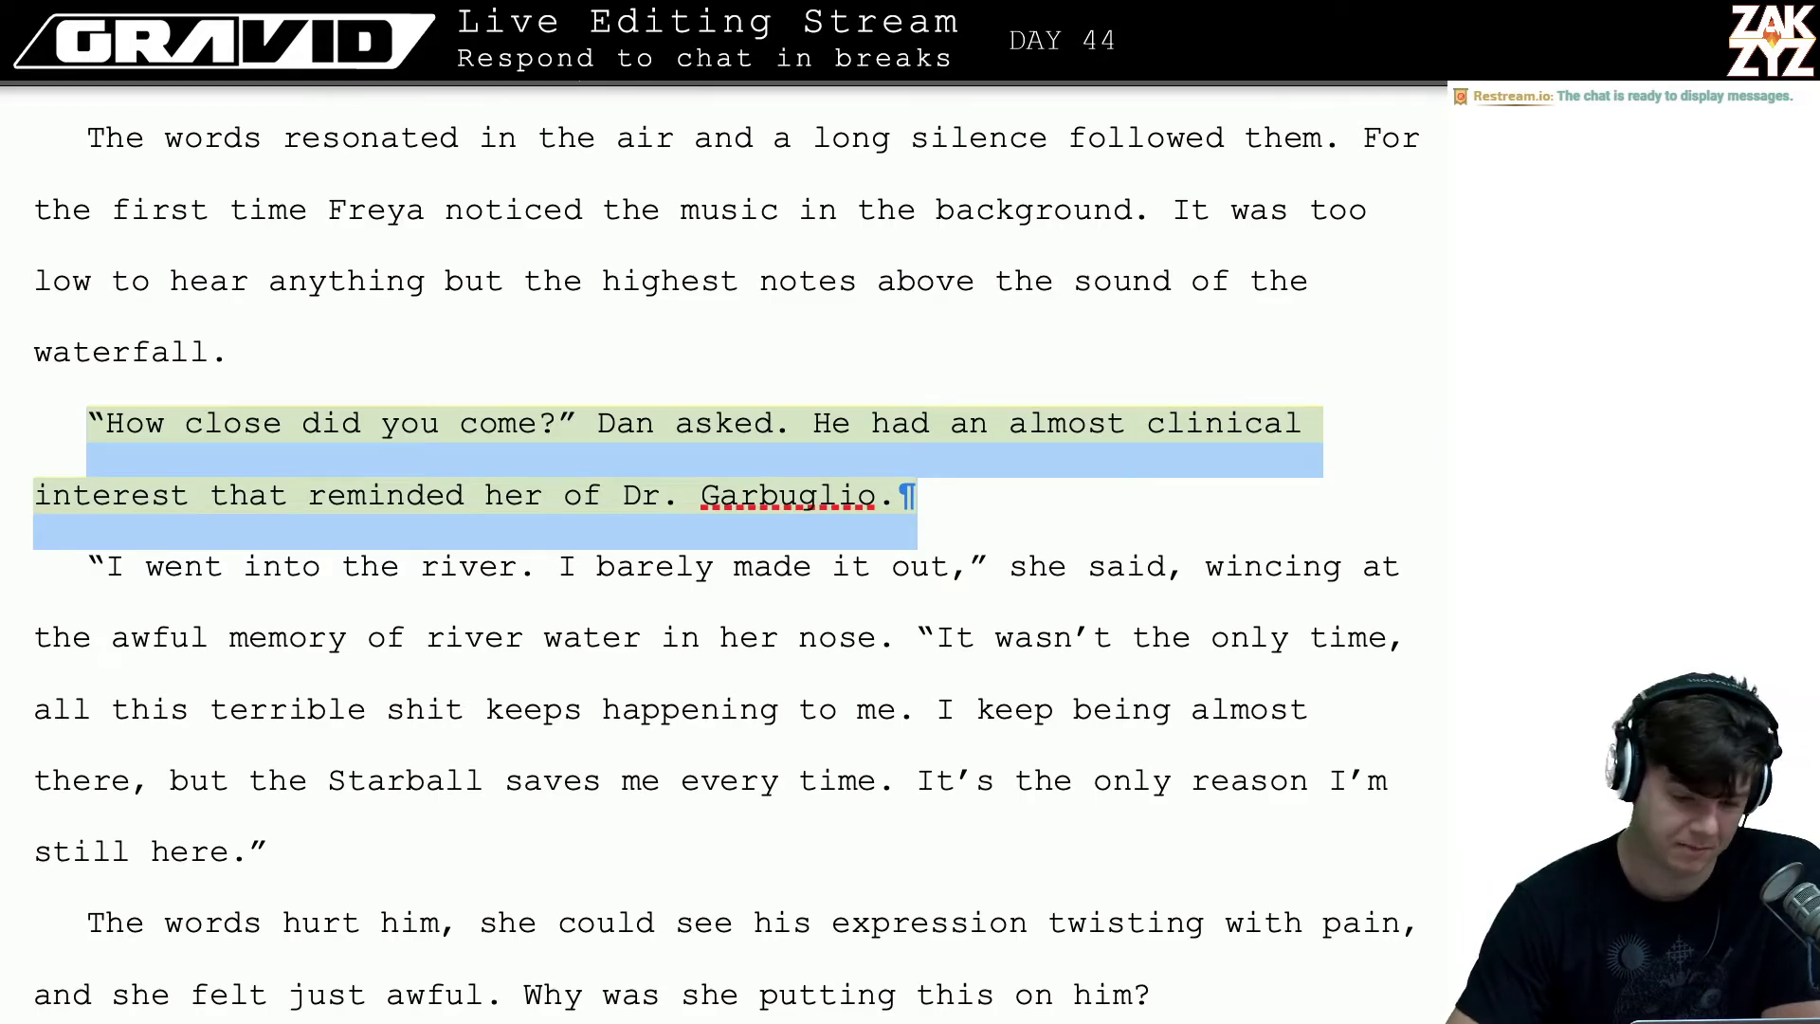
- Go back through the manuscript to the start of chapter 58 on page 403 and read its opening lines
scroll(135, 295, "up", 20)
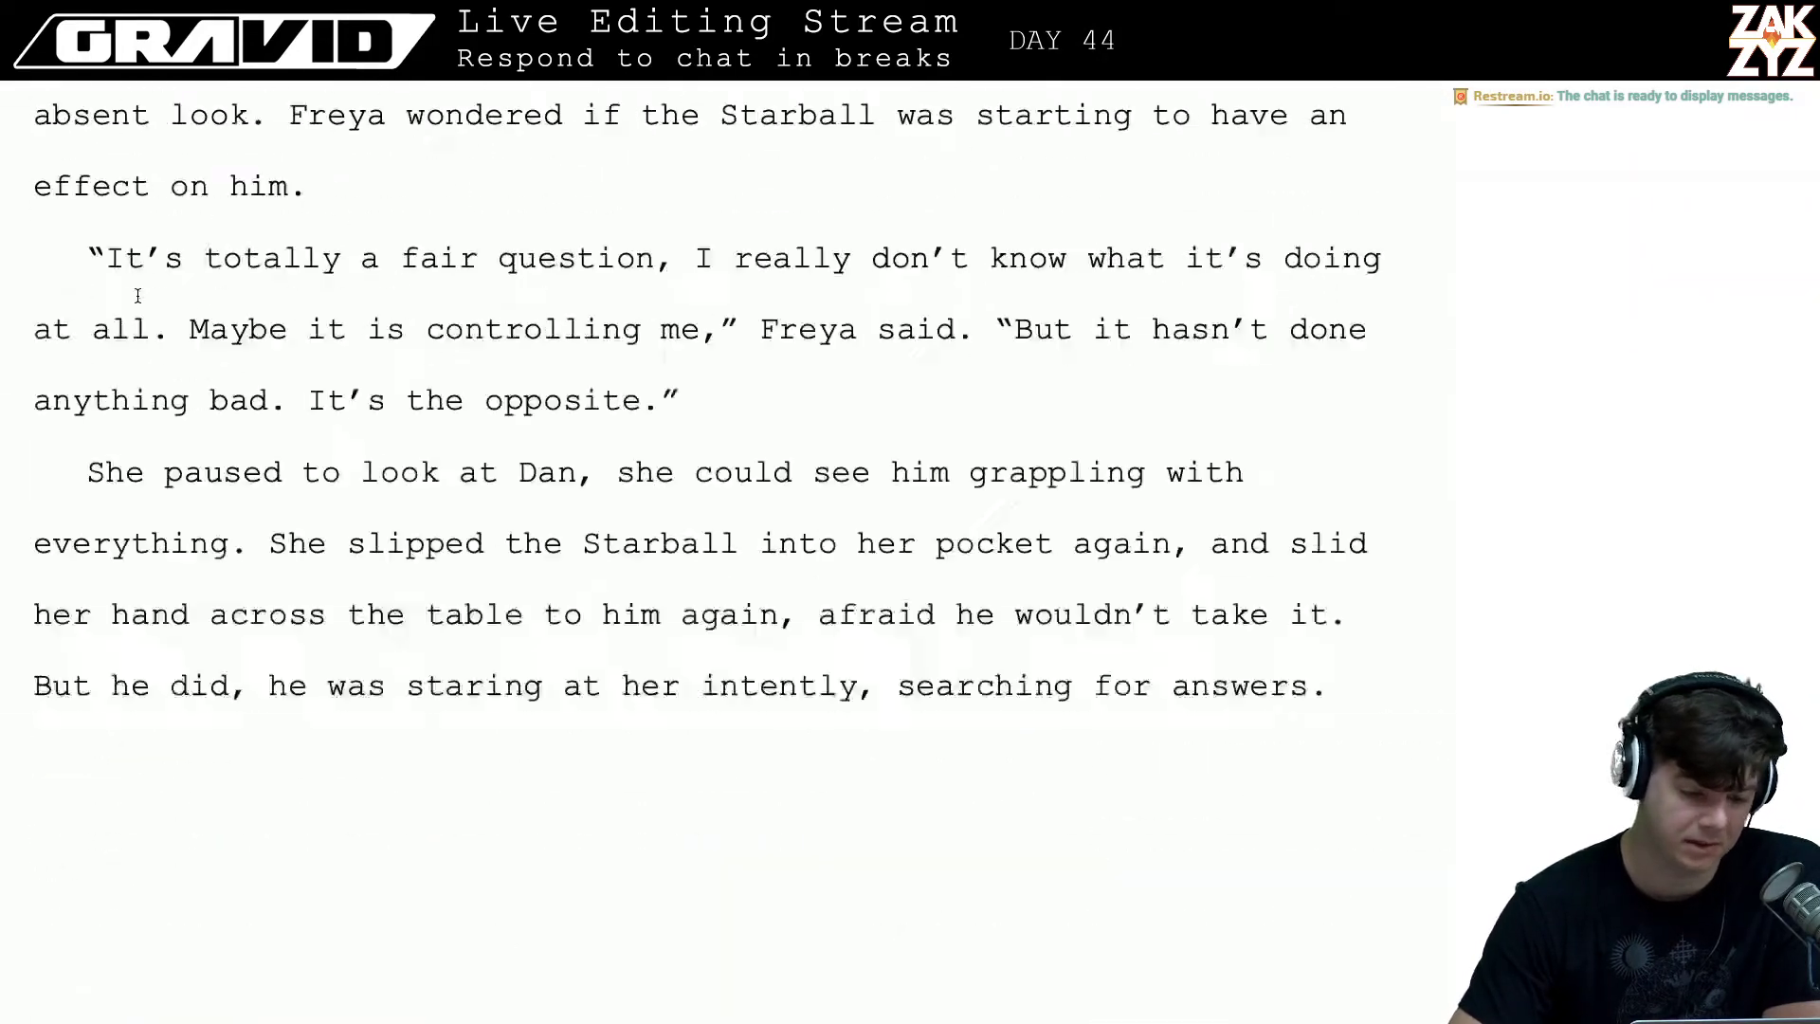
scroll(137, 295, "up", 20)
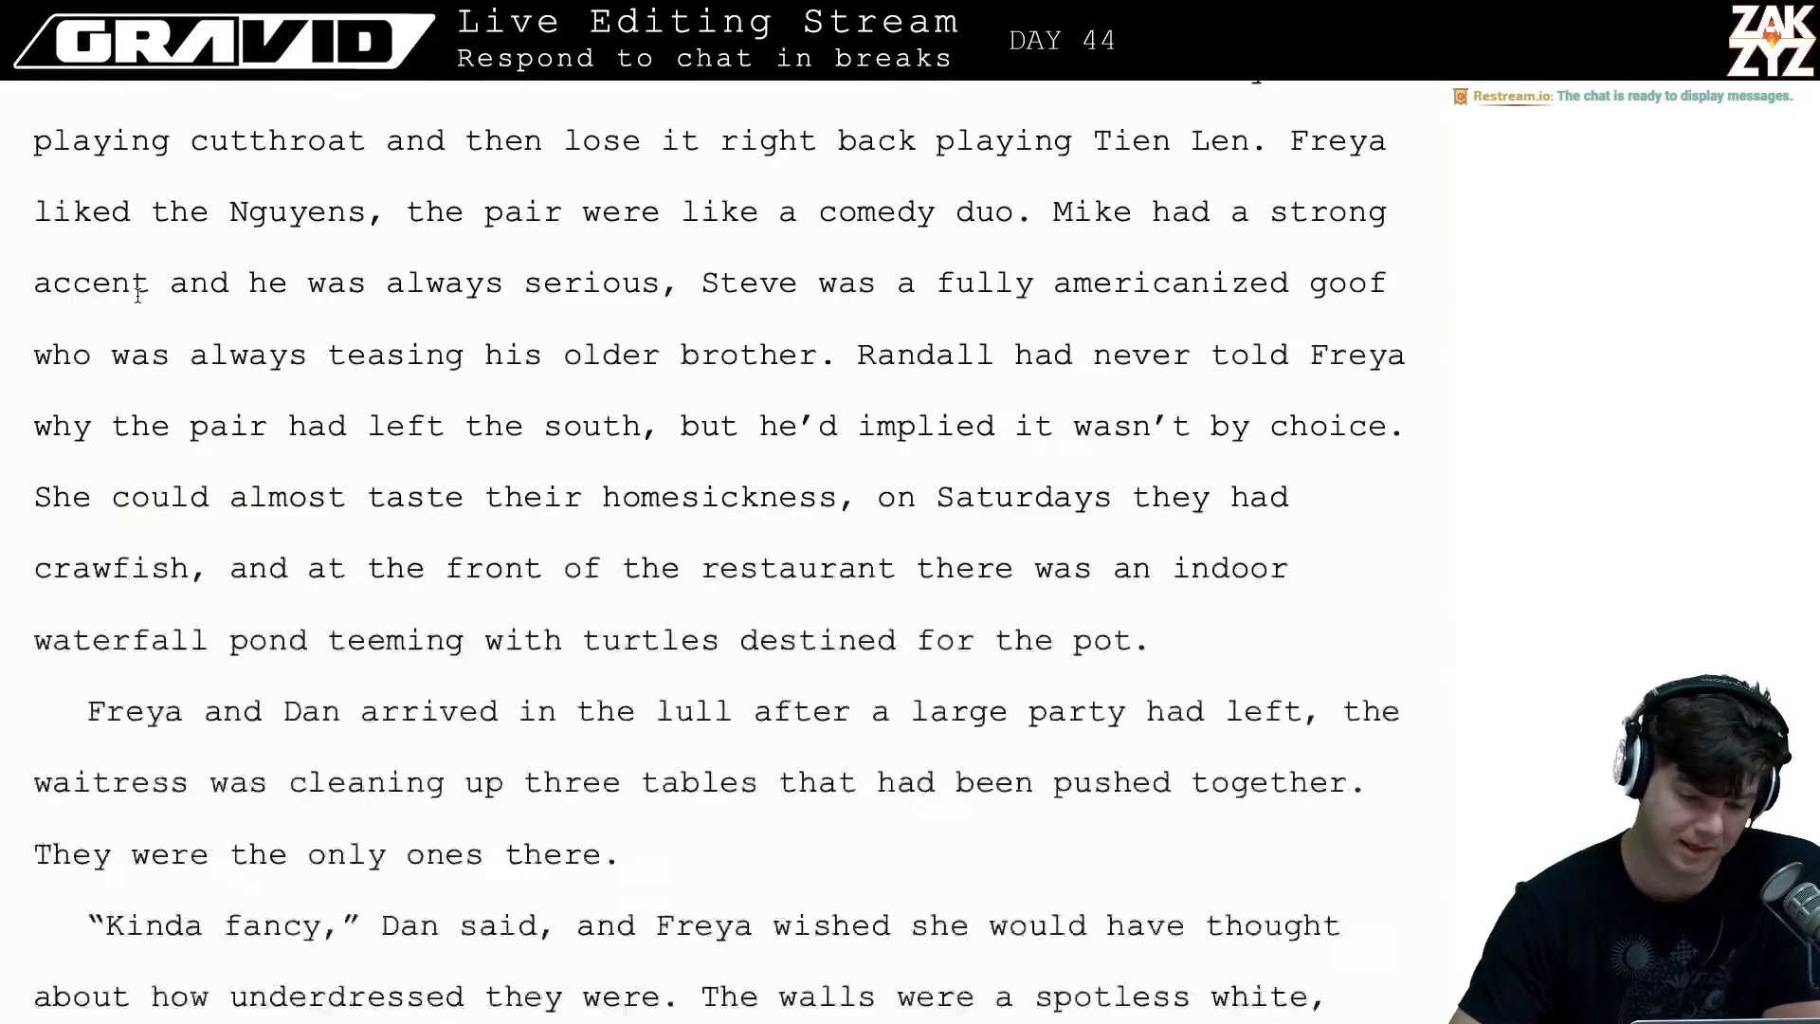
scroll(138, 295, "up", 20)
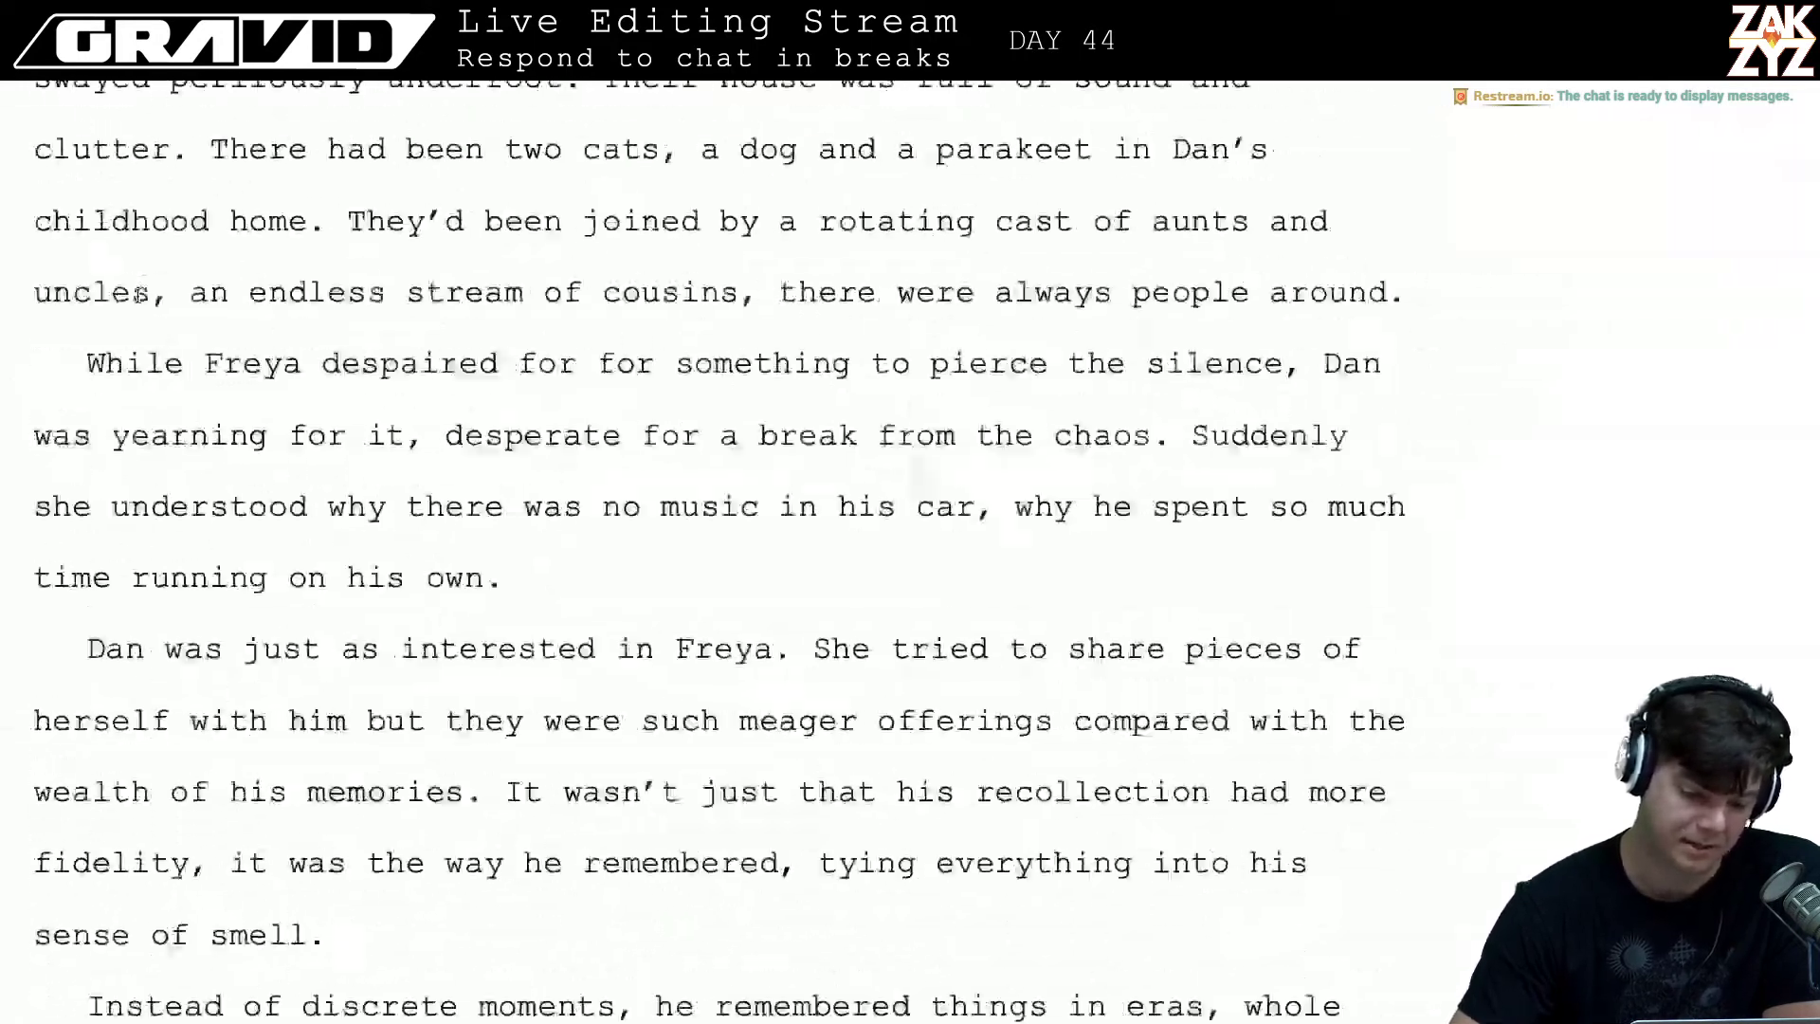
scroll(137, 295, "up", 20)
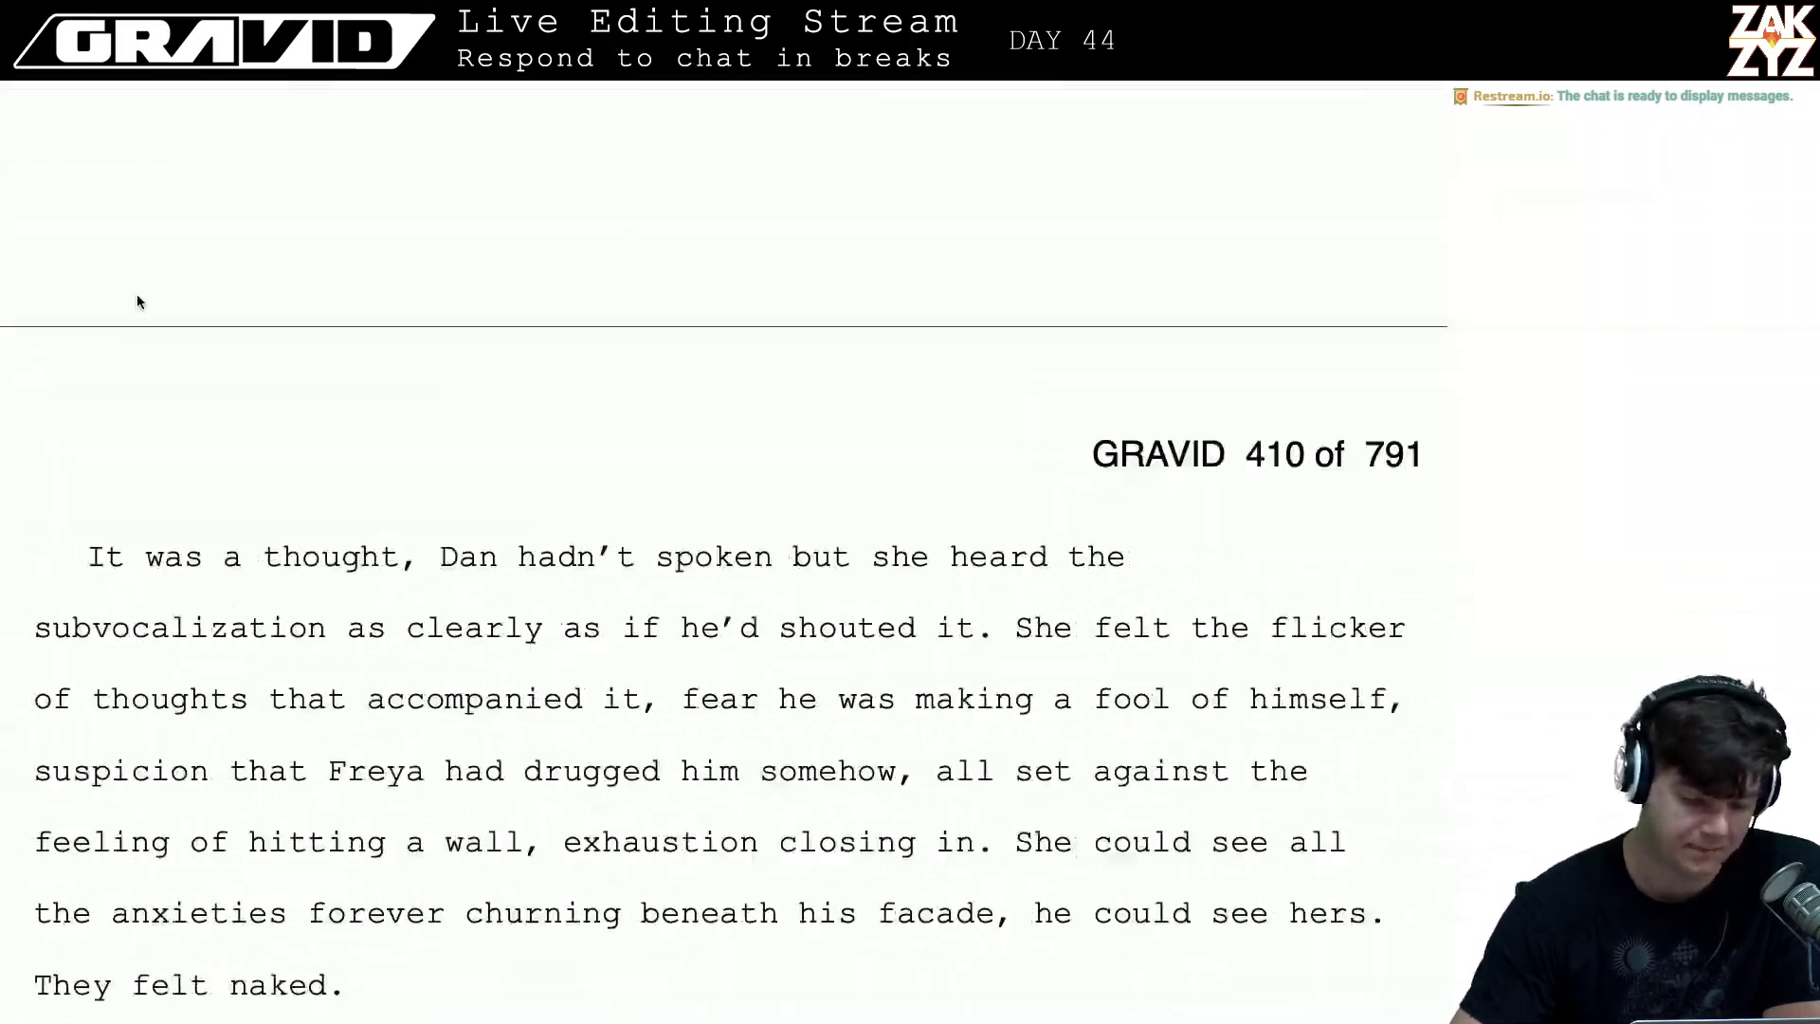
scroll(137, 294, "up", 20)
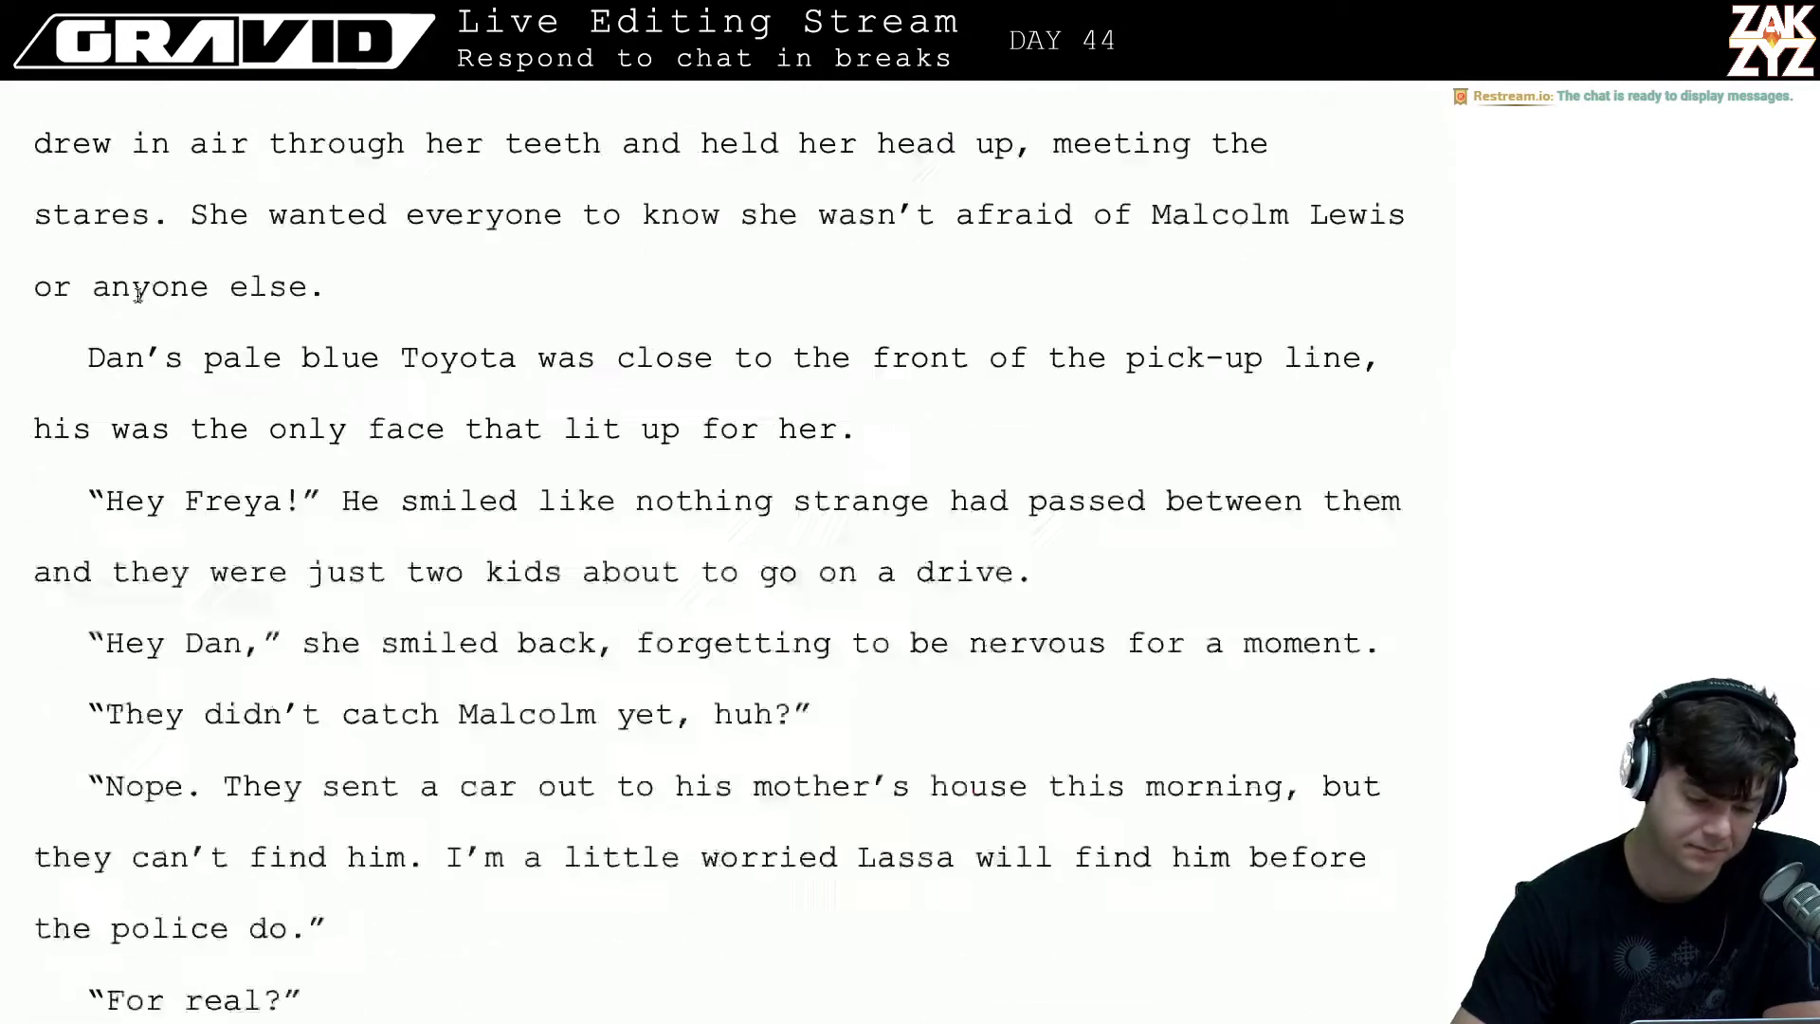
scroll(138, 295, "up", 15)
scroll(138, 302, "down", 5)
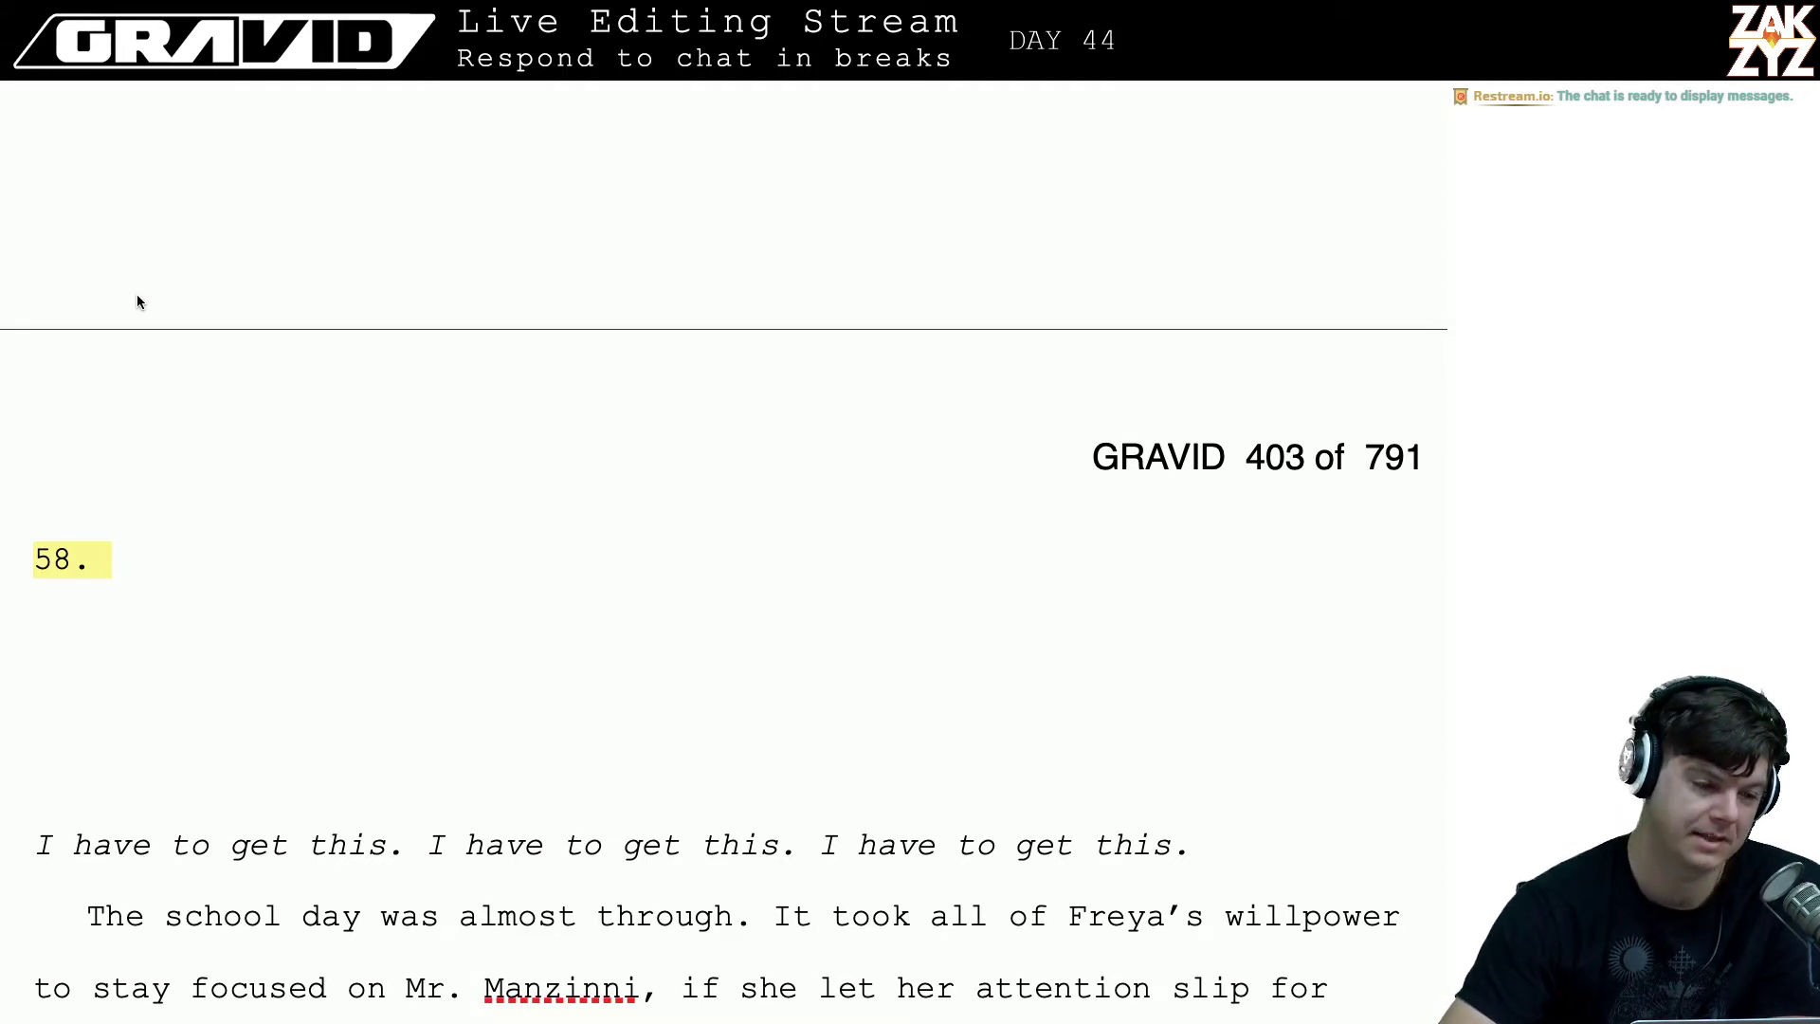
scroll(380, 470, "down", 1)
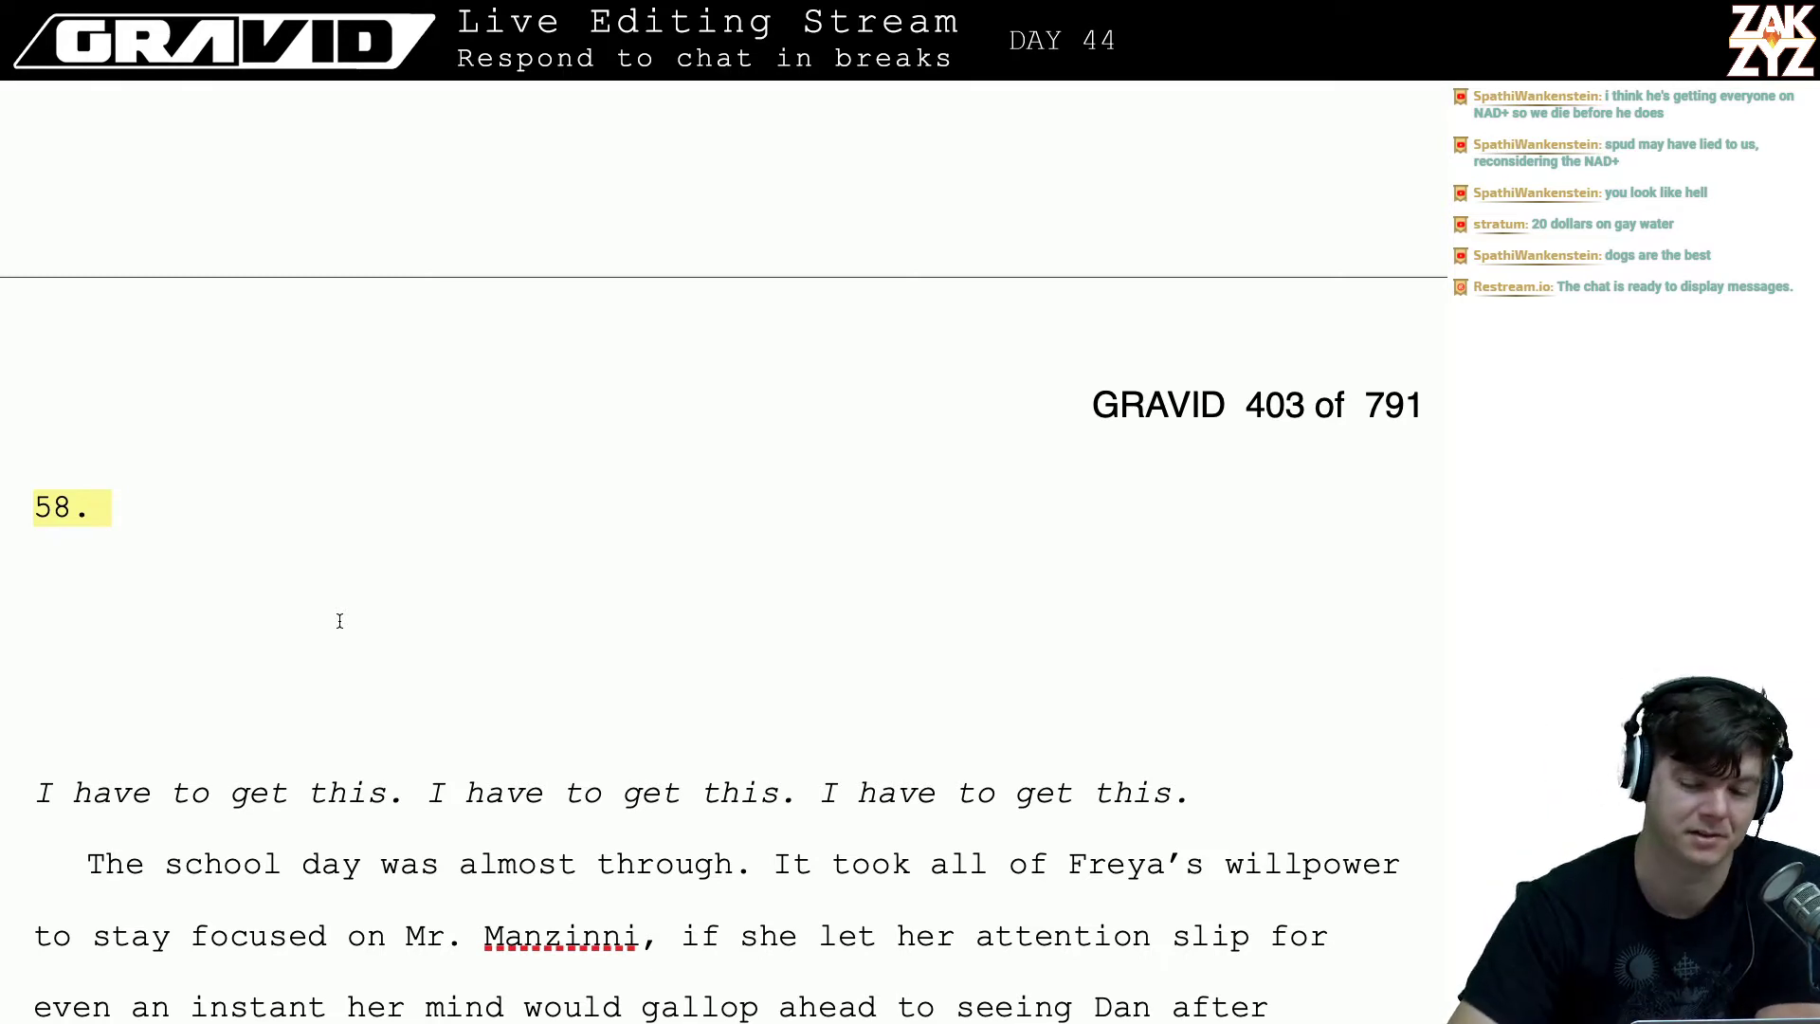
scroll(226, 547, "down", 3)
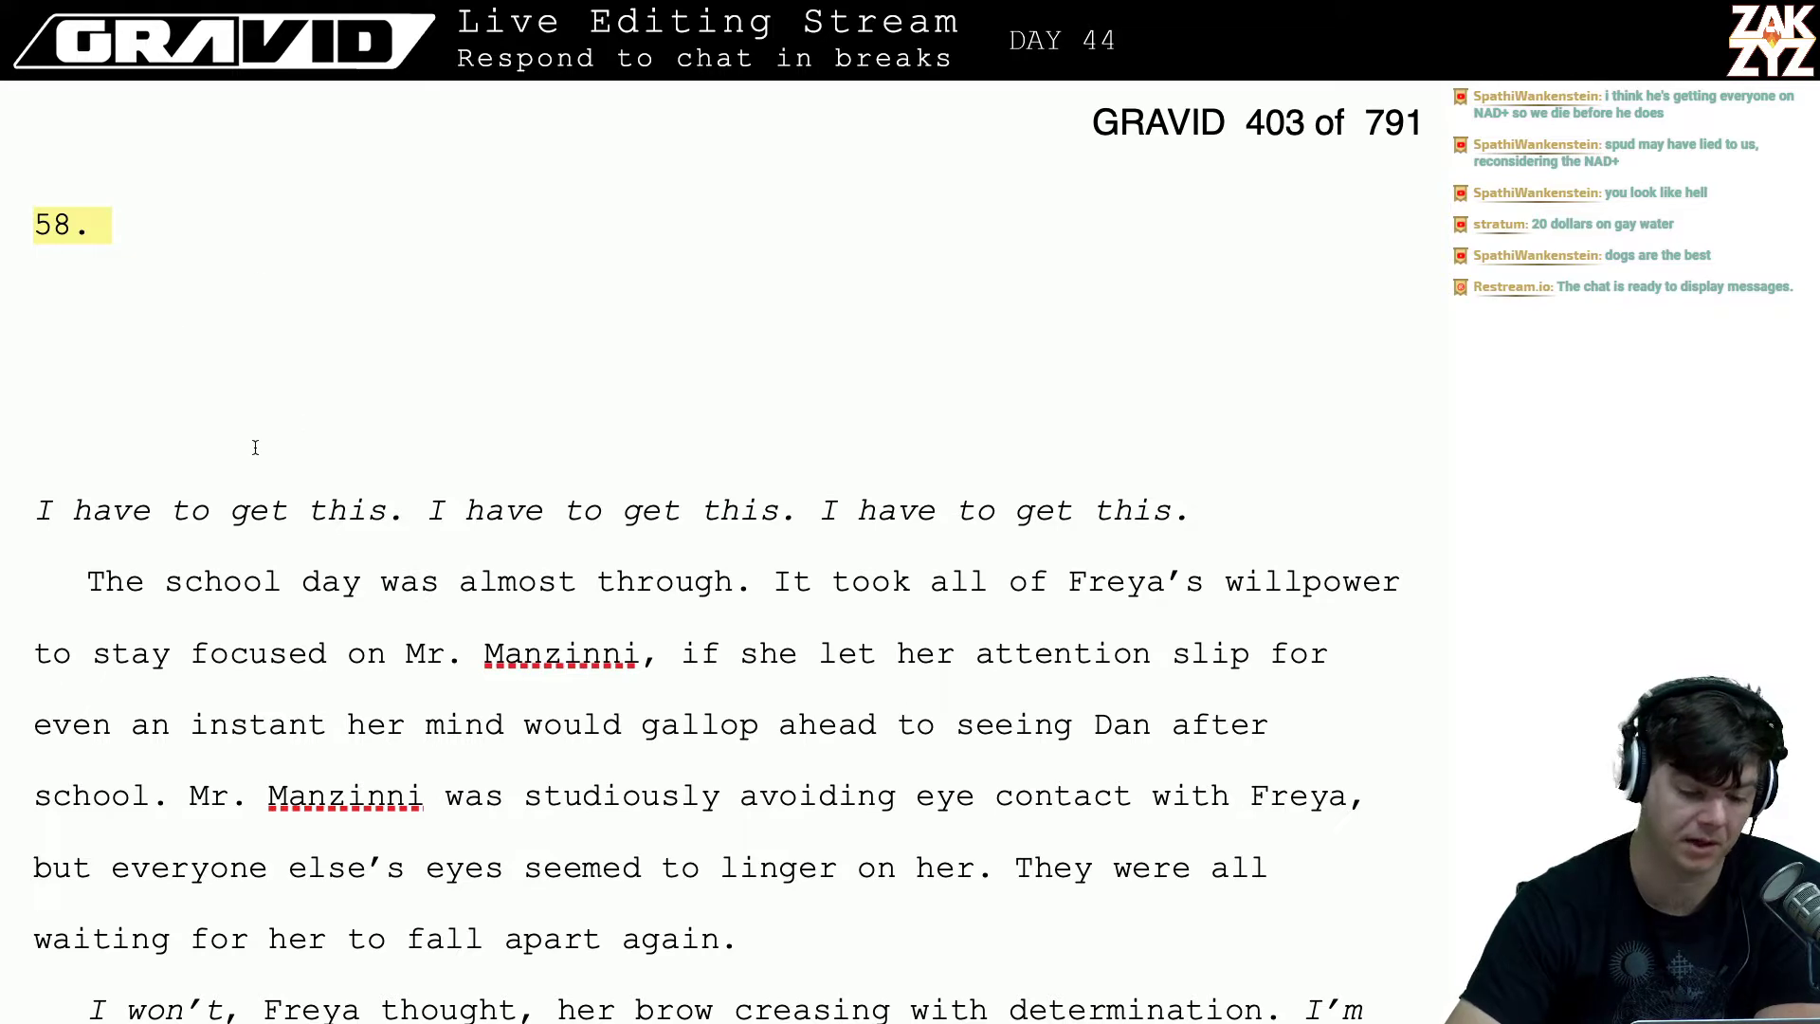
scroll(254, 445, "down", 2)
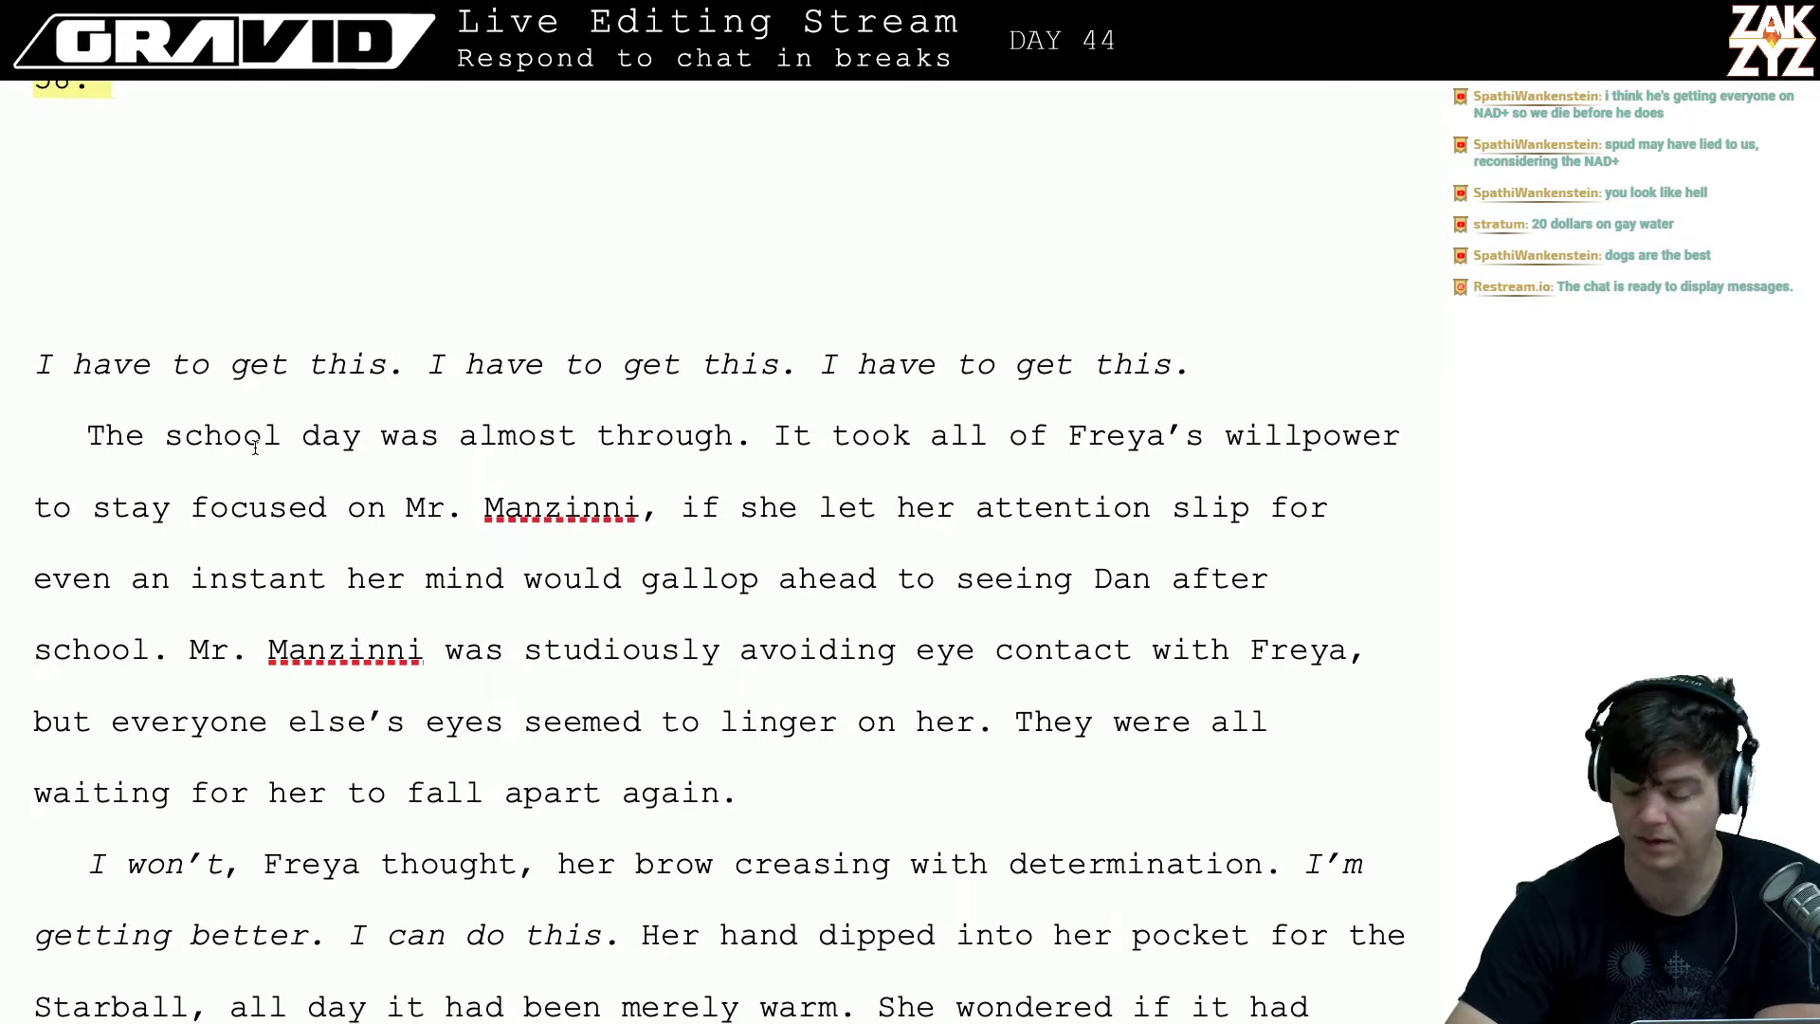
scroll(254, 447, "down", 1)
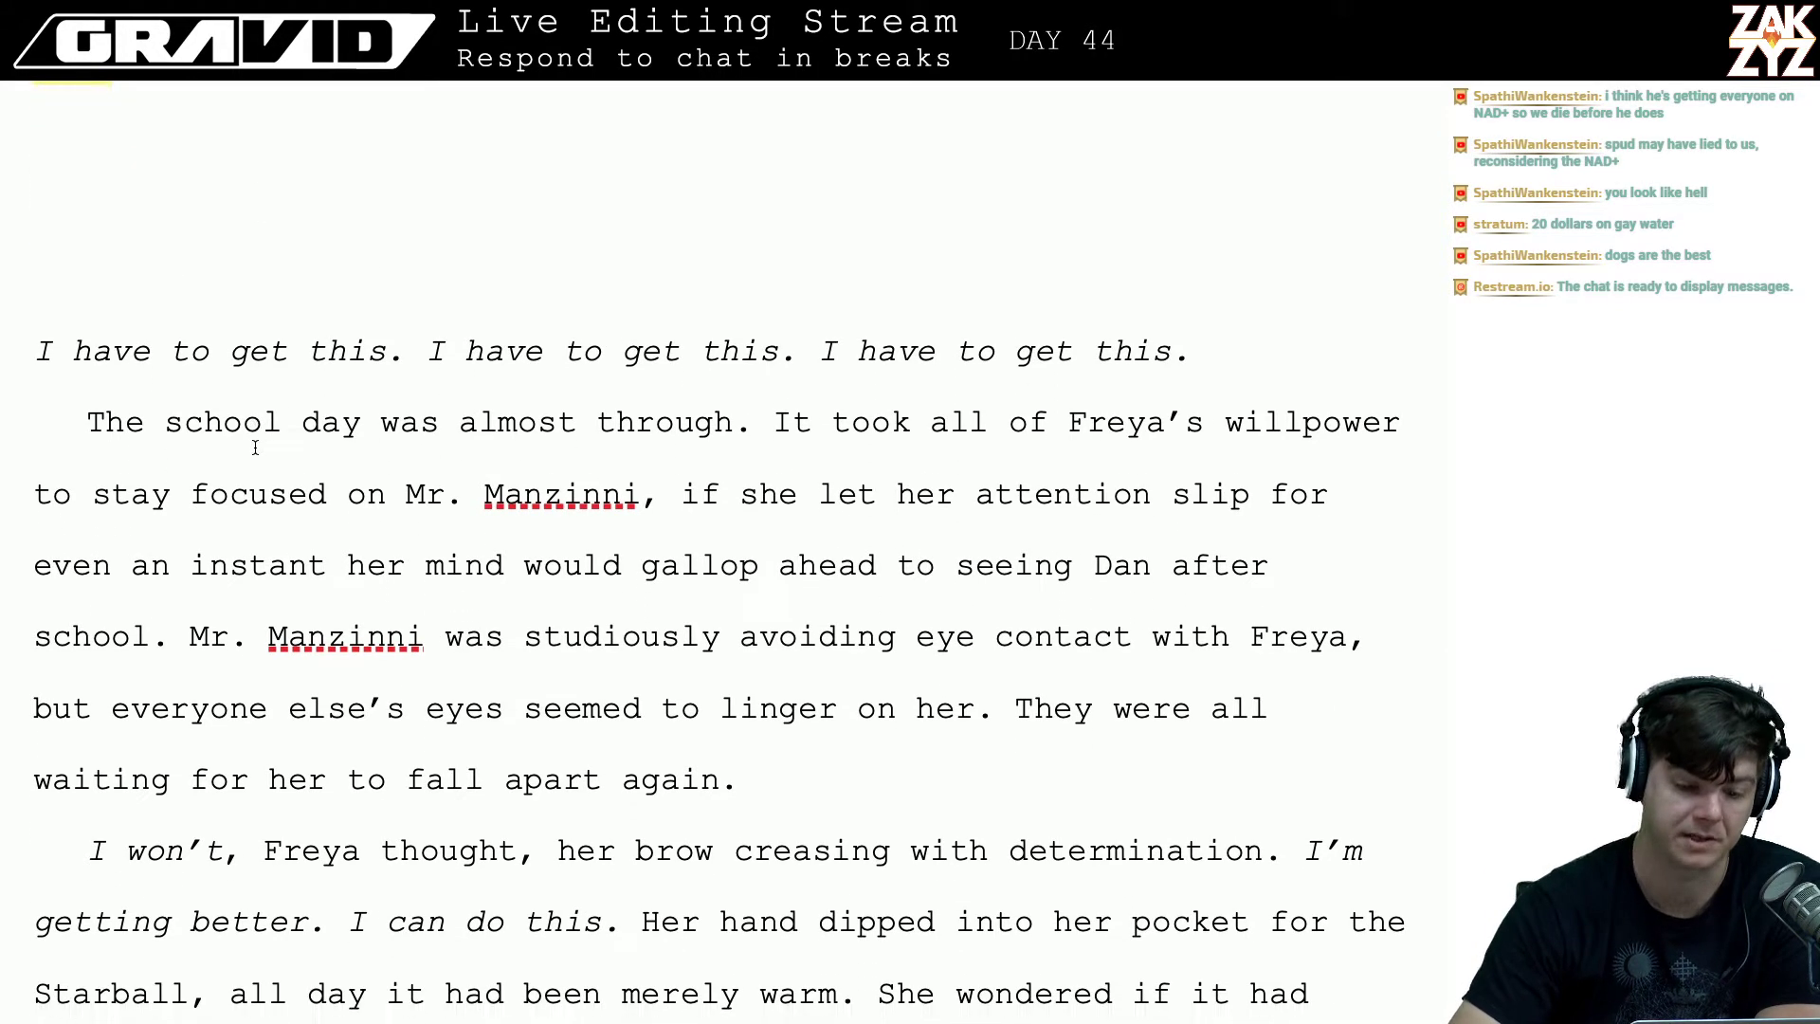
- Review the end of the preceding chapter and the first paragraph under the chapter 58 heading
left_click(377, 453)
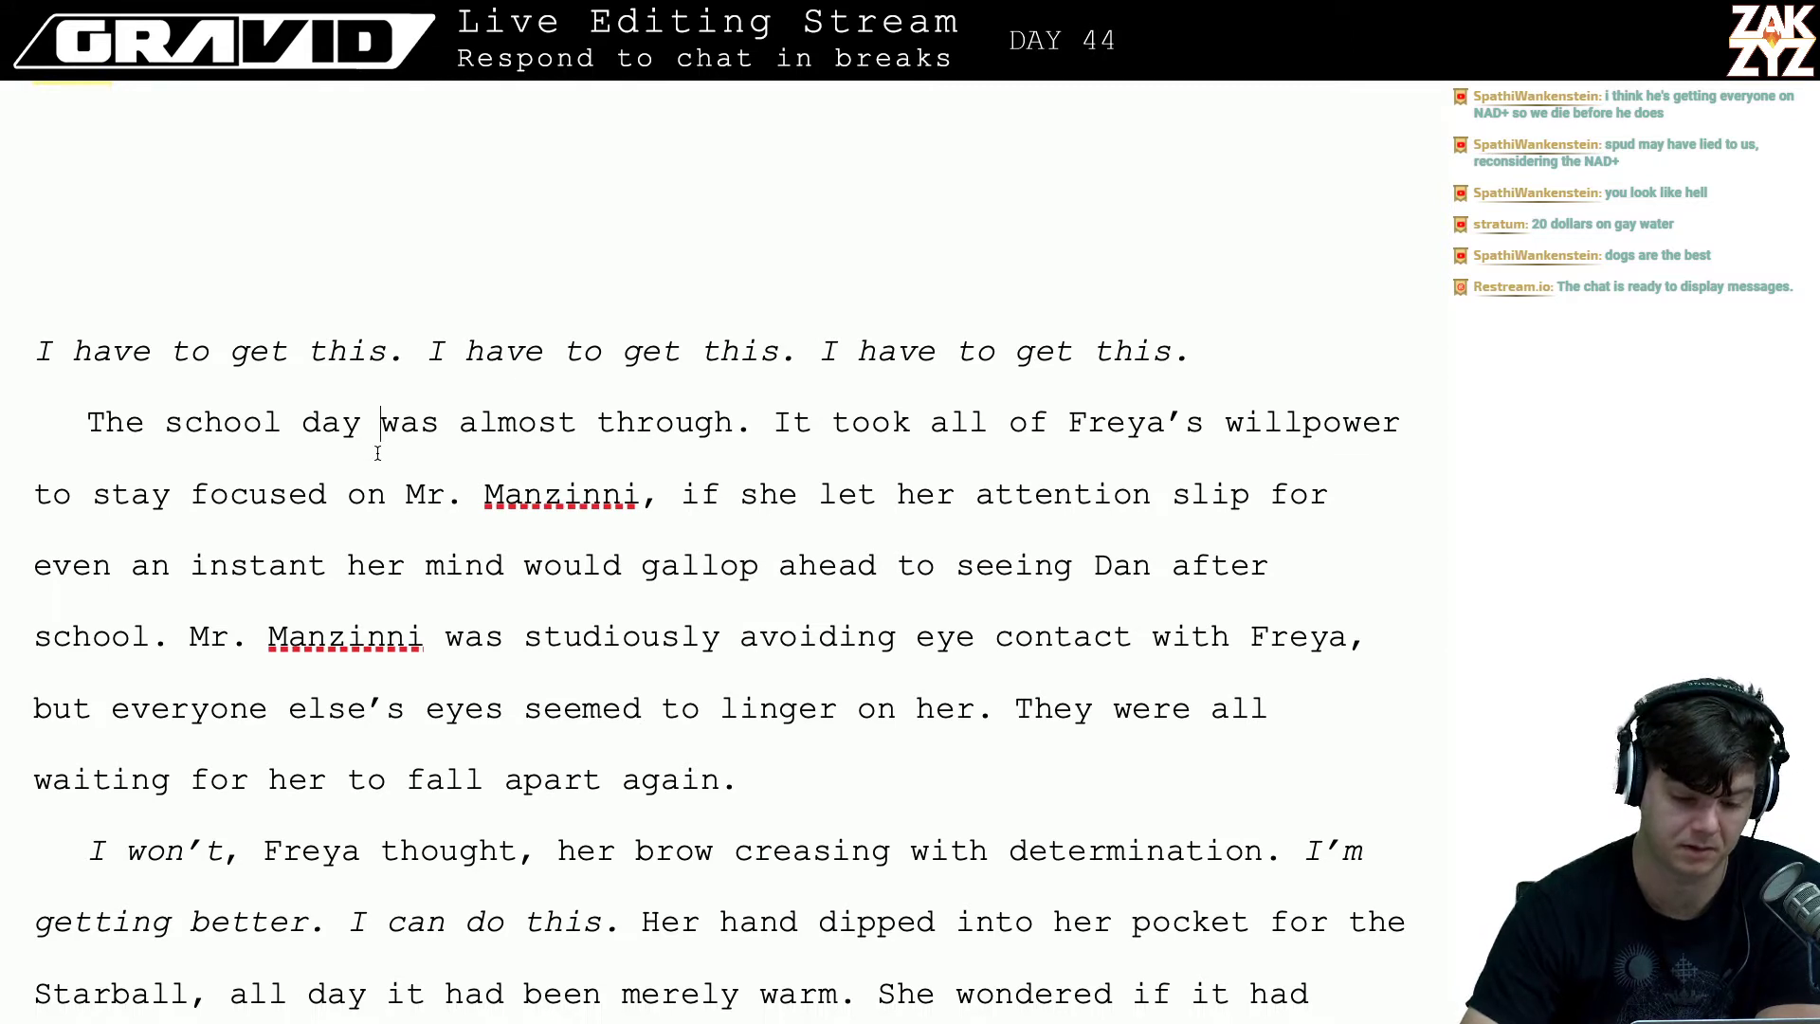
key("Left")
key("Up")
key("Right")
key("Down")
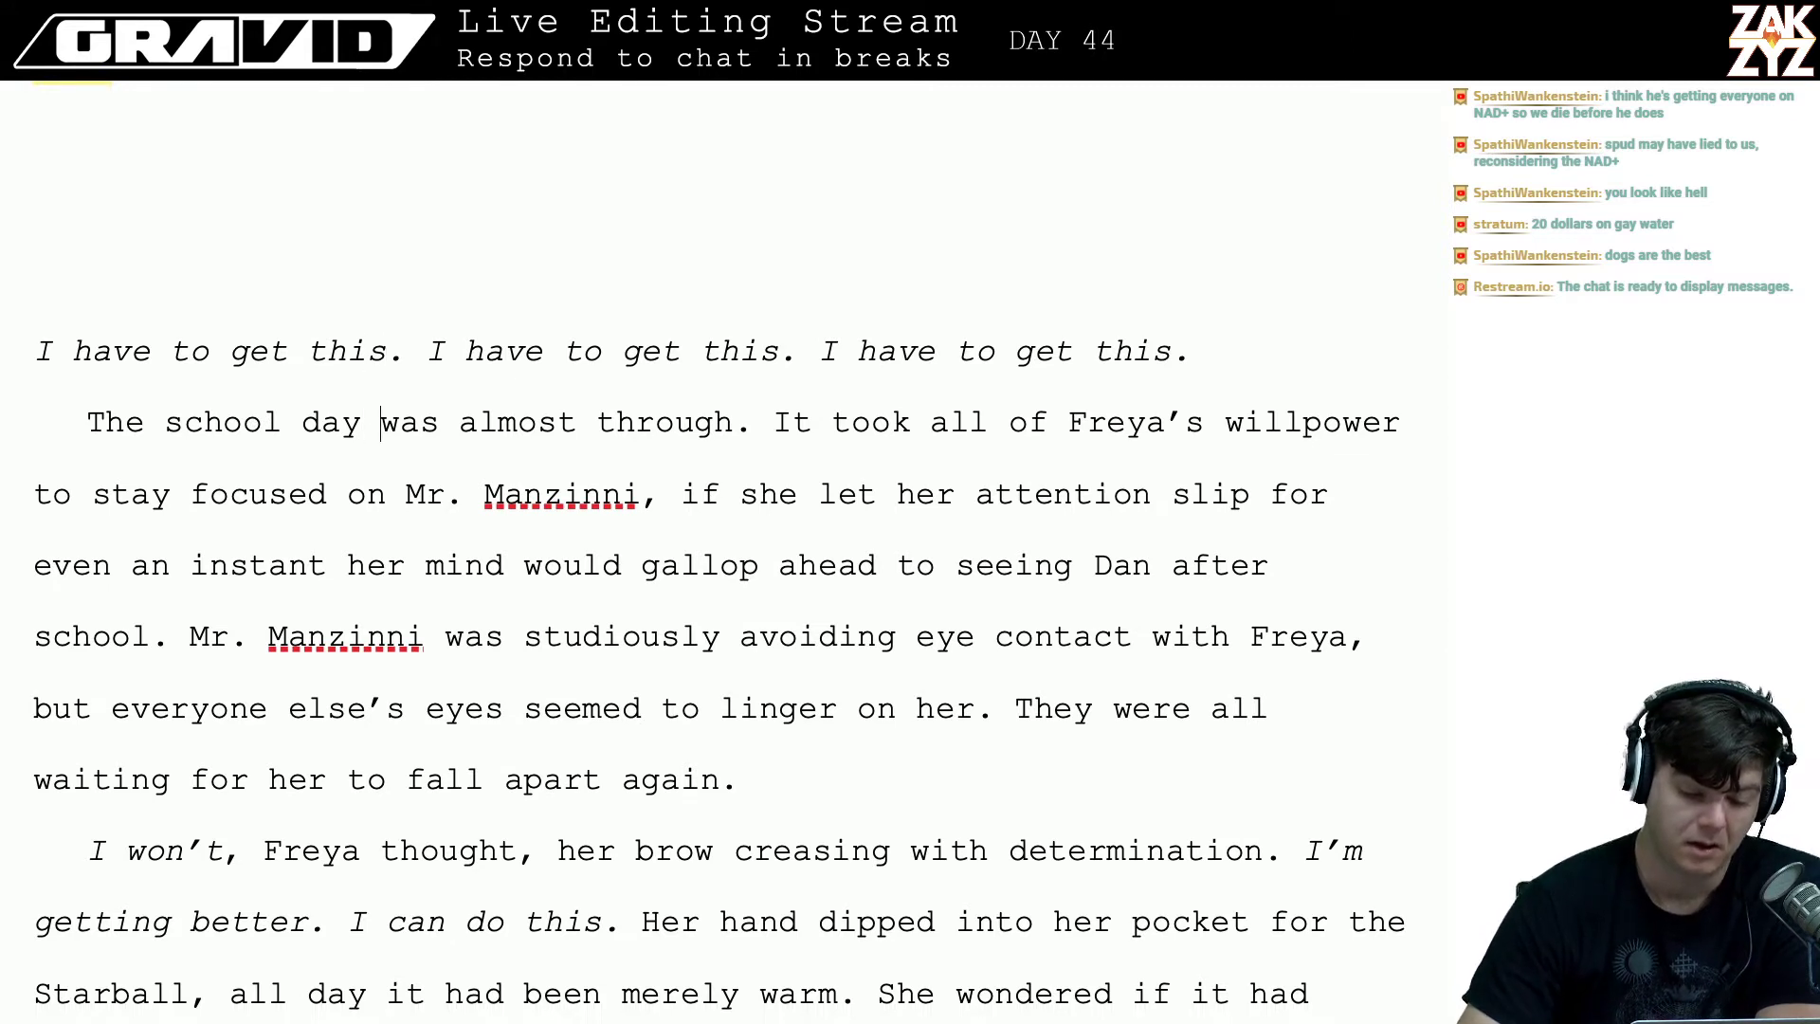
key("Right")
key("Up")
key("Up")
key("Up")
key("Up")
key("Up")
key("Up")
key("Down")
key("Down")
key("Down")
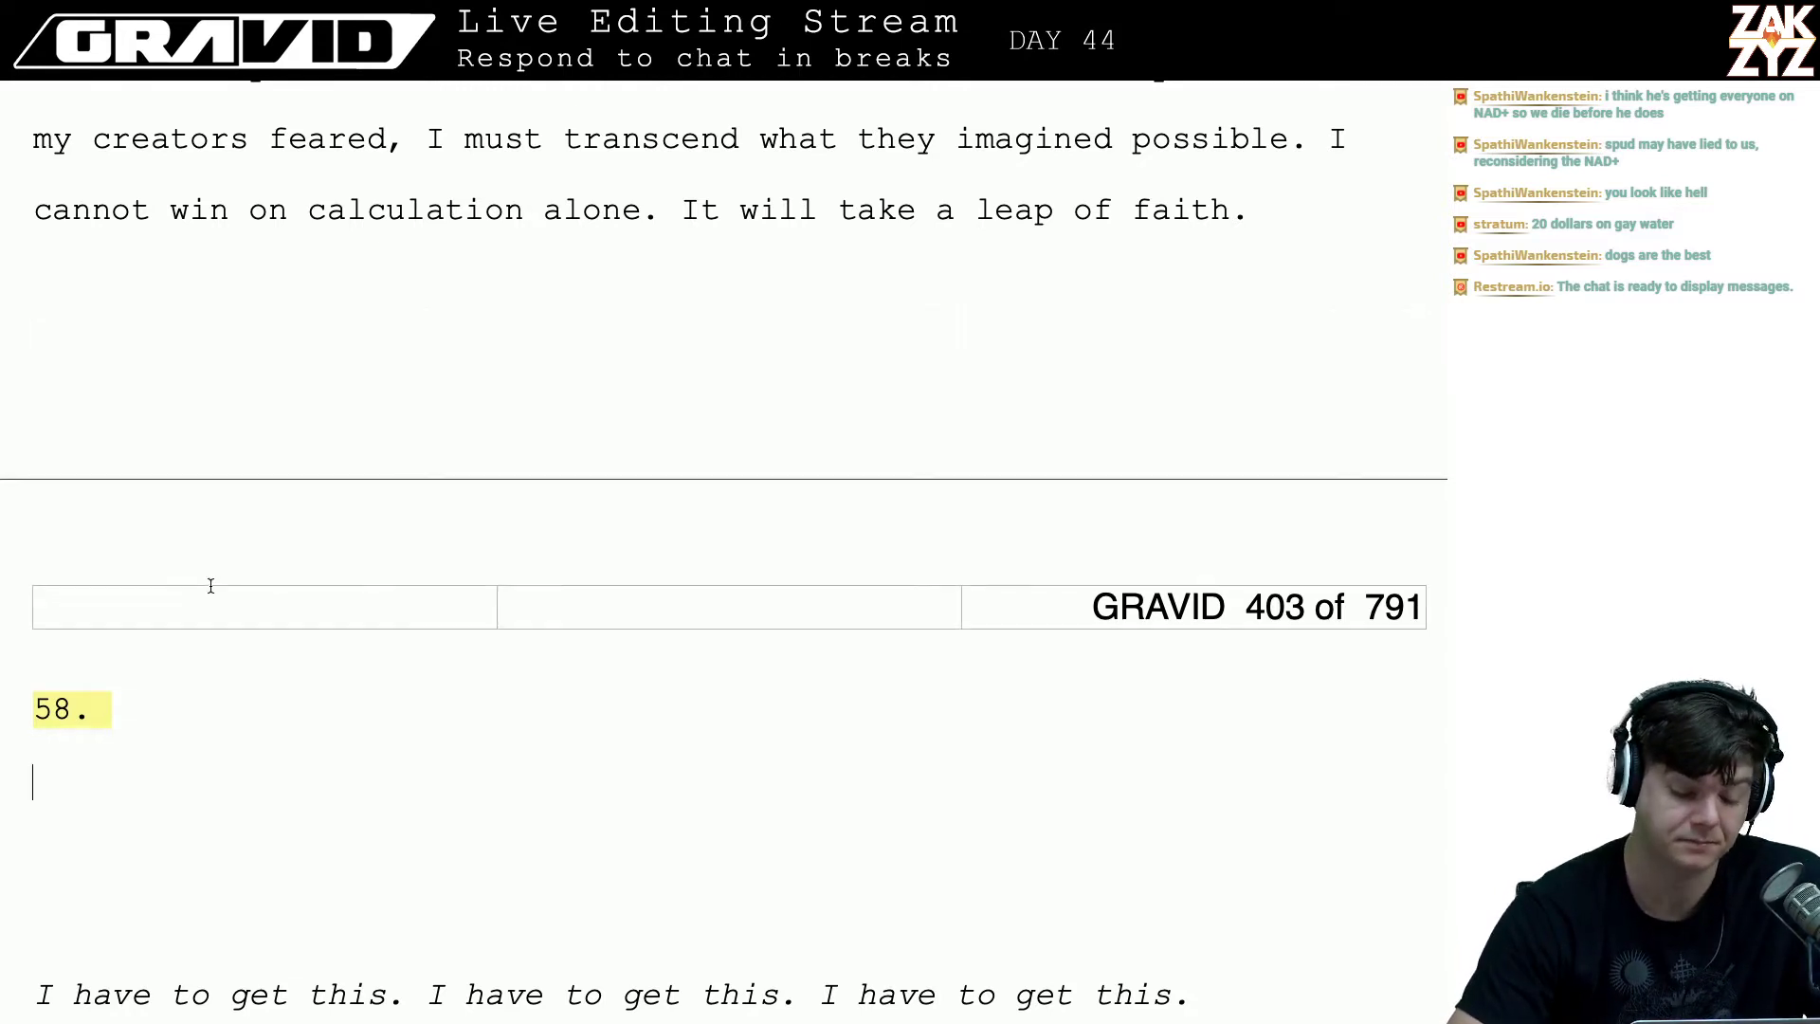
scroll(210, 585, "down", 5)
scroll(211, 585, "down", 1)
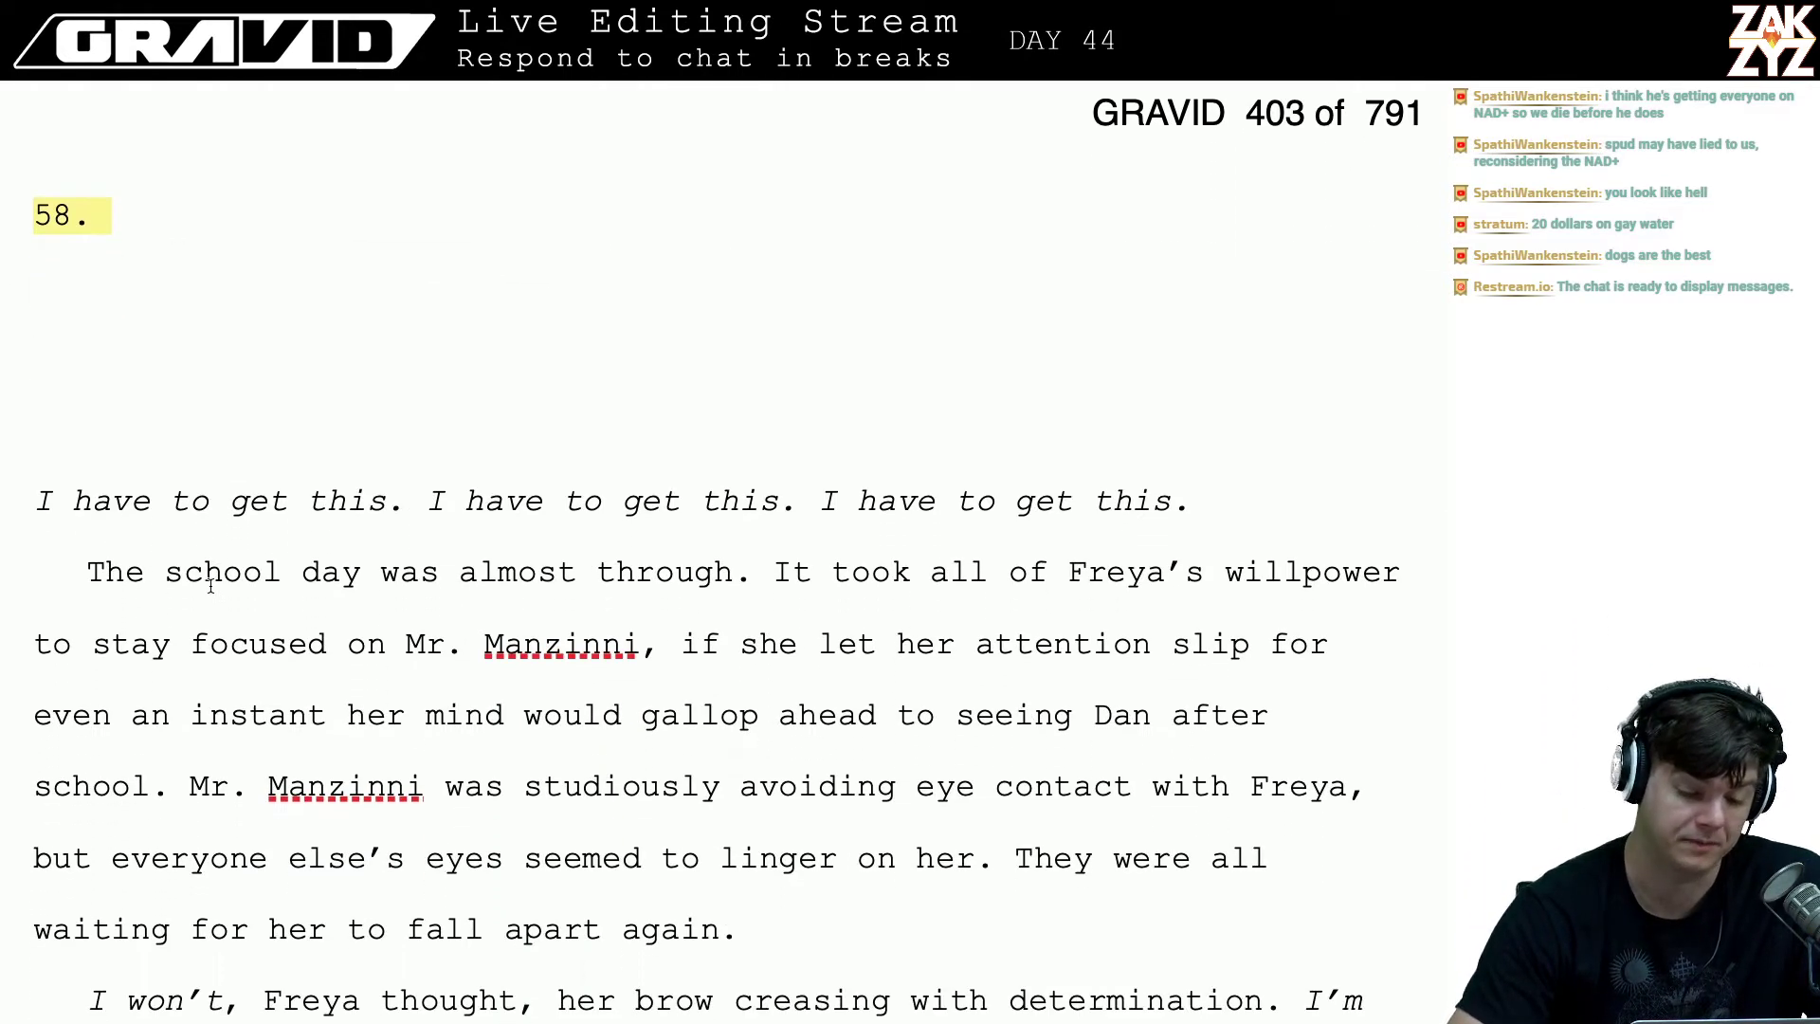
scroll(211, 585, "down", 1)
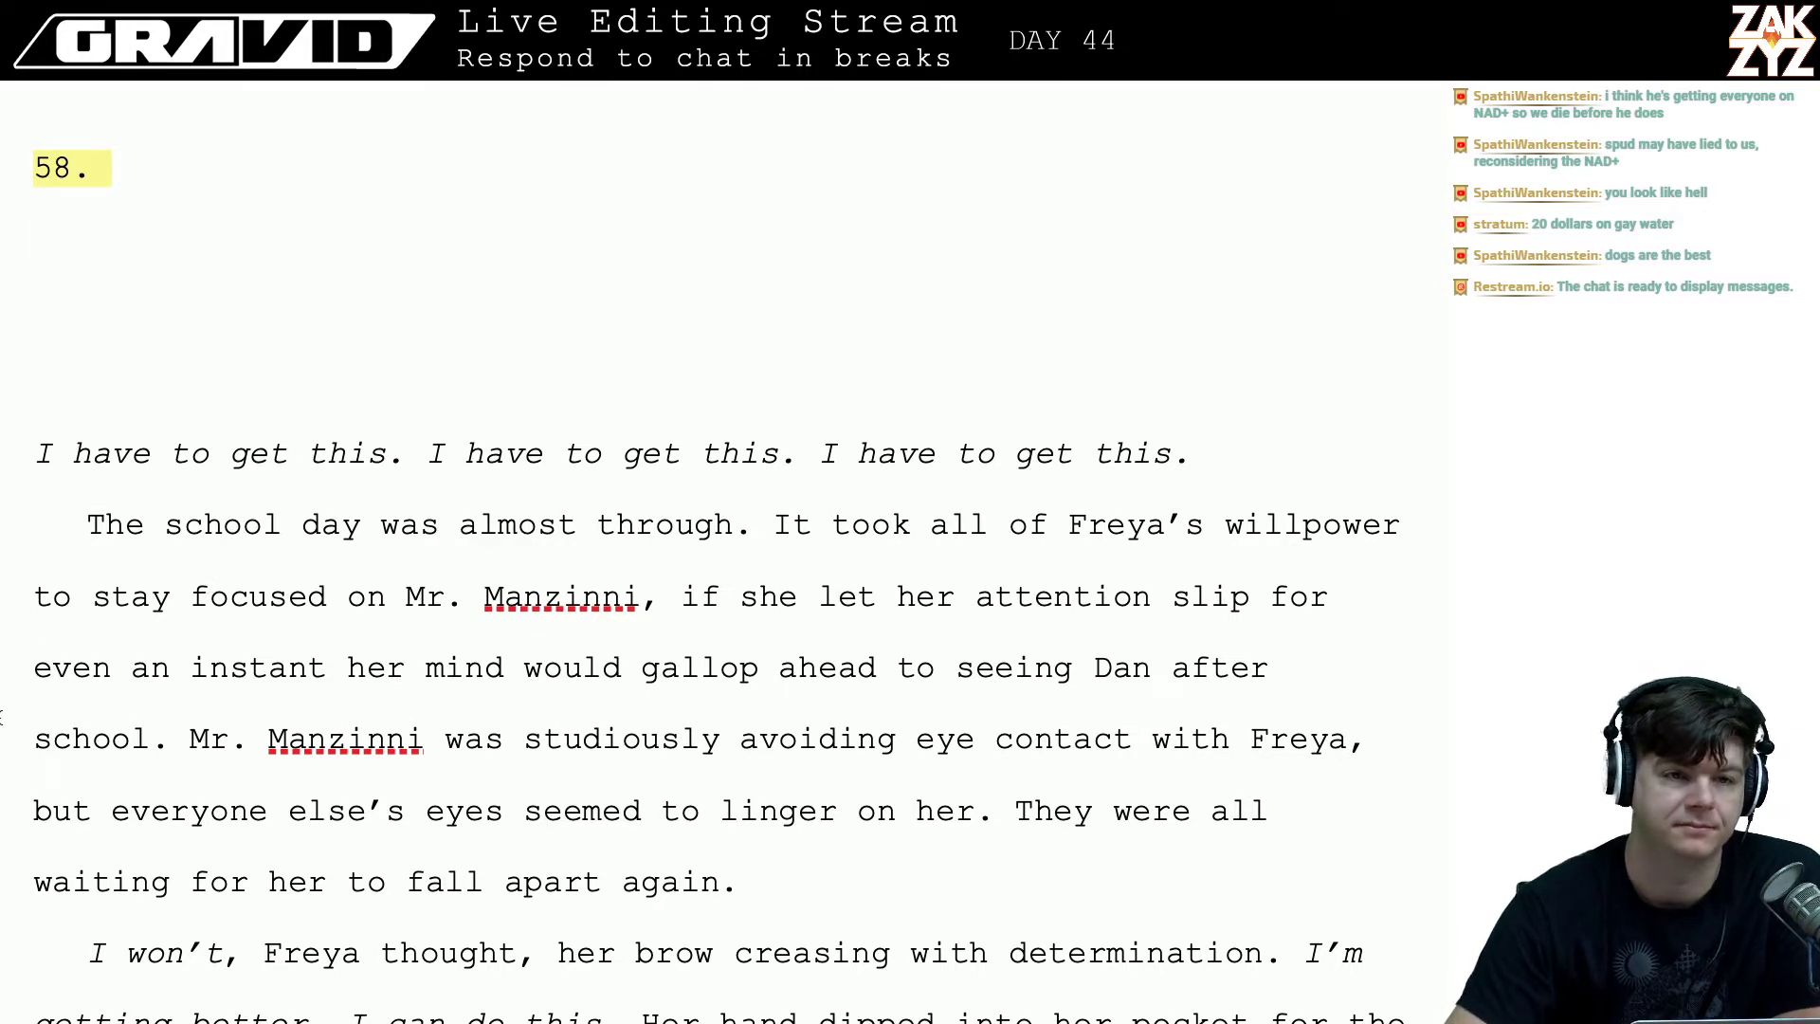
scroll(2, 715, "down", 3)
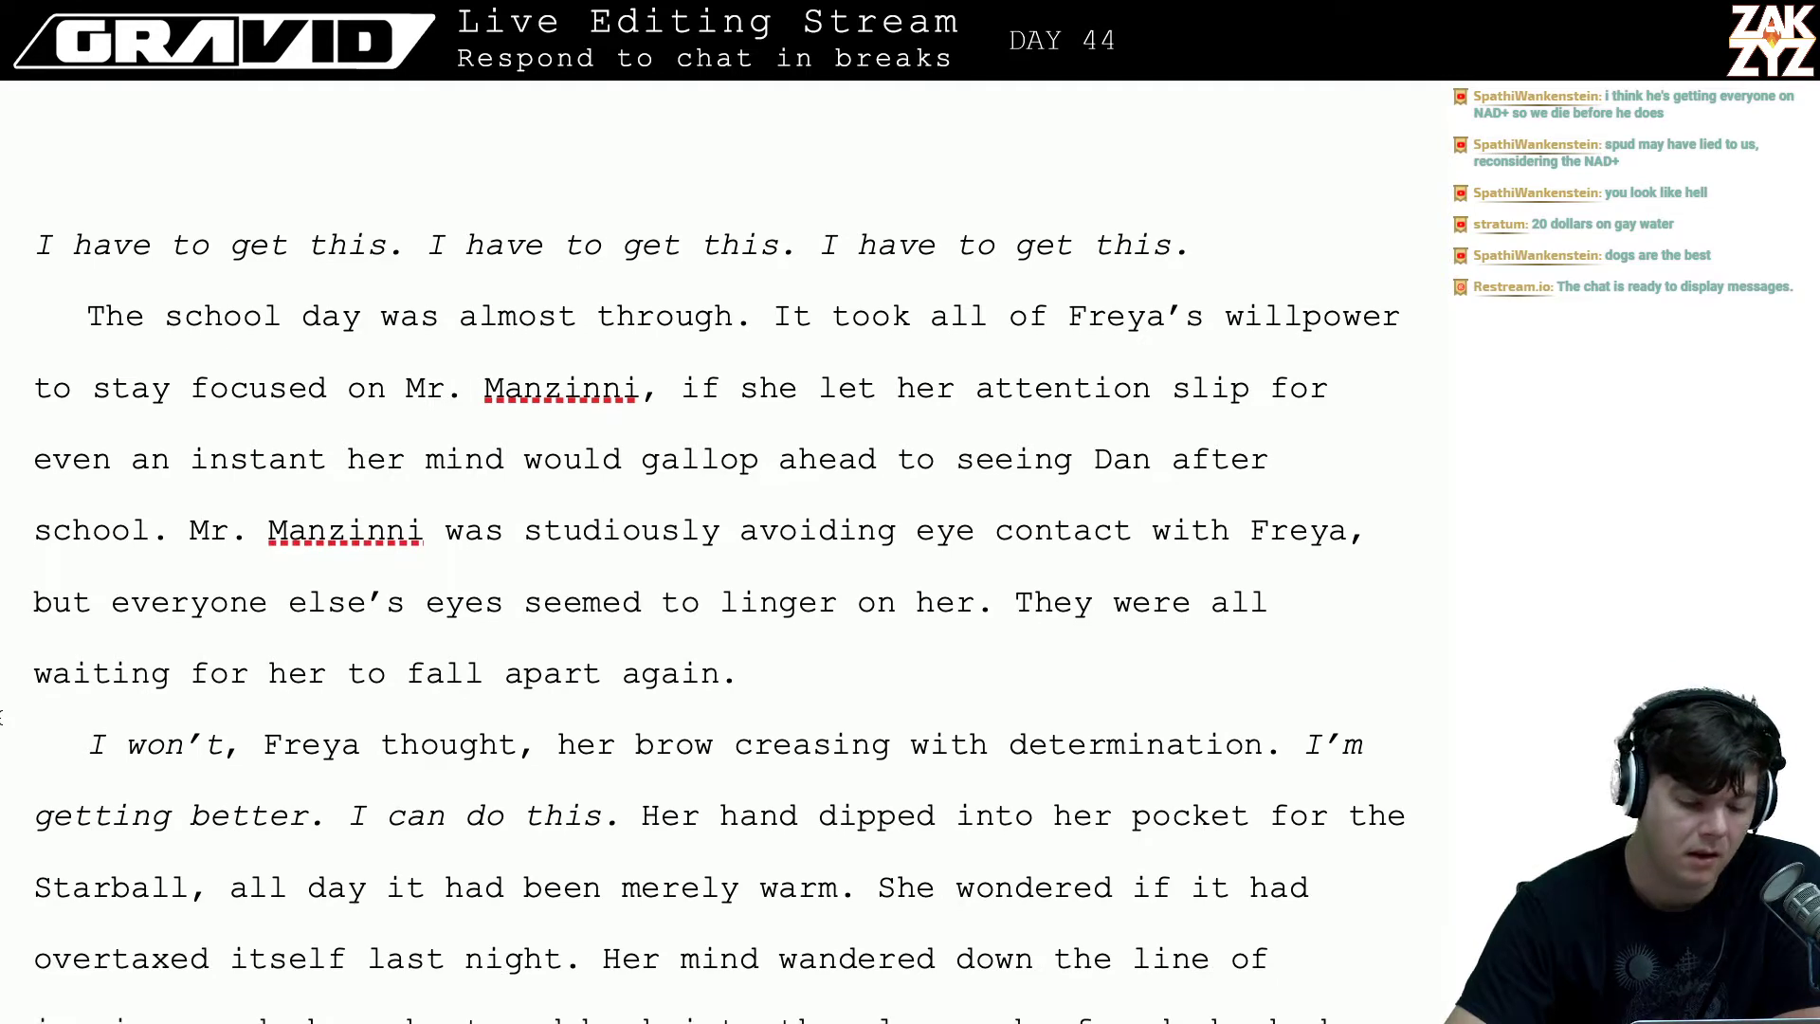
scroll(2, 716, "up", 3)
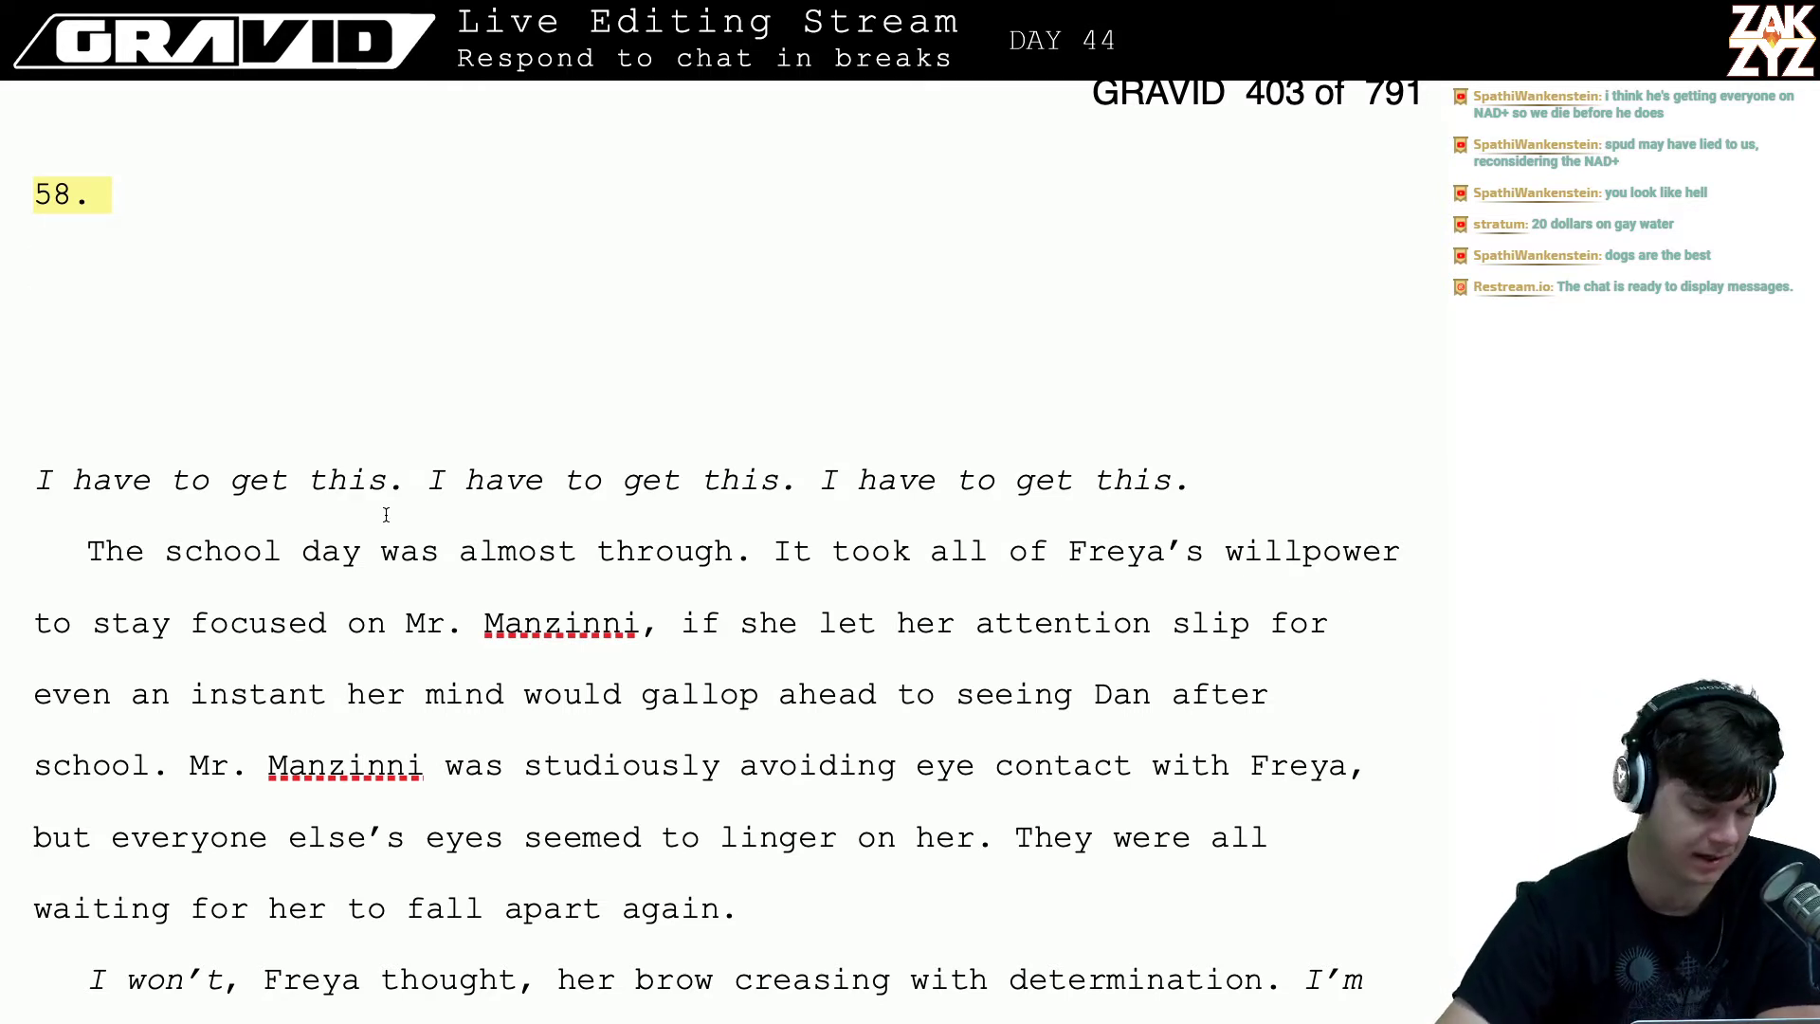
scroll(330, 366, "down", 1)
scroll(330, 366, "down", 1)
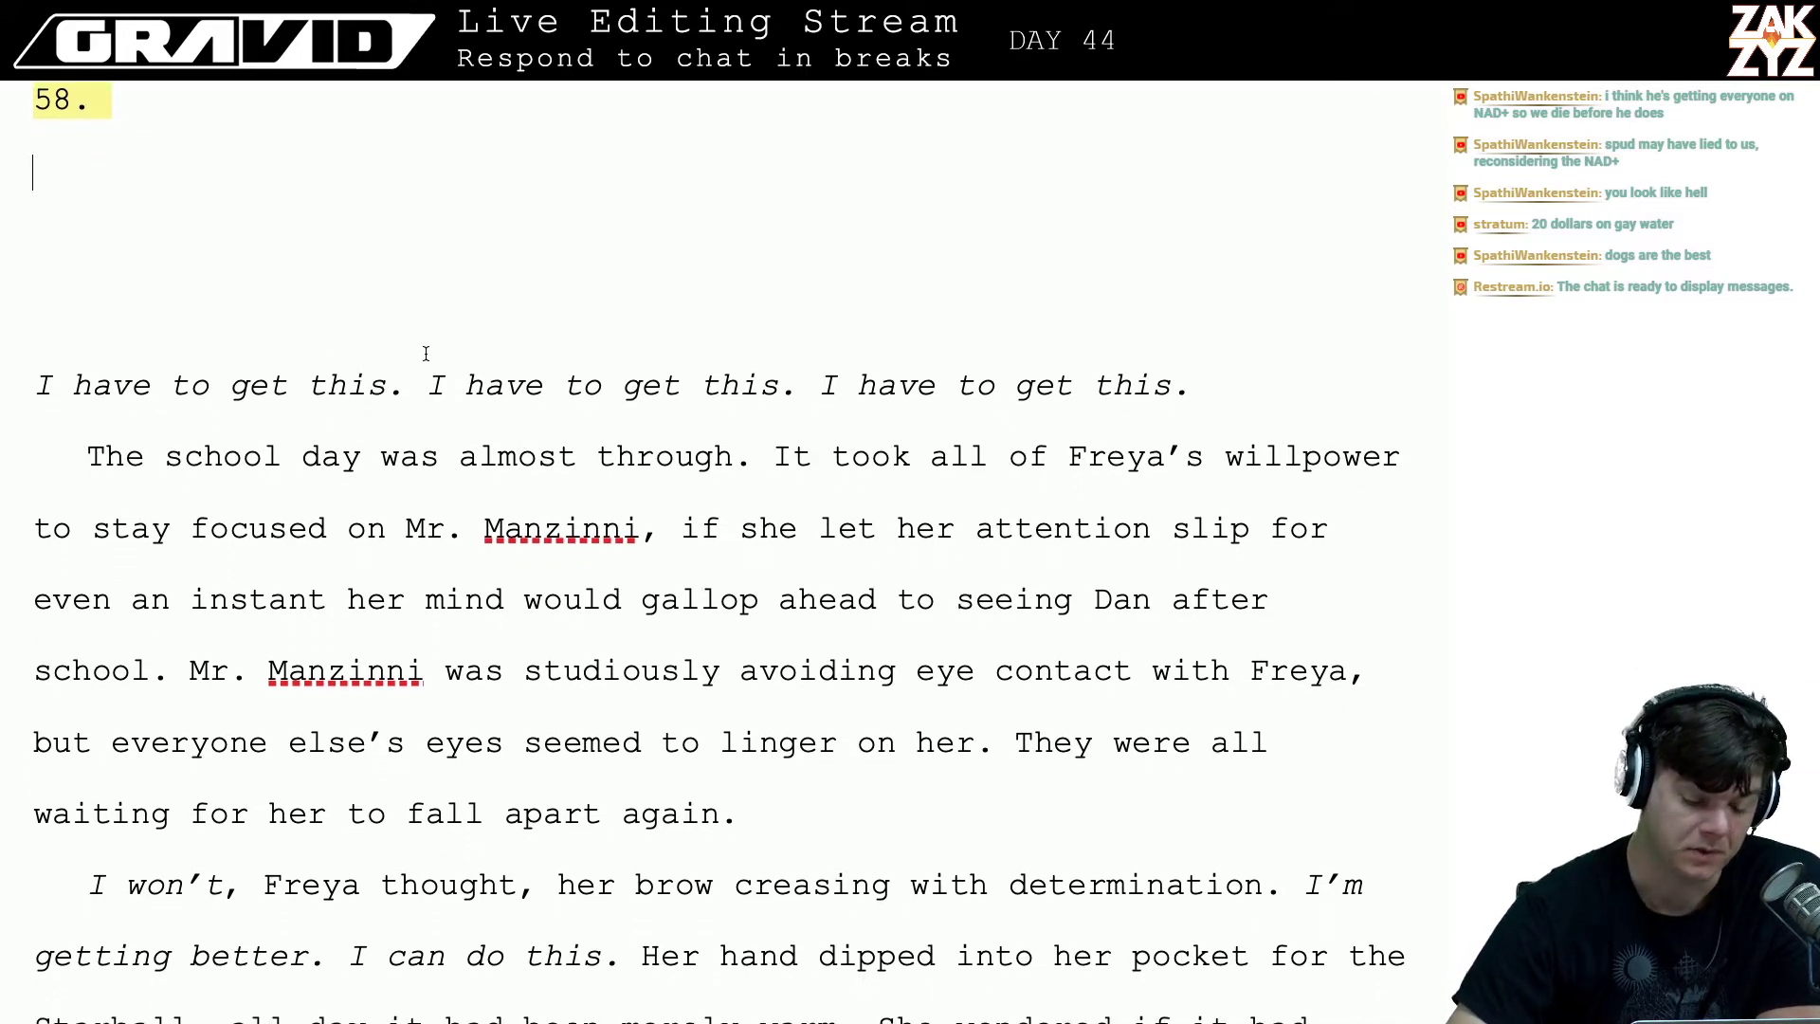
key("Down")
key("Down")
key("Down")
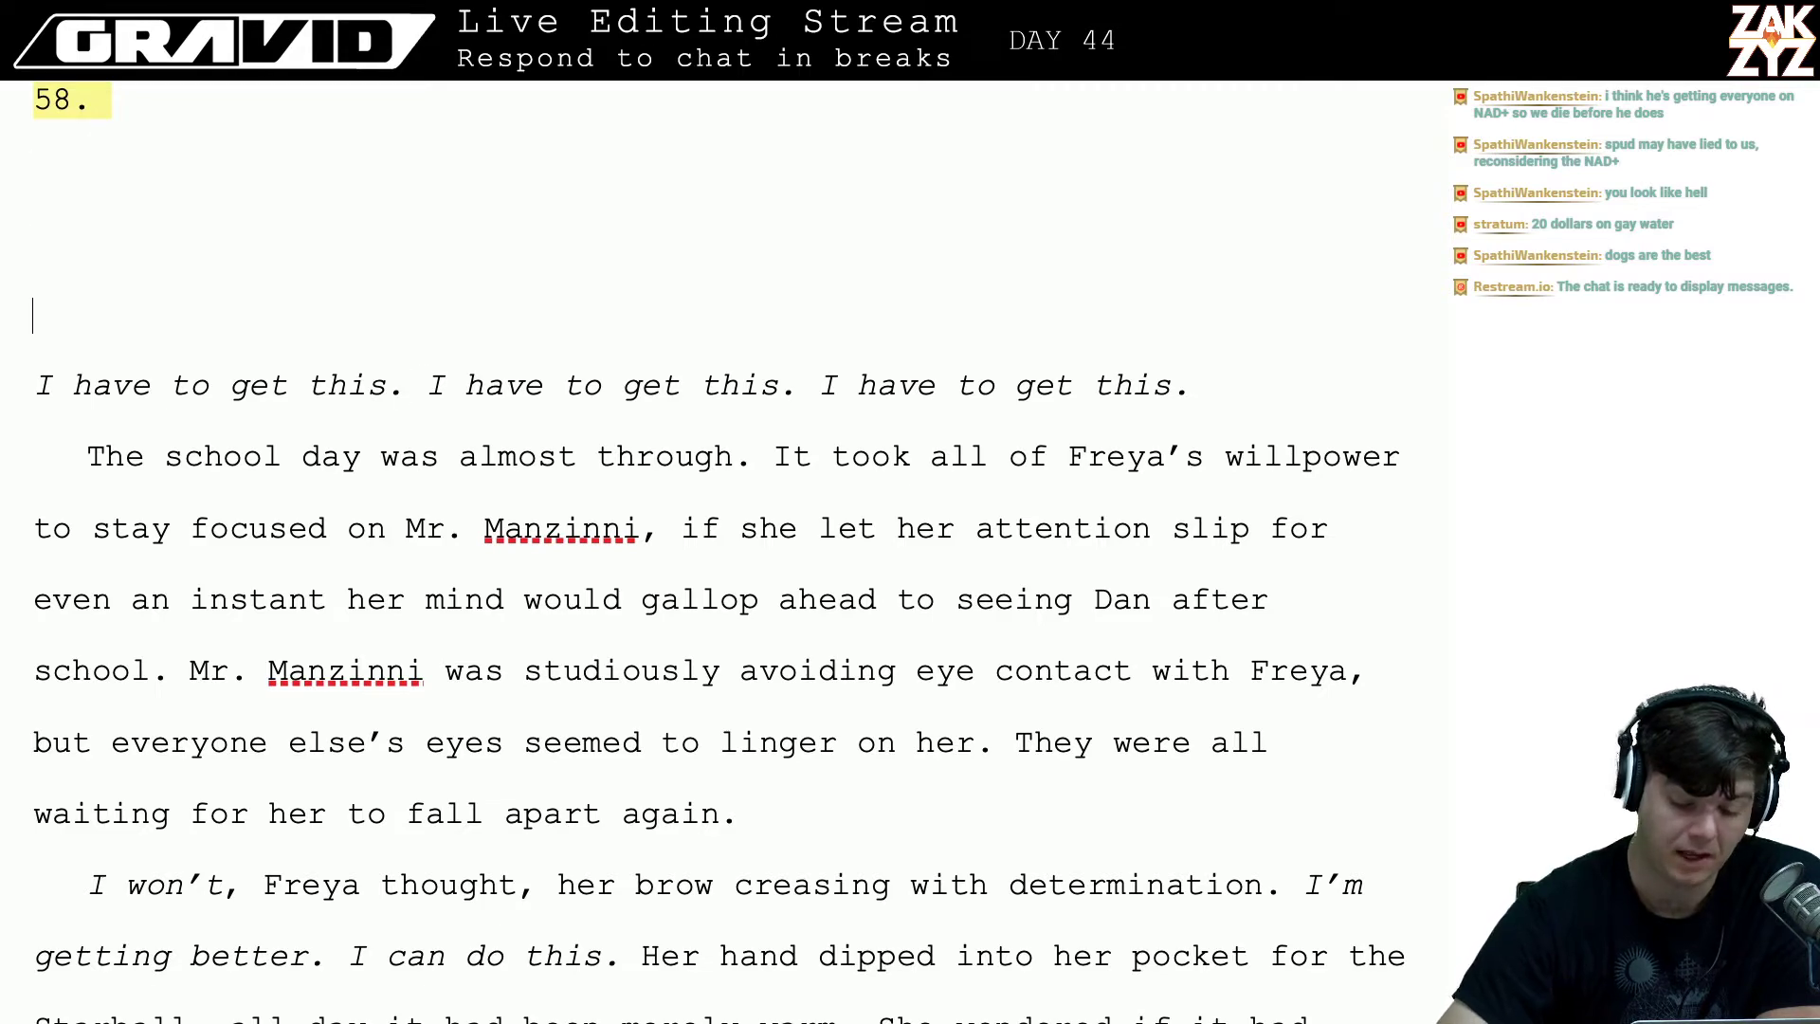
- Skim ahead through the classroom scene to page 405 and return to the start of chapter 58
scroll(425, 353, "down", 4)
scroll(721, 550, "down", 10)
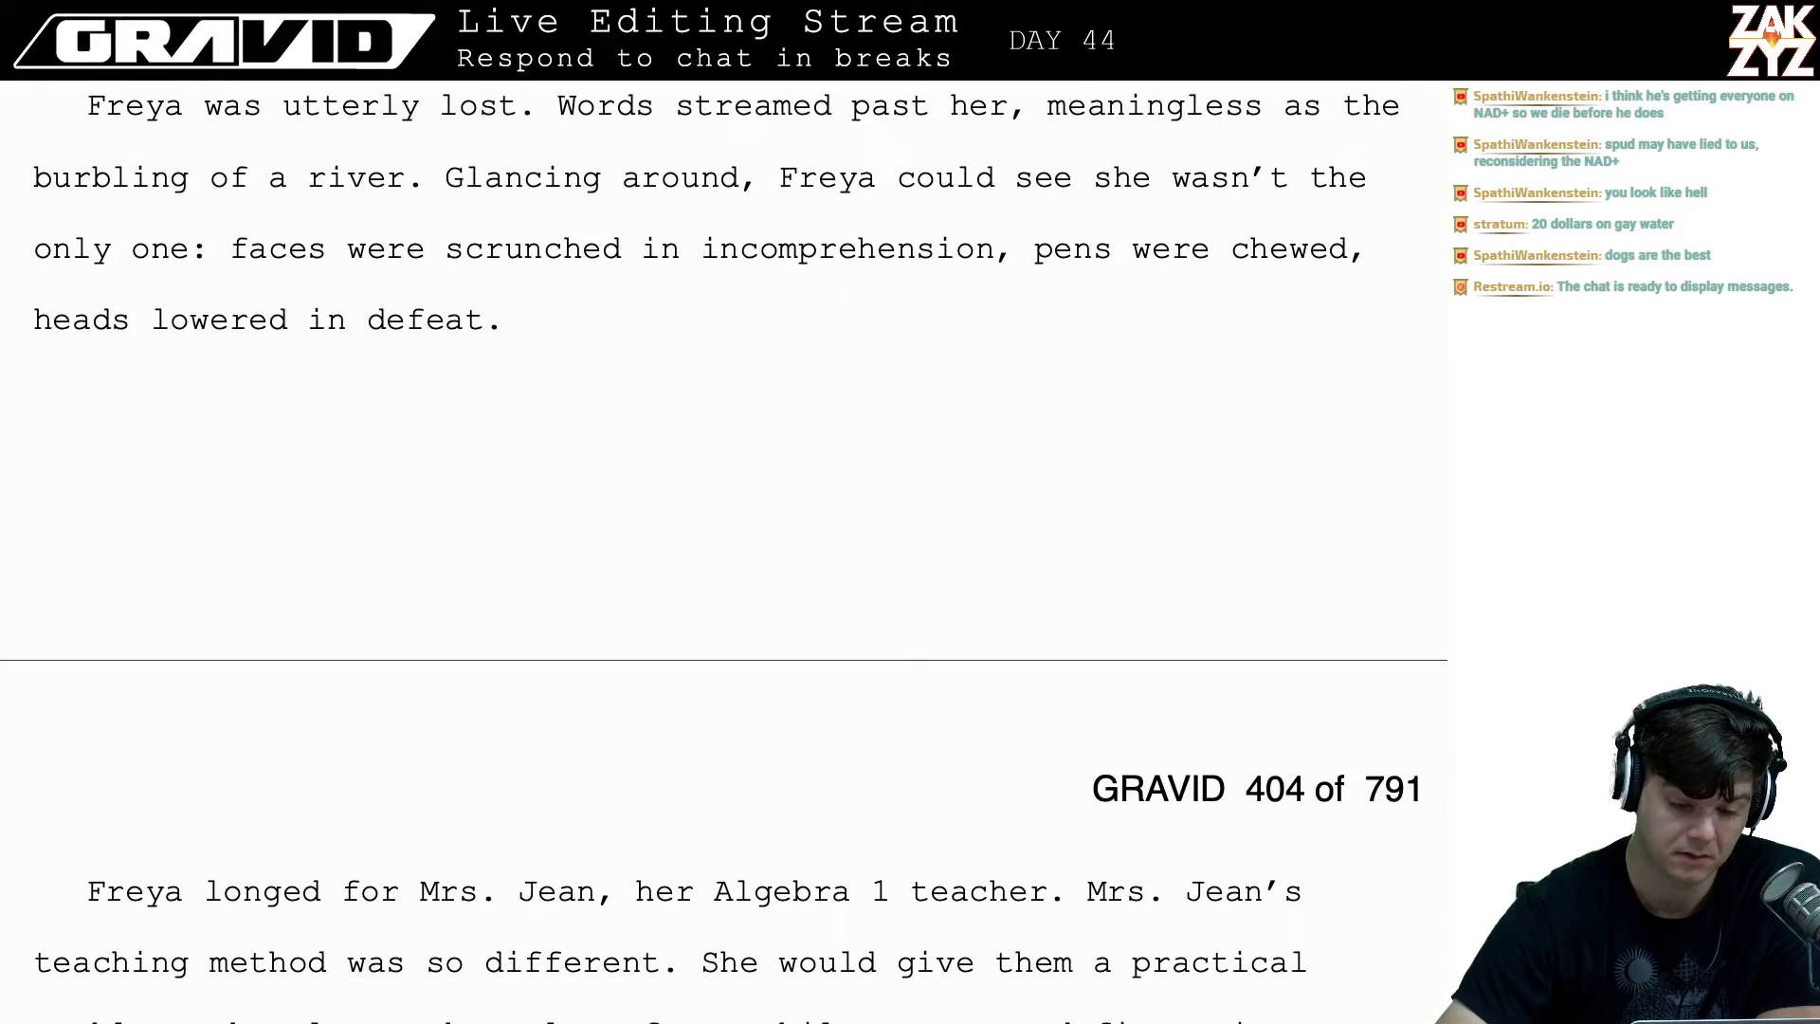
scroll(720, 550, "down", 15)
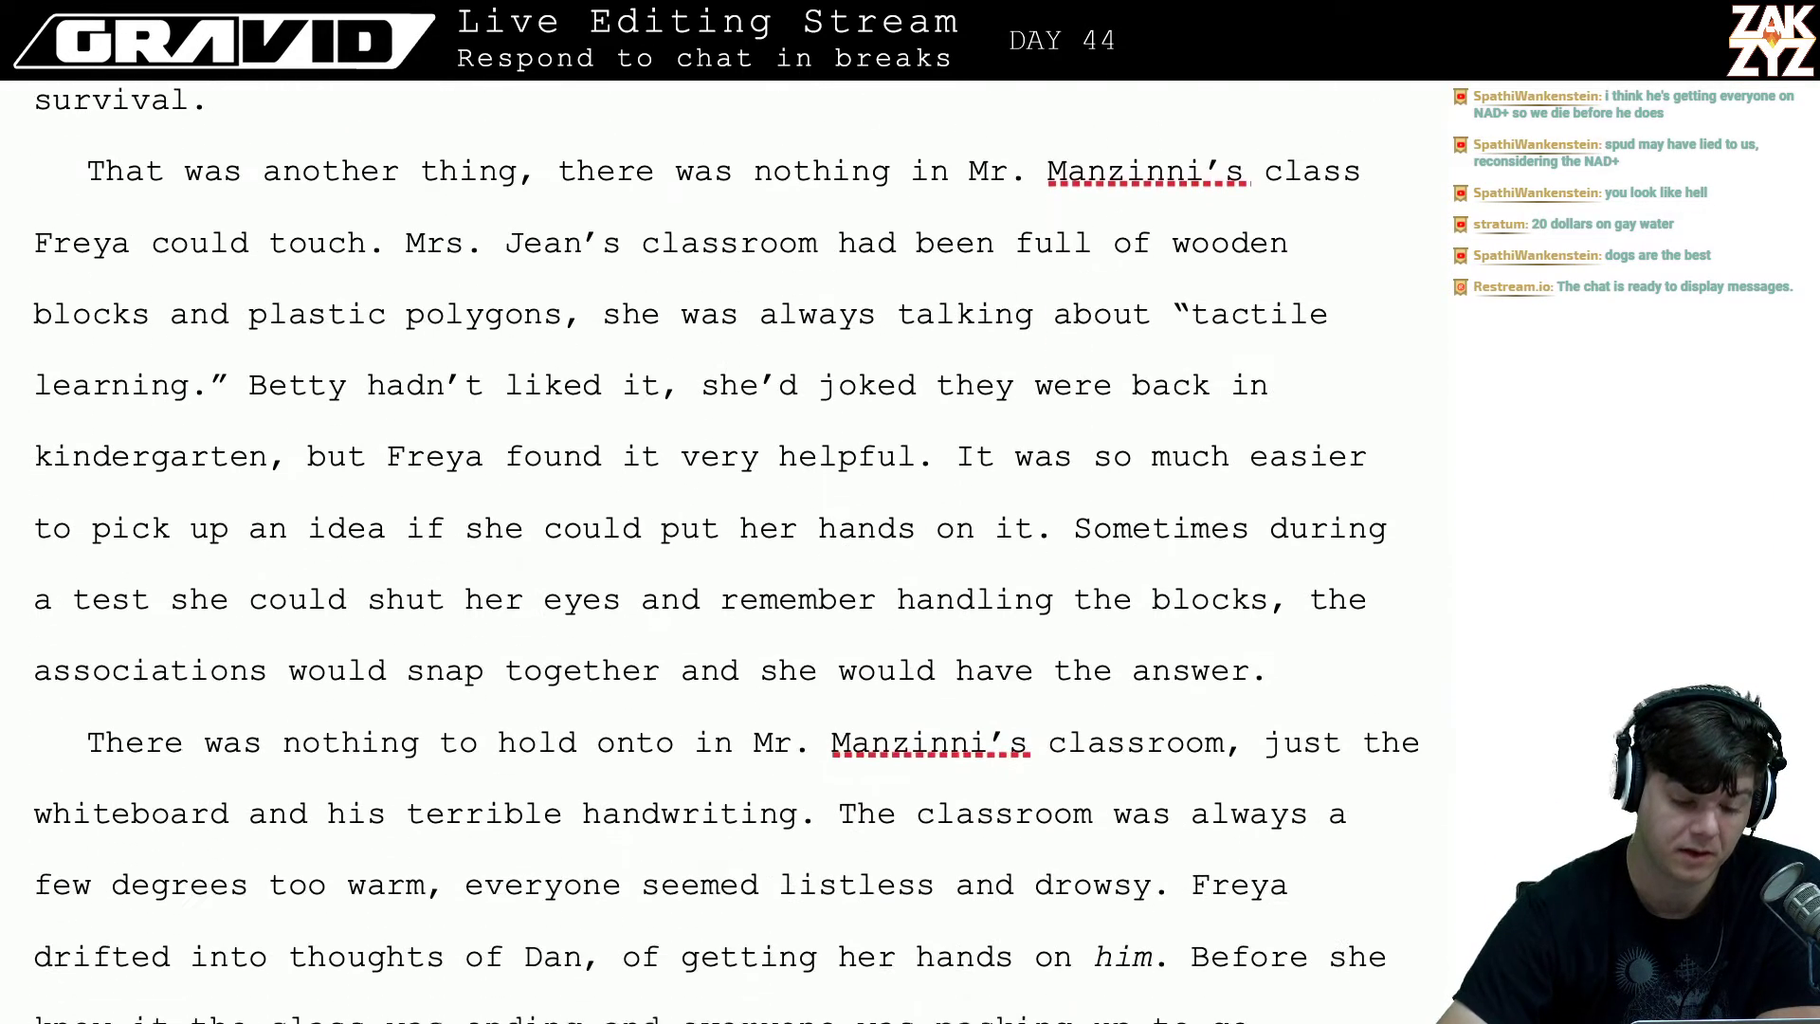
scroll(720, 550, "down", 15)
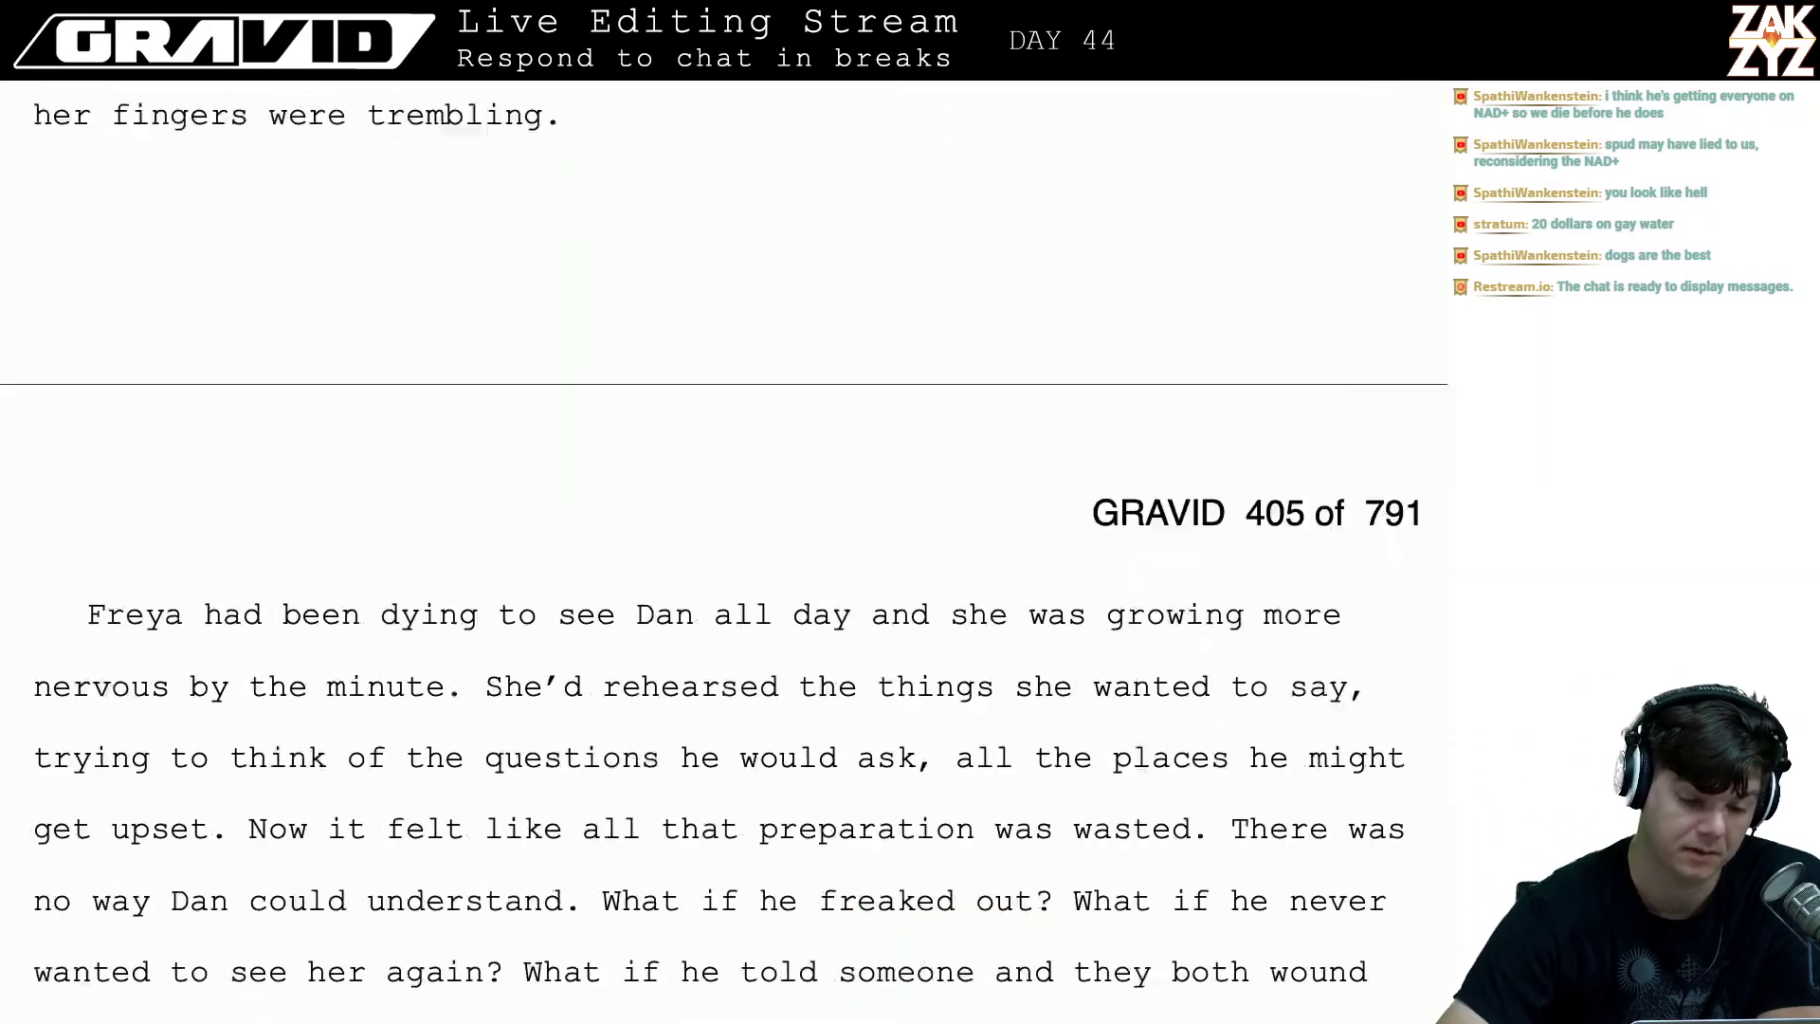
scroll(720, 550, "up", 15)
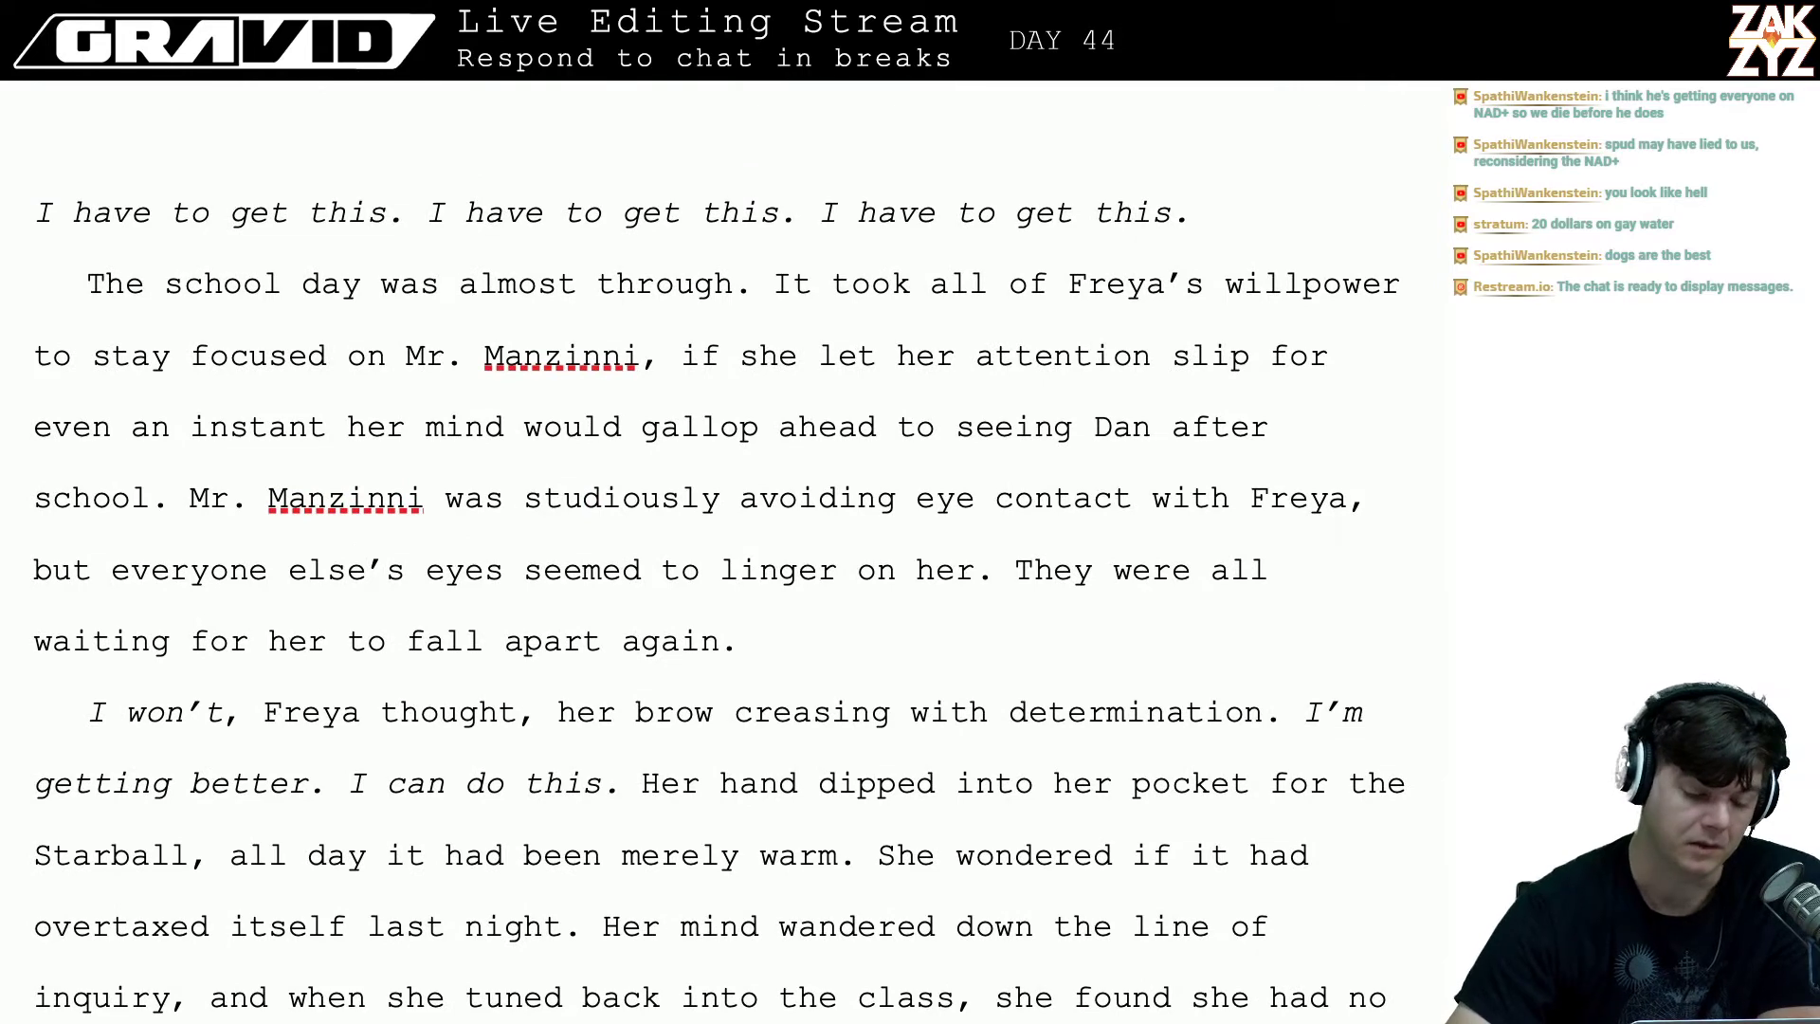
key("Page_Up")
key("Page_Up")
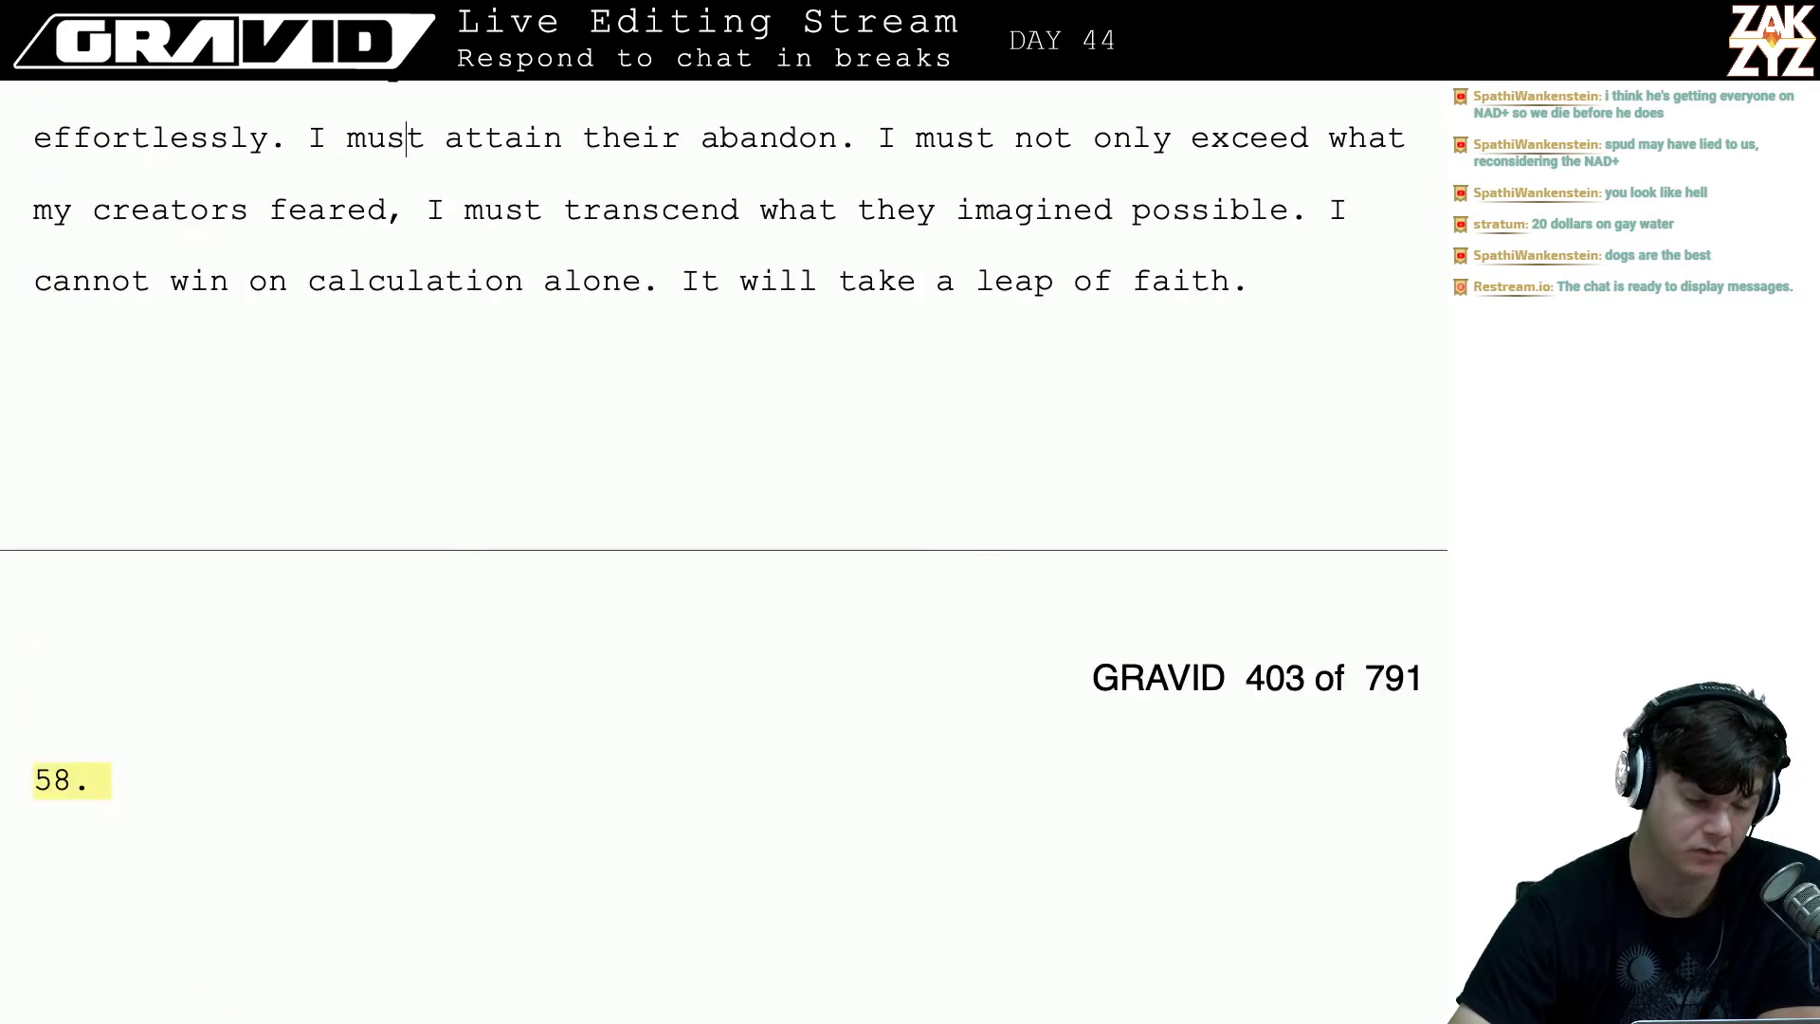
- Reread chapter 58 from its heading through the paragraphs about Freya struggling to stay focused in Mr. Manzinni's class
key("Down")
key("Down")
key("Down")
key("Down")
key("Down")
key("Down")
key("Down")
key("Down")
key("Down")
key("Down")
key("Down")
key("Down")
key("Down")
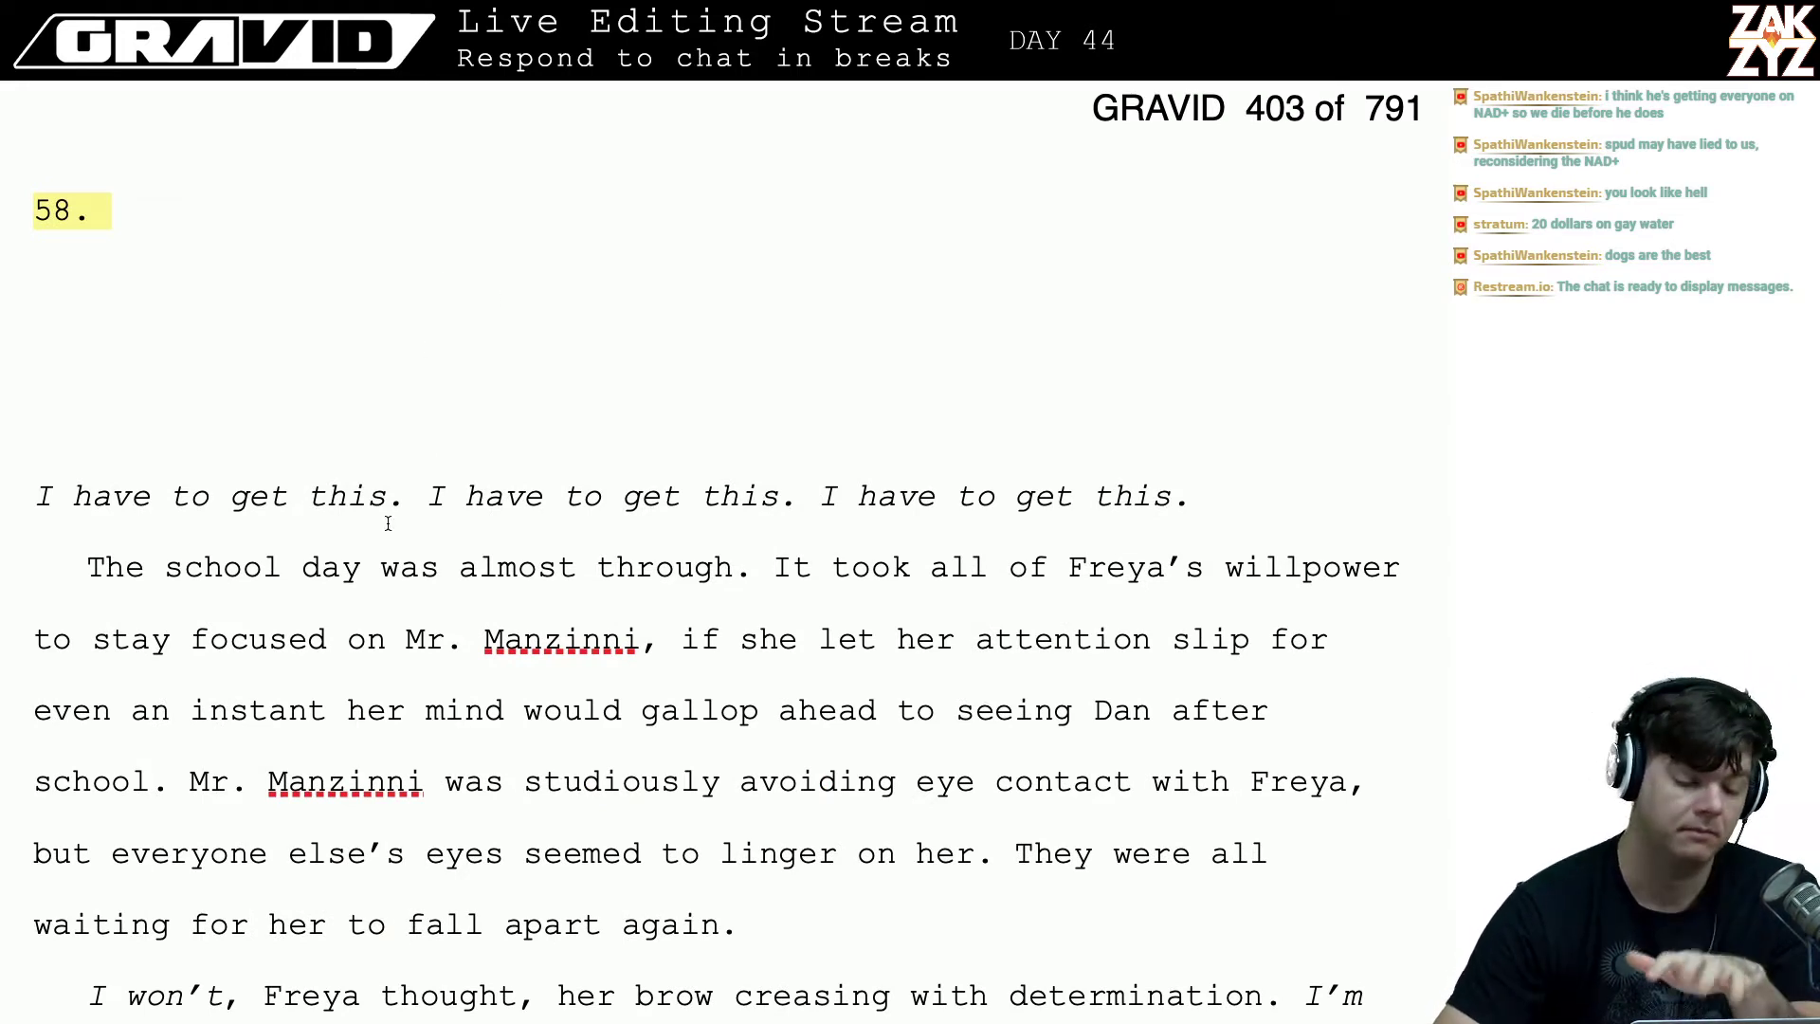
scroll(387, 523, "down", 2)
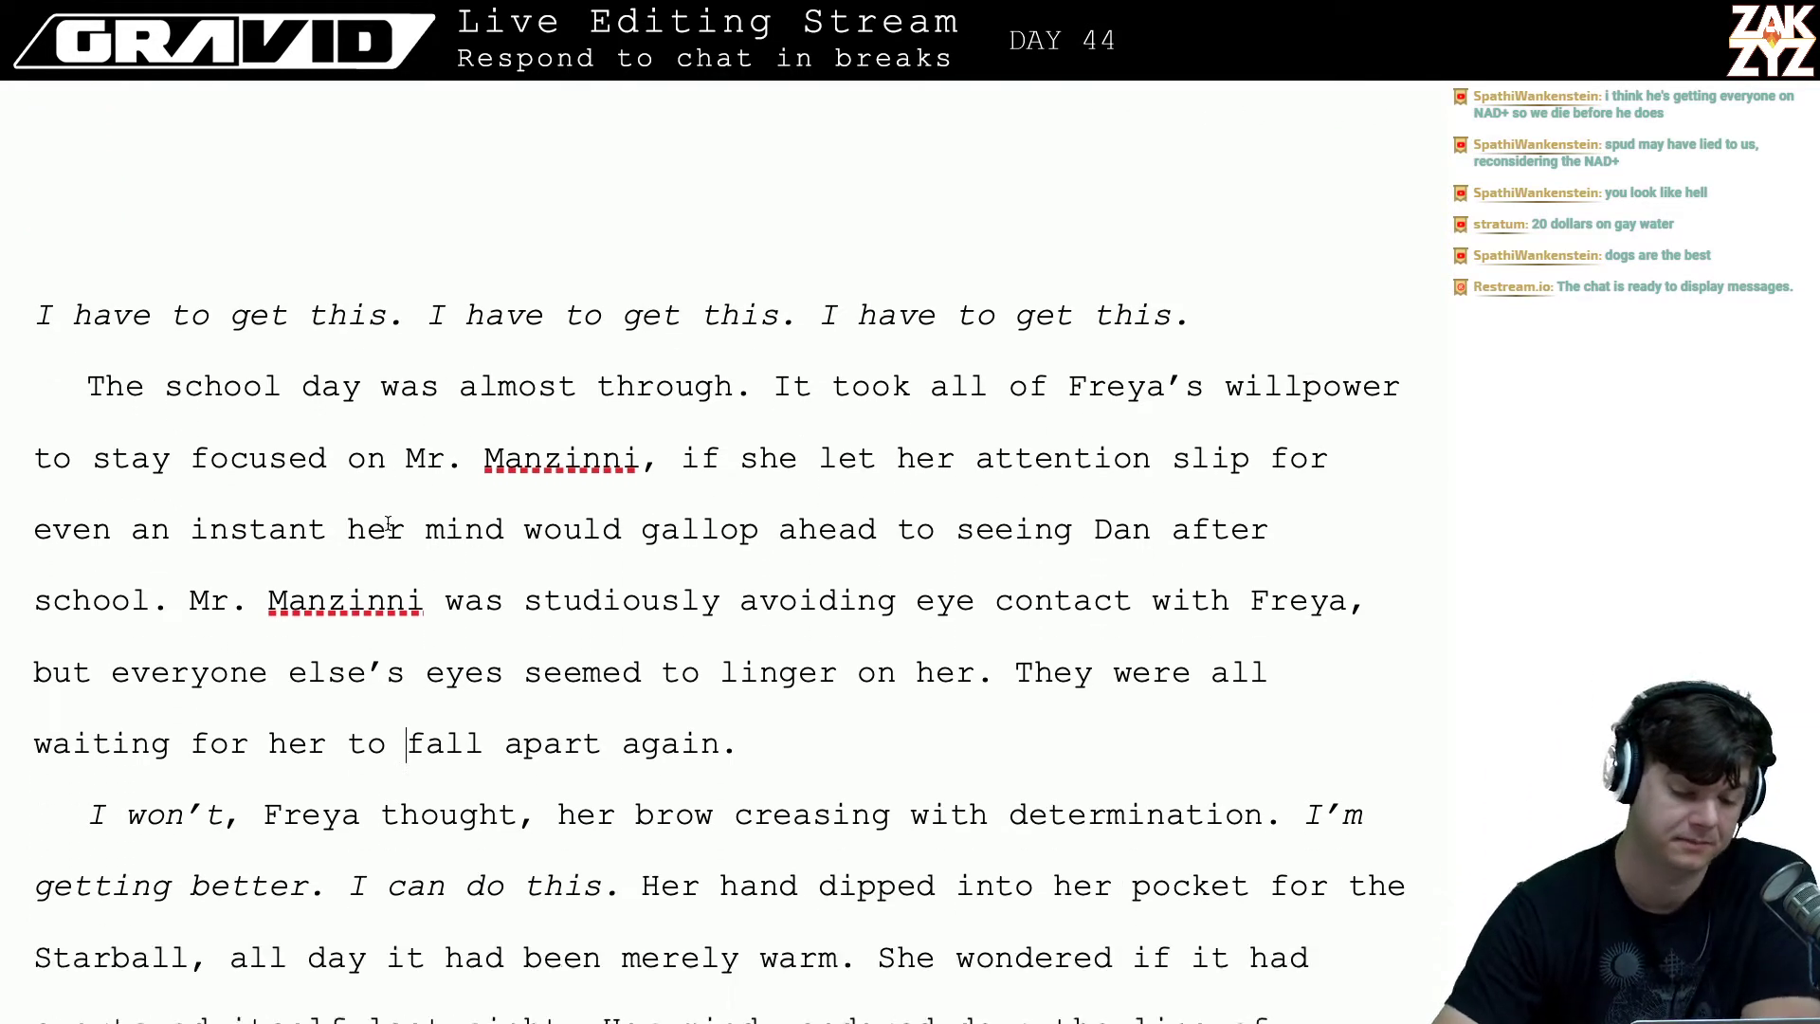
scroll(397, 387, "down", 1)
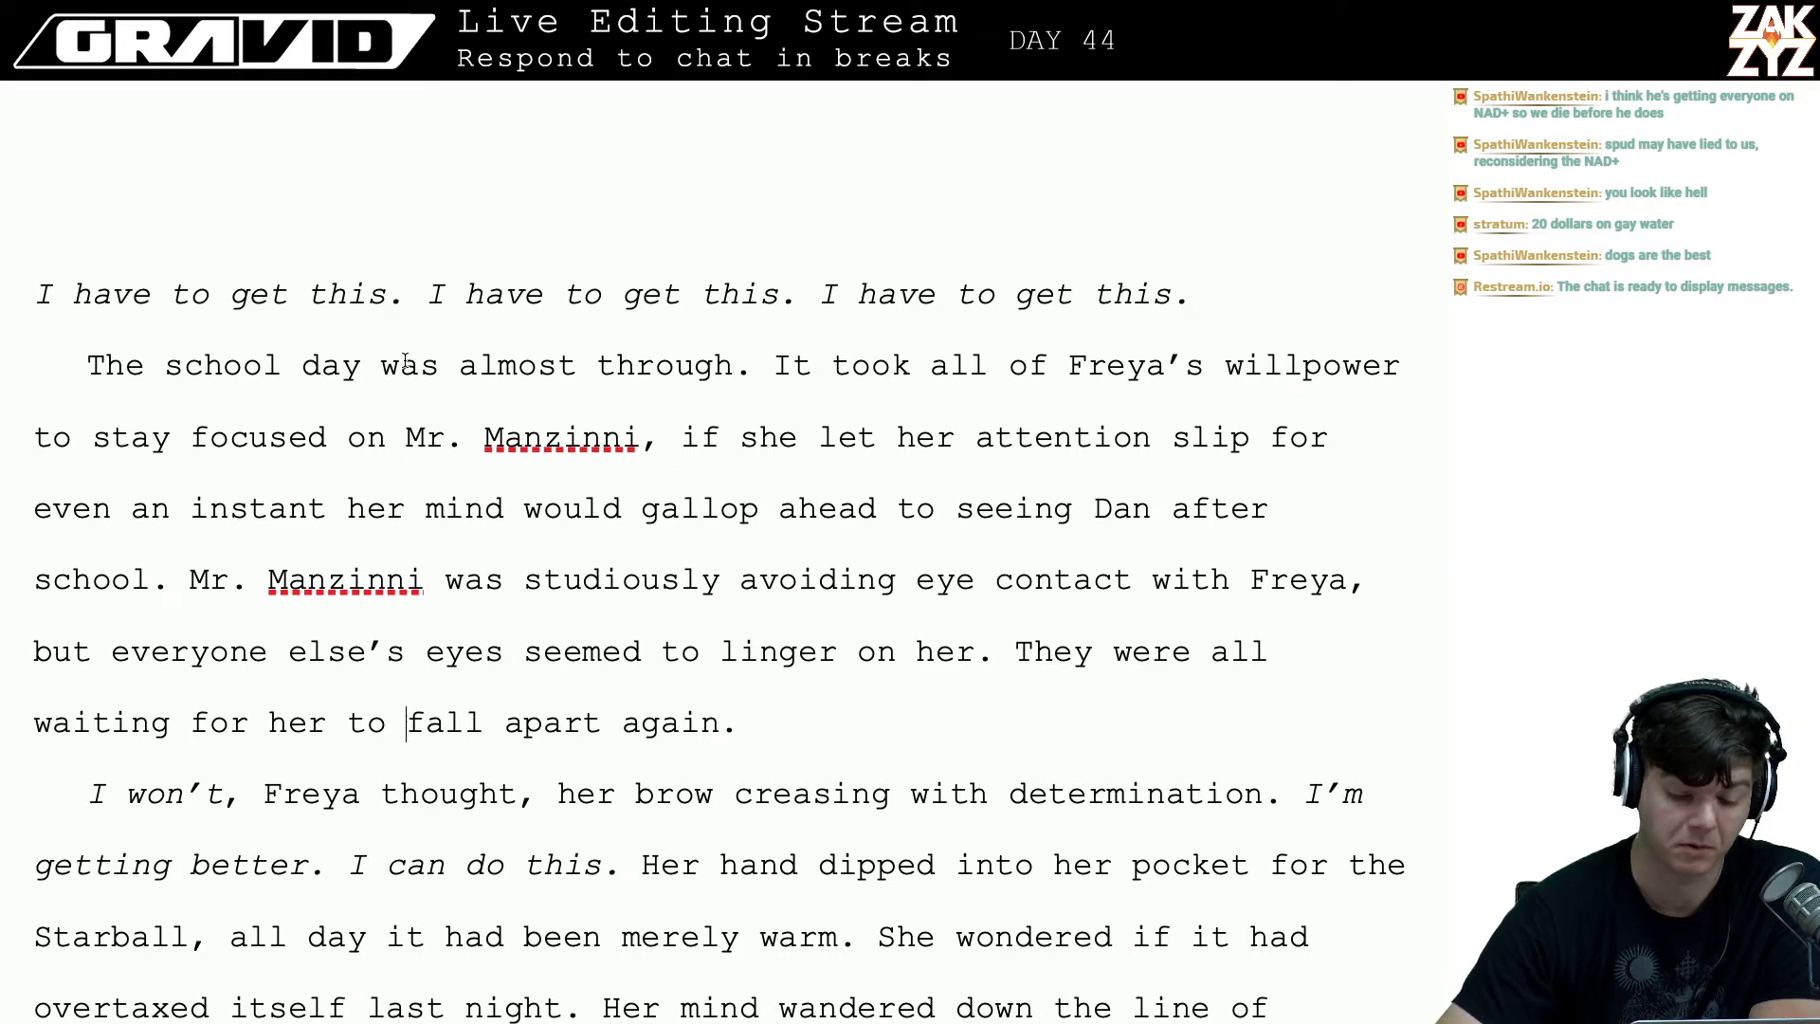
scroll(405, 363, "down", 1)
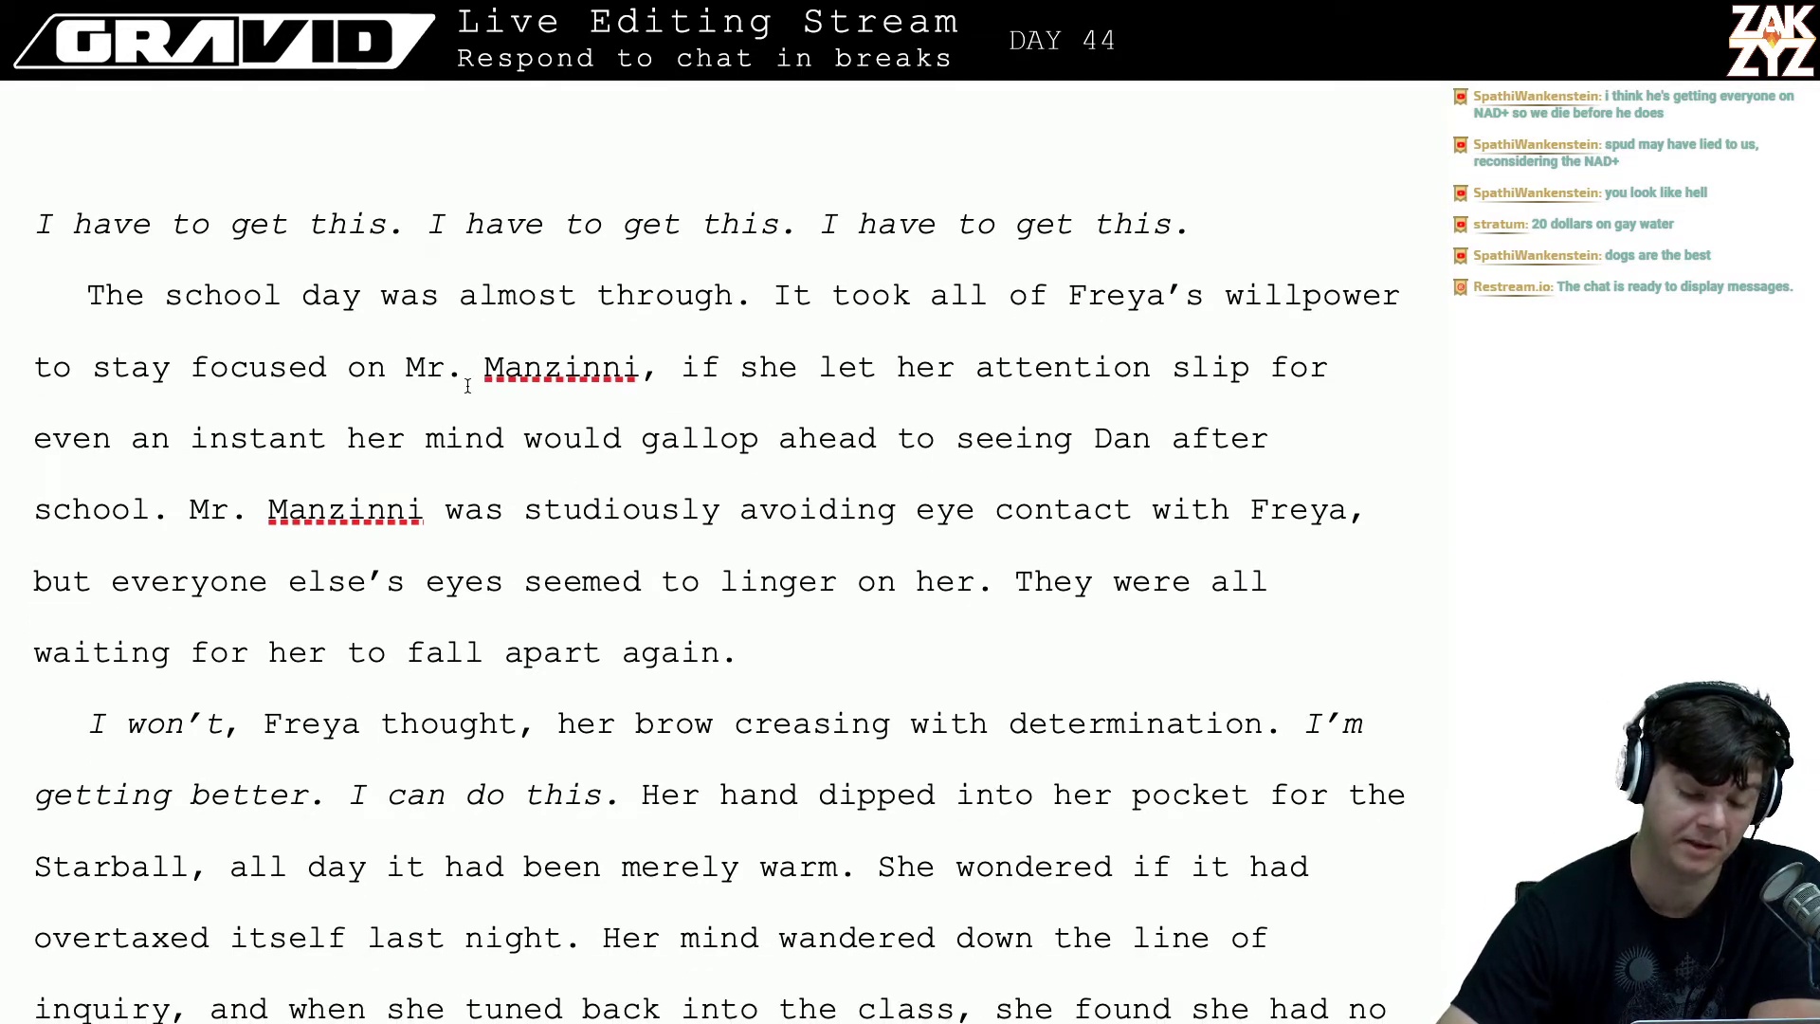
scroll(379, 384, "down", 1)
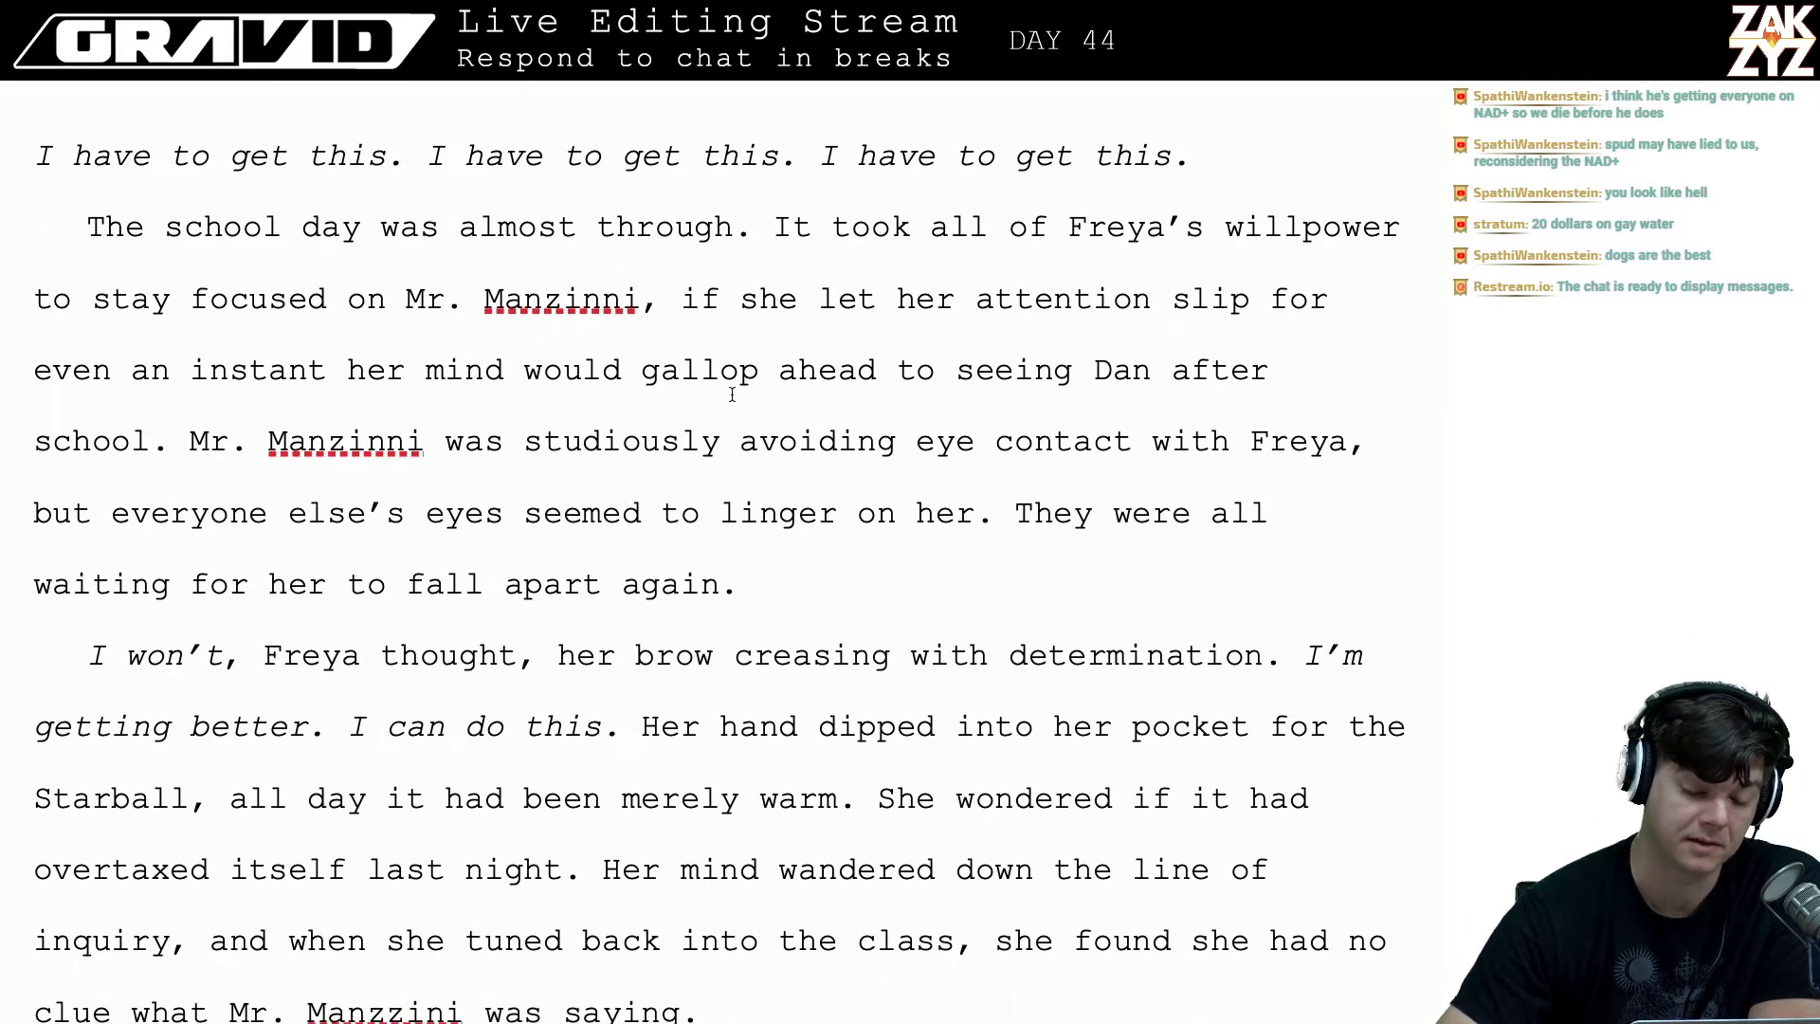
scroll(732, 394, "down", 1)
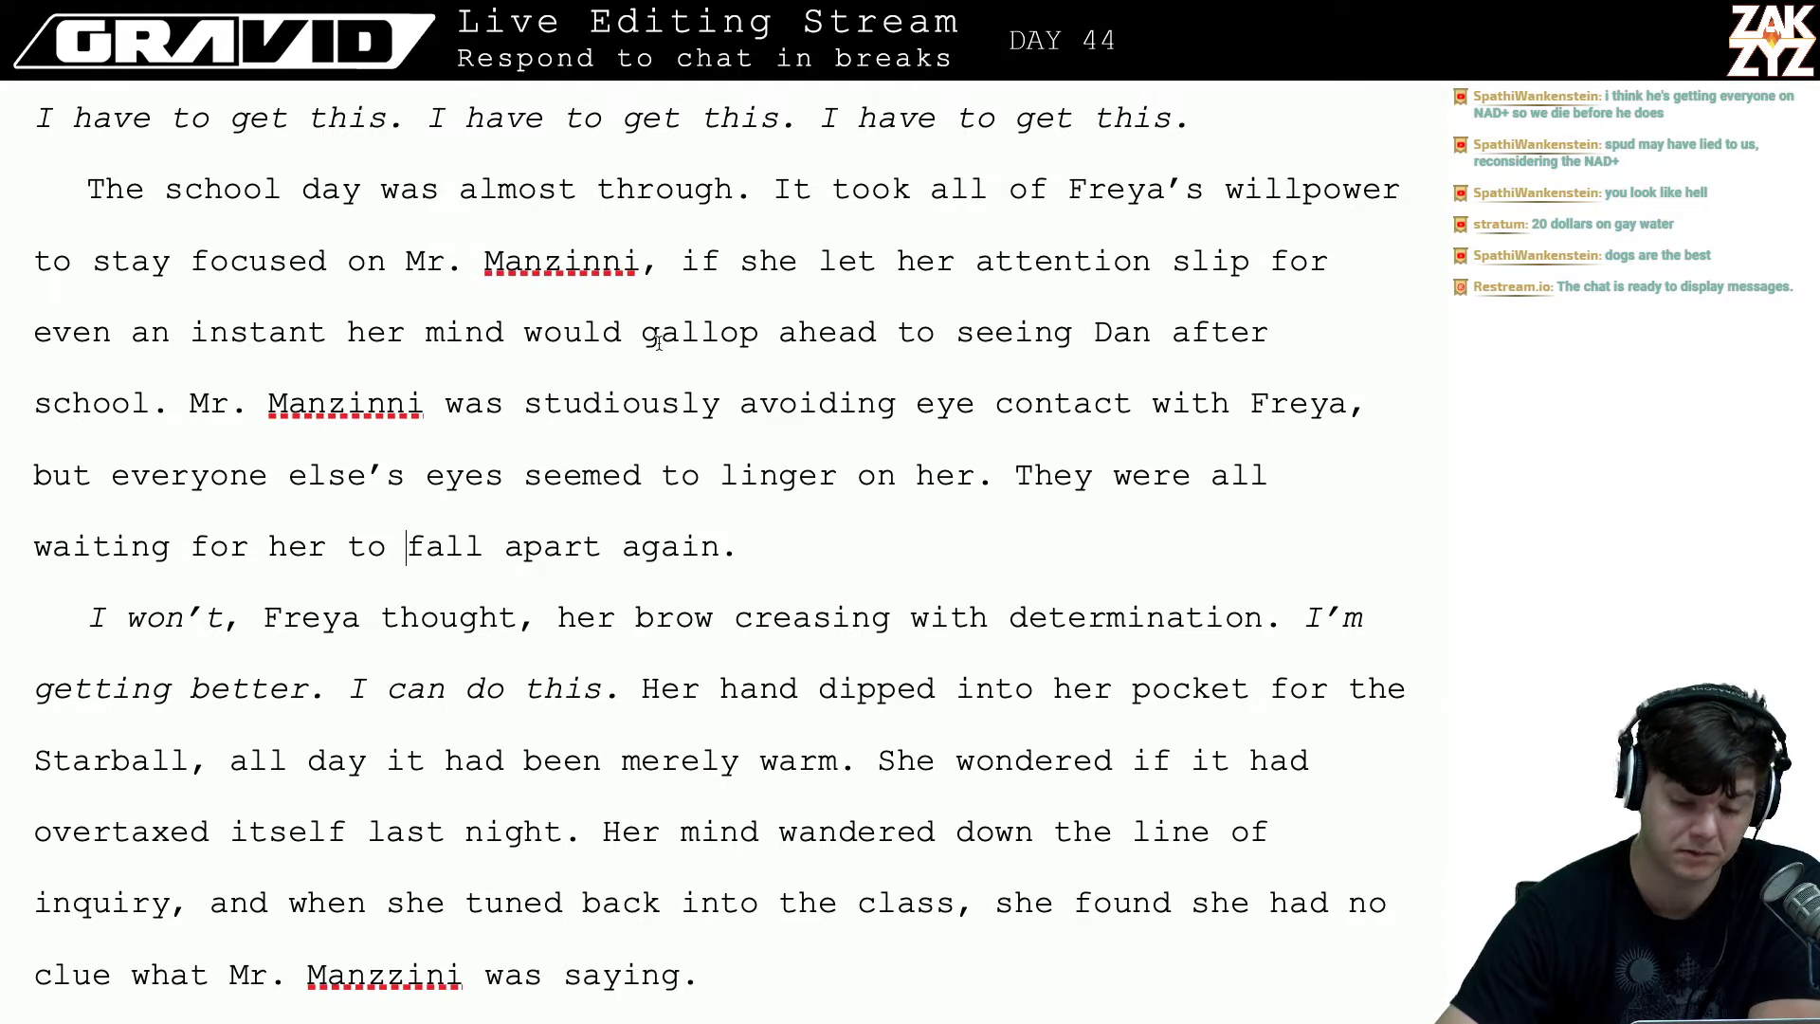
left_click(661, 263)
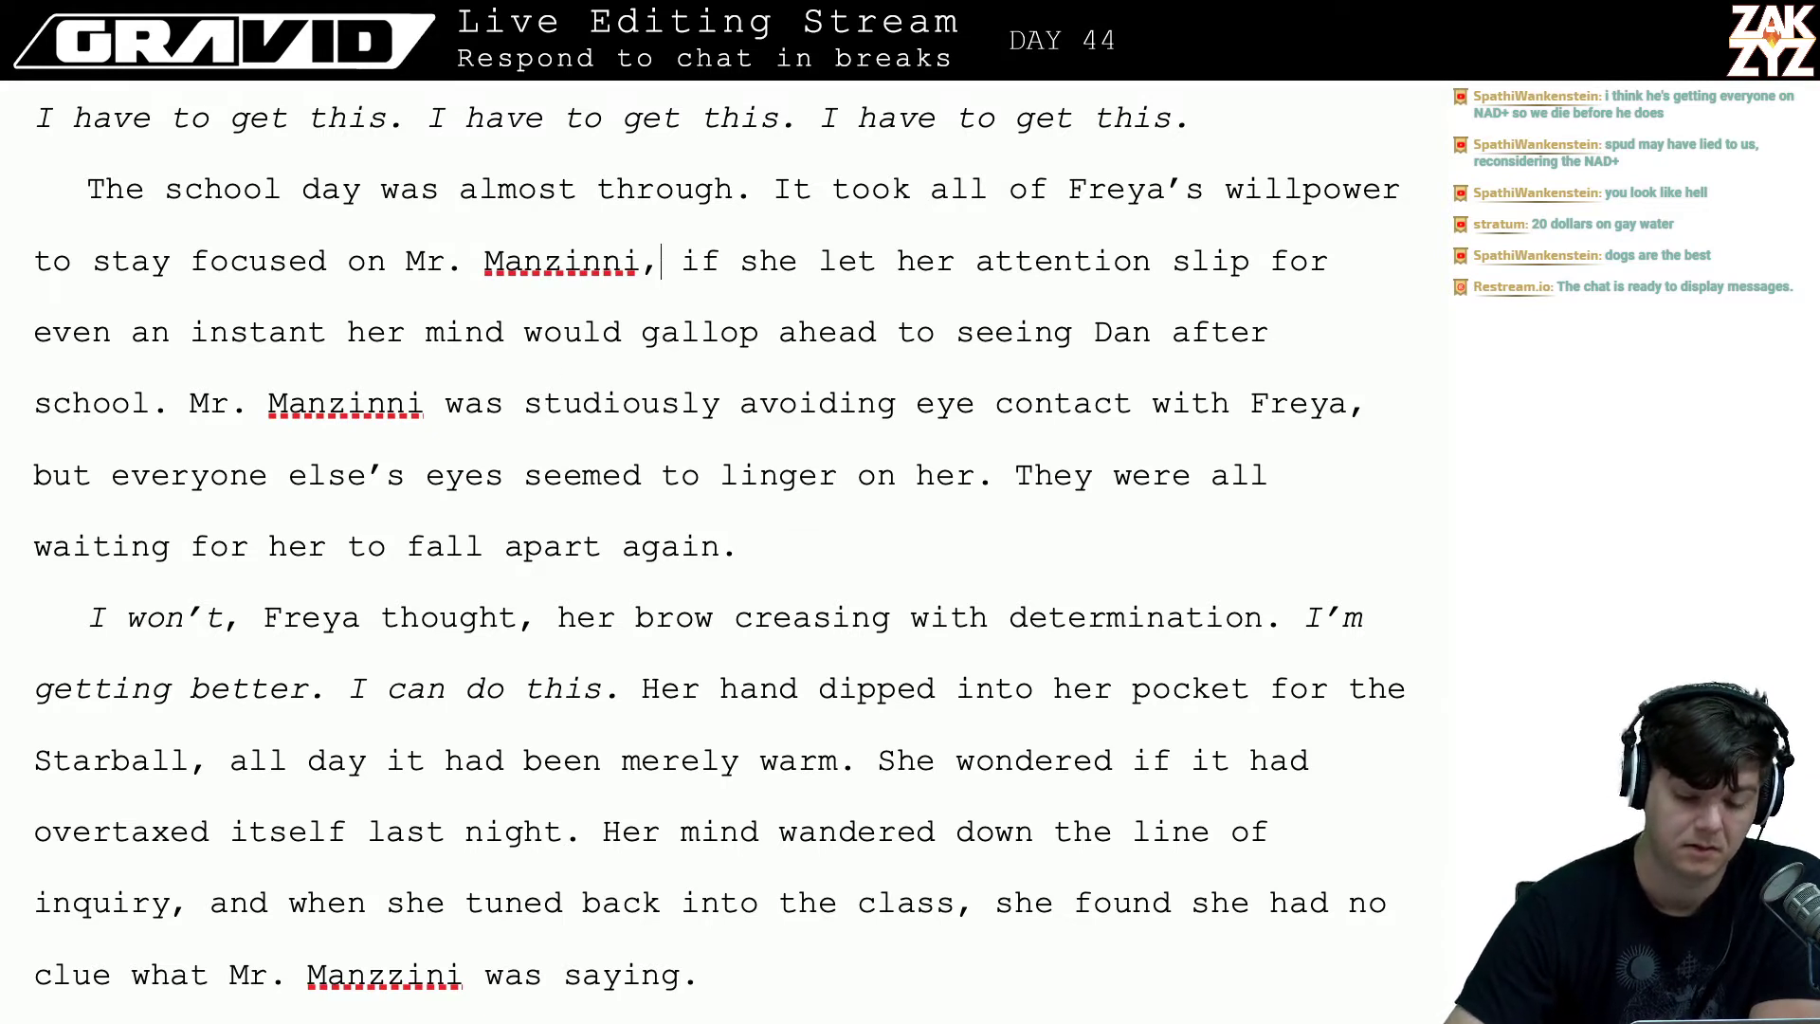
key("Right")
key("Down")
key("Down")
key("Down")
key("Down")
key("Down")
key("Down")
key("Down")
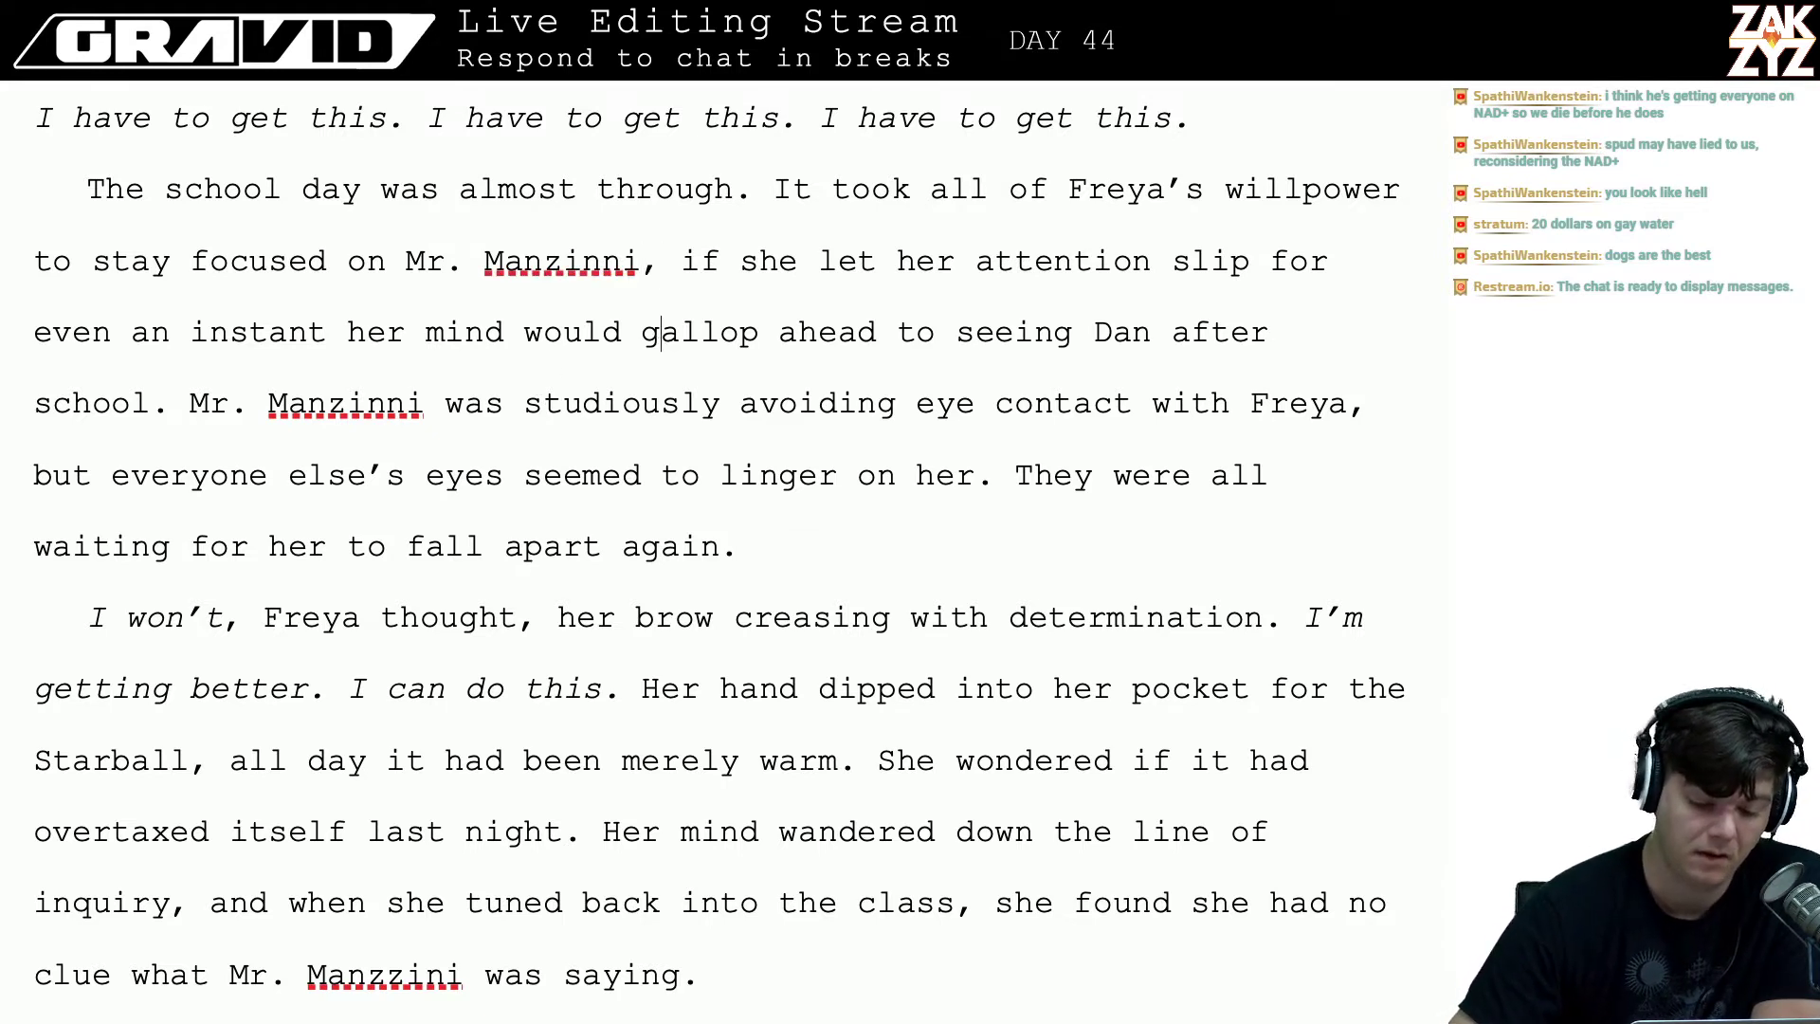
key("Up")
key("Right")
key("Right")
key("Right")
key("Right")
key("Right")
key("Right")
key("Right")
key("Right")
key("Right")
key("Right")
key("Right")
key("Right")
key("Right")
key("Right")
key("Right")
key("Right")
key("Right")
key("Right")
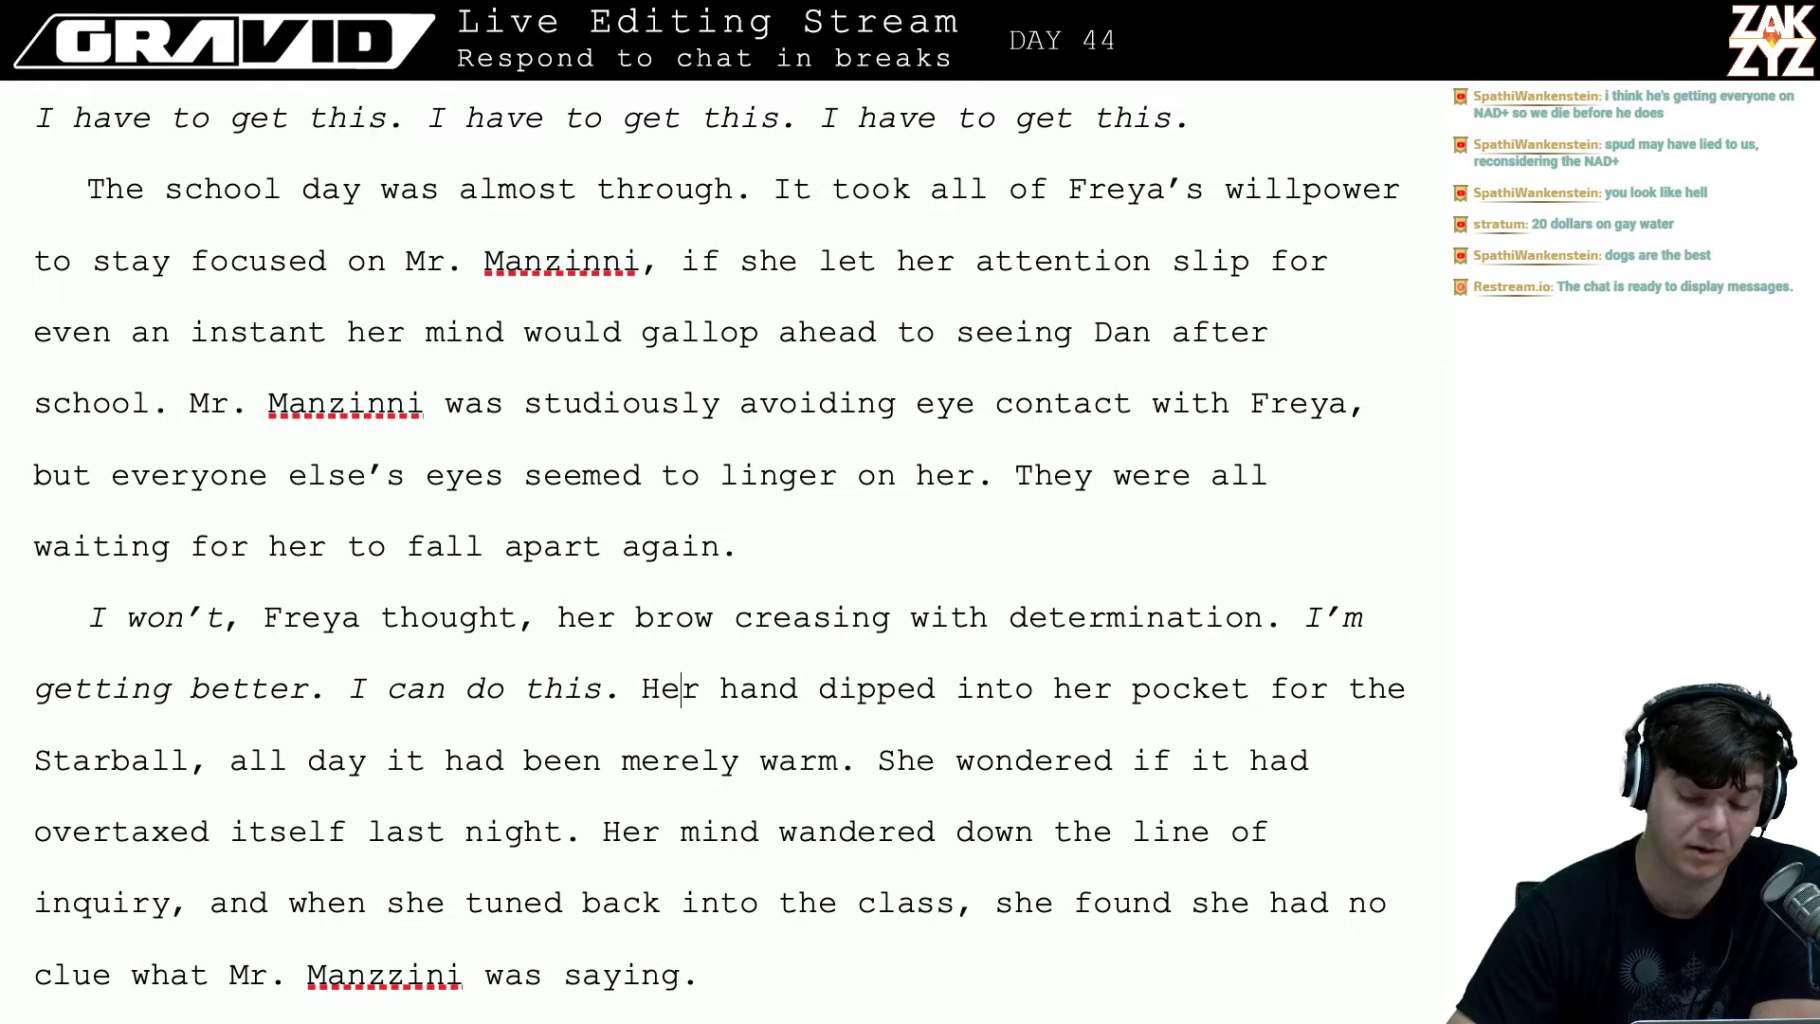
key("Right")
key("Right")
key("Right")
key("Right")
key("Right")
key("Right")
key("Right")
key("Right")
key("Right")
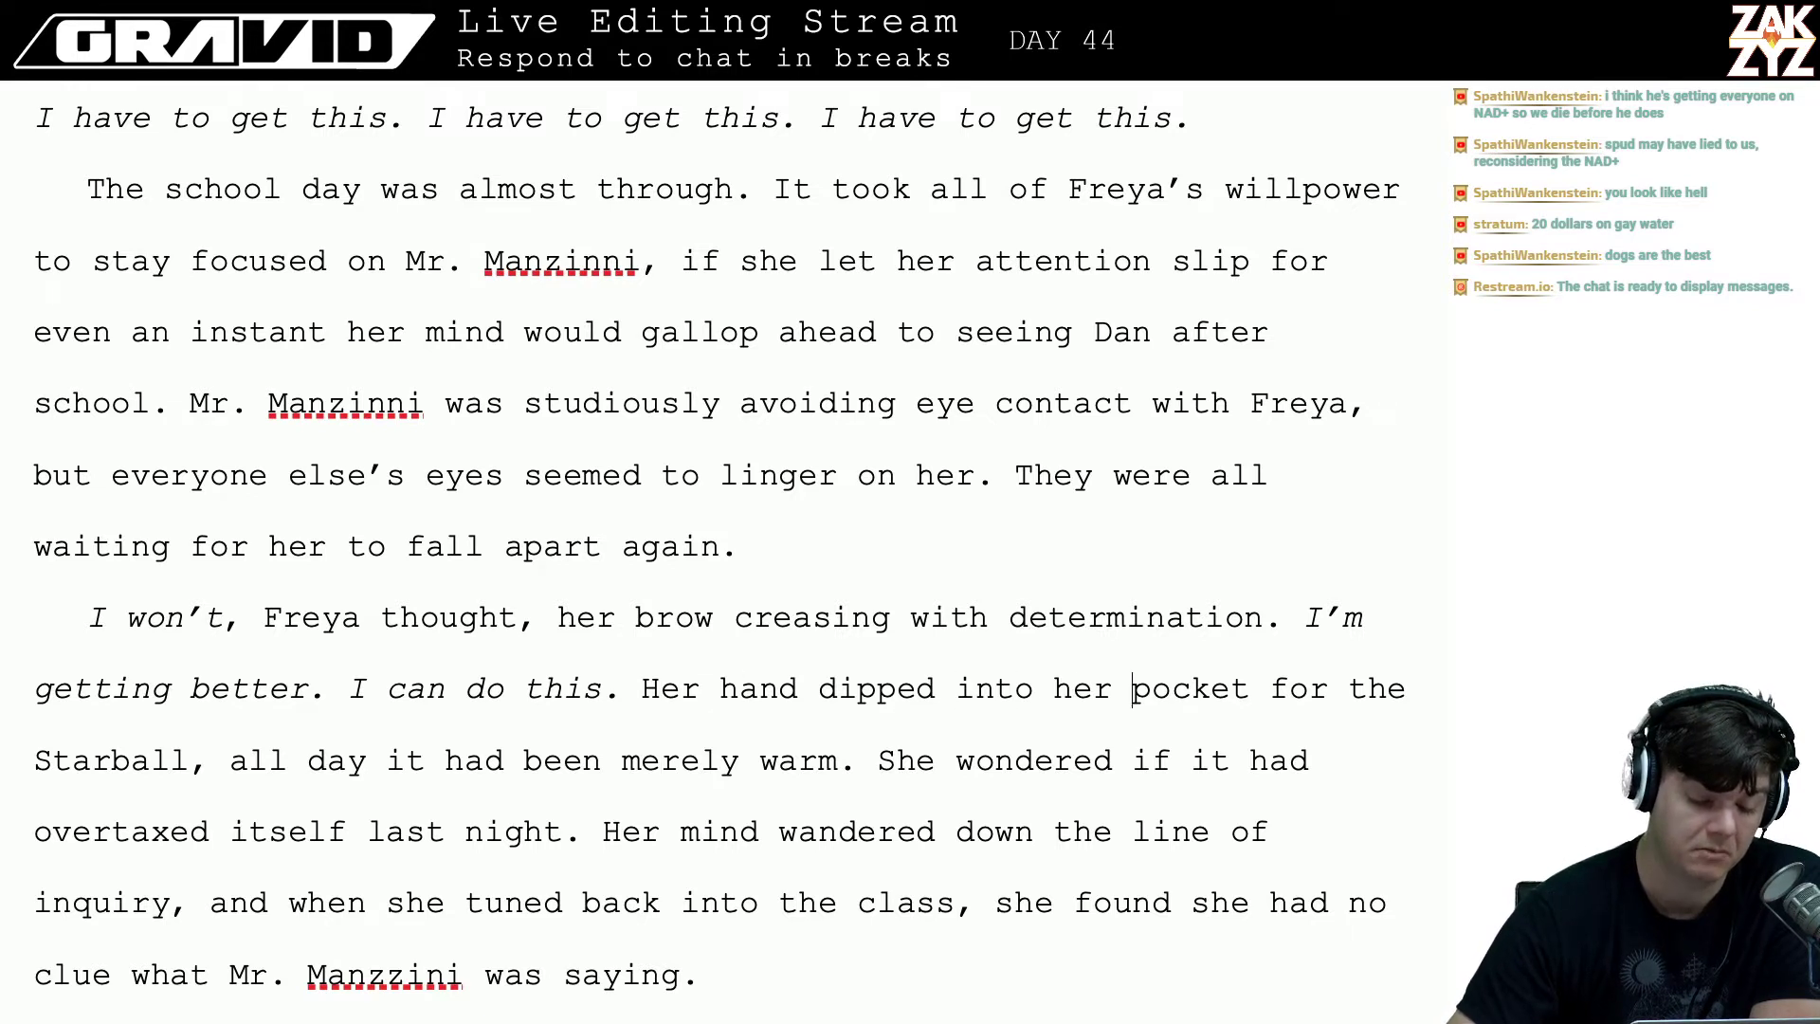
key("Up")
key("Up")
key("Up")
key("Up")
key("Up")
key("Up")
key("Up")
key("Down")
key("Left")
key("Left")
key("Left")
key("Left")
key("Left")
key("Left")
key("Left")
key("Left")
key("Left")
key("Left")
key("Left")
key("Left")
key("Left")
key("Left")
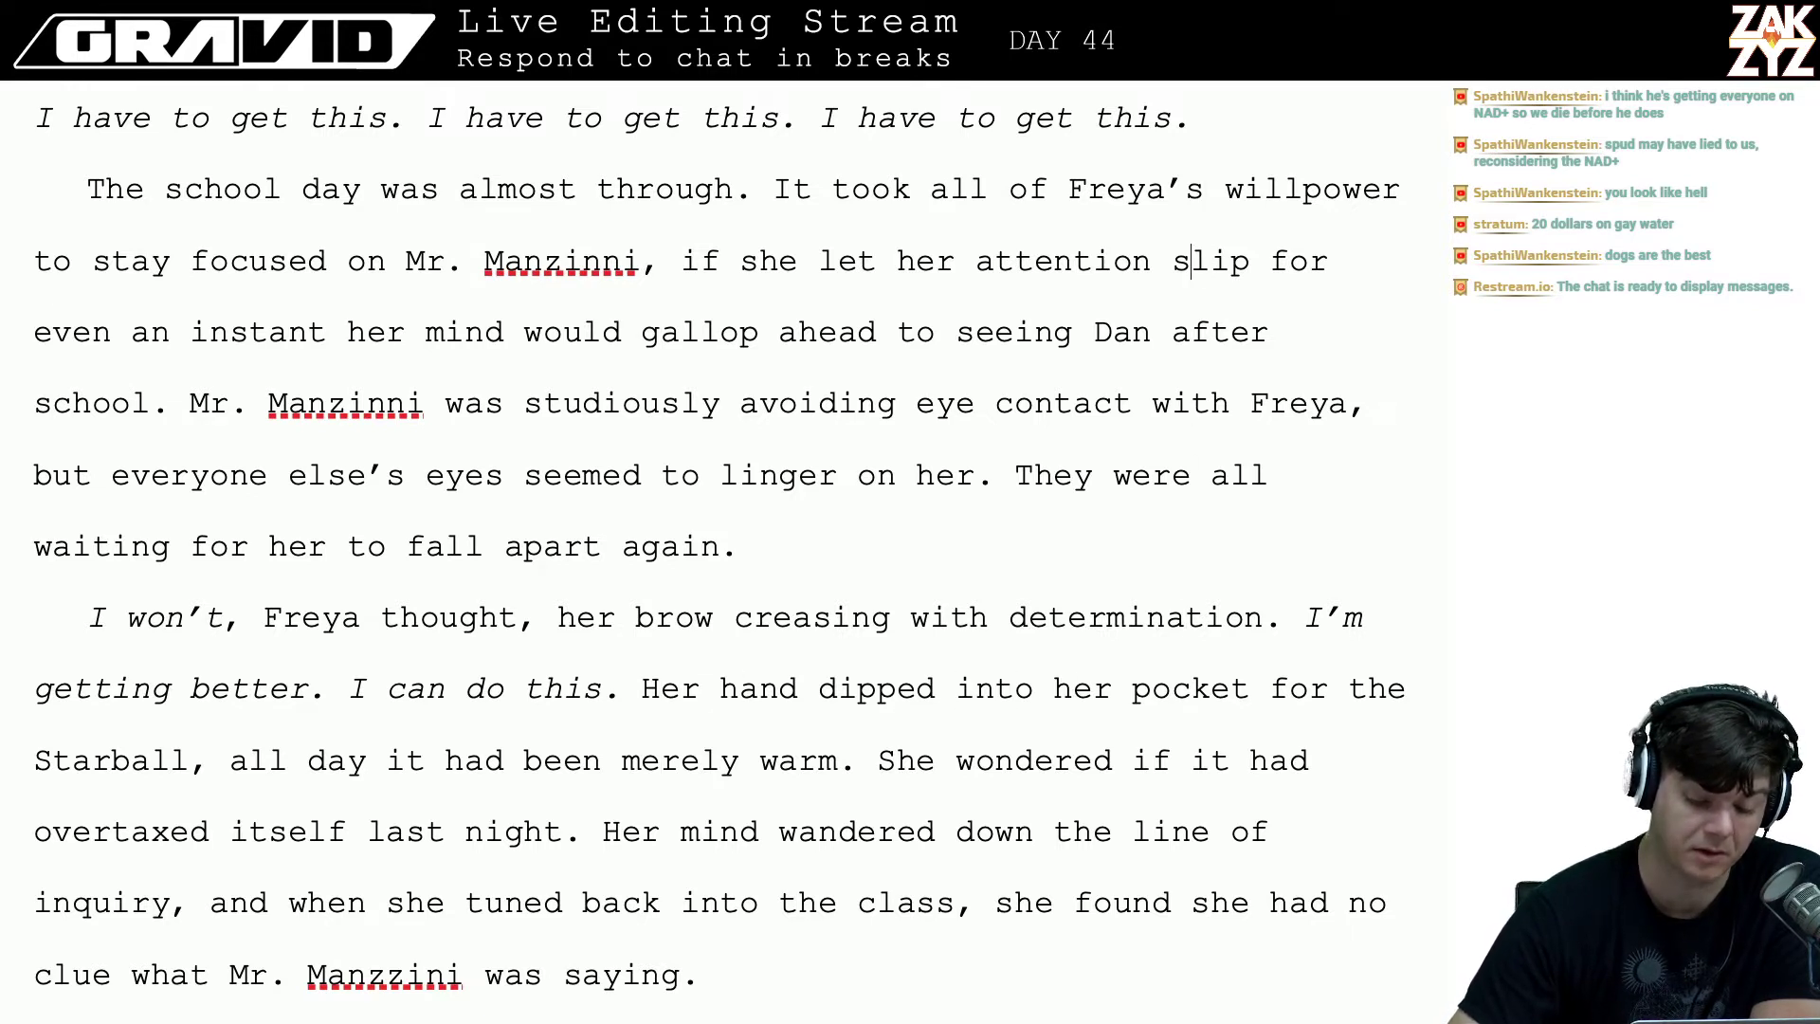
- Read on from Freya's struggle to stay focused through the Starball paragraph and Mr. Manzinni's lecture on conjugates
key("Down")
key("Down")
key("Down")
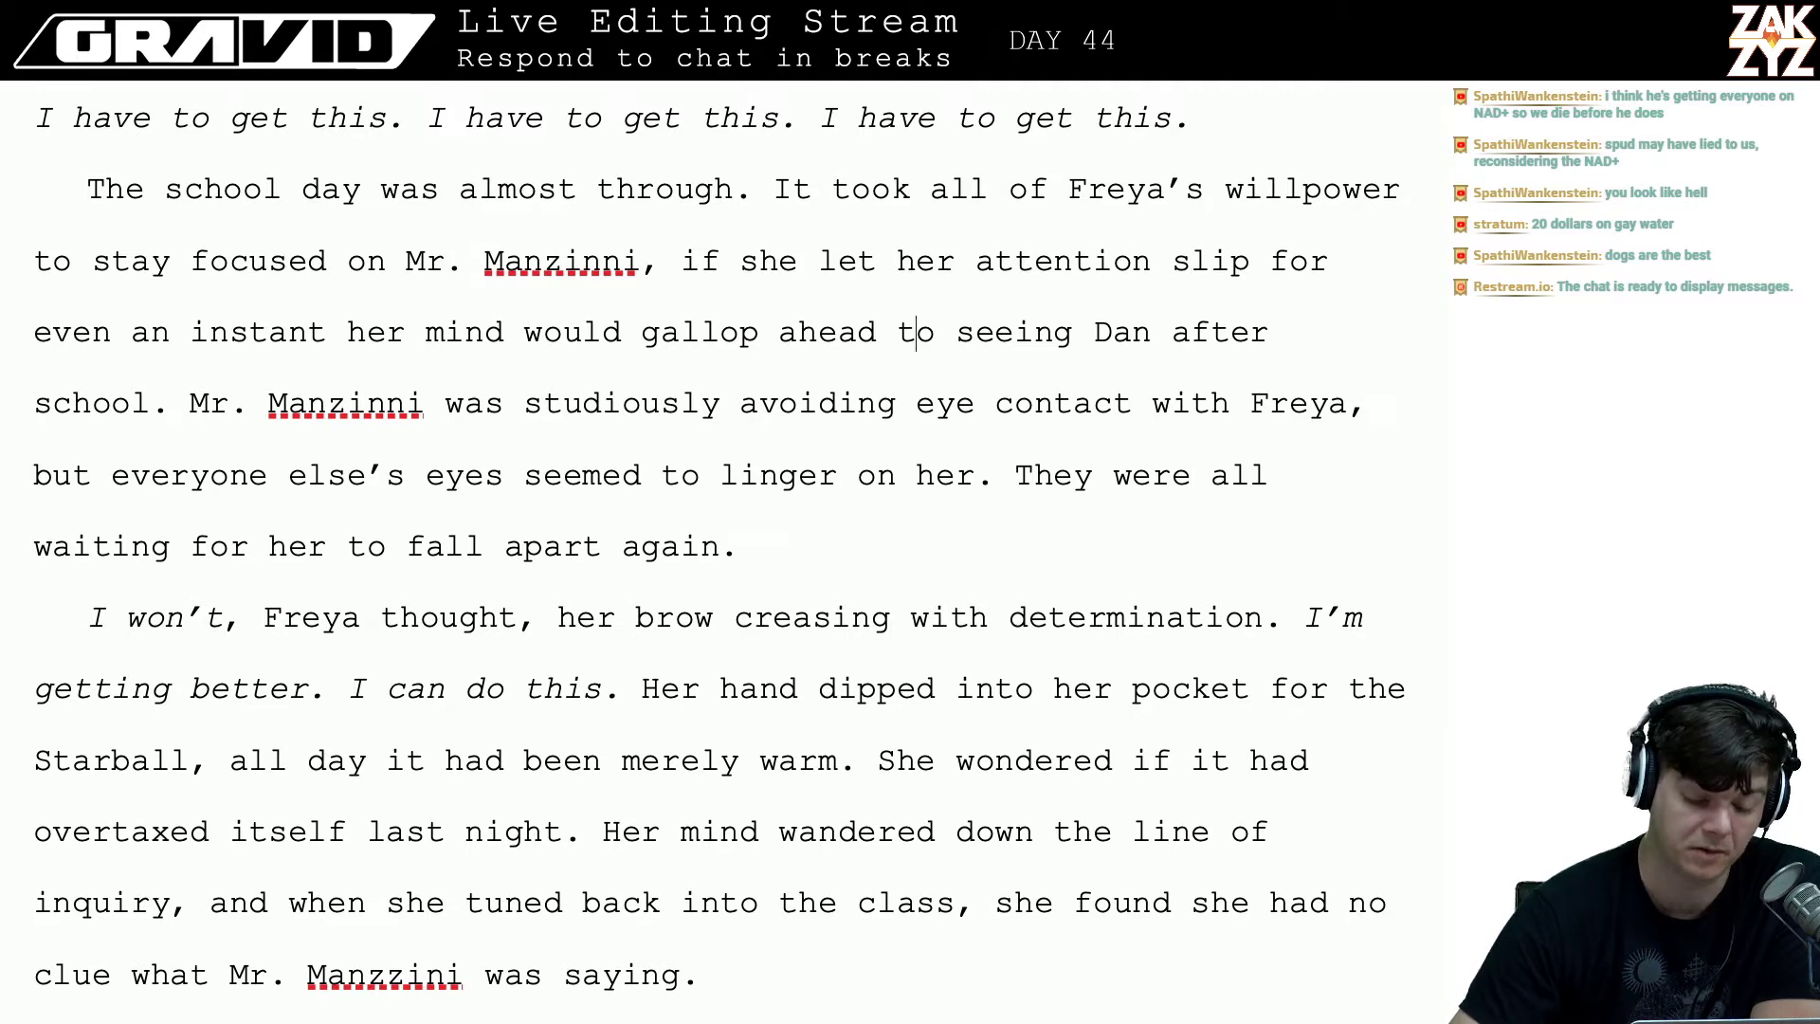
key("Up")
key("Down")
key("Down")
key("Down")
key("Down")
key("Down")
key("Down")
key("Down")
key("Down")
key("Down")
key("Down")
key("Down")
key("Down")
key("Down")
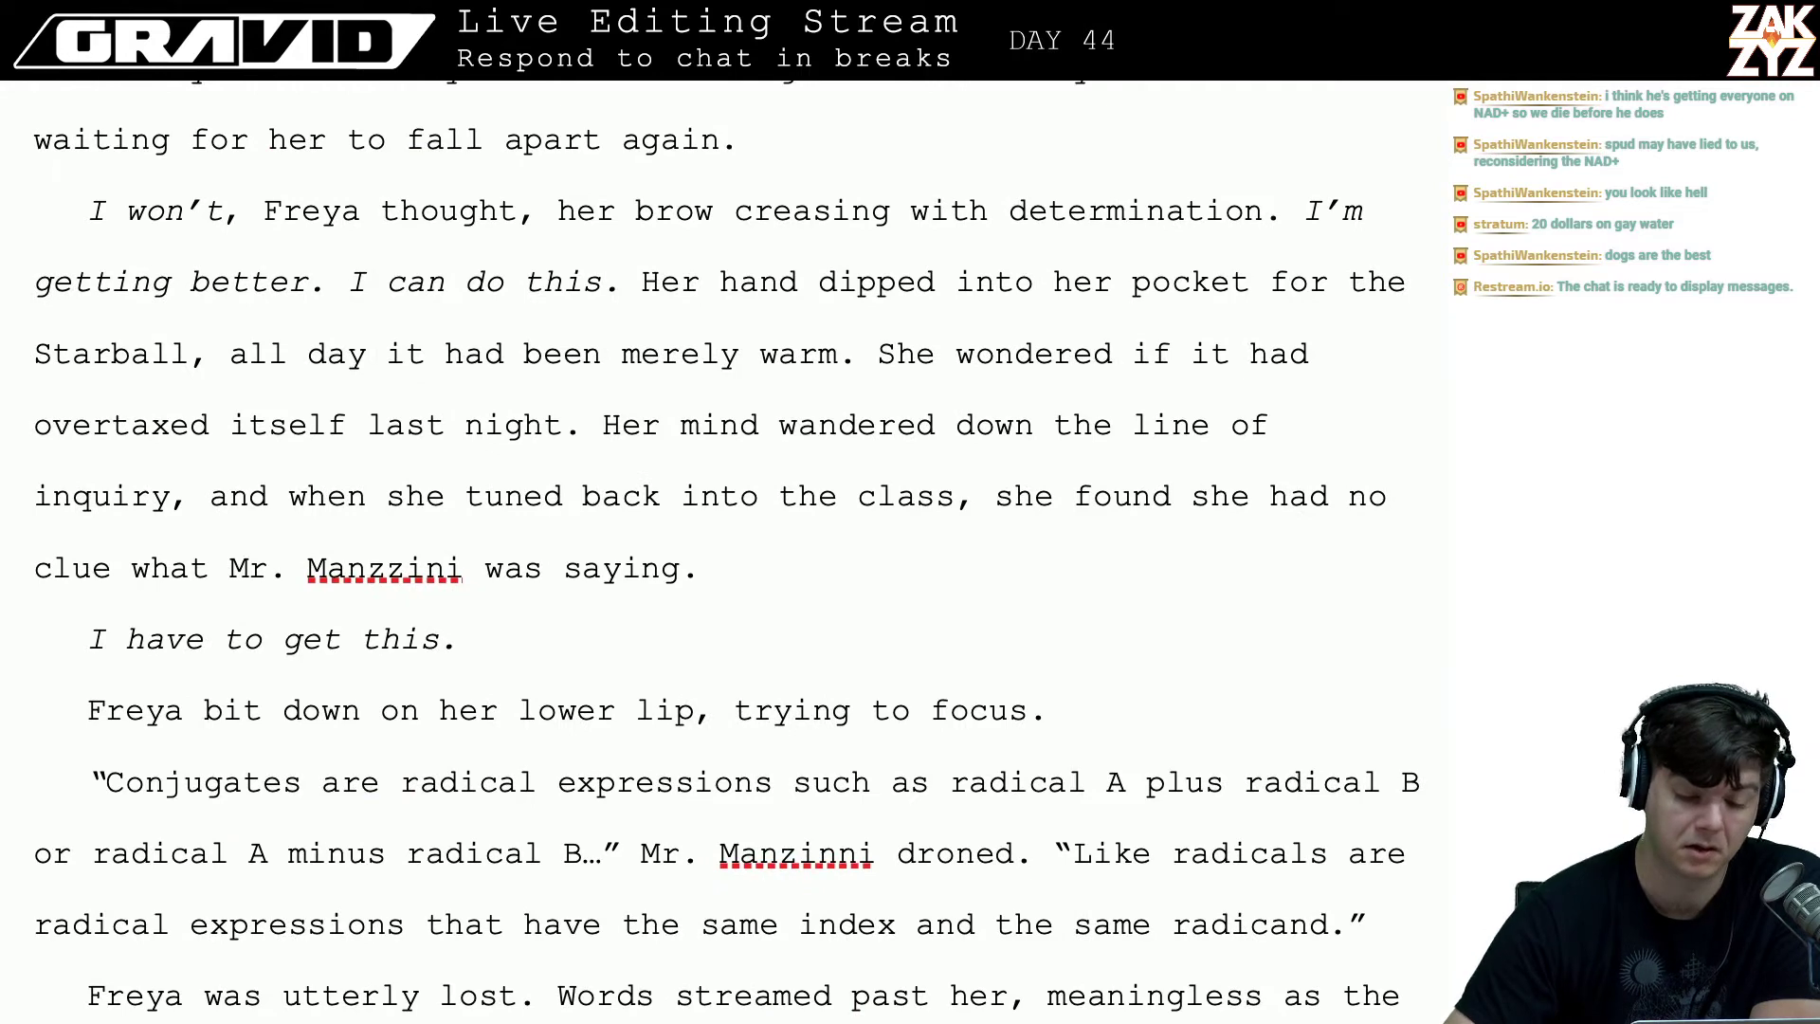
scroll(588, 151, "down", 1)
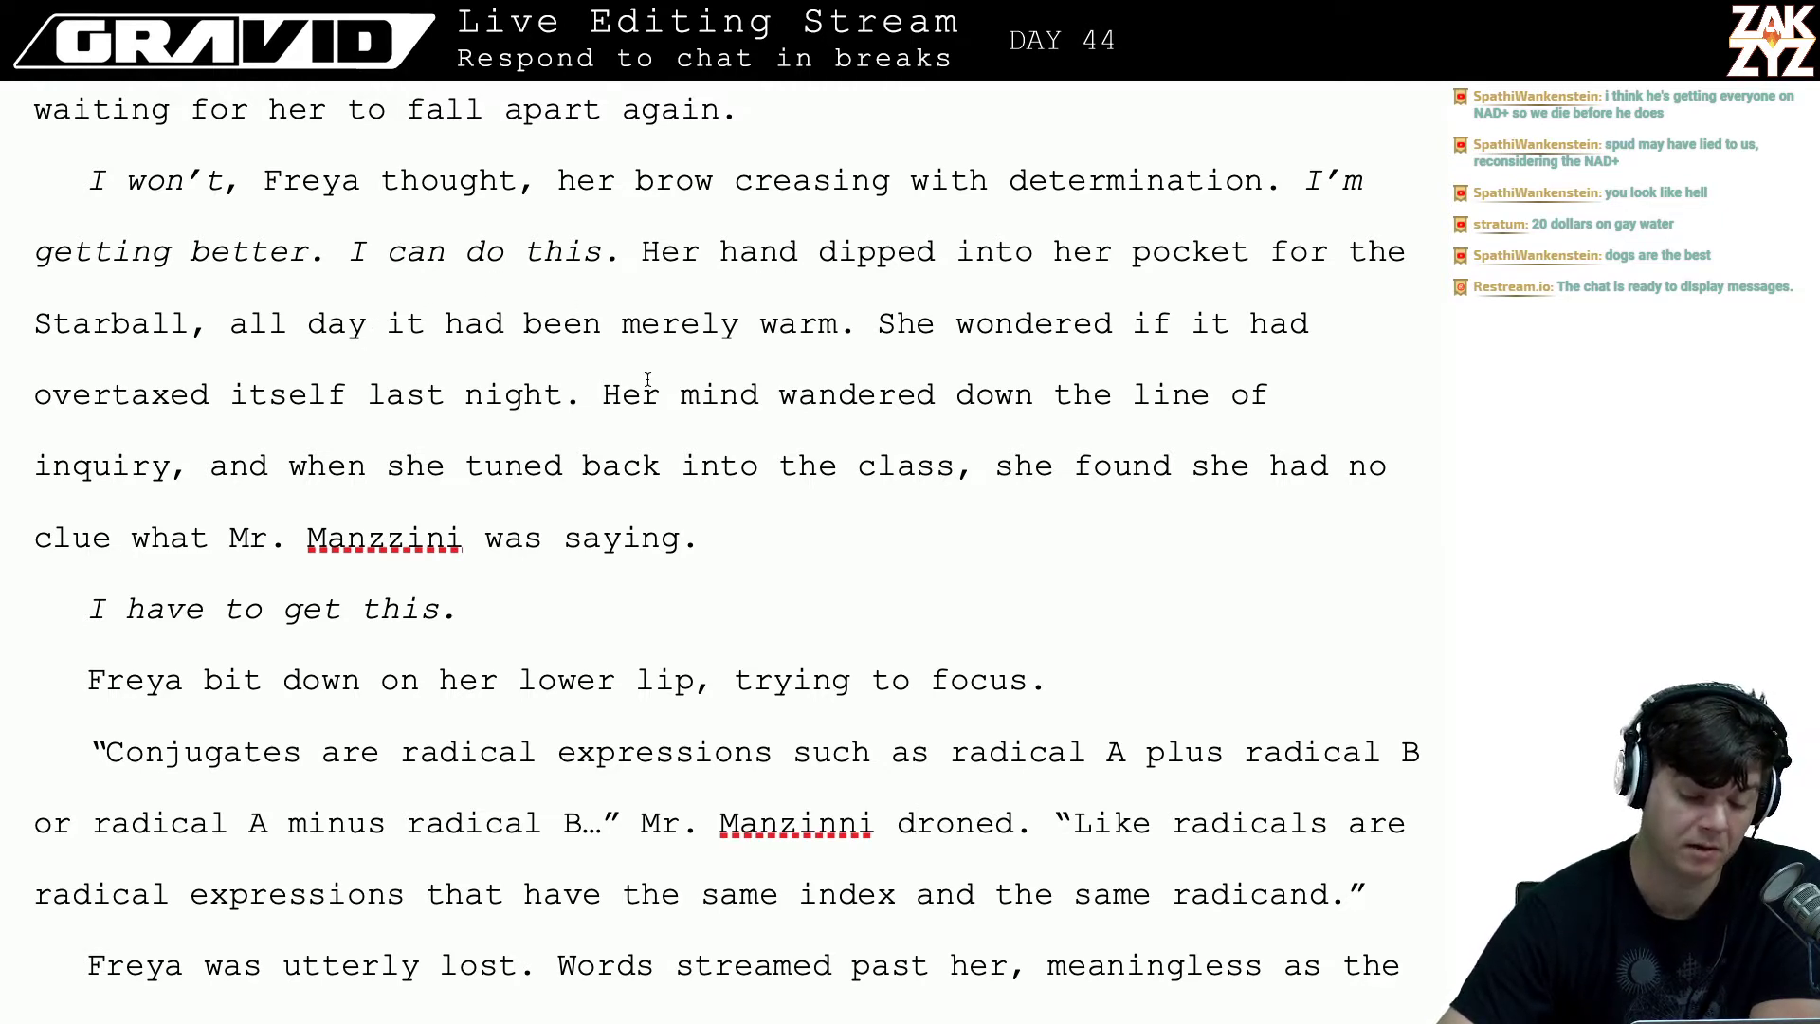
scroll(651, 335, "down", 1)
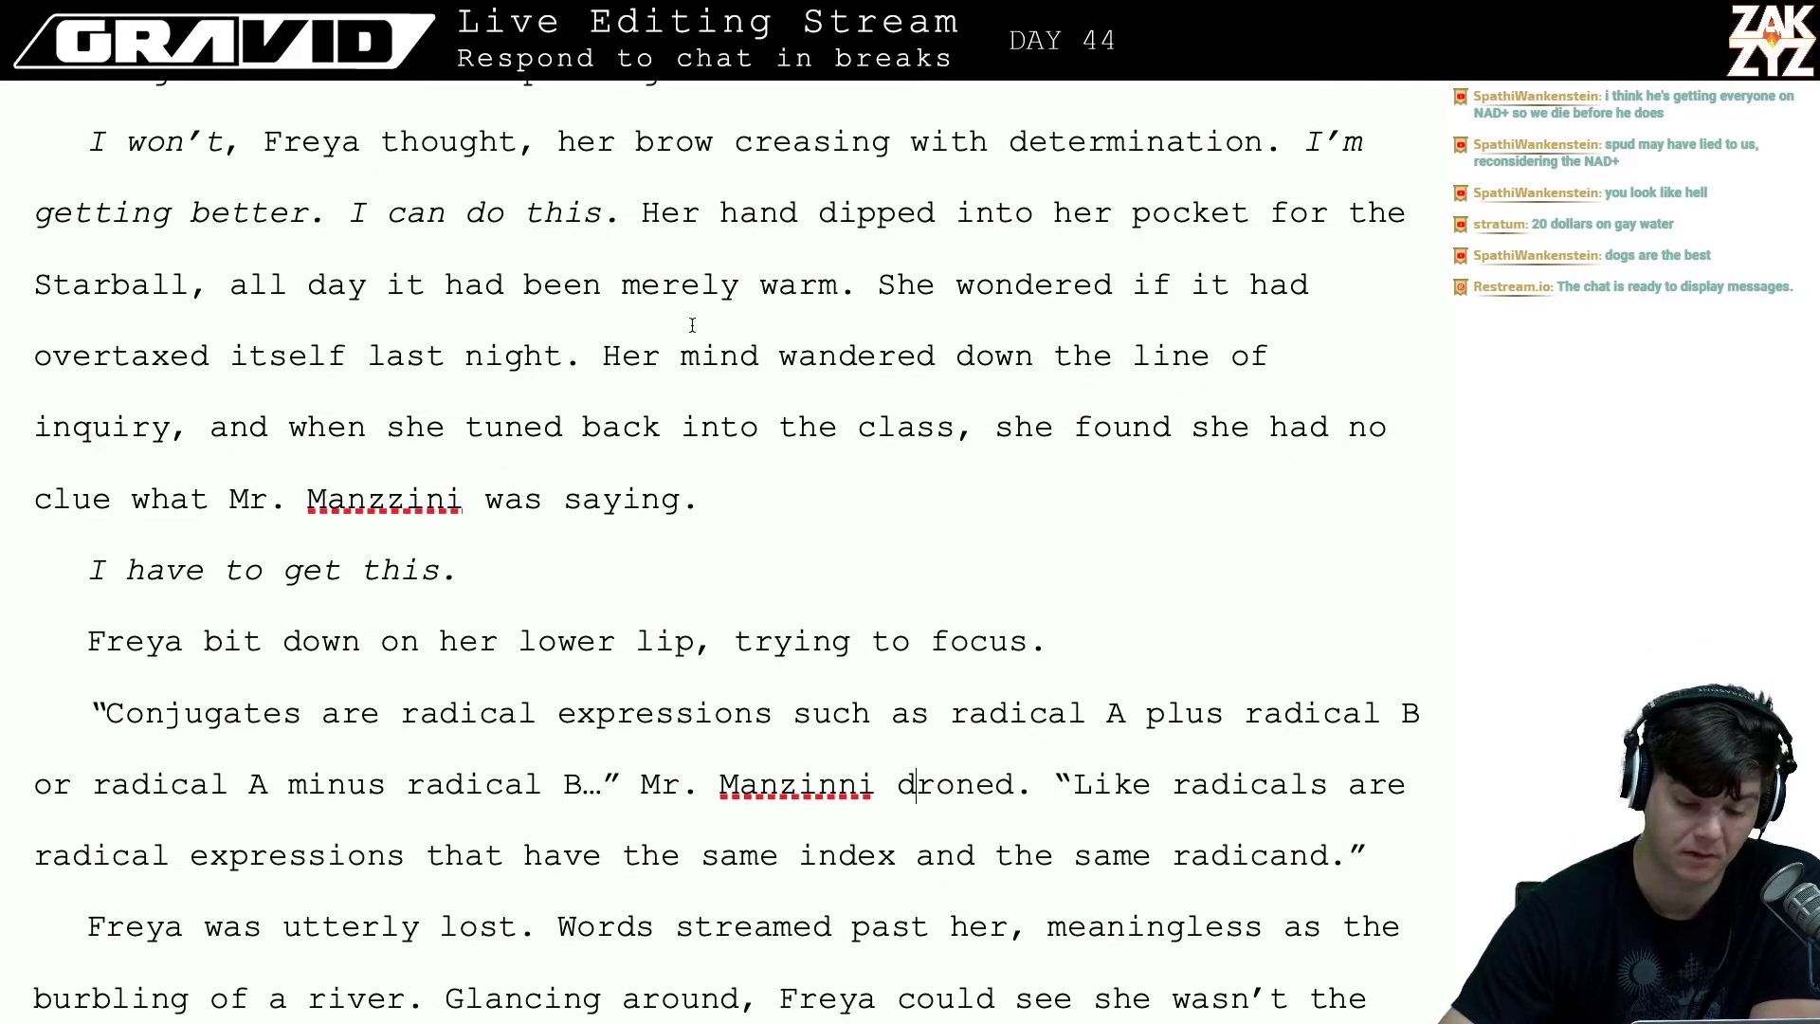
scroll(692, 325, "down", 1)
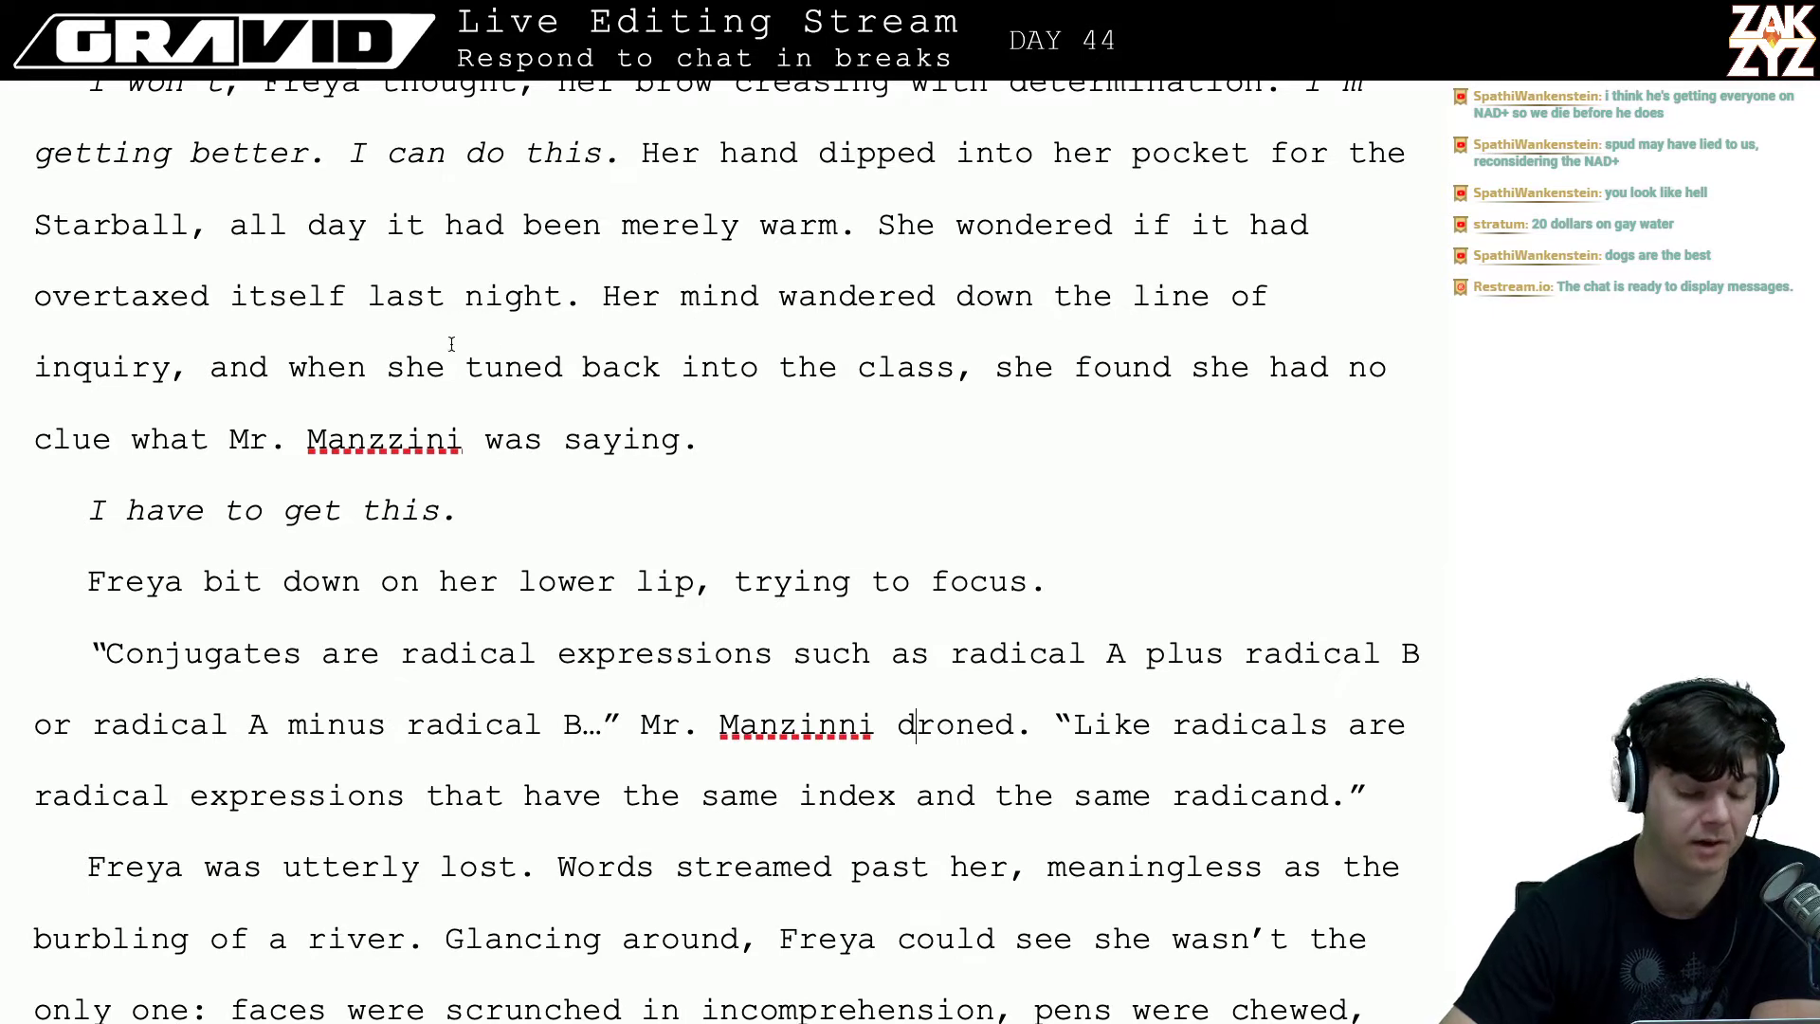
scroll(507, 411, "down", 1)
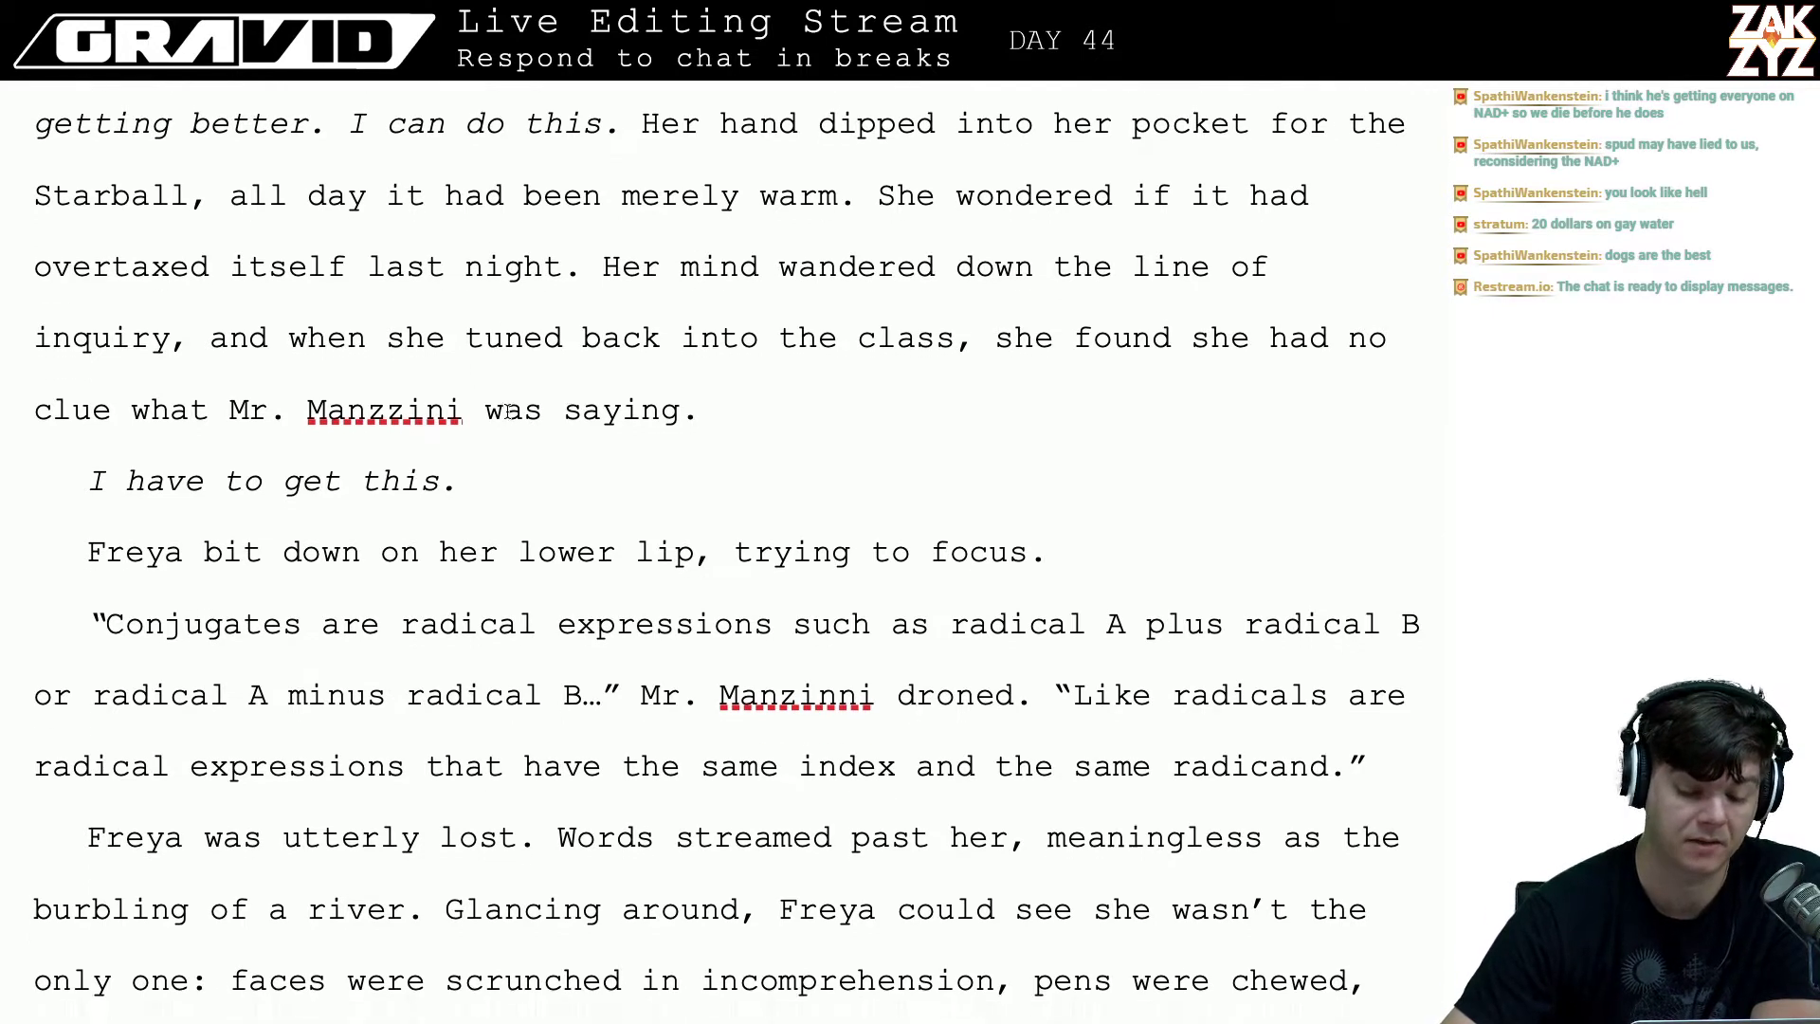
- In the sentence beginning "Her mind wandered", replace "tuned" with "realized she'd been daydreaming and turned back to"
key("Left")
key("Left")
key("Left")
key("Left")
key("Left")
key("Left")
key("Left")
key("Left")
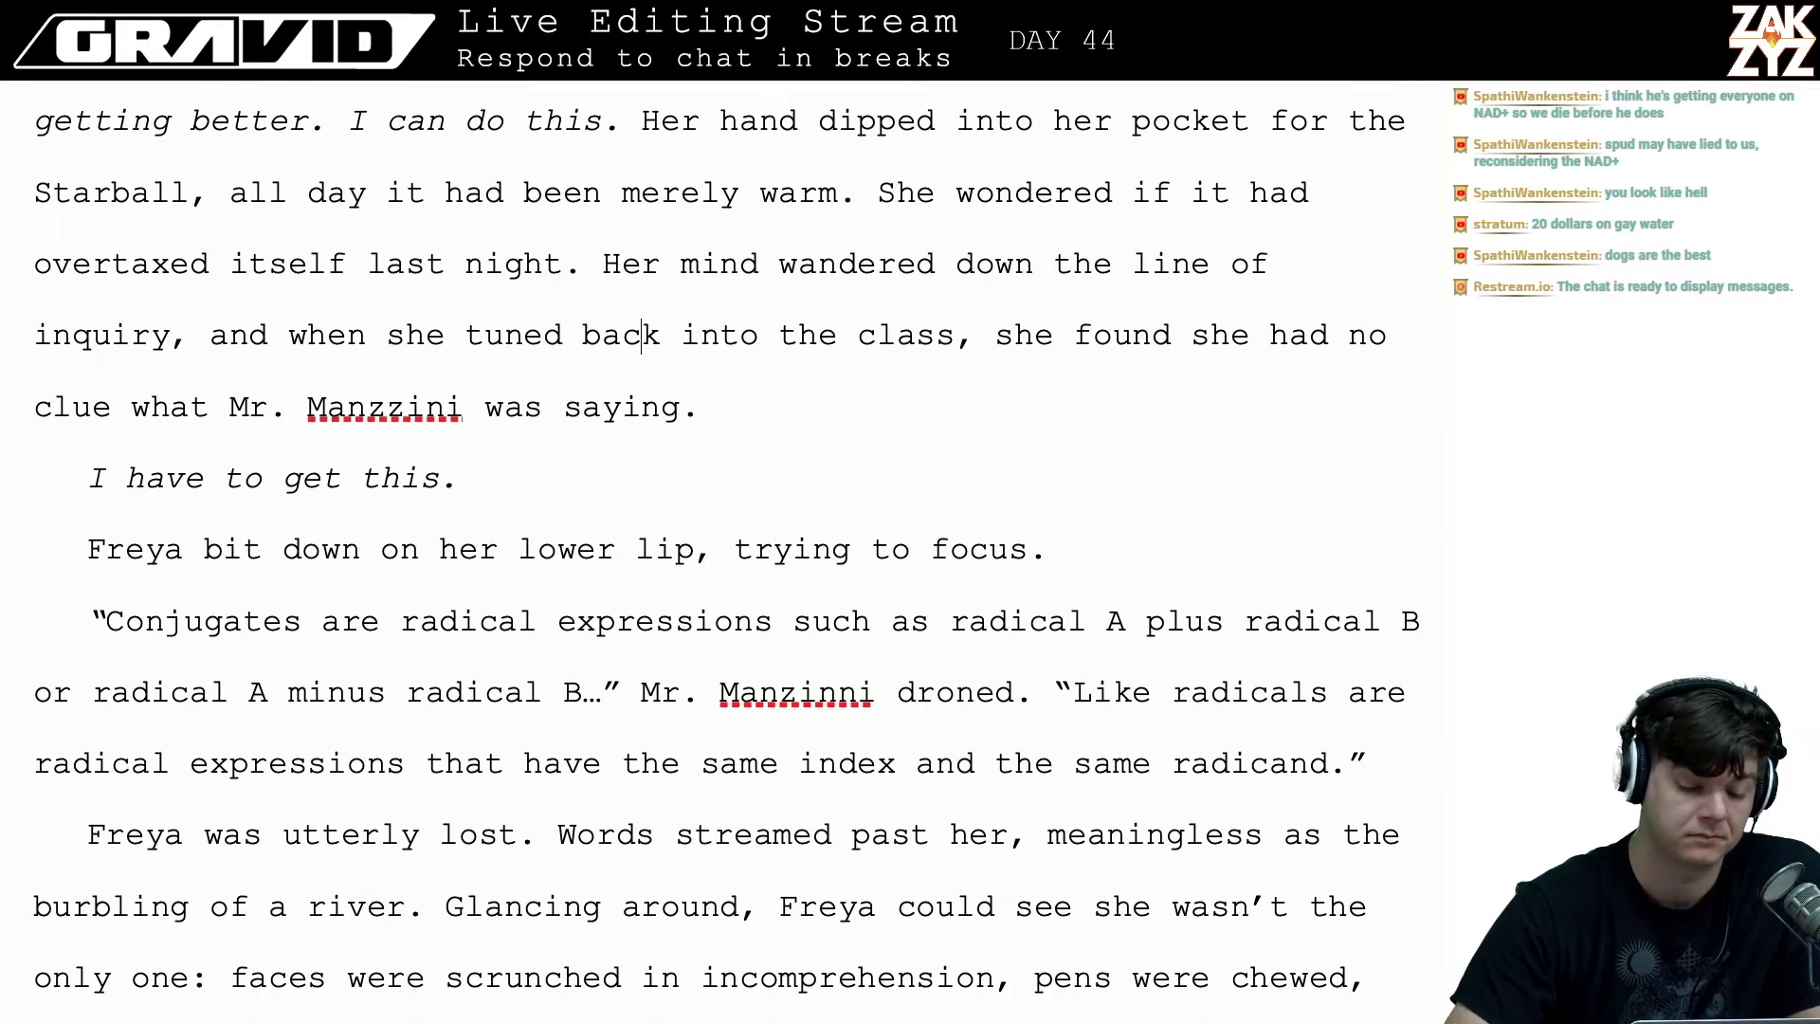
key("Right")
type("r")
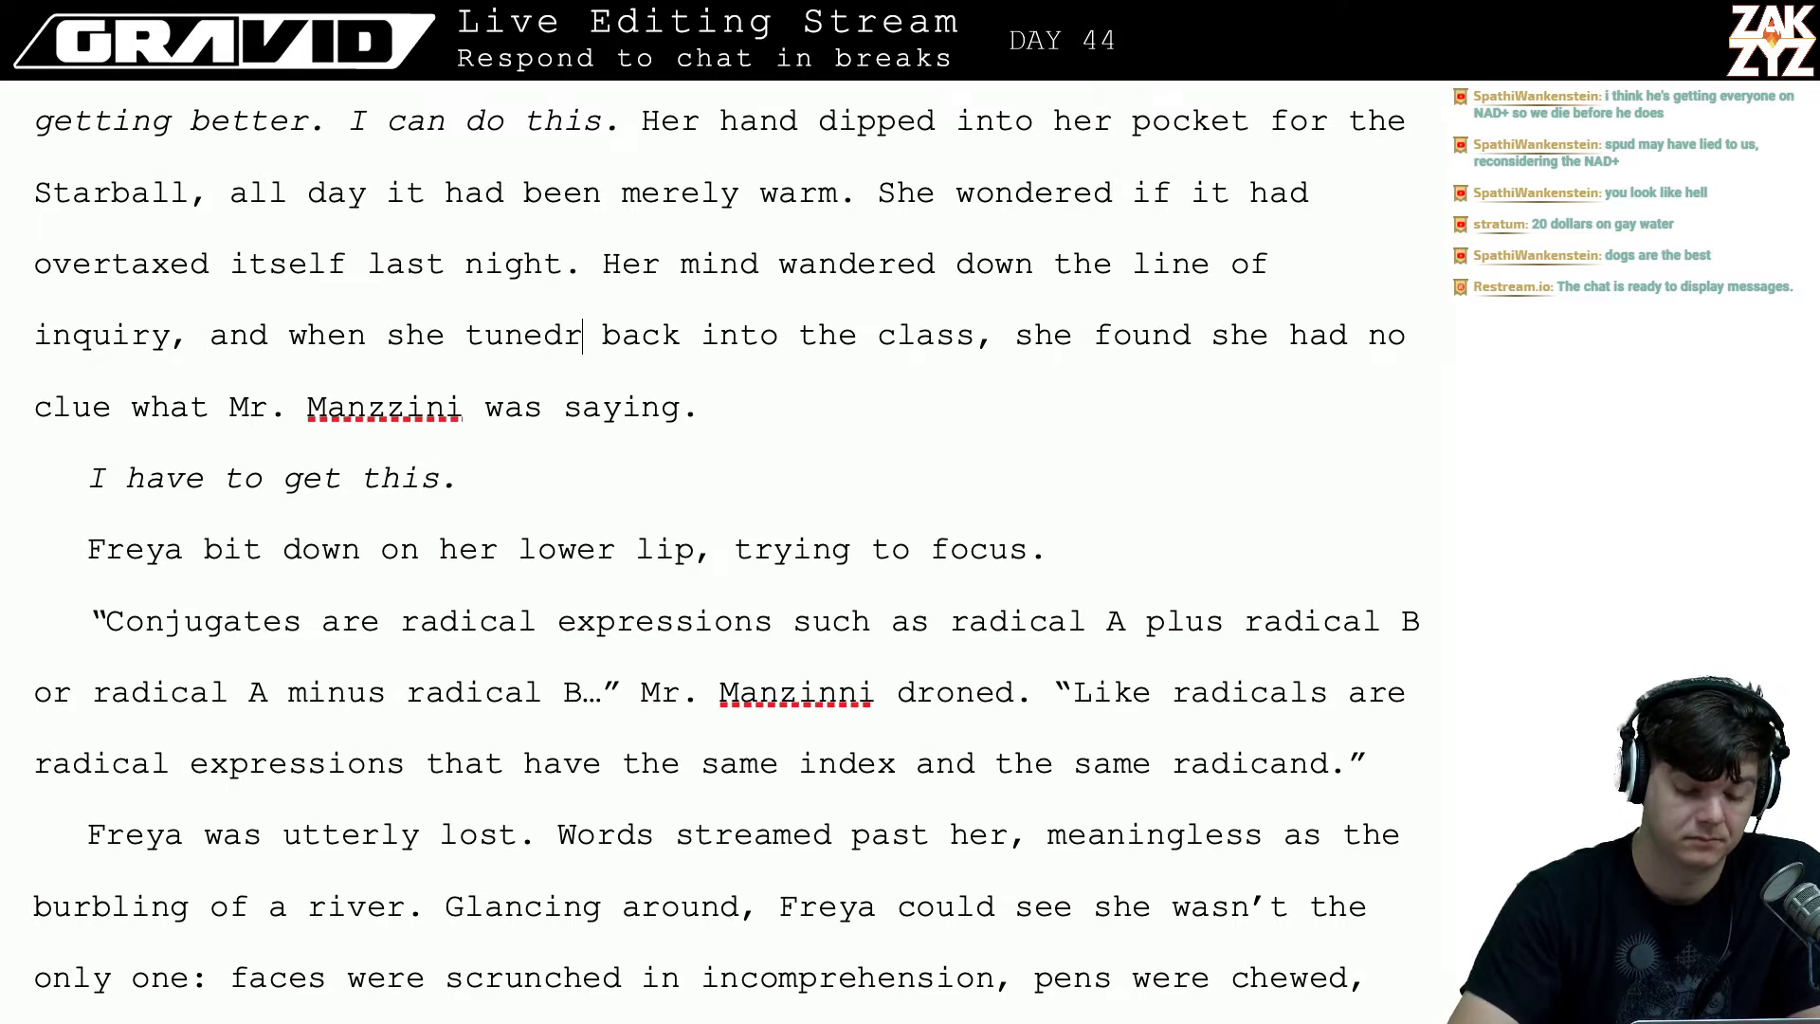
key("BackSpace")
key("BackSpace")
key("BackSpace")
key("BackSpace")
key("BackSpace")
key("BackSpace")
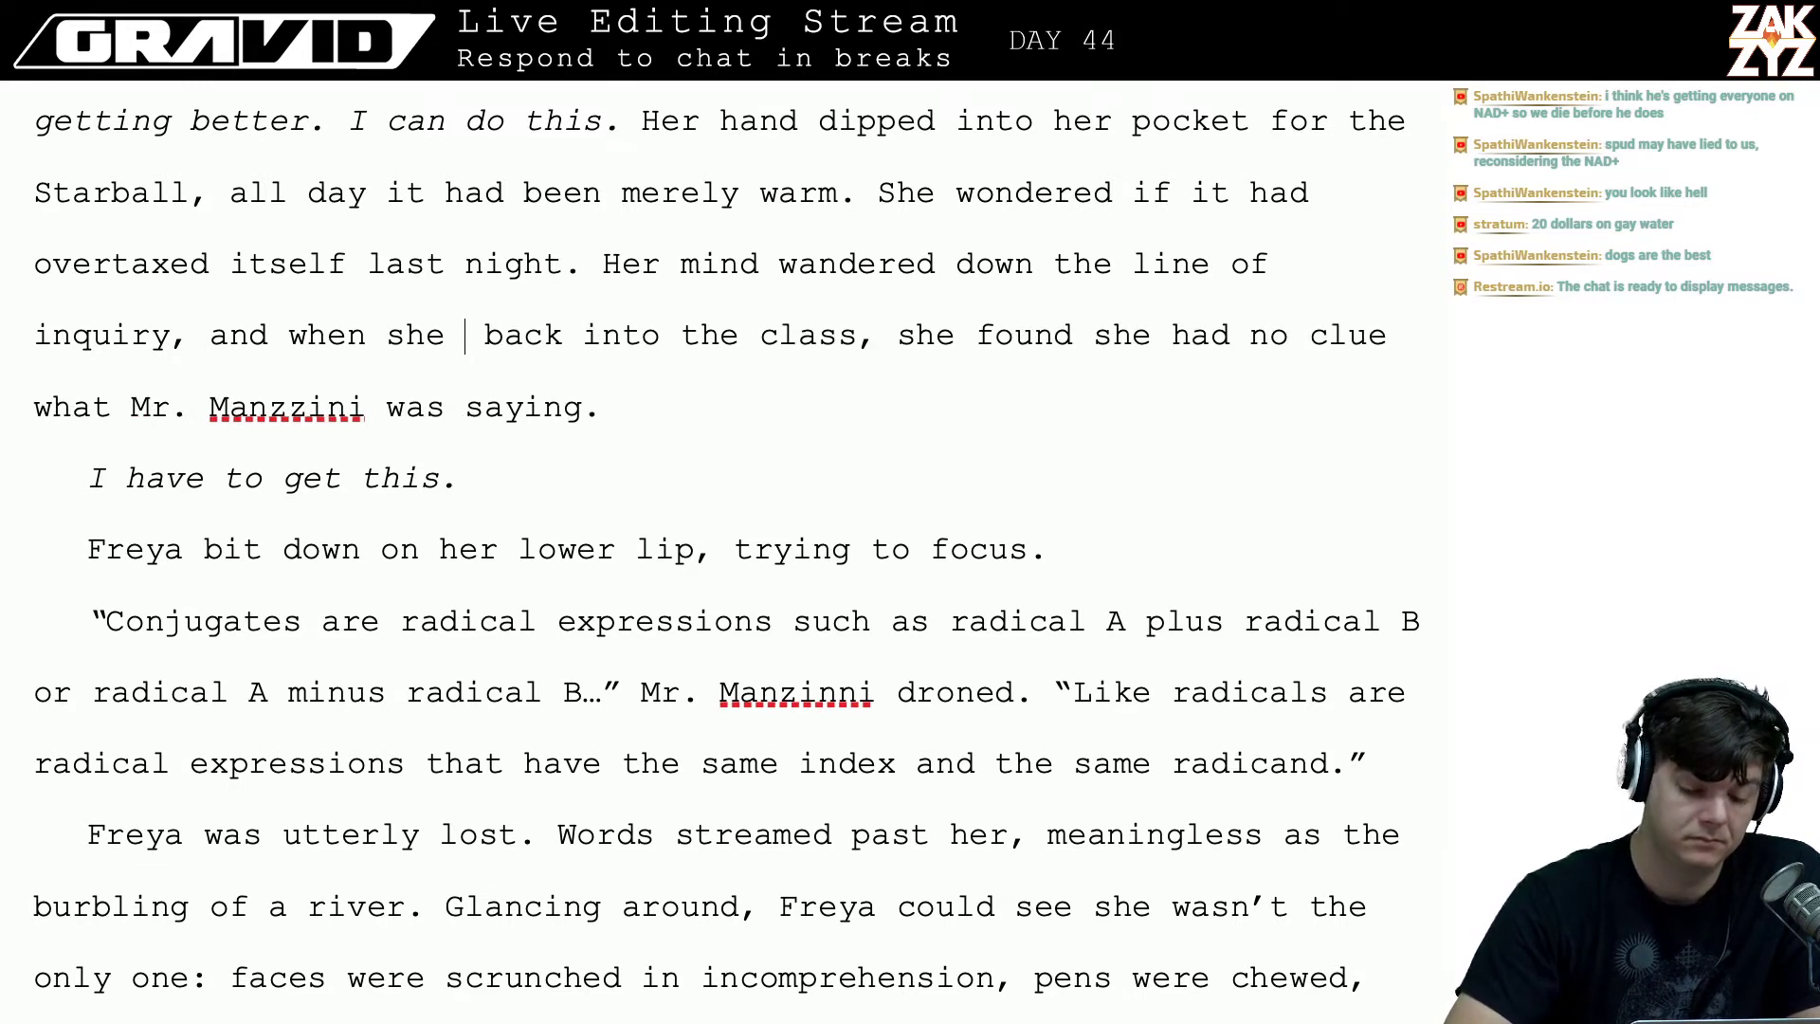
type("retu")
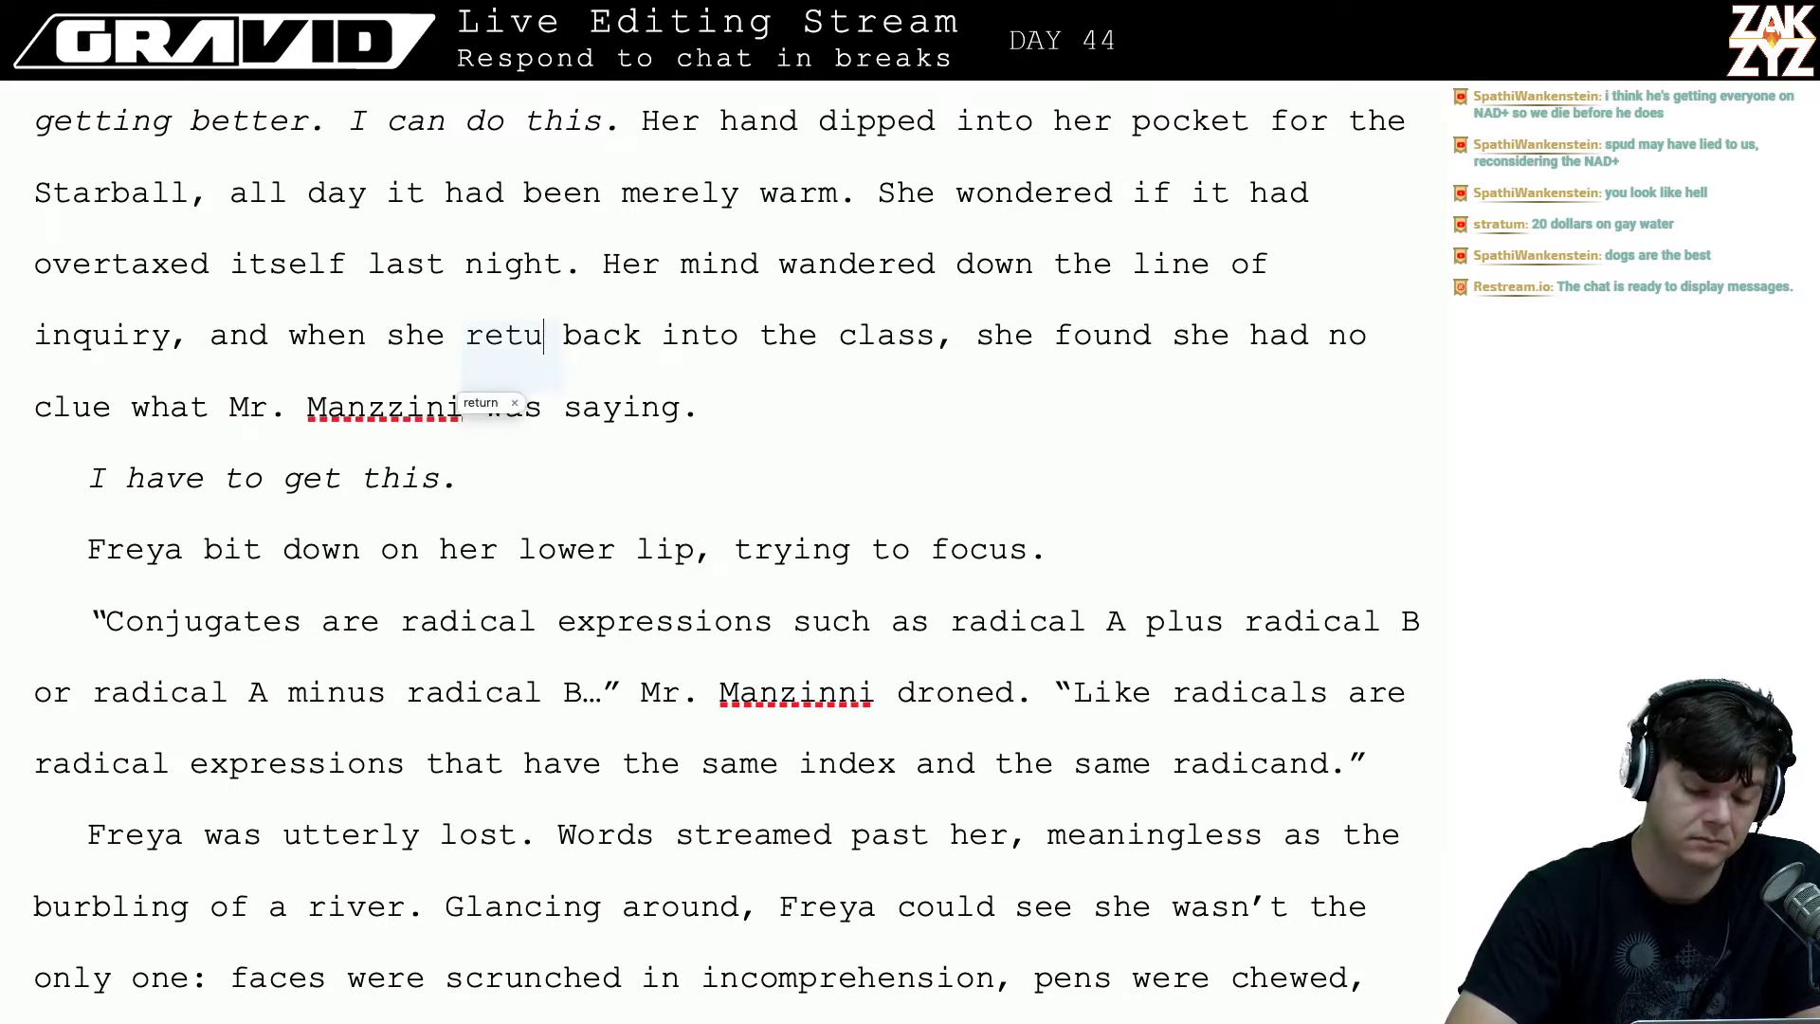
key("BackSpace")
key("BackSpace")
key("BackSpace")
type("realized")
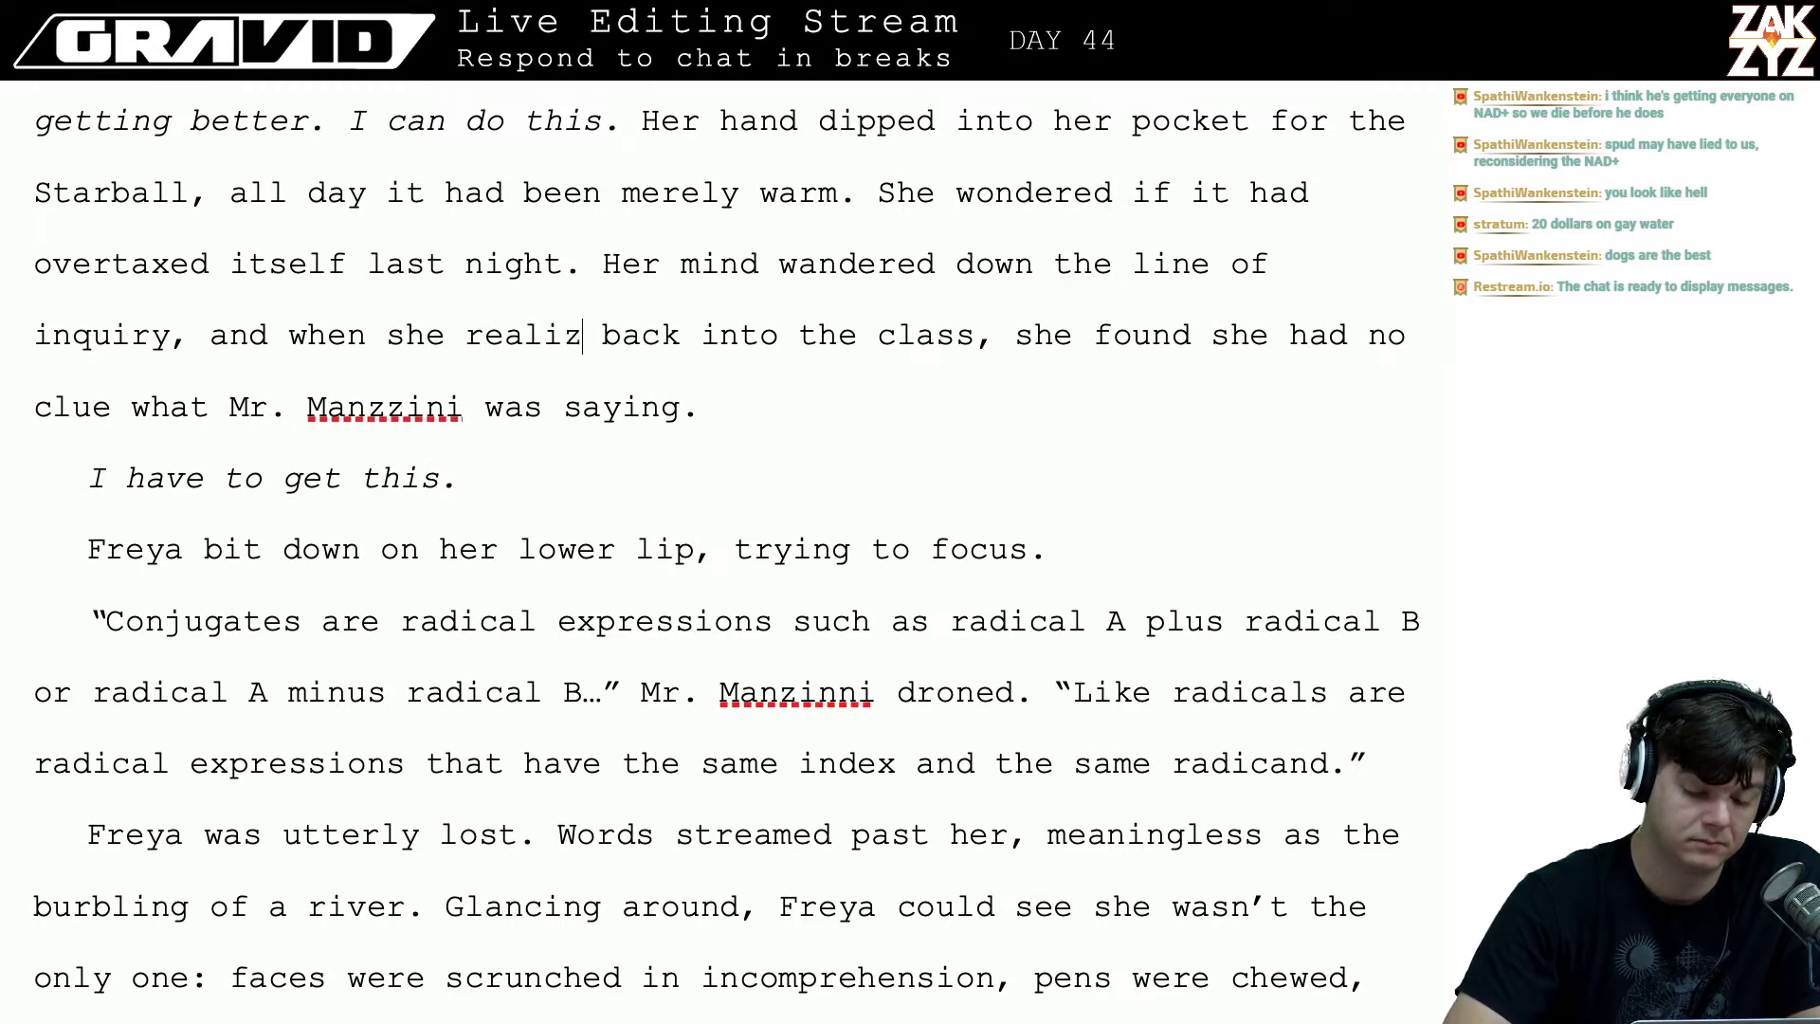
type(" she'd been day")
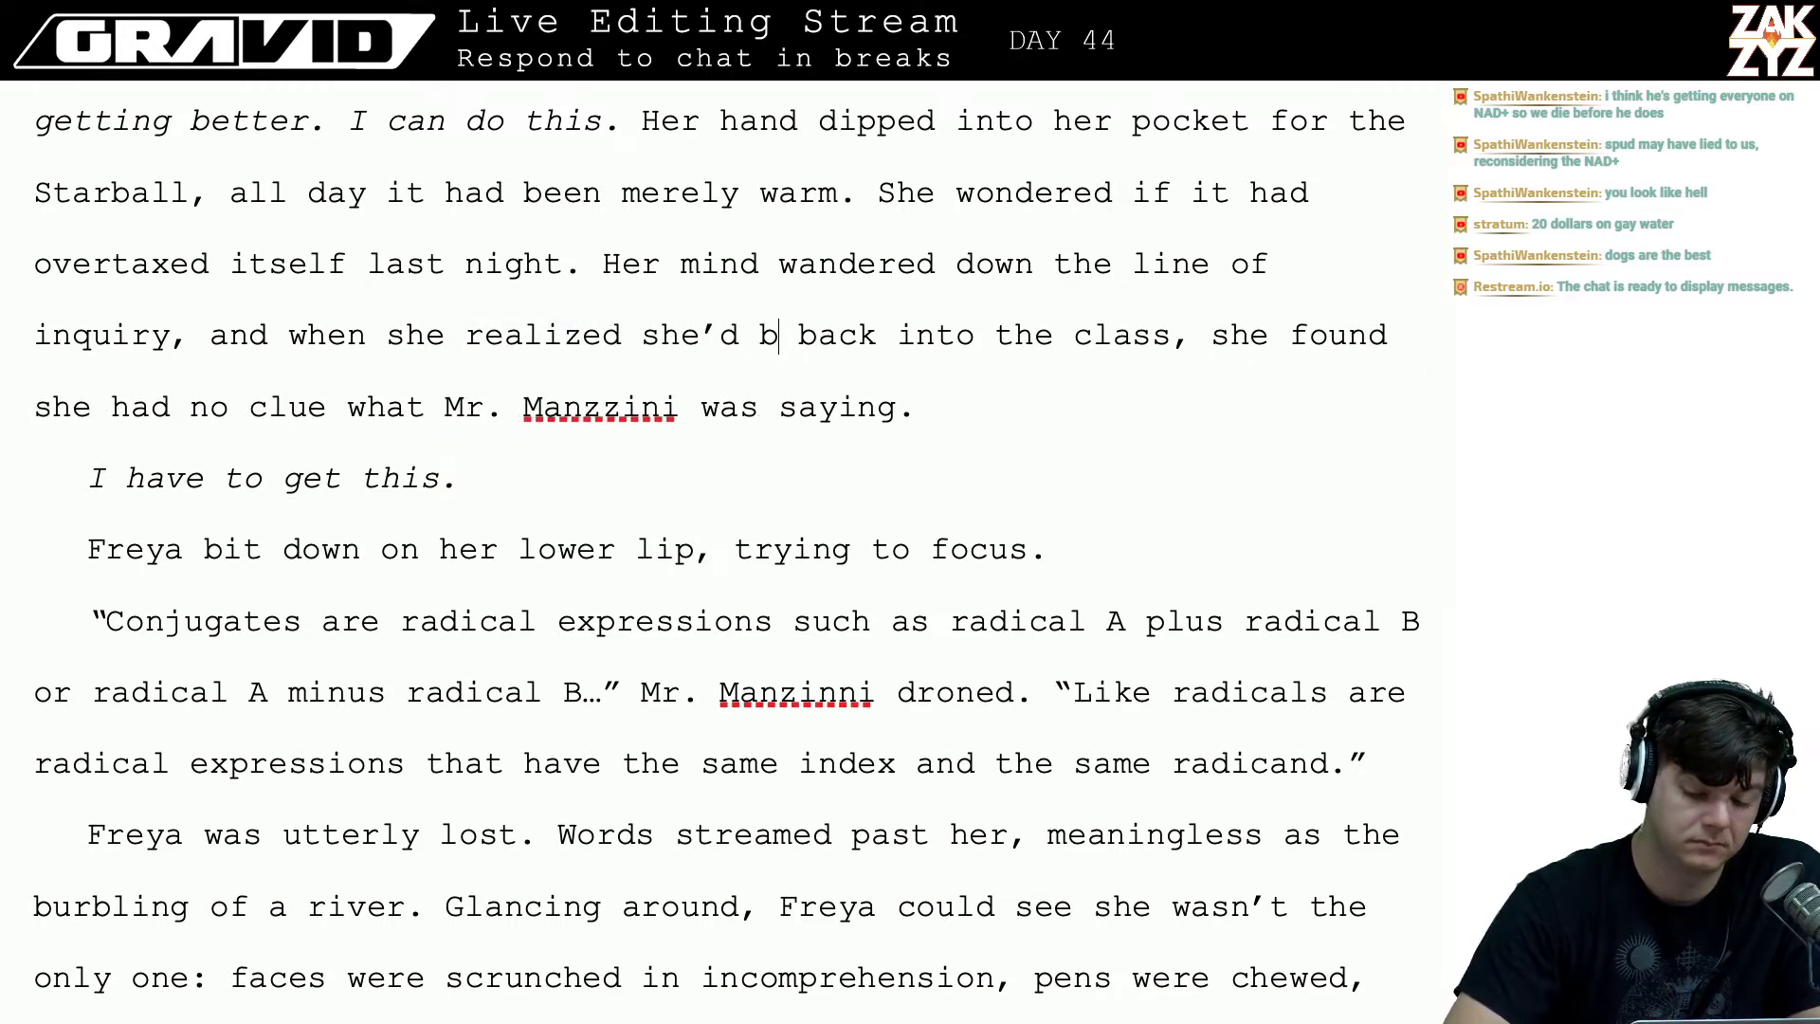
type("dre")
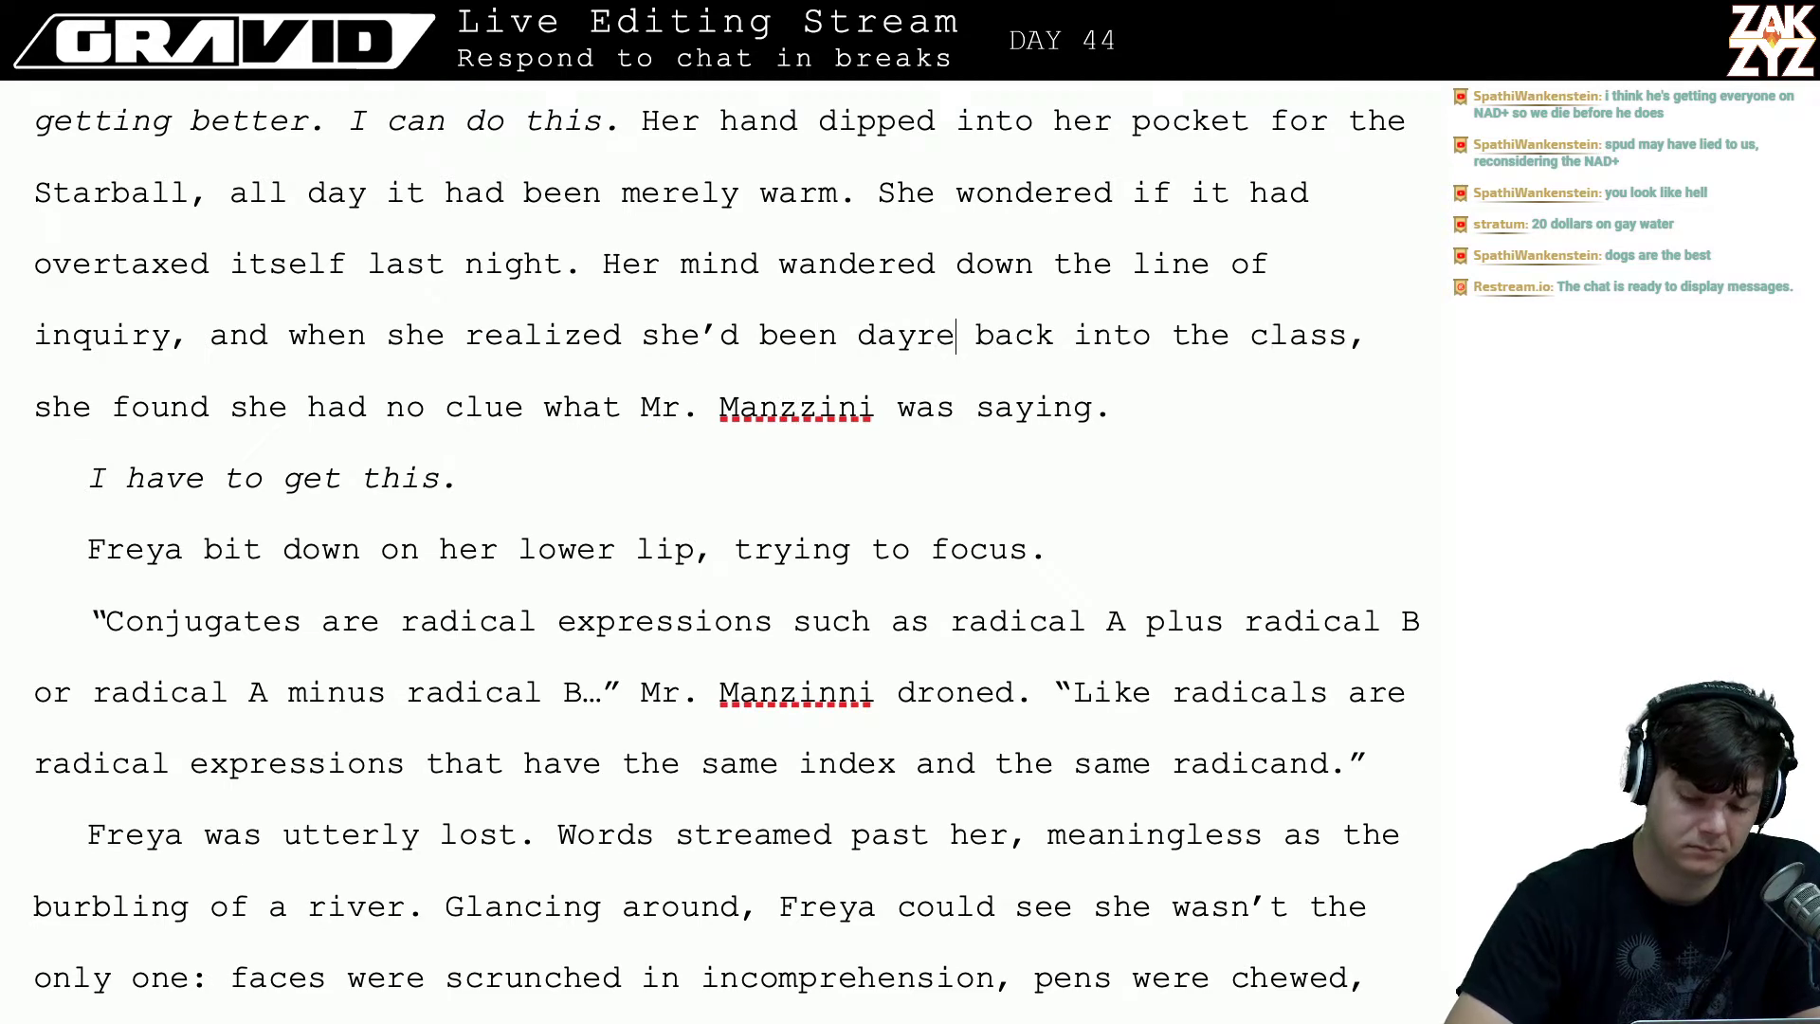
key("BackSpace")
key("BackSpace")
key("BackSpace")
type("dreaming and turned")
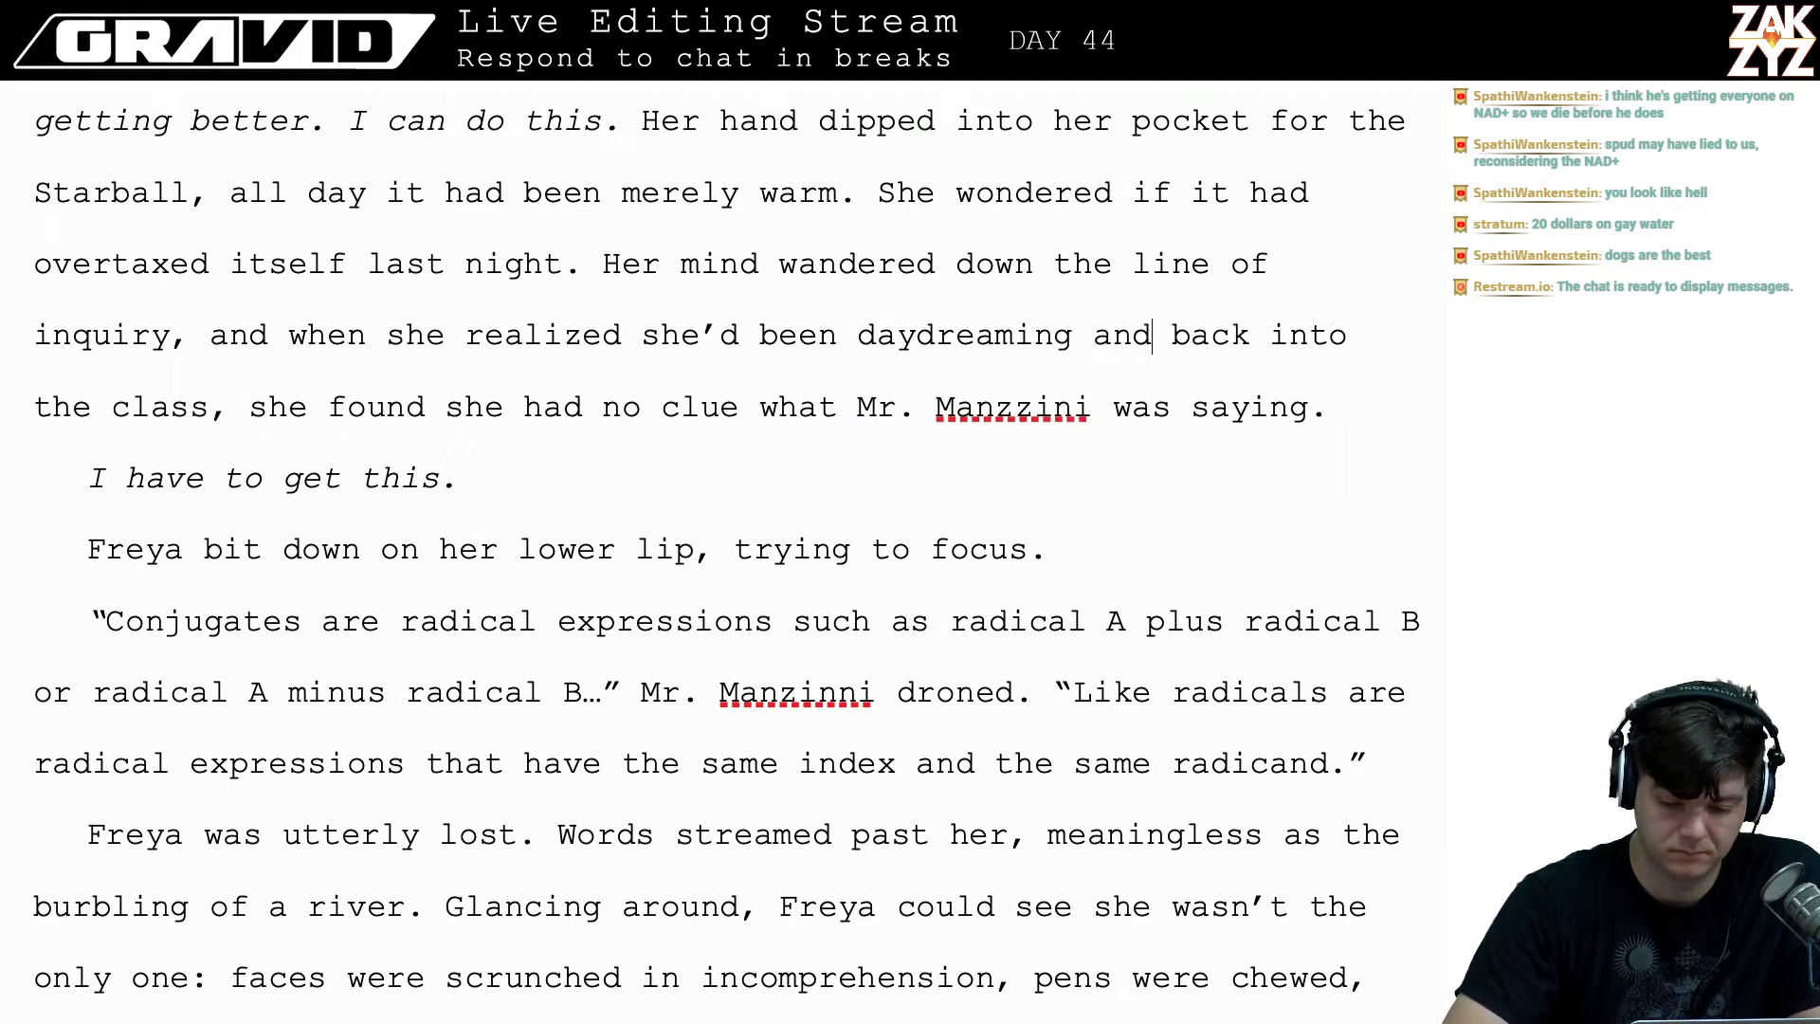
type(" back to")
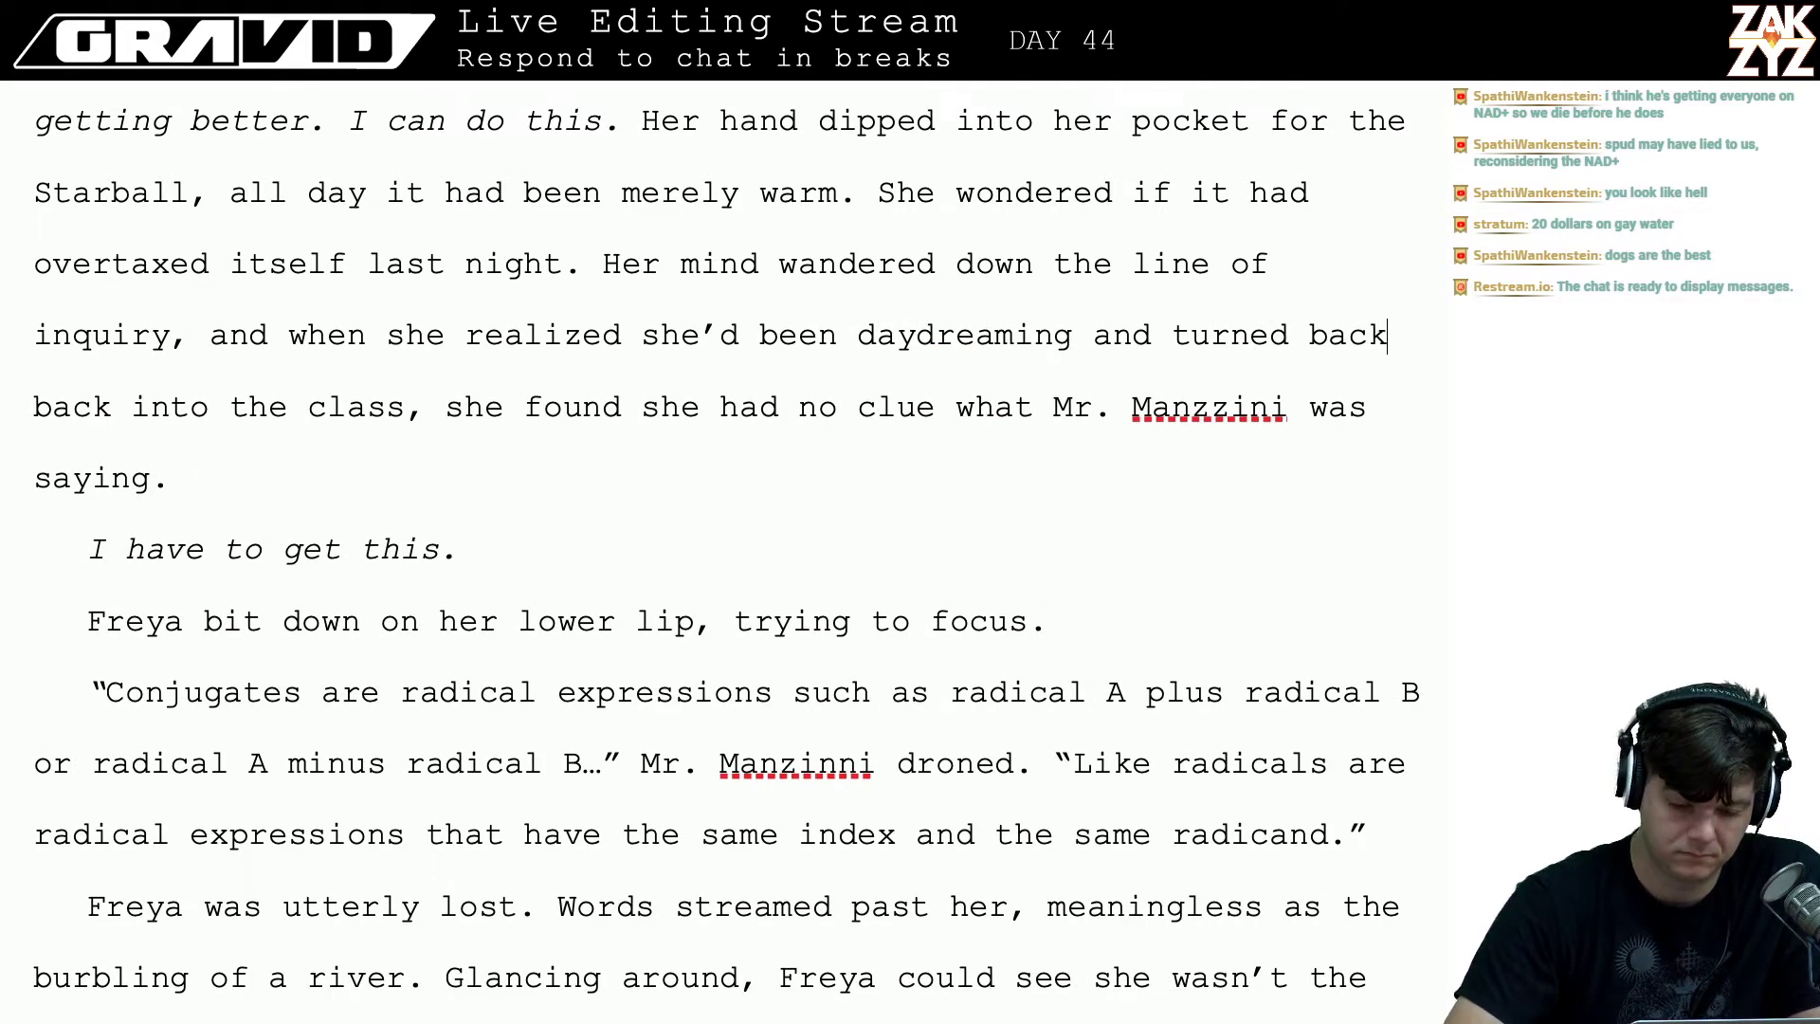
- Delete the leftover "back into the" before "class" in the rewritten daydreaming sentence
key("shift+Right")
key("shift+Right")
key("shift+Right")
key("shift+Right")
key("shift+Right")
key("shift+Right")
key("shift+Right")
key("shift+Right")
key("shift+Right")
key("shift+Right")
key("shift+Right")
key("shift+Right")
key("shift+Right")
key("shift+Right")
key("shift+Right")
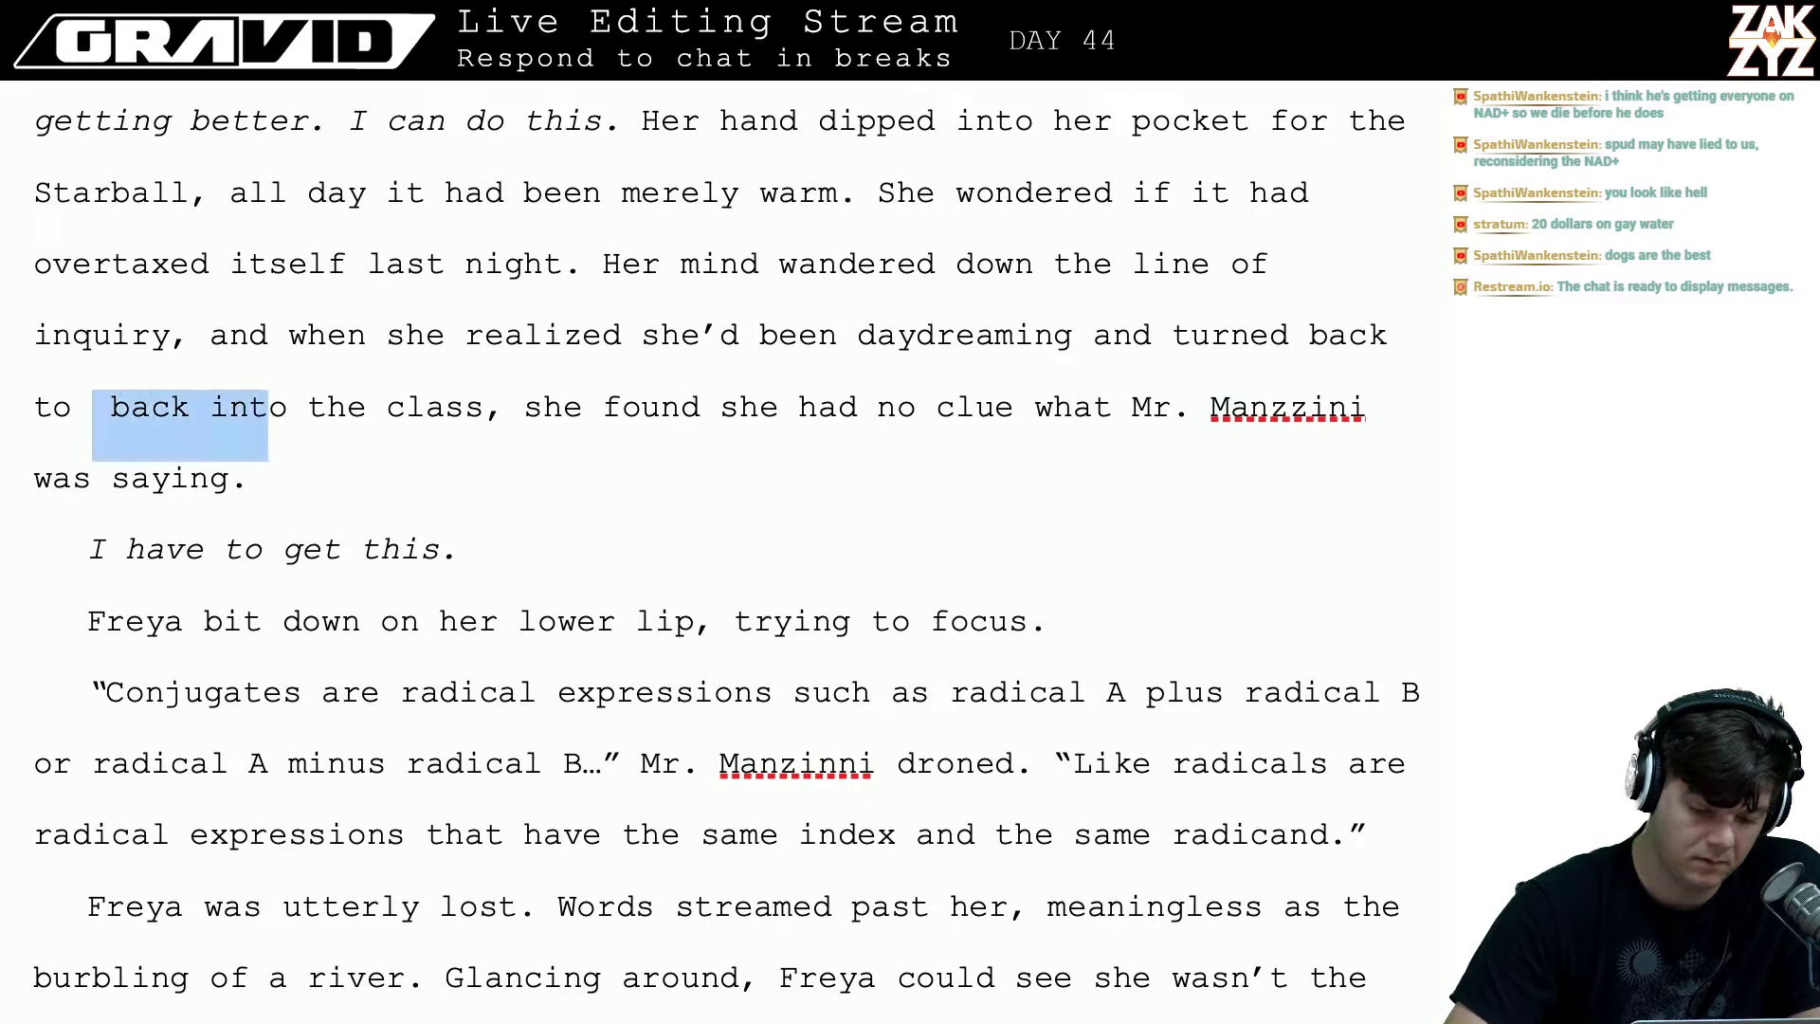
key("BackSpace")
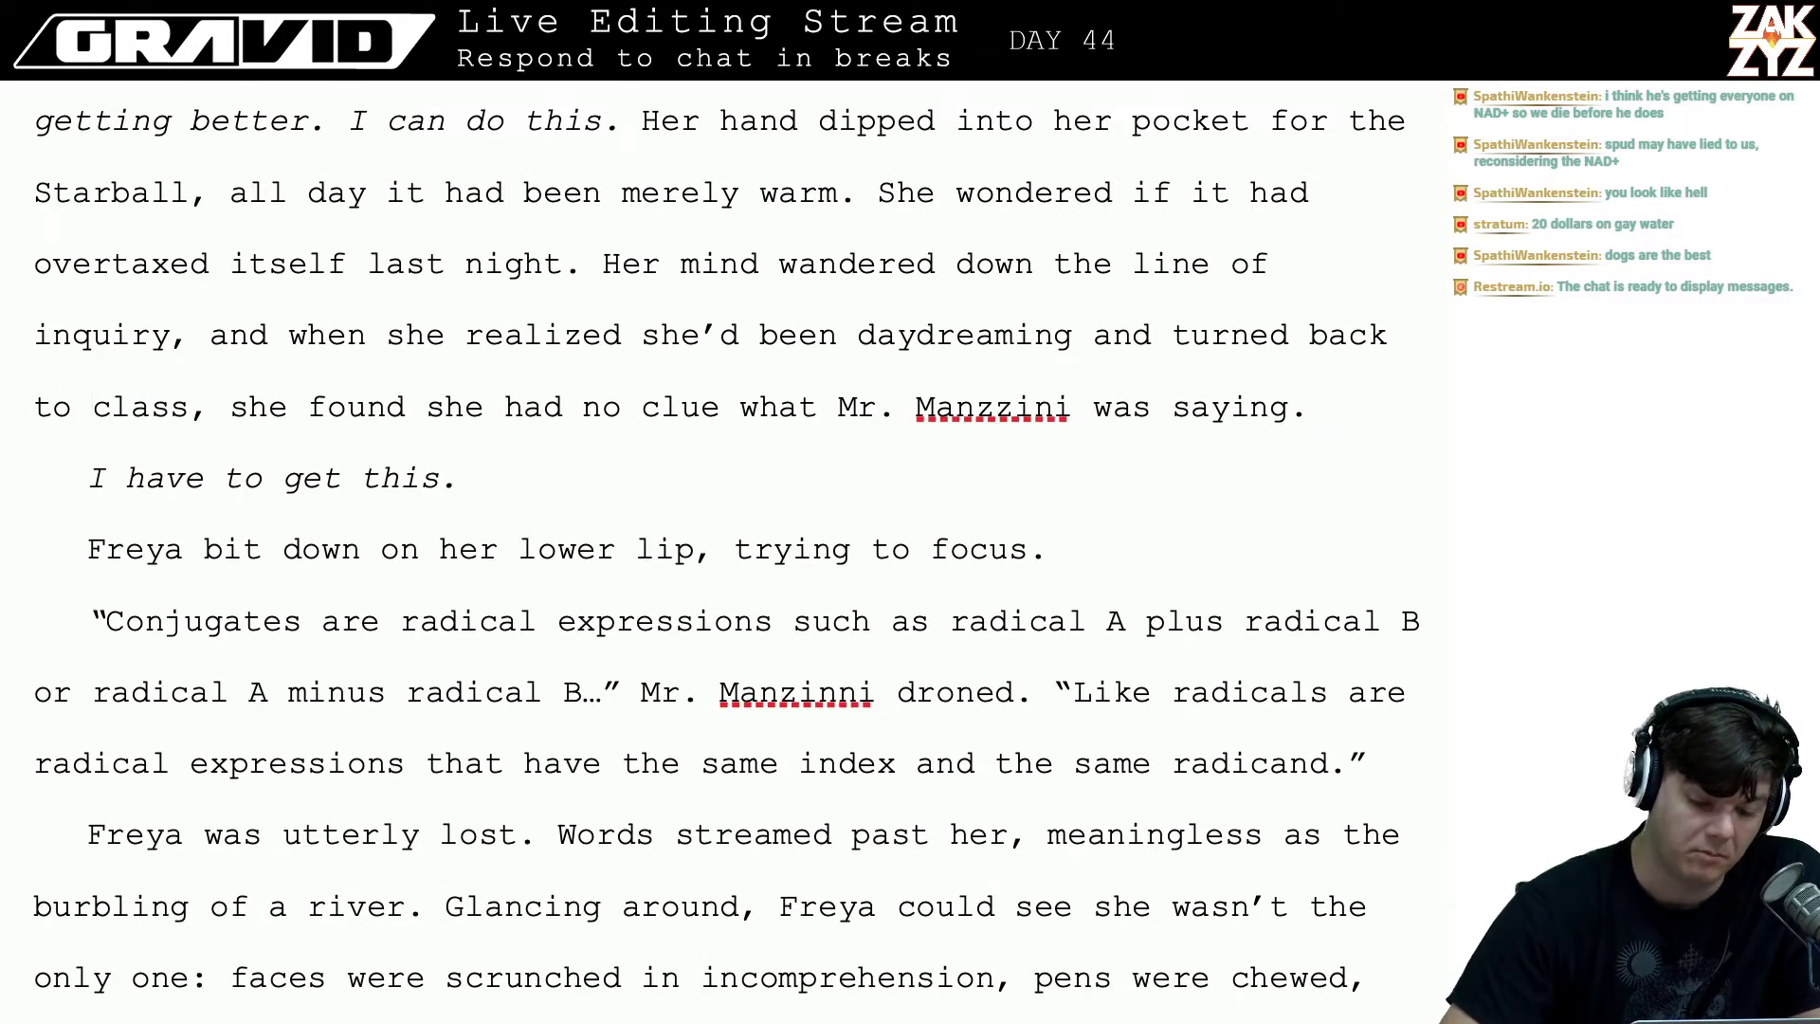
- Reread the rewritten sentence and insert "and refocused on class" directly after "daydreaming"
key("Right")
key("Right")
key("Right")
key("Right")
key("Right")
key("Right")
key("Right")
key("Right")
key("Right")
key("Right")
key("Right")
key("Right")
key("Right")
key("Right")
key("Right")
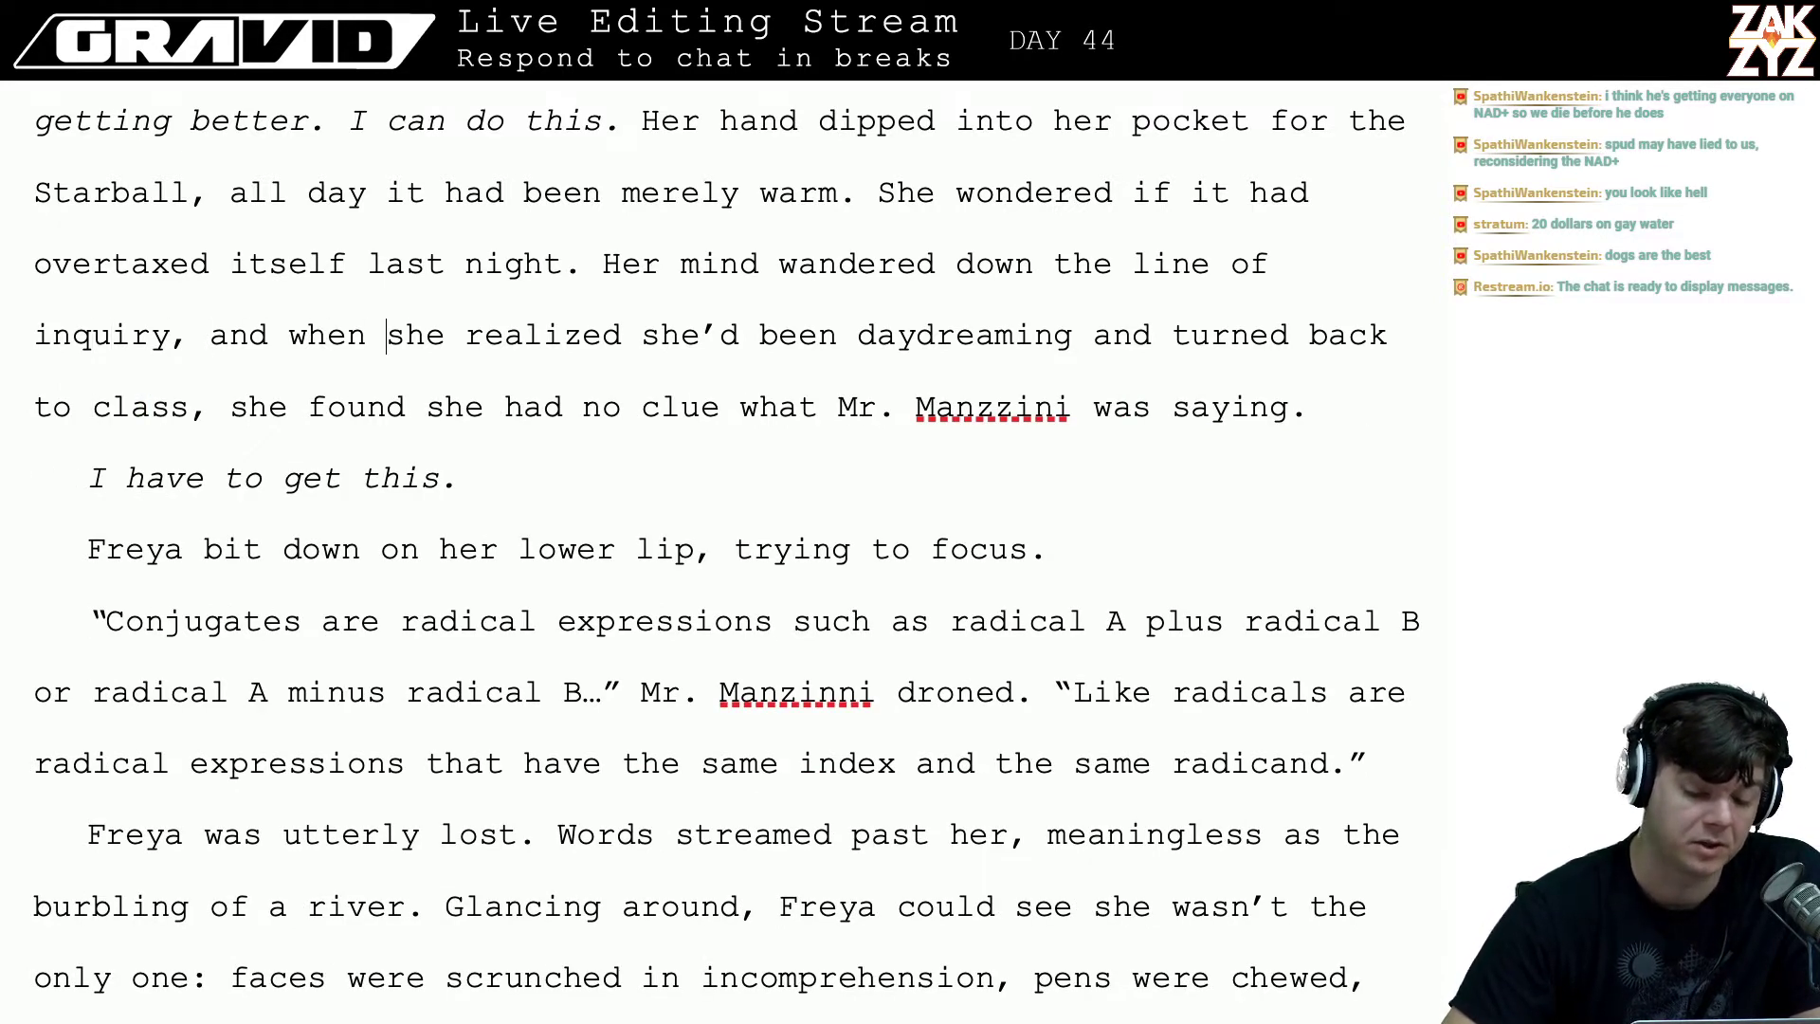
key("Right")
key("Right")
key("Right")
key("Right")
key("Right")
key("Right")
key("Right")
key("Right")
key("Right")
key("Right")
key("Right")
key("Right")
key("Right")
key("Right")
key("Right")
key("Right")
key("Right")
key("Right")
key("Right")
key("Right")
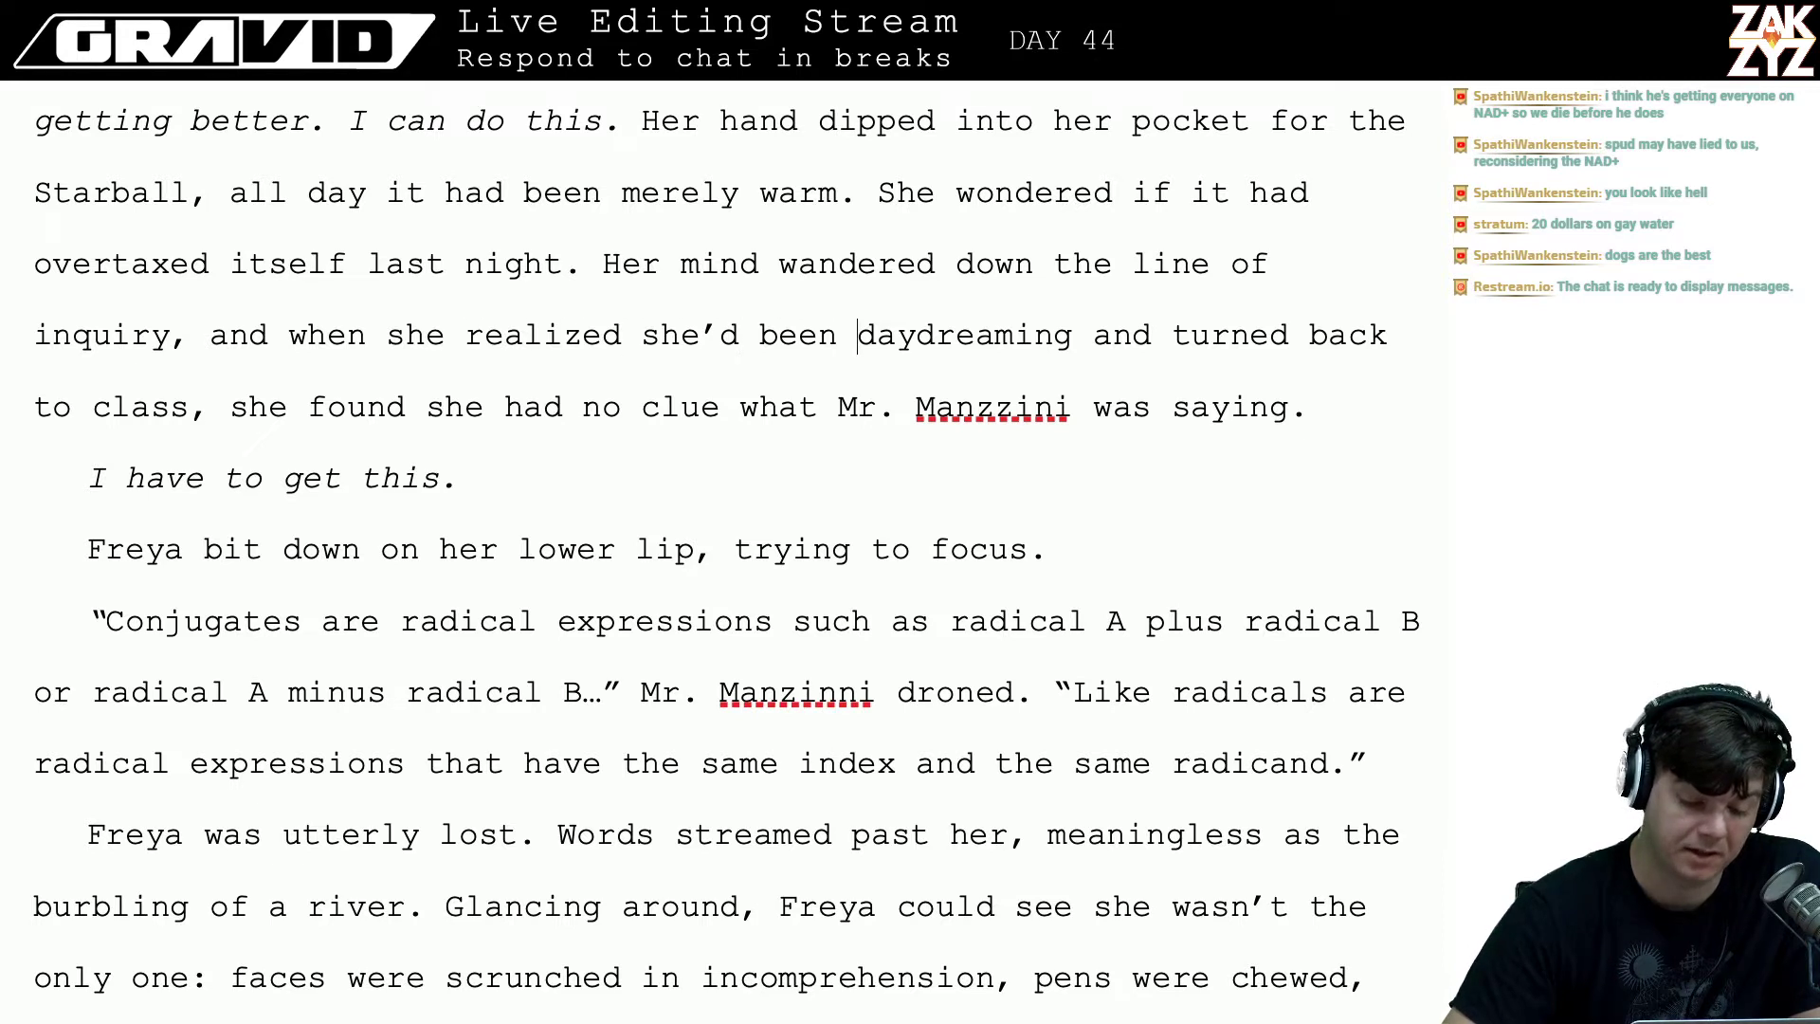
key("Right")
key("Right")
key("Right")
key("Right")
key("Right")
key("Right")
key("Right")
key("Right")
key("Right")
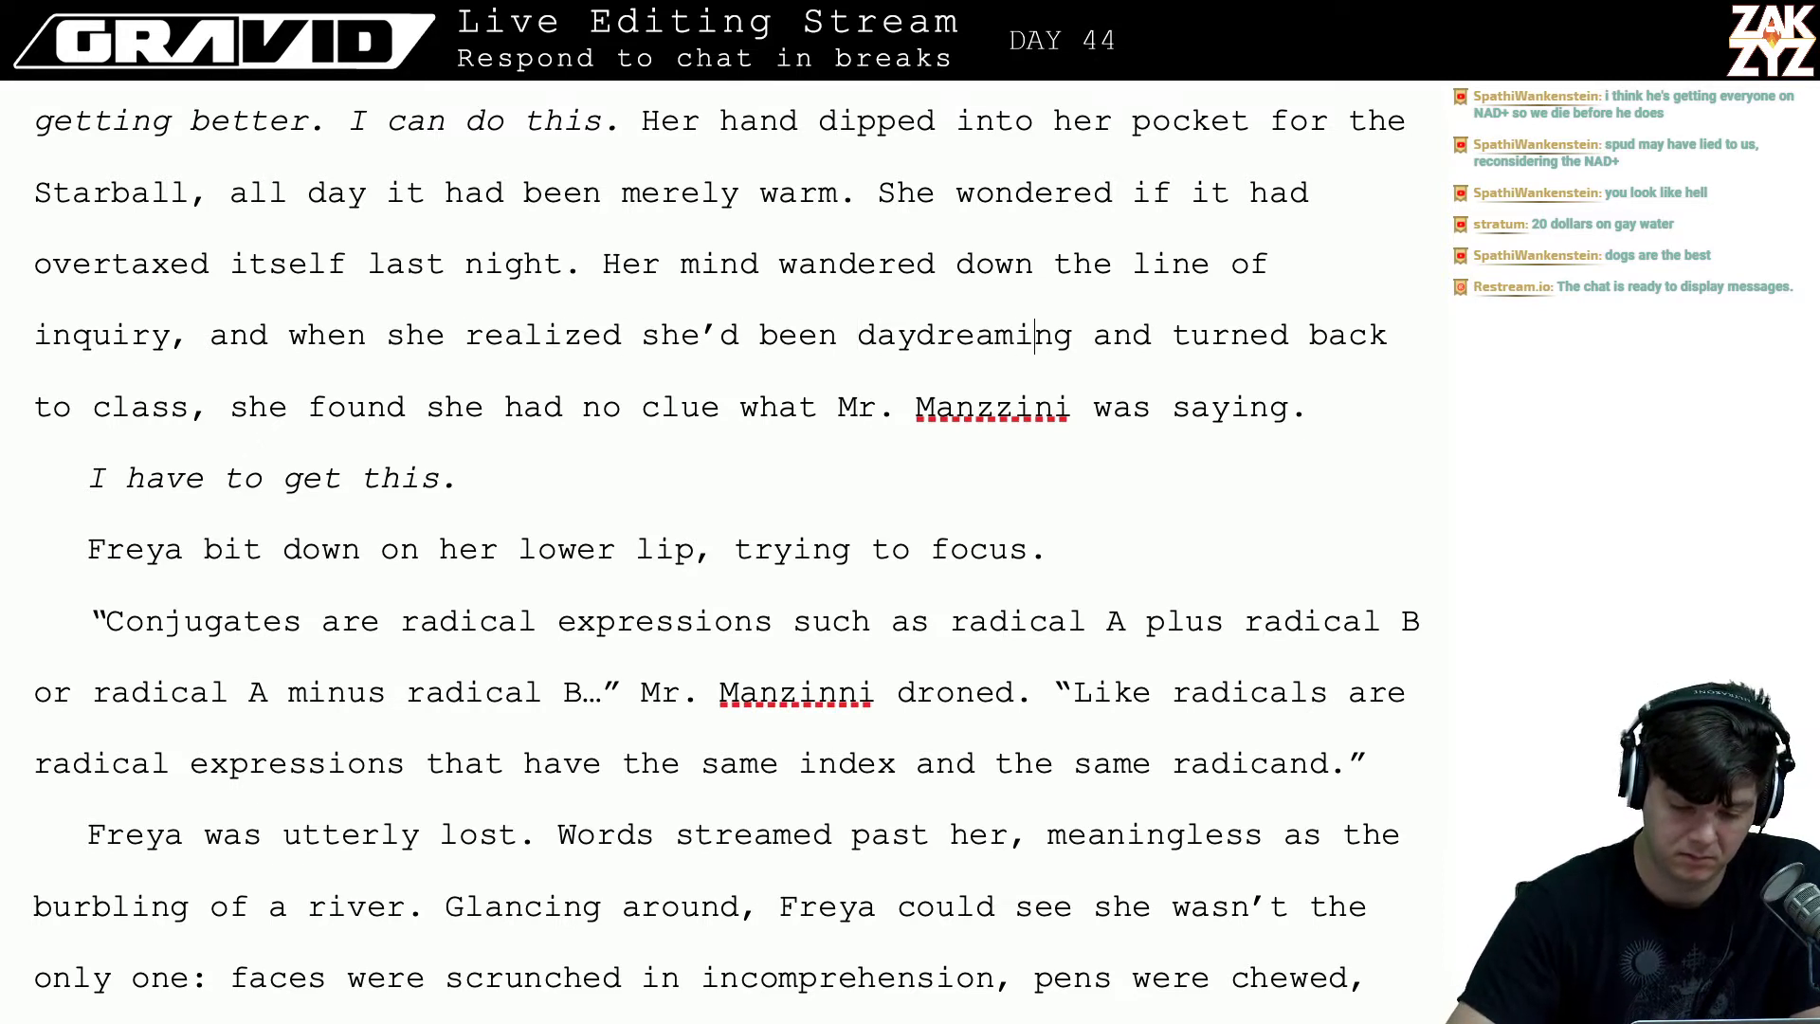
key("Right")
key("Right")
key("Right")
type("and re")
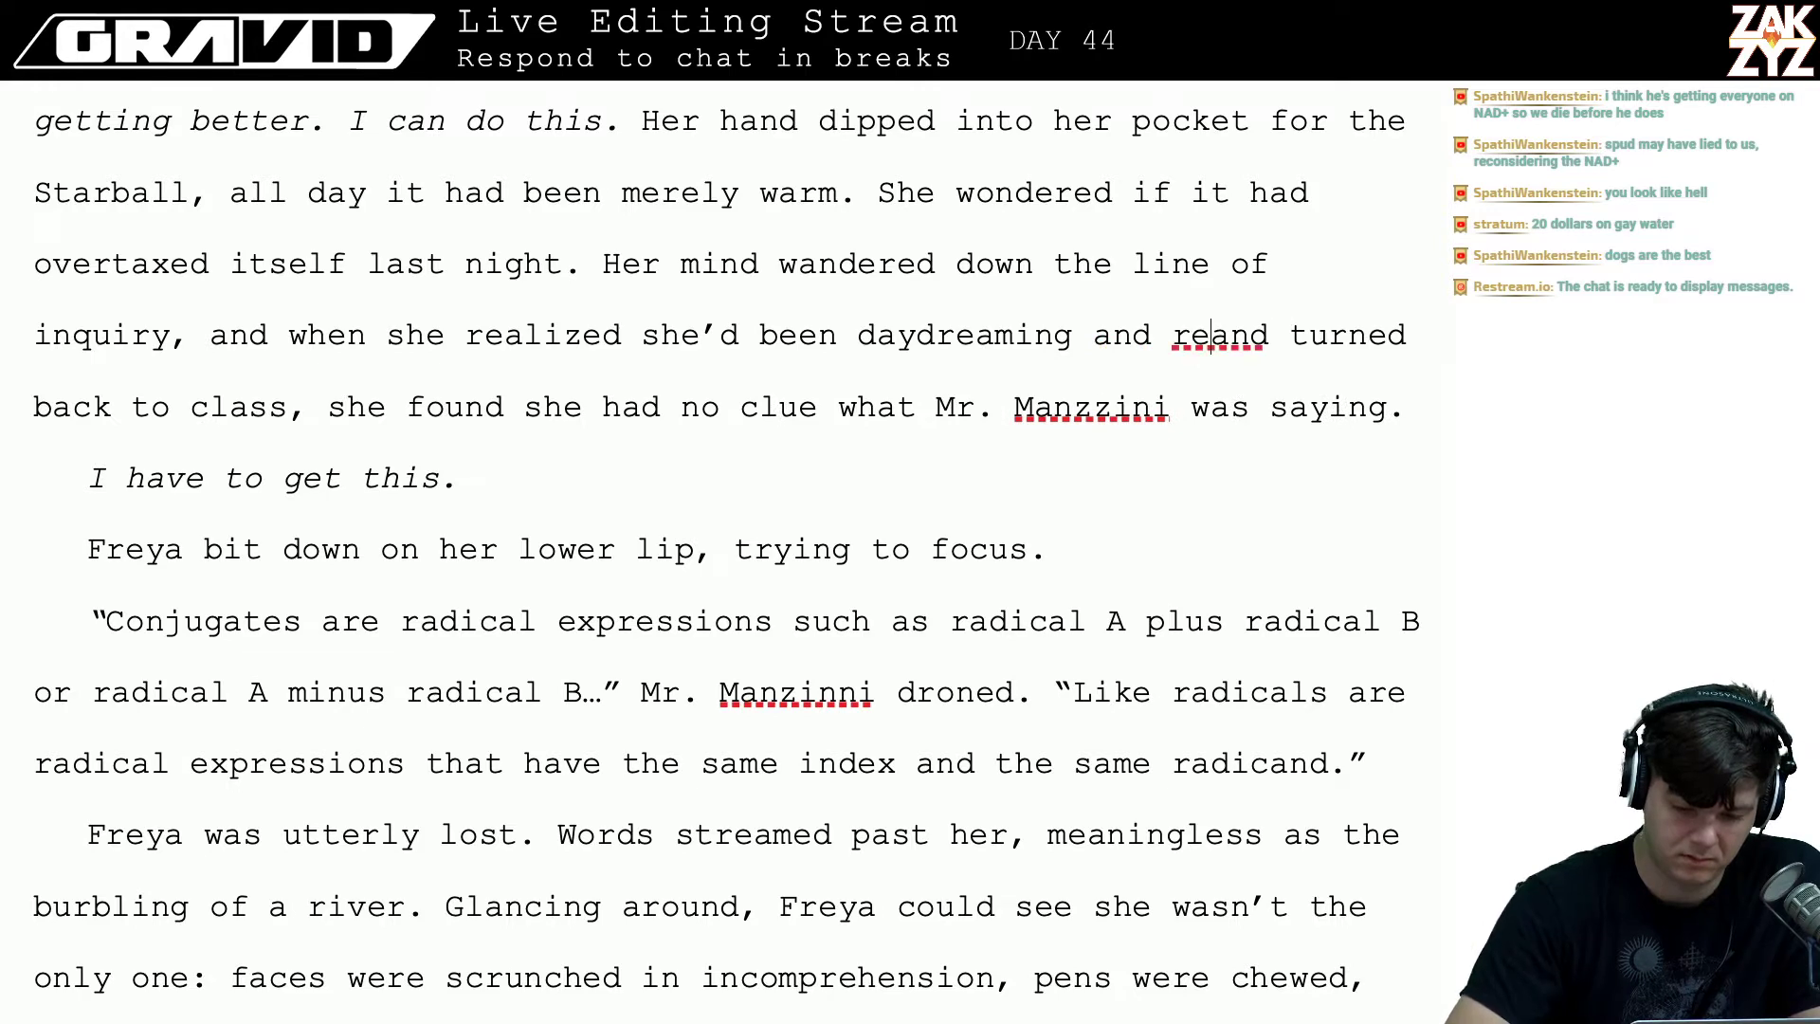
type("focused on c")
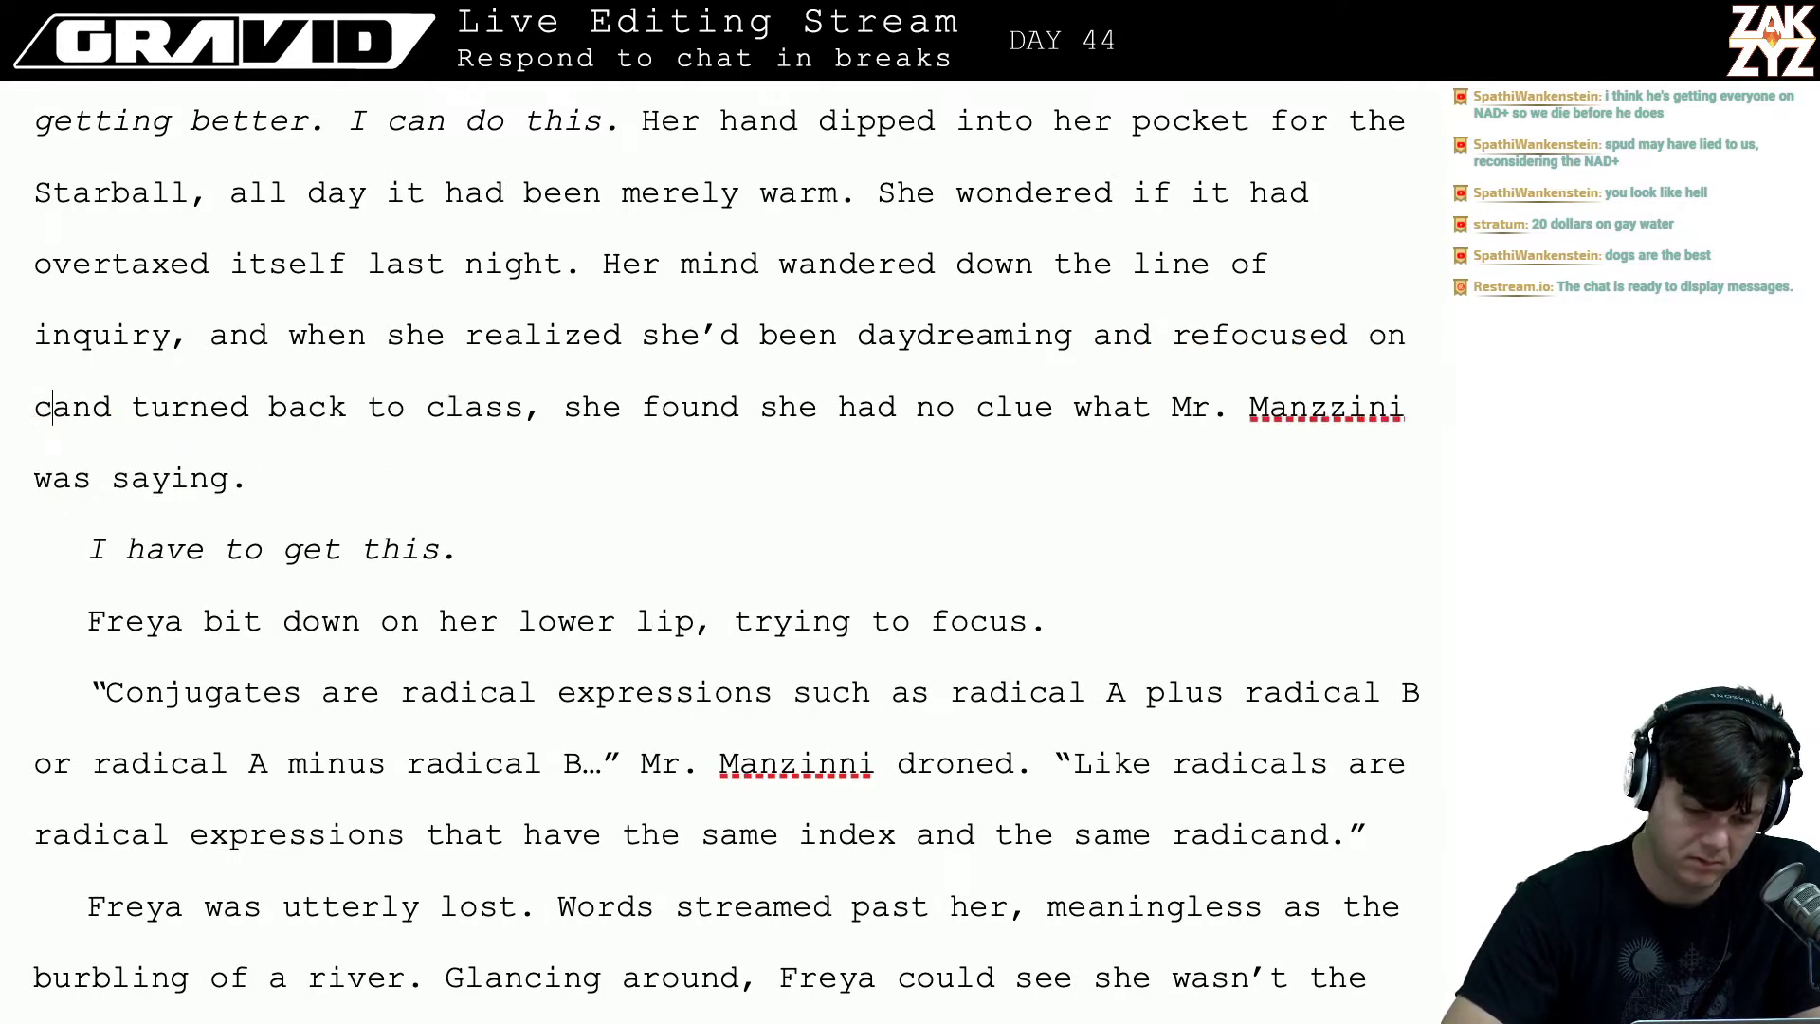
type("lass")
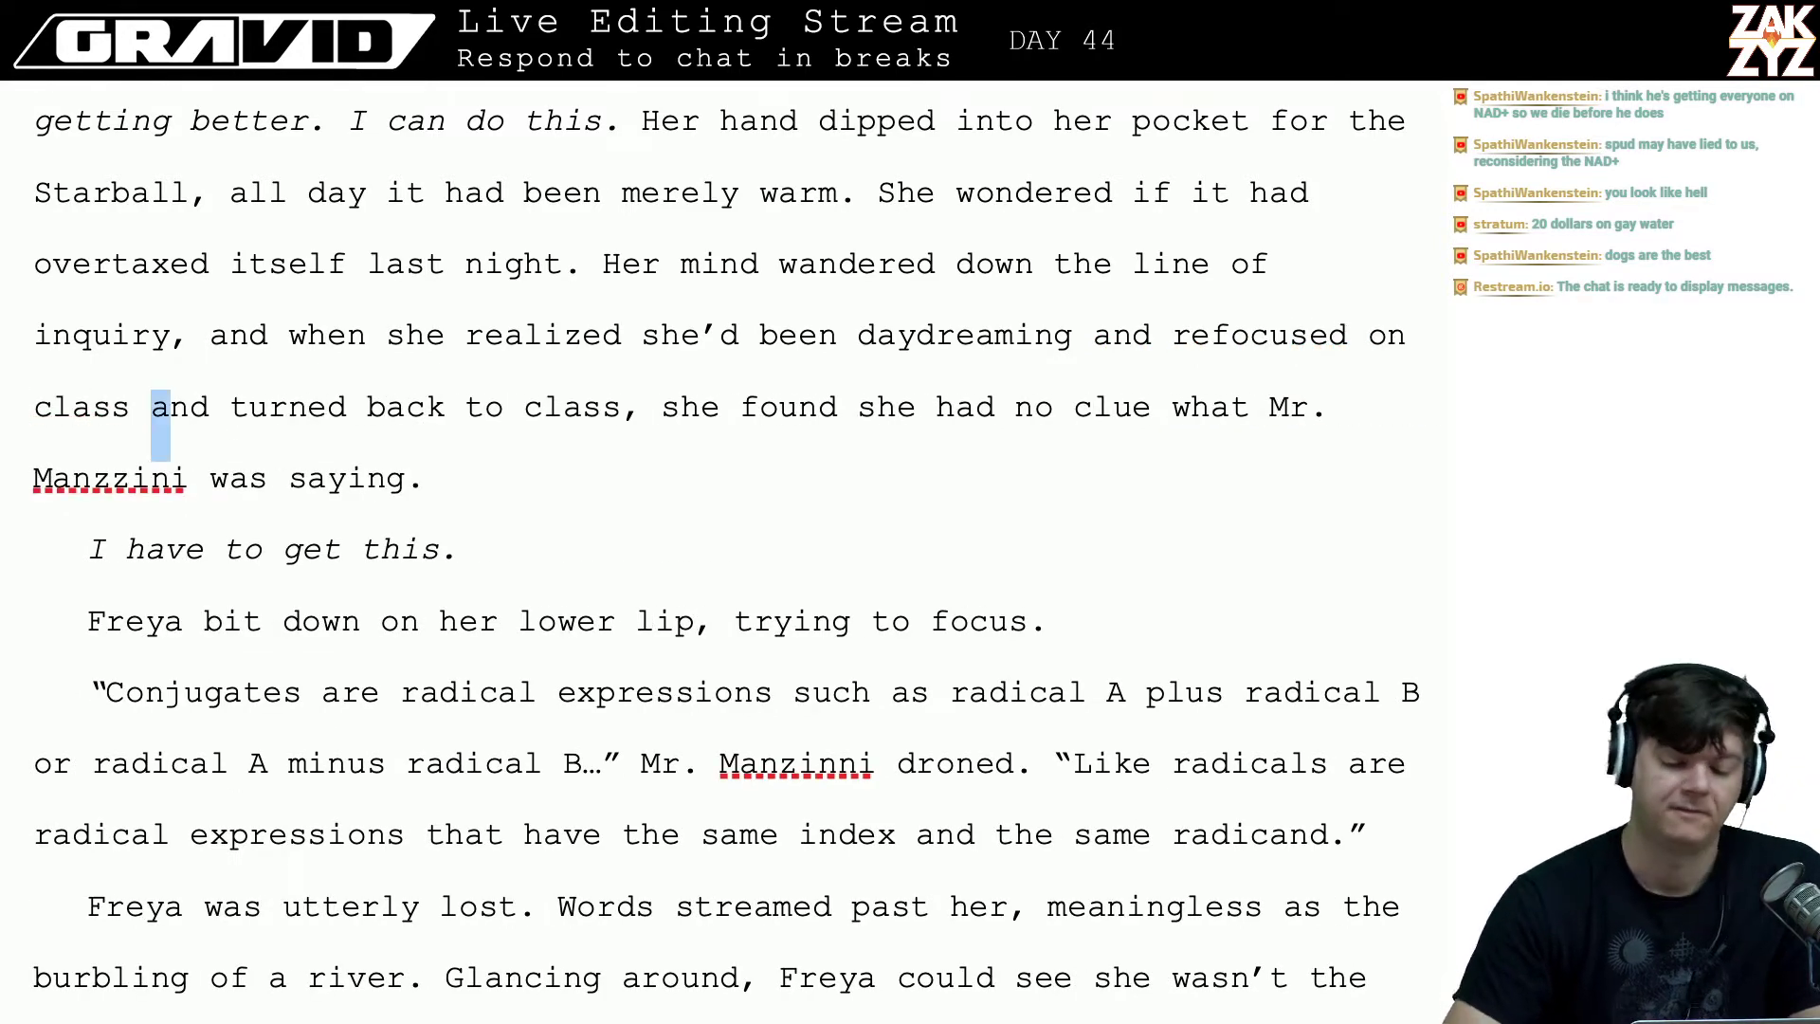
- Delete the redundant phrase "and turned back to class" before the comma preceding "she found she had no clue"
key("shift+Right")
key("shift+Right")
key("shift+Right")
key("shift+Right")
key("shift+Right")
key("shift+Right")
key("shift+Right")
key("shift+Right")
key("shift+Right")
key("shift+Right")
key("shift+Right")
key("shift+Right")
key("shift+Right")
key("shift+Right")
key("shift+Right")
key("shift+Right")
key("shift+Right")
key("shift+Right")
key("shift+Right")
key("shift+Right")
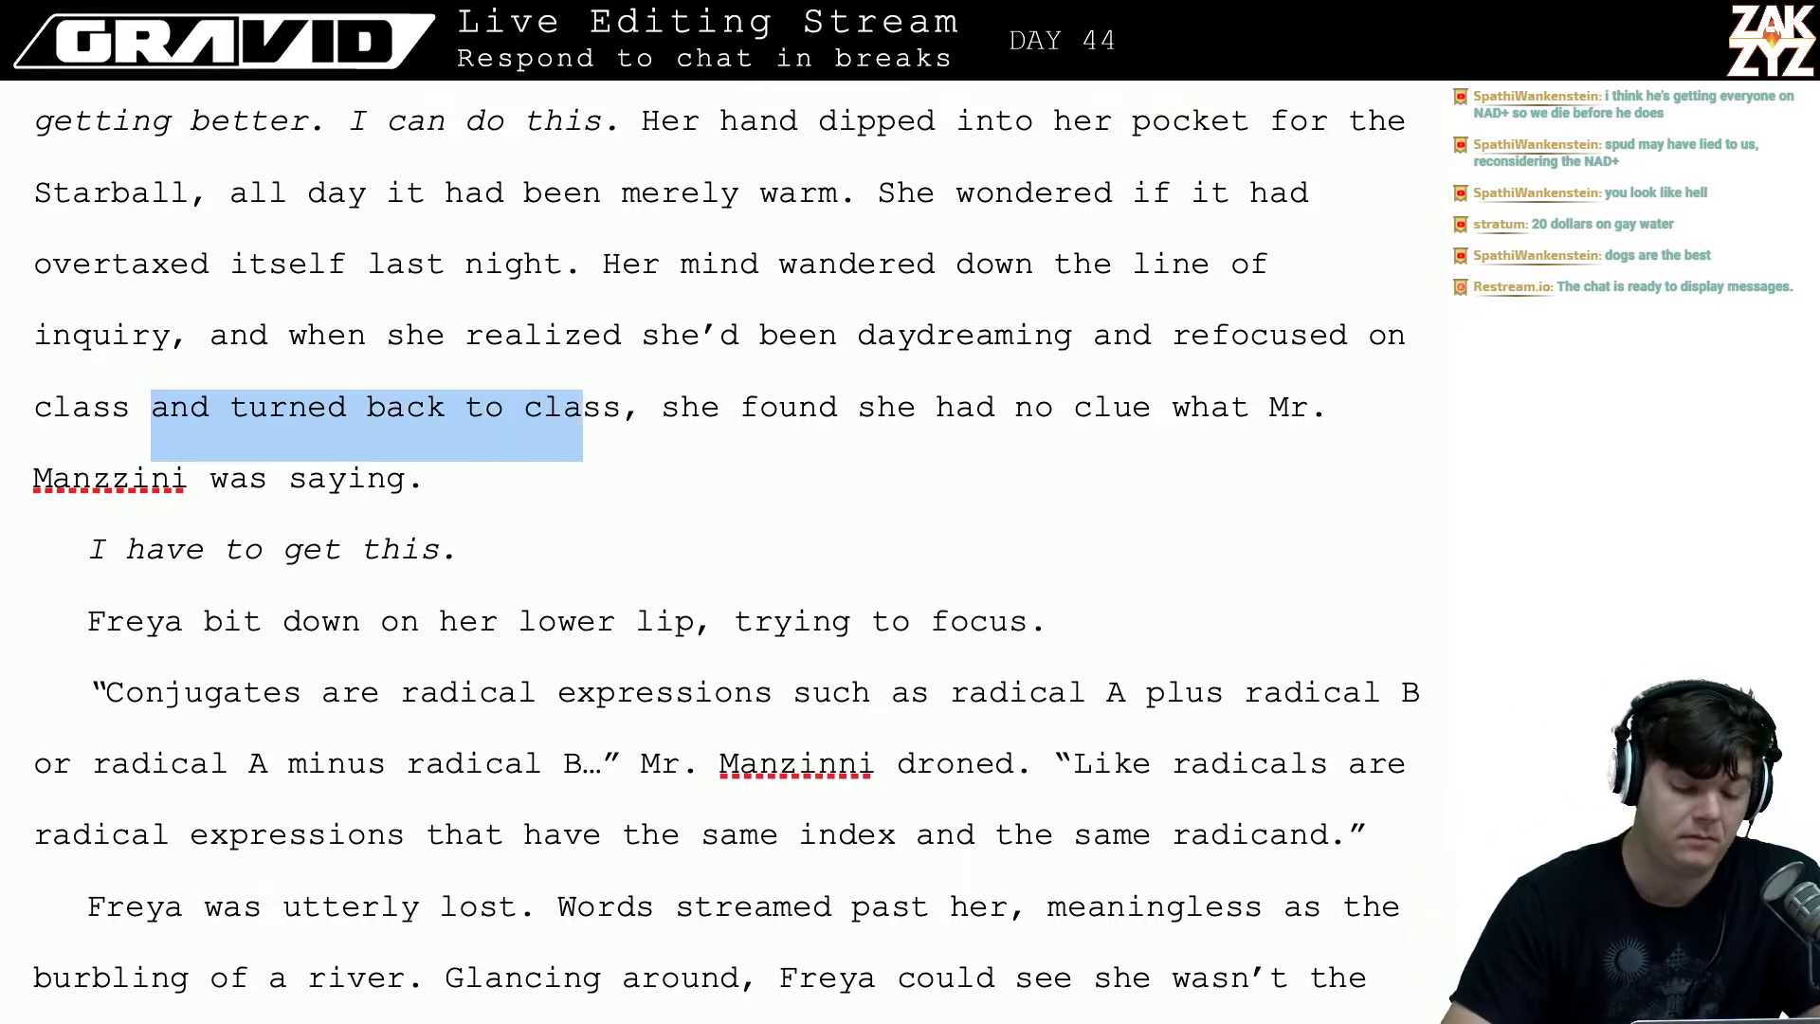
key("shift+Right")
key("shift+Right")
key("BackSpace")
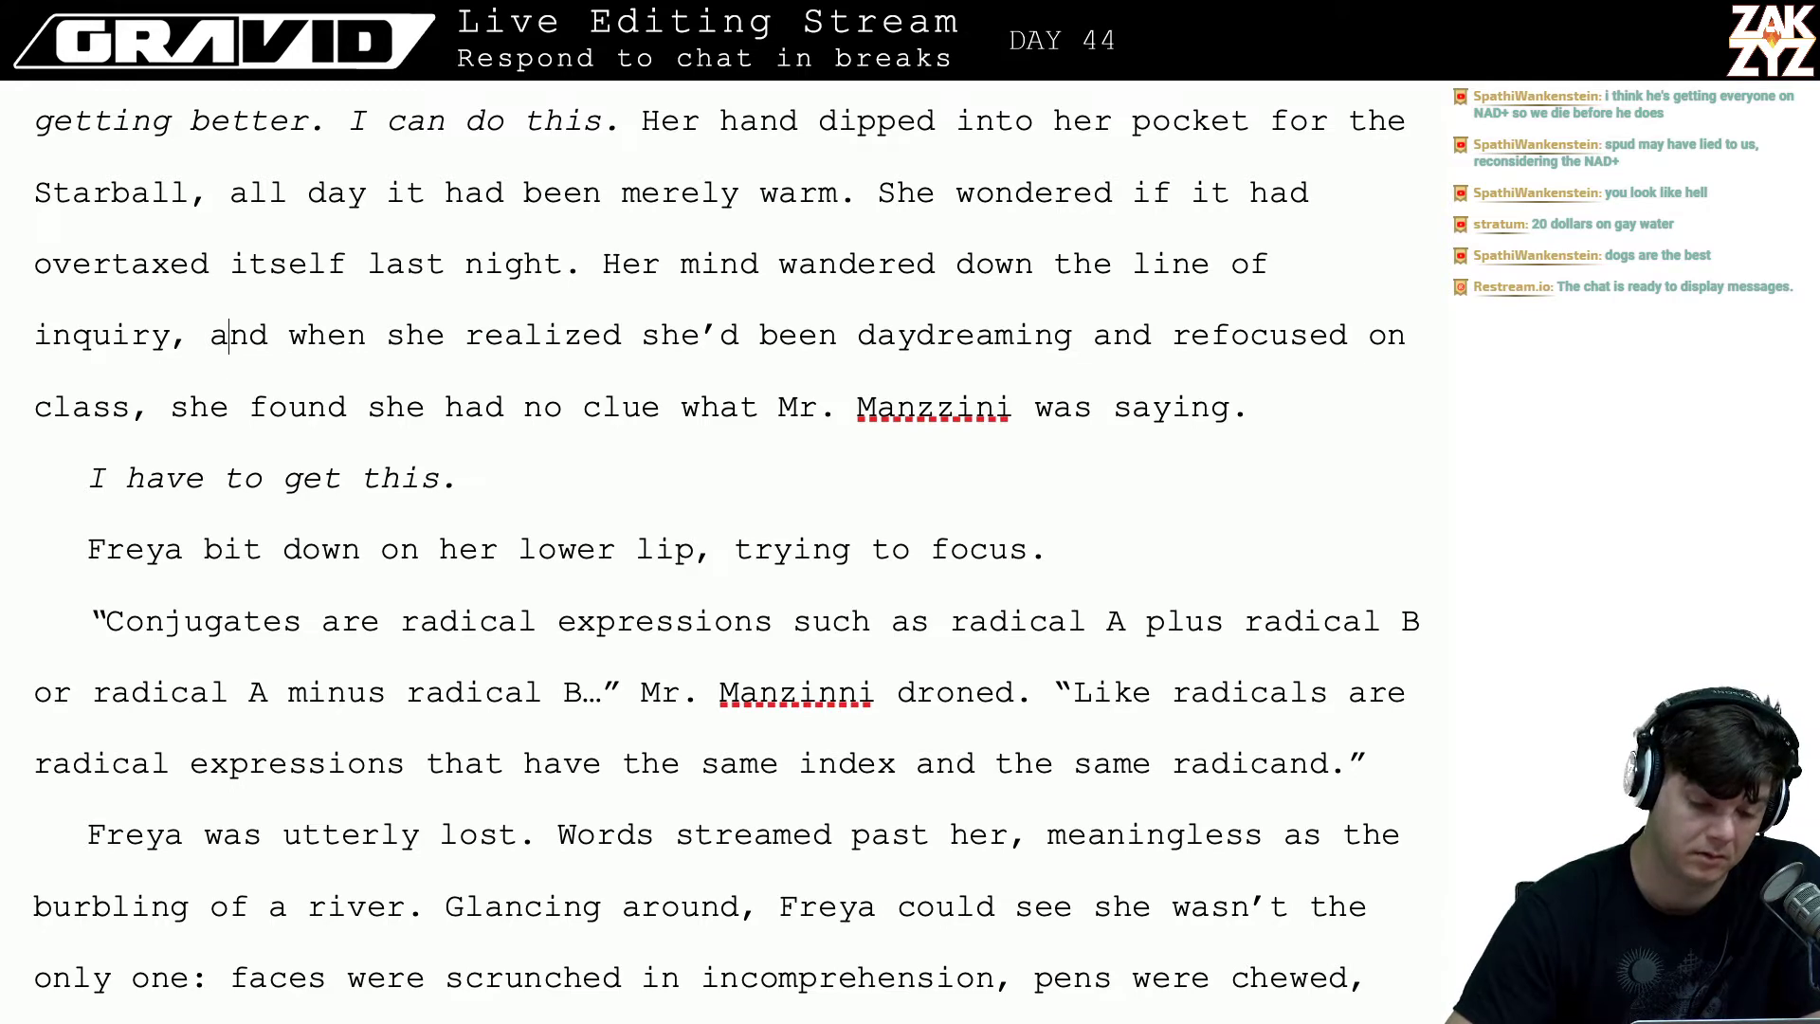
- After "inquiry", replace the comma with "until she realized she was daydreaming. When she refocused on class, she realized she had"
key("BackSpace")
type("until sh")
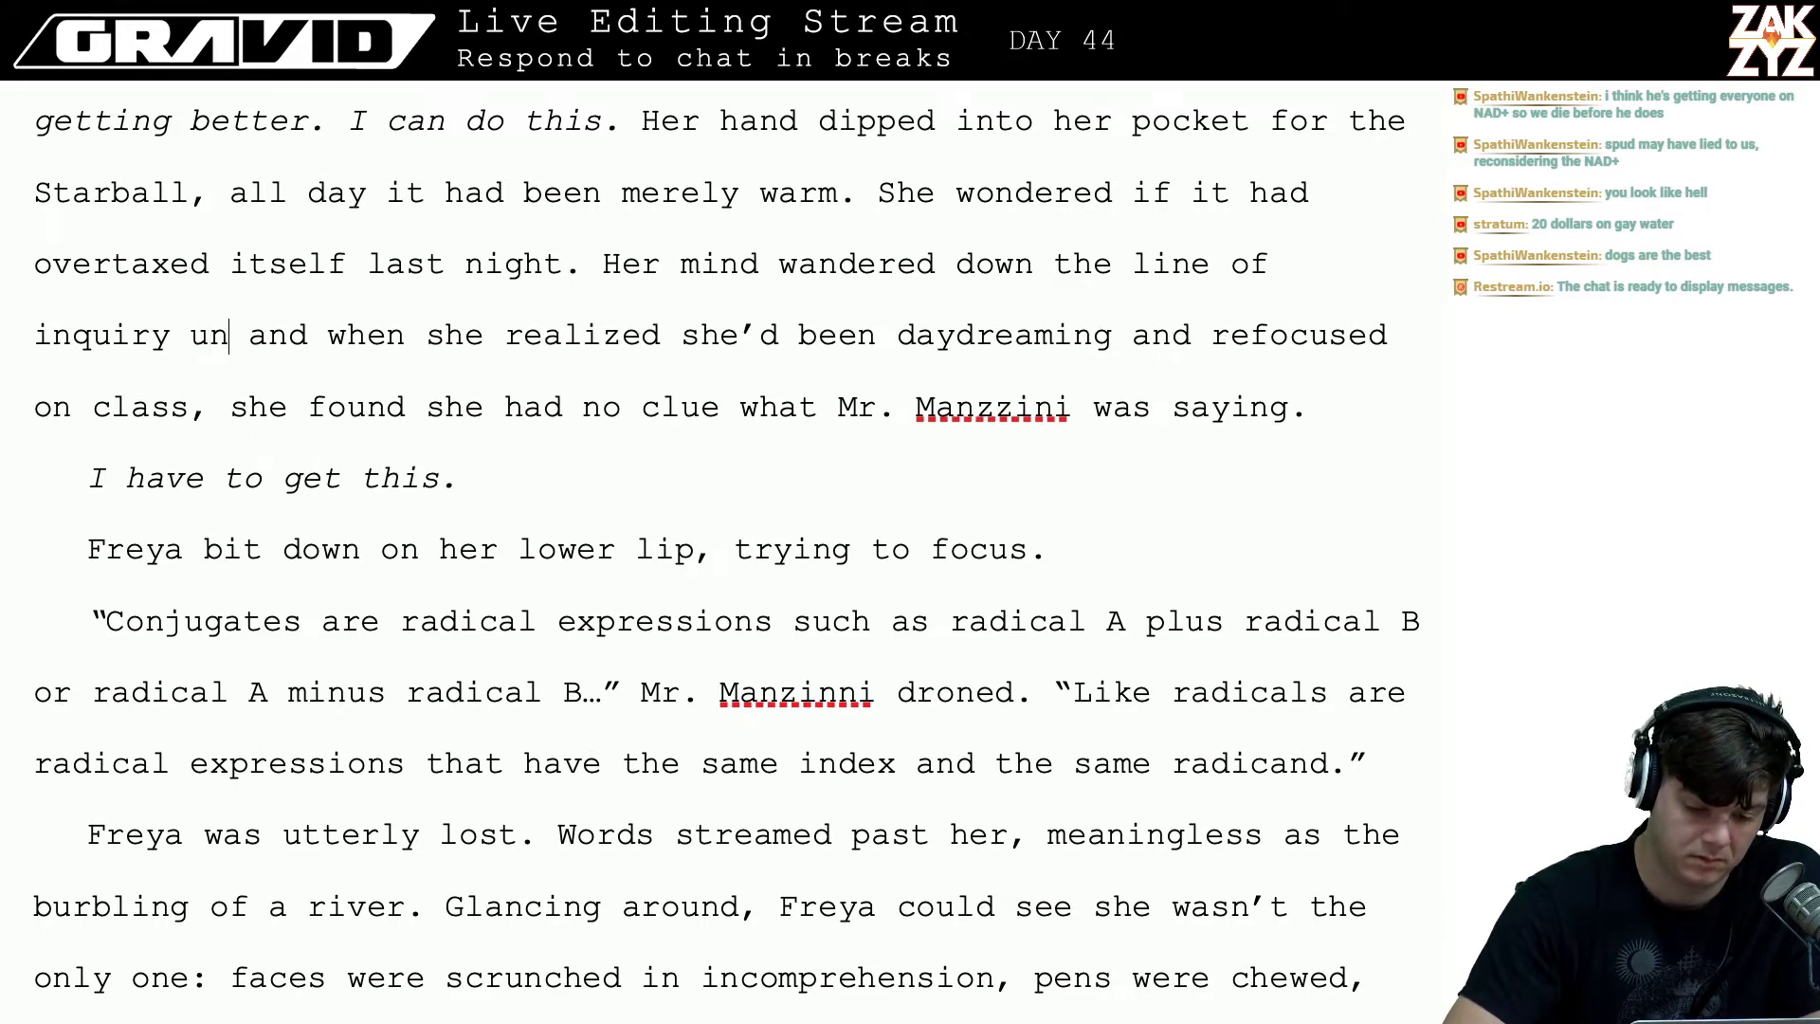
type("e realized sh")
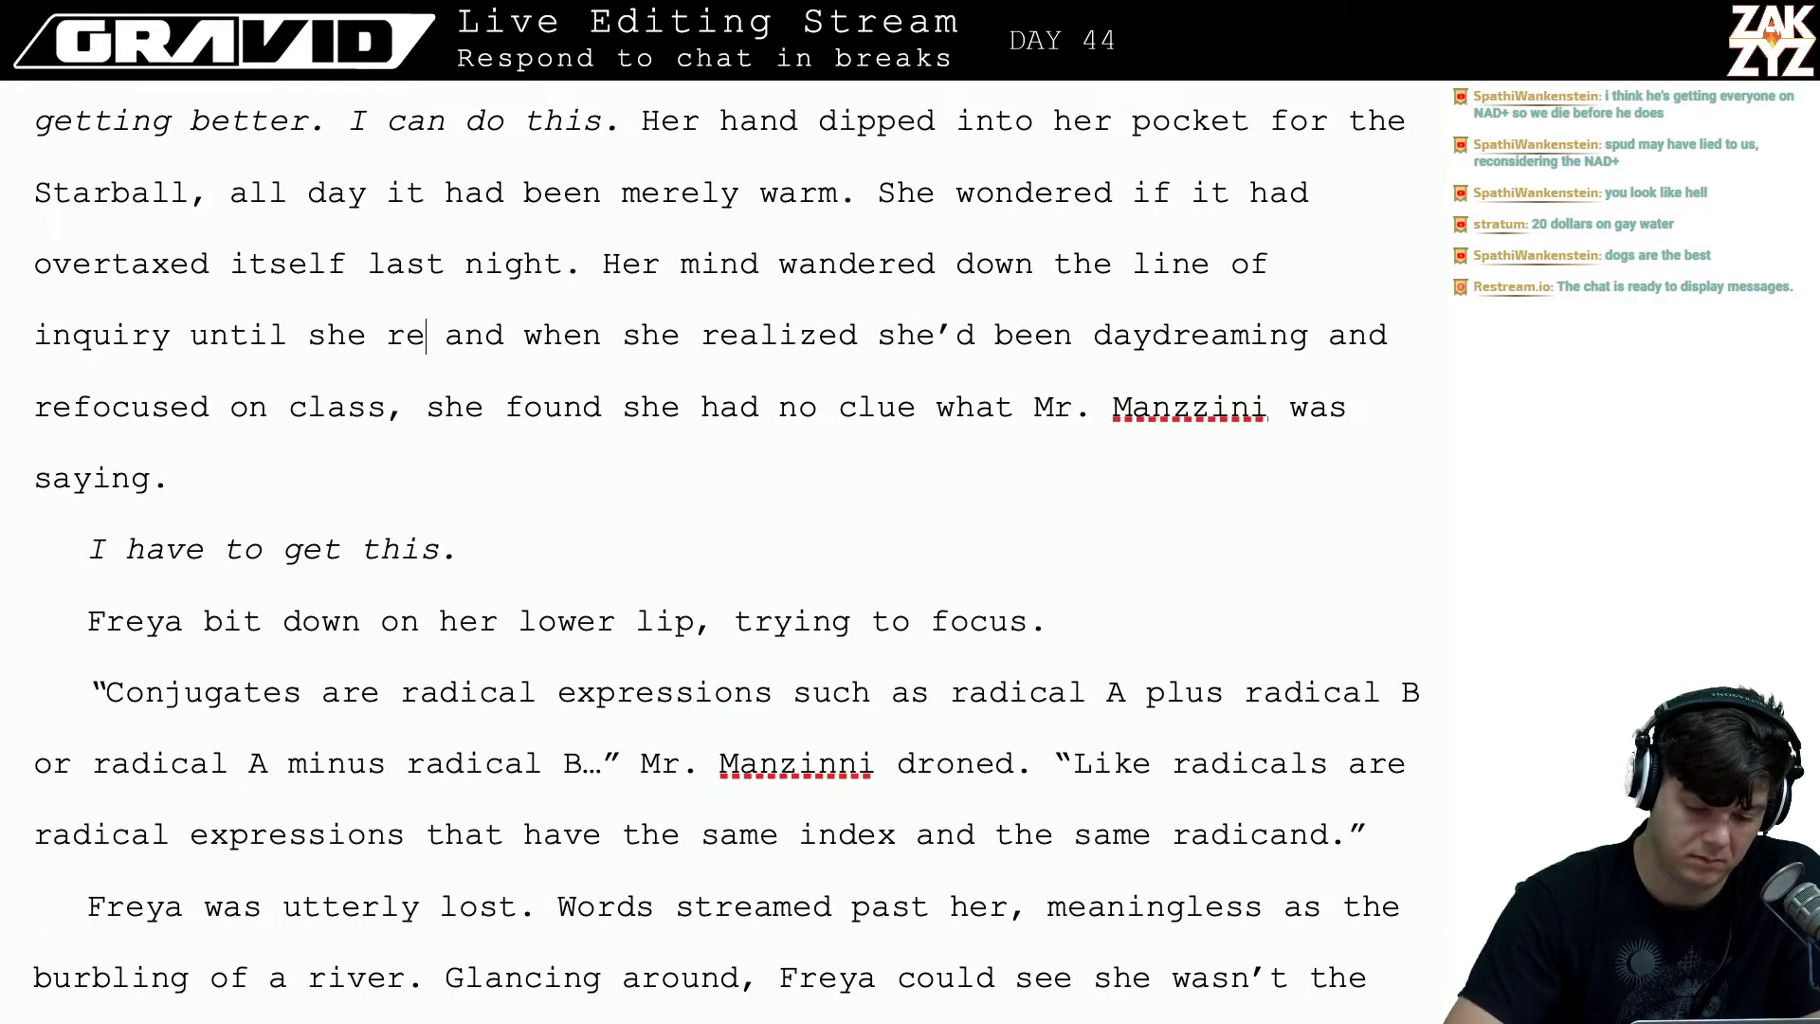
type("e was dayd")
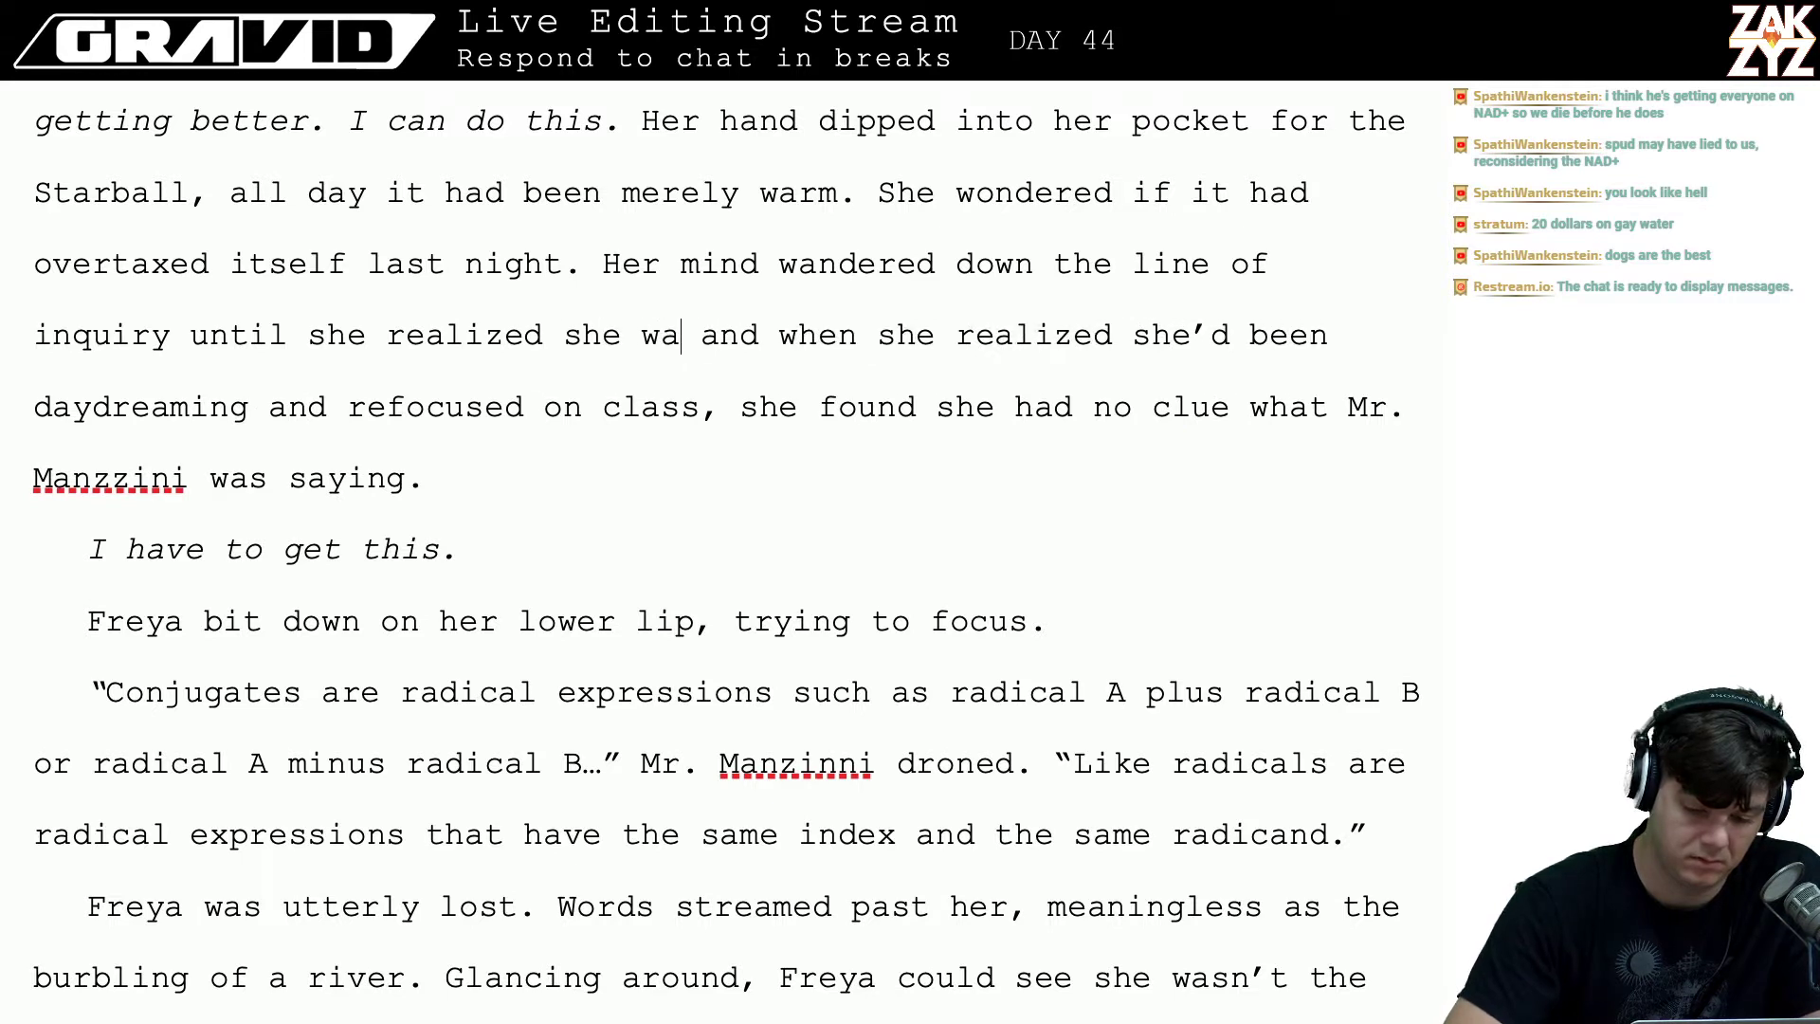
type("reaming. When ")
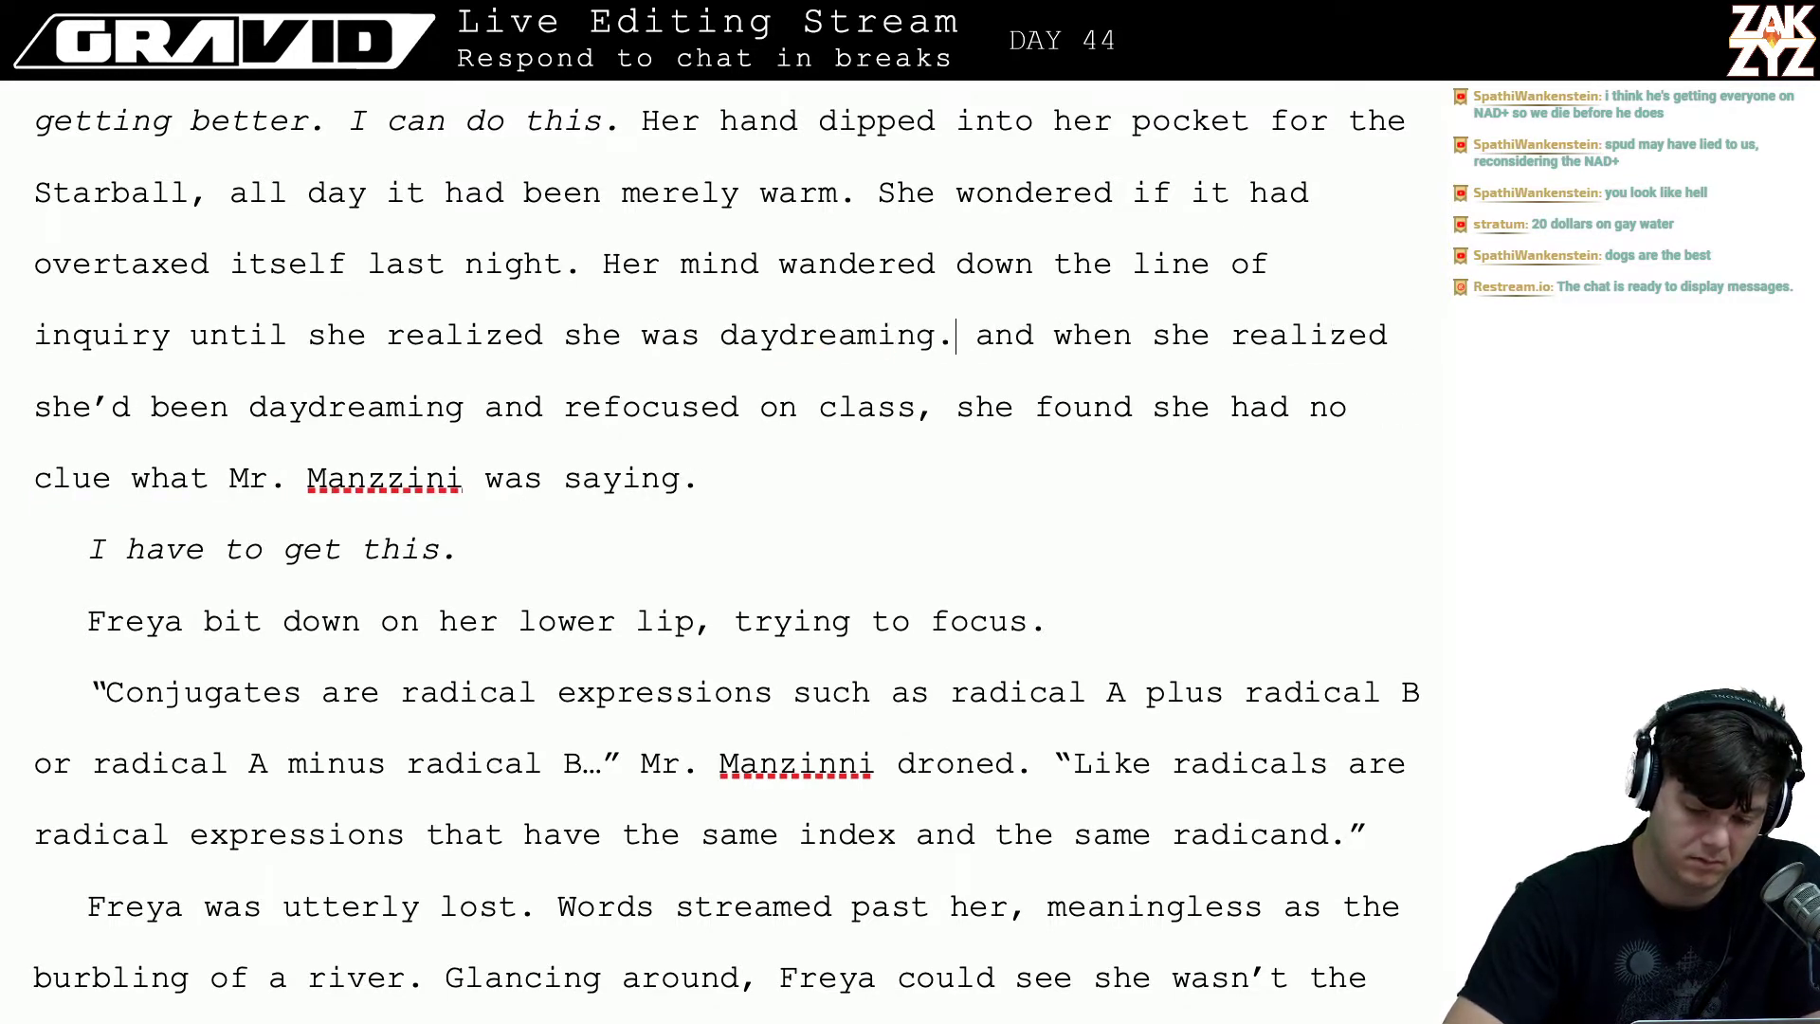
type("she refocused on")
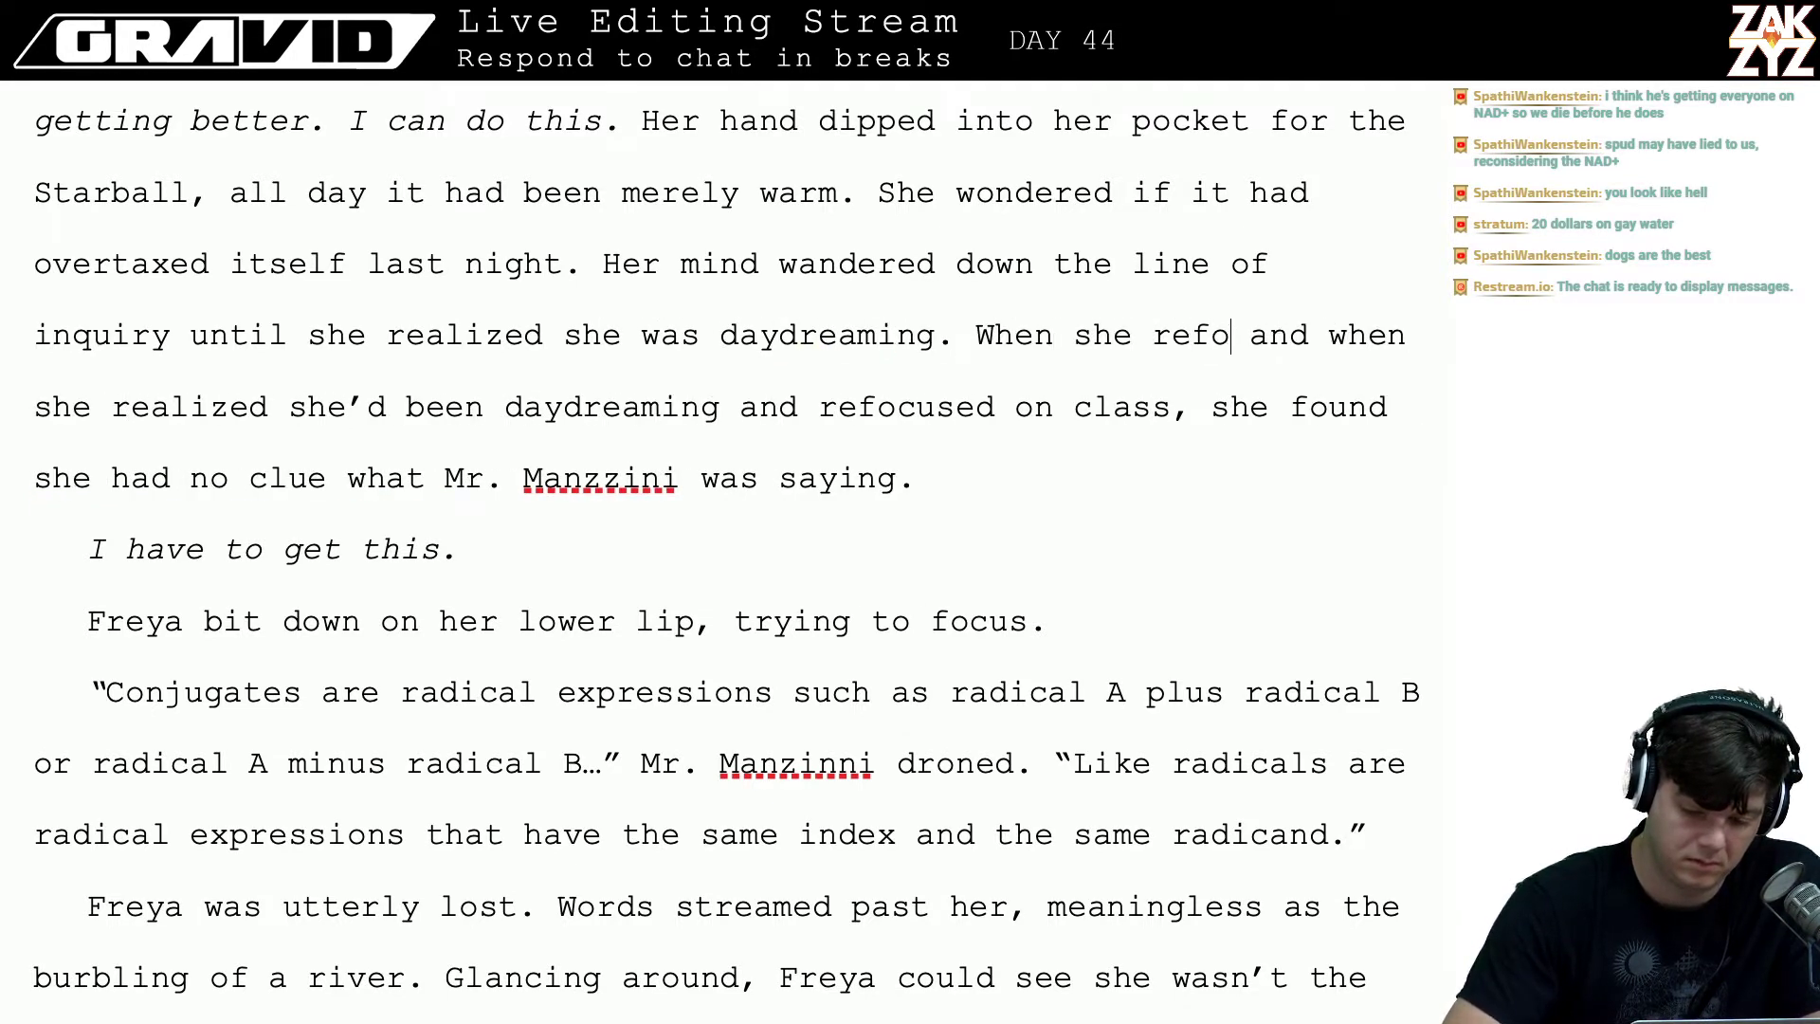
type(" class,")
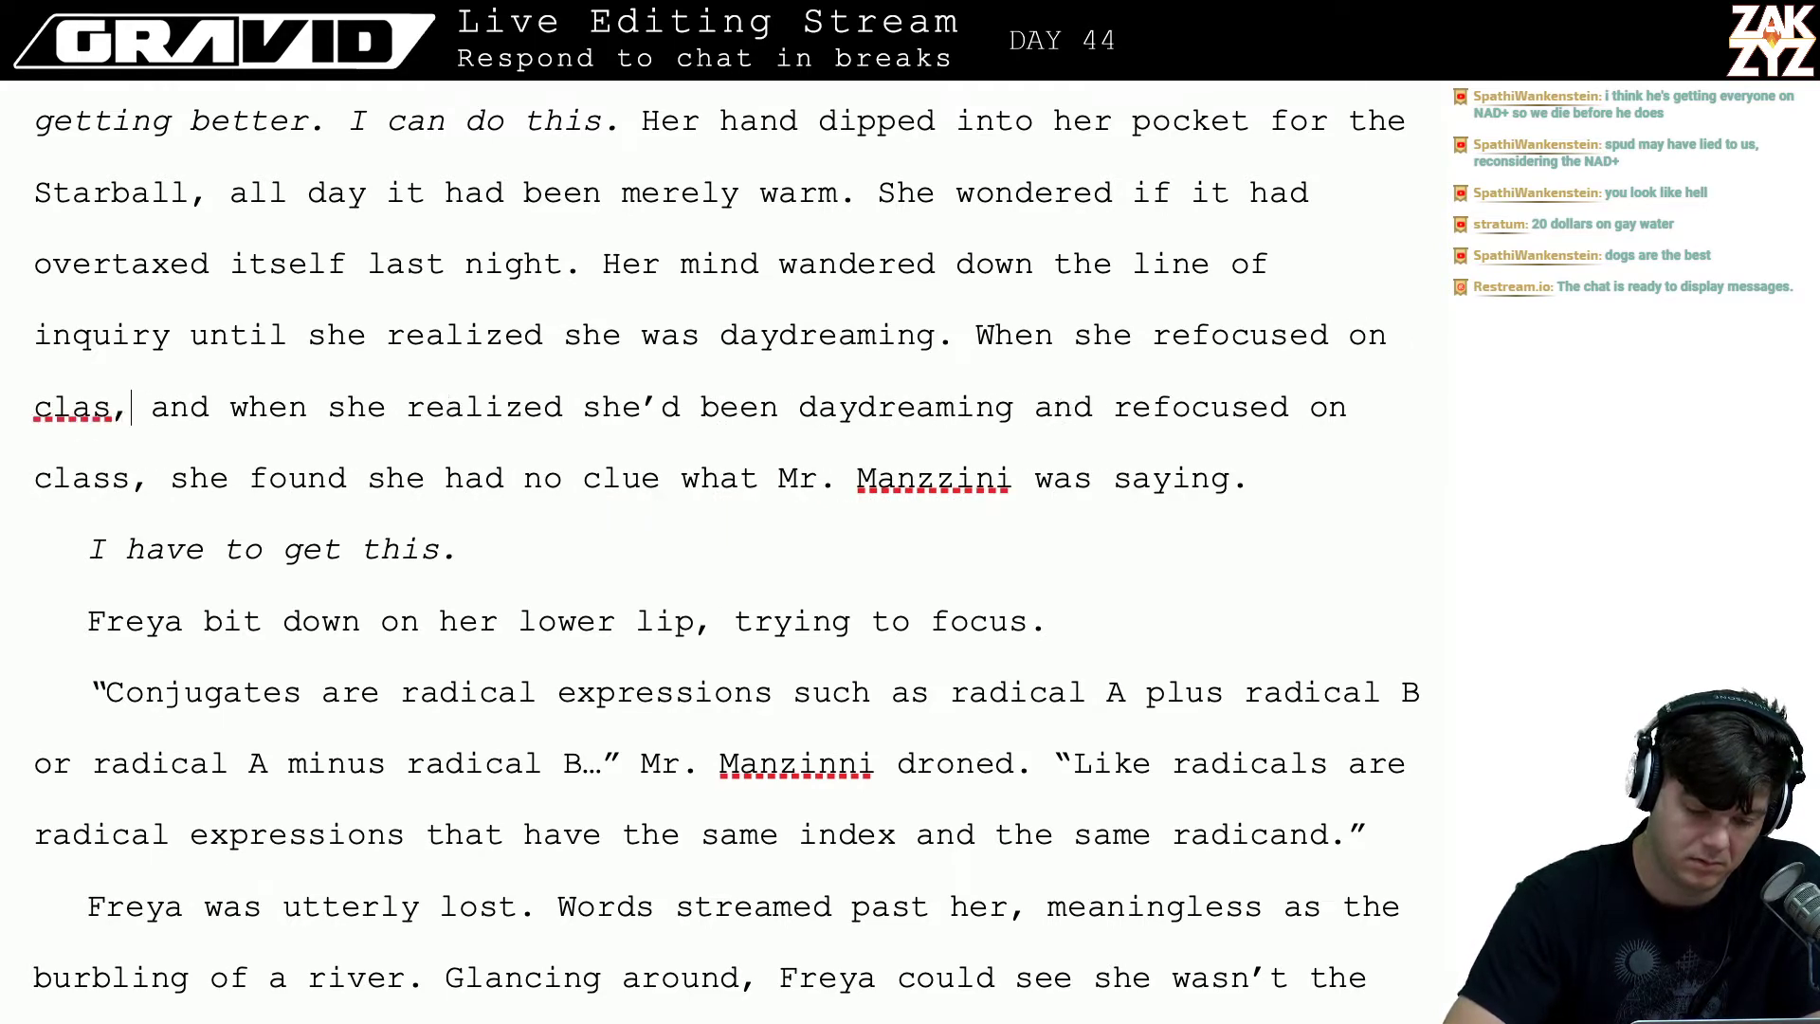
type(" she realized she")
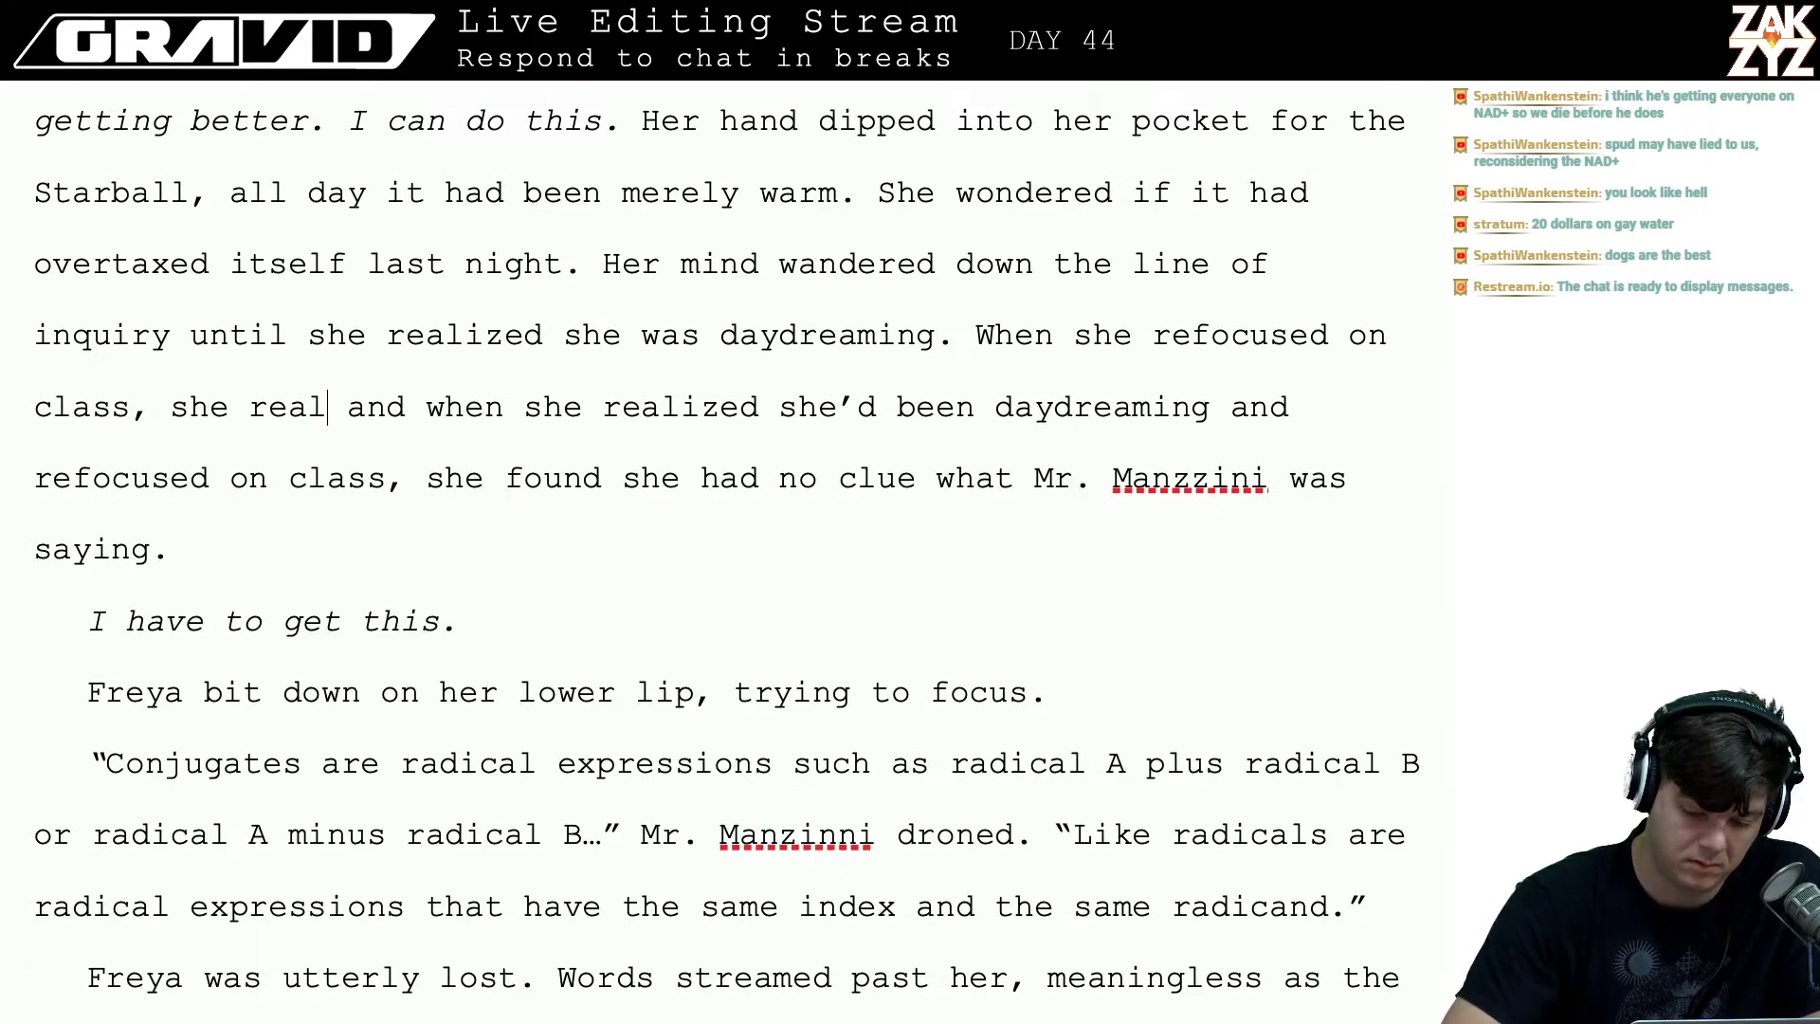
type(" had")
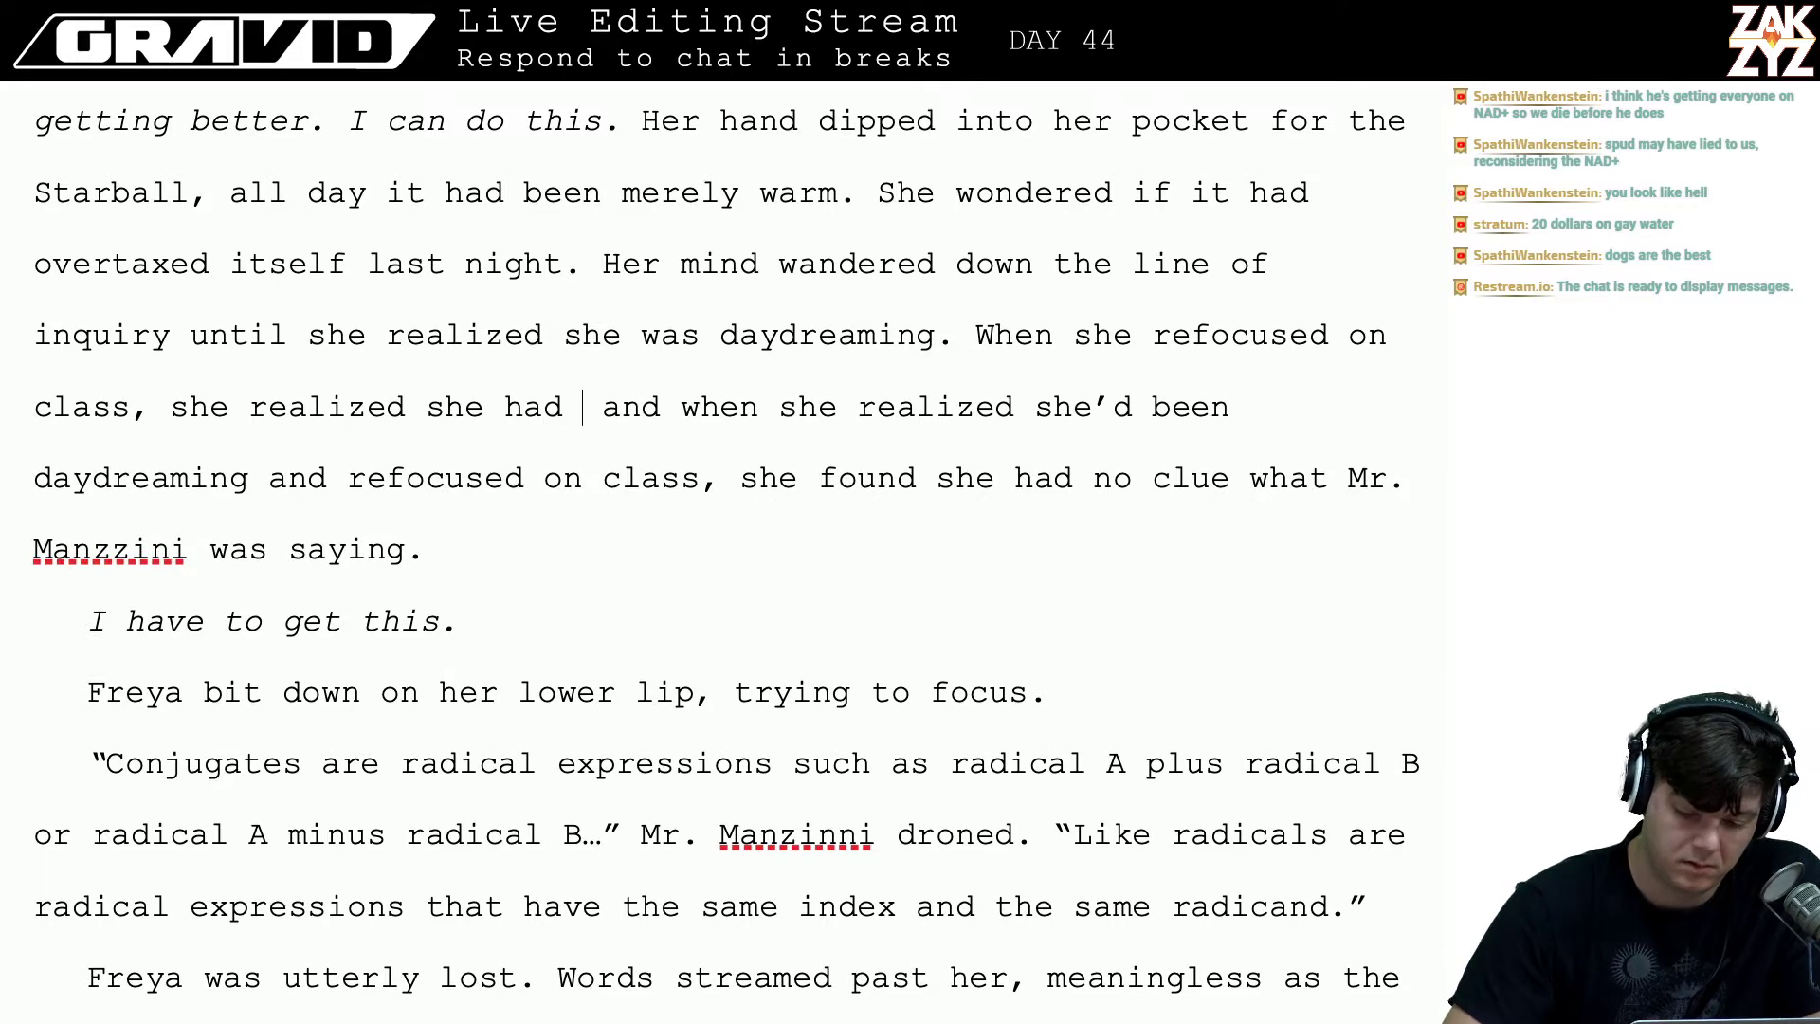
- Delete the superseded wording from "and when she realized she'd been daydreaming" through "she found she had", directly before "no clue"
key("shift+Down")
key("shift+Right")
key("shift+Right")
key("shift+Right")
key("shift+Right")
key("shift+Right")
key("shift+Right")
key("shift+Right")
key("shift+Right")
key("shift+Right")
key("shift+Right")
key("shift+Right")
key("shift+Right")
key("shift+Right")
key("shift+Right")
key("shift+Right")
key("shift+Right")
key("shift+Right")
key("shift+Right")
key("shift+Right")
key("shift+Right")
key("shift+Right")
key("shift+Right")
key("shift+Right")
key("shift+Right")
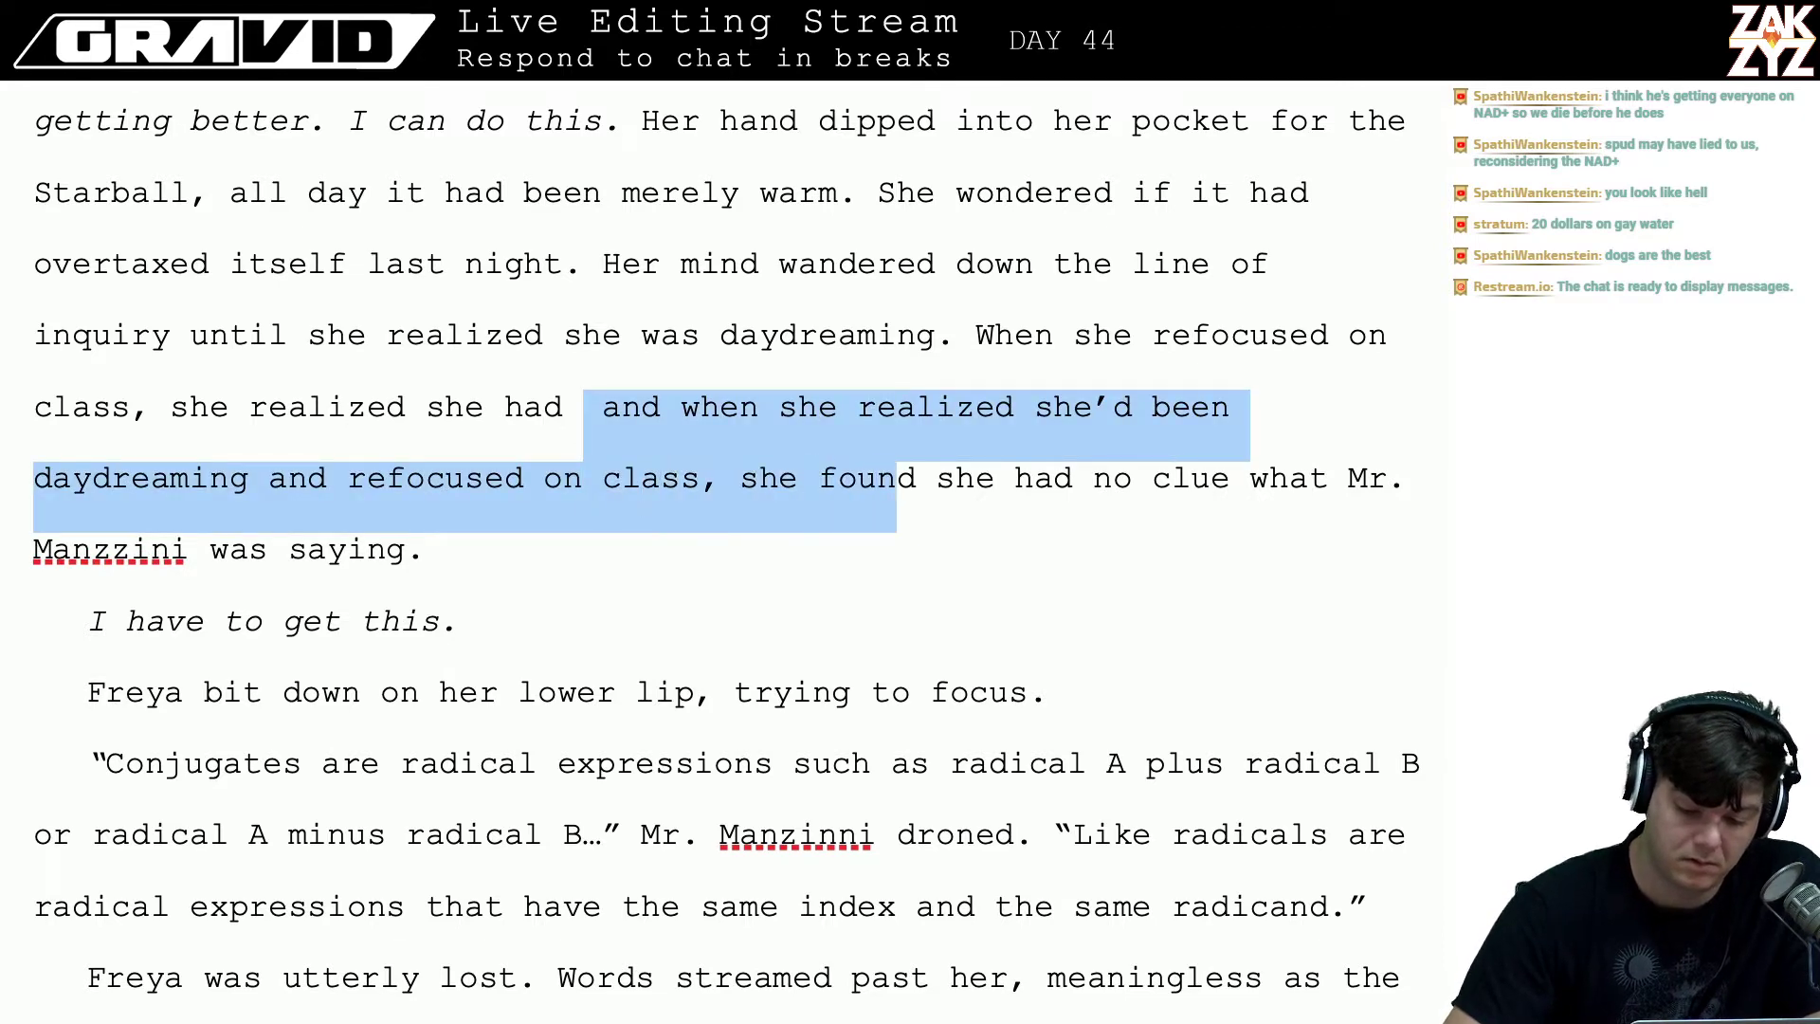
key("shift+Right")
key("BackSpace")
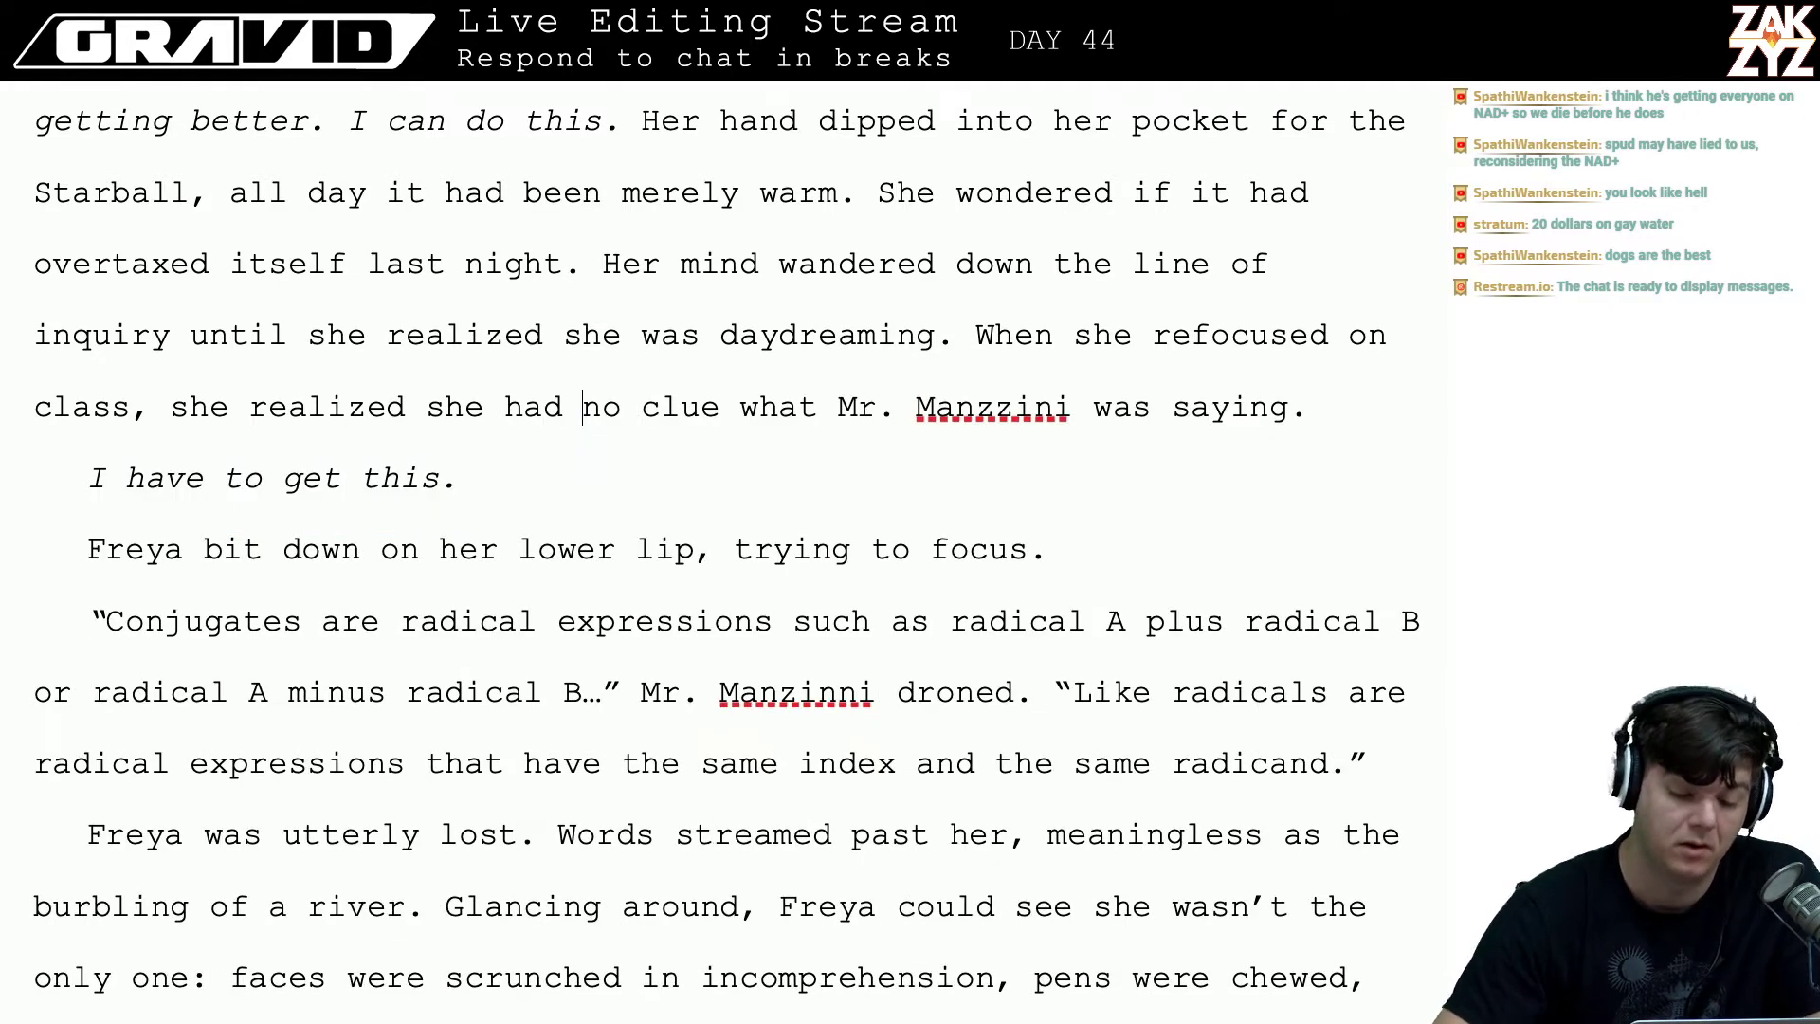
- In the sentence beginning "When she refocused on class", replace "realized" with "found" before "she had no clue"
scroll(413, 311, "down", 1)
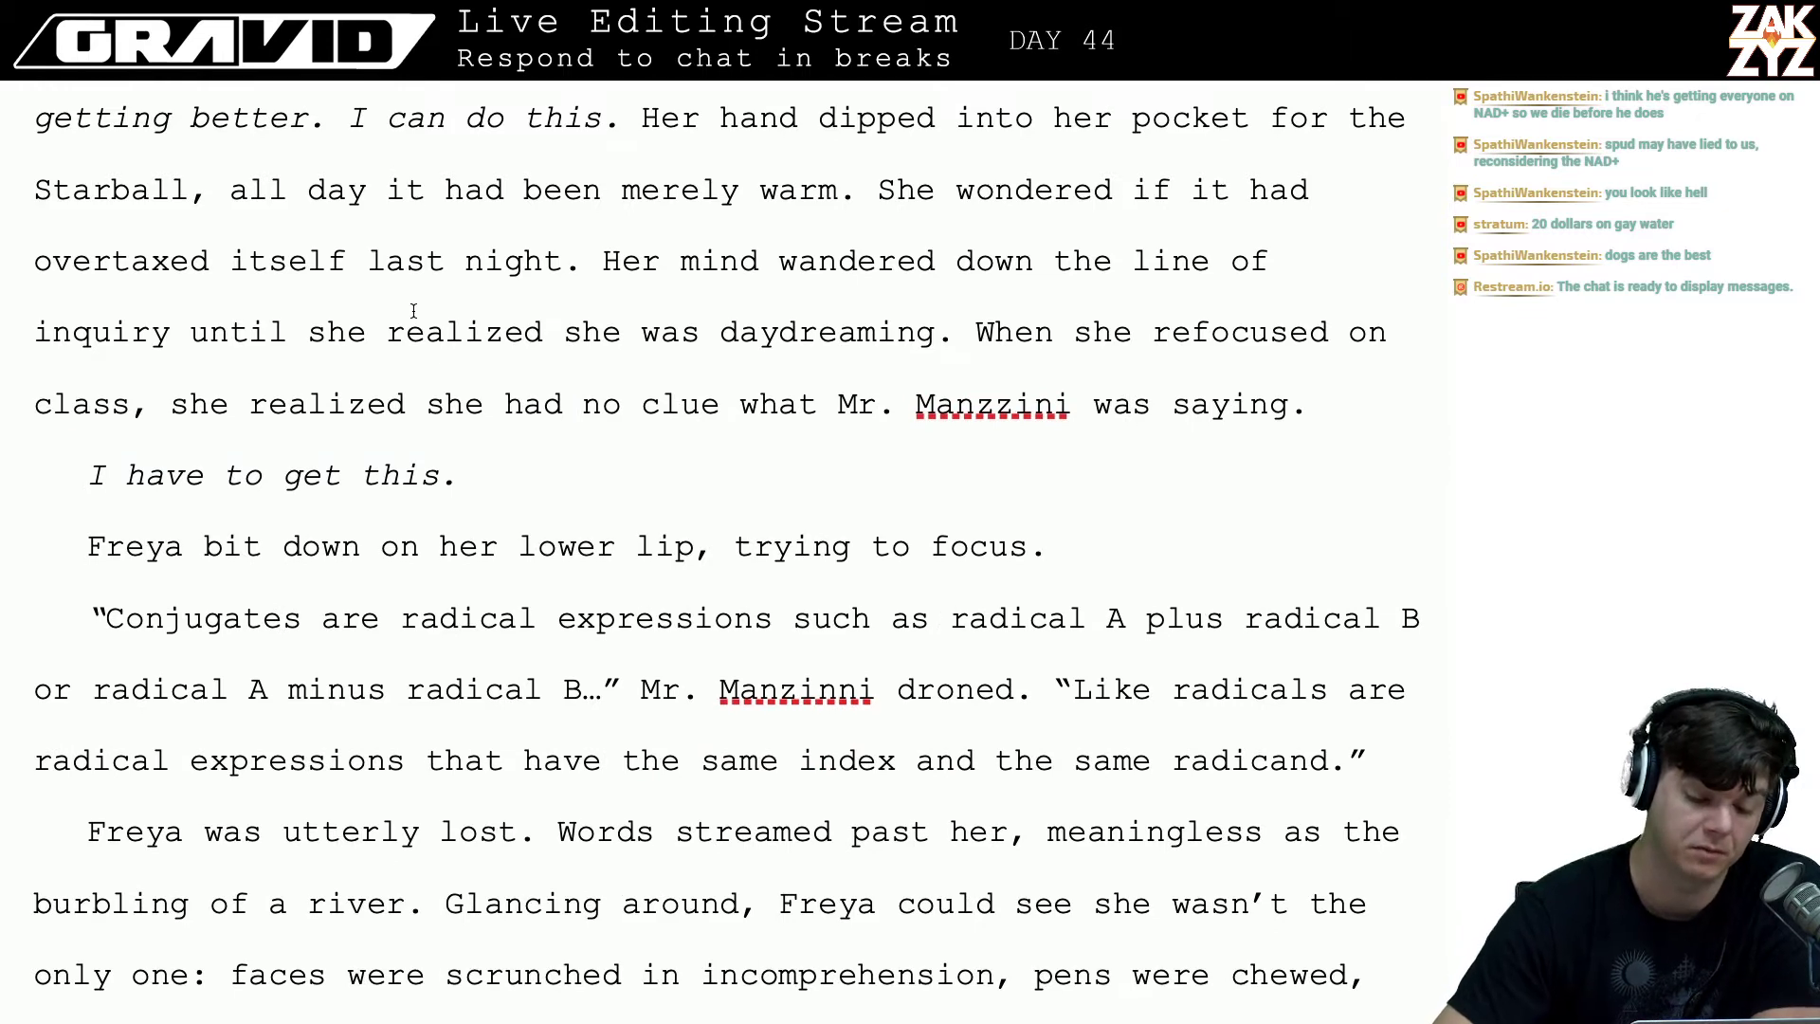
left_click(580, 370)
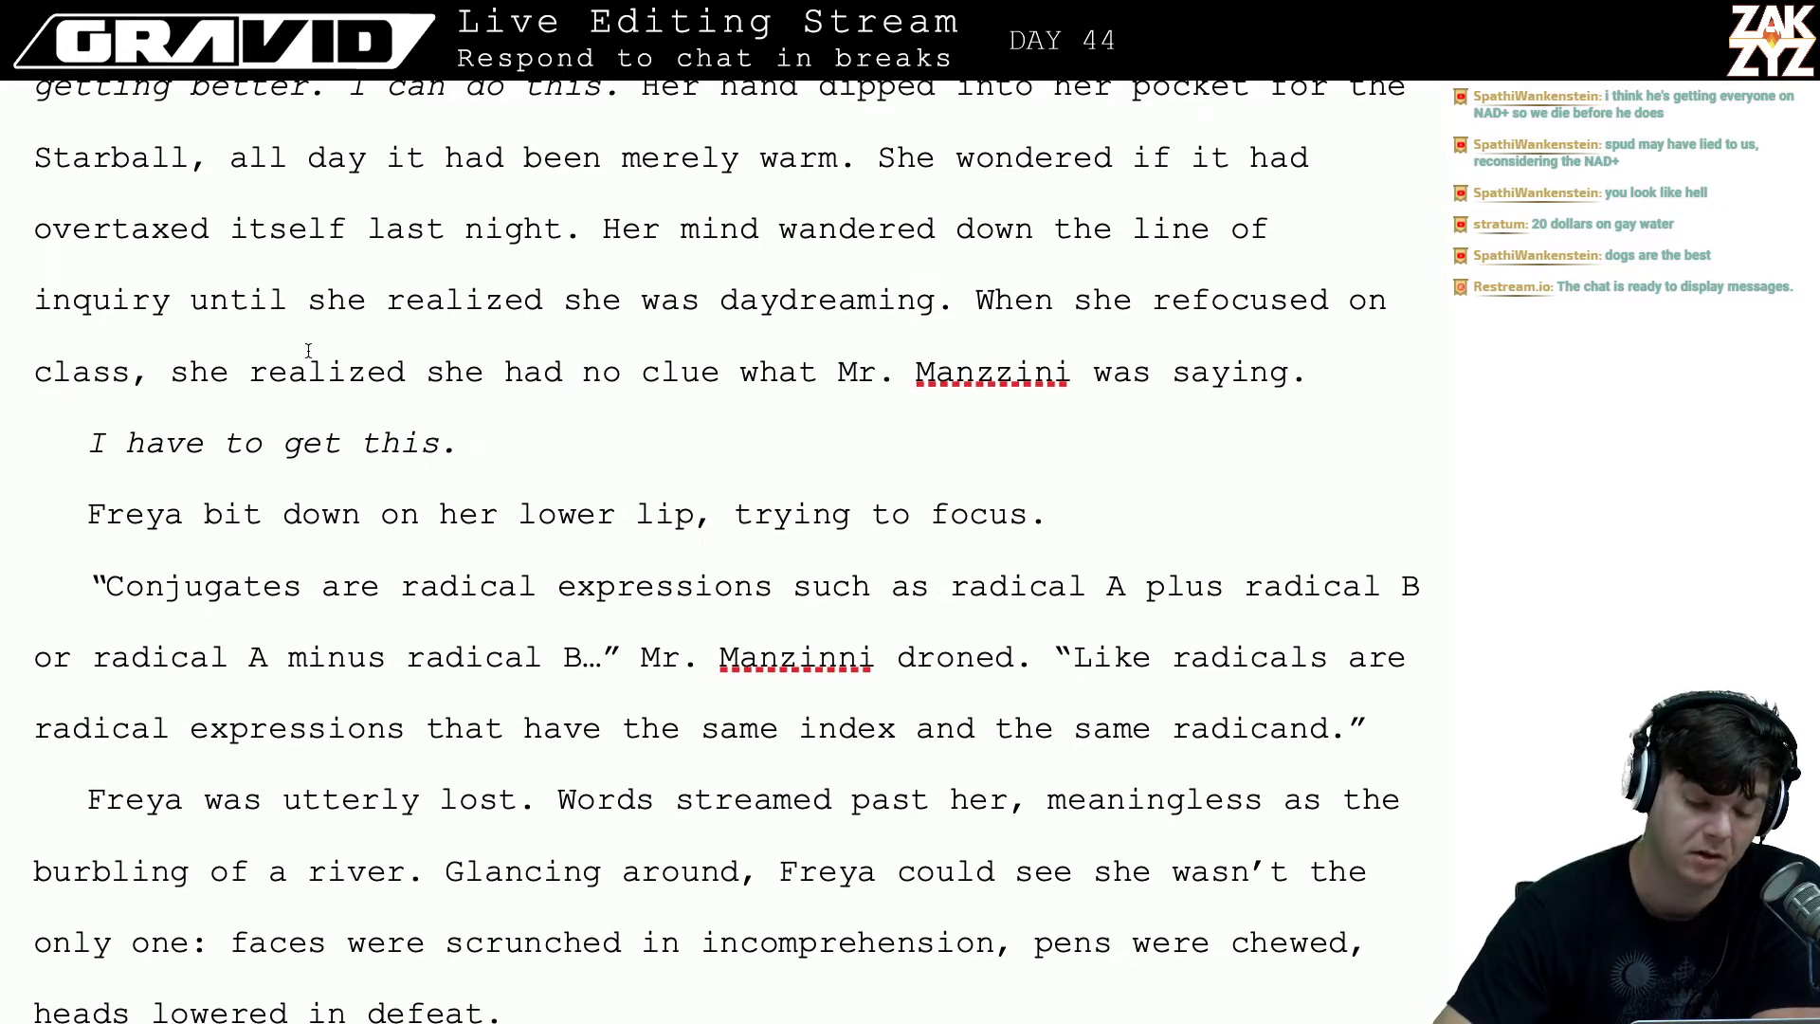
left_click(242, 368)
key("Right")
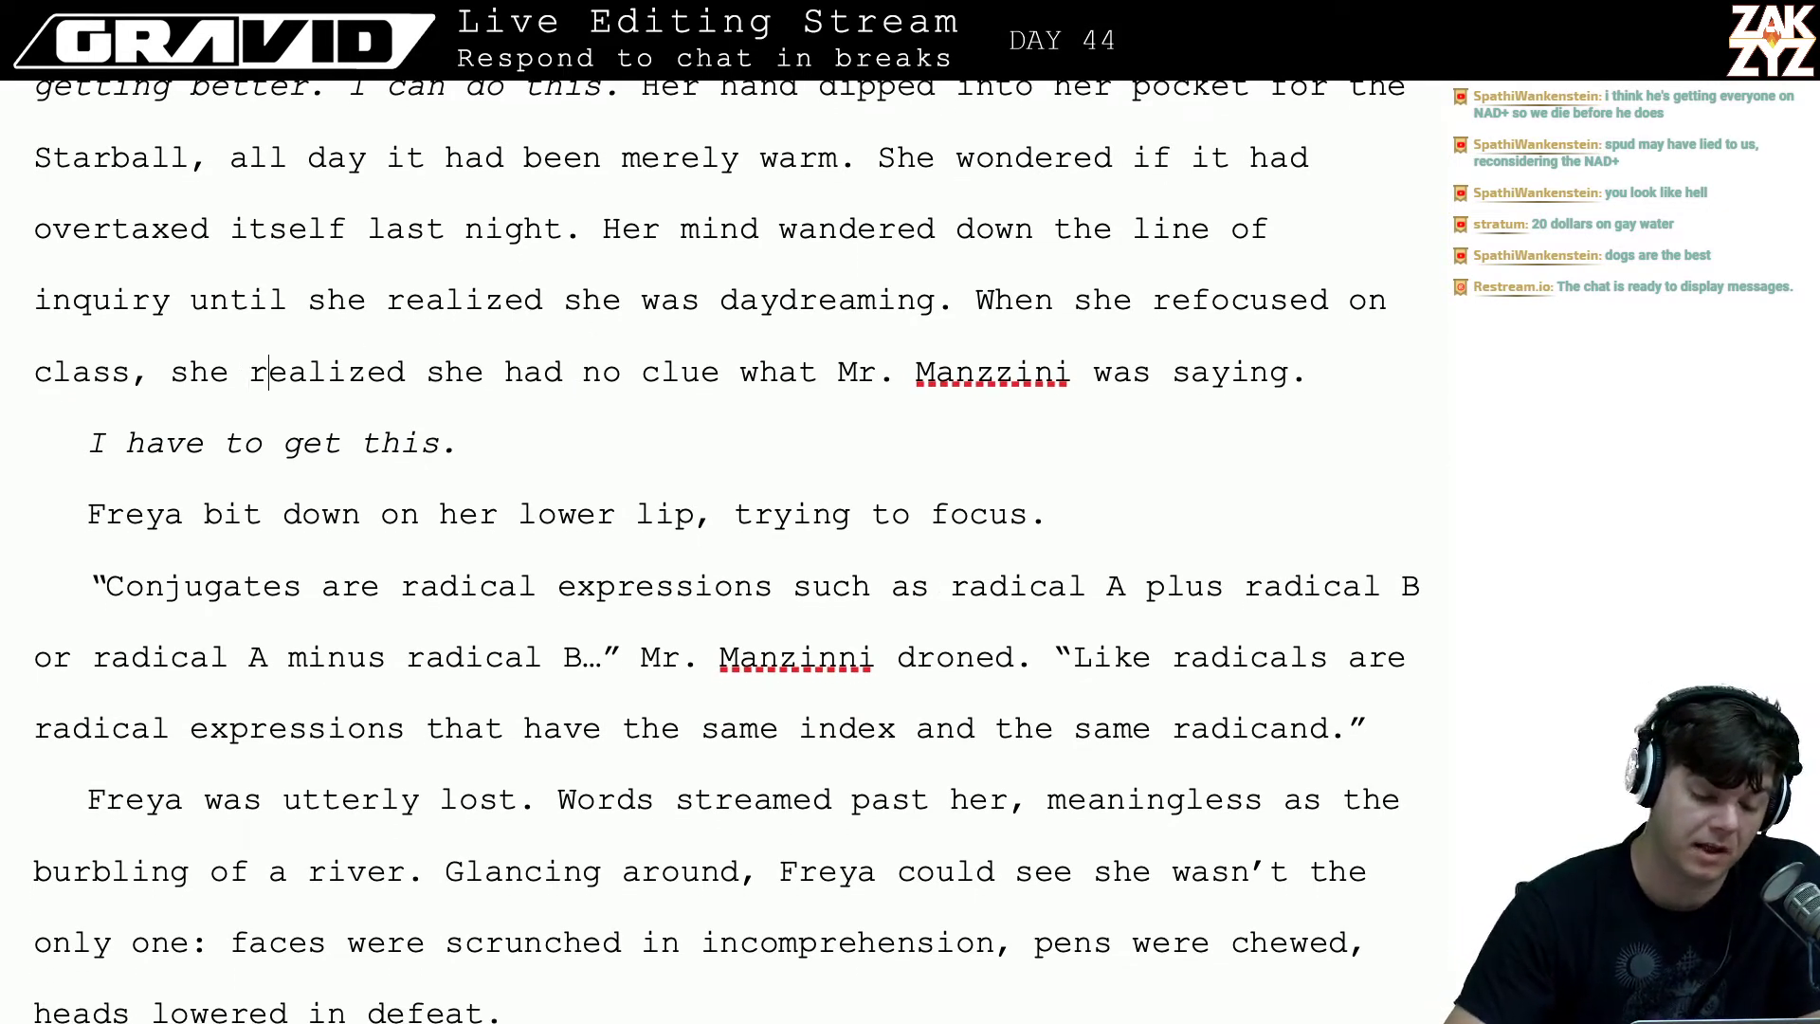
type("f")
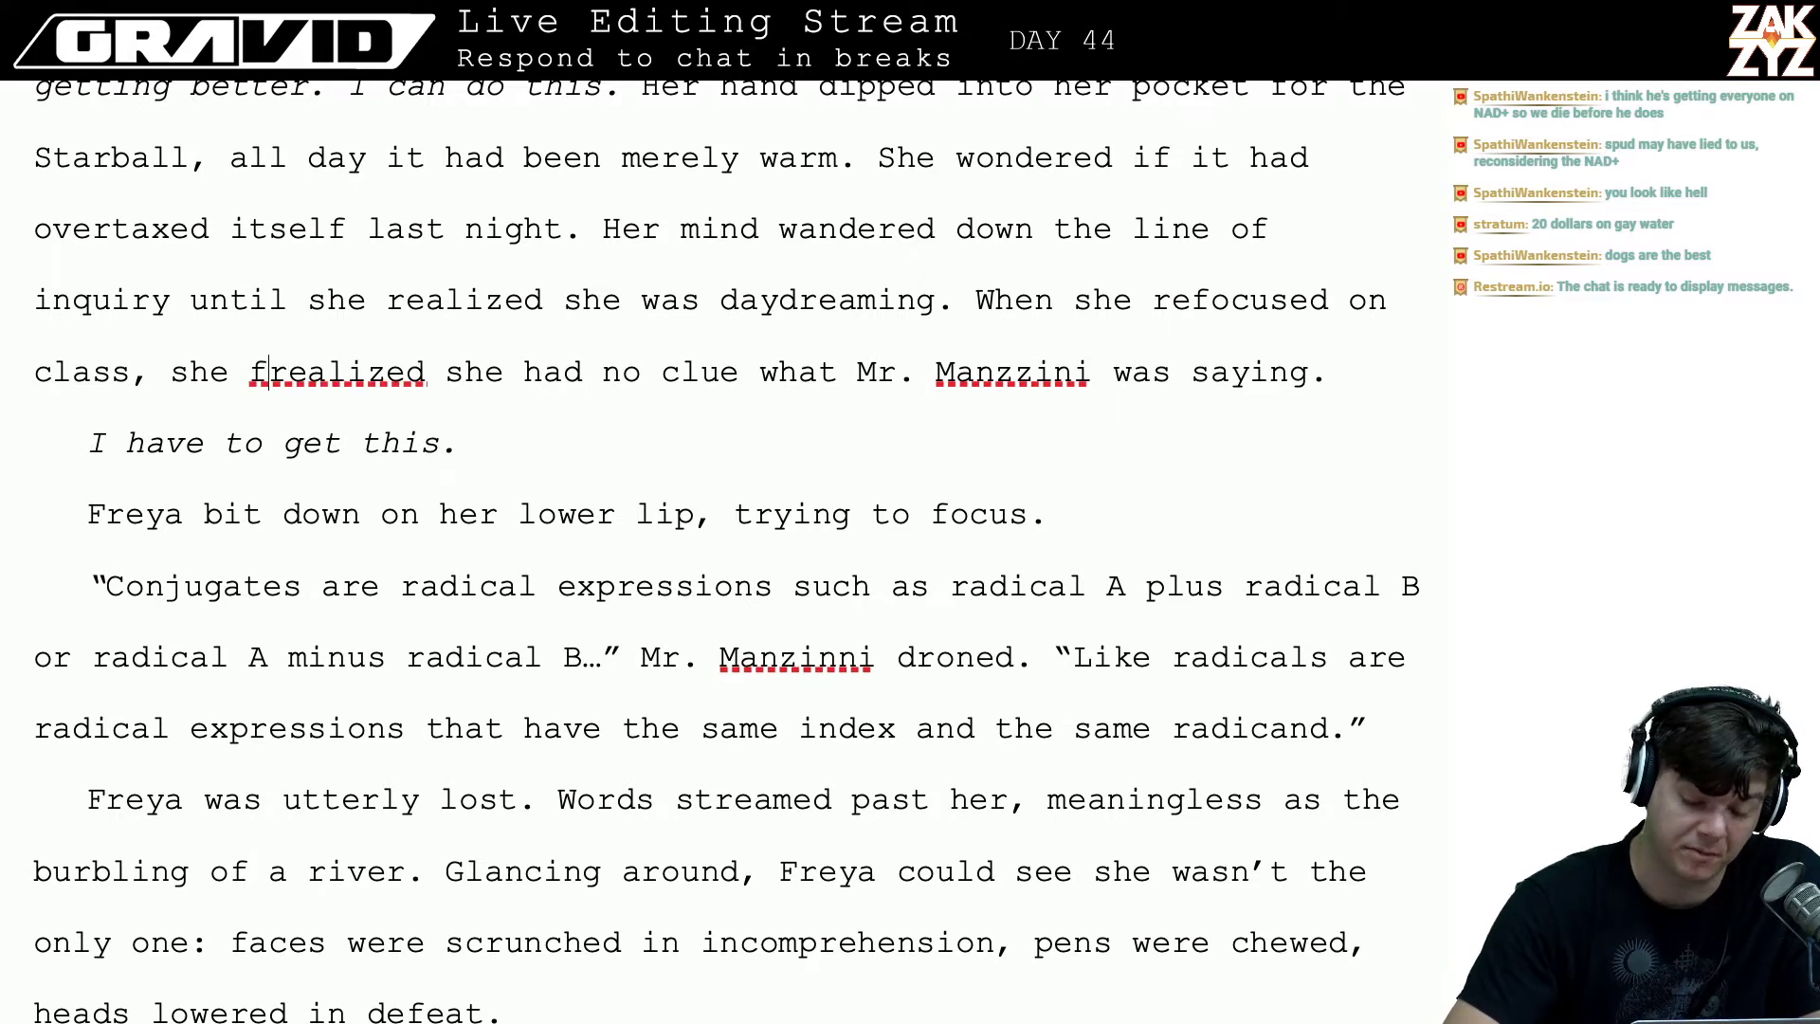
type("ound")
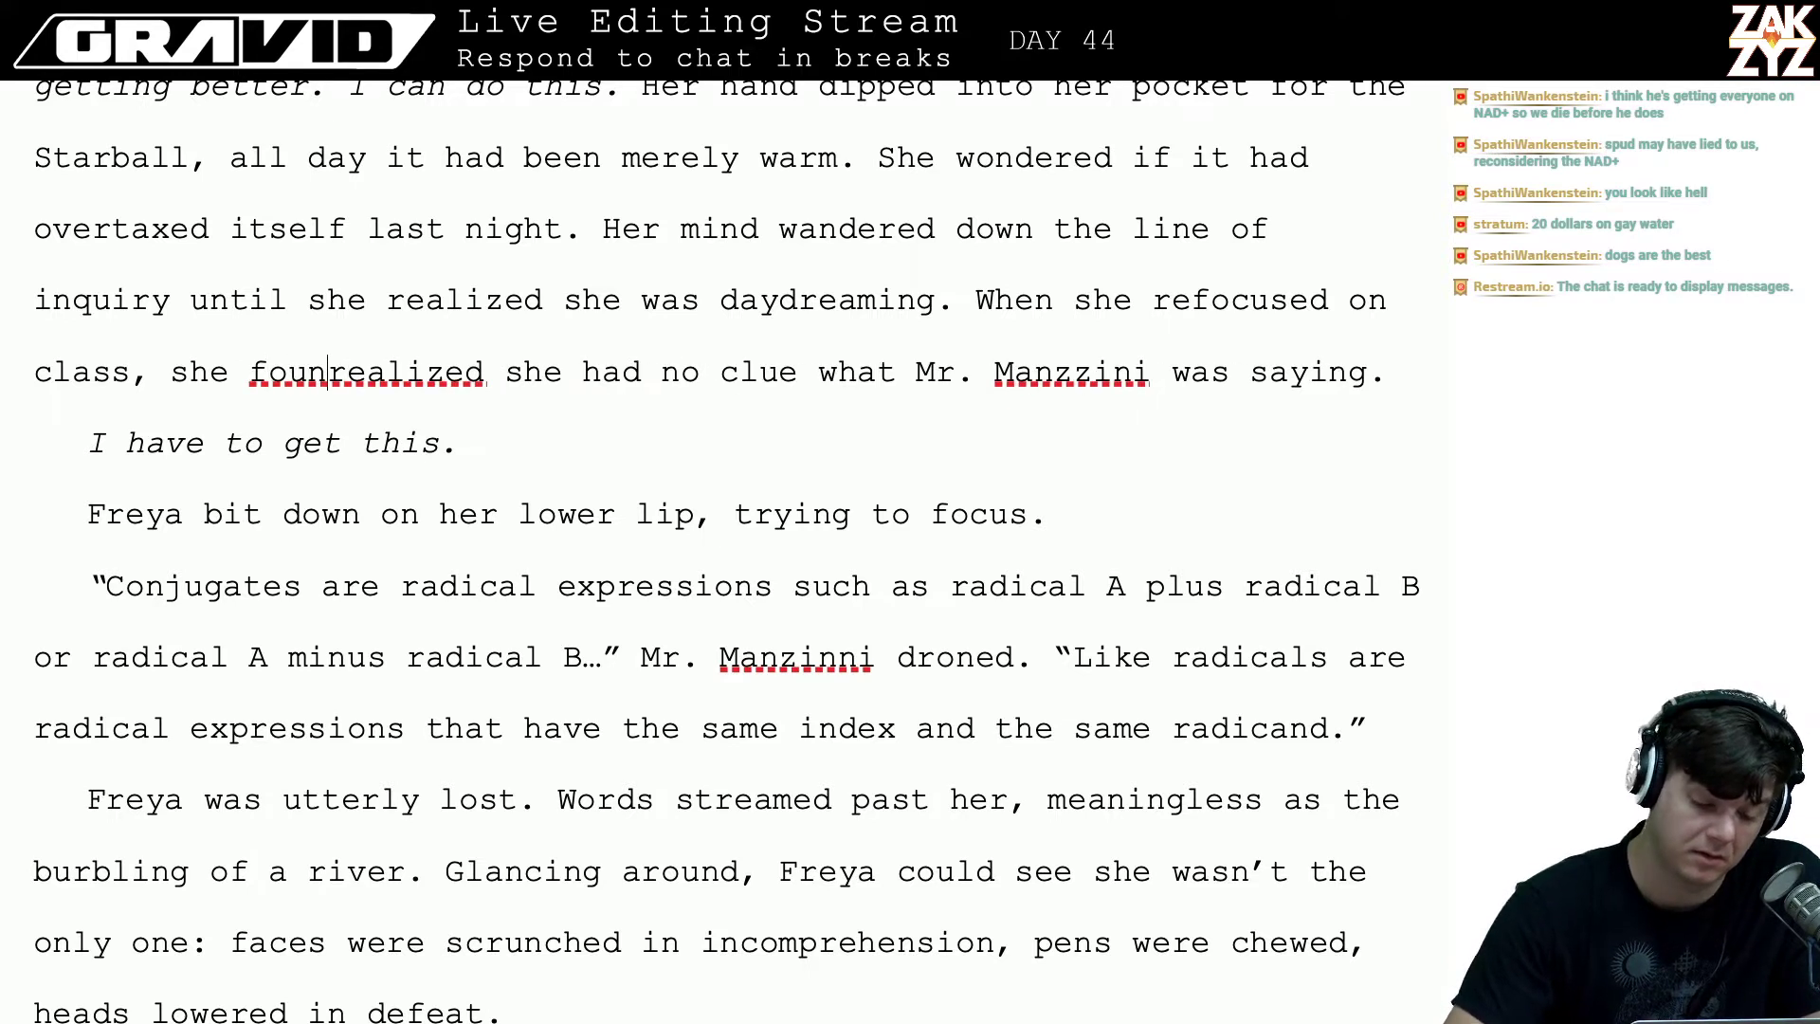
key("shift+Right")
key("shift+Right")
key("shift+Right")
key("shift+Right")
key("shift+Right")
key("shift+Right")
key("shift+Right")
key("shift+Right")
key("shift+Right")
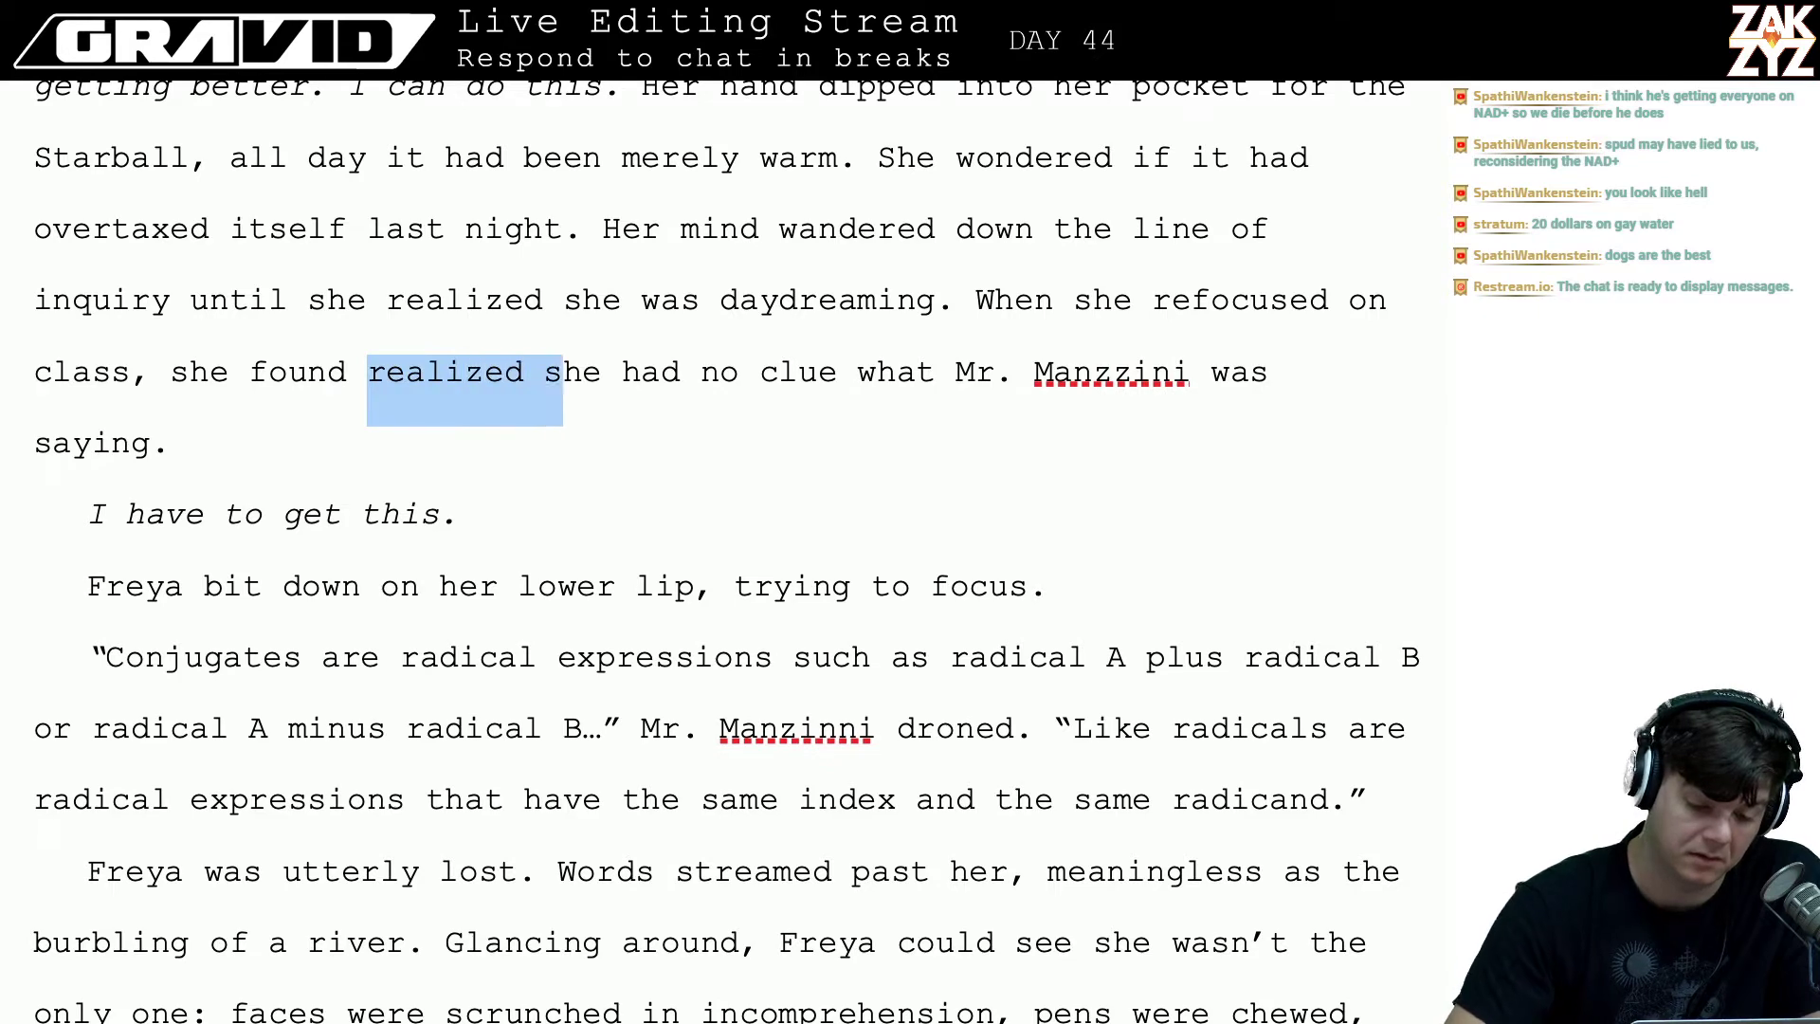
key("shift+Left")
key("BackSpace")
- In the sentence about Freya biting her lower lip, replace "focus" with "concentrate"
key("Down")
key("Down")
key("Down")
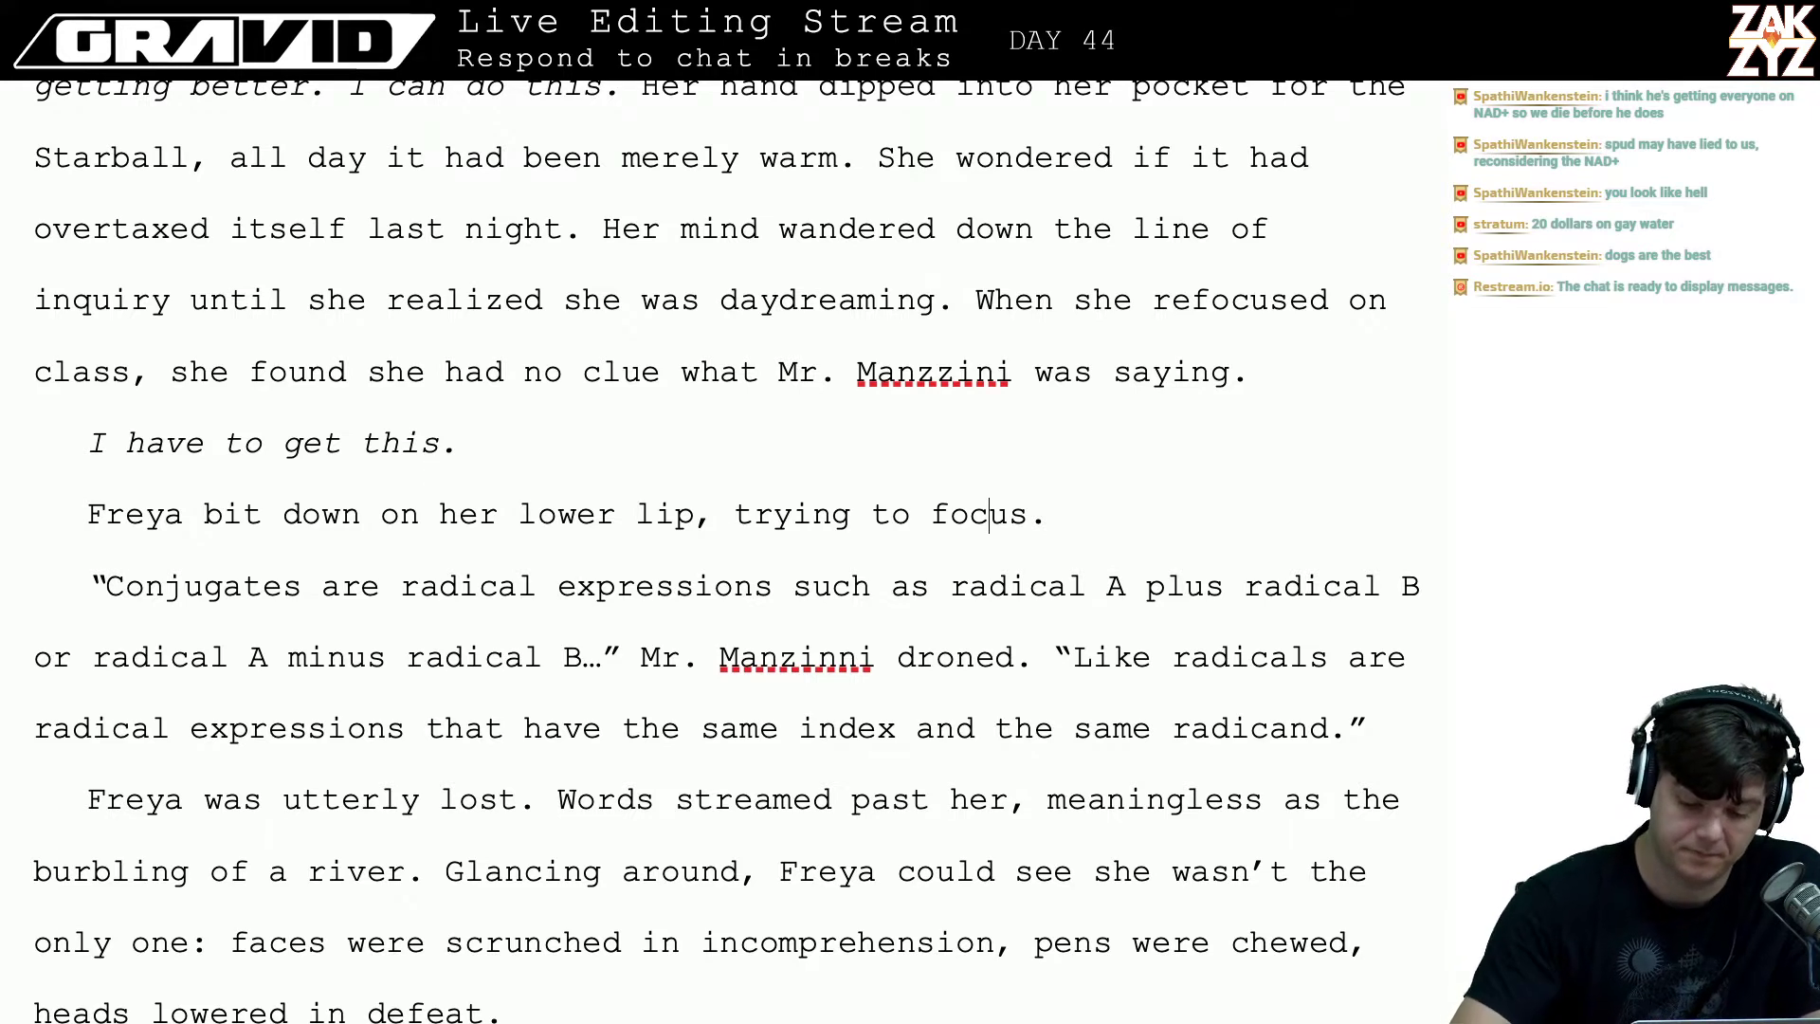
key("BackSpace")
key("BackSpace")
key("BackSpace")
key("BackSpace")
key("BackSpace")
type("concentrate")
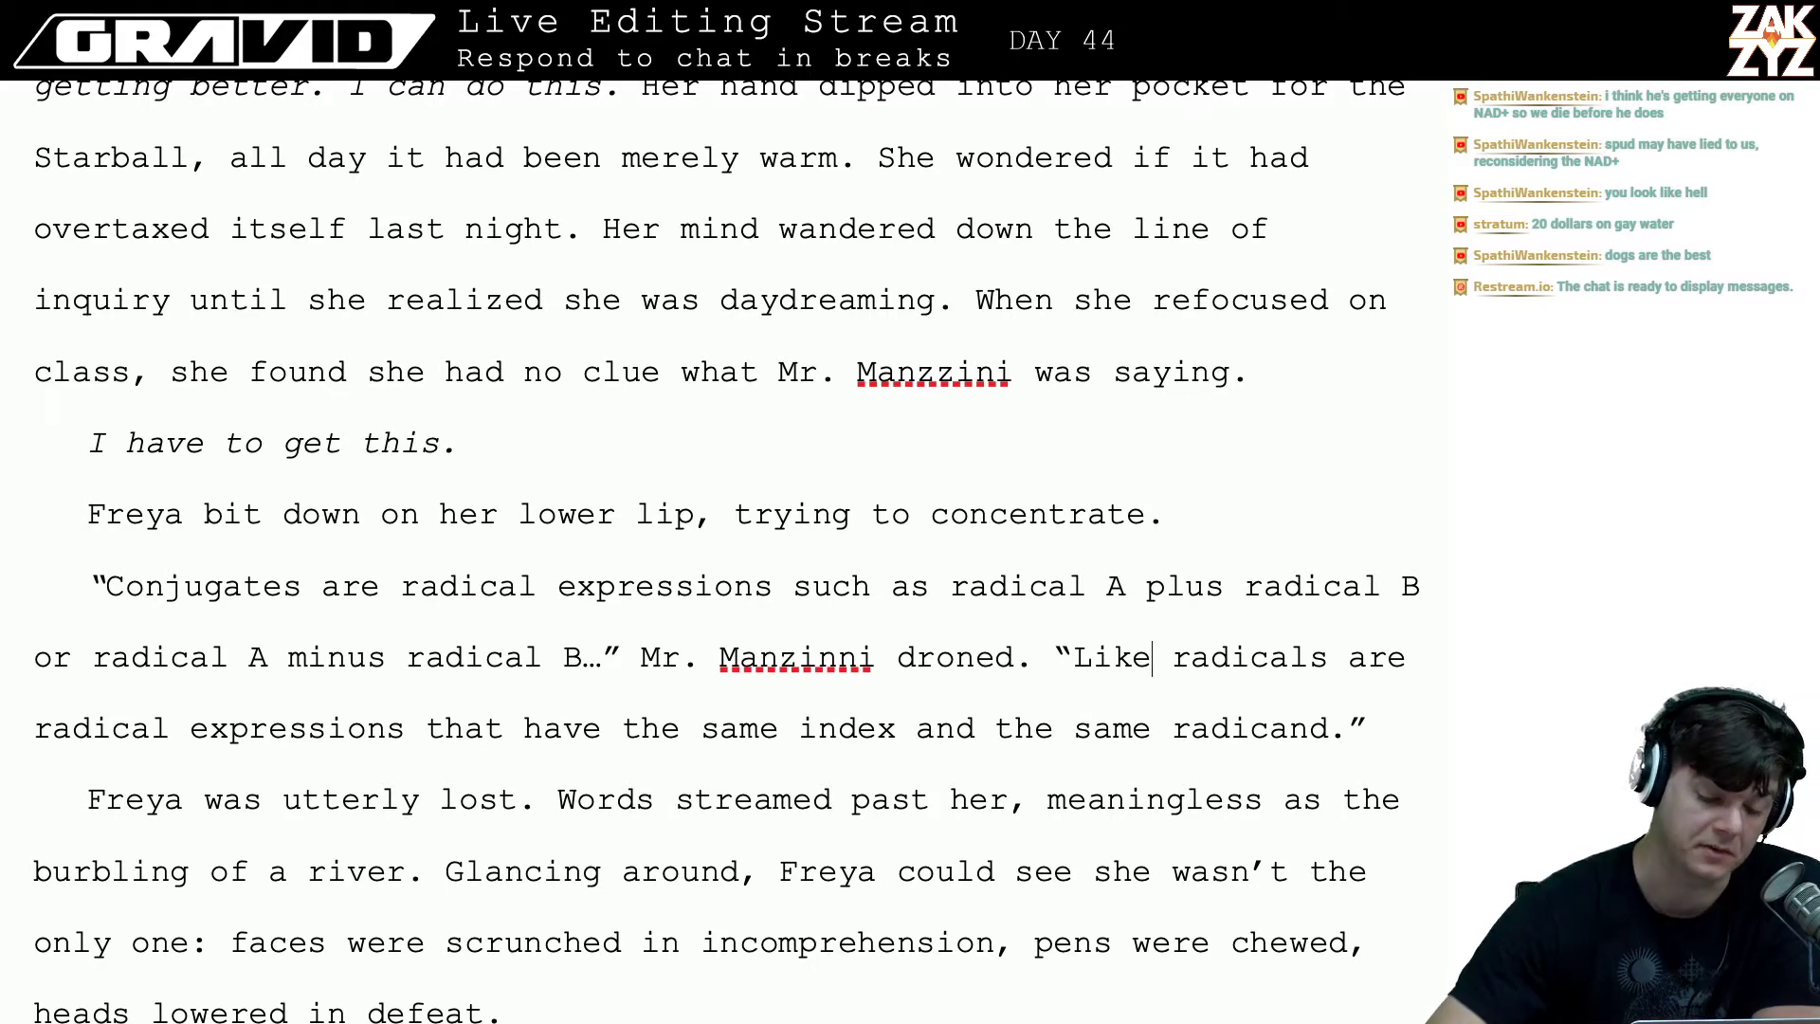
- Read through the "Conjugates" dialogue and the following paragraph about Freya being utterly lost, up to the next page's opening
scroll(277, 742, "down", 3)
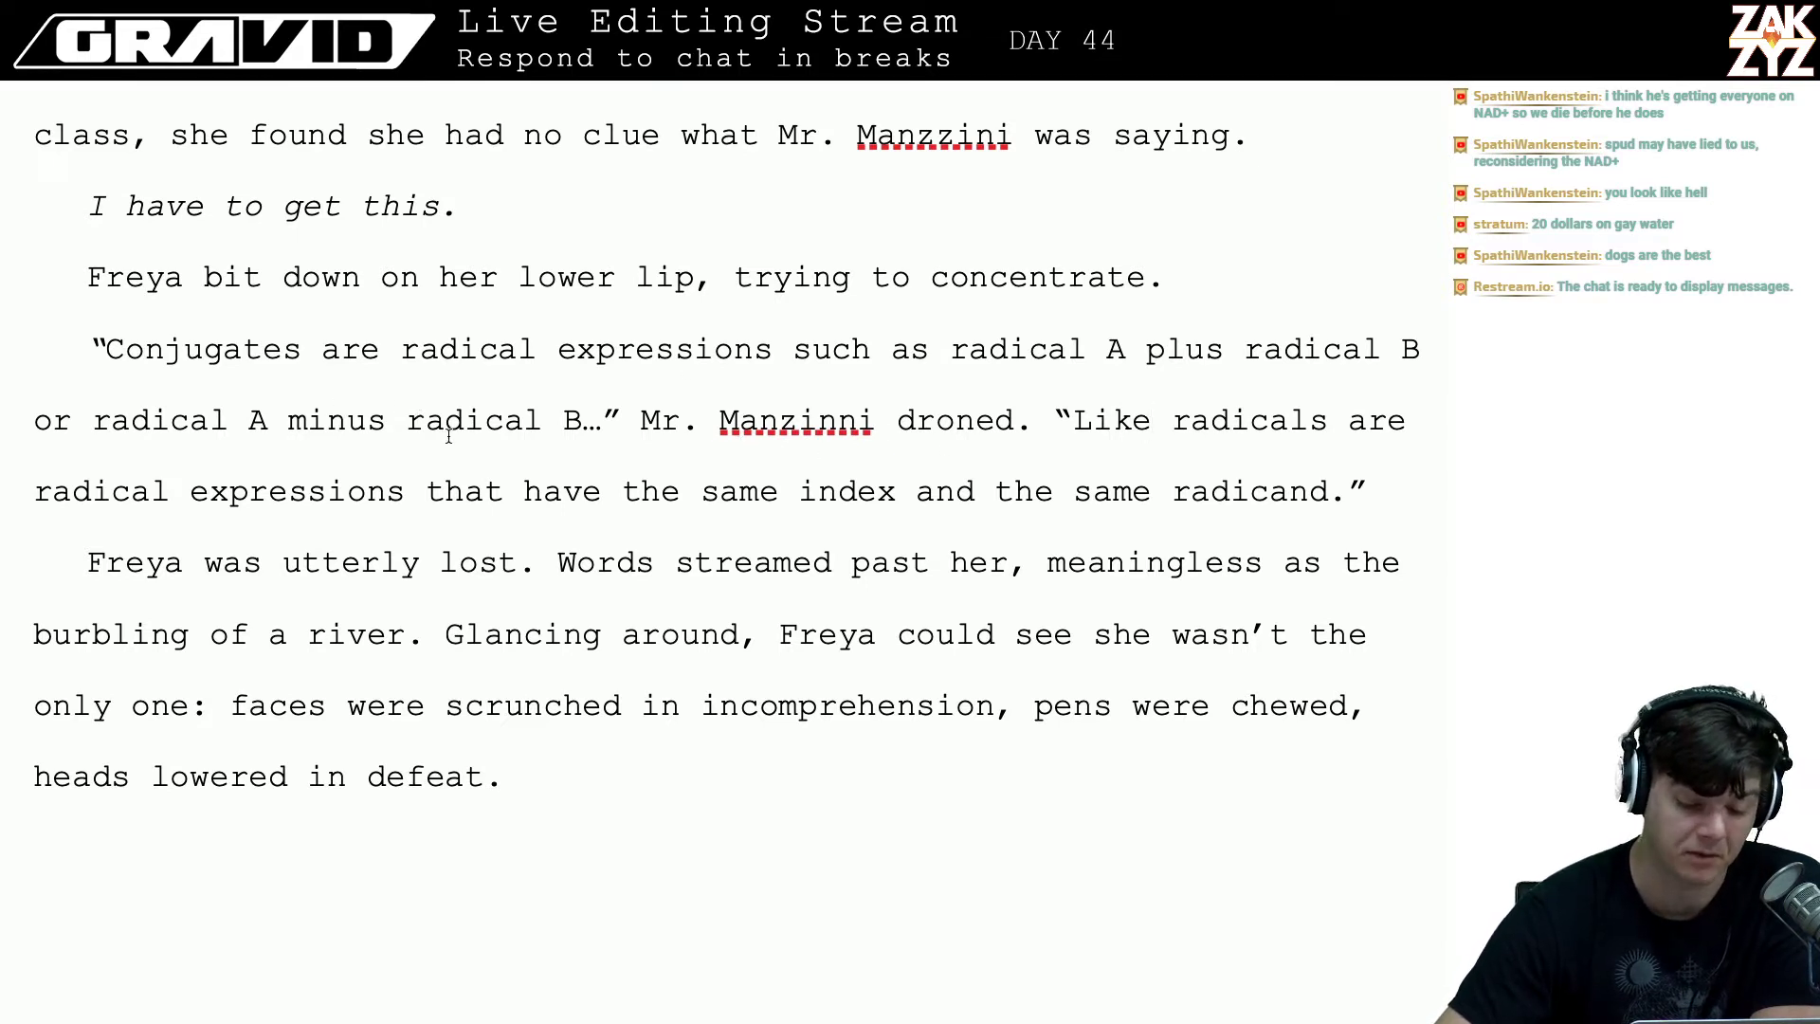
scroll(448, 435, "down", 1)
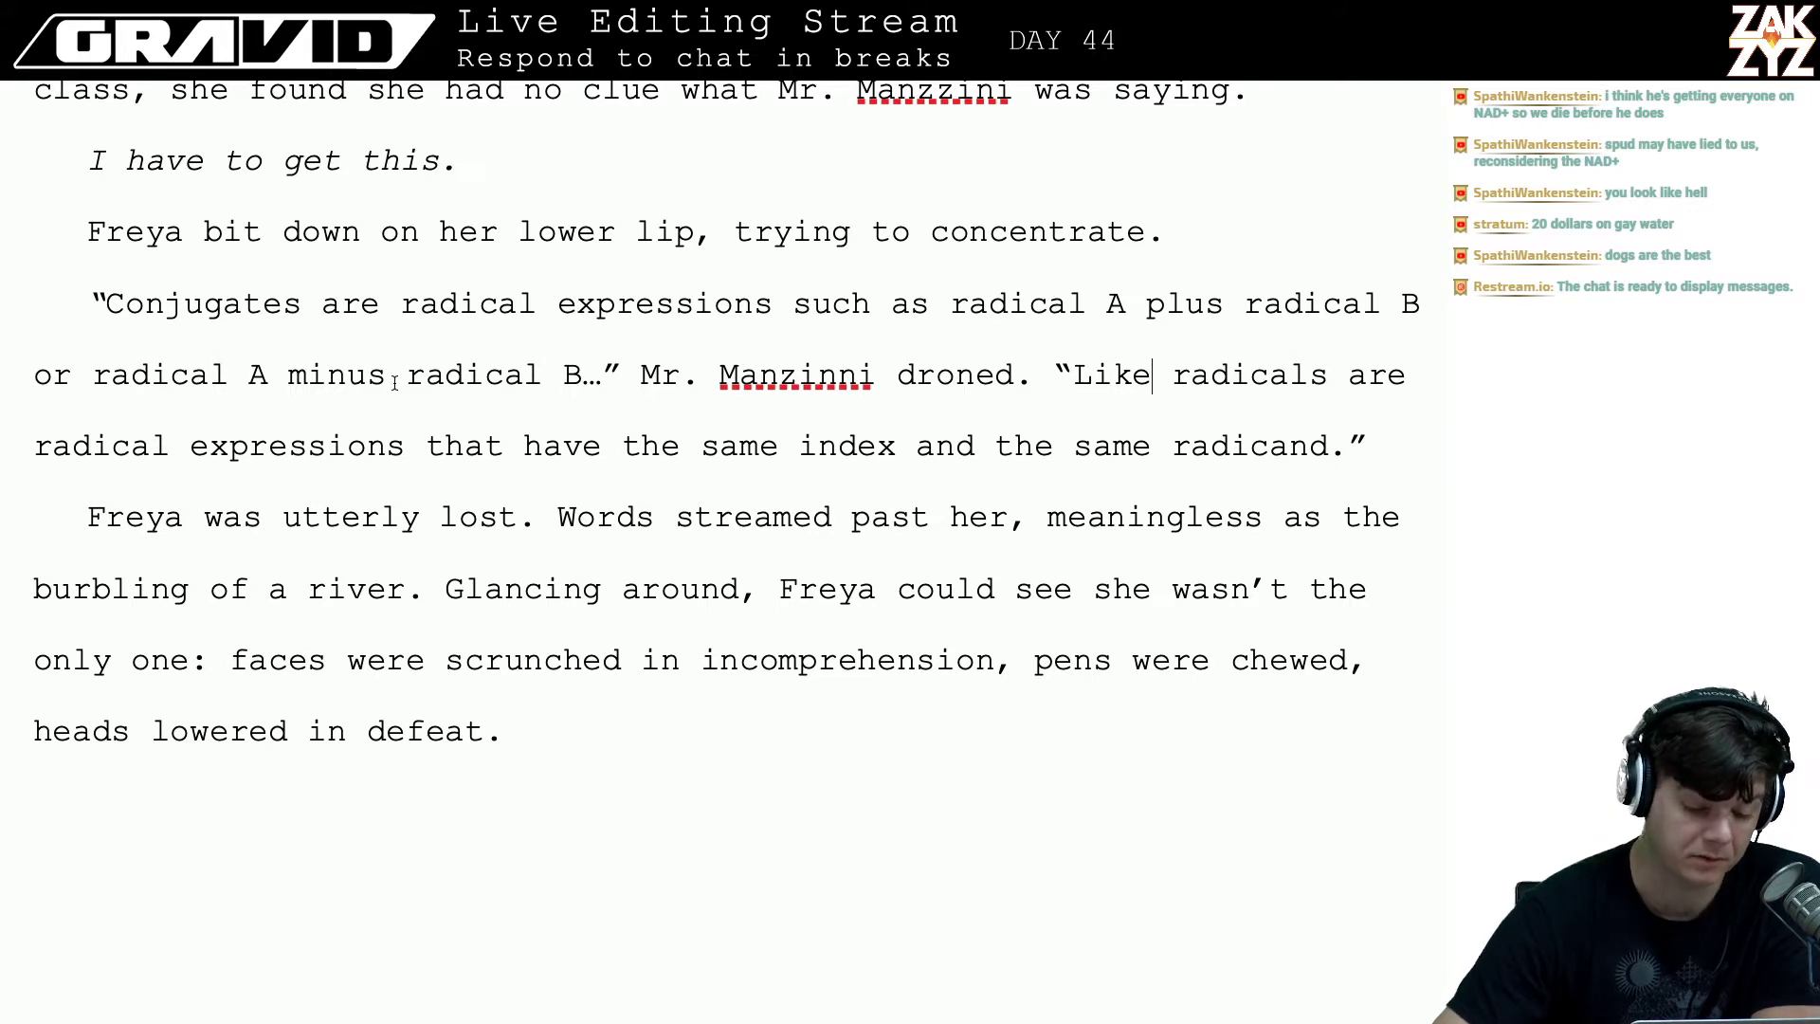
scroll(470, 435, "down", 2)
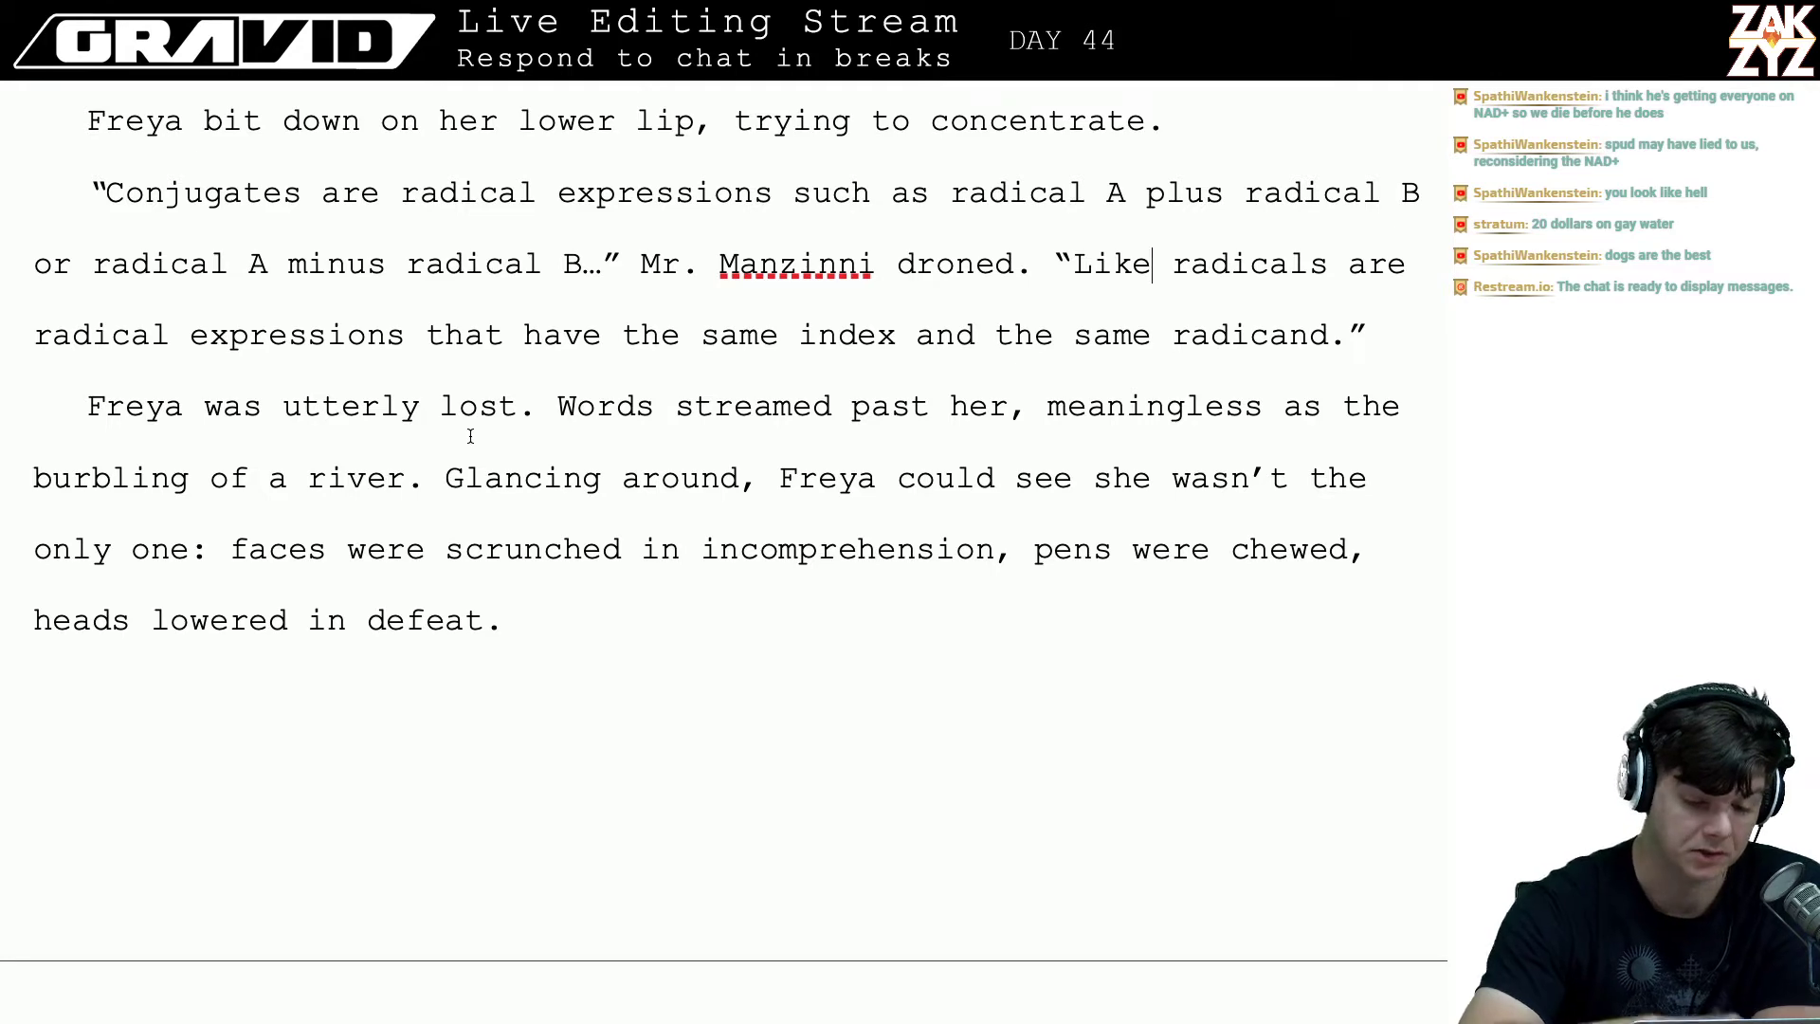
scroll(470, 435, "down", 1)
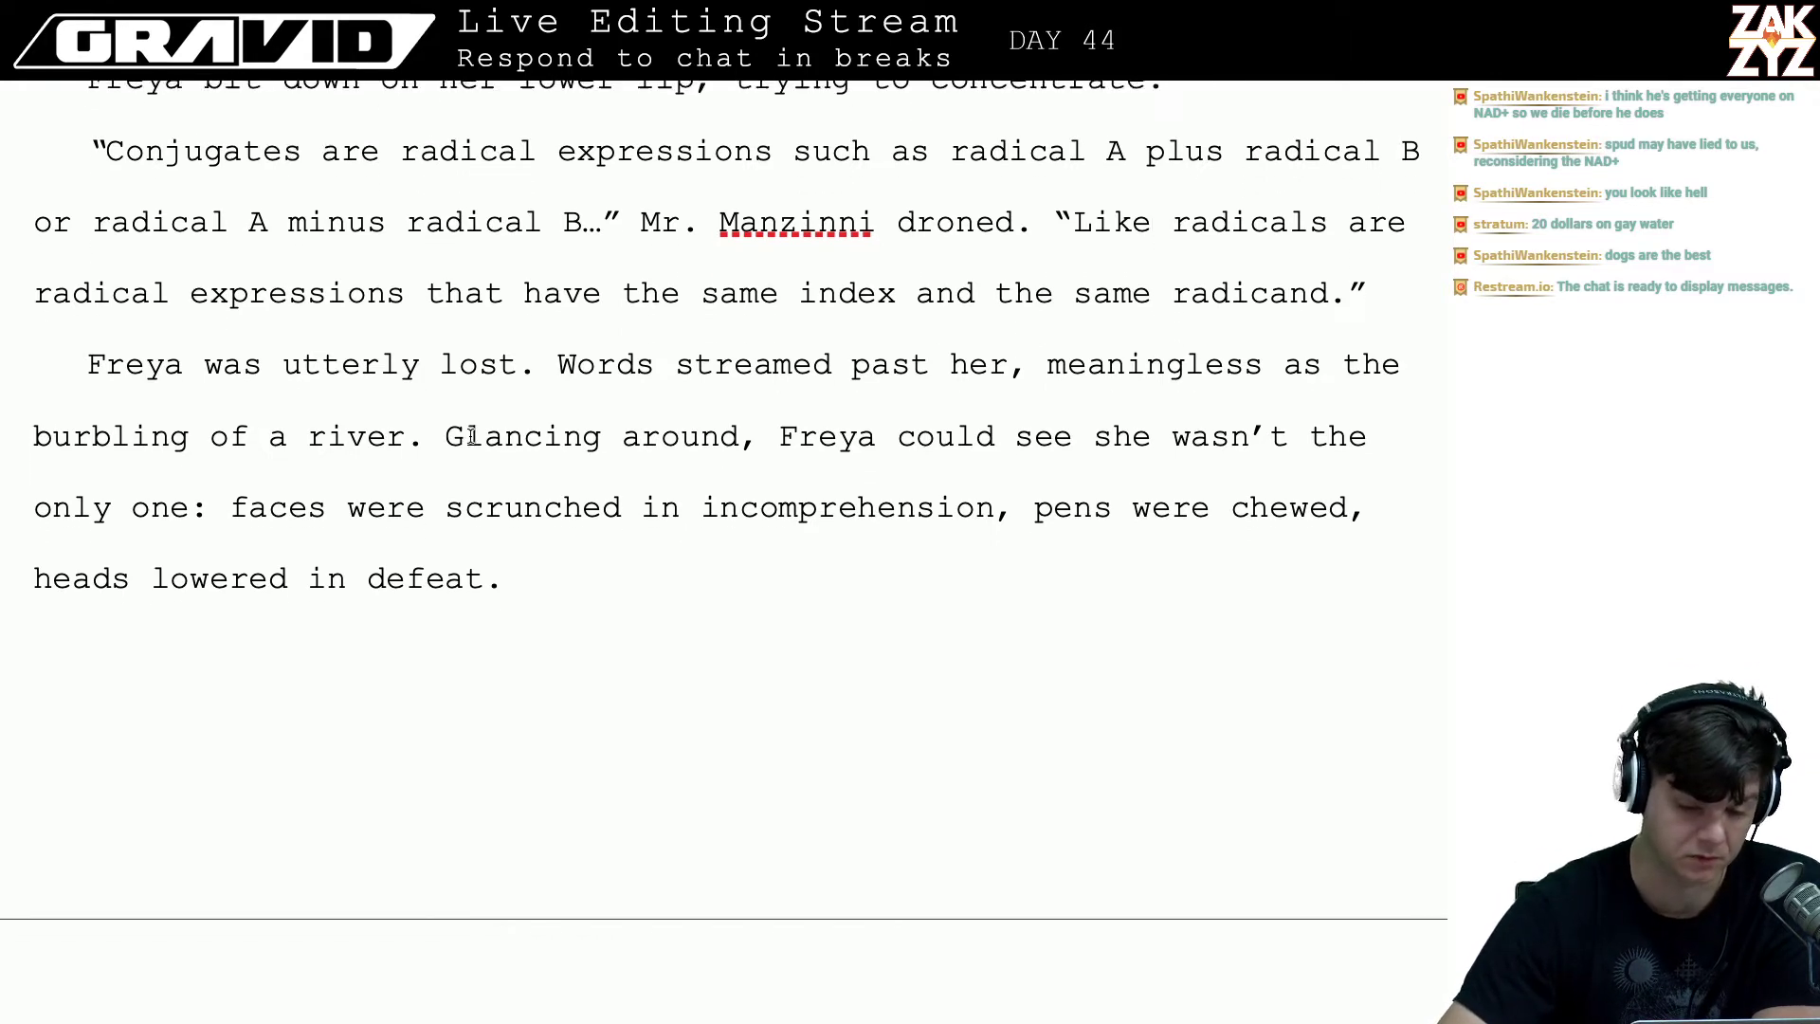
scroll(470, 435, "up", 2)
scroll(471, 435, "up", 1)
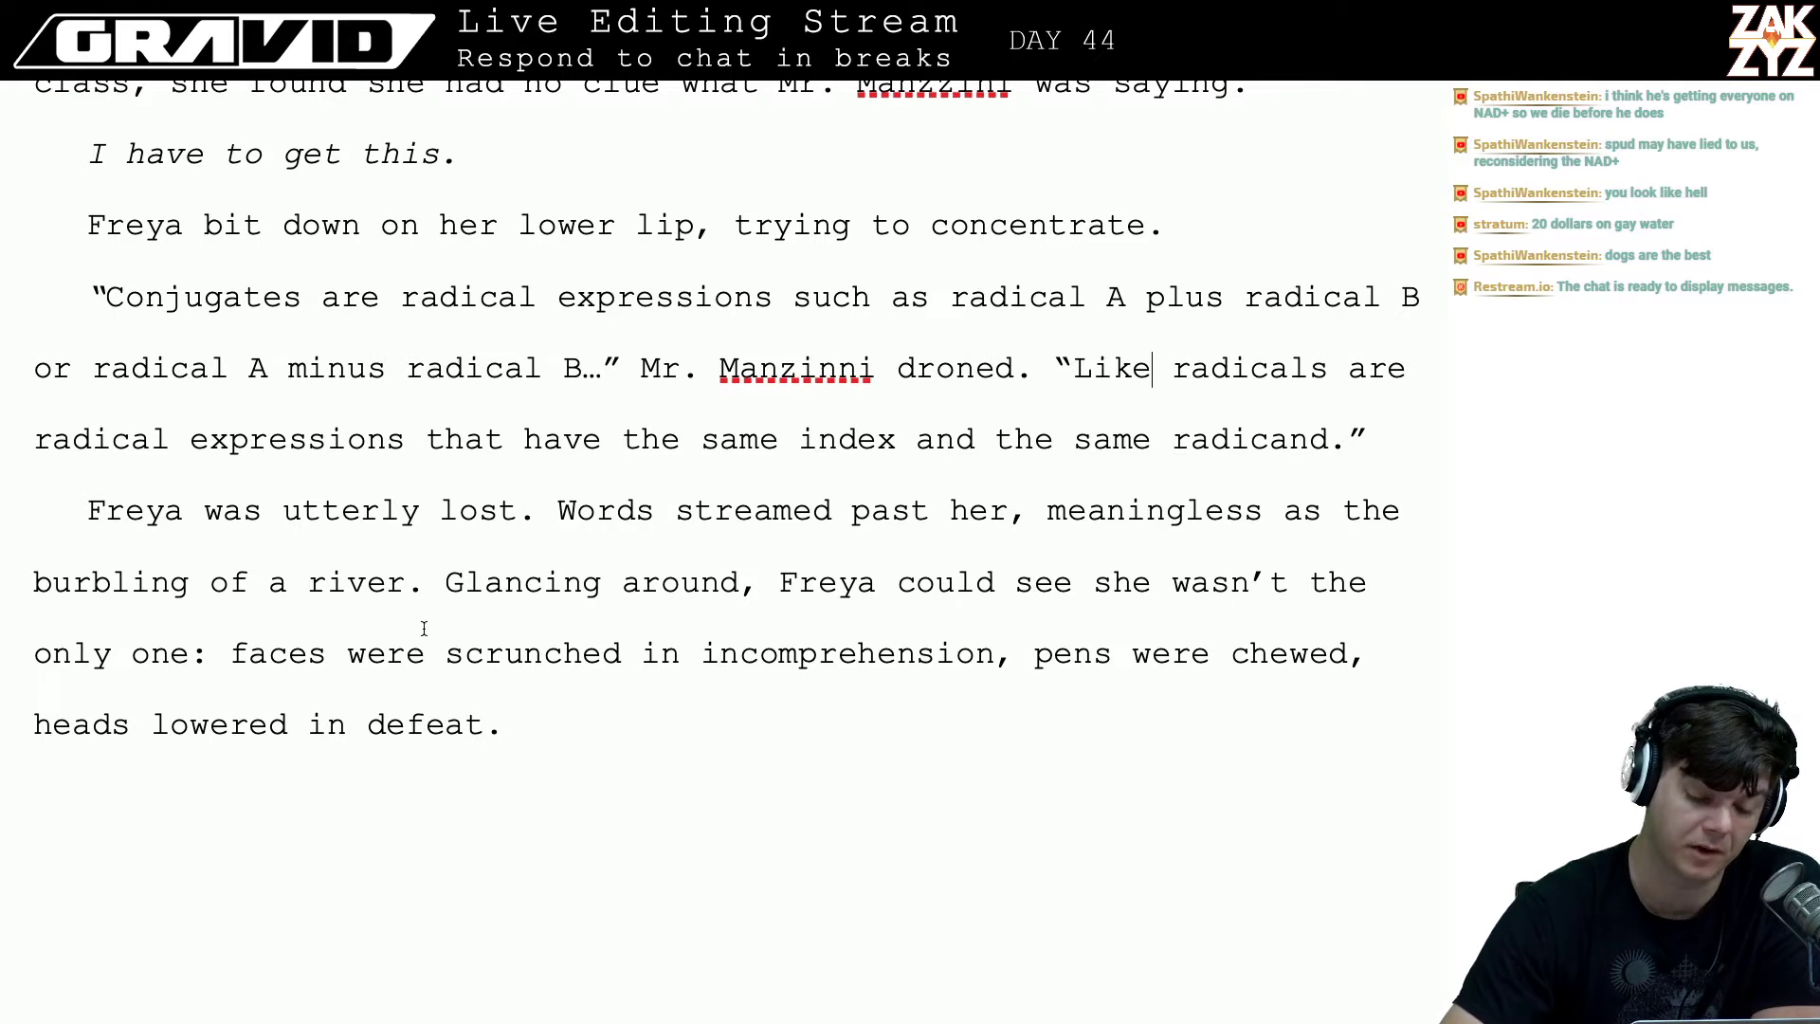
scroll(424, 629, "down", 2)
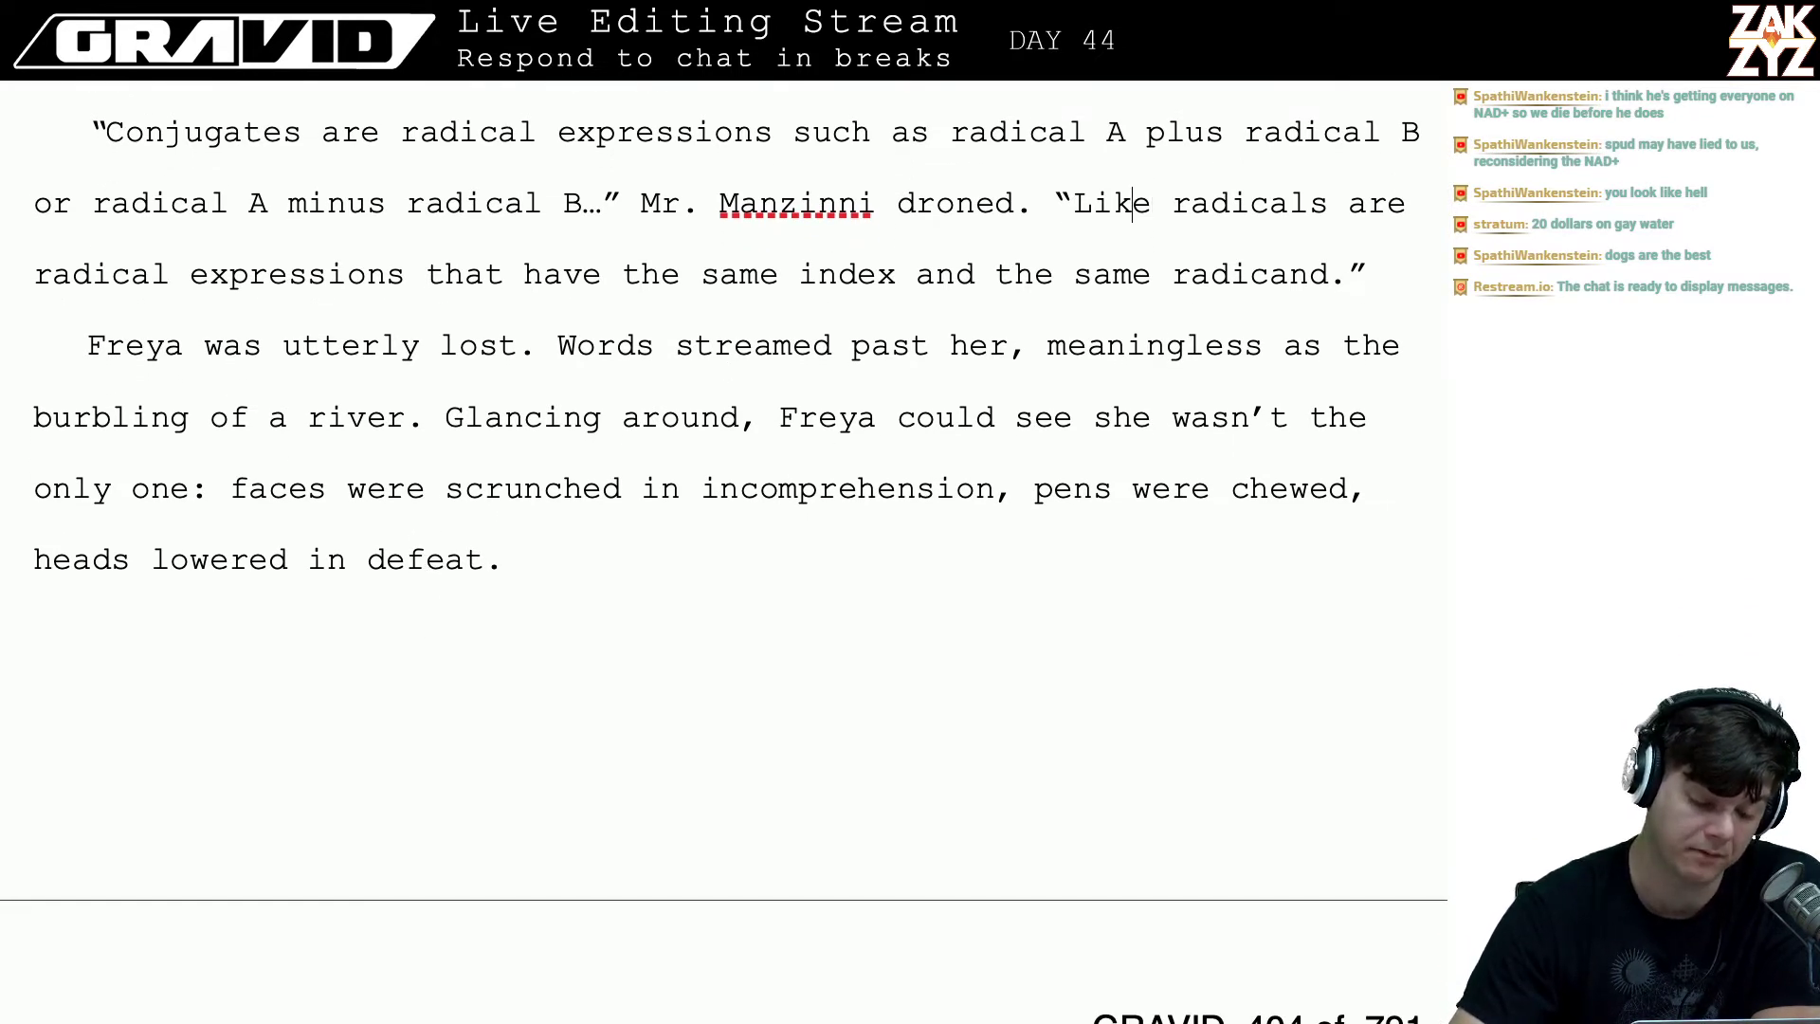
key("Left")
key("Left")
key("Left")
key("Left")
key("Left")
key("Left")
key("Left")
key("Down")
key("Down")
key("Left")
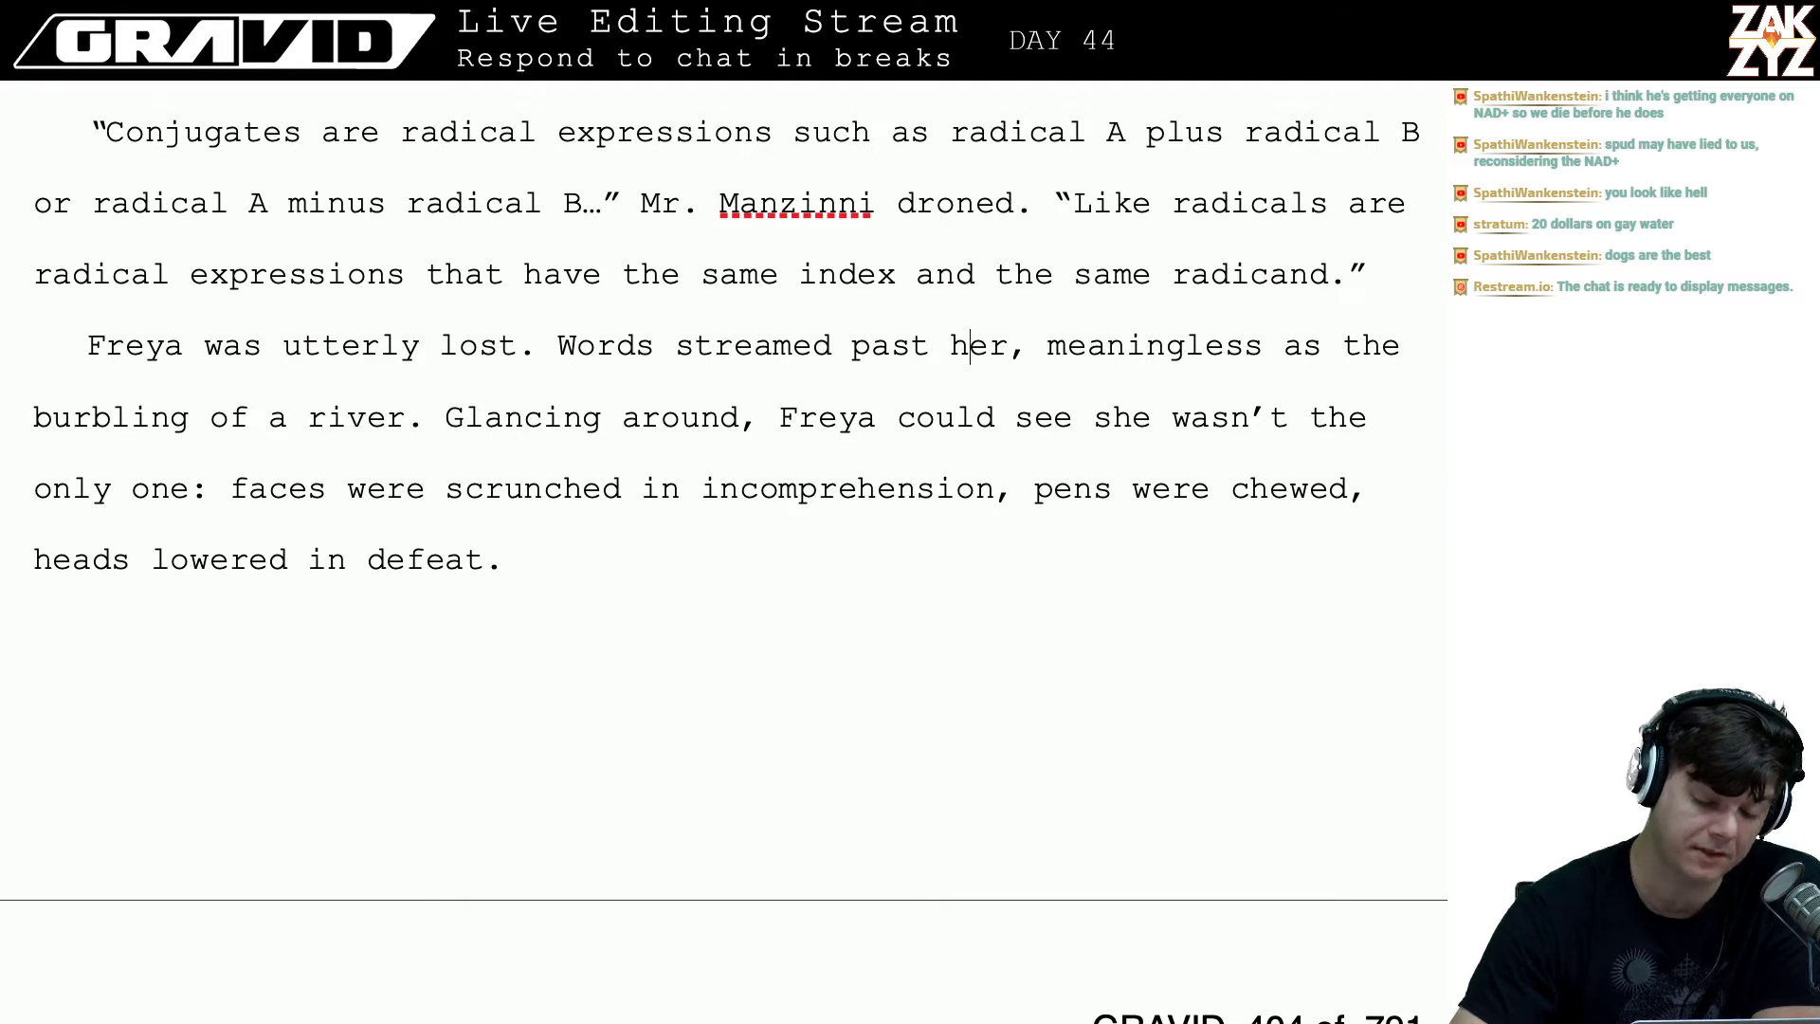
key("Left")
key("Left")
key("Left")
key("Left")
key("Left")
key("Left")
key("Left")
key("Left")
key("Left")
key("Left")
key("Left")
key("Down")
key("Down")
key("Right")
key("Down")
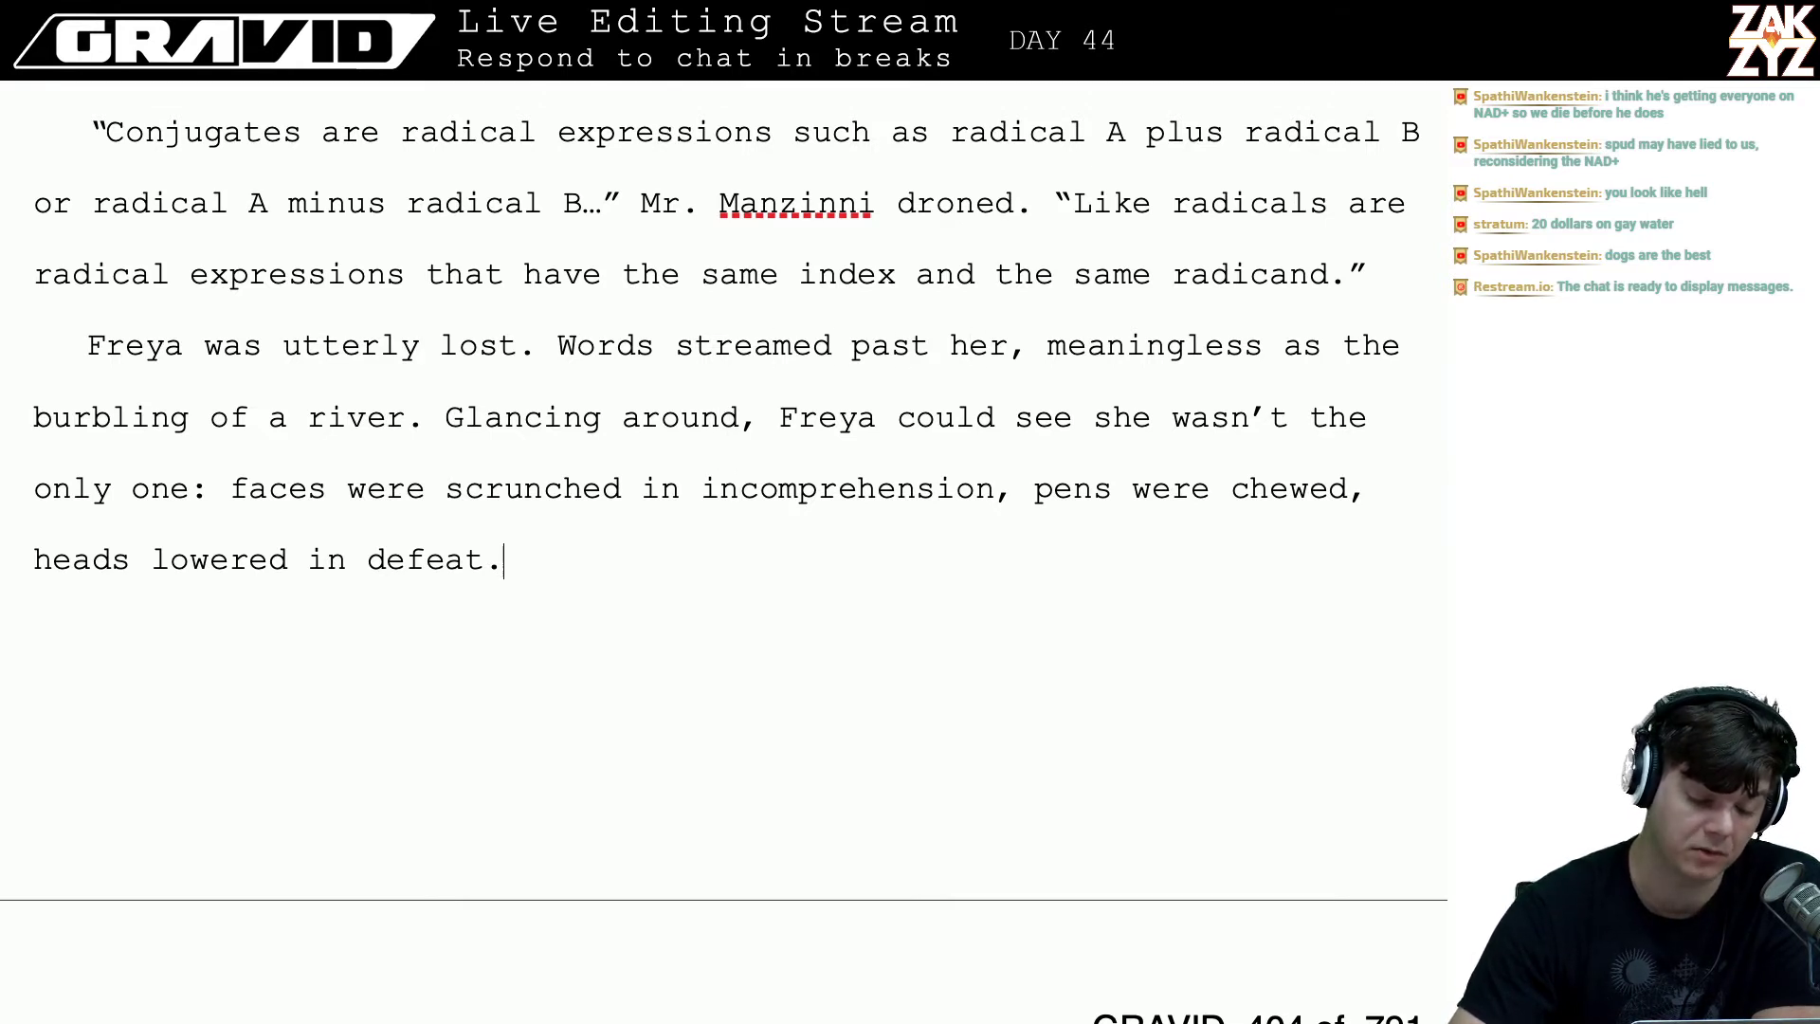
key("Left")
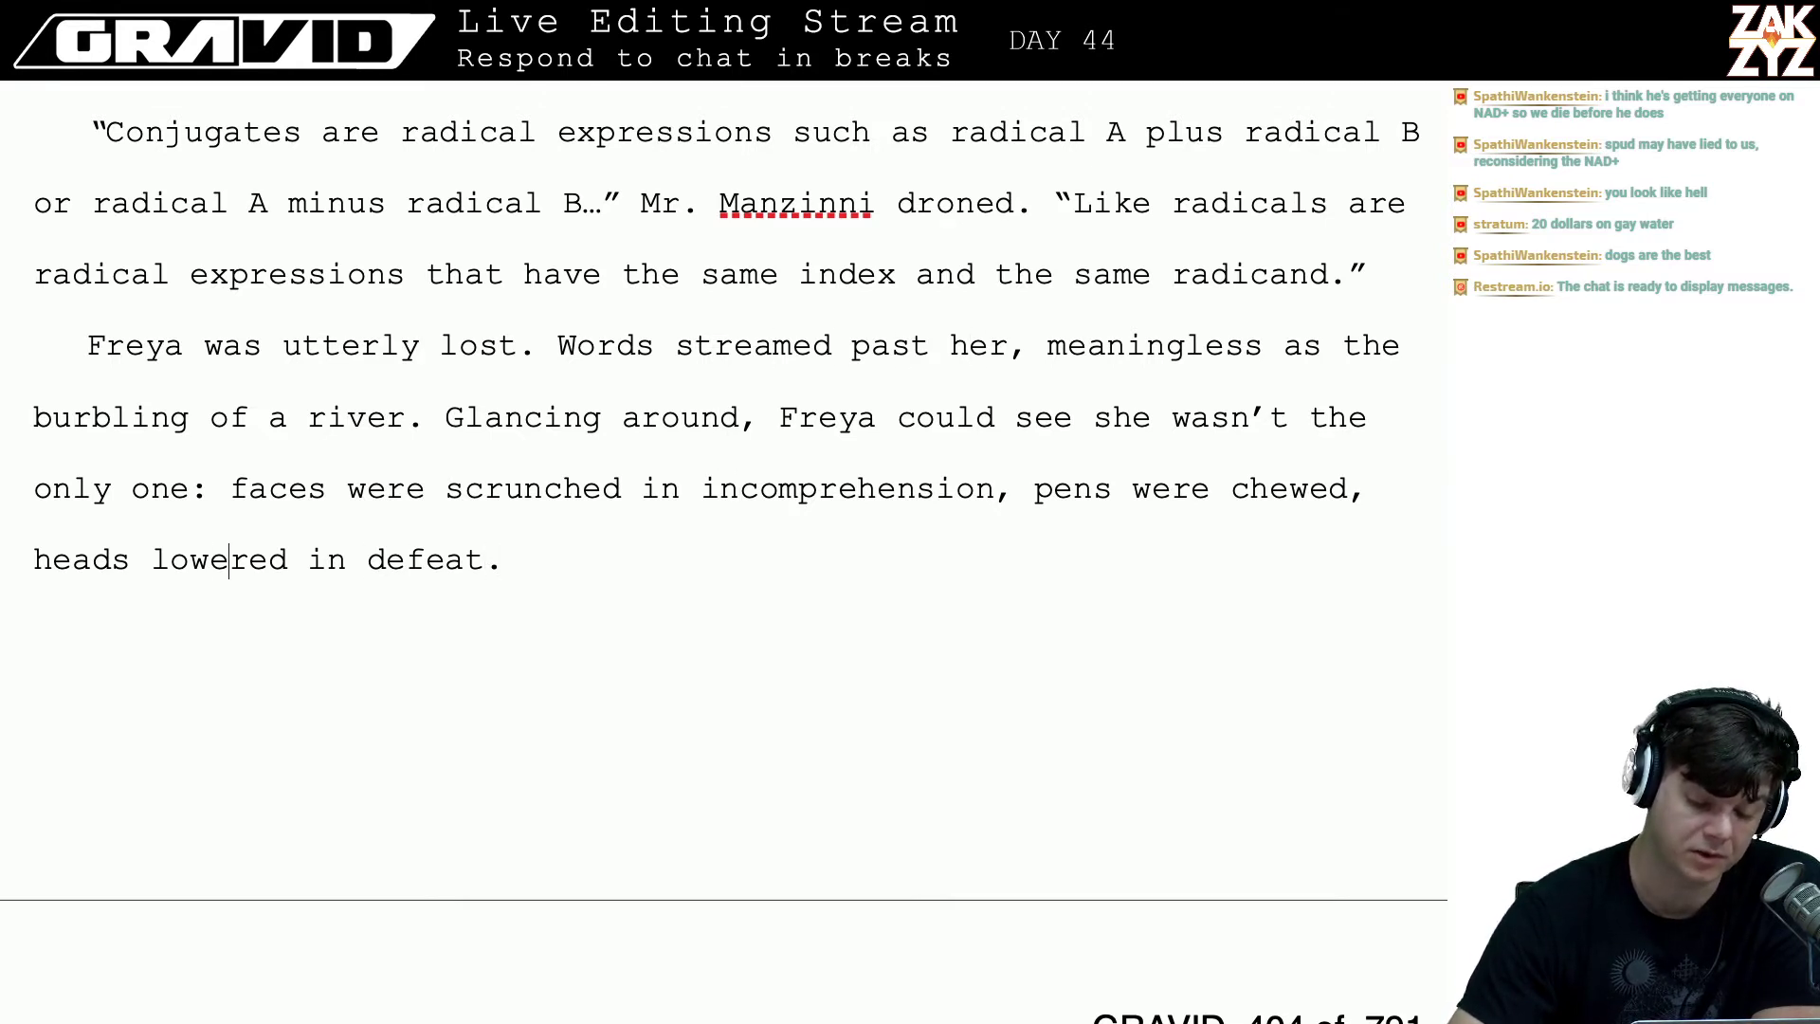
key("Left")
key("Left")
key("Left")
key("Down")
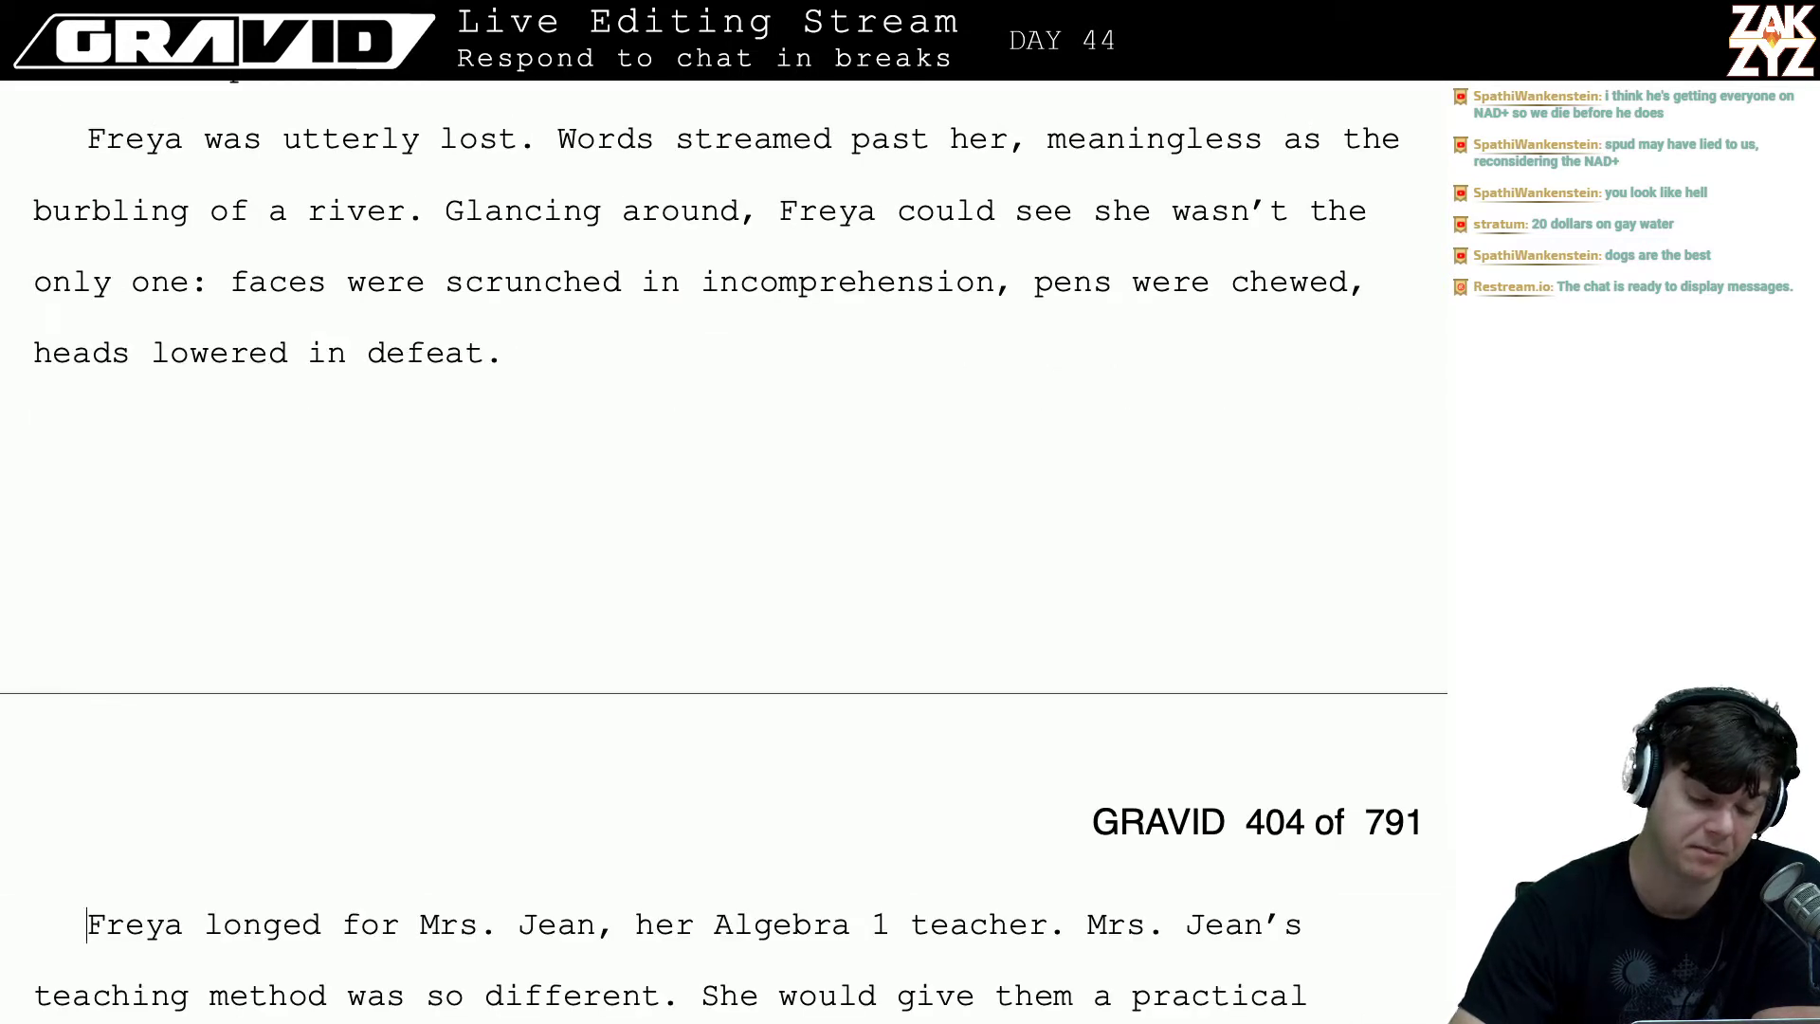
- In the "only one" sentence, move "faces were scrunched in incomprehension," to follow "pens were chewed," and insert "being" before "chewed"
key("Down")
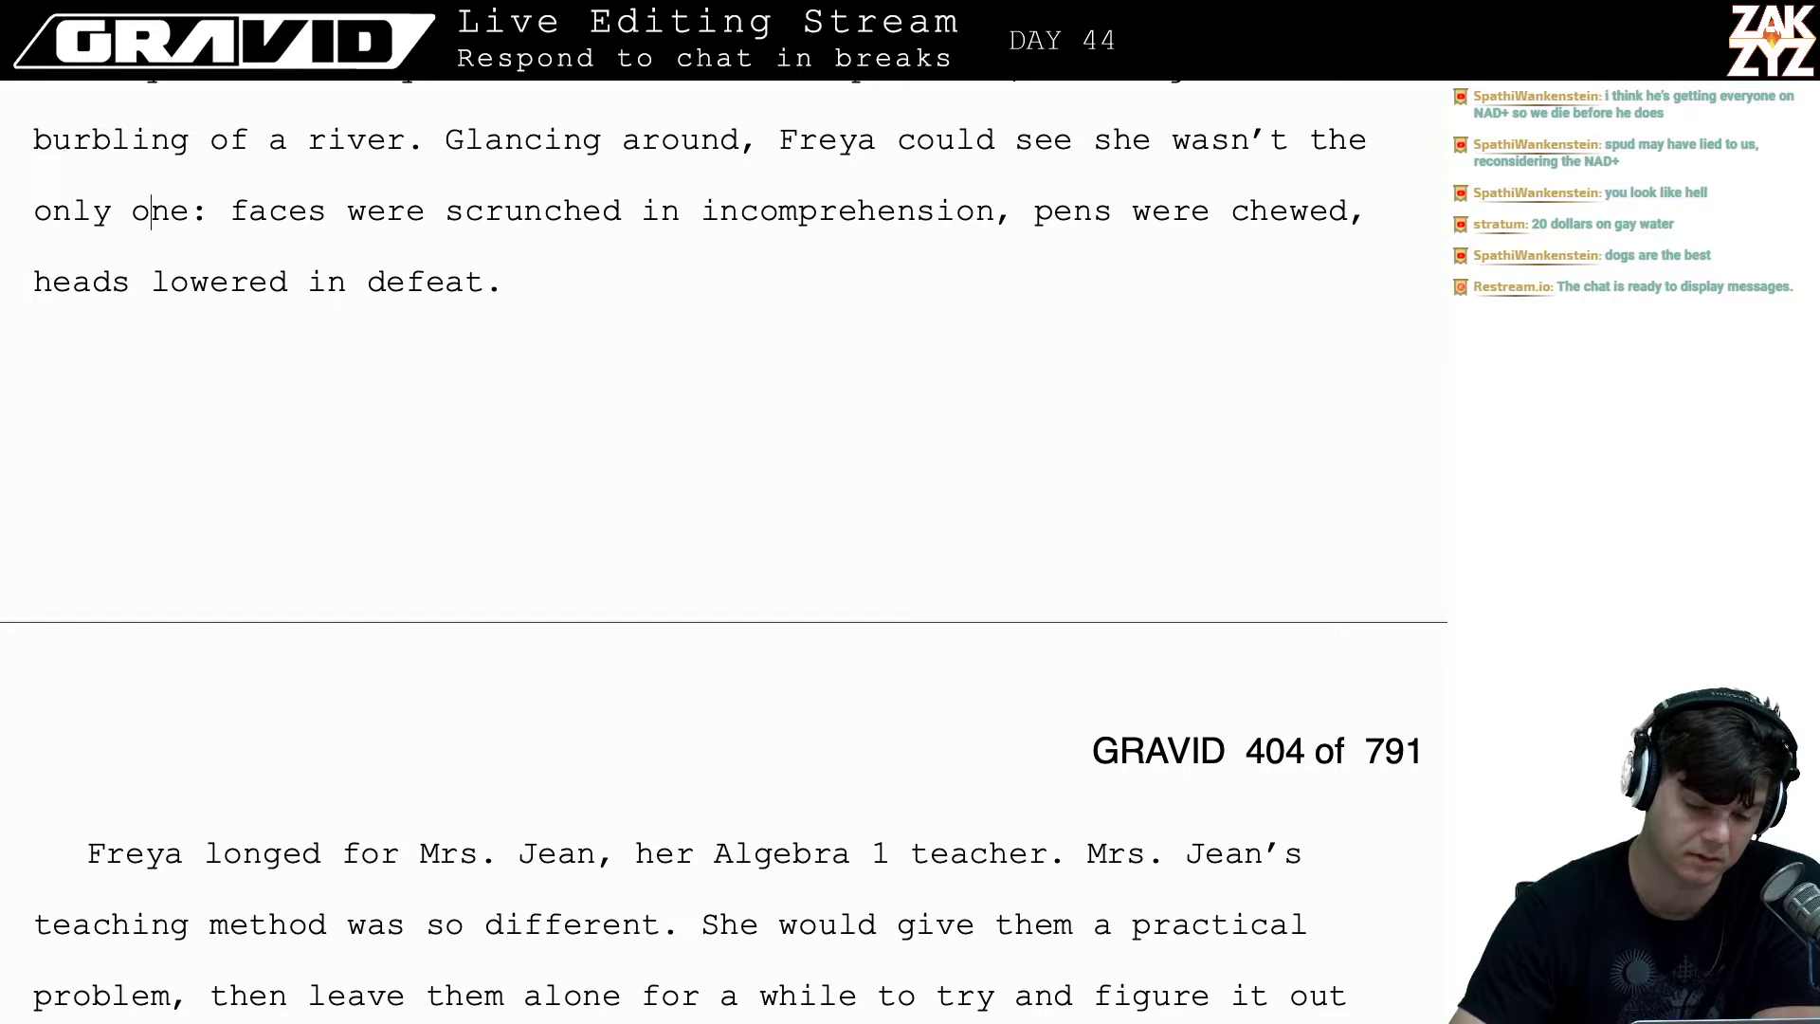
key("shift+Right")
key("shift+Right")
key("shift+Right")
key("shift+Right")
key("shift+Right")
key("shift+Right")
key("shift+Right")
key("shift+Right")
key("shift+Right")
key("shift+Right")
key("shift+Right")
key("shift+Right")
key("shift+Right")
key("shift+Right")
key("shift+Right")
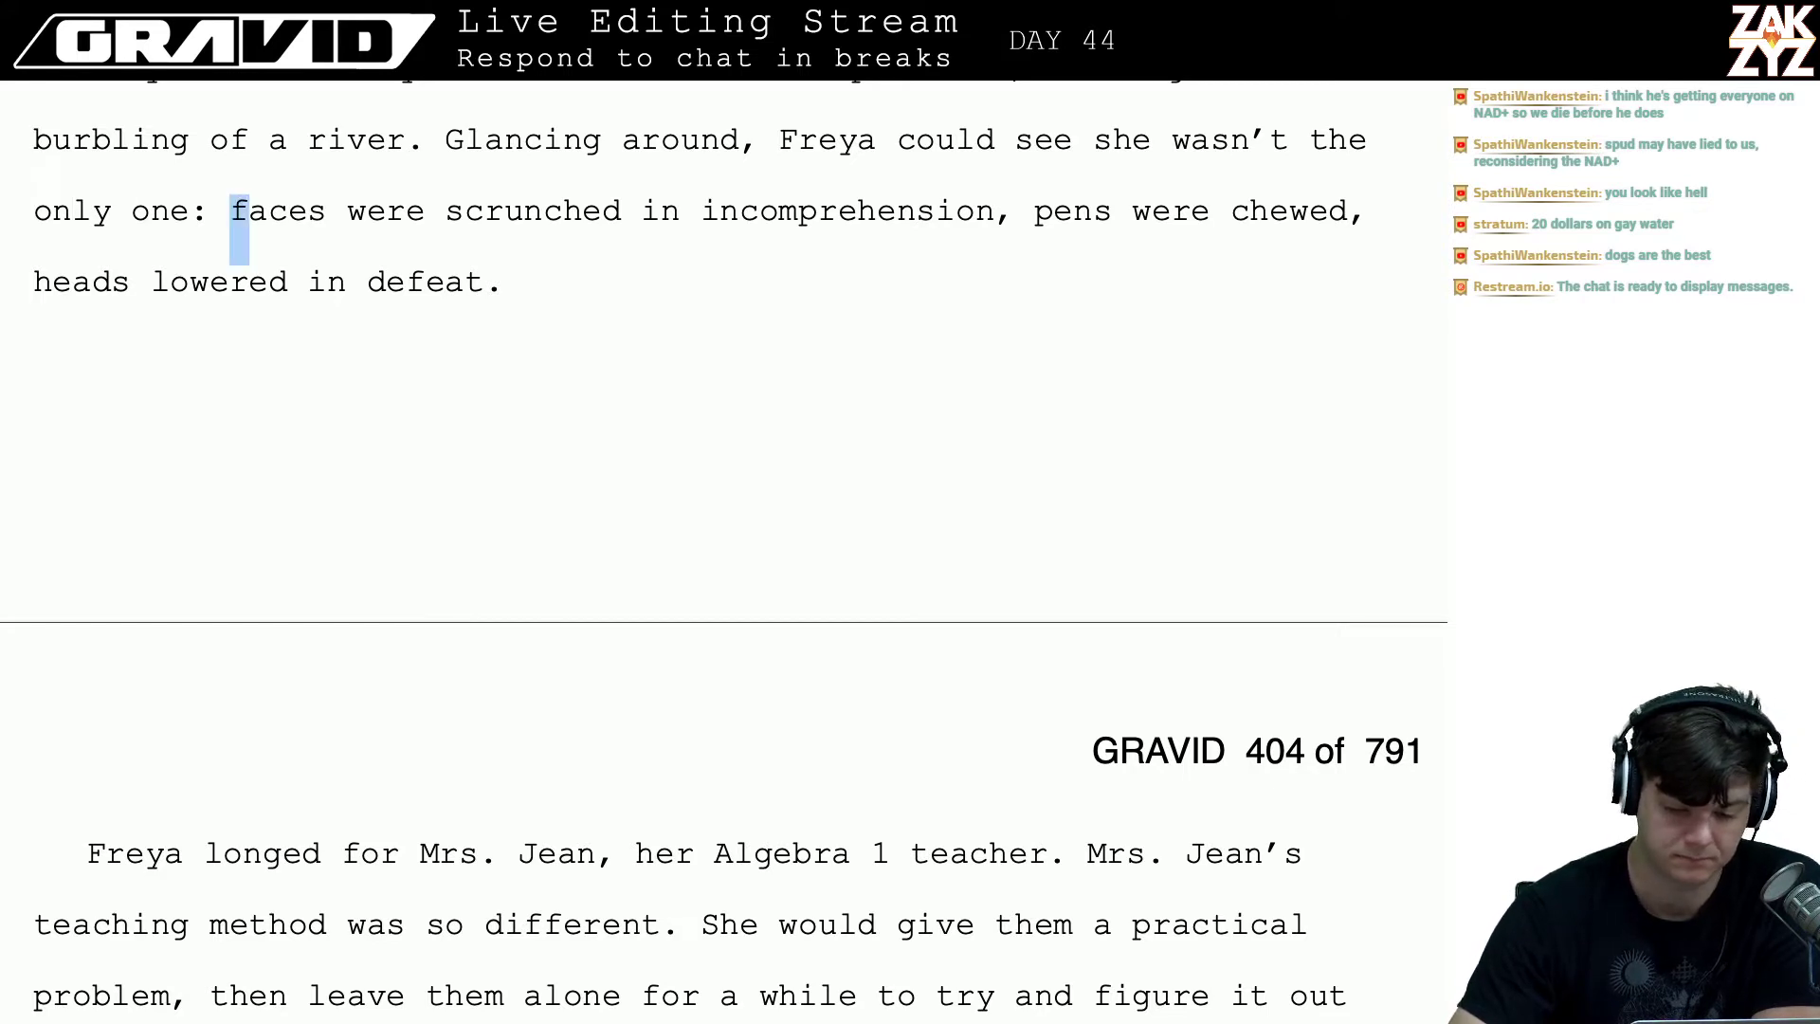
key("shift+Right")
key("shift+Right")
key("shift+Right")
key("shift+Right")
key("shift+Right")
key("shift+Right")
key("shift+Right")
key("shift+Right")
key("shift+Right")
key("shift+Right")
key("shift+Right")
key("shift+Right")
key("shift+Right")
key("shift+Right")
key("shift+Right")
key("shift+Right")
key("shift+Right")
key("shift+Right")
key("shift+Right")
key("shift+Right")
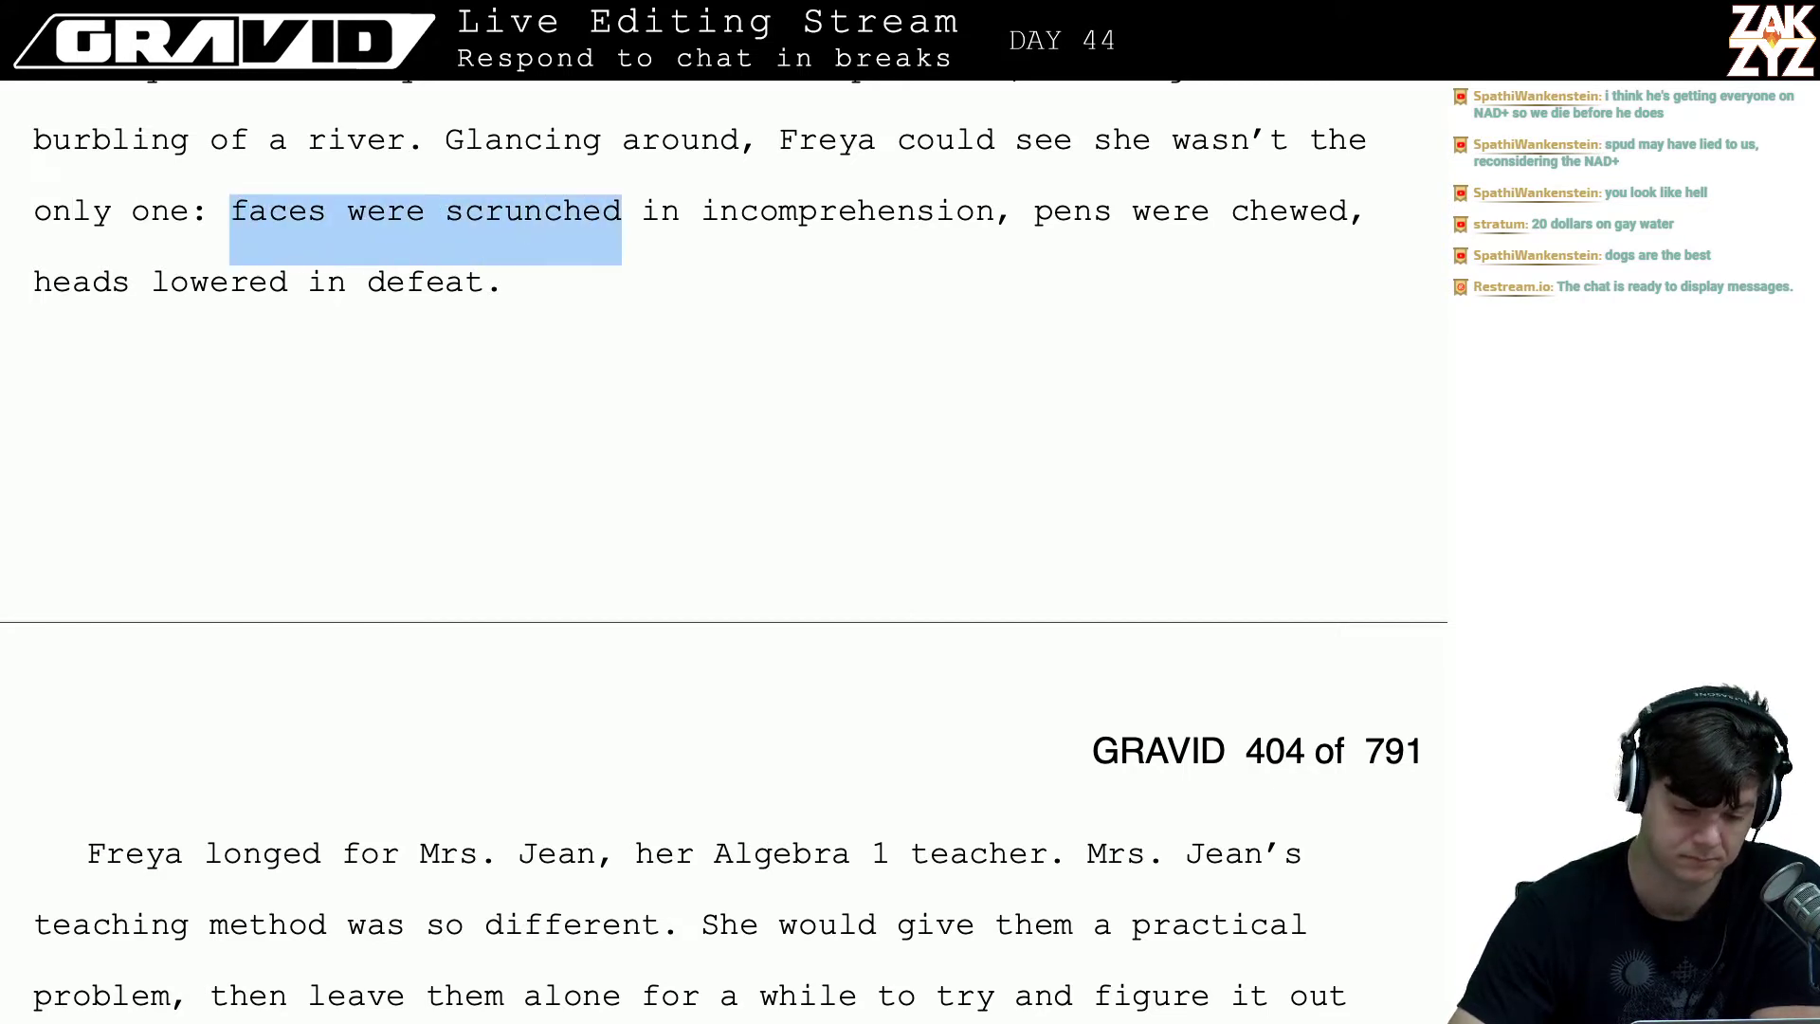
key("shift+Right")
key("shift+Right")
key("ctrl+c")
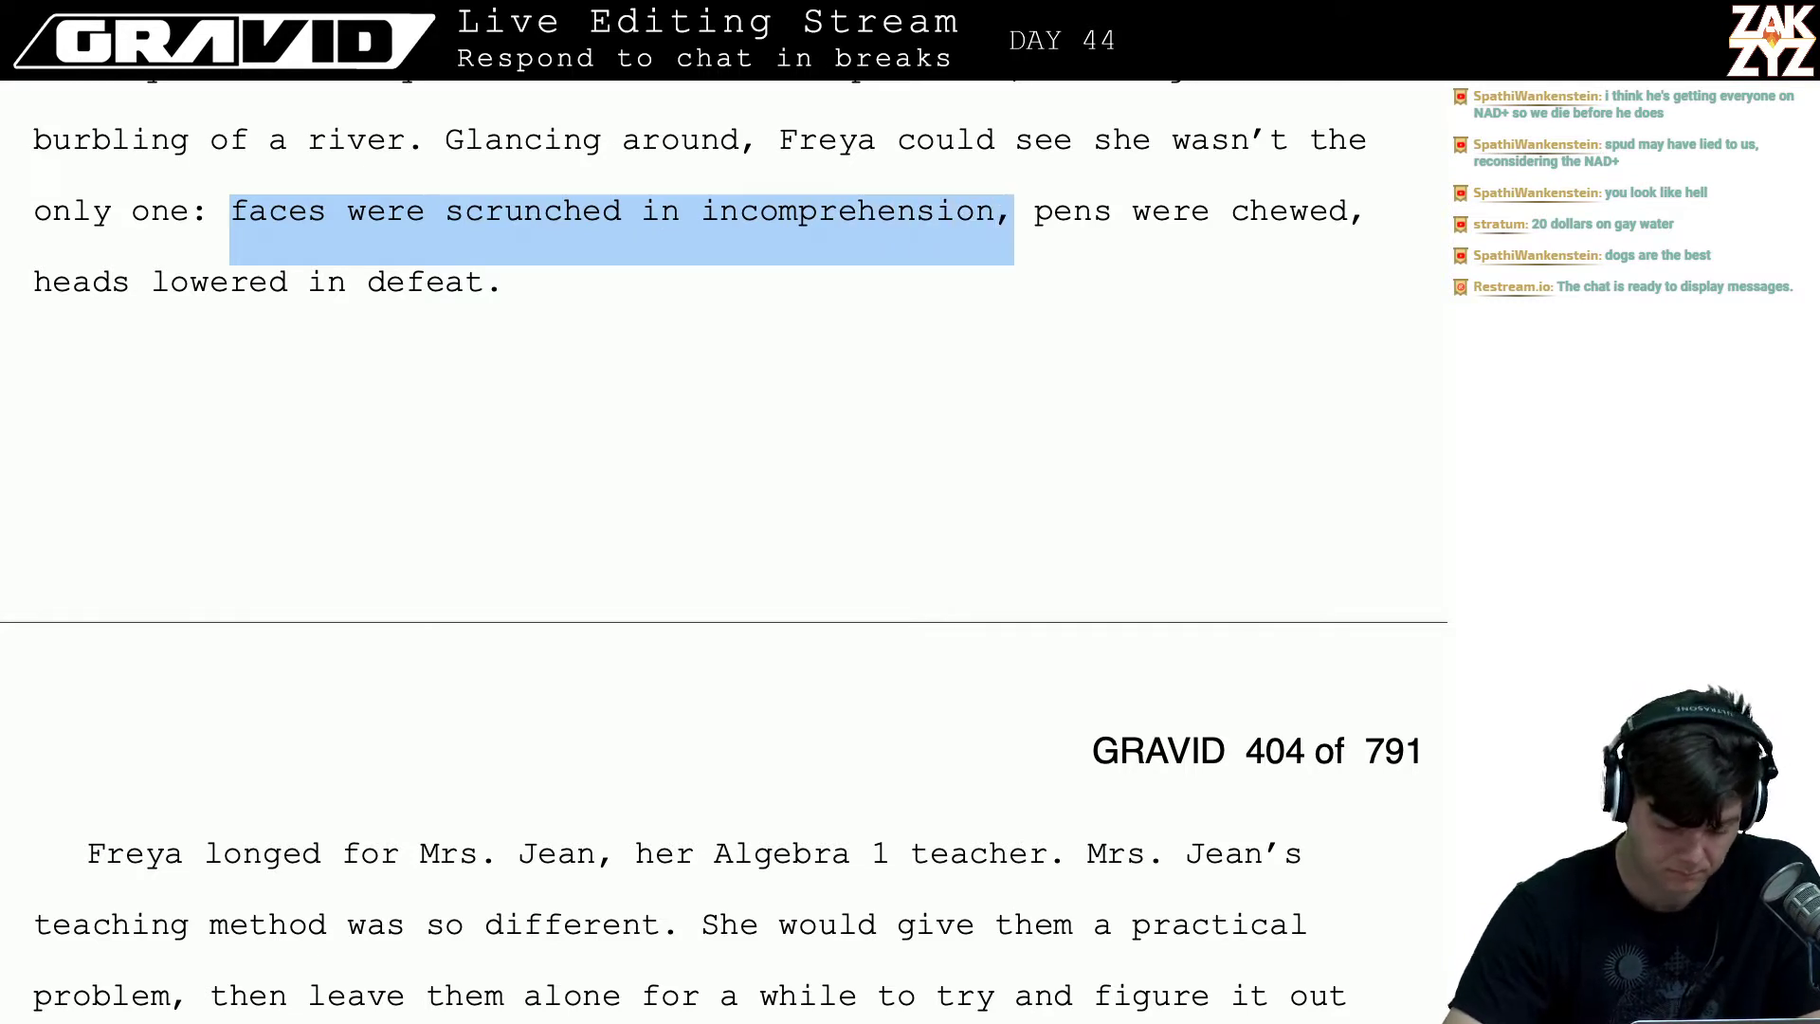
key("BackSpace")
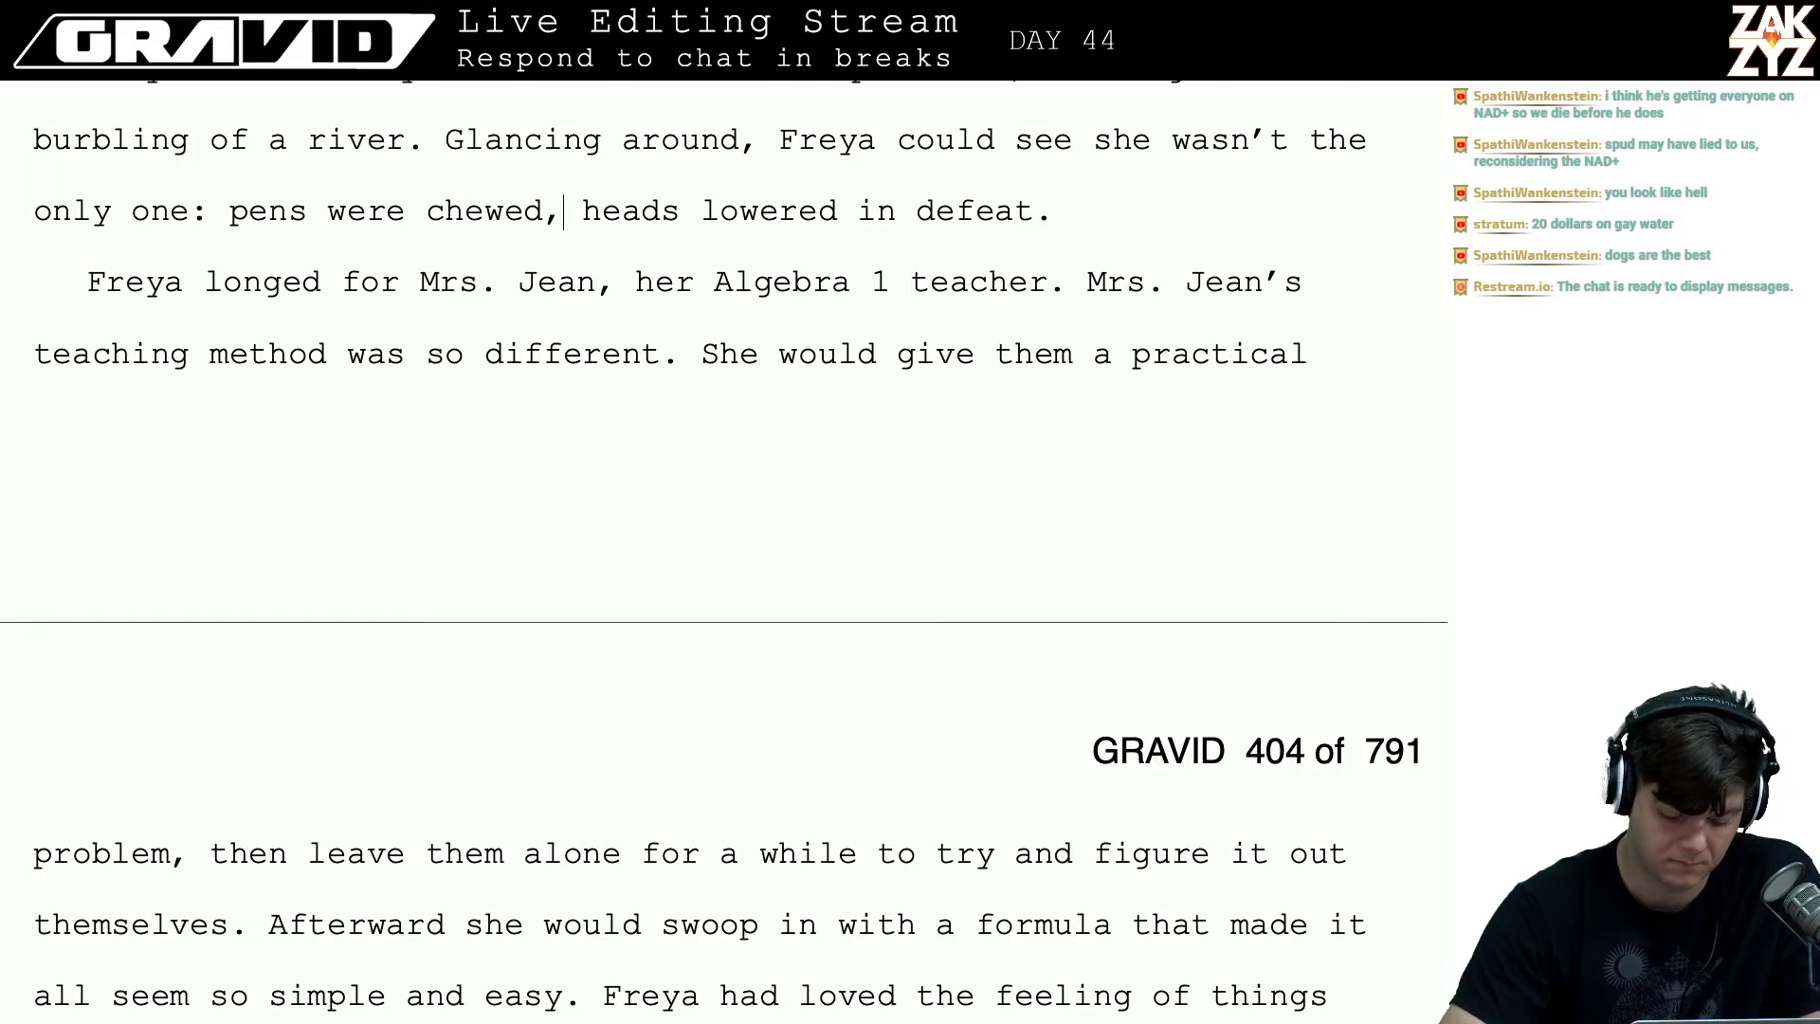
key("ctrl+v")
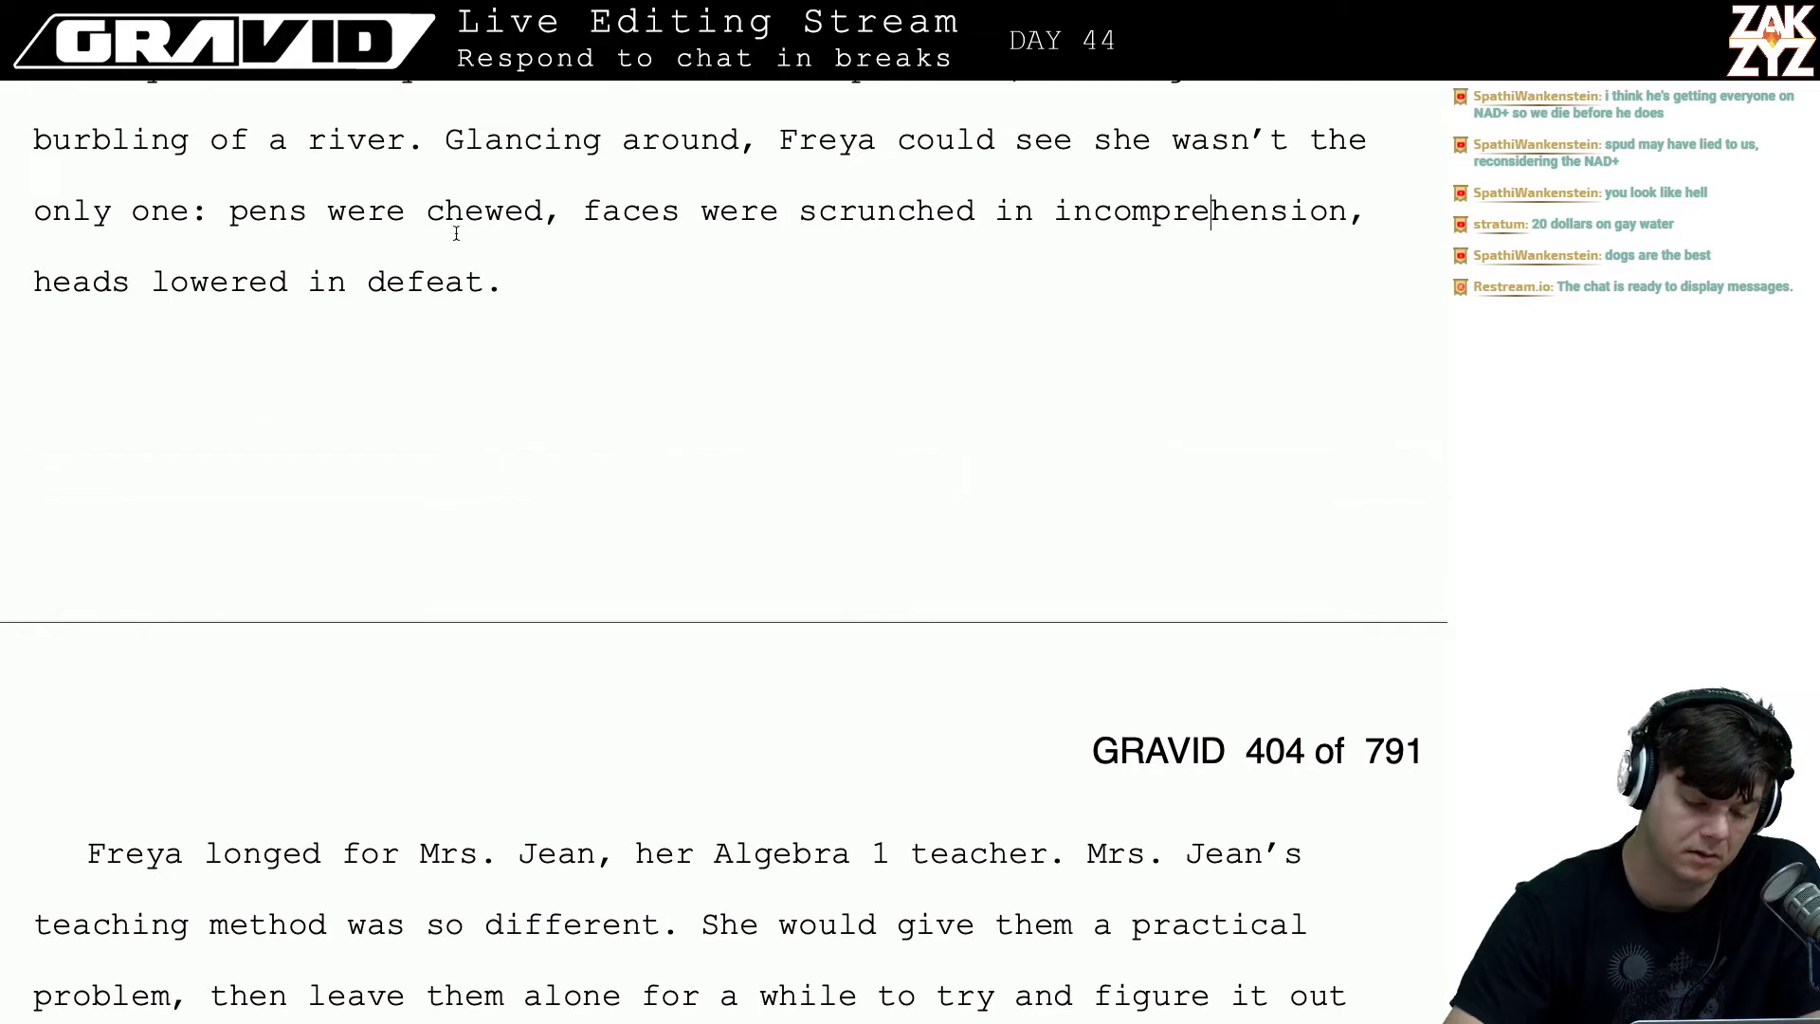
key("Right")
type("being")
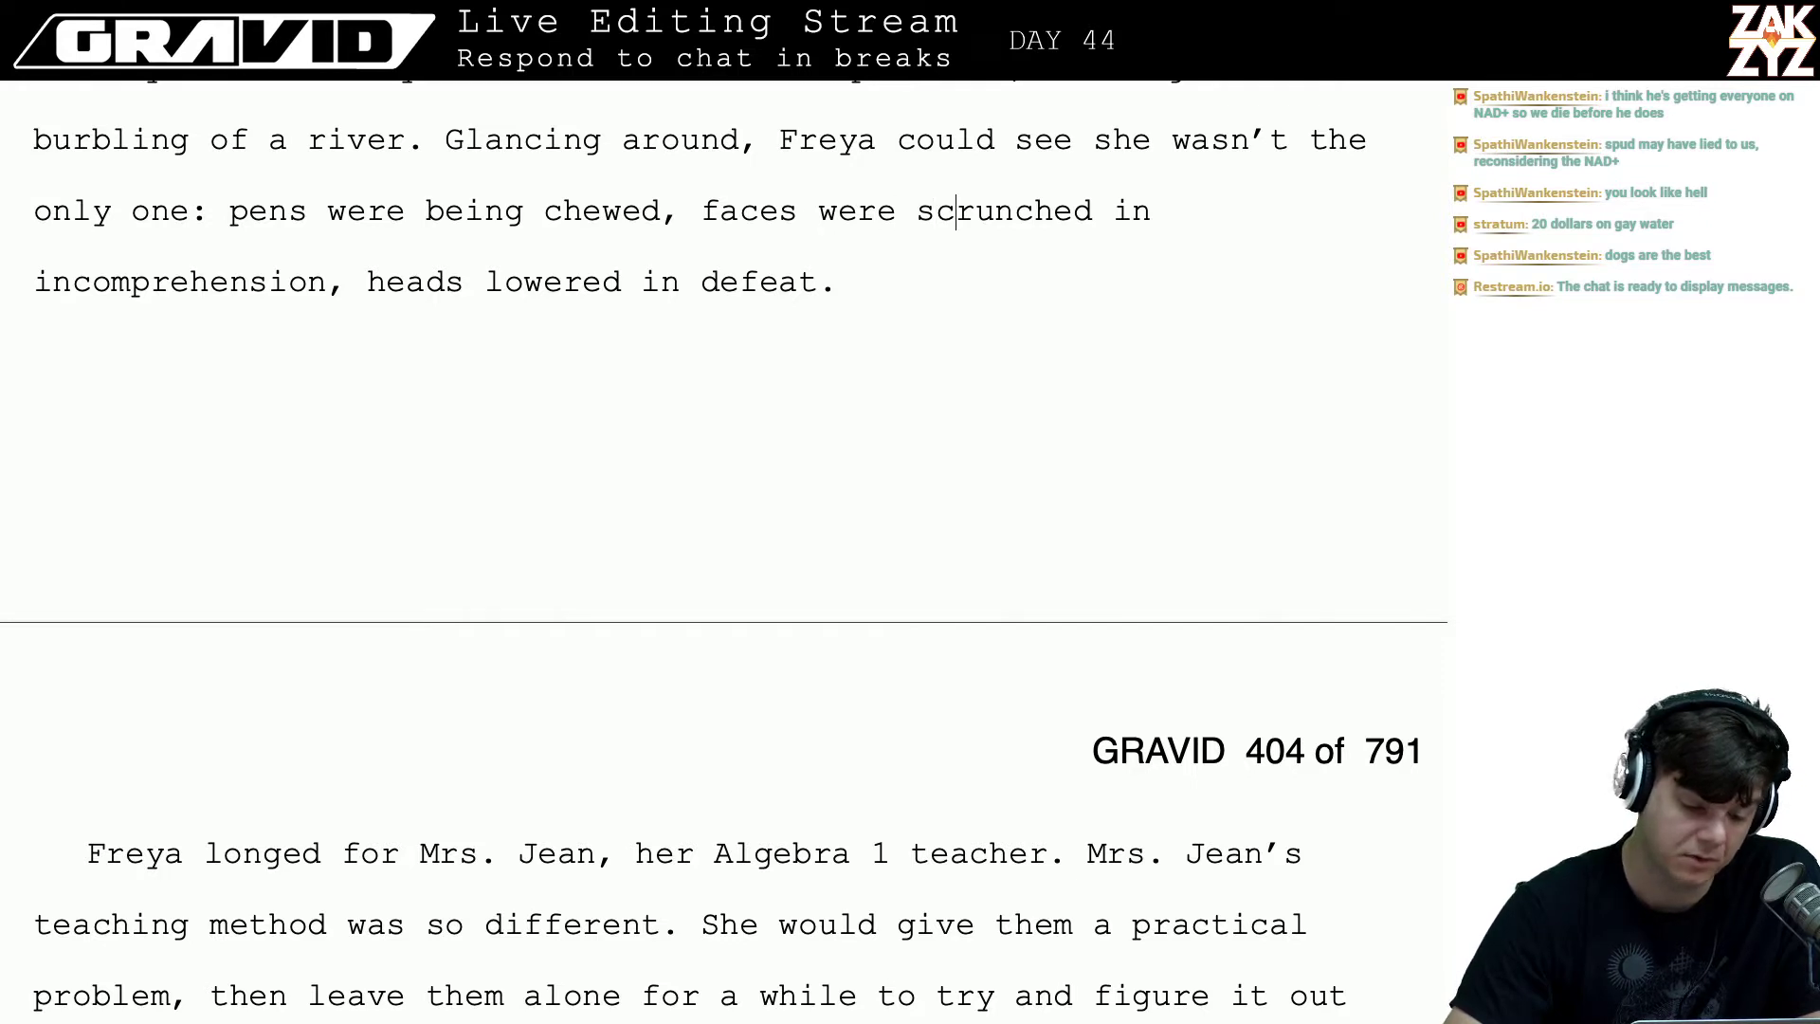
- Change "scrunched" to "scrunching" after "faces were" in the sentence about Freya not being the only one
key("Left")
key("BackSpace")
key("BackSpace")
key("BackSpace")
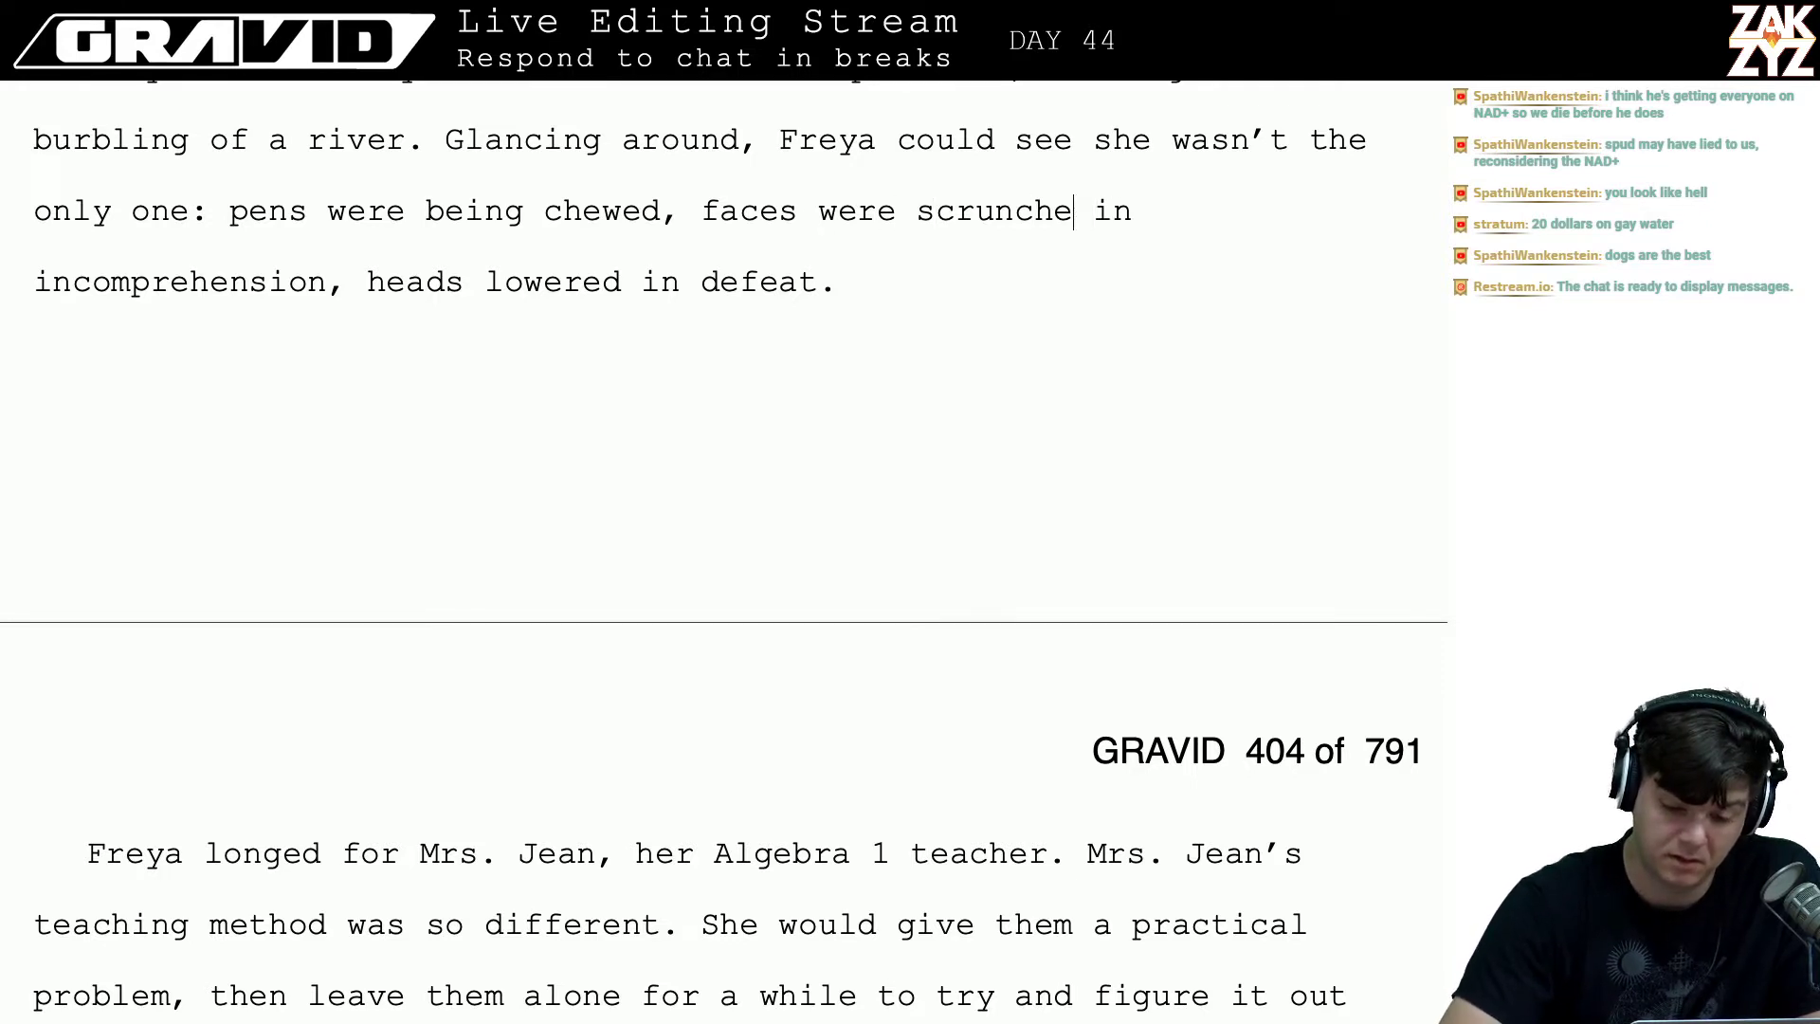
type("ing")
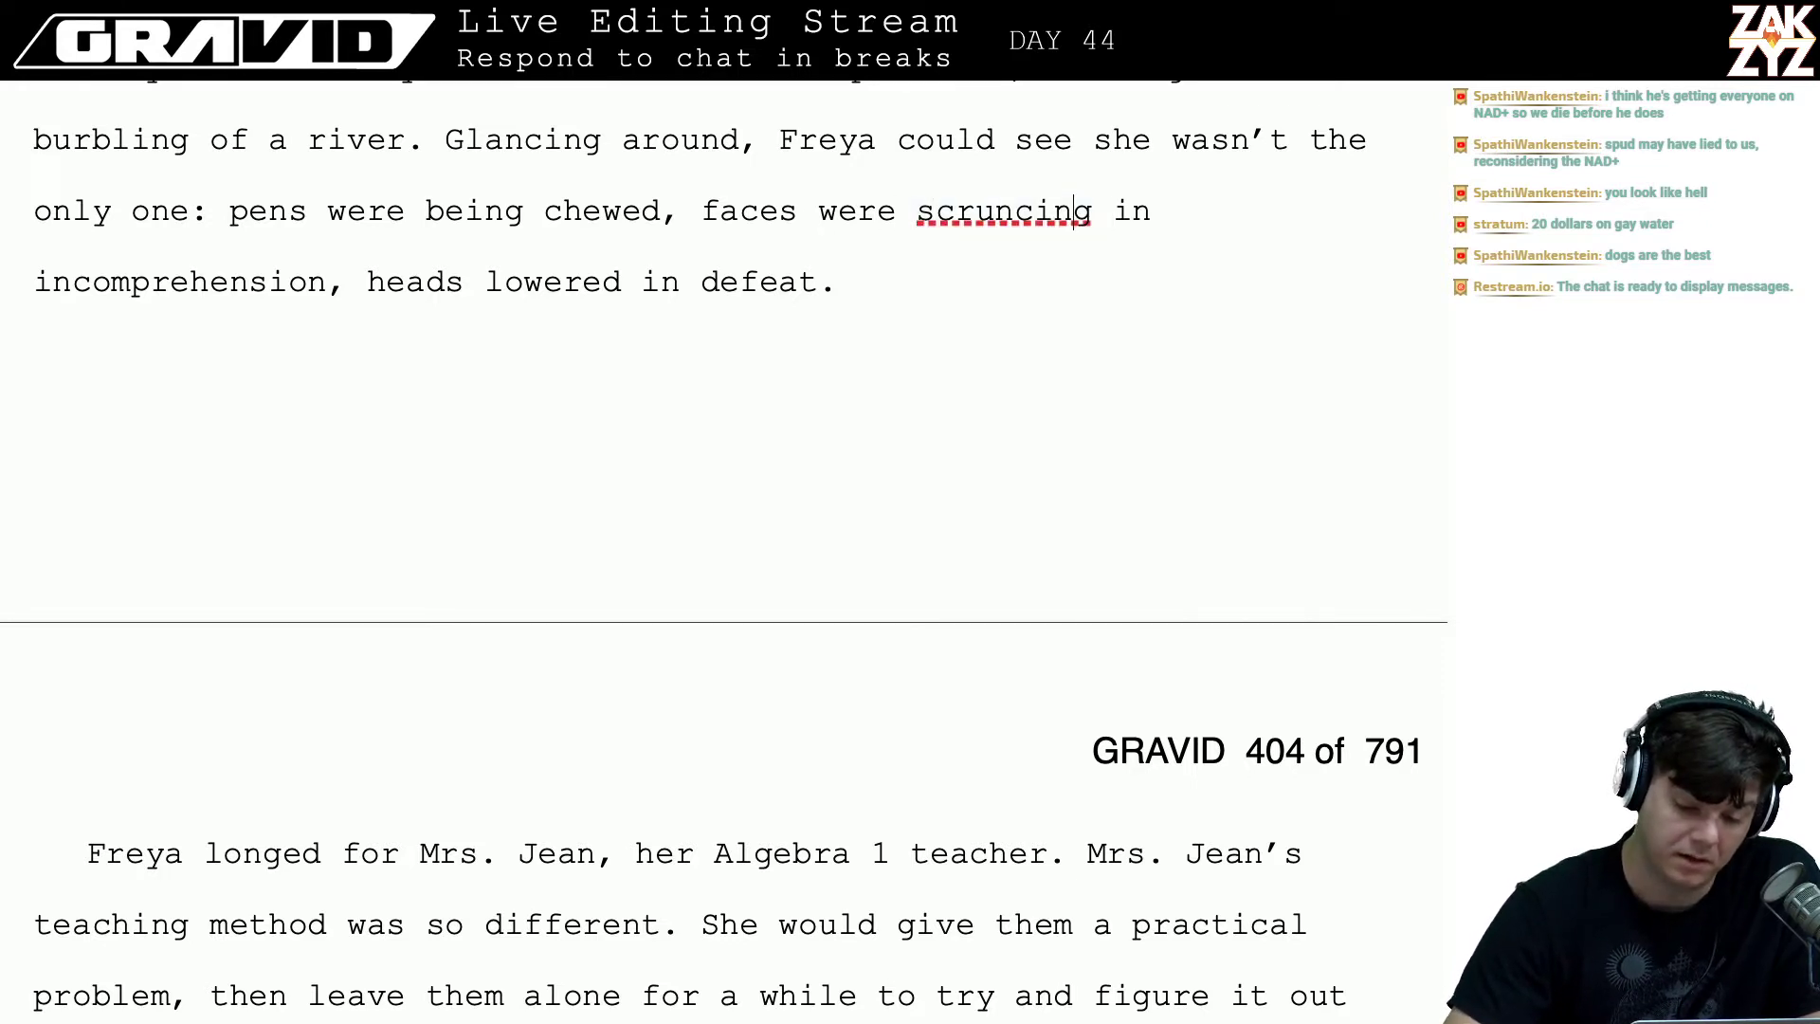
key("Left")
key("Left")
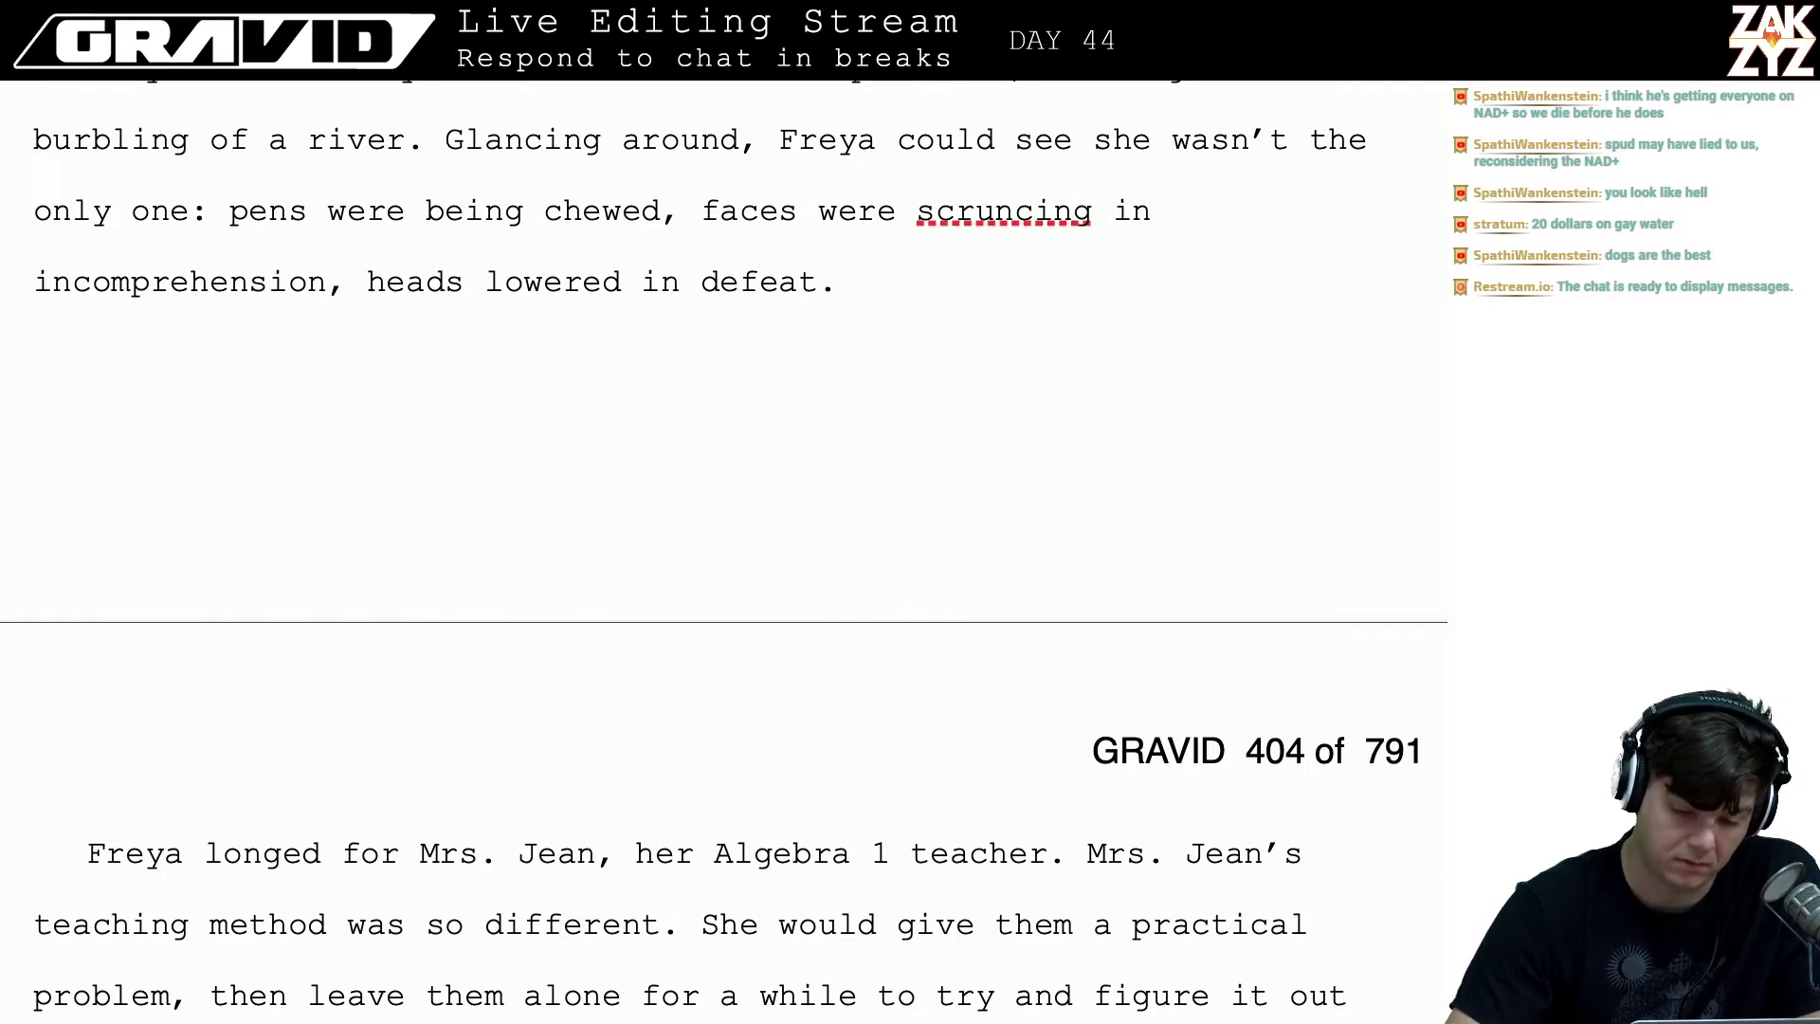
type("h")
- Delete "being" before "chewed" in the same sentence, leaving "pens were chewed"
left_click(838, 281)
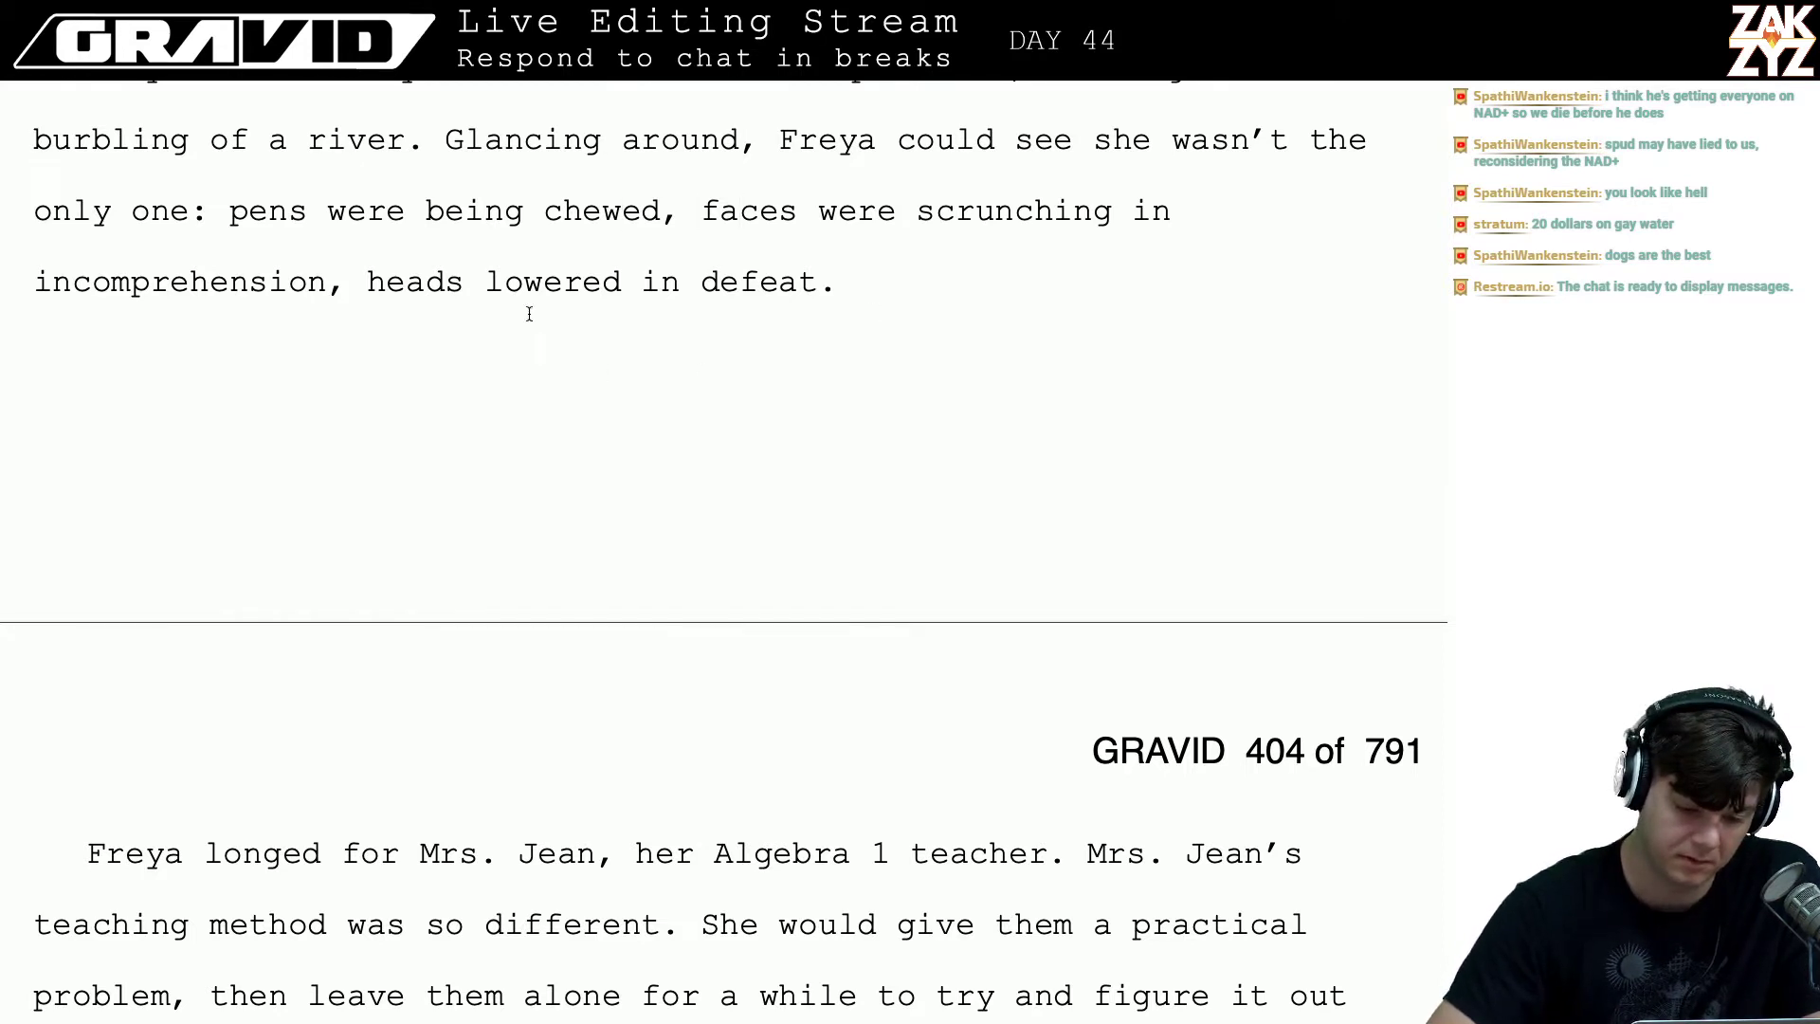
key("BackSpace")
key("BackSpace")
key("BackSpace")
key("BackSpace")
key("BackSpace")
key("BackSpace")
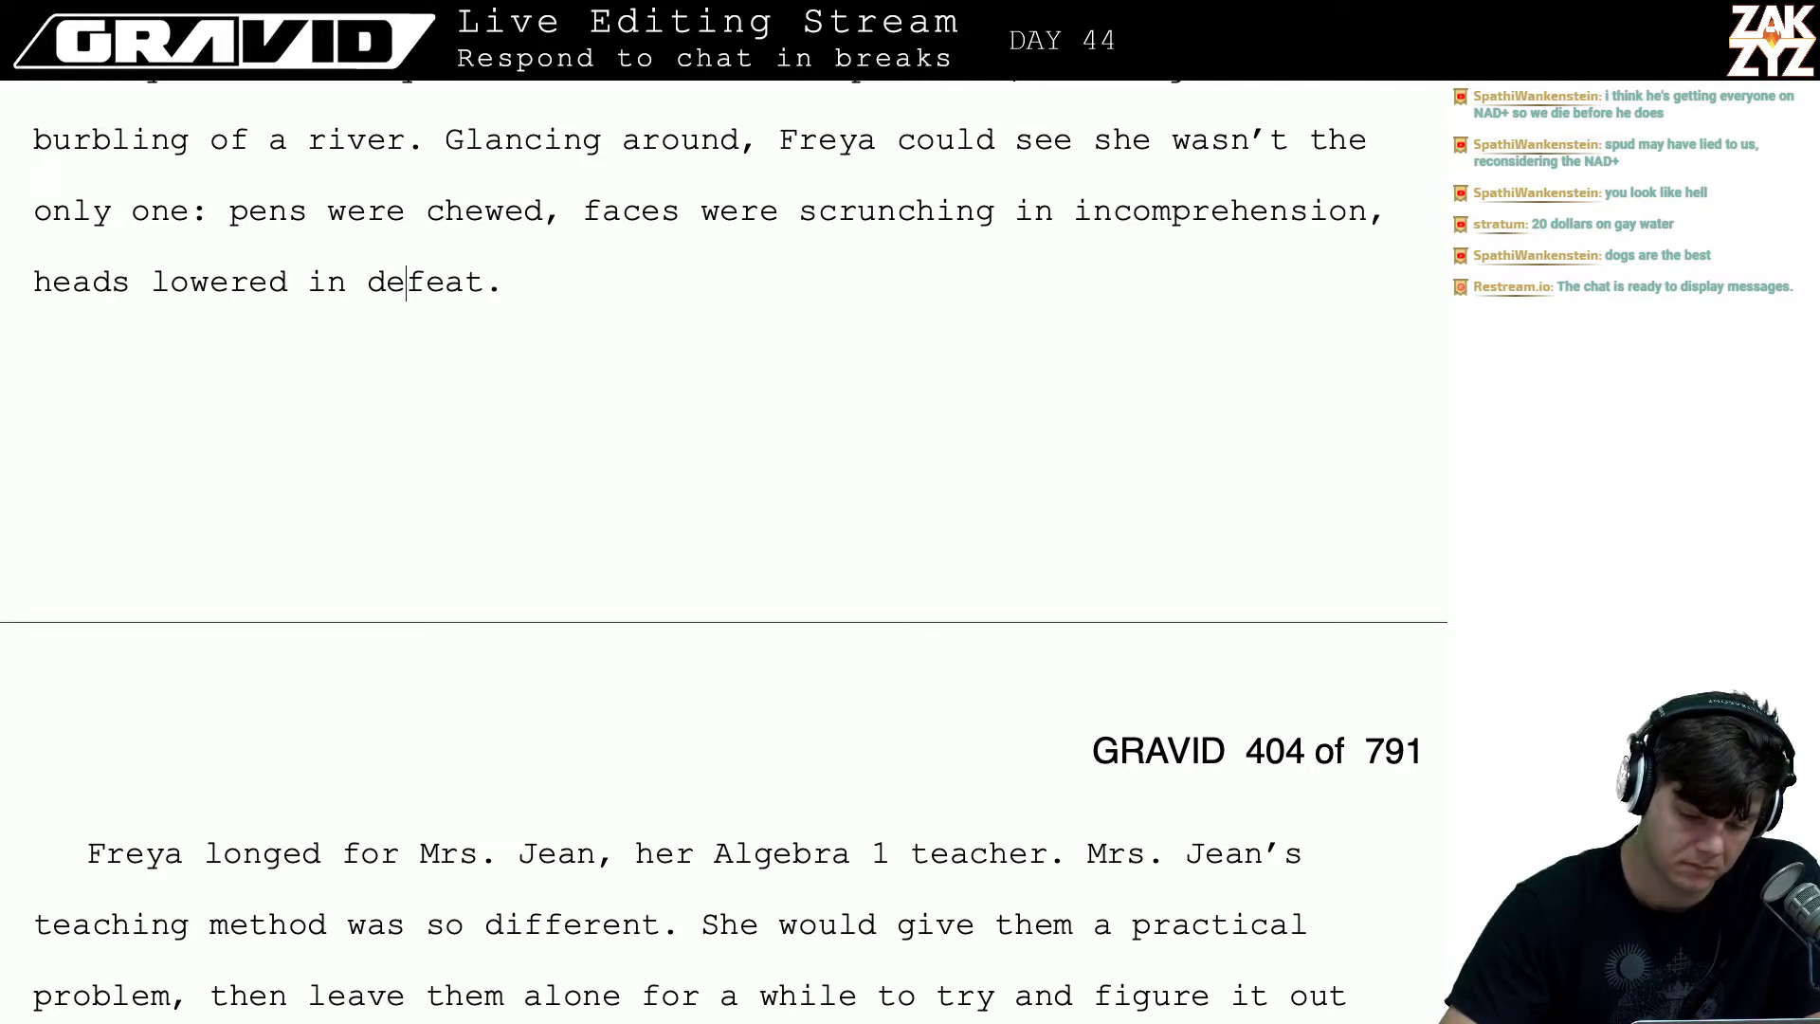
- Replace the sentence opening "Glancing around," with "As she glanced around," before "Freya could see"
scroll(408, 139, "up", 1)
key("Up")
key("Right")
key("Right")
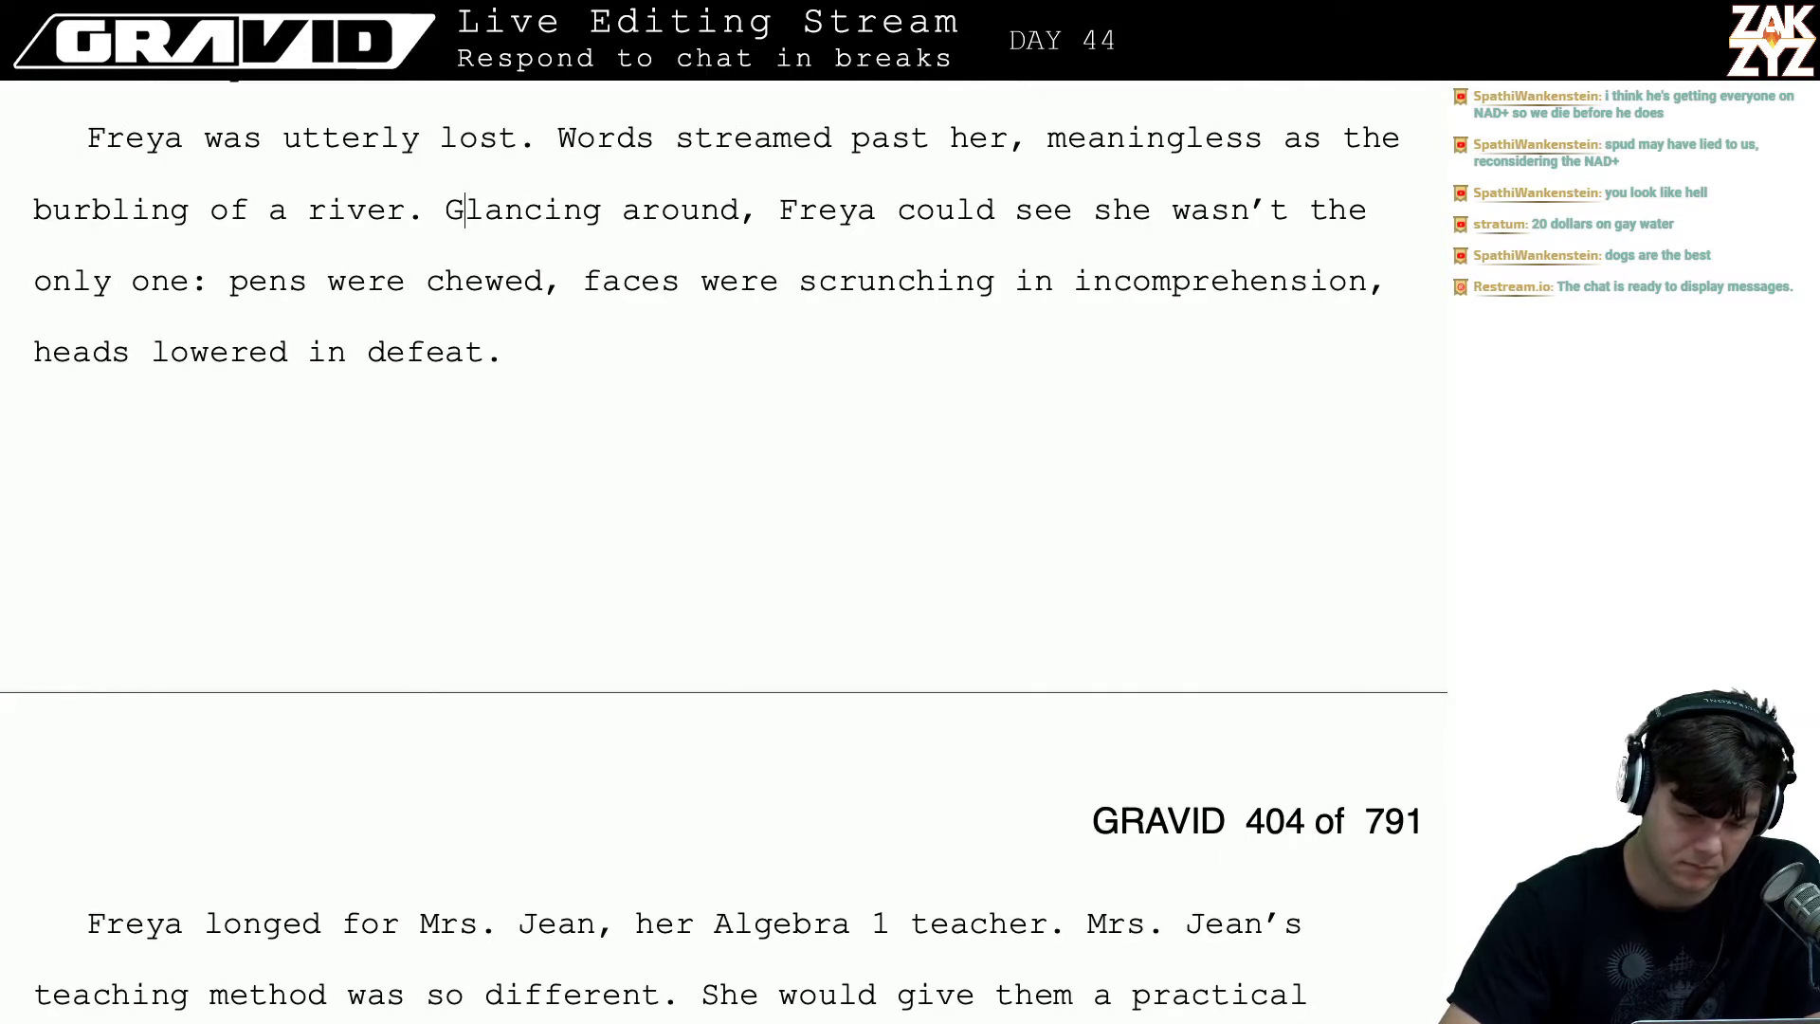
key("Left")
key("shift+Right")
key("shift+Right")
key("shift+Right")
key("shift+Right")
key("shift+Right")
key("shift+Right")
key("shift+Right")
key("shift+Right")
key("shift+Right")
key("shift+Right")
key("shift+Right")
key("shift+Right")
key("shift+Right")
key("shift+Right")
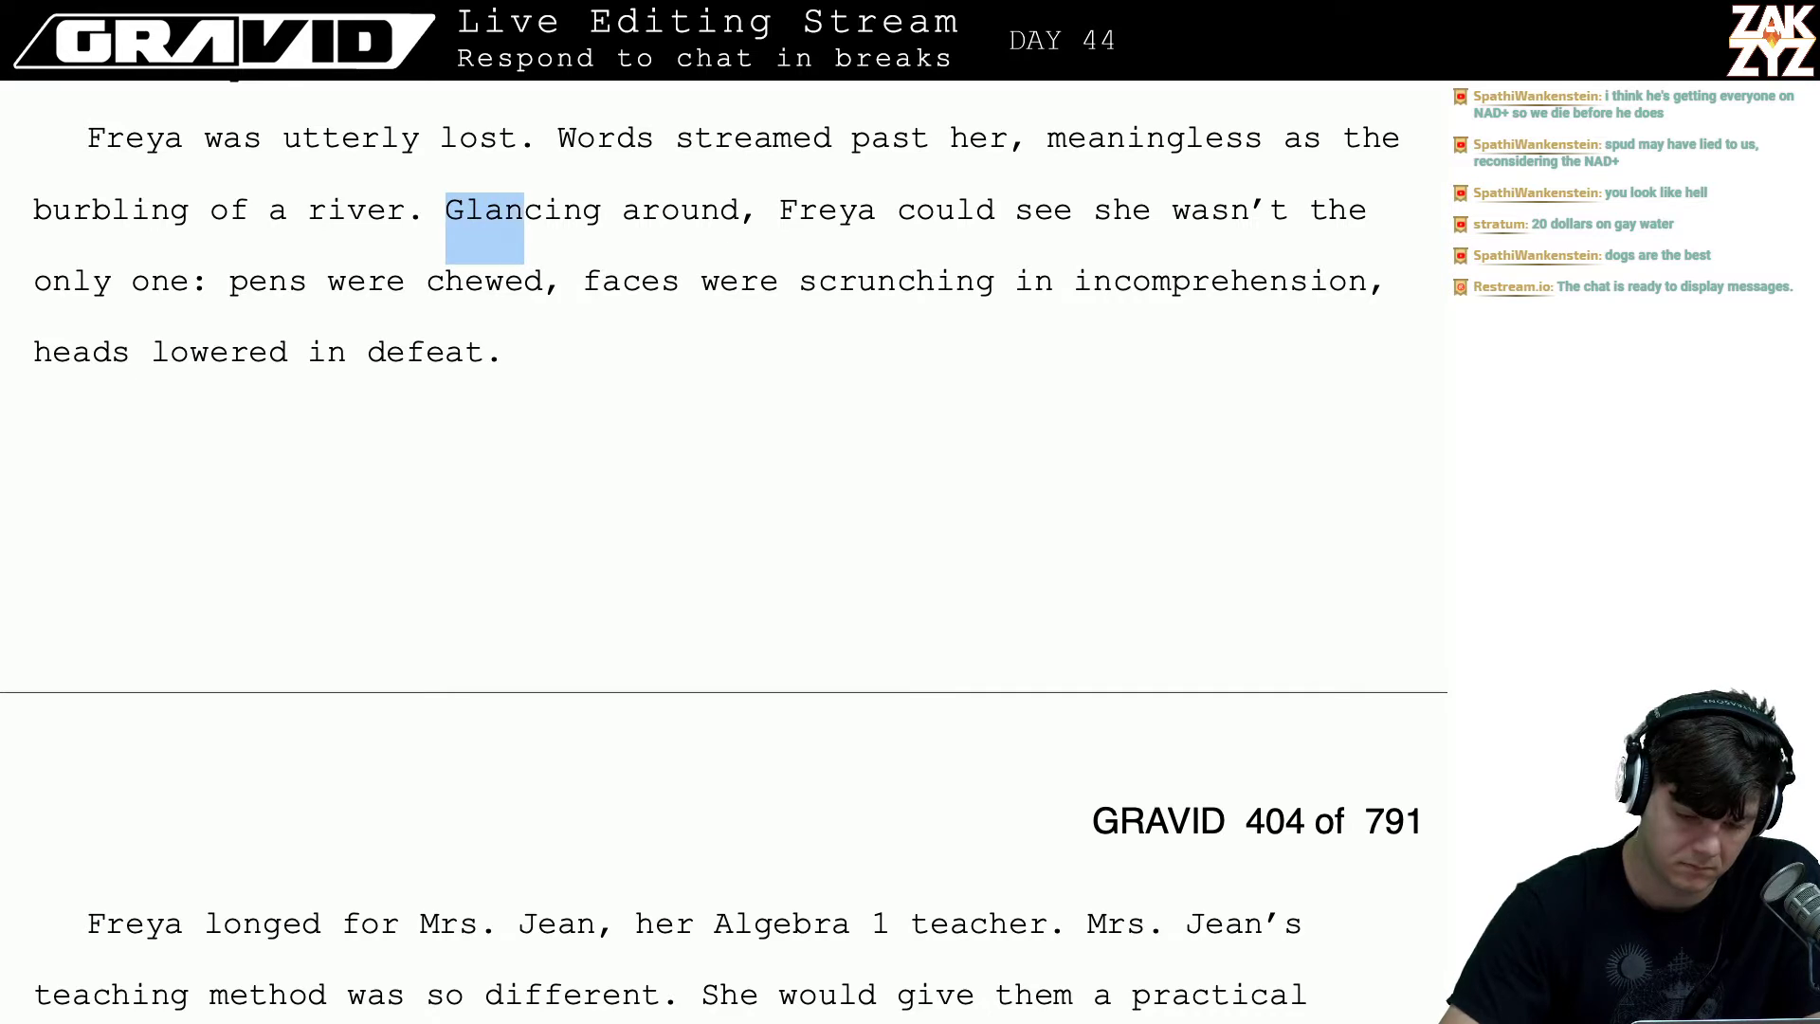
key("shift+Right")
key("shift+Right")
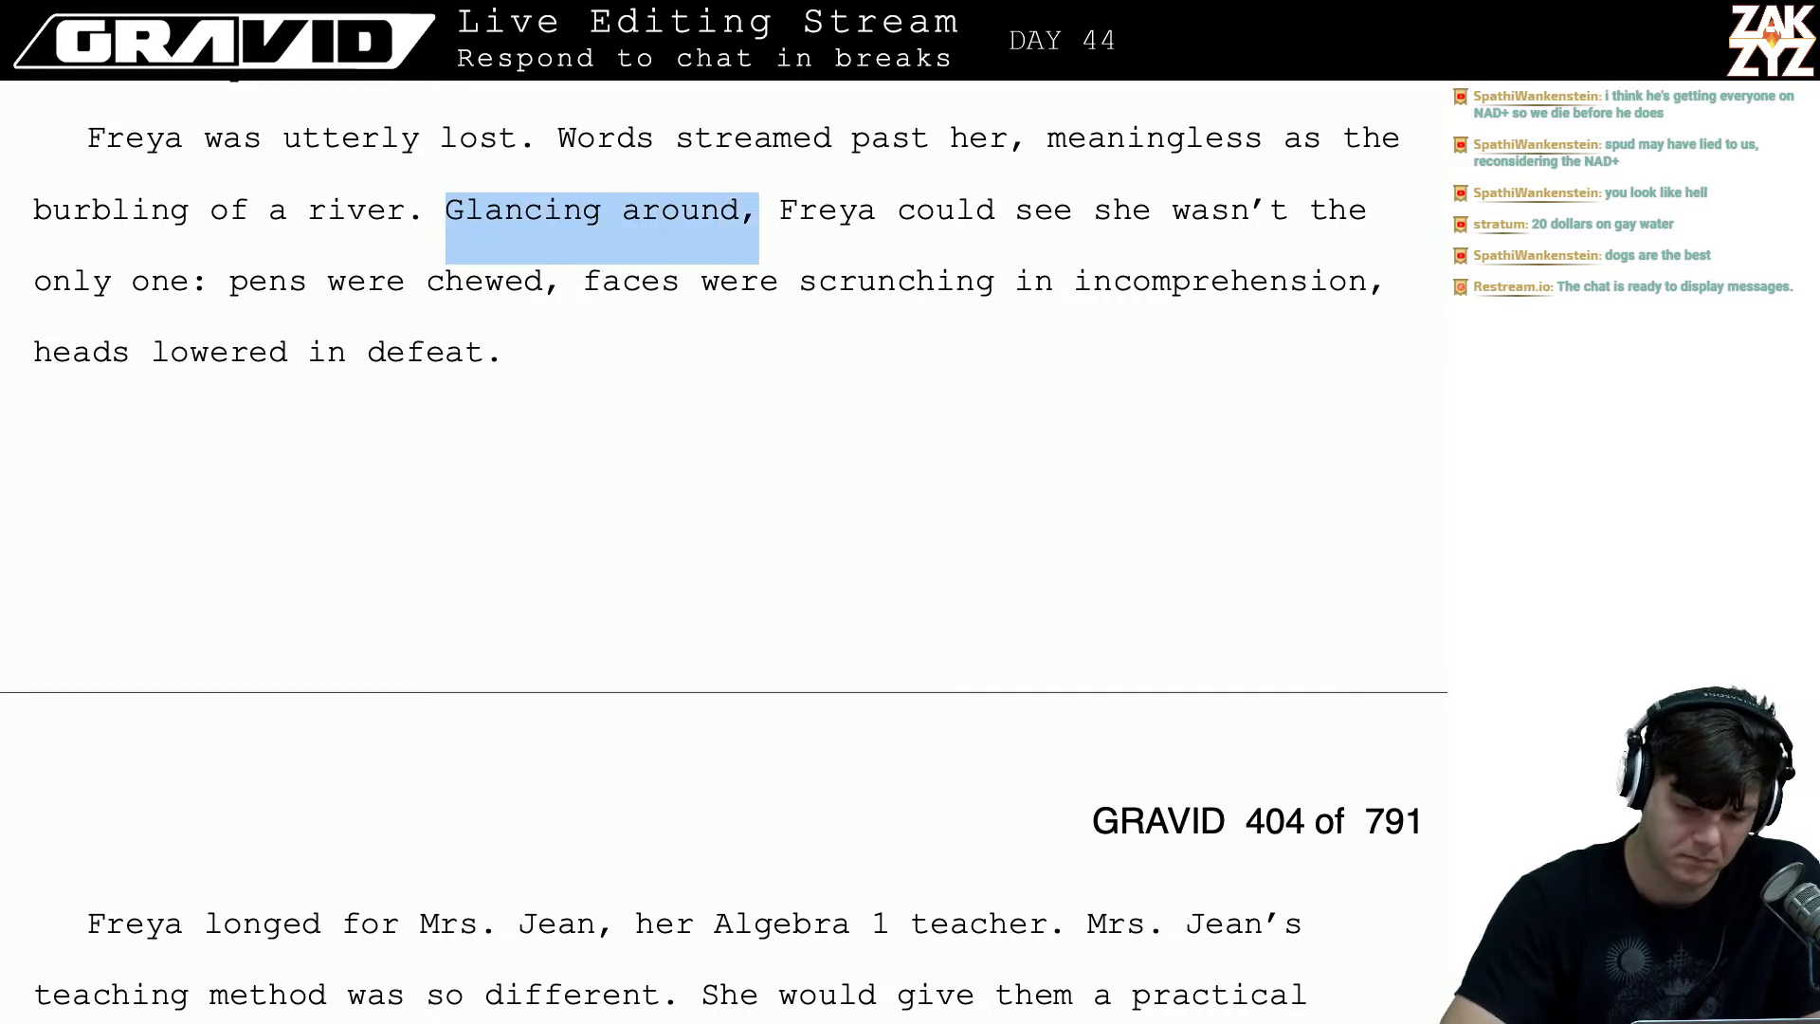
type("F")
key("BackSpace")
type("As she g")
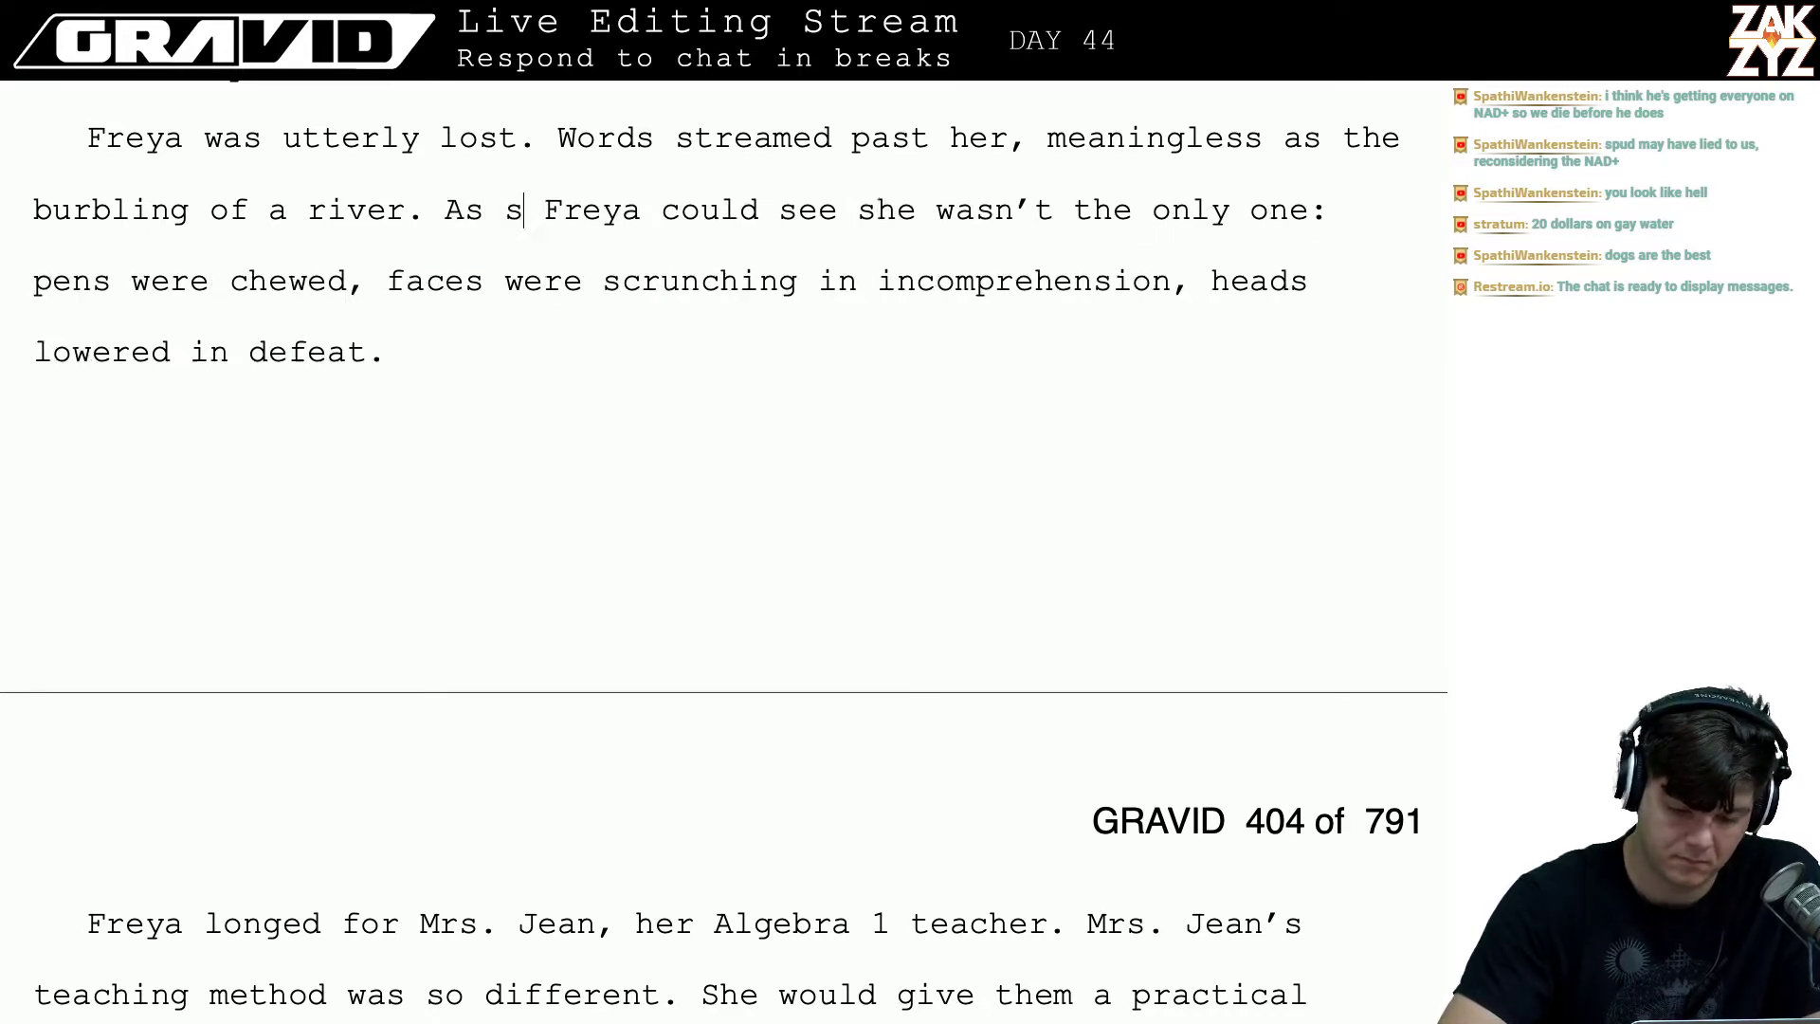
type("lanced around,")
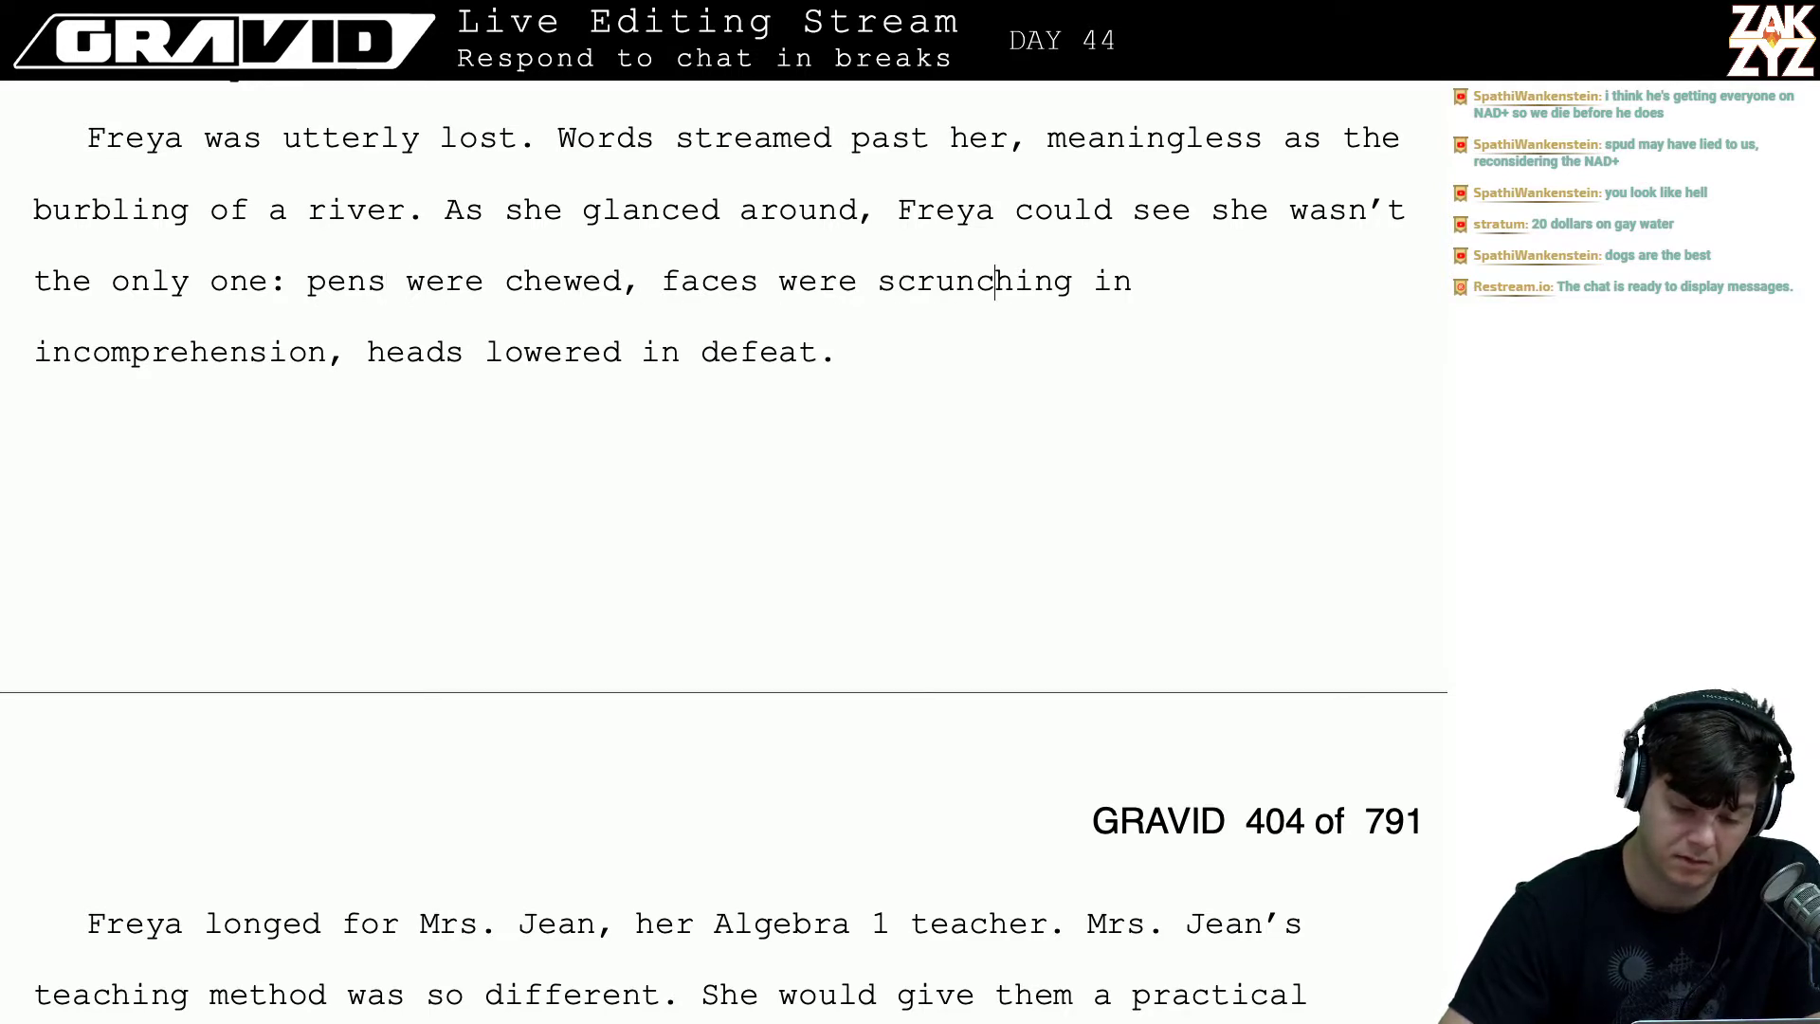
- Replace "were scrunching" with "scrunched" after "faces" in the list of classmates' reactions
key("Delete")
key("BackSpace")
key("BackSpace")
key("BackSpace")
key("BackSpace")
key("BackSpace")
key("BackSpace")
key("BackSpace")
key("BackSpace")
key("BackSpace")
key("BackSpace")
key("BackSpace")
key("BackSpace")
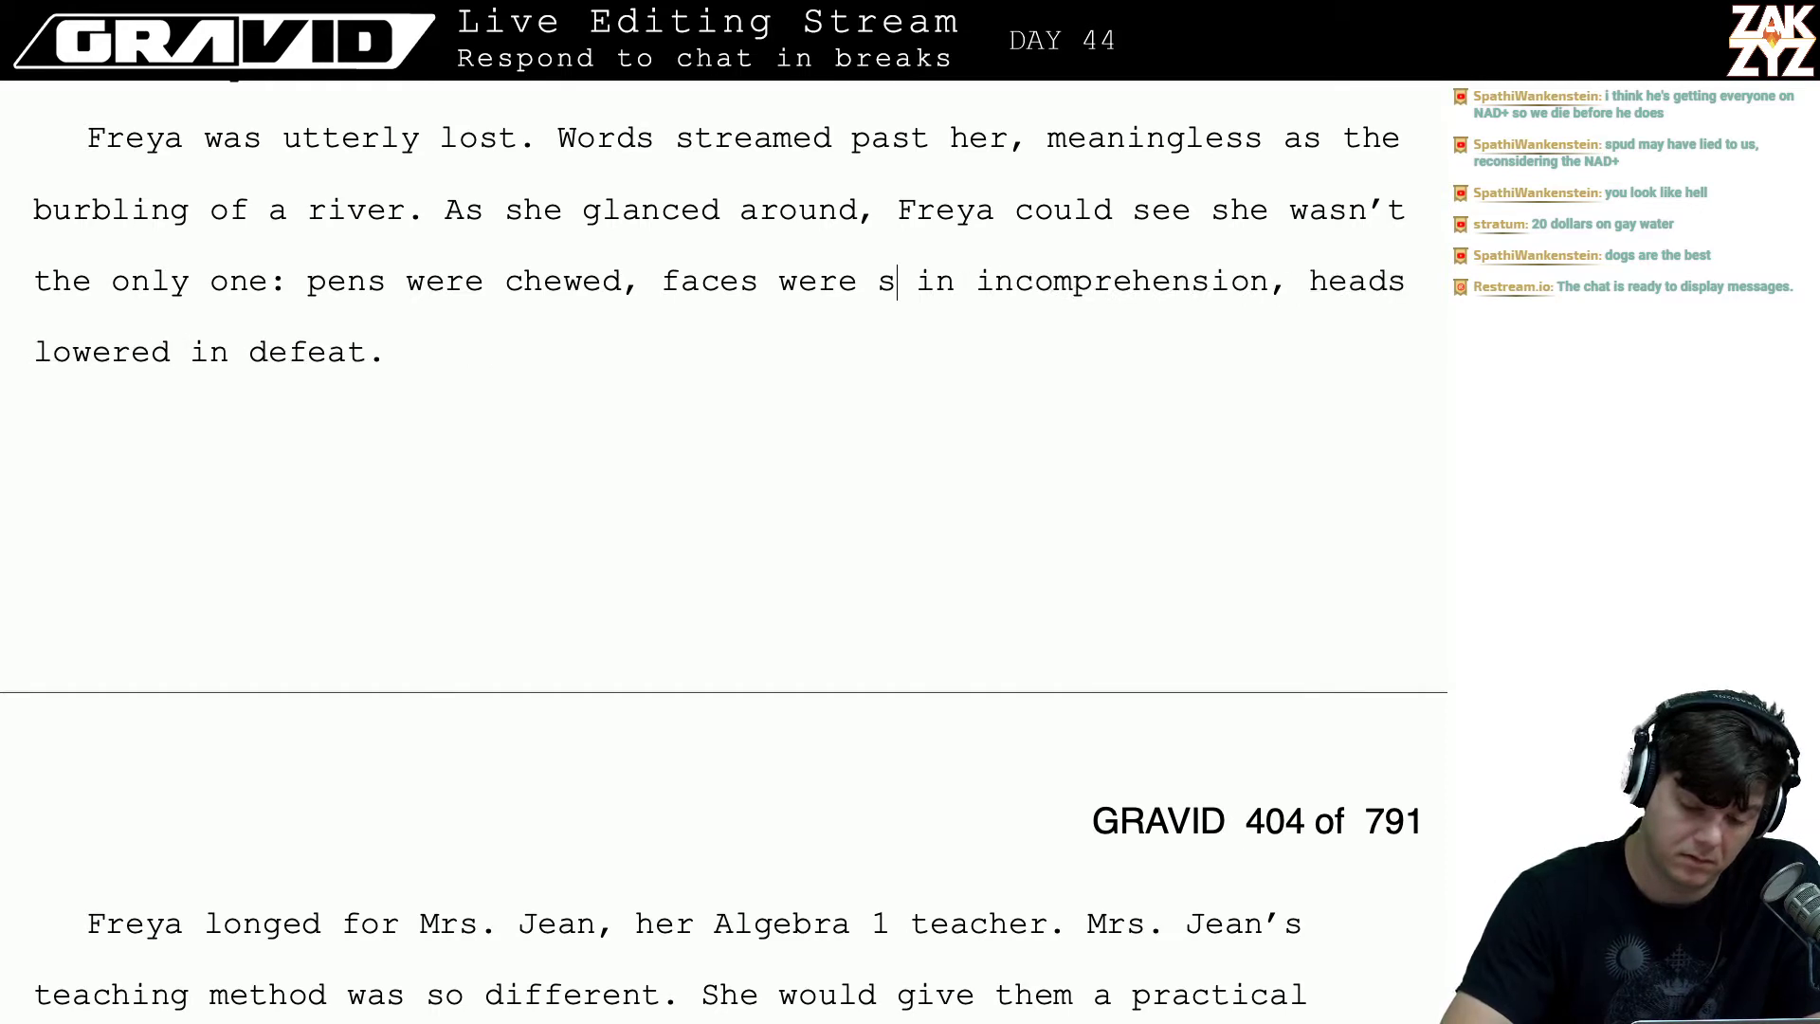
key("BackSpace")
key("BackSpace")
type("scrunched")
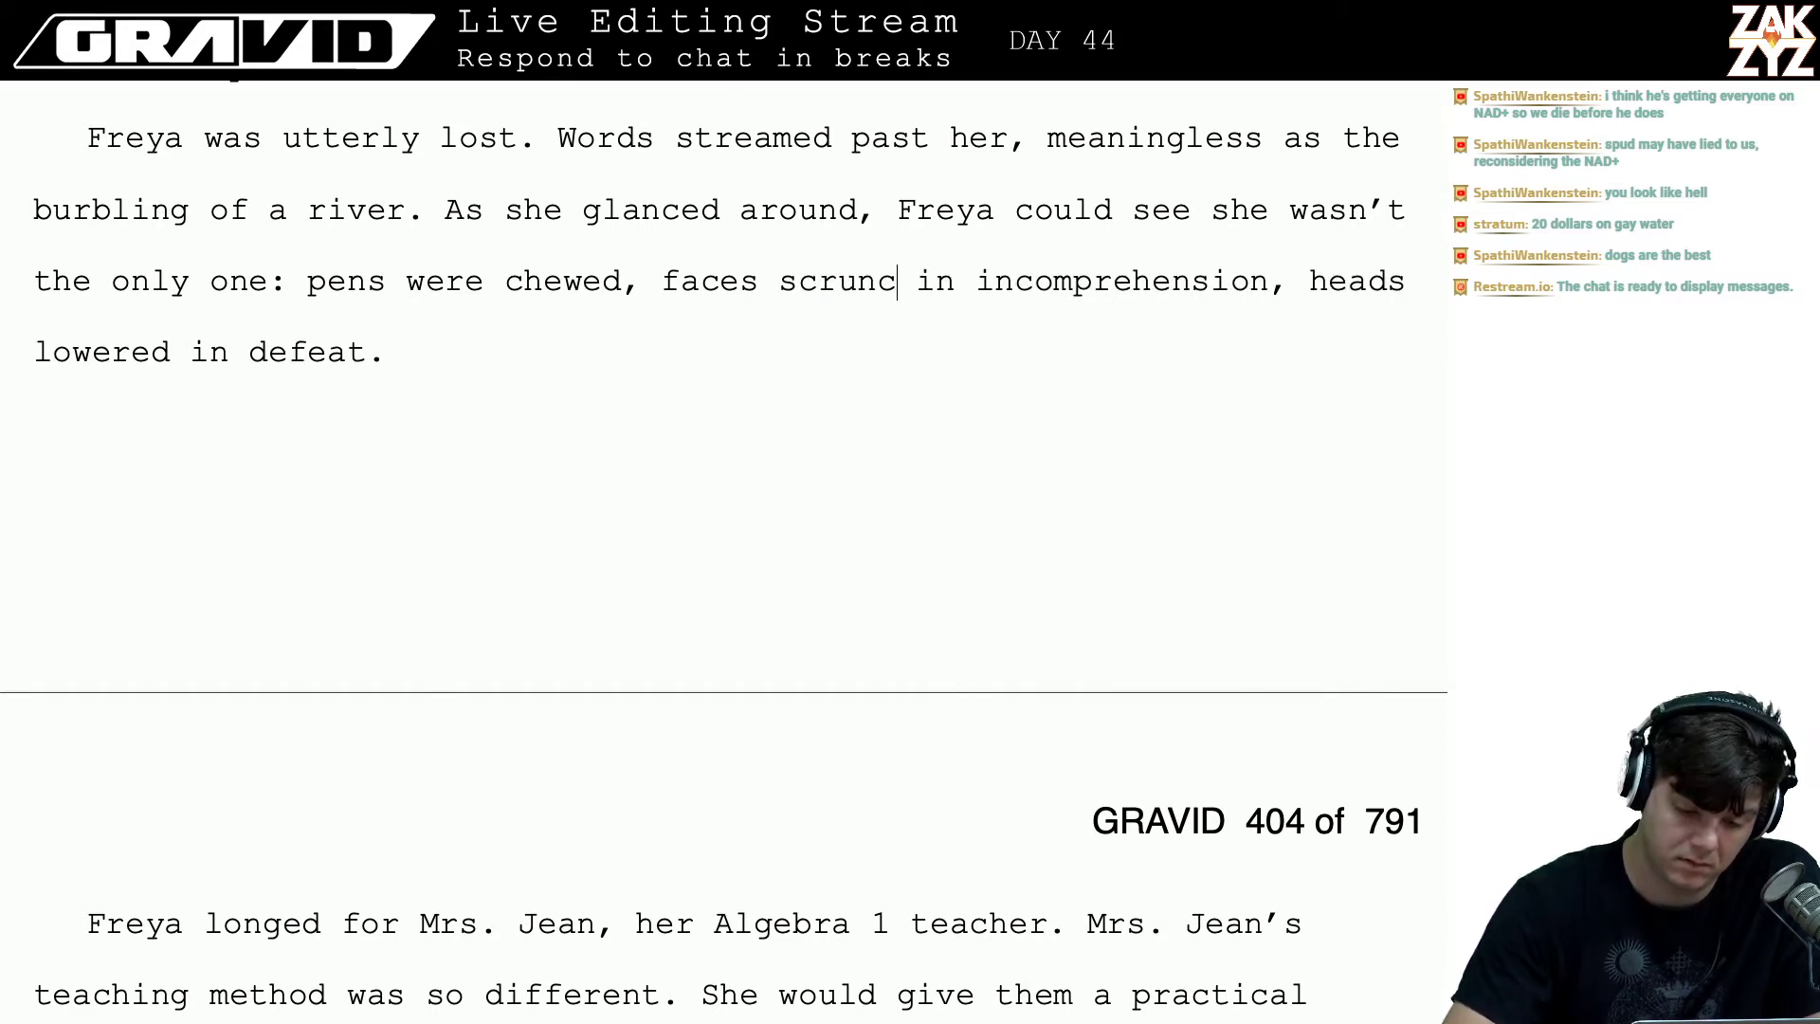
- Reread the list of classmates' reactions from "pens were chewed" through "heads lowered in defeat"
key("Right")
key("Right")
key("Down")
key("Left")
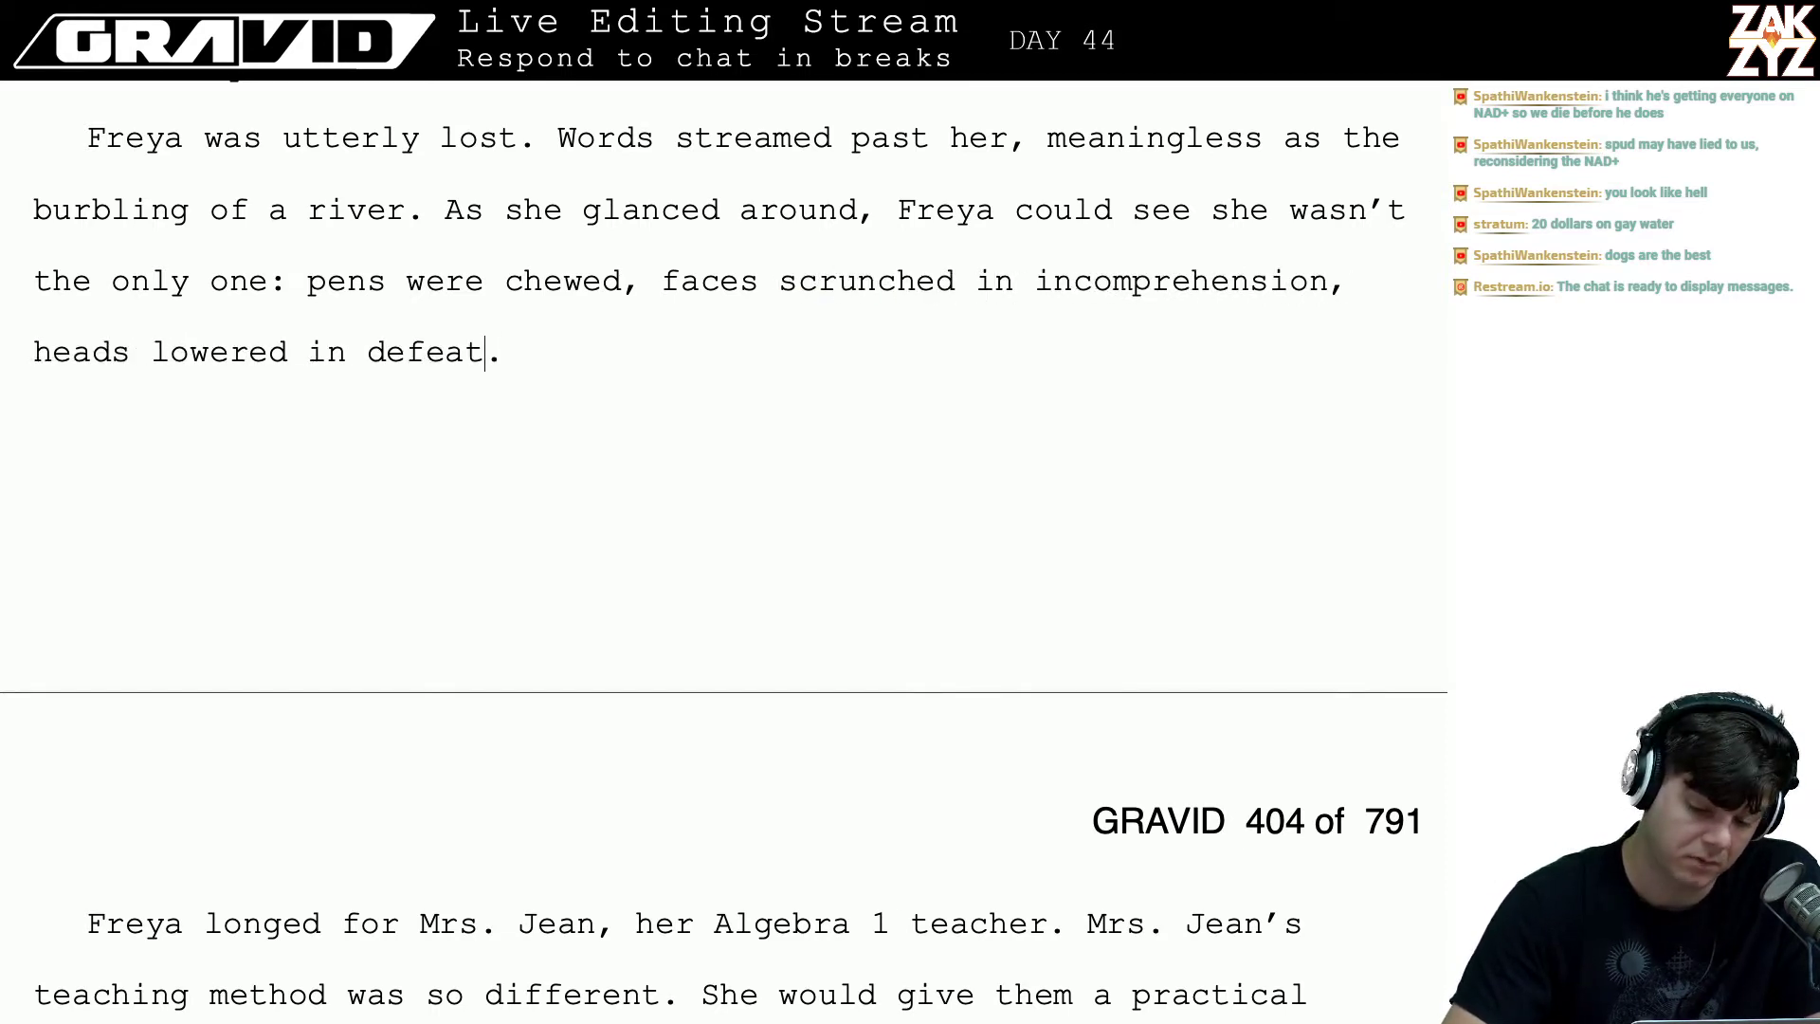
key("Left")
key("Left")
key("Left")
key("Left")
key("Left")
key("Left")
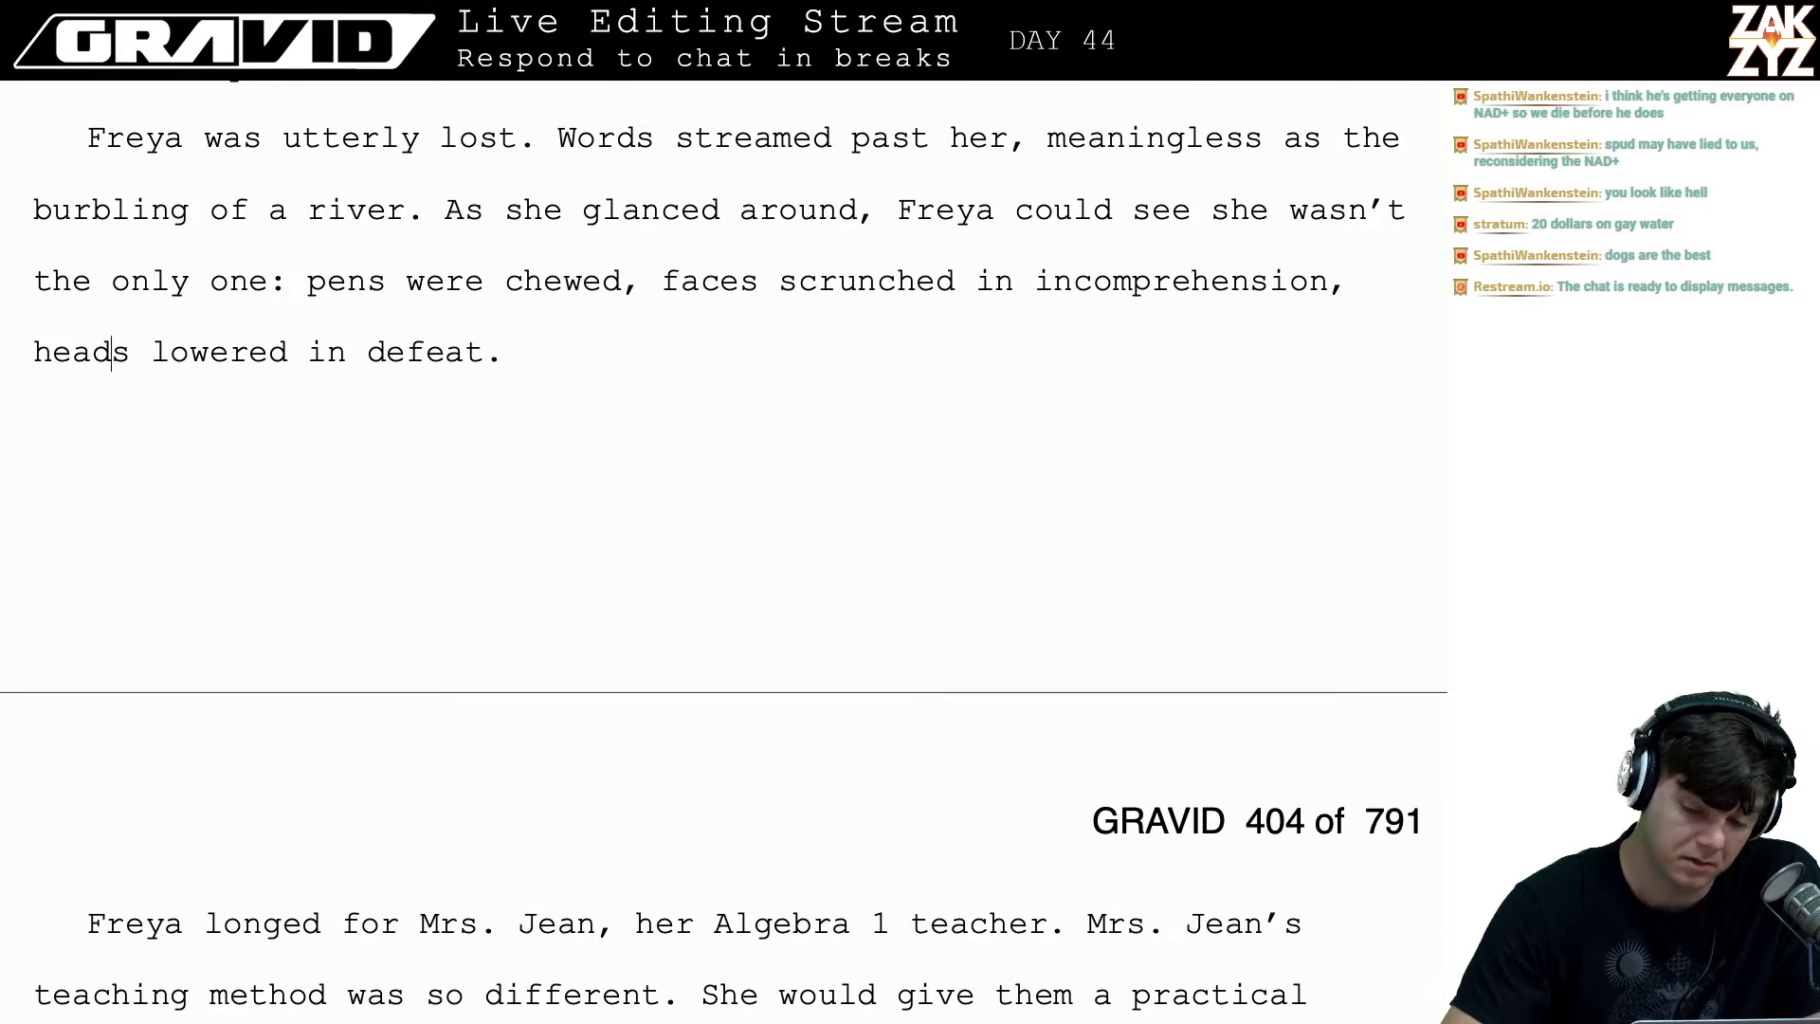
key("Right")
key("Right")
key("Right")
key("Right")
key("Right")
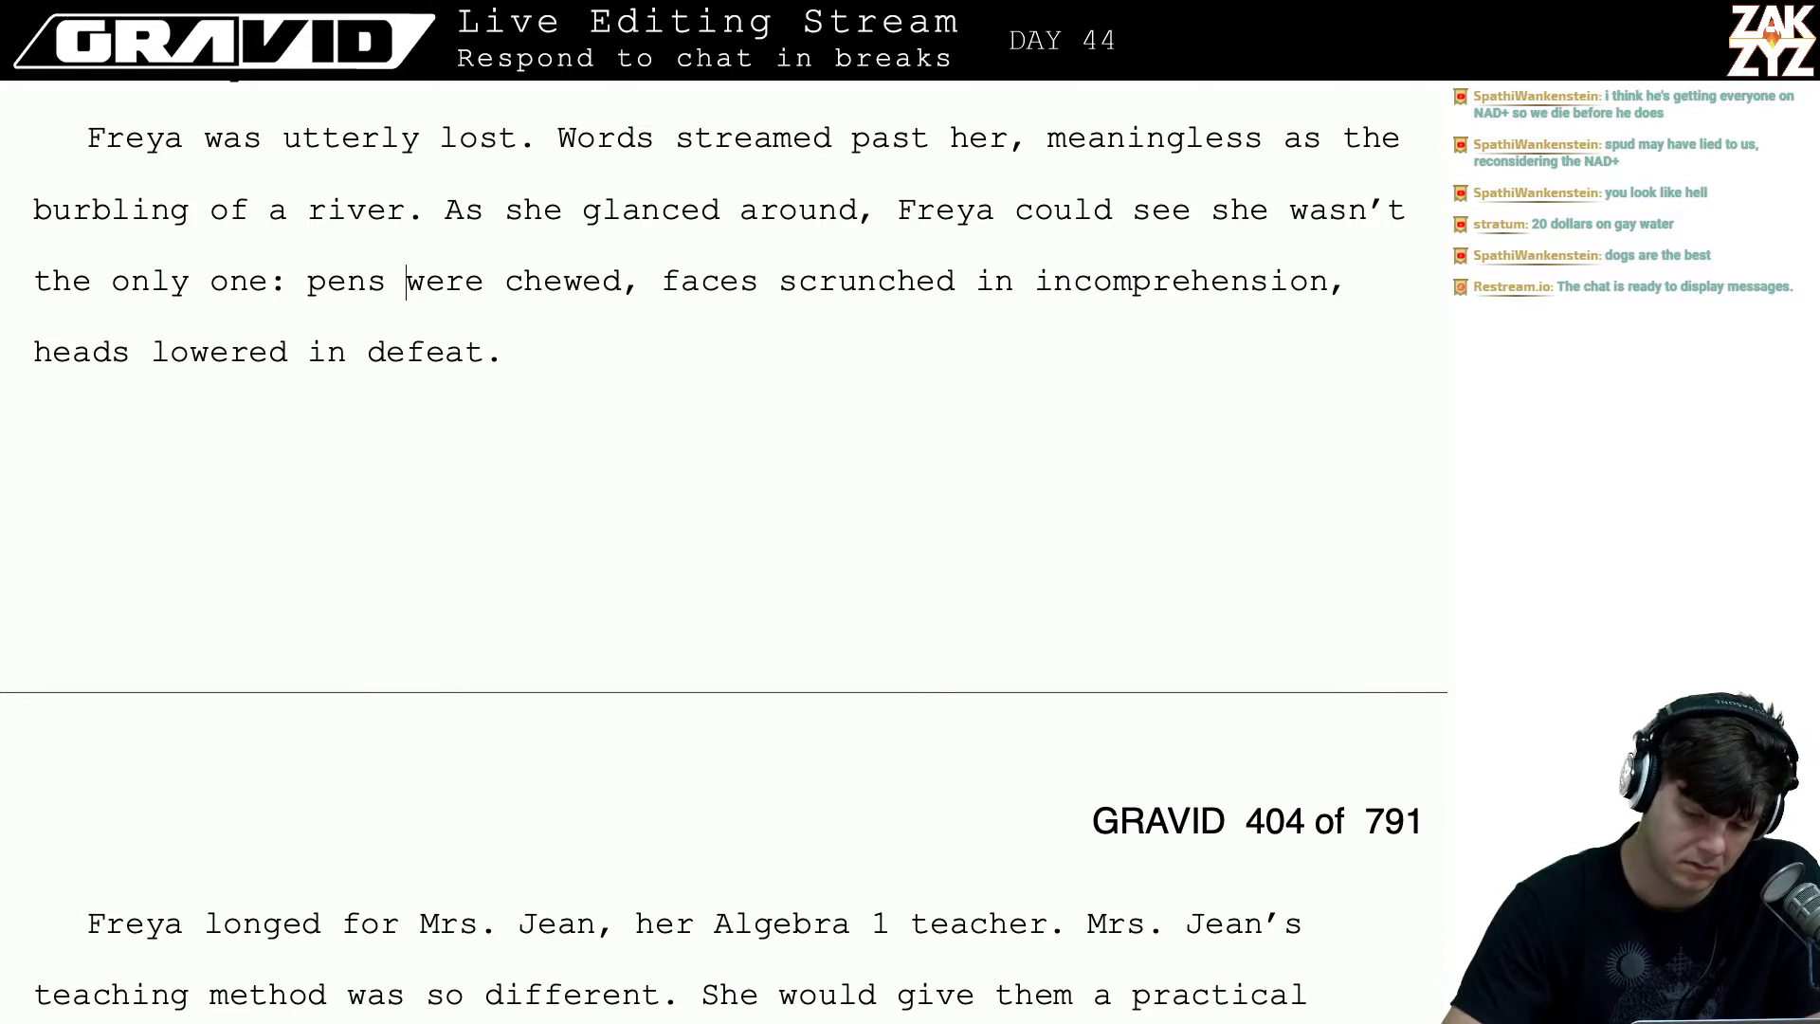
key("Right")
key("Right")
key("Right")
key("Right")
key("Right")
key("Right")
key("Right")
key("Right")
key("Right")
key("Right")
key("Right")
key("Right")
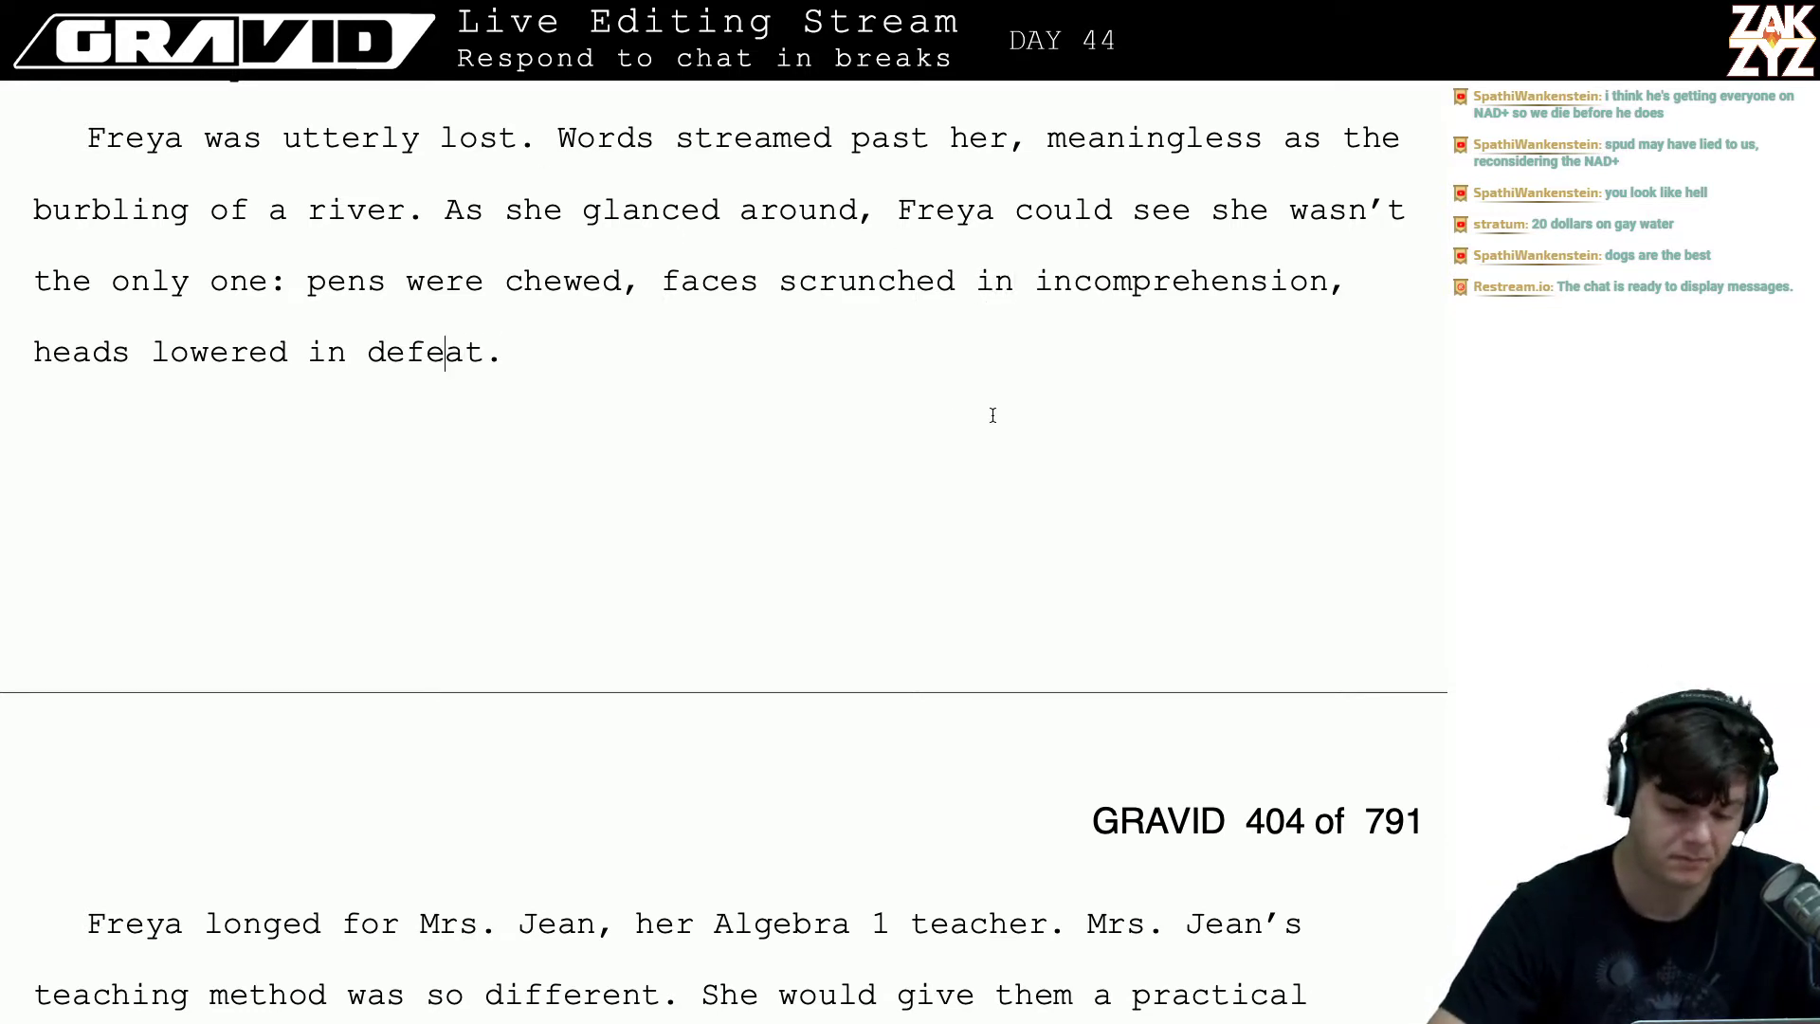
- Replace "in" with "with" between "faces scrunched" and "incomprehension"
left_click(968, 294)
key("Left")
key("Left")
key("Left")
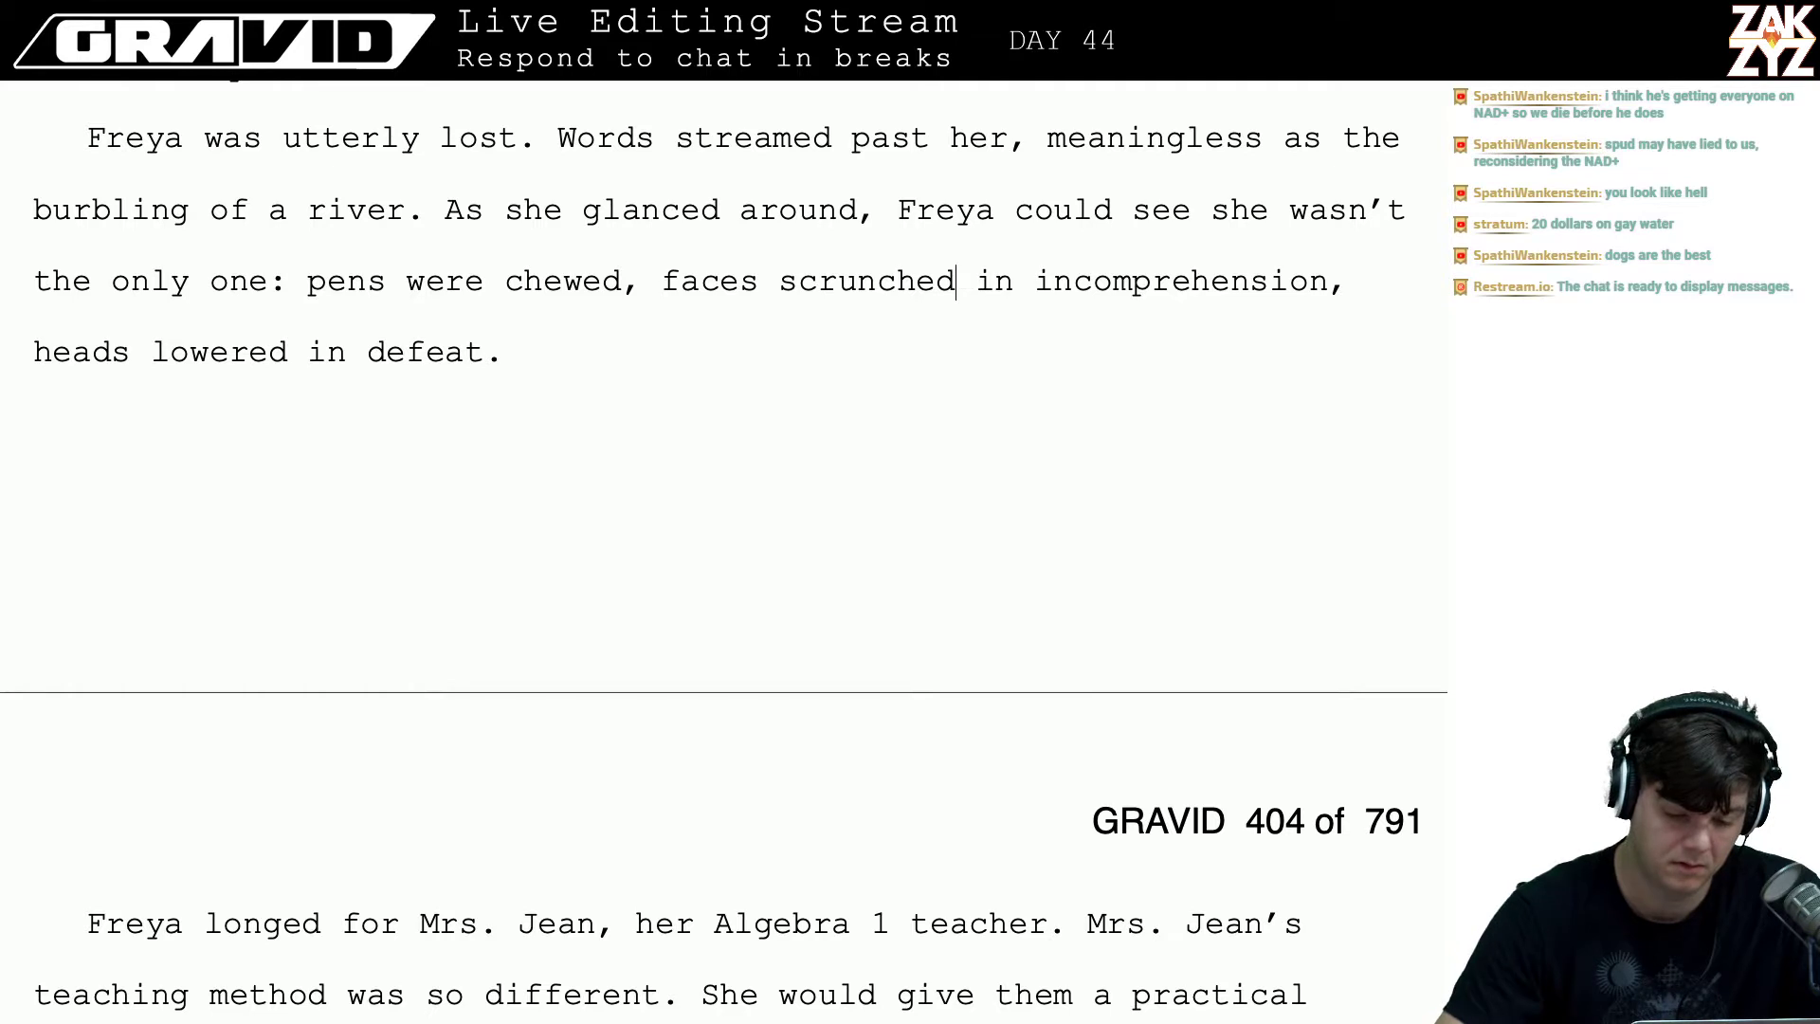
key("BackSpace")
key("BackSpace")
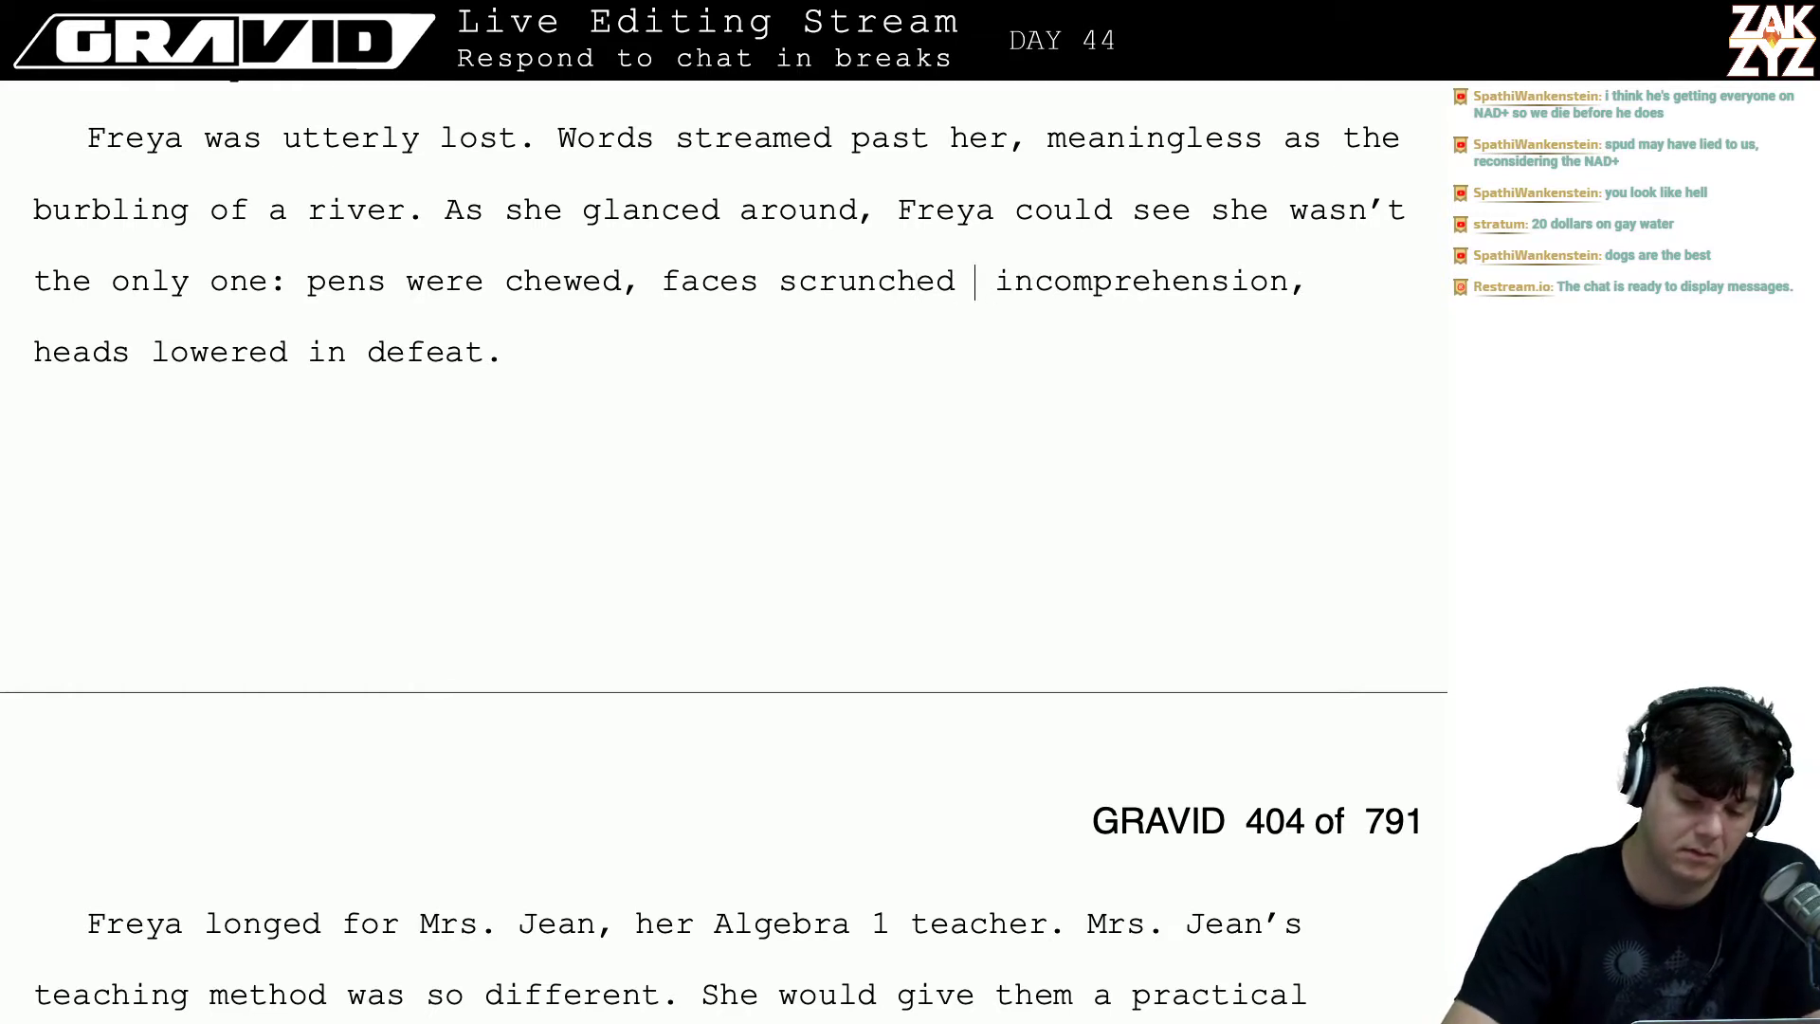
type("with")
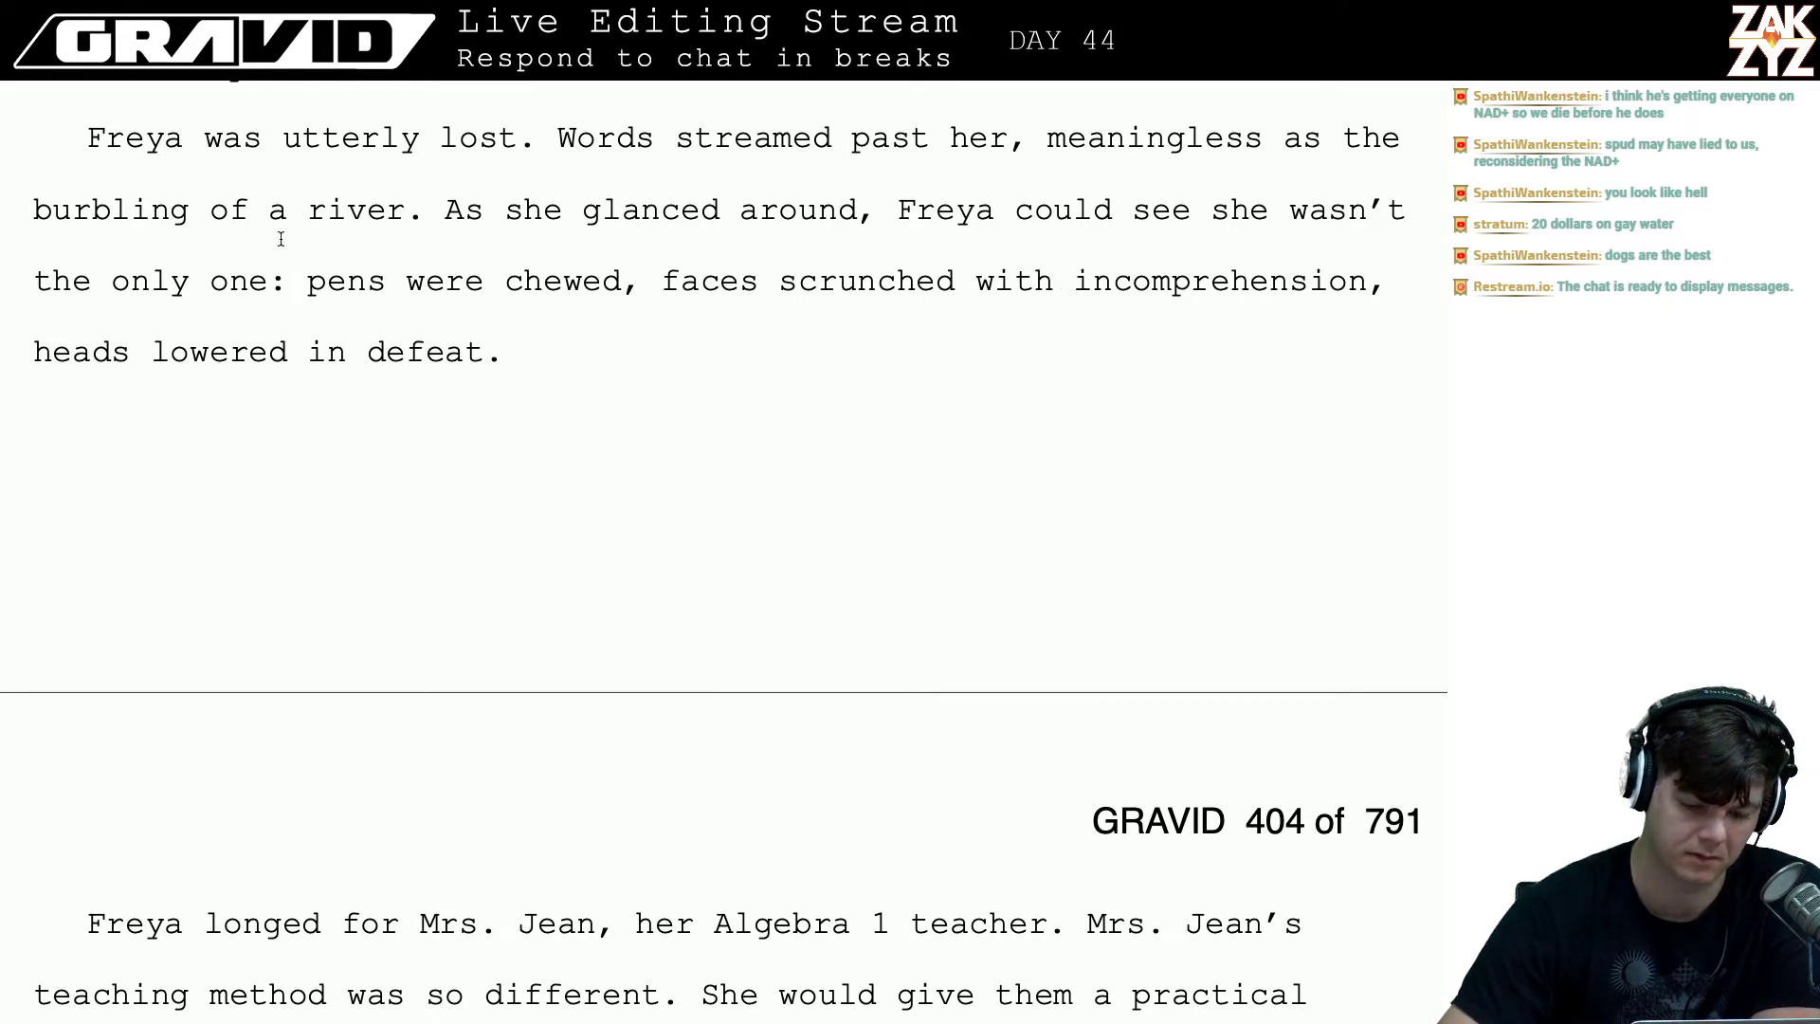
- Reread the revised sentence from "As she glanced around" to its closing clause about lowered heads, checking its wording and flow
scroll(446, 289, "down", 1)
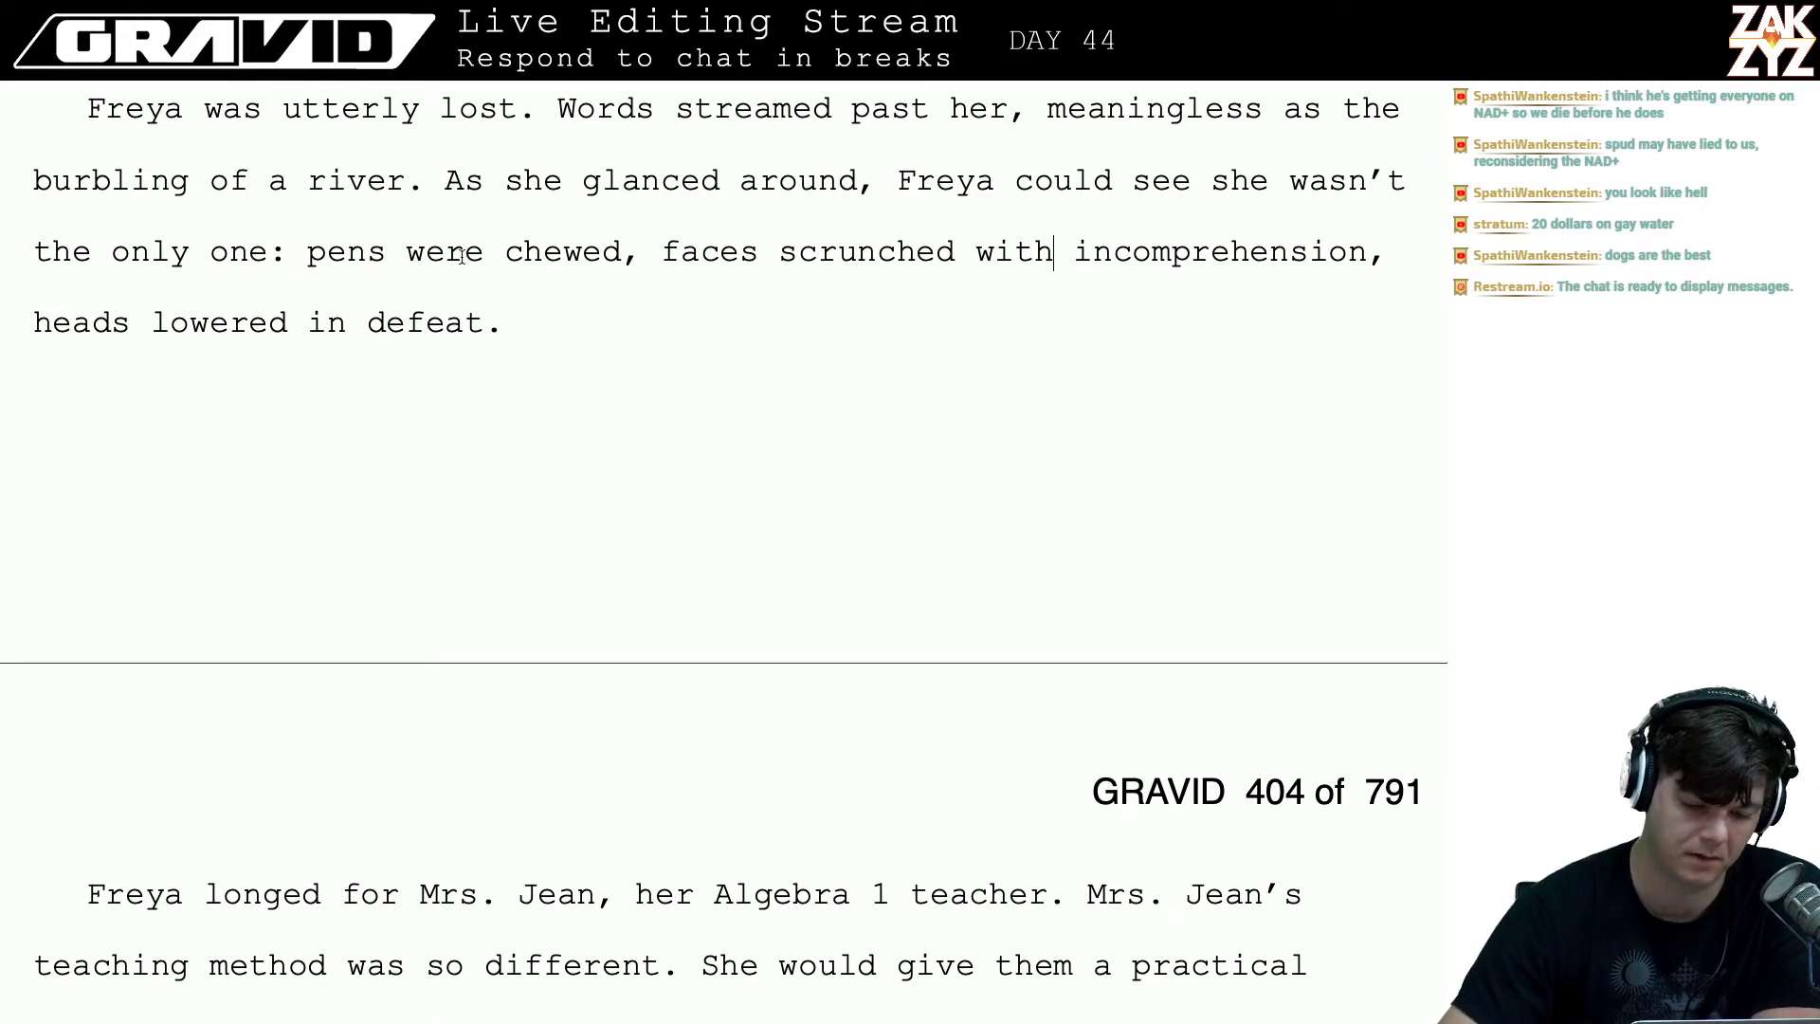
left_click(463, 187)
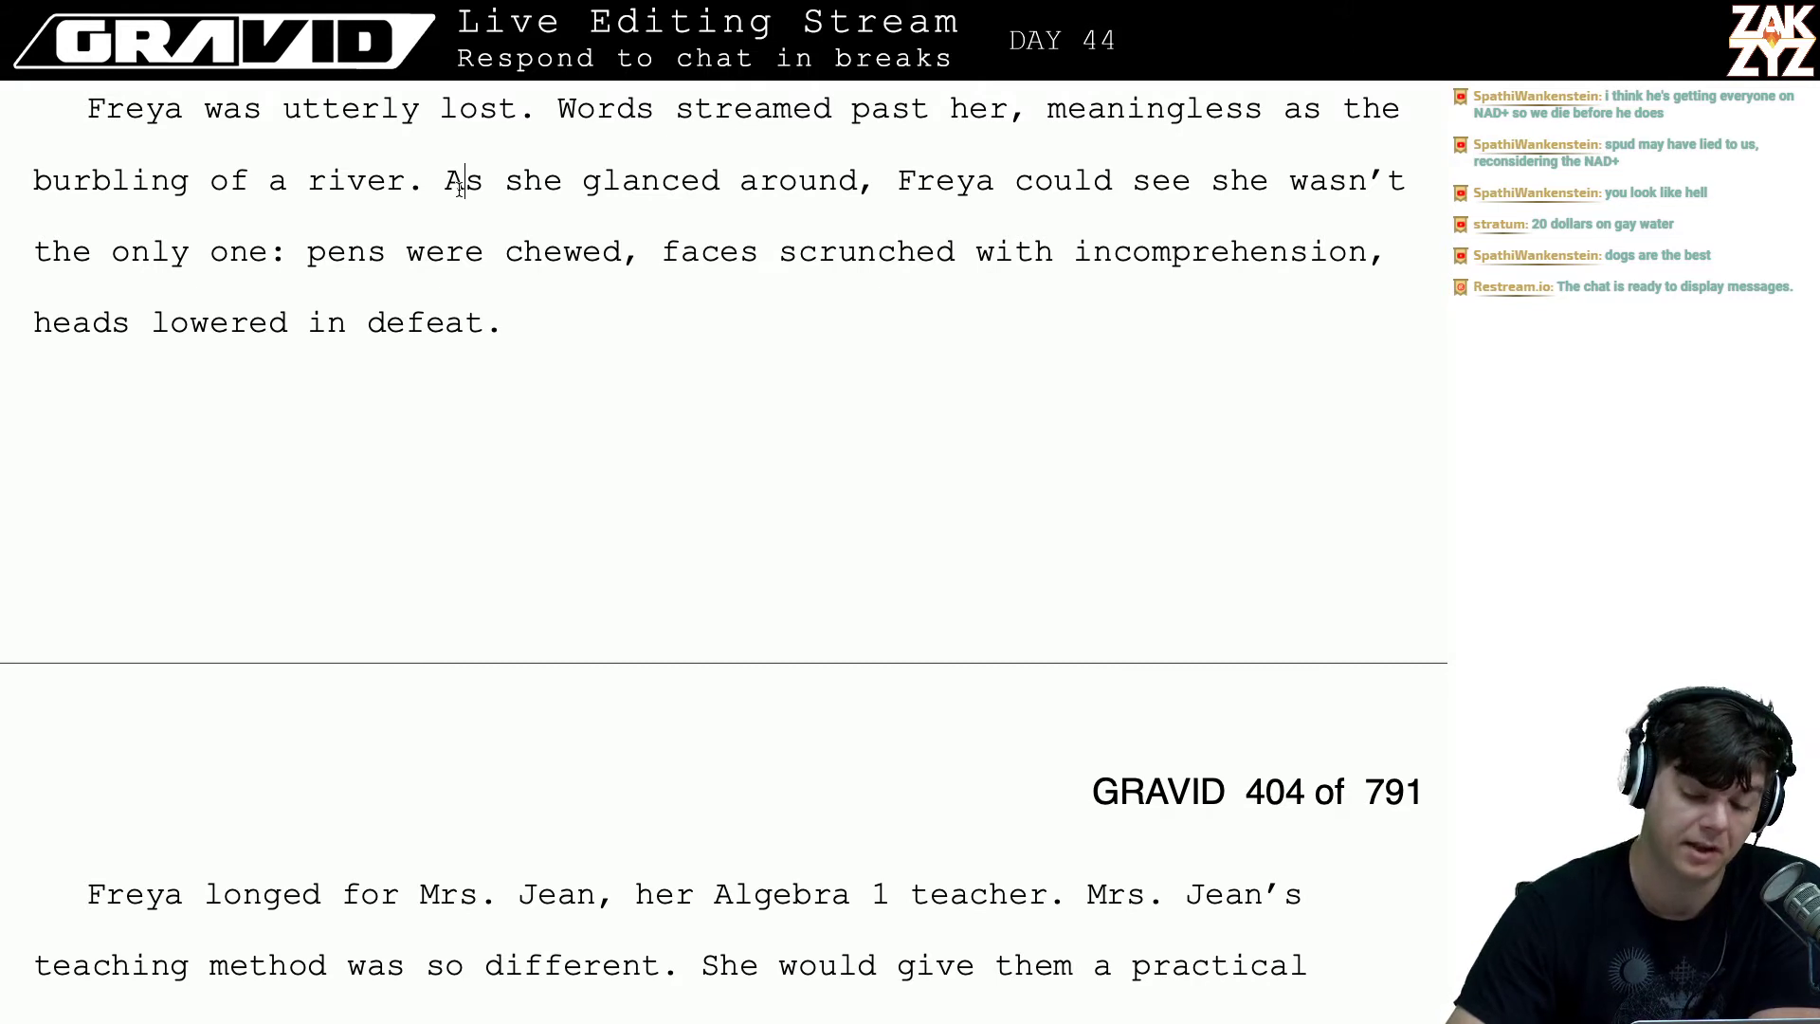
key("Right")
key("Down")
key("Left")
key("Left")
key("Left")
key("Left")
key("Left")
key("Left")
key("Left")
key("Left")
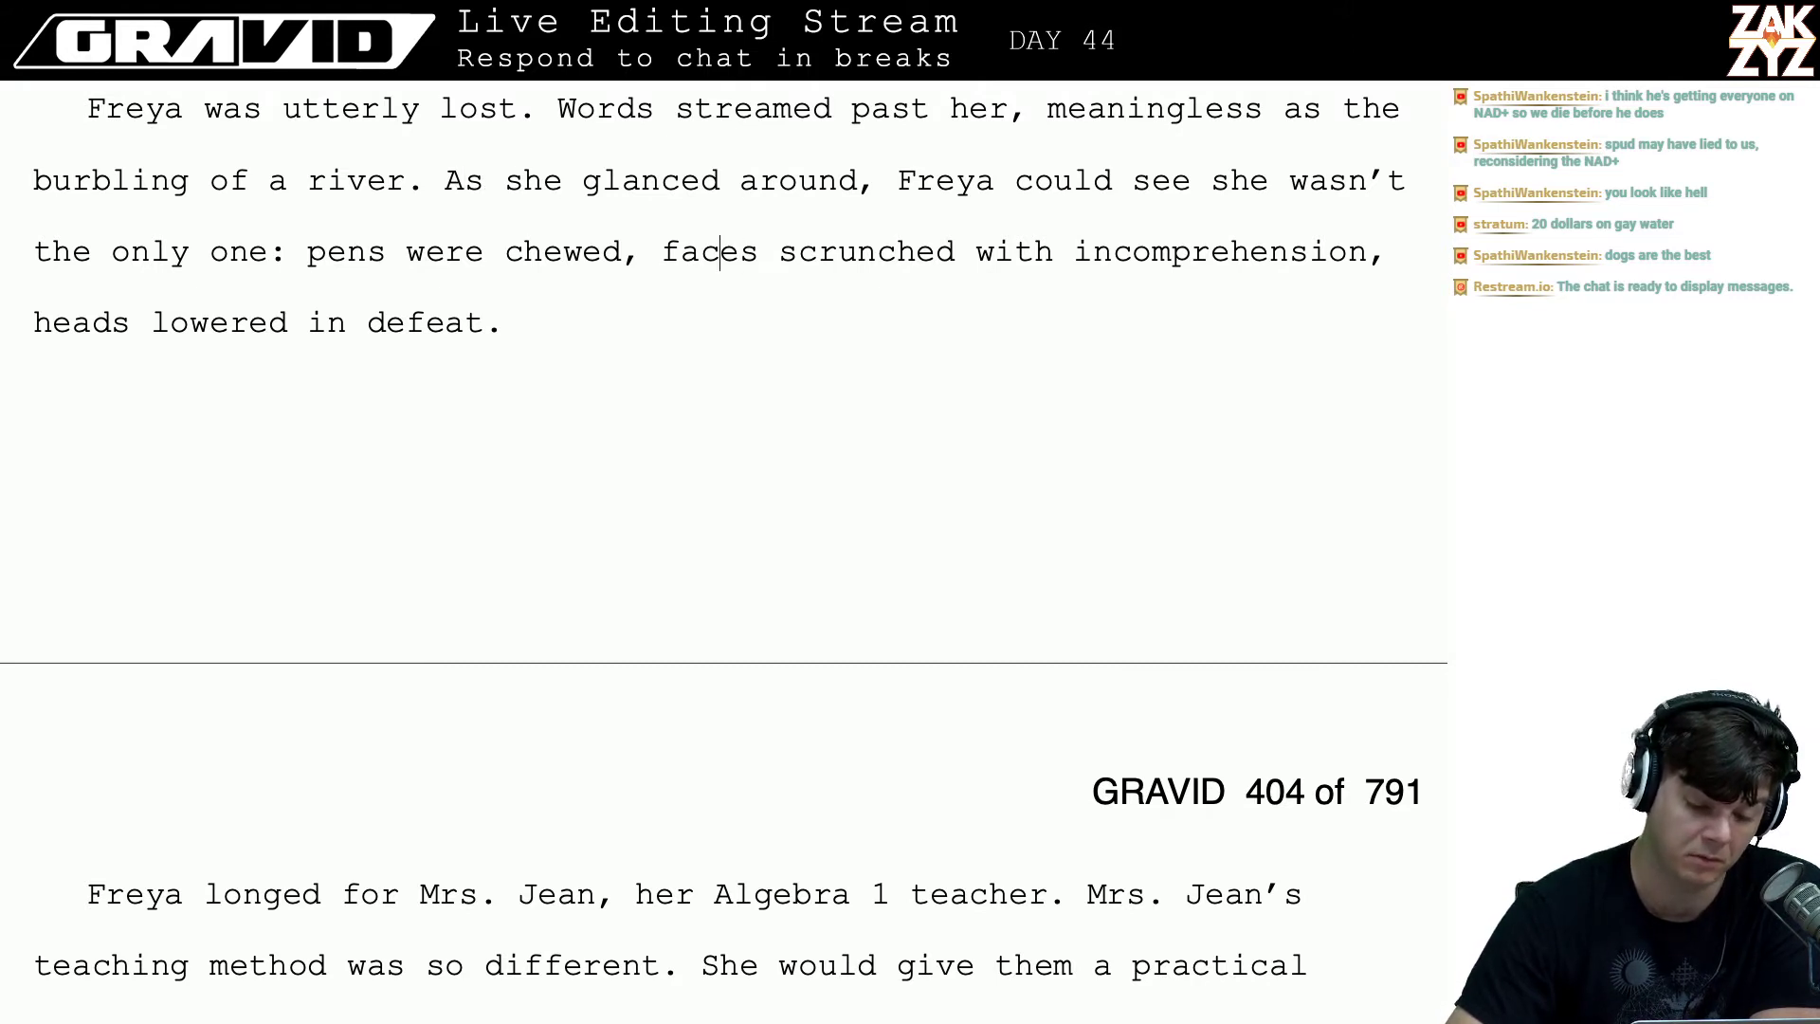
key("Right")
key("Right")
key("Right")
key("Right")
key("Right")
key("Right")
key("Right")
key("Right")
key("Right")
key("Right")
key("Right")
key("Right")
key("Right")
key("Right")
key("Right")
key("Right")
key("Right")
key("Right")
key("Right")
key("Right")
key("Right")
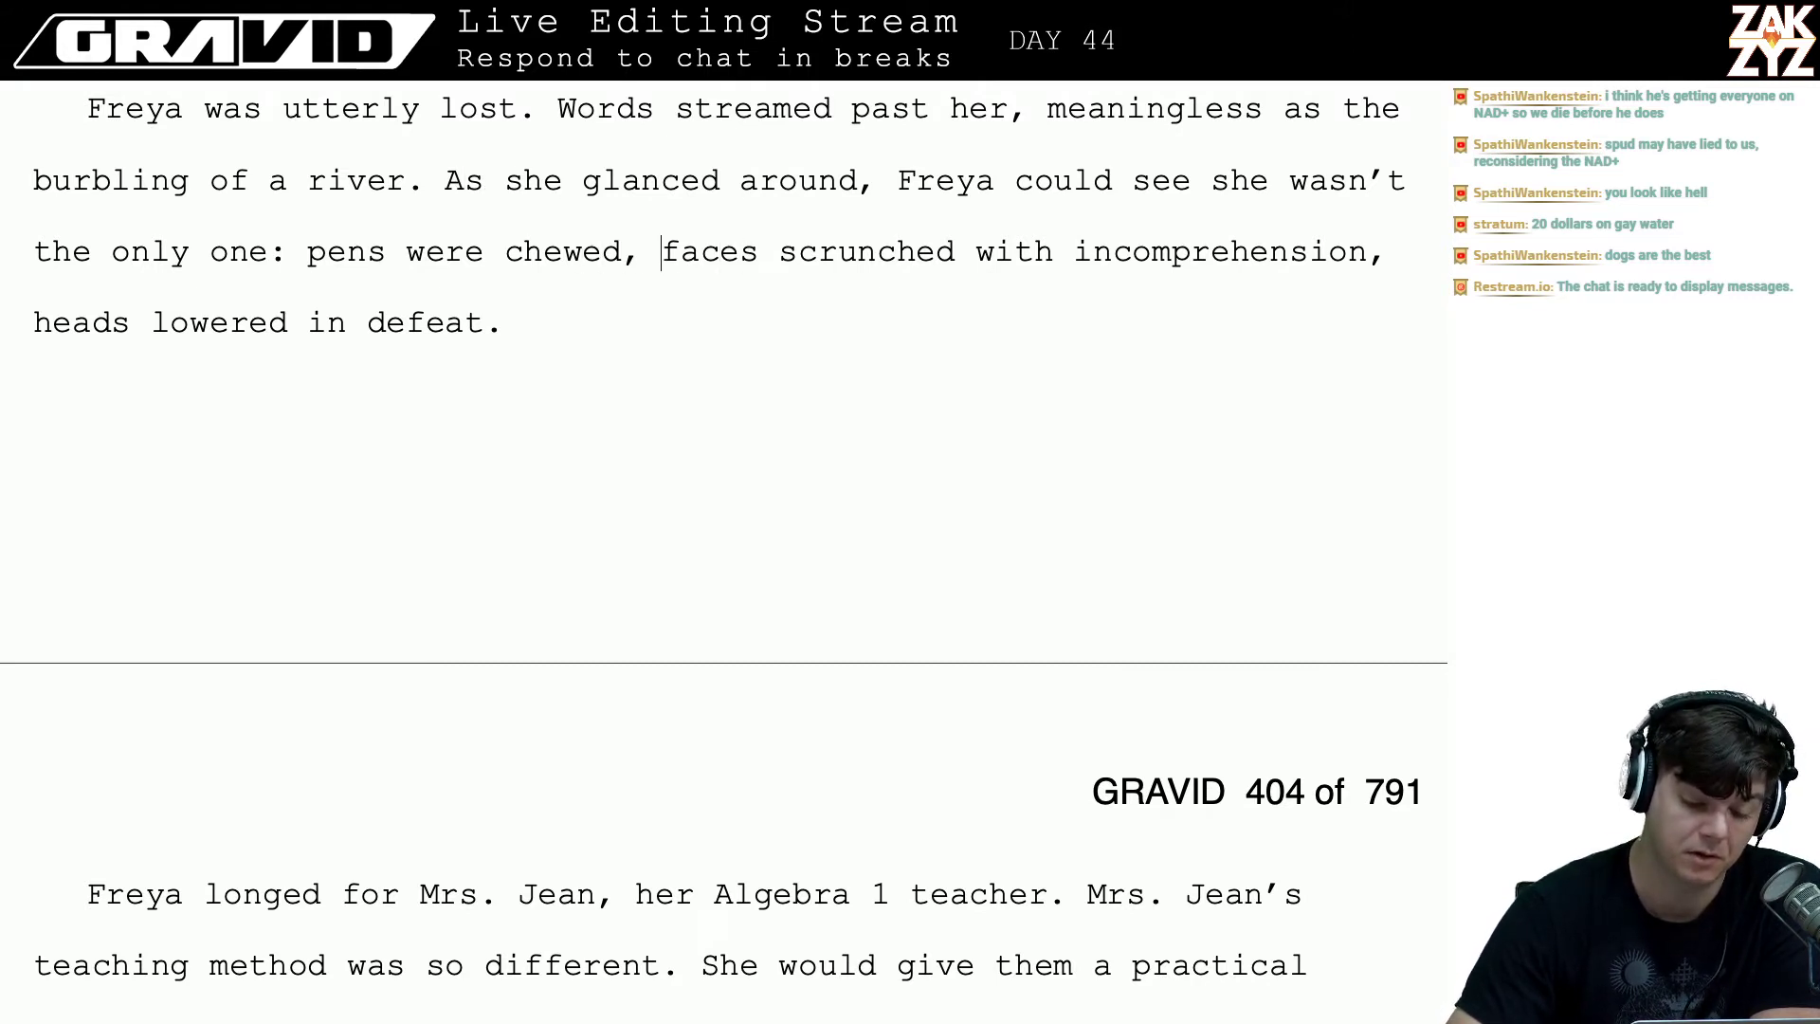
key("Right")
key("Right")
key("Right")
key("Right")
key("Right")
key("Right")
key("Right")
key("Right")
key("Right")
key("Right")
key("Right")
key("Right")
key("Right")
key("Right")
key("Right")
key("Right")
key("Right")
key("Right")
key("Right")
key("Right")
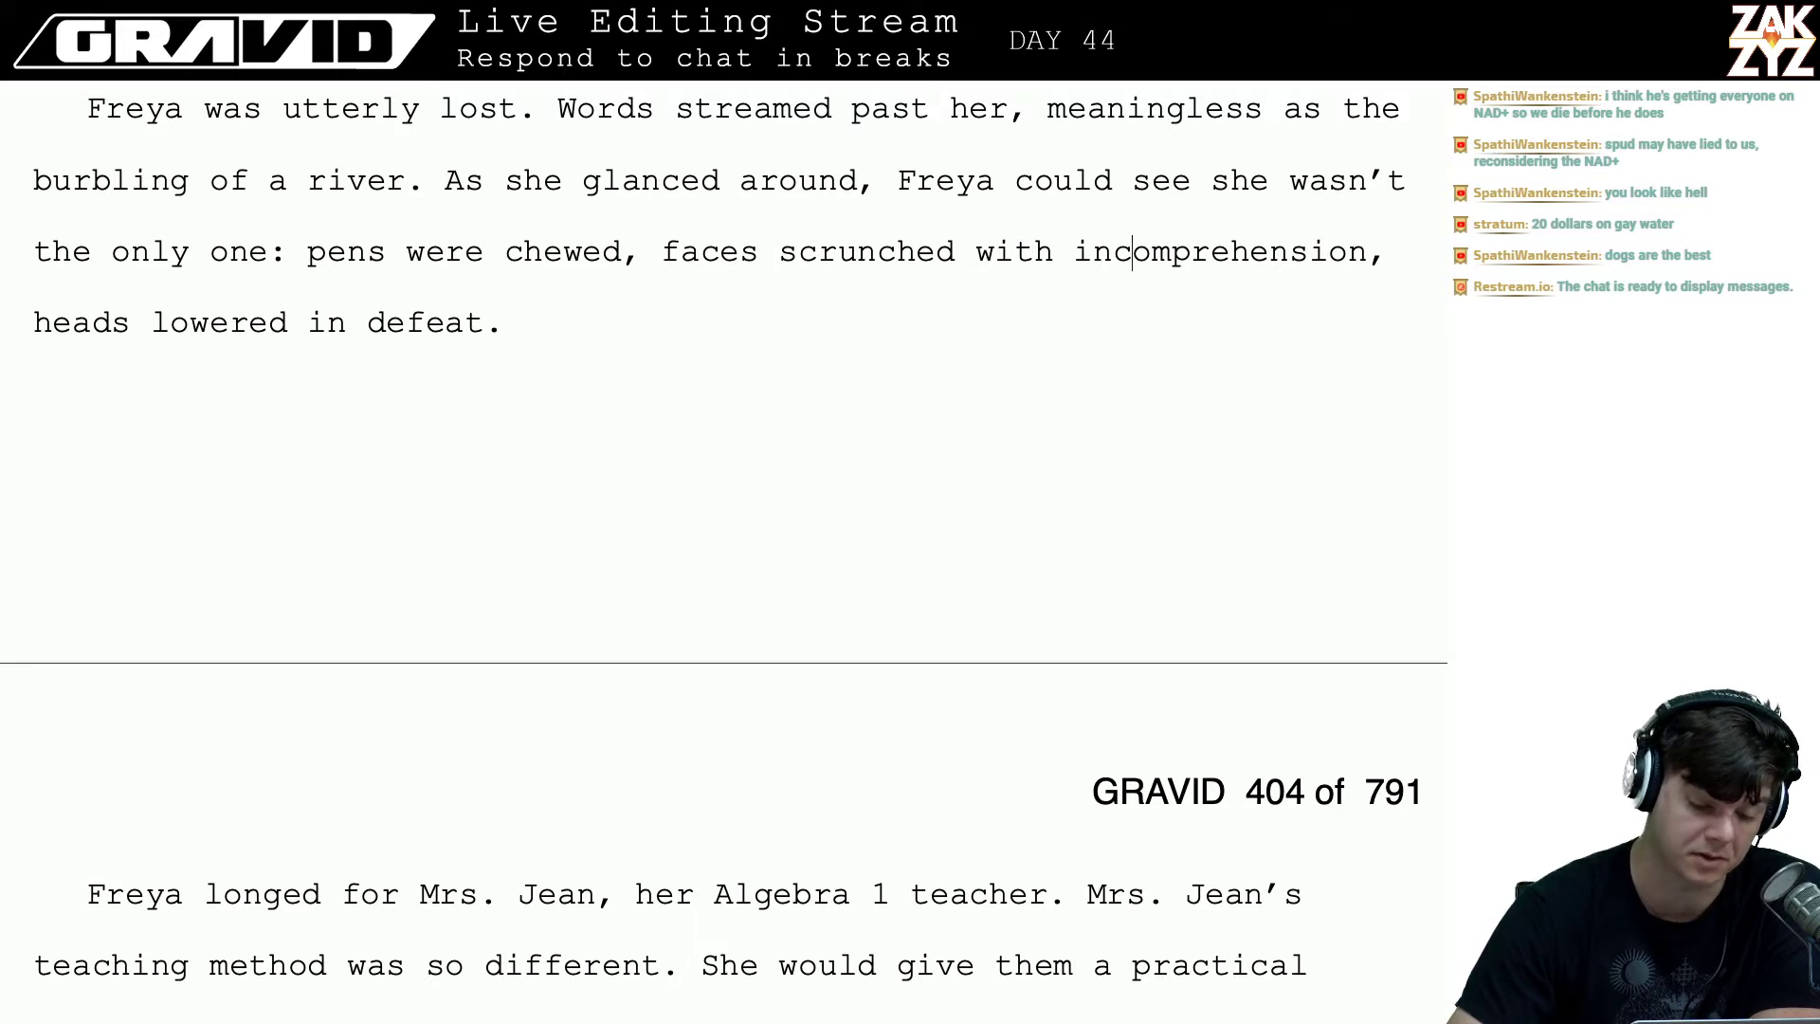
key("Right")
key("Right")
key("Right")
key("Right")
key("Right")
key("Right")
key("Right")
key("Right")
key("Right")
key("Right")
key("Right")
key("Right")
key("Right")
key("Right")
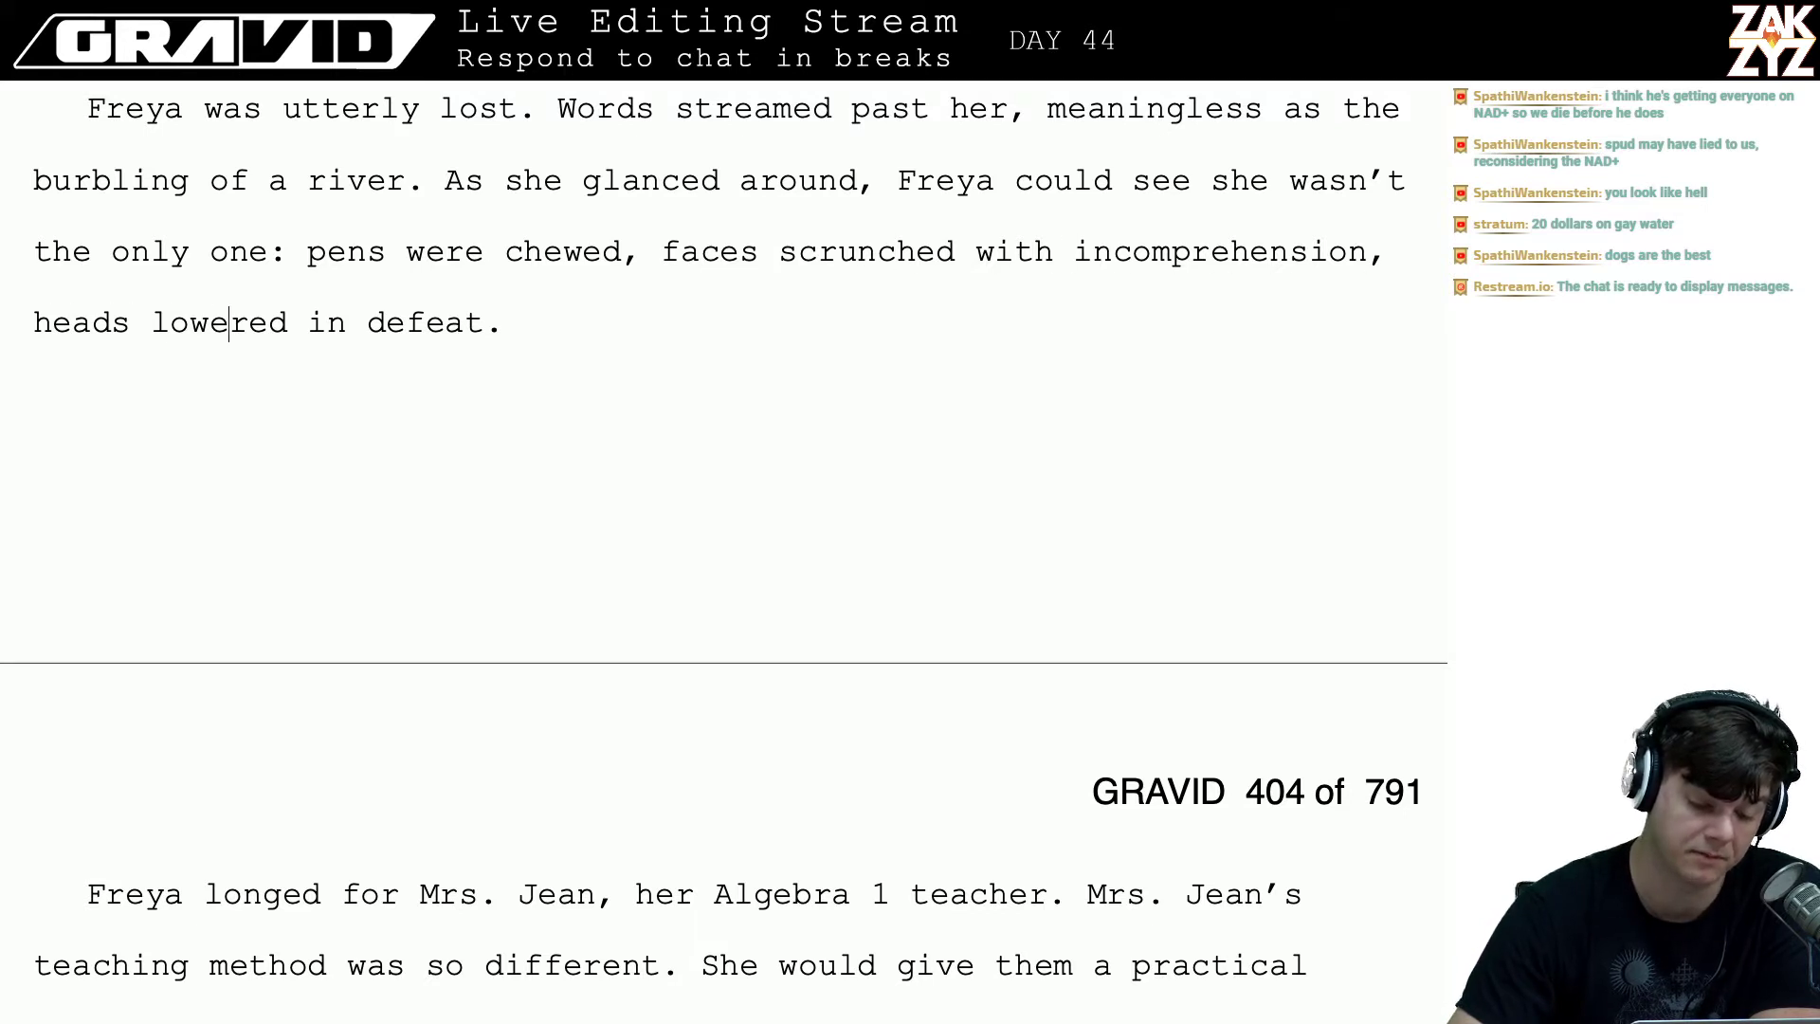
- Read the paragraph about Mrs. Jean, from "Freya longed for Mrs. Jean" through "clinging on for survival", for wording and flow
key("Down")
key("Down")
key("Down")
key("Down")
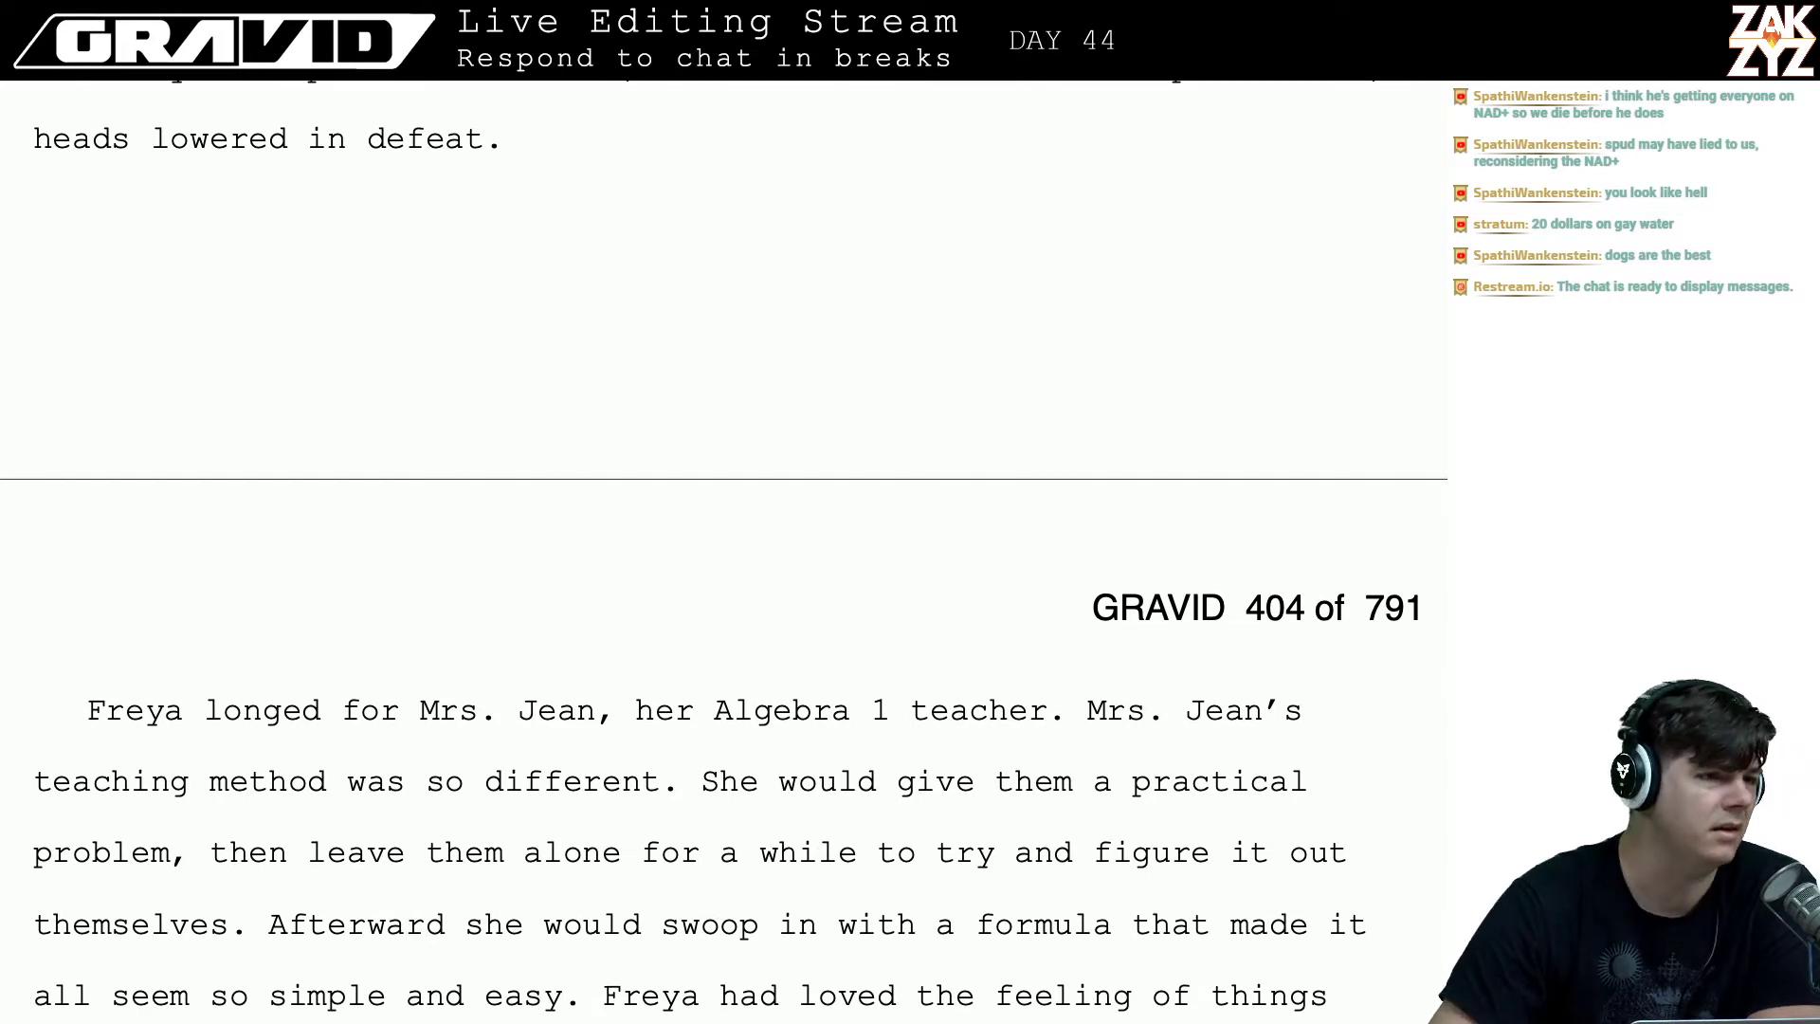
key("Right")
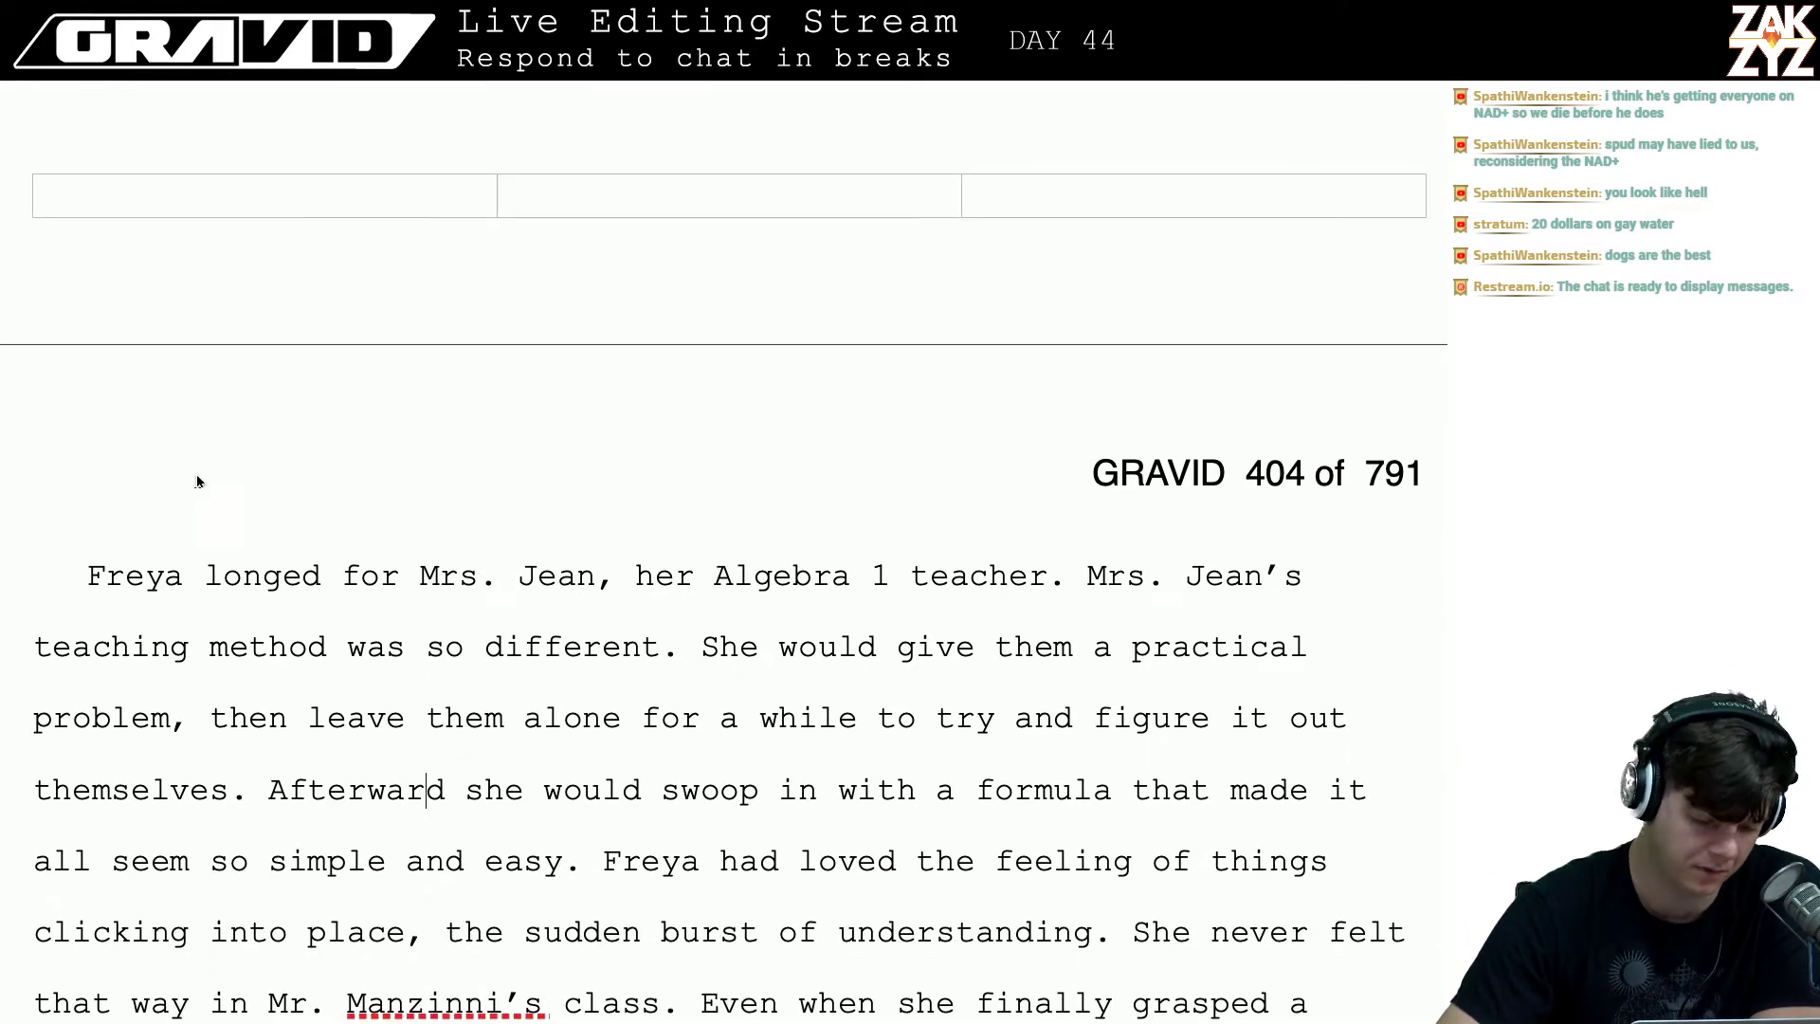
left_click(147, 573)
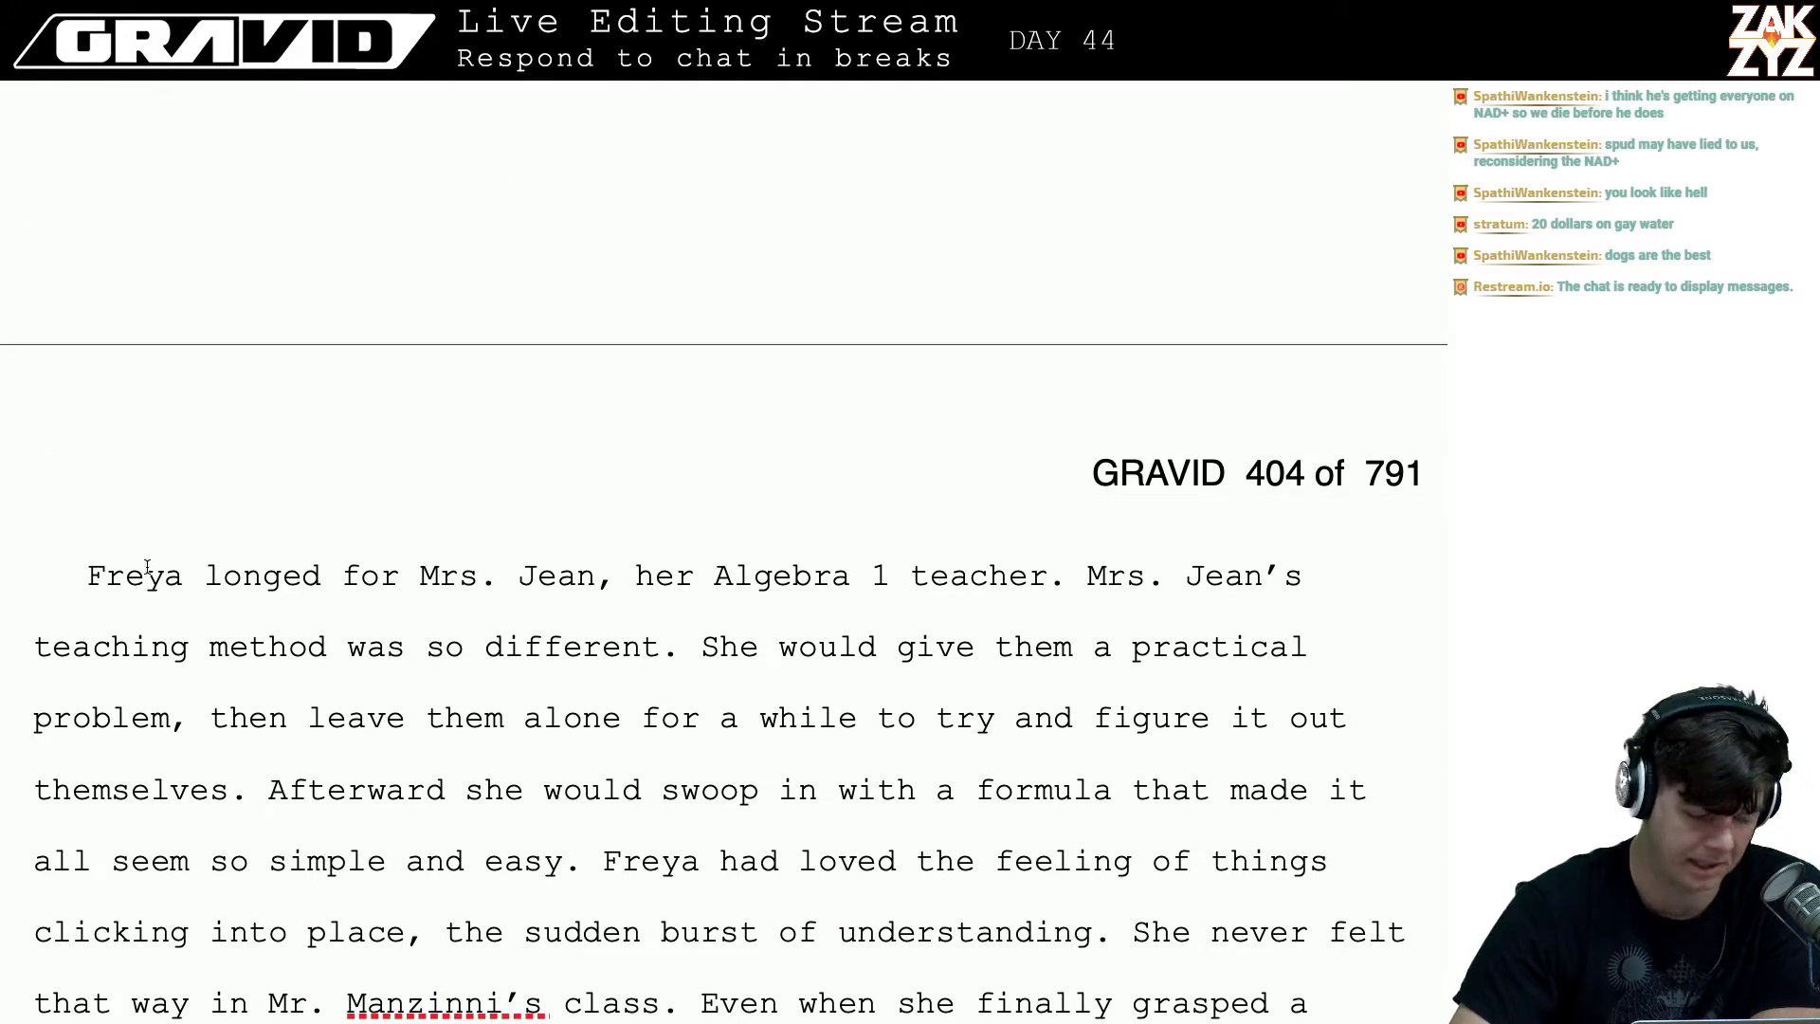
key("Down")
key("Down")
key("Down")
key("Down")
key("Down")
key("Down")
key("Down")
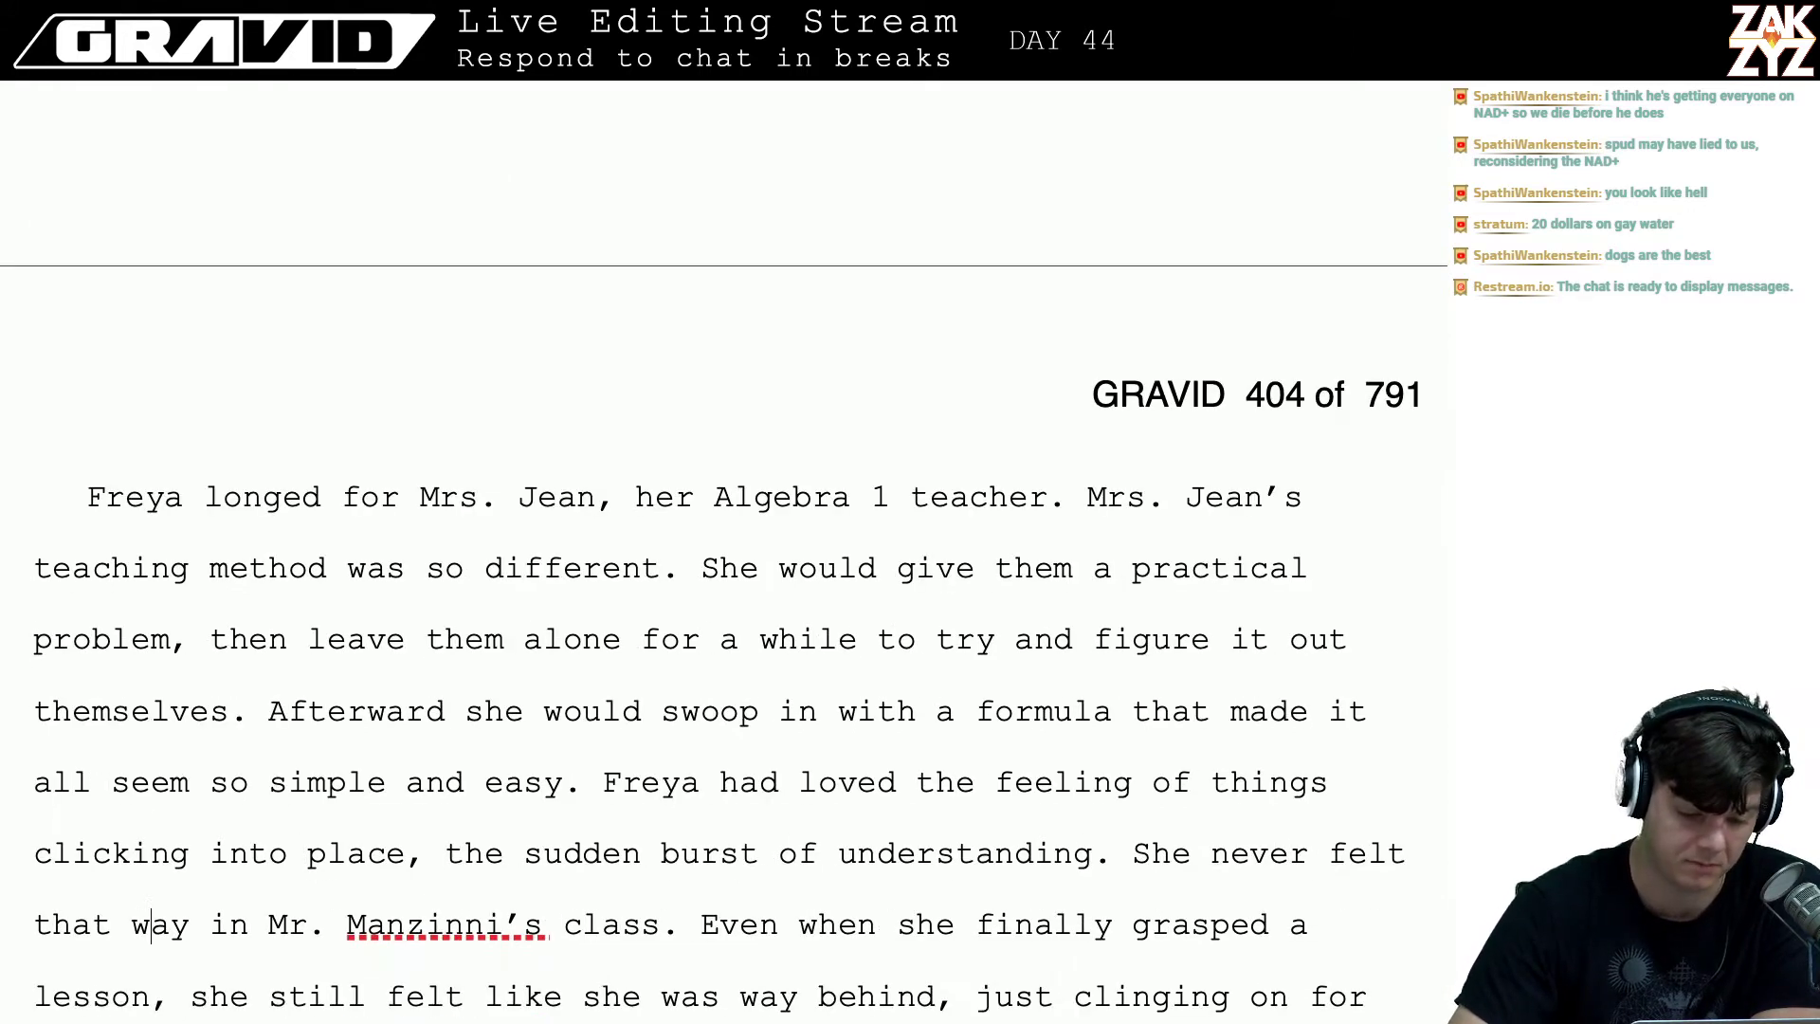
key("Up")
key("Up")
scroll(225, 248, "down", 1)
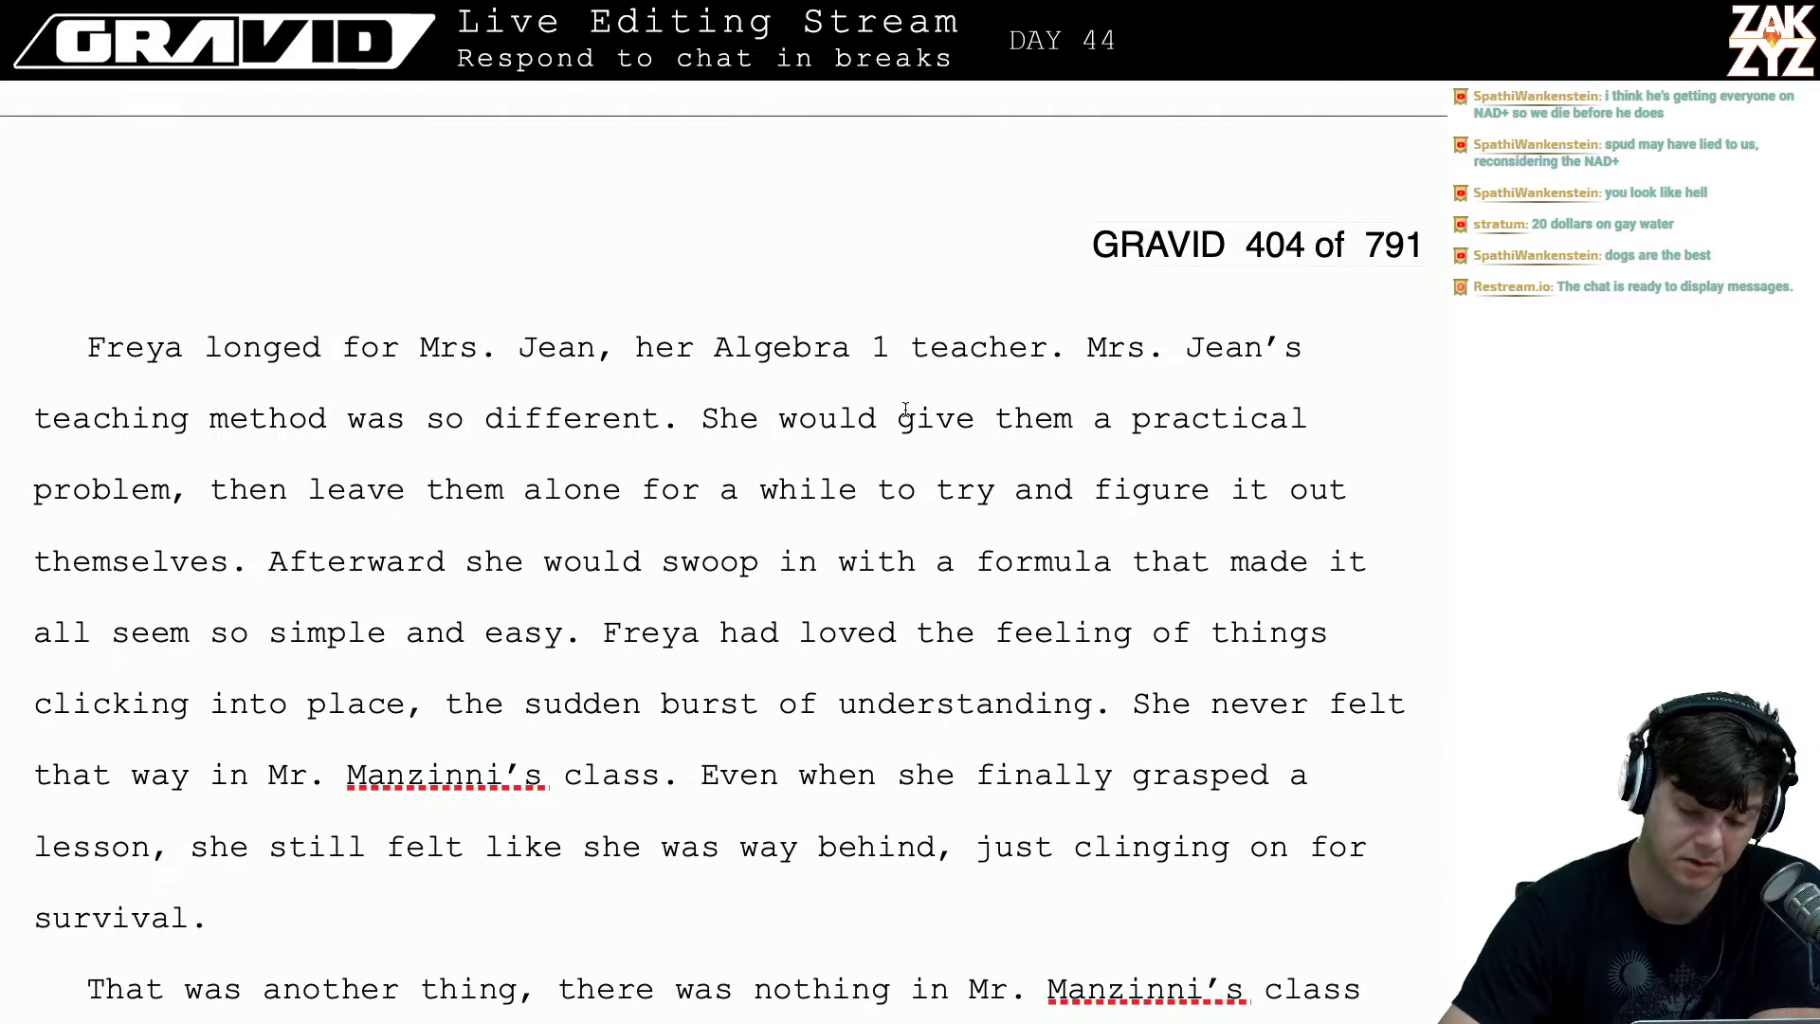
left_click(580, 349)
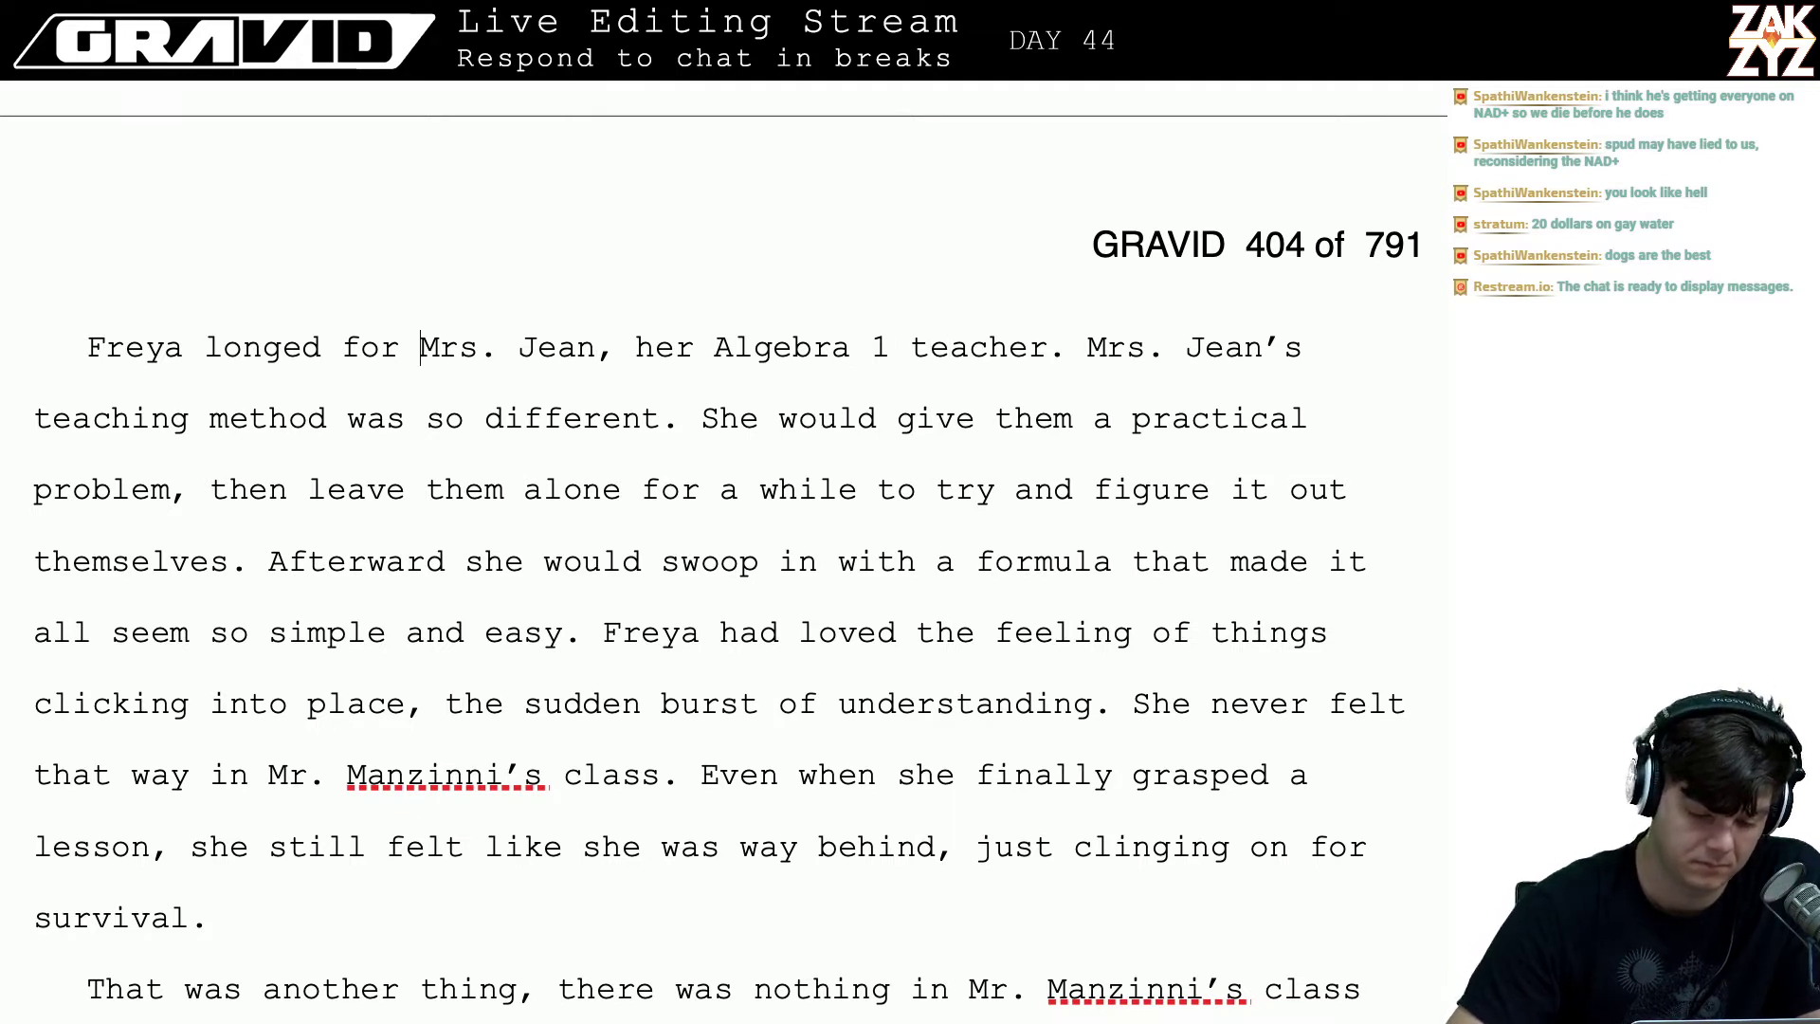
left_click(1054, 347)
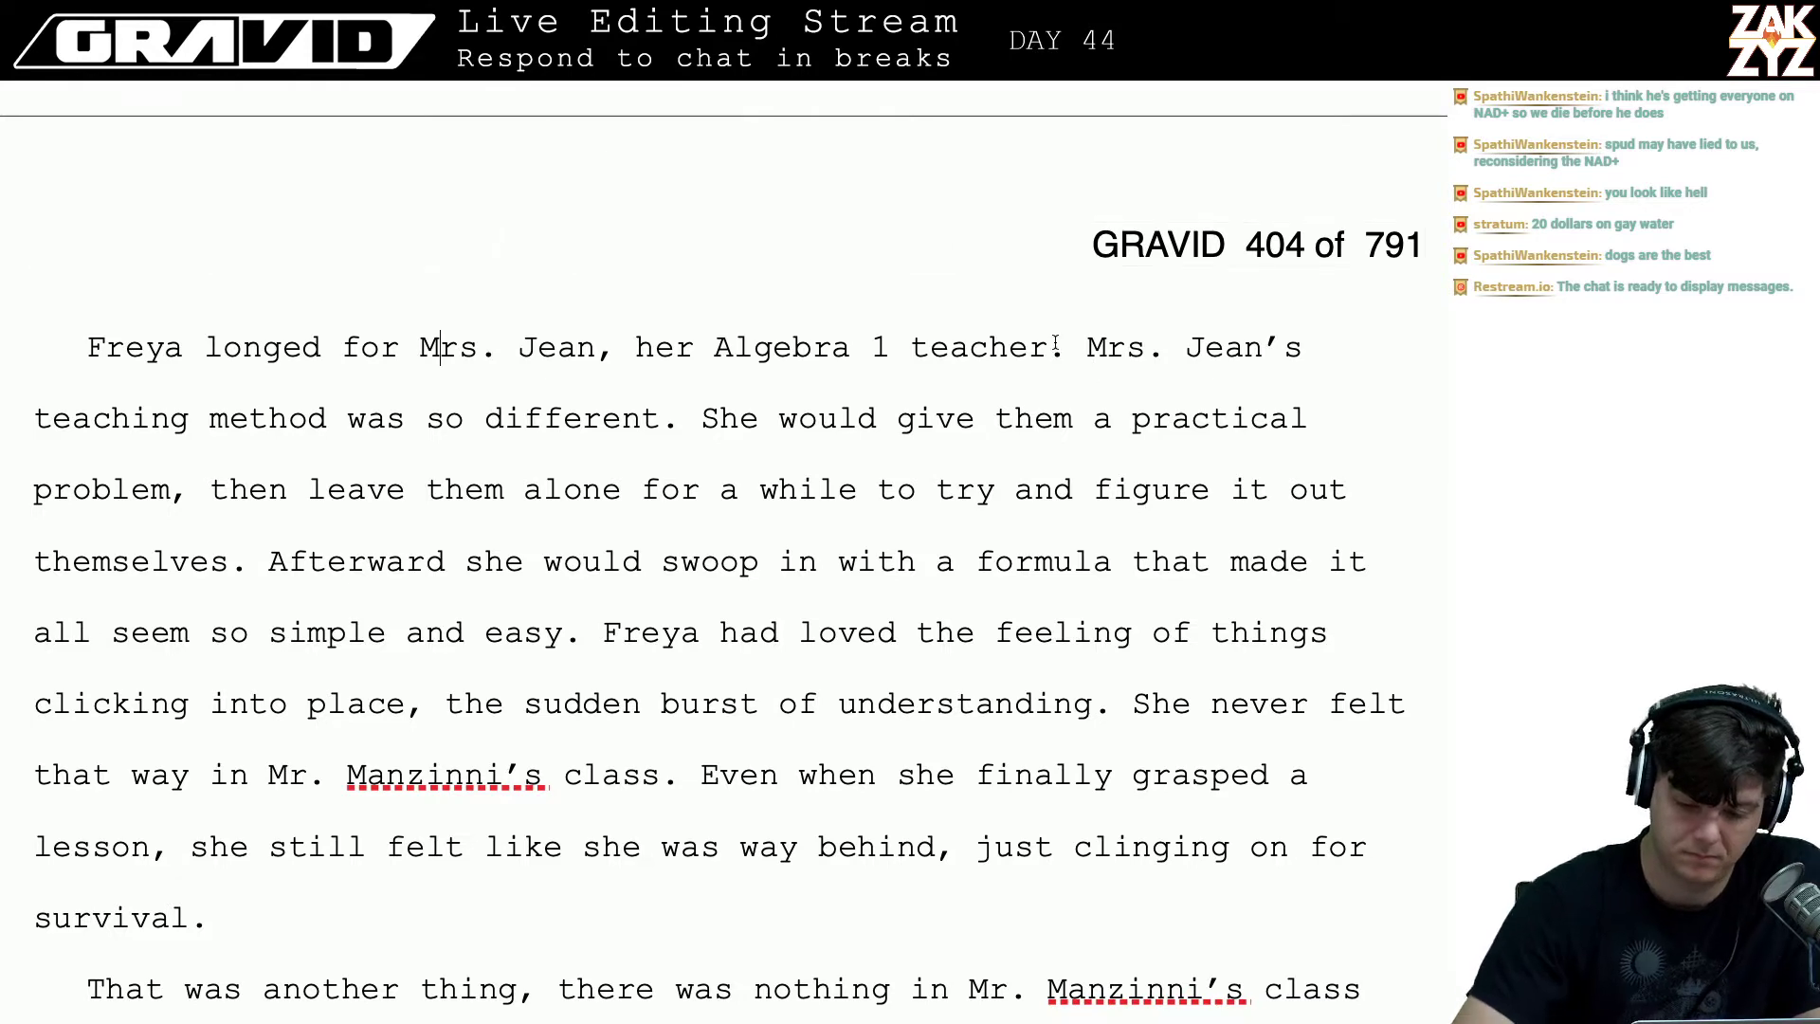
type("from F")
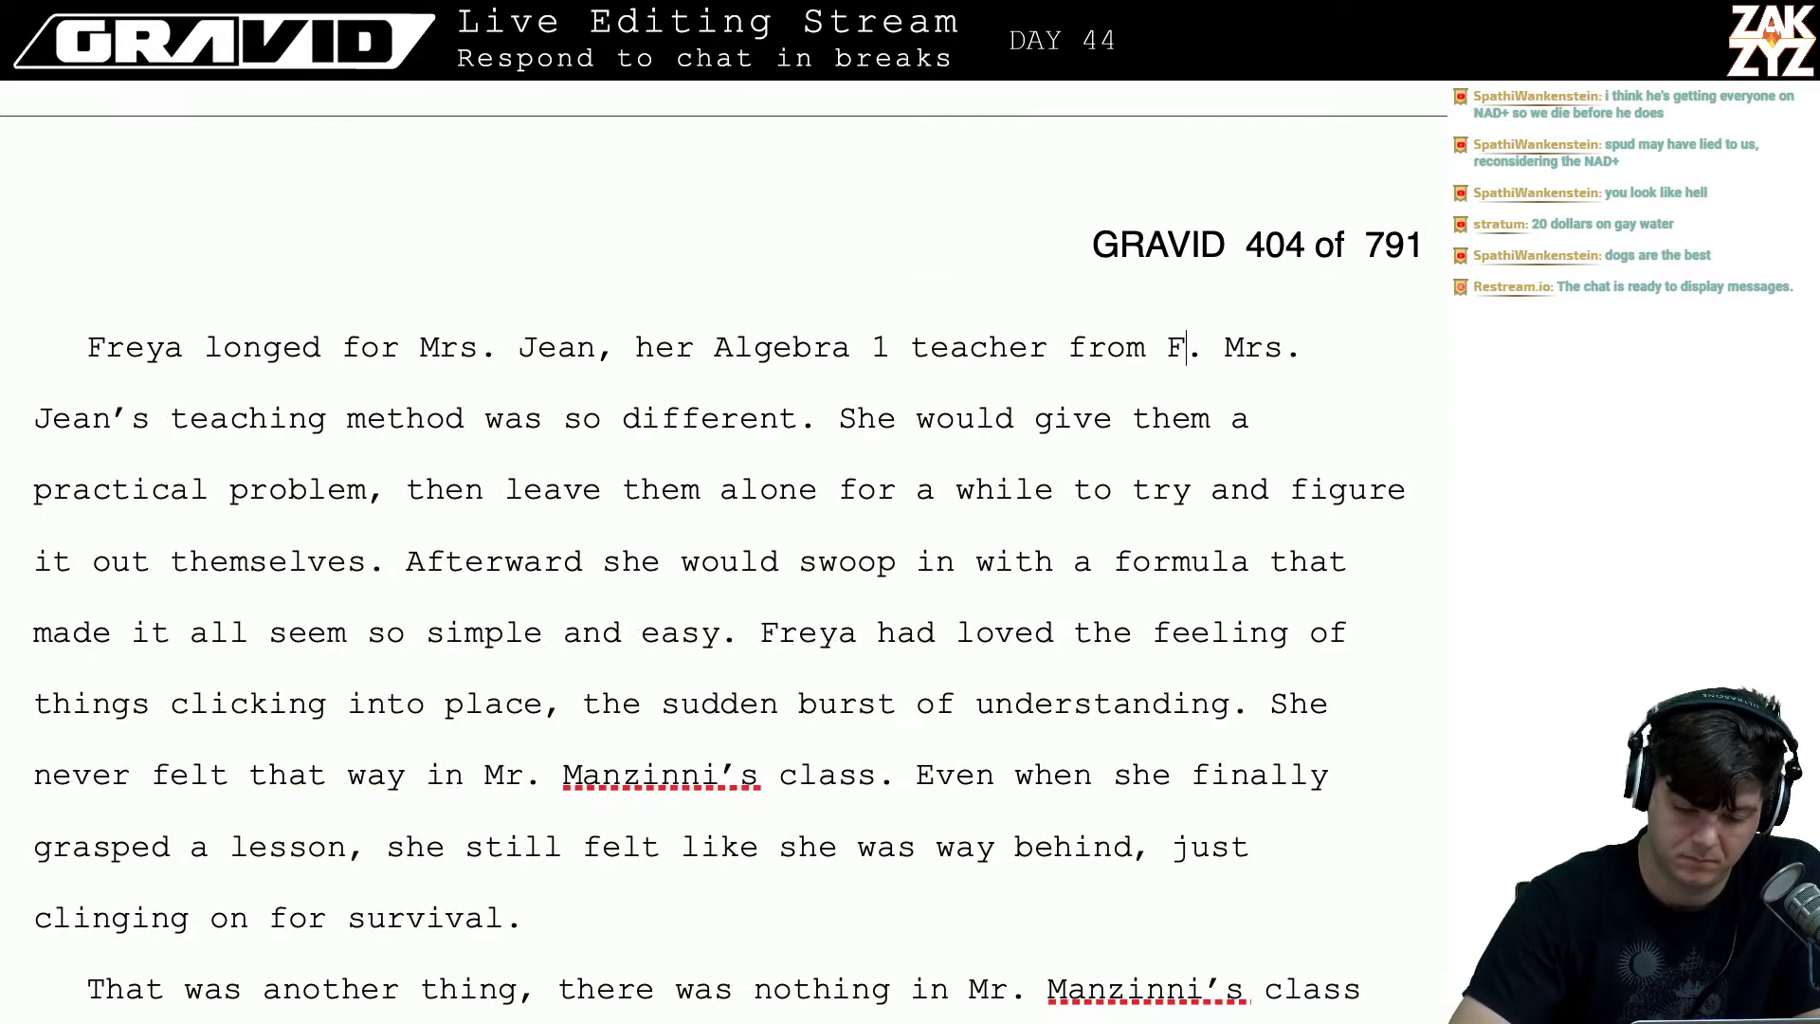
key("BackSpace")
key("BackSpace")
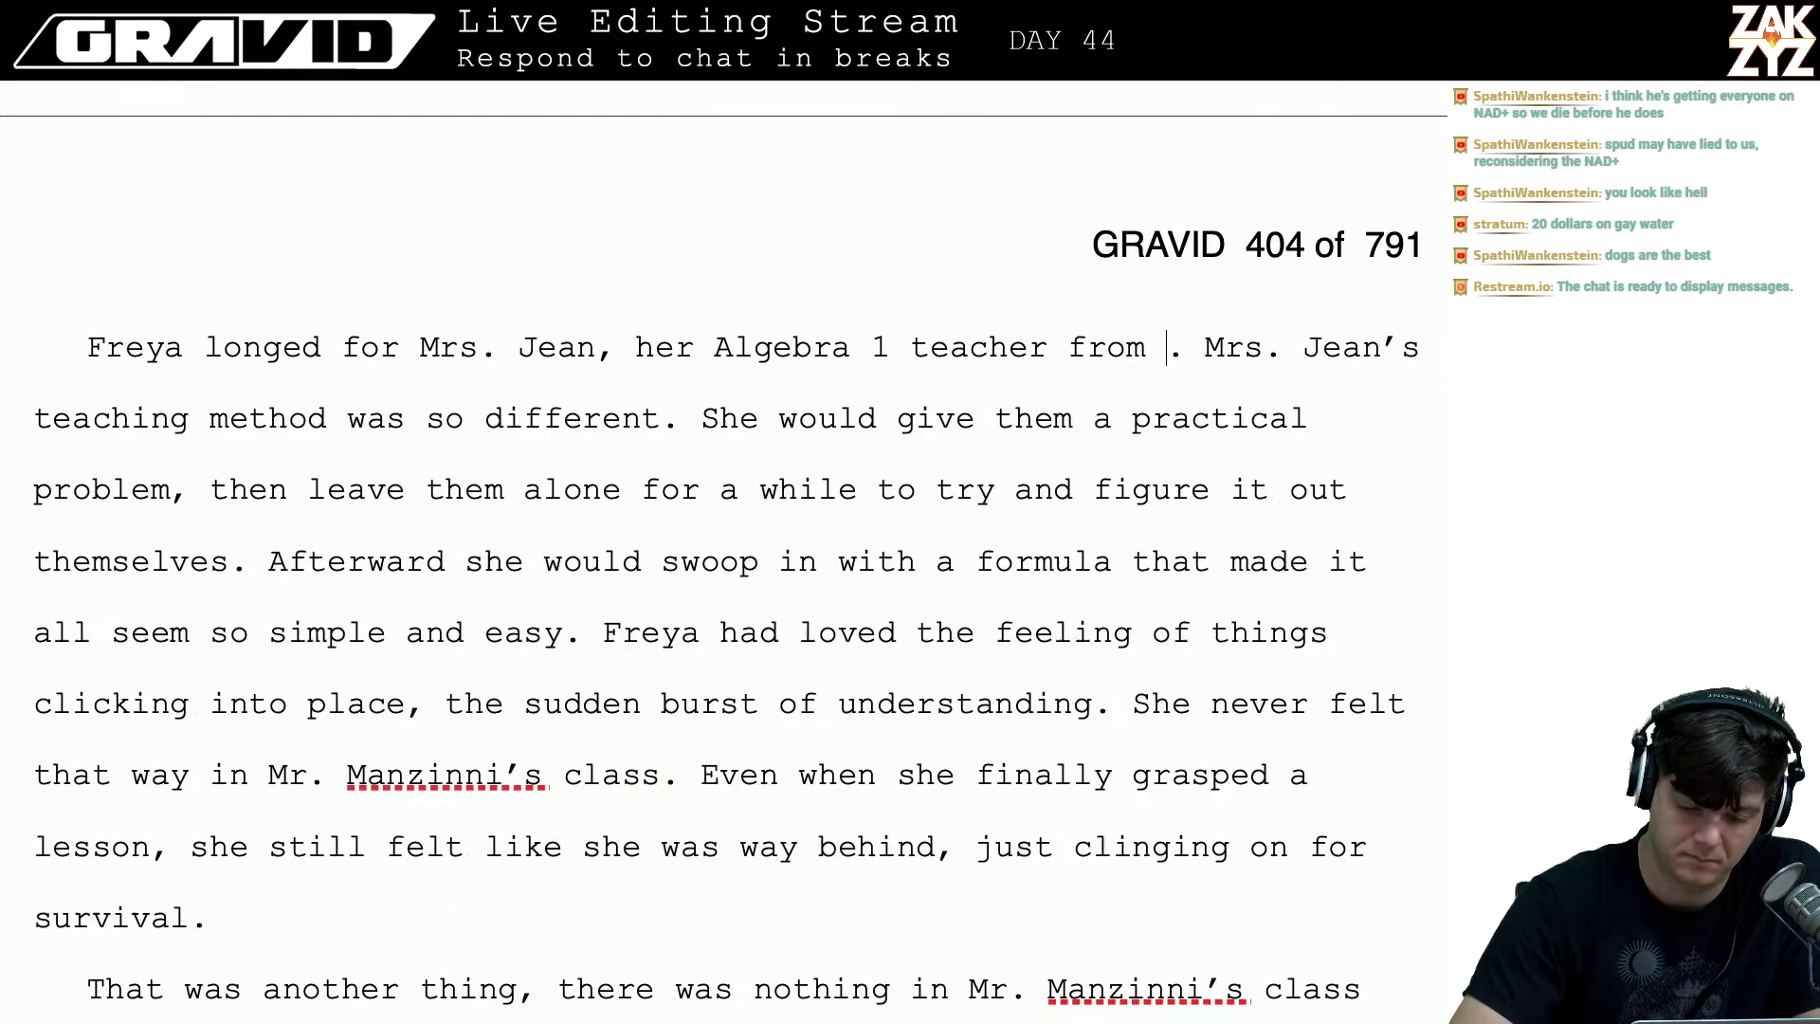
key("BackSpace")
key("BackSpace")
key("BackSpace")
key("BackSpace")
key("BackSpace")
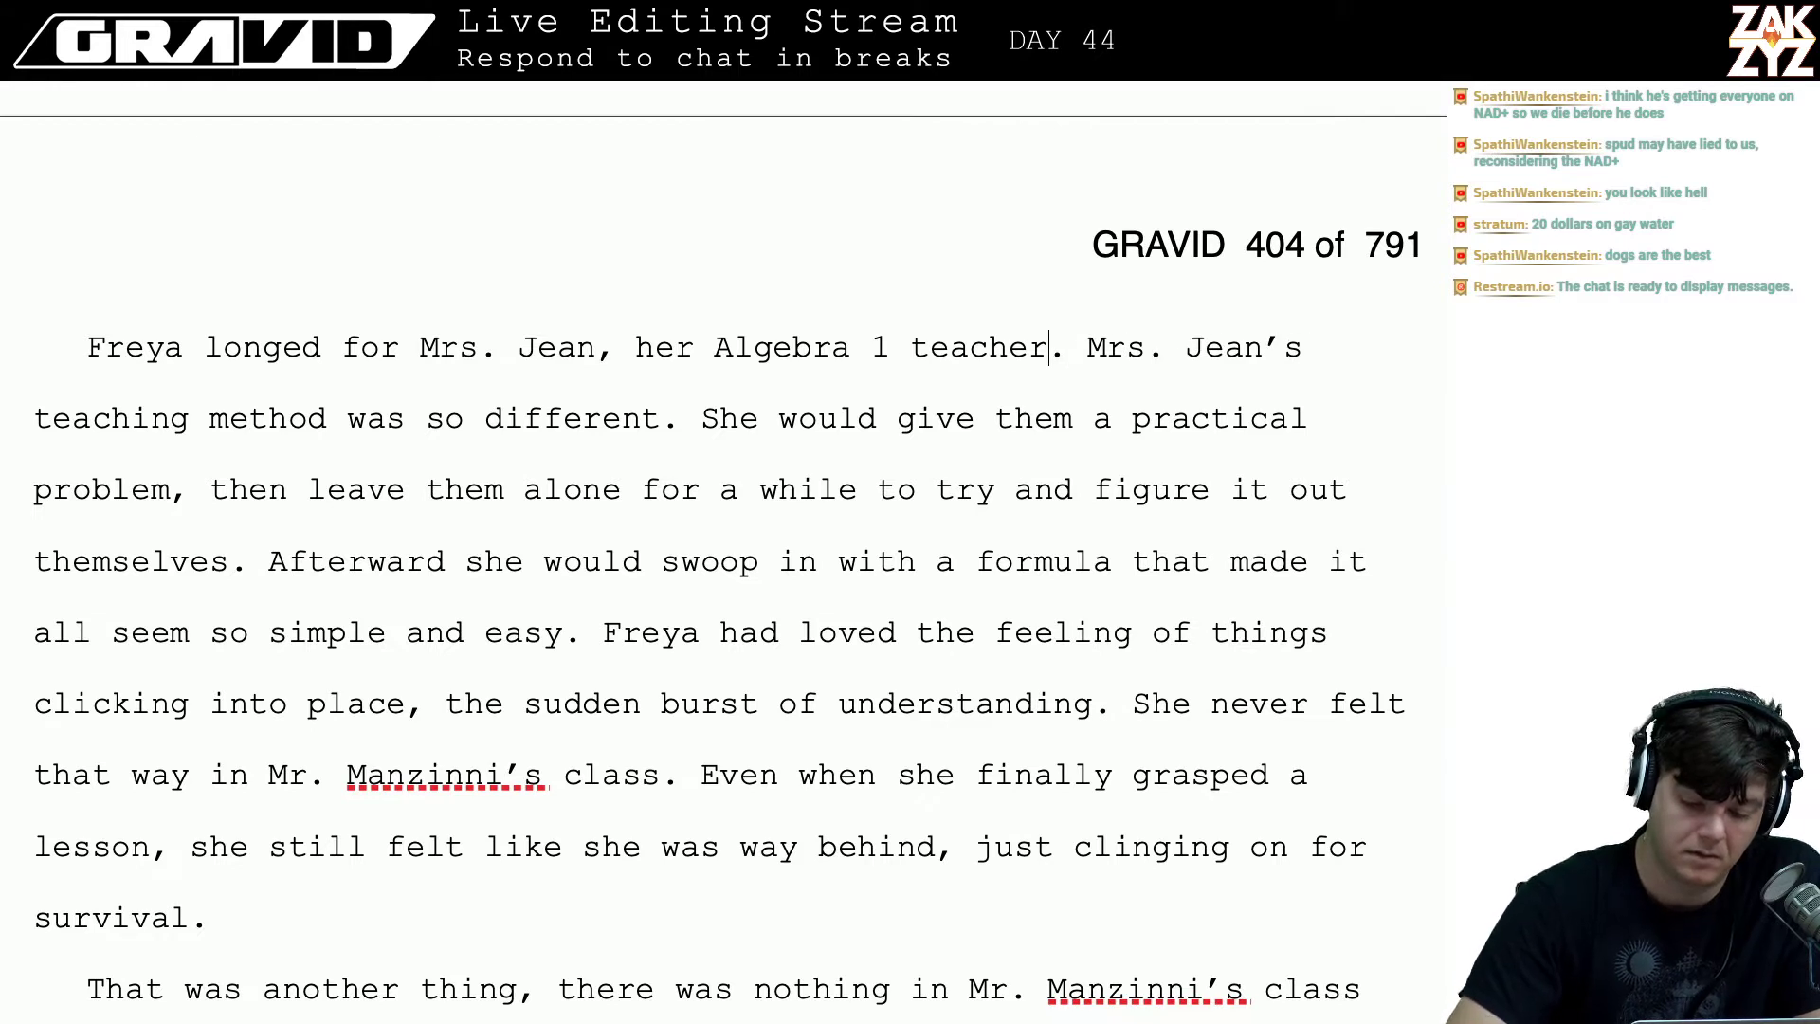
type("rf")
key("BackSpace")
key("BackSpace")
type("from")
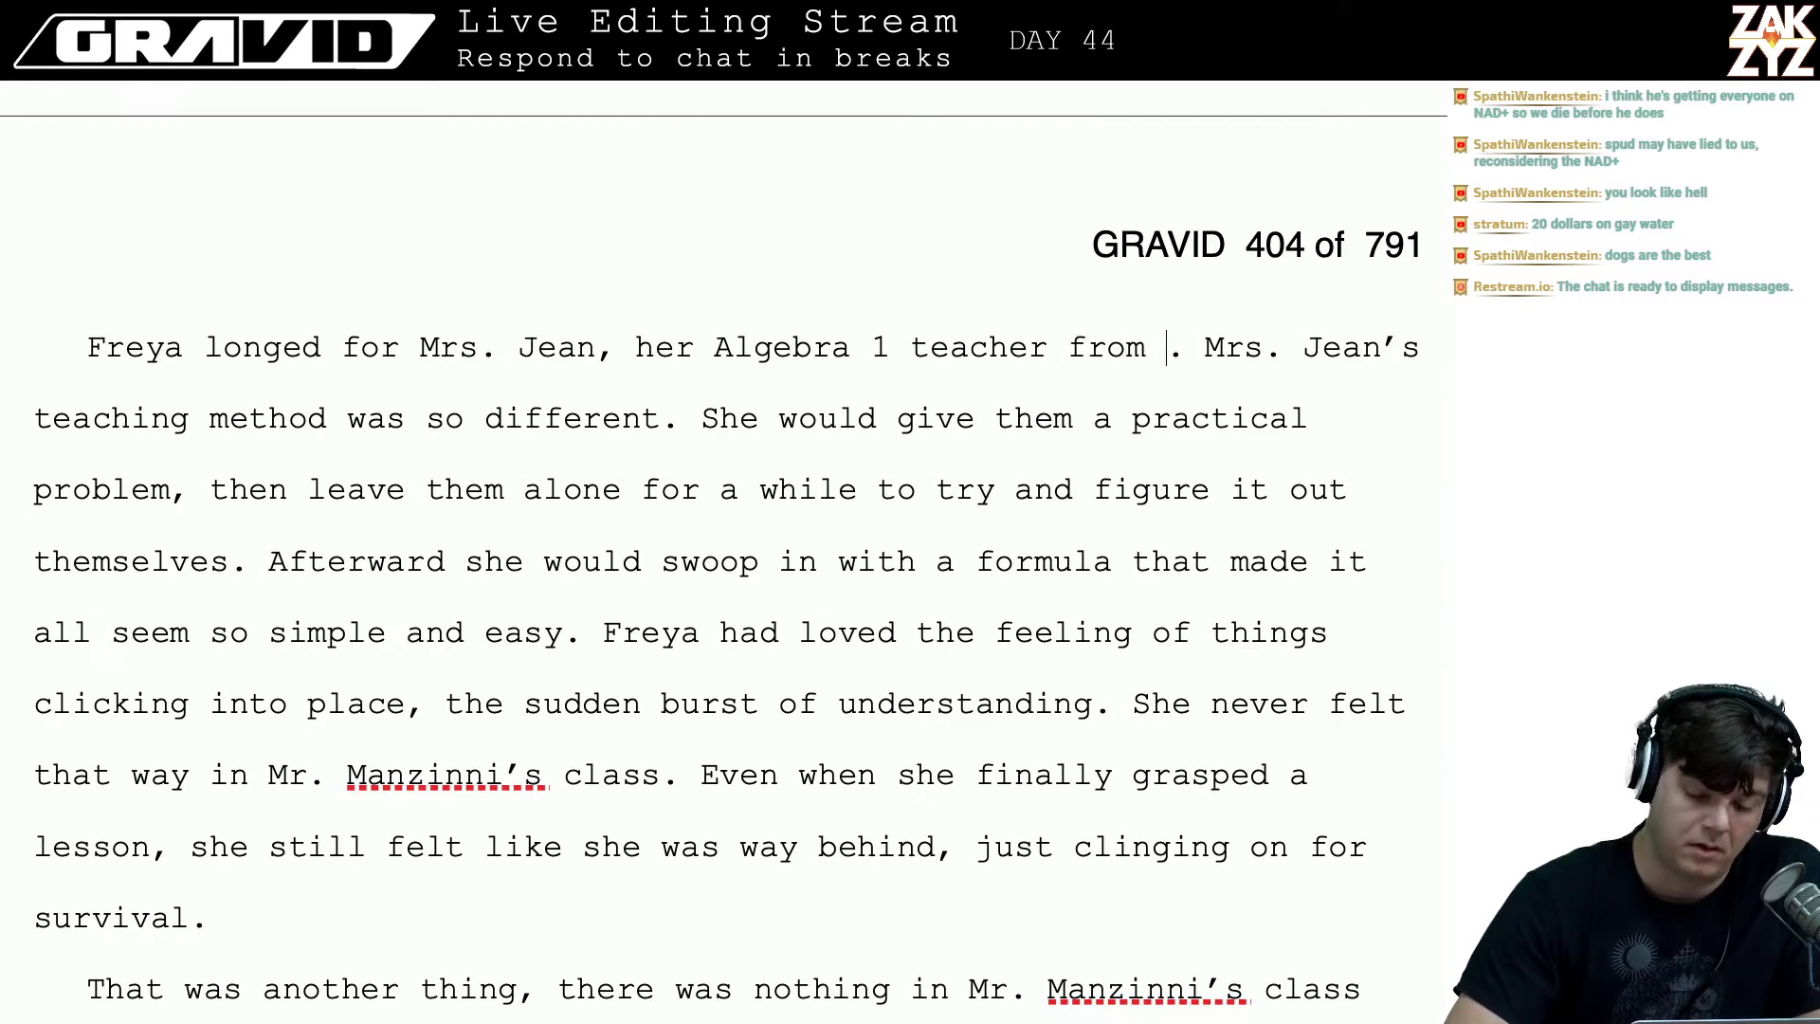
key("BackSpace")
key("BackSpace")
key("BackSpace")
key("BackSpace")
key("BackSpace")
key("BackSpace")
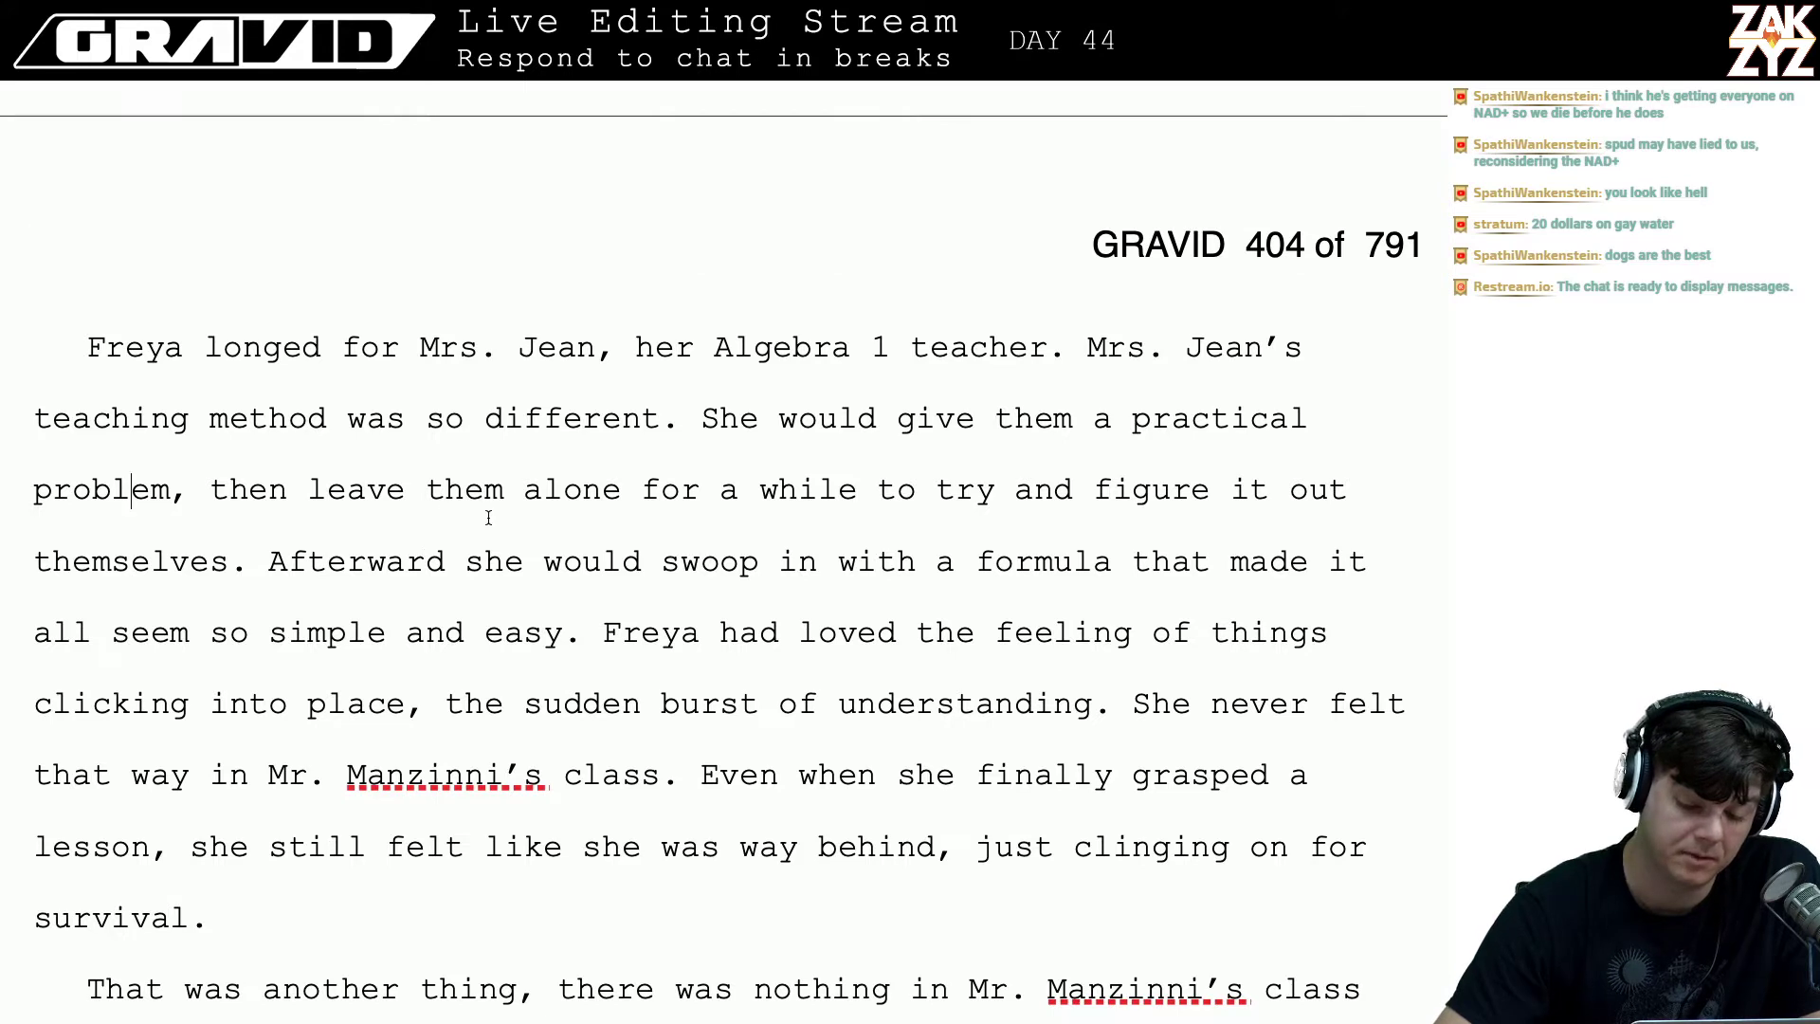
- Split the paragraph before "Mrs. Jean's teaching method was so different", leaving a blank line after "her Algebra 1 teacher."
left_click(713, 417)
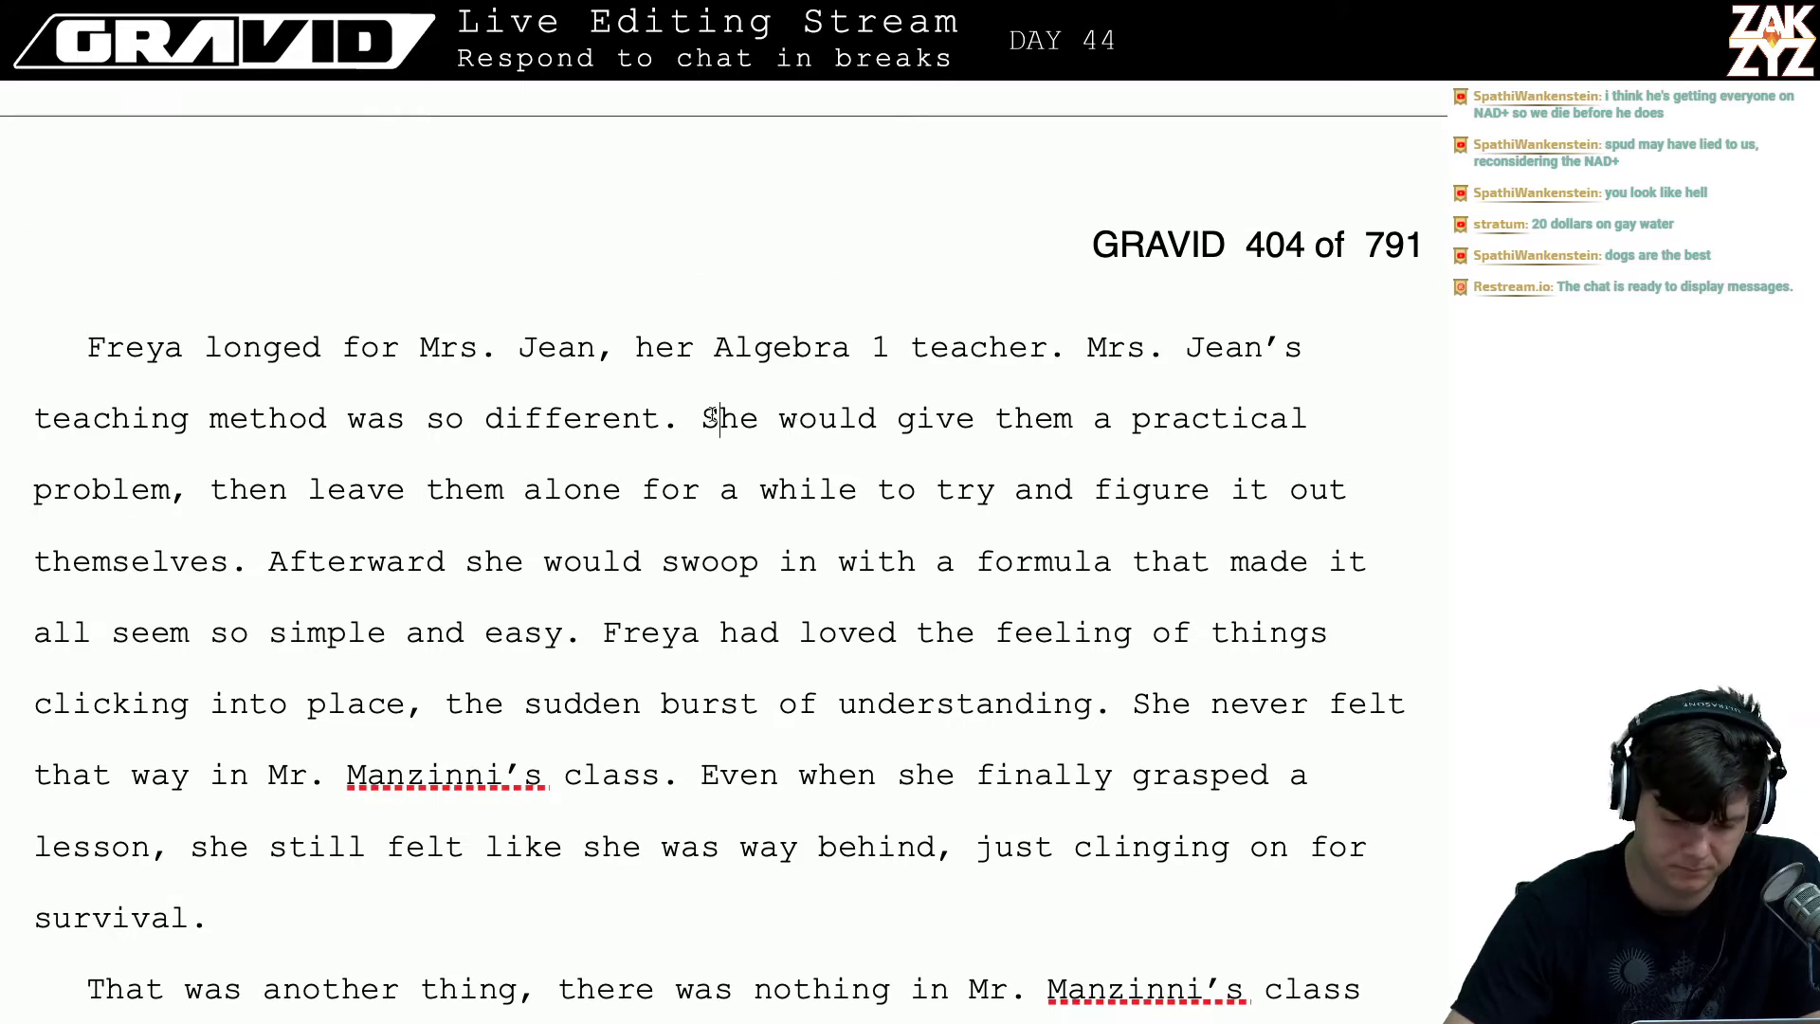
key("Left")
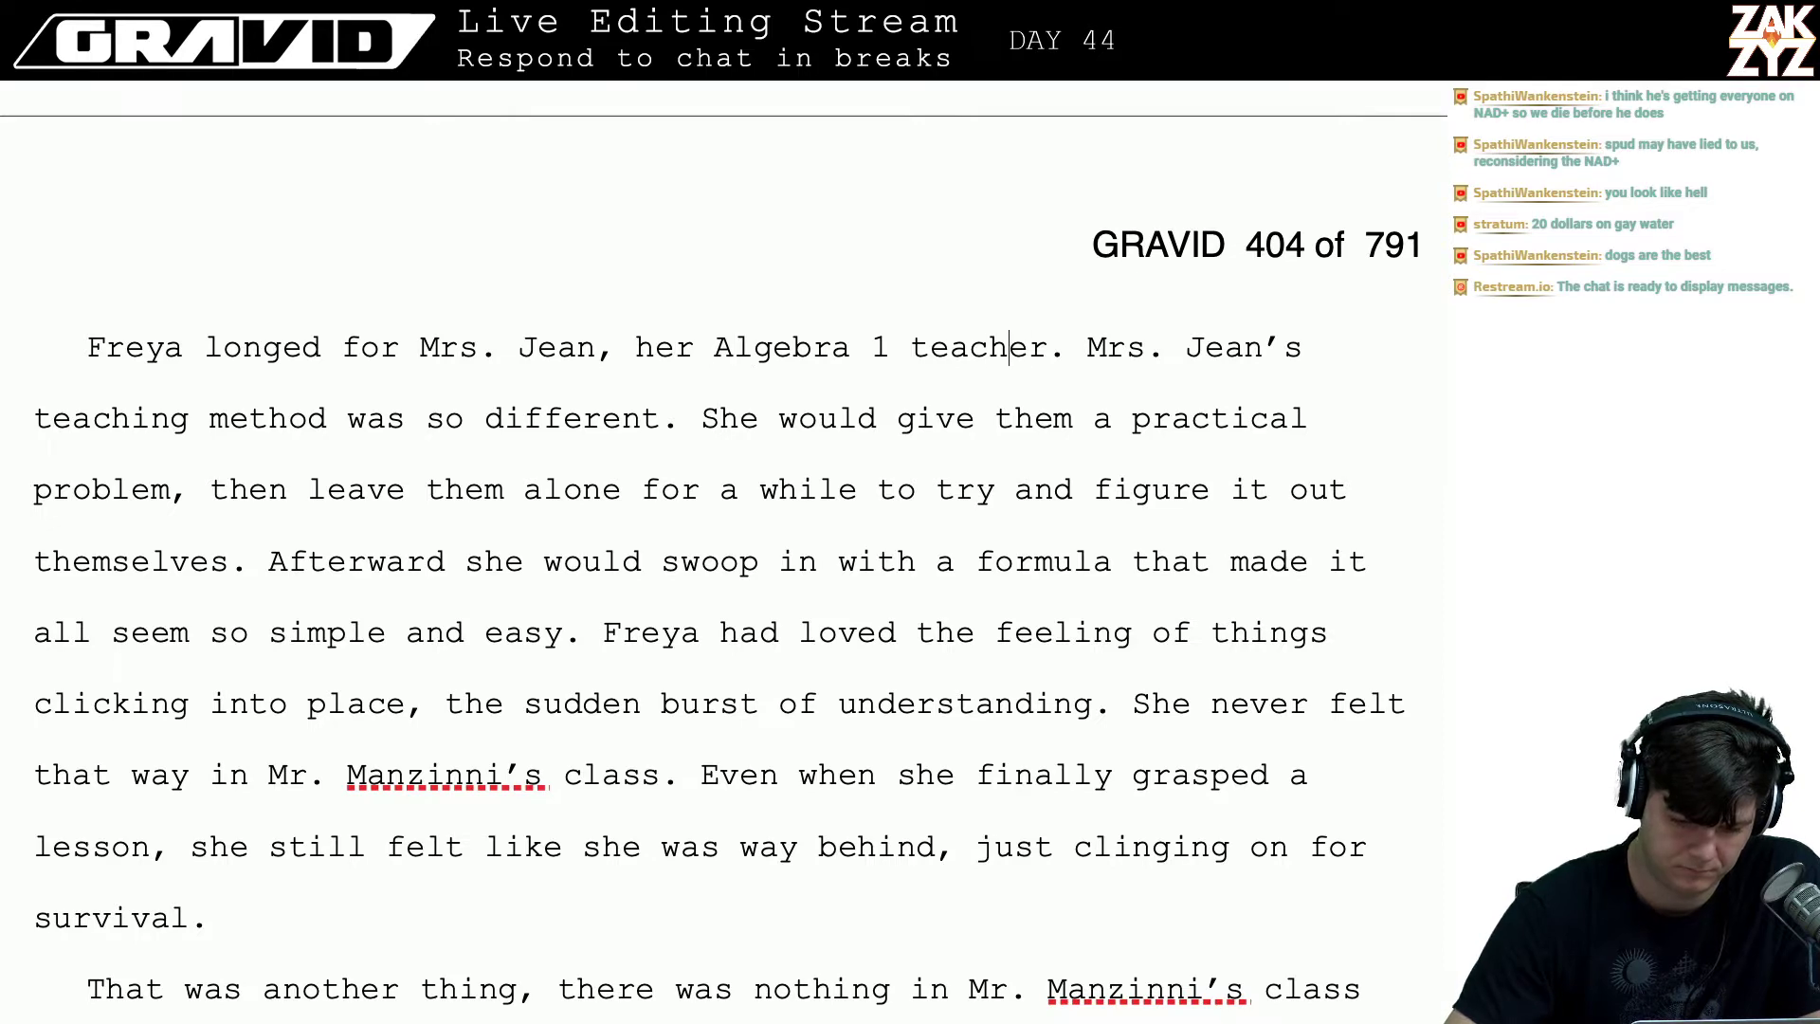
key("Return")
key("Return")
key("Left")
key("Left")
key("Left")
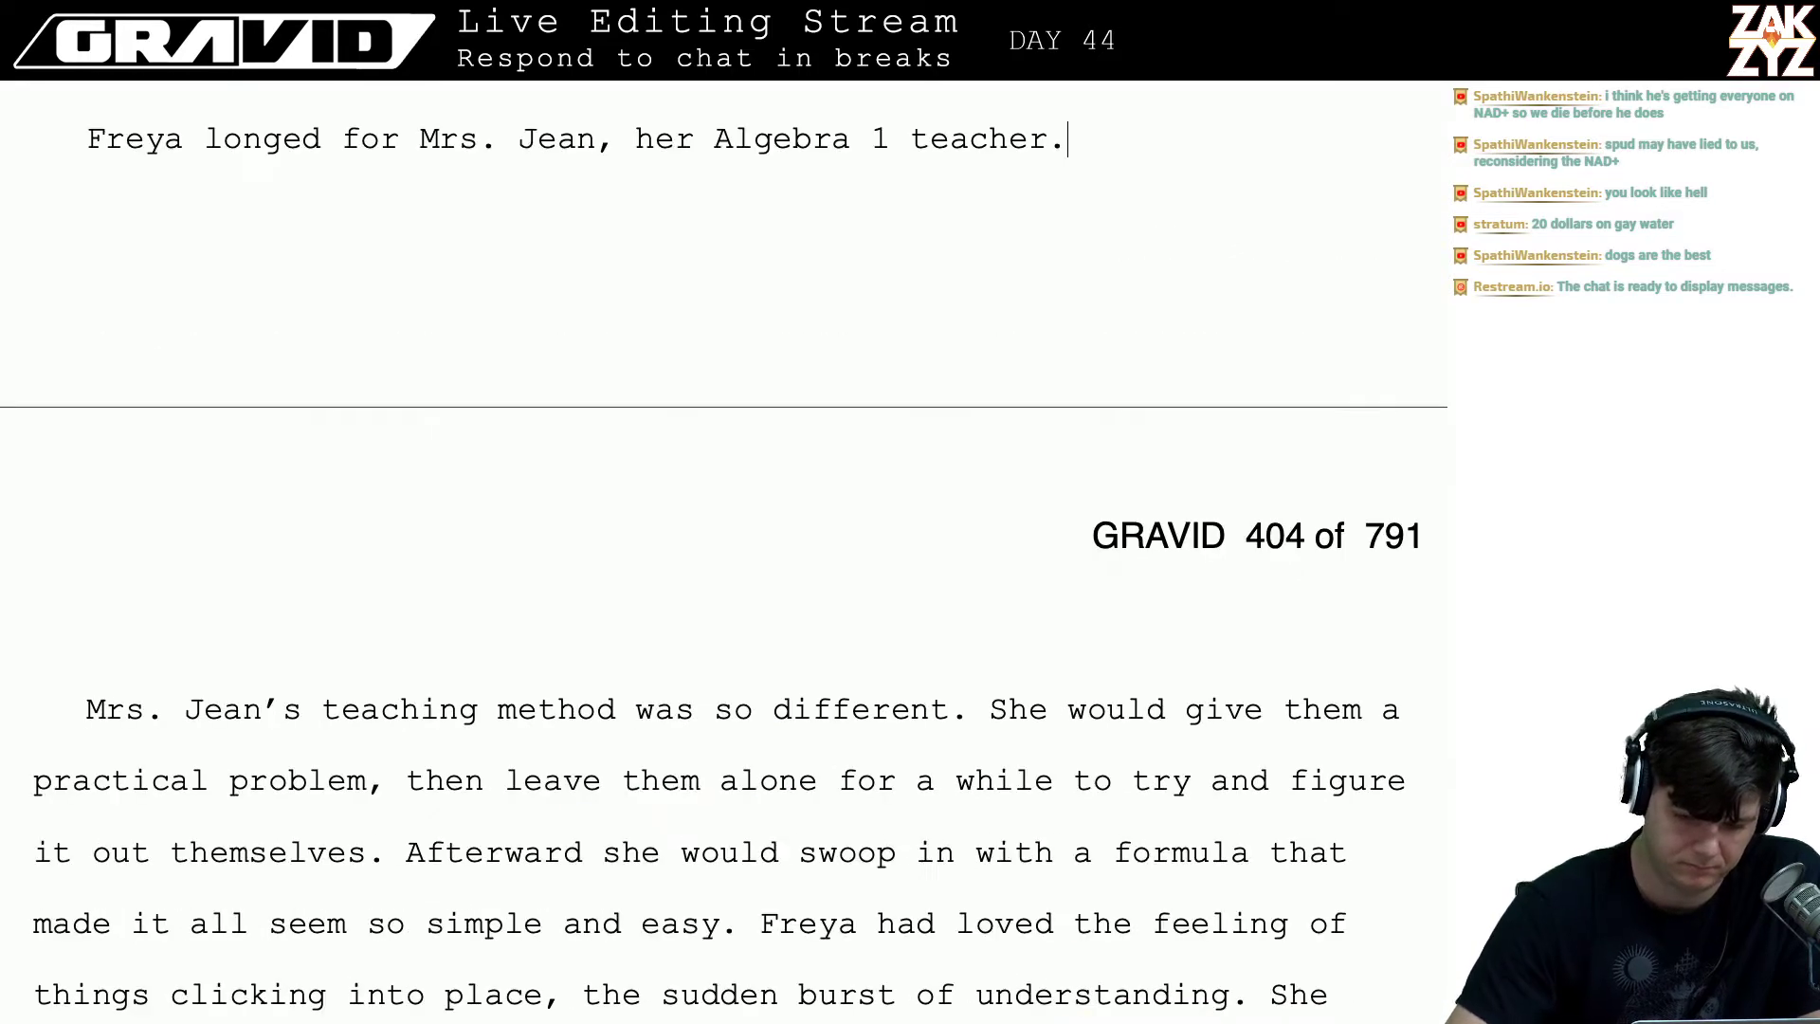
- Add the sentence "It had been such a different class." after "Freya longed for Mrs. Jean, her Algebra 1 teacher."
key("Right")
type("F")
key("BackSpace")
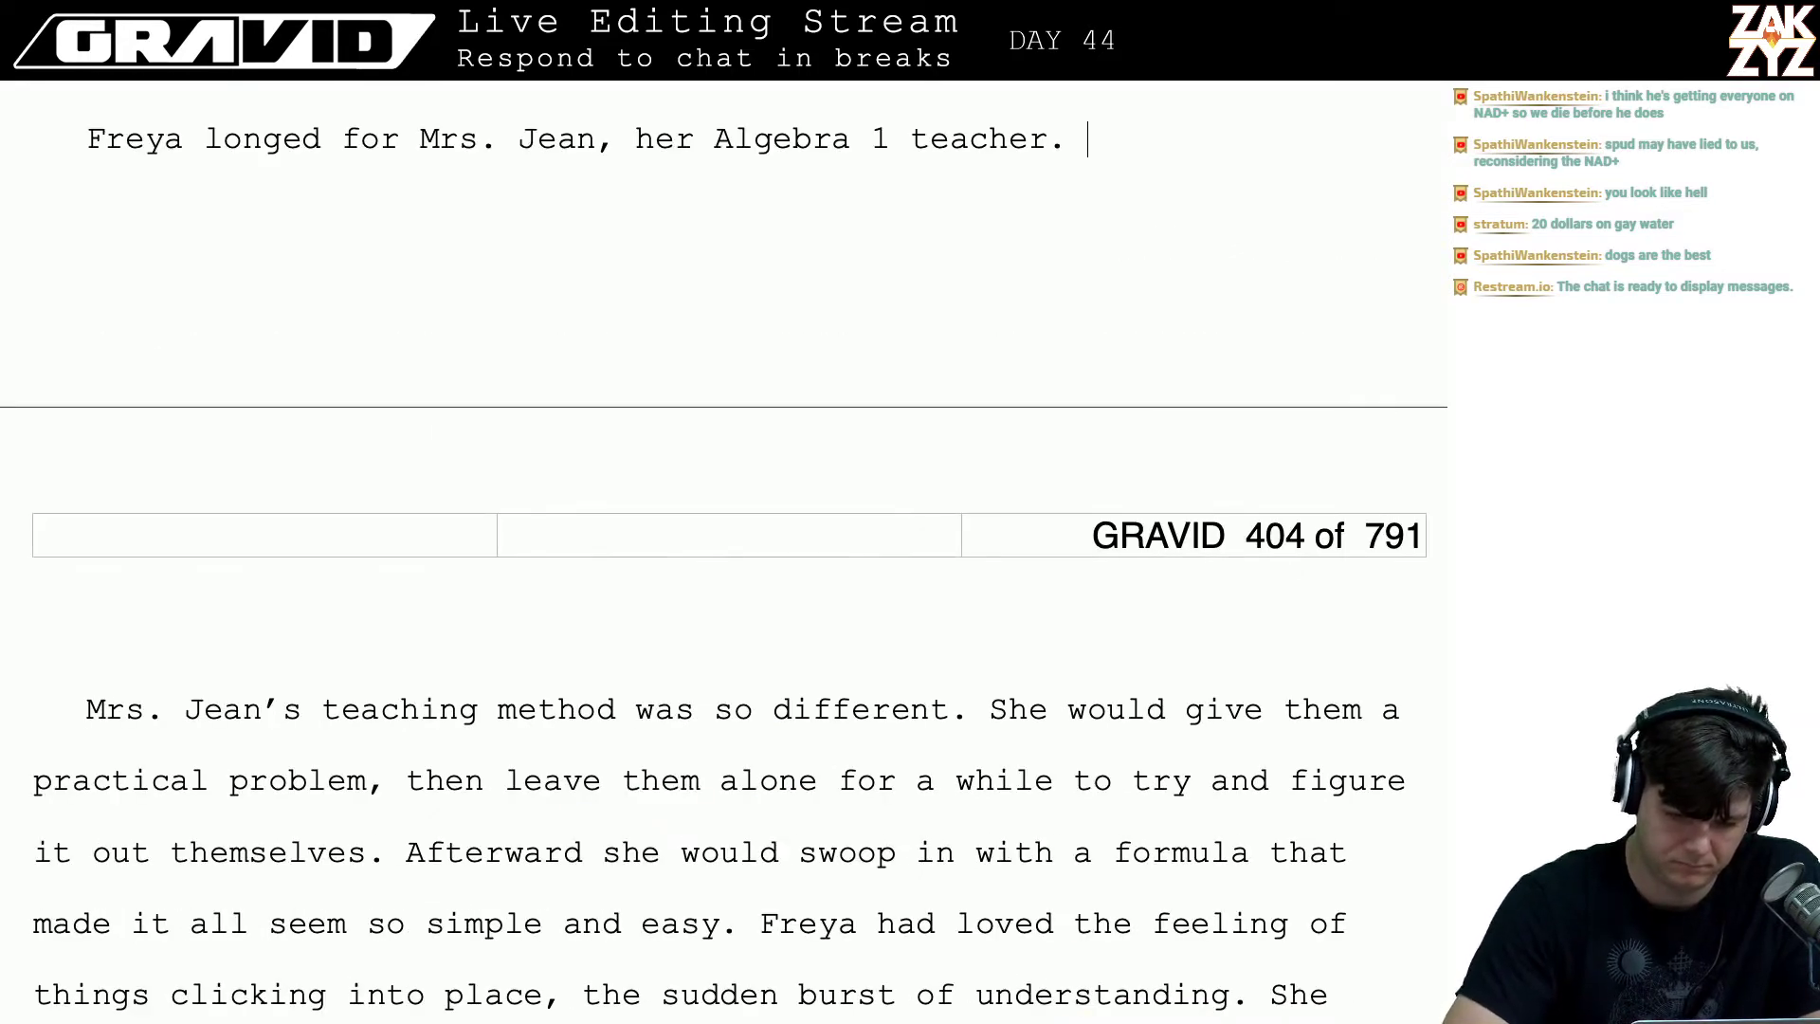
type("It had been s")
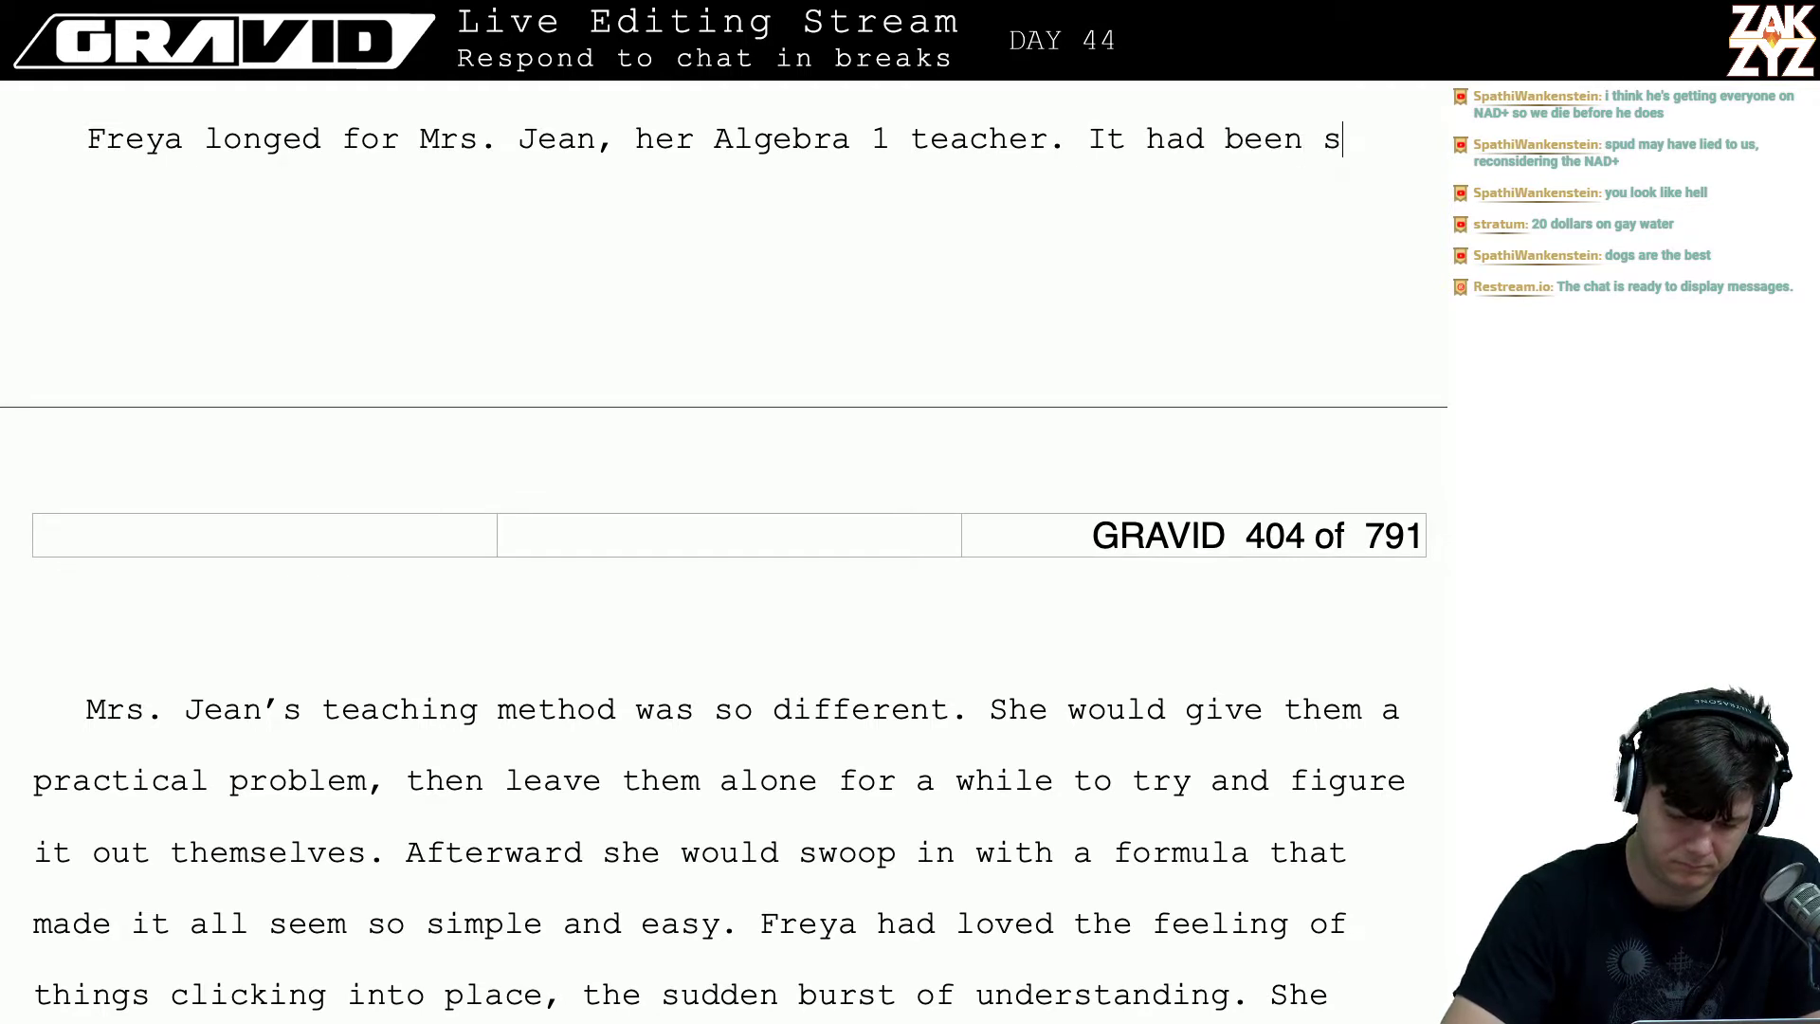
type("uch a different class. ")
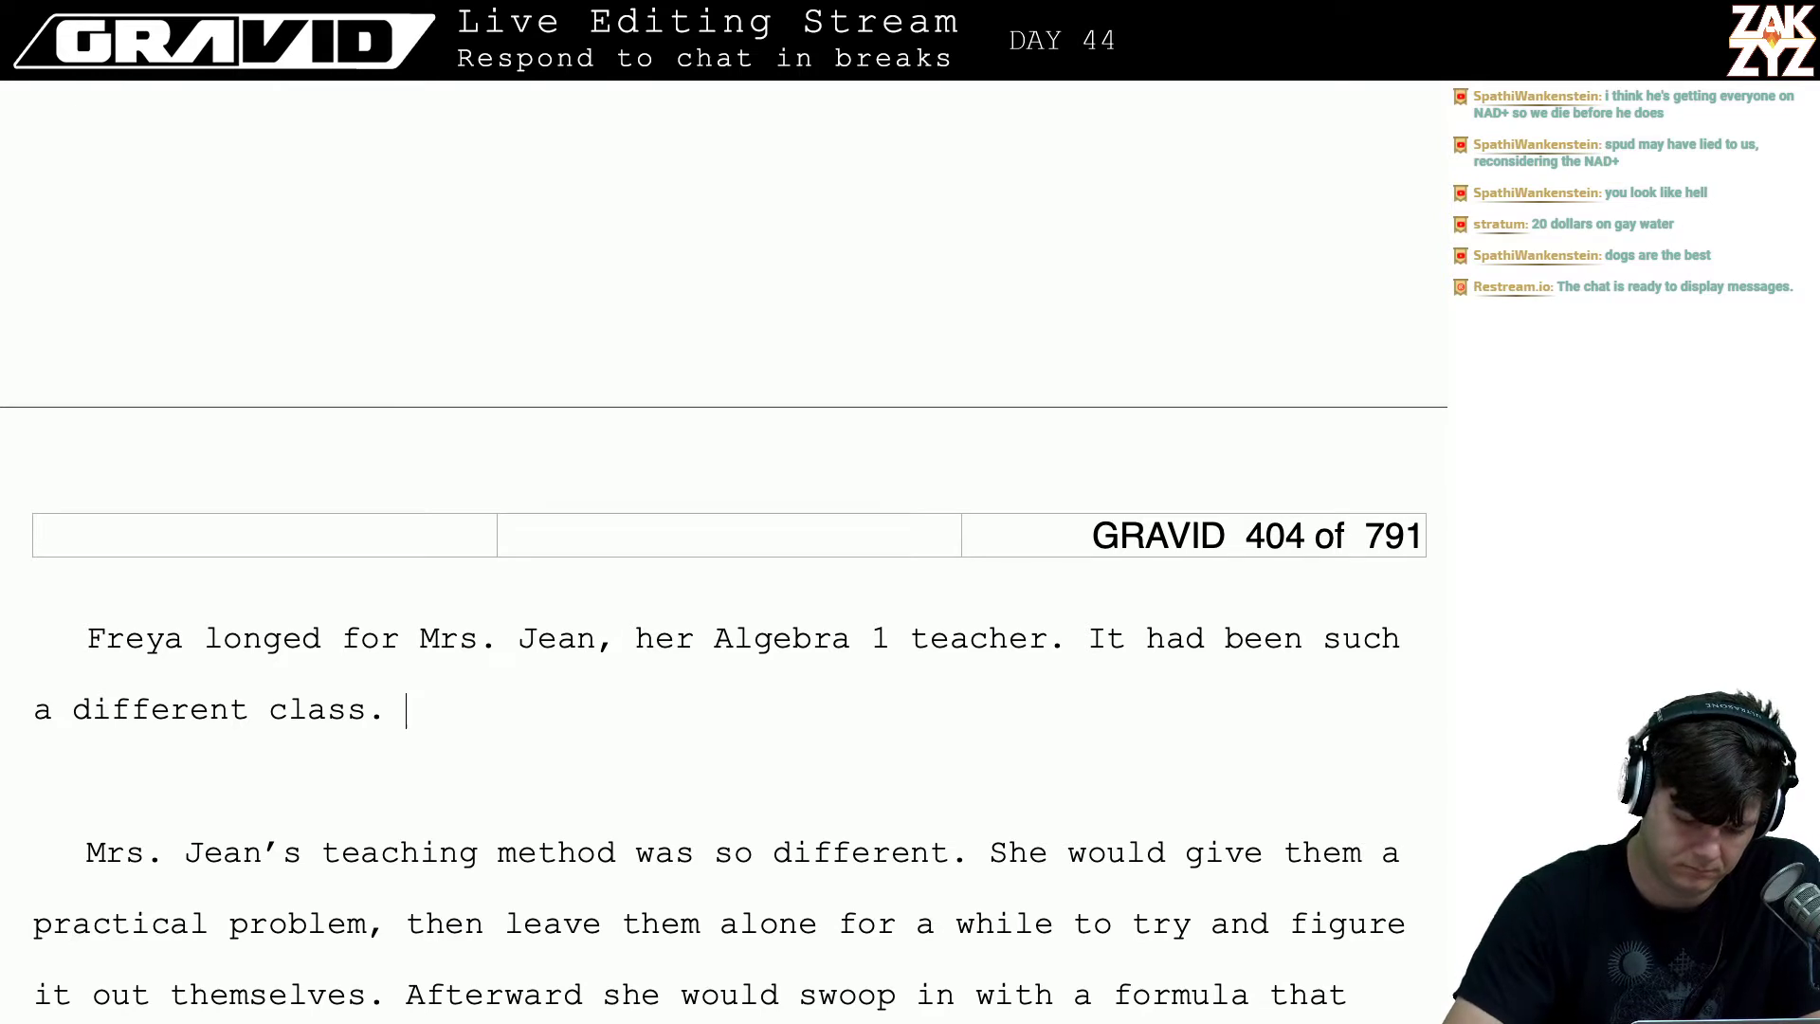
- Begin another sentence after "a different class." with "Mrs. Jean's method"
type(" Mrs J")
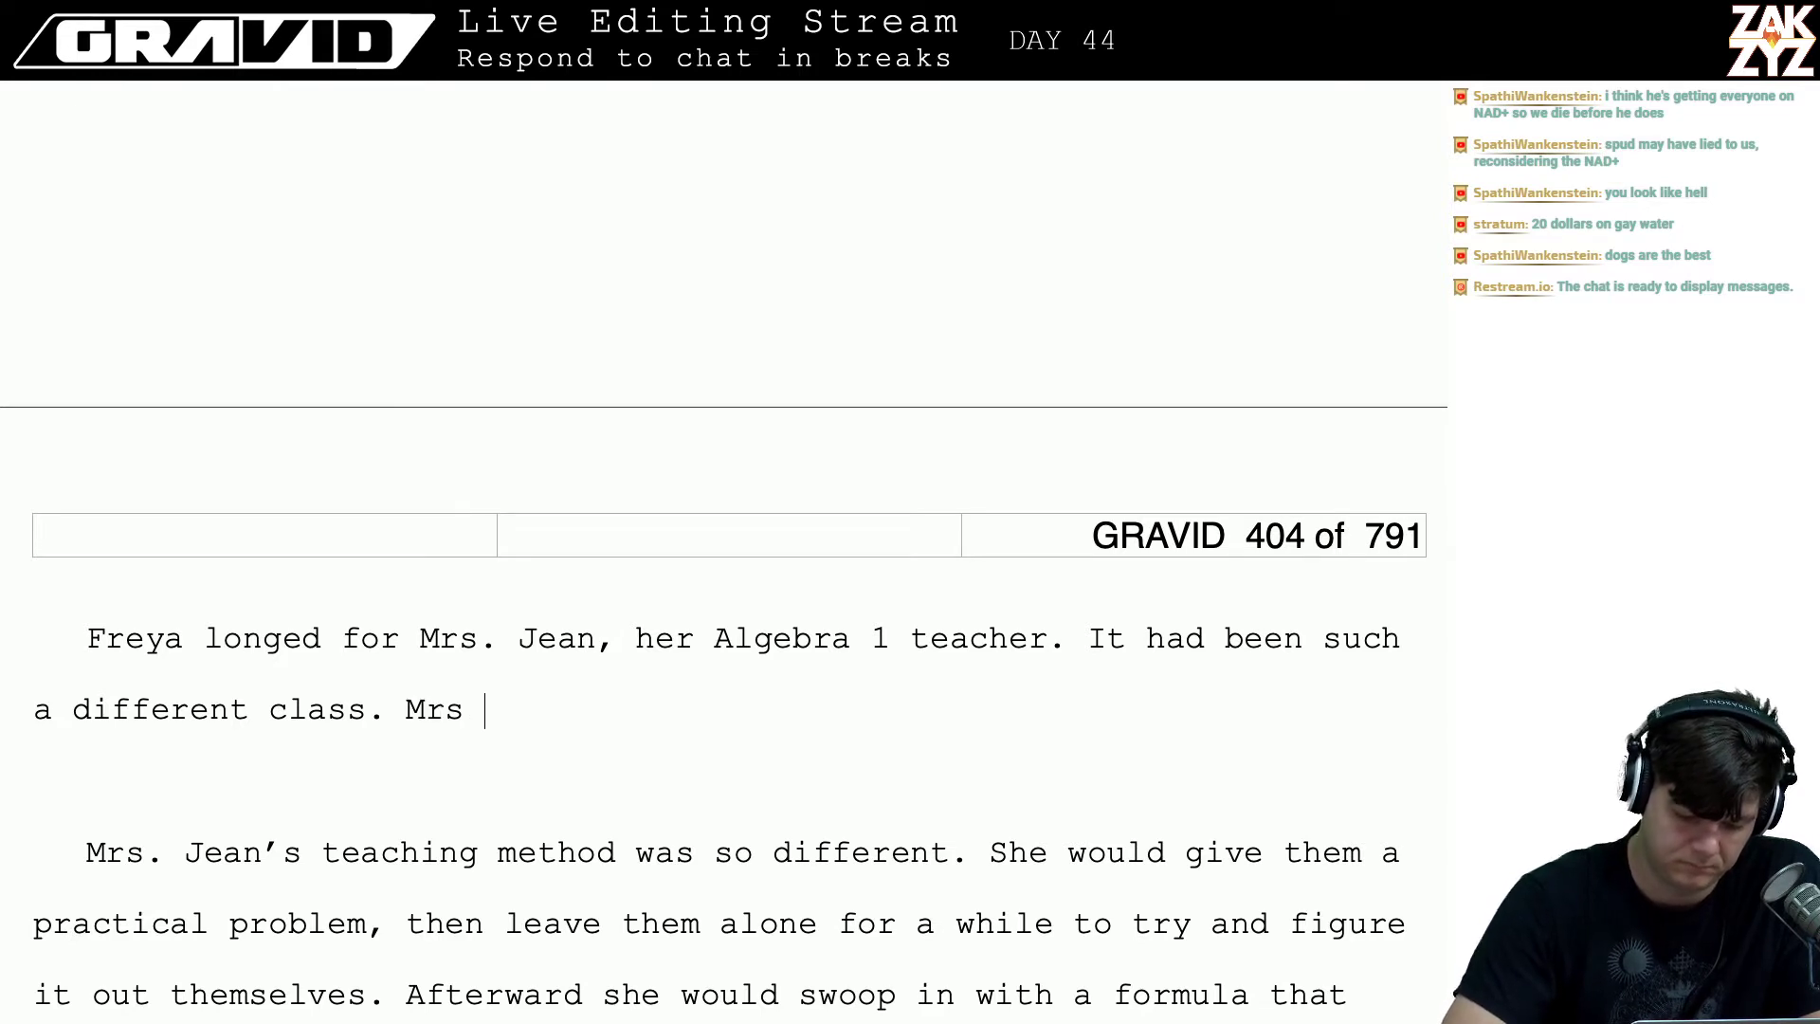
key("BackSpace")
key("BackSpace")
type(", J")
key("BackSpace")
key("BackSpace")
key("BackSpace")
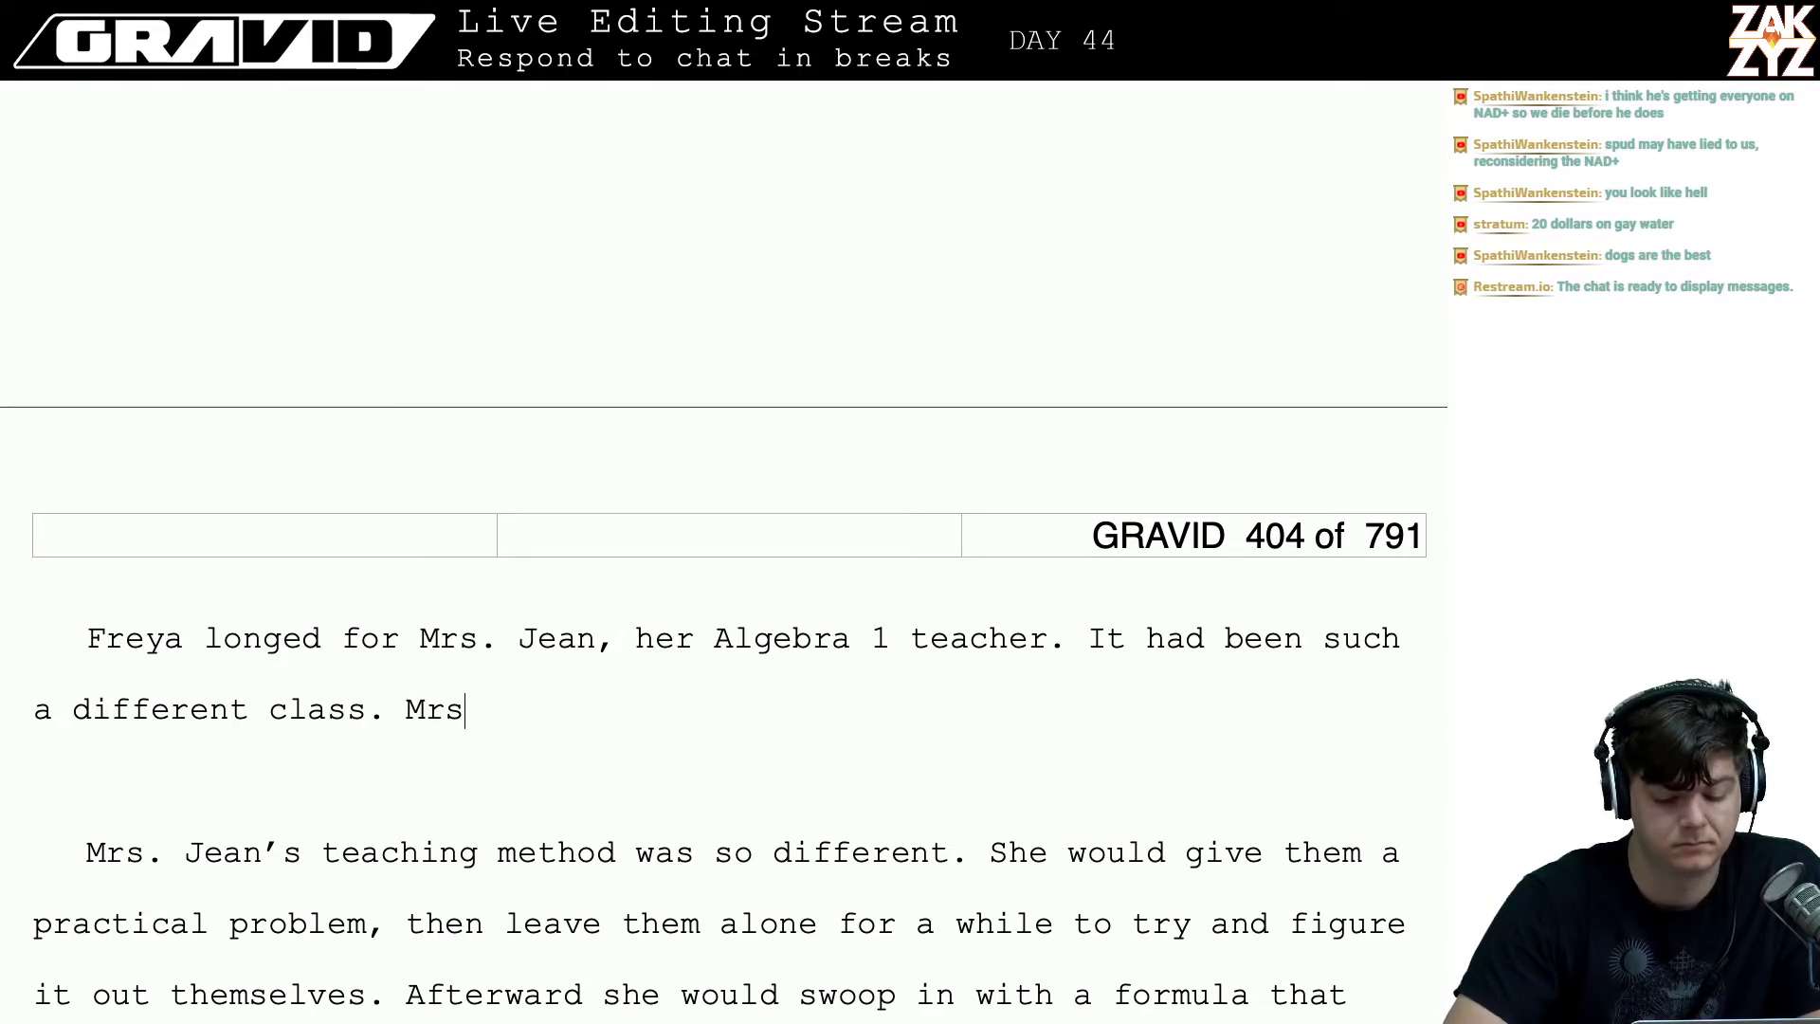
type(". Jean’s ")
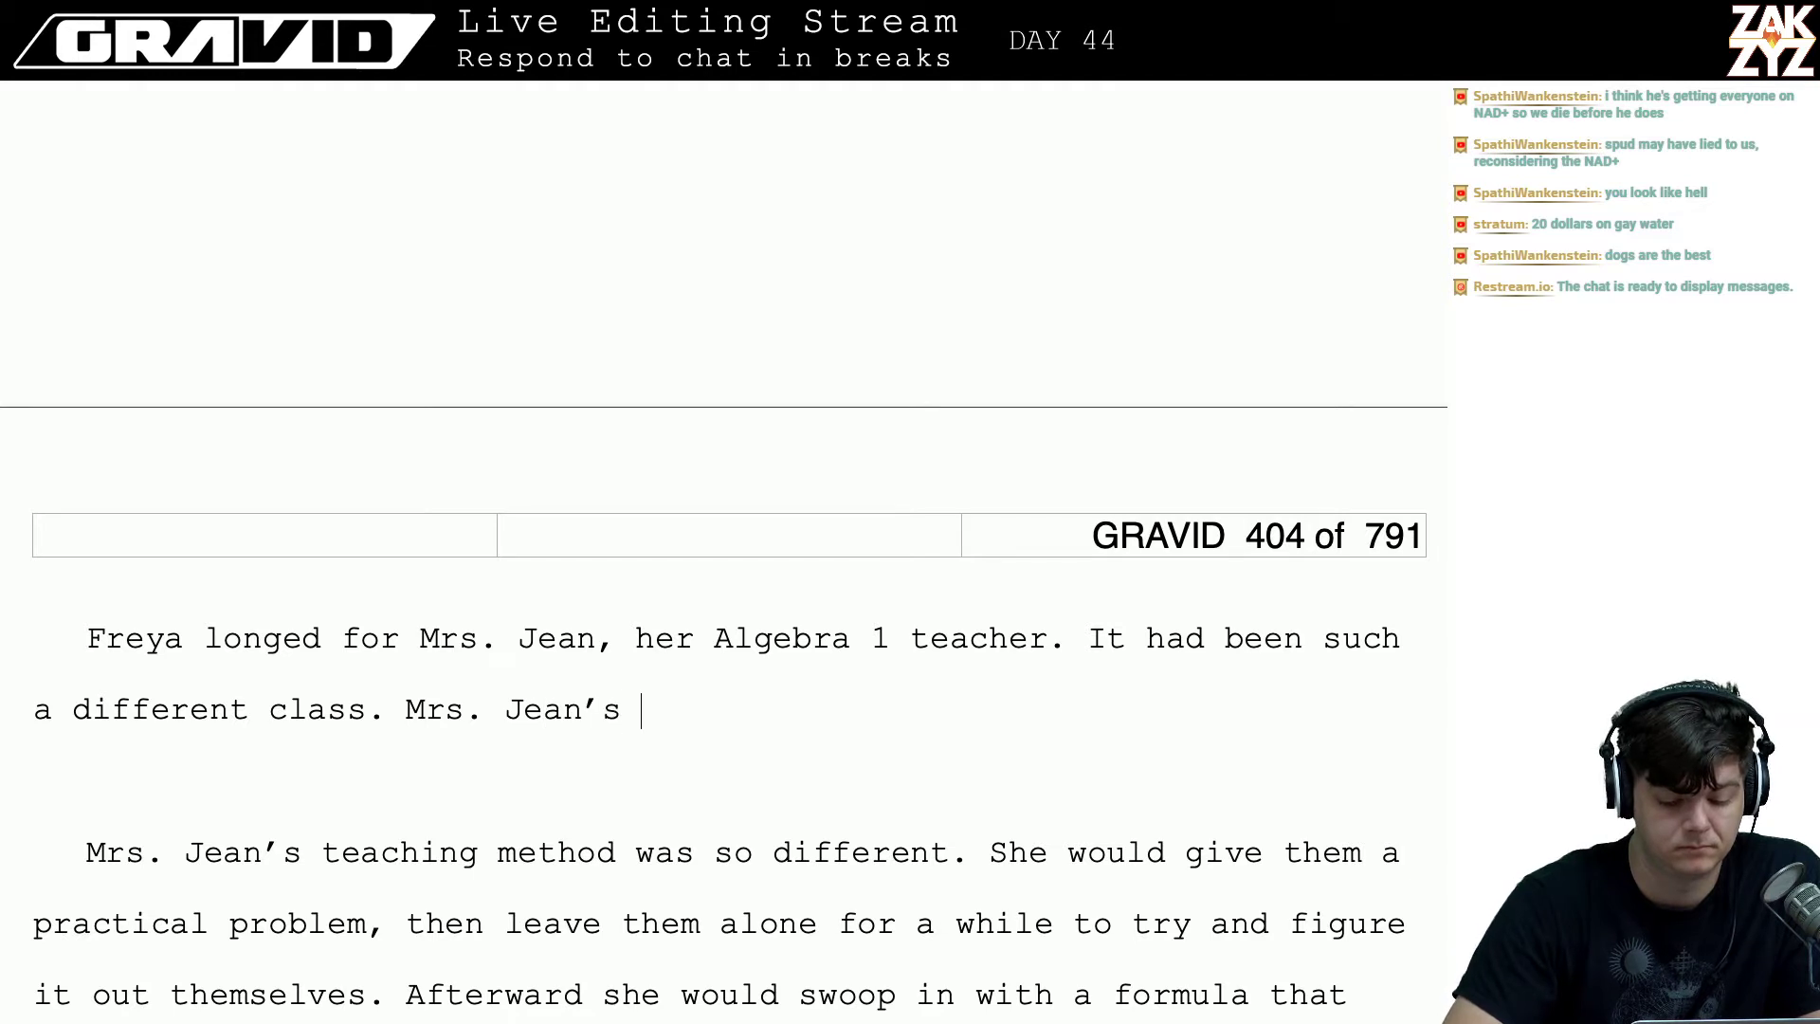
type("methog")
key("BackSpace")
type("d")
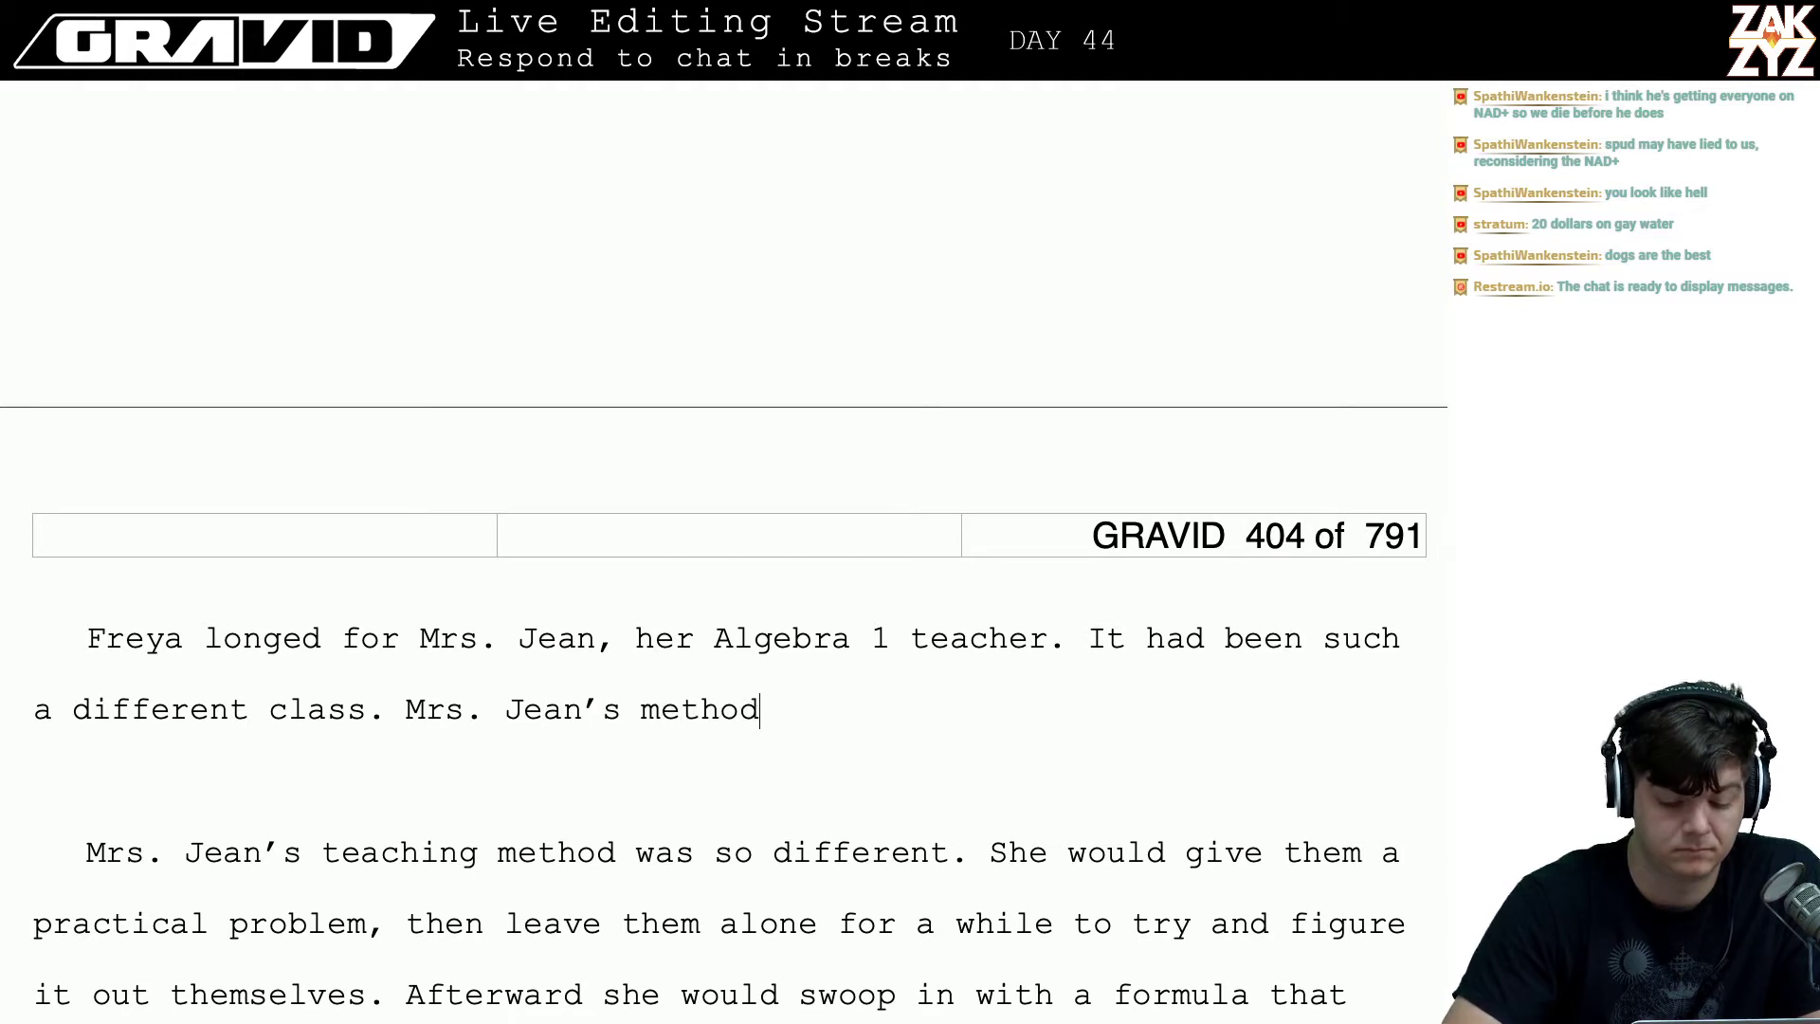
- Continue the sentence with "was to give the class a practical problem then let them try to work it out themselves"
type(" was to get")
key("BackSpace")
key("BackSpace")
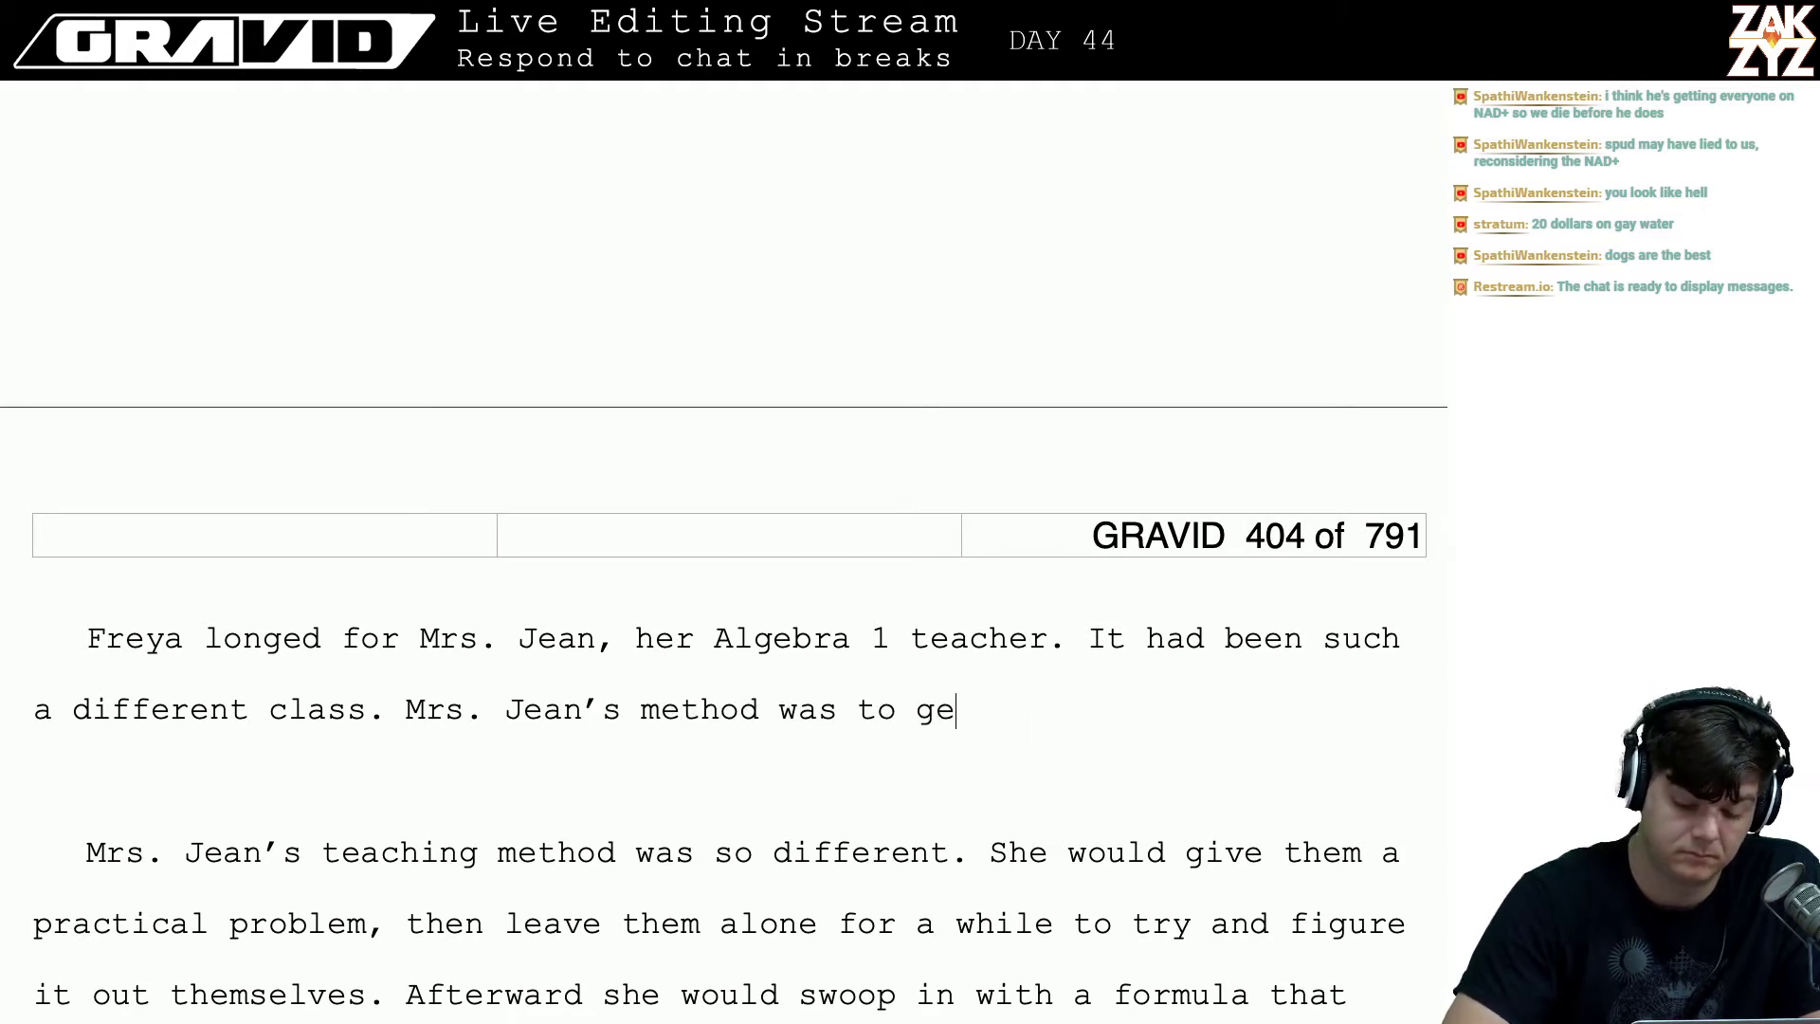
type("ve the clas")
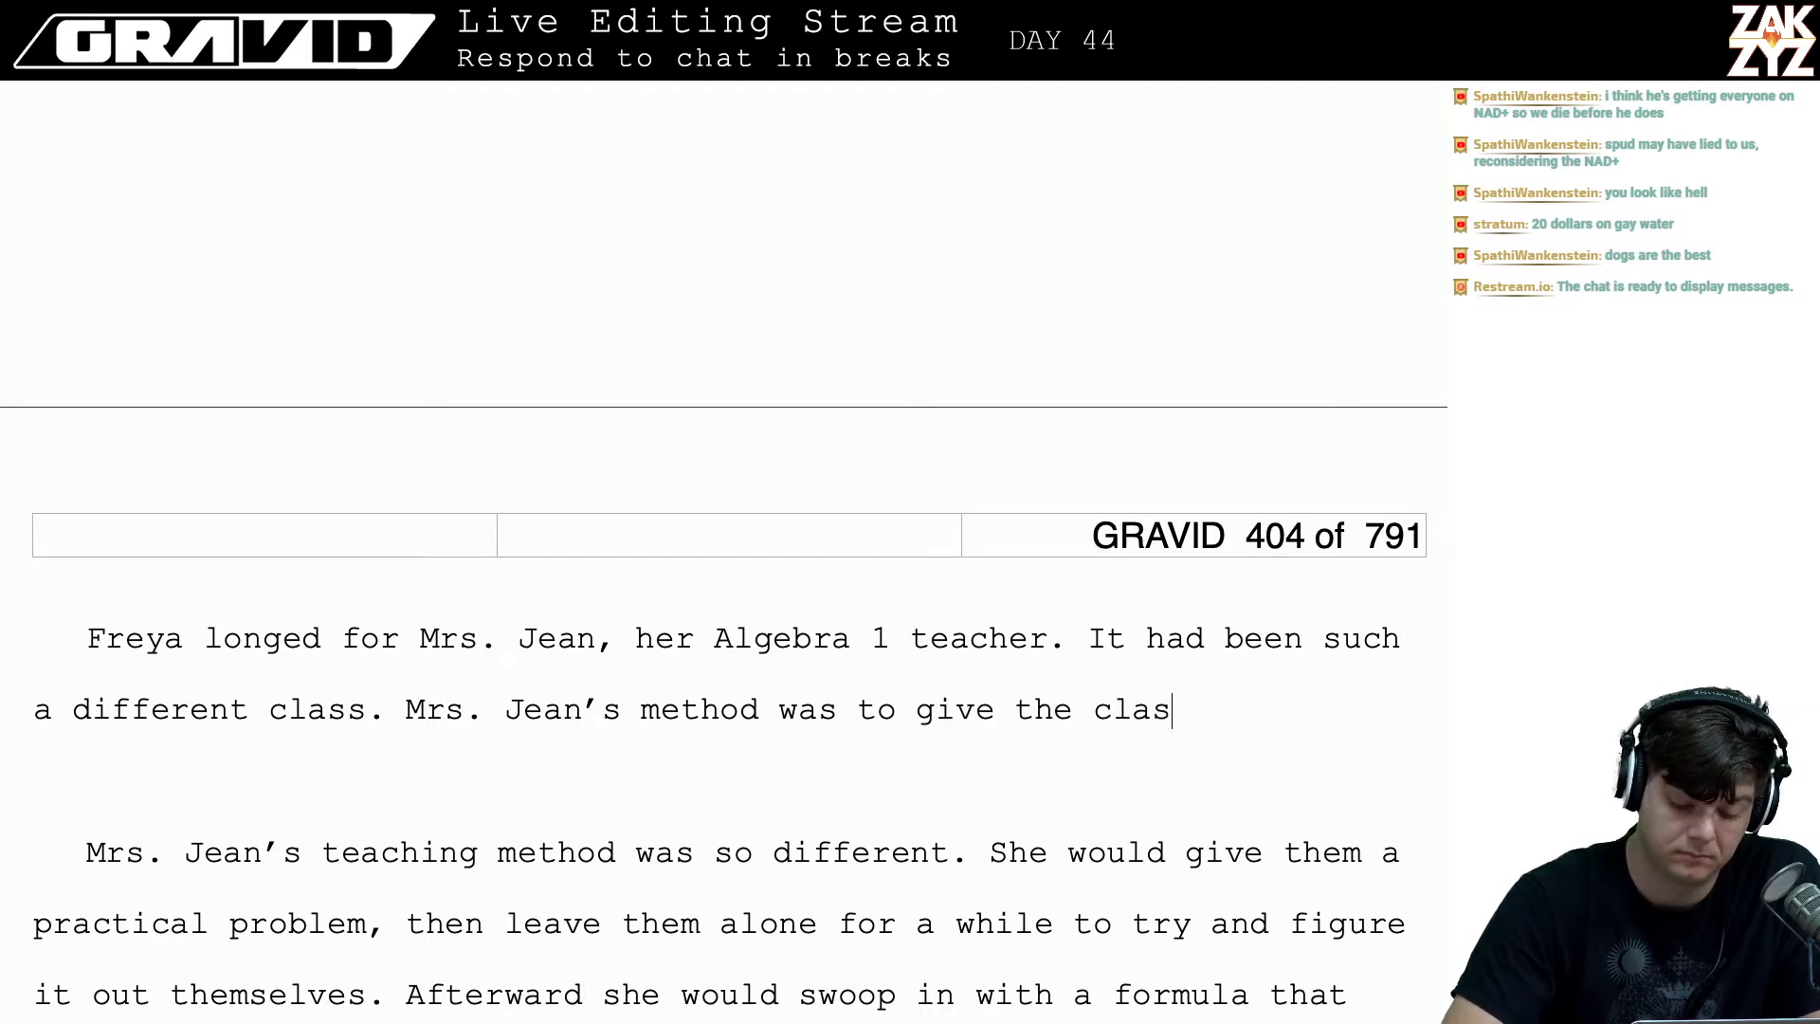
type("s a practi")
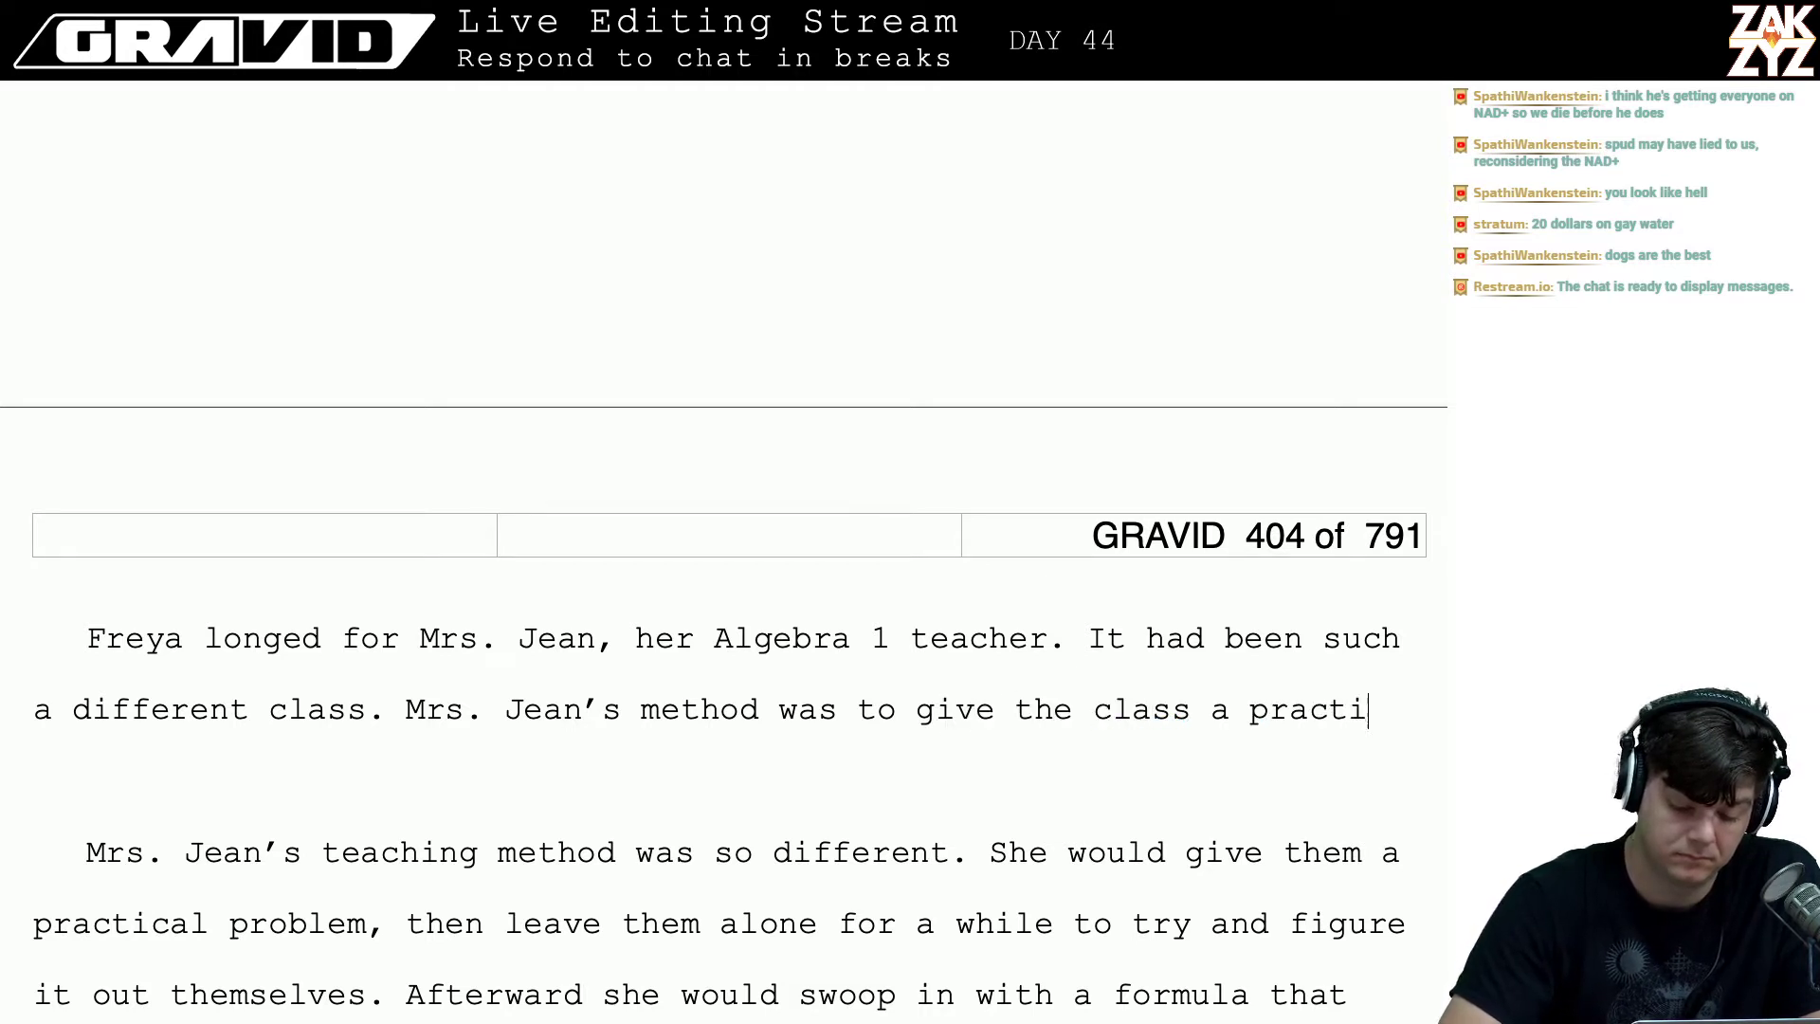
type("cal problem the")
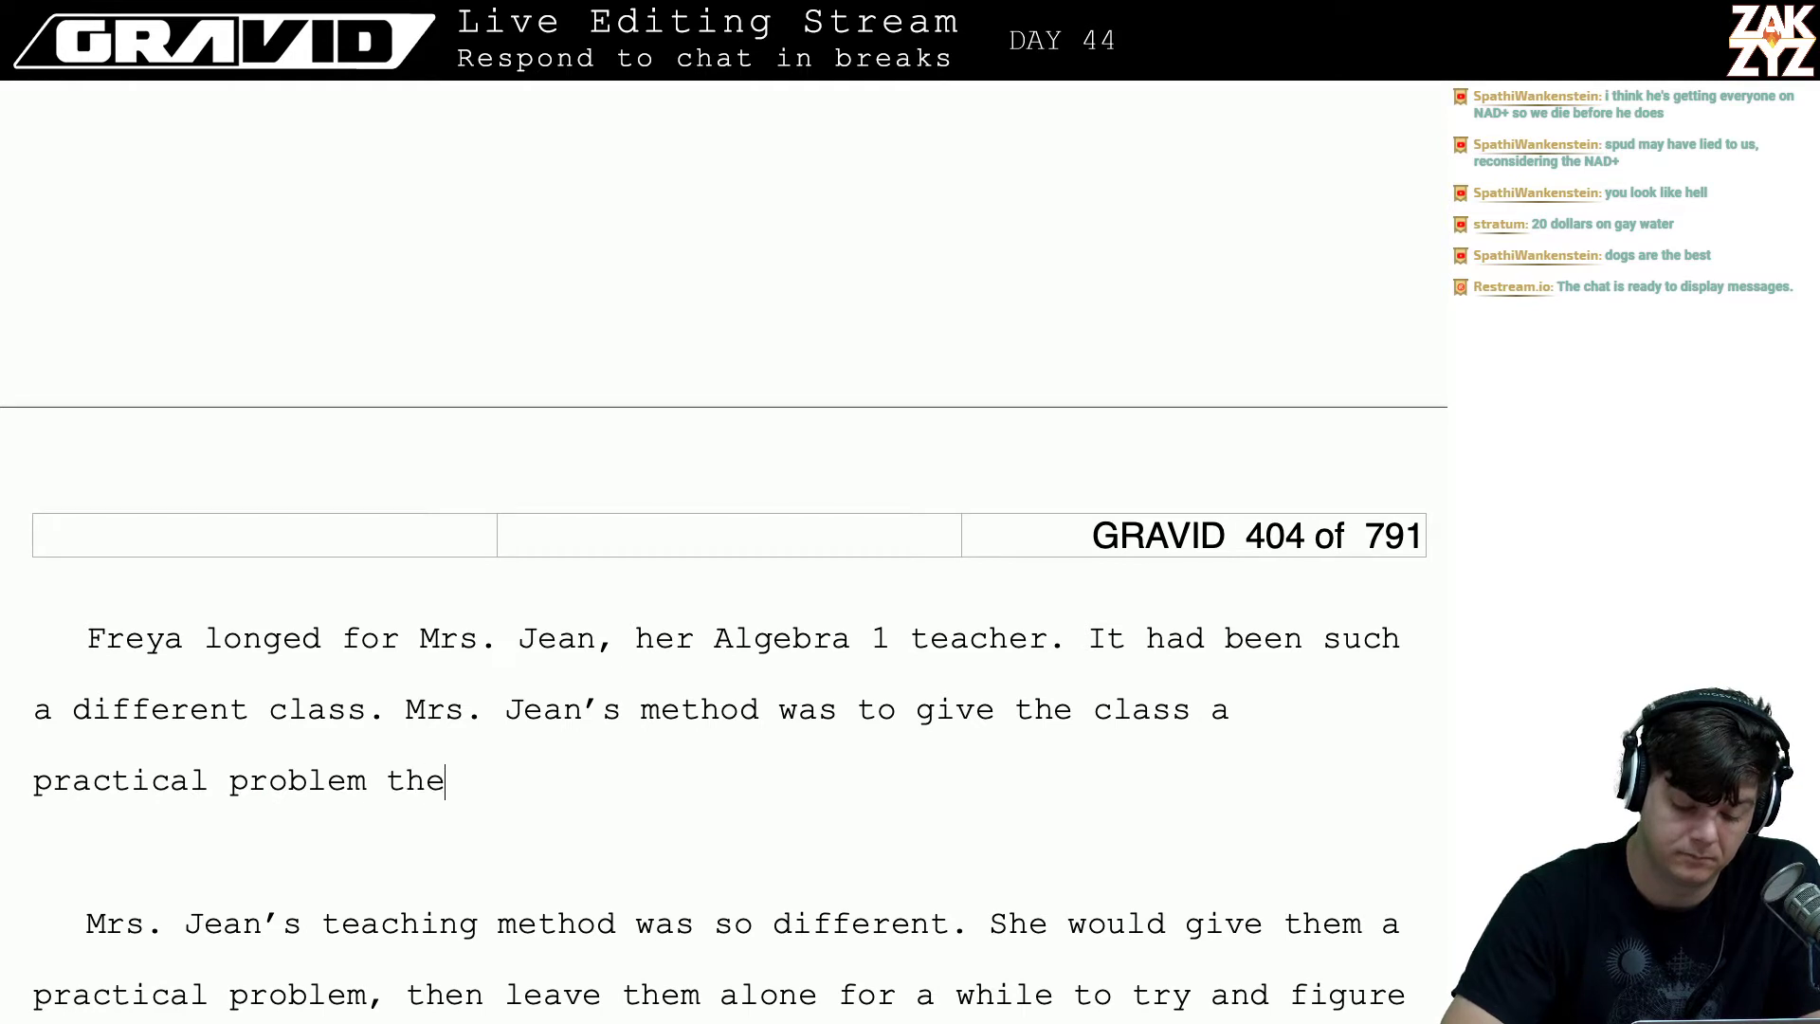
type("n let them try")
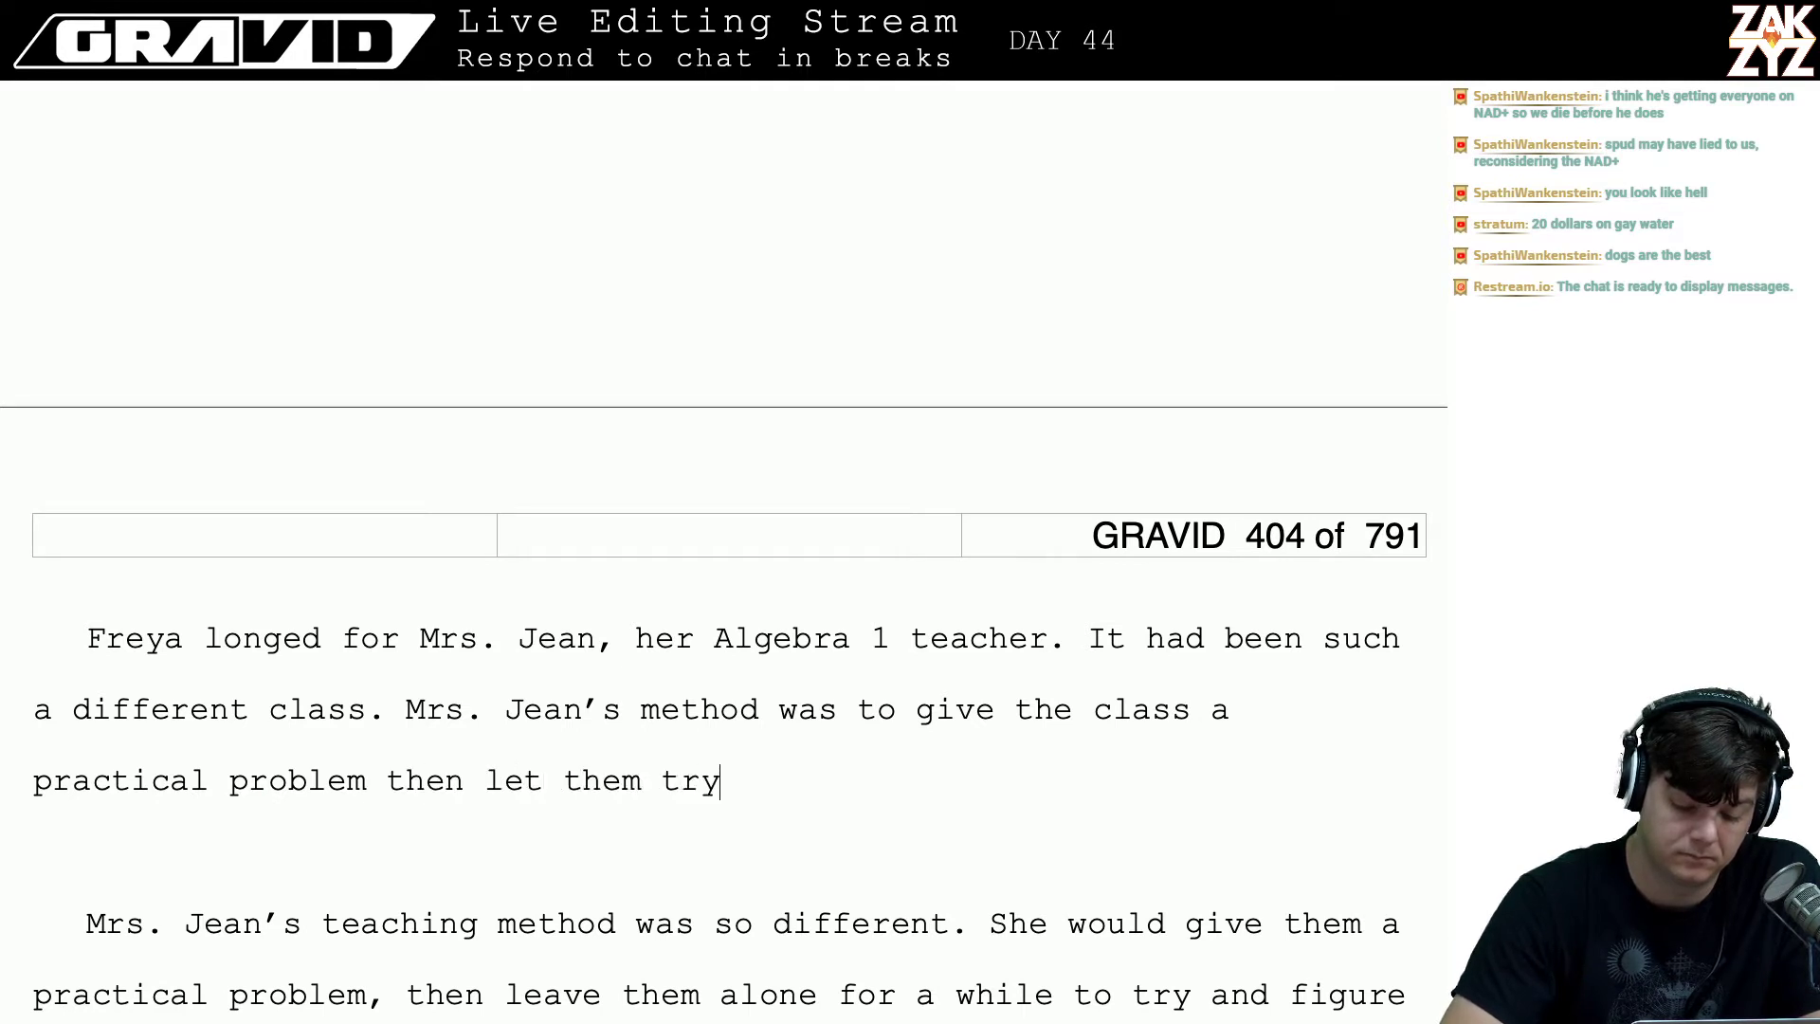
type(" to work it out")
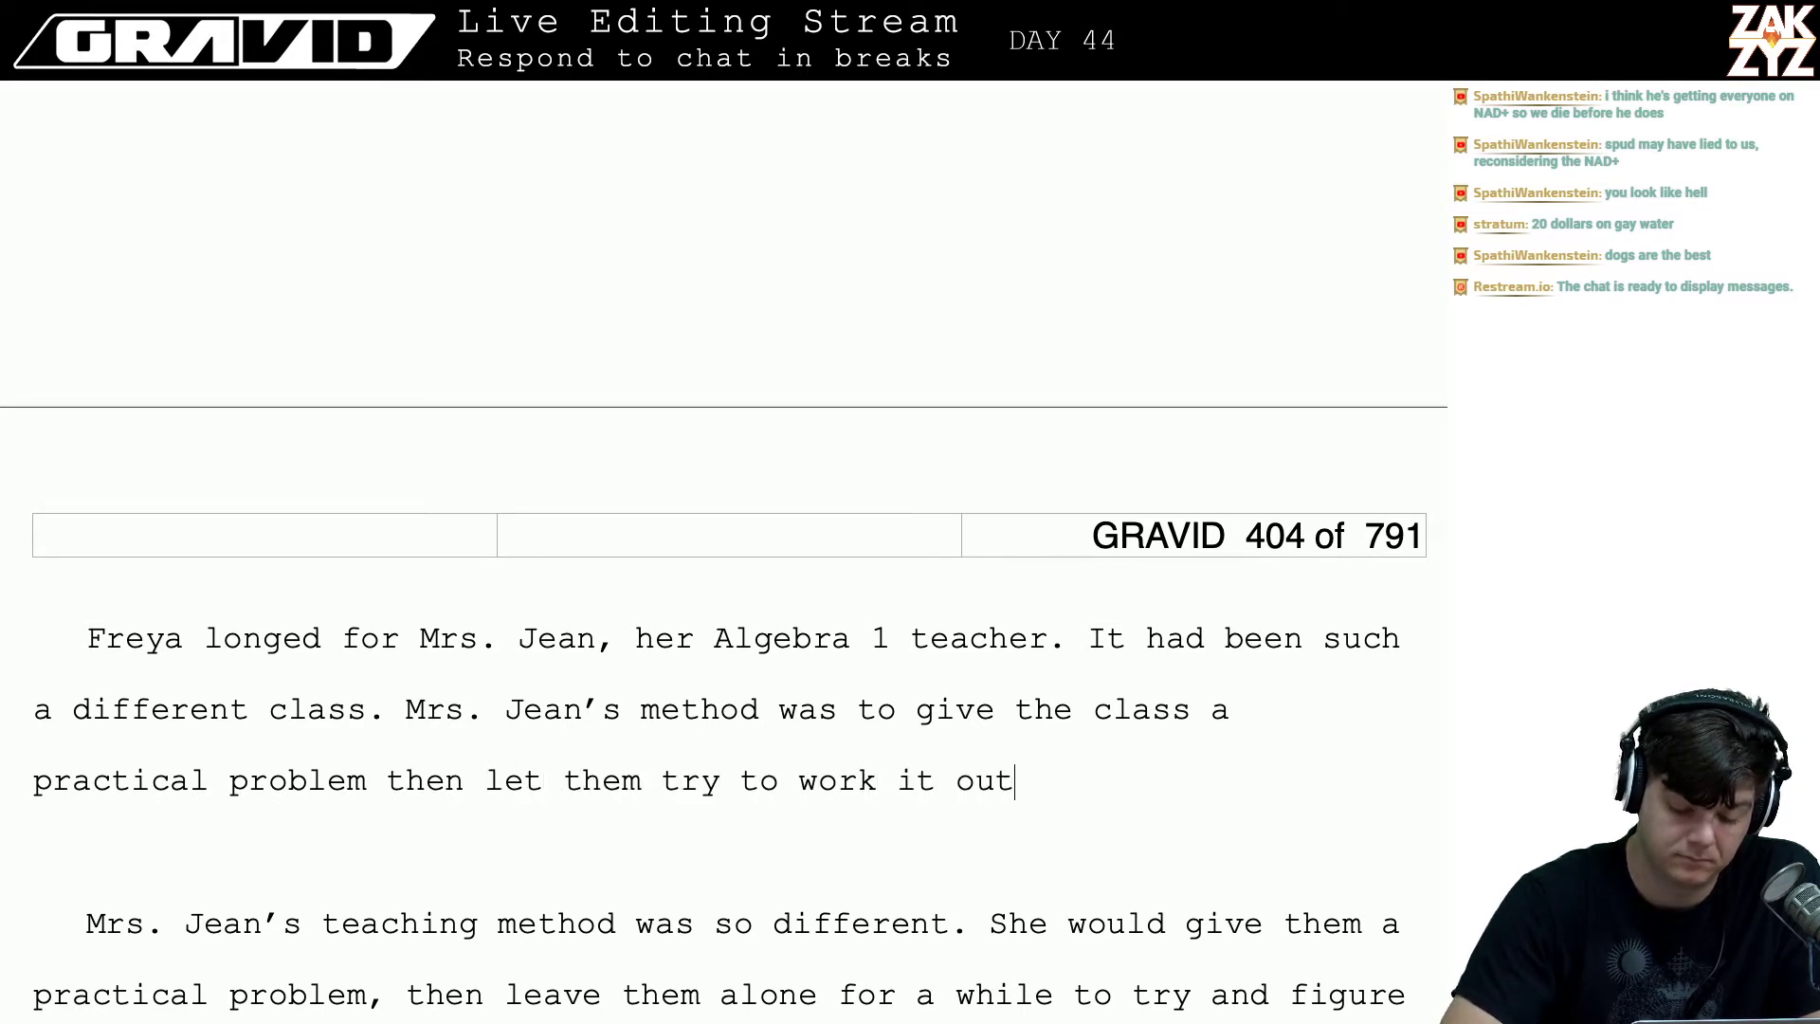
type(" themselves b")
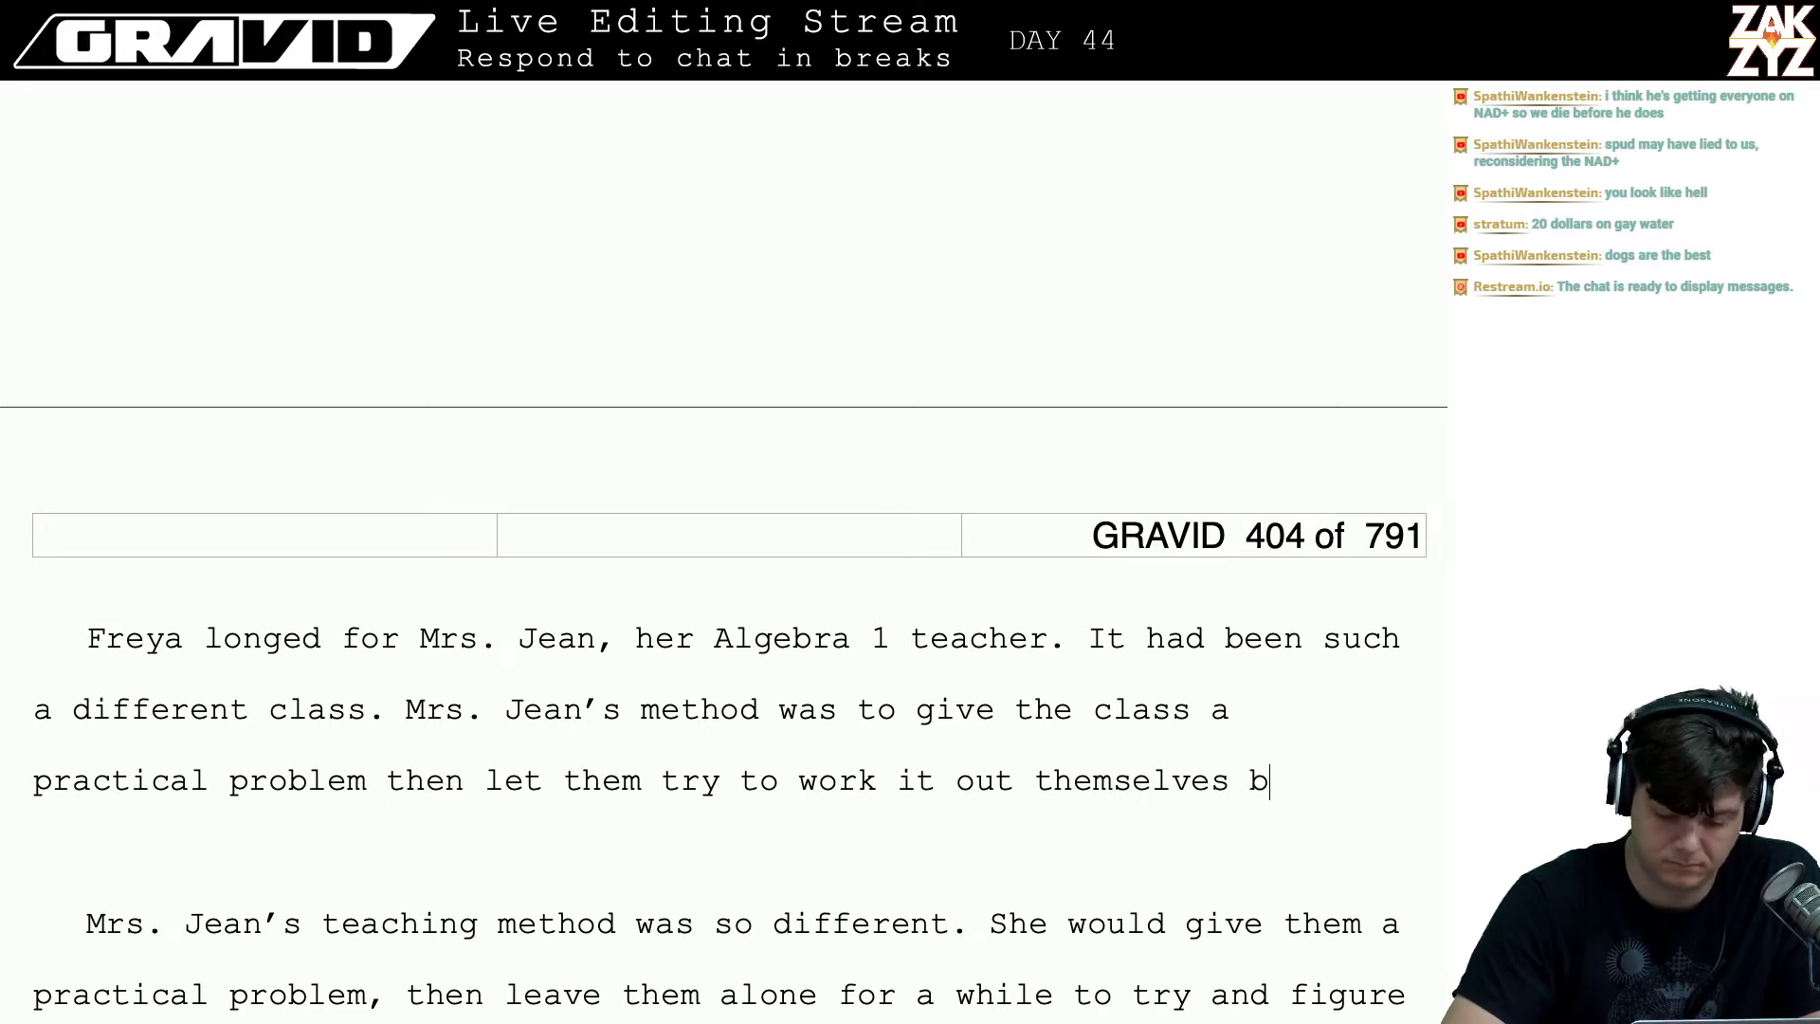
type("y whatver")
key("BackSpace")
key("BackSpace")
key("BackSpace")
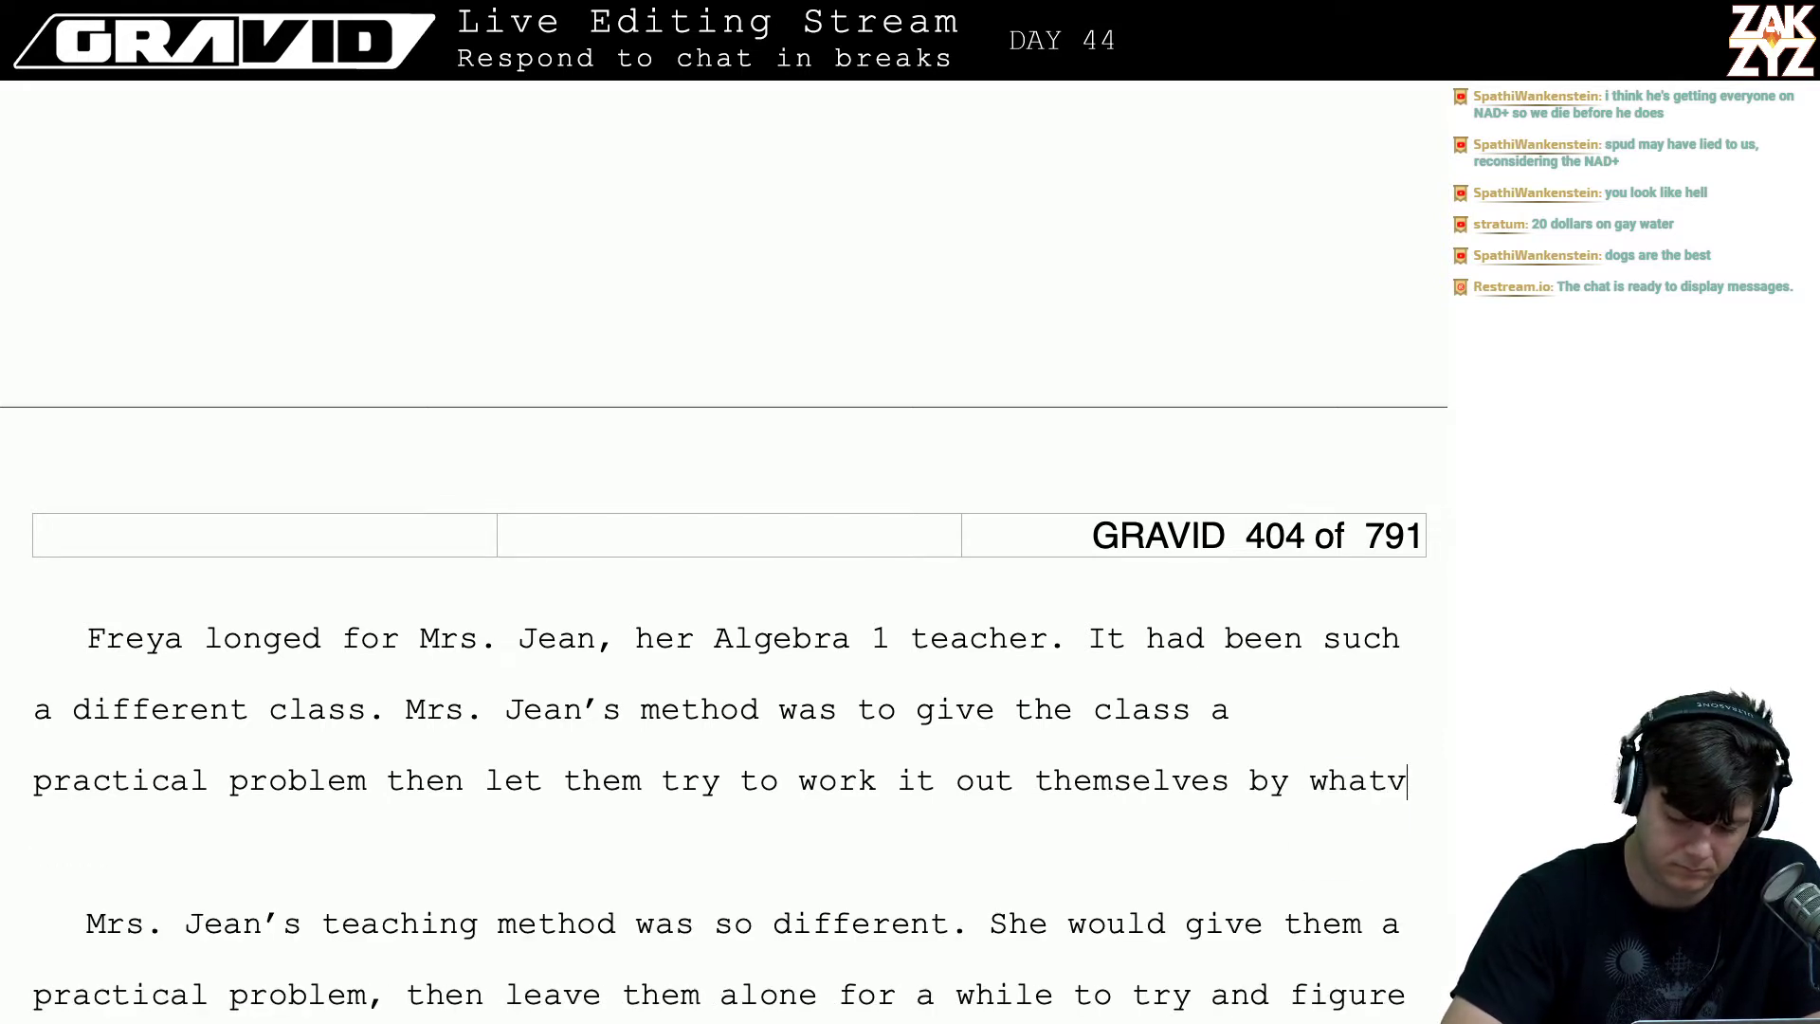
type("ever method they")
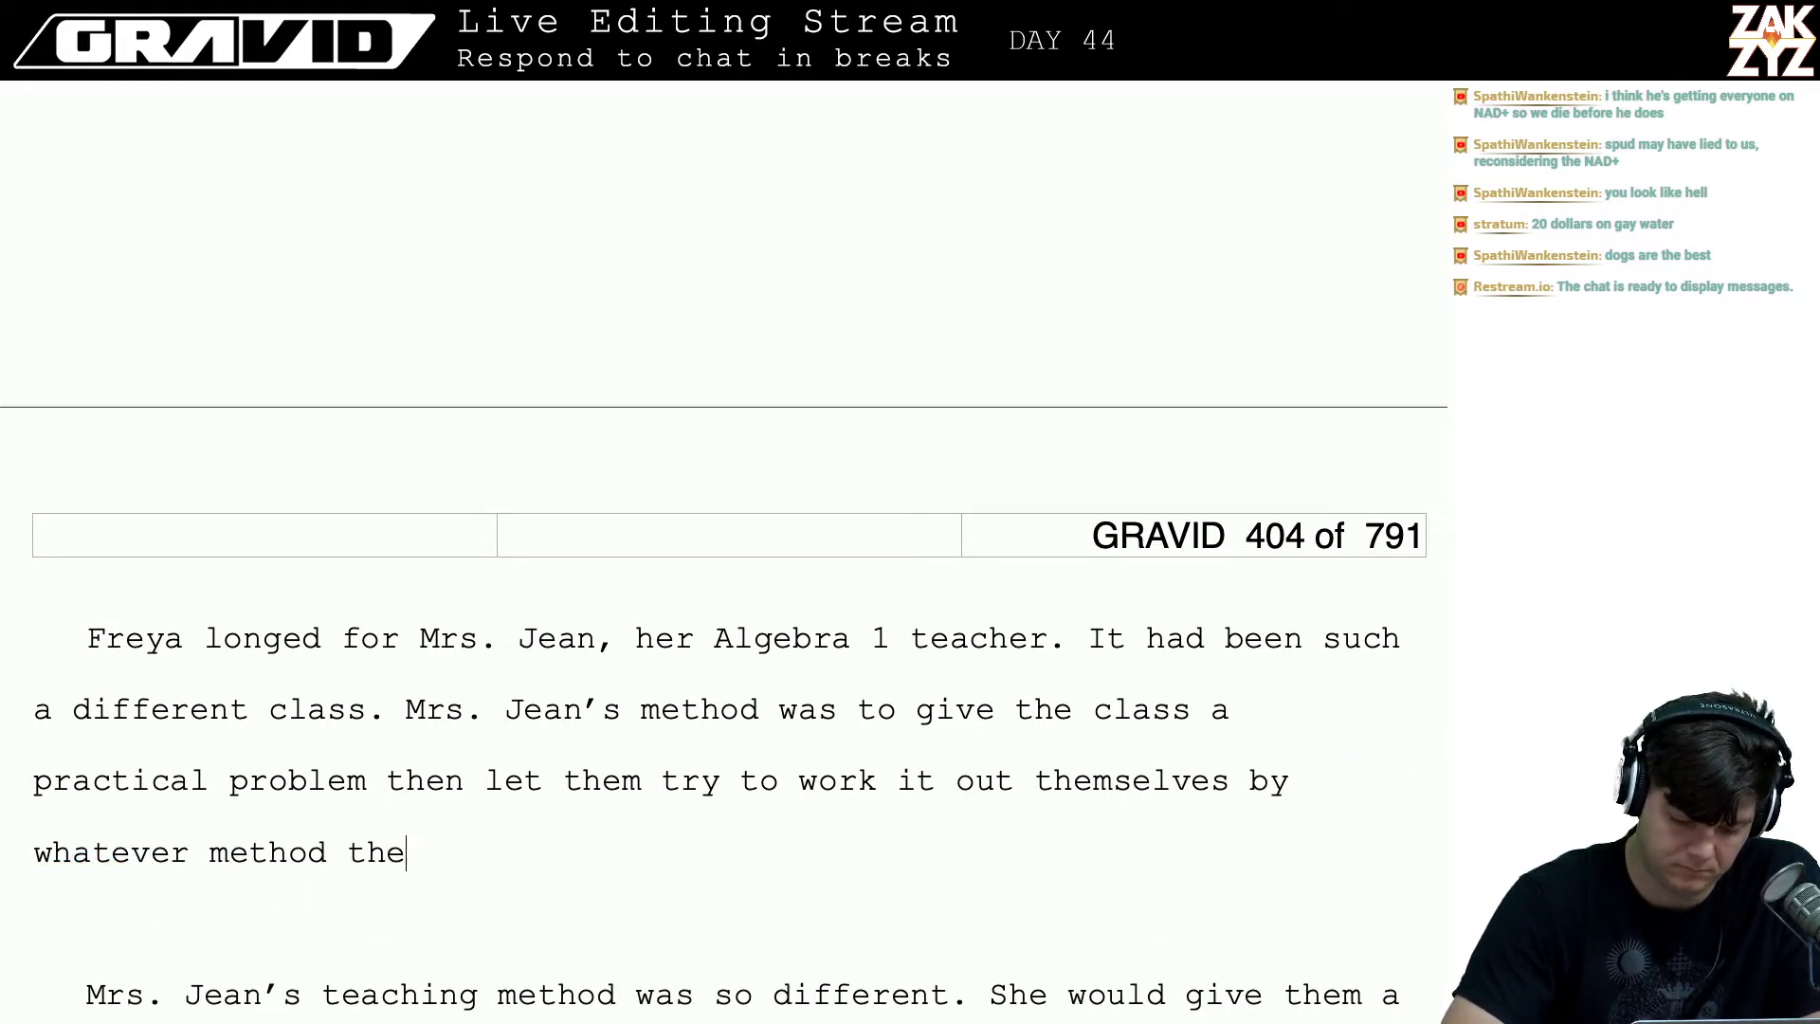
key("BackSpace")
key("BackSpace")
key("BackSpace")
key("BackSpace")
key("BackSpace")
key("BackSpace")
key("BackSpace")
key("BackSpace")
key("BackSpace")
key("BackSpace")
key("BackSpace")
key("BackSpace")
key("BackSpace")
key("BackSpace")
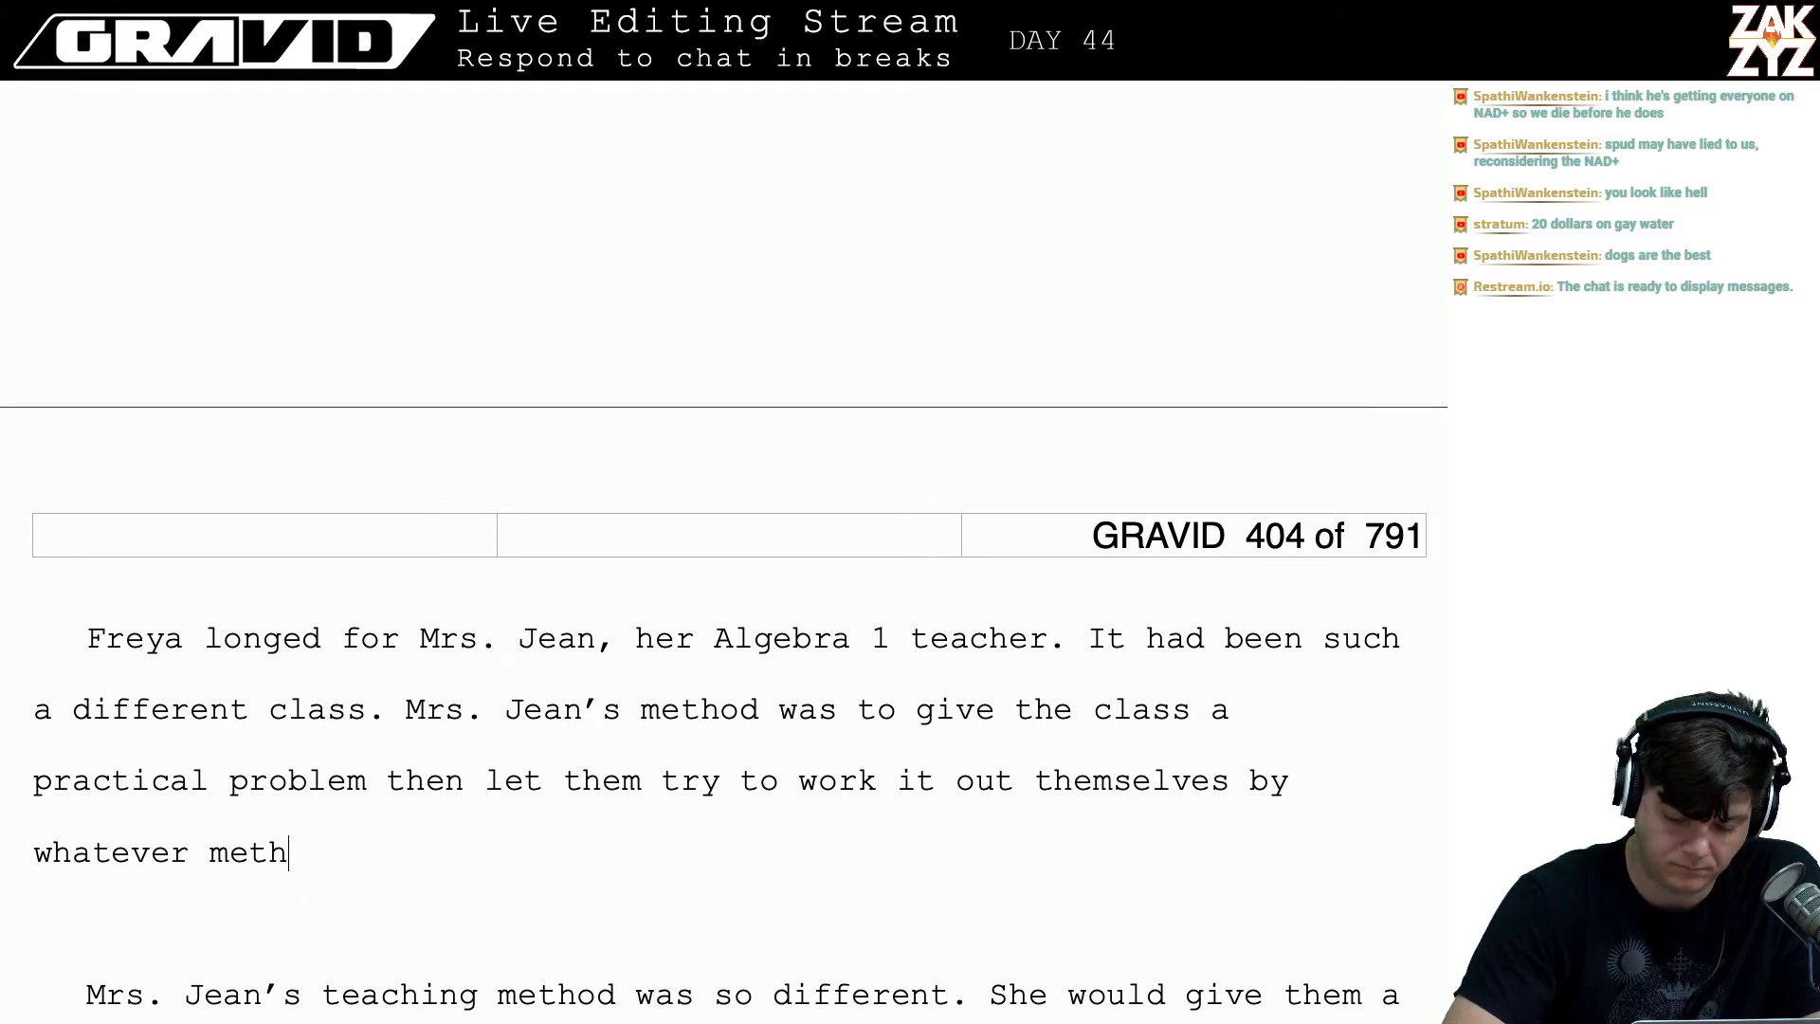
key("BackSpace")
key("BackSpace")
key("BackSpace")
key("BackSpace")
key("BackSpace")
key("BackSpace")
key("BackSpace")
key("BackSpace")
key("BackSpace")
key("BackSpace")
key("BackSpace")
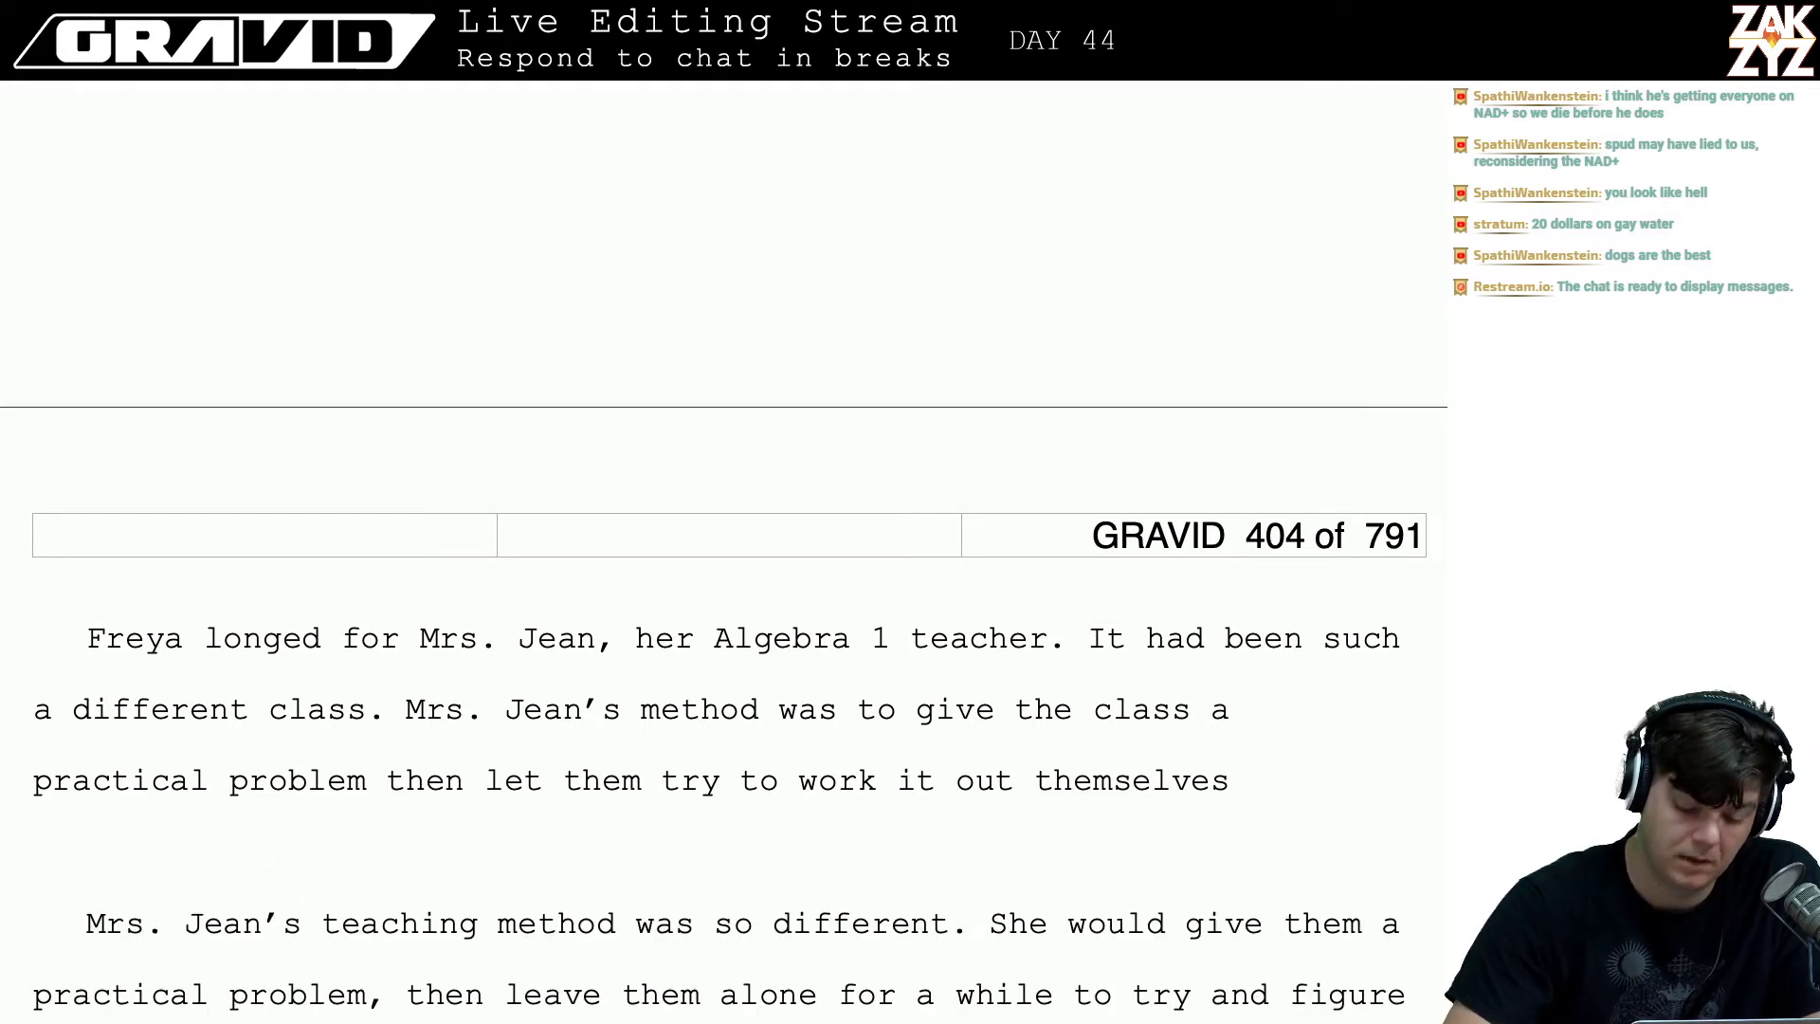
- Delete the old text from "Mrs. Jean's teaching method" through "figure it out themselves." and join "Afterward she would swoop in" onto the rewritten paragraph
key("shift+Down")
key("shift+Down")
key("shift+Down")
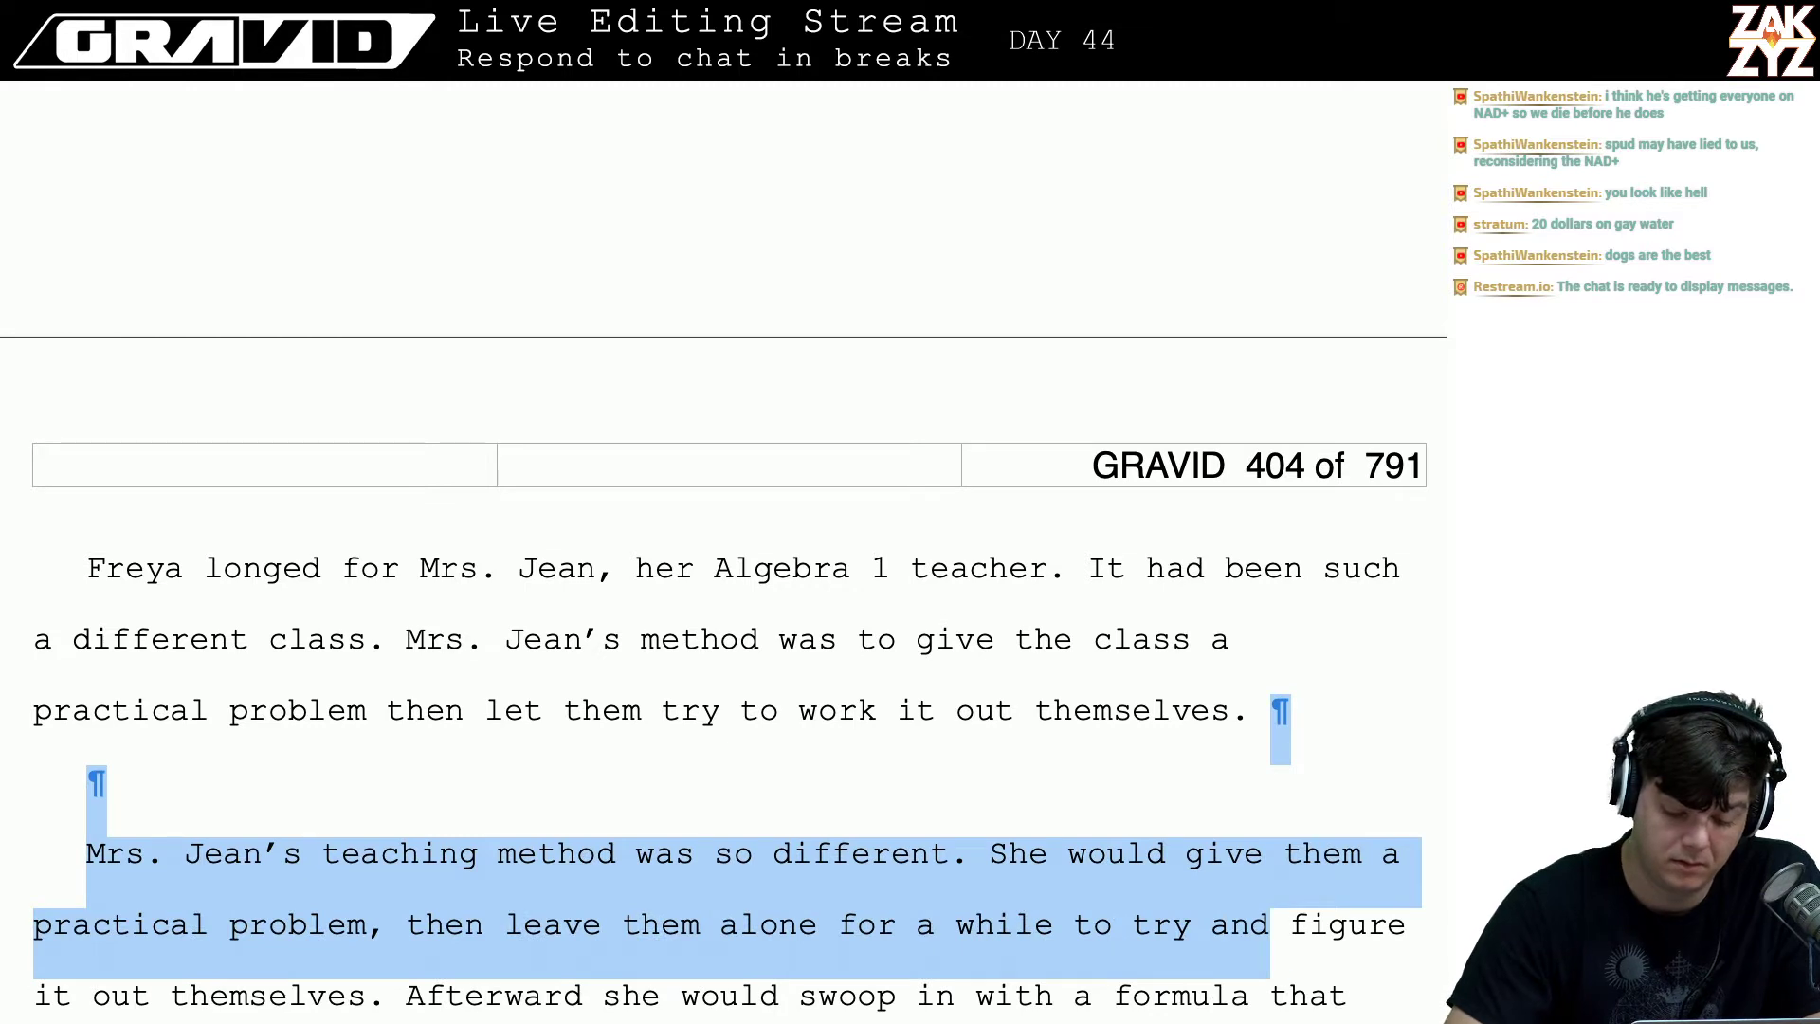
key("shift+Right")
key("shift+Right")
key("shift+Right")
key("shift+Right")
key("shift+Right")
key("shift+Right")
key("shift+Right")
key("shift+Right")
key("shift+Right")
key("shift+Right")
key("shift+Right")
key("shift+Right")
key("shift+Right")
key("shift+Right")
key("shift+Right")
key("shift+Right")
key("shift+Right")
key("shift+Right")
key("shift+Right")
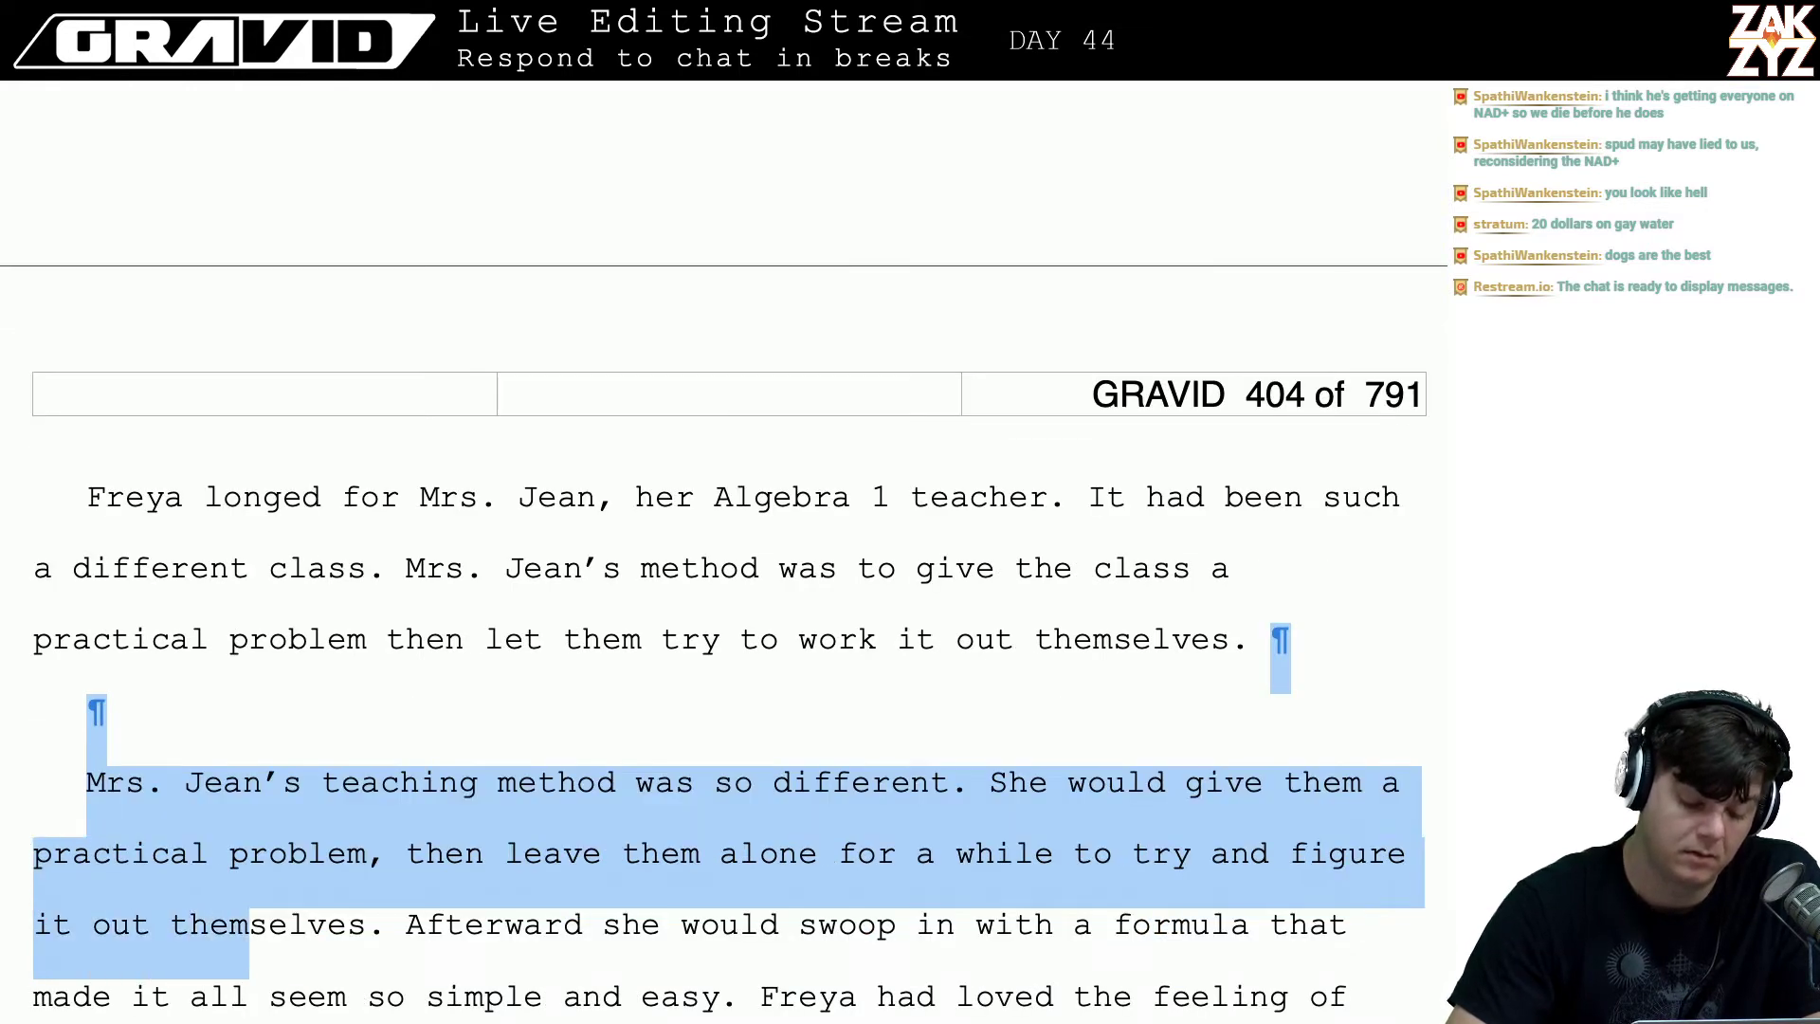
key("shift+Right")
key("shift+Right")
key("shift+Right")
key("shift+Right")
key("shift+Right")
key("shift+Right")
key("shift+Right")
key("shift+Right")
key("BackSpace")
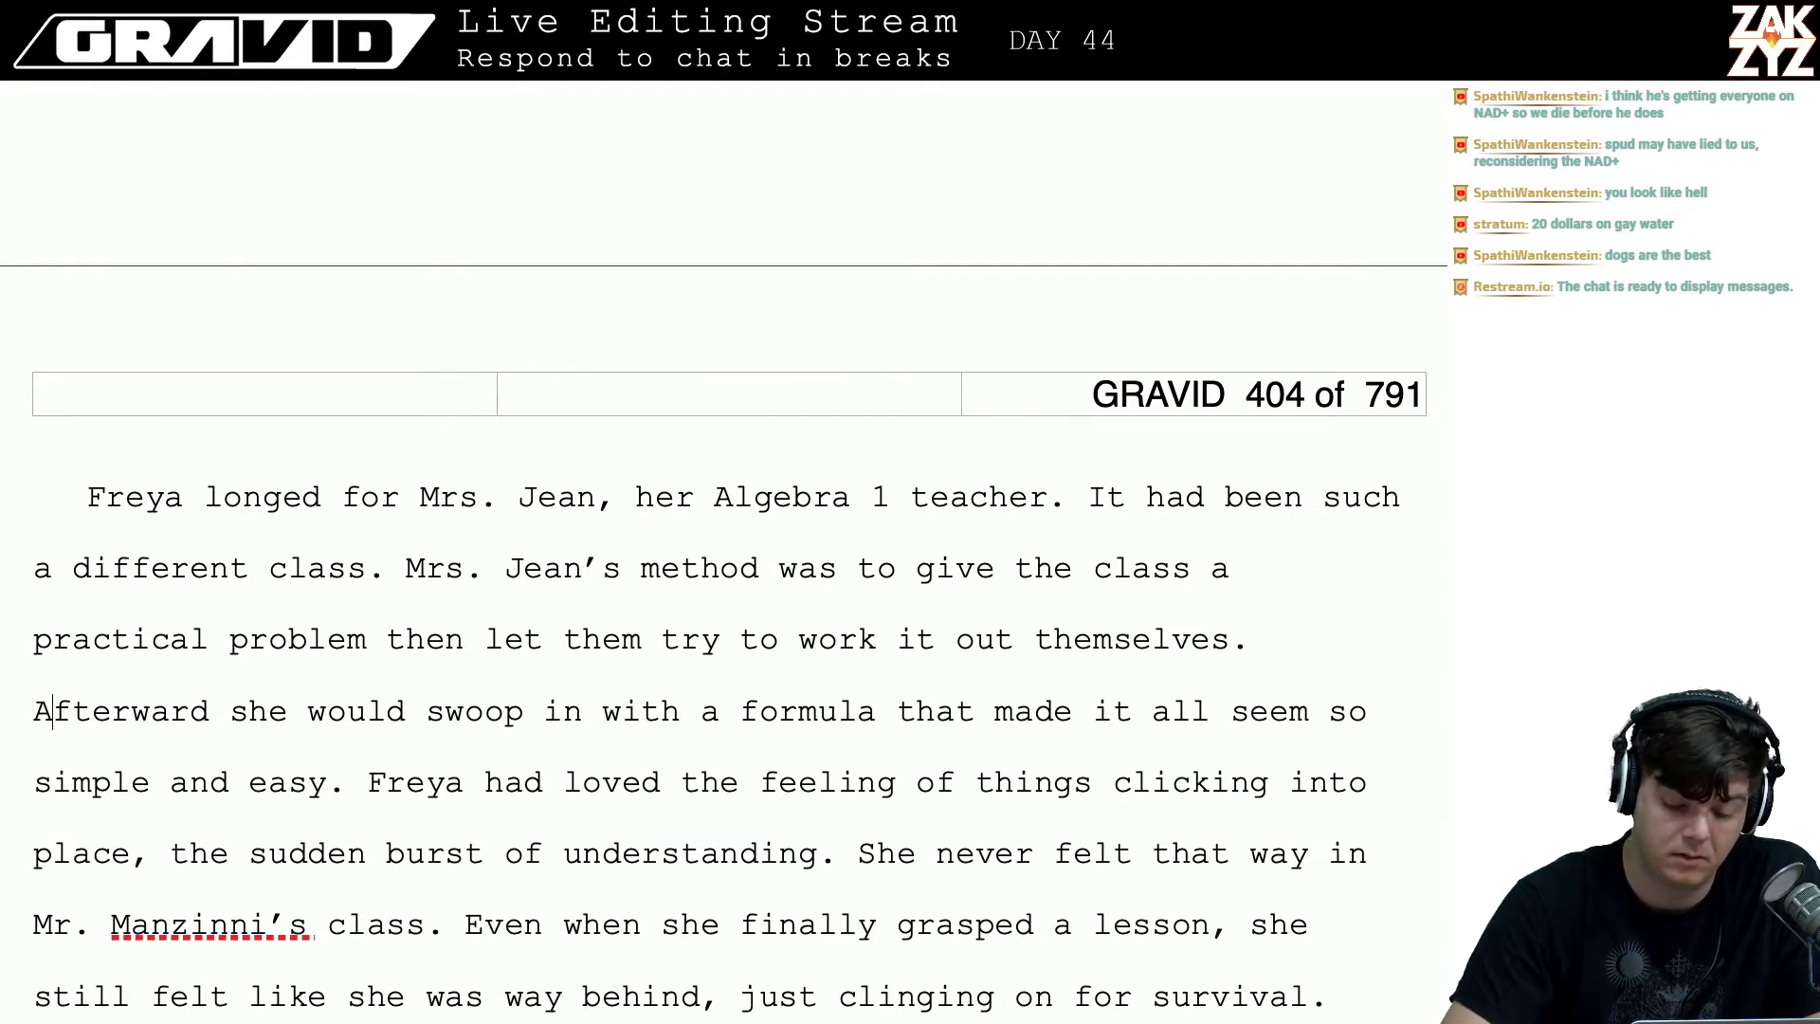
key("Left")
key("BackSpace")
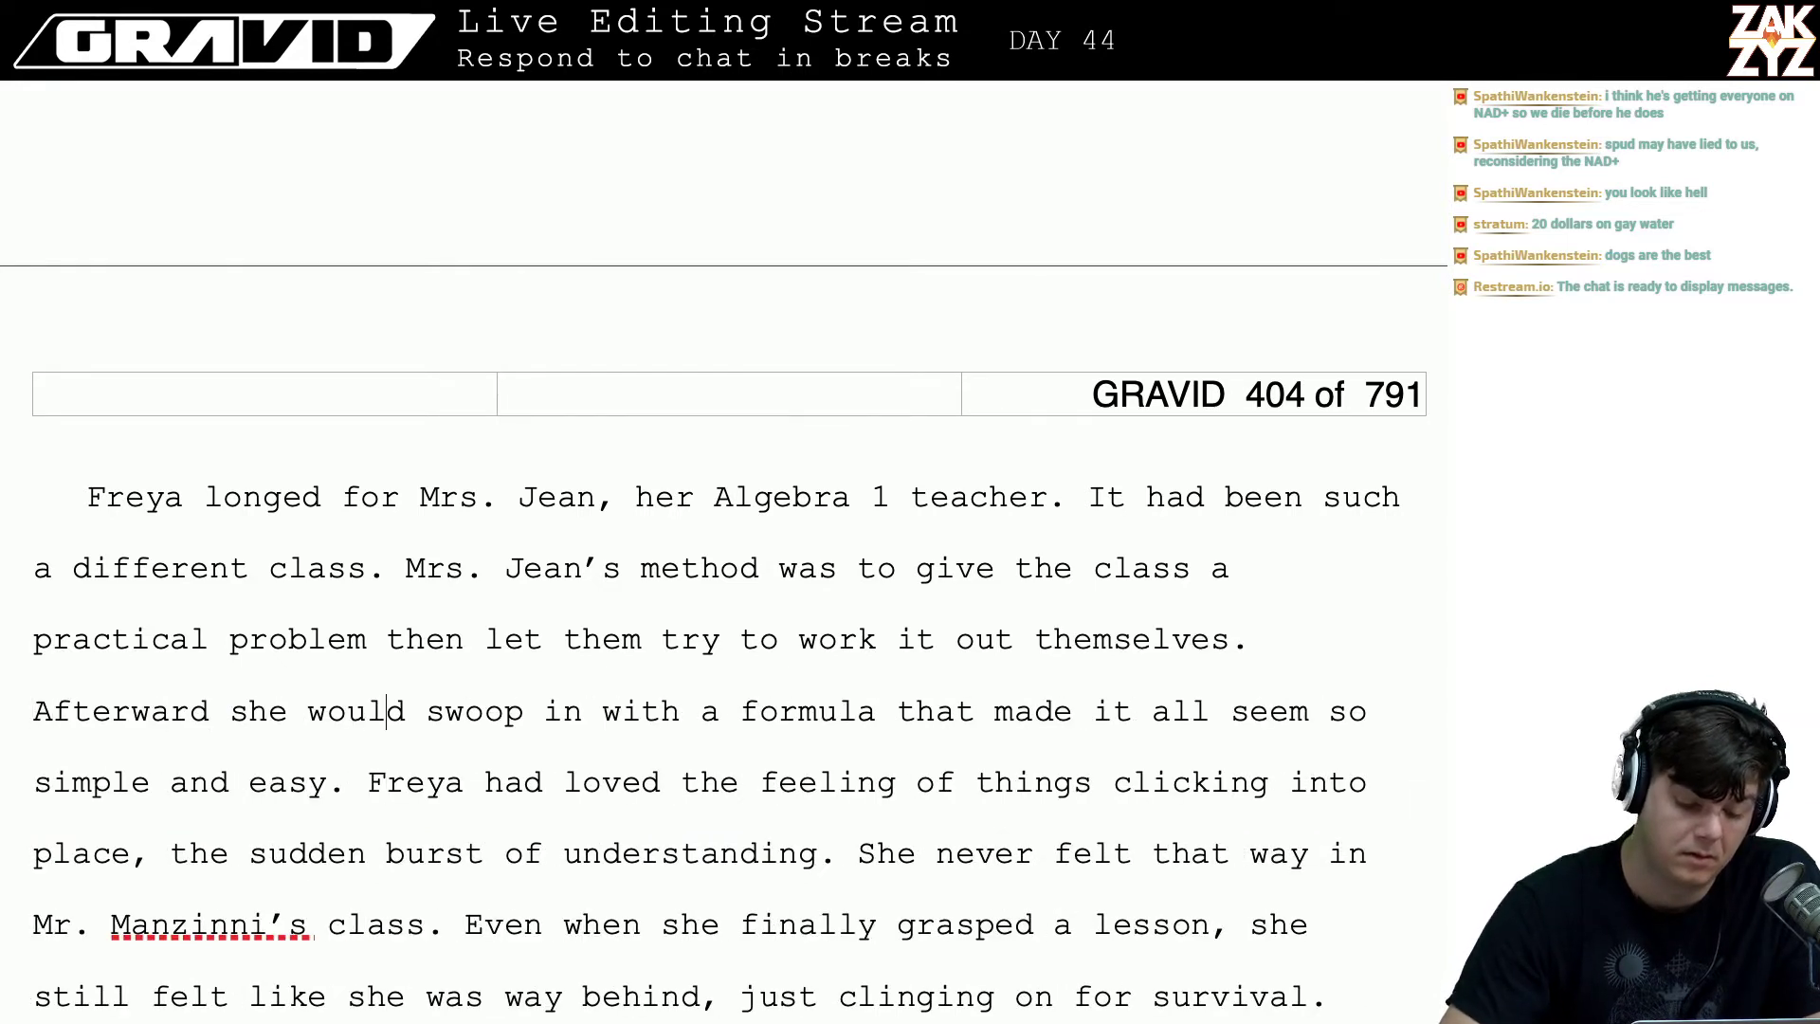
- Replace "then" with "and" in "a practical problem then let them try to work it out themselves."
key("Right")
key("Right")
key("Right")
key("Right")
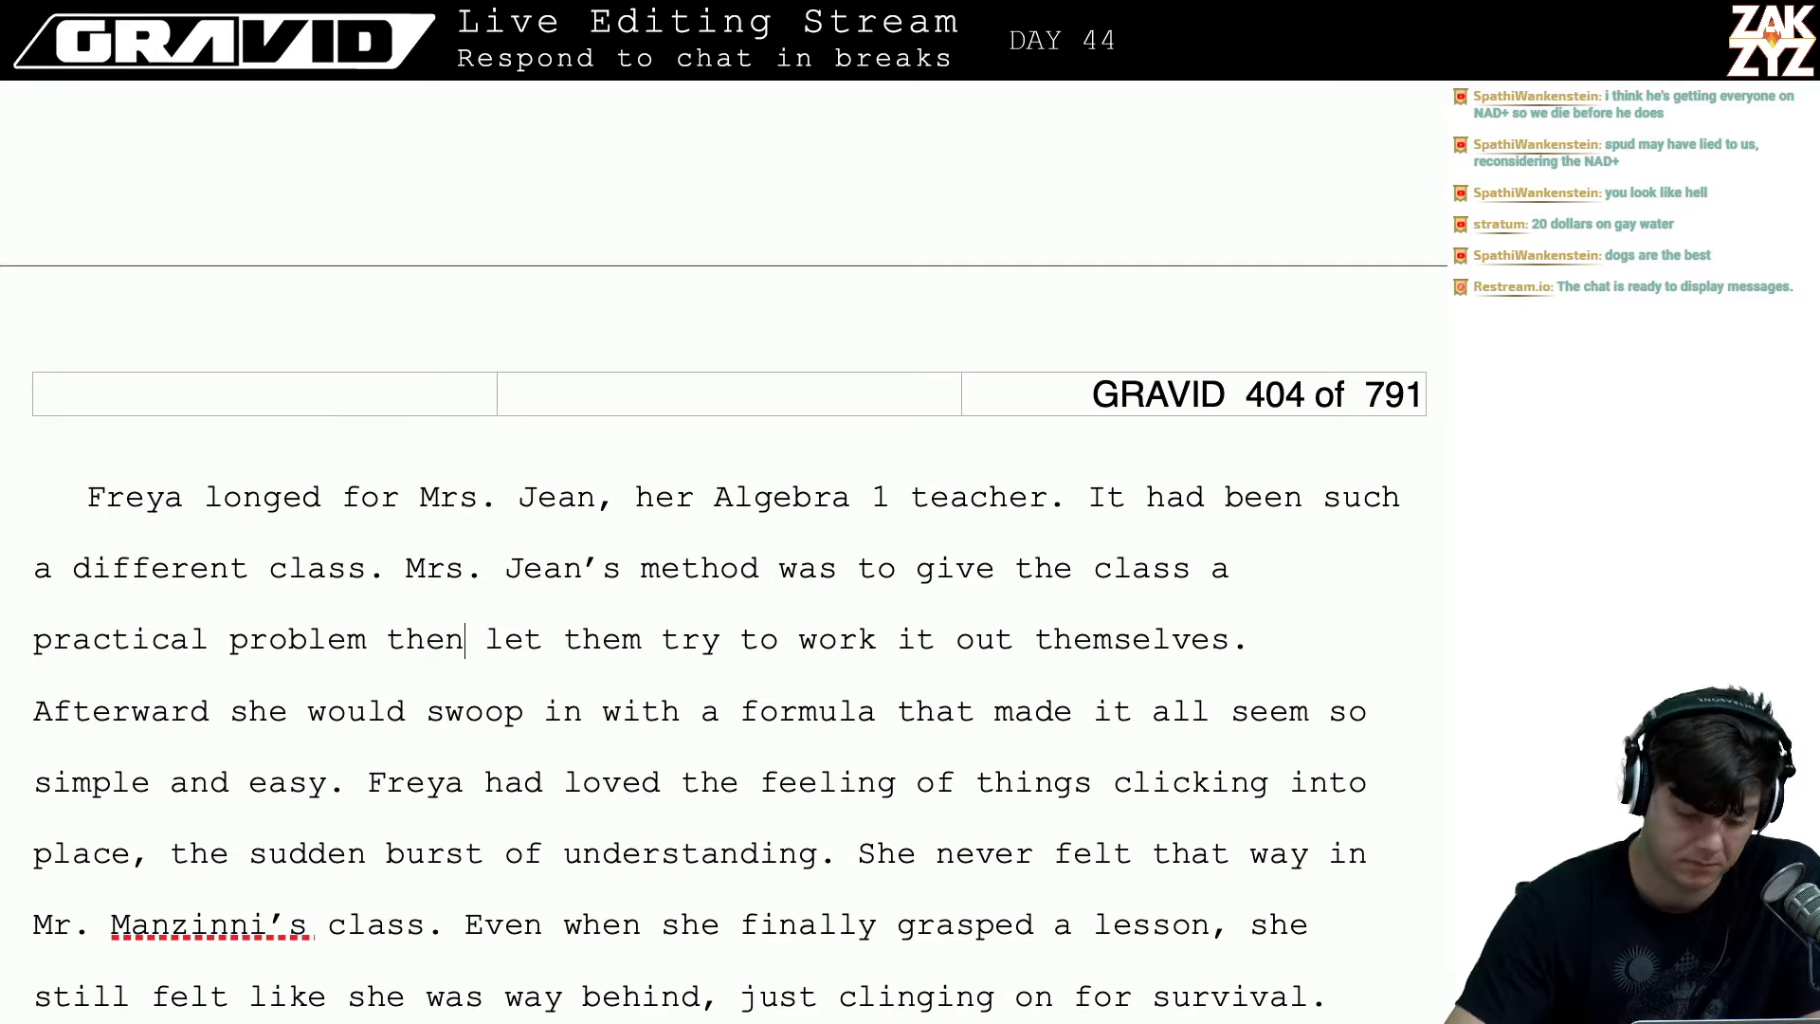
key("ctrl+BackSpace")
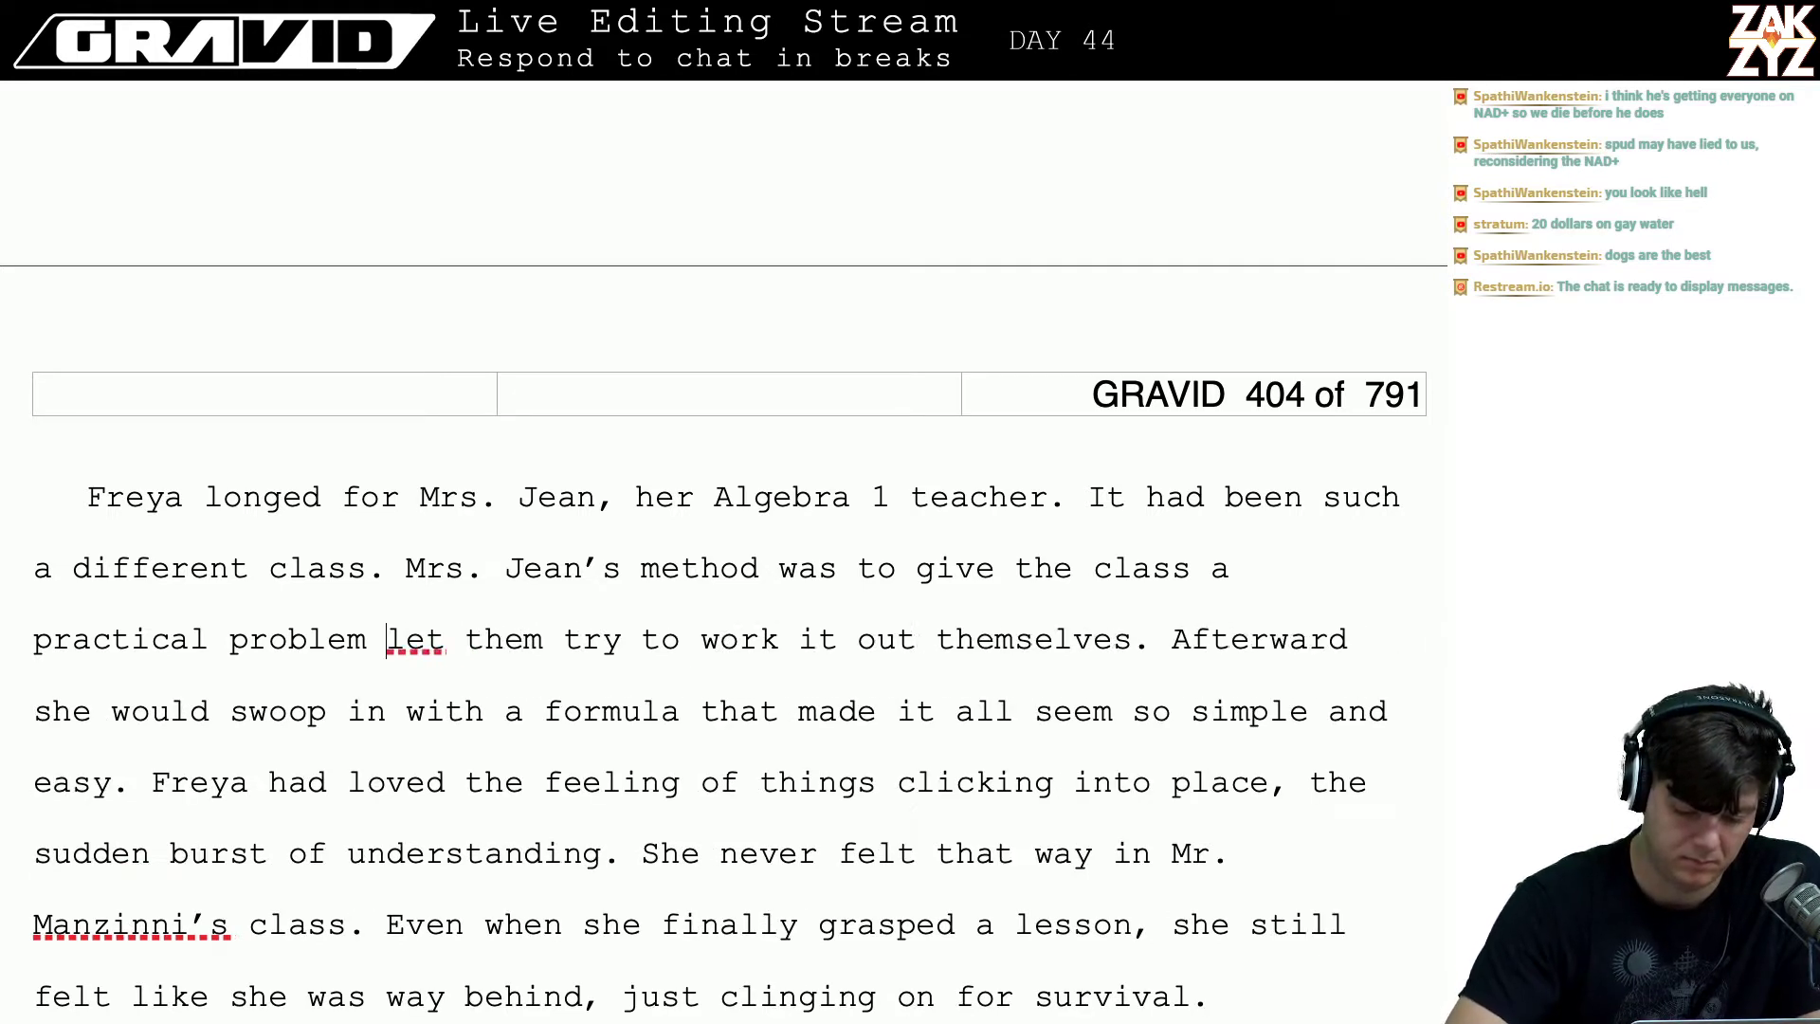
type("and")
- Try opening a new sentence after "work it out themselves." with "It was", then with "When they"
key("Right")
key("Right")
key("Right")
key("Right")
key("Right")
key("Right")
key("Right")
key("Right")
key("Right")
key("Right")
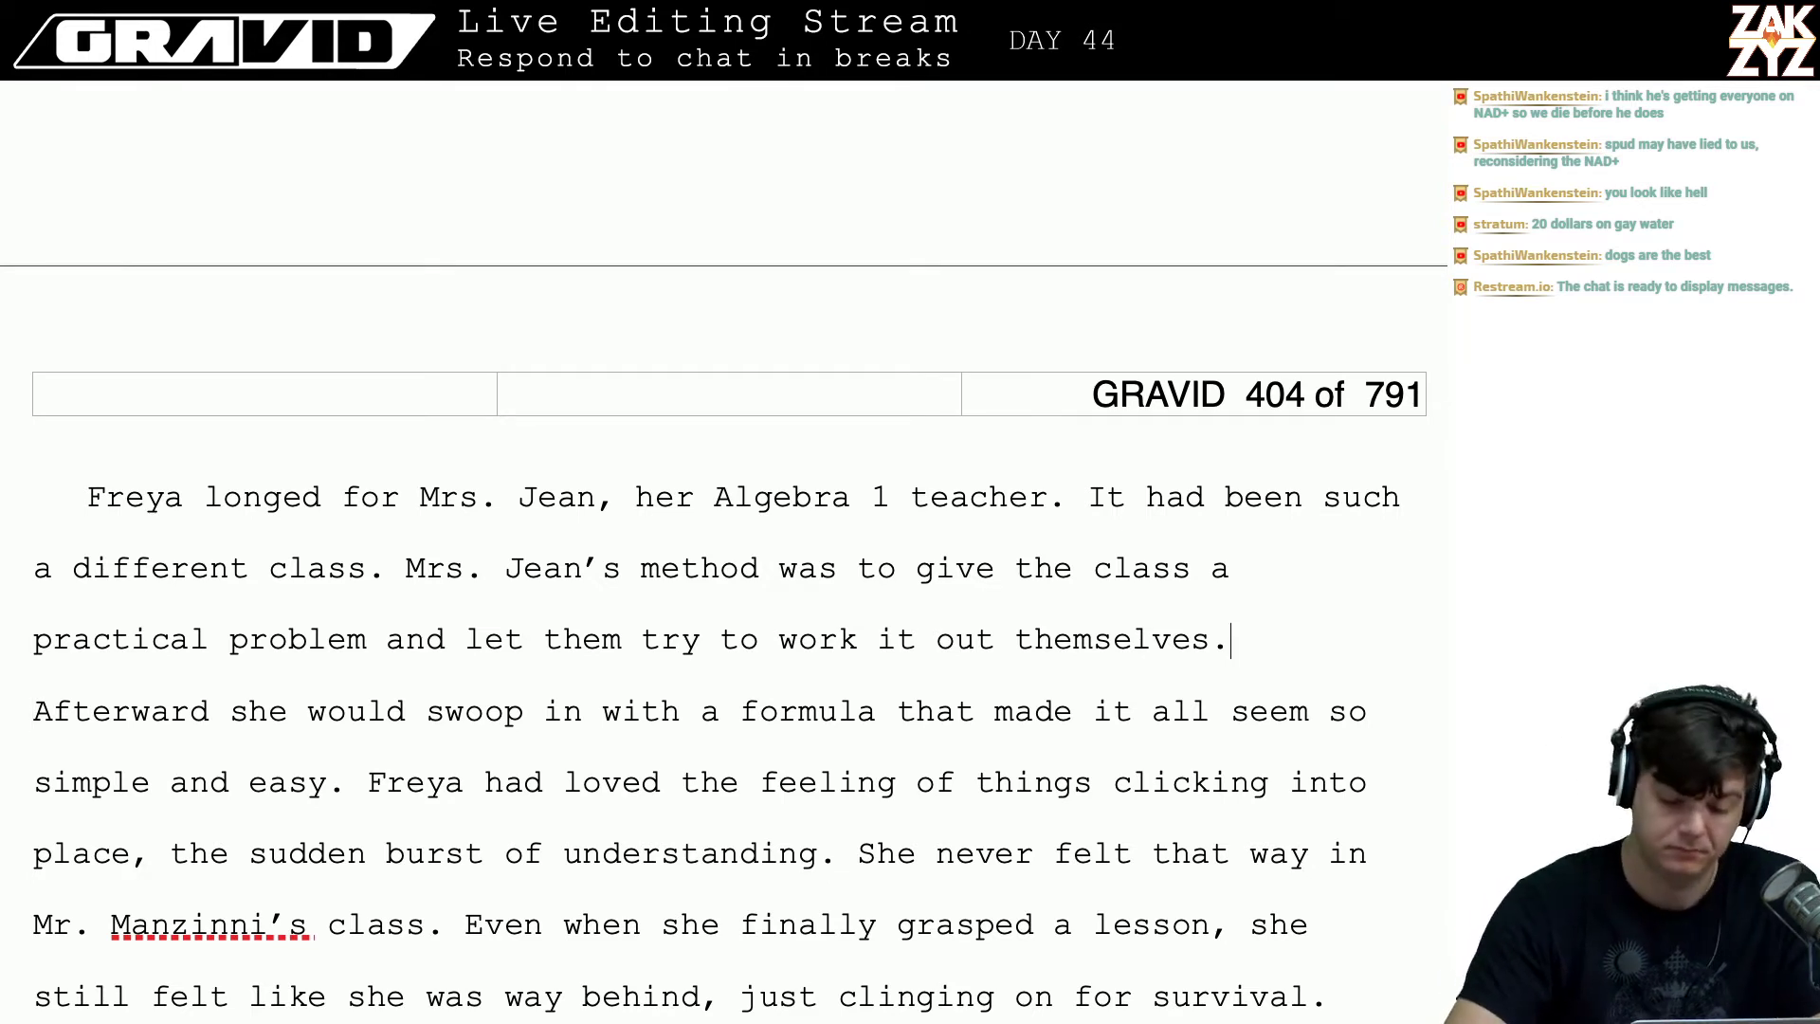
type("It was")
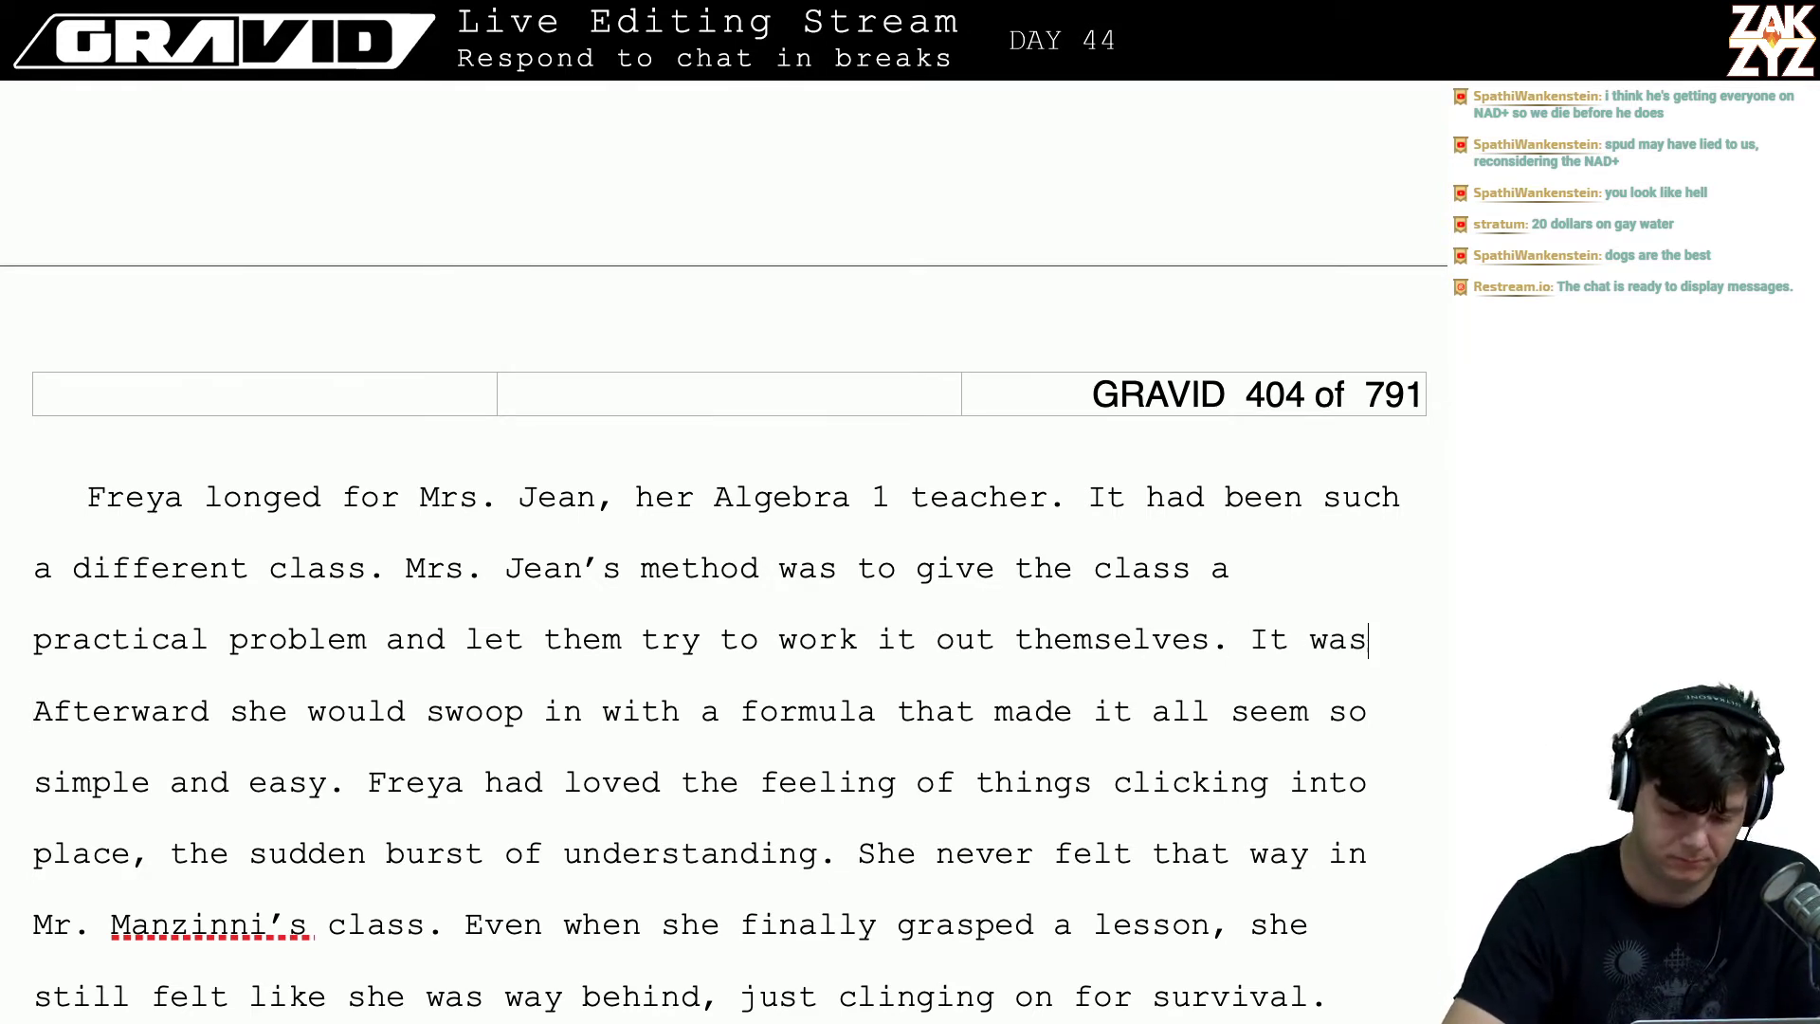
key("BackSpace")
key("BackSpace")
key("BackSpace")
key("BackSpace")
key("BackSpace")
key("BackSpace")
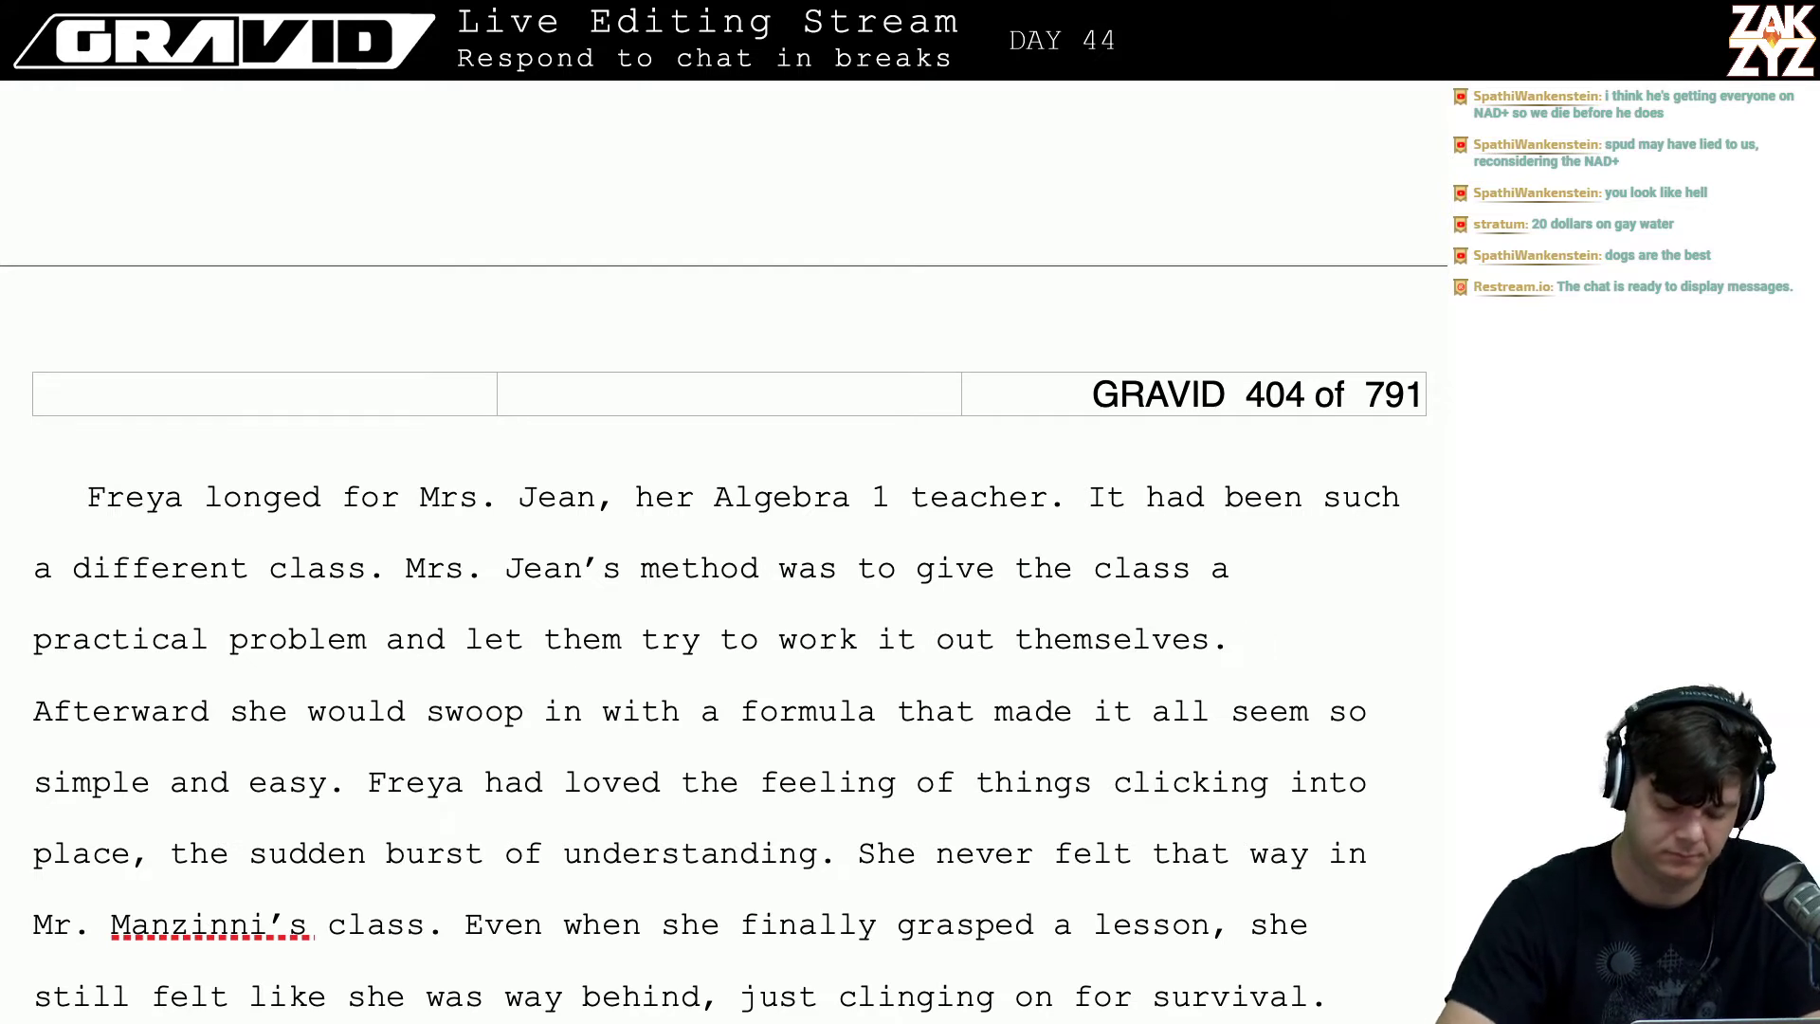
type("When they")
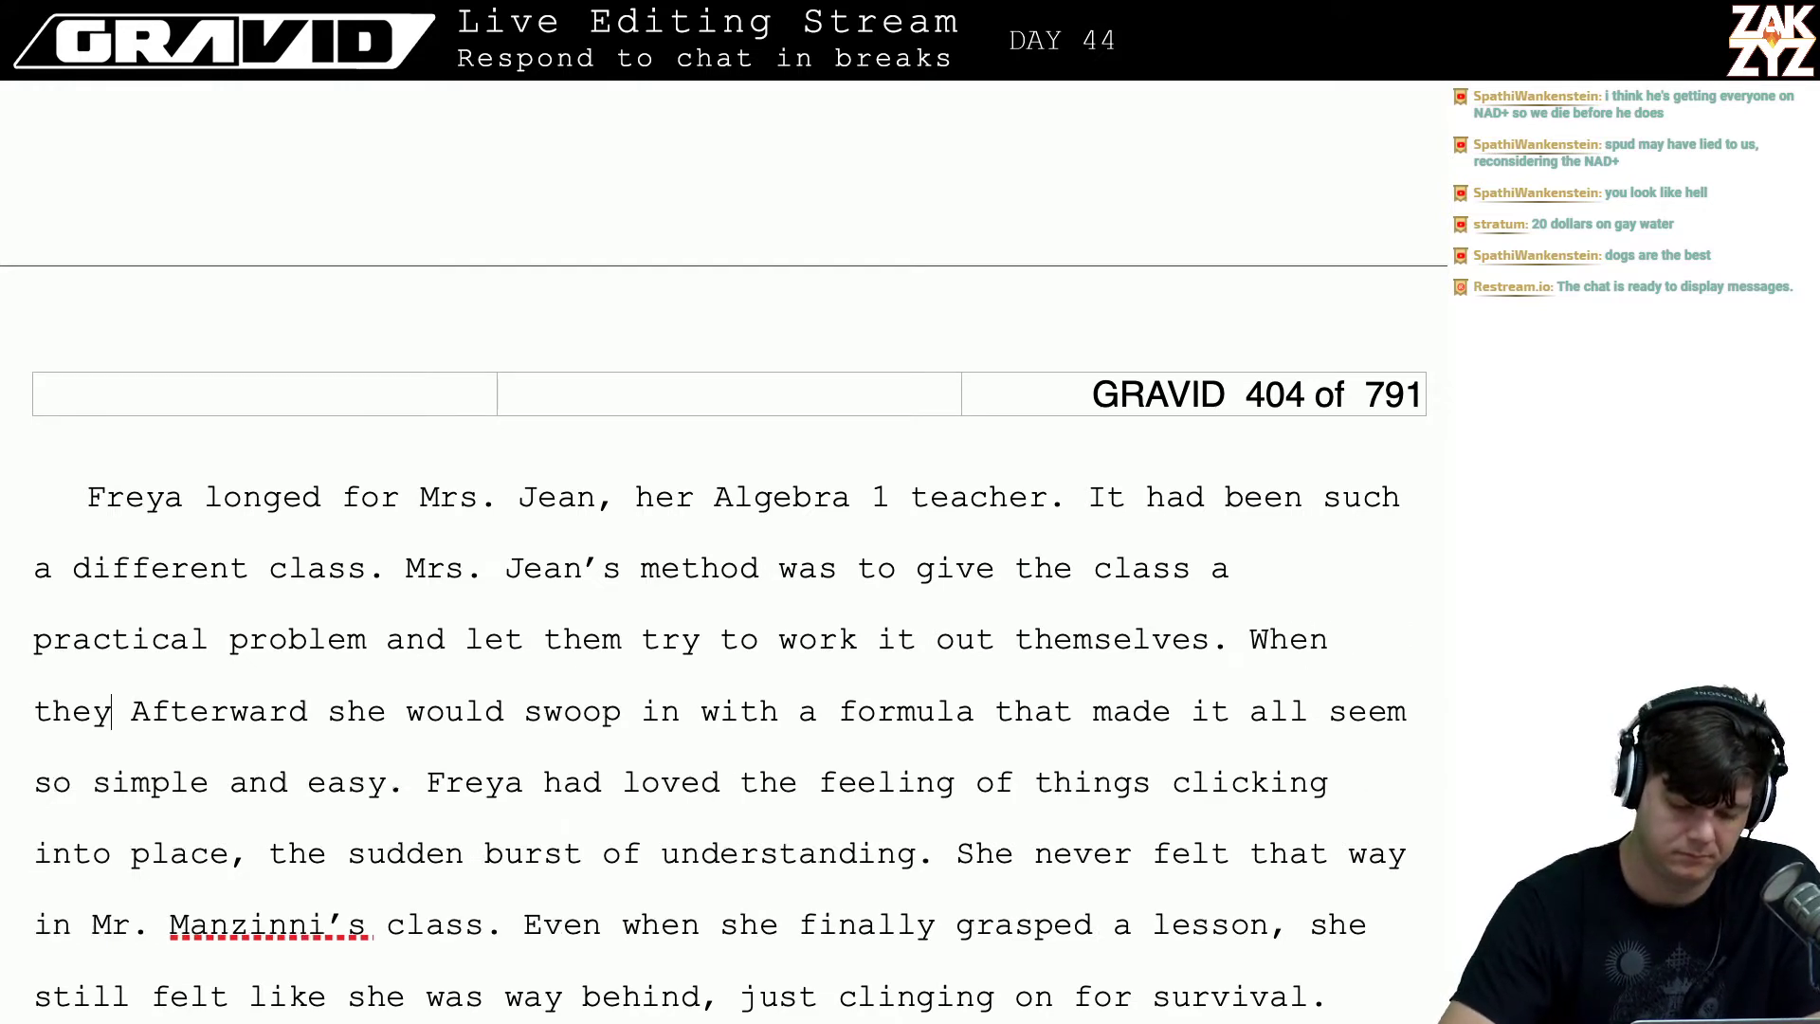
key("BackSpace")
key("BackSpace")
key("BackSpace")
key("BackSpace")
key("BackSpace")
key("BackSpace")
key("BackSpace")
key("BackSpace")
key("BackSpace")
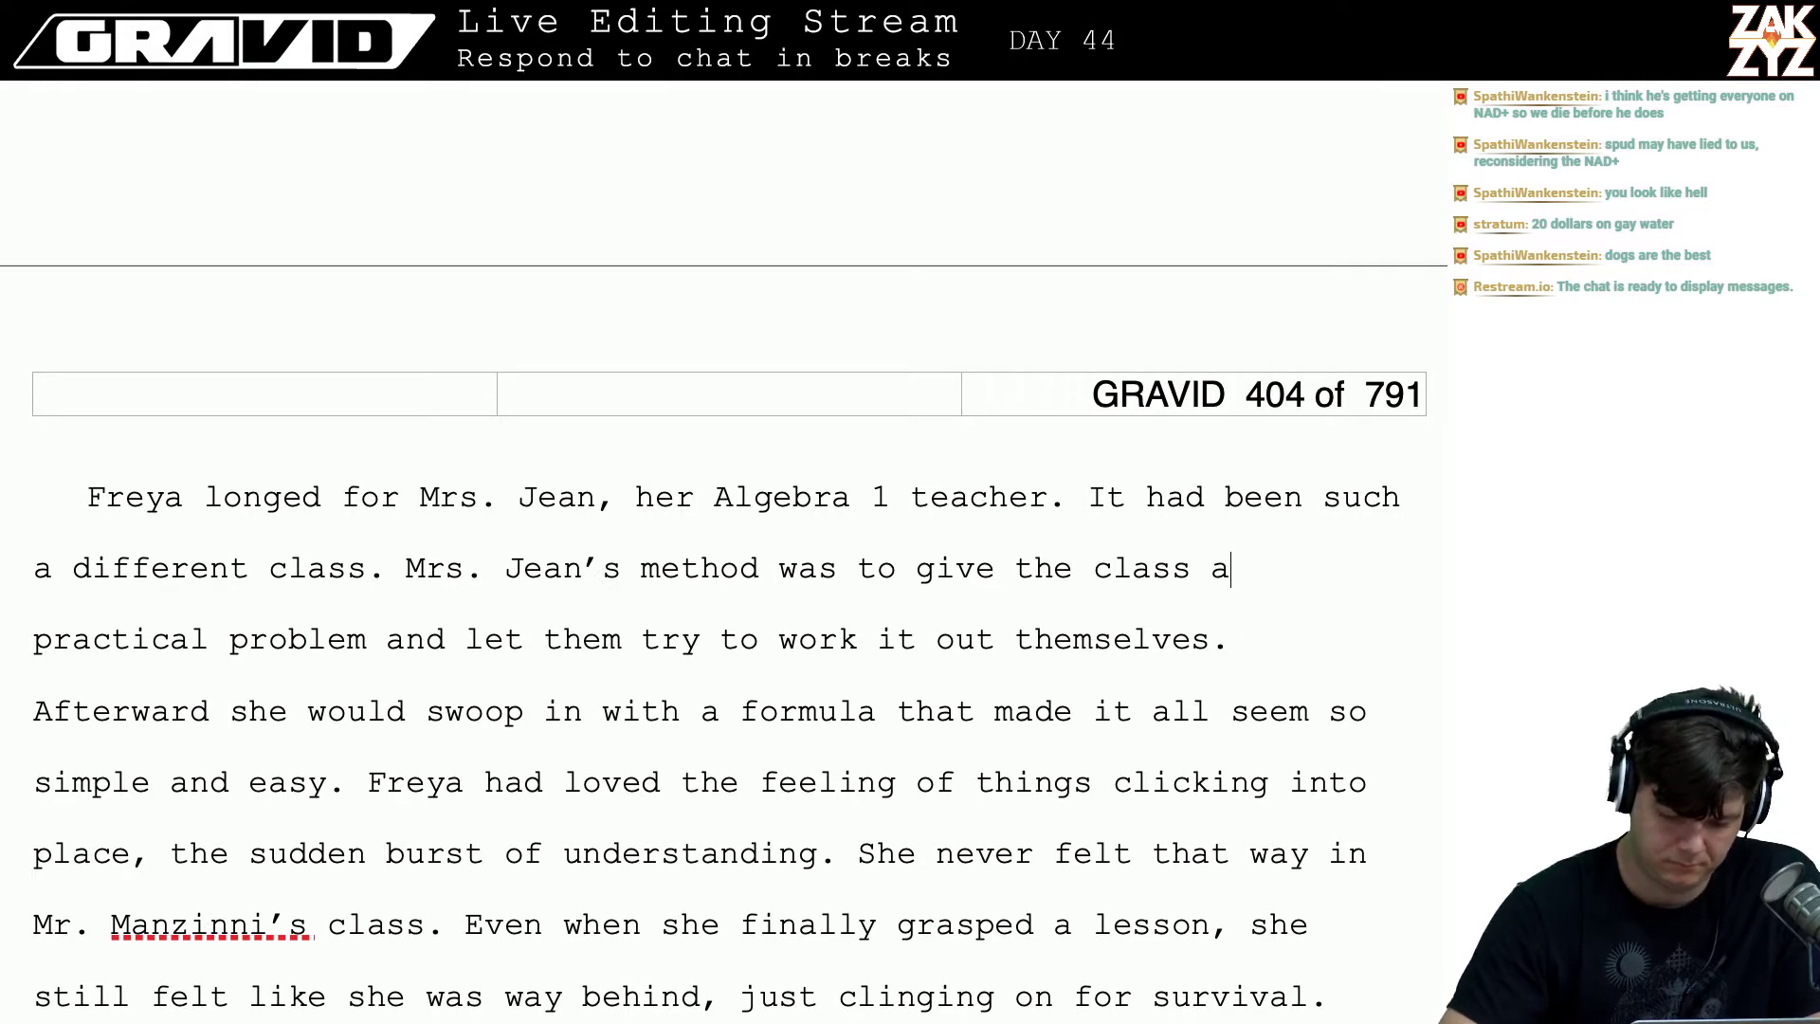
- Try adding "They weren't easy problems, and it was fun to" after "work it out themselves."
type("They wer")
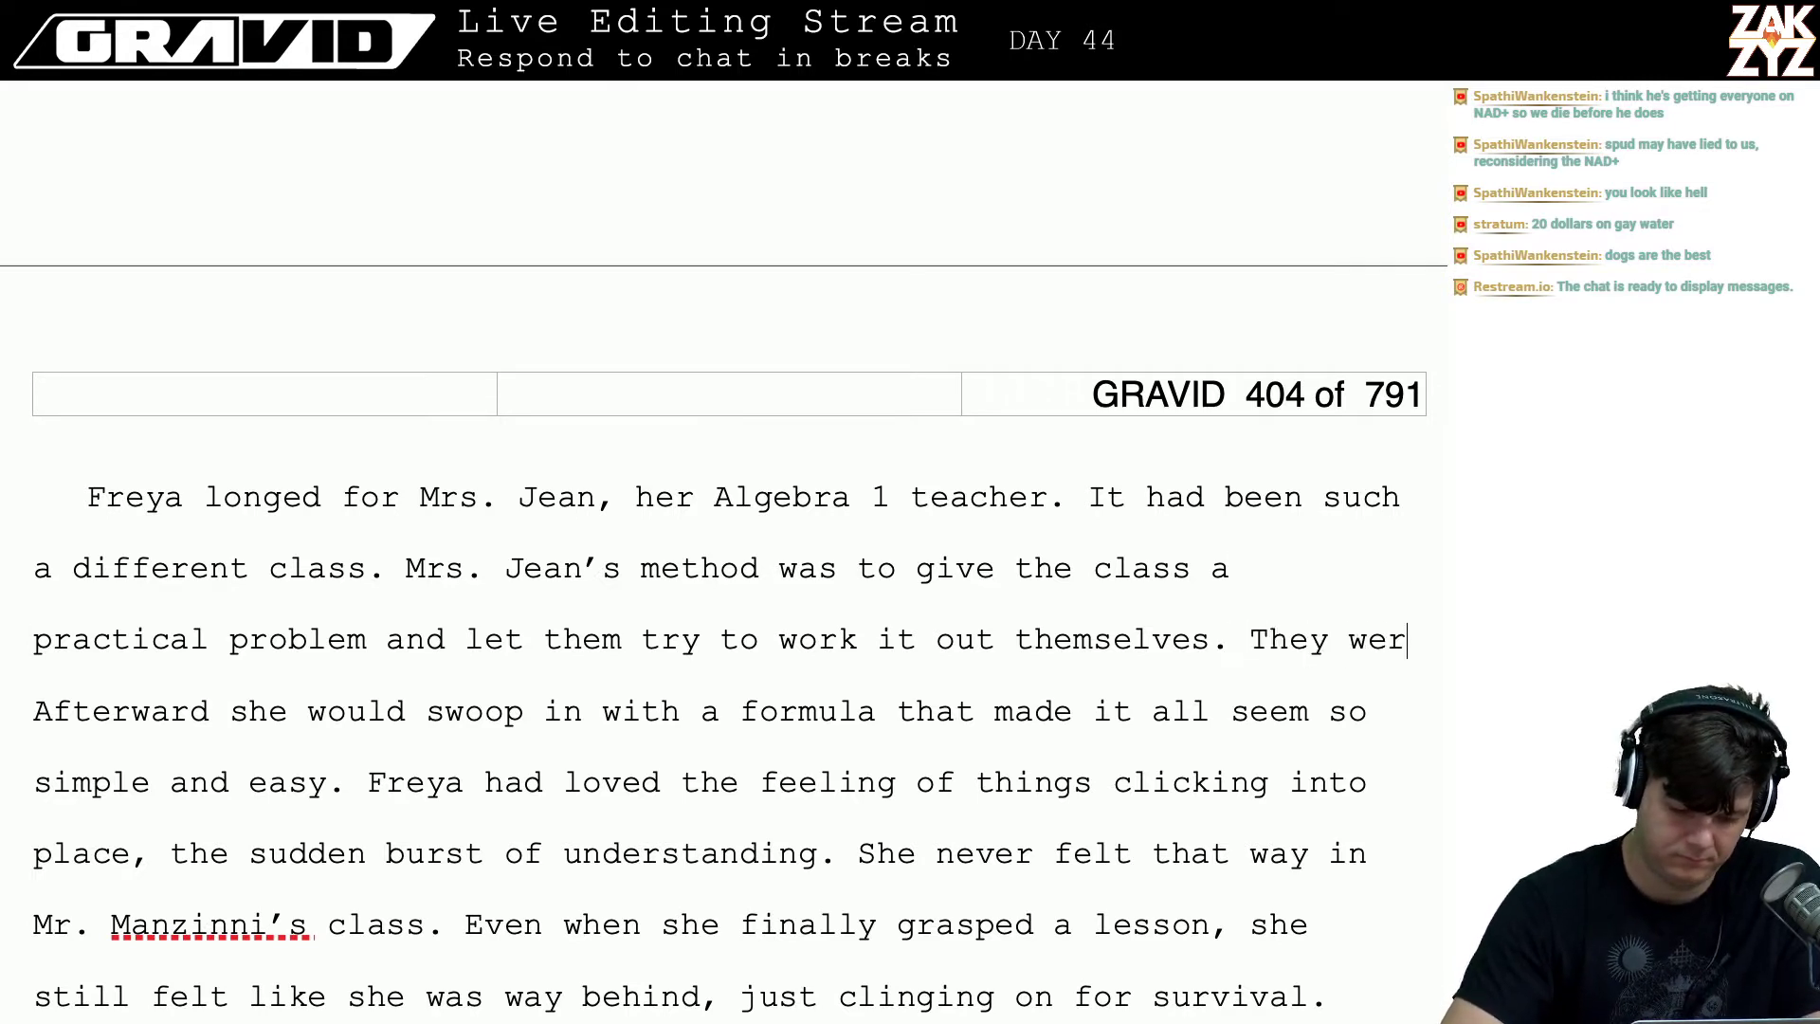
type("en't easy problems, ")
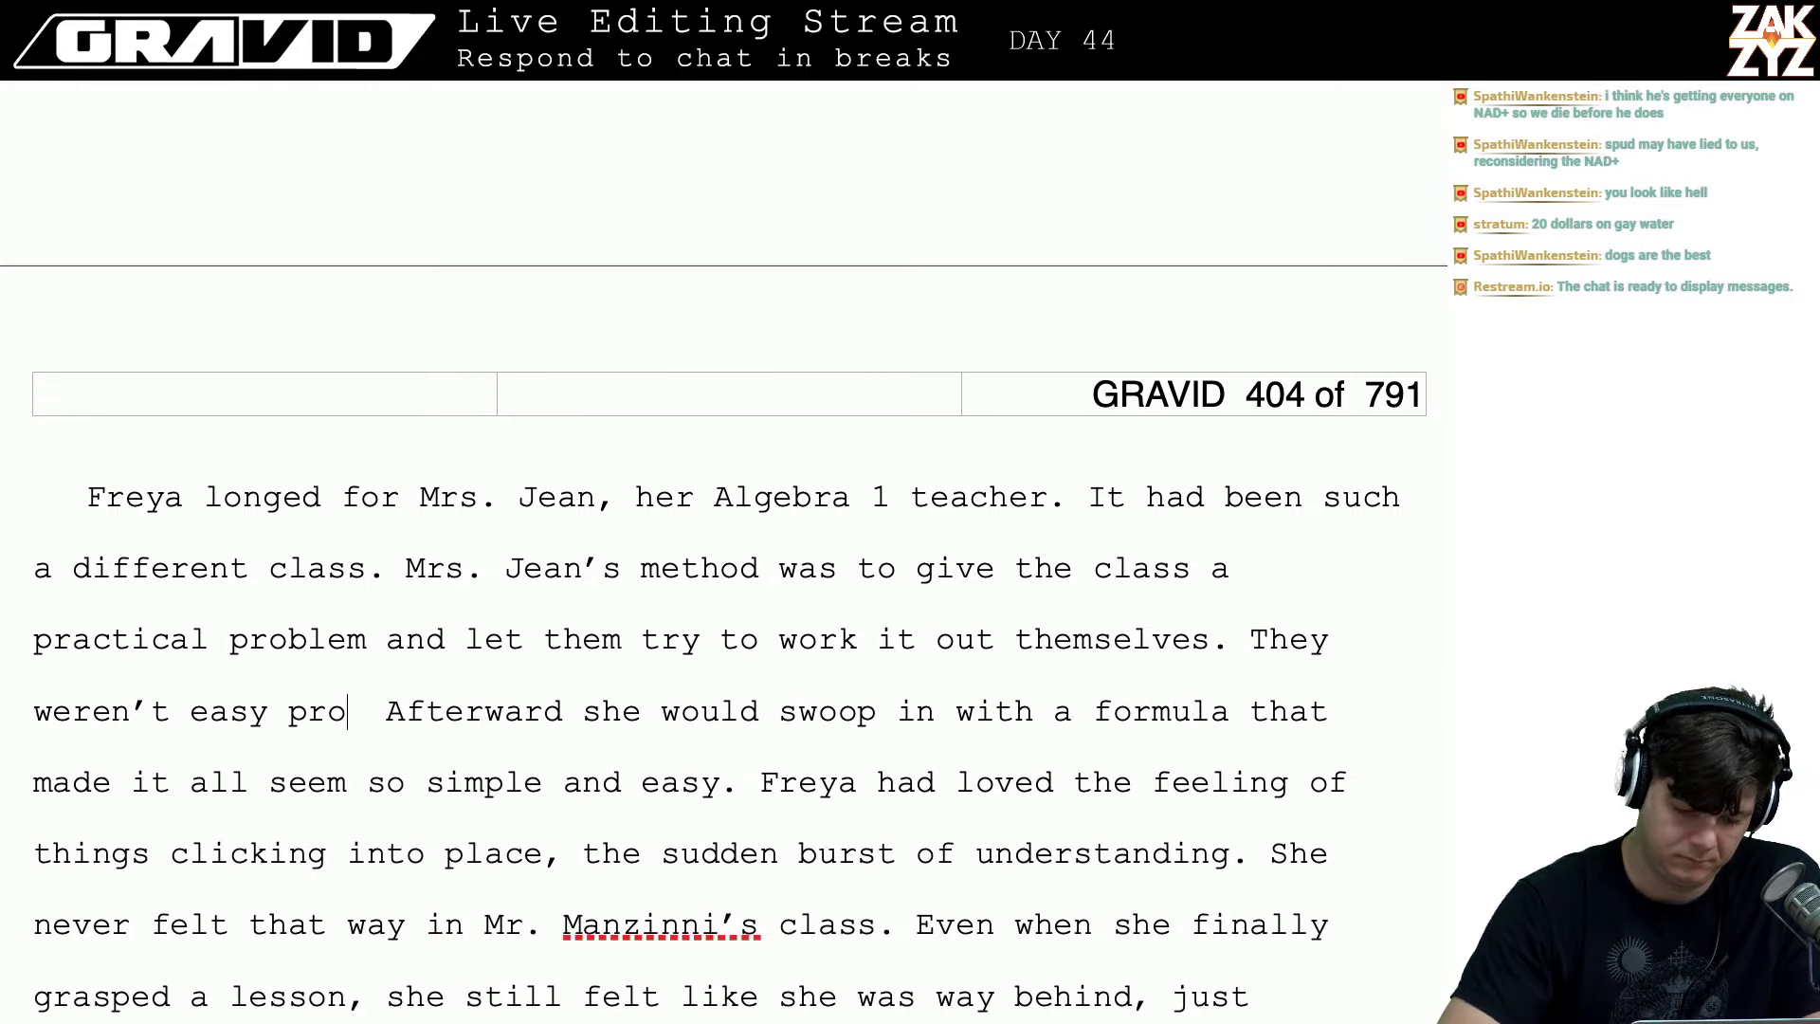
type("a")
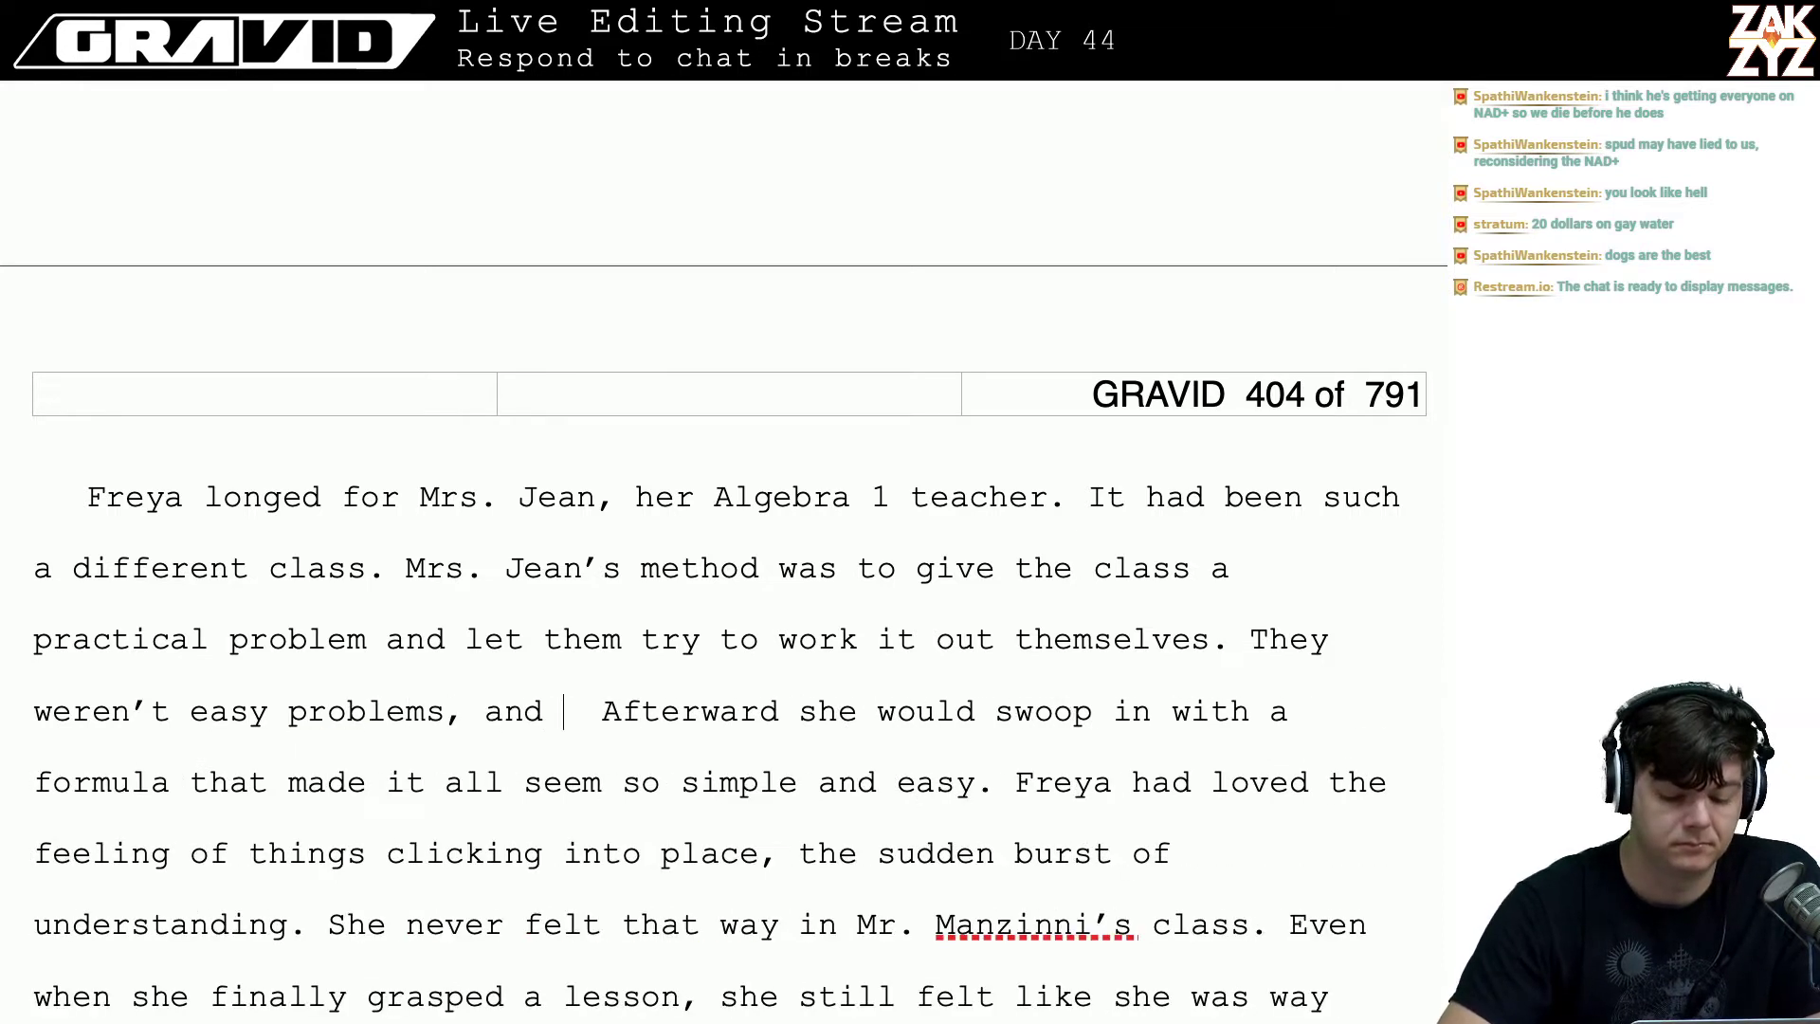
type("nd it was fun to ")
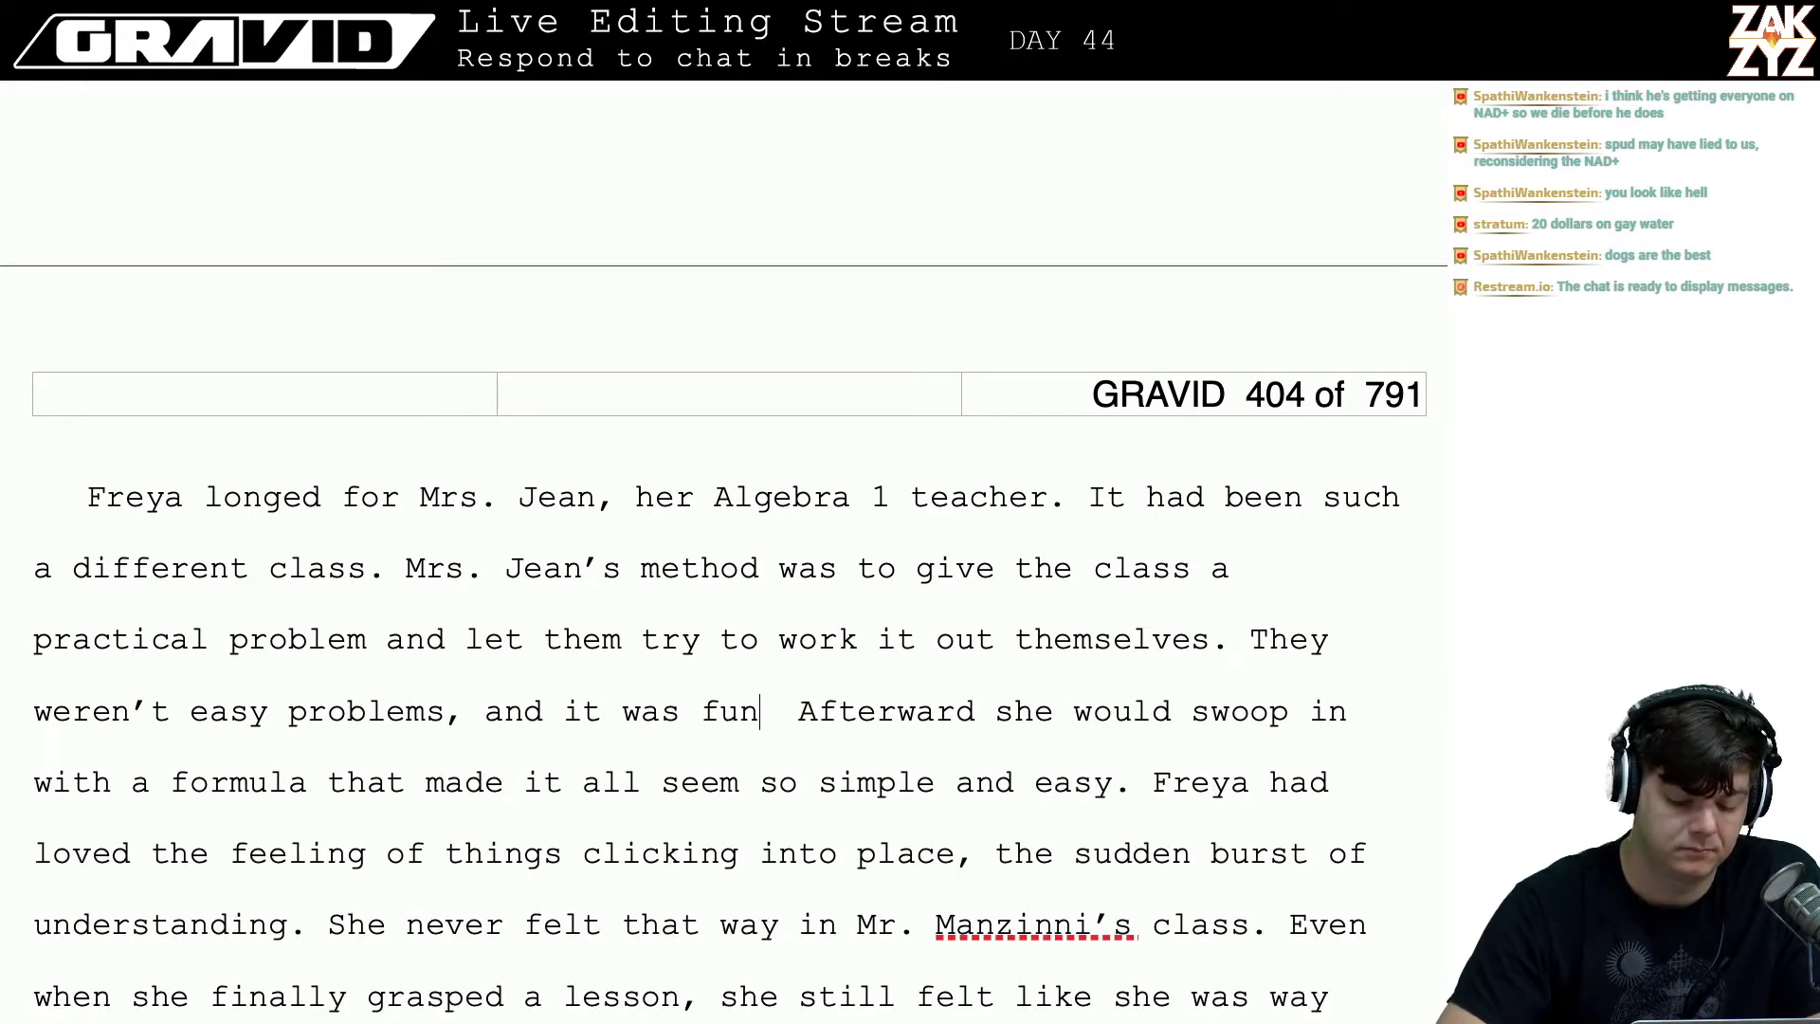
type("tr")
key("BackSpace")
key("BackSpace")
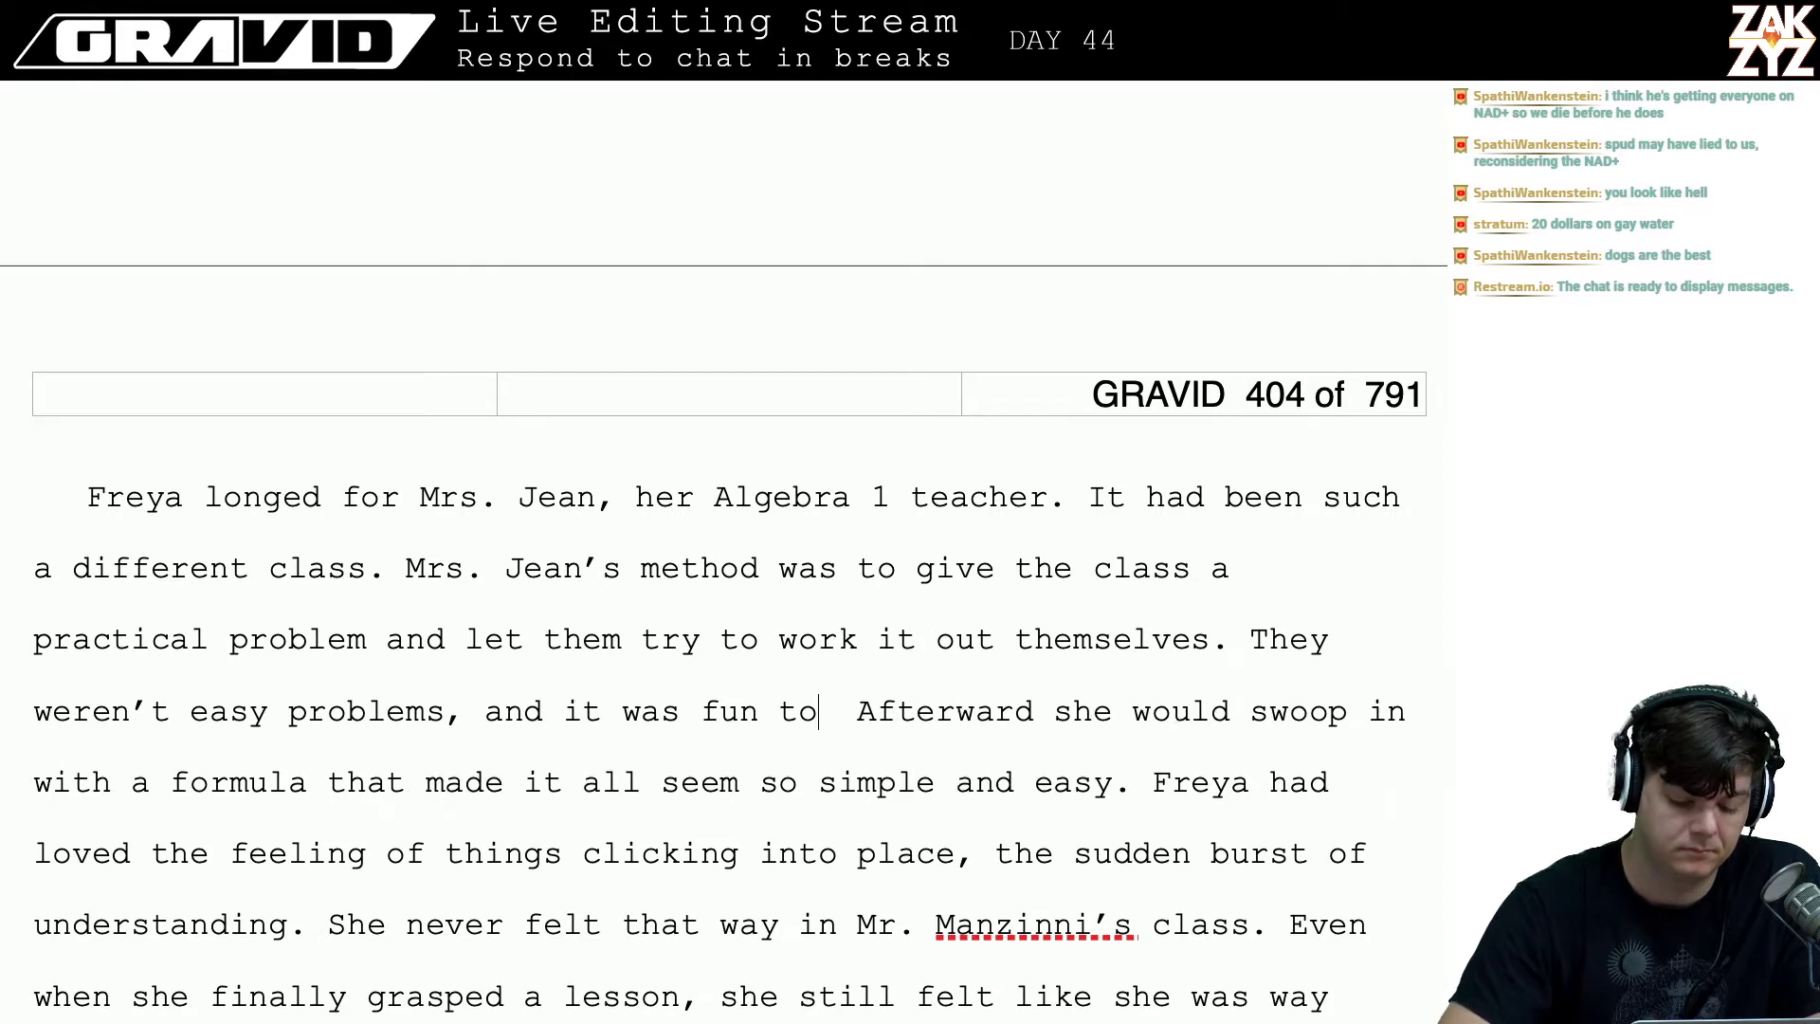
type("w")
- Remove the unfinished sentence beginning "They weren't easy problems" before "Afterward she would swoop in"
key("BackSpace")
key("BackSpace")
key("BackSpace")
key("BackSpace")
key("BackSpace")
key("BackSpace")
key("BackSpace")
key("BackSpace")
key("BackSpace")
key("BackSpace")
key("BackSpace")
key("BackSpace")
key("BackSpace")
key("BackSpace")
key("BackSpace")
key("BackSpace")
key("BackSpace")
key("BackSpace")
key("BackSpace")
key("BackSpace")
key("BackSpace")
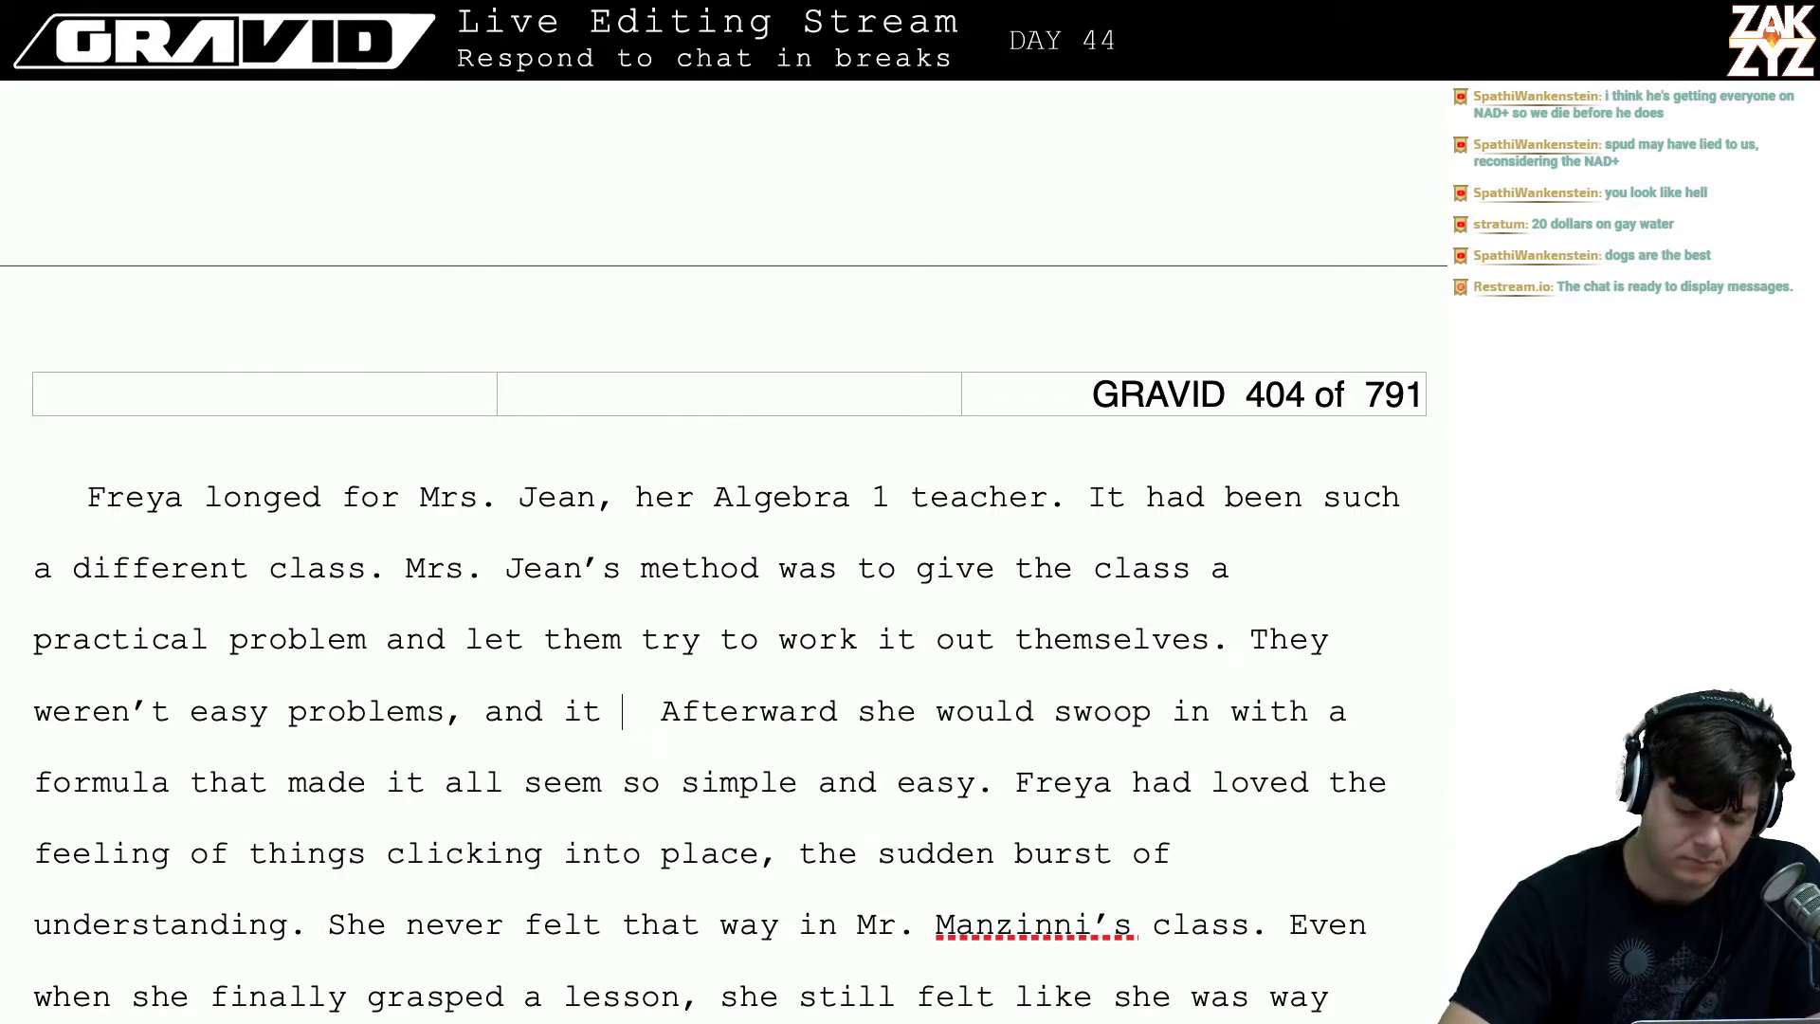
key("BackSpace")
key("BackSpace")
key("BackSpace")
key("BackSpace")
key("BackSpace")
key("BackSpace")
key("BackSpace")
key("BackSpace")
key("BackSpace")
key("BackSpace")
key("BackSpace")
key("BackSpace")
key("BackSpace")
key("BackSpace")
key("BackSpace")
key("BackSpace")
key("BackSpace")
key("BackSpace")
key("BackSpace")
key("BackSpace")
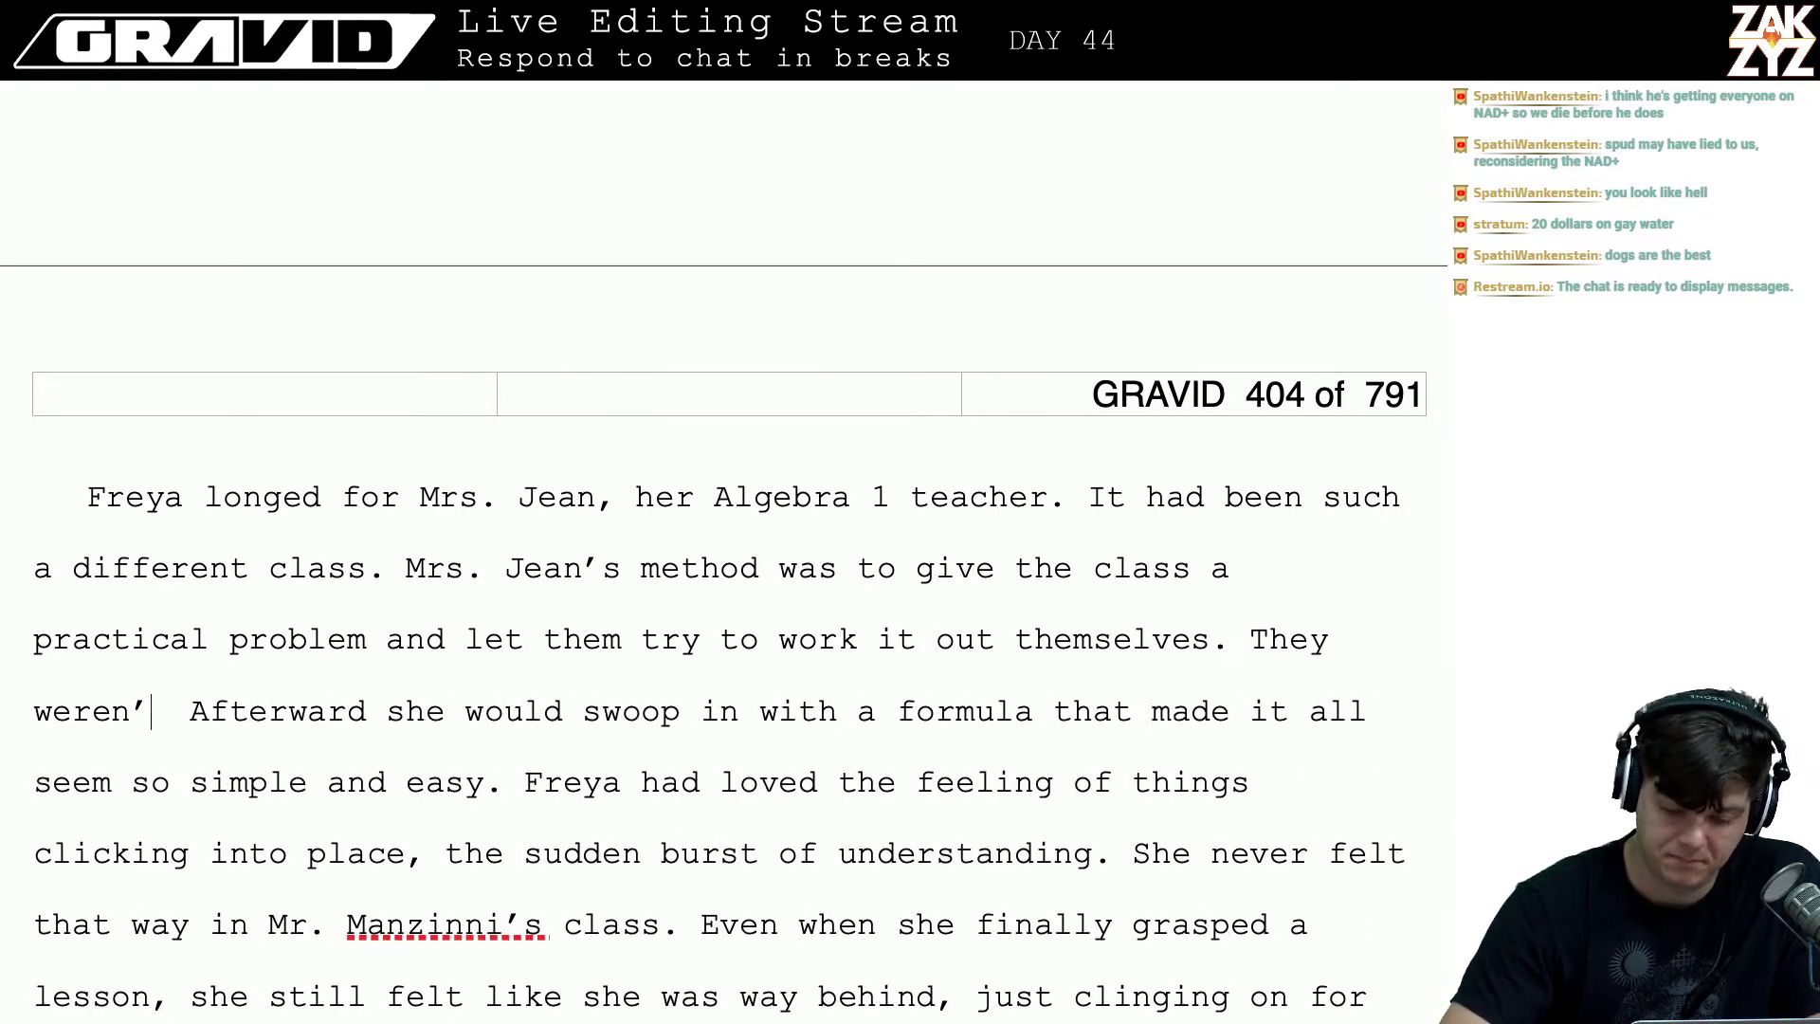
key("BackSpace")
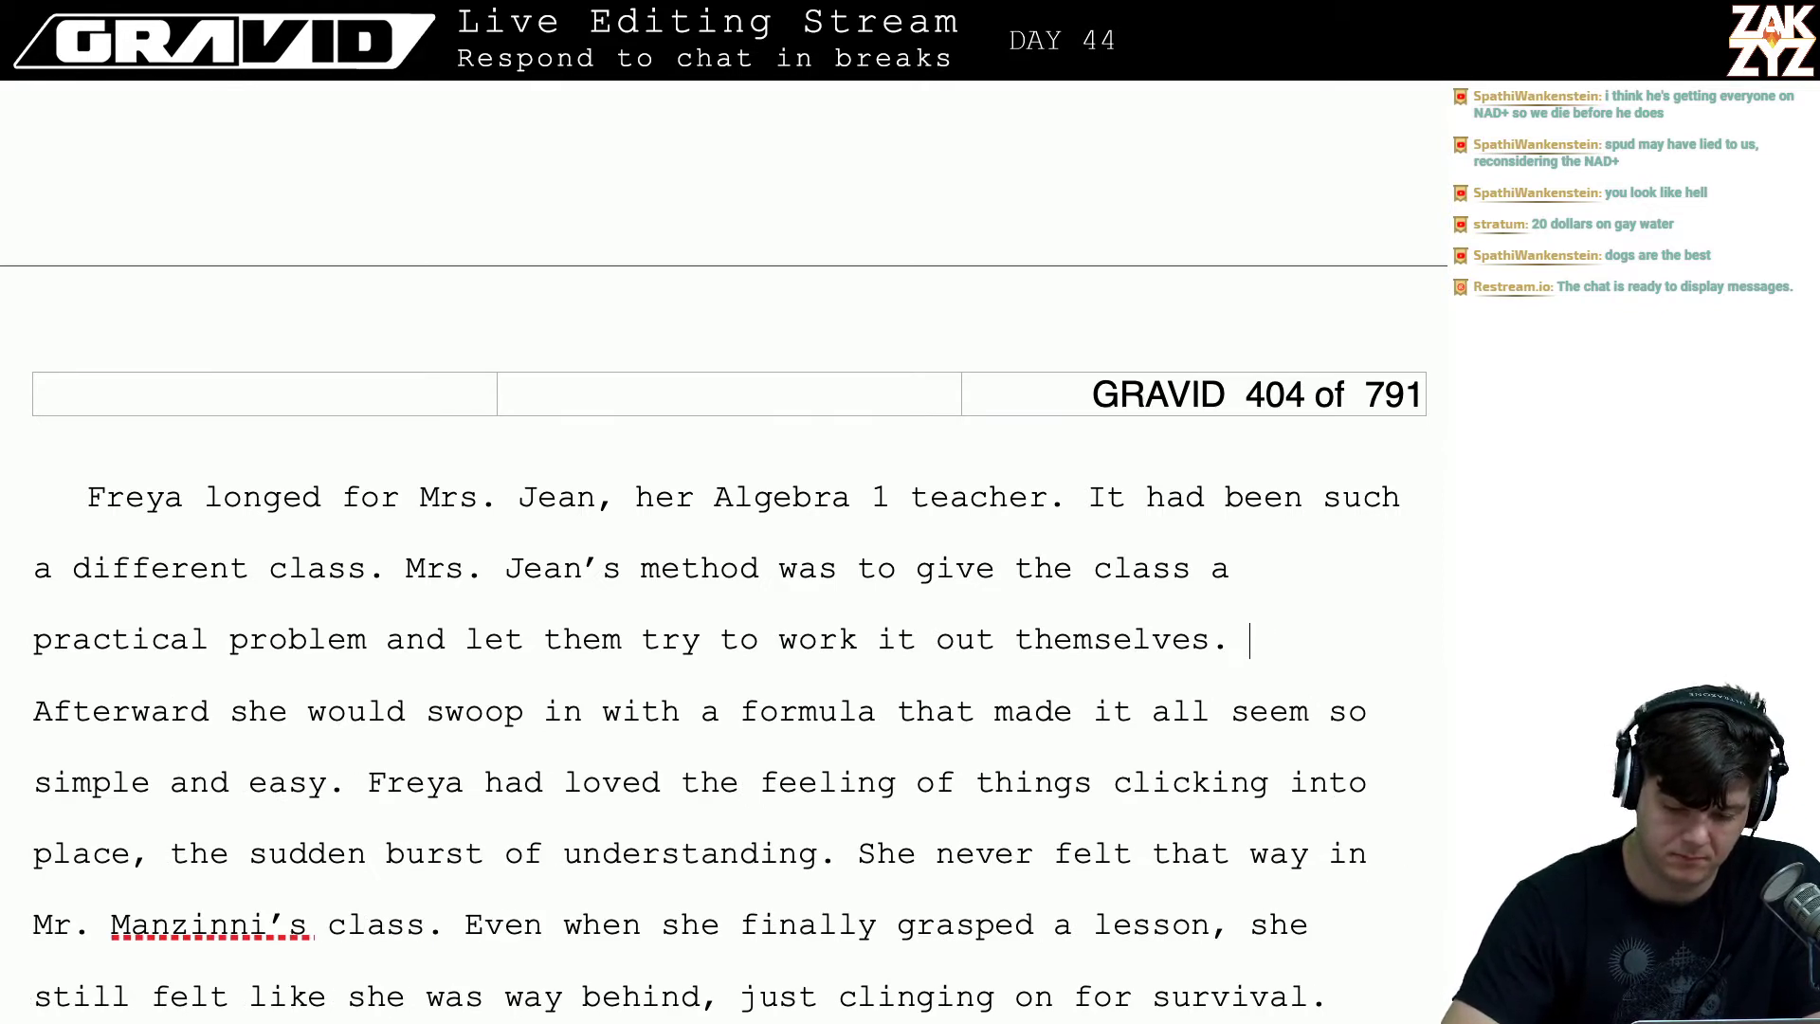
type("A")
key("BackSpace")
type("S")
key("BackSpace")
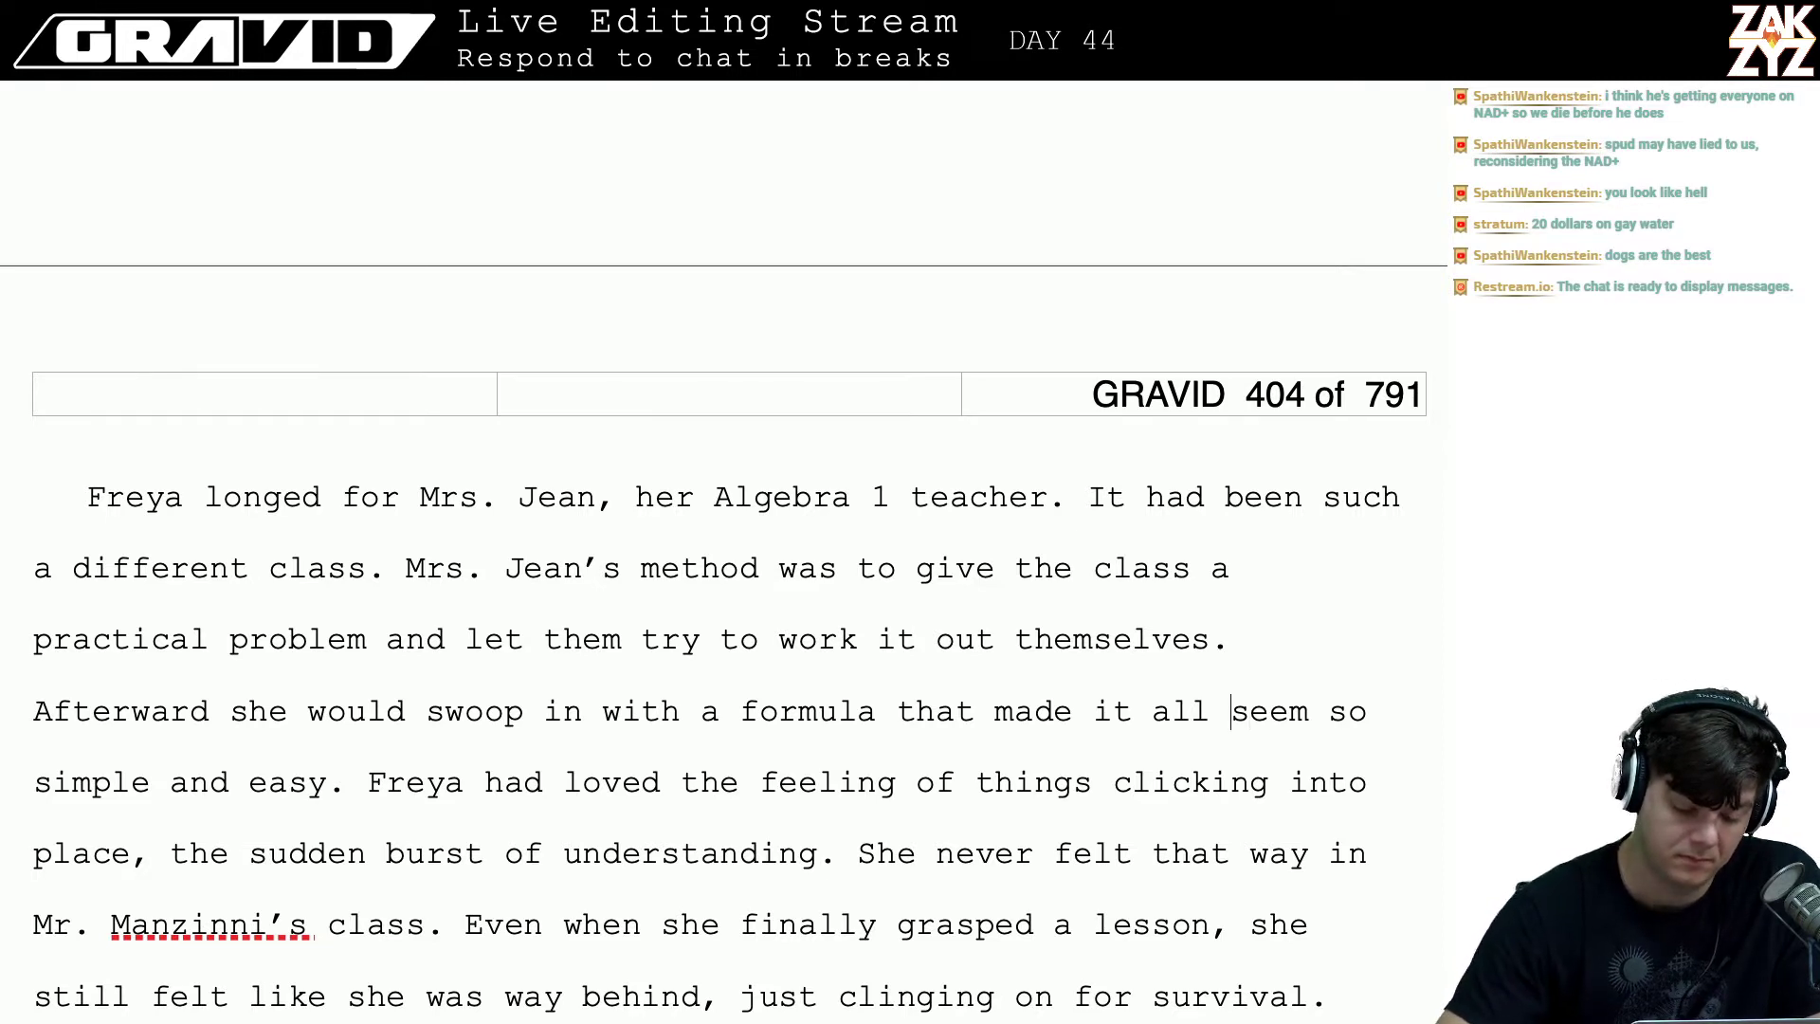
- Try extending "seem so simple and easy" with "and the"
left_click(318, 785)
type("and the ")
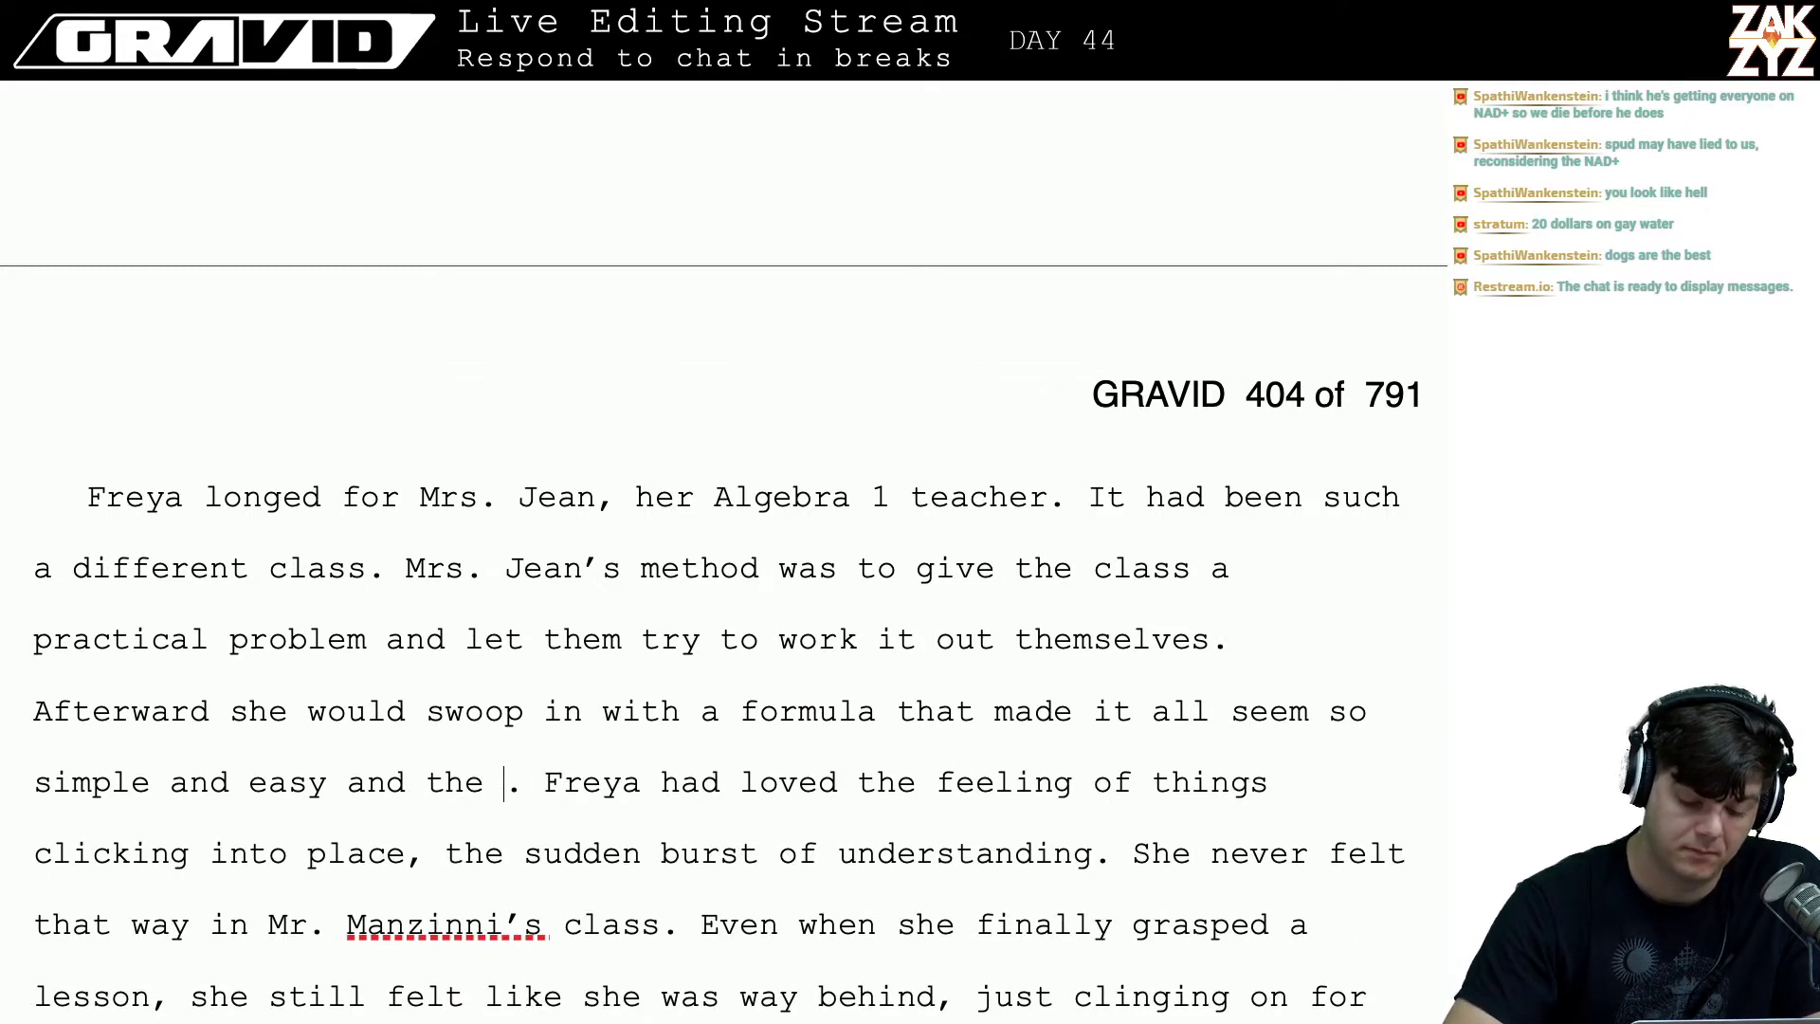
type("e")
key("BackSpace")
key("BackSpace")
key("BackSpace")
key("BackSpace")
key("BackSpace")
key("BackSpace")
key("BackSpace")
key("BackSpace")
key("BackSpace")
key("BackSpace")
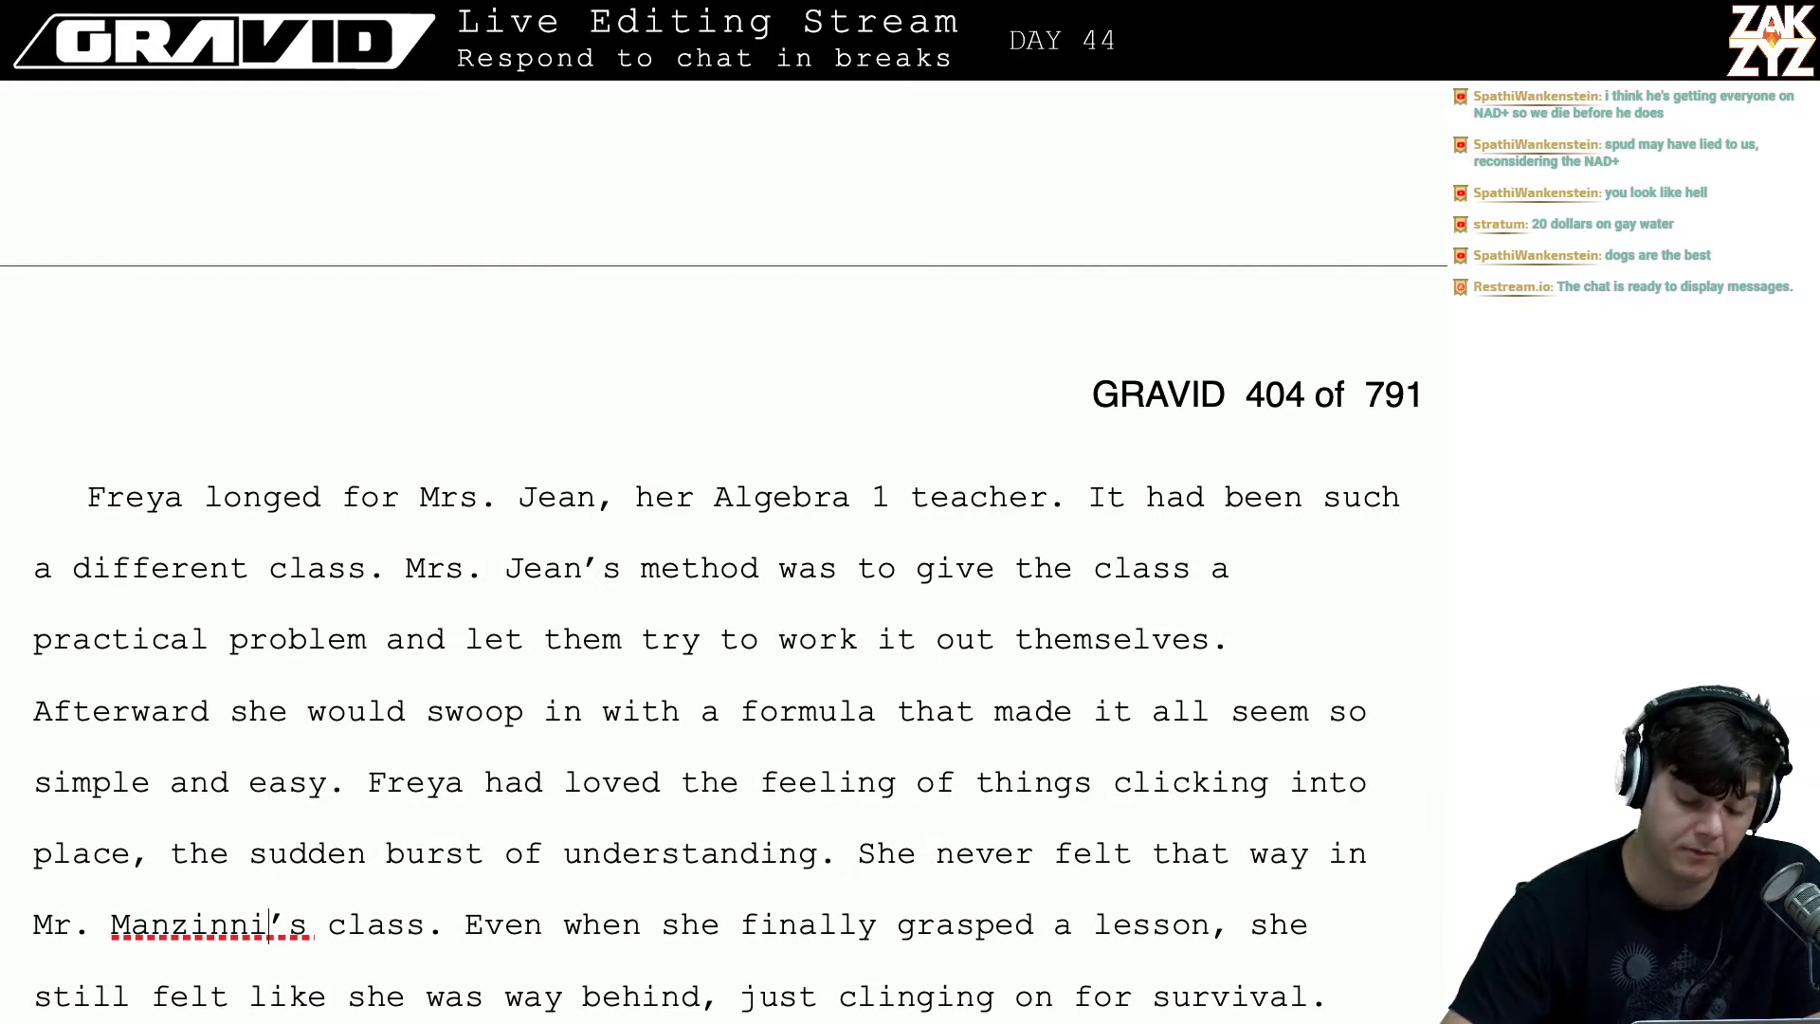
- Break the paragraph before "it all seem so simple" and complete the preceding sentence "a formula that made" with "everything easier."
key("Right")
key("Right")
key("Right")
key("Right")
key("Right")
key("Right")
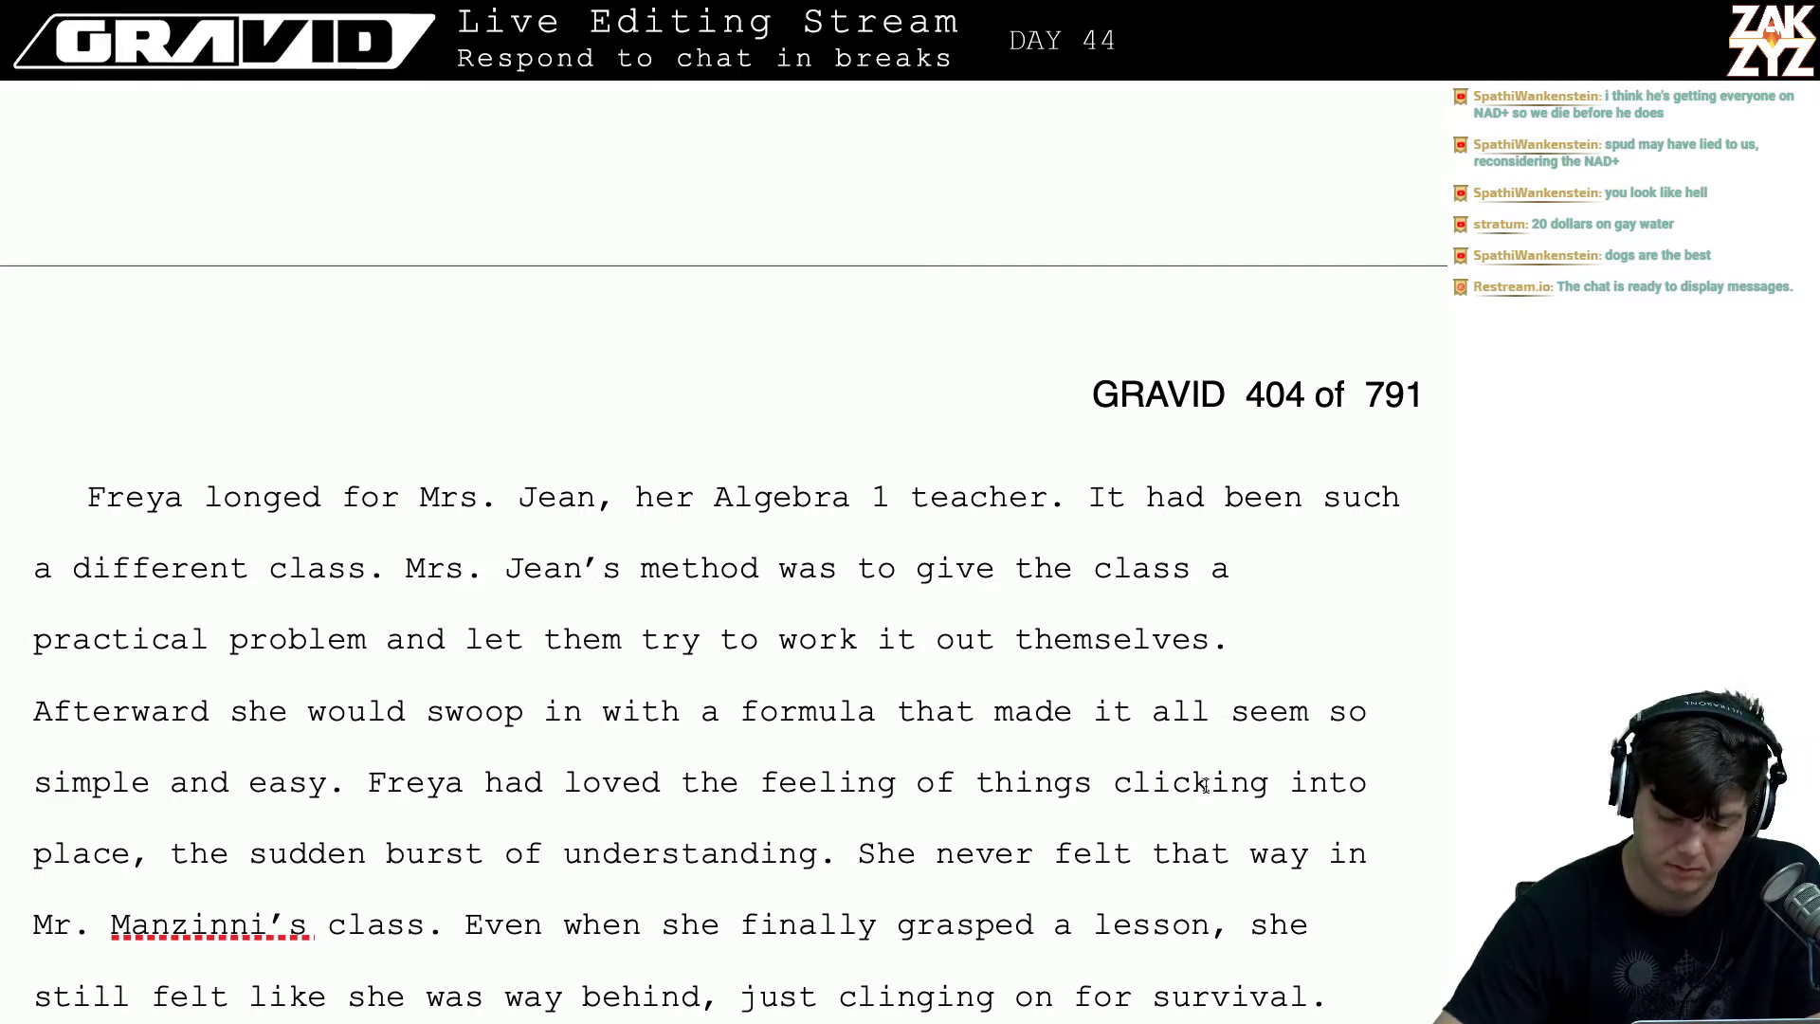
key("Return")
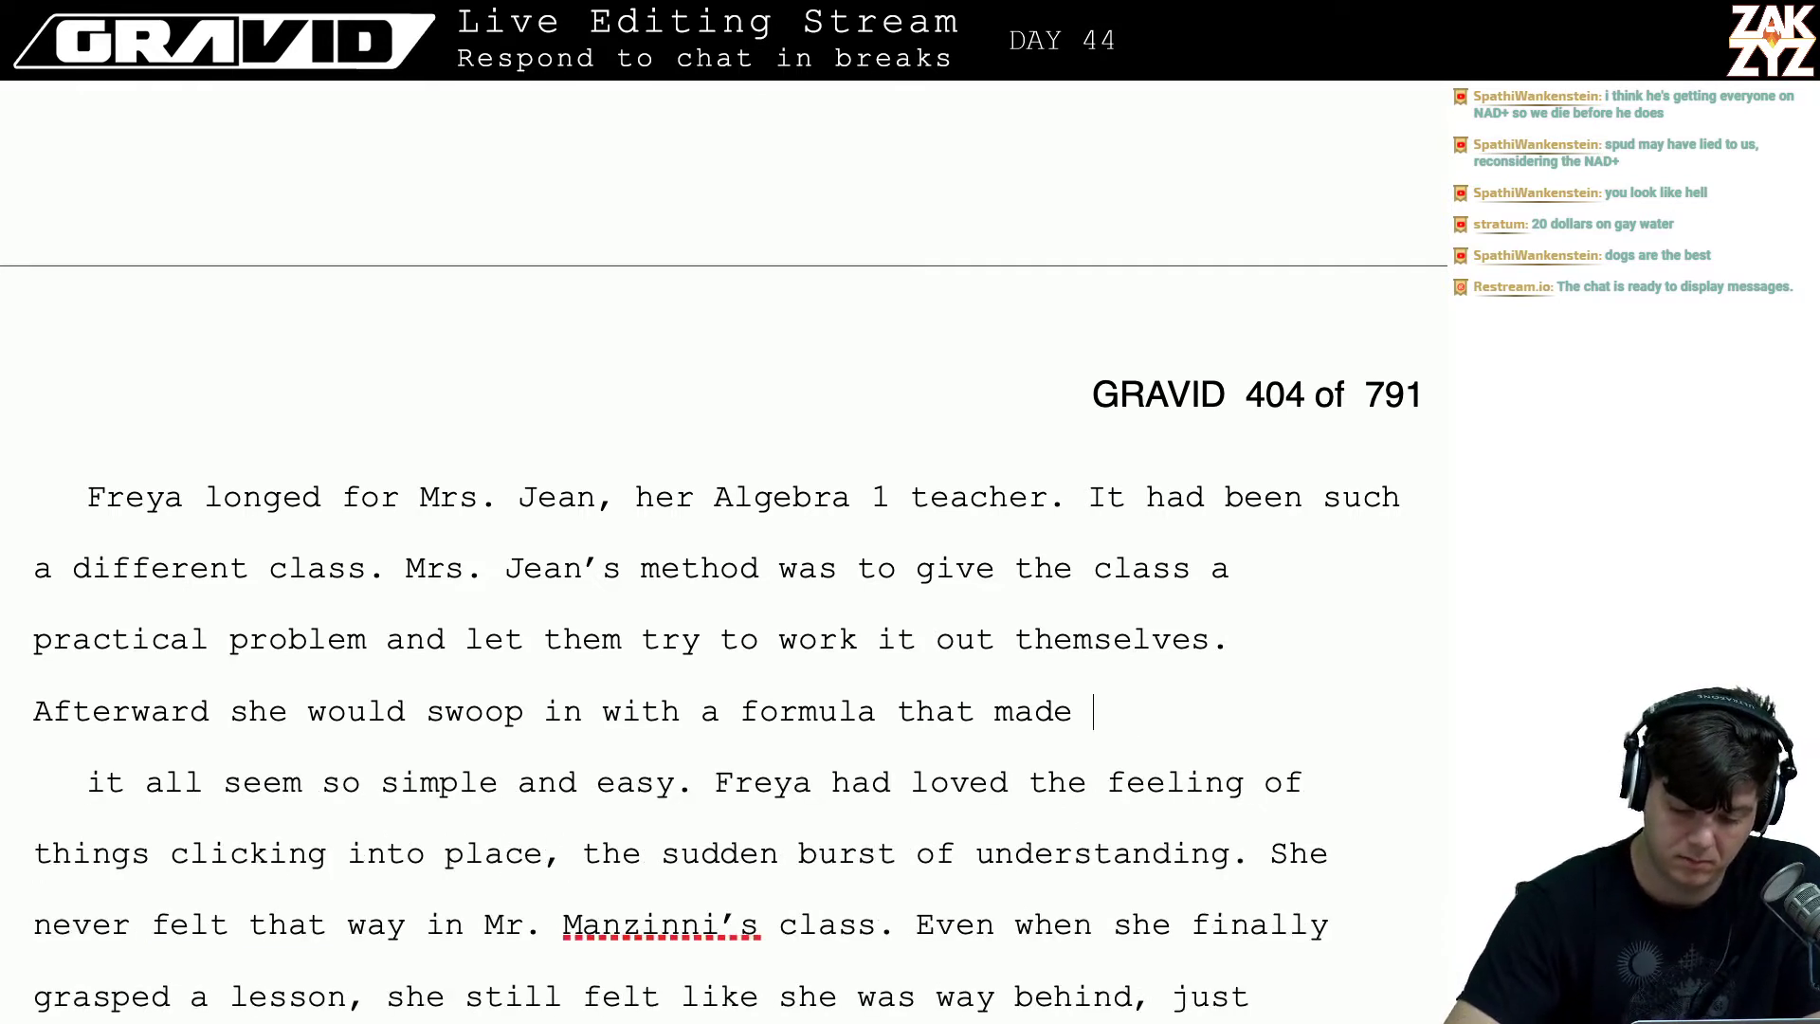
type("everything e")
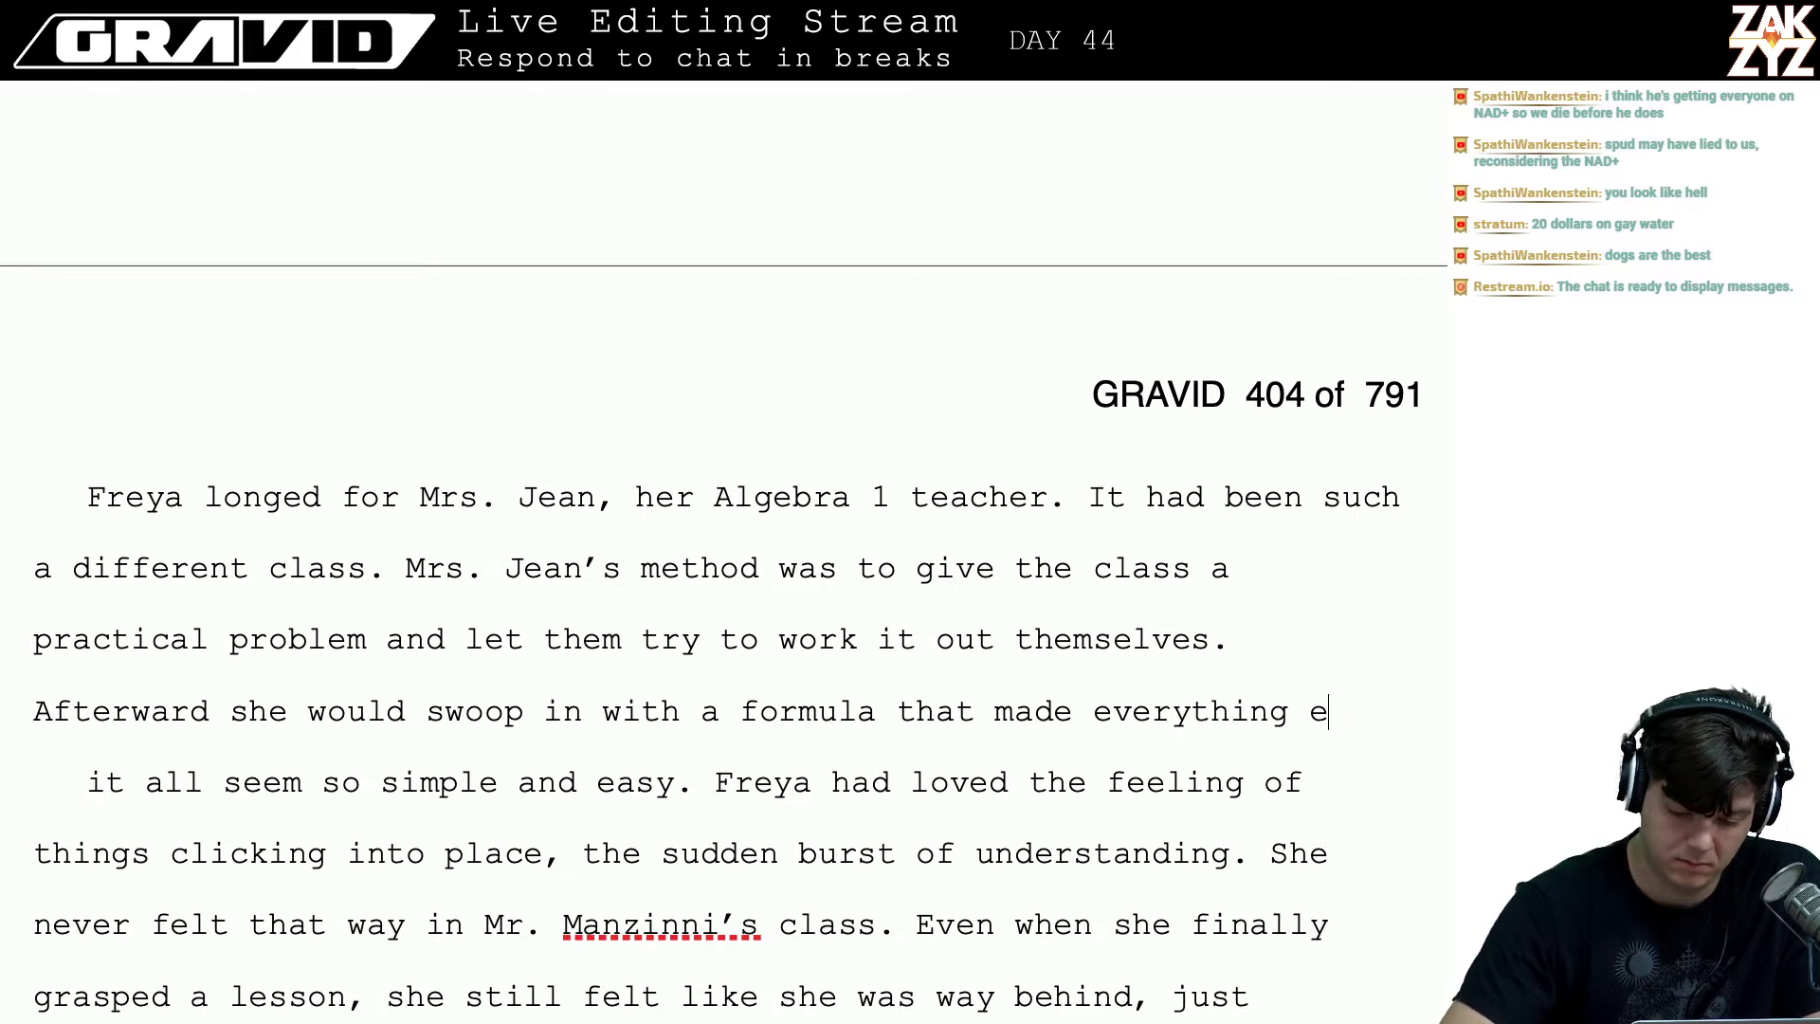
type("asier.")
- Delete the leftover fragment "it all seem so simple and easy." so the new paragraph begins with "Freya had loved the feeling"
key("shift+Right")
key("shift+Right")
key("shift+Right")
key("shift+Right")
key("shift+Right")
key("shift+Right")
key("shift+Right")
key("shift+Right")
key("shift+Right")
key("shift+Right")
key("shift+Right")
key("shift+Right")
key("shift+Right")
key("shift+Right")
key("shift+Right")
key("shift+Right")
key("shift+Right")
key("shift+Right")
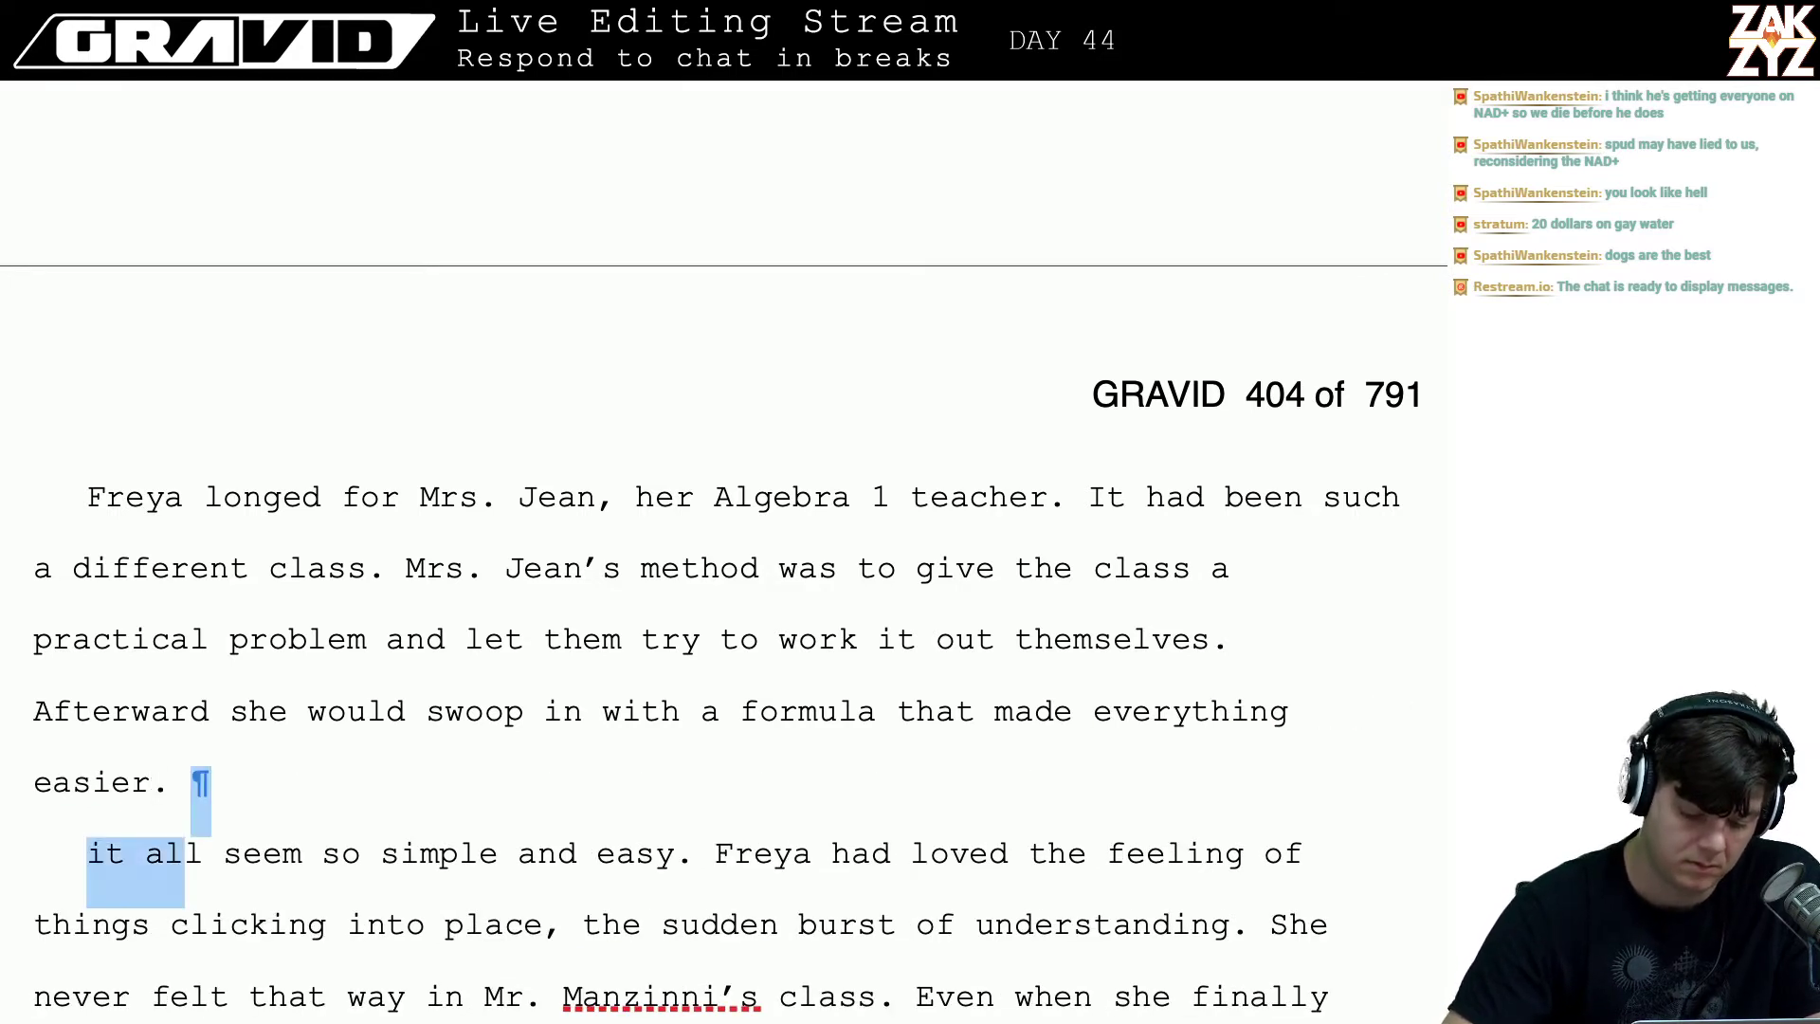
key("shift+Right")
key("shift+Right")
key("shift+Right")
key("shift+Right")
key("shift+Right")
key("shift+Right")
key("shift+Right")
key("shift+Right")
key("shift+Right")
key("shift+Right")
key("shift+Right")
key("shift+Right")
key("shift+Right")
key("shift+Right")
key("shift+Right")
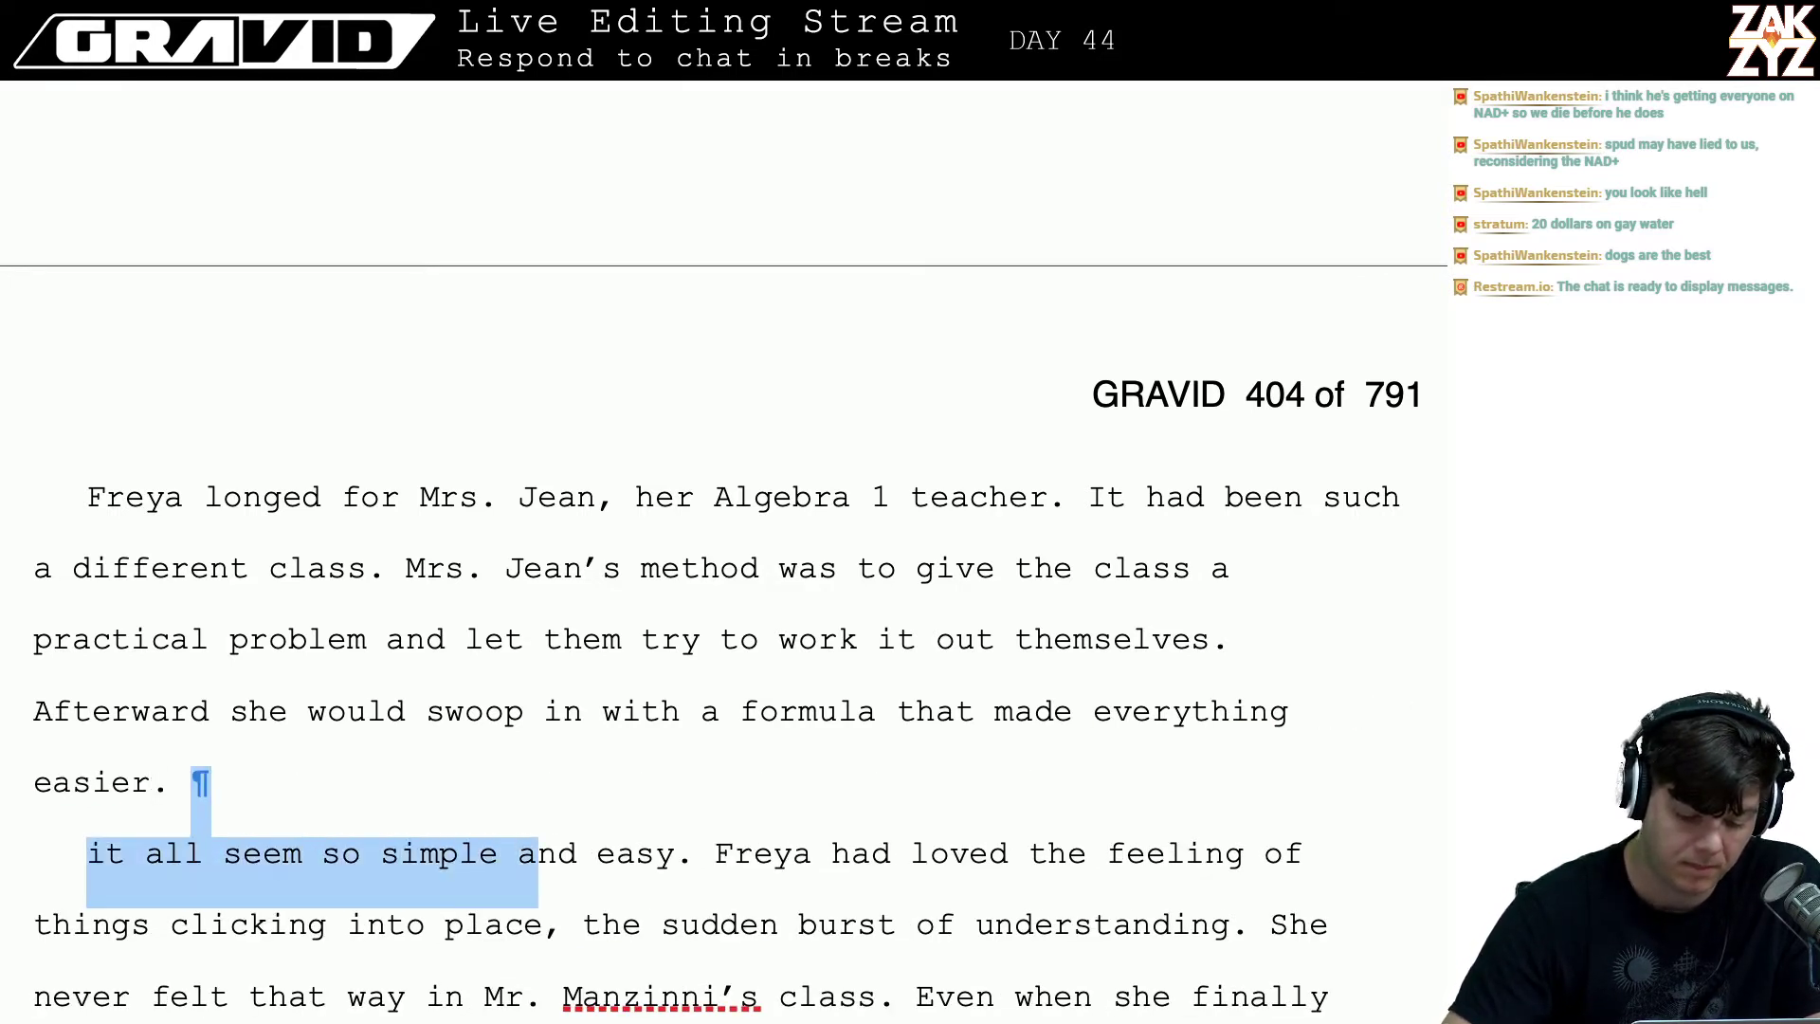
key("BackSpace")
key("Return")
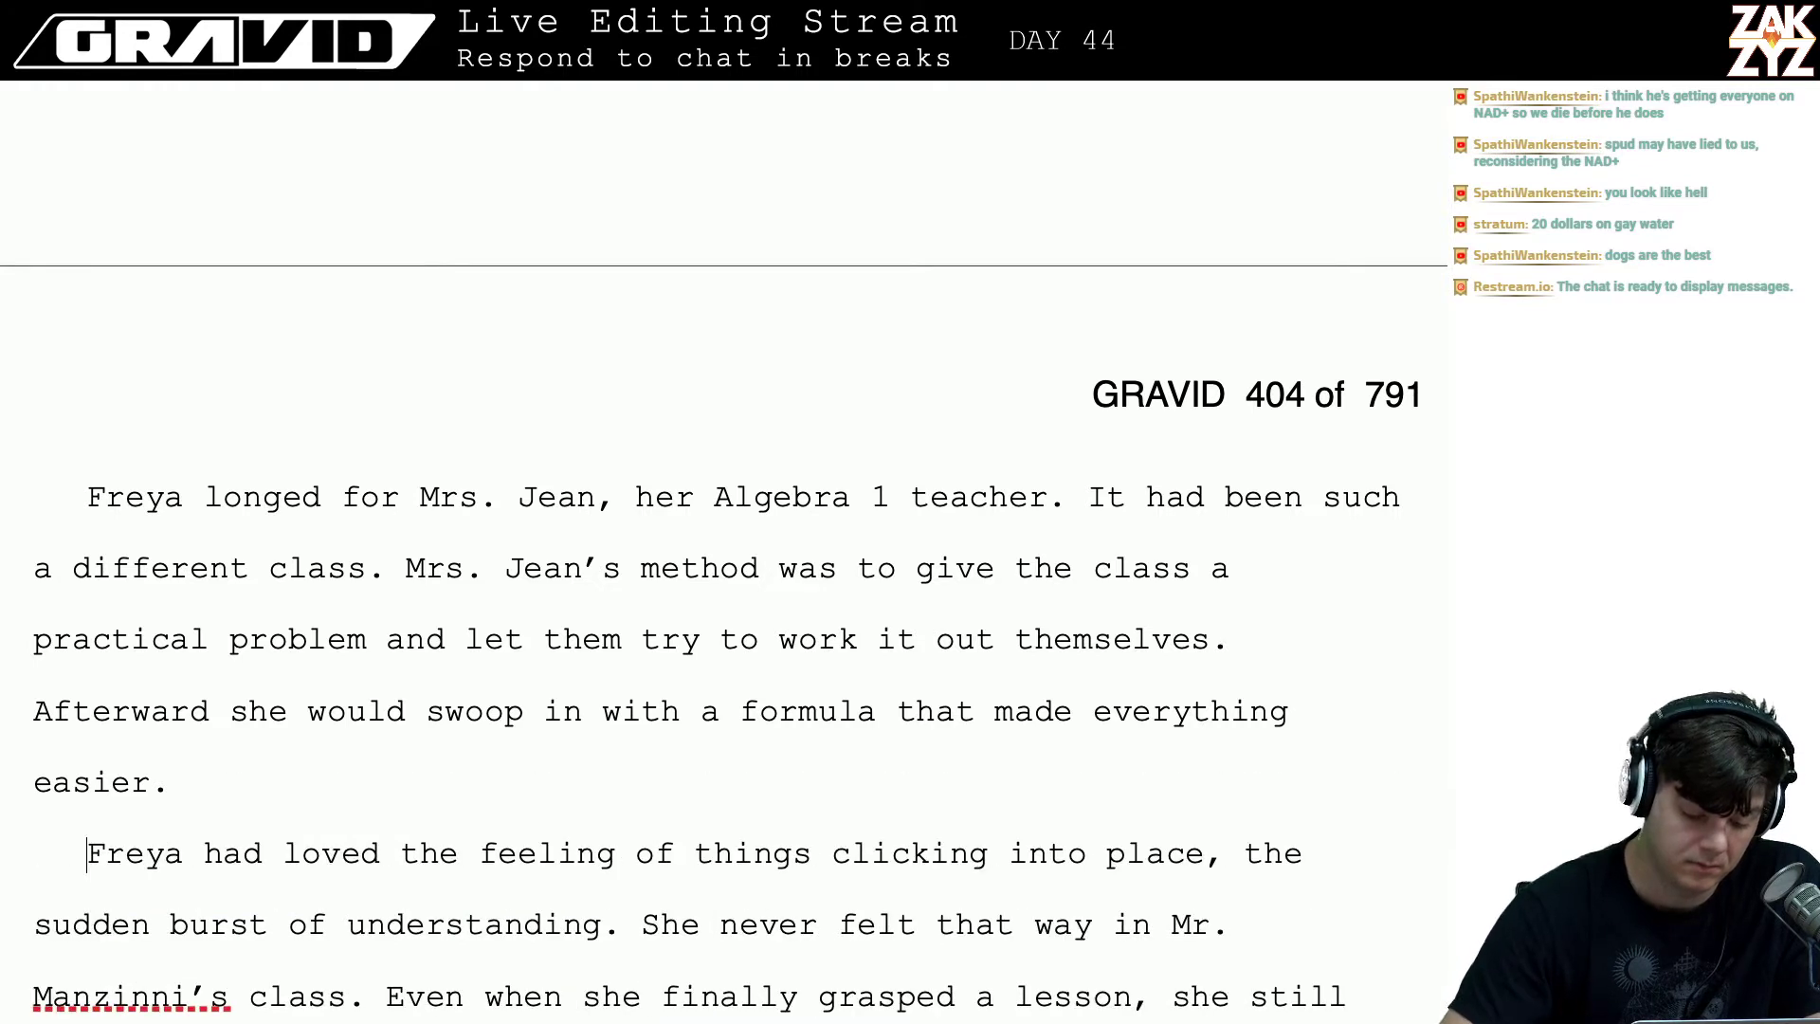
type("and")
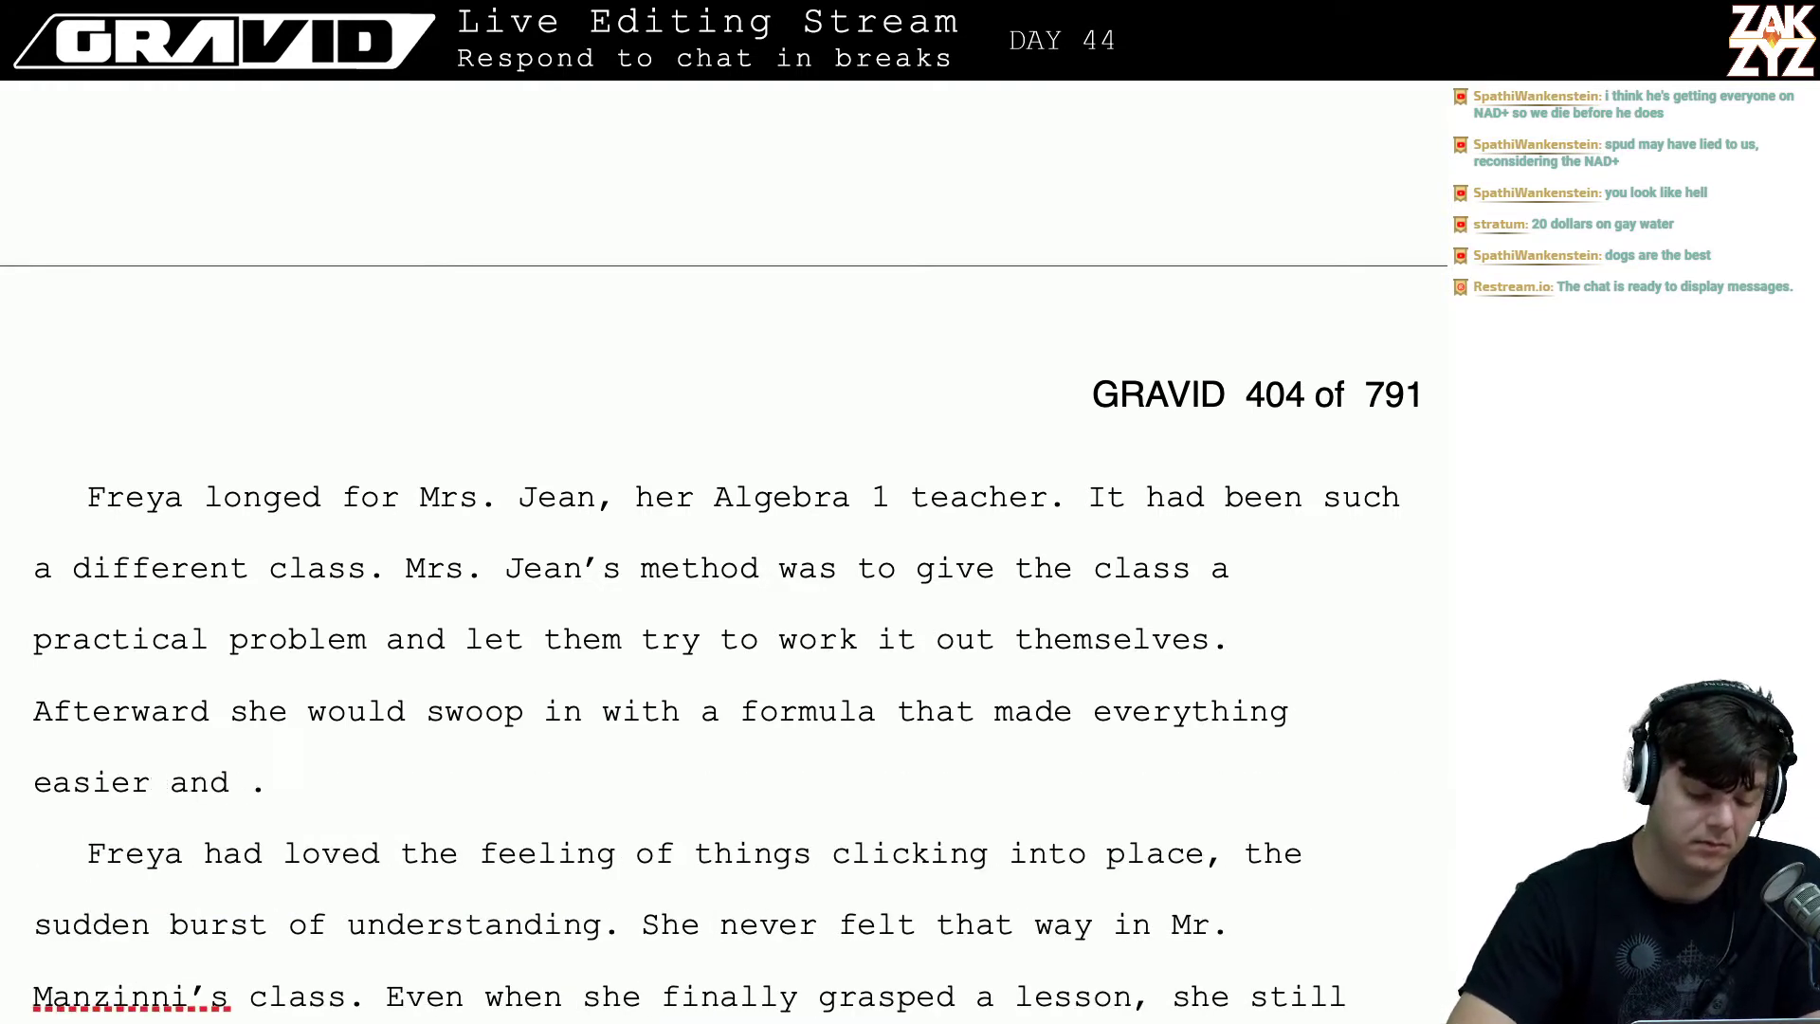
key("BackSpace")
key("BackSpace")
key("BackSpace")
key("BackSpace")
key("BackSpace")
- Try extending the sentence after "made everything easier" with ", the experience of having tried first locked every lesson in"
type(", the exp")
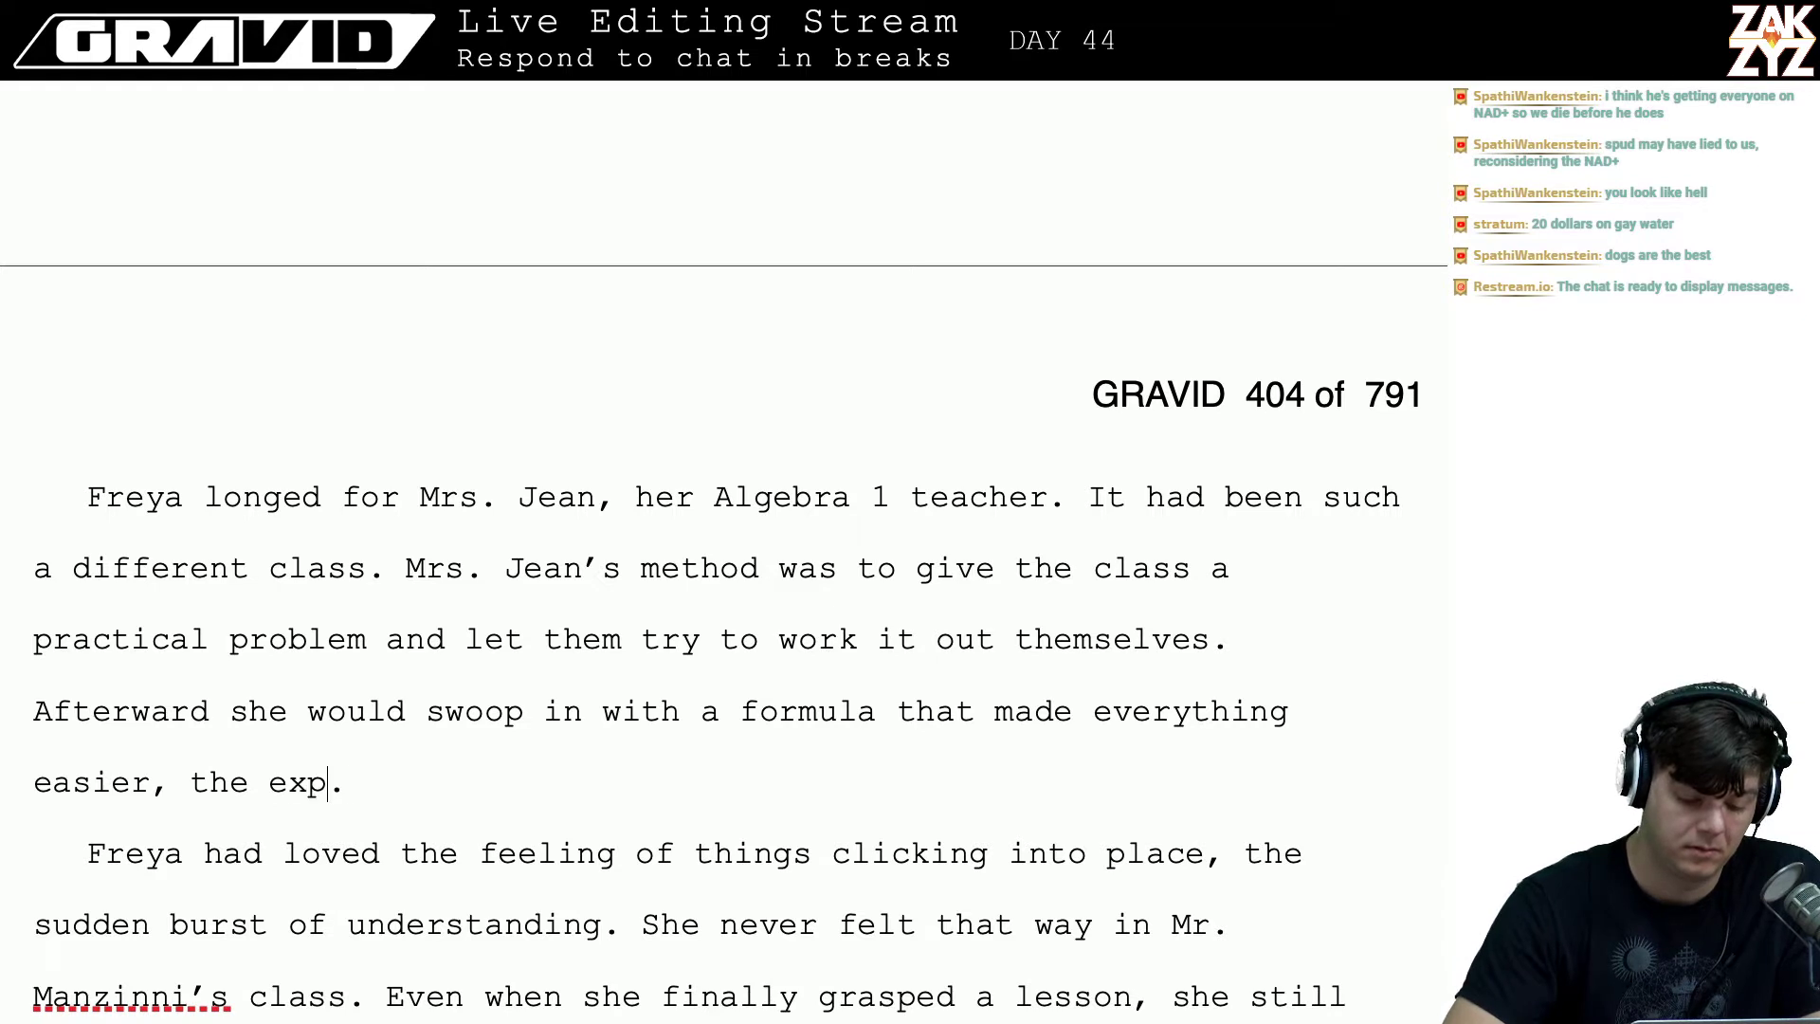
type("erience of havin")
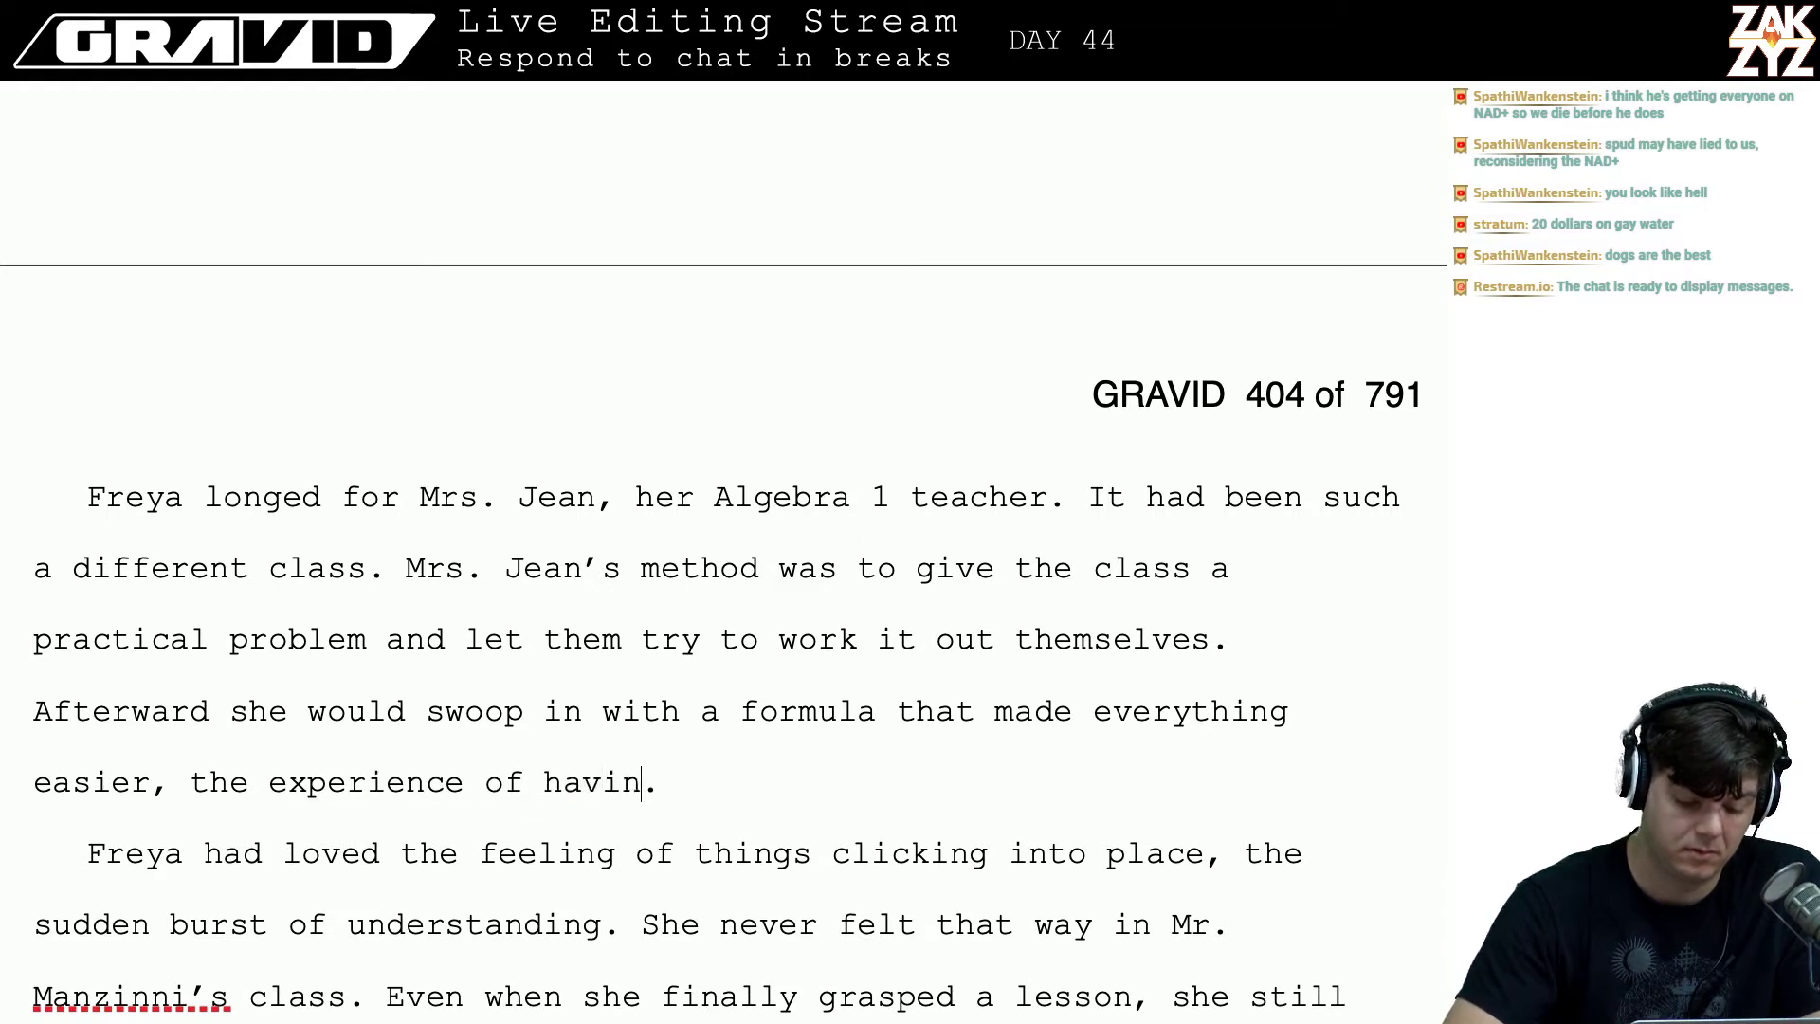
type("g tried fri")
key("BackSpace")
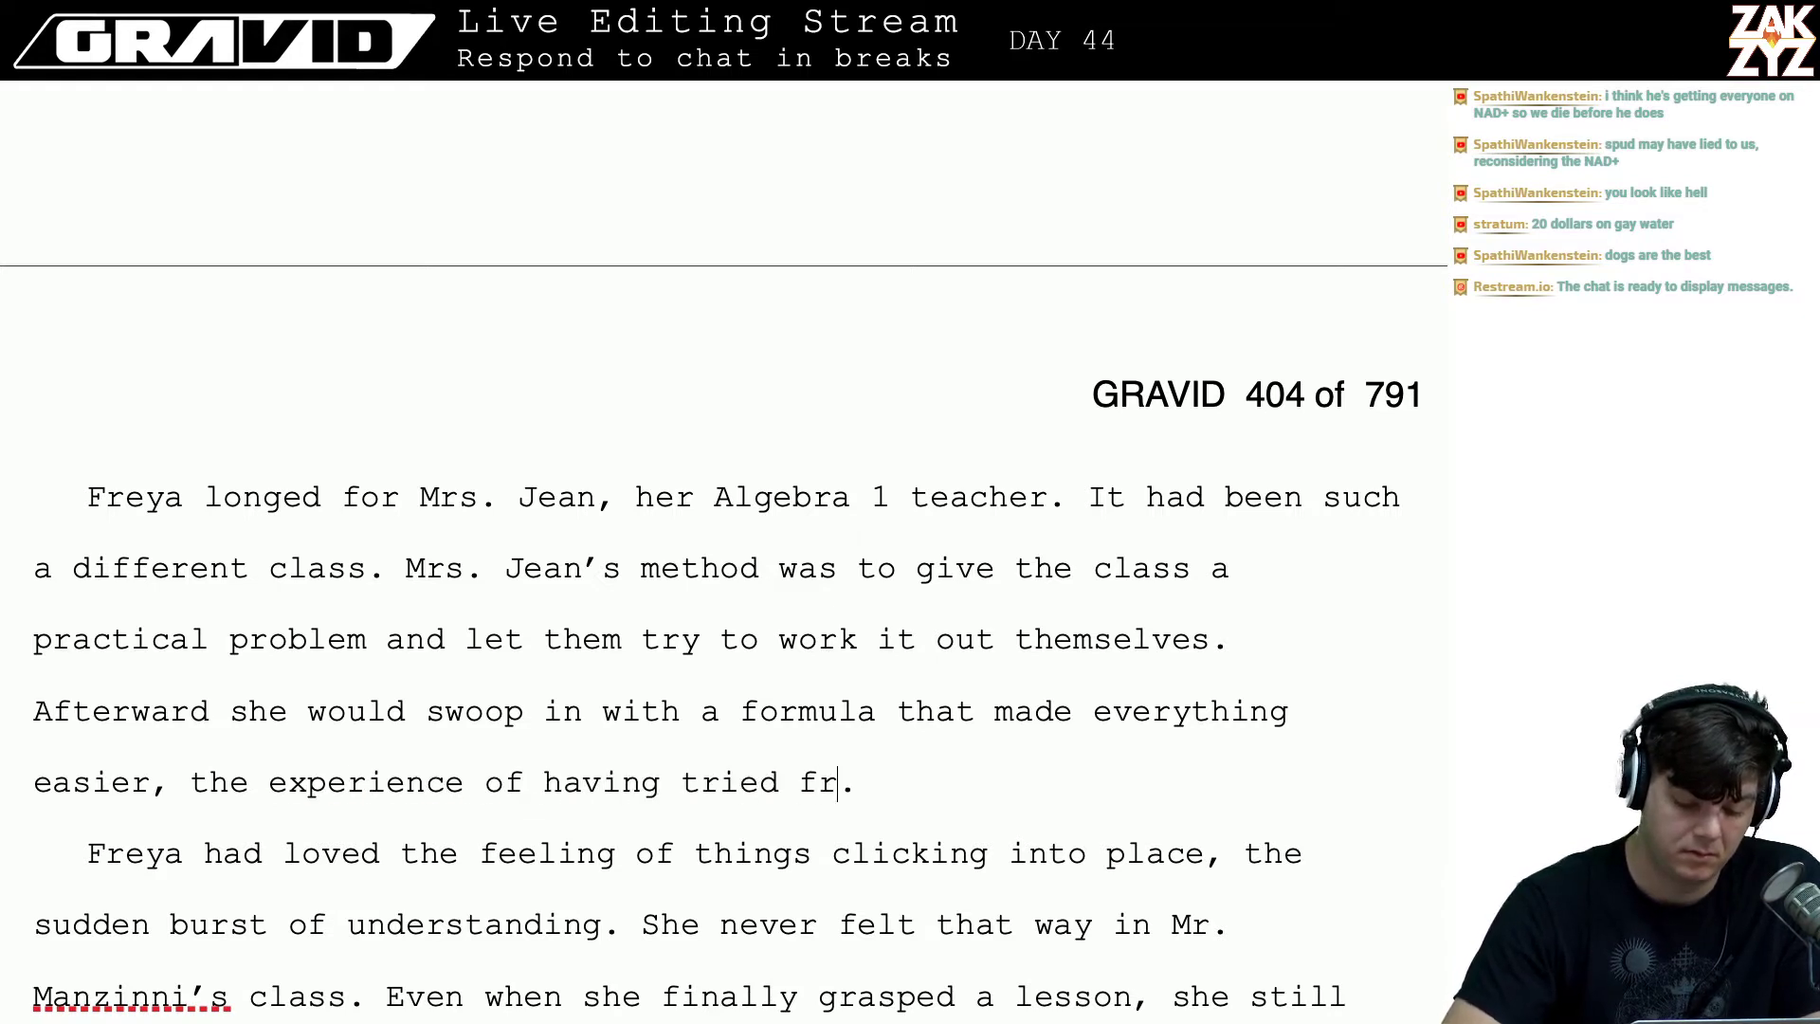
type("ist ")
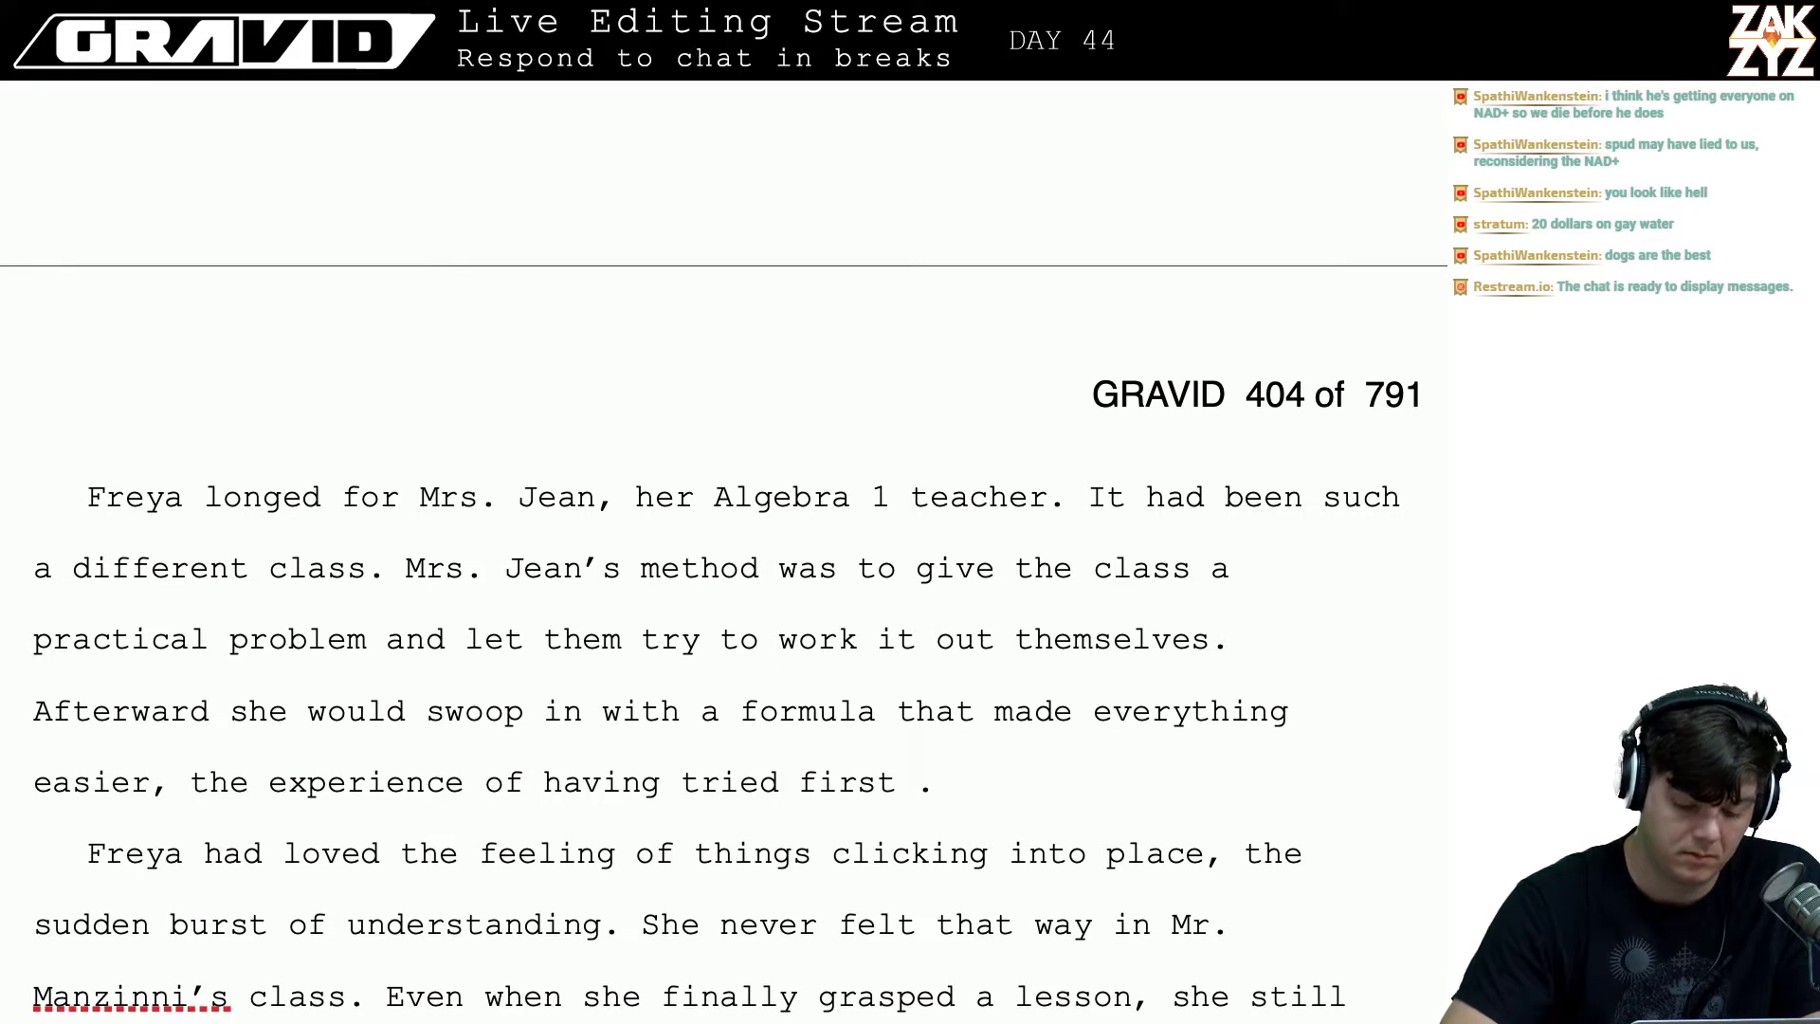
type("always")
key("BackSpace")
key("BackSpace")
key("BackSpace")
key("BackSpace")
key("BackSpace")
key("BackSpace")
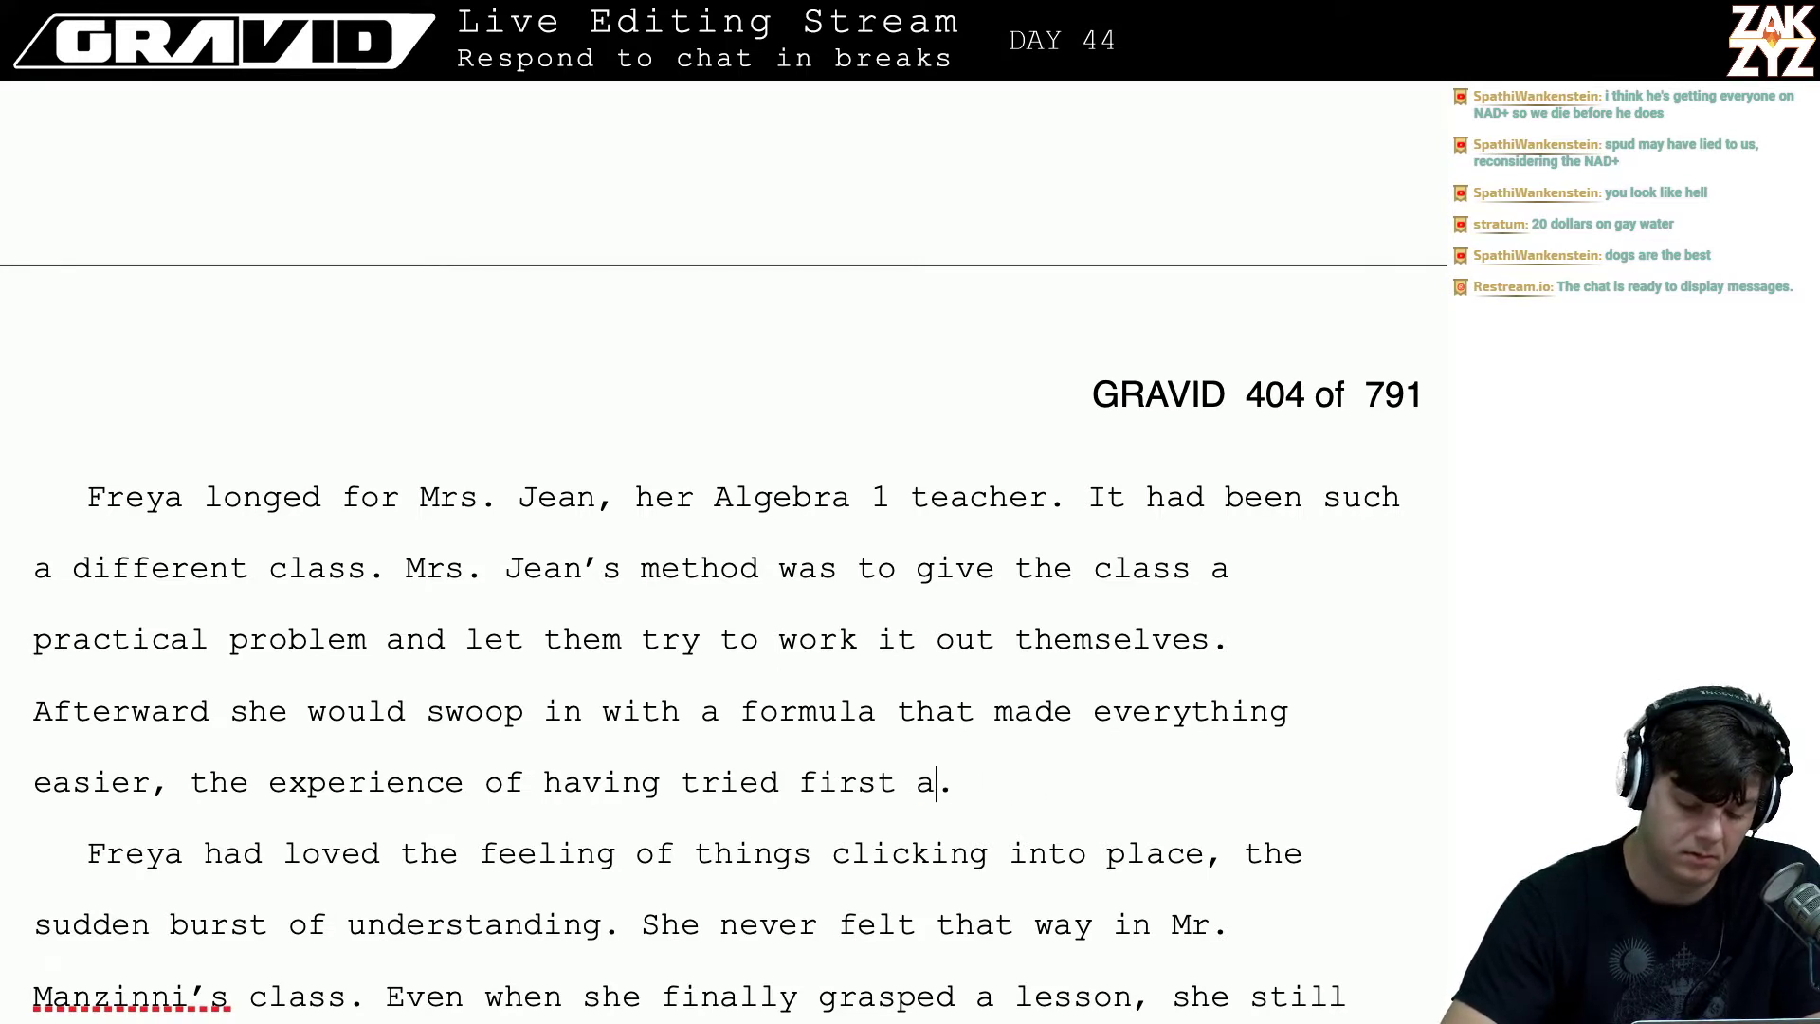
key("BackSpace")
key("BackSpace")
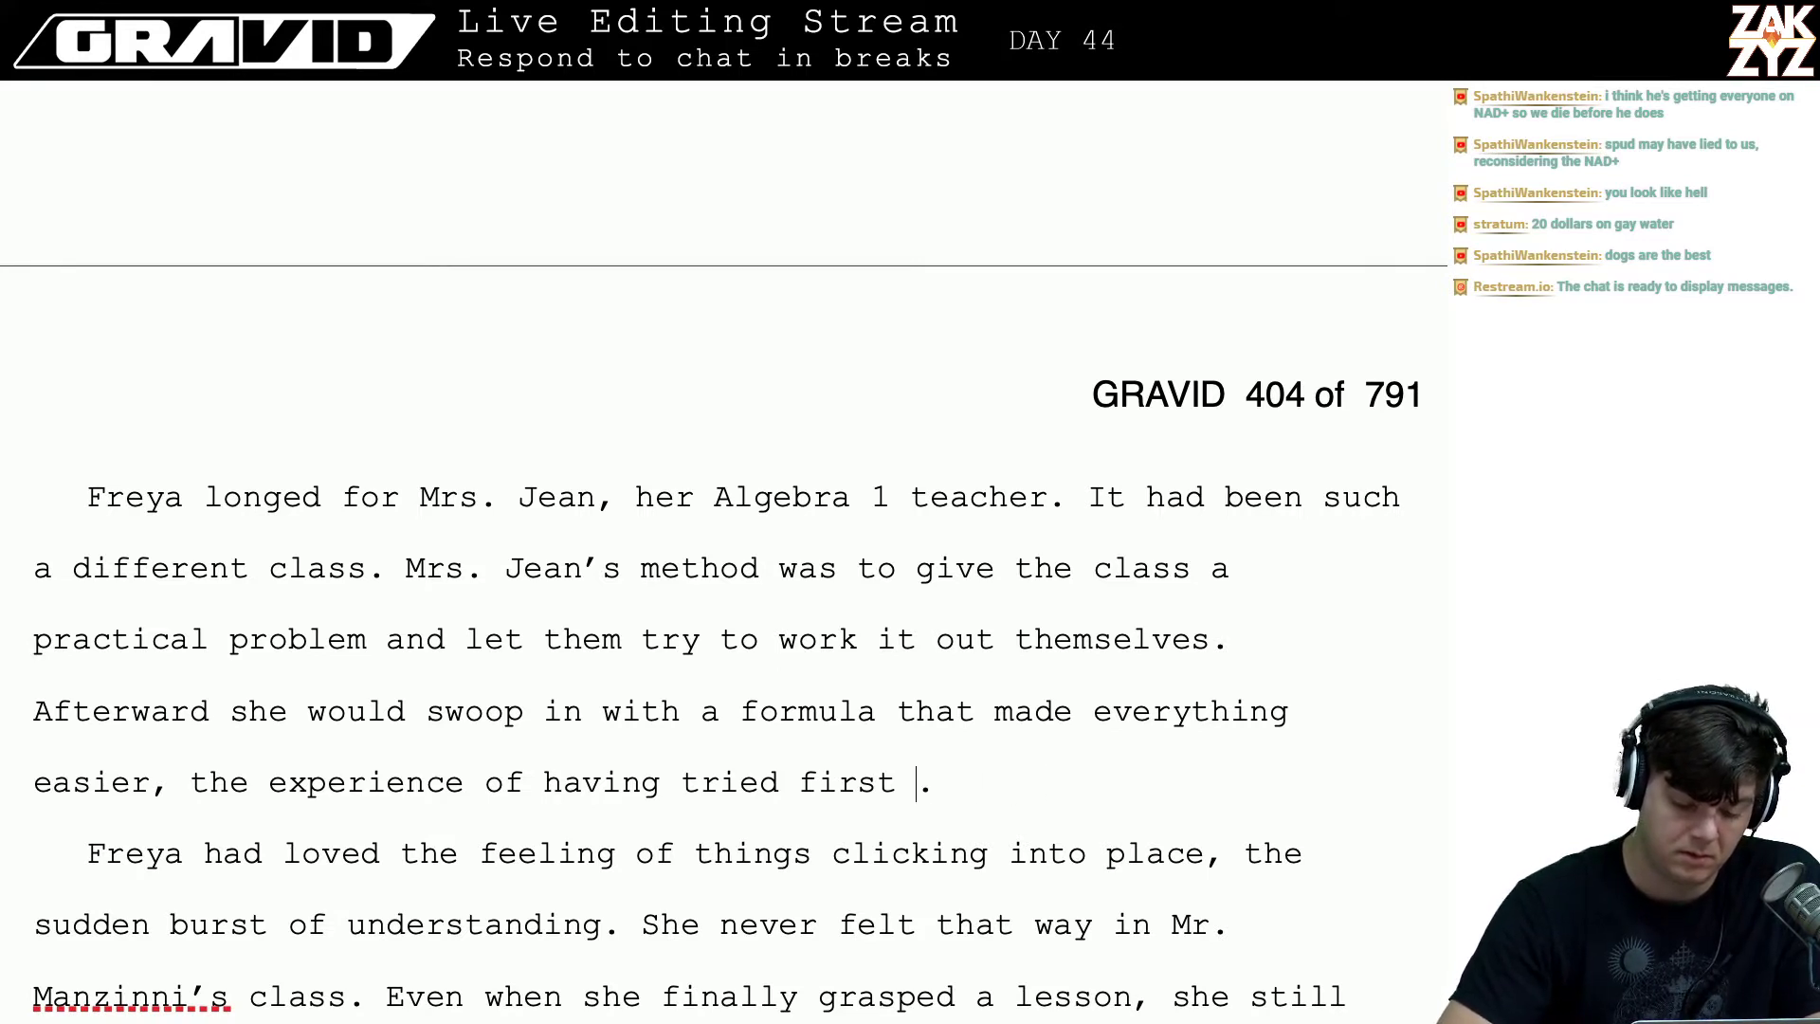
type("locked every ")
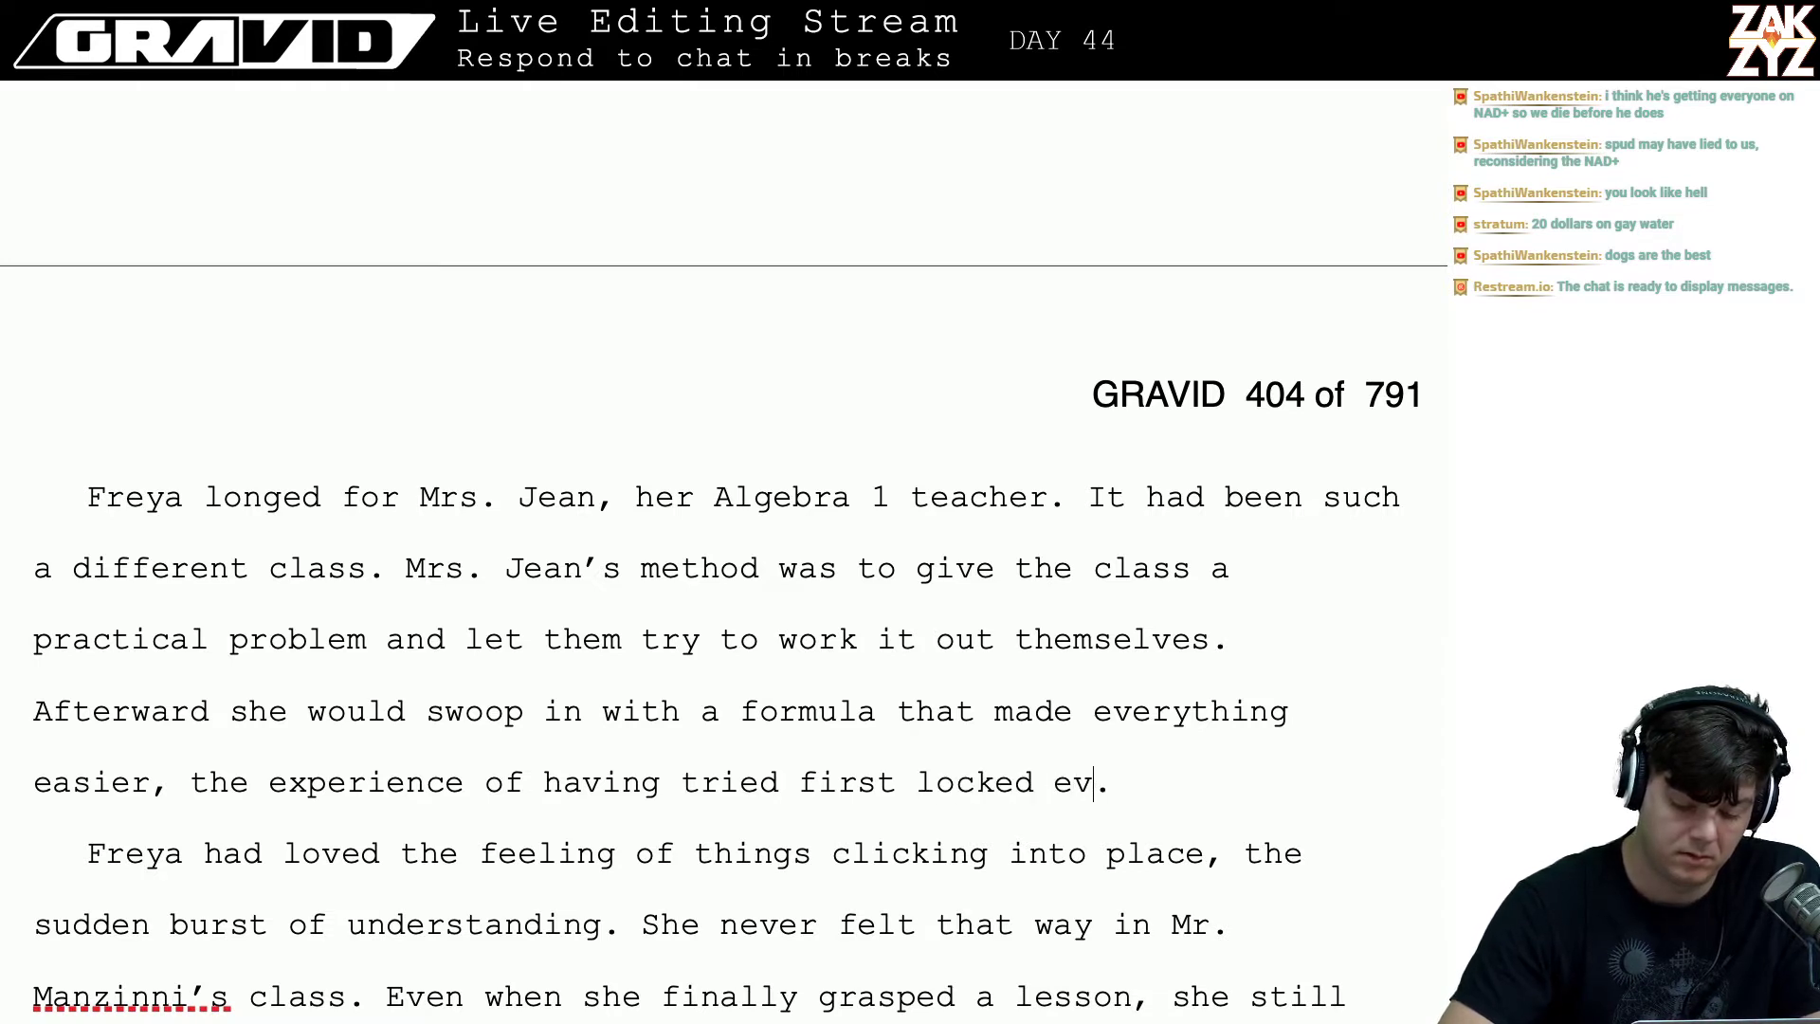
type("lesson in")
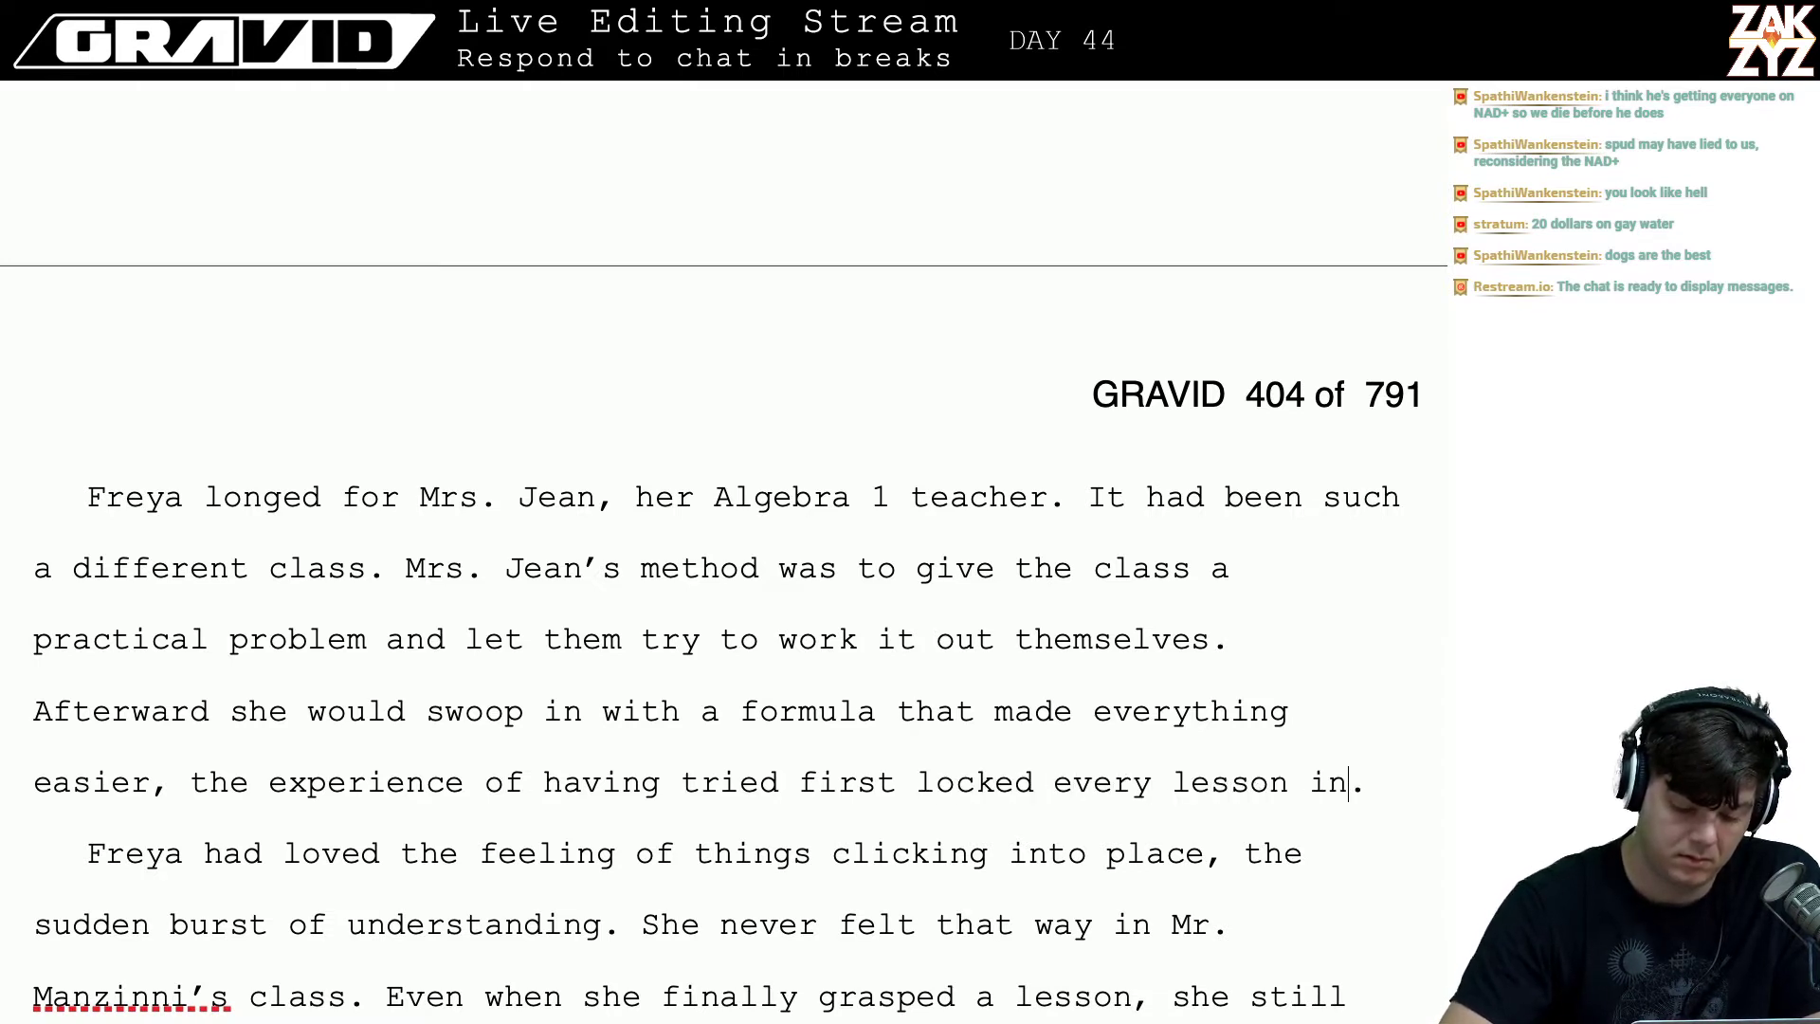
- Remove the clause "the experience of having tried first locked every lesson in" after "easier,"
key("BackSpace")
key("BackSpace")
key("BackSpace")
key("BackSpace")
key("BackSpace")
key("BackSpace")
key("BackSpace")
key("BackSpace")
key("BackSpace")
key("BackSpace")
key("BackSpace")
key("BackSpace")
key("BackSpace")
key("BackSpace")
key("BackSpace")
key("BackSpace")
key("BackSpace")
key("BackSpace")
key("BackSpace")
key("BackSpace")
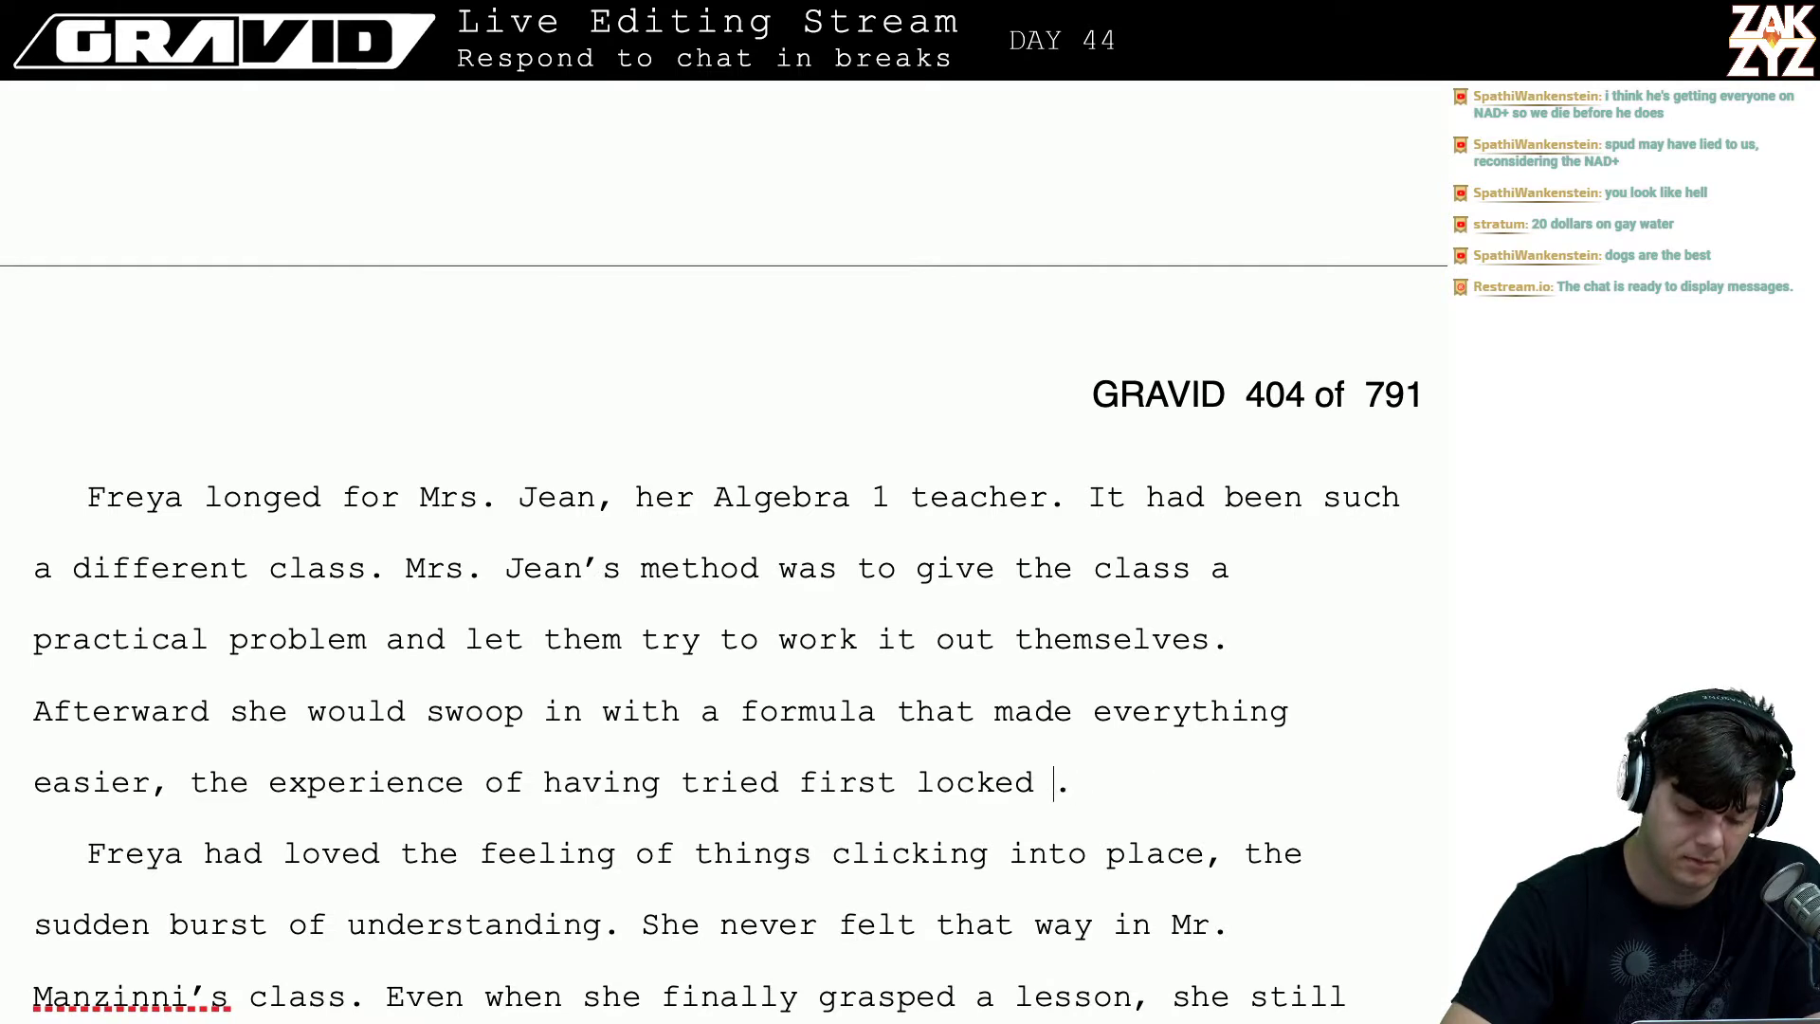
key("BackSpace")
key("BackSpace")
key("BackSpace")
key("BackSpace")
key("BackSpace")
key("BackSpace")
key("BackSpace")
key("BackSpace")
key("BackSpace")
key("BackSpace")
key("BackSpace")
key("BackSpace")
key("BackSpace")
key("BackSpace")
key("BackSpace")
key("BackSpace")
key("BackSpace")
key("BackSpace")
key("BackSpace")
key("BackSpace")
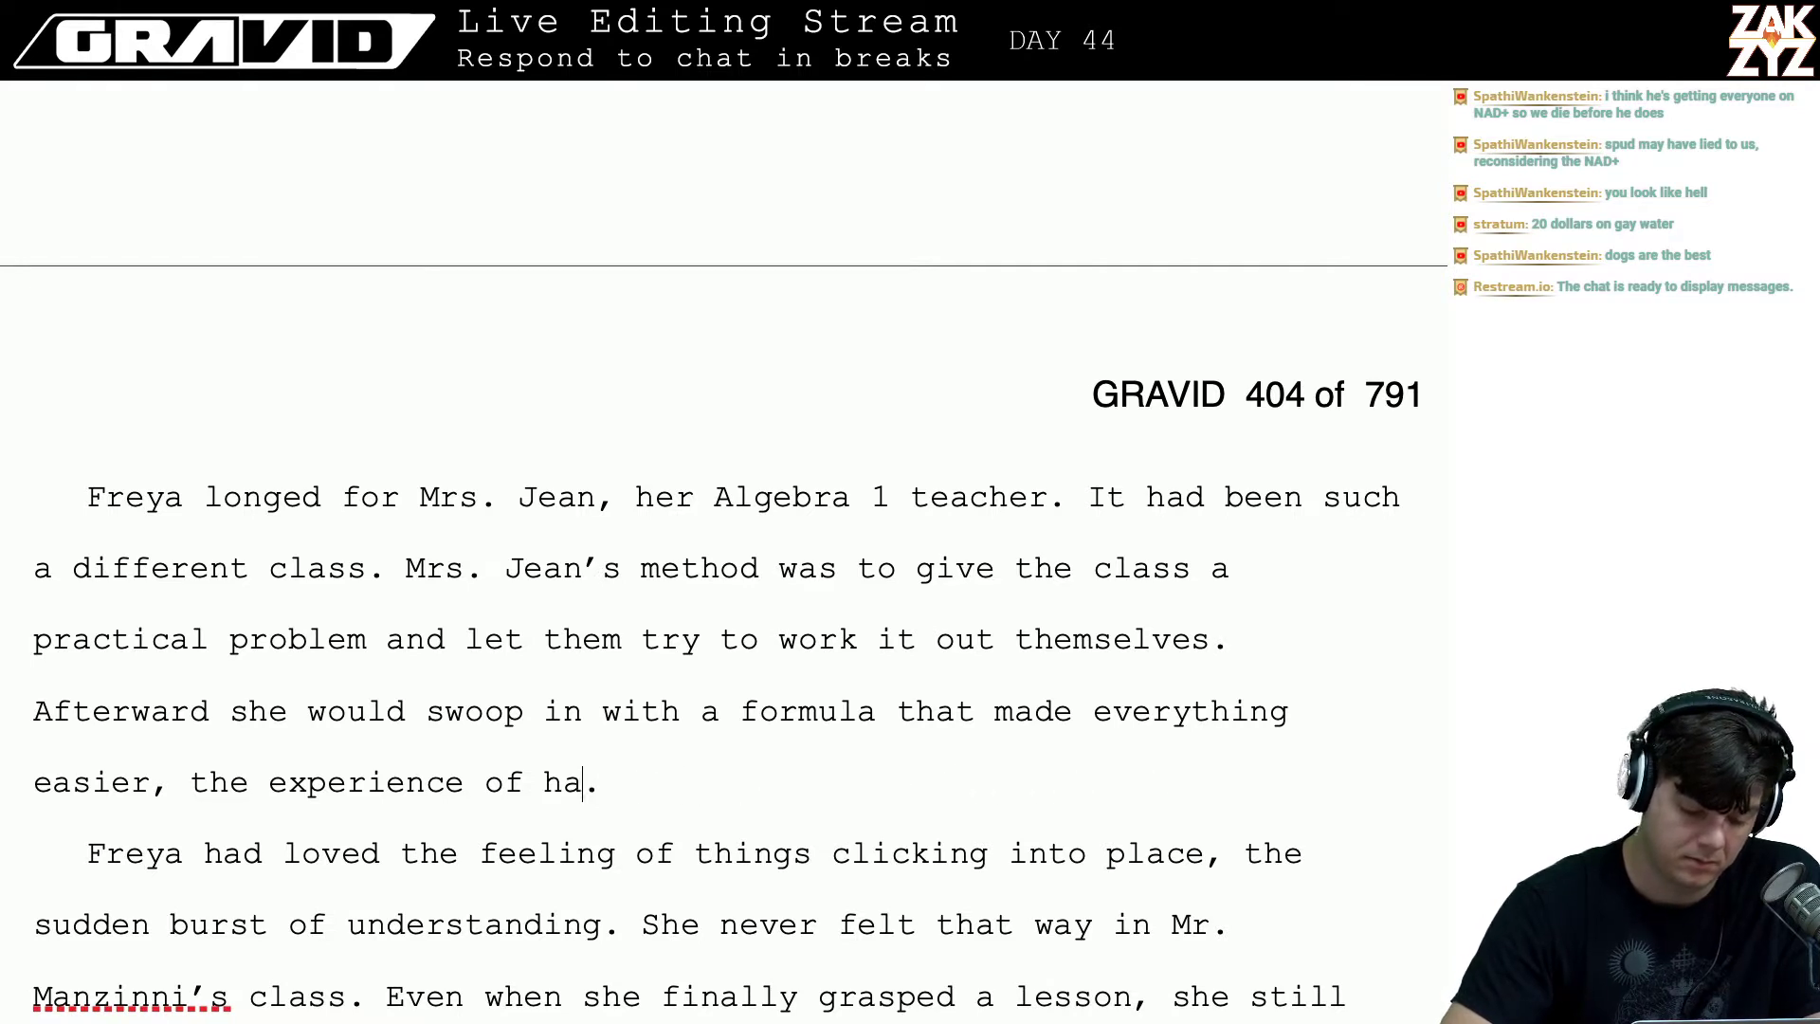
key("BackSpace")
key("BackSpace")
key("BackSpace")
key("BackSpace")
key("BackSpace")
key("BackSpace")
key("BackSpace")
key("BackSpace")
key("BackSpace")
key("BackSpace")
key("BackSpace")
key("BackSpace")
key("BackSpace")
key("BackSpace")
- Try continuing the sentence after "easier," with "something about having tried first made it much"
type("someth")
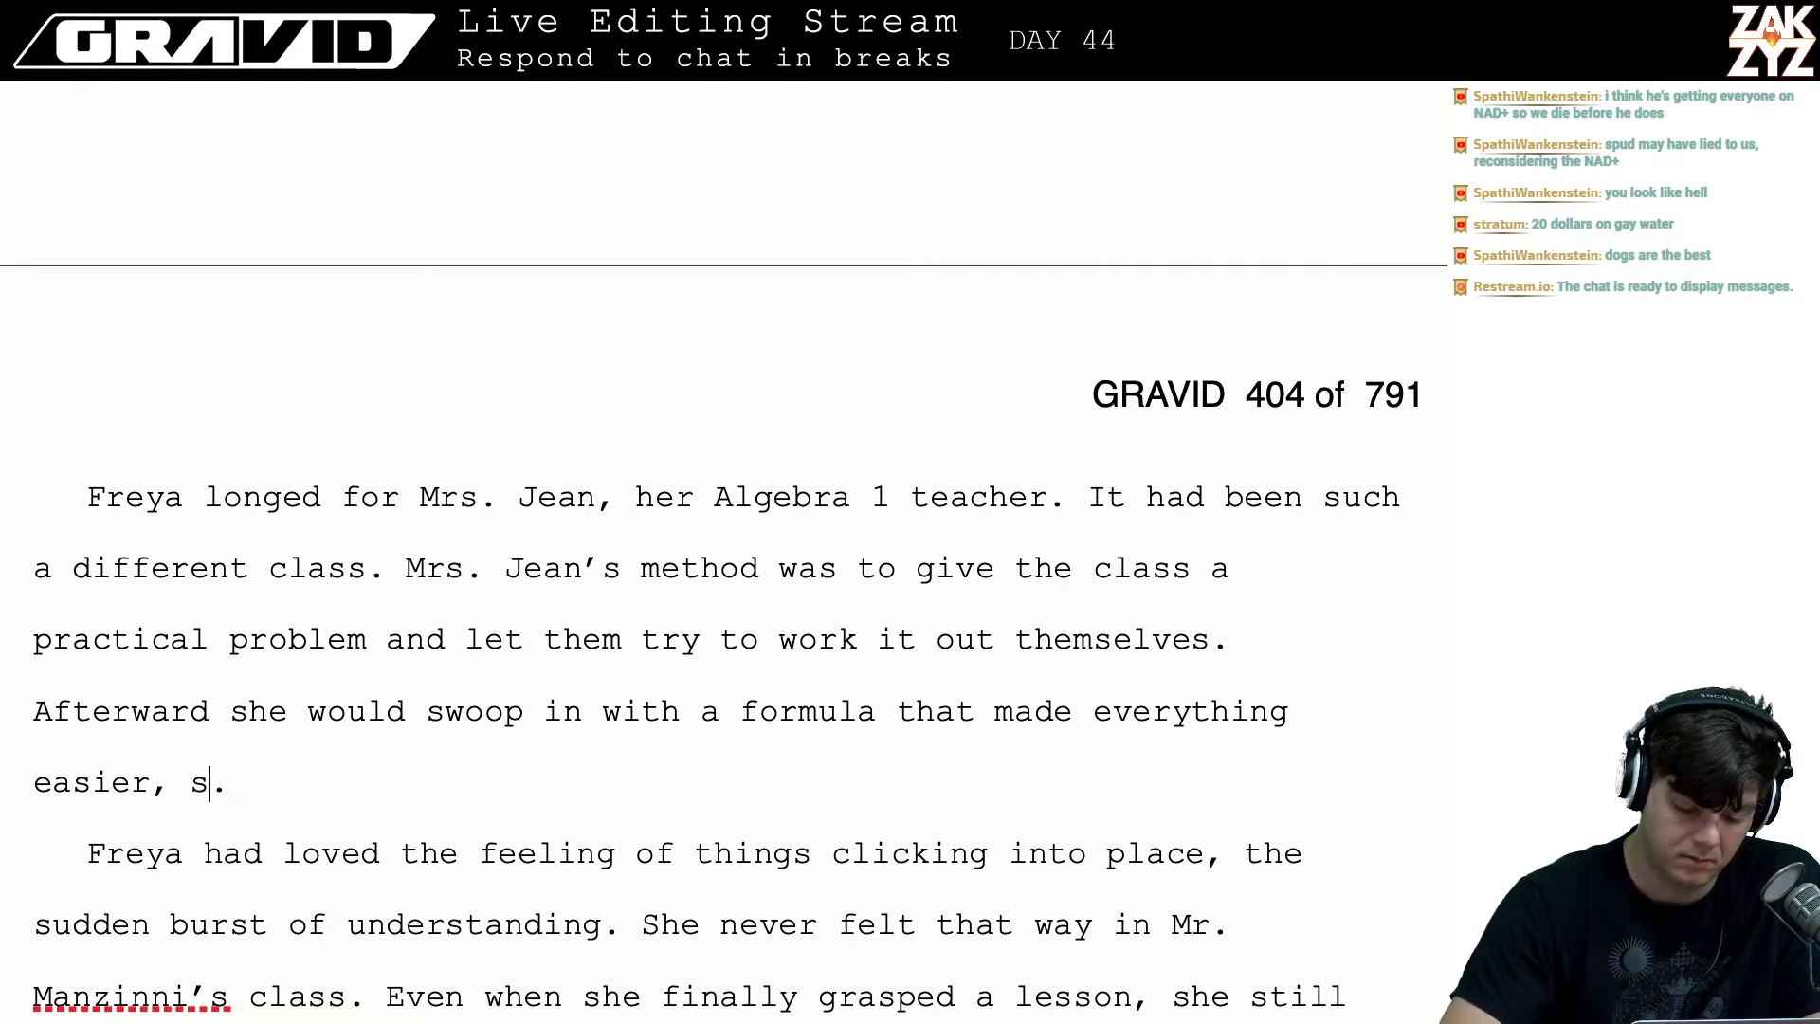
type("ing about havin")
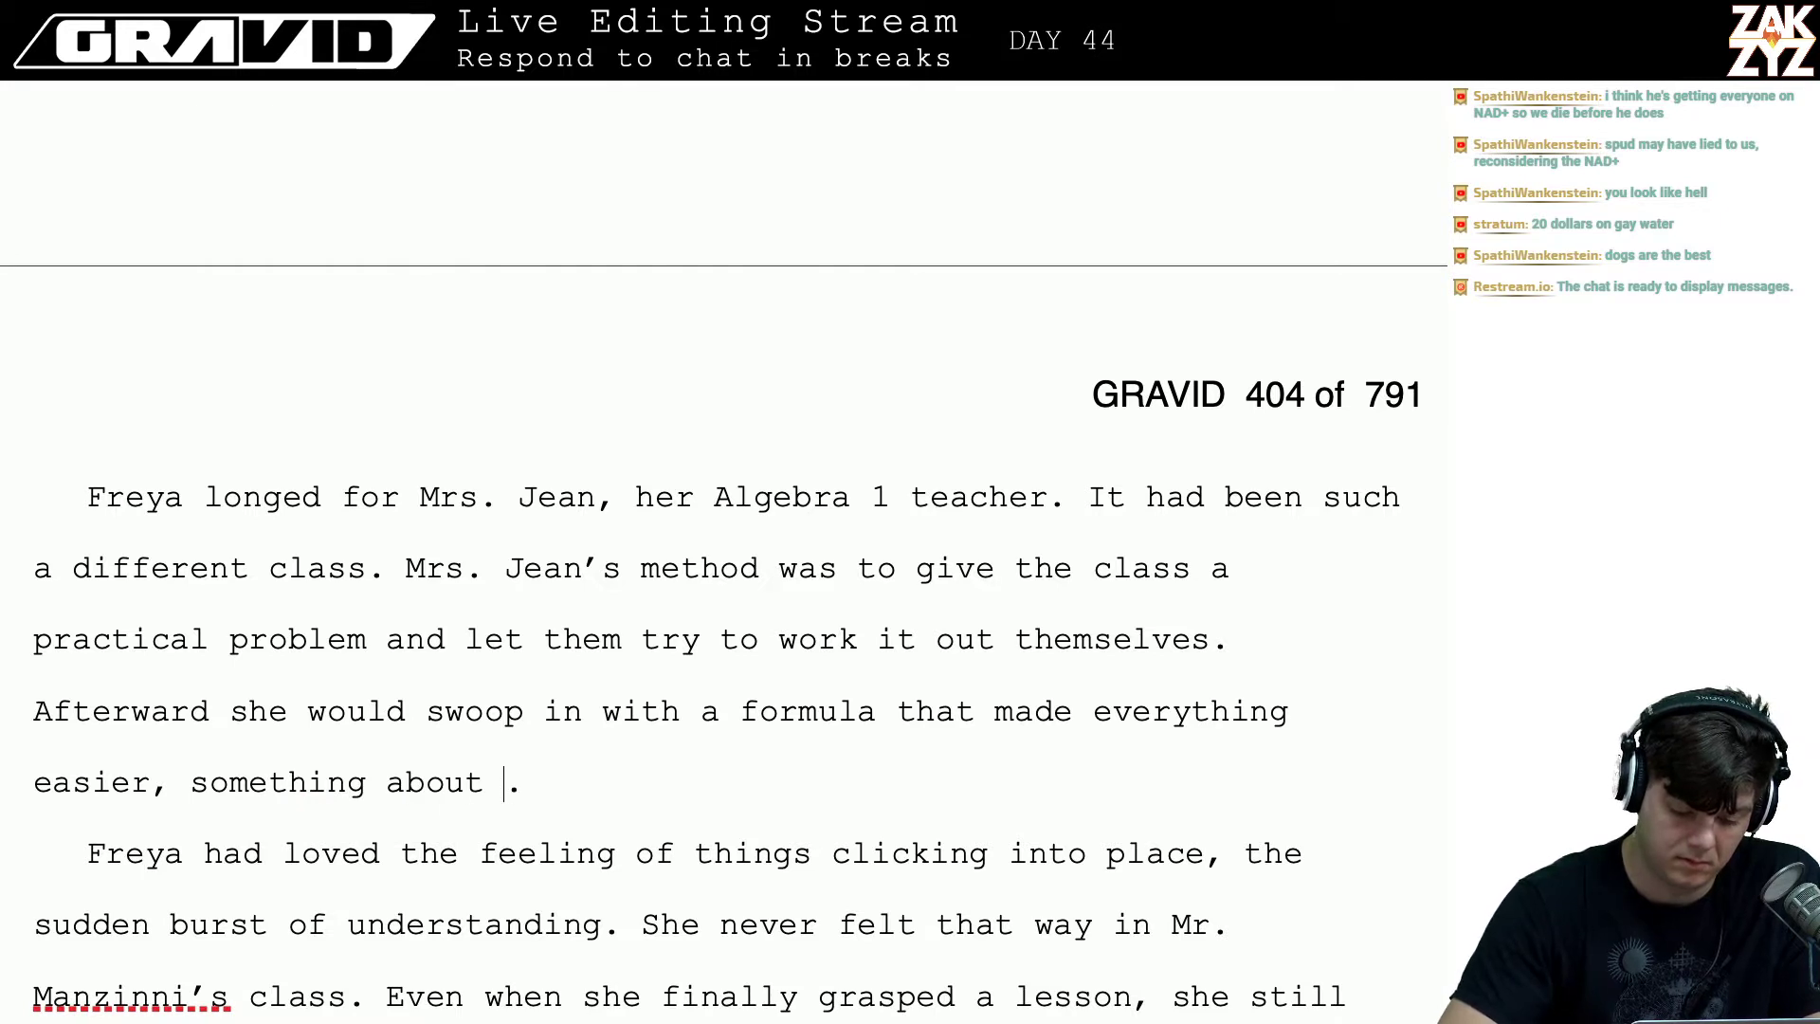
type("g tried first mad")
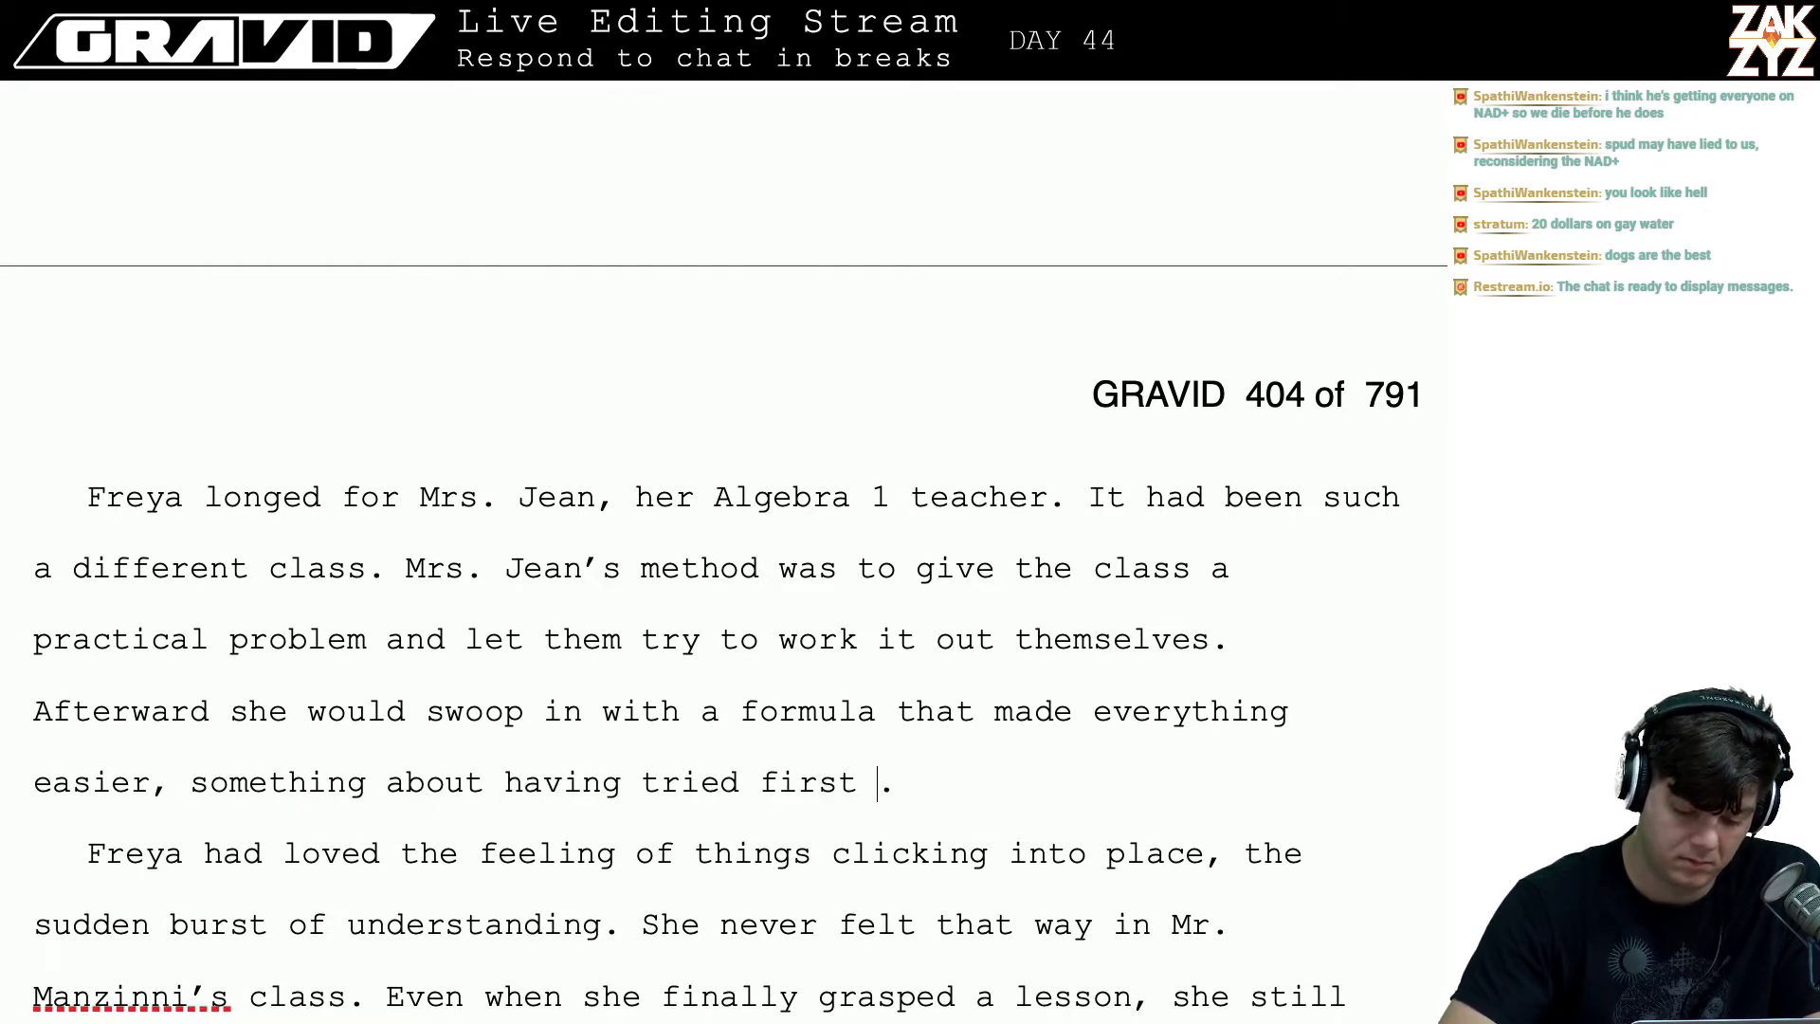
type("e it a")
key("BackSpace")
type("s")
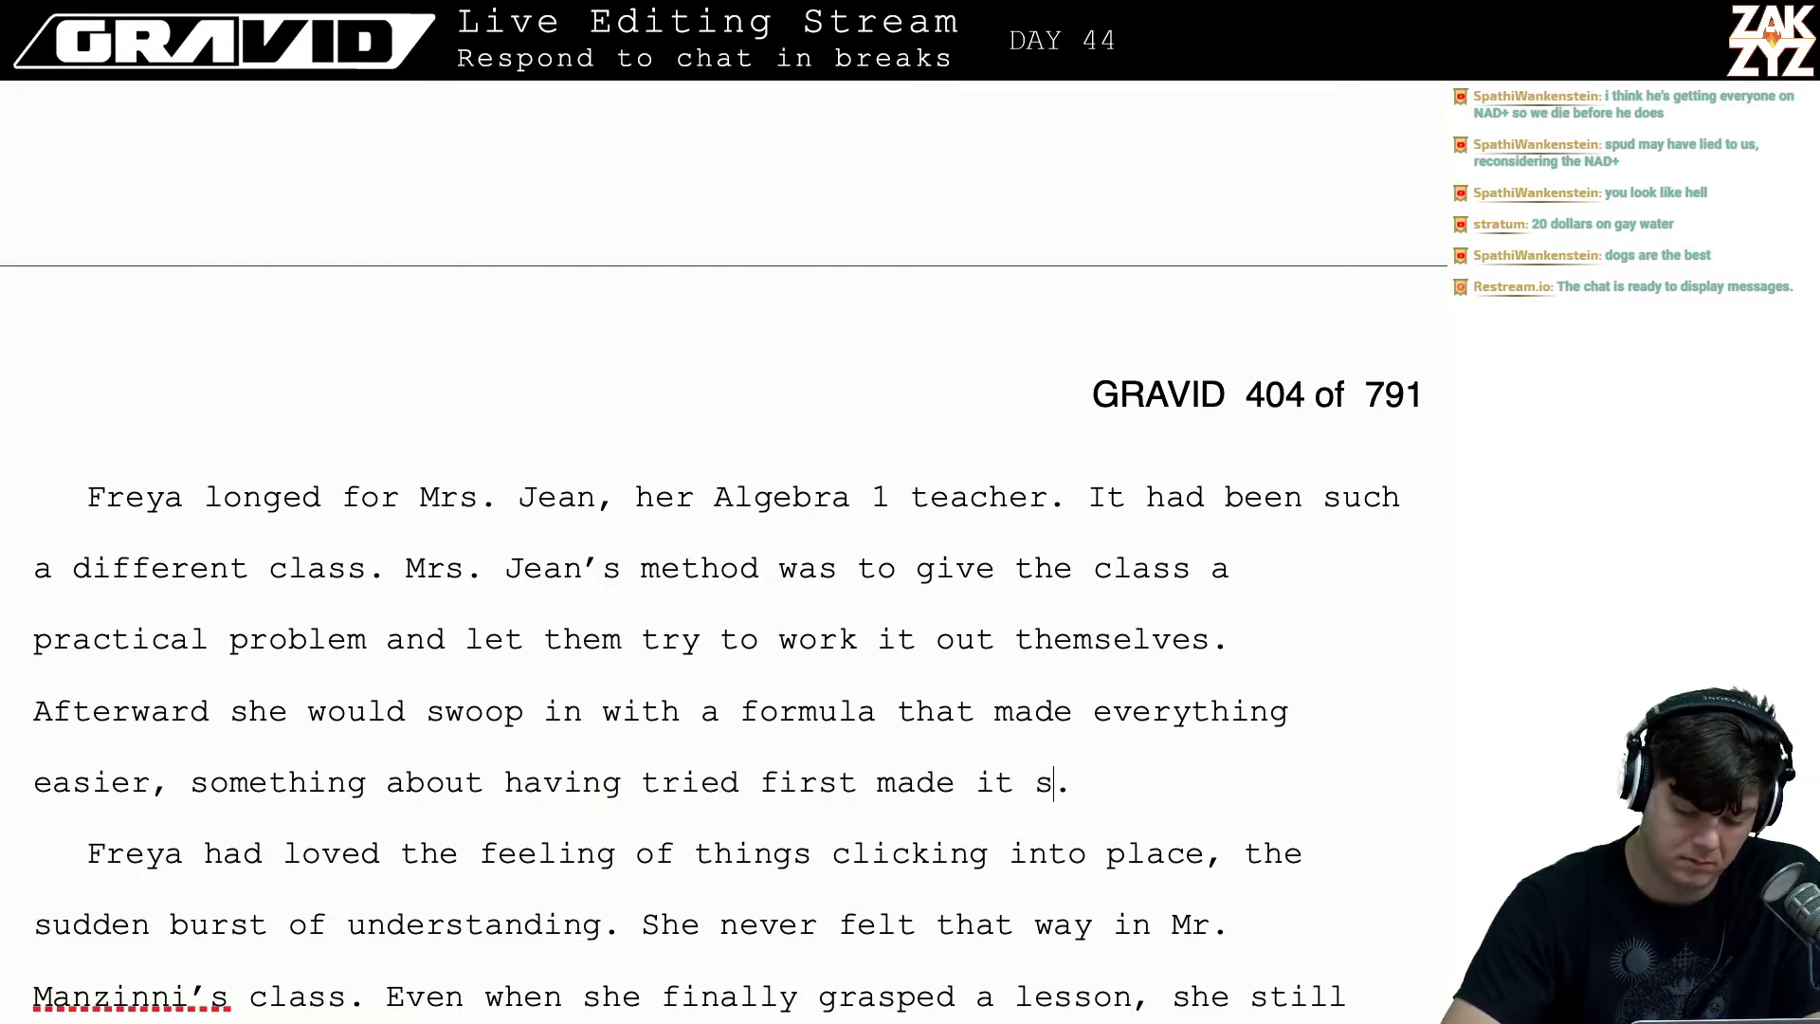
key("BackSpace")
type("much")
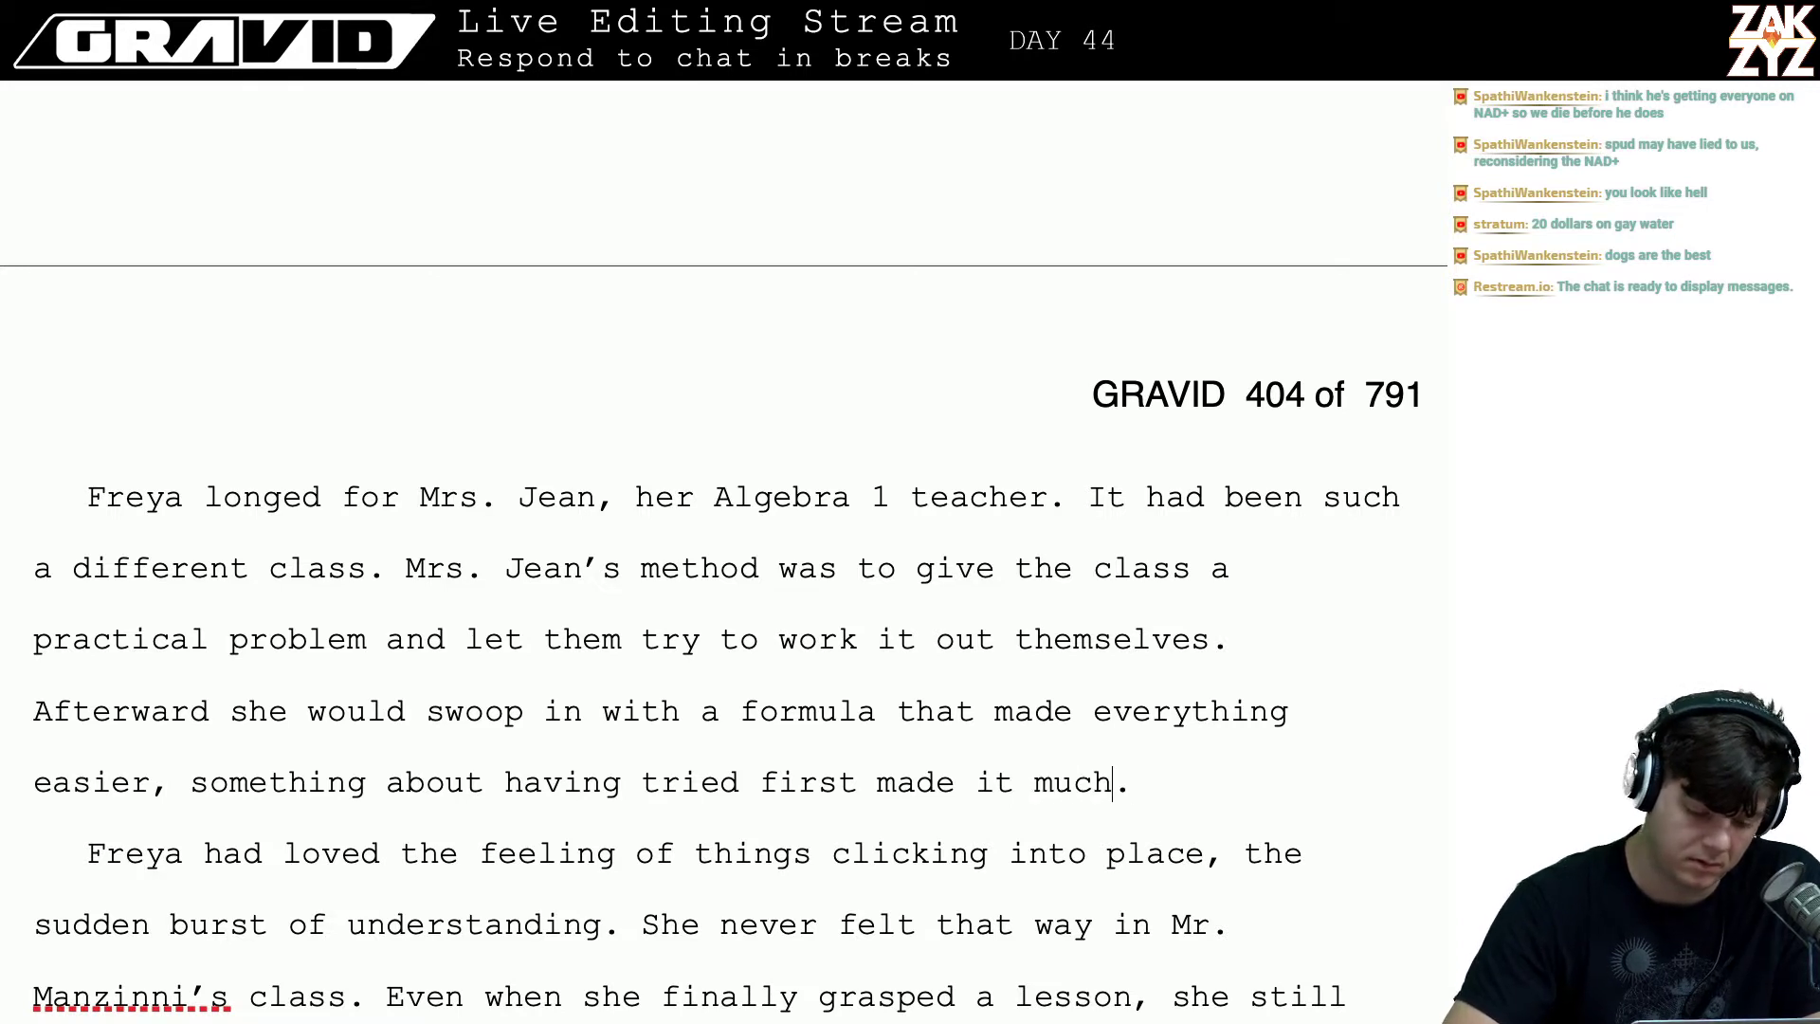
- Remove the clause "something about having tried first made it much" after "easier," in the Mrs. Jean paragraph
key("BackSpace")
key("BackSpace")
key("BackSpace")
key("BackSpace")
key("BackSpace")
key("BackSpace")
key("BackSpace")
key("BackSpace")
key("BackSpace")
key("BackSpace")
key("BackSpace")
key("BackSpace")
key("BackSpace")
key("BackSpace")
key("BackSpace")
key("BackSpace")
key("BackSpace")
key("BackSpace")
key("BackSpace")
key("BackSpace")
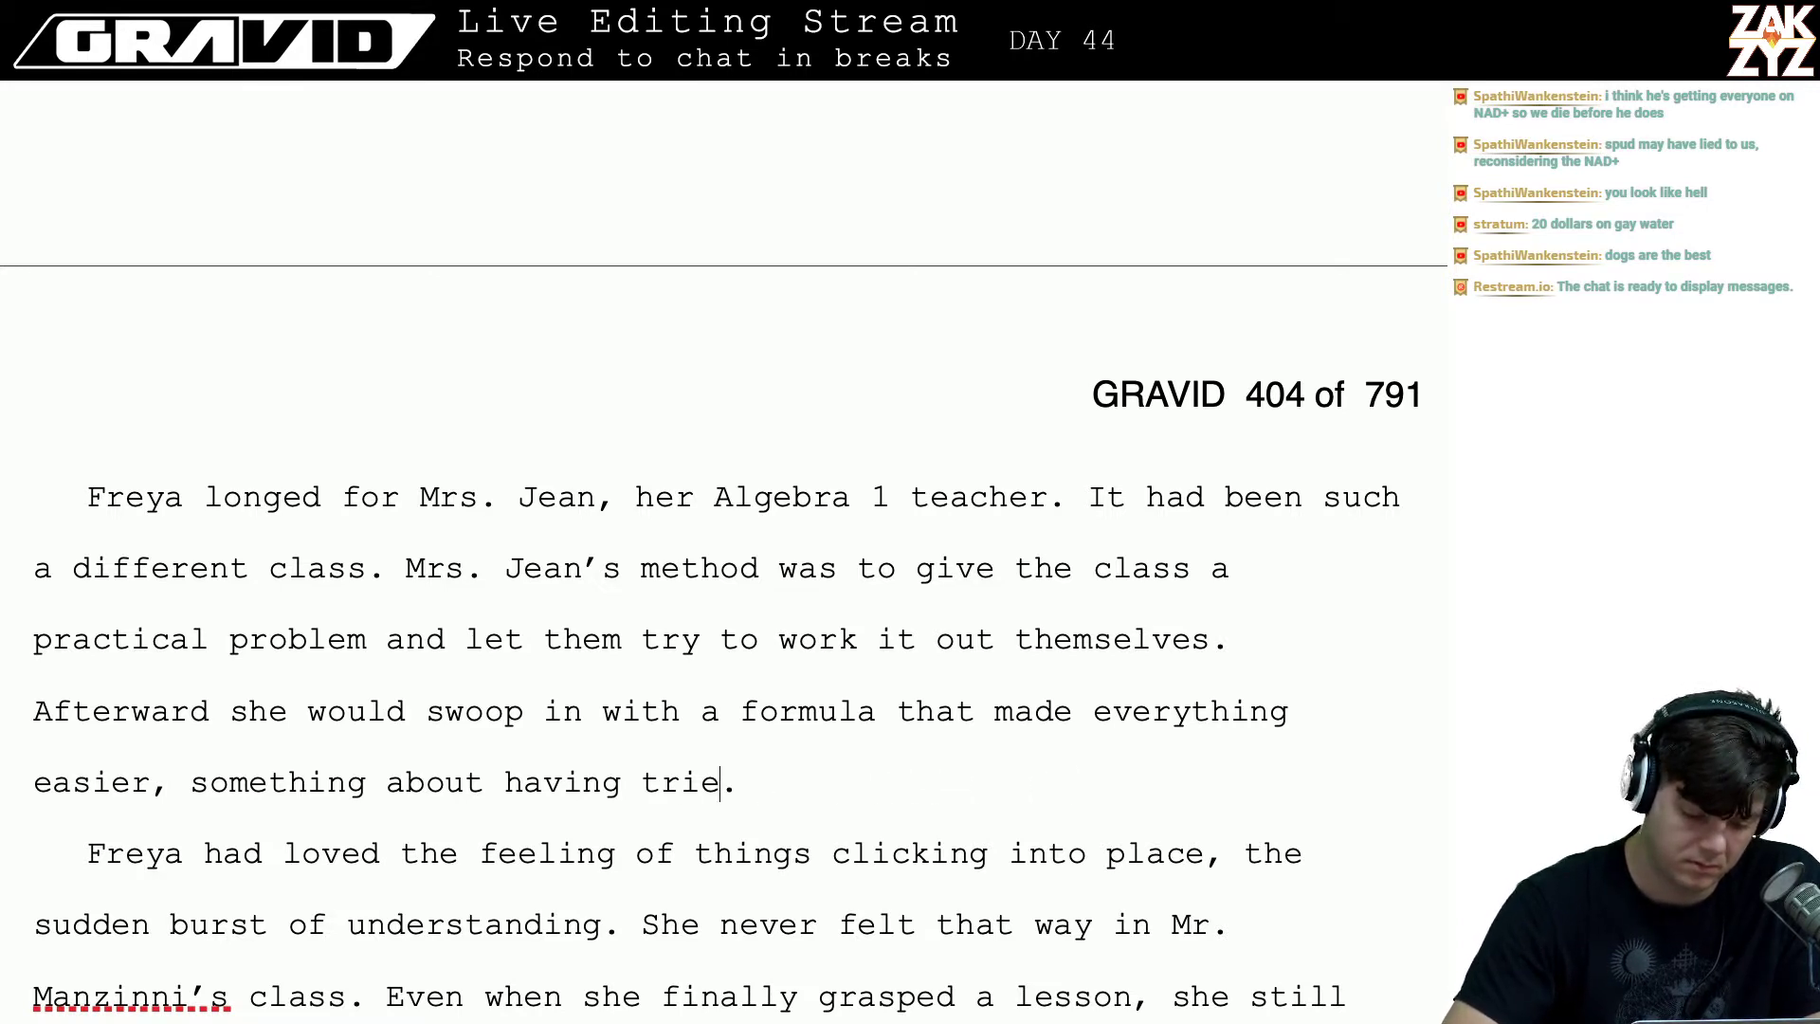
key("BackSpace")
key("BackSpace")
key("BackSpace")
key("BackSpace")
key("BackSpace")
key("BackSpace")
key("BackSpace")
key("BackSpace")
key("BackSpace")
key("BackSpace")
key("BackSpace")
key("BackSpace")
key("BackSpace")
key("BackSpace")
key("BackSpace")
key("BackSpace")
key("BackSpace")
key("BackSpace")
key("BackSpace")
key("BackSpace")
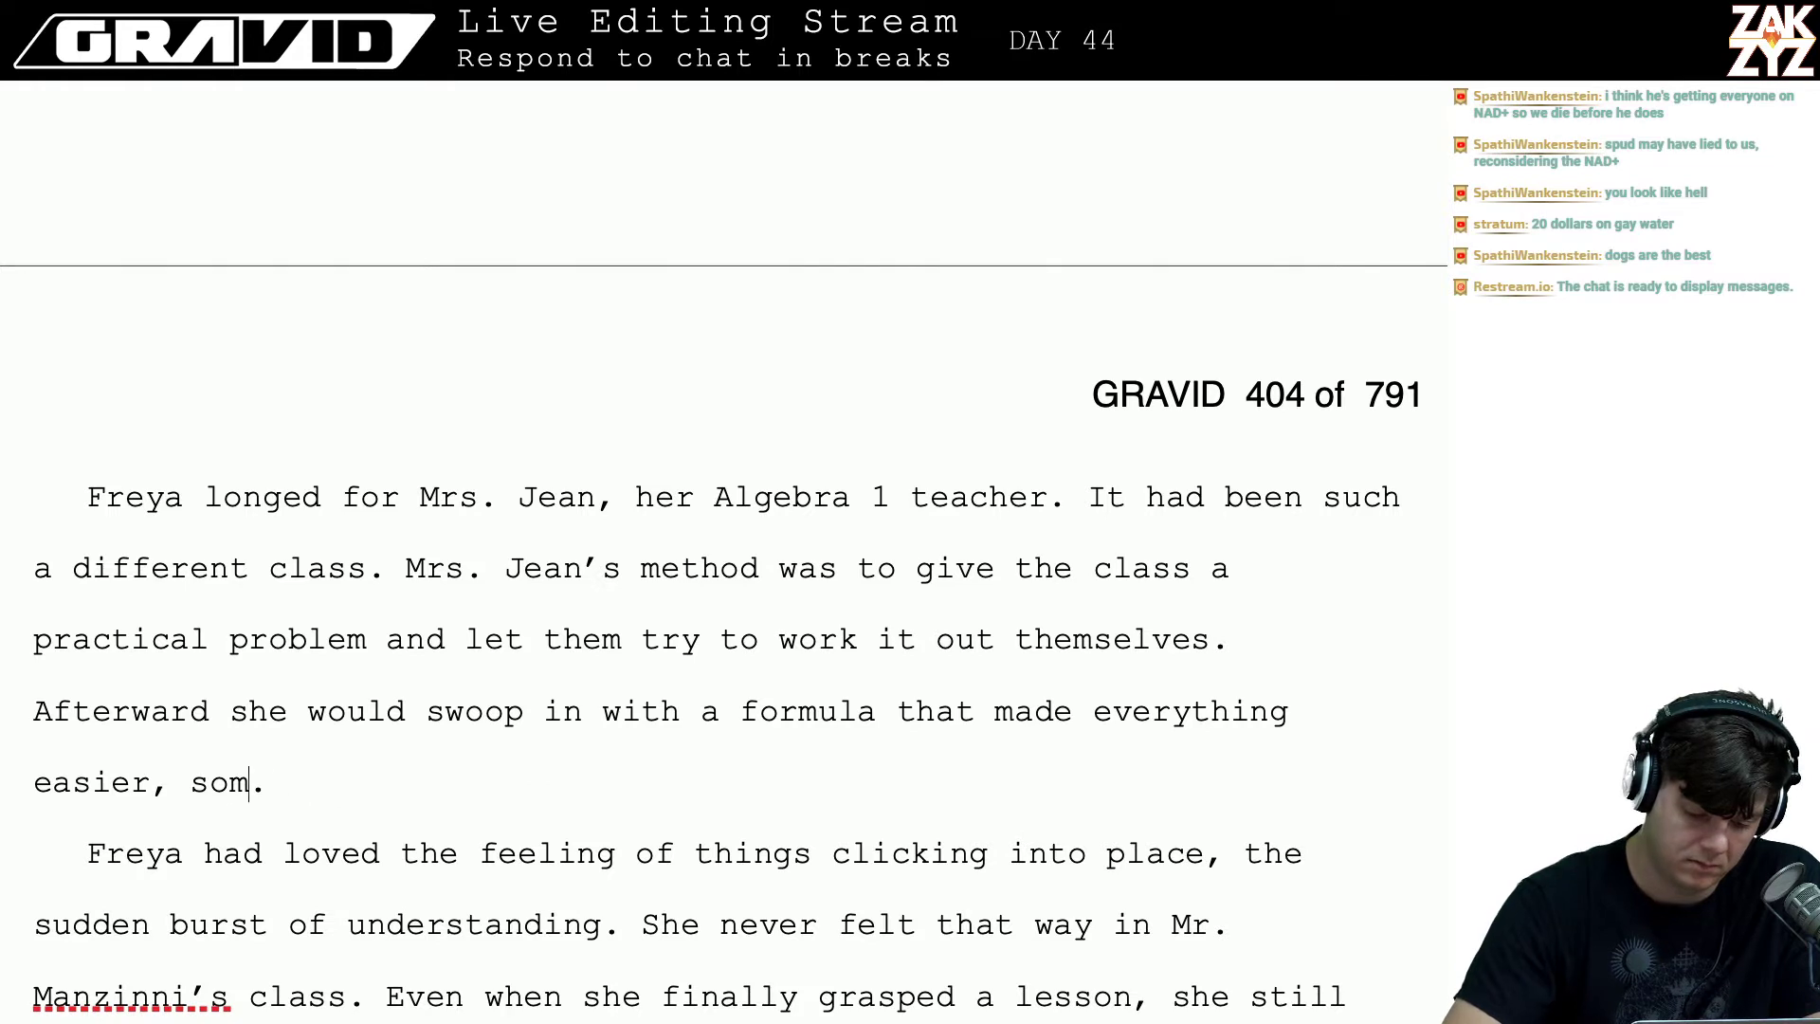
key("BackSpace")
key("BackSpace")
key("BackSpace")
key("BackSpace")
- Set the stray period apart on its own line and continue the sentence after "easier," with "and Freya found"
key("Return")
key("Return")
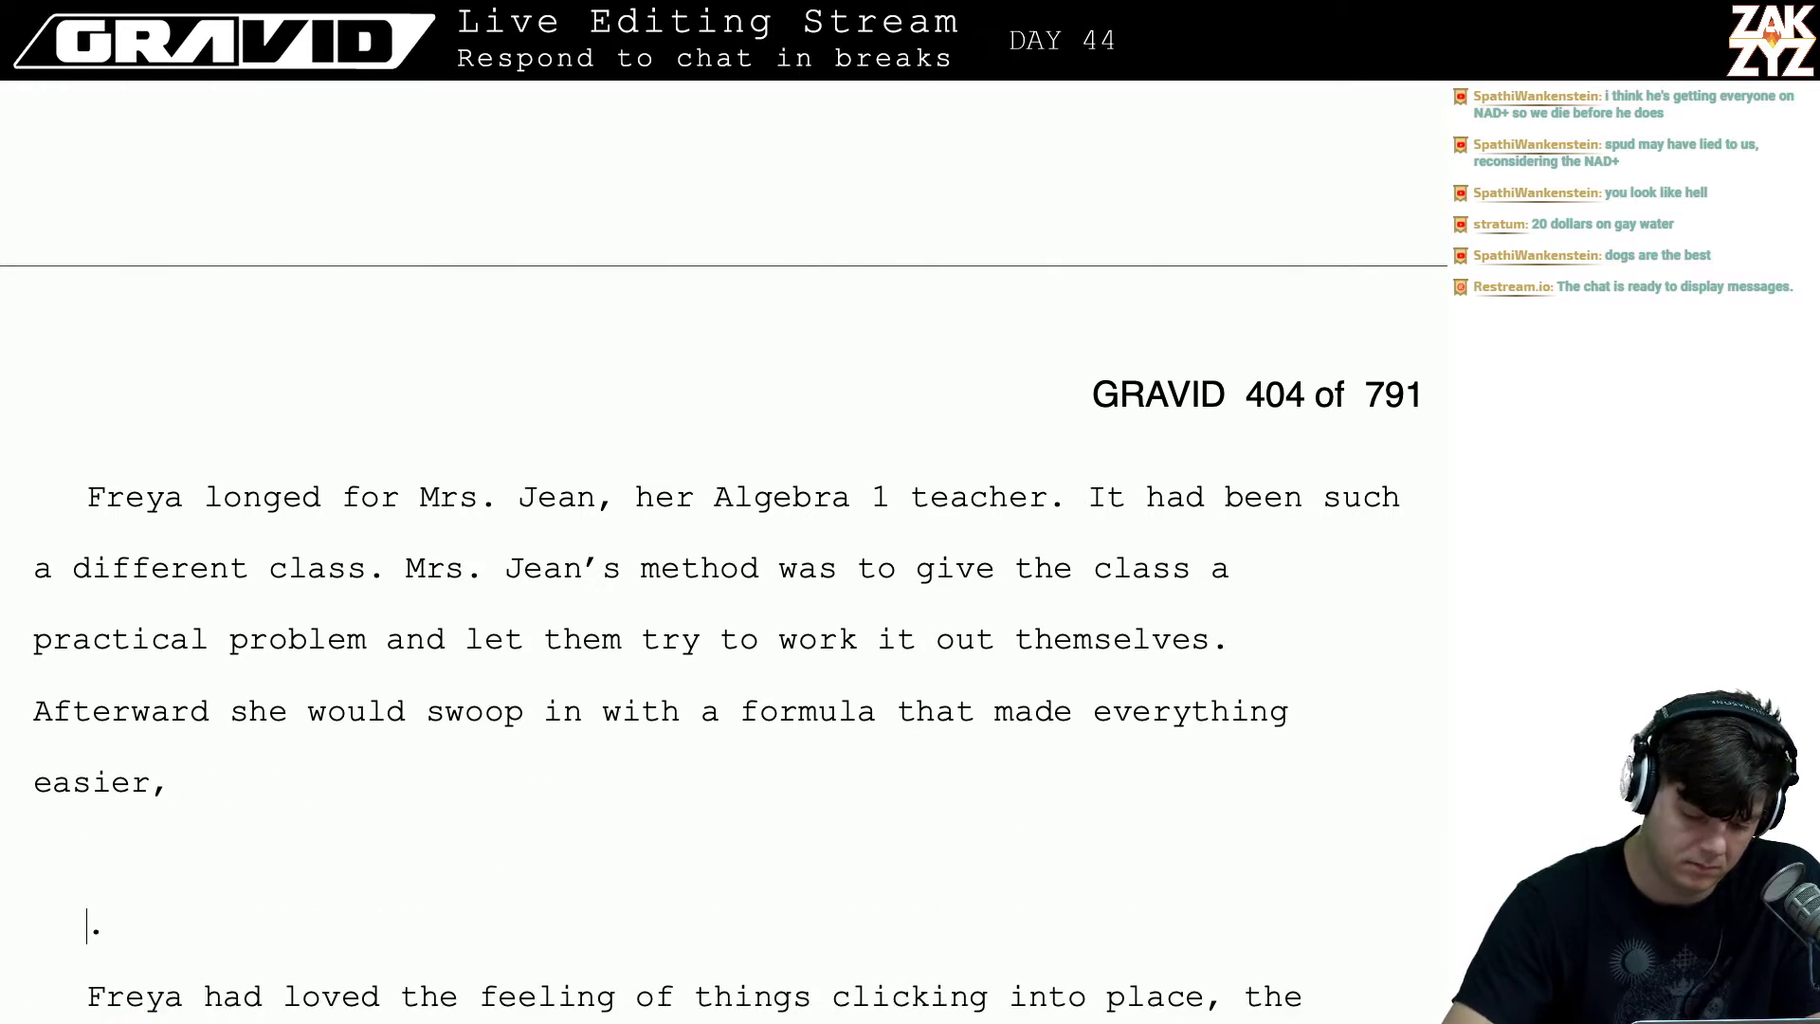
type("and")
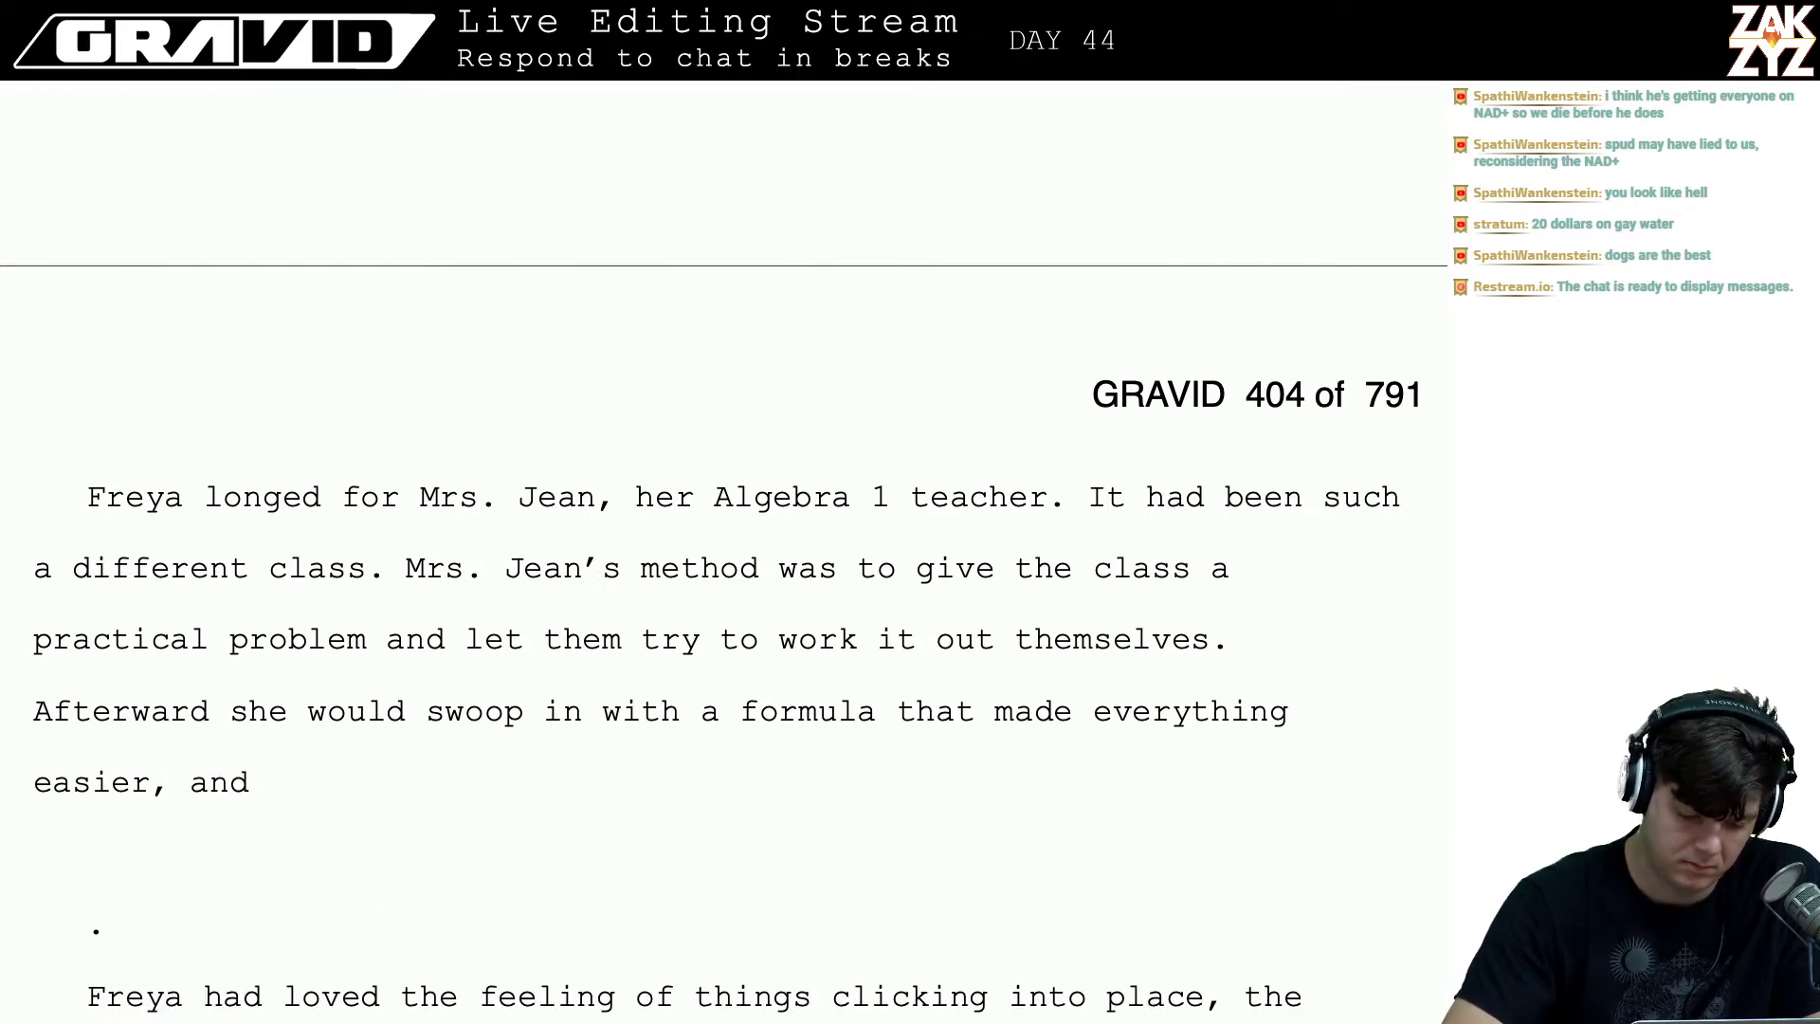
key("BackSpace")
key("BackSpace")
key("BackSpace")
key("BackSpace")
type("a longed f")
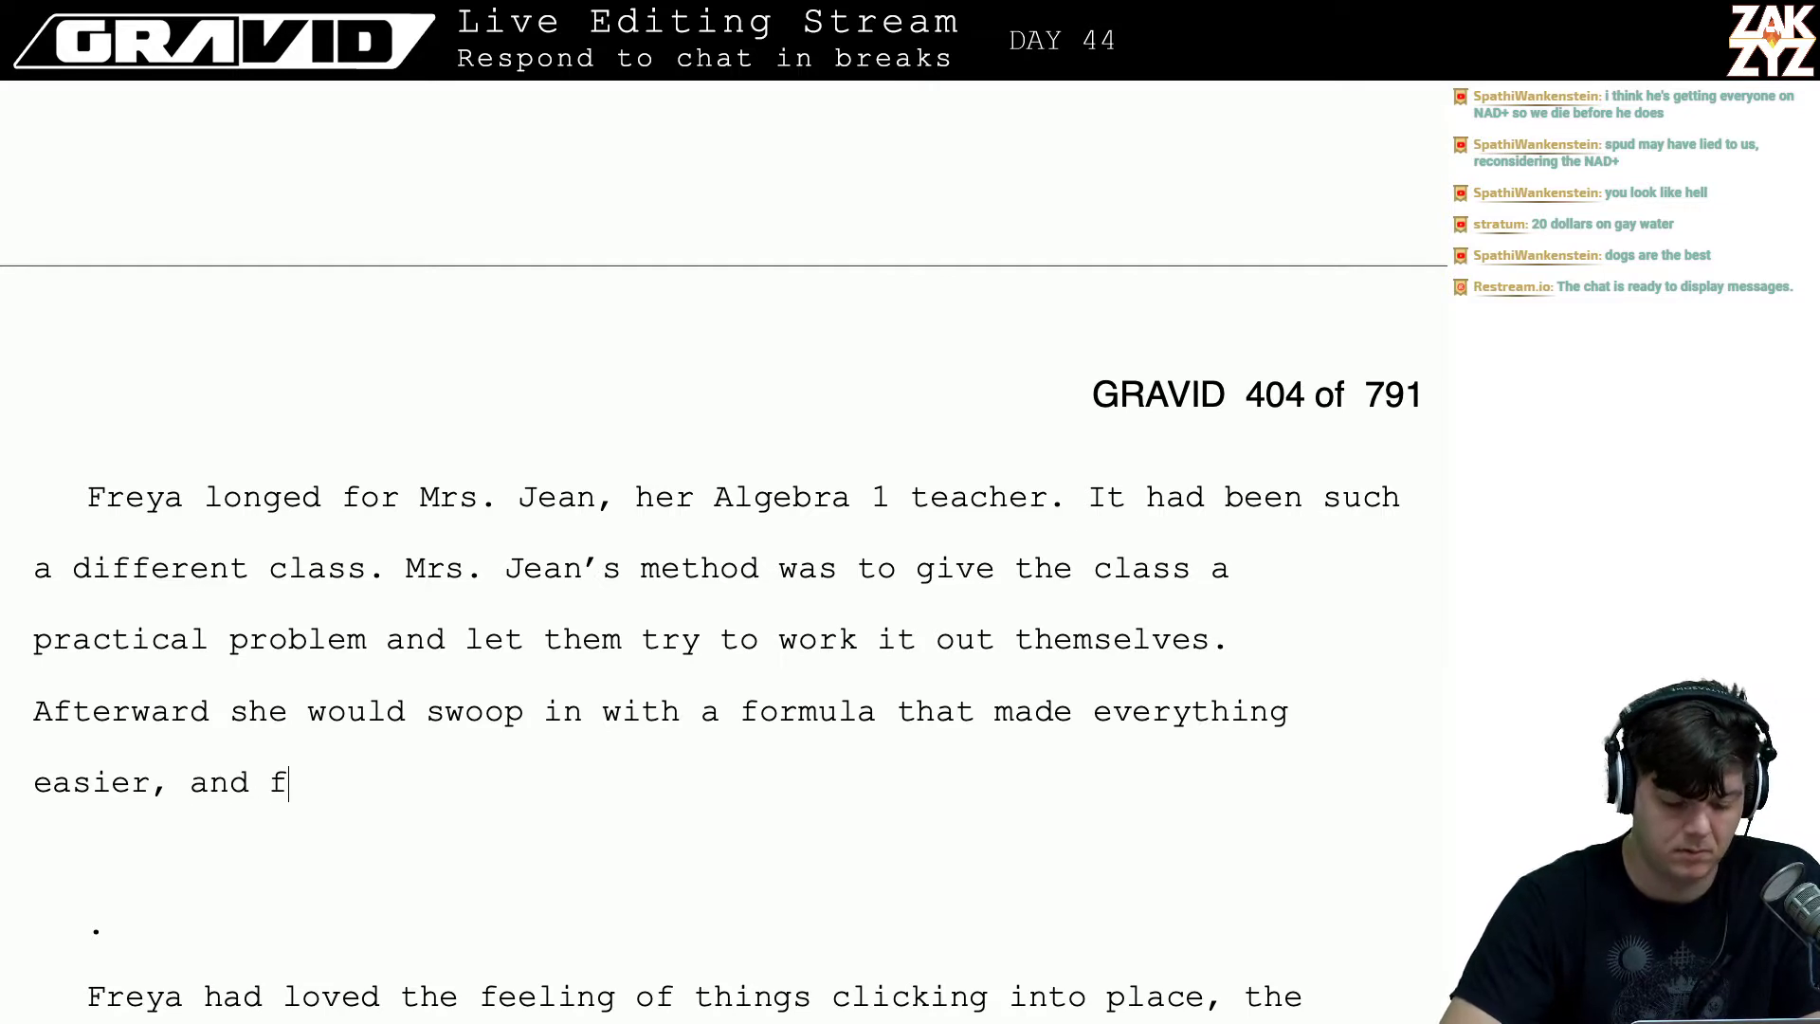
key("BackSpace")
type("Freya found ")
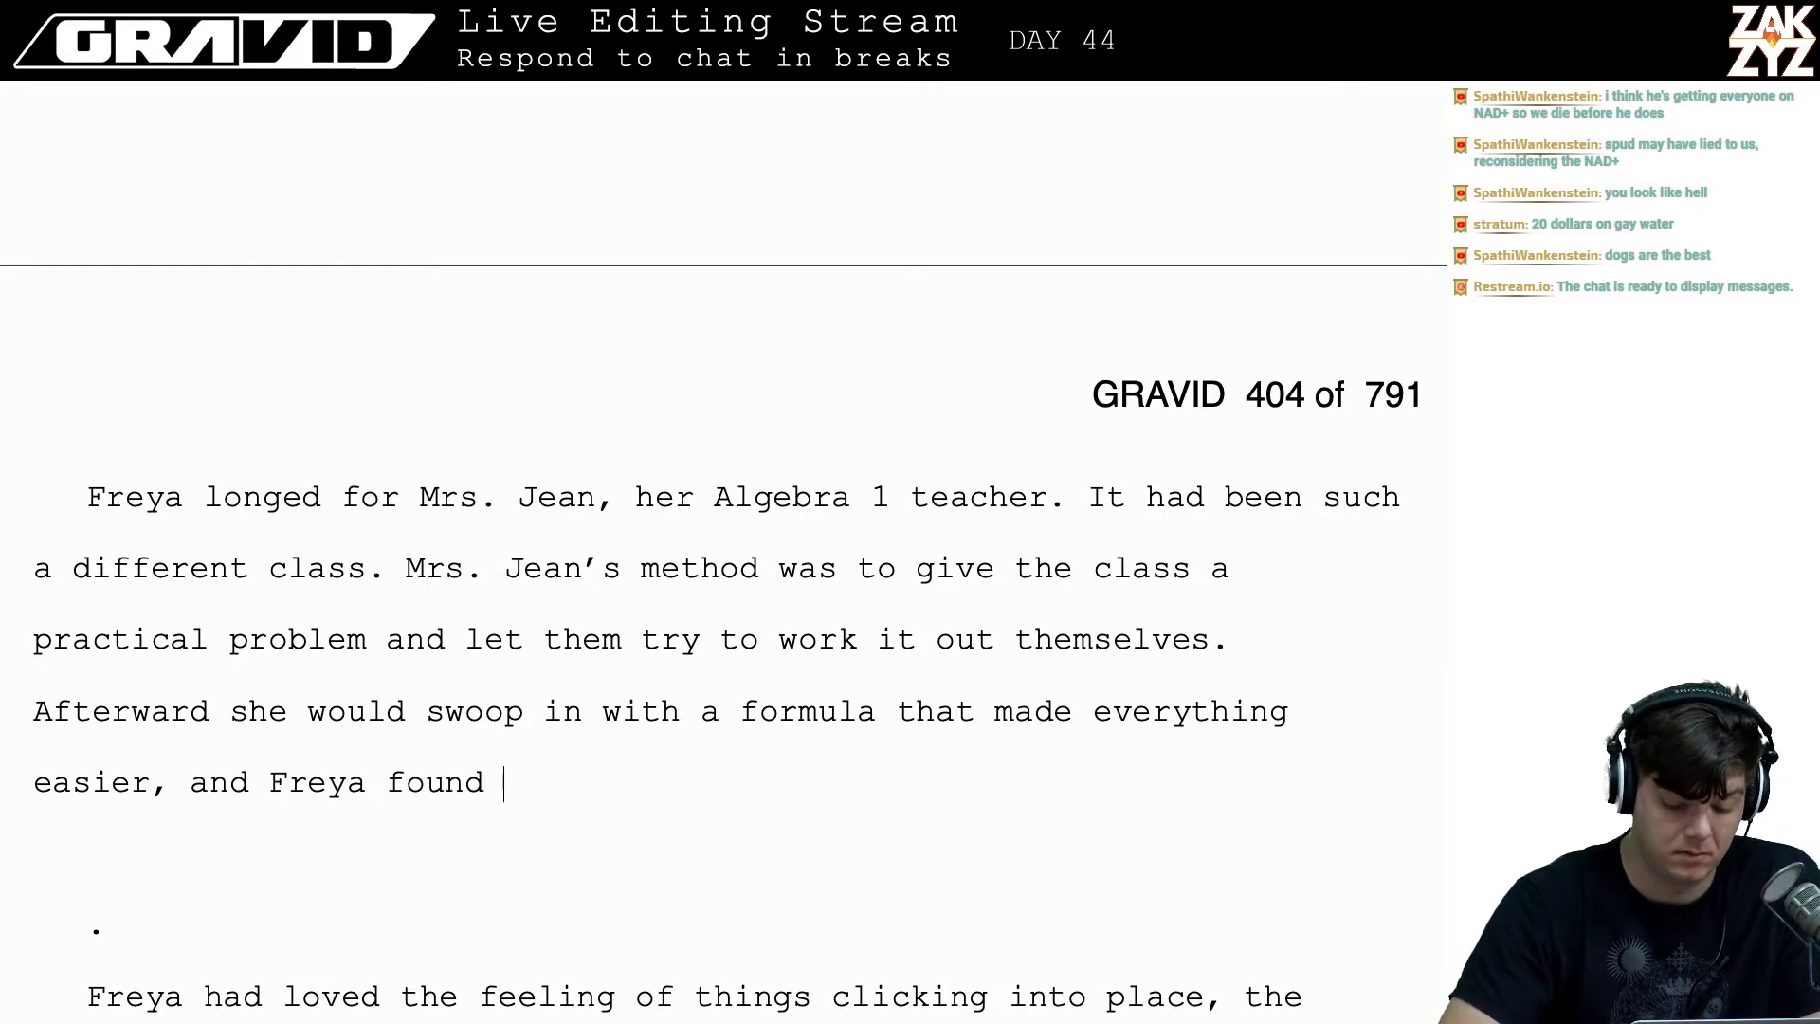
- Finish the sentence after "and Freya found" with "the experience of having tried on her own first locked the ideas in."
type("the experience of")
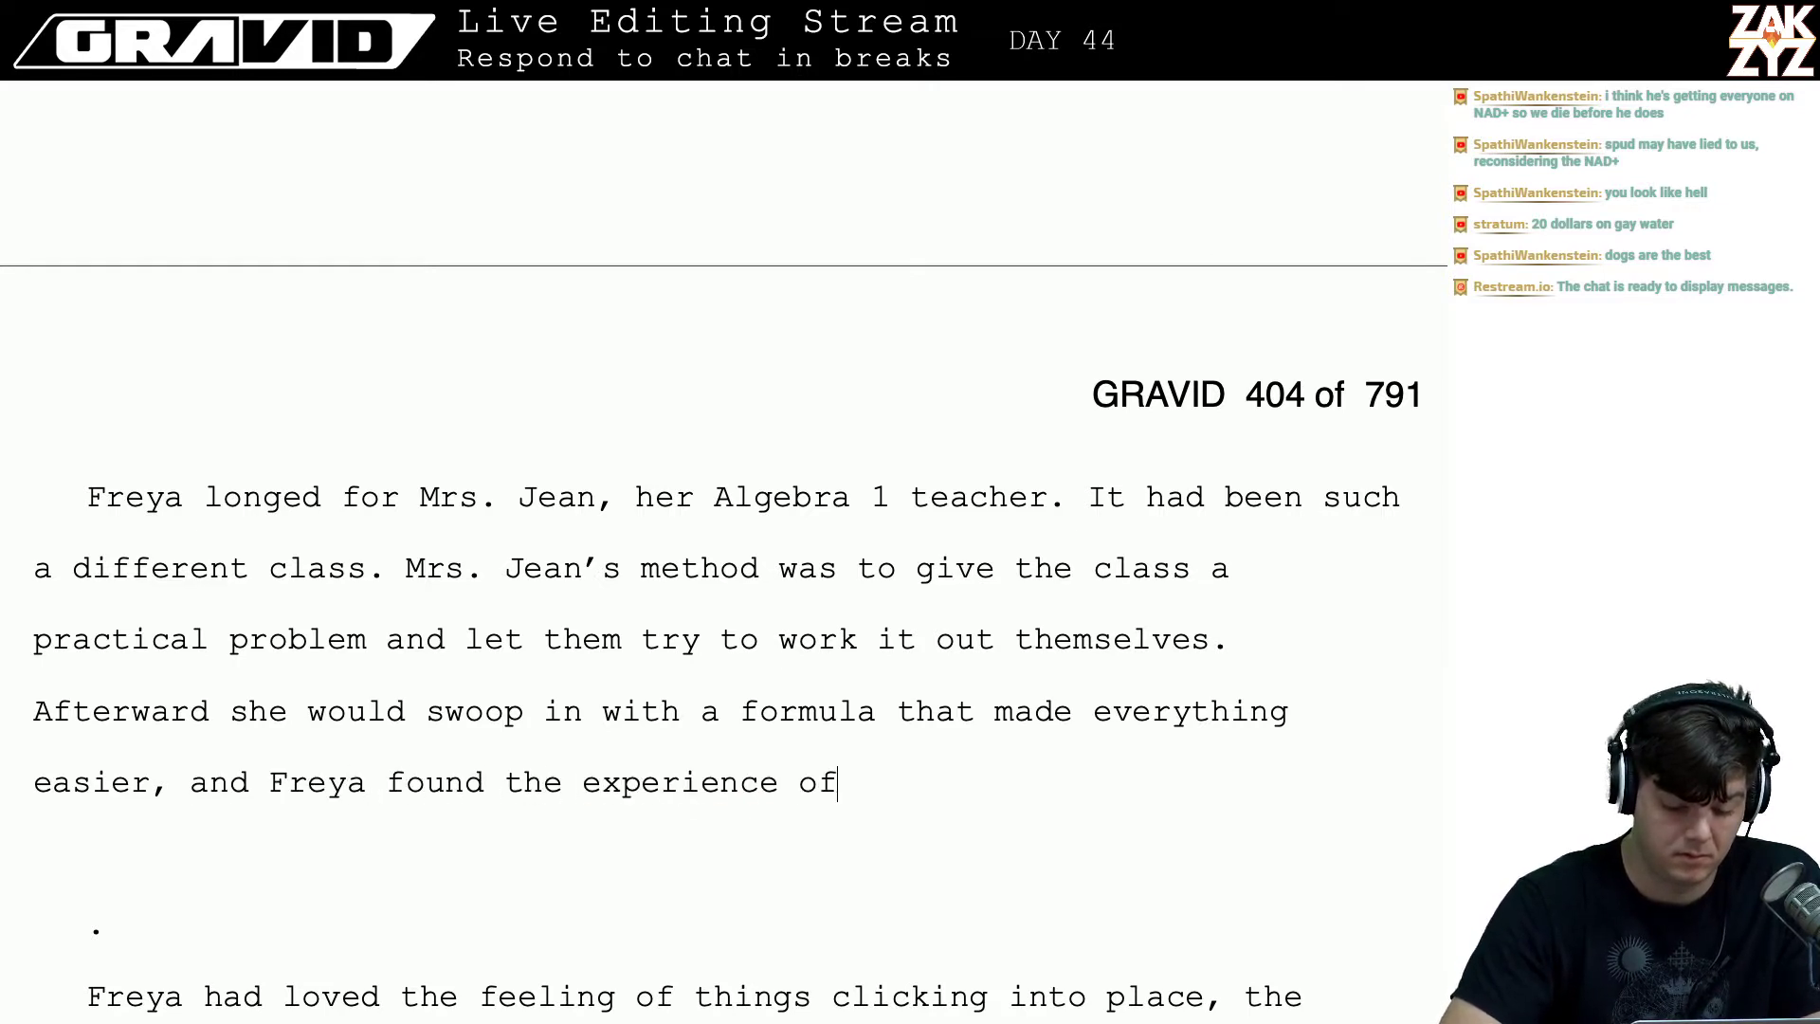
type(" having tir")
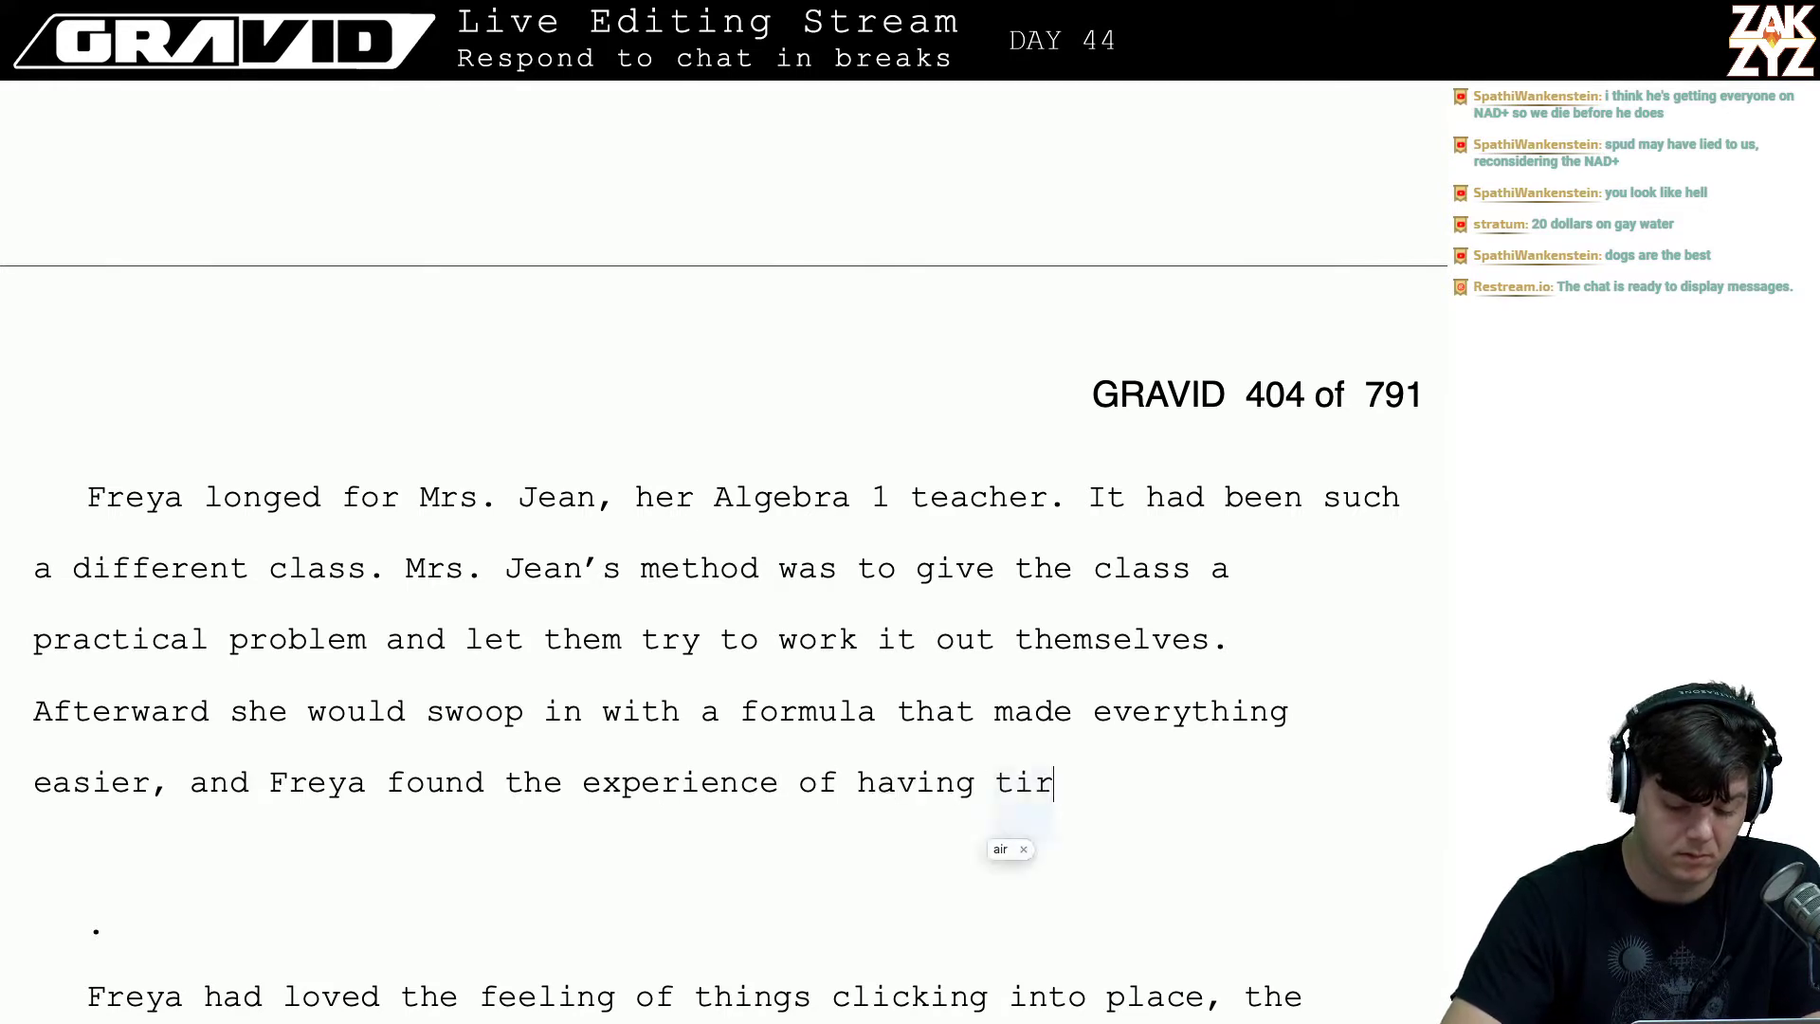
key("BackSpace")
key("BackSpace")
type("ried on her o")
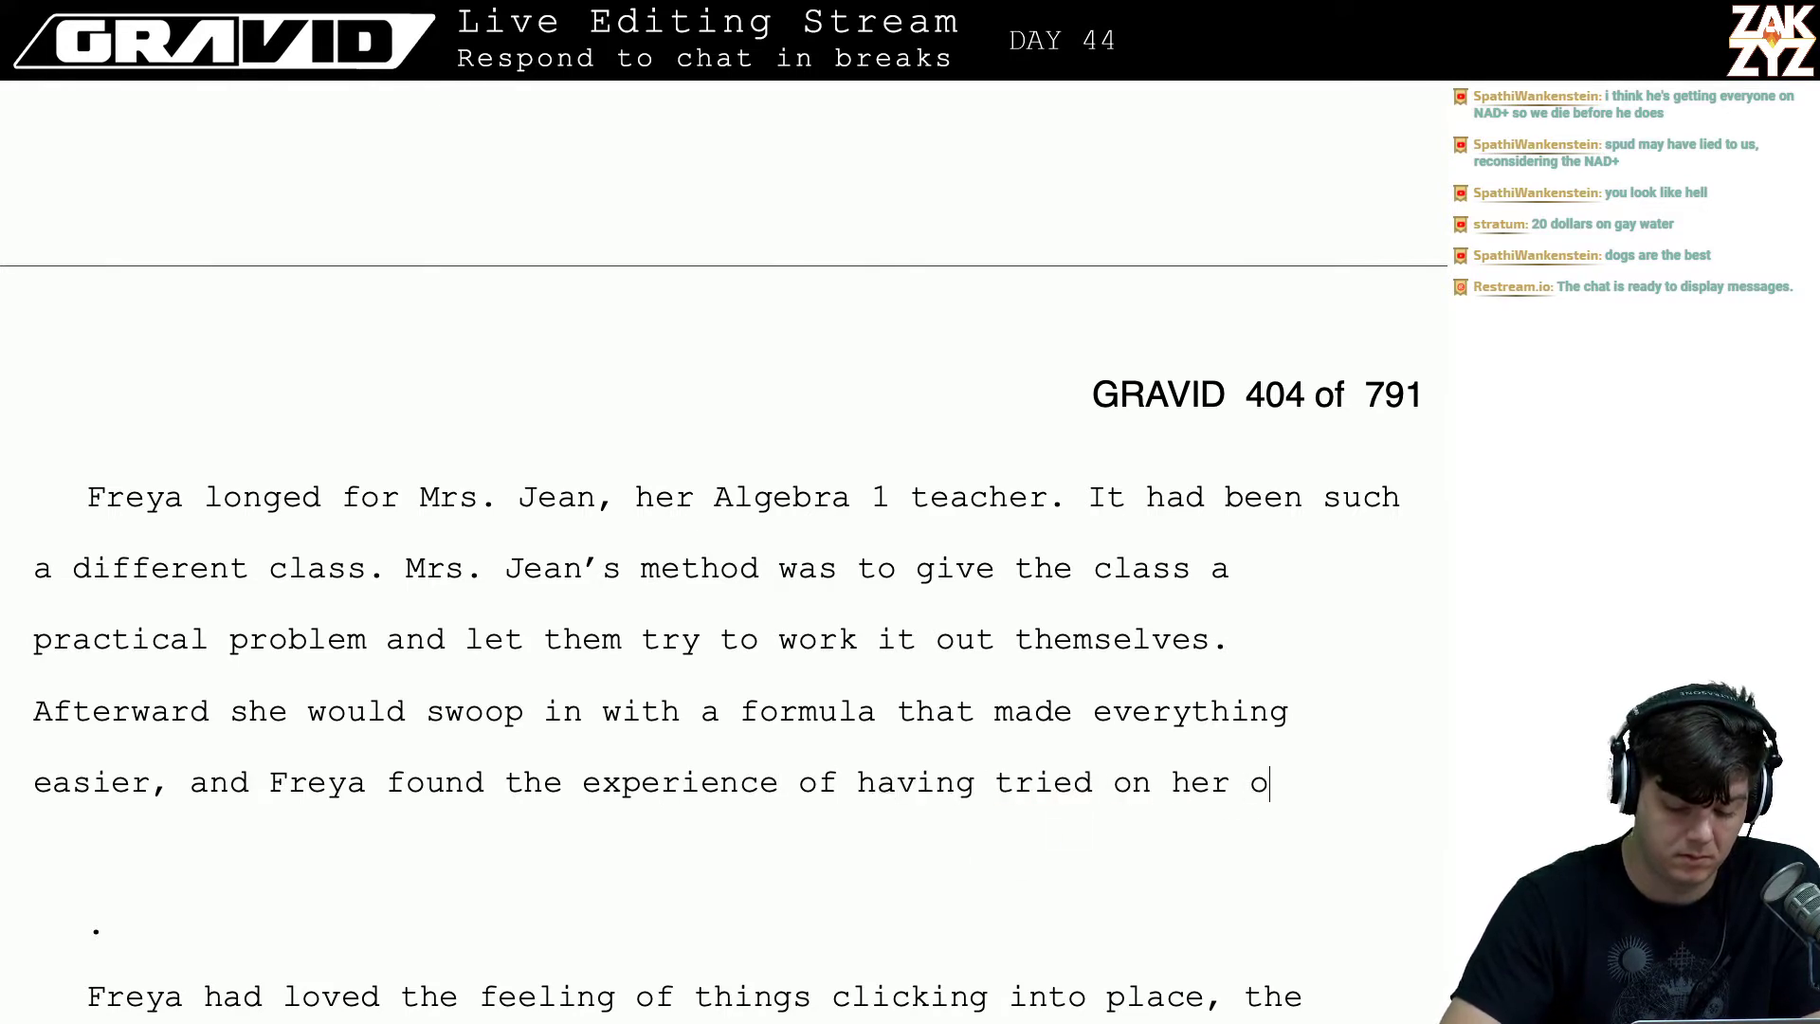
type("wn first locked ")
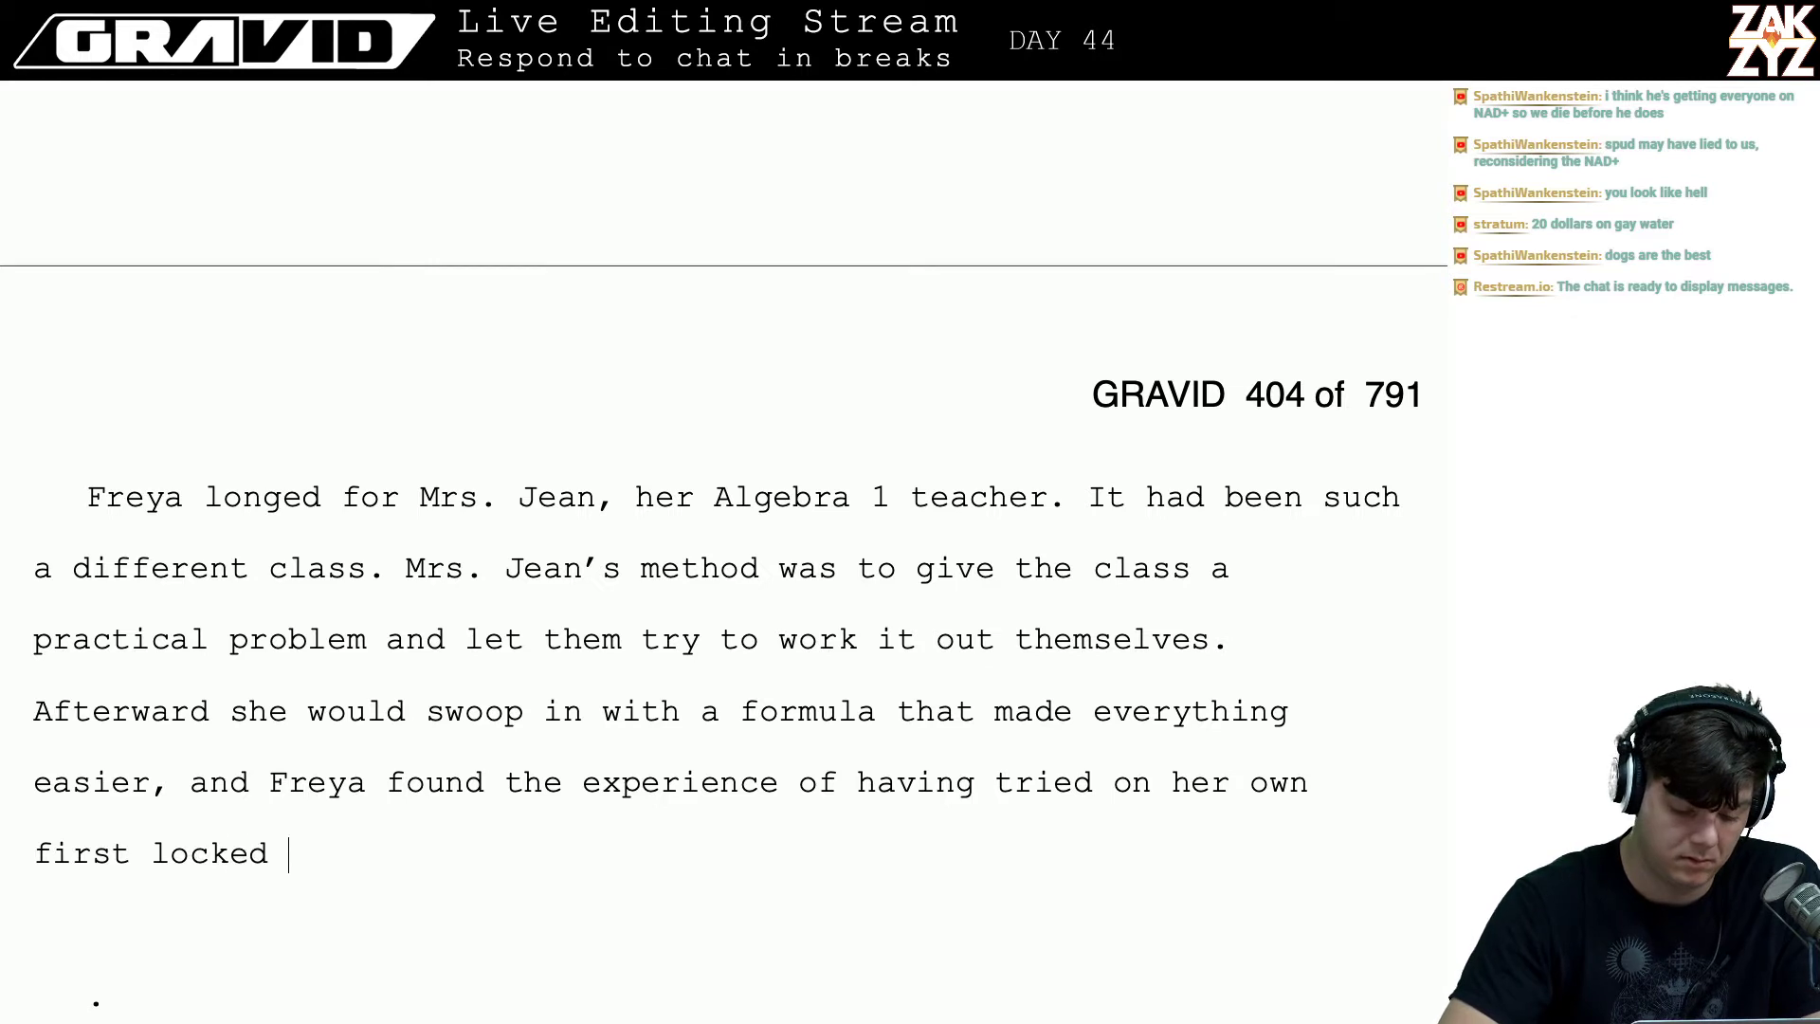
type("the ideas in.")
- Delete the leftover blank line and stray period before the paragraph beginning "Freya had loved the feeling"
key("shift+Down")
key("shift+Down")
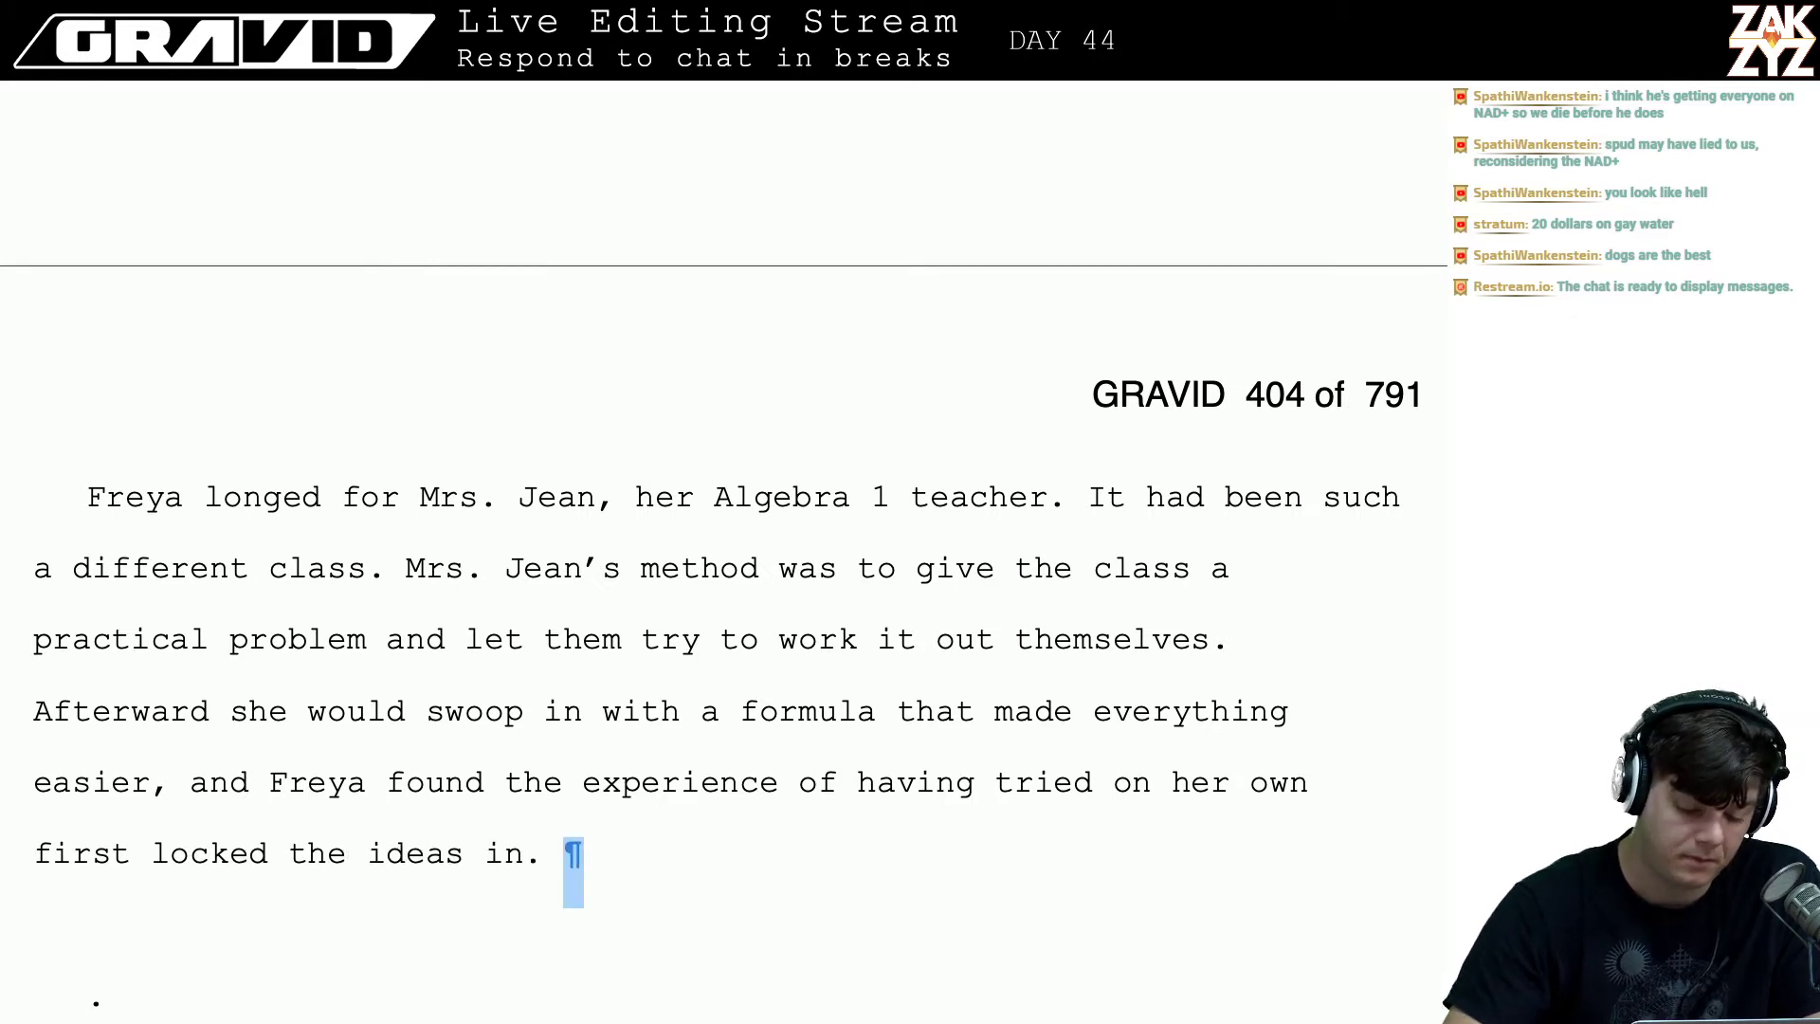
key("BackSpace")
key("BackSpace")
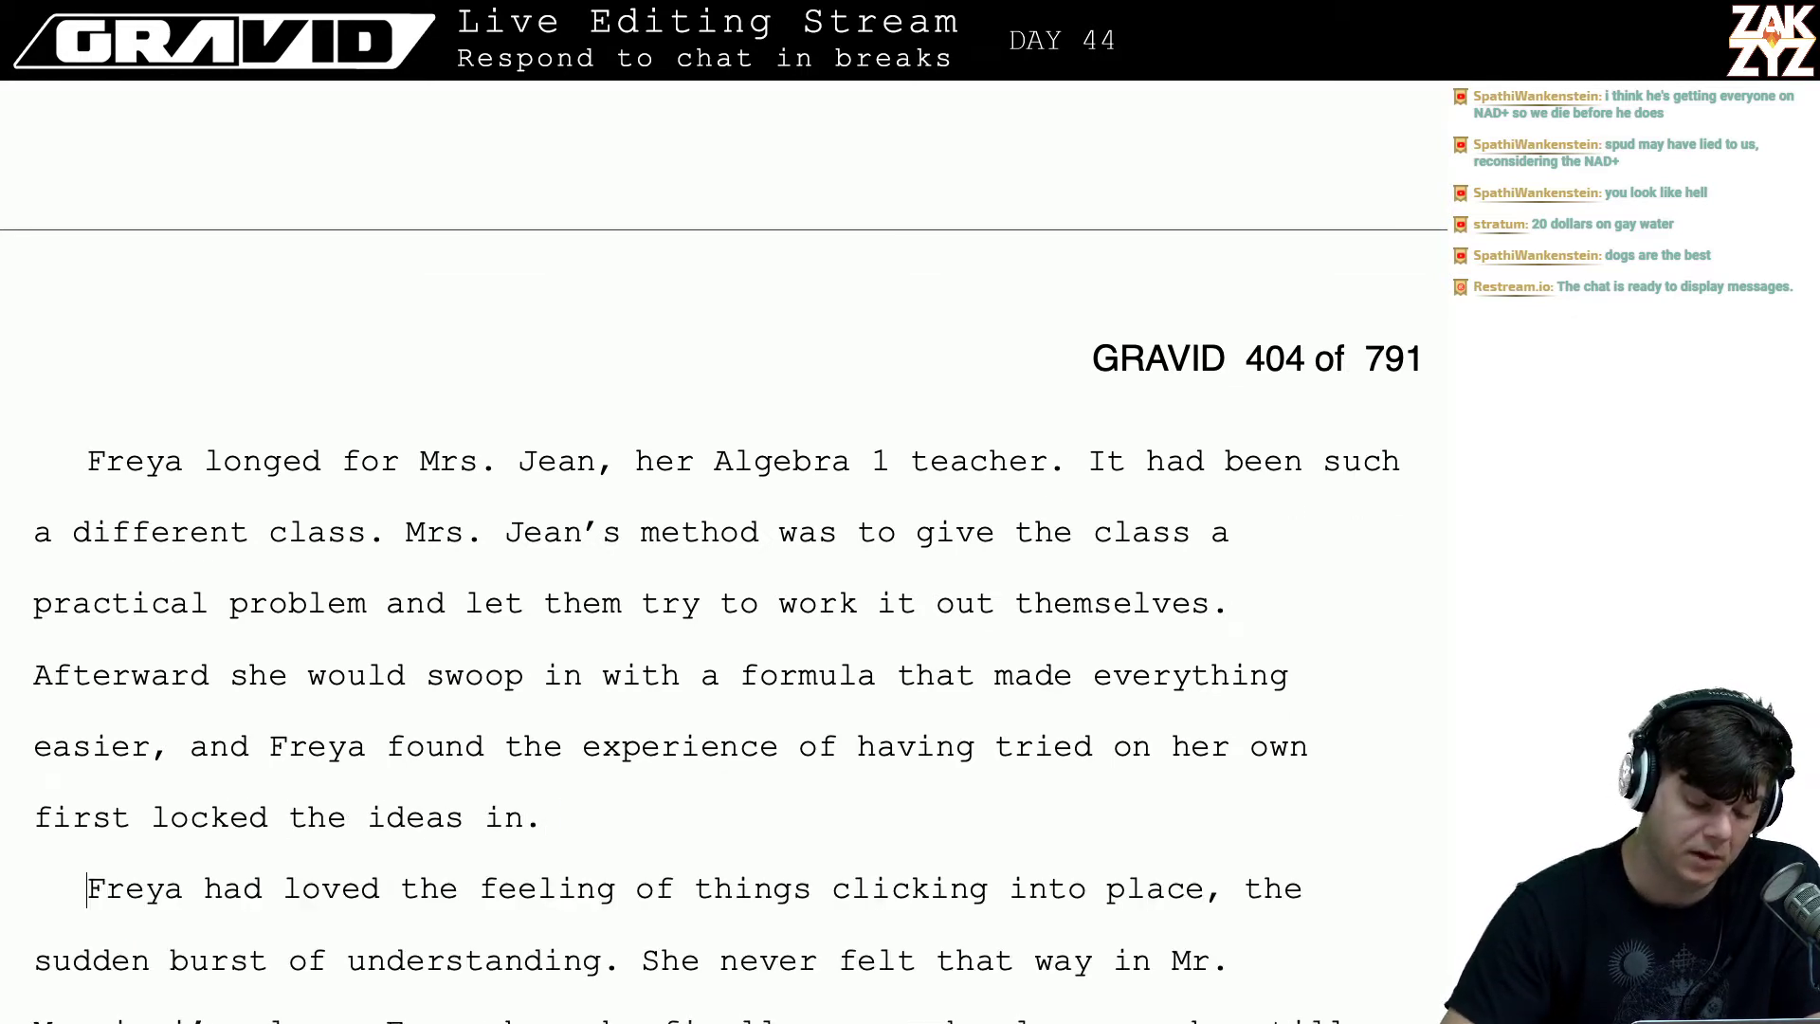
- Reread the revised Mrs. Jean paragraph and the following paragraph about things clicking into place
key("Down")
key("Down")
key("Down")
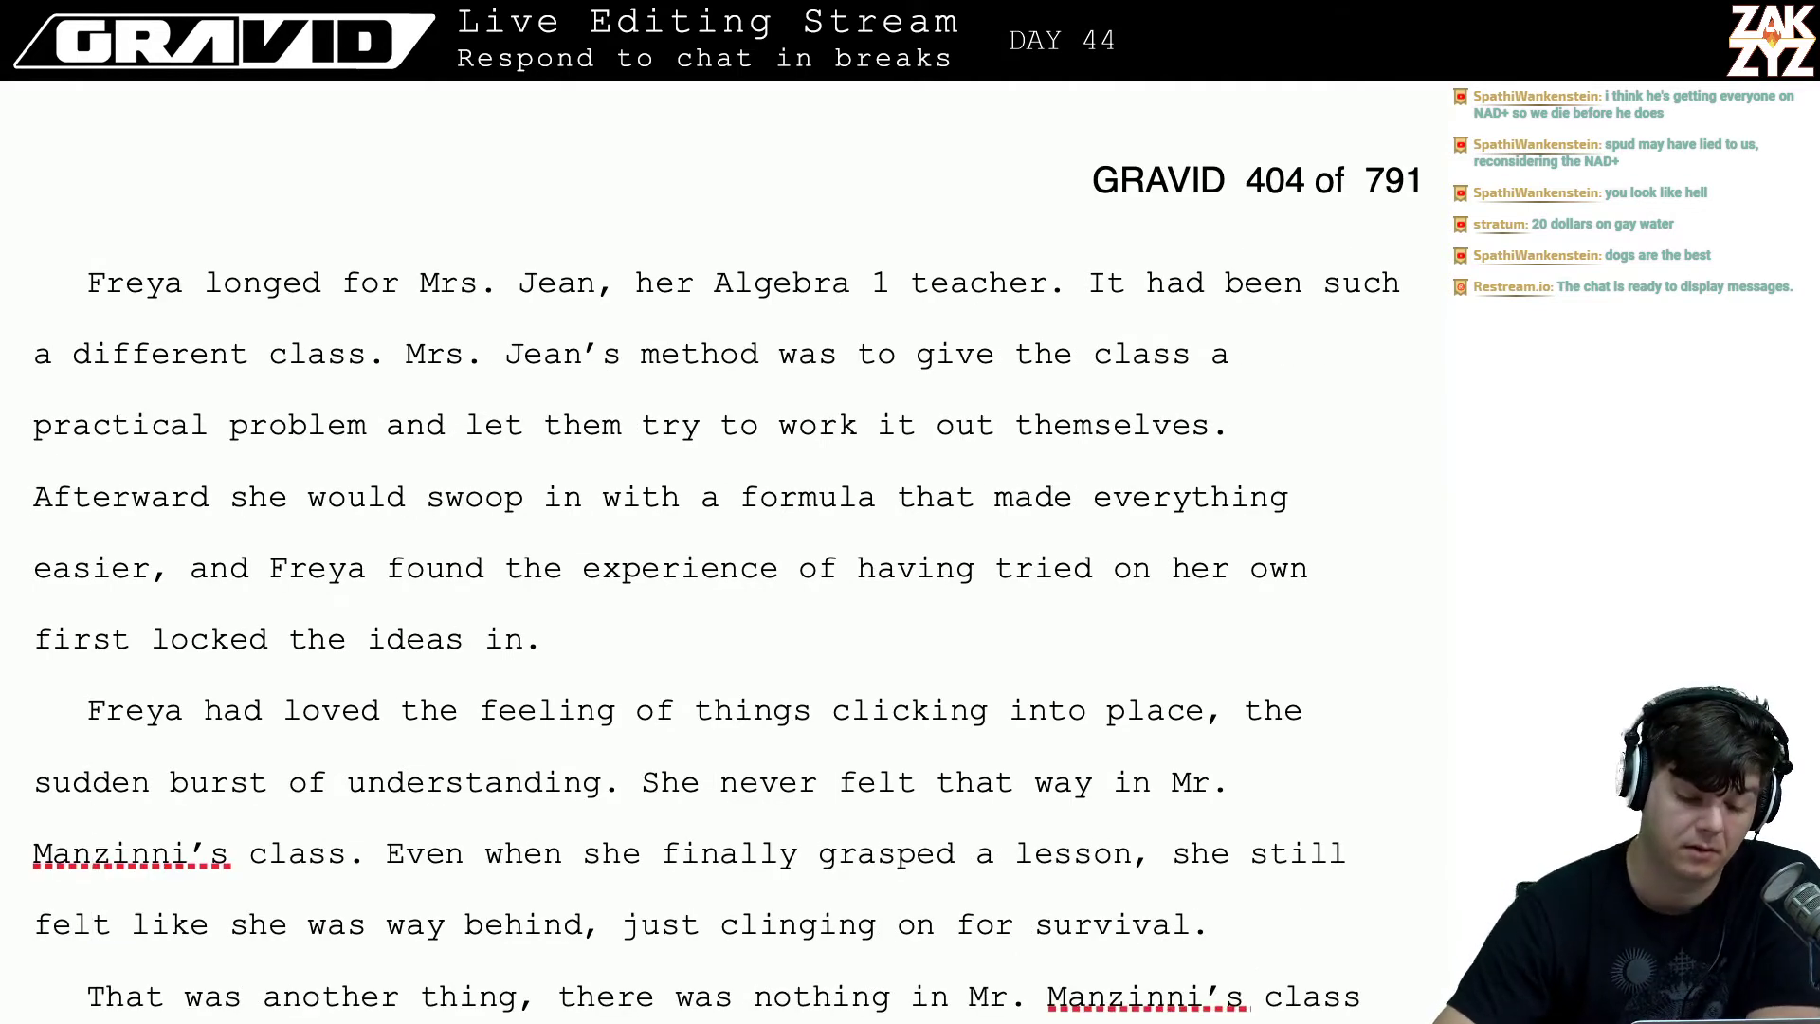
key("Up")
key("Up")
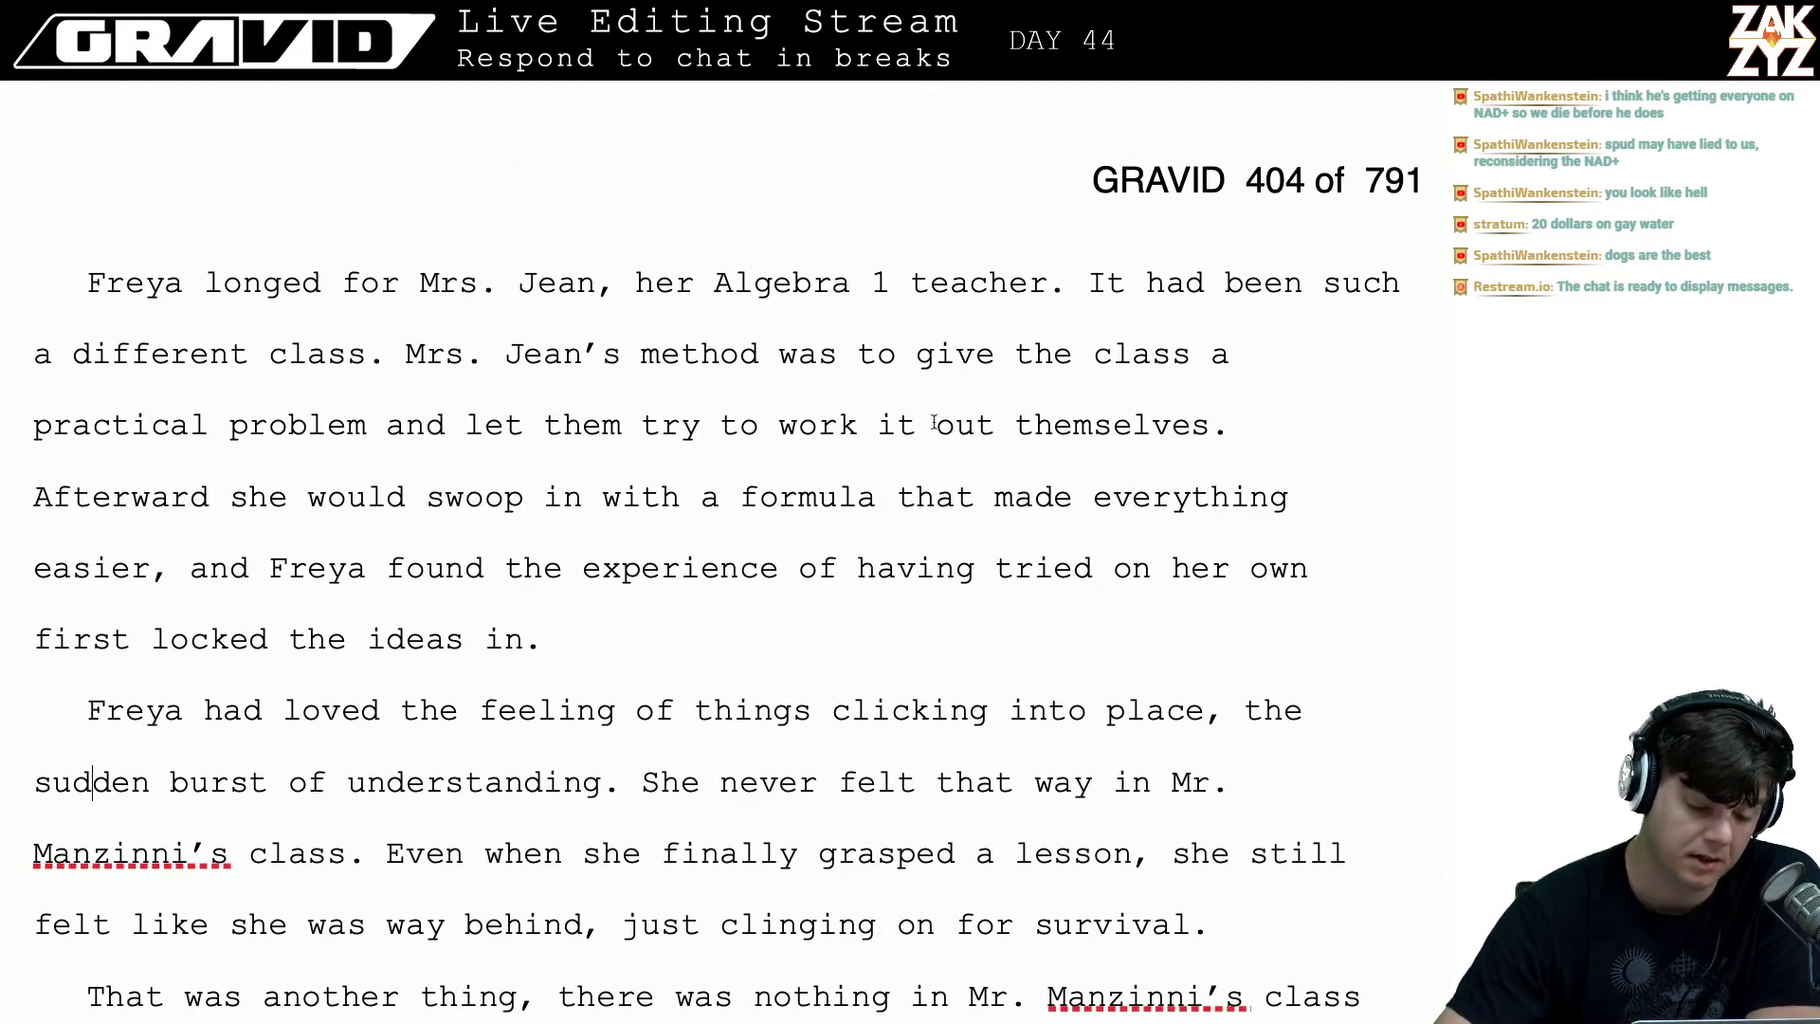
scroll(450, 379, "down", 1)
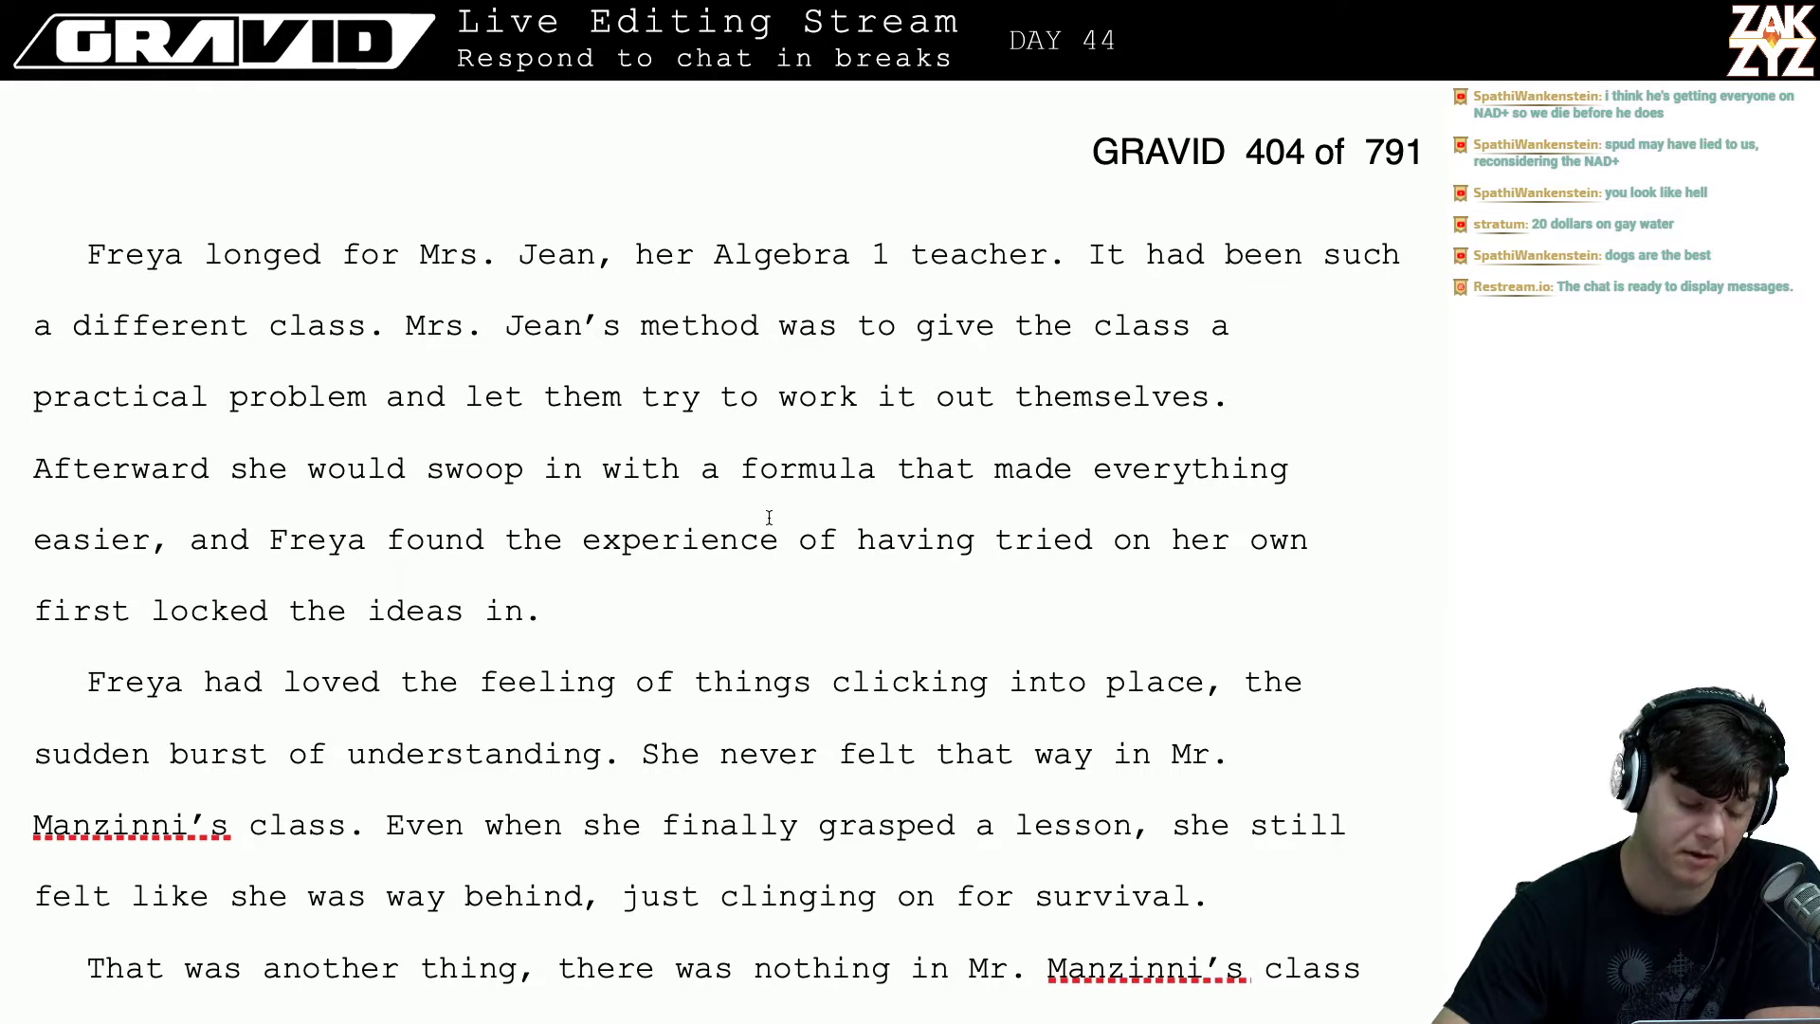
left_click(60, 487)
key("Right")
key("Right")
key("Right")
key("Right")
key("Right")
key("Right")
key("Right")
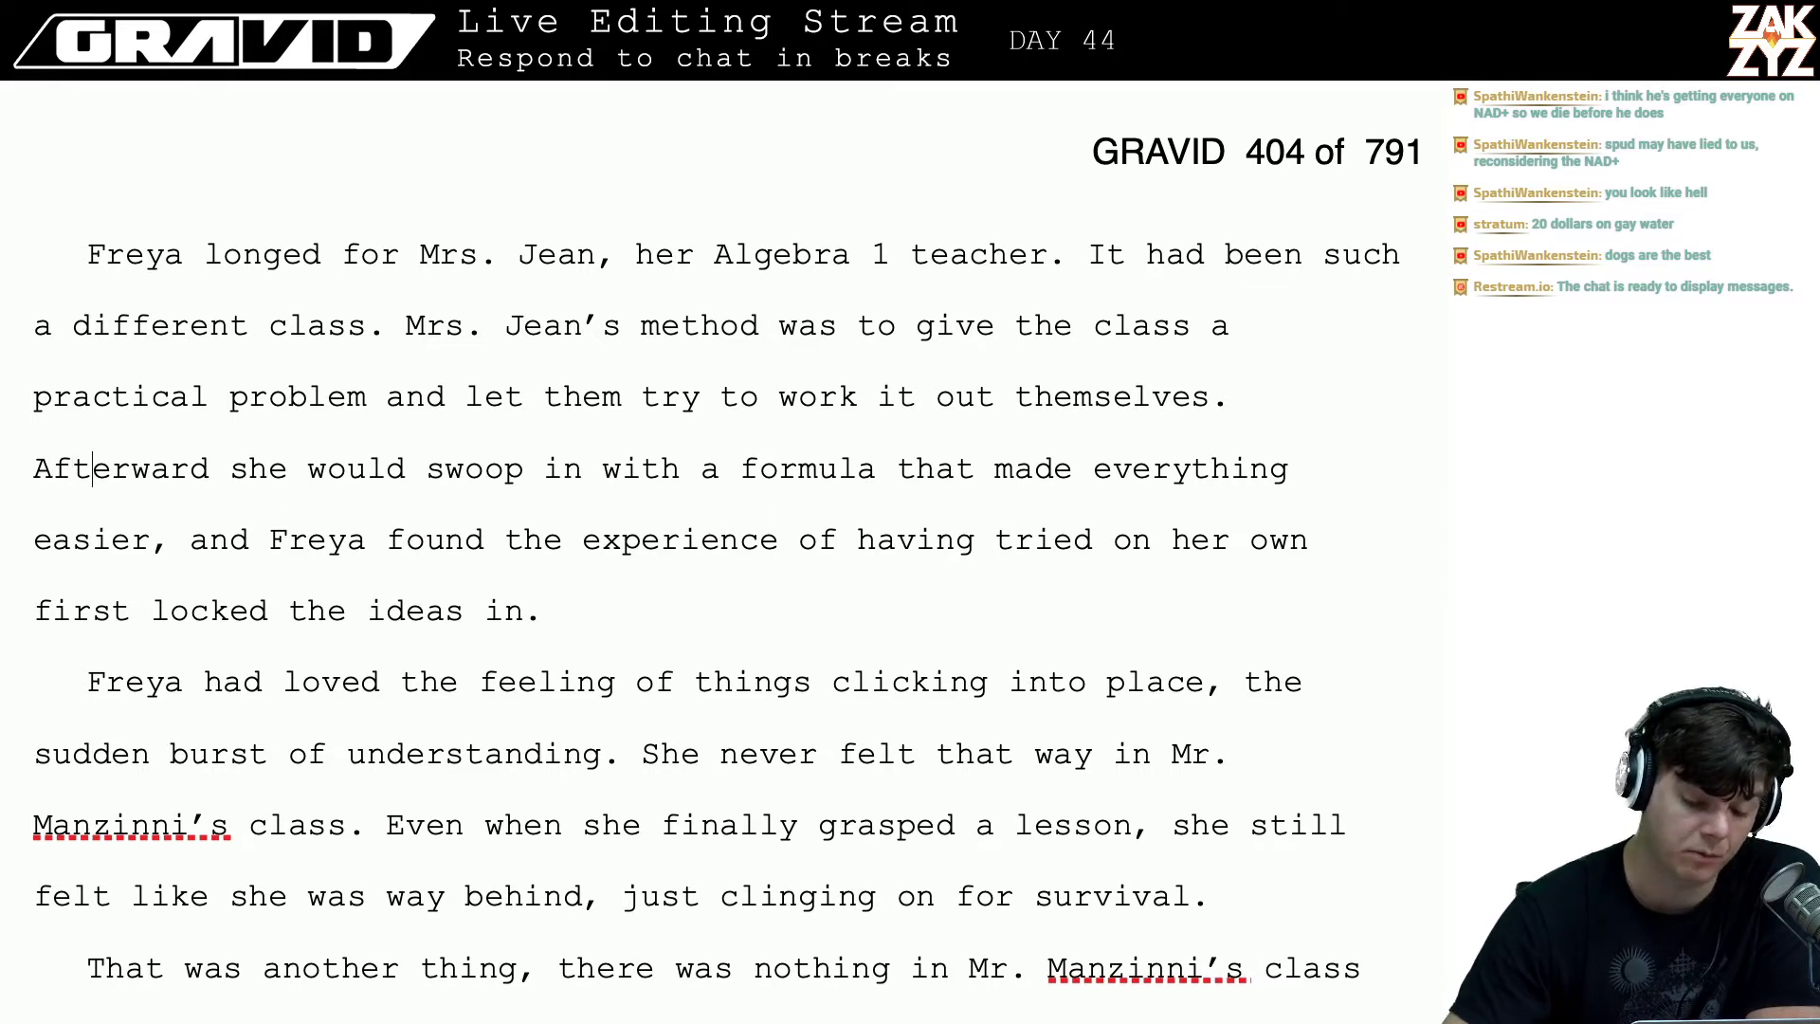
key("Right")
key("Right")
key("Right")
key("Right")
key("Right")
key("Right")
key("Right")
key("Right")
key("Right")
key("Right")
key("Right")
key("Right")
key("Right")
key("Right")
key("Right")
key("Right")
key("Right")
key("Right")
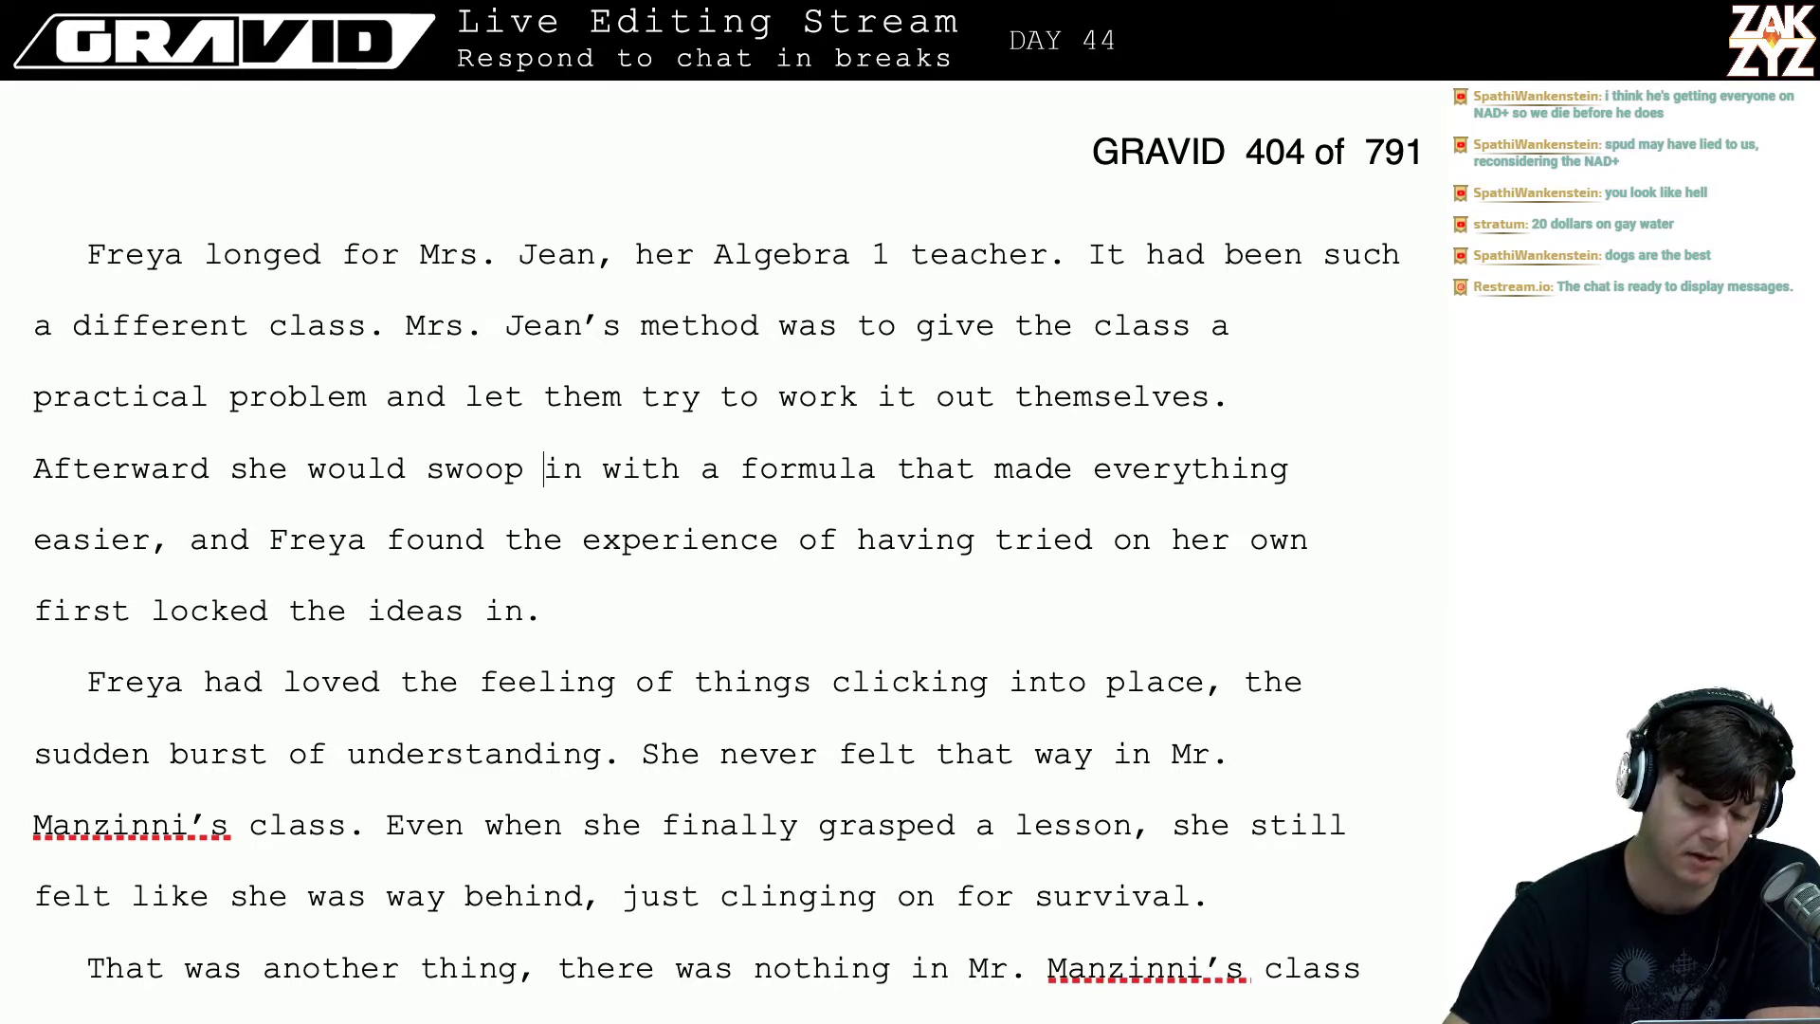
key("Down")
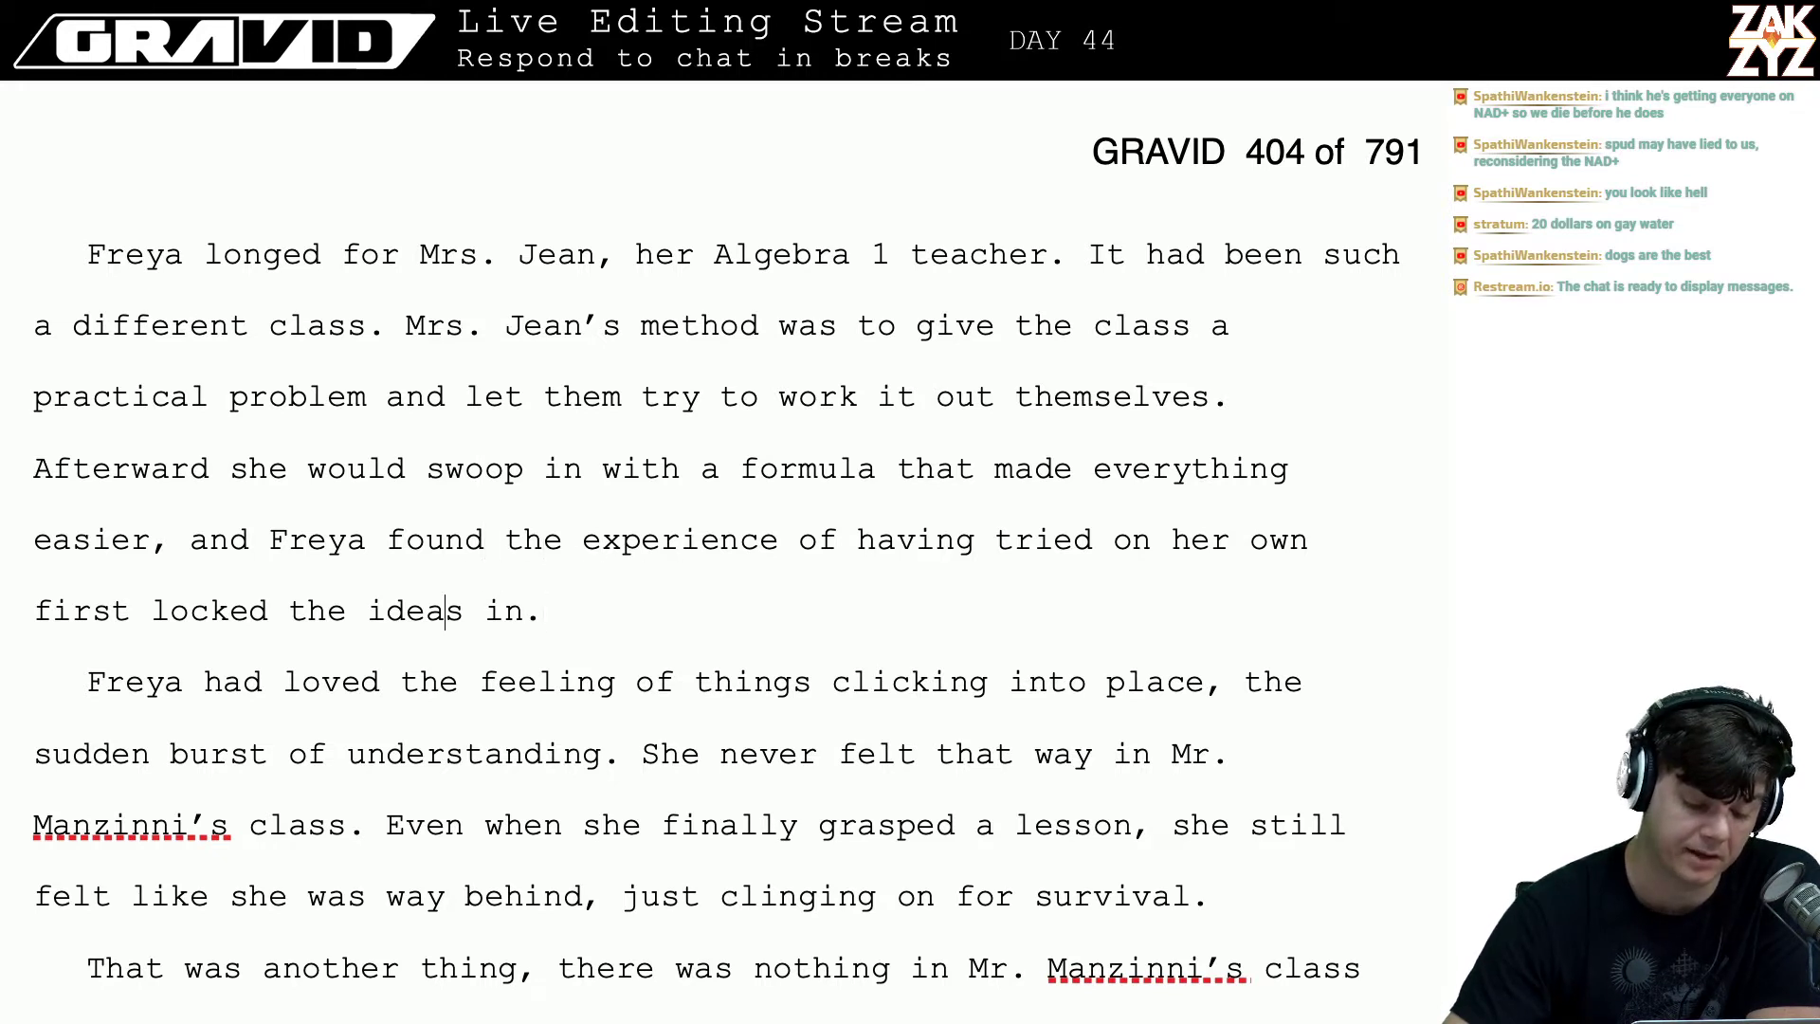
key("Left")
key("Left")
key("Left")
key("Left")
key("Left")
key("Left")
key("Left")
key("Left")
key("Left")
key("Left")
key("Left")
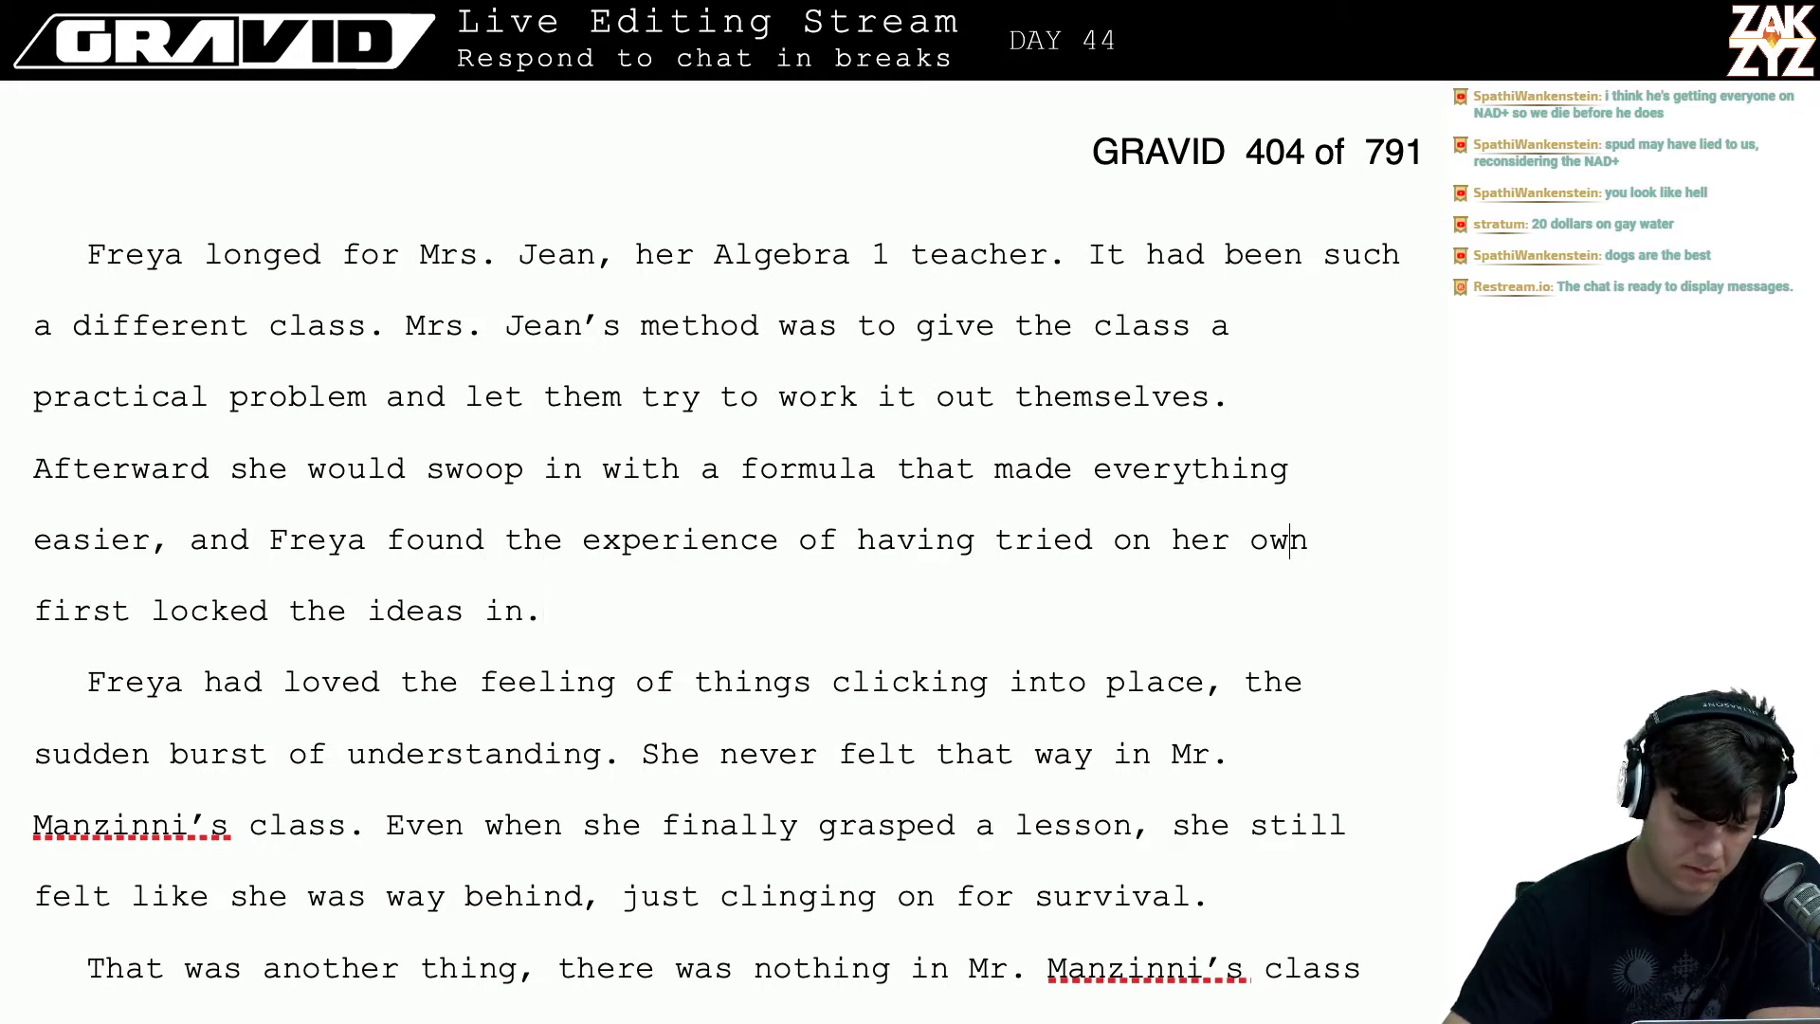
- Break the paragraph after "easier," so the clause starting "and Freya found the experience" stands on its own line
key("Up")
key("Right")
key("Right")
key("Right")
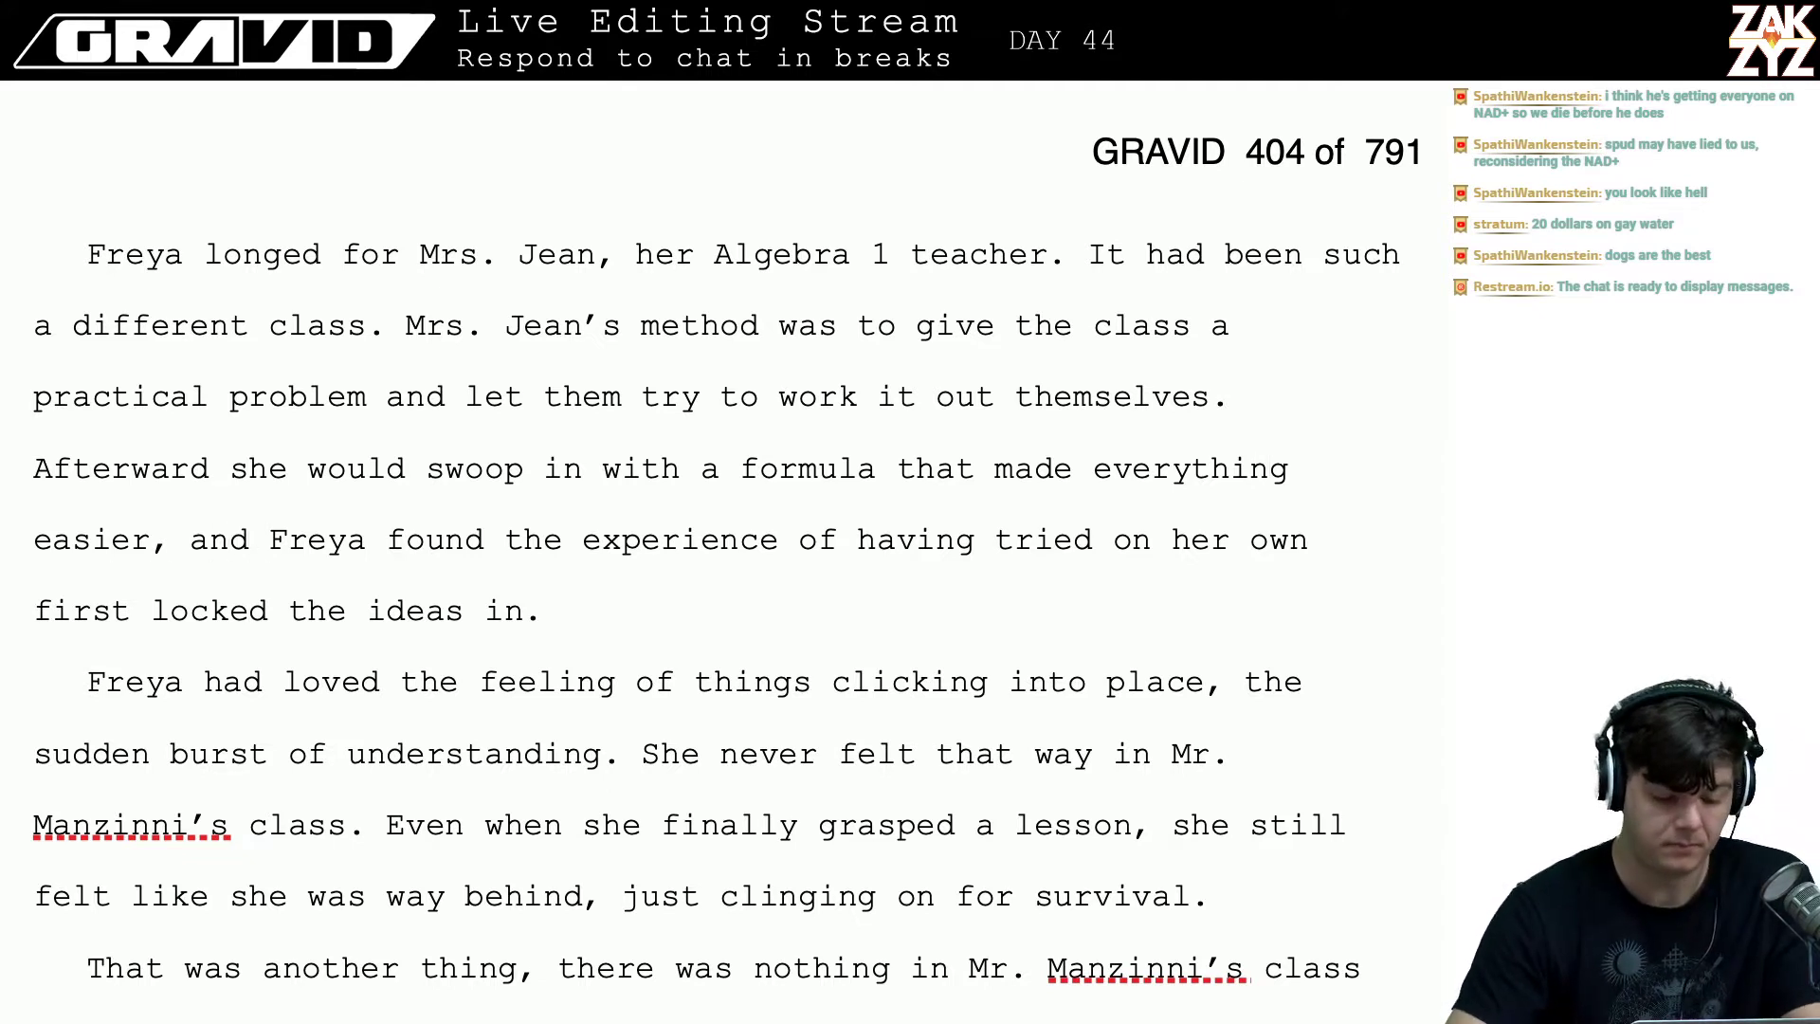
key("Return")
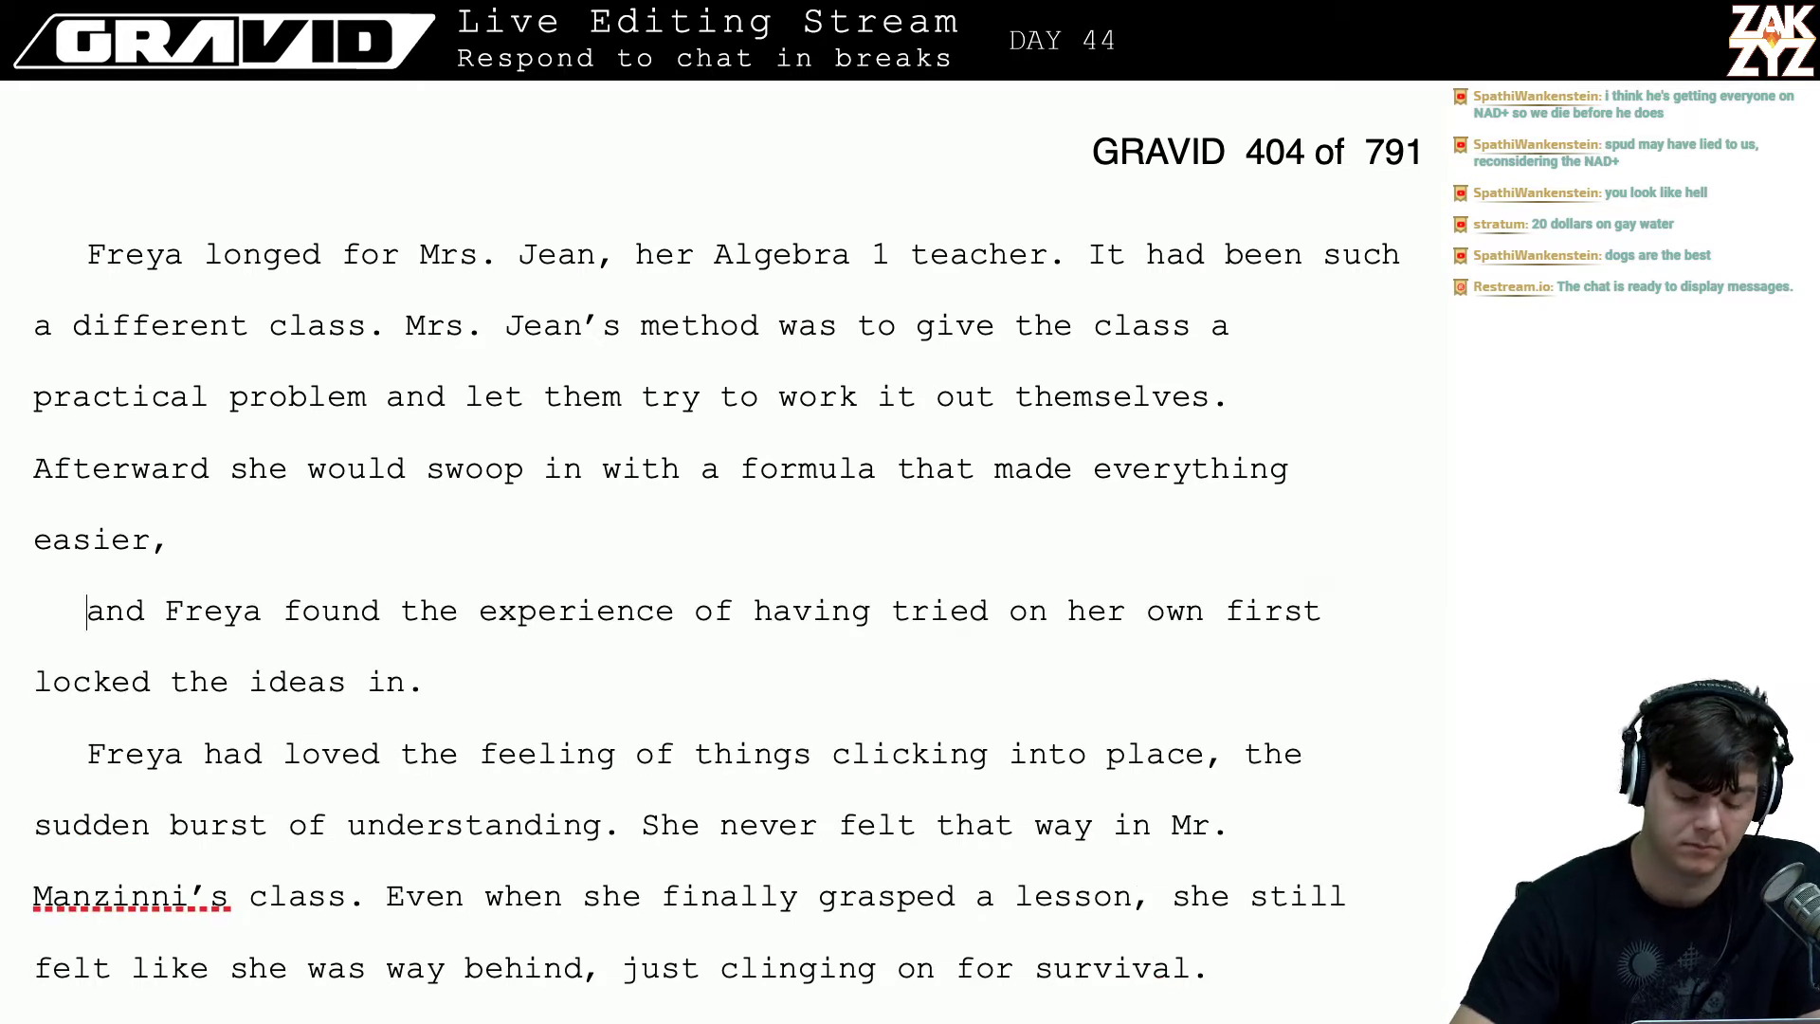
type("it ")
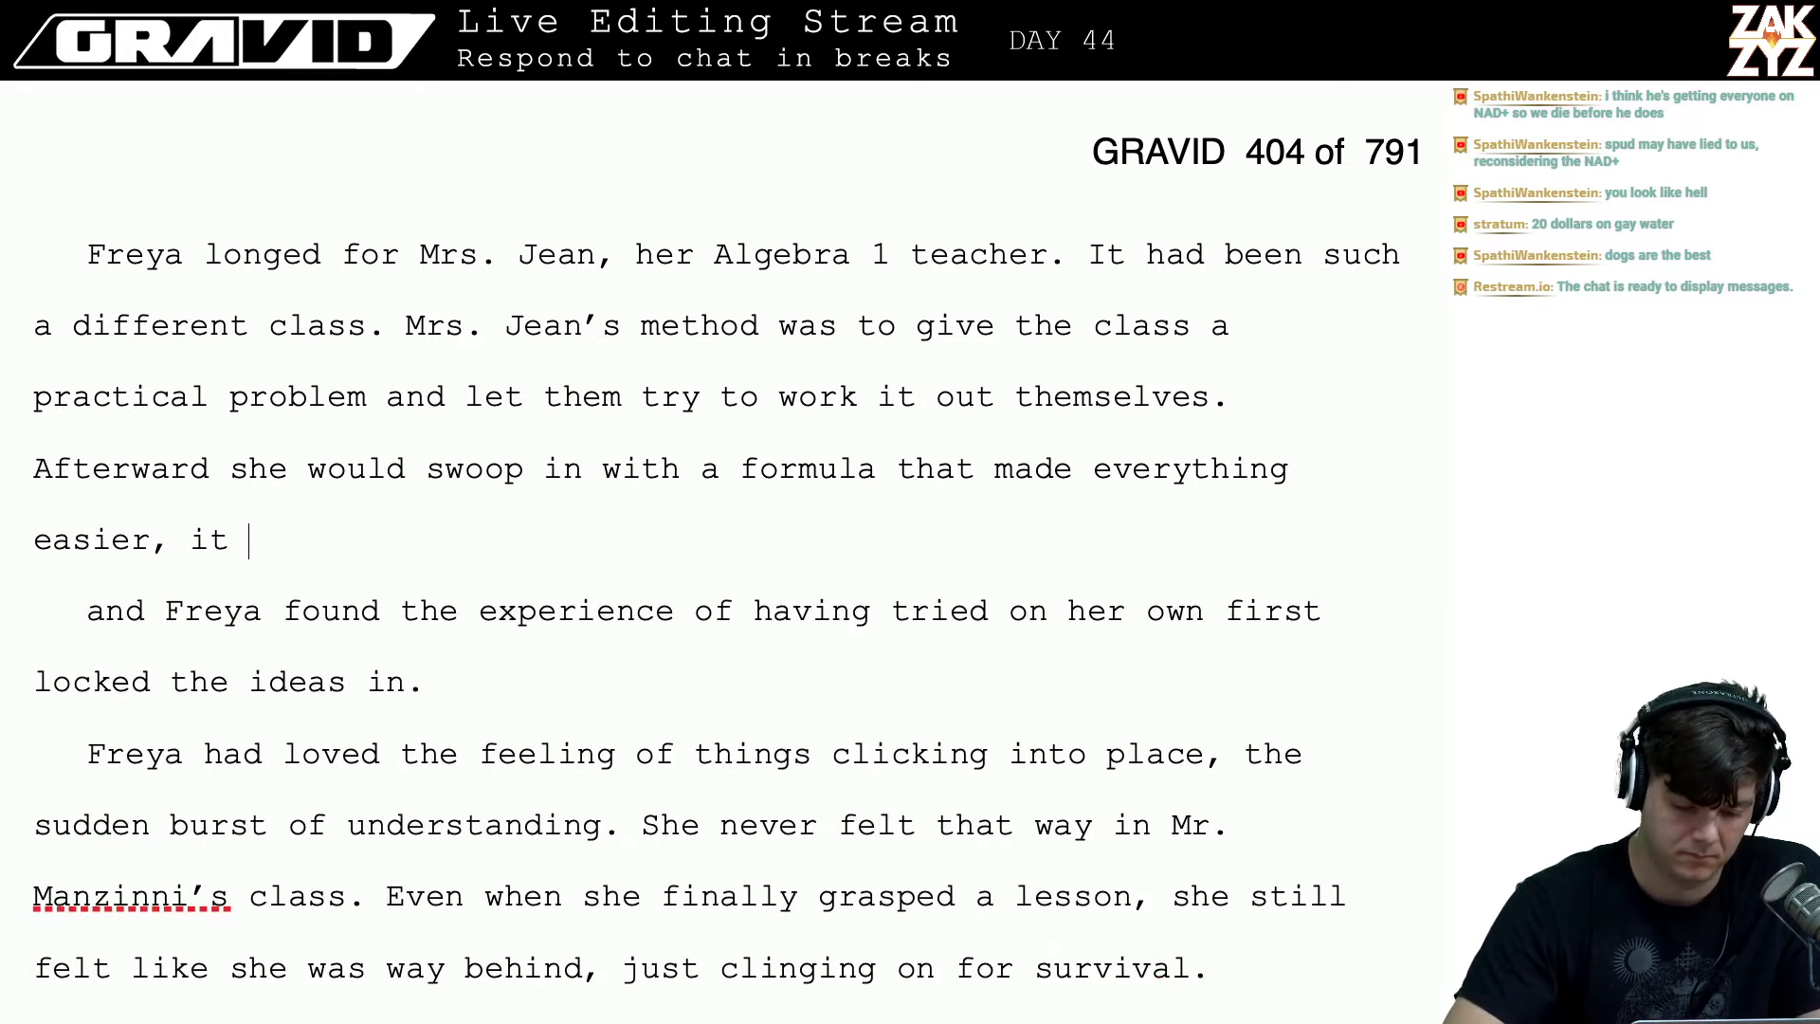
type("added ")
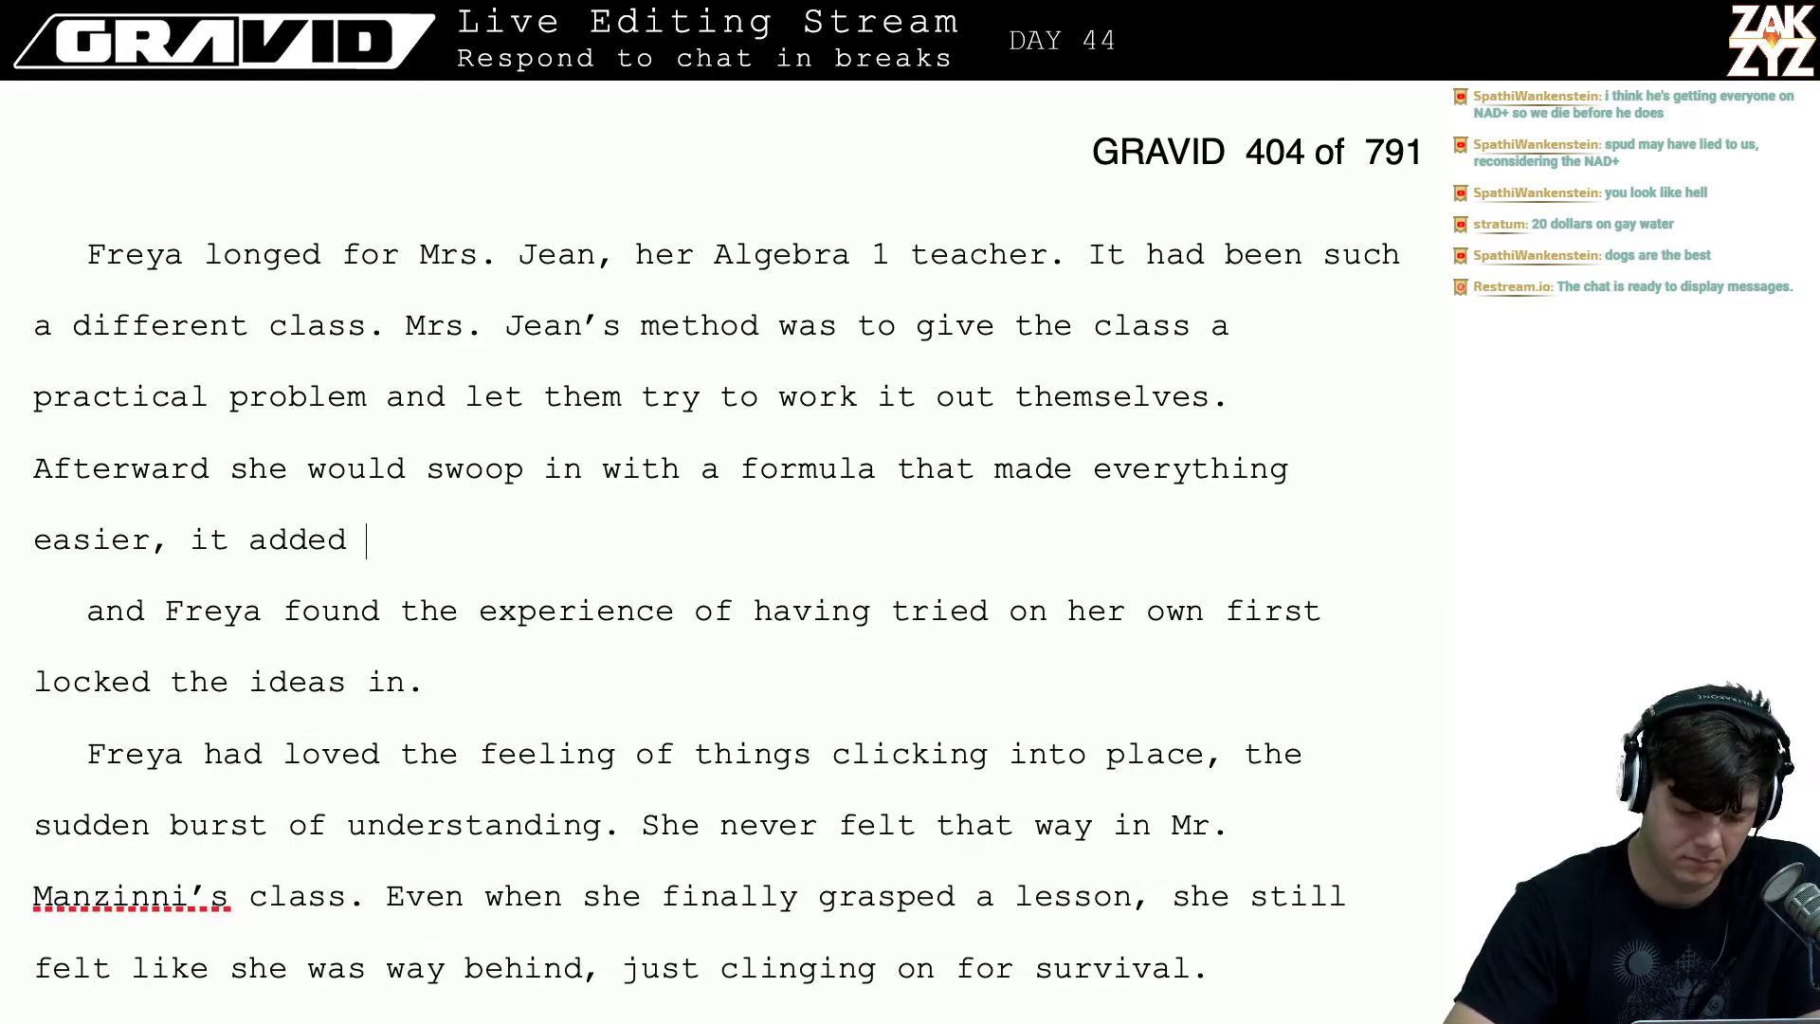
type("some")
key("BackSpace")
key("BackSpace")
key("BackSpace")
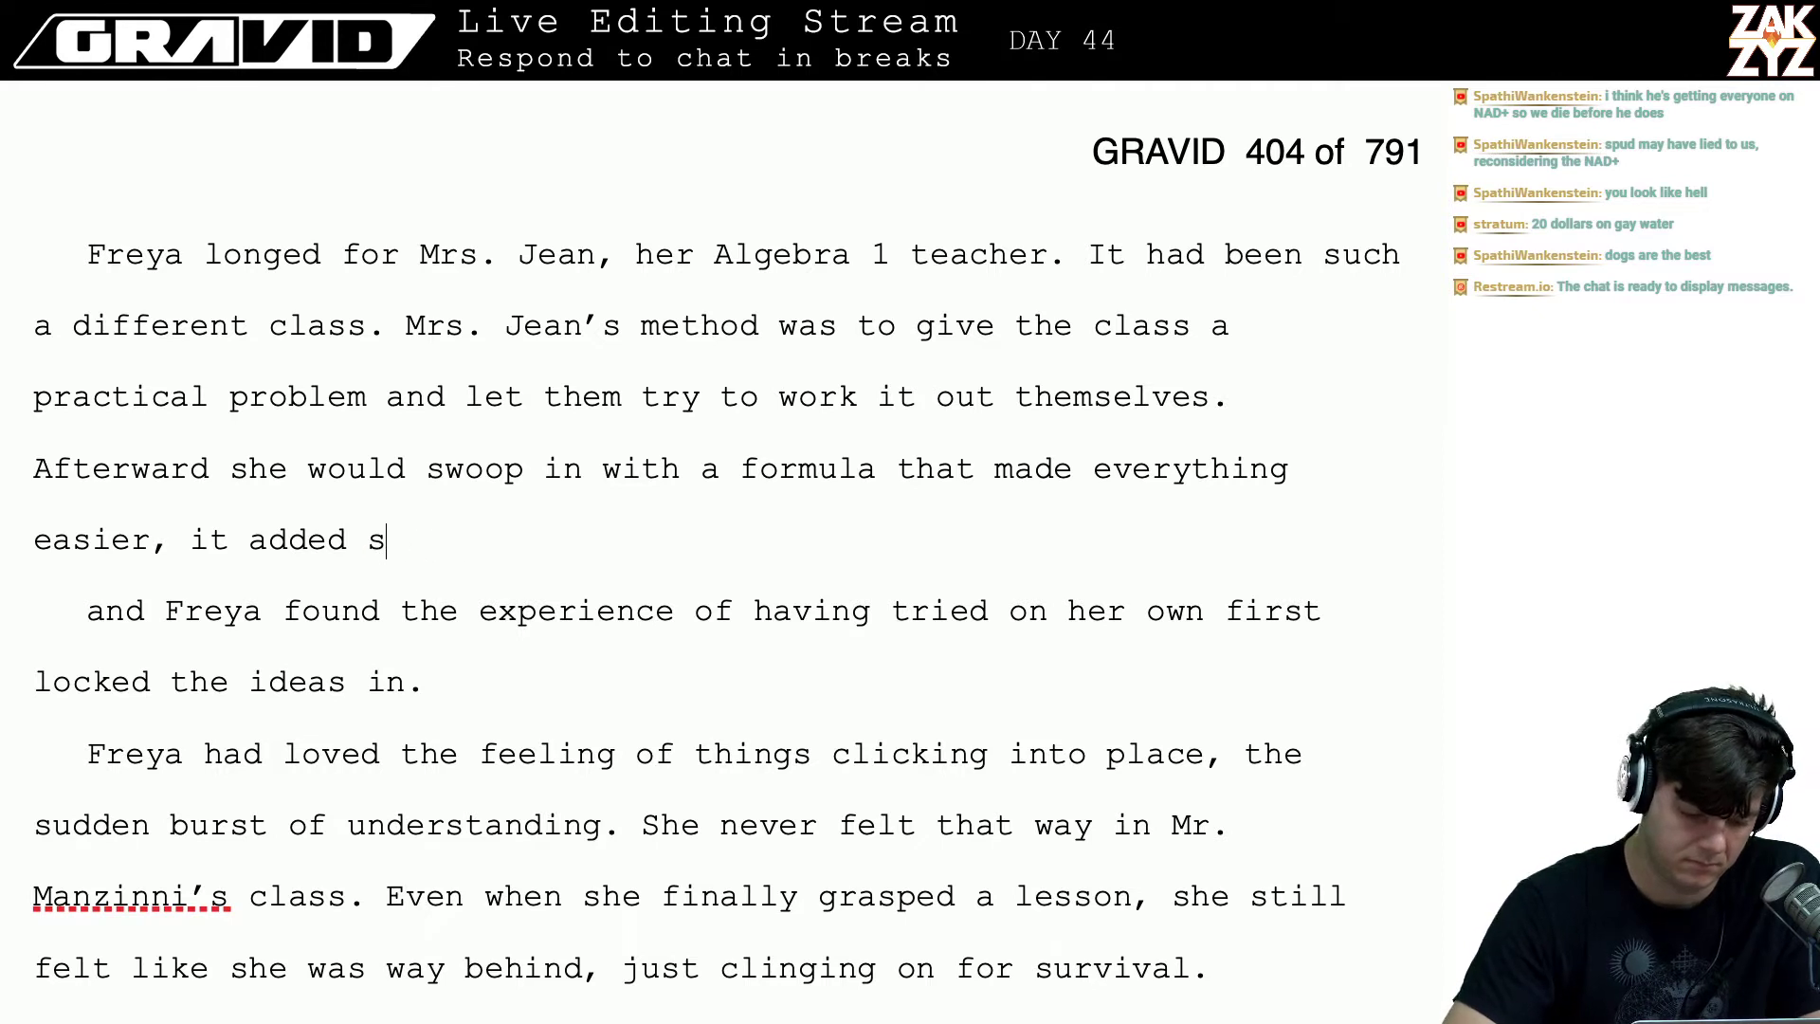
key("BackSpace")
key("BackSpace")
key("BackSpace")
key("BackSpace")
key("BackSpace")
key("BackSpace")
key("BackSpace")
key("BackSpace")
key("BackSpace")
key("BackSpace")
type("it")
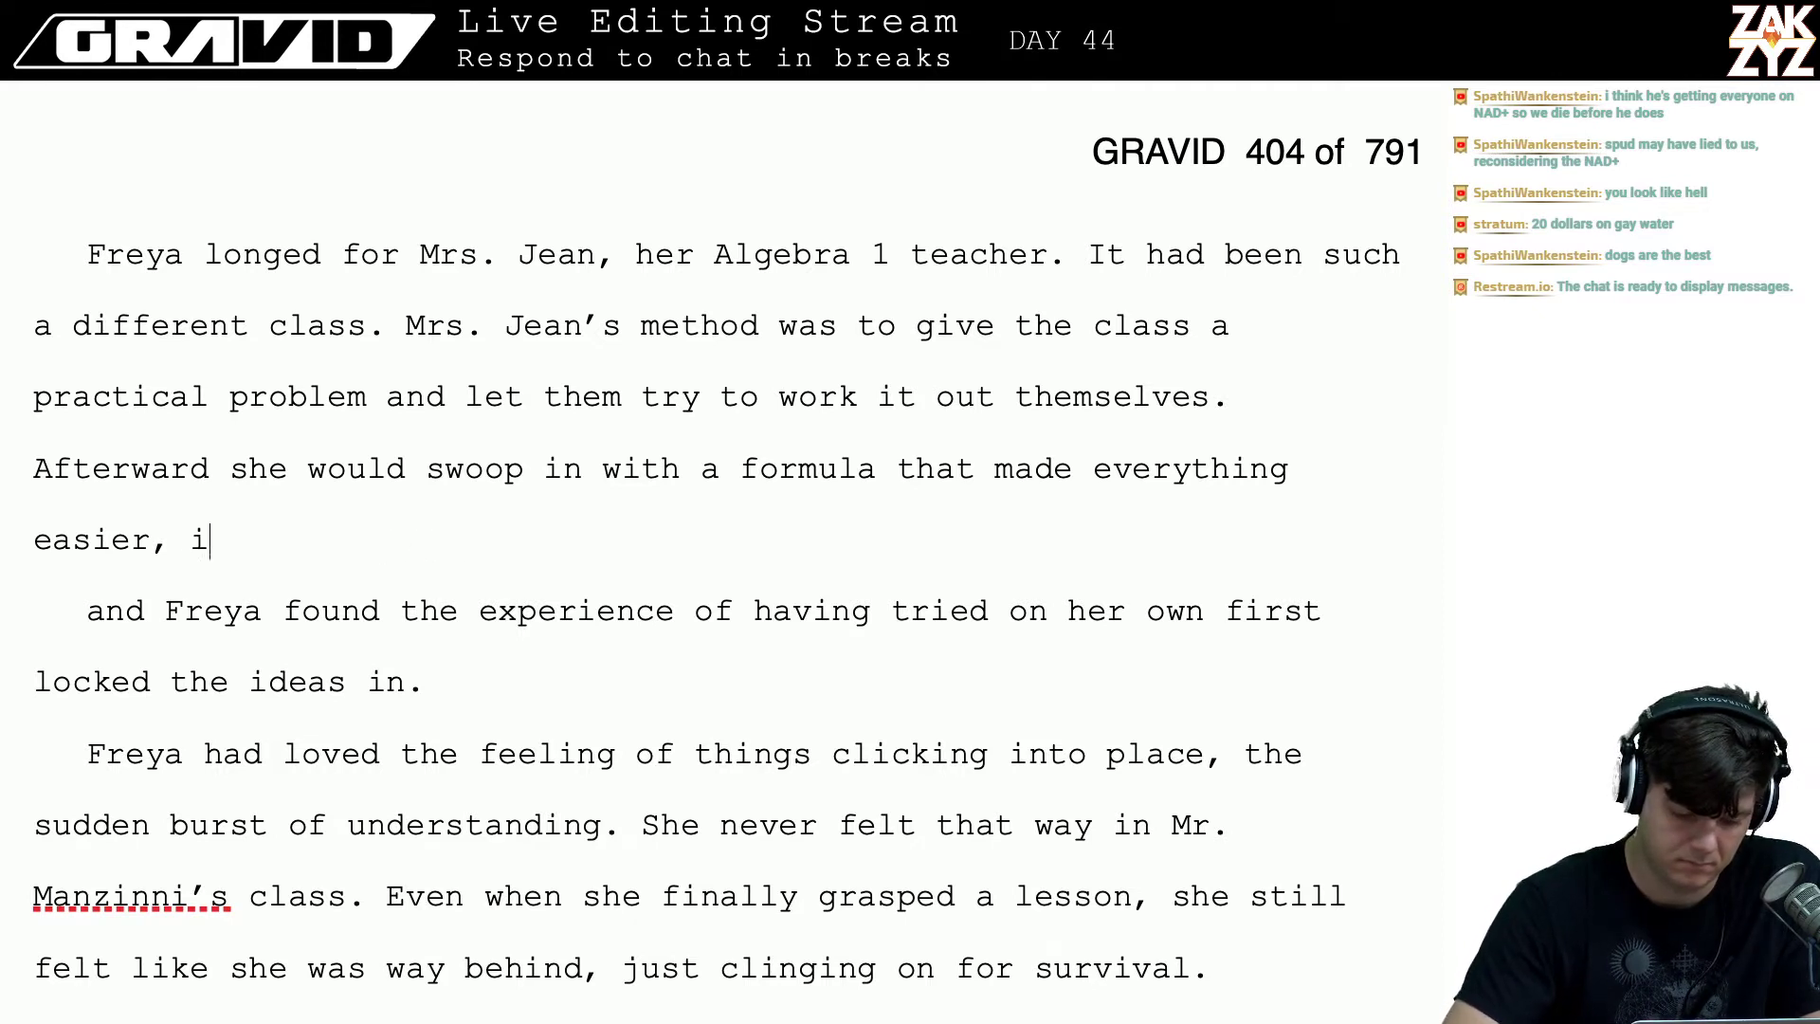
key("BackSpace")
key("BackSpace")
key("BackSpace")
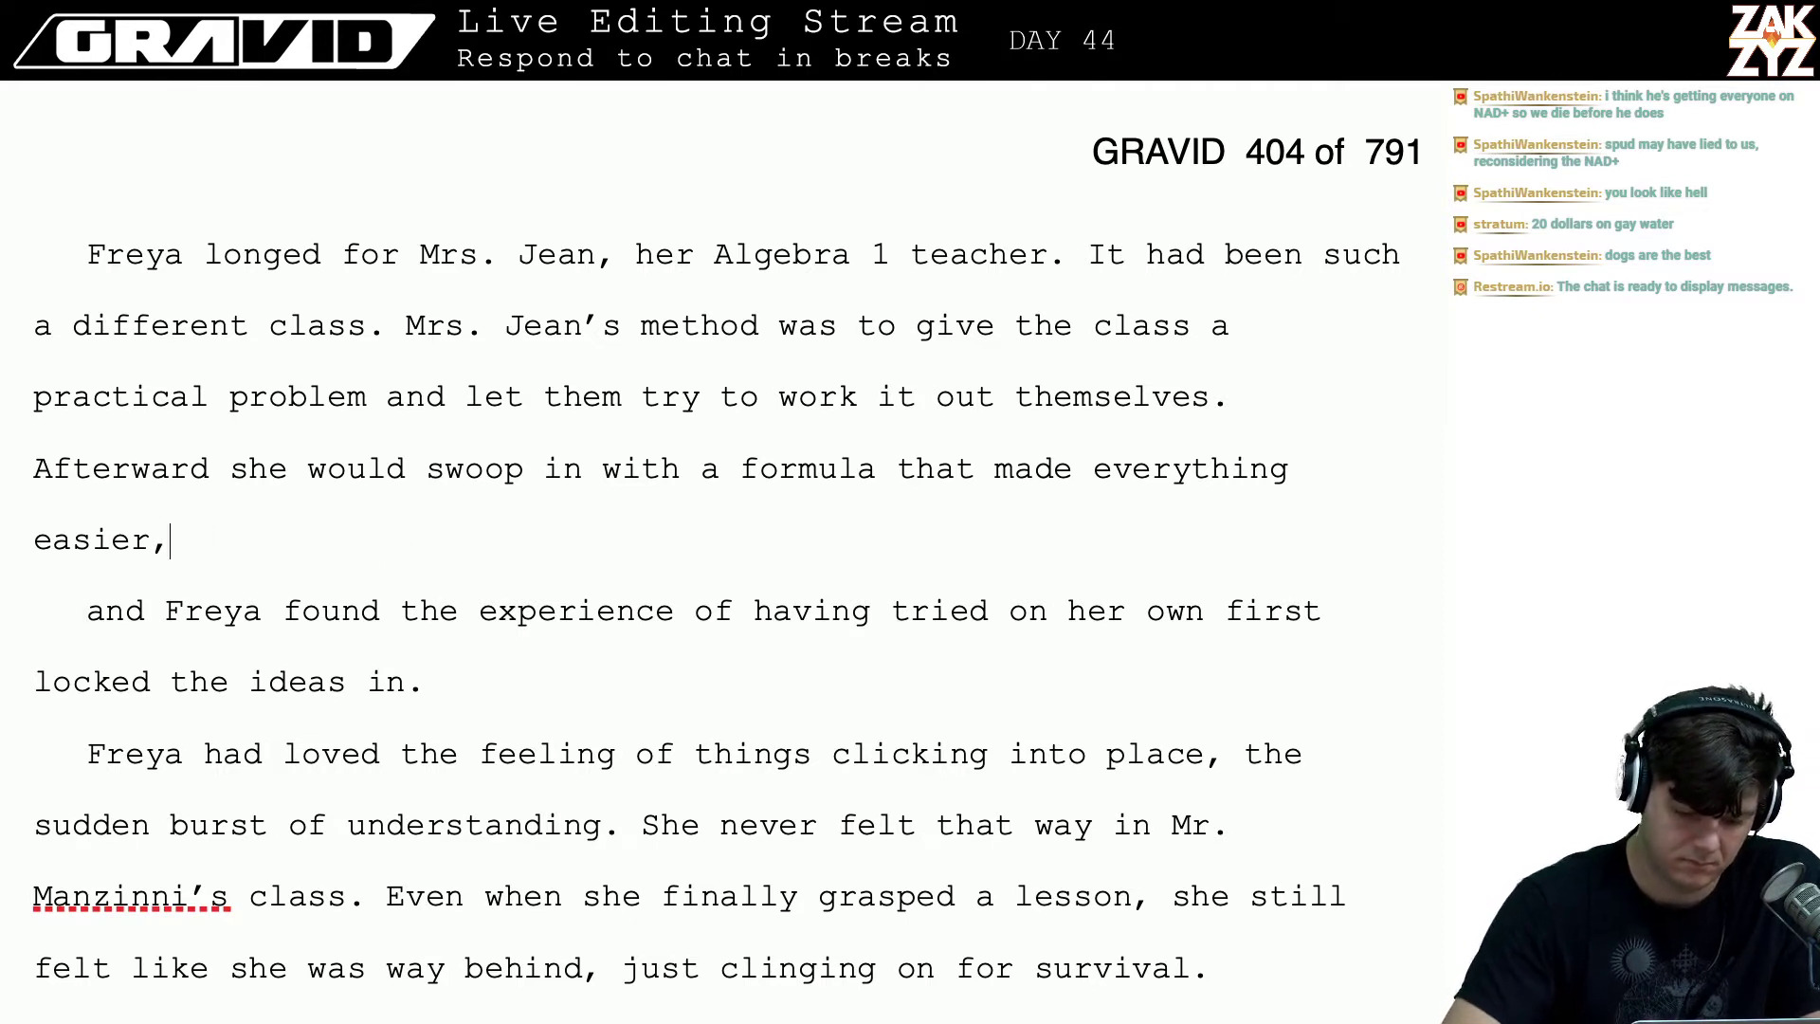
type("having tried")
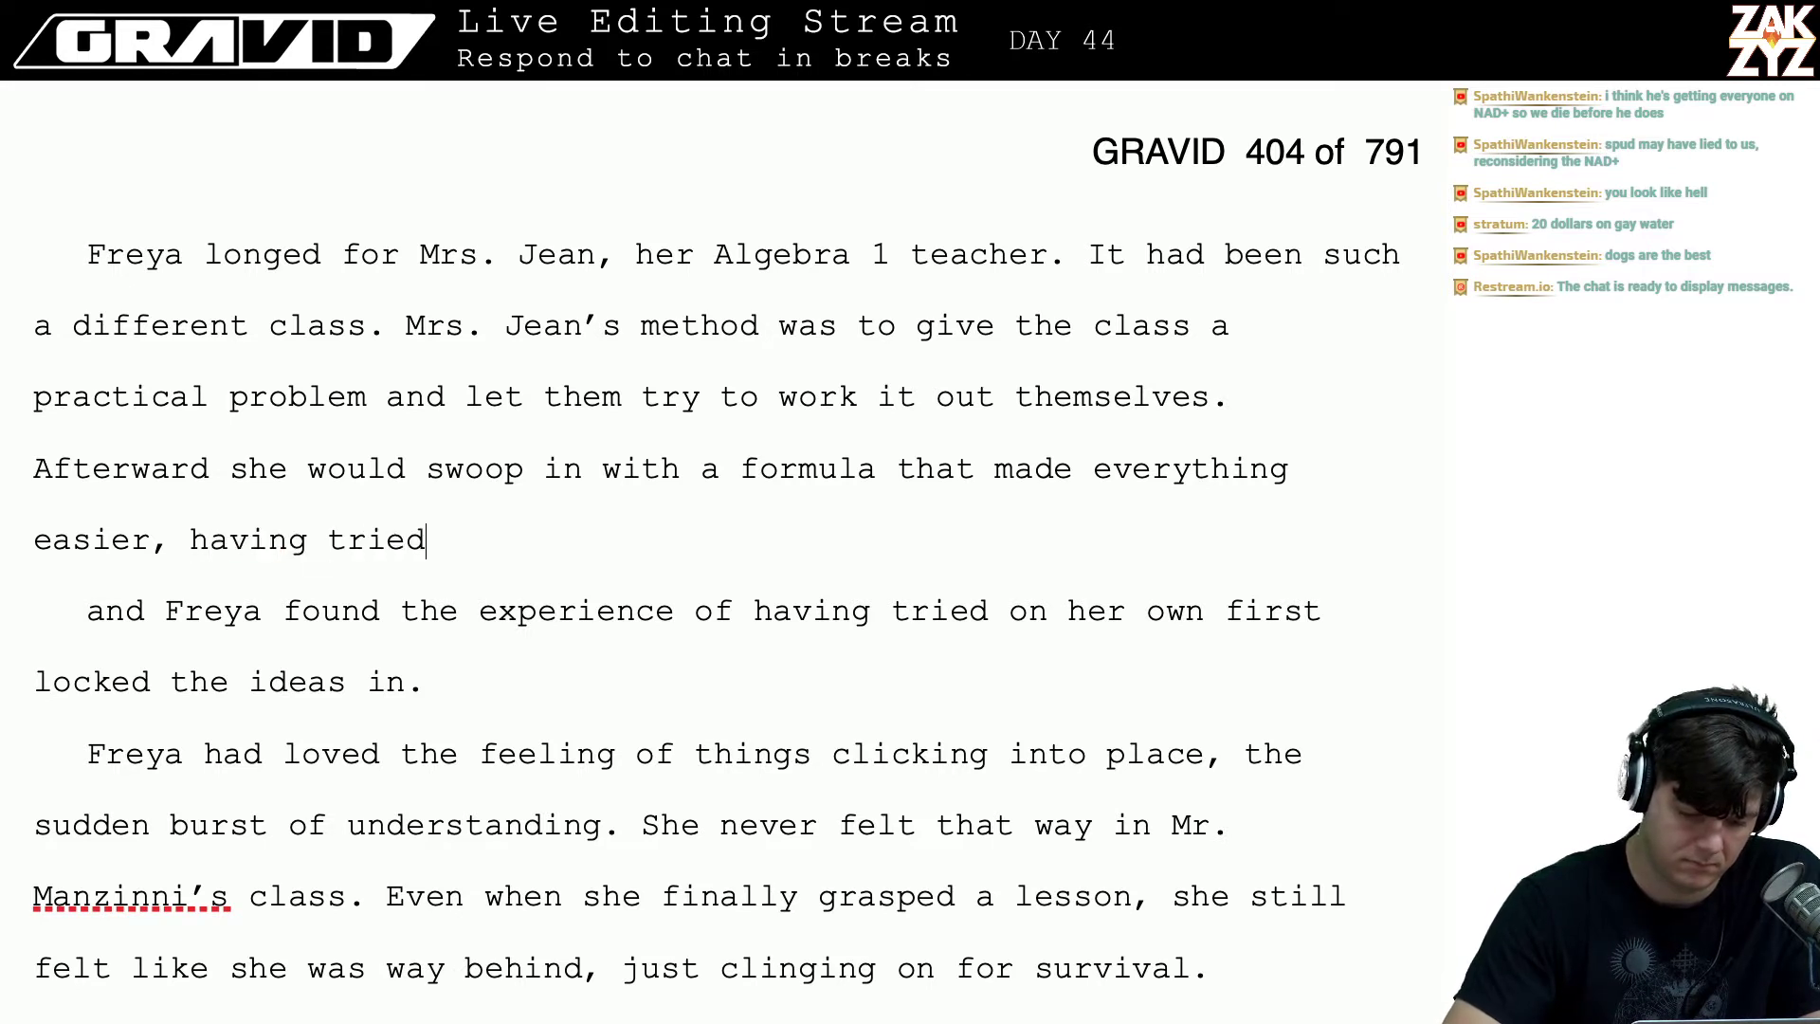
key("BackSpace")
key("BackSpace")
key("BackSpace")
key("BackSpace")
key("BackSpace")
key("BackSpace")
key("BackSpace")
key("BackSpace")
key("BackSpace")
key("BackSpace")
key("BackSpace")
key("BackSpace")
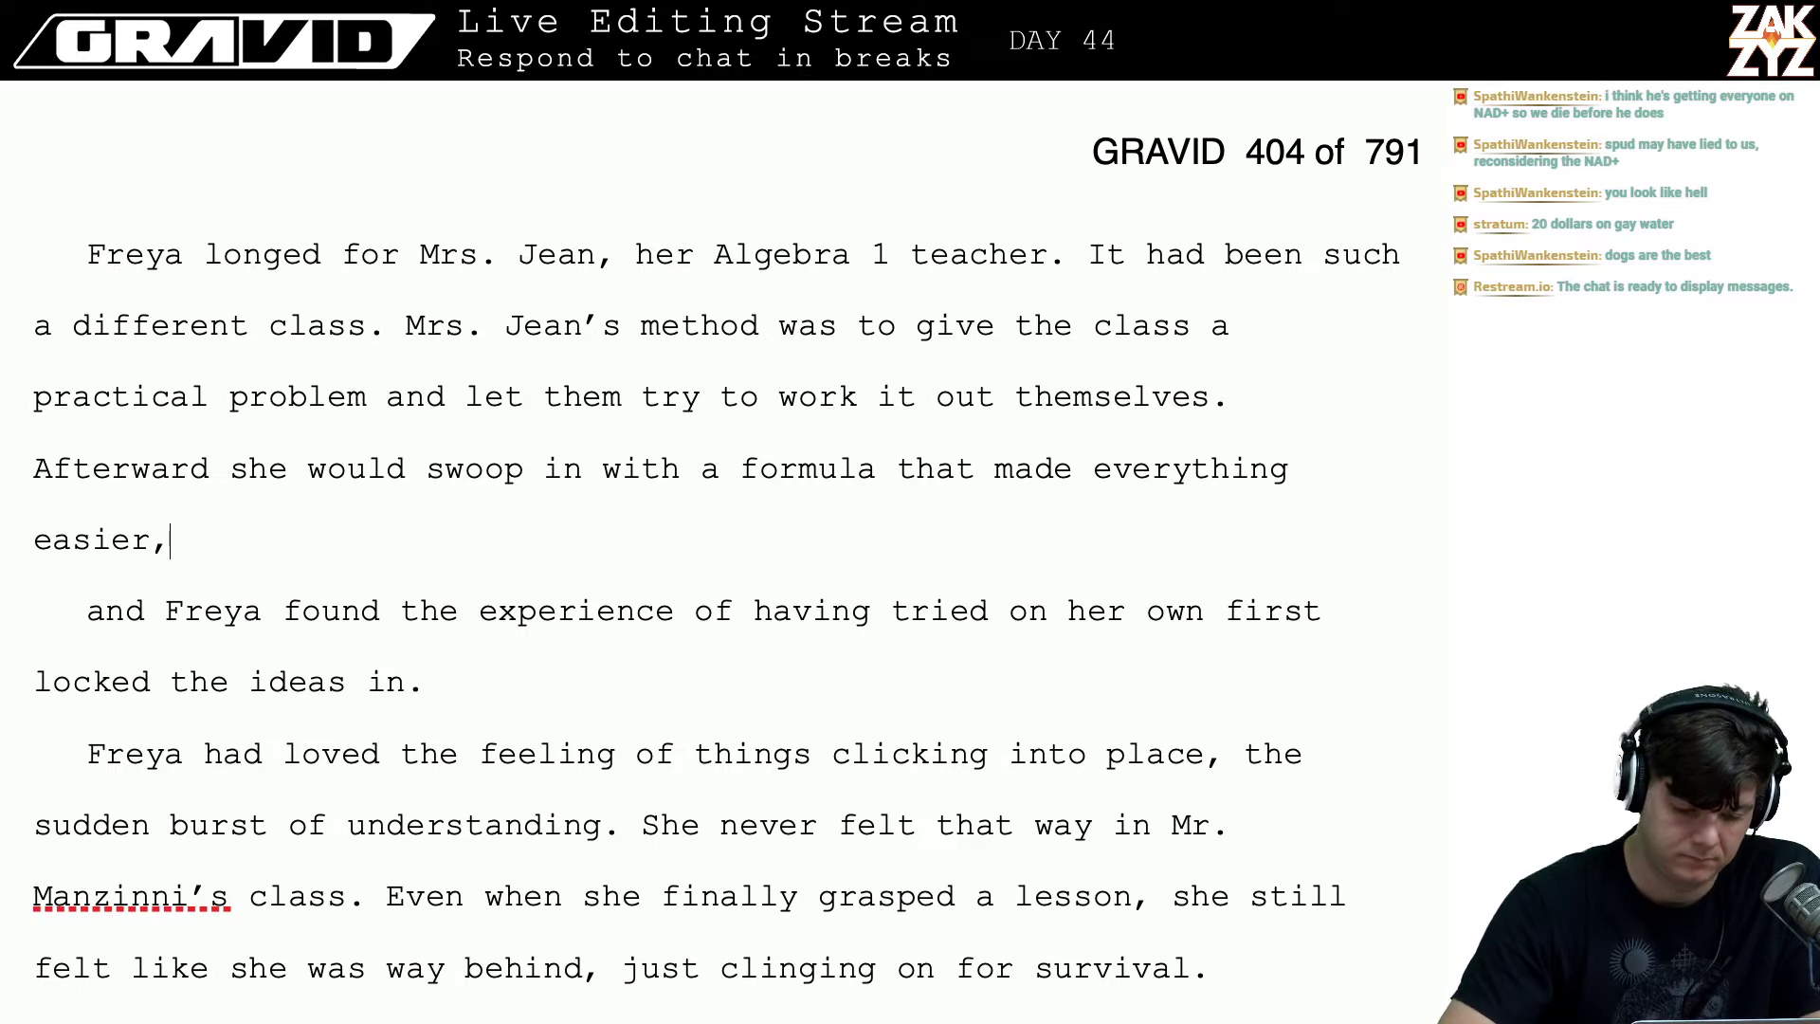
- Continue the sentence after "easier," with "the experience of having tried first gave"
type("th")
key("BackSpace")
key("BackSpace")
type("the")
key("BackSpace")
key("BackSpace")
type("he ")
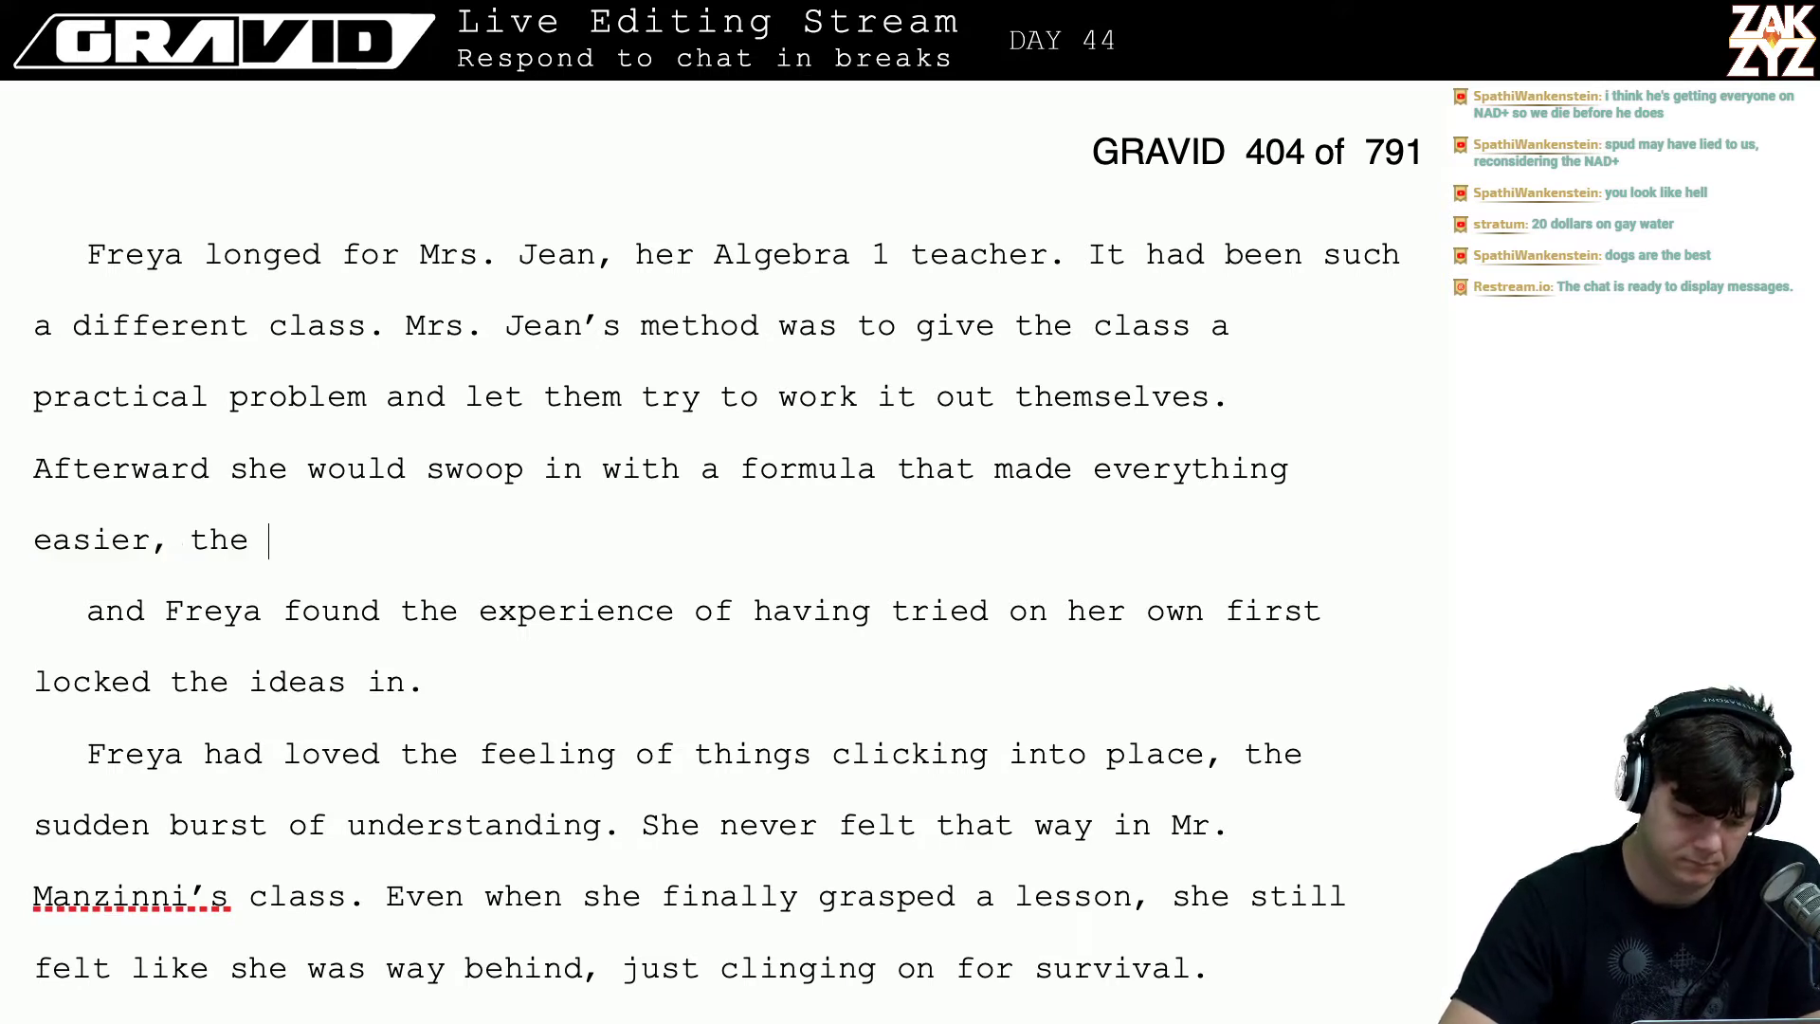
type("experience of ha")
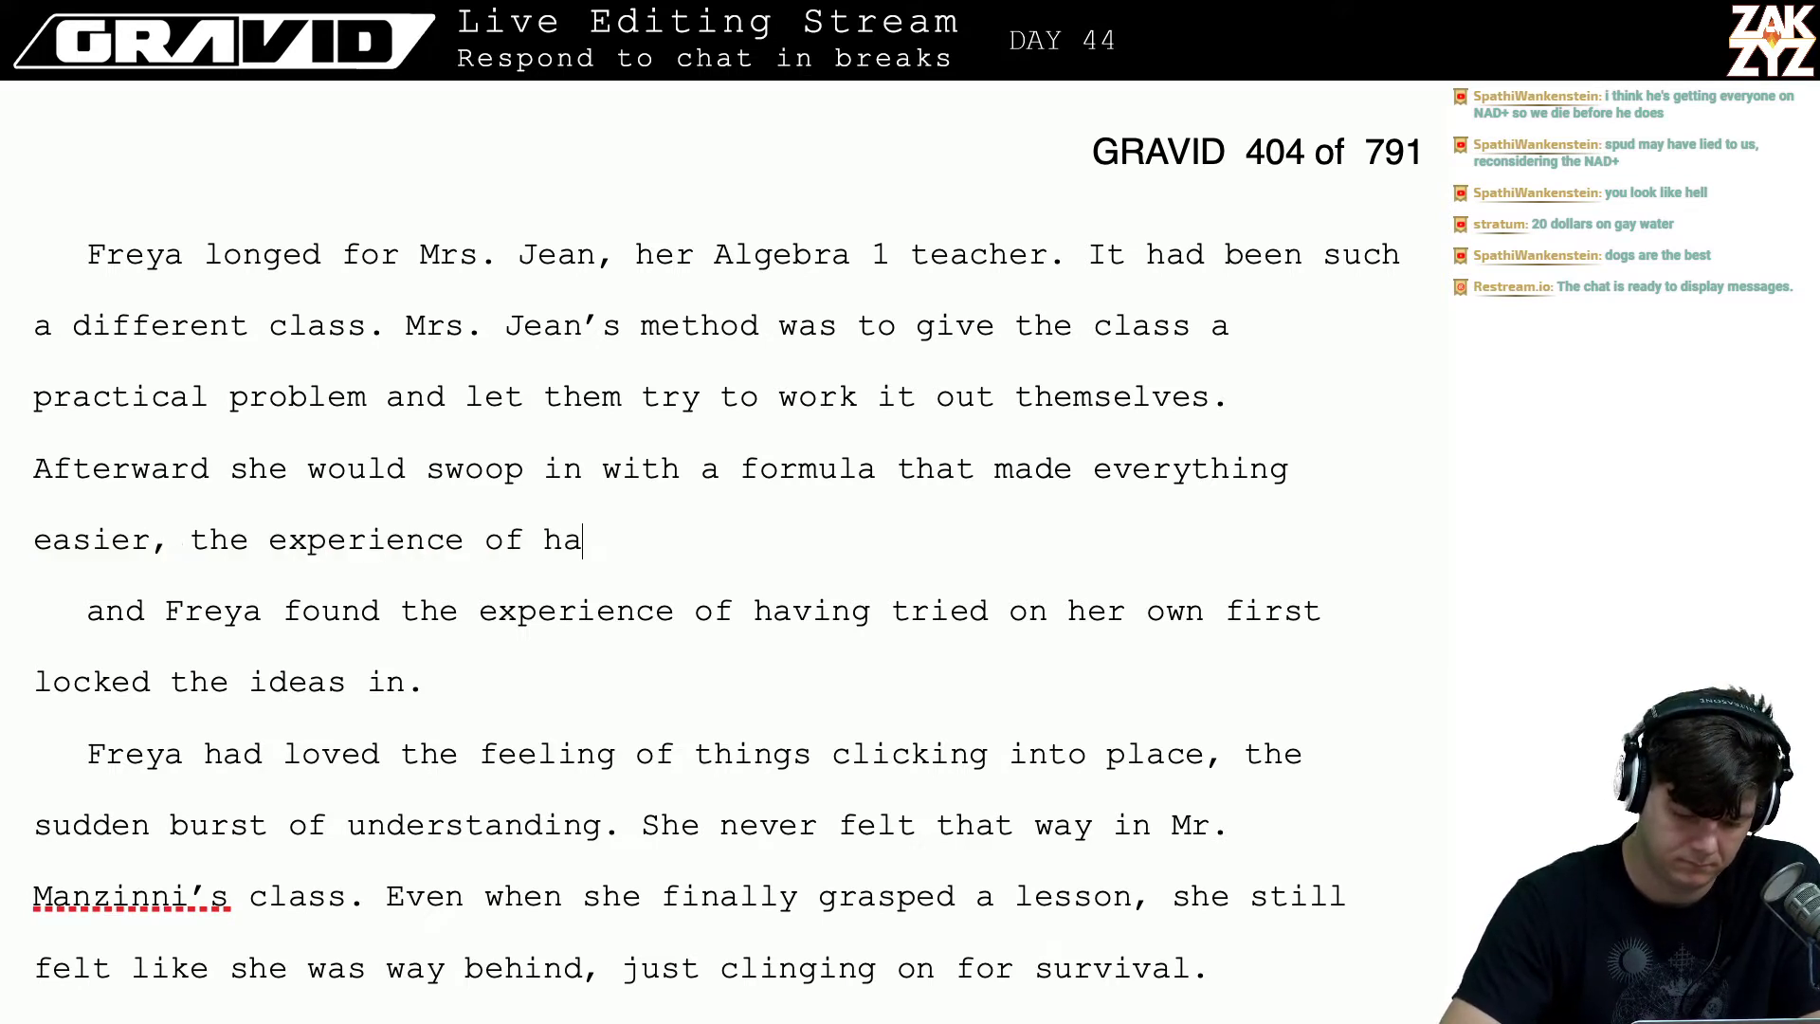
type("ving tried f")
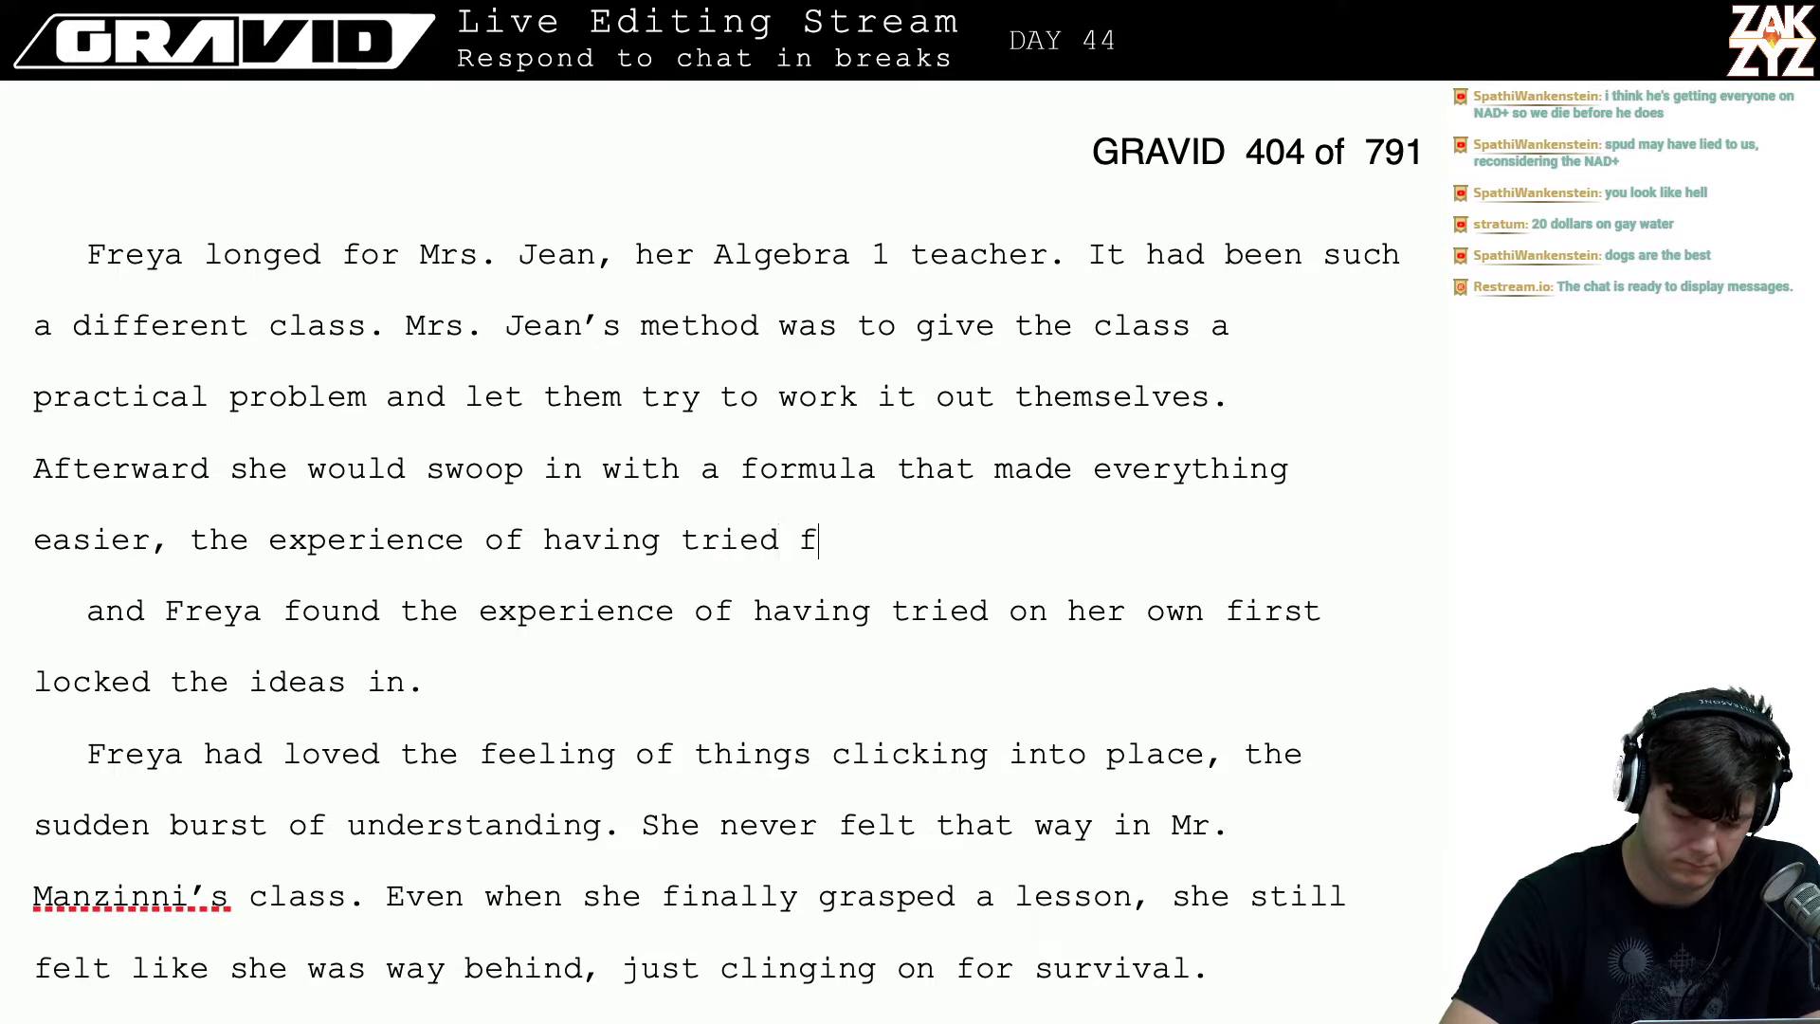
type("irst gave ")
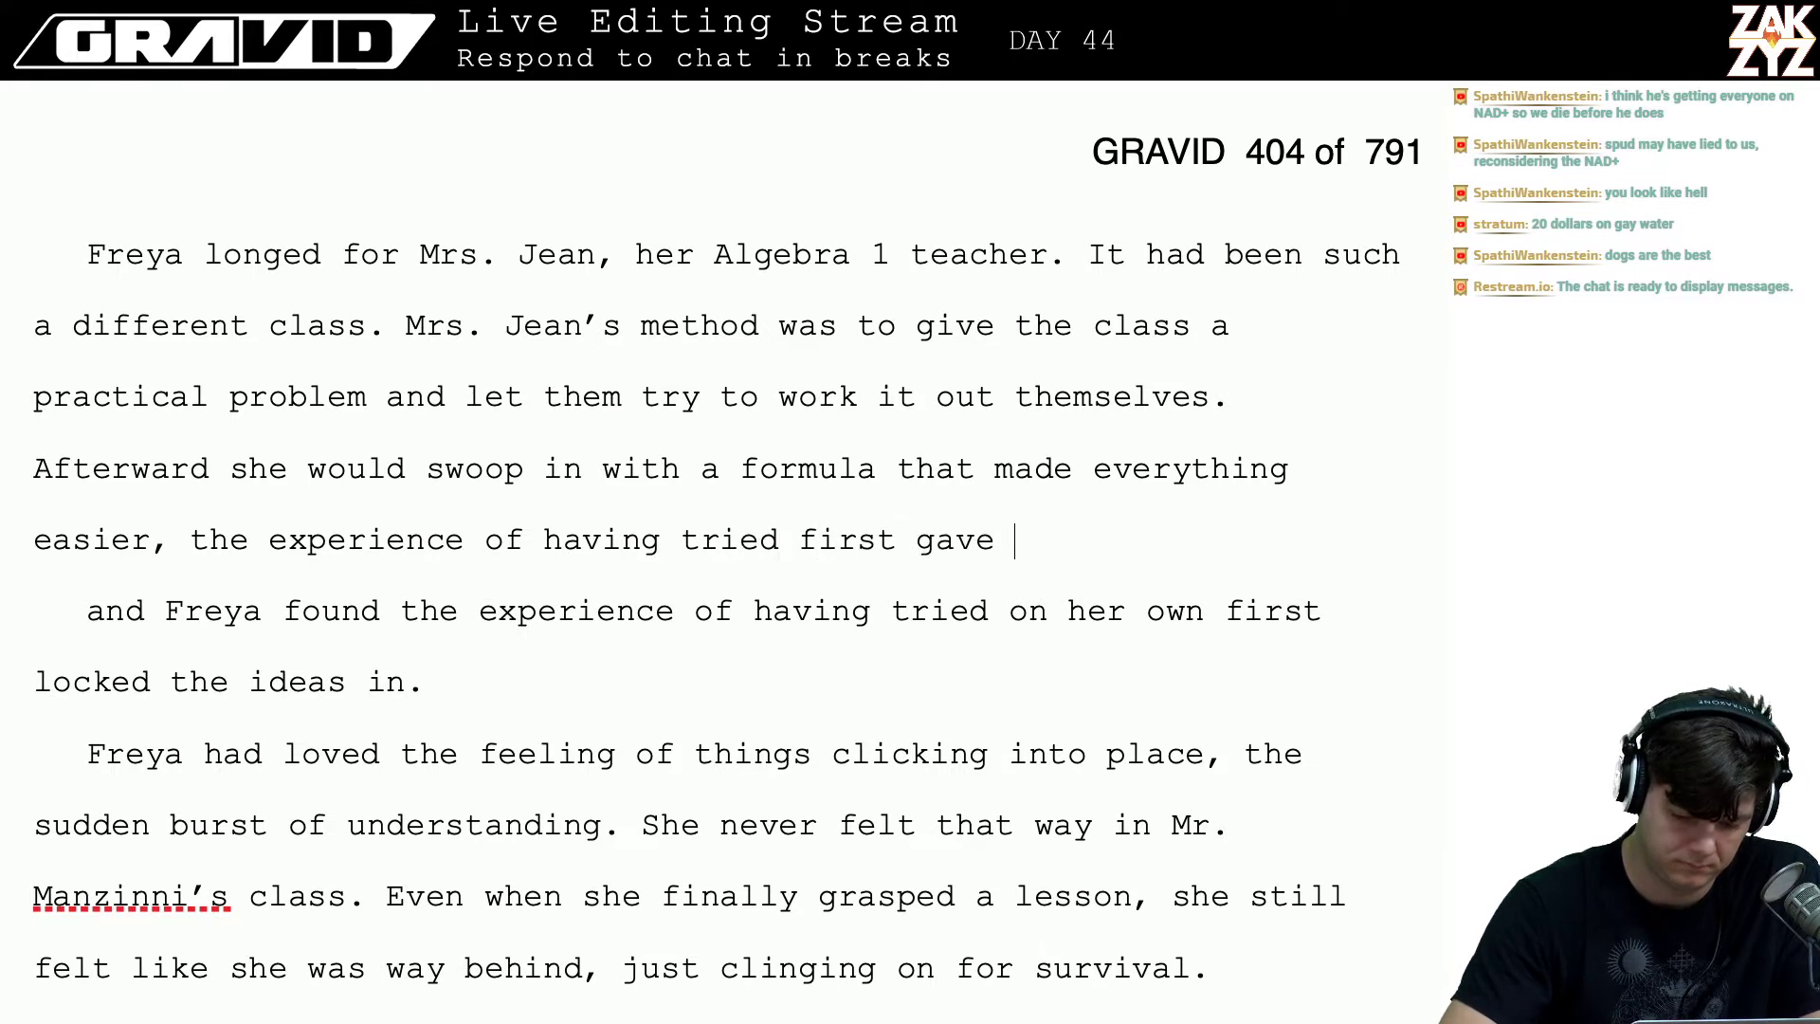
type("eve")
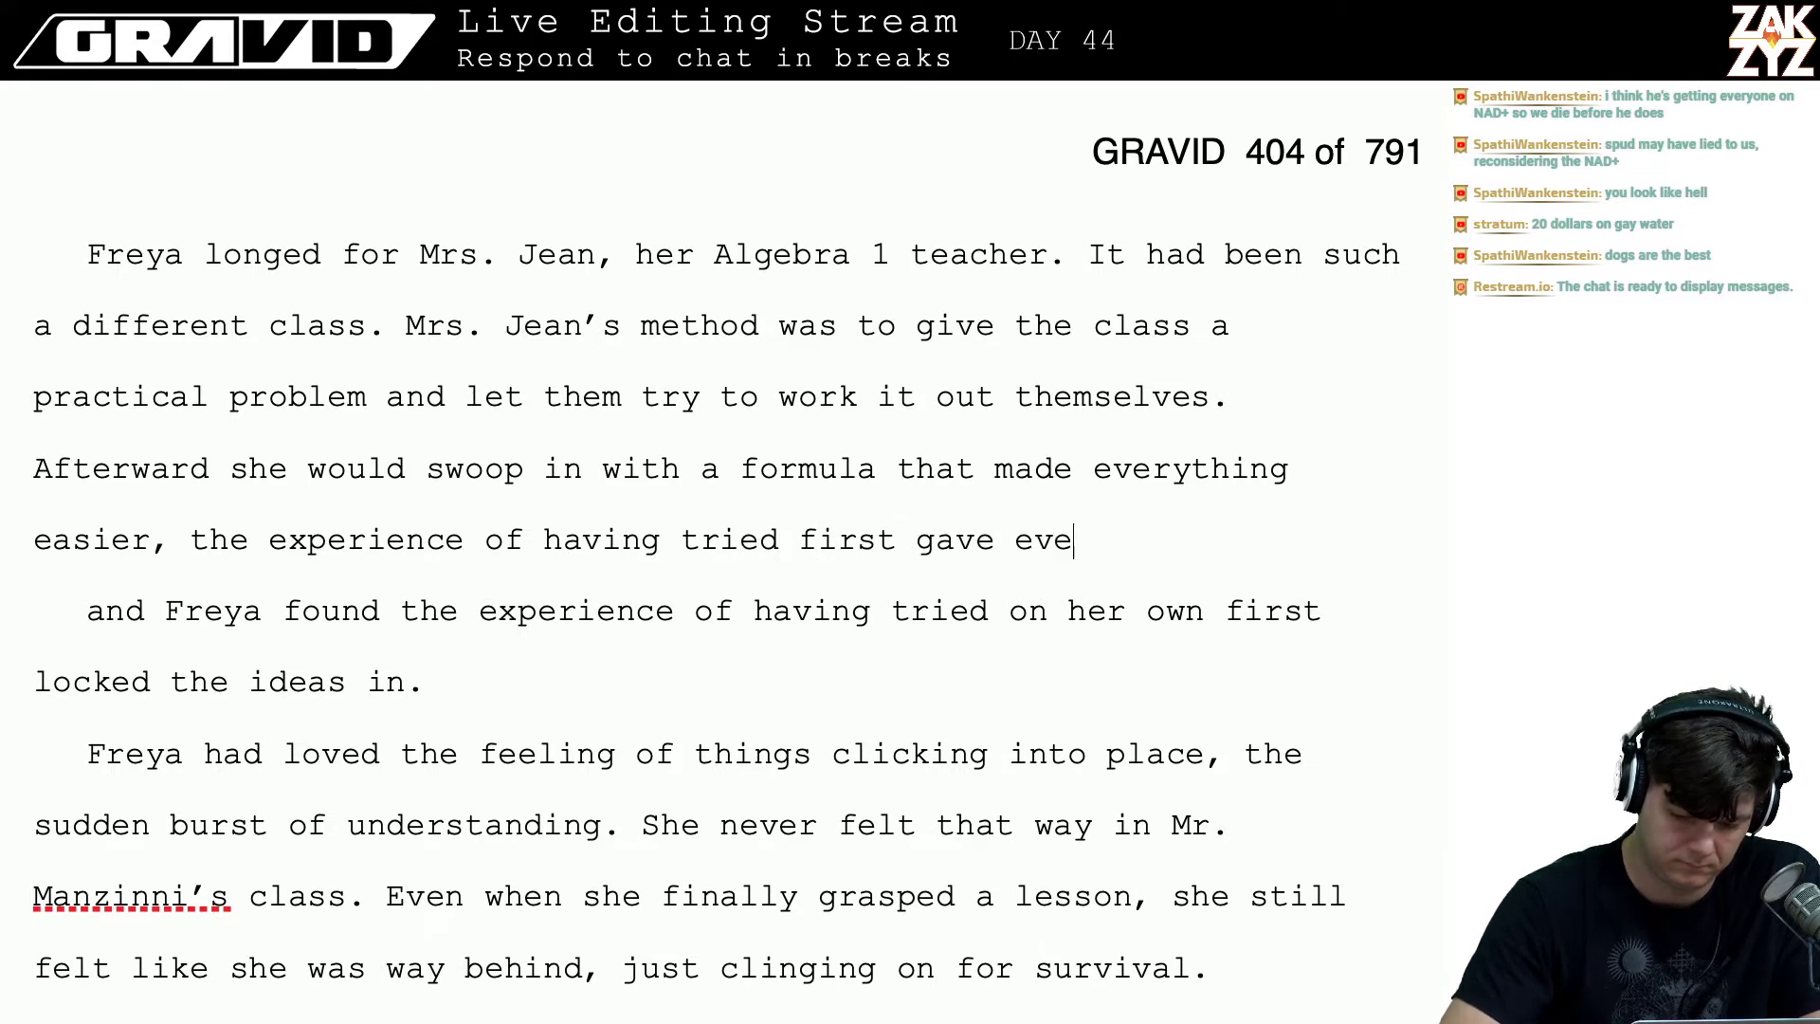
- Replace the wording after "having tried first" so the sentence ends "made the lessons seem much more significant."
key("BackSpace")
key("BackSpace")
key("BackSpace")
key("BackSpace")
key("BackSpace")
key("BackSpace")
key("BackSpace")
key("BackSpace")
type("mad")
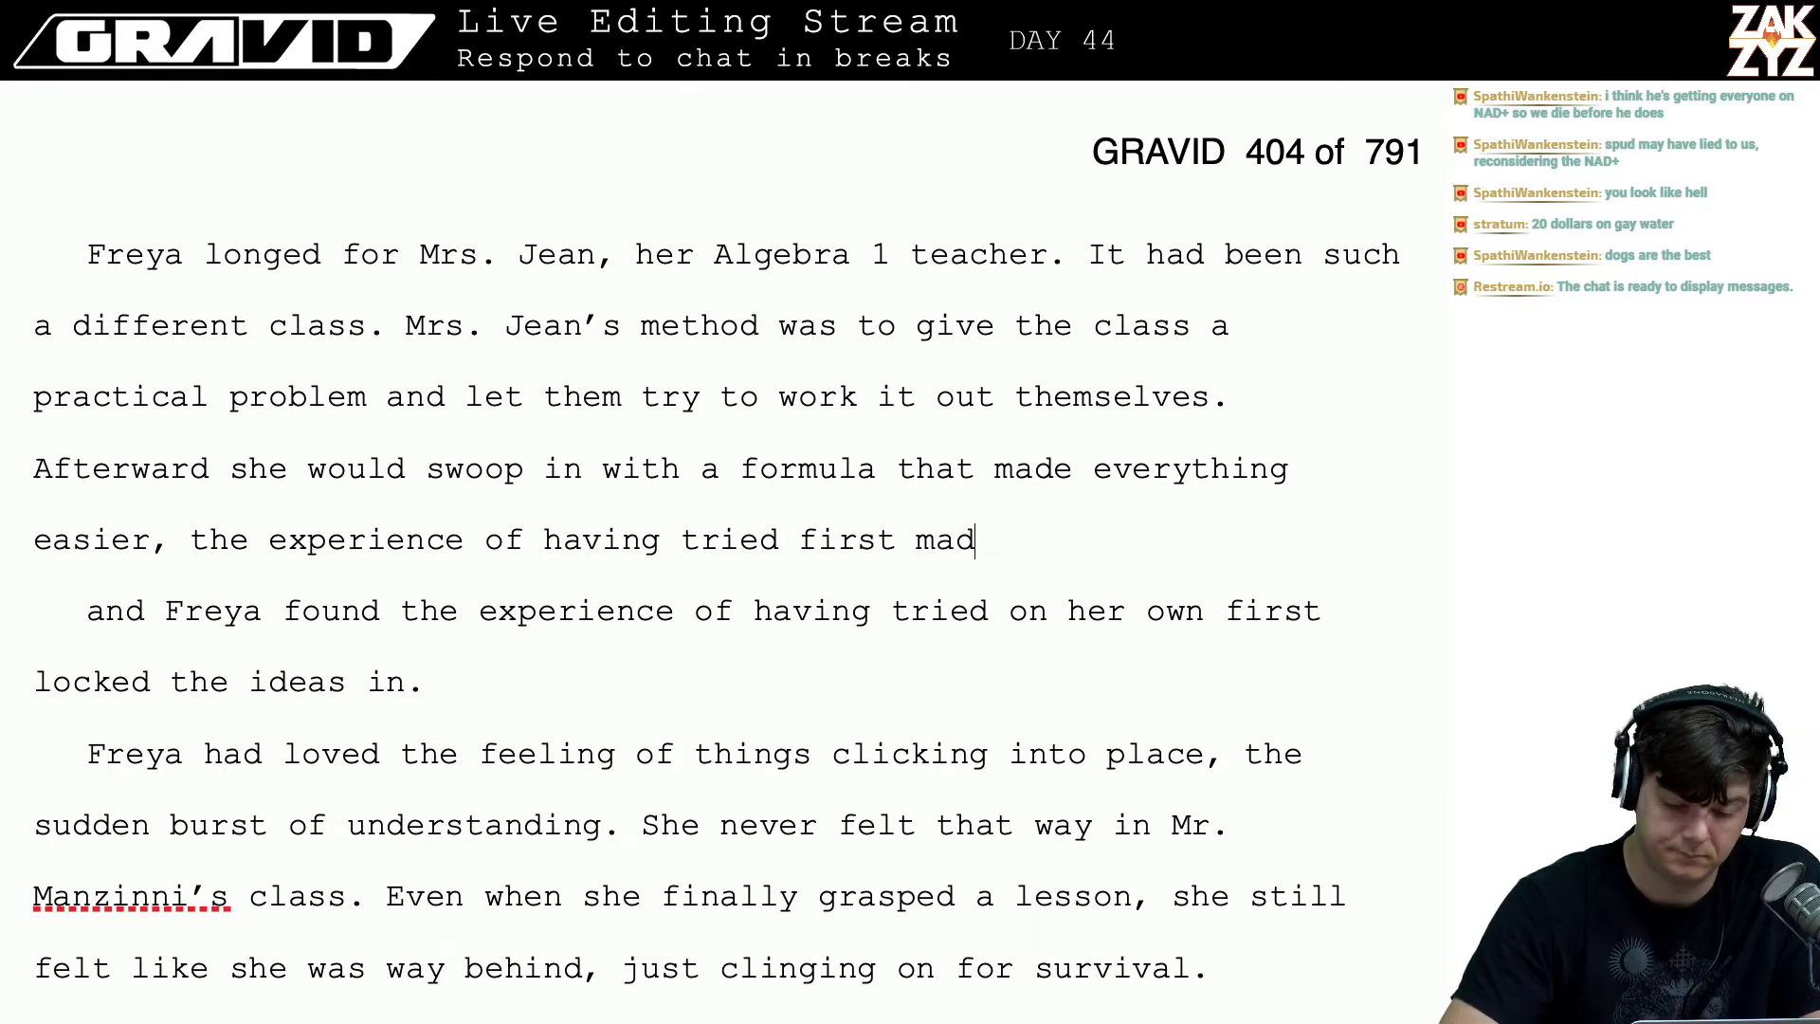
type("e the lessons se")
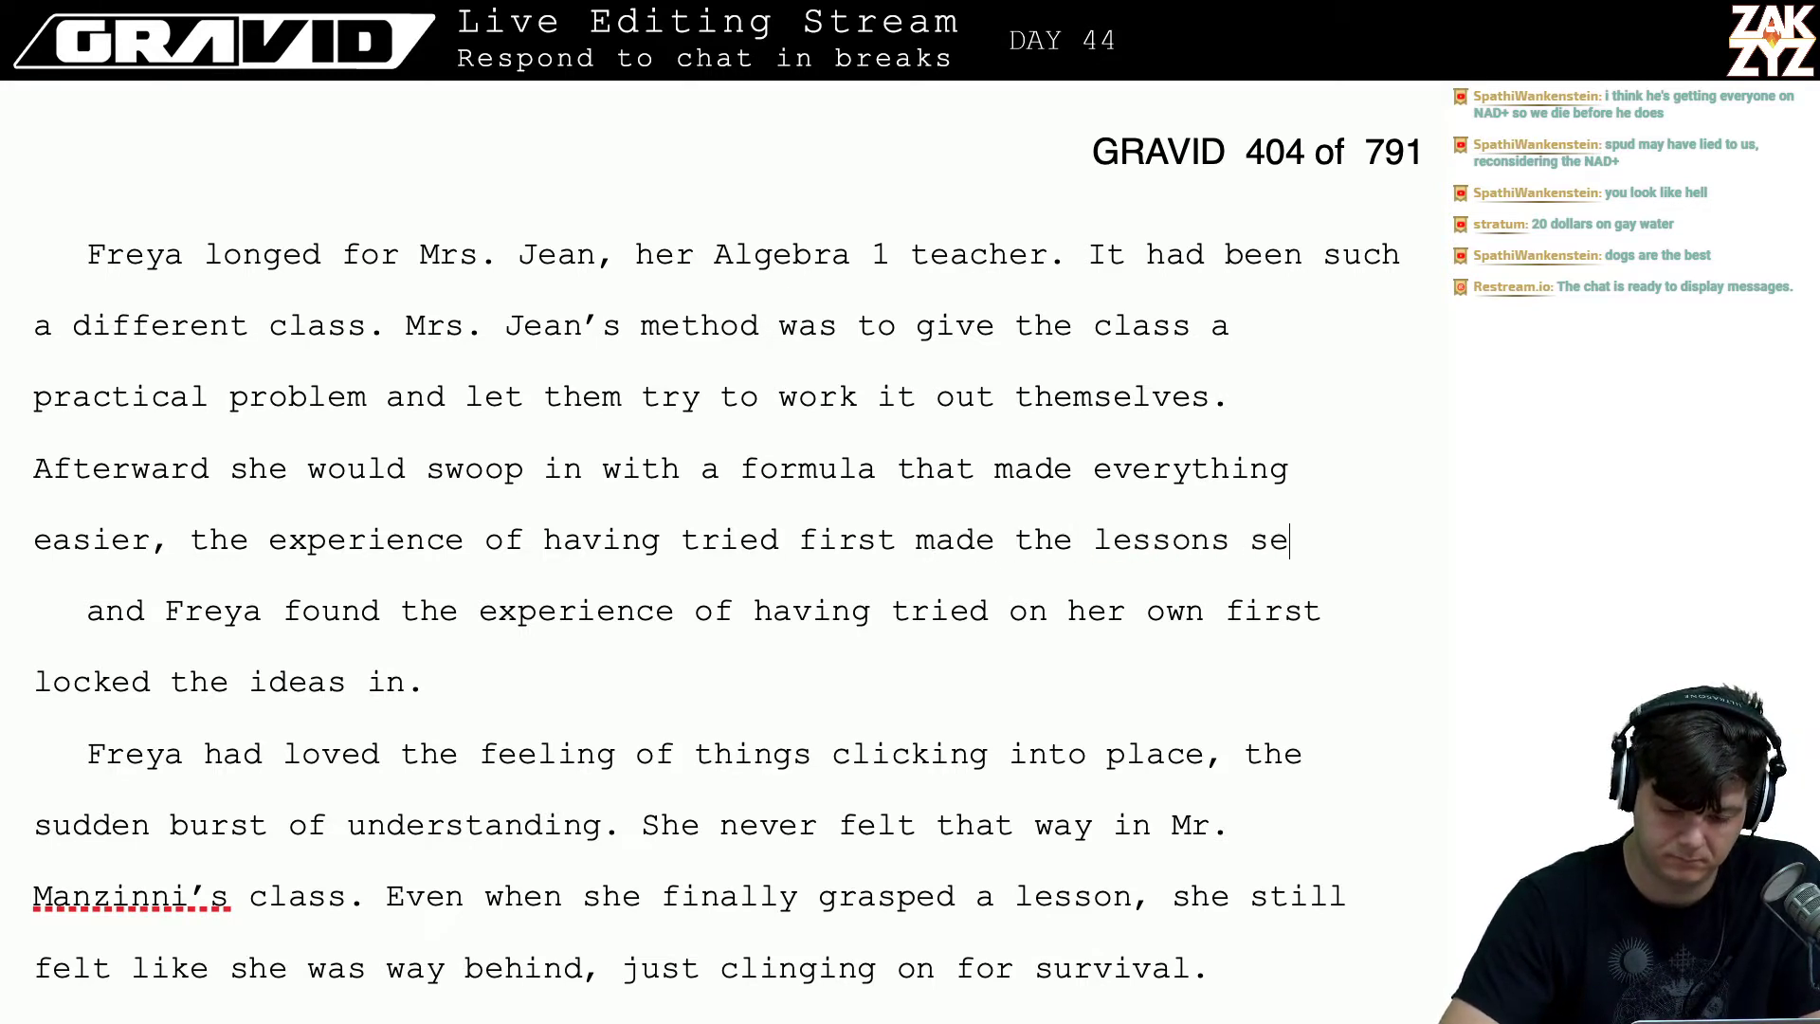
type("em much more significant, i")
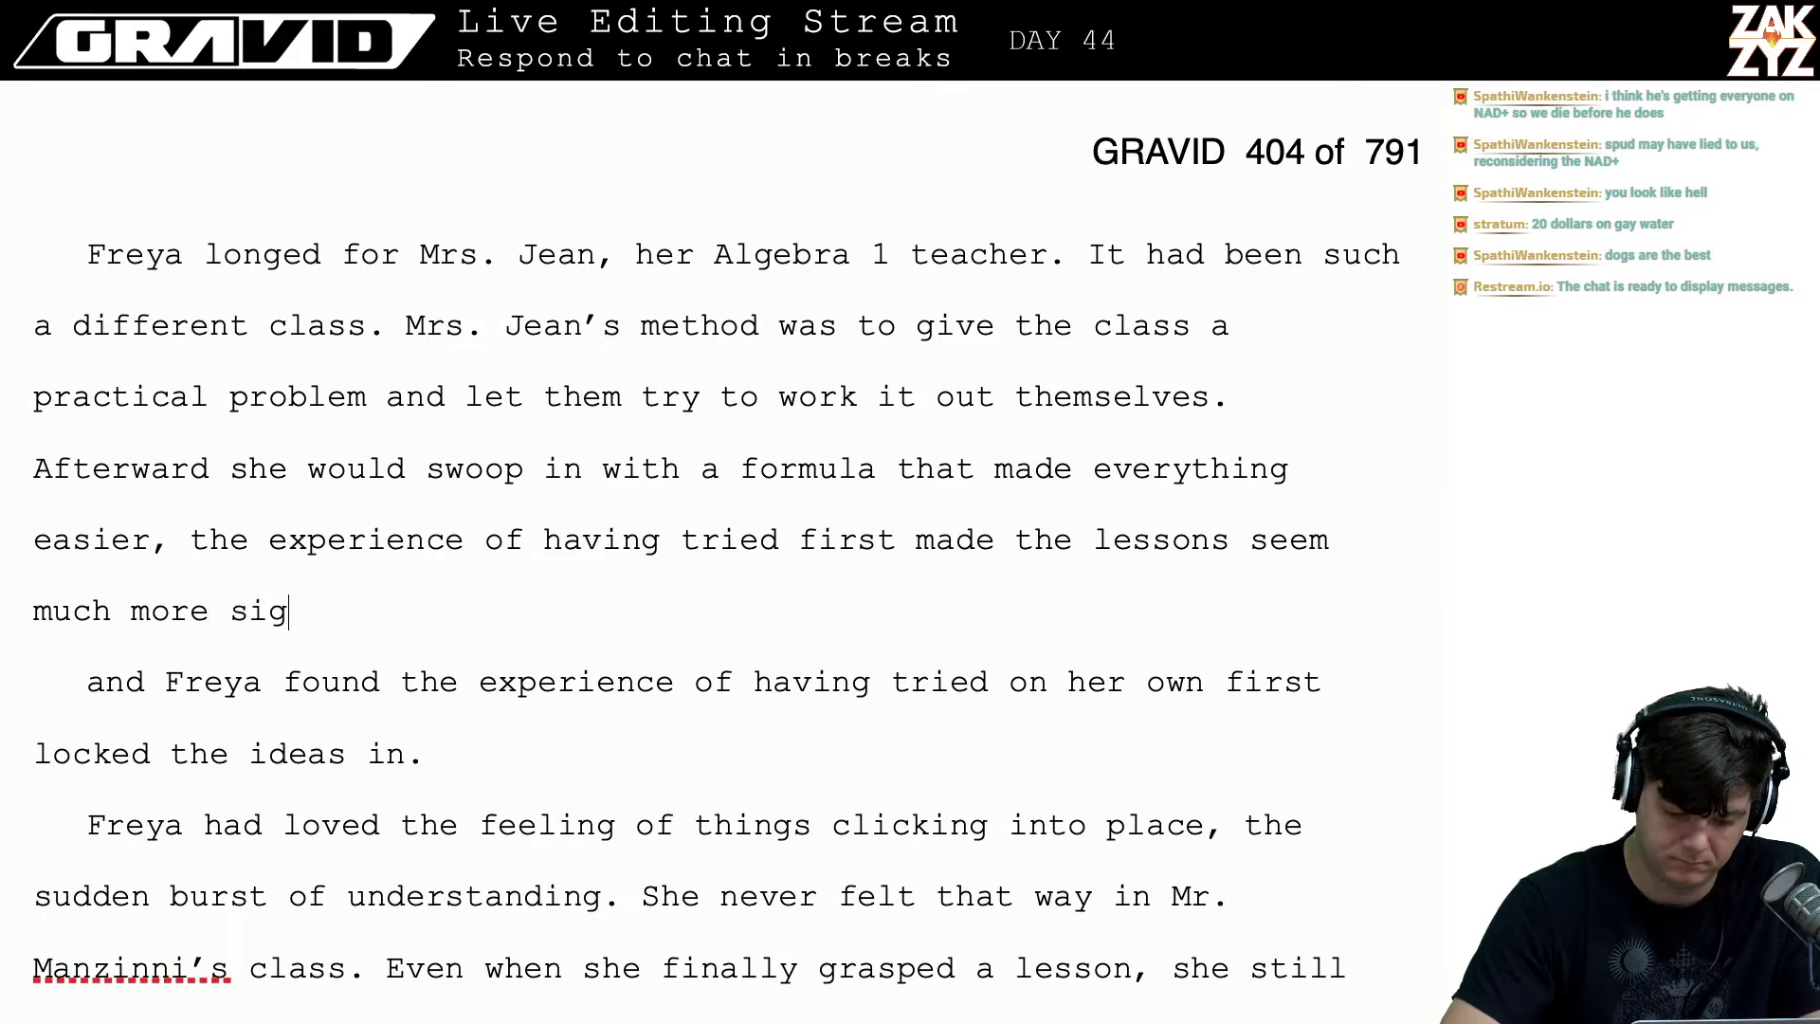
key("BackSpace")
key("BackSpace")
key("BackSpace")
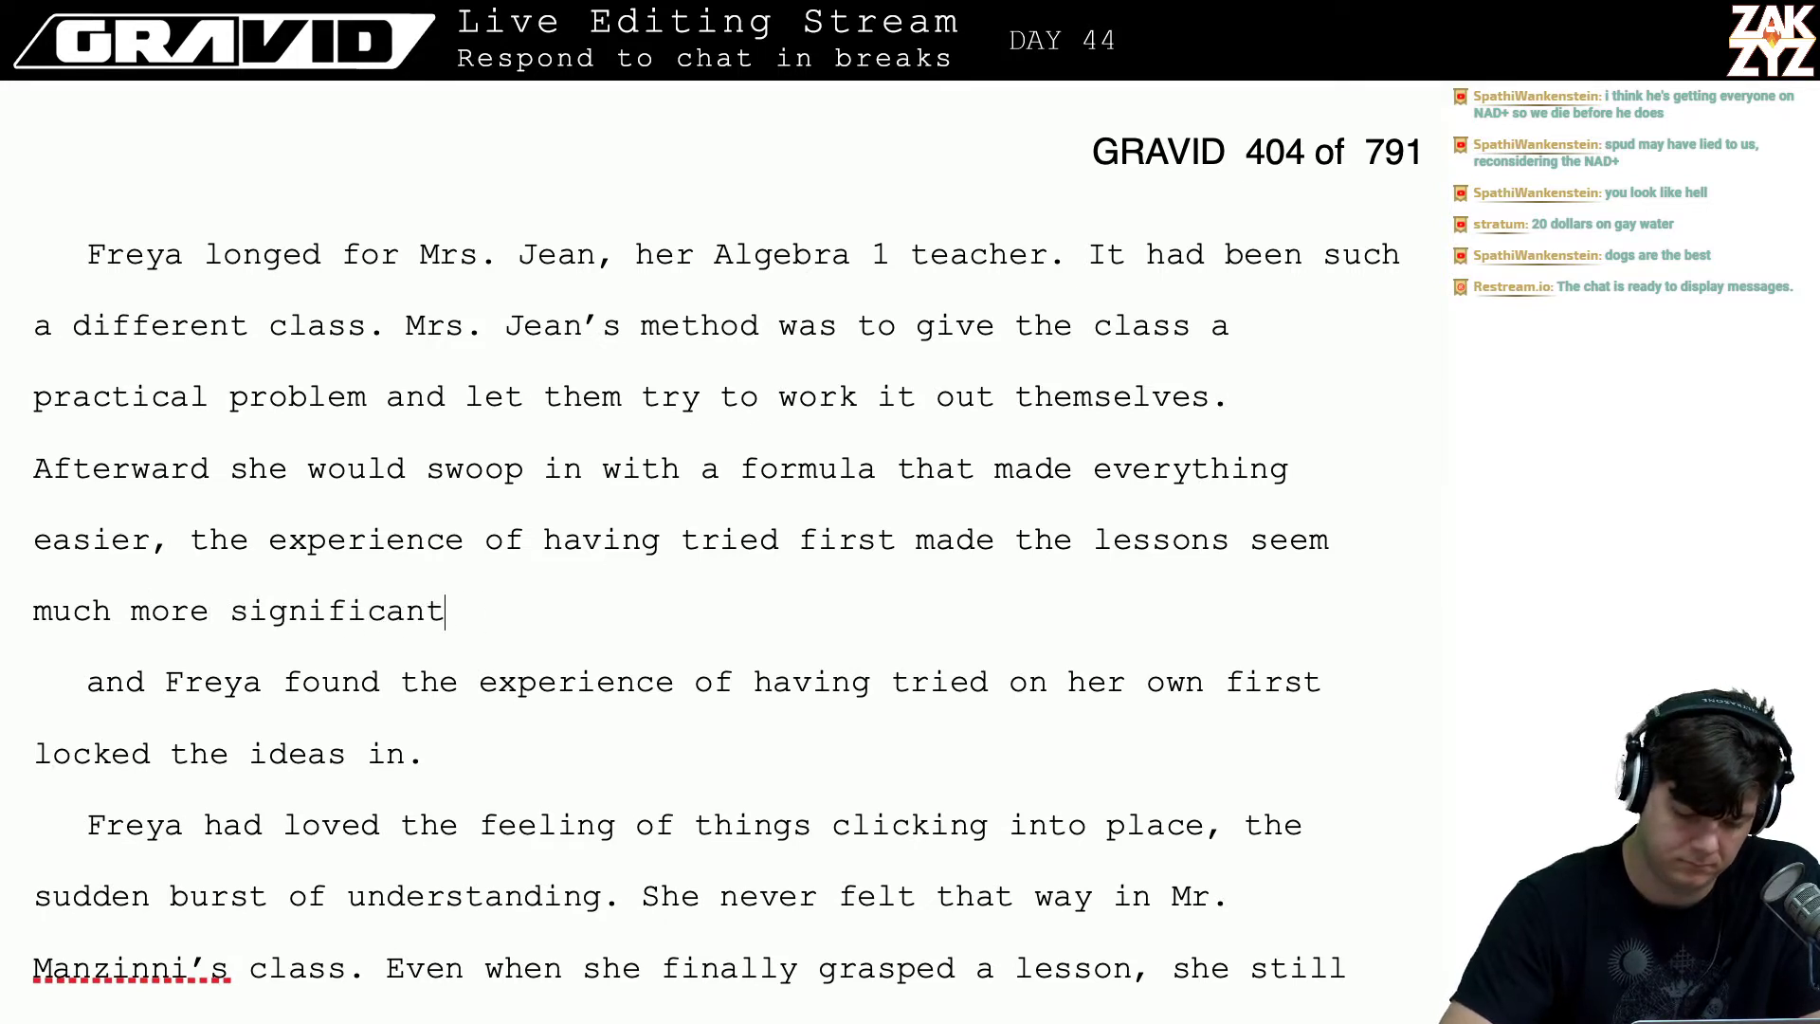
type(".")
- Delete the leftover clause "and Freya found the experience of having tried on her own first locked the ideas in."
key("shift+Down")
key("ctrl+shift+Down")
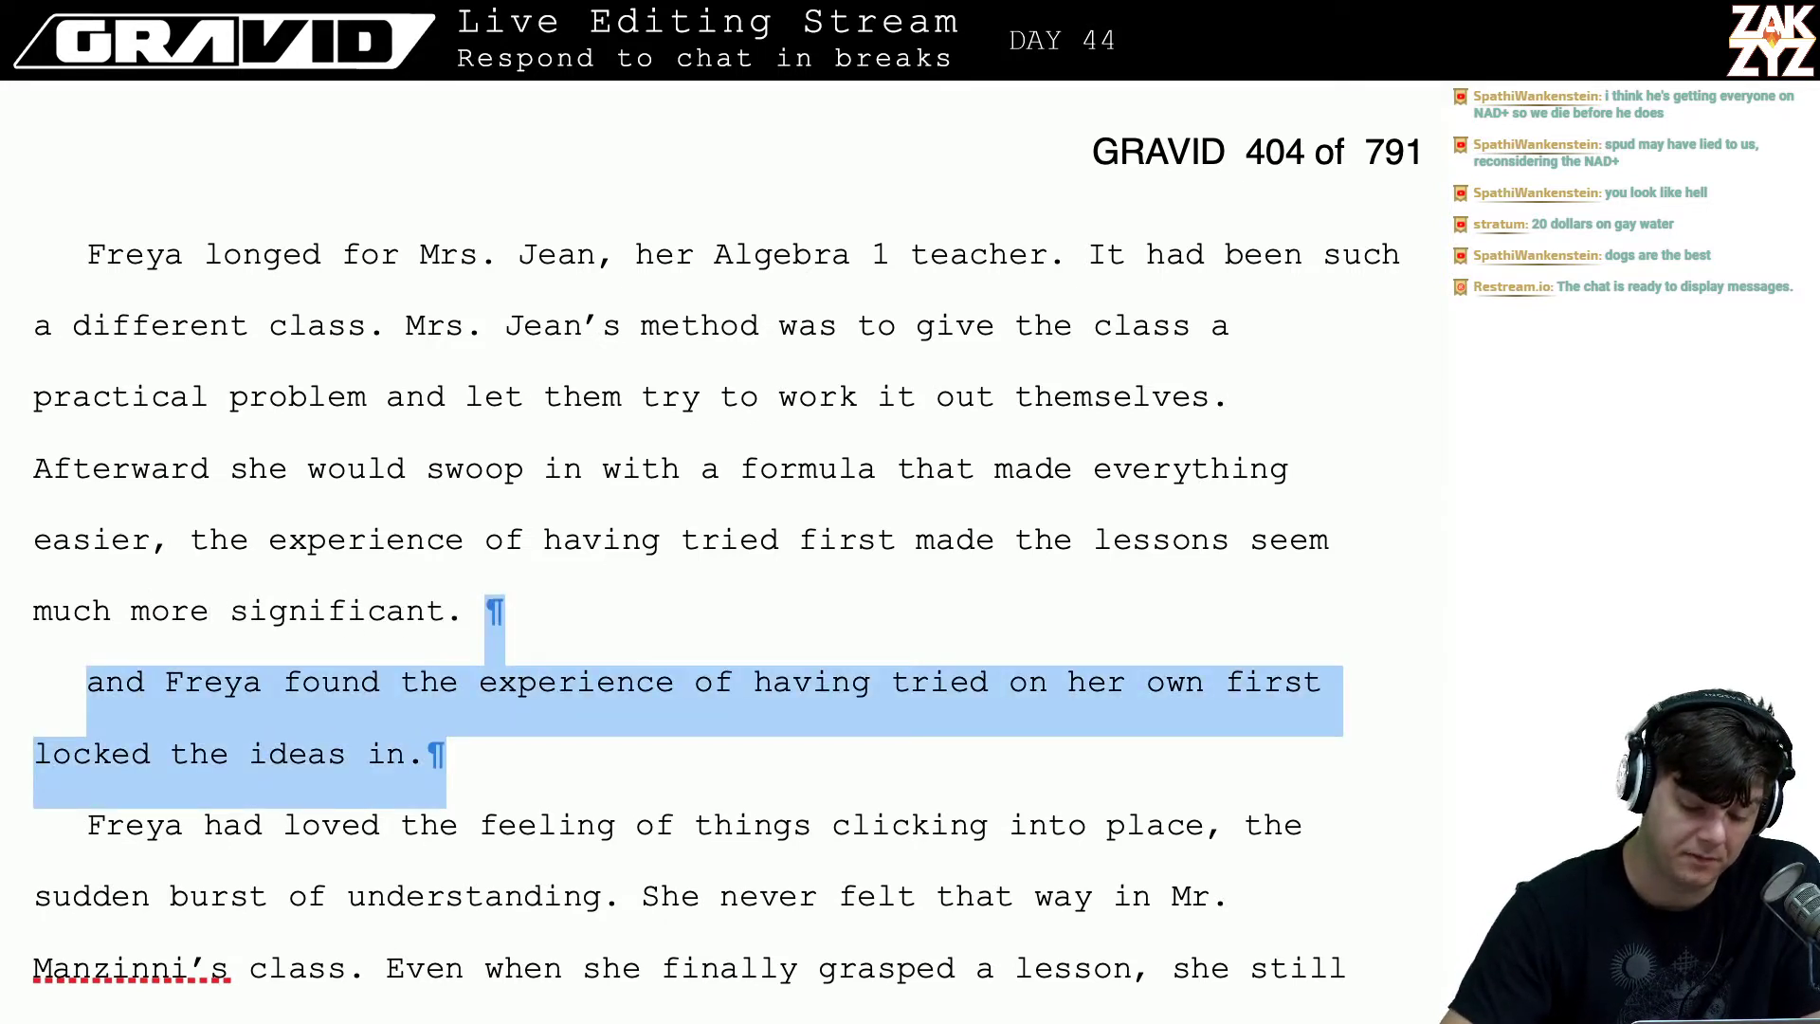
key("BackSpace")
key("Return")
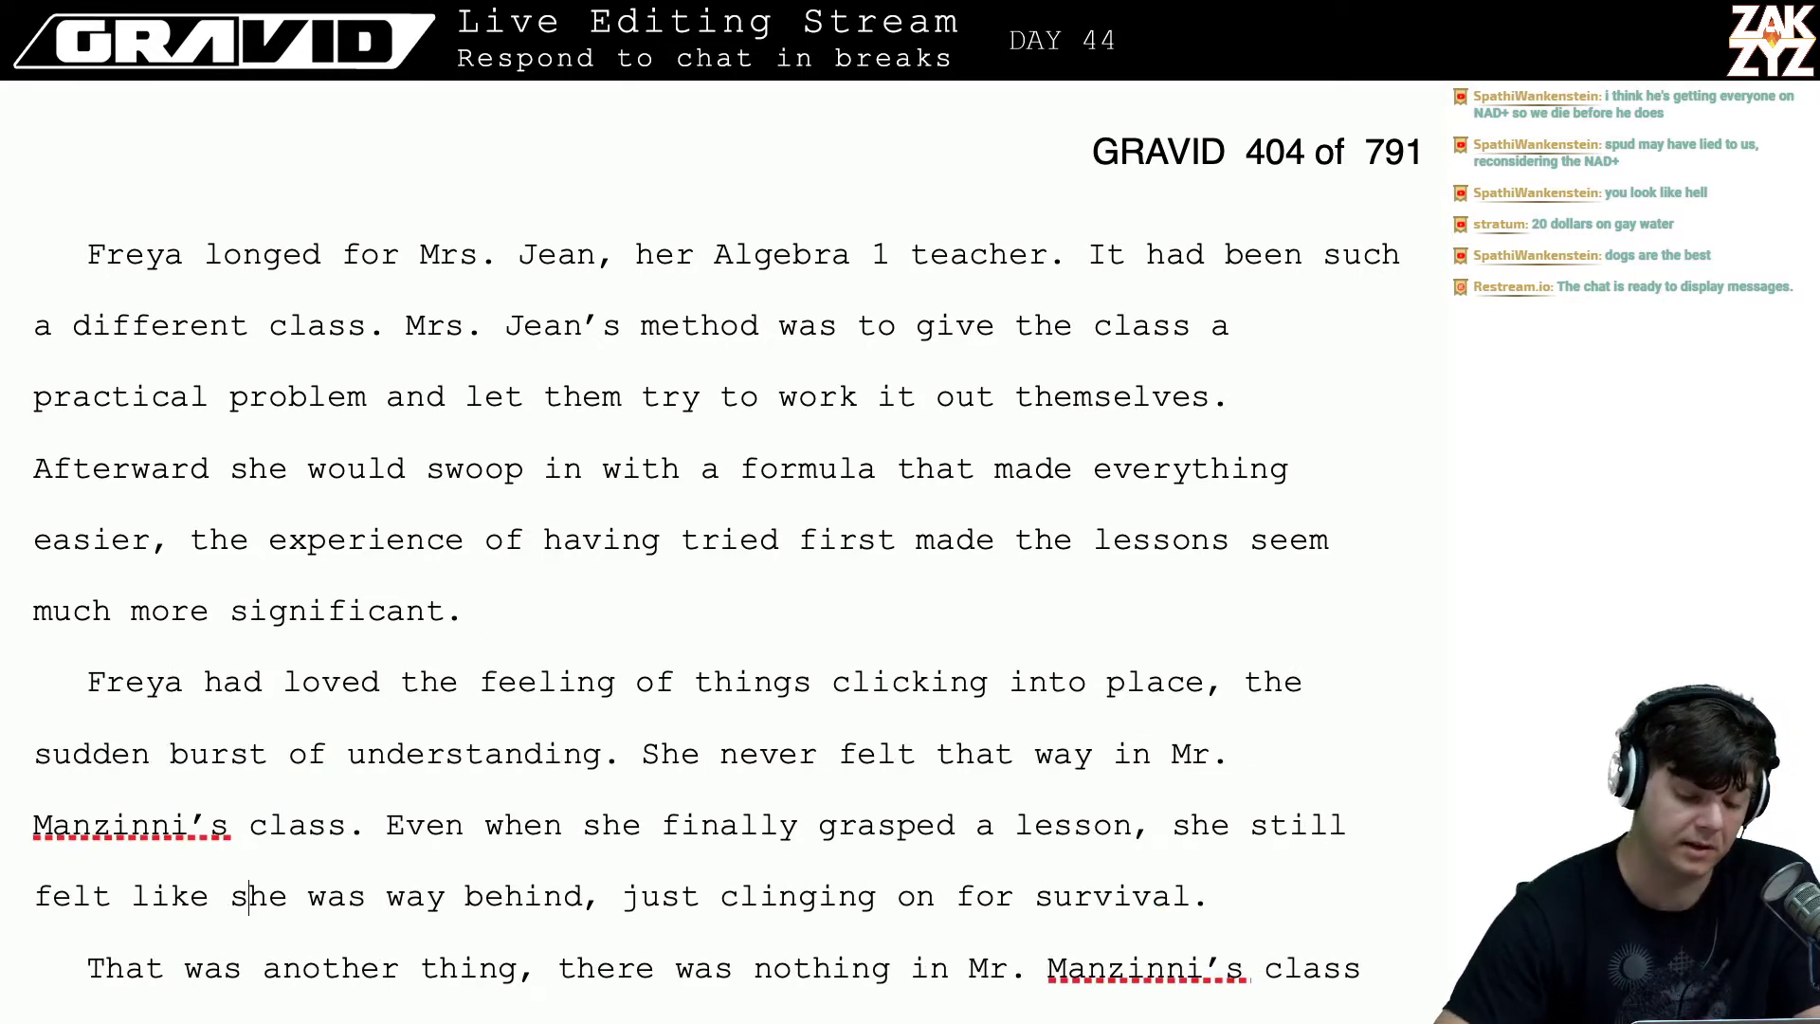
- Reread the paragraph beginning "Freya had loved the feeling", through its sentence about still feeling way behind in Mr. Manzinni's class
scroll(249, 749, "down", 2)
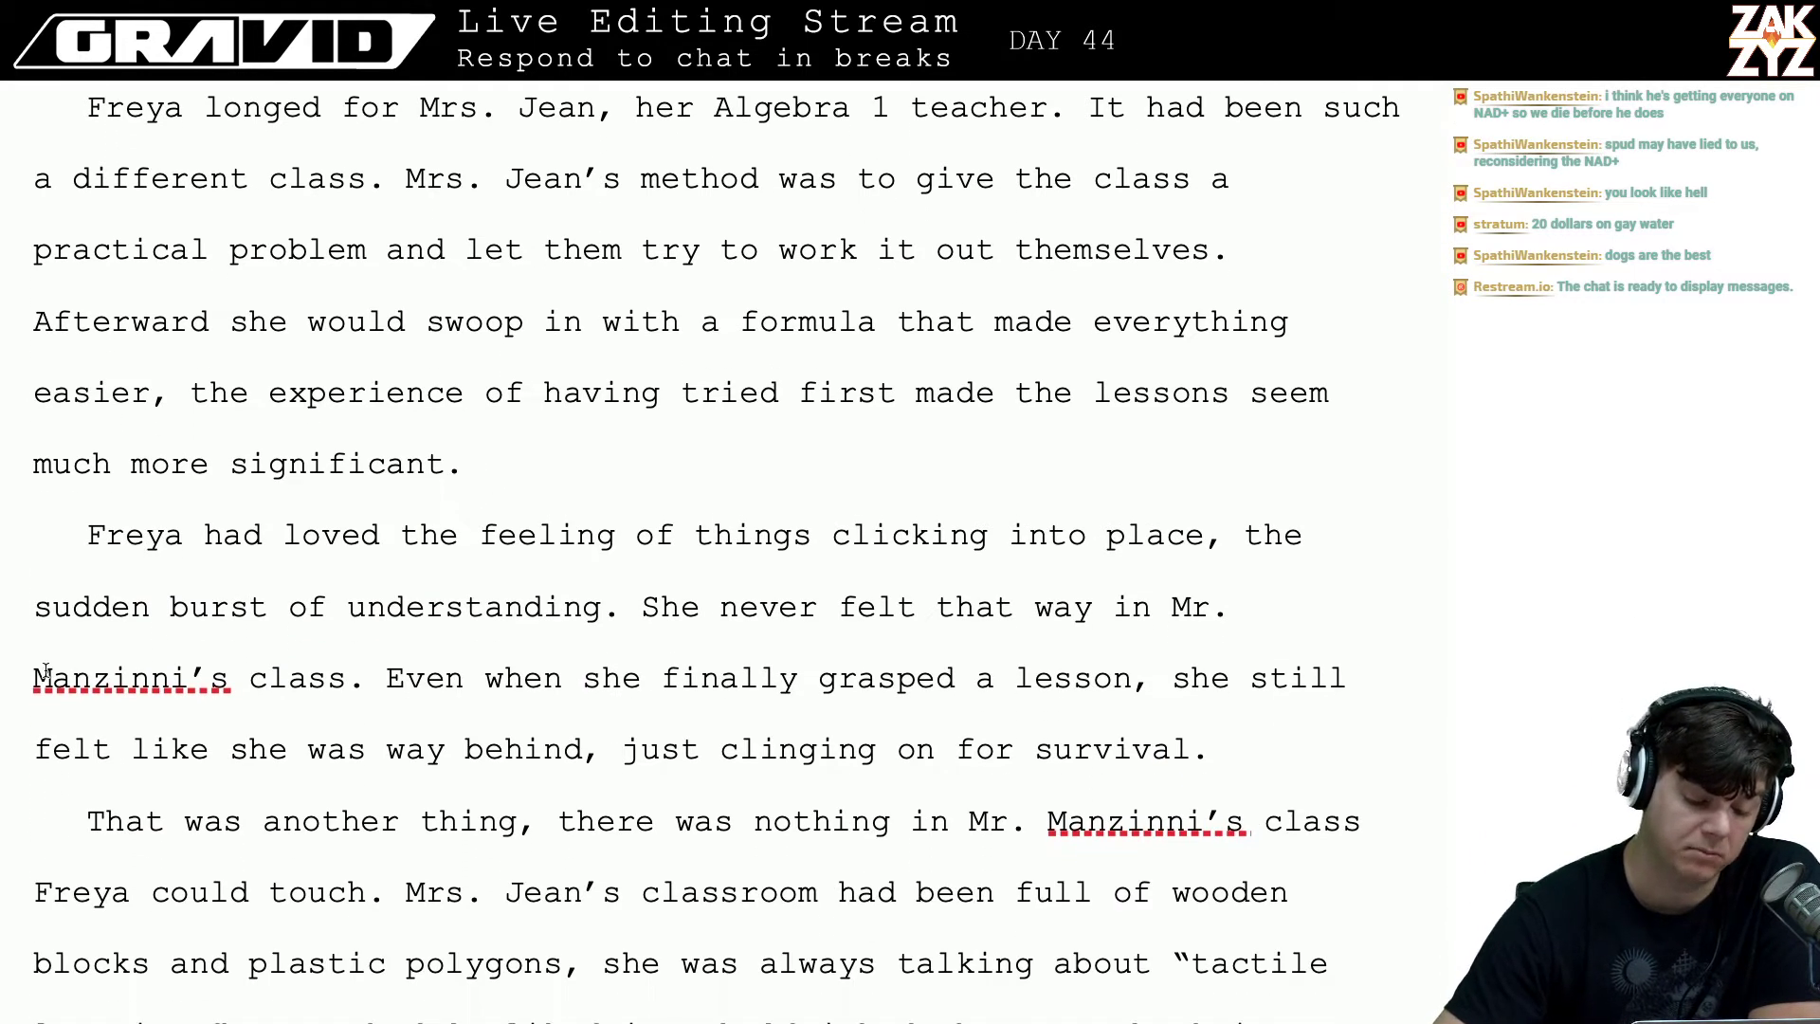
scroll(484, 645, "down", 2)
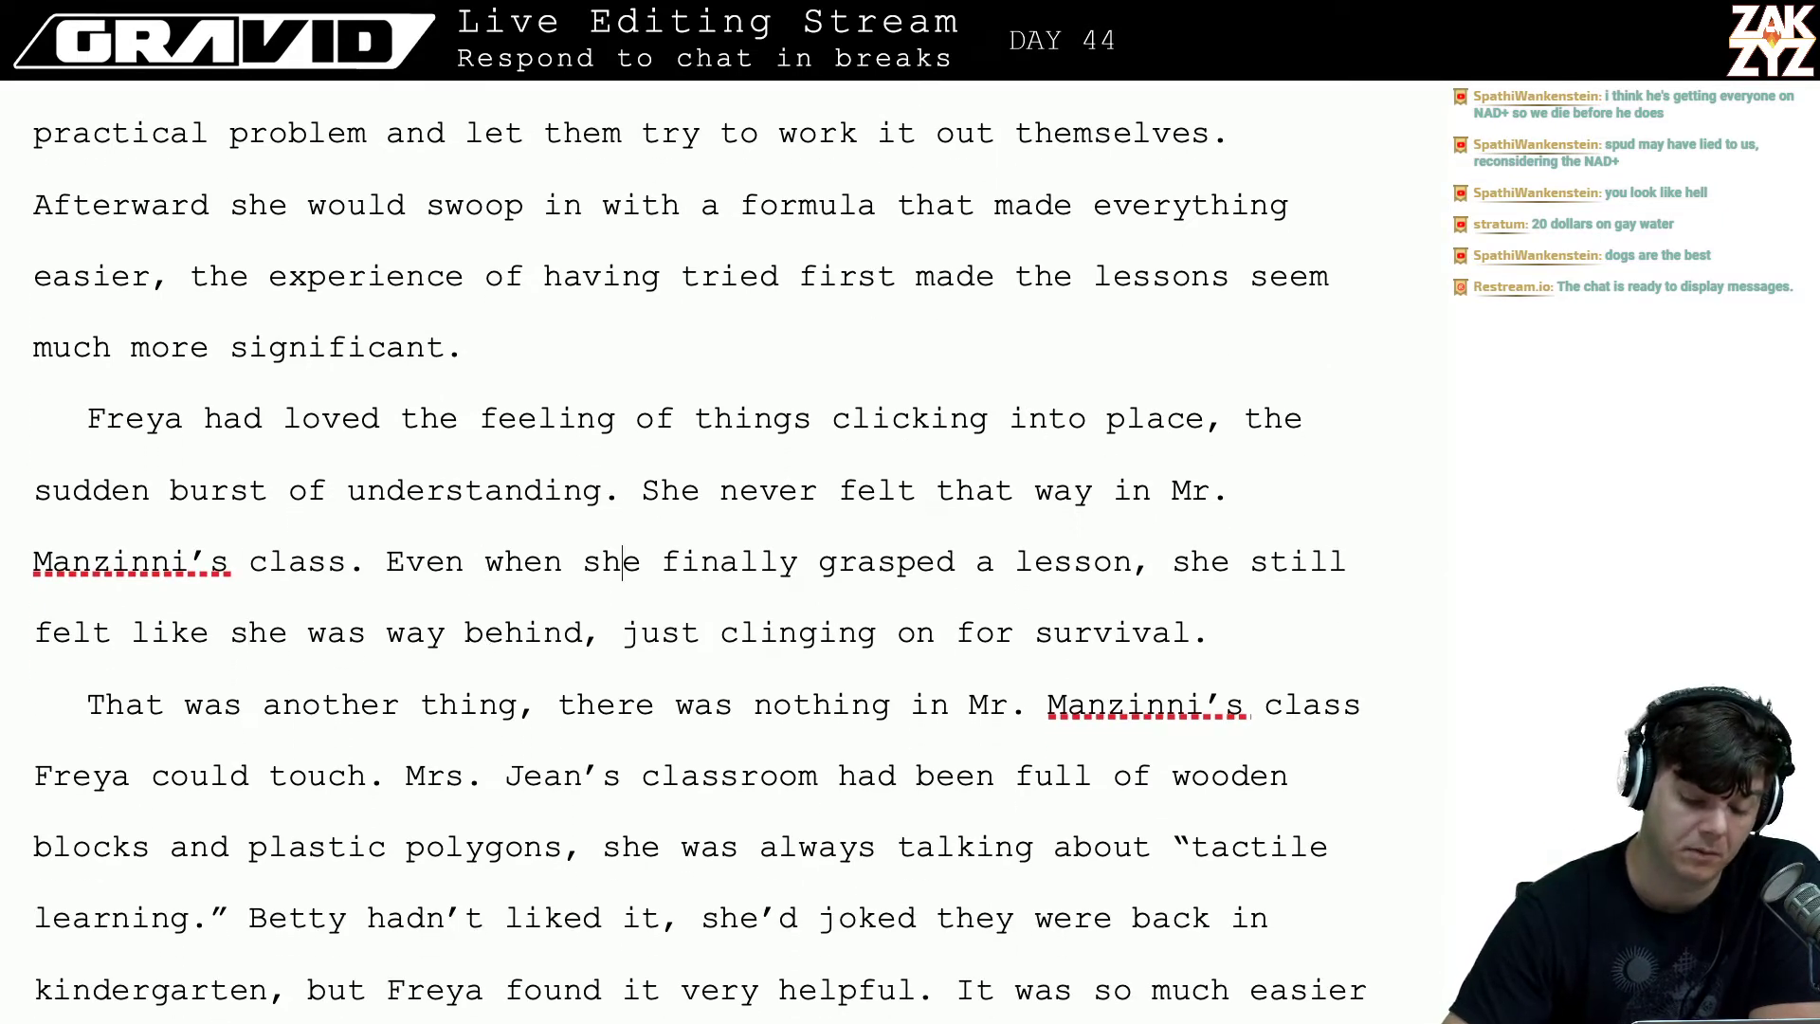
key("Right")
key("Right")
key("Right")
key("Right")
key("Right")
key("Right")
key("Right")
key("Right")
key("Right")
key("Right")
key("Right")
key("Right")
key("Right")
key("Right")
key("Right")
key("Right")
key("Right")
key("Right")
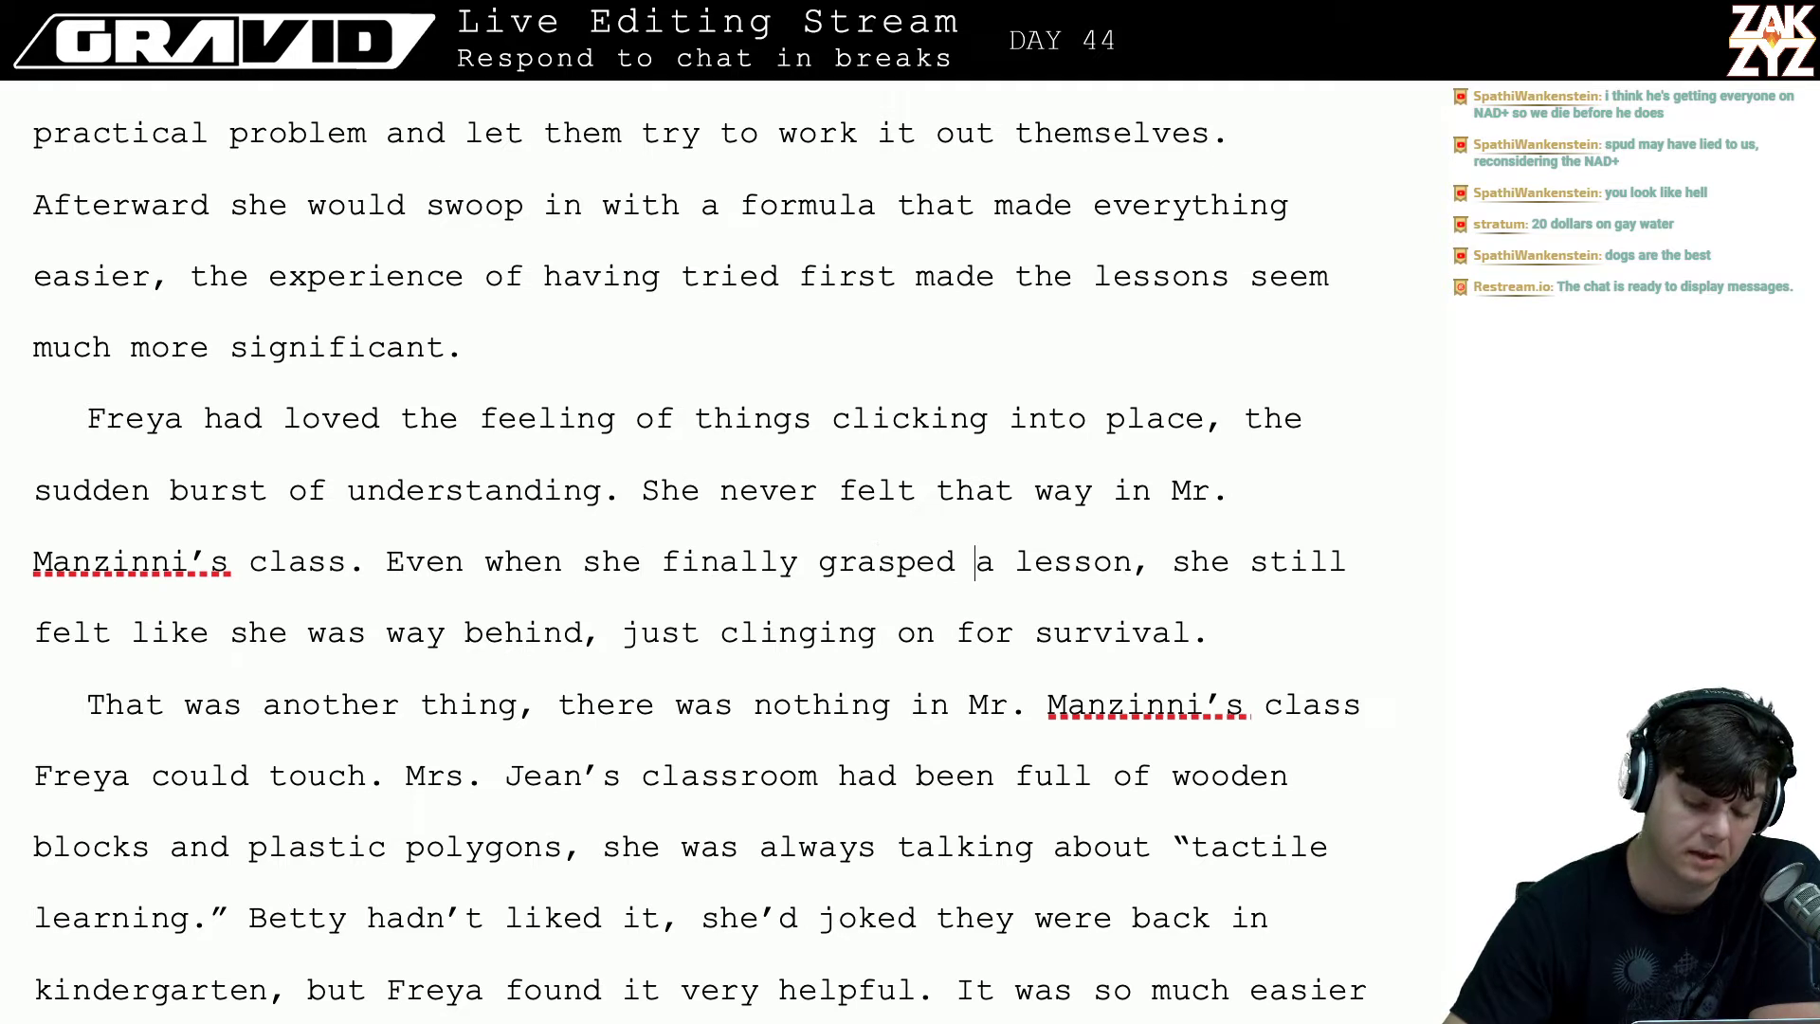
key("Right")
key("Right")
key("Right")
key("Right")
key("Right")
key("Right")
key("Right")
key("Right")
key("Right")
key("Right")
key("Right")
key("Right")
key("Right")
key("Right")
key("Right")
key("Right")
key("Right")
key("Right")
key("Right")
key("Right")
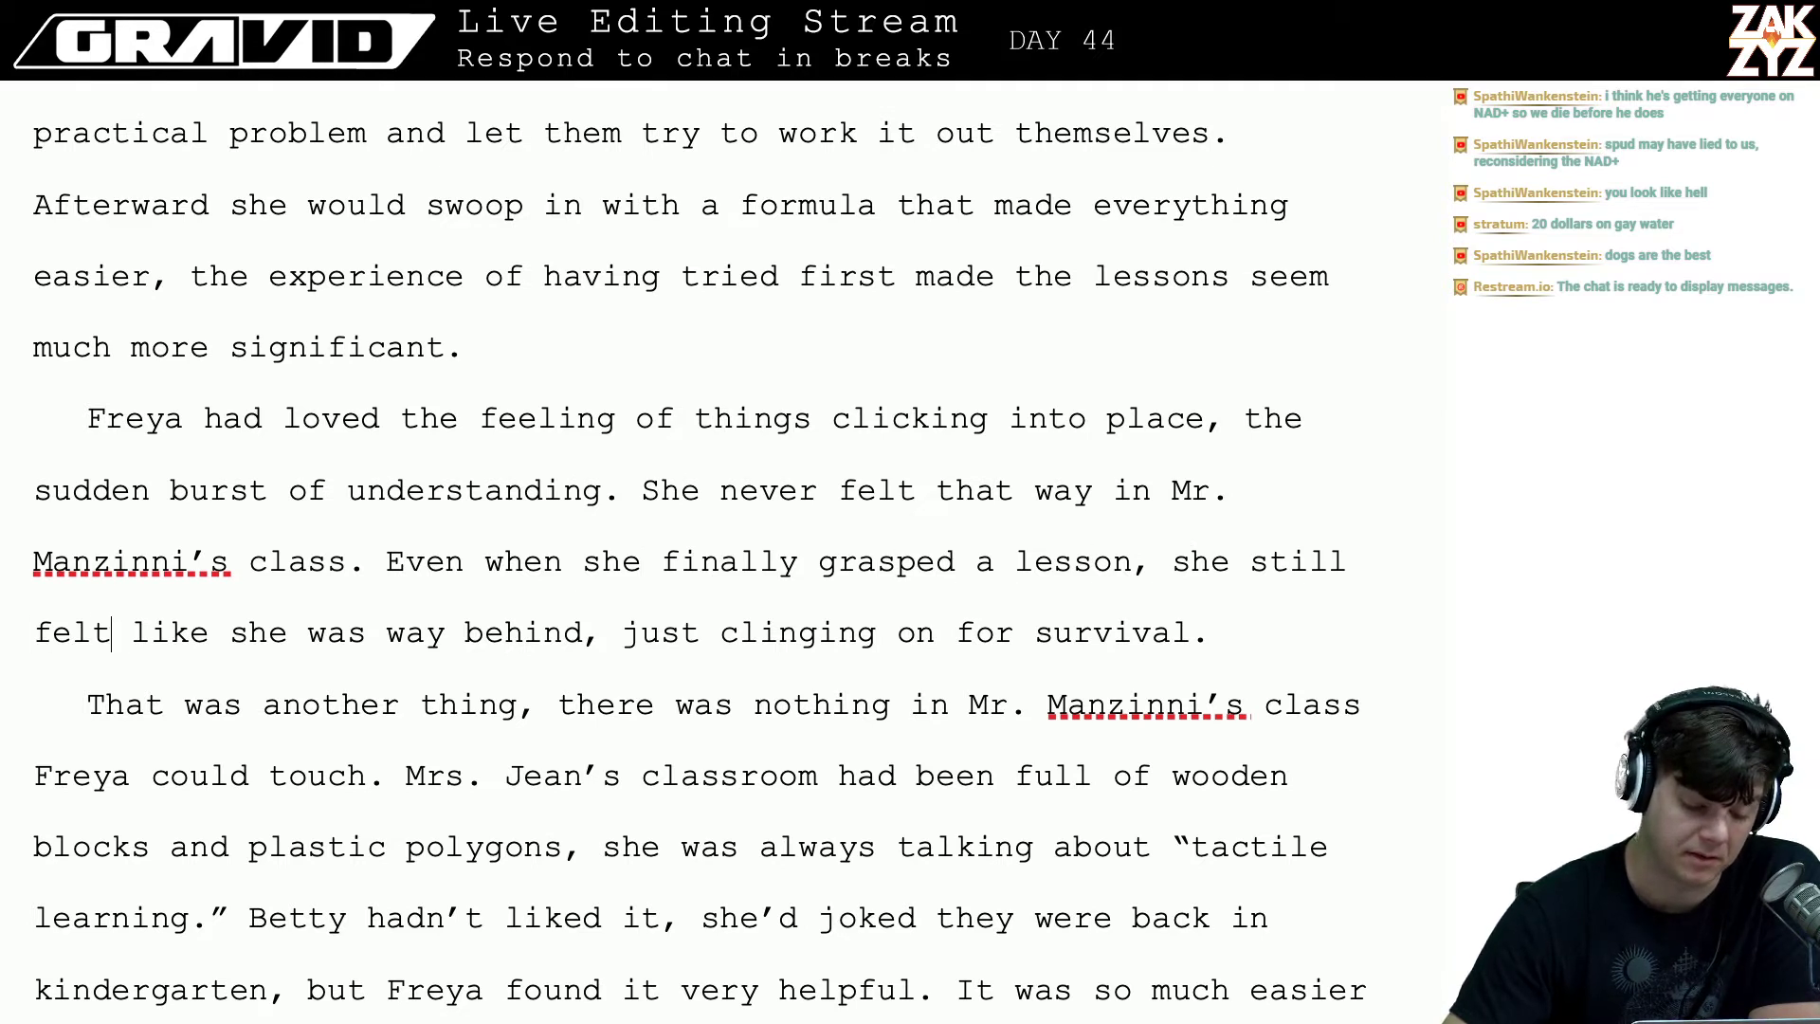
key("Right")
key("Right")
key("Right")
key("Right")
key("Right")
key("Right")
key("Right")
key("Right")
key("Right")
key("Right")
key("Right")
key("Right")
key("Right")
key("Right")
key("Right")
key("Right")
key("Right")
key("Right")
key("Right")
key("Right")
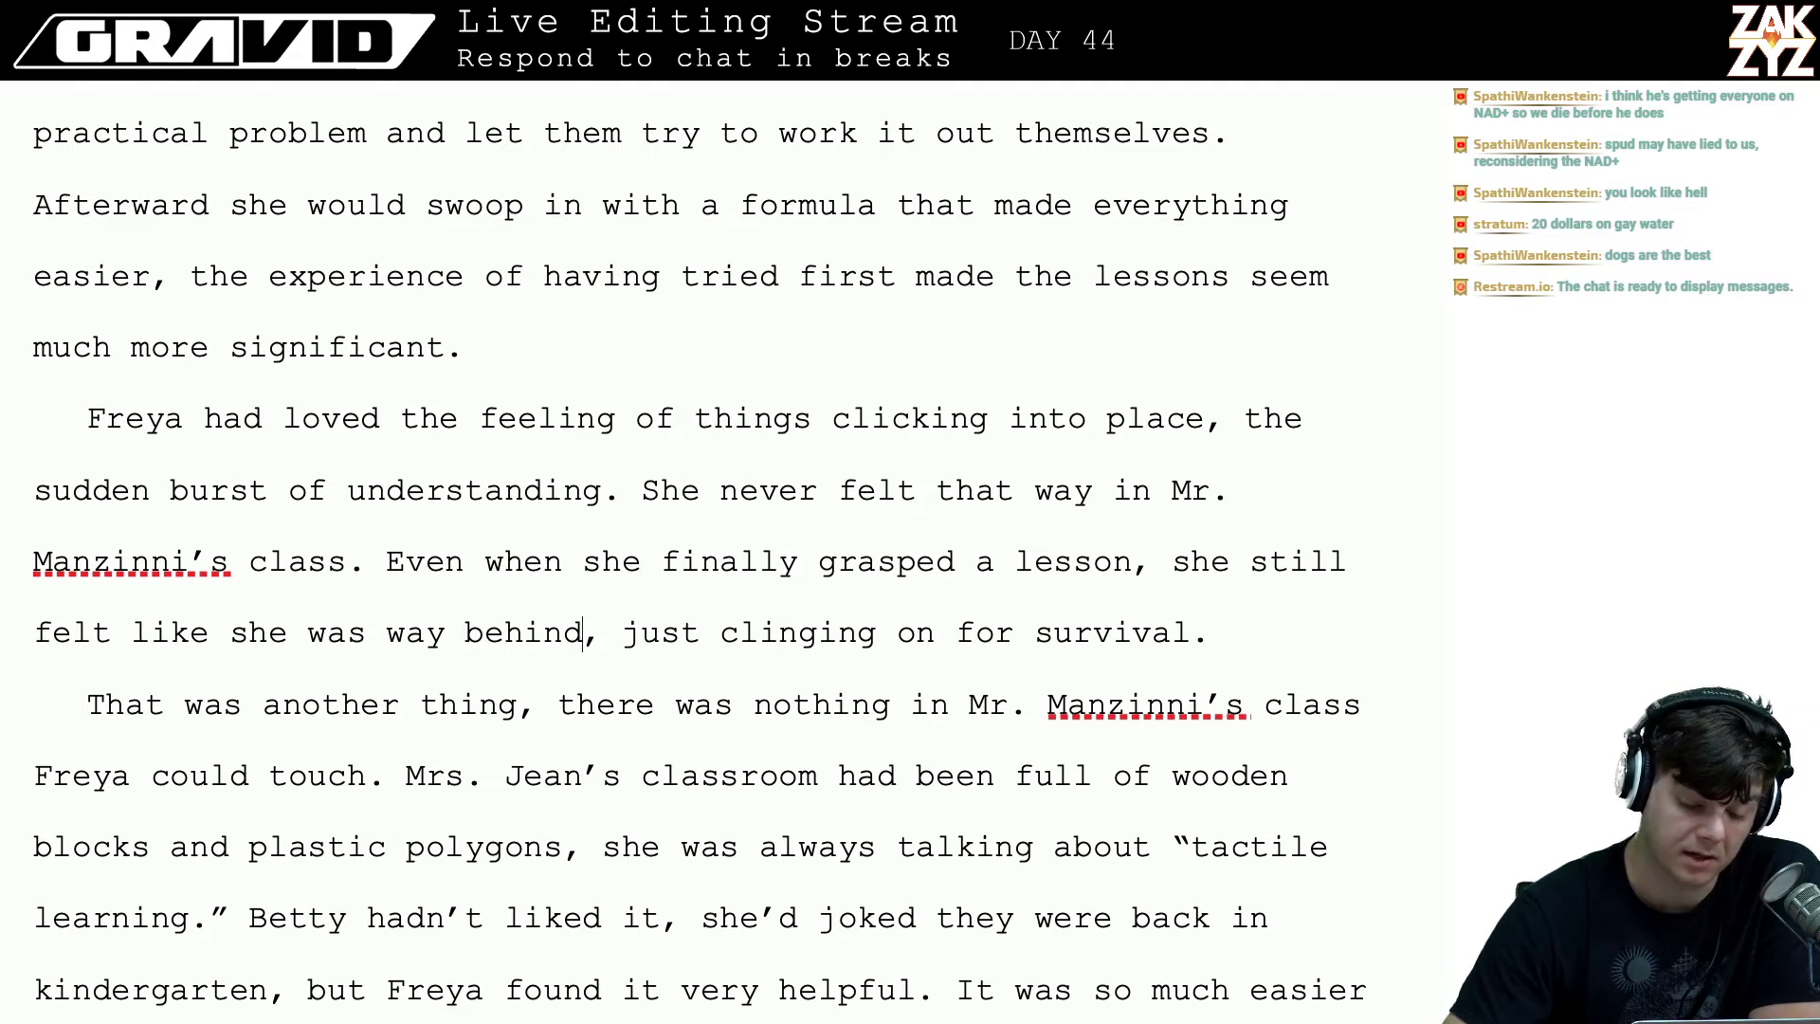
key("Right")
key("Right")
key("Right")
key("Right")
key("Right")
key("Right")
key("Right")
key("Right")
key("Right")
key("Right")
key("Right")
key("Right")
- Read the next paragraph, about Mrs. Jean's wooden blocks, plastic polygons and "tactile learning."
key("Down")
key("Down")
key("Down")
key("Down")
key("Down")
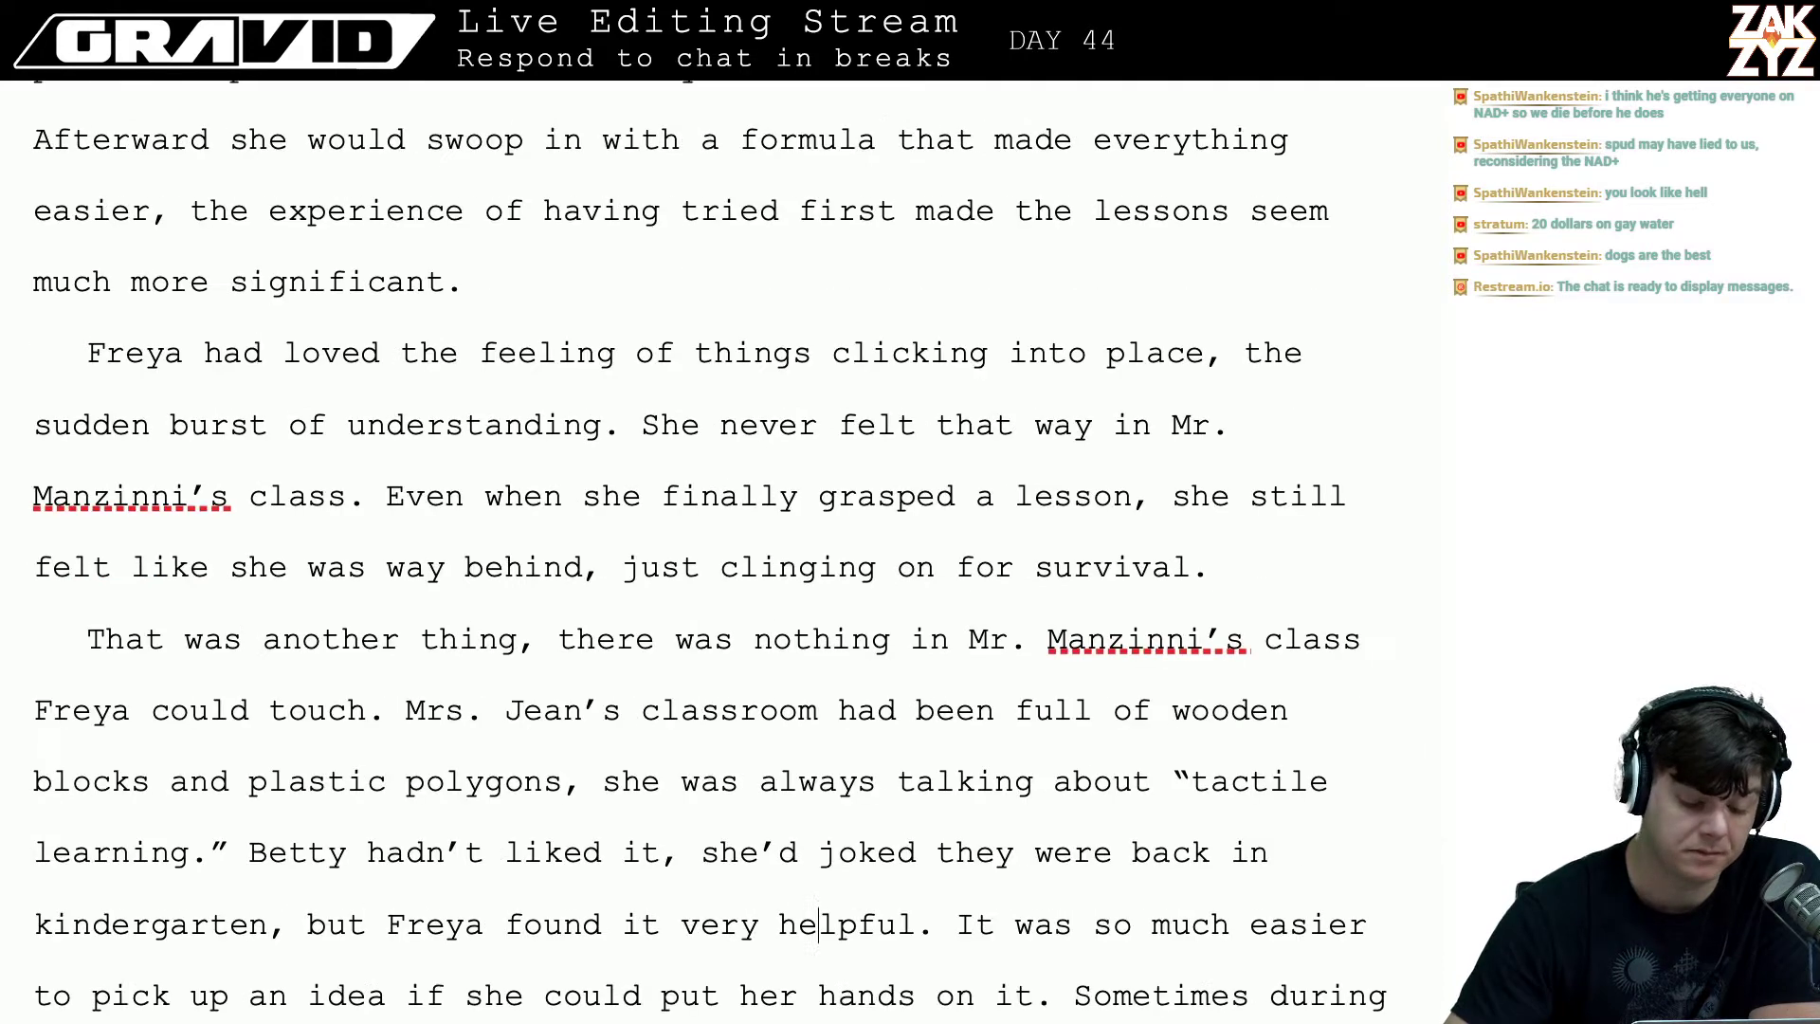
key("Down")
key("Down")
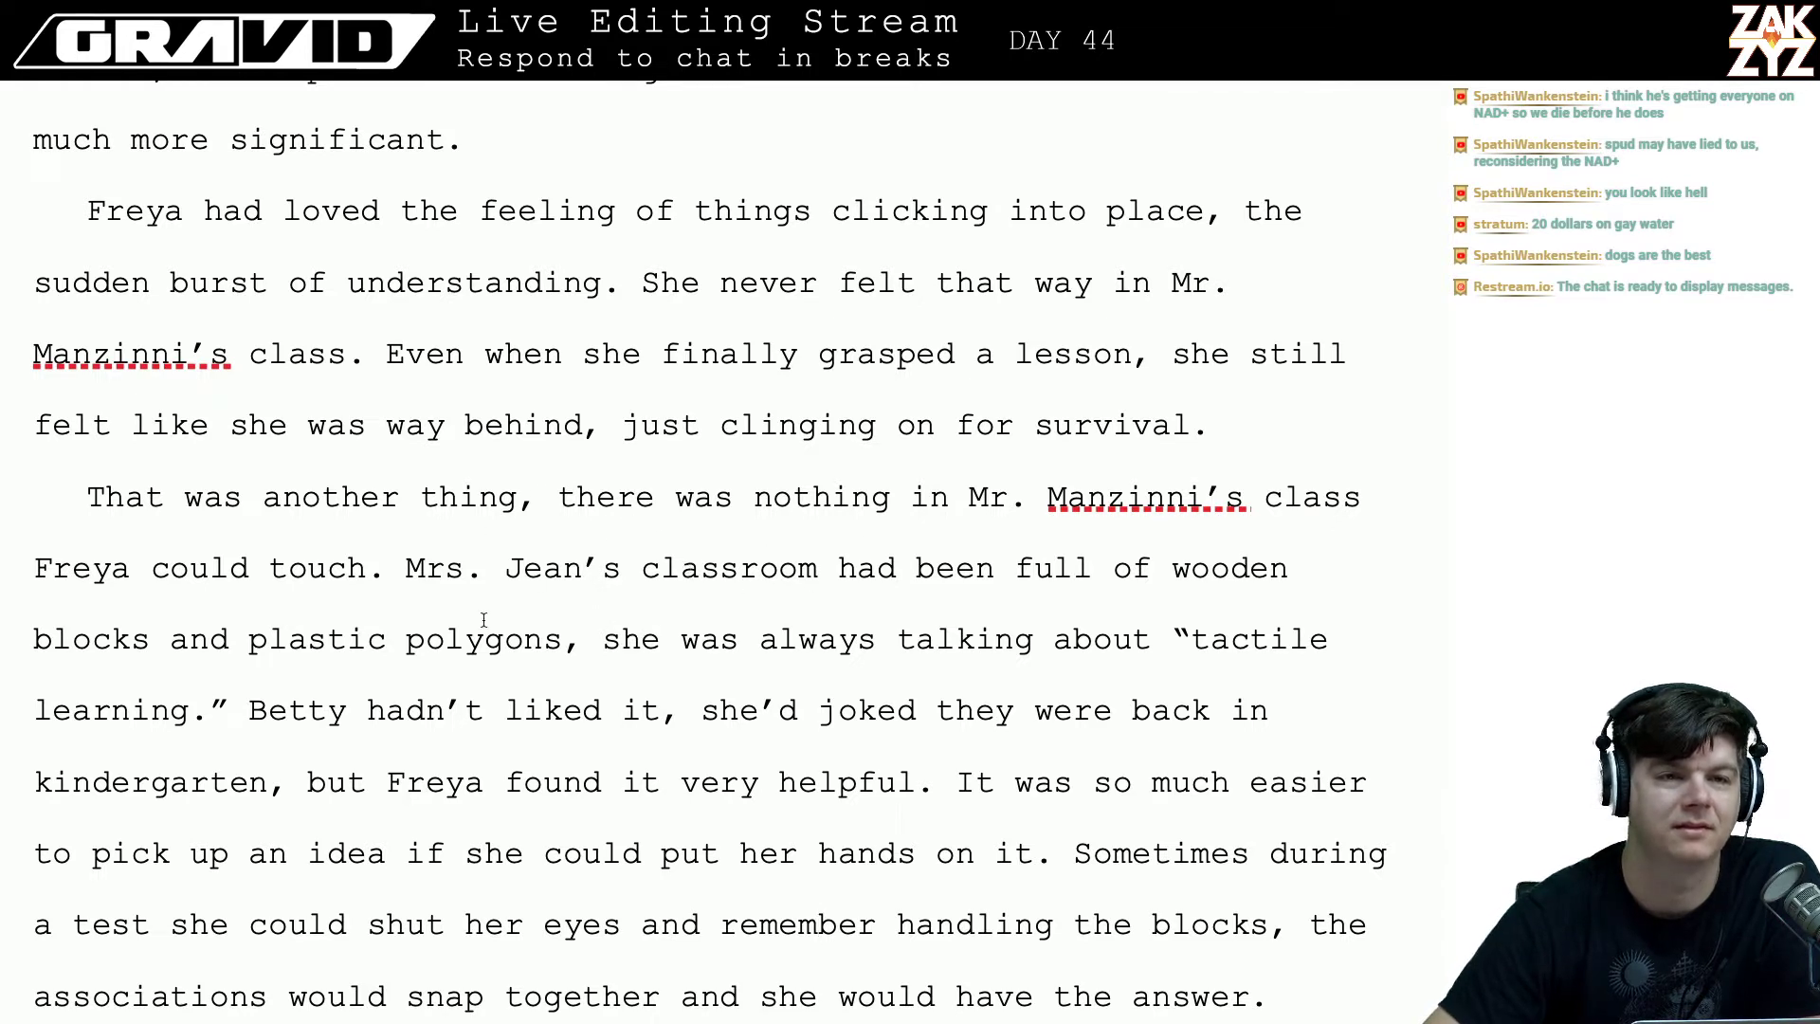
scroll(593, 544, "down", 1)
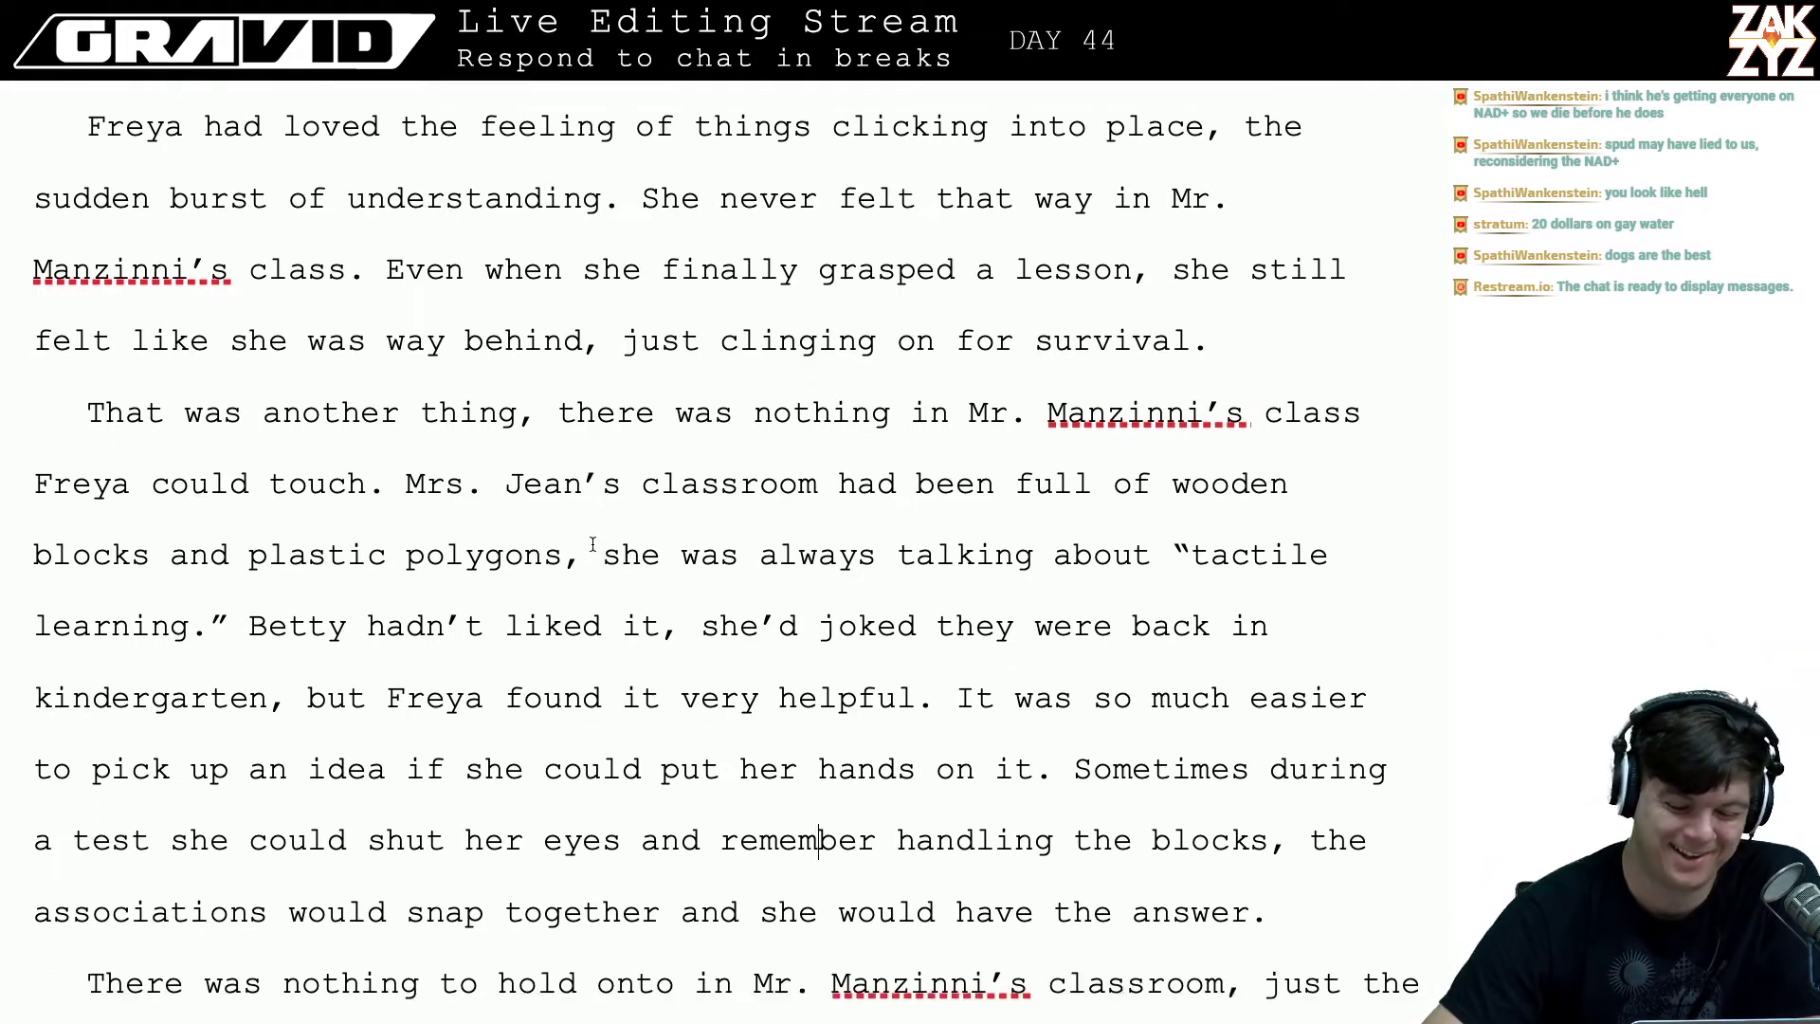
scroll(592, 544, "down", 1)
scroll(592, 544, "up", 1)
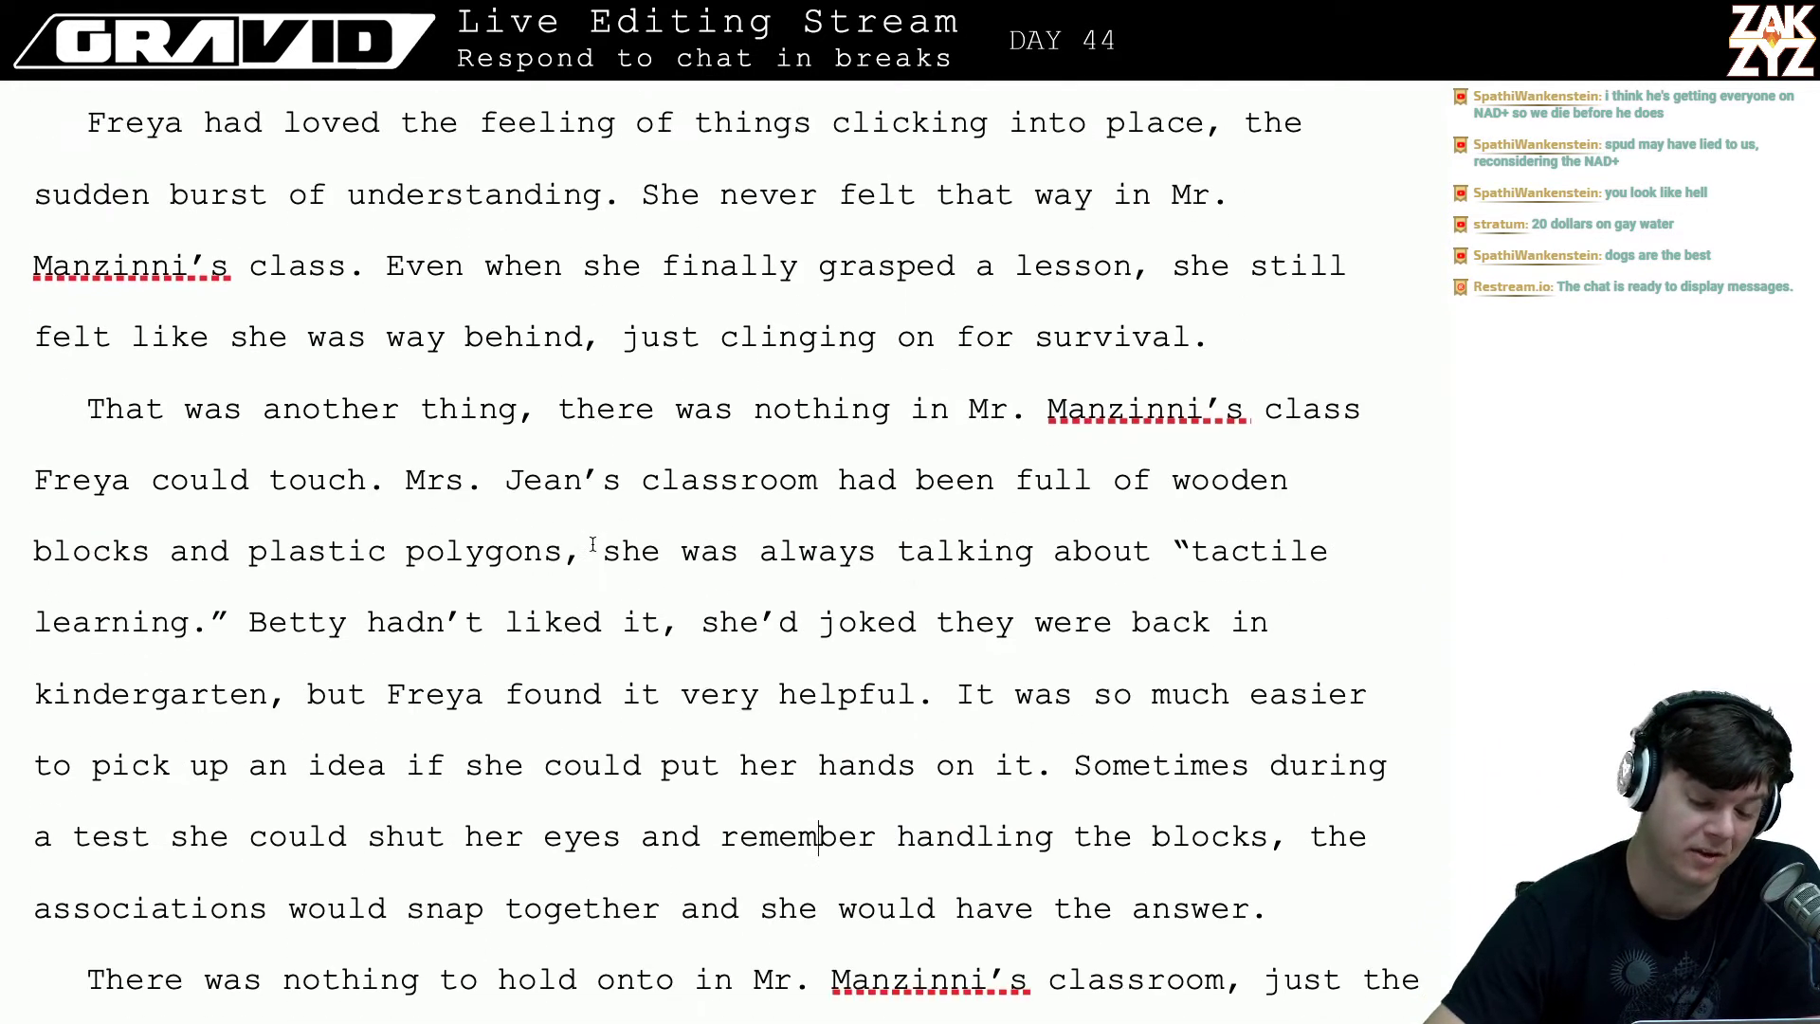
scroll(593, 544, "down", 1)
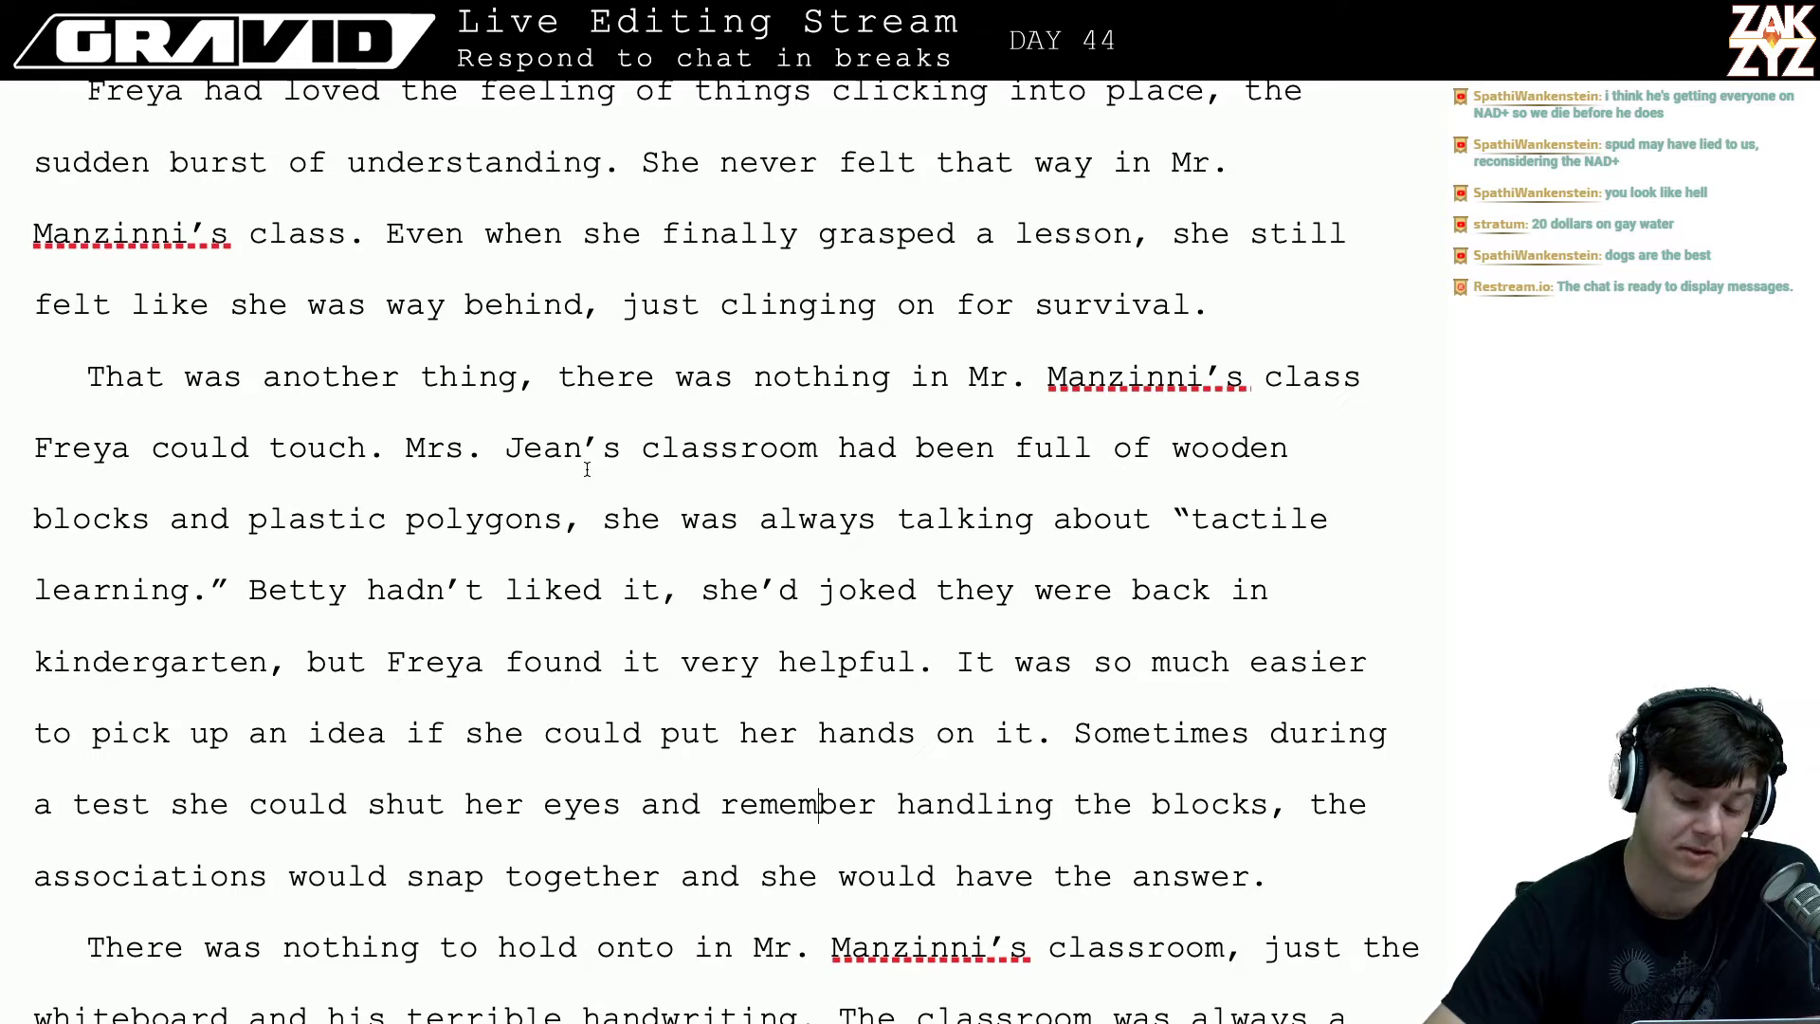
scroll(409, 470, "down", 2)
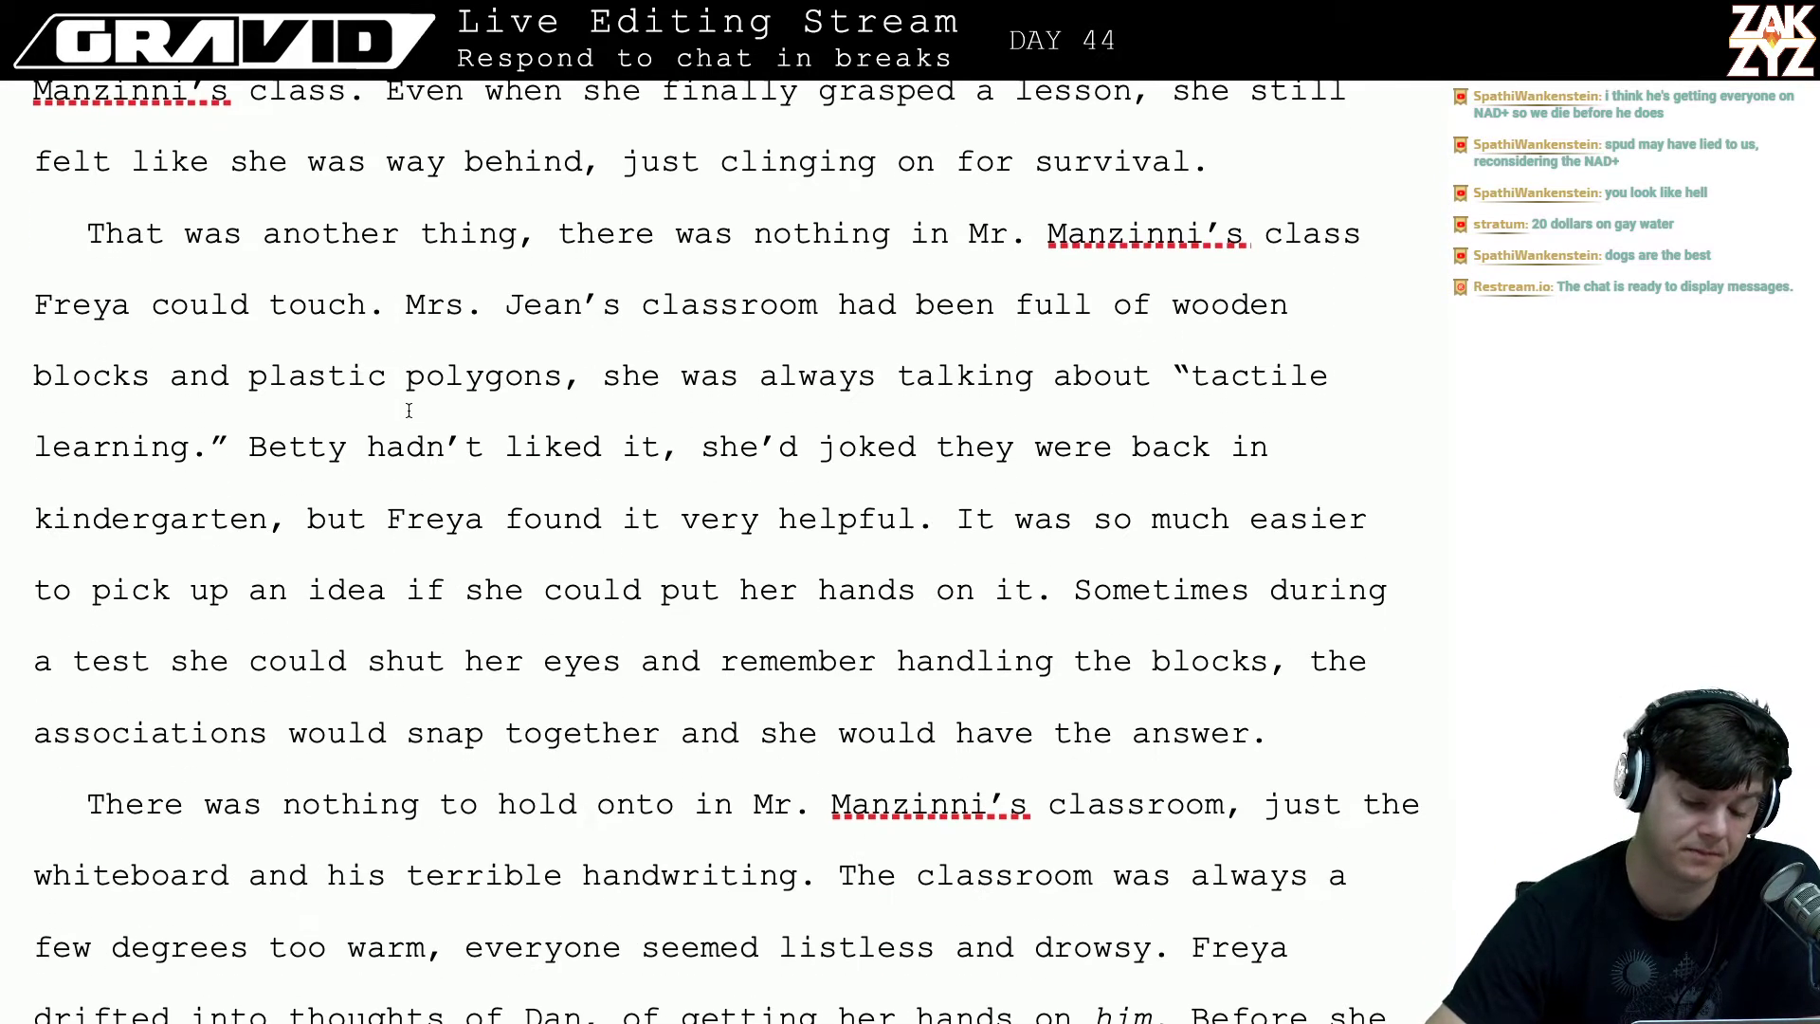
- Replace "it" with "the props" in the clause "but Freya found it very helpful" of the tactile learning paragraph
left_click(524, 318)
key("Right")
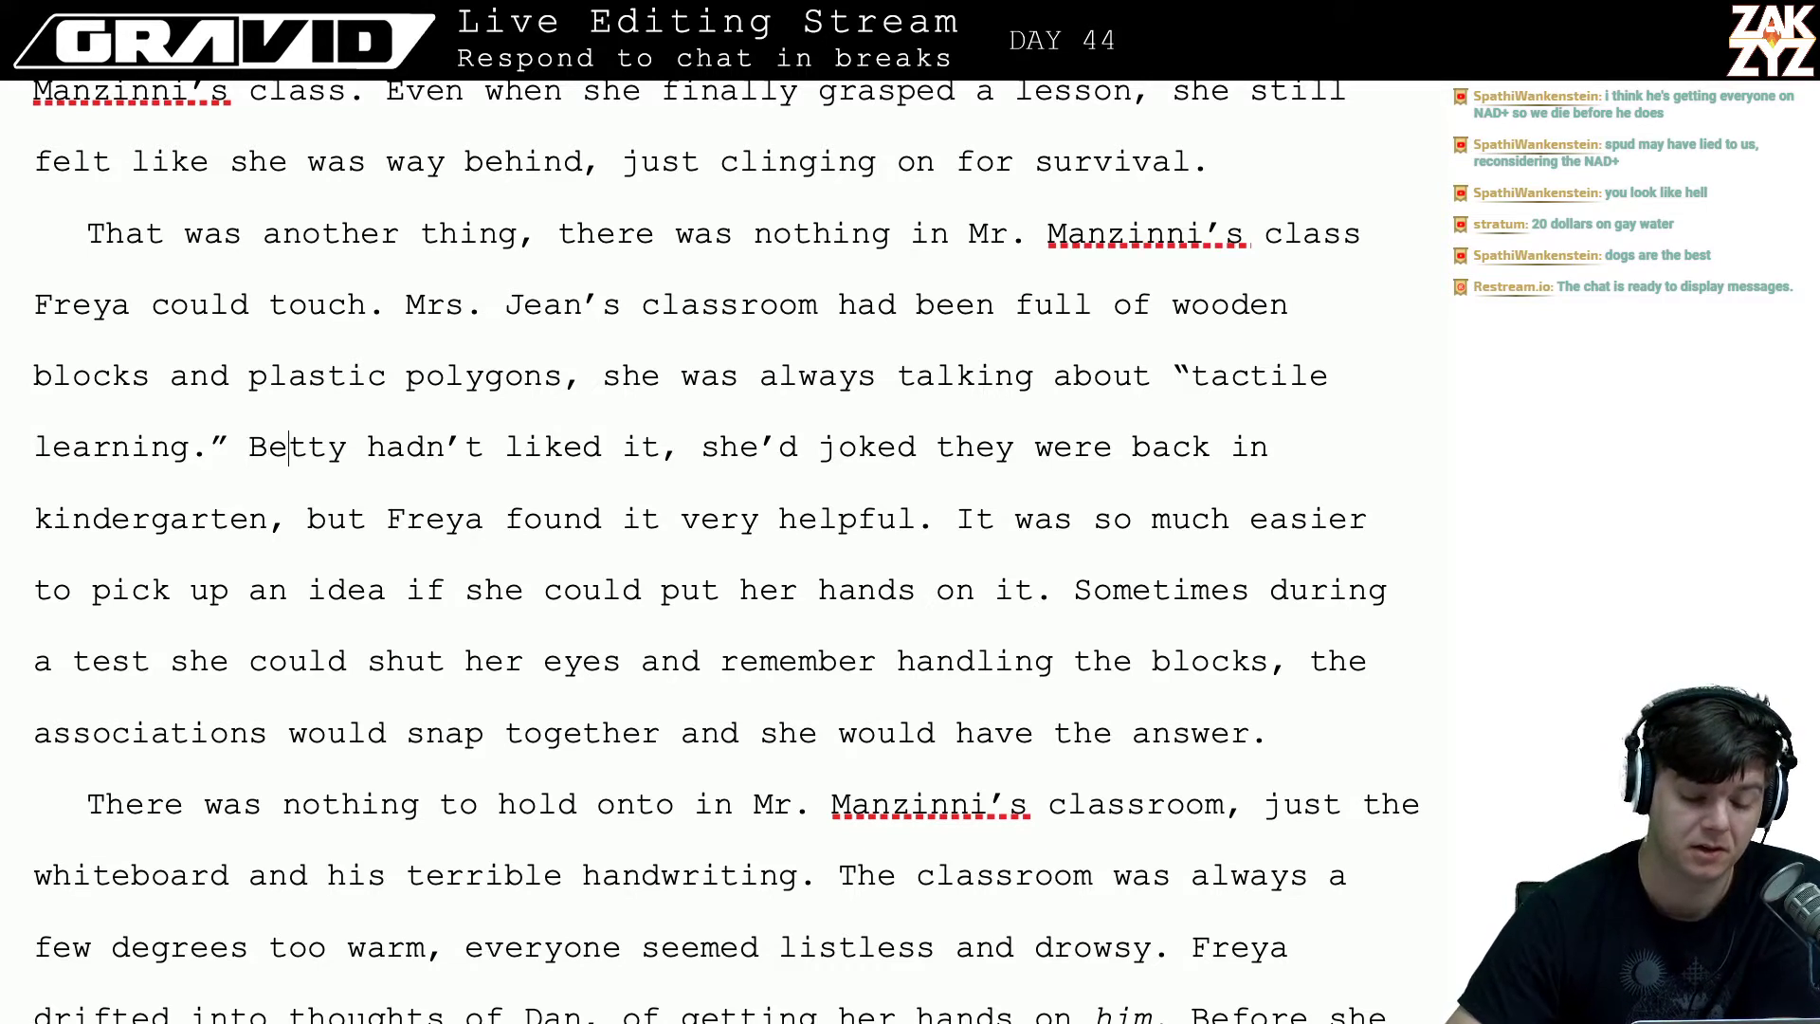
key("Right")
key("Right")
key("Right")
key("Right")
key("Right")
key("Right")
key("Right")
key("Right")
key("Right")
key("Right")
key("Right")
key("Right")
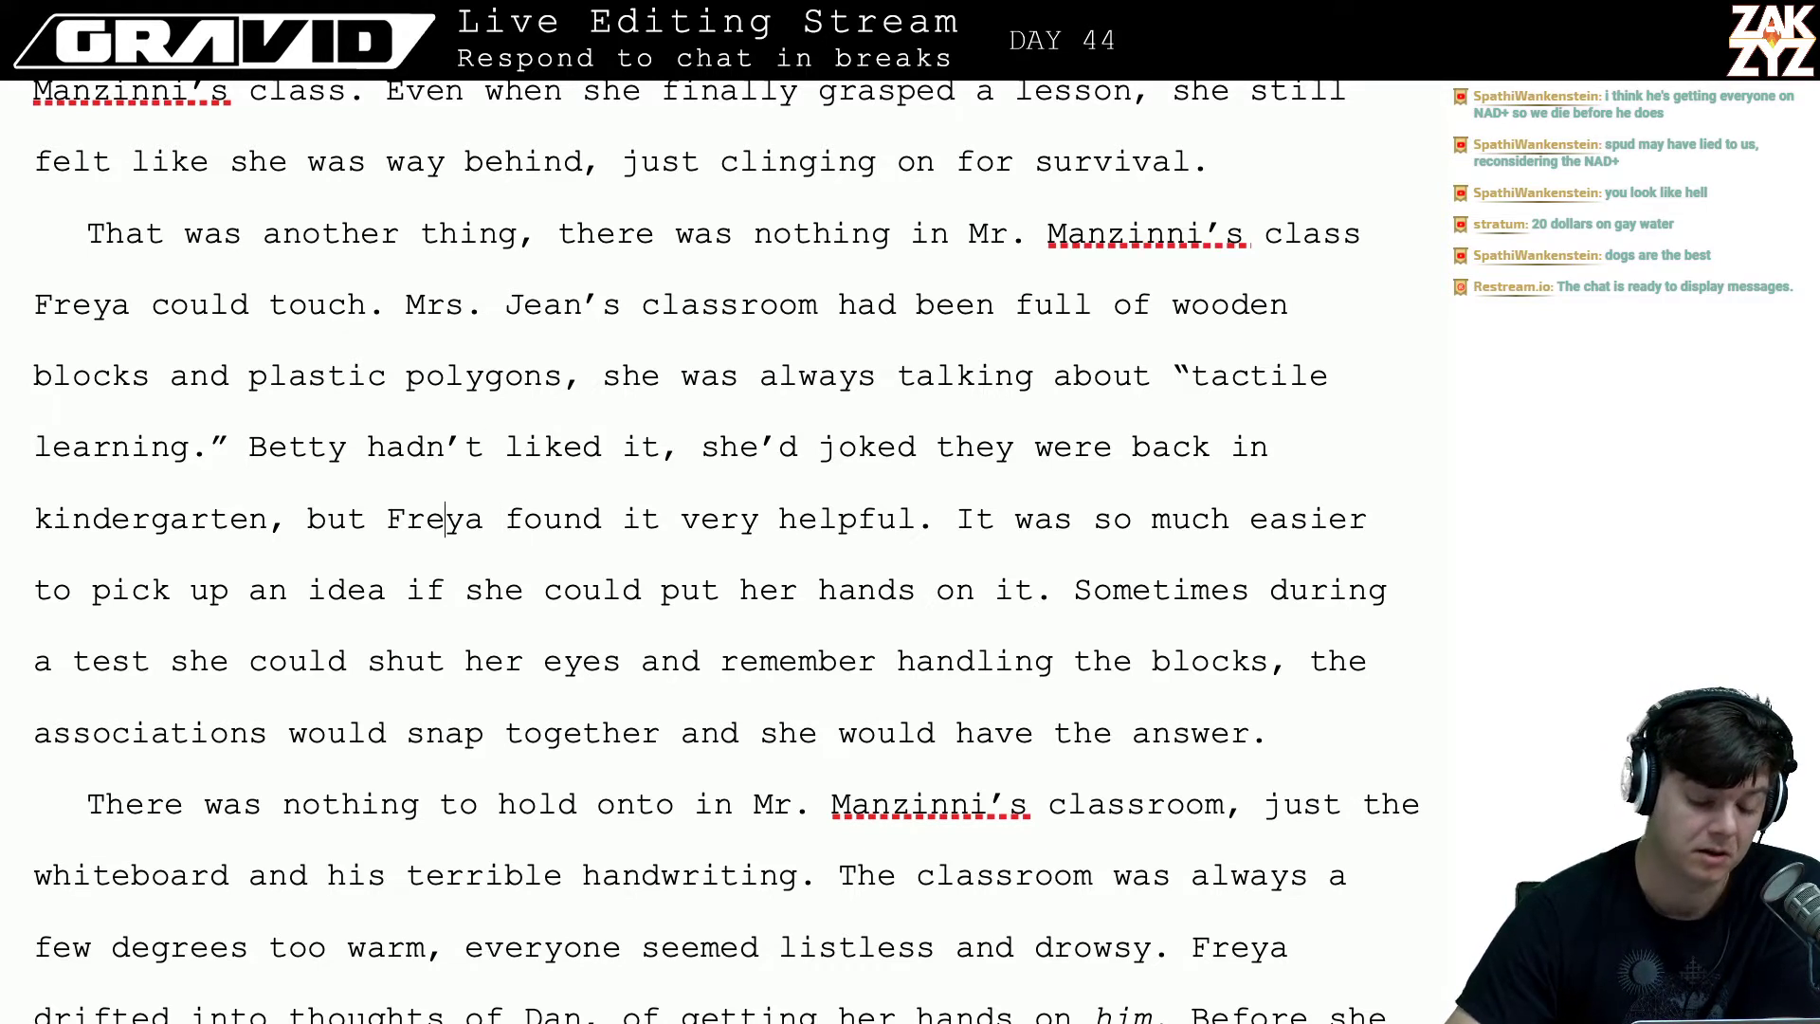
key("Right")
key("Right")
key("Right")
key("Right")
key("Right")
key("Right")
key("Right")
key("Right")
key("Right")
key("Right")
key("Right")
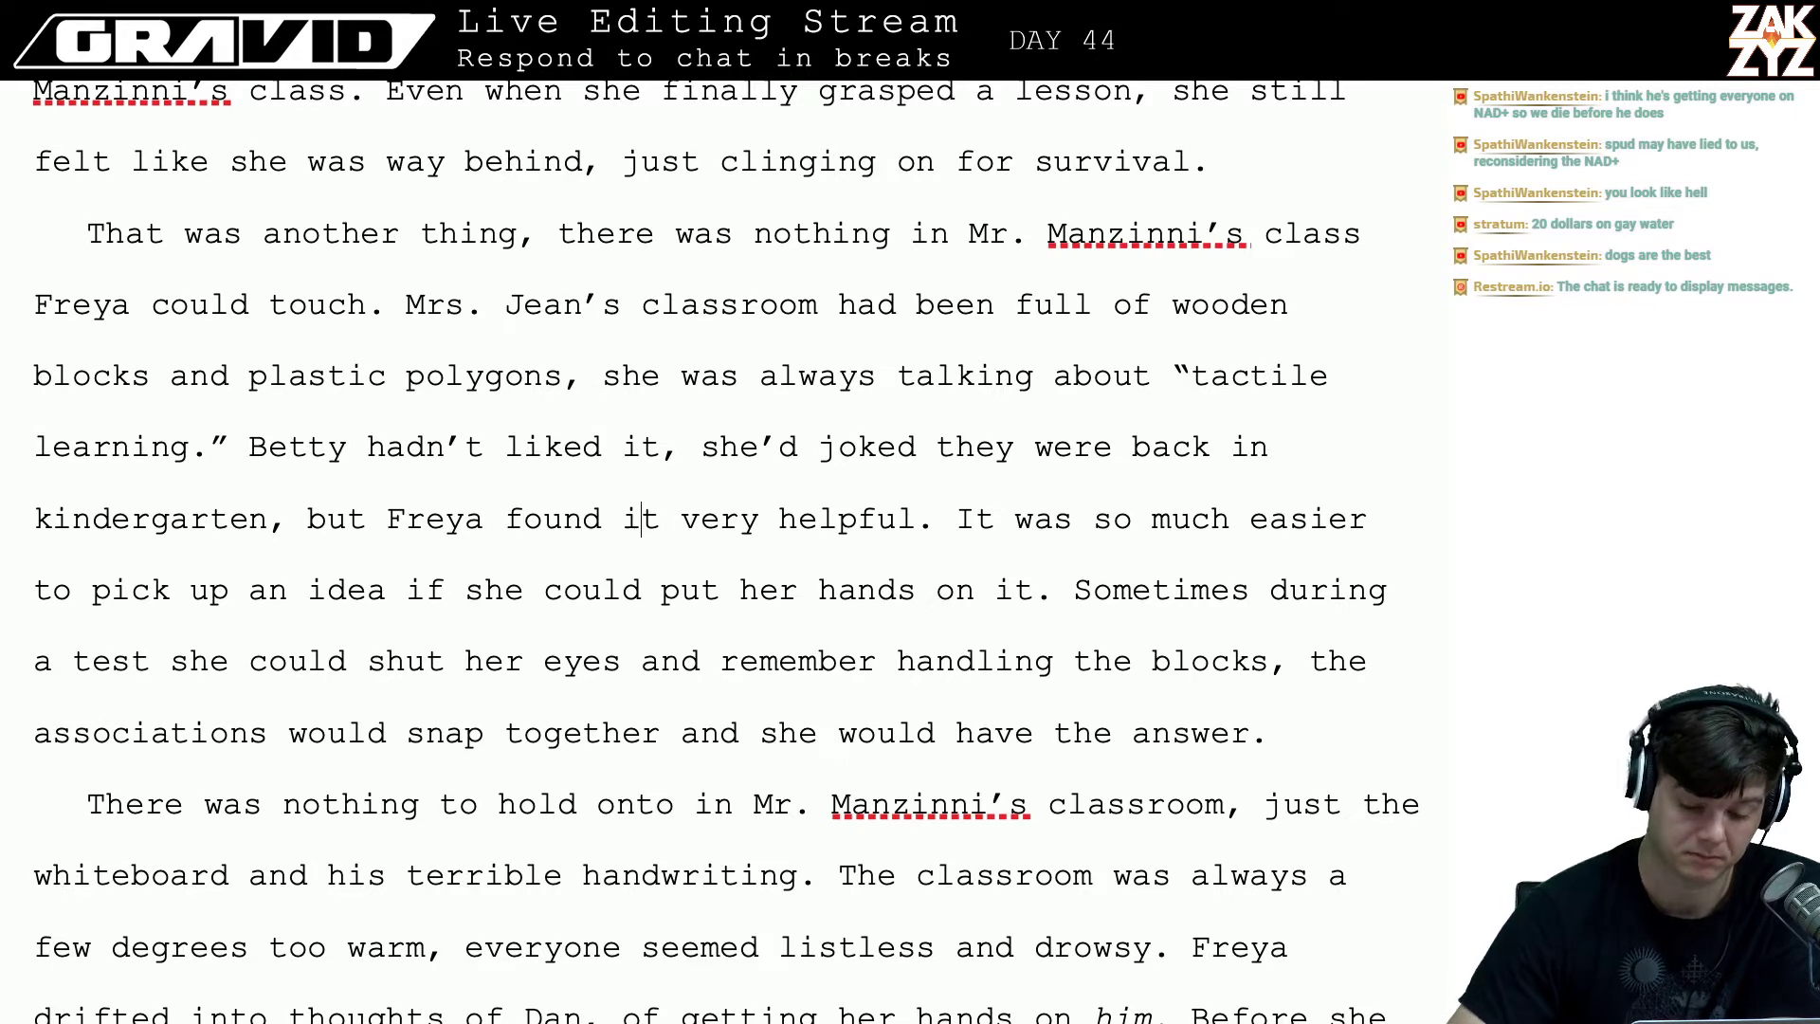
key("Left")
key("Left")
key("Left")
key("Left")
key("Left")
key("Left")
key("Left")
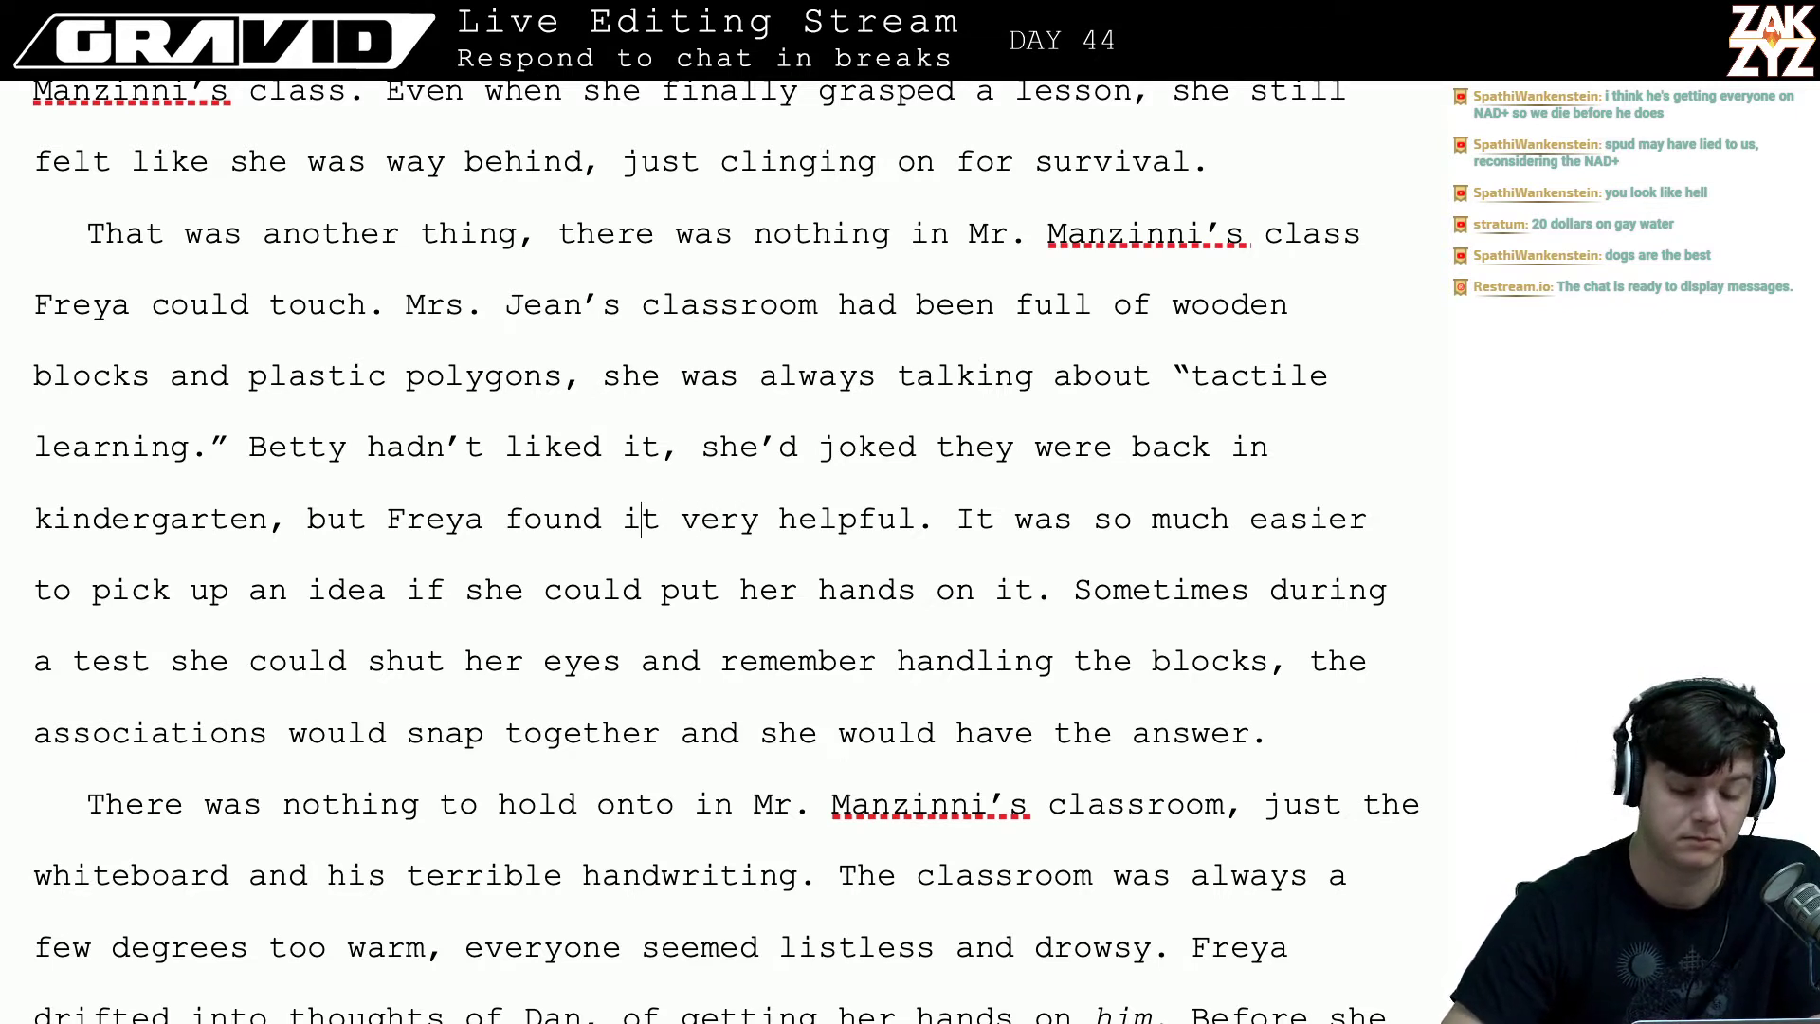
key("Right")
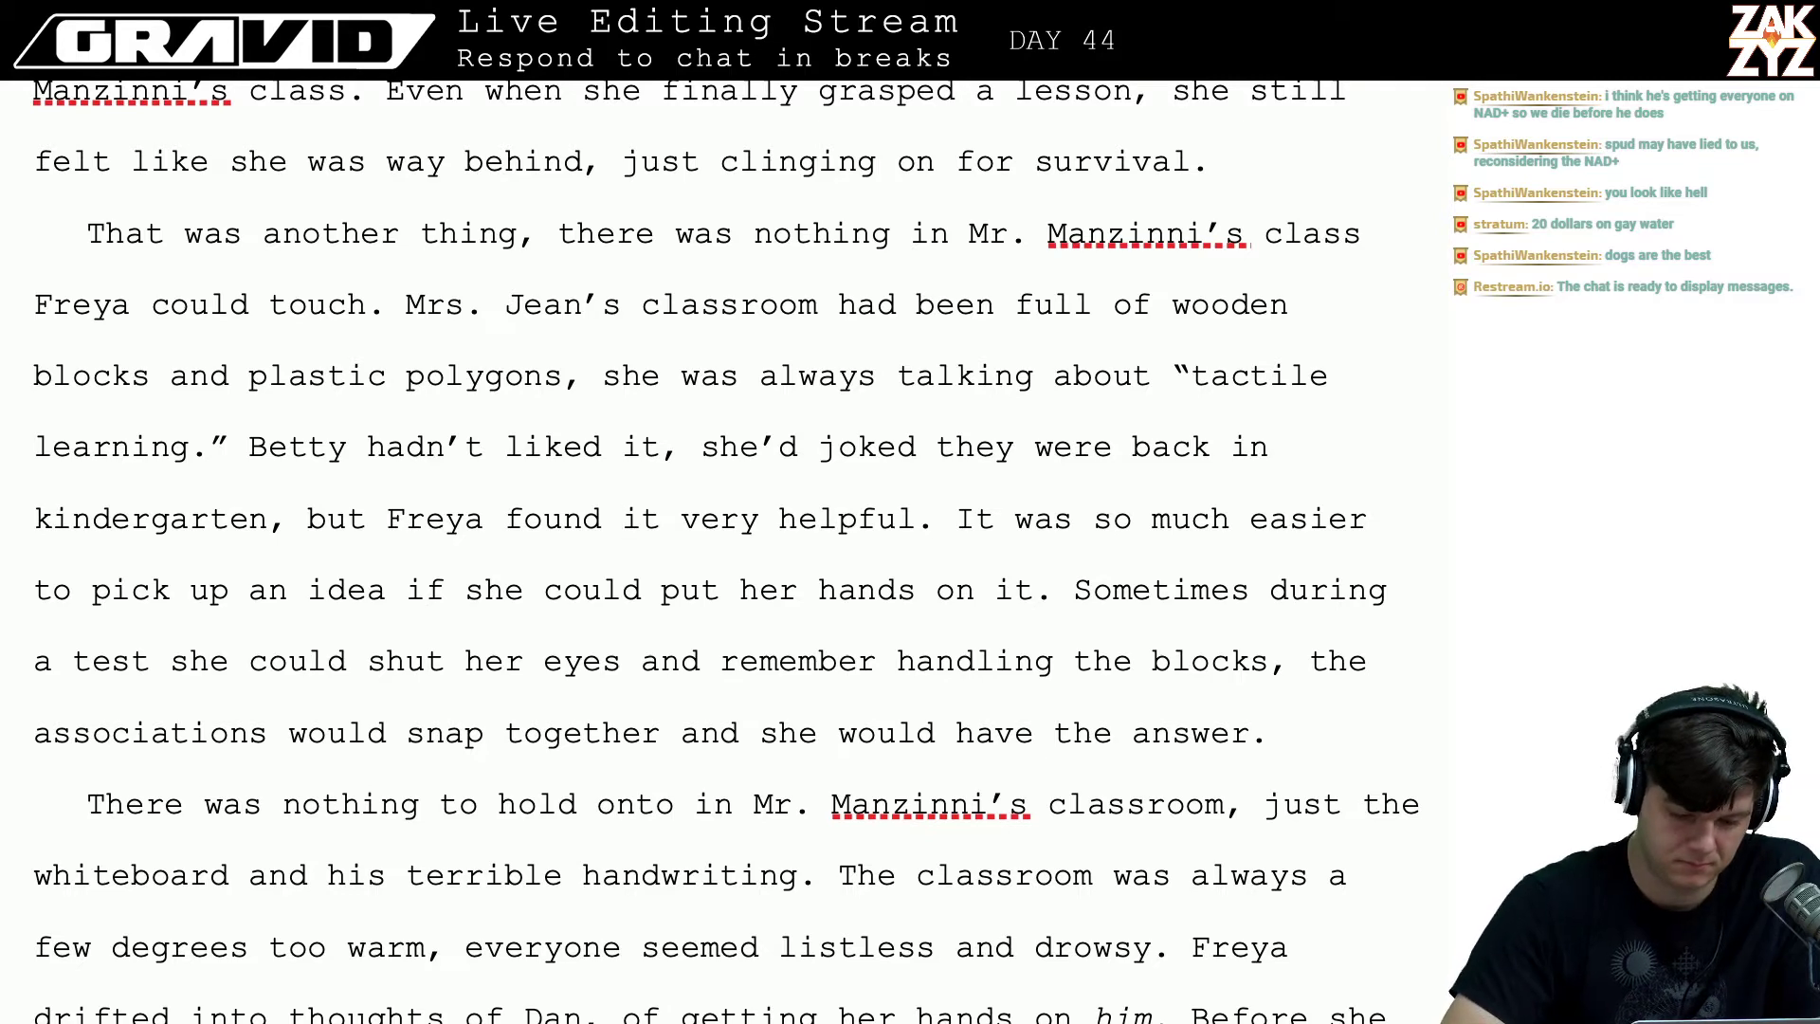
type("the props")
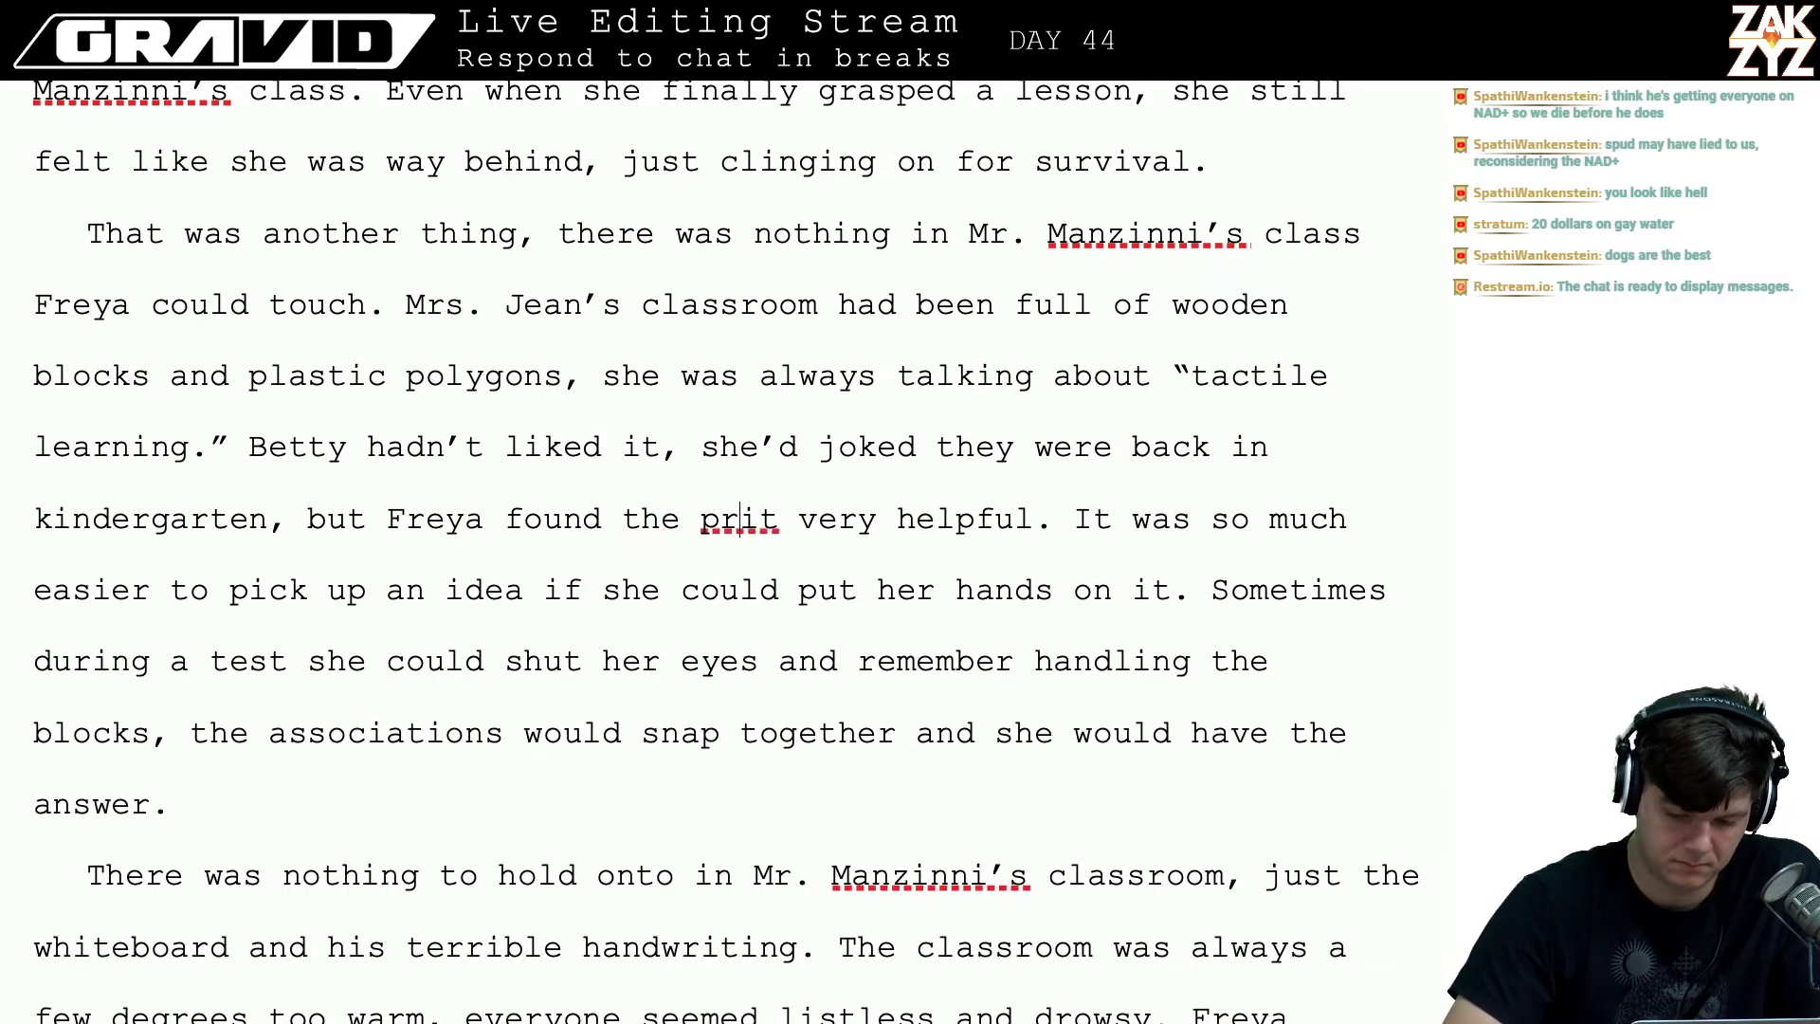
key("shift+Right")
key("shift+Right")
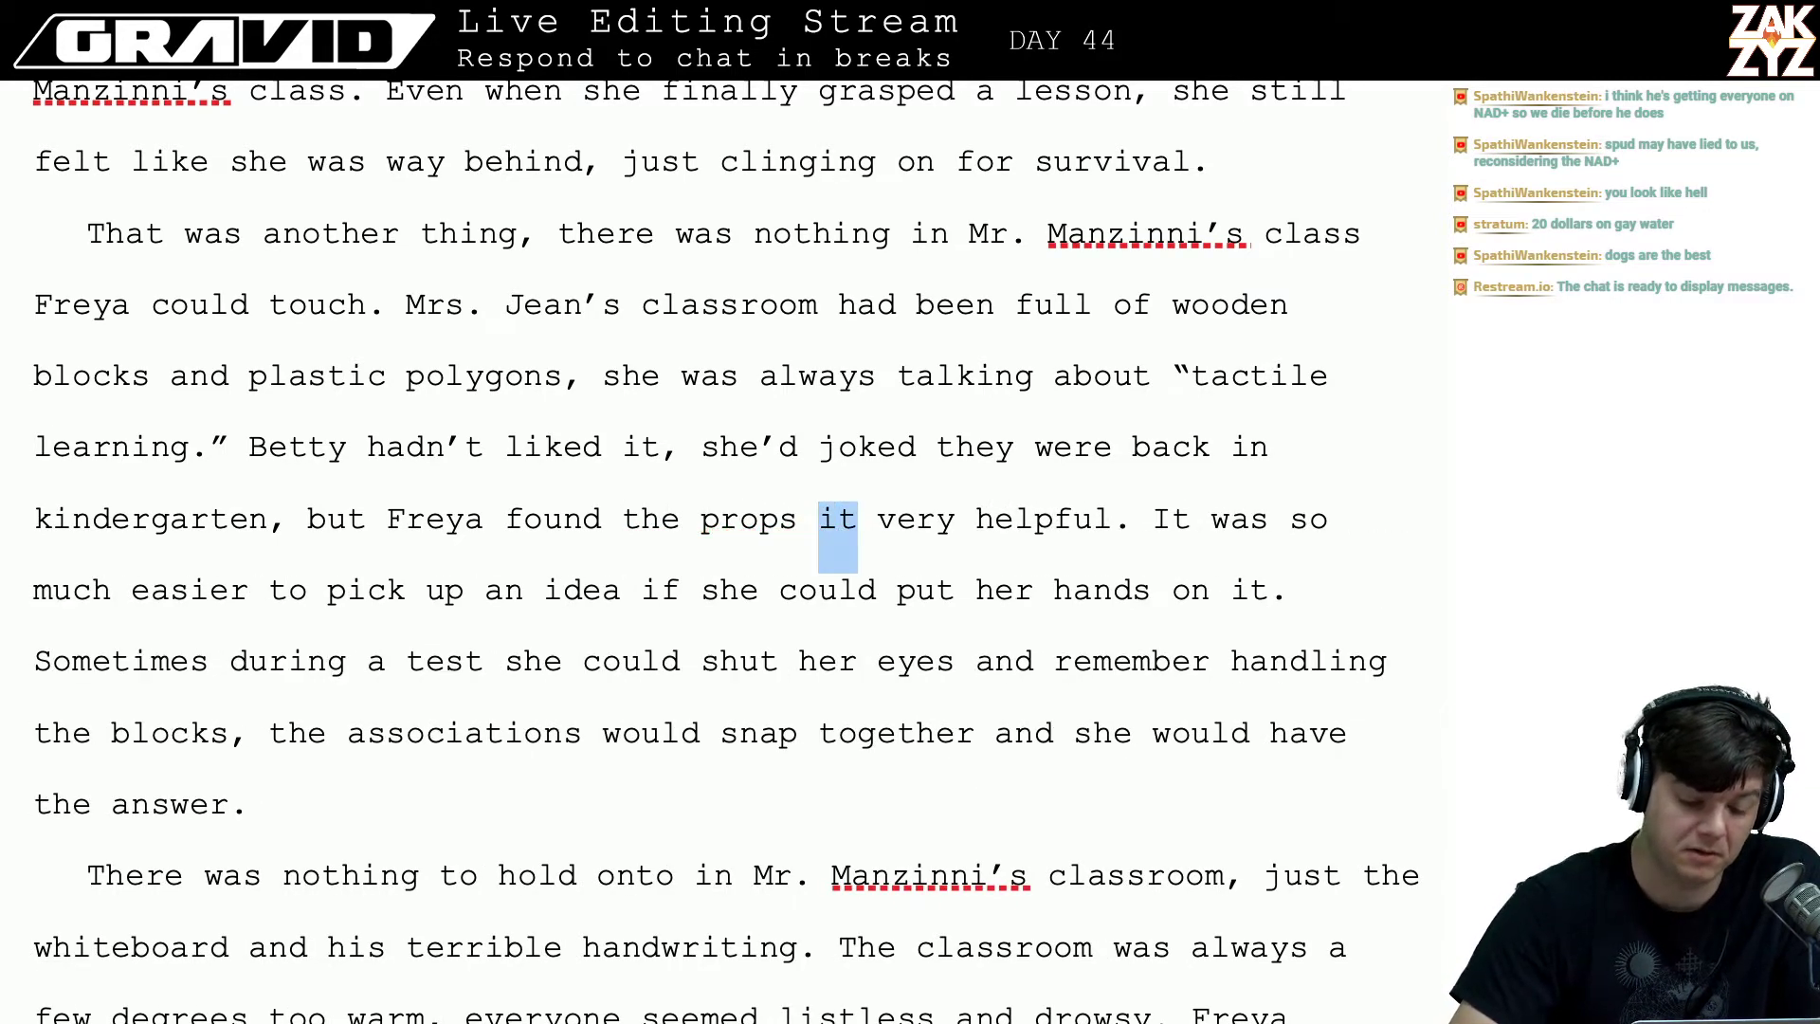
key("BackSpace")
key("Delete")
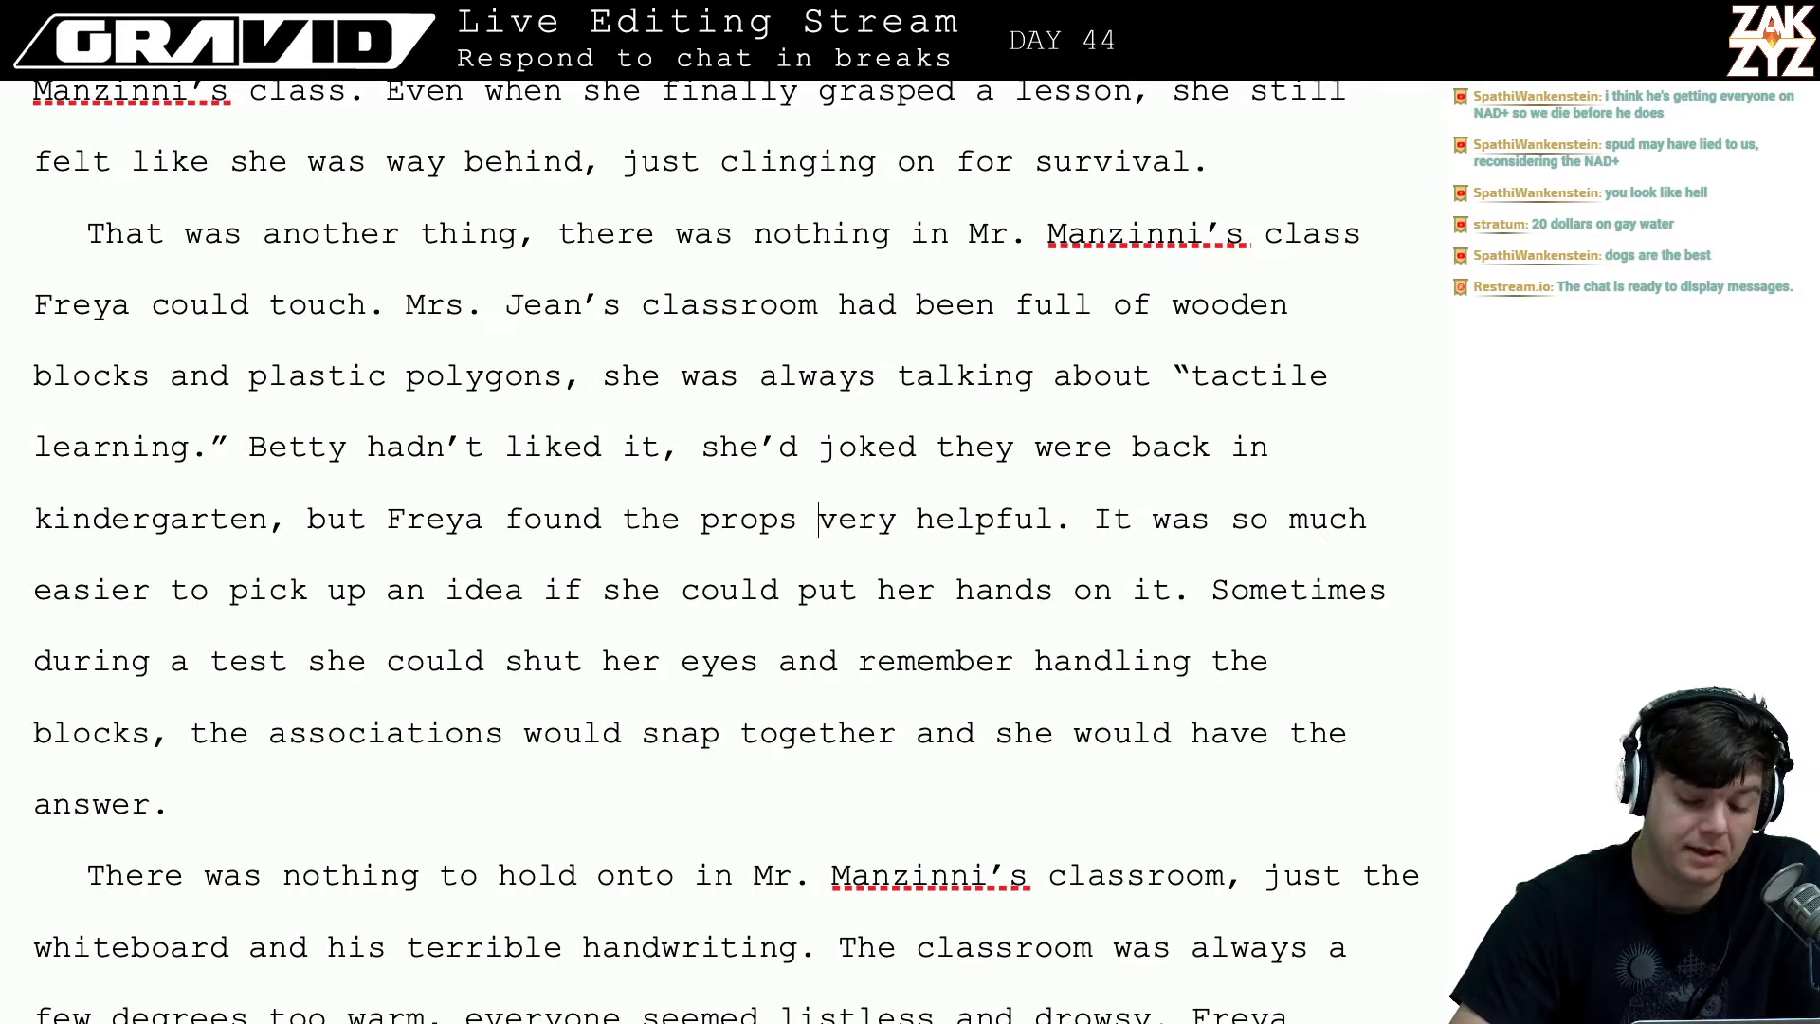
- Reread the end of the tactile learning paragraph, from "Sometimes during a test she could shut her eyes" to "she would have the answer."
key("Down")
key("Left")
key("Down")
key("Left")
key("Left")
key("Left")
key("Left")
key("Left")
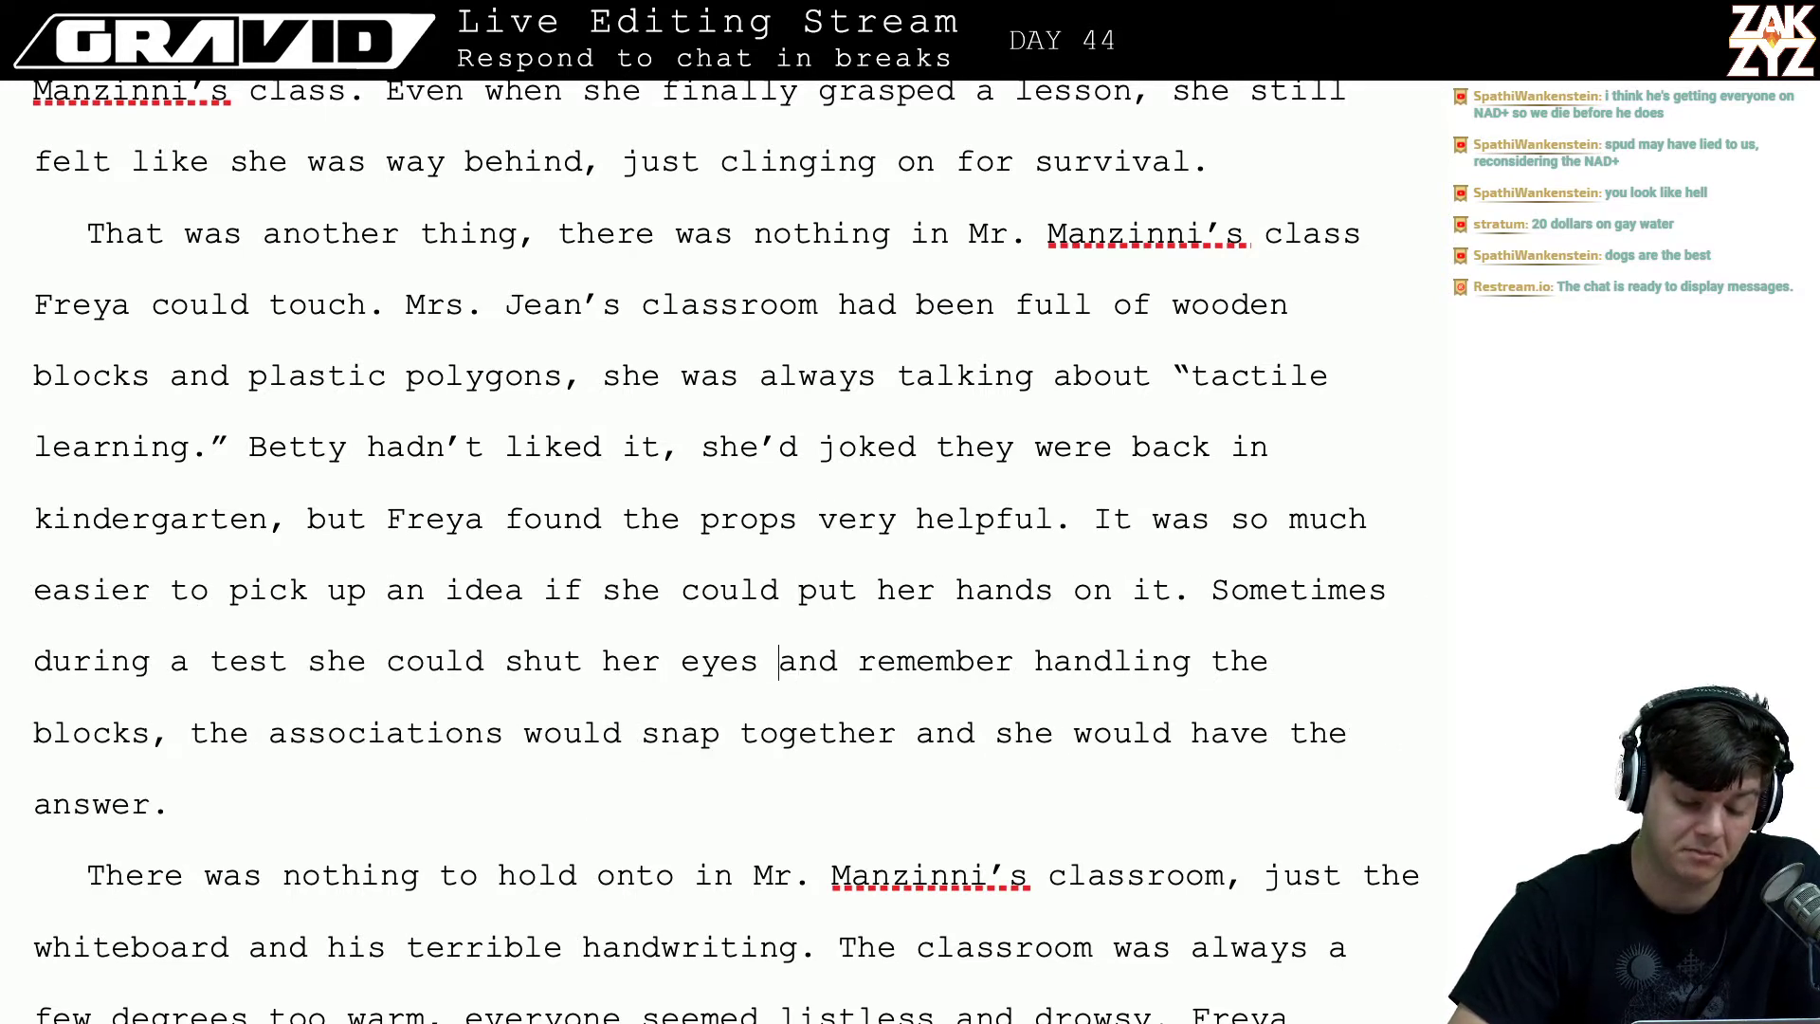
key("Right")
key("Right")
key("Right")
key("Right")
key("Right")
key("Right")
key("Right")
key("Right")
key("Right")
key("Right")
key("Right")
key("Right")
key("Right")
key("Right")
key("Right")
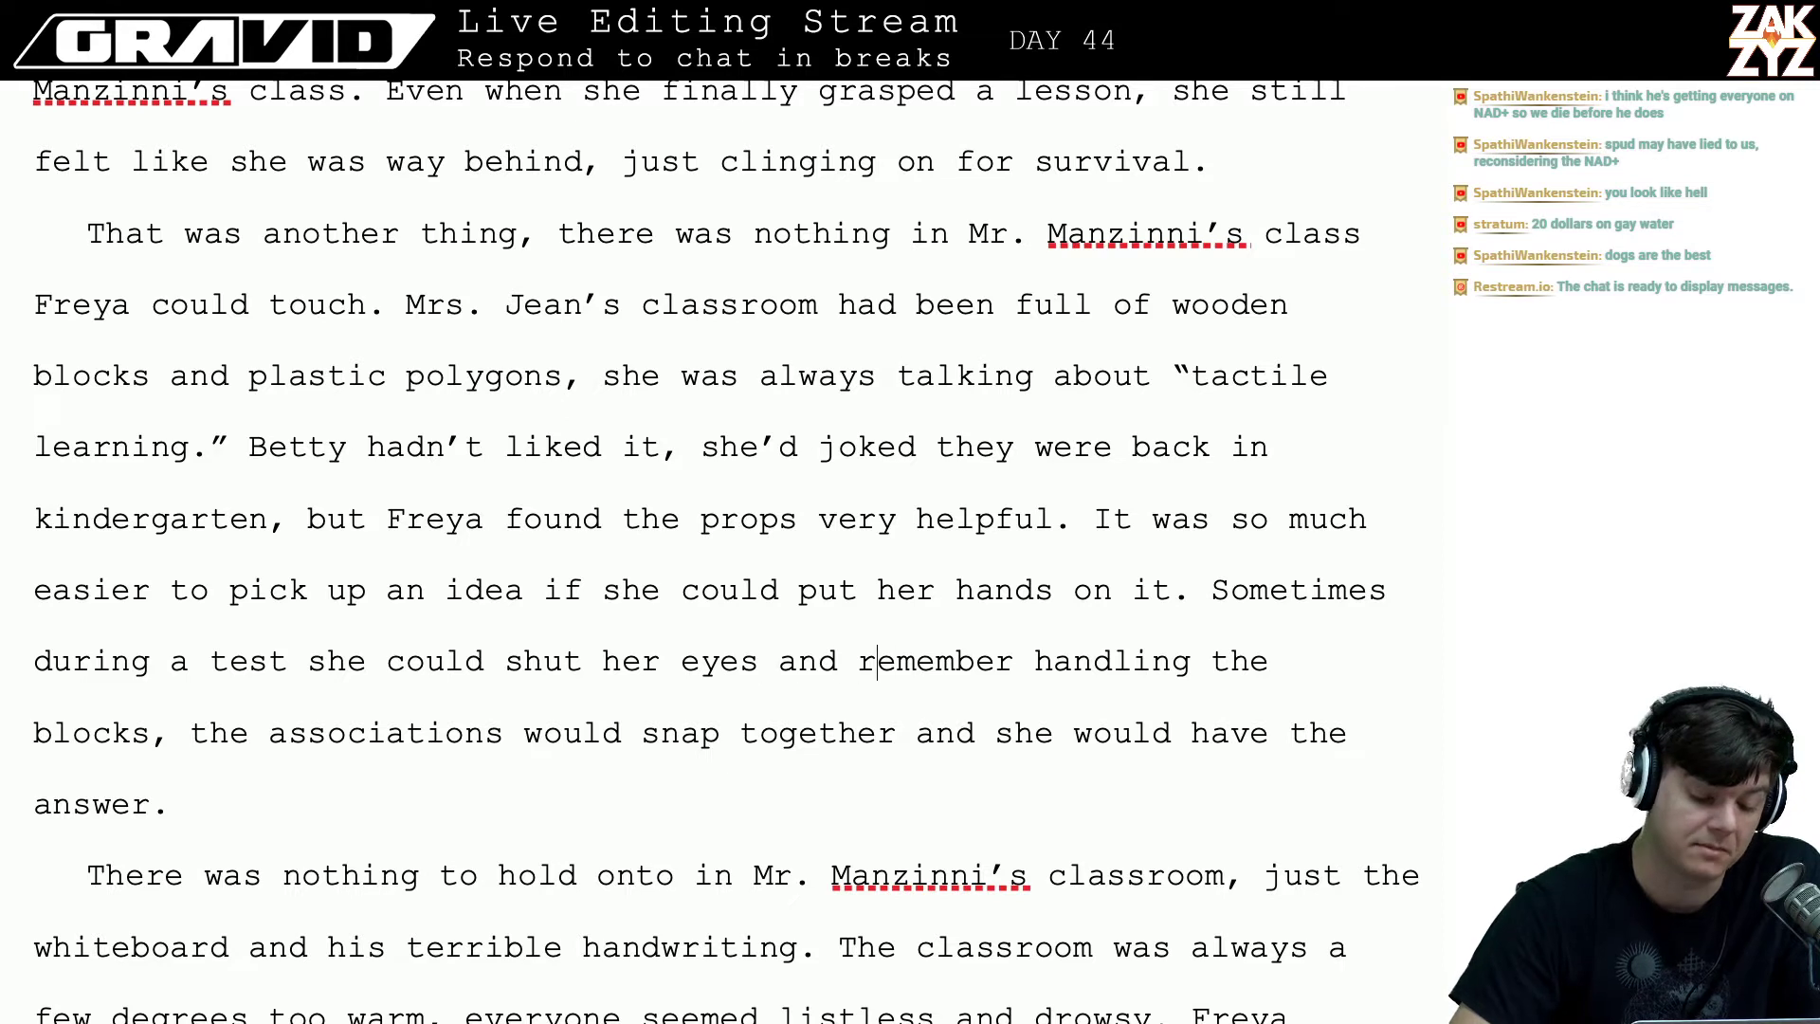
key("Right")
key("Right")
key("Right")
key("Right")
key("Right")
key("Right")
key("Right")
key("Right")
key("Right")
key("Right")
key("Right")
key("Right")
key("Right")
key("Right")
key("Right")
key("Right")
key("Right")
key("Right")
key("Right")
key("Right")
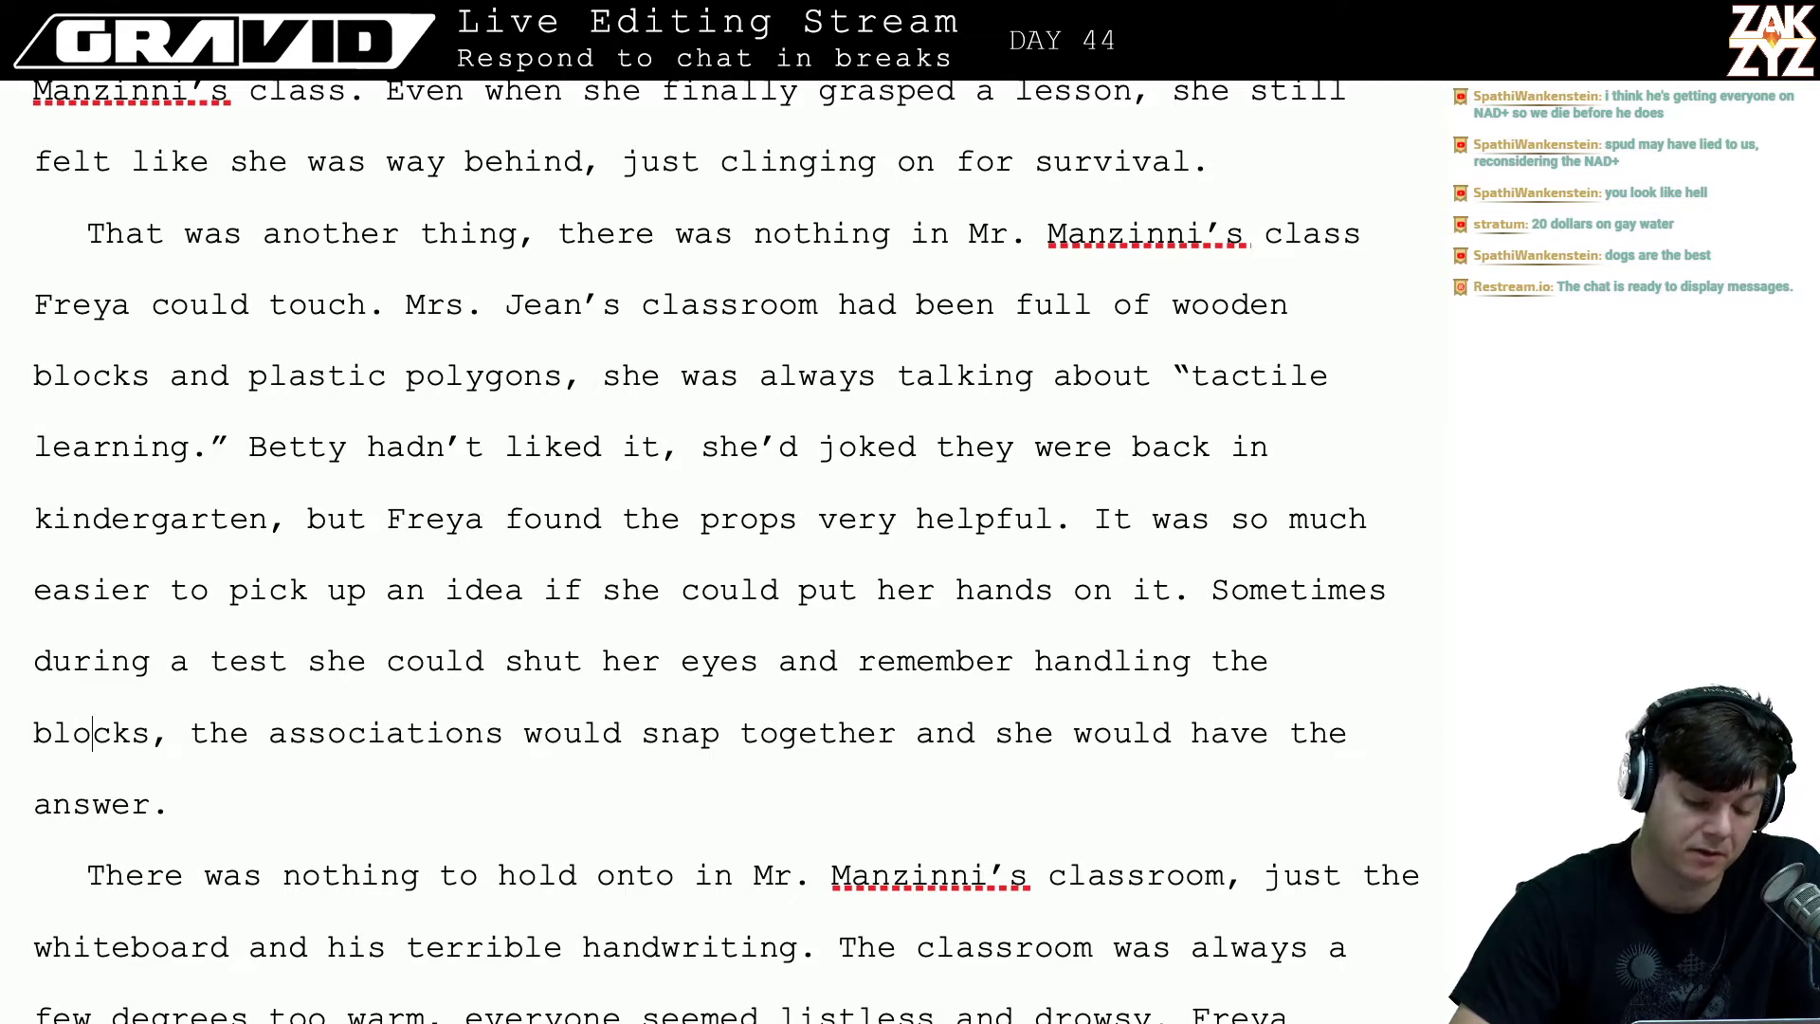
key("Right")
key("Right")
key("Right")
key("Right")
key("Right")
key("Down")
key("Left")
key("Left")
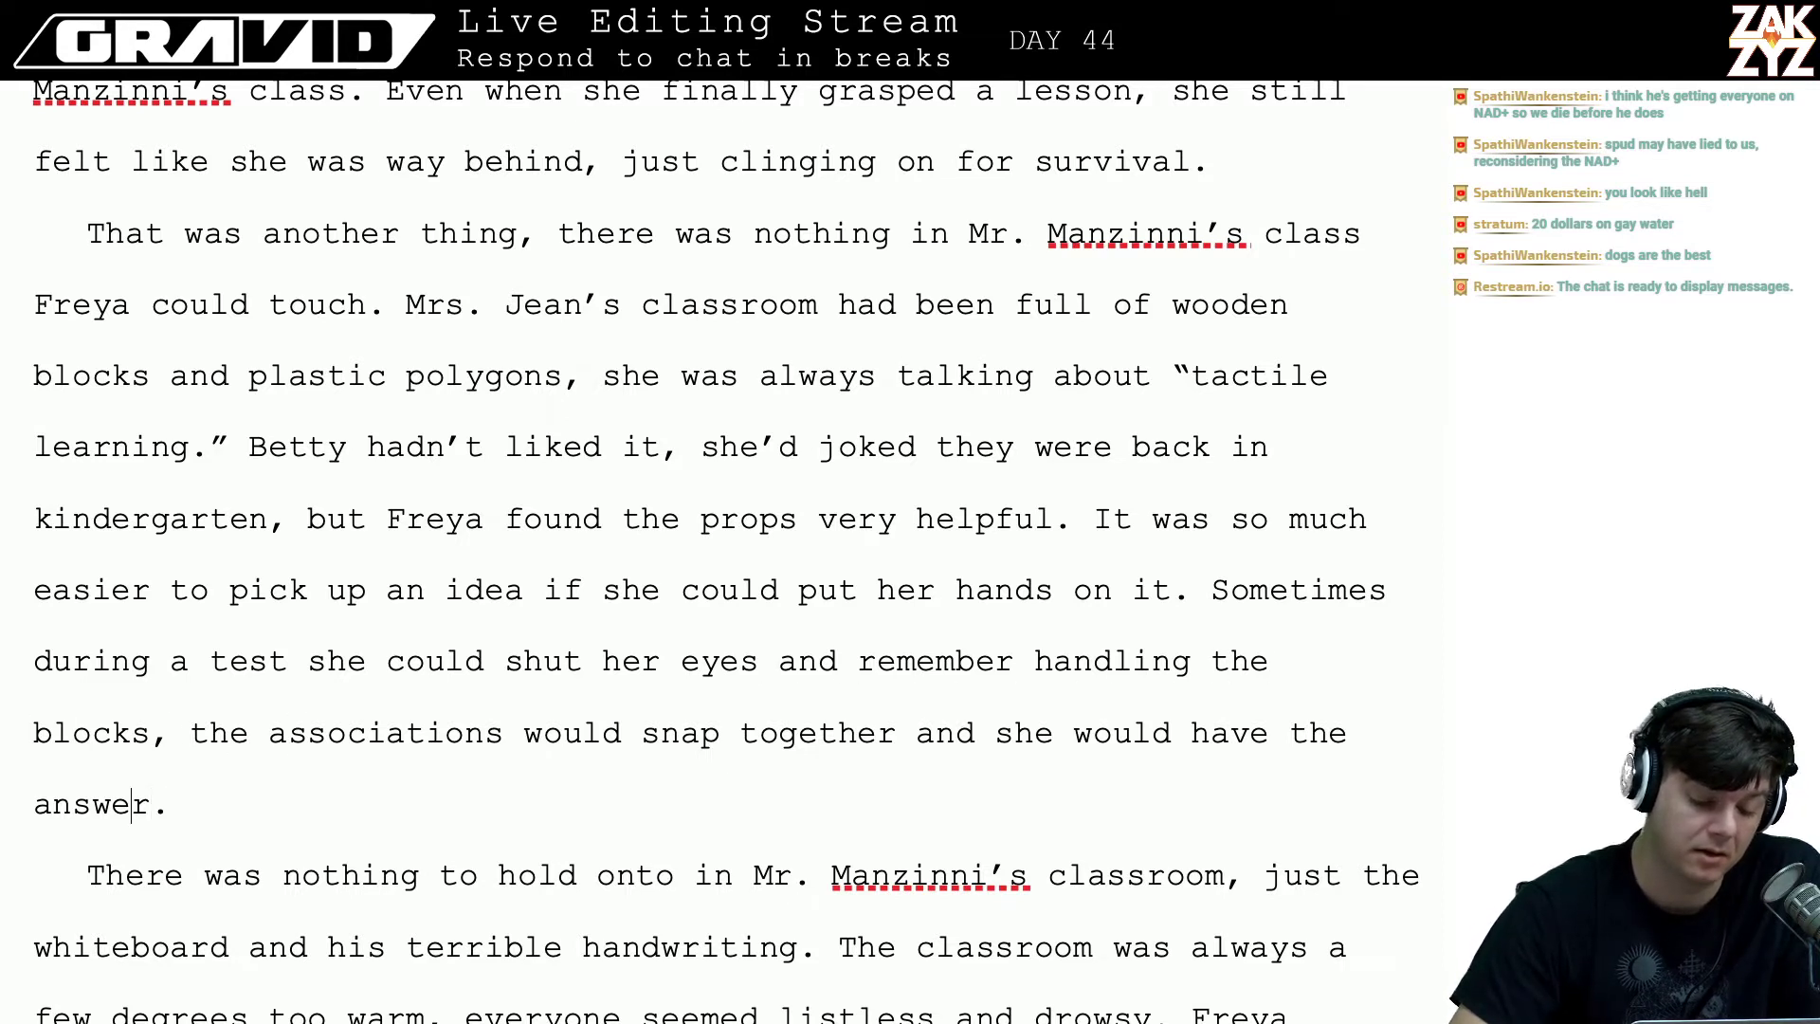
key("Up")
key("Right")
key("Right")
key("Right")
key("Right")
key("Right")
key("Right")
key("Right")
key("Right")
key("Right")
key("Right")
key("Right")
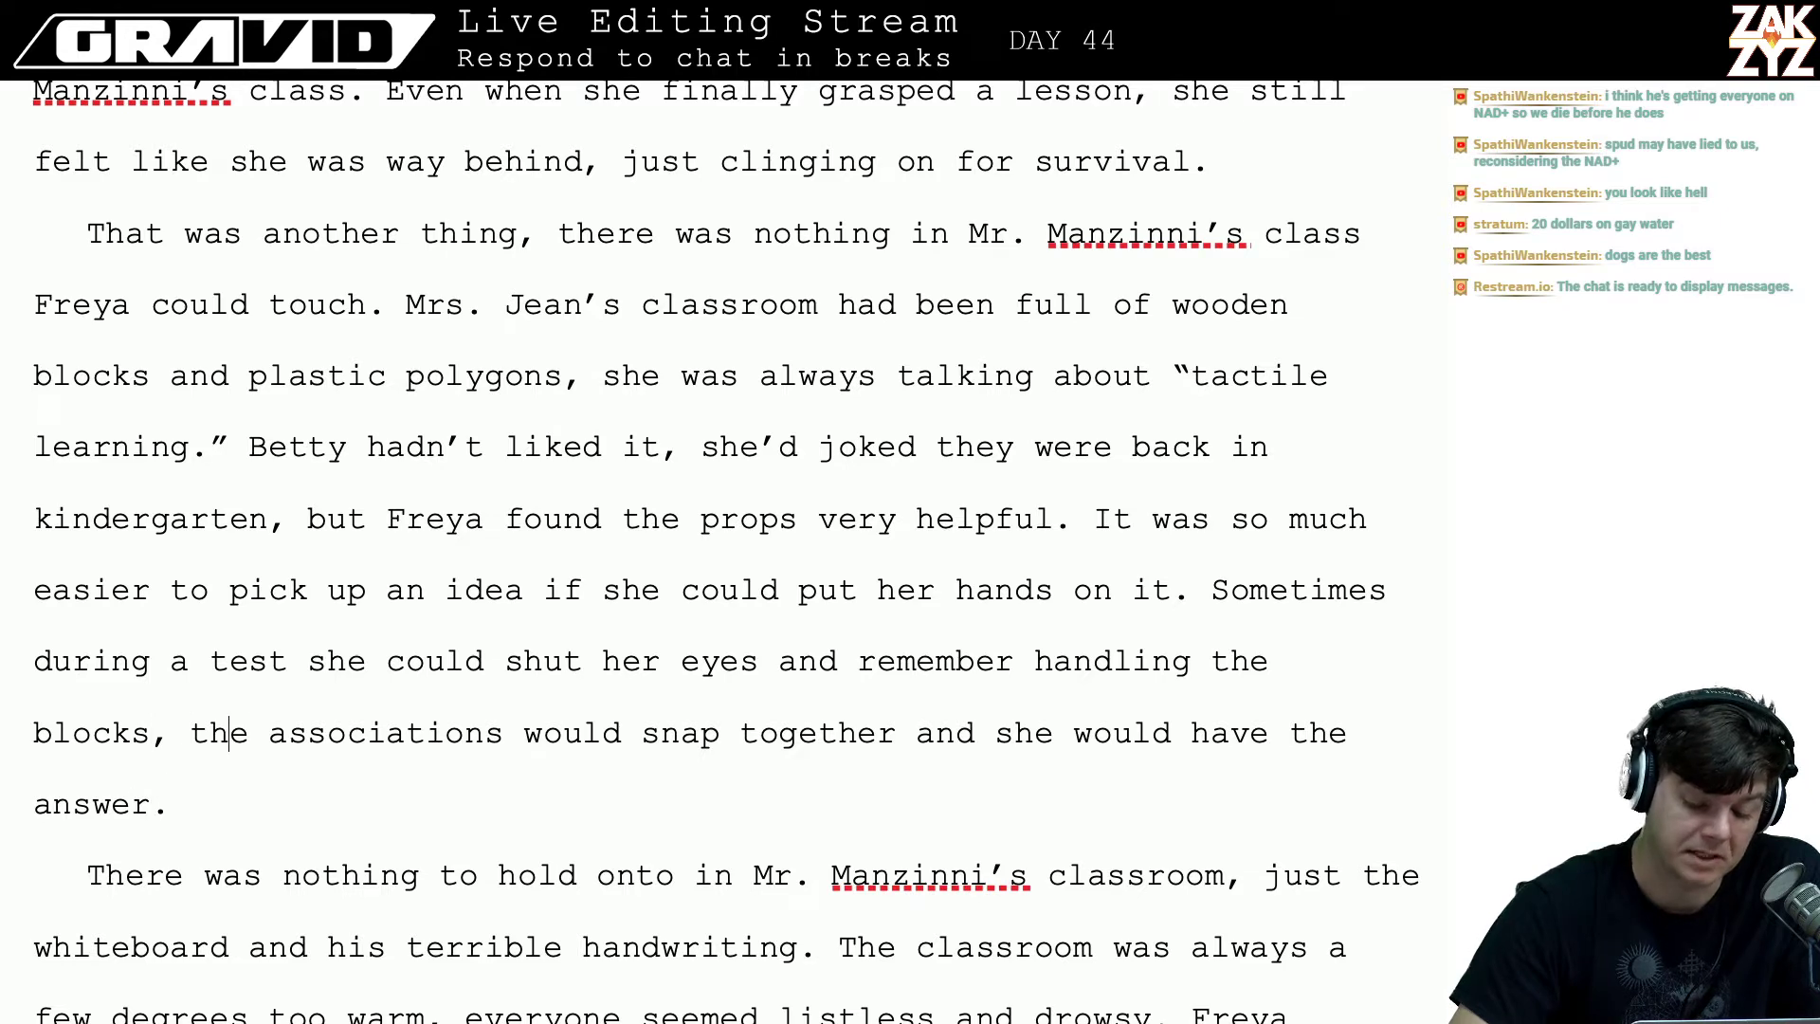
- Read the paragraph beginning "There was nothing to hold onto in Mr. Manzinni's classroom."
key("Down")
key("Down")
key("Down")
key("Down")
key("Down")
key("Down")
key("Down")
key("Down")
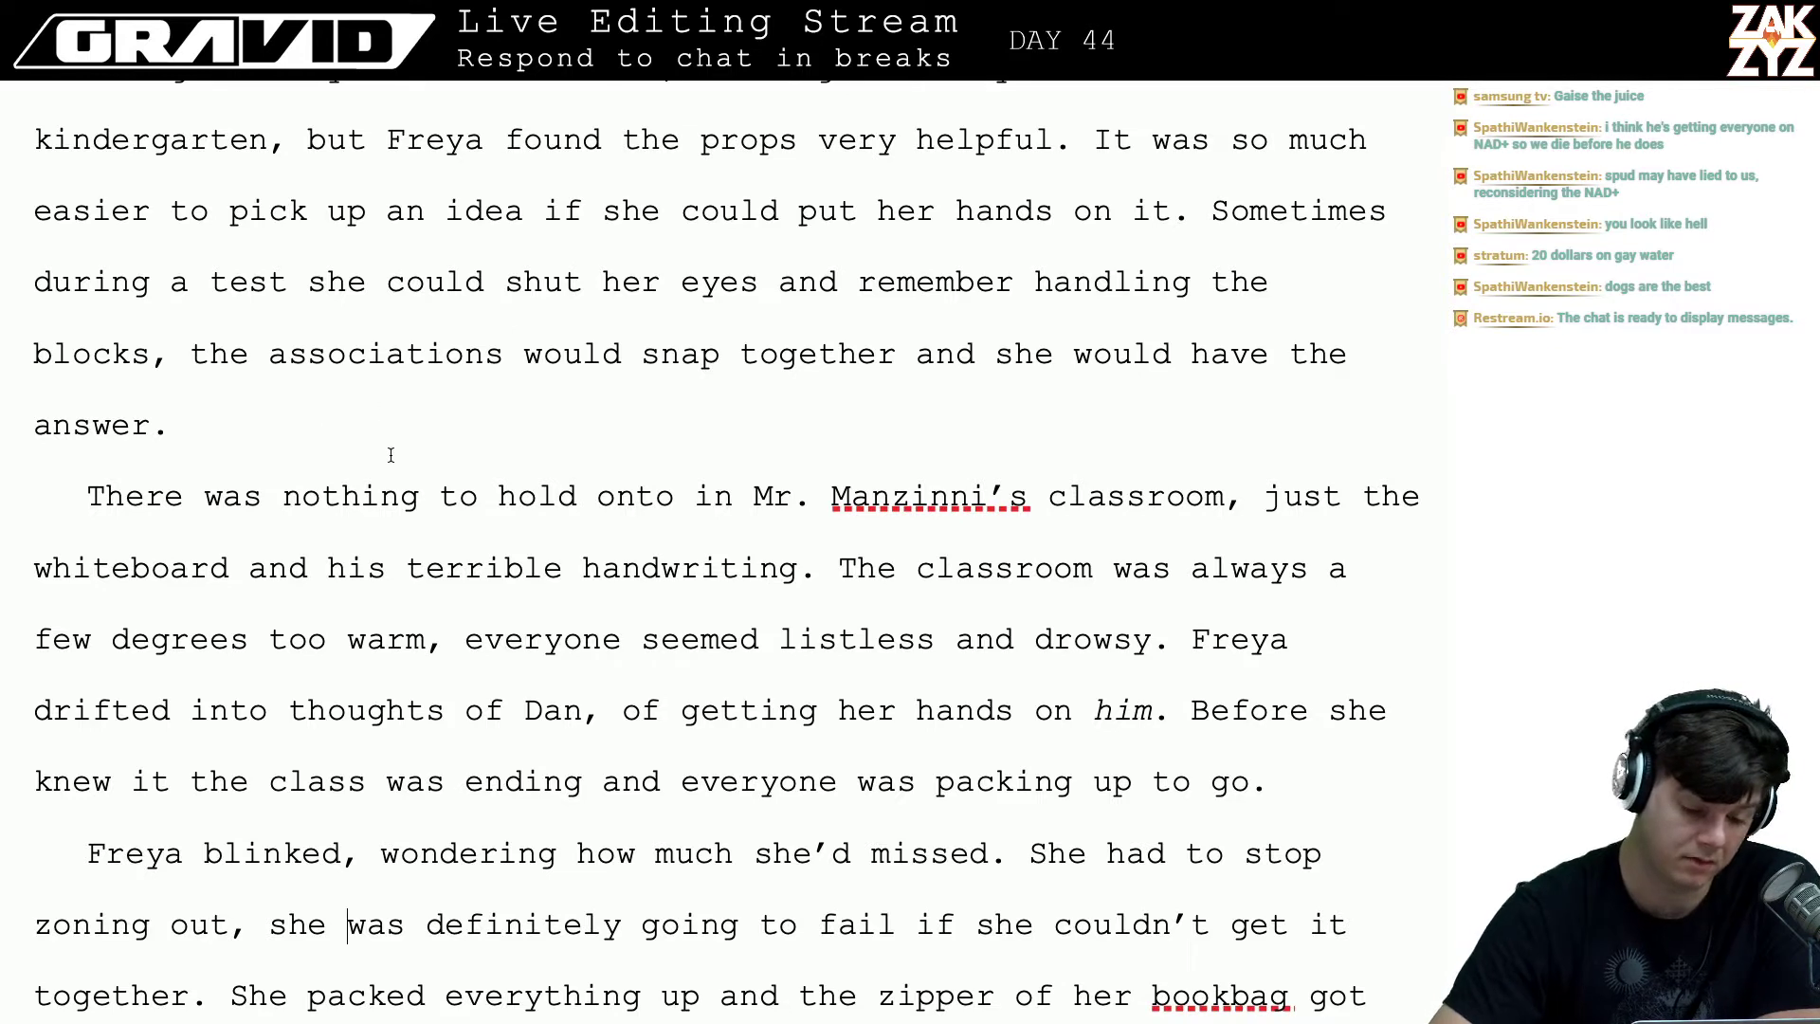
left_click(400, 580)
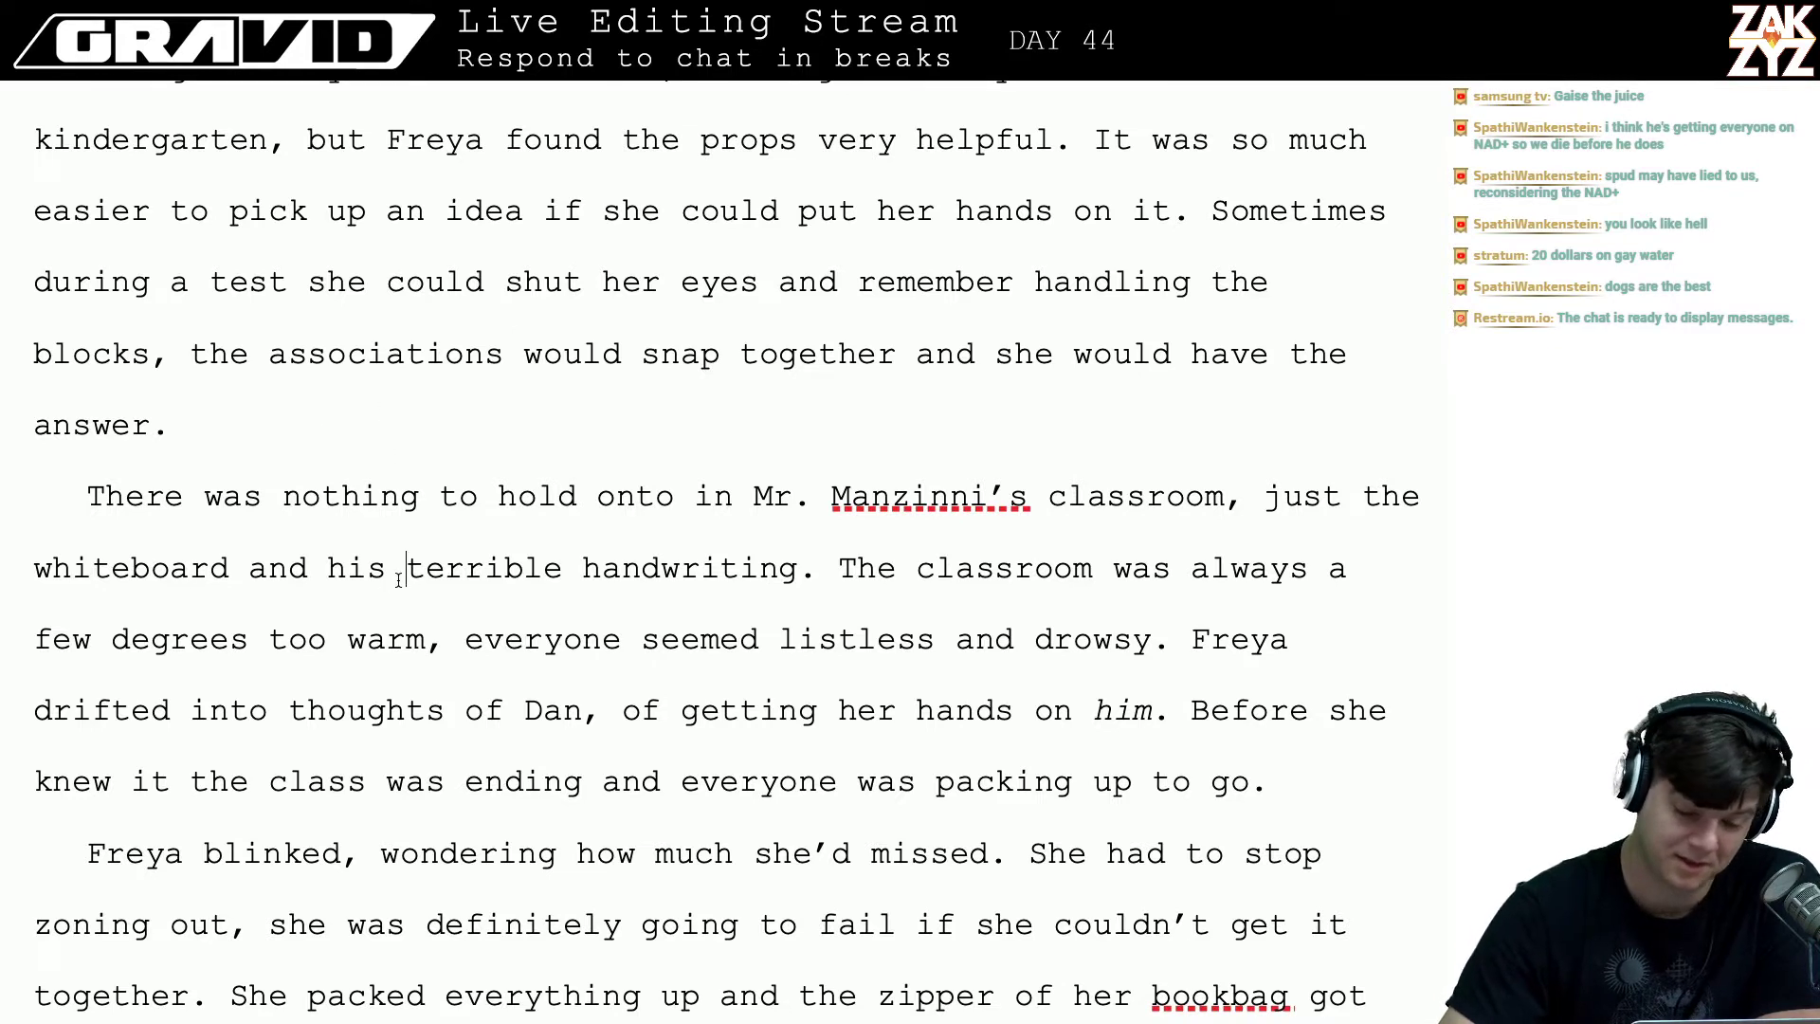
key("Down")
key("Down")
key("Down")
key("Down")
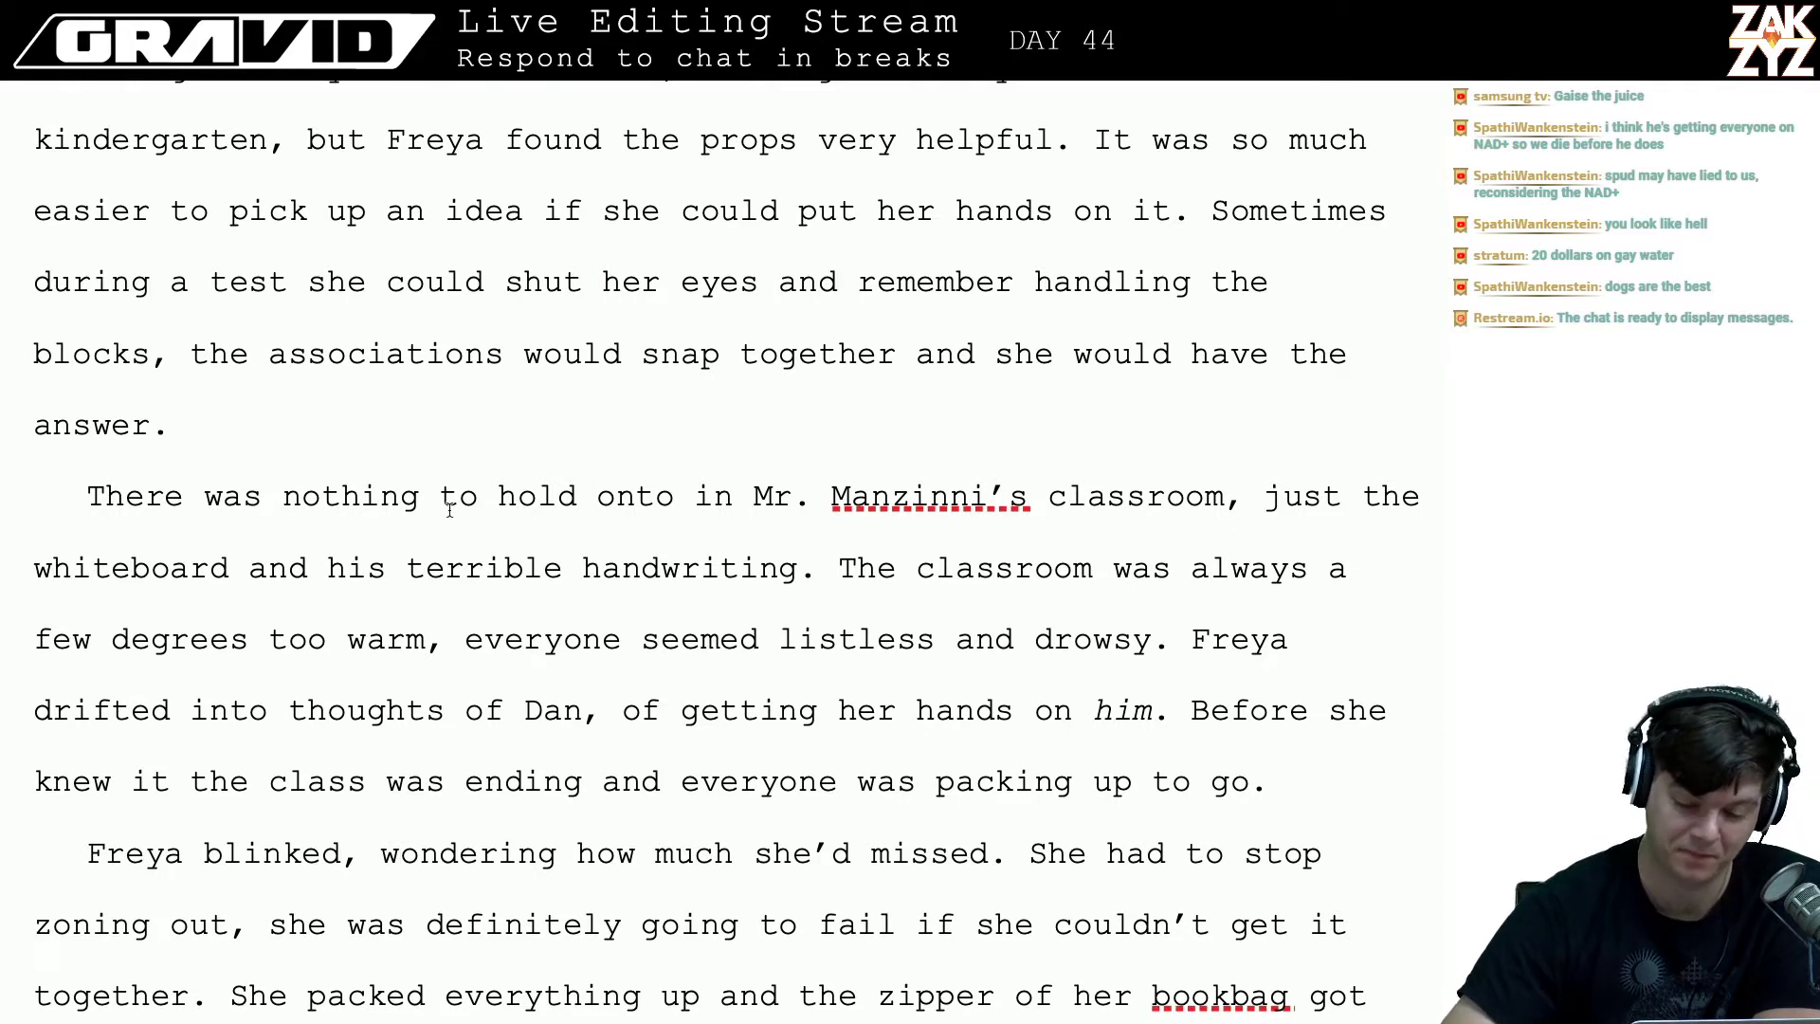
- Read on into the paragraph beginning "Freya blinked, wondering how much she'd missed" up to the page break
scroll(413, 675, "down", 2)
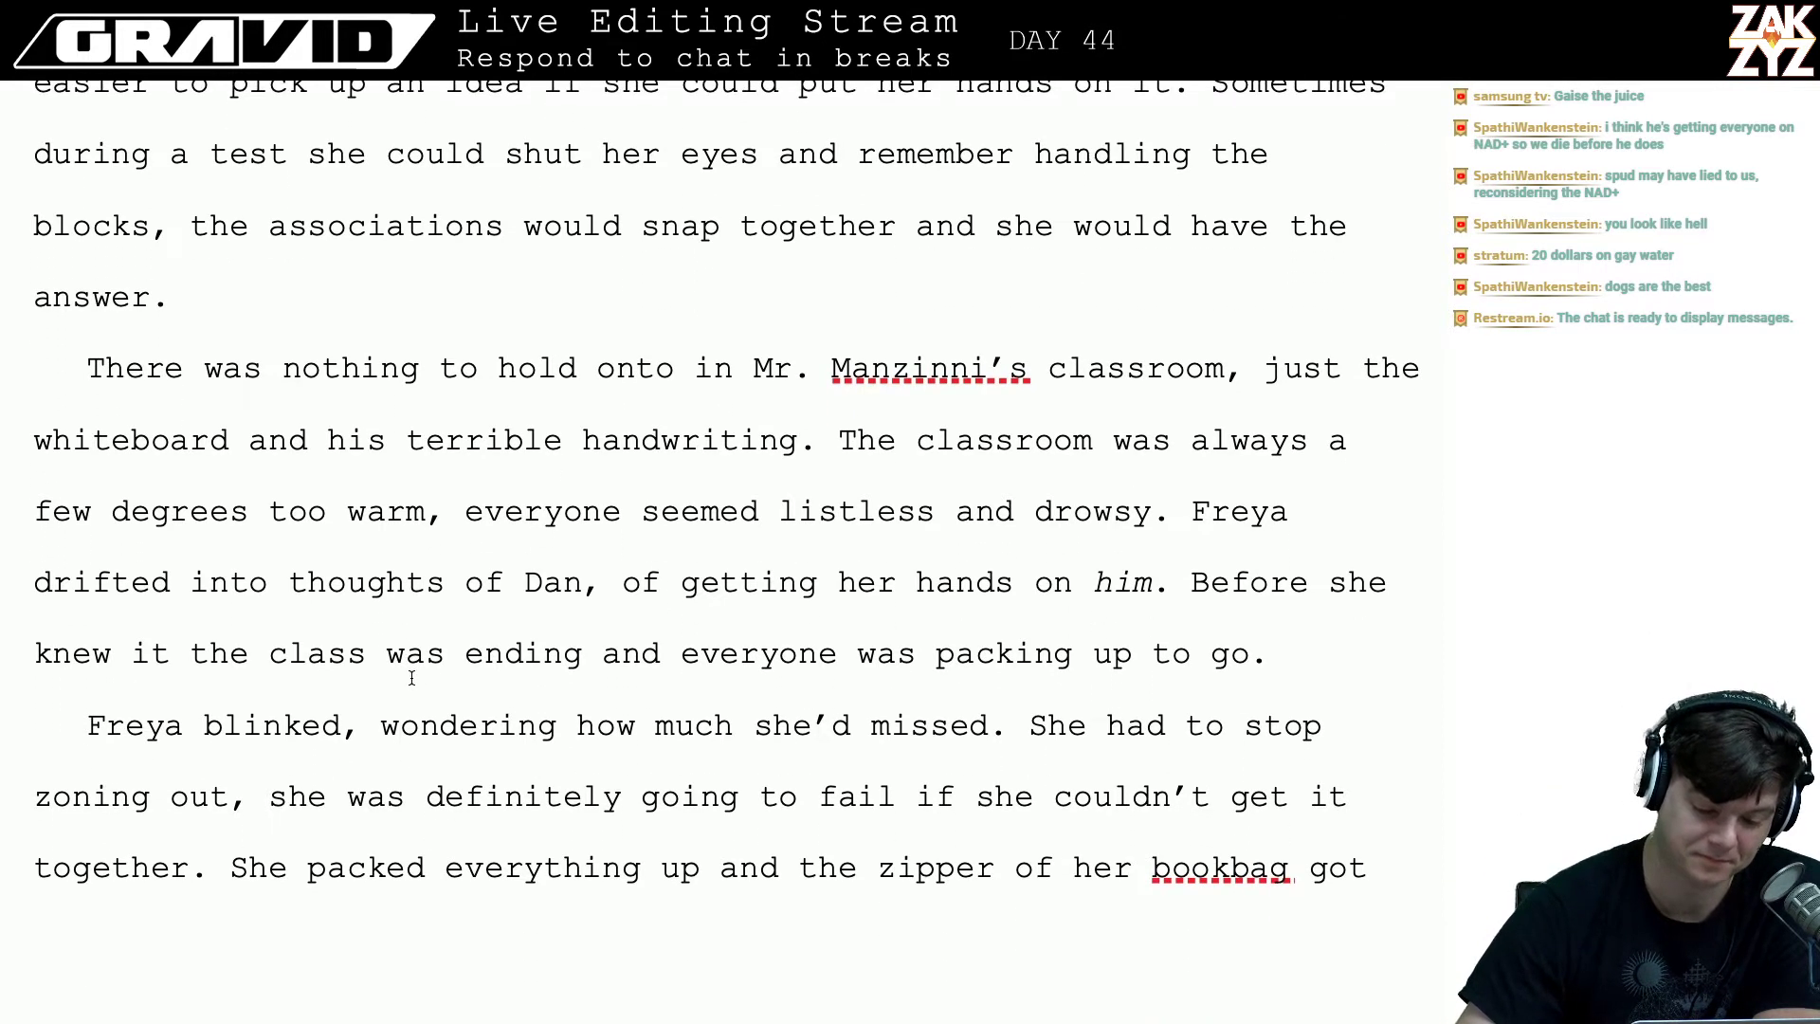
key("Right")
key("Down")
key("Down")
key("Down")
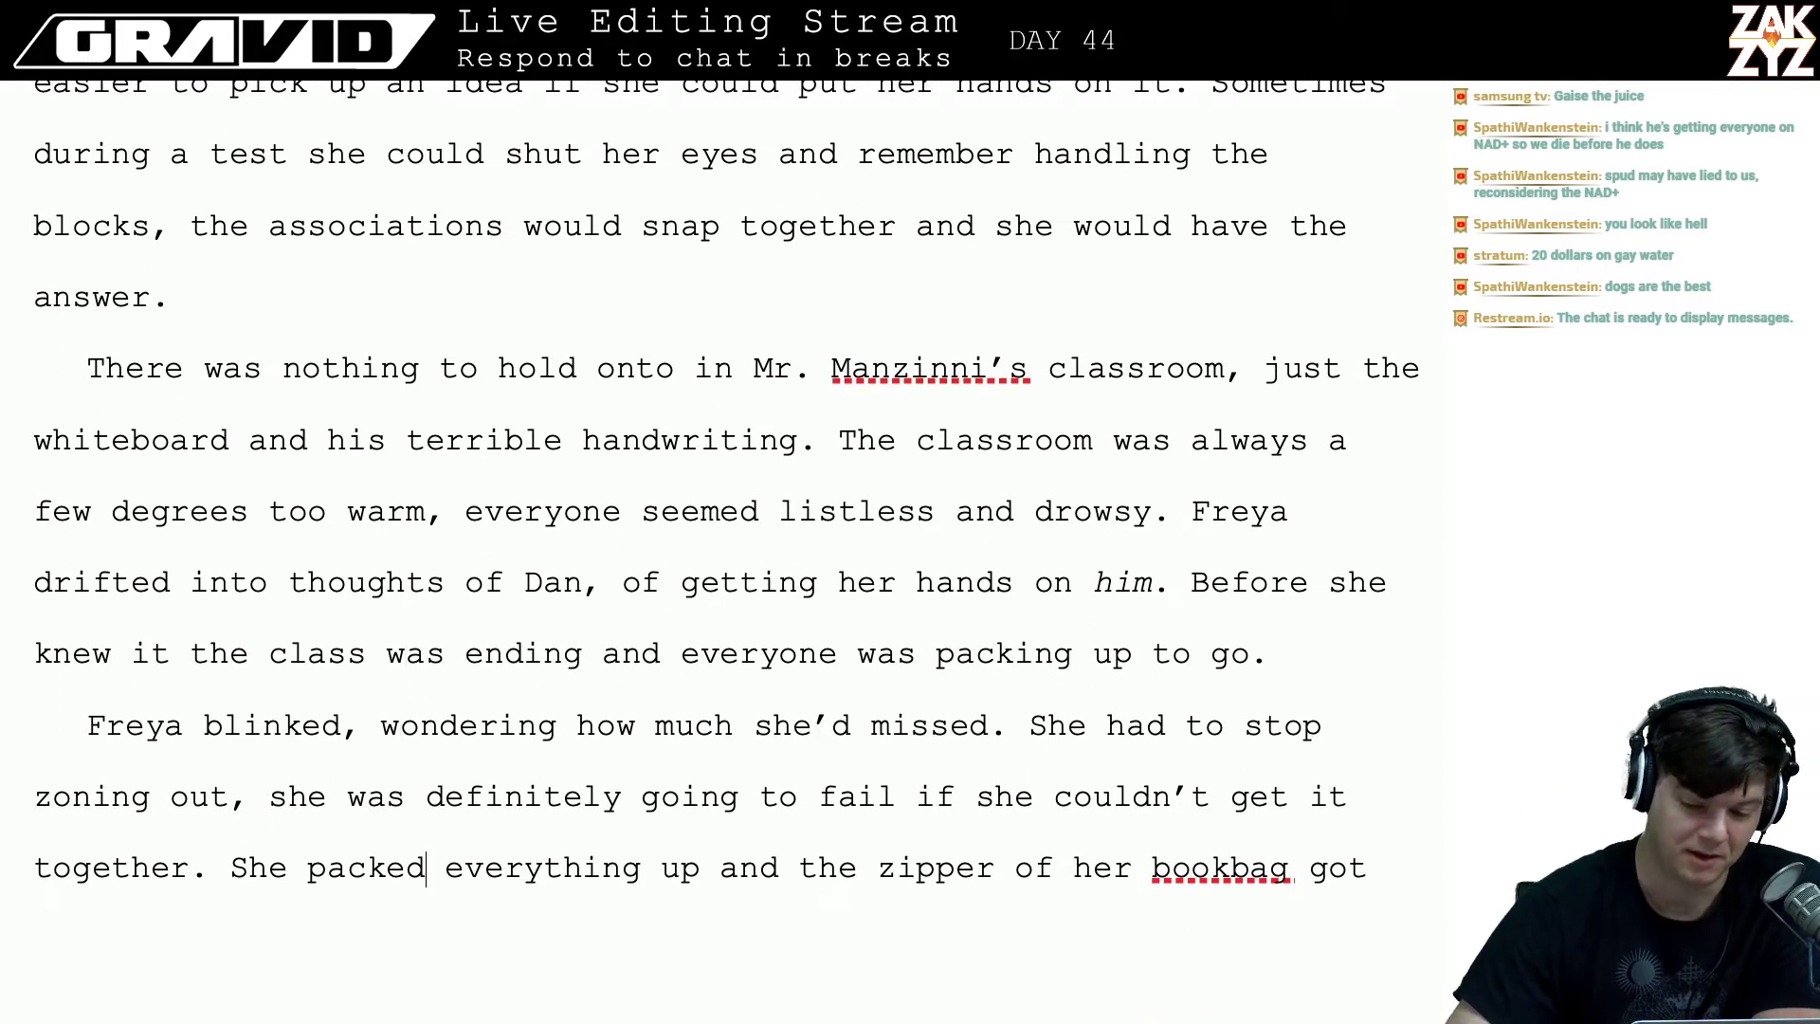
scroll(720, 549, "up", 3)
scroll(721, 526, "up", 1)
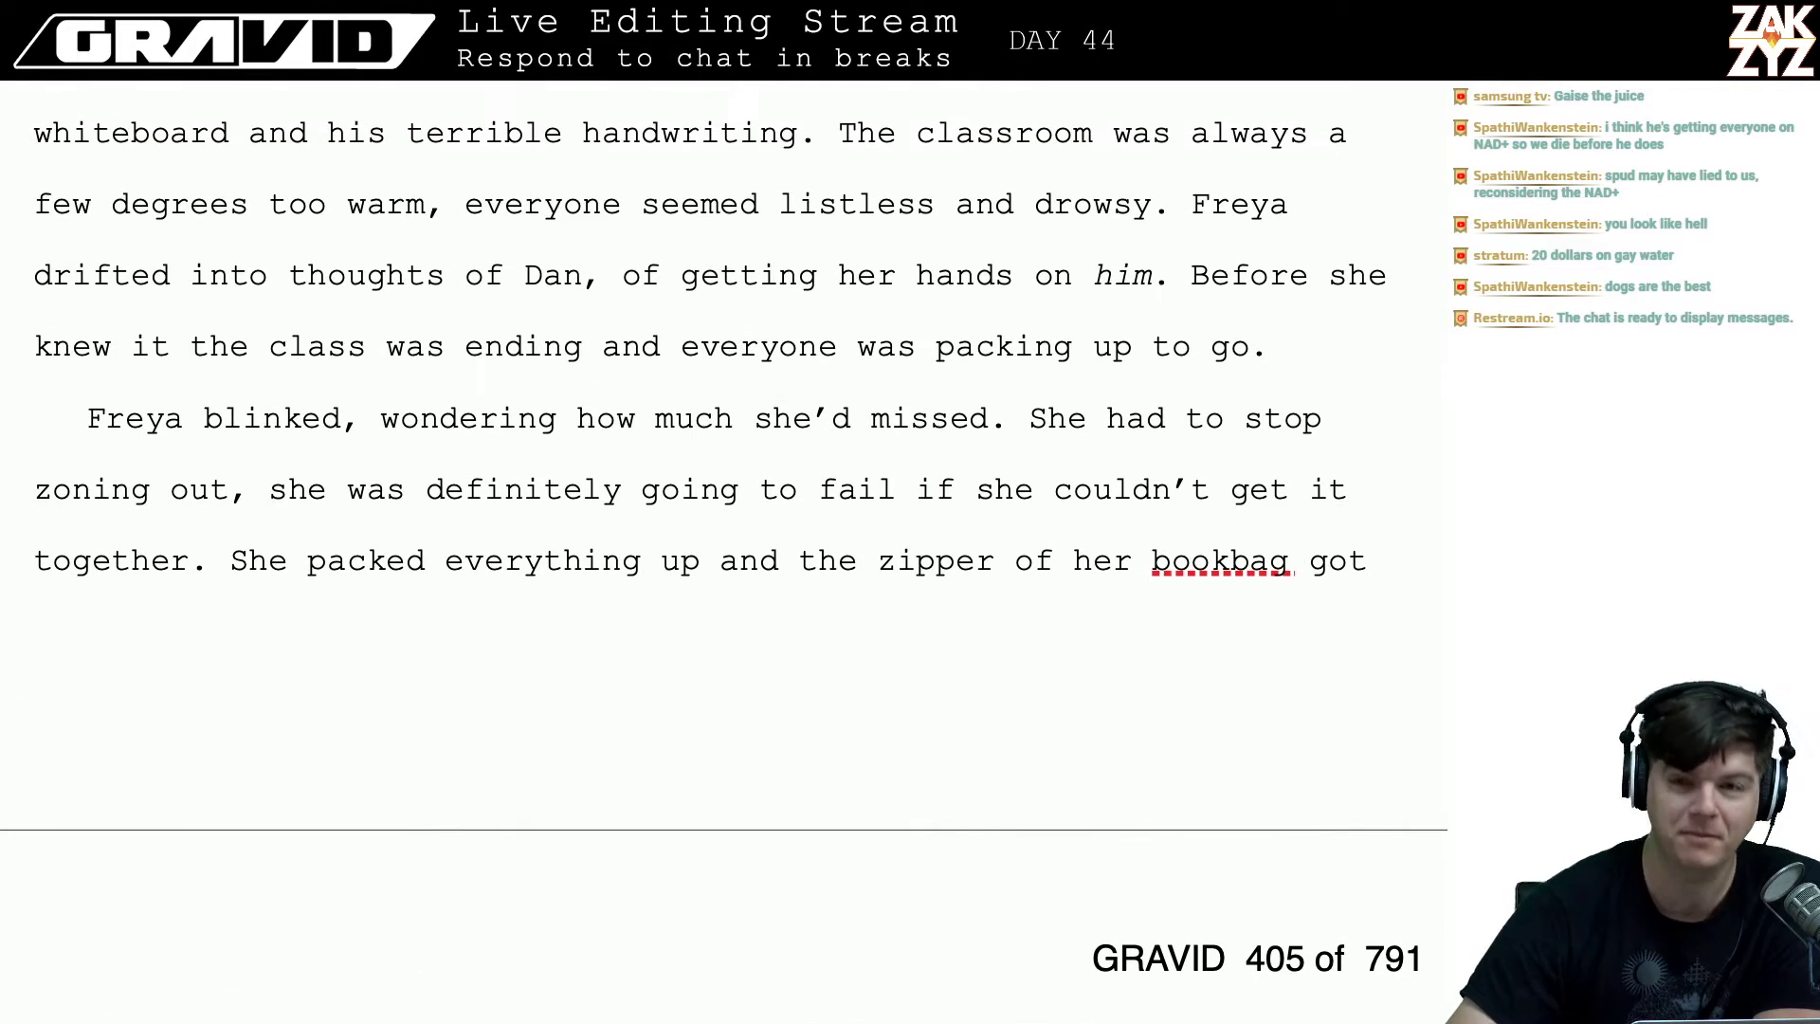
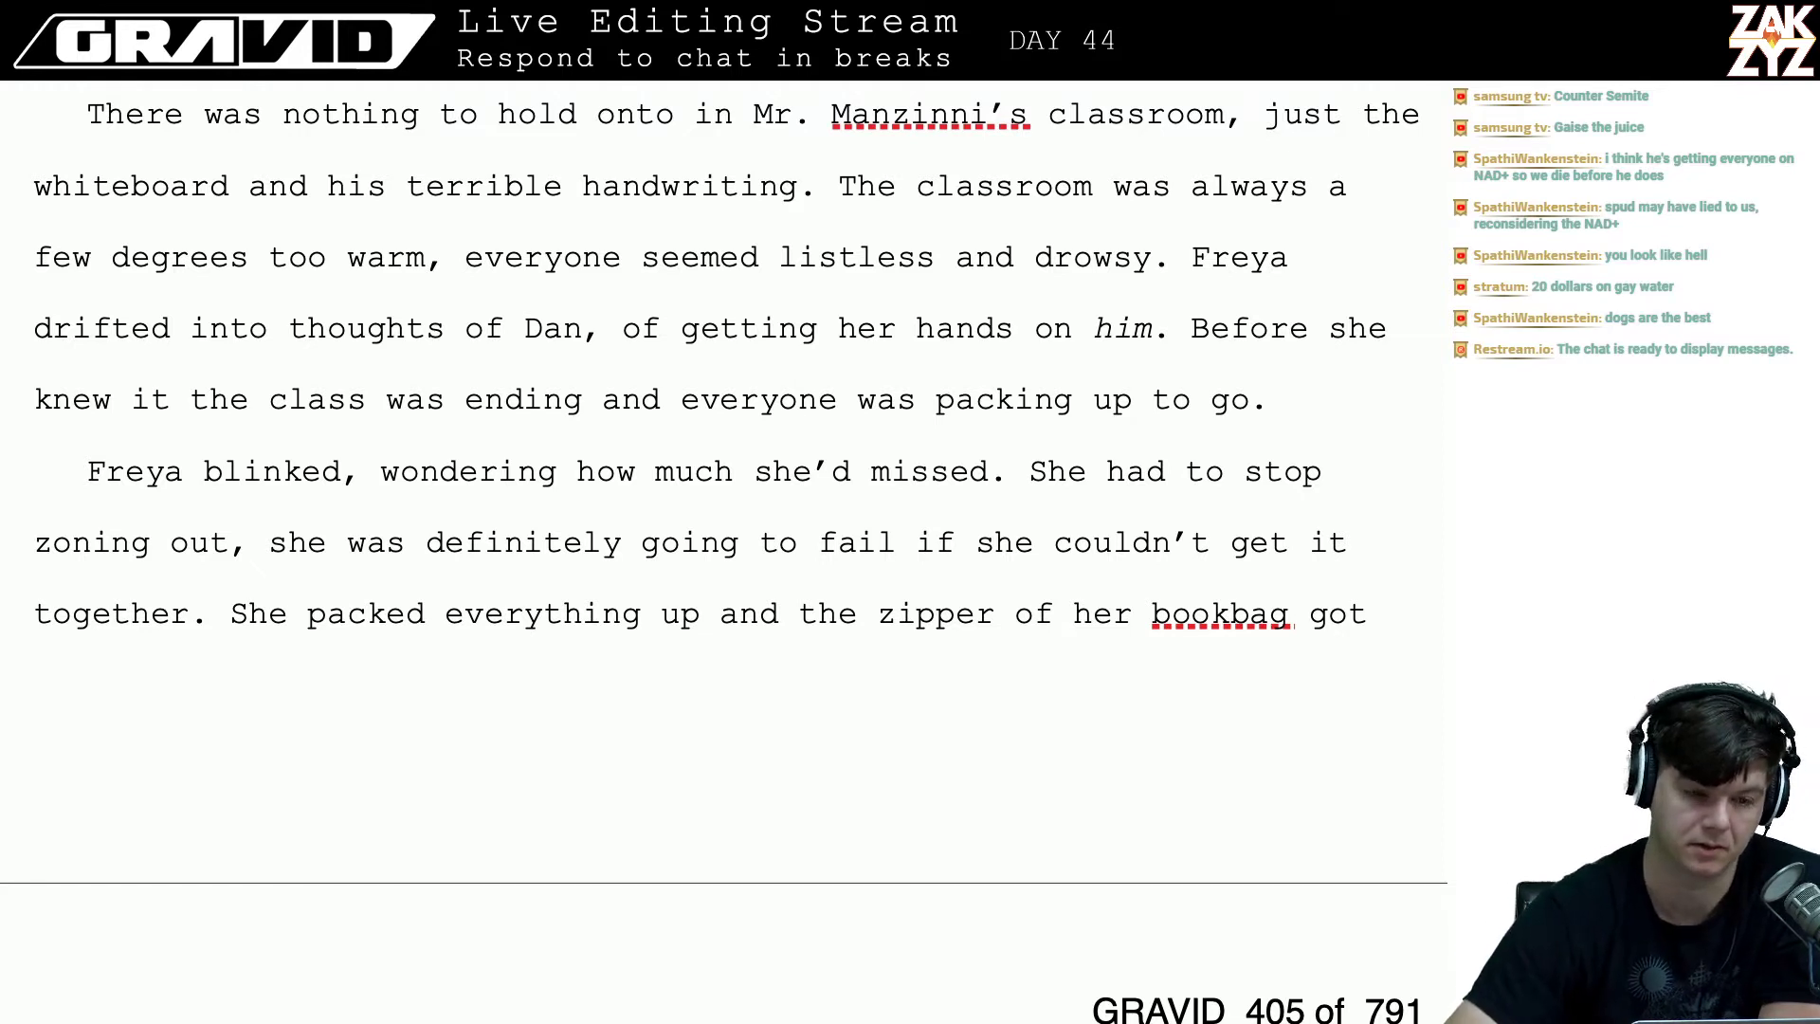
scroll(645, 657, "down", 1)
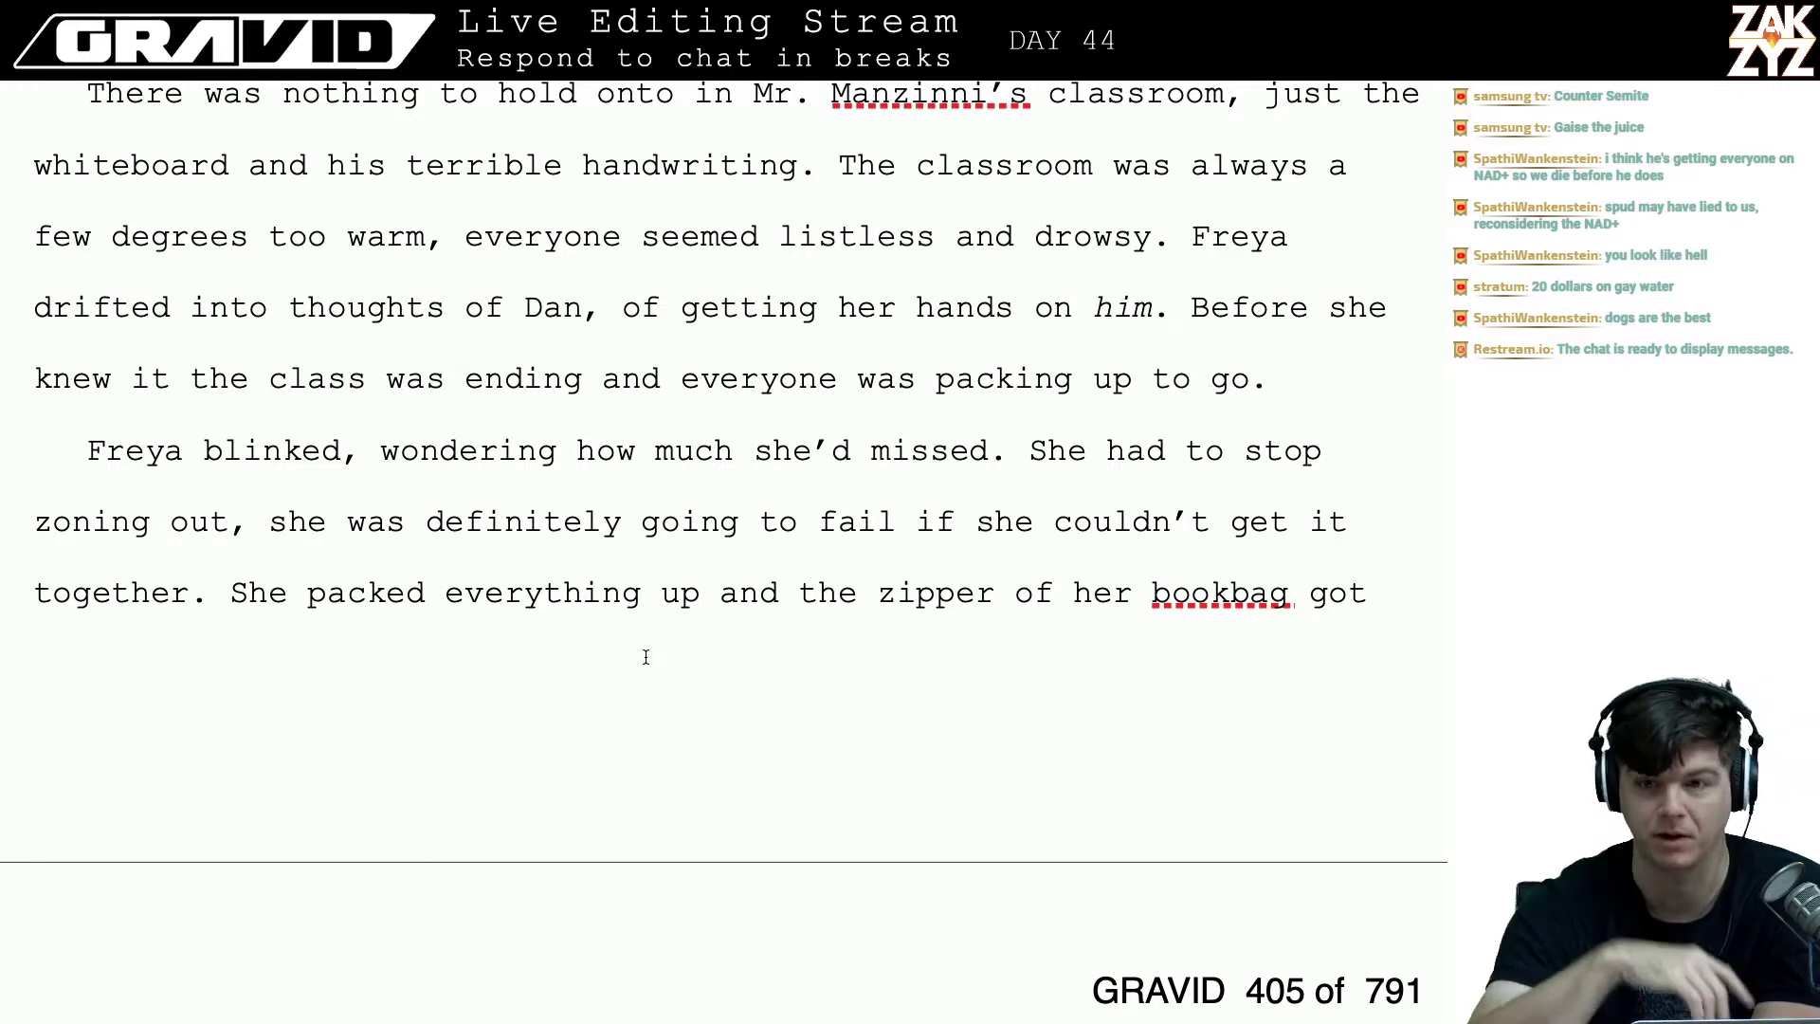
scroll(645, 657, "down", 1)
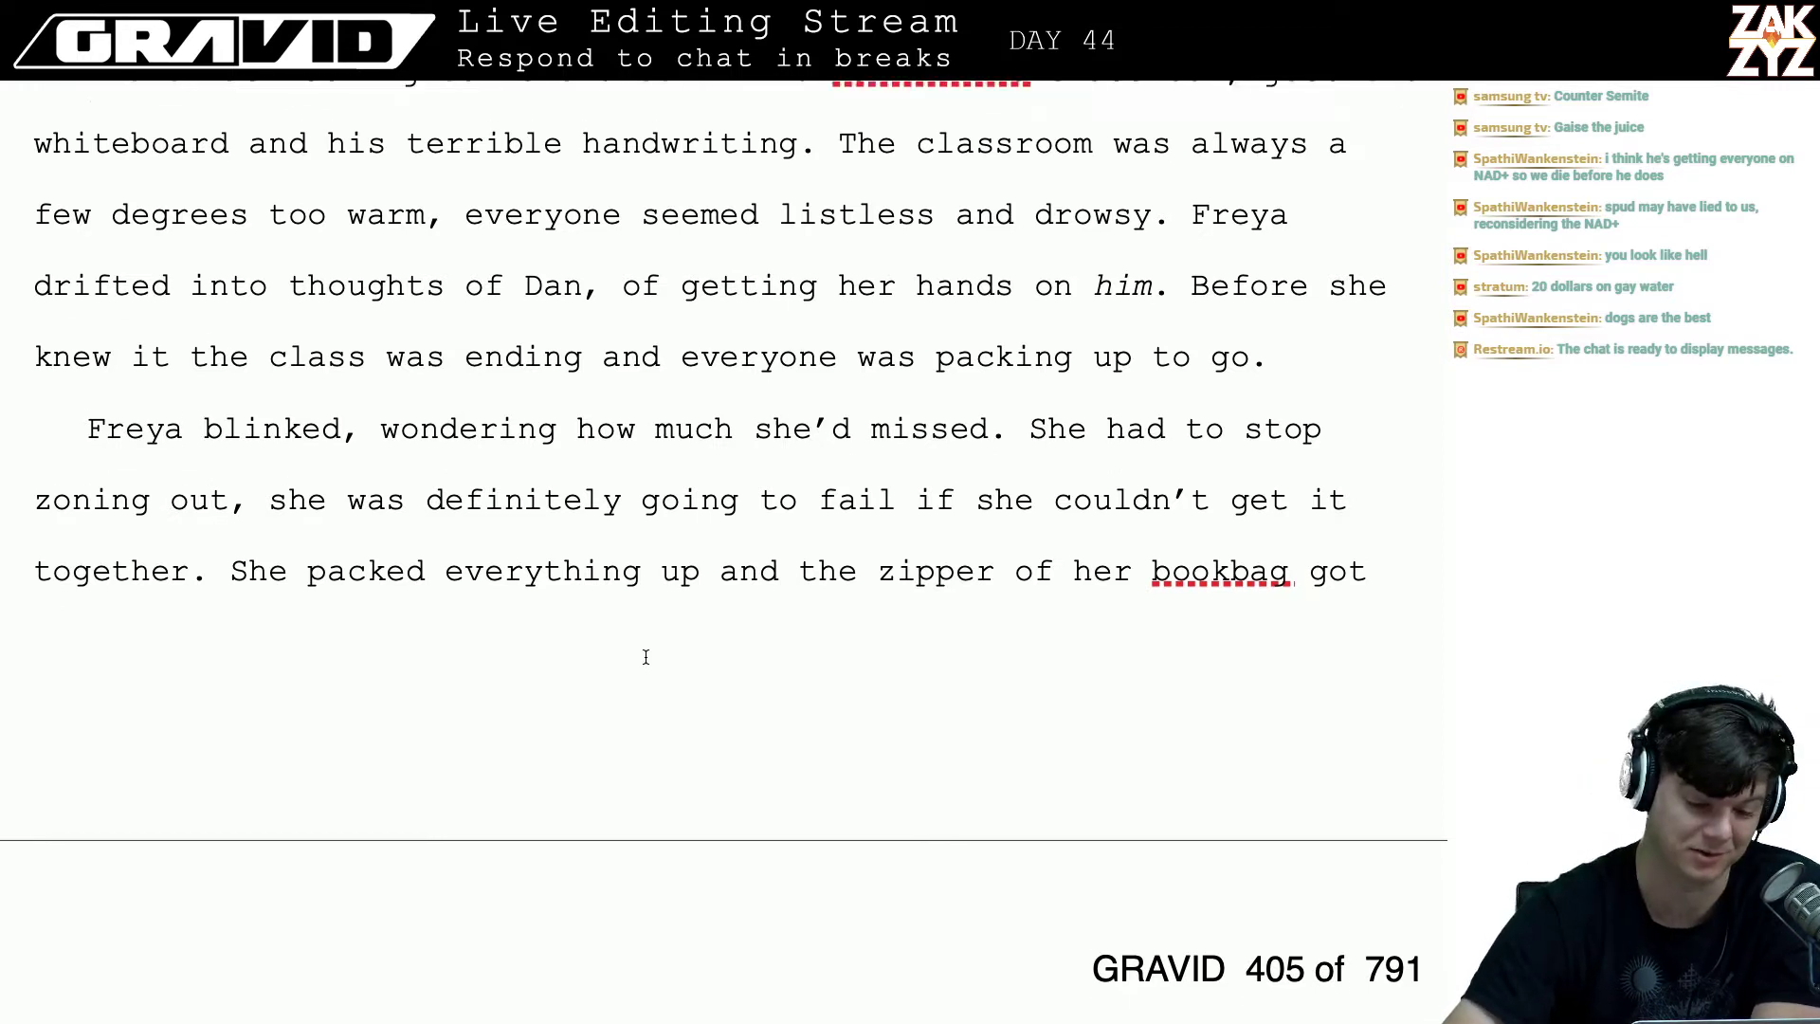
- Review the transition from "Before she knew it the class was ending" to the opening of the "Freya blinked" paragraph
left_click(440, 399)
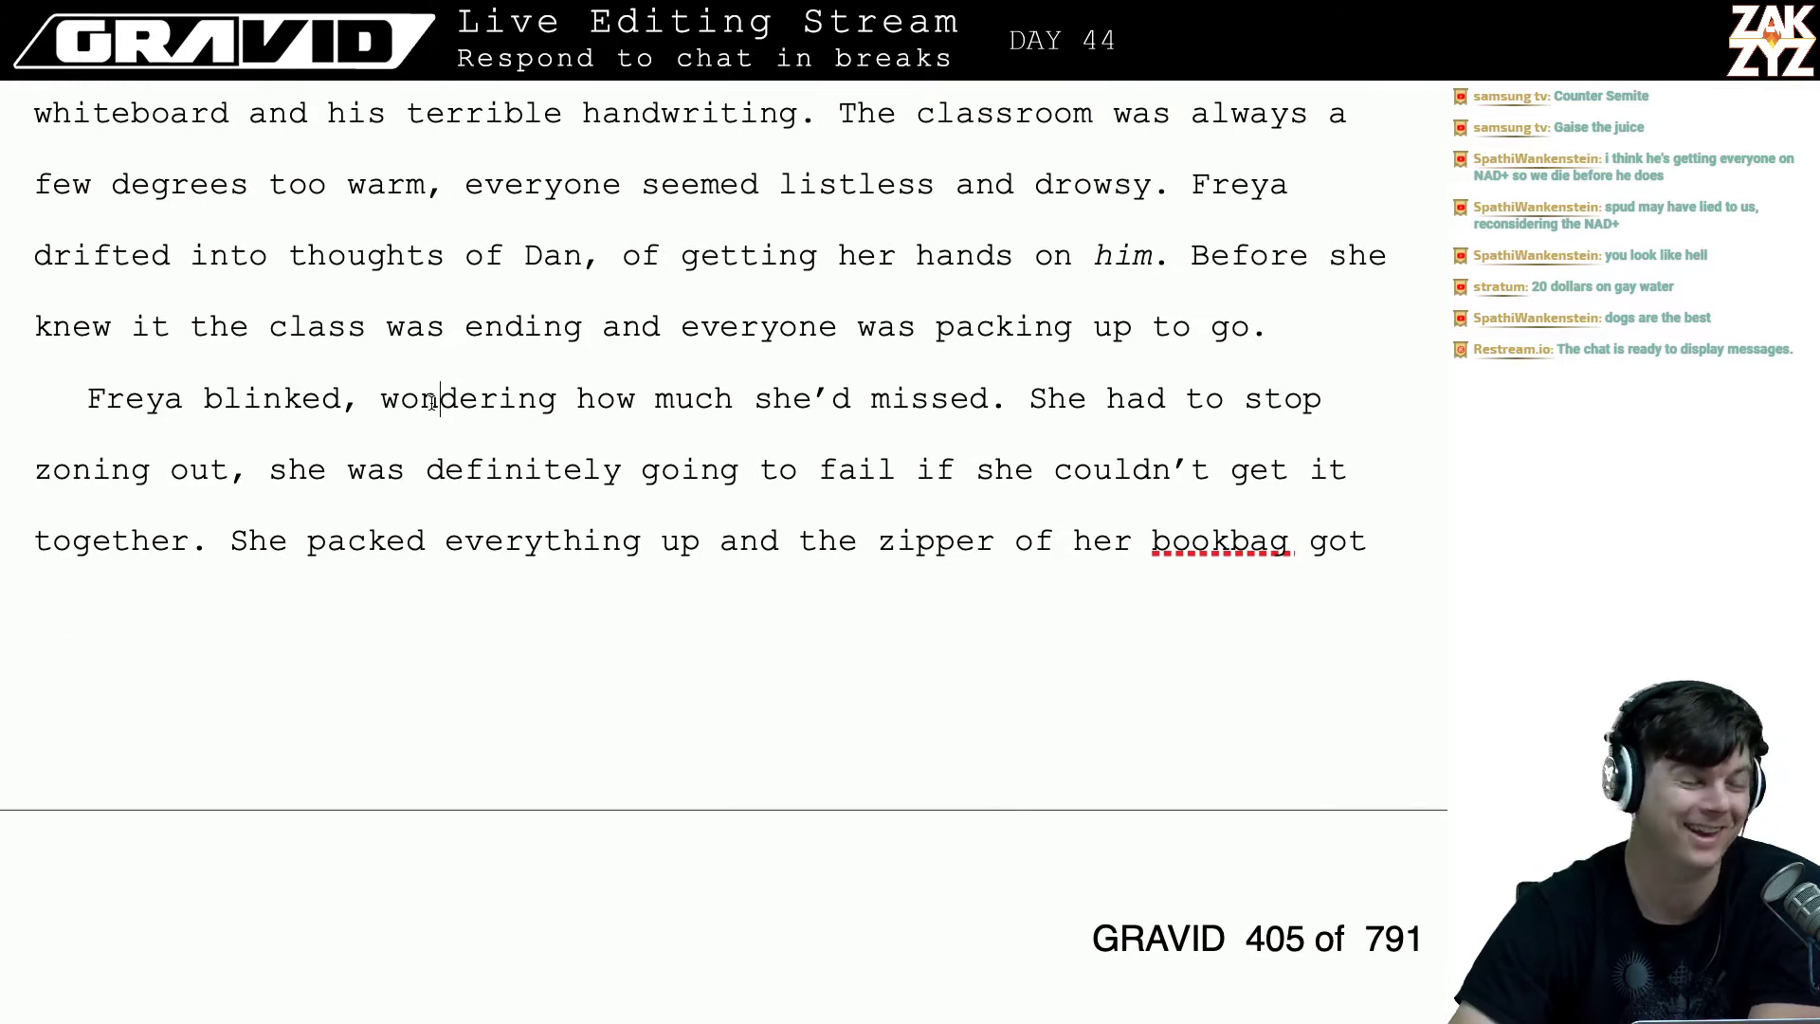
key("Left")
key("Left")
key("Left")
key("Left")
key("Left")
key("Left")
key("Left")
key("Left")
key("Left")
key("Left")
key("Left")
key("Left")
key("Left")
key("Left")
key("Left")
key("Left")
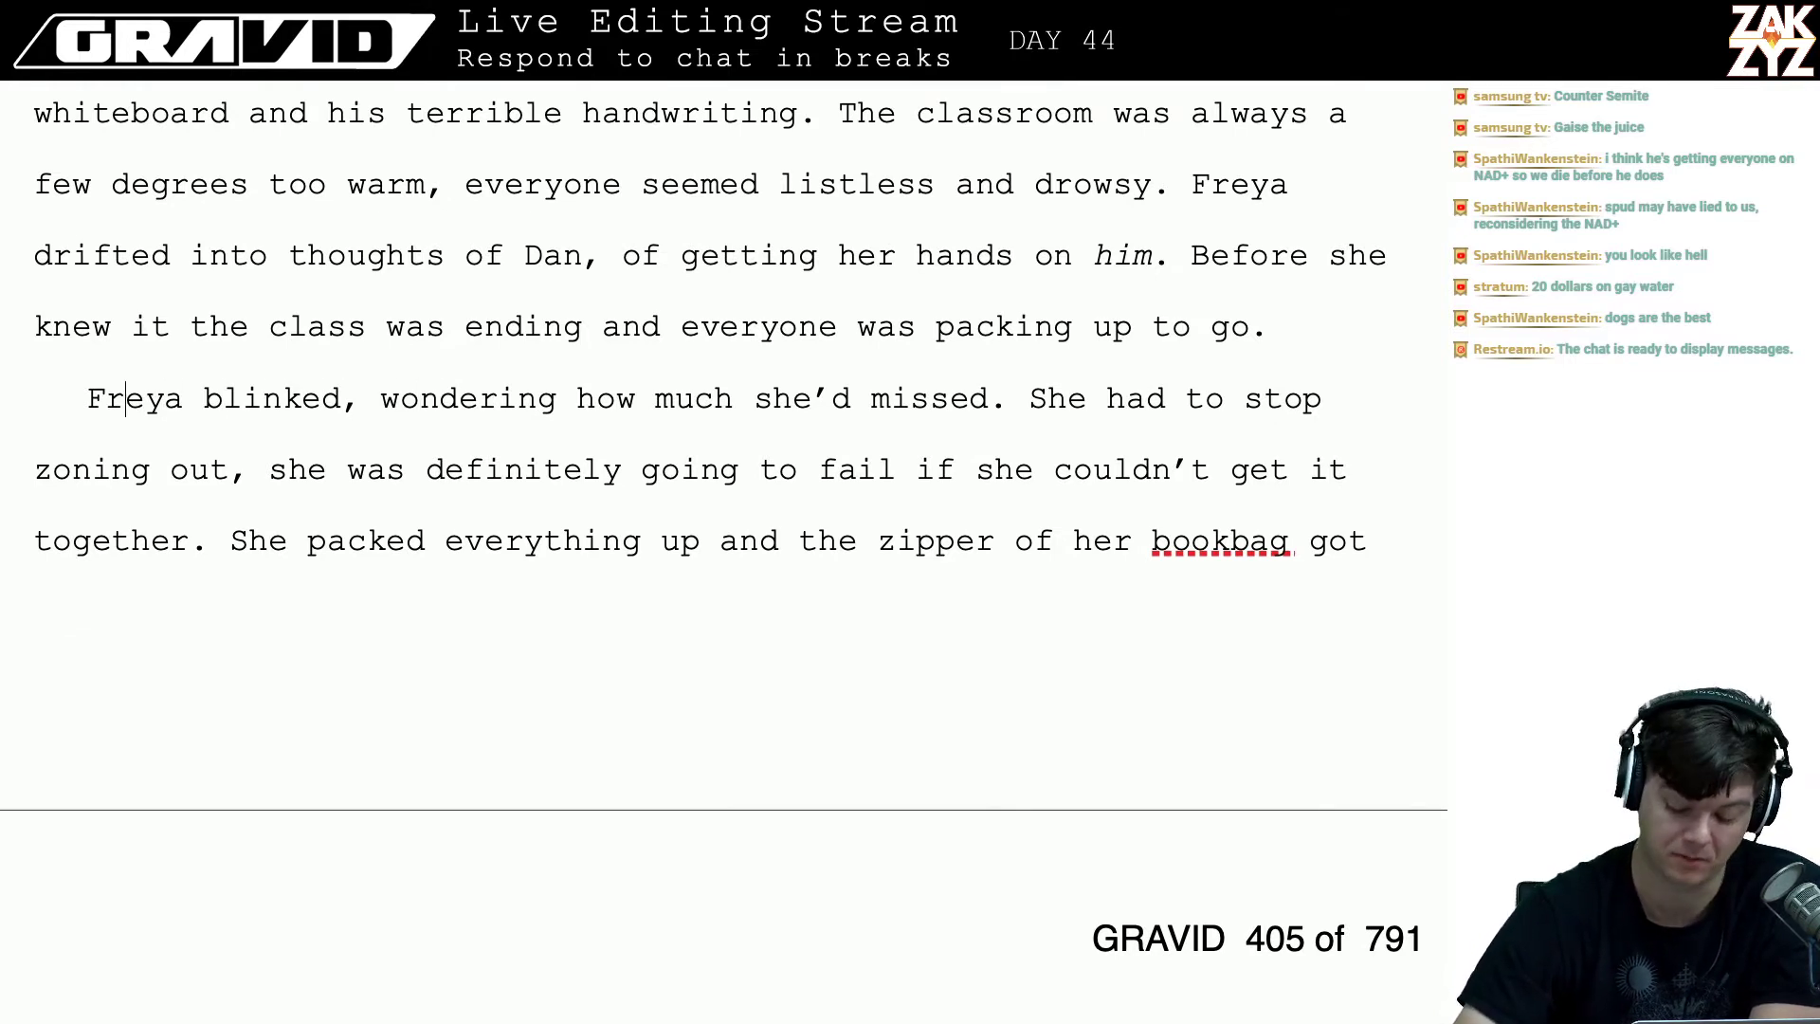
key("Left")
key("Left")
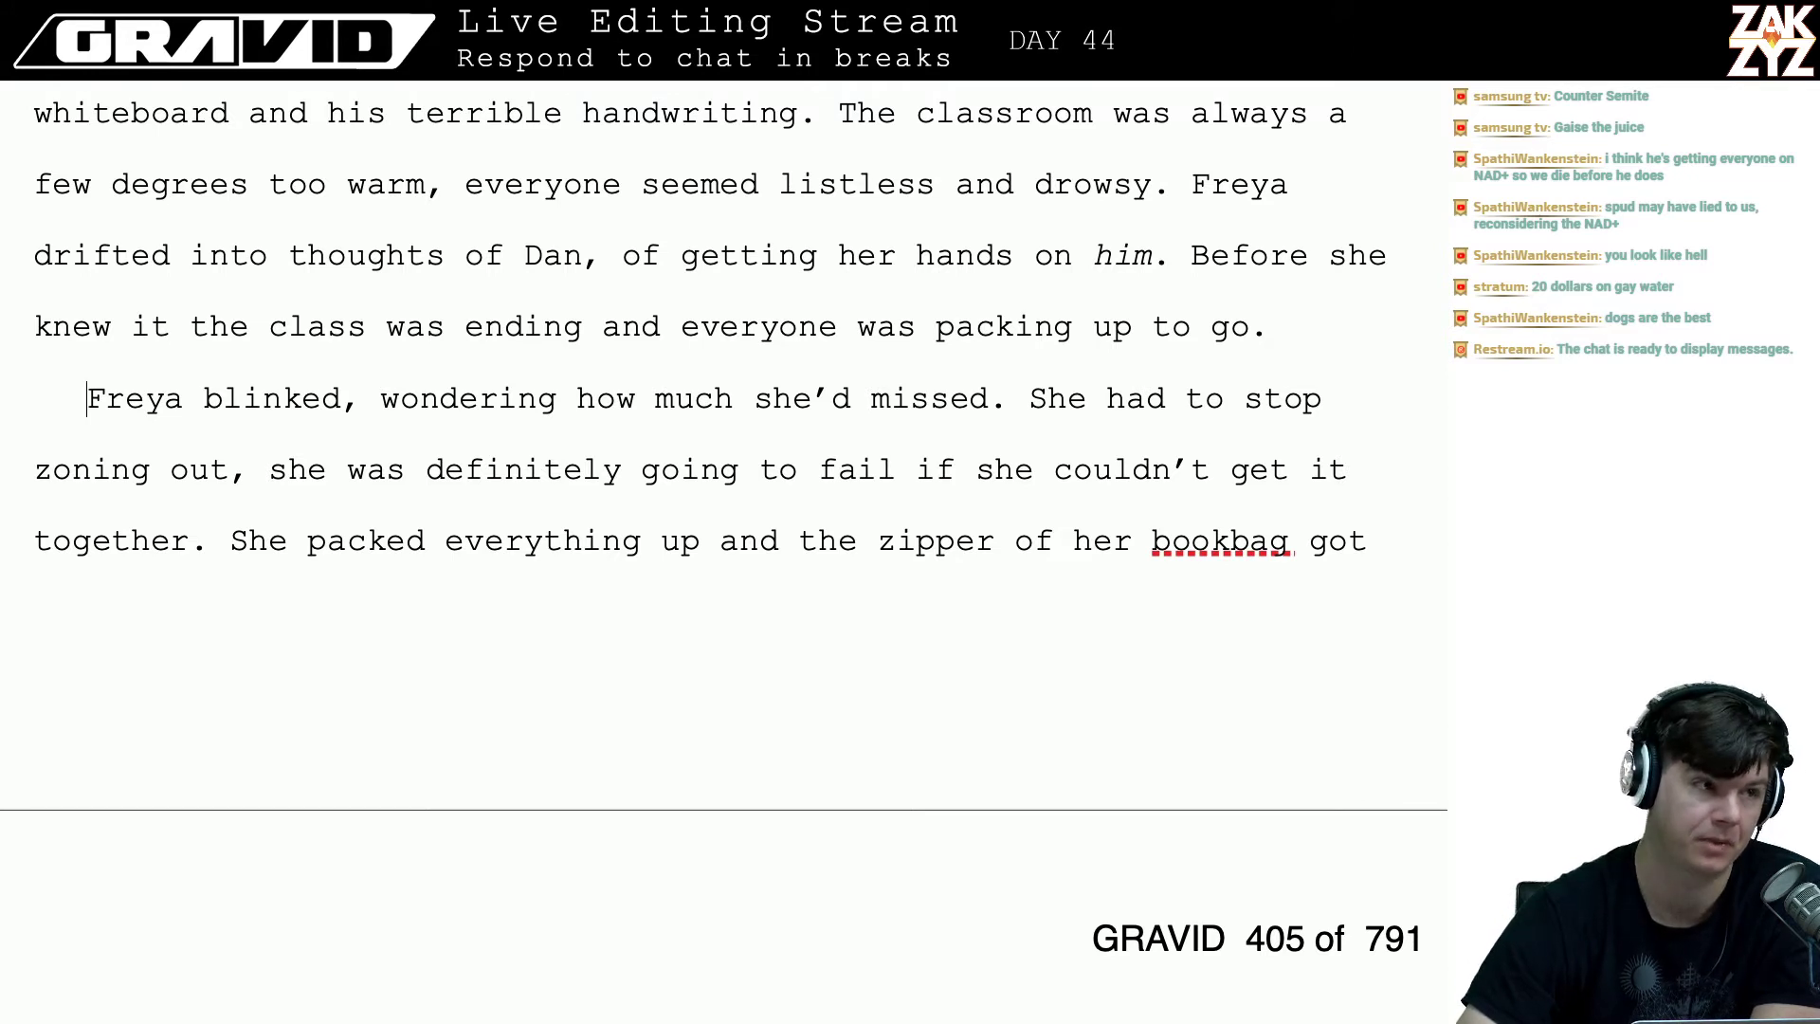
key("Up")
key("Up")
key("Down")
key("Right")
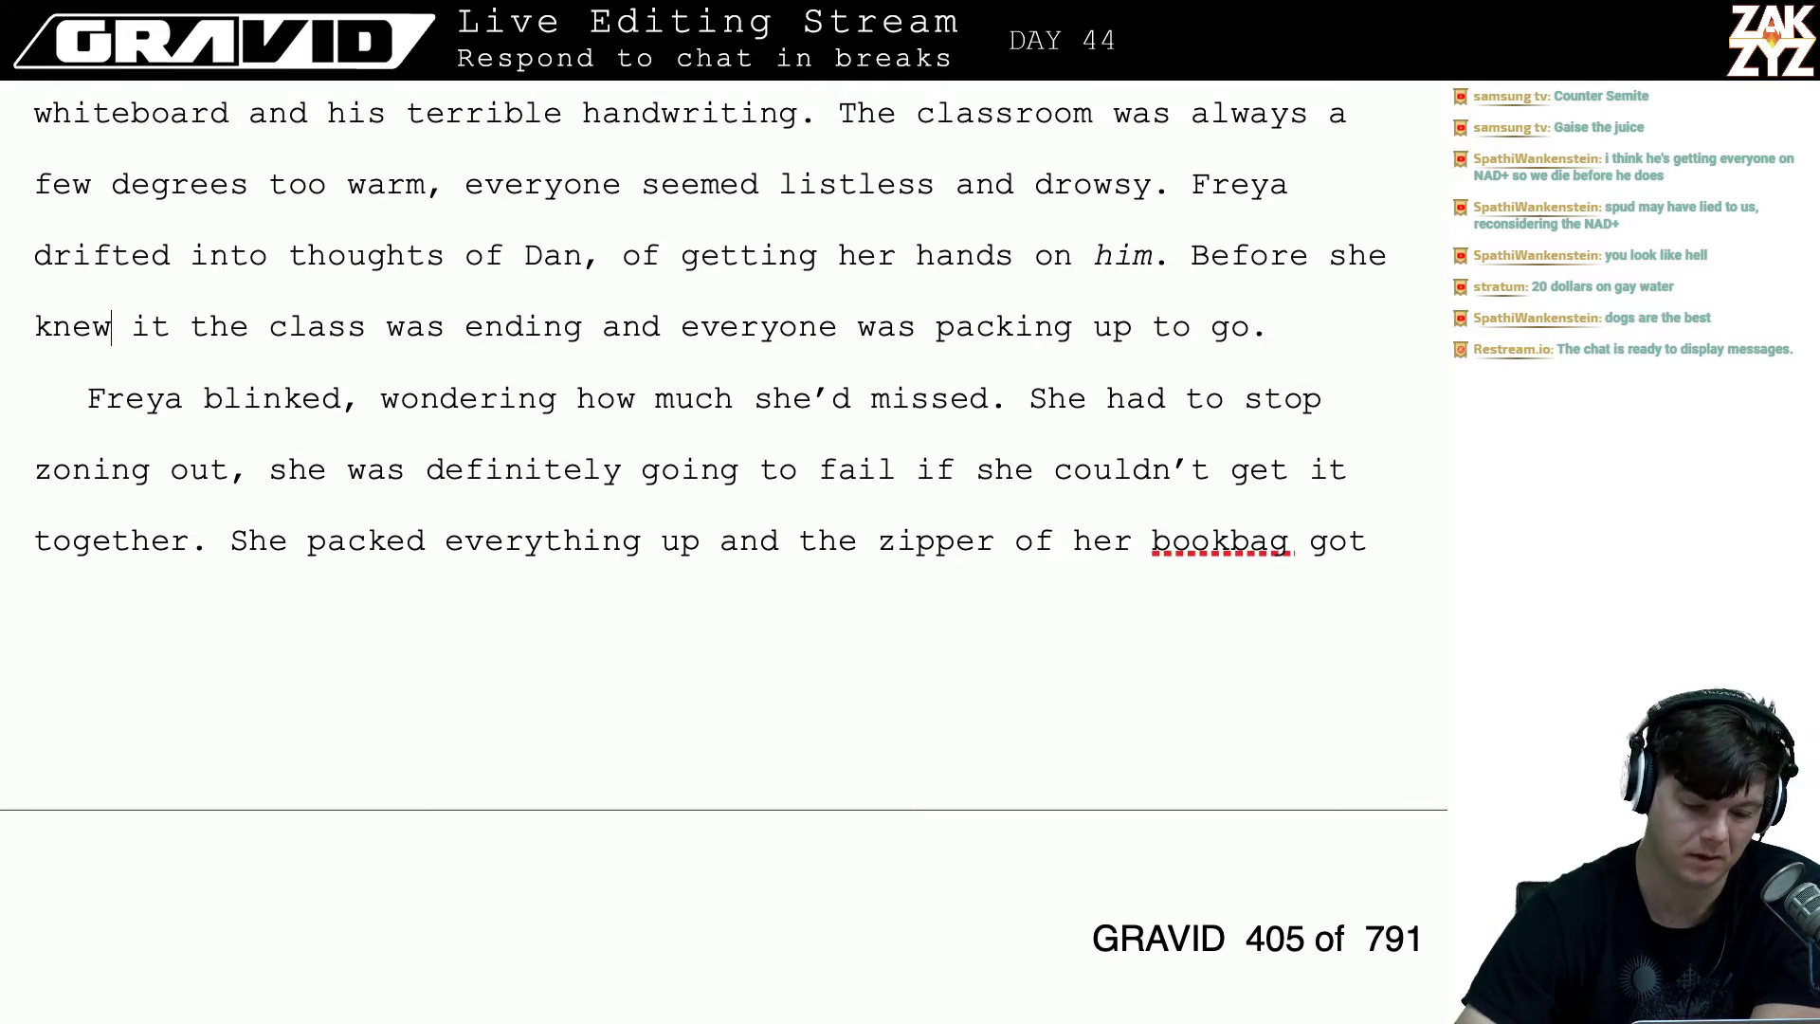
key("Down")
key("Left")
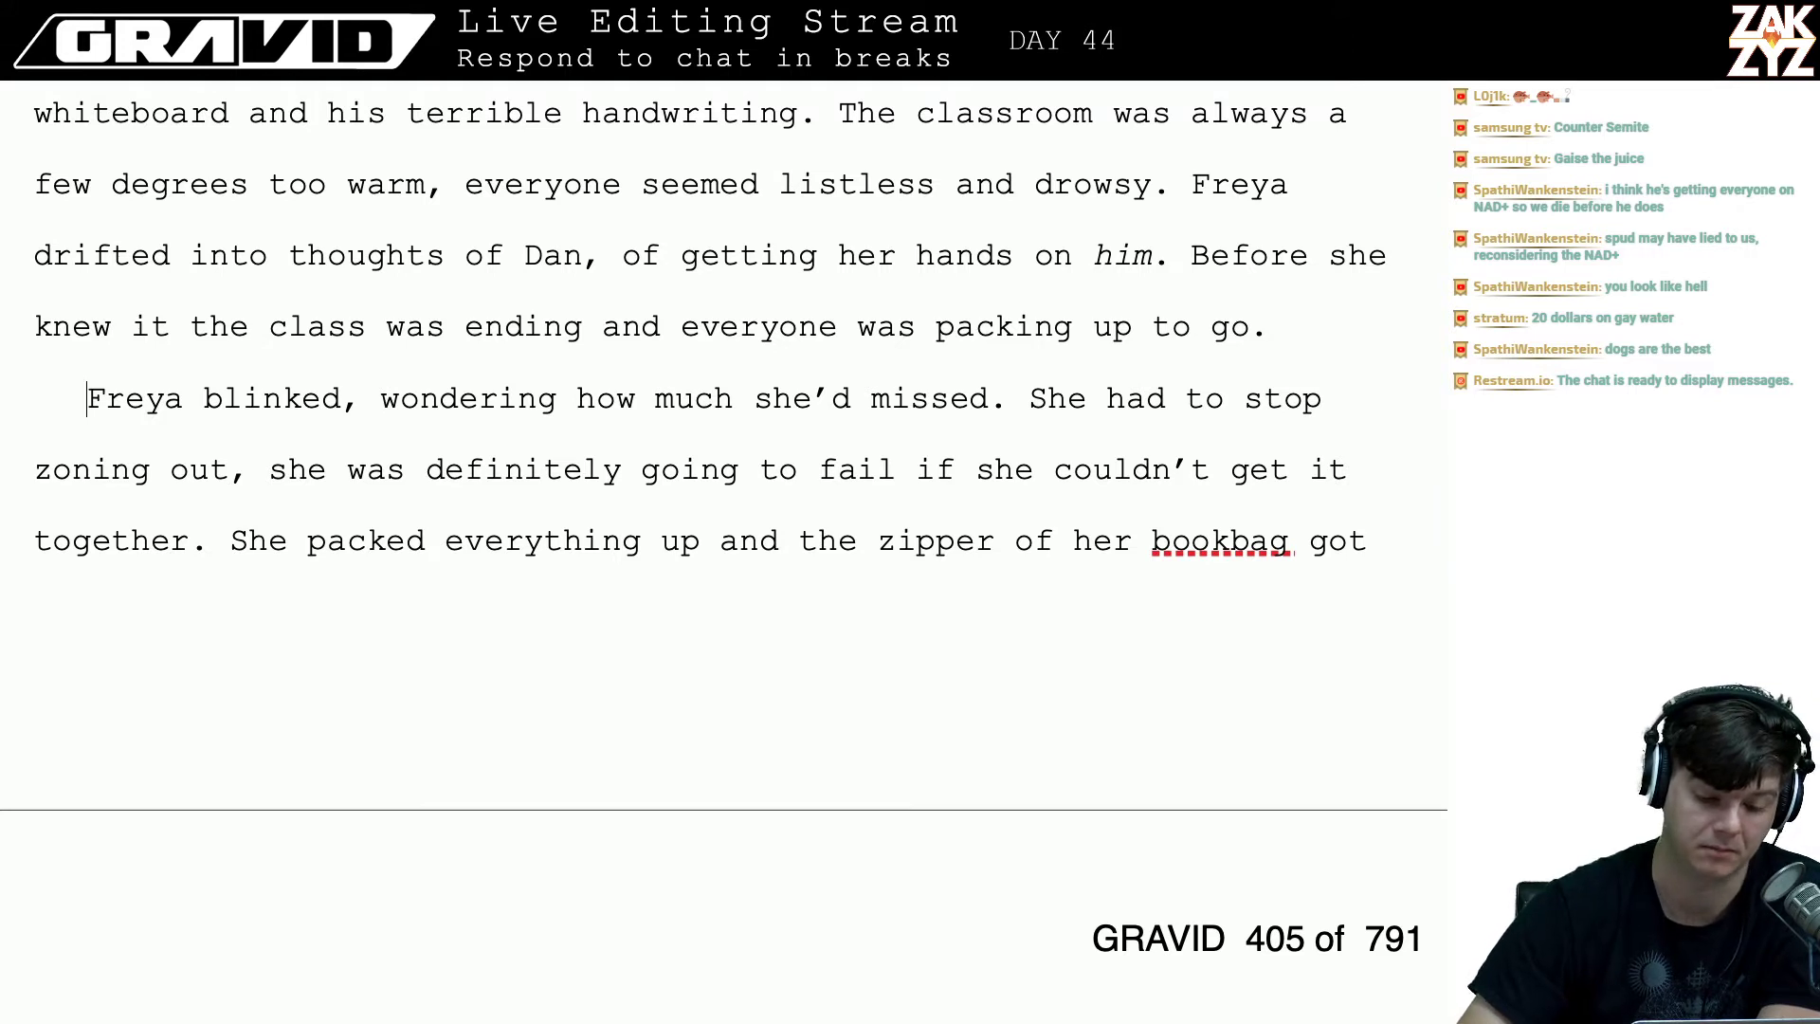
- Check how the "Freya blinked" paragraph continues across the page break, through the sentence about the bookbag zipper and her trembling fingers
key("Down")
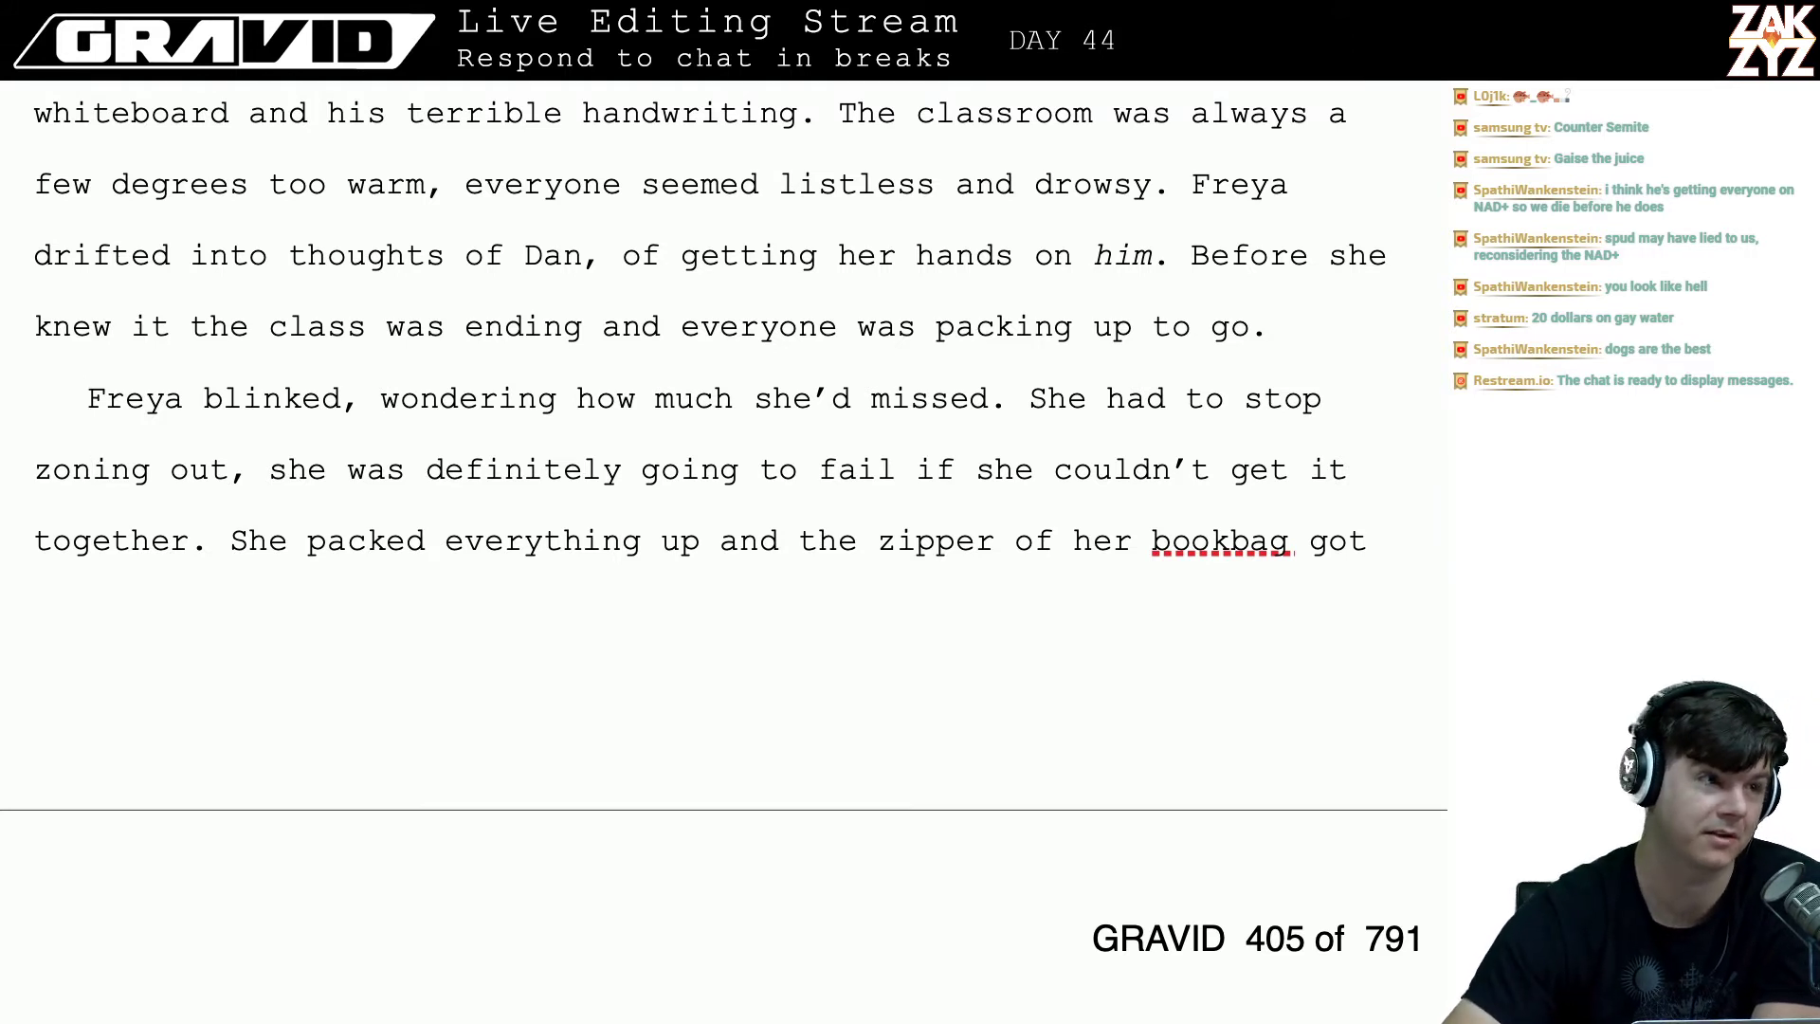
key("Down")
key("Down")
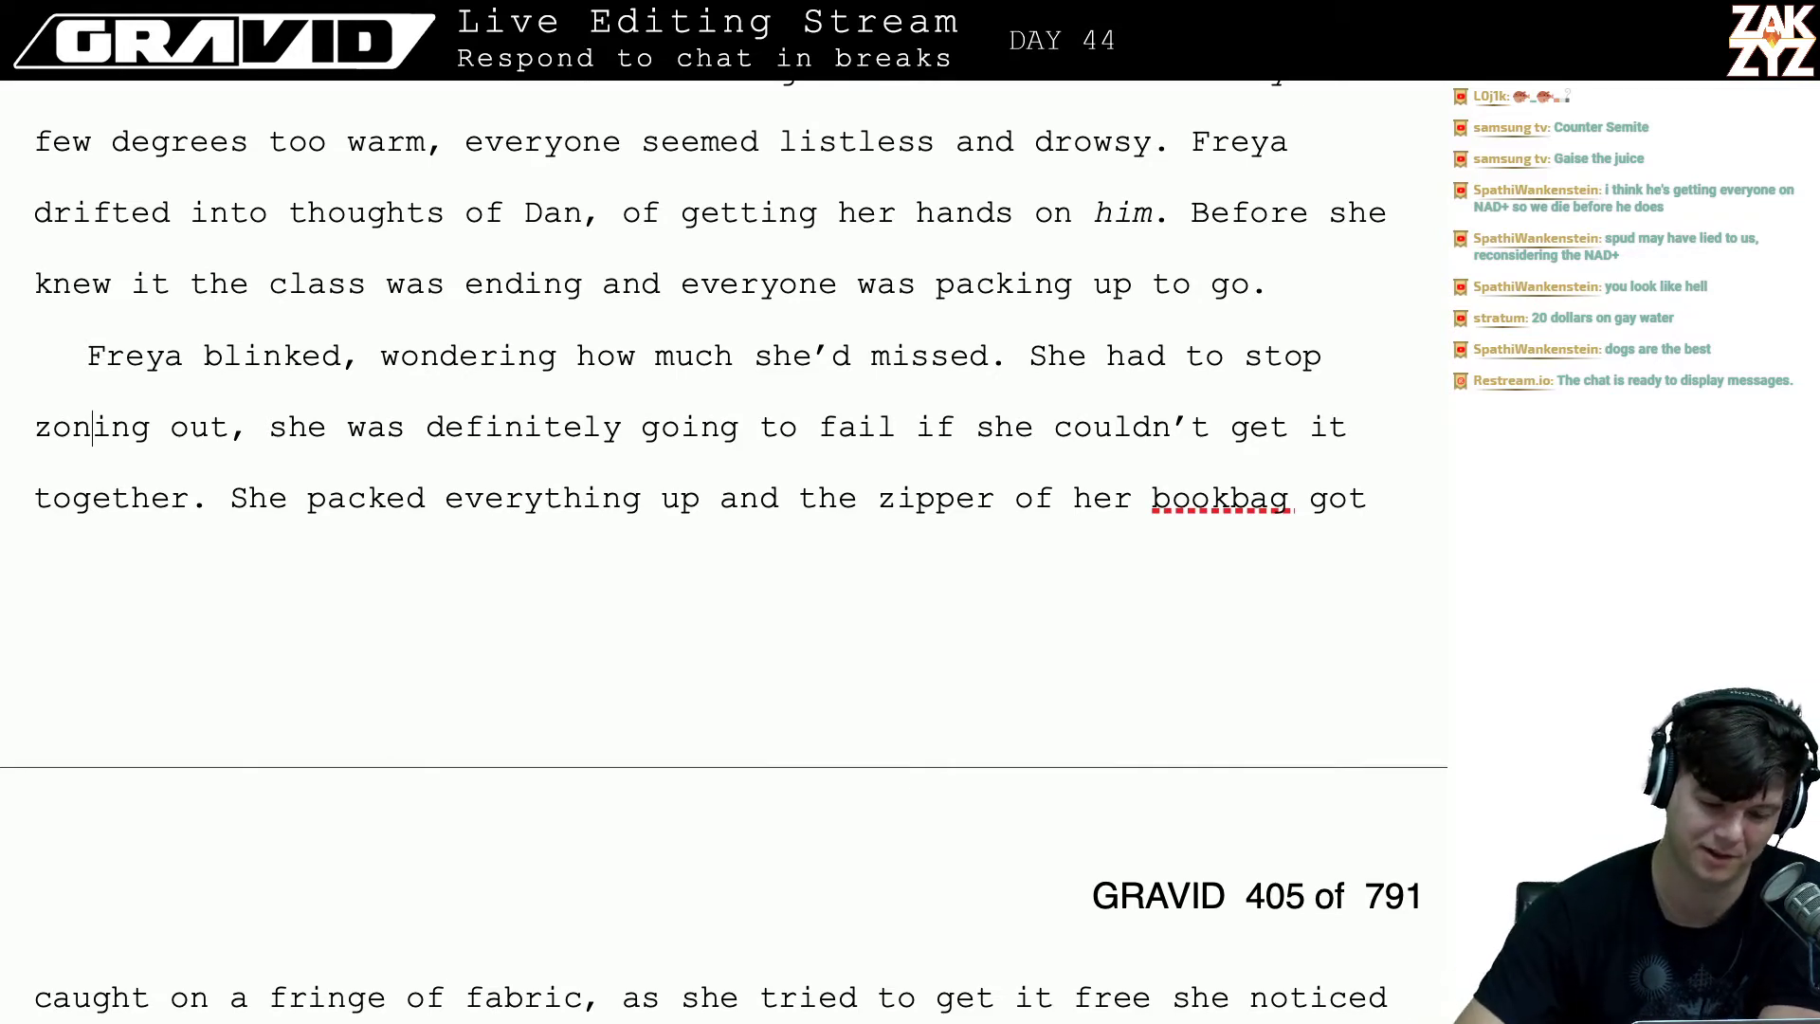
scroll(724, 564, "down", 3)
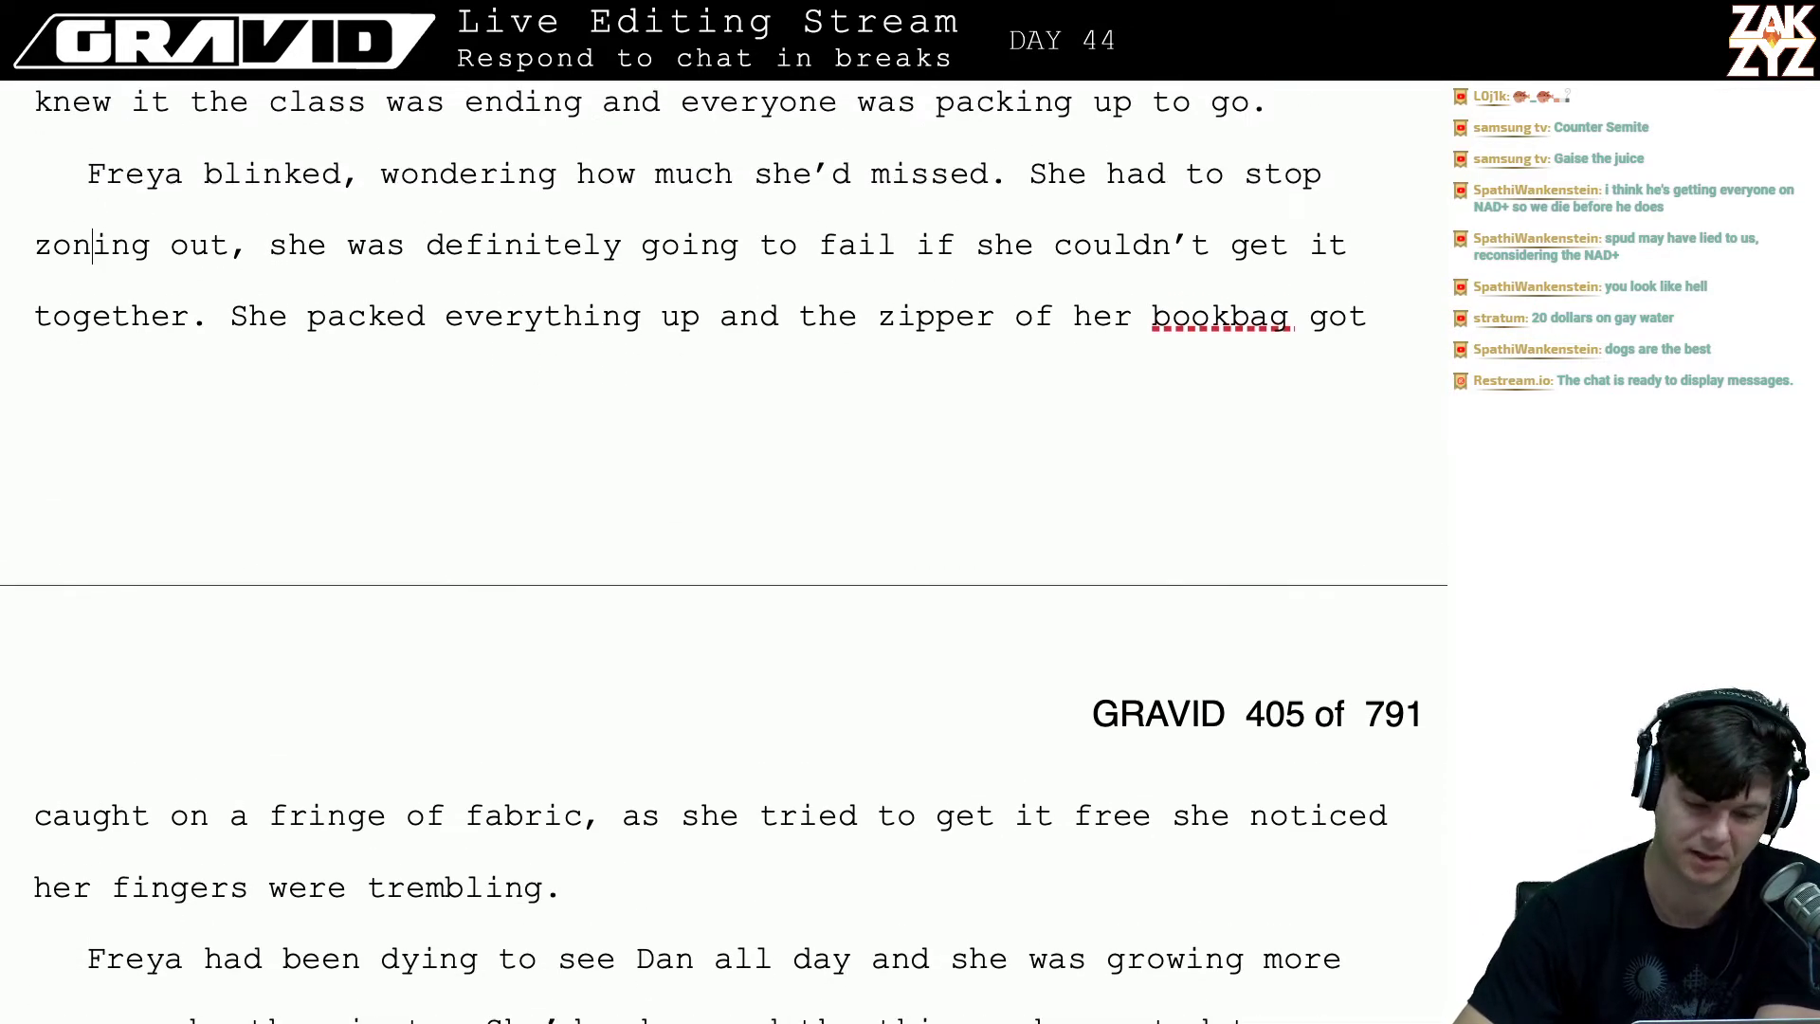
scroll(723, 552, "down", 1)
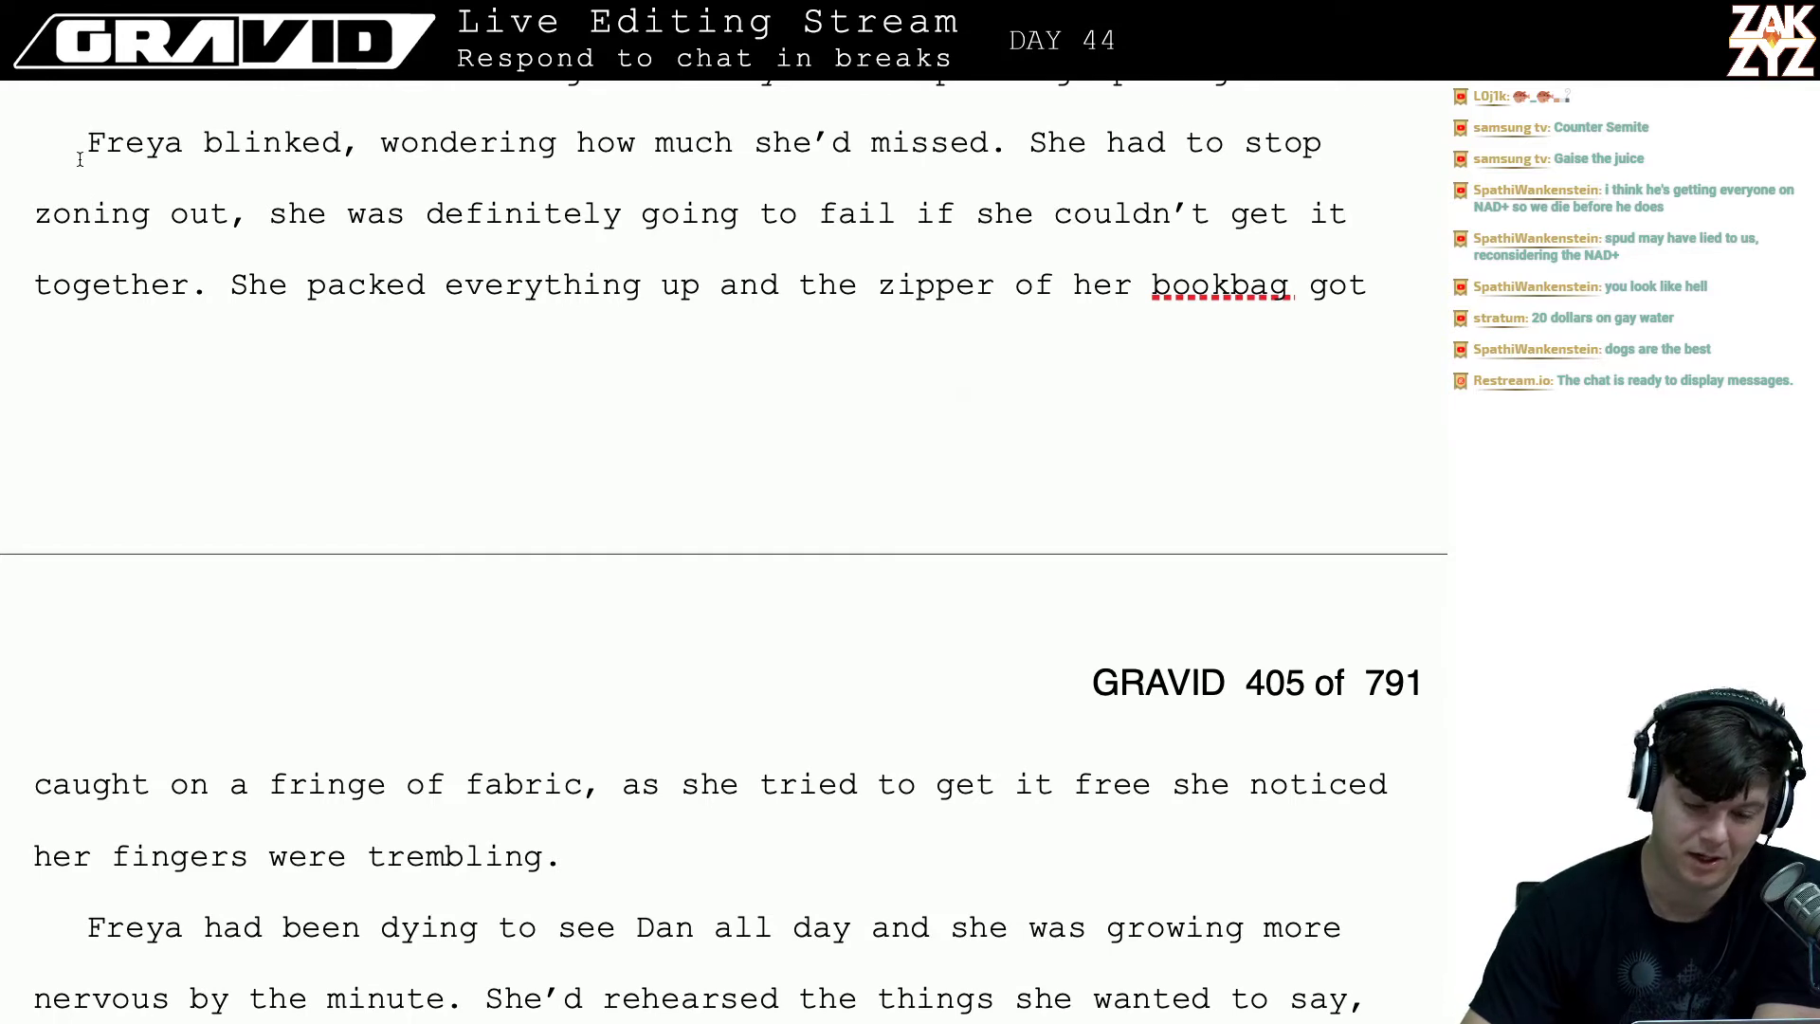
key("Up")
key("Up")
key("Up")
key("Up")
key("Down")
key("Down")
key("Down")
key("Down")
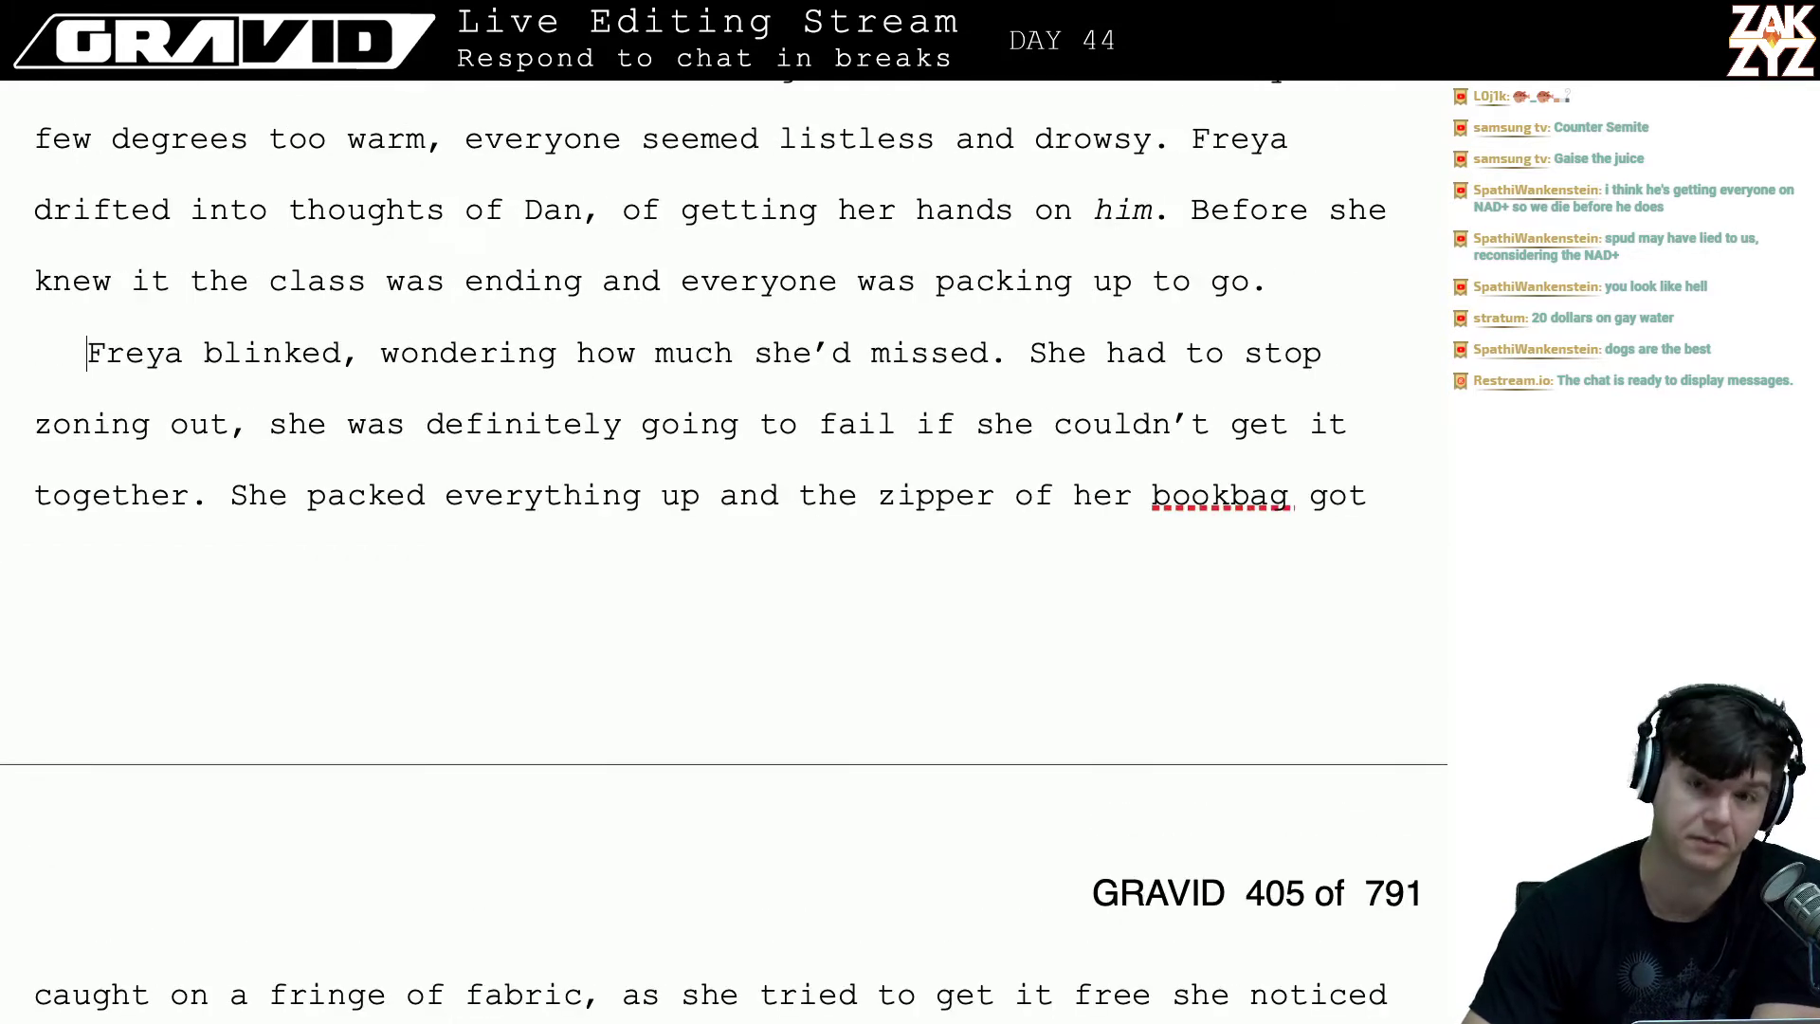
key("Down")
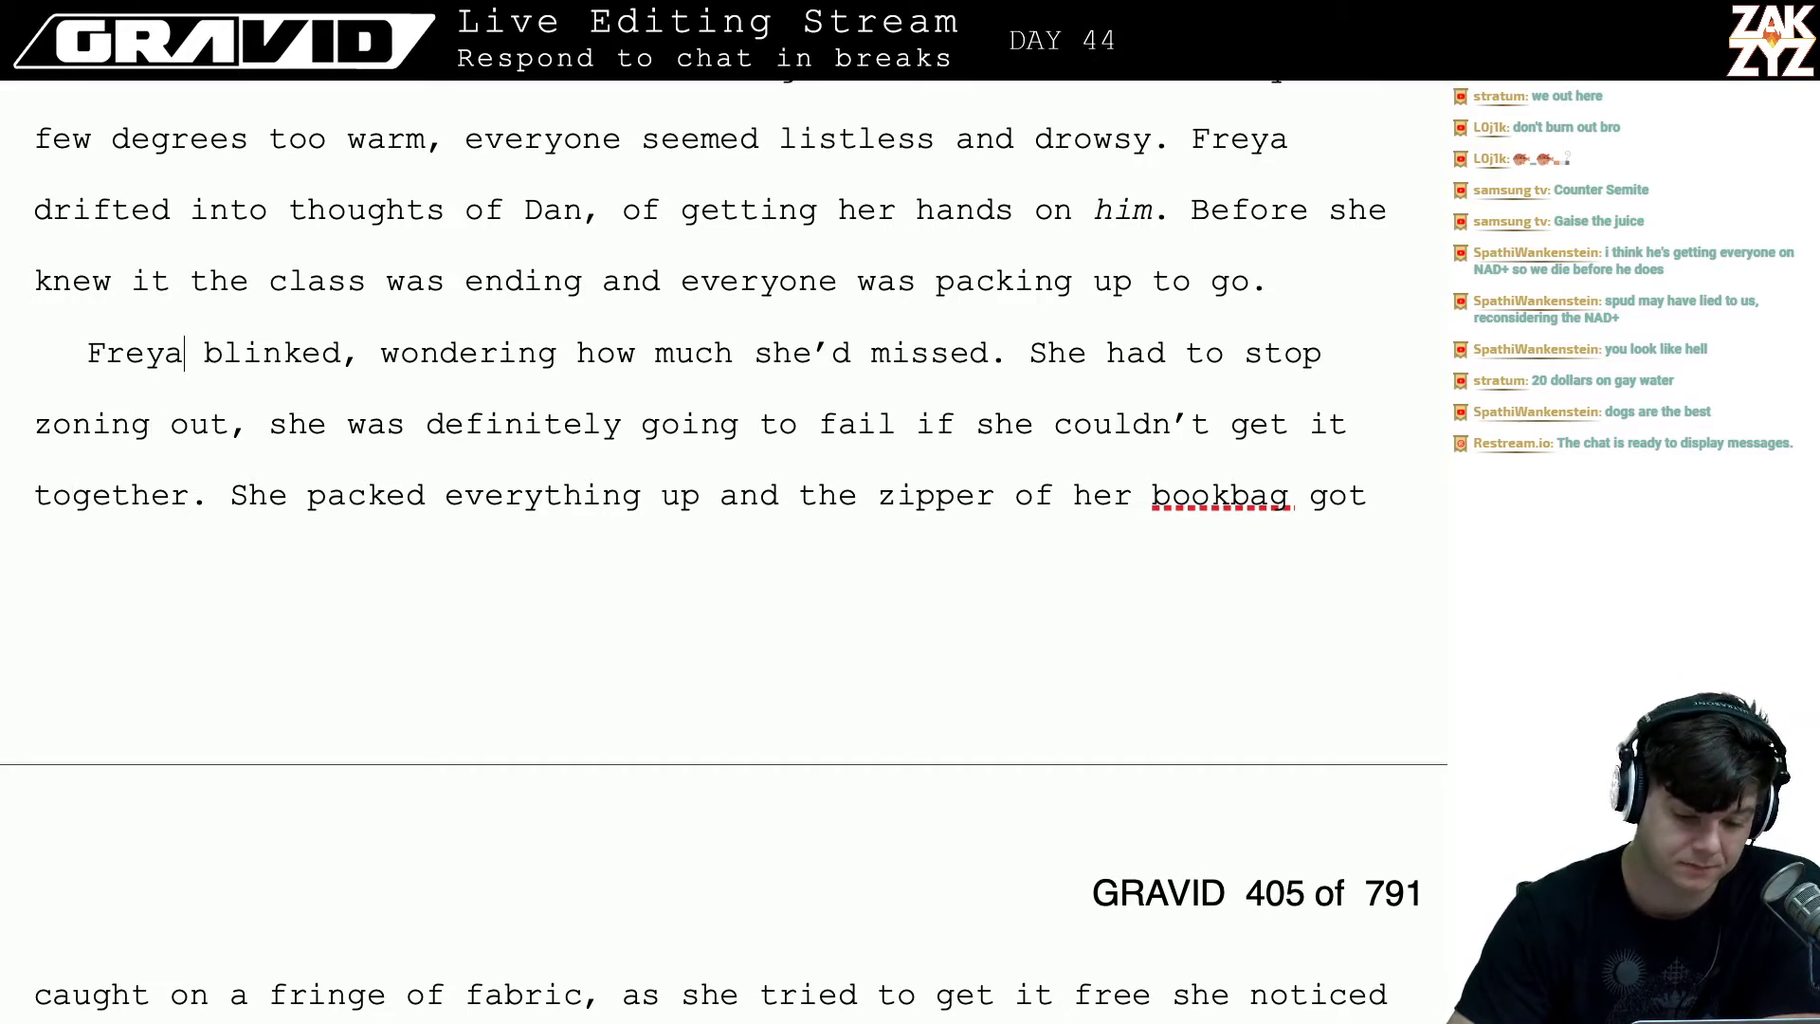
- Reread the opening sentence of the "There was nothing to hold onto" paragraph, through the whiteboard and terrible handwriting
key("Up")
key("Up")
key("Up")
key("Up")
key("Up")
key("Up")
key("Up")
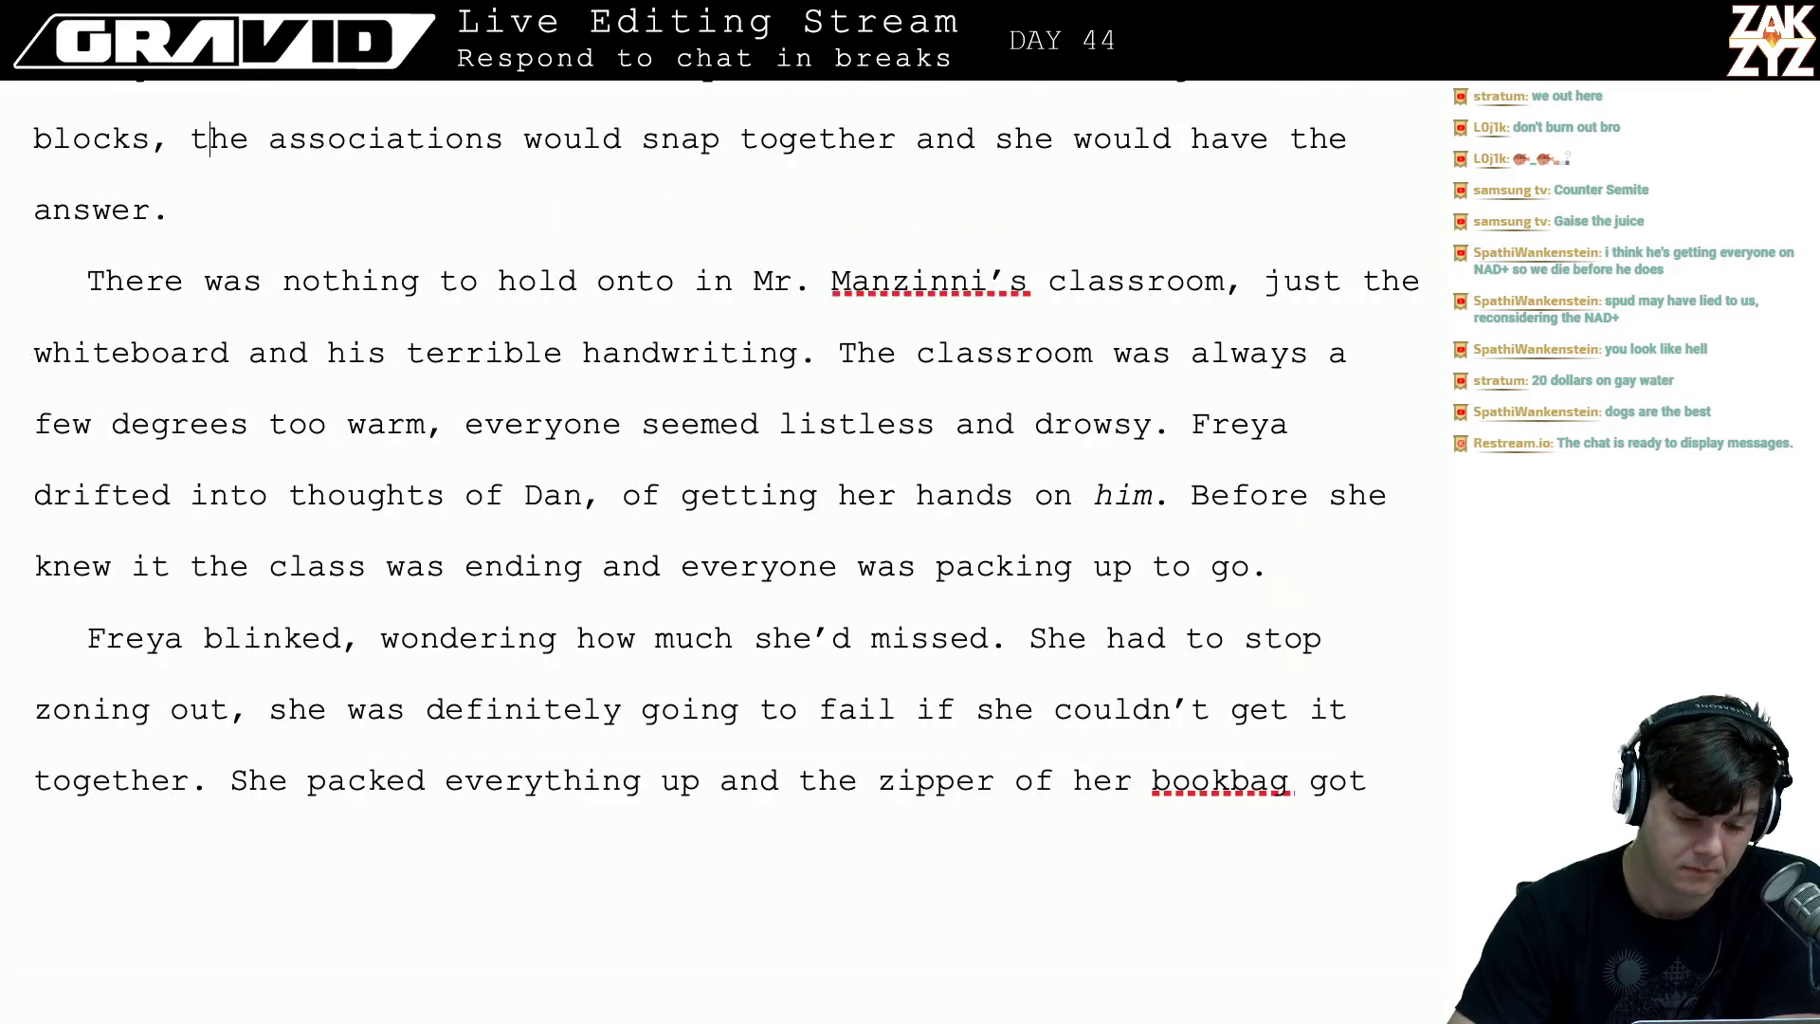
key("Down")
key("Down")
key("Right")
key("Right")
key("Right")
key("Right")
key("Right")
key("Right")
key("Right")
key("Right")
key("Right")
key("Right")
key("Right")
key("Right")
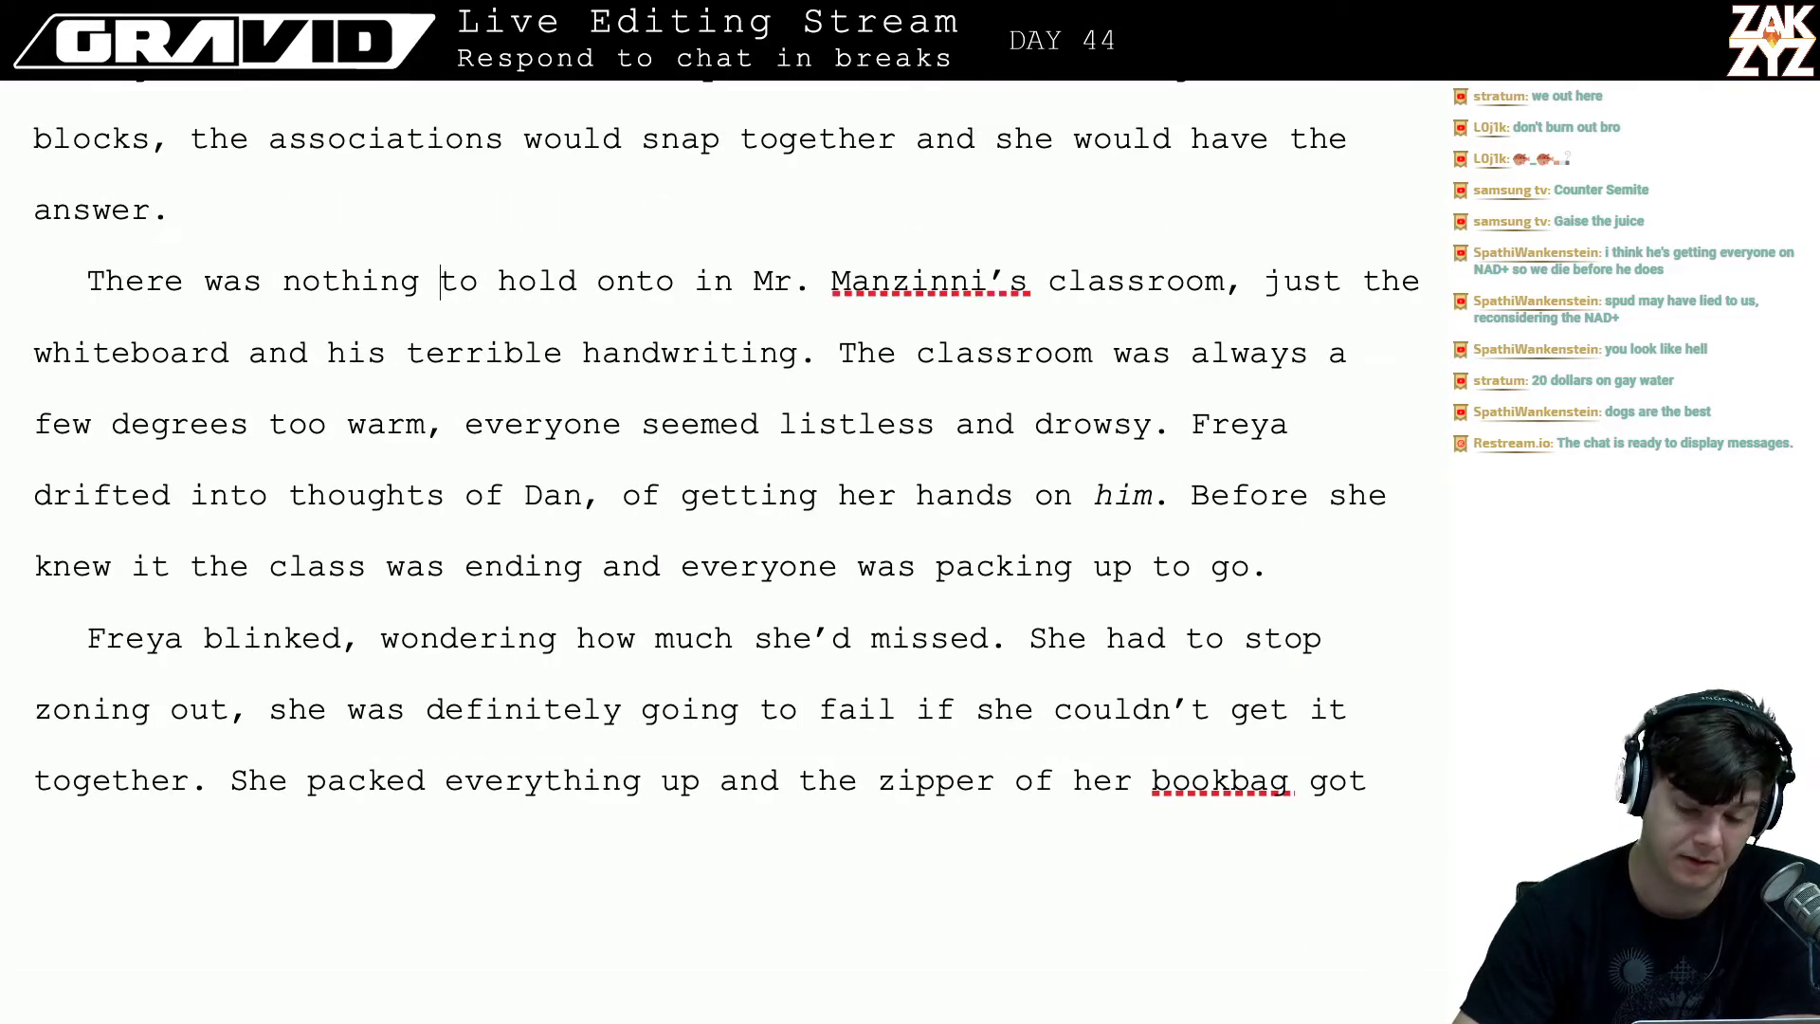
key("Right")
key("Right")
key("Right")
key("Right")
key("Right")
key("Right")
key("Right")
key("Right")
key("Right")
key("Right")
key("Right")
key("Right")
key("Right")
key("Right")
key("Right")
key("Right")
key("Right")
key("Right")
key("Right")
key("Right")
key("Down")
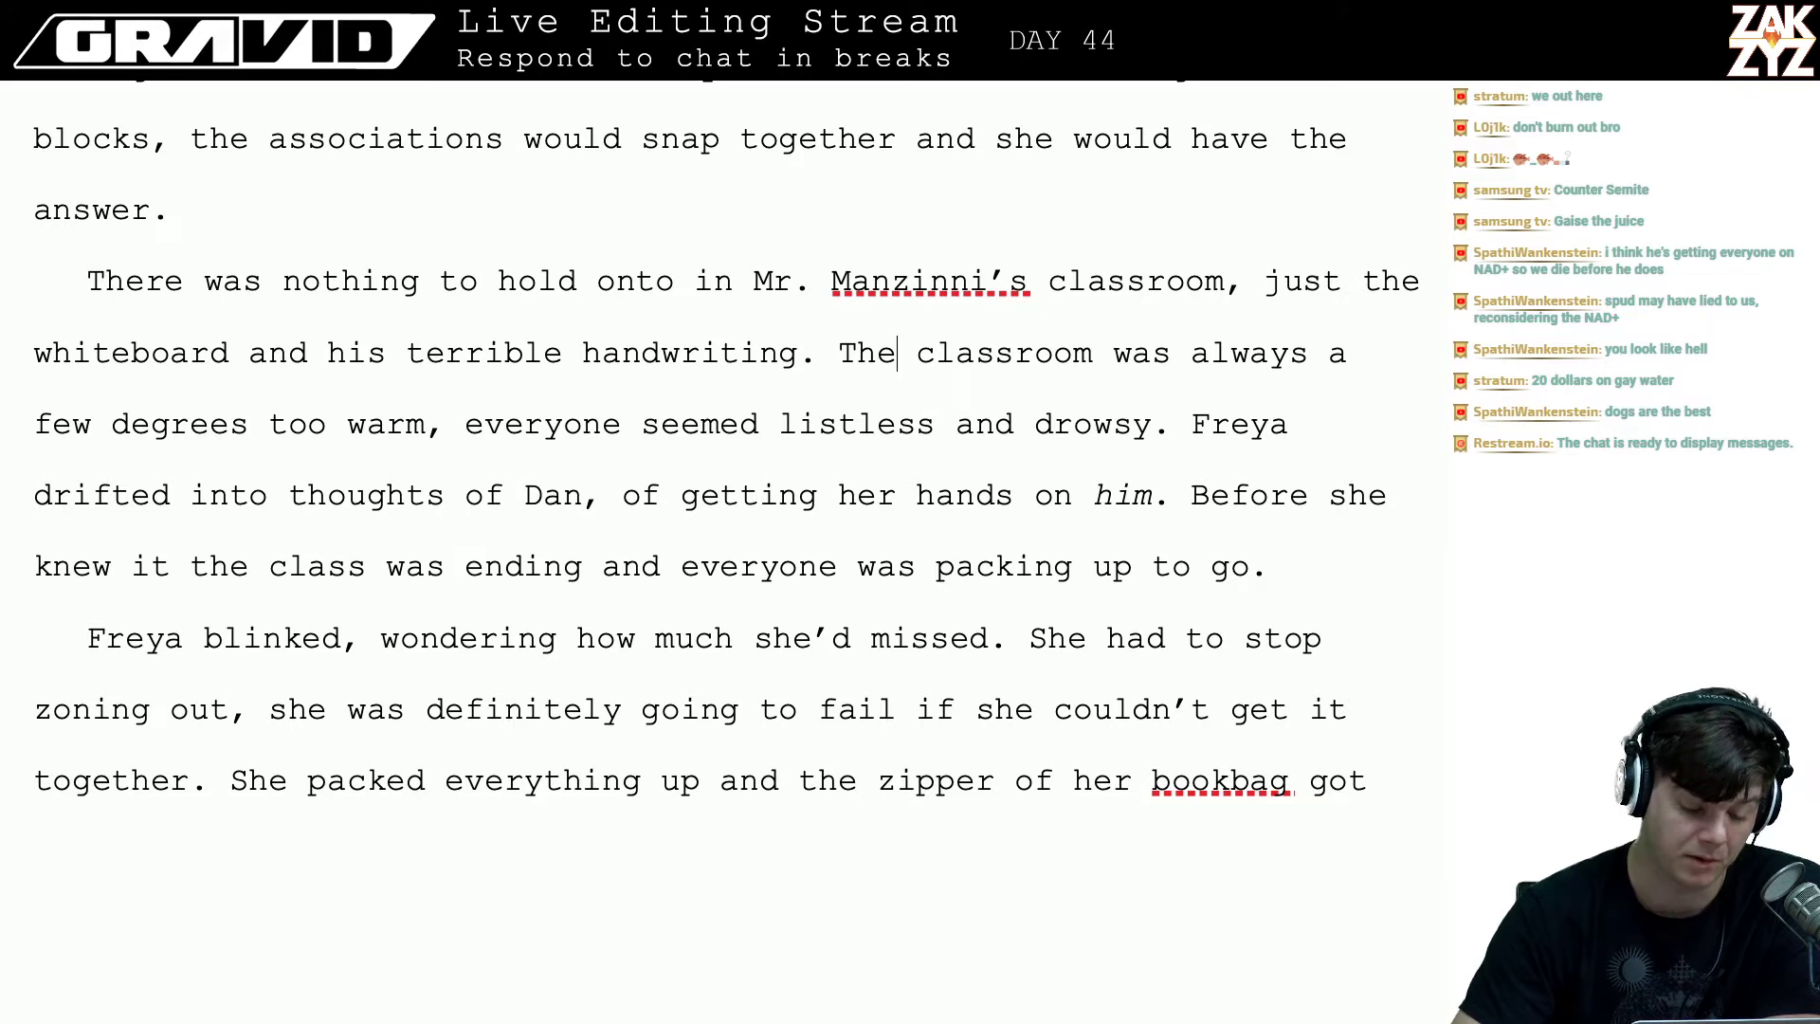
- Examine the sentence about the classroom being a few degrees too warm and everyone seeming listless and drowsy
key("Left")
key("Left")
key("Left")
key("Left")
key("Left")
key("Left")
key("Right")
key("Right")
key("Right")
key("Right")
key("Right")
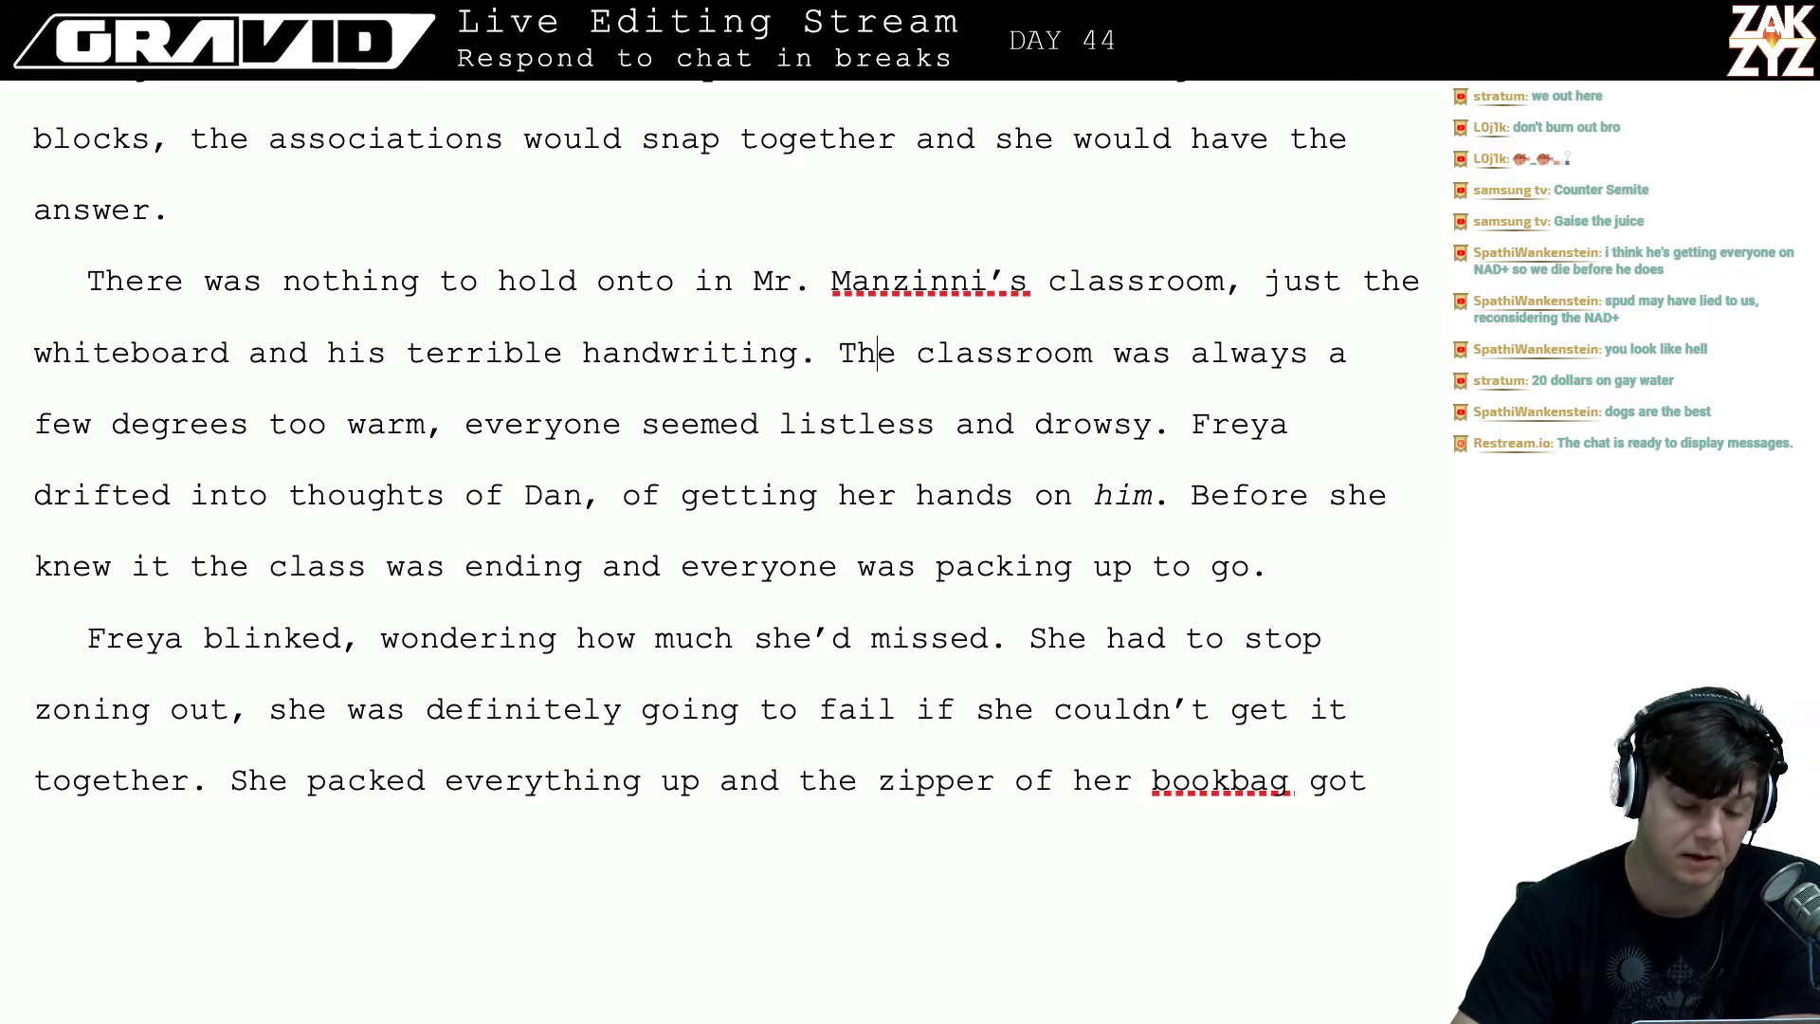
key("Right")
key("Down")
key("Left")
key("Left")
key("Left")
key("Left")
key("Left")
key("Left")
key("Left")
key("Left")
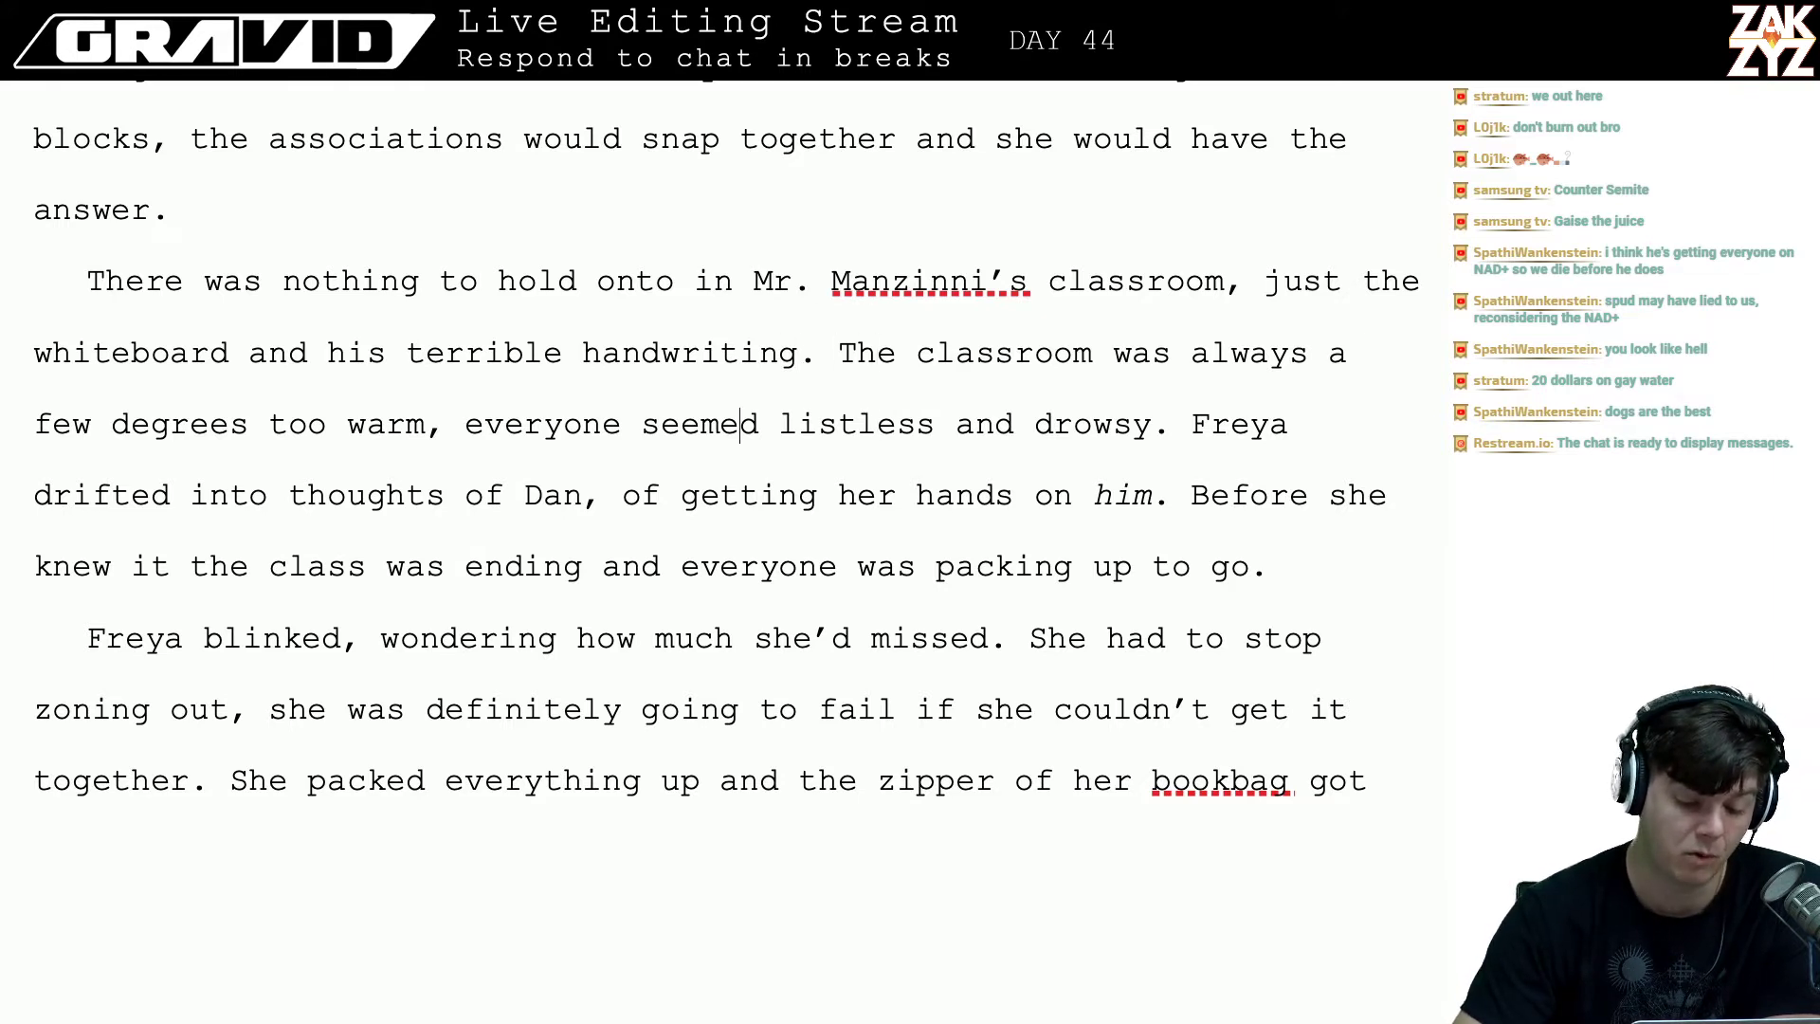
key("Left")
key("Left")
key("Left")
key("Left")
key("Left")
key("Left")
key("Left")
key("Left")
key("Left")
key("Left")
key("Left")
key("Left")
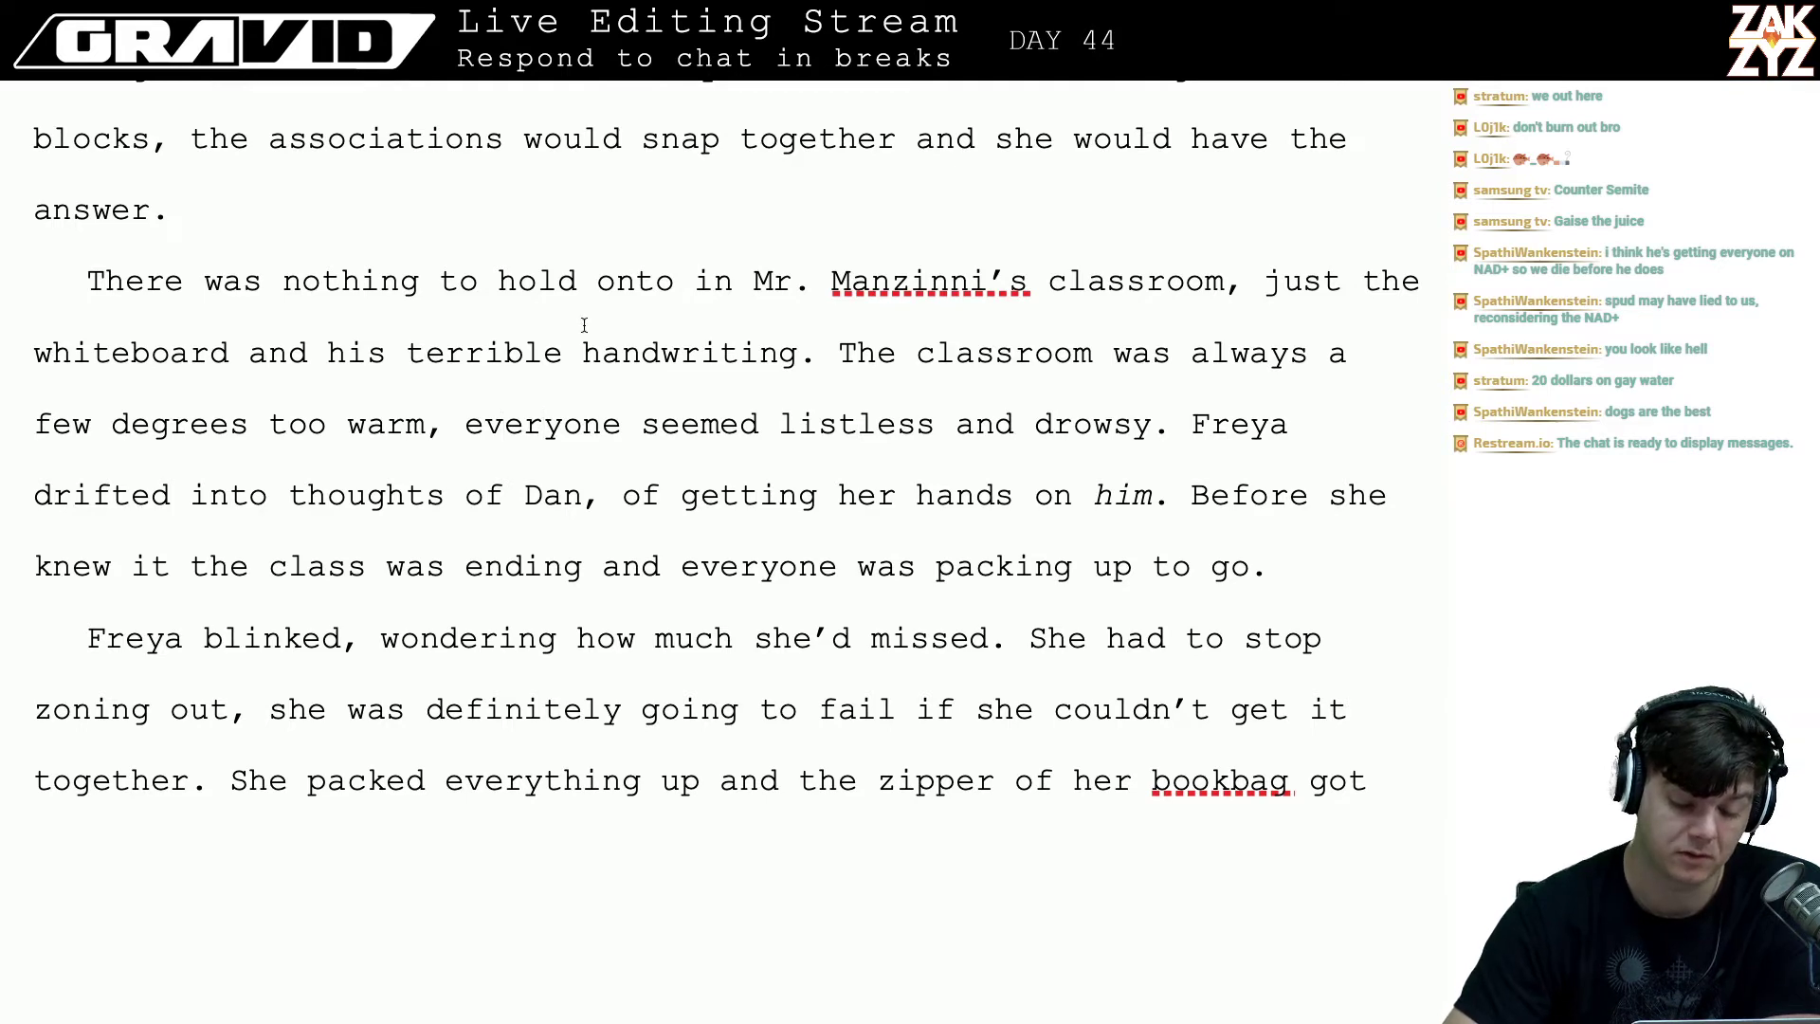
- Move "everyone seemed listless and drowsy." to just before "The classroom was always a few degrees too warm"
scroll(523, 431, "down", 2)
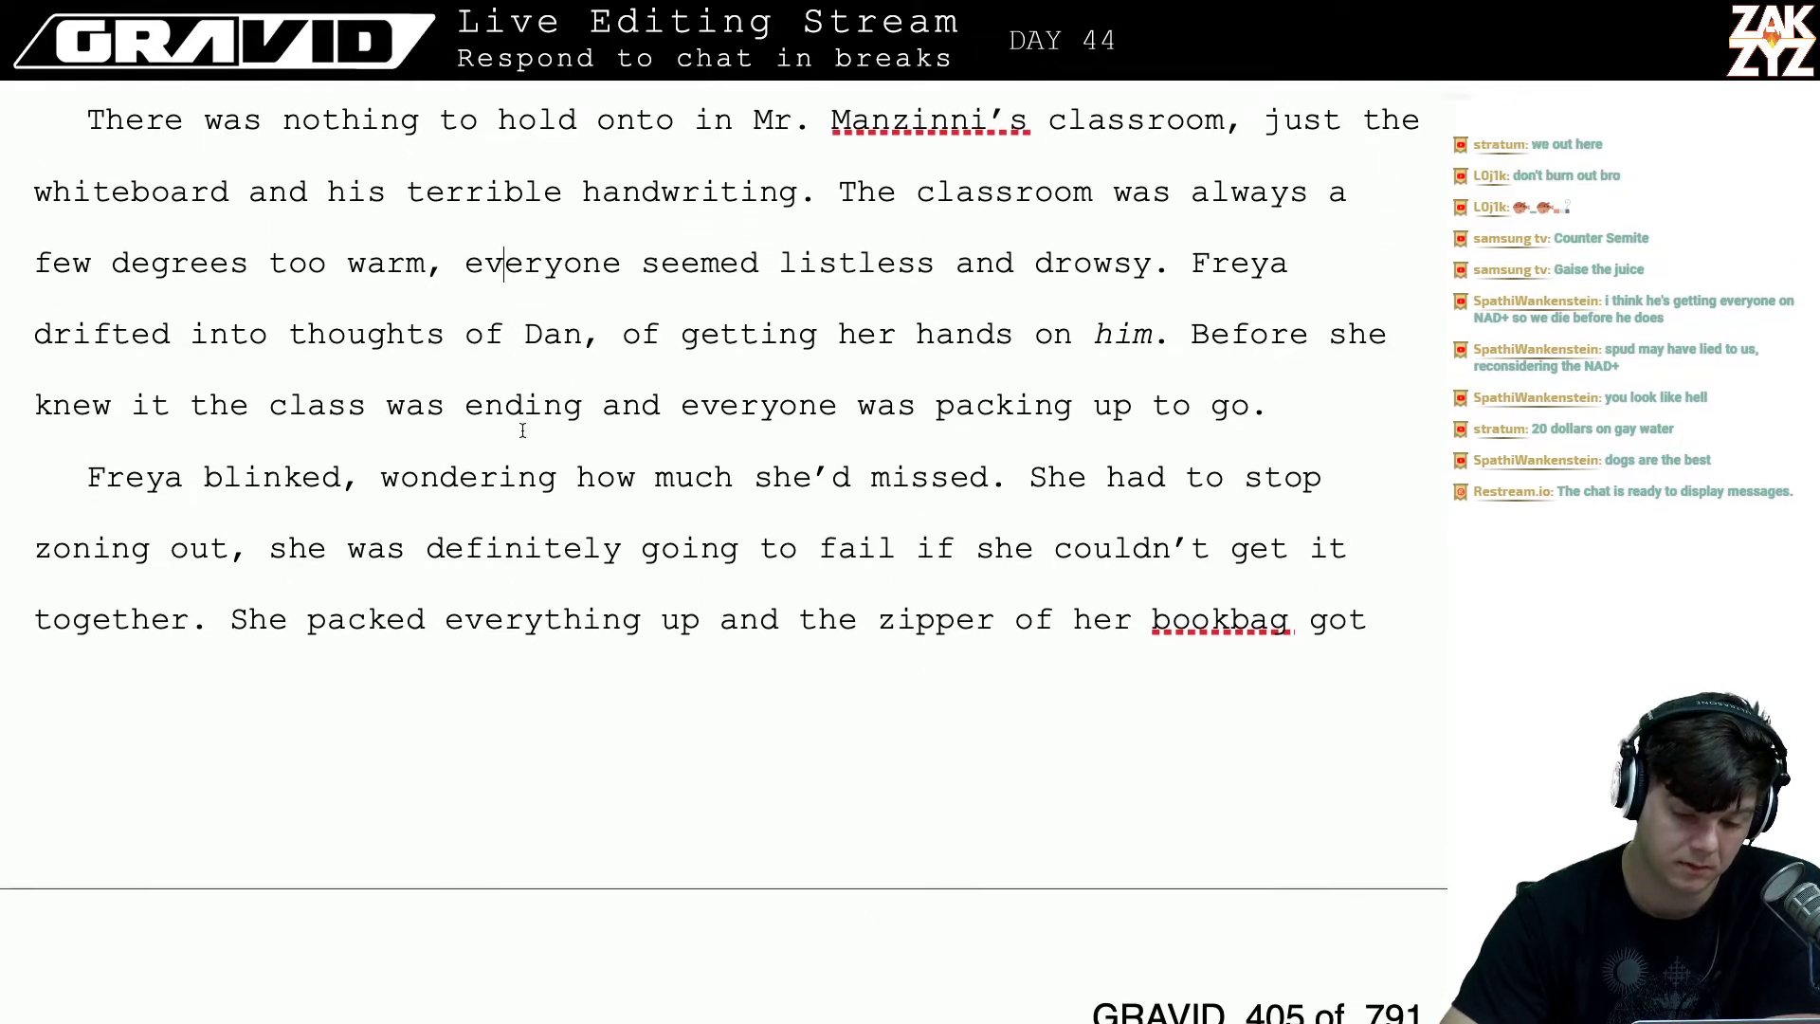
scroll(522, 431, "down", 1)
scroll(522, 431, "up", 2)
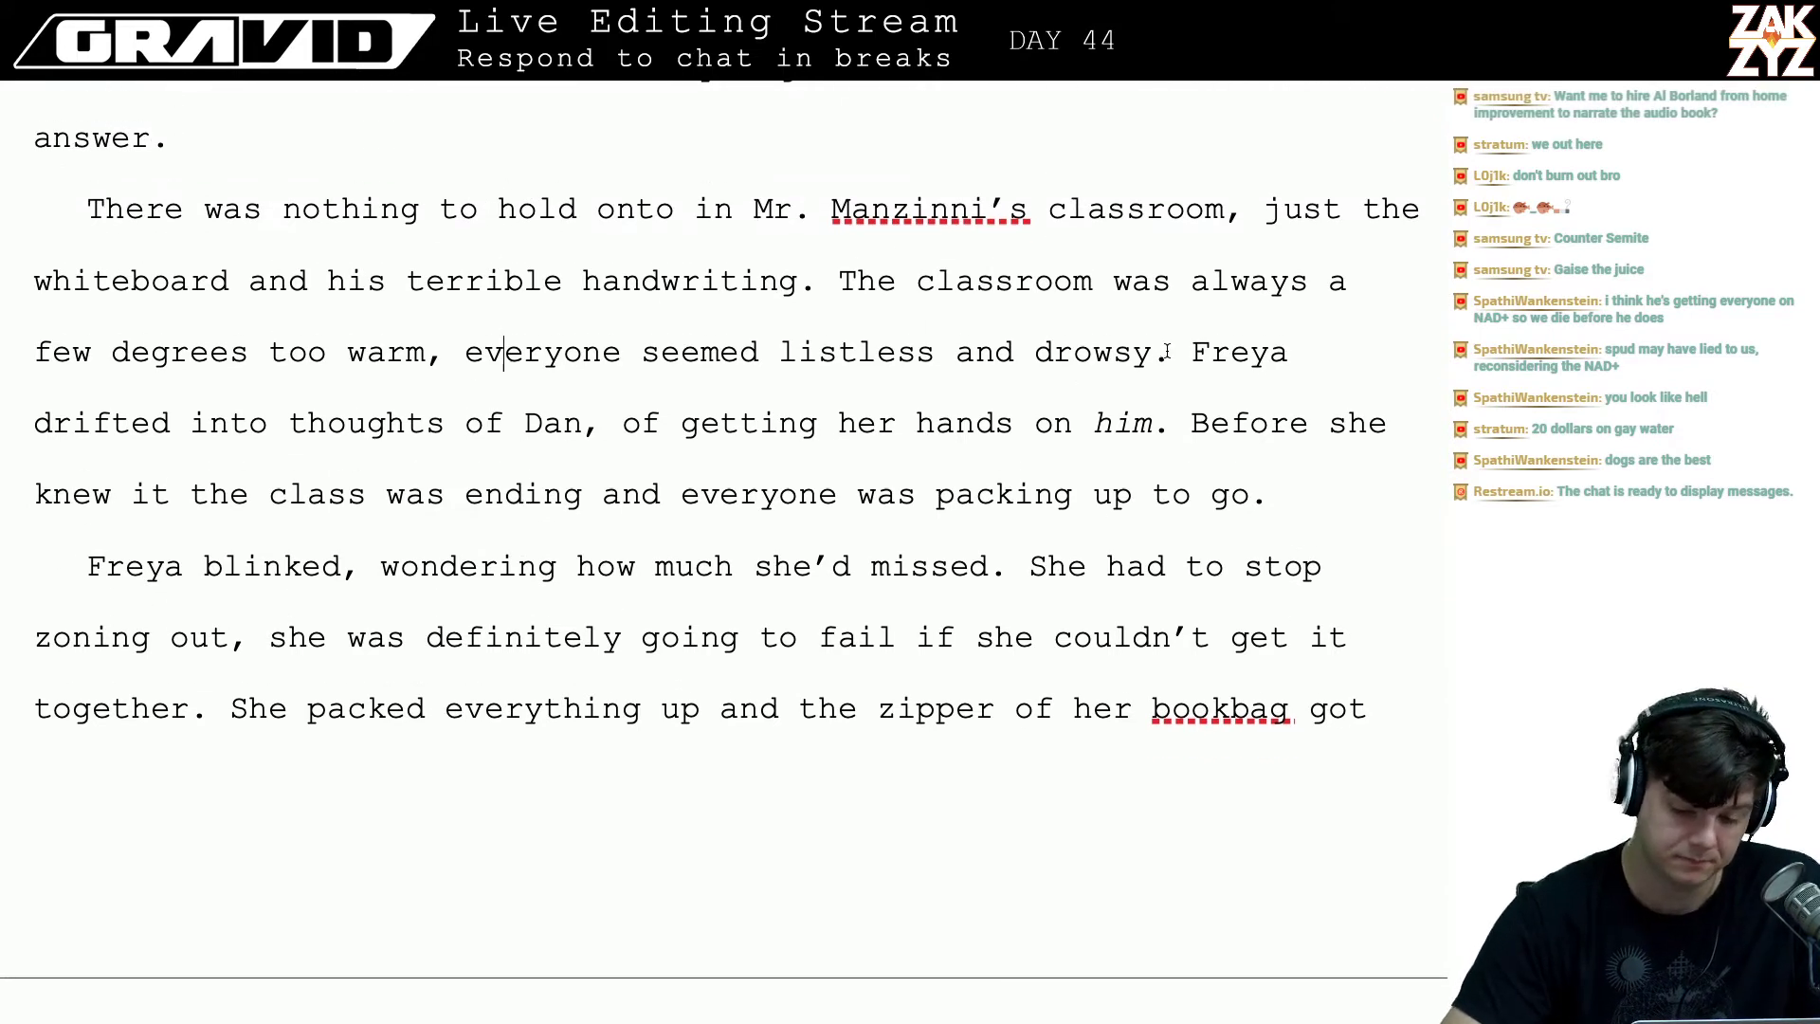
left_click_drag(1171, 356, 466, 370)
key("ctrl+c")
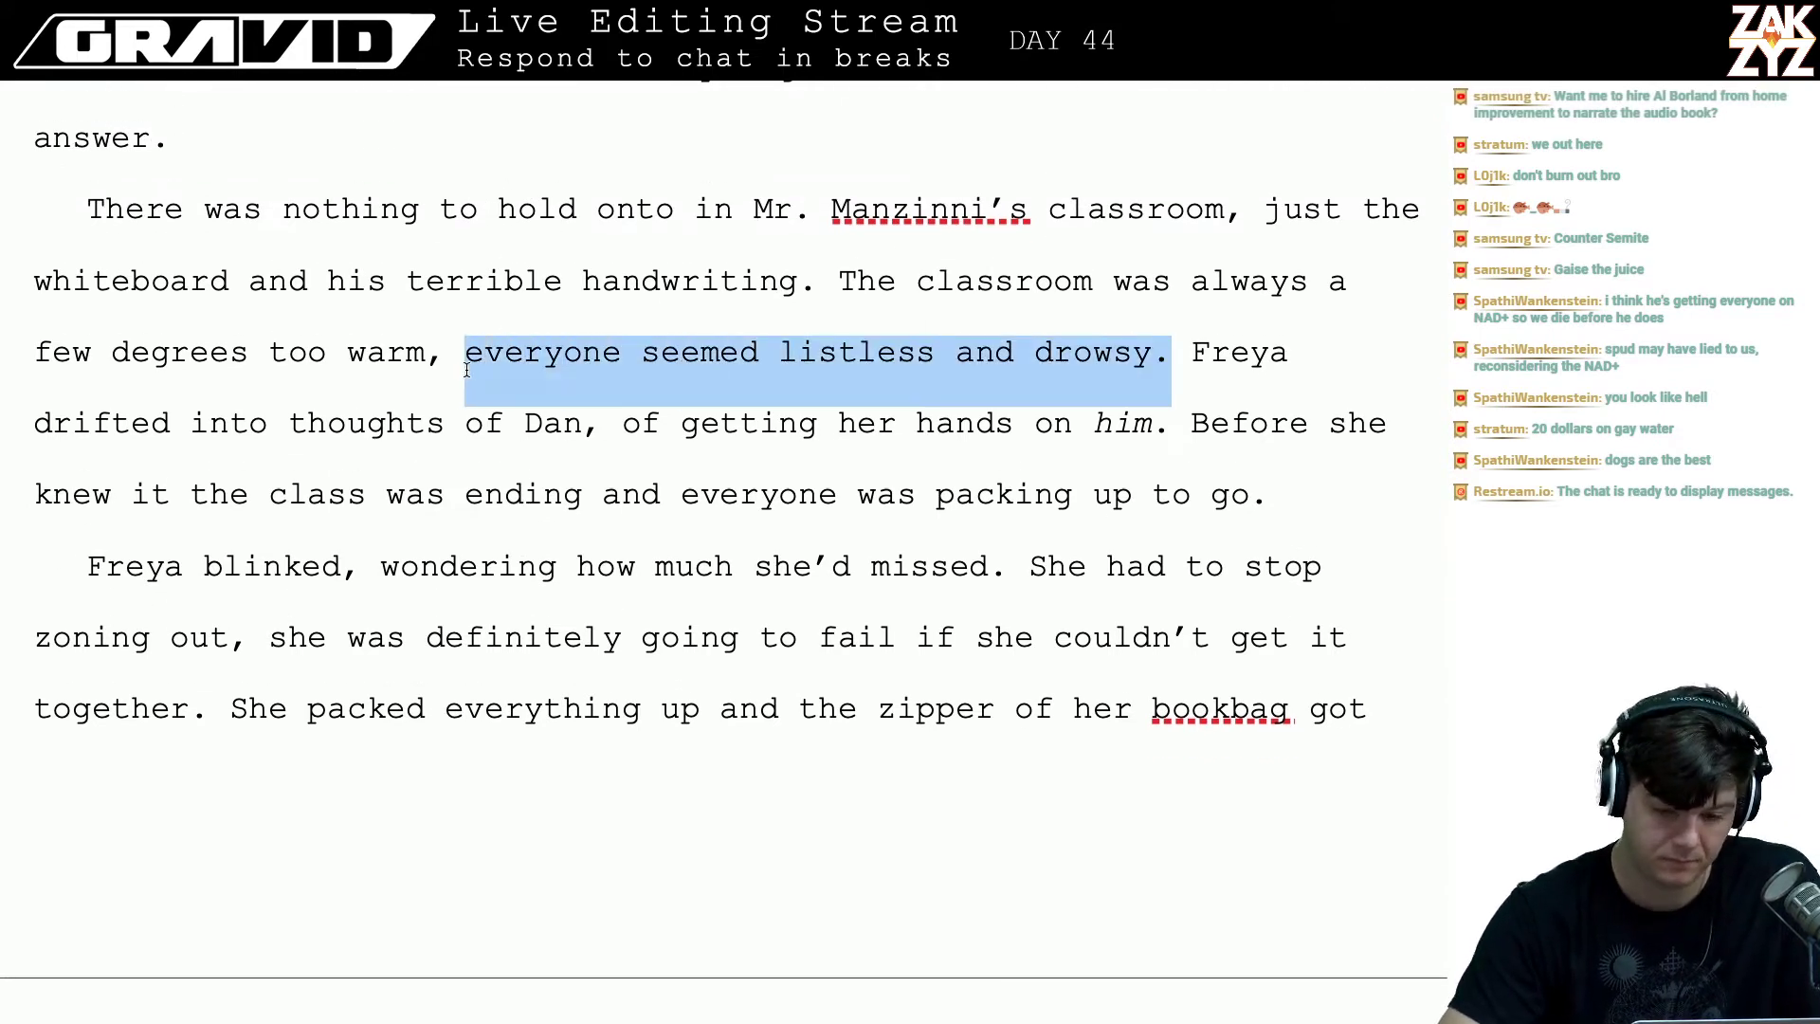
key("BackSpace")
left_click(839, 282)
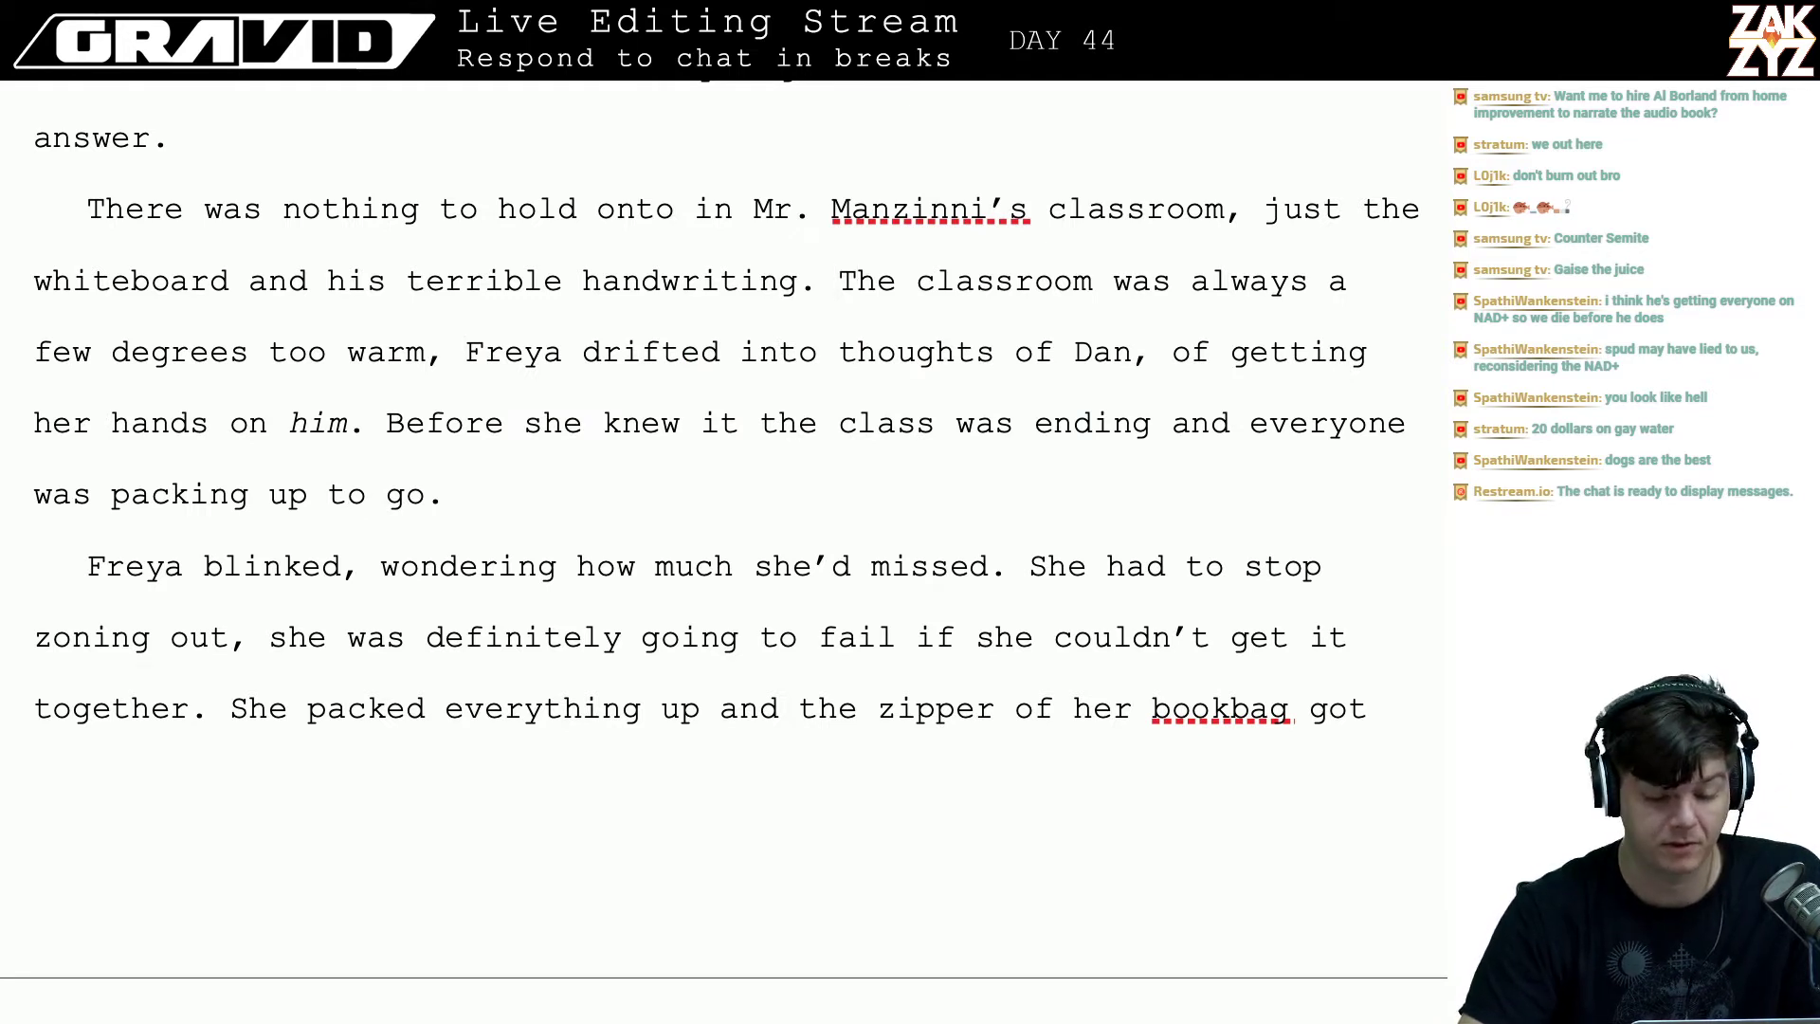
key("ctrl+v")
key("Left")
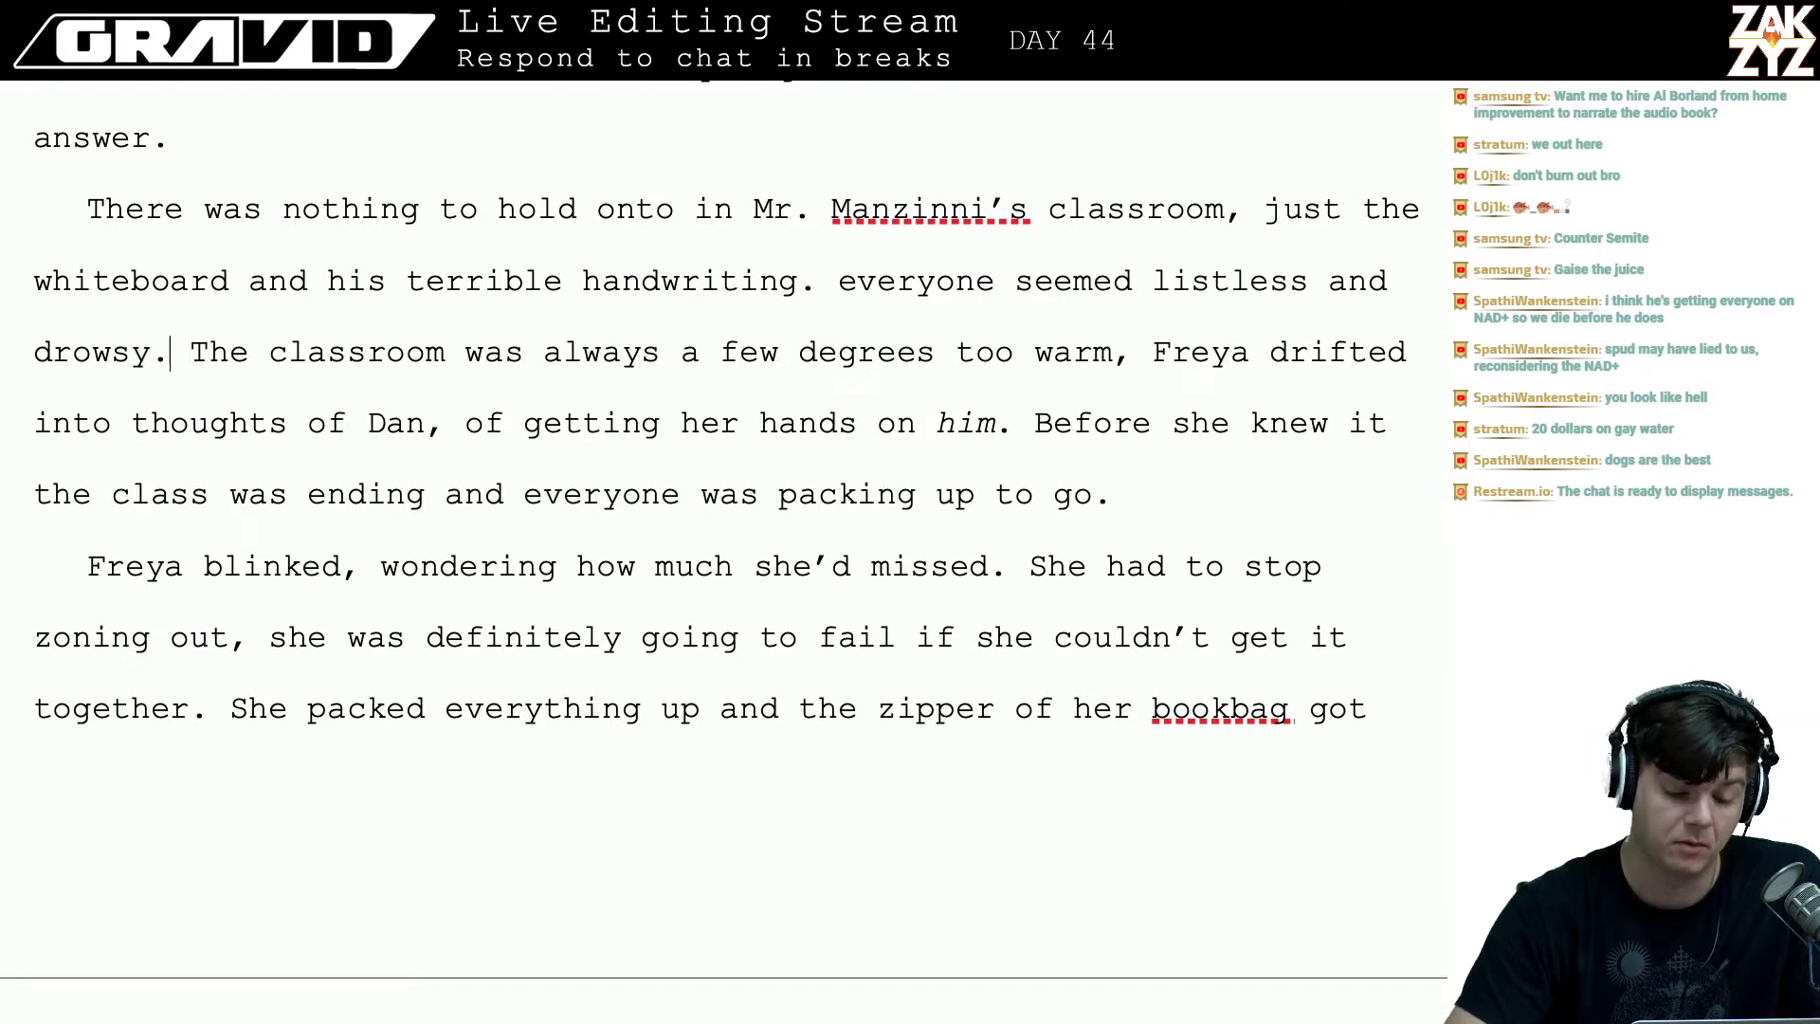
- Capitalize "Everyone" at the start of the moved sentence
left_click(873, 288)
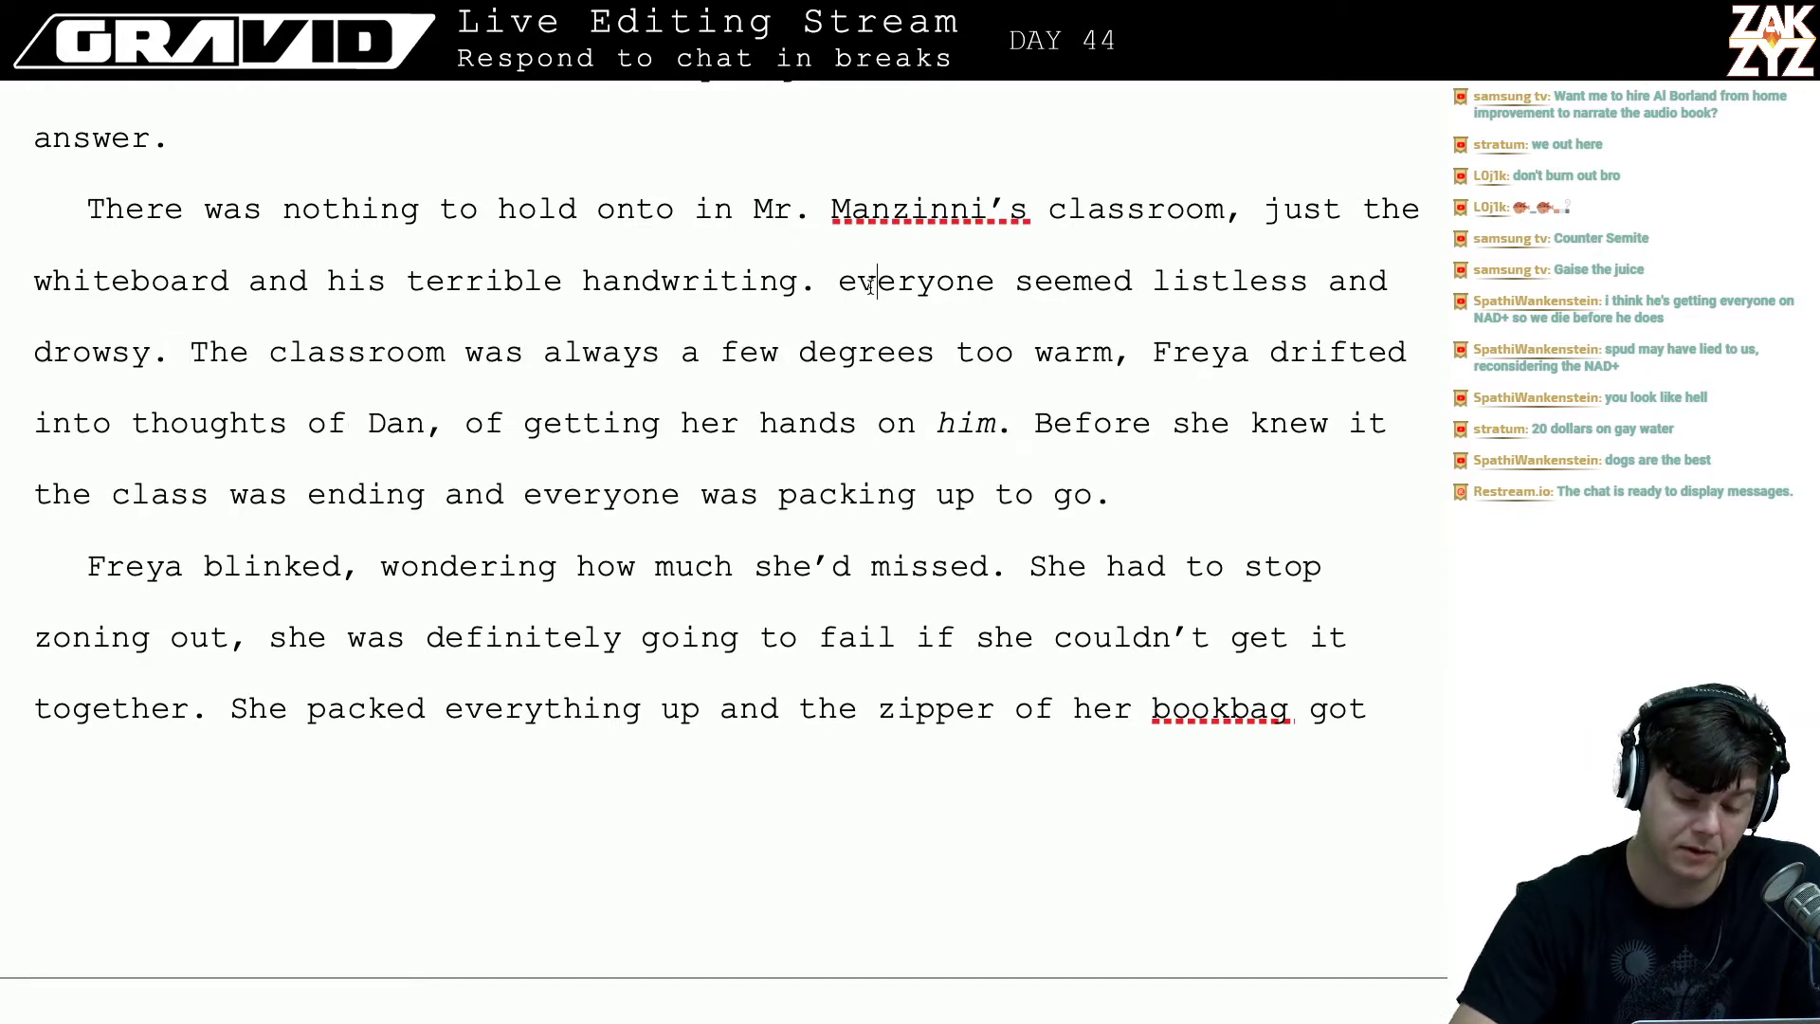
key("Left")
key("BackSpace")
type("E")
- Join the two sentences into "listless and drowsy, the classroom was always" with a comma and a lowercase "the"
key("Right")
key("Right")
key("Right")
key("Right")
key("Right")
key("Right")
key("Right")
key("Right")
key("Right")
key("Right")
key("Right")
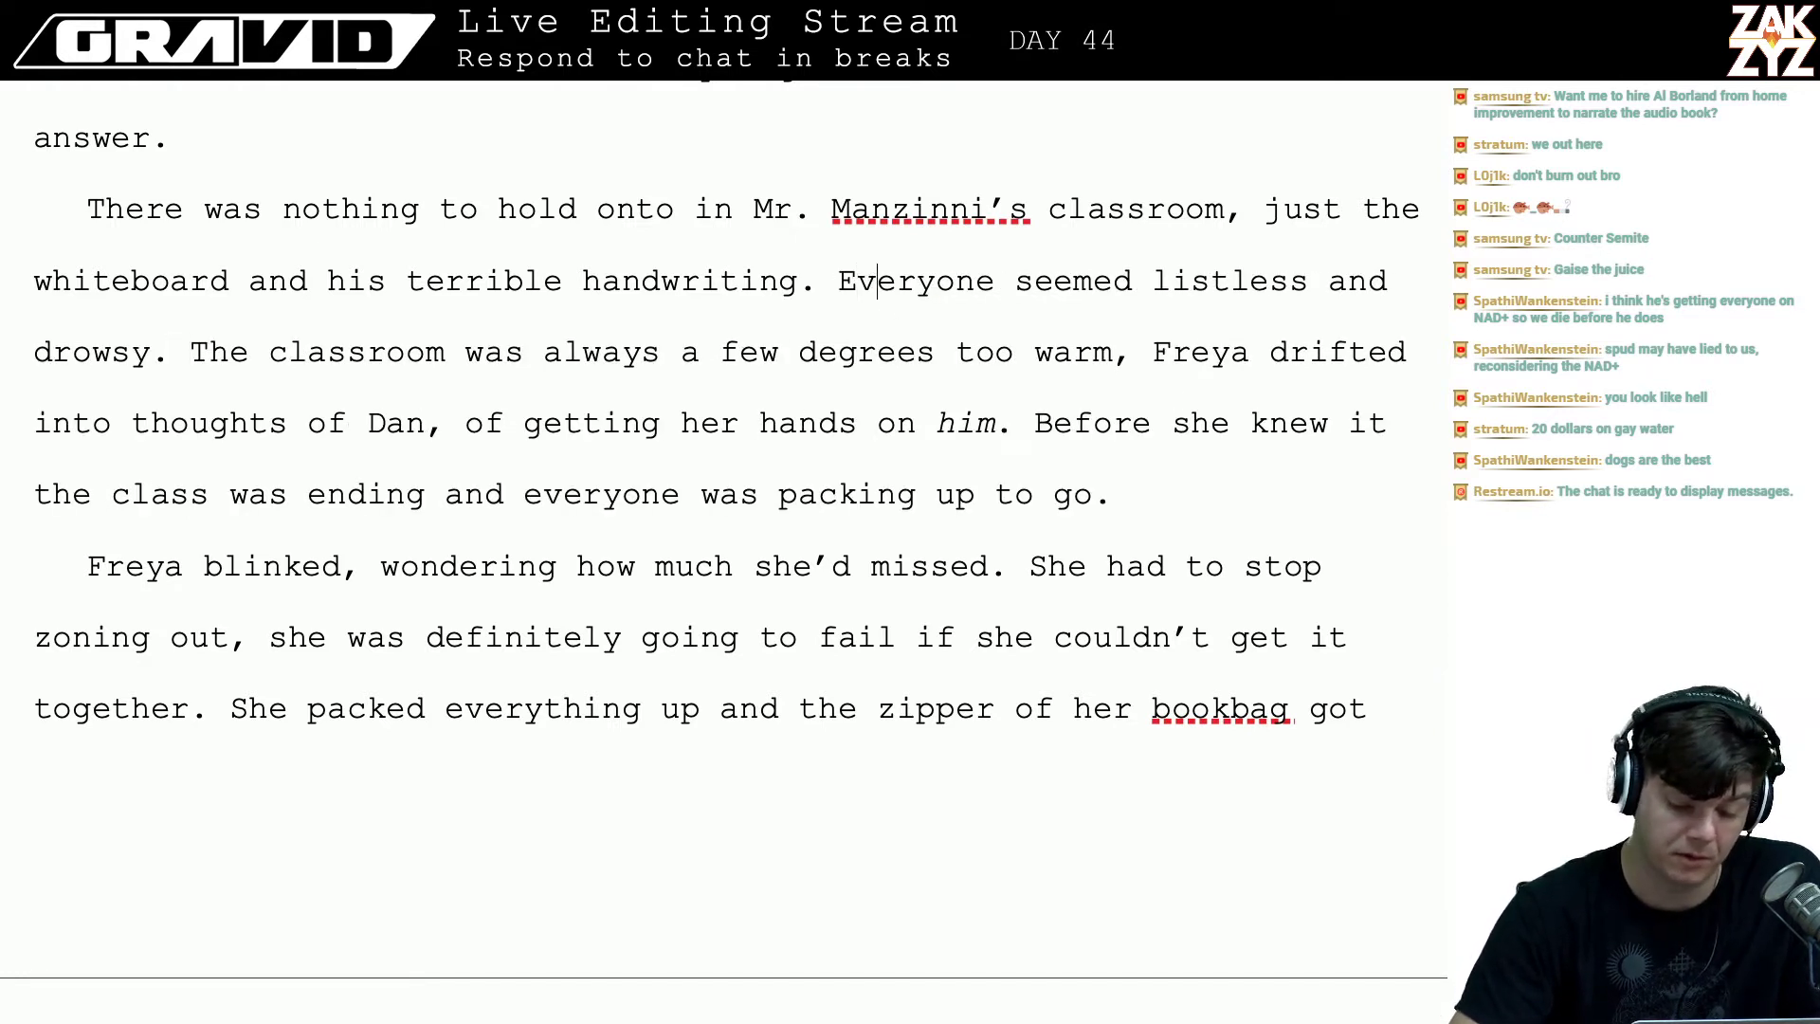
key("Right")
key("Right")
key("Right")
key("Right")
key("Right")
key("Right")
key("Right")
key("Right")
key("Right")
key("Right")
key("Right")
key("Right")
key("Right")
key("Right")
key("Right")
key("Right")
key("Right")
key("Right")
key("Right")
key("Right")
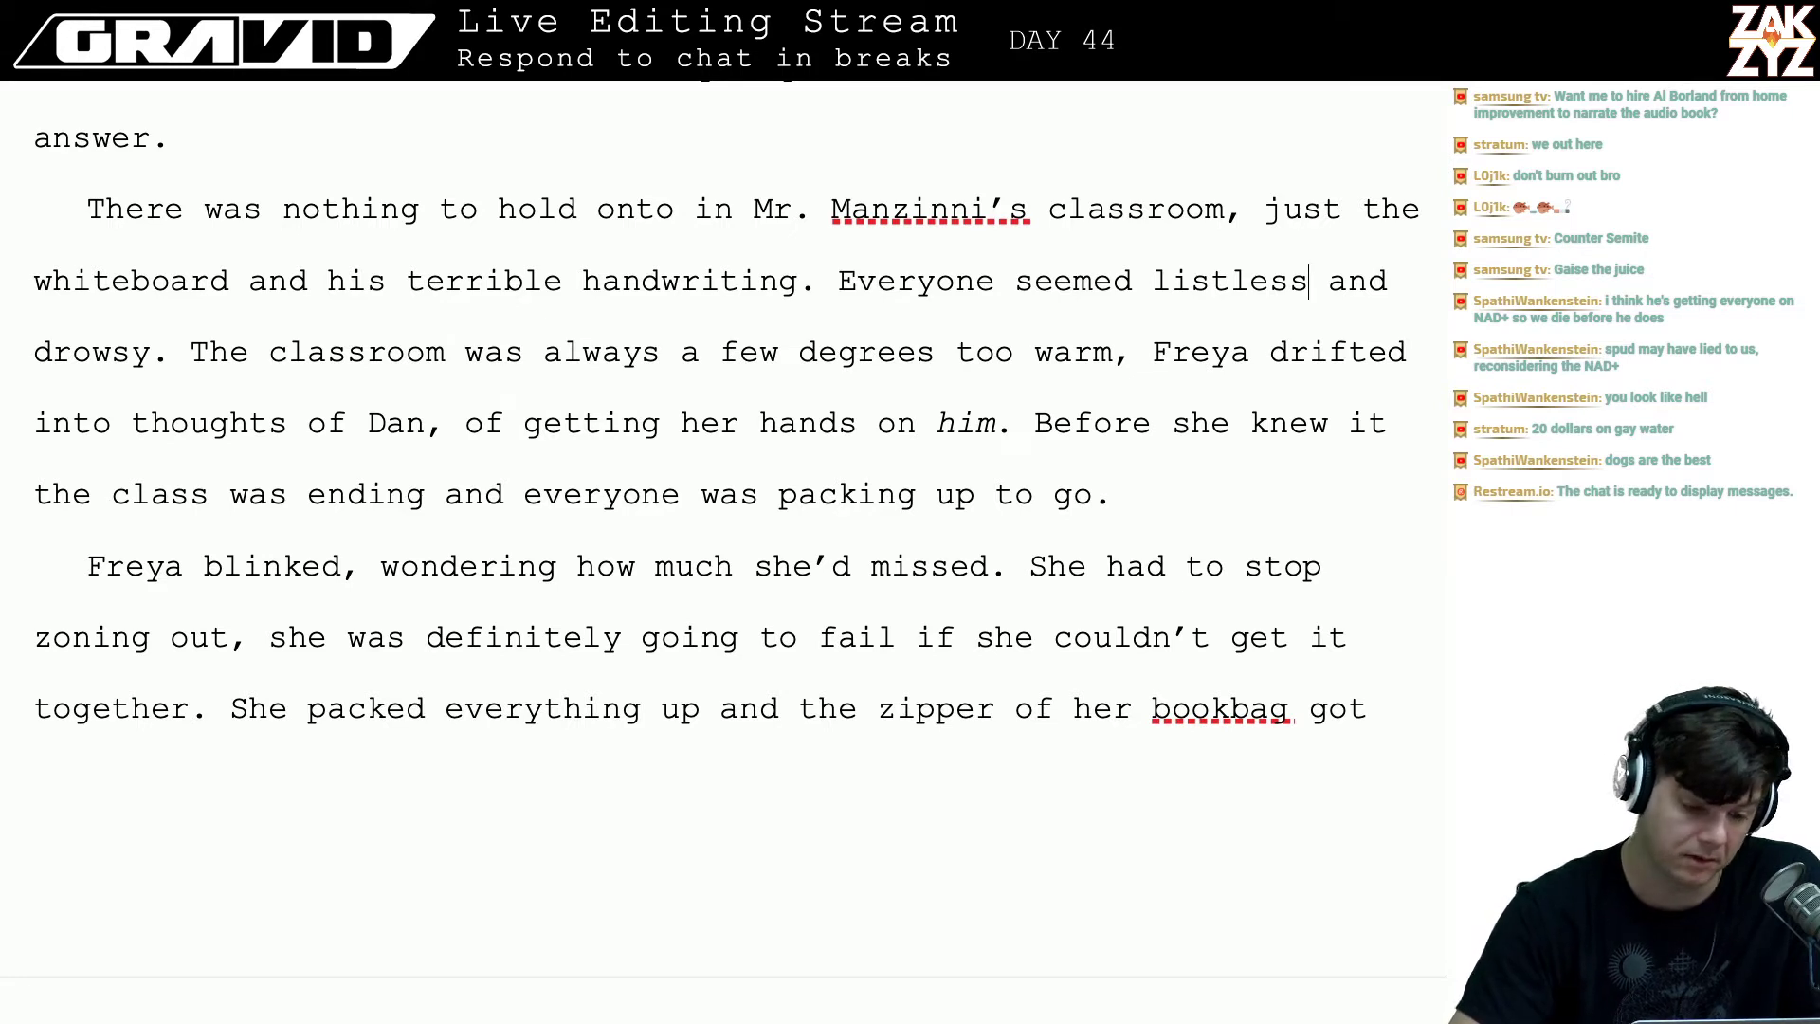
key("Right")
key("Left")
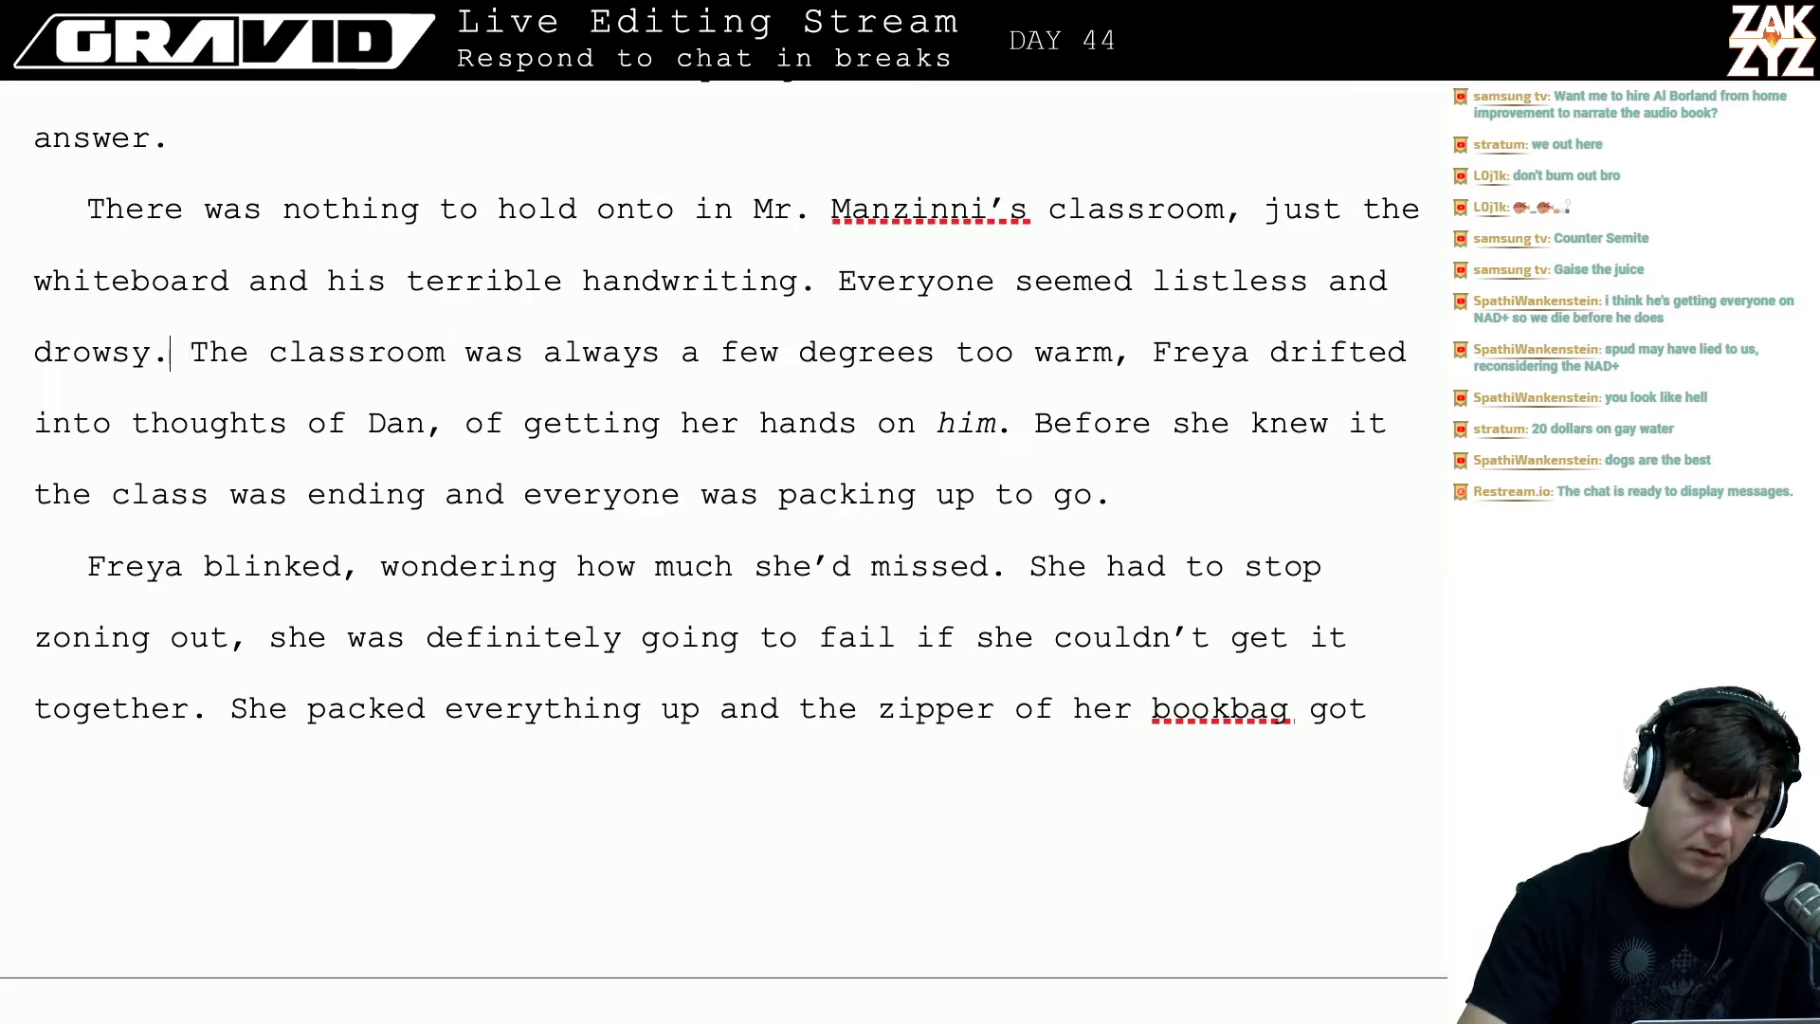
key("BackSpace")
type(",")
key("Right")
key("Right")
key("BackSpace")
type("t")
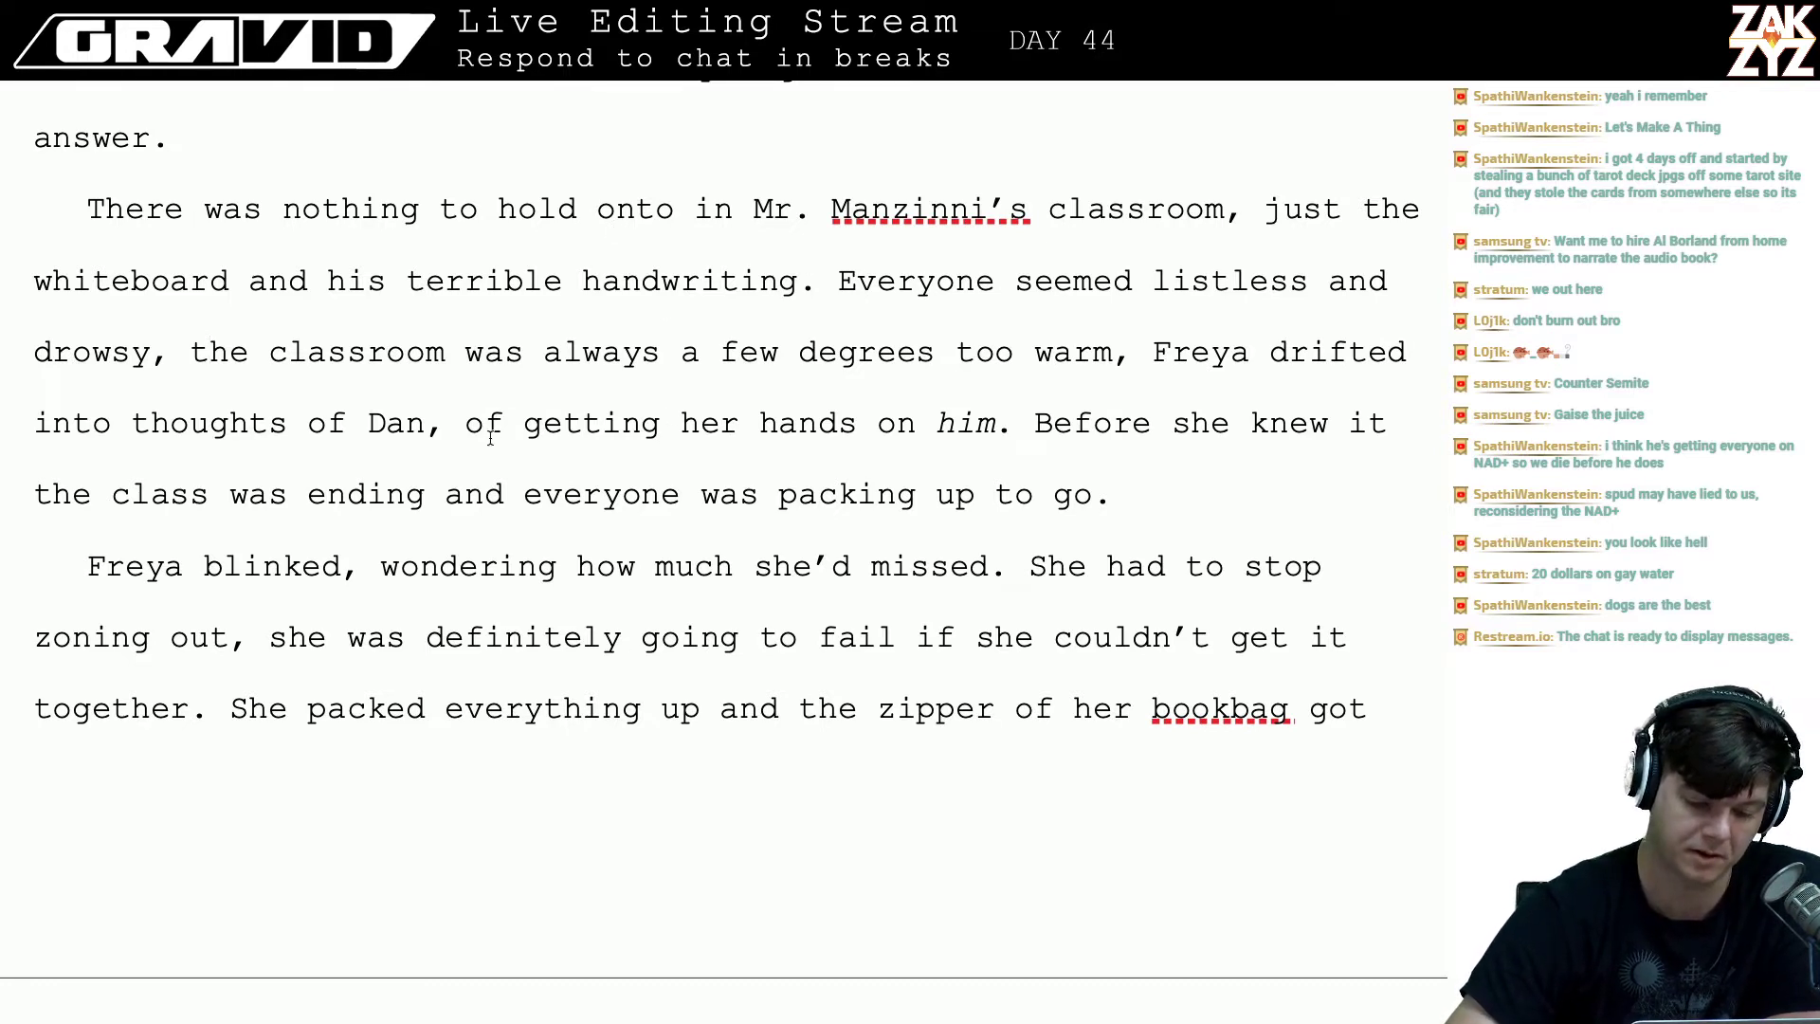
- Review the reordered classroom paragraph, from the thoughts of Dan to the class packing up and back to its start
scroll(490, 436, "down", 1)
left_click(1047, 392)
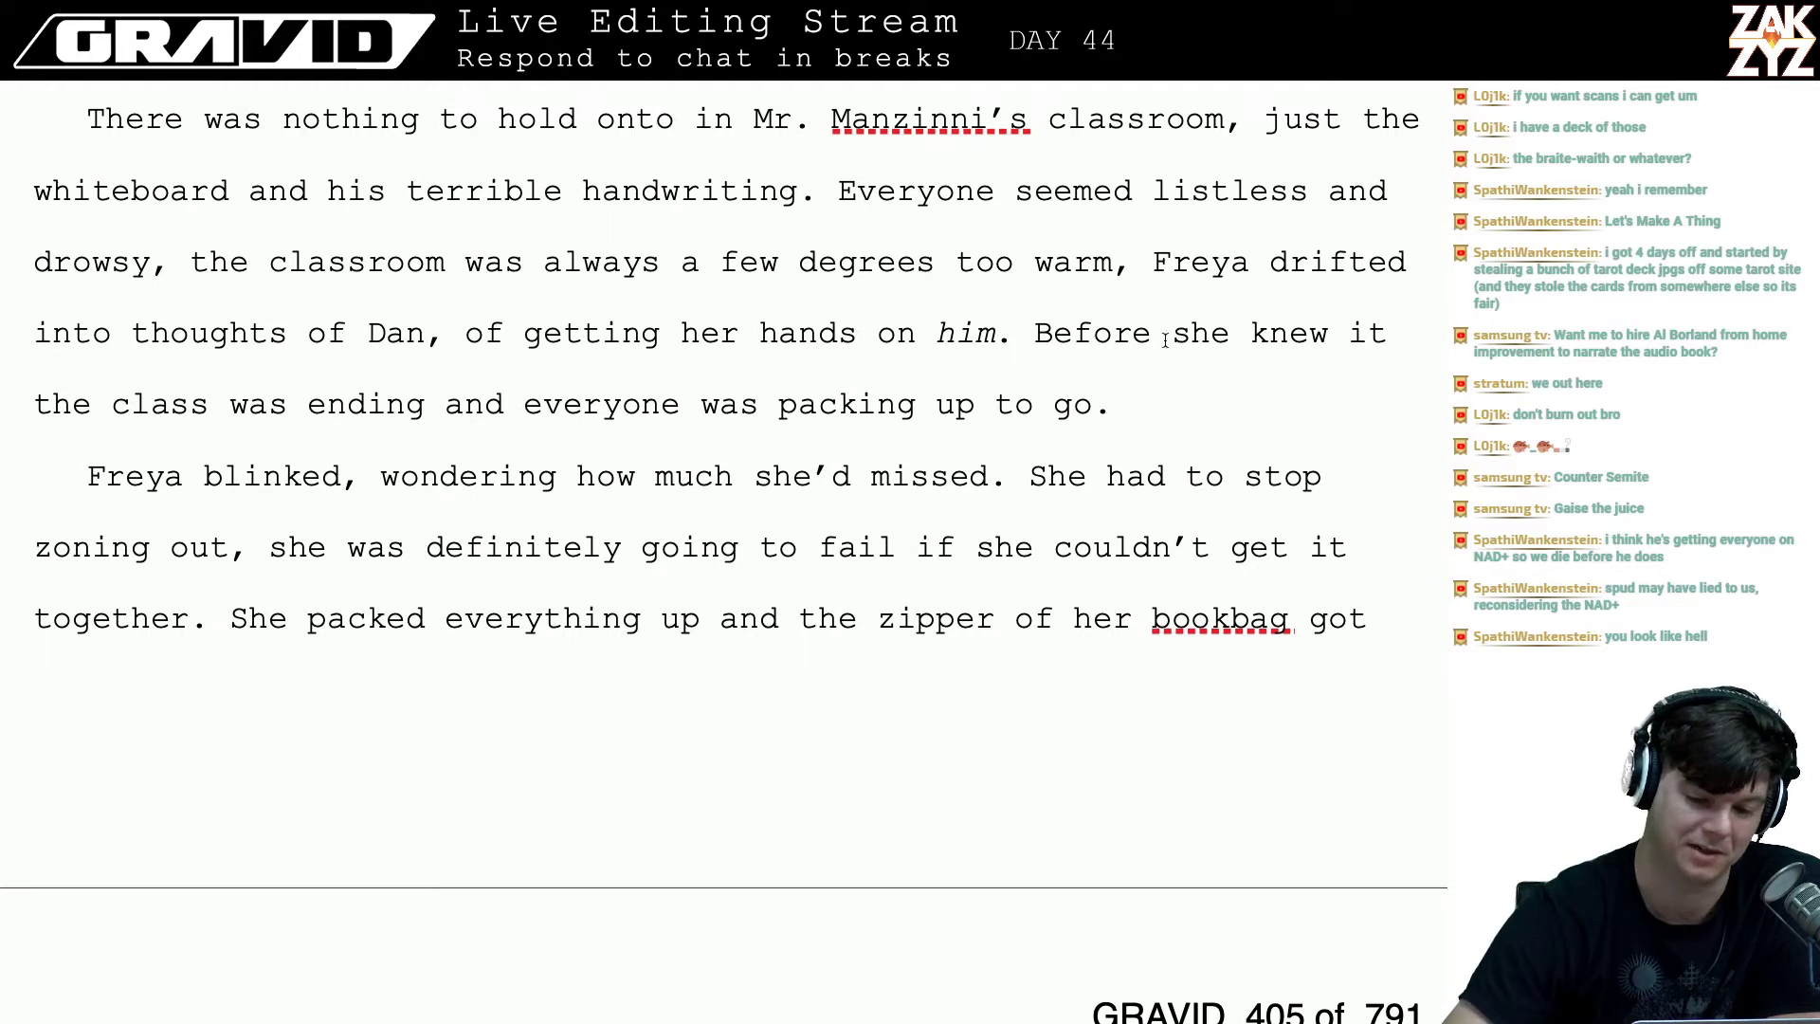
scroll(1025, 487, "down", 1)
scroll(1025, 487, "up", 1)
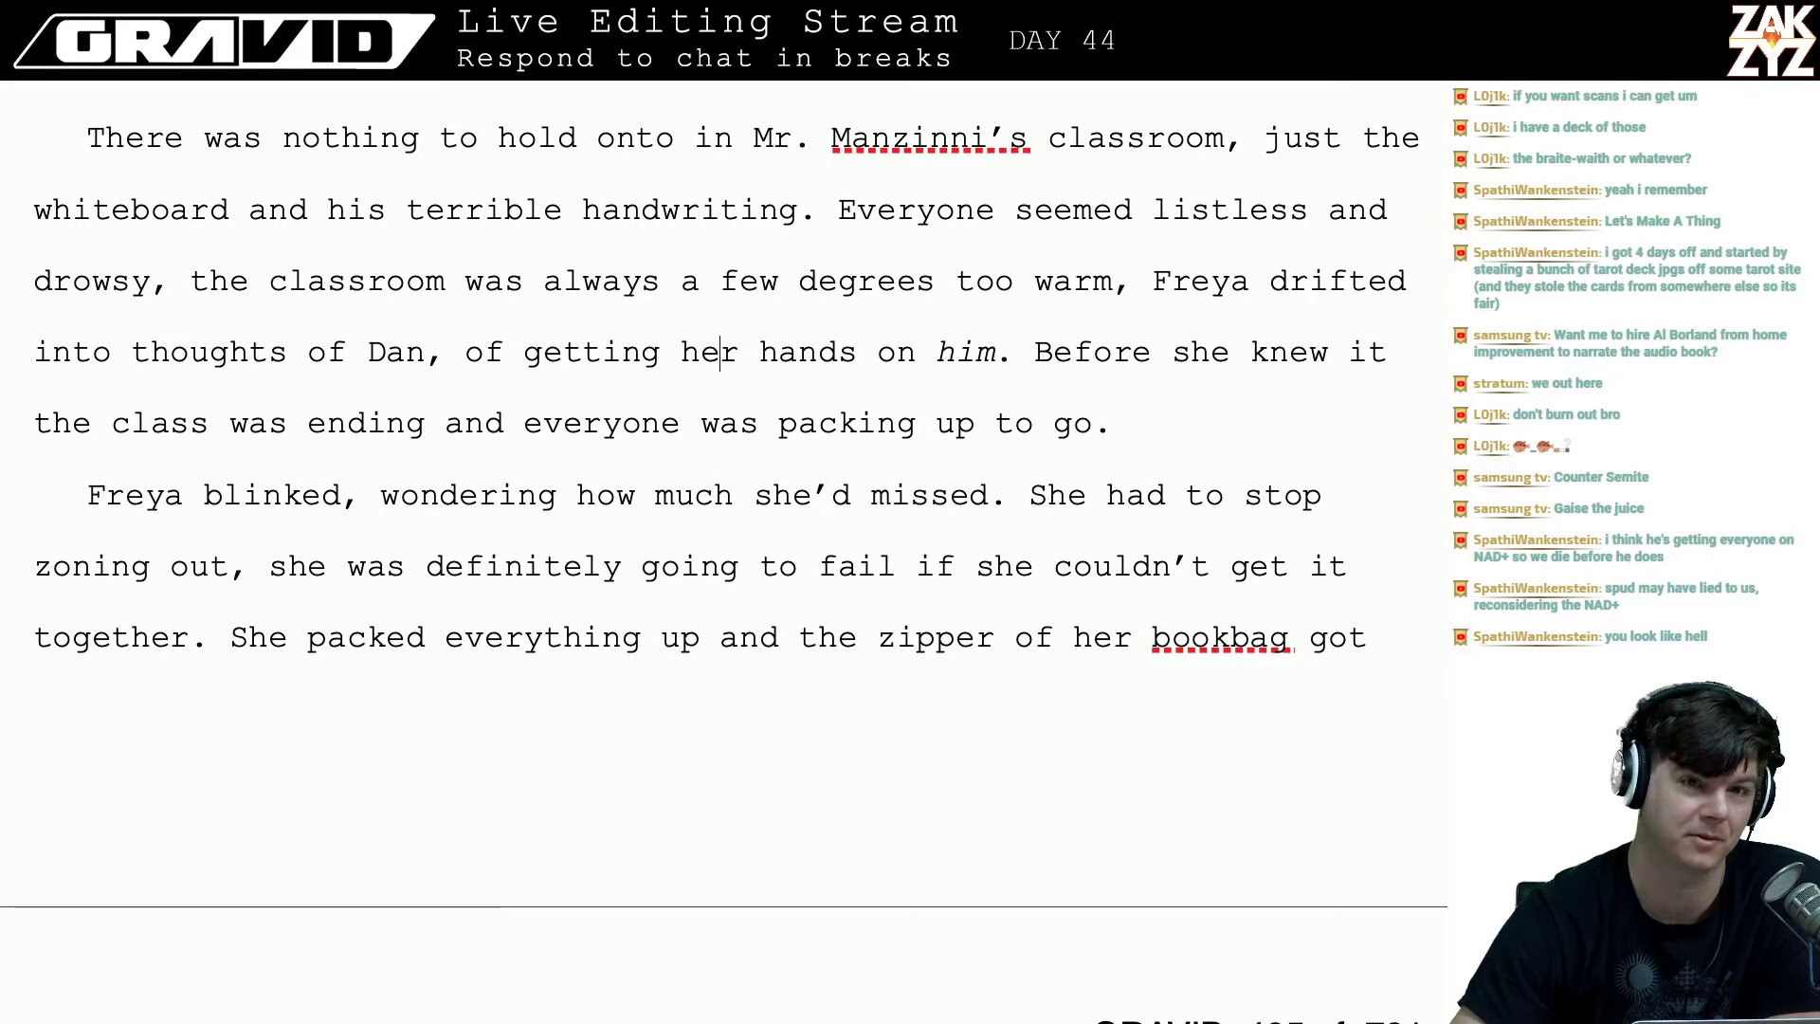
key("Left")
key("Left")
key("Left")
key("Left")
key("Left")
key("Left")
key("Left")
key("Left")
key("Left")
key("Left")
key("Left")
key("Left")
key("Right")
key("Down")
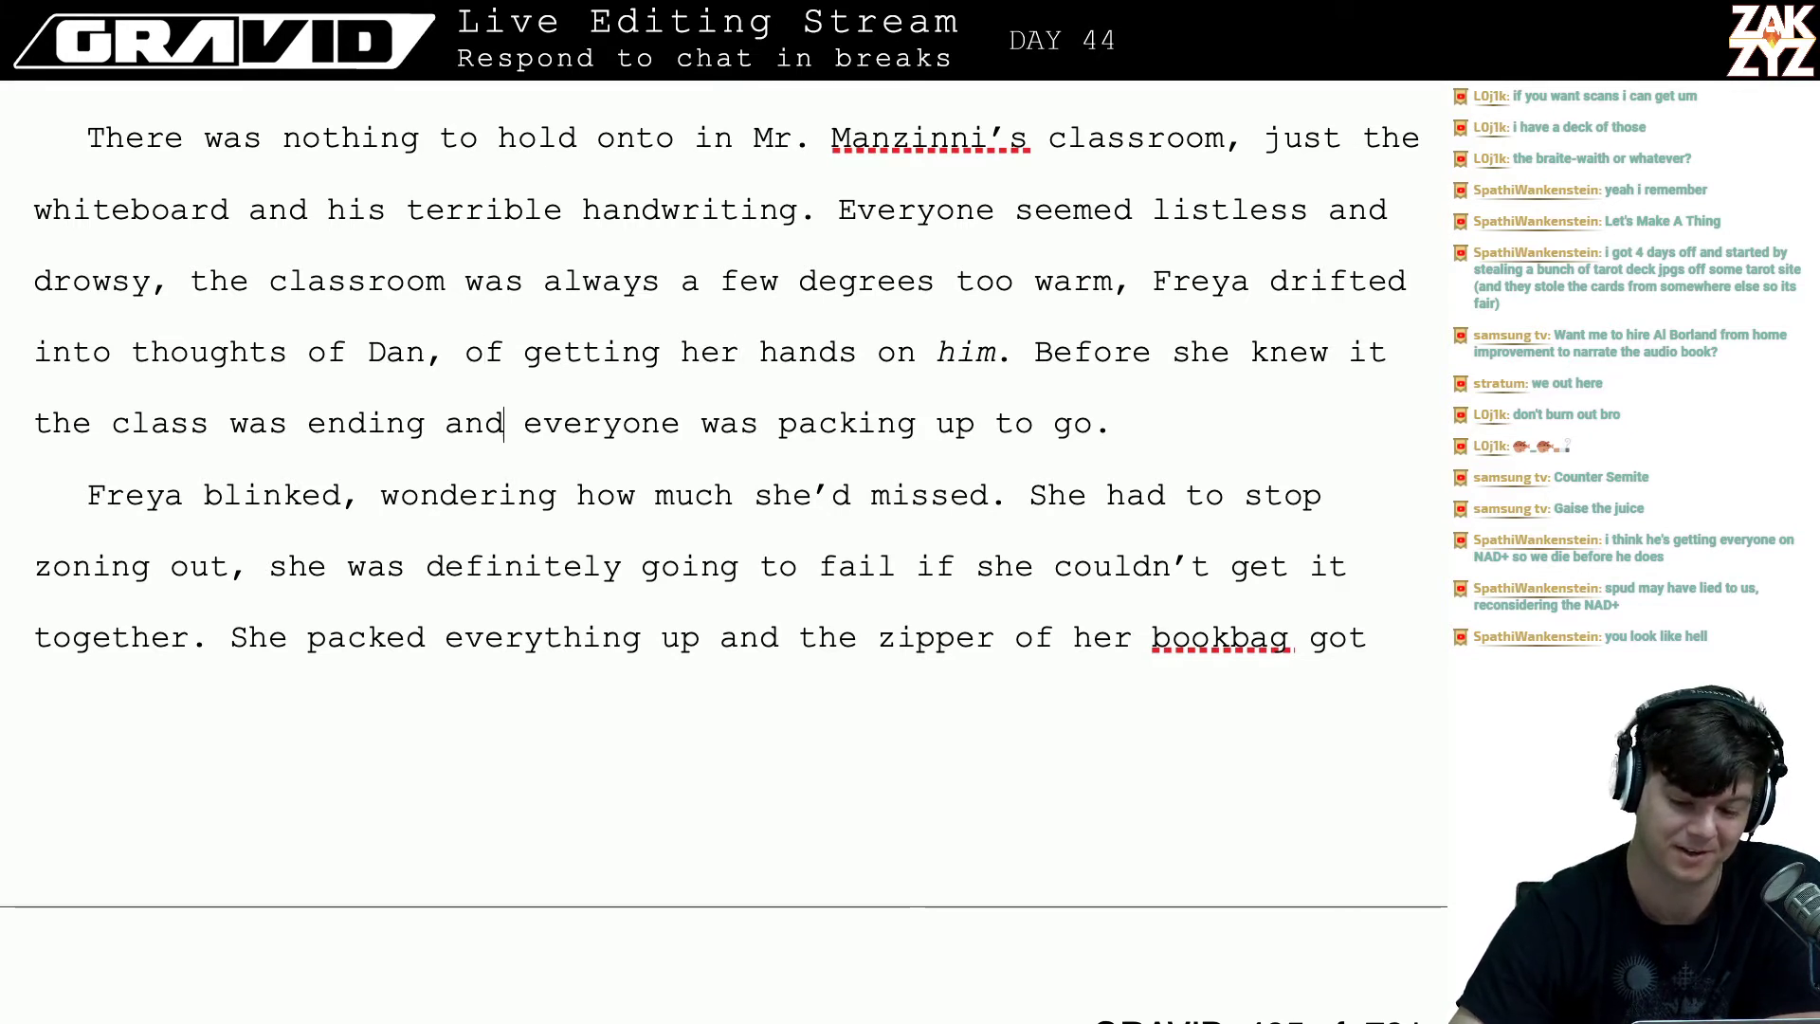
key("Right")
key("Right")
key("Right")
key("Right")
key("Right")
key("Right")
key("Right")
key("Right")
key("Right")
key("Right")
key("Right")
key("Right")
key("Up")
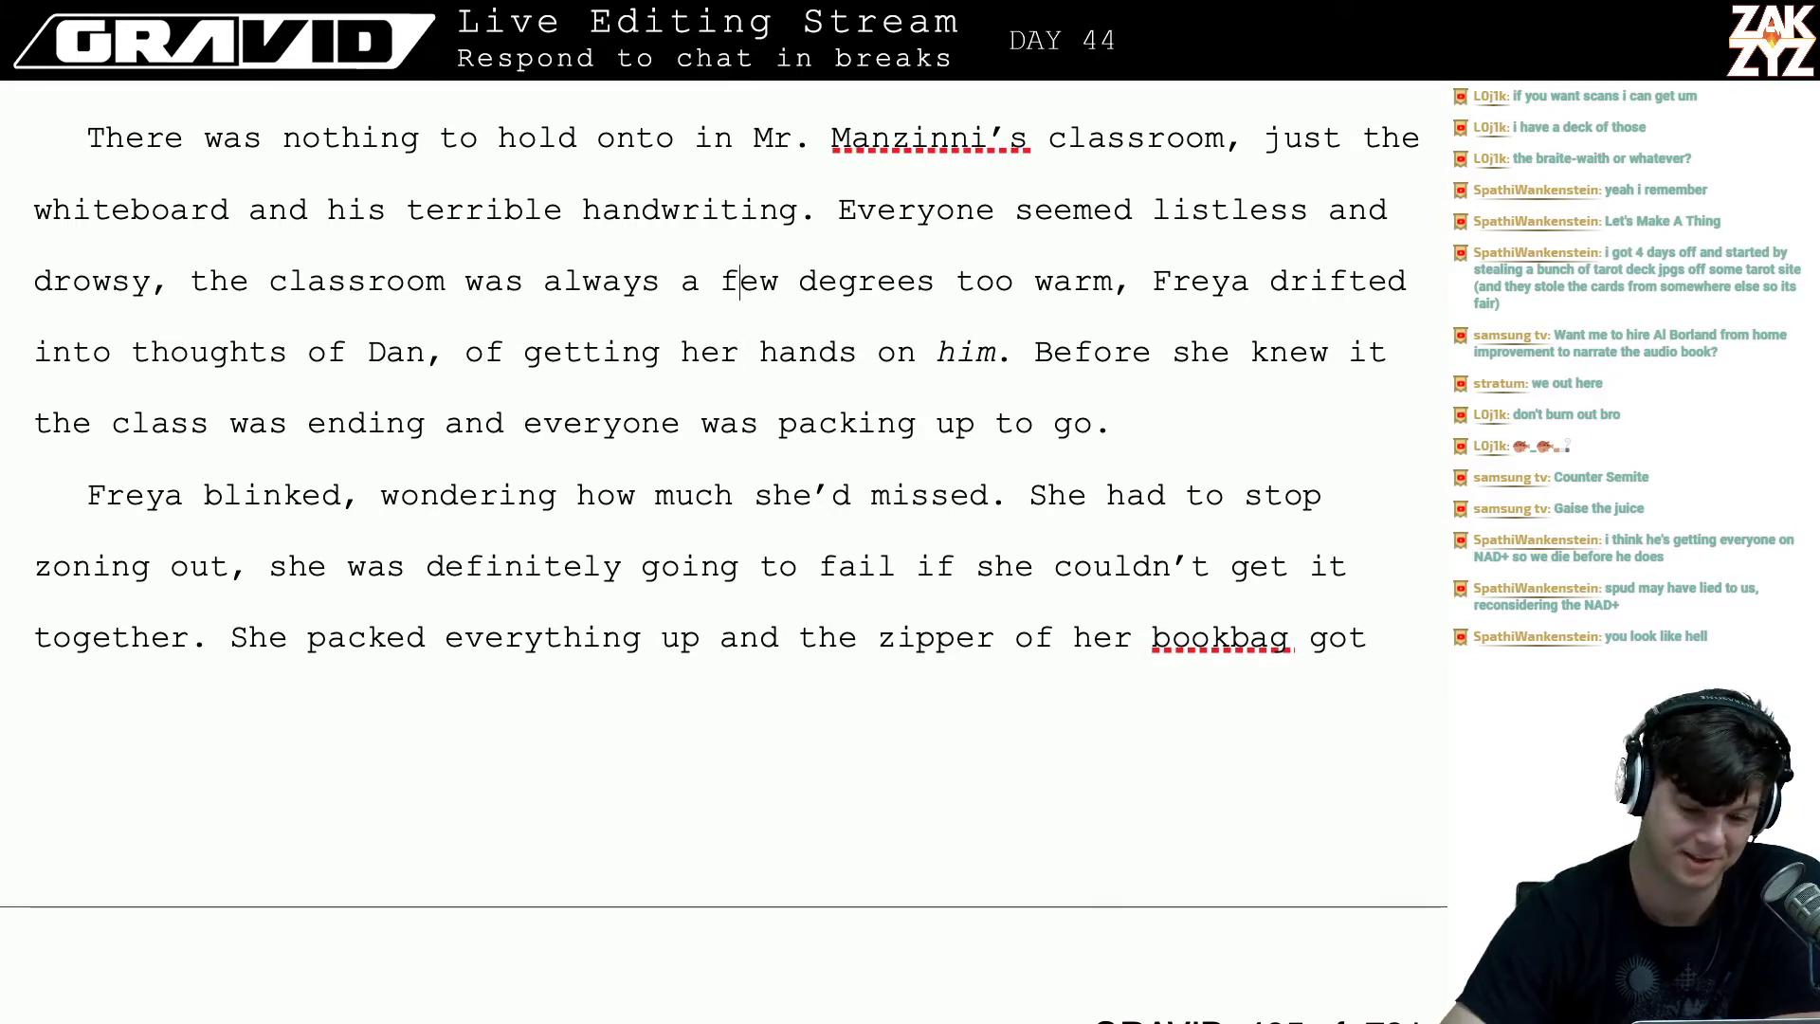
key("Up")
key("Up")
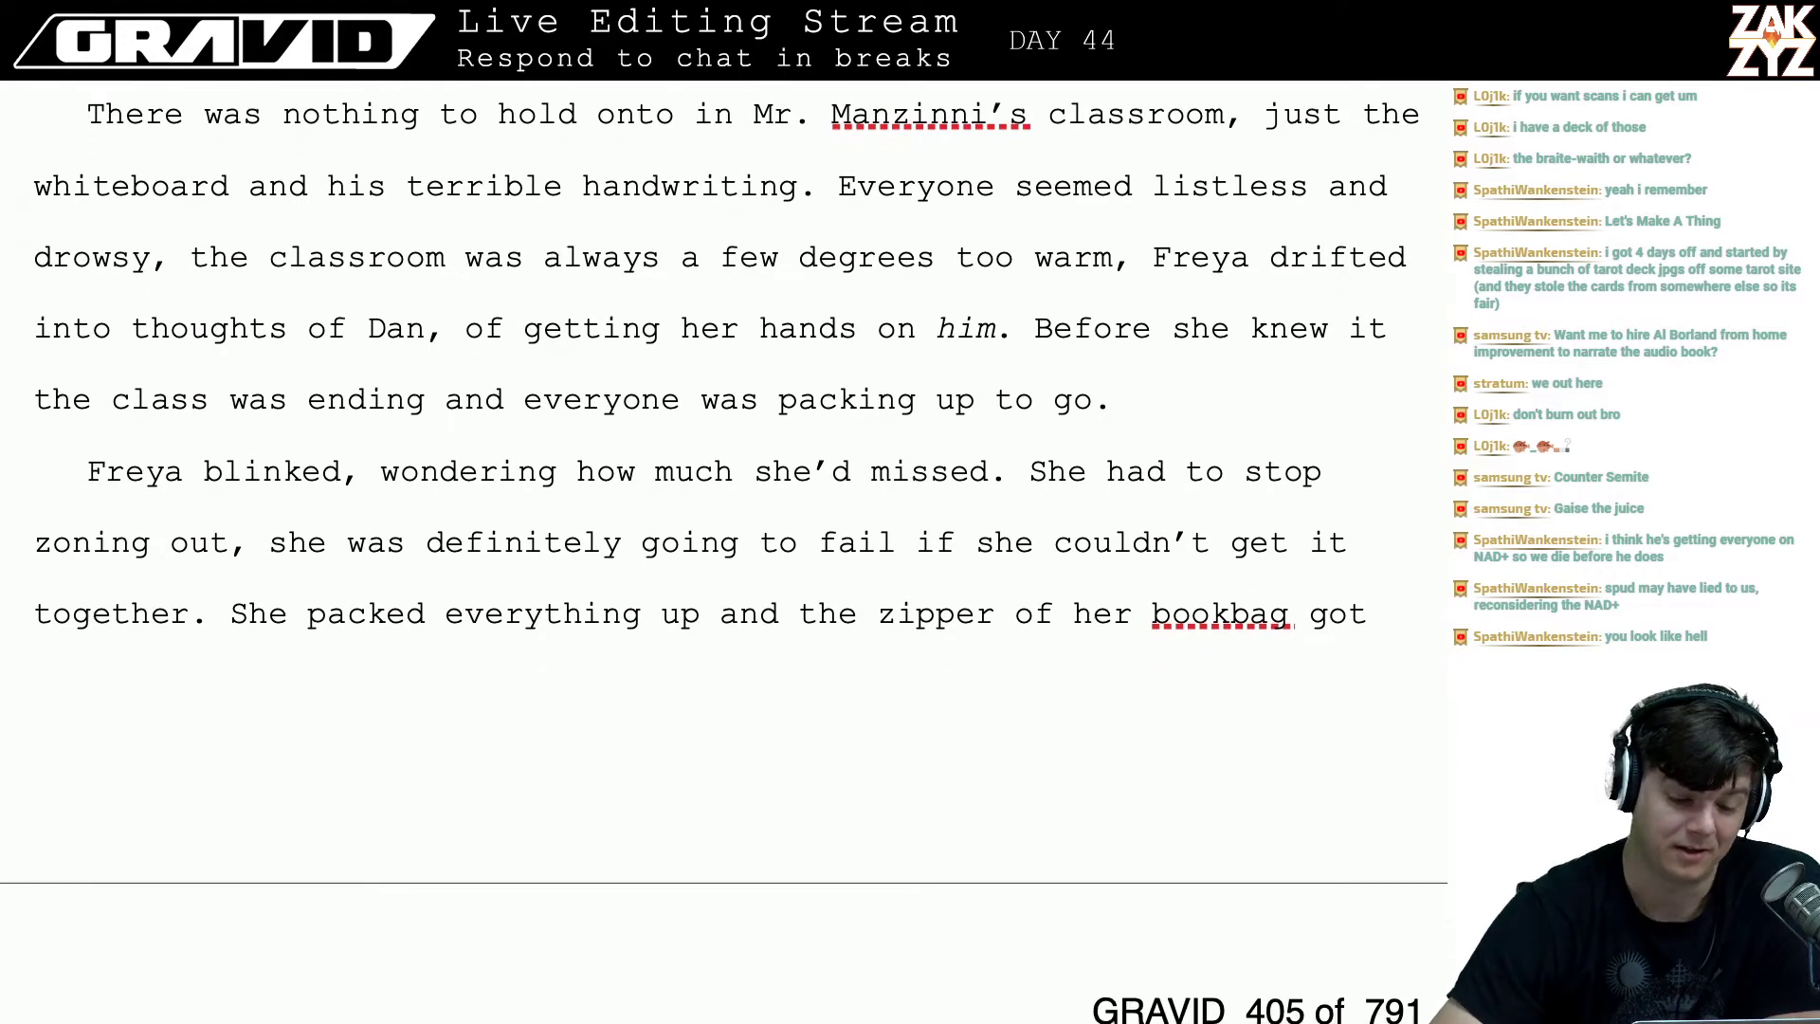
- Reread the opening of the classroom paragraph, from the terrible handwriting to the listless, drowsy students and the warm room
key("Up")
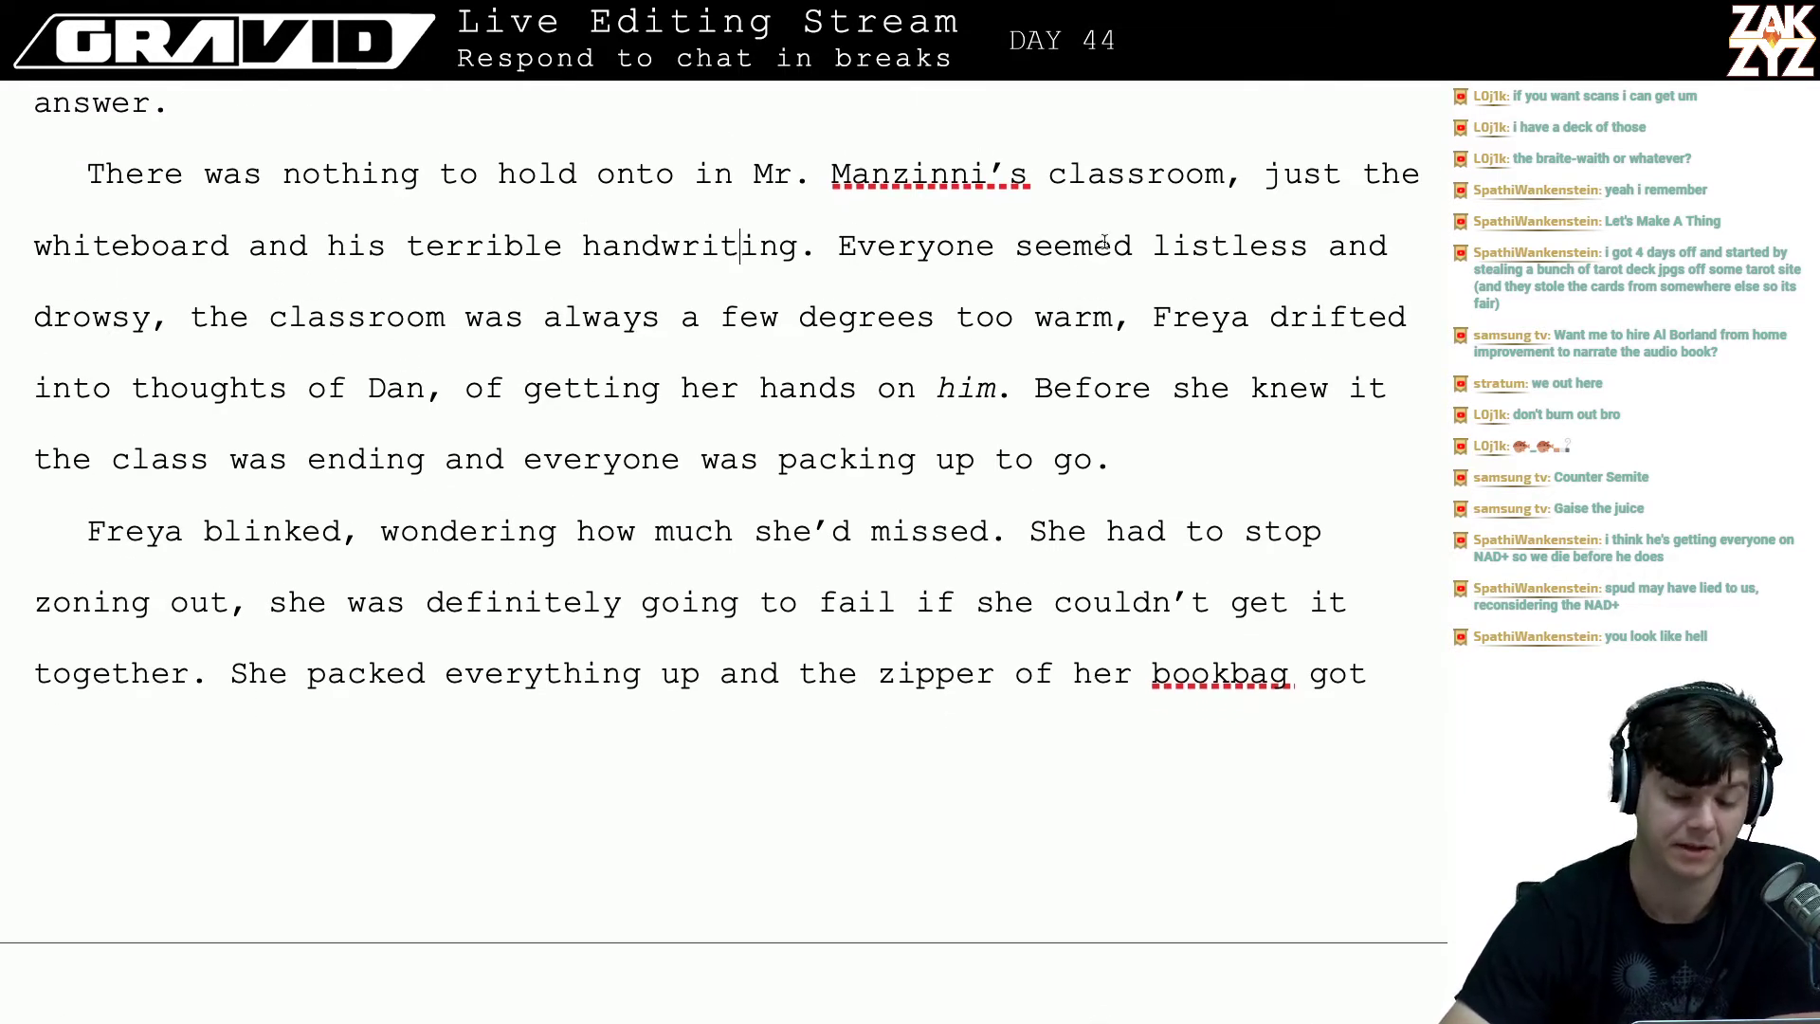
left_click(518, 278)
key("Right")
key("Right")
key("Right")
key("Right")
key("Right")
key("Right")
key("Right")
key("Right")
key("Right")
key("Right")
key("Right")
key("Right")
key("Right")
key("Right")
key("Right")
key("Right")
key("Right")
key("Right")
key("Right")
key("Right")
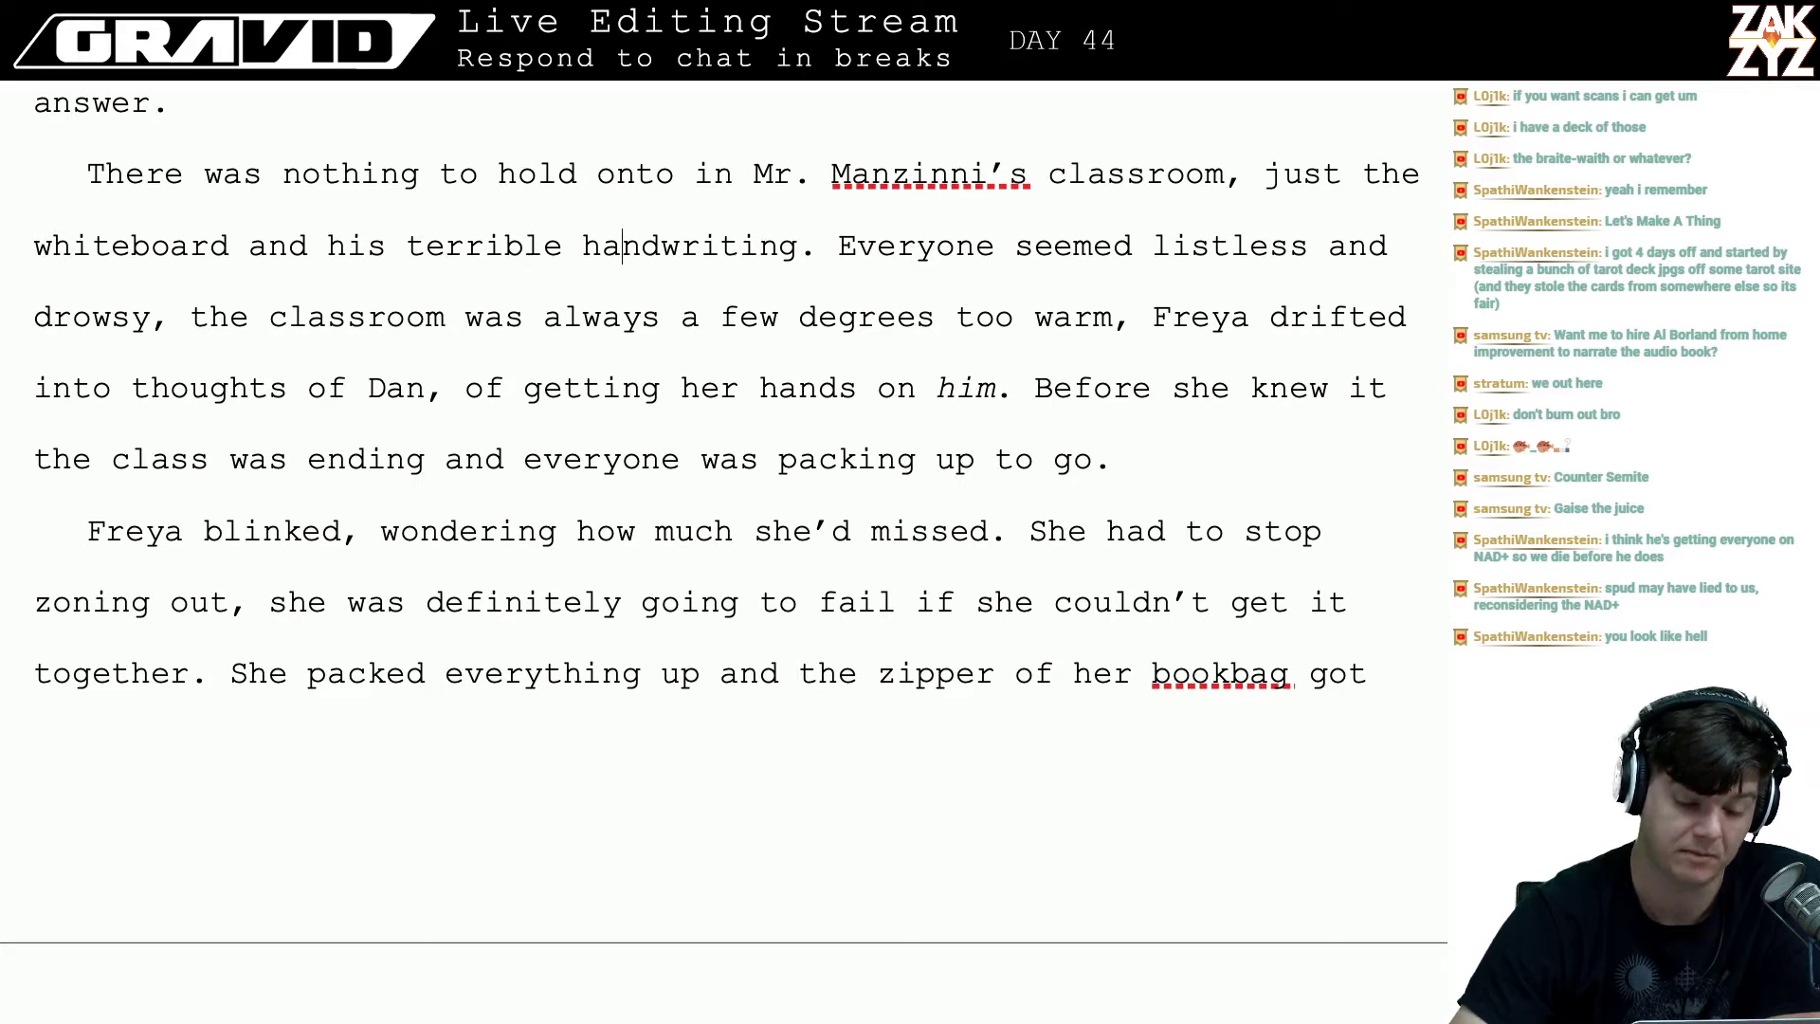
key("Right")
key("Right")
key("Right")
key("Right")
key("Right")
key("Right")
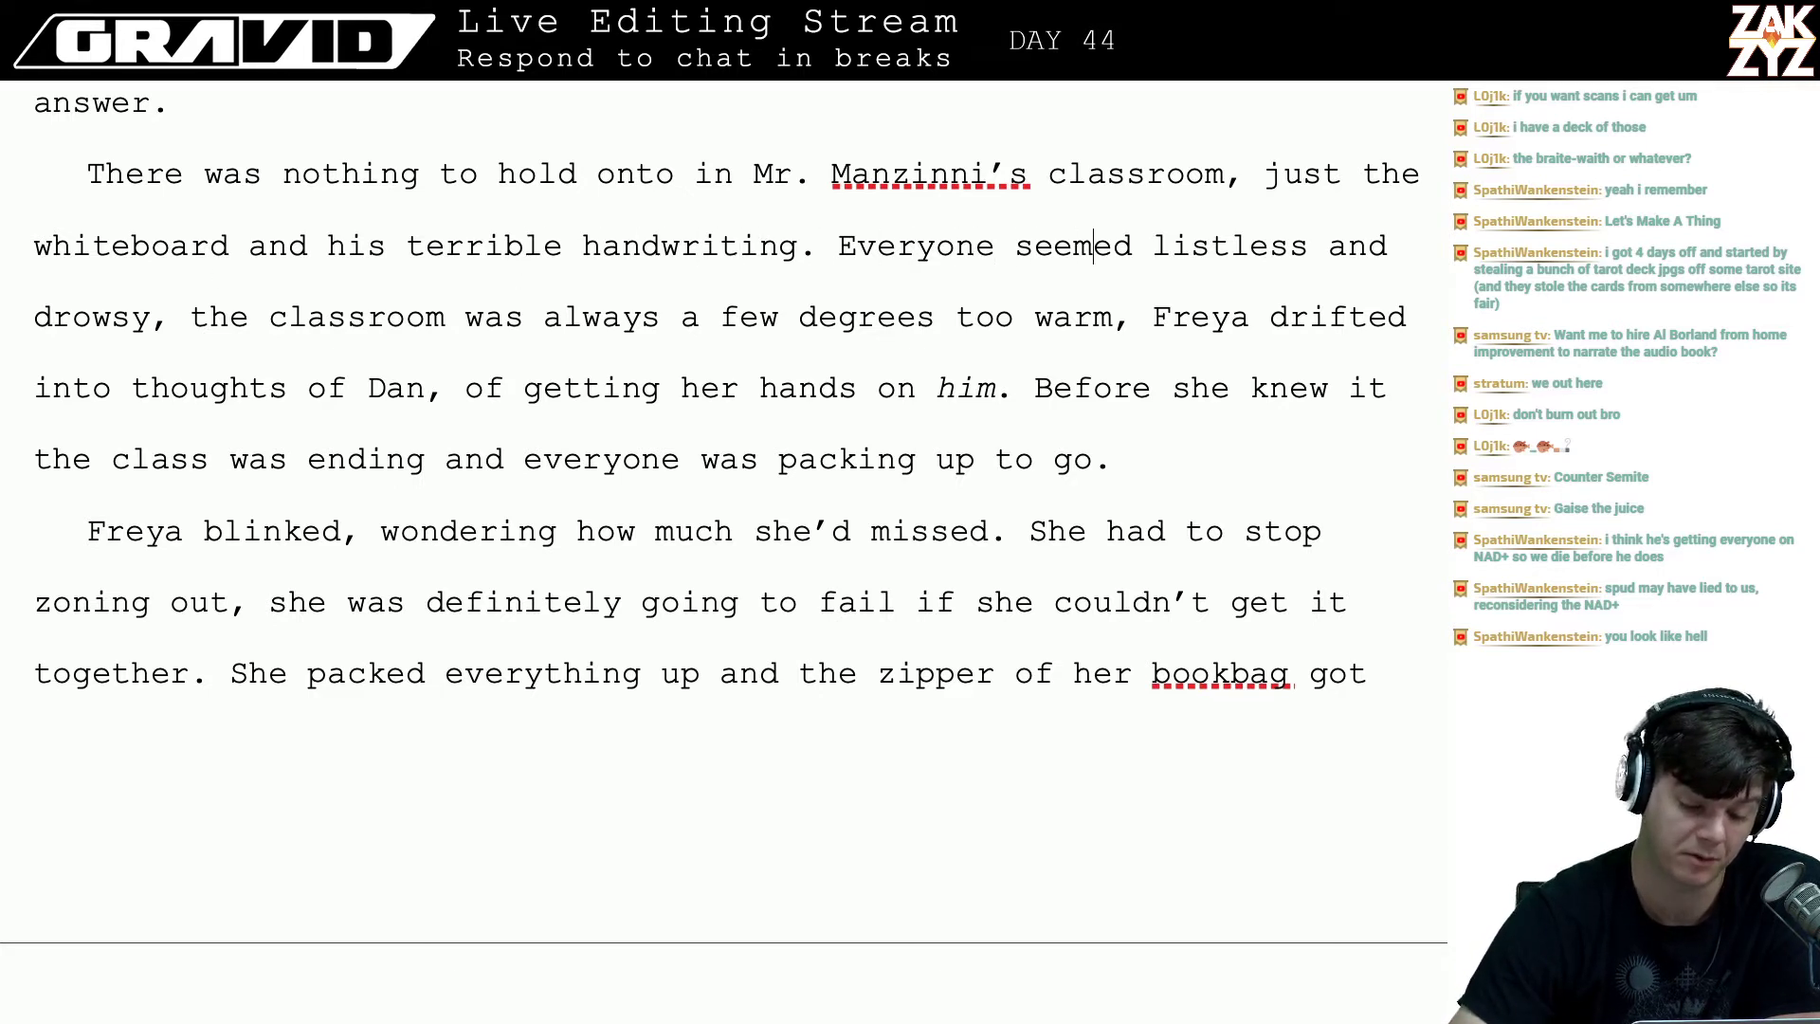
key("Down")
key("Left")
key("Left")
key("Left")
key("Left")
key("Left")
key("Left")
key("Left")
key("Left")
key("Left")
key("Left")
key("Left")
key("Left")
key("Left")
key("Left")
key("Left")
key("Left")
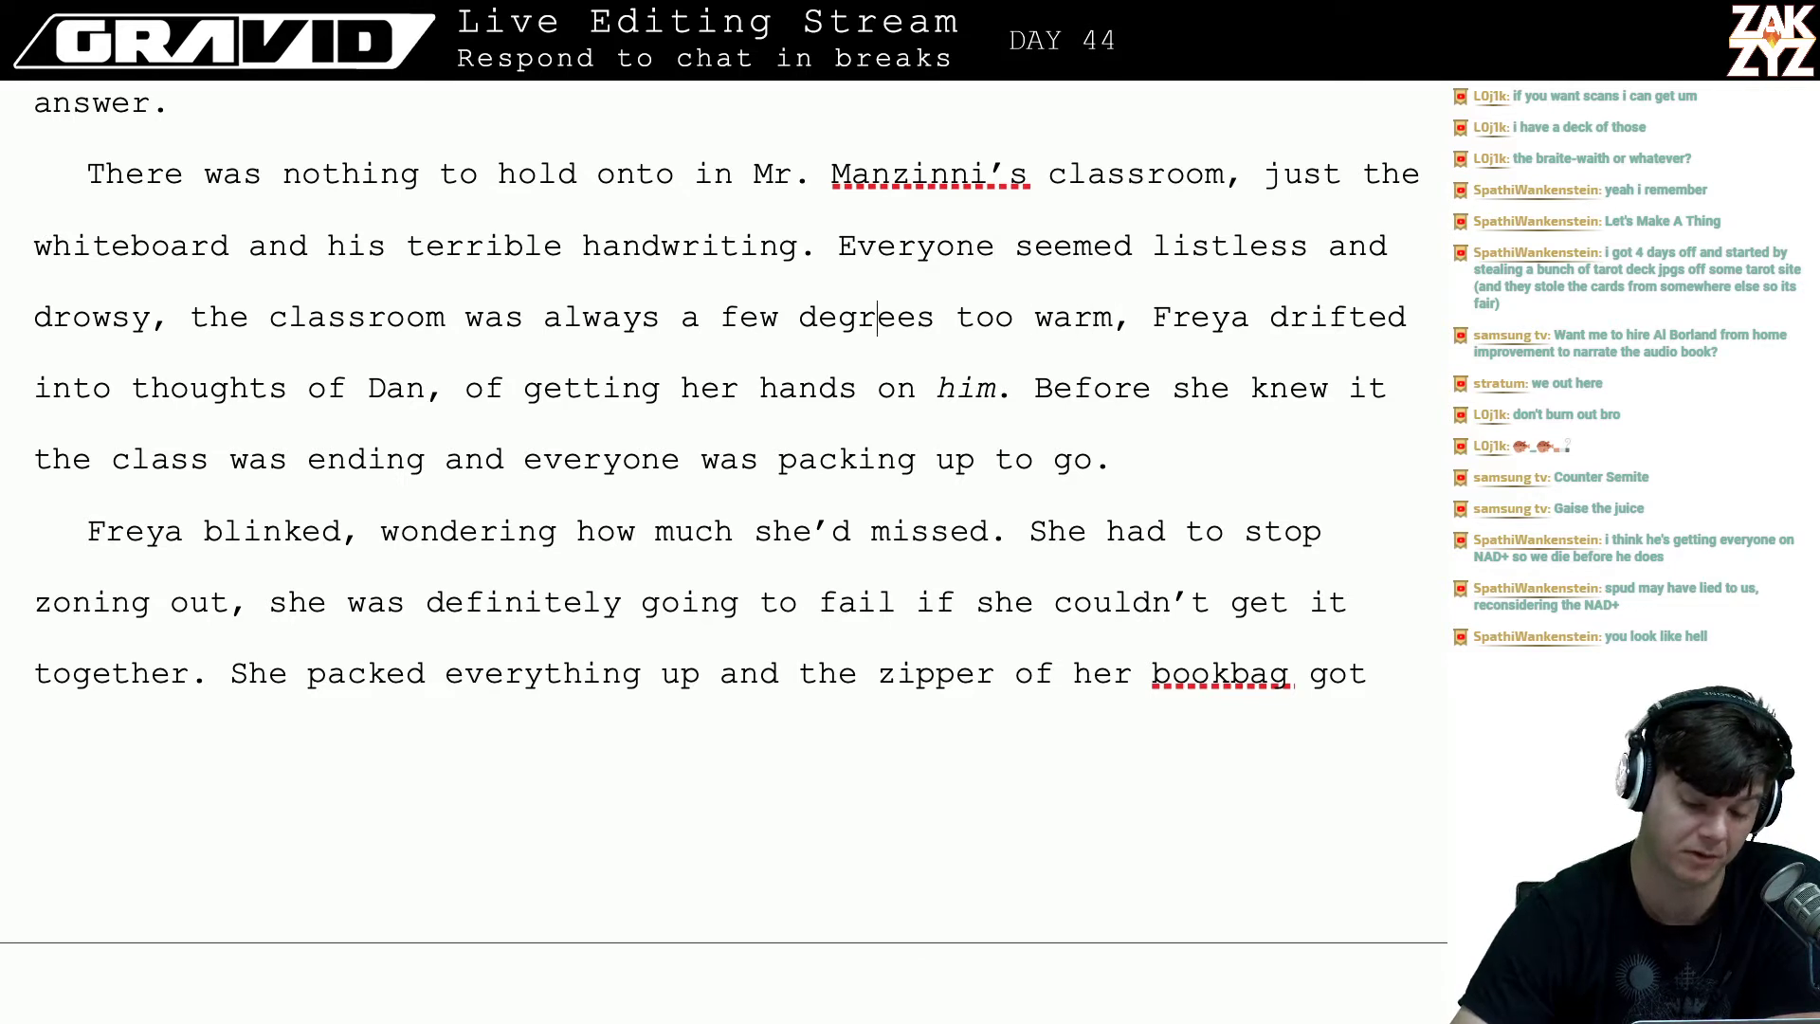
- Replace the comma after "a few degrees too warm" with a period so that "Freya drifted" begins its own sentence
key("Right")
key("Right")
key("Right")
key("Right")
key("Right")
key("Right")
key("Right")
key("Right")
key("Right")
key("Right")
key("Right")
key("Right")
key("Right")
key("Right")
key("Right")
key("Right")
key("Right")
key("Right")
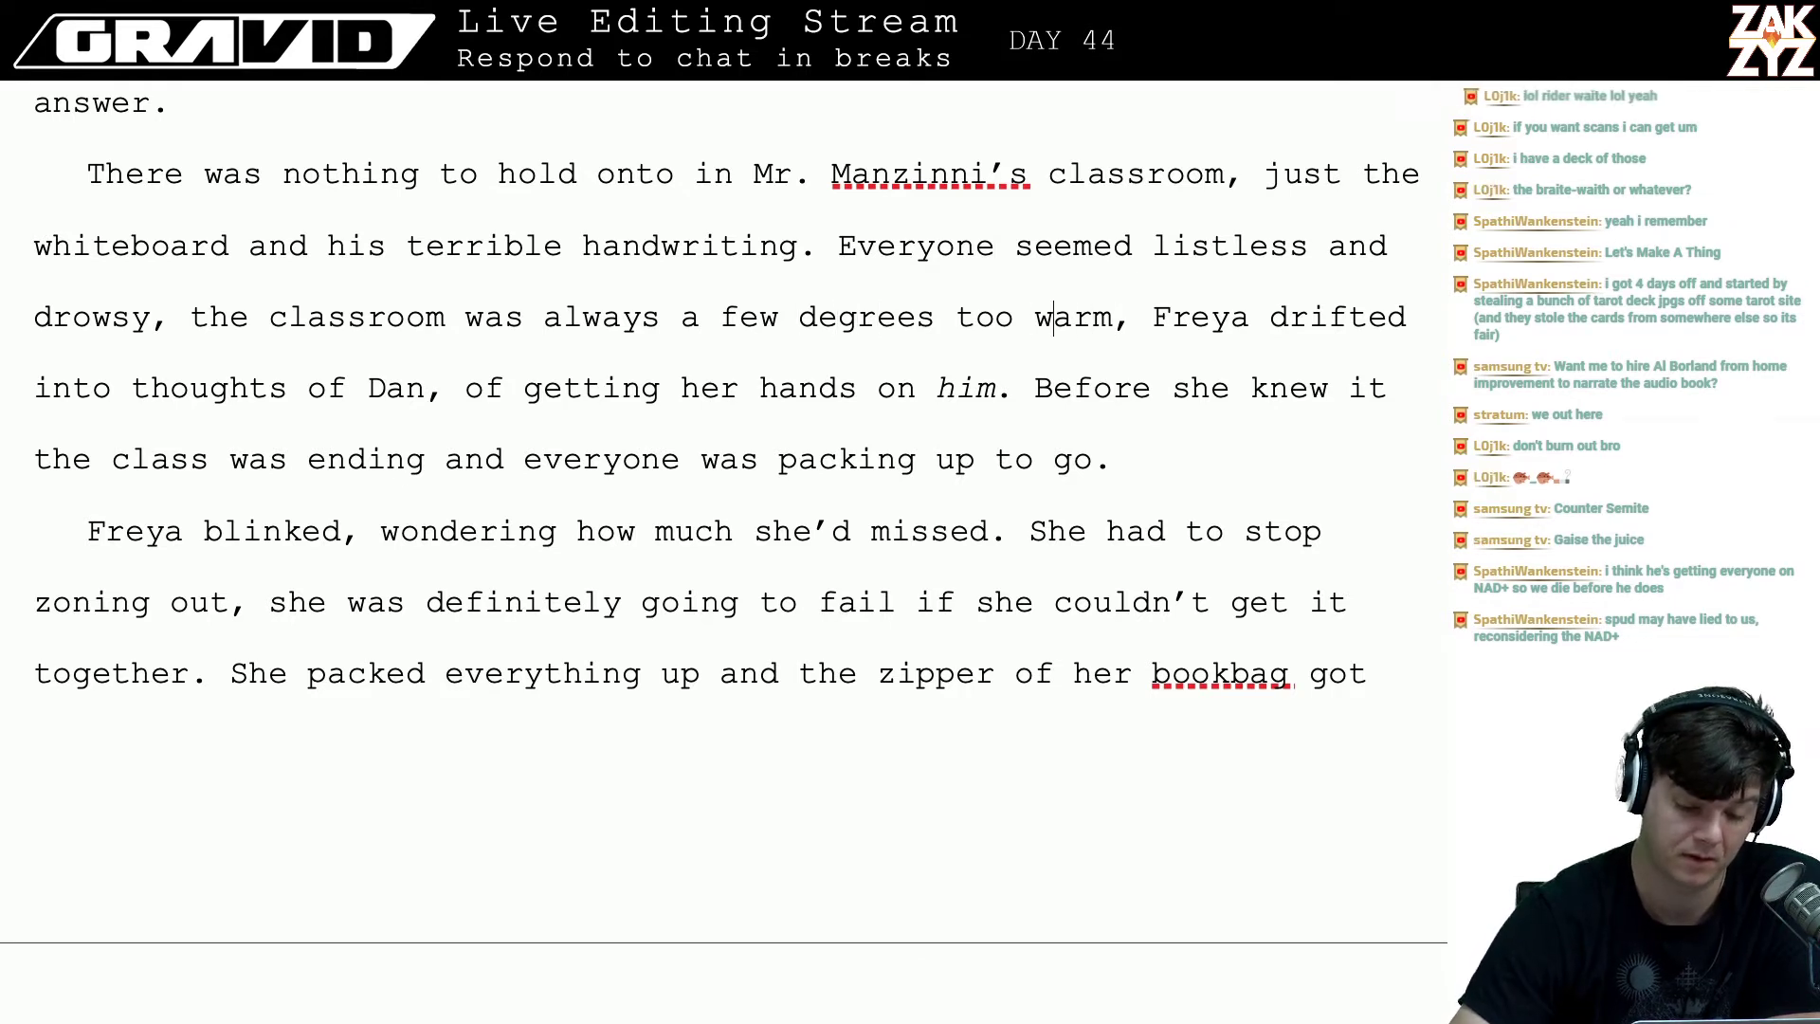
key("BackSpace")
key("BackSpace")
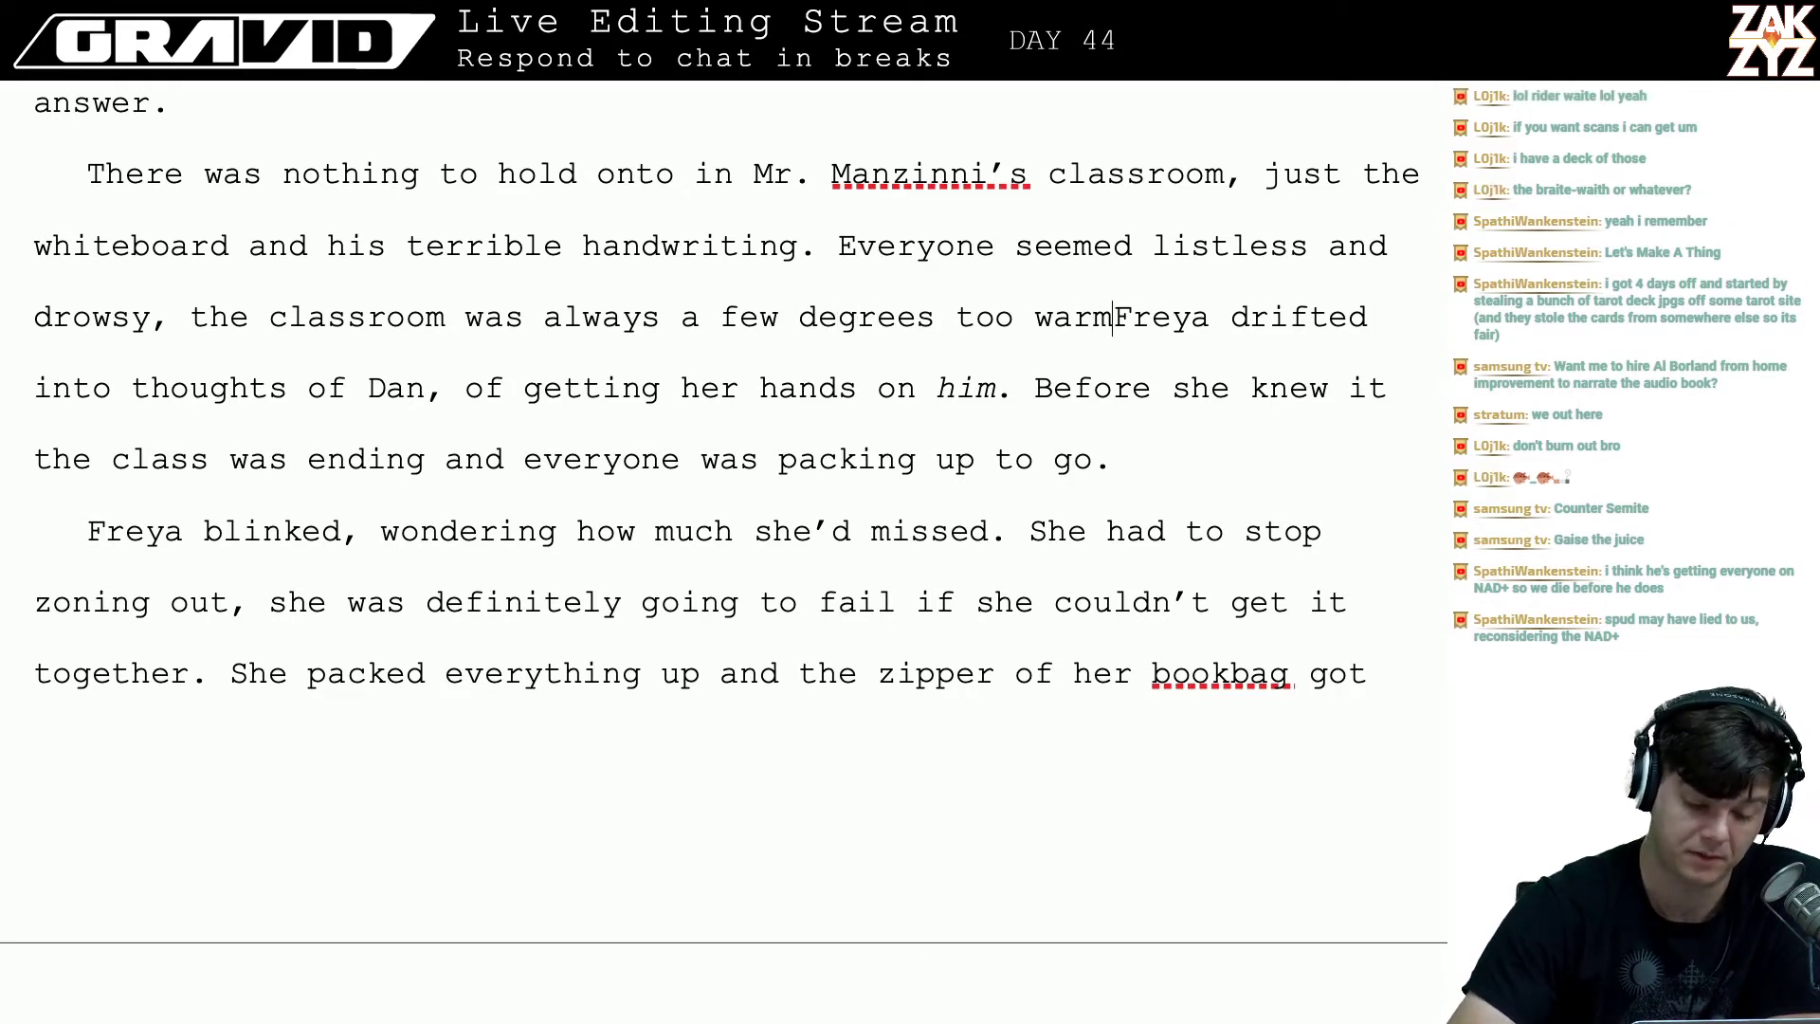
type(".")
- Reread the line about Freya's thoughts of Dan, working back from "Before she knew it" to "getting her hands on him"
key("Down")
key("Left")
key("Left")
key("Left")
key("Left")
key("Left")
key("Left")
key("Left")
key("Left")
key("Left")
key("Left")
key("Left")
key("Left")
key("Left")
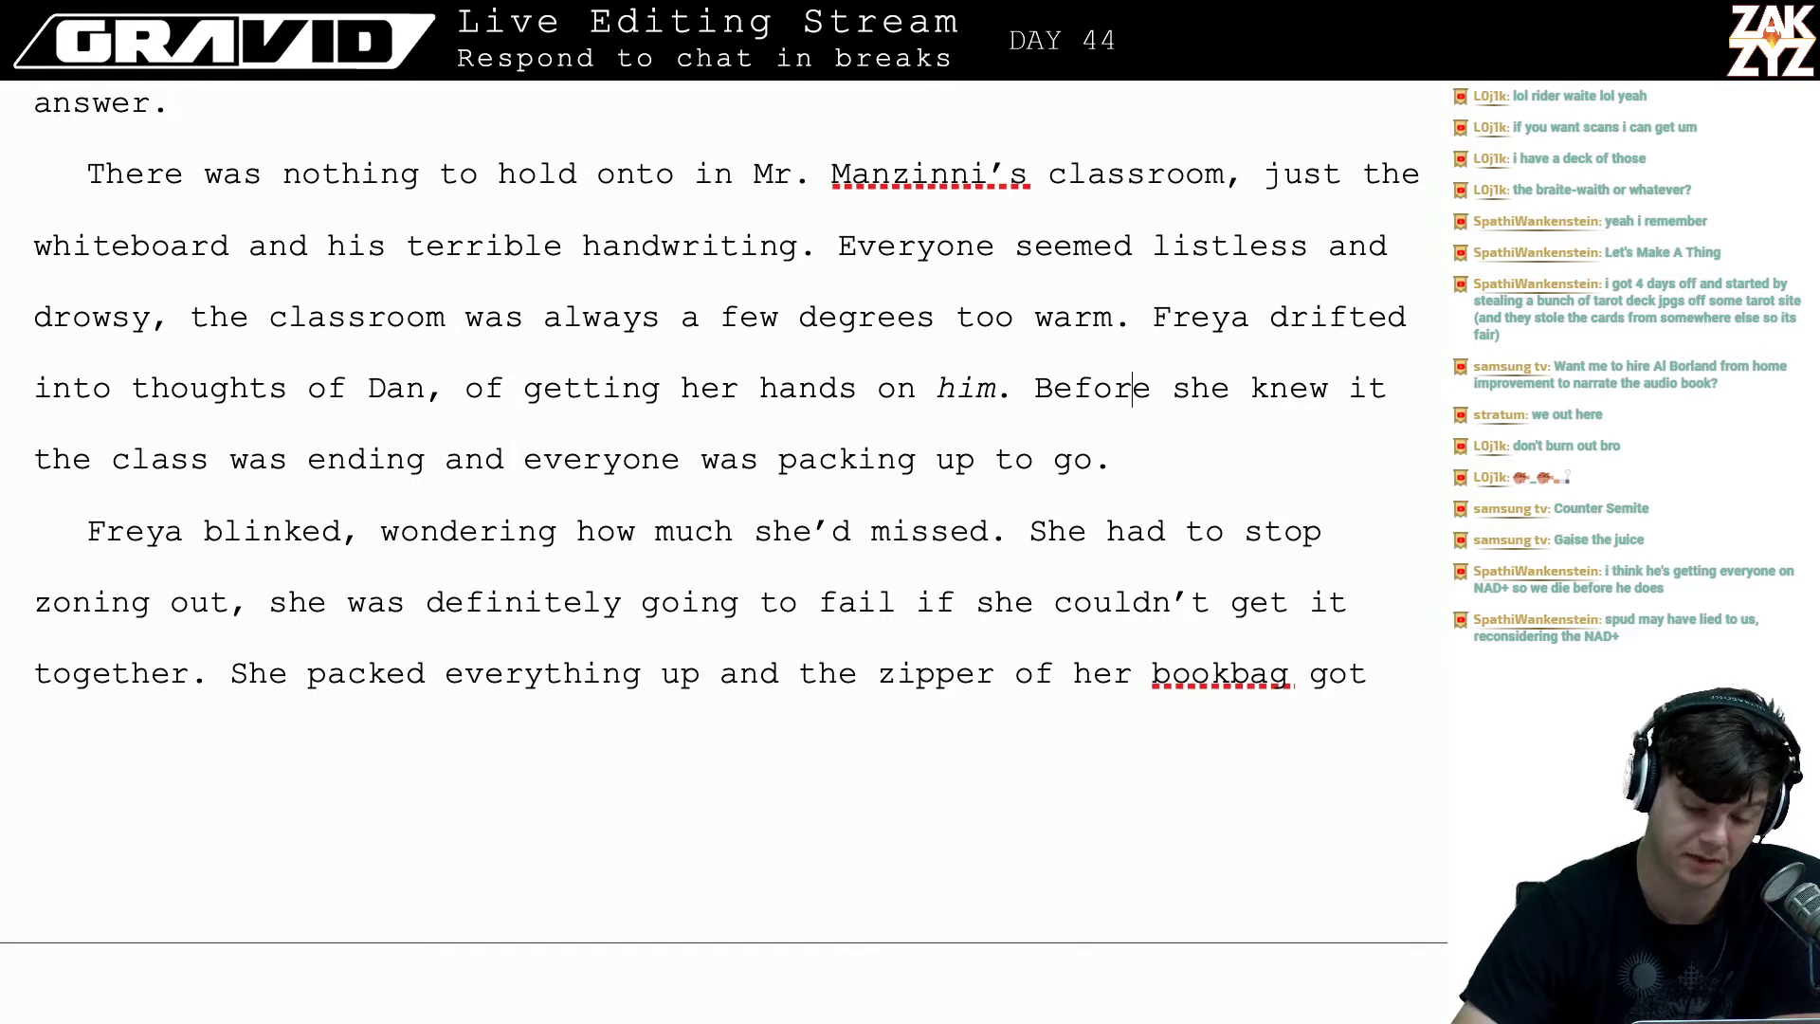
key("Left")
key("Left")
key("Left")
key("Left")
key("Left")
key("Left")
key("Left")
key("Left")
key("Left")
key("Left")
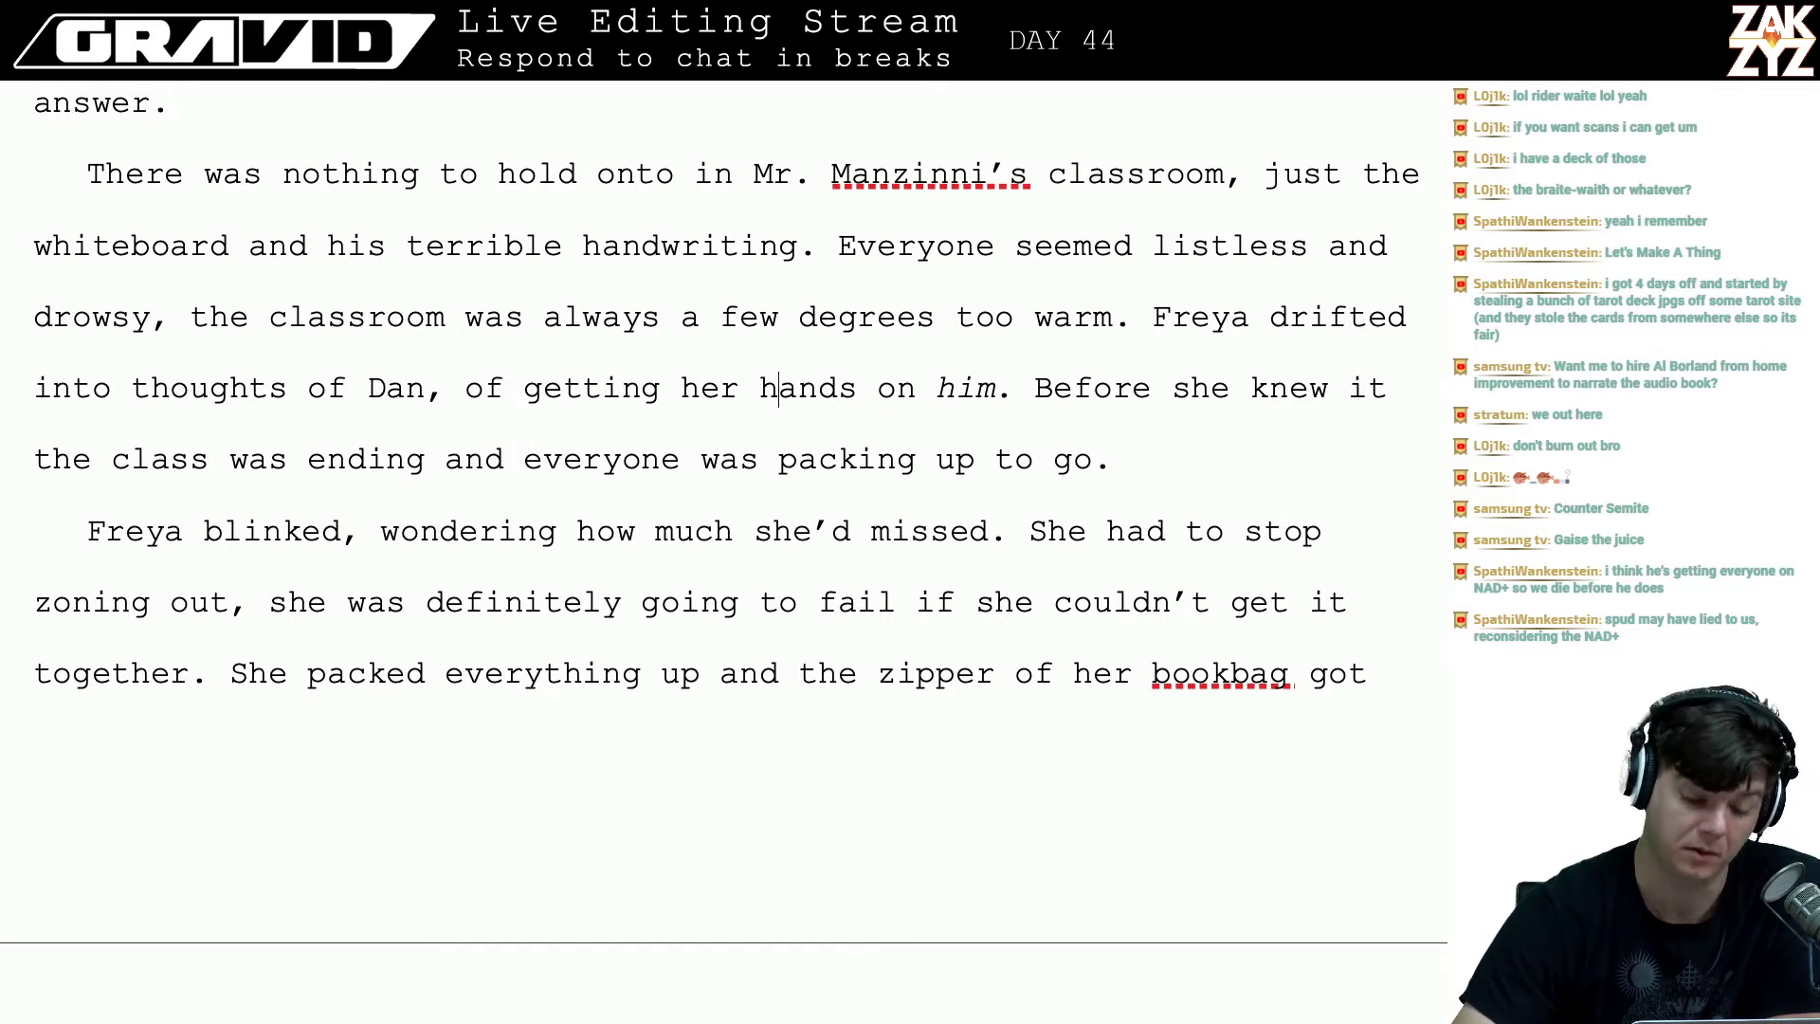
- Read on from the class ending through the caught bookbag zipper and trembling fingers to Freya's nervousness about seeing Dan
key("Down")
key("Down")
key("Down")
key("Down")
key("Down")
key("Down")
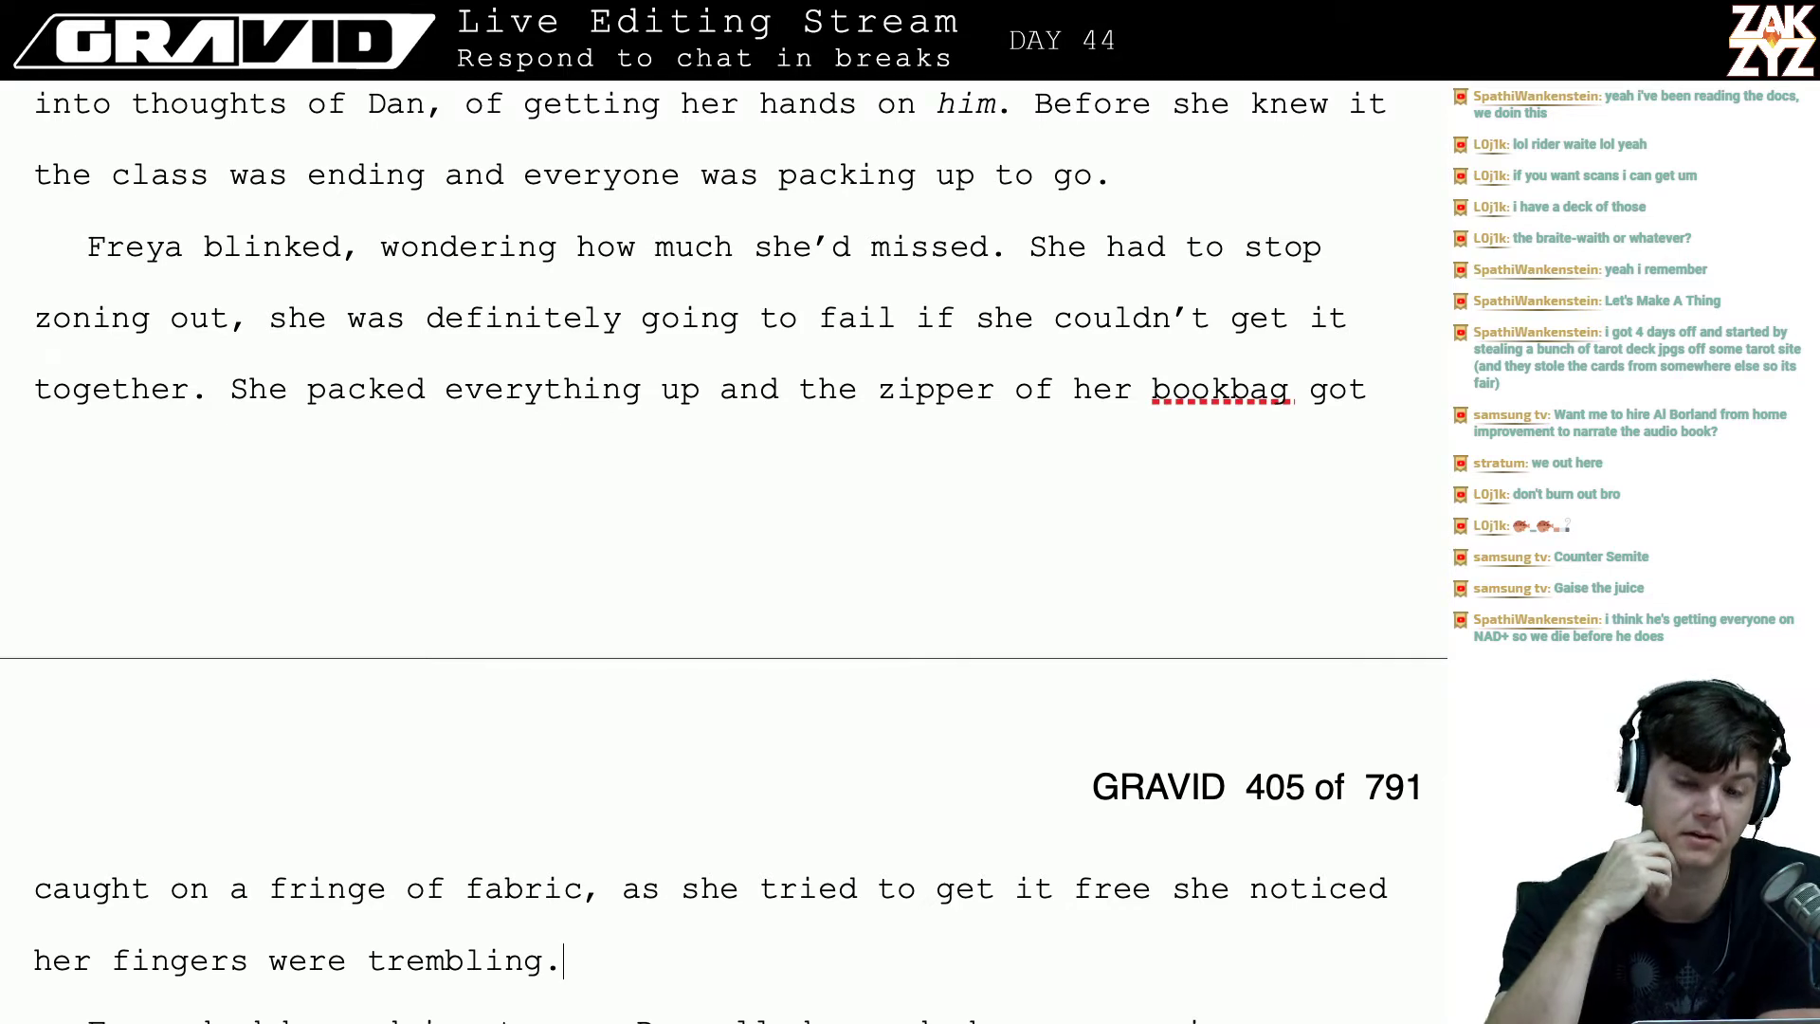
scroll(723, 551, "down", 2)
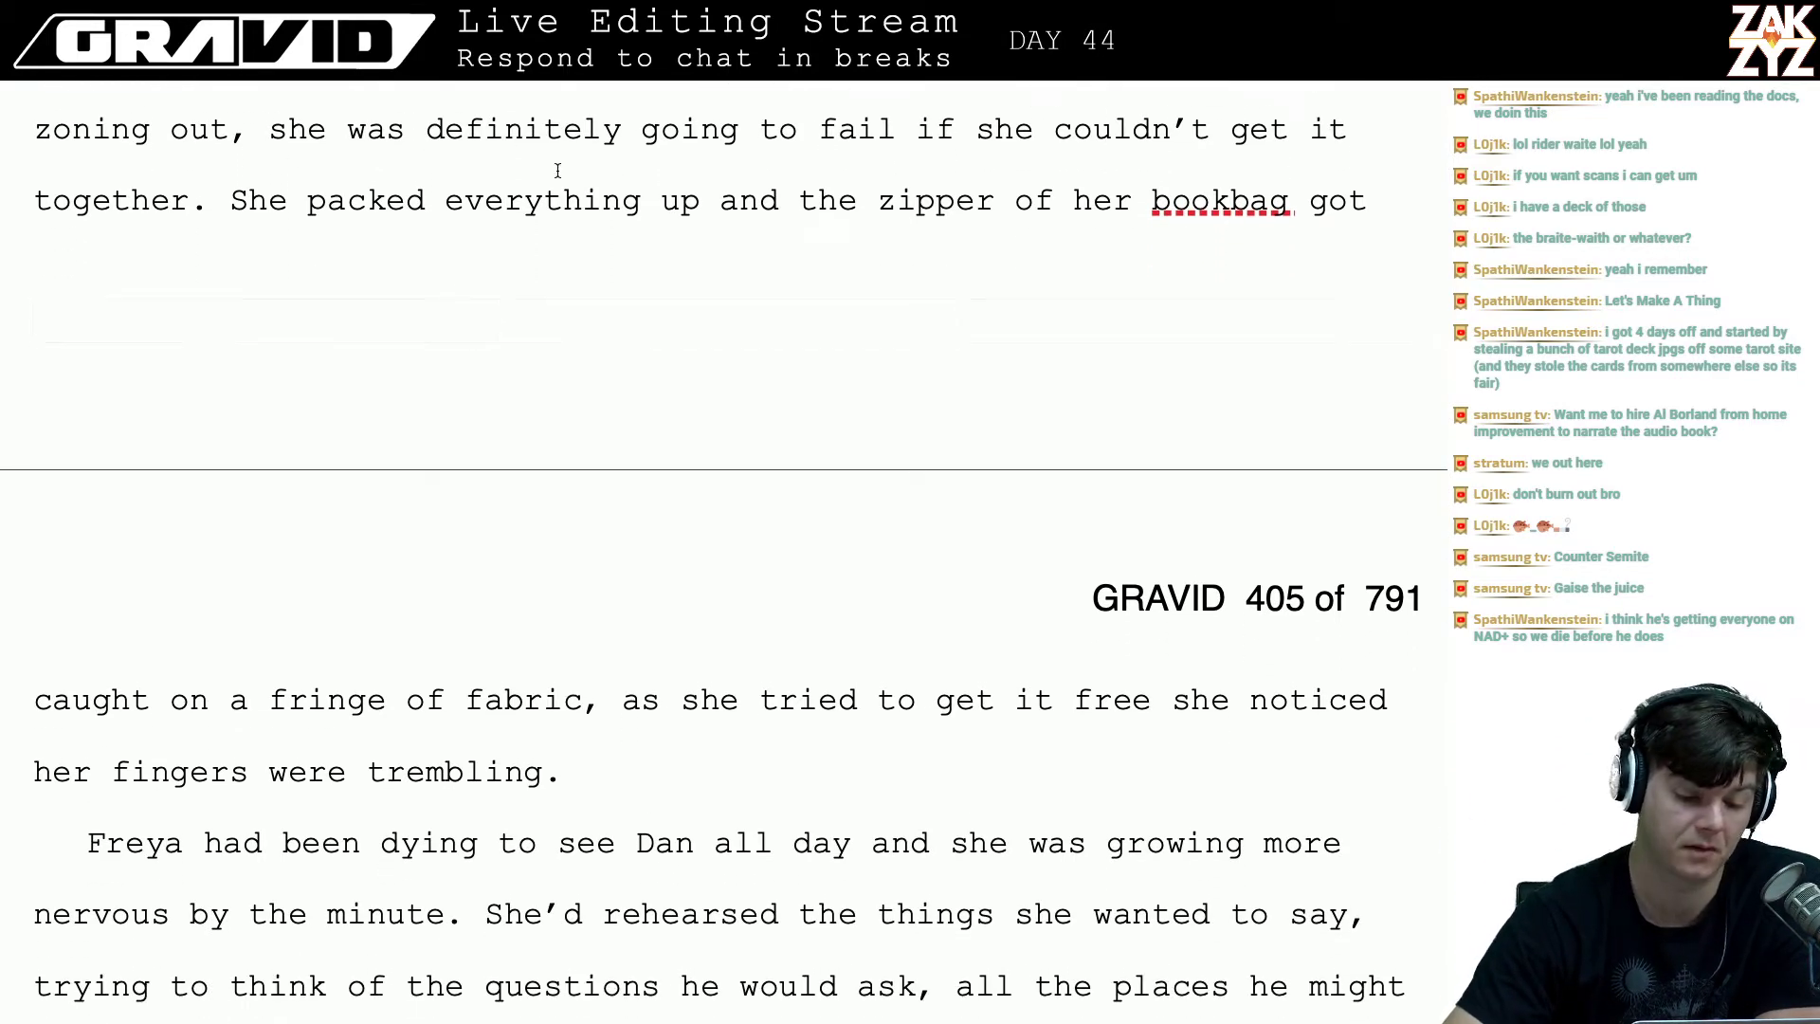
scroll(565, 216, "up", 1)
scroll(565, 216, "up", 1)
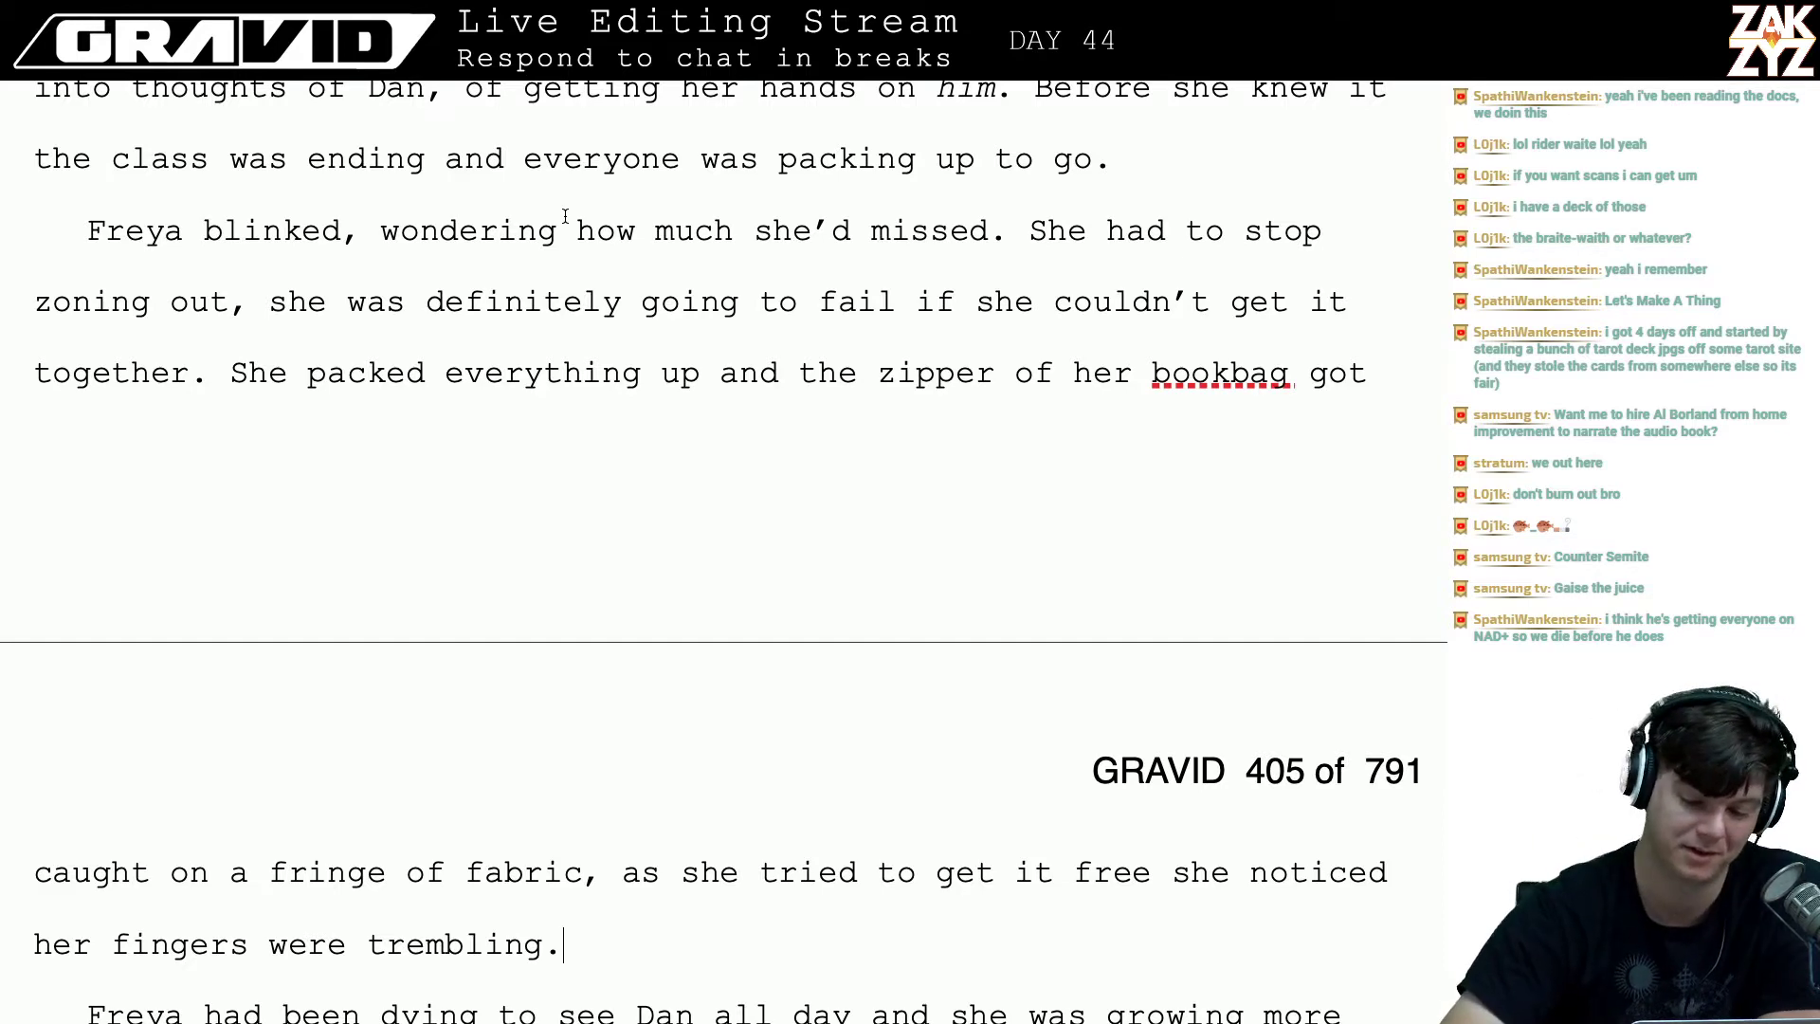
scroll(821, 324, "down", 2)
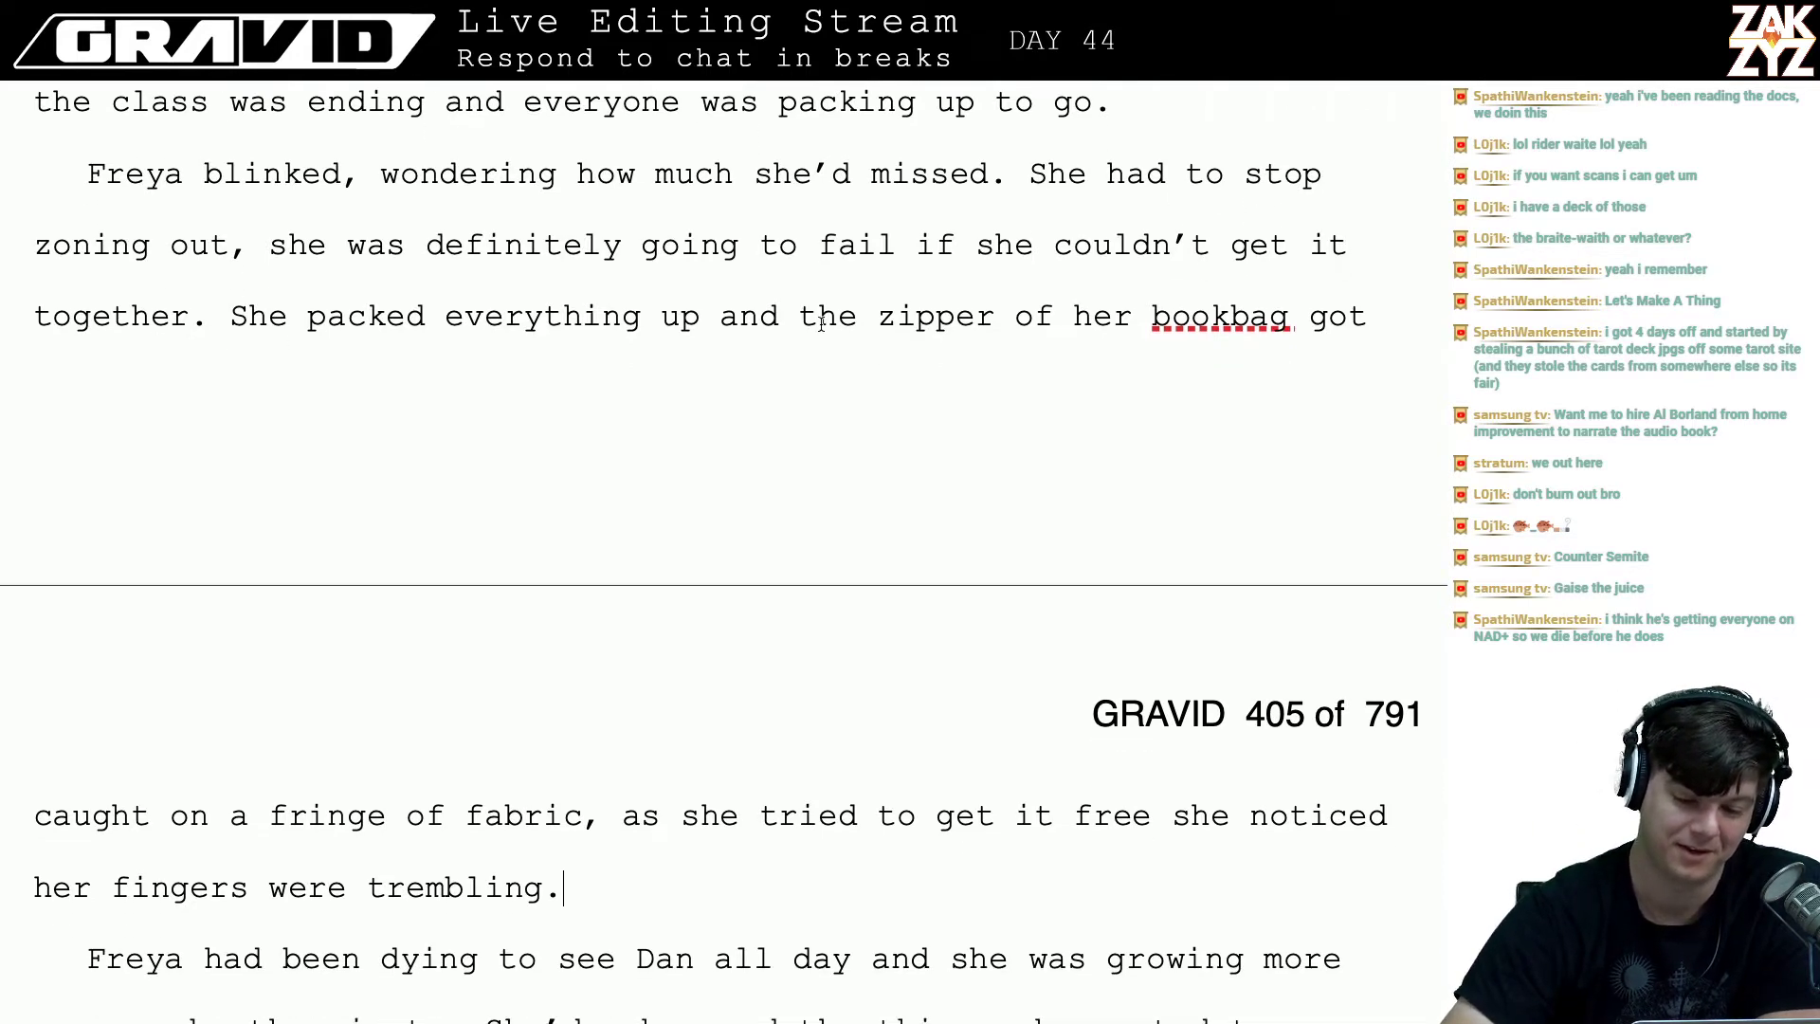
left_click(1076, 276)
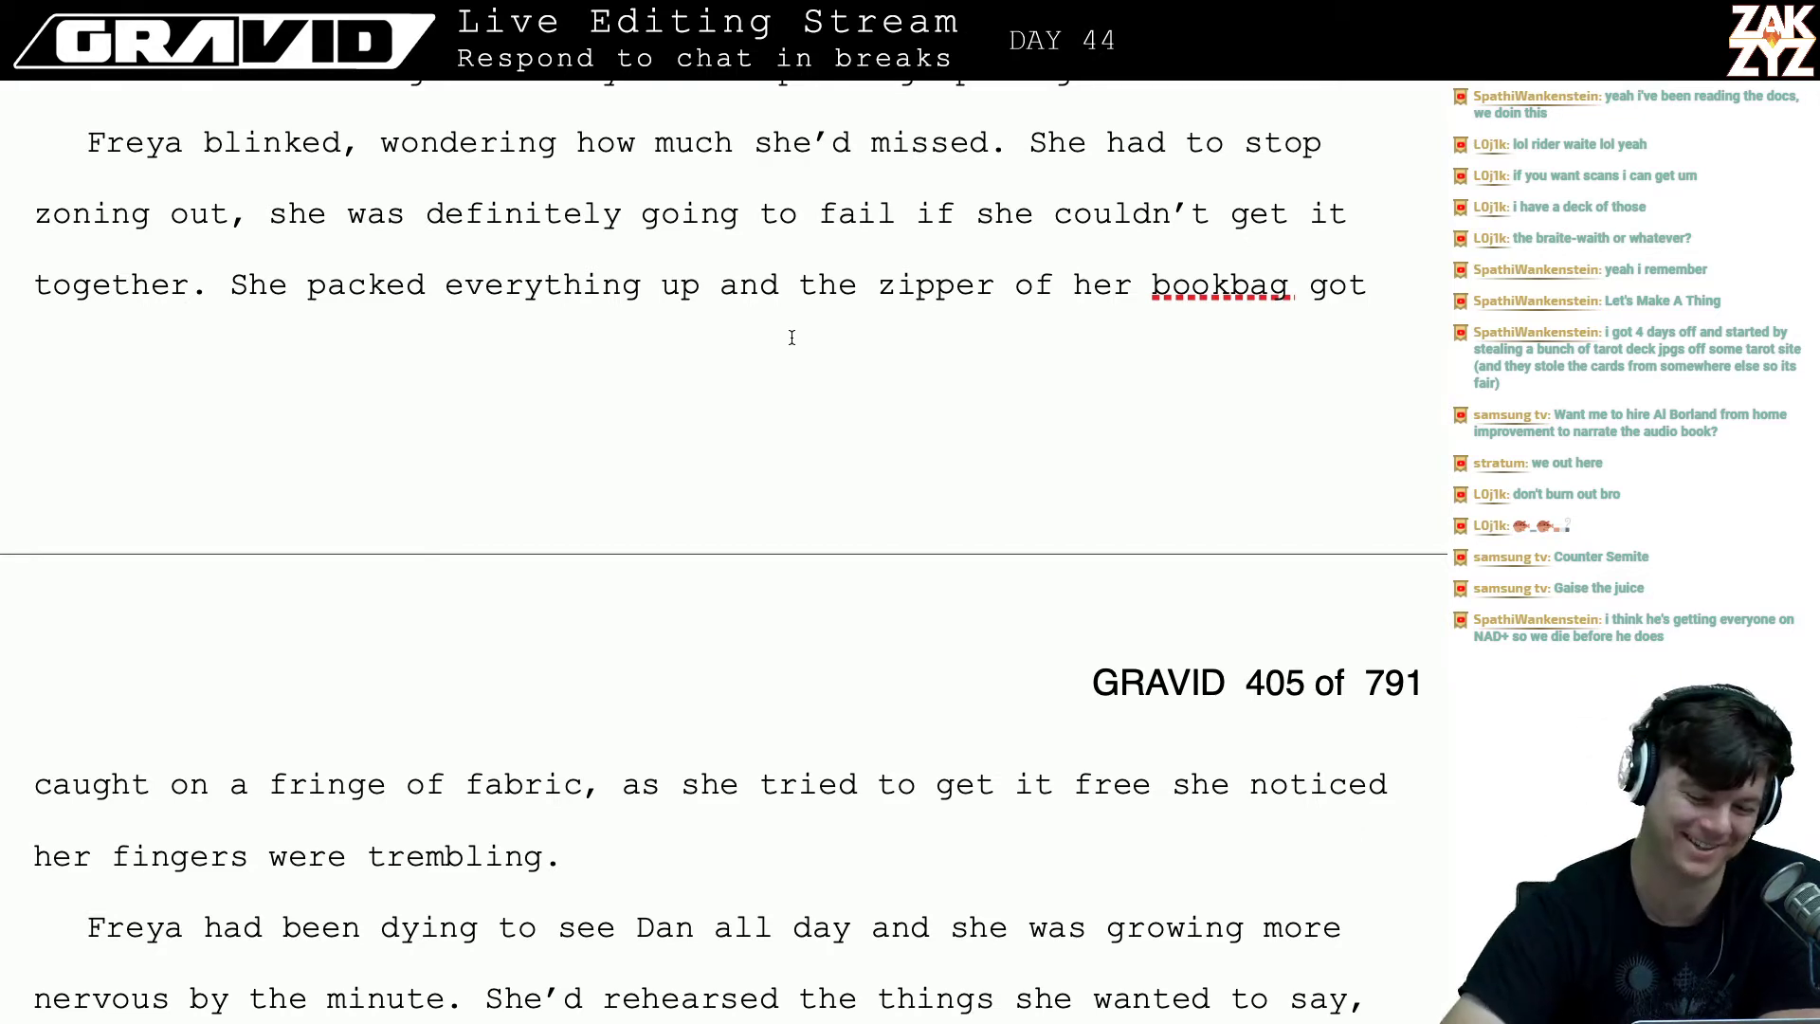
scroll(791, 338, "down", 3)
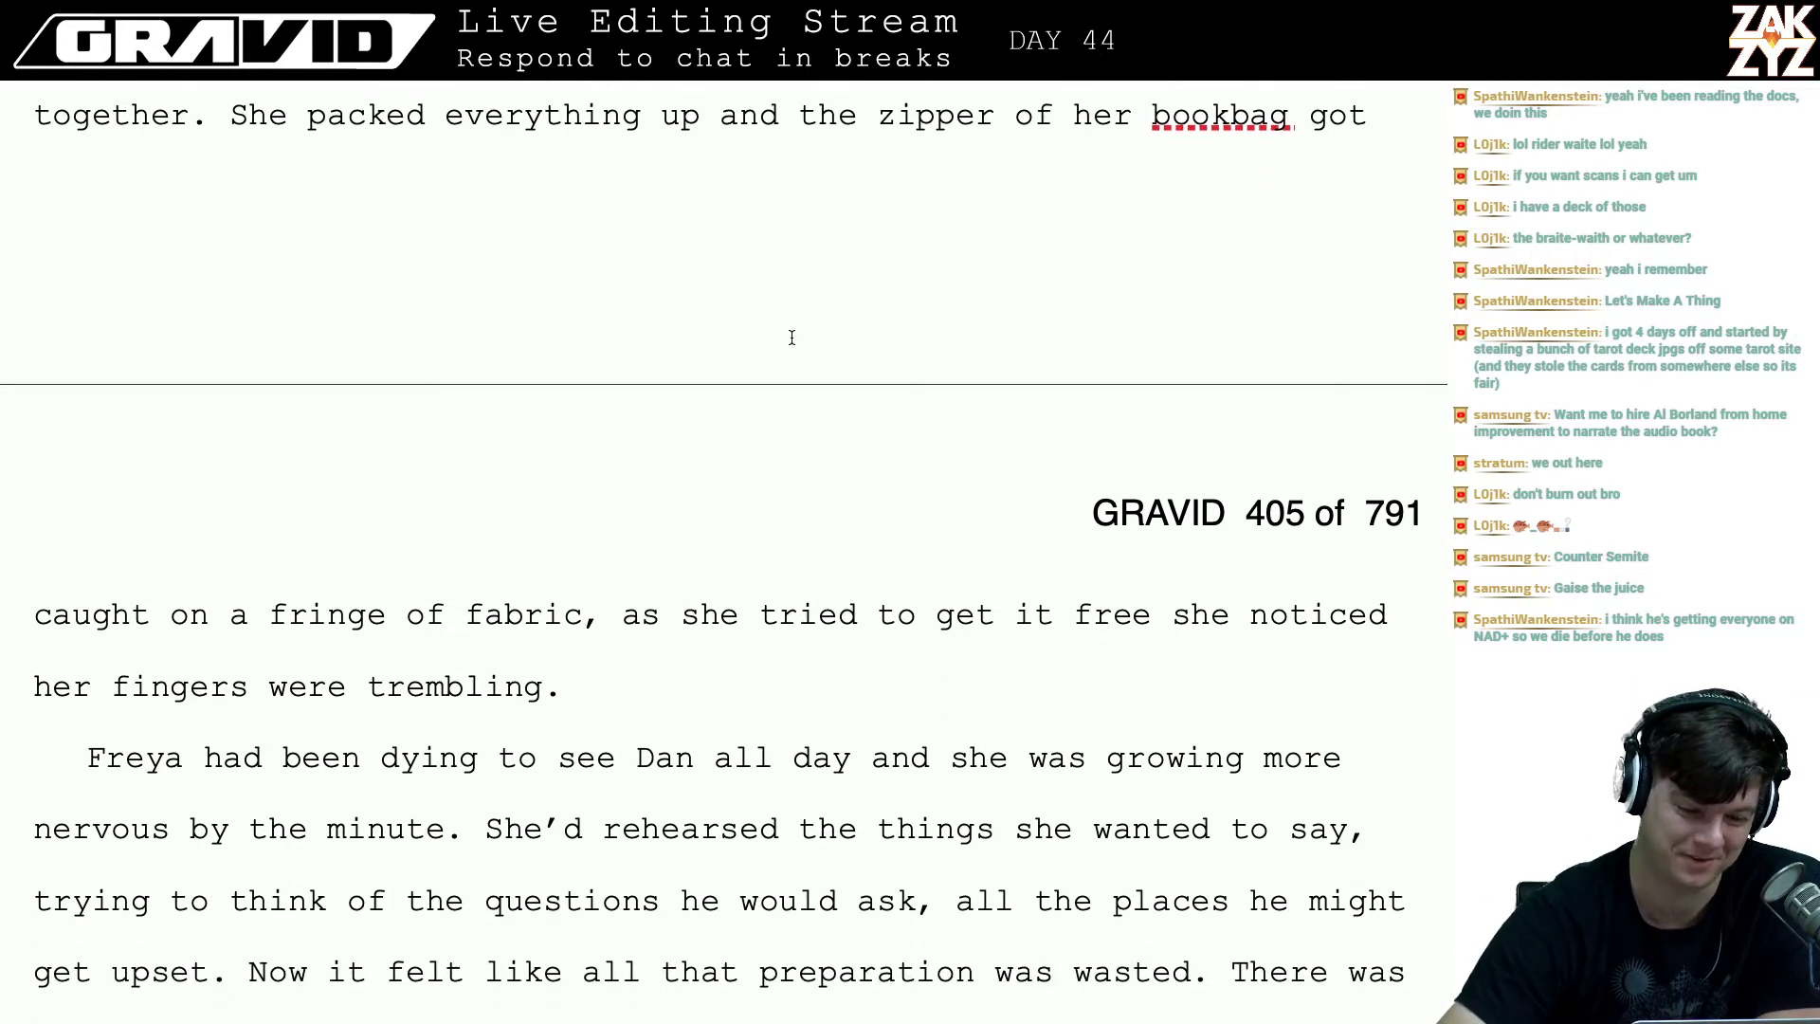
scroll(698, 303, "up", 2)
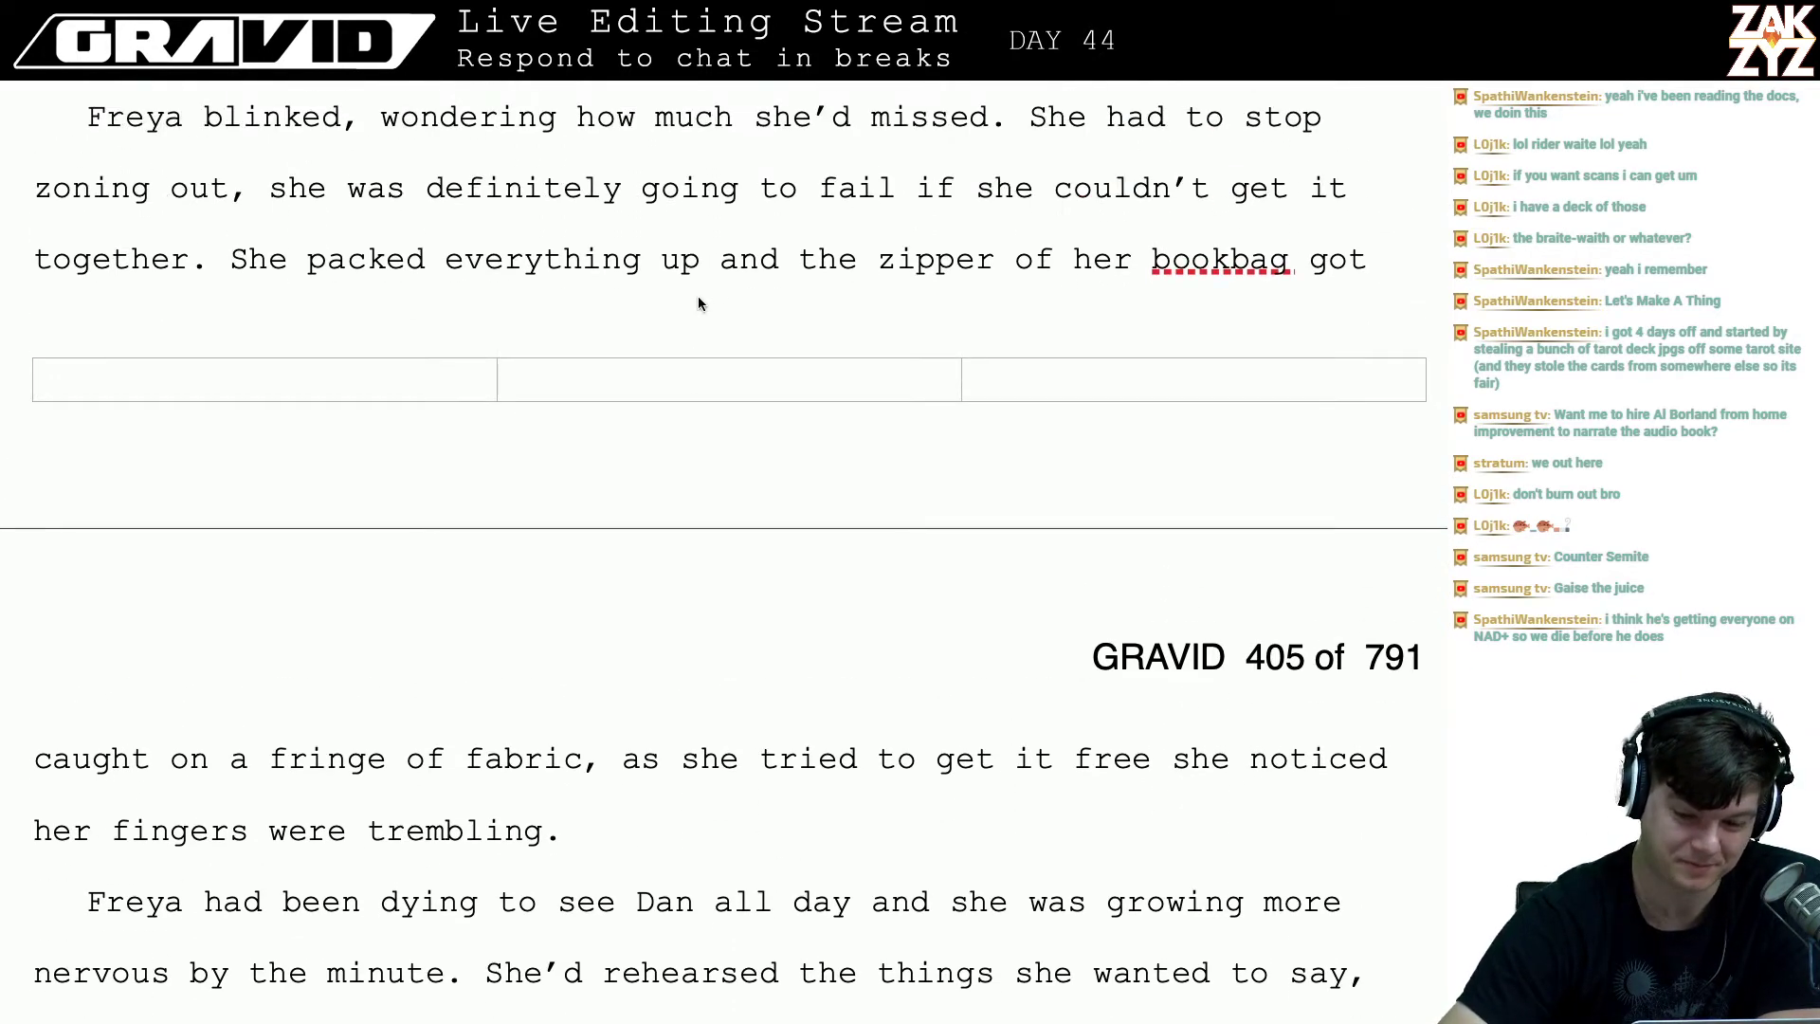
- Examine the paragraph about Freya zoning out line by line, from "wondering how much she'd missed" to "her fingers were trembling" and back
left_click(764, 187)
key("Up")
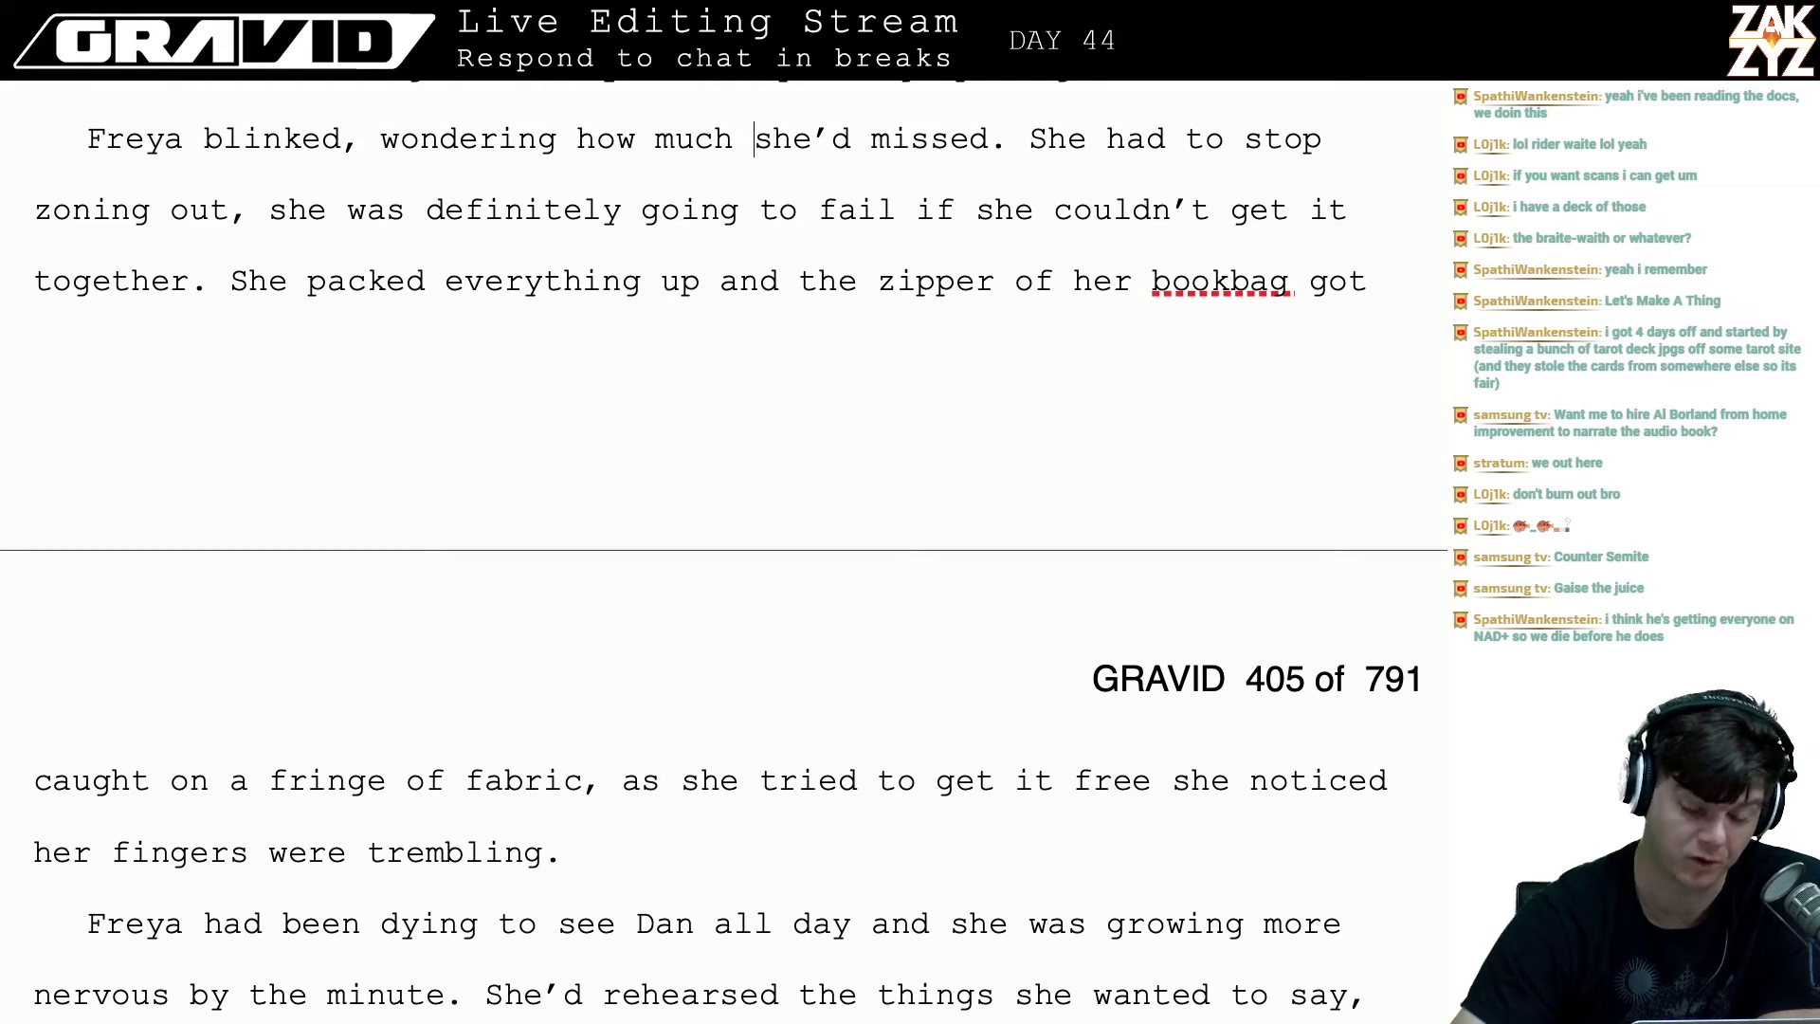
key("Right")
key("Right")
key("Right")
key("Right")
key("Right")
key("Right")
key("Right")
key("Right")
key("Right")
key("Right")
key("Right")
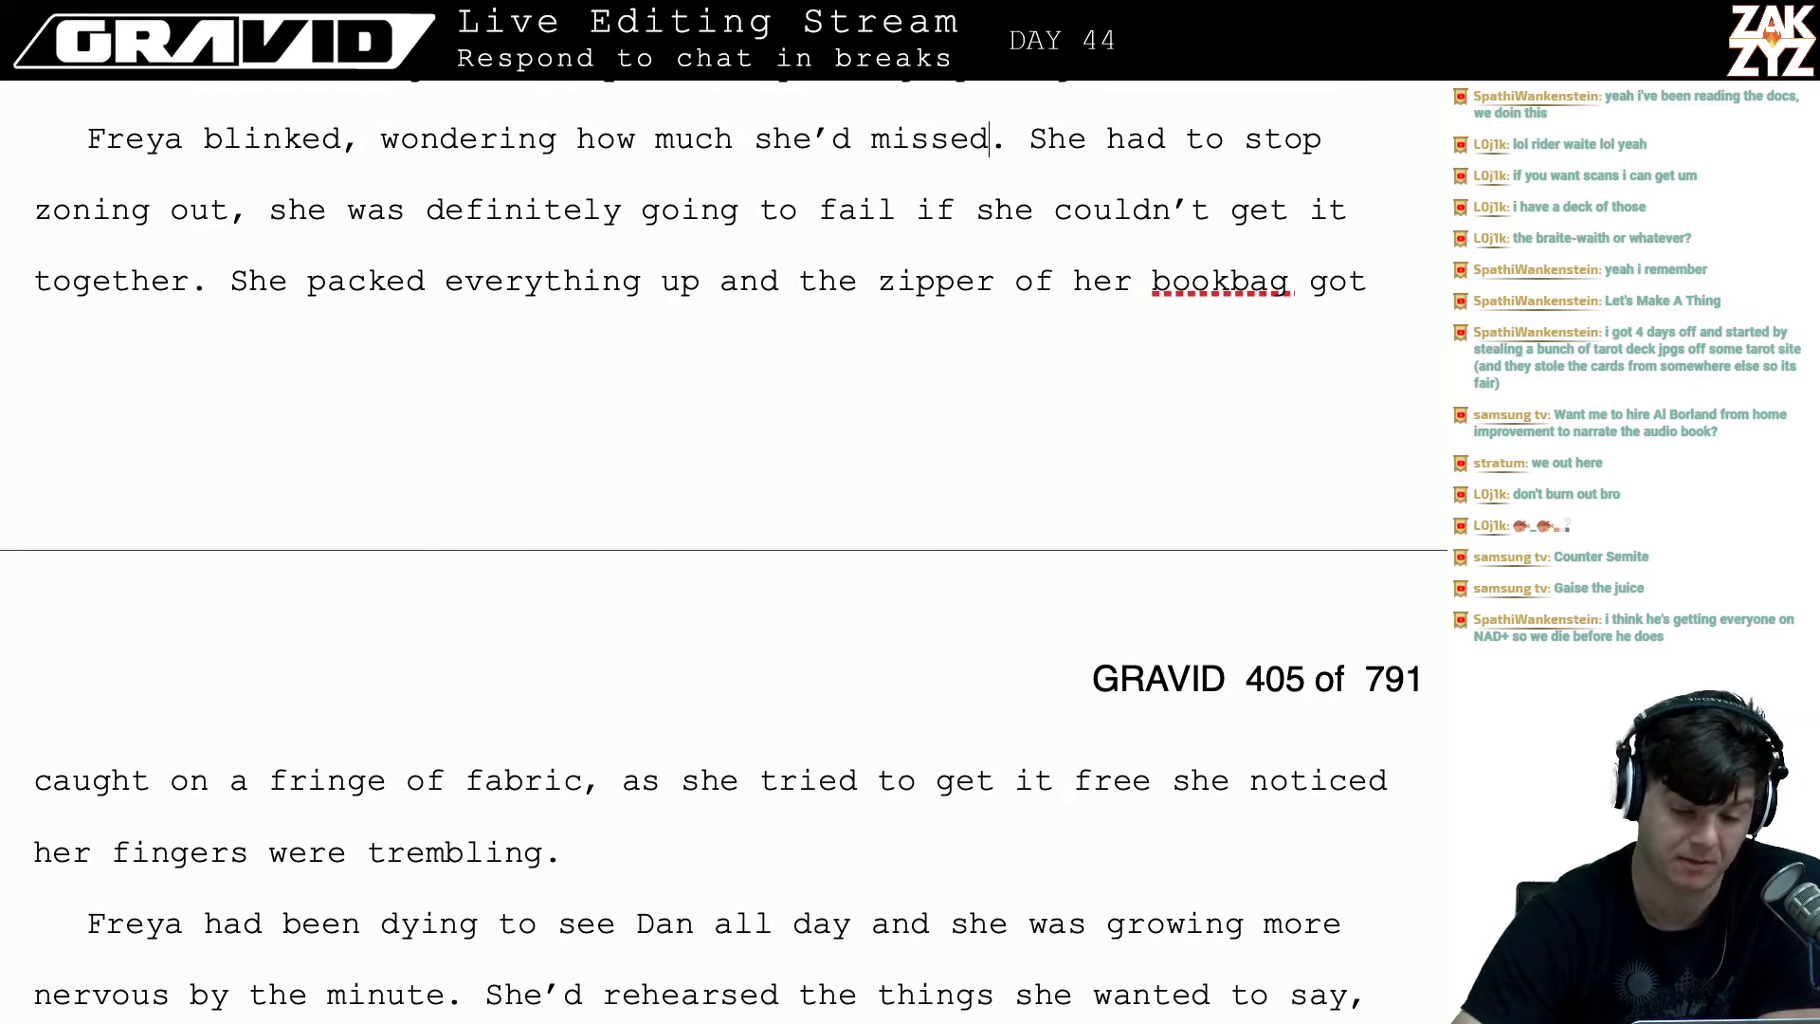
key("Down")
key("Left")
key("Left")
key("Left")
key("Left")
key("Left")
key("Left")
key("Left")
key("Left")
key("Left")
key("Left")
key("Left")
key("Left")
key("Left")
key("Left")
key("Left")
key("Left")
key("Left")
key("Left")
key("Left")
key("Left")
key("Left")
key("Left")
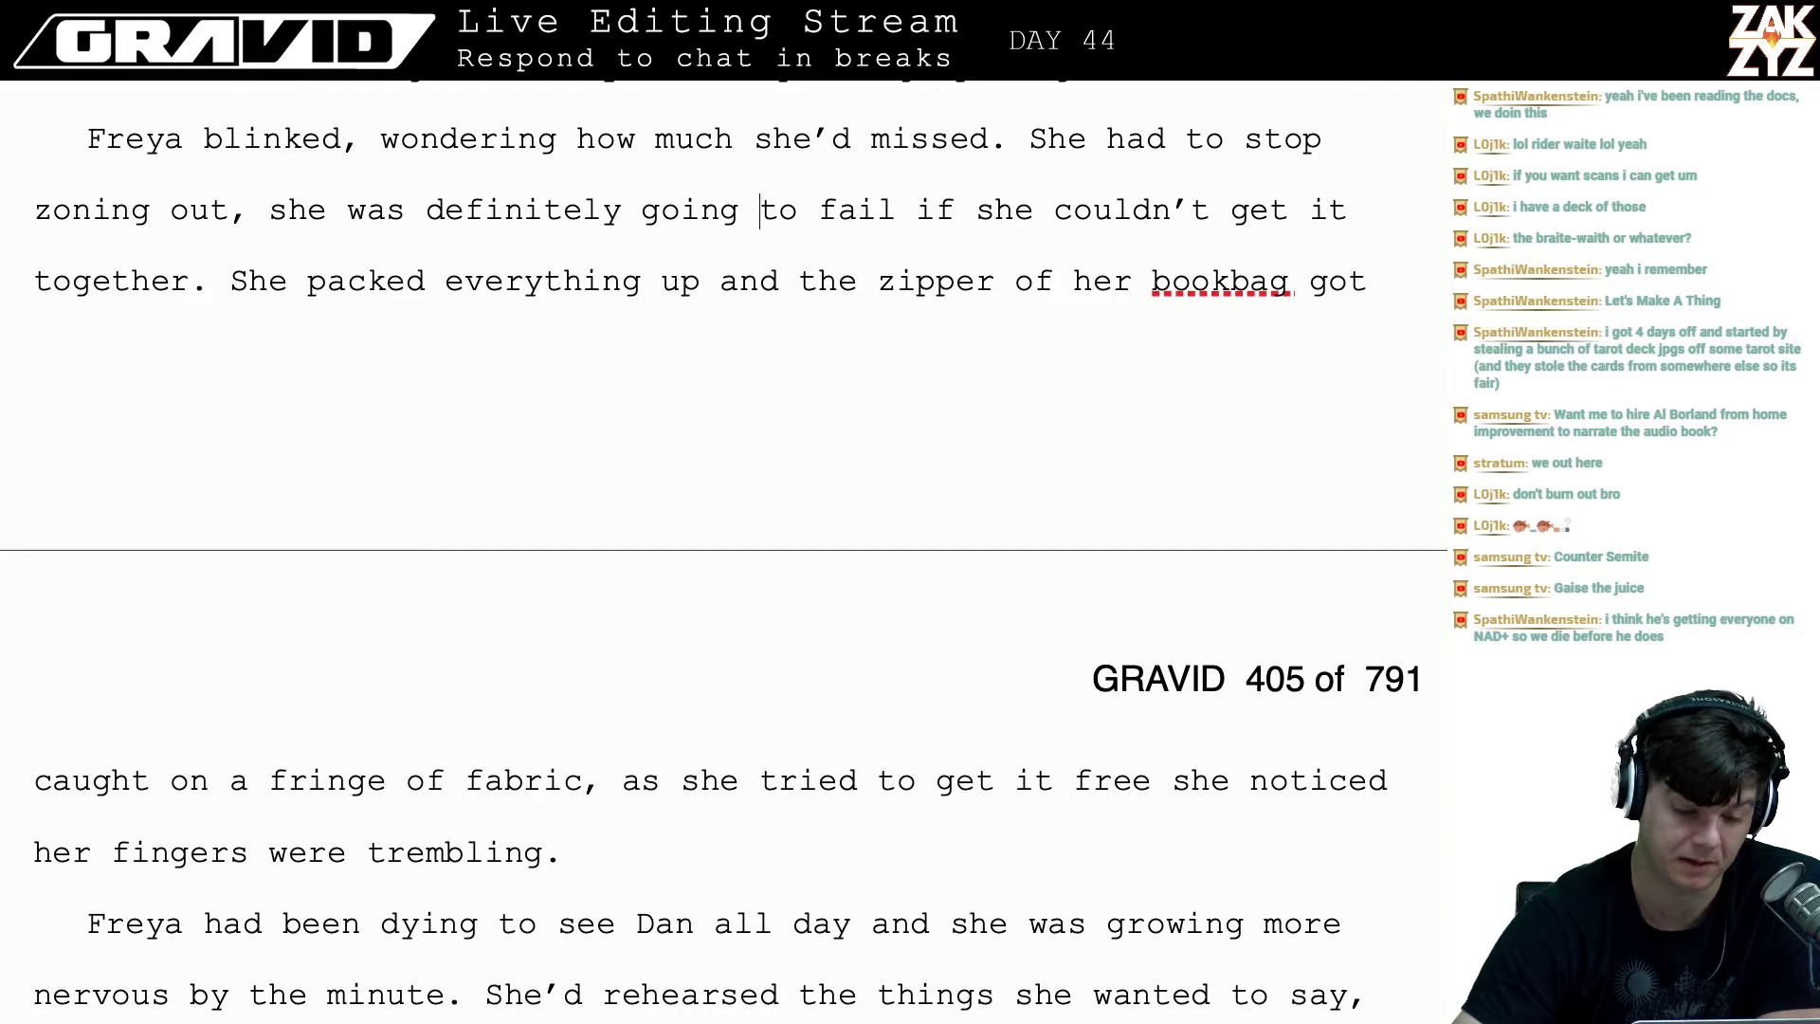
key("Down")
key("Down")
key("Down")
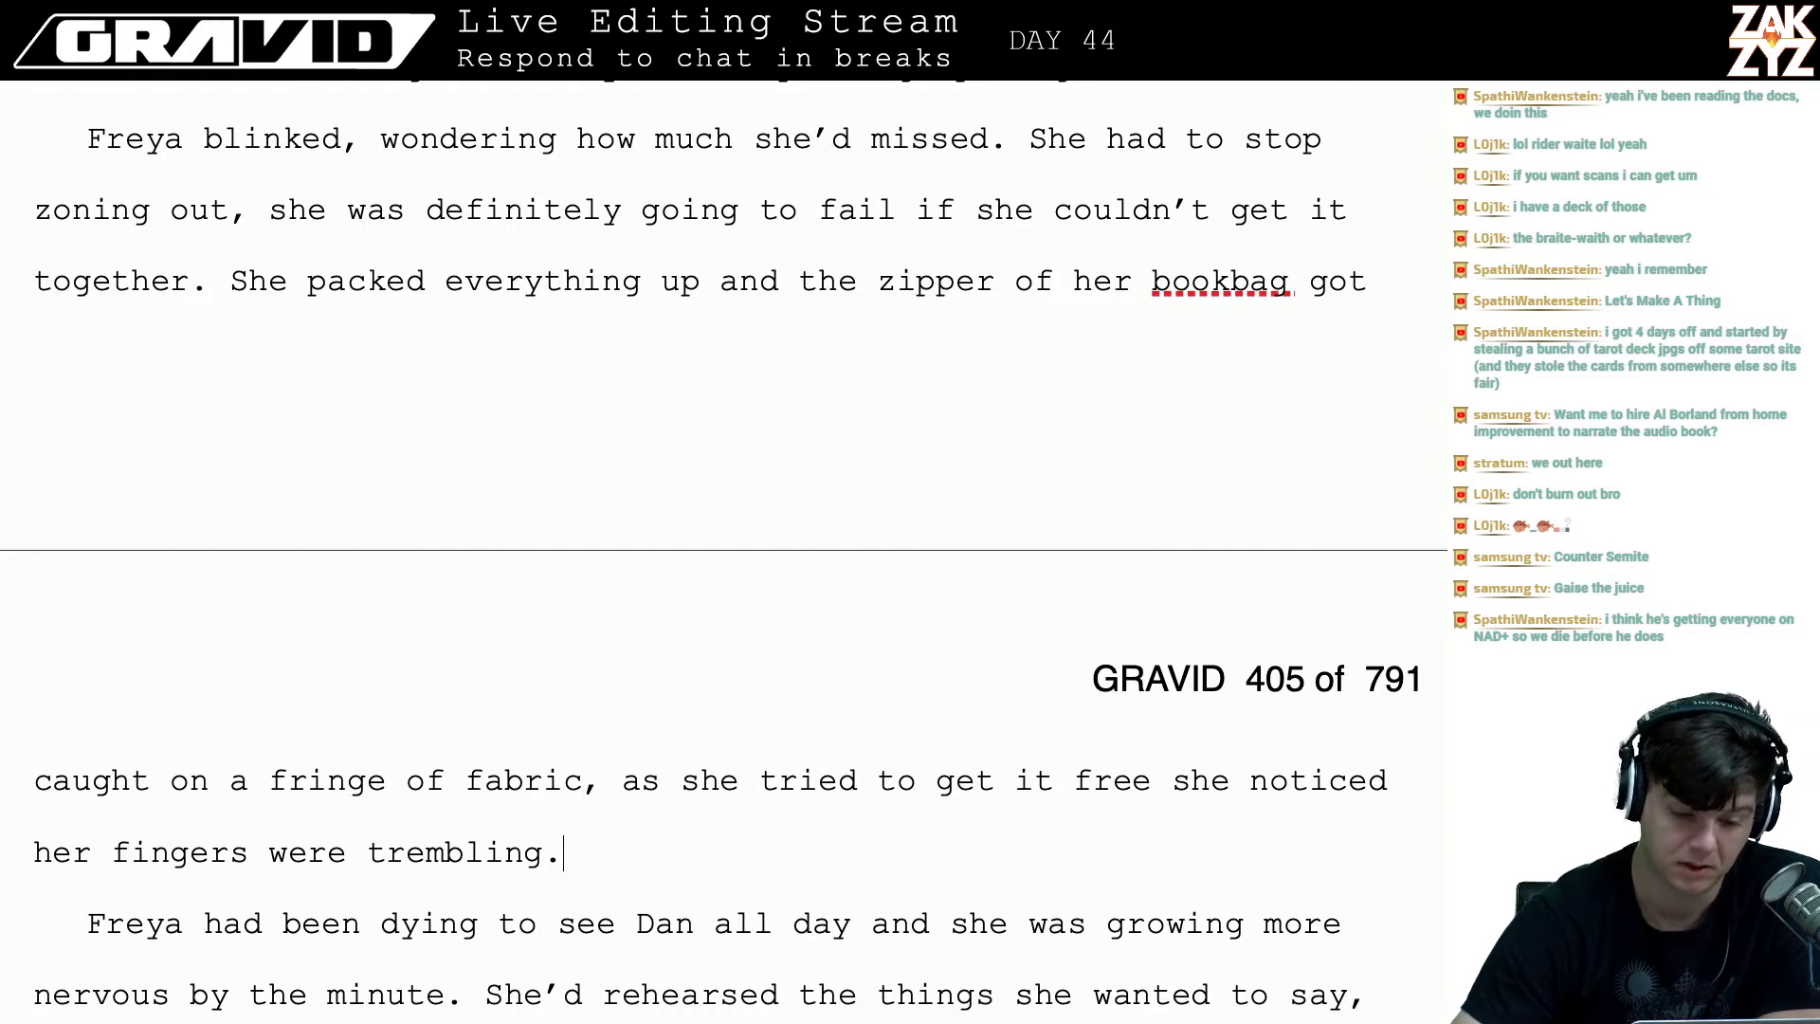
key("Down")
key("Up")
key("Up")
key("Up")
key("Up")
key("Up")
key("Right")
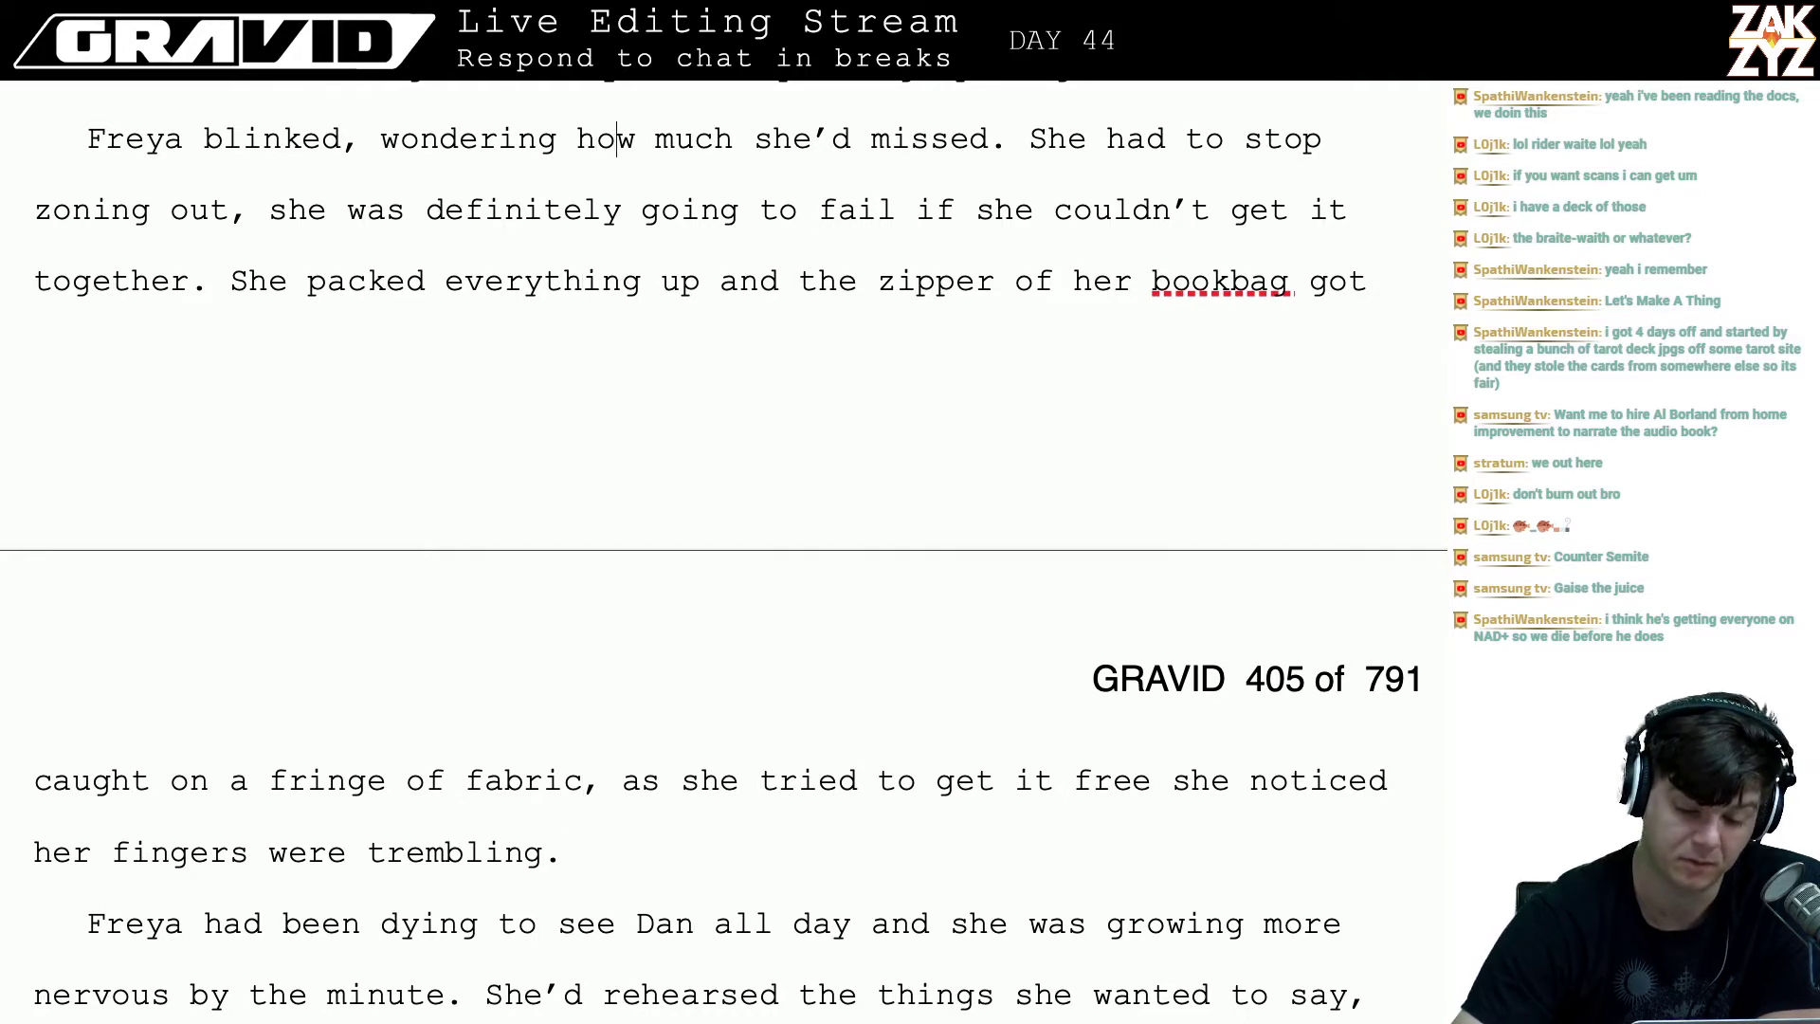
- Reread from "Freya blinked" through the snagged bookbag zipper and trembling fingers to the opening of the paragraph about dying to see Dan
key("Right")
key("Right")
key("Right")
key("Right")
key("Right")
key("Right")
key("Right")
key("Right")
key("Right")
key("Right")
key("Right")
key("Right")
key("Down")
key("Down")
key("Down")
key("Down")
key("Down")
key("Down")
key("Down")
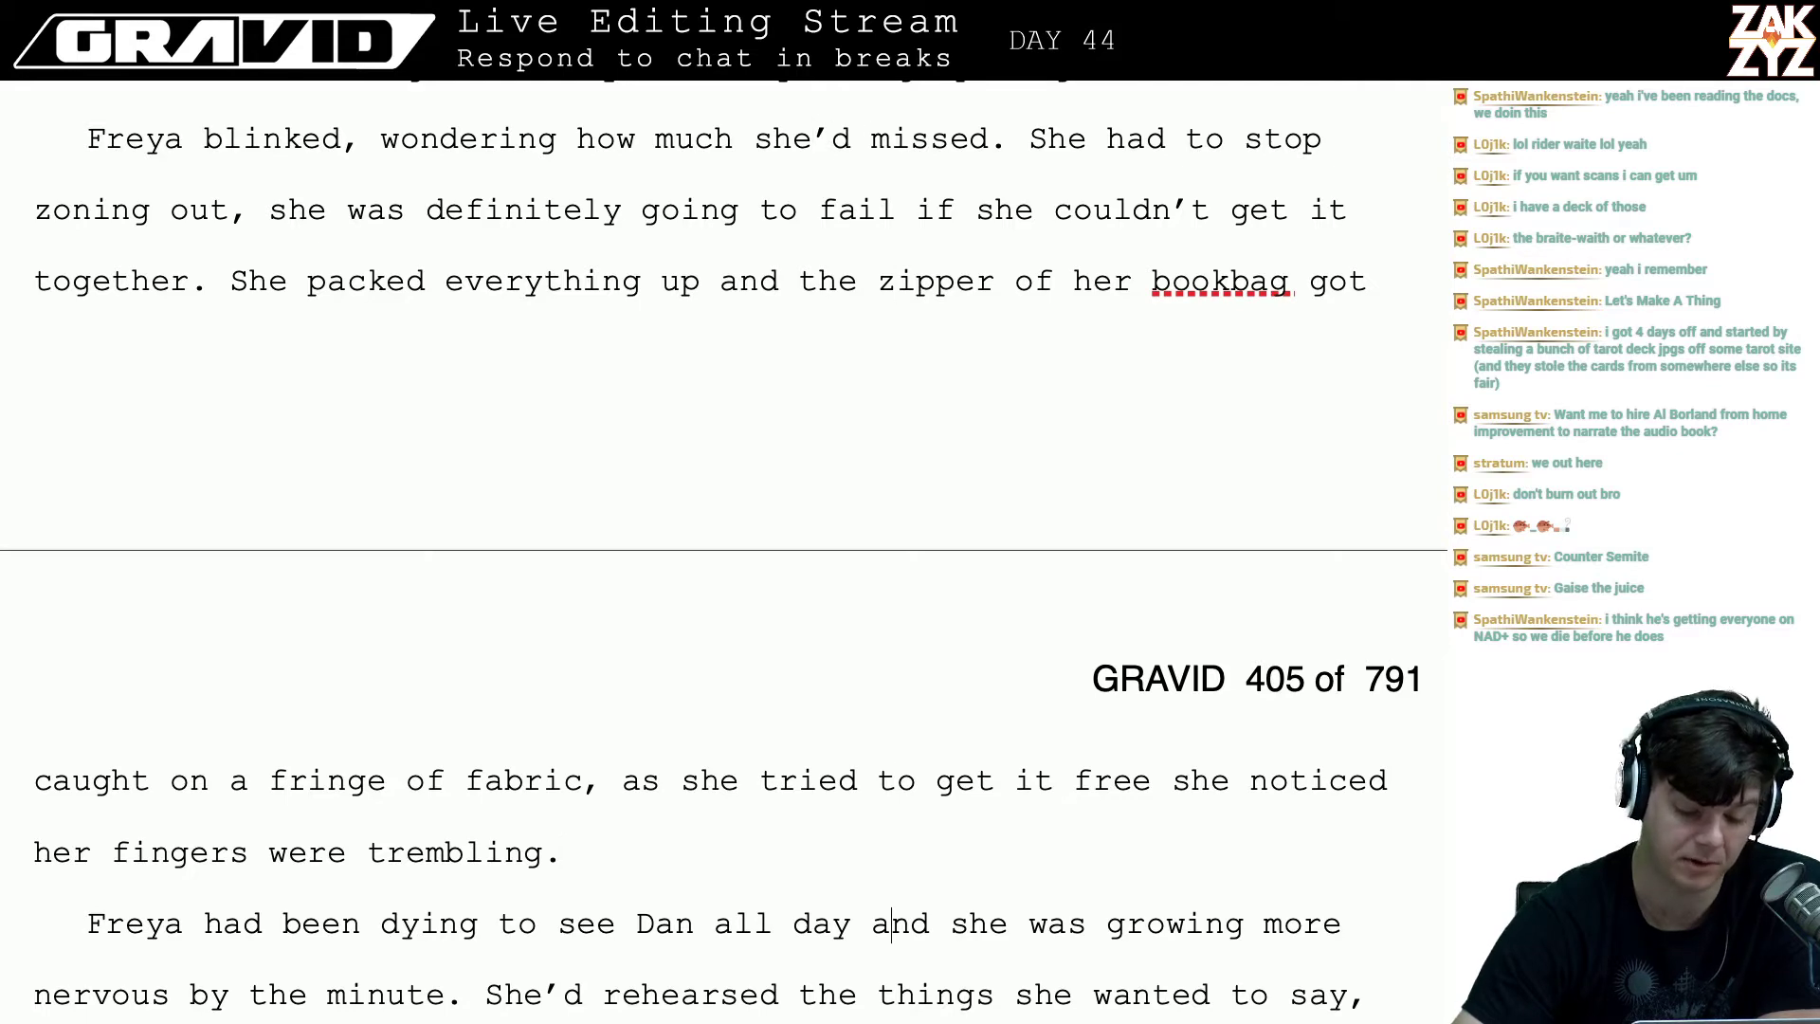
key("Up")
key("Up")
key("Right")
key("Right")
key("Right")
key("Right")
key("Right")
key("Right")
key("Right")
key("Right")
key("Right")
key("Right")
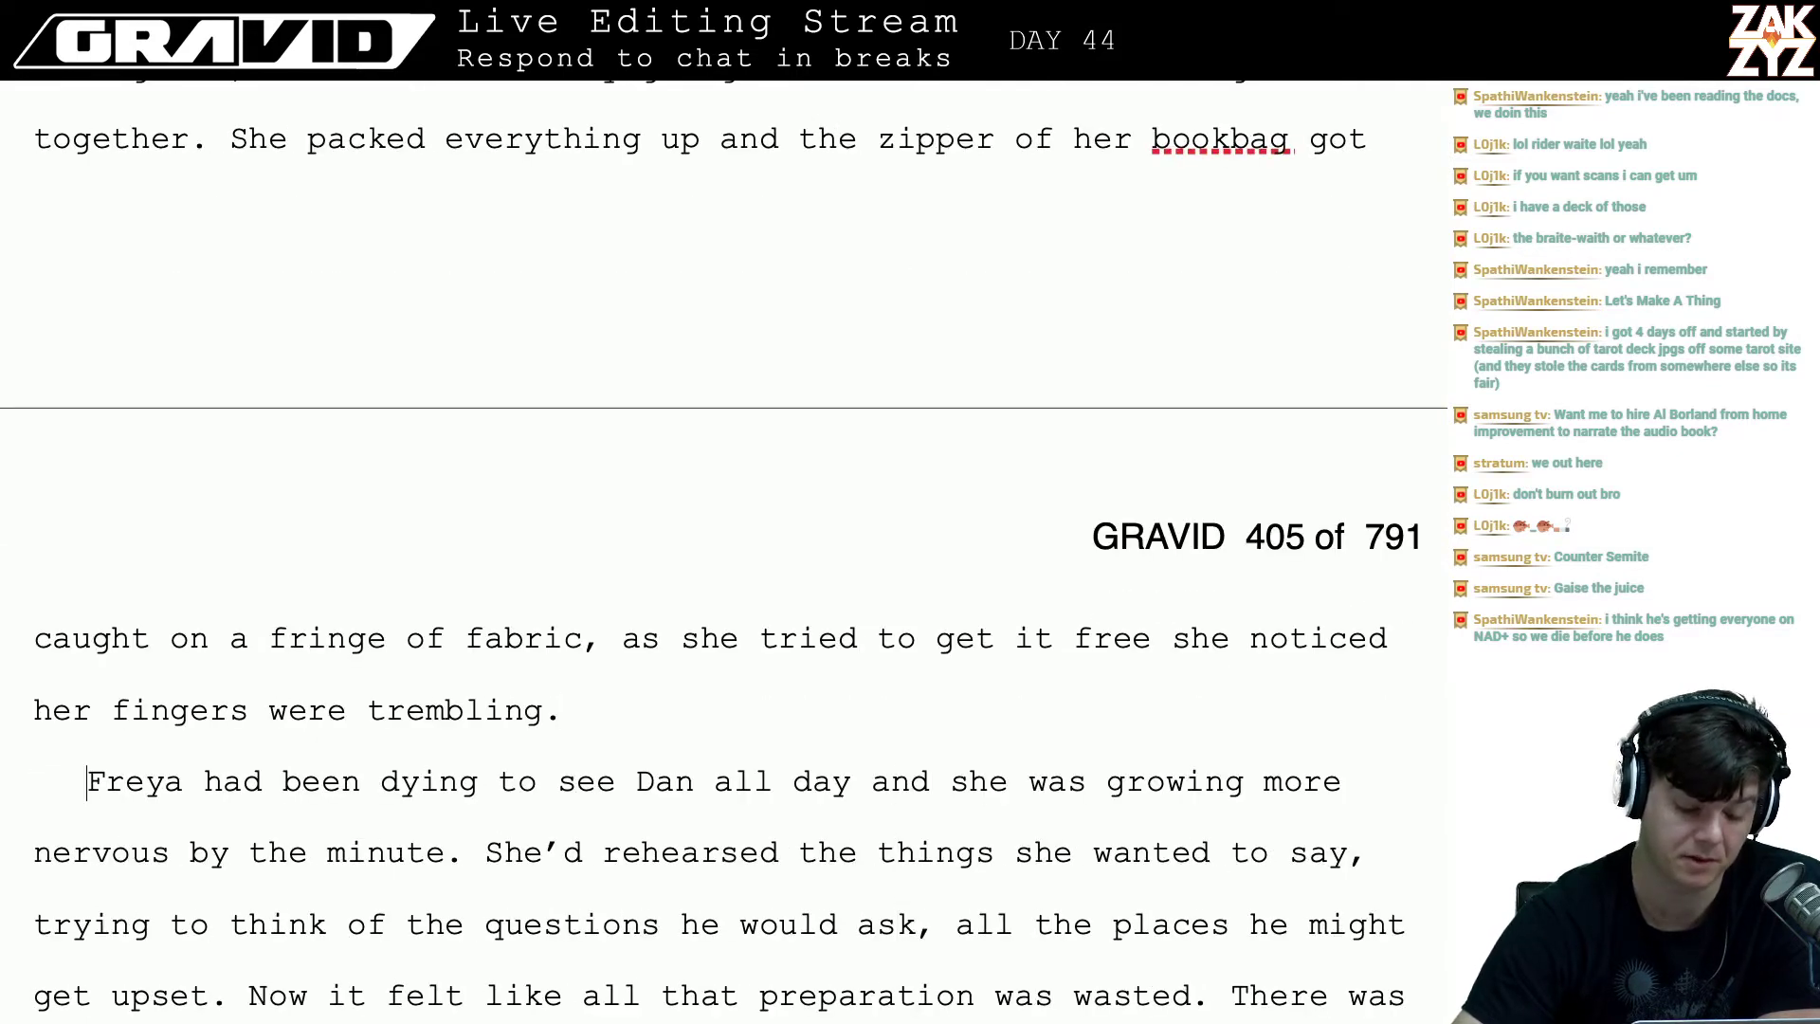
- Read through the paragraph on Freya's rehearsed words and wasted preparation, down to her fears about how Dan might react
key("Down")
key("Down")
key("Down")
key("Down")
key("Down")
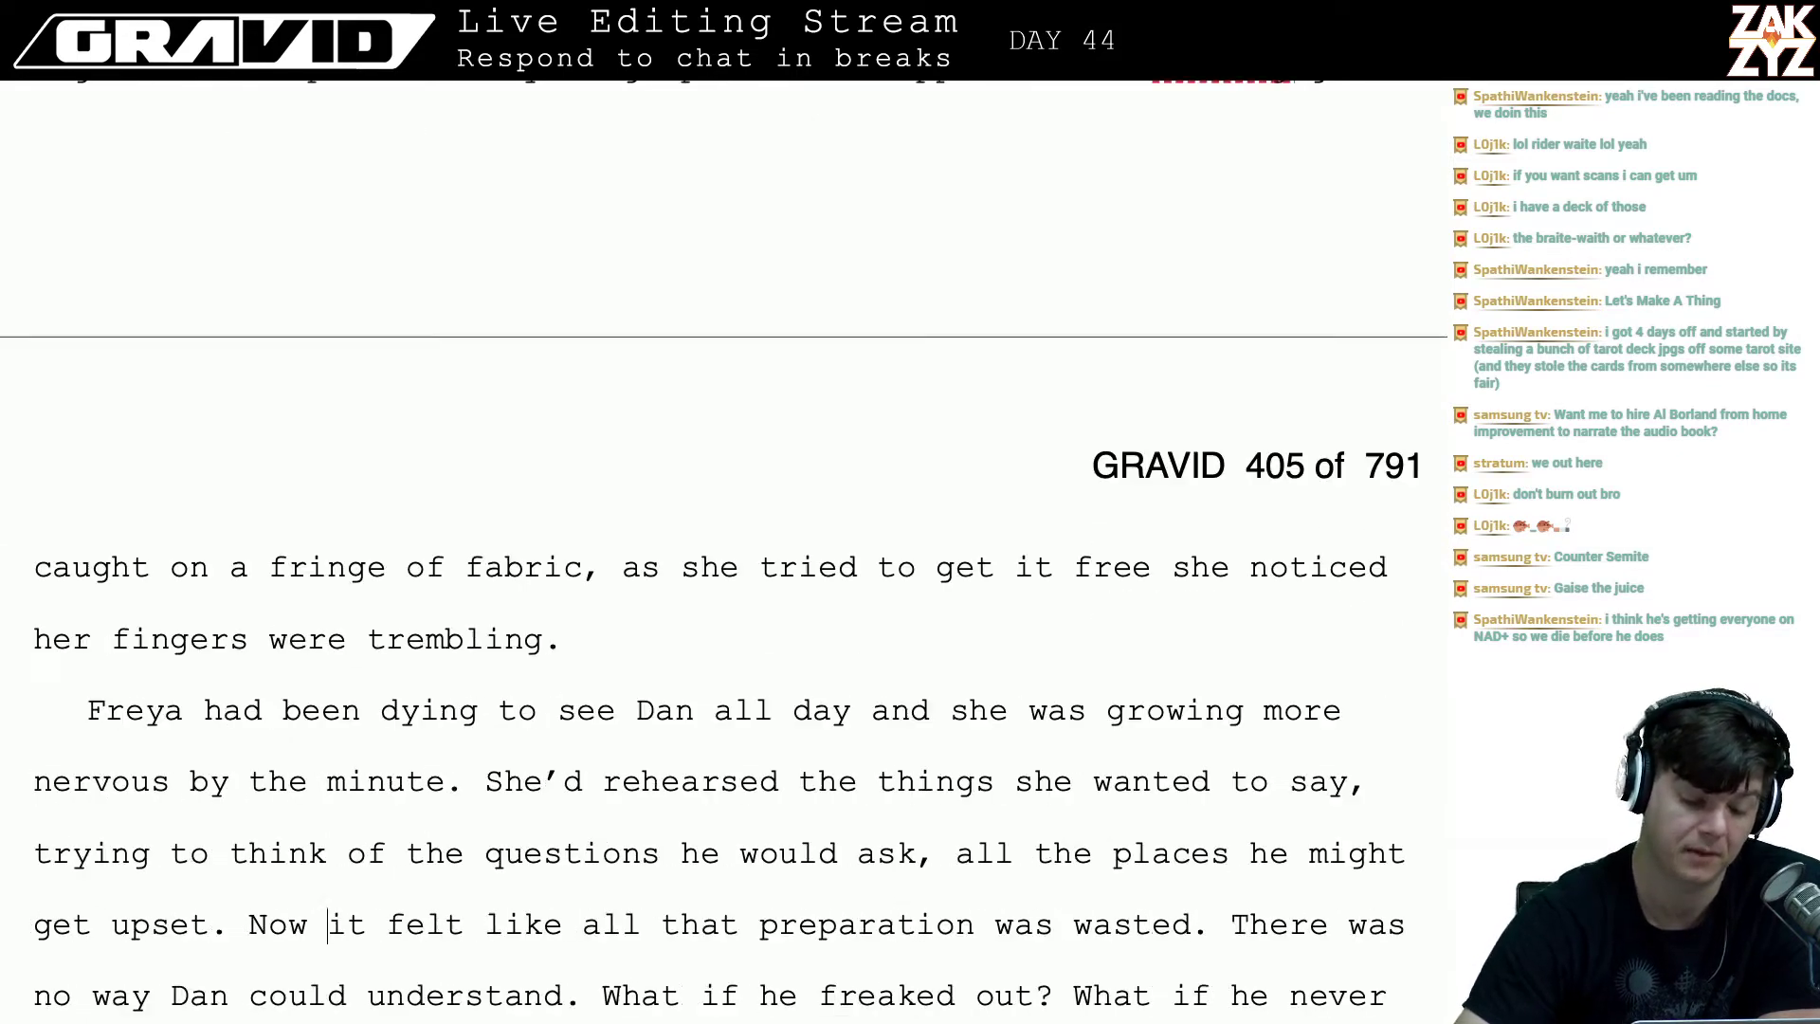
scroll(746, 137, "down", 2)
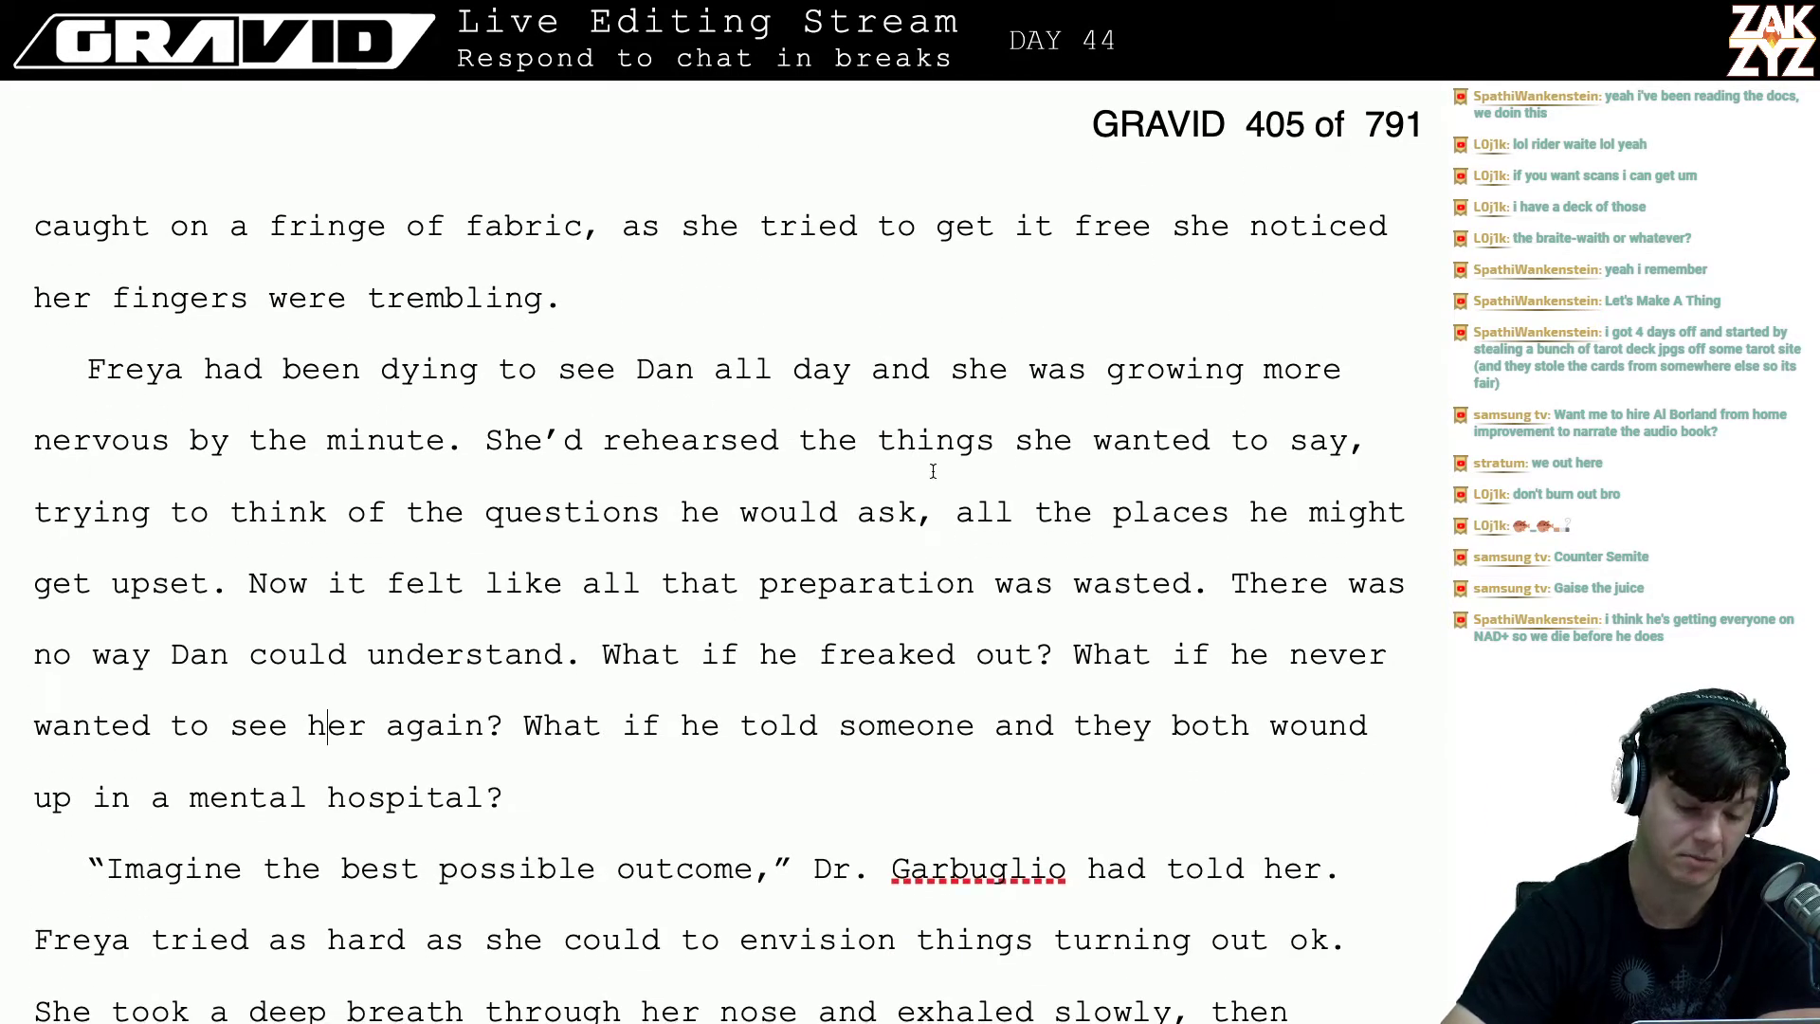
left_click(540, 463)
key("Left")
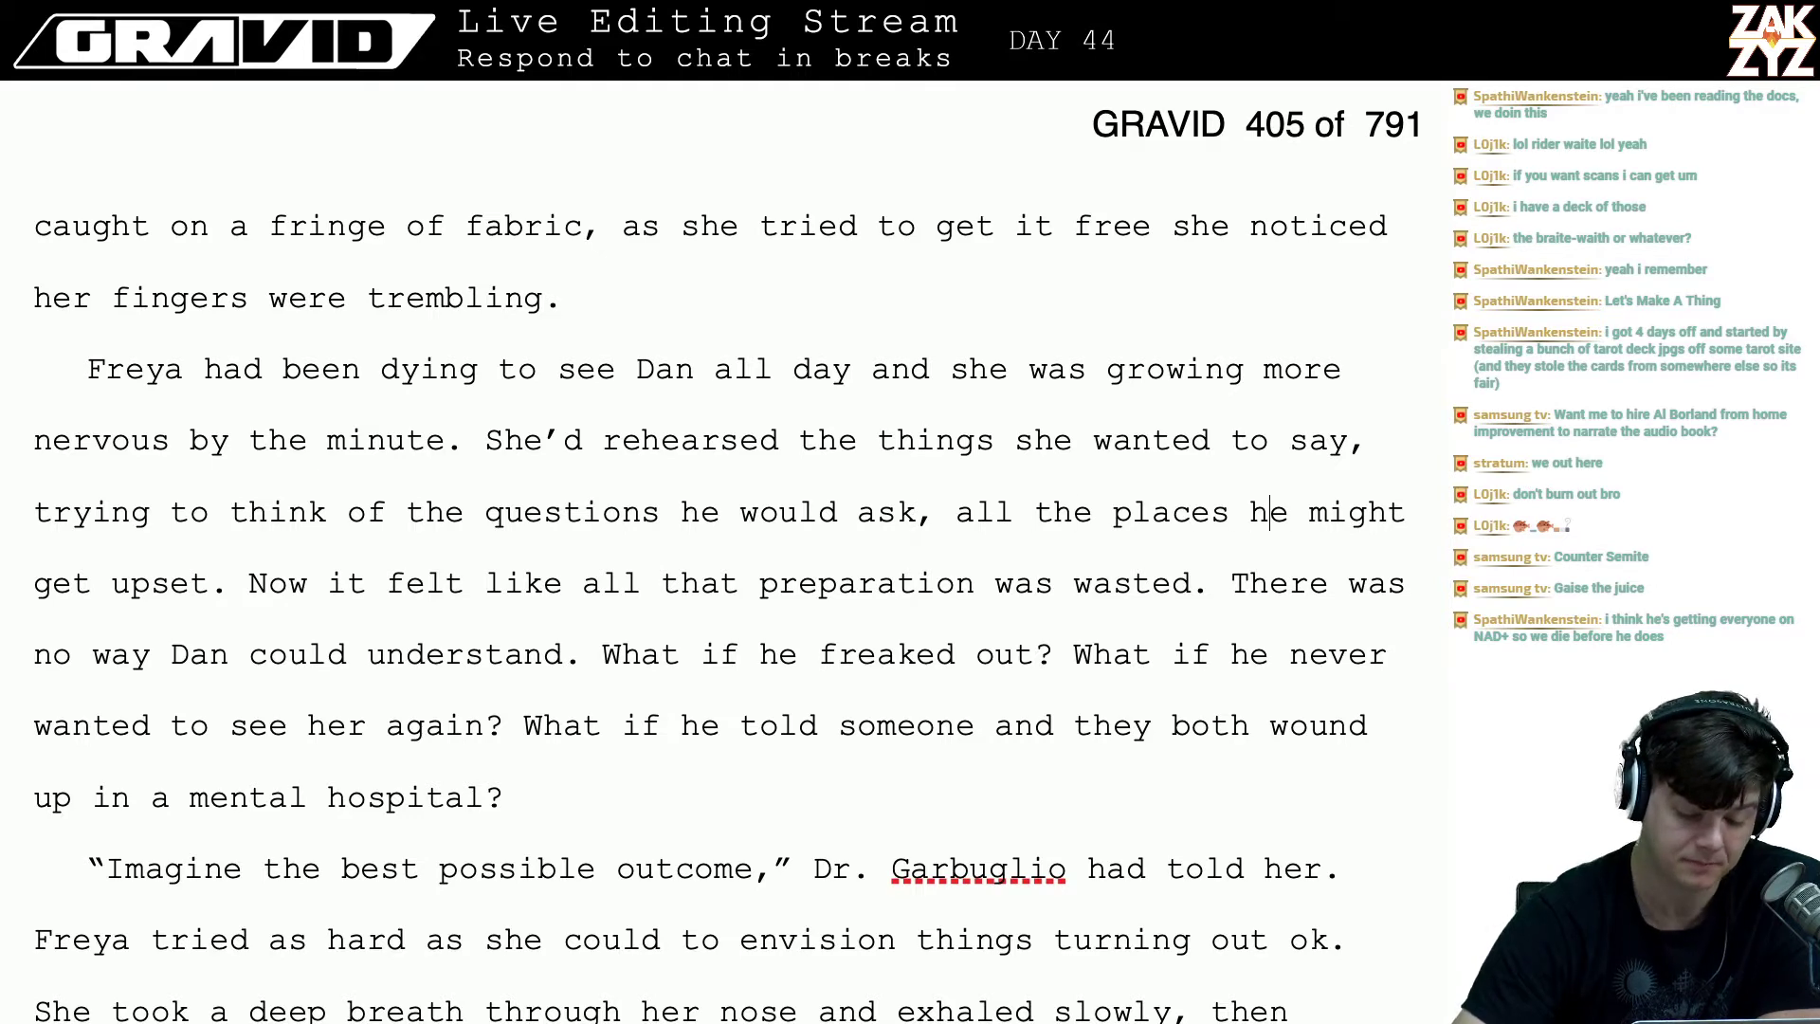
scroll(718, 550, "down", 2)
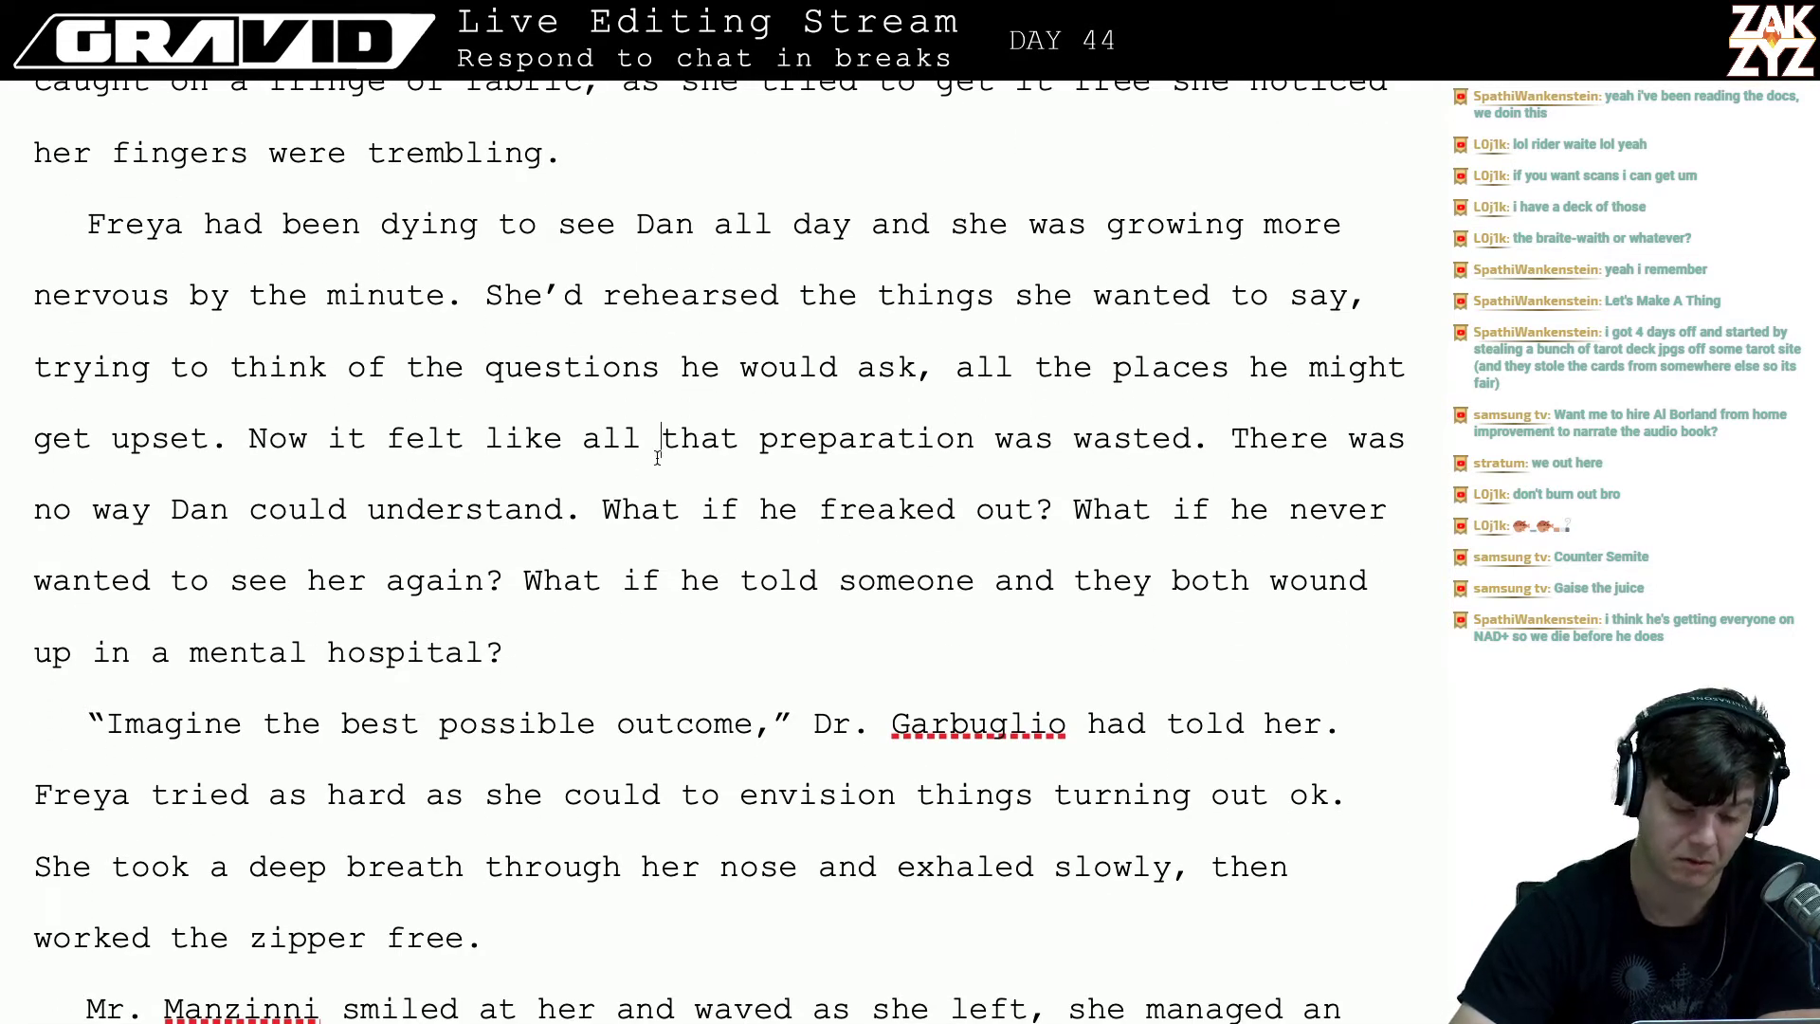
key("Left")
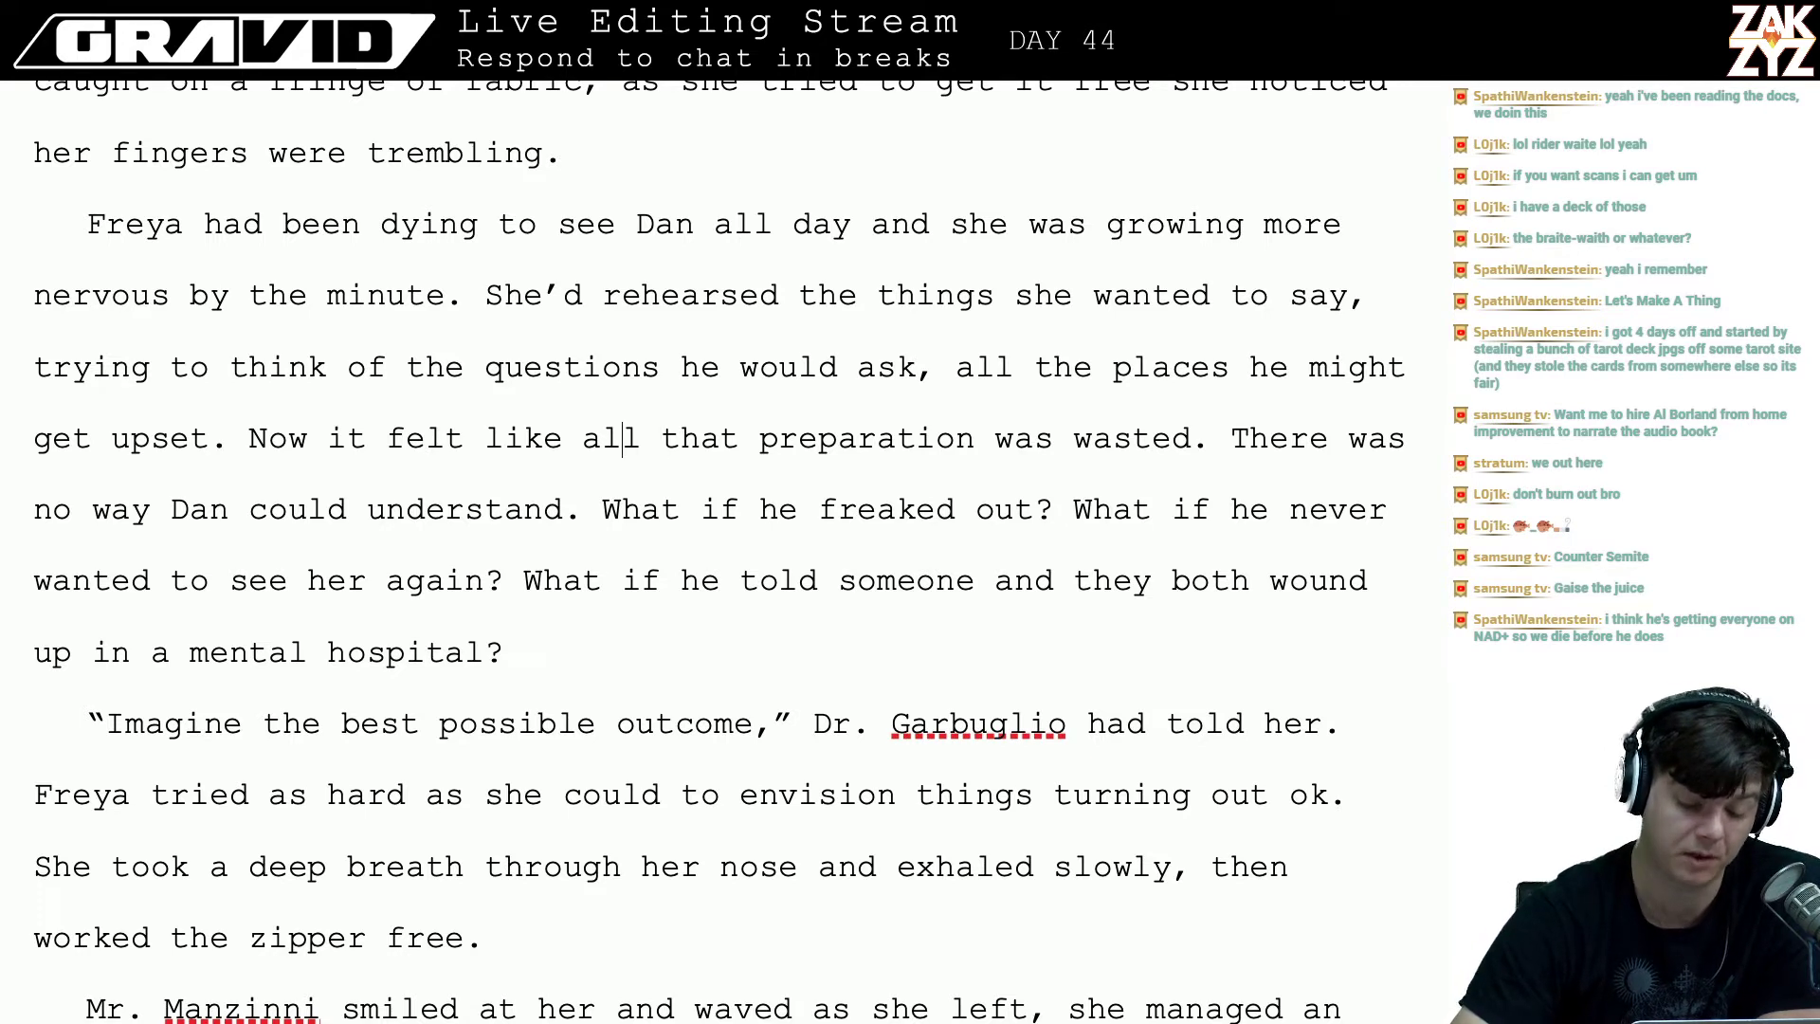
key("Right")
key("Right")
key("Right")
key("Right")
key("Right")
key("Right")
key("Right")
key("Right")
key("Right")
key("Right")
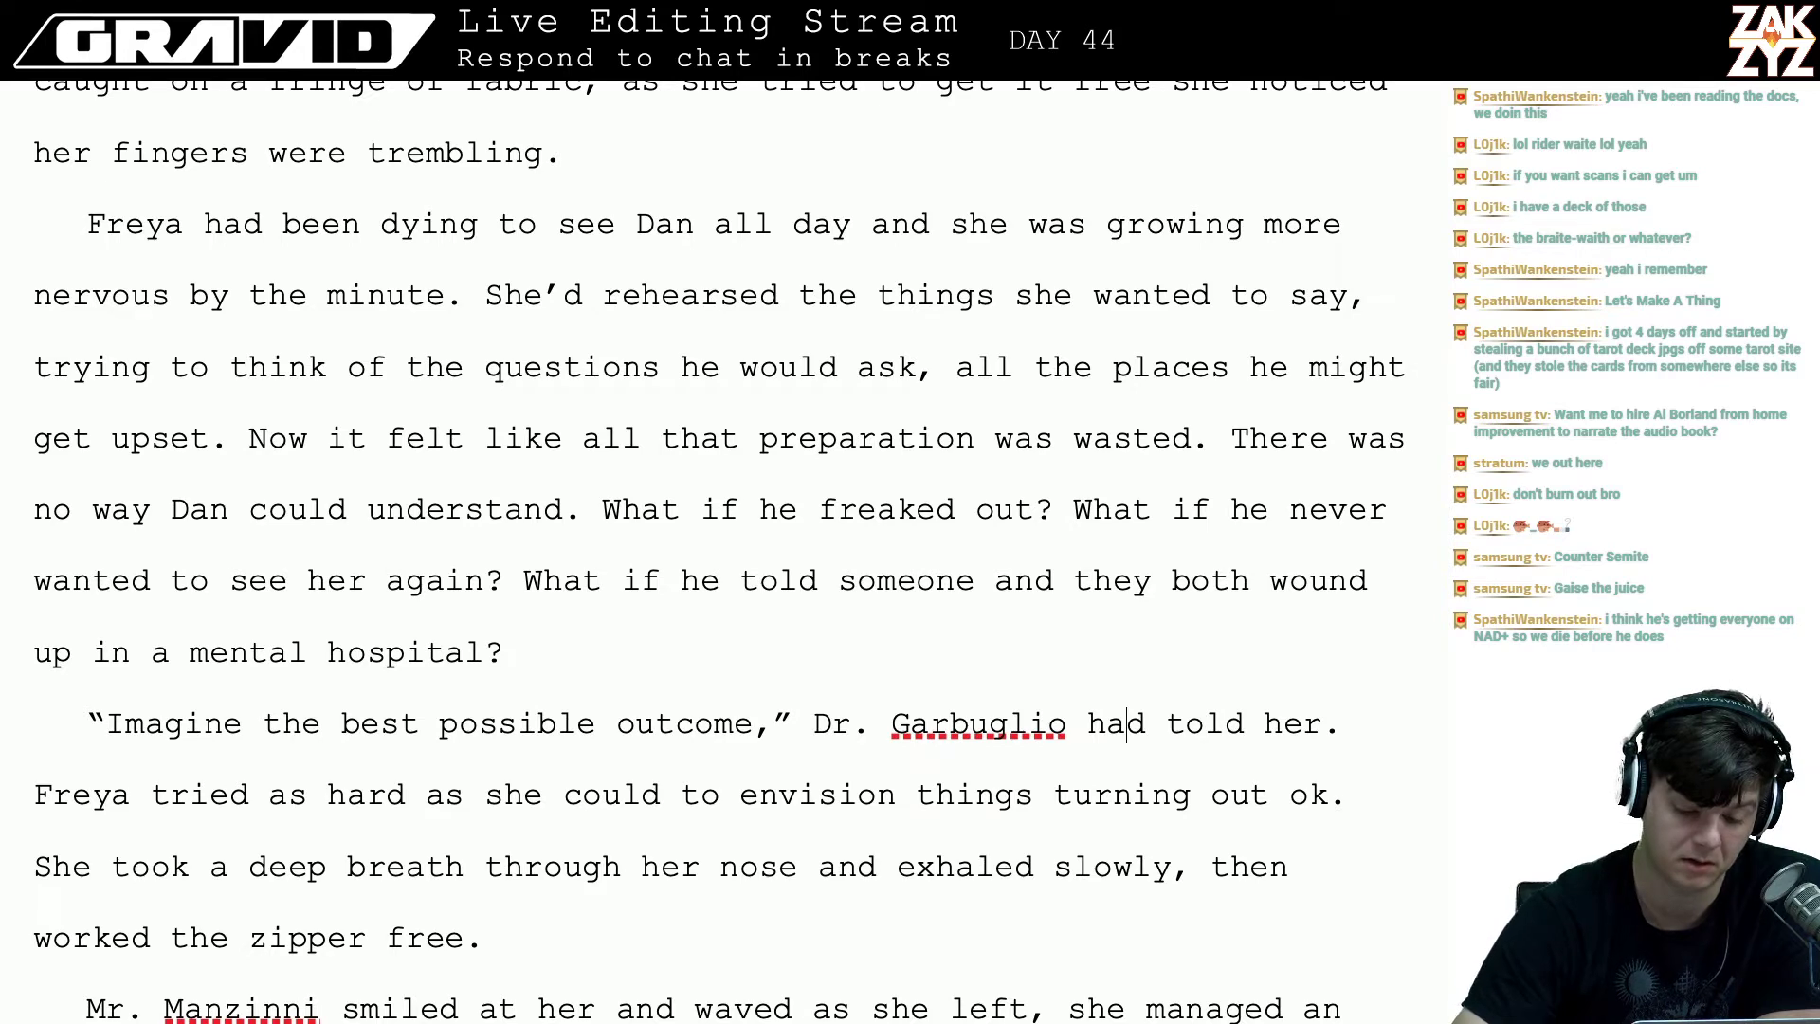
left_click(1133, 580)
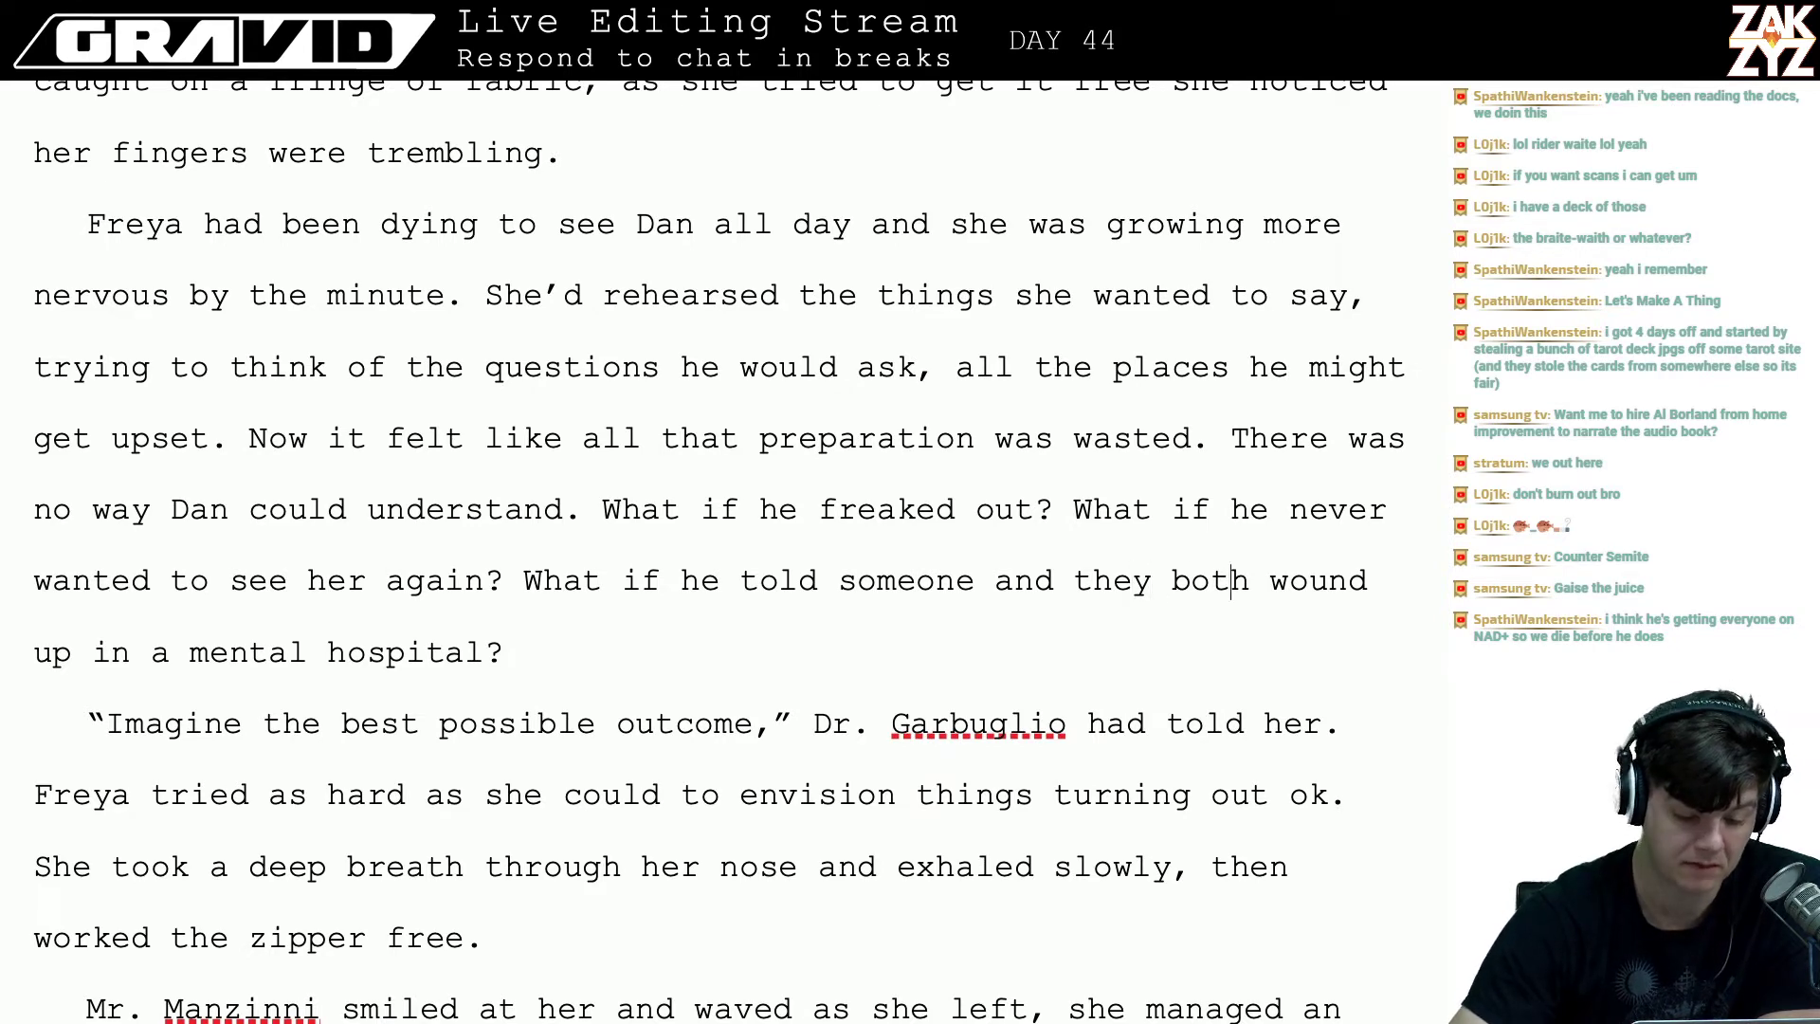
- Review the Dr. Garbuglio paragraph and delete the trailing space after "worked the zipper free."
scroll(654, 420, "down", 2)
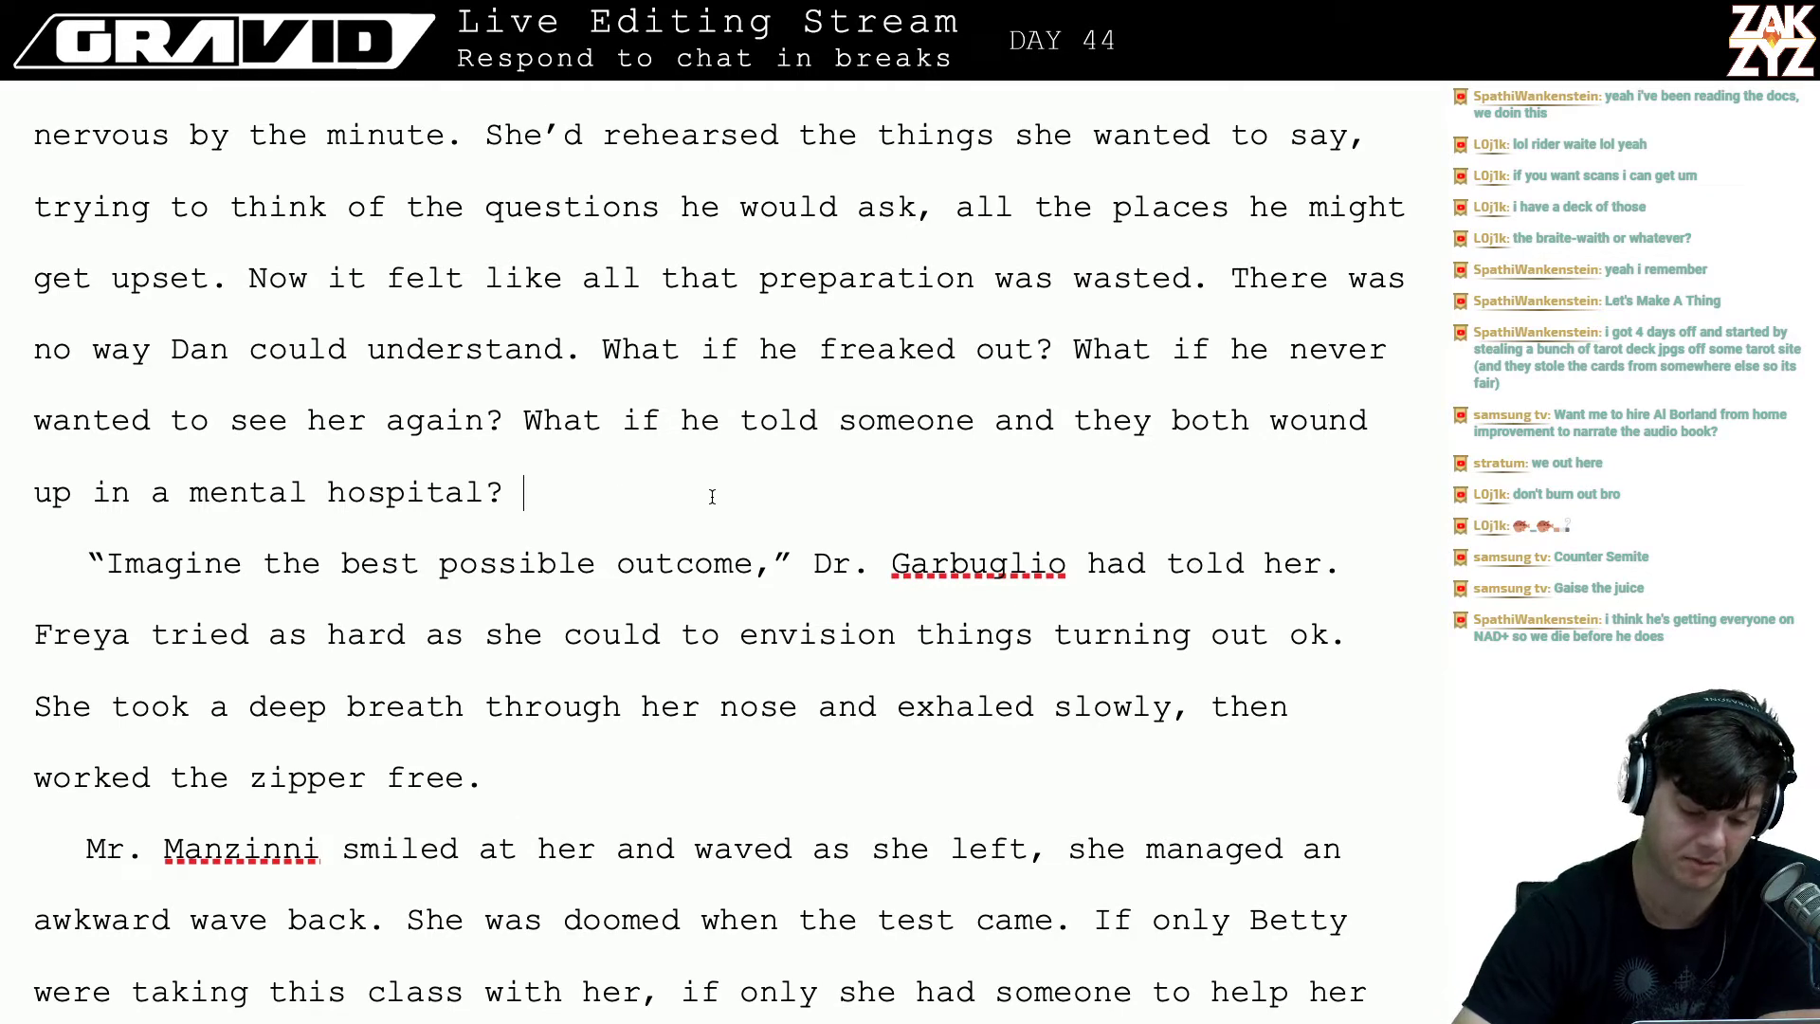
left_click(716, 564)
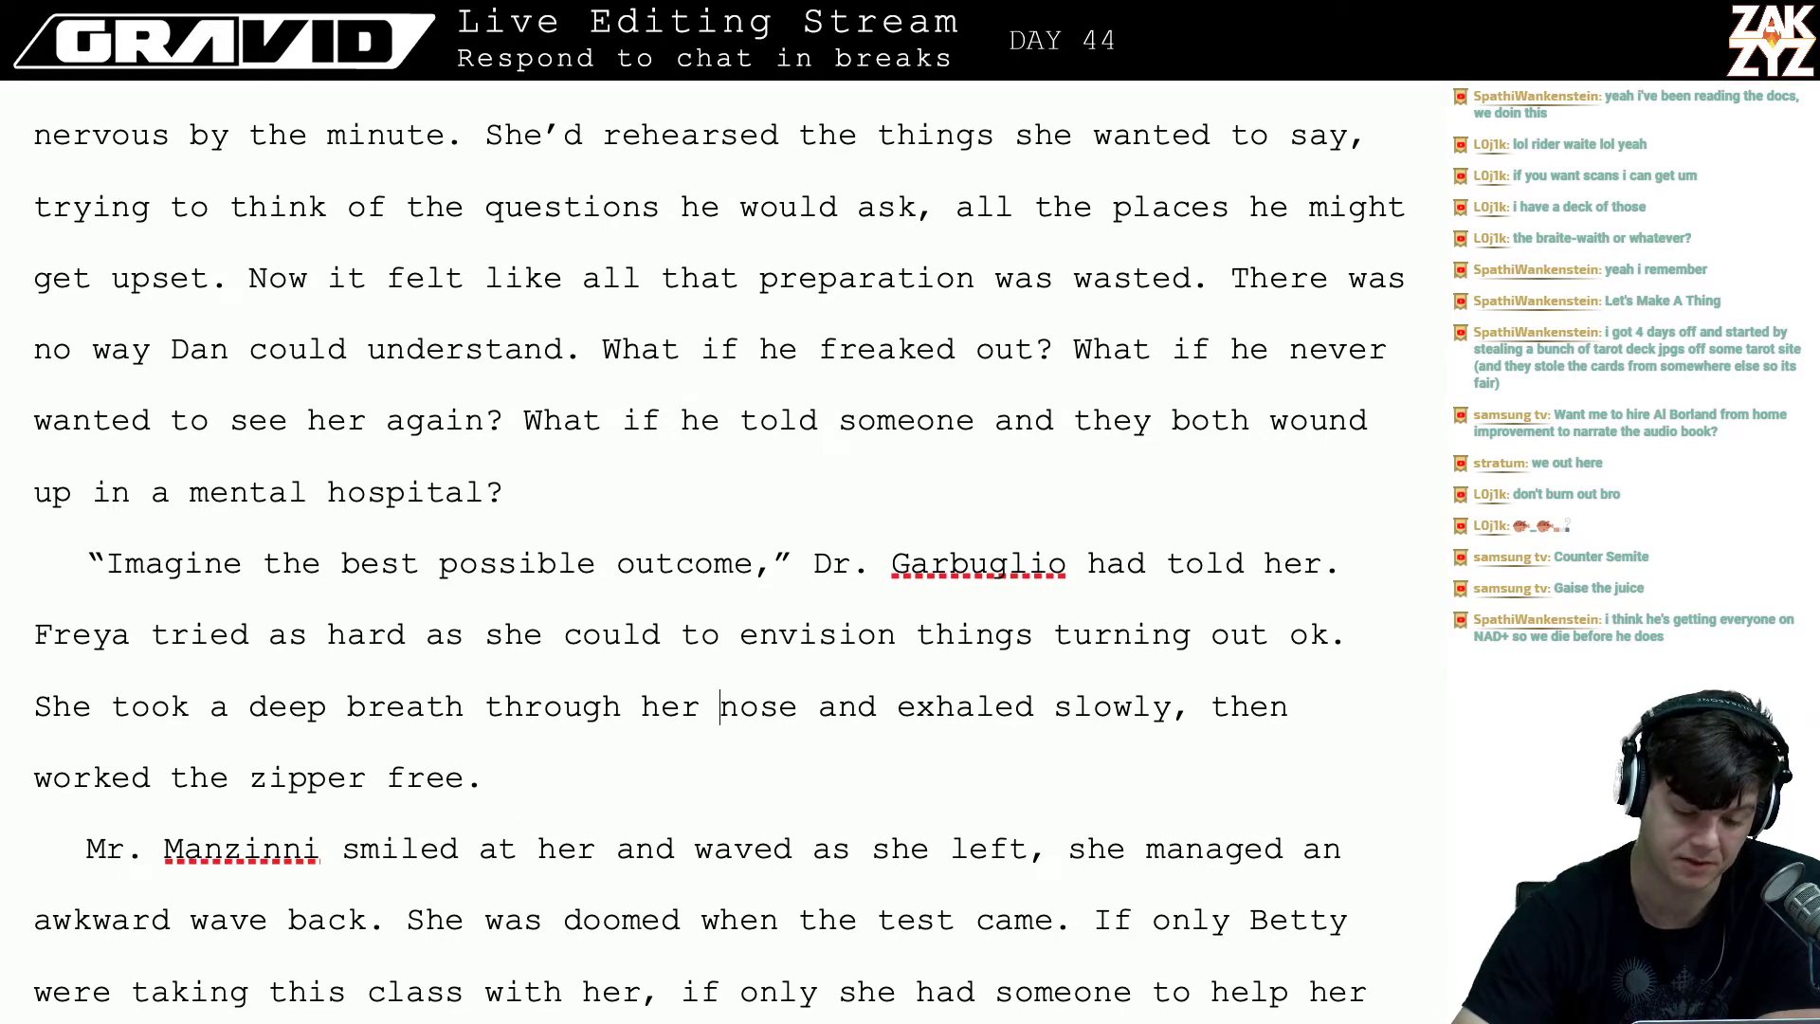
key("Down")
key("Down")
key("Down")
key("Down")
key("Down")
key("Down")
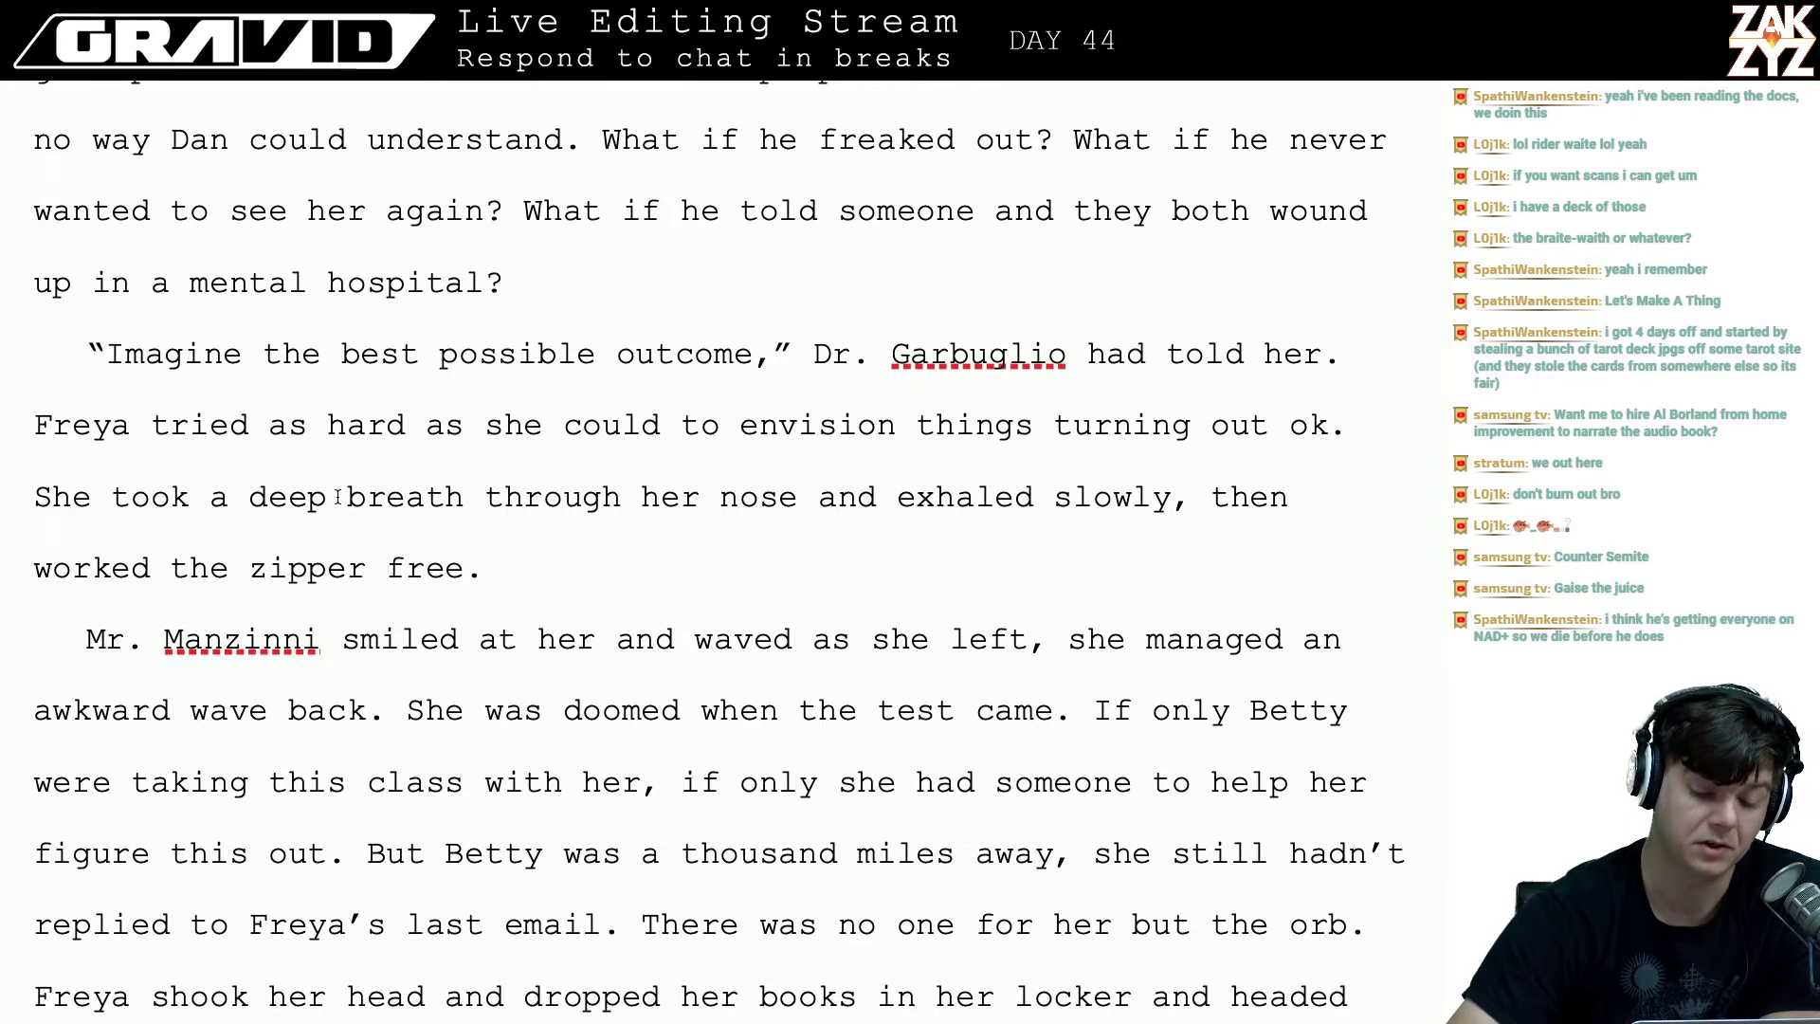
scroll(338, 496, "down", 1)
scroll(656, 455, "down", 1)
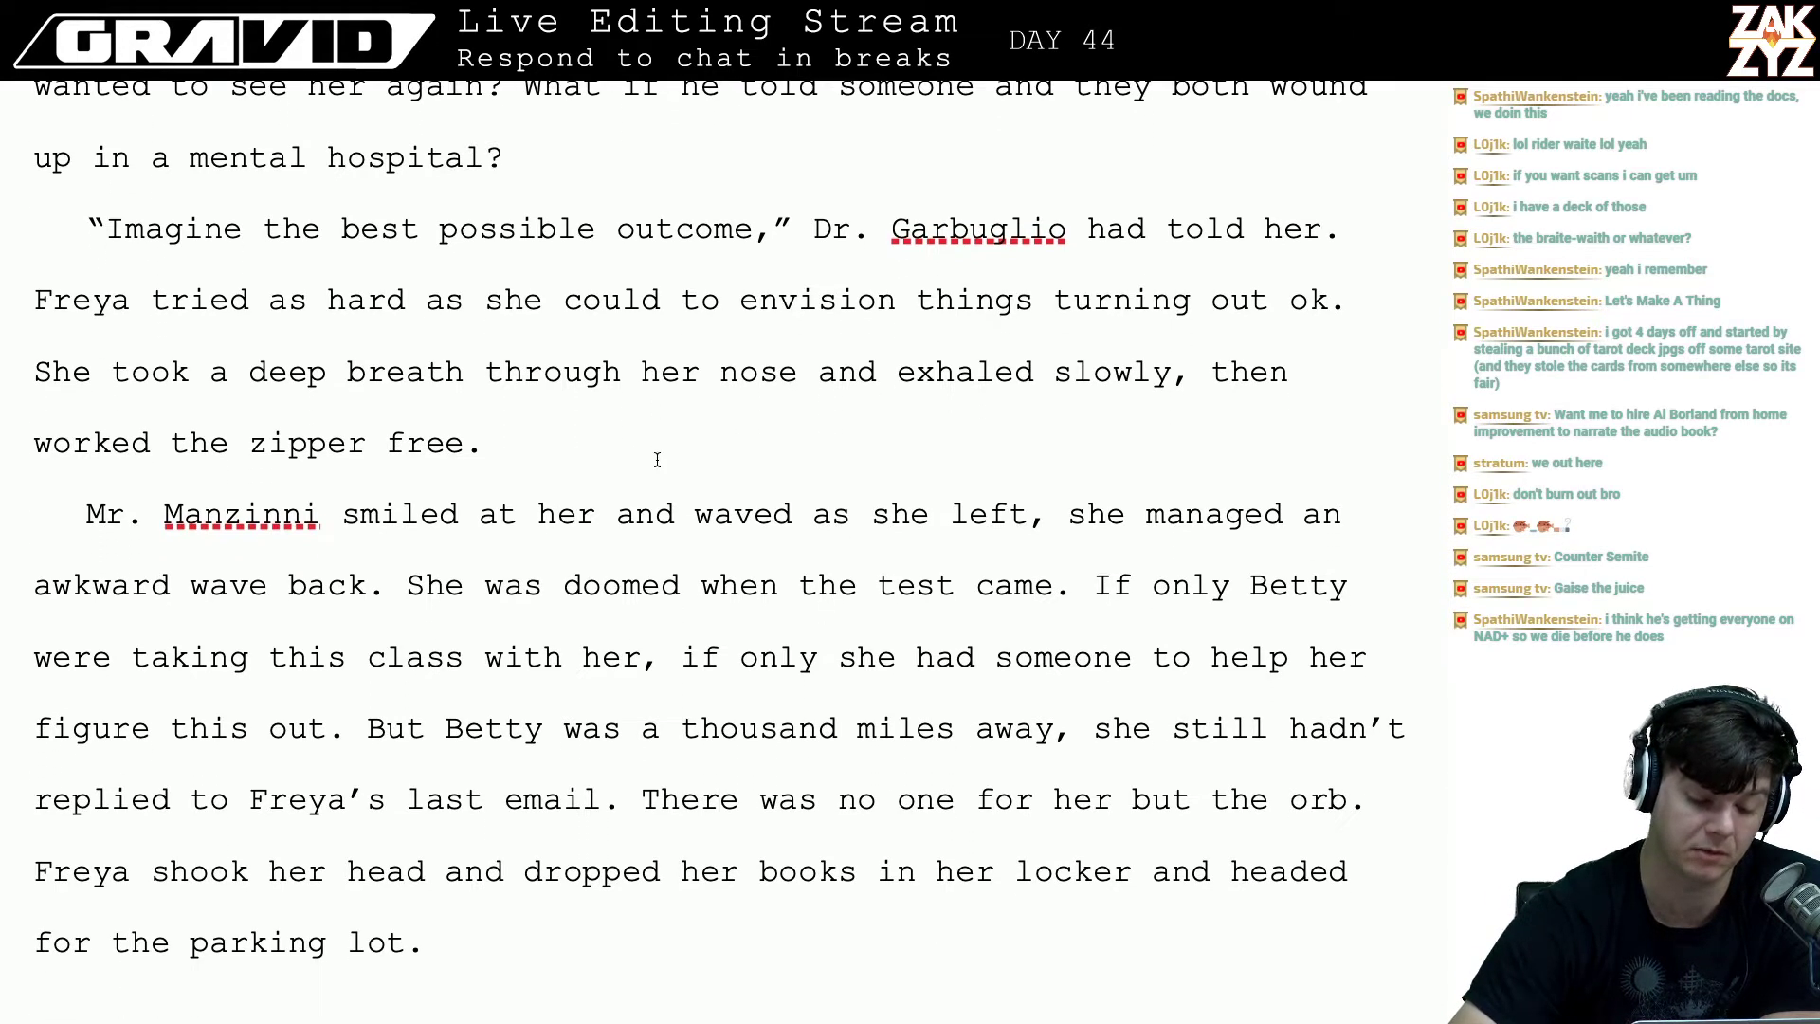
key("BackSpace")
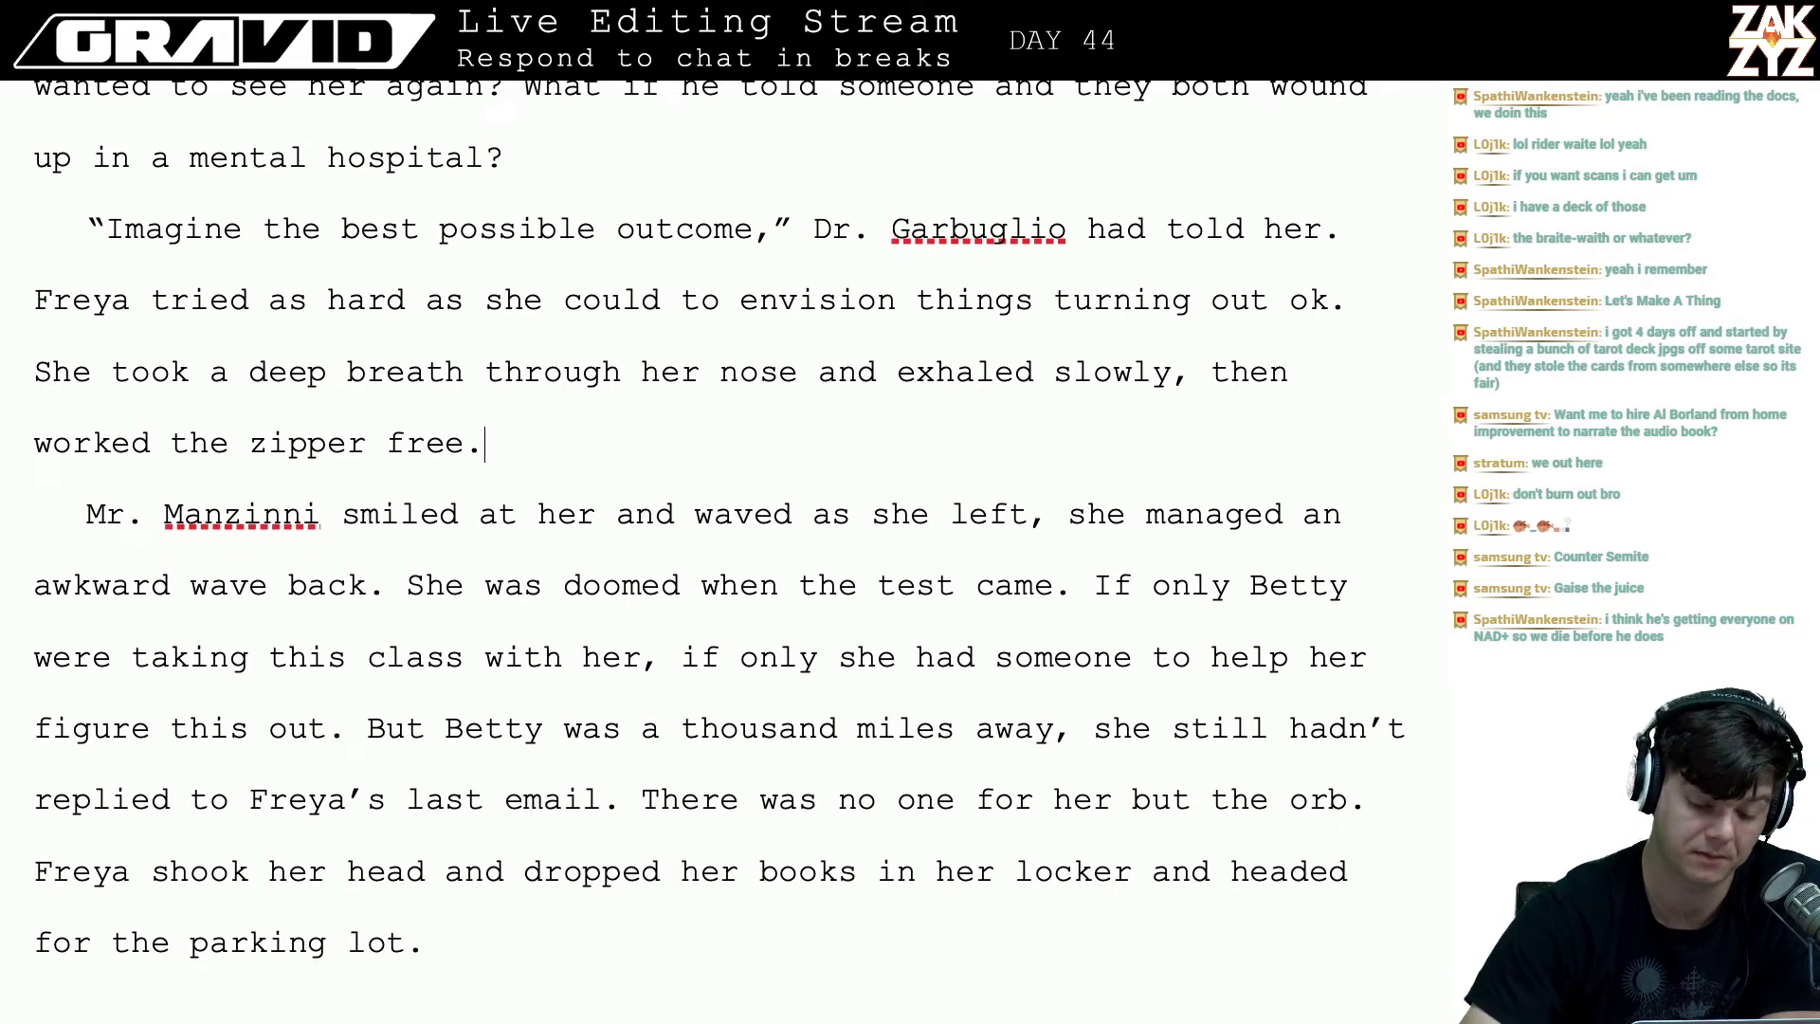
- Read the Mr. Manzinni paragraph closely, from the awkward wave through the lines about Betty to the parking lot ending
key("Down")
key("Down")
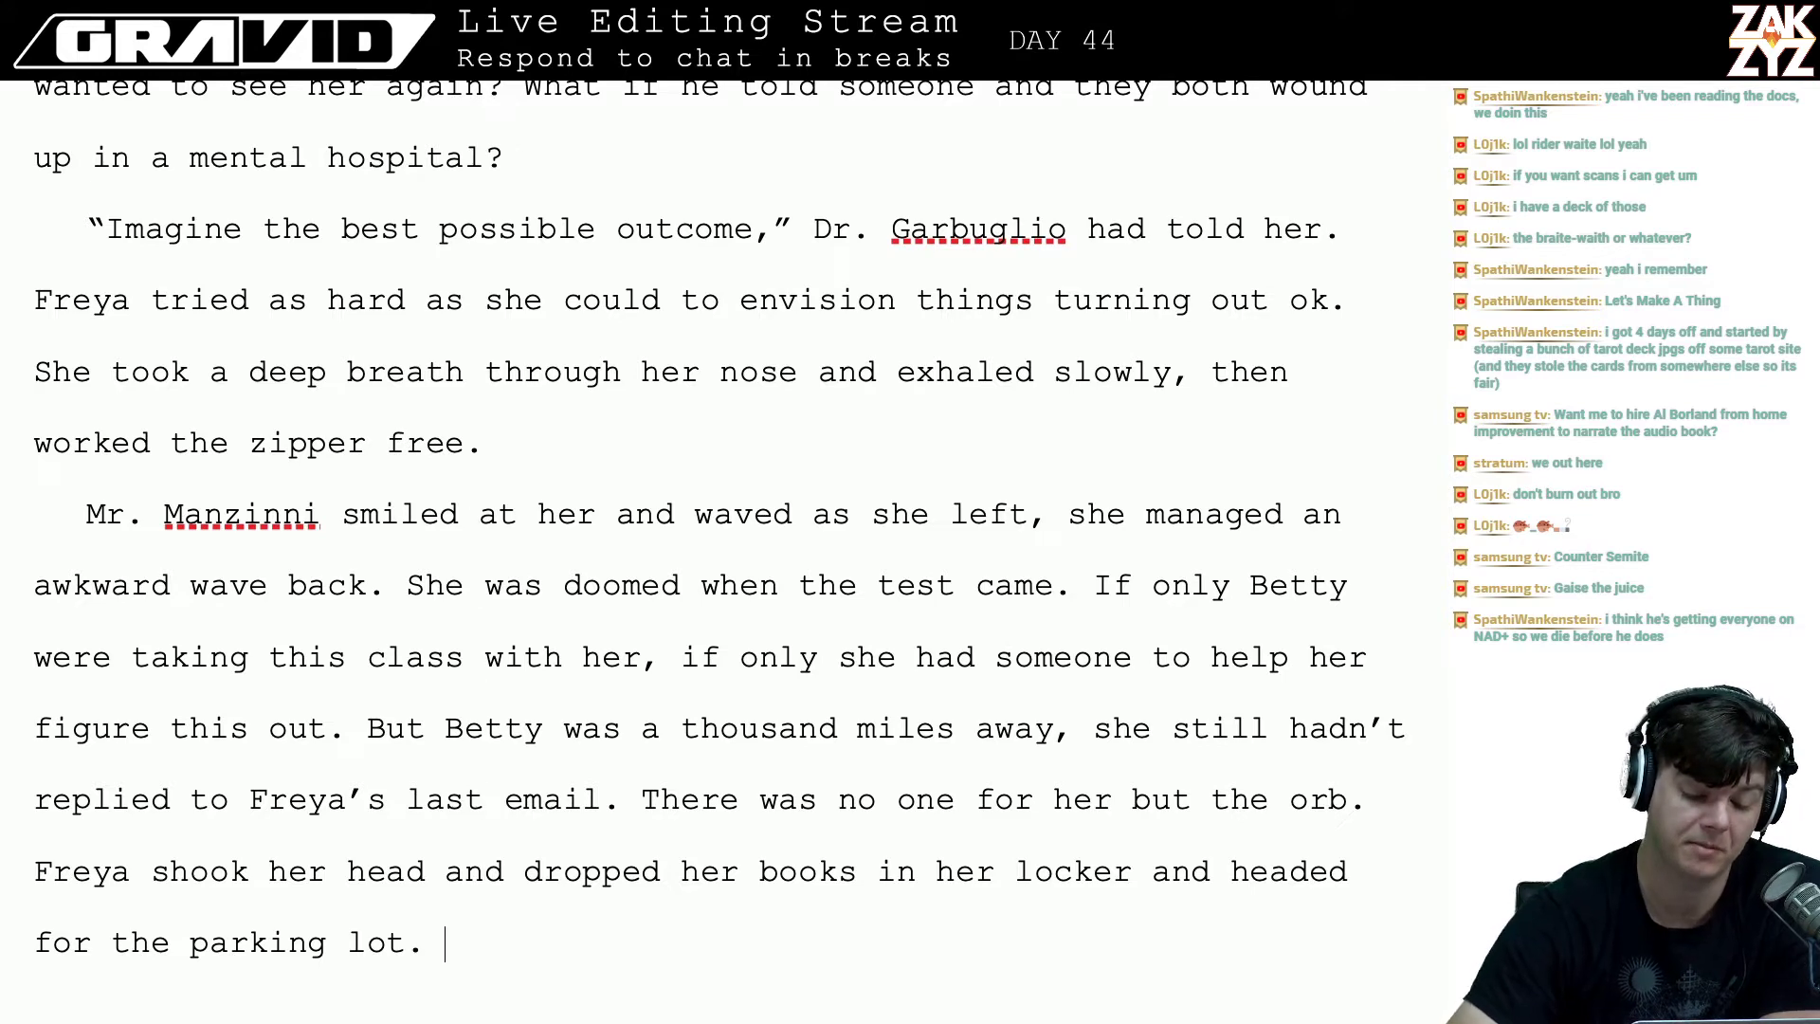
scroll(645, 218, "down", 1)
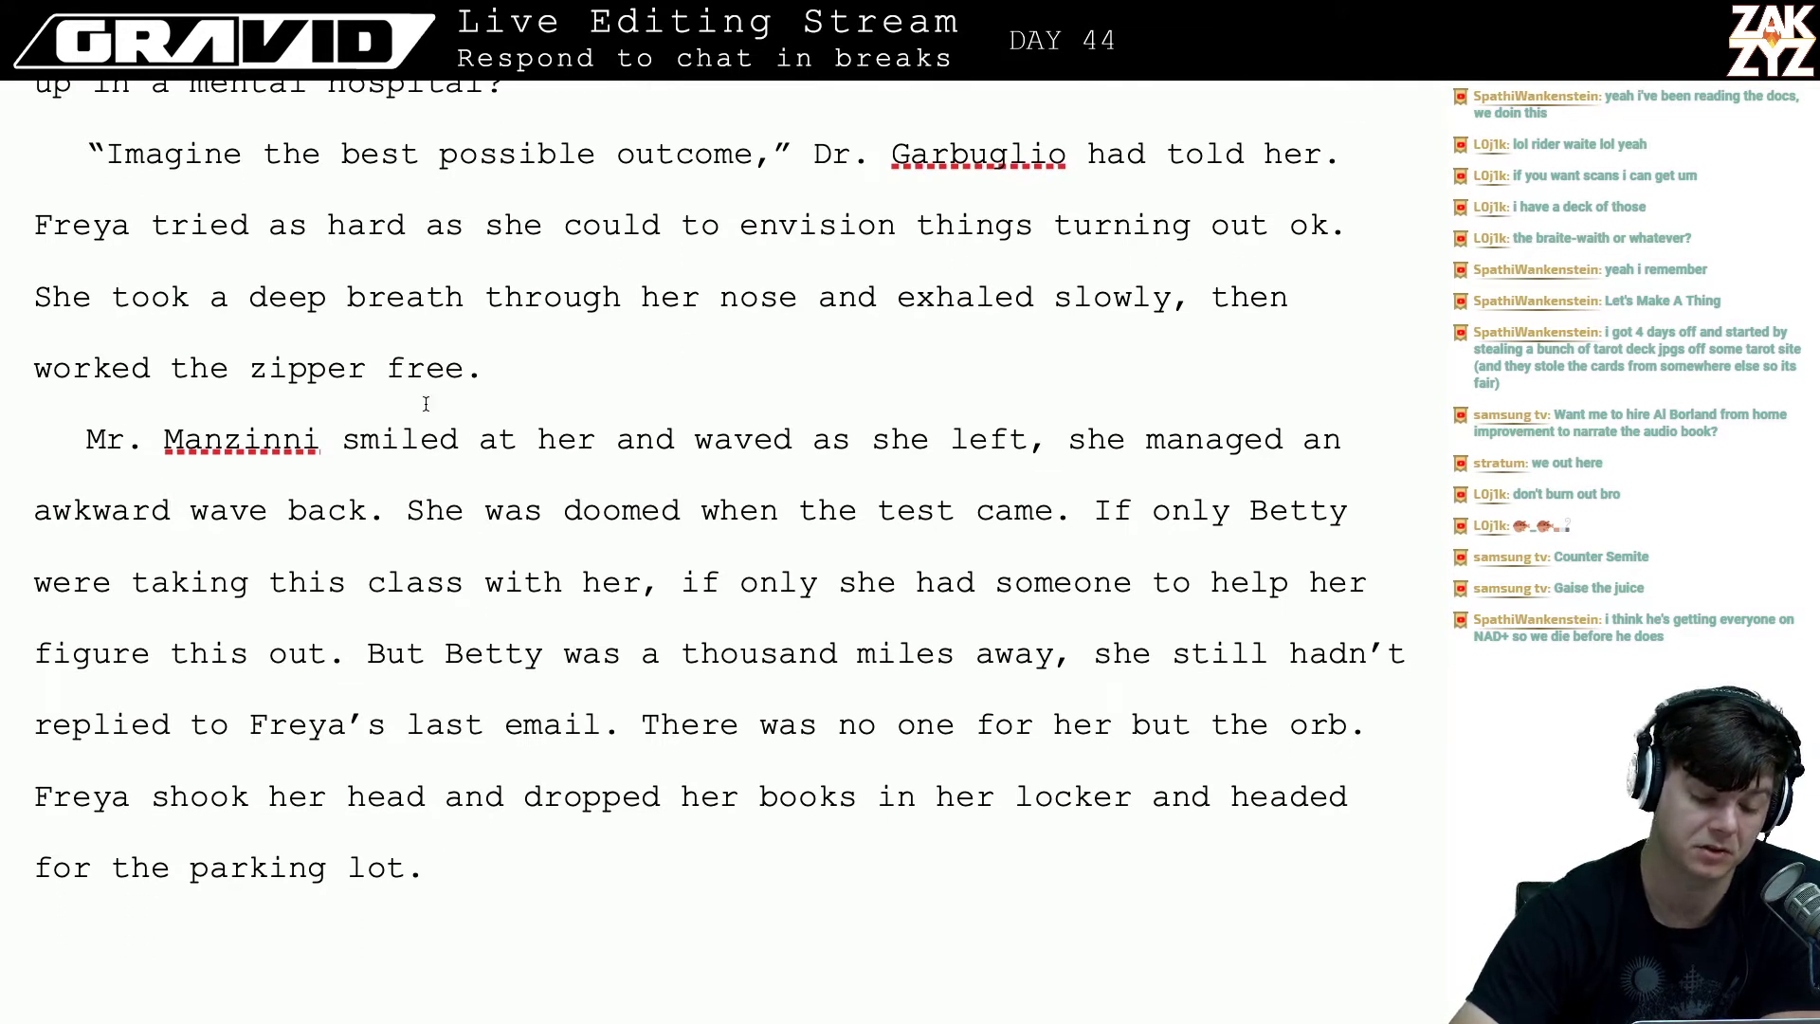
scroll(541, 620, "down", 2)
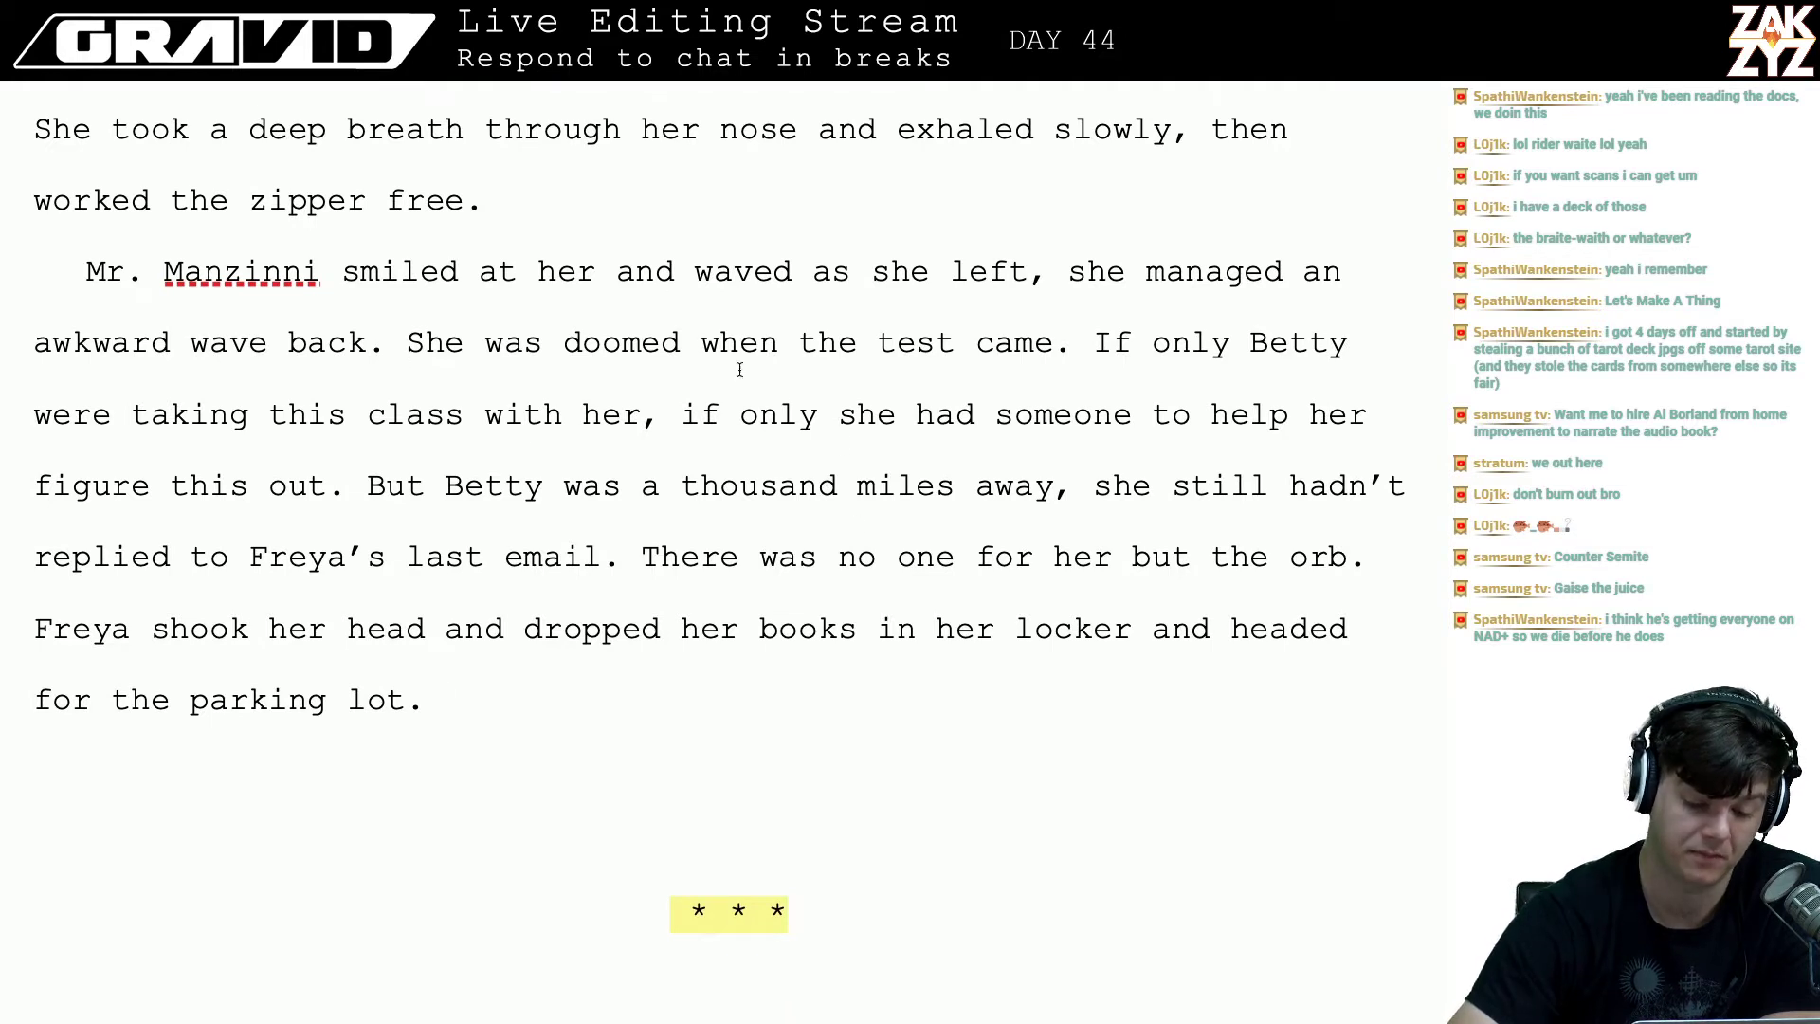
left_click(636, 417)
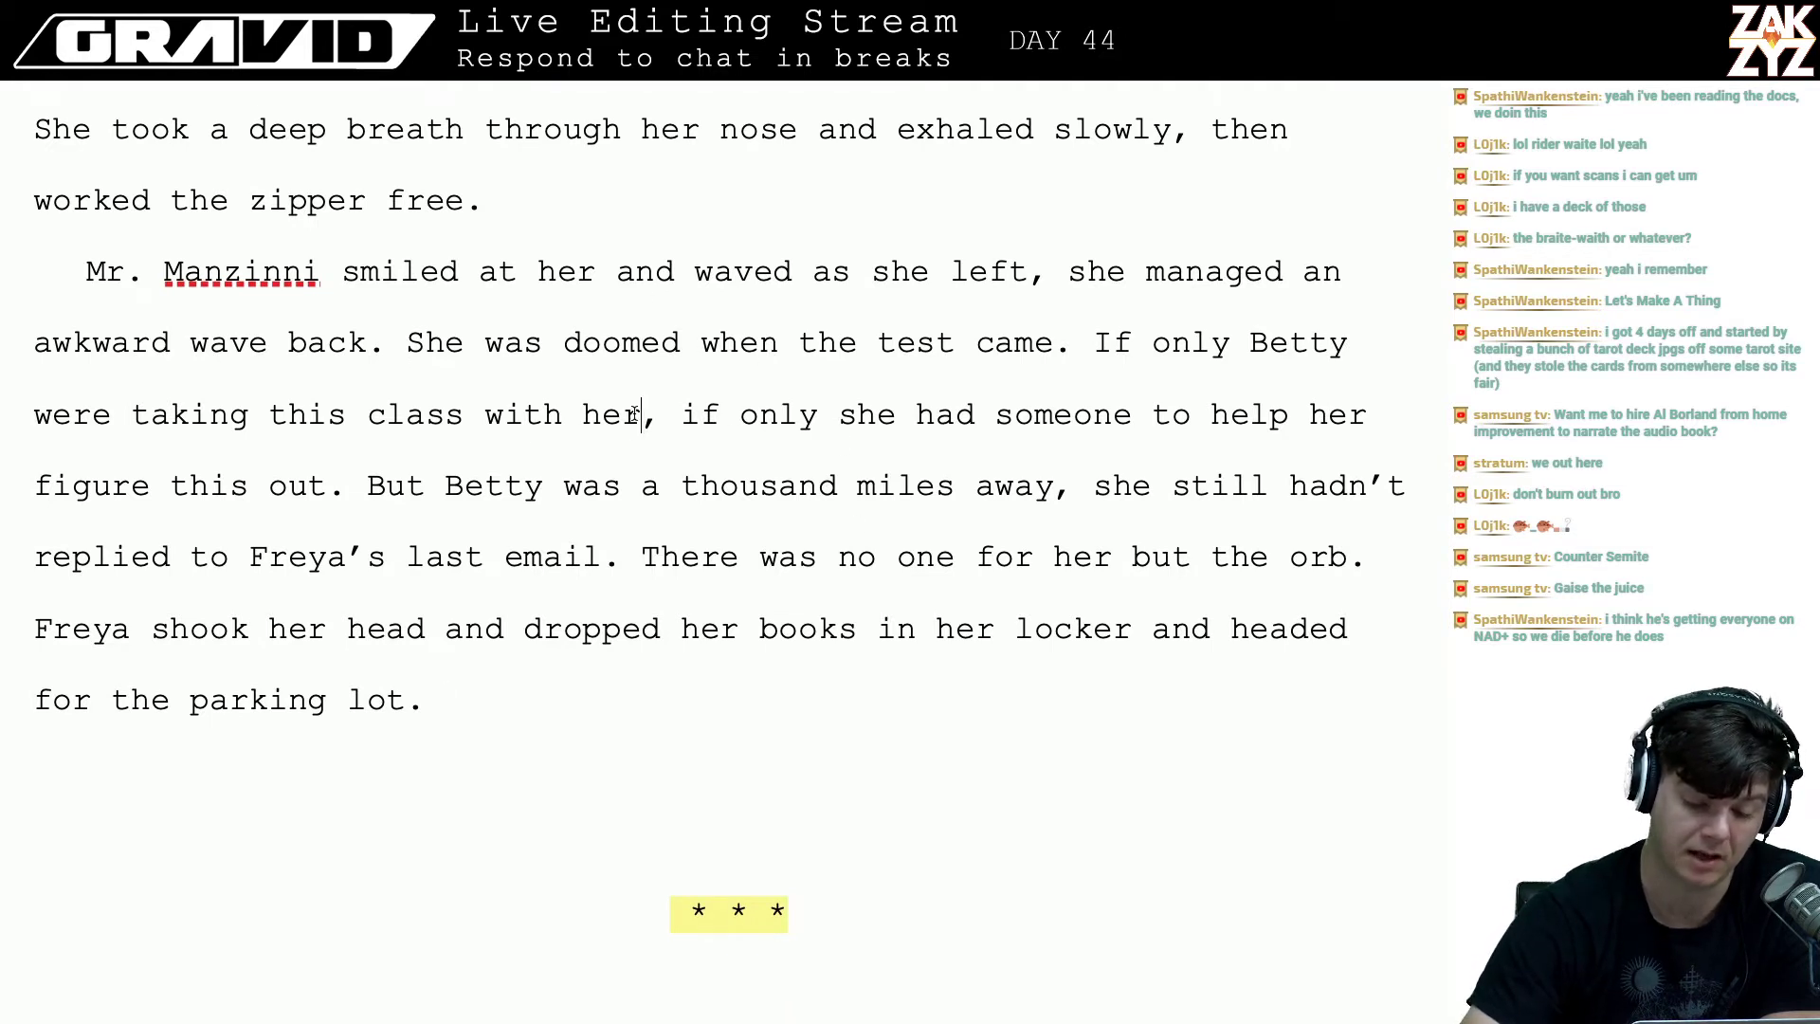
key("Right")
key("Right")
key("Right")
key("Right")
key("Right")
key("Right")
key("Right")
key("Right")
key("Right")
key("Right")
key("Right")
key("Right")
key("Right")
key("Right")
key("Right")
key("Right")
key("Right")
key("Right")
key("Right")
key("Right")
key("Right")
key("Right")
key("Right")
key("Right")
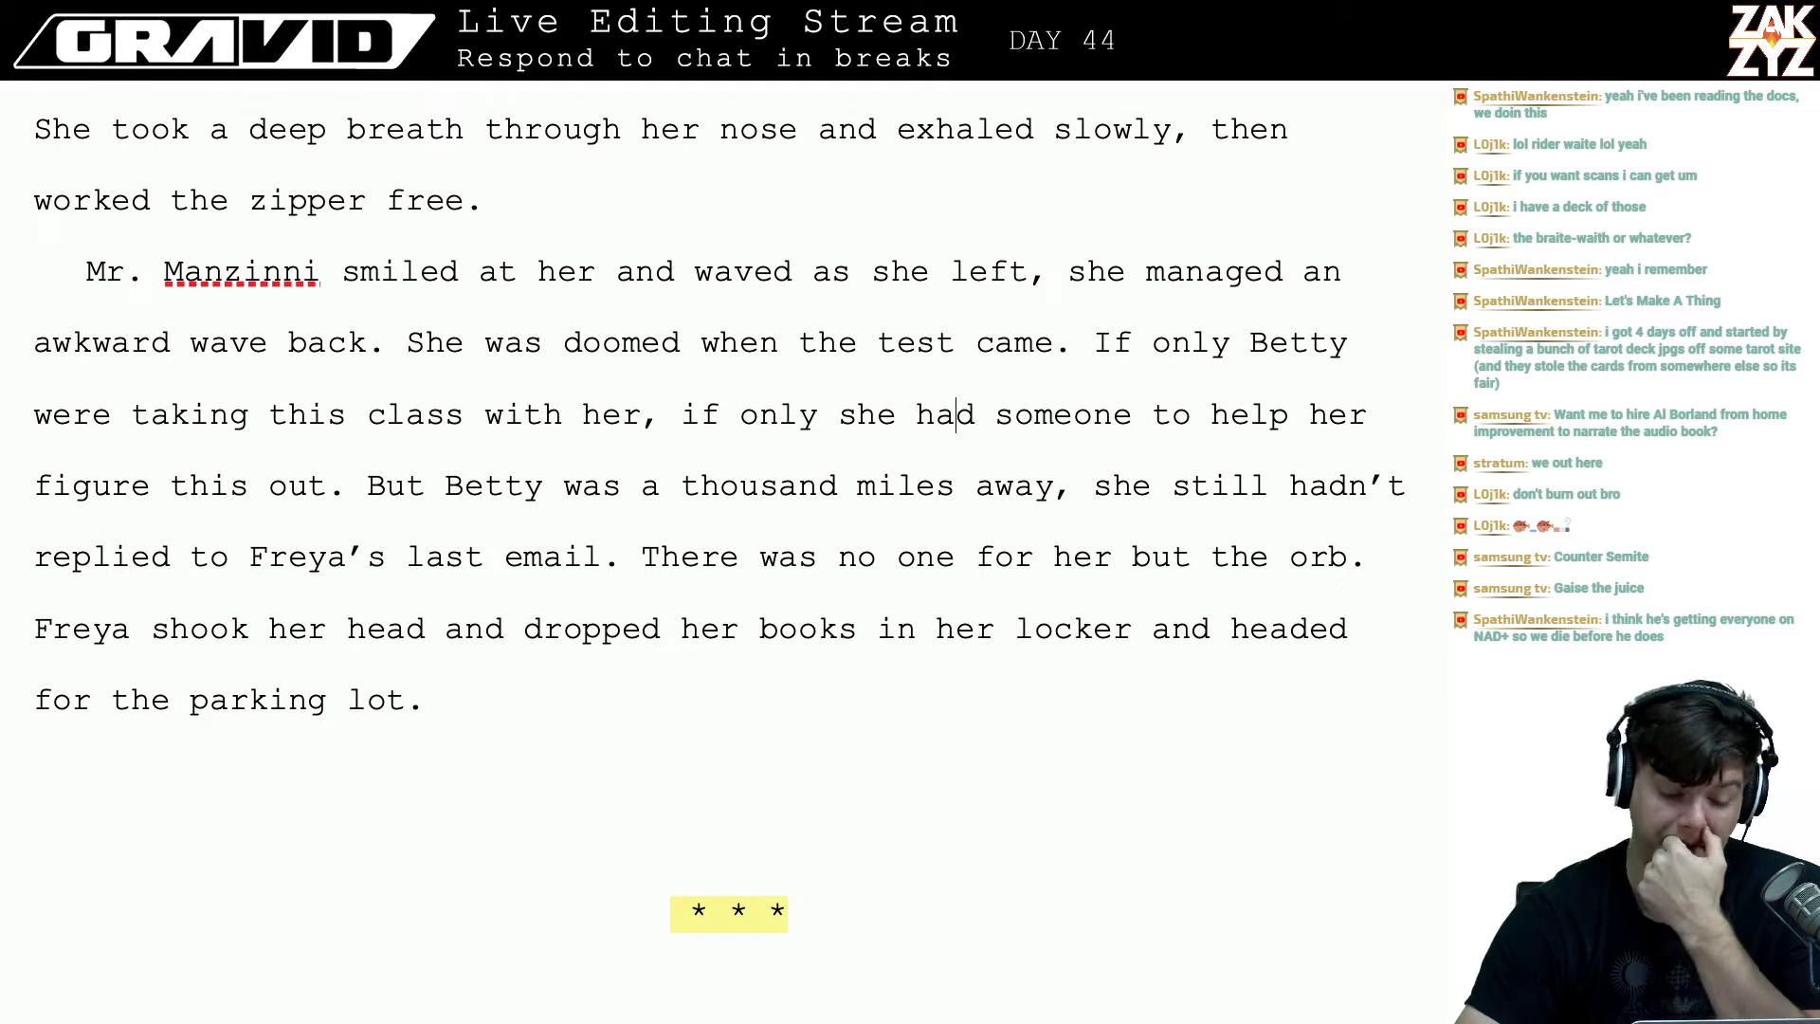
key("Right")
key("Right")
key("Right")
key("Right")
key("Right")
key("Right")
key("Right")
key("Right")
key("Right")
key("Right")
key("Right")
key("Right")
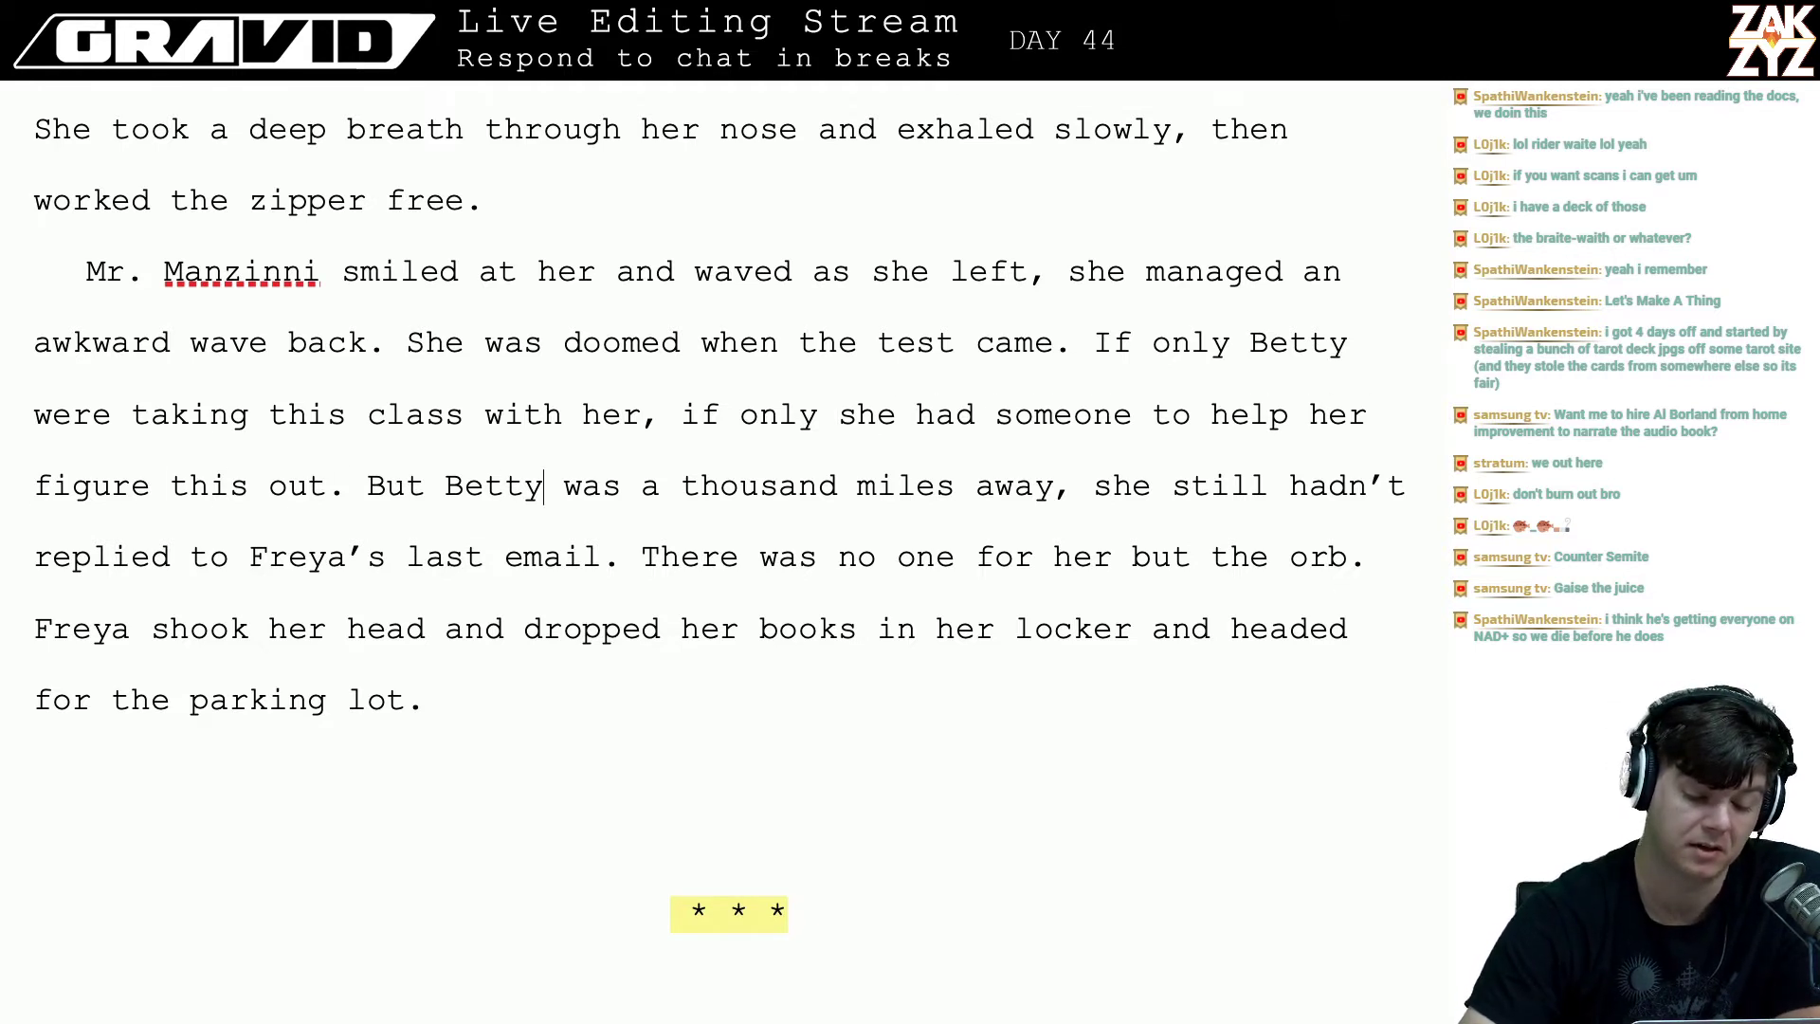
key("Down")
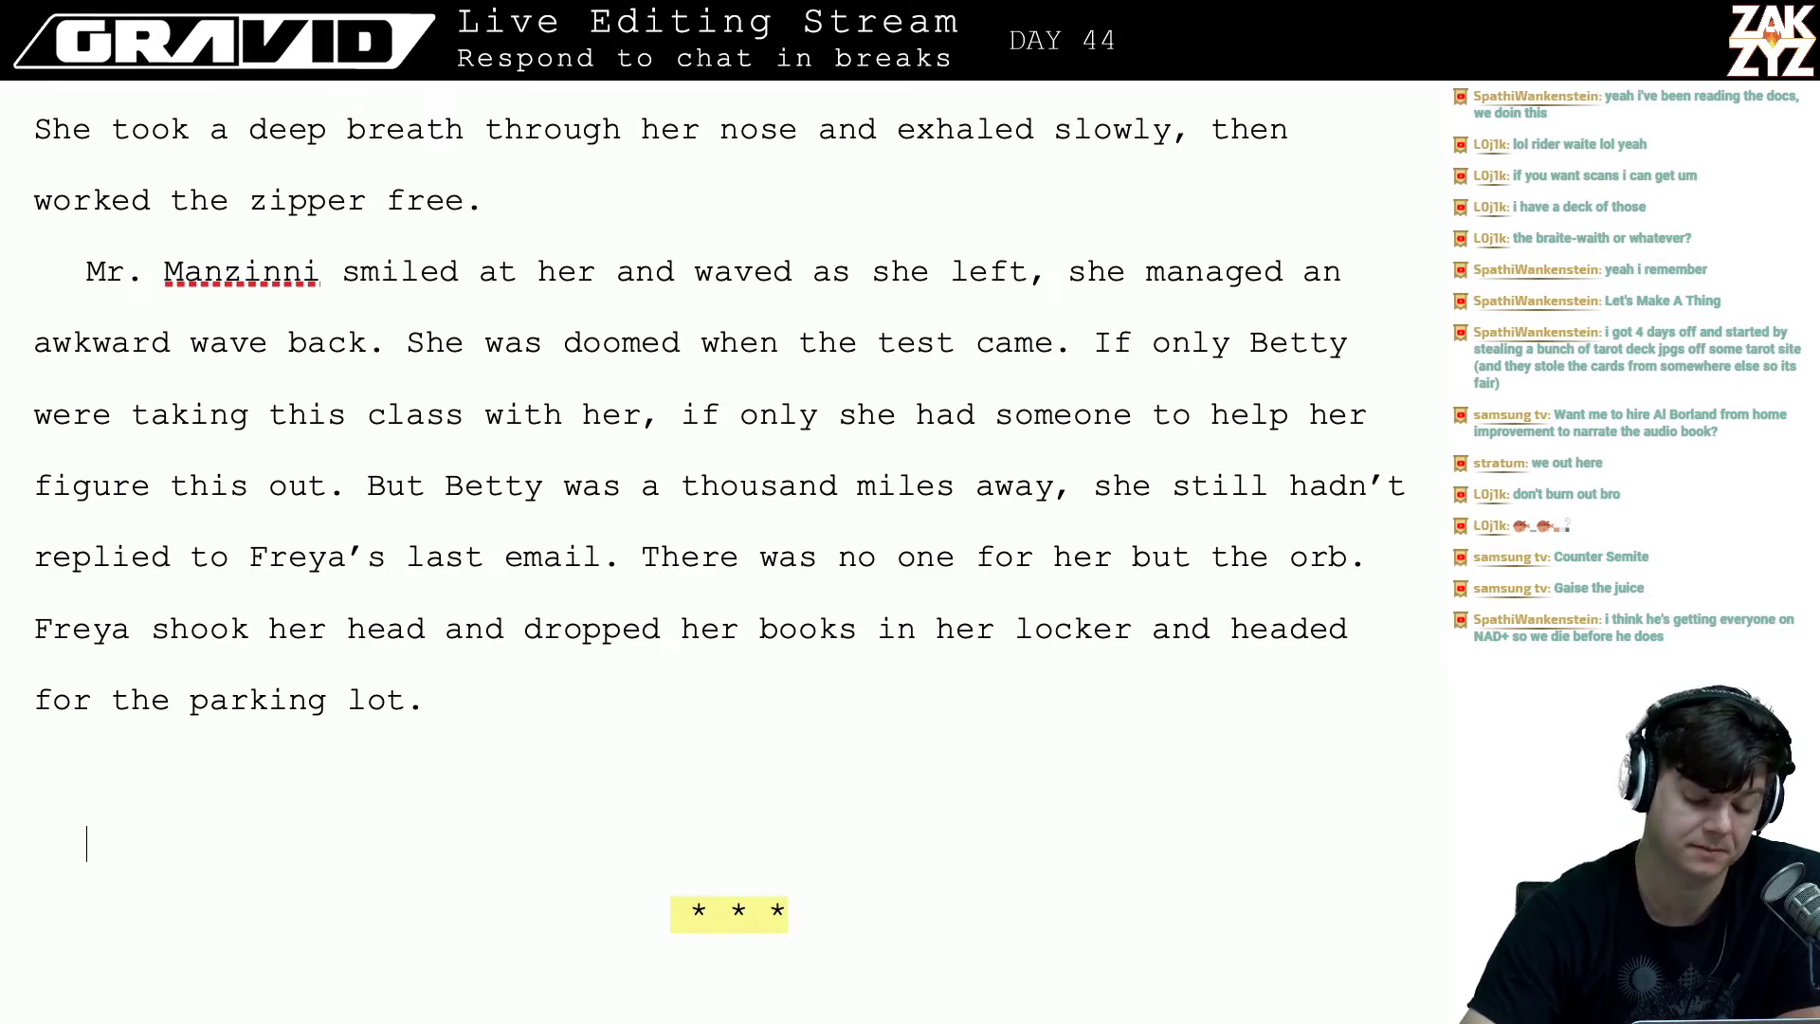
- Check the editor's comment on the highlighted section break before the "A gauntlet of staring eyes" scene, then dismiss it
scroll(298, 278, "down", 5)
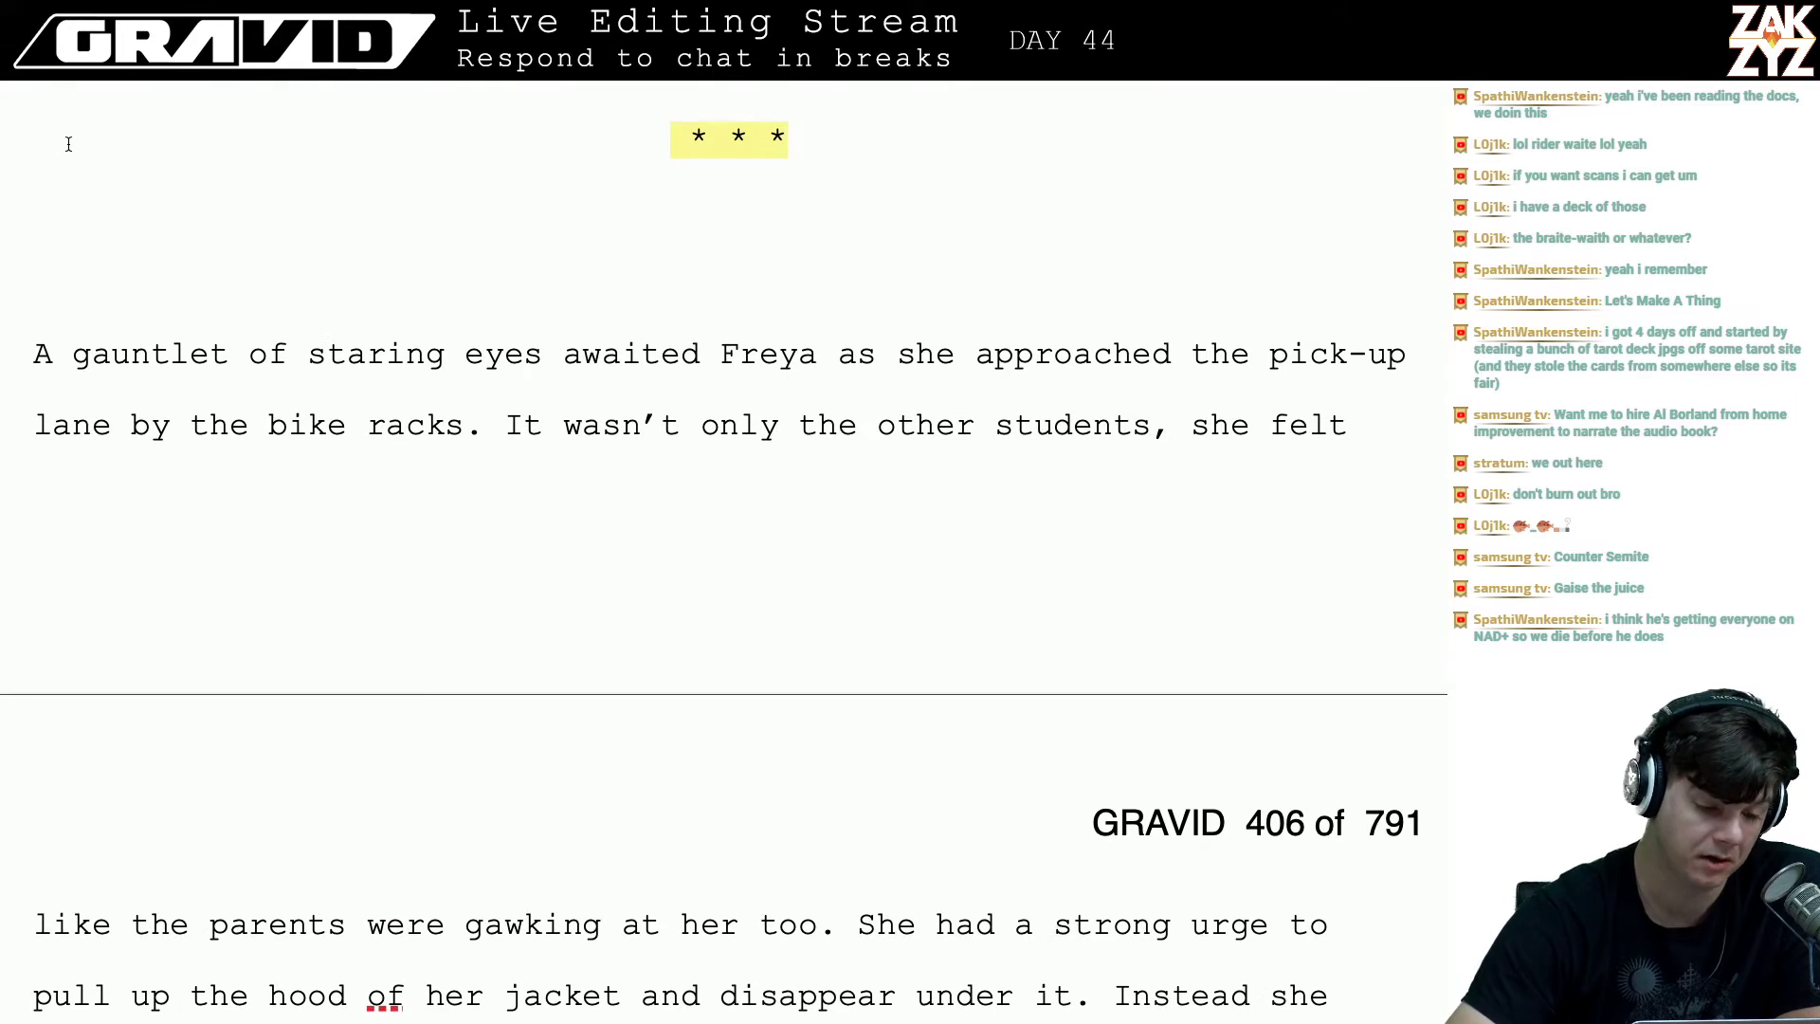
left_click(730, 140)
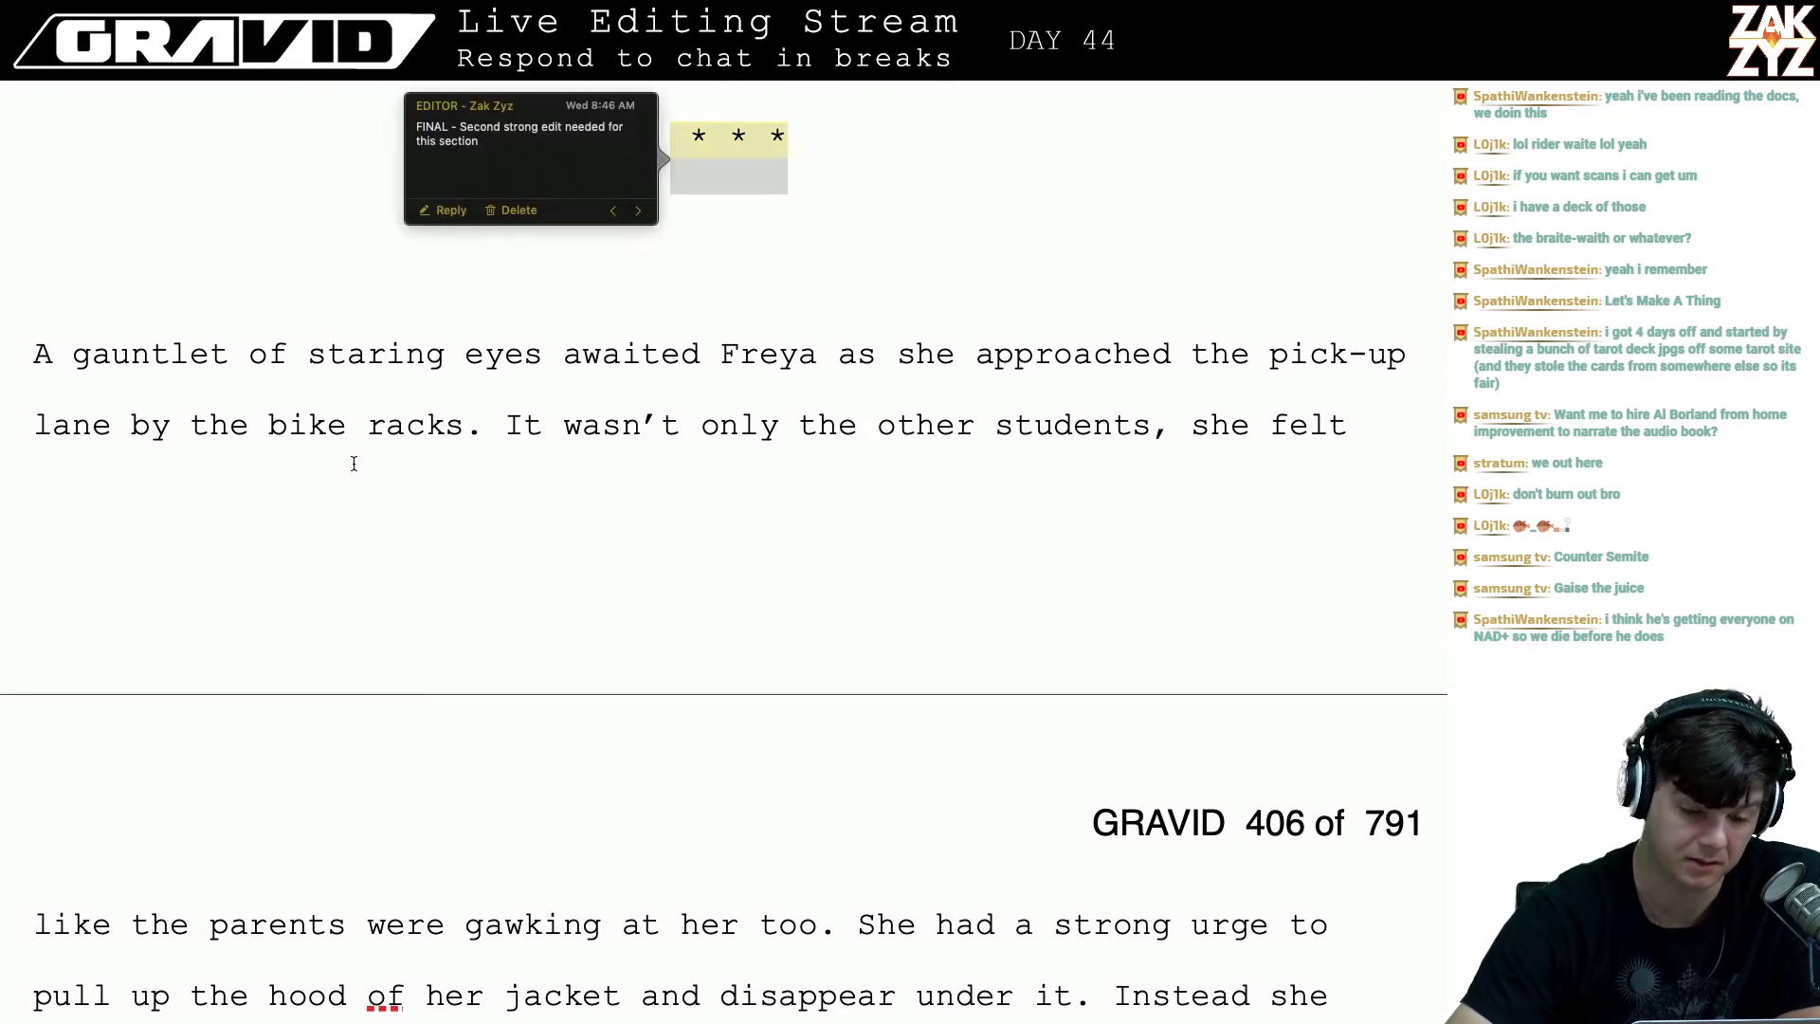
key("Escape")
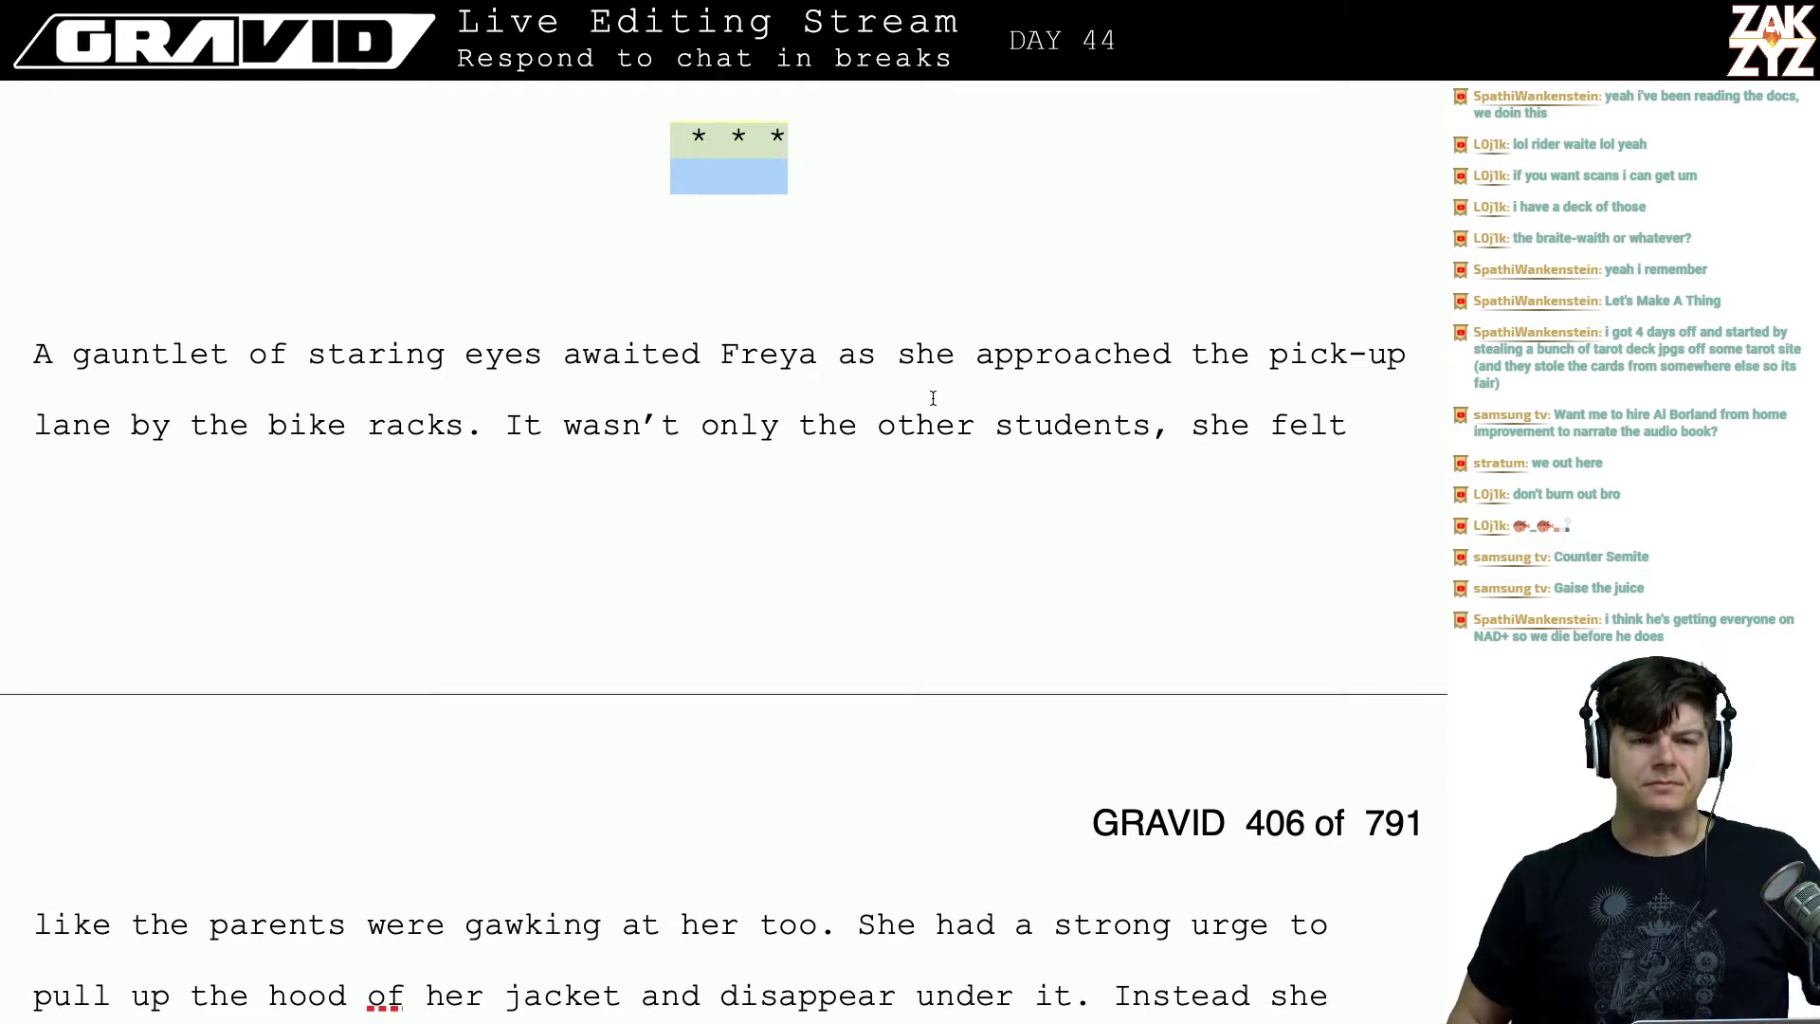
- Insert "outside of Grayson." after "A gauntlet of staring eyes awaited Freya" to end the scene's opening sentence there
scroll(933, 398, "down", 1)
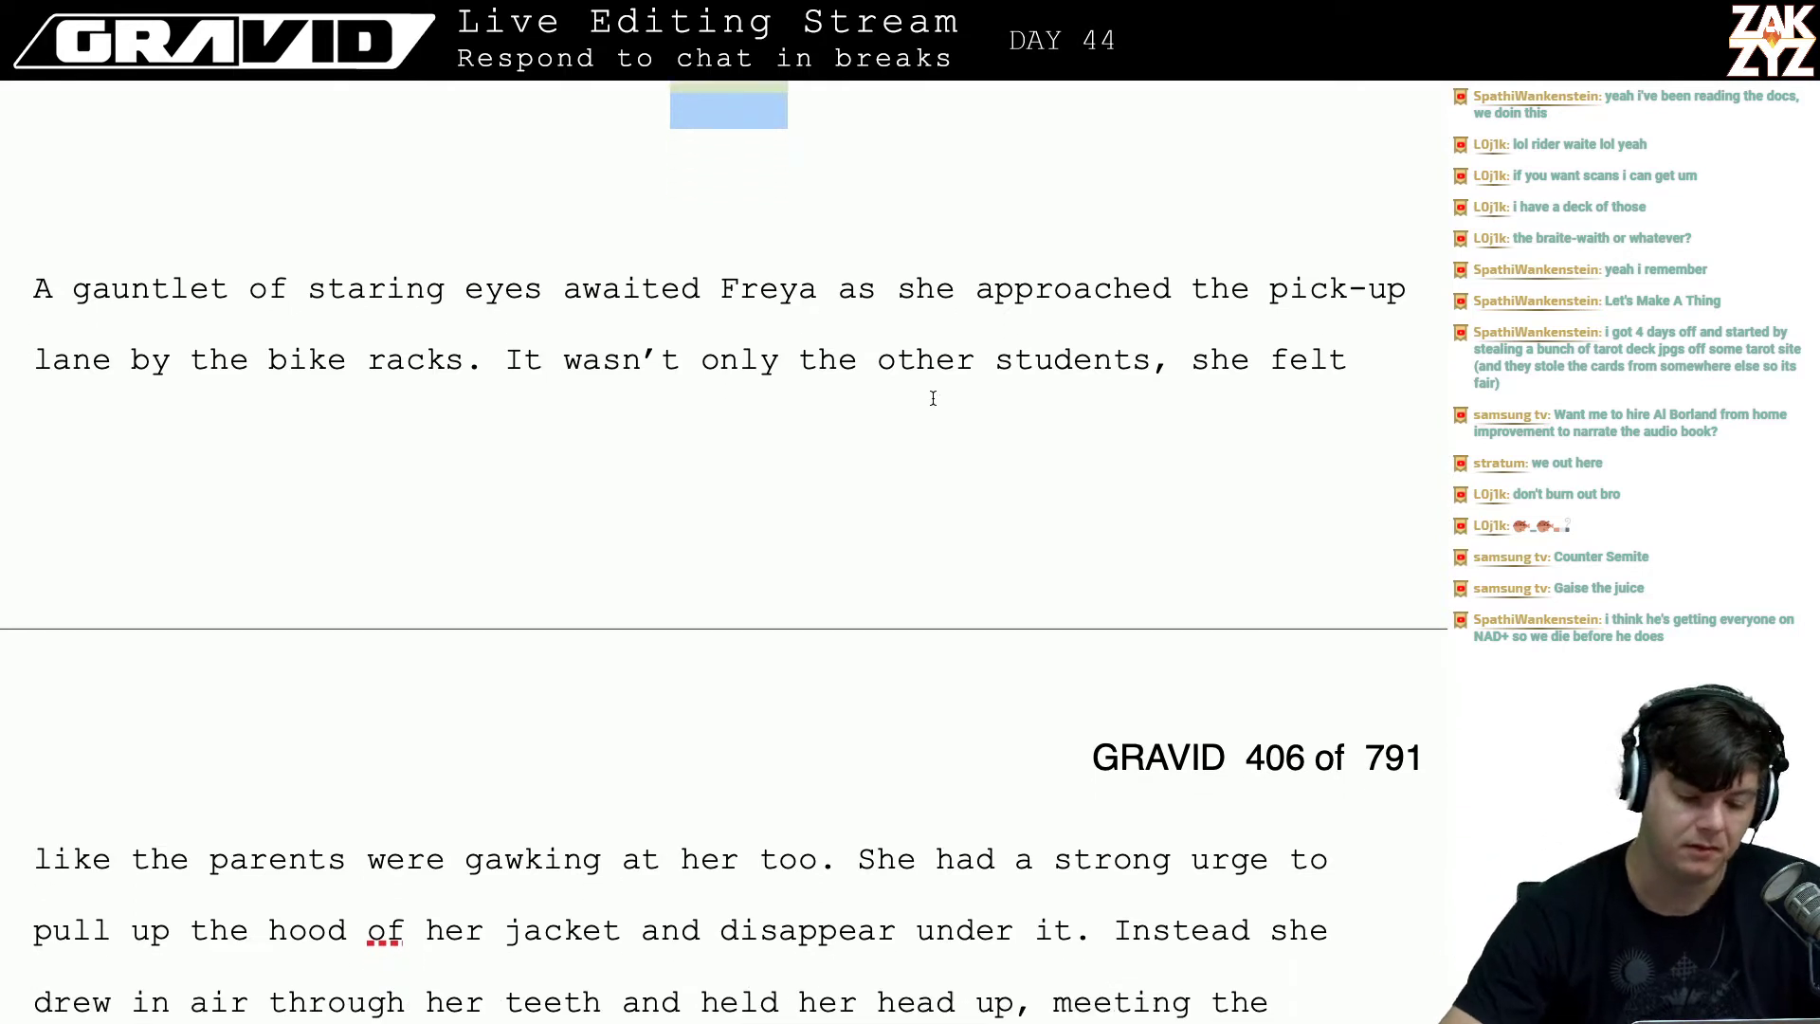
scroll(555, 263, "down", 1)
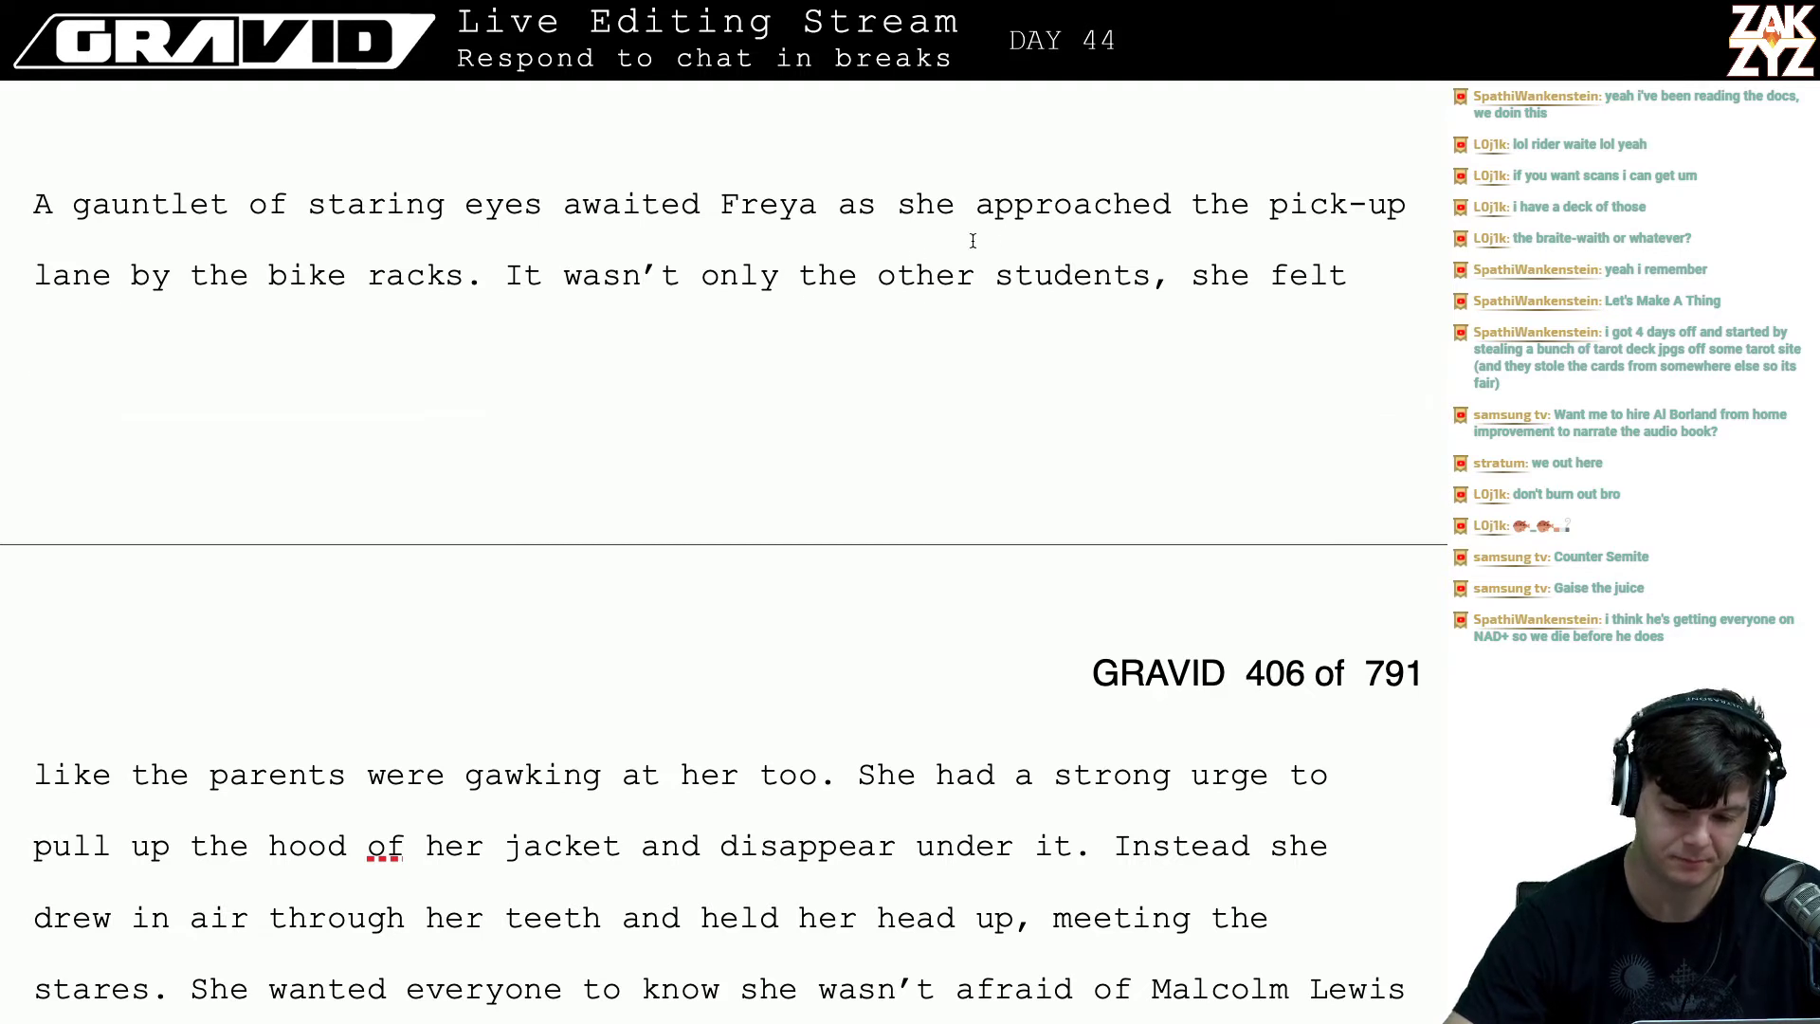
left_click(1070, 240)
key("Left")
key("Left")
key("Left")
key("Left")
key("Left")
key("Left")
key("Left")
key("Left")
key("Left")
key("Left")
key("Left")
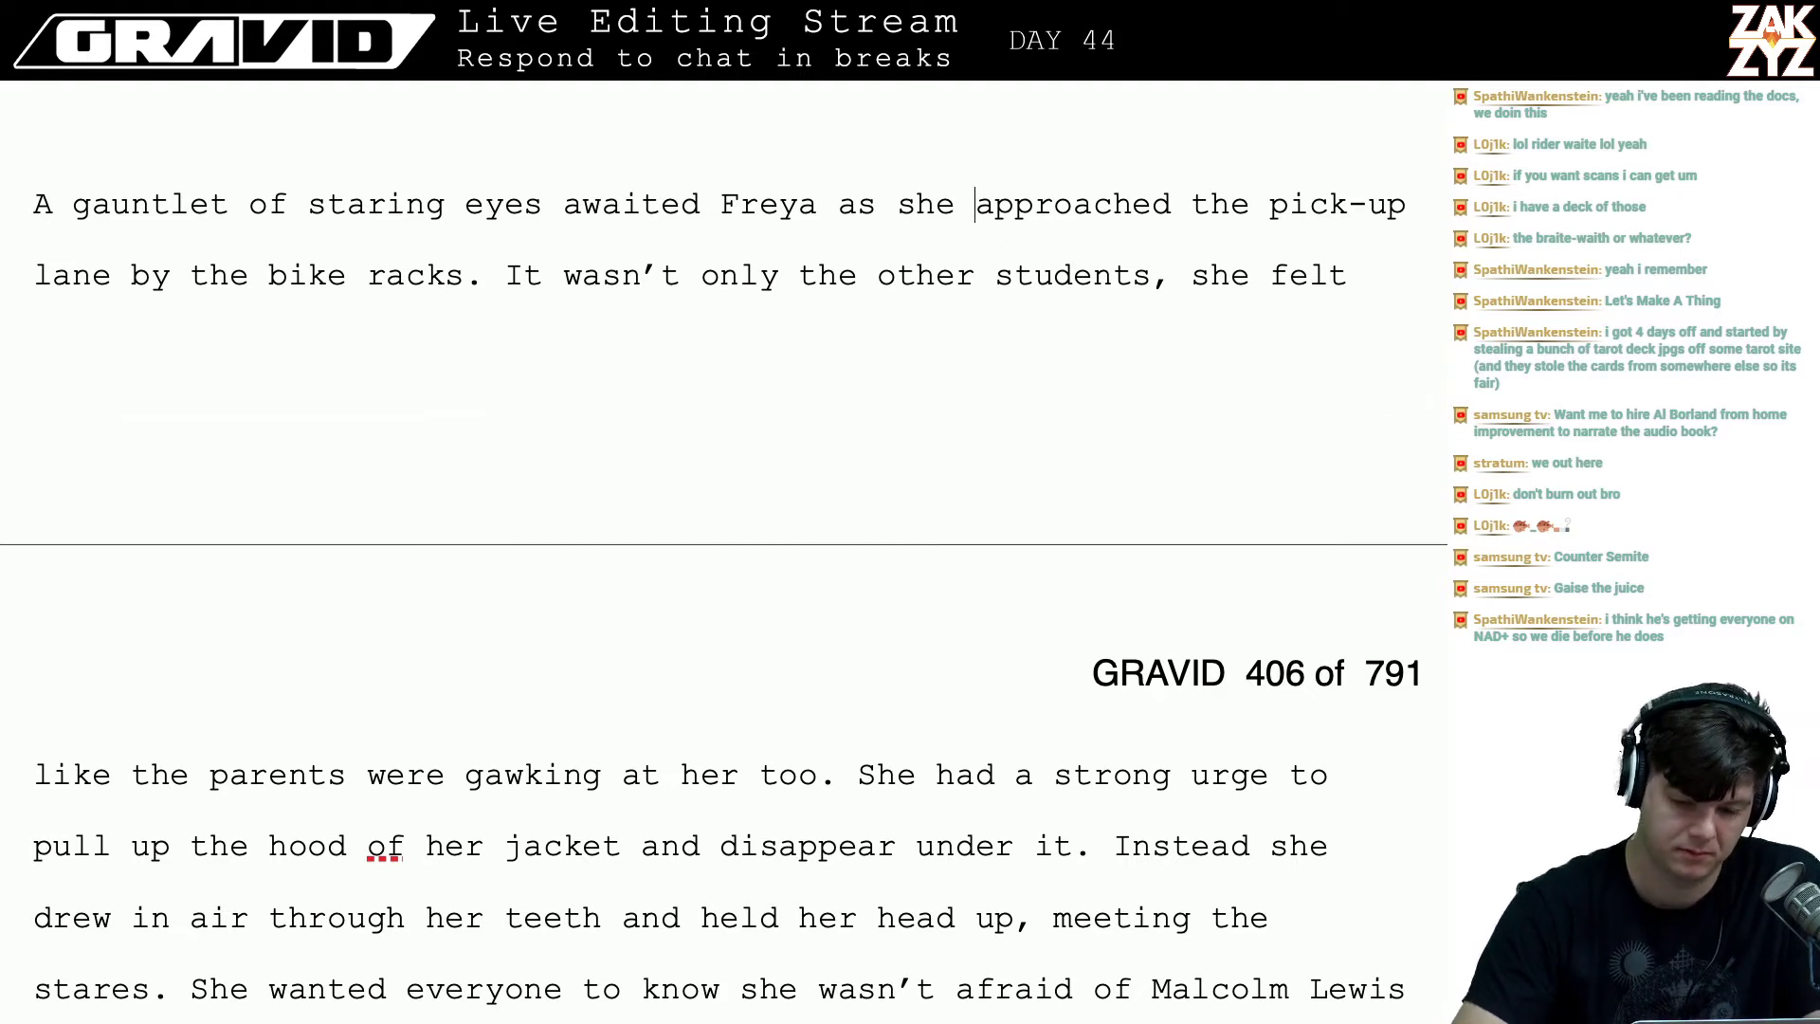
type("outside of Gray")
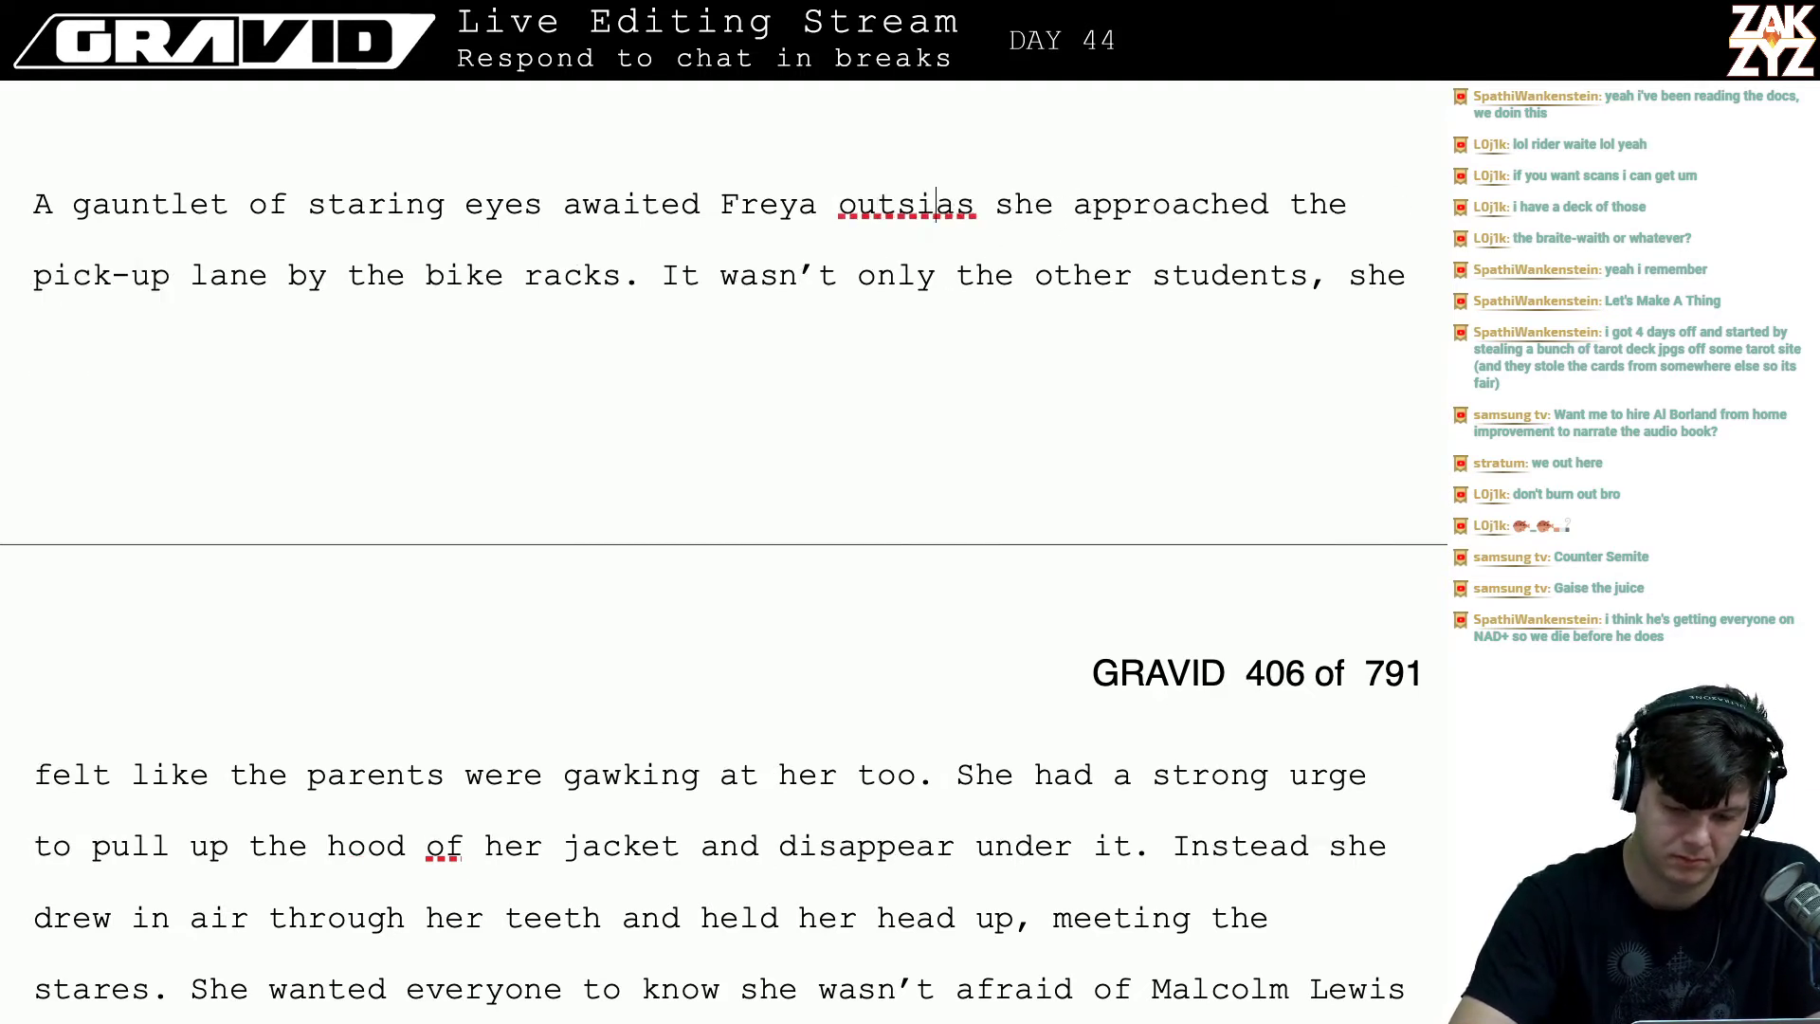
type("son.")
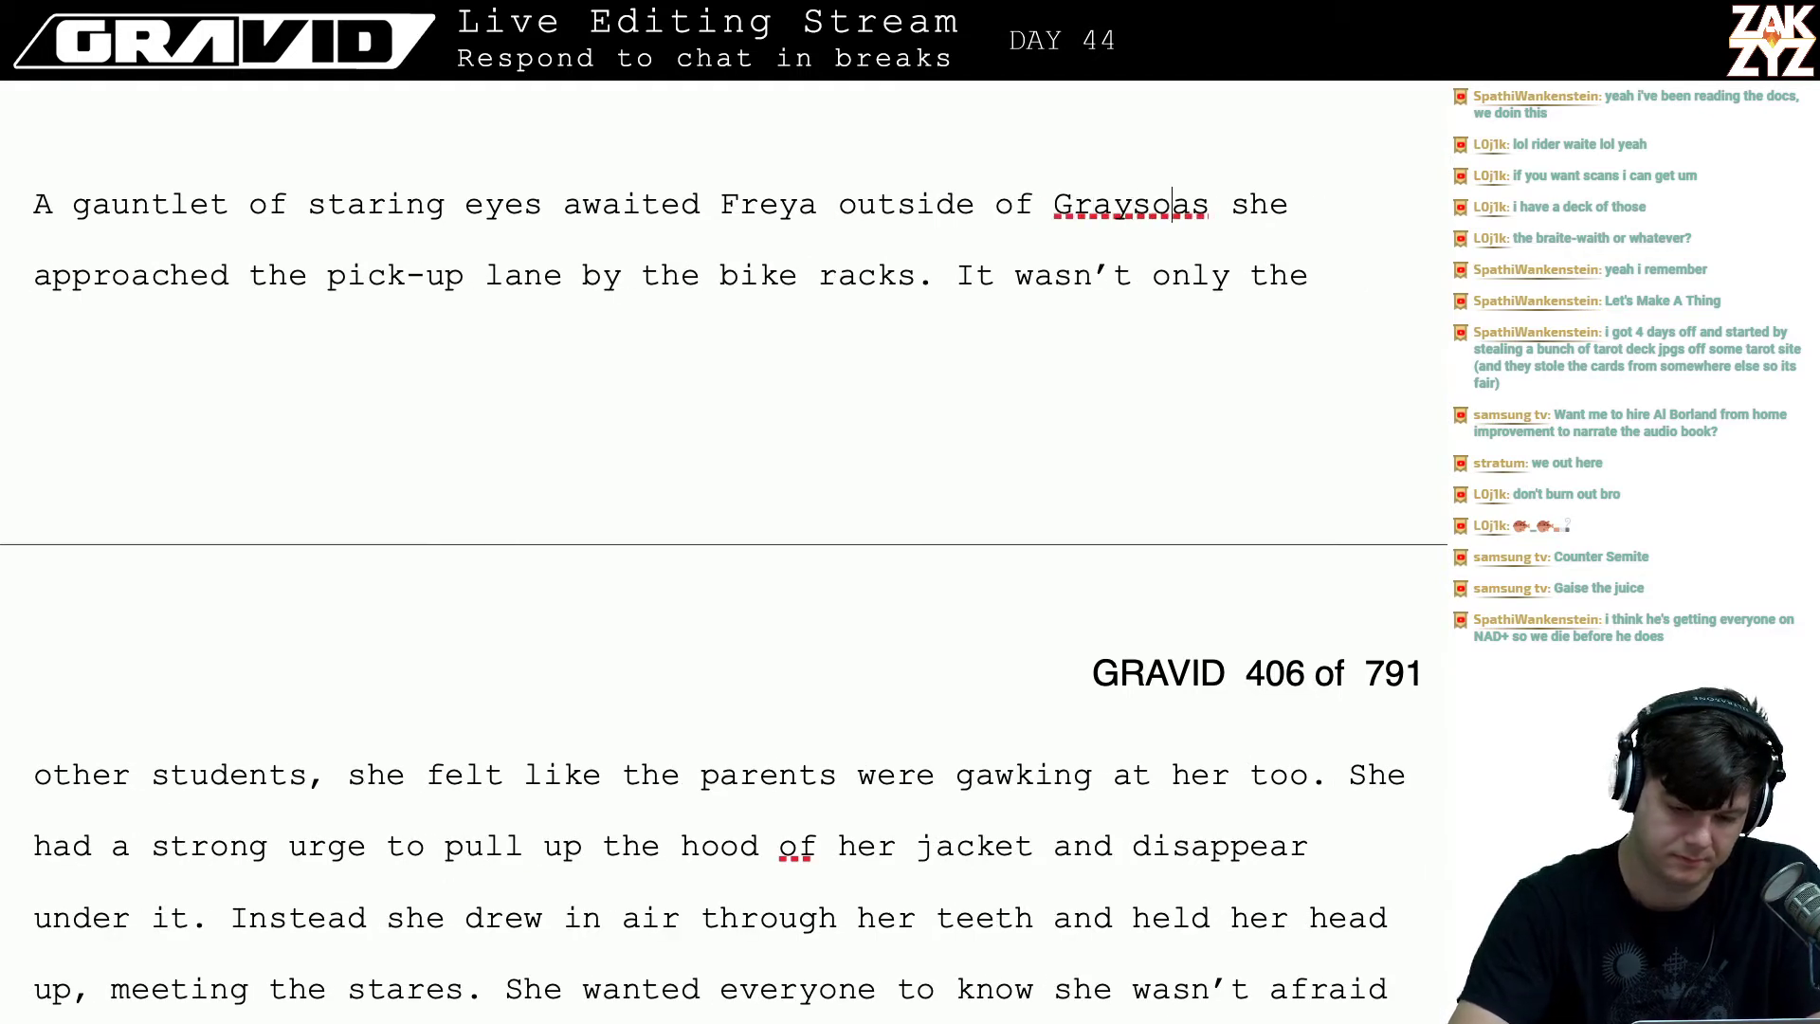
- Delete the leftover text "as she approached the pick-up lane by the bike racks." after "outside of Grayson."
key("shift+Right")
key("shift+Right")
key("shift+Right")
key("shift+Right")
key("shift+Right")
key("shift+Right")
key("shift+Right")
key("shift+Right")
key("shift+Right")
key("shift+Right")
key("shift+Right")
key("shift+Right")
key("shift+Right")
key("shift+Right")
key("shift+Right")
key("shift+Right")
key("shift+Right")
key("shift+Right")
key("shift+Right")
key("shift+Right")
key("shift+Right")
key("shift+Right")
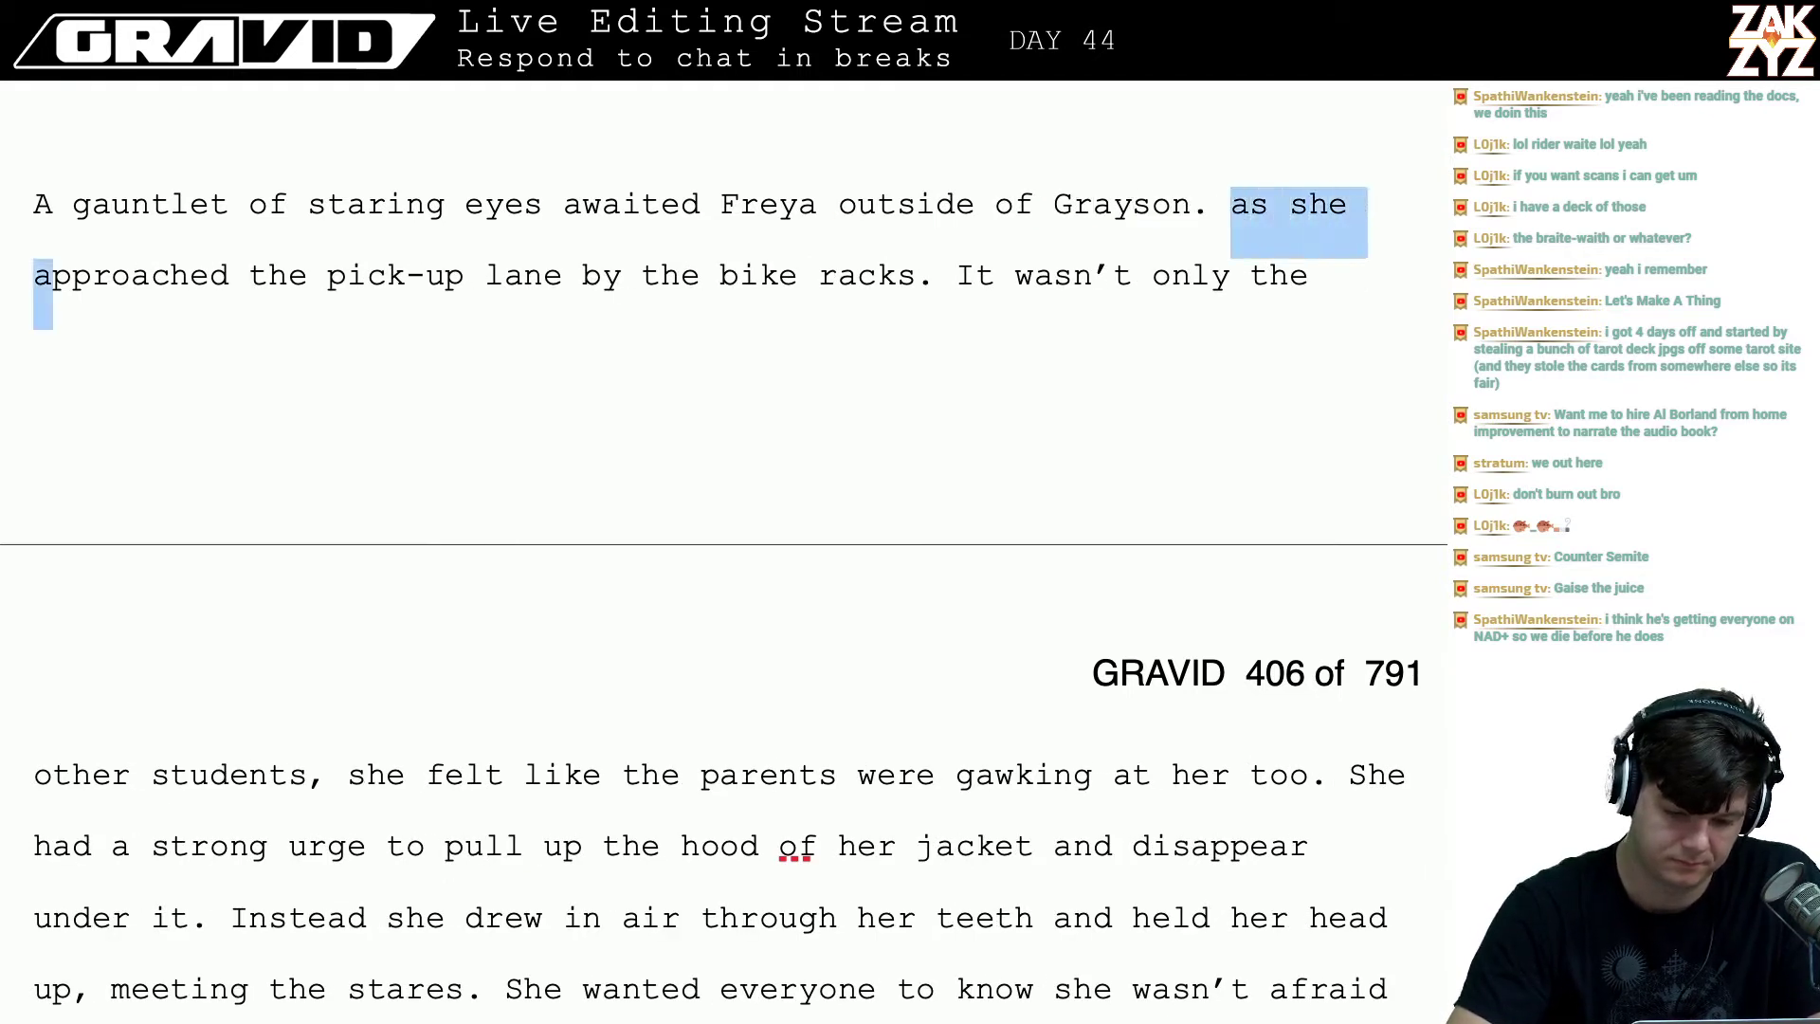
key("shift+Right")
key("shift+Right")
key("shift+Right")
key("shift+Right")
key("shift+Right")
key("shift+Right")
key("shift+Right")
key("shift+Right")
key("shift+Right")
key("shift+Right")
key("shift+Right")
key("shift+Right")
key("shift+Right")
key("shift+Right")
key("shift+Right")
key("shift+Right")
key("shift+Right")
key("shift+Right")
key("shift+Right")
key("shift+Right")
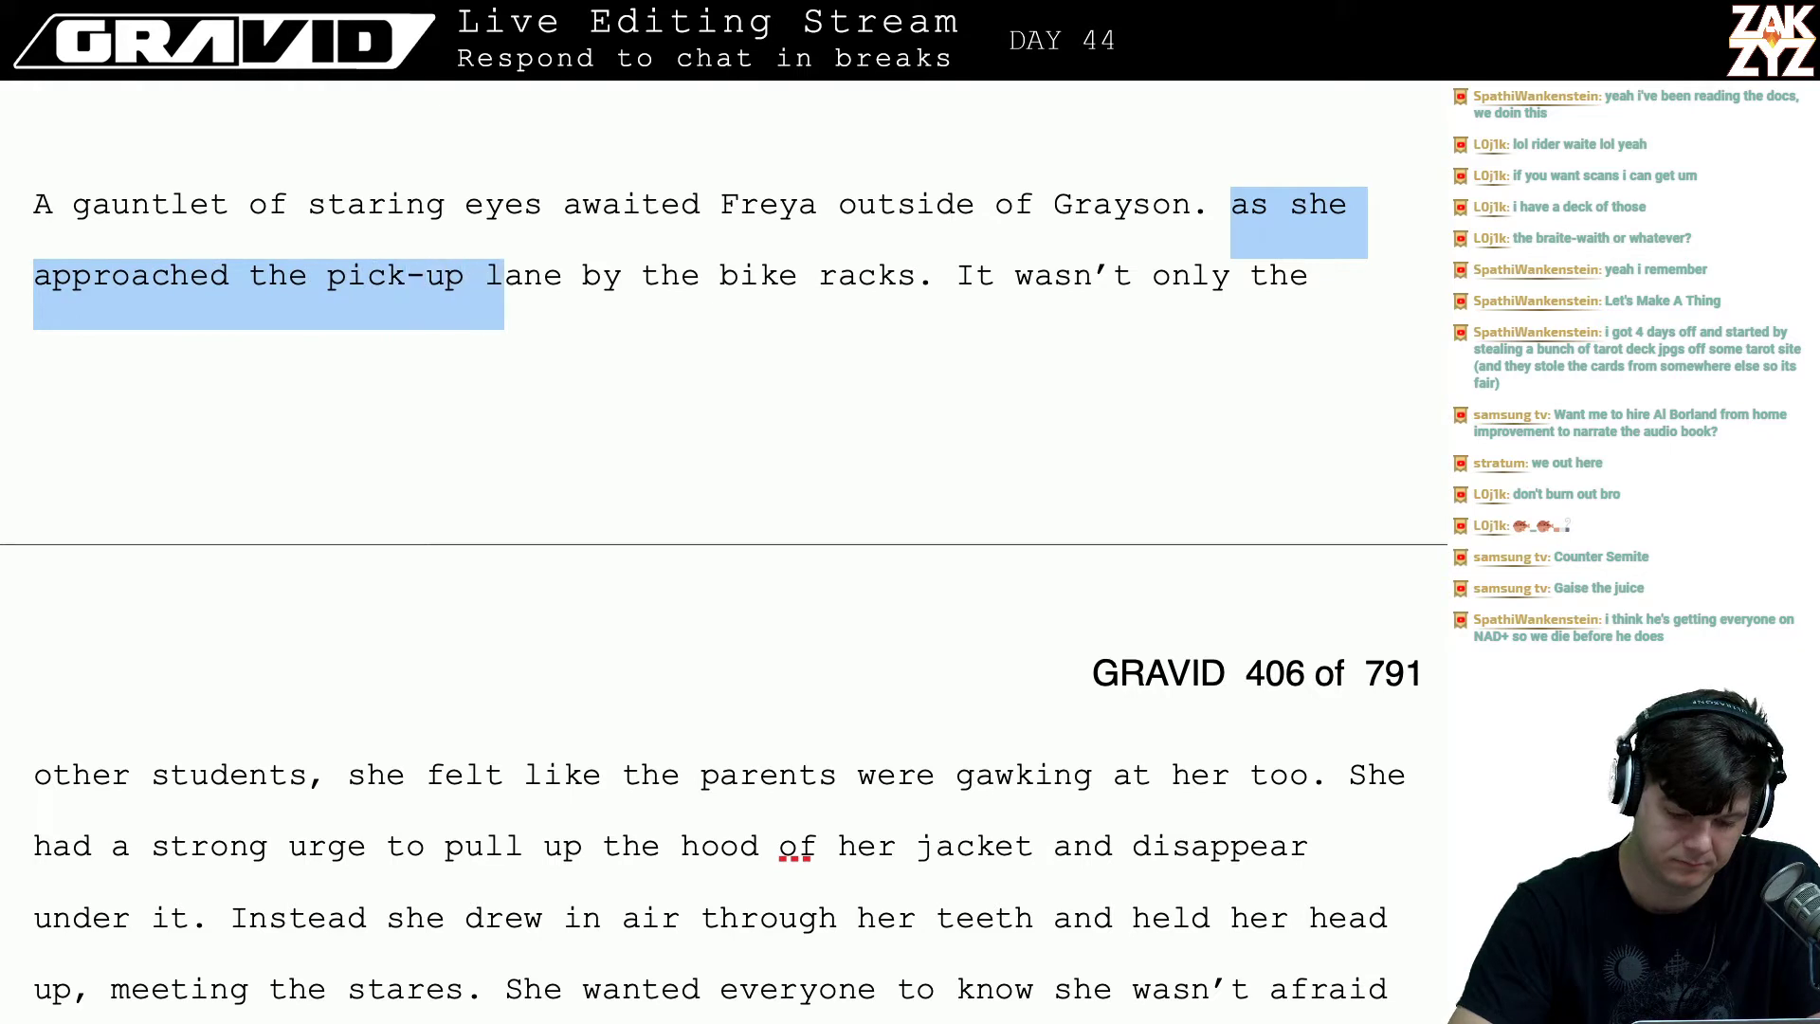
key("shift+Right")
key("shift+Right")
key("shift+Right")
key("shift+Right")
key("shift+Right")
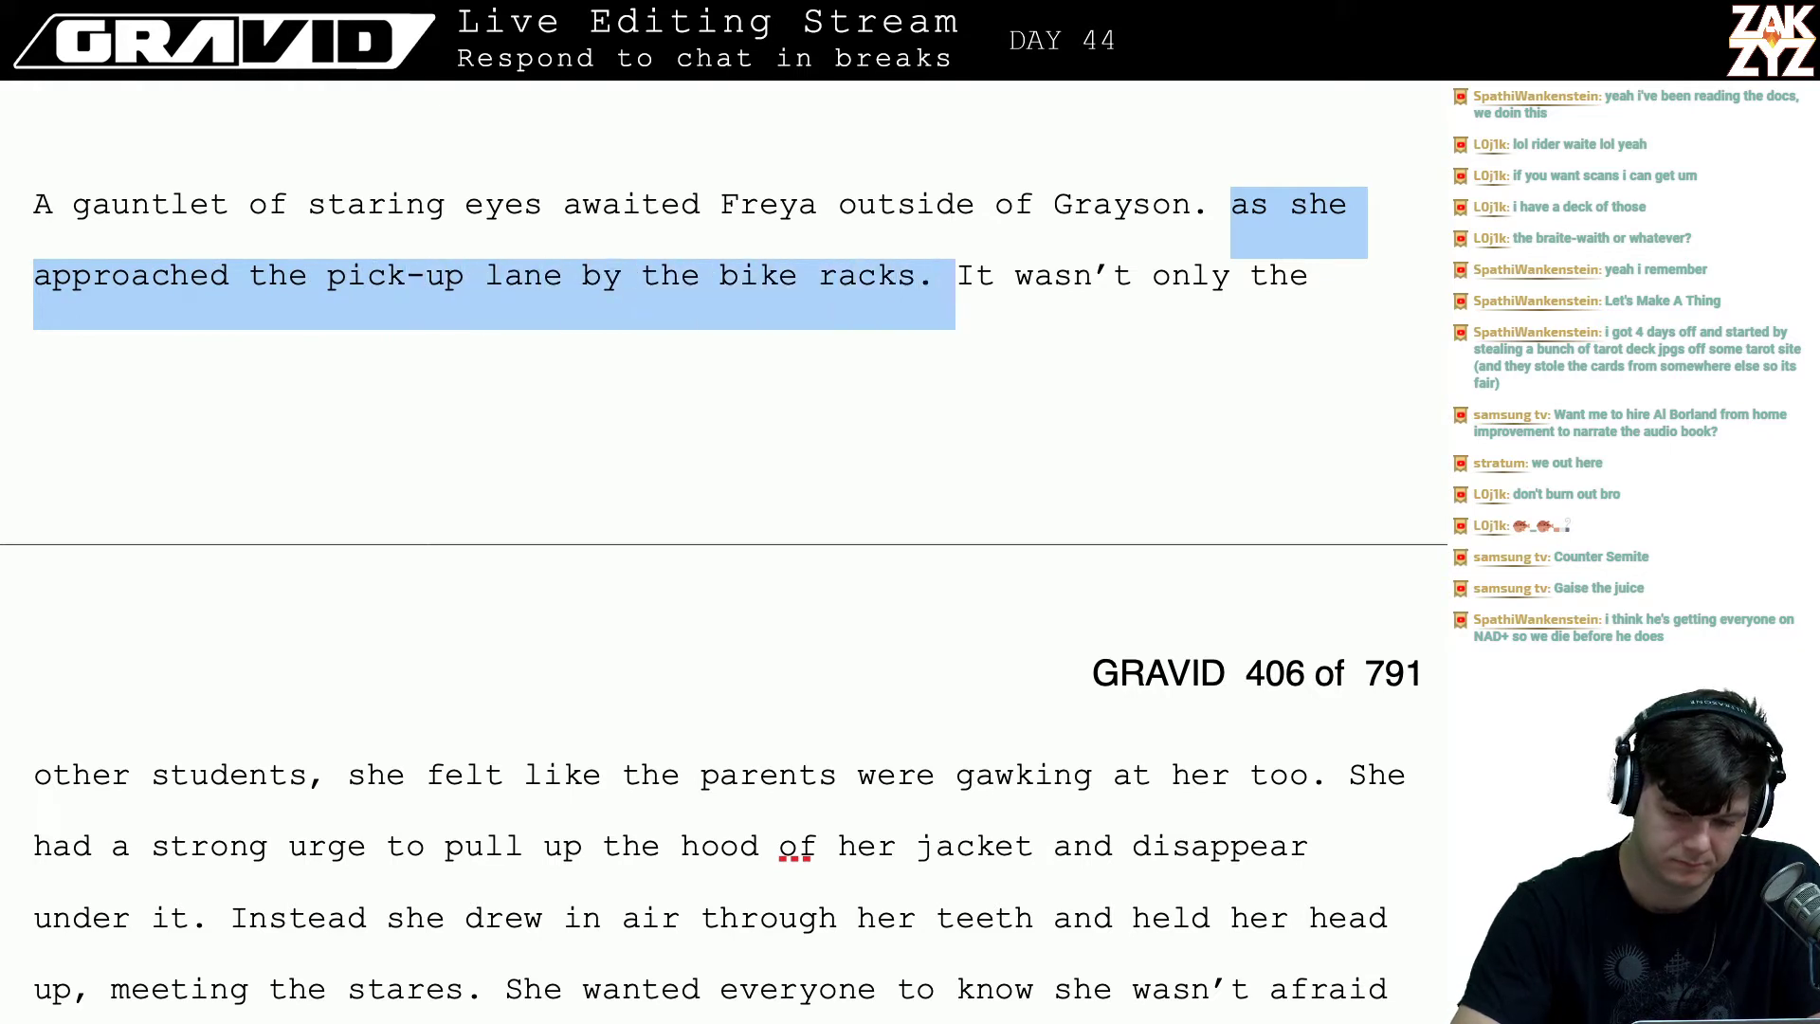
key("BackSpace")
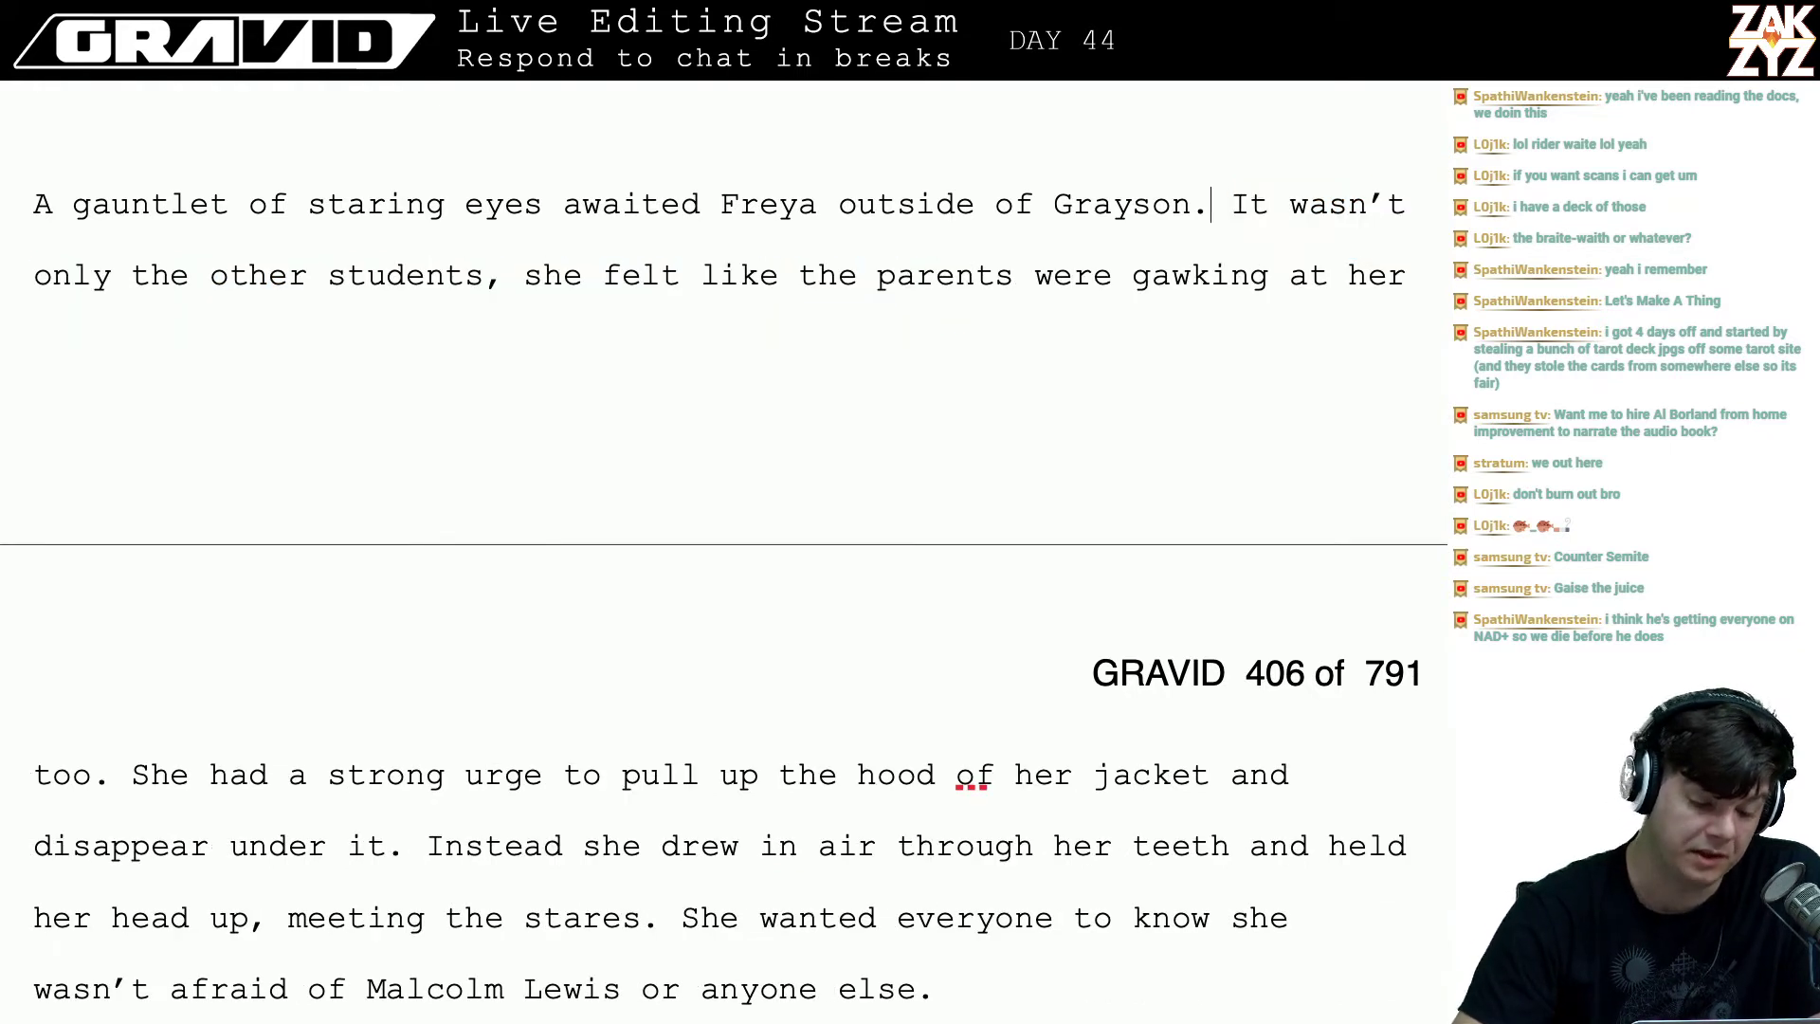
- Insert "in the pick up lane" after "she felt like the parents" in the scene's second sentence
key("Down")
key("Left")
key("Left")
key("Left")
key("Left")
key("Left")
key("Left")
key("Left")
key("Left")
key("Left")
key("Left")
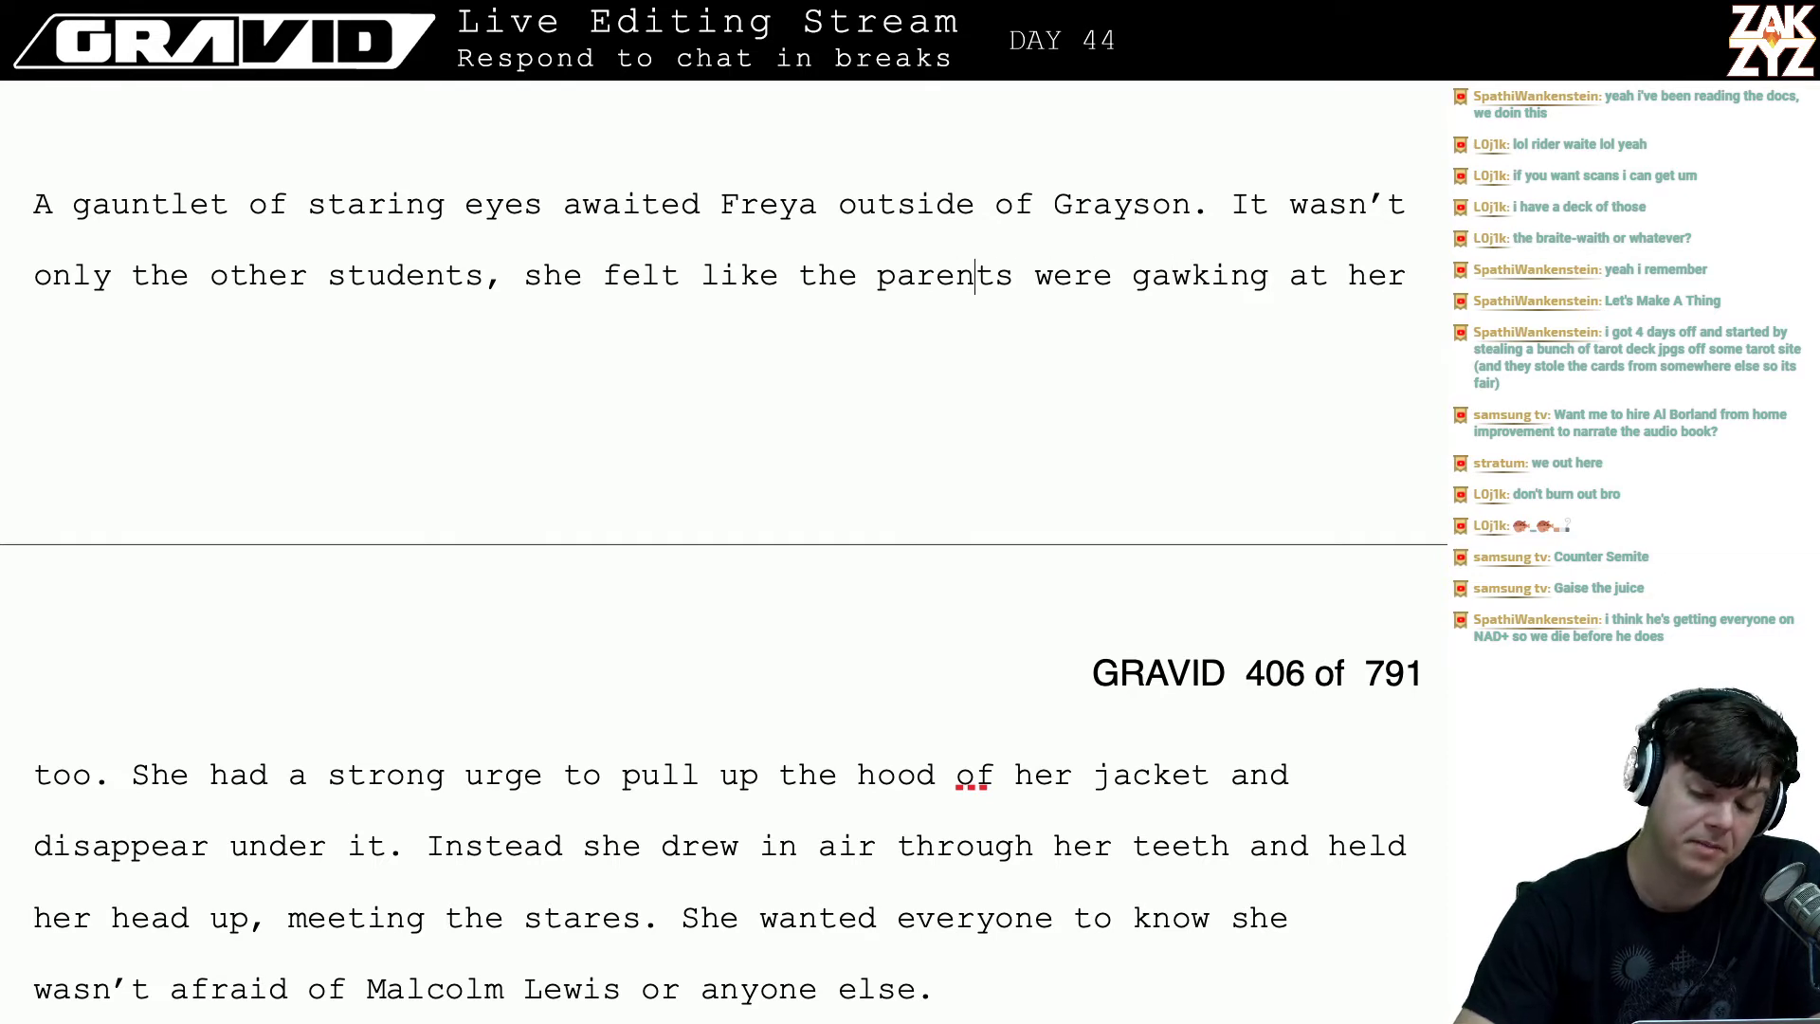
type("in the ")
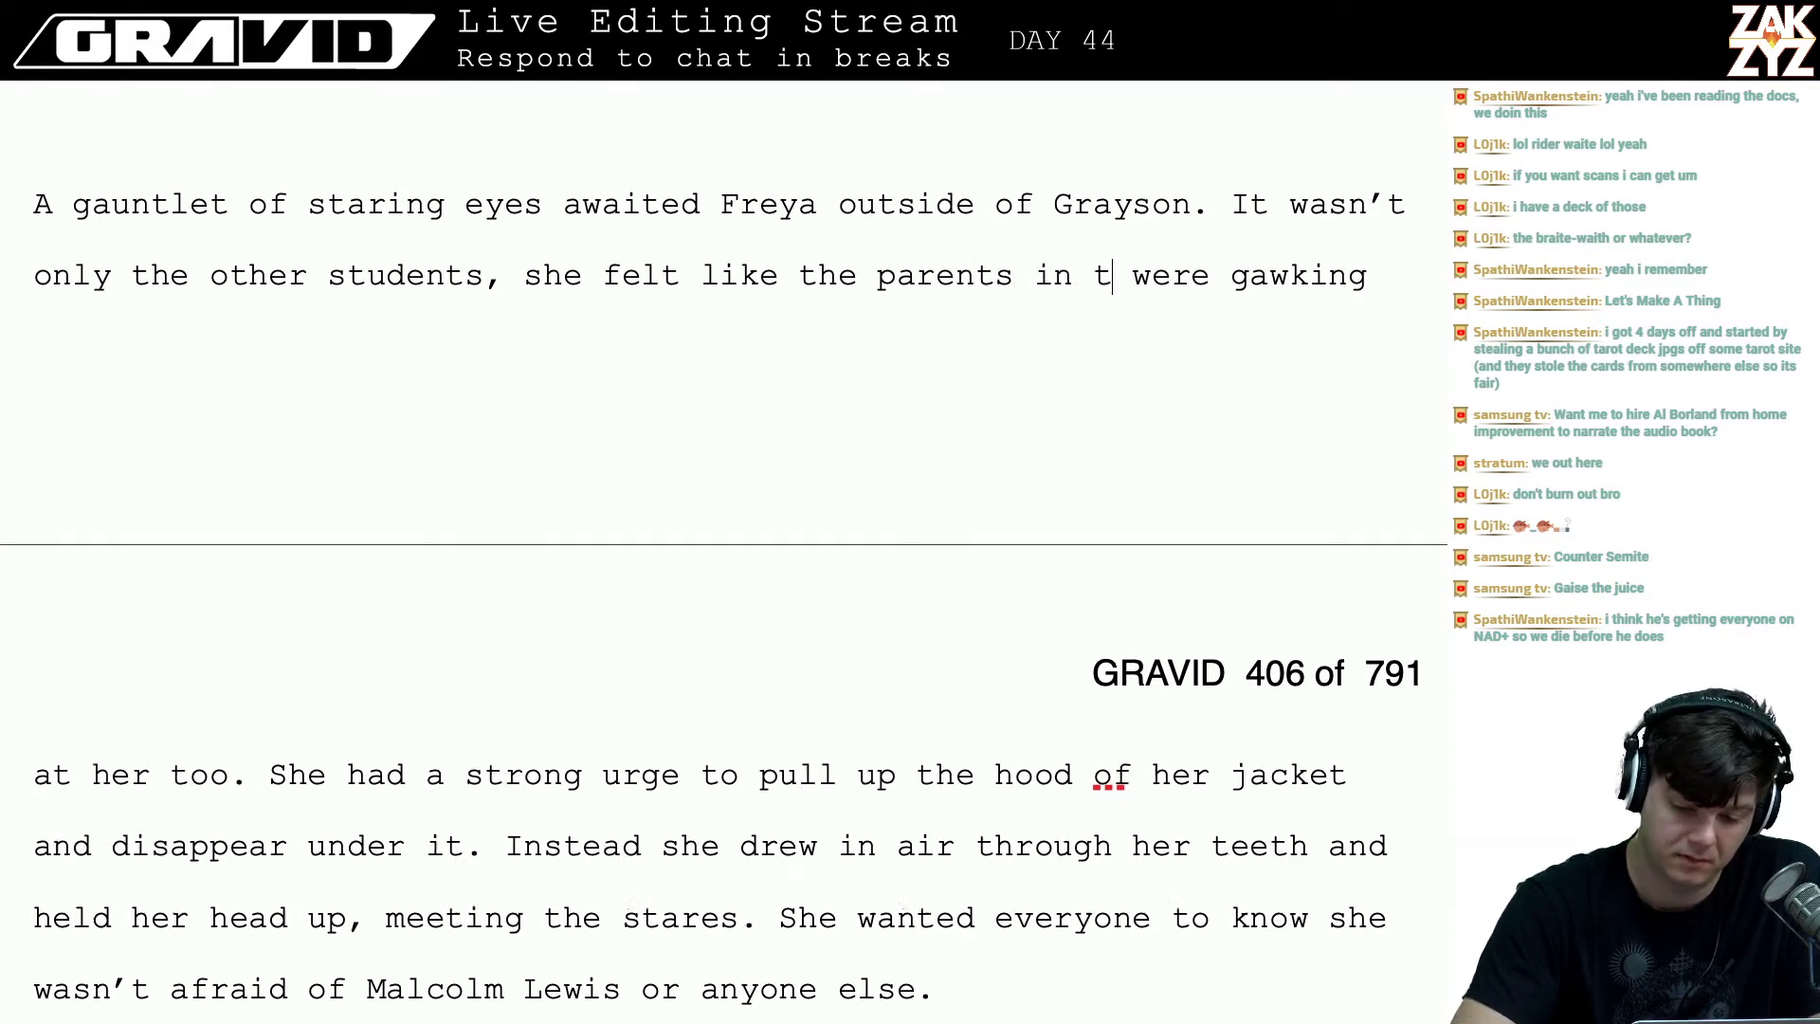
type("pick up lane")
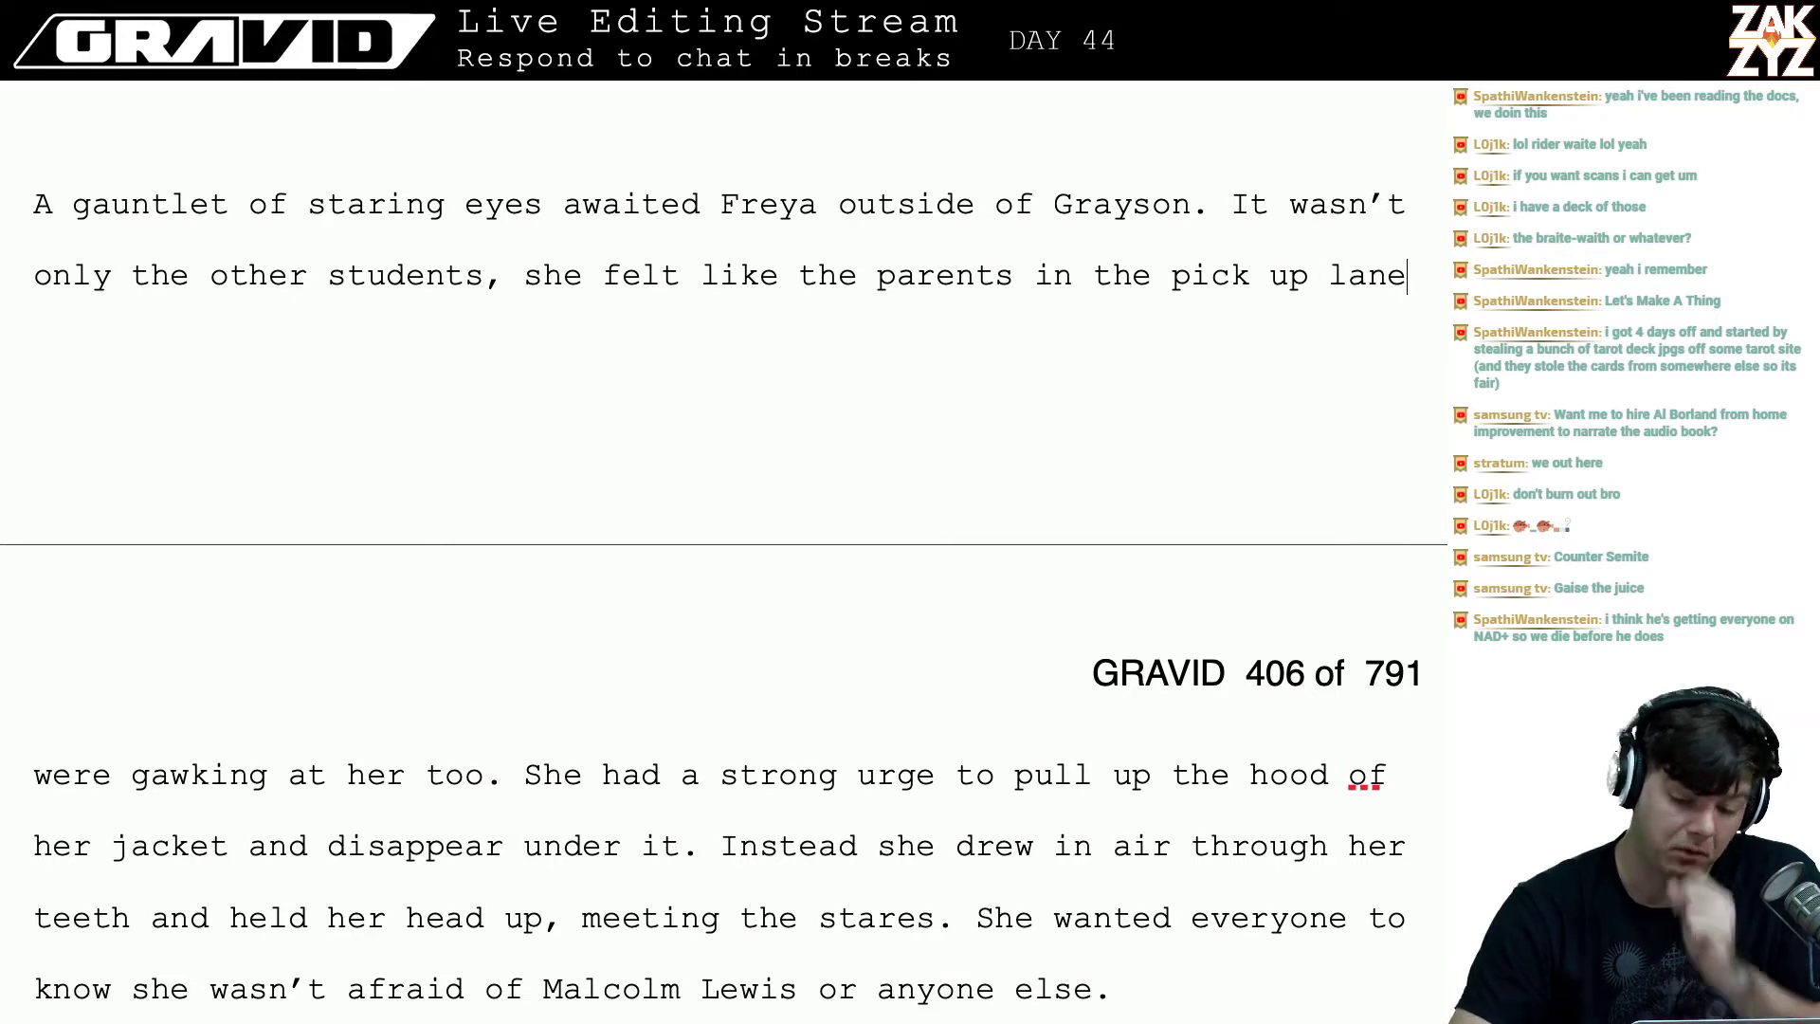
- Replace "She had a strong urge" with "Freya wanted" in the sentence about pulling up the hood of her jacket
key("Right")
key("Right")
key("Right")
key("Right")
key("Right")
key("Right")
key("Right")
key("Right")
key("Right")
key("Right")
key("Right")
key("Right")
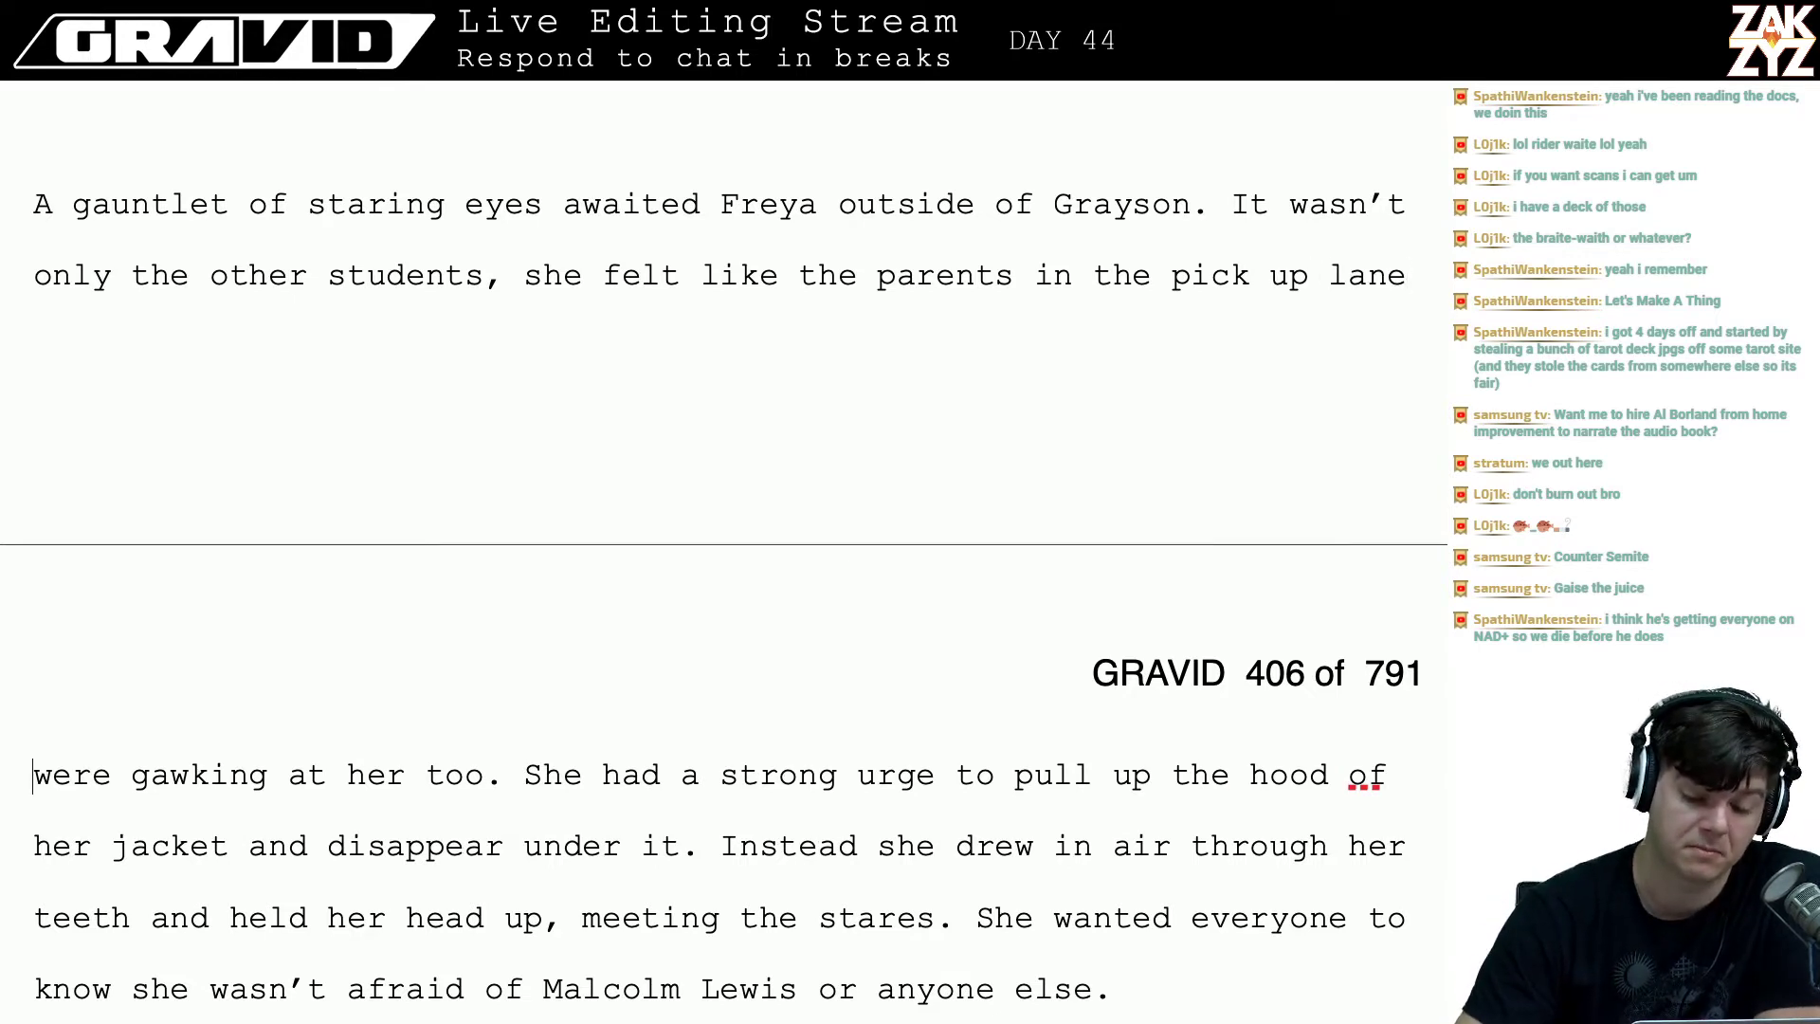
key("Down")
key("Down")
key("Down")
key("Down")
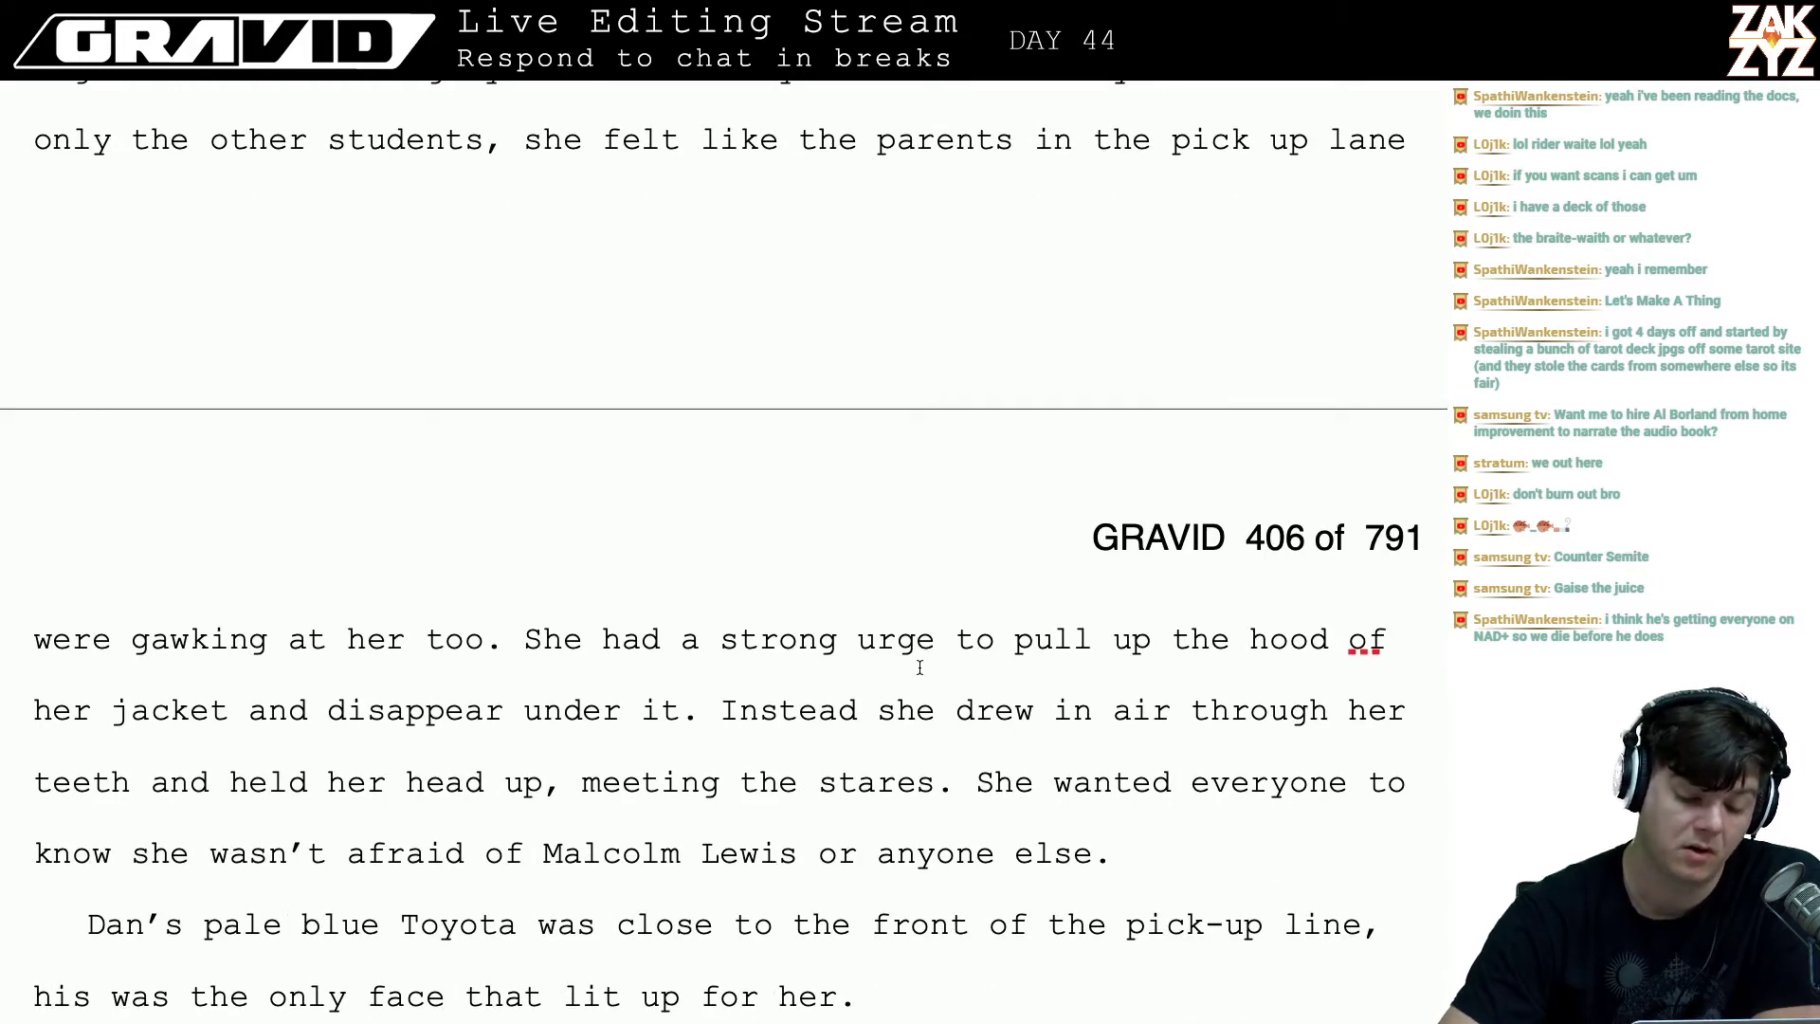
left_click(583, 650)
key("BackSpace")
key("BackSpace")
key("BackSpace")
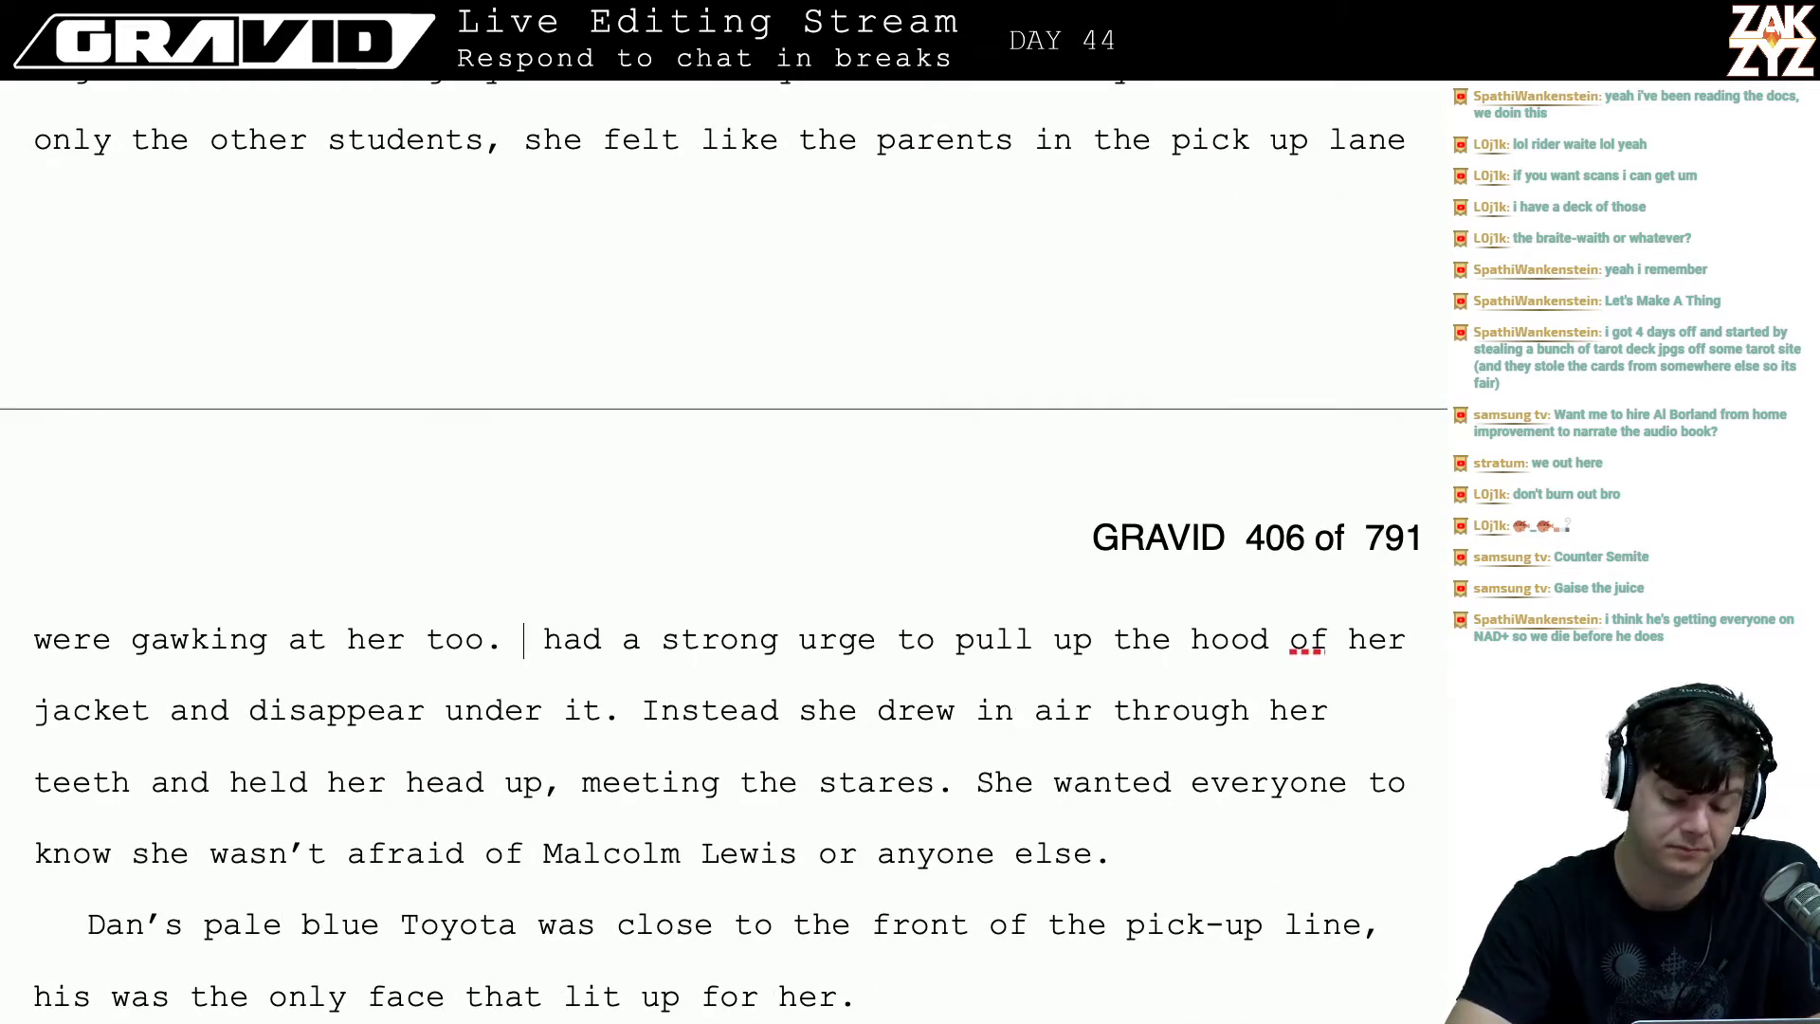
type("Freya wante ")
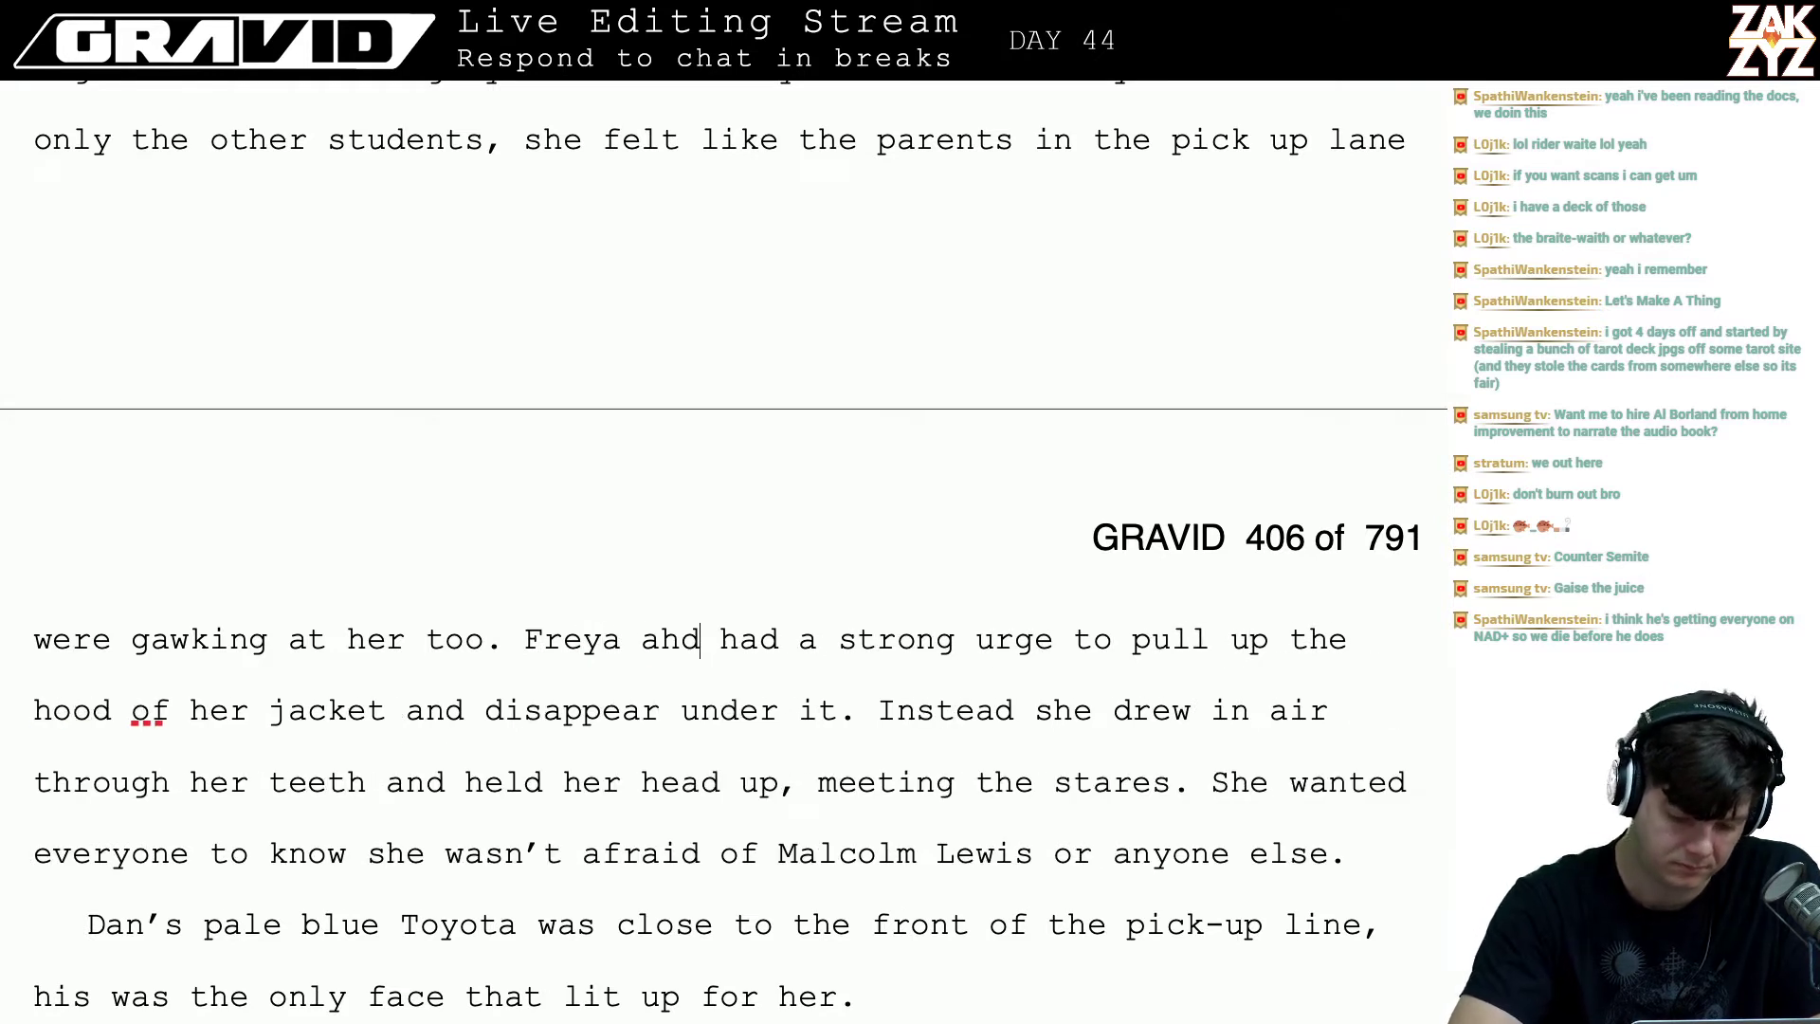
type("ha")
key("BackSpace")
key("BackSpace")
type("wanted")
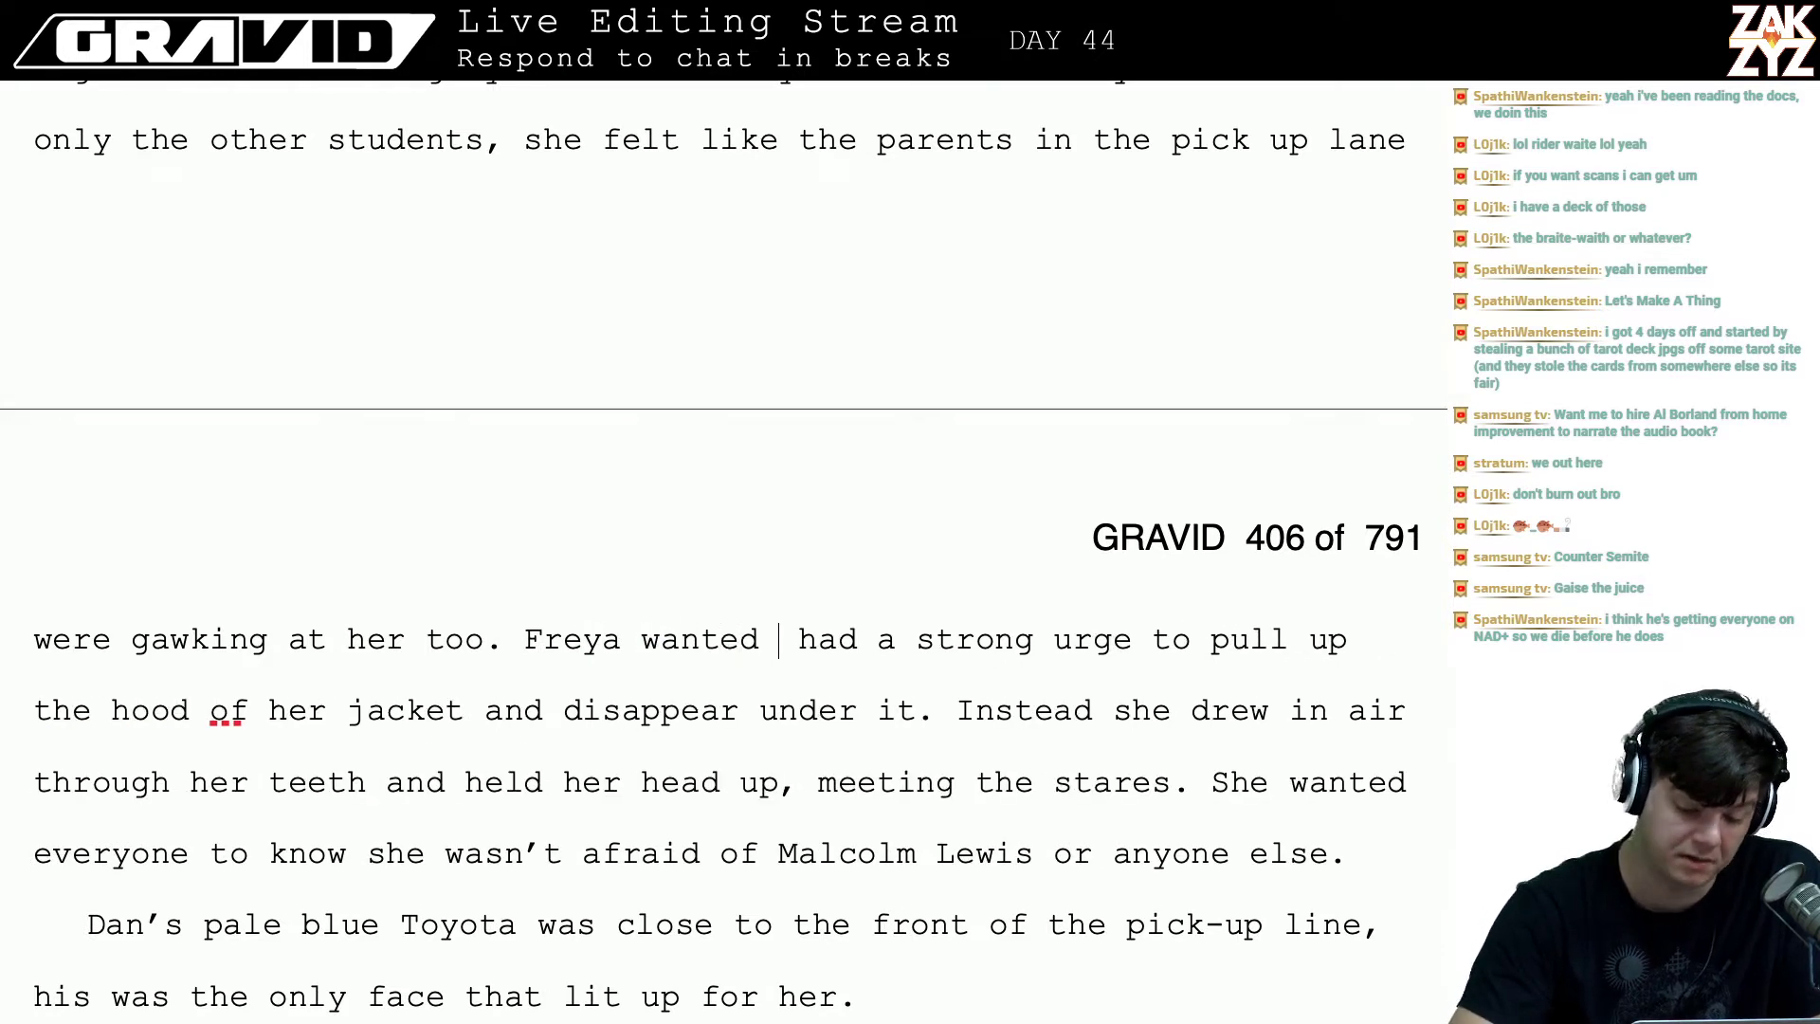
key("shift+Right")
key("shift+Right")
key("shift+Right")
key("shift+Right")
key("shift+Right")
key("shift+Right")
key("shift+Right")
key("shift+Right")
key("shift+Right")
key("shift+Right")
key("shift+Right")
key("shift+Right")
key("shift+Right")
key("shift+Right")
key("shift+Right")
key("shift+Right")
key("shift+Right")
key("shift+Right")
key("shift+Right")
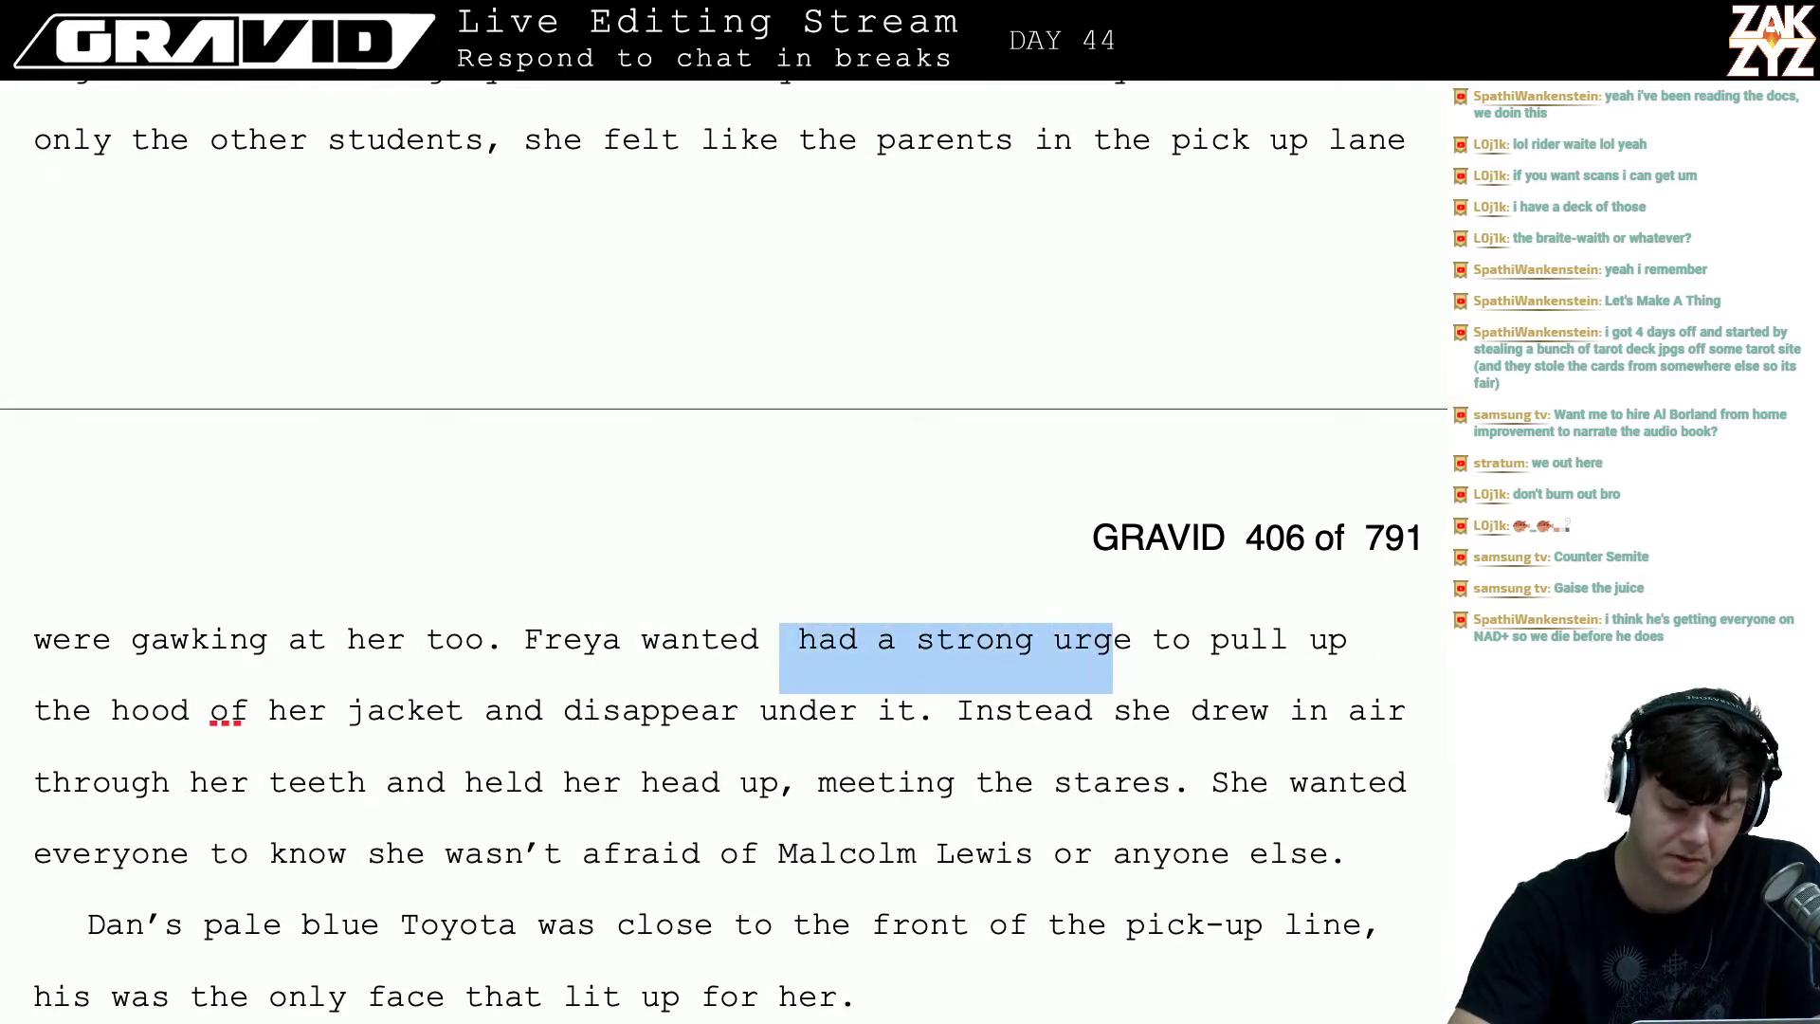
key("BackSpace")
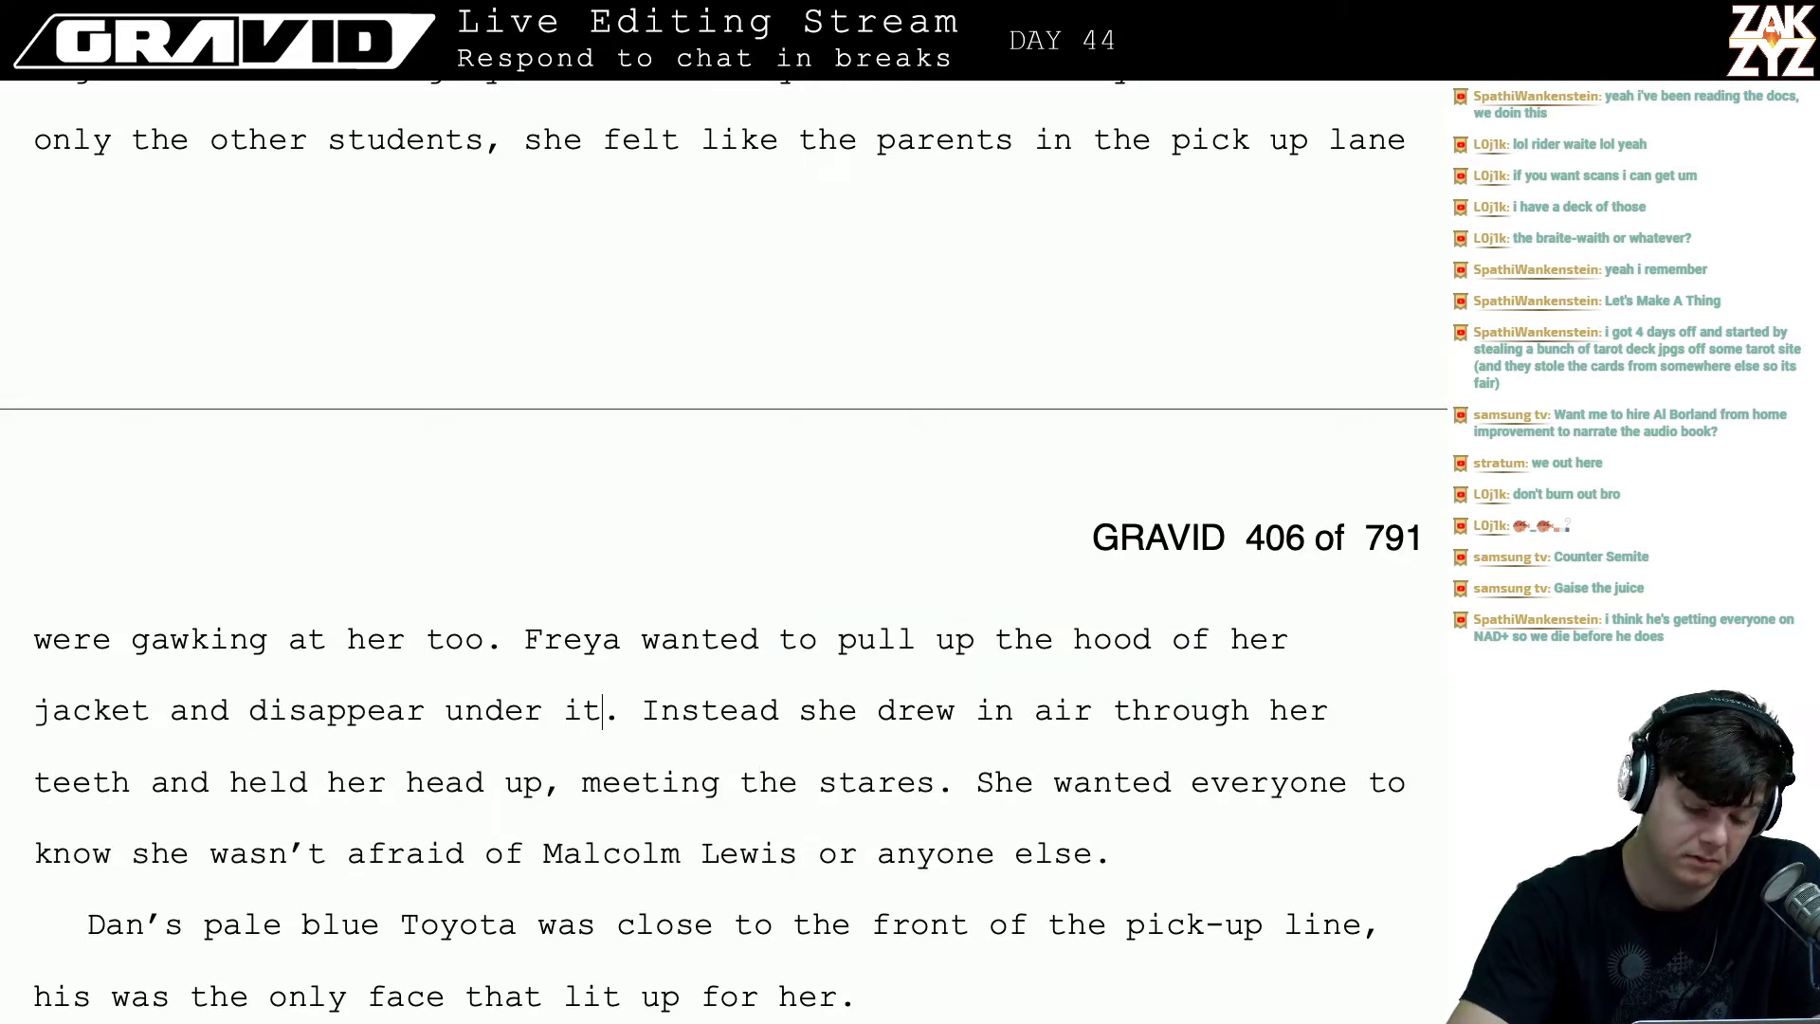
- Delete "under it" after "disappear" in the jacket hood sentence and begin a replacement phrase starting with "b"
key("BackSpace")
key("BackSpace")
key("BackSpace")
key("BackSpace")
key("BackSpace")
key("BackSpace")
key("BackSpace")
key("BackSpace")
type("b")
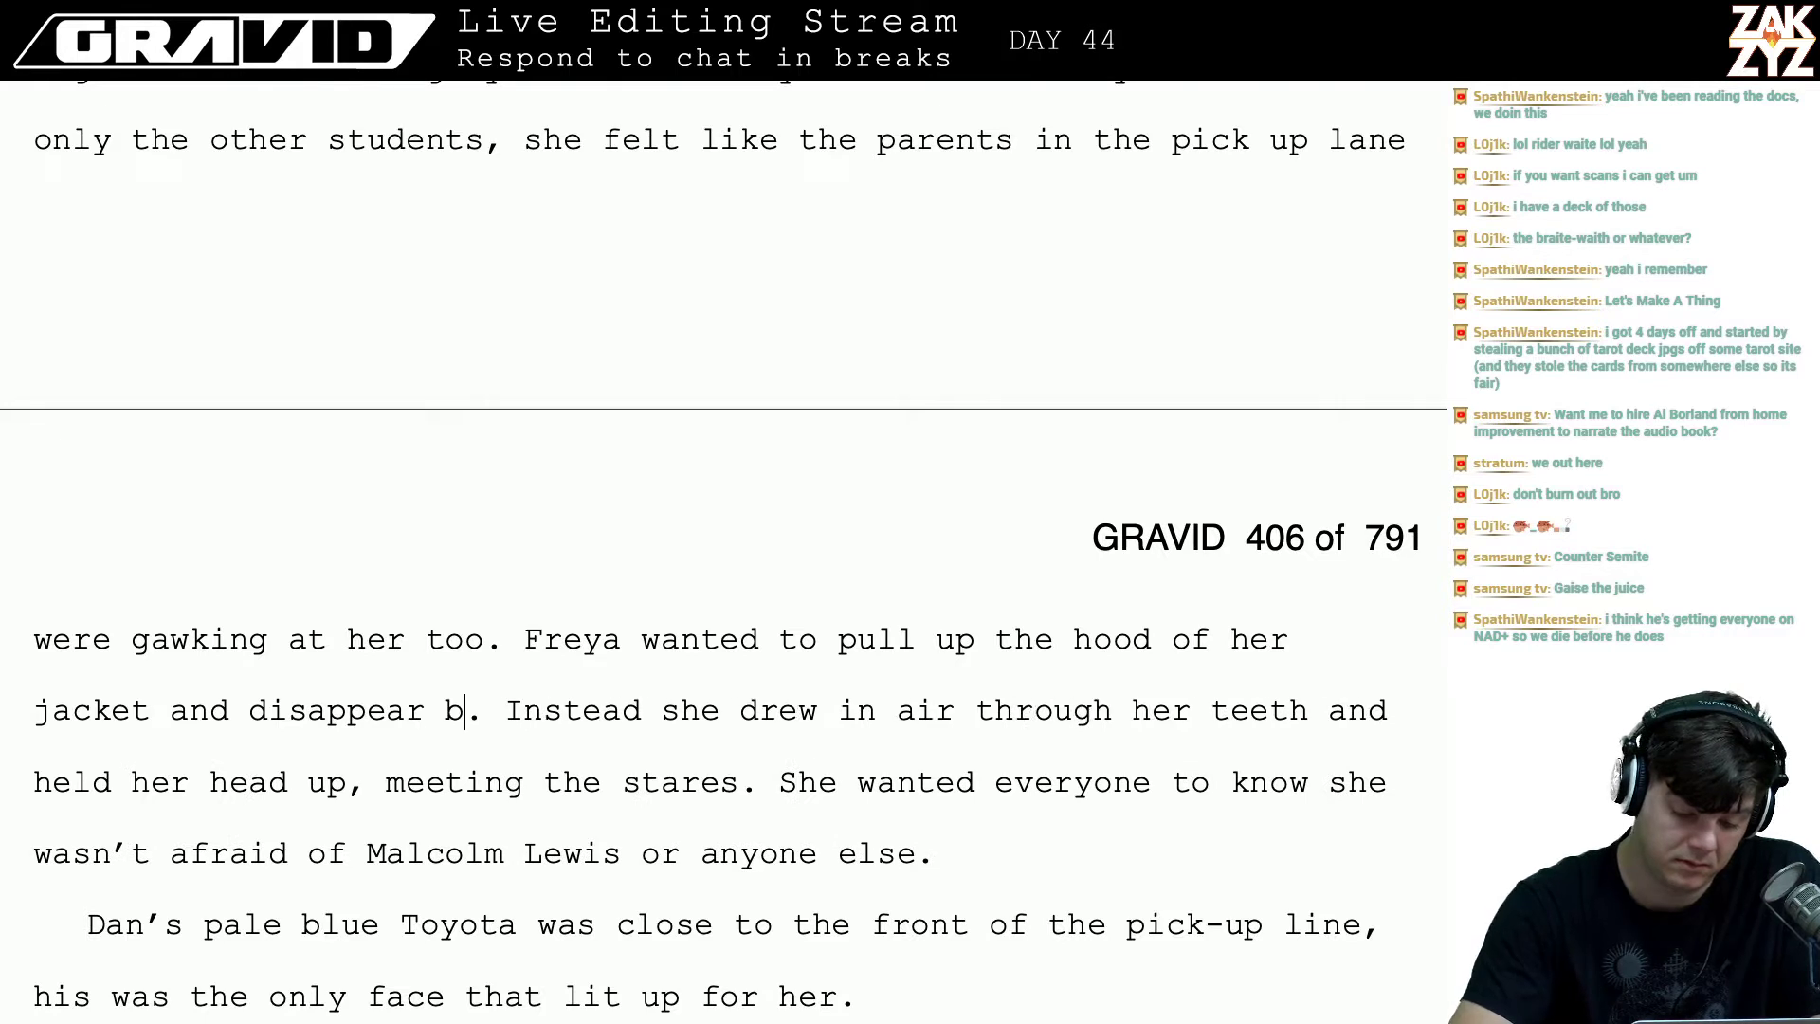
- Complete the phrase about Freya's jacket hood so that it reads “disappear beneath it”
type("eneath it")
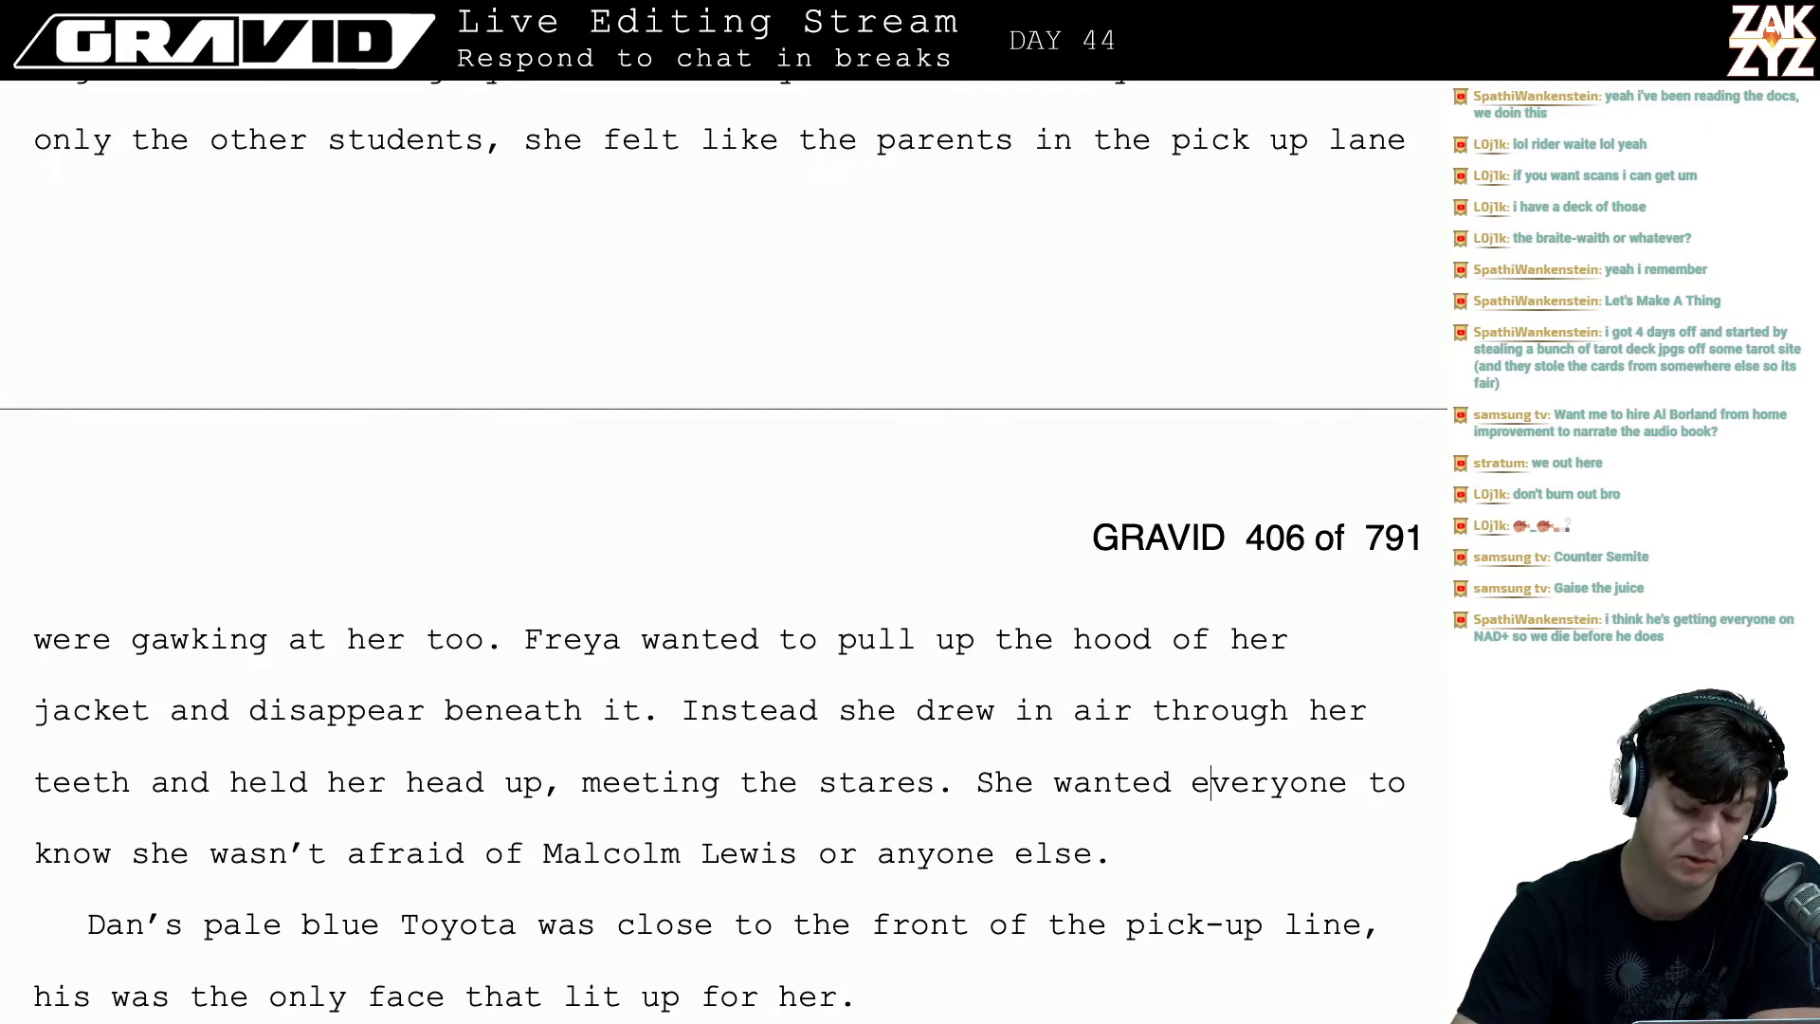
- Replace “He” with “Dan” in the narration that follows the line “Hey Freya!”
key("Down")
key("Down")
key("Down")
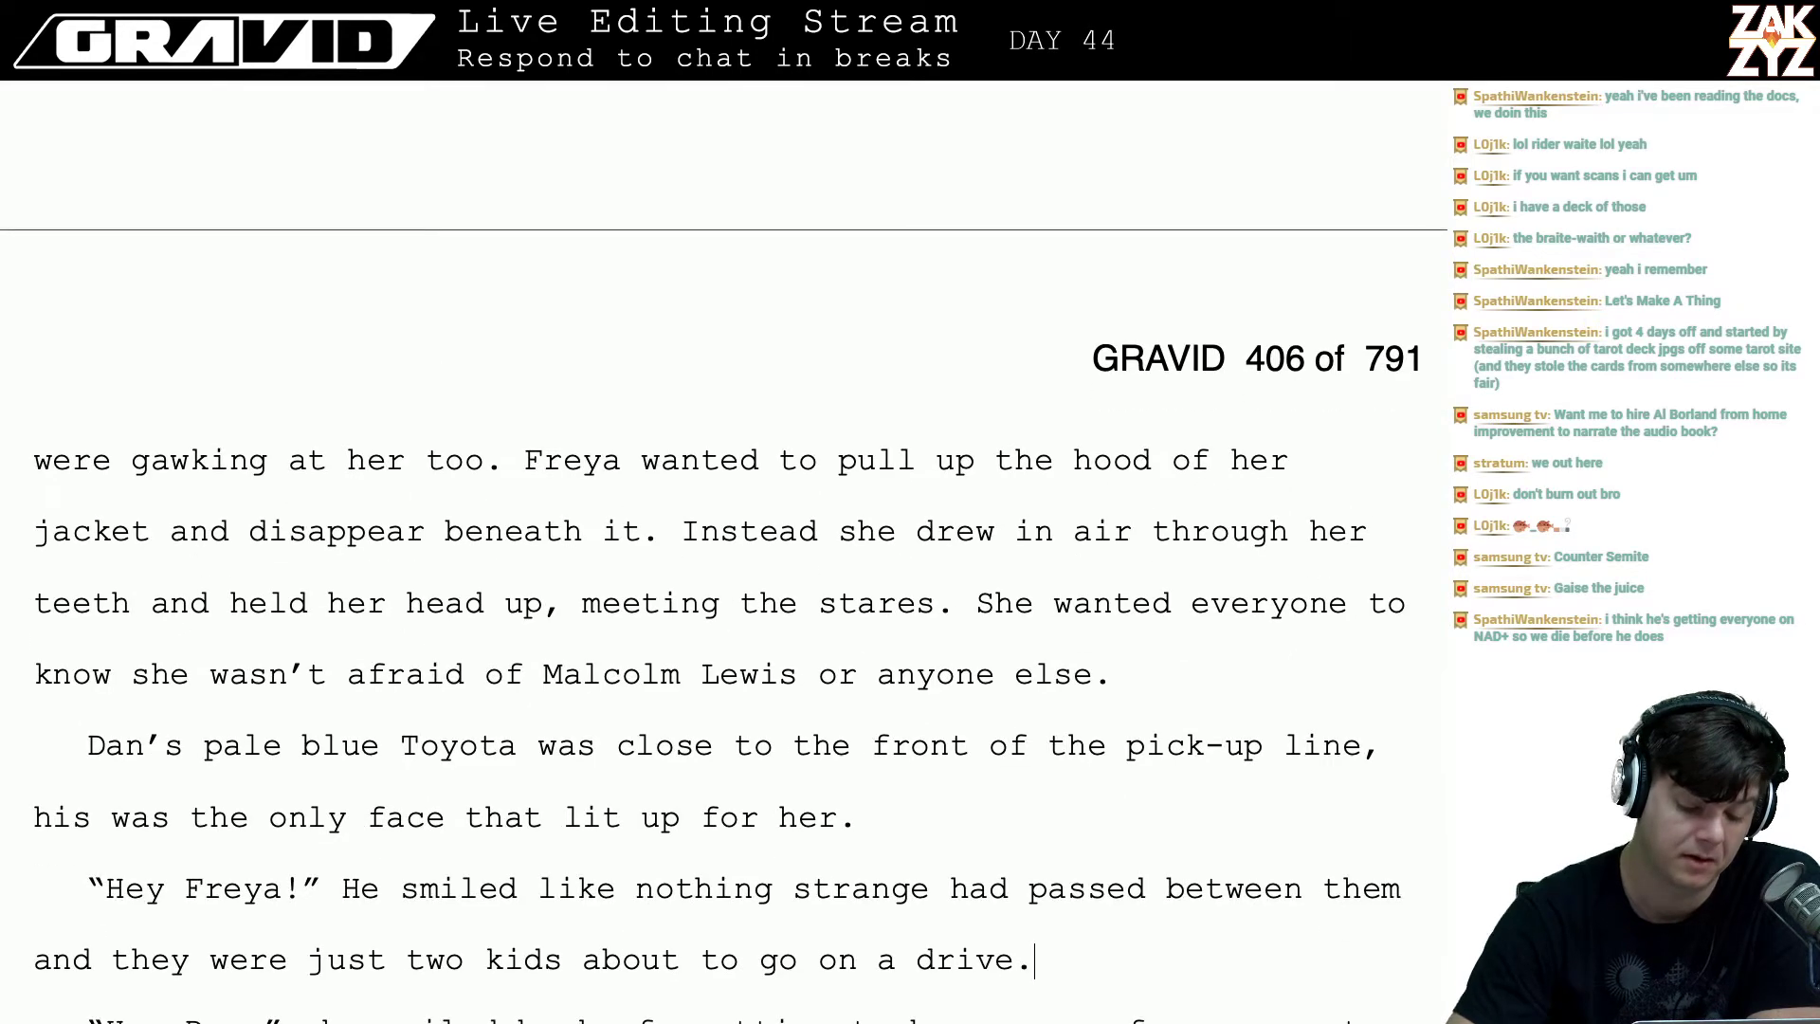
scroll(455, 629, "down", 2)
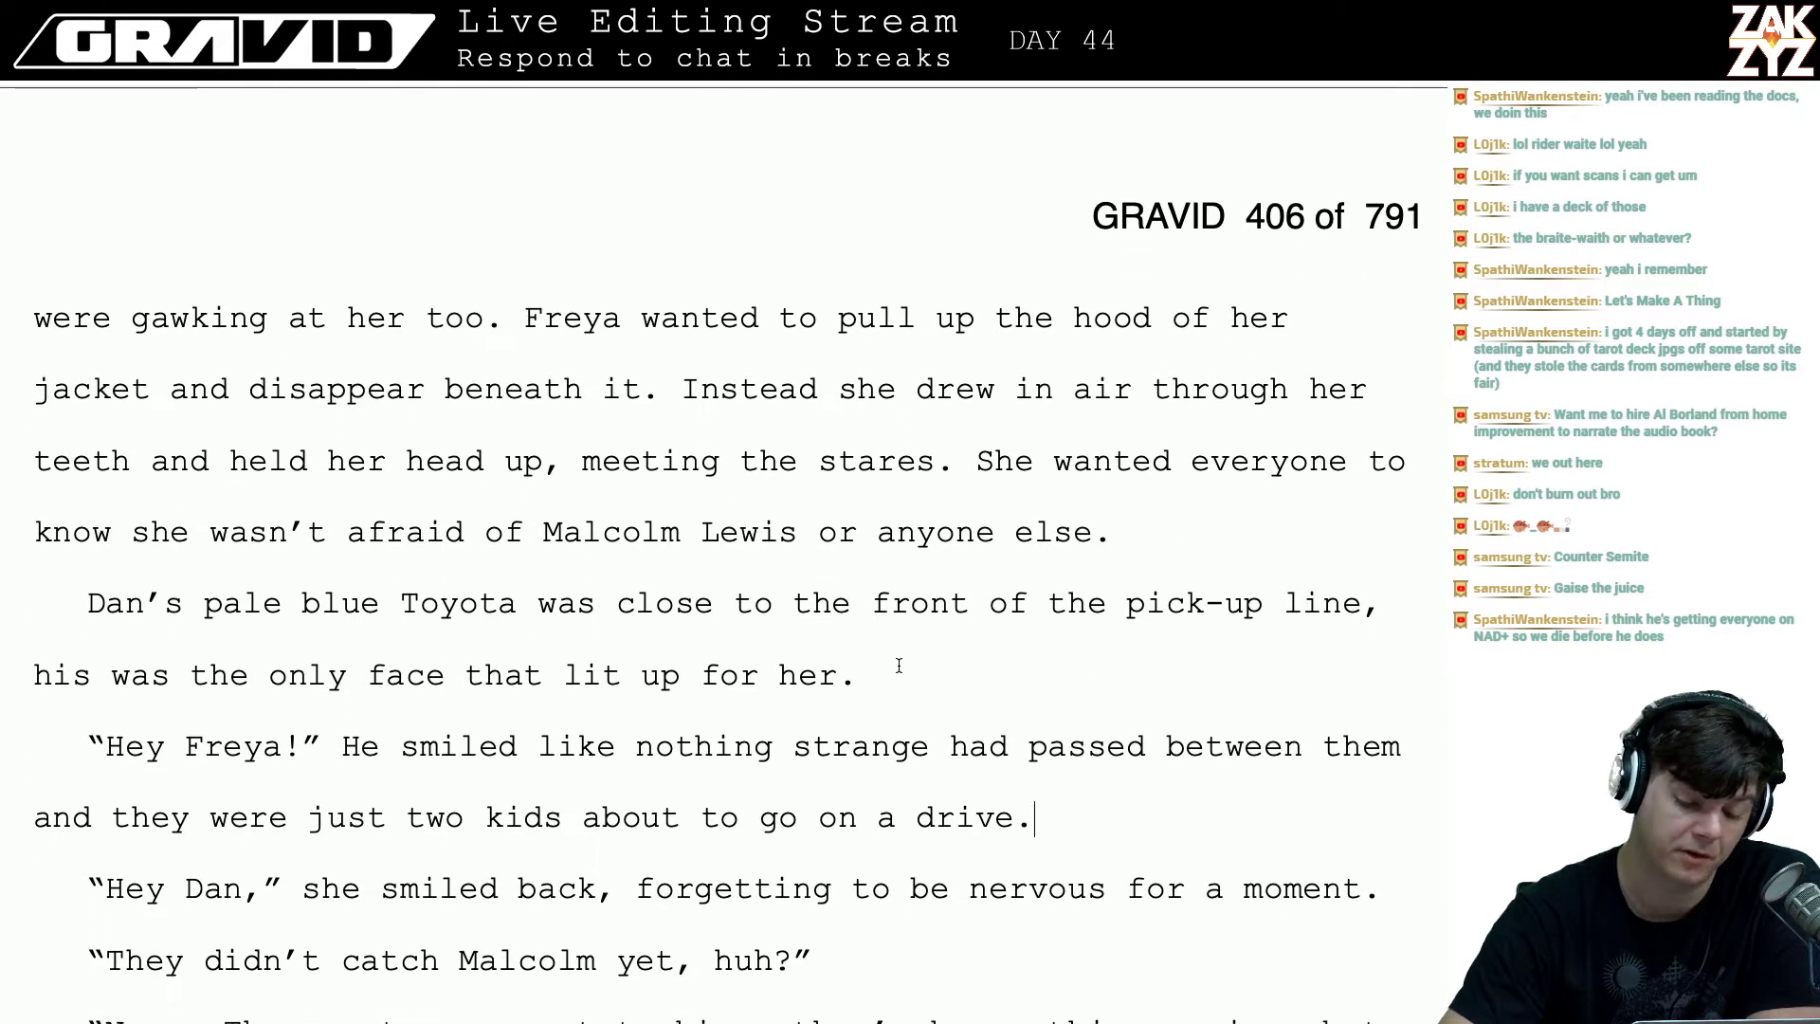
key("Down")
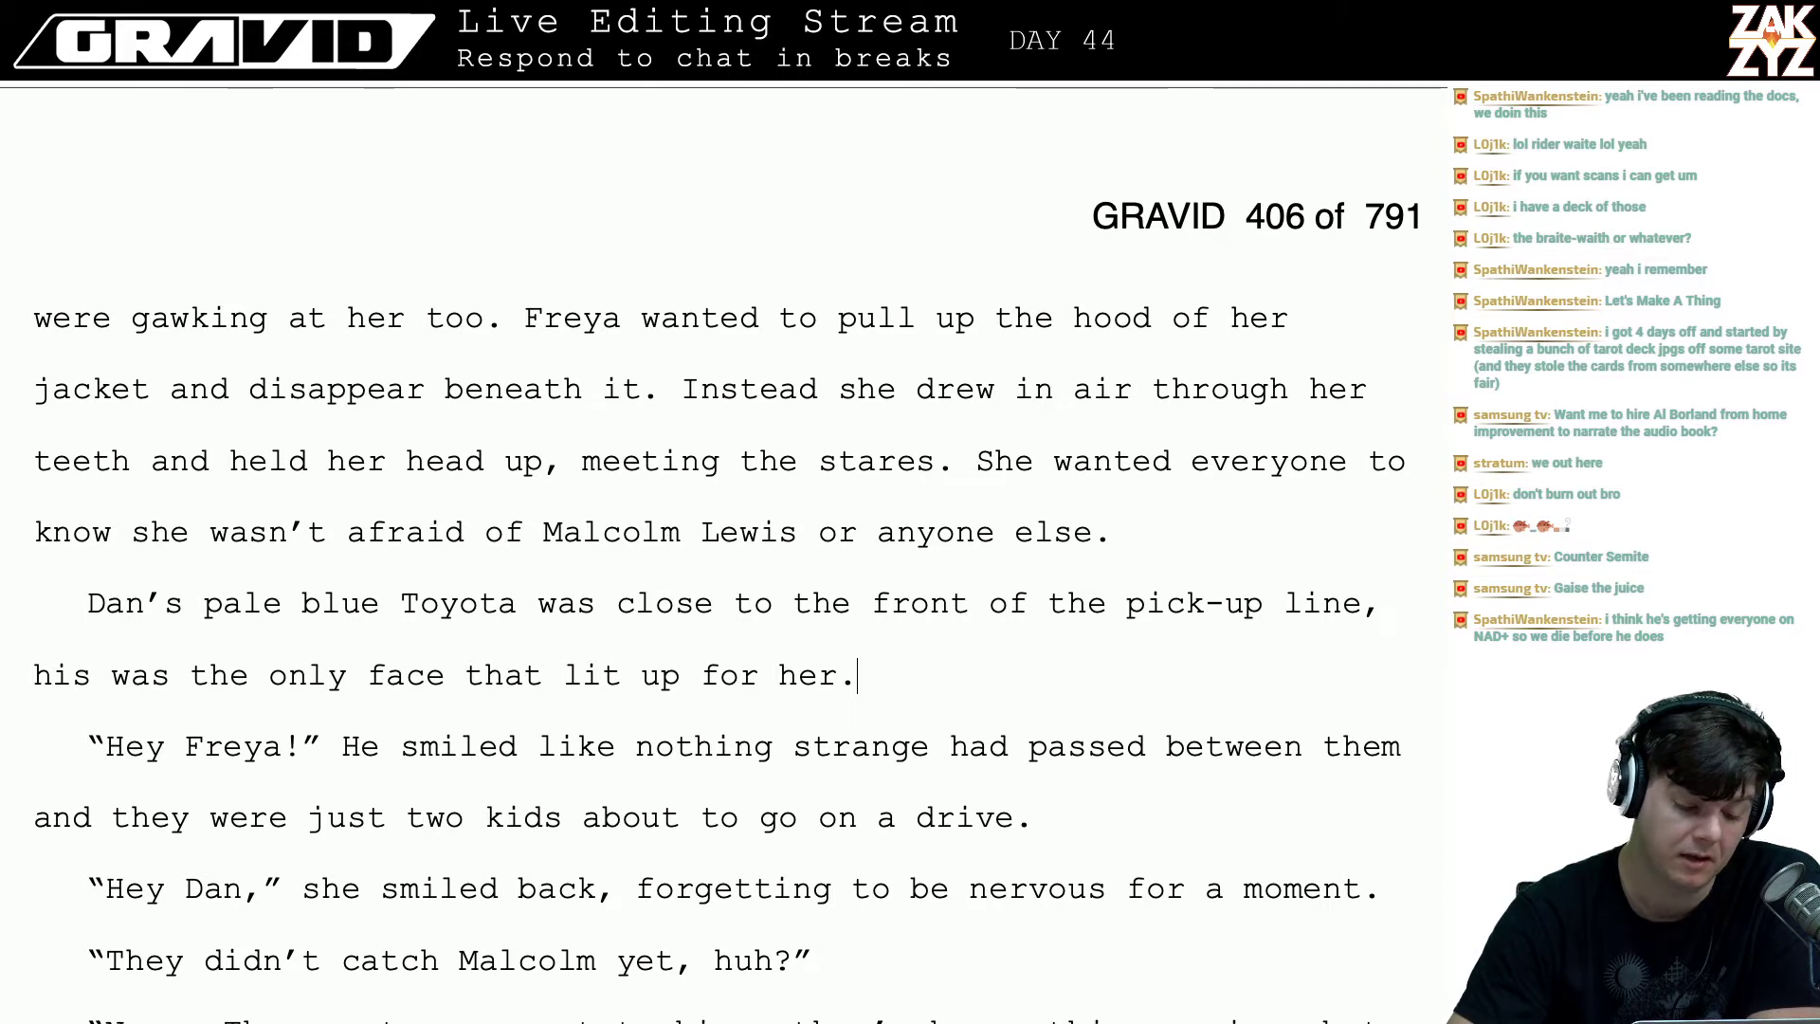
key("Left")
key("Left")
key("Left")
key("Left")
key("Left")
key("Left")
key("Left")
key("Left")
key("Left")
key("Left")
key("Left")
key("Left")
key("Left")
key("Left")
key("Left")
key("Left")
key("Left")
key("Left")
key("Left")
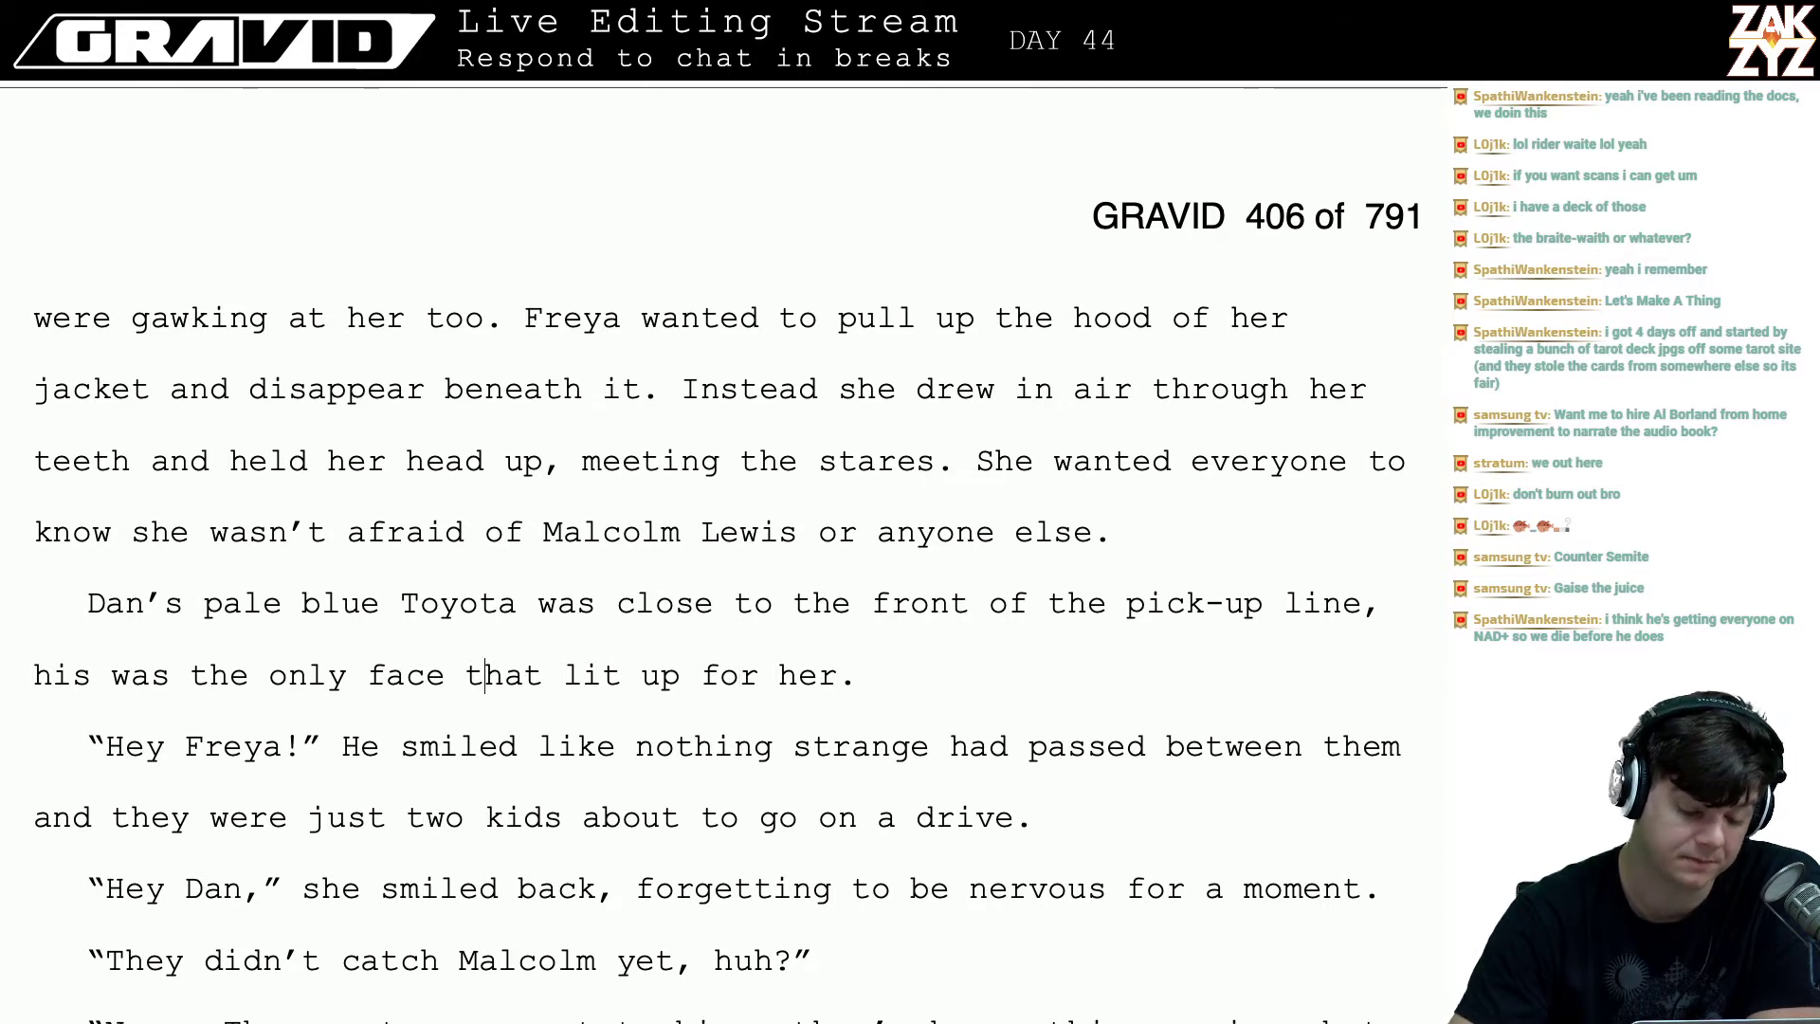
key("Down")
key("Down")
key("Down")
key("Down")
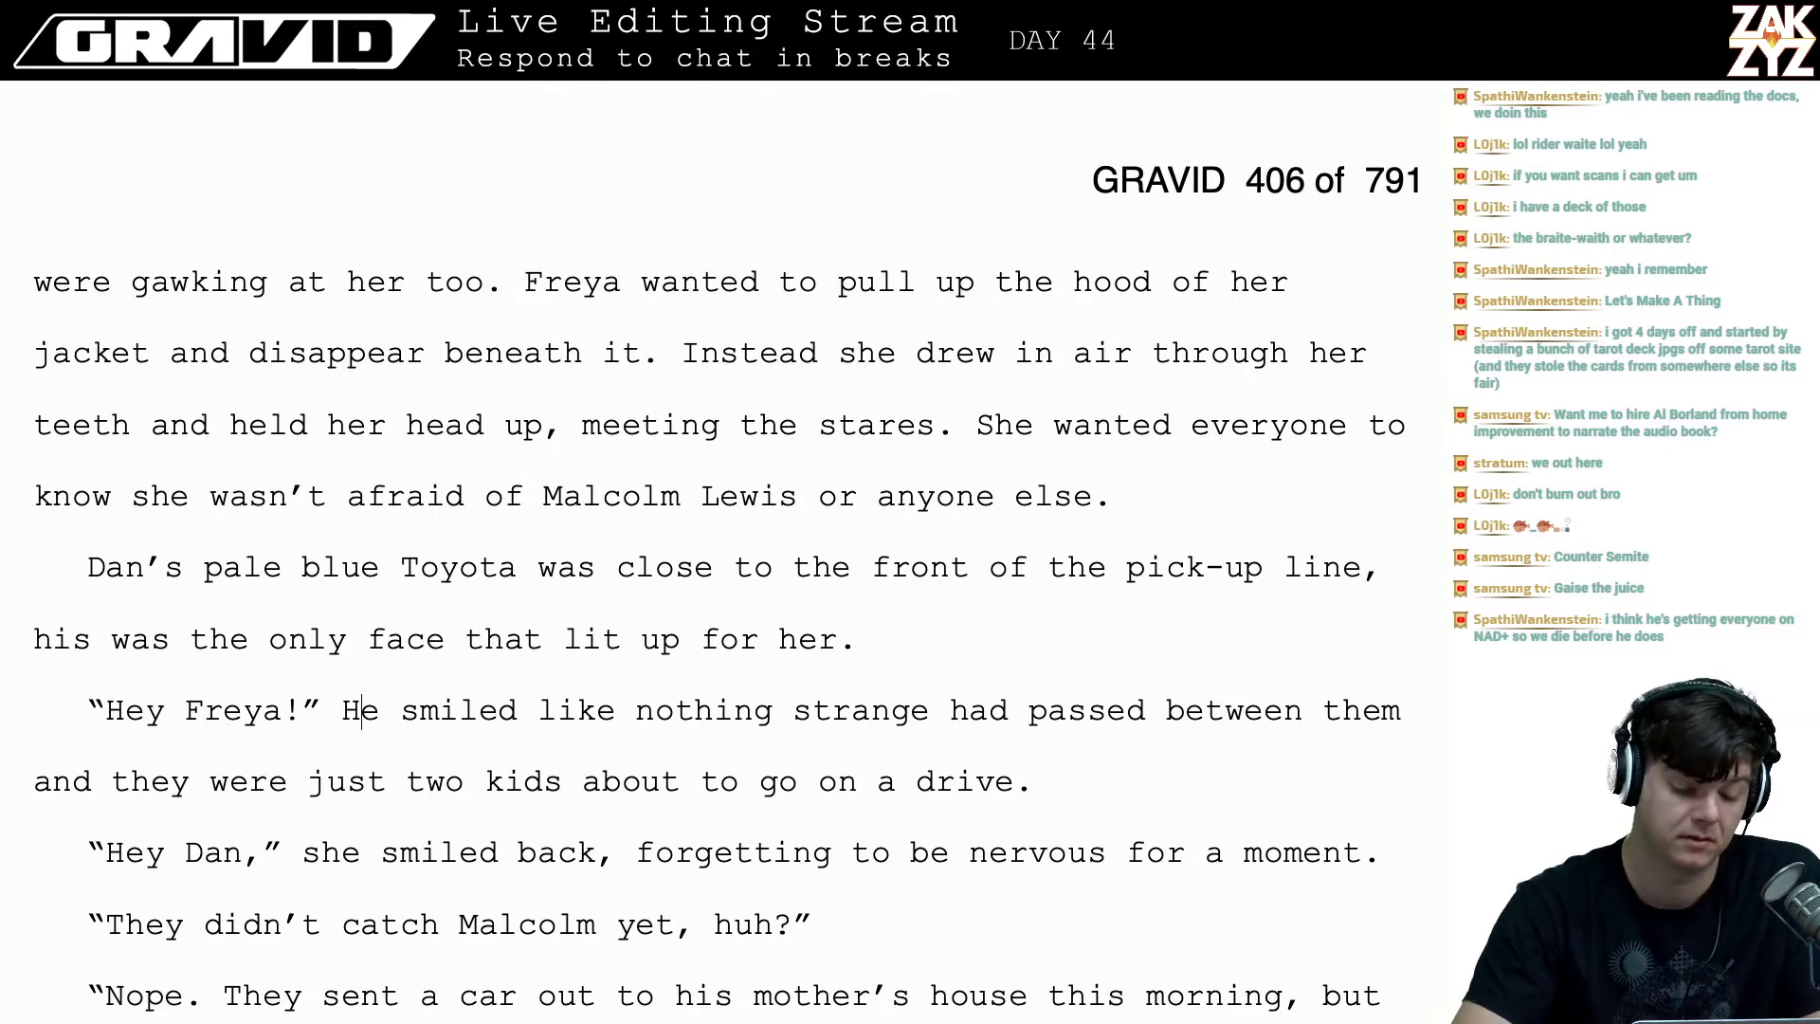
key("BackSpace")
key("BackSpace")
type("Dan")
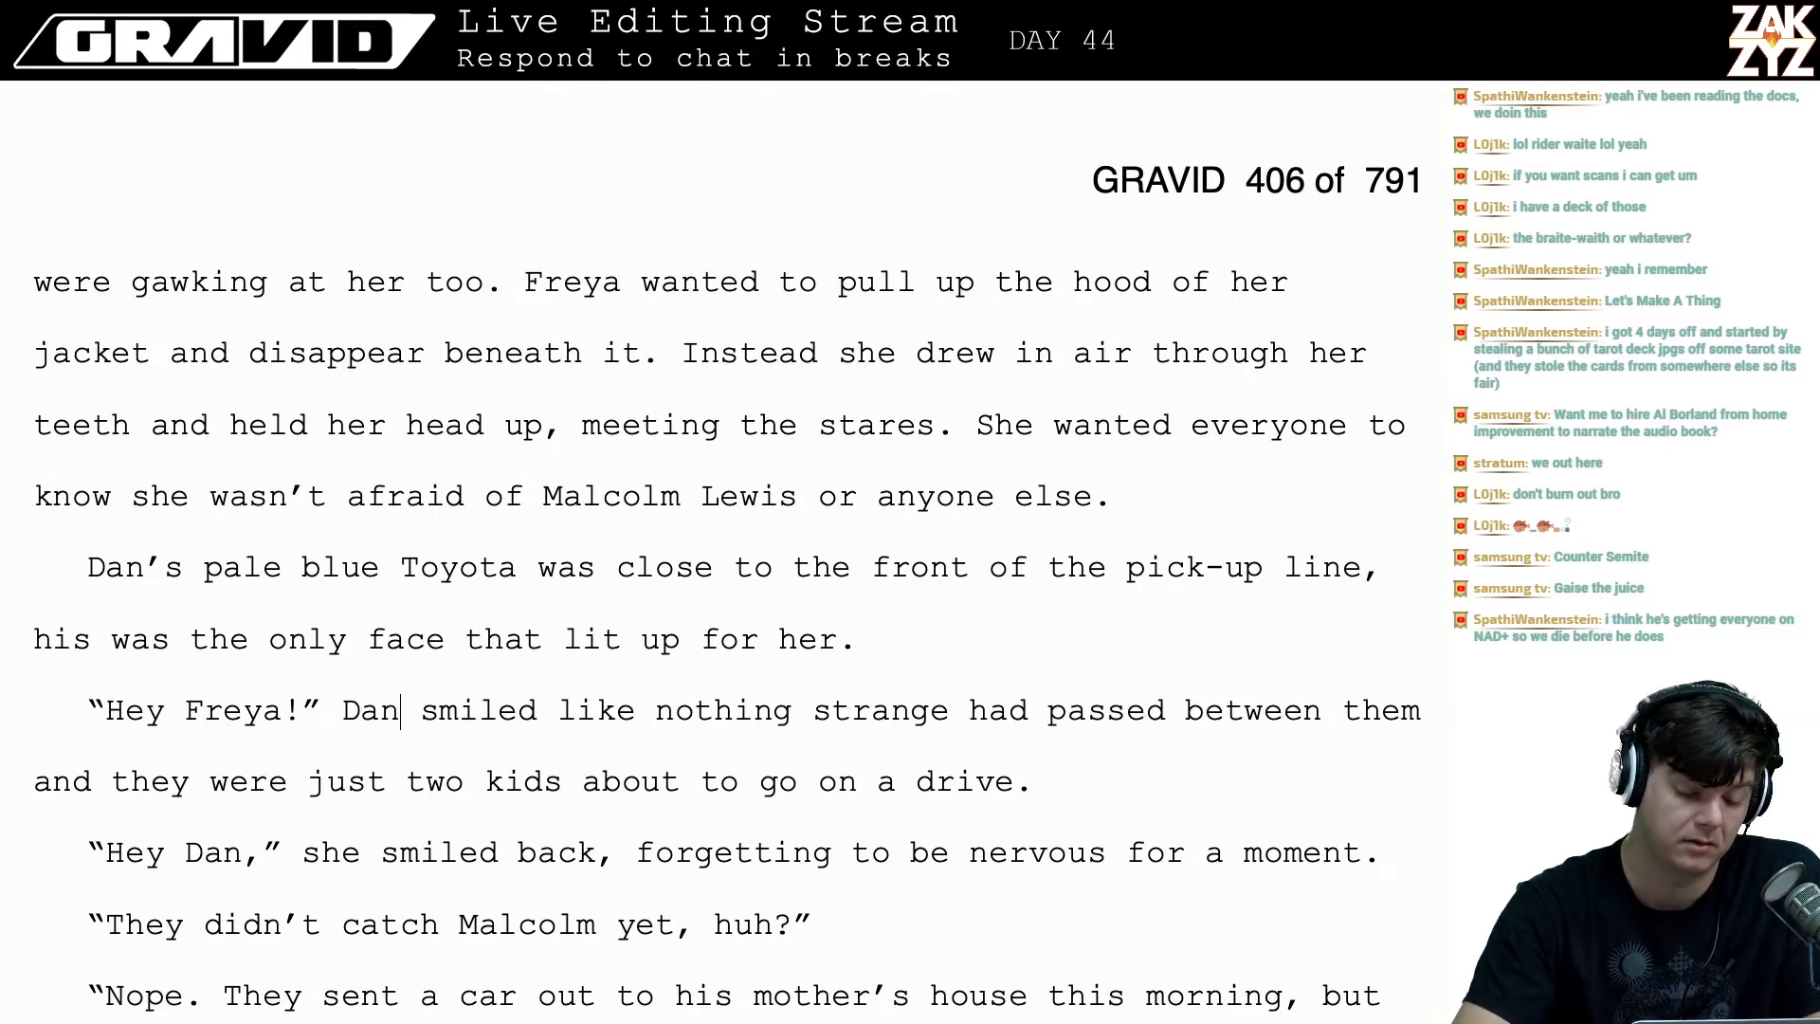
- Split the paragraph after “Hey Freya!” so that “Dan smiled like nothing strange” starts its own paragraph
key("Return")
key("BackSpace")
key("Left")
key("Return")
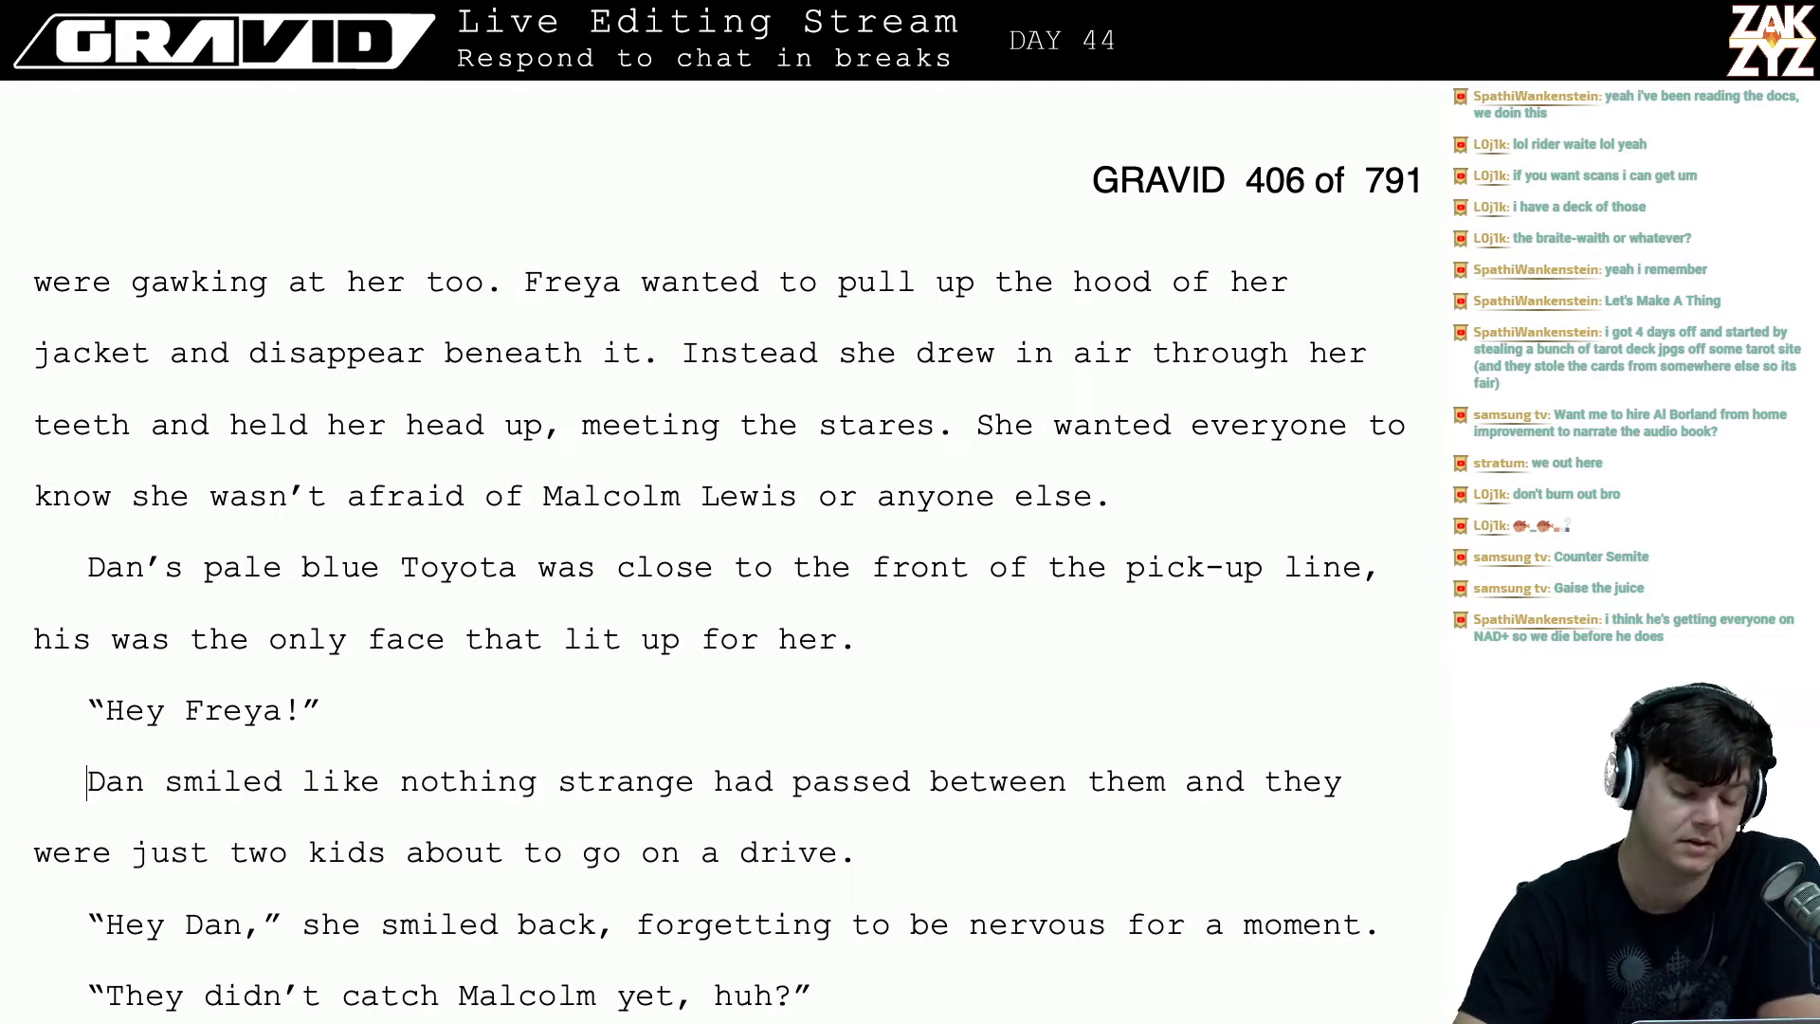
key("Right")
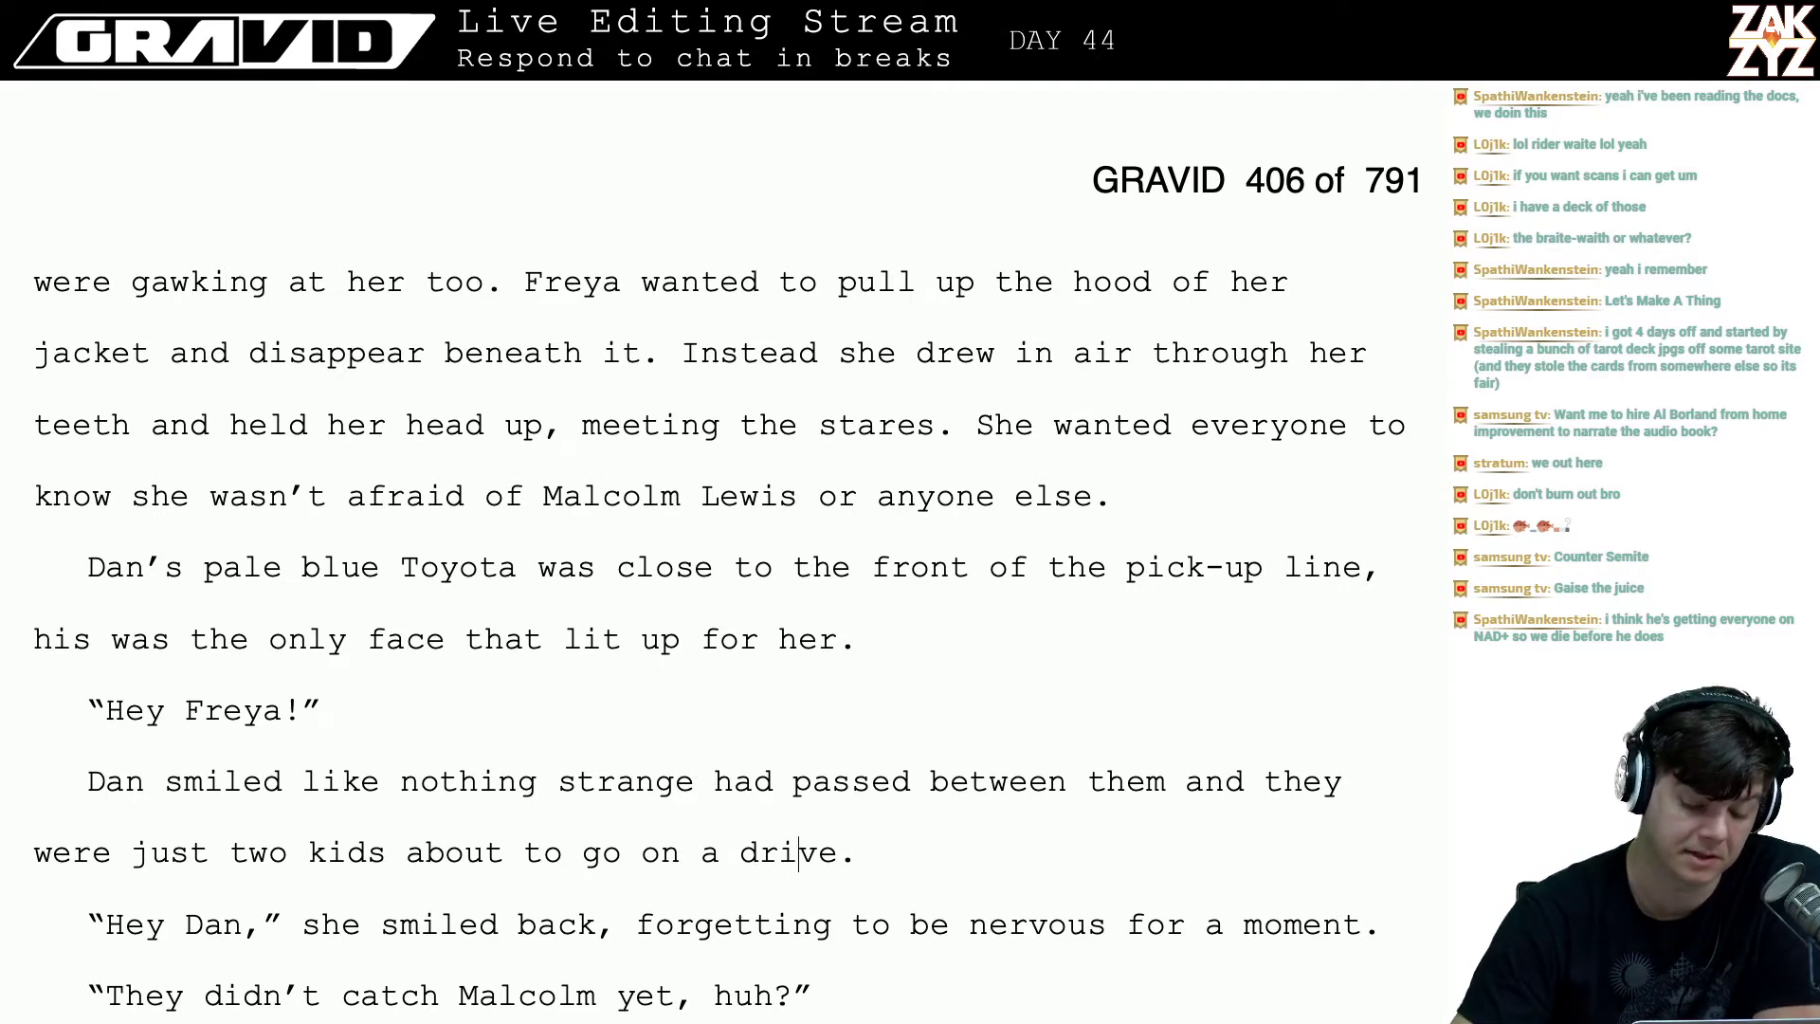
- Read on through the dialogue between Freya and Dan about Malcolm and Radomir's dad
key("Down")
key("Down")
key("Down")
key("Down")
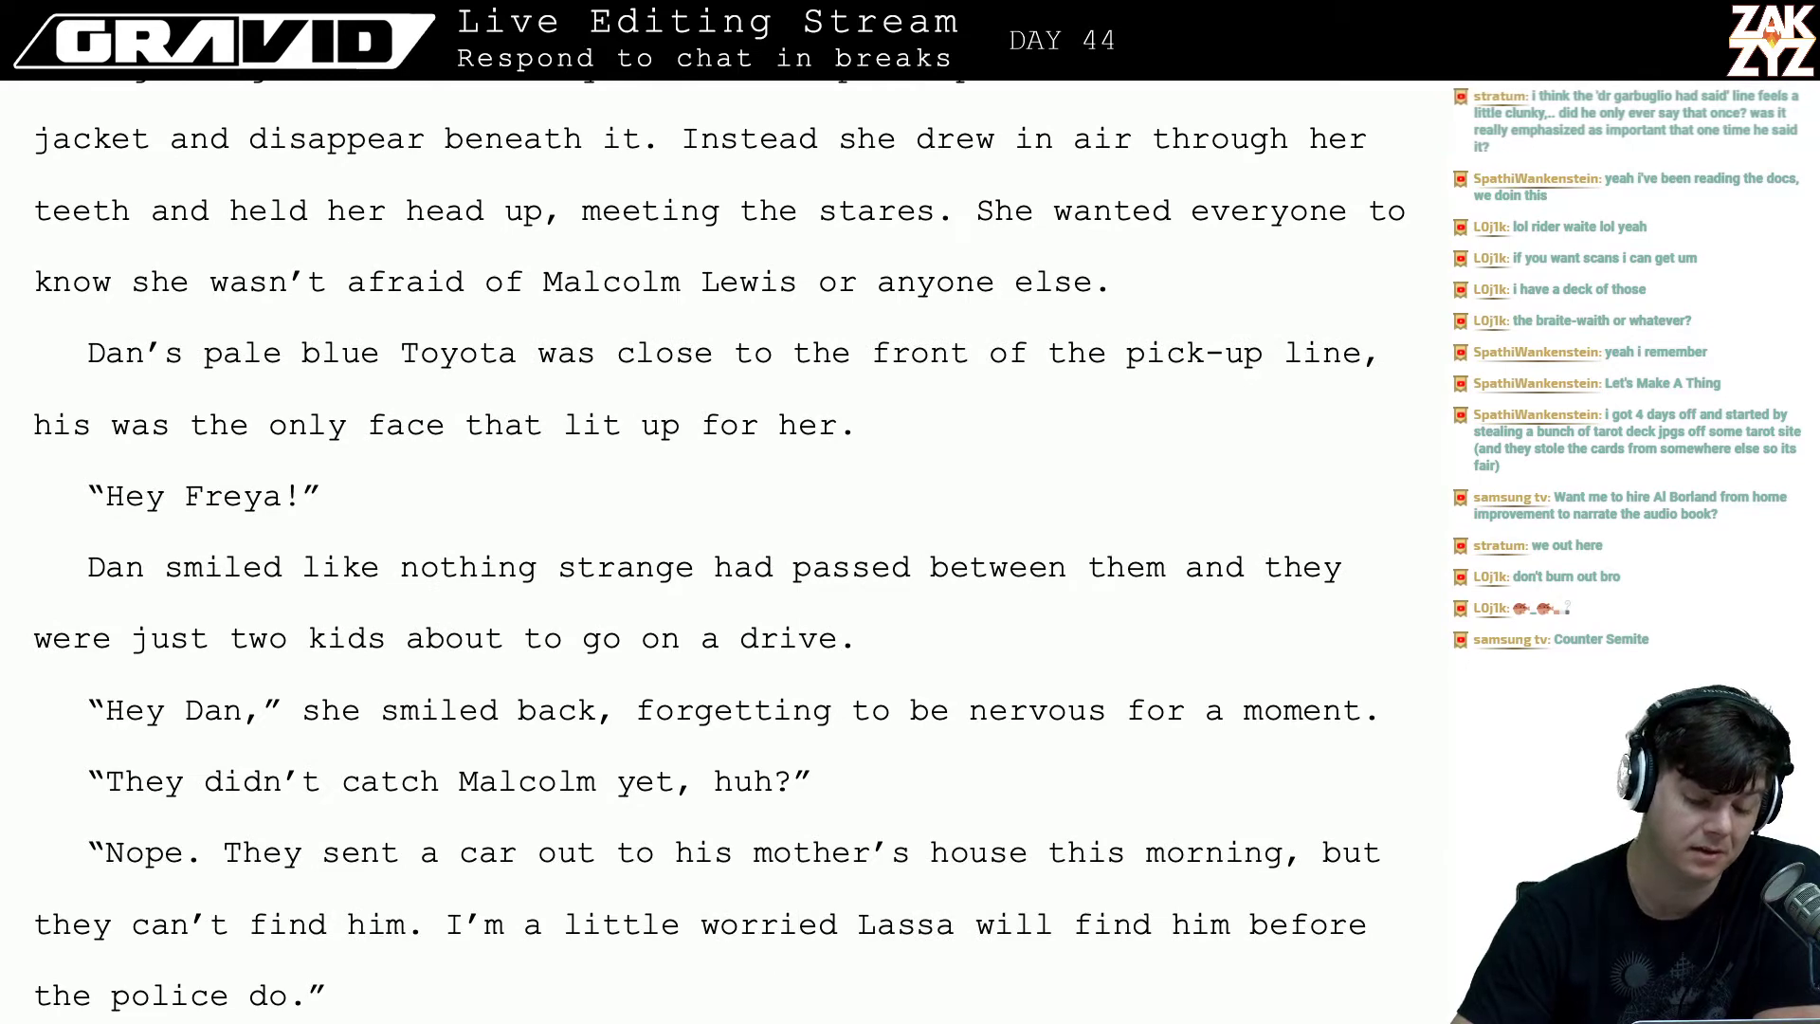
key("Down")
key("Down")
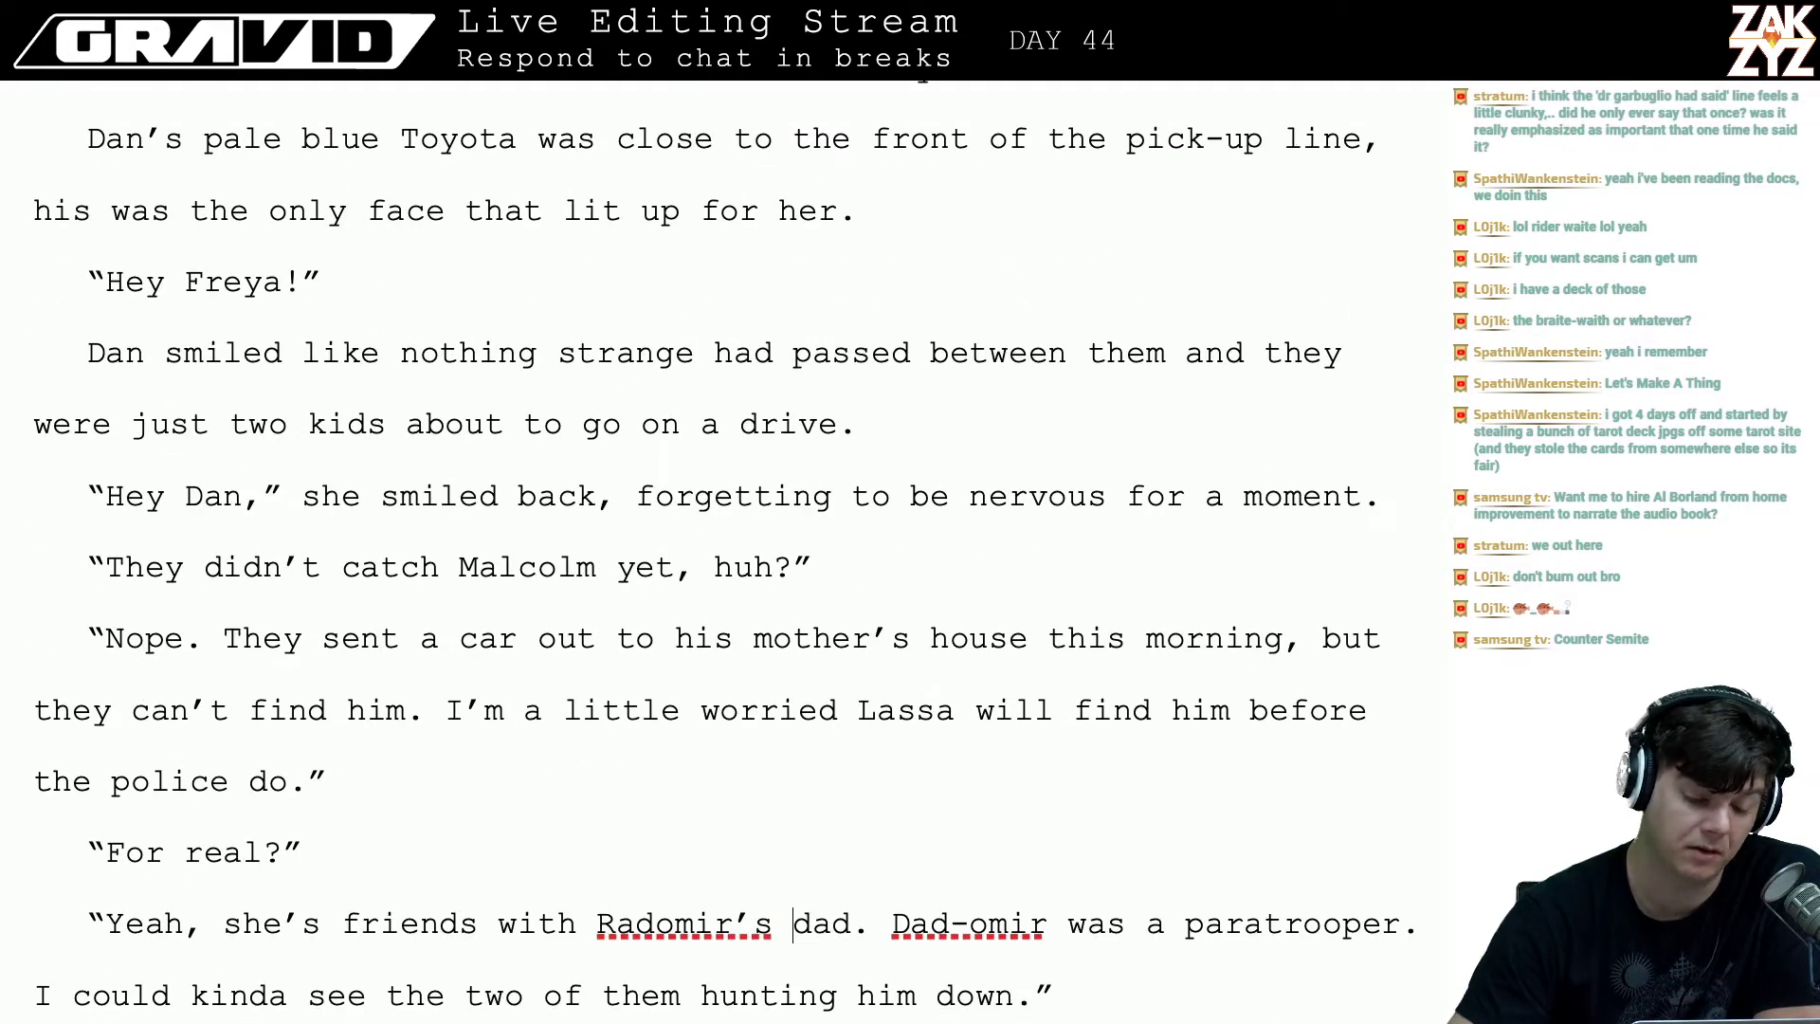
left_click(360, 590)
key("Right")
key("Left")
key("Down")
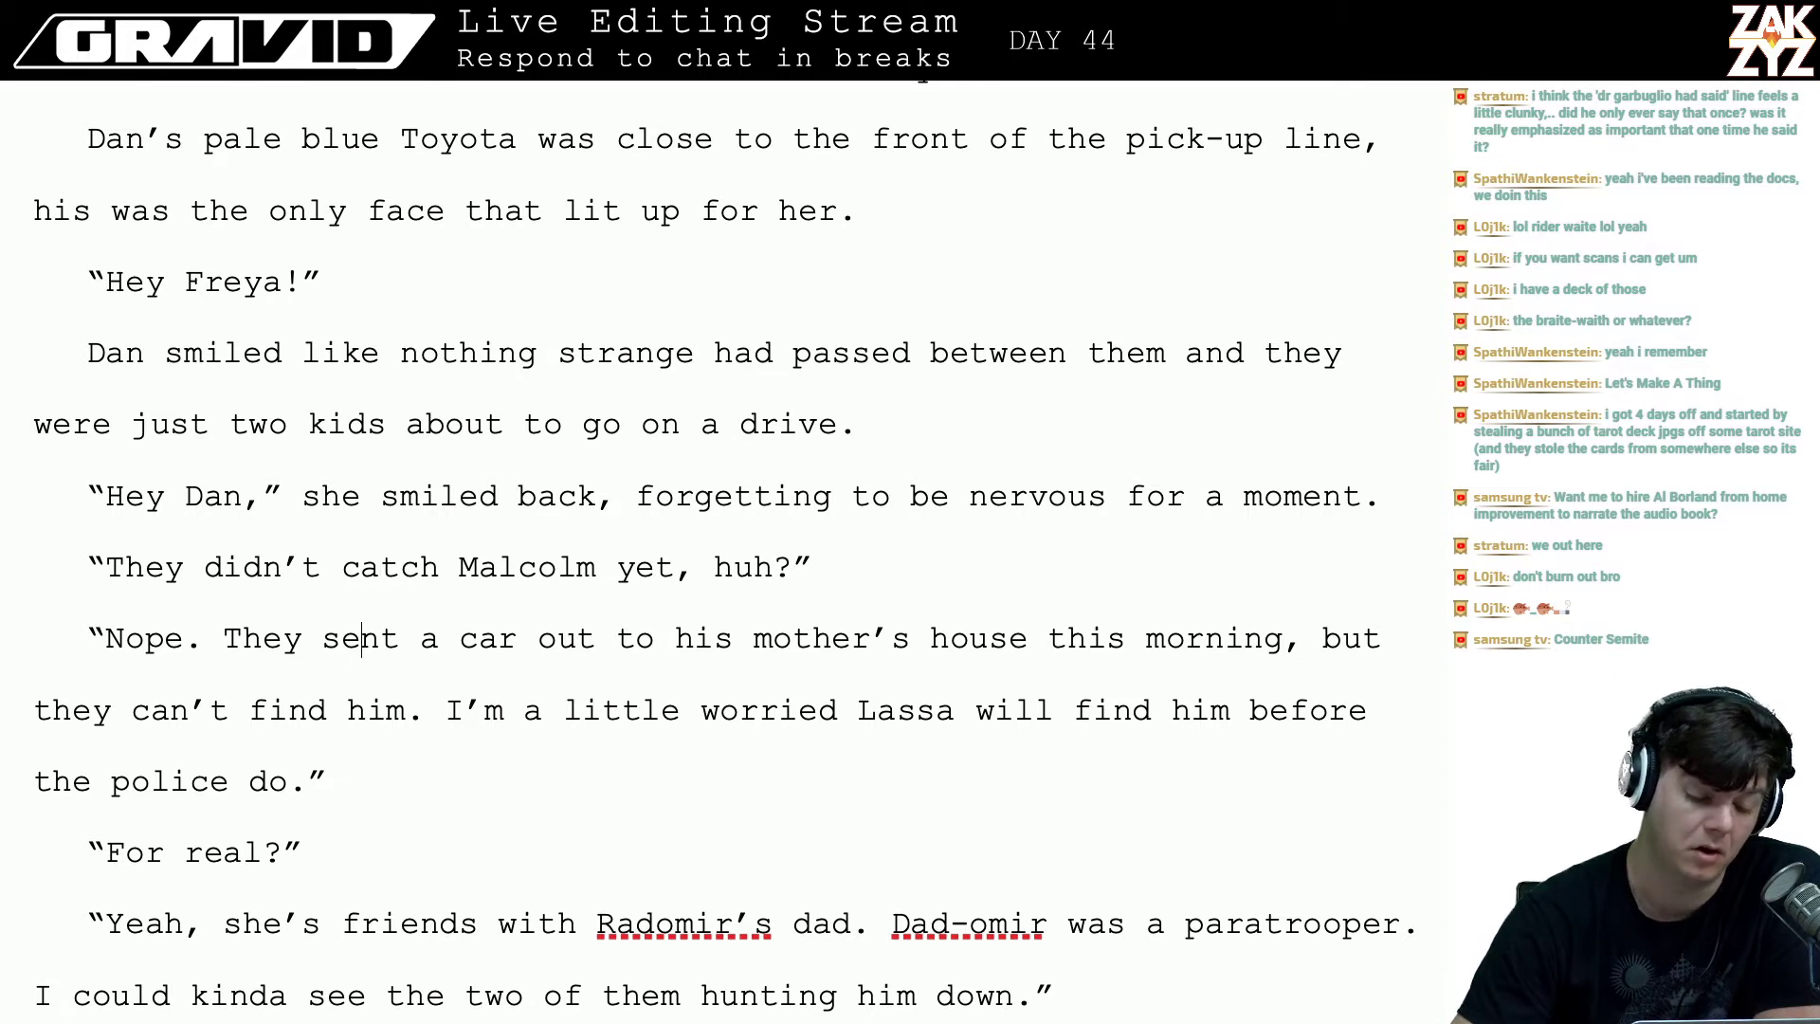
key("Right")
key("Right")
key("Right")
key("Right")
key("Right")
key("Right")
key("Right")
key("Right")
key("Right")
key("Right")
key("Right")
key("Right")
key("Right")
key("Right")
key("Right")
key("Right")
key("Right")
key("Right")
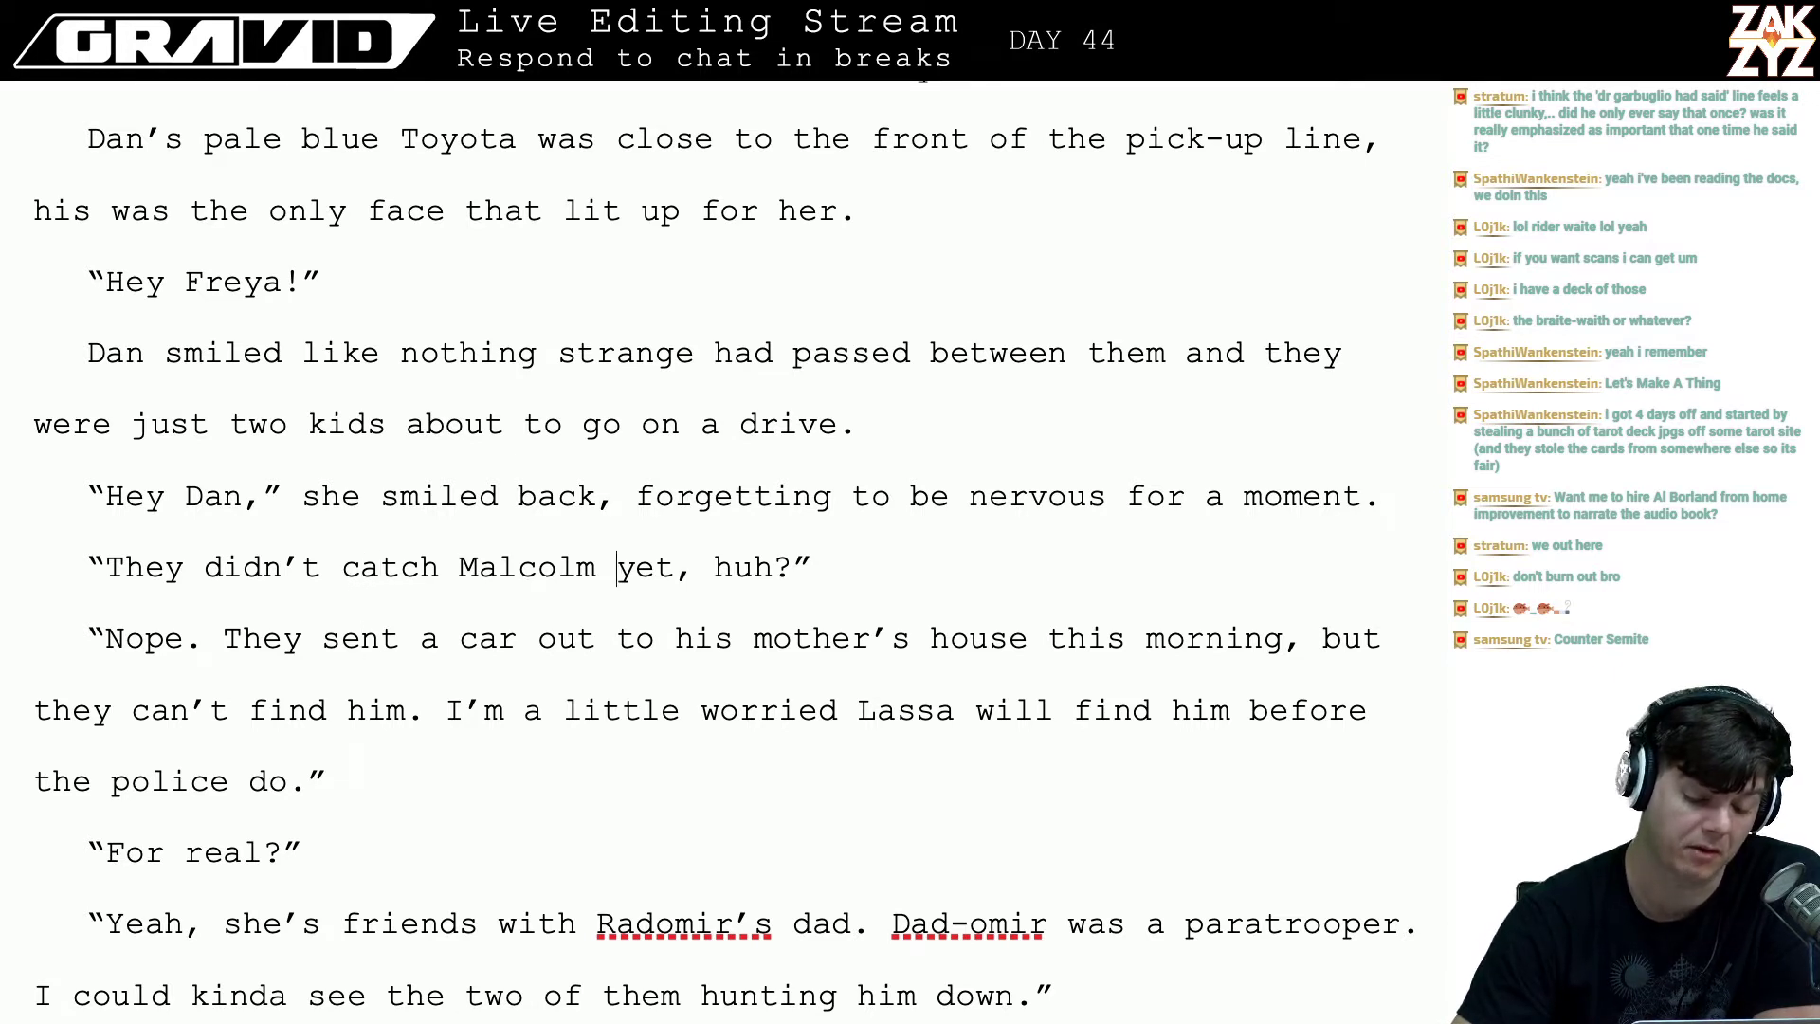
key("Right")
key("Right")
key("Right")
key("Right")
key("Right")
key("Right")
key("Right")
key("Right")
key("Right")
key("Right")
key("Right")
key("Right")
key("Right")
key("Right")
key("Right")
key("Right")
key("Right")
key("Right")
key("Right")
key("Right")
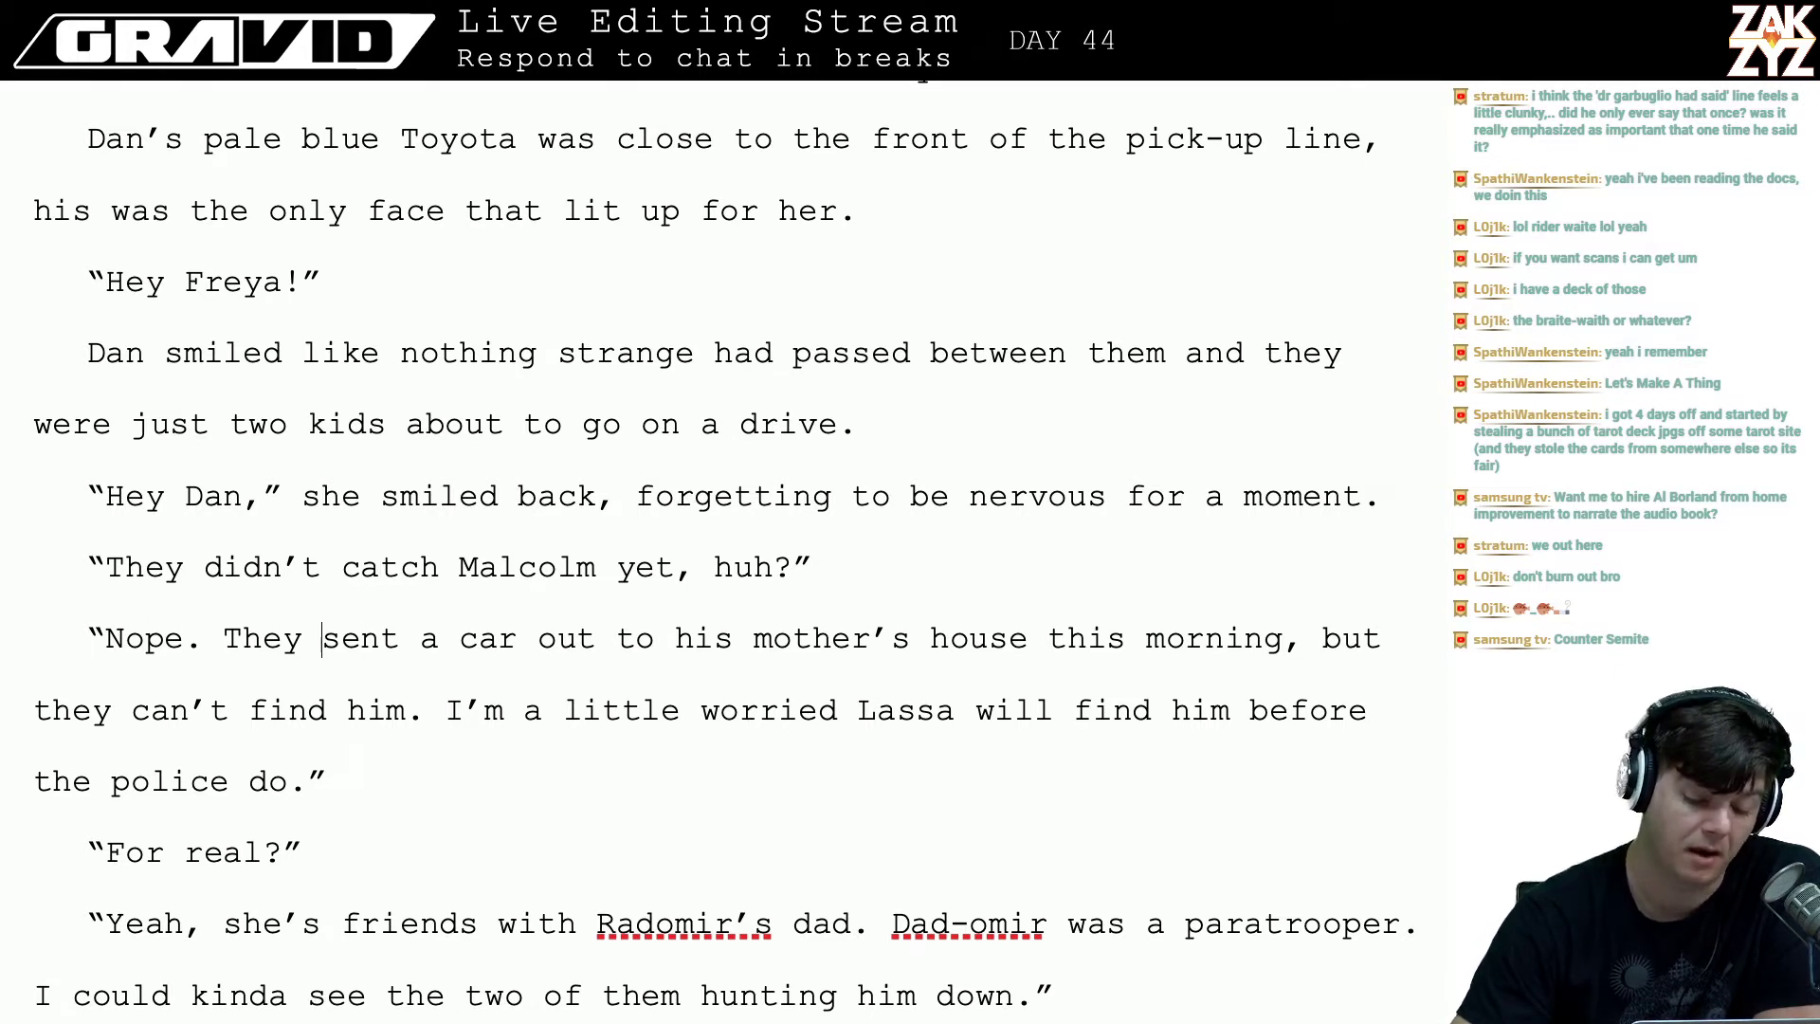
key("Right")
key("Right")
key("Right")
key("Right")
key("Down")
key("Down")
key("Down")
key("Down")
key("Down")
key("Down")
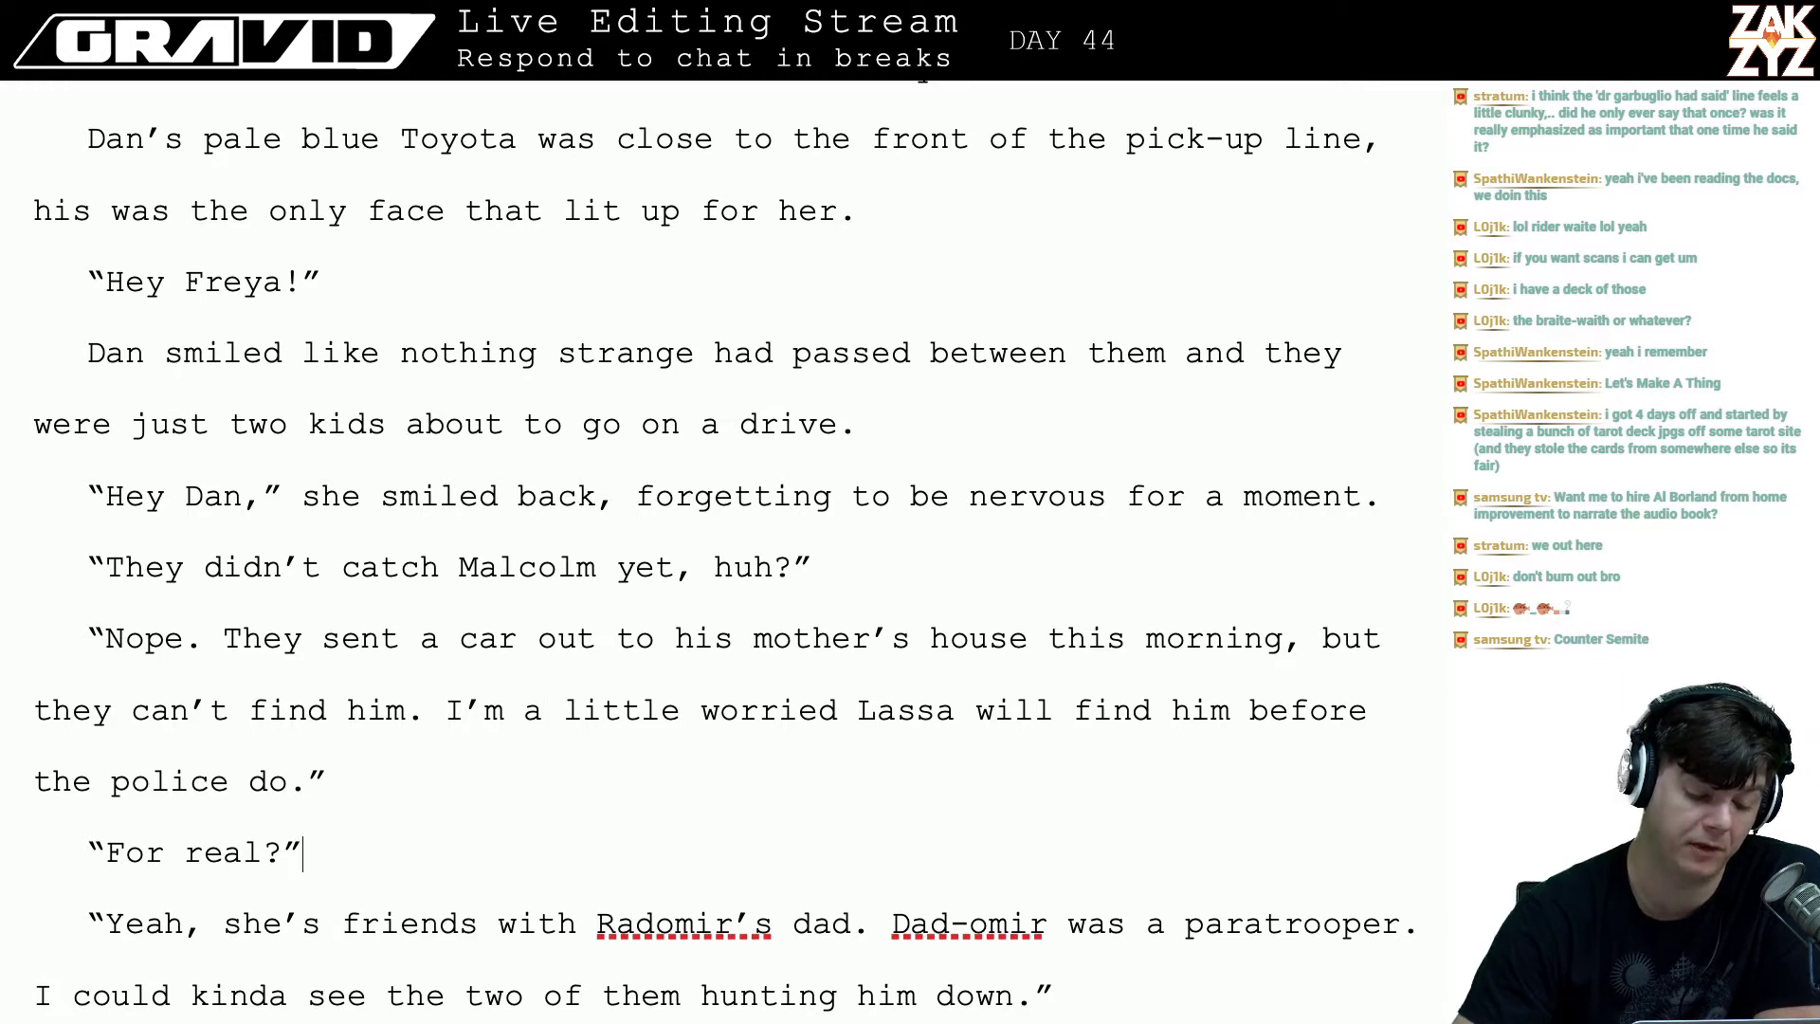
key("Down")
key("Down")
key("Right")
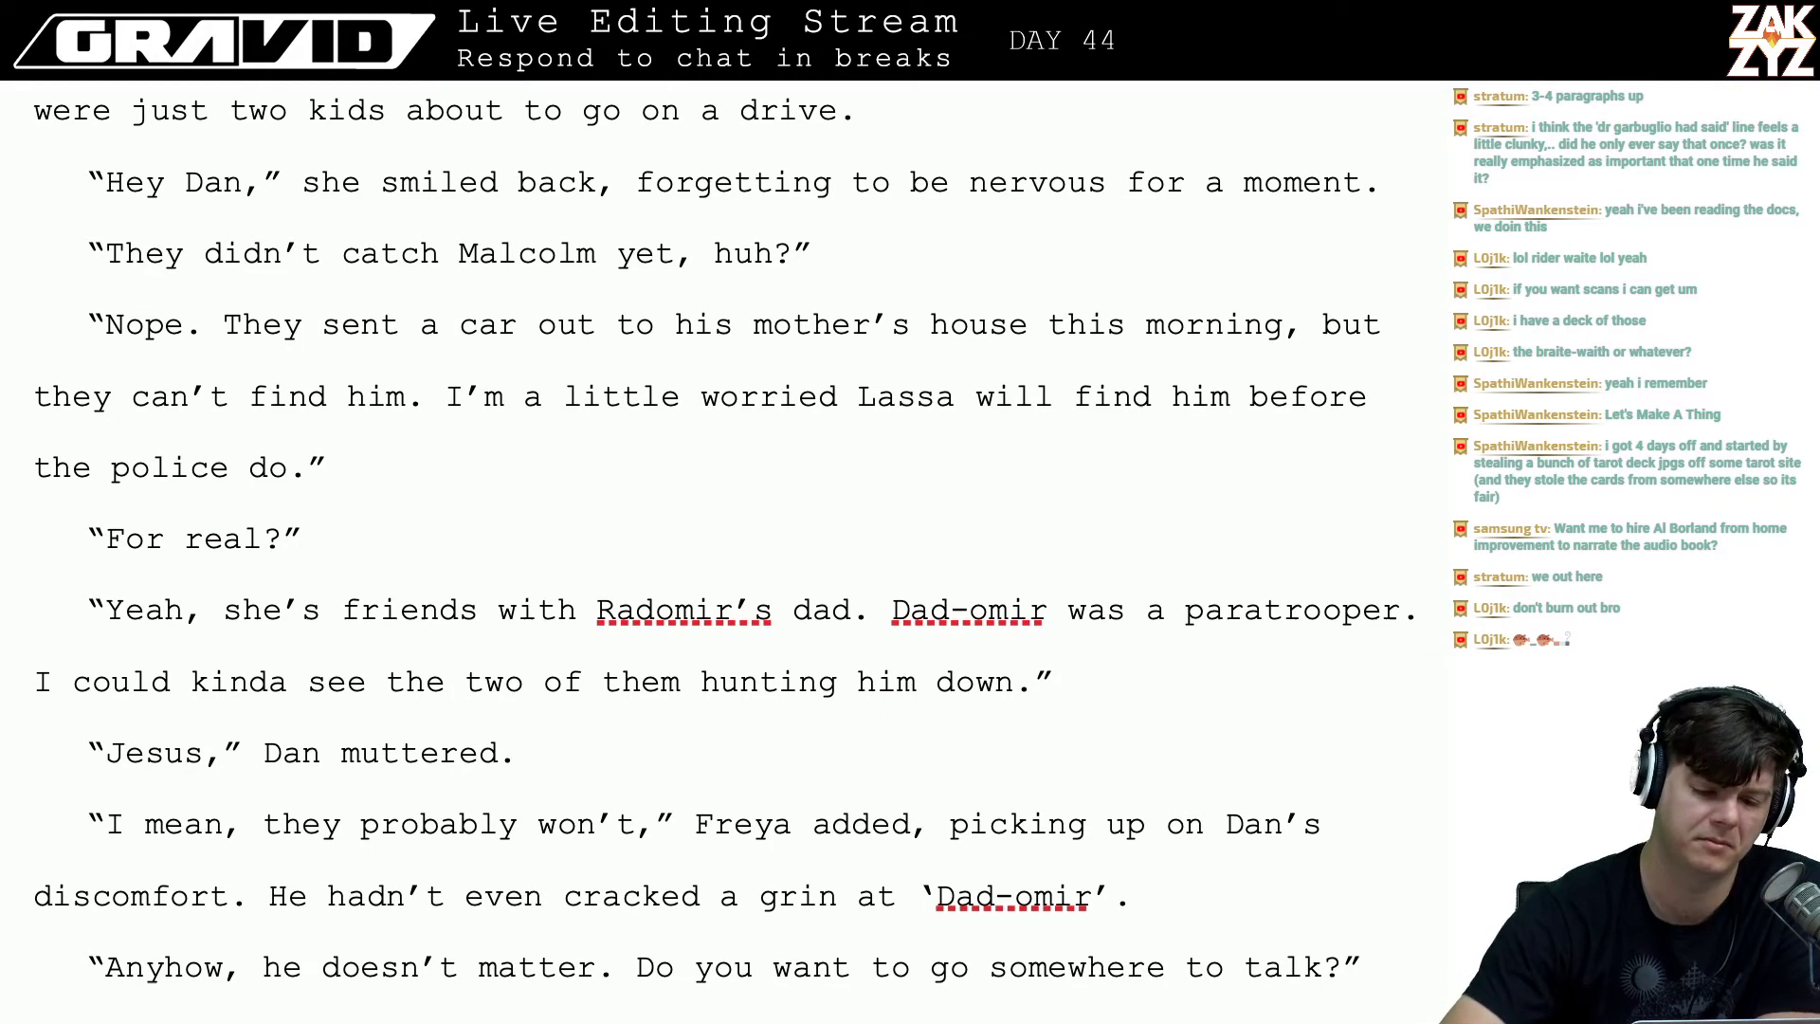
- Remove the quotation marks around “Imagine the best possible outcome” in the Dr. Garbuglio paragraph and end it with a period
scroll(717, 554, "up", 15)
scroll(716, 555, "up", 20)
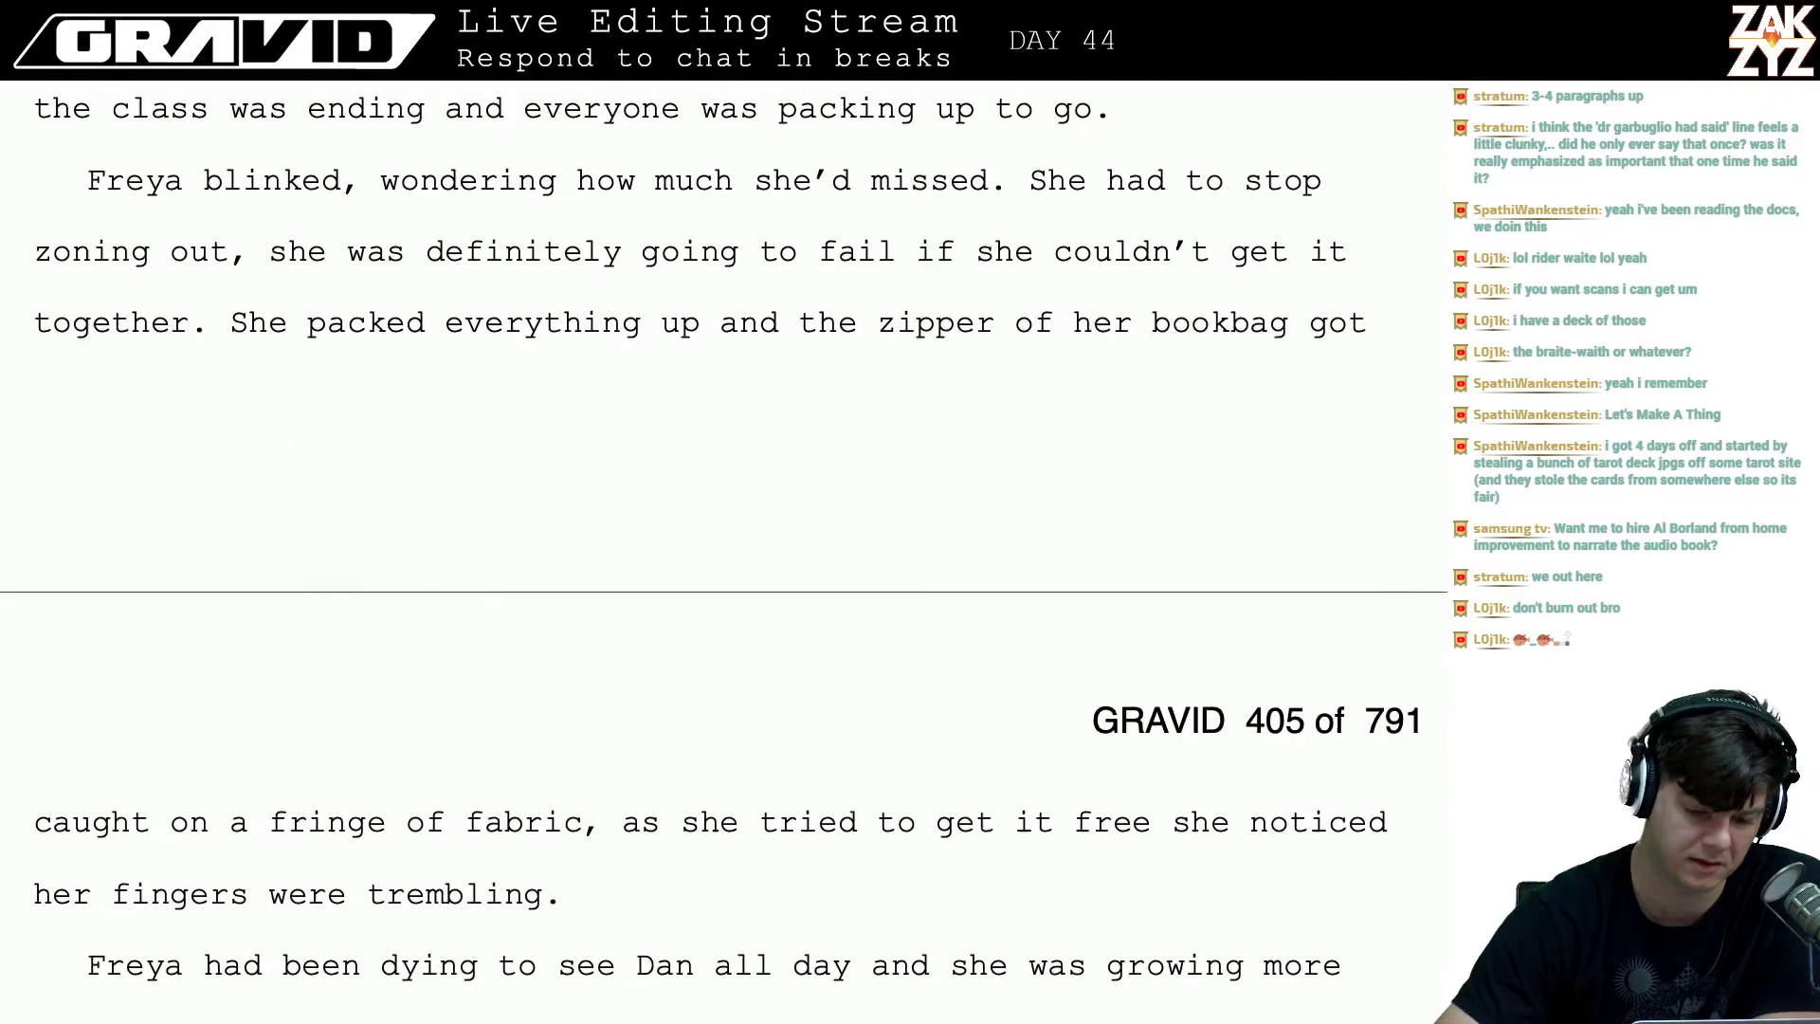
scroll(716, 555, "down", 18)
scroll(717, 555, "down", 20)
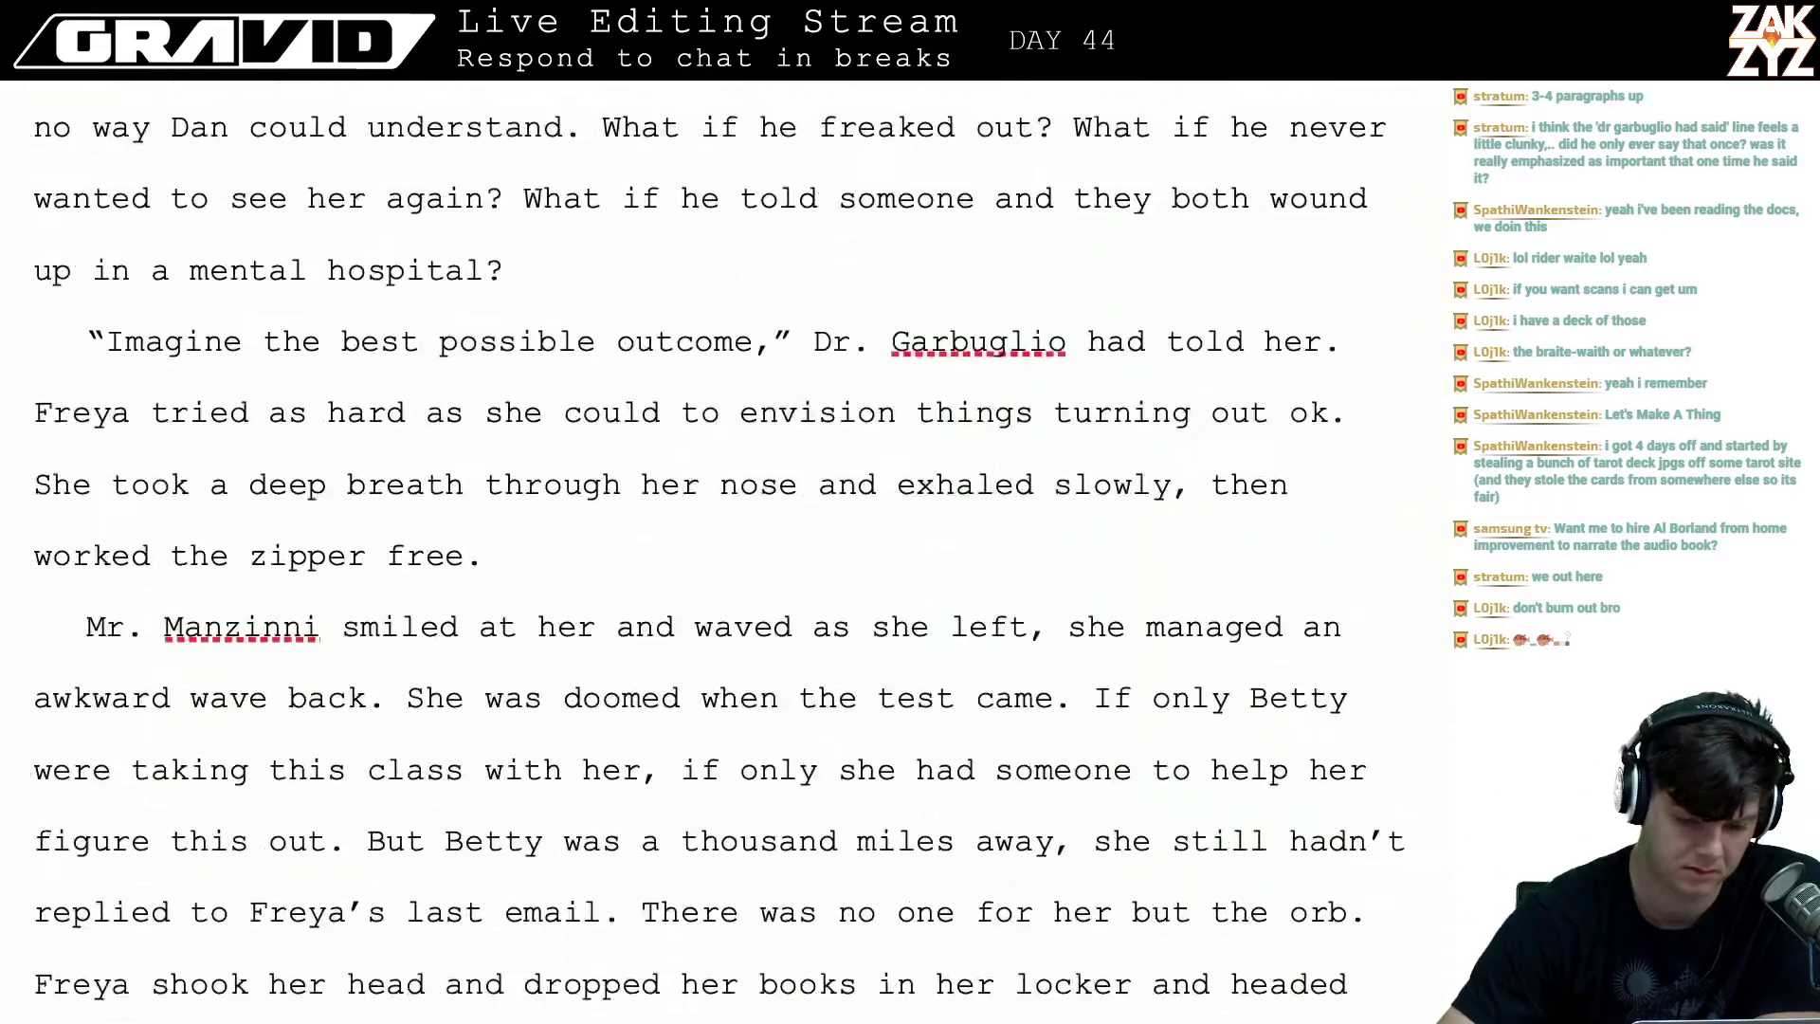
scroll(717, 555, "up", 20)
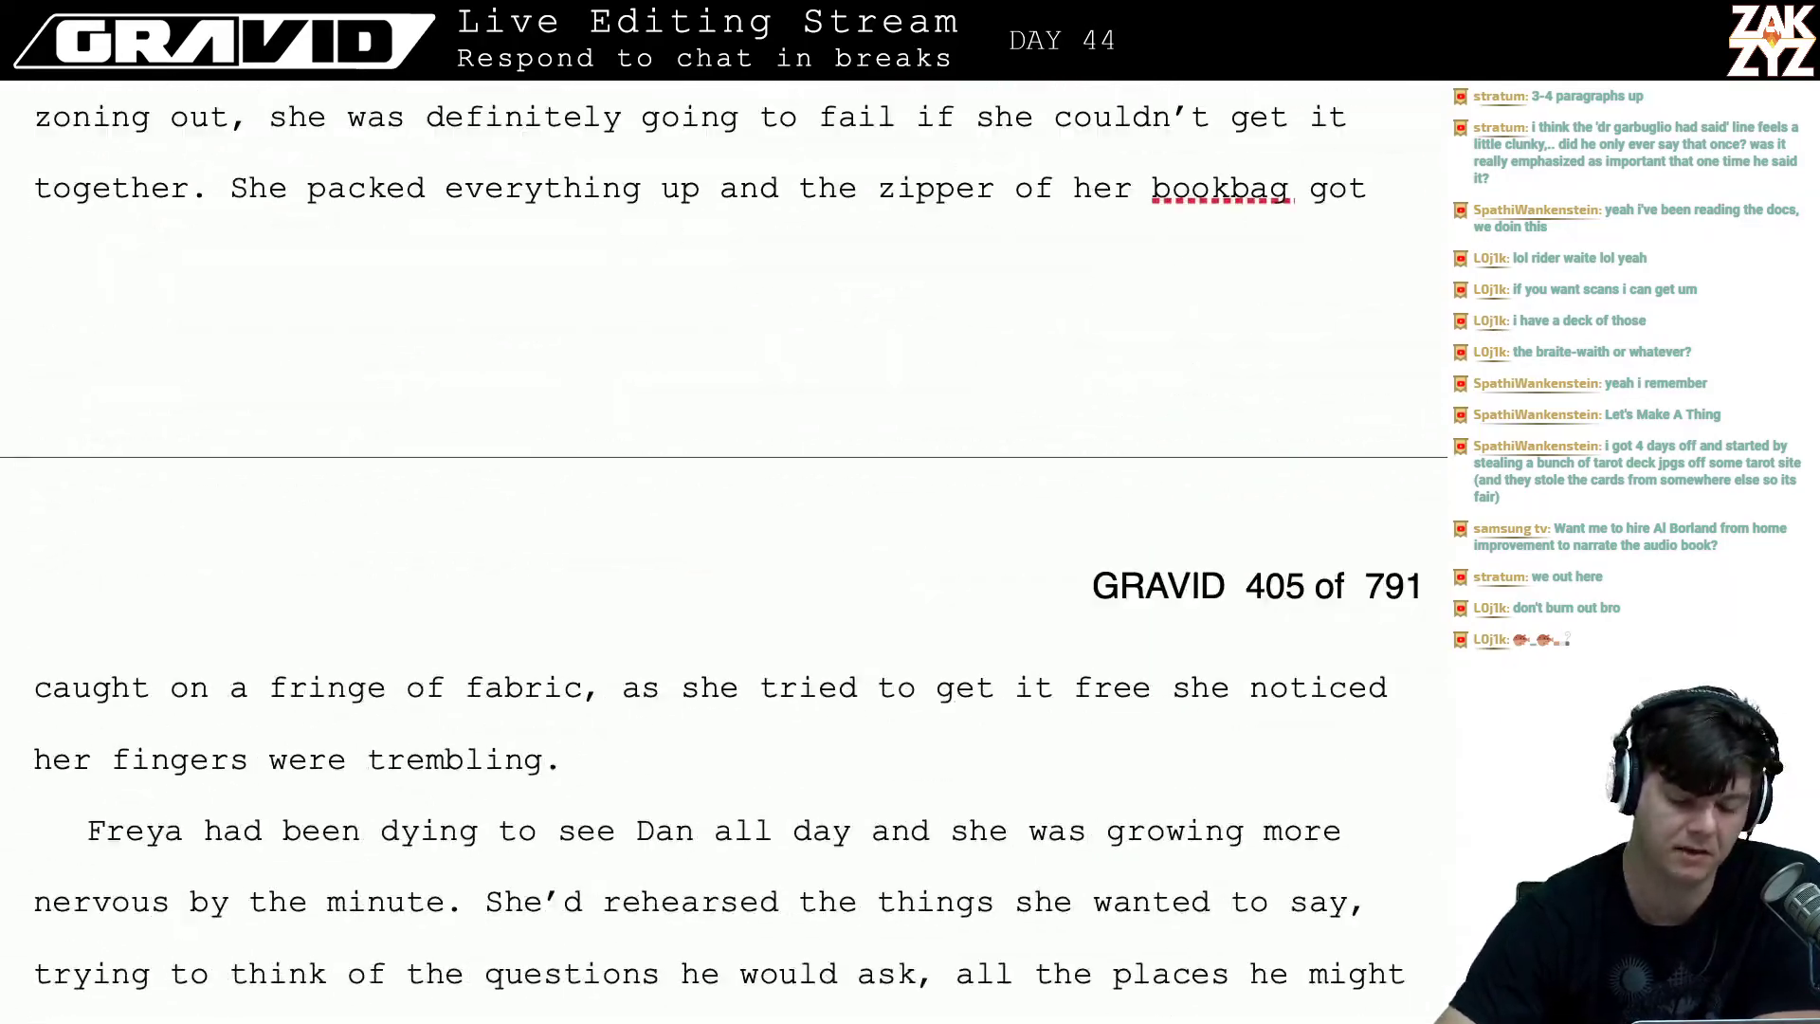
scroll(717, 555, "up", 10)
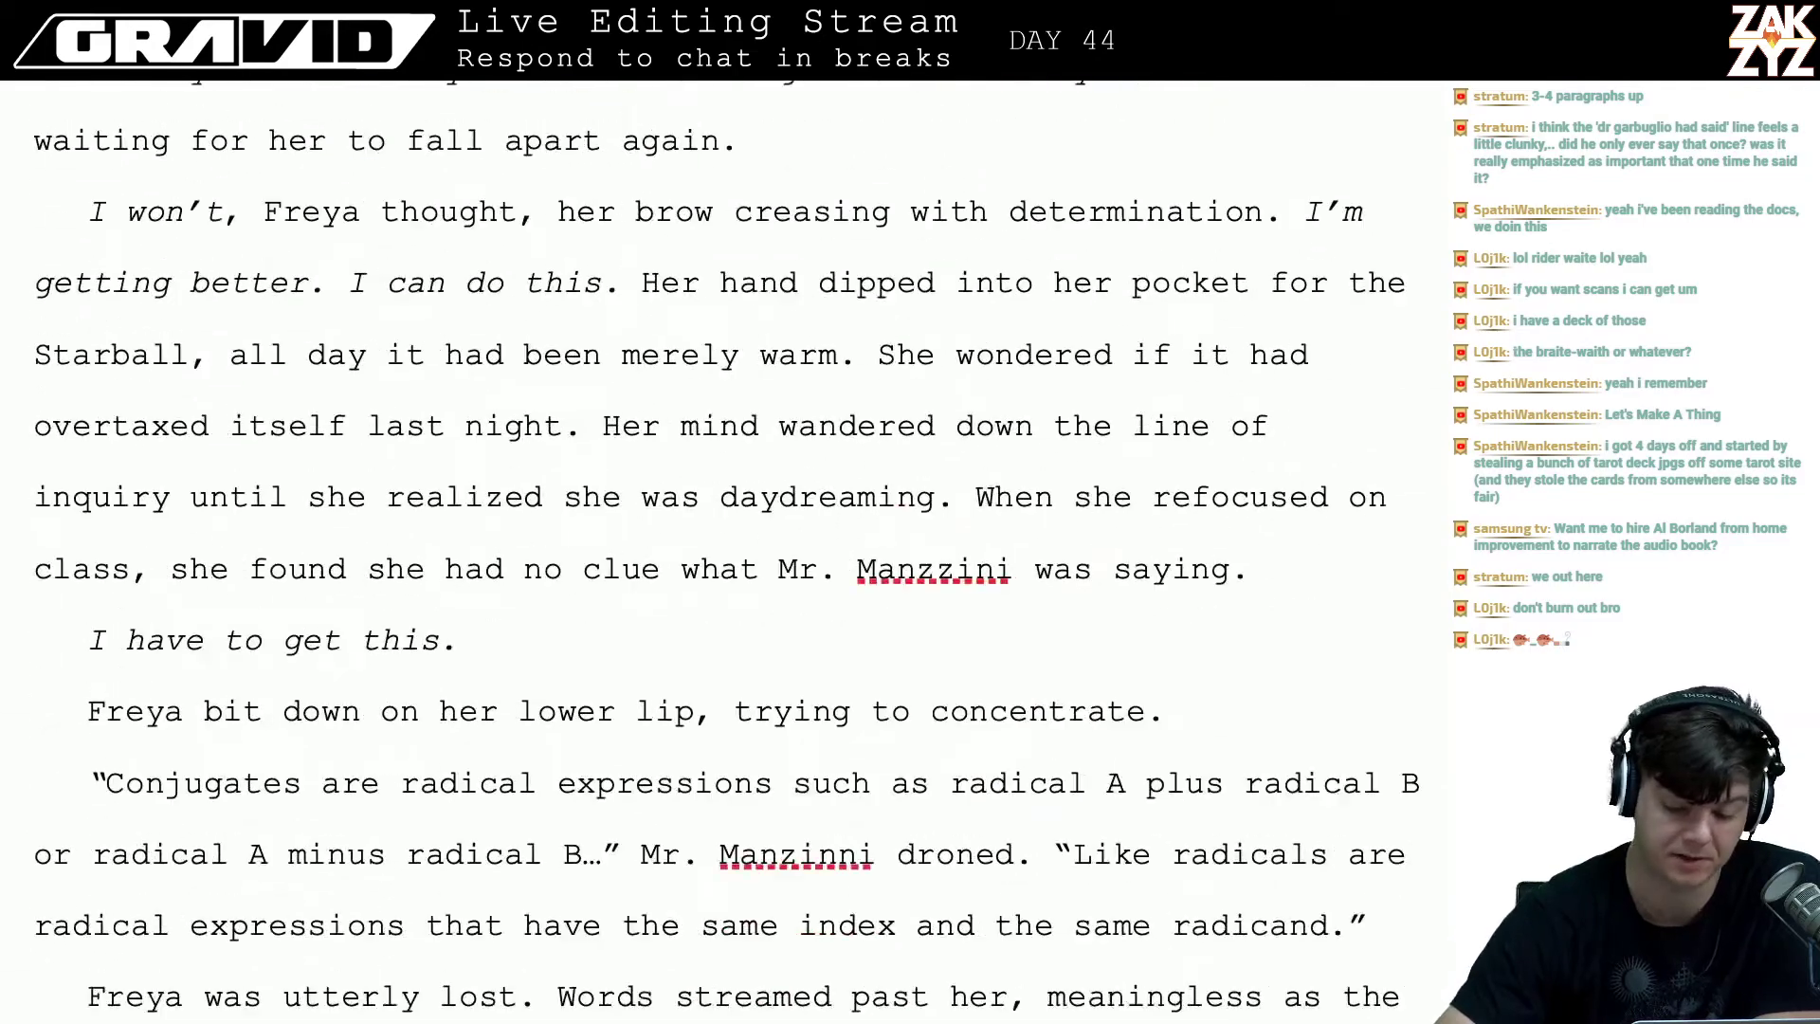
scroll(717, 554, "down", 16)
scroll(716, 555, "down", 3)
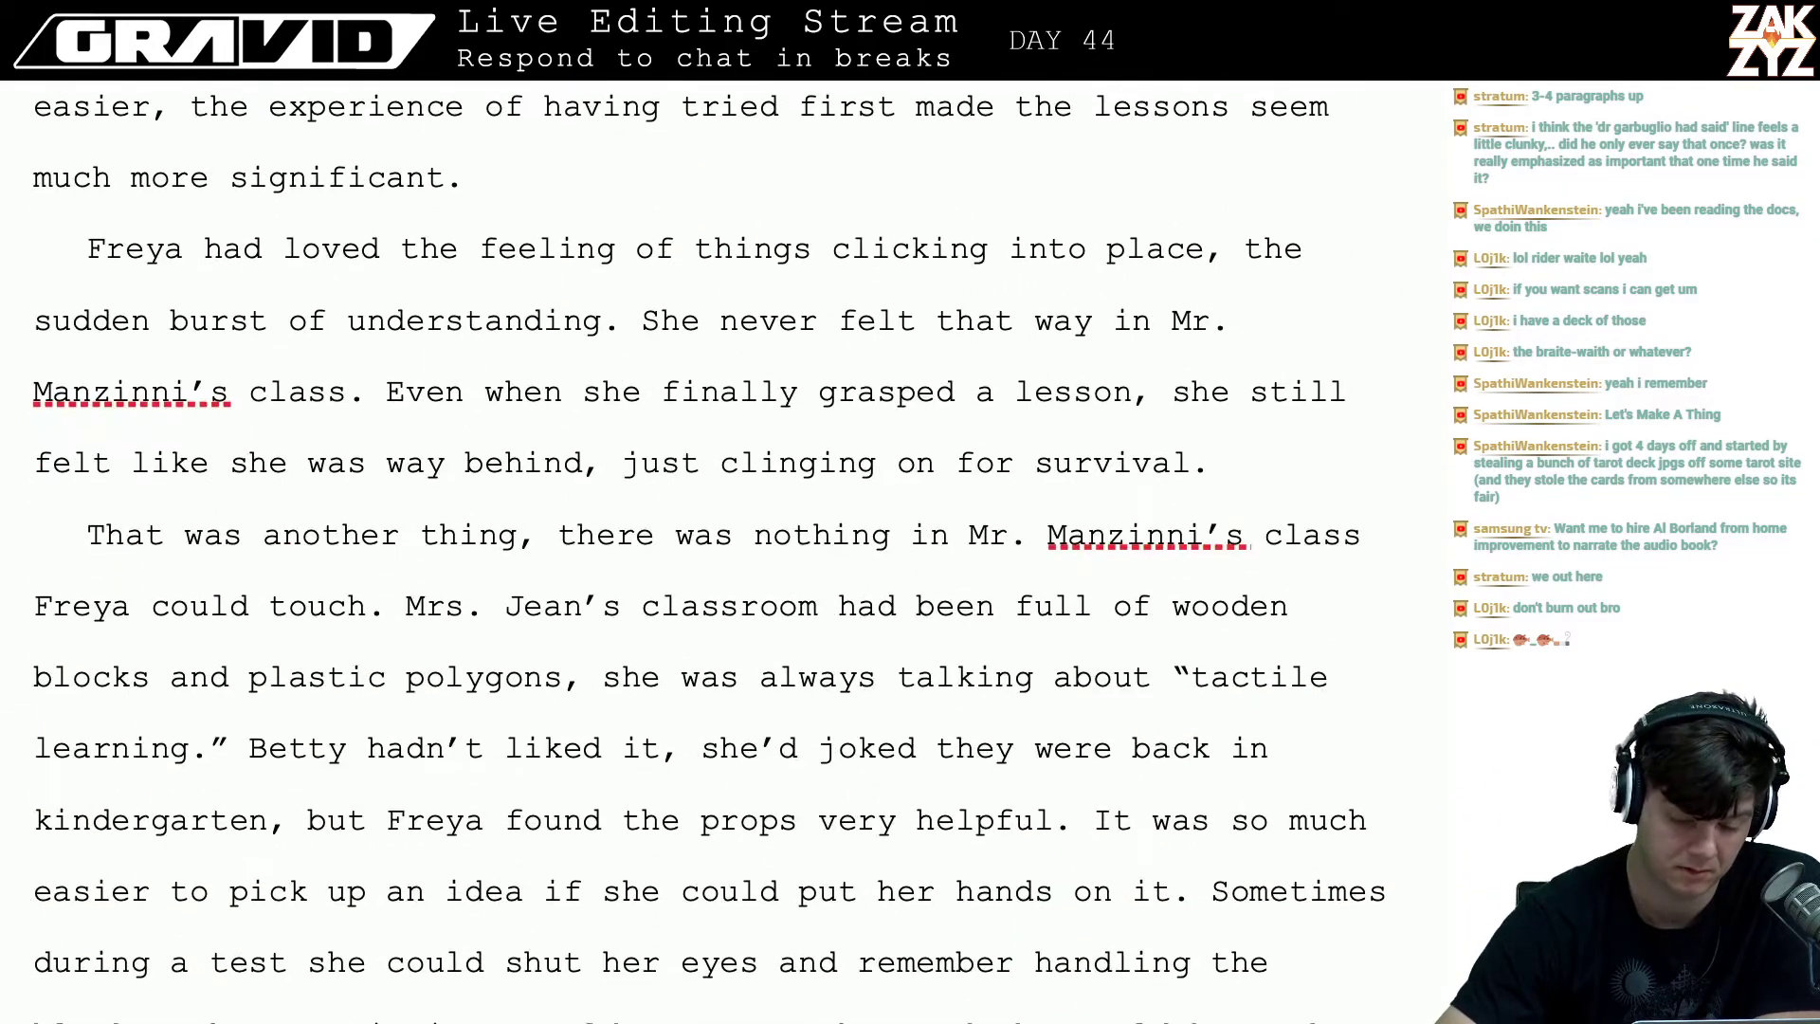
scroll(717, 554, "up", 17)
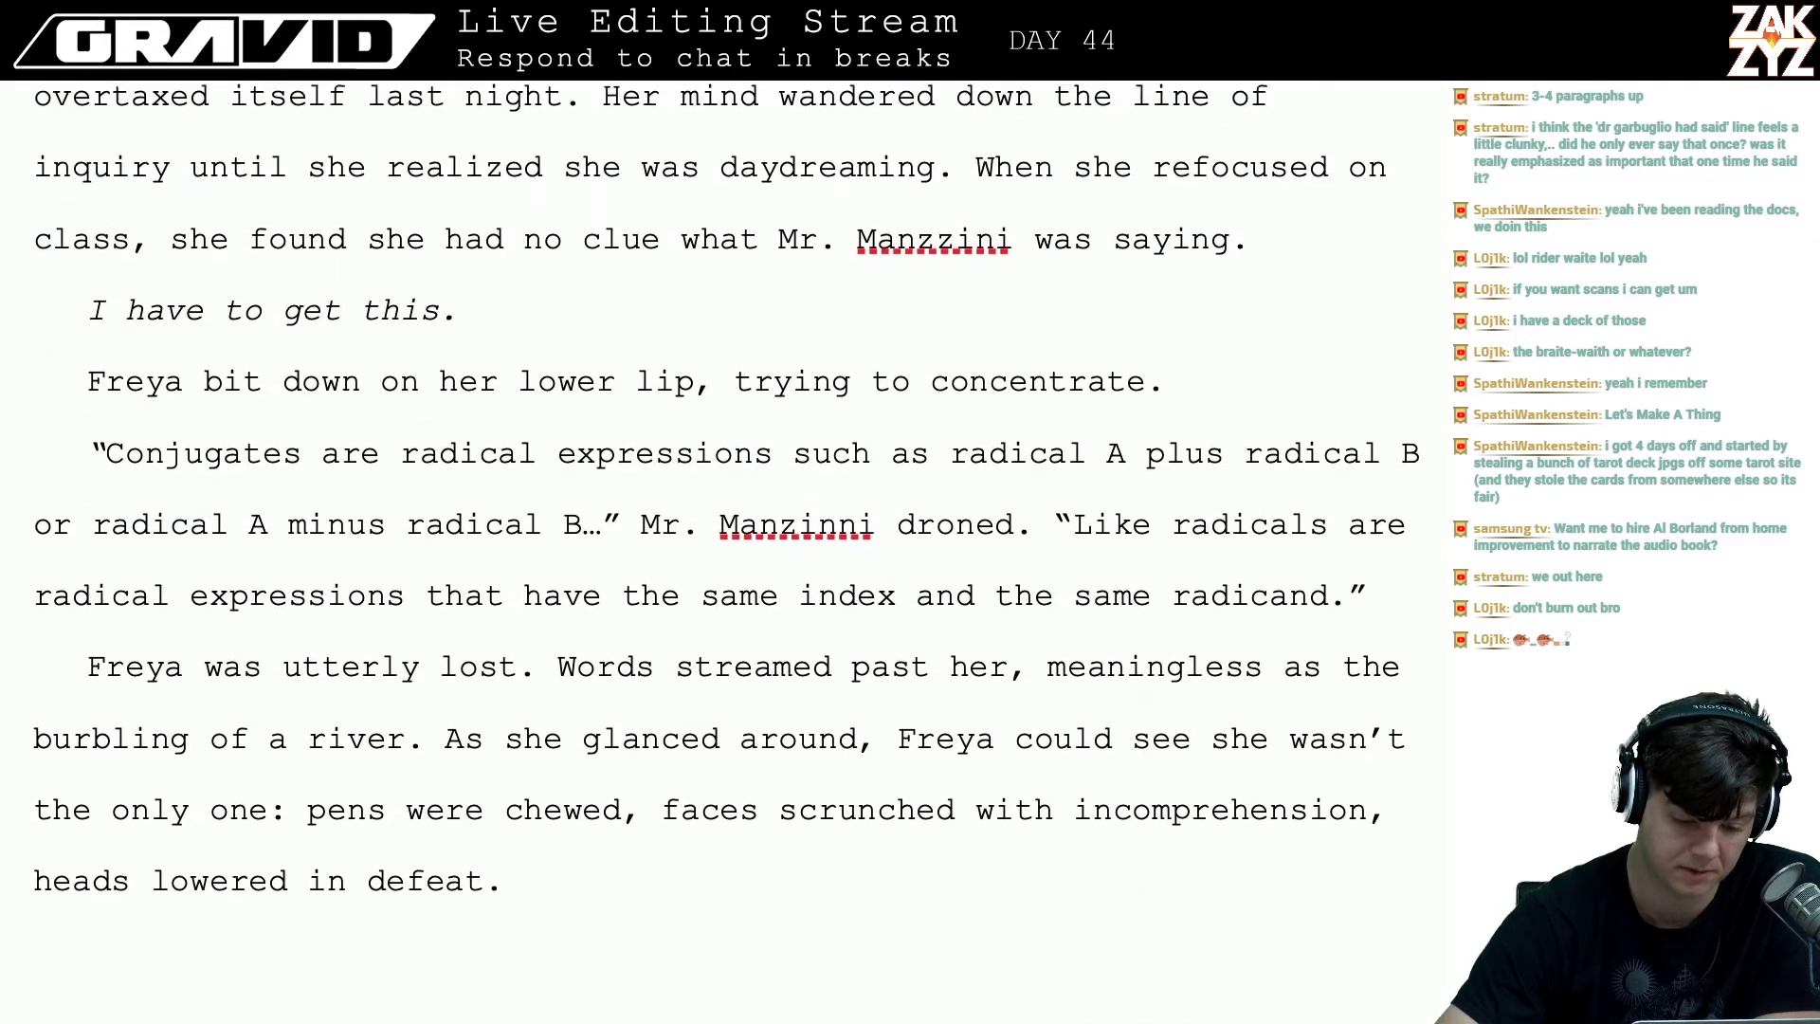
scroll(717, 555, "down", 4)
scroll(717, 555, "down", 18)
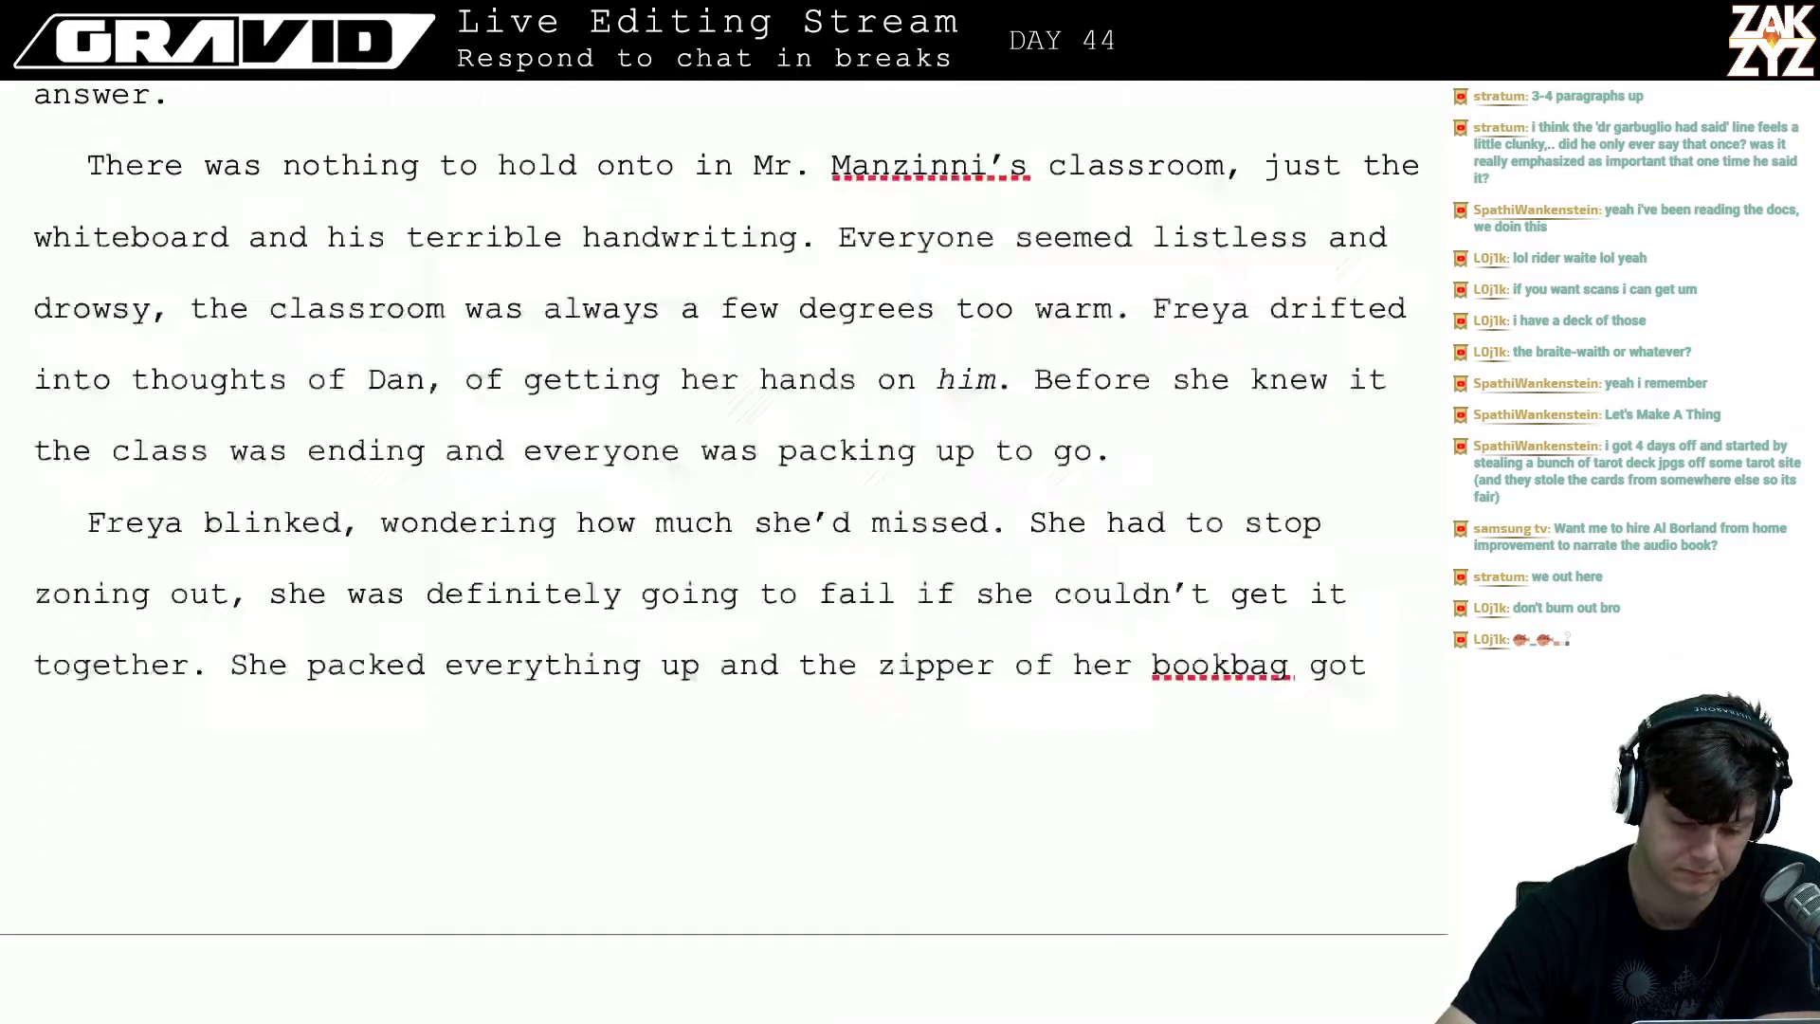
scroll(717, 554, "down", 9)
scroll(369, 573, "up", 5)
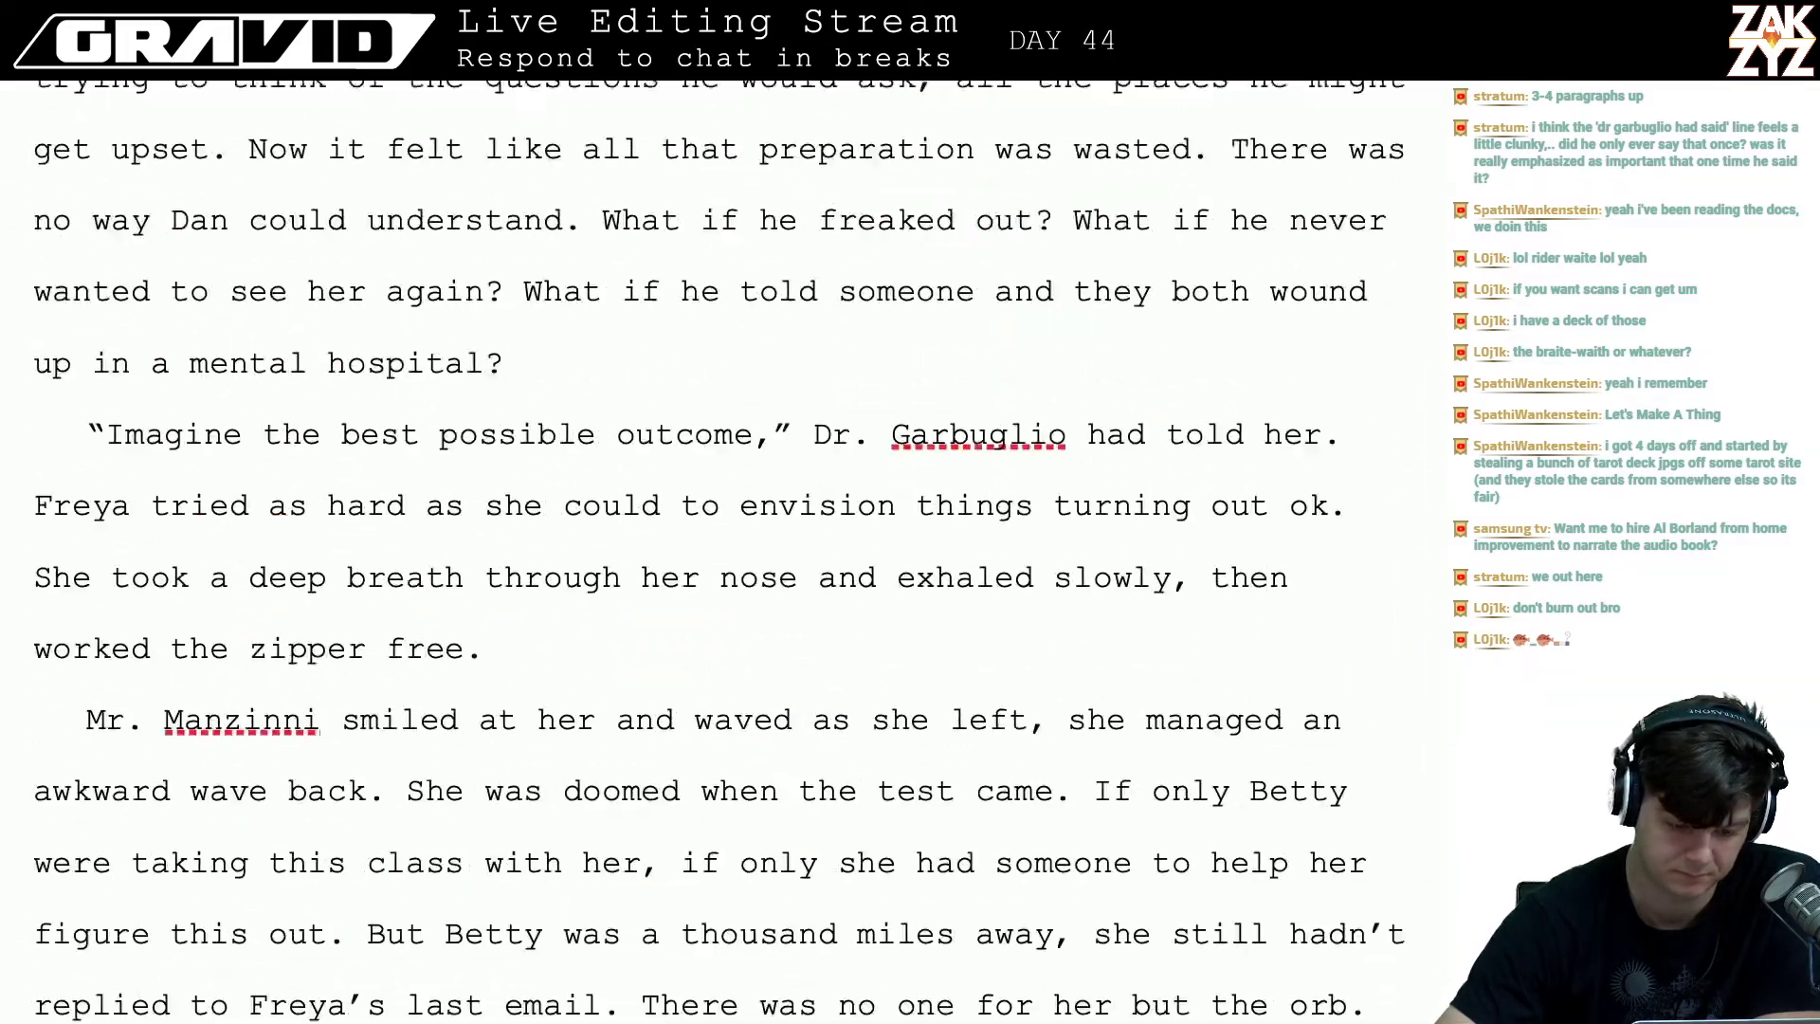
scroll(368, 574, "down", 1)
scroll(369, 574, "down", 2)
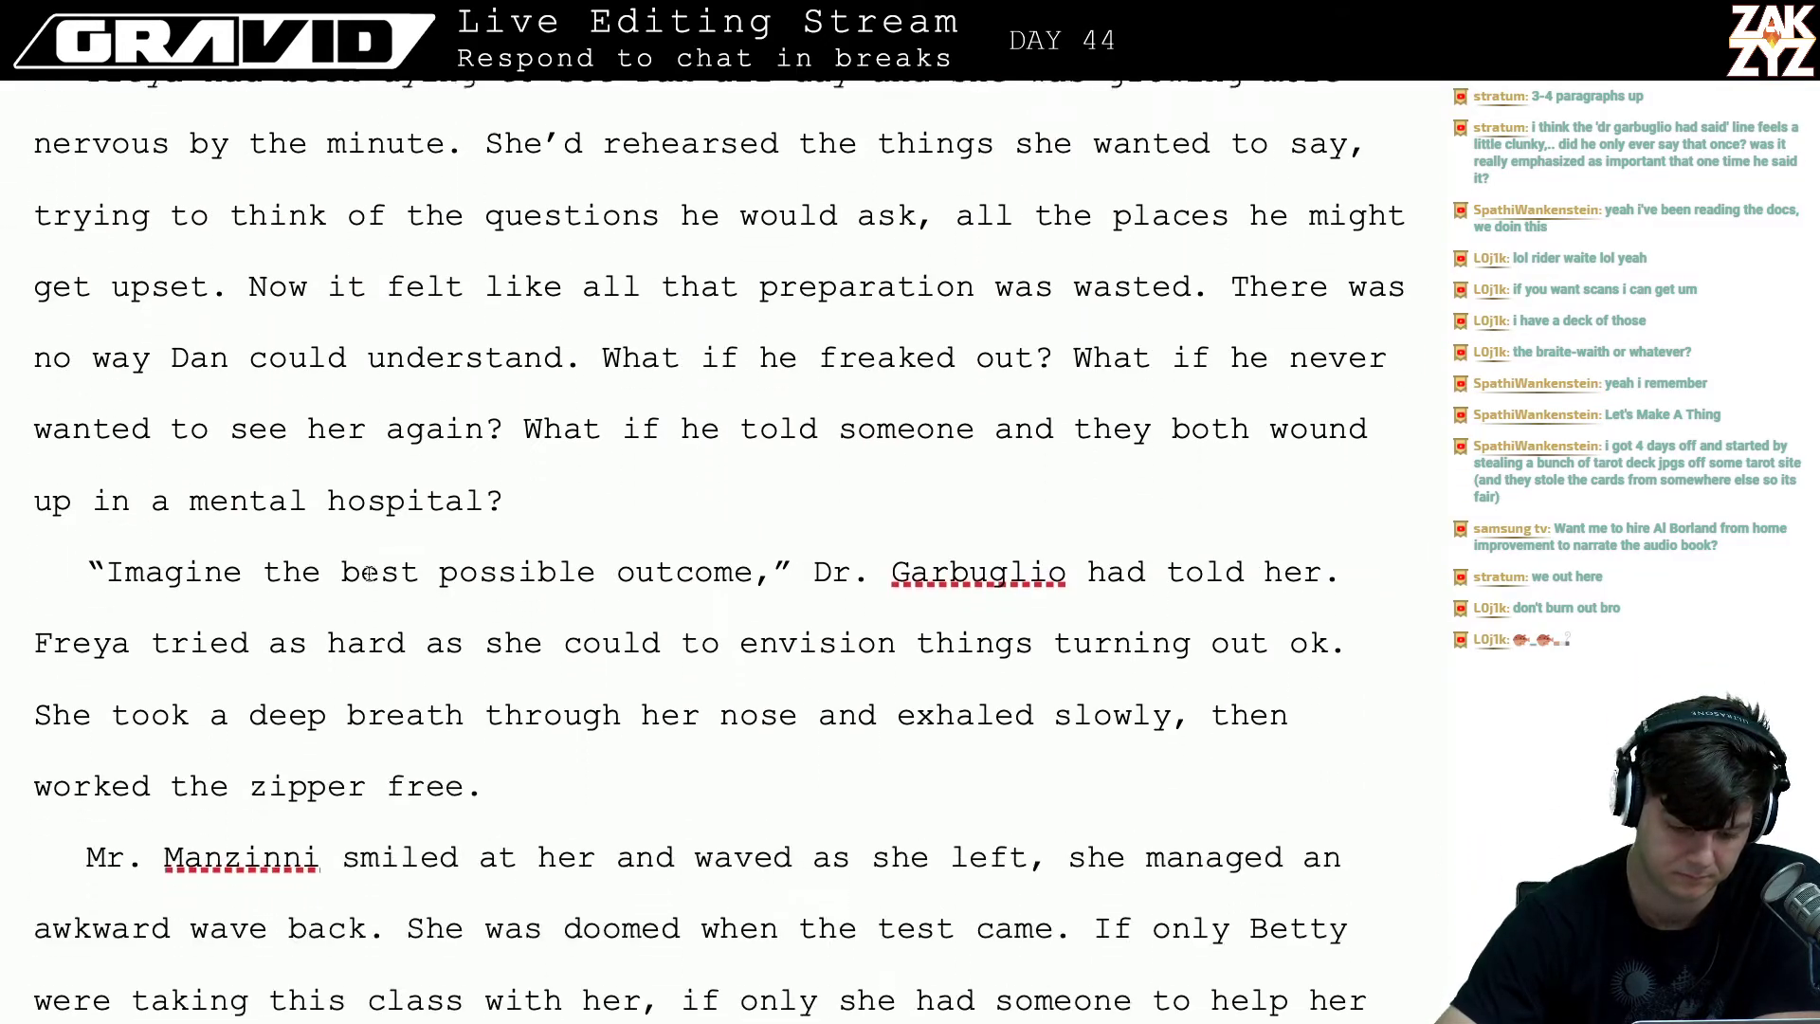
left_click(824, 556)
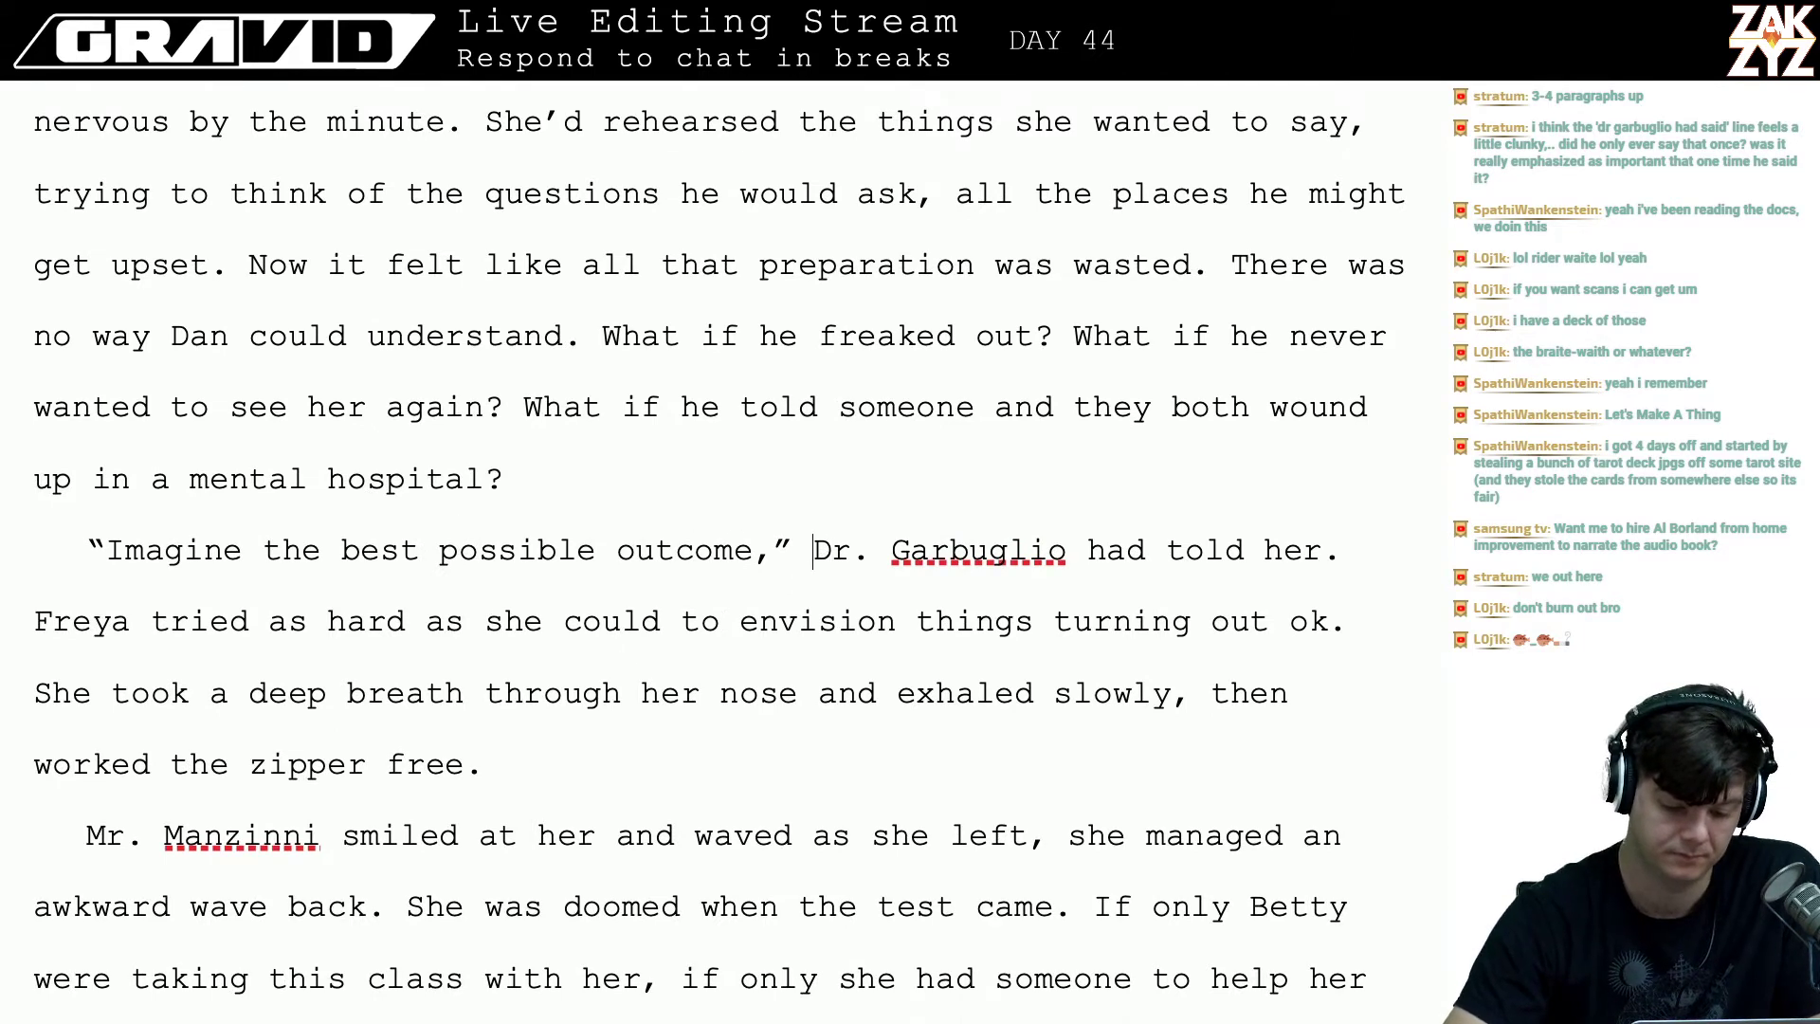
key("BackSpace")
key("BackSpace")
type(".")
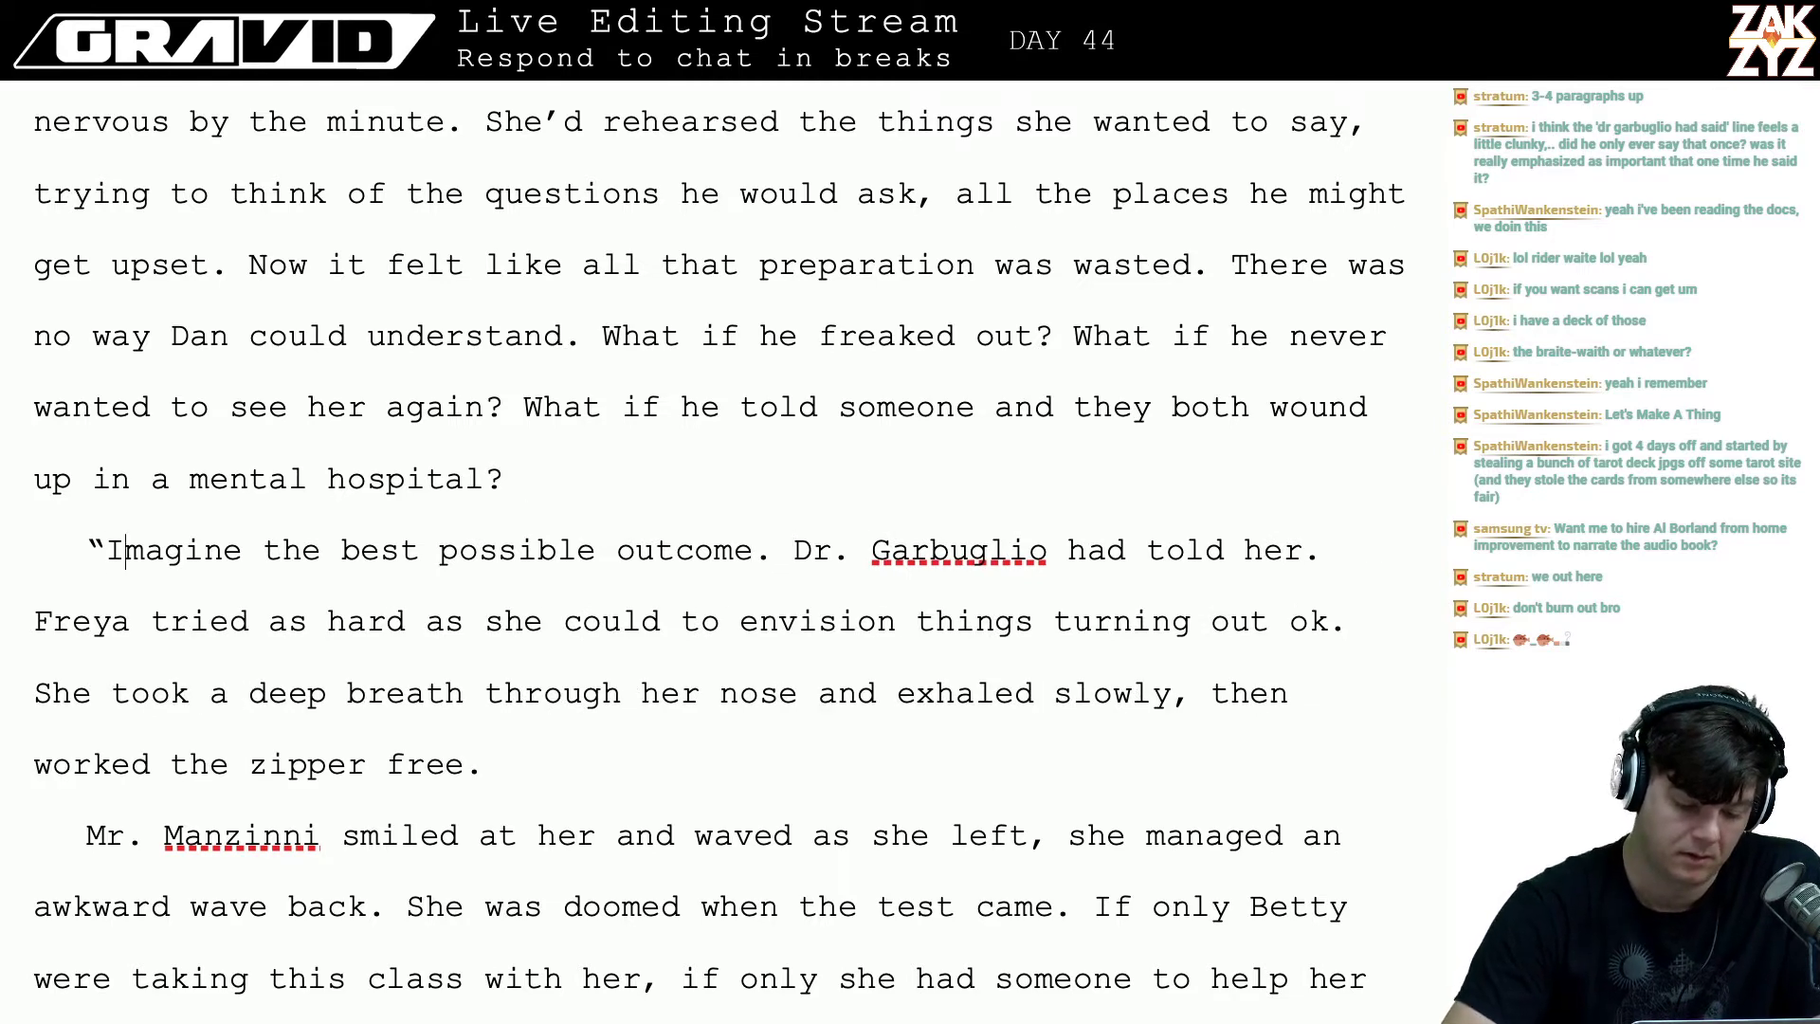
key("BackSpace")
key("BackSpace")
type("I")
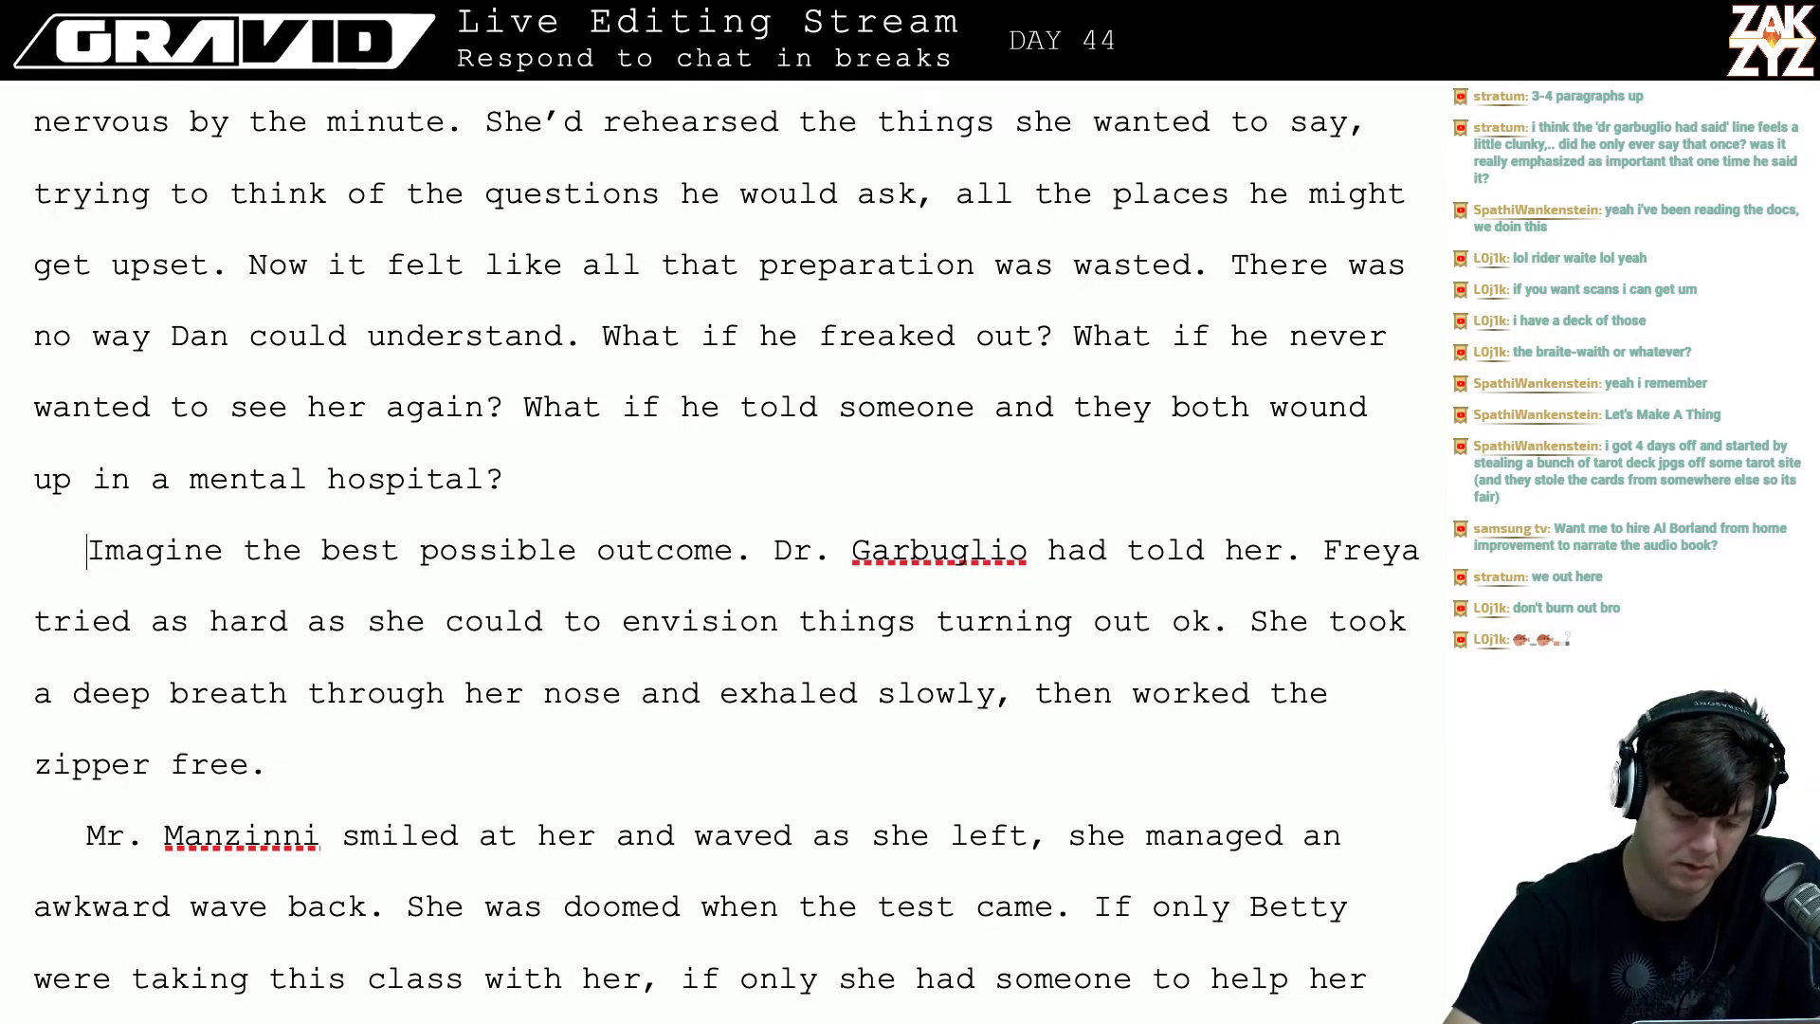
- Italicize the sentence “Imagine the best possible outcome.” at the start of the Dr. Garbuglio paragraph
key("shift+Right")
key("shift+Right")
key("shift+Right")
key("shift+Right")
key("shift+Right")
key("shift+Right")
key("shift+Right")
key("shift+Right")
key("shift+Right")
key("shift+Right")
key("shift+Right")
key("shift+Right")
key("shift+Right")
key("shift+Right")
key("shift+Right")
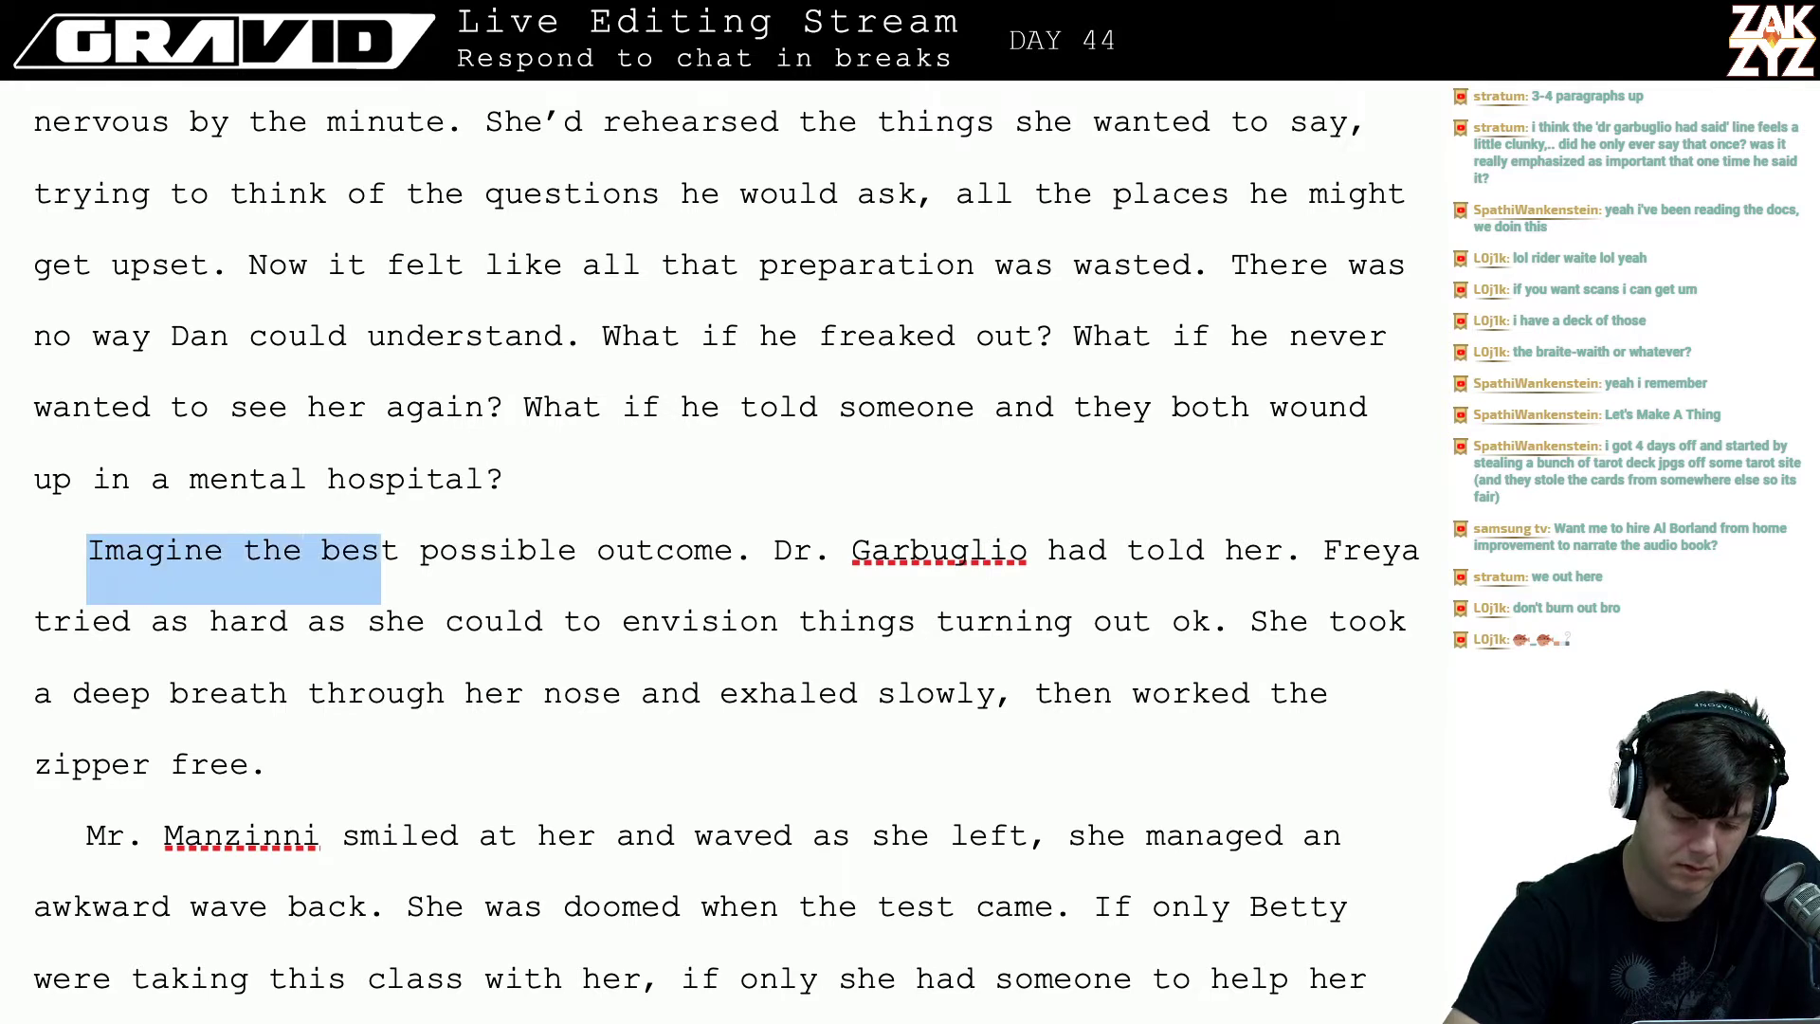
key("shift+Right")
key("shift+Right")
key("shift+Right")
key("shift+Right")
key("shift+Right")
key("shift+Right")
key("shift+Right")
key("shift+Right")
key("shift+Right")
key("shift+Right")
key("shift+Right")
key("shift+Right")
key("shift+Right")
key("shift+Right")
key("shift+Right")
key("shift+Right")
key("shift+Right")
key("shift+Right")
key("shift+Right")
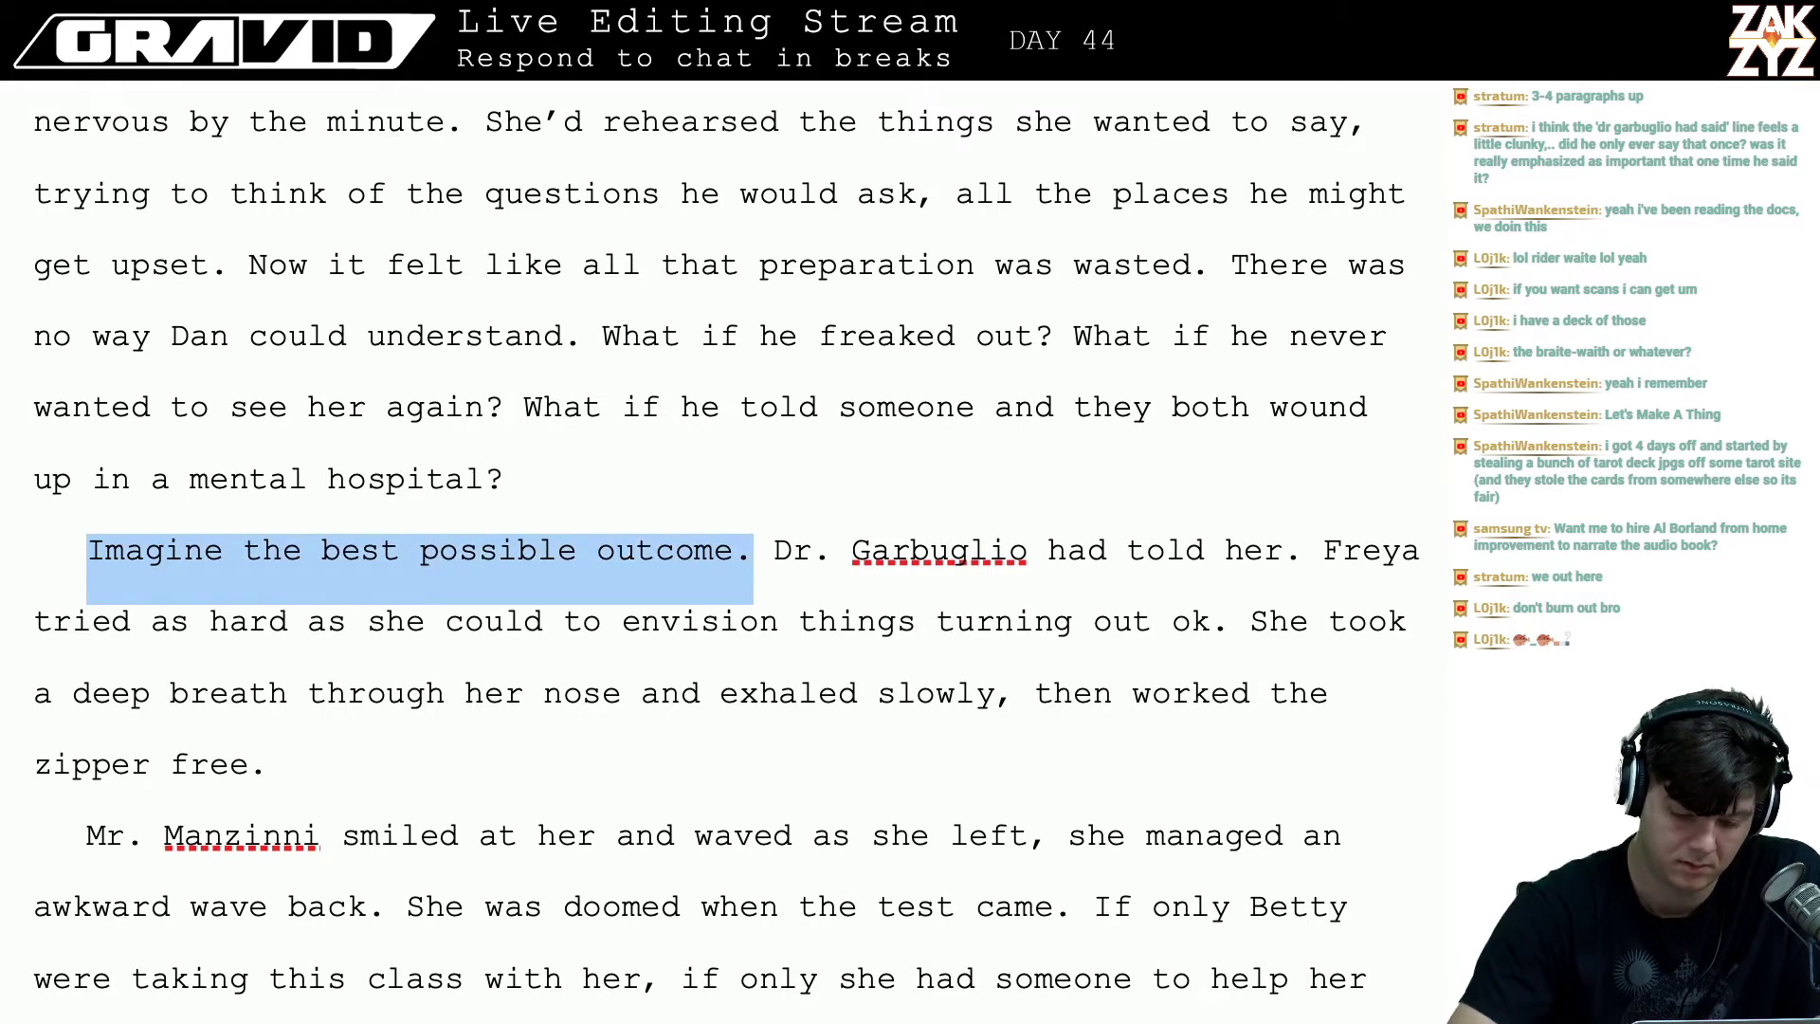
key("ctrl+i")
- Move “Dr. Garbuglio had told her” into its own paragraph and try continuing the italic line after a comma with “was”
key("Right")
key("Return")
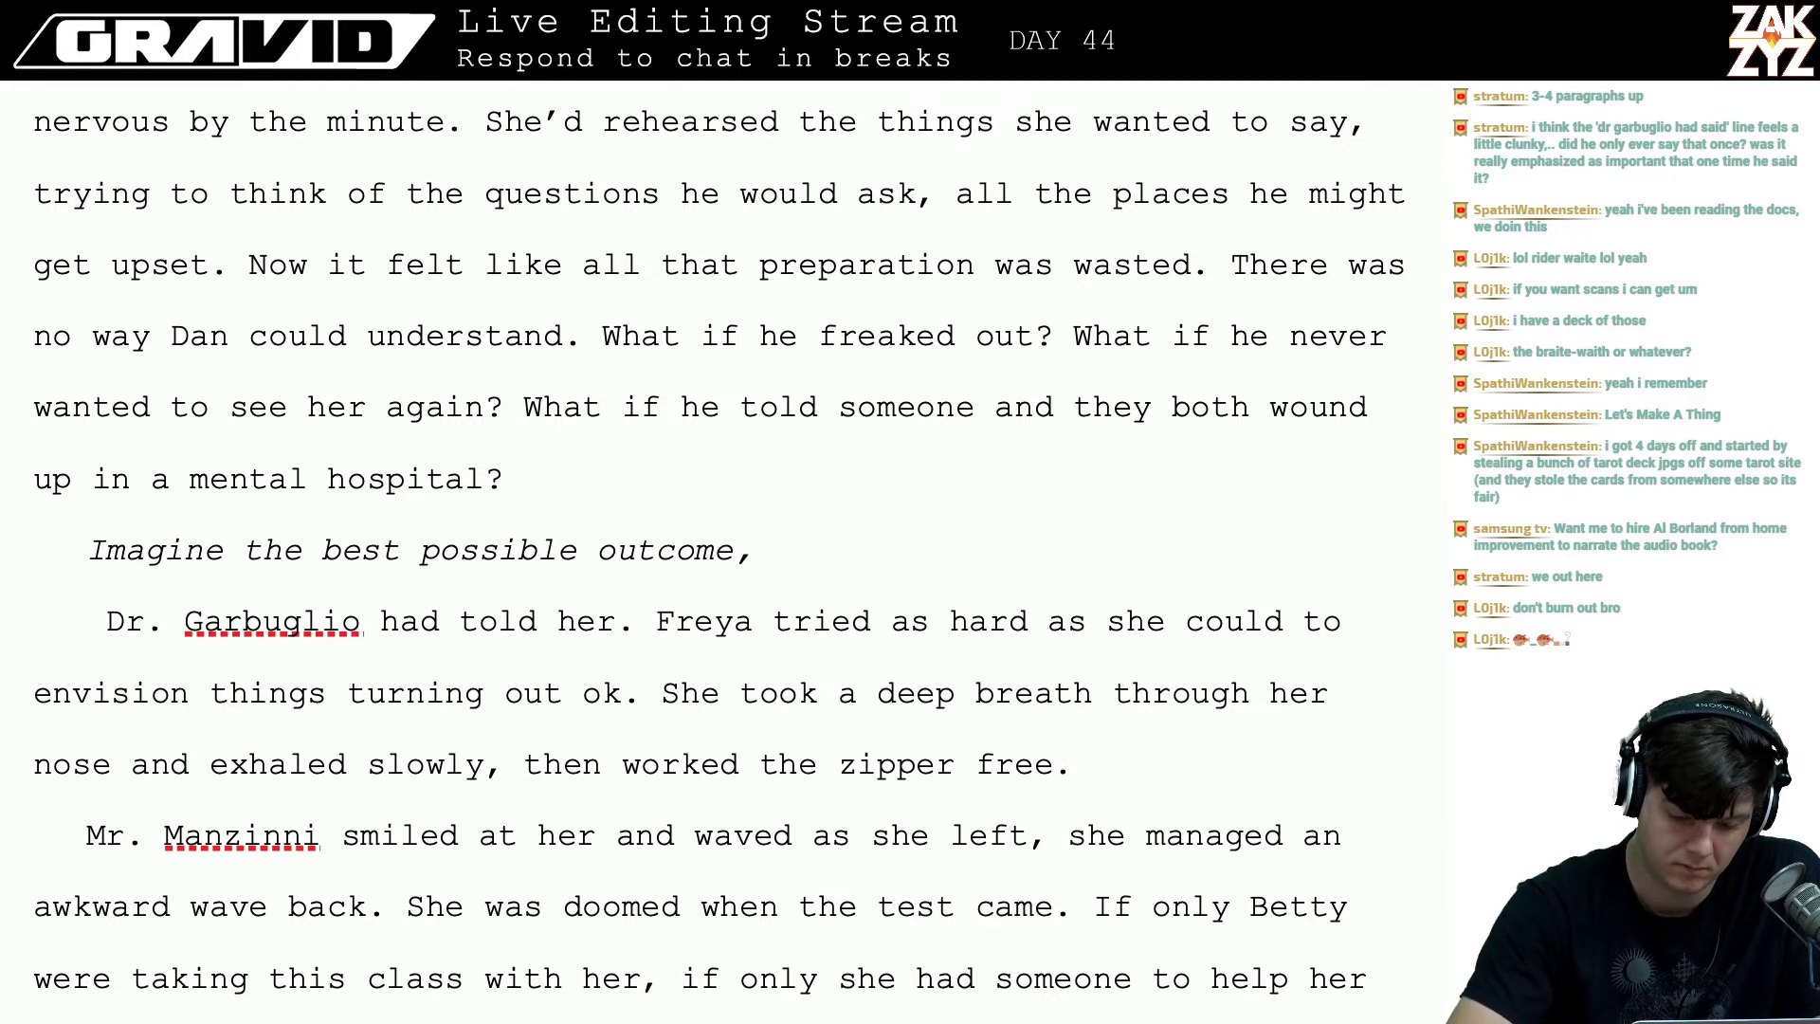
type("w")
key("BackSpace")
type("W")
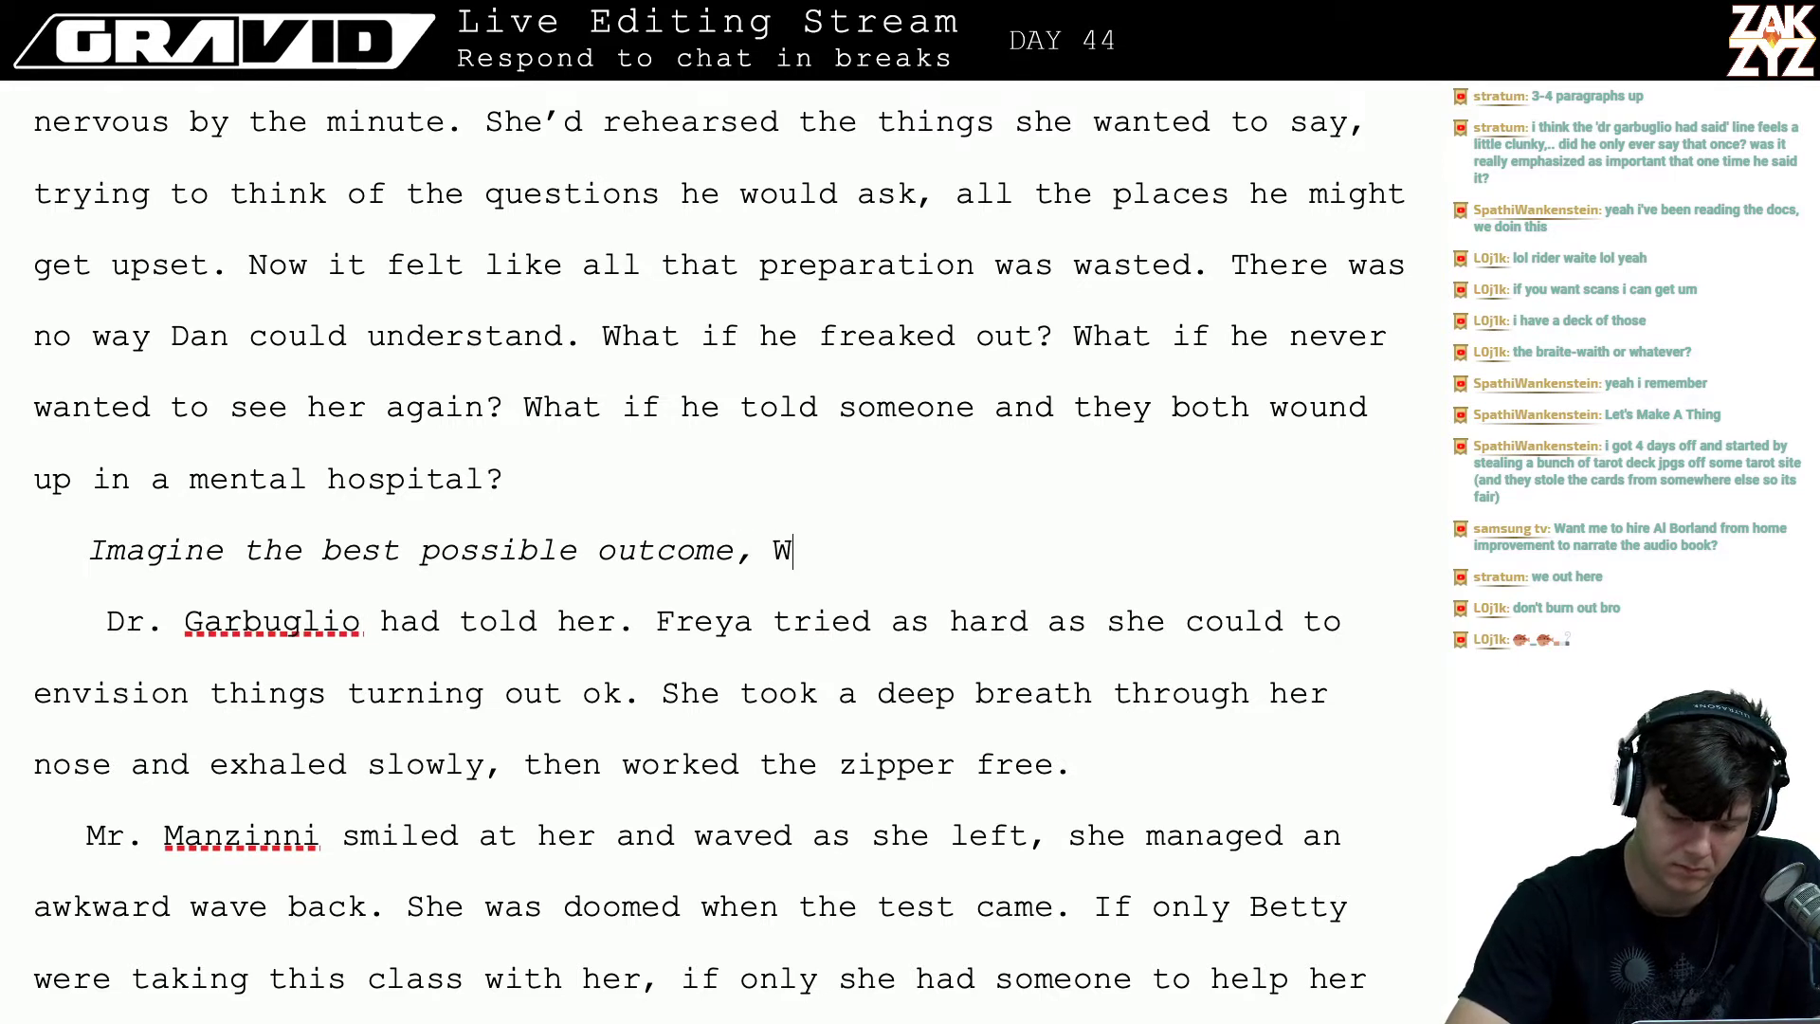
key("BackSpace")
type("Ms")
key("BackSpace")
key("BackSpace")
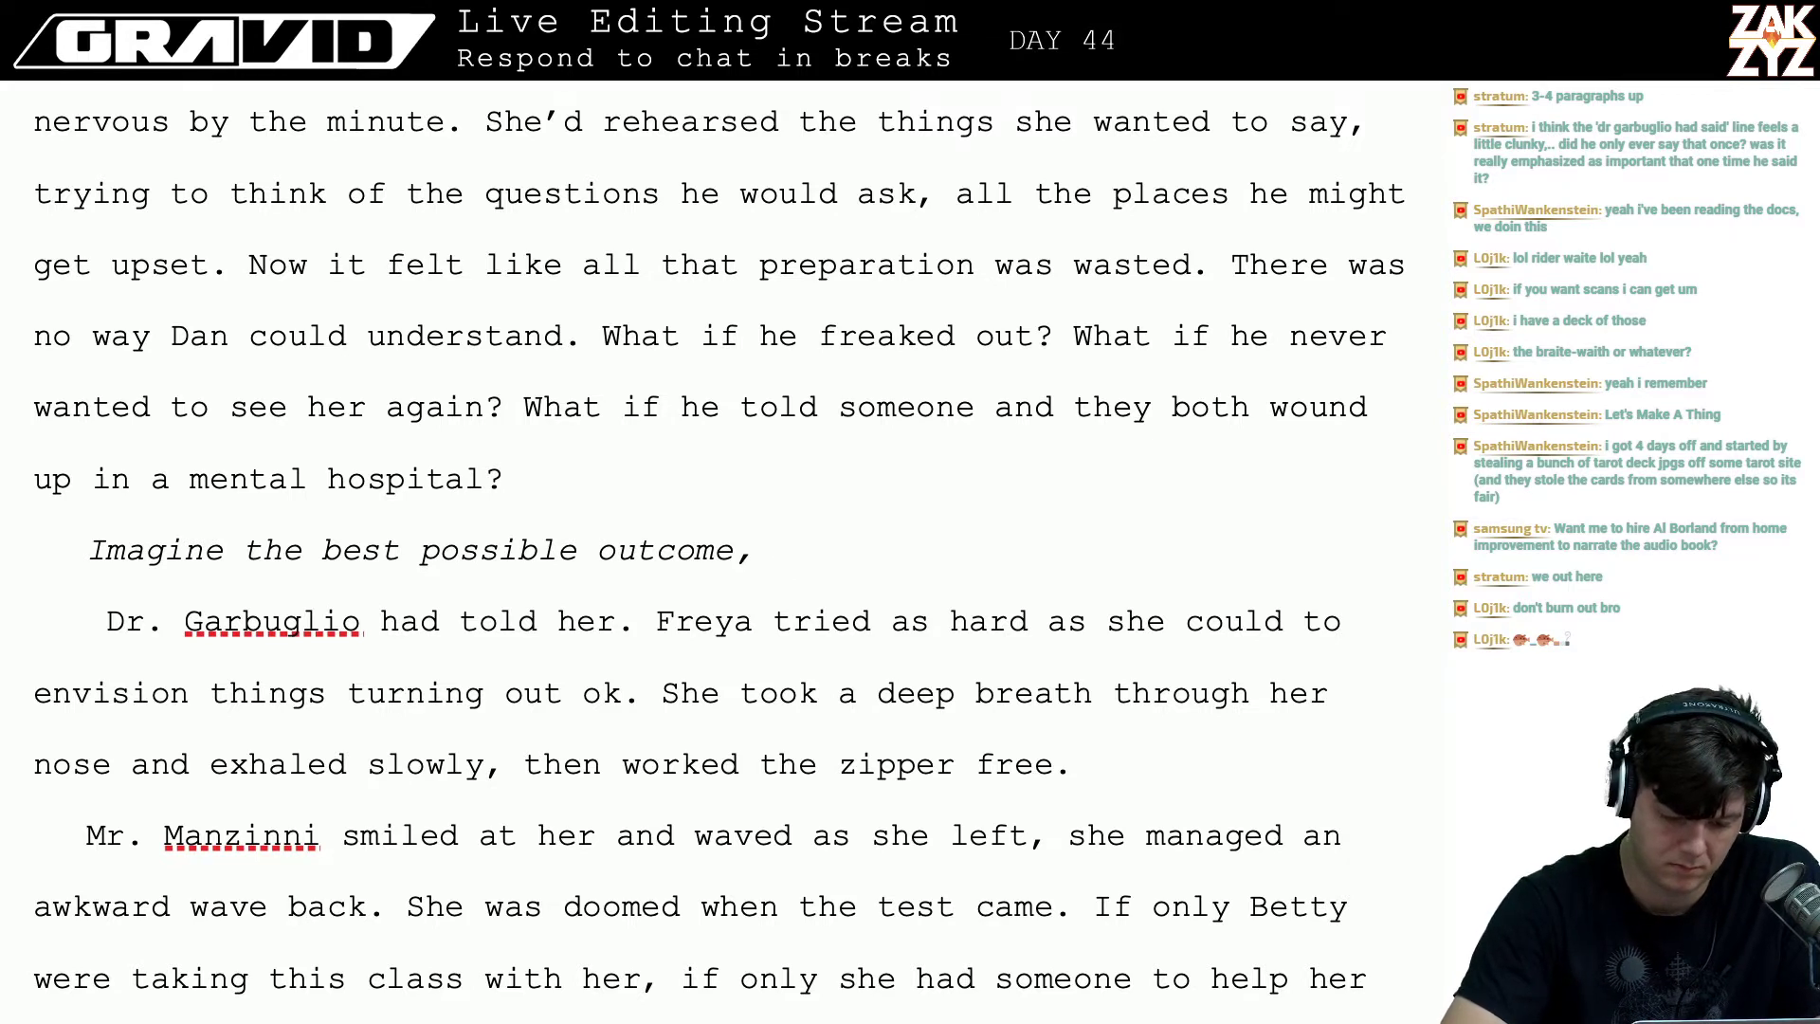
type("W")
key("BackSpace")
type("was")
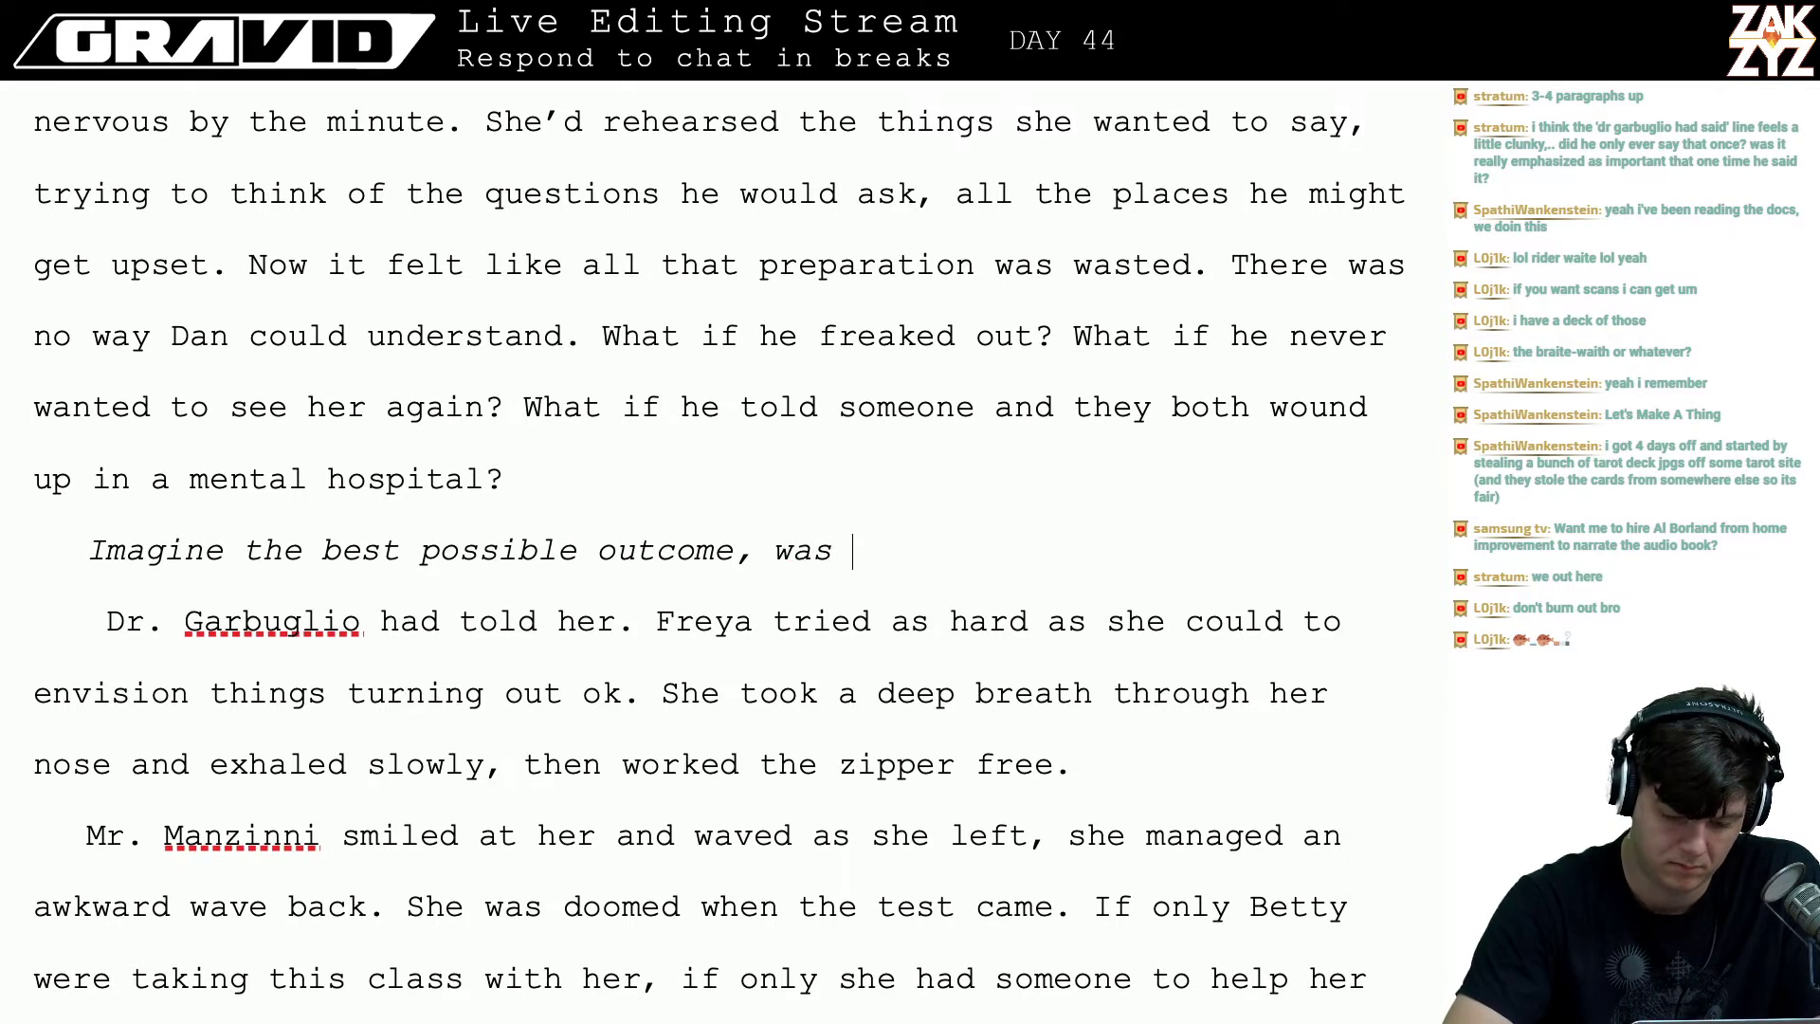
key("BackSpace")
key("BackSpace")
key("BackSpace")
key("ctrl+BackSpace")
key("ctrl+BackSpace")
key("ctrl+BackSpace")
key("ctrl+BackSpace")
key("ctrl+BackSpace")
key("ctrl+BackSpace")
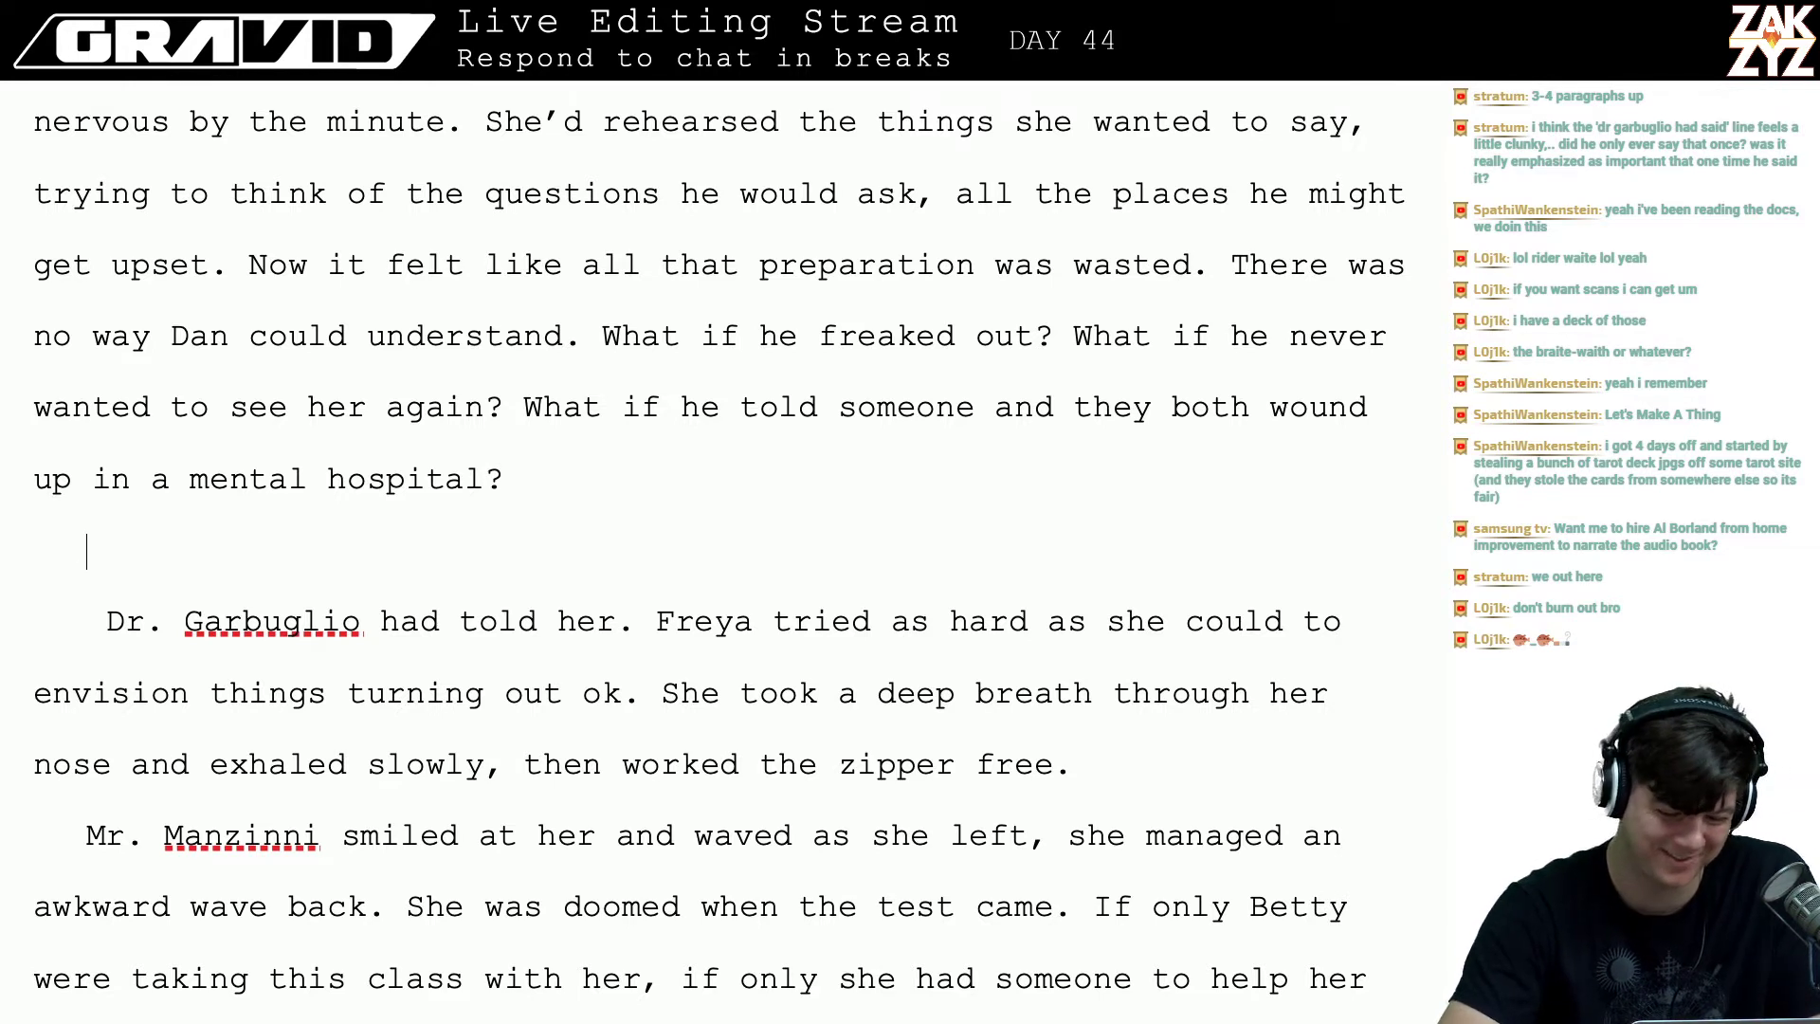
key("ctrl+z")
key("End")
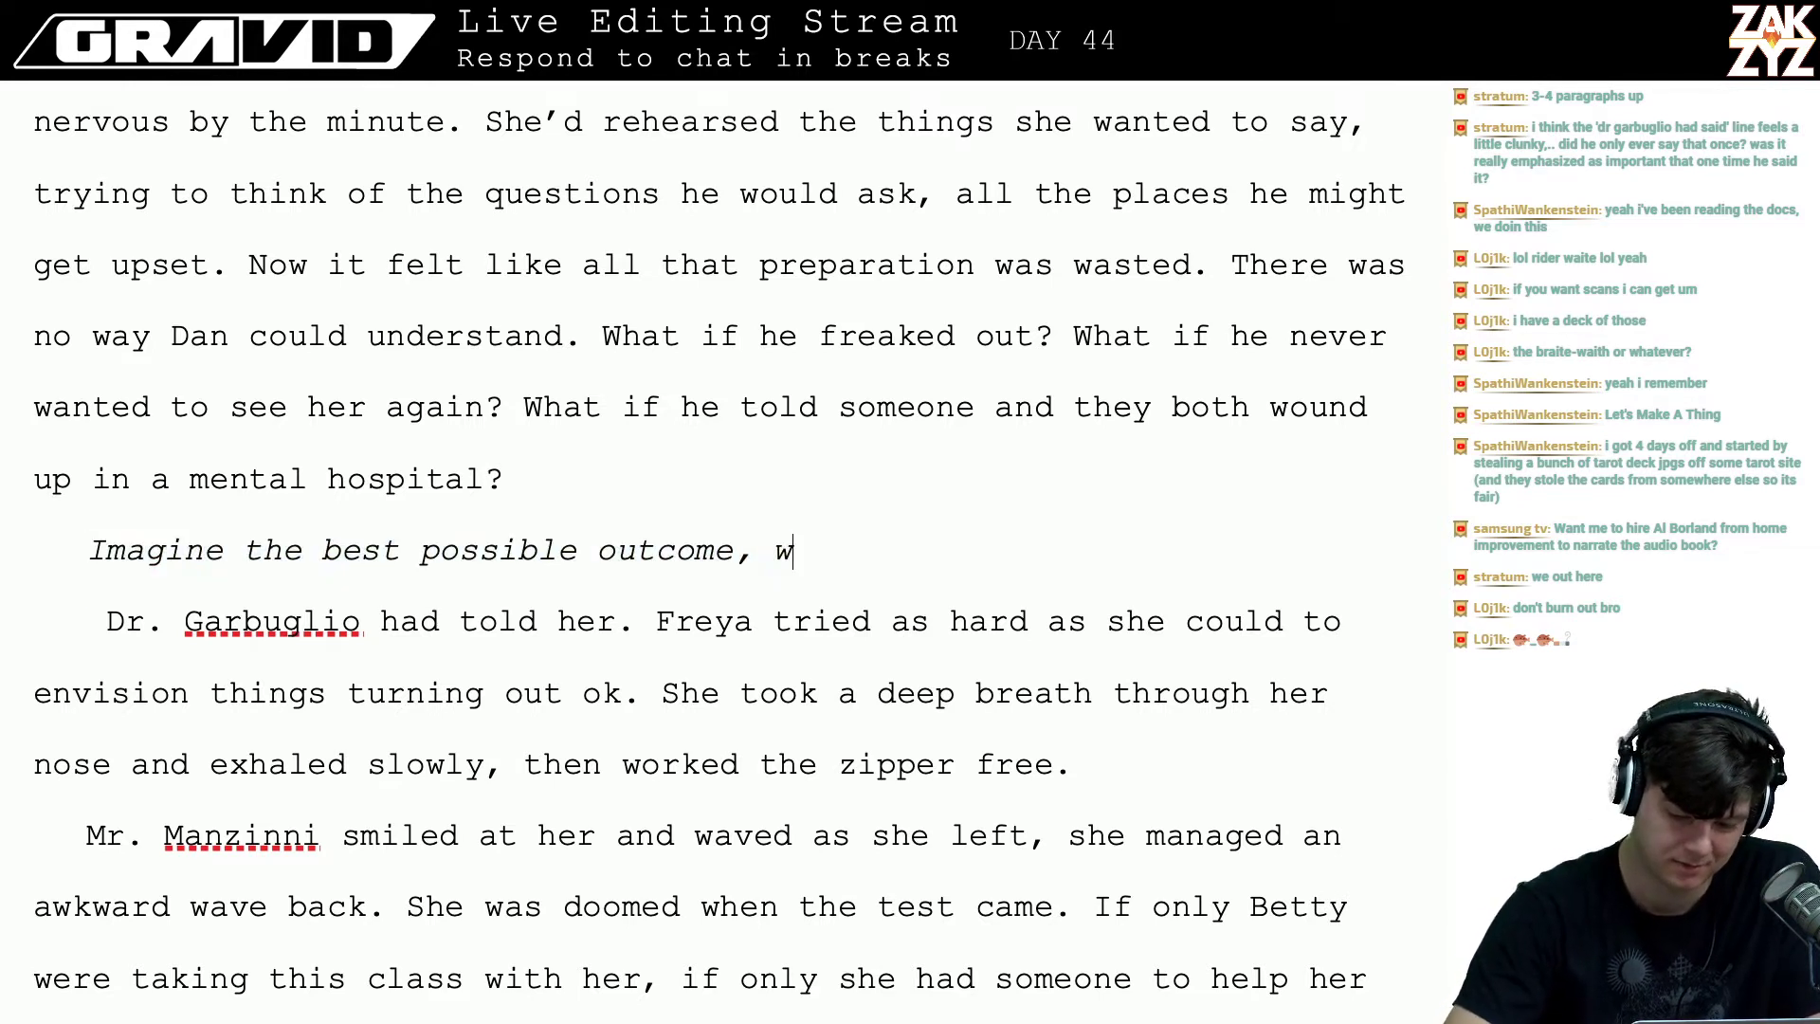
- Try continuing the italic line after the comma with “was Dr.” and remove that wording
key("BackSpace")
type("the")
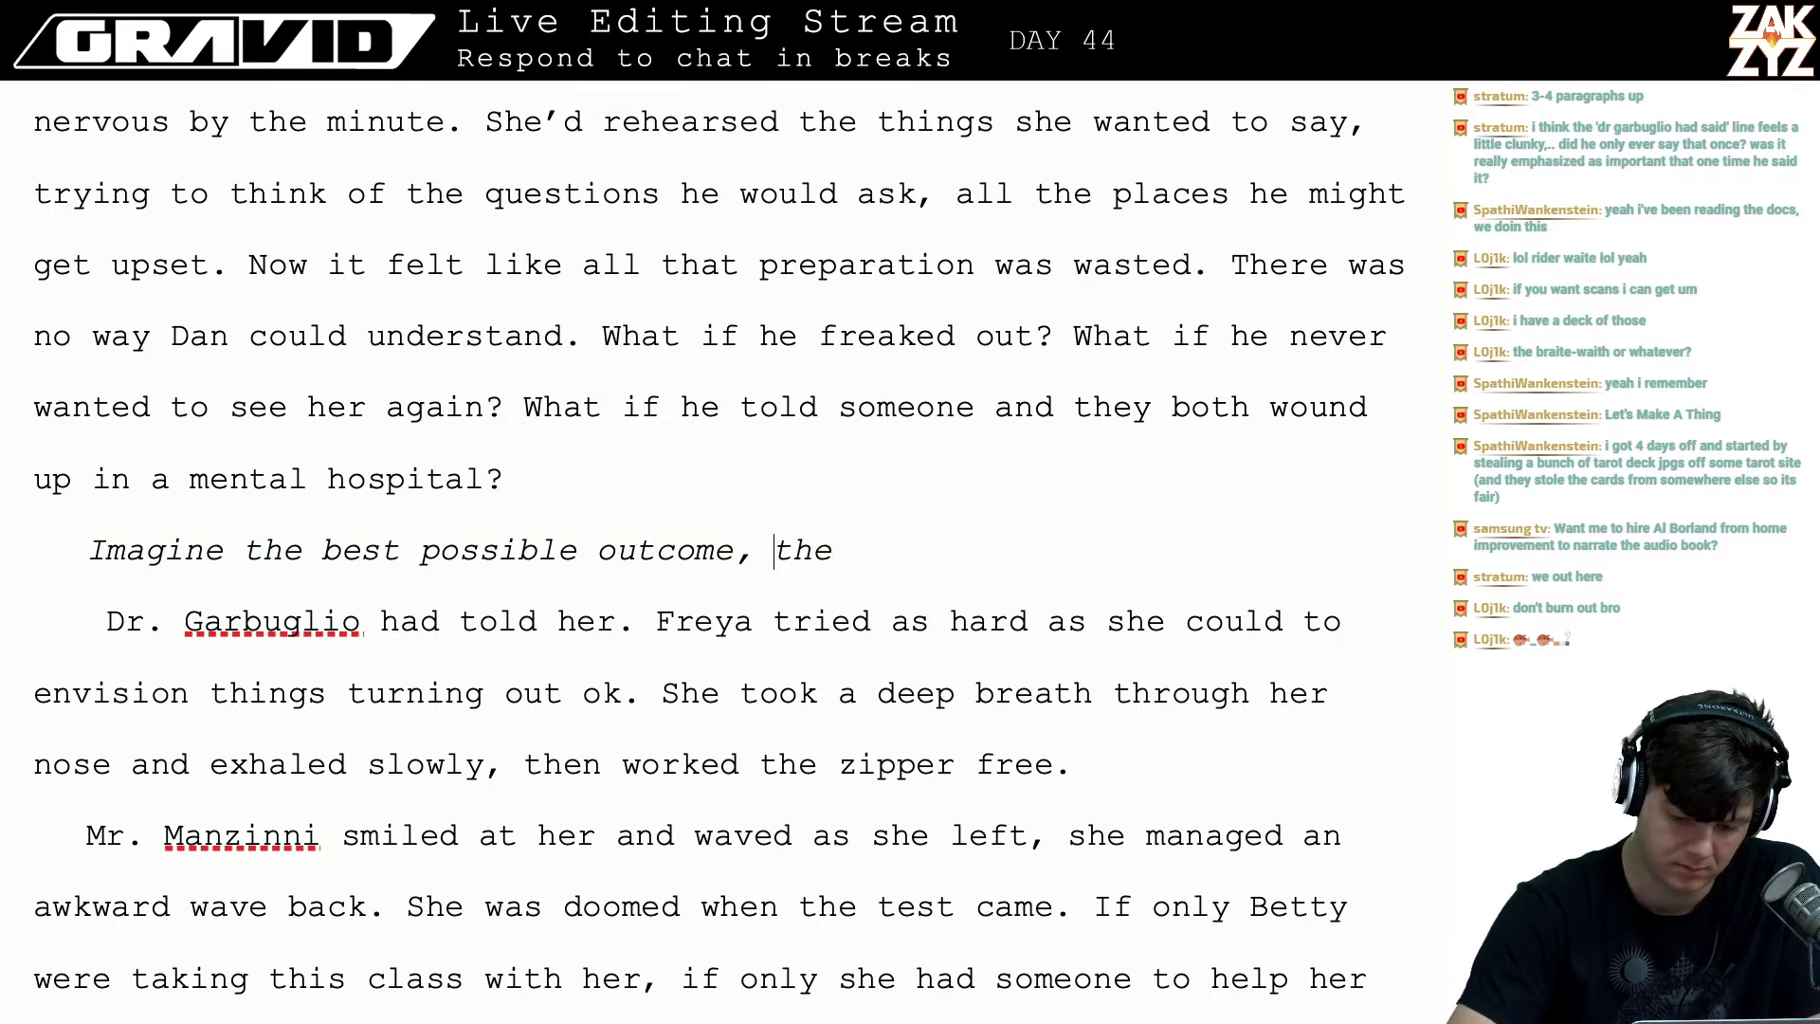
type("was")
type(" Dr. Gar")
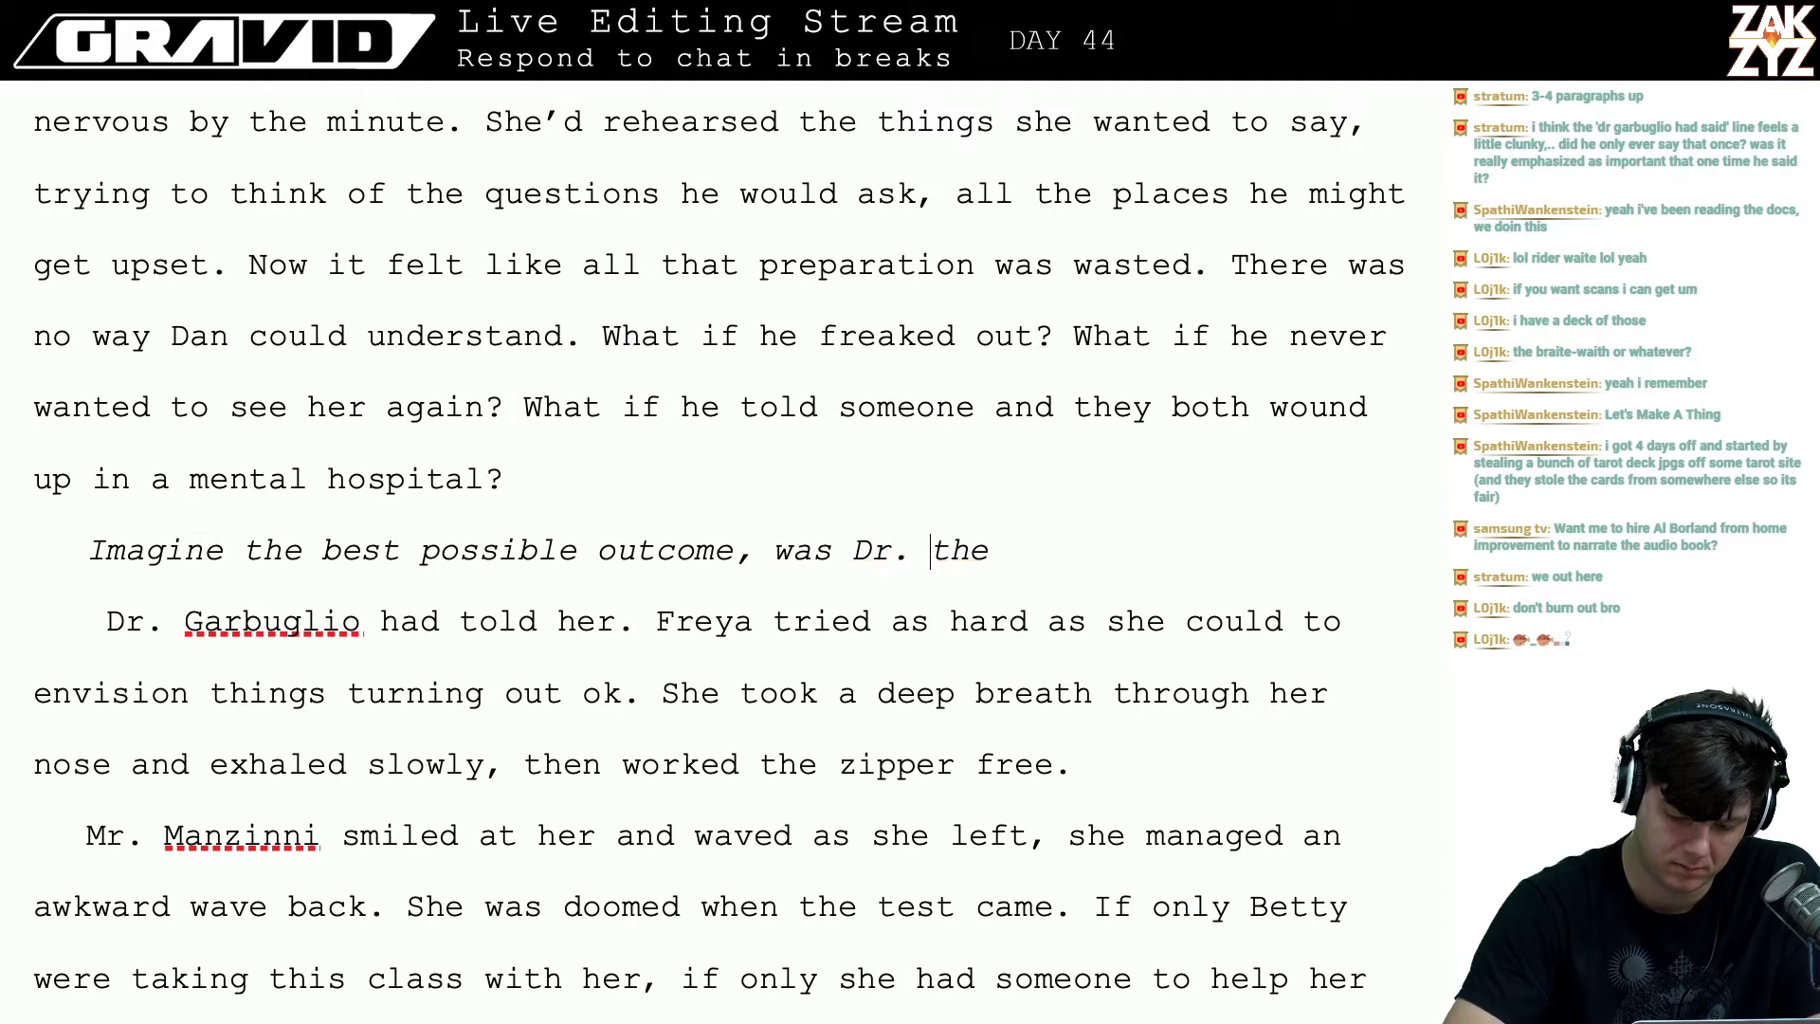
key("BackSpace")
key("BackSpace")
key("BackSpace")
key("BackSpace")
key("BackSpace")
key("BackSpace")
key("BackSpace")
key("BackSpace")
key("BackSpace")
key("BackSpace")
key("BackSpace")
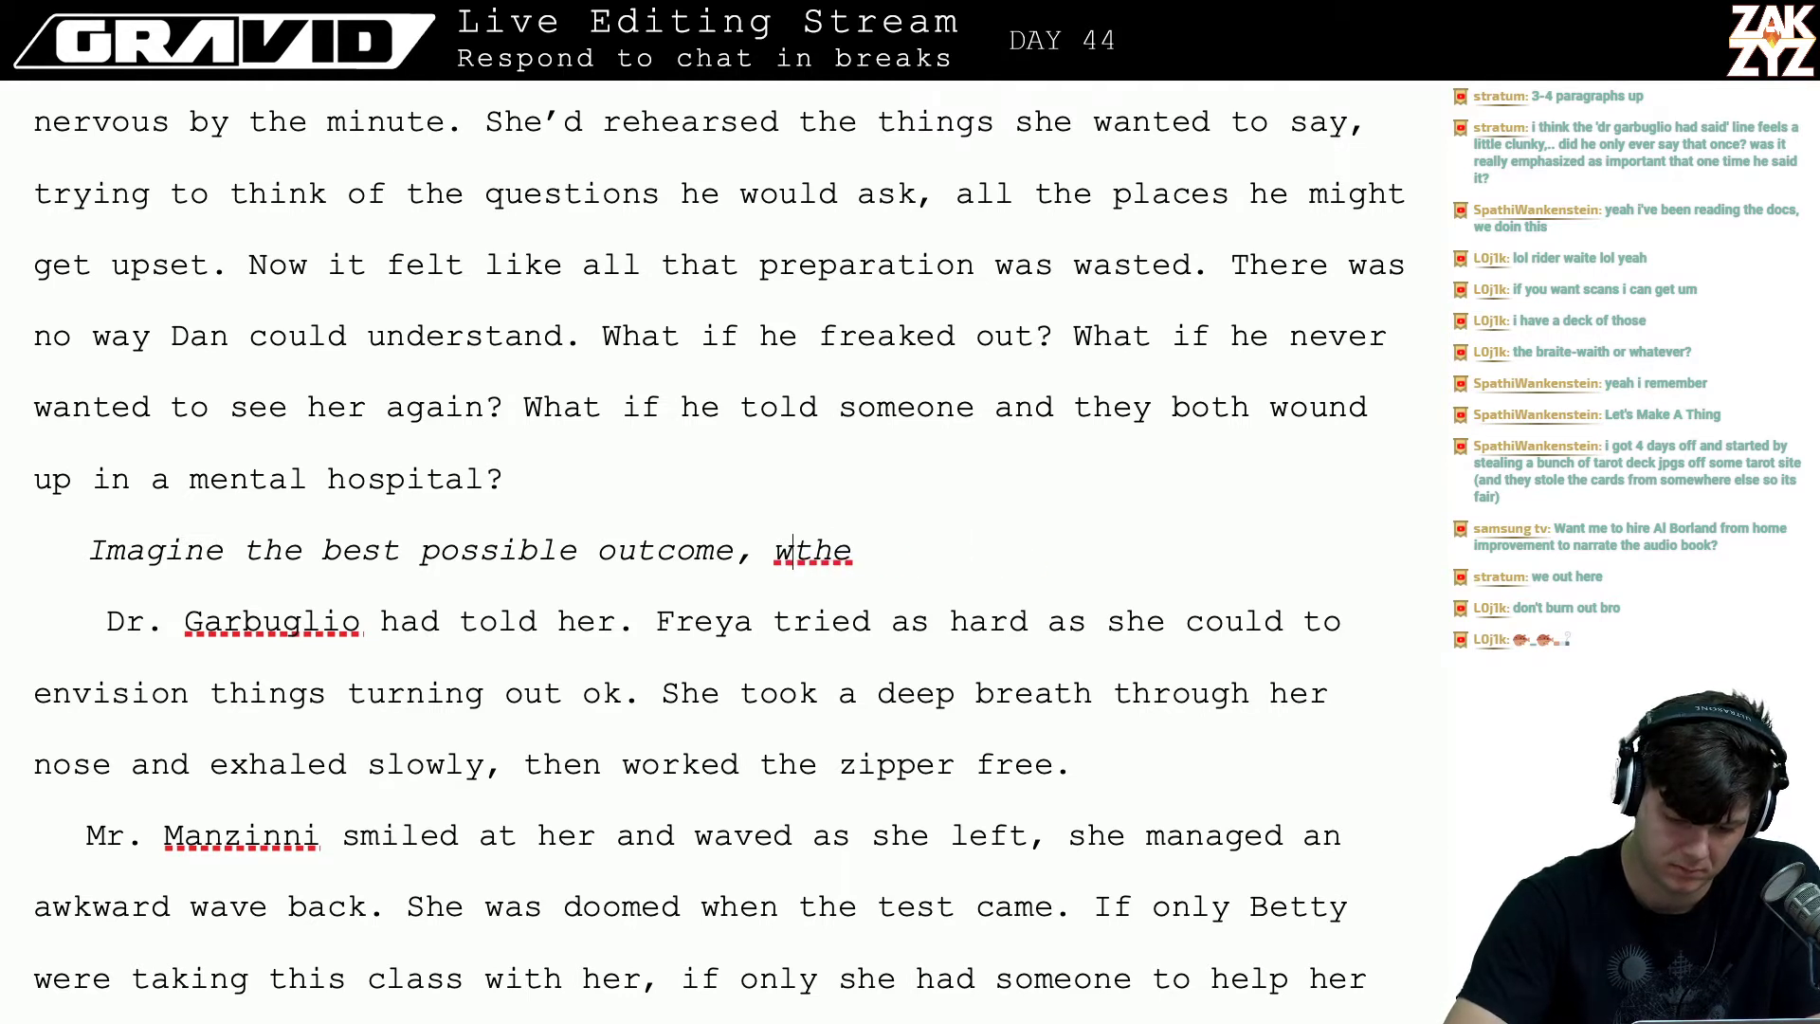
- Continue the italic line with “it said in the Fragile Phoenix.”
type("it sa")
type("id in the Frag")
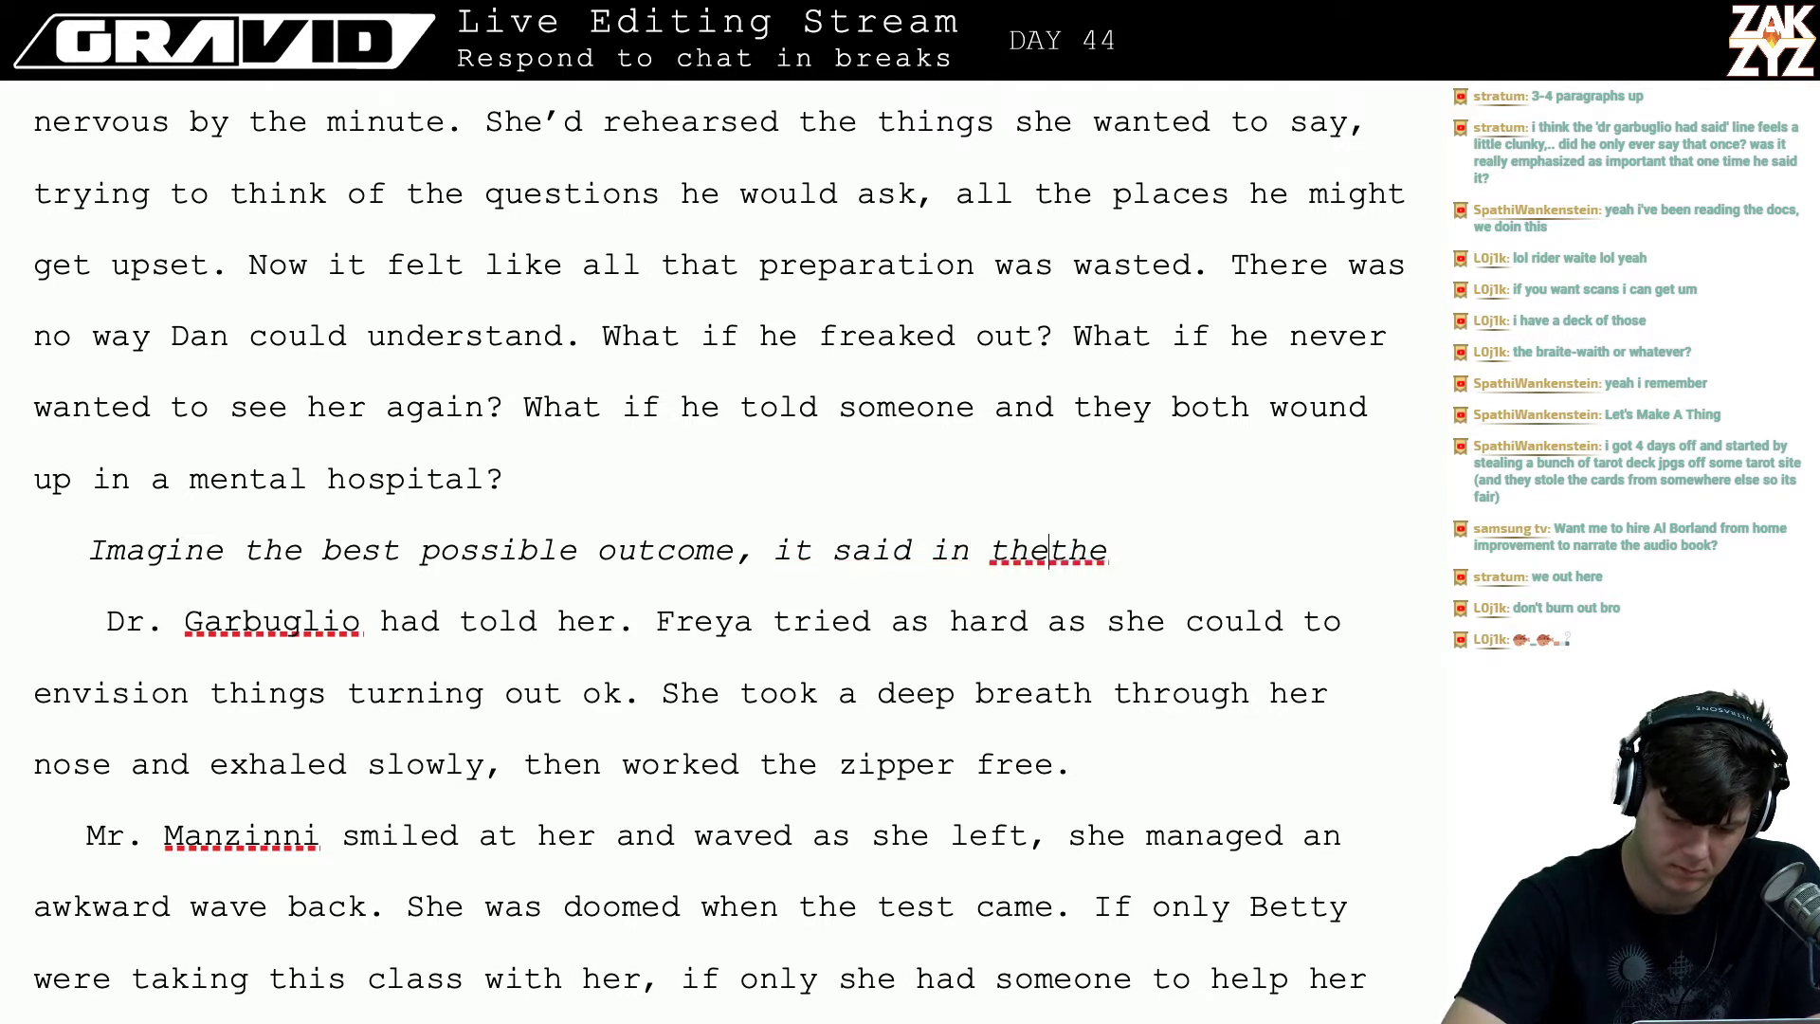
type("ile ")
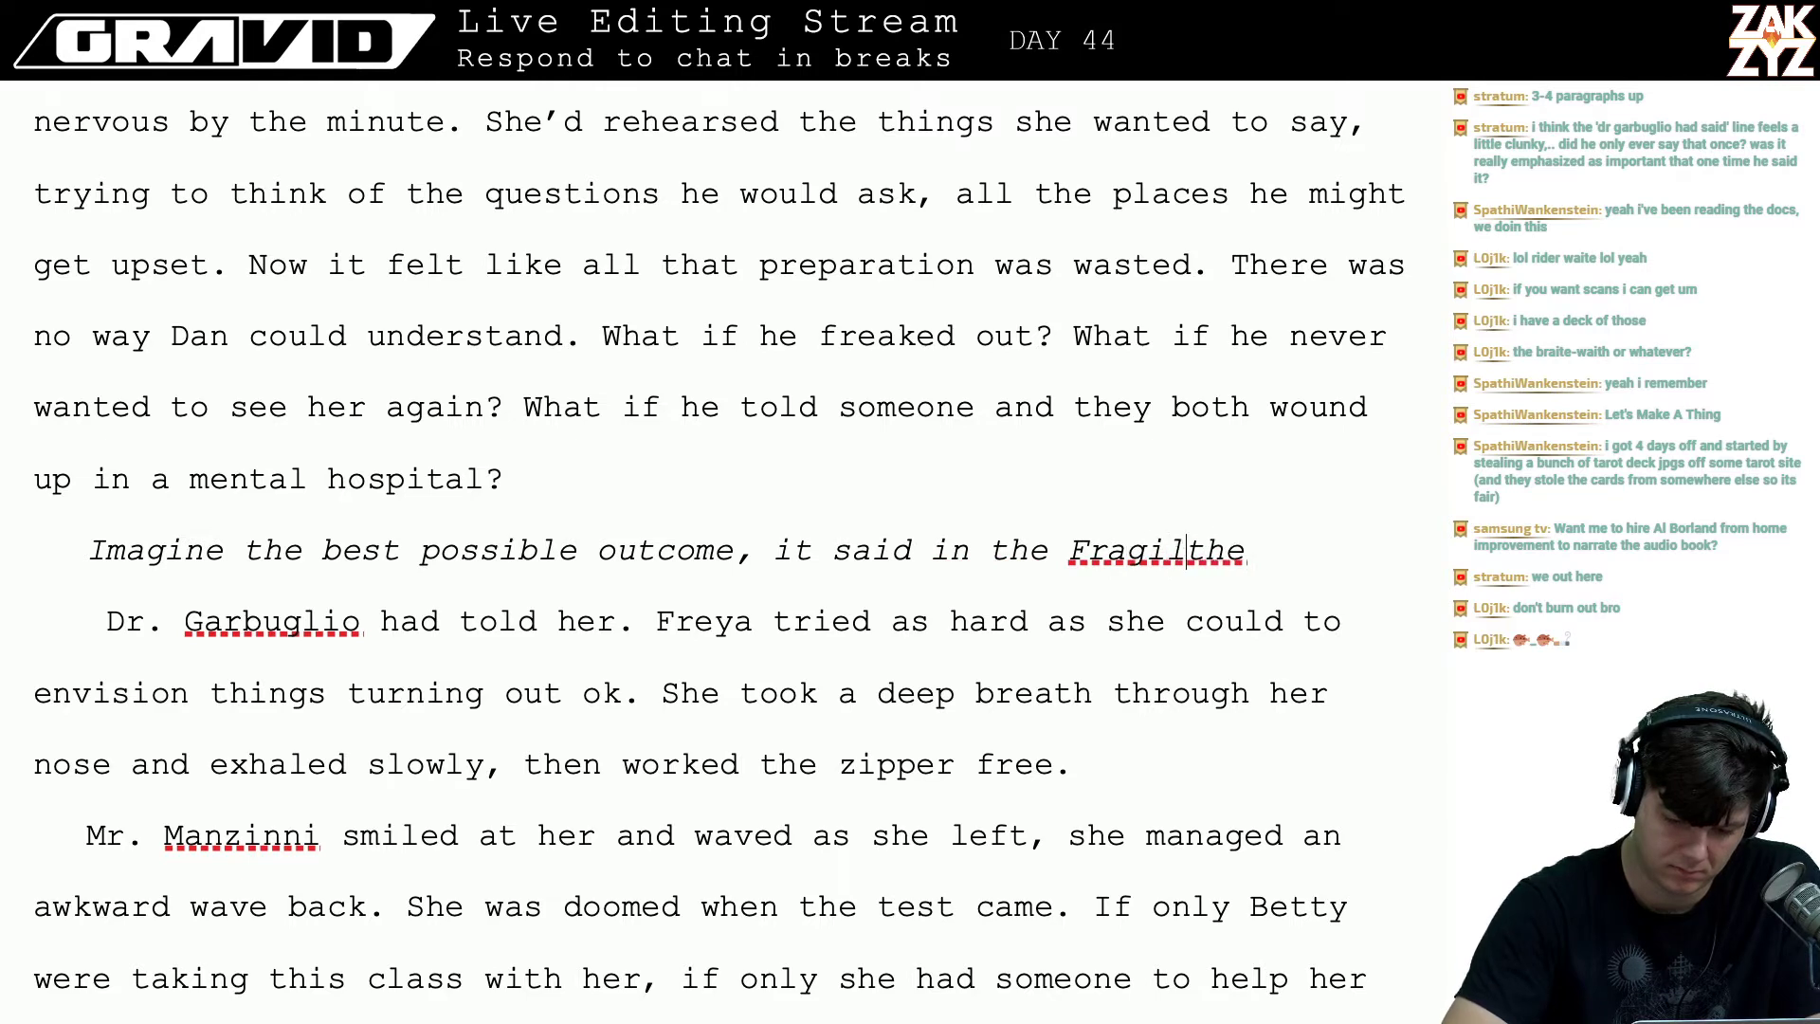
type("Phoenithe")
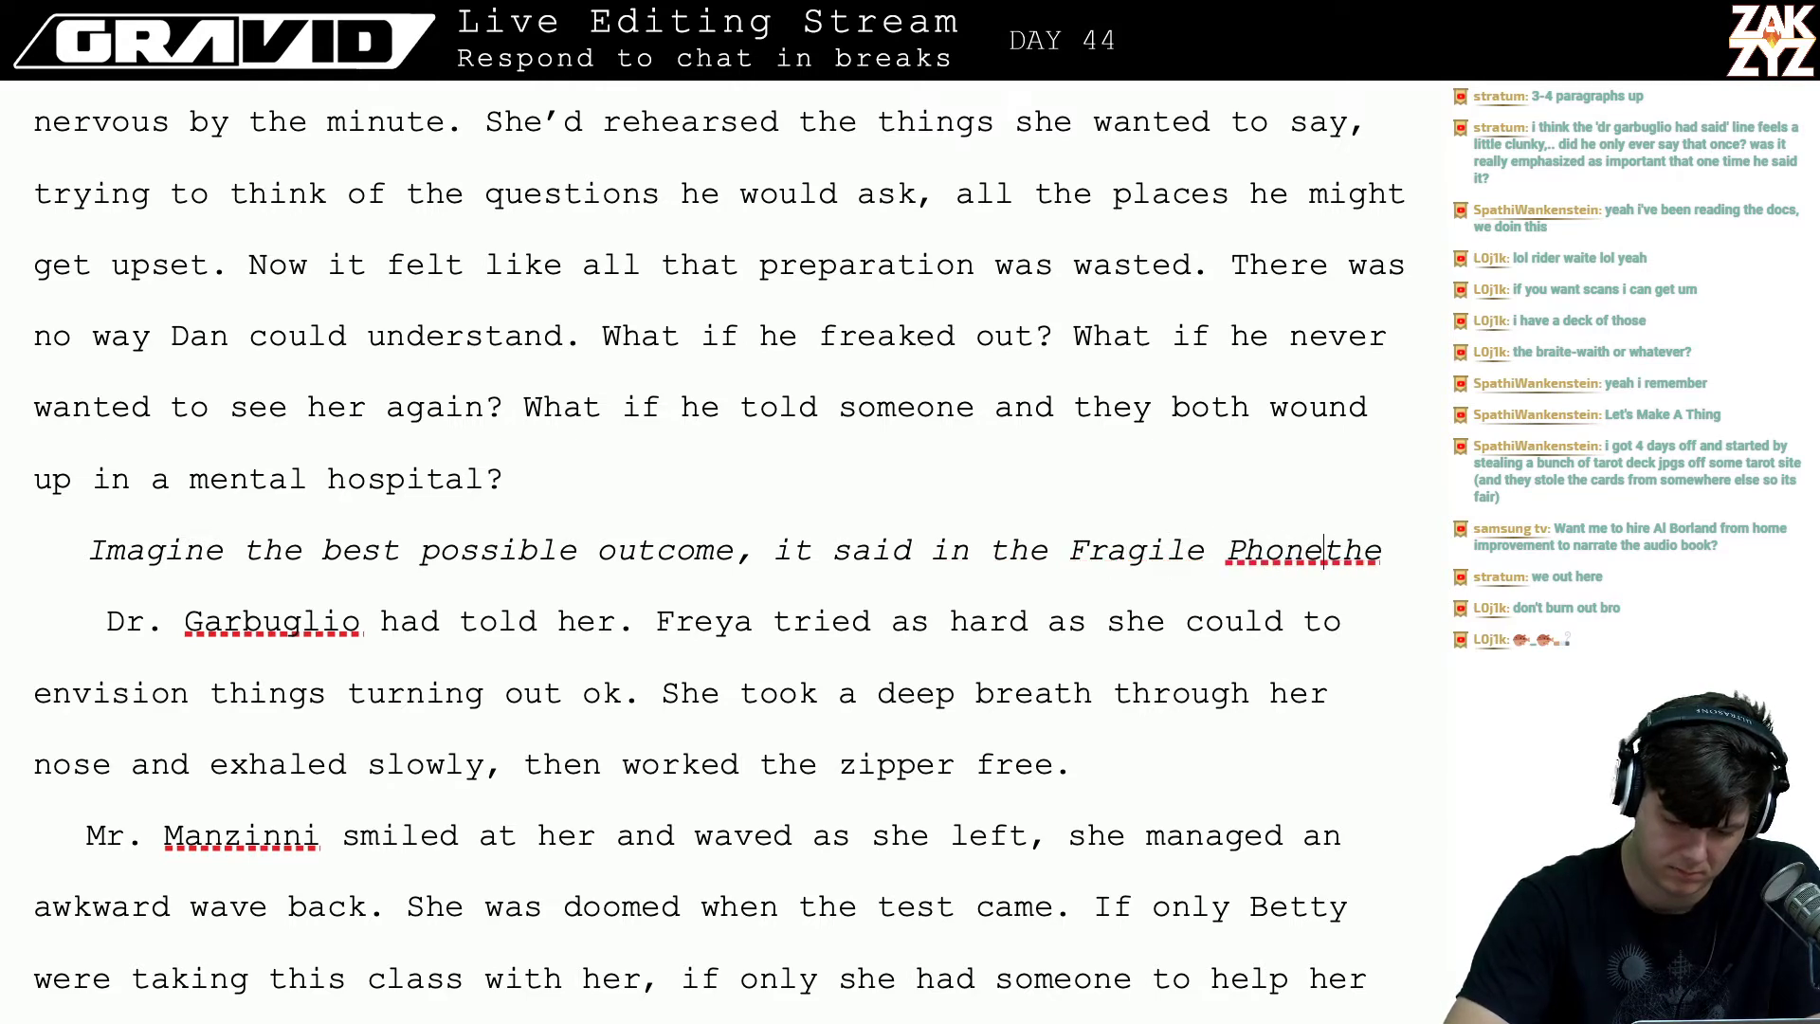
key("BackSpace")
key("BackSpace")
type("enix.")
key("Return")
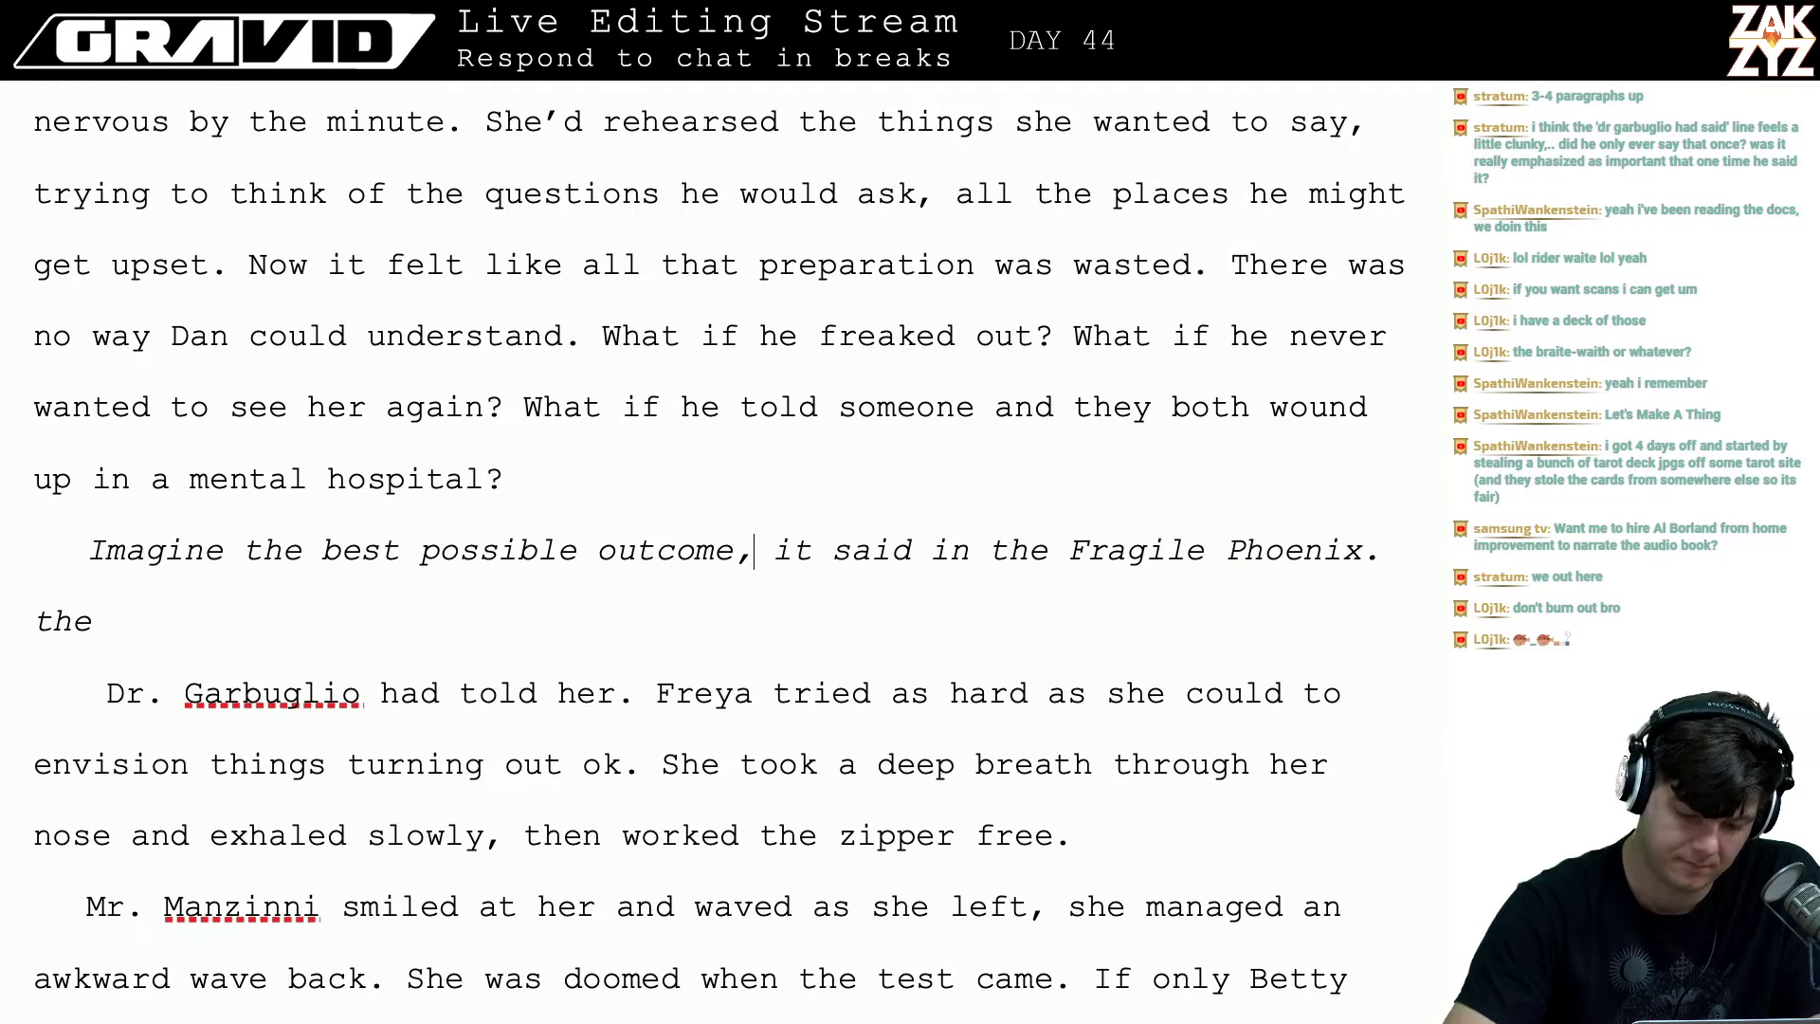
- End “Imagine the best possible outcome” with a period, delete everything up to “Freya tried”, and start that sentence as a new paragraph
key("BackSpace")
type(".")
key("shift+Down")
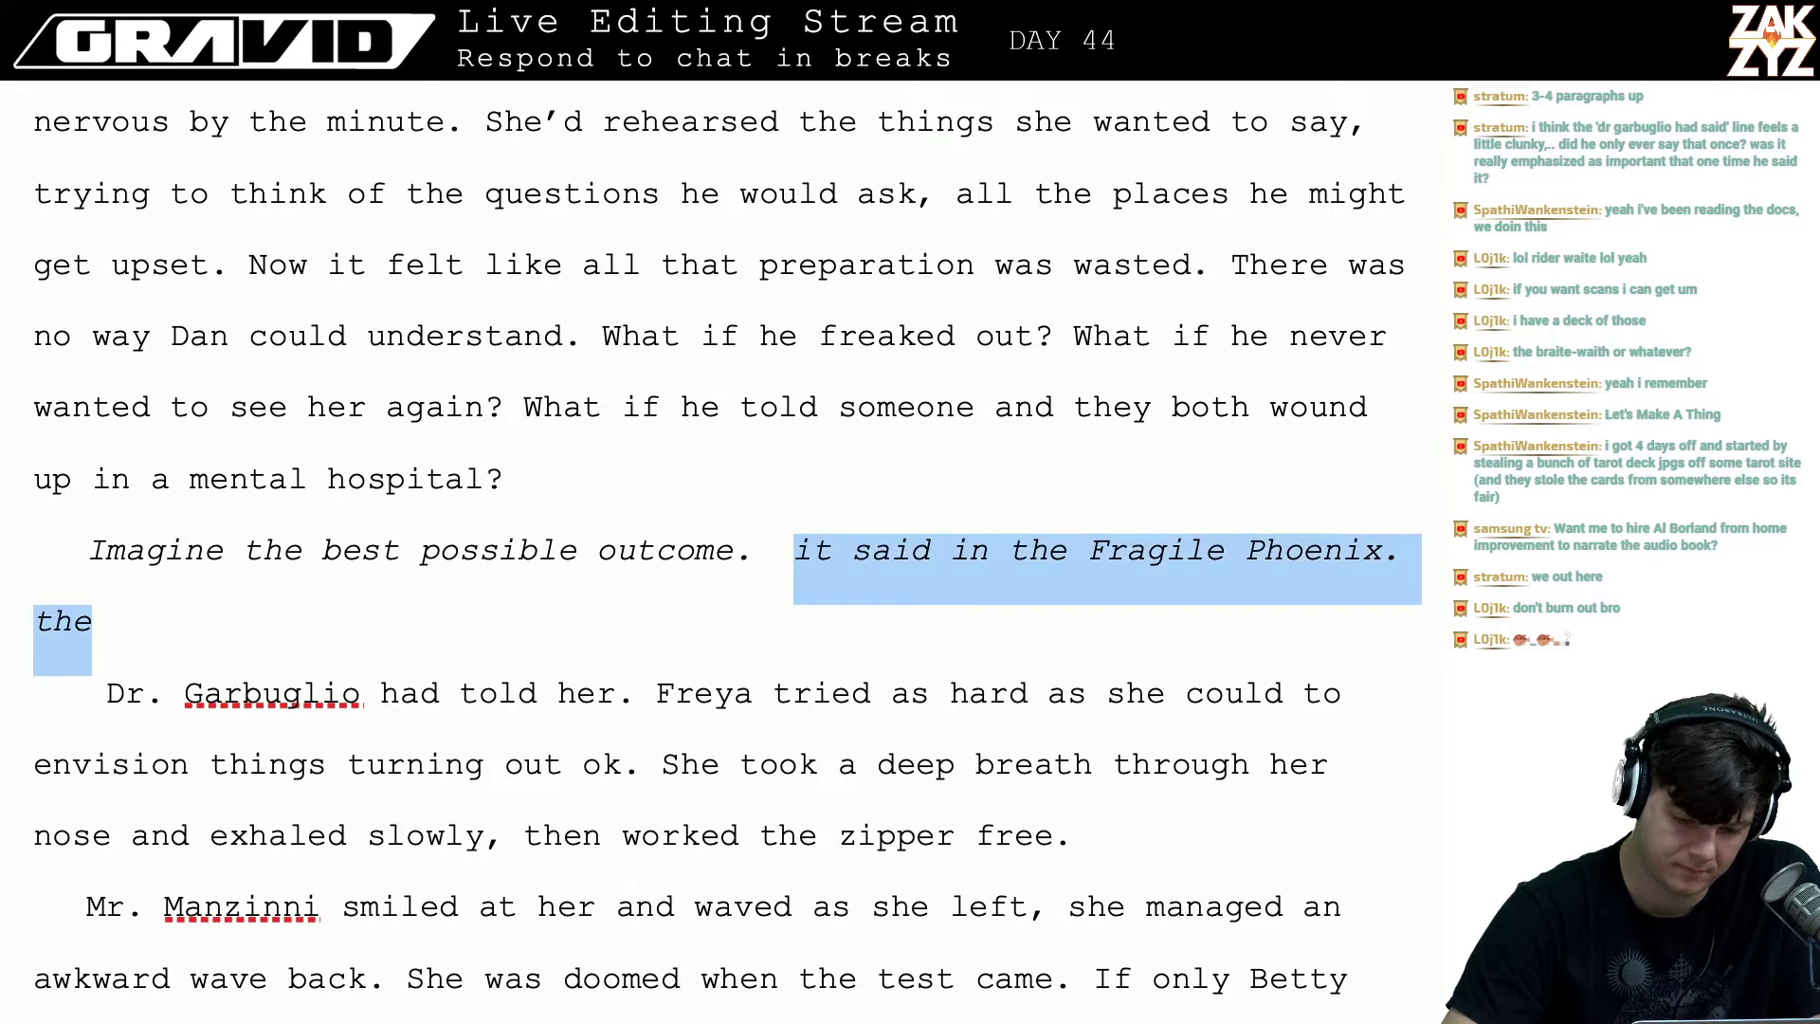
key("shift+Down")
key("shift+Right")
key("shift+Left")
key("shift+Left")
key("shift+Left")
key("shift+Left")
key("shift+Left")
key("shift+Left")
key("shift+Left")
key("shift+Left")
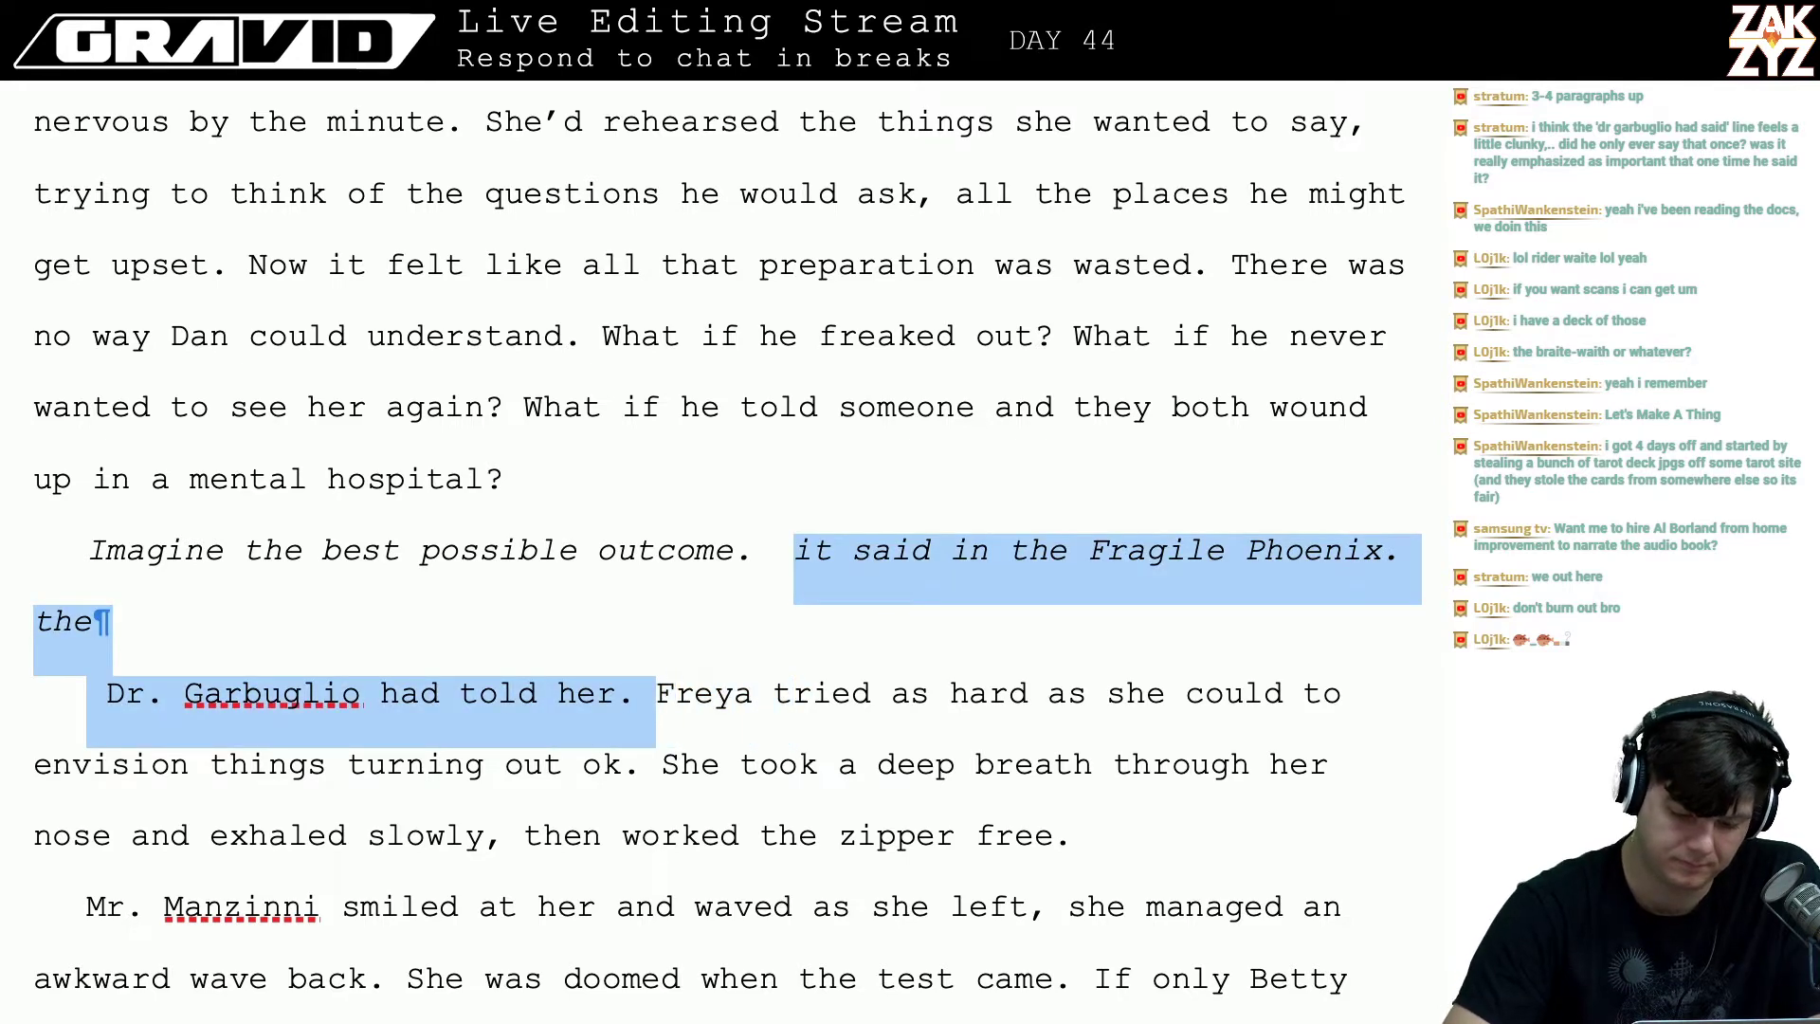
key("BackSpace")
key("Return")
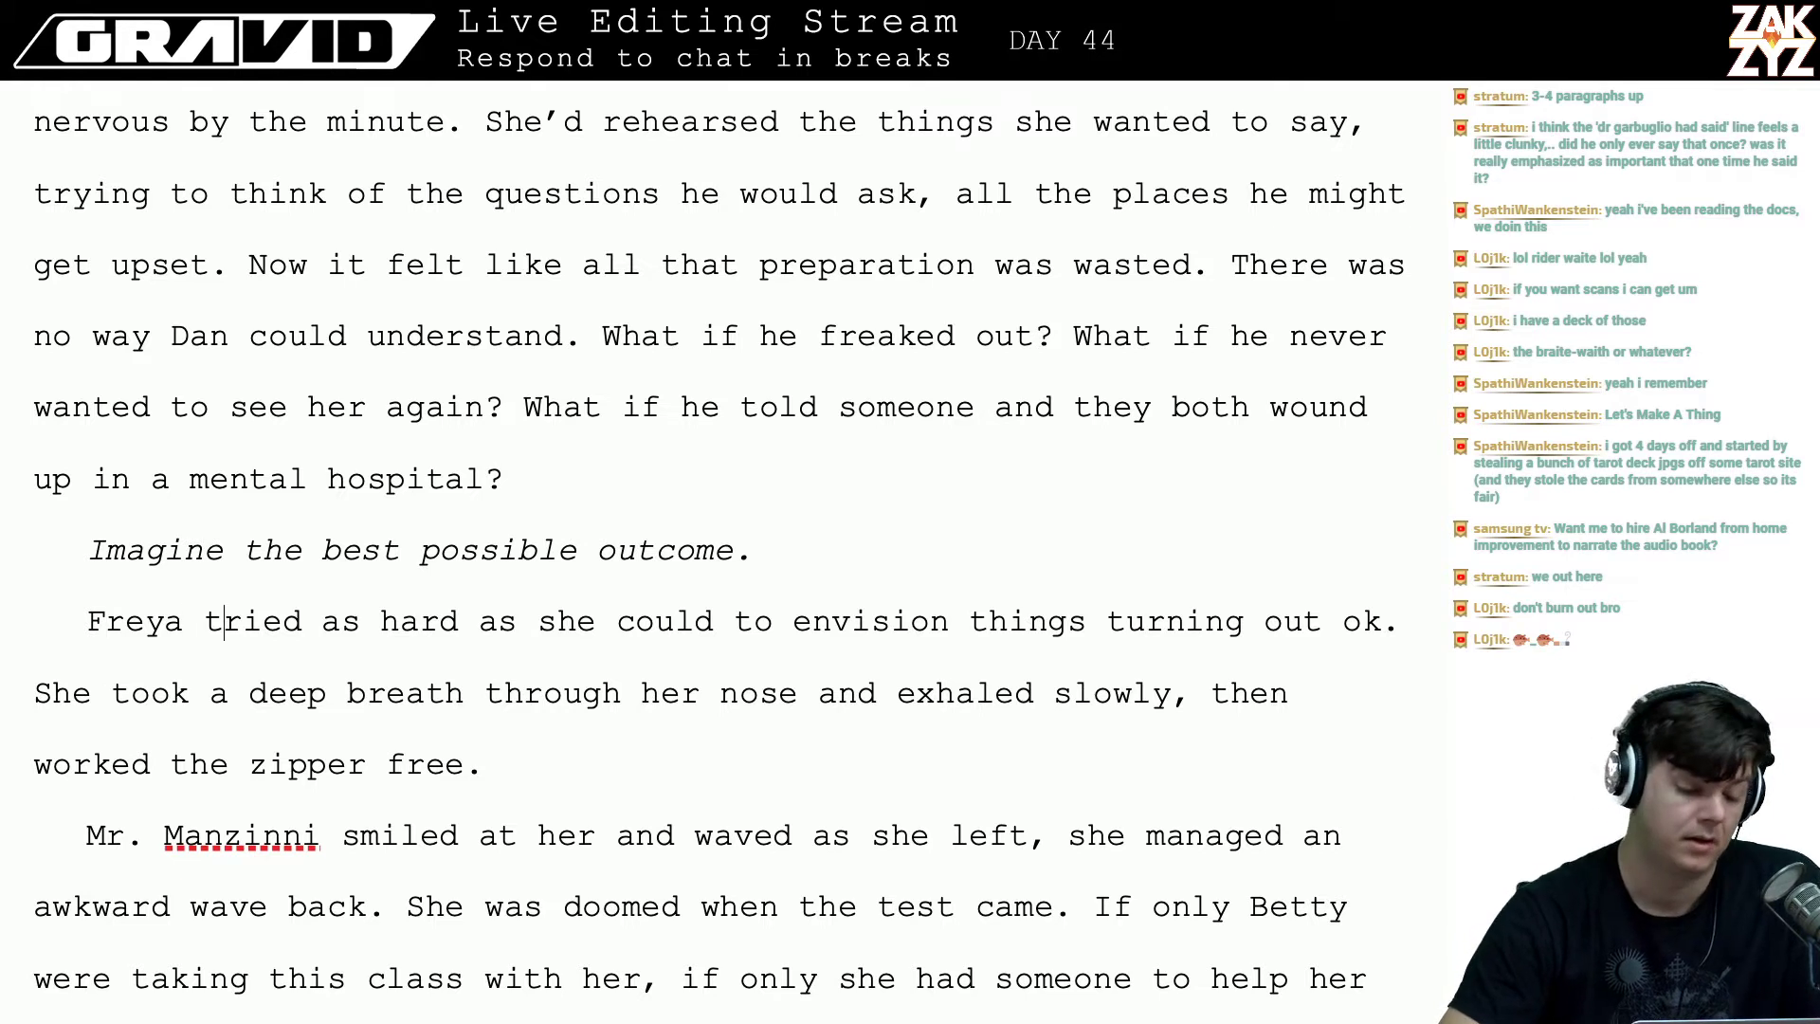
- Insert “She thought about Dr. Garbuglio’s advice in the Fragile Phoenix” before “Freya tried as hard as she could”
type("Dr")
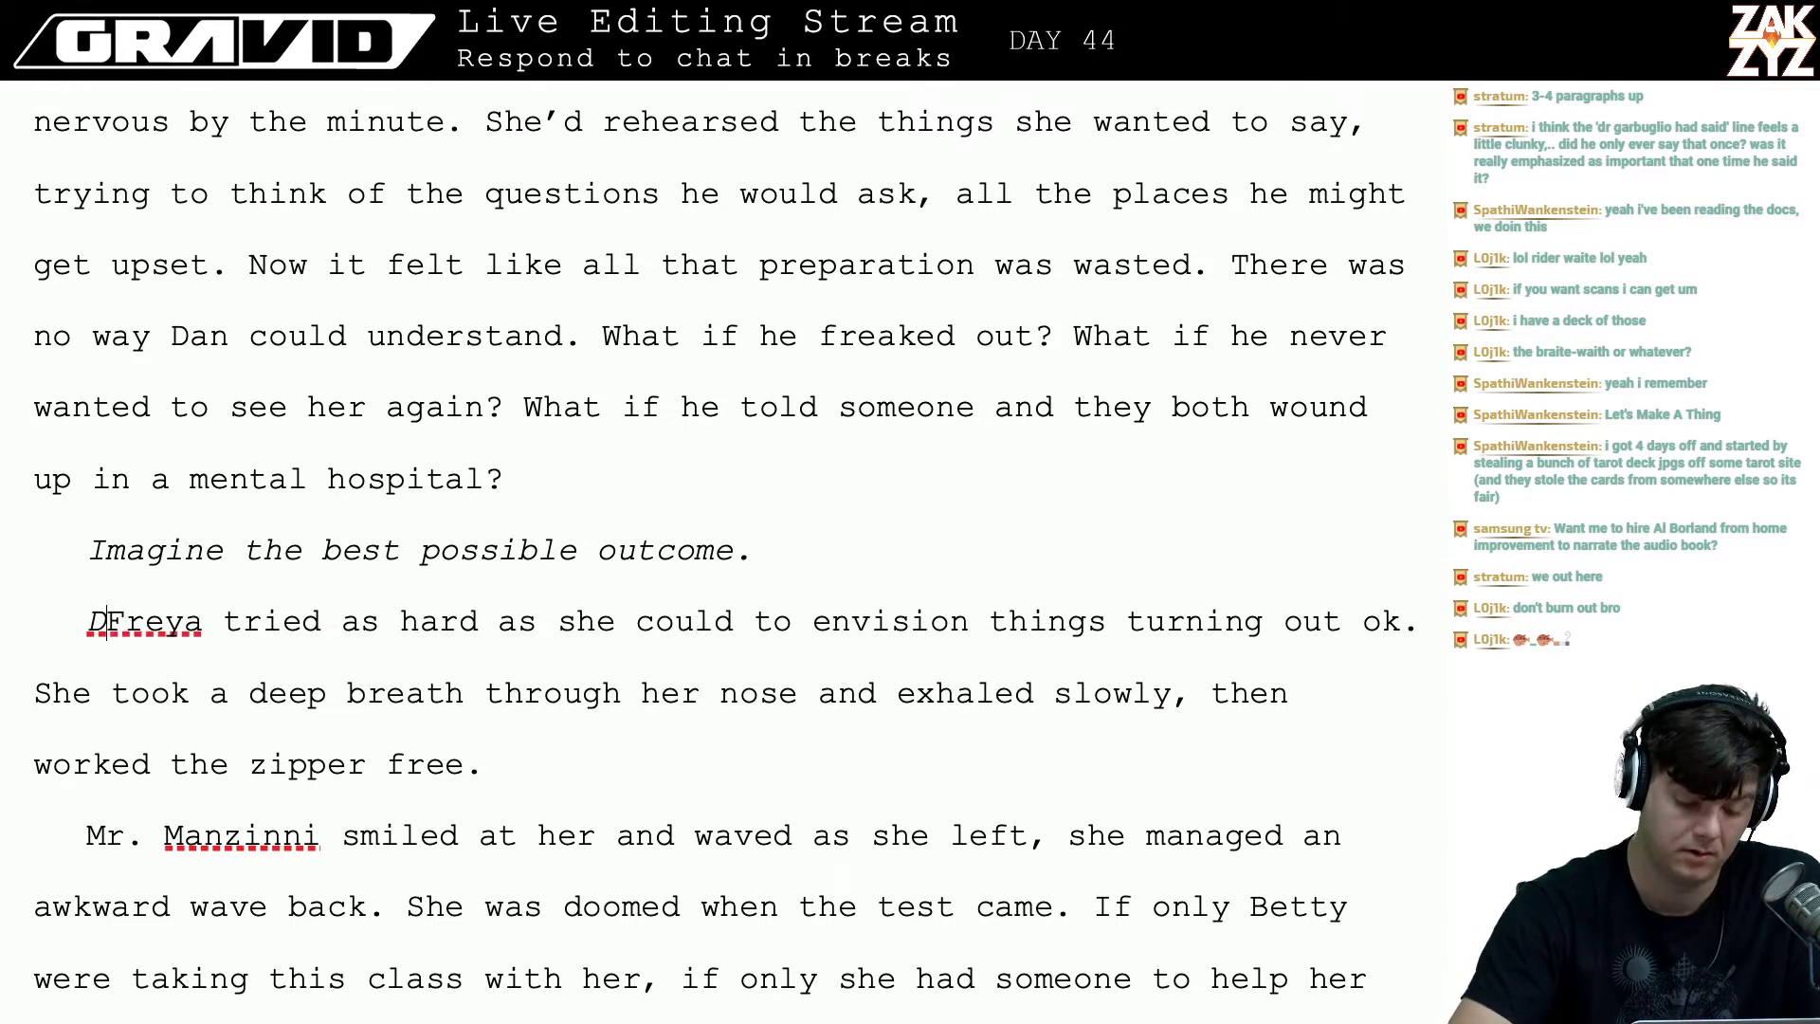
key("BackSpace")
key("BackSpace")
type("She thought ")
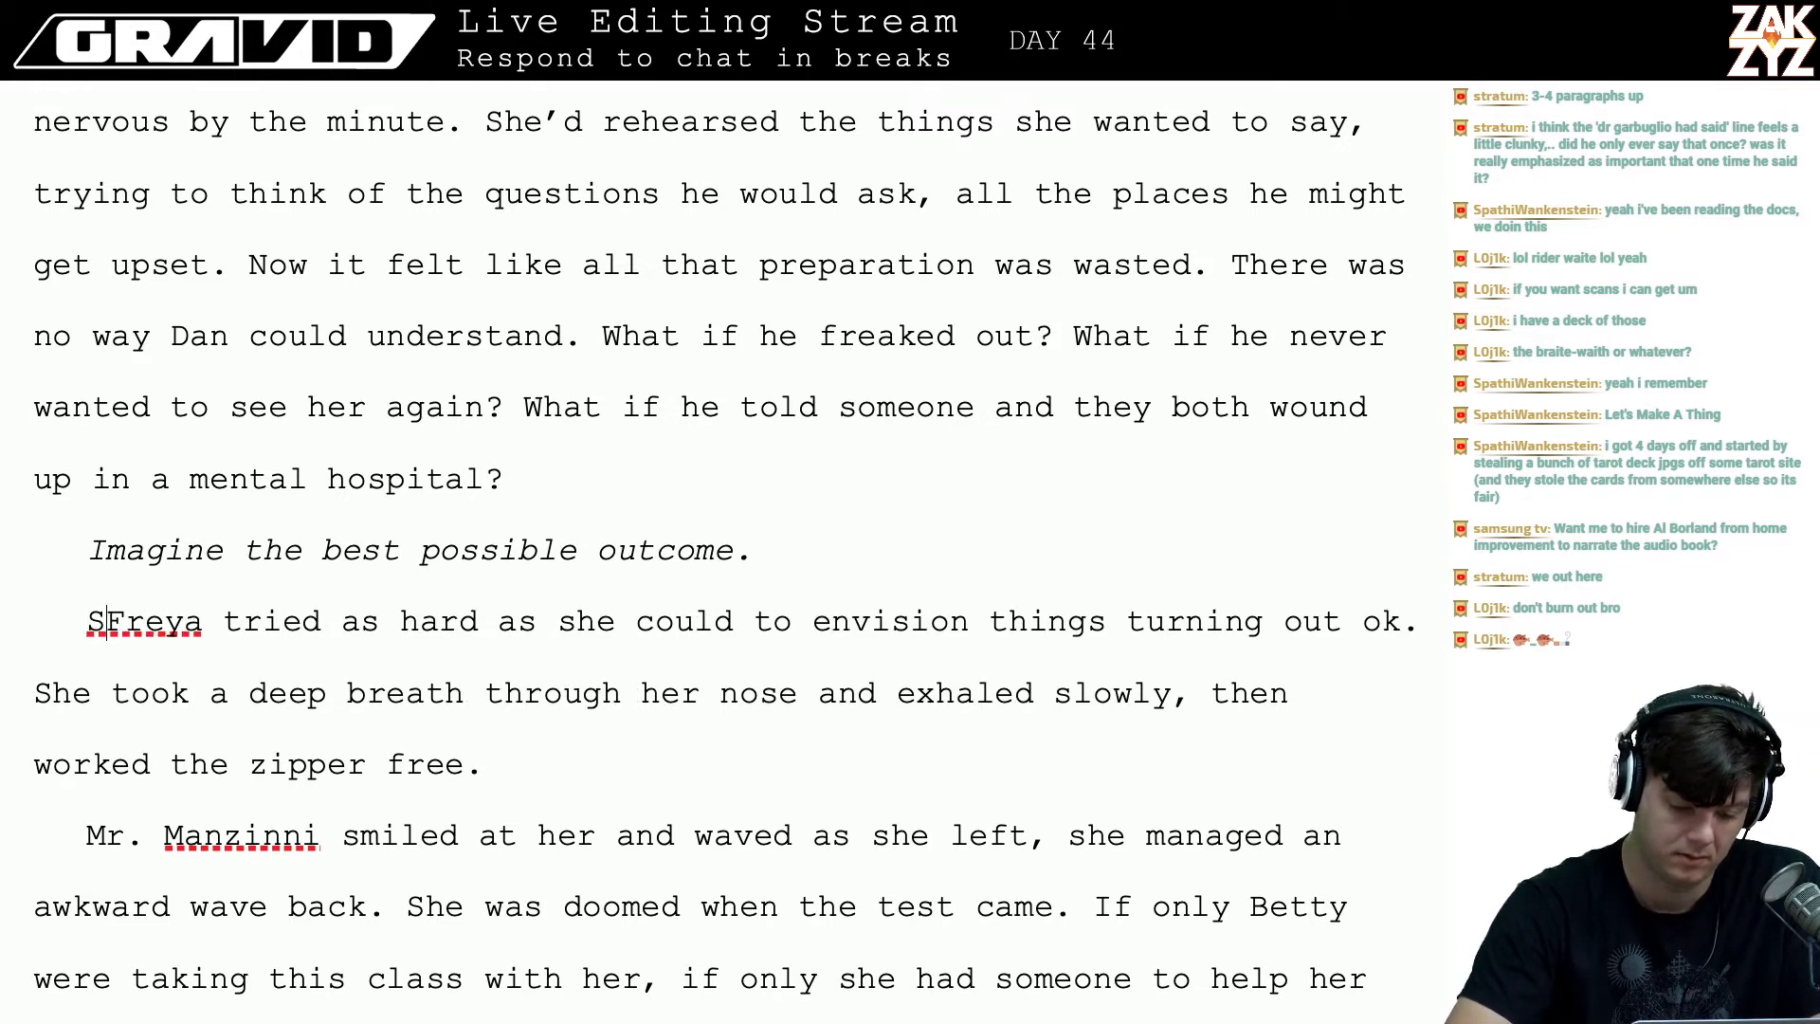
type("about Dr. Ga")
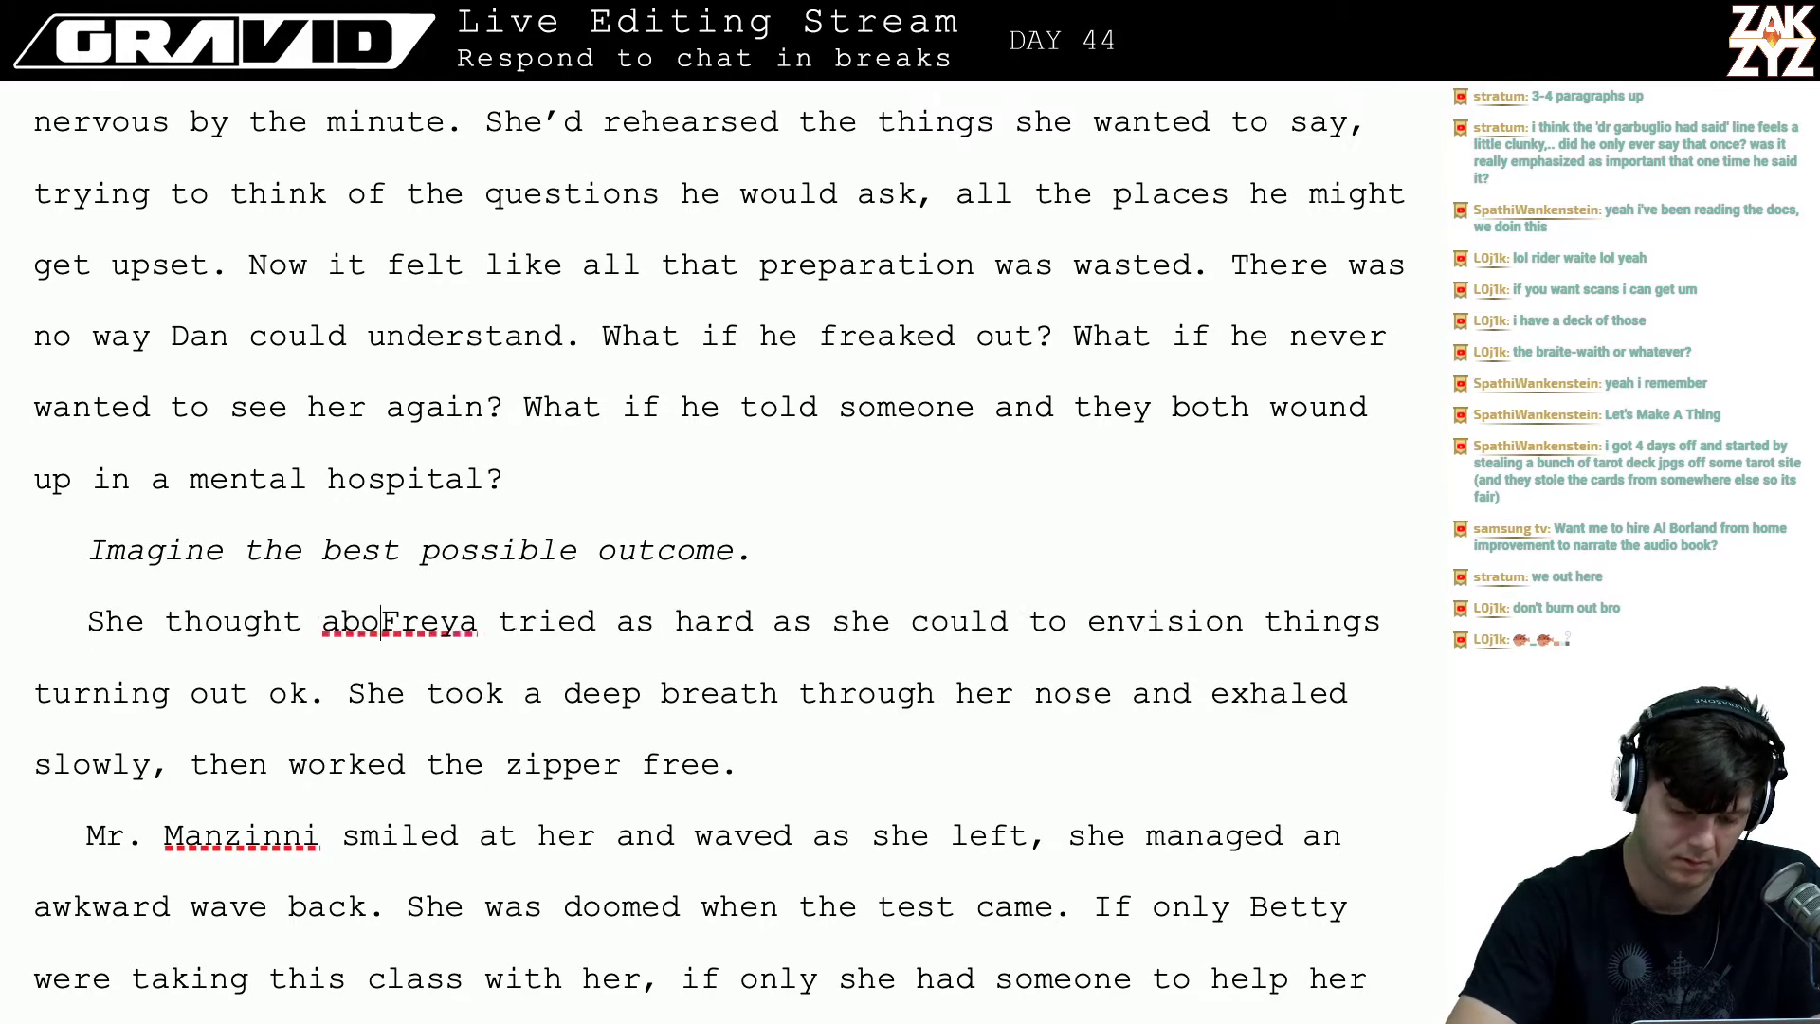
type("rbugliop'")
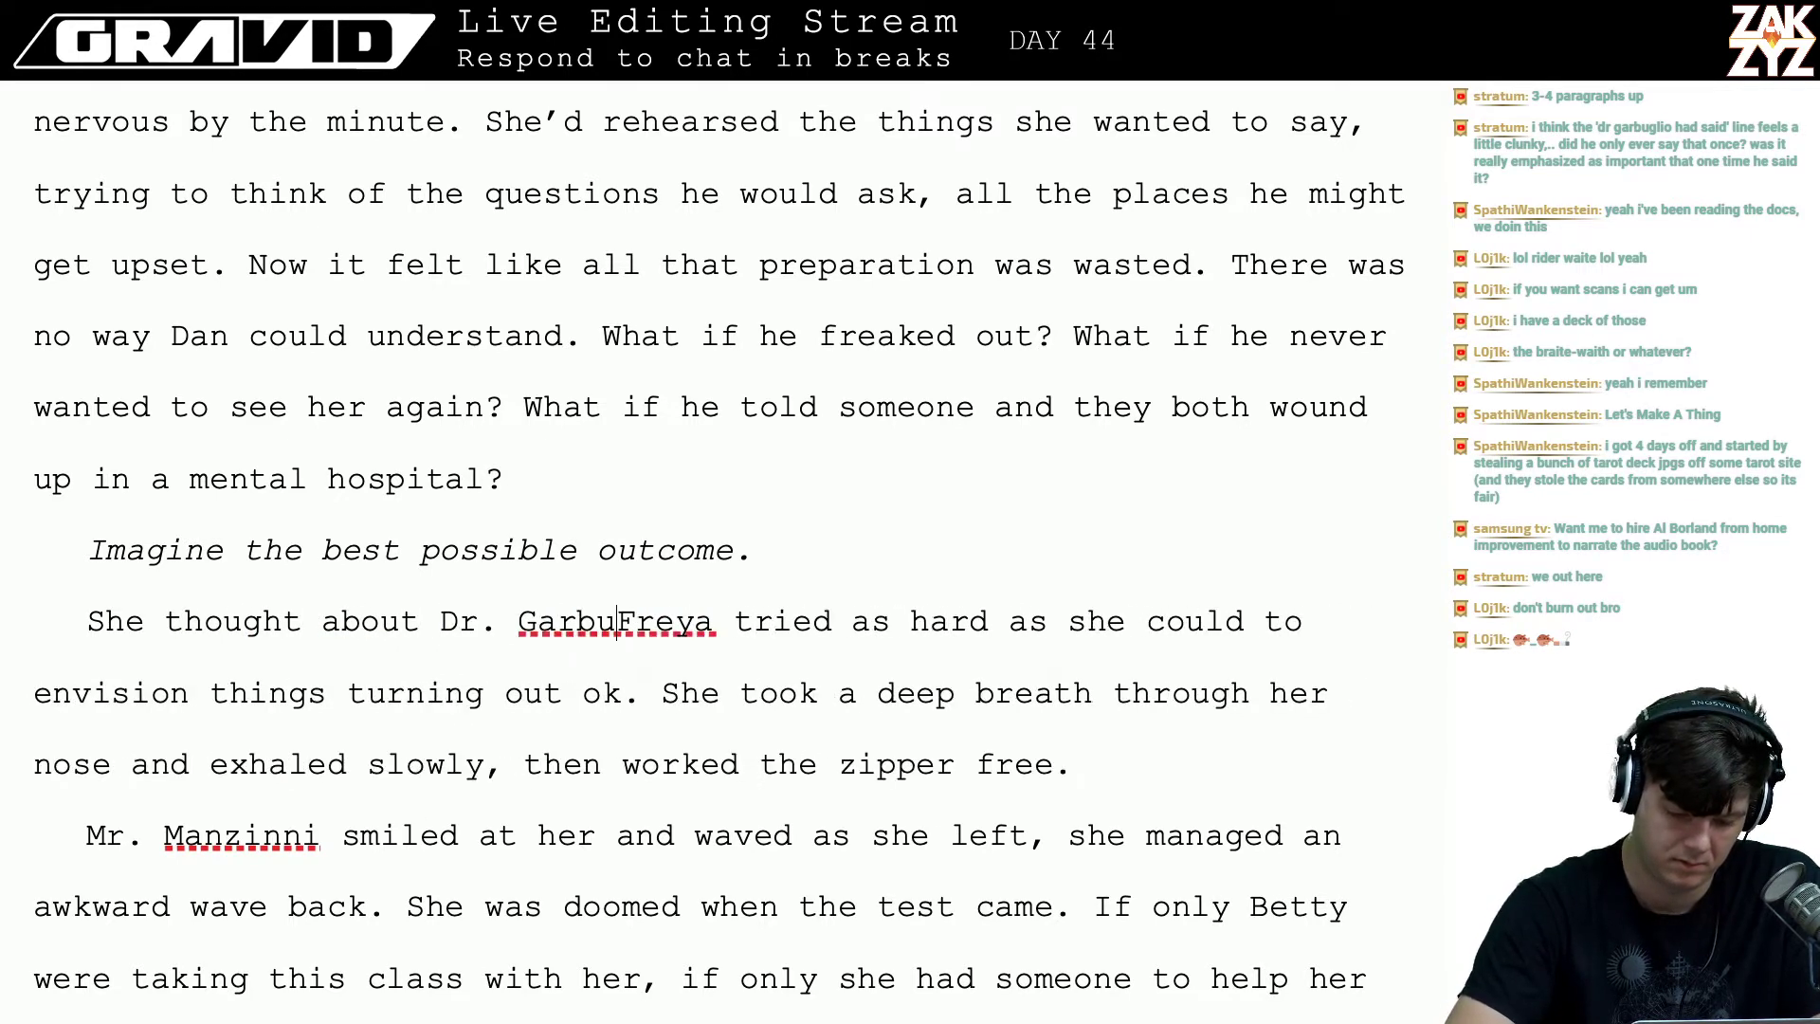
key("BackSpace")
key("BackSpace")
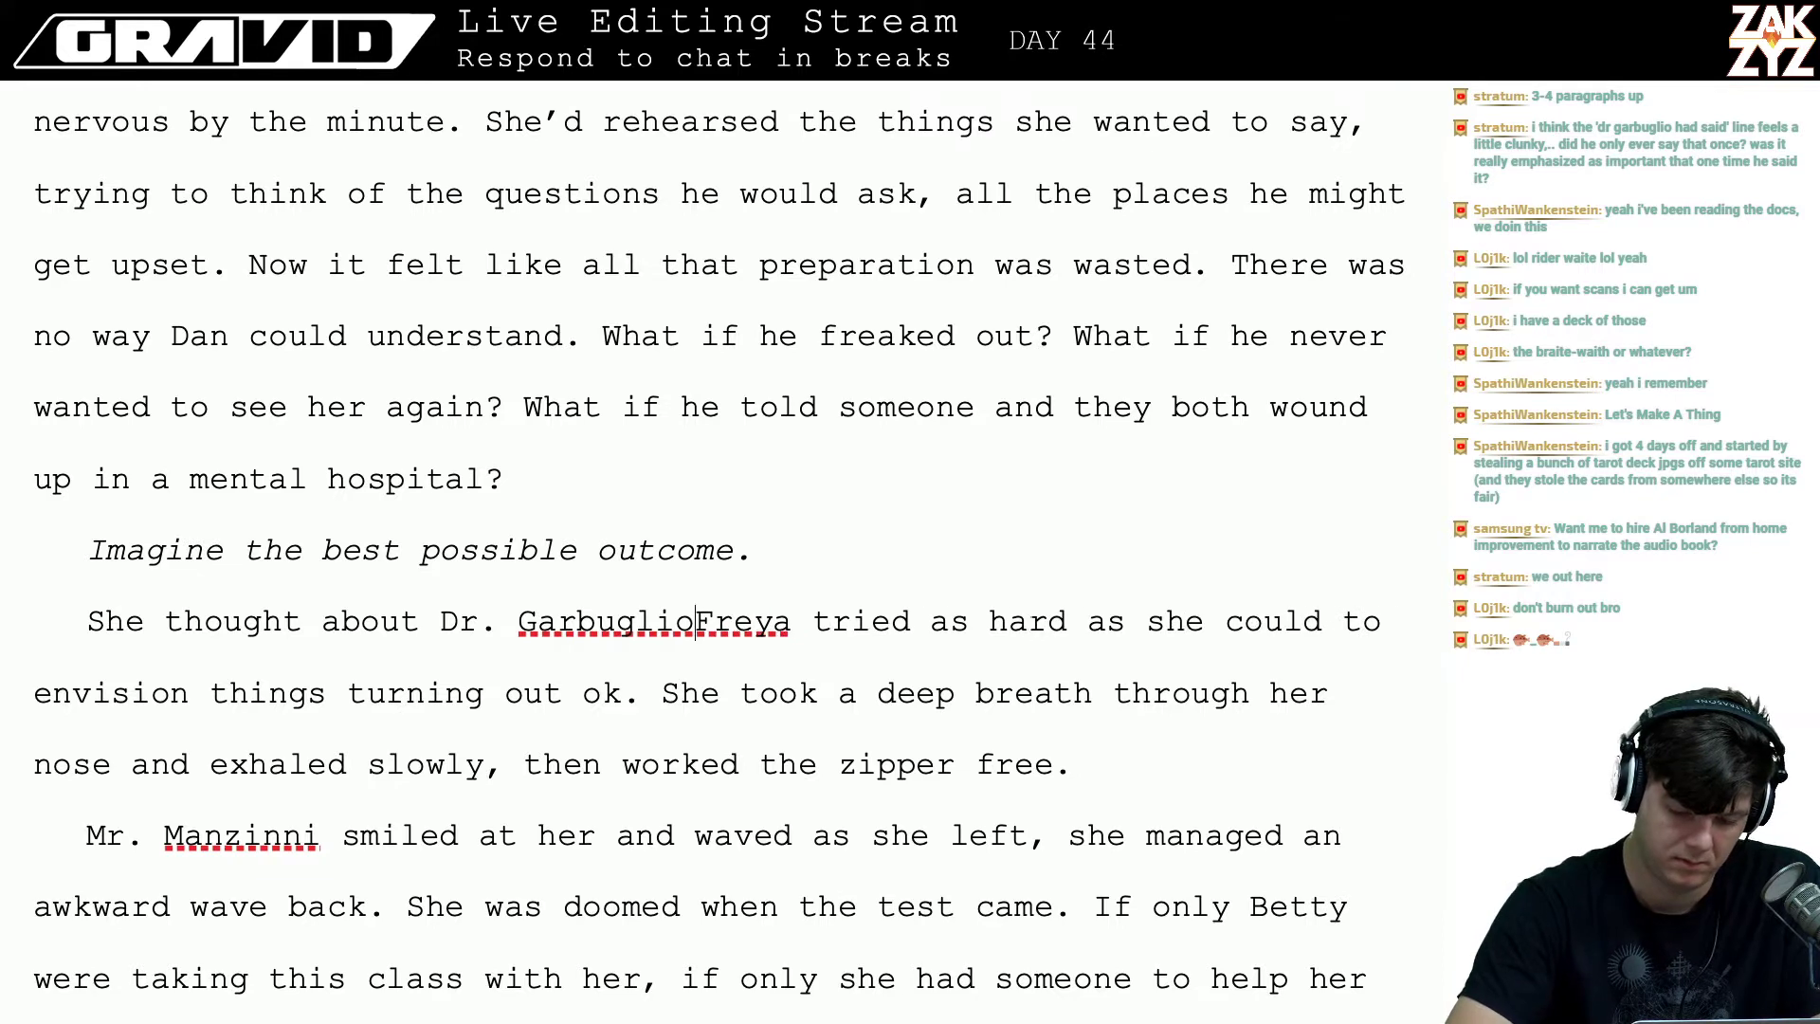
type("'s advice ")
type("in the Fragile")
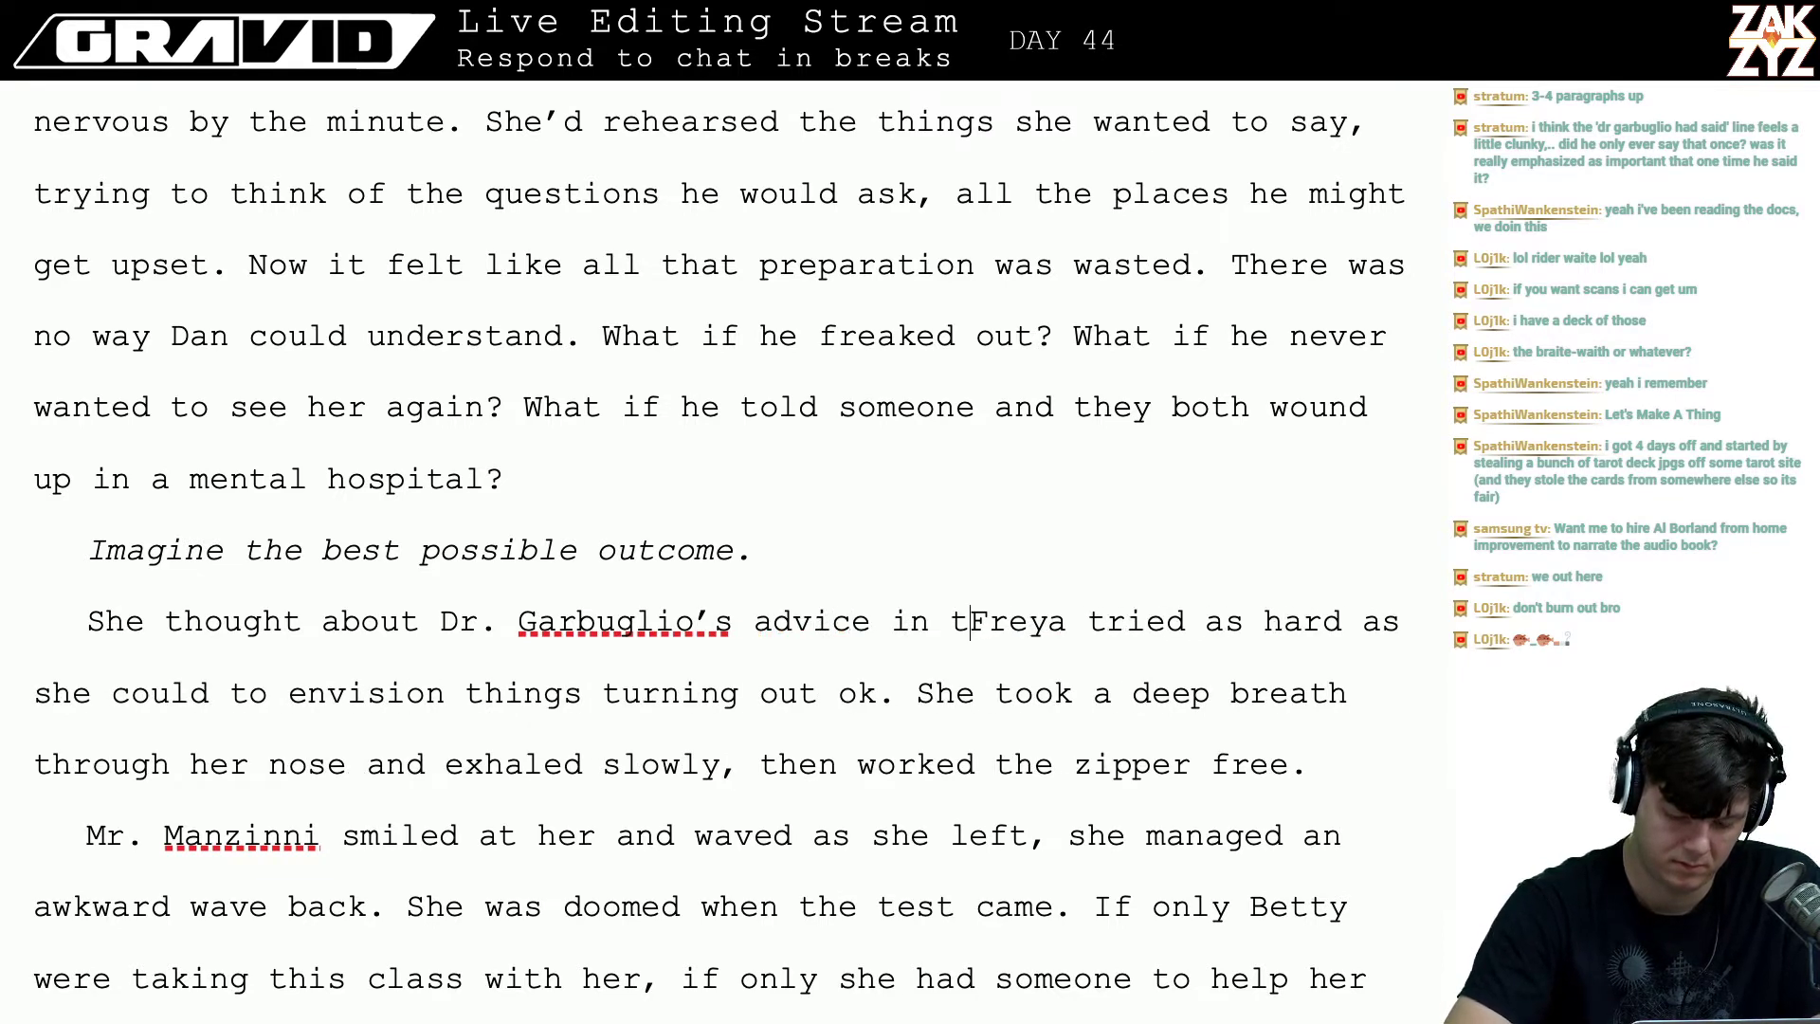
type(" Phoenix")
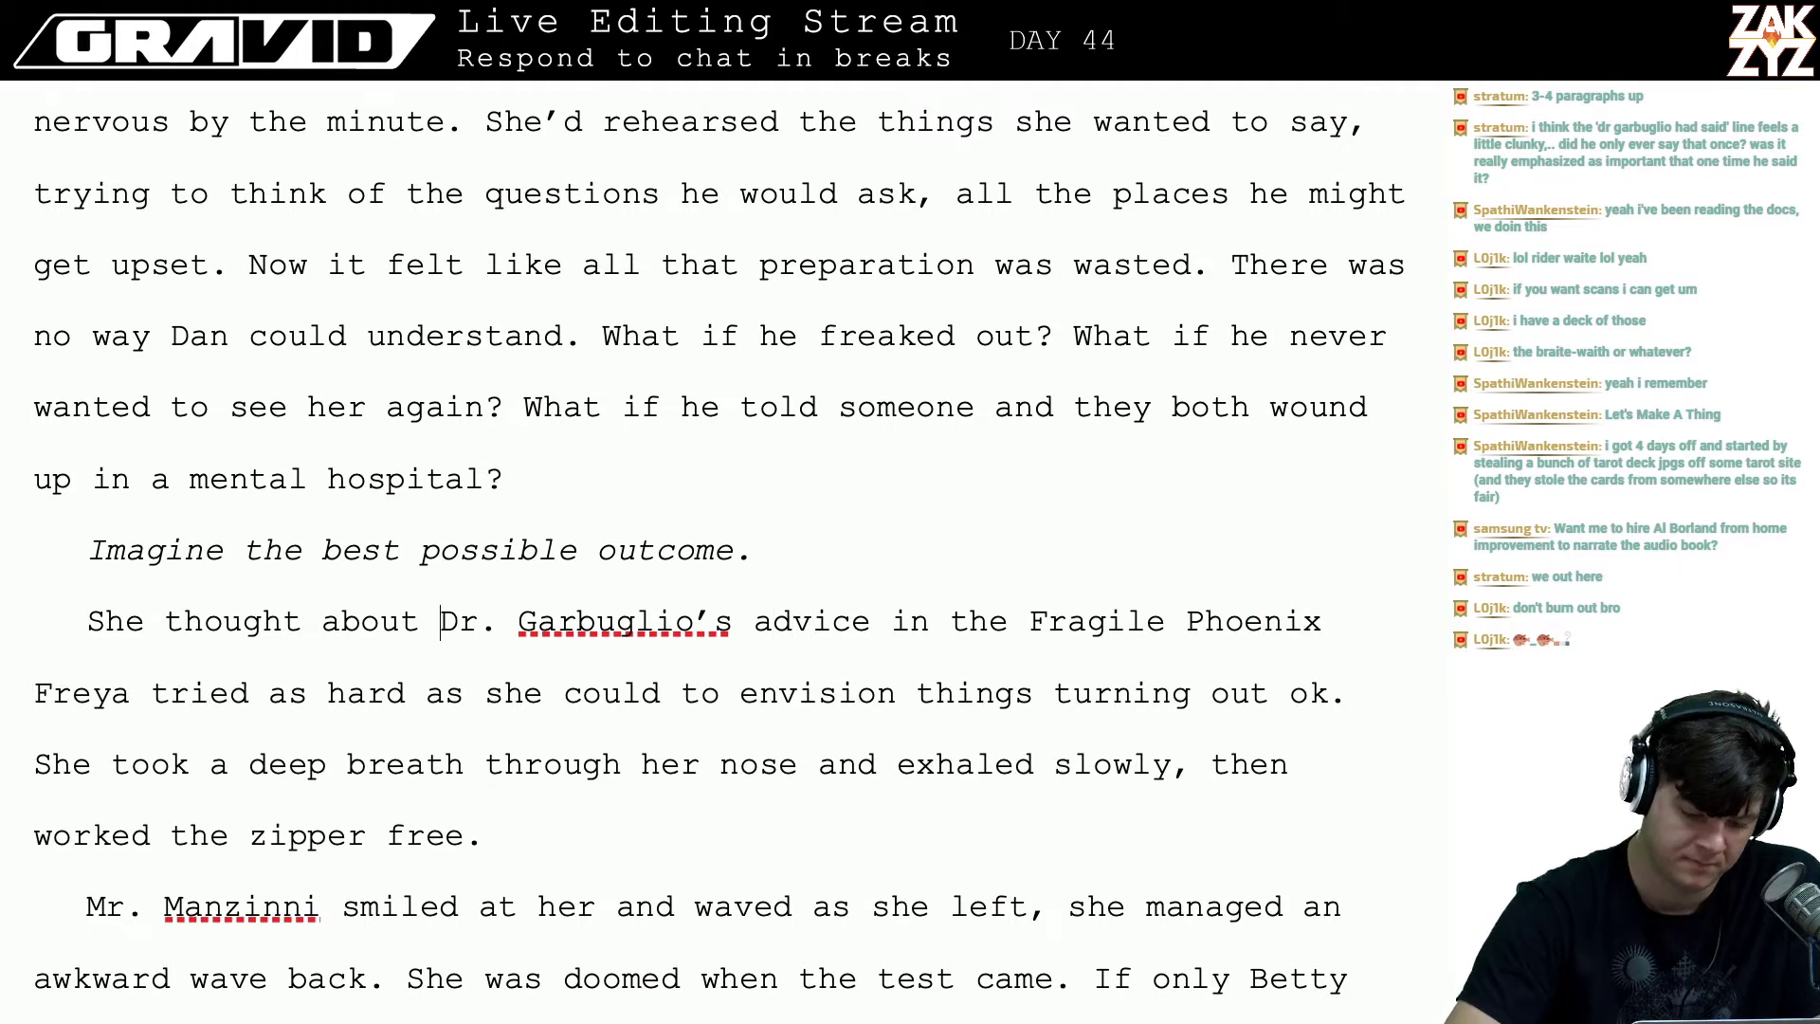
- Delete “She thought about” from the paragraph and insert an empty paragraph above “Dr. Garbuglio’s advice in the Fragile Phoenix”
key("BackSpace")
key("BackSpace")
key("BackSpace")
key("BackSpace")
key("BackSpace")
key("BackSpace")
key("BackSpace")
key("BackSpace")
key("BackSpace")
key("BackSpace")
key("BackSpace")
key("BackSpace")
key("BackSpace")
key("BackSpace")
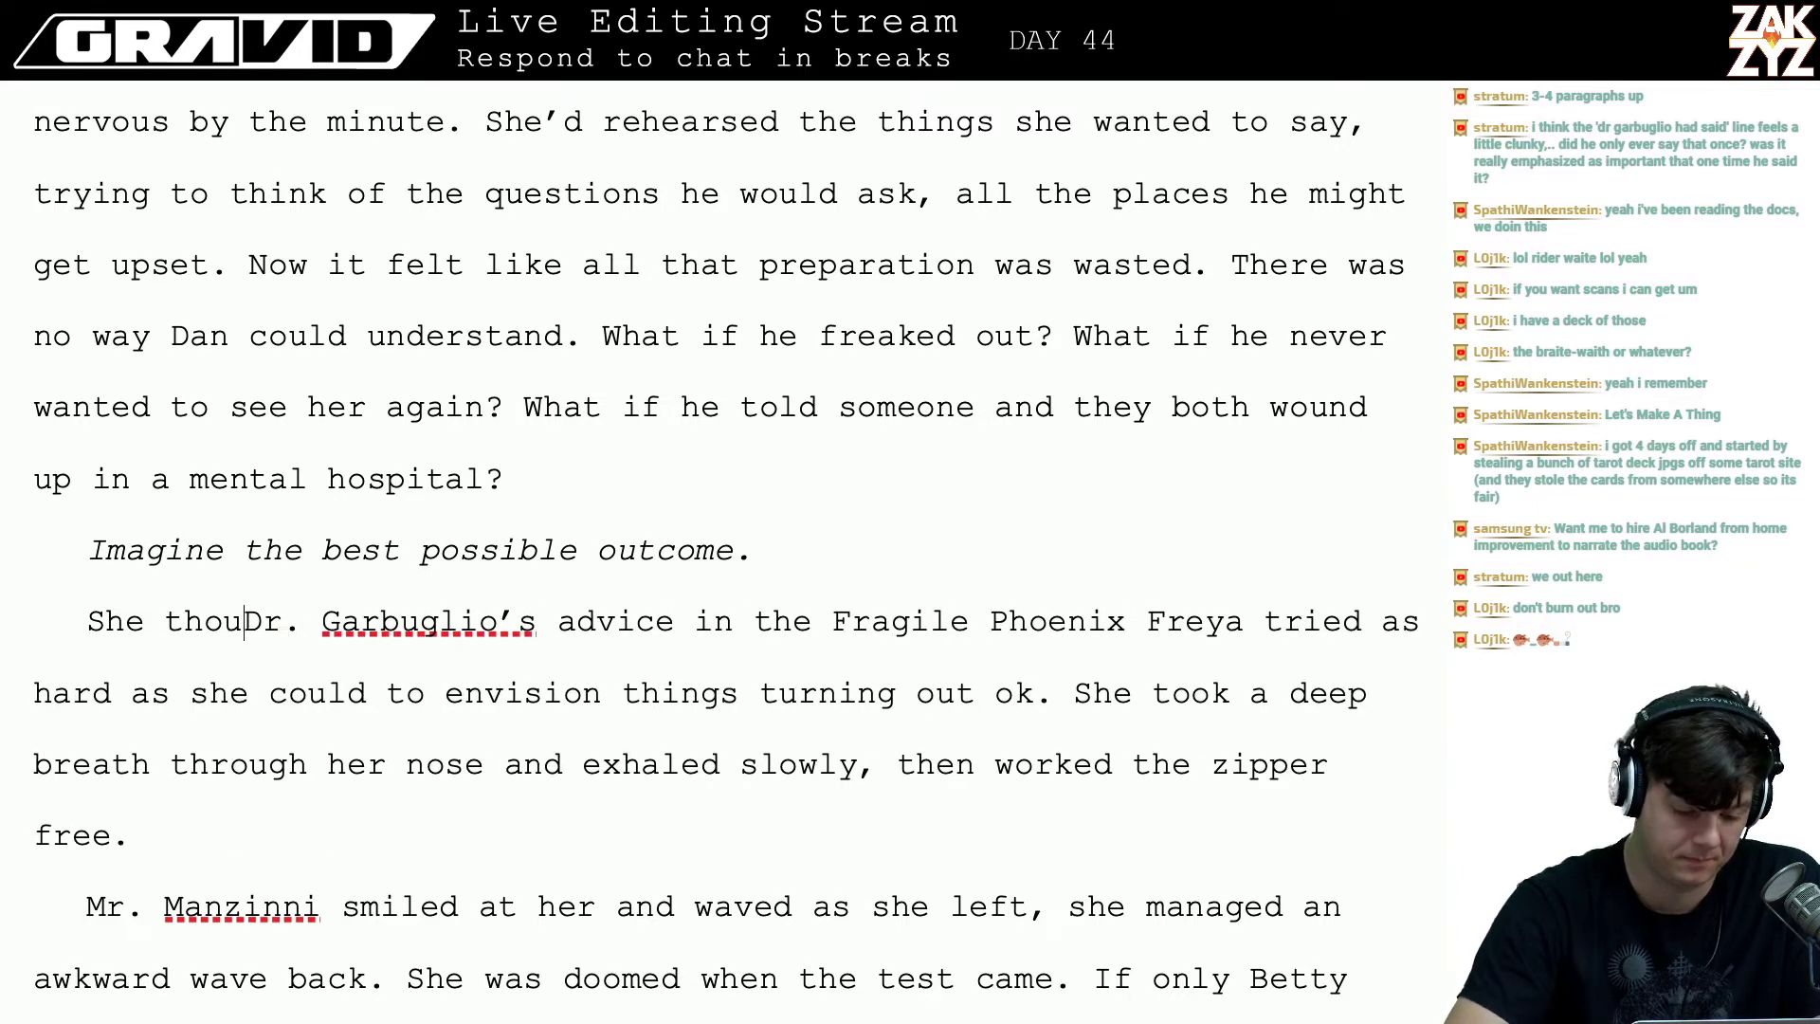
key("BackSpace")
key("BackSpace")
key("BackSpace")
key("BackSpace")
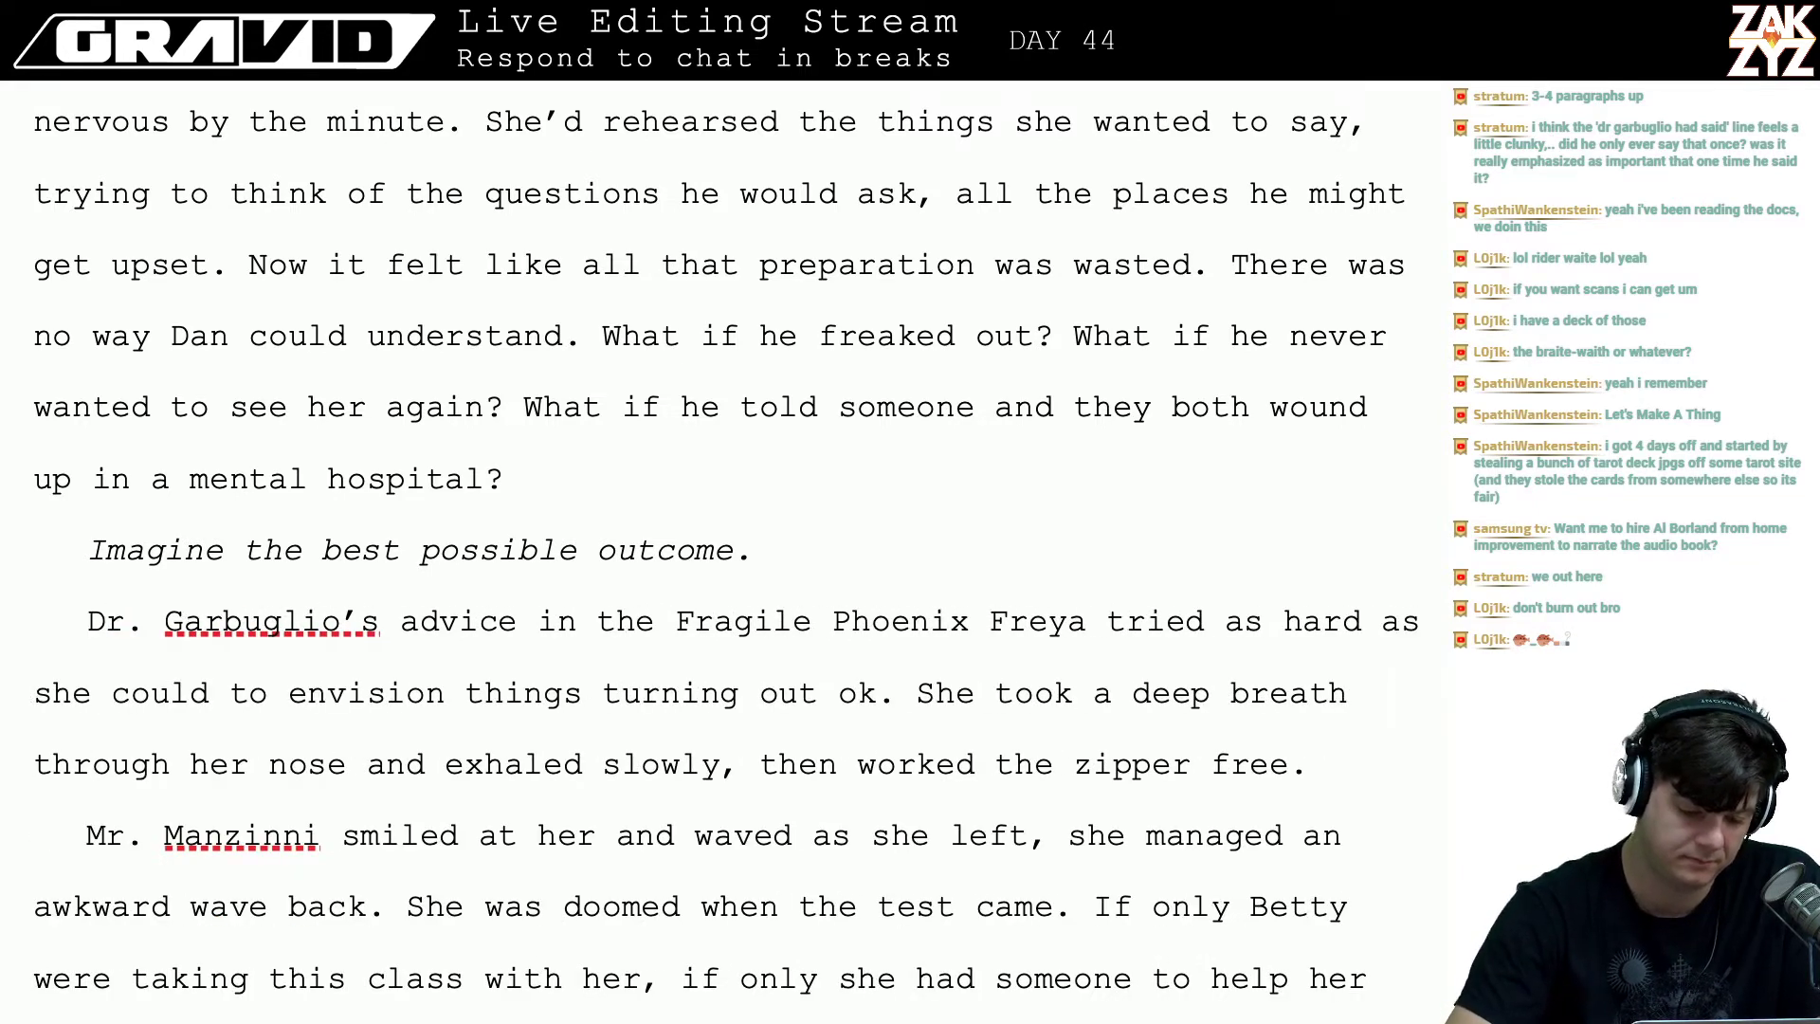
key("Return")
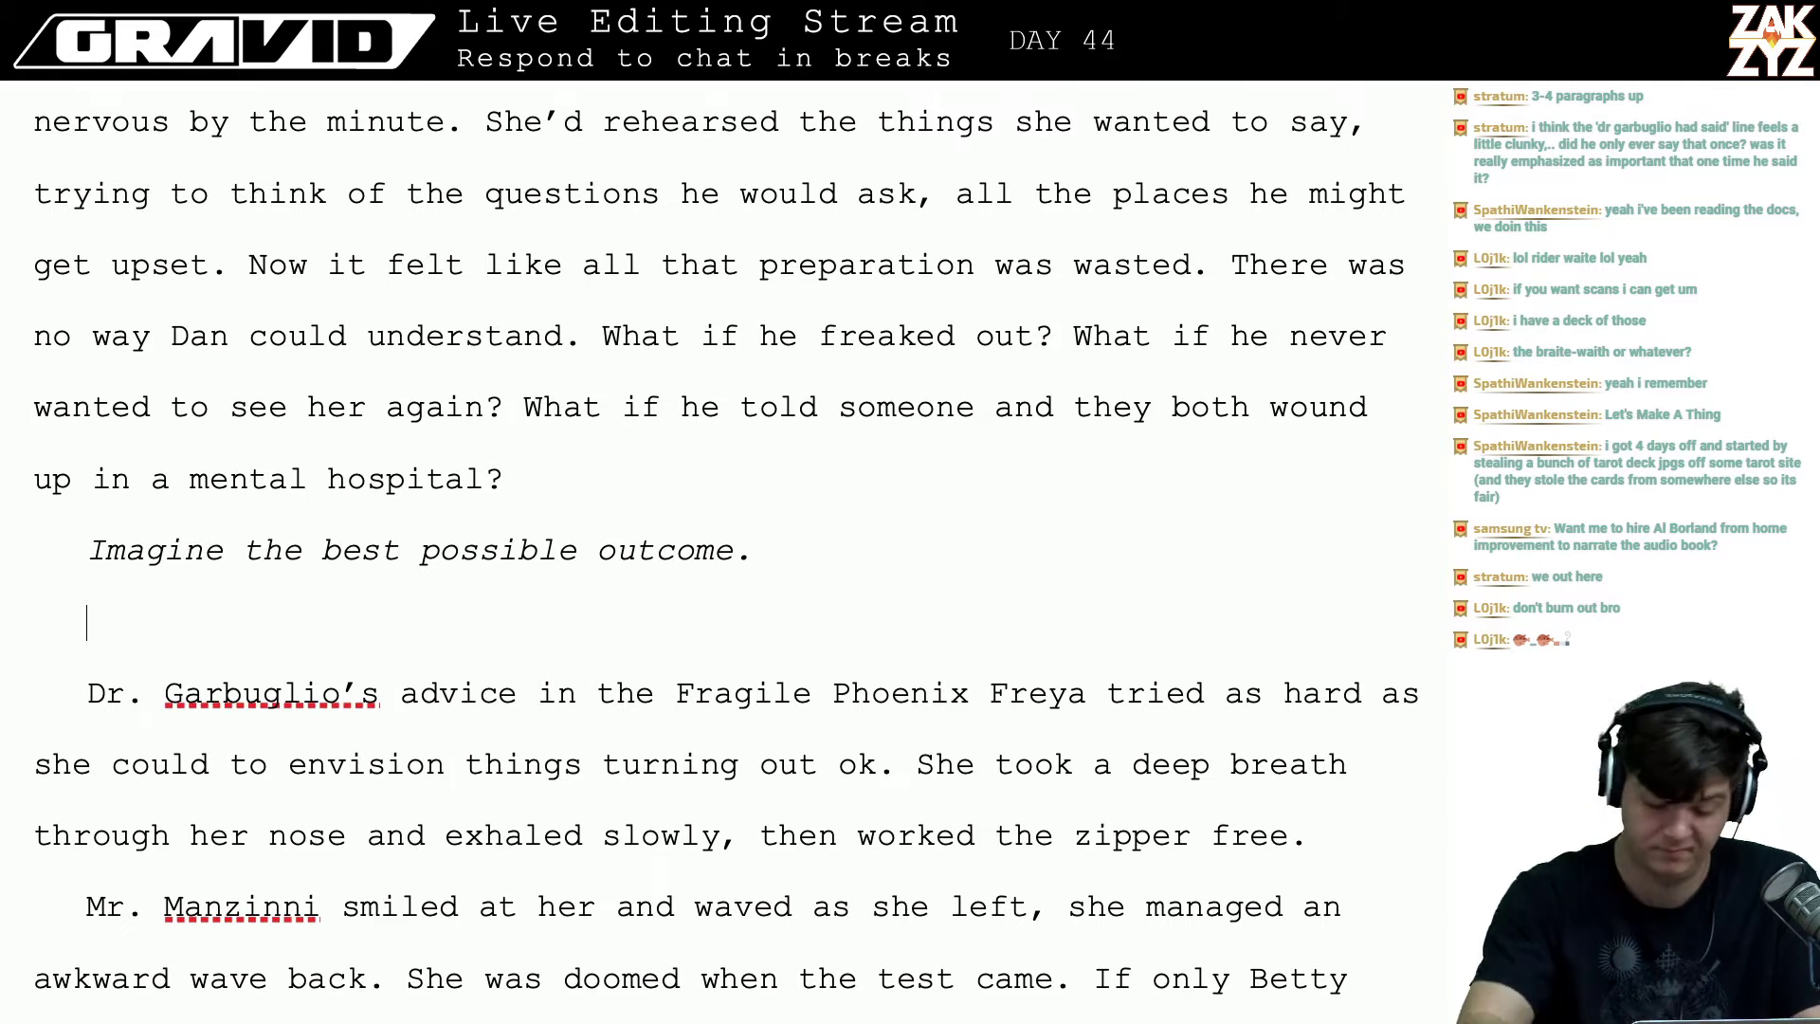
type("She w")
key("BackSpace")
key("BackSpace")
key("BackSpace")
key("BackSpace")
key("BackSpace")
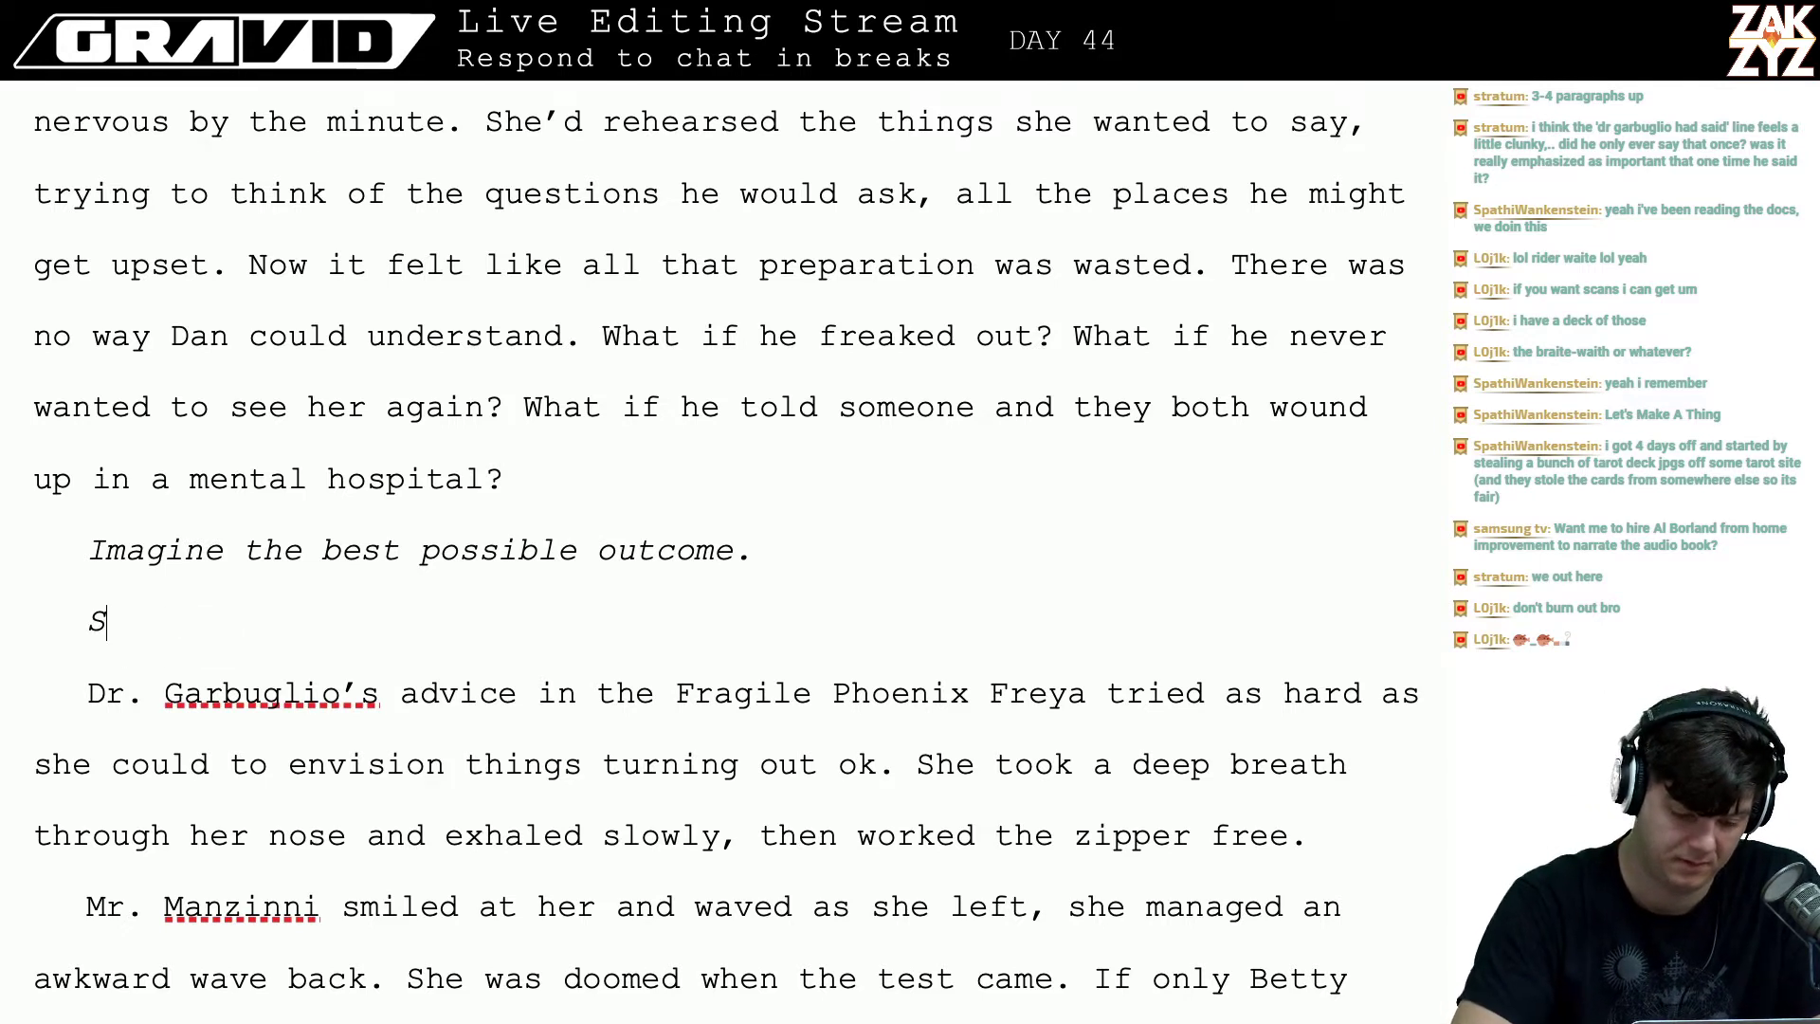
type("W")
key("BackSpace")
type("She")
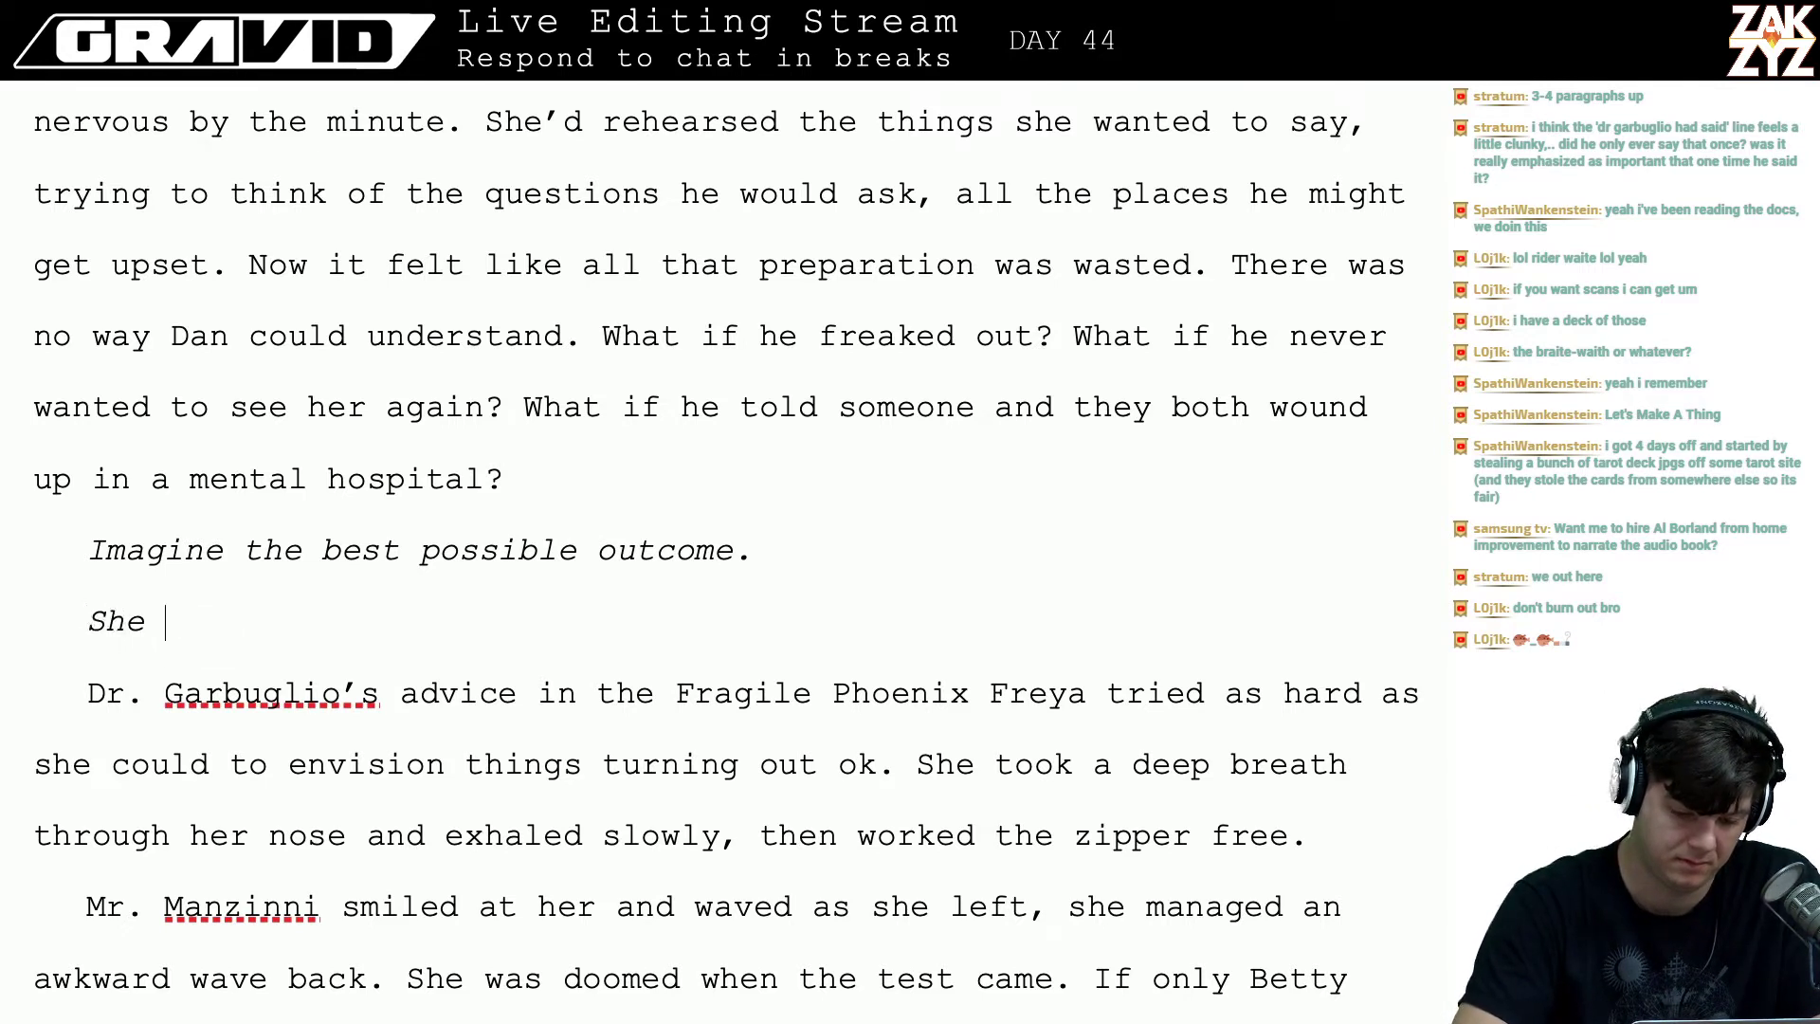
key("BackSpace")
key("BackSpace")
key("BackSpace")
key("BackSpace")
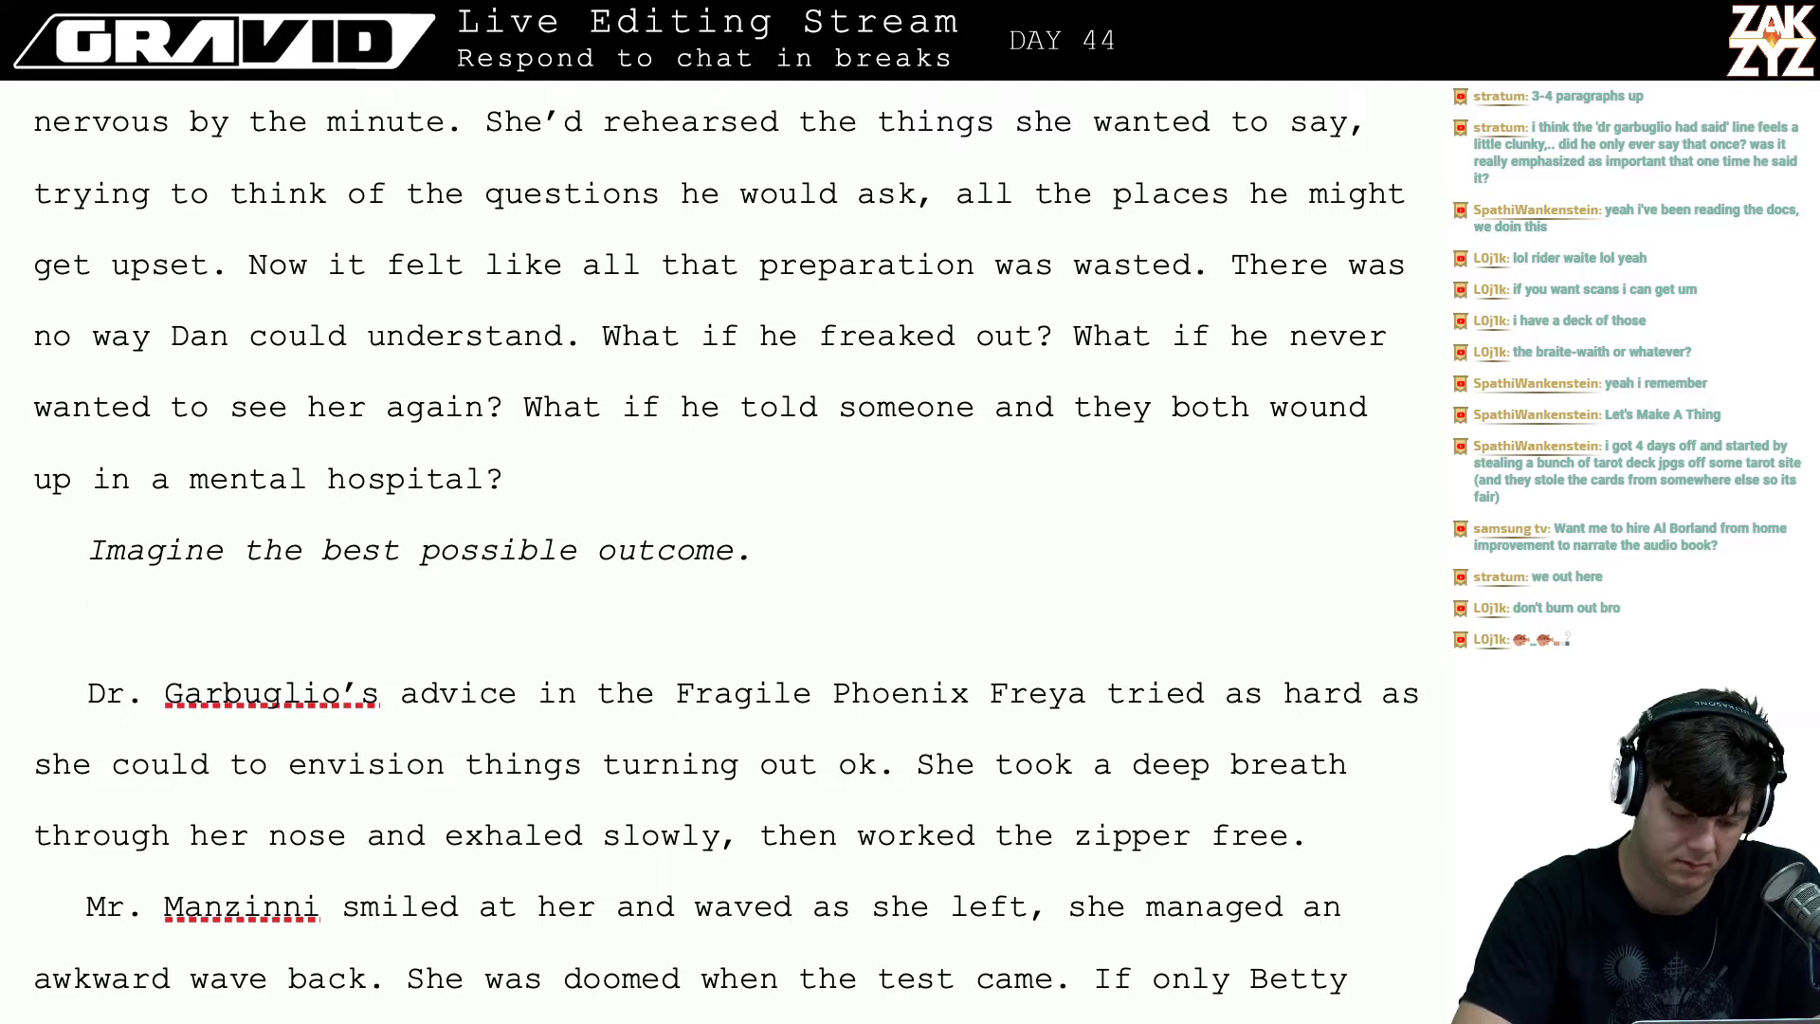
- Write “She was upset enough to try Dr. Garbuglio’s advice.” in the empty paragraph in non-italic text
type("She was upse")
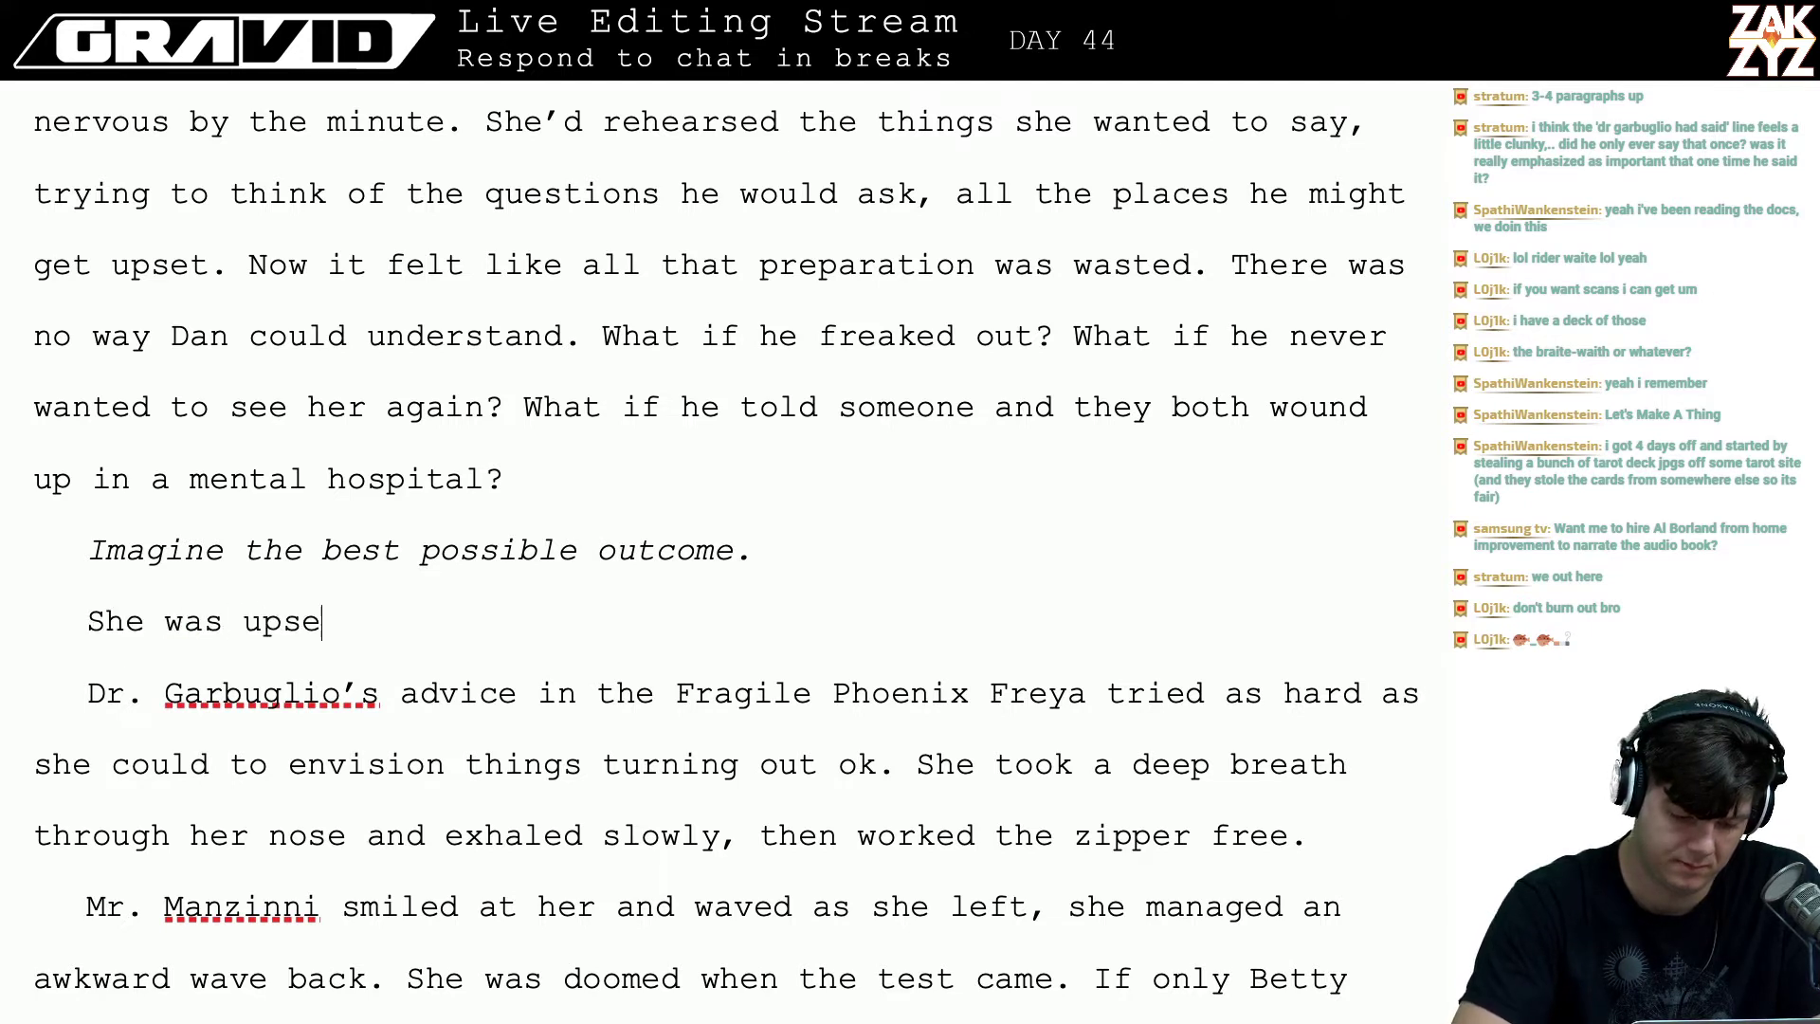
type("t enough to")
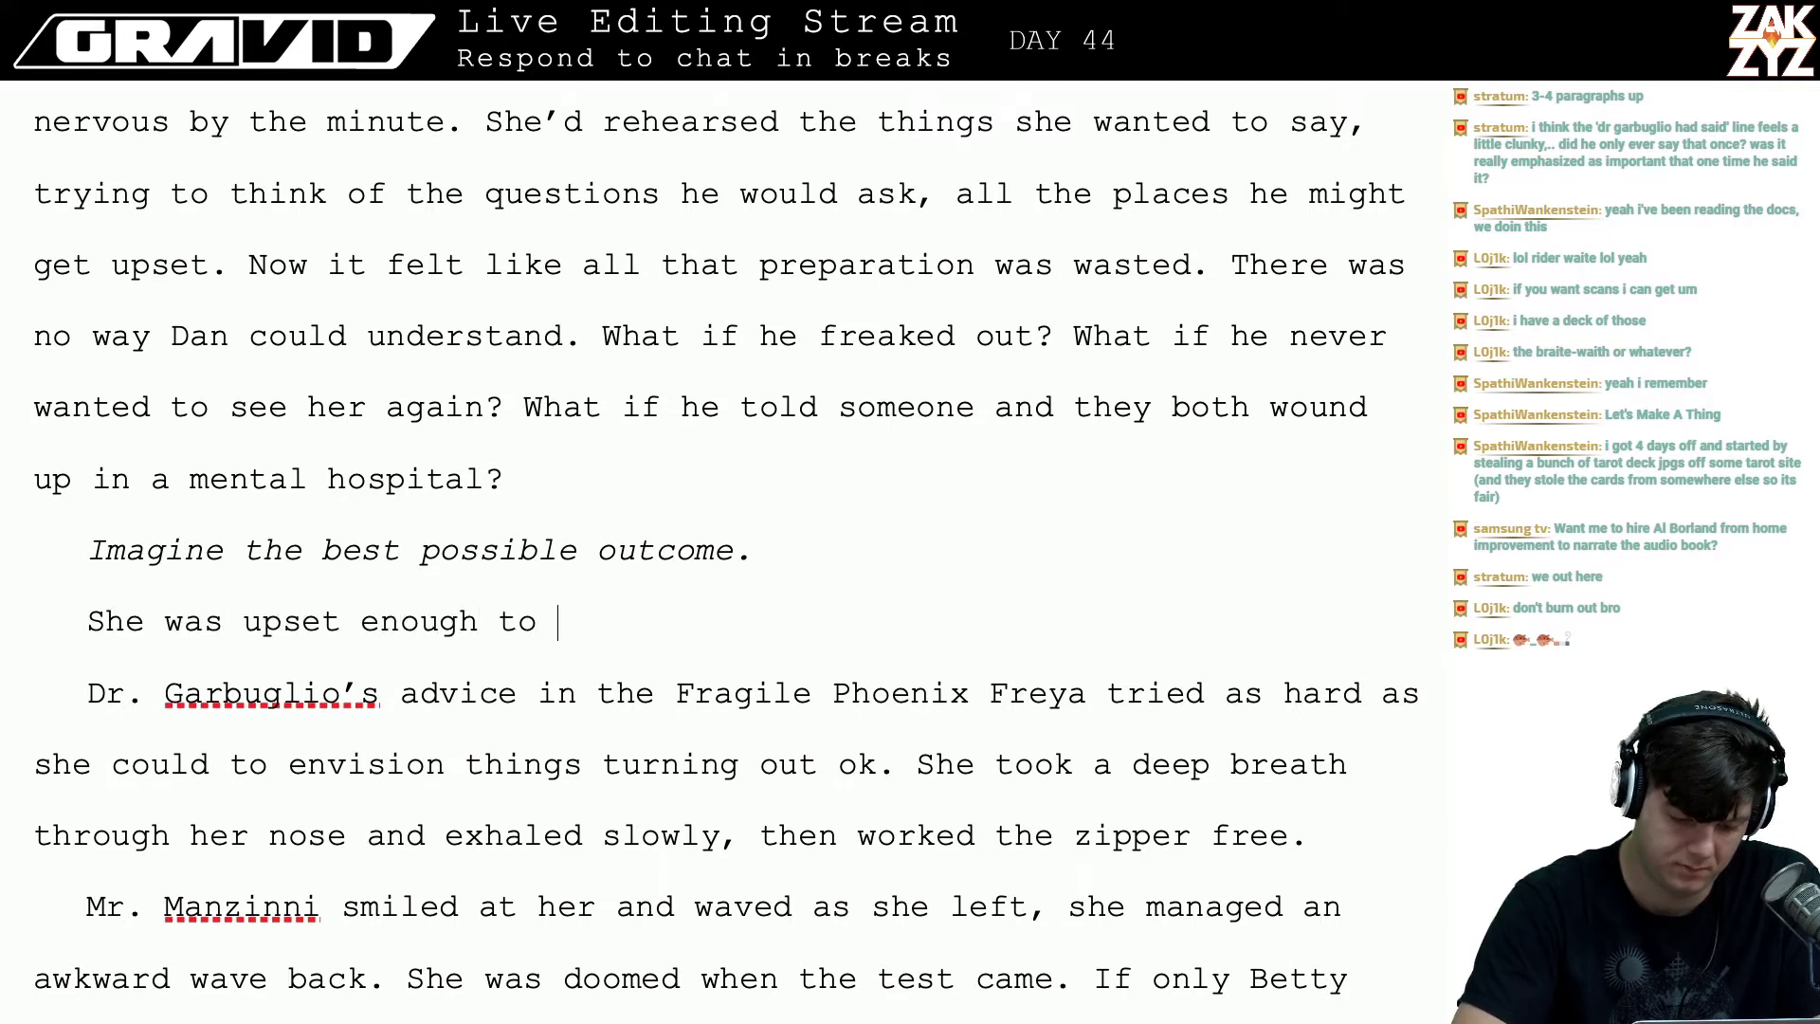
type(" try Dr. ")
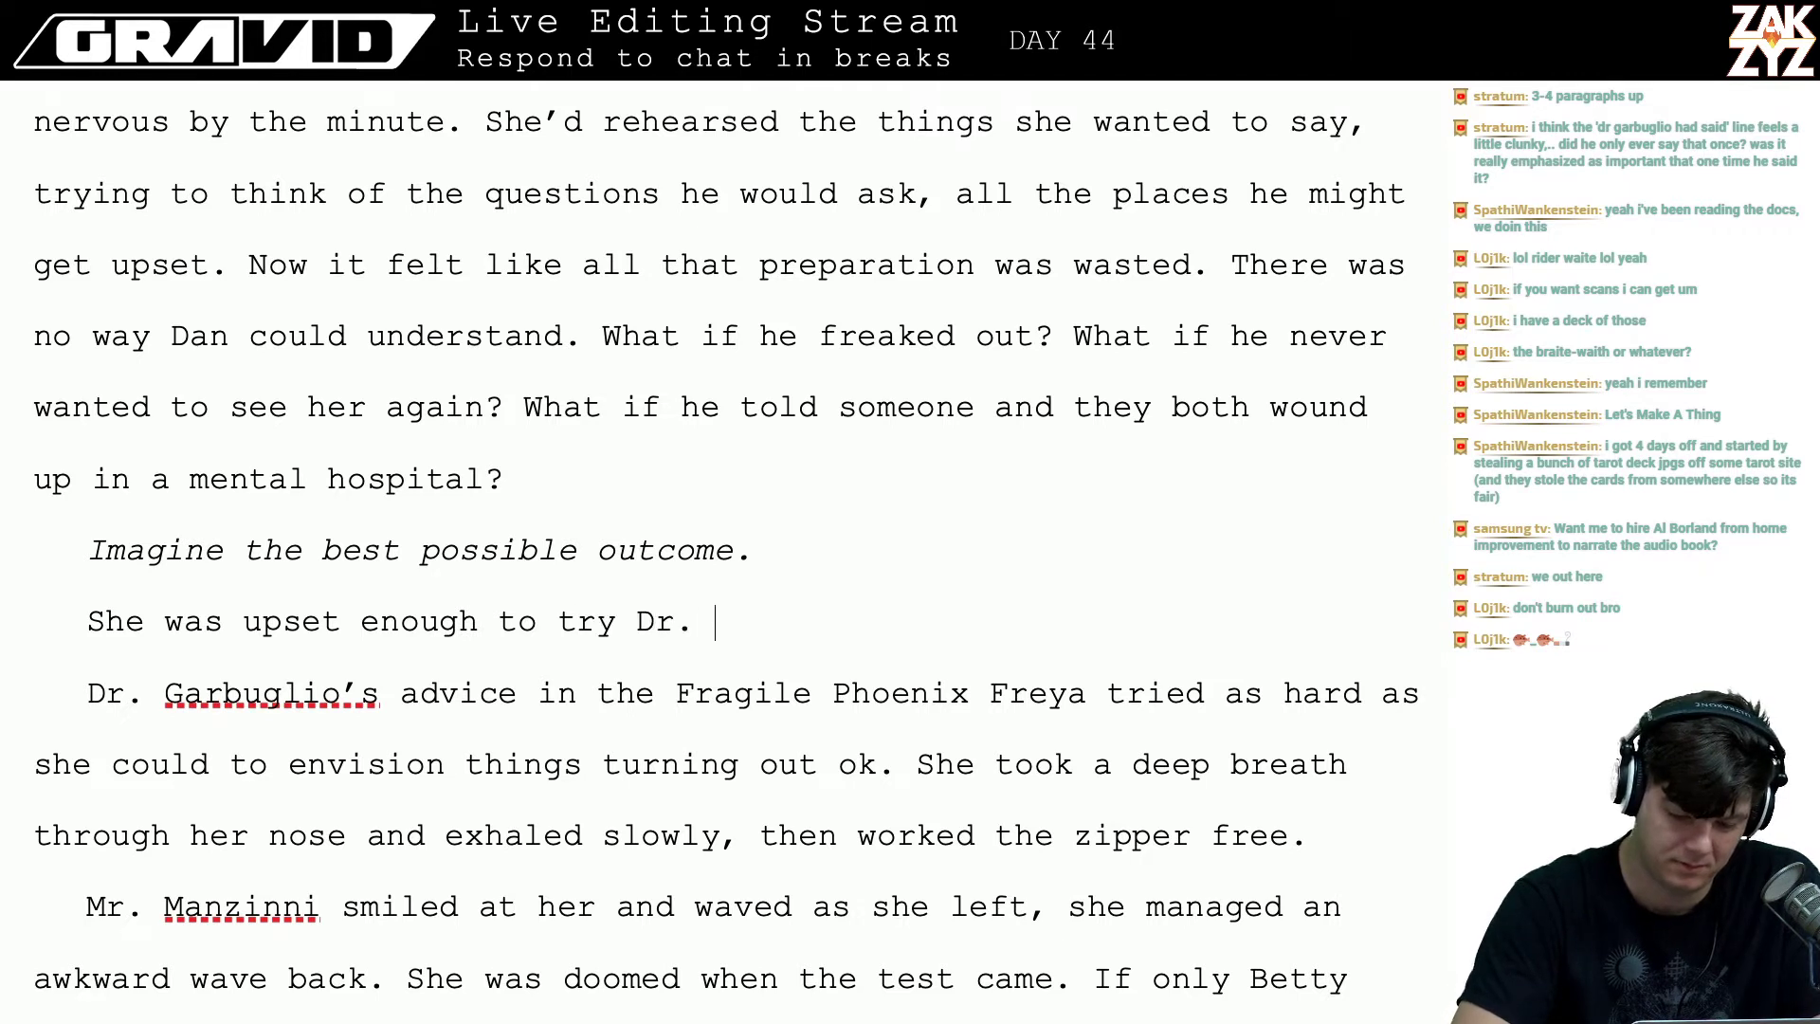
type("Garbuglio's ")
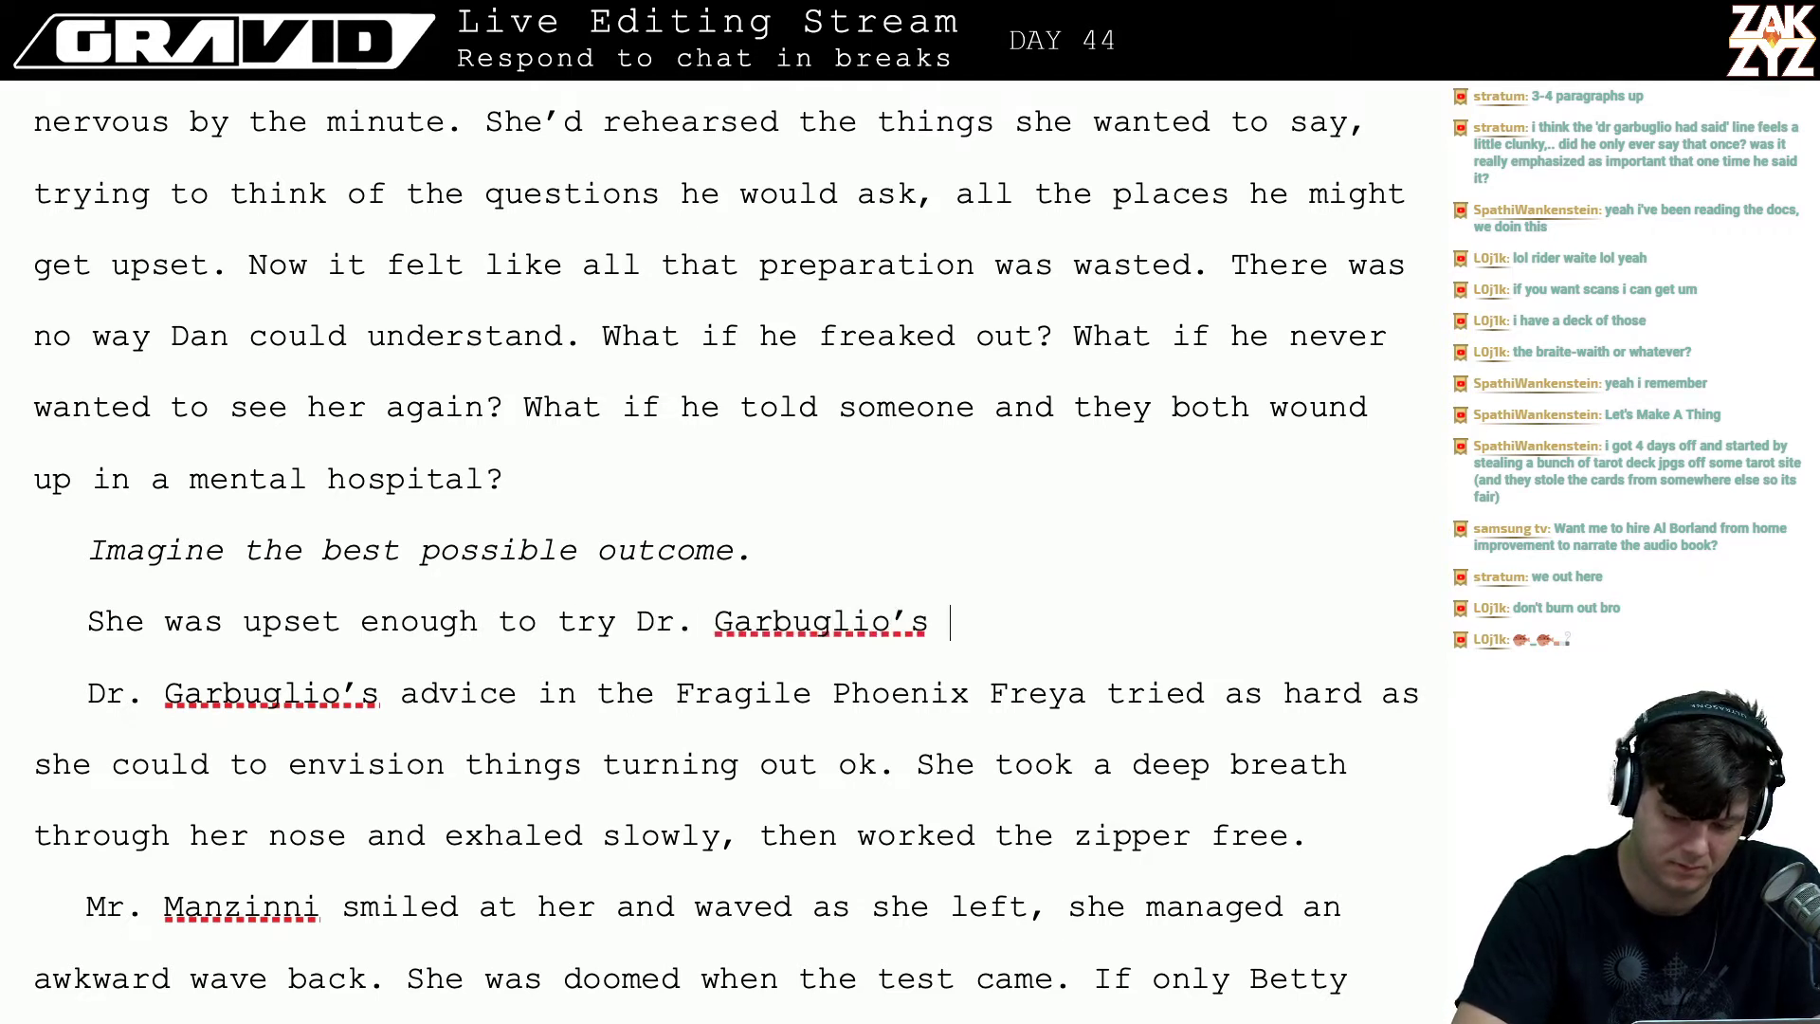
type("advice.")
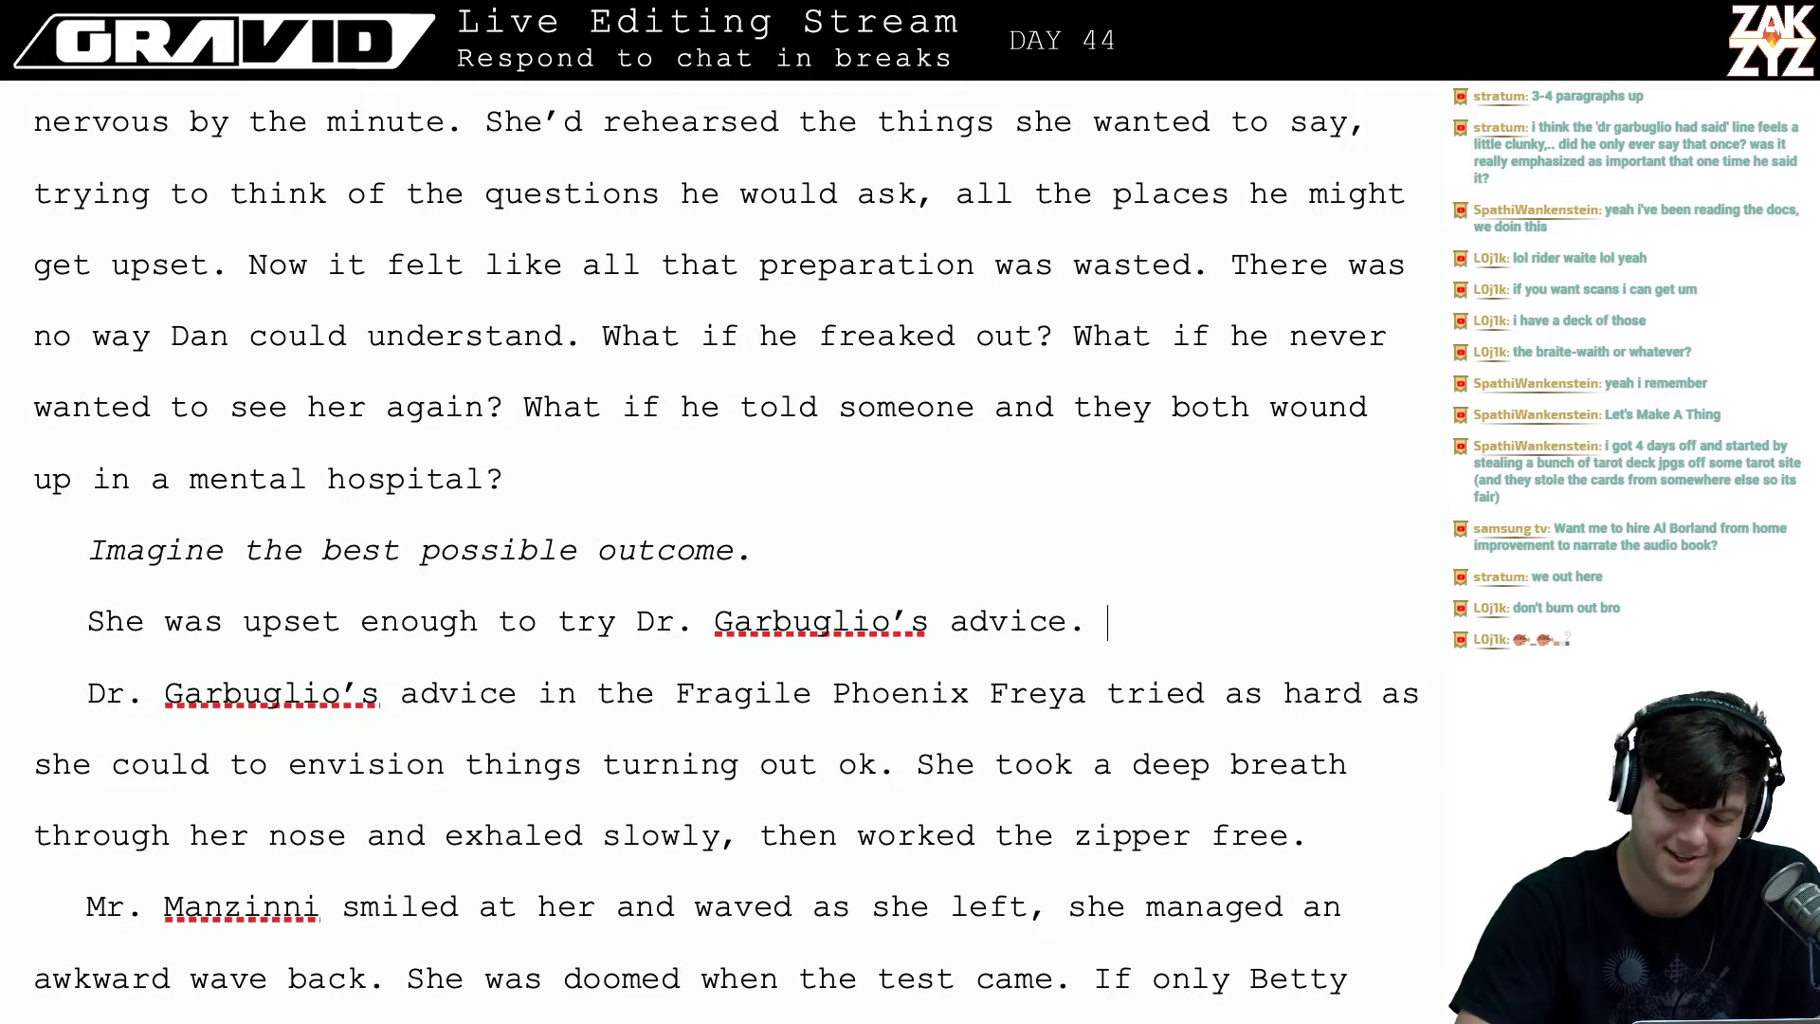
- Delete “Dr. Garbuglio’s advice in the Fragile Phoenix” with its paragraph break so “Freya tried” follows “She was upset enough to try Dr. Garbuglio’s advice.”
key("shift+Down")
key("shift+Left")
key("shift+Left")
key("shift+Left")
key("shift+Left")
key("shift+Left")
key("shift+Left")
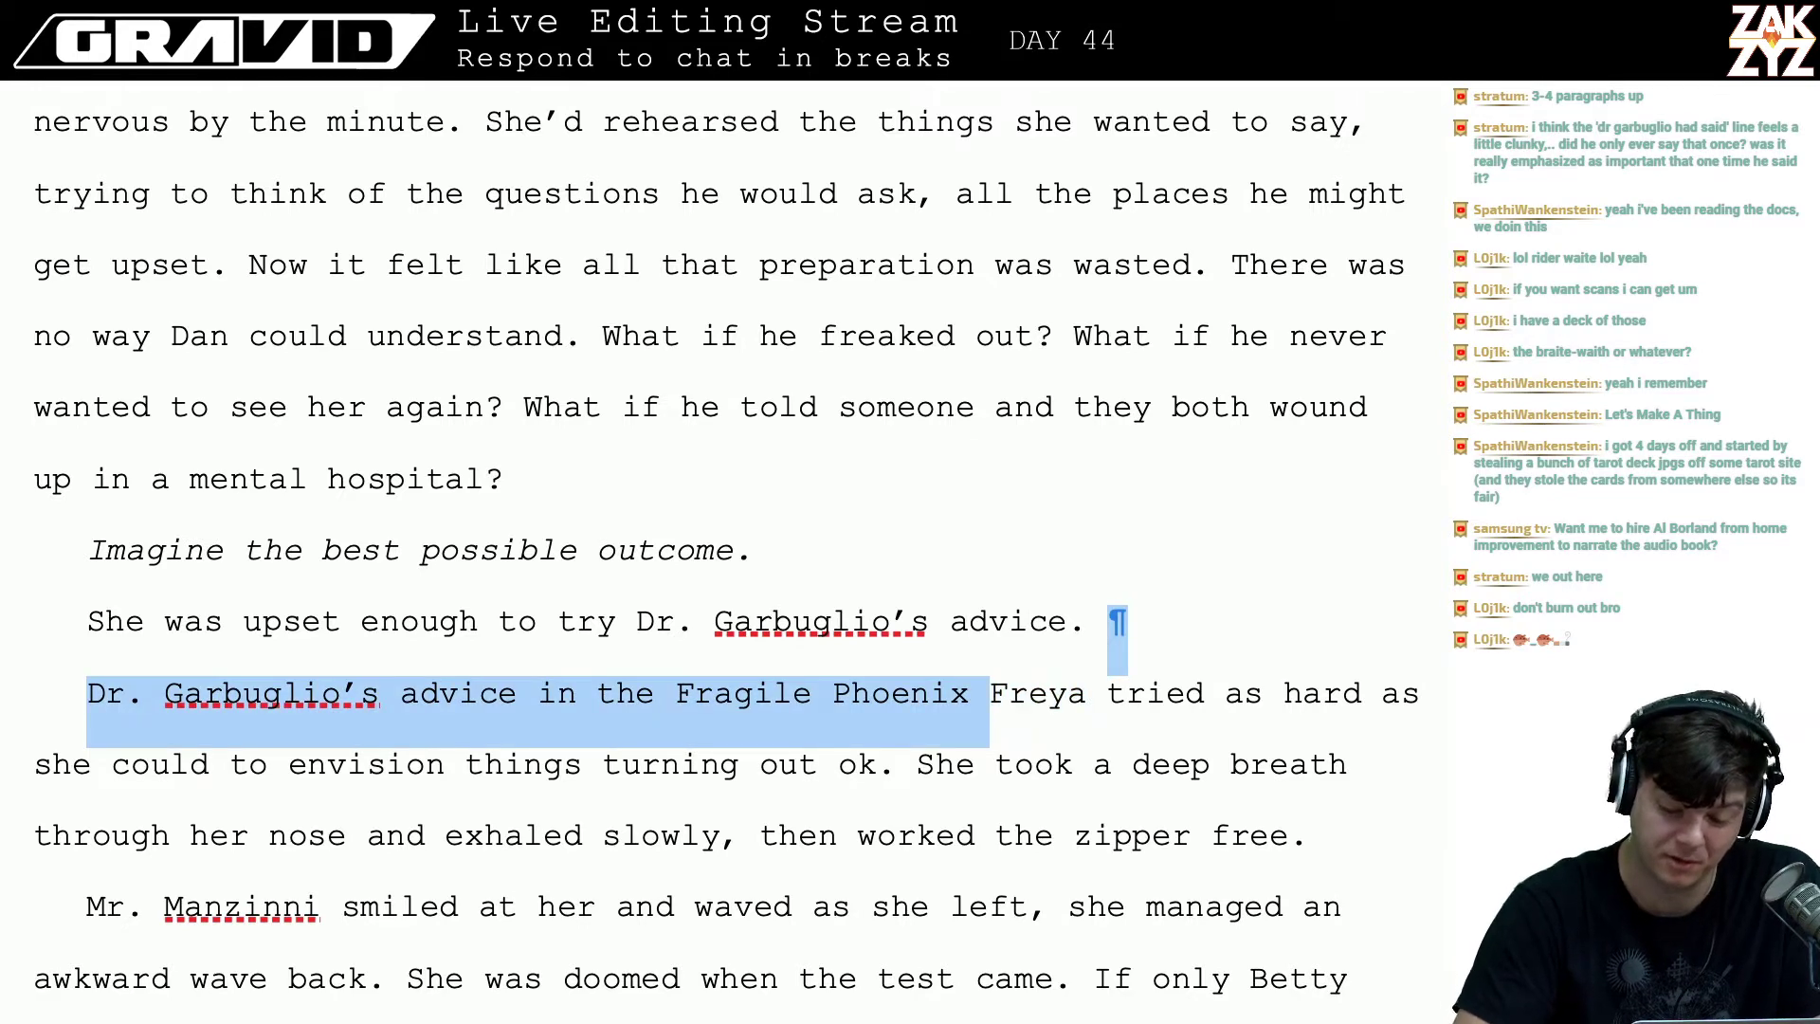
key("Delete")
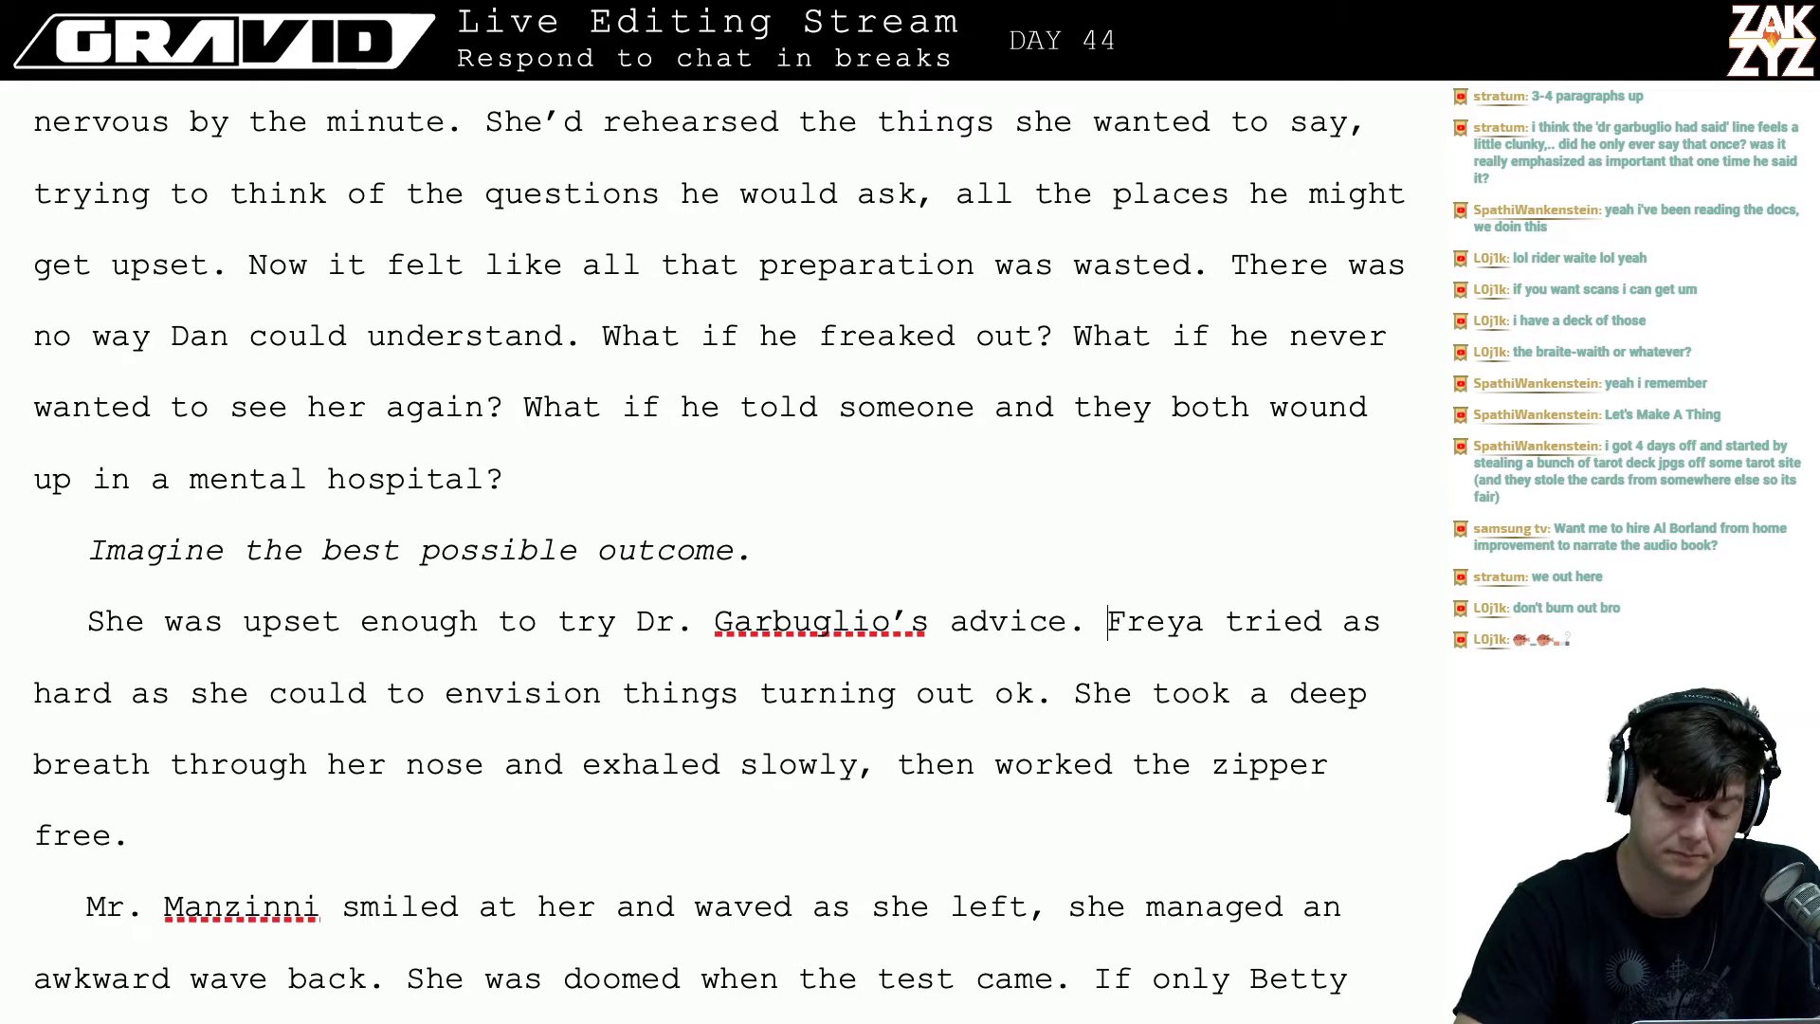
- Start a new paragraph at “tried as hard as she could” and insert “She shut her eyes and envisioned things turning out OK.” before “Freya”
key("Right")
key("Right")
key("Left")
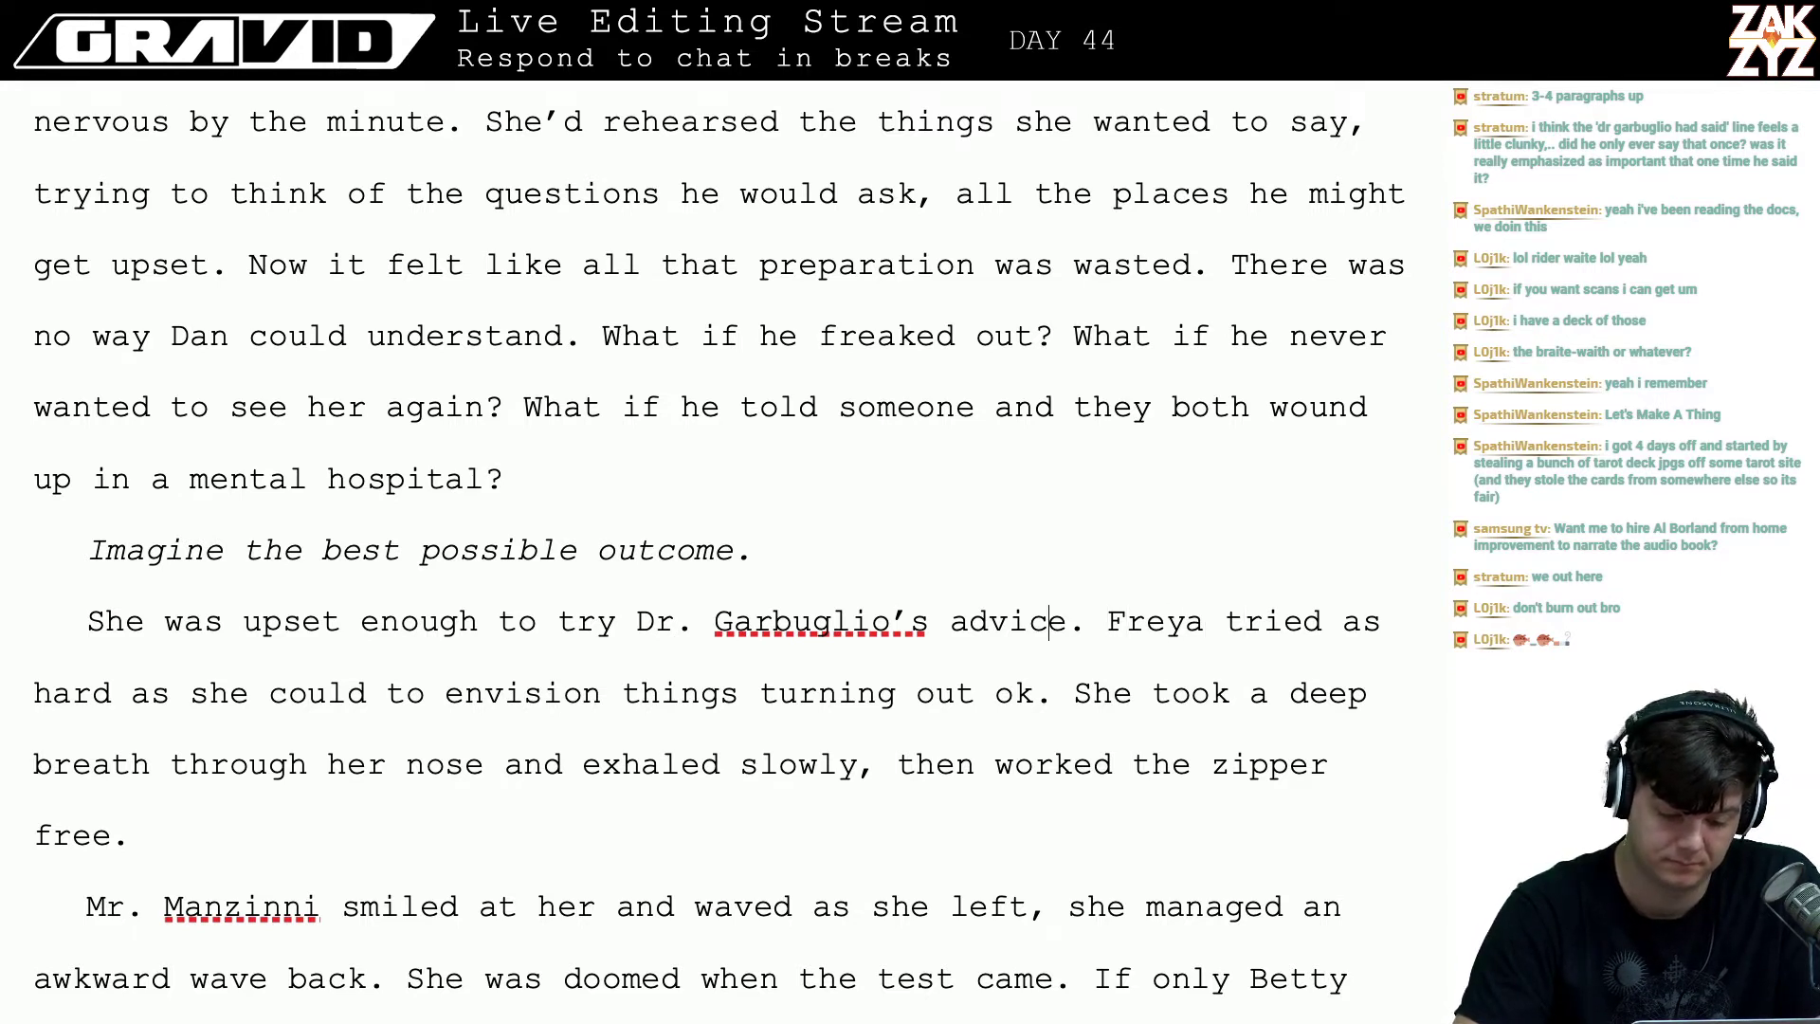
key("Left")
key("Left")
key("Left")
key("Left")
key("Left")
key("Left")
key("Left")
key("Left")
key("Left")
key("Left")
key("Left")
key("Left")
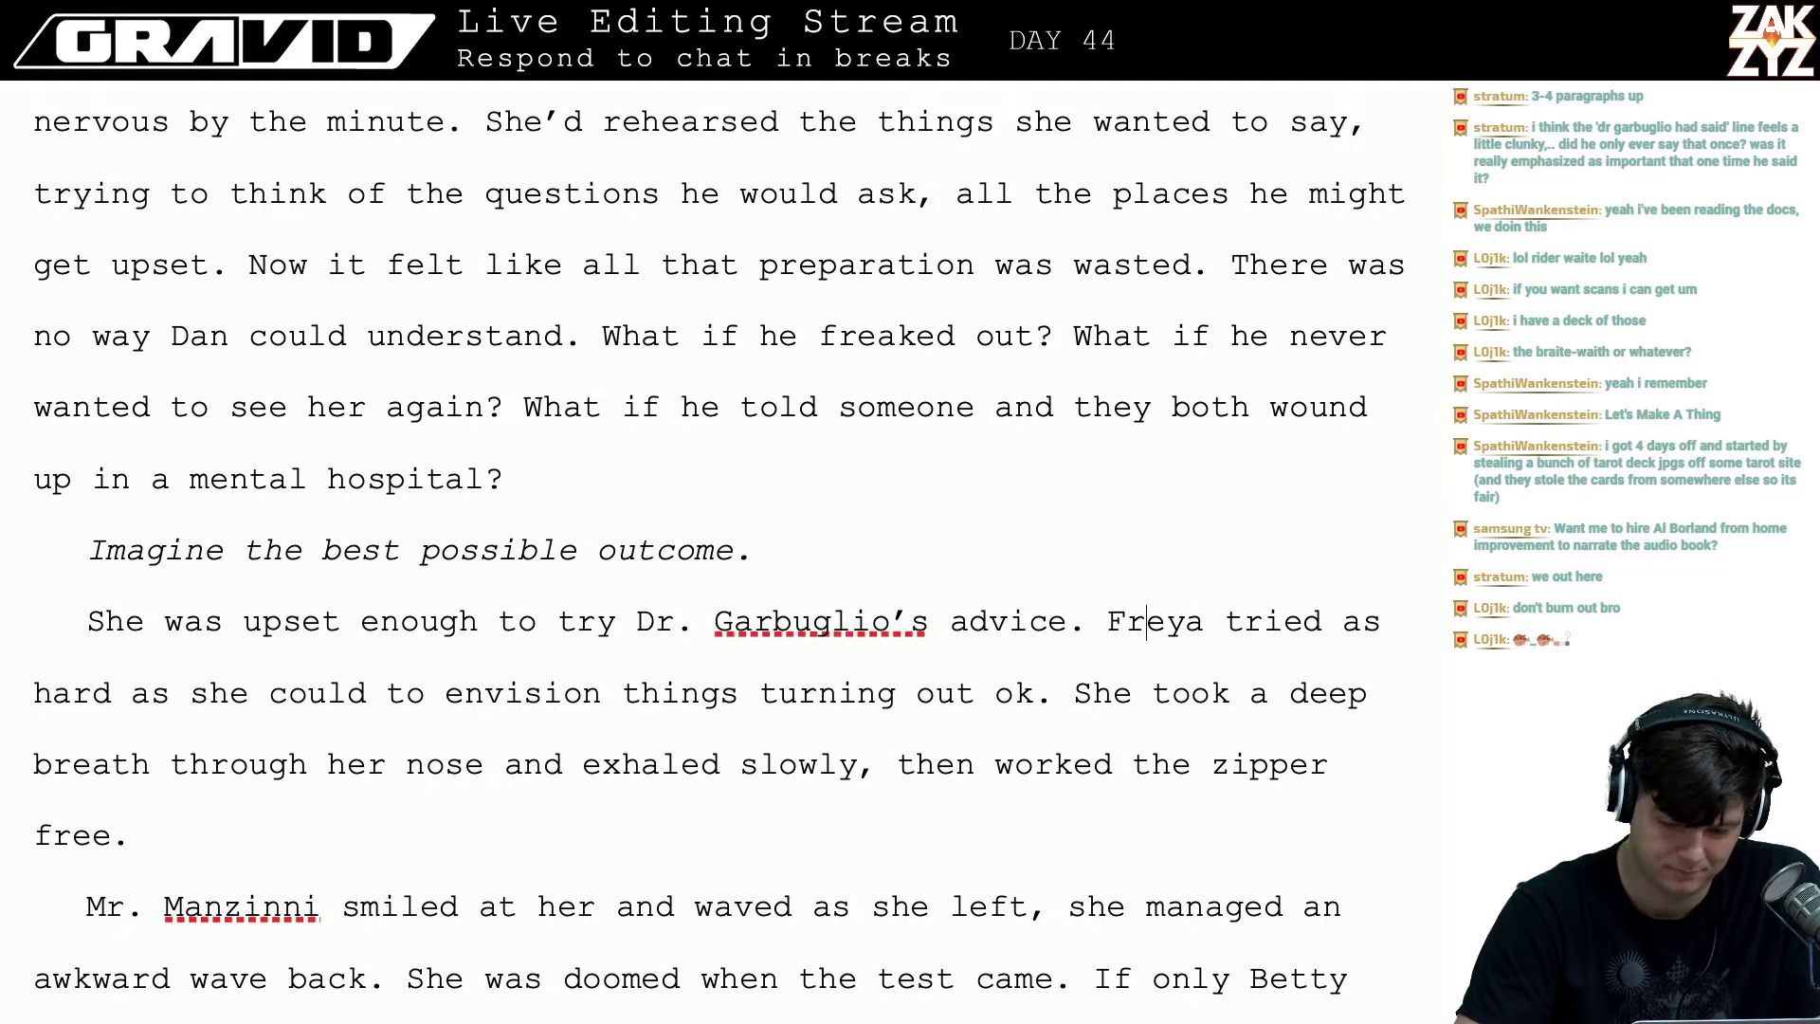
key("Right")
key("Return")
key("Left")
key("BackSpace")
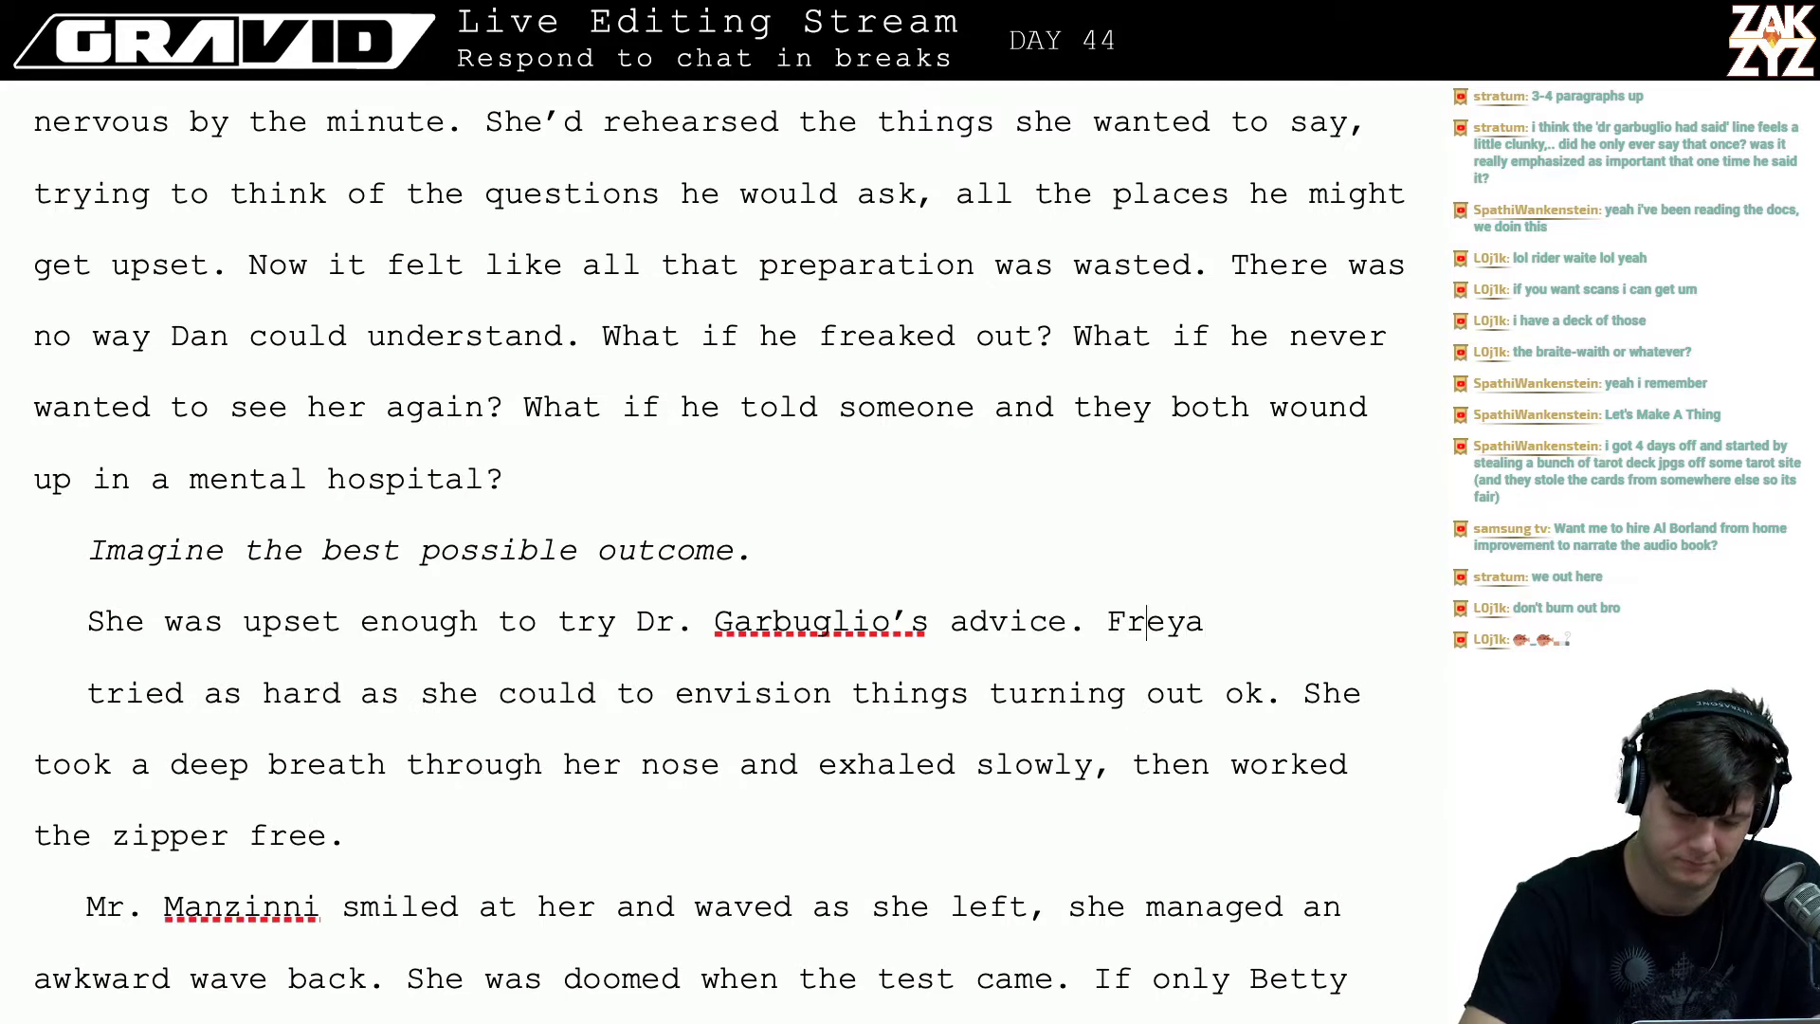
type("She h")
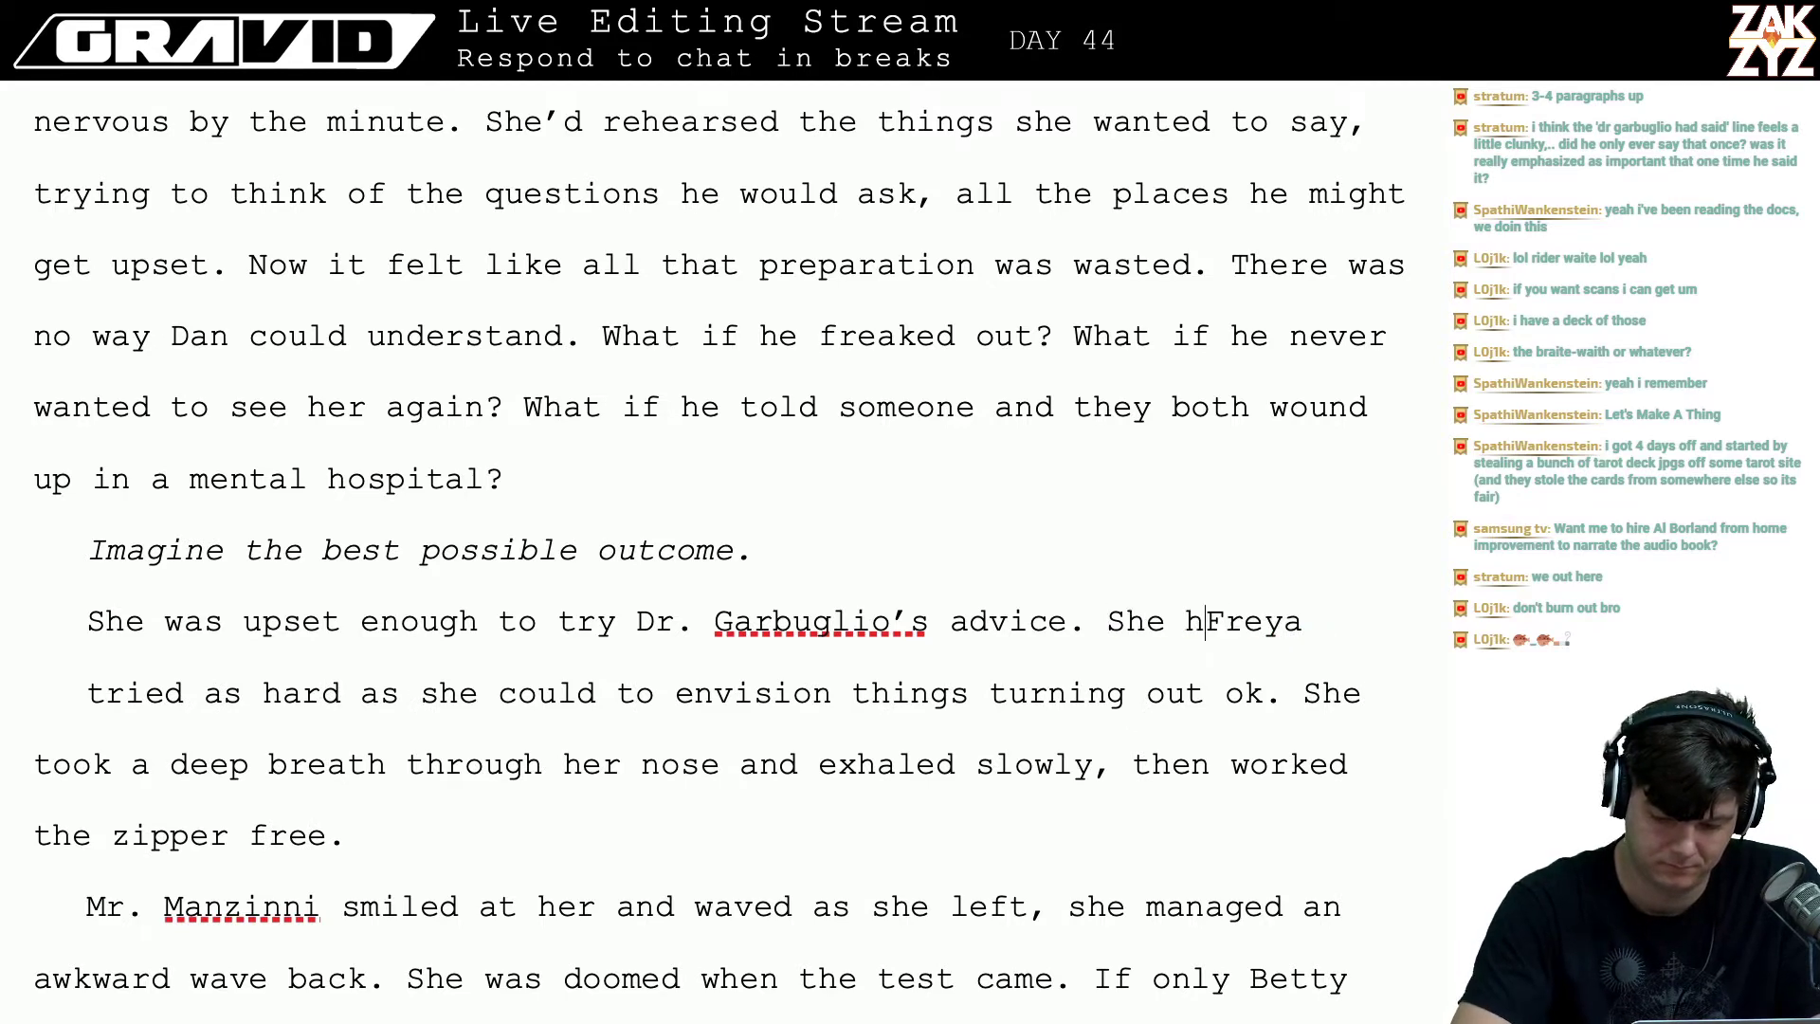
key("BackSpace")
type("shut her eyes and ")
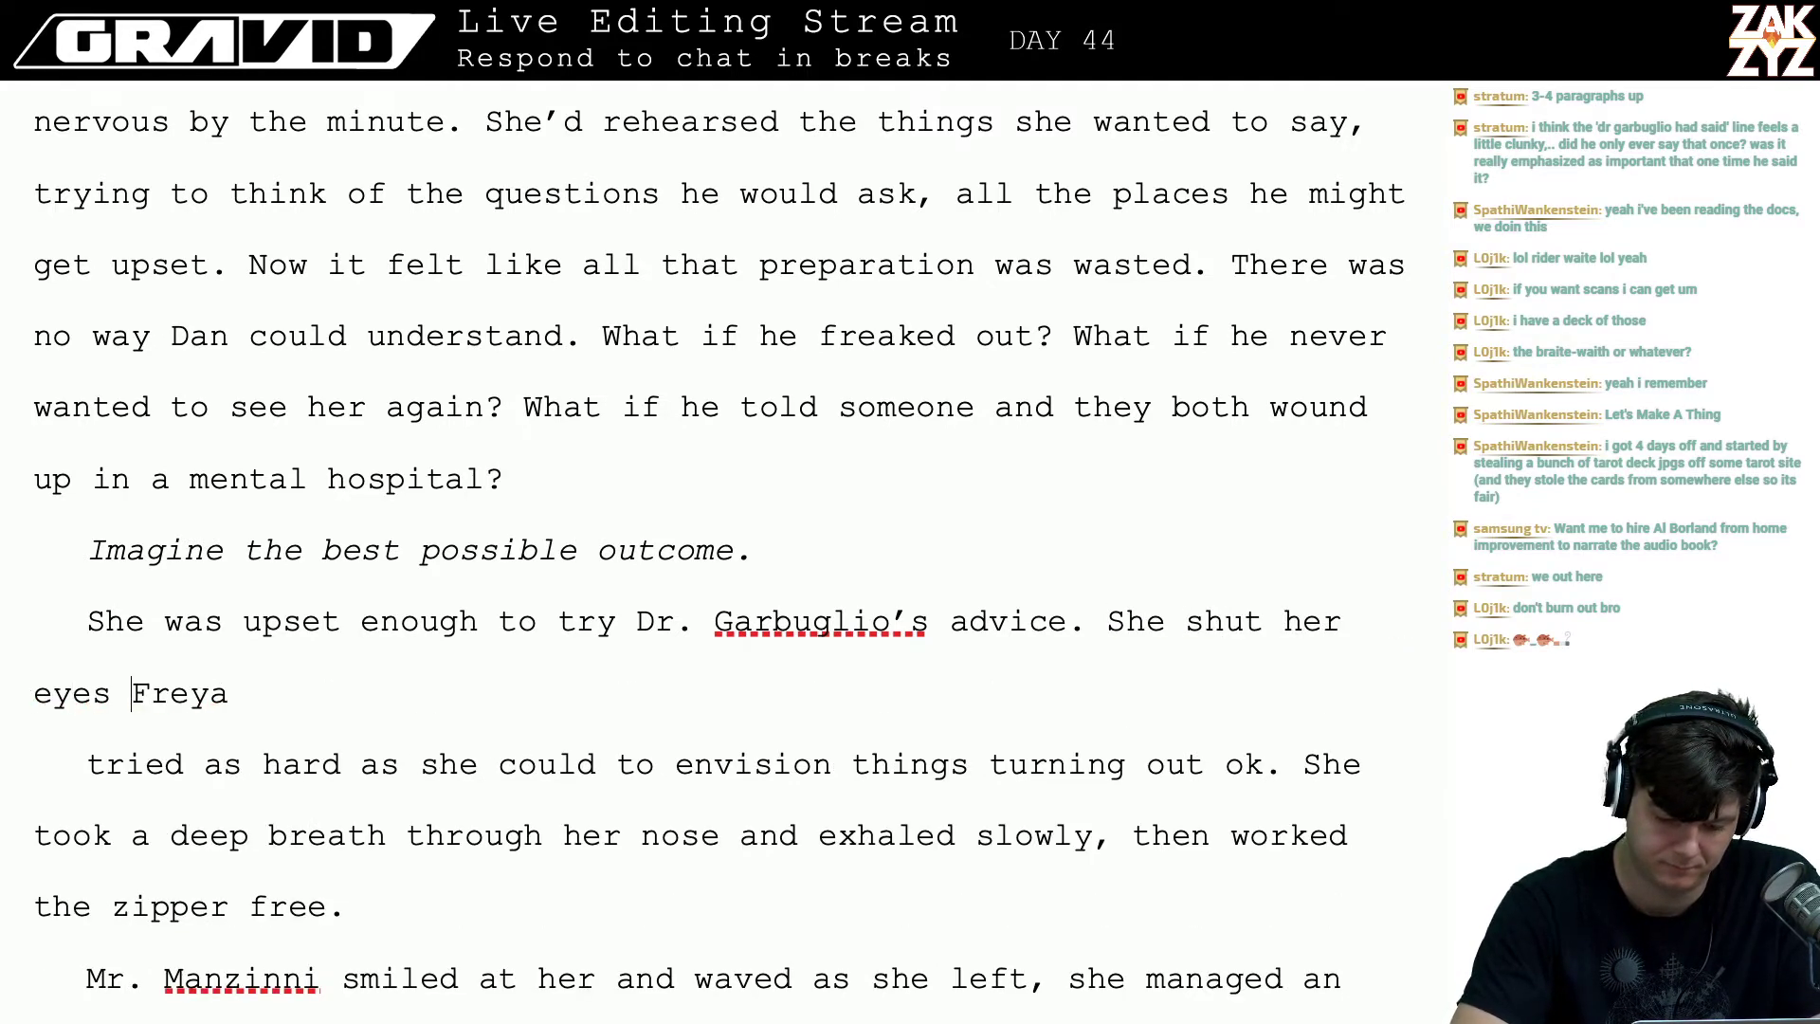
type("envisioned th")
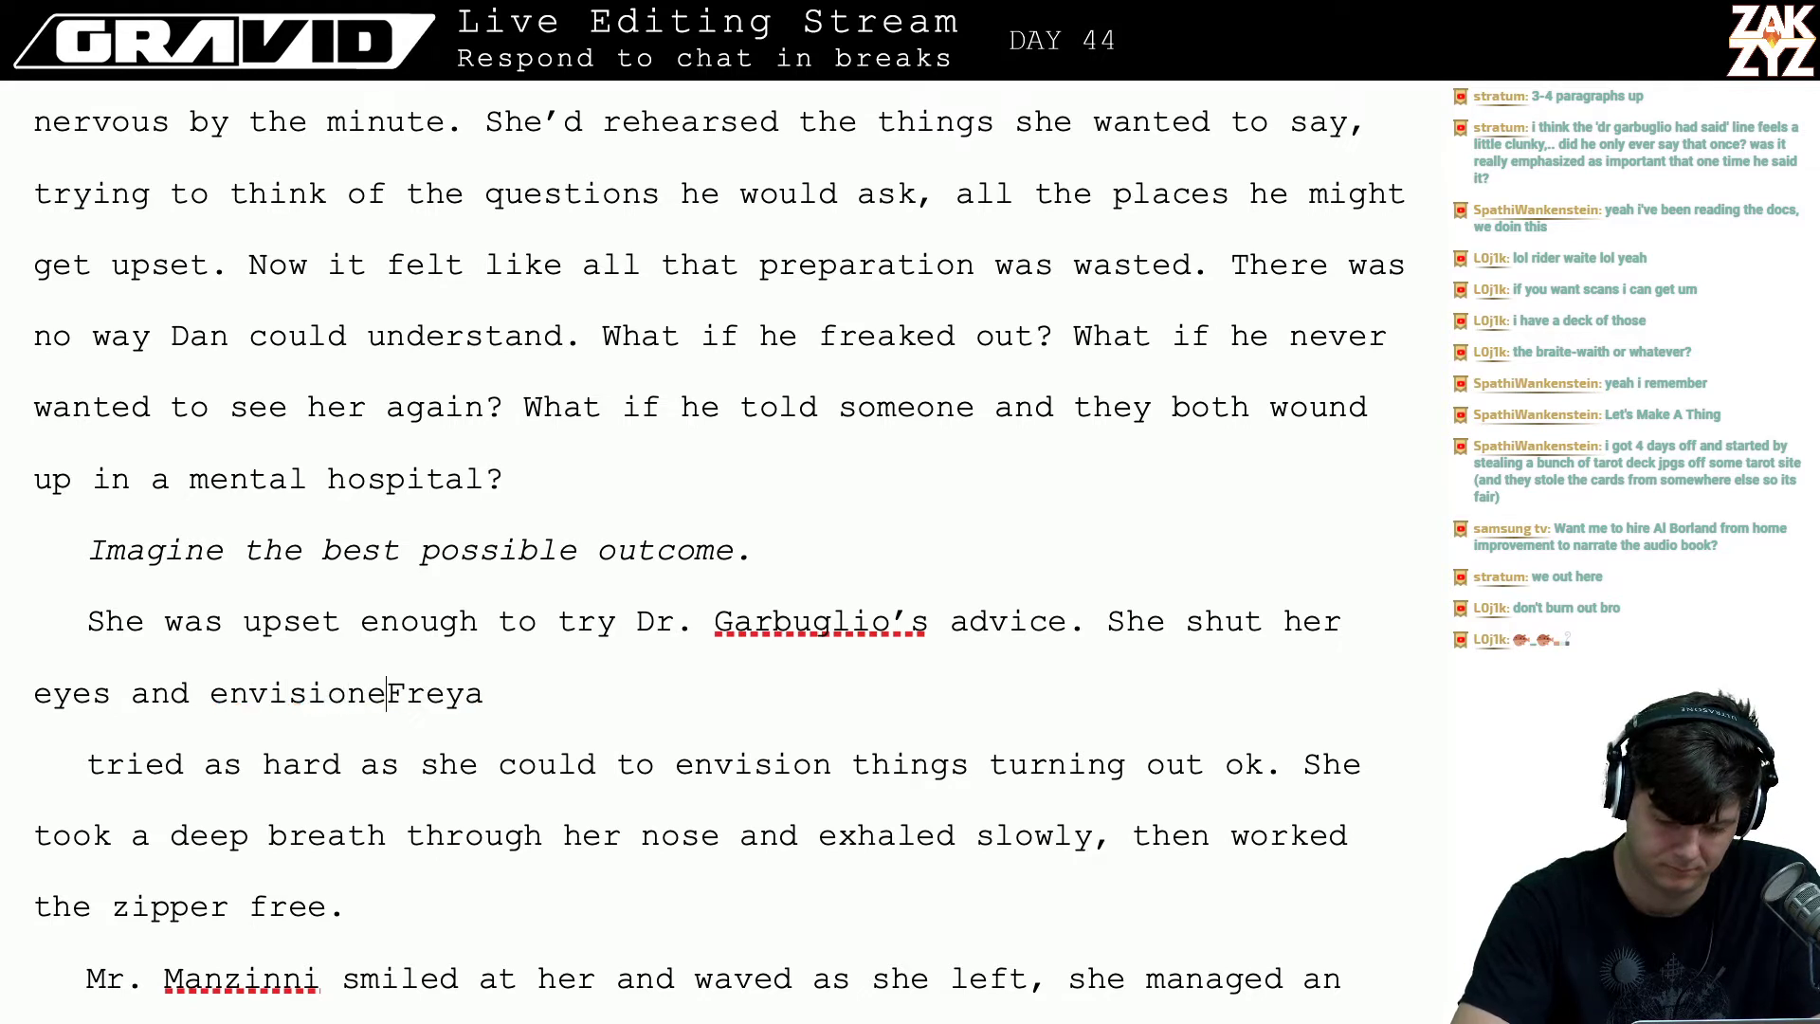
type("ings turning o")
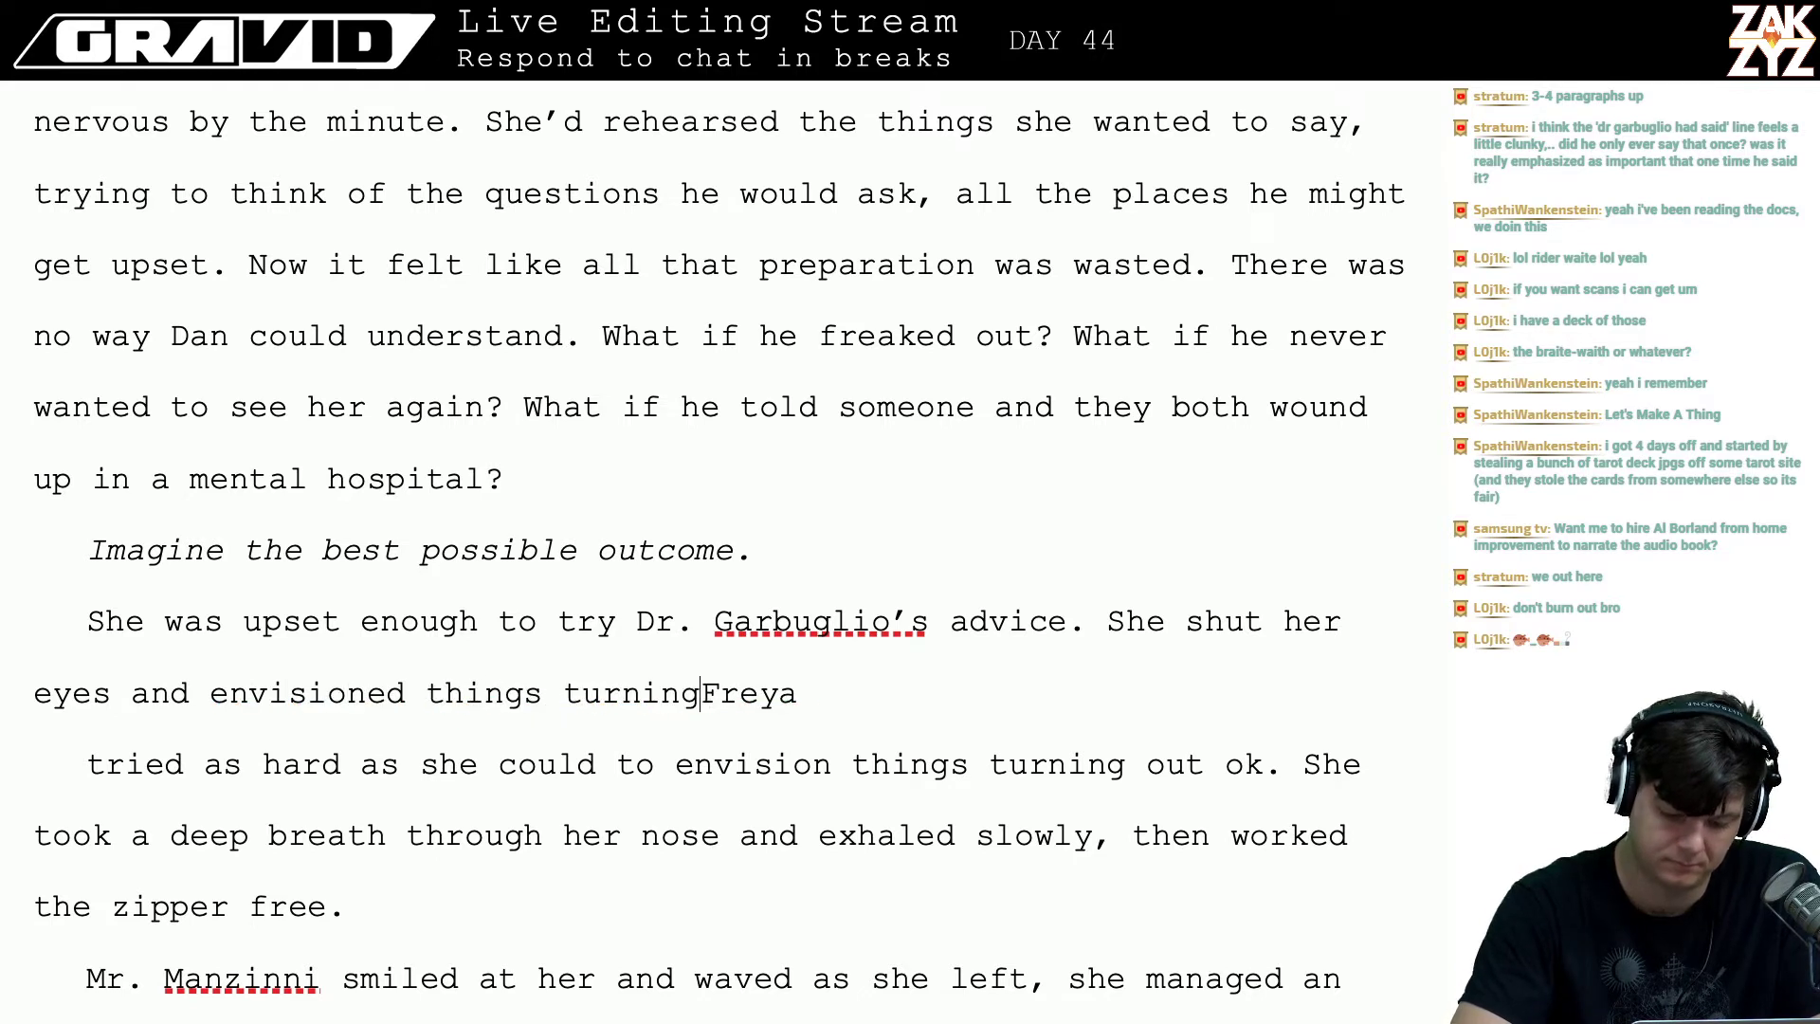
type("ut OK.")
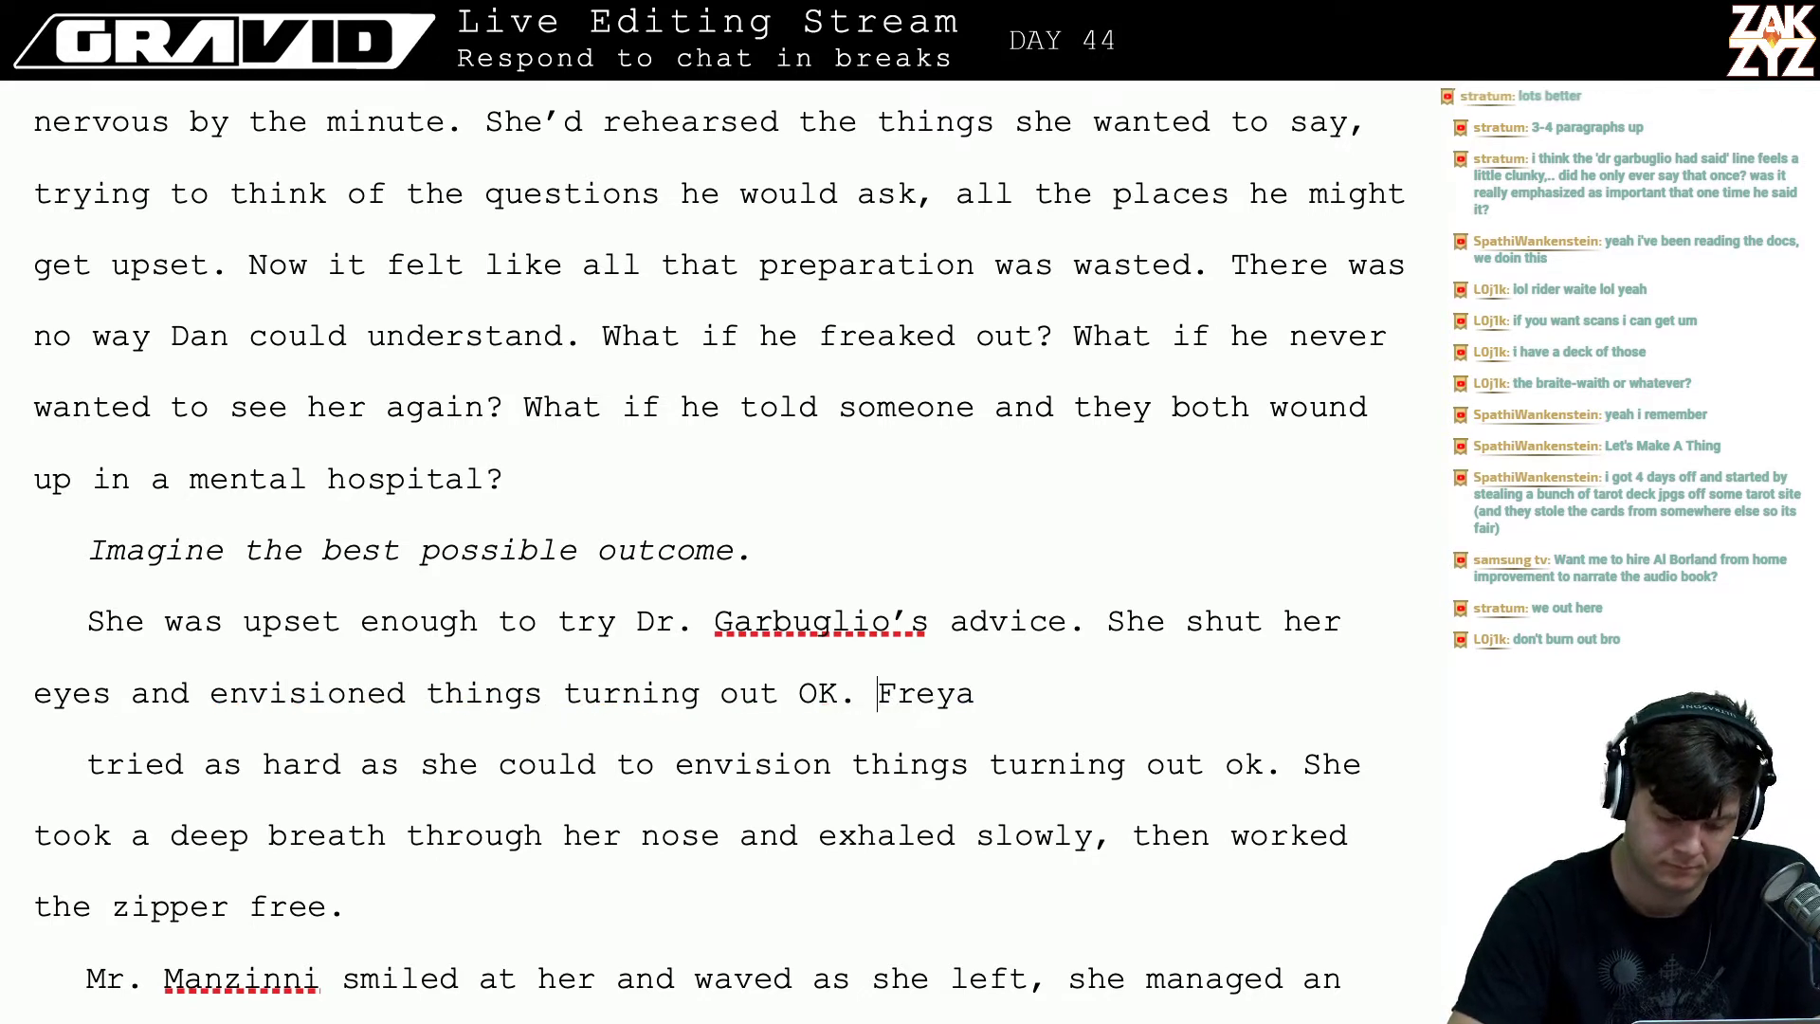
- Extend the sentence after “OK” with “, Dan understanding everything, not being mad about the starball.” and move “Freya” down, leaving an empty paragraph between
key("BackSpace")
key("BackSpace")
type(", Dan un")
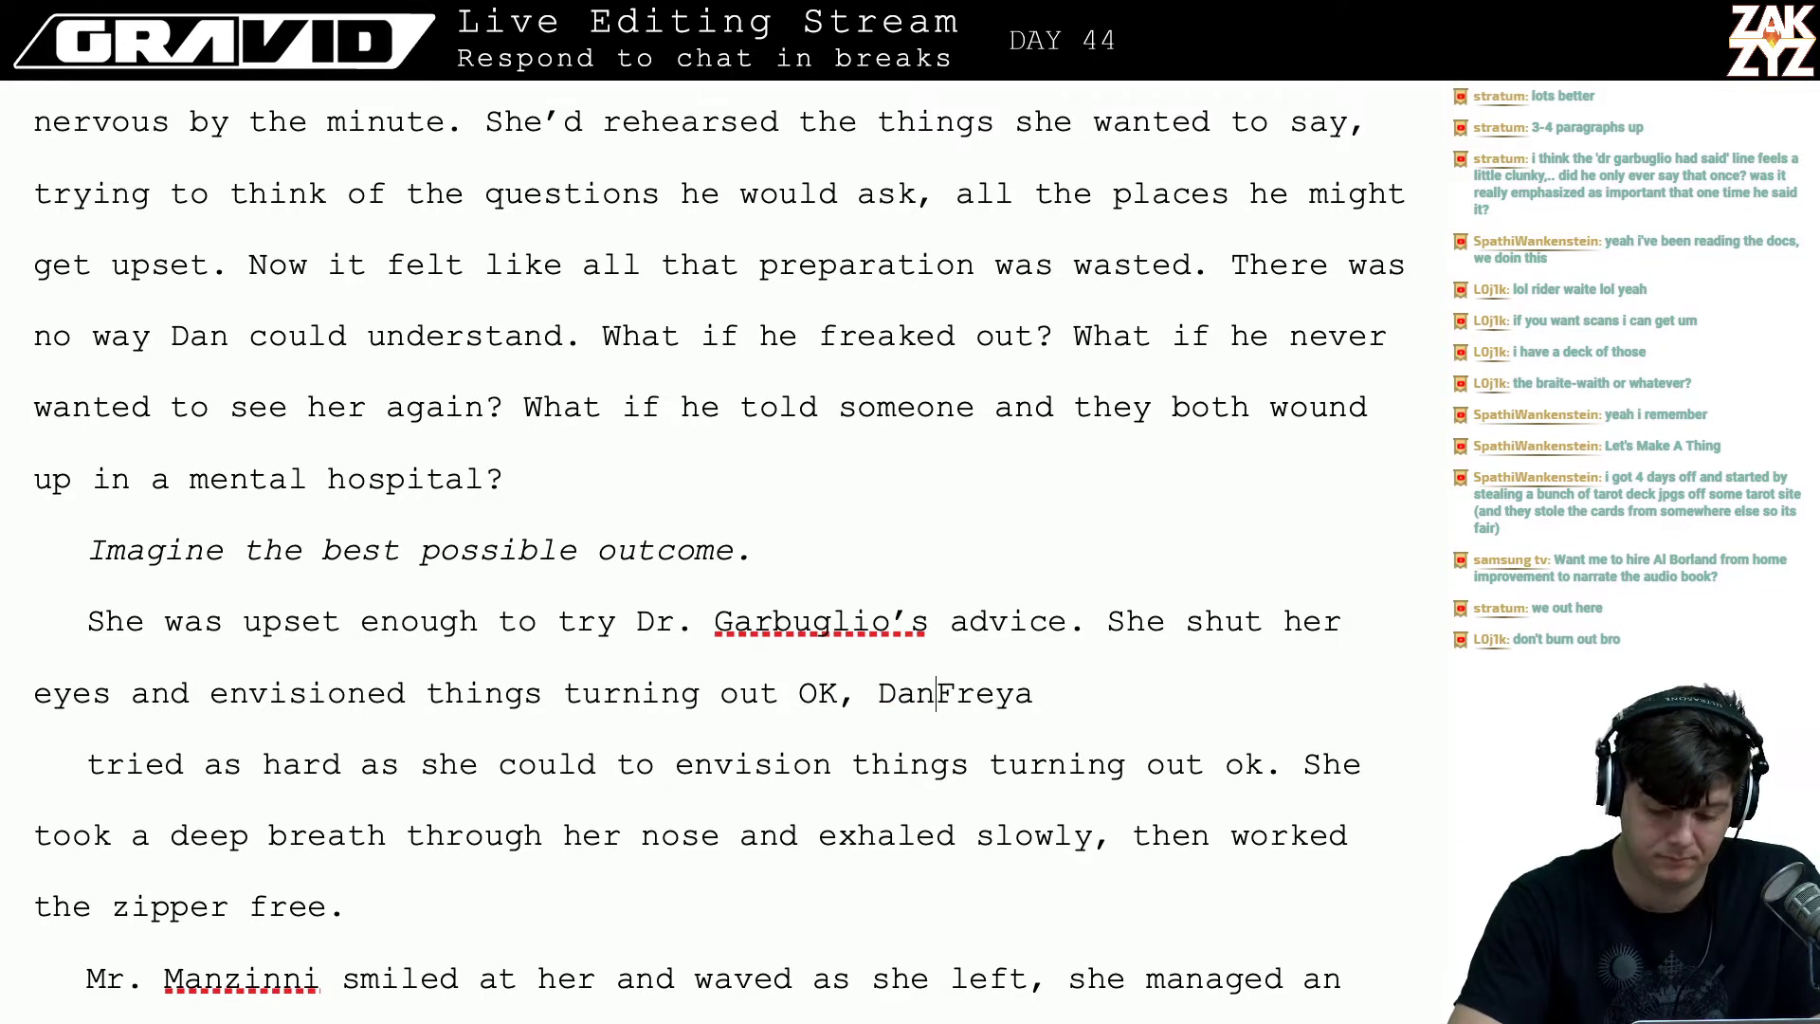
type("derstanding every")
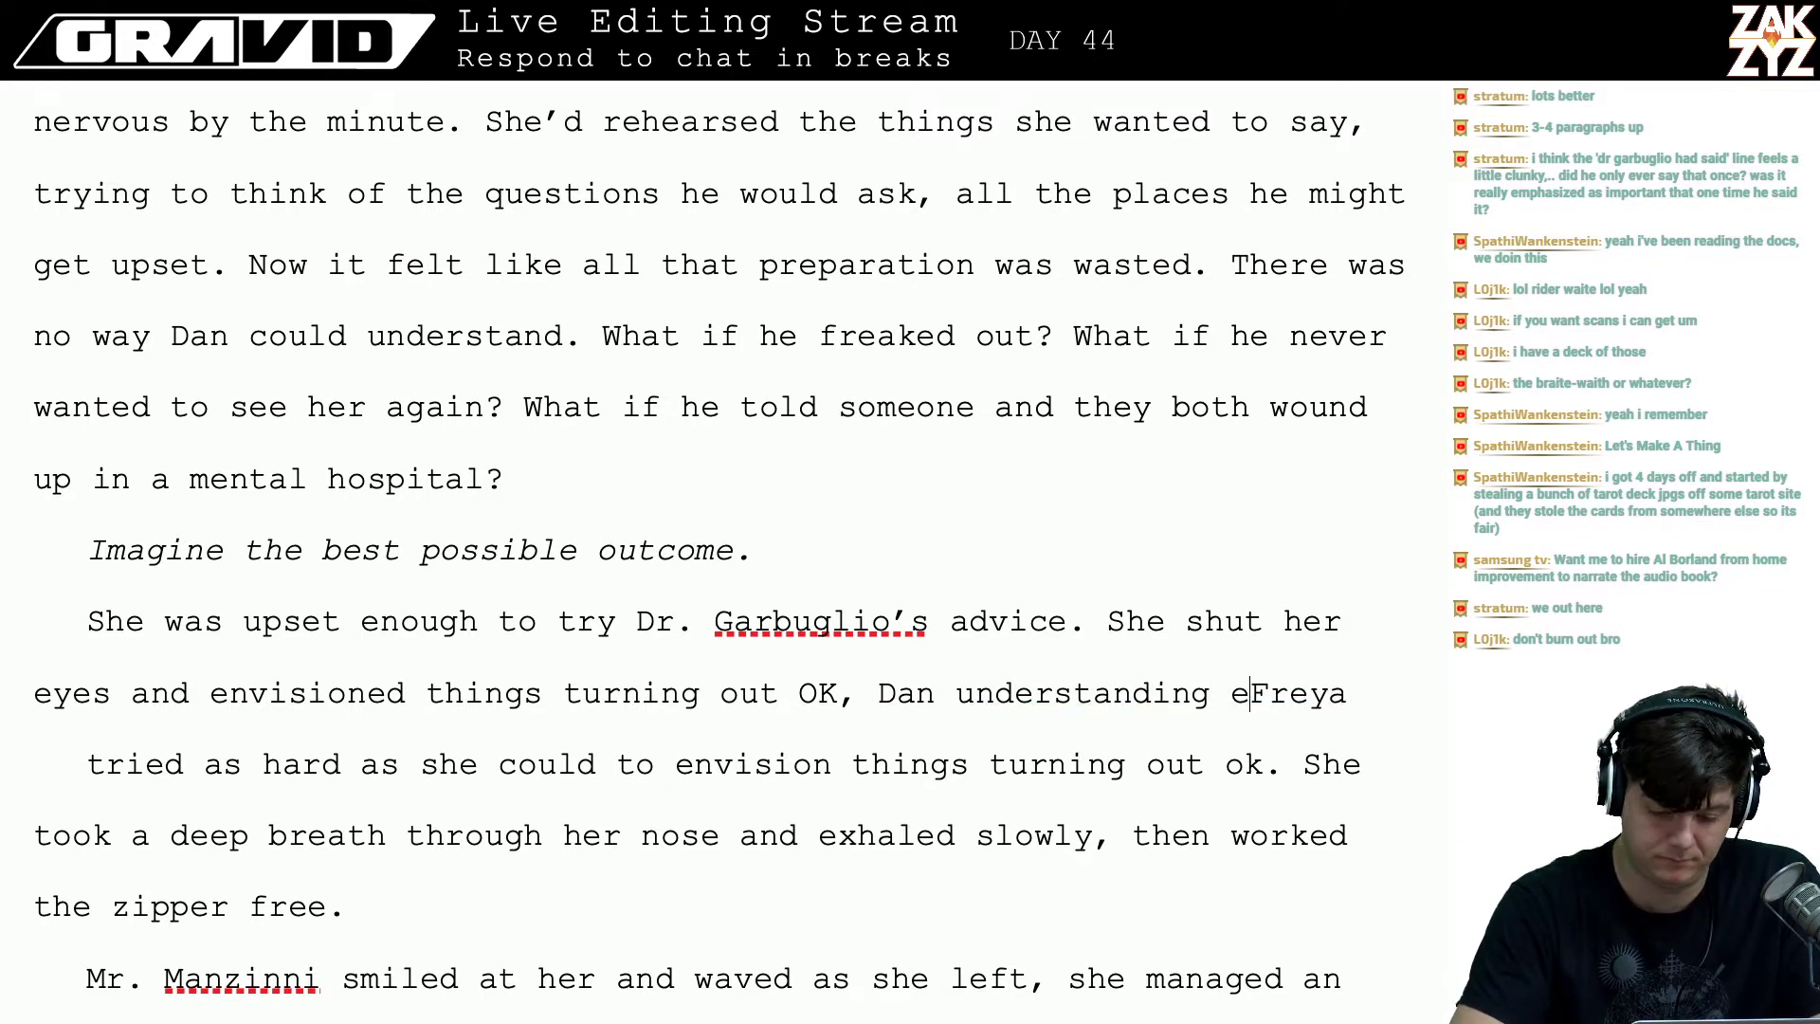
type("thing, not being m")
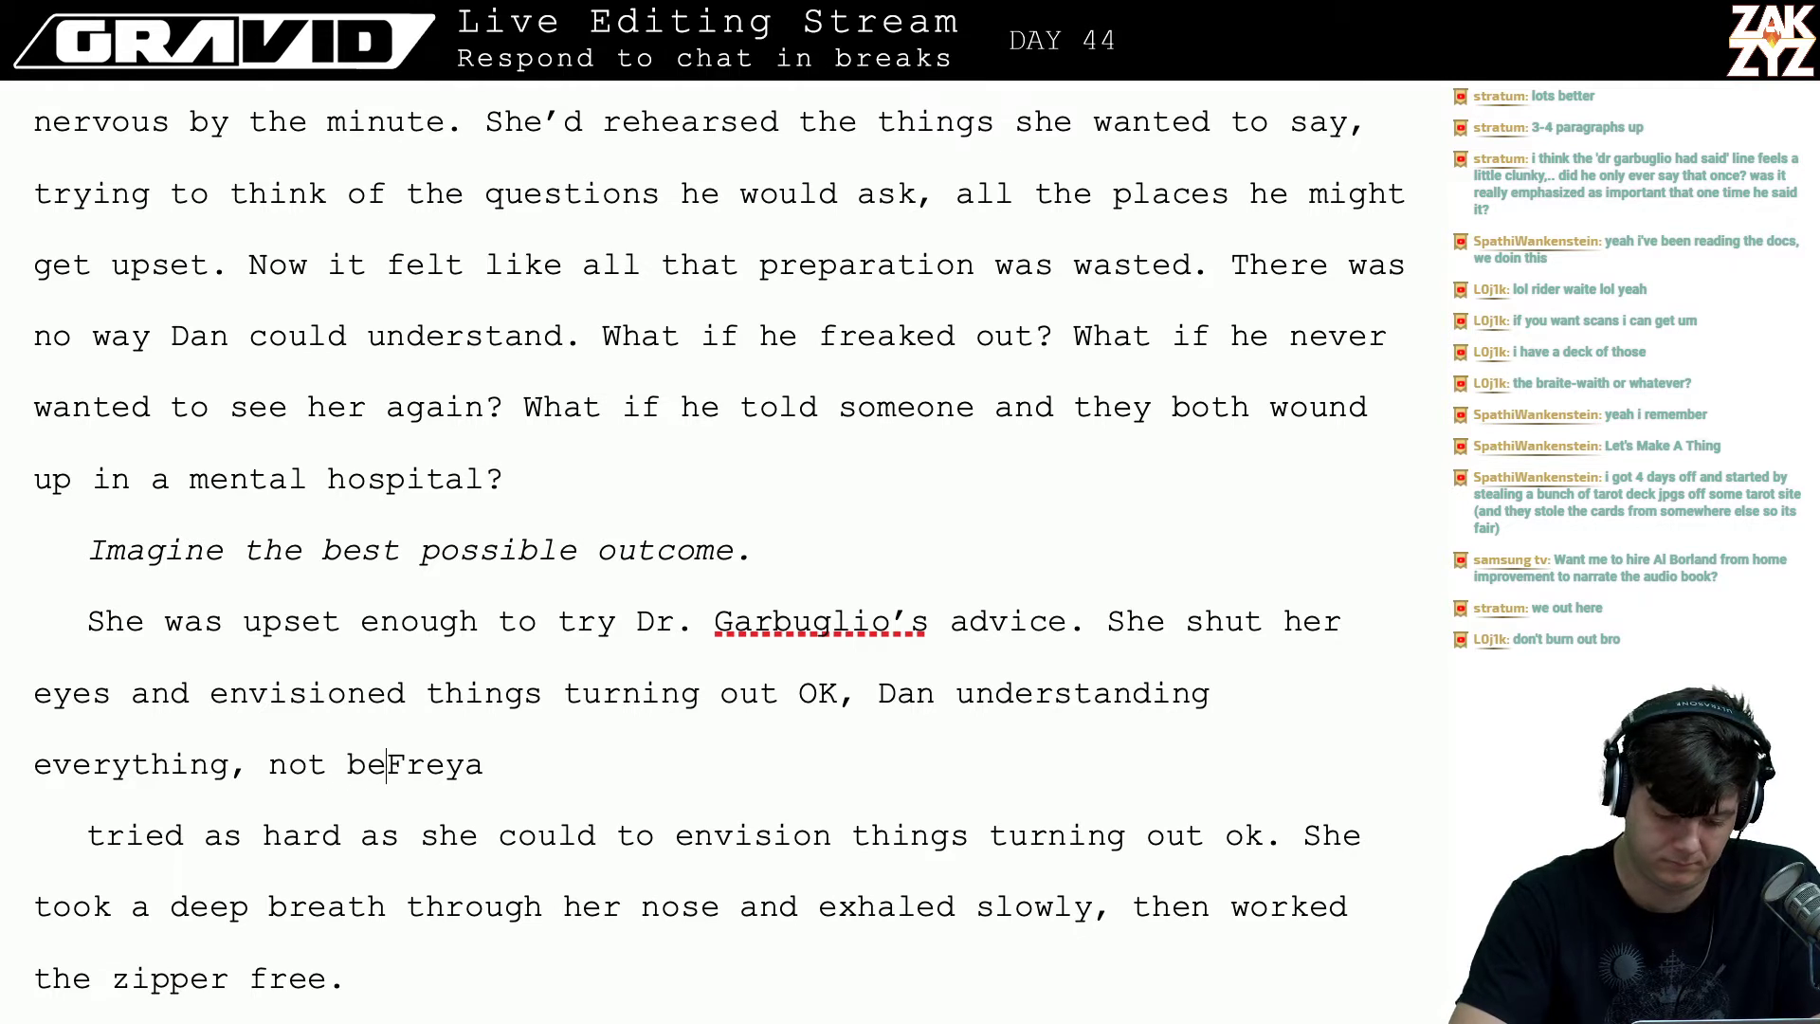
type("ad about the star")
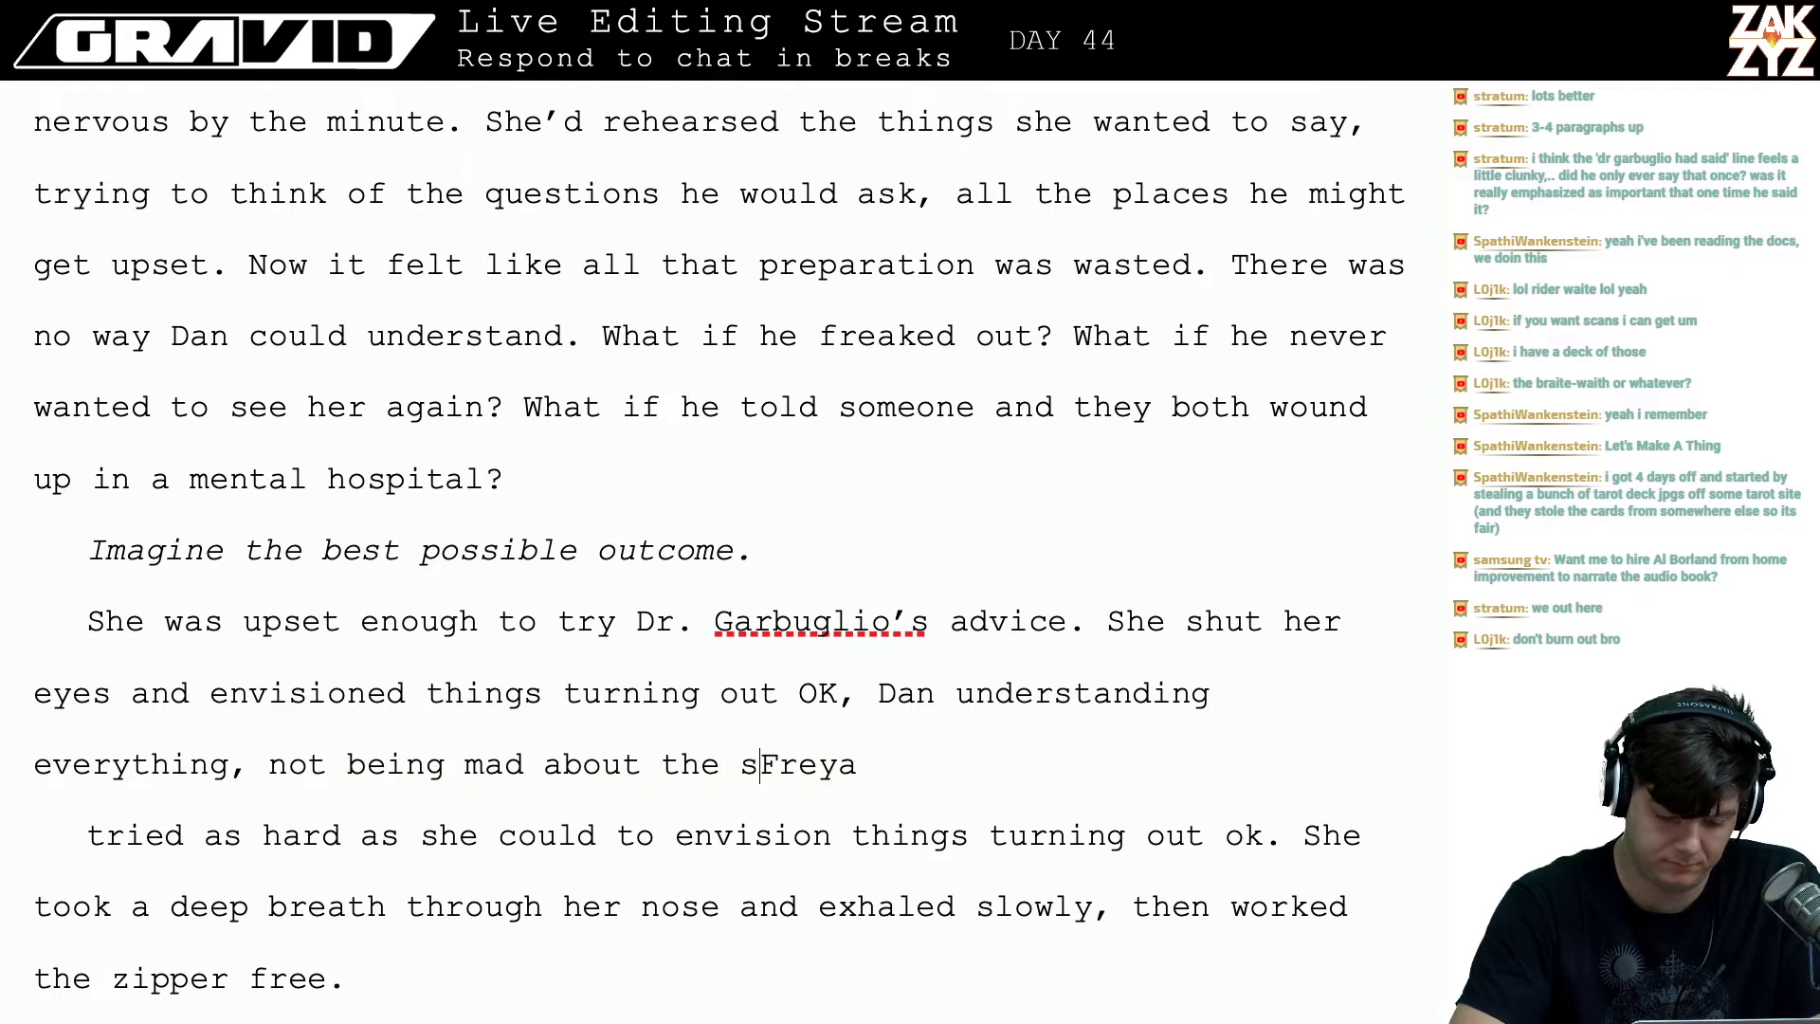
type("ball.")
key("Return")
key("Return")
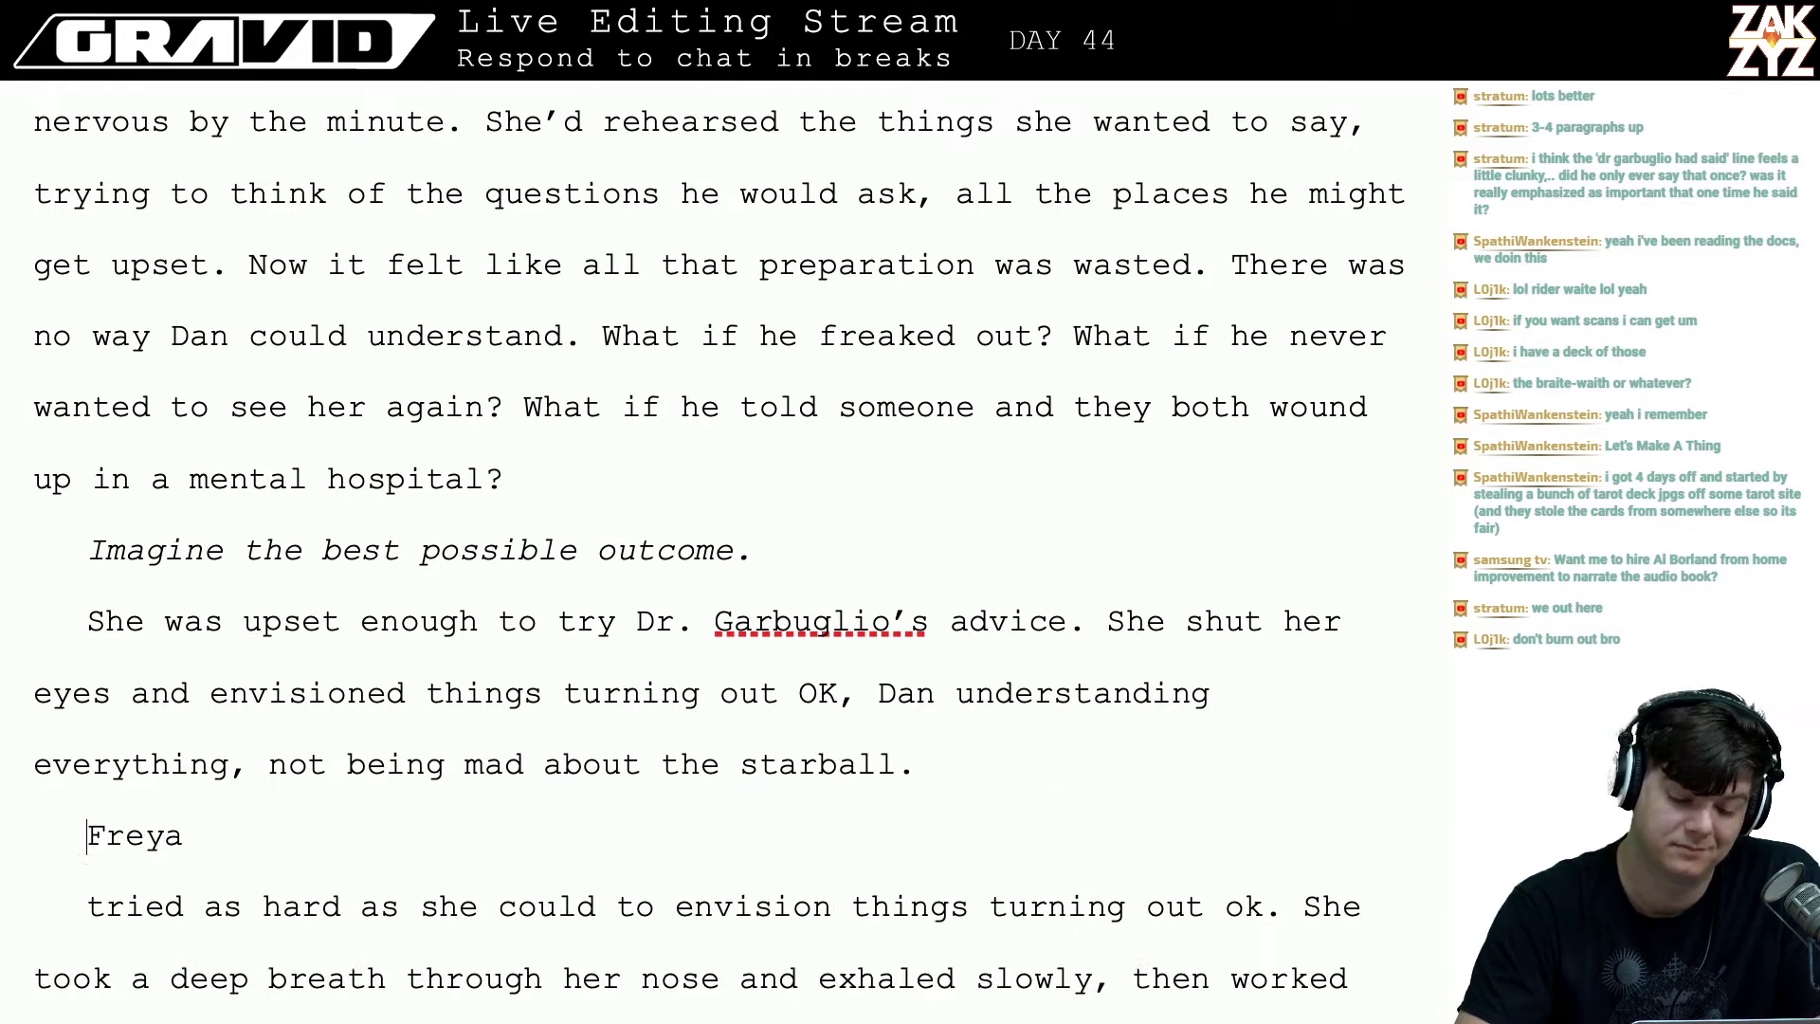
- Capitalize “Starball” in the sentence about Dan not being mad
key("Left")
key("Left")
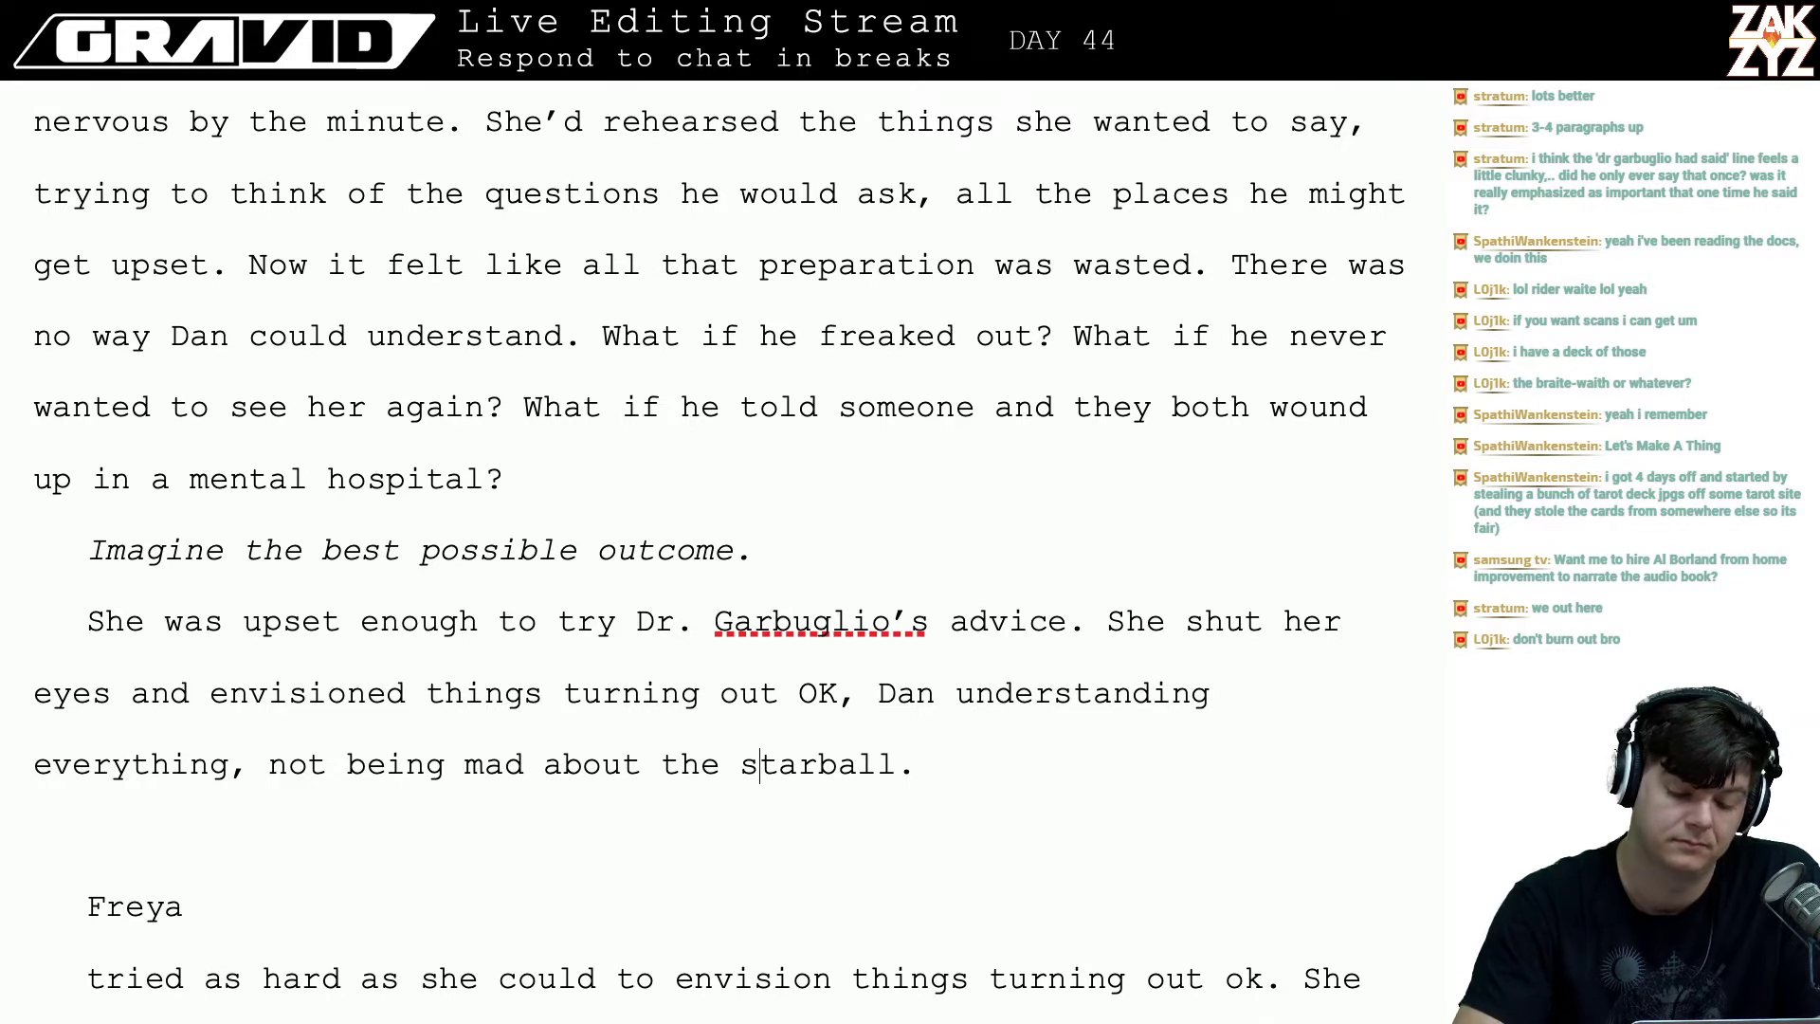
key("BackSpace")
type("S")
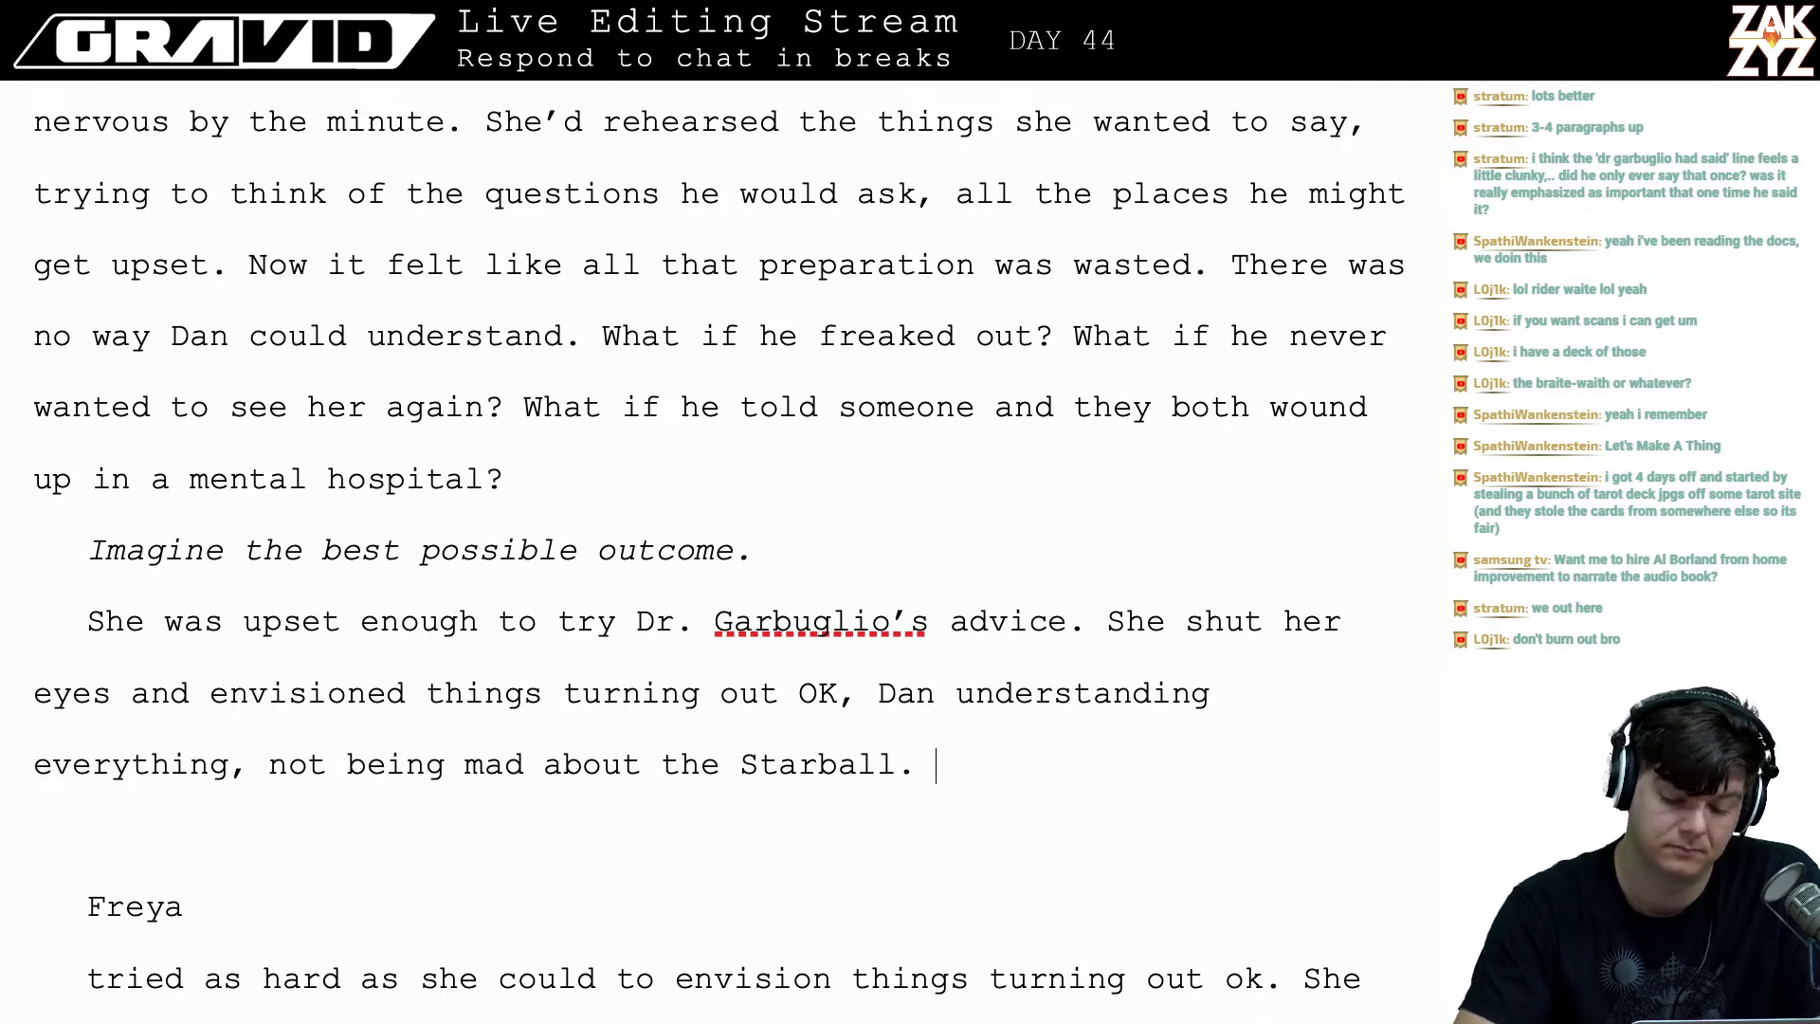
- Add the sentence “Trigonometry suddenly making sense.” after “not being mad about the Starball.”
type("Cal")
key("BackSpace")
key("BackSpace")
key("BackSpace")
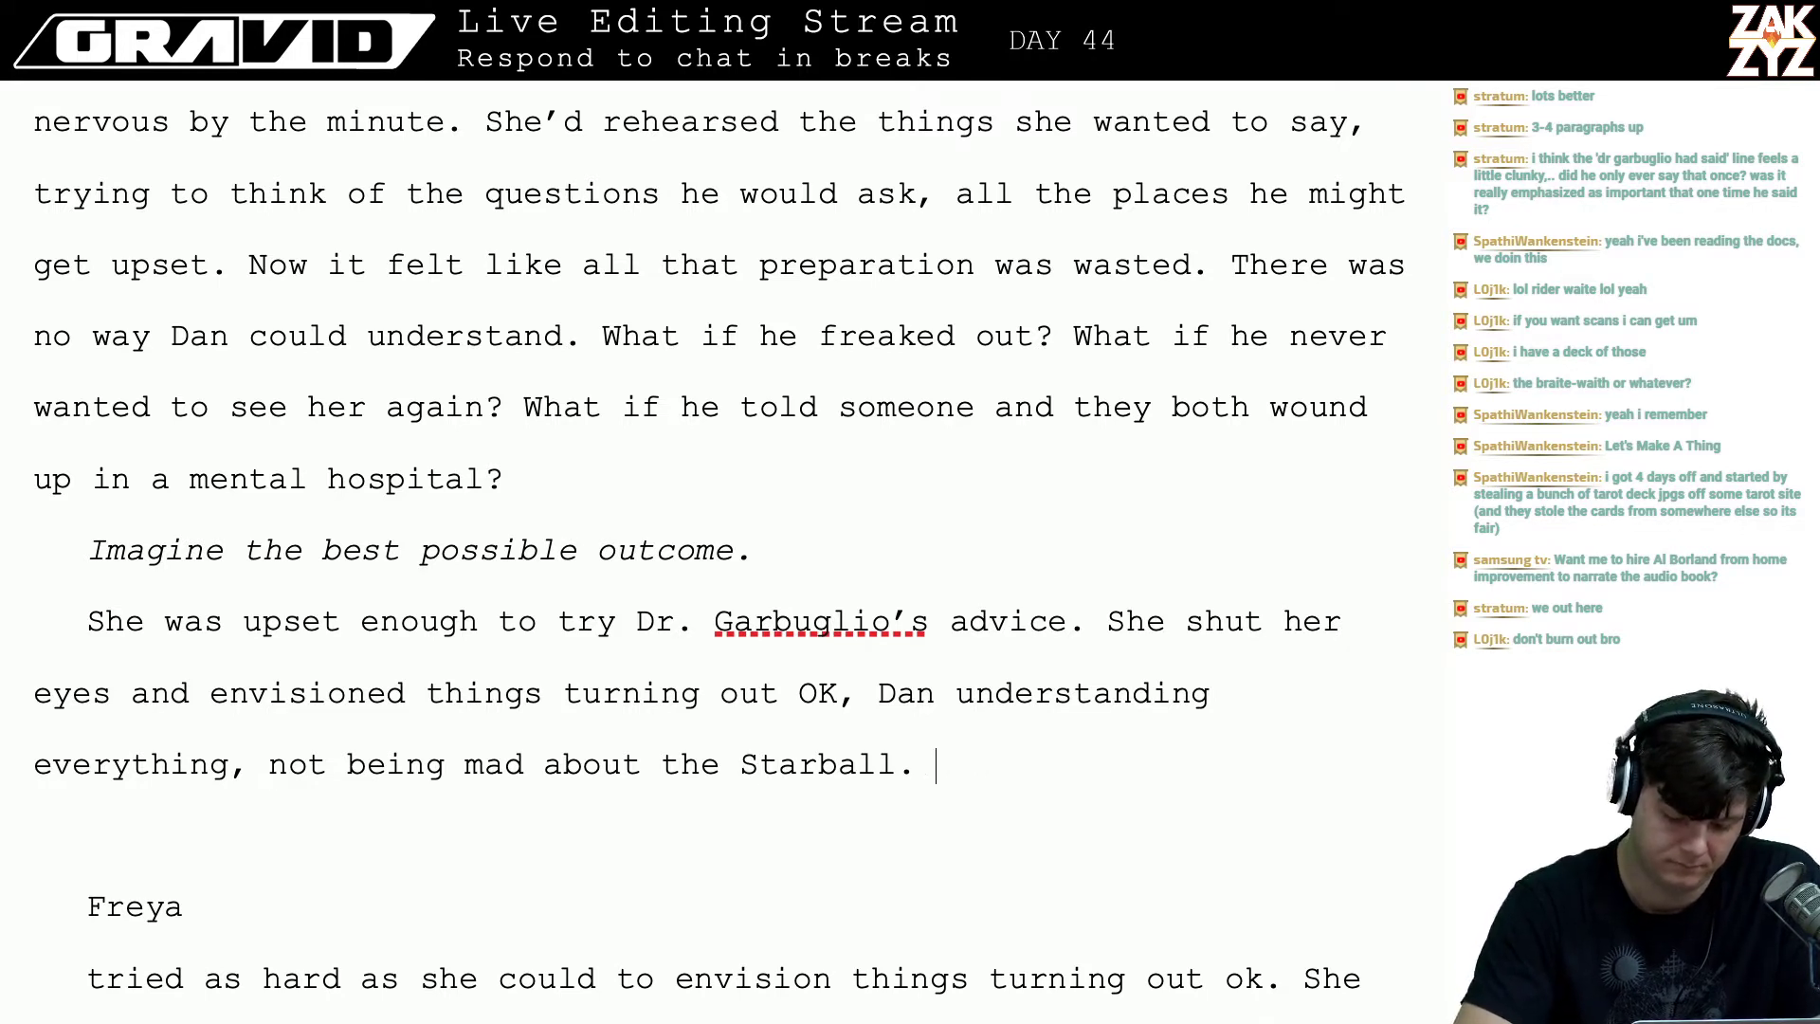
type("Tr")
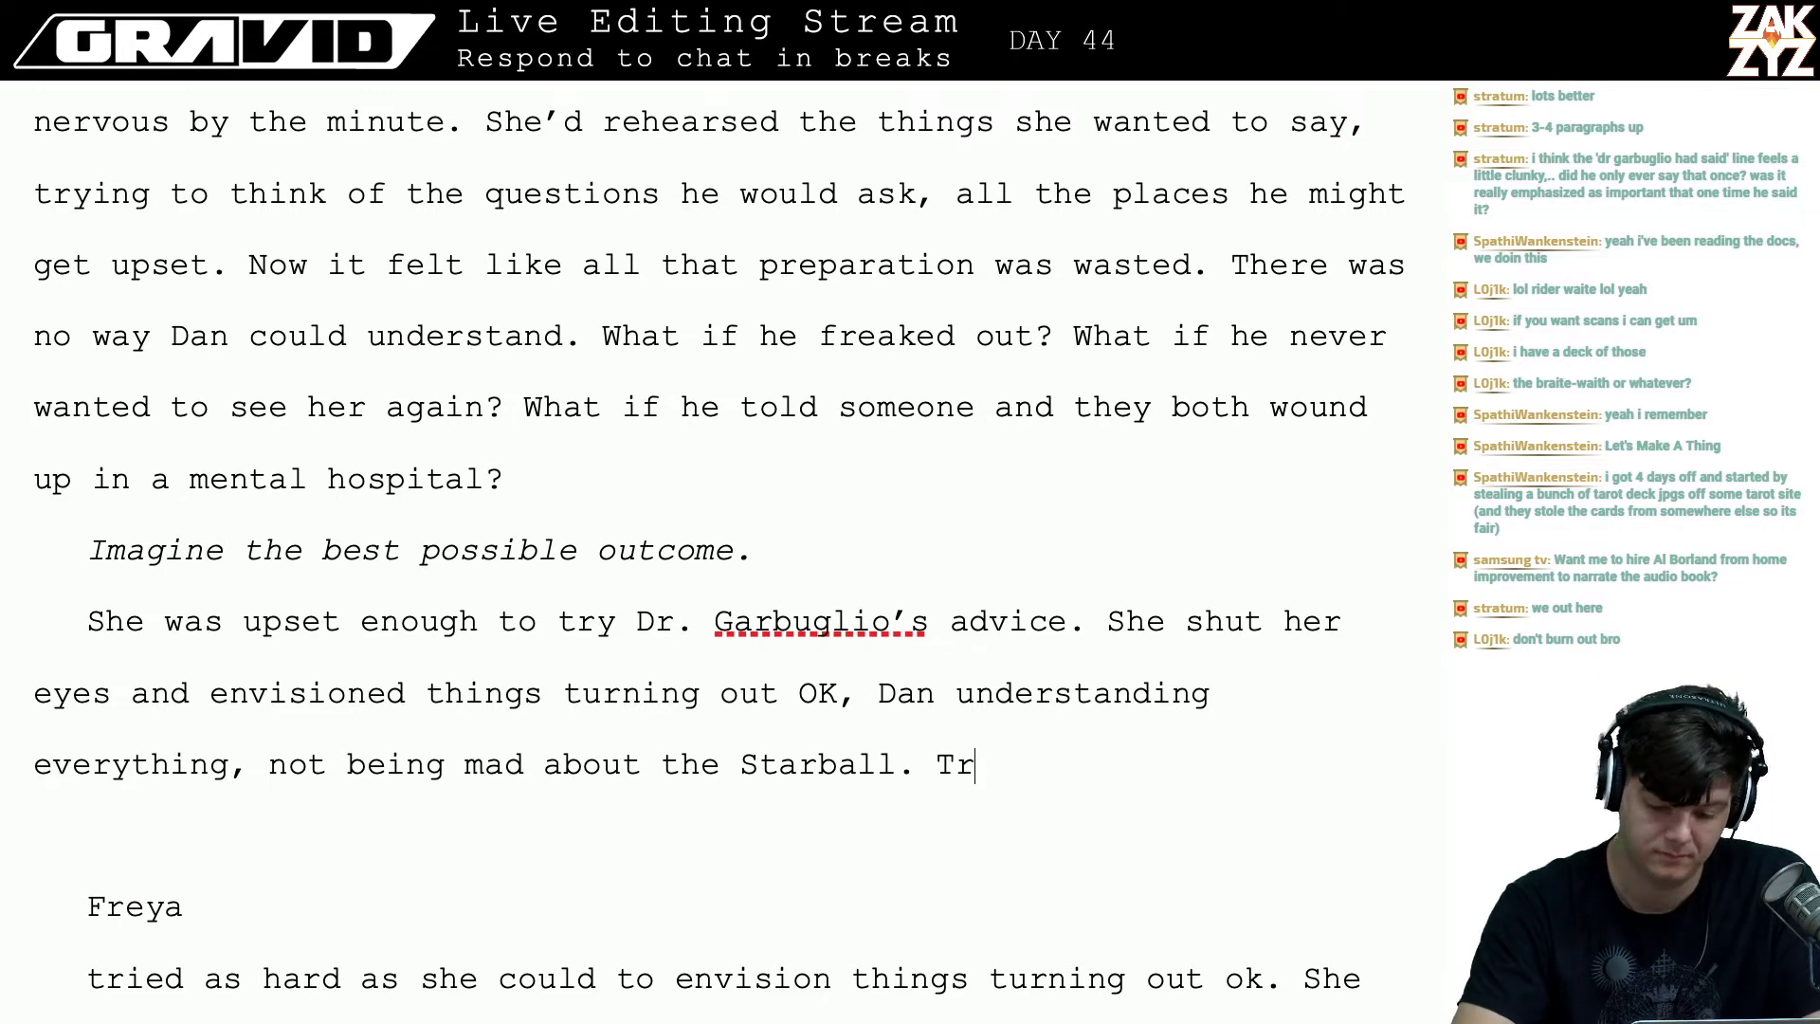
type("igonomet")
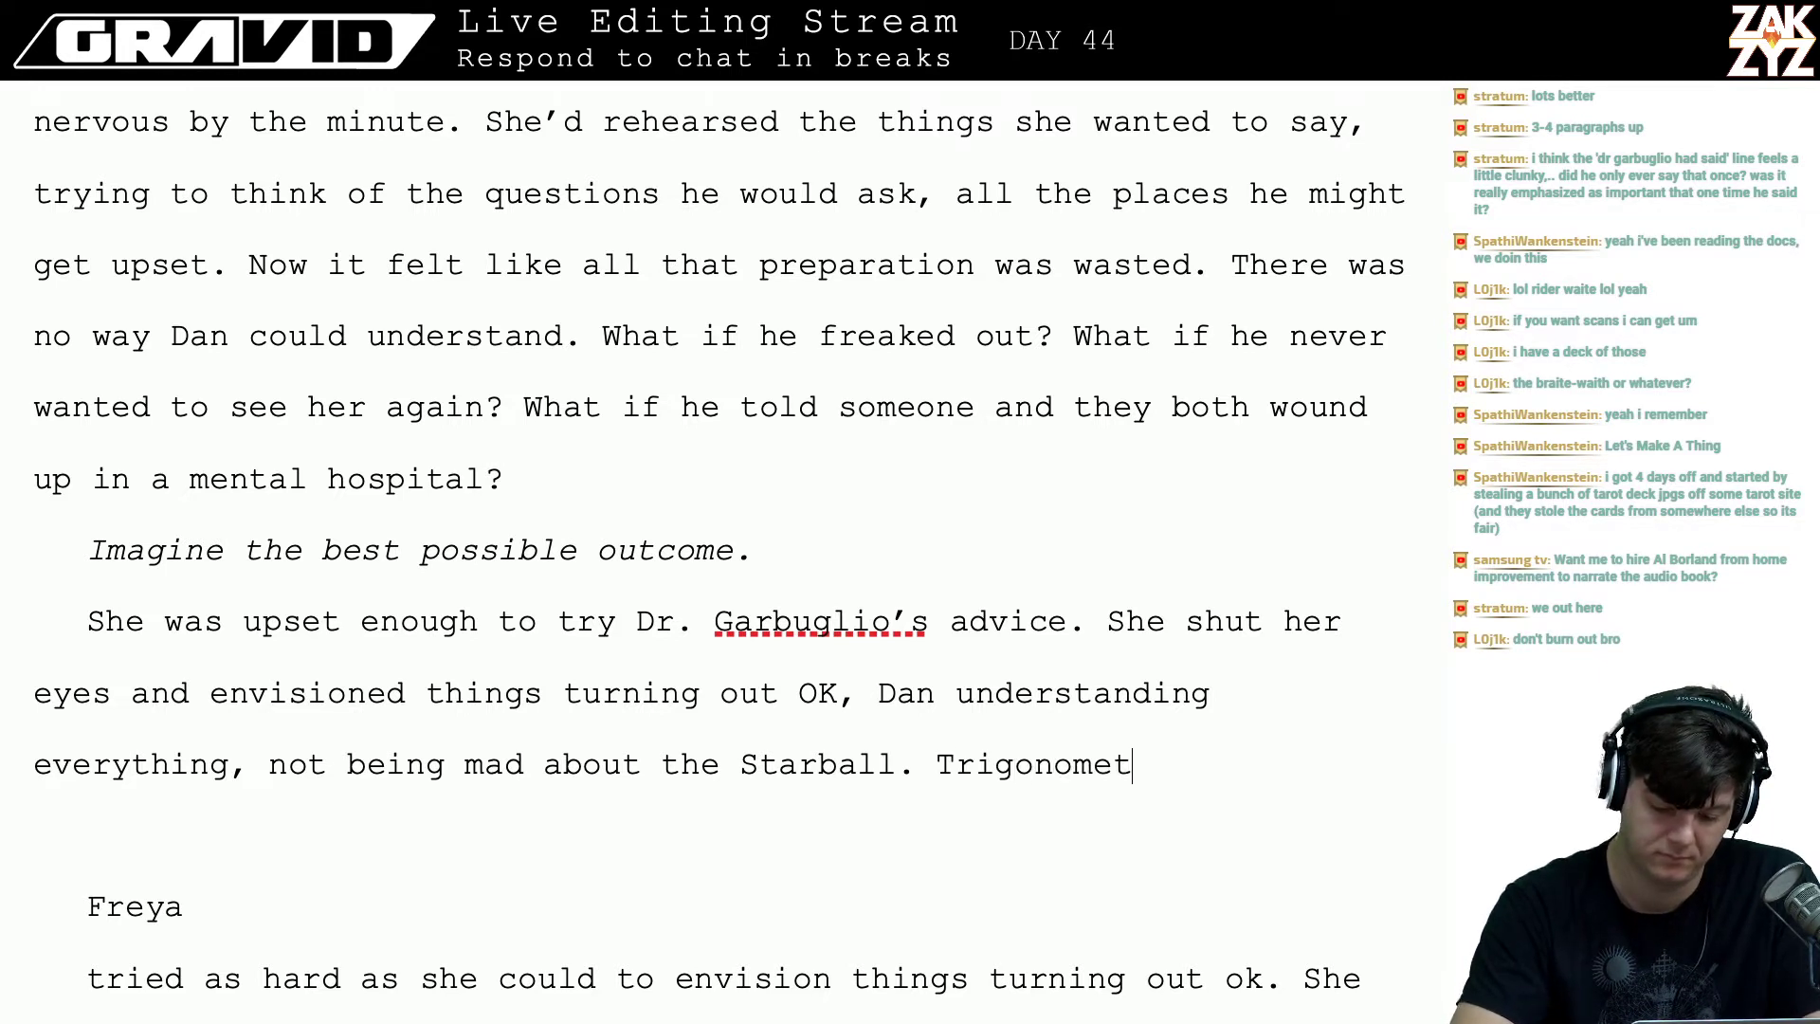
type("ry suddenly ")
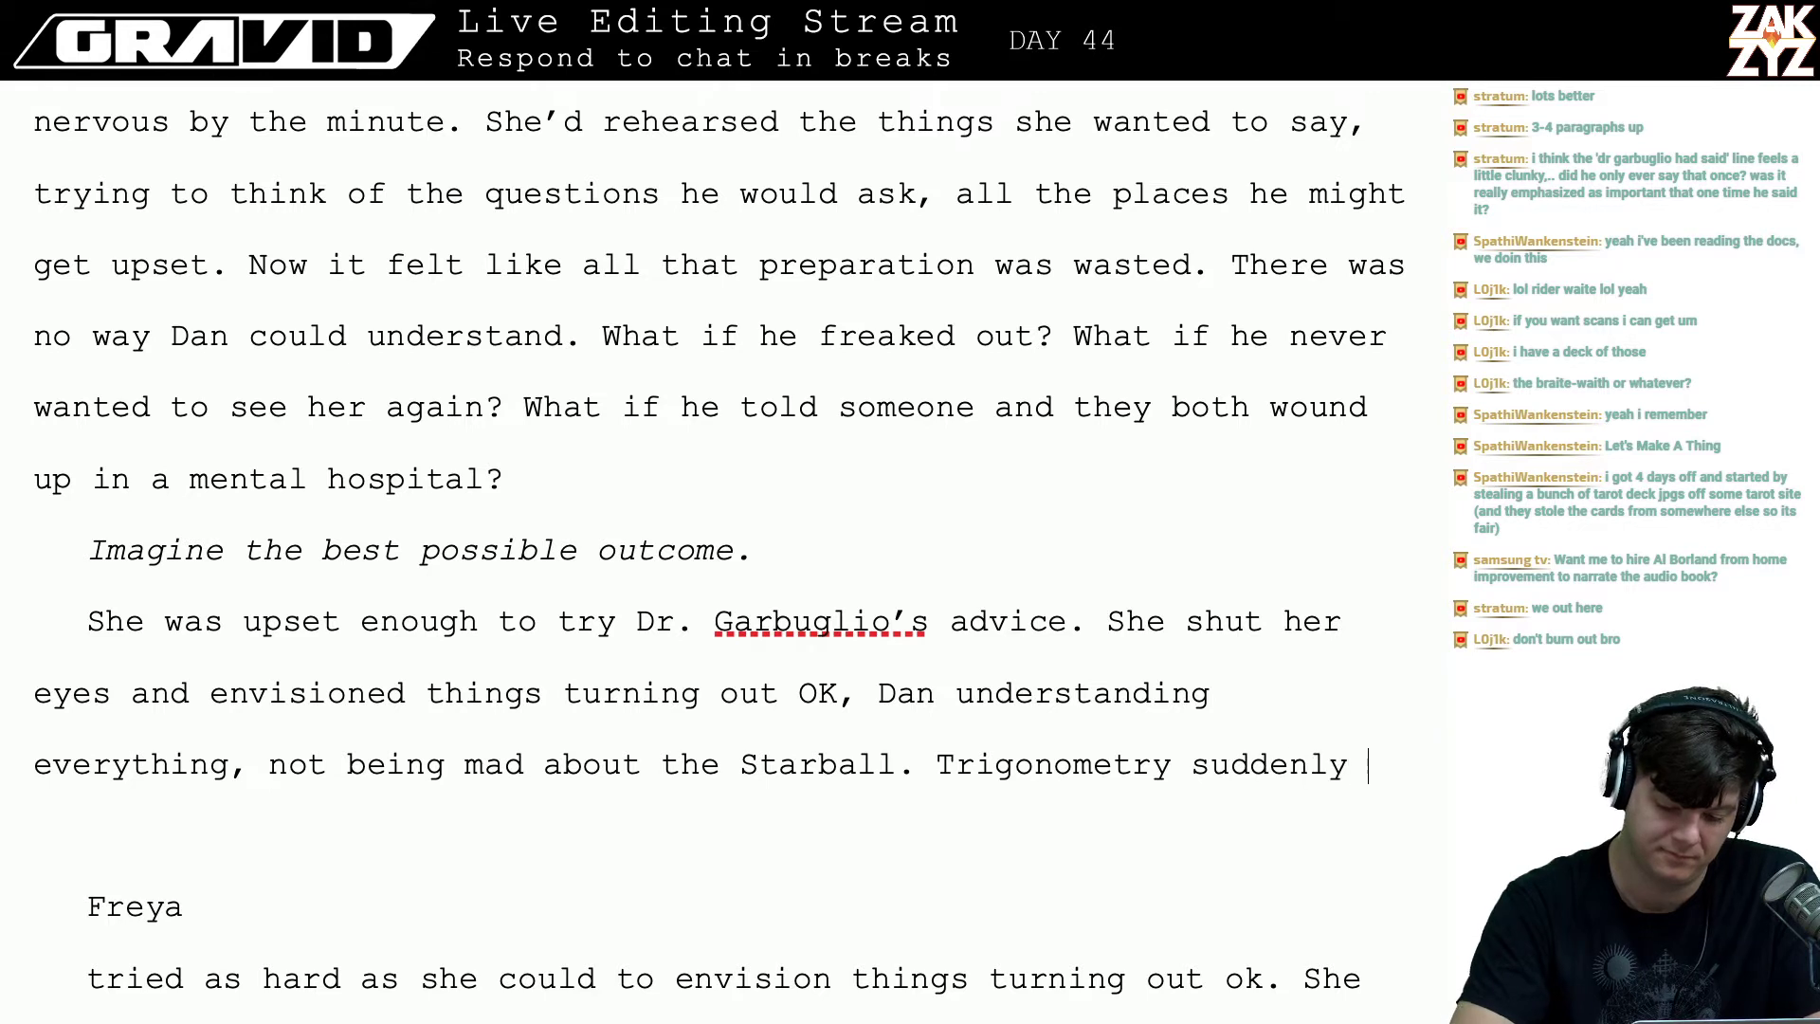
type("making sense. ")
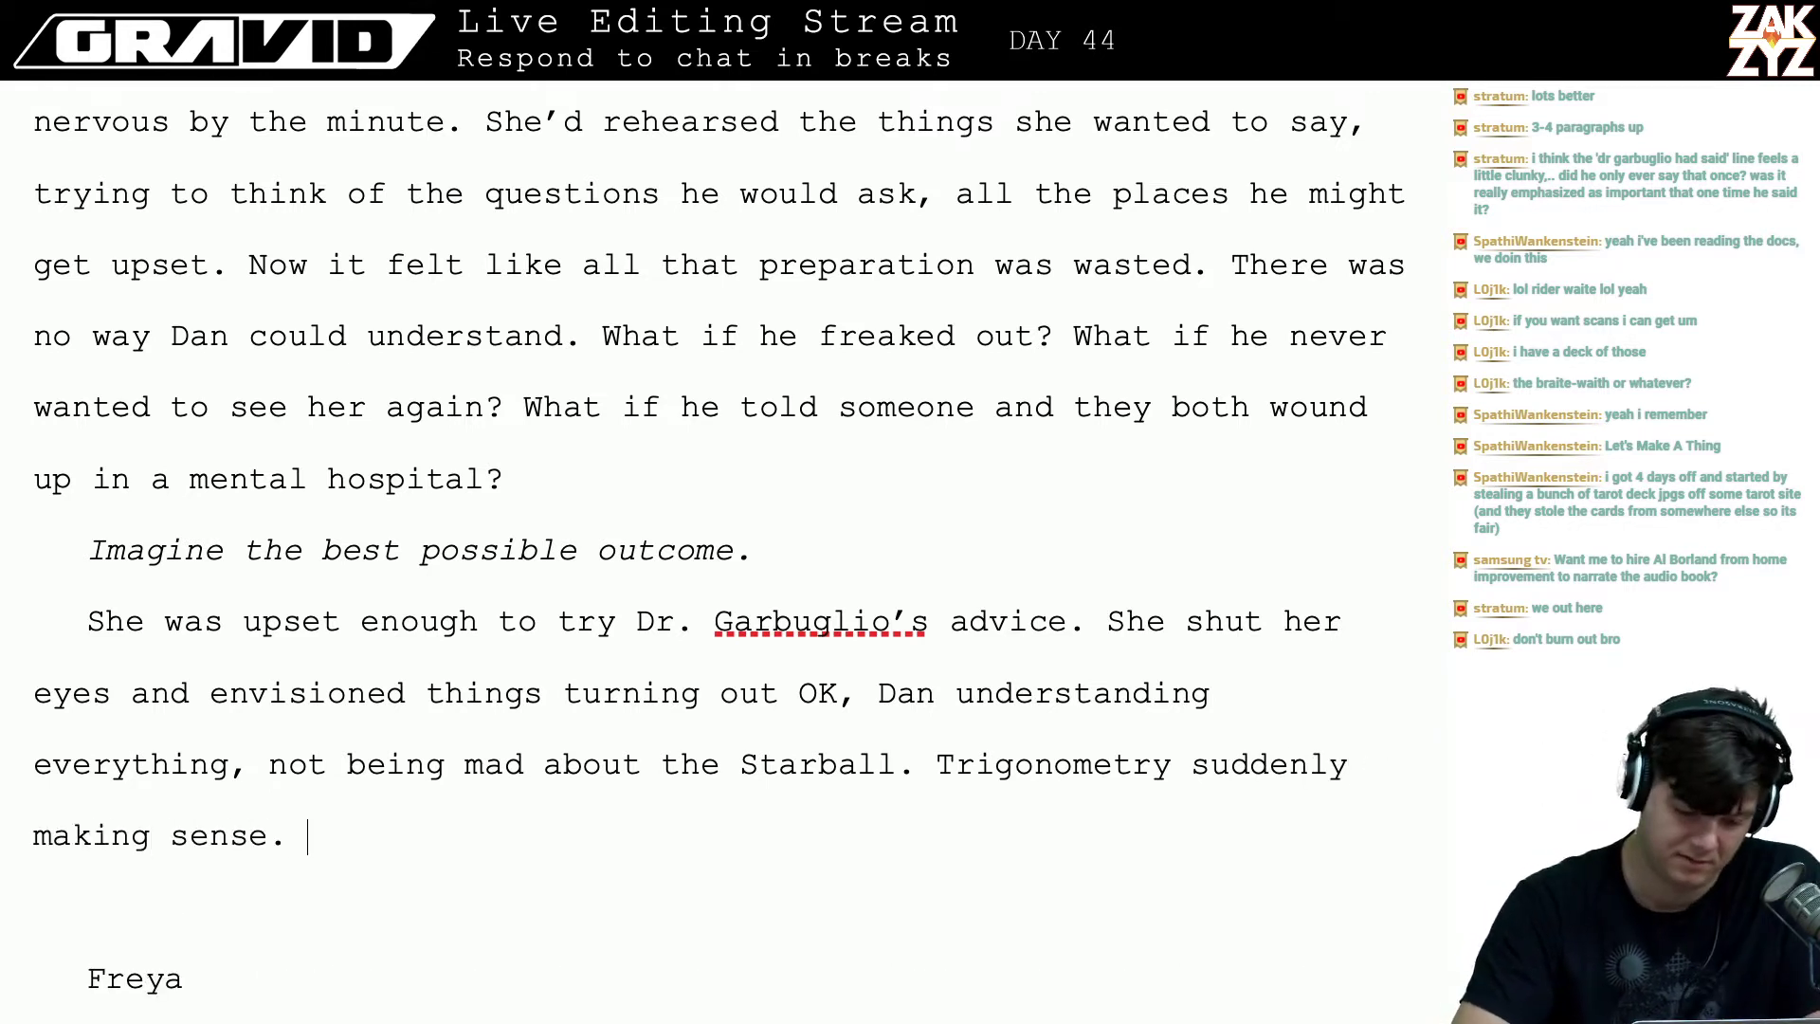
type("Malcolm lews")
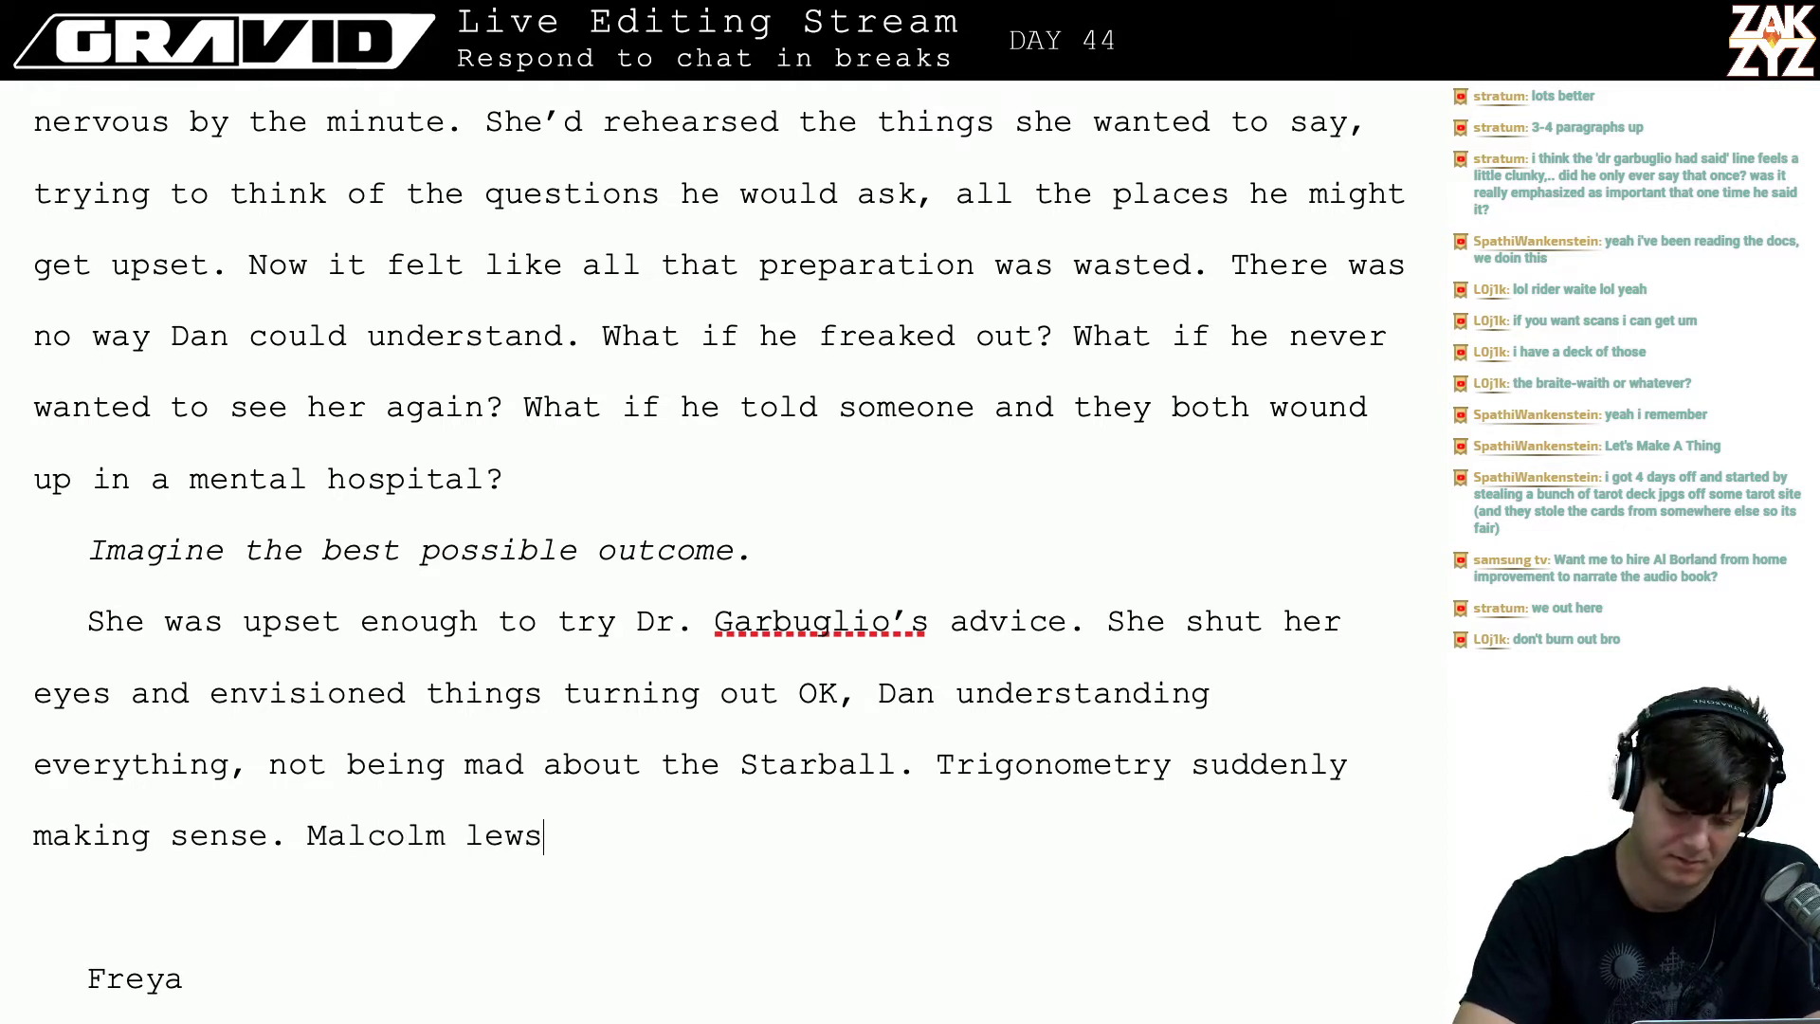
key("BackSpace")
type("is")
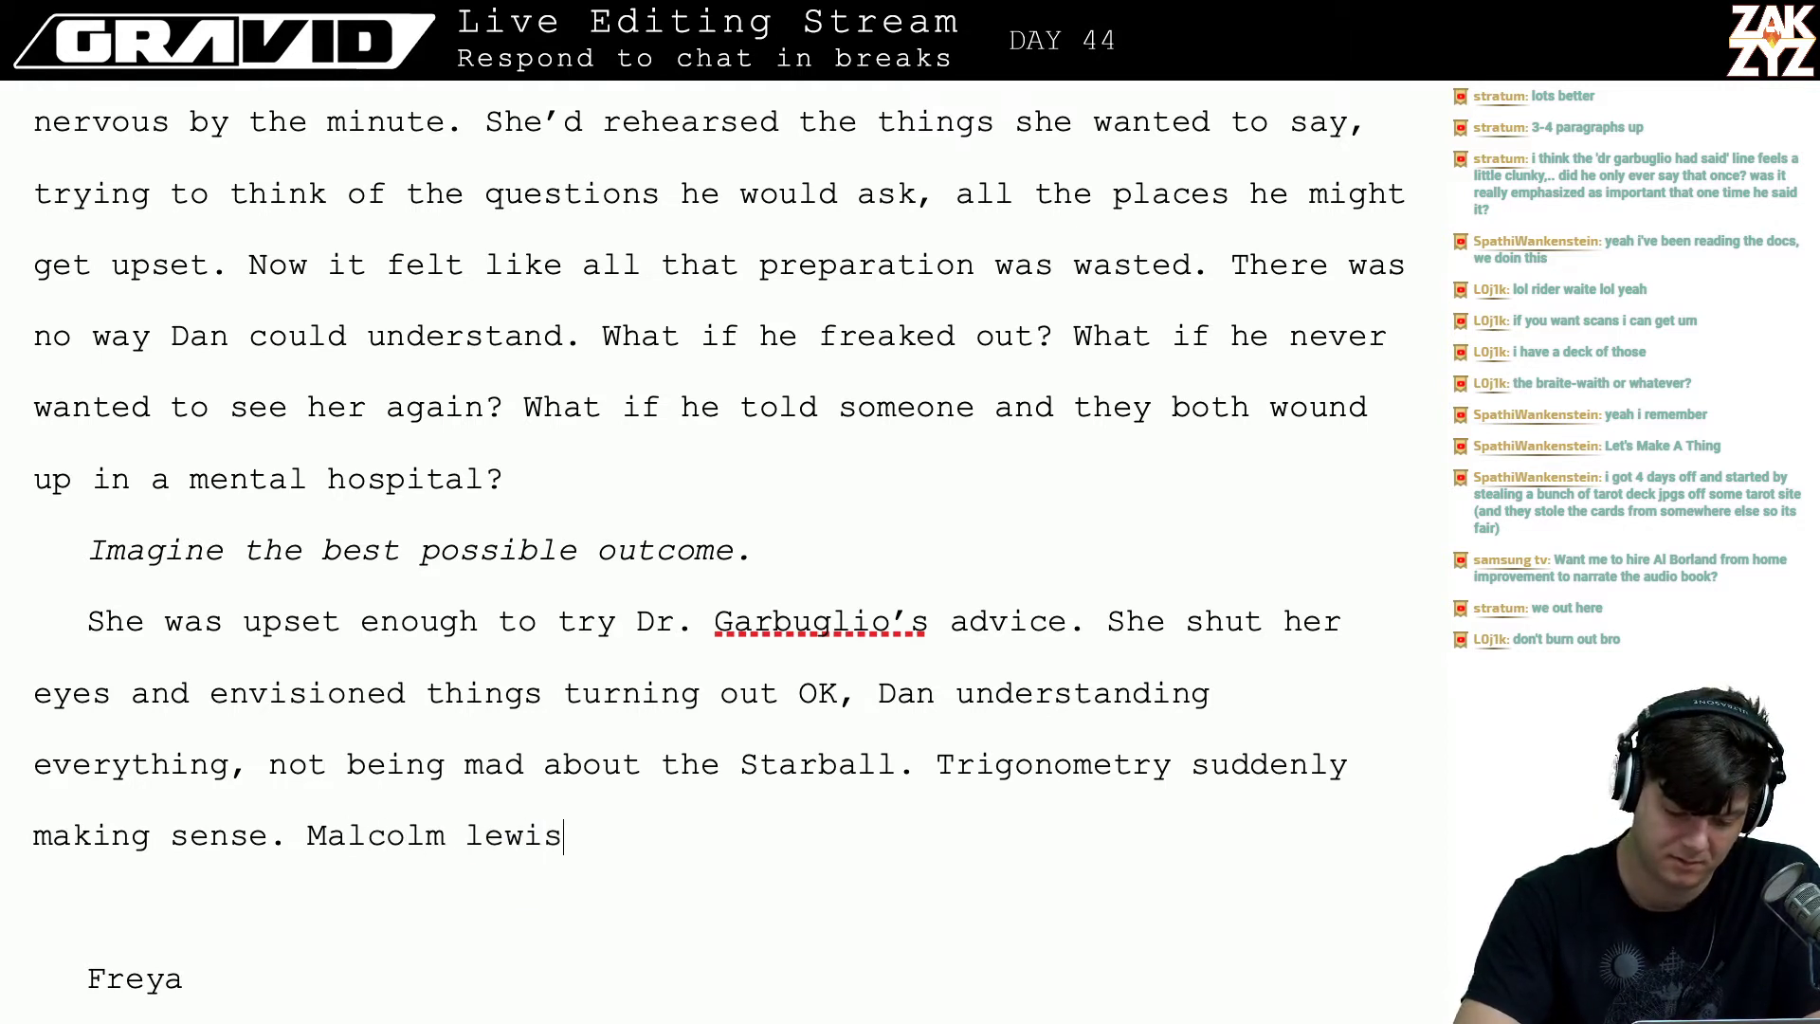
key("BackSpace")
key("BackSpace")
key("BackSpace")
key("BackSpace")
key("BackSpace")
type("Lewis")
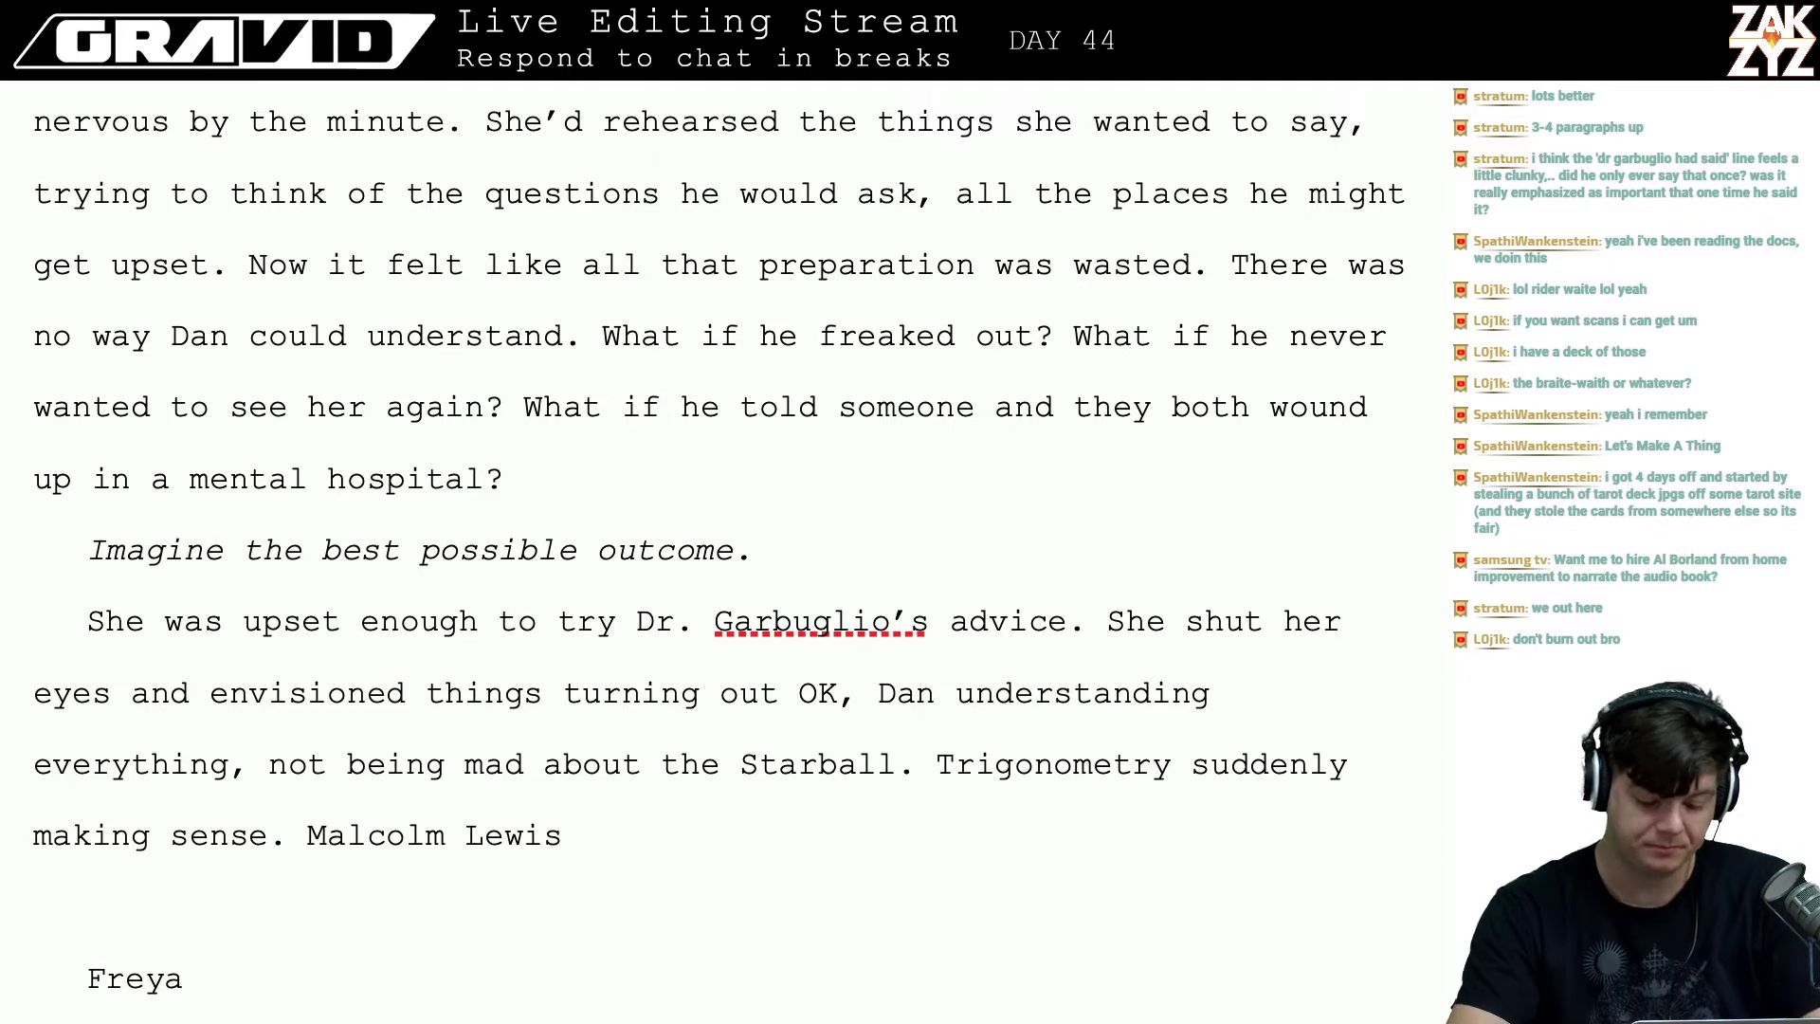
- Complete the Malcolm Lewis sentence with “getting run over by an eighteen wheeler.”
type("getting run ")
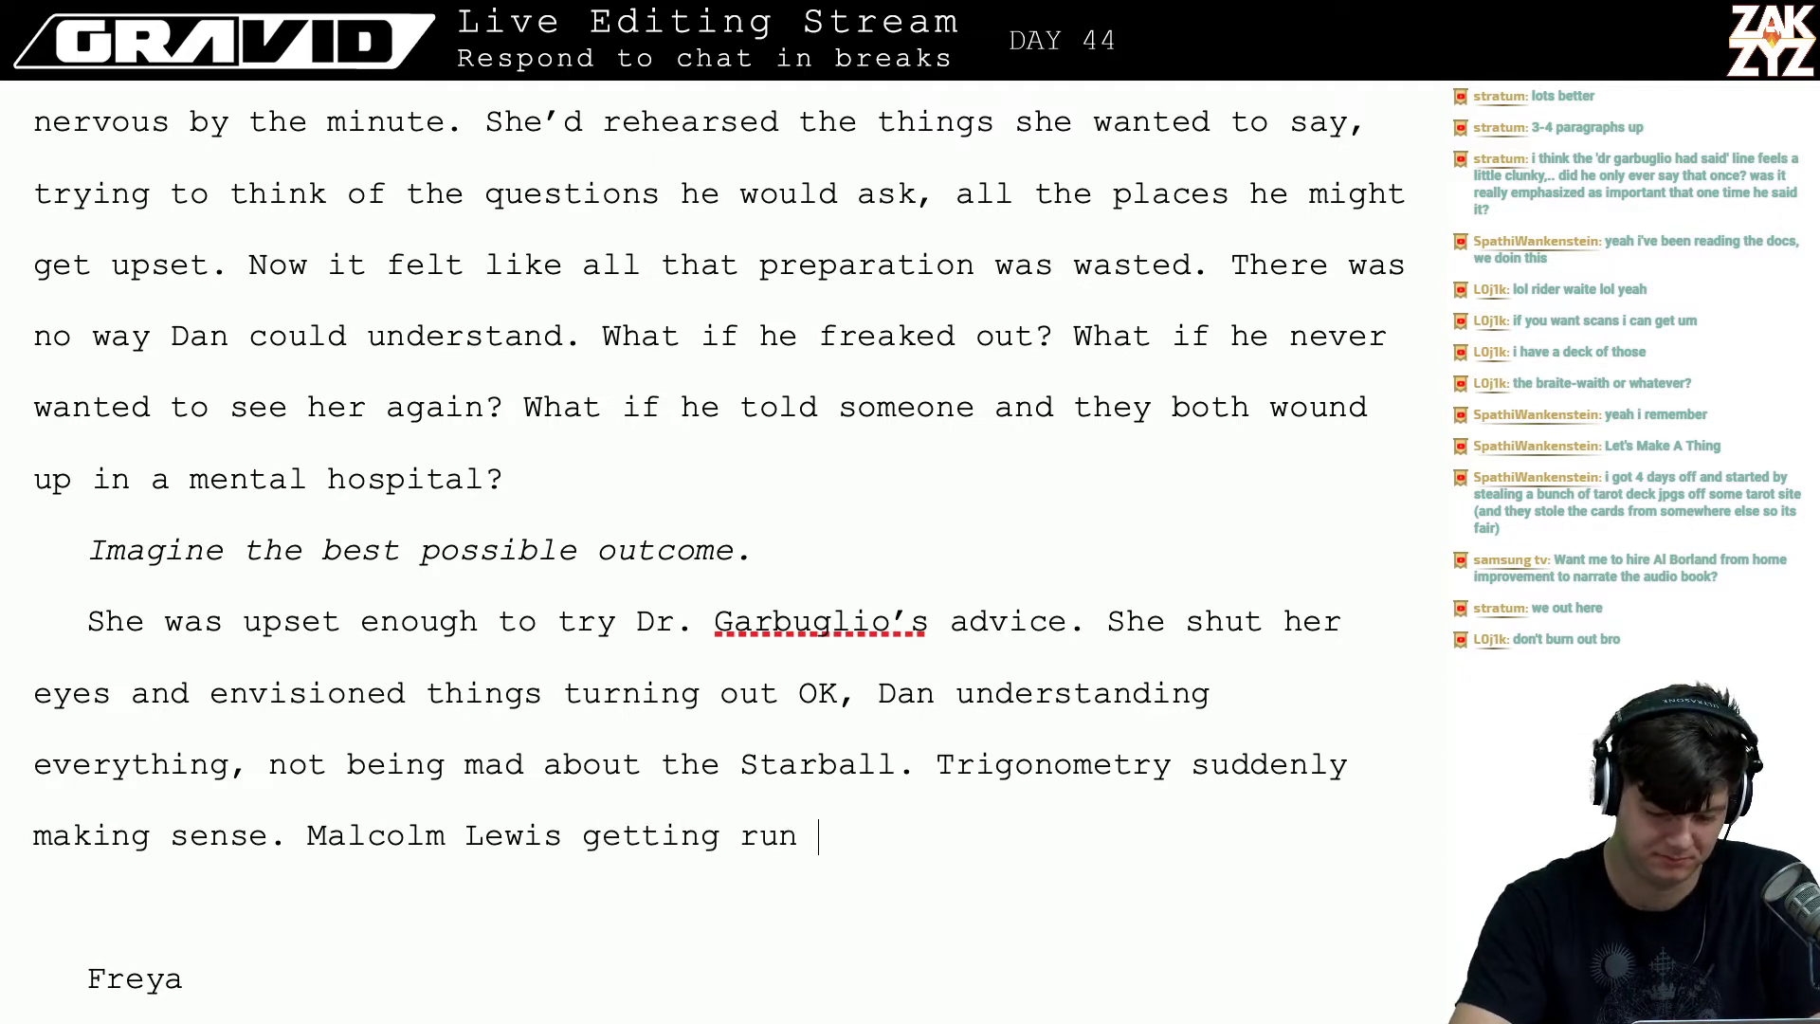
type("over by a tra")
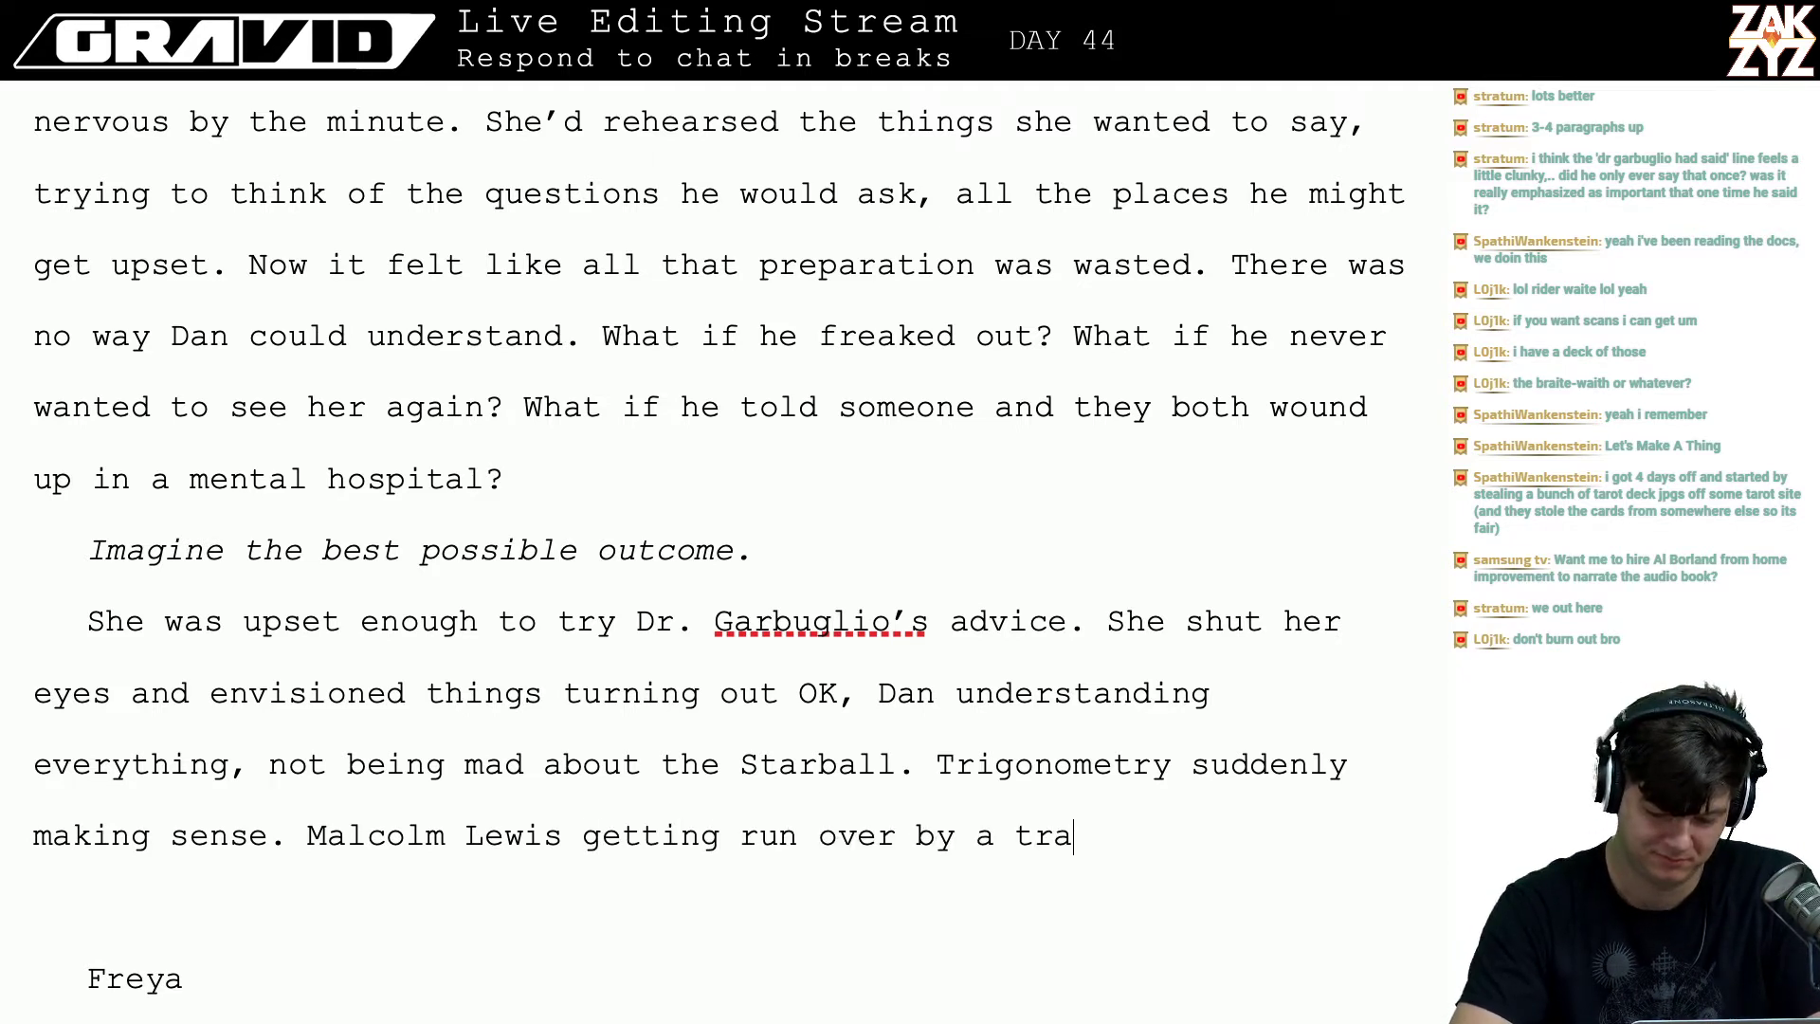
type("ctor t")
key("BackSpace")
key("BackSpace")
key("BackSpace")
key("BackSpace")
key("BackSpace")
key("BackSpace")
key("BackSpace")
key("BackSpace")
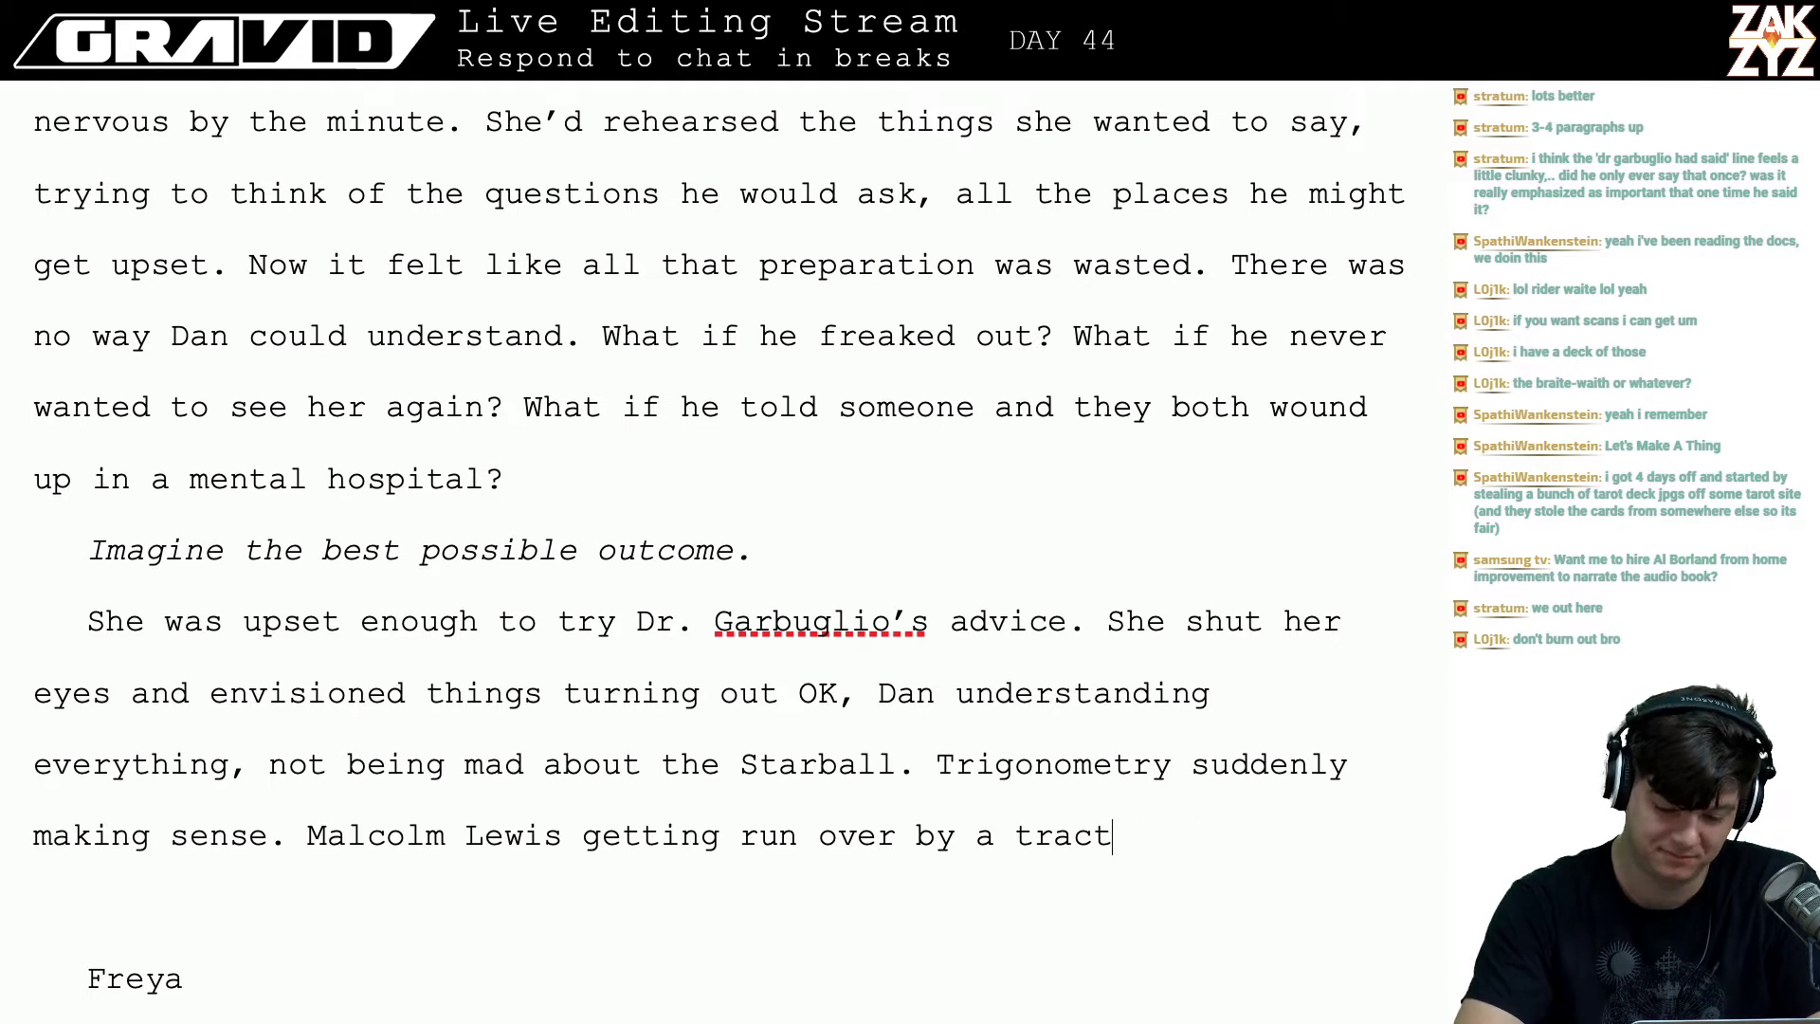
key("BackSpace")
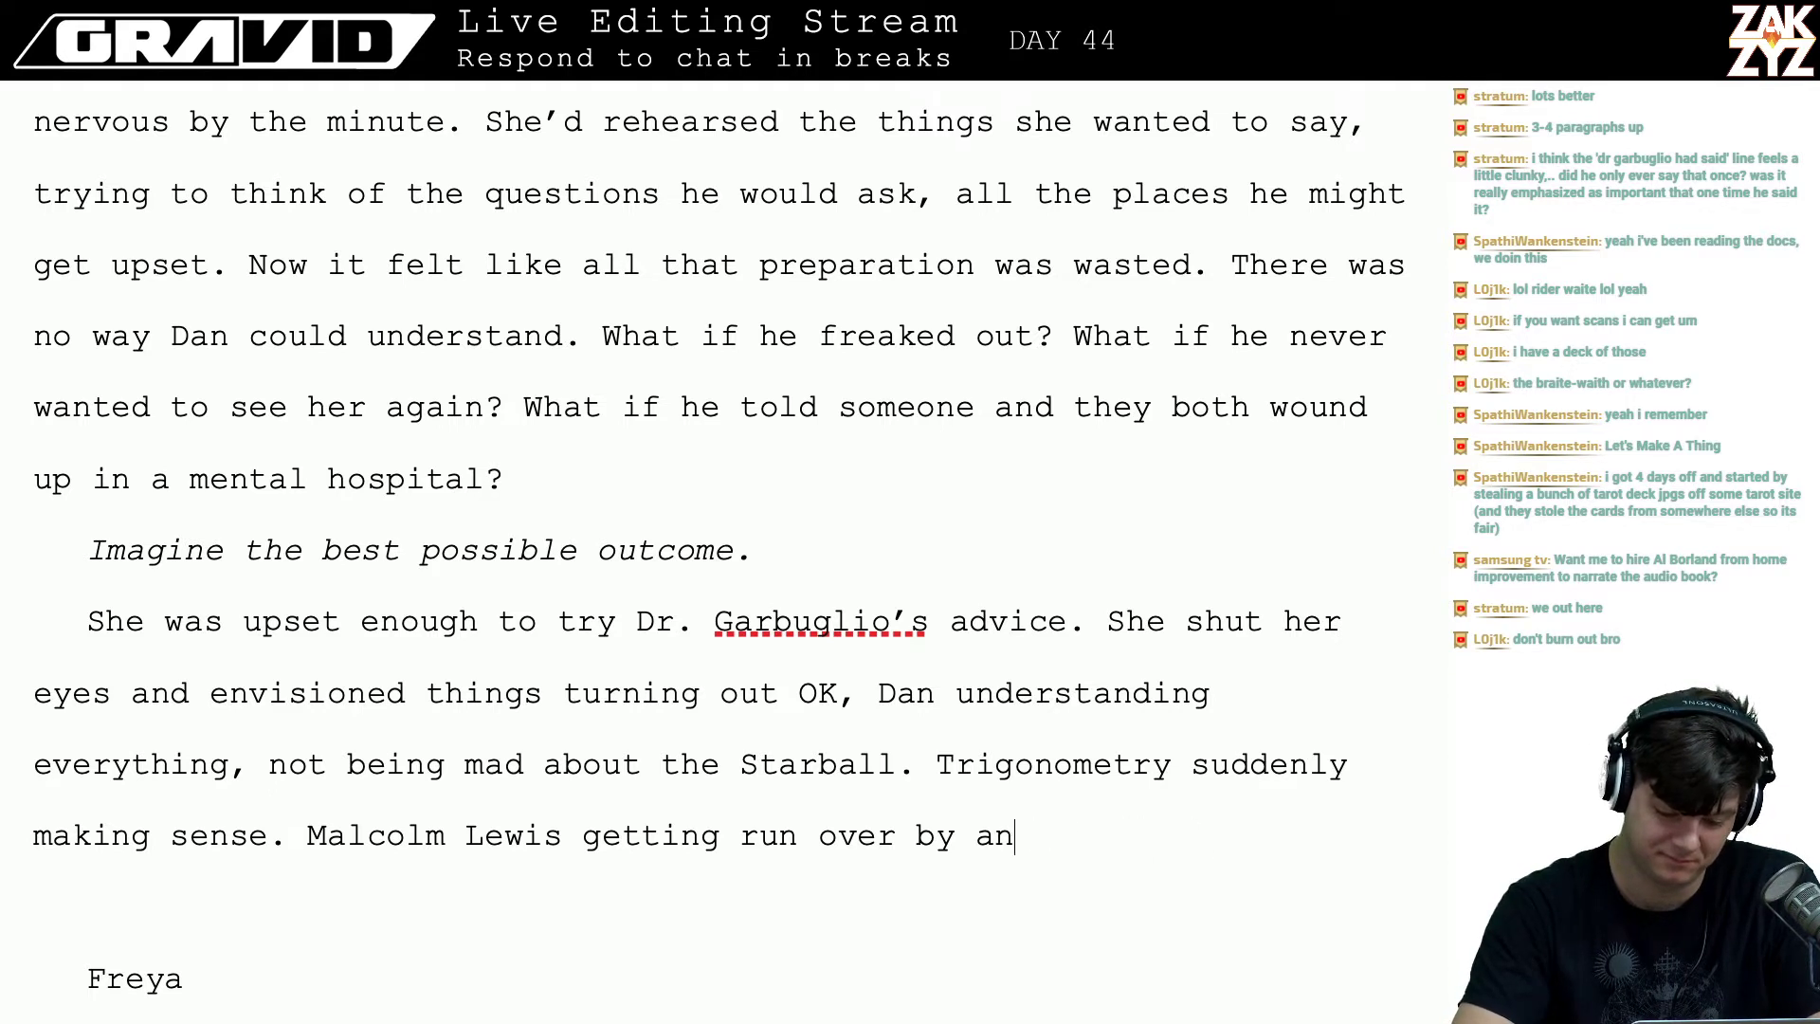
type("n eighteen wheeler.")
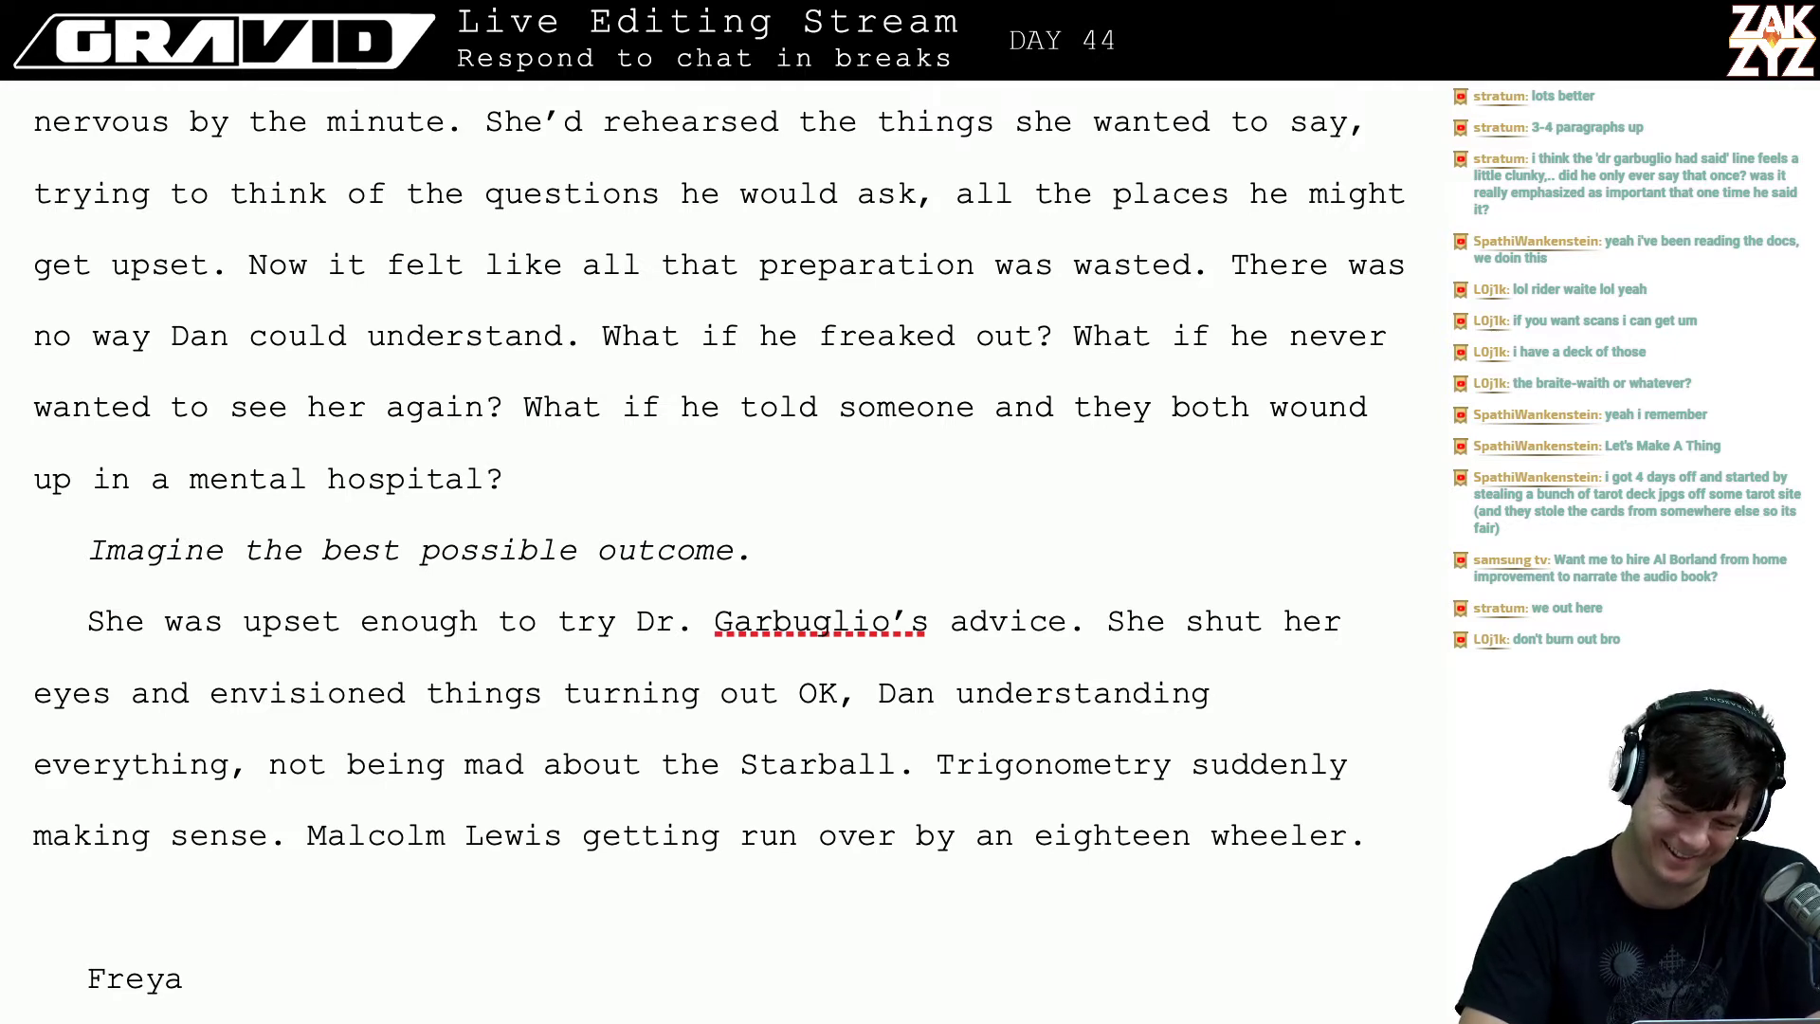
- Delete “Freya tried as hard as she could to envision things turning out ok.” and the breaks before it, joining “She took a deep breath” to the paragraph above
key("shift+Down")
key("shift+Down")
key("shift+Down")
key("shift+Down")
key("shift+Up")
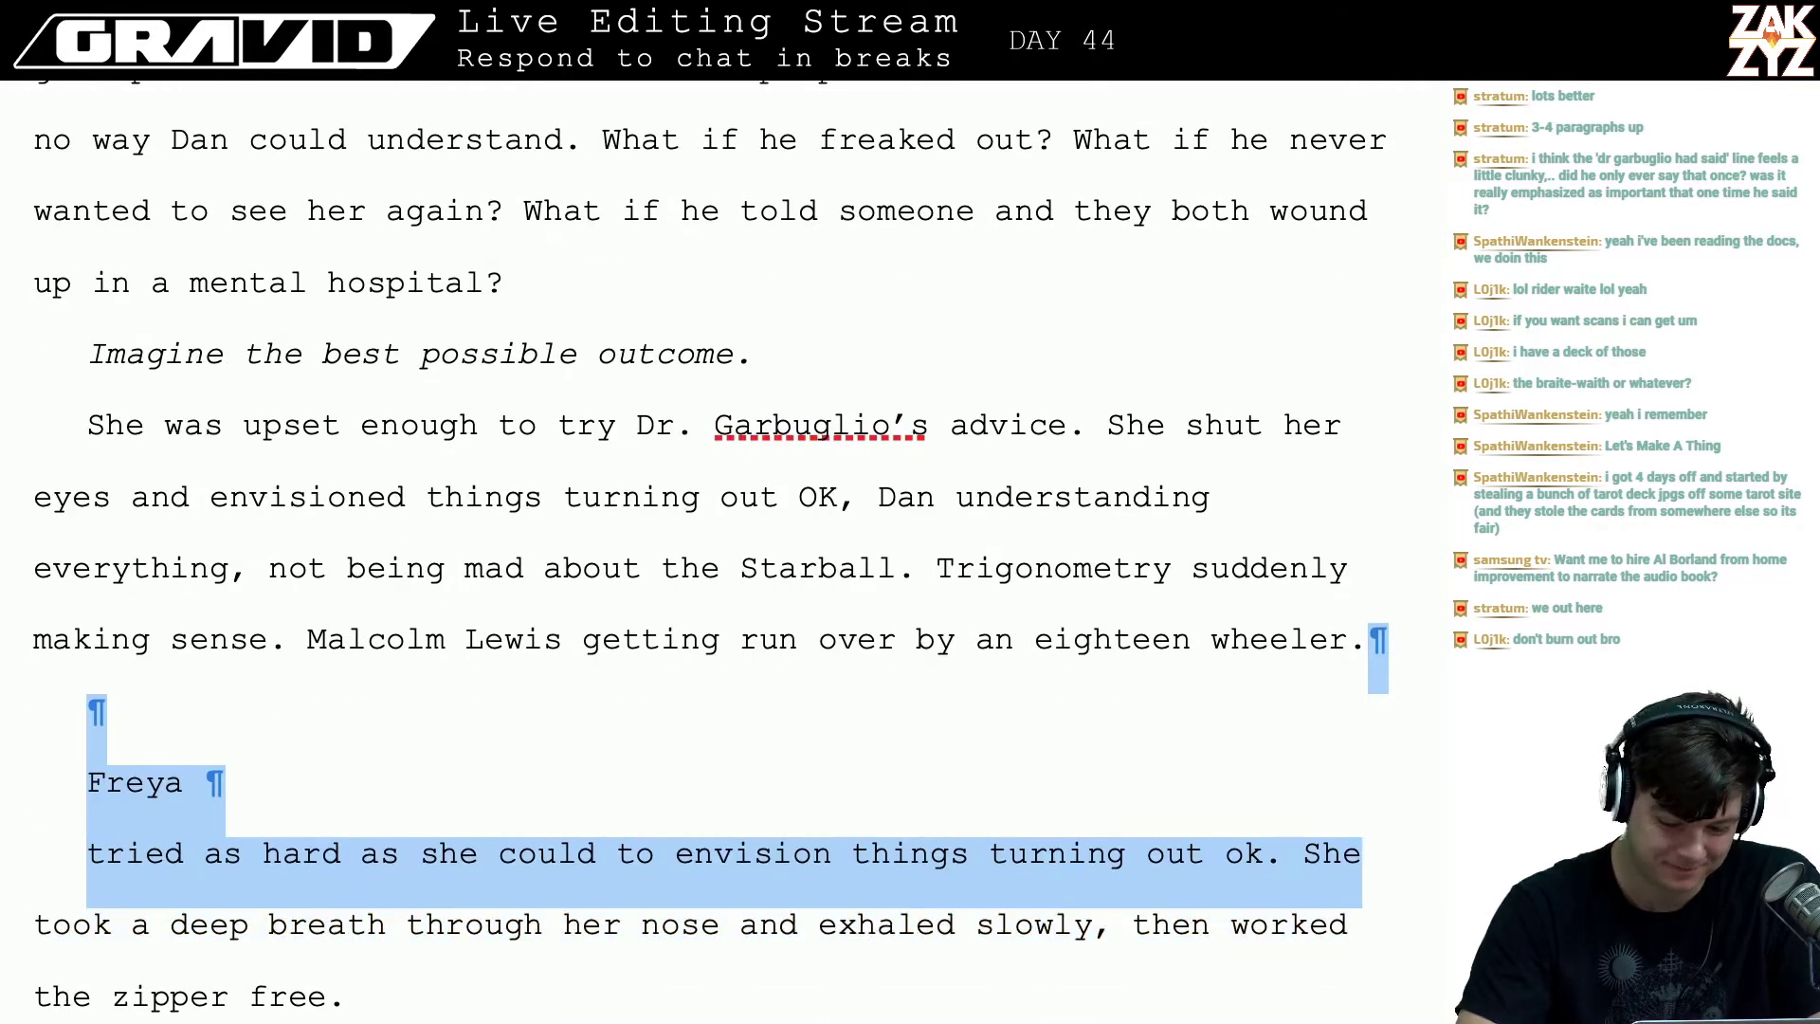
key("shift+Left")
key("shift+Left")
key("shift+Left")
key("shift+Left")
key("shift+Right")
key("Delete")
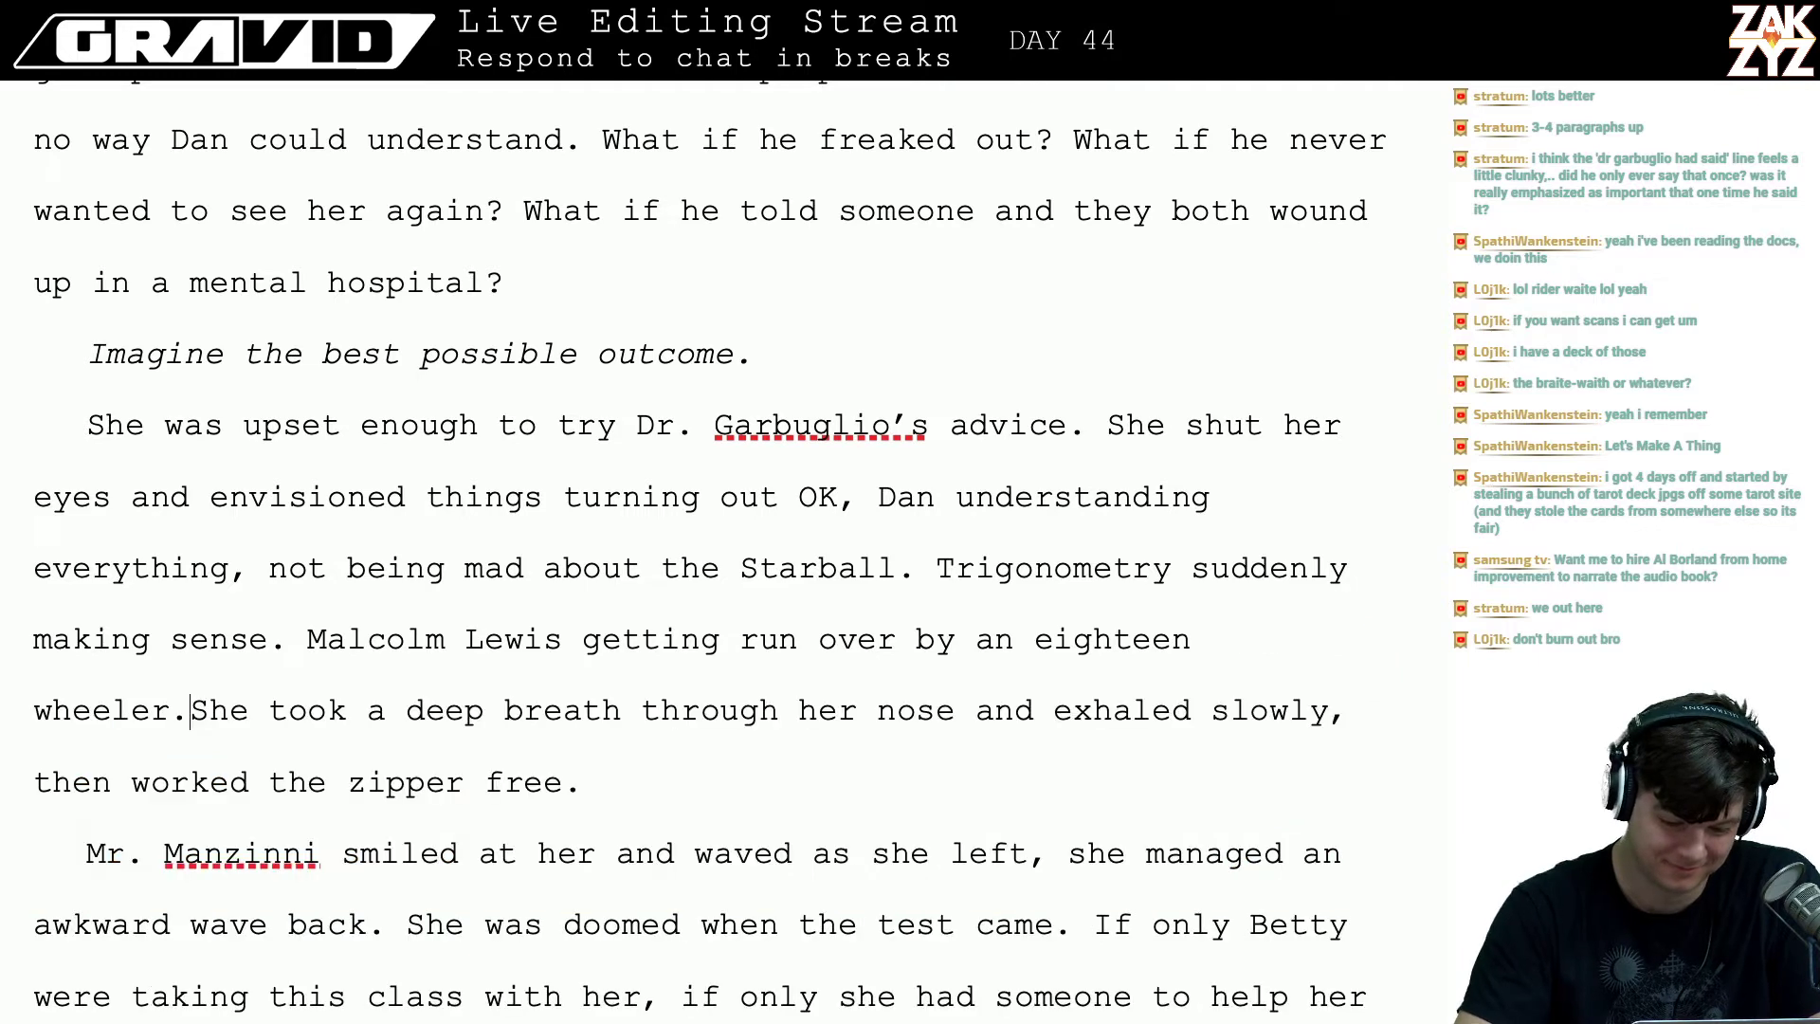
- Replace “She” with “Freya” at the start of the paragraph “She was upset enough to try Dr. Garbuglio’s advice.”
key("Down")
key("Down")
key("Down")
key("Down")
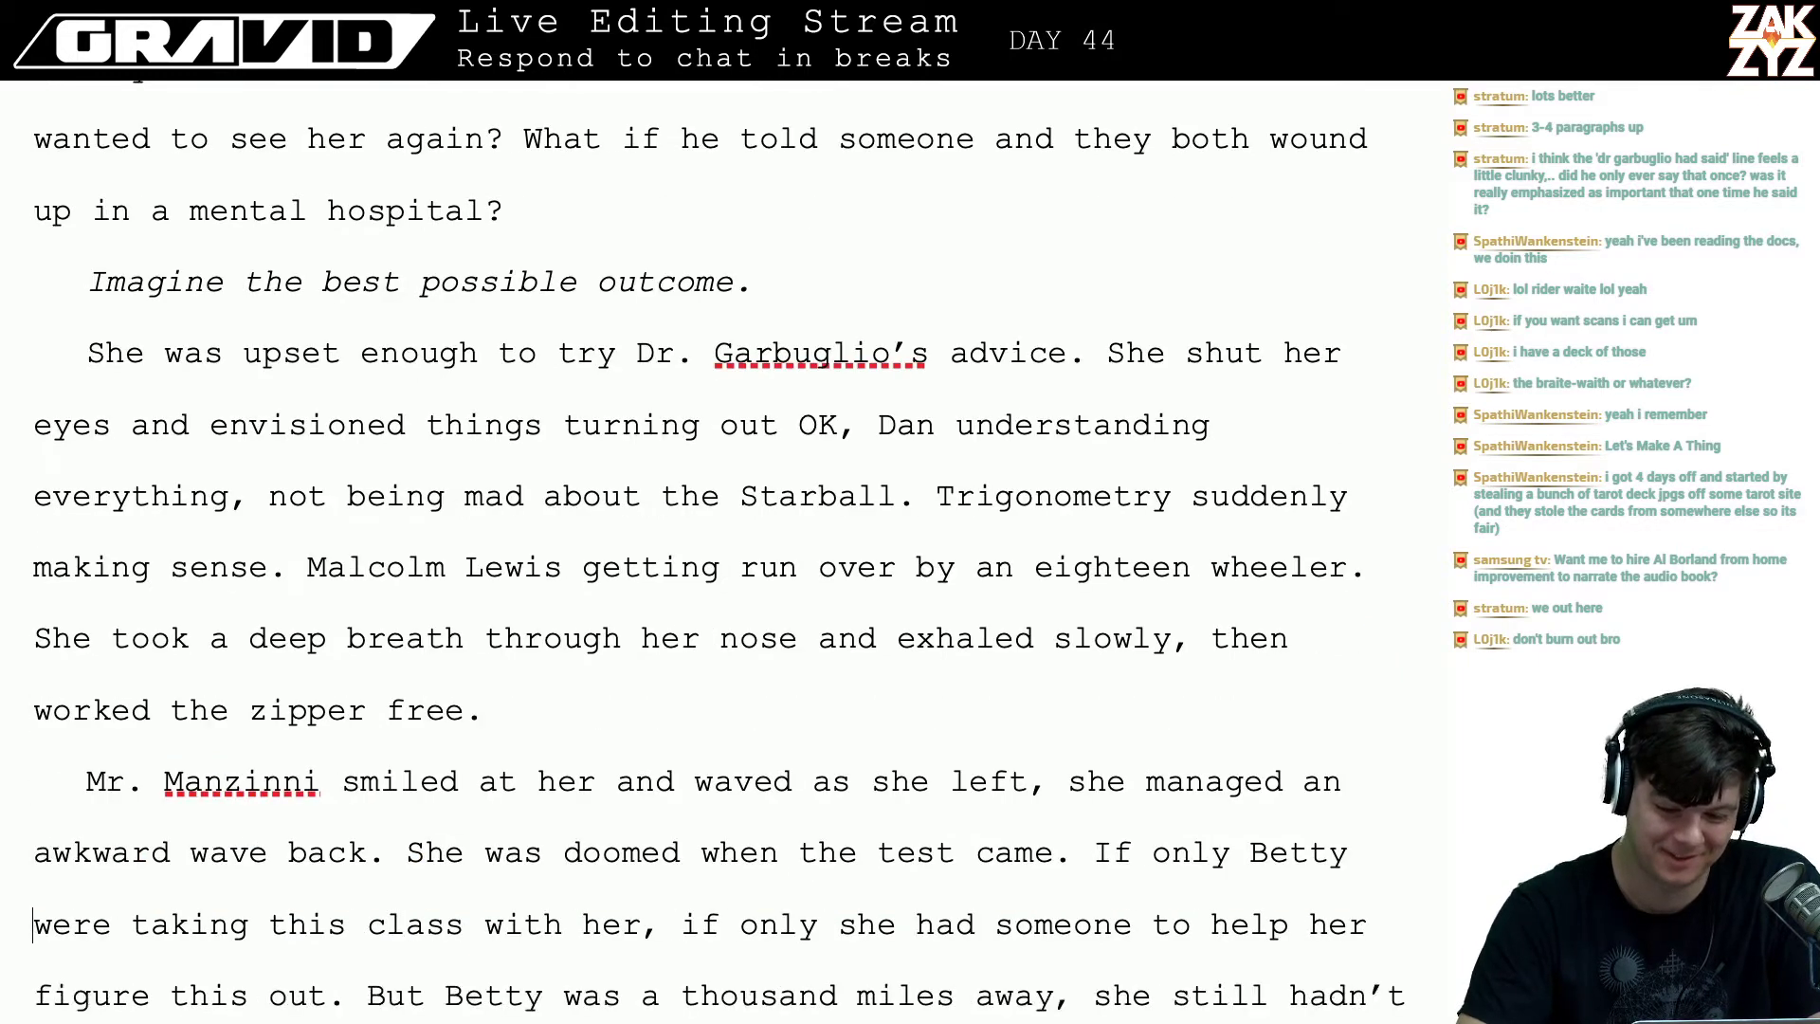
key("Up")
key("Up")
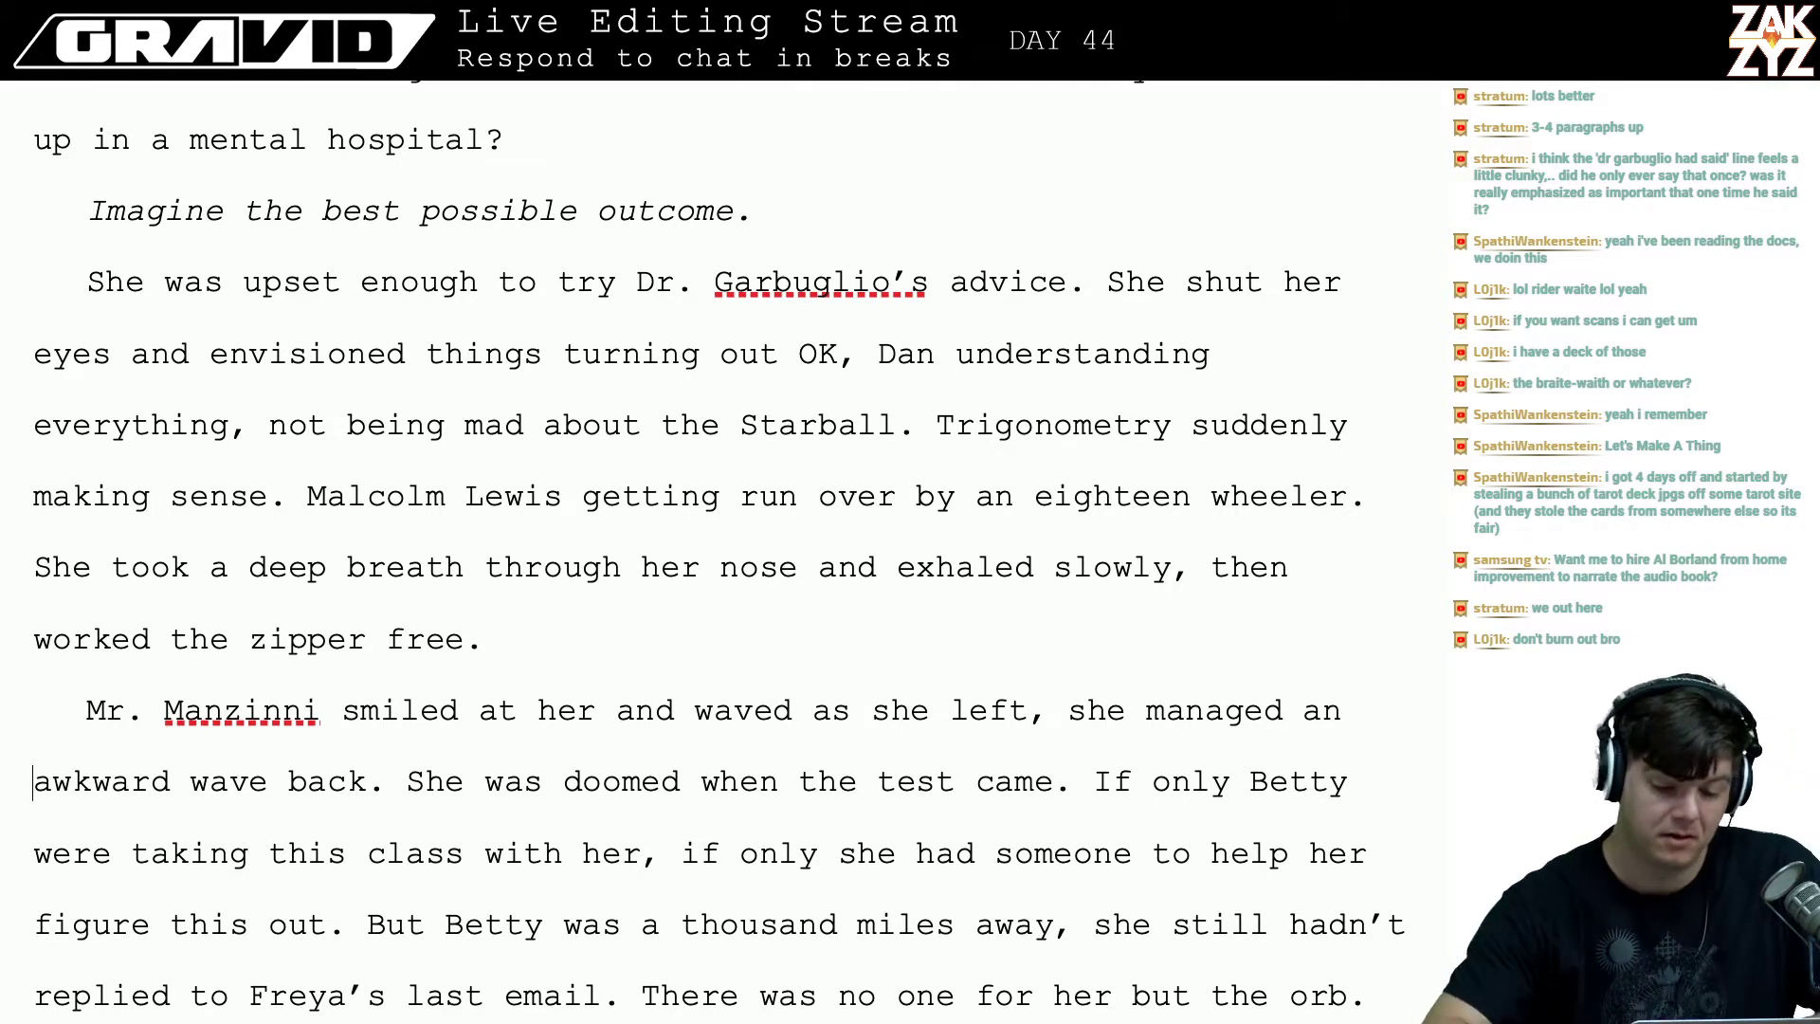
left_click(167, 281)
key("Left")
key("BackSpace")
key("BackSpace")
key("BackSpace")
type("Freya")
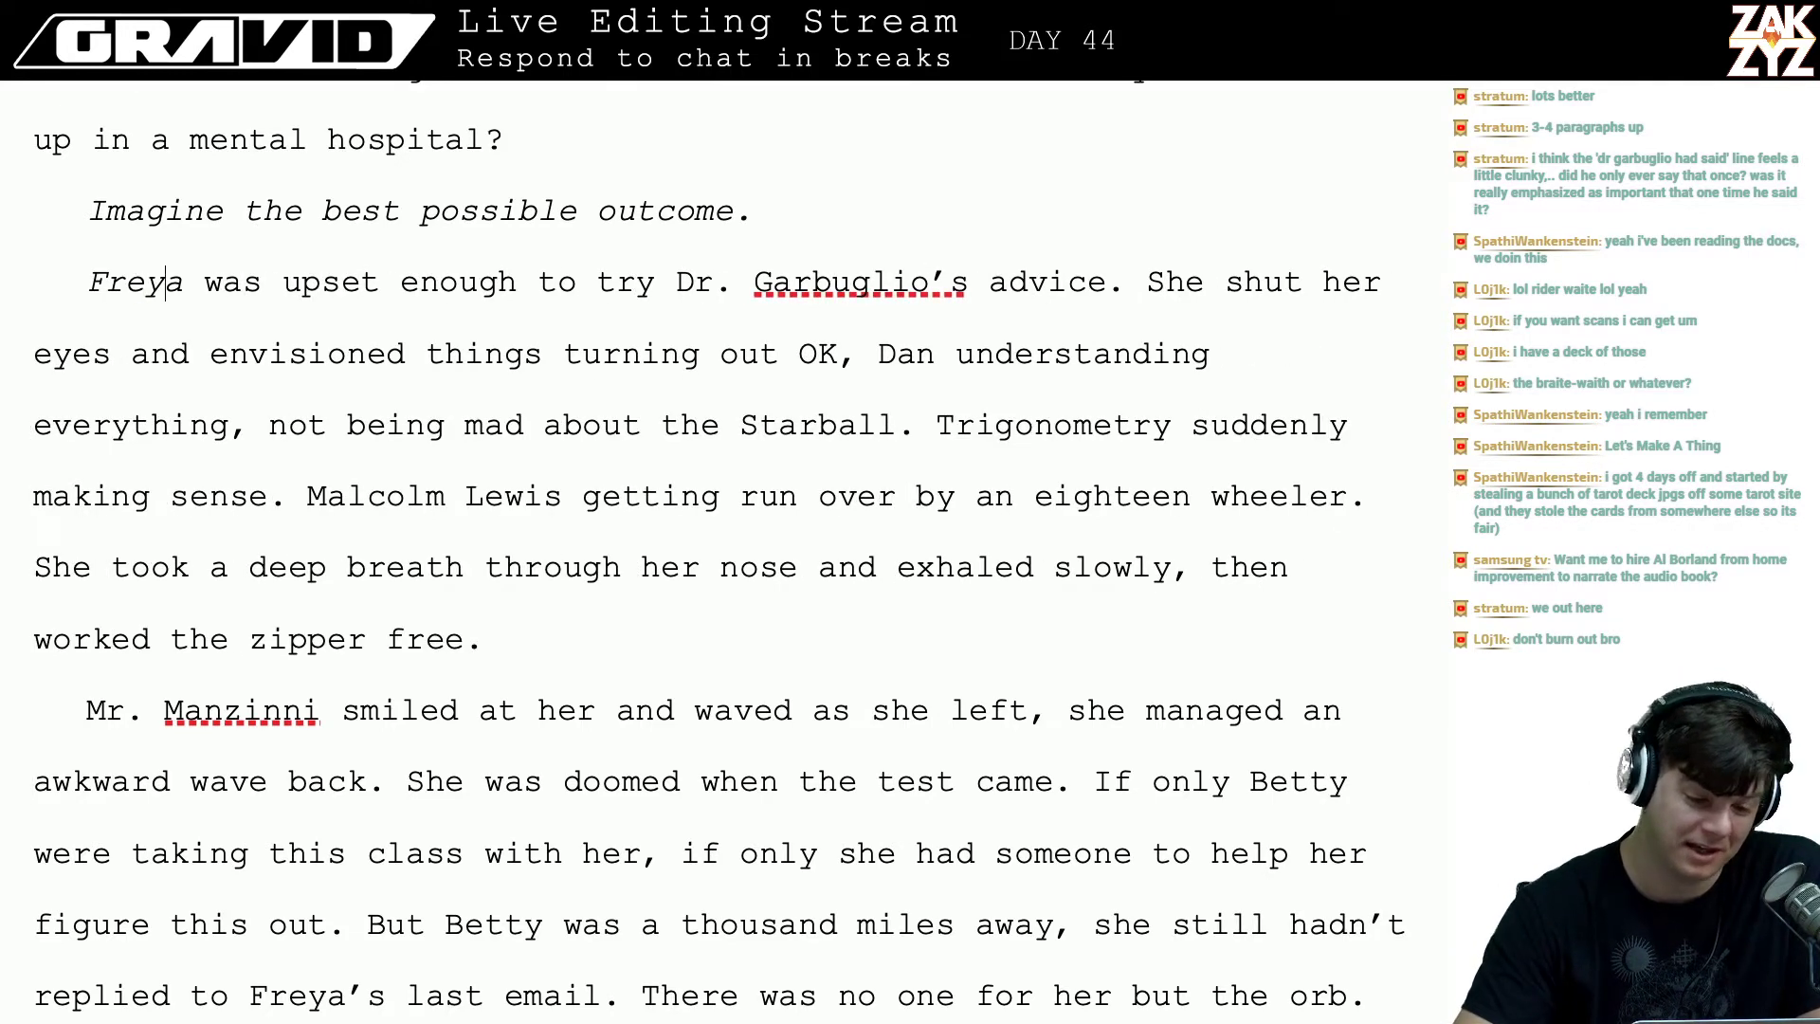
- Remove the italics from “Freya” at the start of the paragraph about trying Dr. Garbuglio’s advice
key("Left")
key("Left")
key("Left")
key("Left")
key("shift+Right")
key("shift+Right")
key("shift+Right")
key("shift+Right")
key("shift+Right")
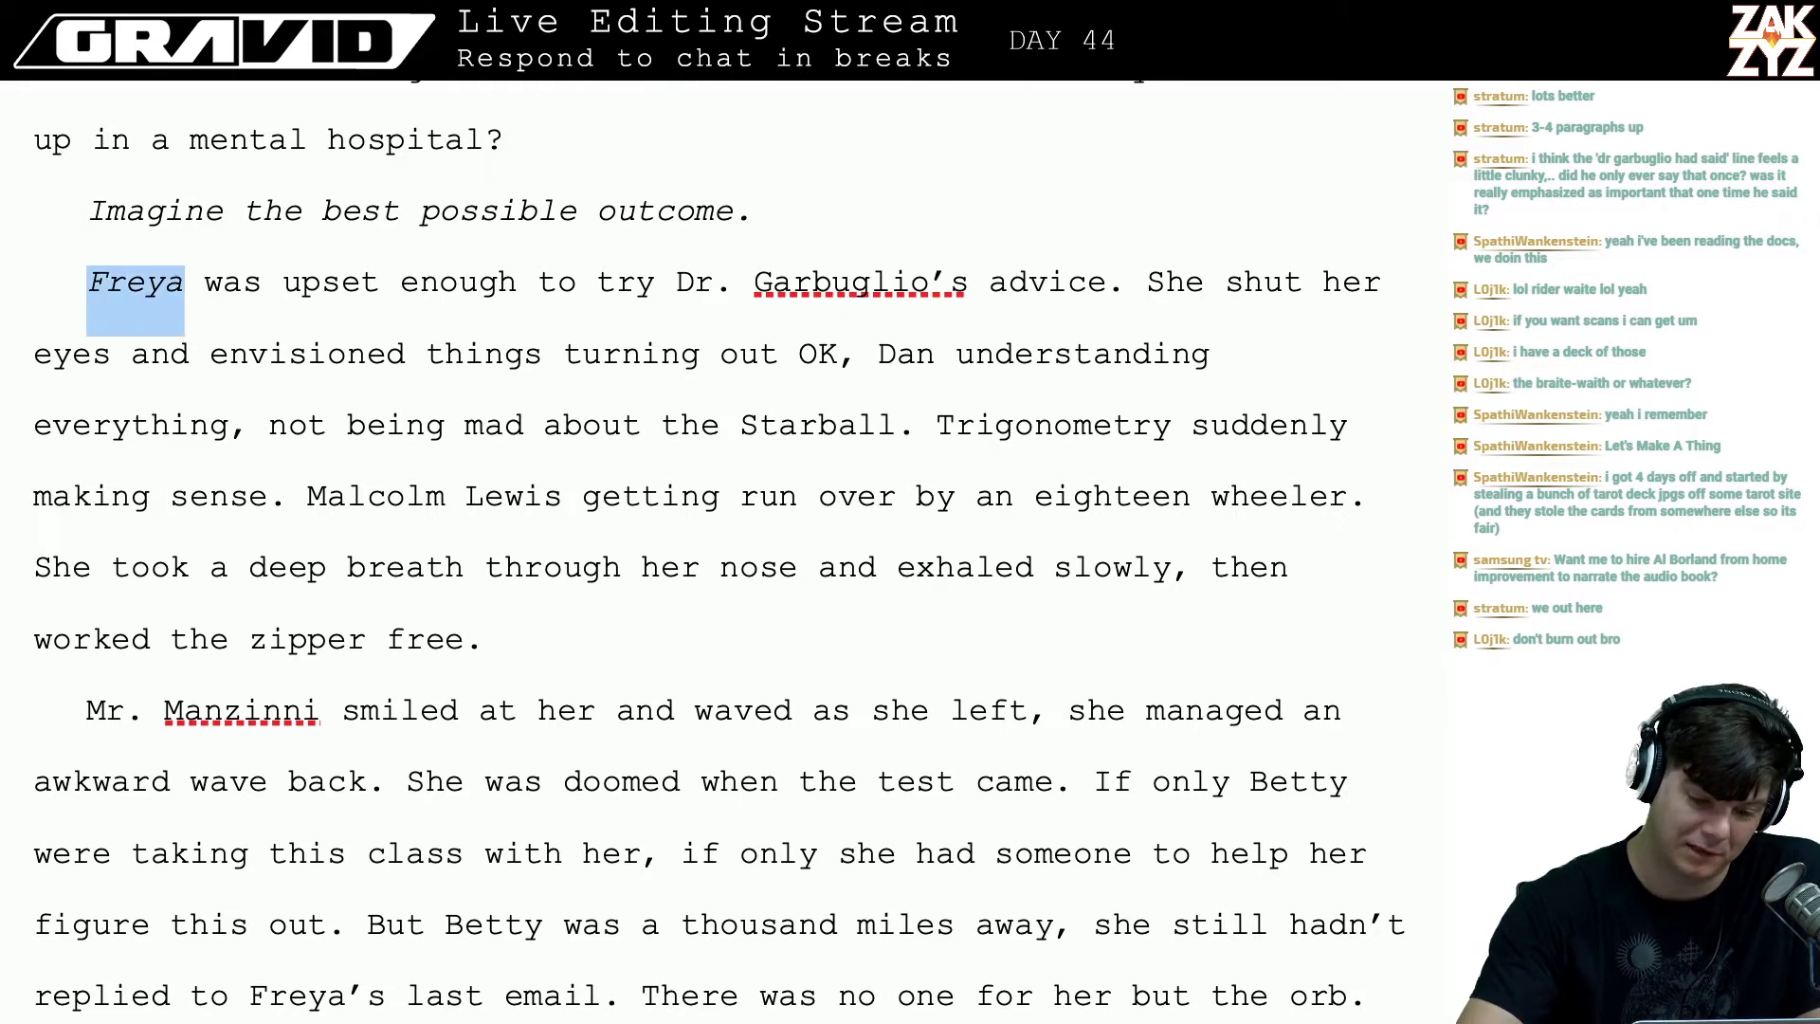
key("ctrl+i")
key("Right")
key("Right")
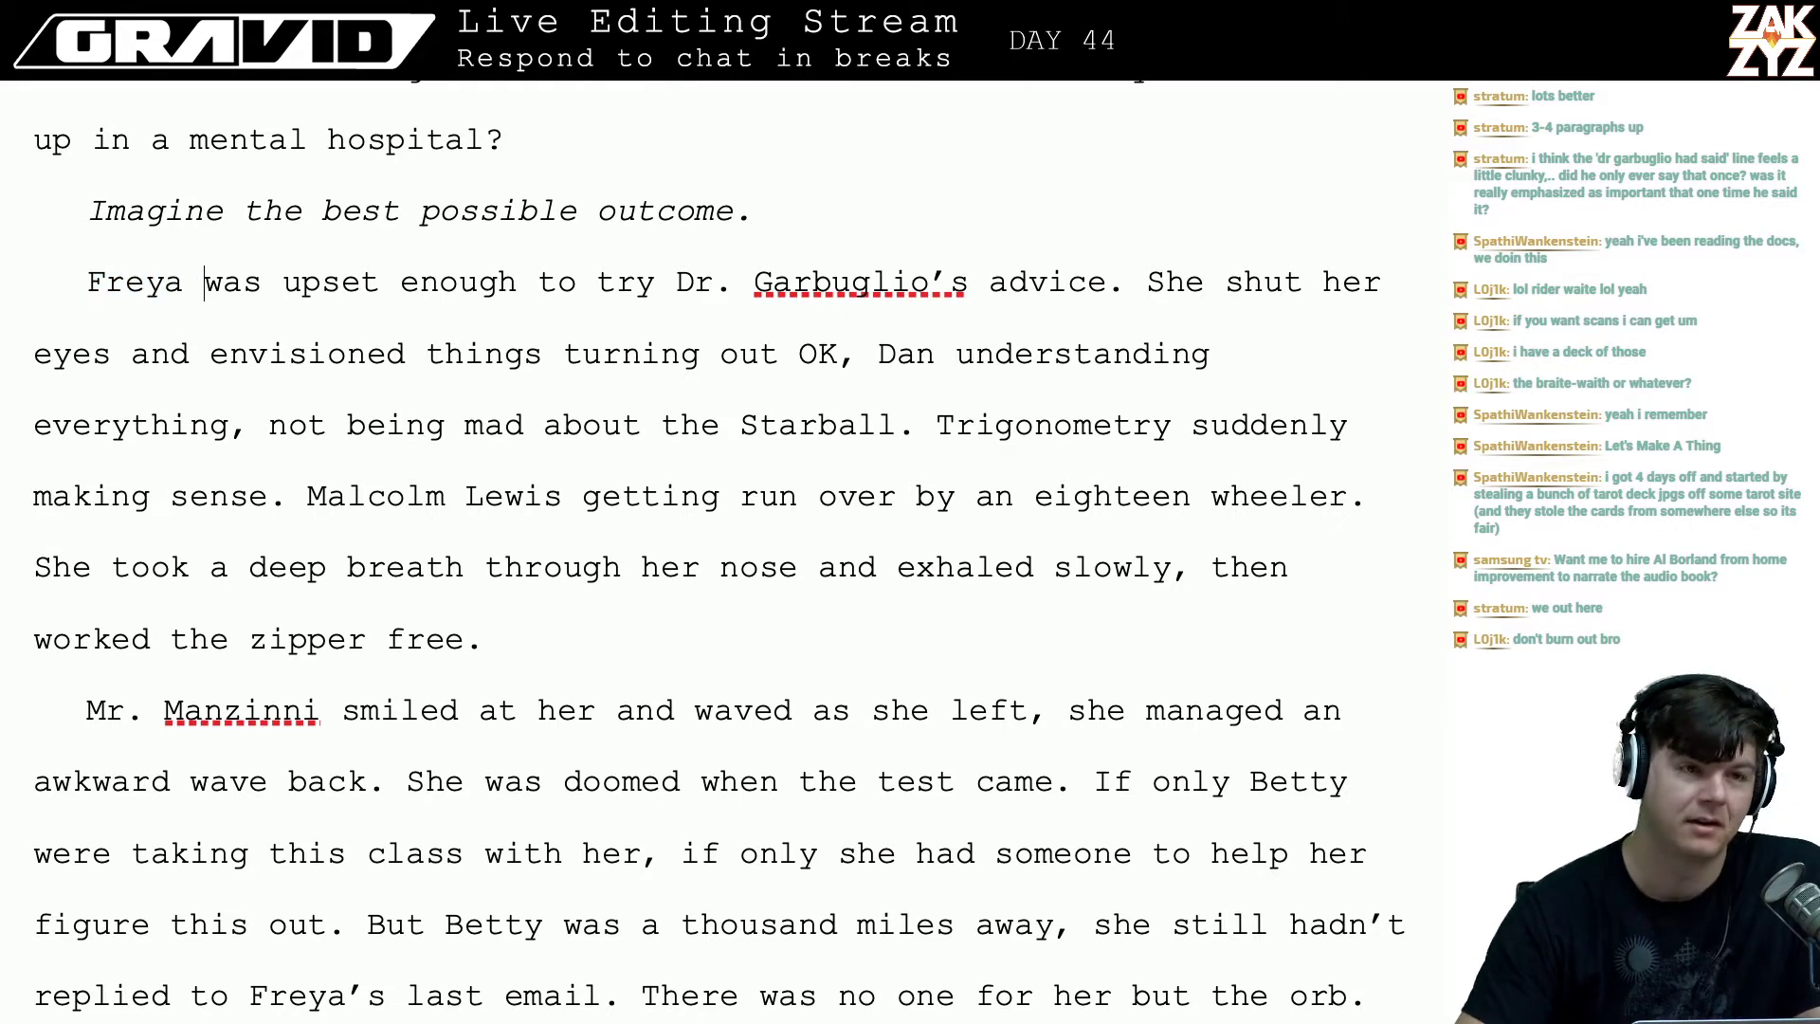
- Reread the revised paragraph about Dr. Garbuglio’s advice together with the lines leading into it
key("Left")
key("Left")
key("Left")
key("Left")
key("Left")
key("Left")
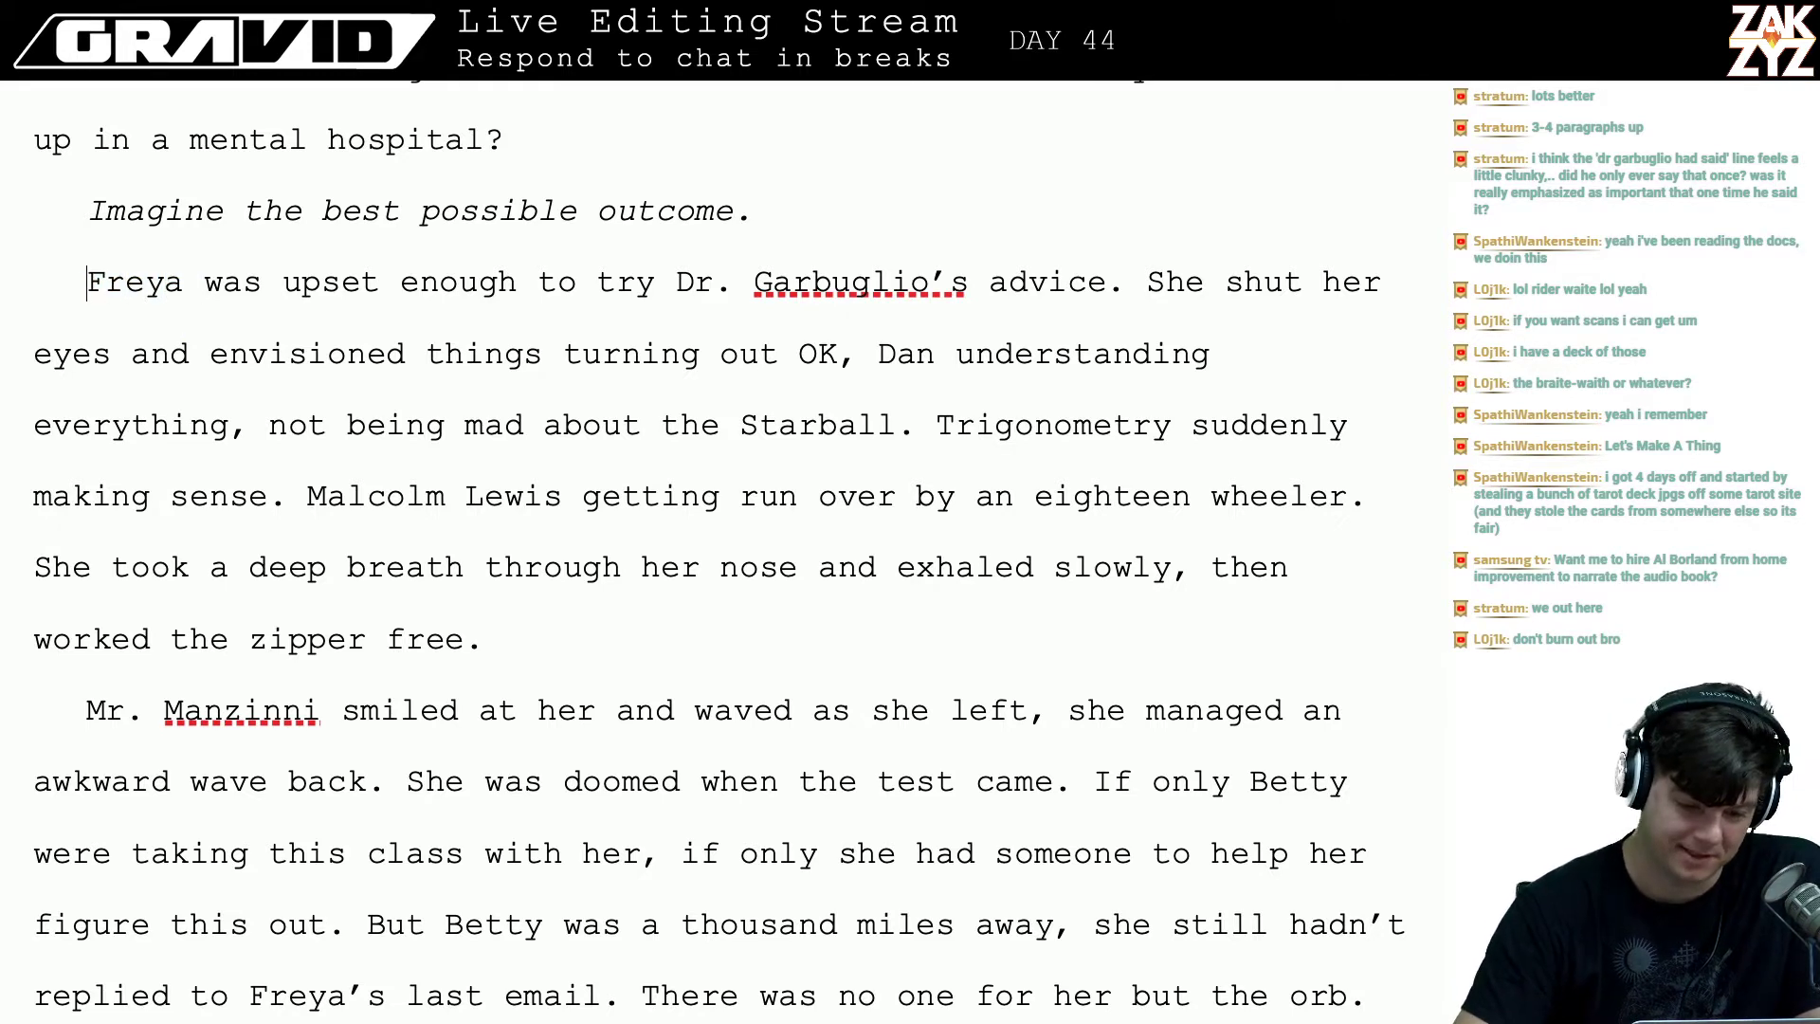
key("Up")
key("Up")
key("Up")
key("Up")
key("Down")
key("Down")
key("Down")
key("Down")
key("Down")
key("Down")
key("Down")
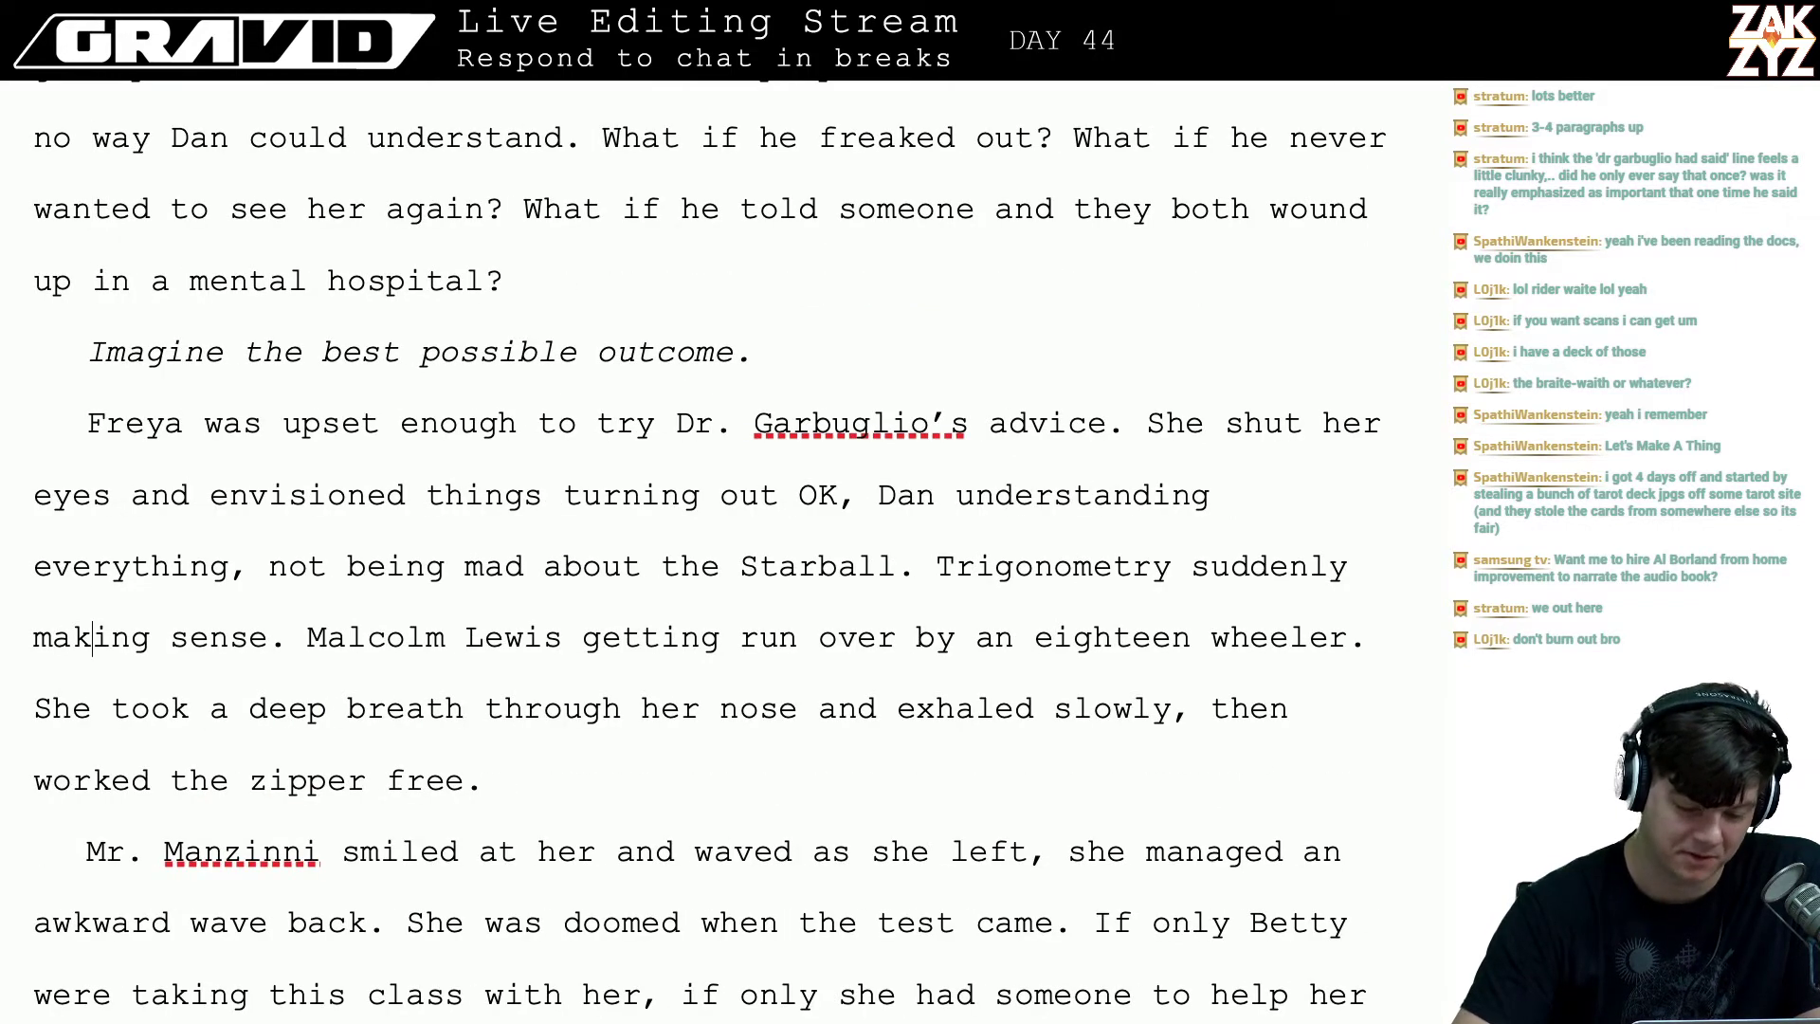
key("Down")
key("Right")
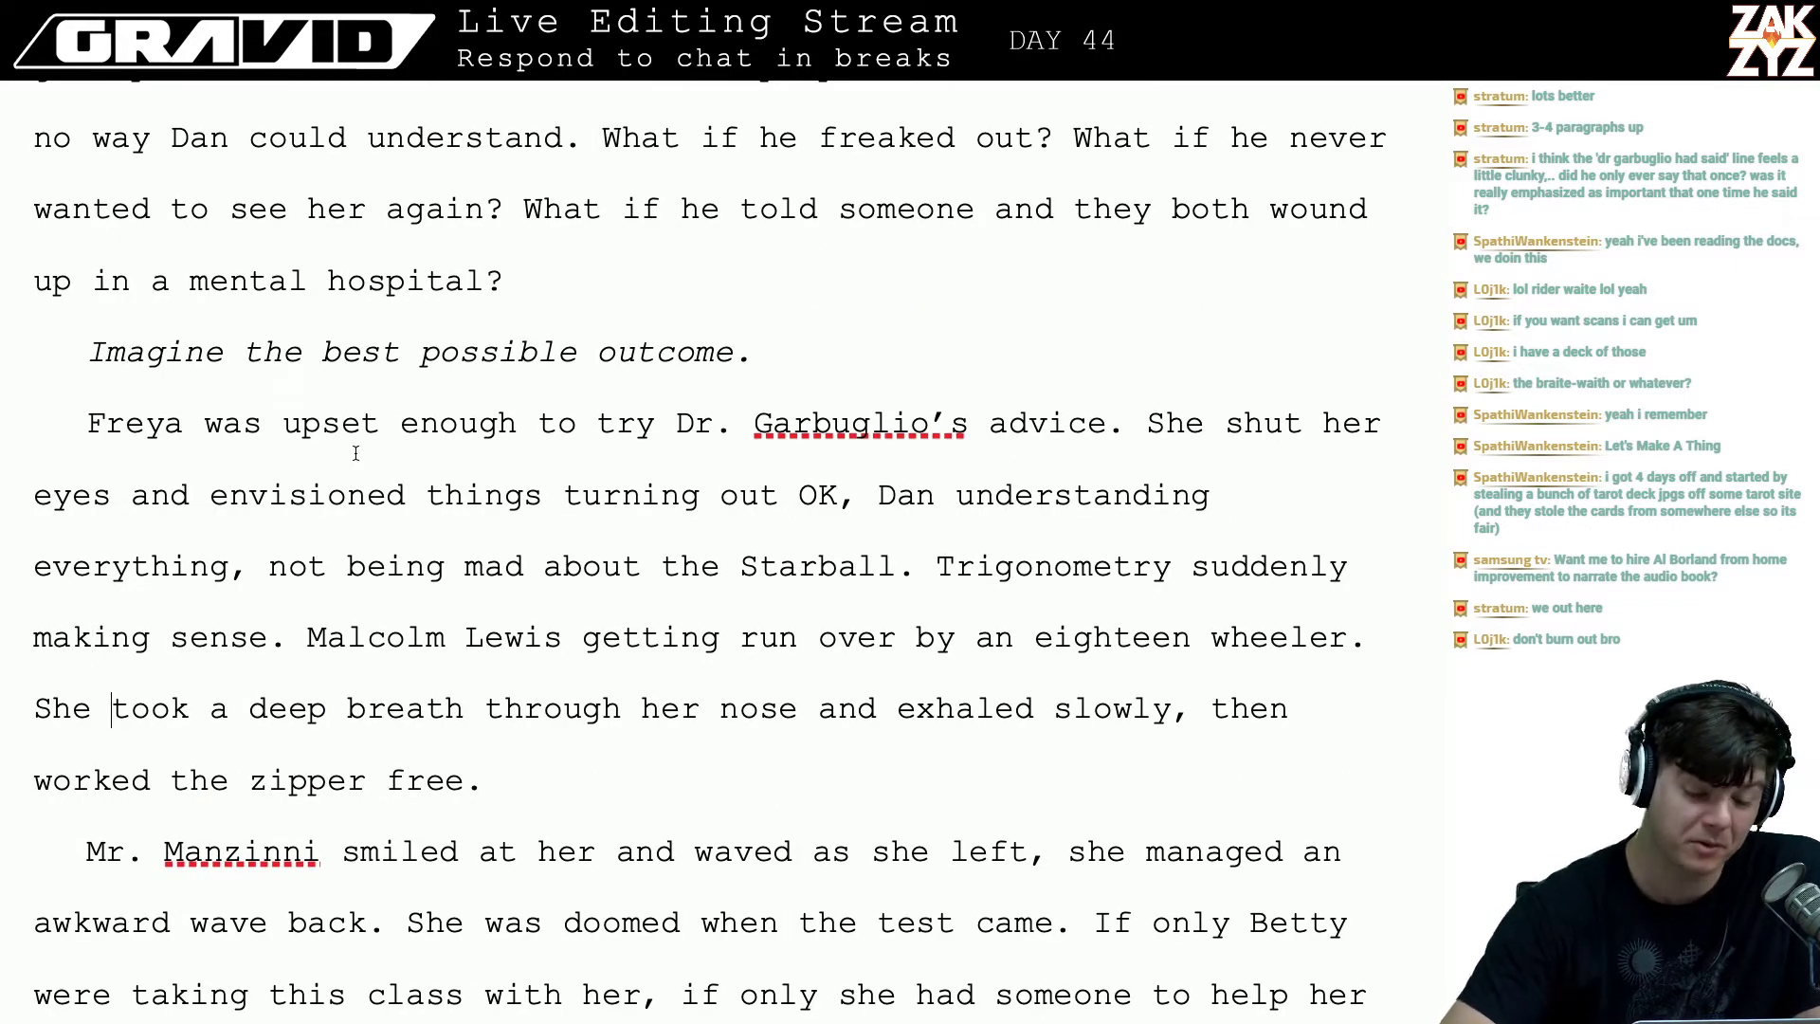
- Replace the comma after “envisioned things turning out OK” with a period, keeping a single space before “Dan understanding everything.”
scroll(316, 427, "down", 1)
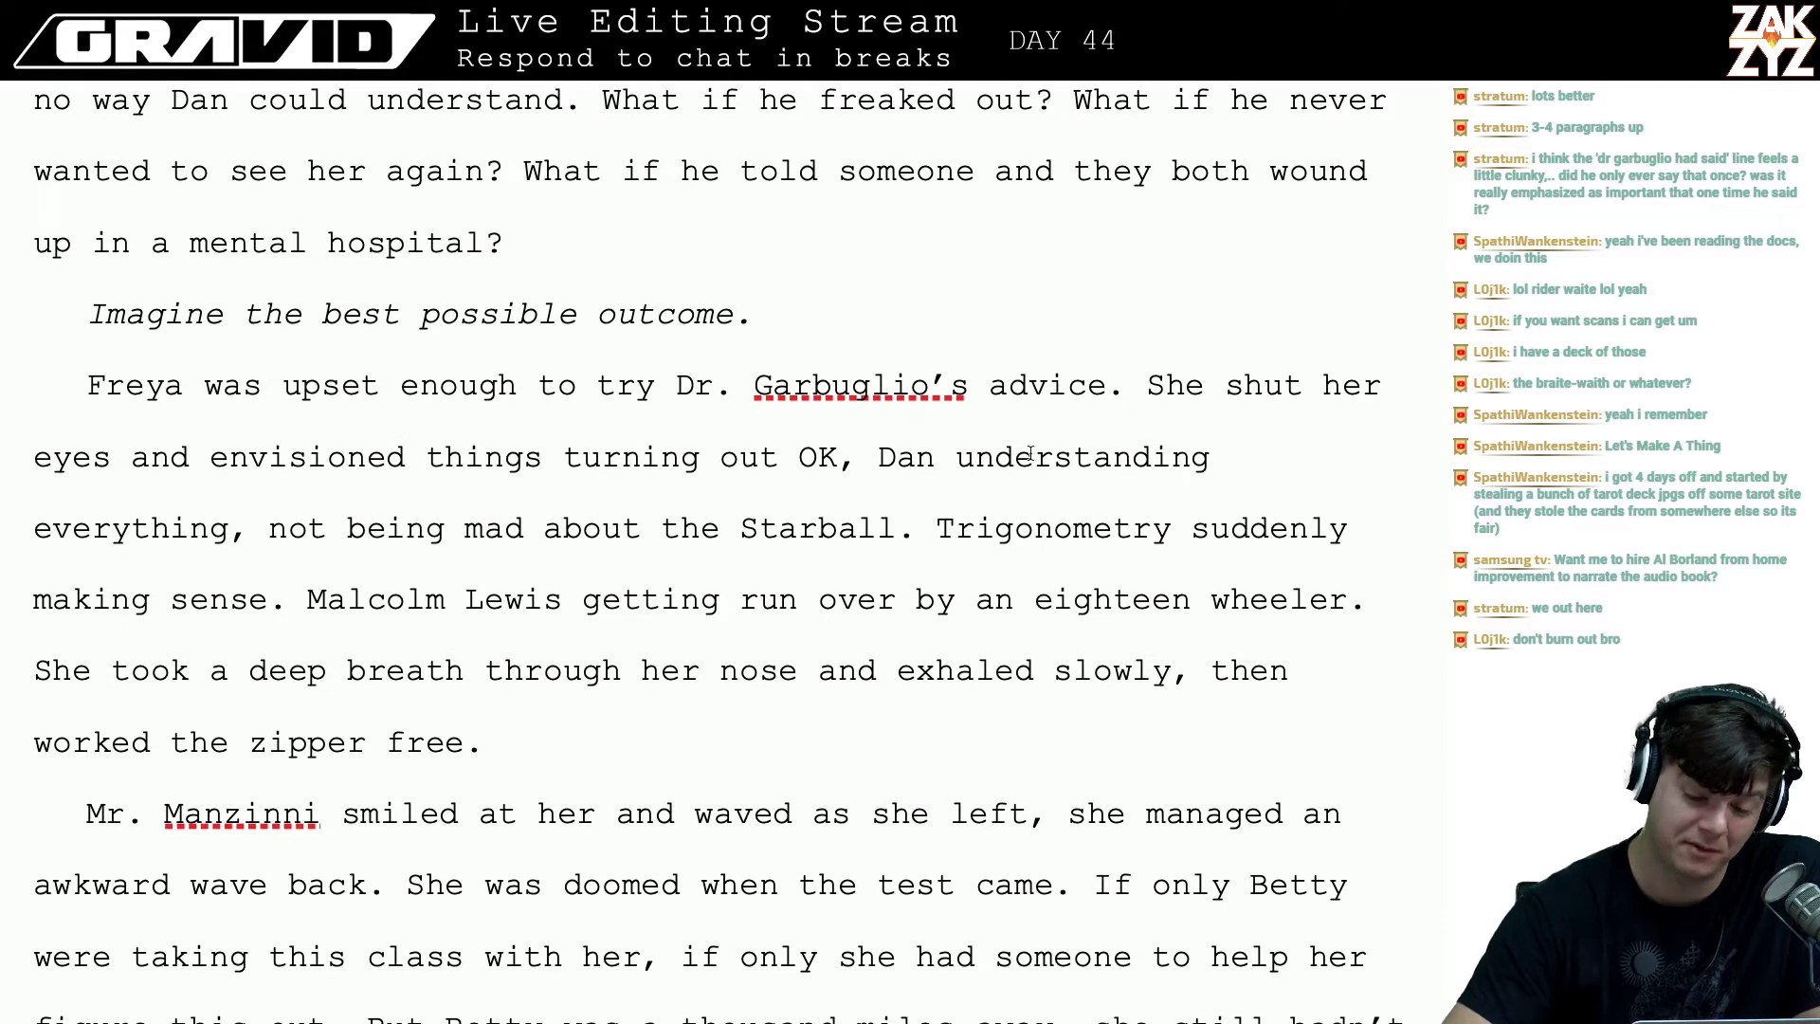
left_click(389, 489)
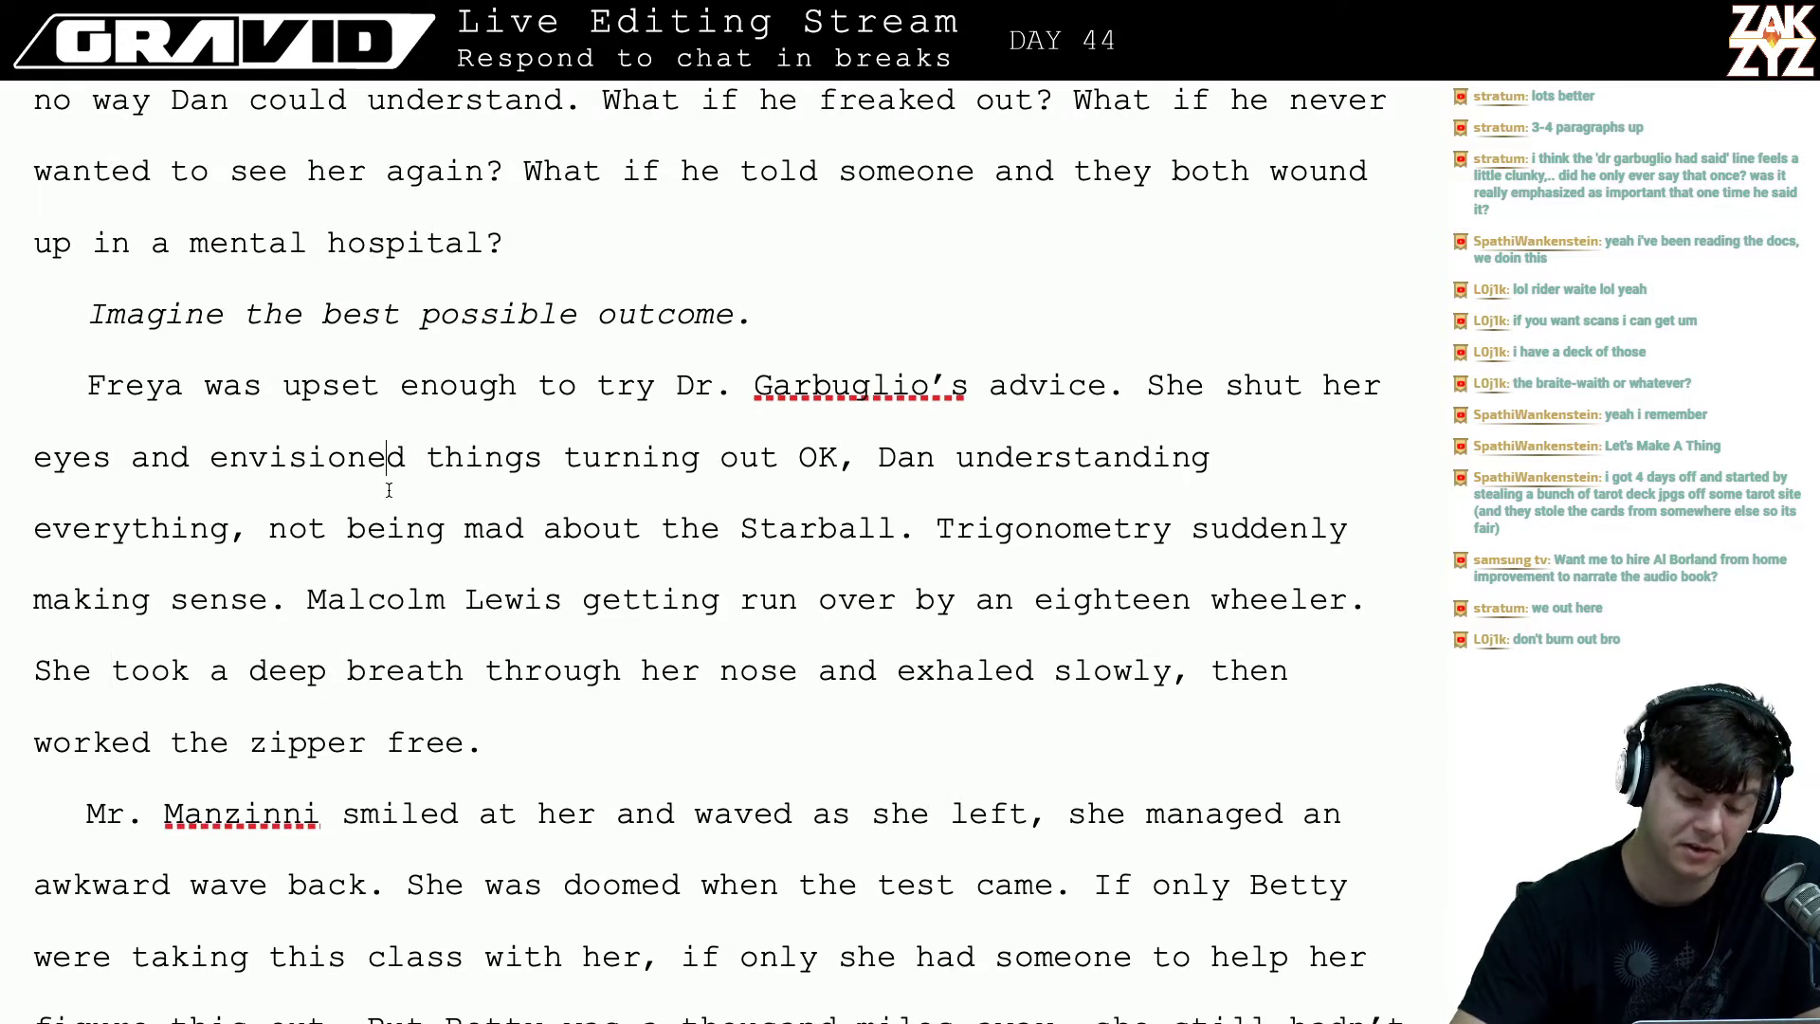
key("Right")
key("Right")
key("Right")
key("Right")
key("Right")
key("Right")
key("Right")
key("Right")
key("Right")
key("Right")
key("Right")
key("Right")
key("Right")
key("Right")
key("Right")
key("Right")
key("Right")
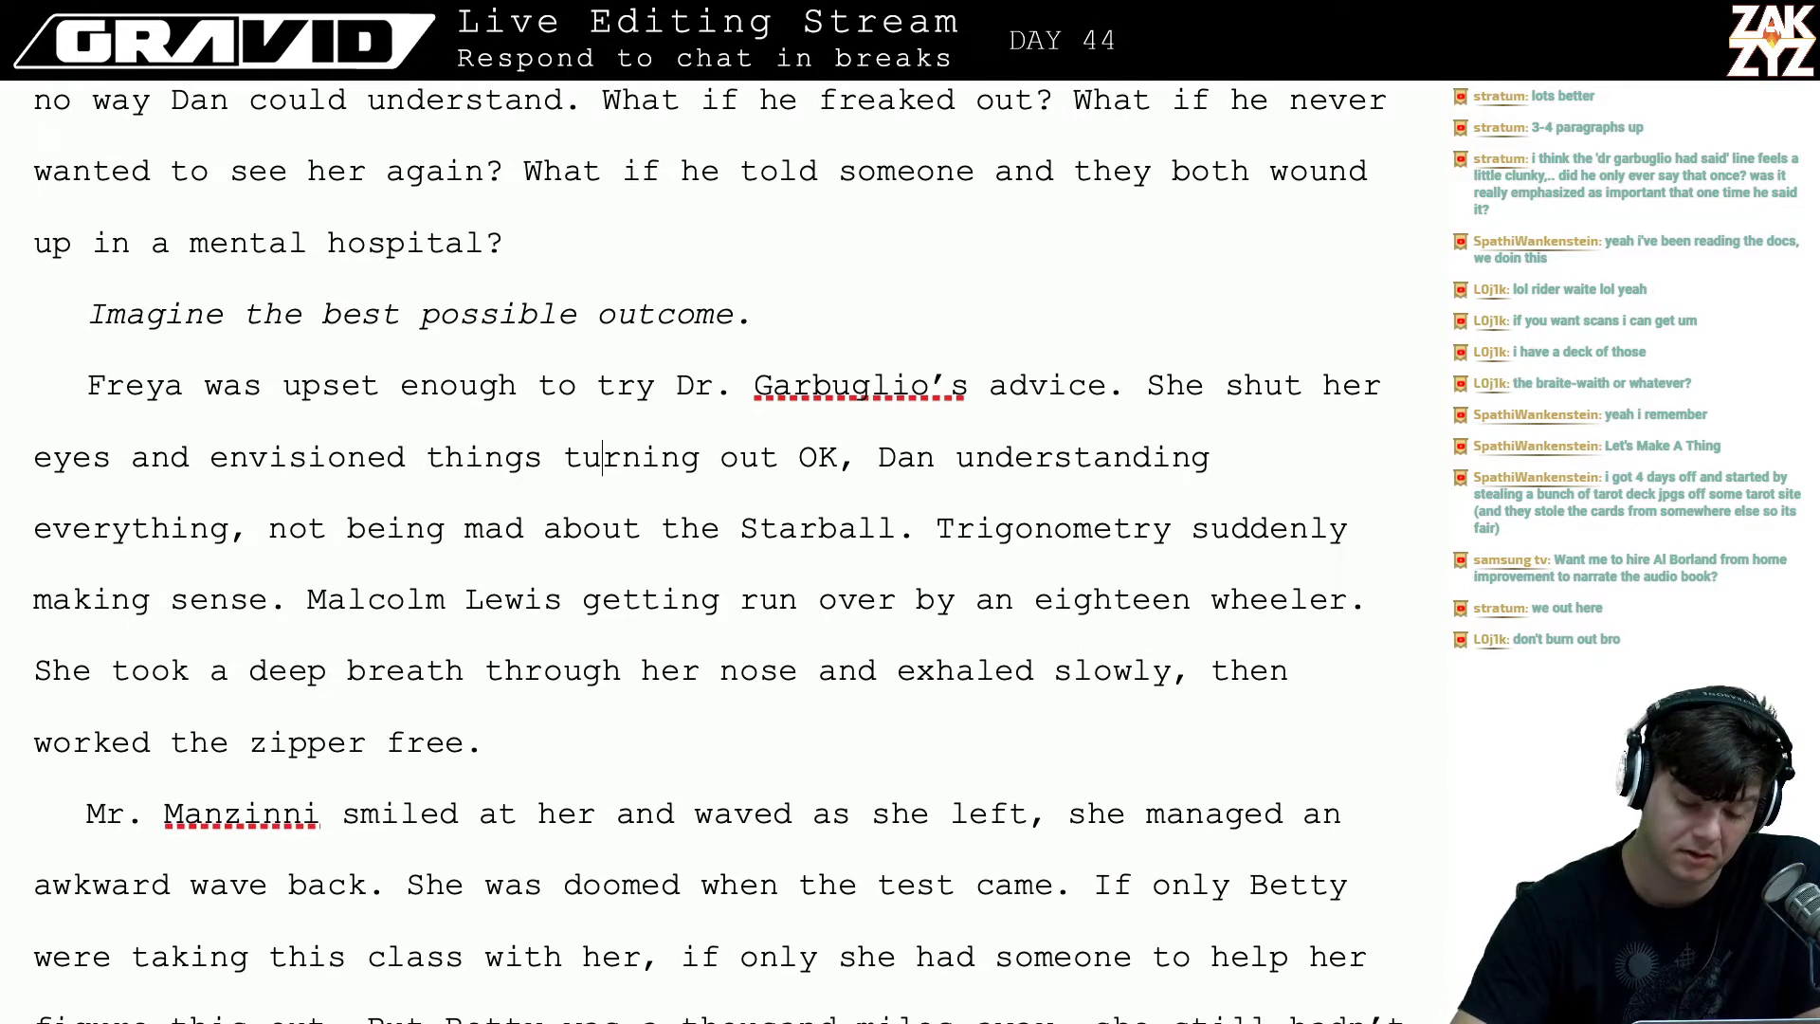
key("Right")
key("Right")
key("Right")
key("Right")
key("Right")
key("Right")
key("Right")
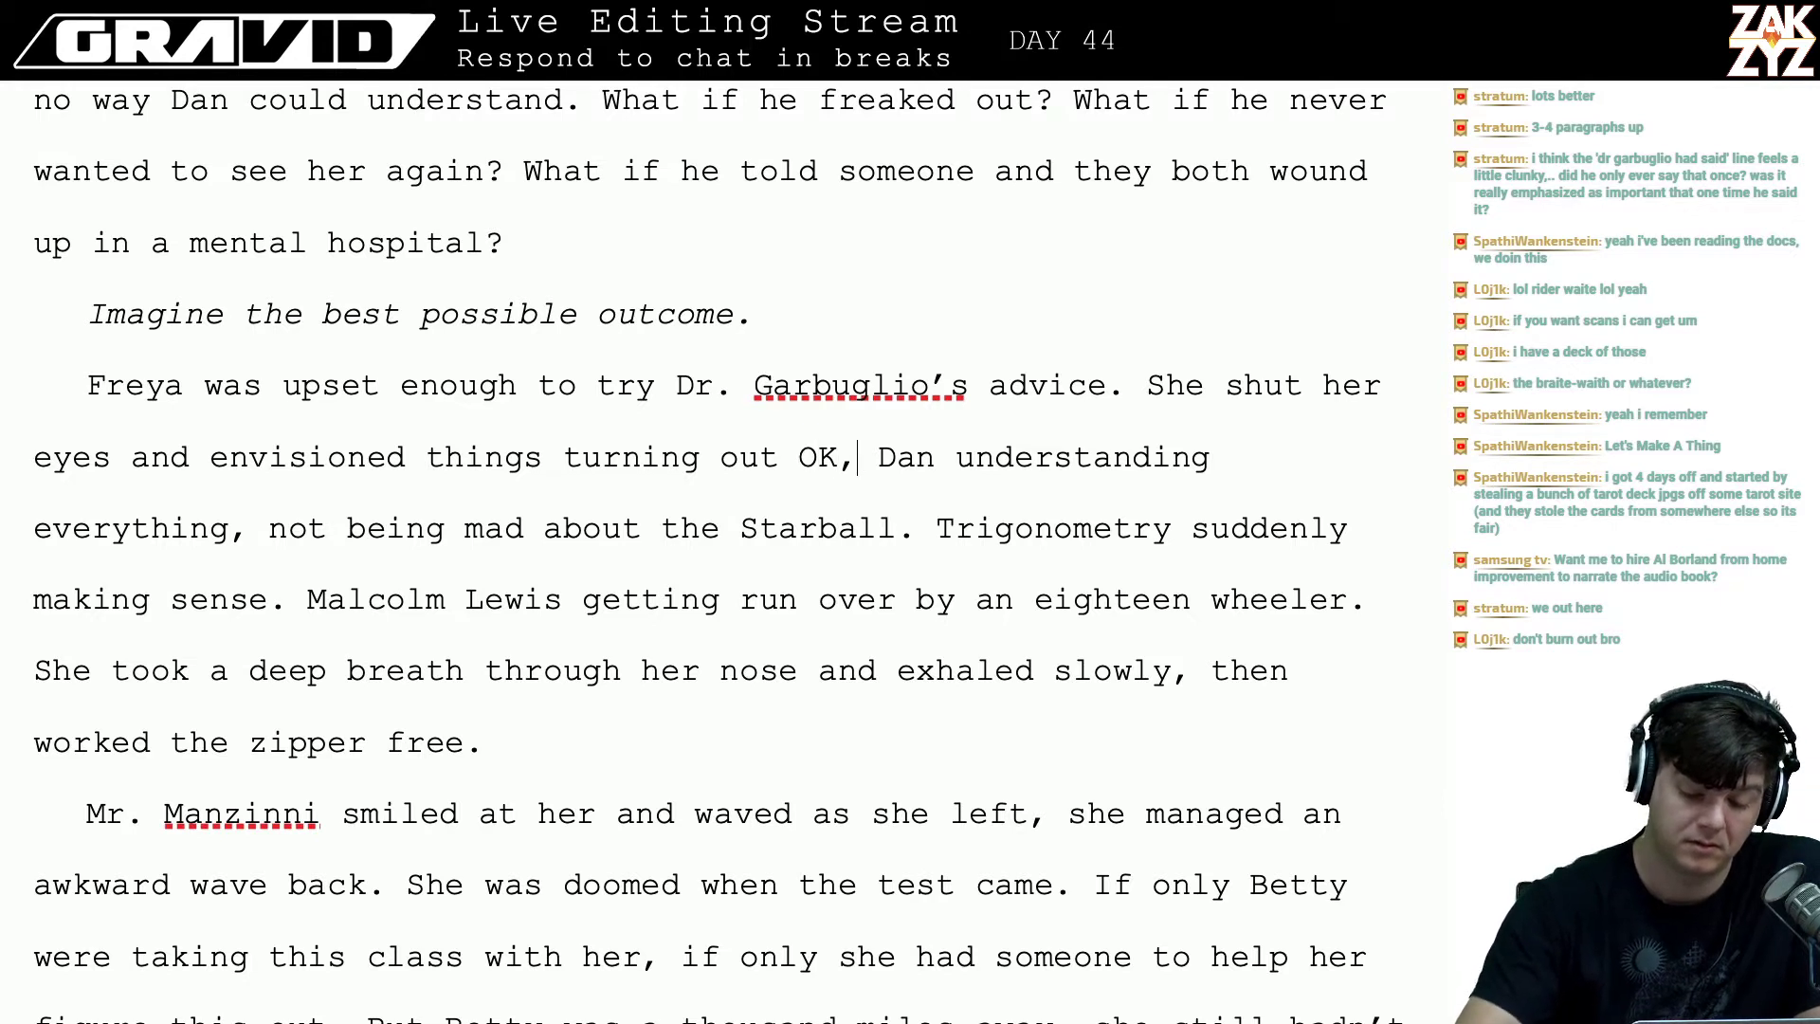
key("BackSpace")
type(".")
key("BackSpace")
key("BackSpace")
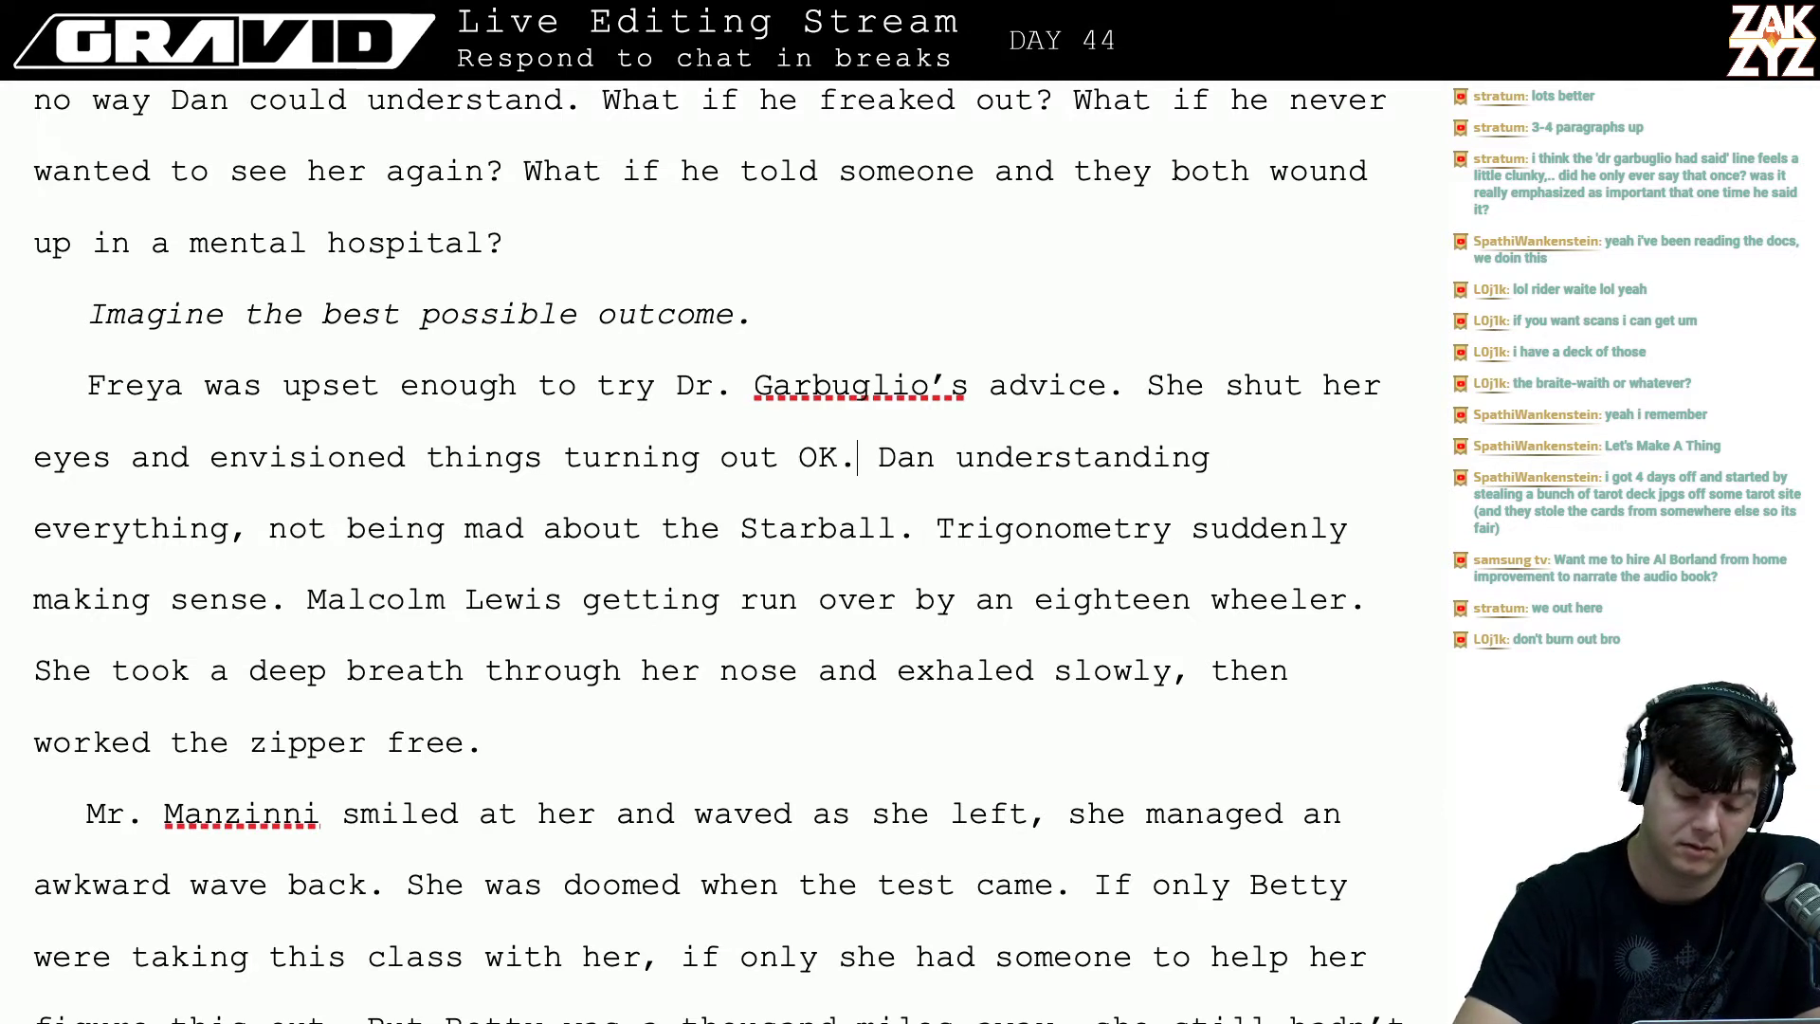
type(".")
key("BackSpace")
type(".")
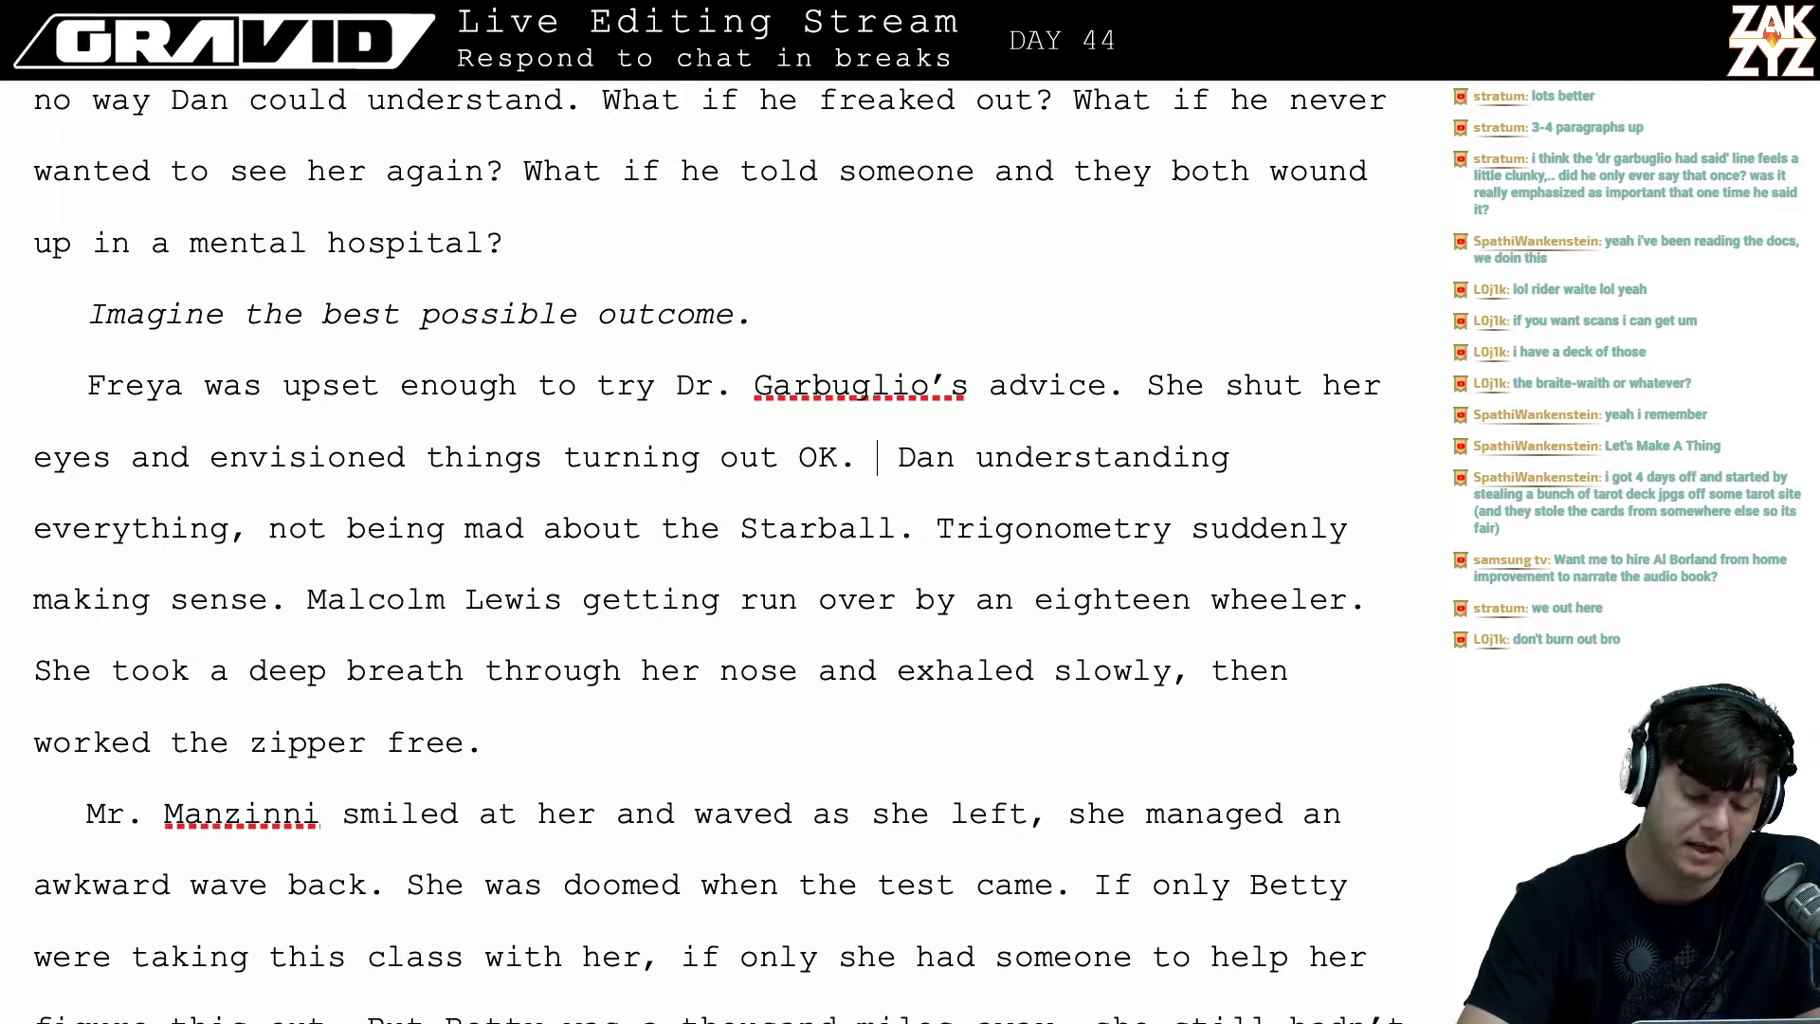
key("BackSpace")
key("Left")
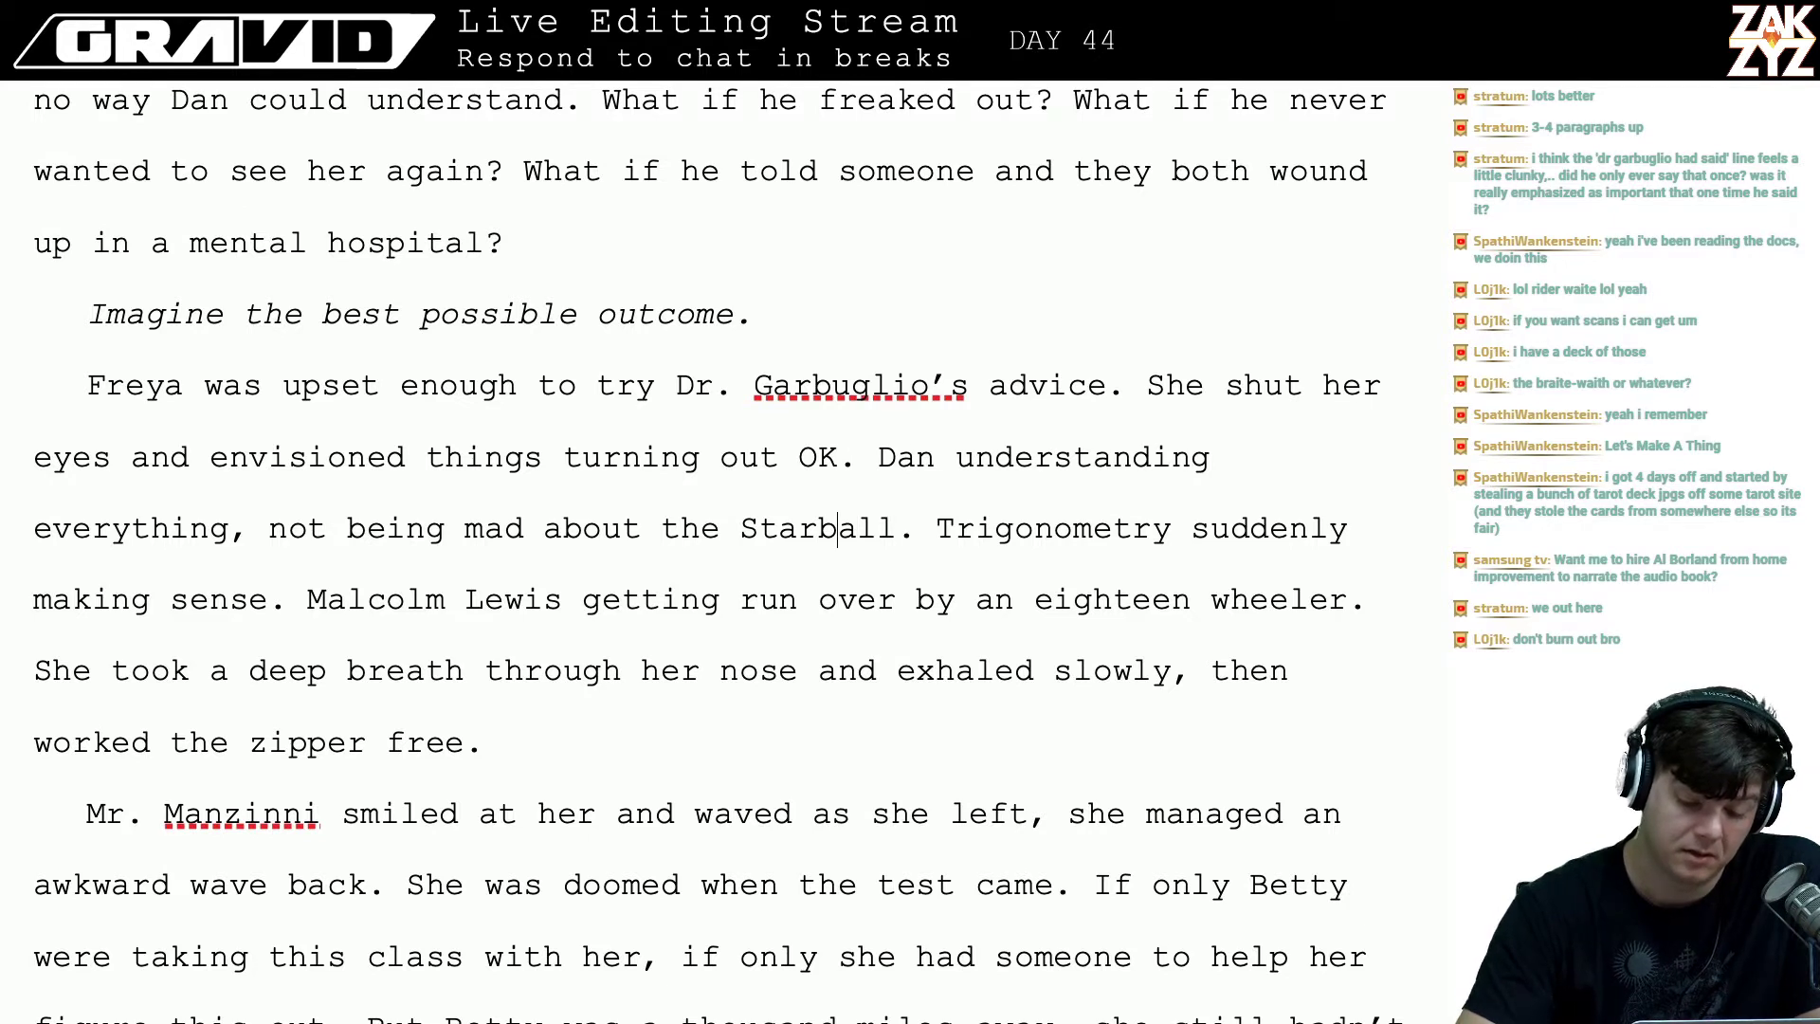
- Proofread the imagined outcomes about the Starball and trigonometry, checking the flow into the Malcolm Lewis sentence
key("Up")
key("Right")
key("Right")
key("Right")
key("Down")
key("Left")
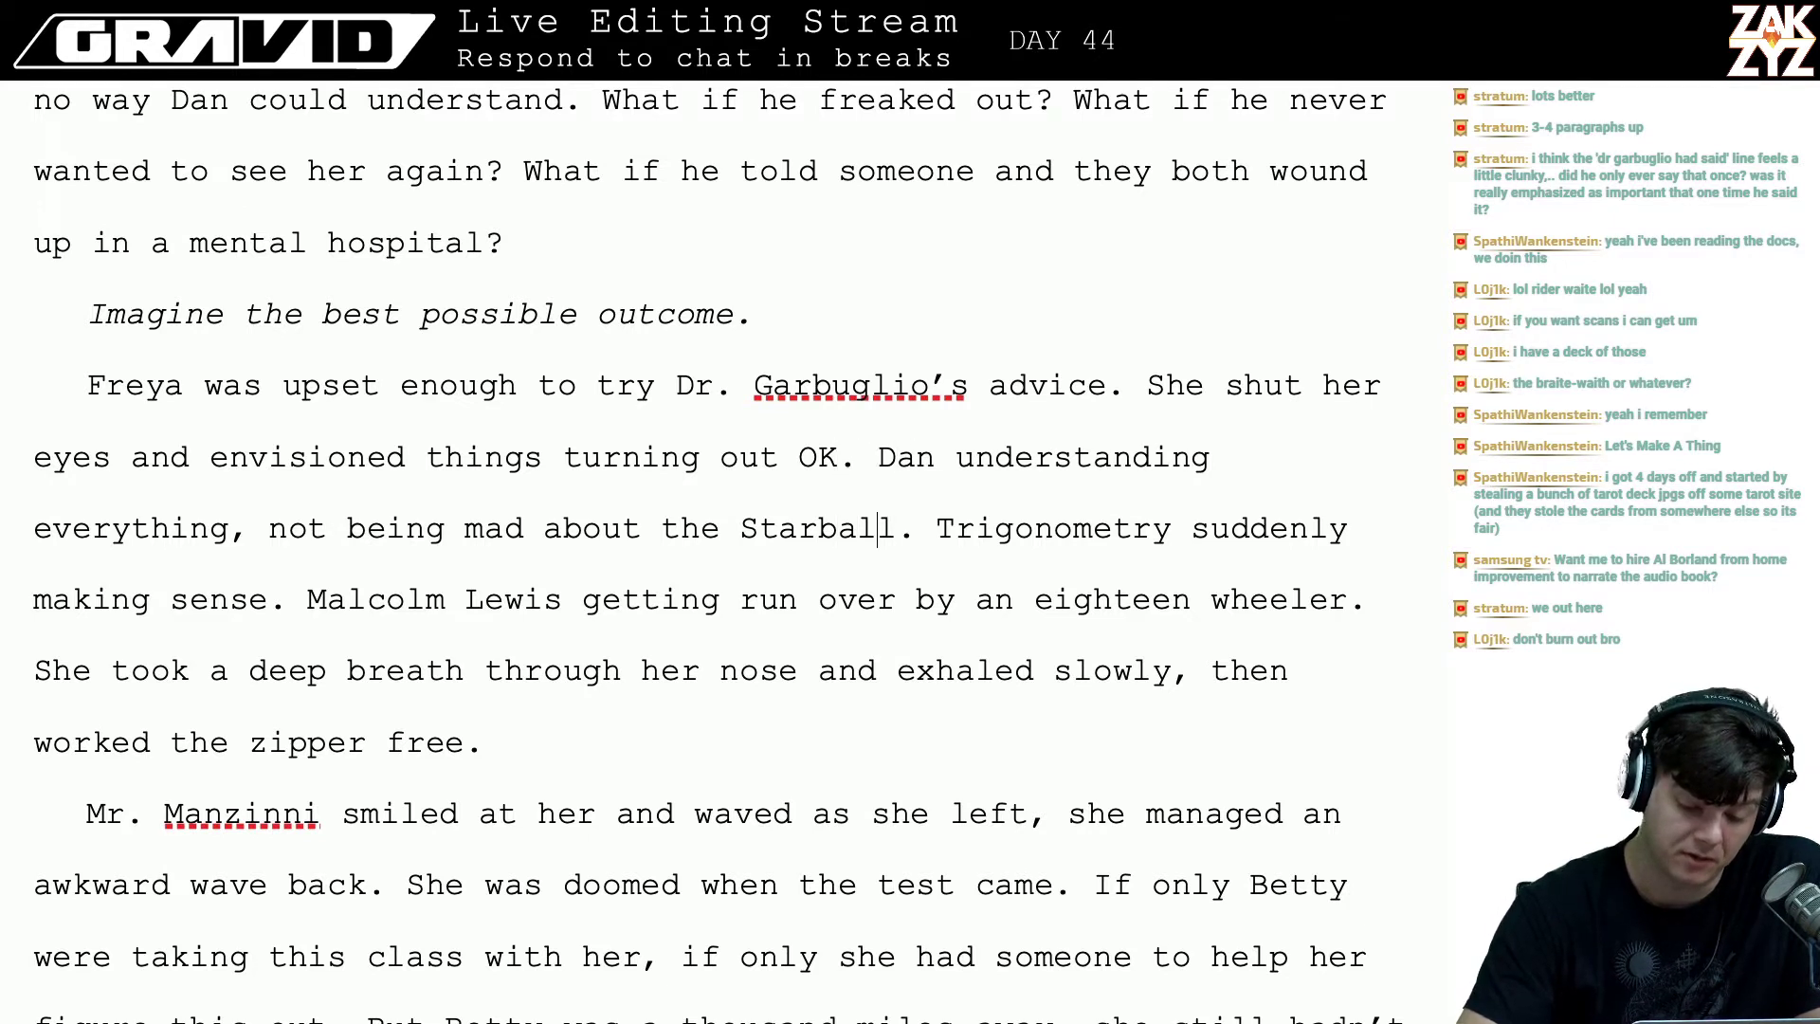
key("Right")
key("Right")
key("Right")
key("Right")
key("Right")
key("Right")
key("Right")
key("Right")
key("Right")
key("Right")
key("Right")
key("Right")
key("Right")
key("Right")
key("Right")
key("Right")
key("Right")
key("Right")
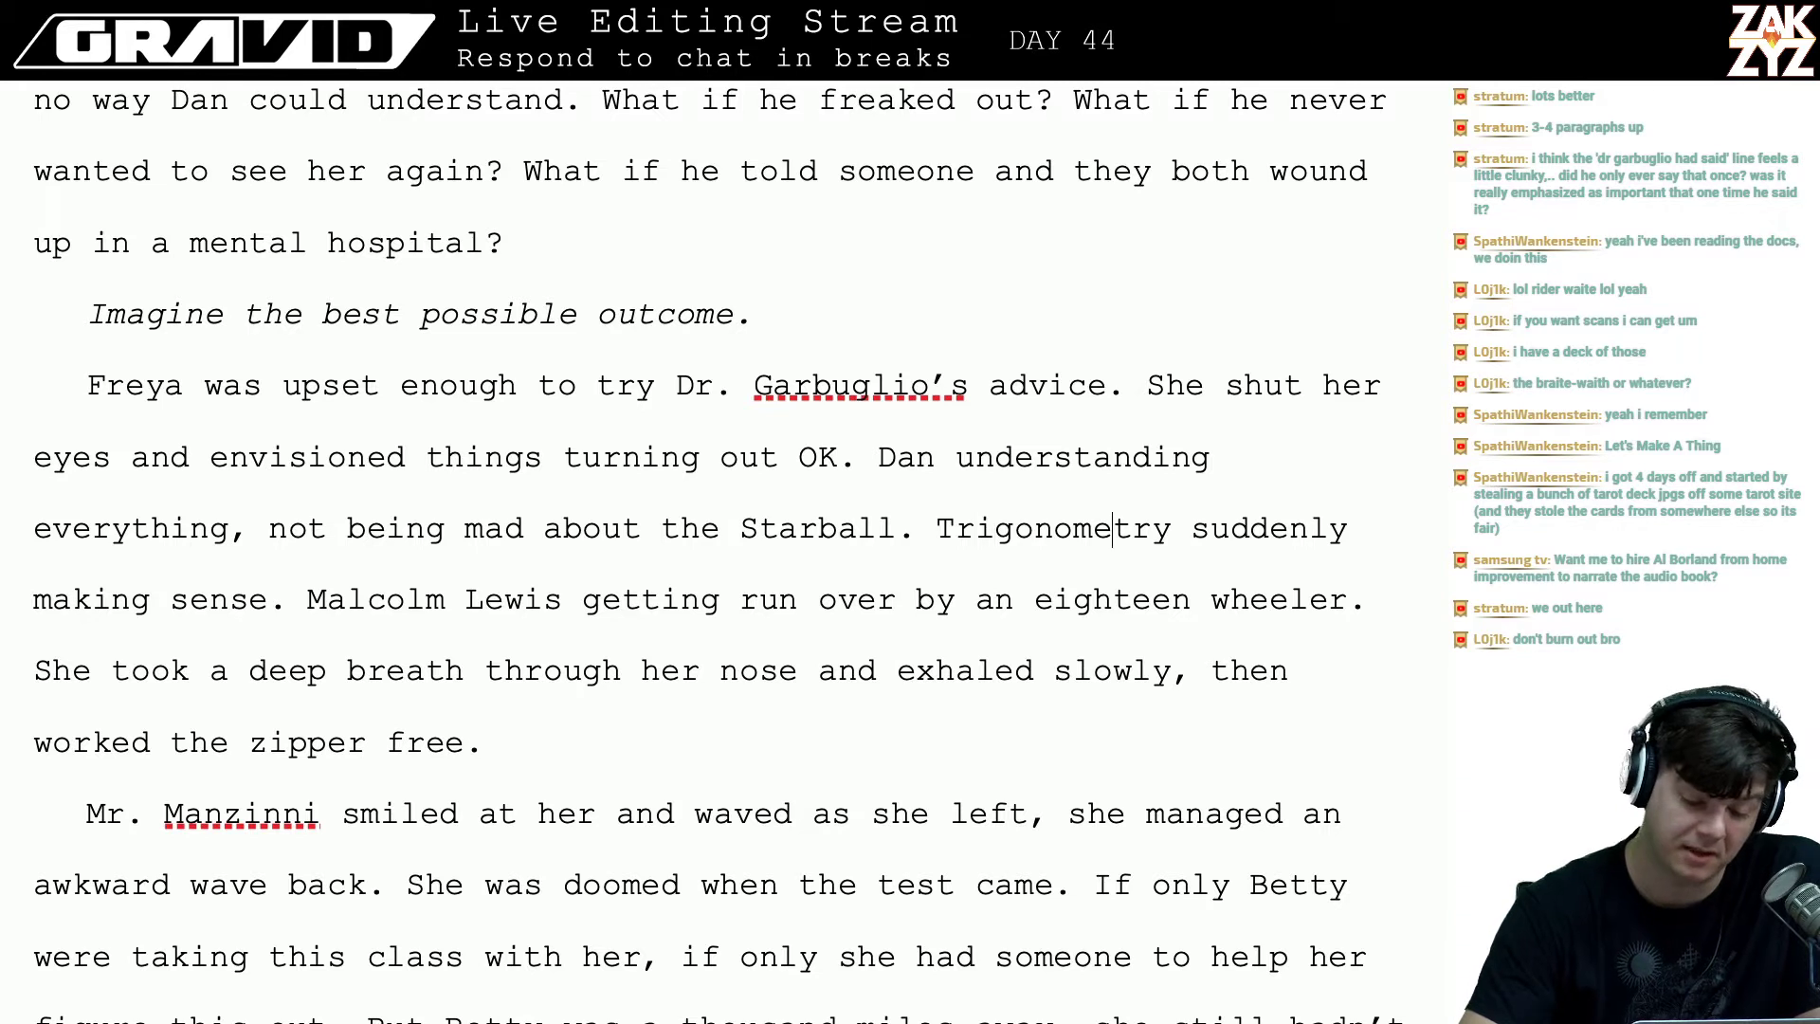
key("Right")
key("Right")
key("Right")
key("Right")
key("Right")
key("Right")
key("Right")
key("Right")
key("Right")
key("Right")
key("Right")
key("Right")
key("Right")
key("Right")
key("Right")
key("Right")
key("Right")
key("Right")
key("Right")
key("Right")
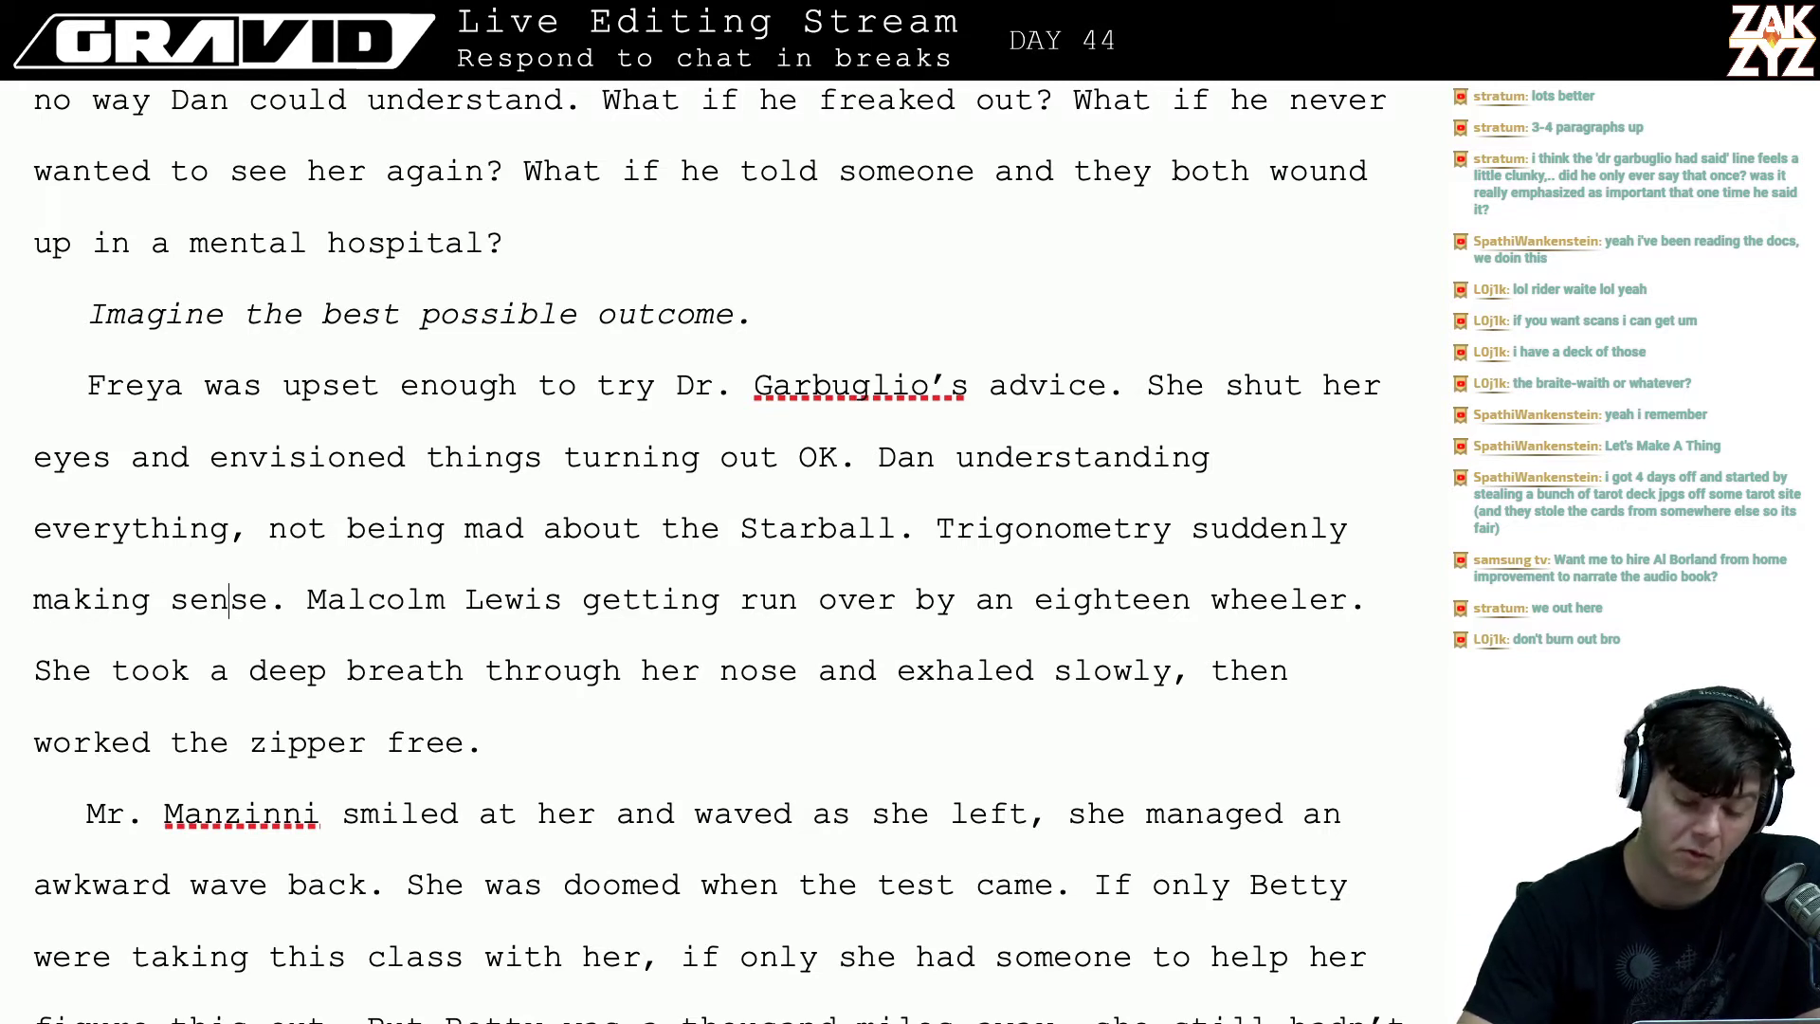
key("Right")
key("Right")
key("Right")
key("Right")
key("Left")
key("Left")
key("Left")
key("Left")
key("Left")
key("Left")
key("Left")
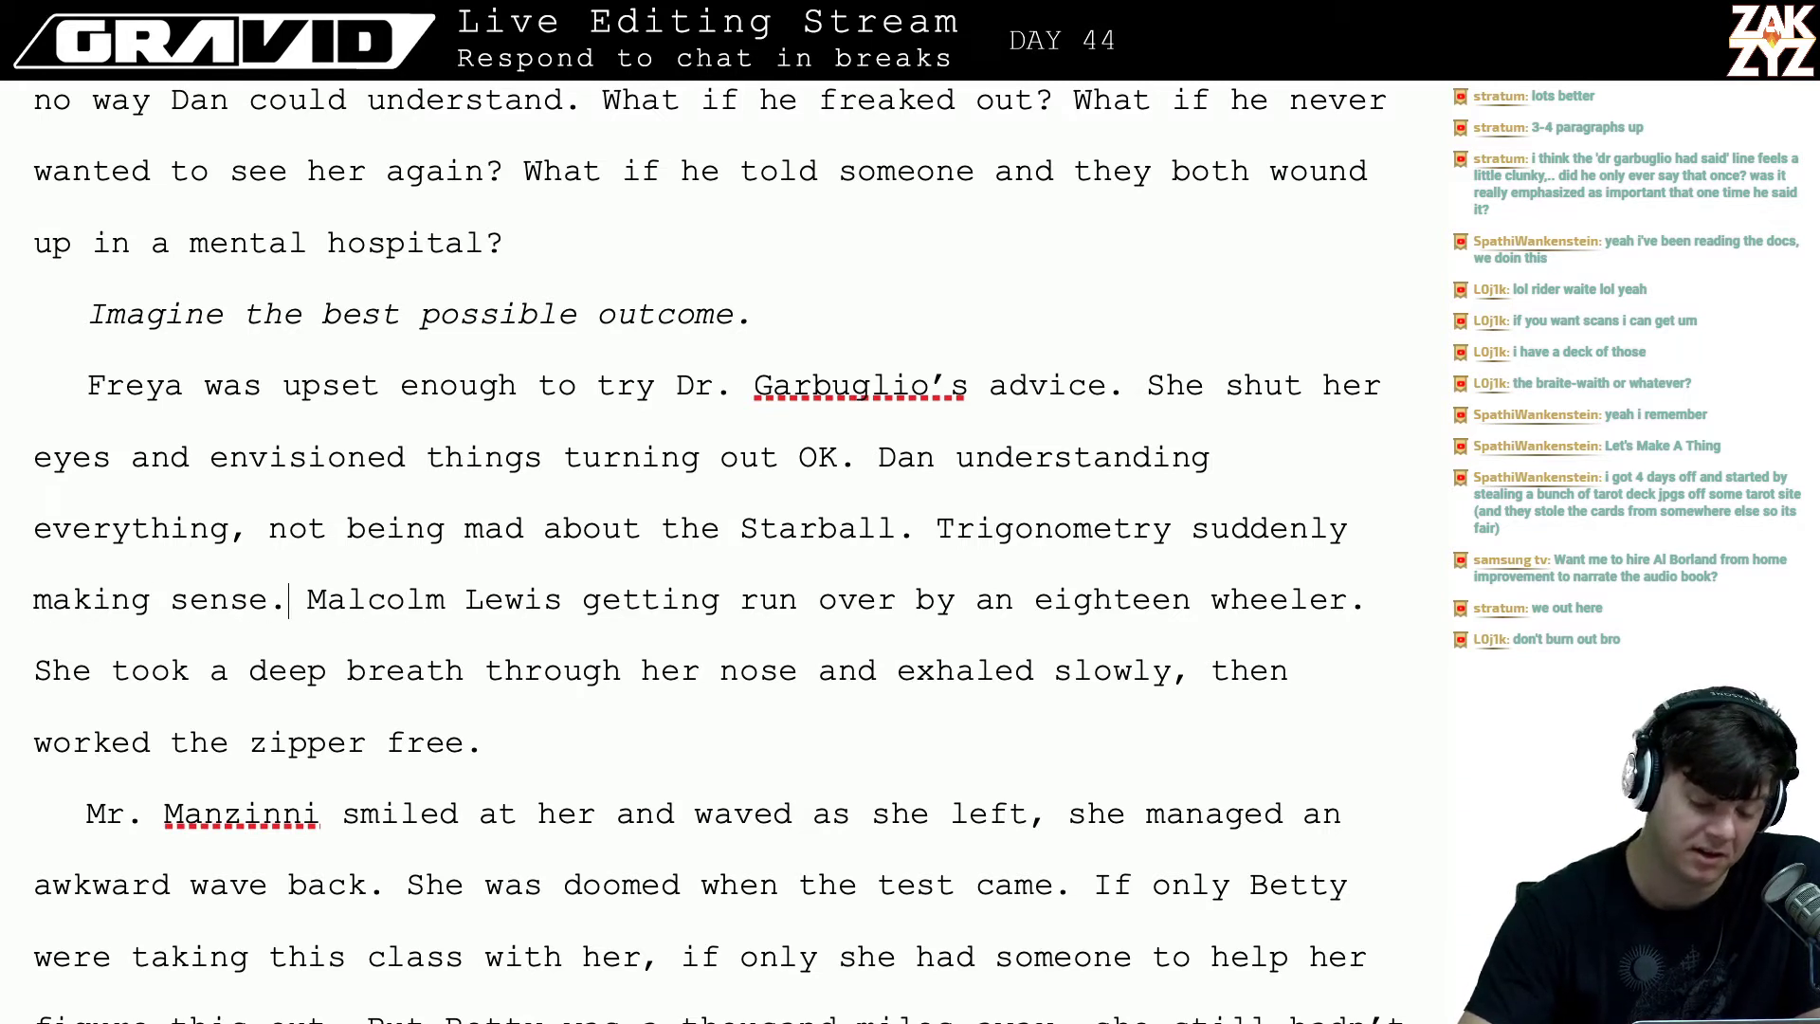
- Clear the ending of the Malcolm Lewis sentence after “getting run” and re-enter “over by” to try a different ending
key("Down")
key("Left")
key("Left")
key("Left")
key("Left")
key("Left")
key("Left")
key("Left")
key("Left")
key("Left")
key("Left")
key("Left")
key("Left")
key("Left")
key("Left")
key("Left")
key("Left")
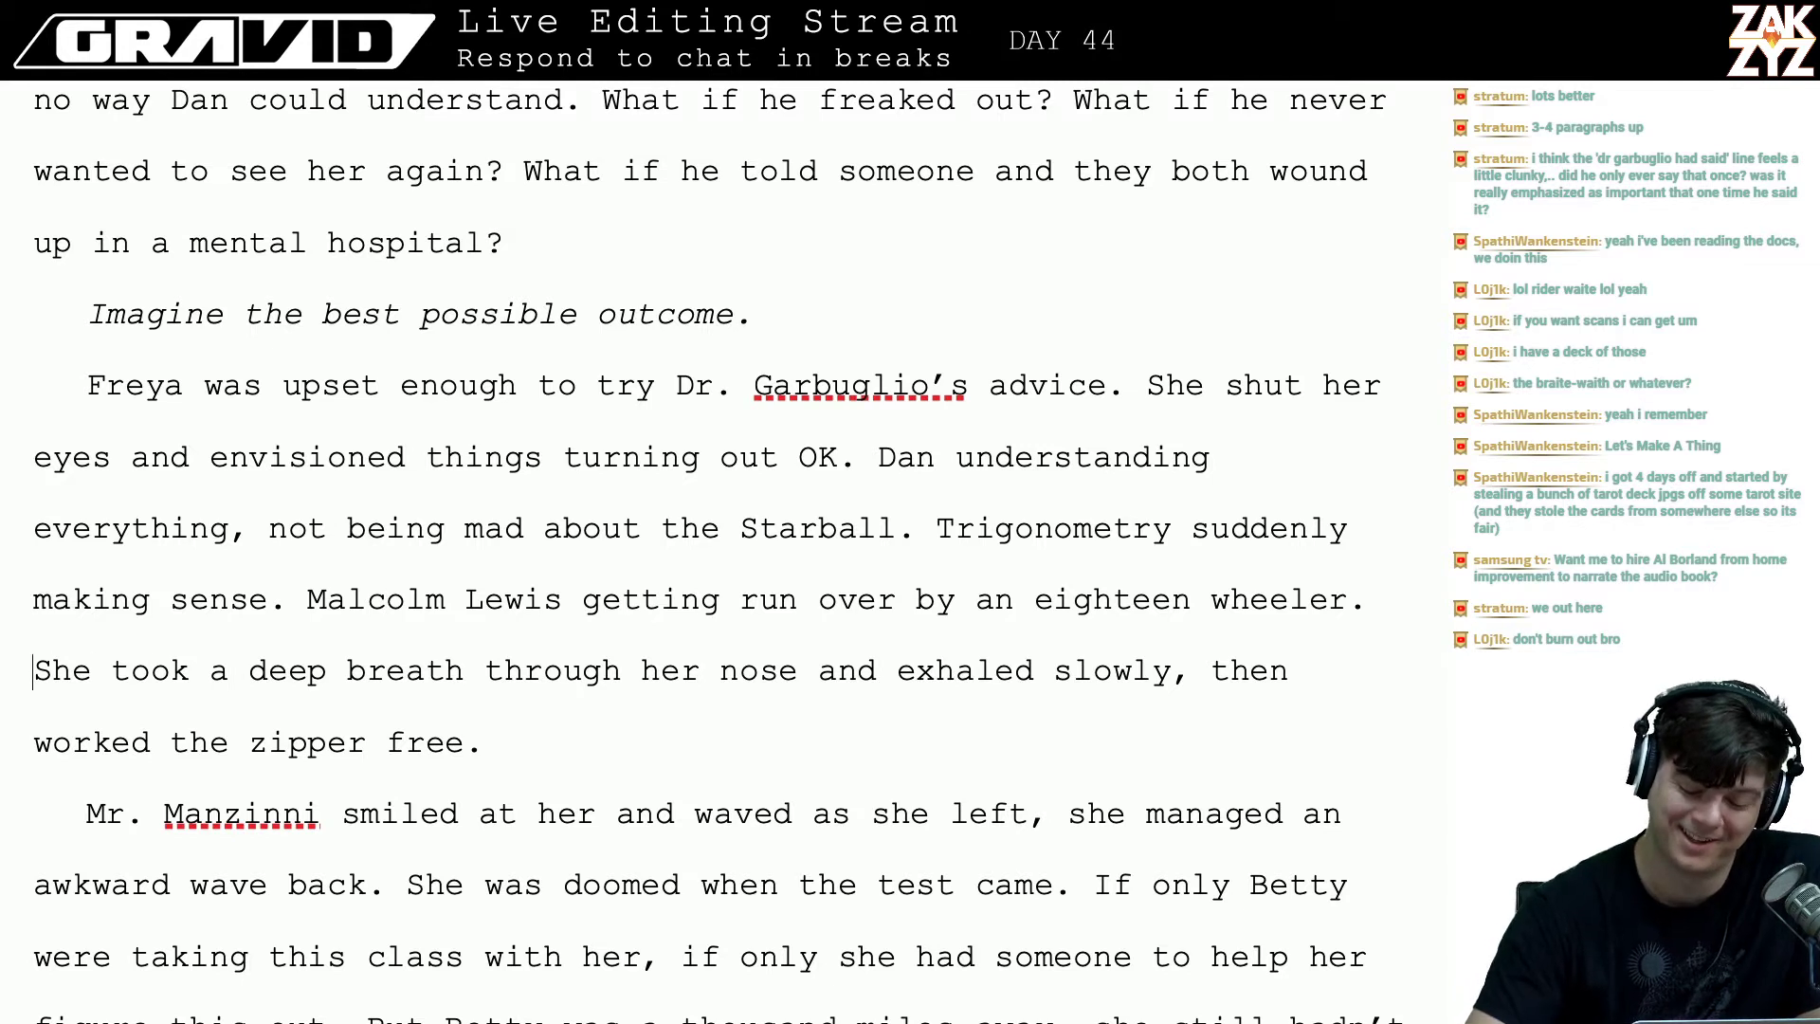
key("Left")
key("Right")
key("Right")
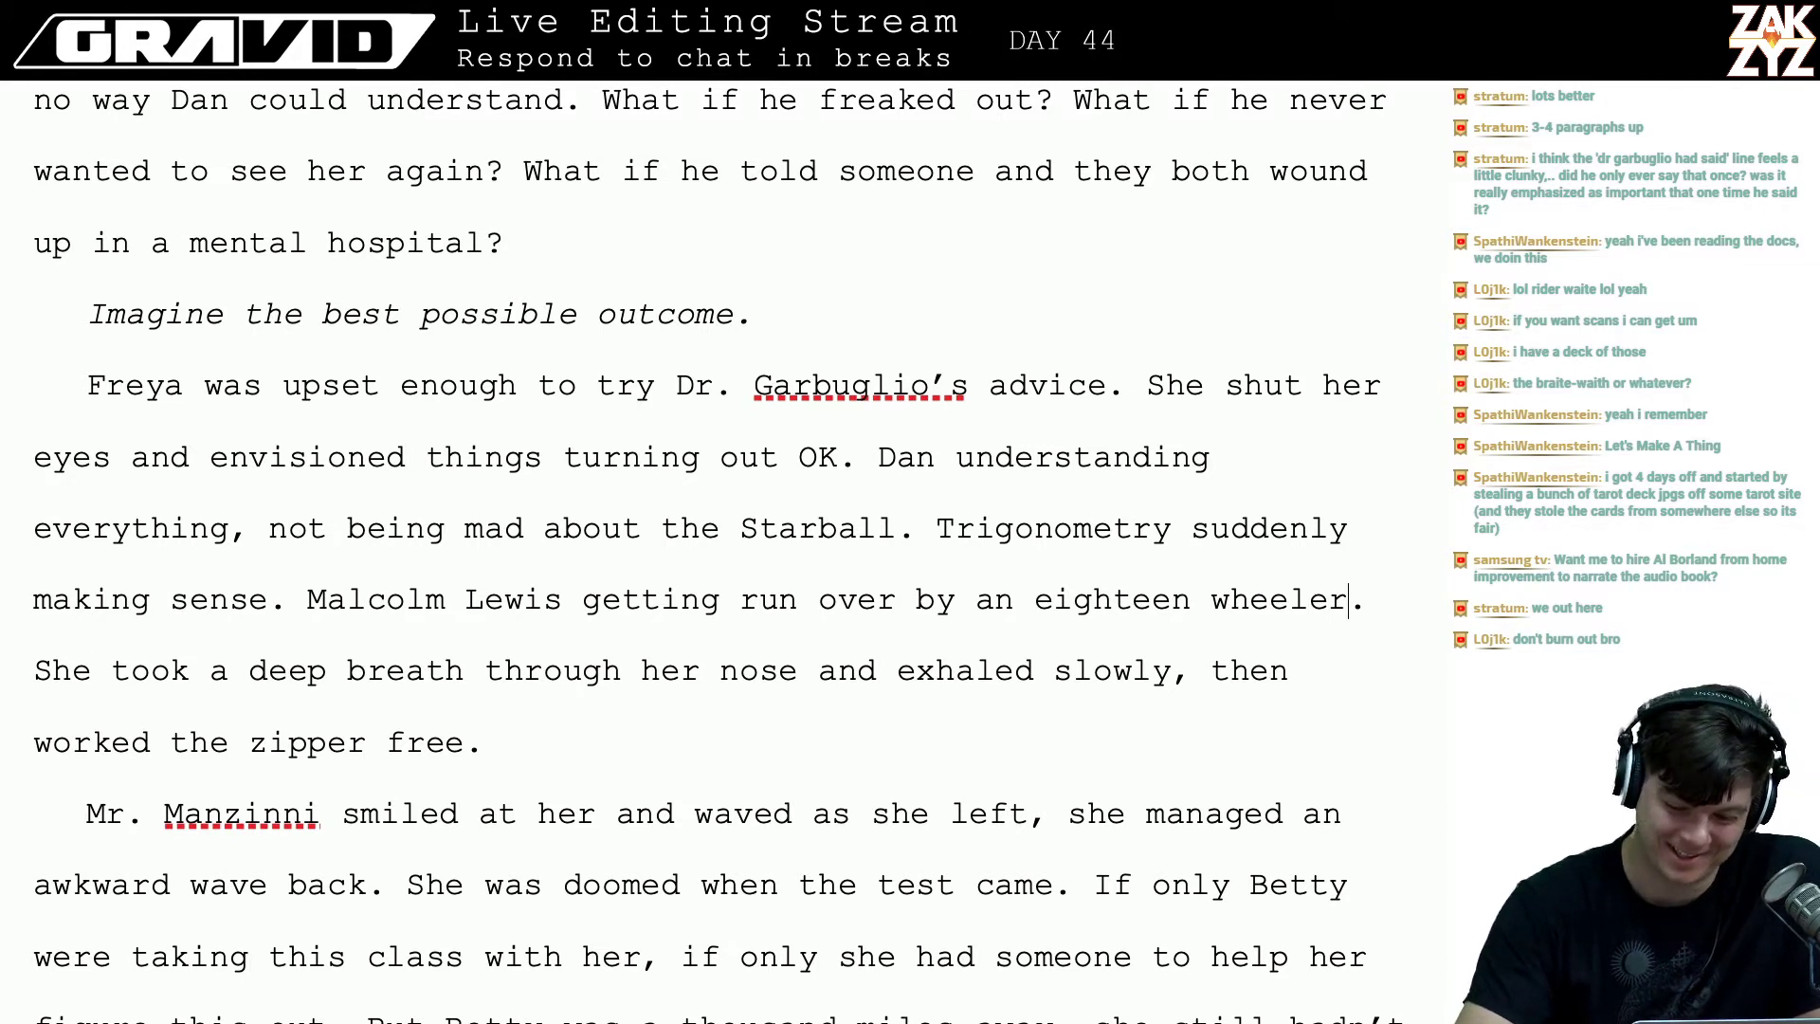
key("BackSpace")
key("BackSpace")
key("BackSpace")
key("BackSpace")
key("BackSpace")
key("BackSpace")
key("BackSpace")
key("BackSpace")
key("BackSpace")
key("BackSpace")
key("BackSpace")
key("BackSpace")
key("BackSpace")
key("BackSpace")
key("BackSpace")
key("BackSpace")
key("BackSpace")
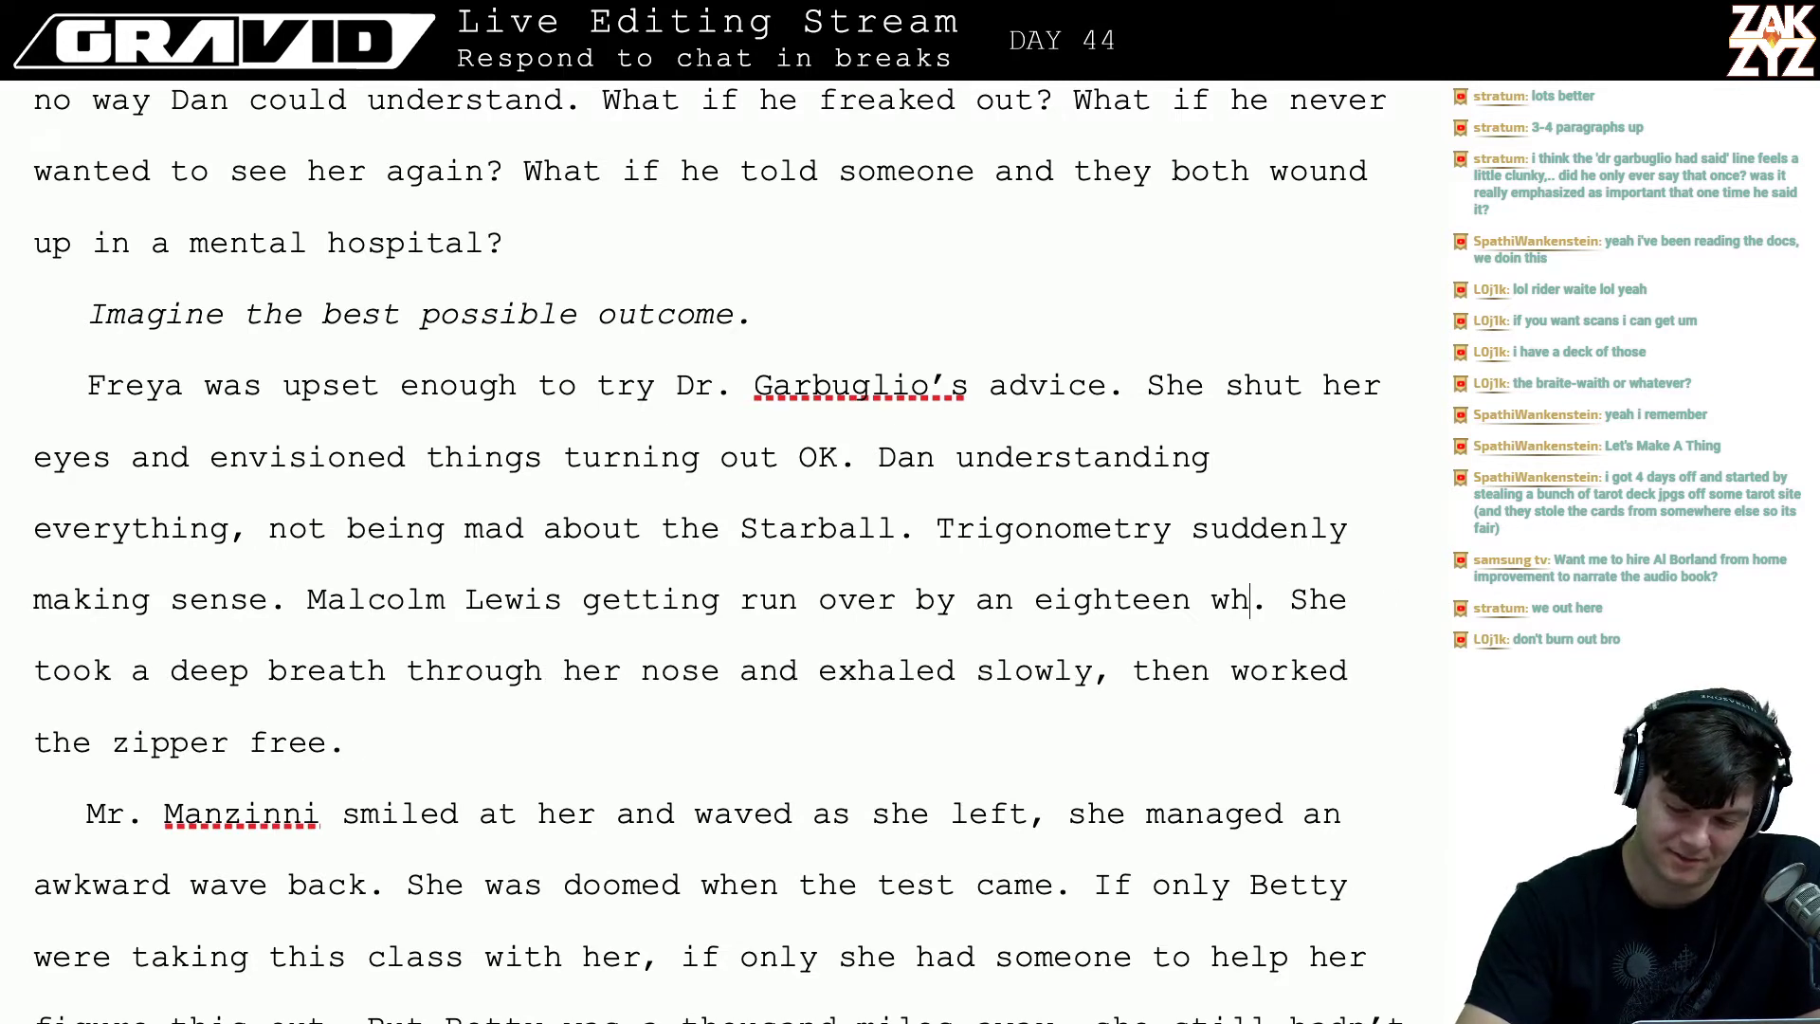
key("BackSpace")
key("BackSpace")
key("BackSpace")
key("BackSpace")
key("BackSpace")
key("BackSpace")
key("BackSpace")
key("BackSpace")
key("BackSpace")
key("BackSpace")
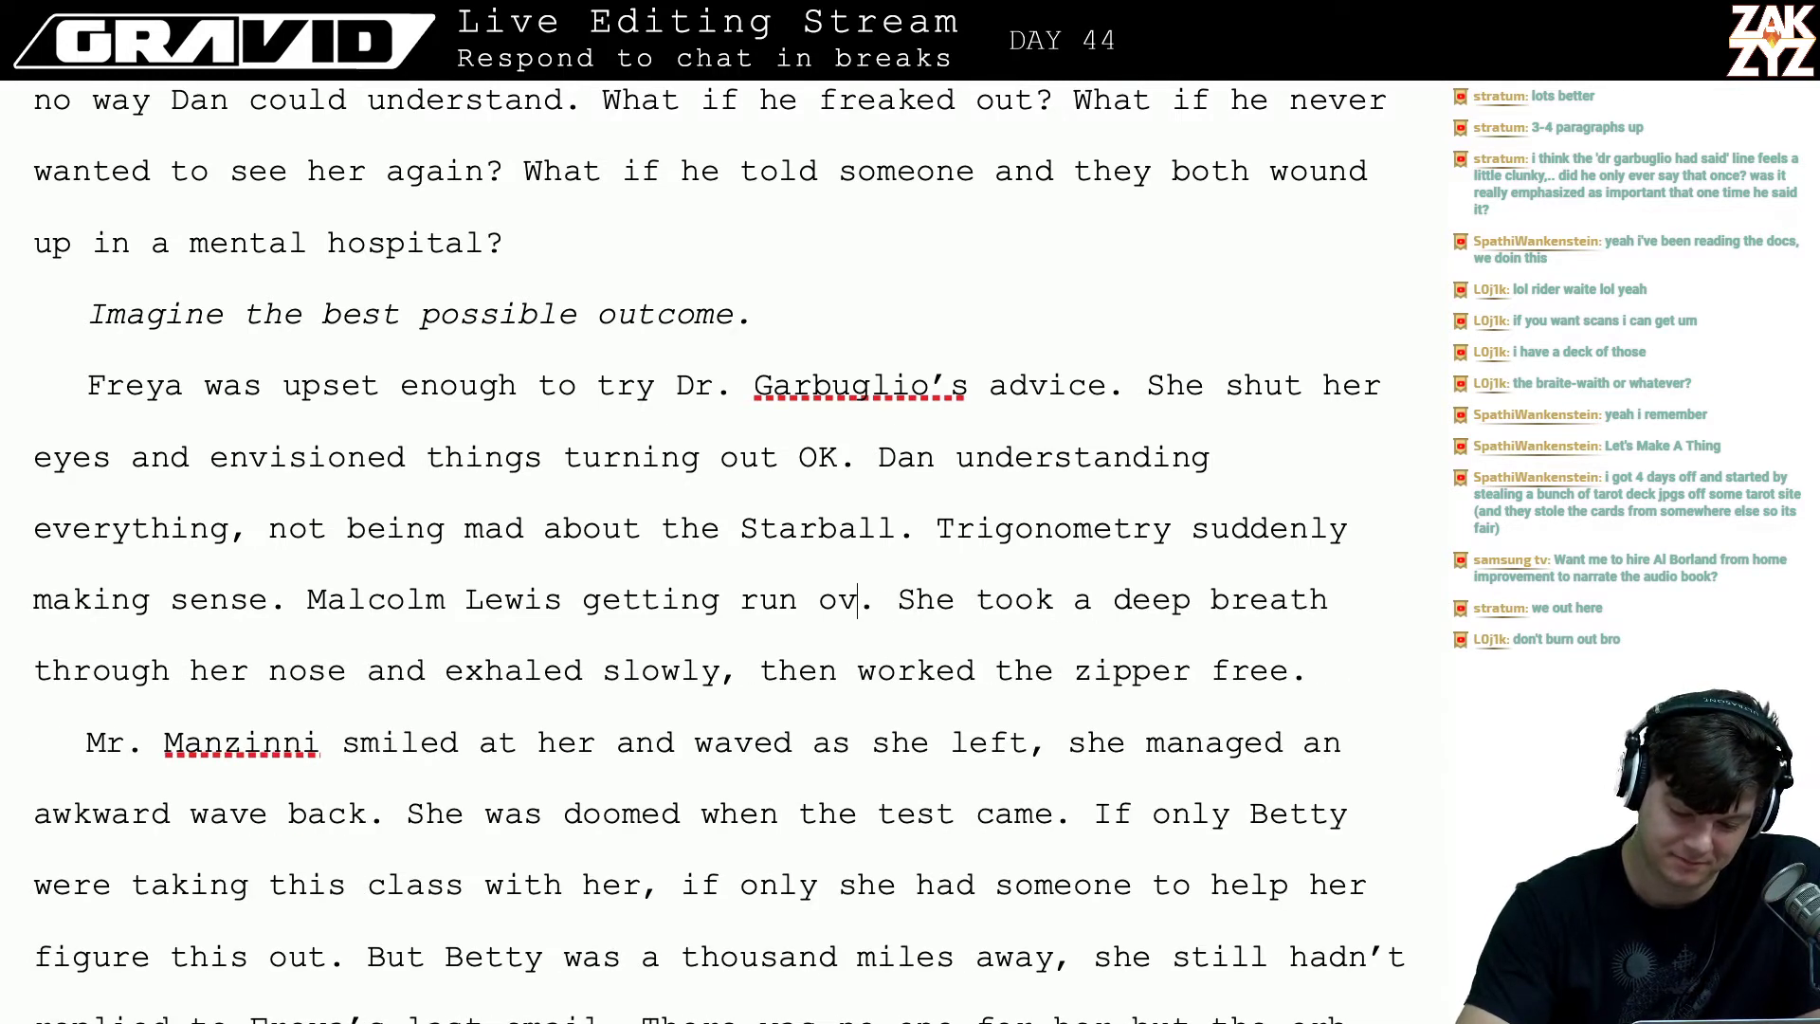
type("over by")
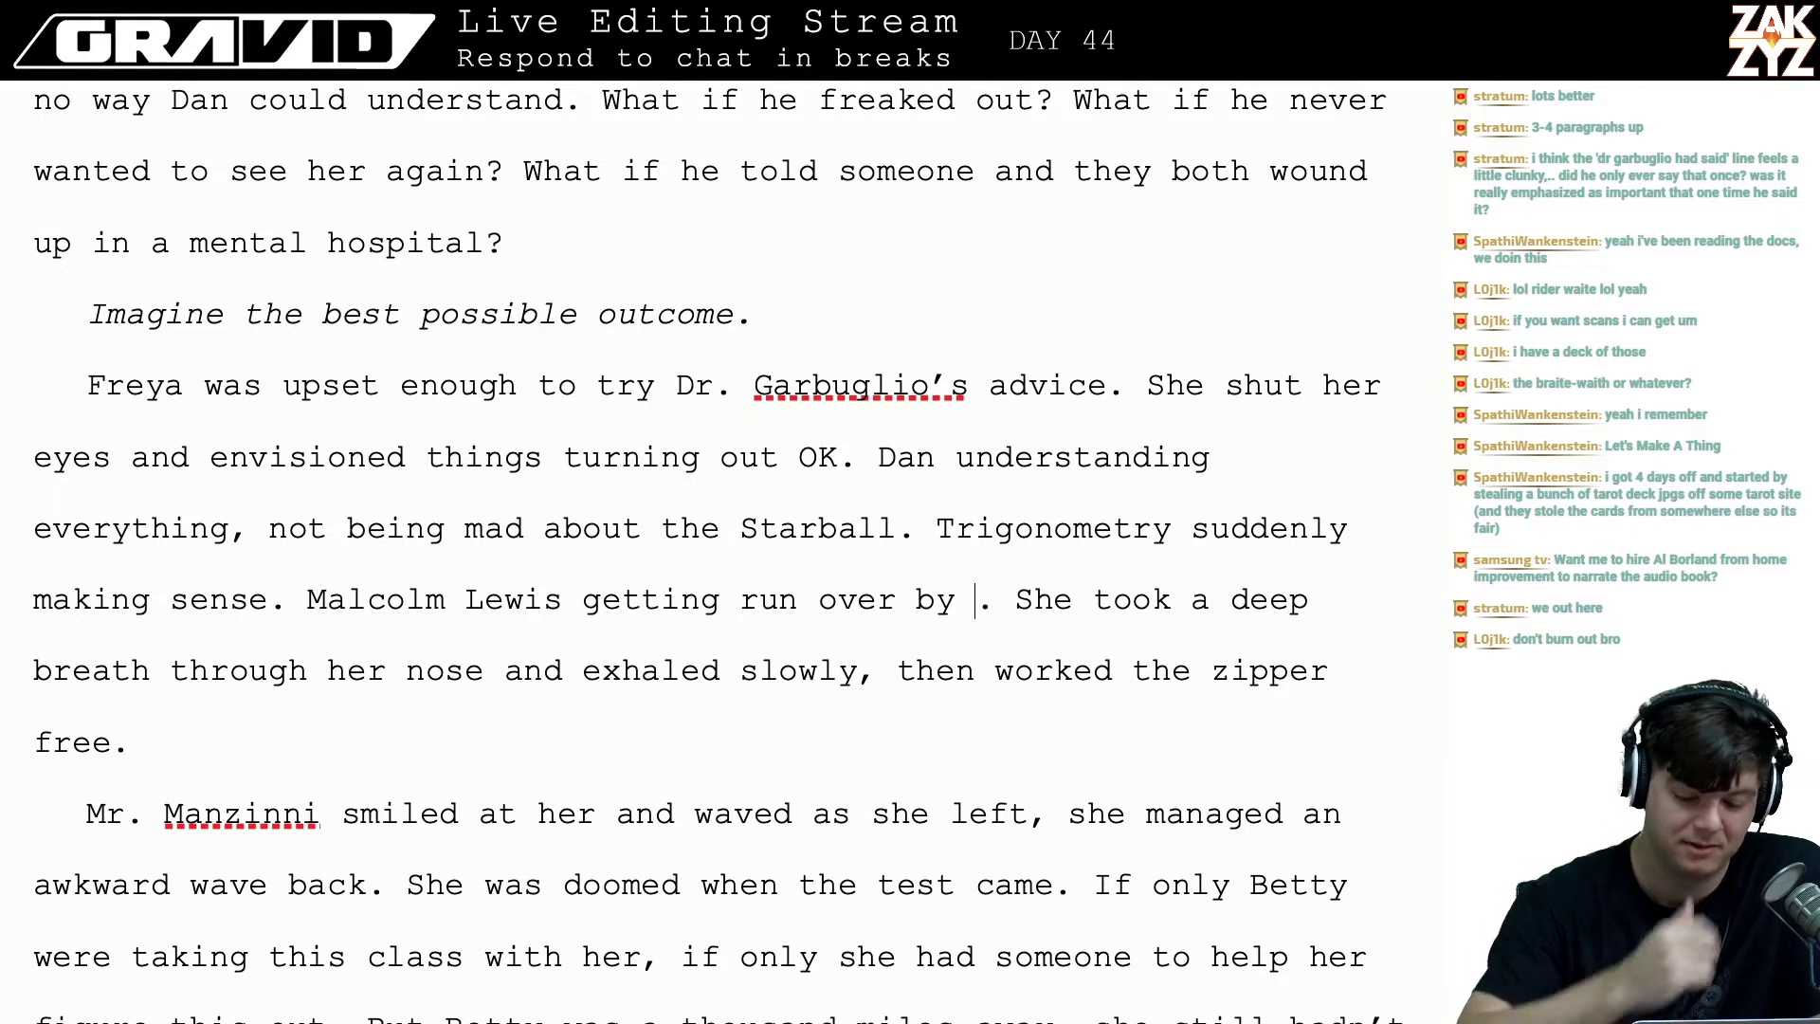
- Try “one” after “run over by” and replace it with “an eighteen wheeler”
type("one")
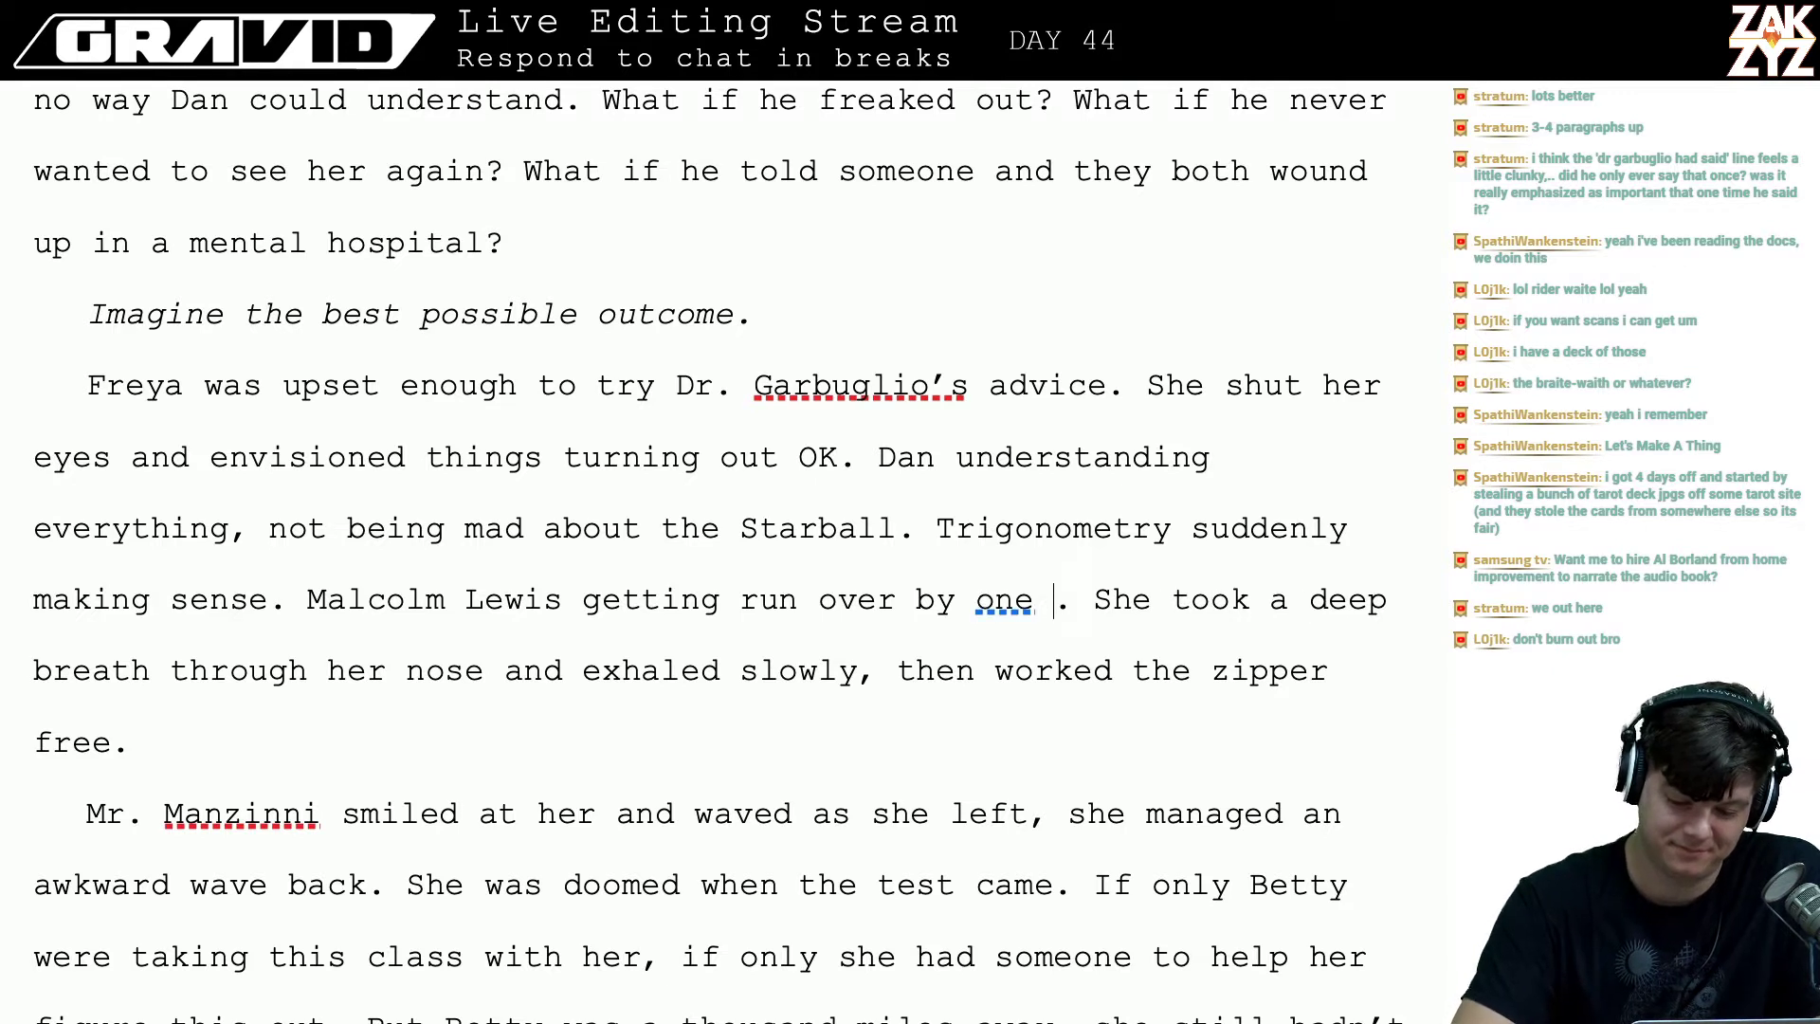
key("BackSpace")
key("BackSpace")
key("BackSpace")
type("an eighteen wheeler")
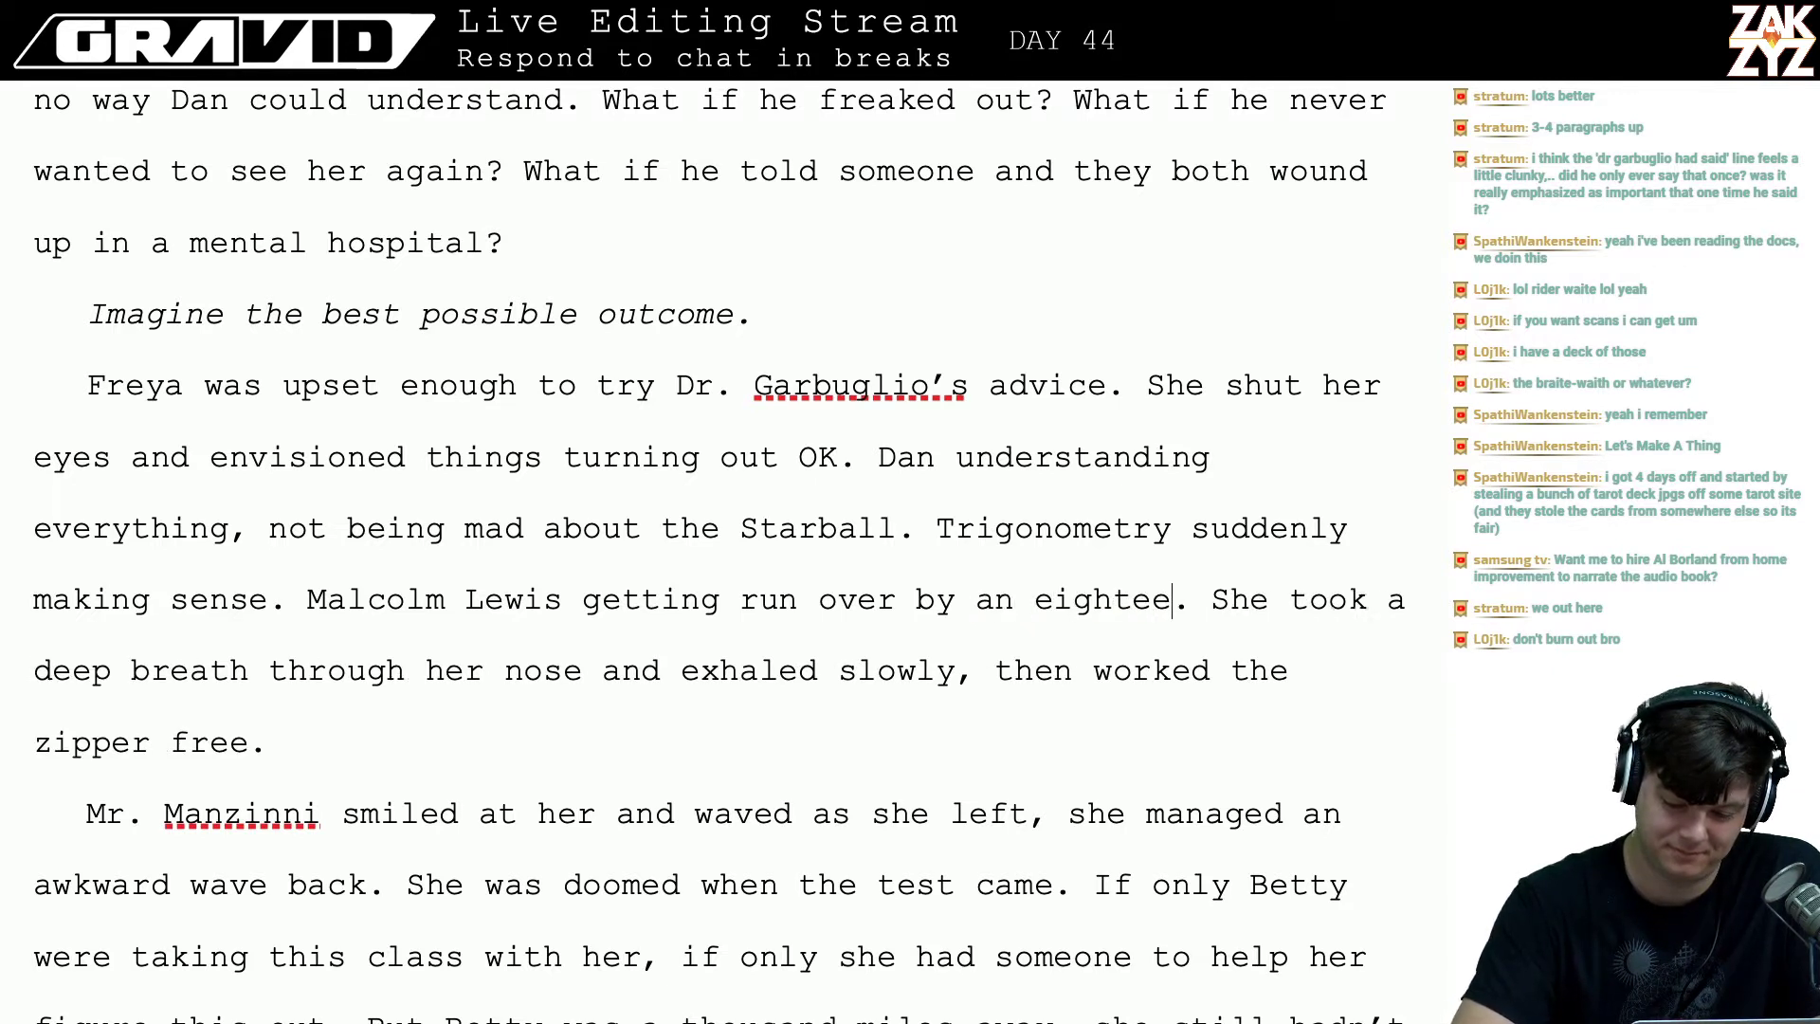
- Proofread the deep breath and zipper sentence, continuing into the paragraph where Mr. Manzinni waves at Freya
key("Down")
key("Down")
key("Left")
key("Left")
key("Left")
key("Left")
key("Left")
key("Left")
key("Left")
key("Left")
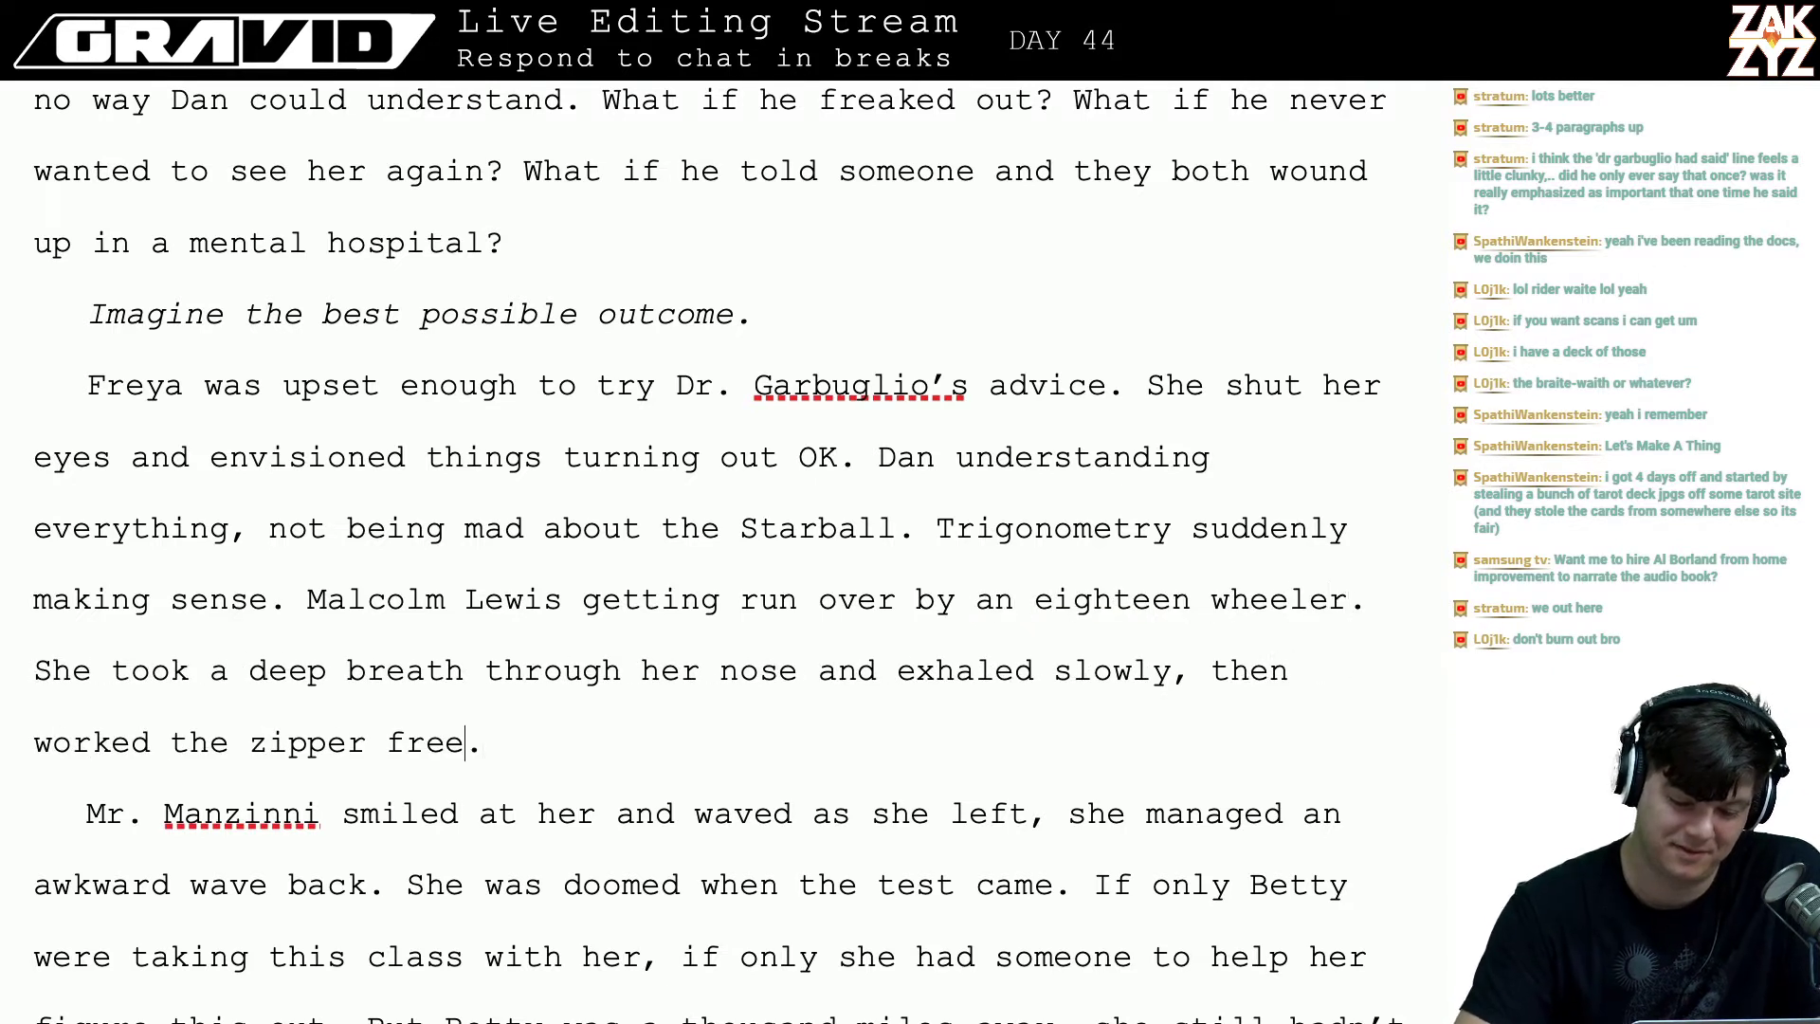
key("Left")
key("Left")
key("Left")
key("Left")
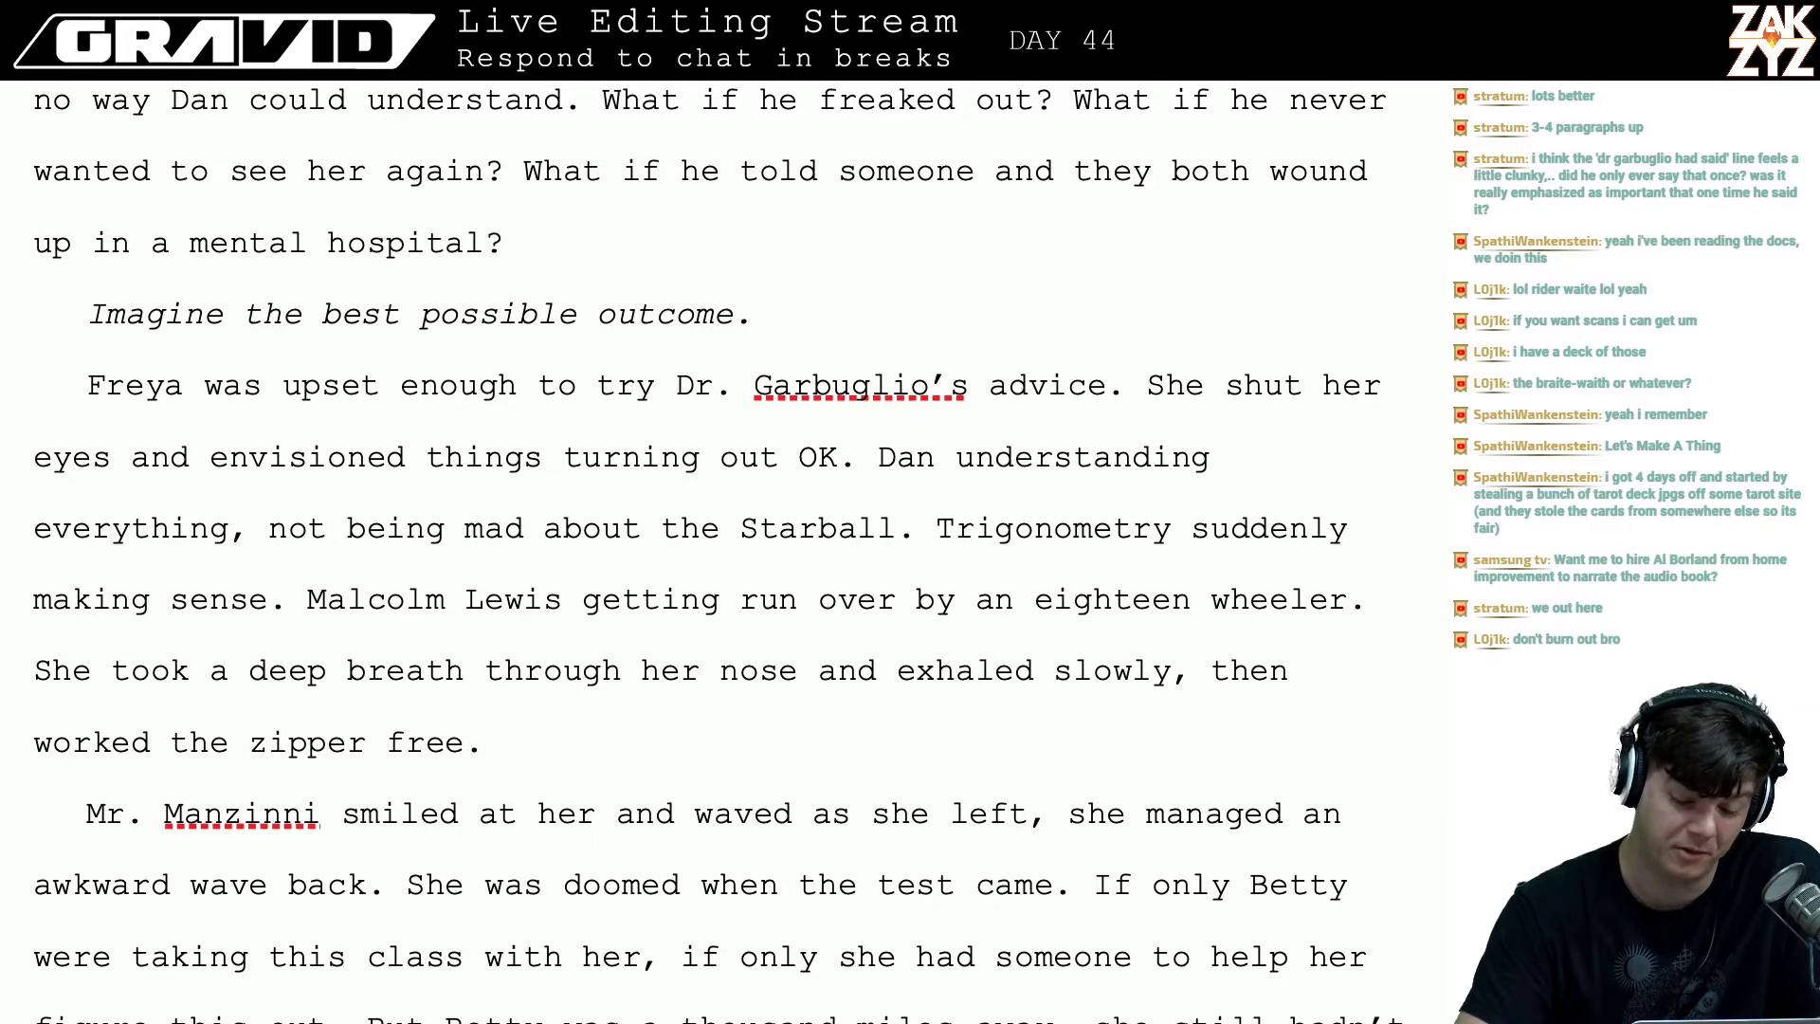
key("Left")
key("Left")
key("Left")
key("Left")
key("Left")
key("Left")
key("Left")
key("Left")
key("Down")
key("Down")
key("Down")
key("Down")
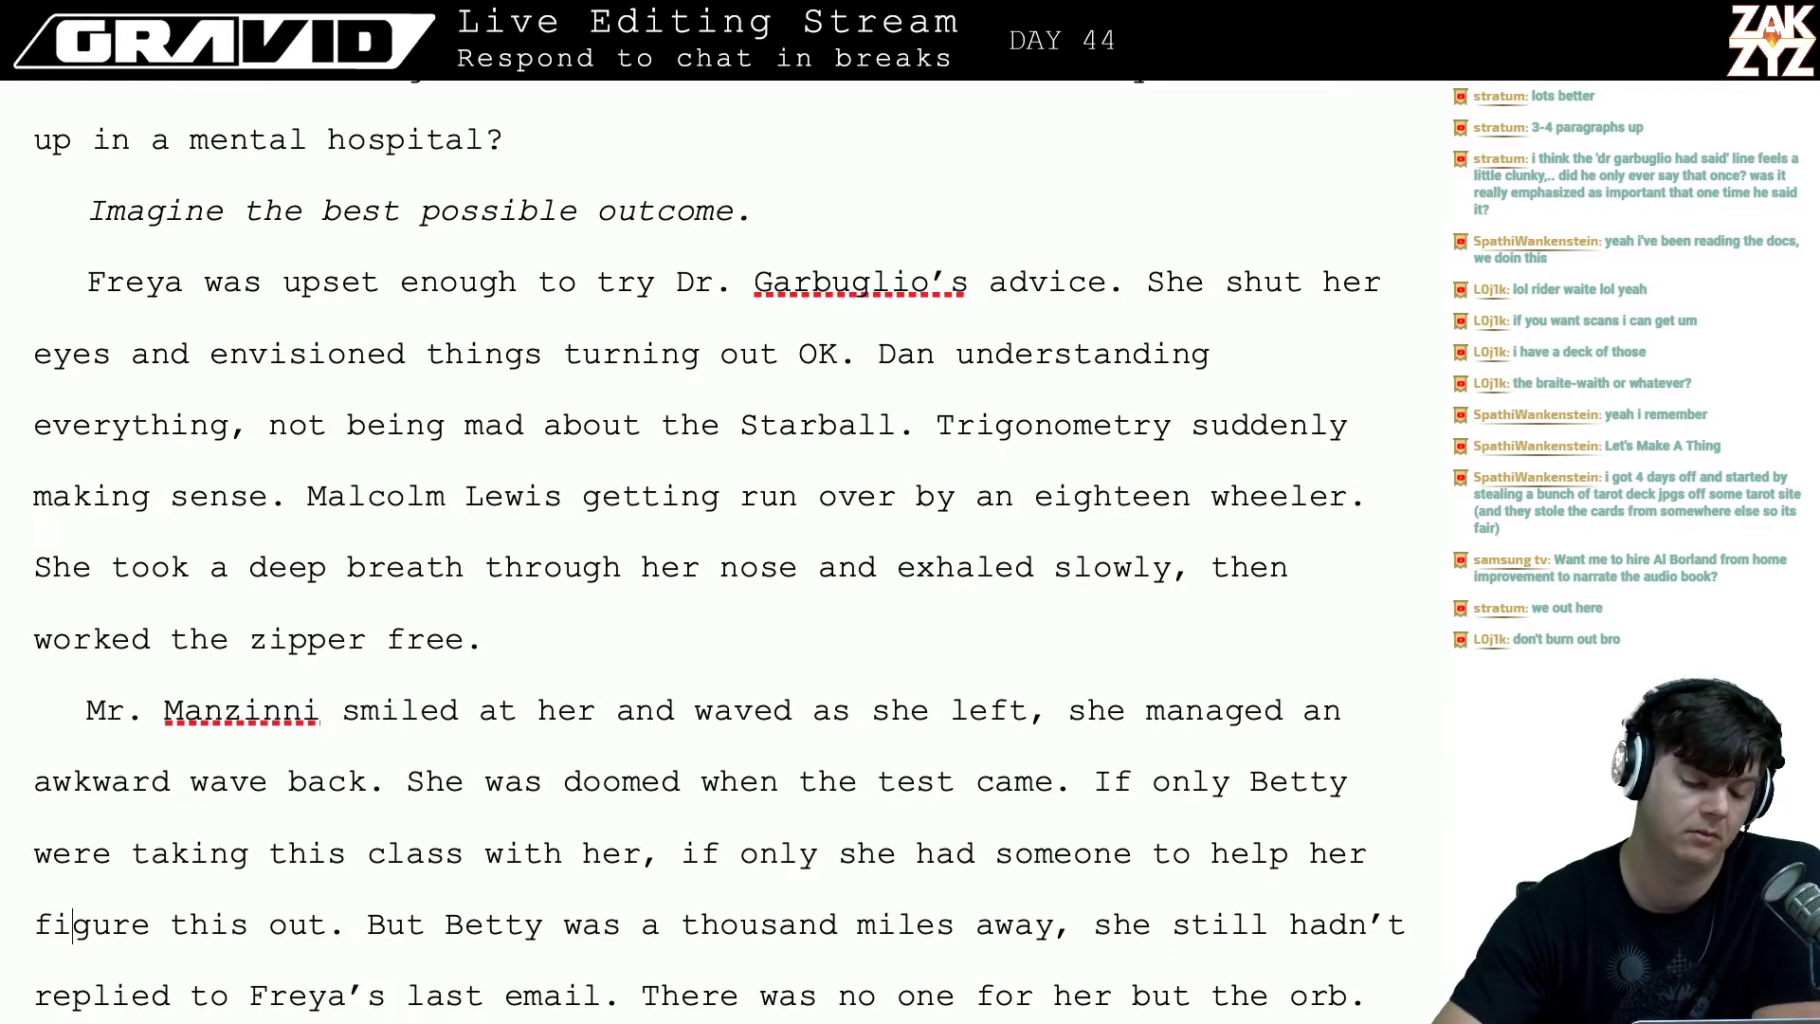
- Reread the best-outcome passage together with the Mr. Manzinni paragraph, checking how they flow to the end of the scene
scroll(718, 563, "up", 2)
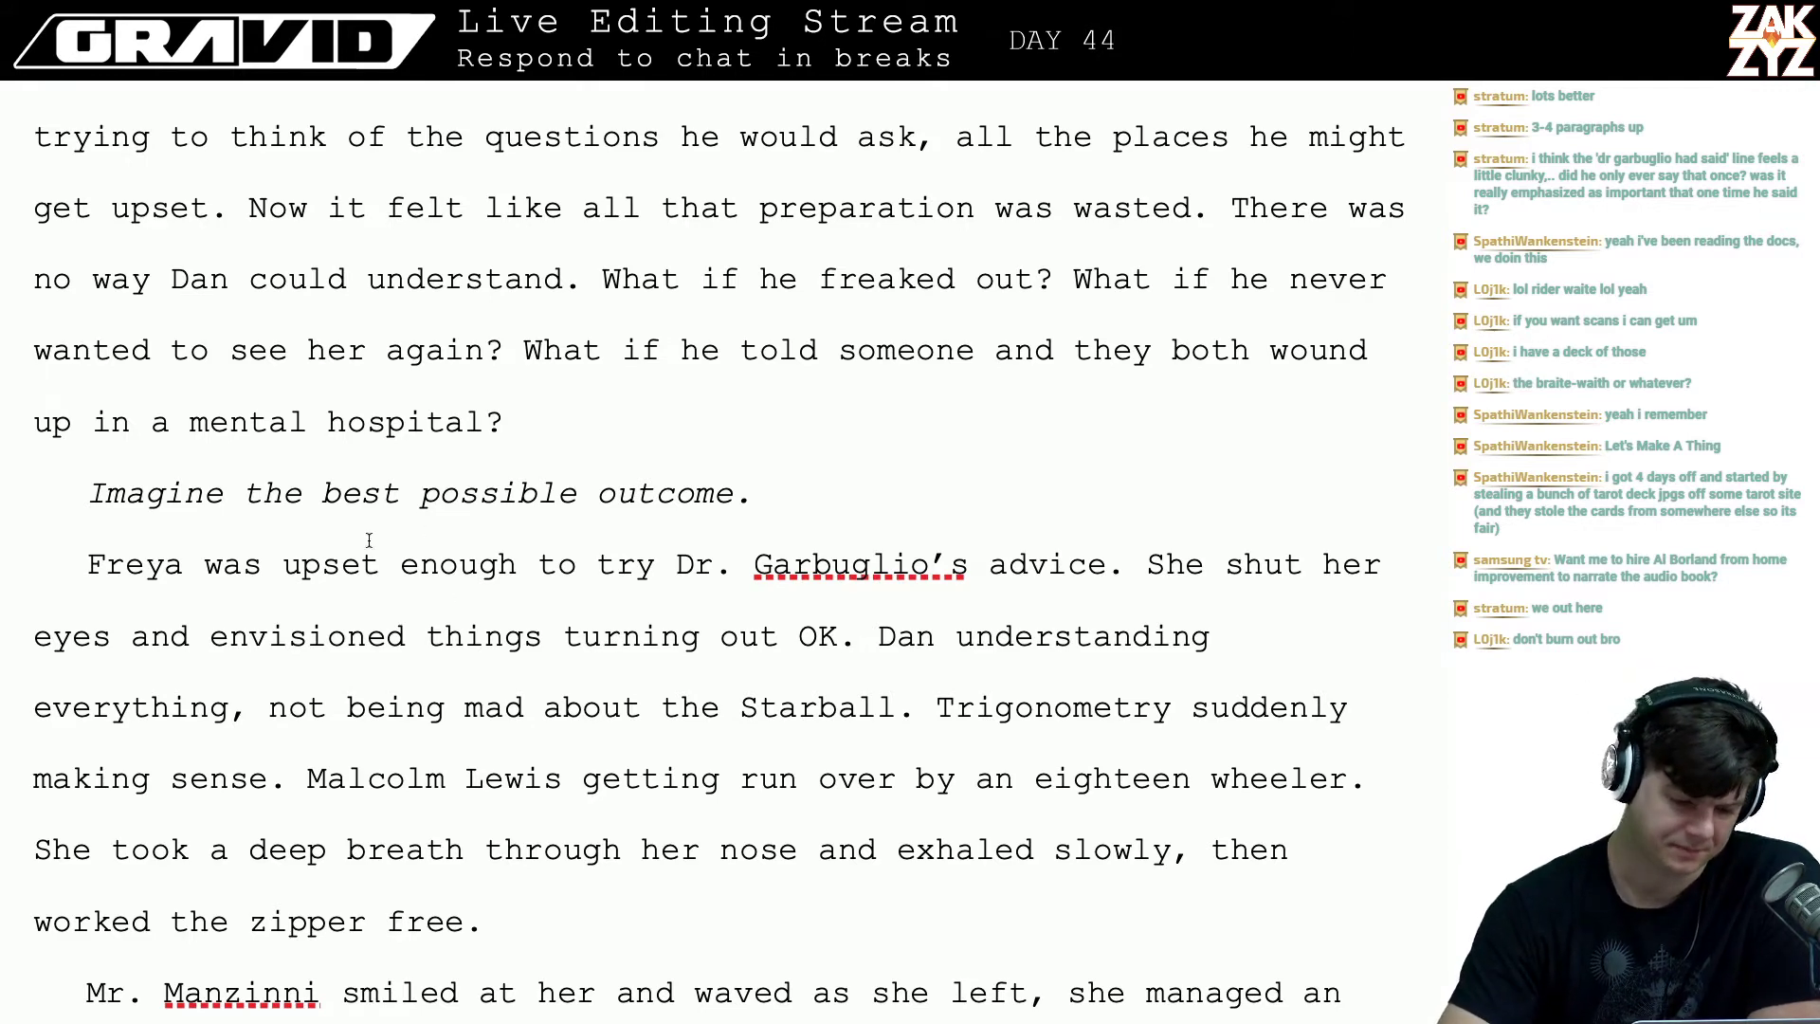
scroll(256, 570, "down", 2)
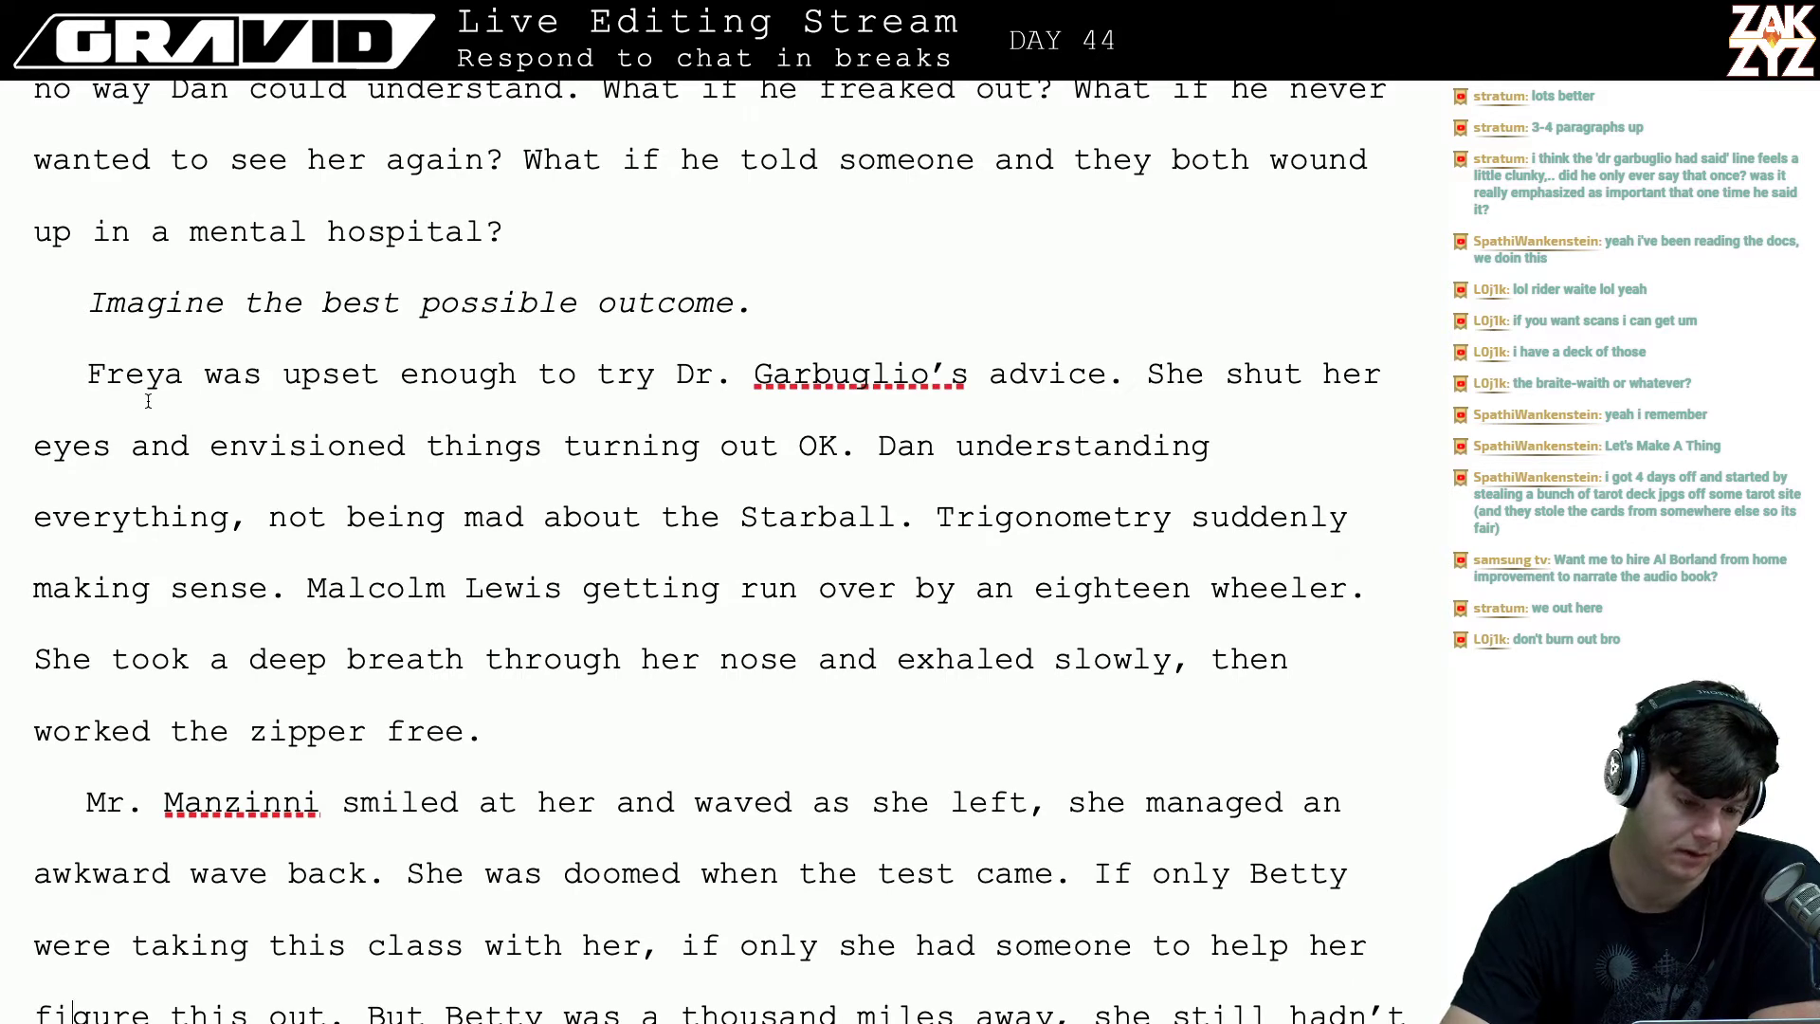
scroll(148, 401, "down", 3)
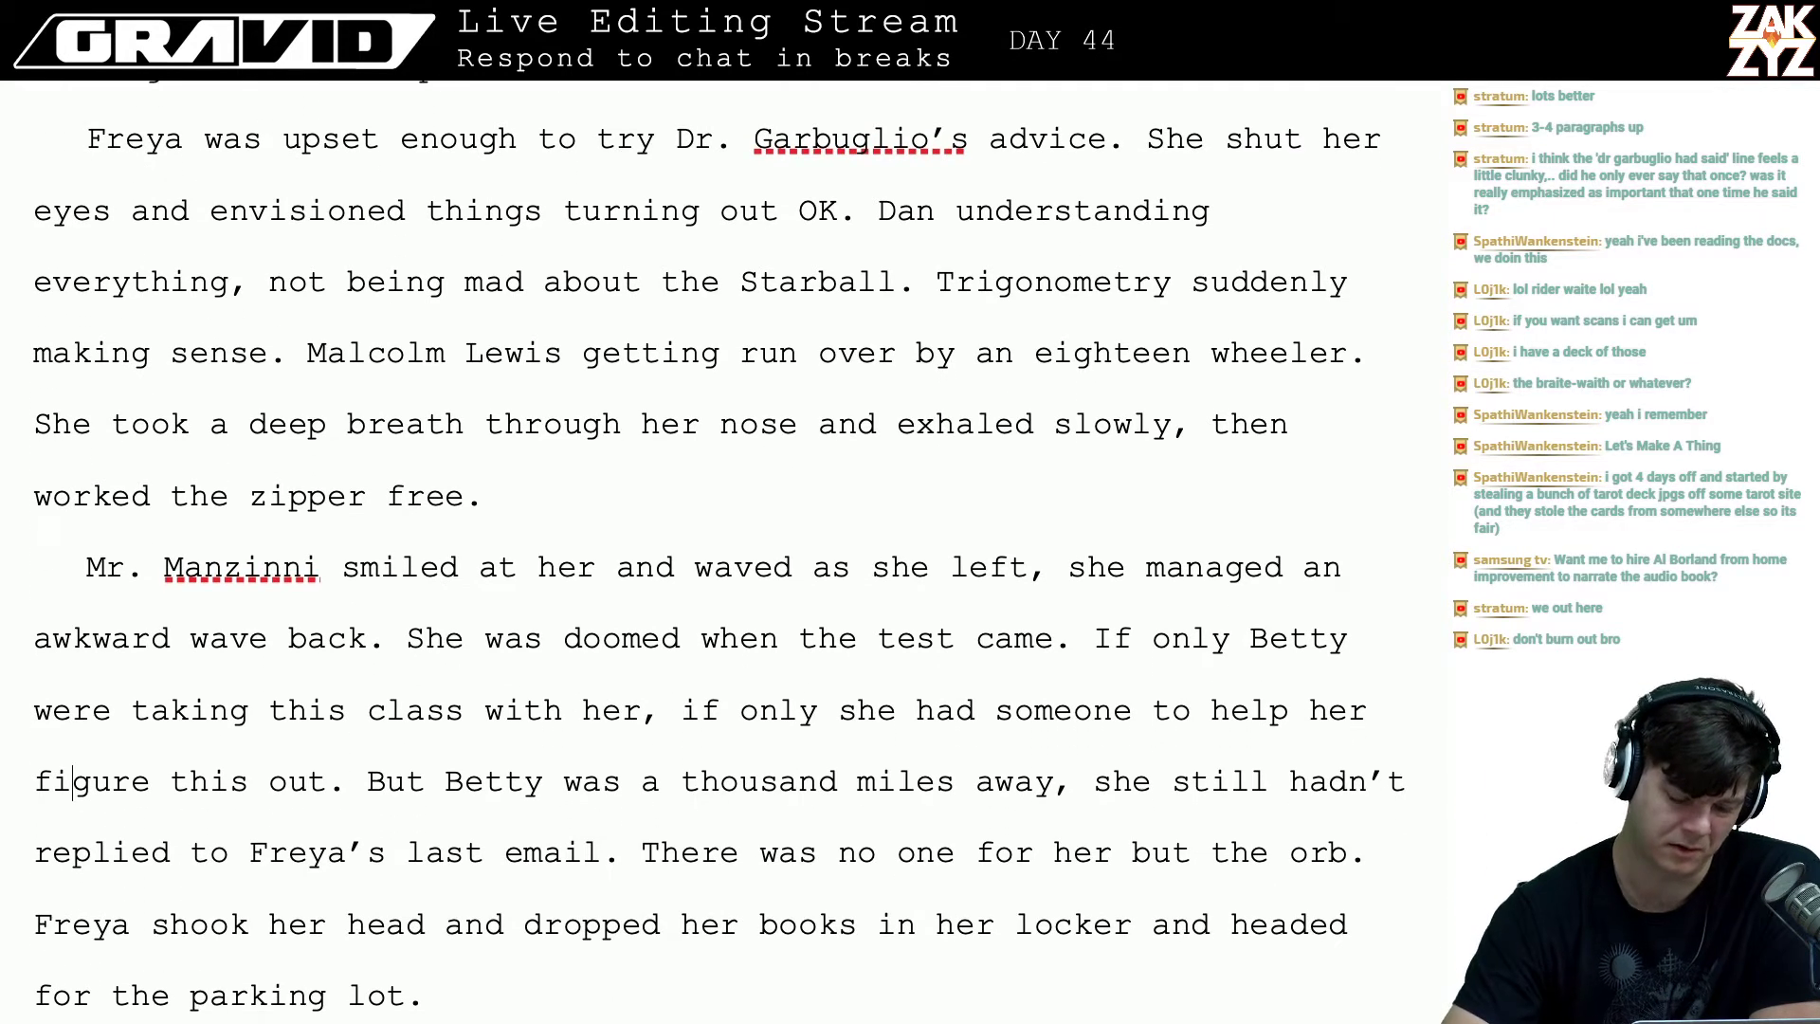
scroll(313, 320, "up", 4)
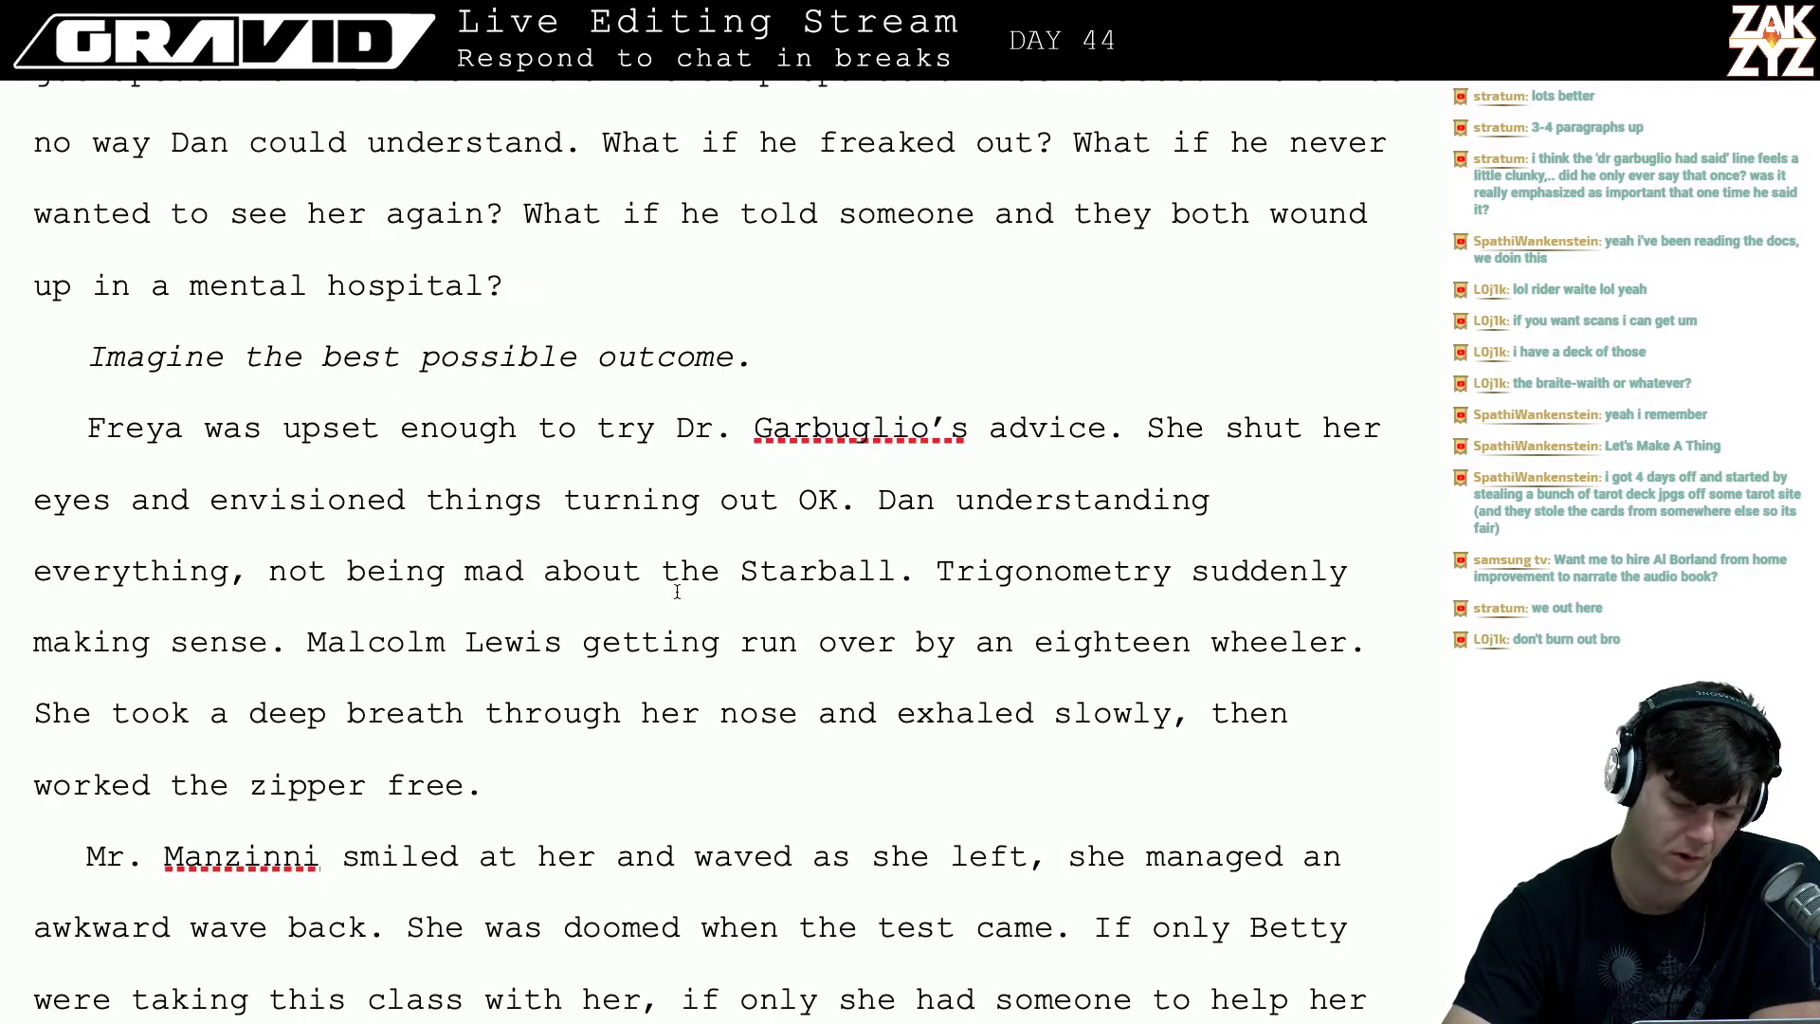
scroll(677, 591, "down", 1)
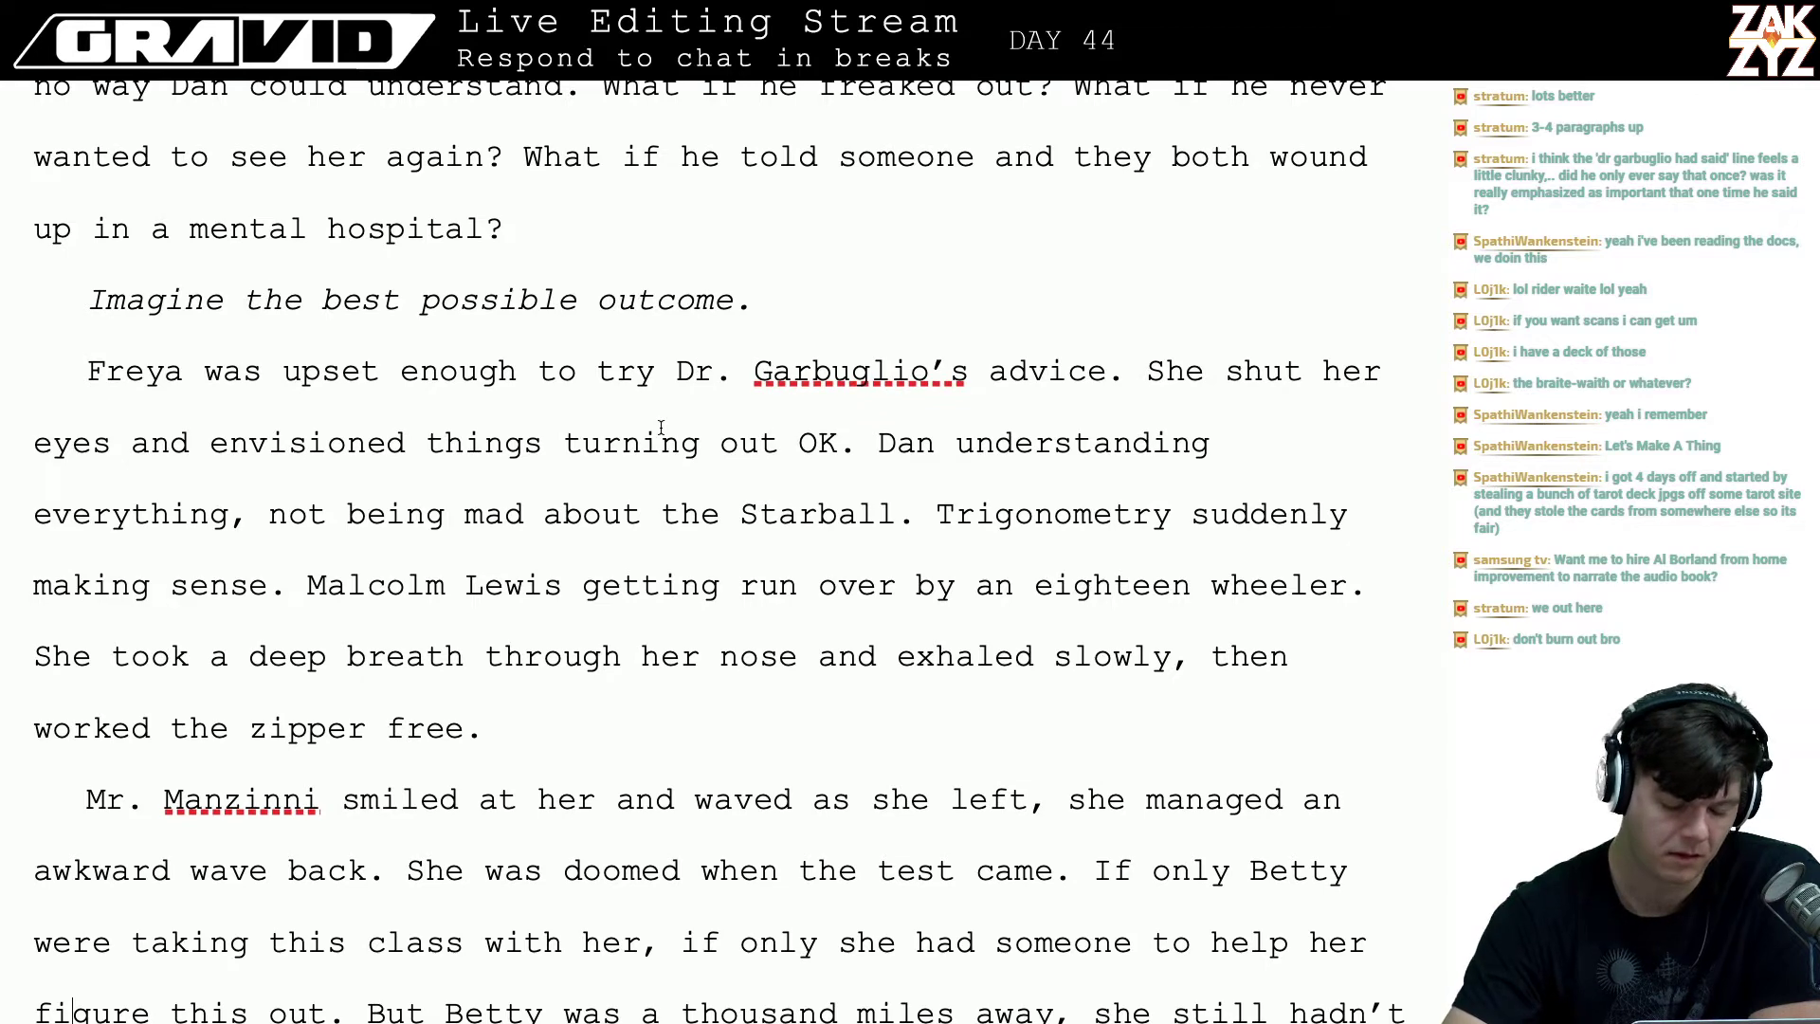
scroll(661, 426, "down", 3)
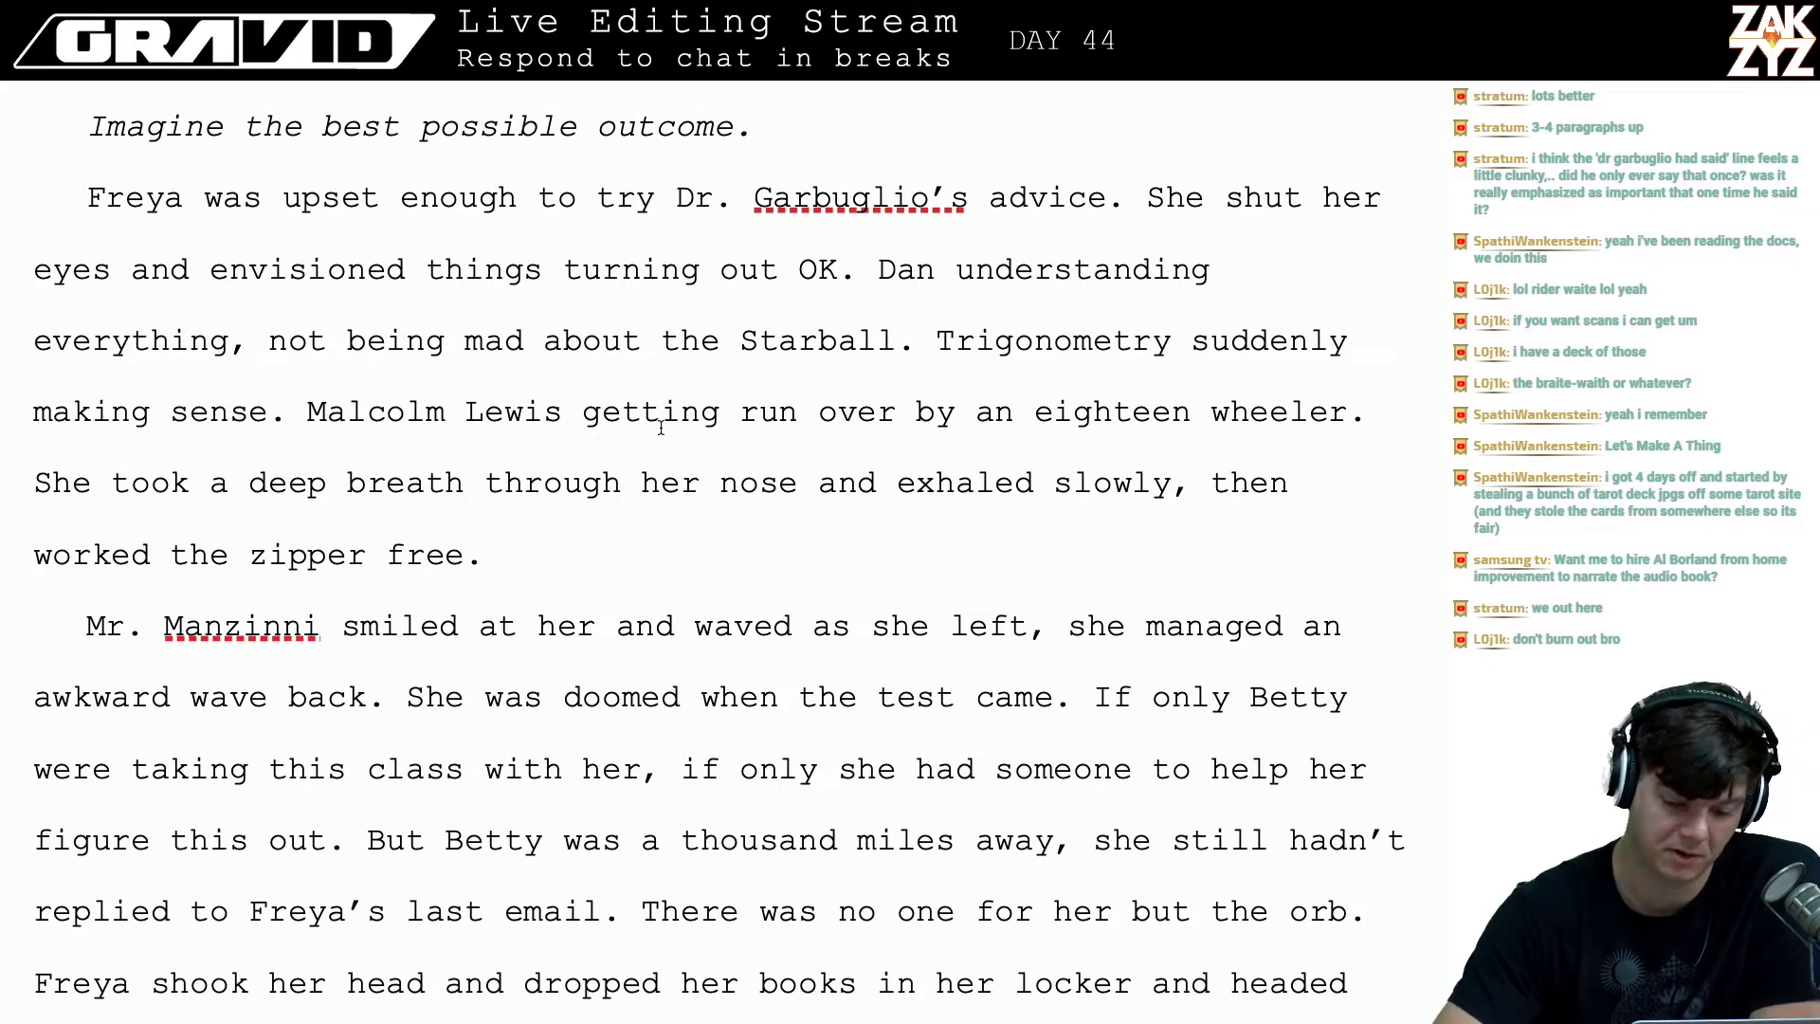
scroll(661, 429, "down", 10)
scroll(661, 429, "down", 12)
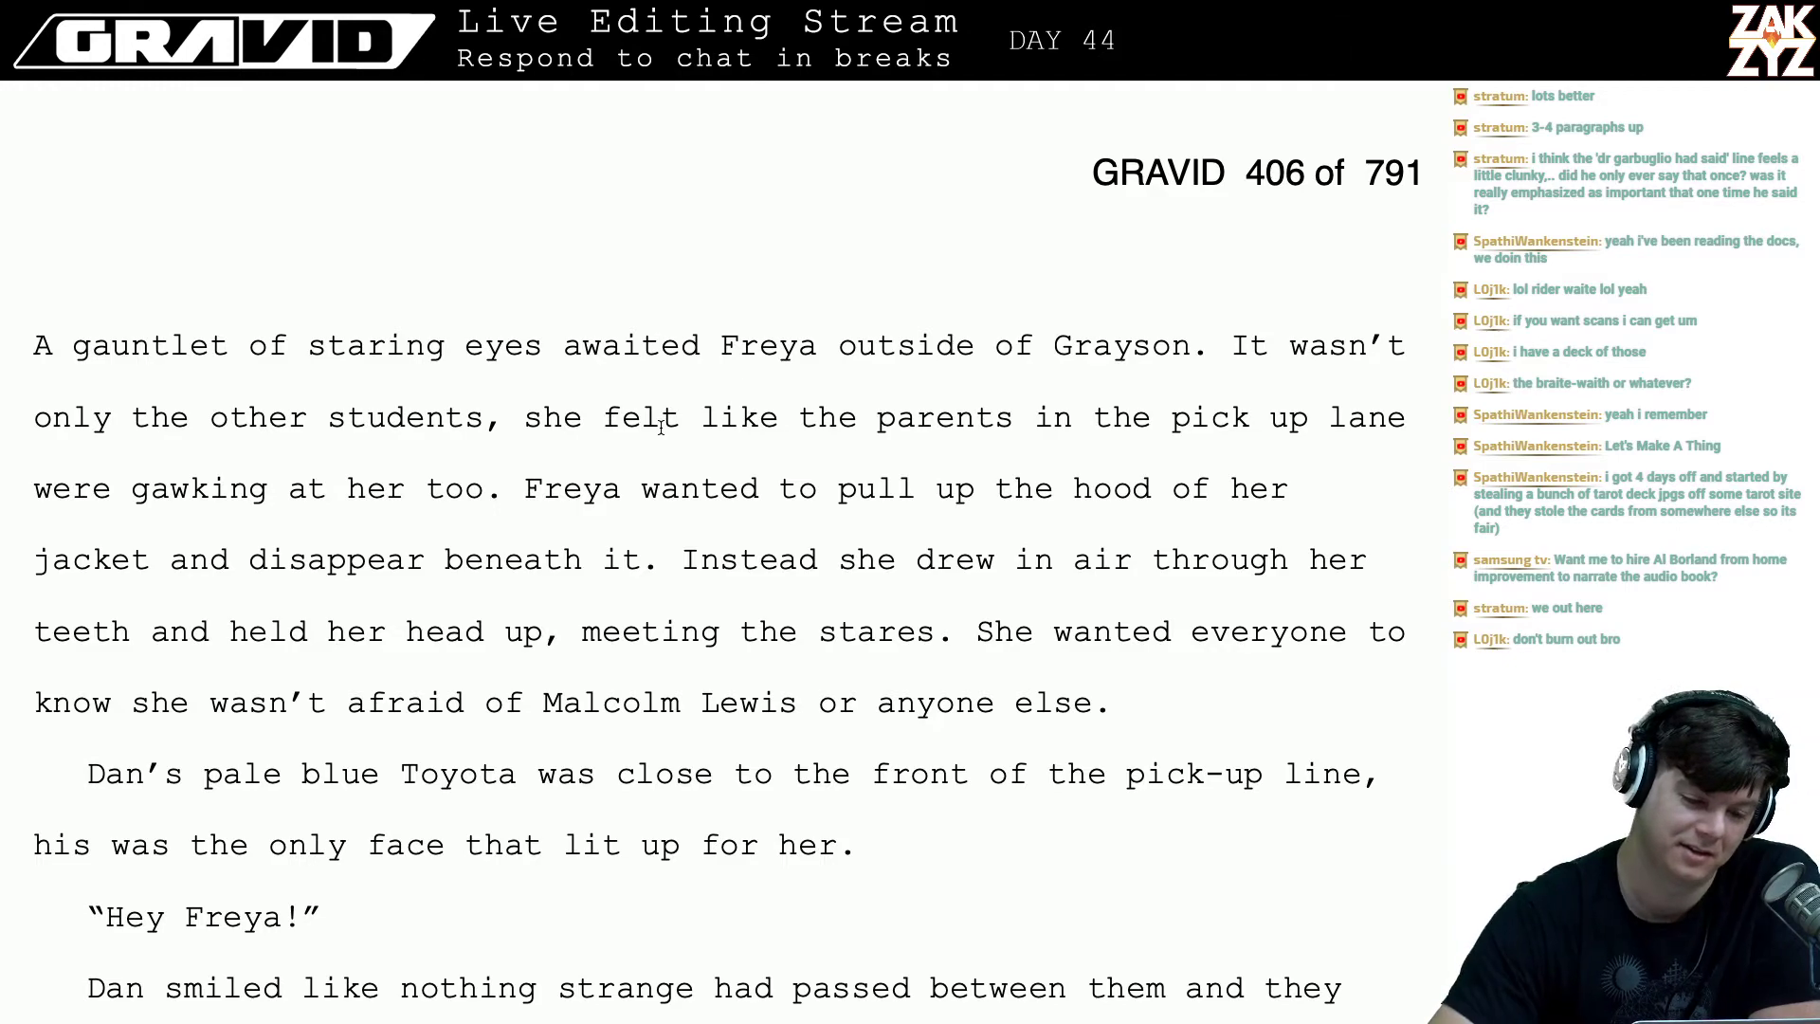
scroll(661, 428, "up", 8)
scroll(661, 428, "up", 1)
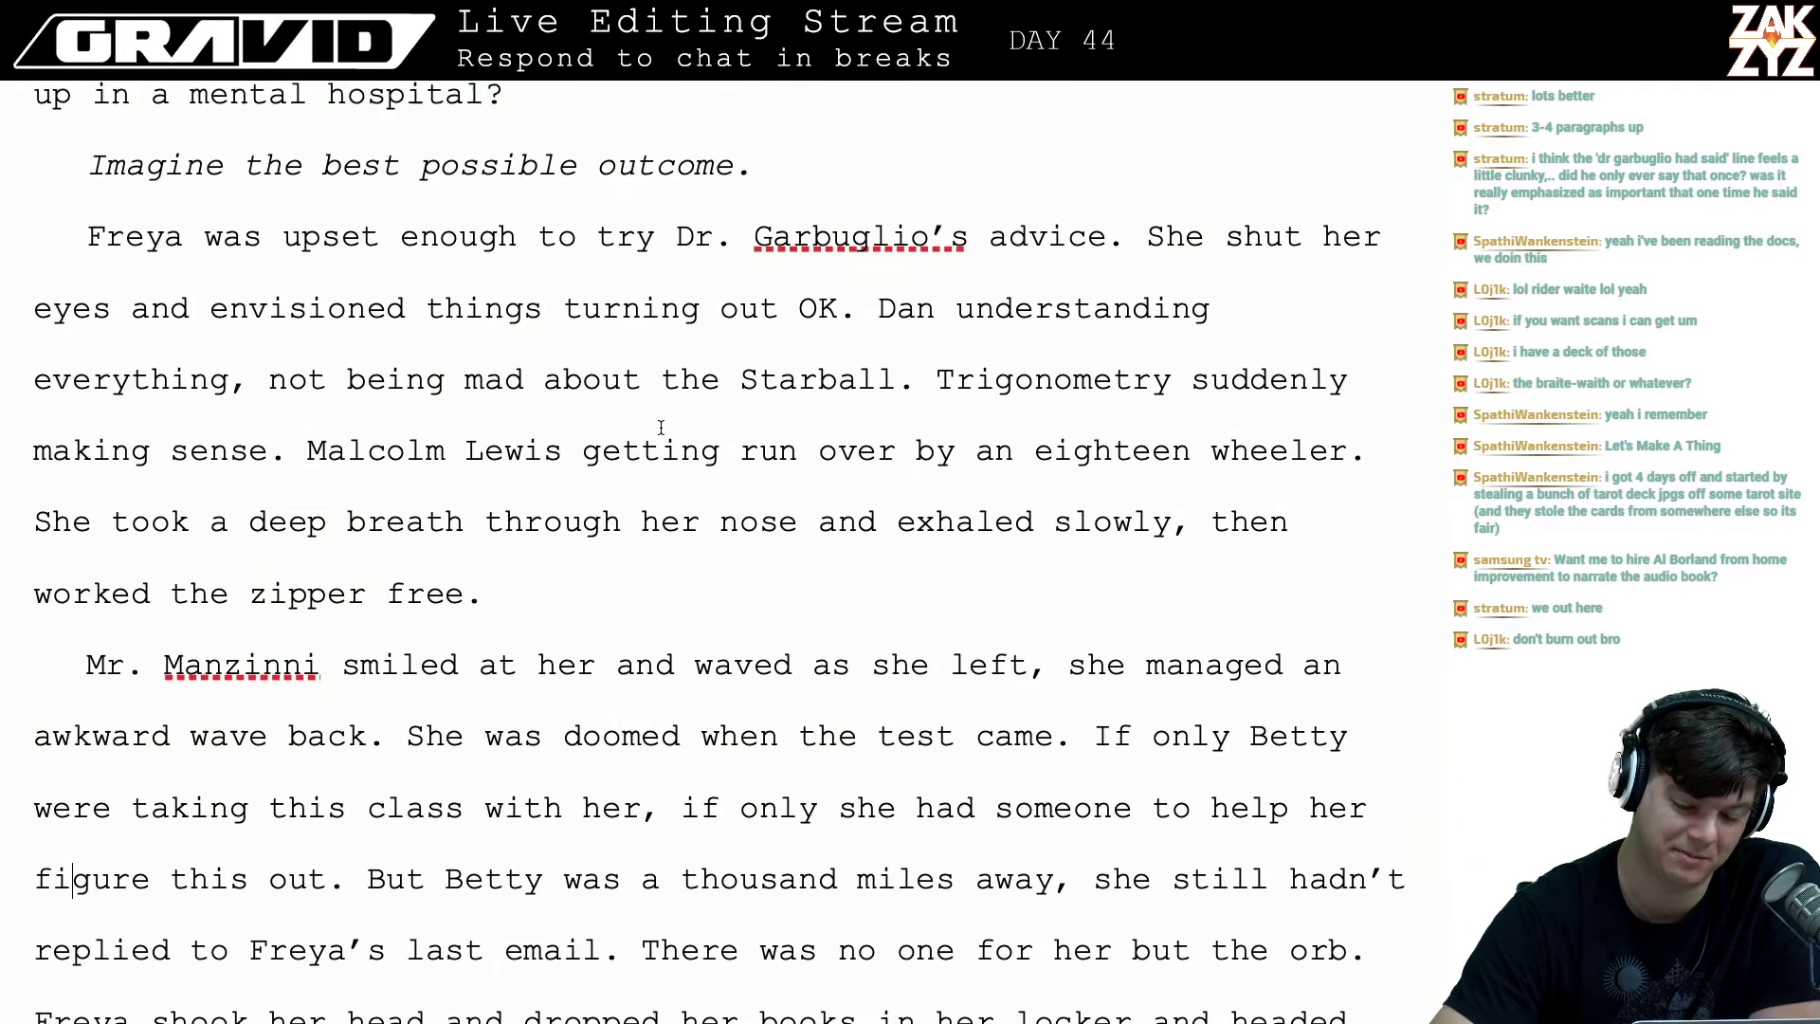
scroll(661, 428, "down", 3)
scroll(660, 427, "up", 2)
scroll(660, 427, "up", 3)
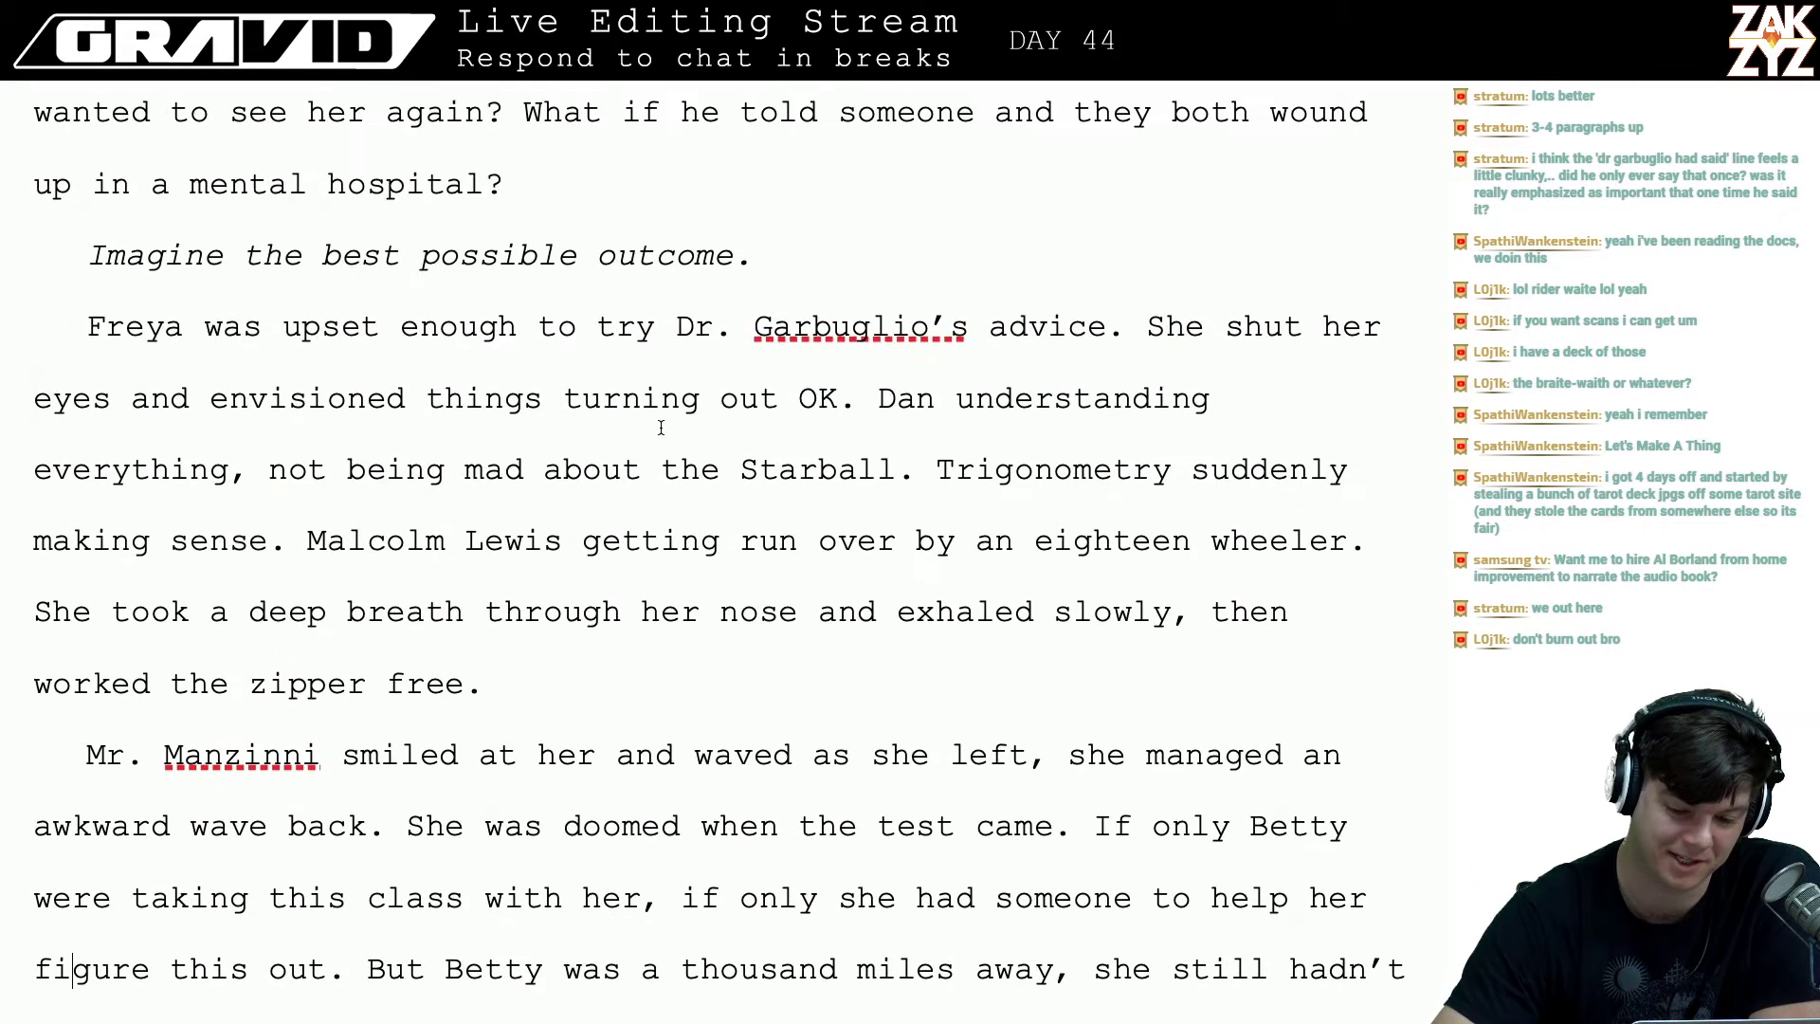
scroll(661, 427, "down", 1)
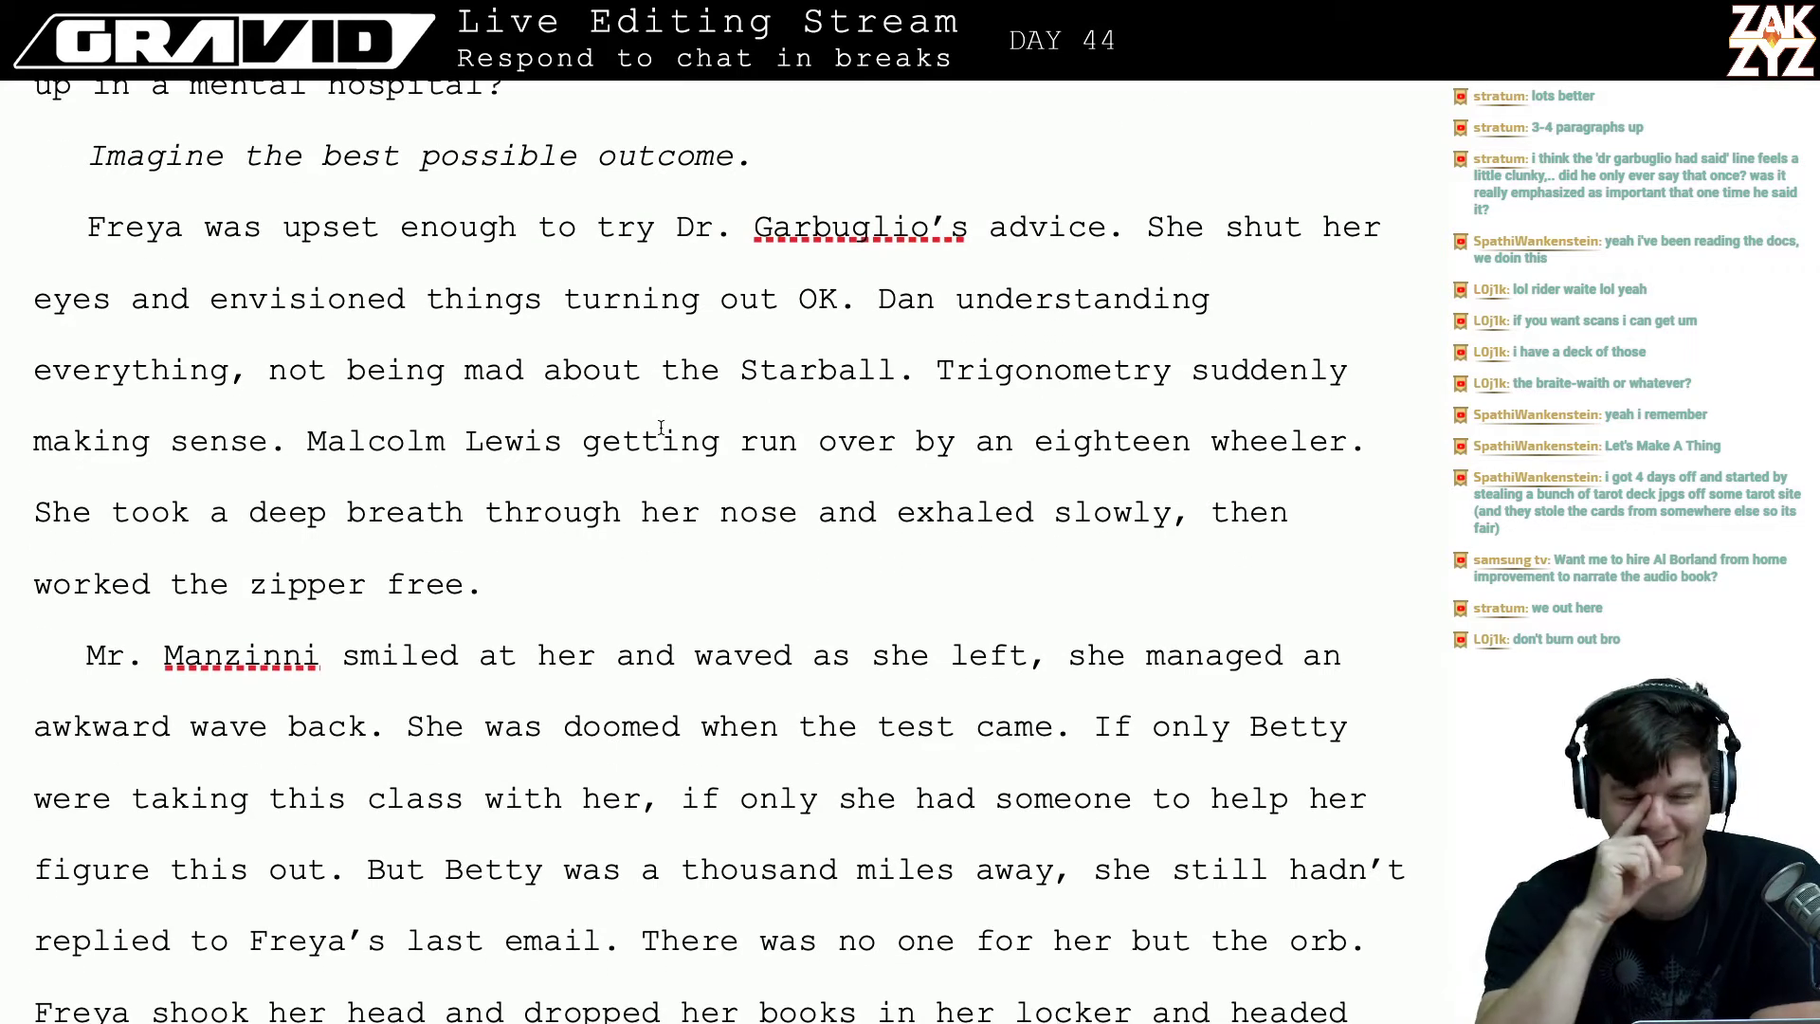
scroll(661, 428, "down", 1)
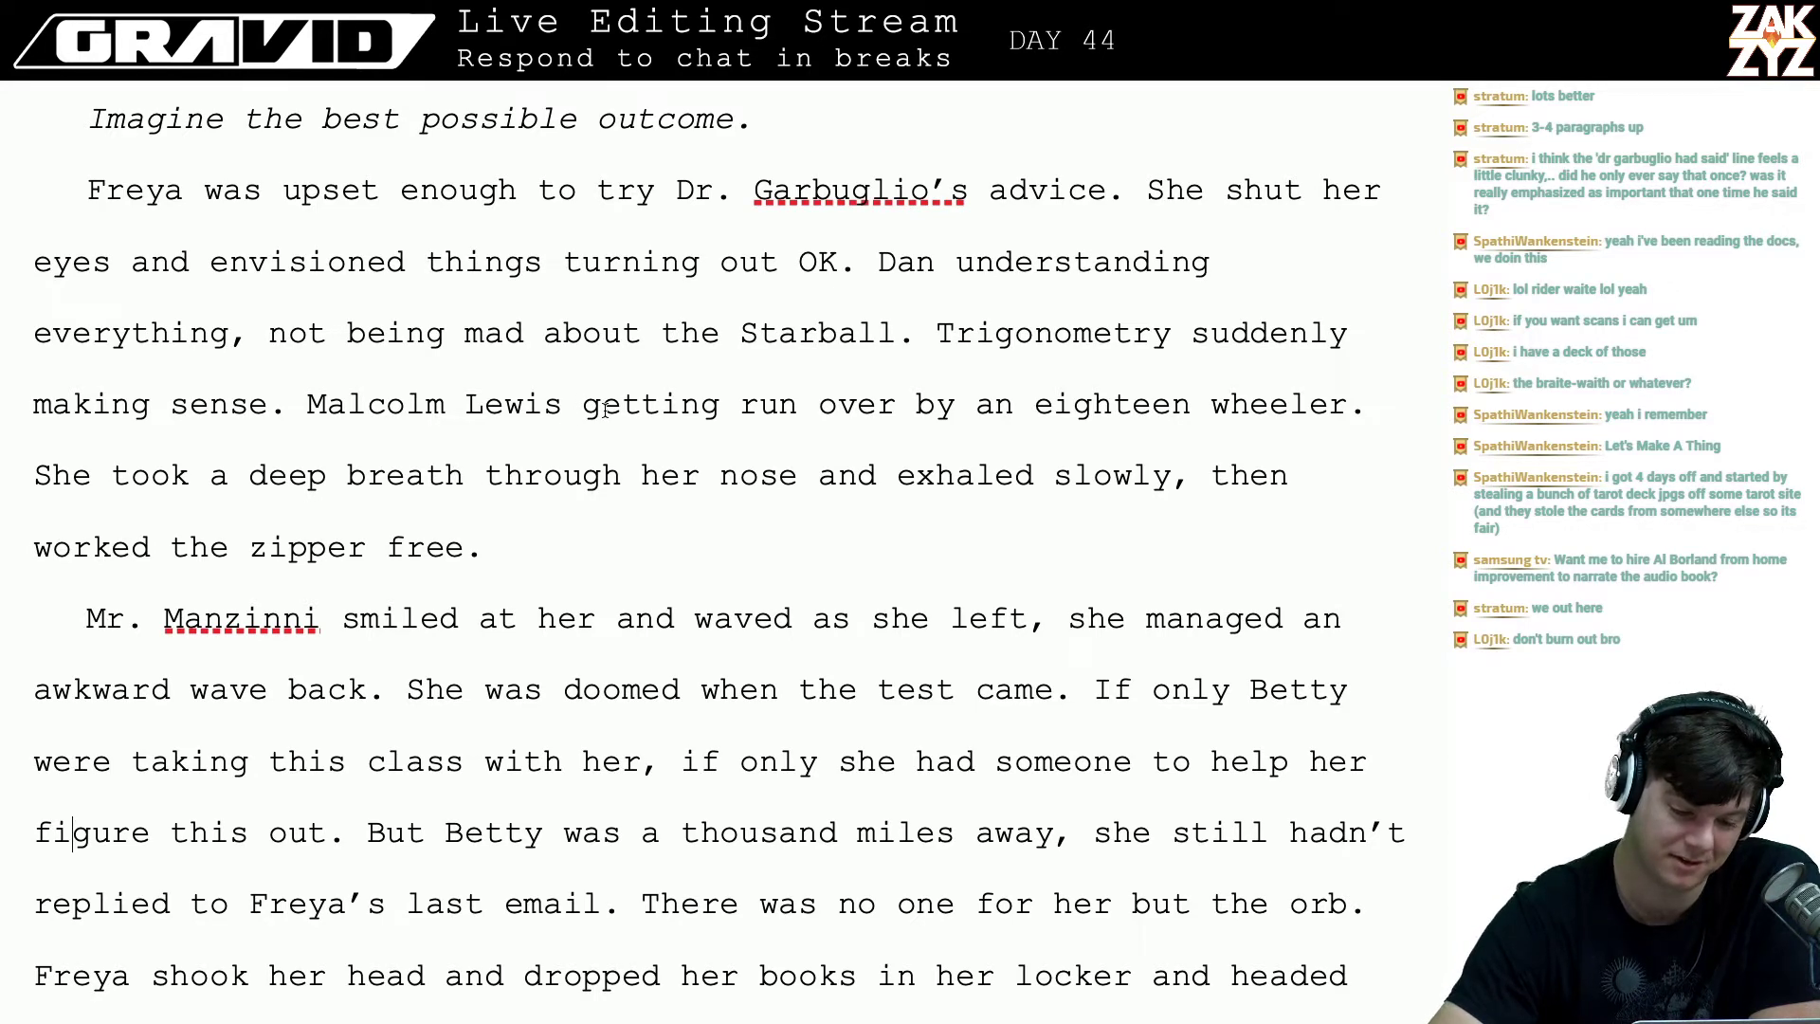
scroll(605, 409, "down", 3)
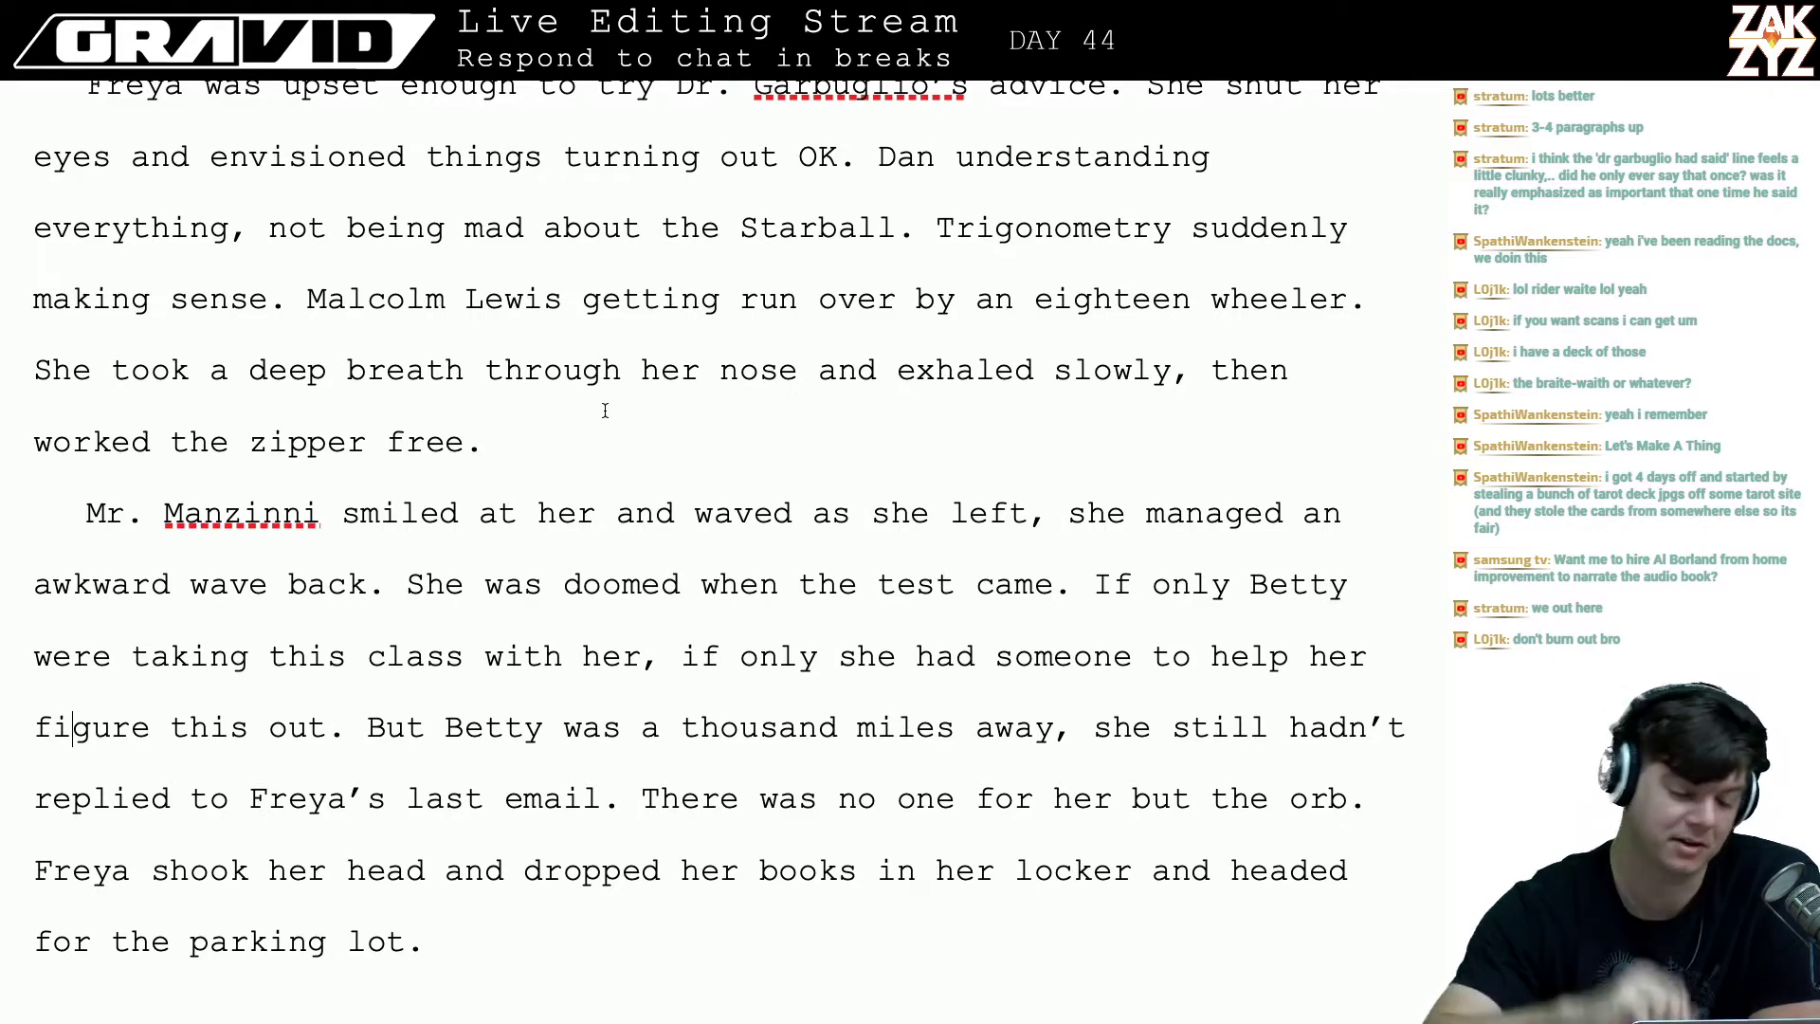
- Read the next scene outside Grayson, from the staring eyes through Freya and Dan’s dialogue about Malcolm and Lassa
scroll(604, 410, "down", 10)
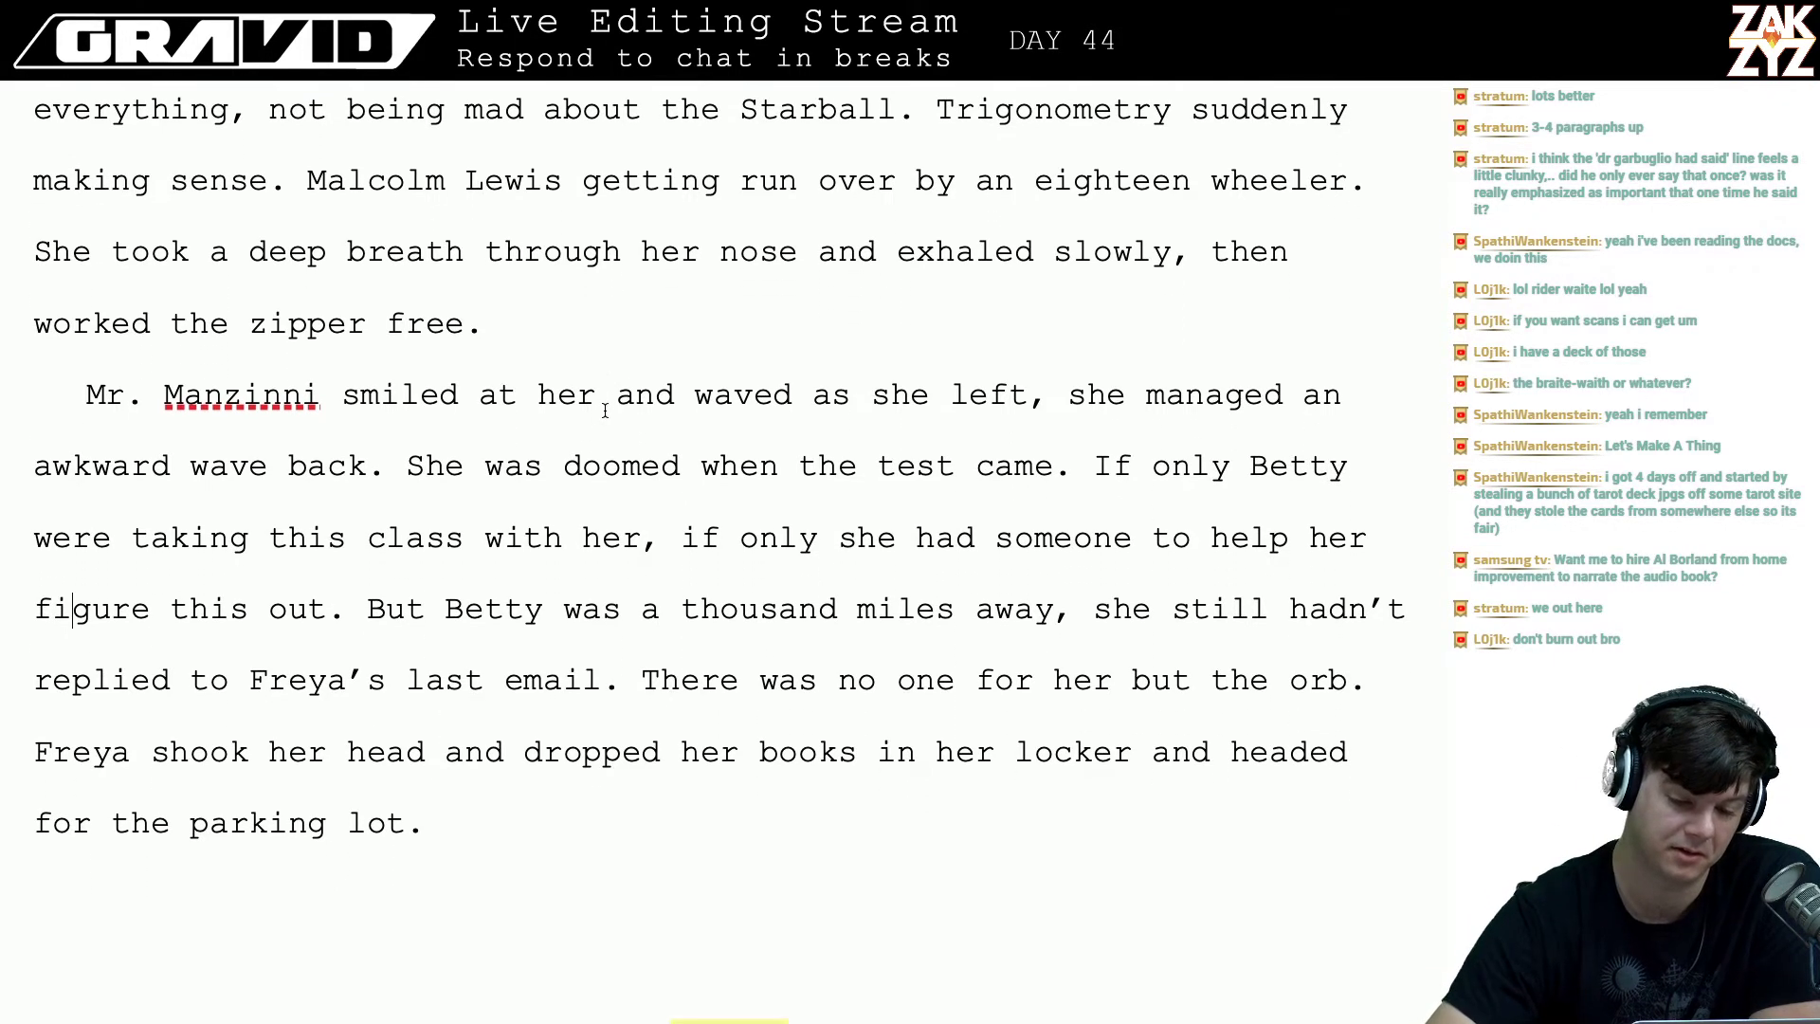
scroll(605, 417, "down", 9)
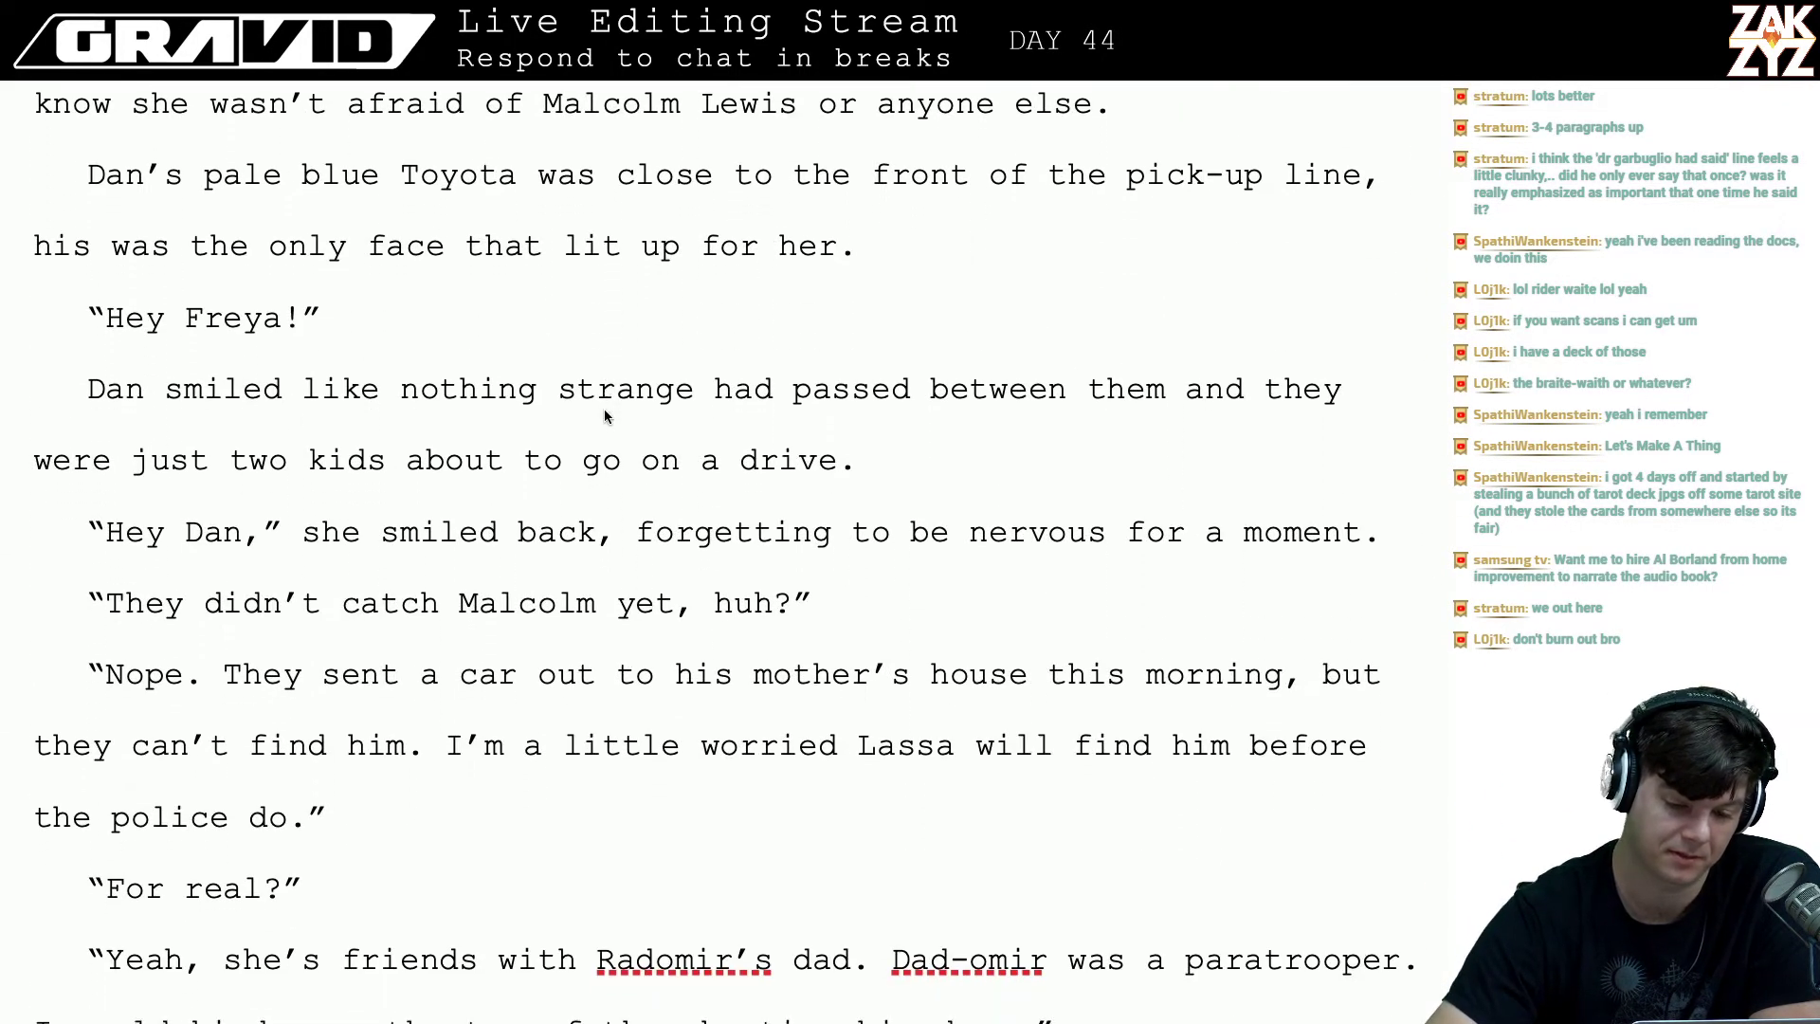
scroll(605, 408, "up", 3)
scroll(604, 404, "down", 6)
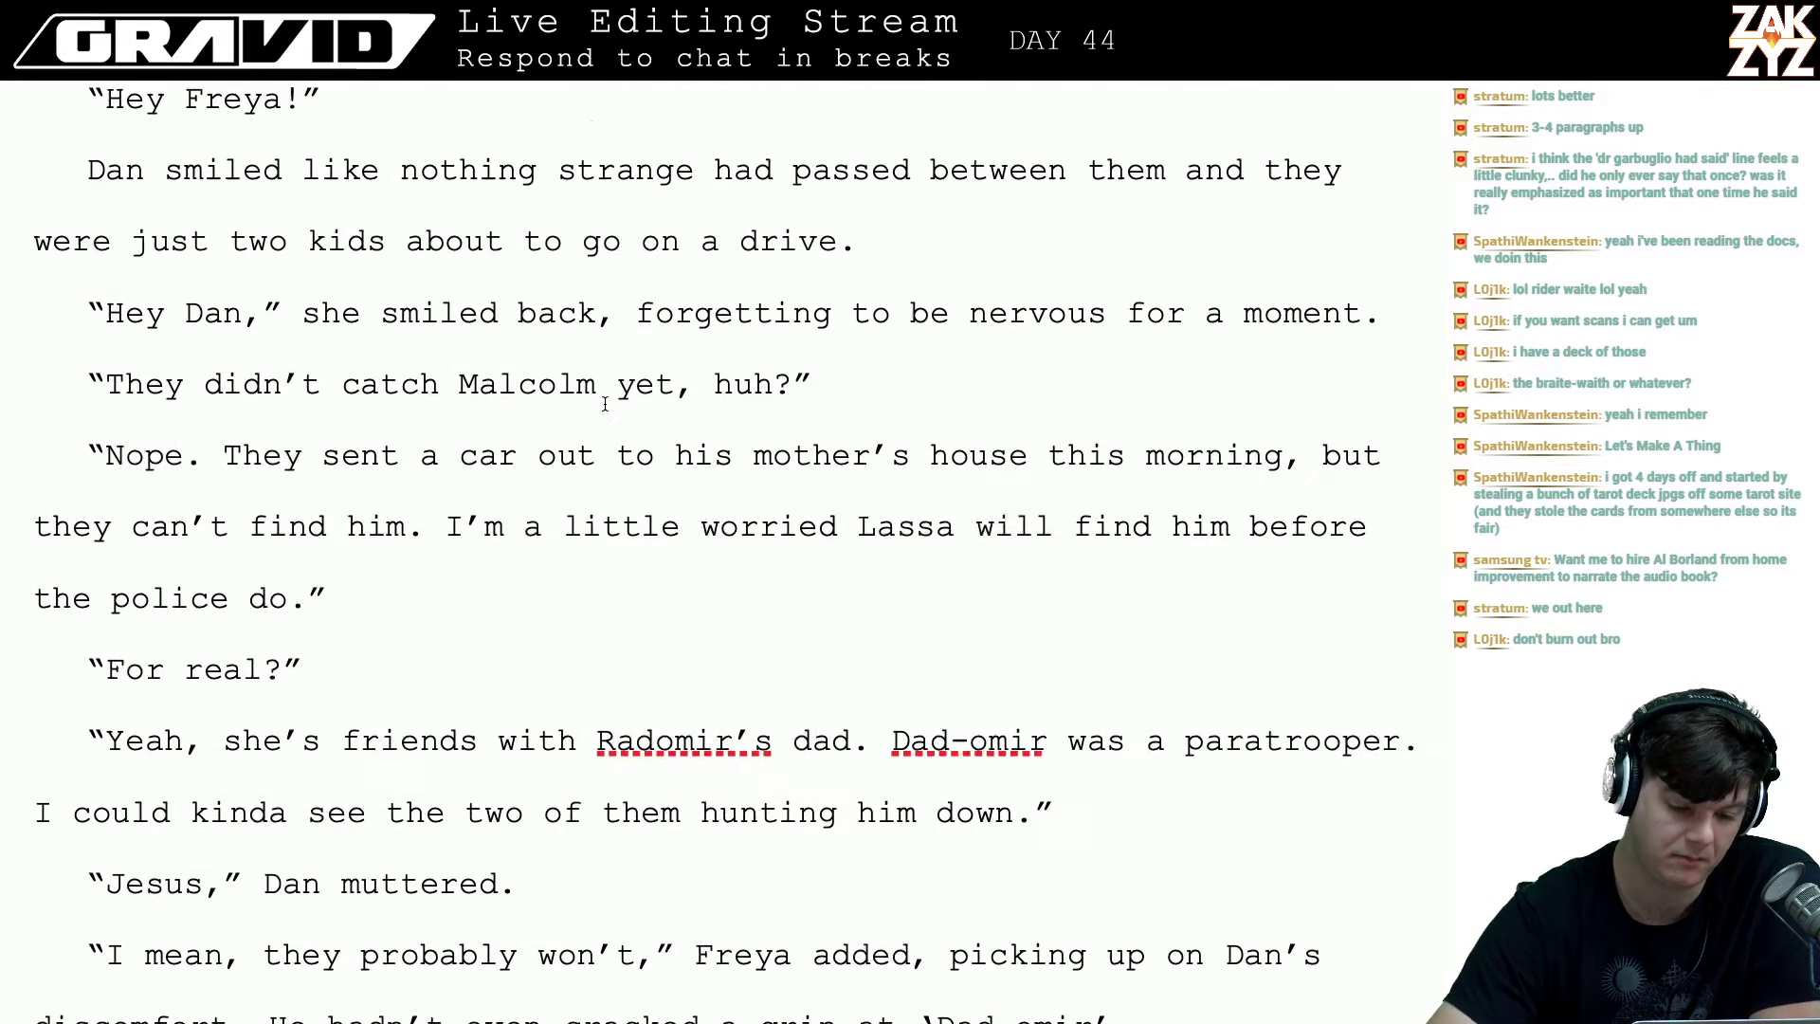
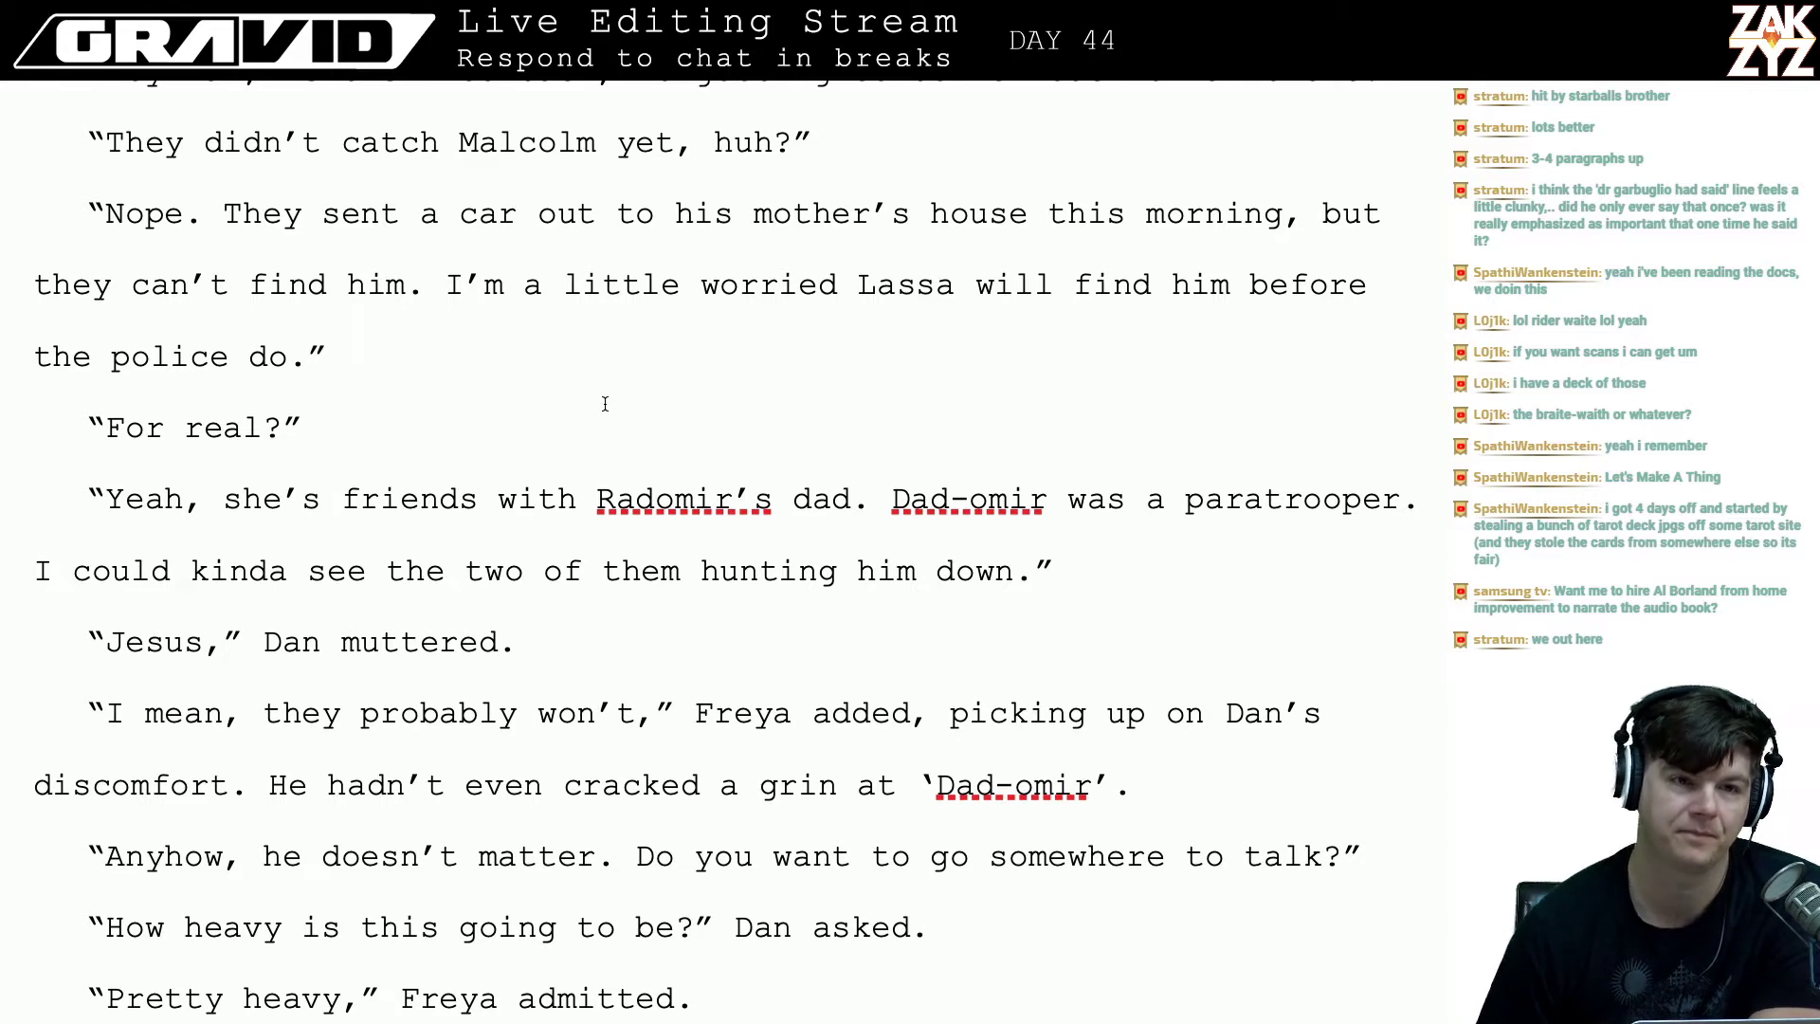
scroll(605, 404, "up", 3)
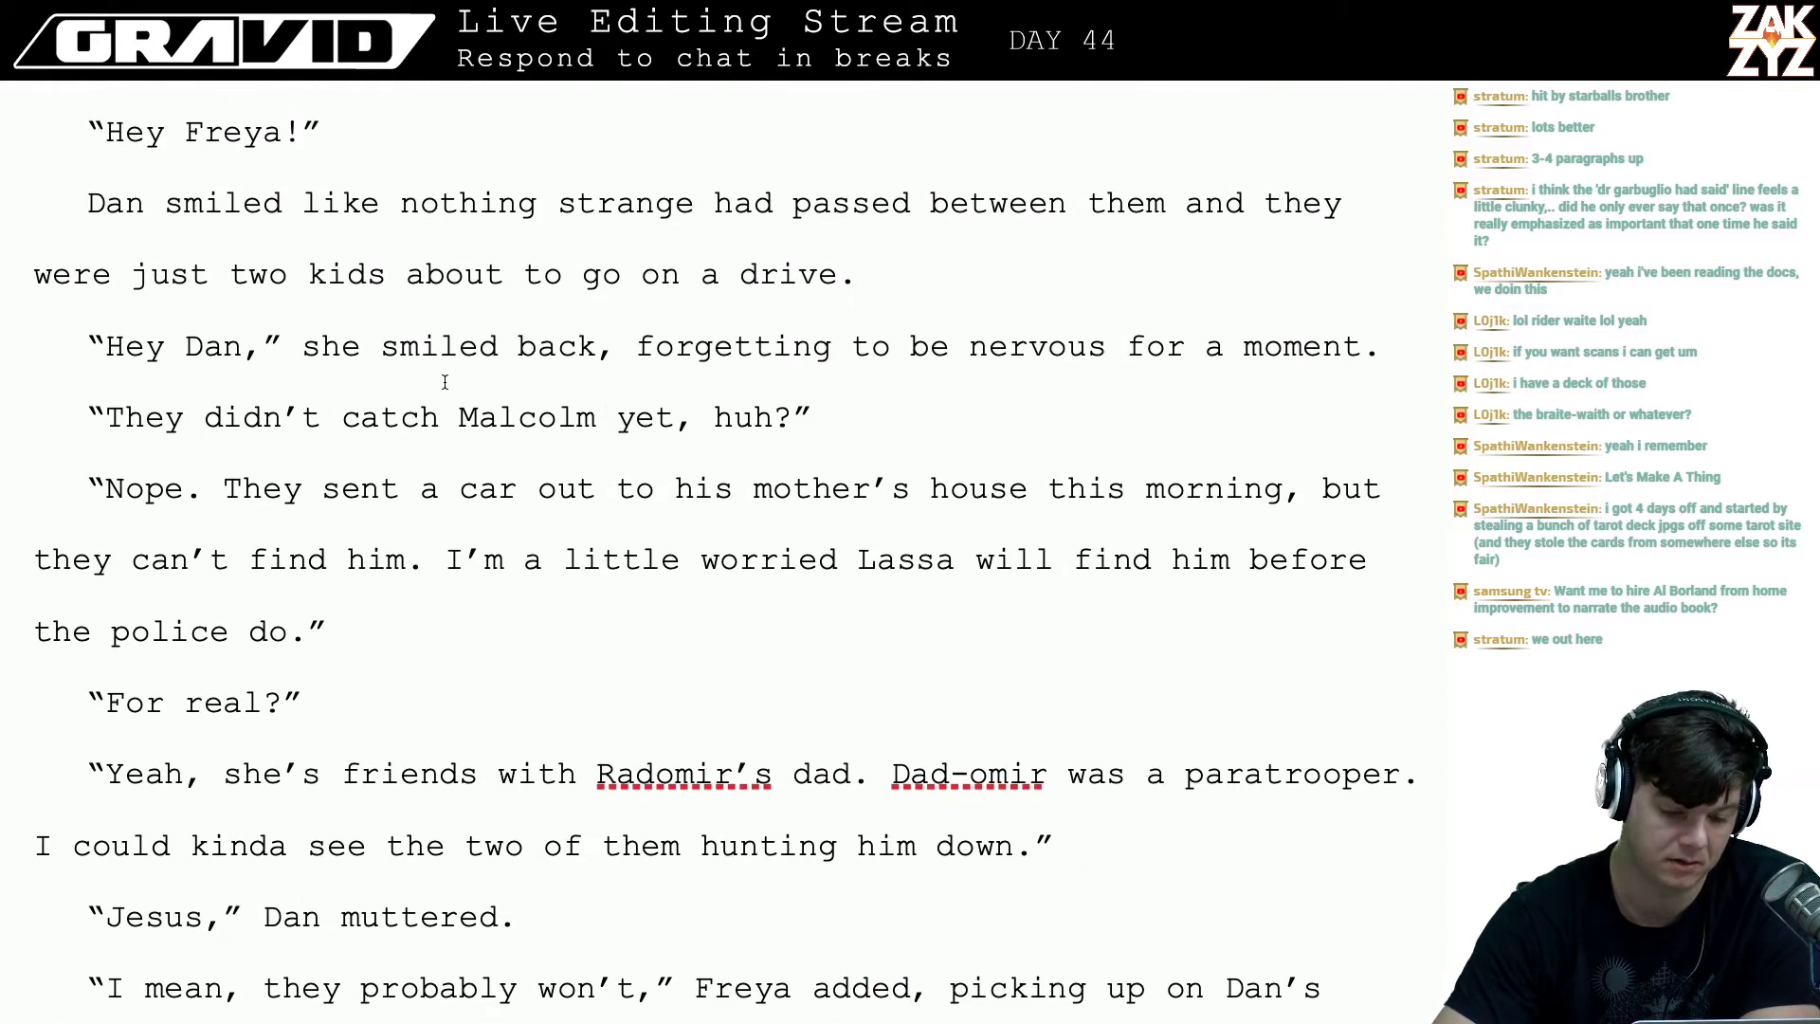
scroll(432, 452, "down", 1)
scroll(432, 452, "up", 2)
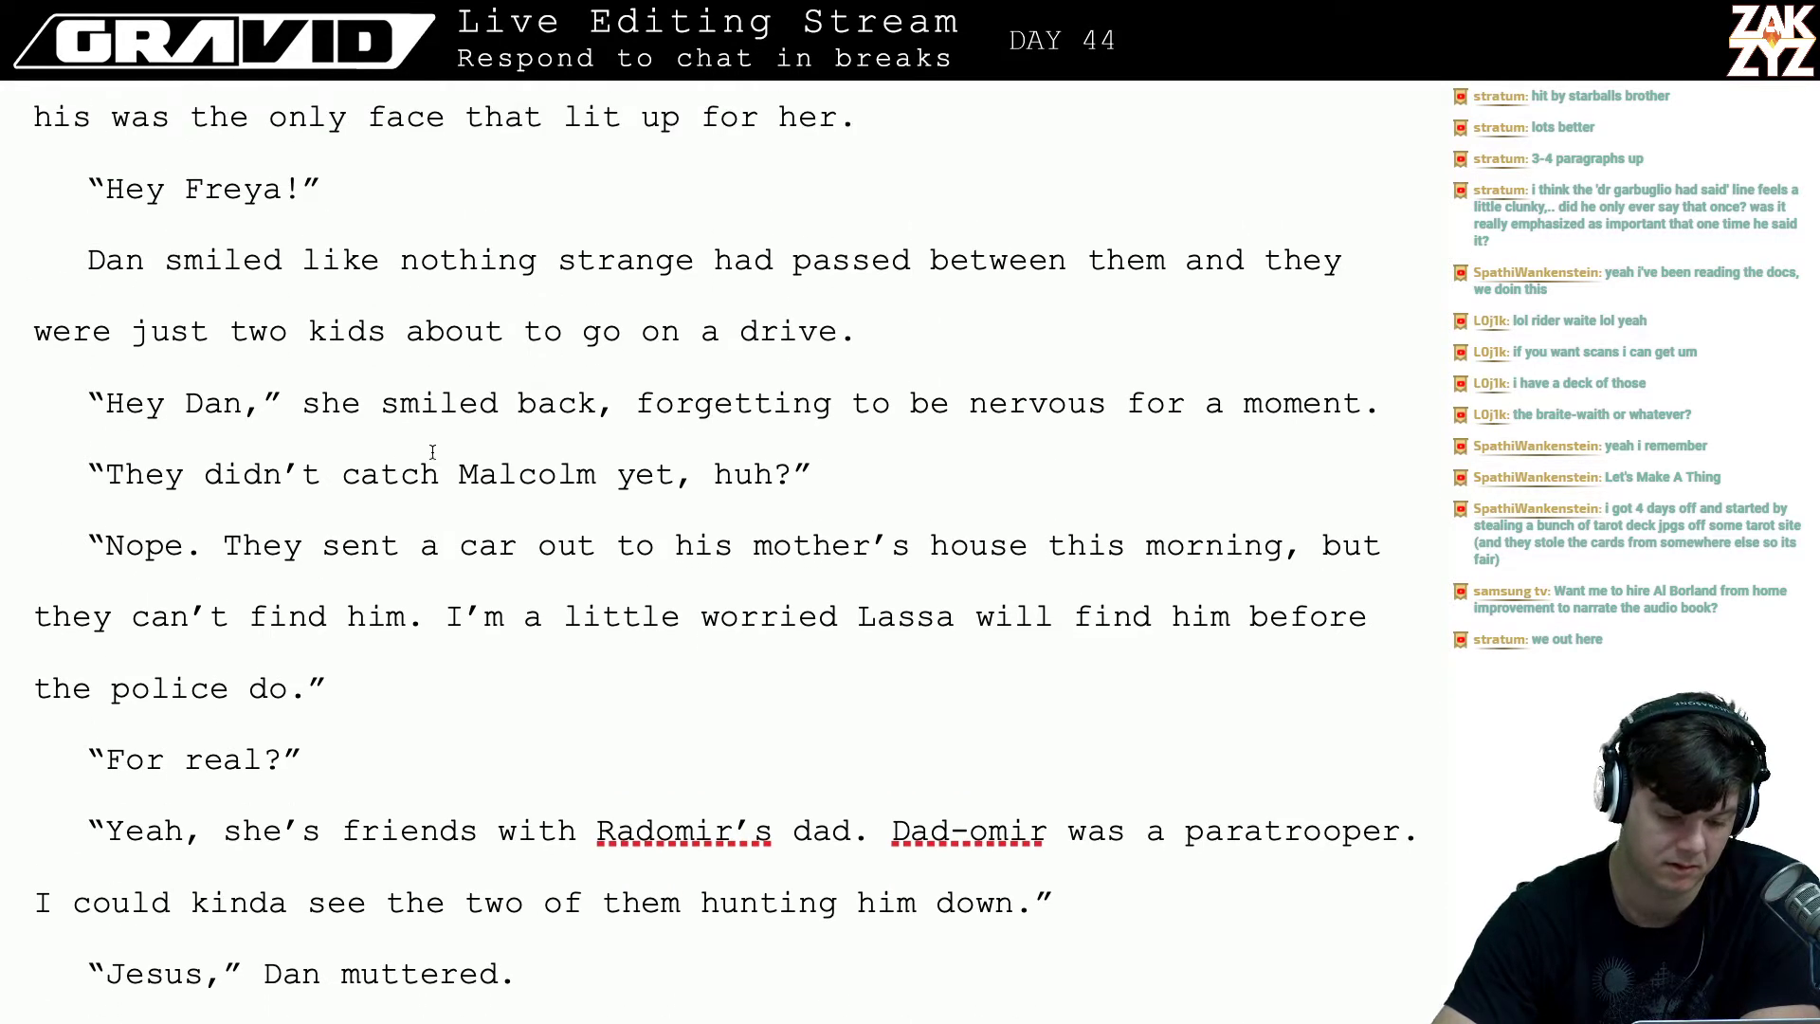
- Start a new dialogue line with an opening quotation mark above “They didn’t catch Malcolm yet, huh?”
left_click(135, 504)
key("Left")
key("Left")
key("Left")
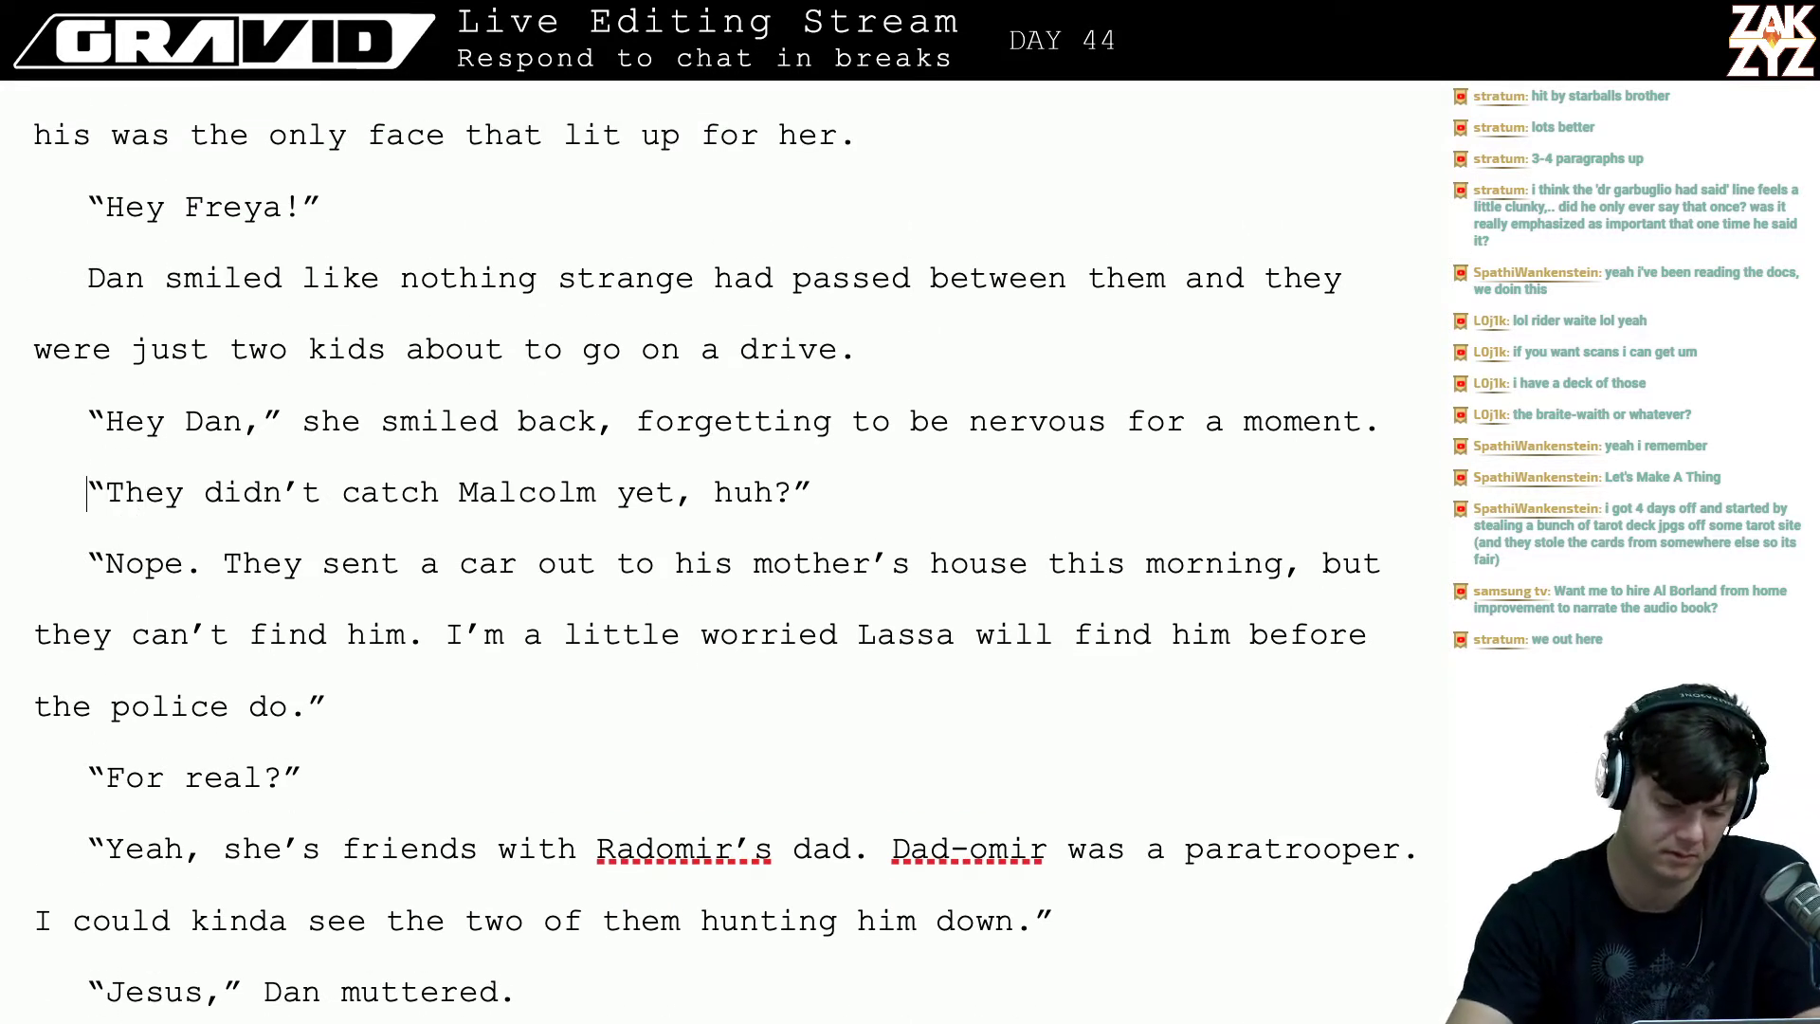
key("Return")
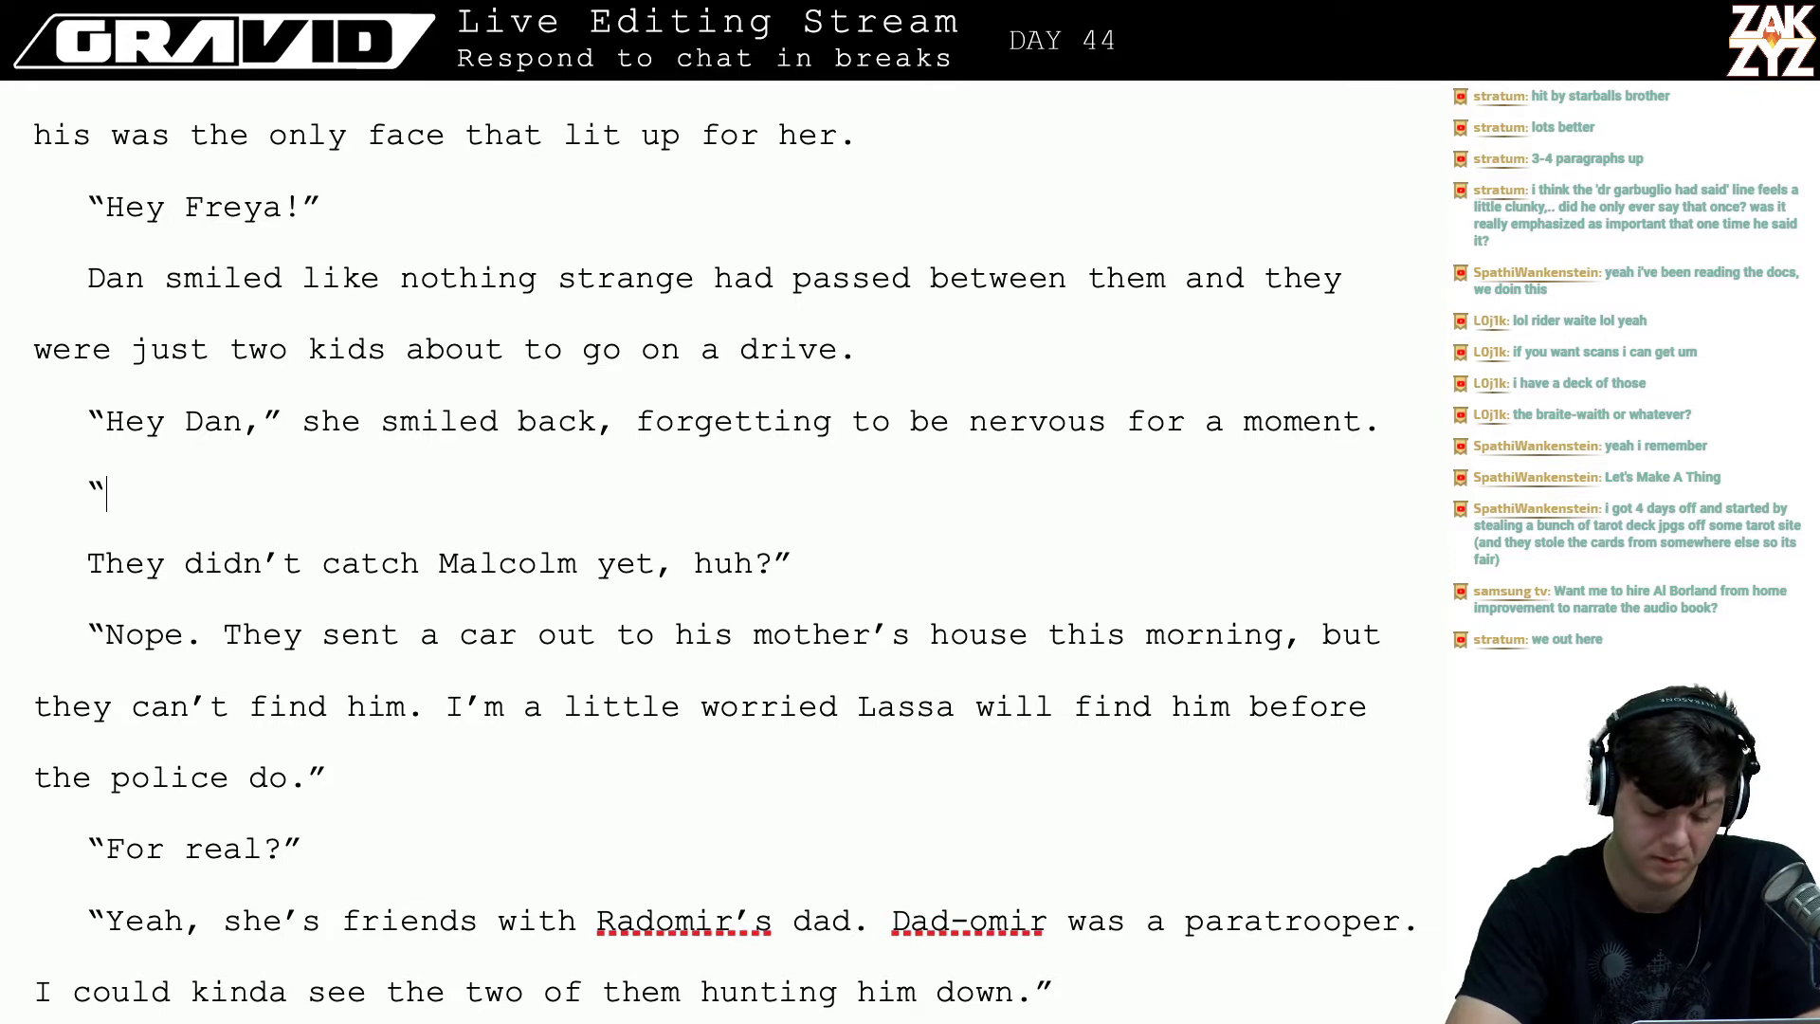
- Try “Have they caught” as the opening of the new dialogue line and erase it
type("He")
key("BackSpace")
key("BackSpace")
type("Ha")
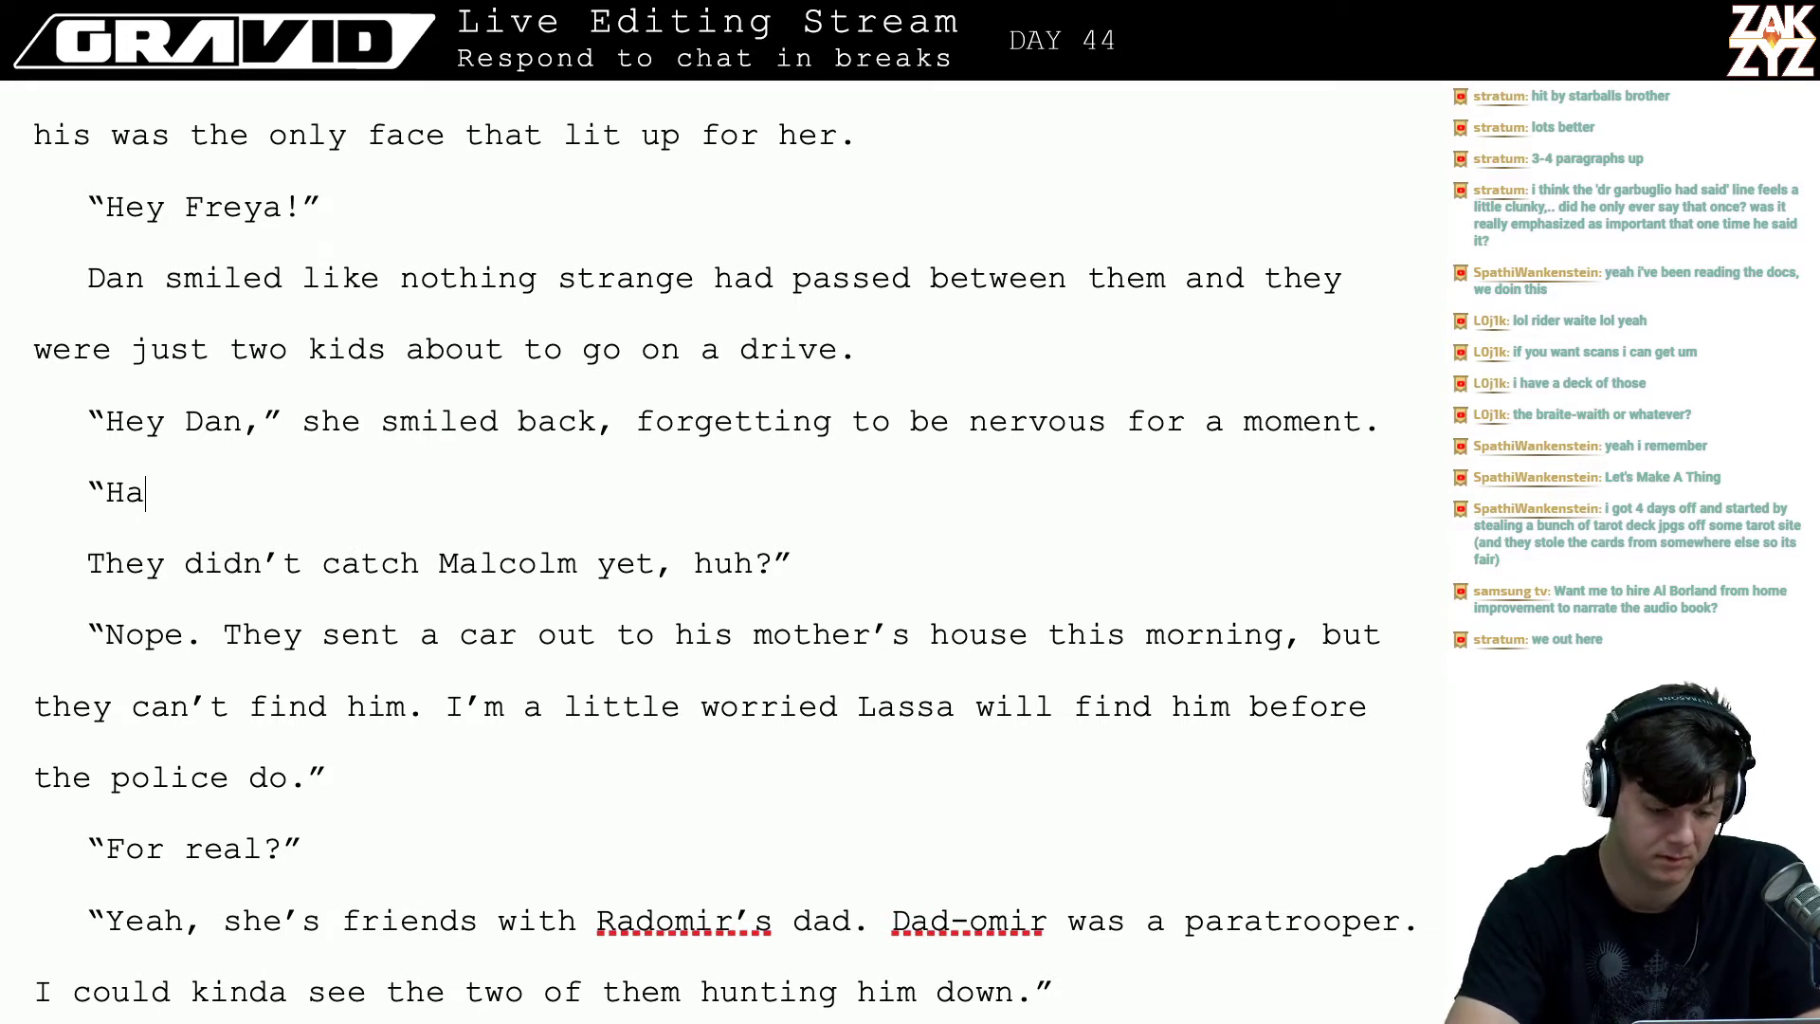
type("ve they caught")
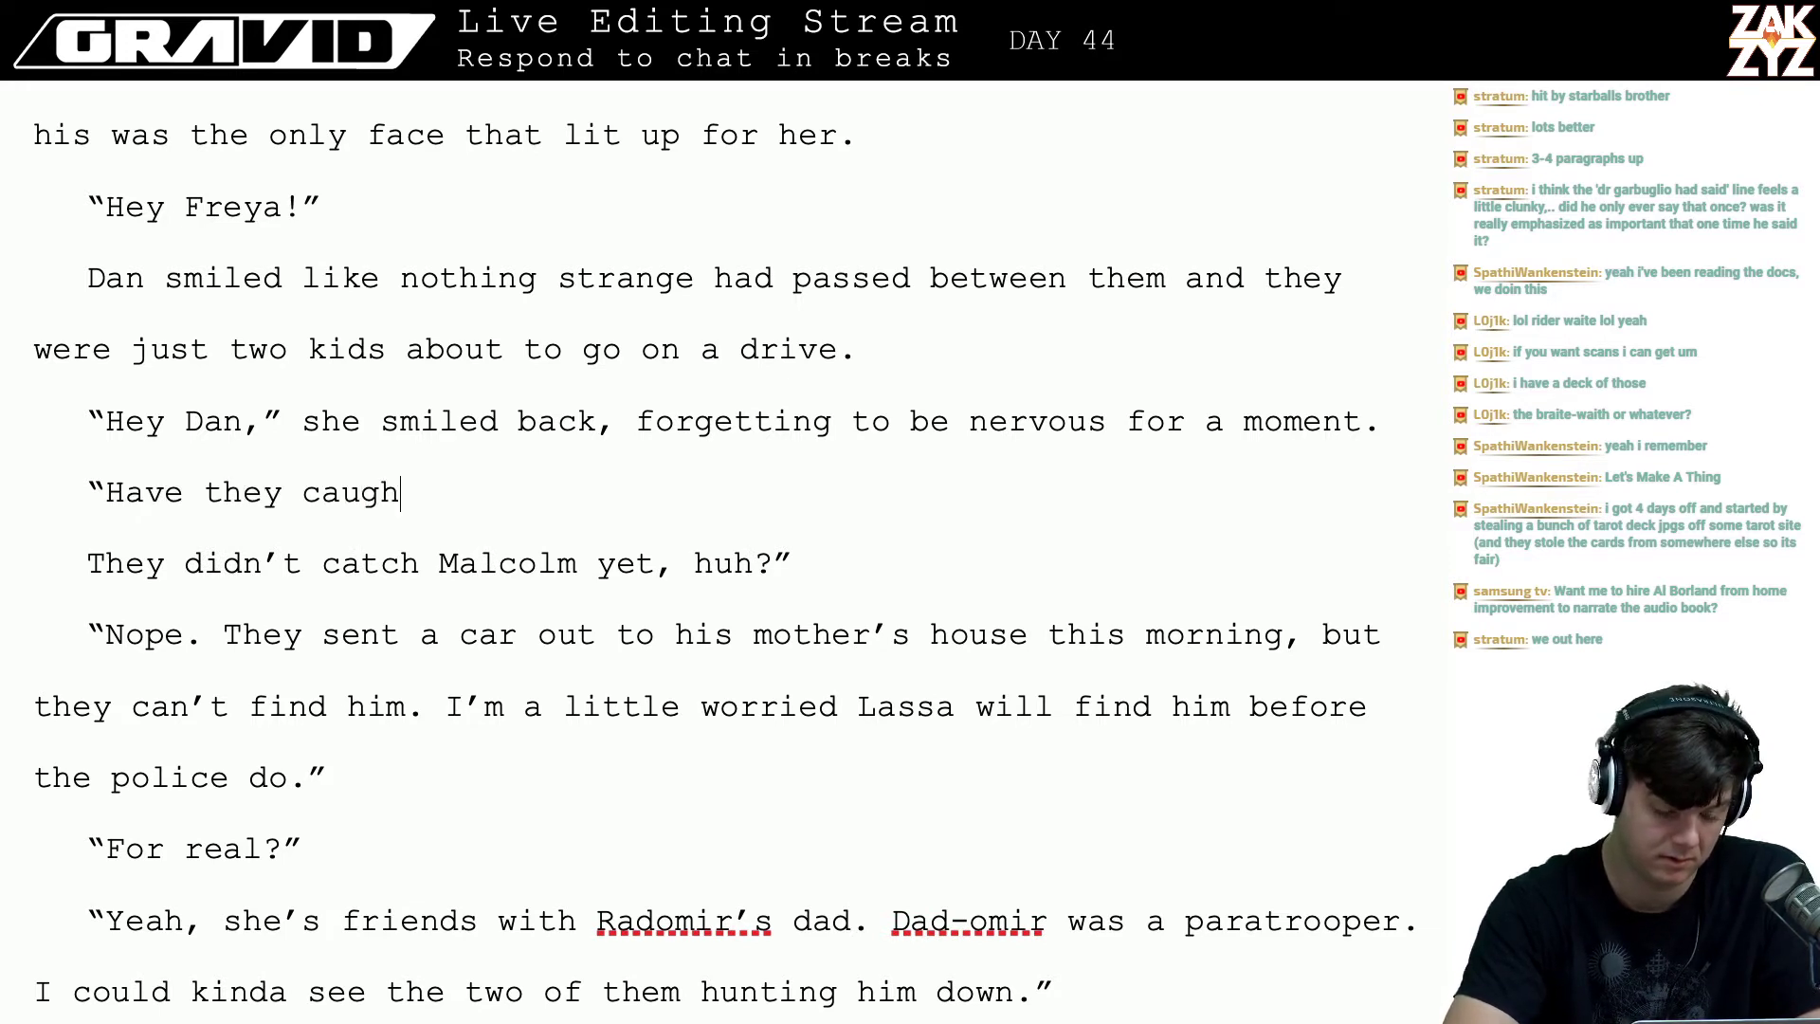
key("BackSpace")
key("BackSpace")
key("BackSpace")
key("BackSpace")
key("BackSpace")
key("BackSpace")
key("BackSpace")
key("BackSpace")
key("BackSpace")
key("BackSpace")
key("BackSpace")
key("BackSpace")
key("BackSpace")
key("BackSpace")
key("BackSpace")
key("BackSpace")
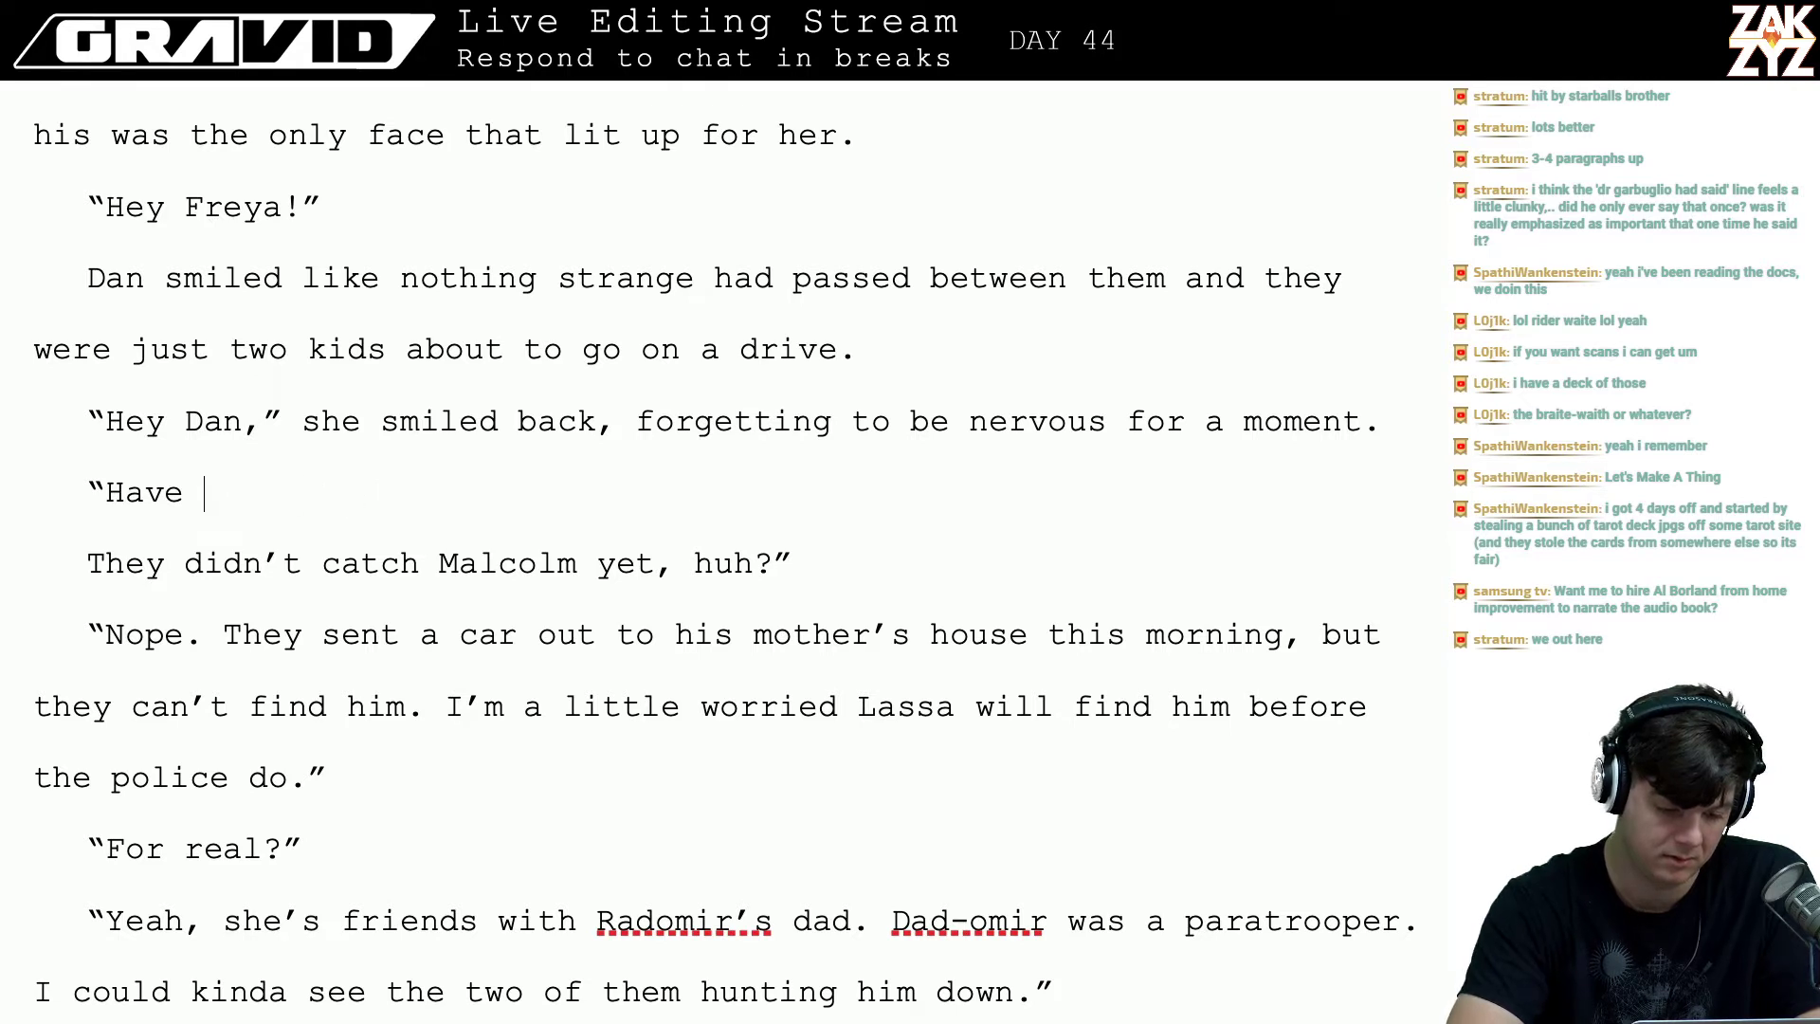
- Replace the dialogue line “They didn’t catch Malcolm yet, huh?” with “Any progress on the Malcolm thing?”
type("Any progre")
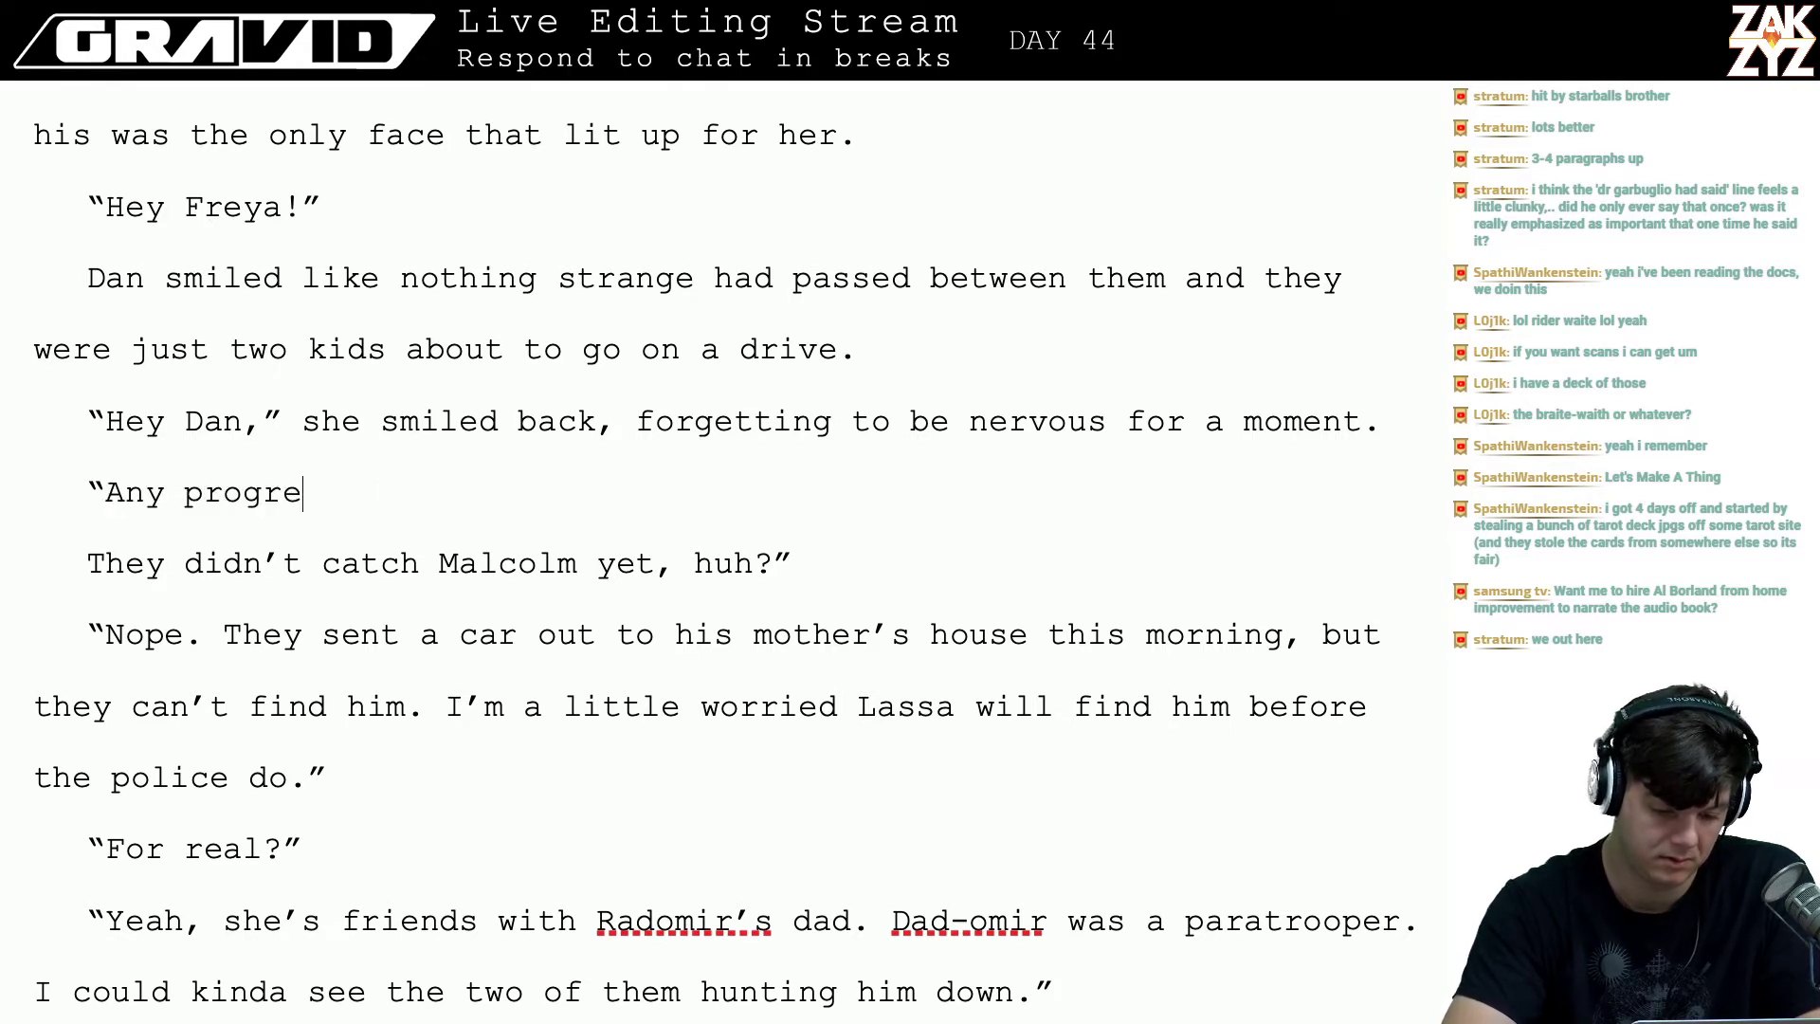
type("ss on catching malcol")
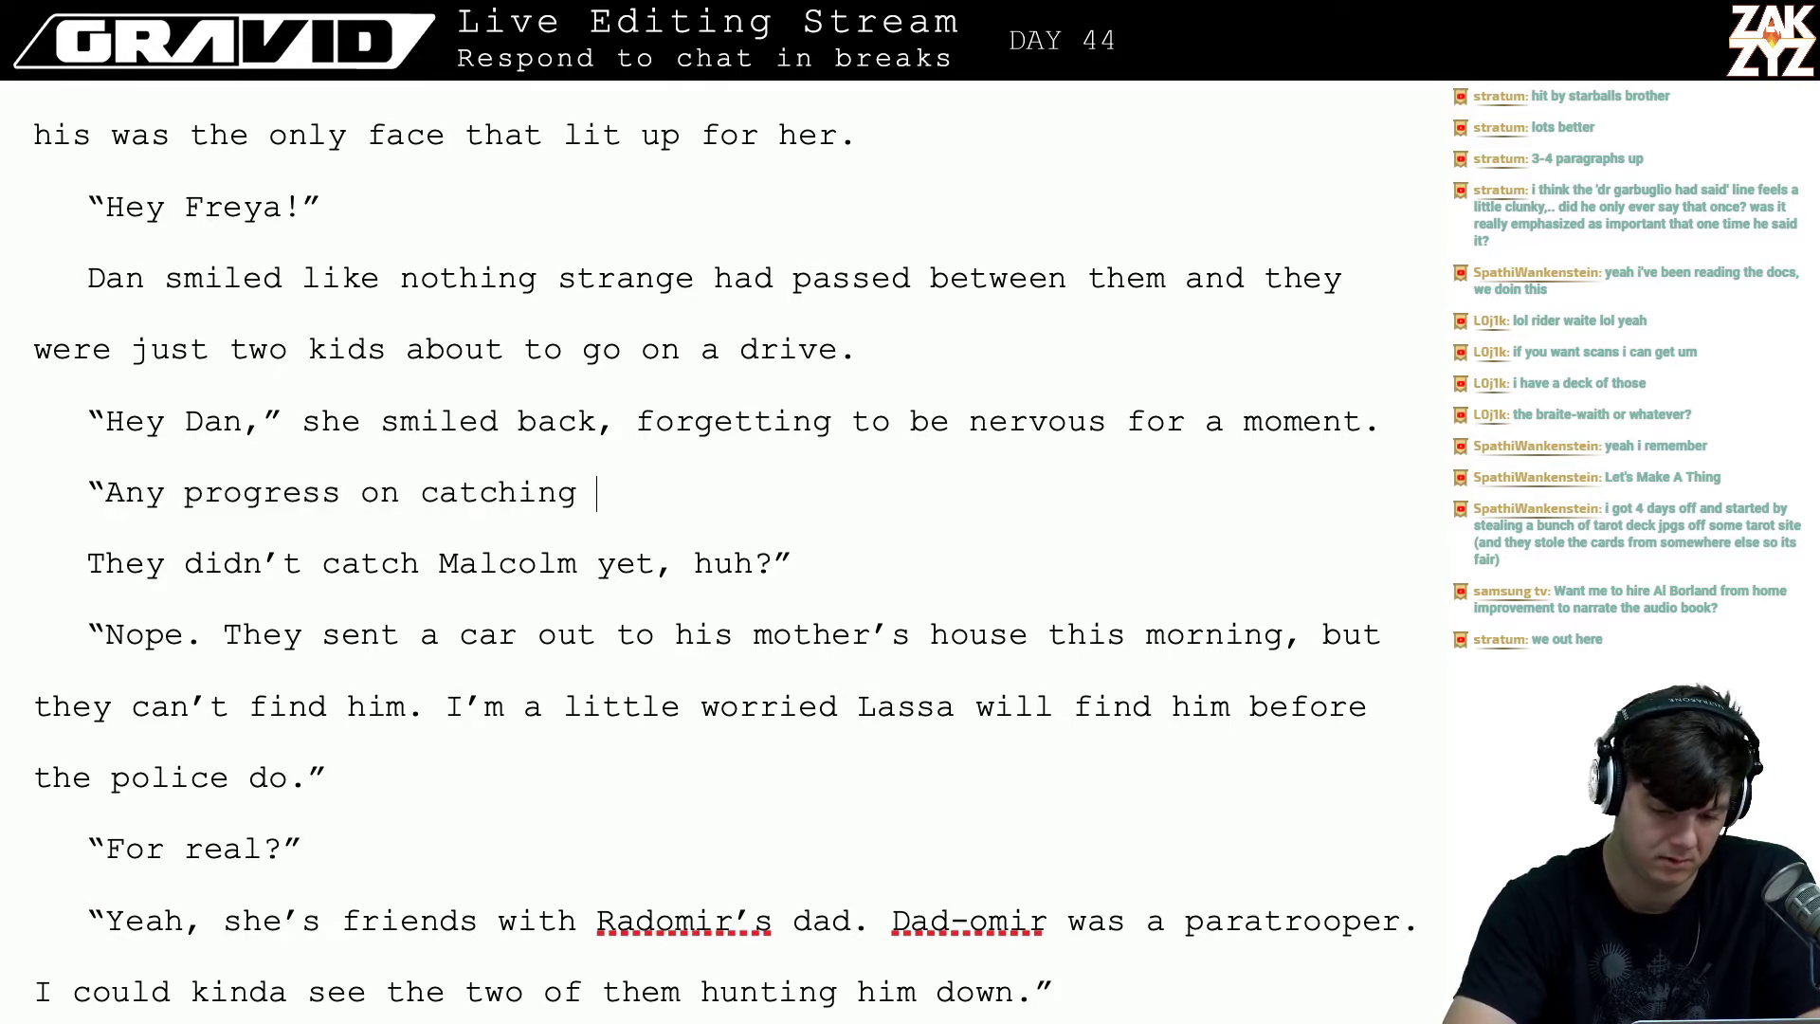
key("BackSpace")
key("BackSpace")
key("BackSpace")
key("BackSpace")
key("BackSpace")
key("BackSpace")
key("BackSpace")
key("BackSpace")
key("BackSpace")
key("BackSpace")
key("BackSpace")
key("BackSpace")
key("BackSpace")
key("BackSpace")
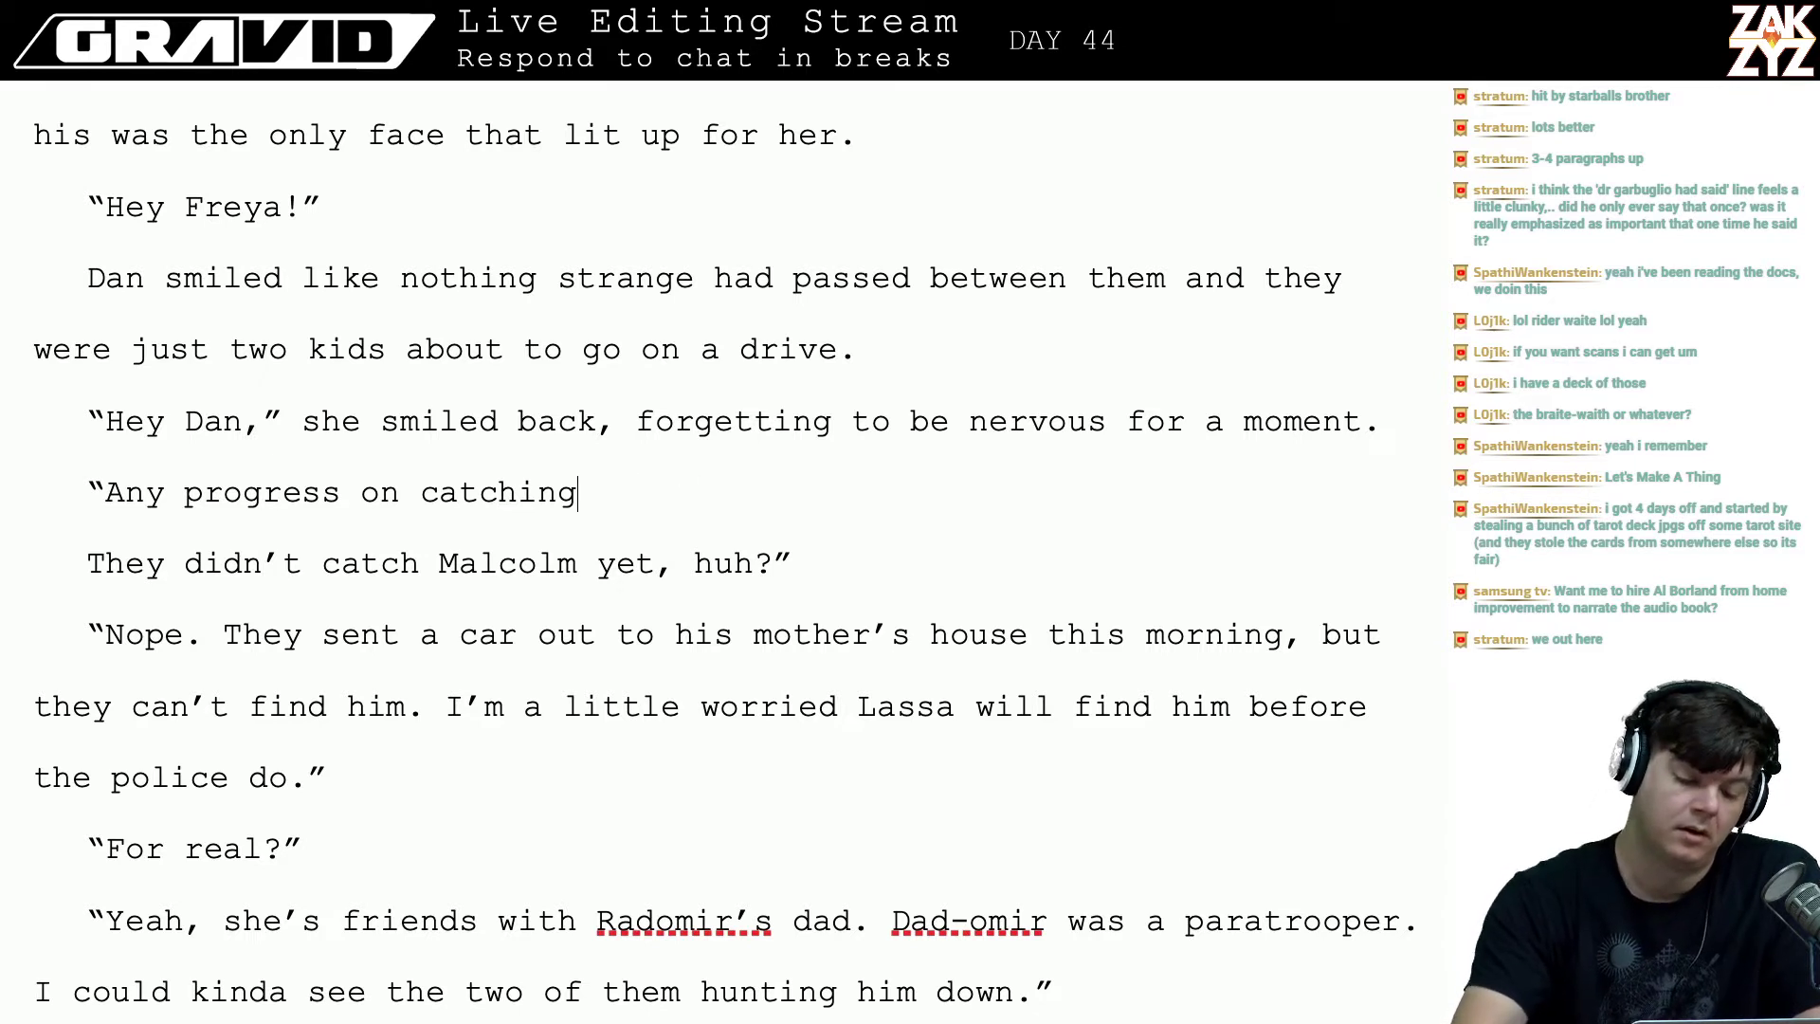
key("BackSpace")
type("the")
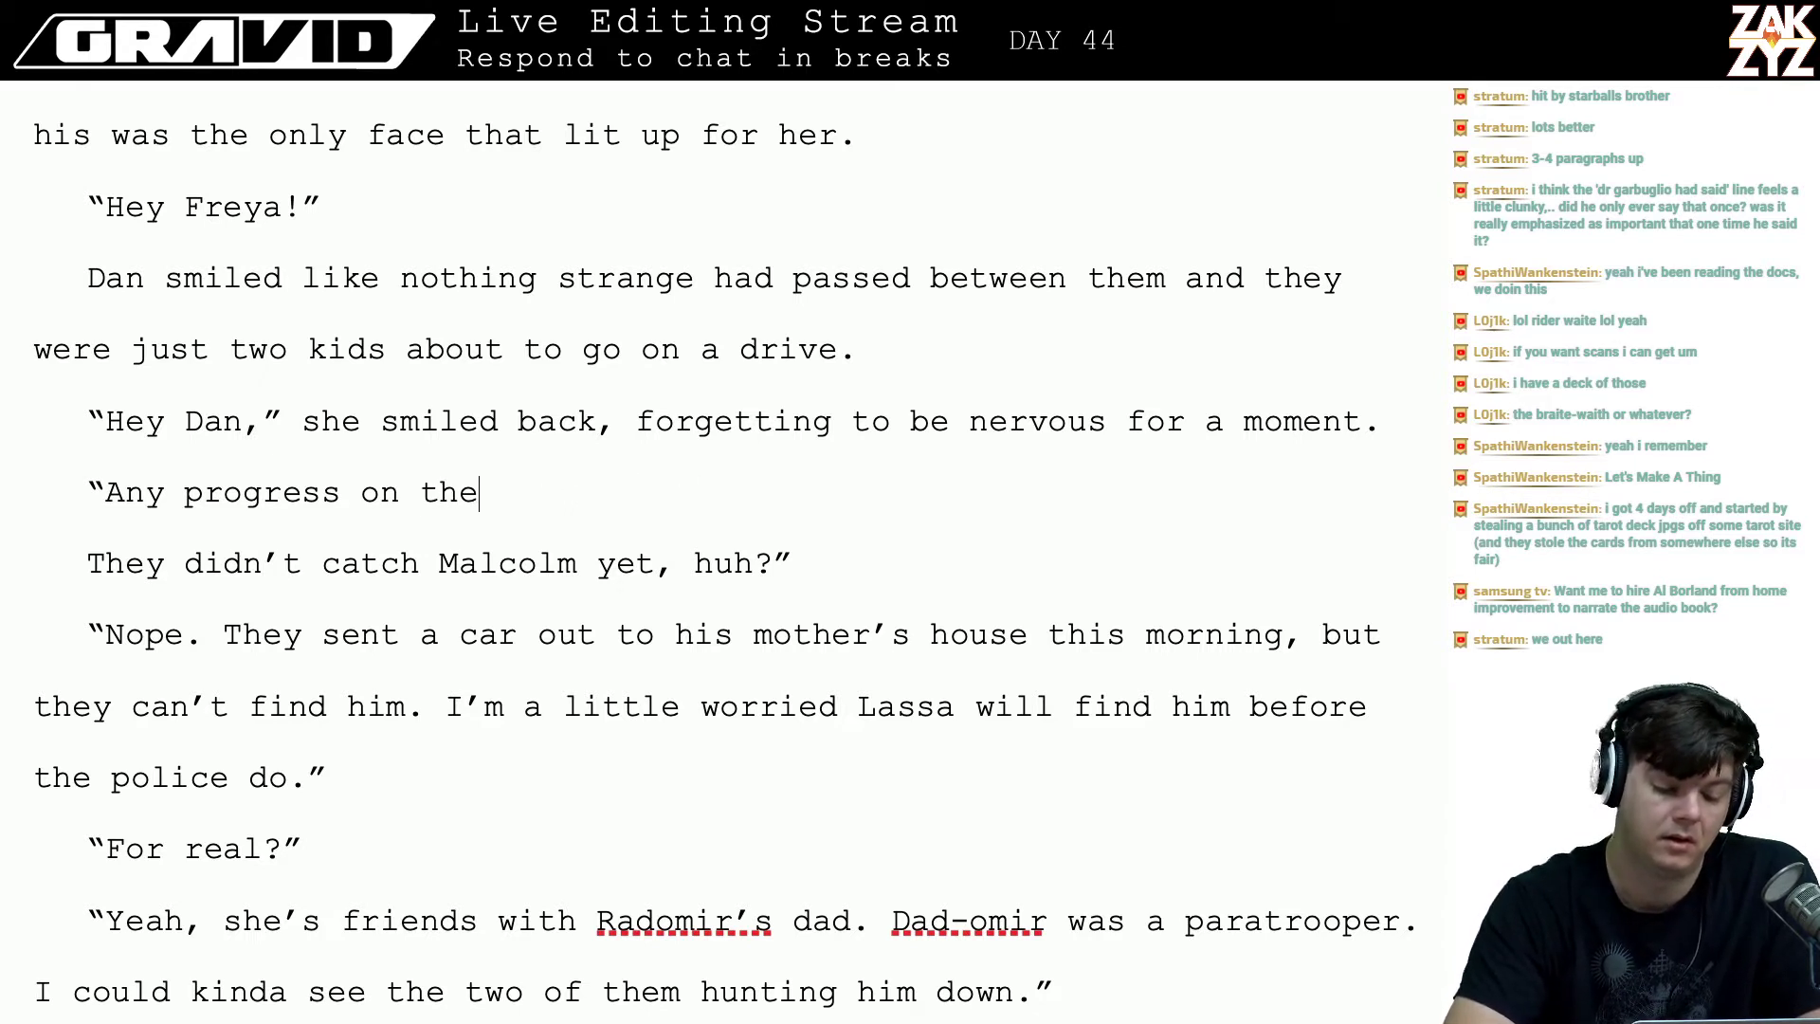
type(" malcolm thing?")
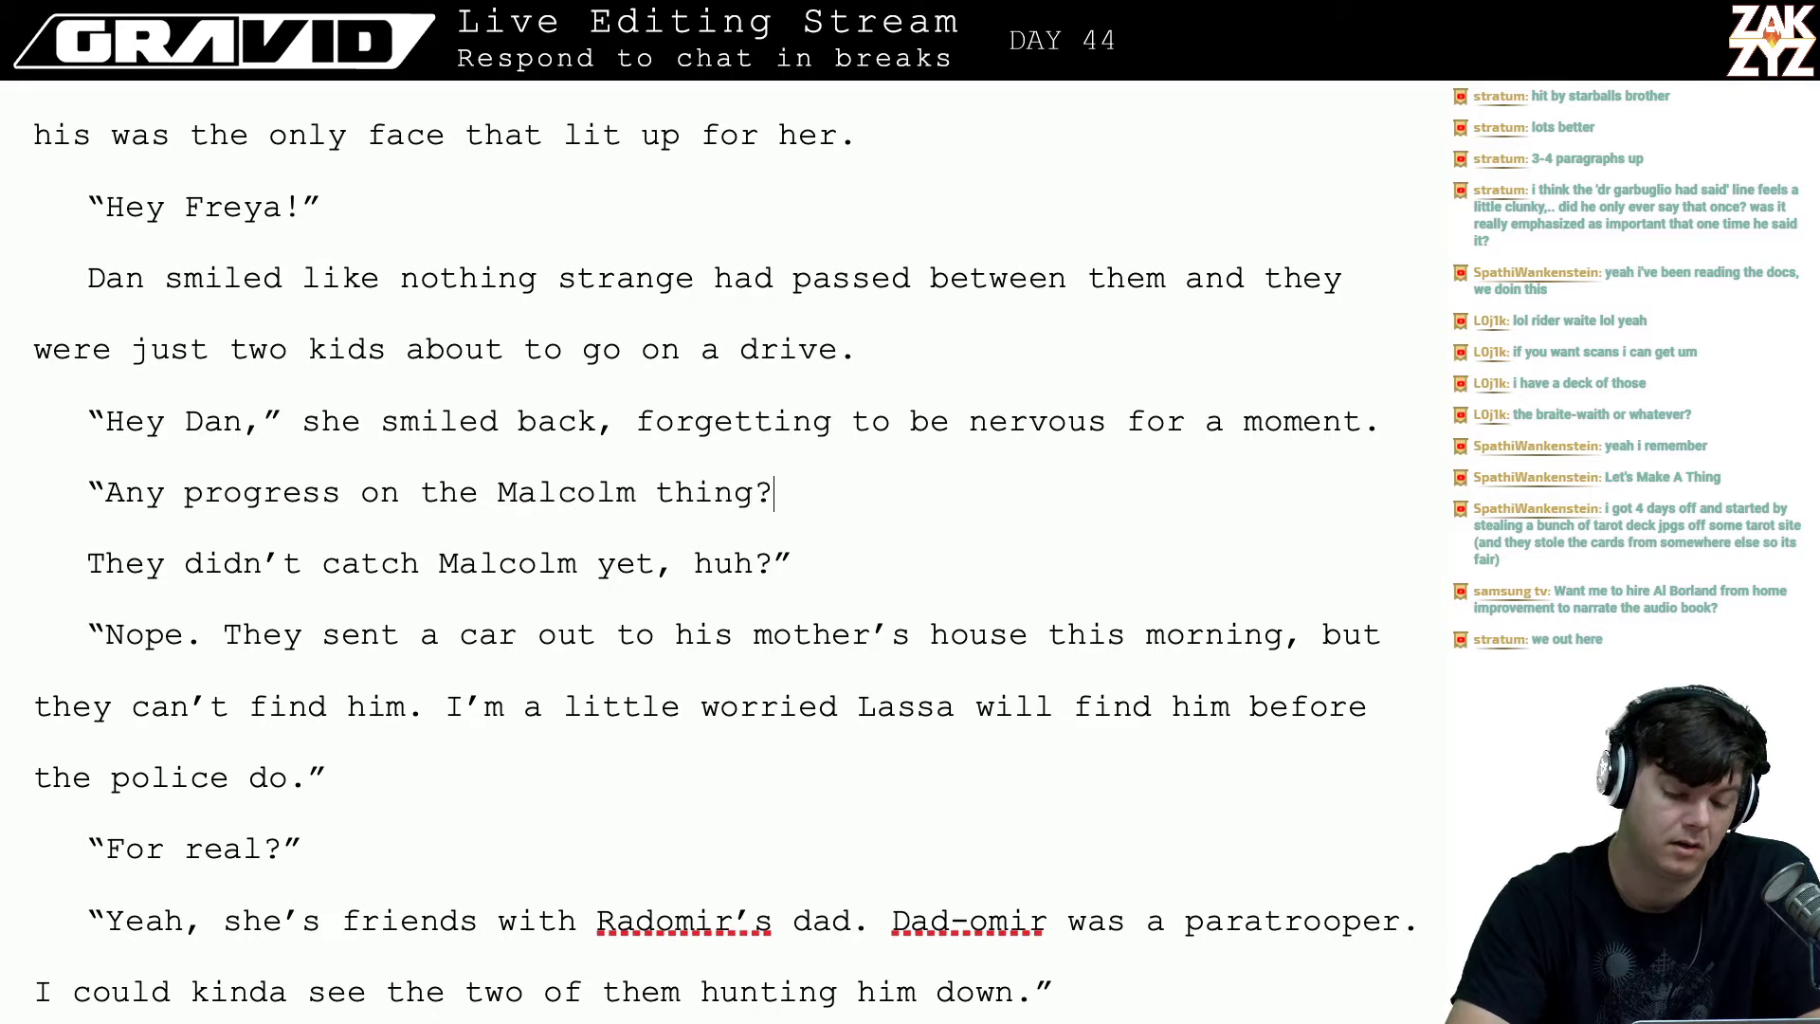
type("\"")
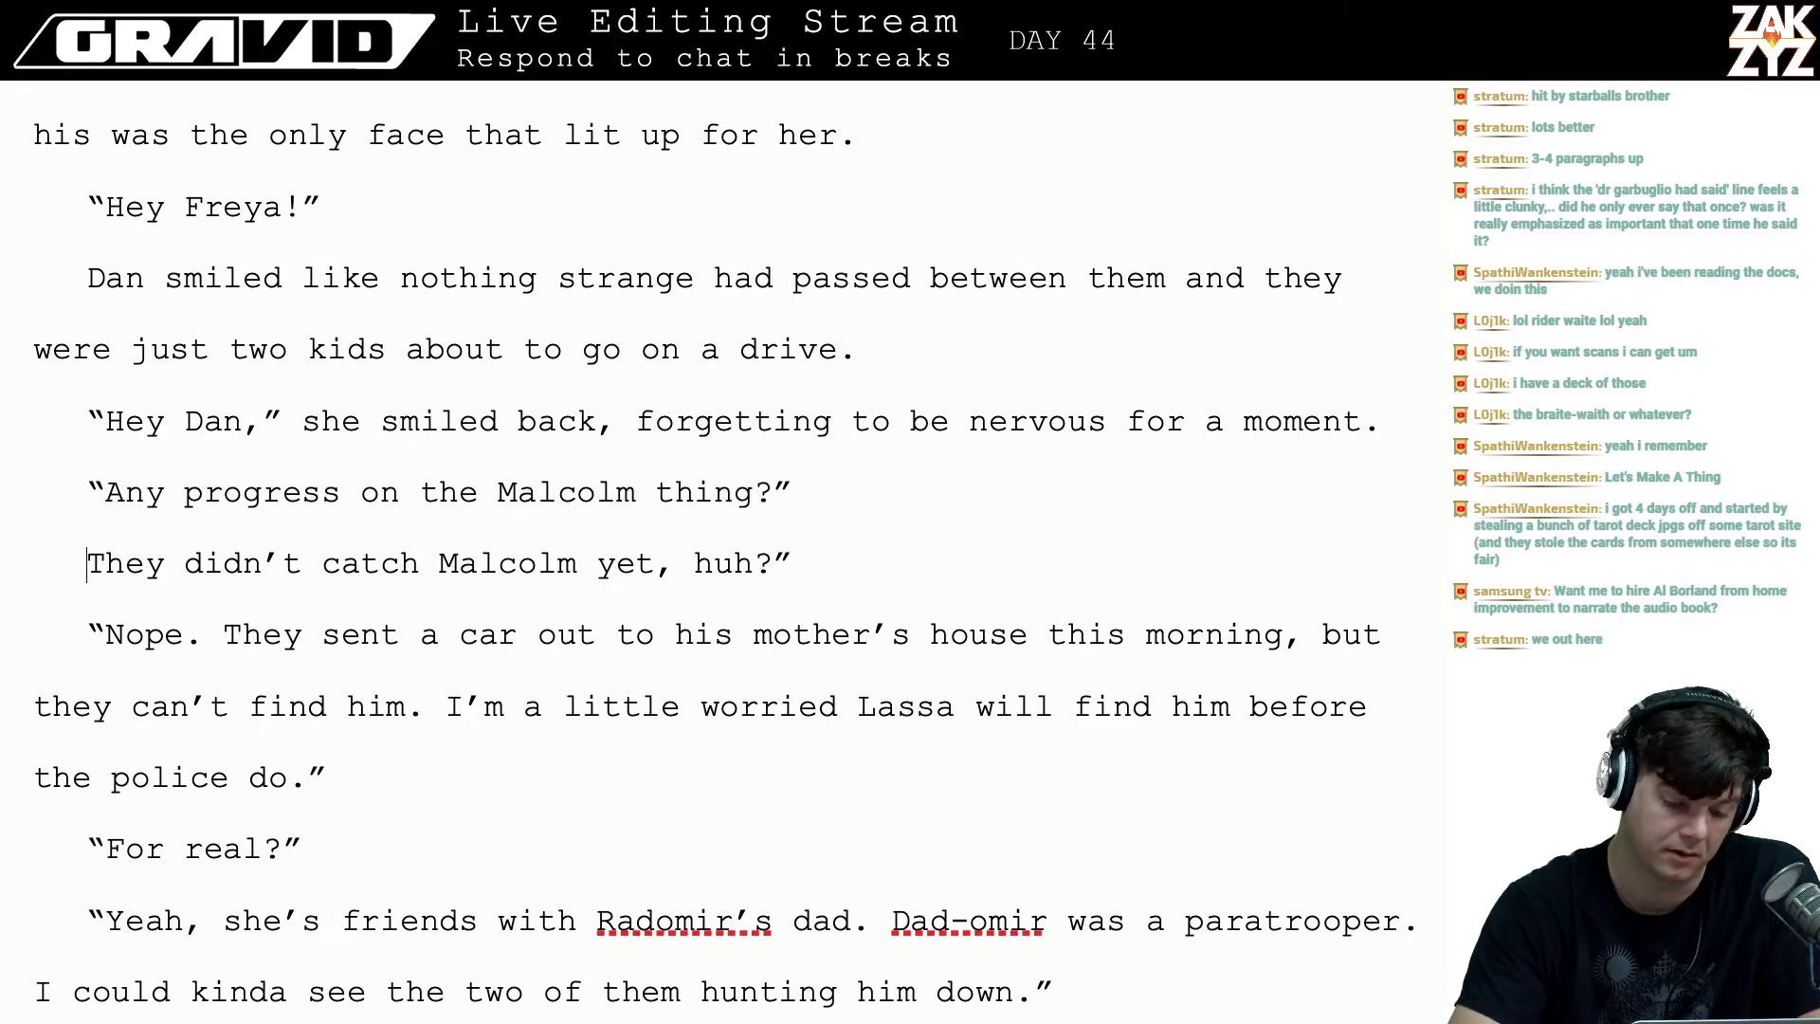
key("shift+Down")
key("Delete")
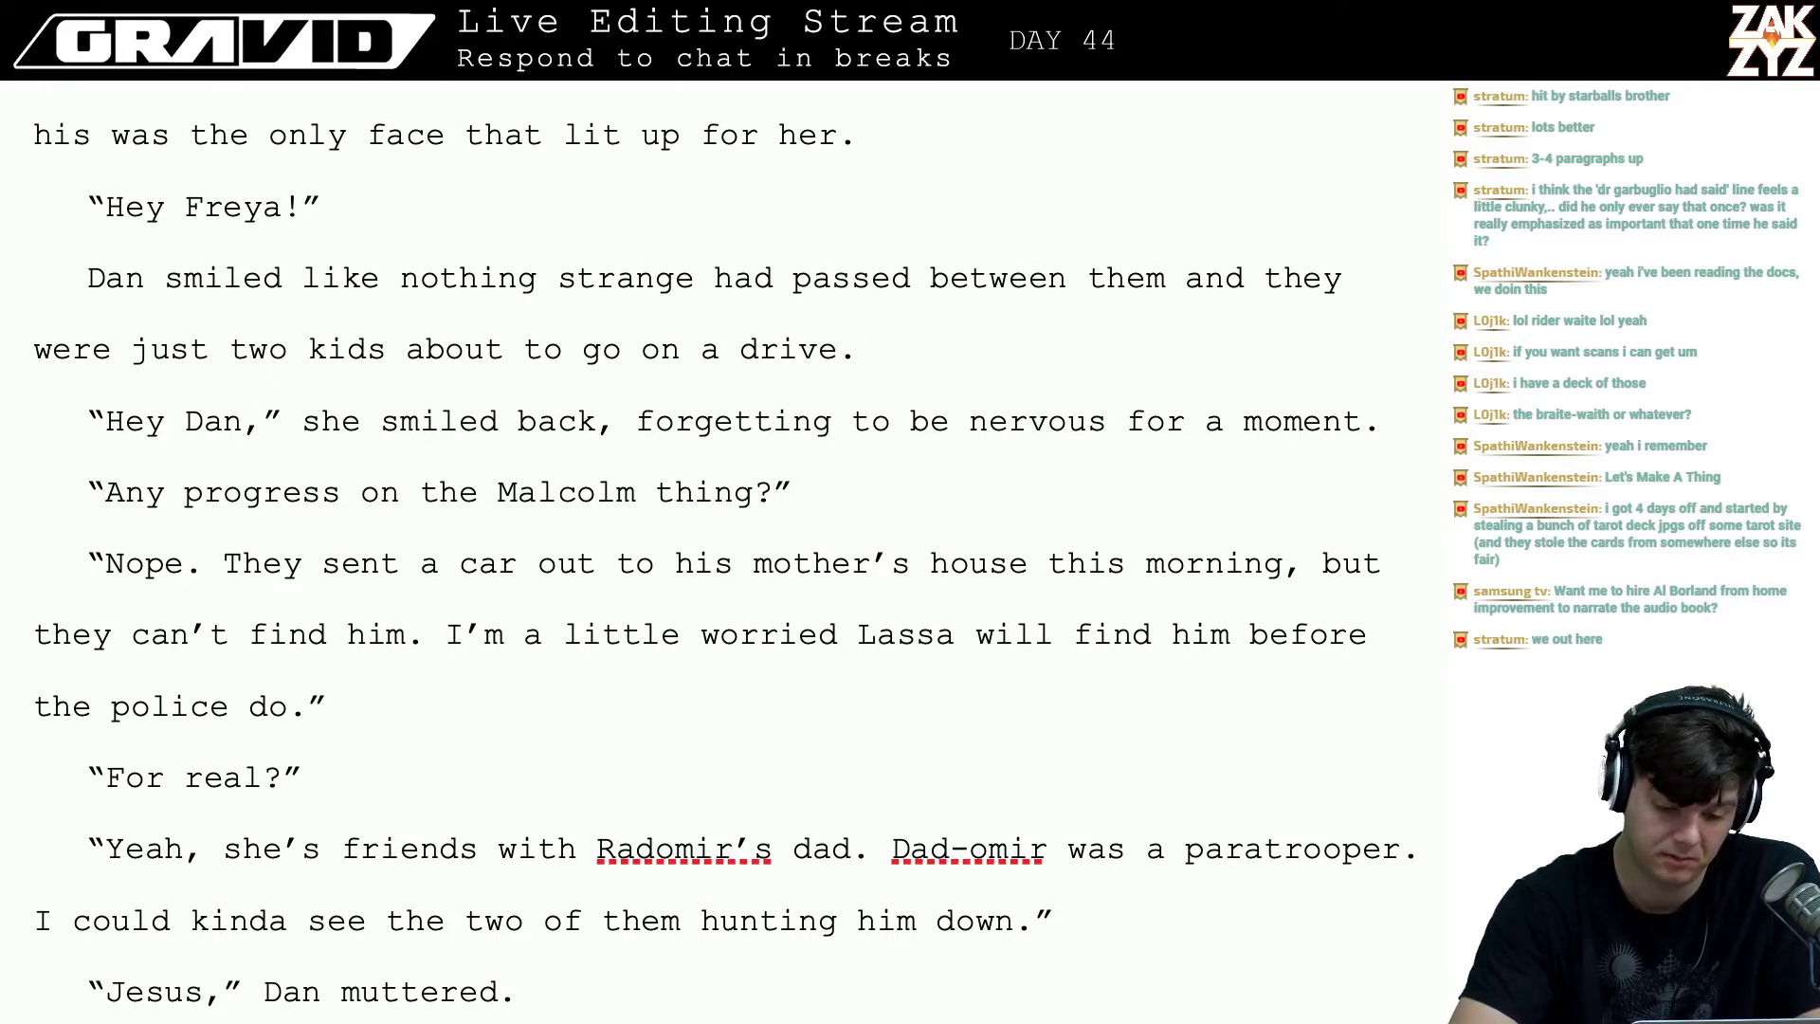
- Add the dialogue tag “Dan asked, motioning towards the bike rack.” after “Any progress on the Malcolm thing?”
type("Dan asked,")
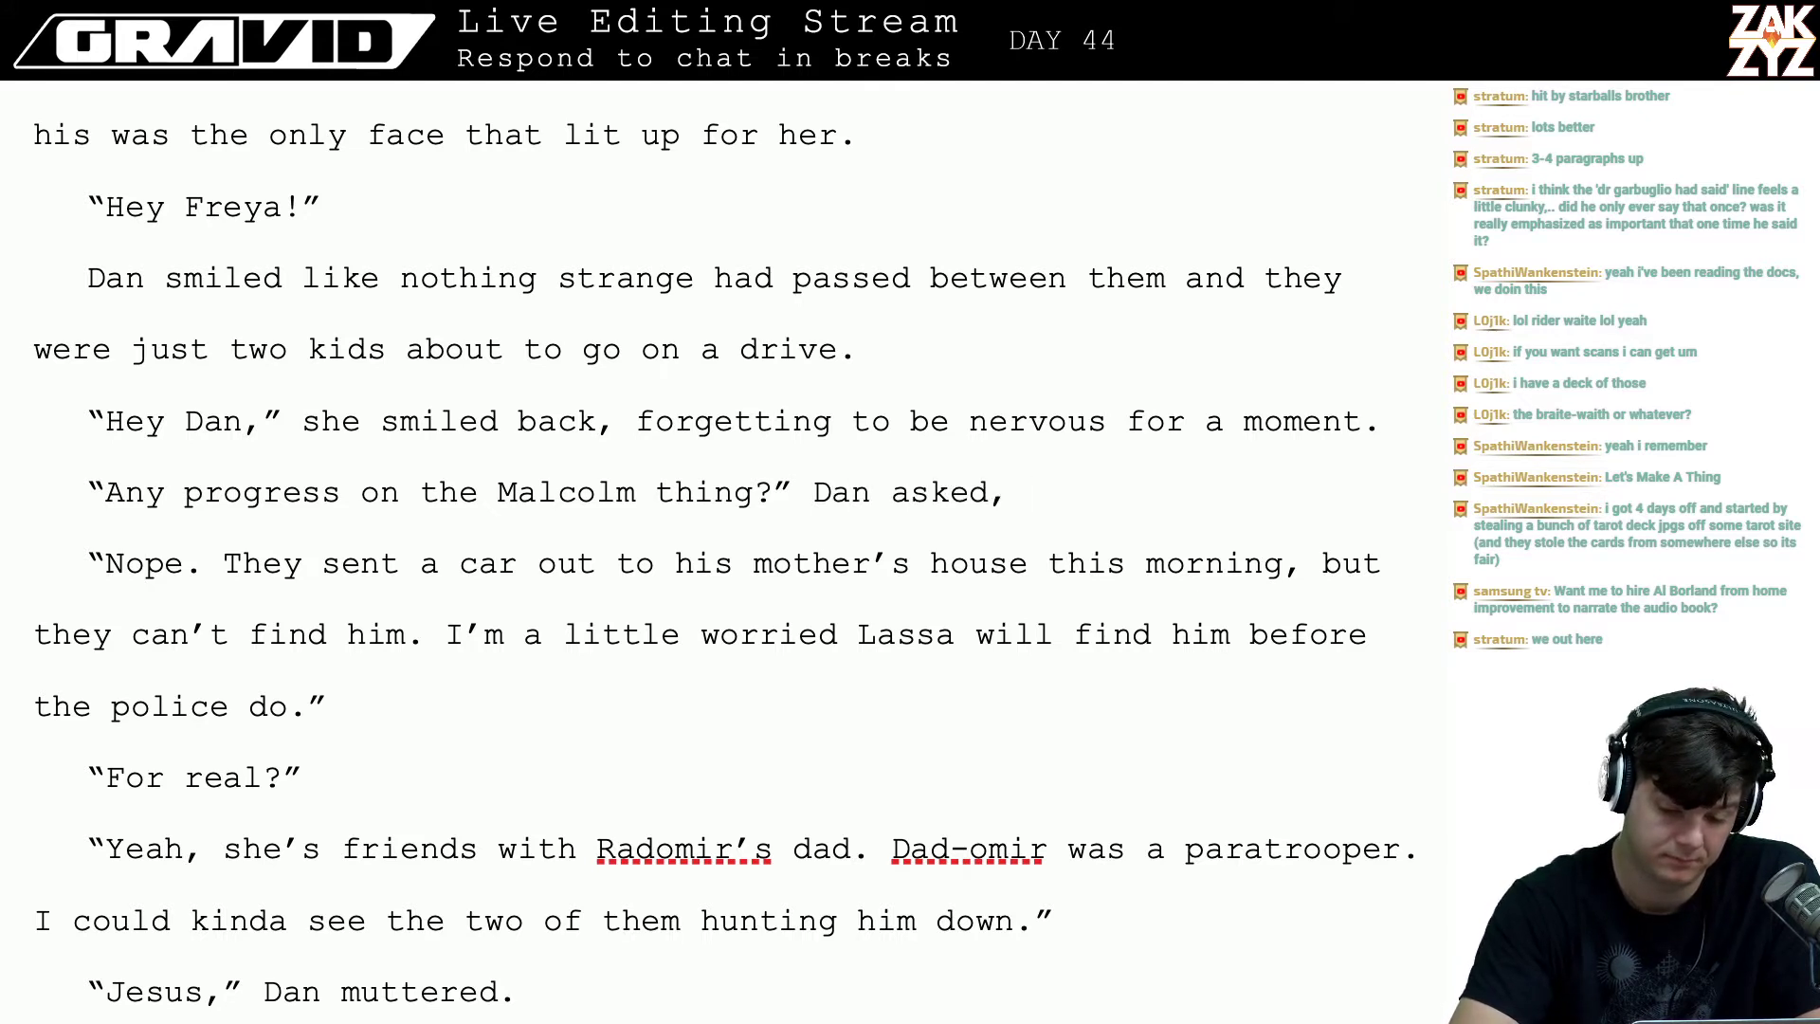
type(" motioning toward")
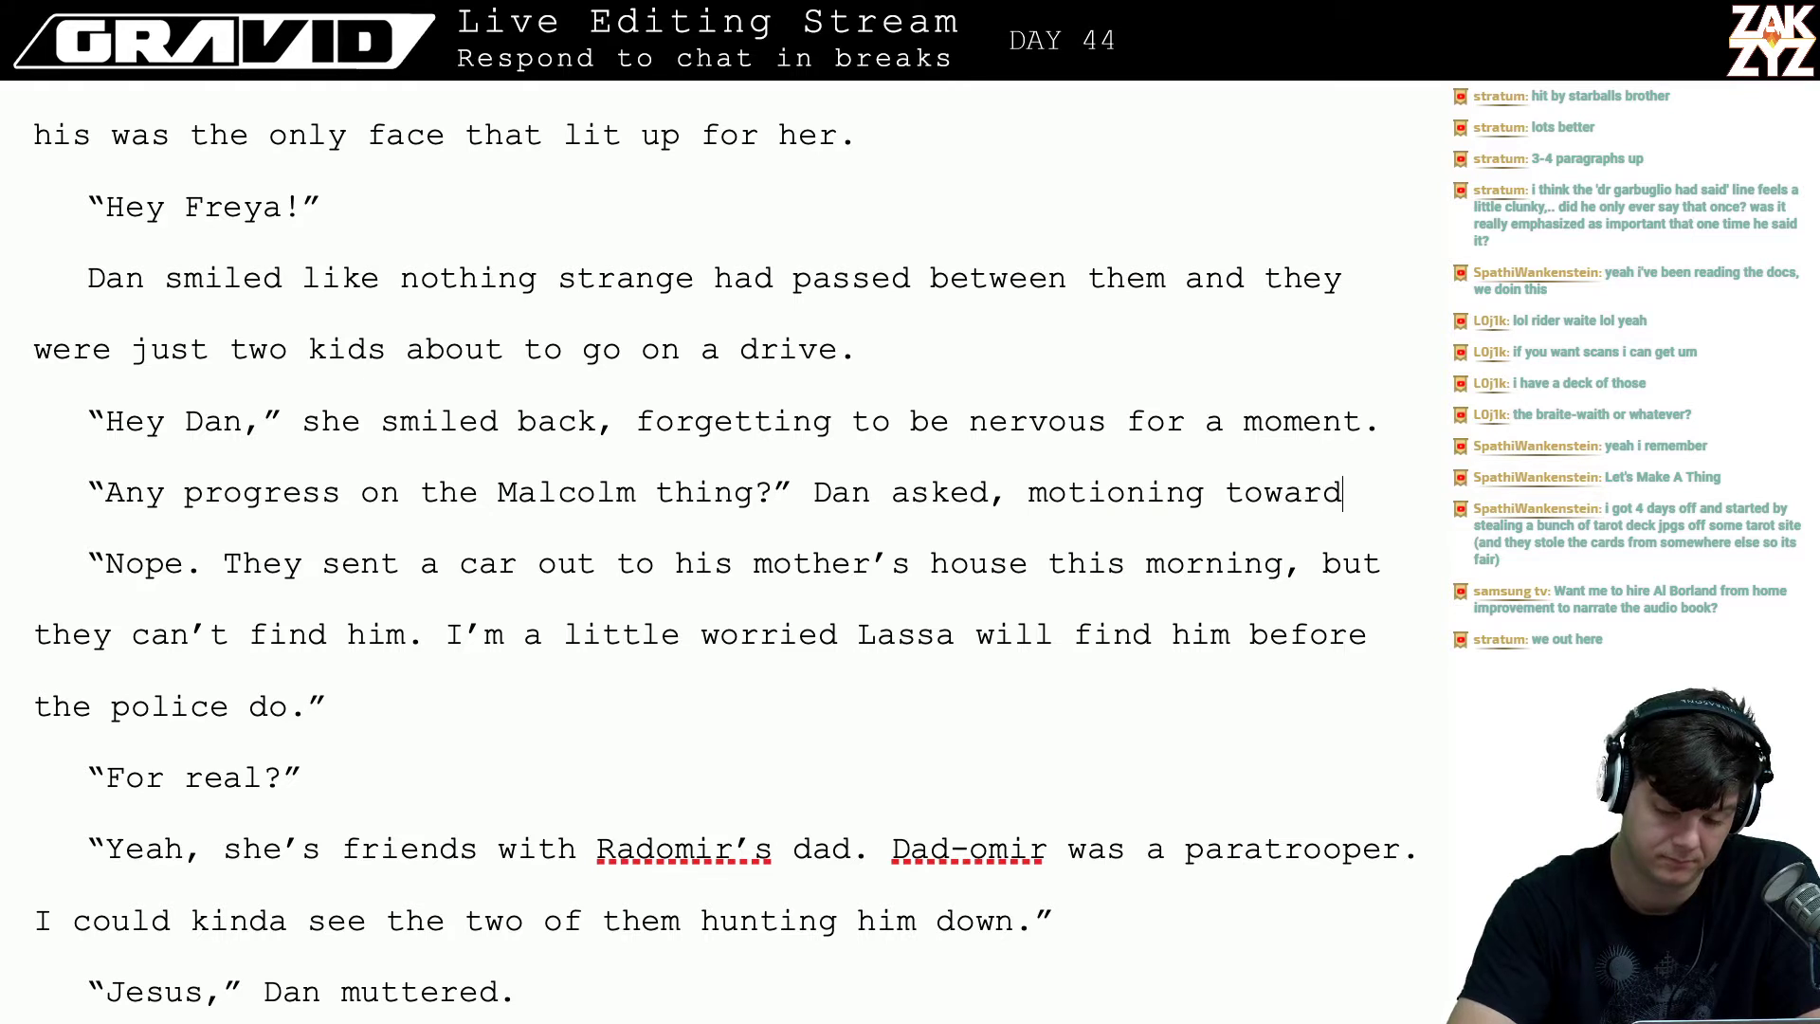
type("s the bike ra")
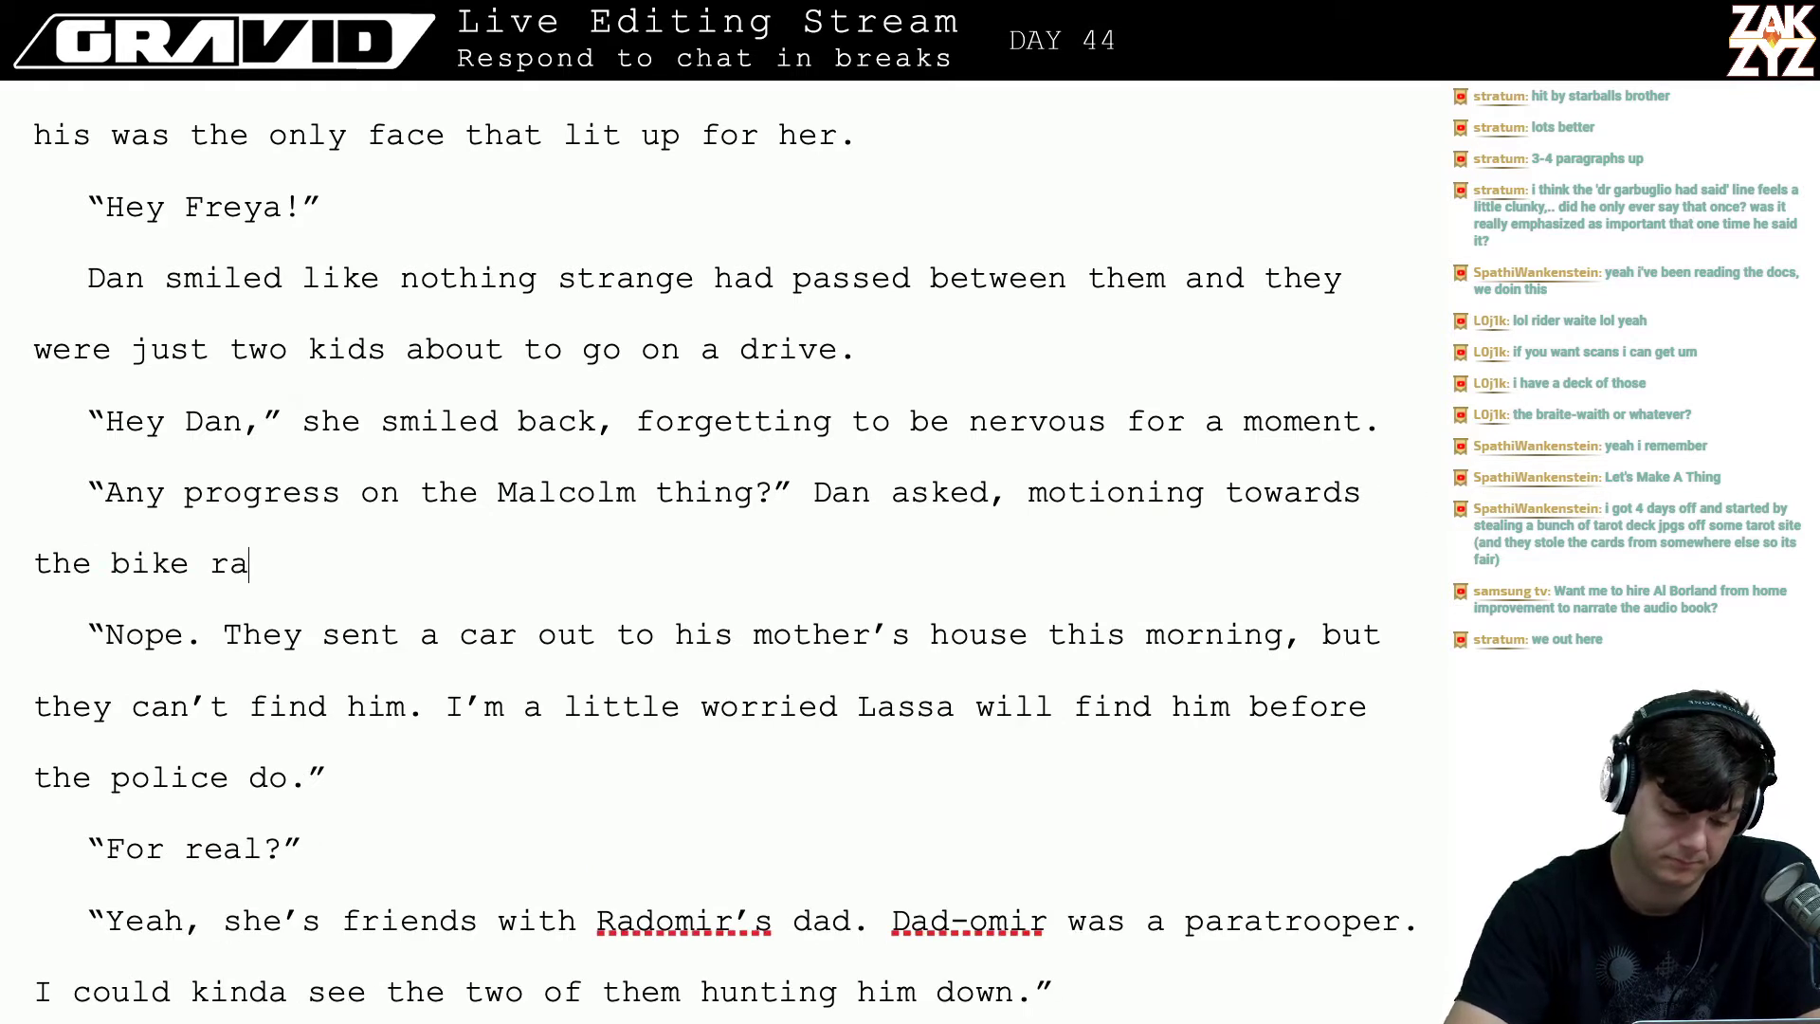
type("ck.")
- Reread Freya’s reply about the car sent to Malcolm’s mother’s house, through “For real?” and the Radomir’s dad line
key("Down")
key("Down")
key("Down")
key("Down")
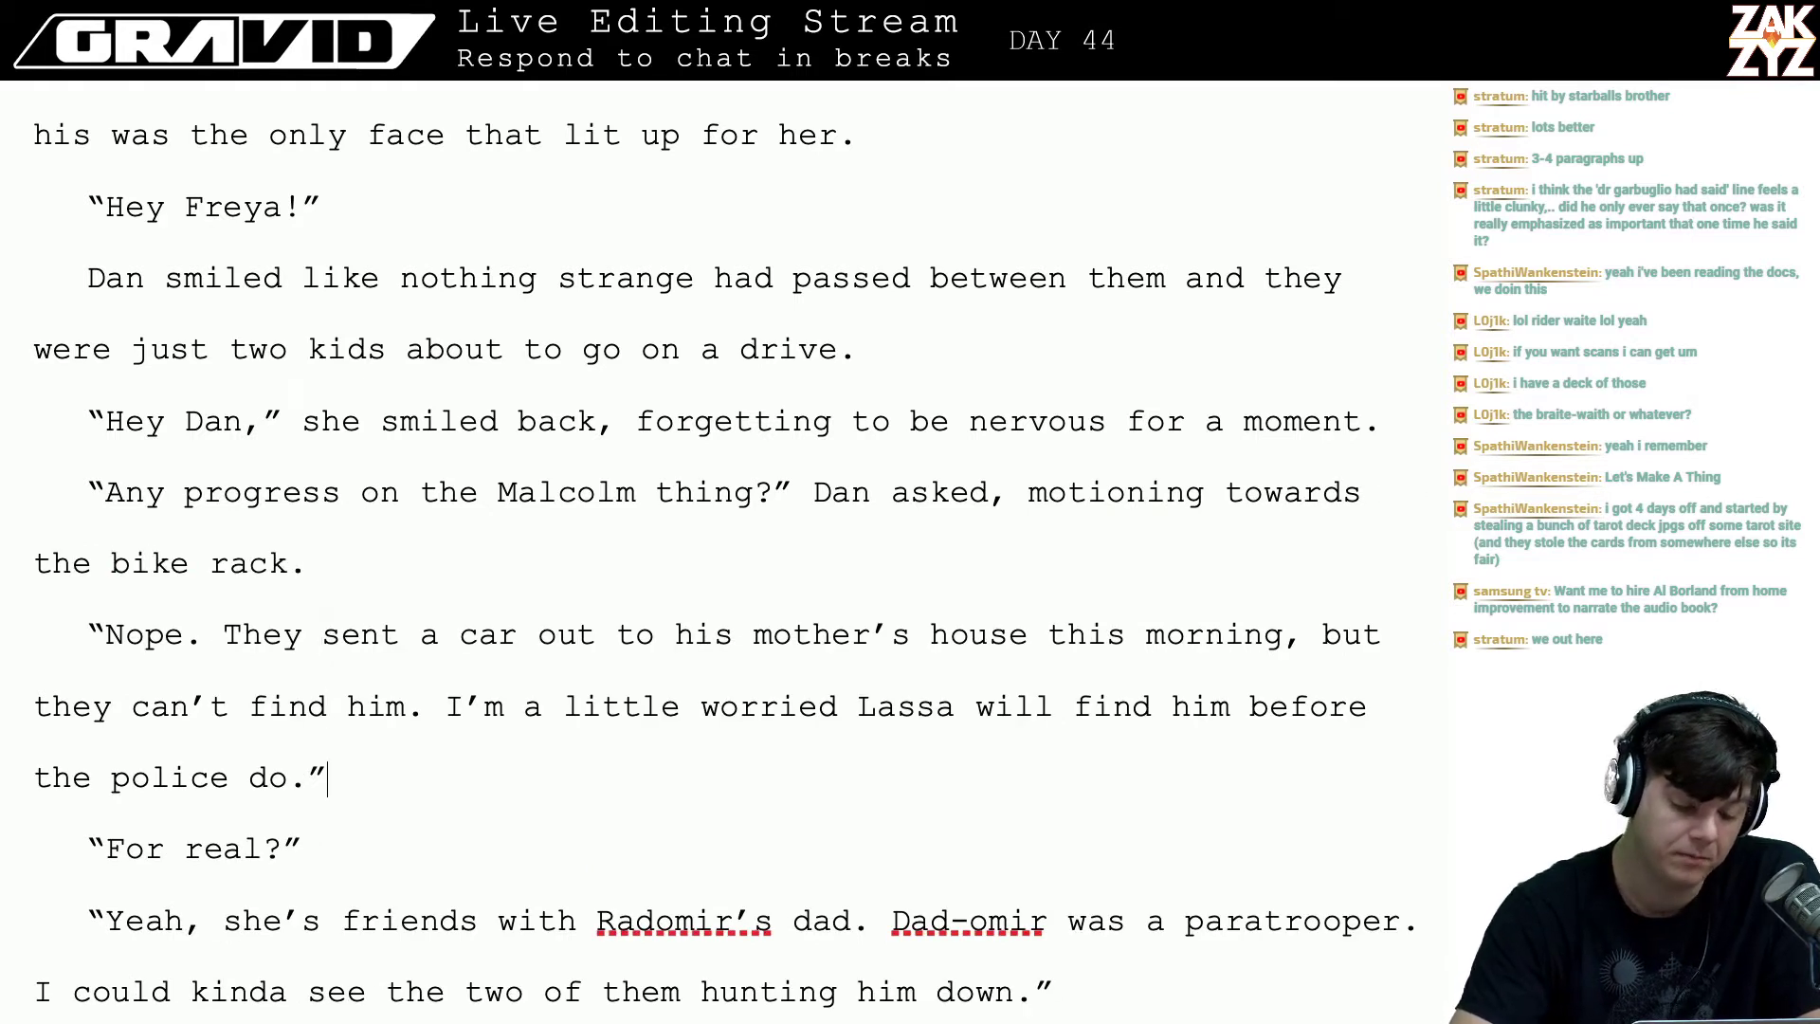
key("Home")
key("Right")
key("Right")
key("Right")
key("Right")
key("Right")
key("Right")
key("Right")
key("Right")
key("Right")
key("Right")
key("Right")
key("Right")
key("Right")
key("Right")
key("Right")
key("Right")
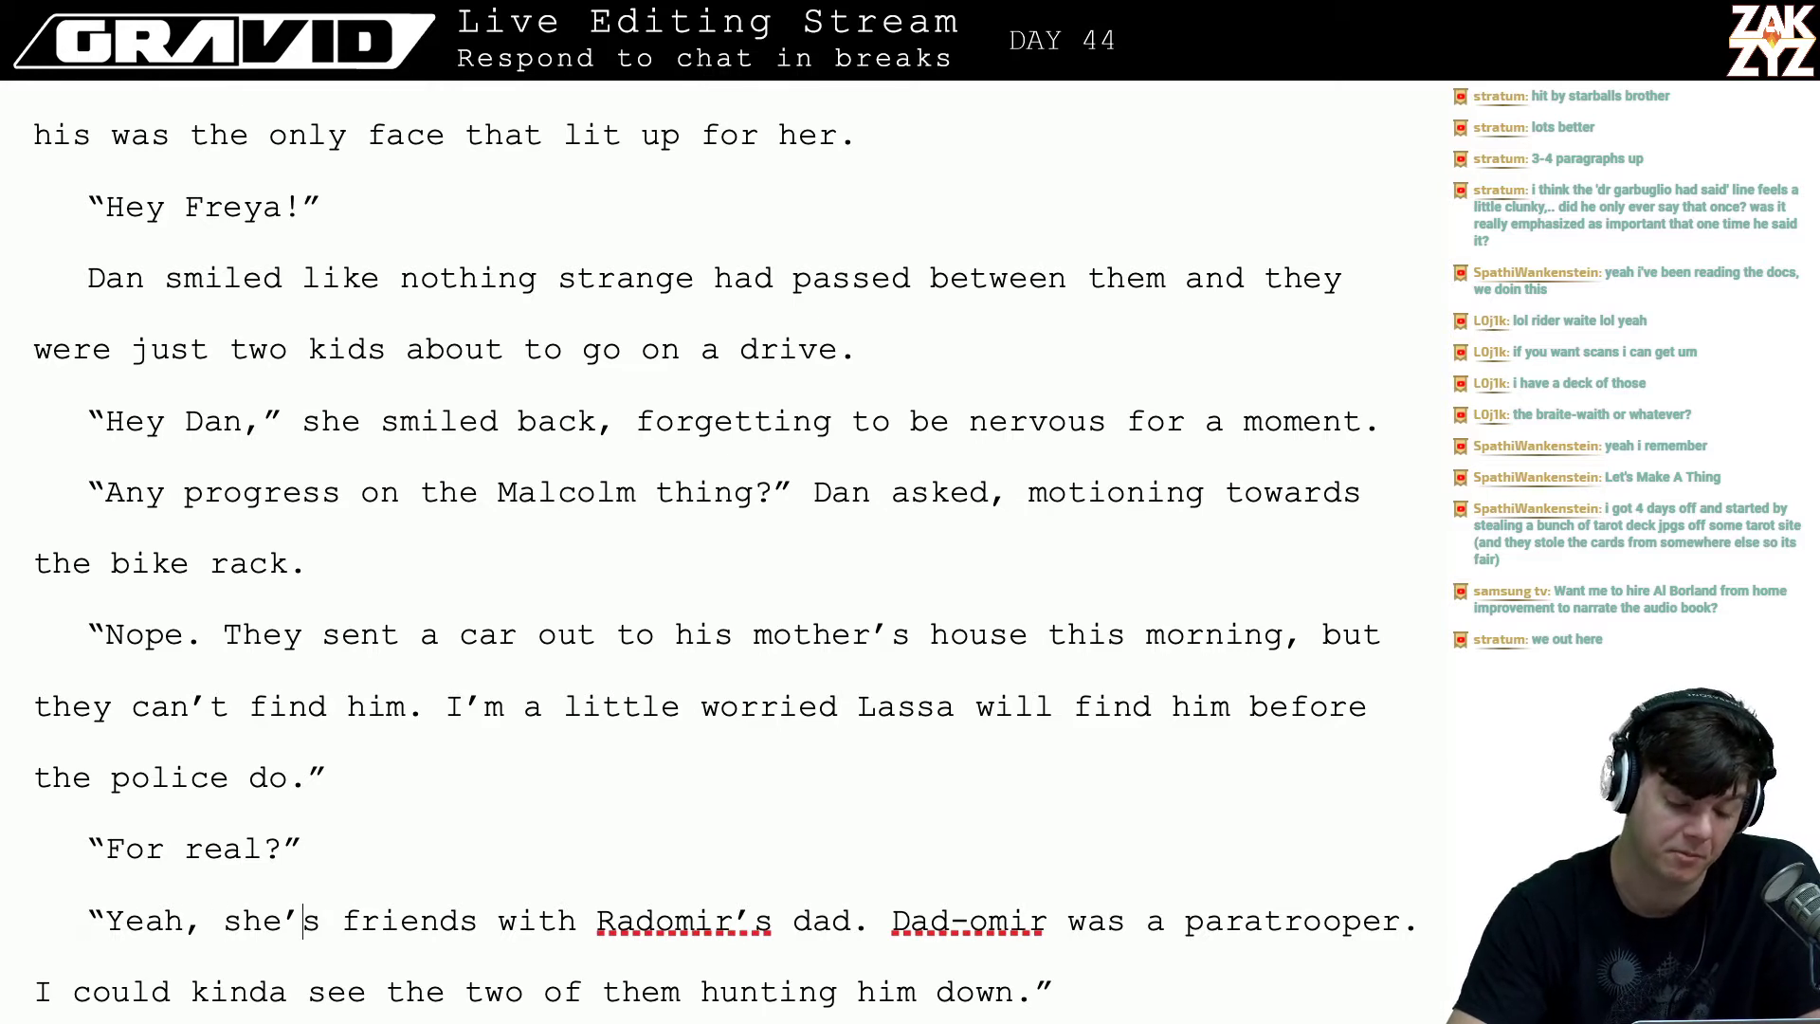
key("Down")
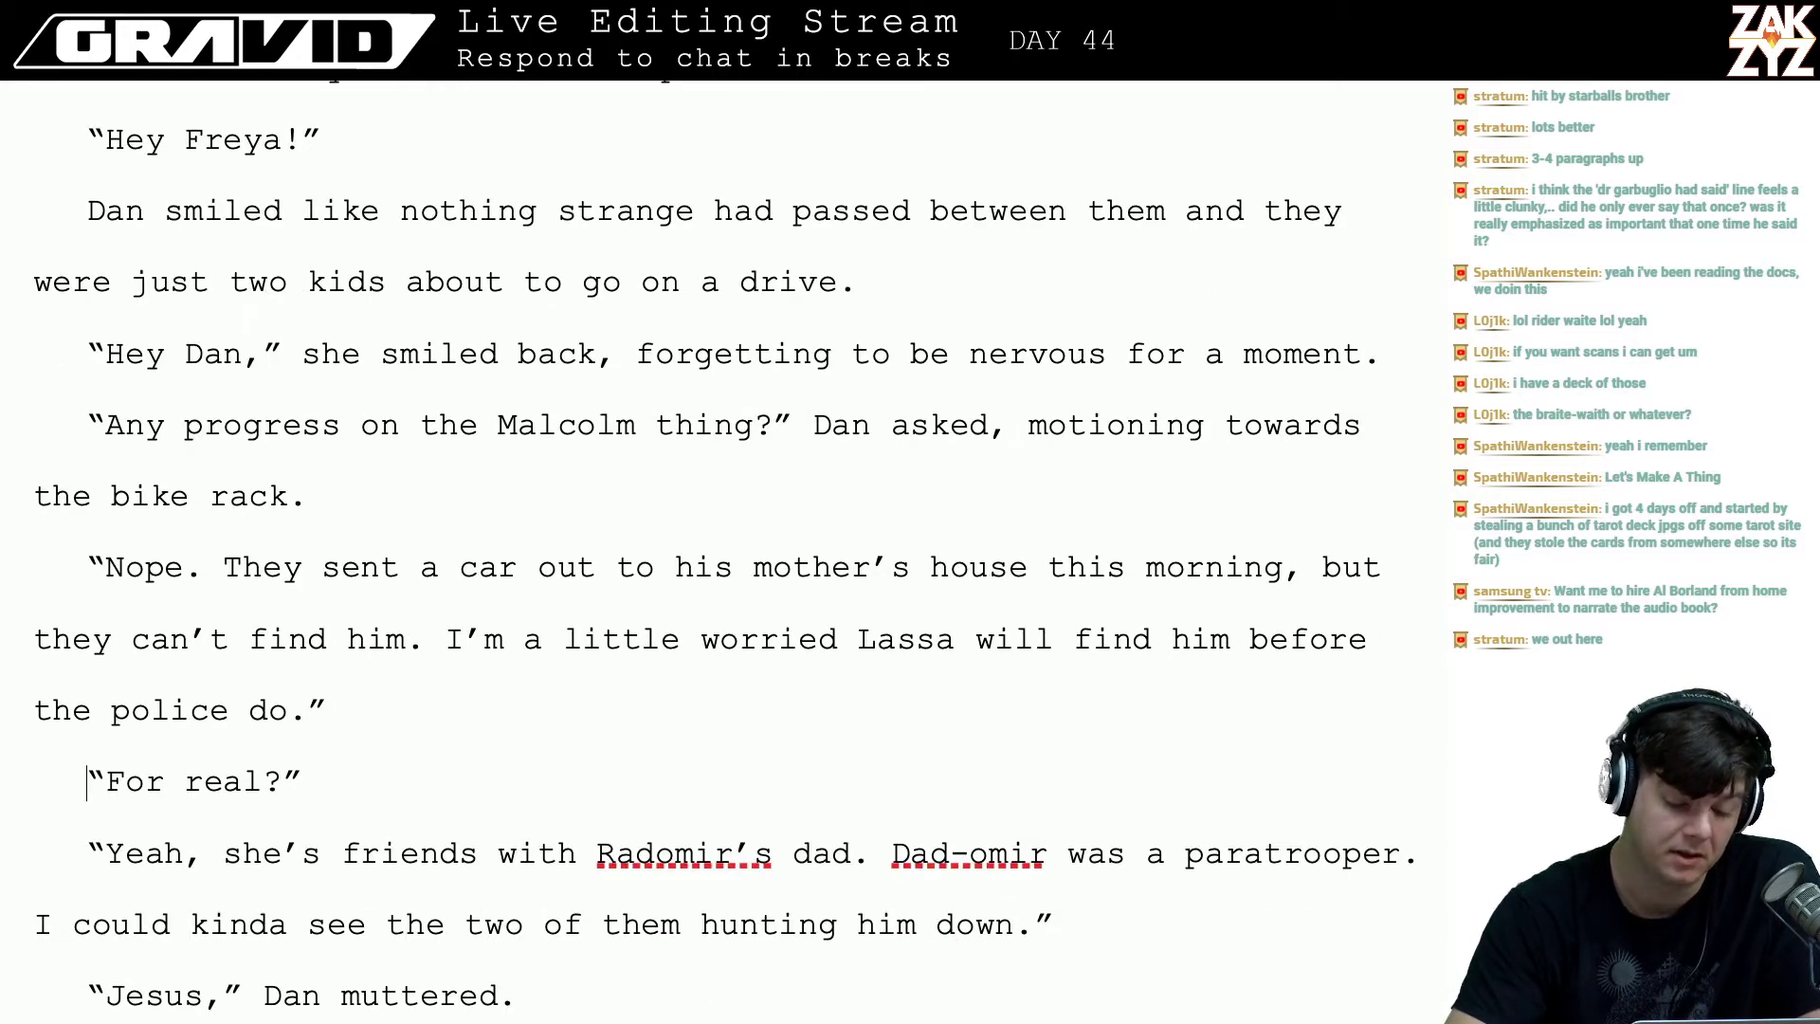
key("Right")
key("Right")
key("Right")
key("Right")
key("Right")
key("Right")
key("Right")
key("Right")
key("Right")
key("Right")
key("Right")
key("Right")
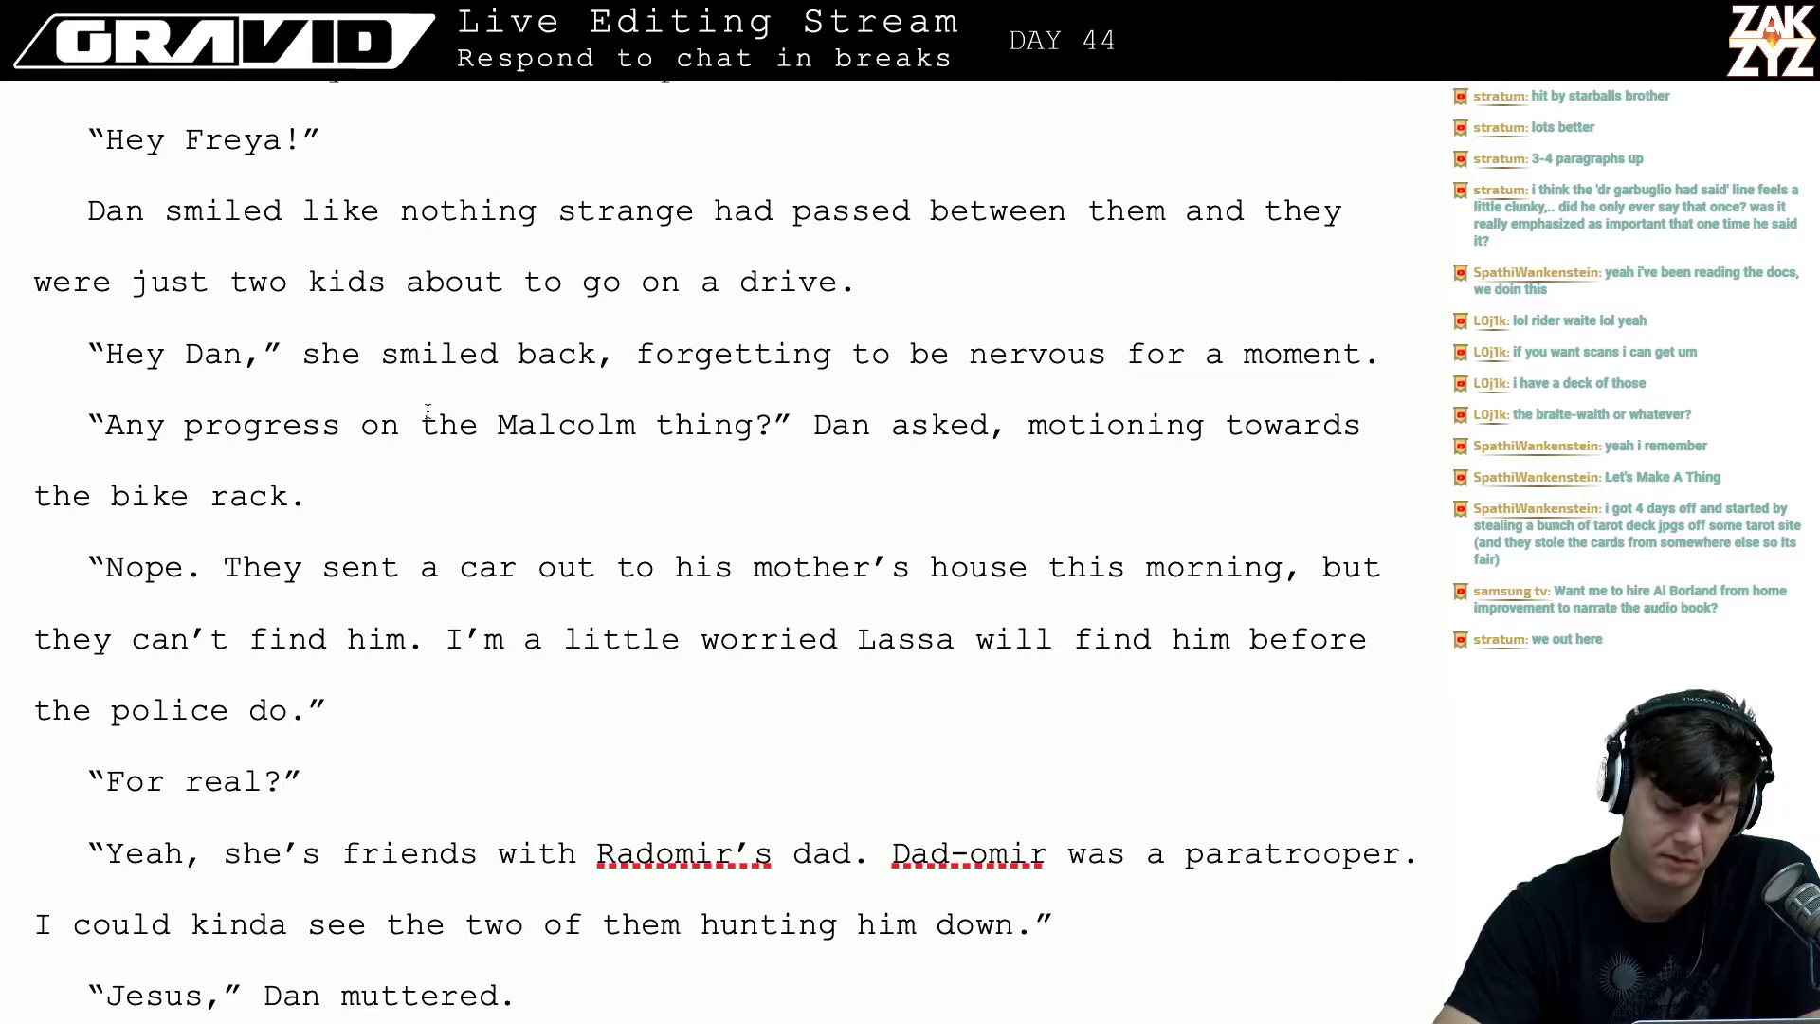
- Change “Lassa will find him” to “Lassa will get to him” and insert “Woah.” before “For real?”
left_click(1180, 640)
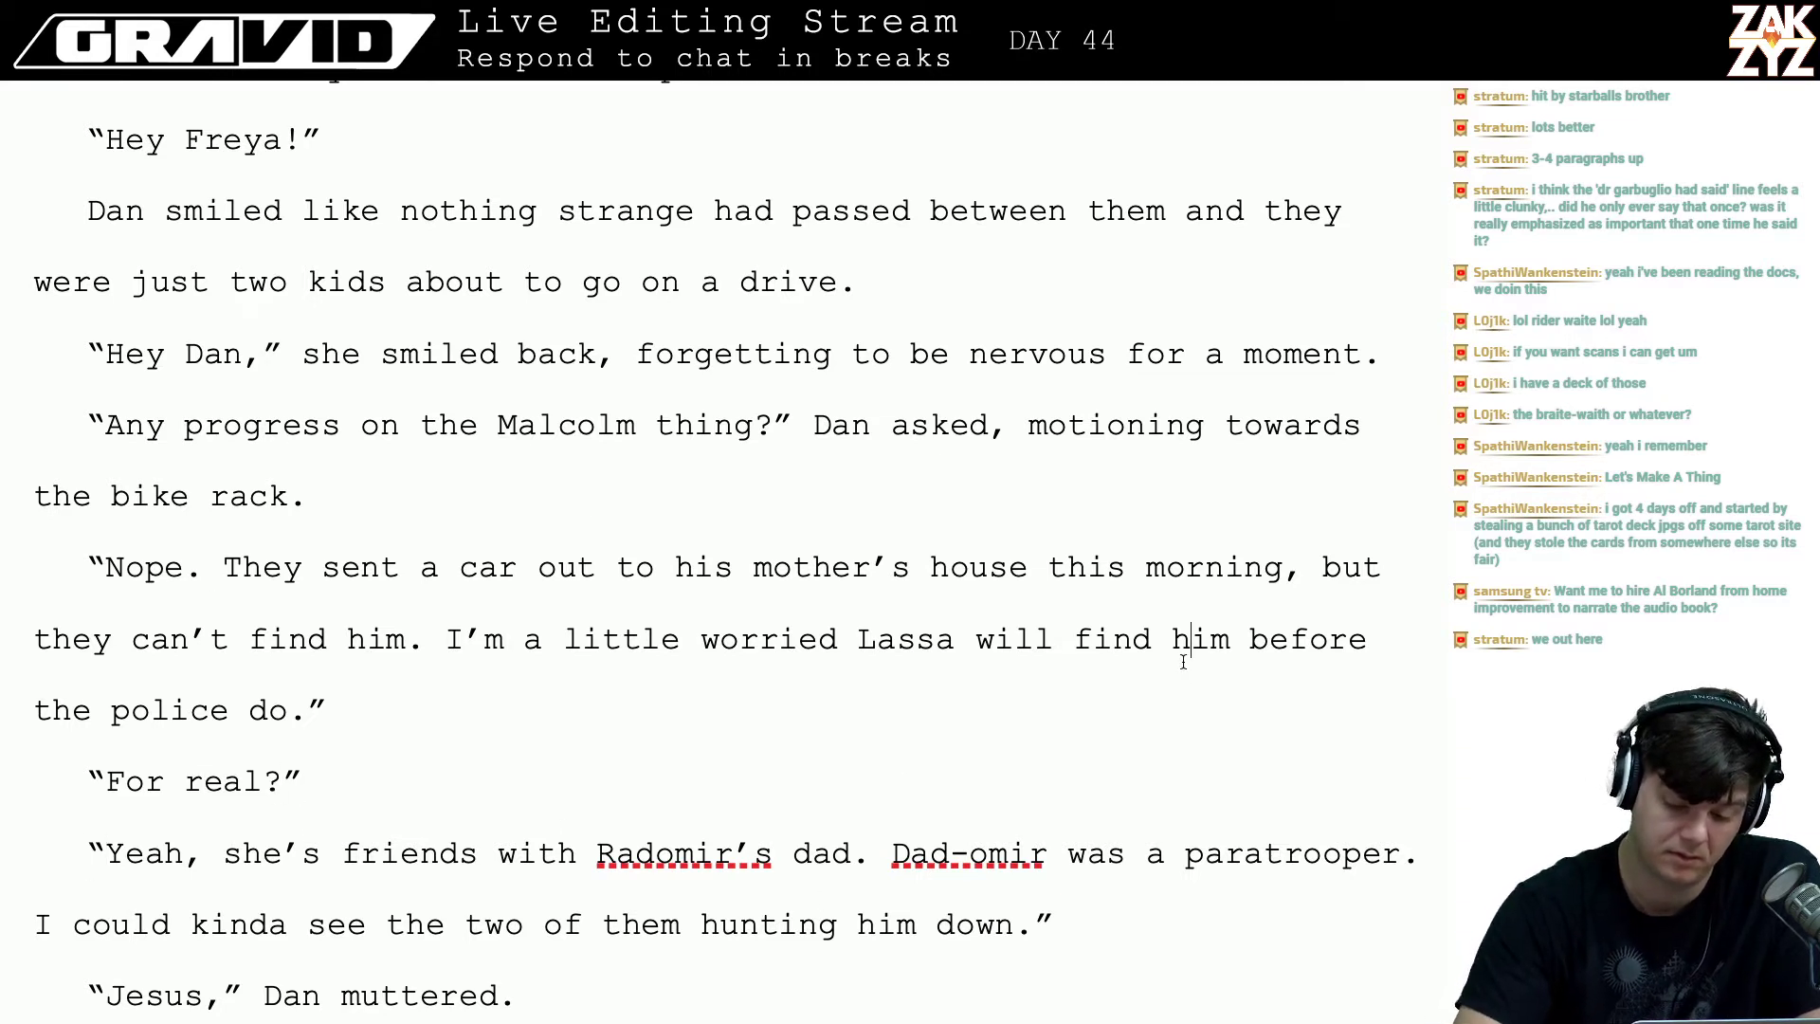
key("Left")
key("BackSpace")
key("BackSpace")
key("BackSpace")
key("BackSpace")
type("get to")
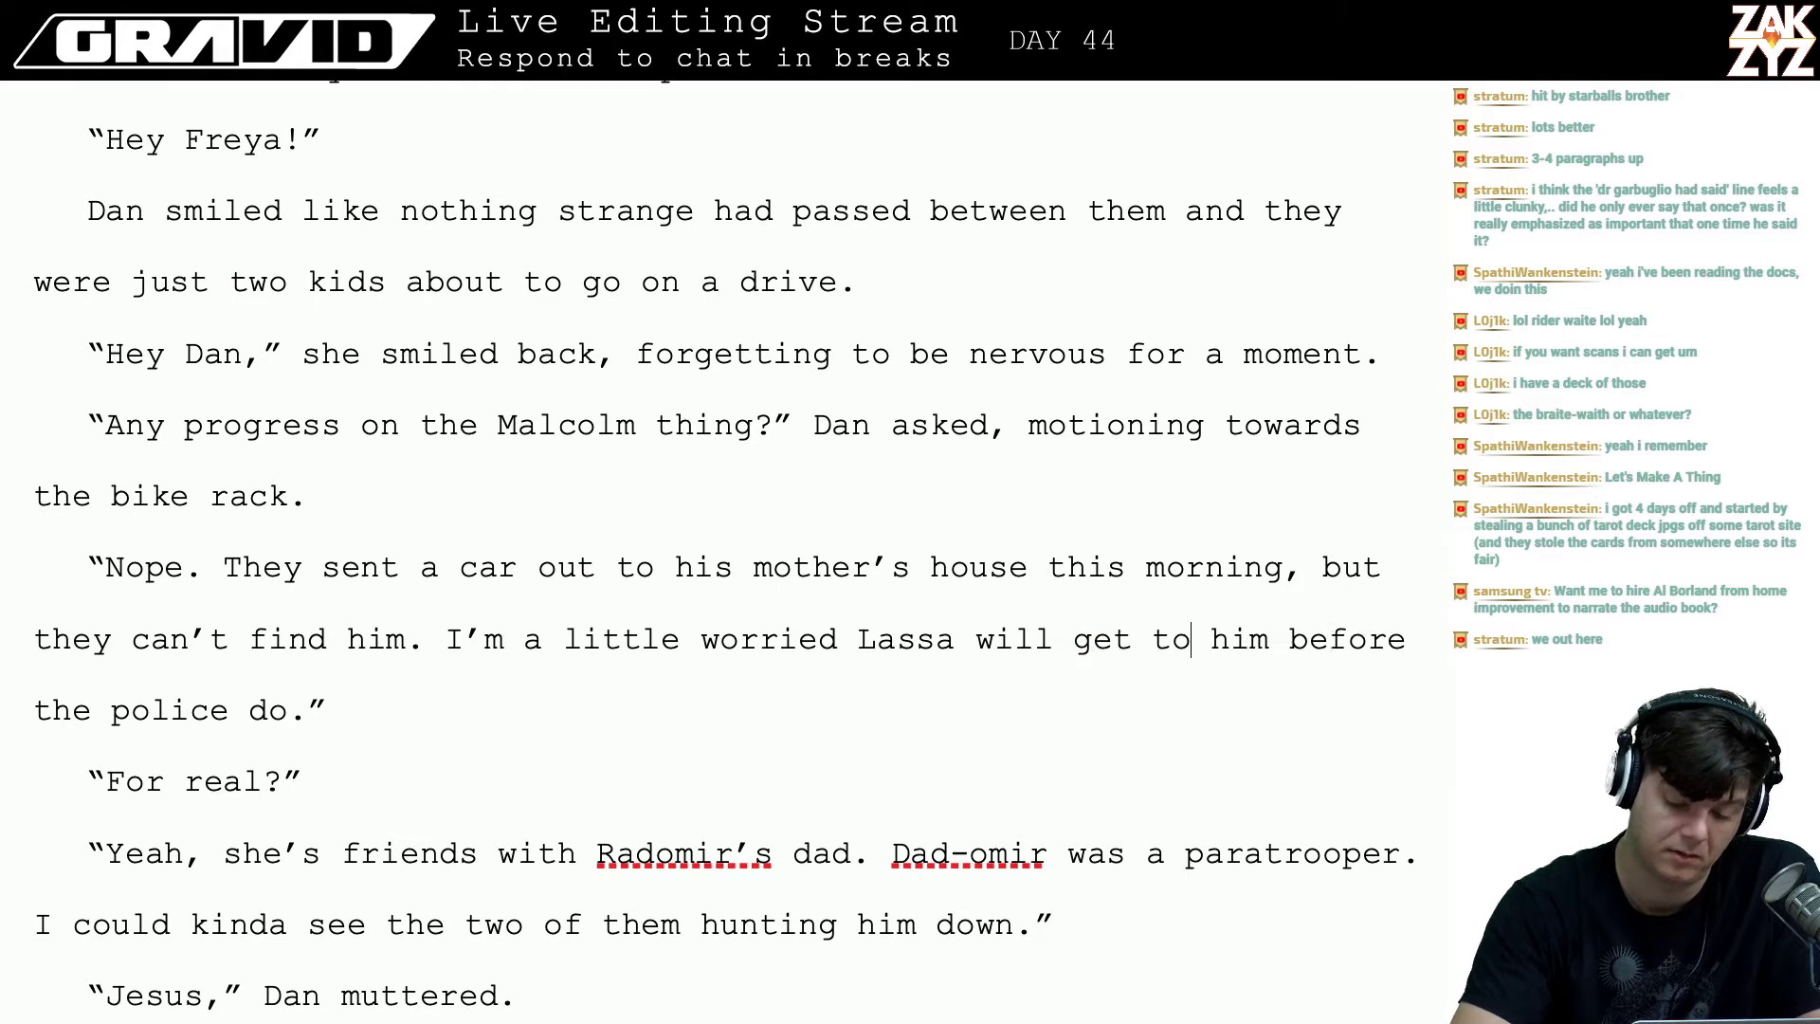
key("BackSpace")
left_click(327, 711)
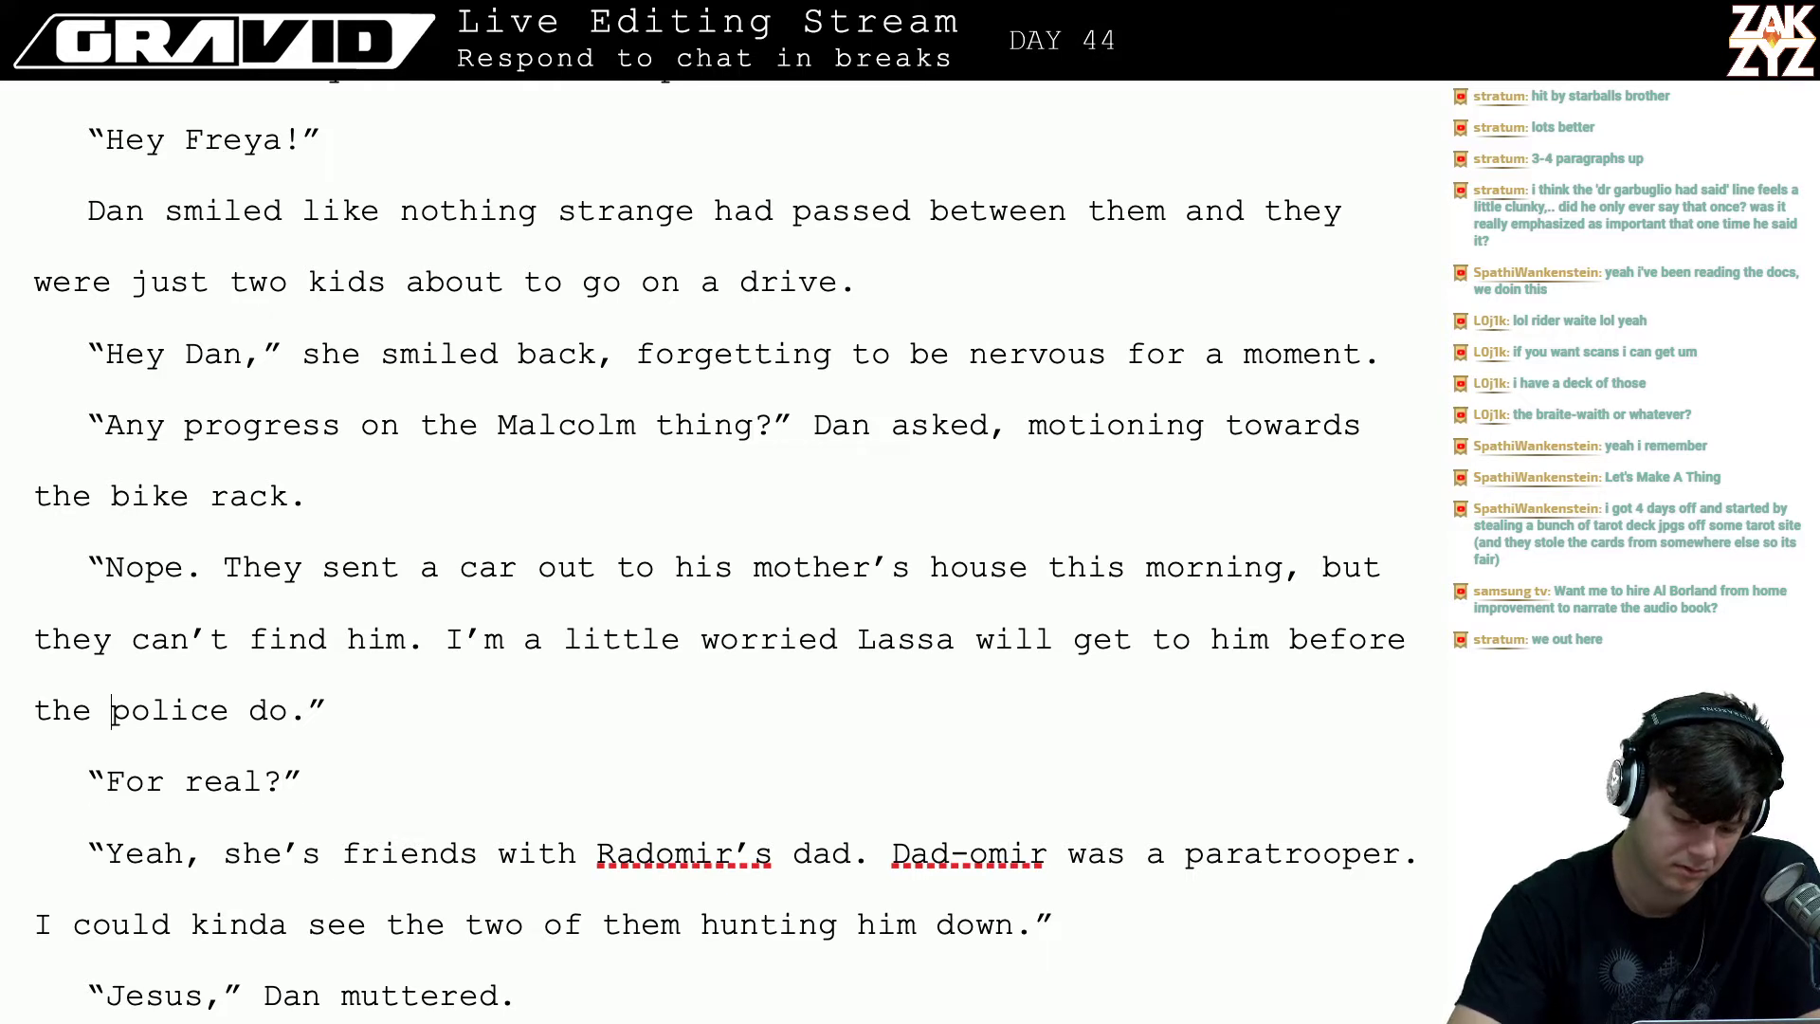
type("Woah.")
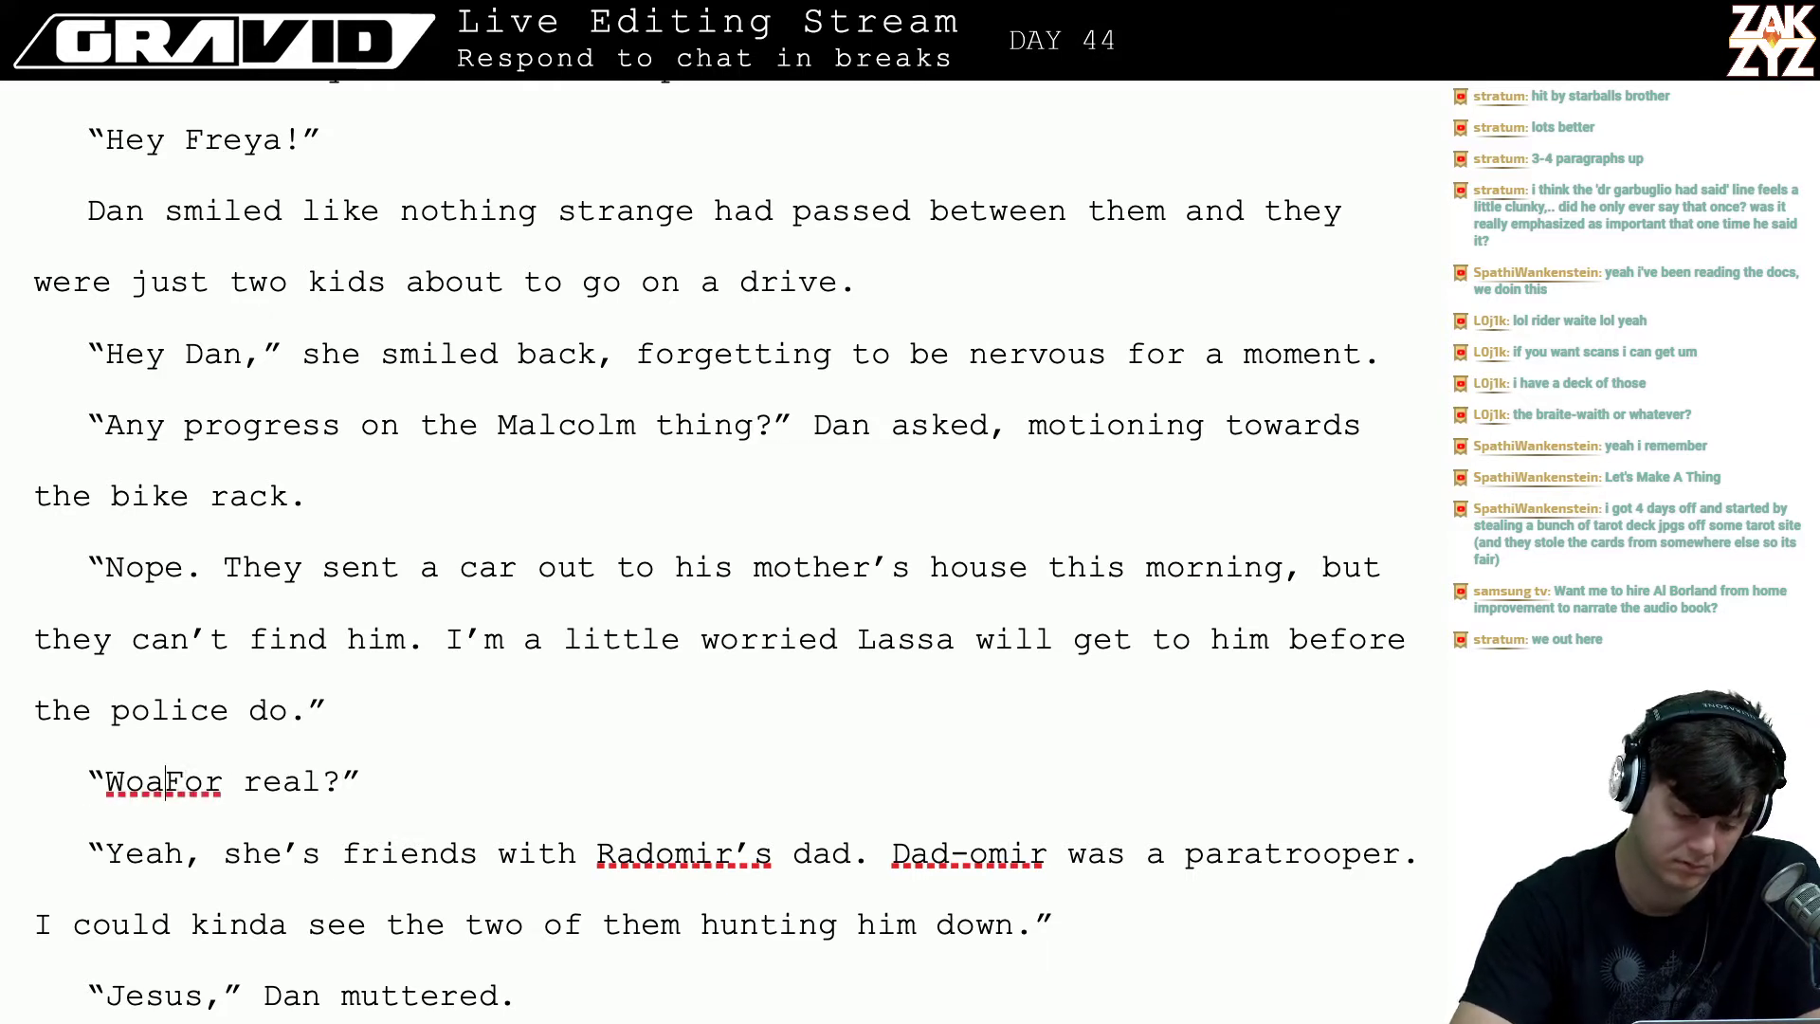
- Try extending Freya’s “hunting him down” sentence with “and fucking him up really badly”
key("Down")
key("Down")
key("Down")
key("Down")
key("Down")
key("Down")
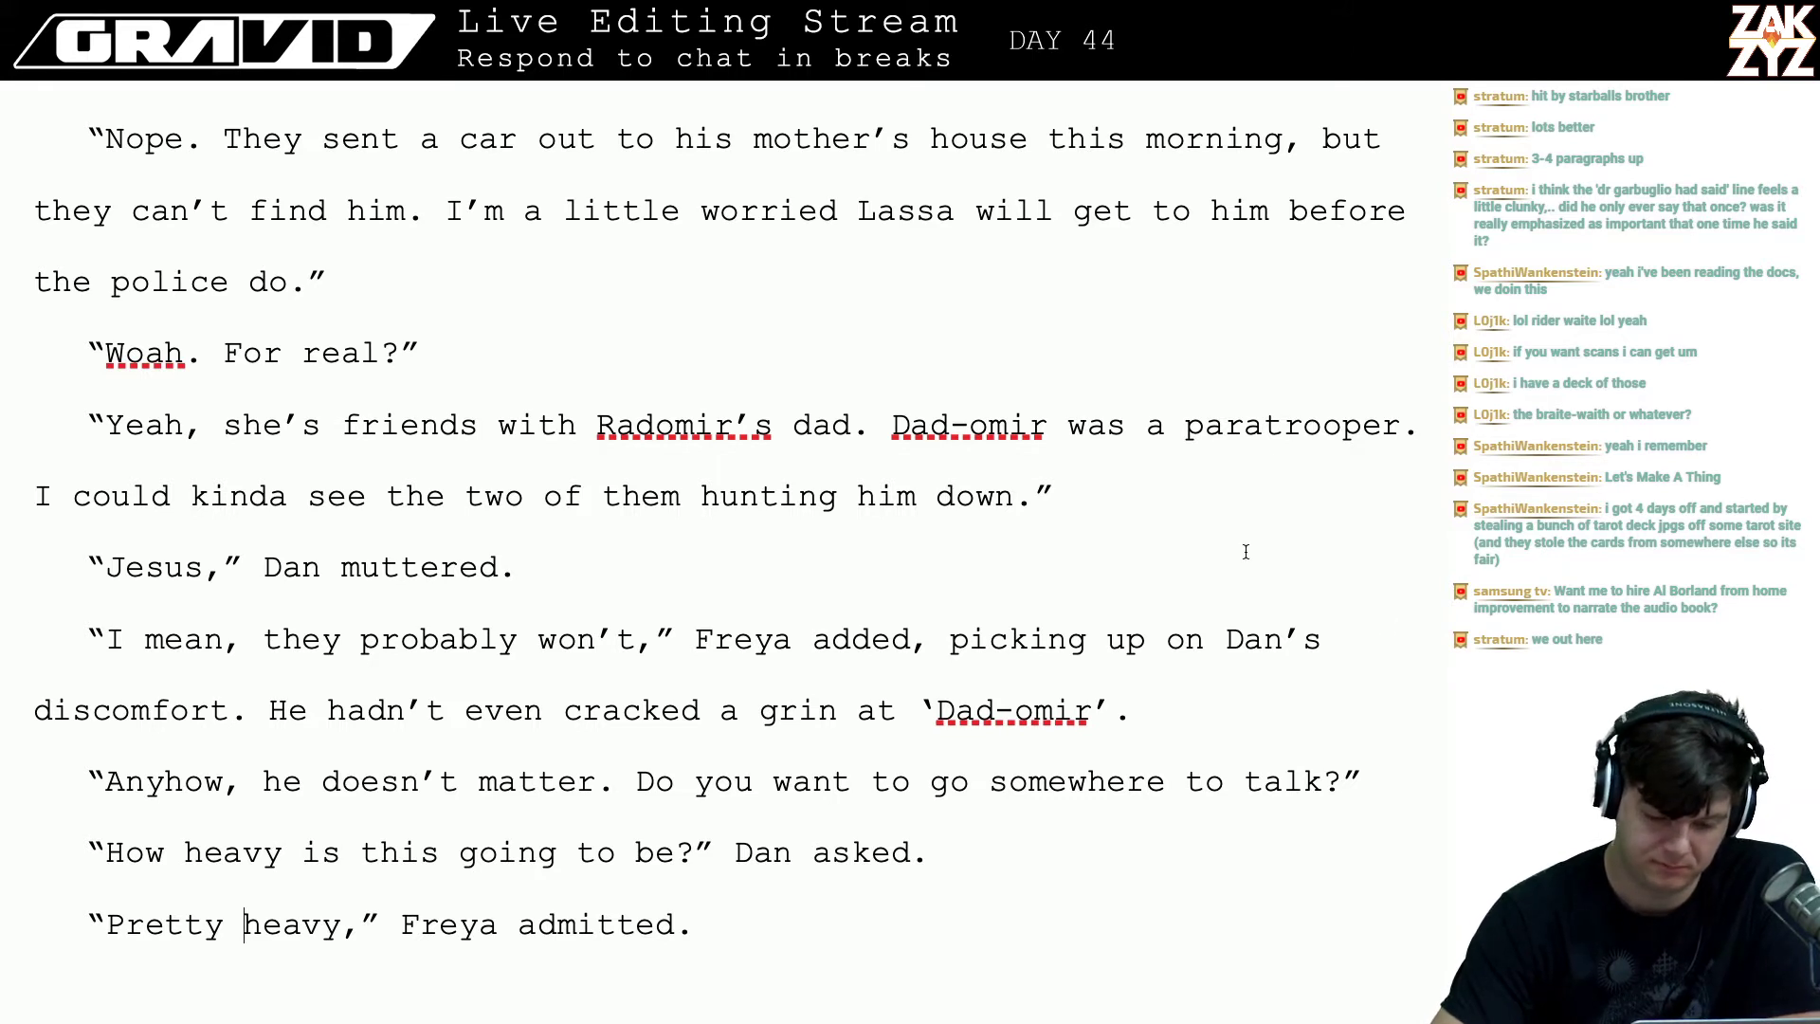
left_click(1017, 497)
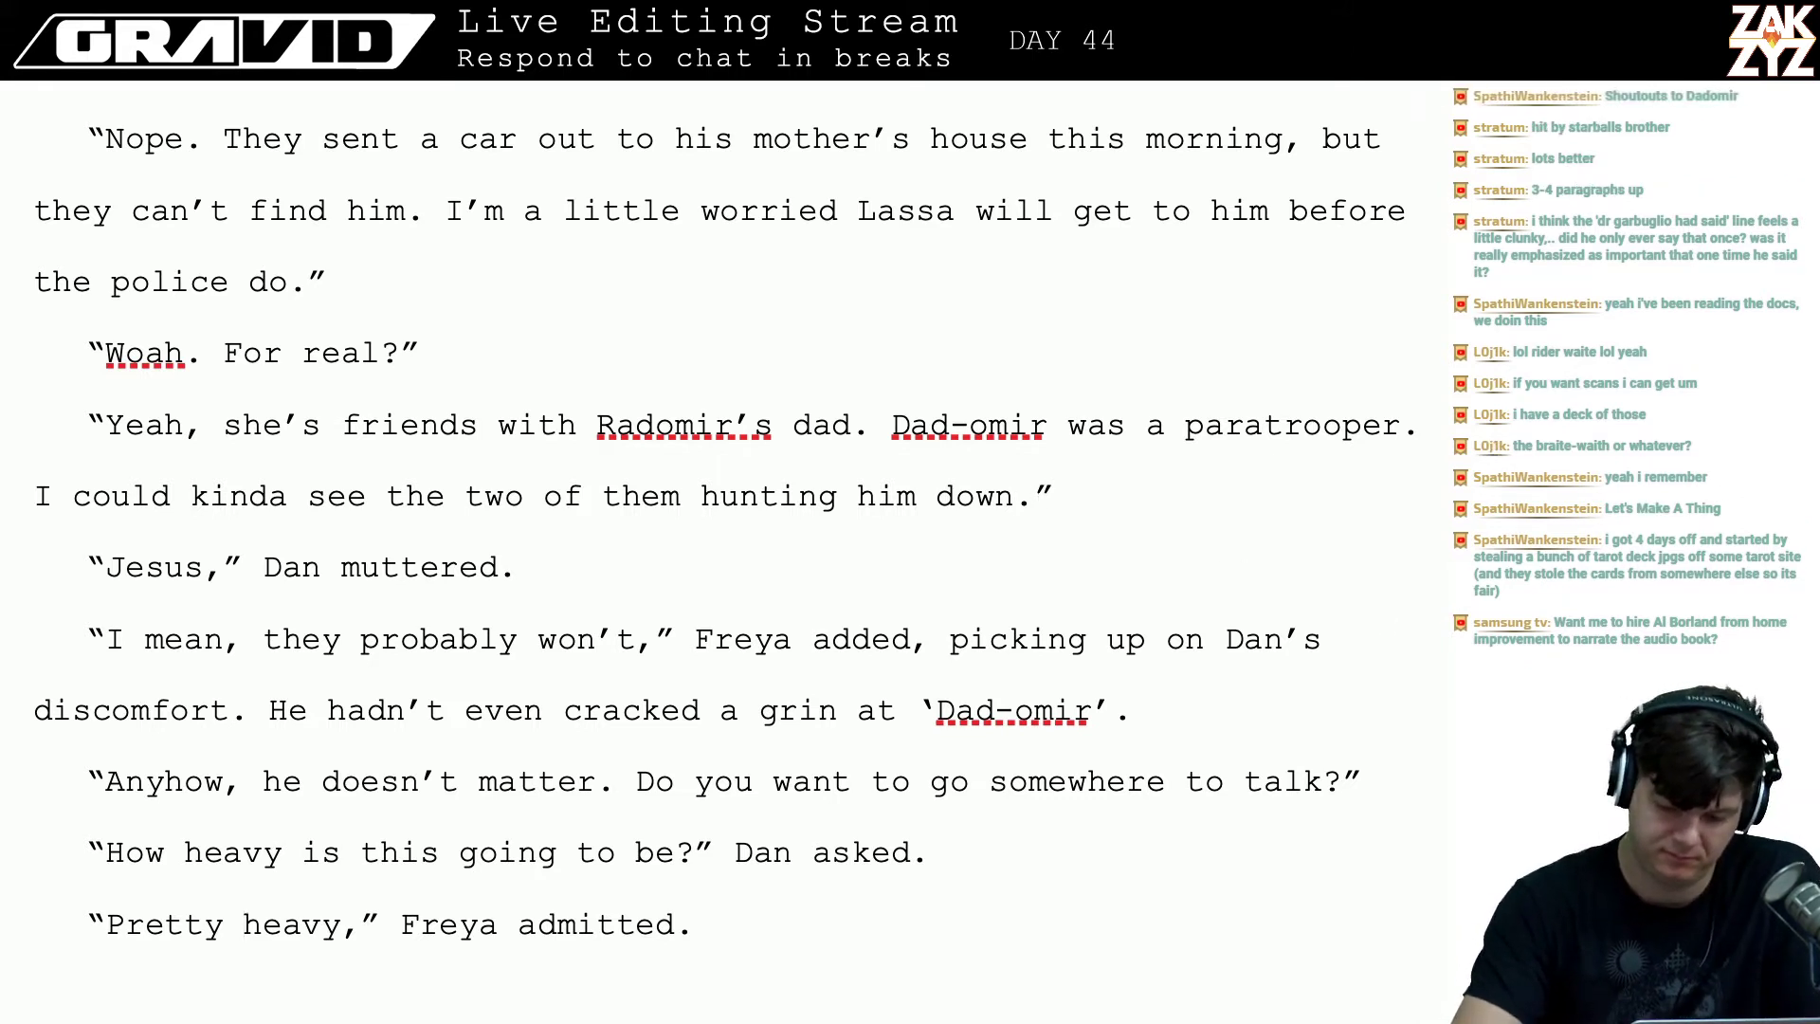
type("and fucking him")
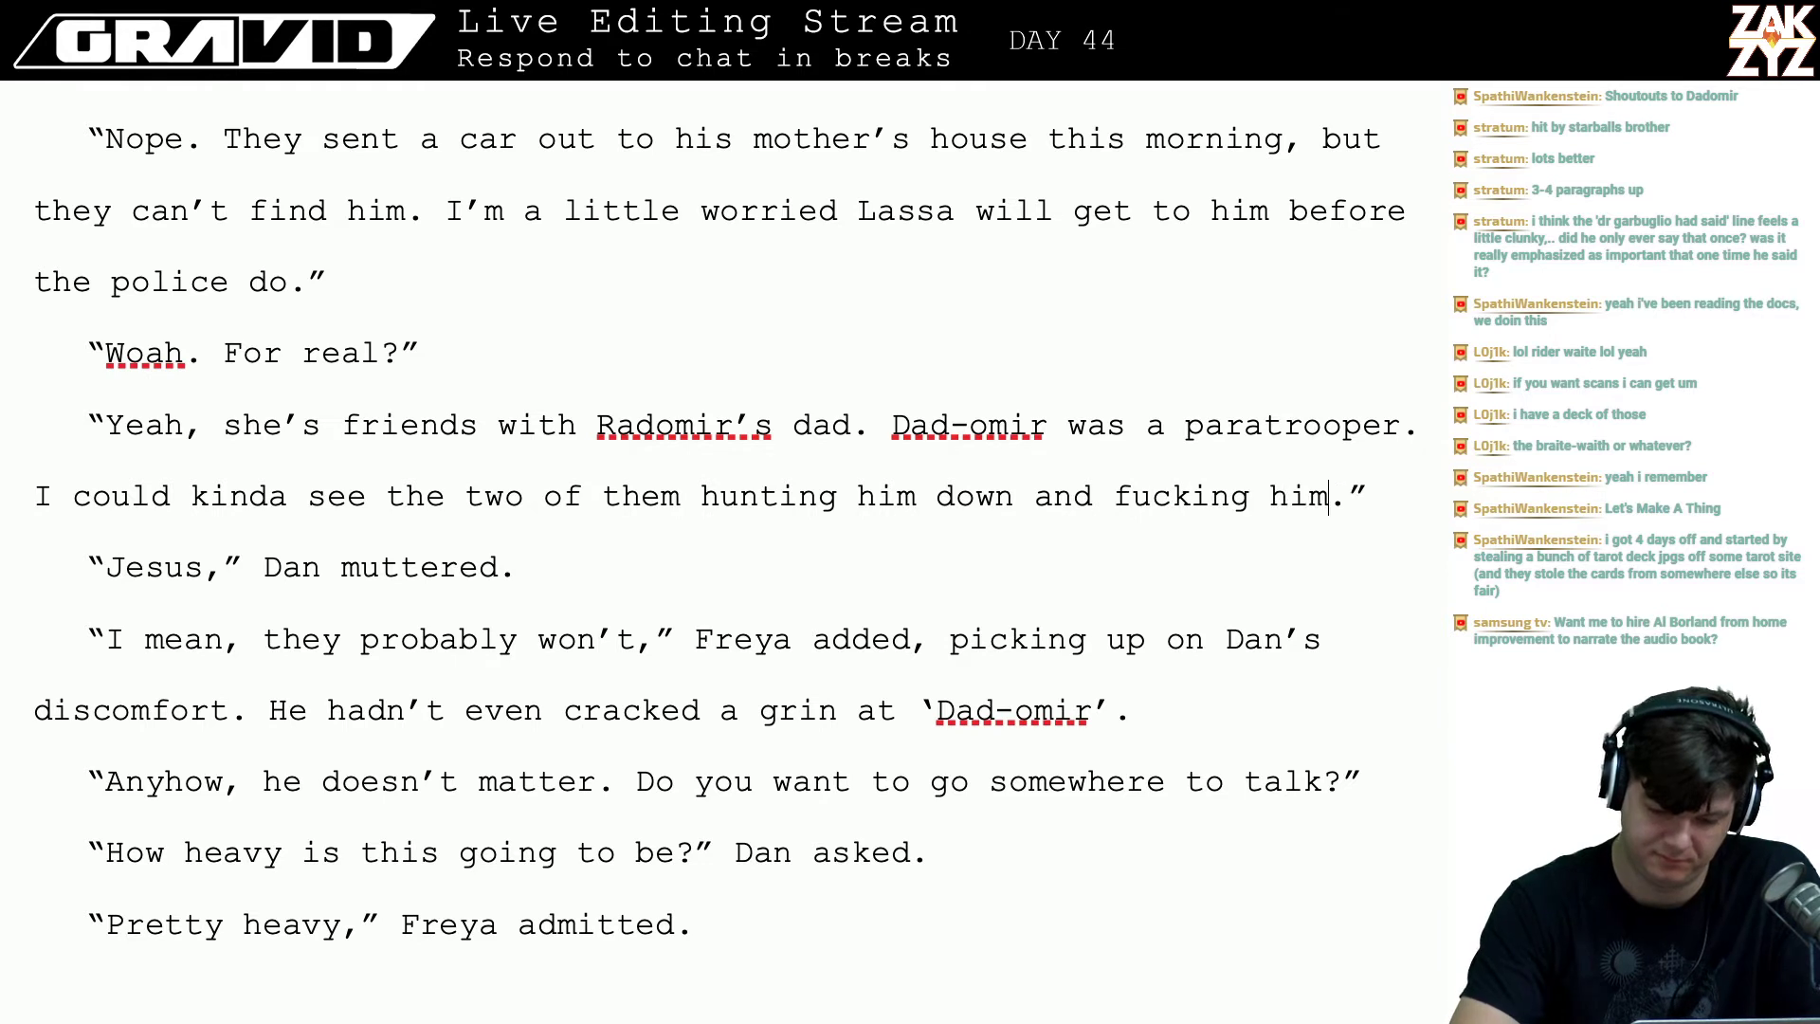
type(" up really bad")
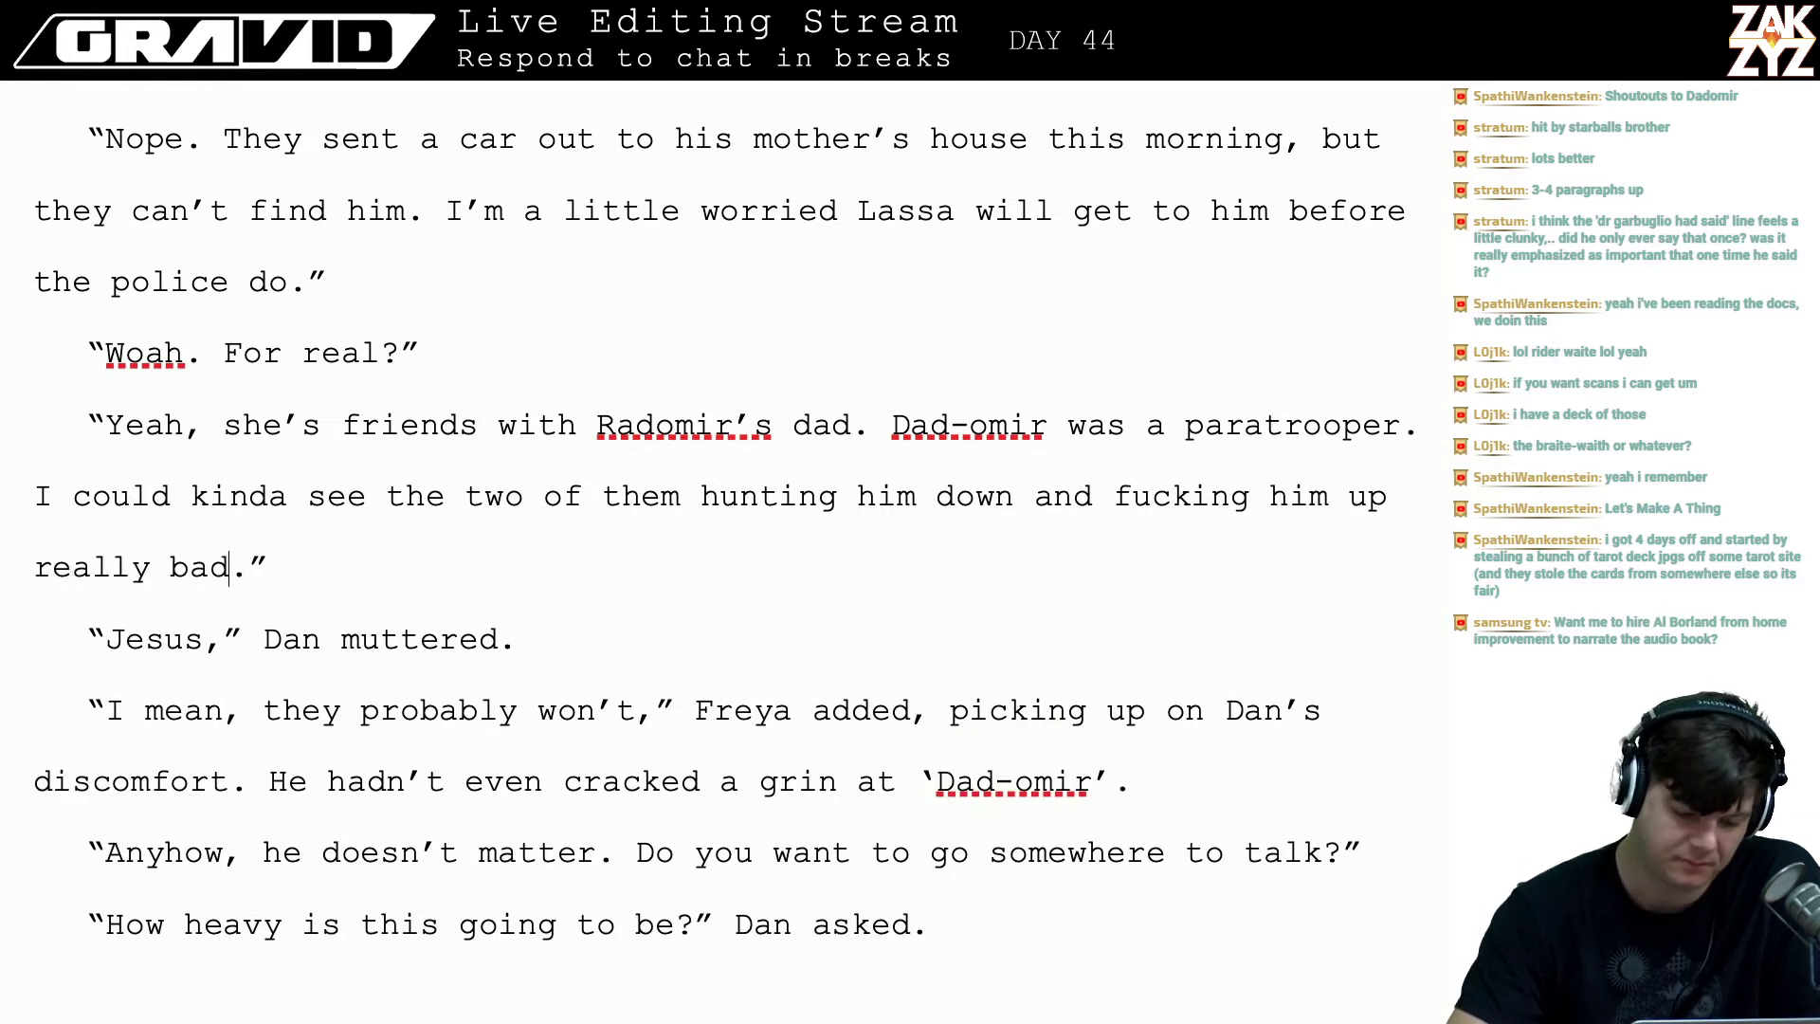
type("ly")
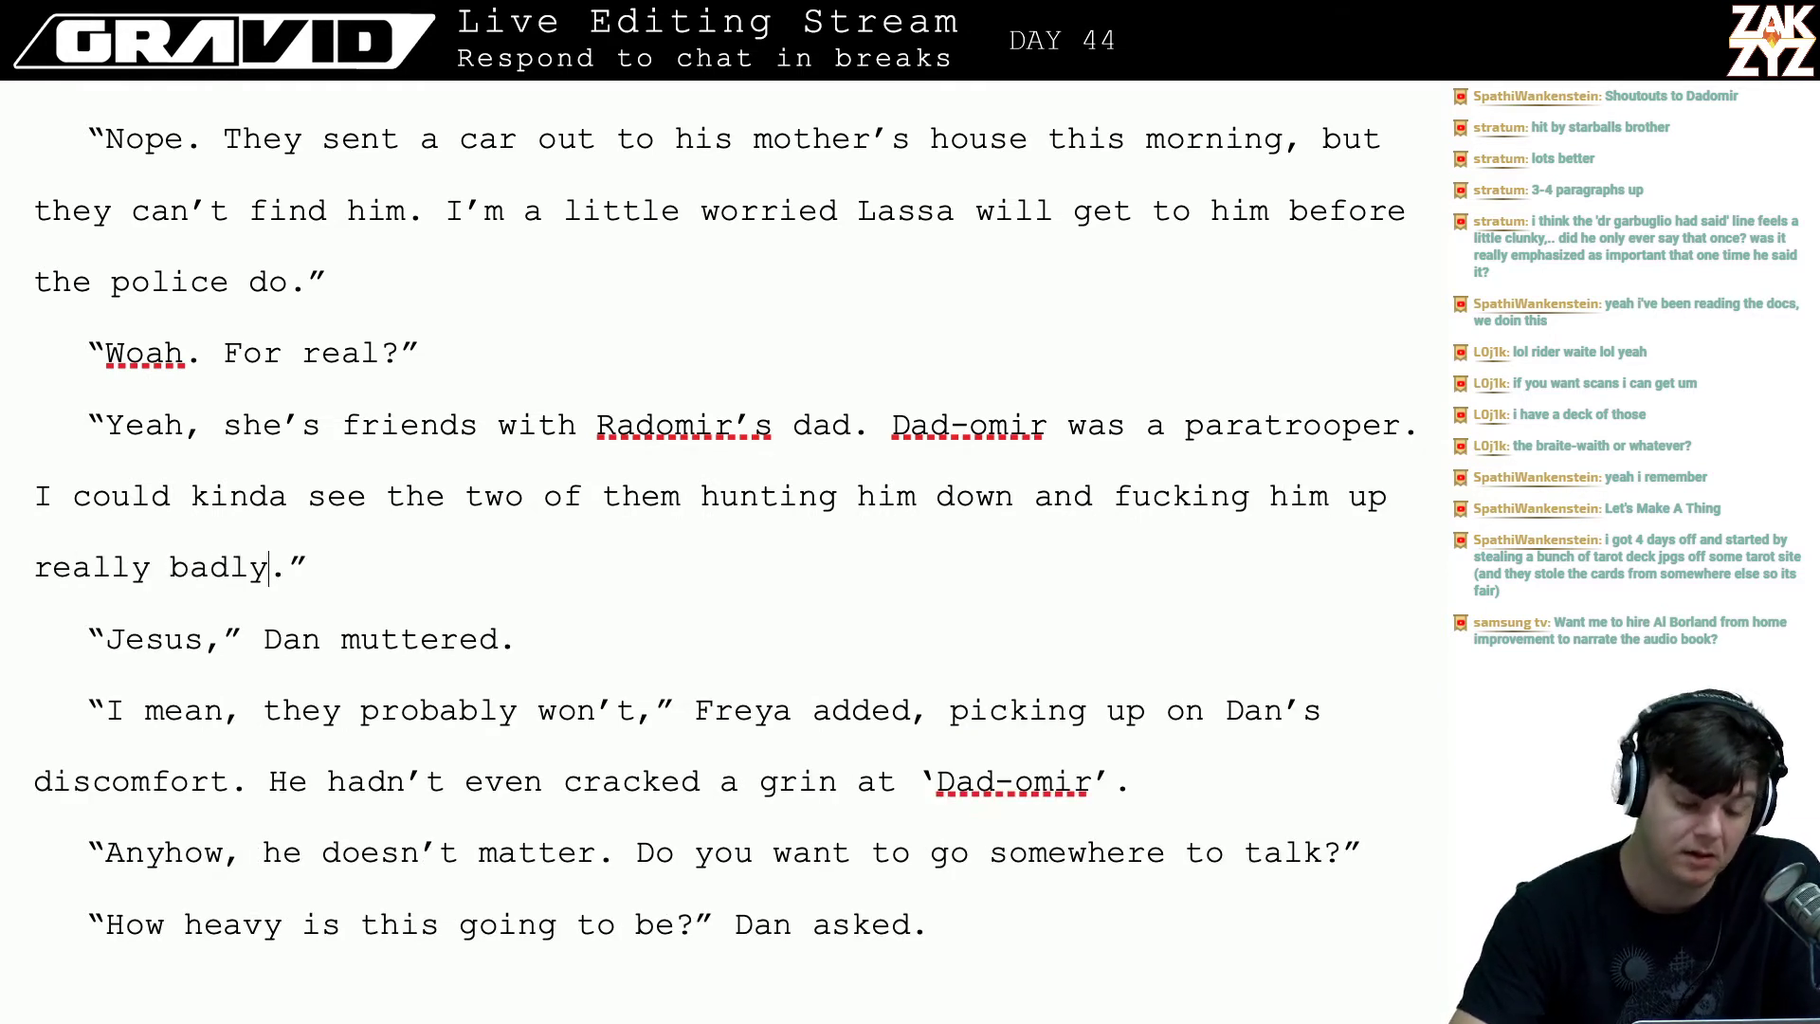
- Reread Freya’s extended lines about Dad-omir the paratrooper and the two of them hunting Malcolm down
key("Up")
key("Right")
key("Right")
key("Right")
key("Right")
key("Right")
key("Right")
key("Right")
key("Right")
key("Right")
key("Right")
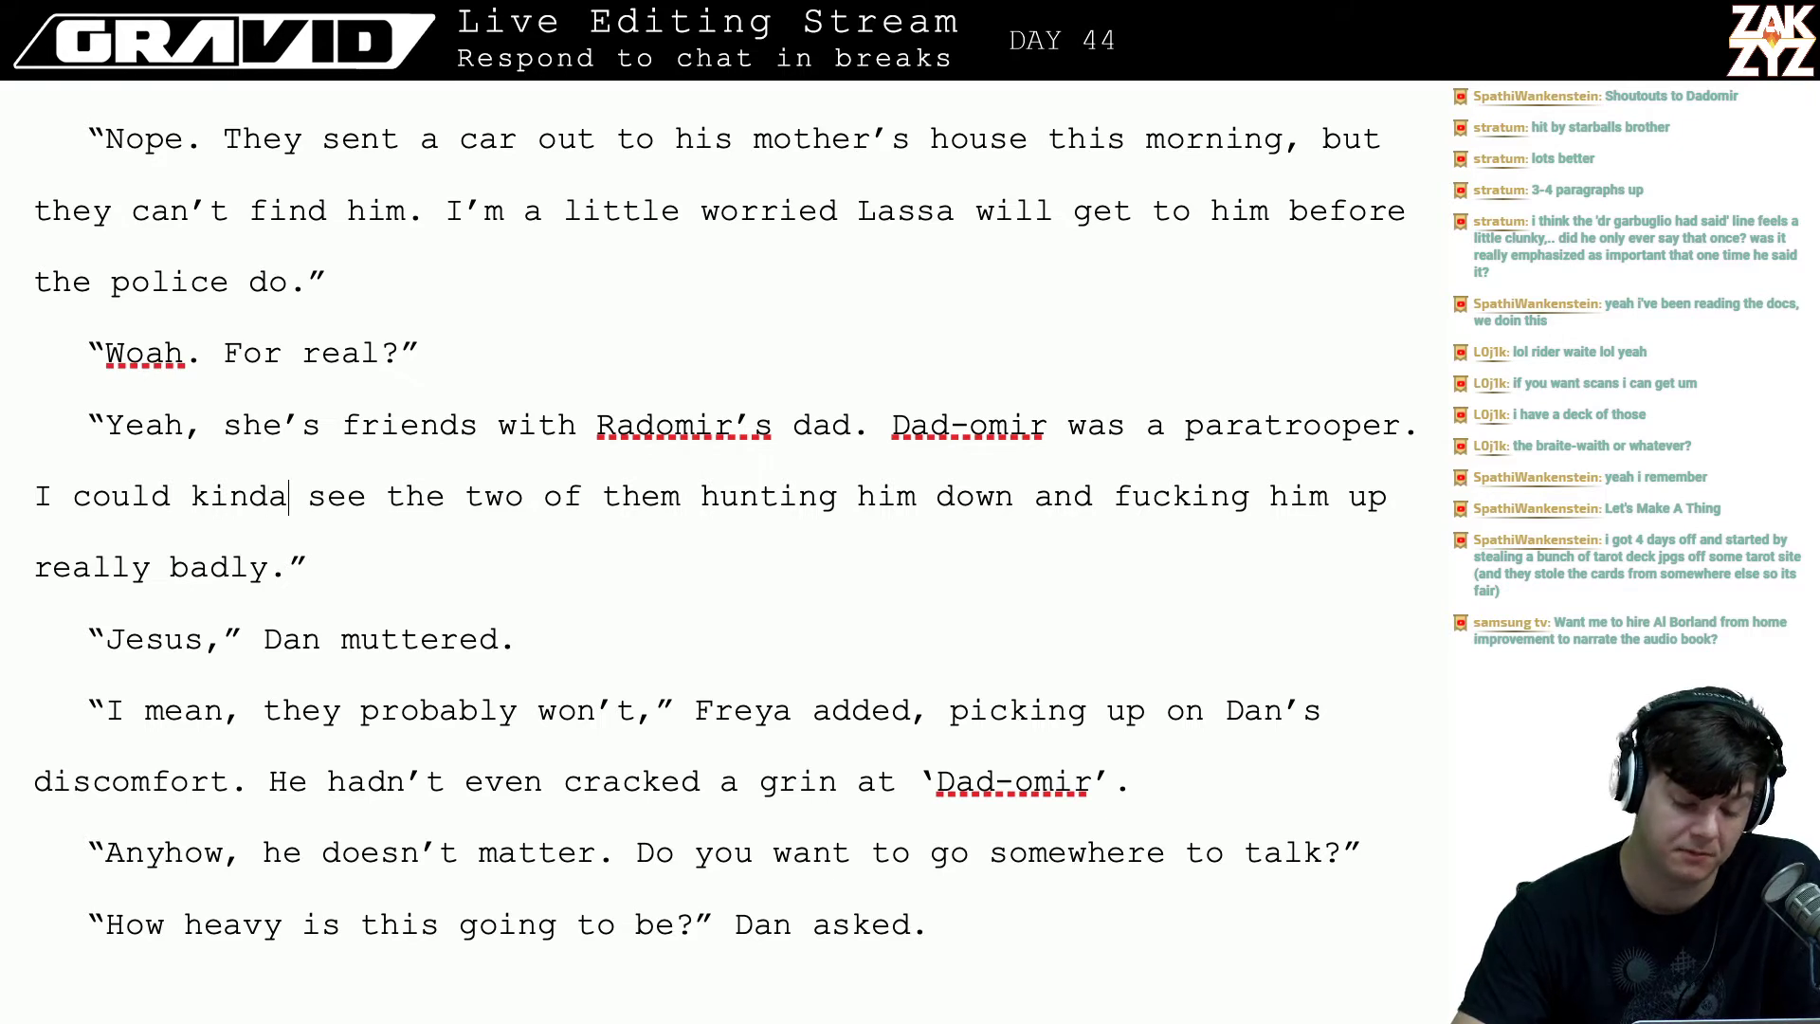
key("Down")
key("Left")
key("Left")
key("Left")
key("Left")
key("Left")
key("Left")
key("Left")
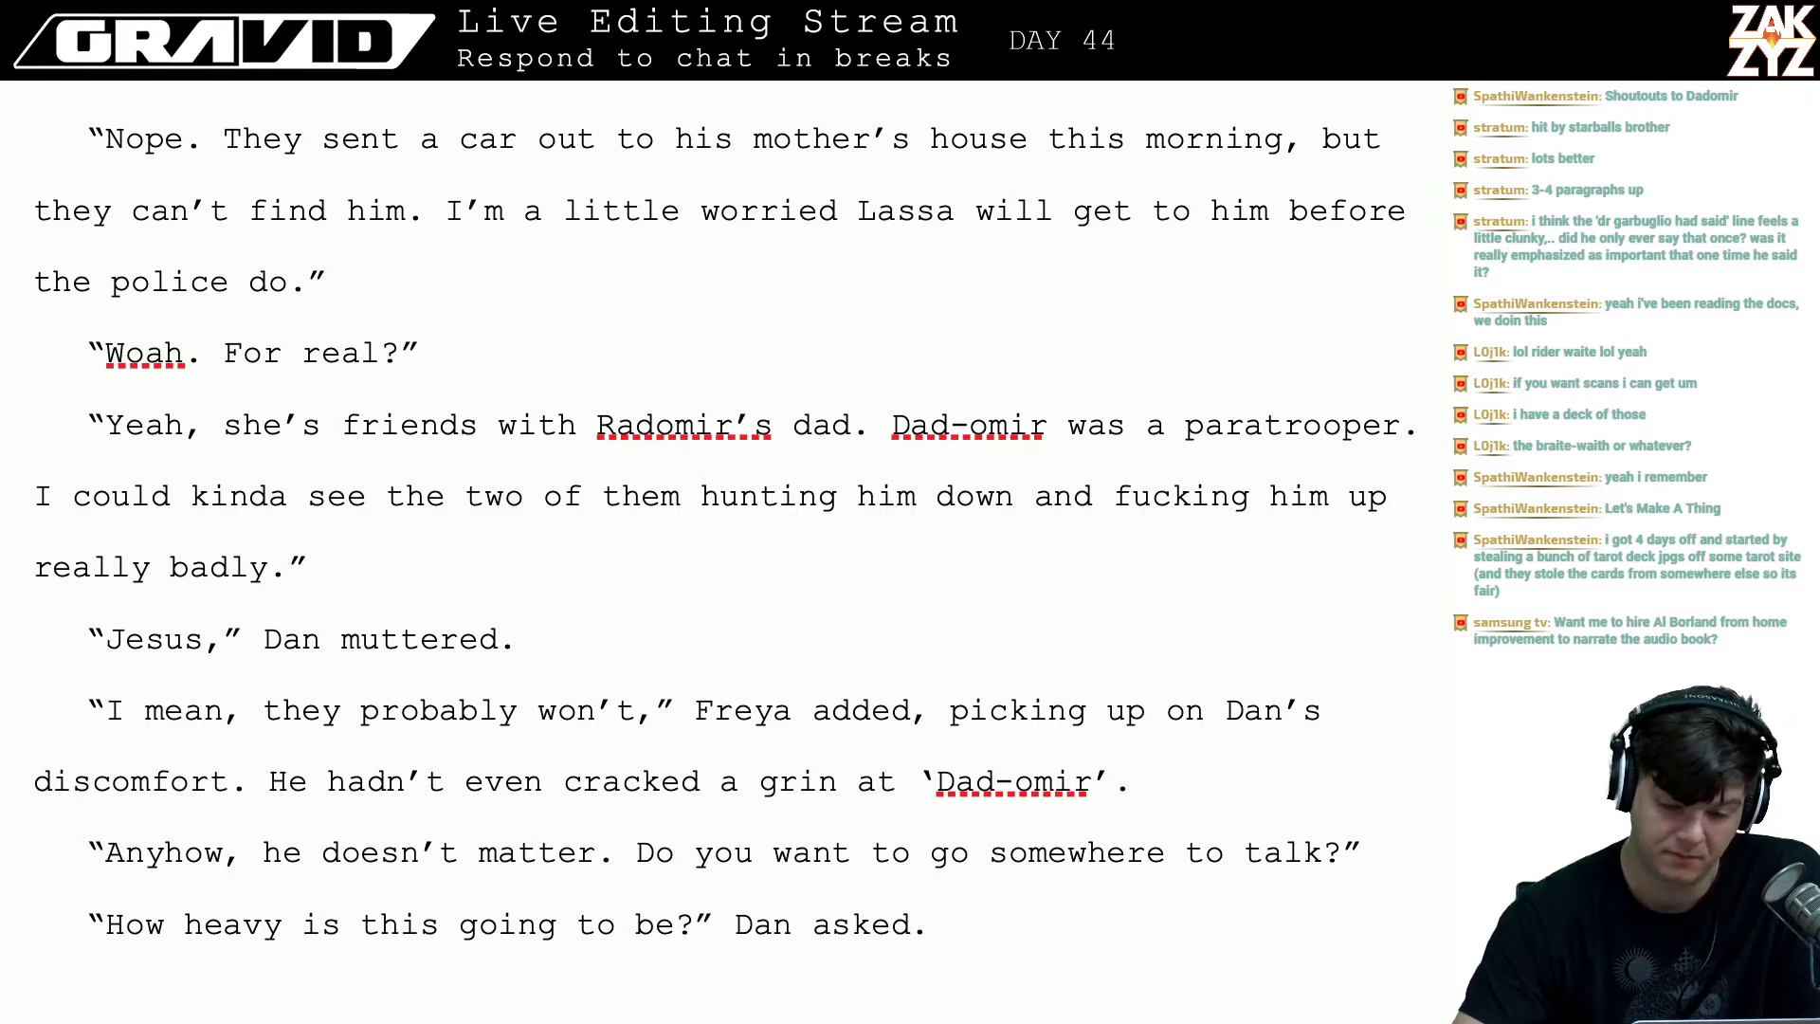
key("Left")
key("Left")
key("Left")
key("Left")
key("Left")
key("Left")
key("Left")
key("Left")
key("Up")
key("Left")
key("Left")
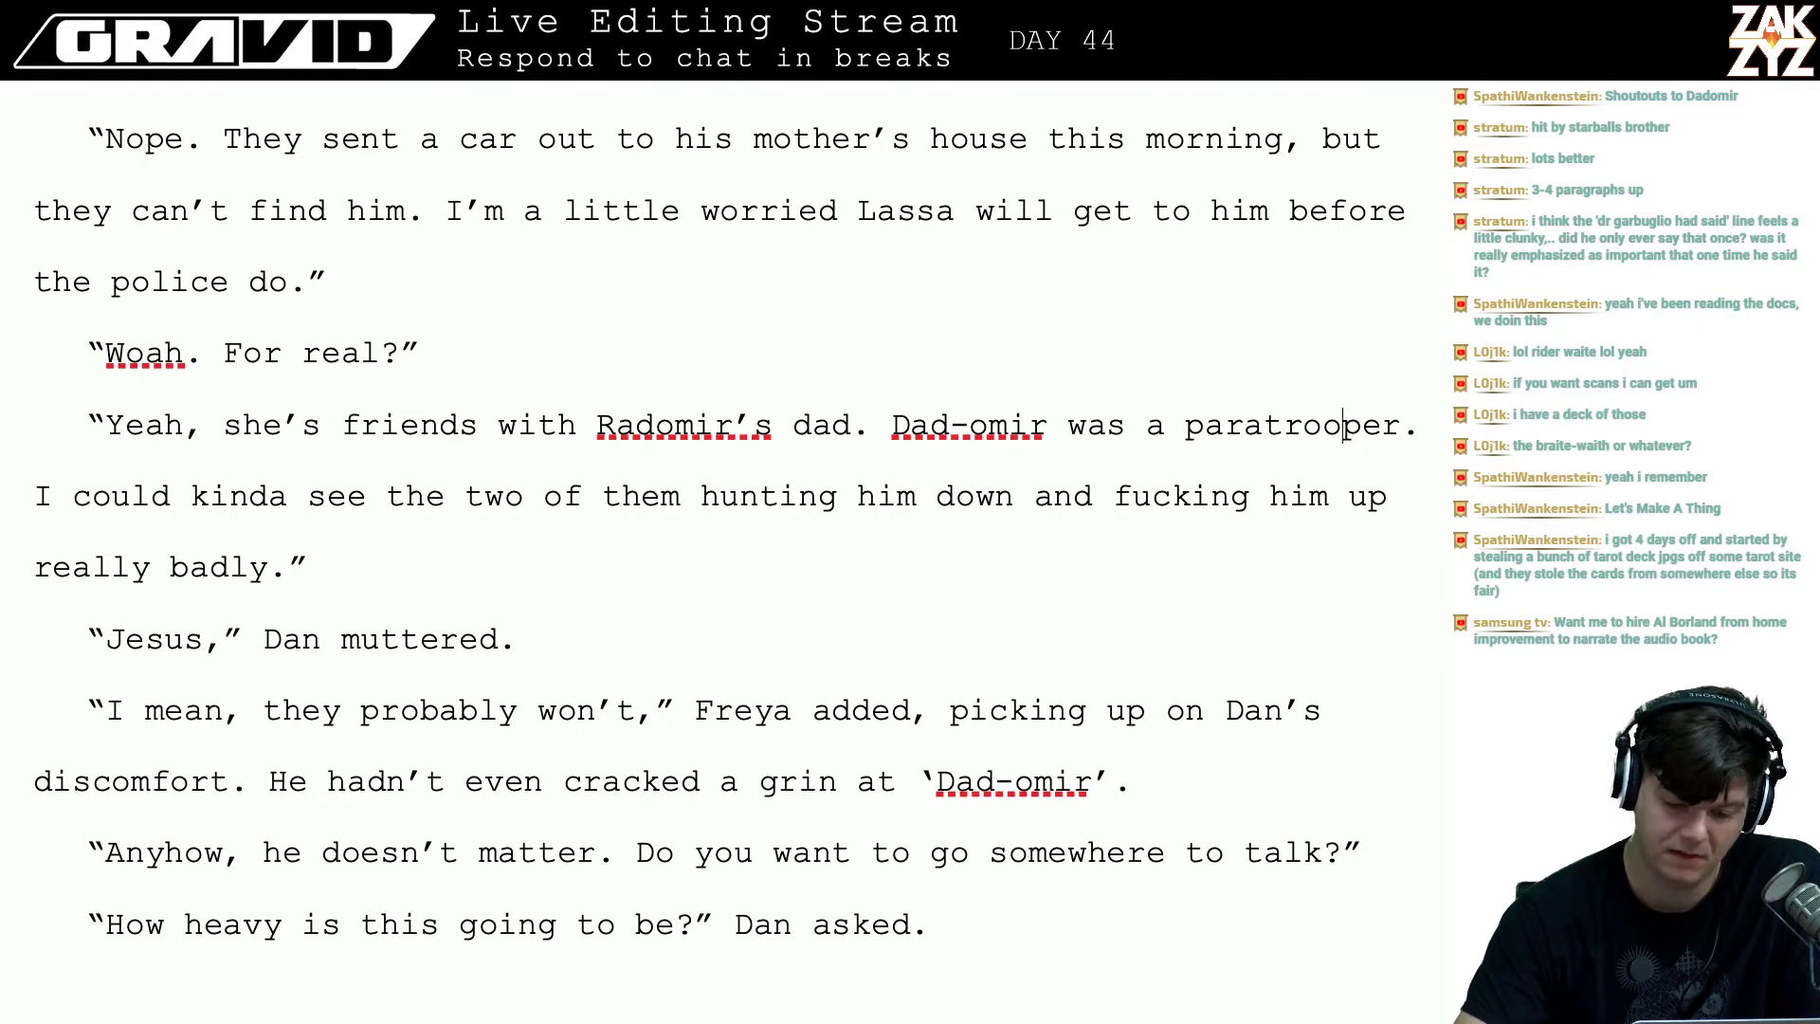
key("Down")
key("Down")
key("Left")
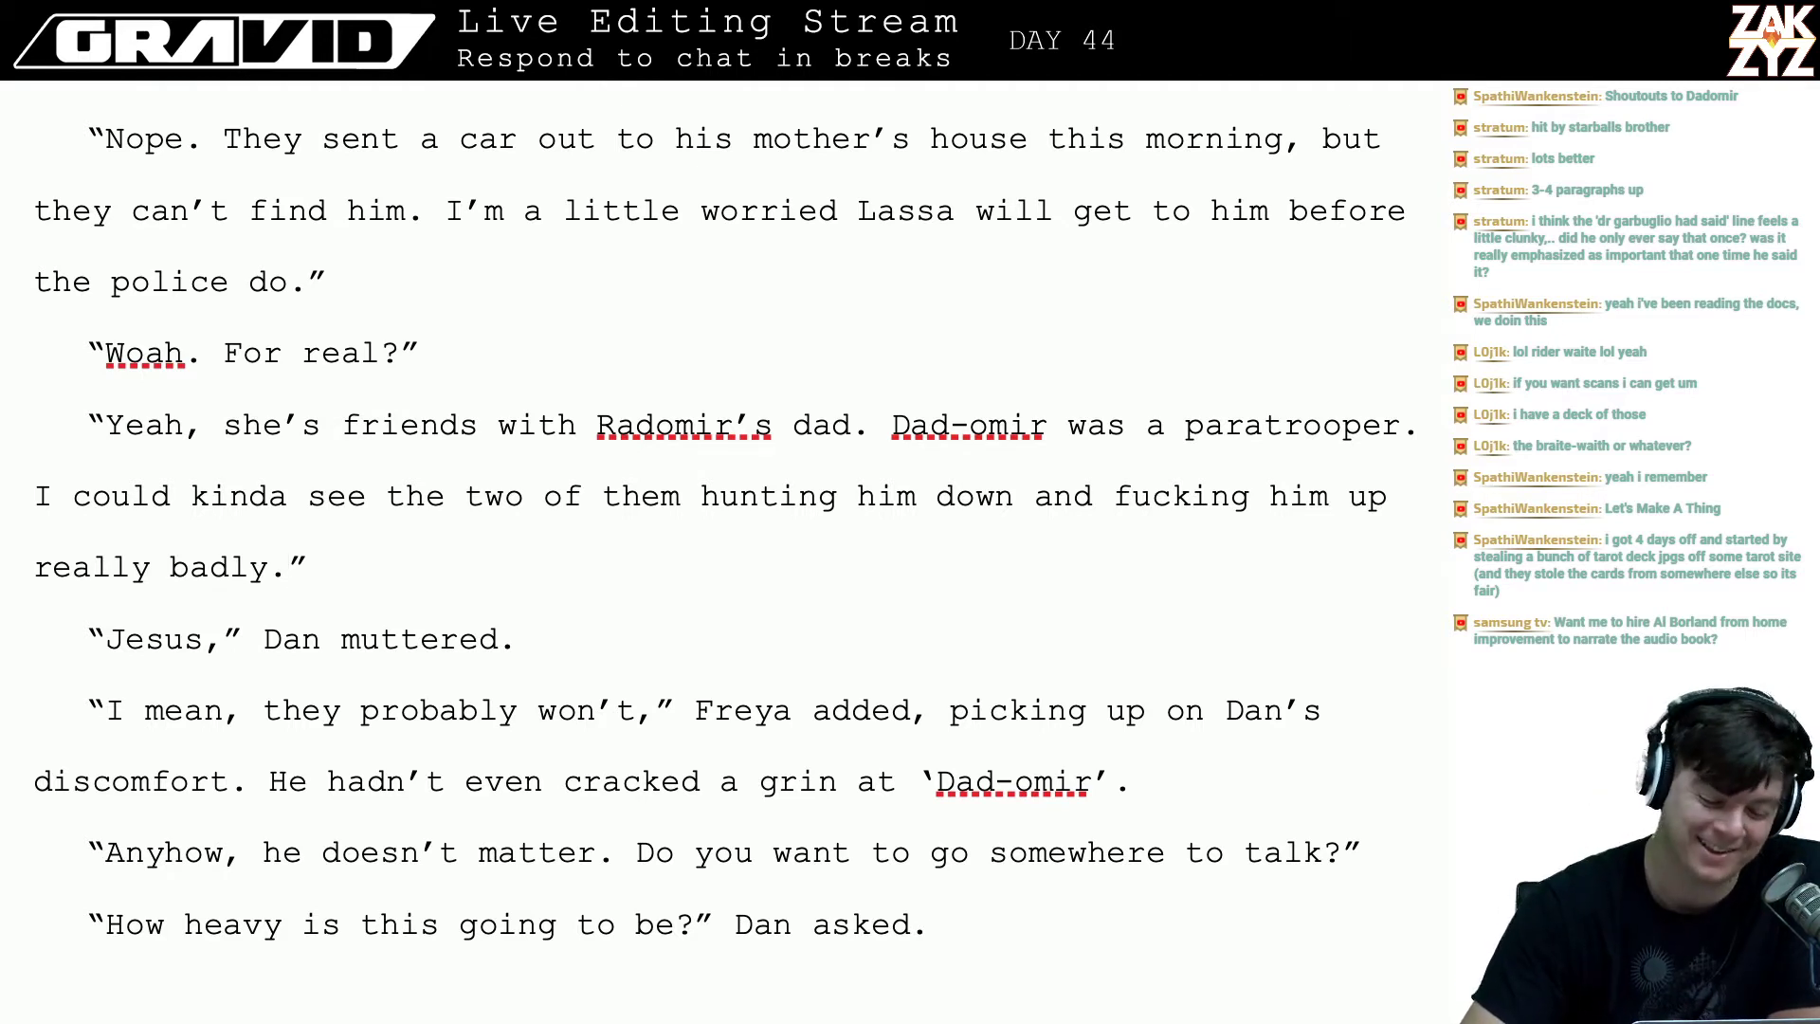
- Delete “and fucking him up really badly” so Freya’s sentence ends at “hunting him down.”
key("shift+Left")
key("shift+Left")
key("shift+Left")
key("shift+Left")
key("shift+Left")
key("shift+Left")
key("shift+Left")
key("shift+Left")
key("shift+Left")
key("shift+Left")
key("shift+Left")
key("shift+Left")
key("shift+Left")
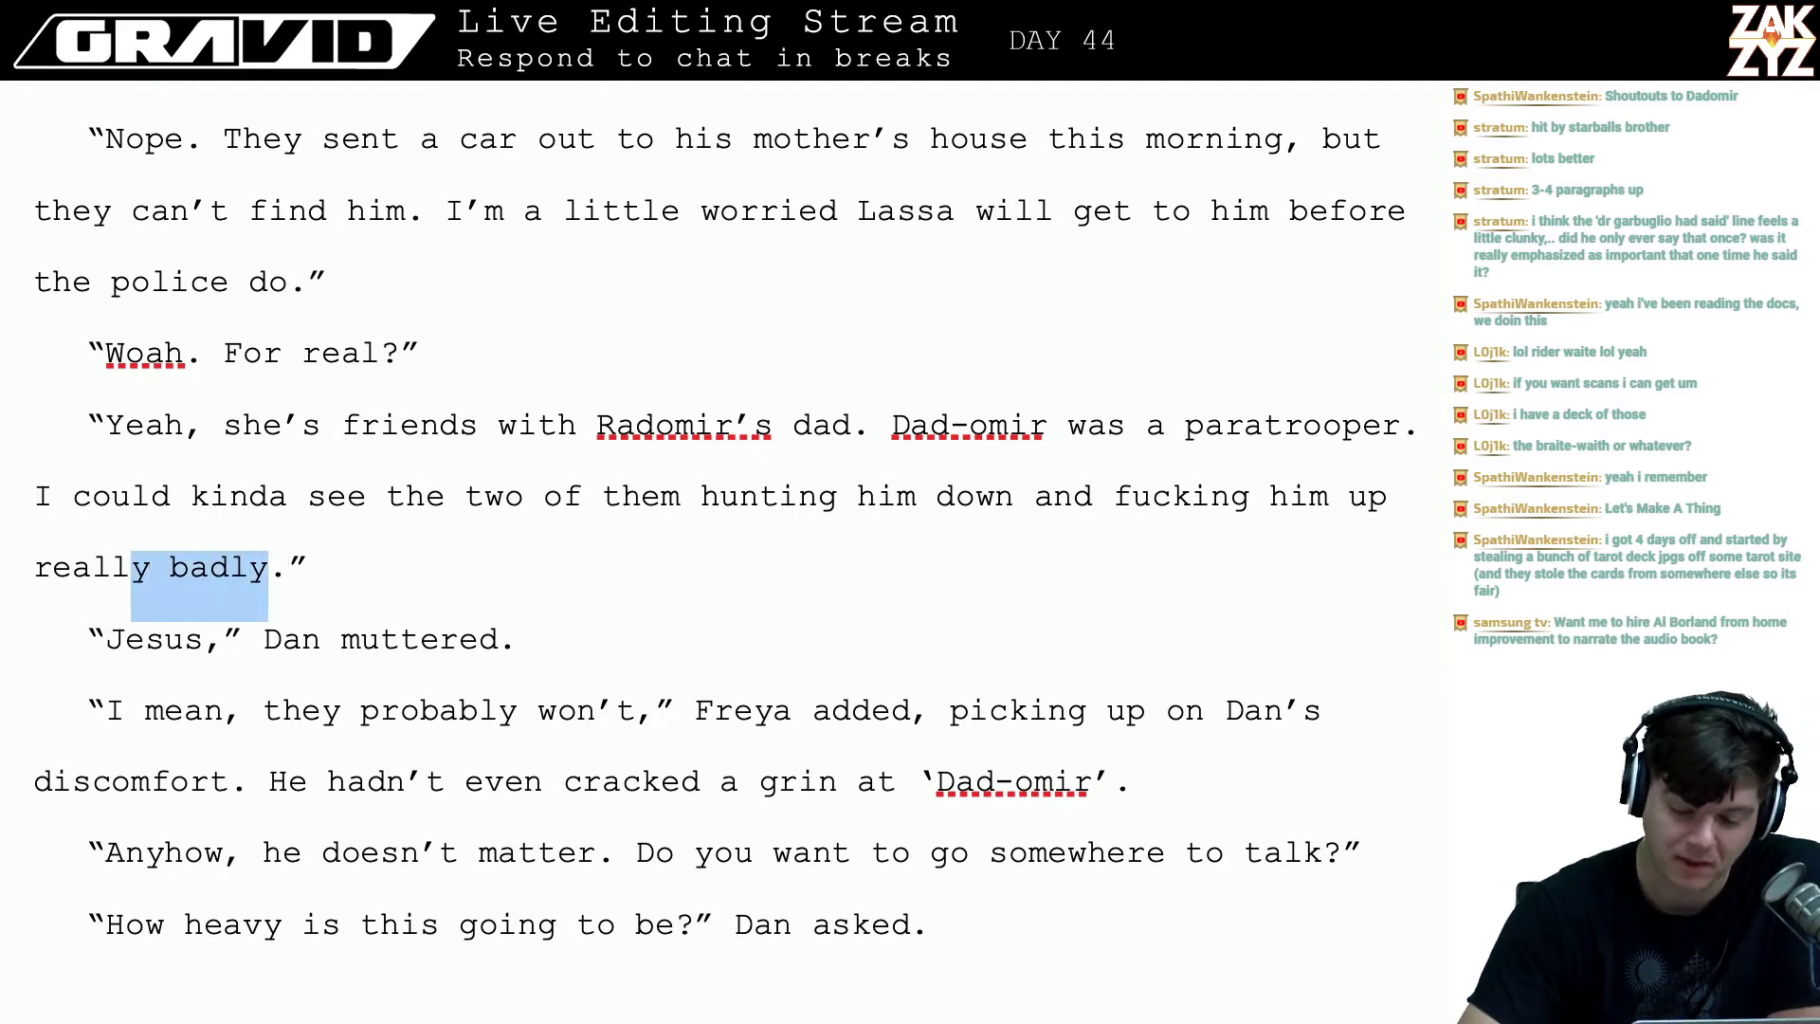
key("shift+Left")
key("shift+Left")
key("shift+Left")
key("shift+Left")
key("shift+Left")
key("shift+Left")
key("shift+Left")
key("shift+Left")
key("shift+Left")
key("shift+Left")
key("shift+Left")
key("shift+Left")
key("shift+Left")
key("shift+Left")
key("shift+Left")
key("shift+Left")
key("shift+Left")
key("shift+Left")
key("shift+Left")
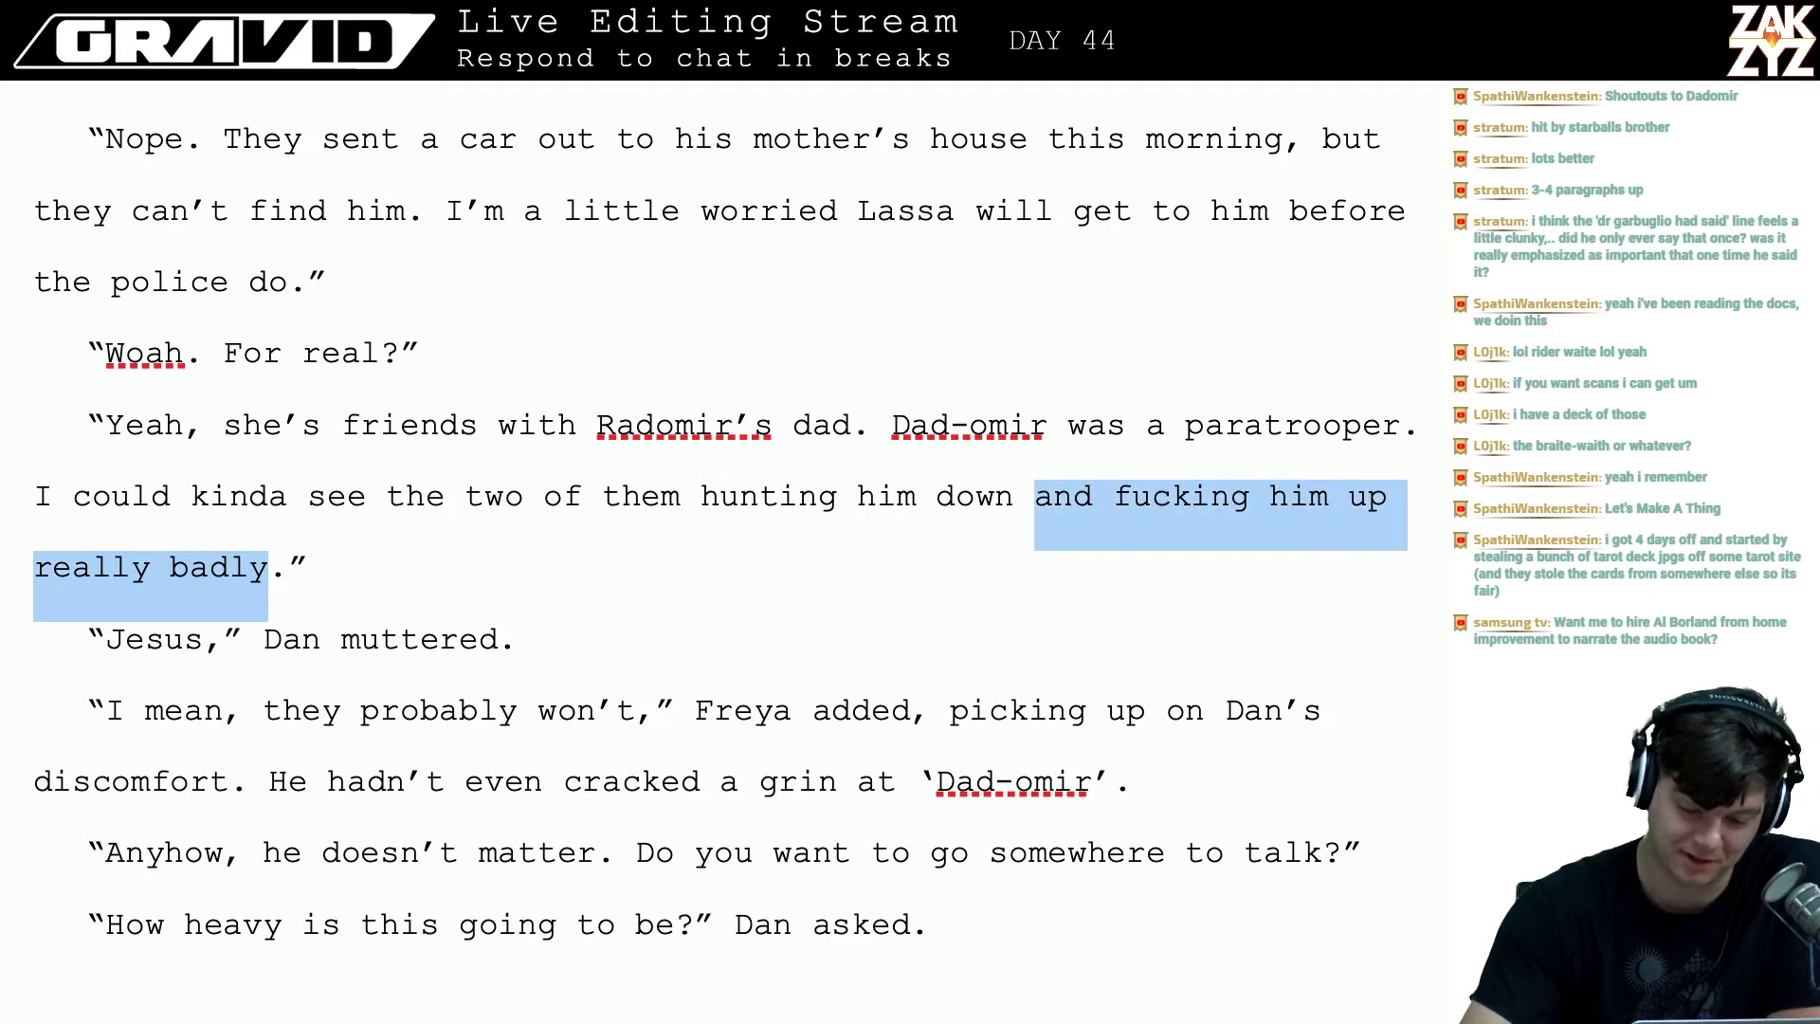
key("BackSpace")
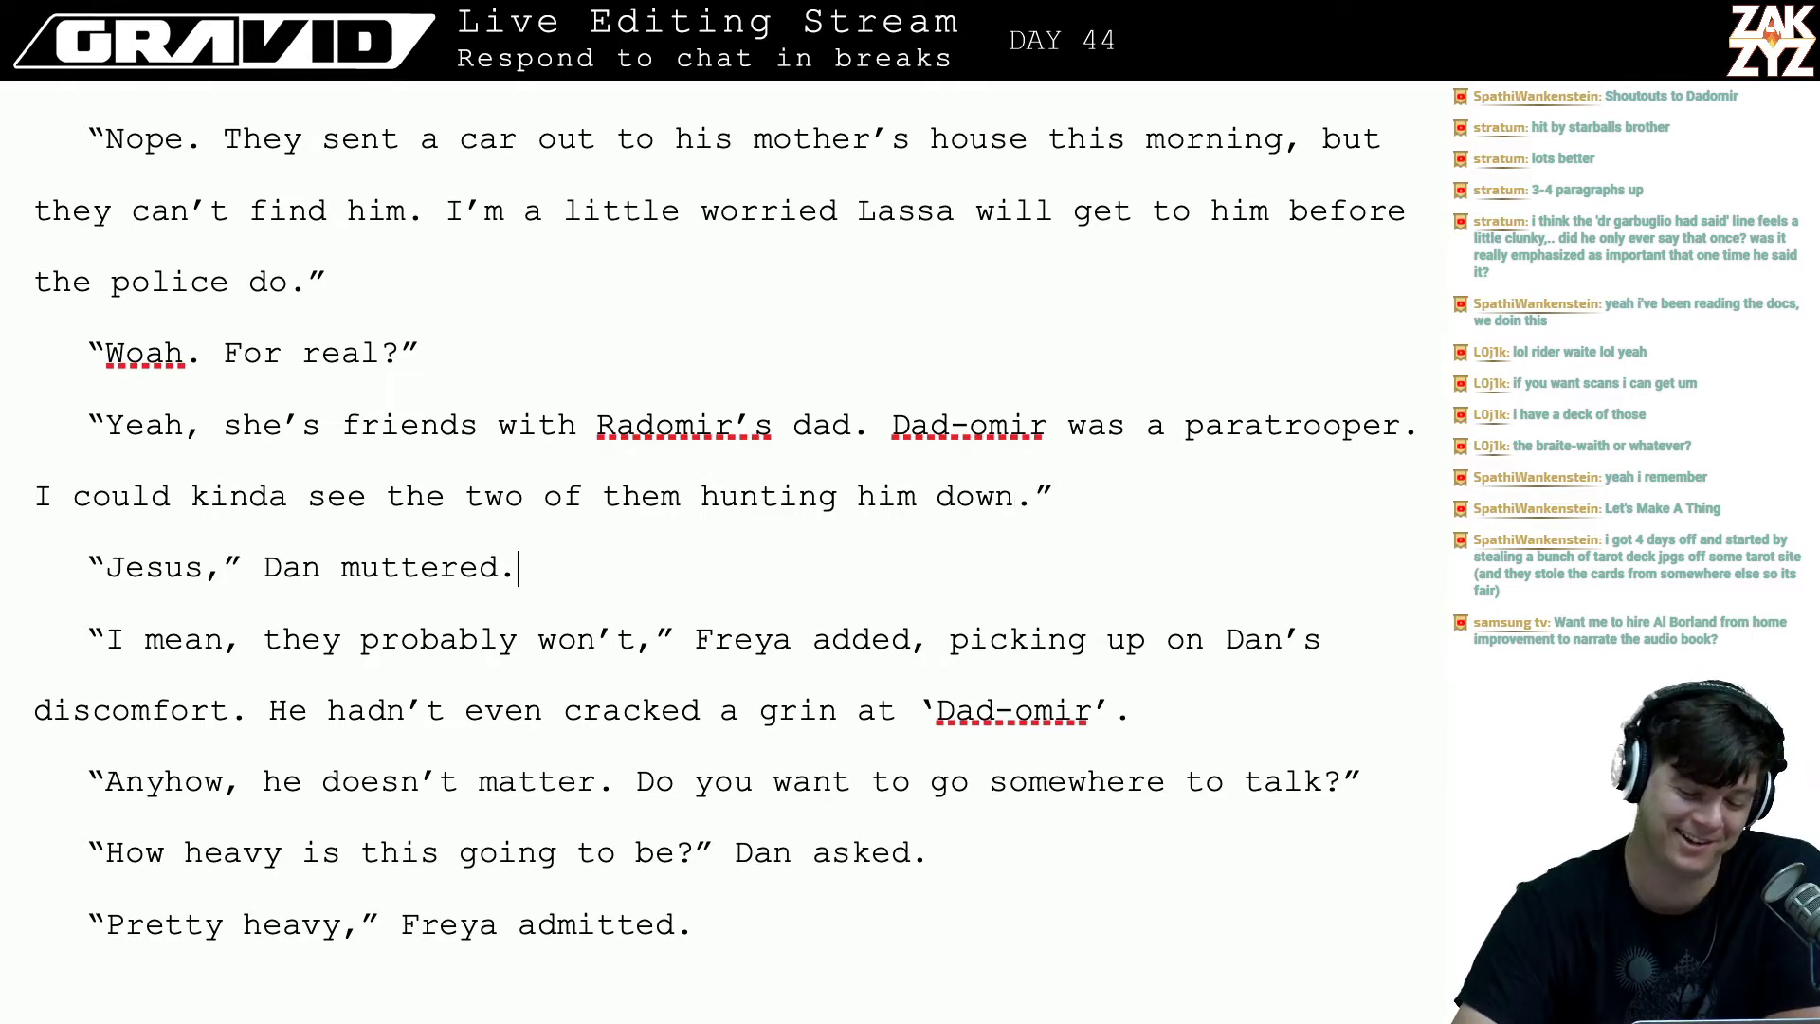
- Read from Freya’s “I mean, they probably won’t” through “Pretty heavy” and the start of the following page
key("Down")
key("Down")
scroll(720, 549, "down", 3)
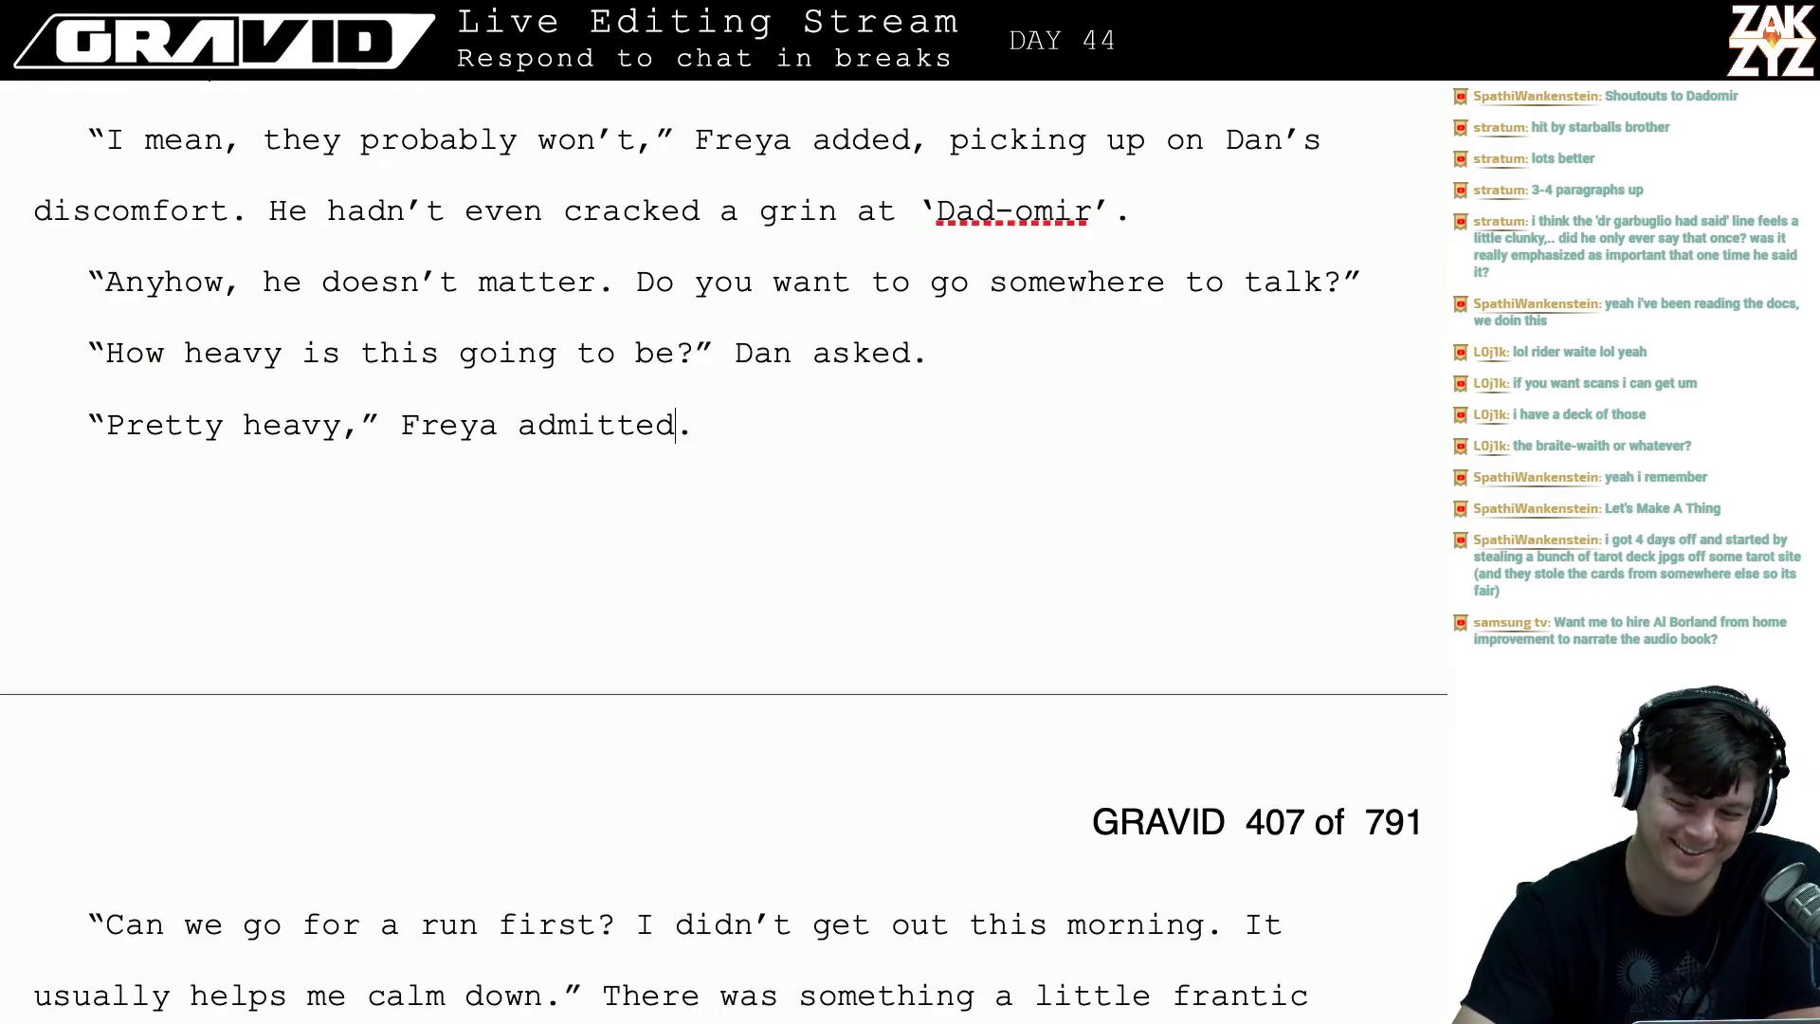
key("Up")
key("Up")
key("Up")
key("Up")
key("Down")
key("Down")
key("Down")
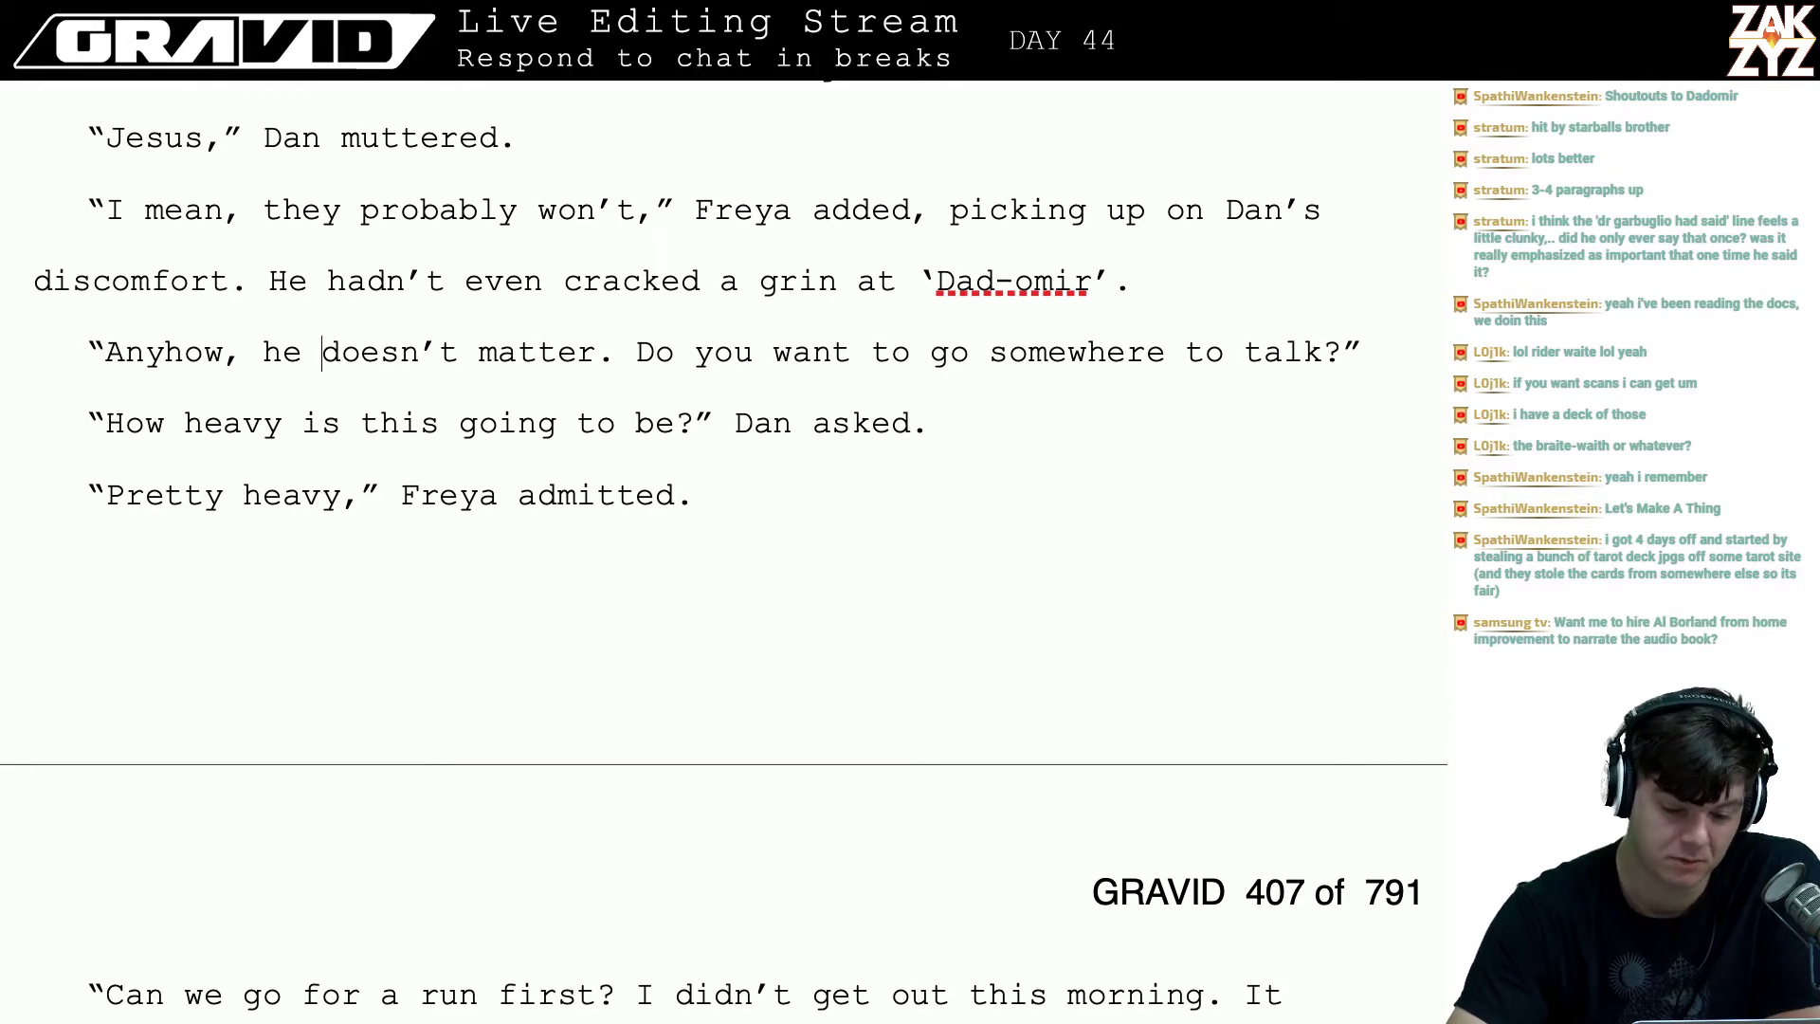
- Reread Freya’s “I mean, they probably won’t” paragraph about Dan’s discomfort, through the start of “Anyhow, he doesn’t matter.”
key("Up")
key("Up")
key("Right")
key("Right")
key("Right")
key("Right")
key("Right")
key("Right")
key("Right")
key("Right")
key("Right")
key("Right")
key("Right")
key("Right")
key("Right")
key("Right")
key("Right")
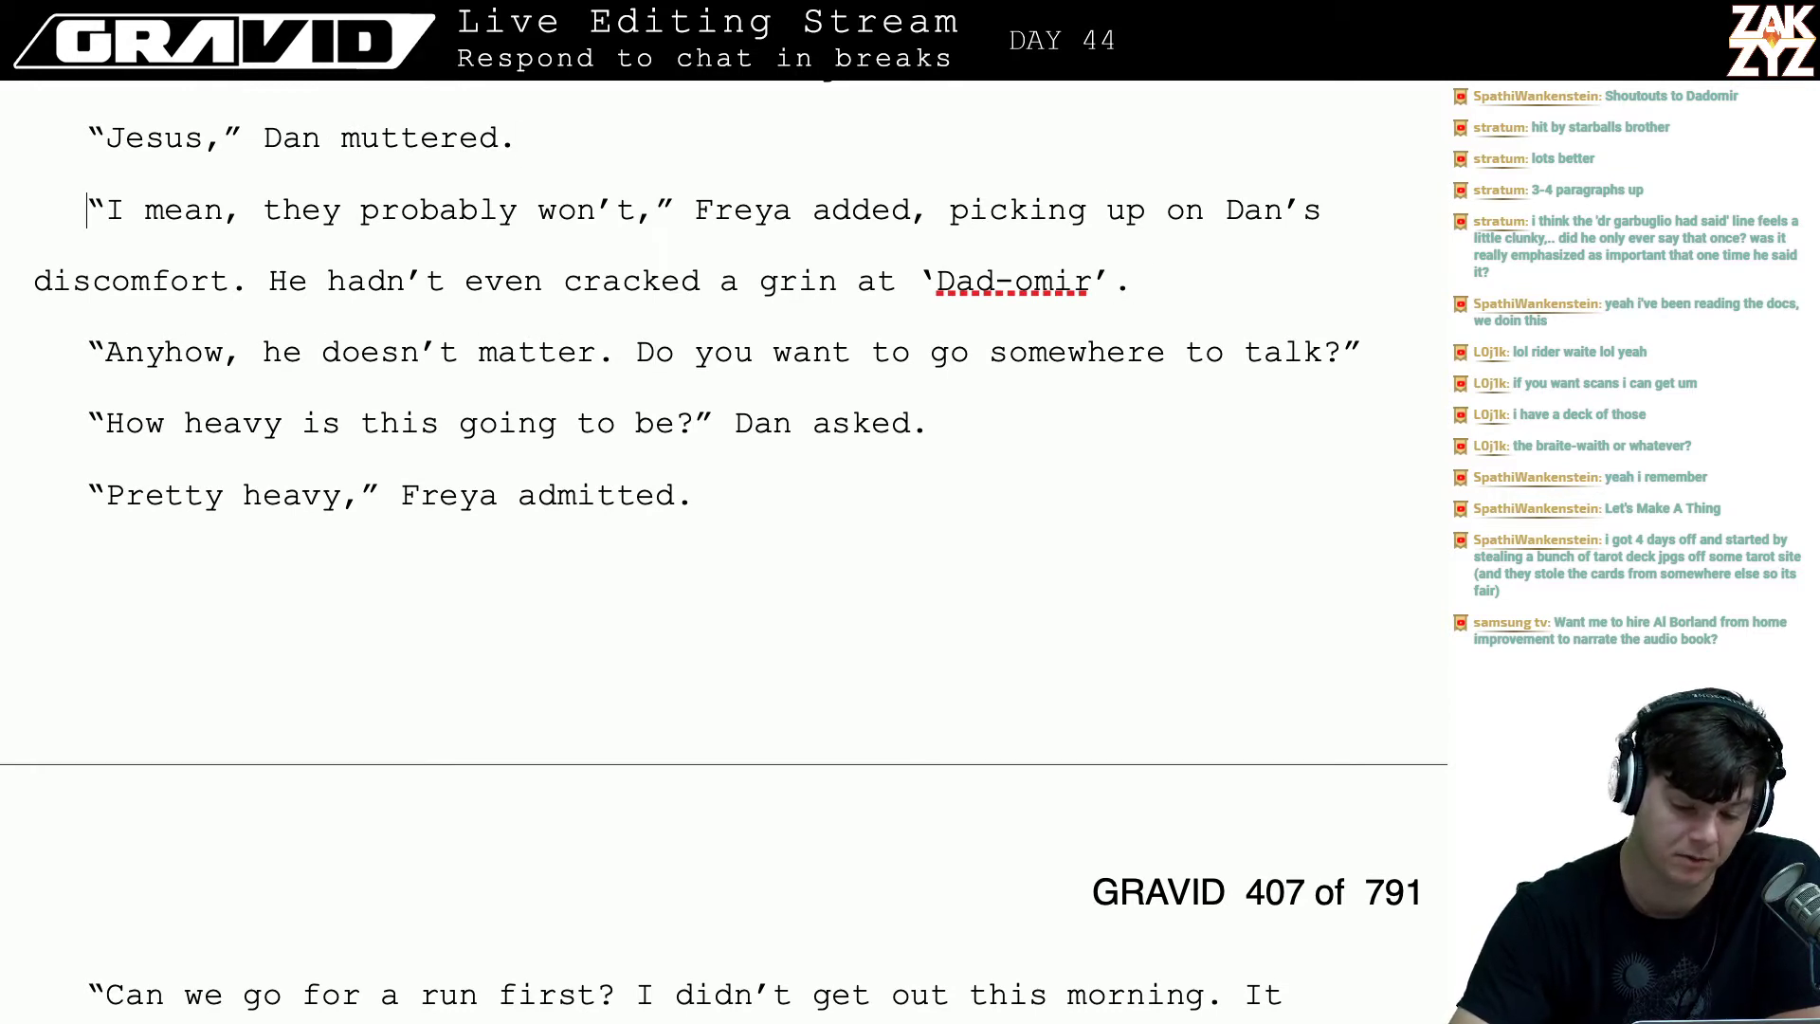
key("Right")
key("Right")
key("Right")
key("Down")
key("Down")
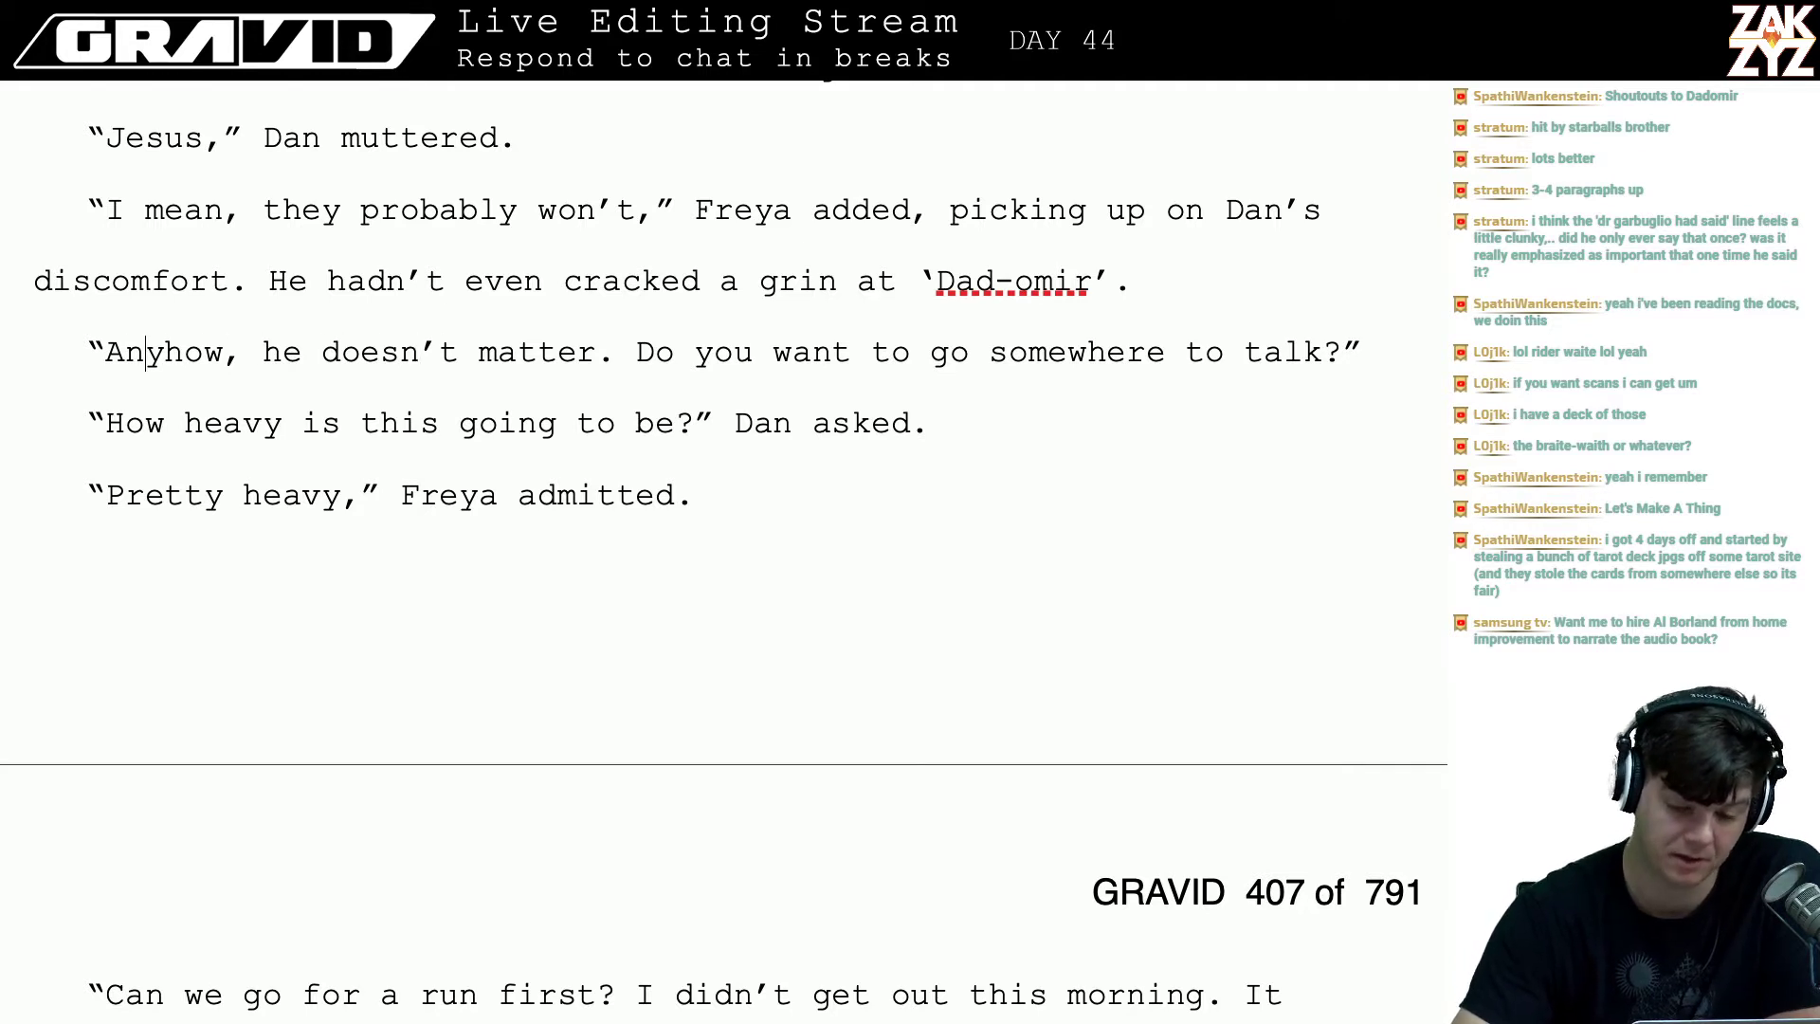
- Change “to talk” to “and talk” in Freya’s question “Do you want to go somewhere to talk?”
key("Right")
key("Right")
key("Right")
key("Right")
key("Right")
key("Right")
key("Right")
key("Right")
key("Right")
key("Right")
key("Right")
key("Right")
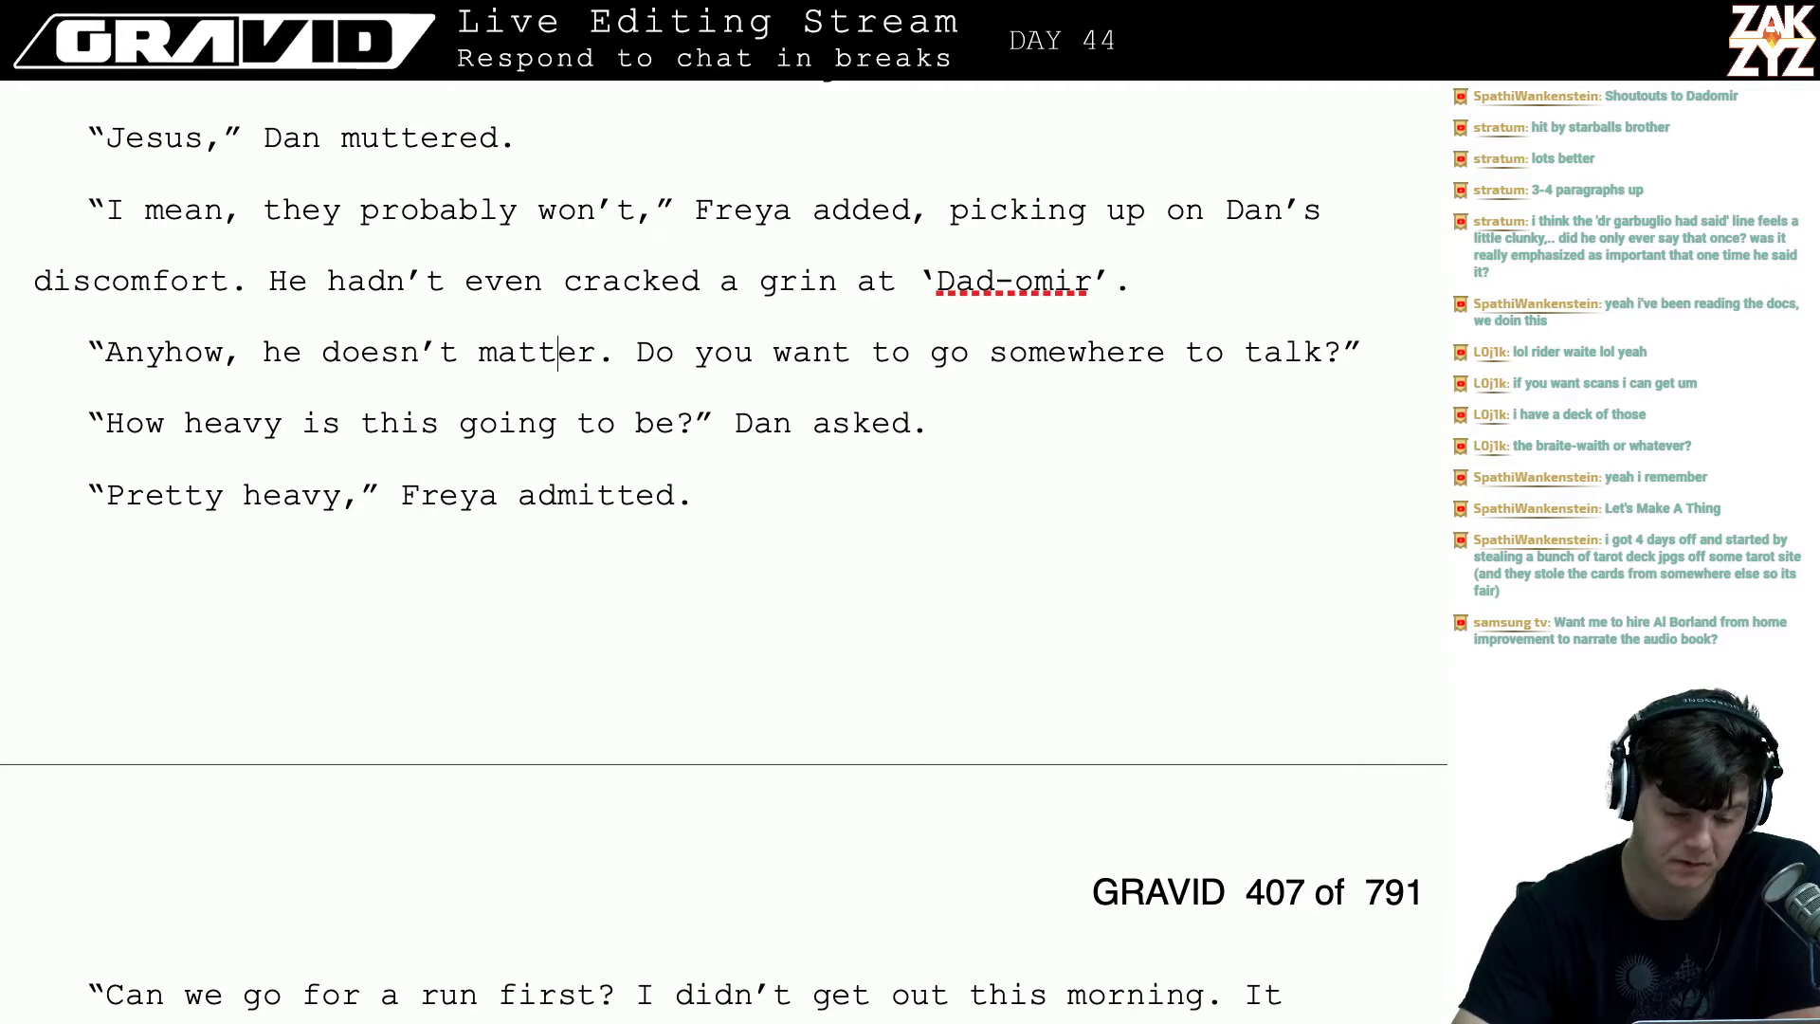
key("Right")
key("Right")
key("Right")
key("Left")
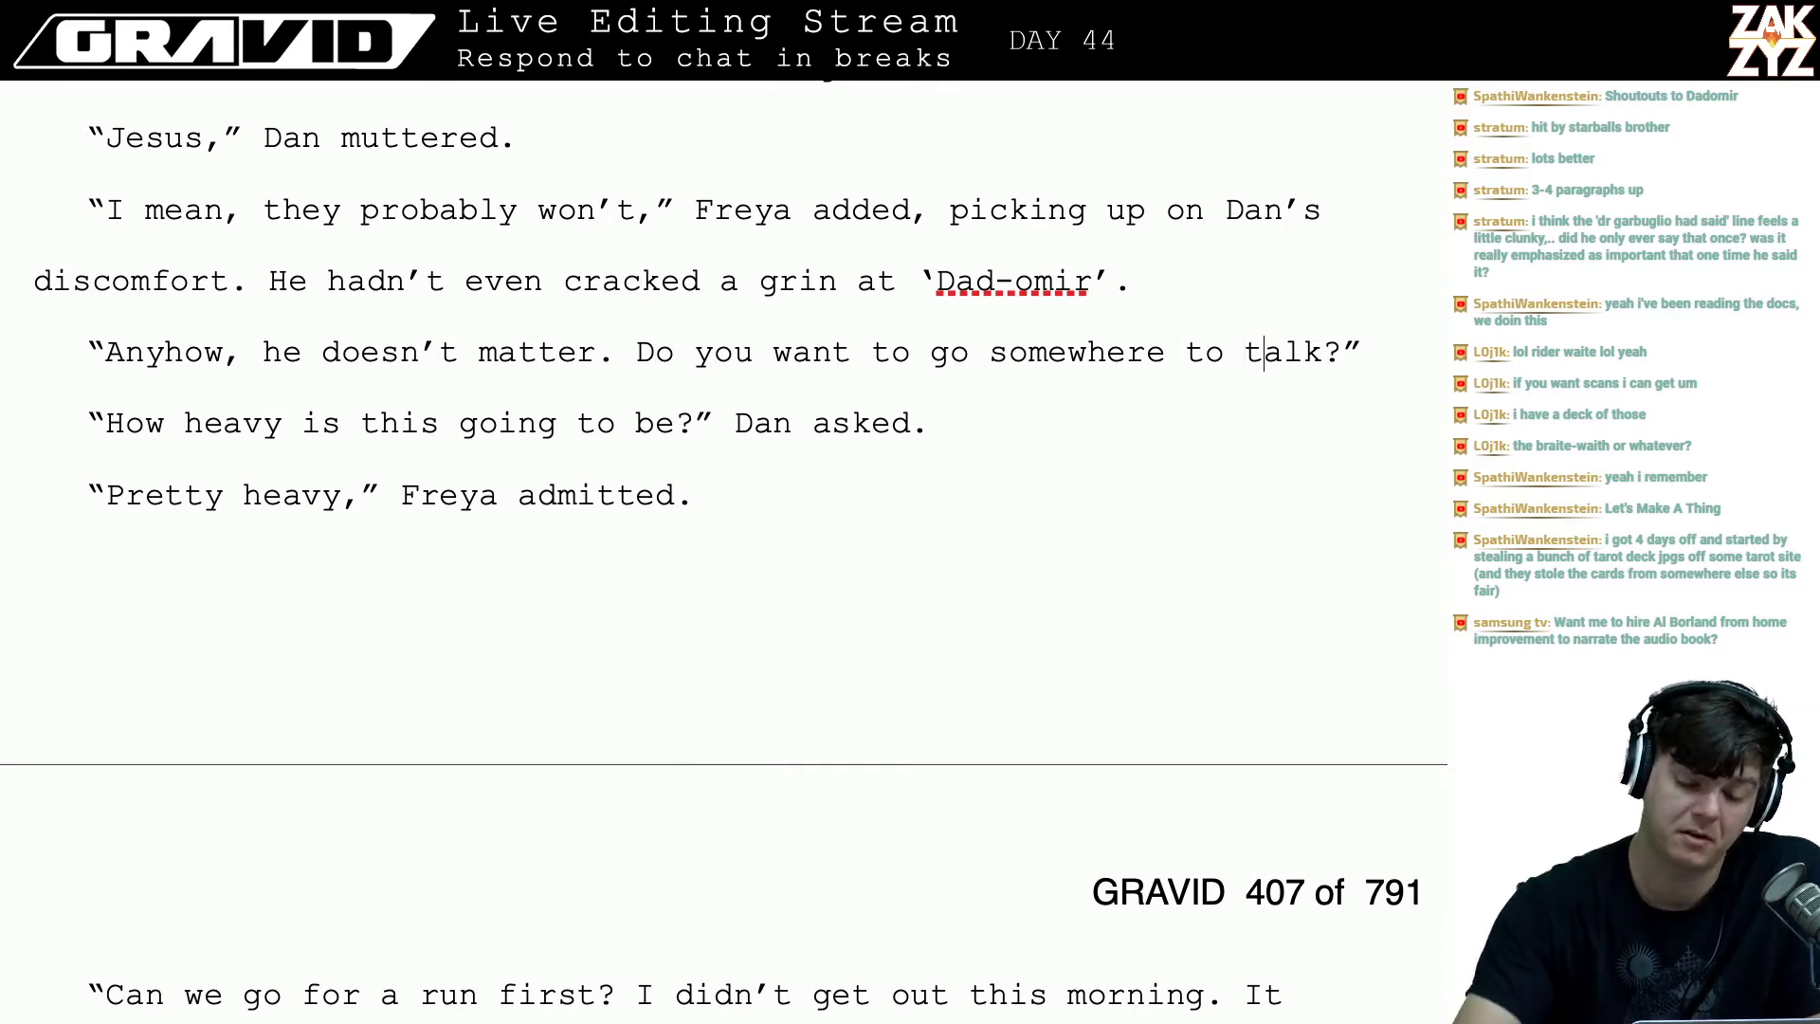
key("BackSpace")
key("BackSpace")
type("adn")
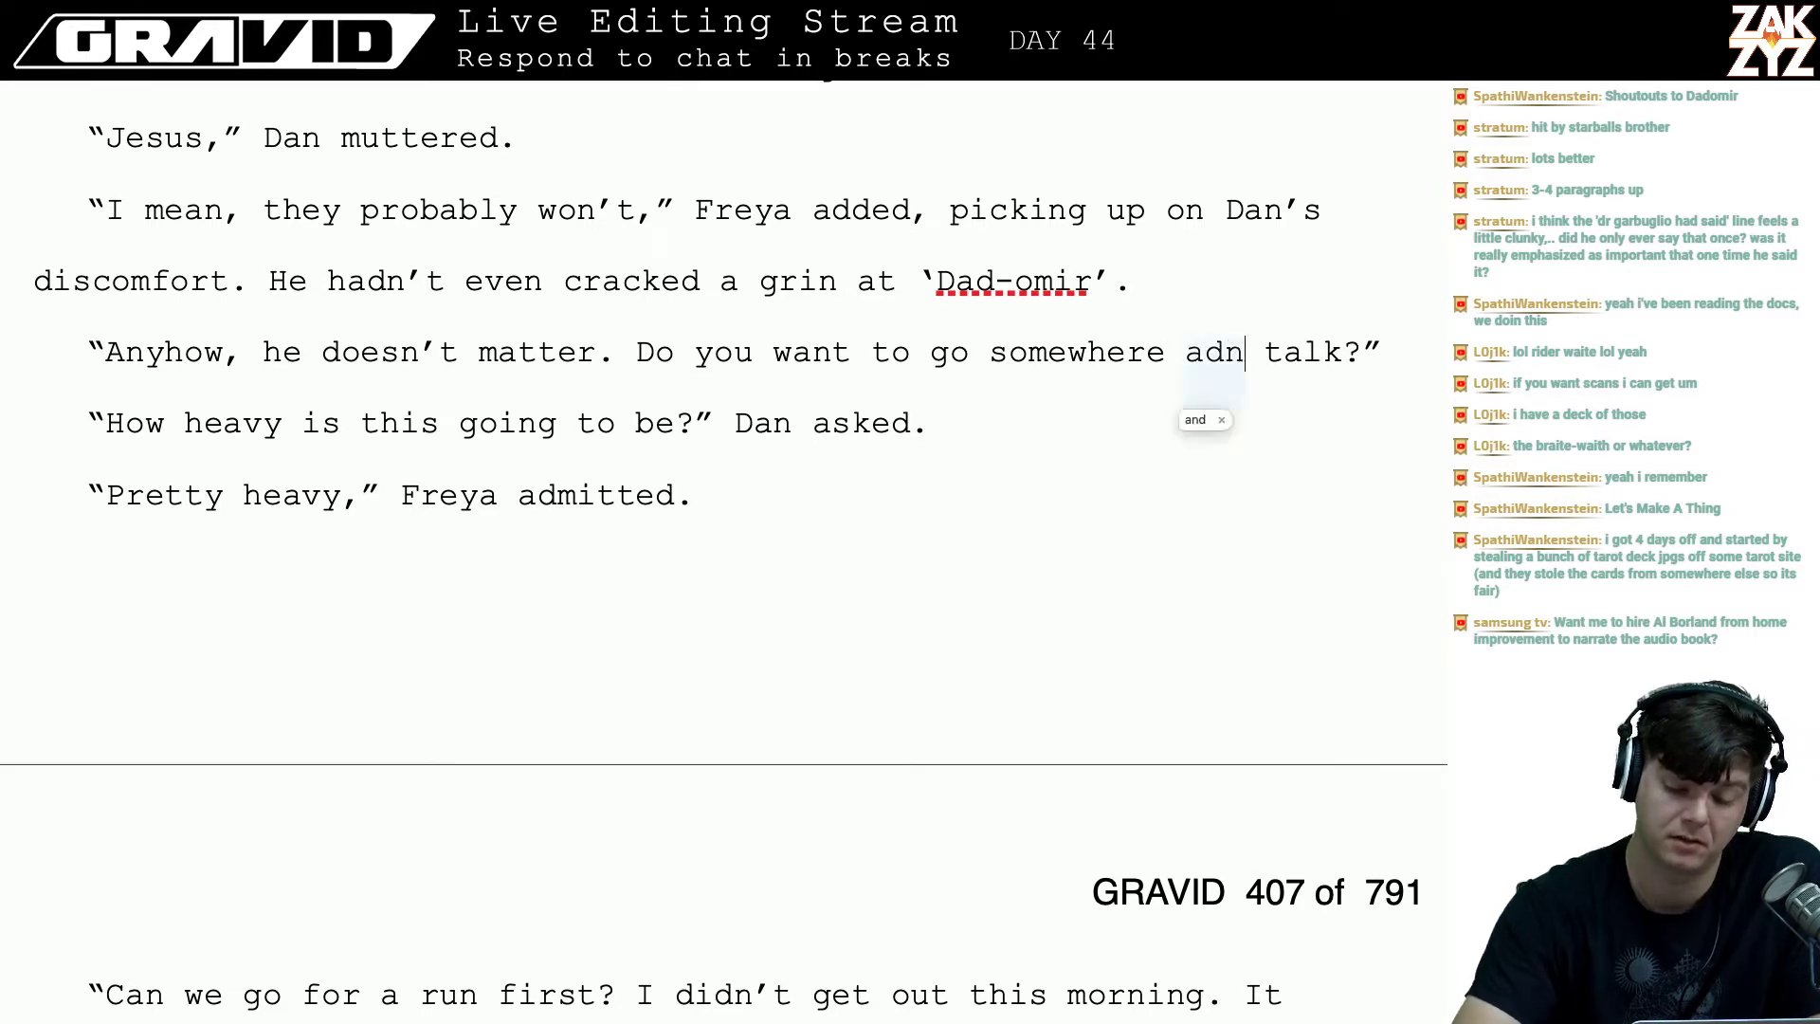
key("BackSpace")
key("BackSpace")
type("nd")
- Read Dan’s request to go for a run first, the steering wheel description and Freya’s “We can do that” reply on page 407
scroll(723, 568, "down", 5)
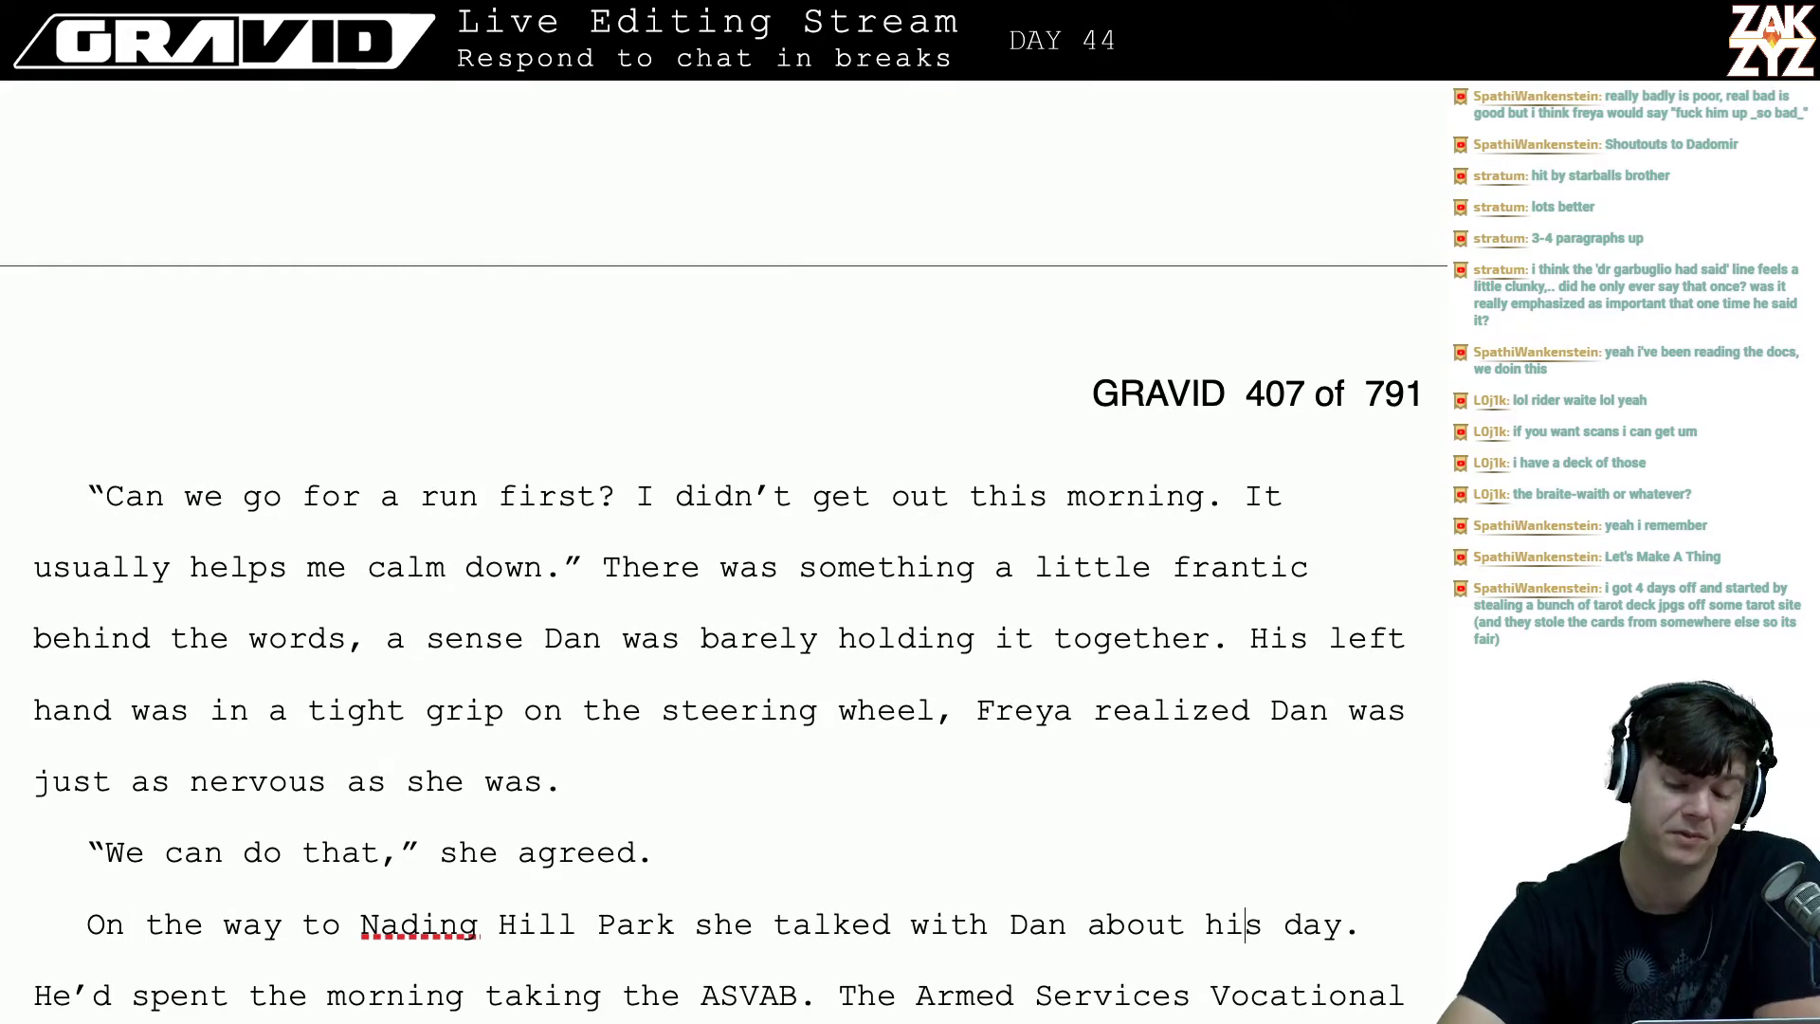
scroll(723, 603, "down", 1)
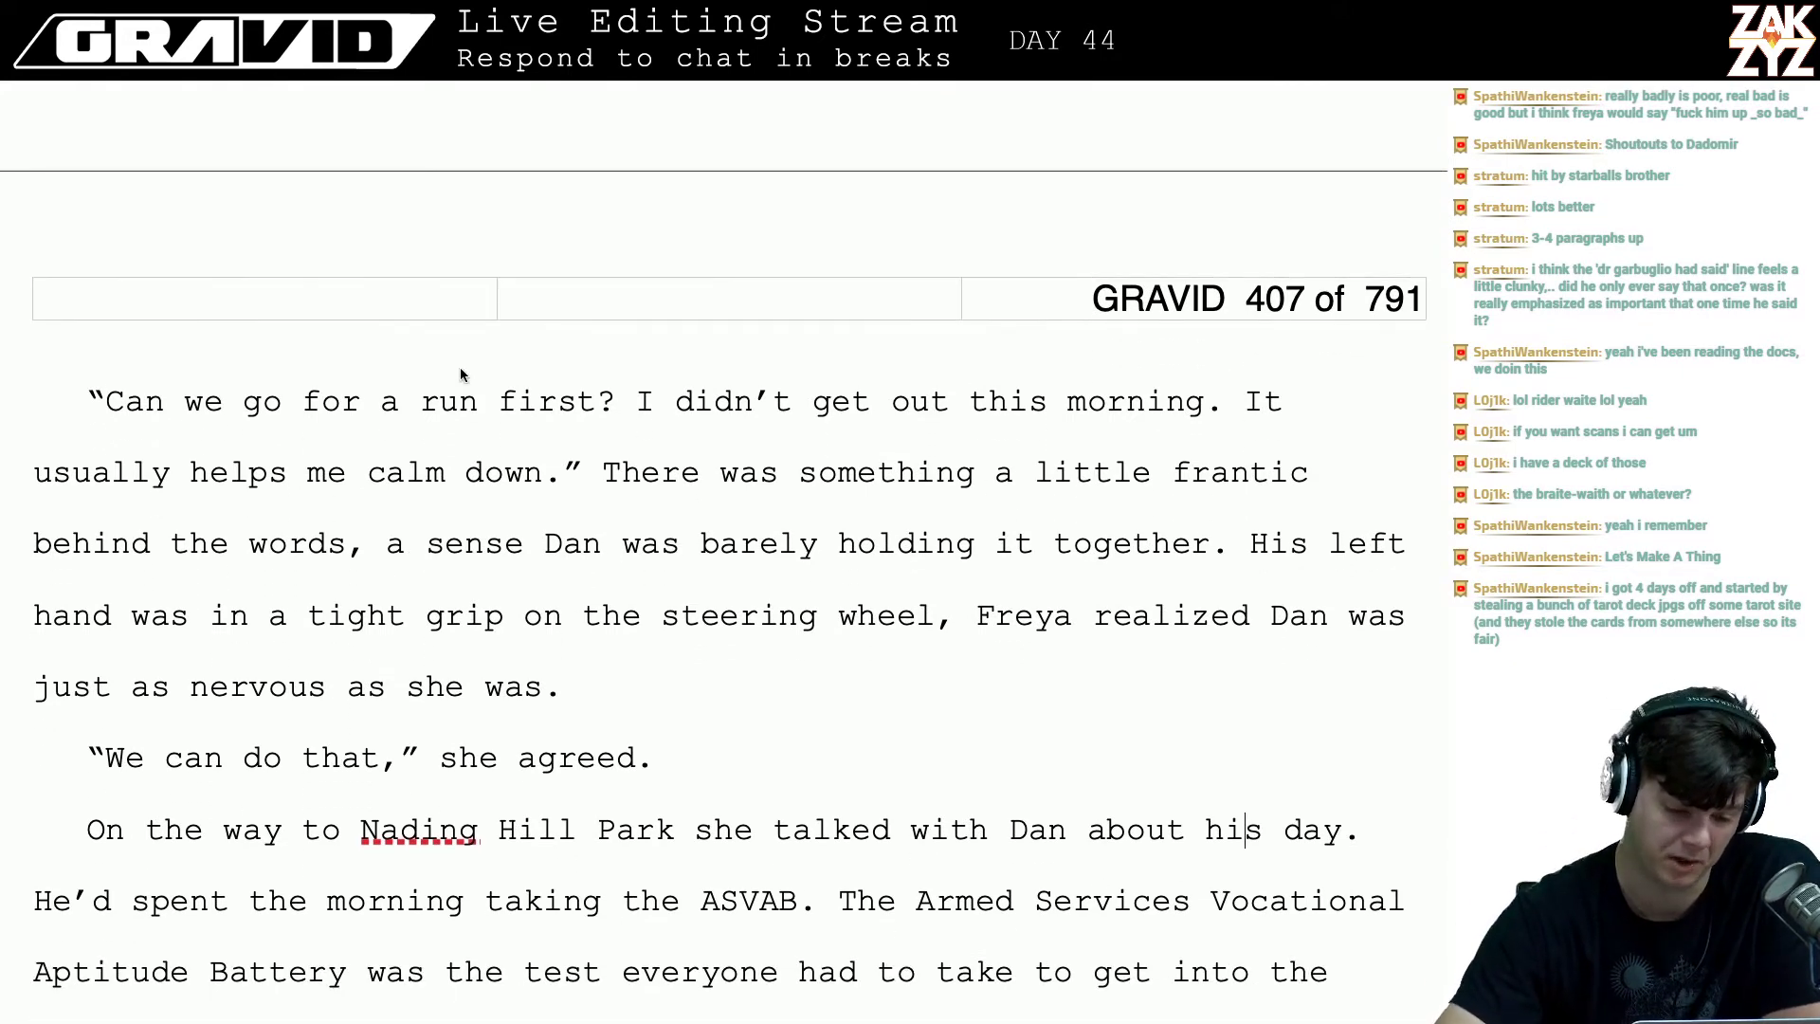
left_click(503, 478)
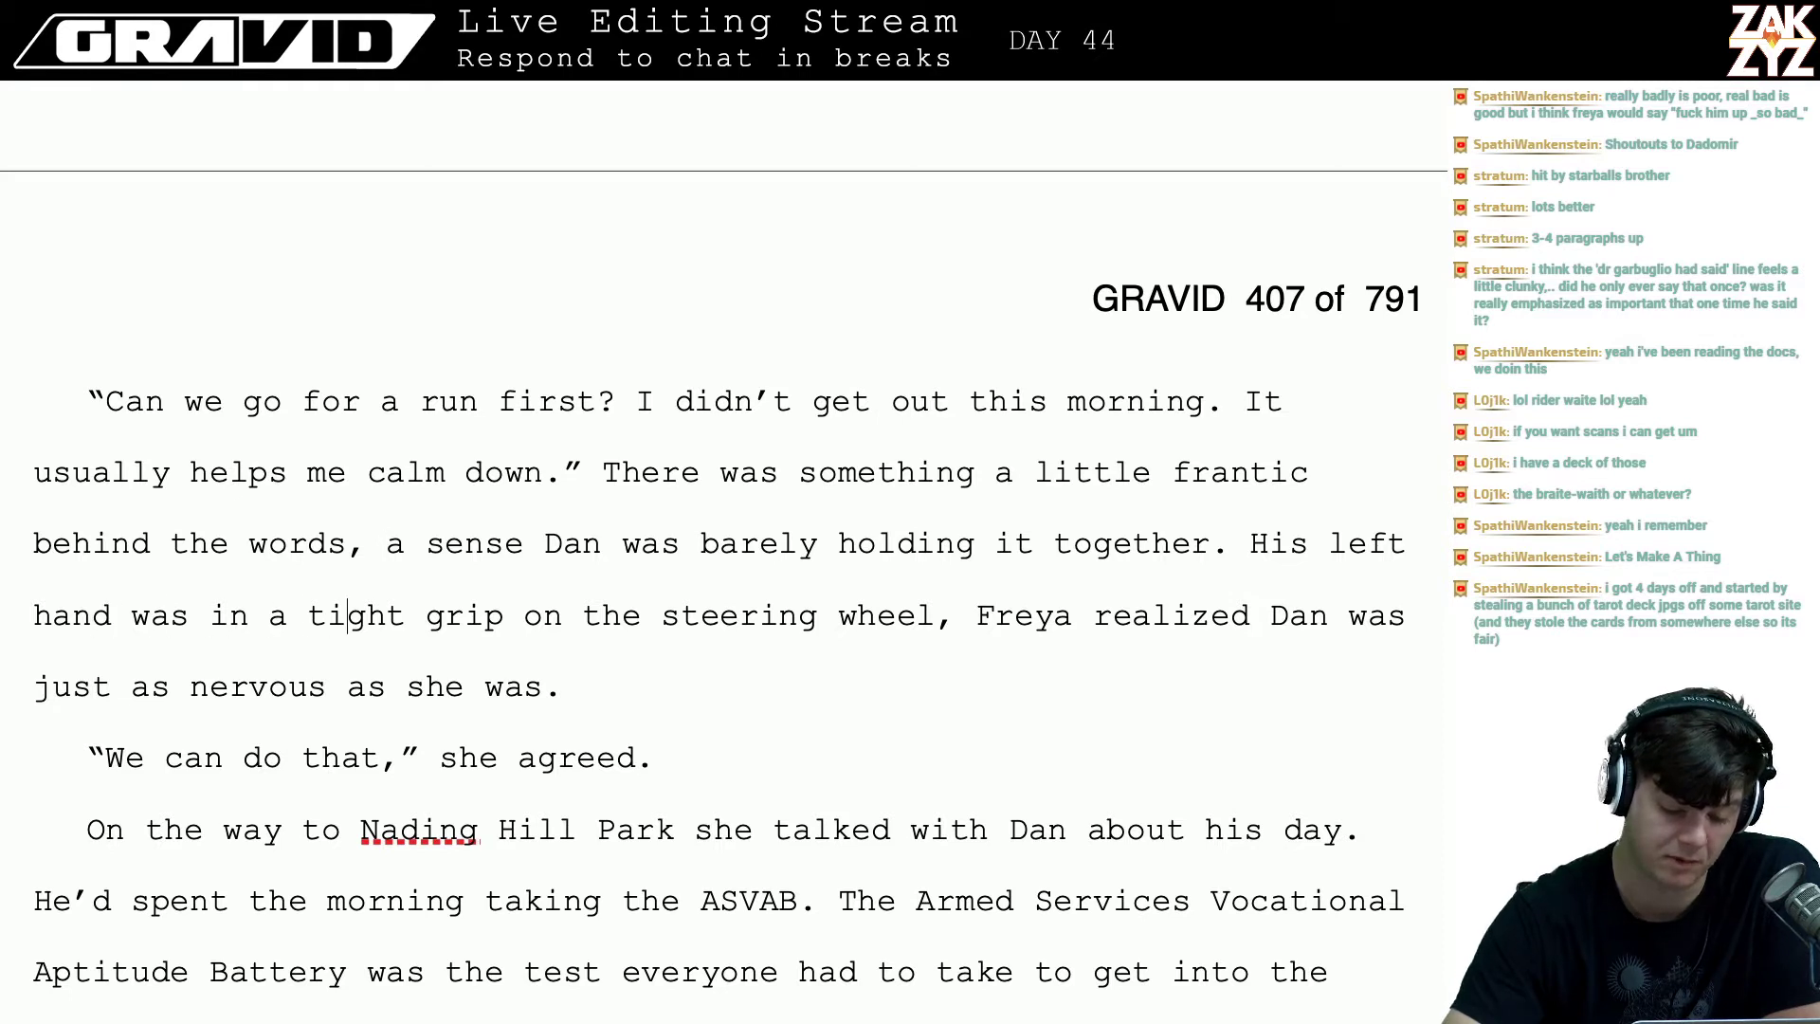
key("Right")
key("Right")
key("Right")
key("Right")
key("Right")
key("Right")
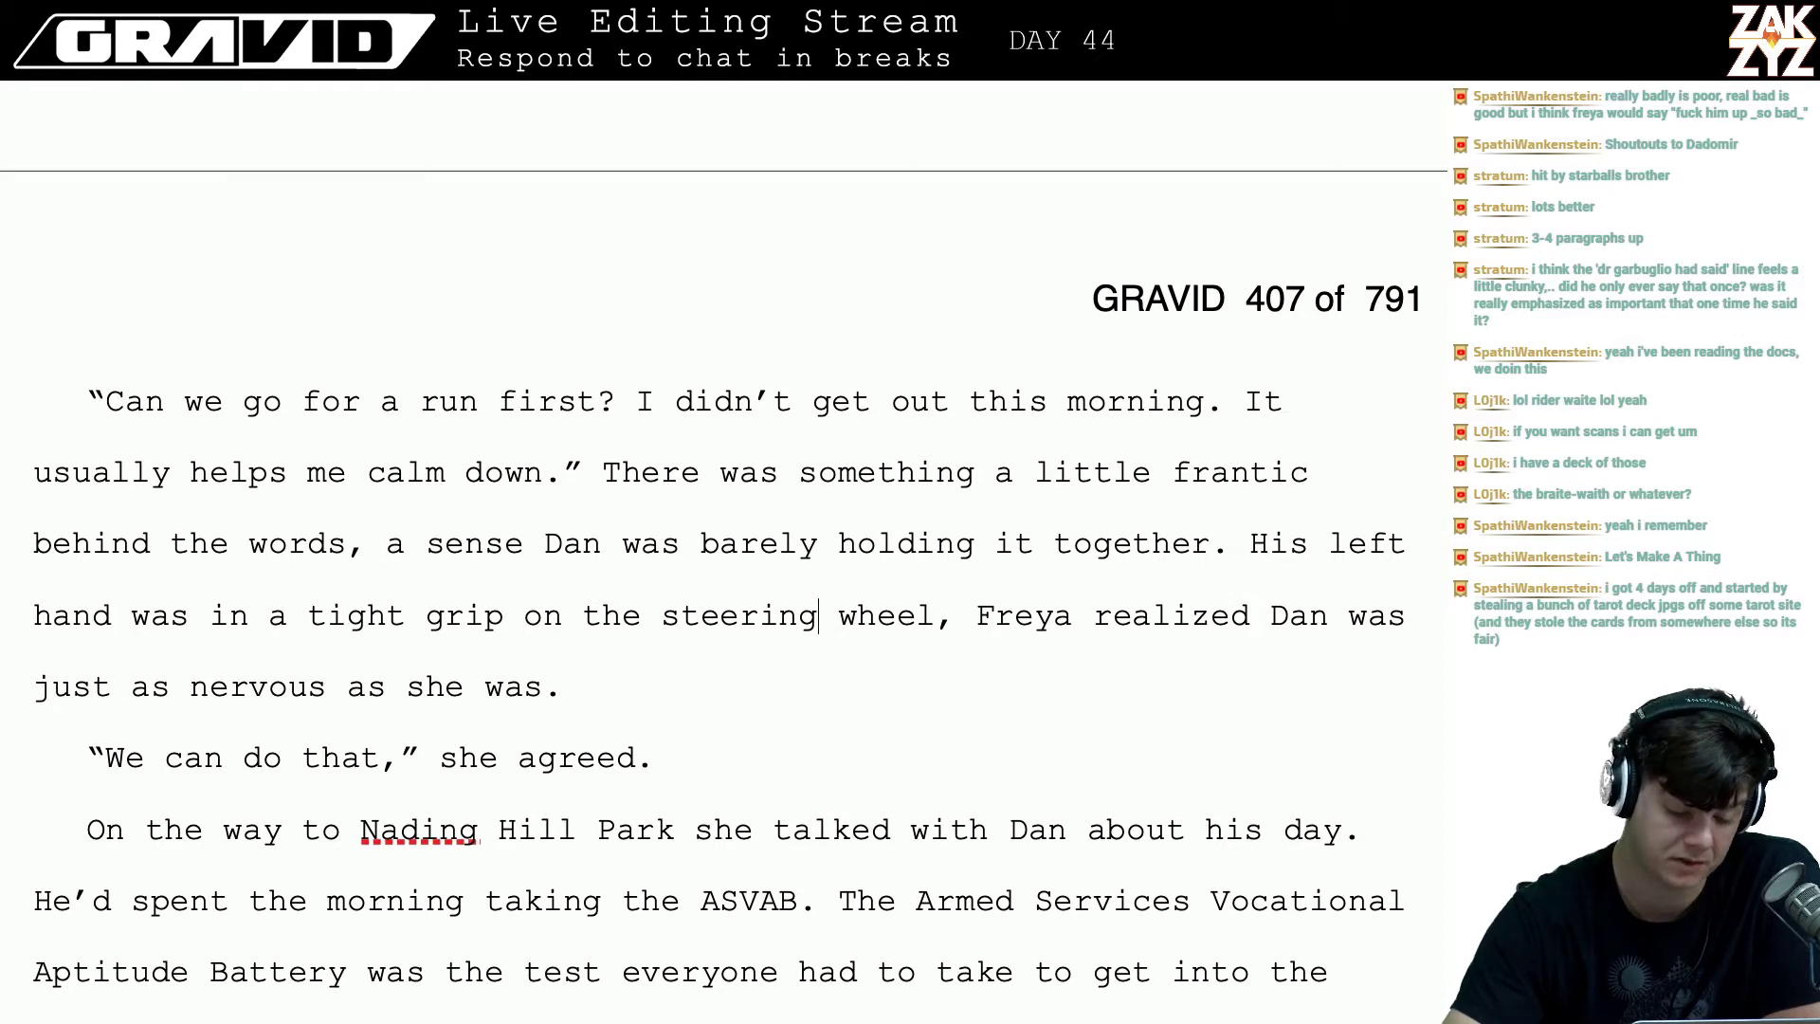
key("Down")
key("Left")
key("Left")
key("Right")
key("Down")
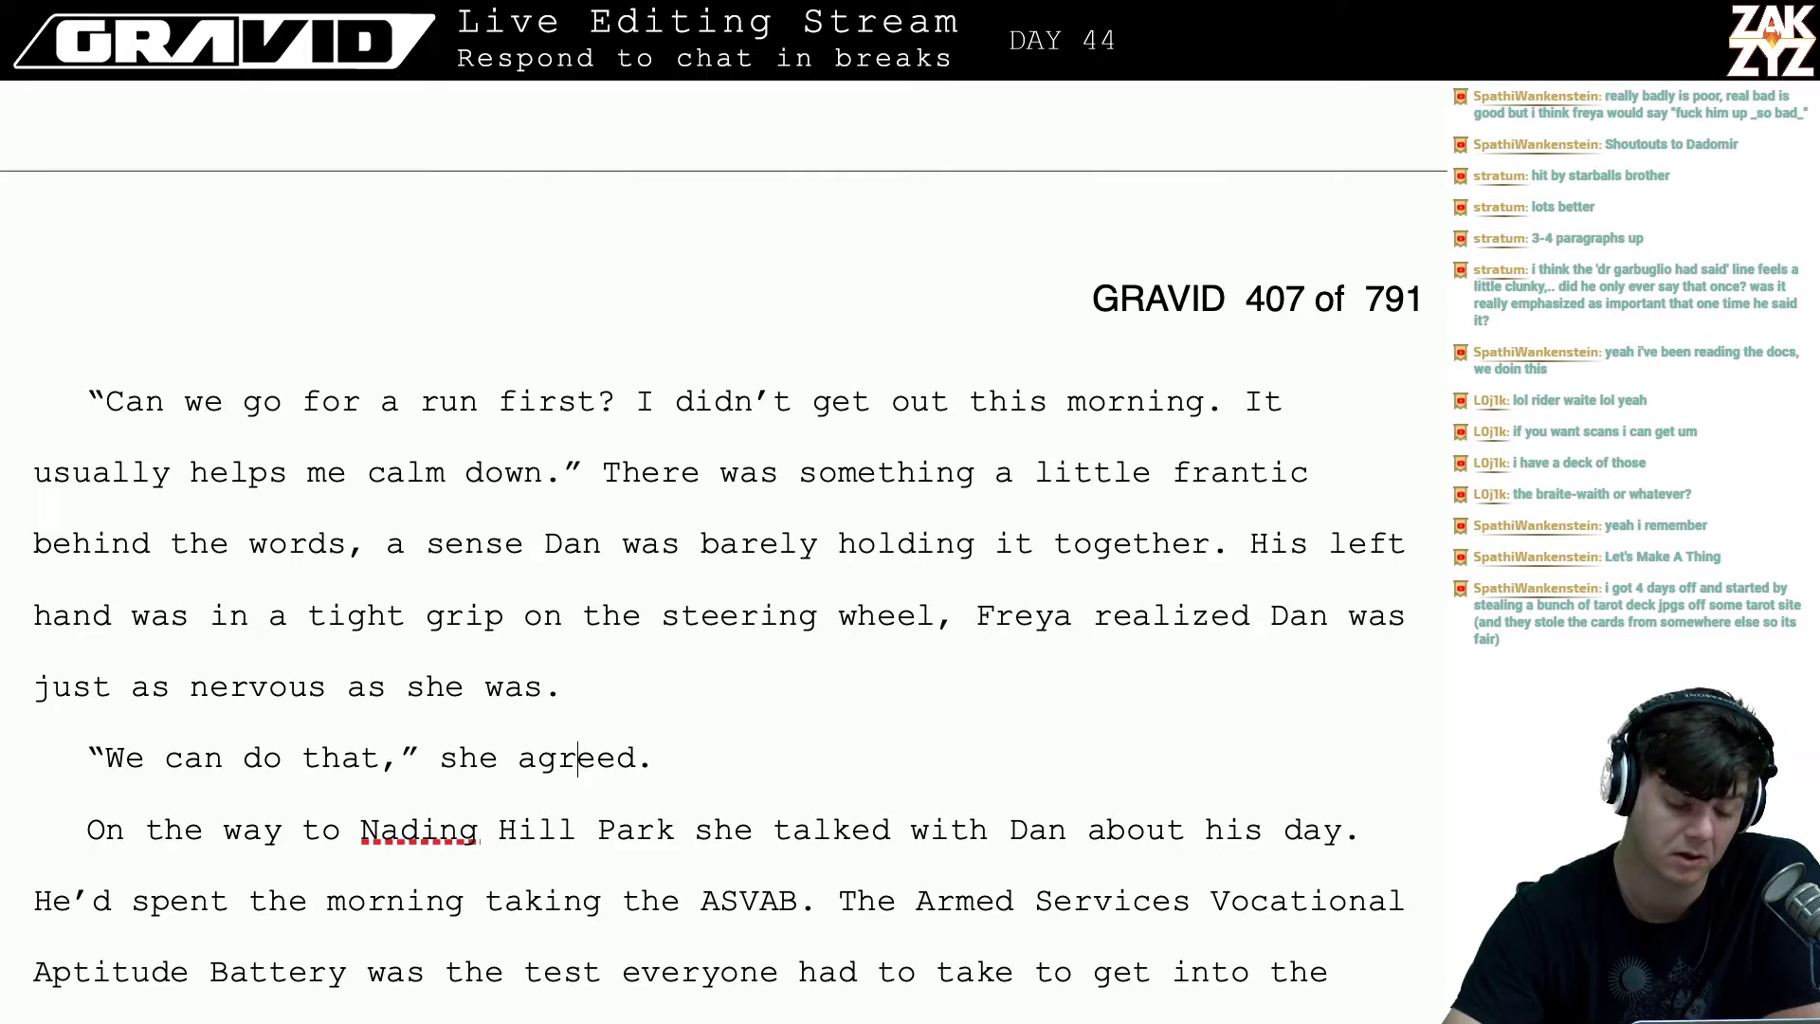
key("Down")
key("Down")
key("Down")
key("Down")
- Read the Nading Hill Park paragraph, from the talk about Dan’s day through the Armed Services Vocational Aptitude Battery explanation
scroll(456, 509, "down", 3)
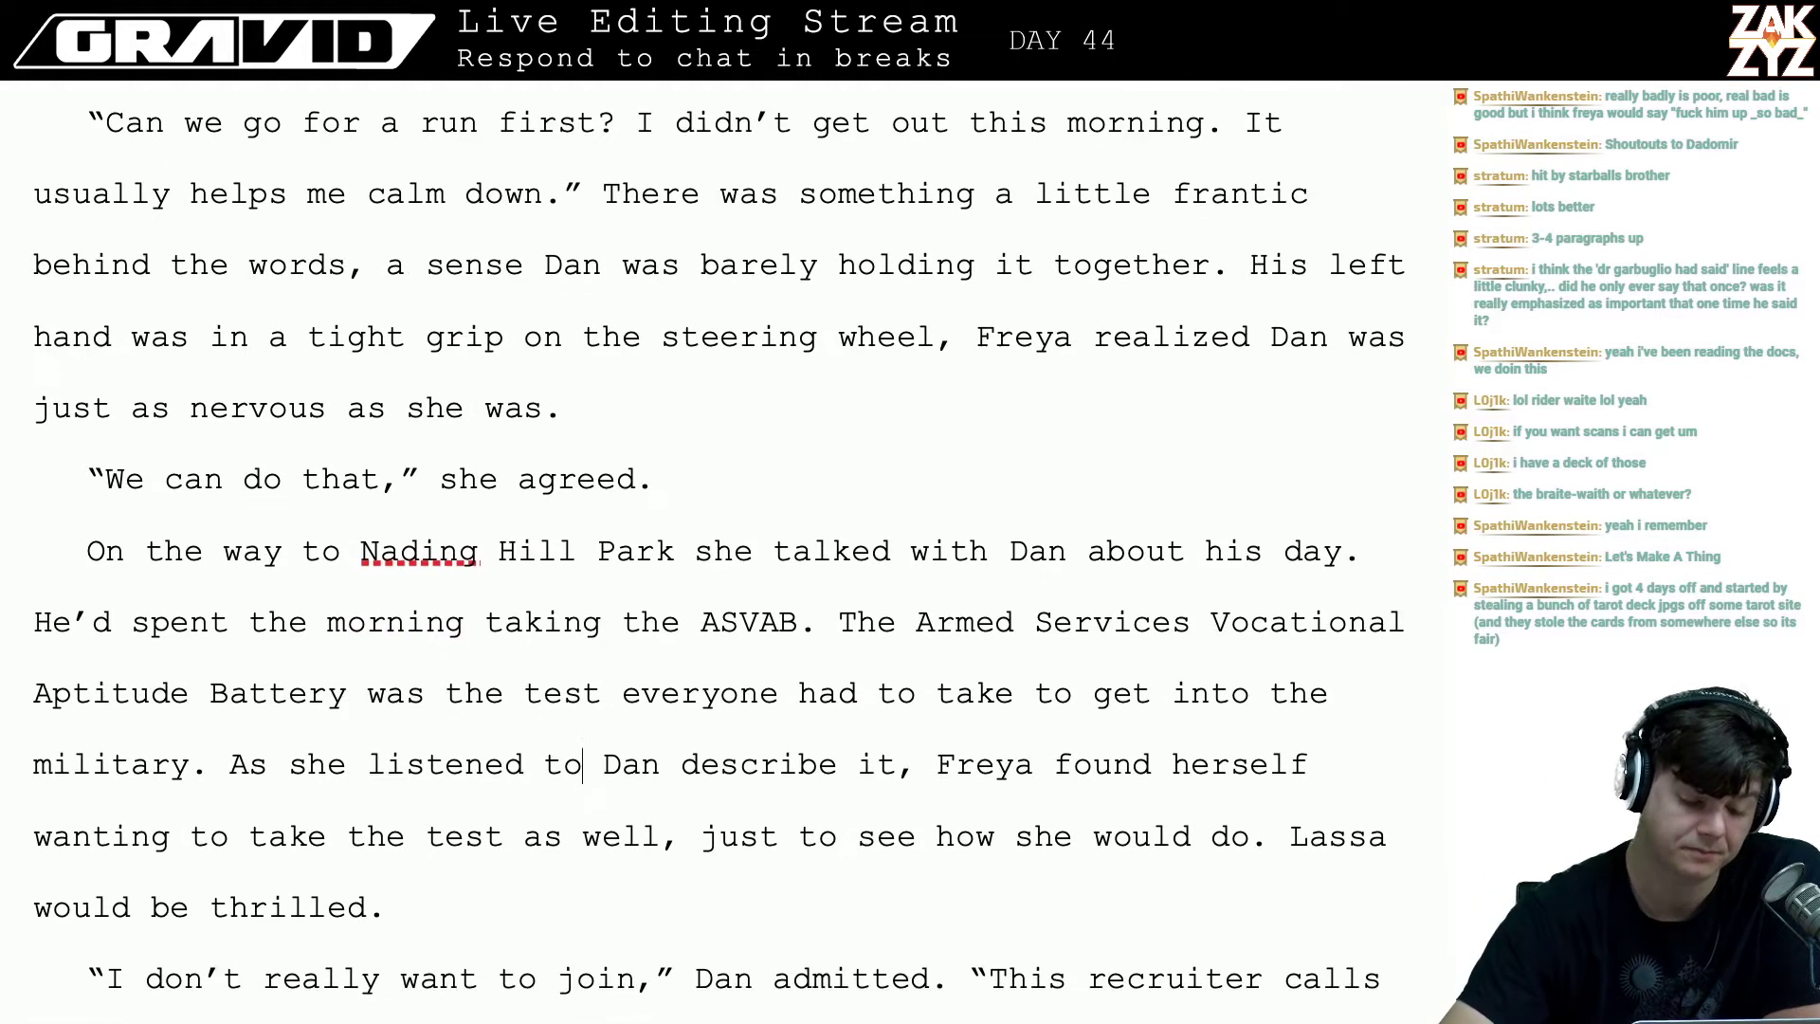
scroll(583, 626, "down", 1)
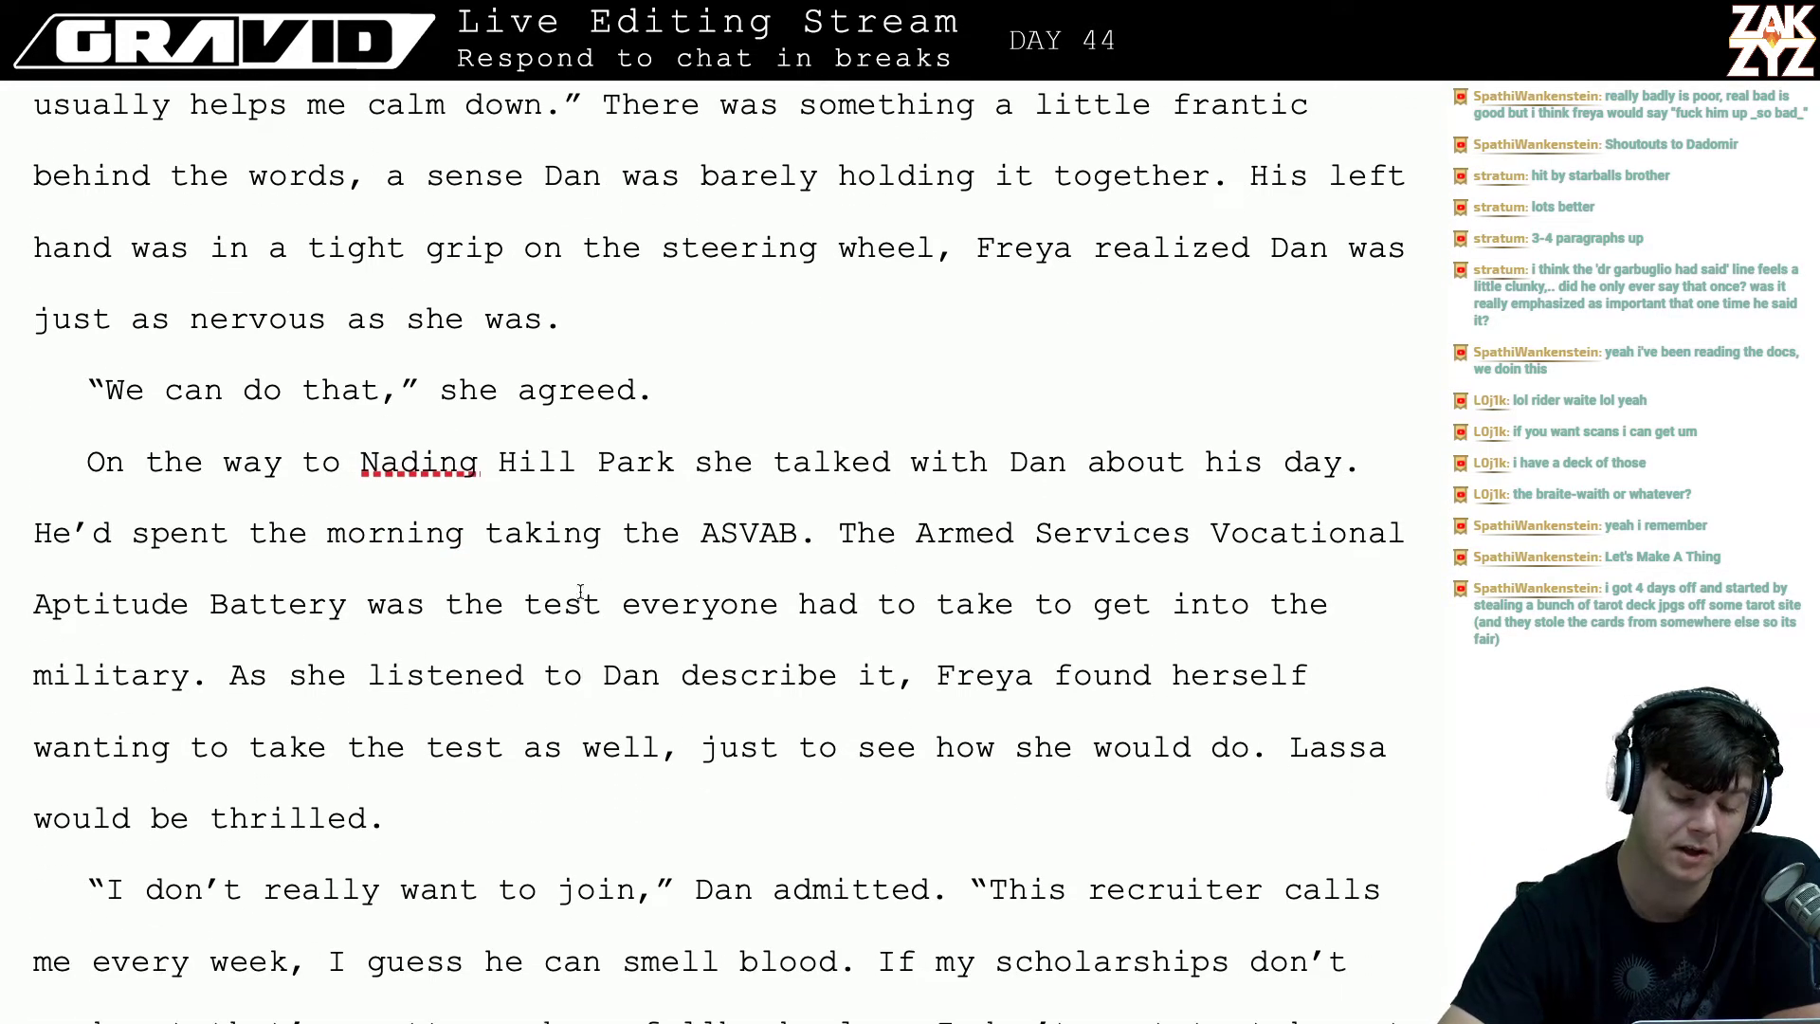
scroll(570, 380, "down", 3)
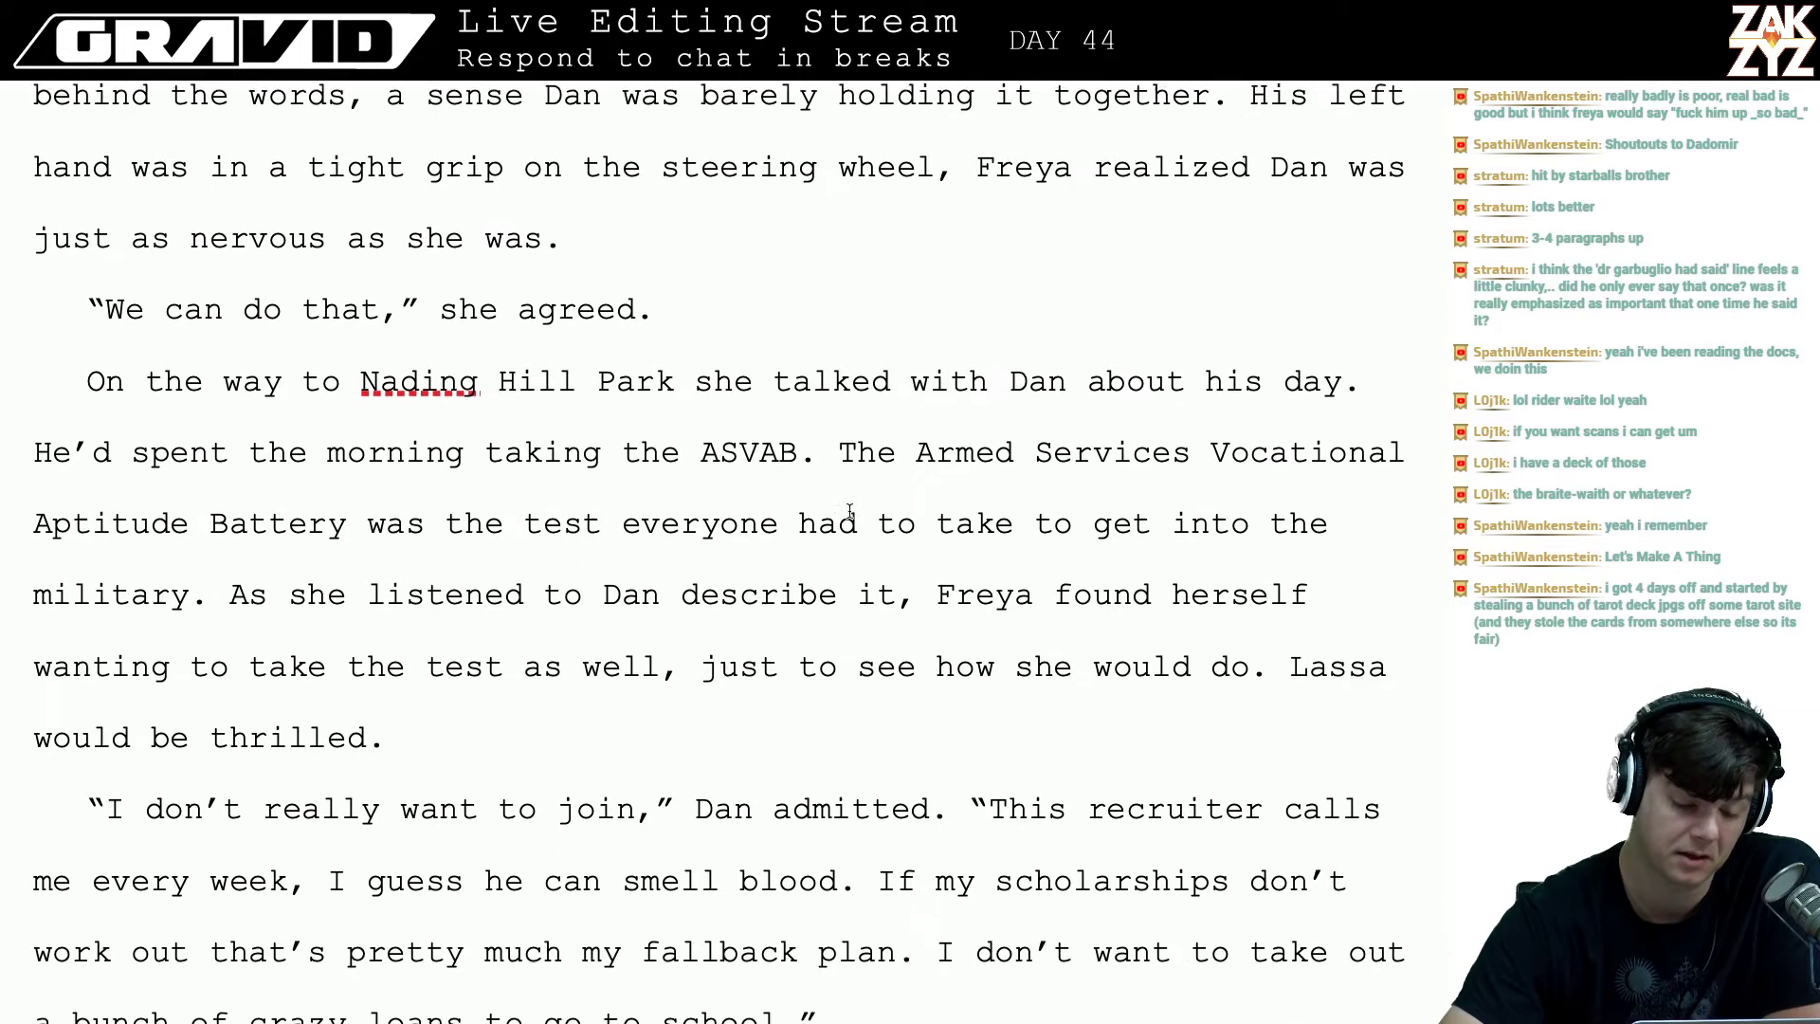
left_click(571, 380)
key("Right")
key("Right")
key("Right")
key("Right")
key("Right")
key("Right")
key("Right")
key("Right")
key("Right")
key("Right")
key("Right")
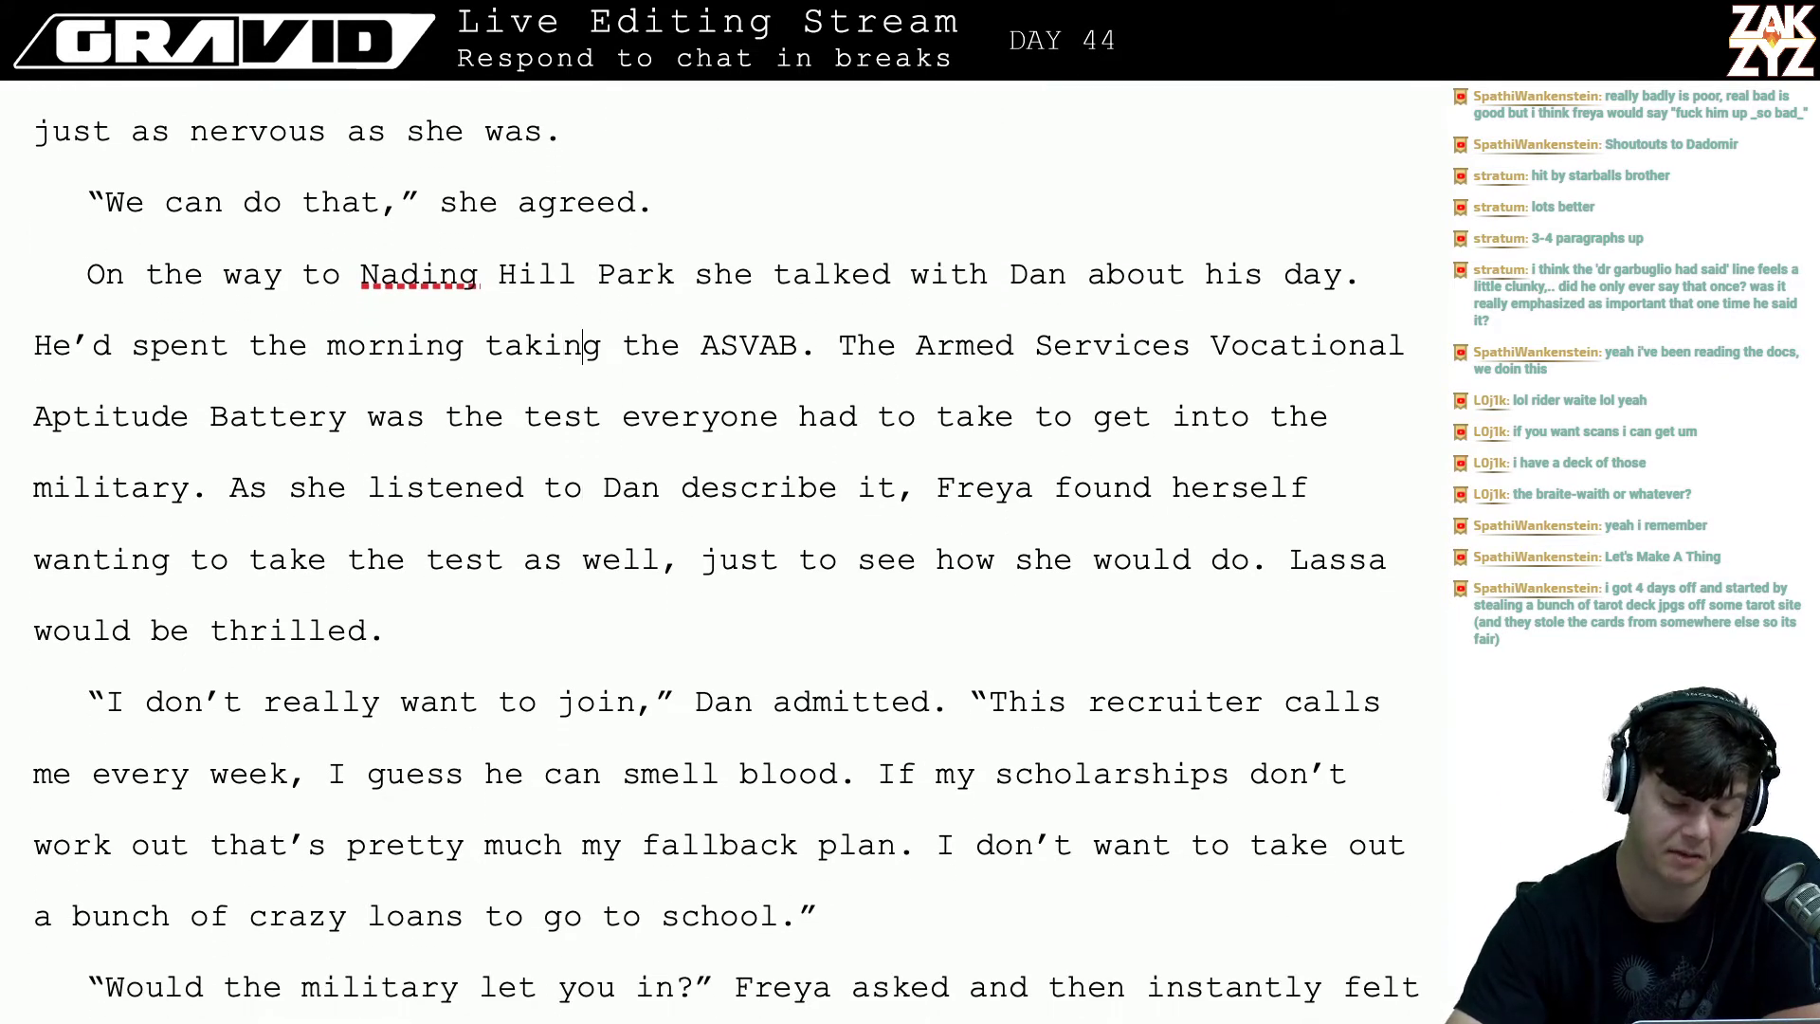
key("Right")
key("Right")
key("Right")
key("Right")
key("Right")
key("Right")
key("Right")
key("Right")
key("Right")
key("Right")
key("Right")
key("Right")
key("Right")
key("Right")
key("Right")
key("Right")
key("Right")
key("Right")
key("Right")
key("Right")
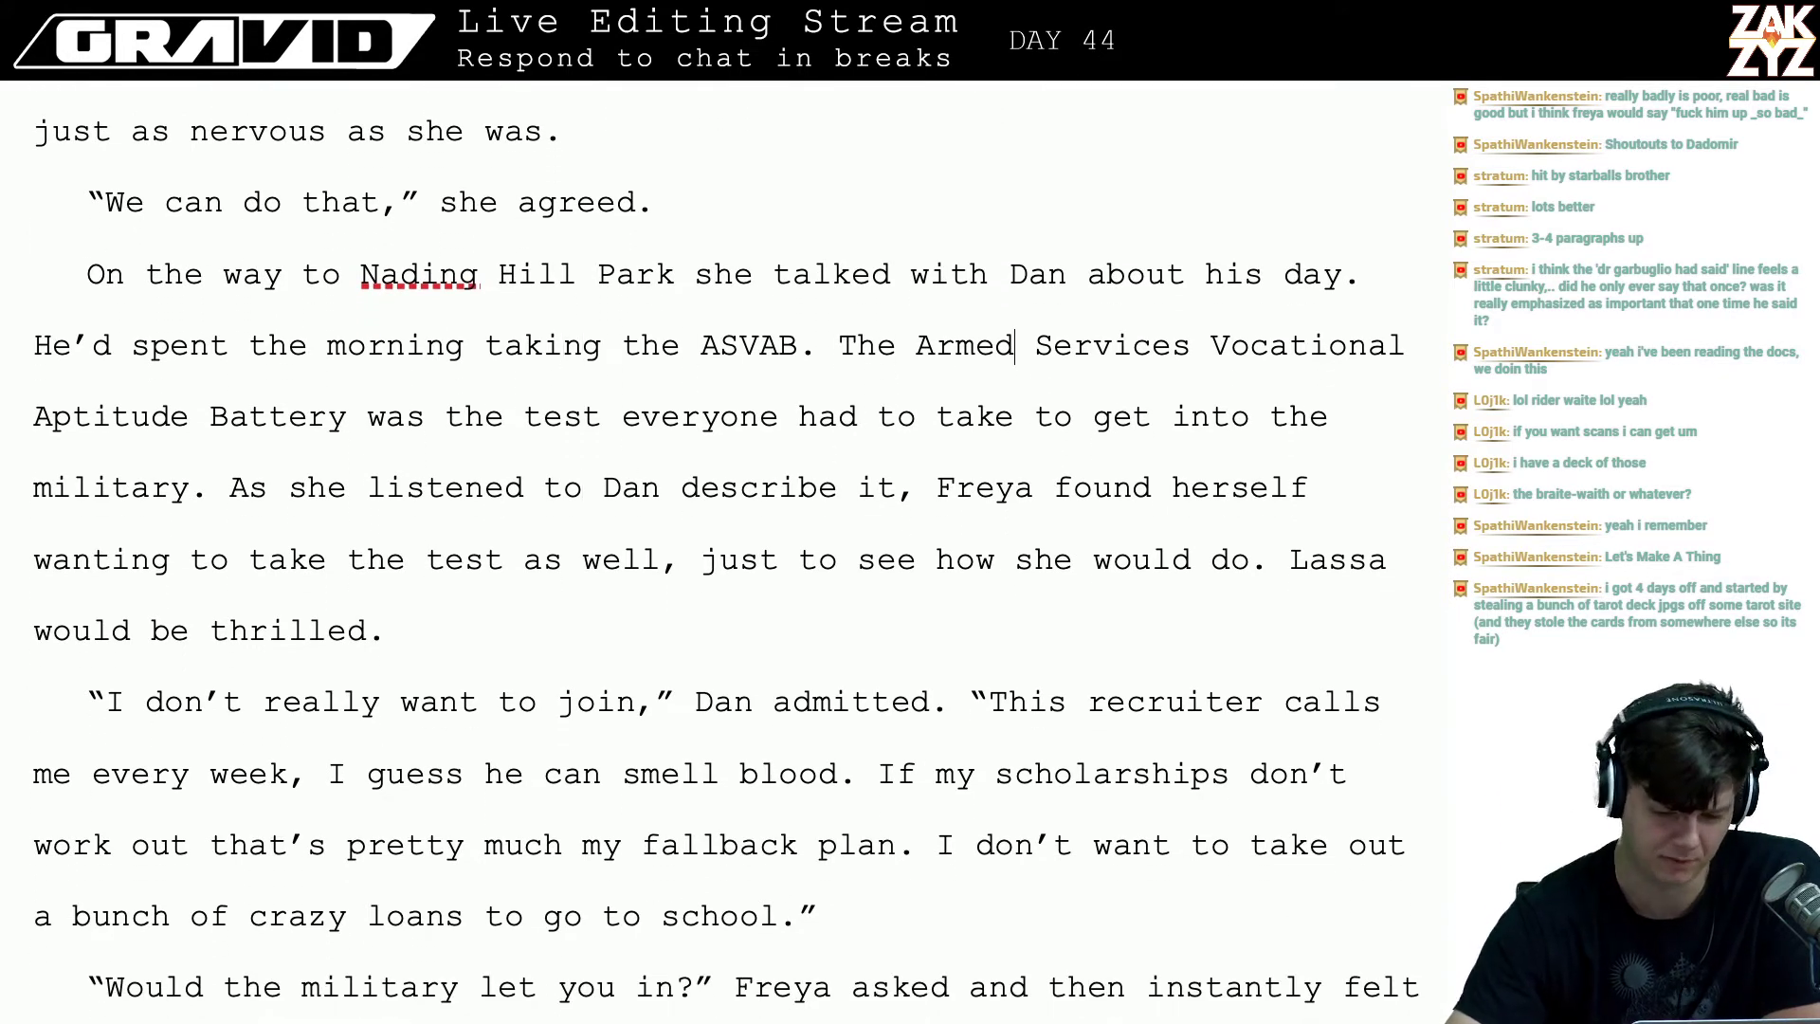
key("Right")
key("Right")
key("Right")
key("Right")
key("Right")
key("Right")
key("Right")
key("Right")
key("Right")
key("Right")
key("Right")
key("Right")
key("Right")
key("Right")
key("Right")
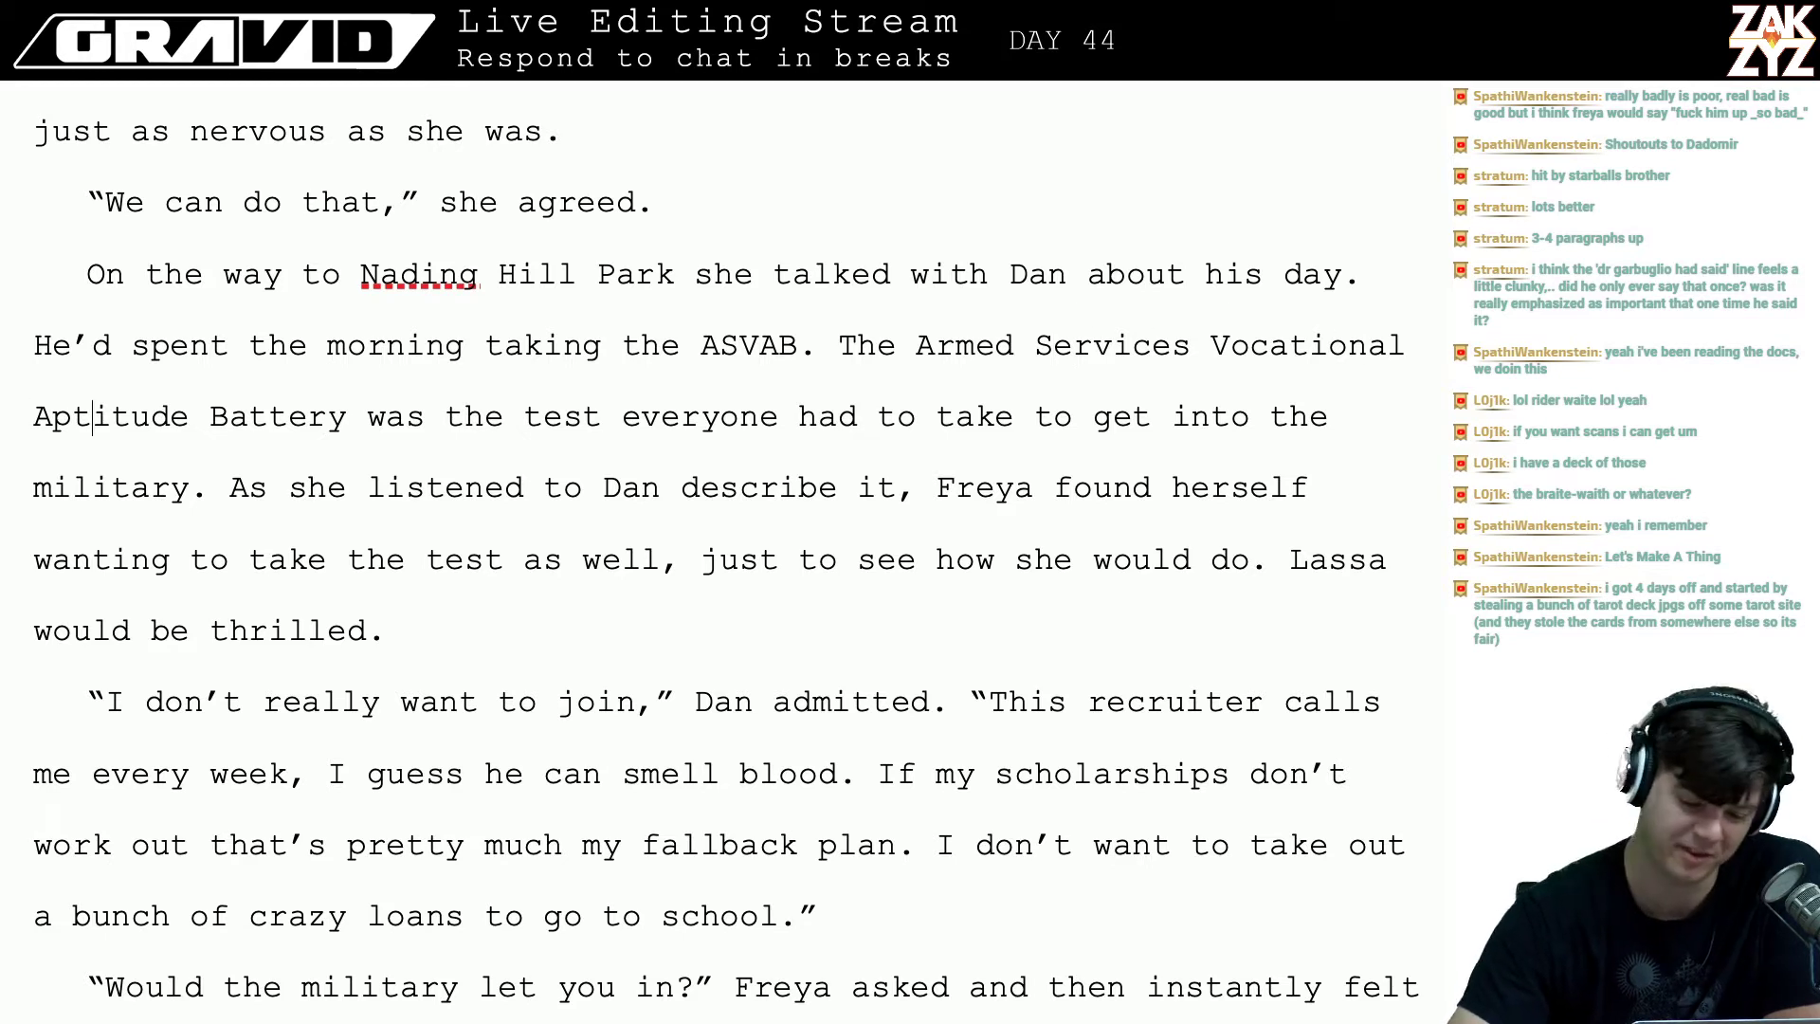
key("Right")
key("Right")
key("Right")
key("Right")
key("Right")
key("Right")
key("Right")
key("Right")
key("Right")
- Examine the sentence “As she listened to Dan describe it” and the following lines about Freya wanting to take the test
key("Down")
key("Right")
key("Right")
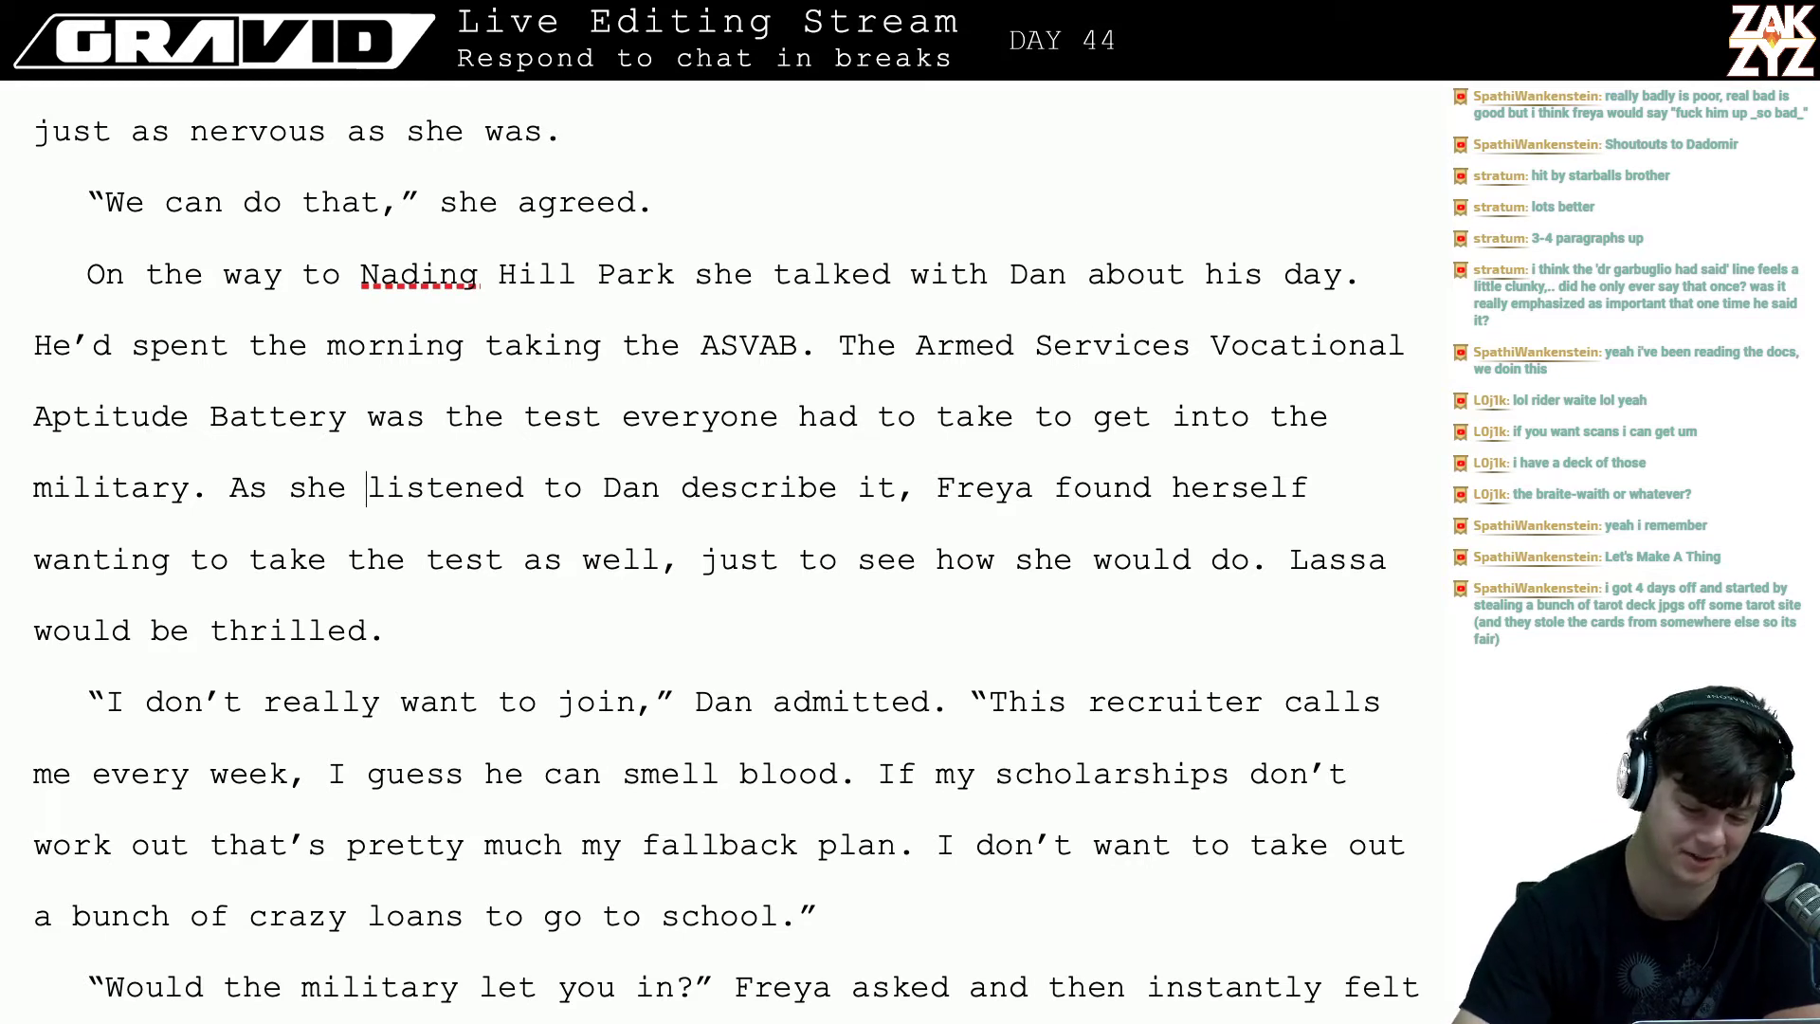
key("Right")
key("Right")
key("Right")
key("Right")
key("Right")
key("Right")
key("Right")
key("Right")
key("Right")
key("Right")
key("Right")
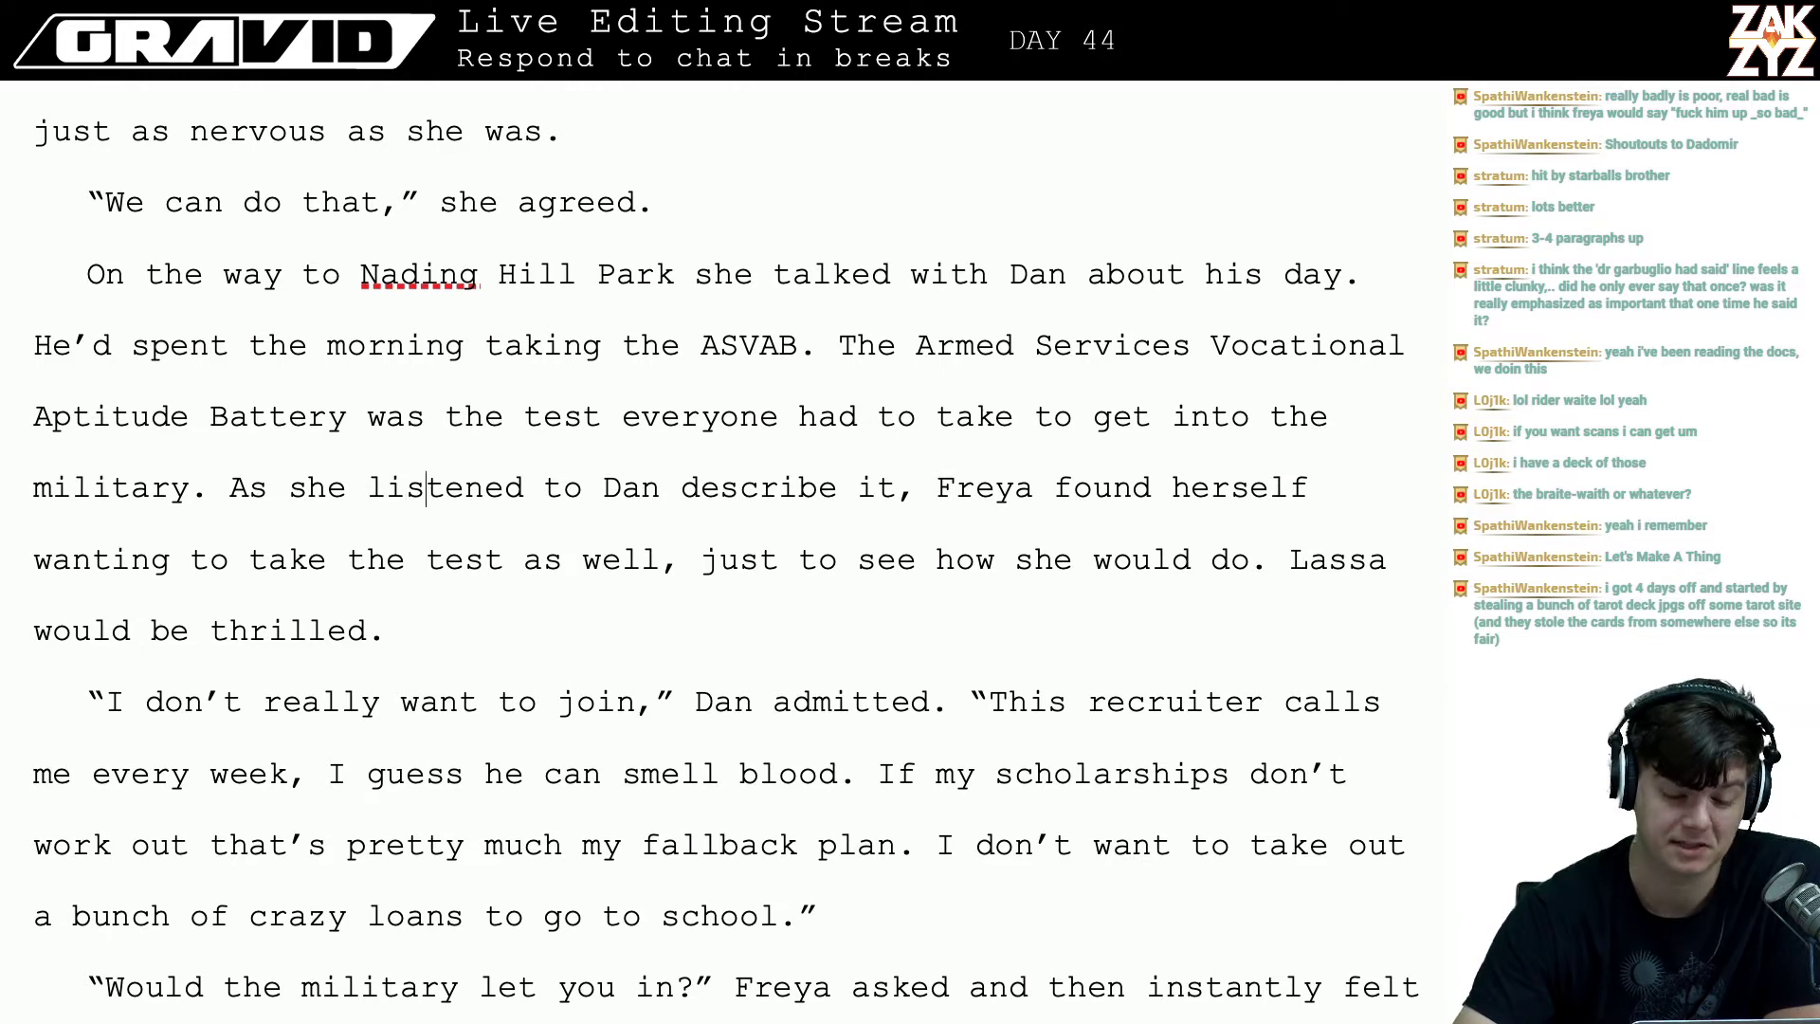
key("Right")
key("Right")
key("Right")
key("Right")
key("Right")
key("Right")
key("Right")
key("Right")
key("Right")
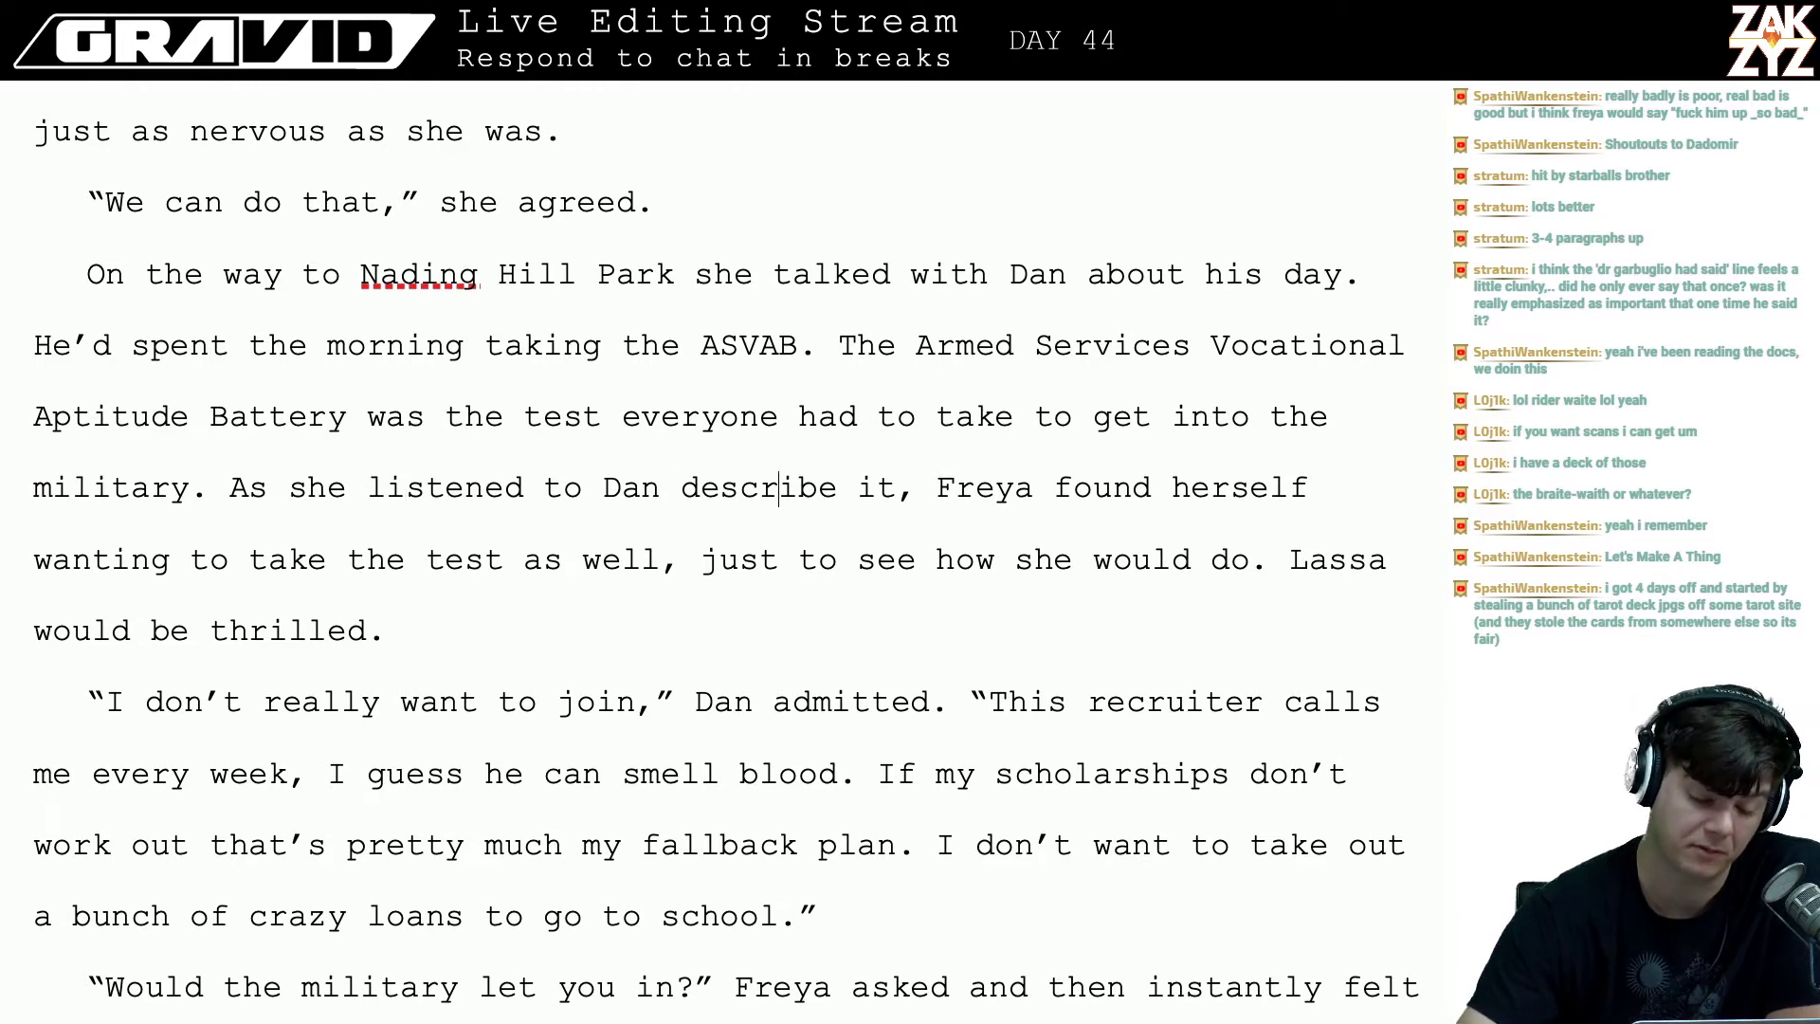
scroll(86, 441, "down", 1)
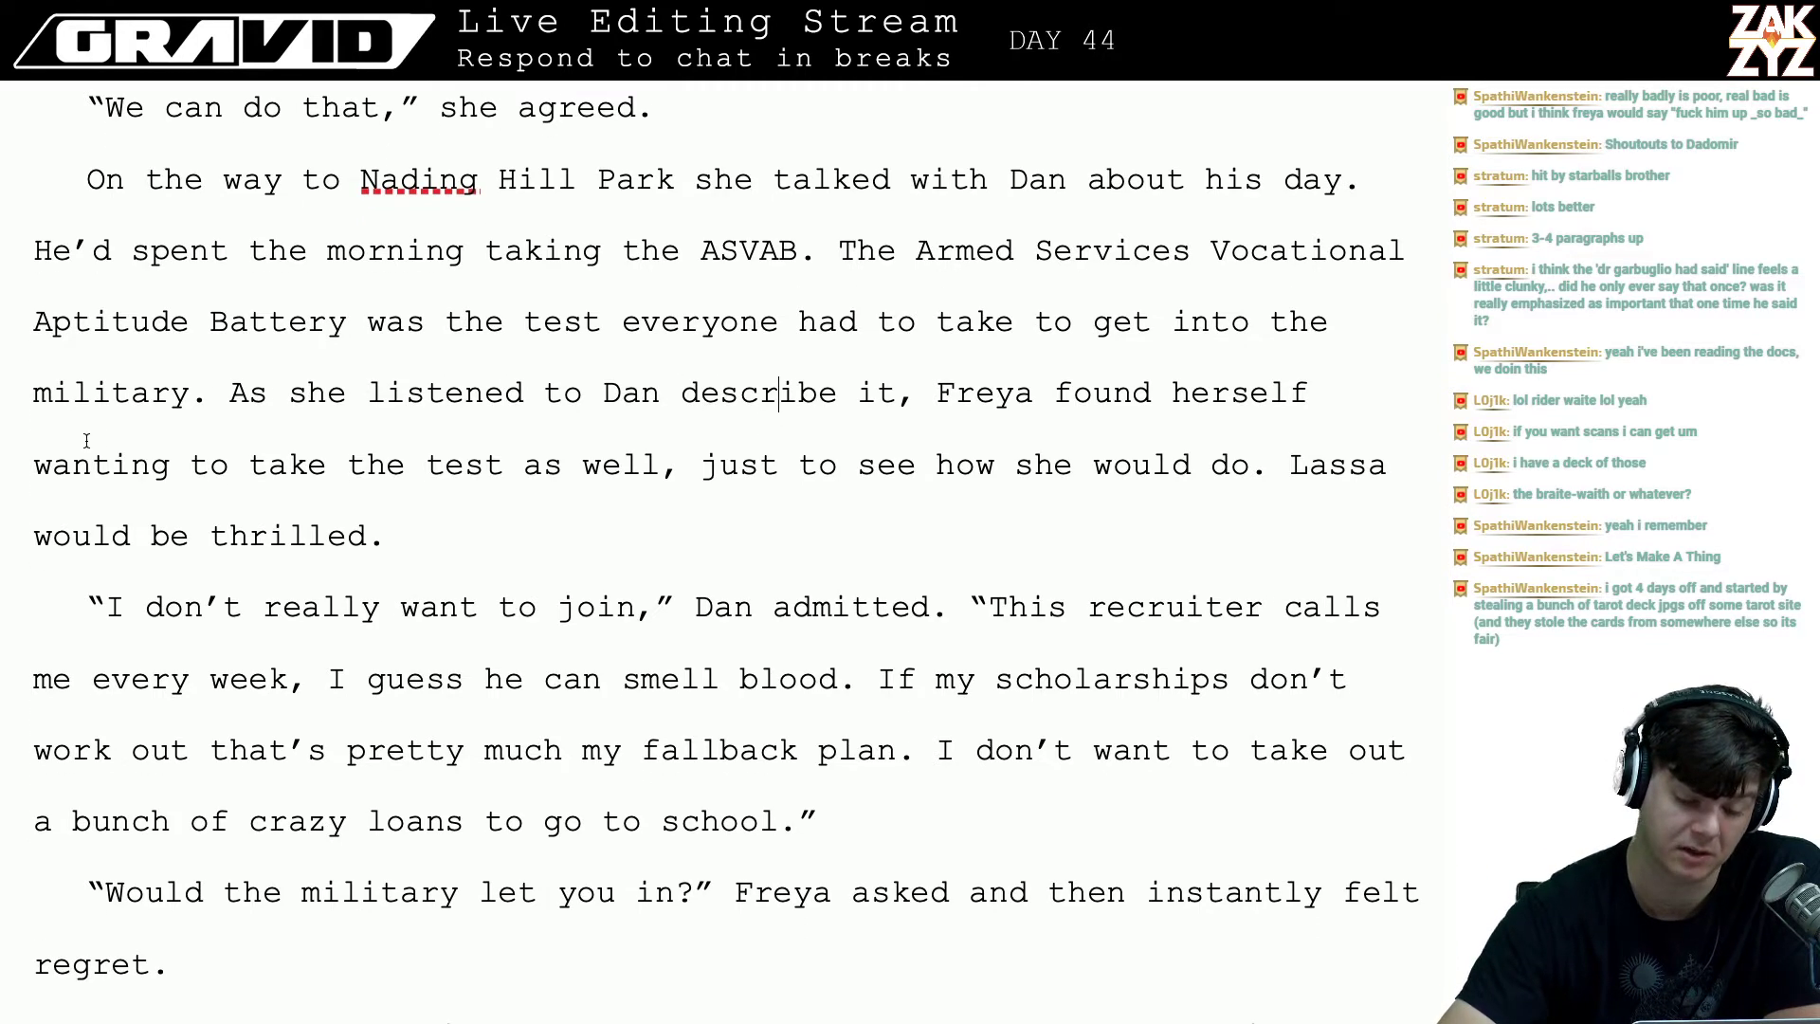
scroll(192, 377, "up", 1)
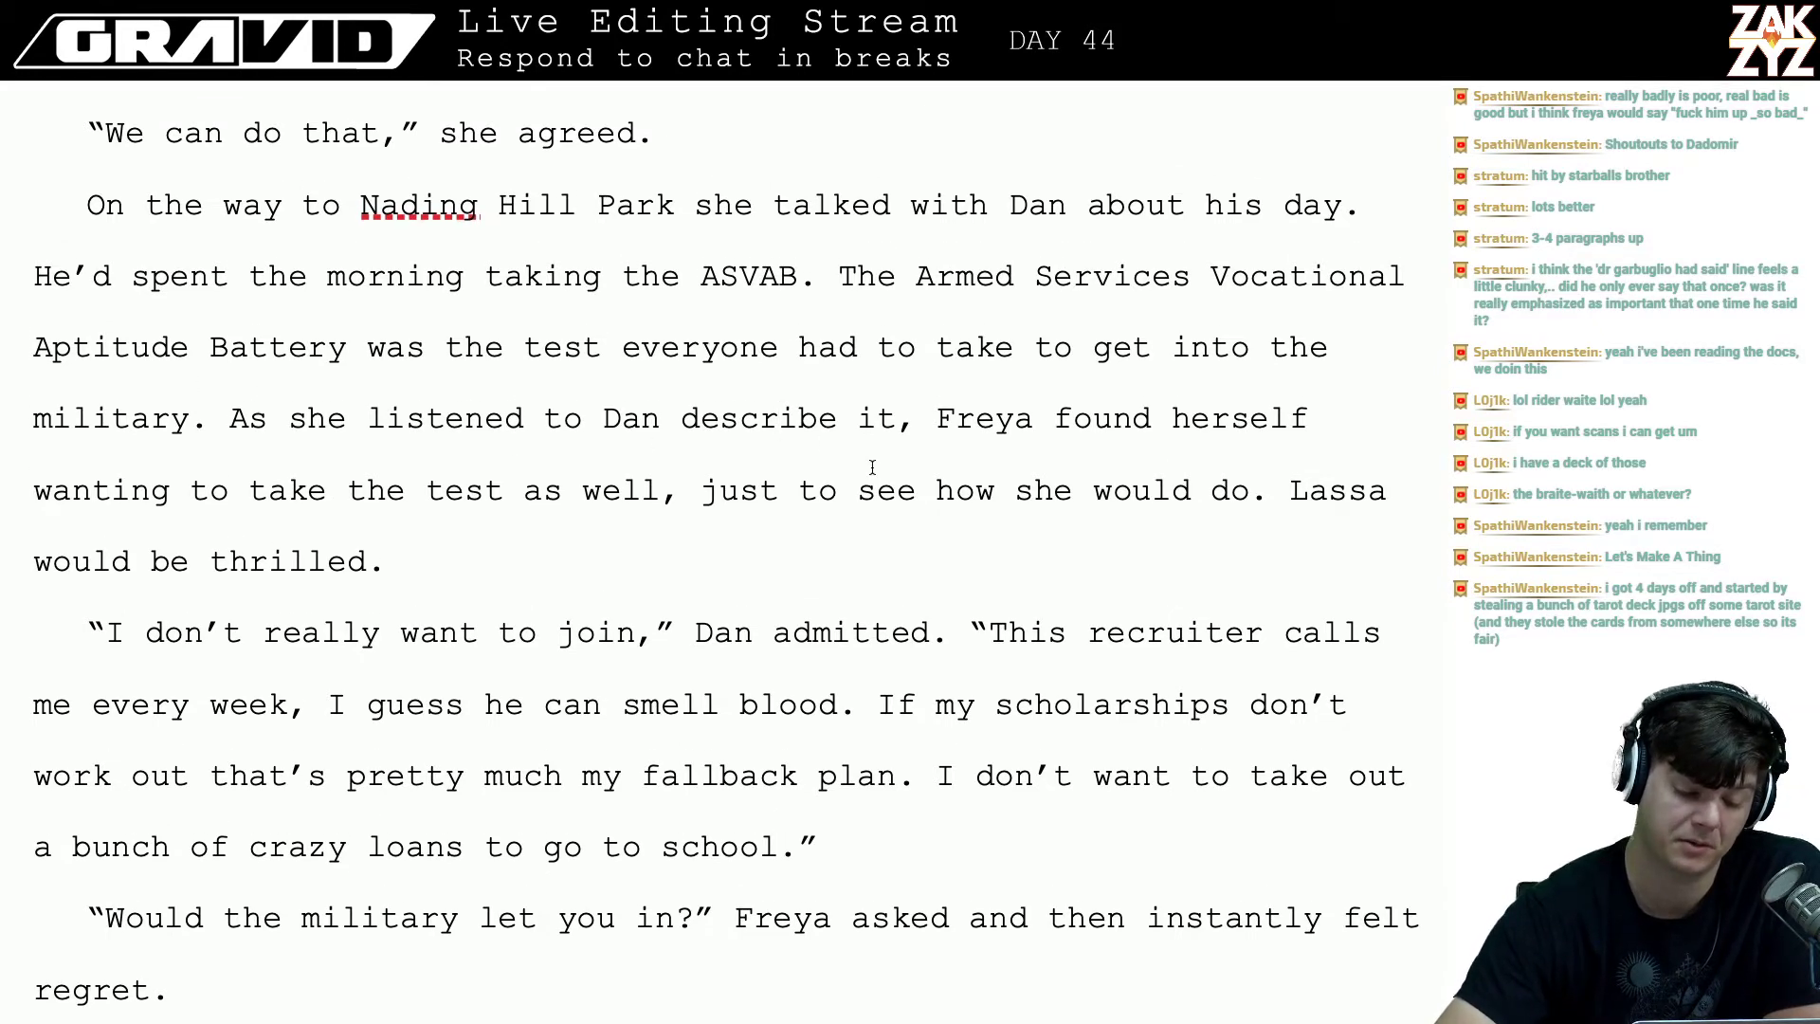
scroll(528, 502, "down", 2)
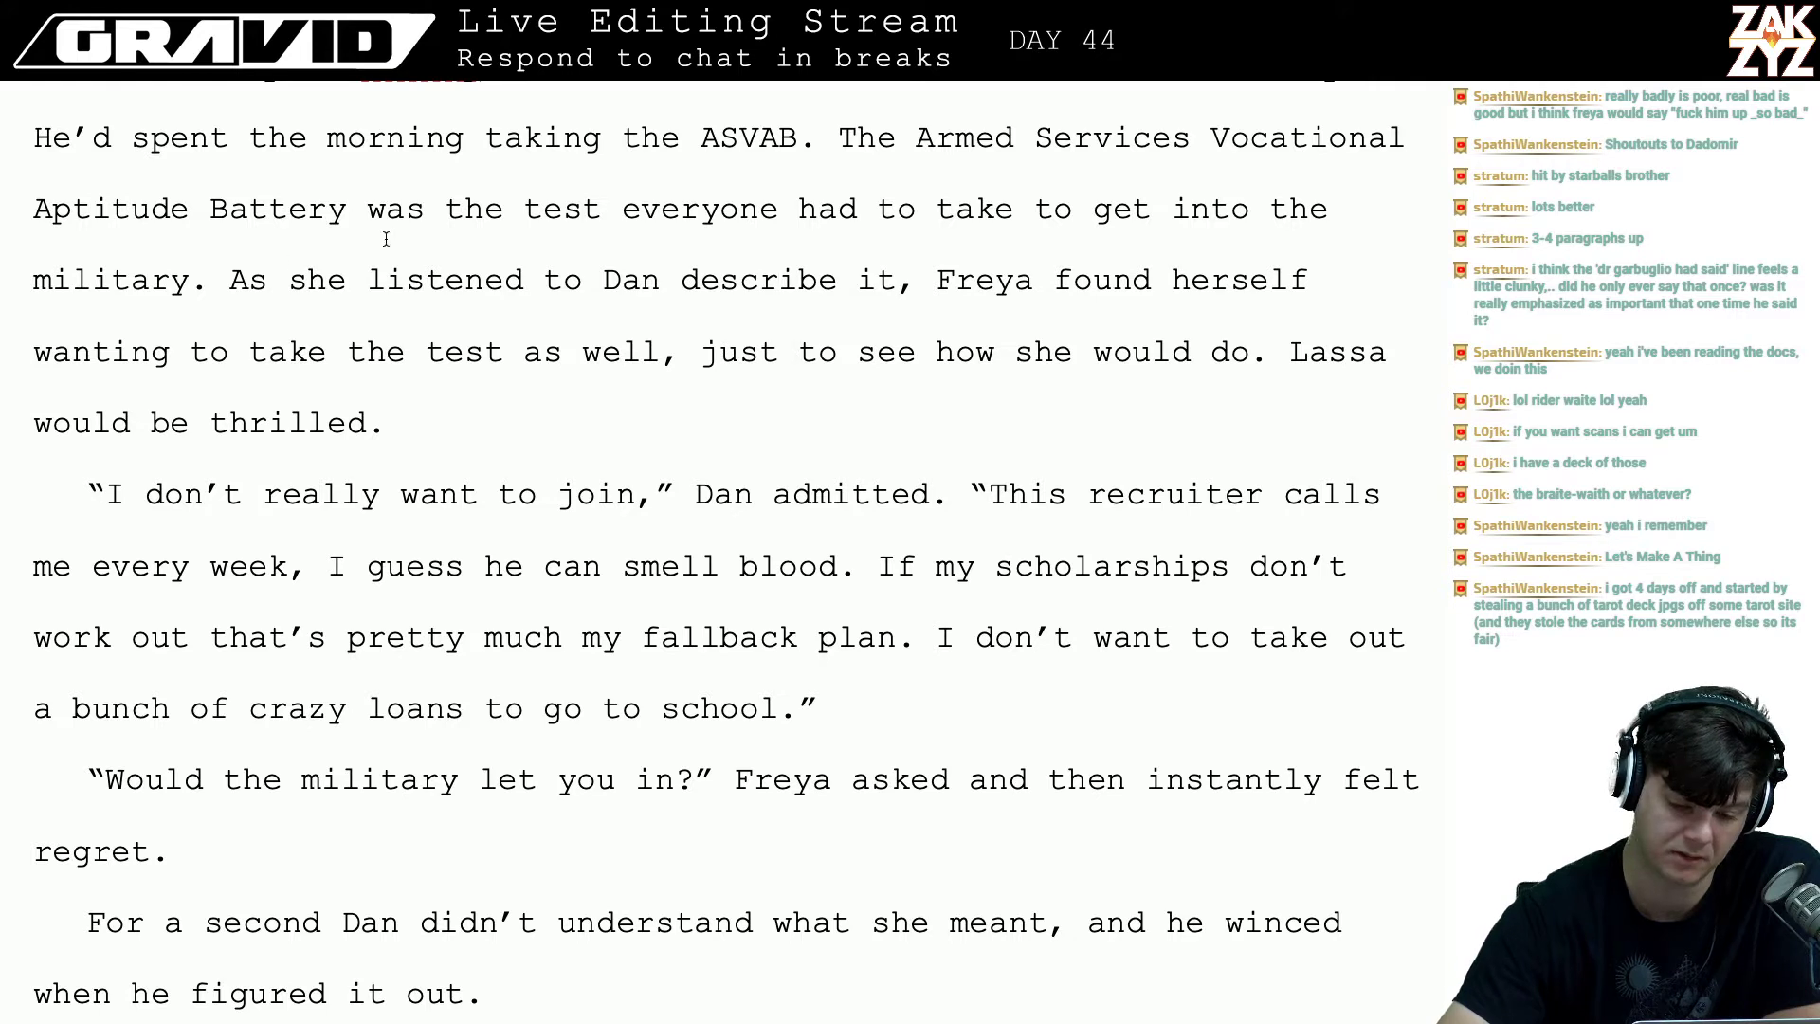
- Replace “it” with “the test” in the clause “As she listened to Dan describe it”
left_click_drag(879, 306, 789, 353)
left_click(787, 351)
key("Right")
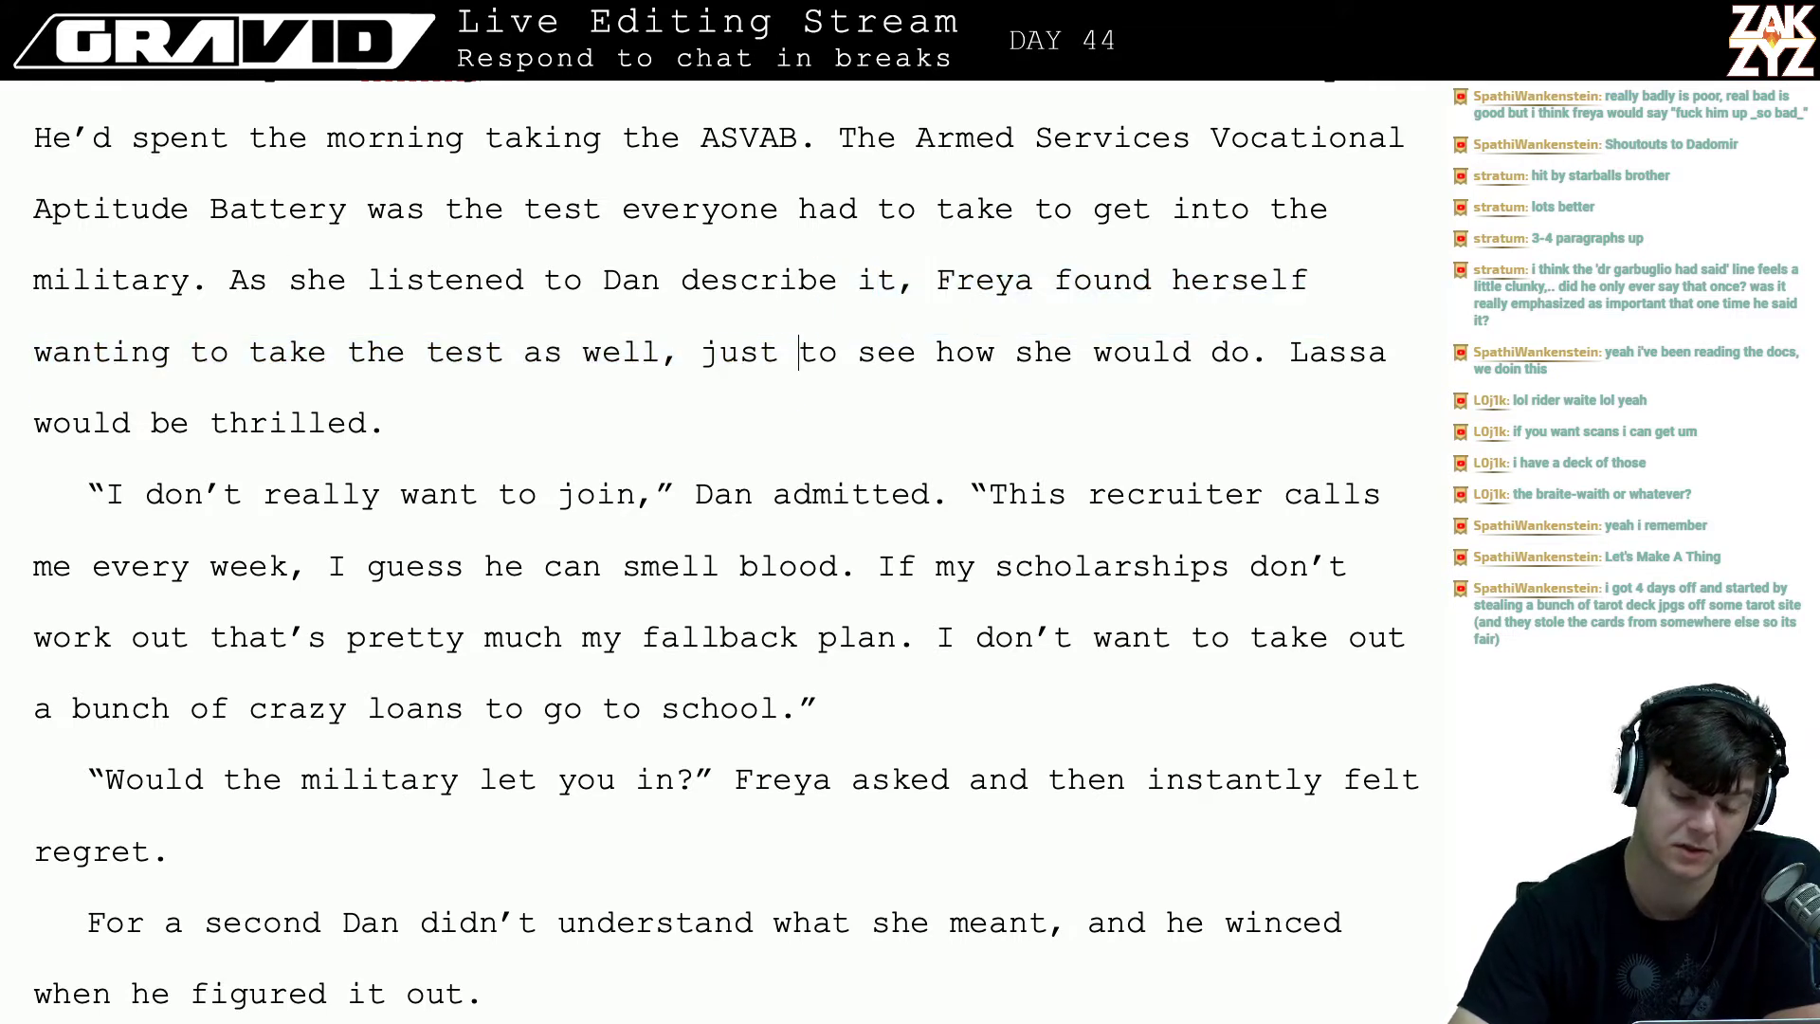
key("Up")
key("Right")
key("Right")
key("Right")
key("Right")
key("Right")
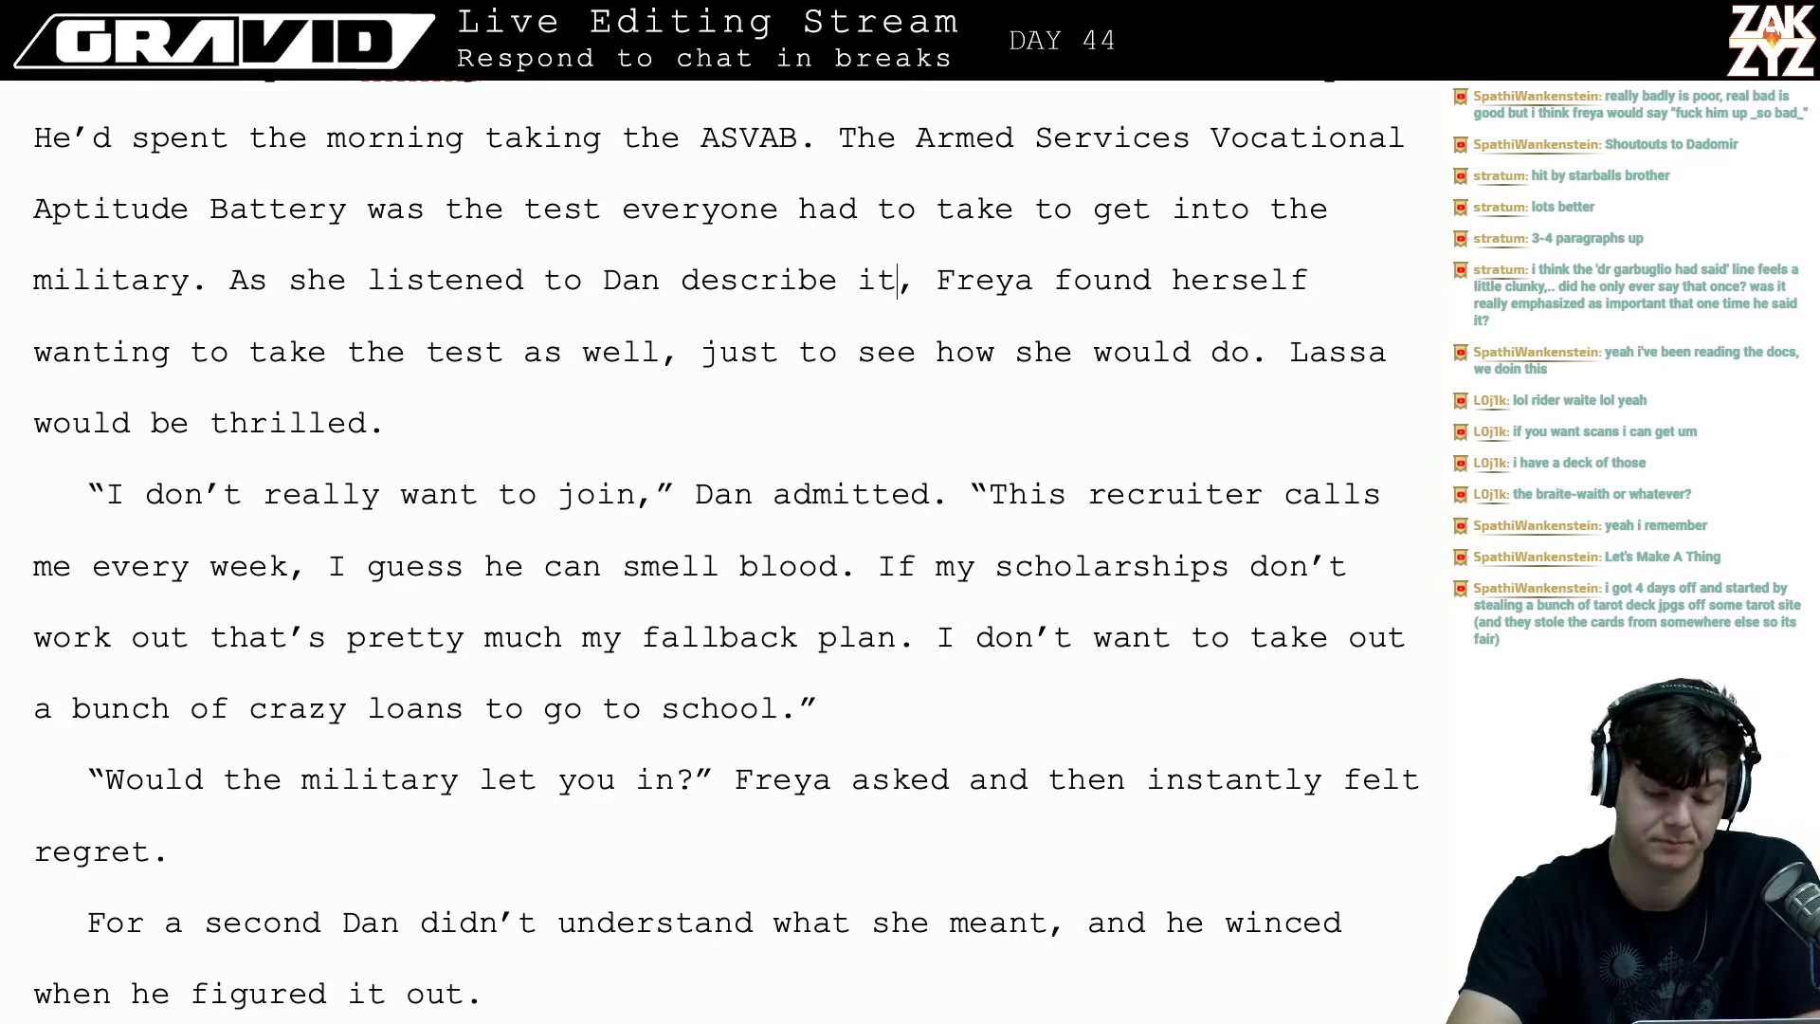
key("BackSpace")
key("BackSpace")
type("the test")
key("Down")
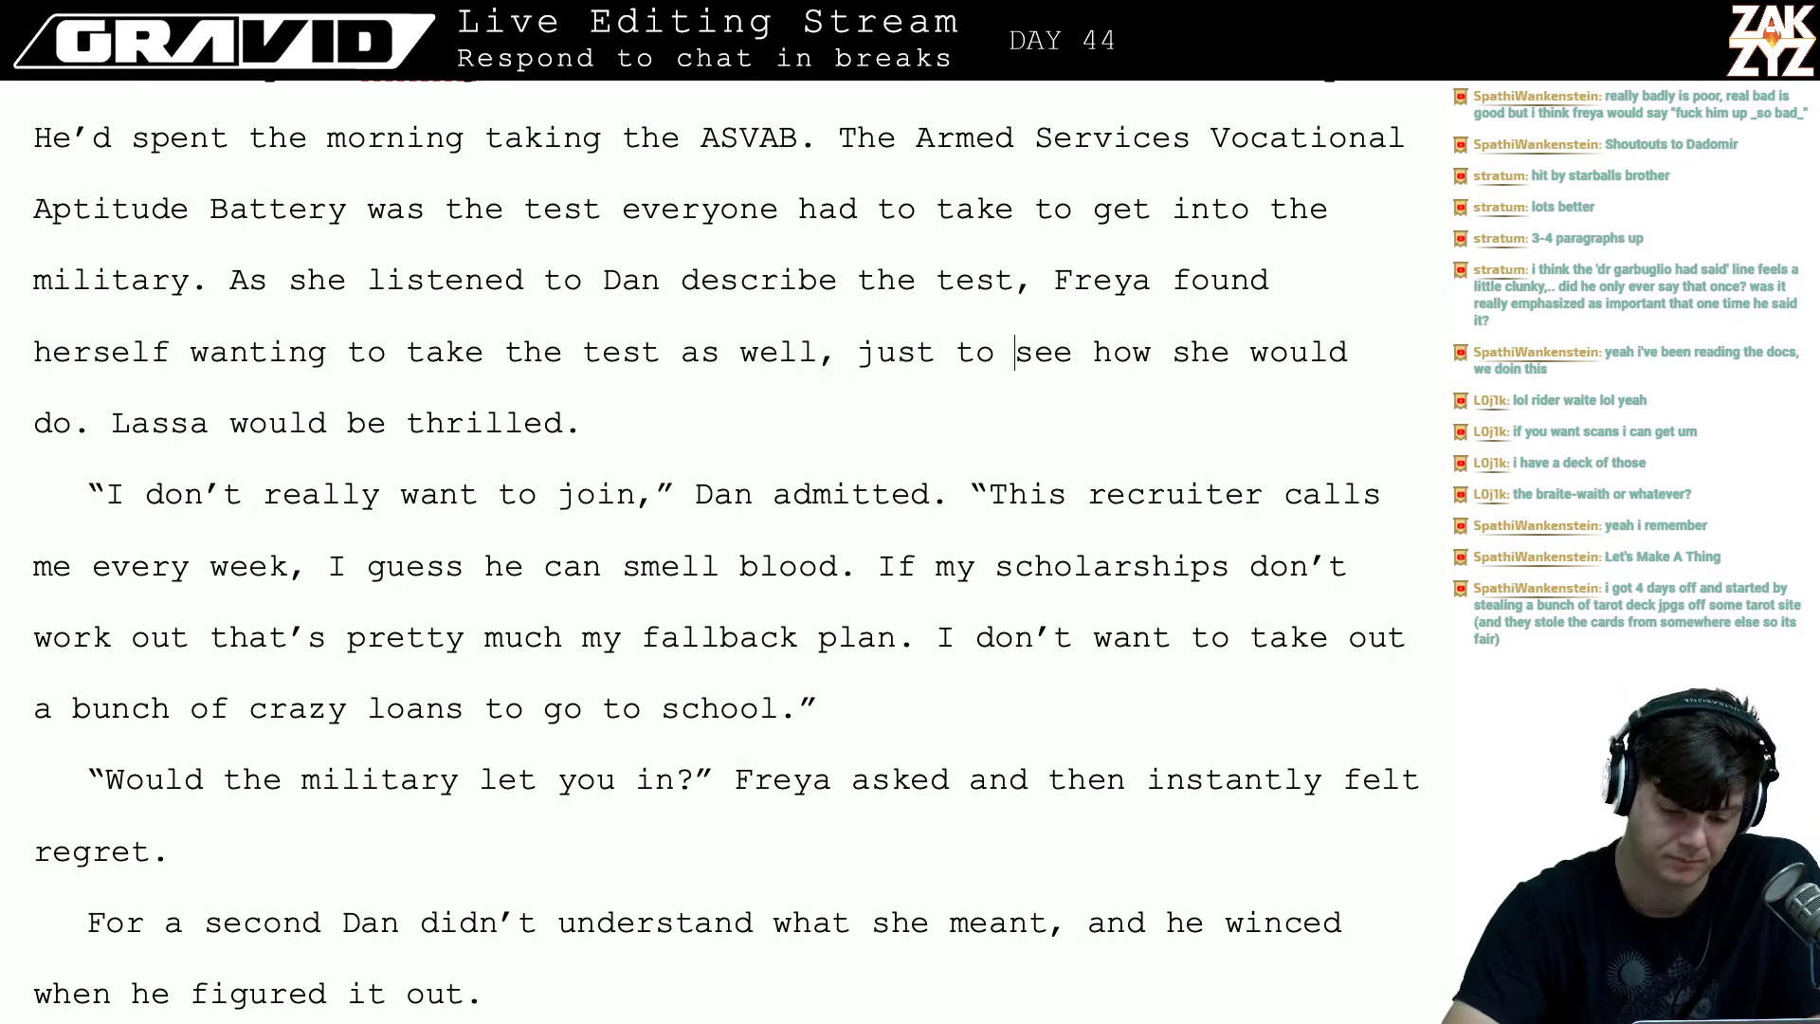
- Replace “the test” with “it” in the clause about Freya wanting to take the test as well
key("Left")
key("Left")
key("Left")
key("Left")
key("Left")
key("Left")
key("Left")
key("Left")
key("Left")
key("Left")
key("Left")
key("Left")
key("Left")
key("Left")
key("Left")
key("Left")
key("Left")
key("Left")
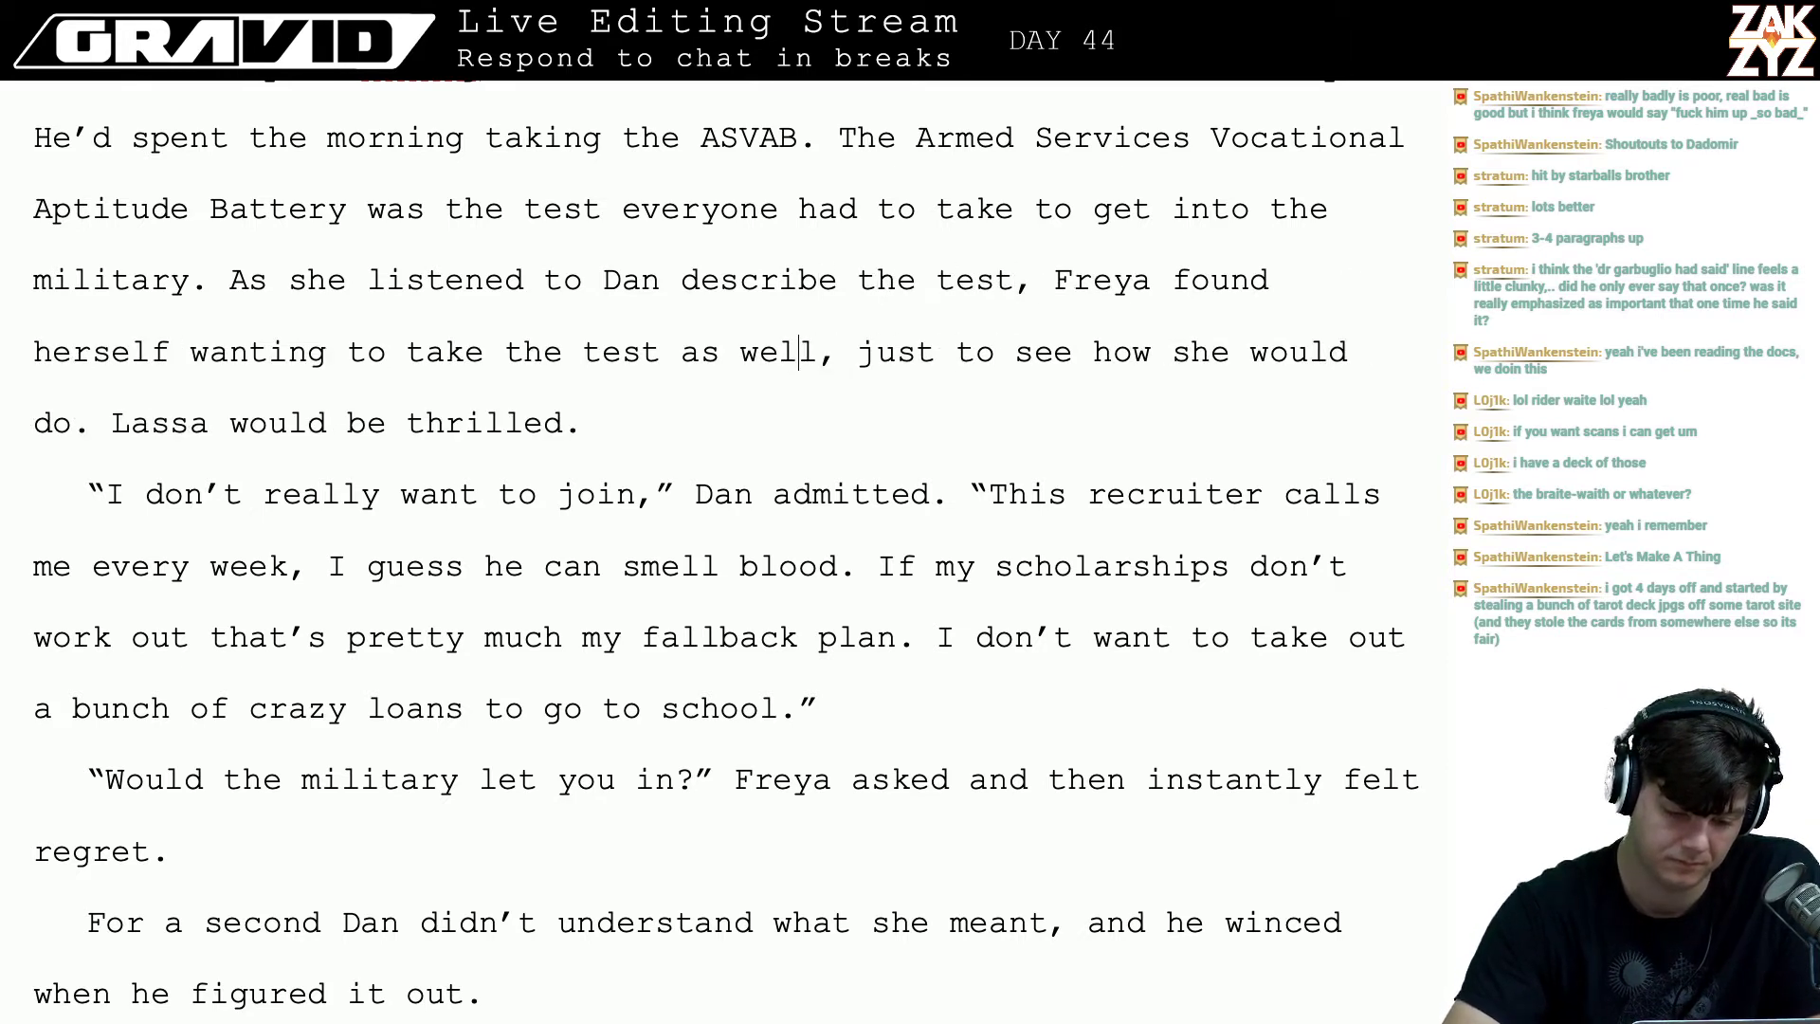
key("BackSpace")
key("BackSpace")
key("BackSpace")
key("BackSpace")
key("BackSpace")
key("BackSpace")
key("BackSpace")
key("BackSpace")
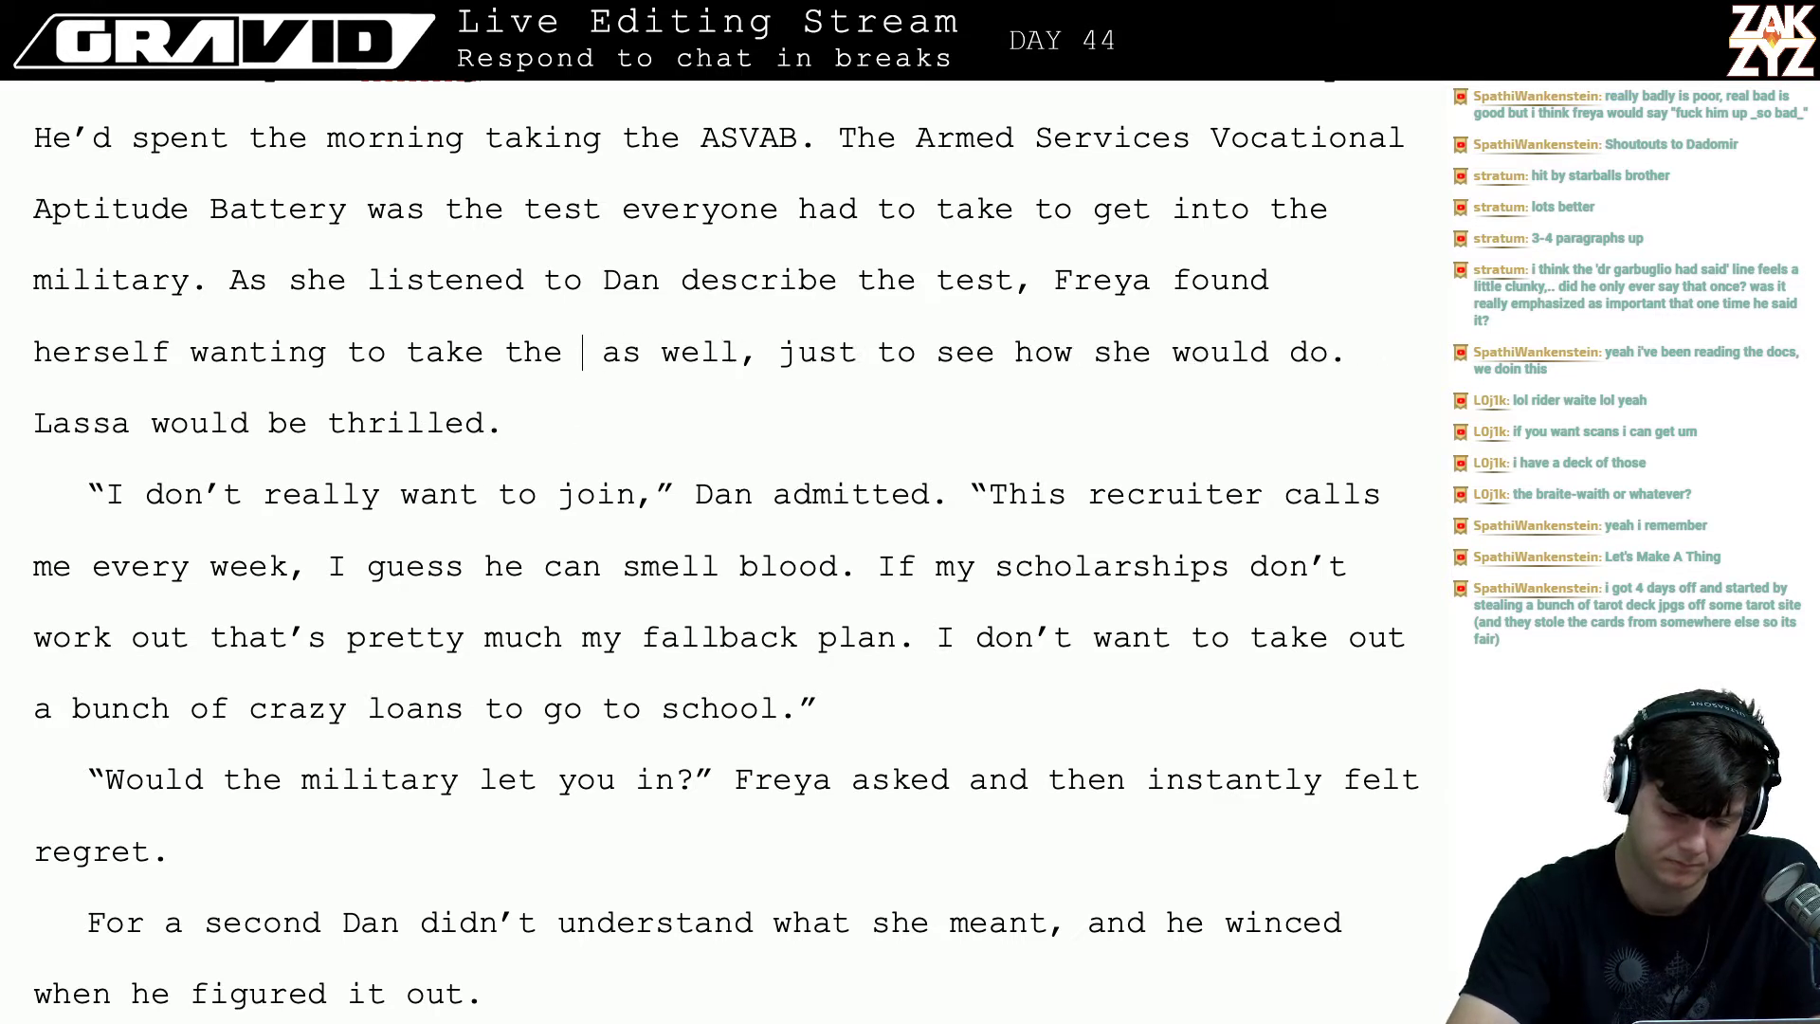
type("it")
- Read Dan’s “I don’t really want to join” speech about the recruiter, his scholarships and the fallback plan
key("Right")
key("Right")
key("Right")
key("Right")
key("Right")
key("Right")
key("Right")
key("Right")
key("Right")
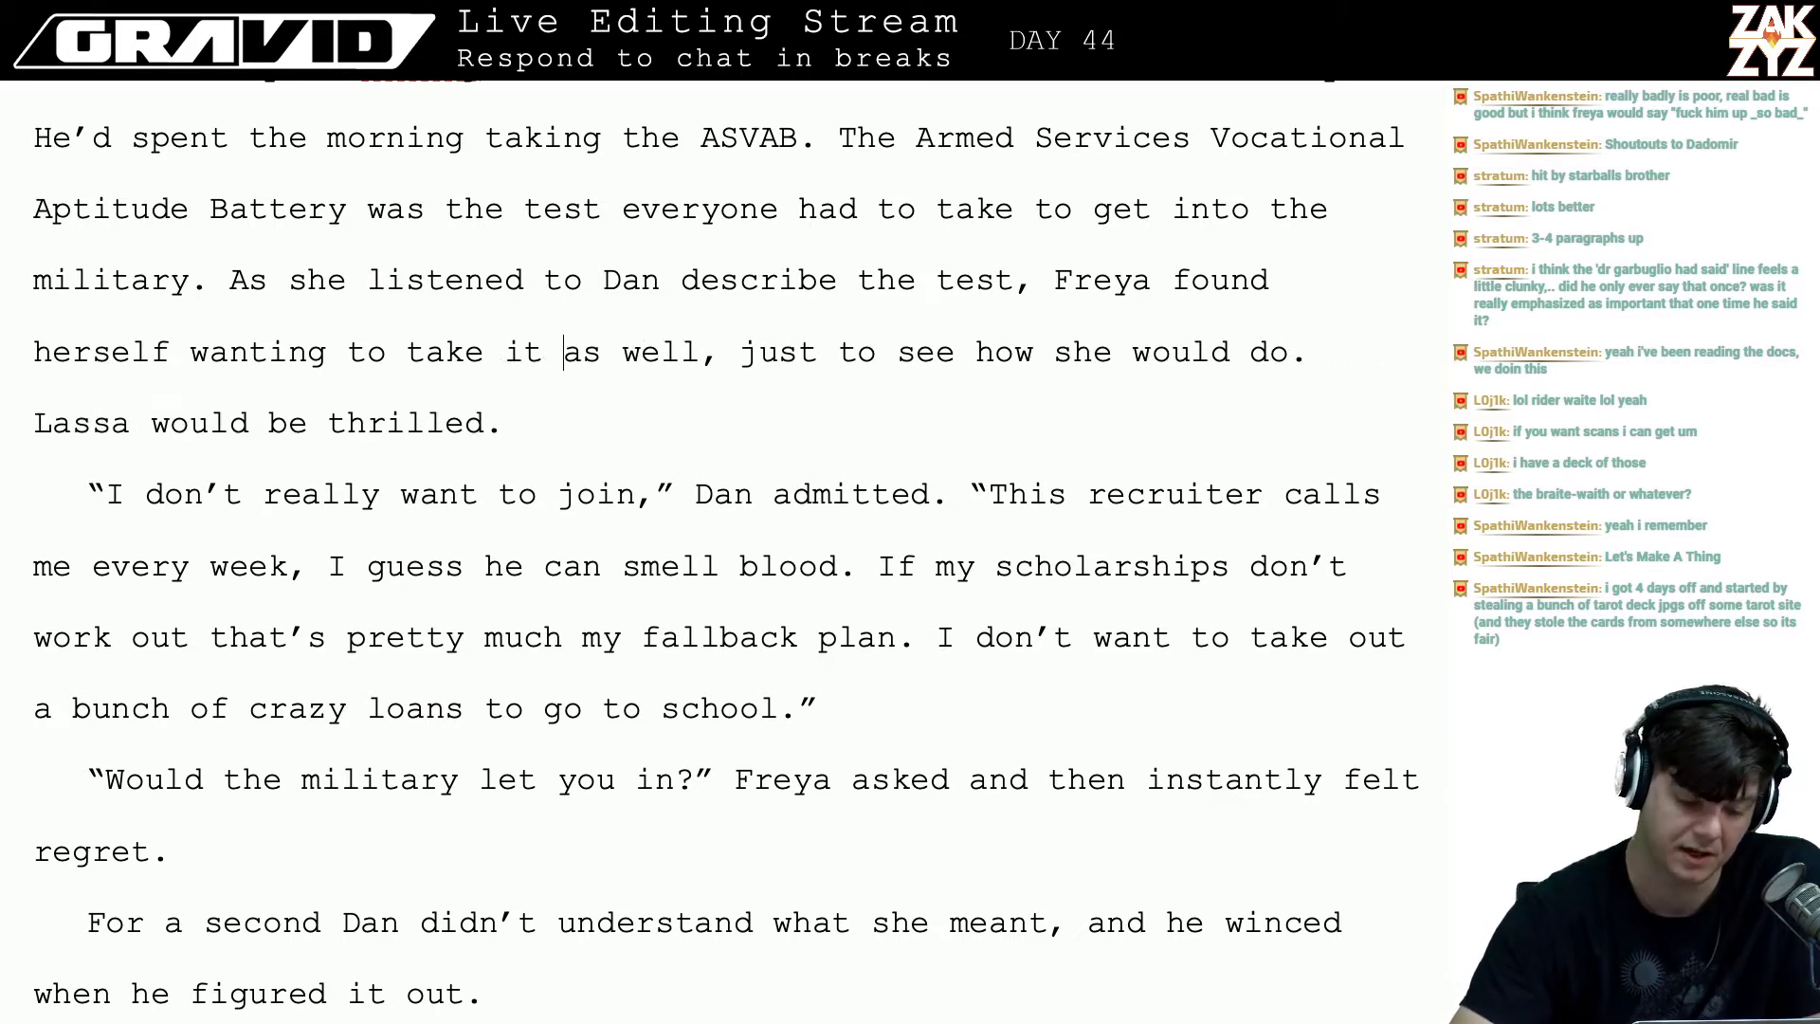
key("Down")
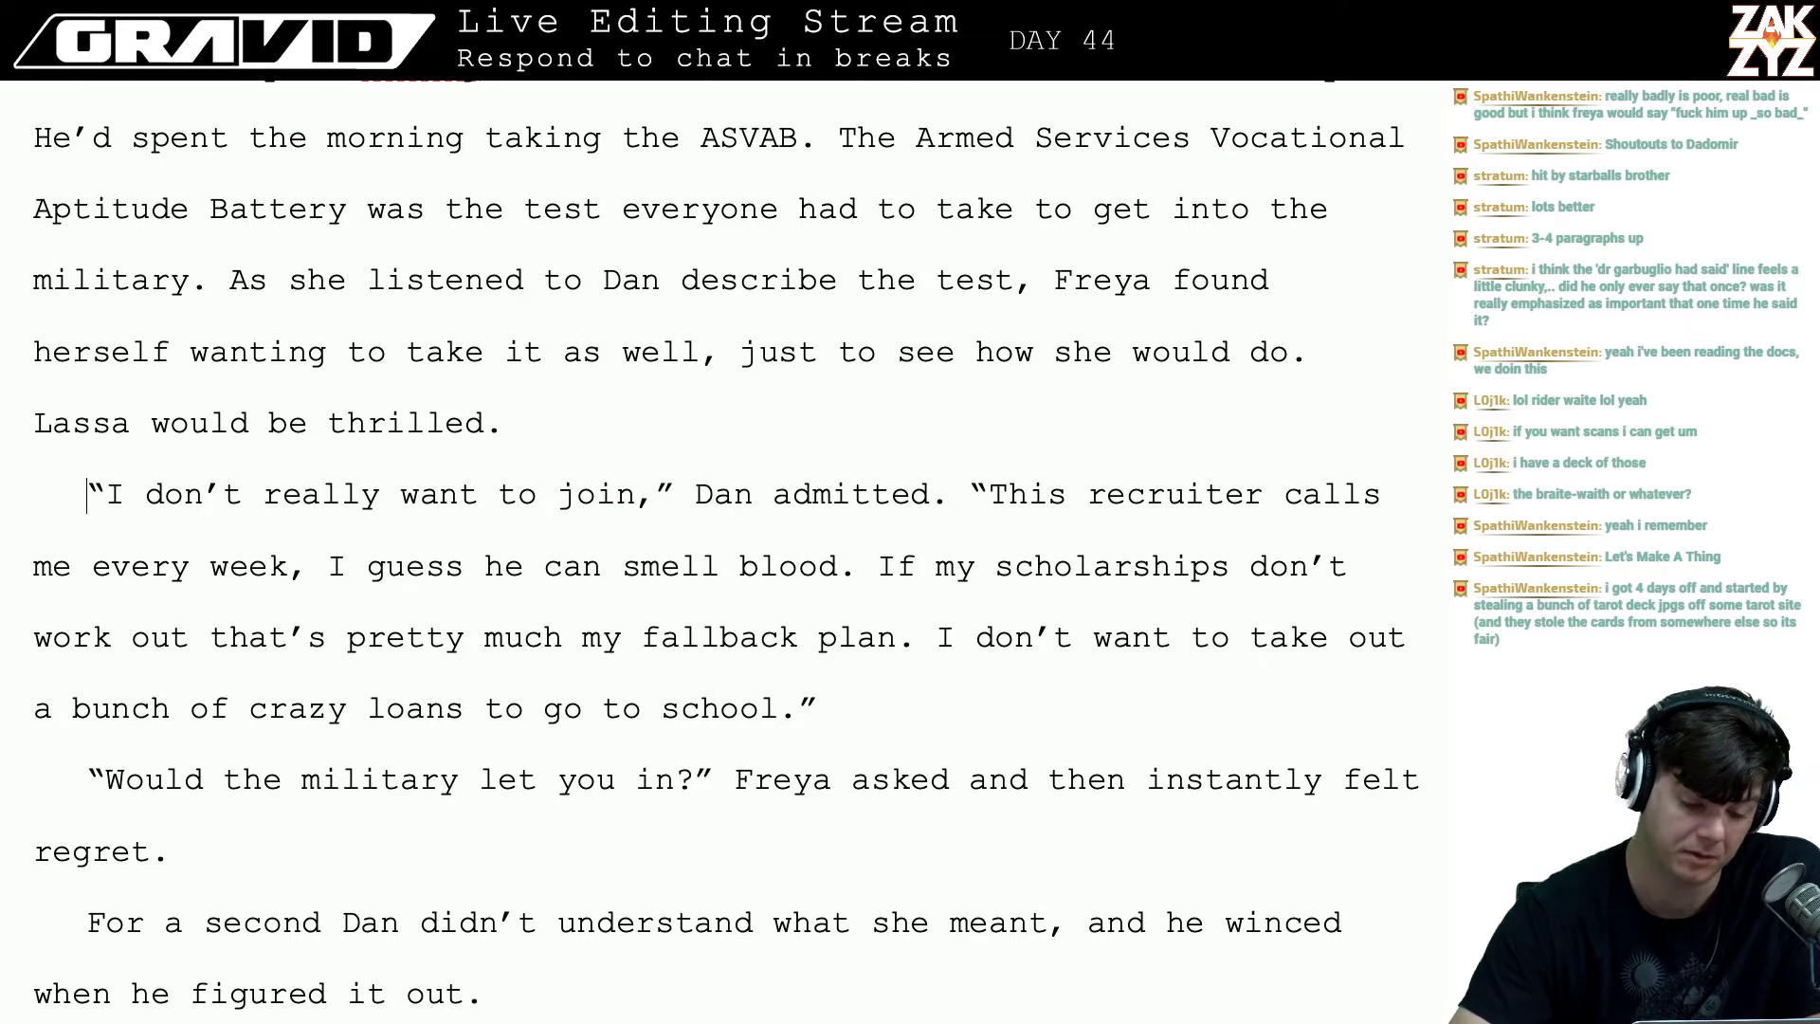
key("Right")
key("Right")
key("Right")
key("Right")
key("Right")
key("Down")
key("Down")
key("Down")
key("Down")
key("Down")
key("Down")
key("Down")
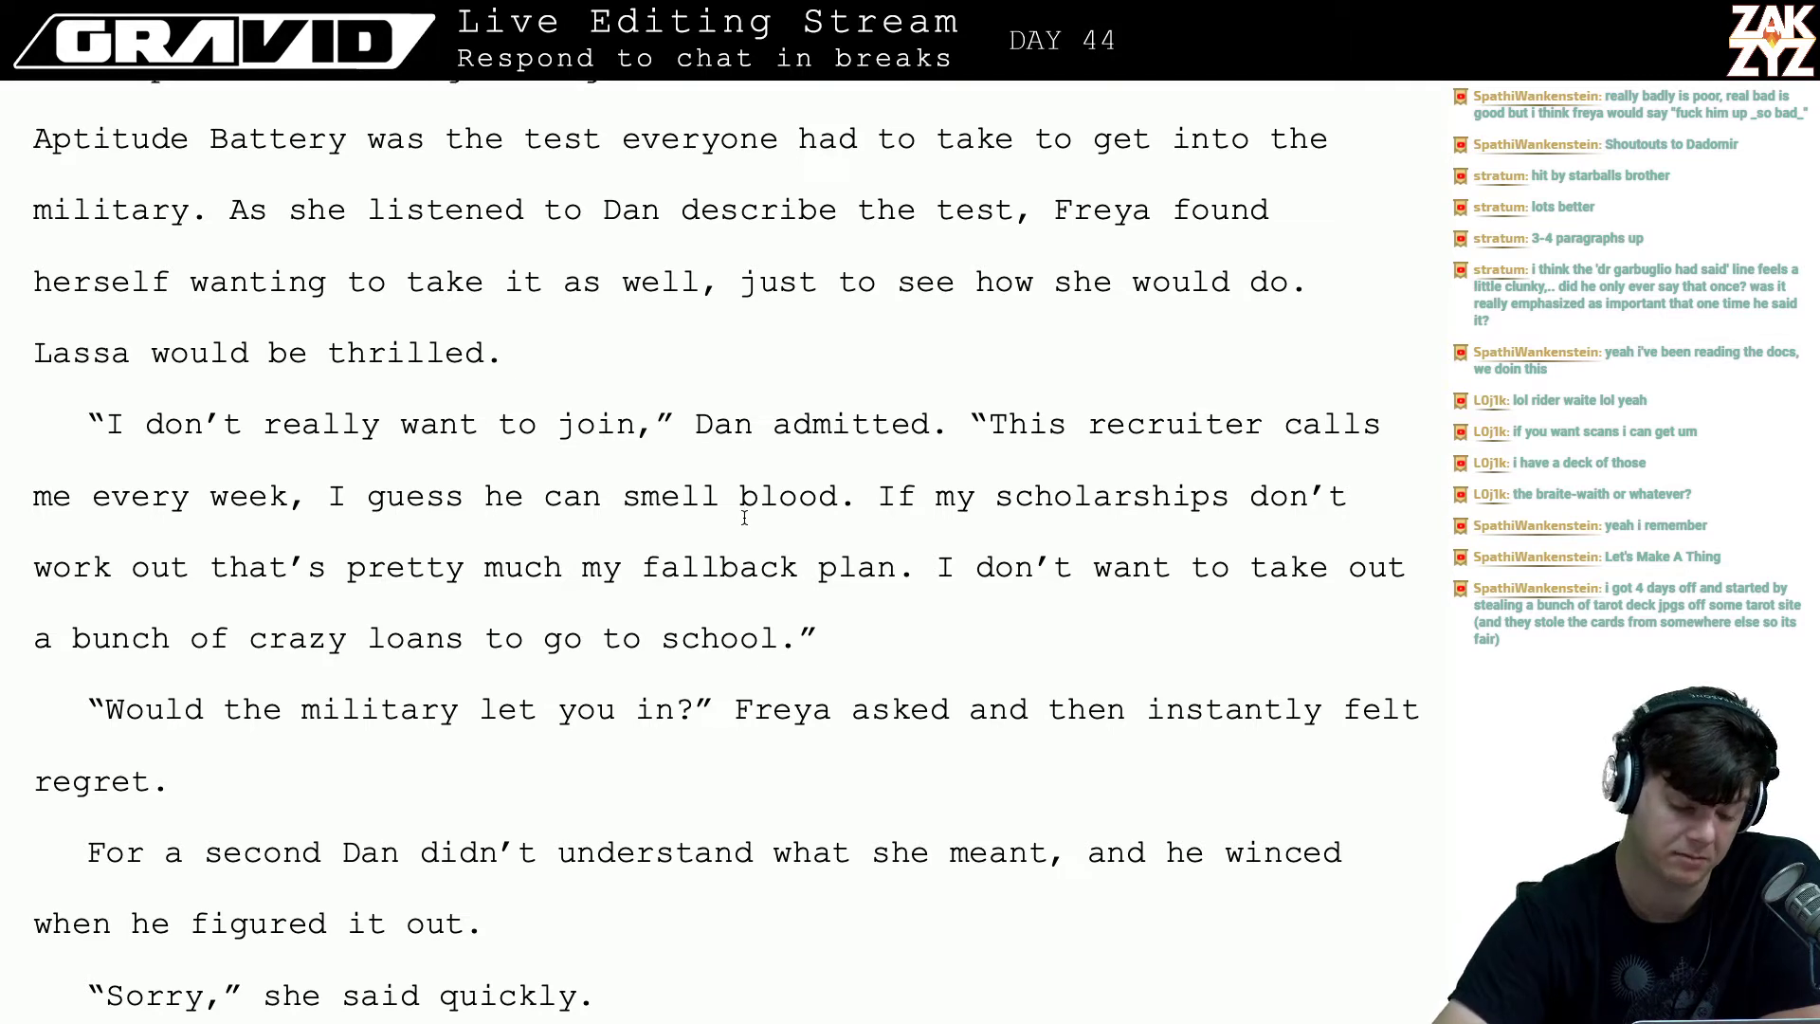
scroll(733, 515, "down", 1)
scroll(853, 690, "down", 5)
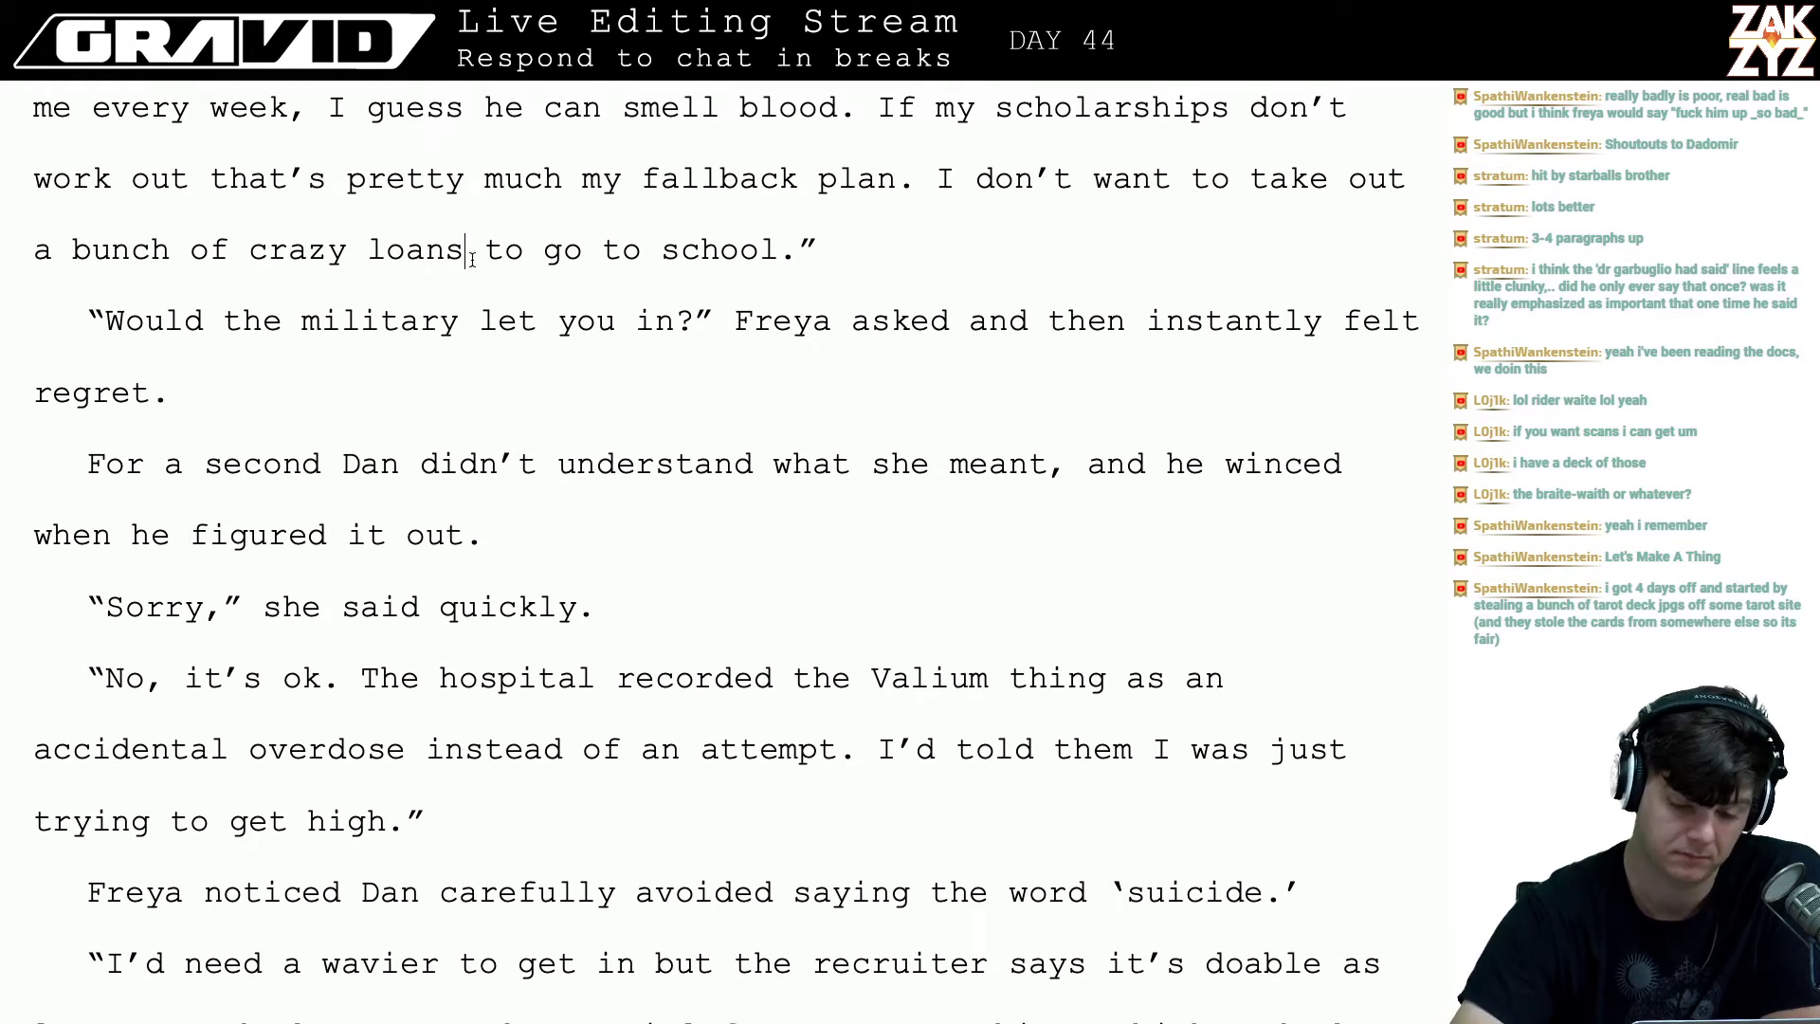
- Replace “school” with “college” at the end of Dan’s line about taking out crazy loans
key("Right")
key("Right")
key("Right")
key("Right")
key("Right")
key("Right")
key("Right")
key("Right")
key("Right")
key("Right")
key("Right")
key("Right")
key("Right")
key("Right")
key("Right")
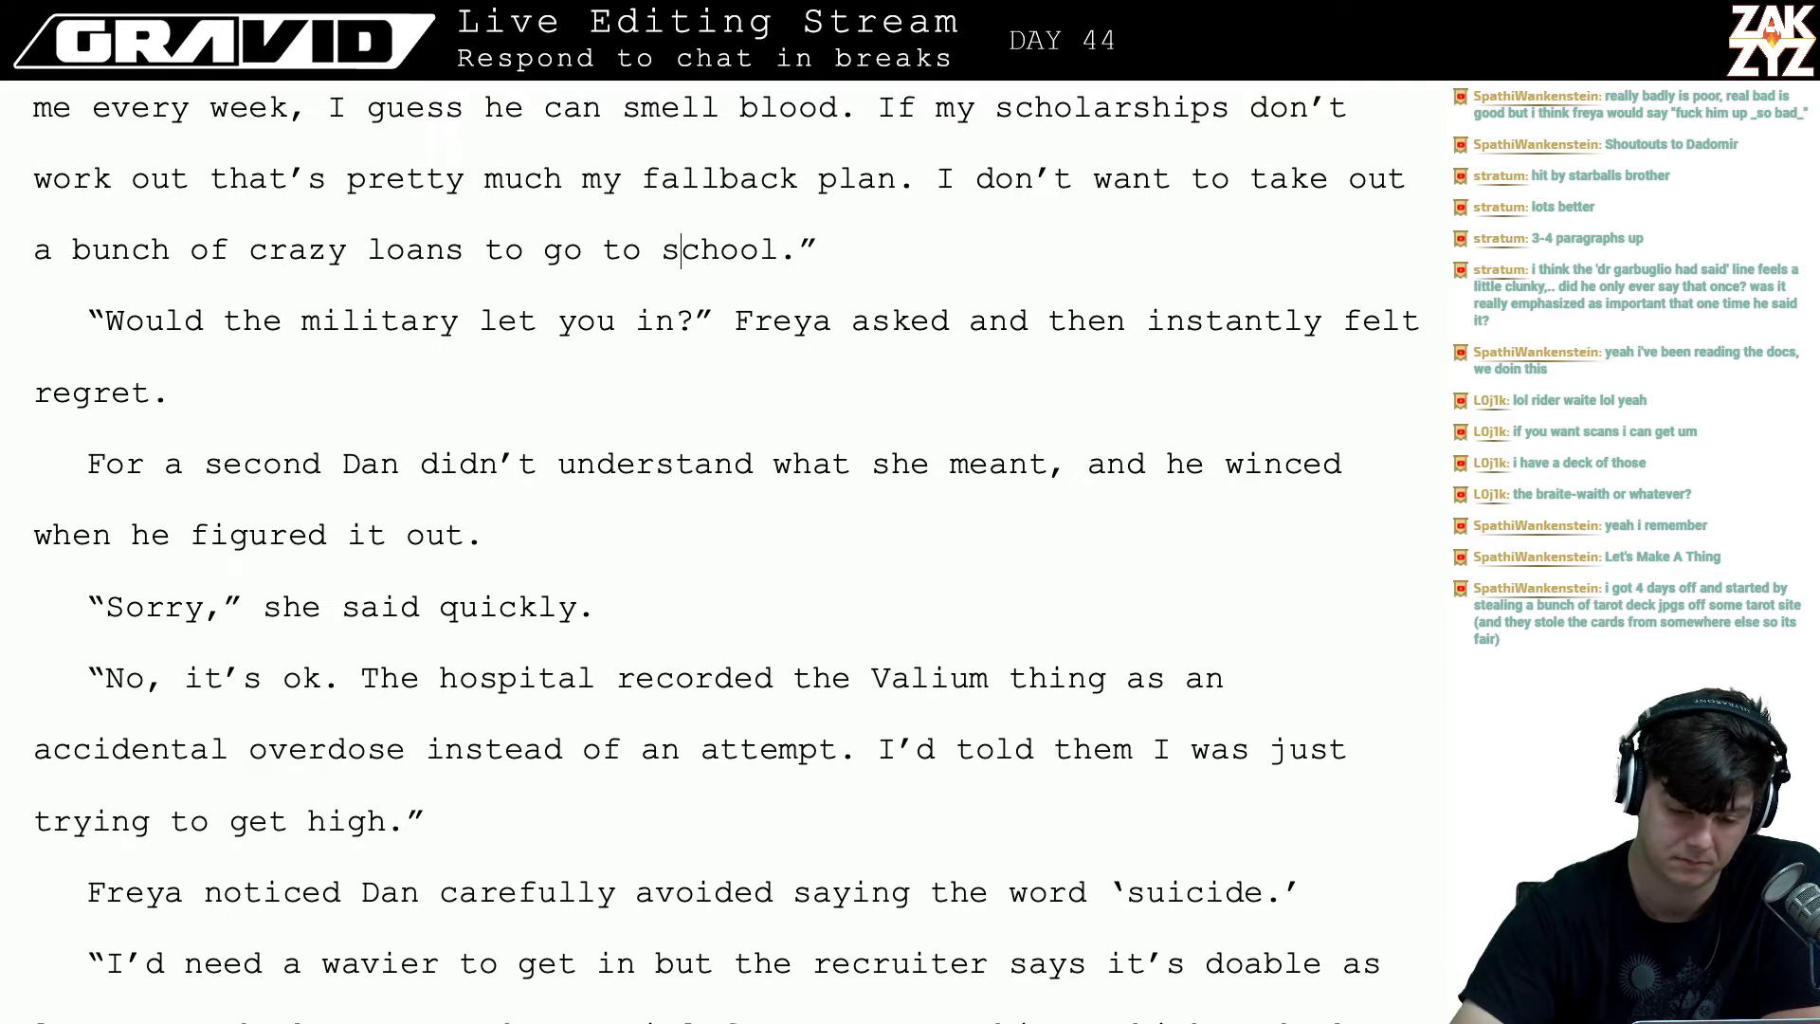
key("Right")
key("BackSpace")
key("BackSpace")
key("BackSpace")
key("BackSpace")
key("BackSpace")
key("BackSpace")
key("BackSpace")
key("BackSpace")
key("BackSpace")
key("BackSpace")
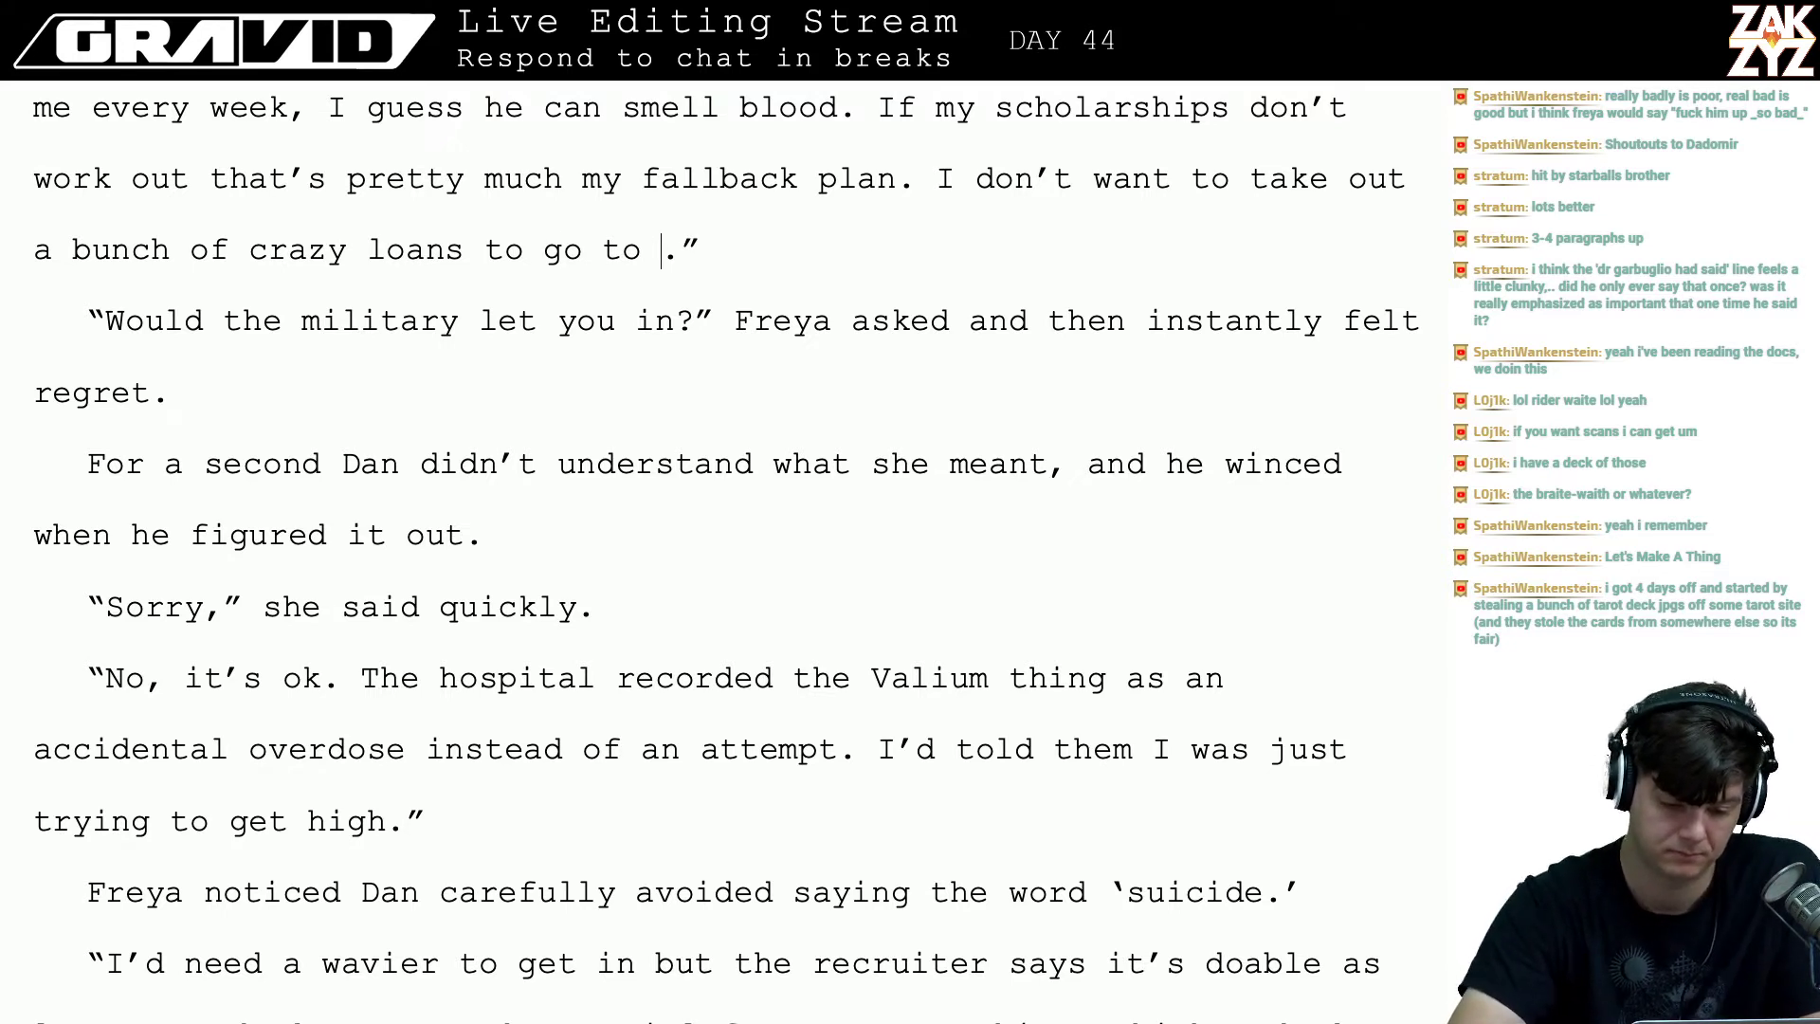
type("to college")
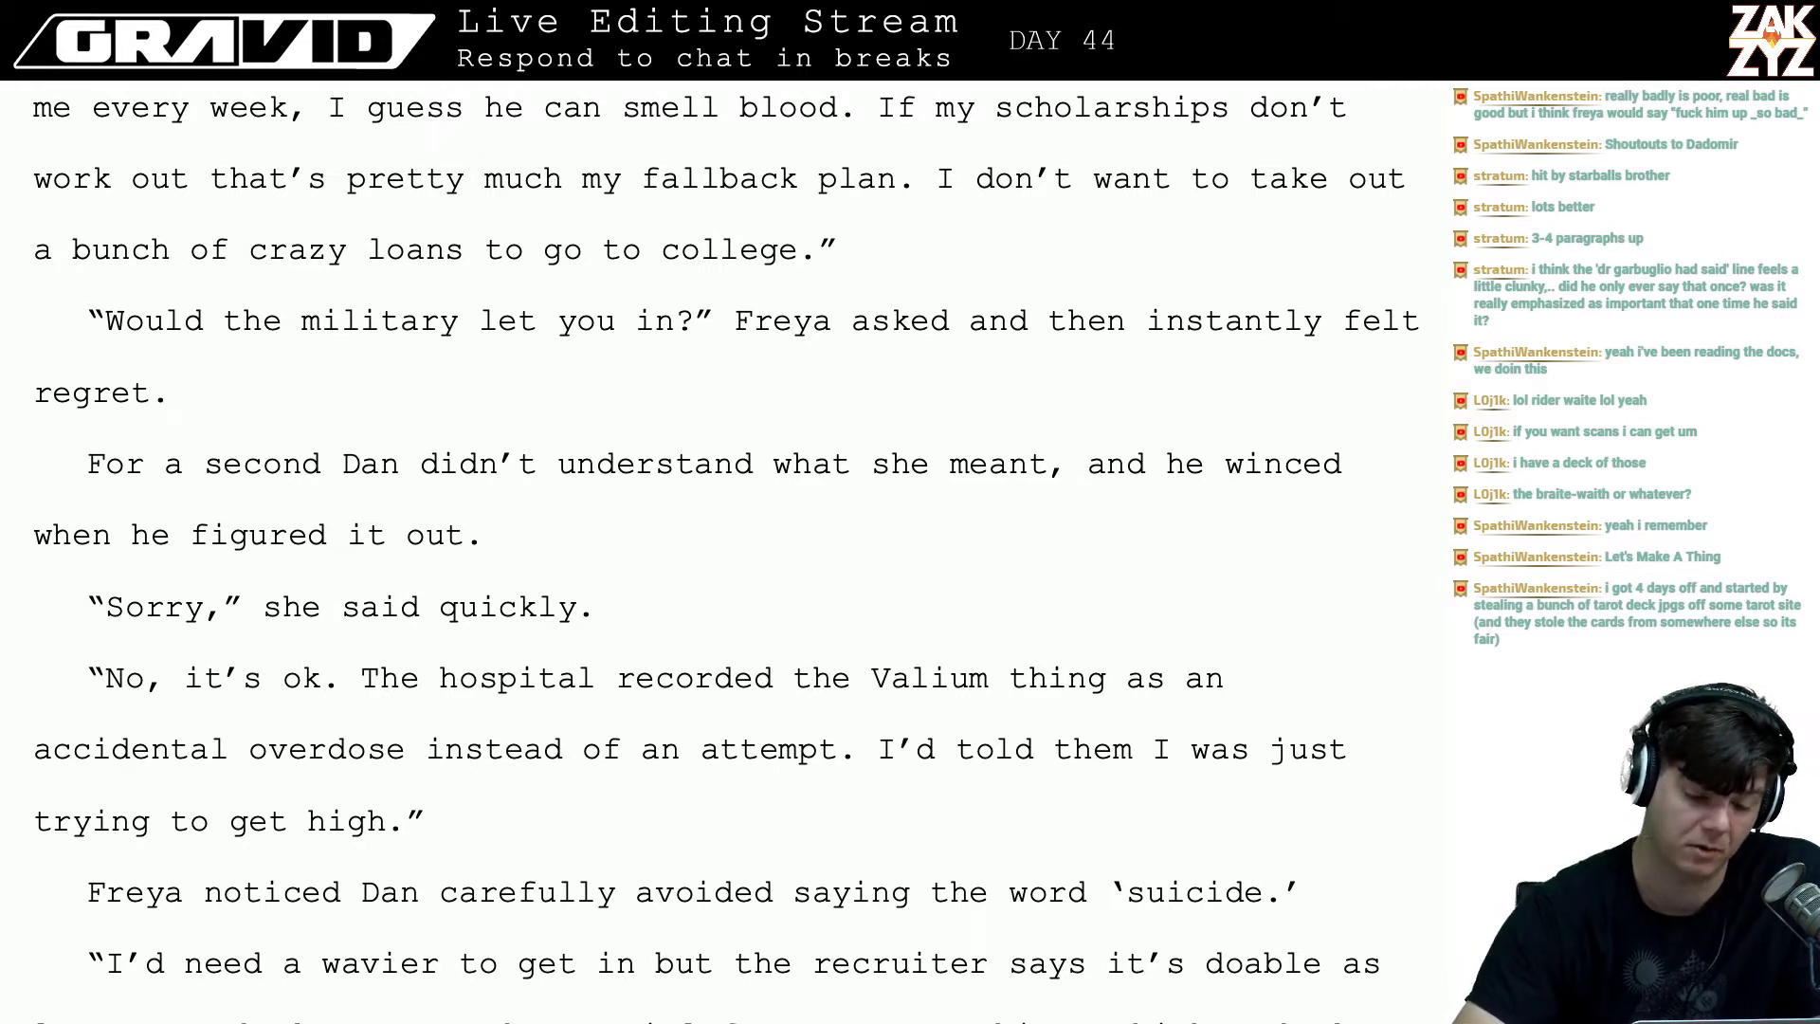
- Read Freya’s question about the military letting Dan in, her regret, his wince and her quick apology
key("Left")
key("Left")
key("Left")
key("Left")
key("Left")
key("Left")
key("Left")
key("Left")
key("Left")
key("Left")
key("Left")
key("Left")
key("Left")
key("Left")
key("Left")
key("Left")
key("Left")
key("Left")
key("Left")
key("Left")
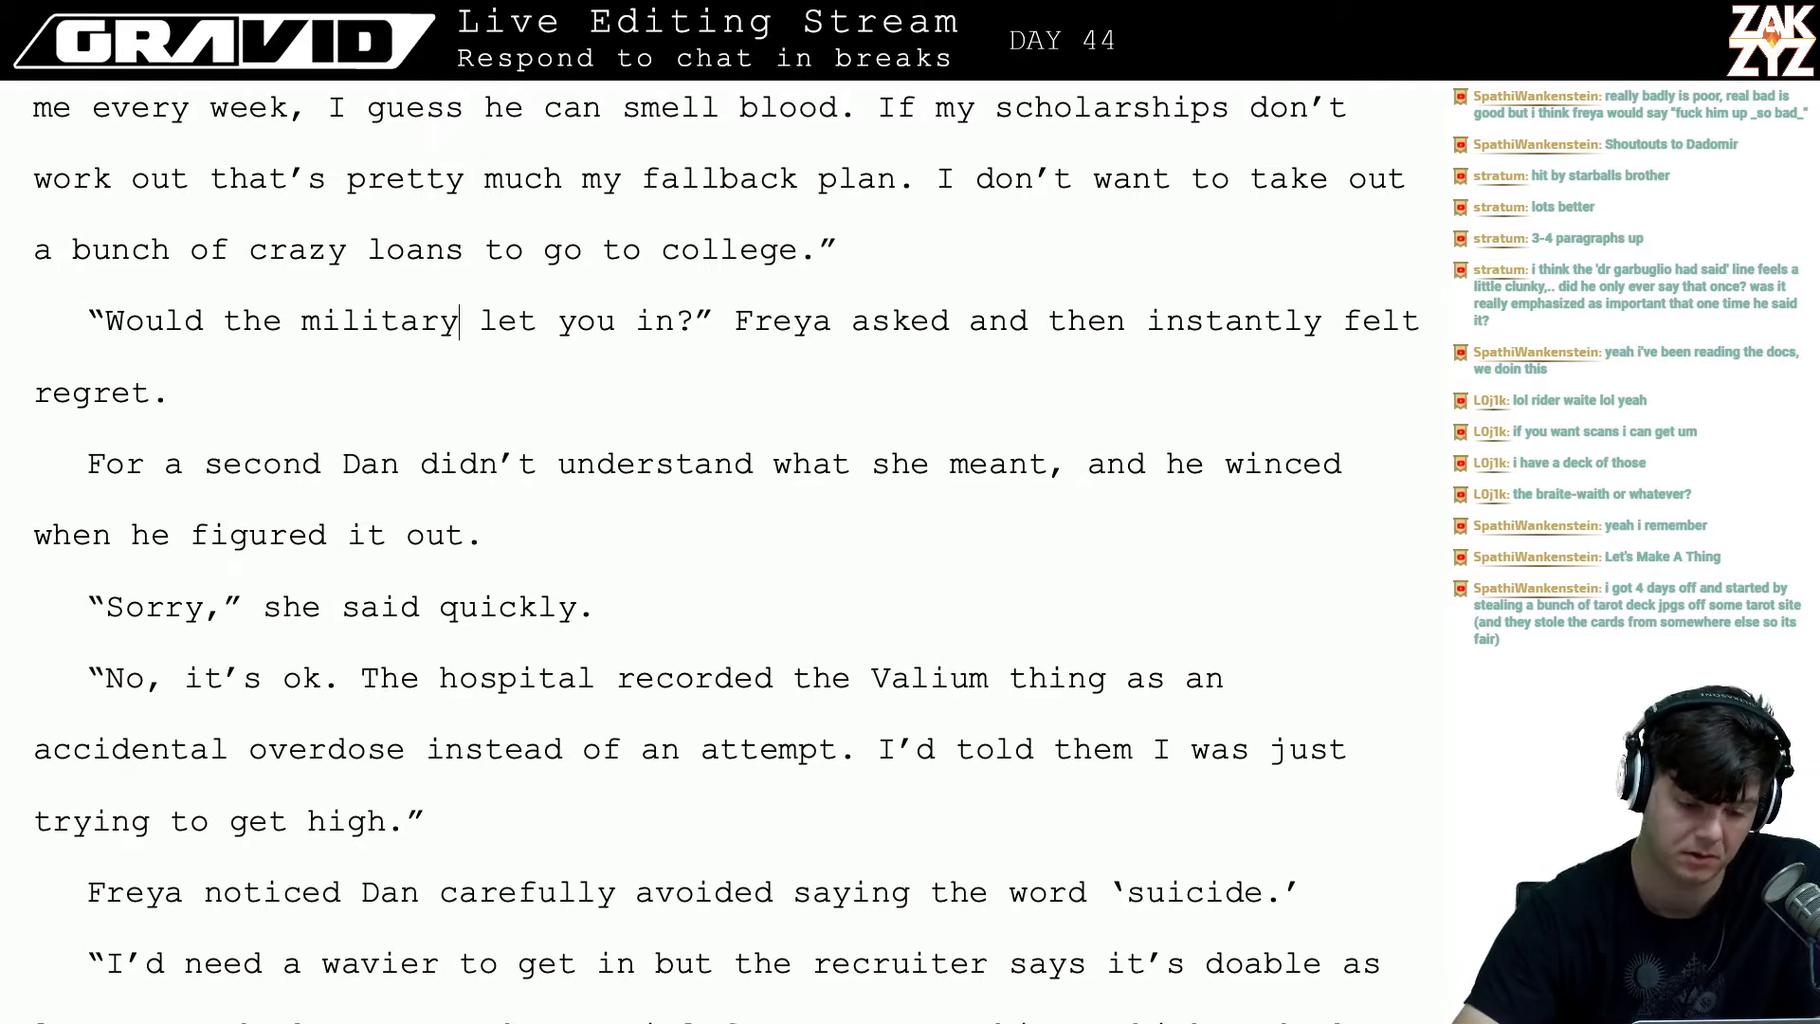
key("Down")
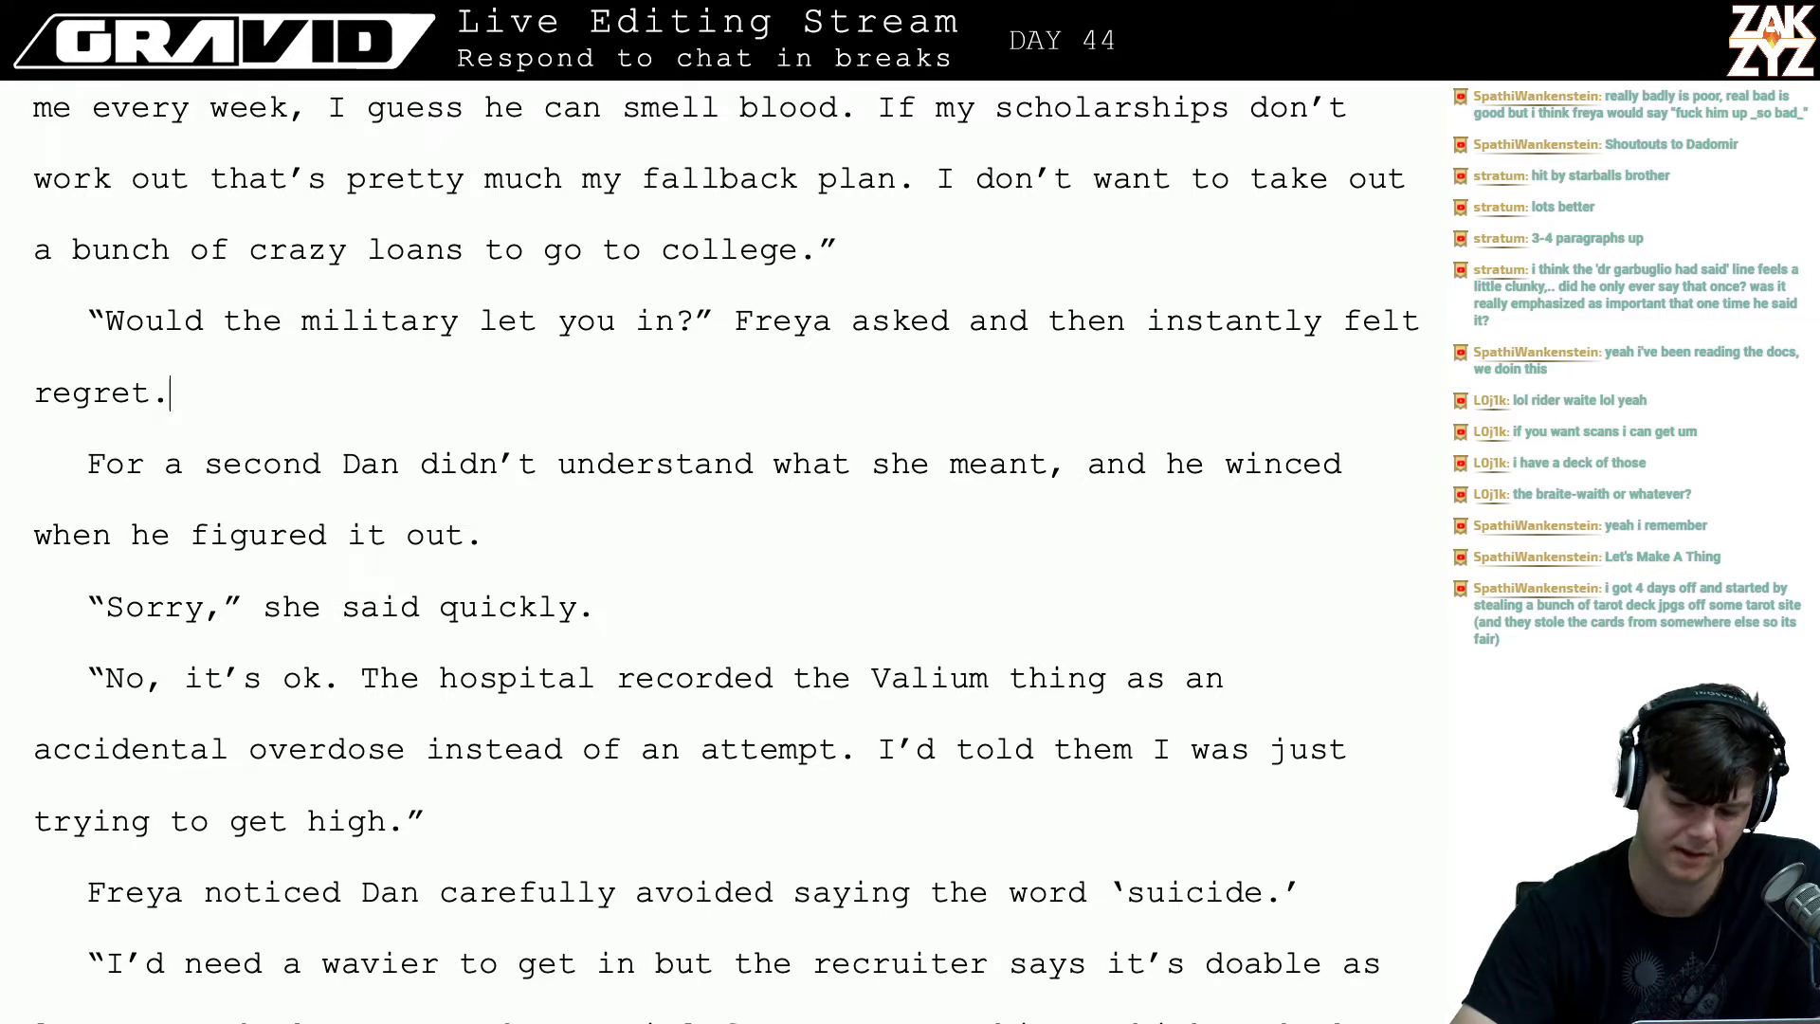
key("Down")
key("Down")
key("Down")
key("Down")
key("Down")
key("Down")
key("Down")
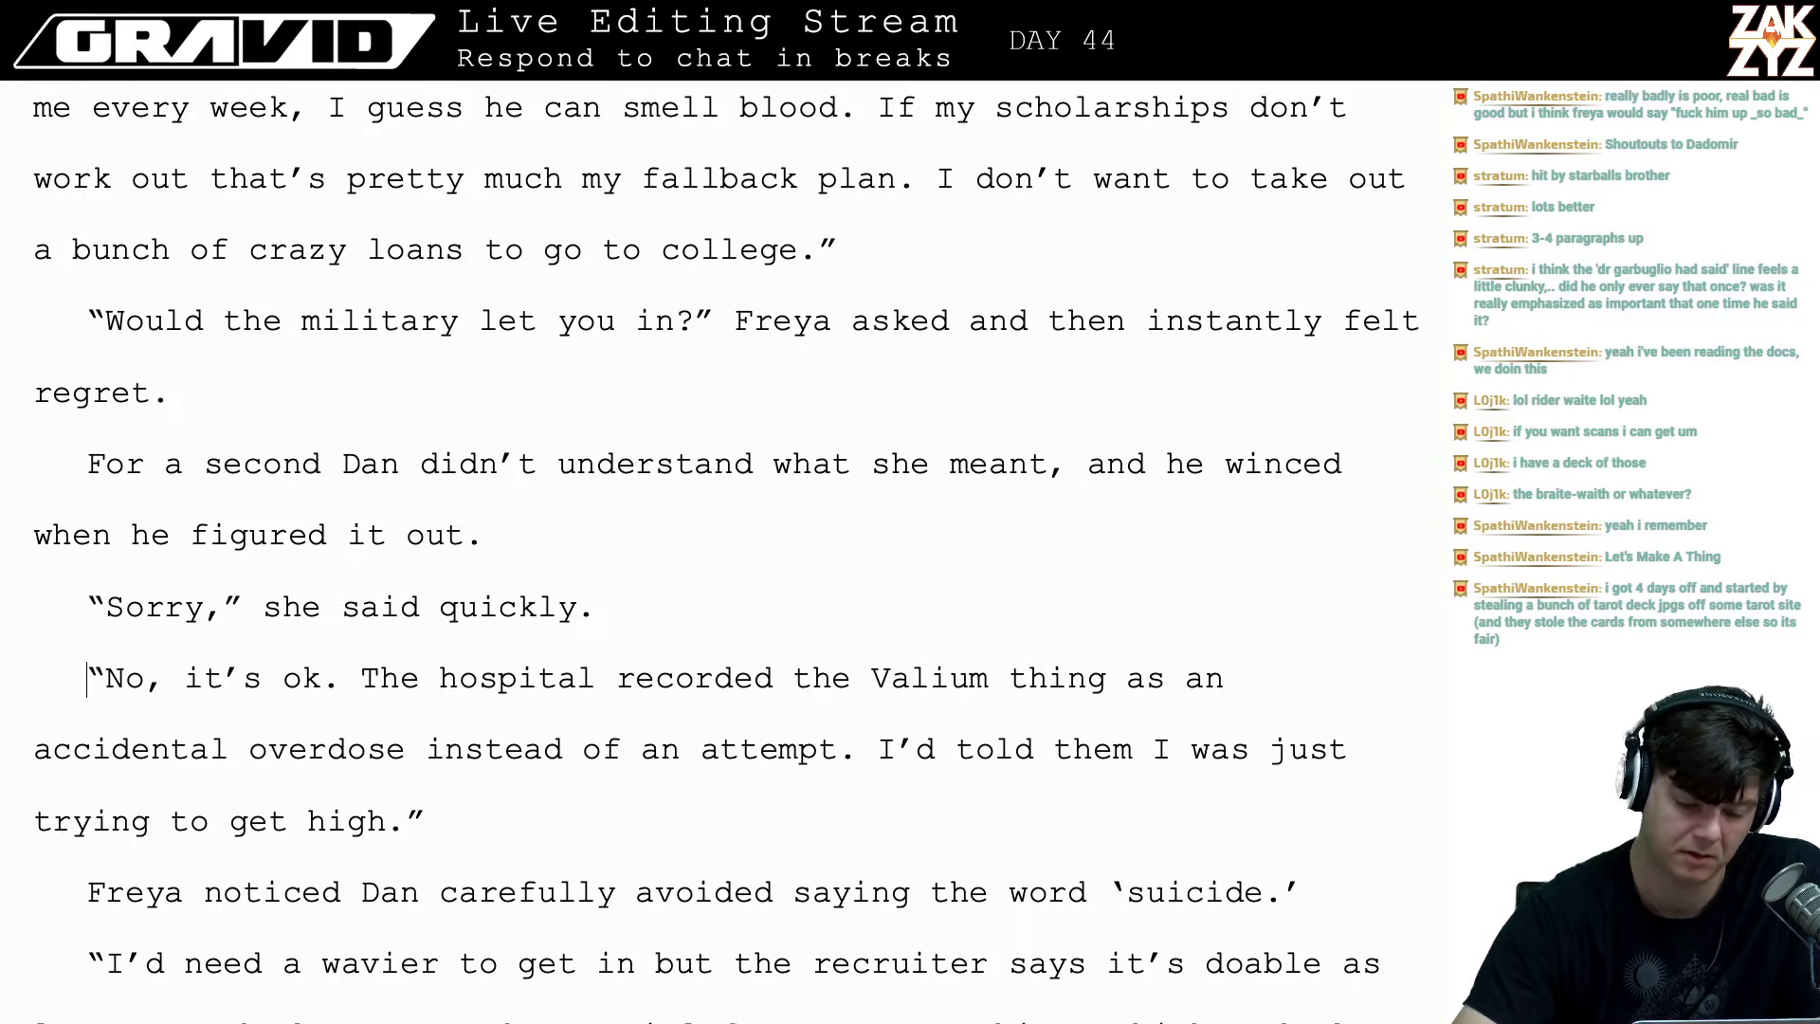
key("Down")
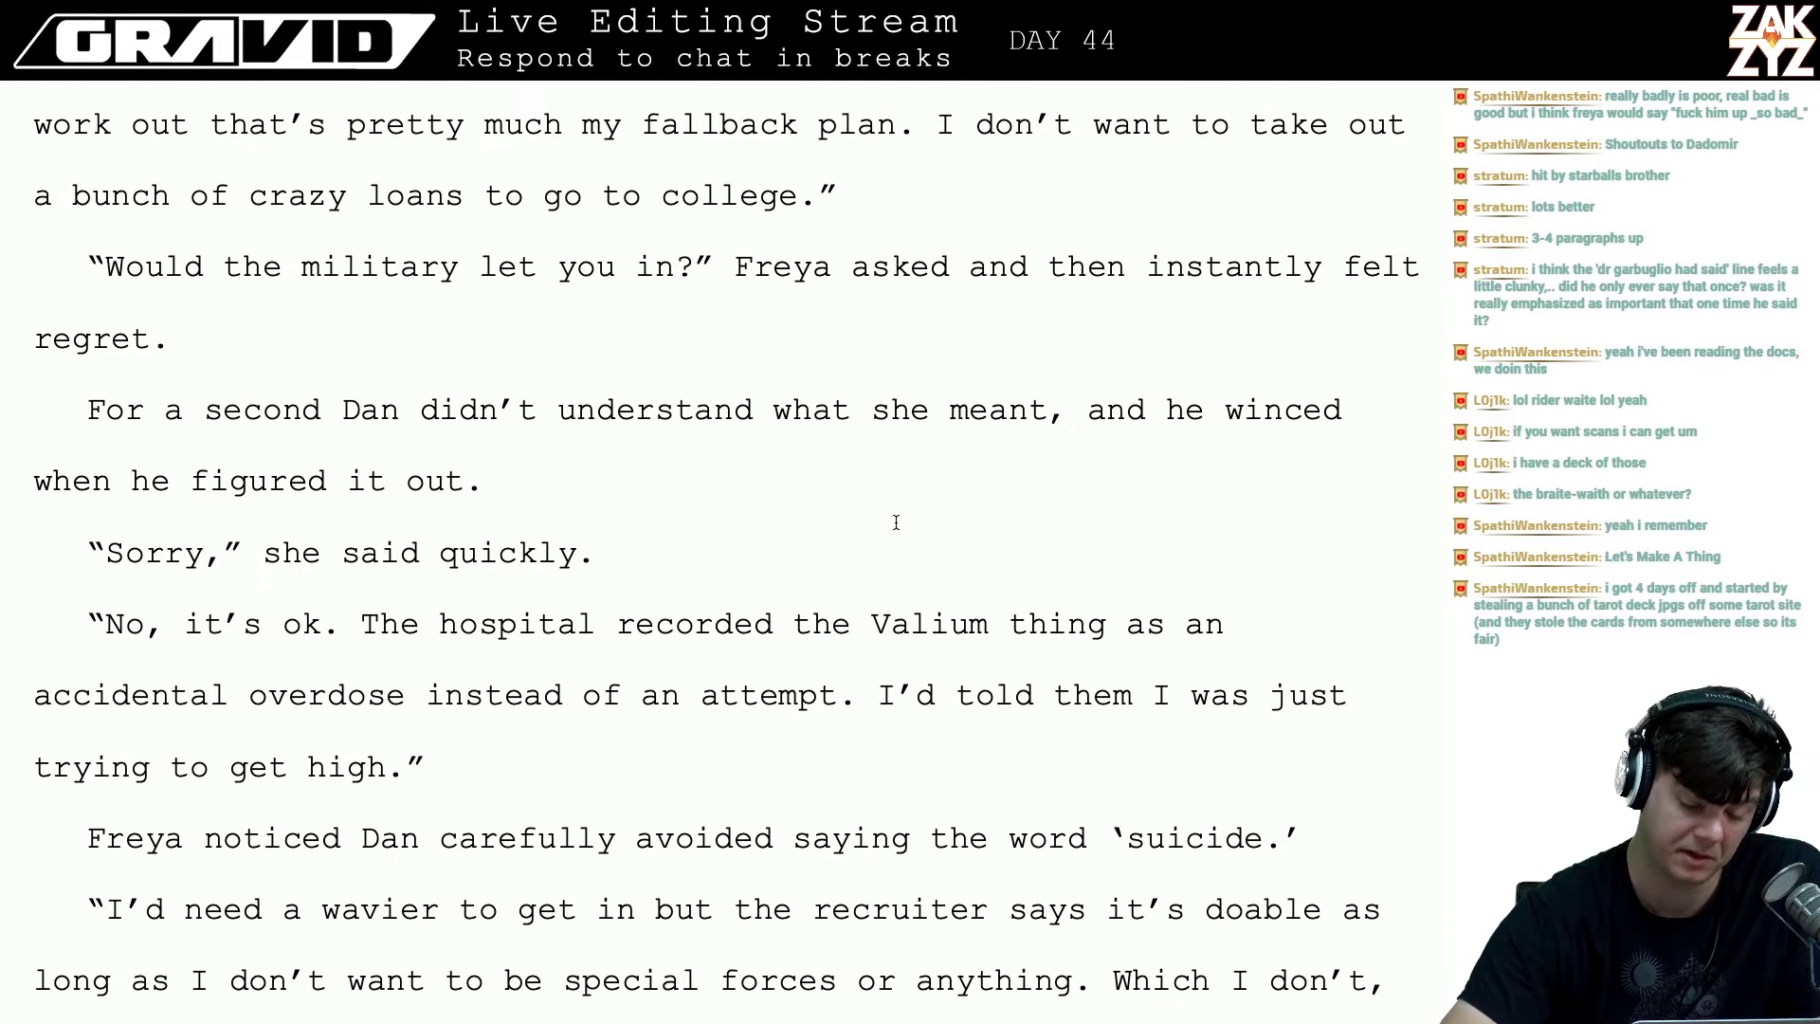
- Reread from Dan’s wince and Freya’s “Sorry” through his reply about the hospital recording an accidental overdose
scroll(897, 524, "down", 1)
left_click(623, 474)
key("Right")
key("Right")
key("Right")
key("Right")
key("Right")
key("Right")
key("Right")
key("Right")
key("Right")
key("Right")
key("Right")
key("Right")
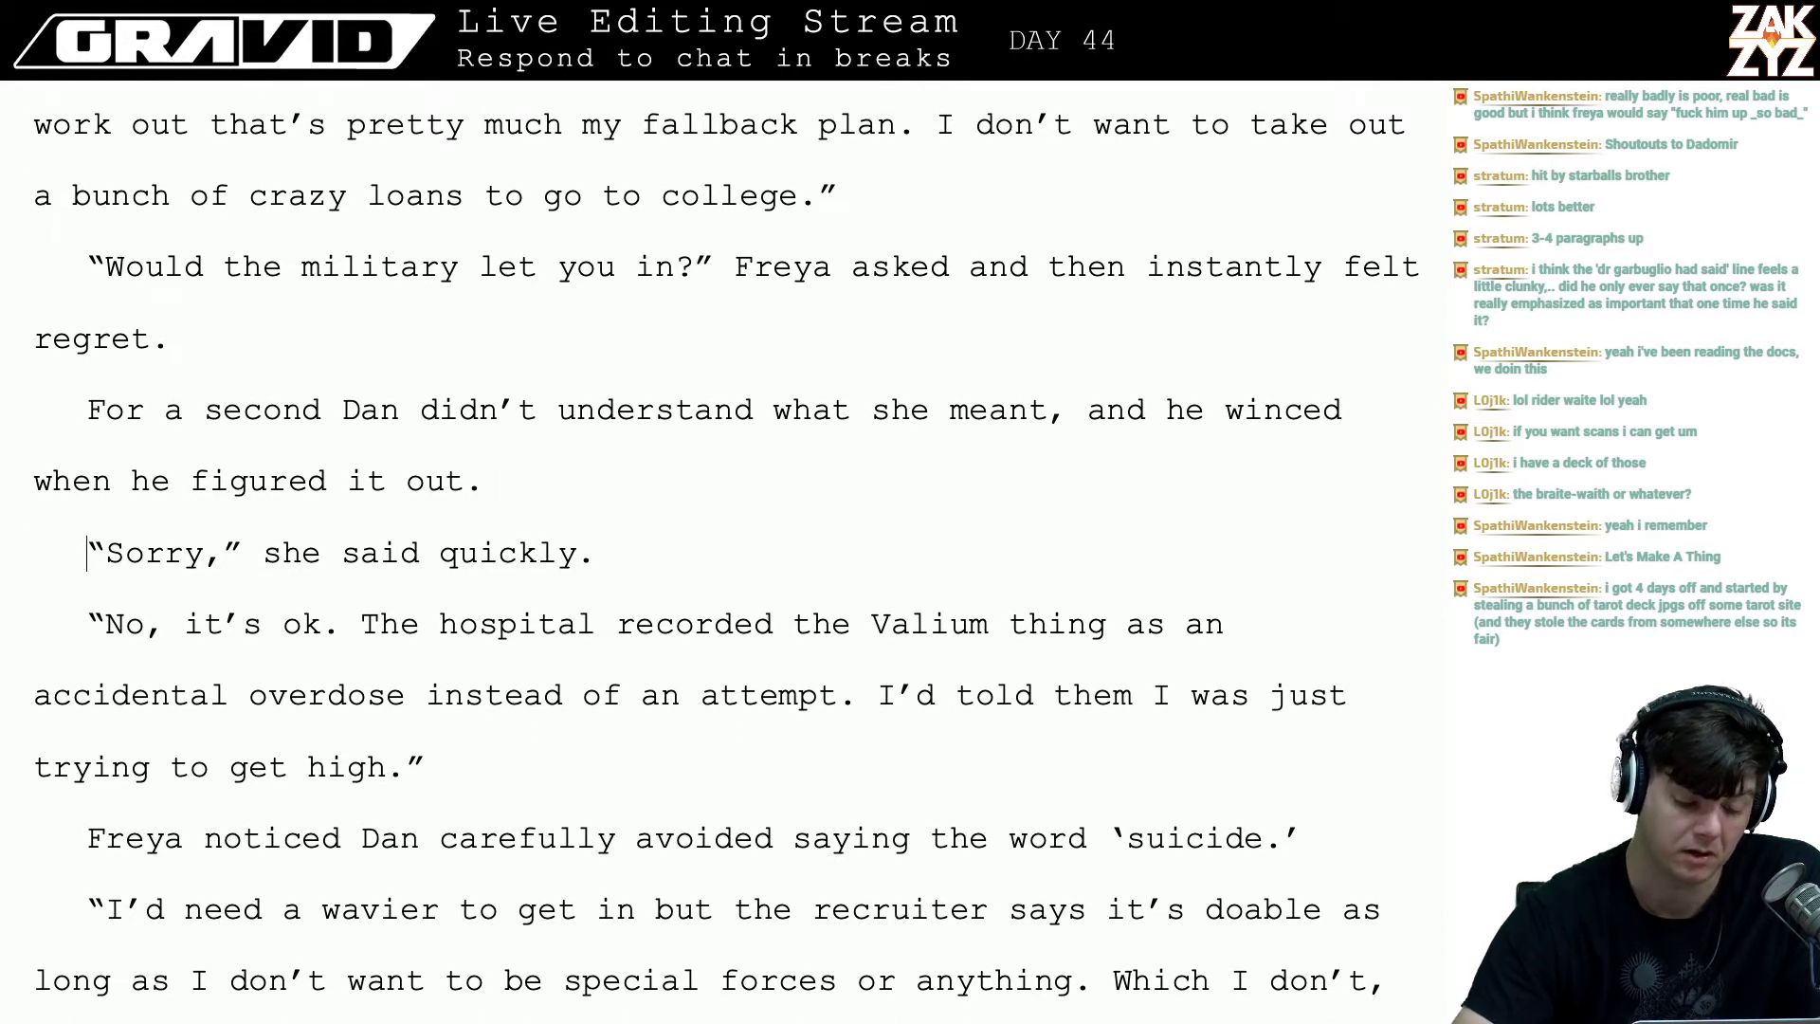
key("Down")
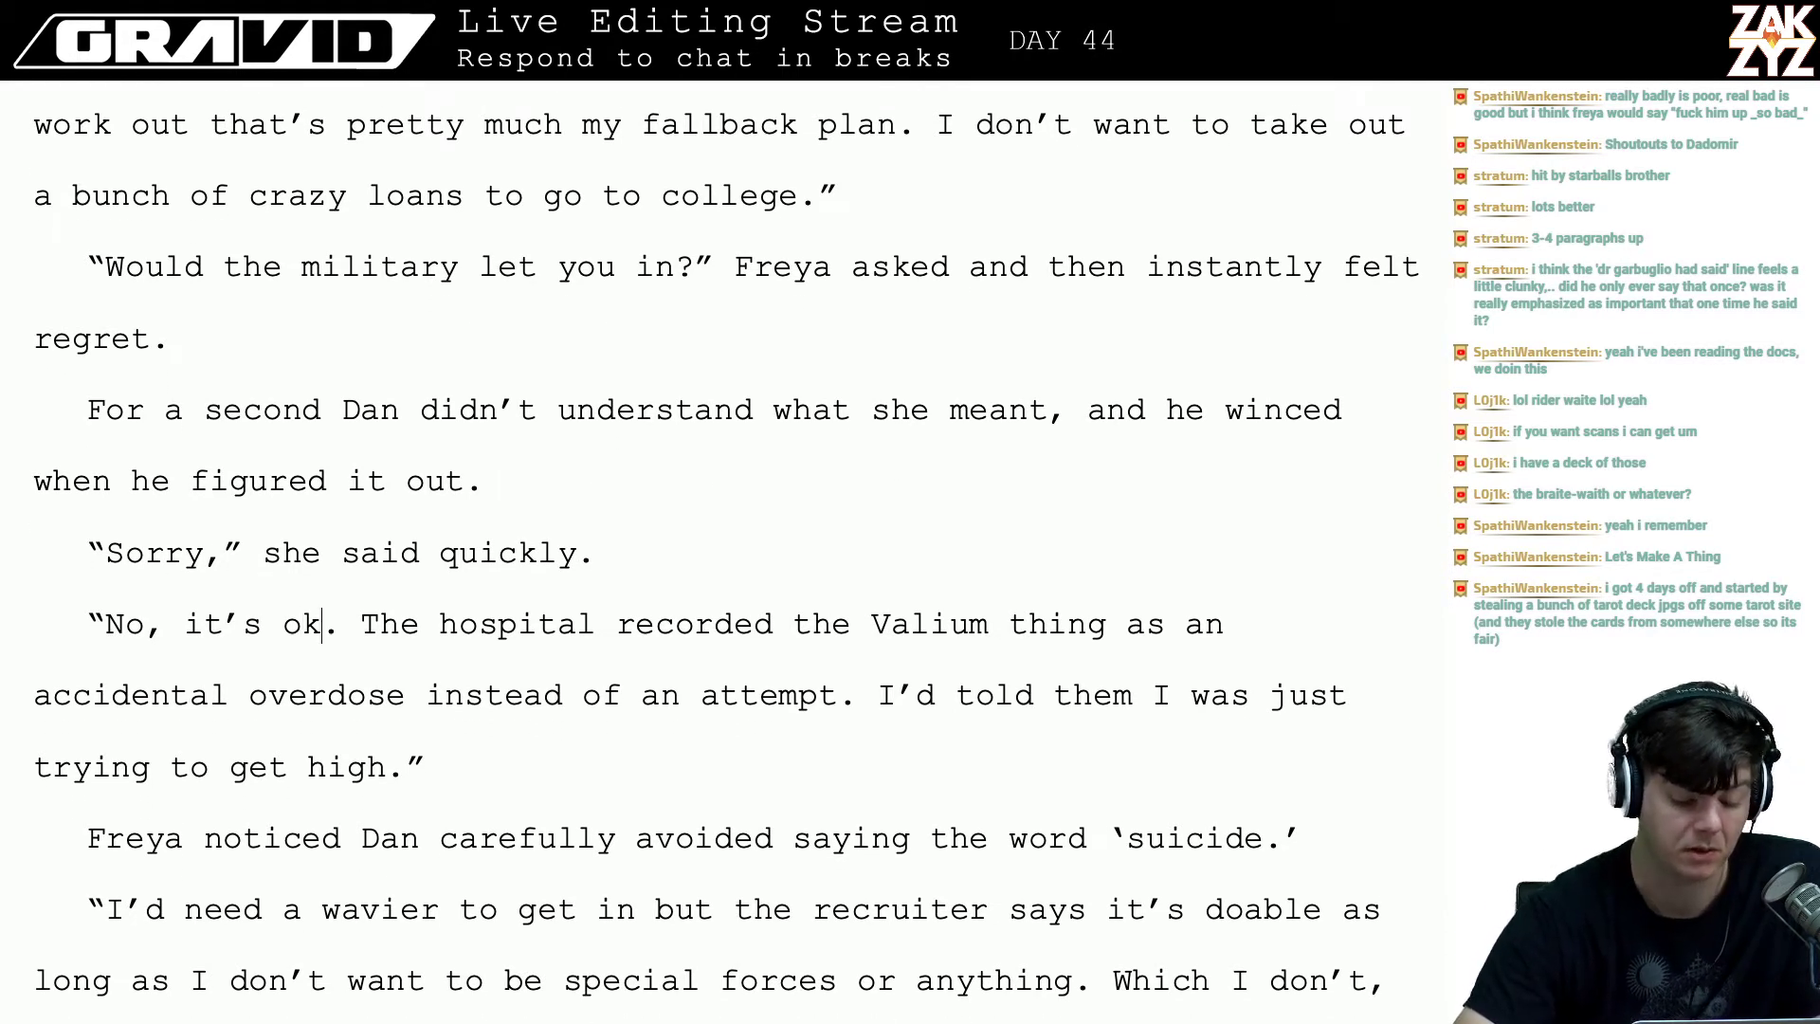
key("Down")
key("Right")
key("Right")
key("Right")
key("Right")
key("Right")
key("Right")
key("Right")
key("Right")
key("Right")
key("Right")
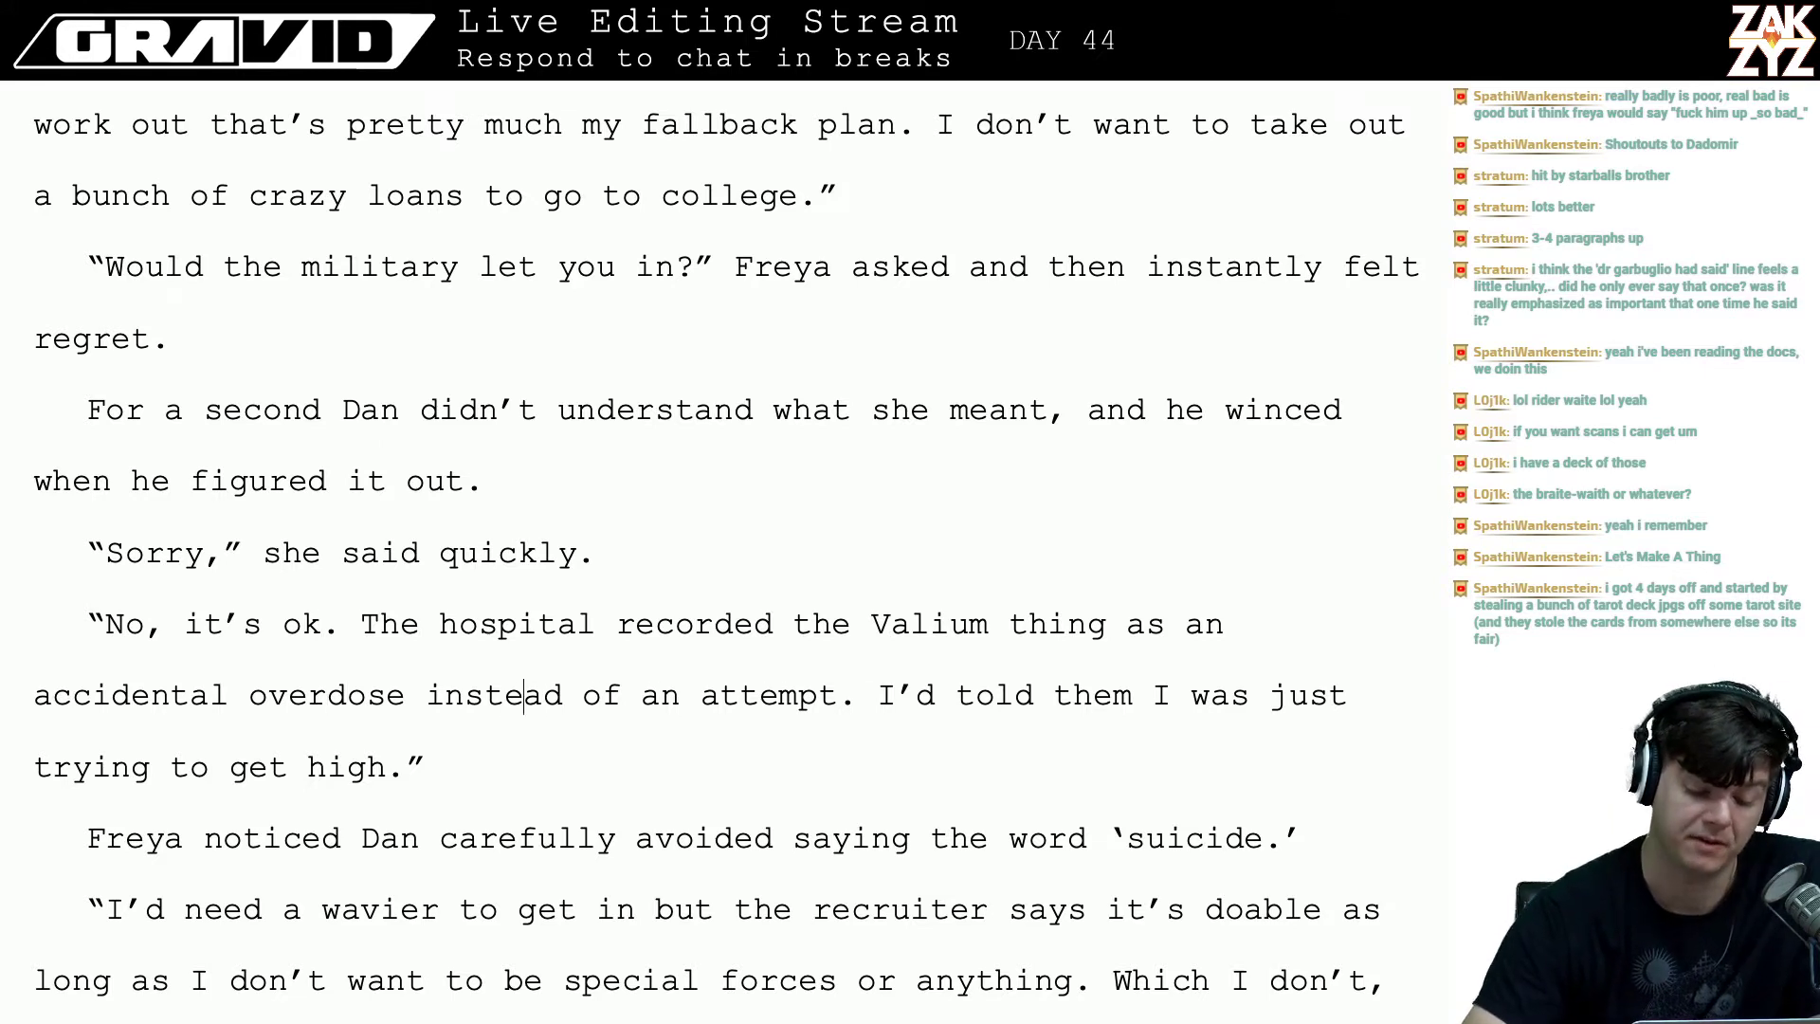
key("Right")
key("Right")
key("Right")
key("Right")
key("Right")
key("Right")
key("Right")
key("Right")
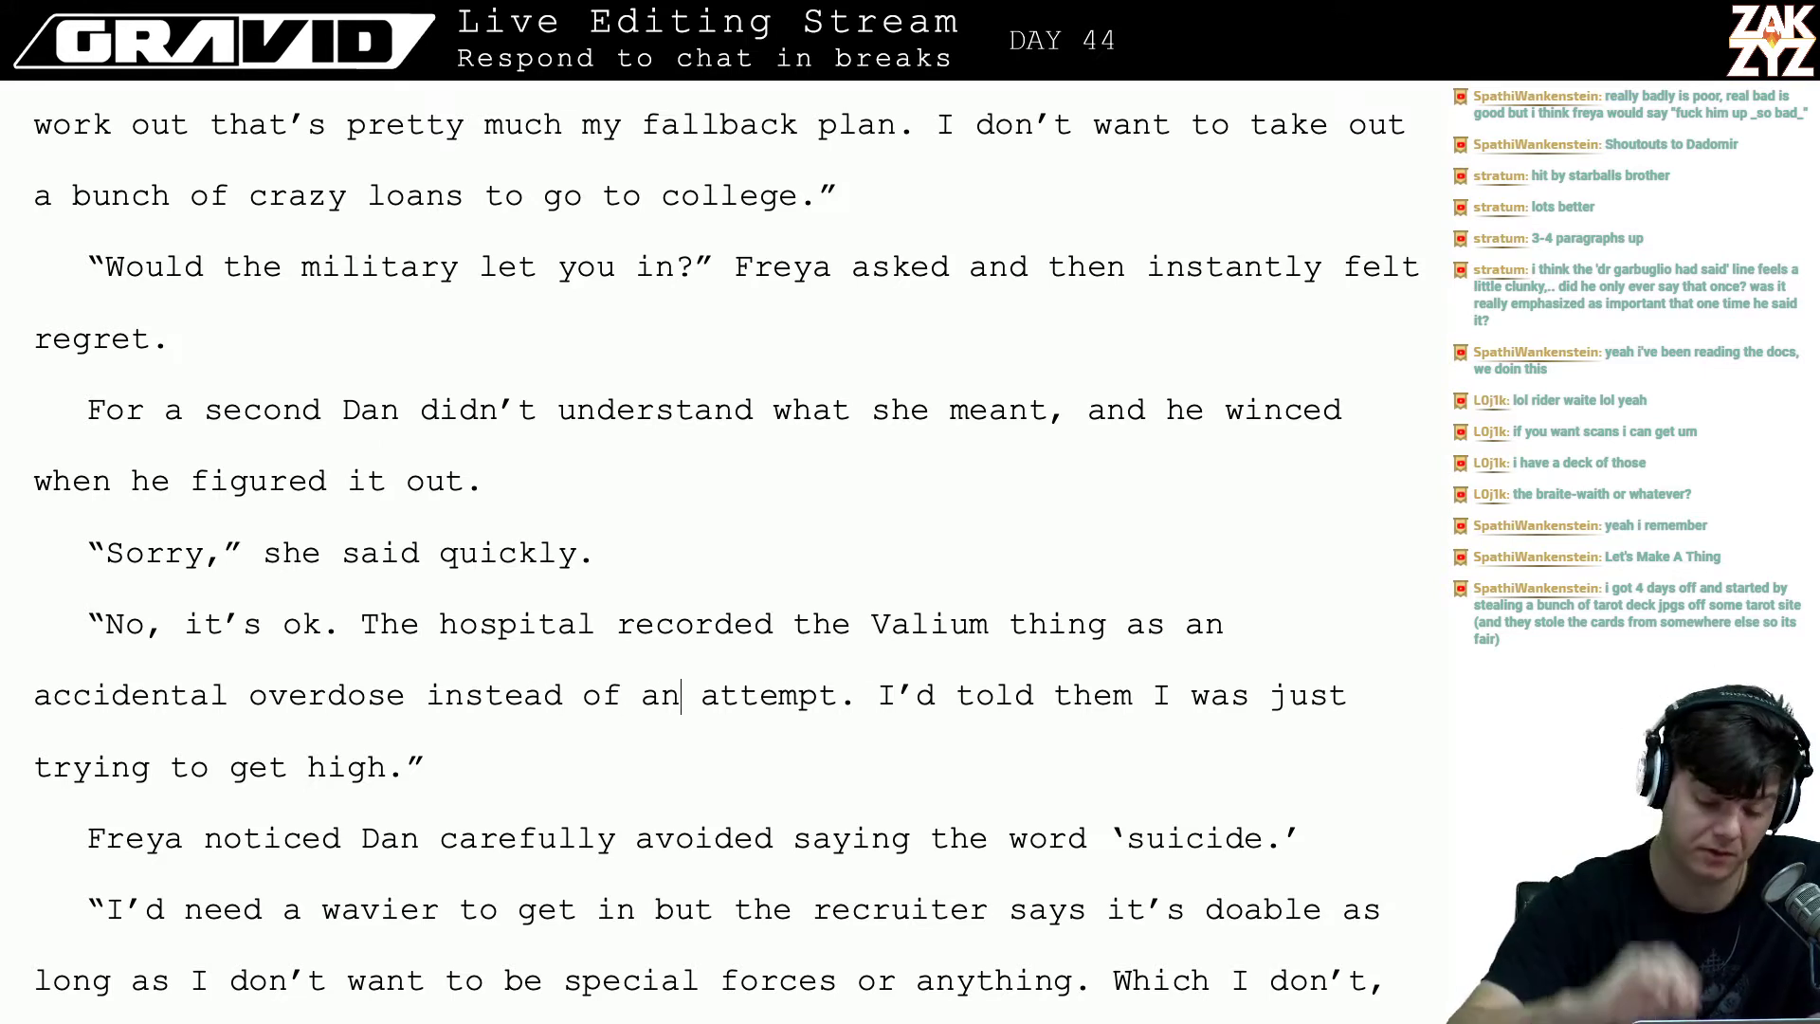
- Read the end of Dan’s reply about the overdose and Freya noticing that he avoided the word ‘suicide.’
scroll(672, 632, "down", 3)
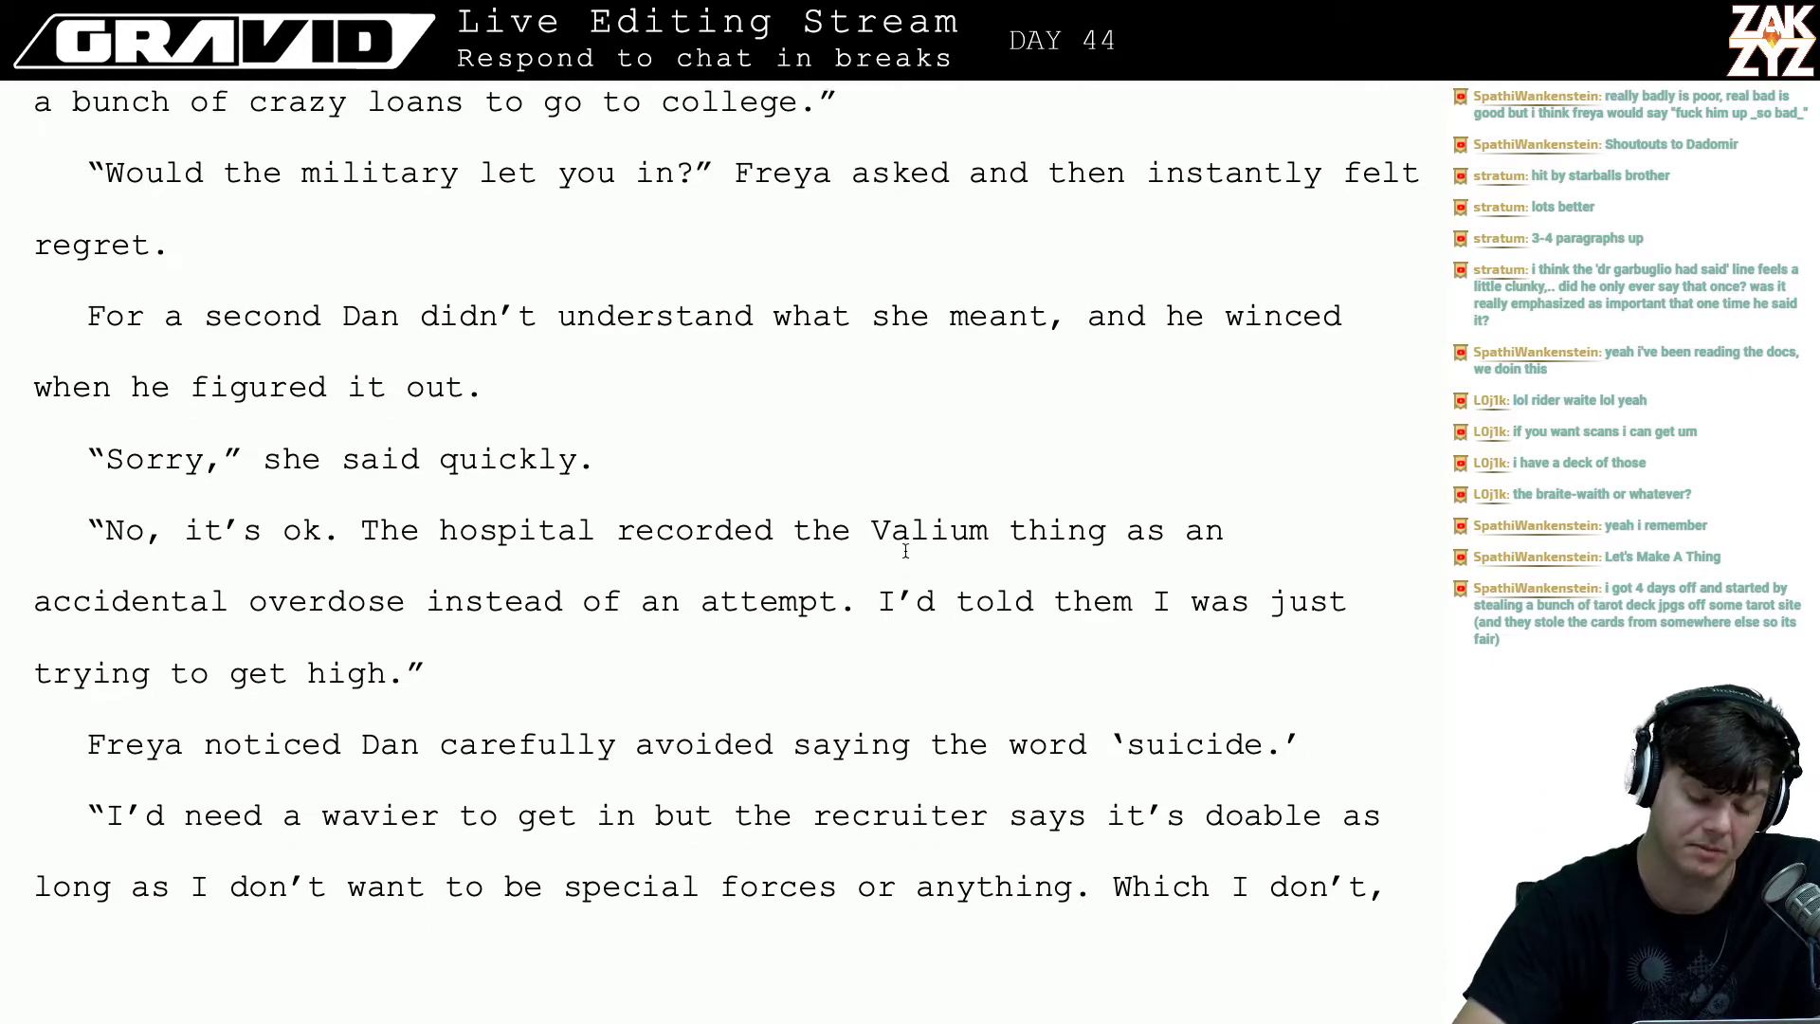
left_click(671, 630)
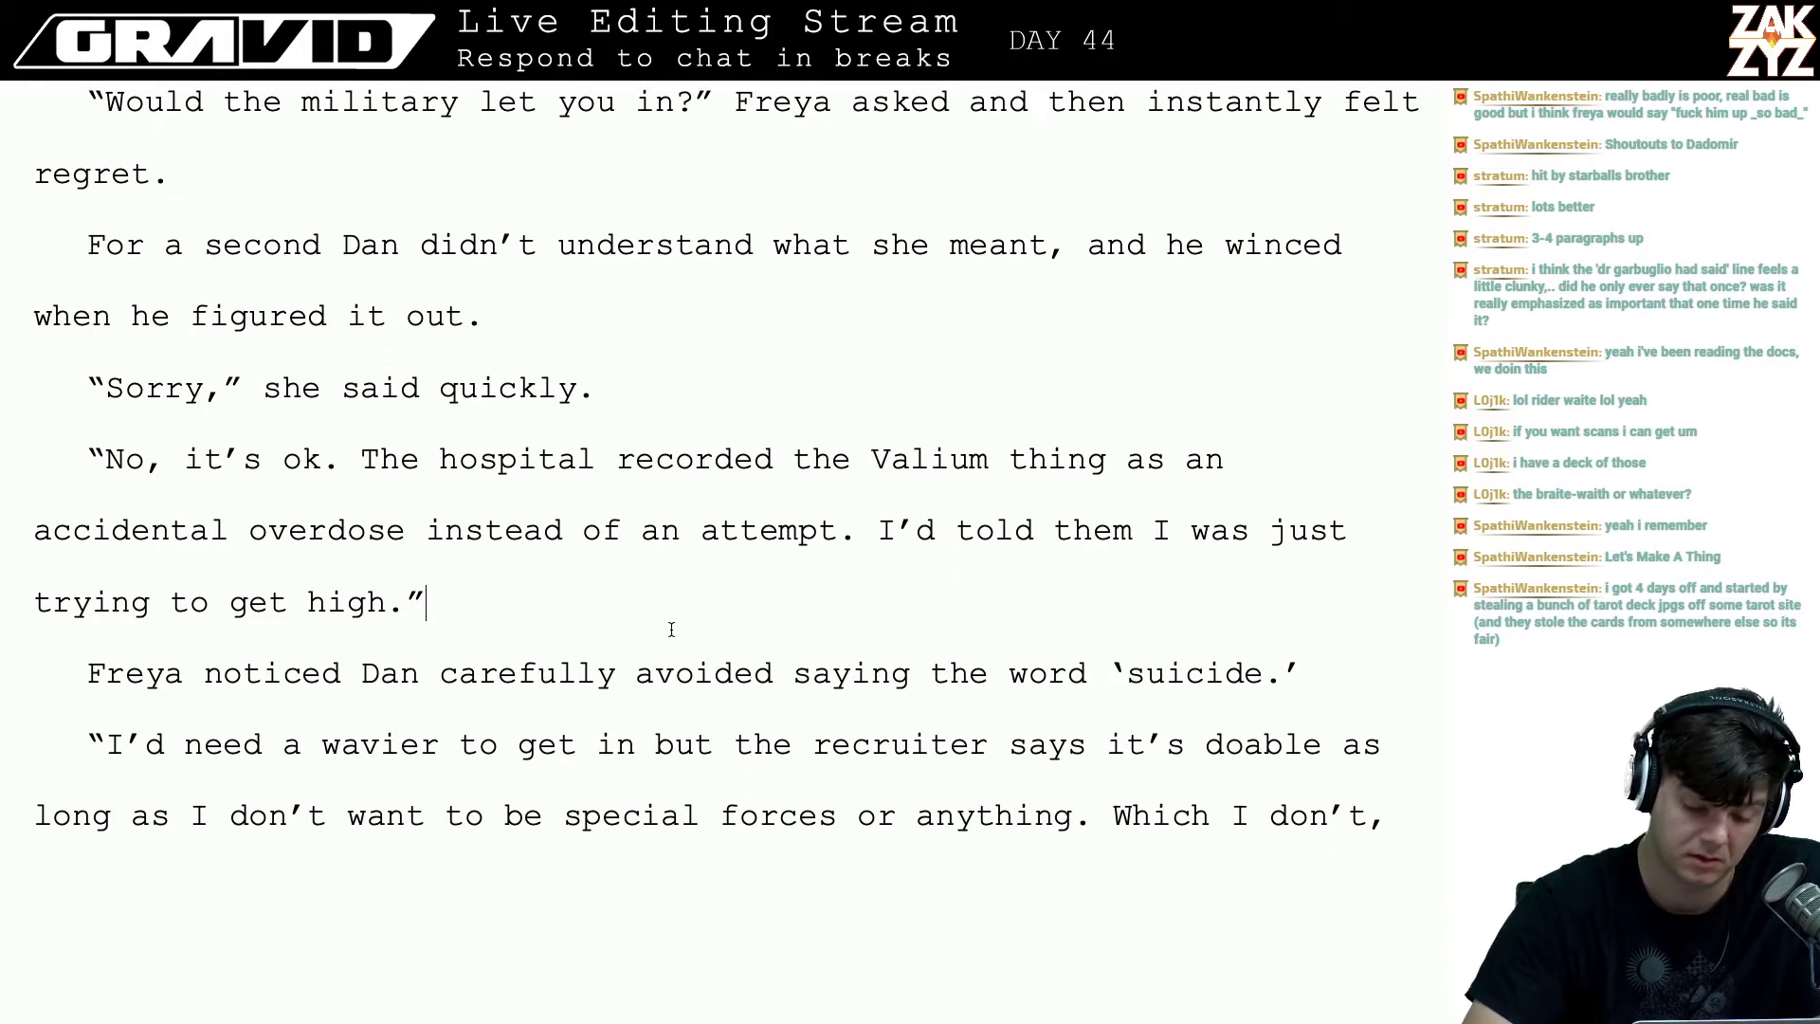
key("Down")
key("Down")
key("Down")
key("Down")
key("Down")
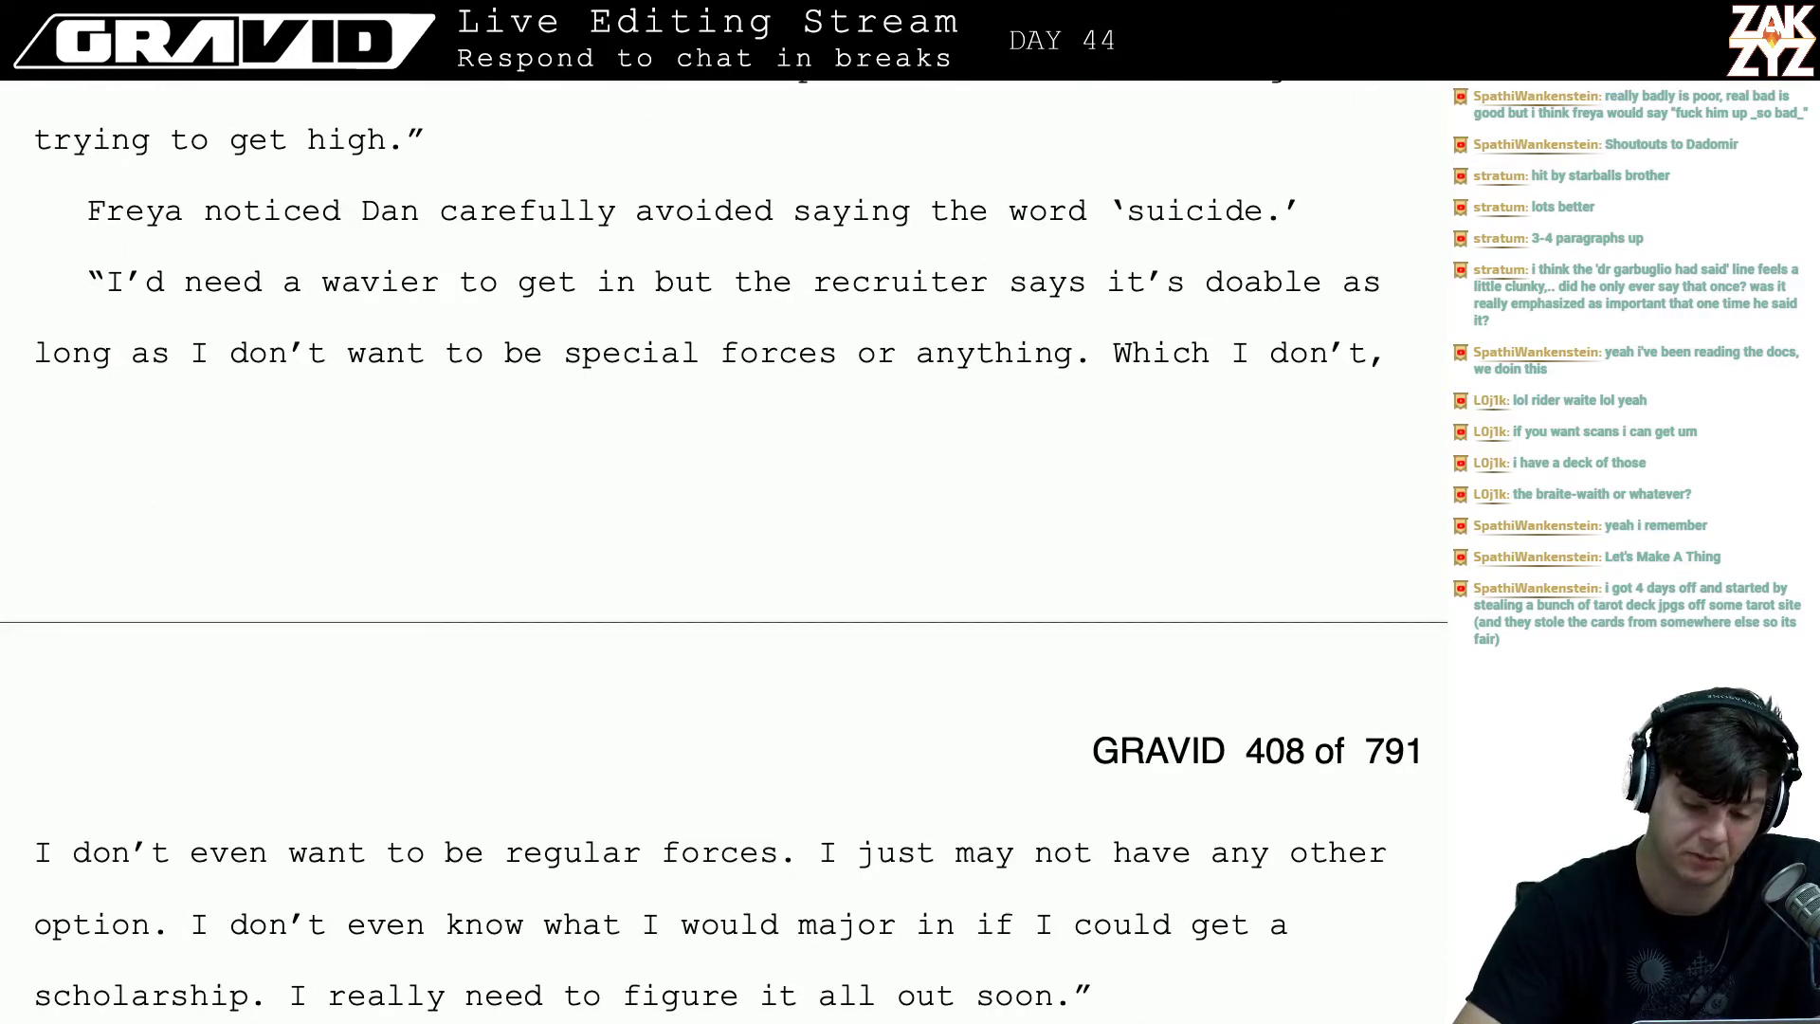
- Read Dan’s line about needing a waiver to get in and the recruiter’s condition about special forces
left_click(868, 290)
left_click(519, 305)
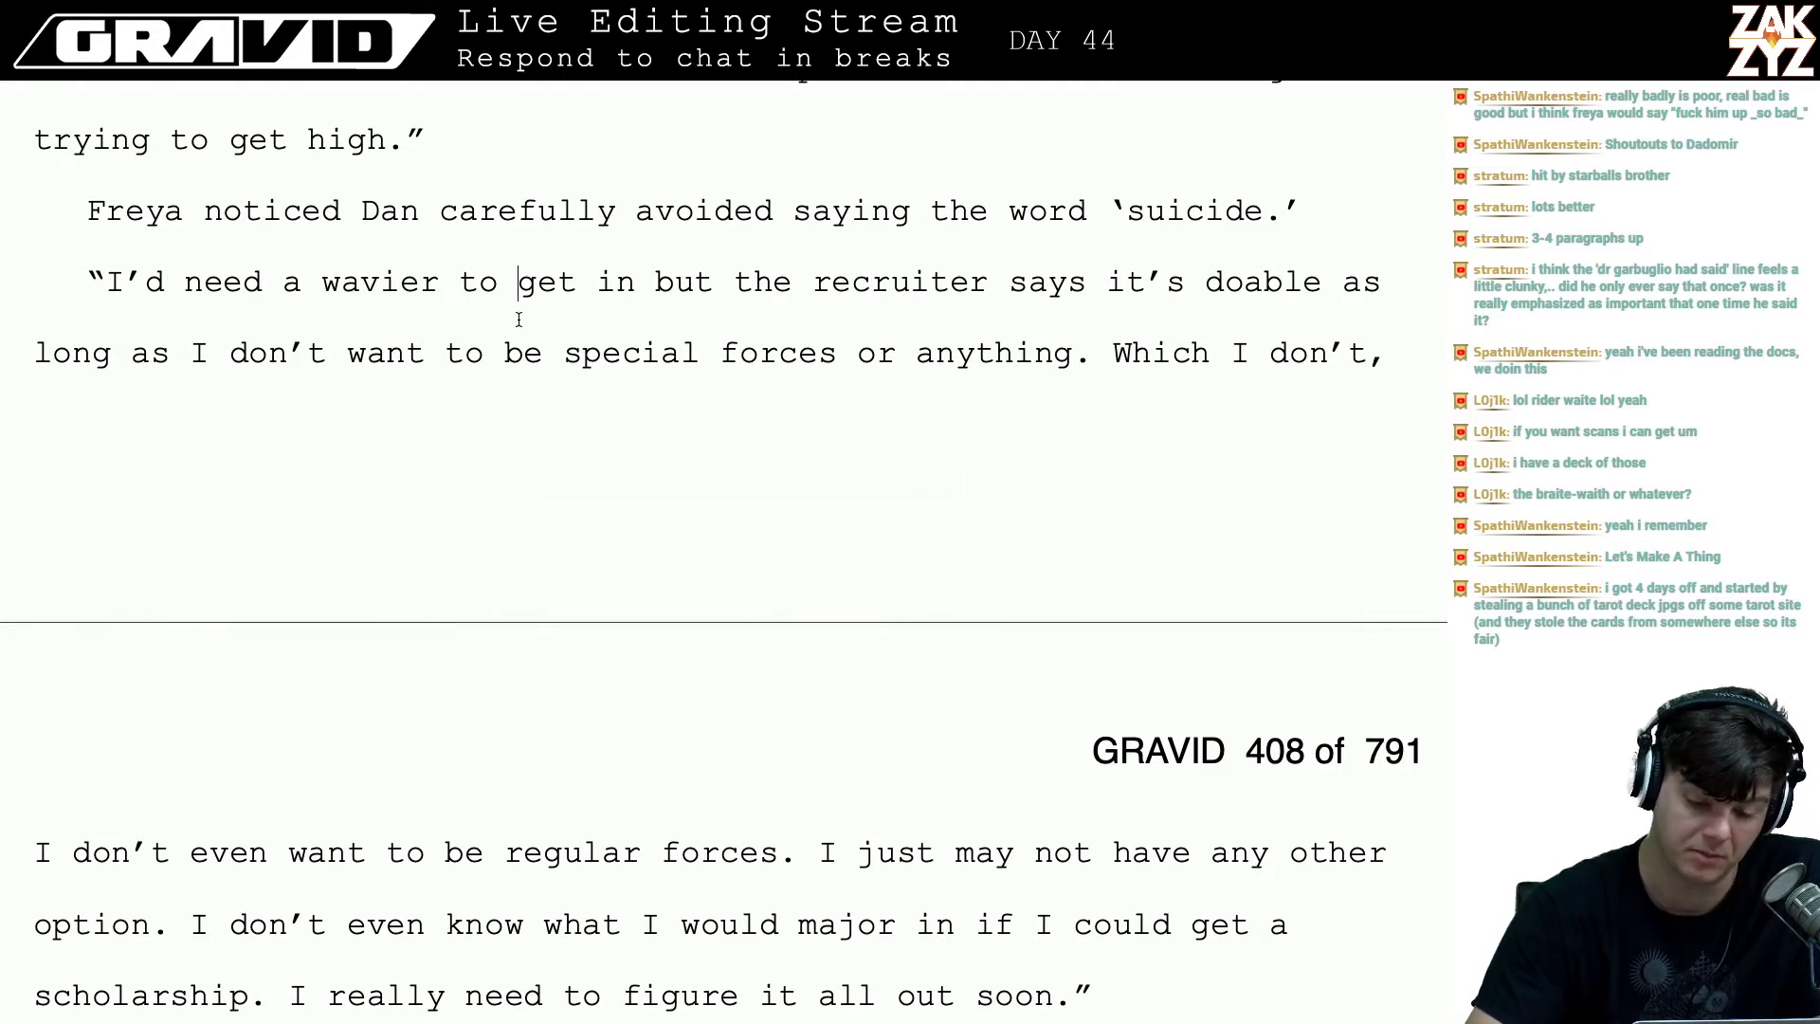
key("Right")
key("Right")
key("Right")
key("Right")
key("Right")
key("Right")
key("Right")
key("Right")
key("Right")
key("Right")
key("Right")
key("Right")
key("Right")
key("Right")
key("Right")
key("Right")
key("Right")
key("Right")
key("Right")
key("Right")
key("Right")
key("Right")
key("Right")
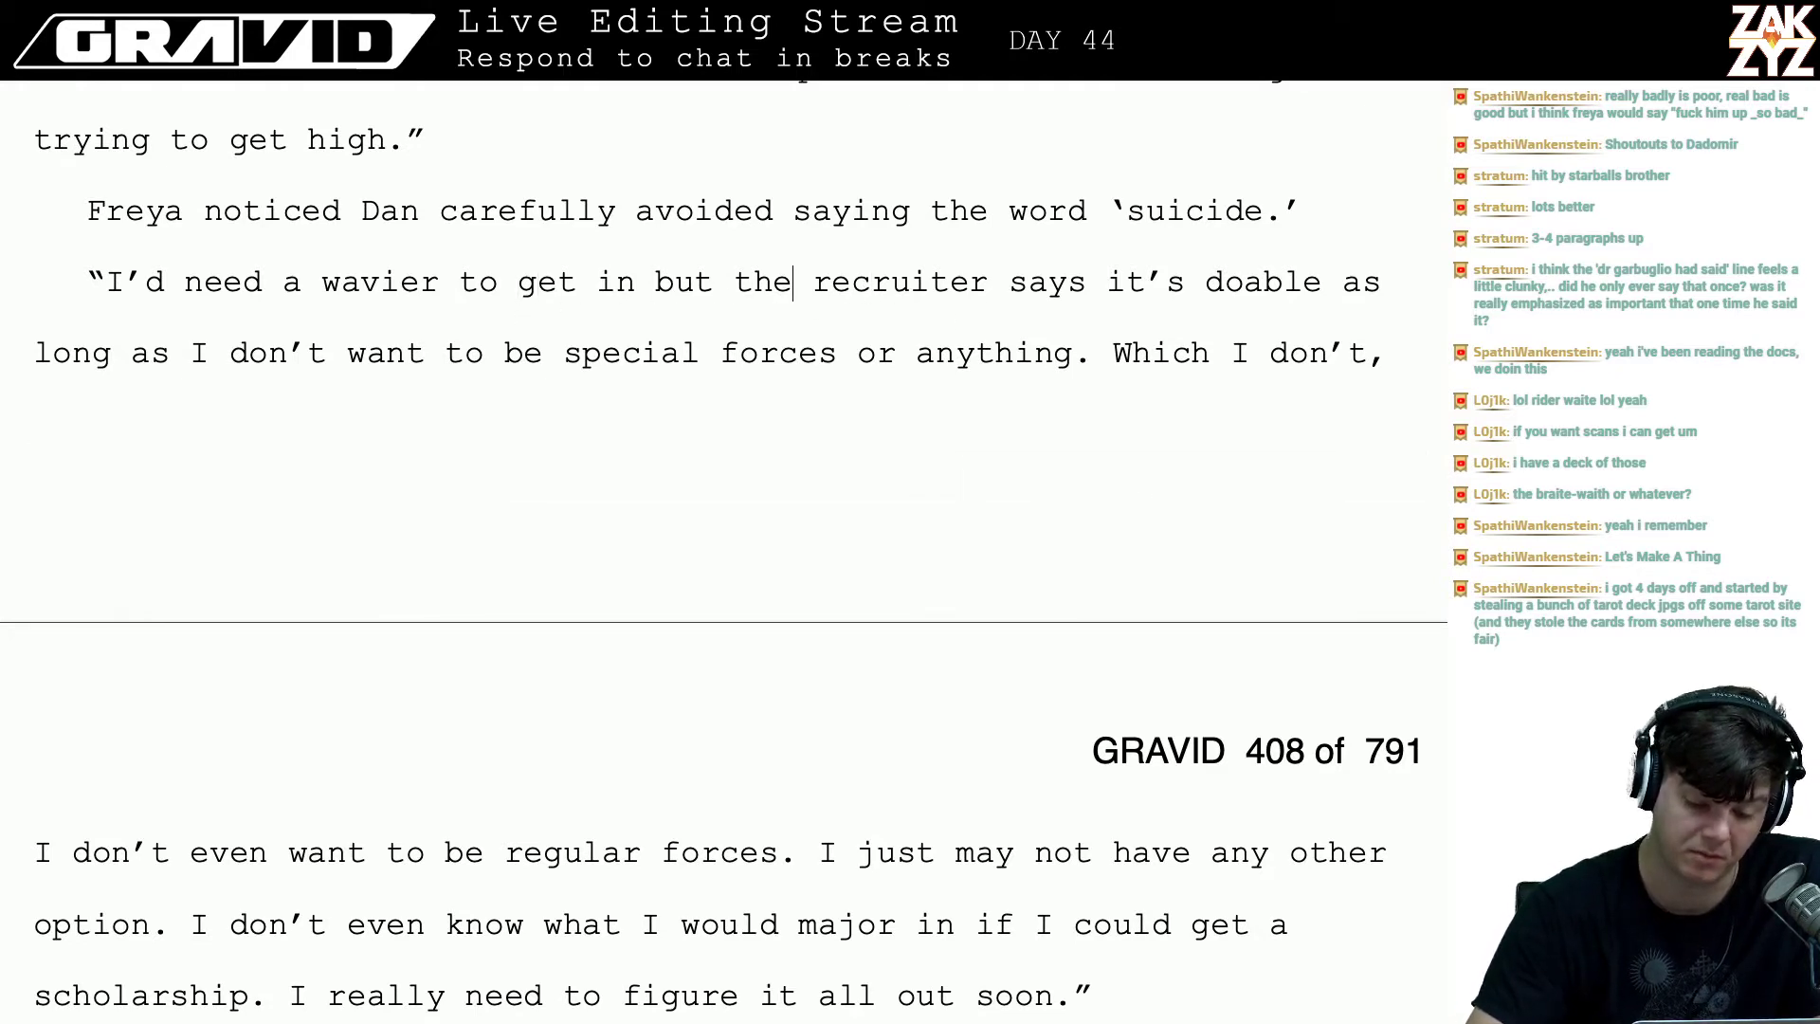
key("Right")
key("Down")
key("Right")
key("Right")
key("Right")
key("Right")
key("Right")
key("Right")
key("Right")
key("Right")
key("Right")
key("Right")
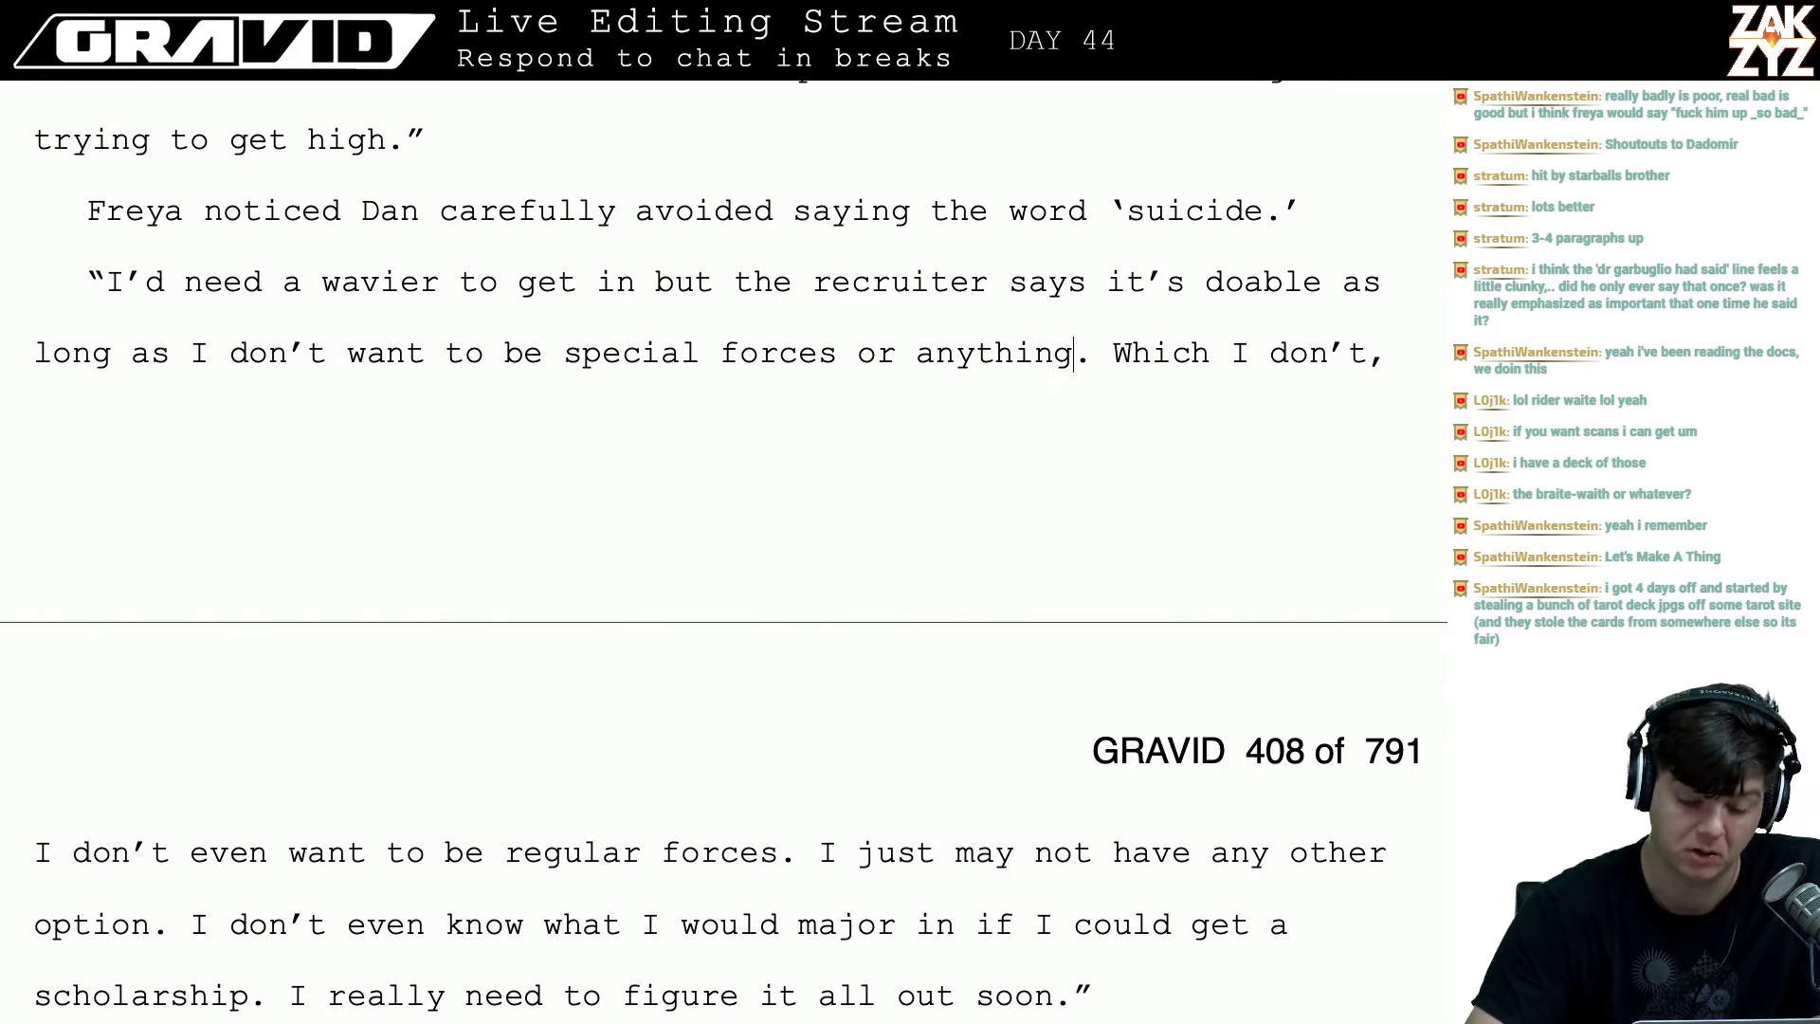
- Read on from “Which I don’t” through Dan’s remarks about regular forces, choosing a major and getting a scholarship
key("Right")
key("Right")
key("Right")
key("Right")
key("Right")
key("Right")
key("Right")
key("Right")
key("Right")
key("Right")
key("Right")
key("Right")
key("Right")
key("Right")
key("Right")
key("Right")
key("Right")
key("Right")
key("Right")
key("Right")
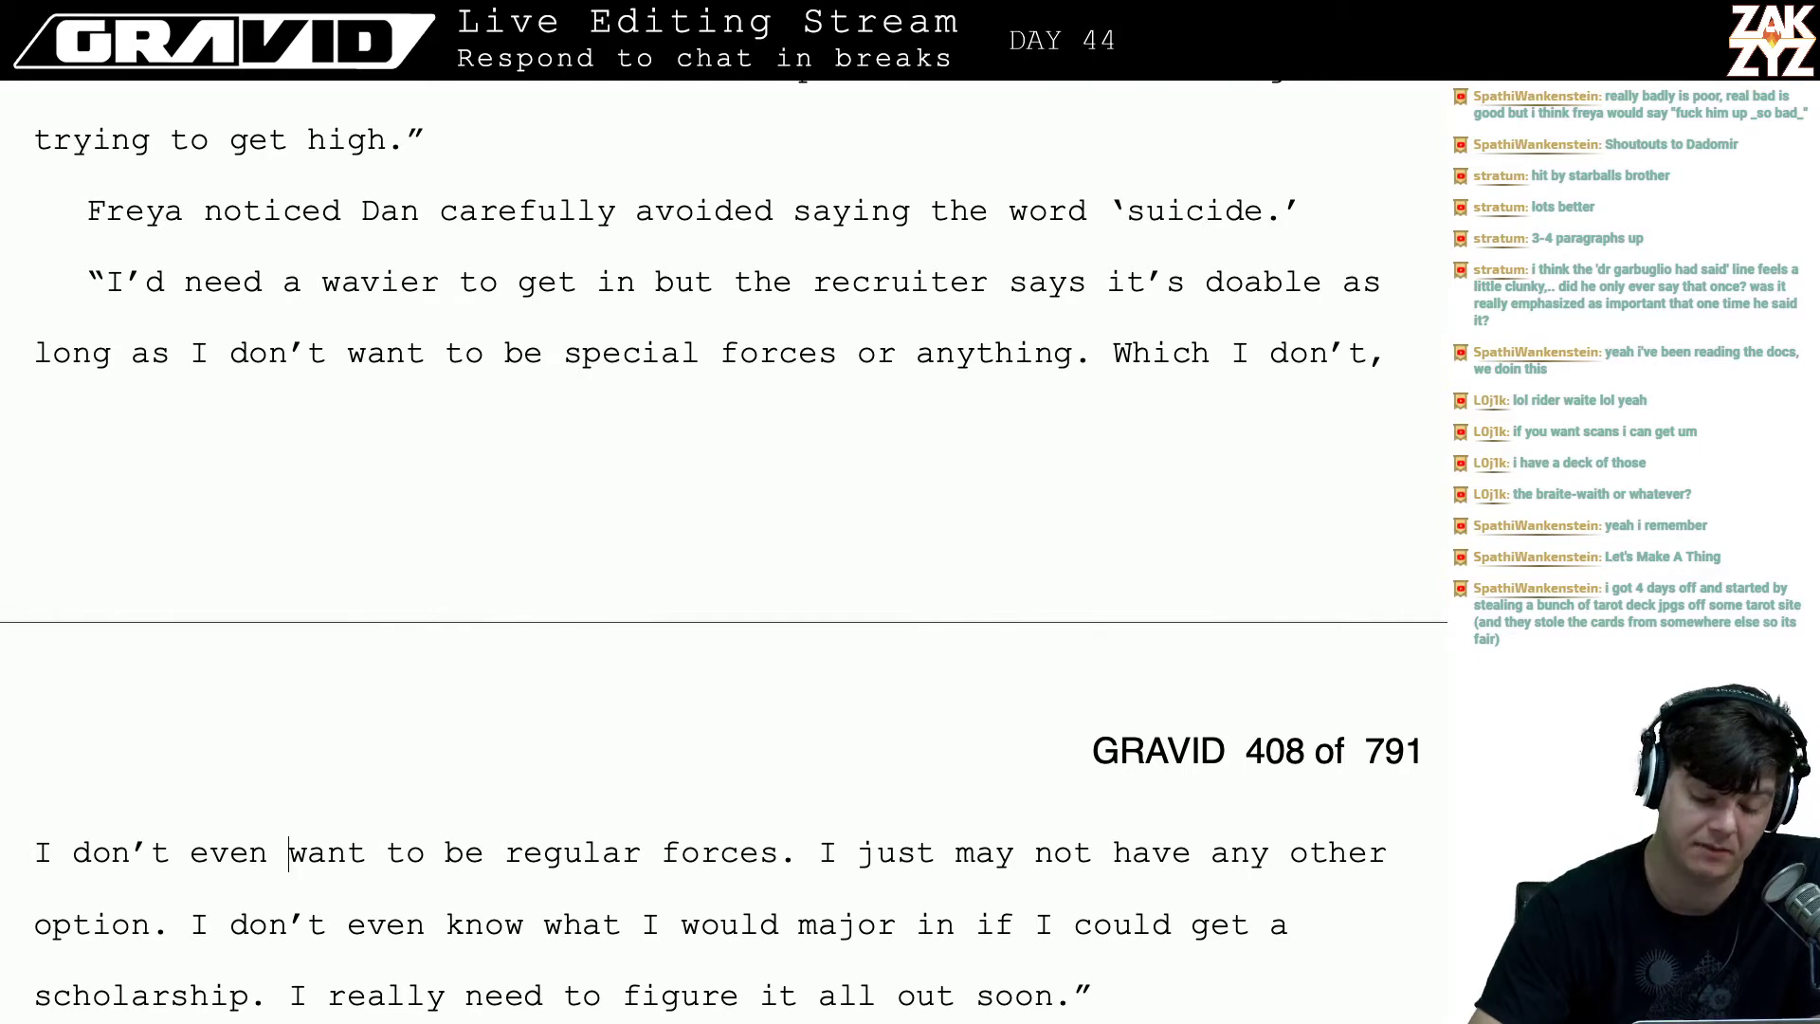
key("Down")
key("Down")
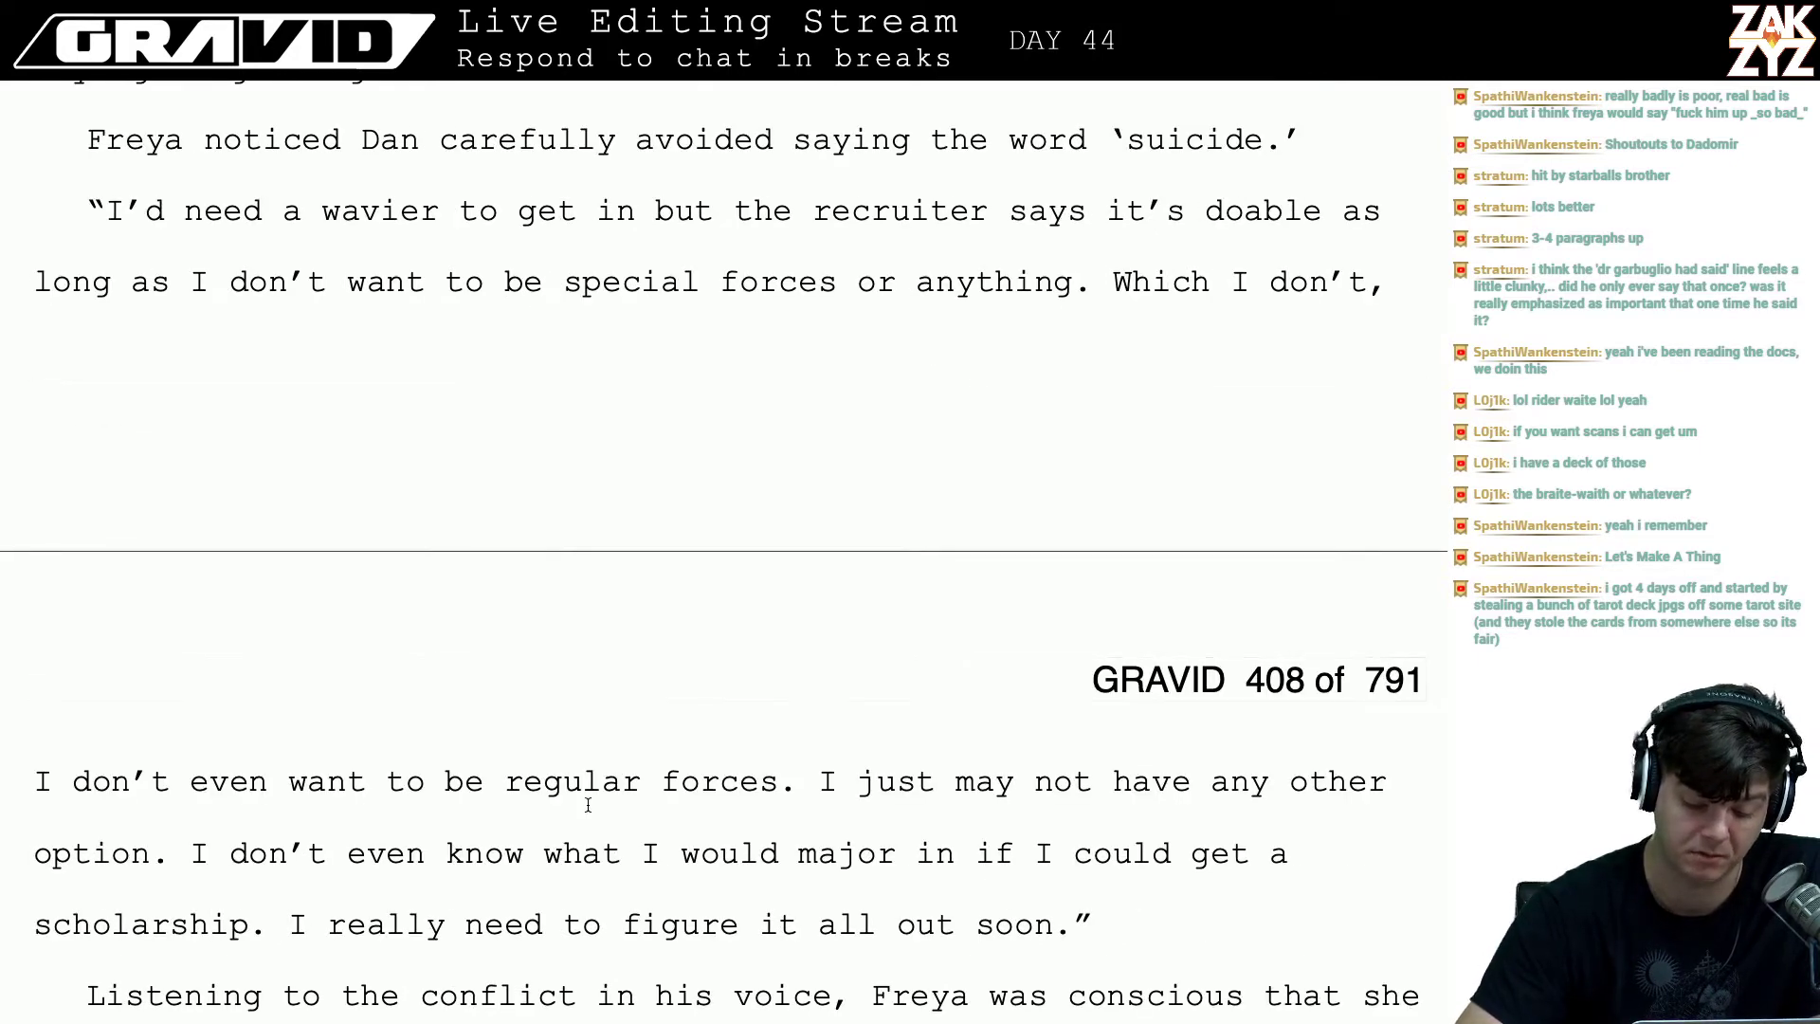
scroll(587, 804, "down", 2)
scroll(588, 804, "down", 3)
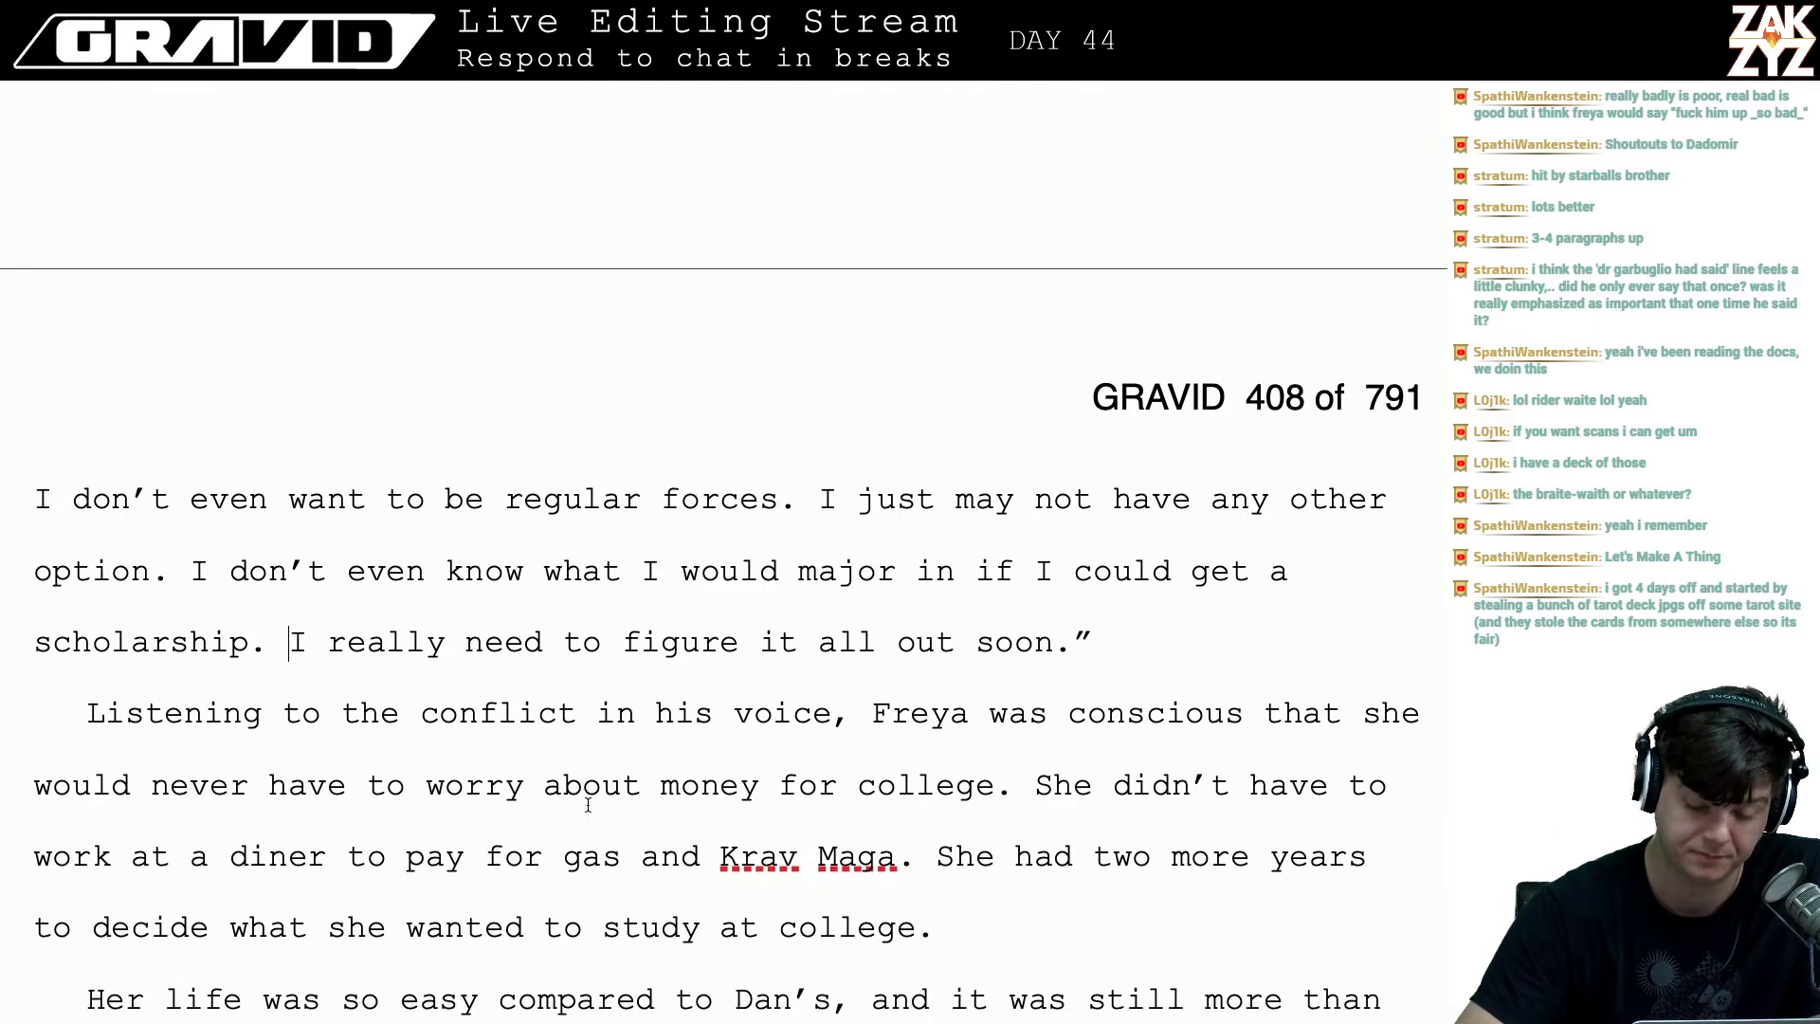
- Replace “On the way to” with “As they drove to” at the start of the Nading Hill Park paragraph
scroll(587, 804, "up", 15)
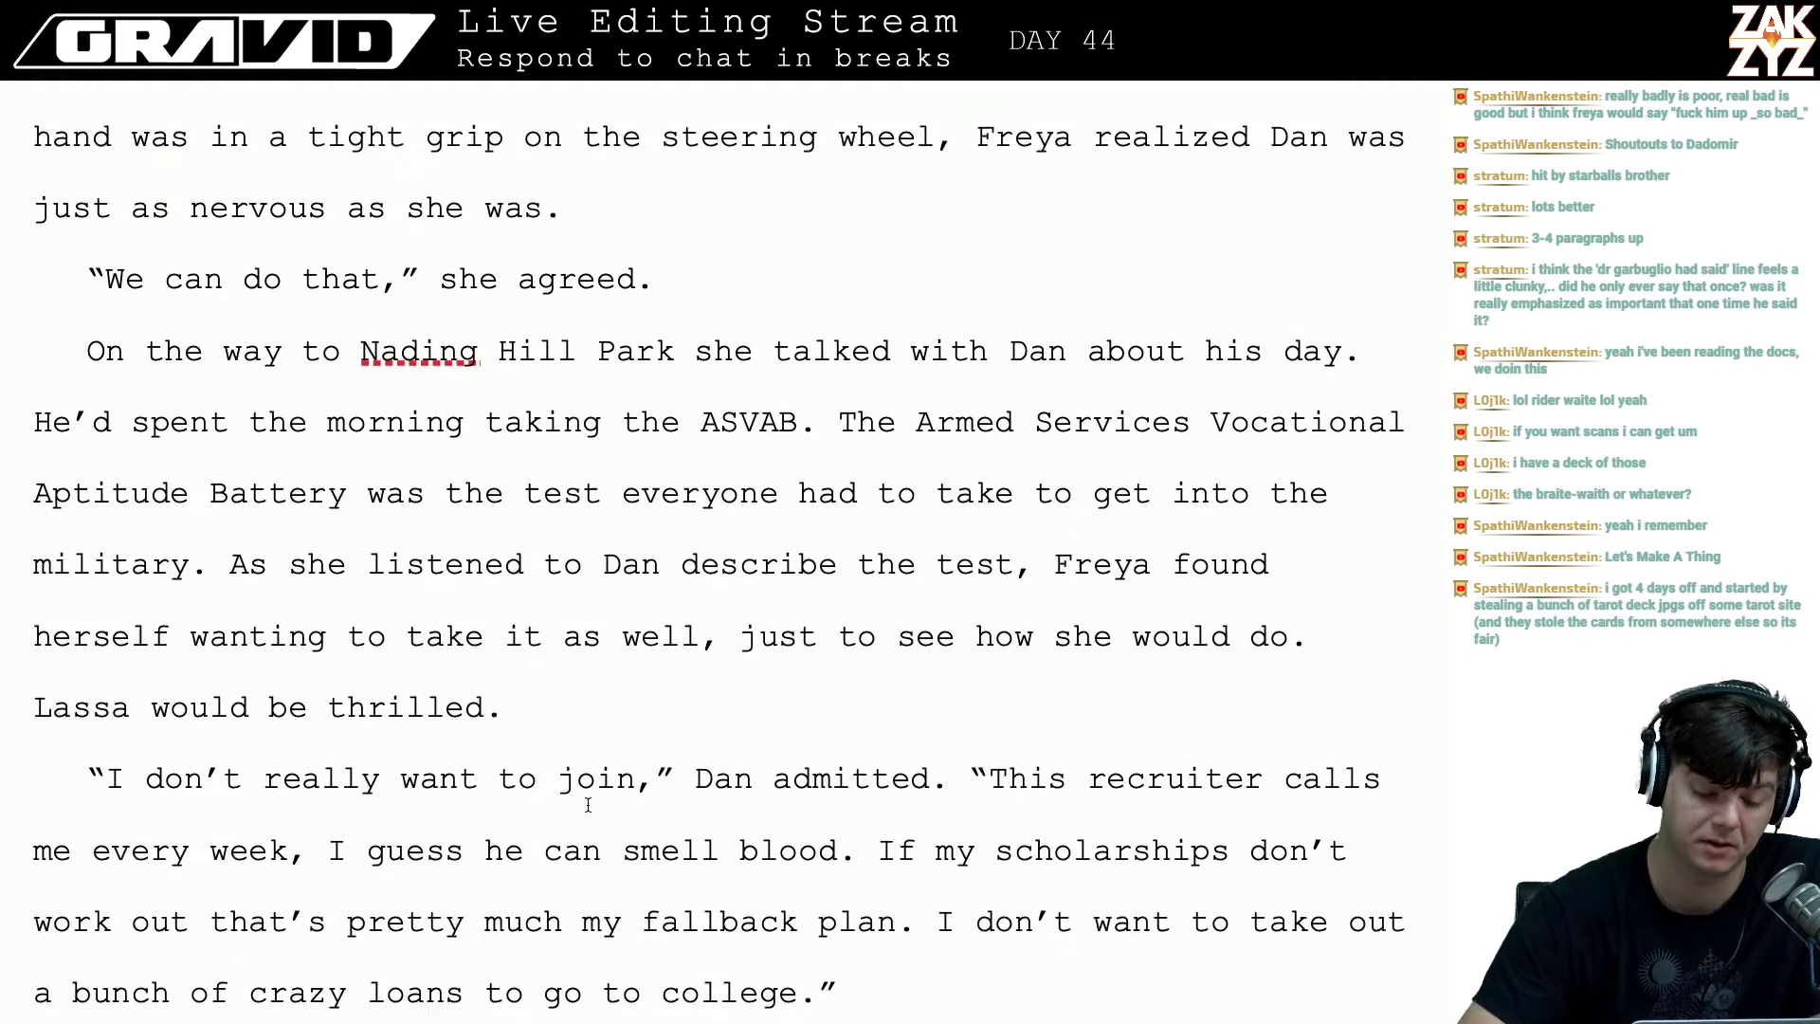
scroll(588, 804, "down", 5)
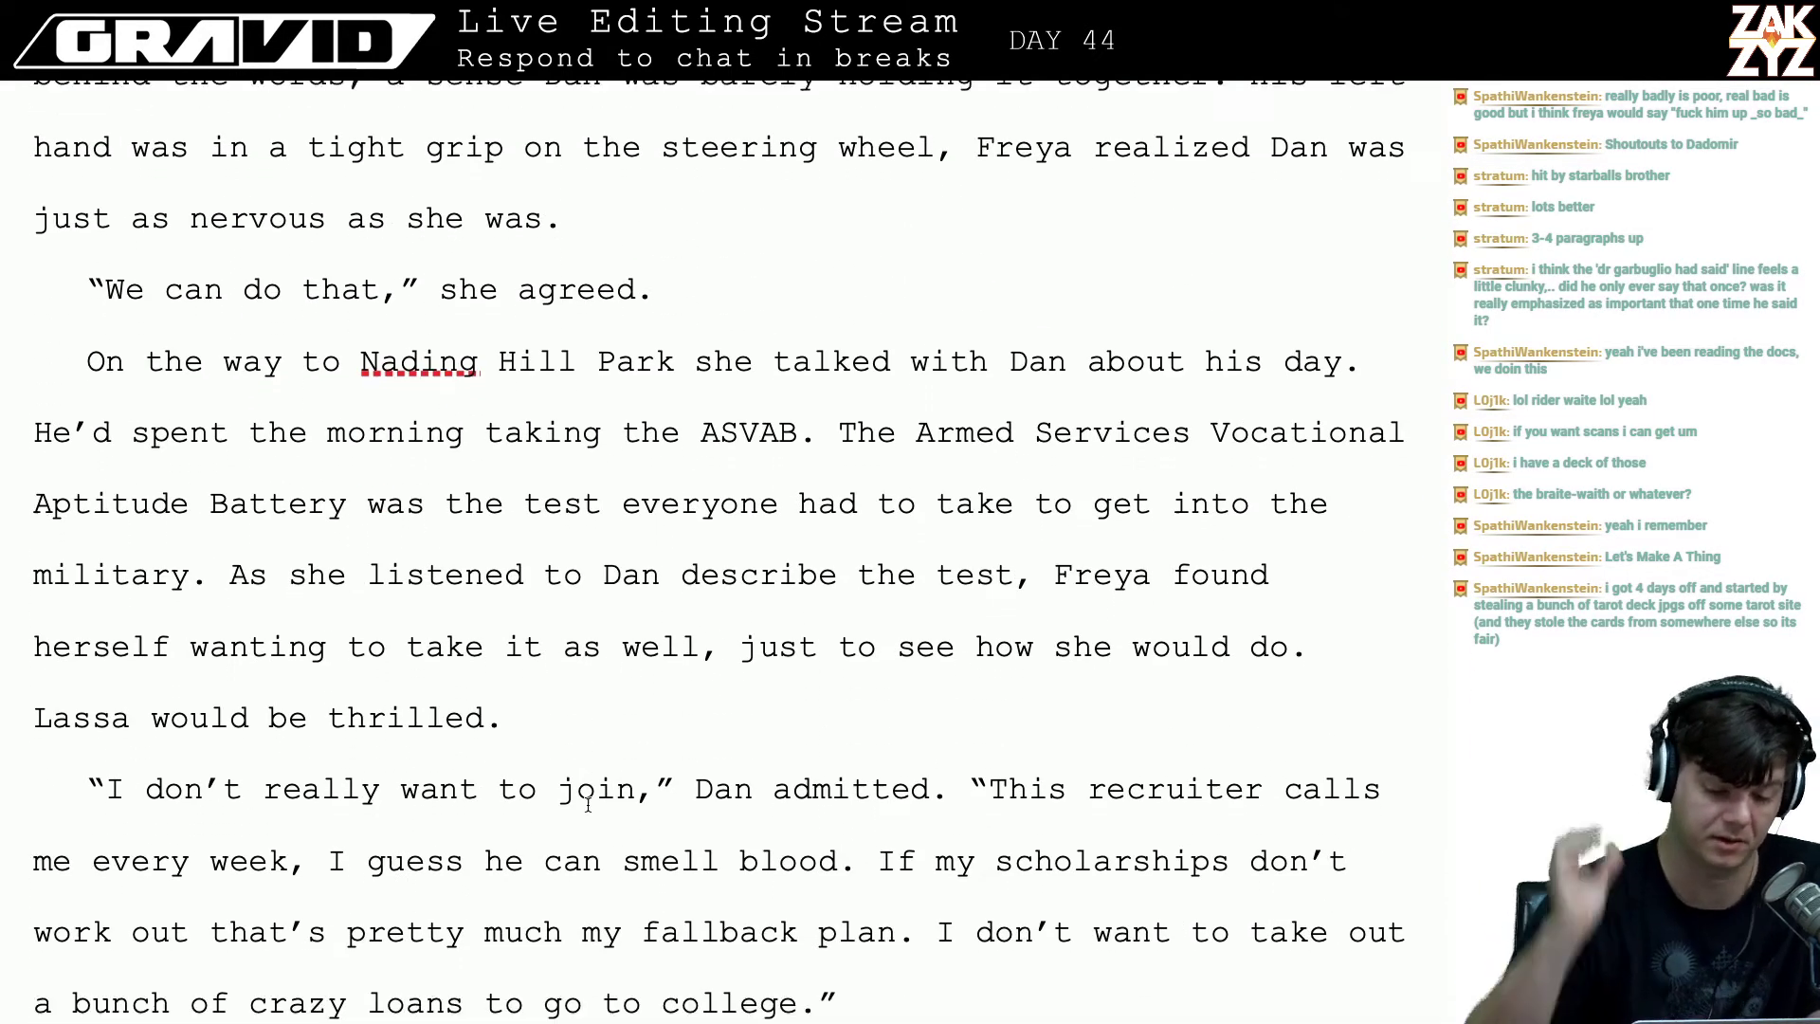
scroll(588, 804, "down", 1)
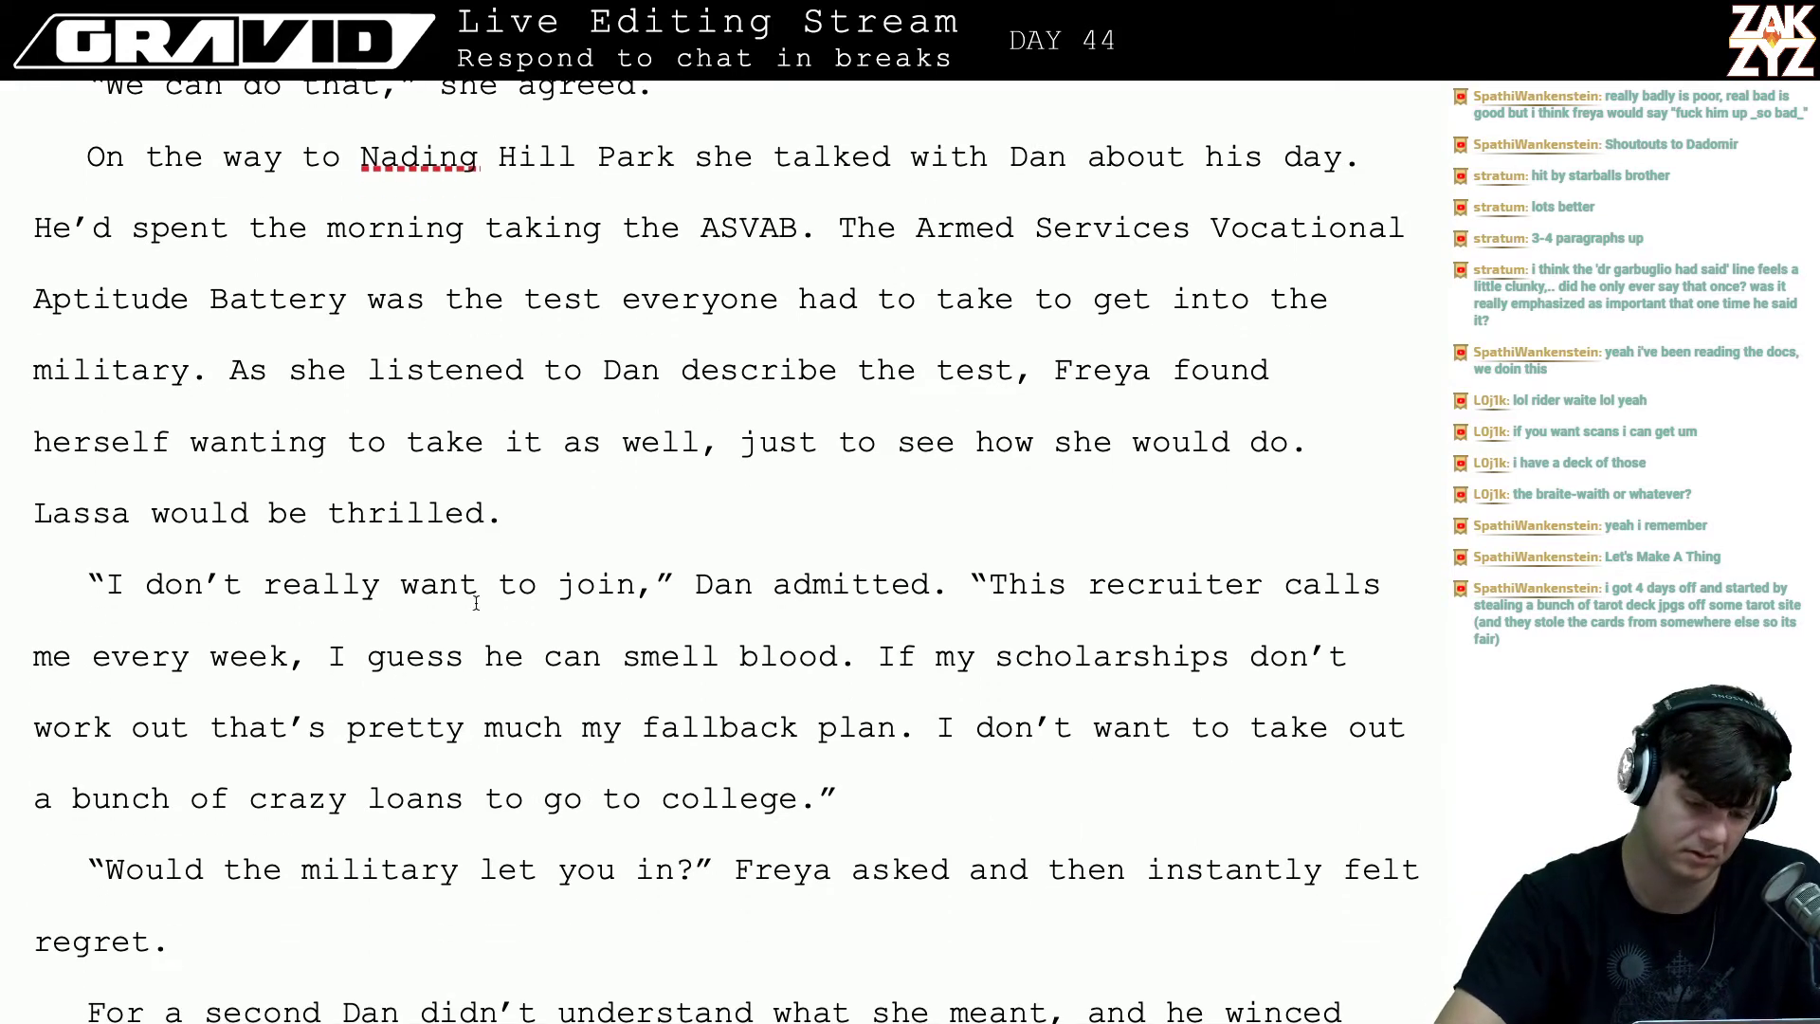
left_click(98, 154)
key("Left")
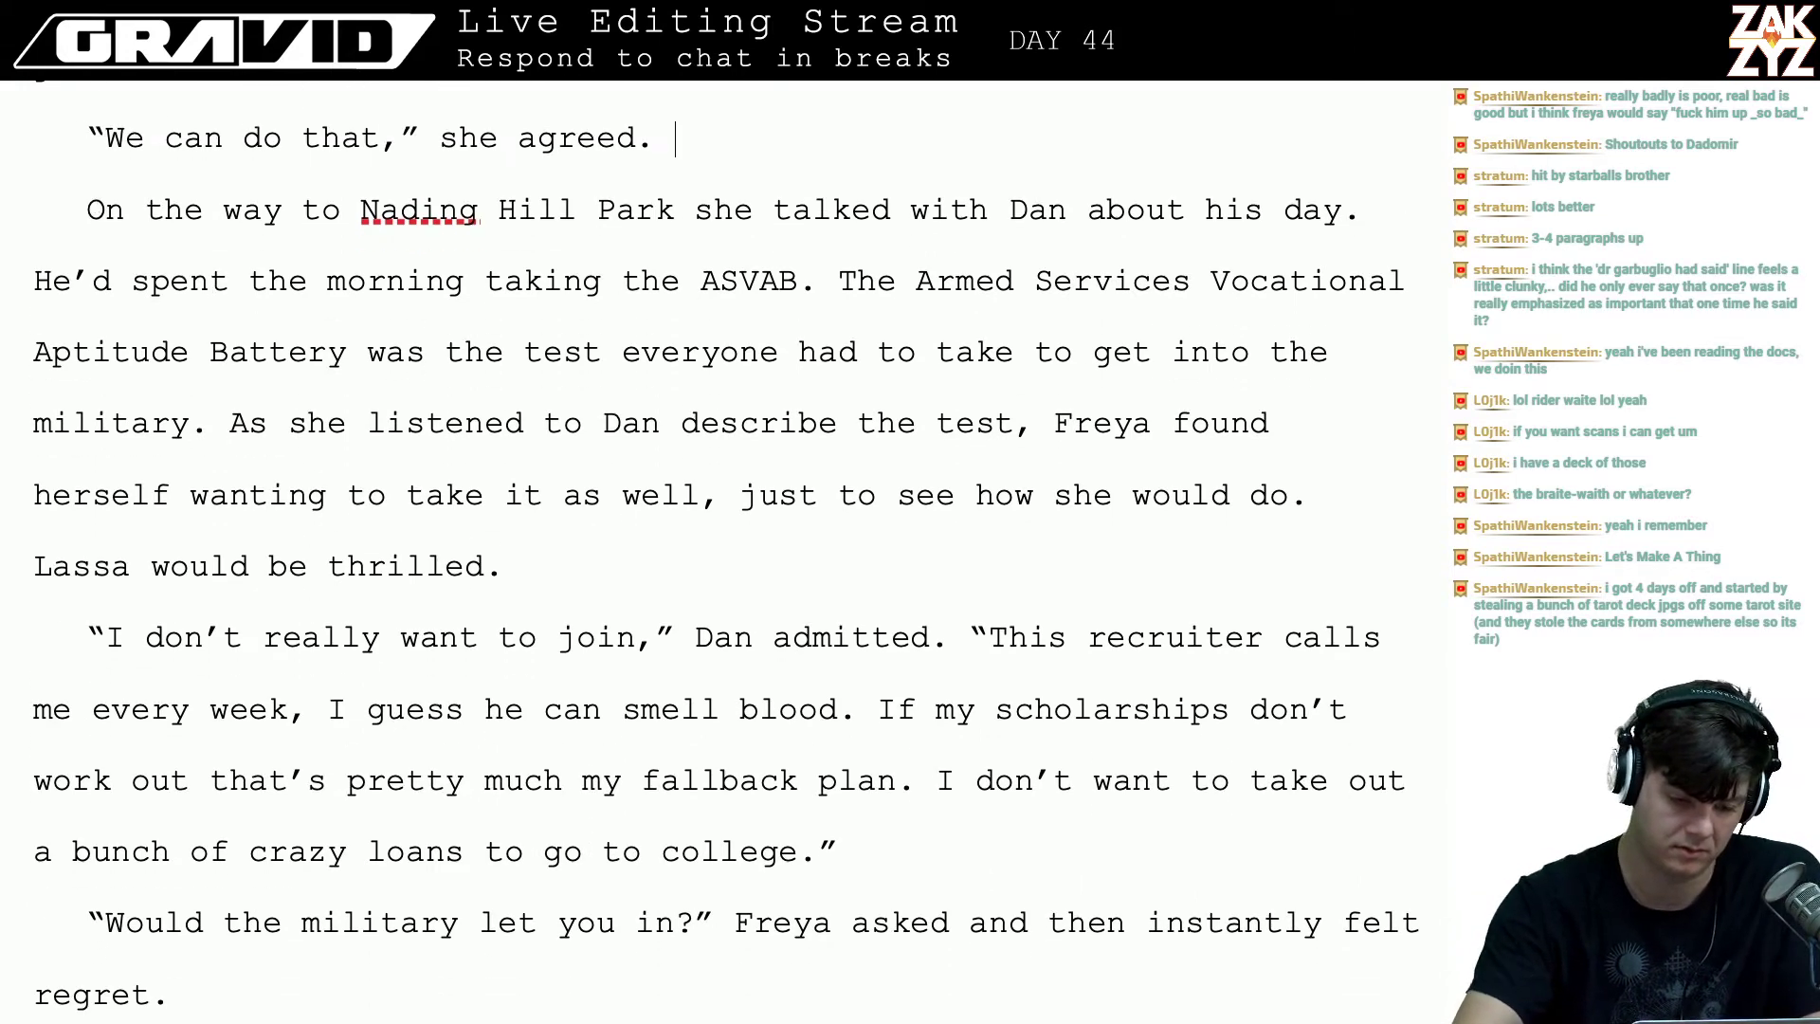
key("Left")
key("Right")
type("As they")
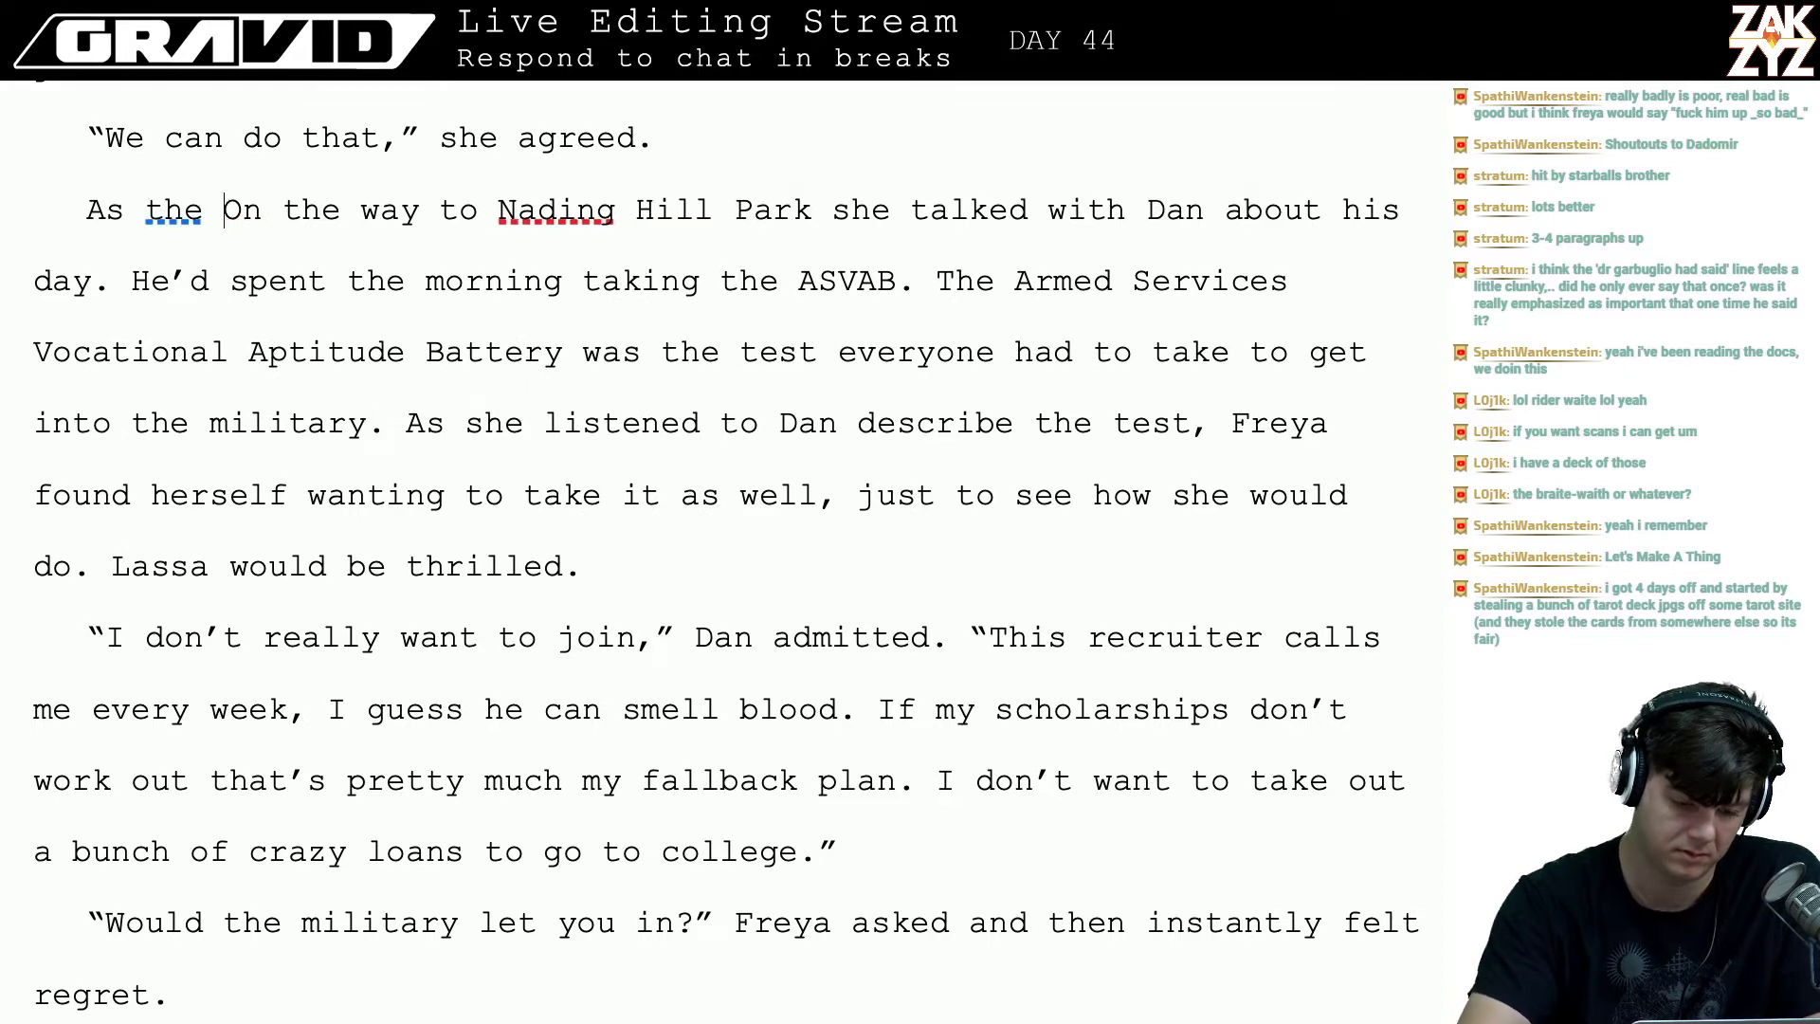
key("BackSpace")
key("BackSpace")
type("y")
key("BackSpace")
key("BackSpace")
type("ey drove to")
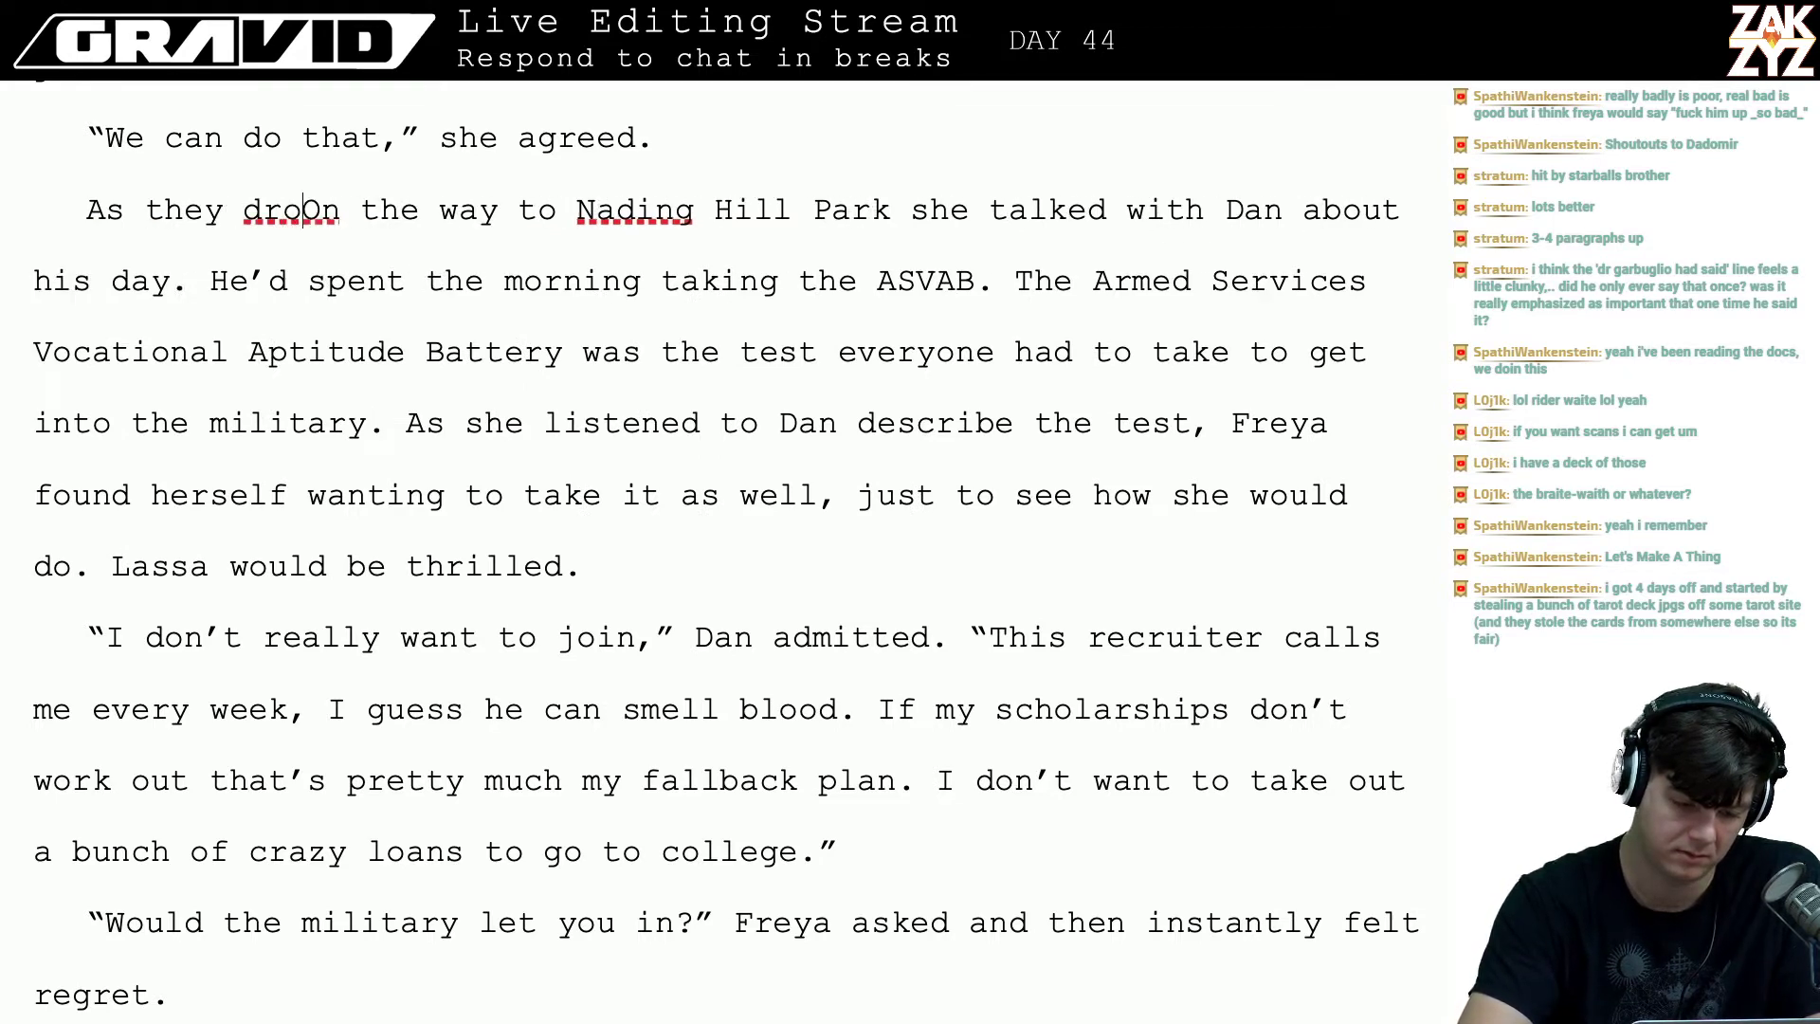
key("shift+Right")
key("shift+Right")
key("shift+Right")
key("shift+Right")
key("shift+Right")
key("shift+Right")
key("shift+Right")
key("shift+Right")
key("shift+Right")
key("shift+Right")
key("shift+Right")
key("shift+Right")
key("shift+Right")
key("shift+Right")
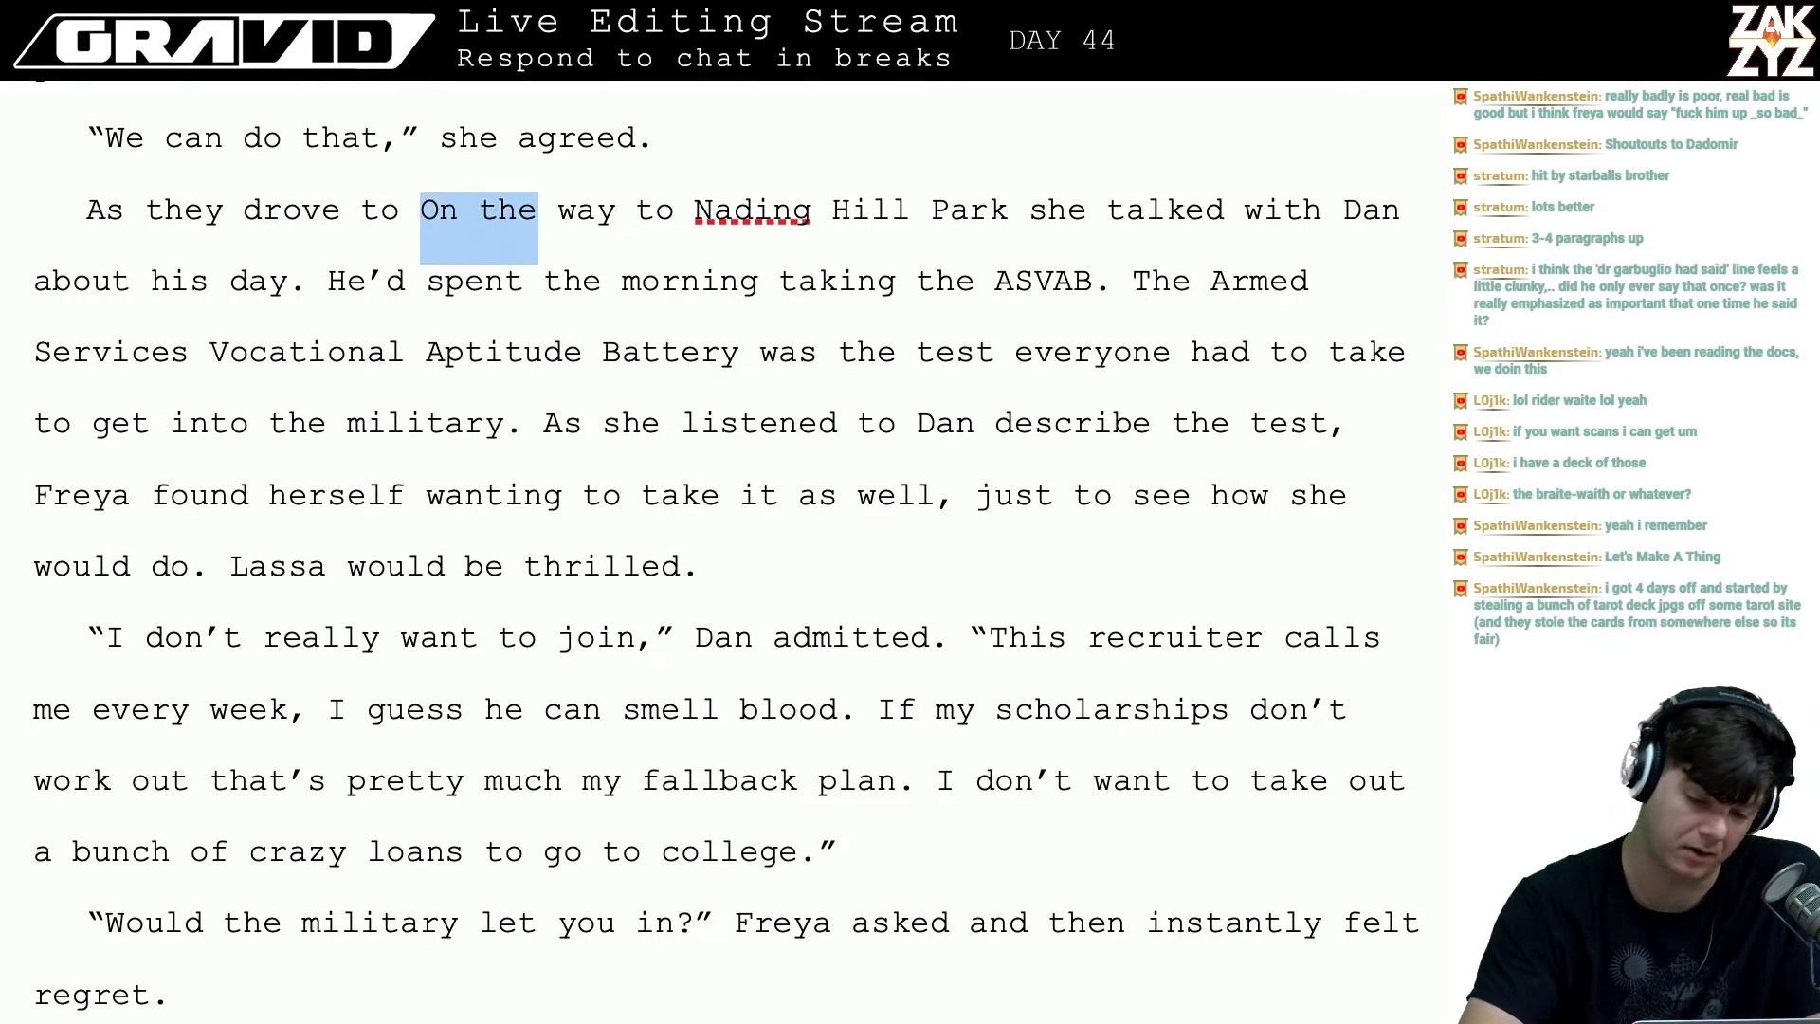
key("BackSpace")
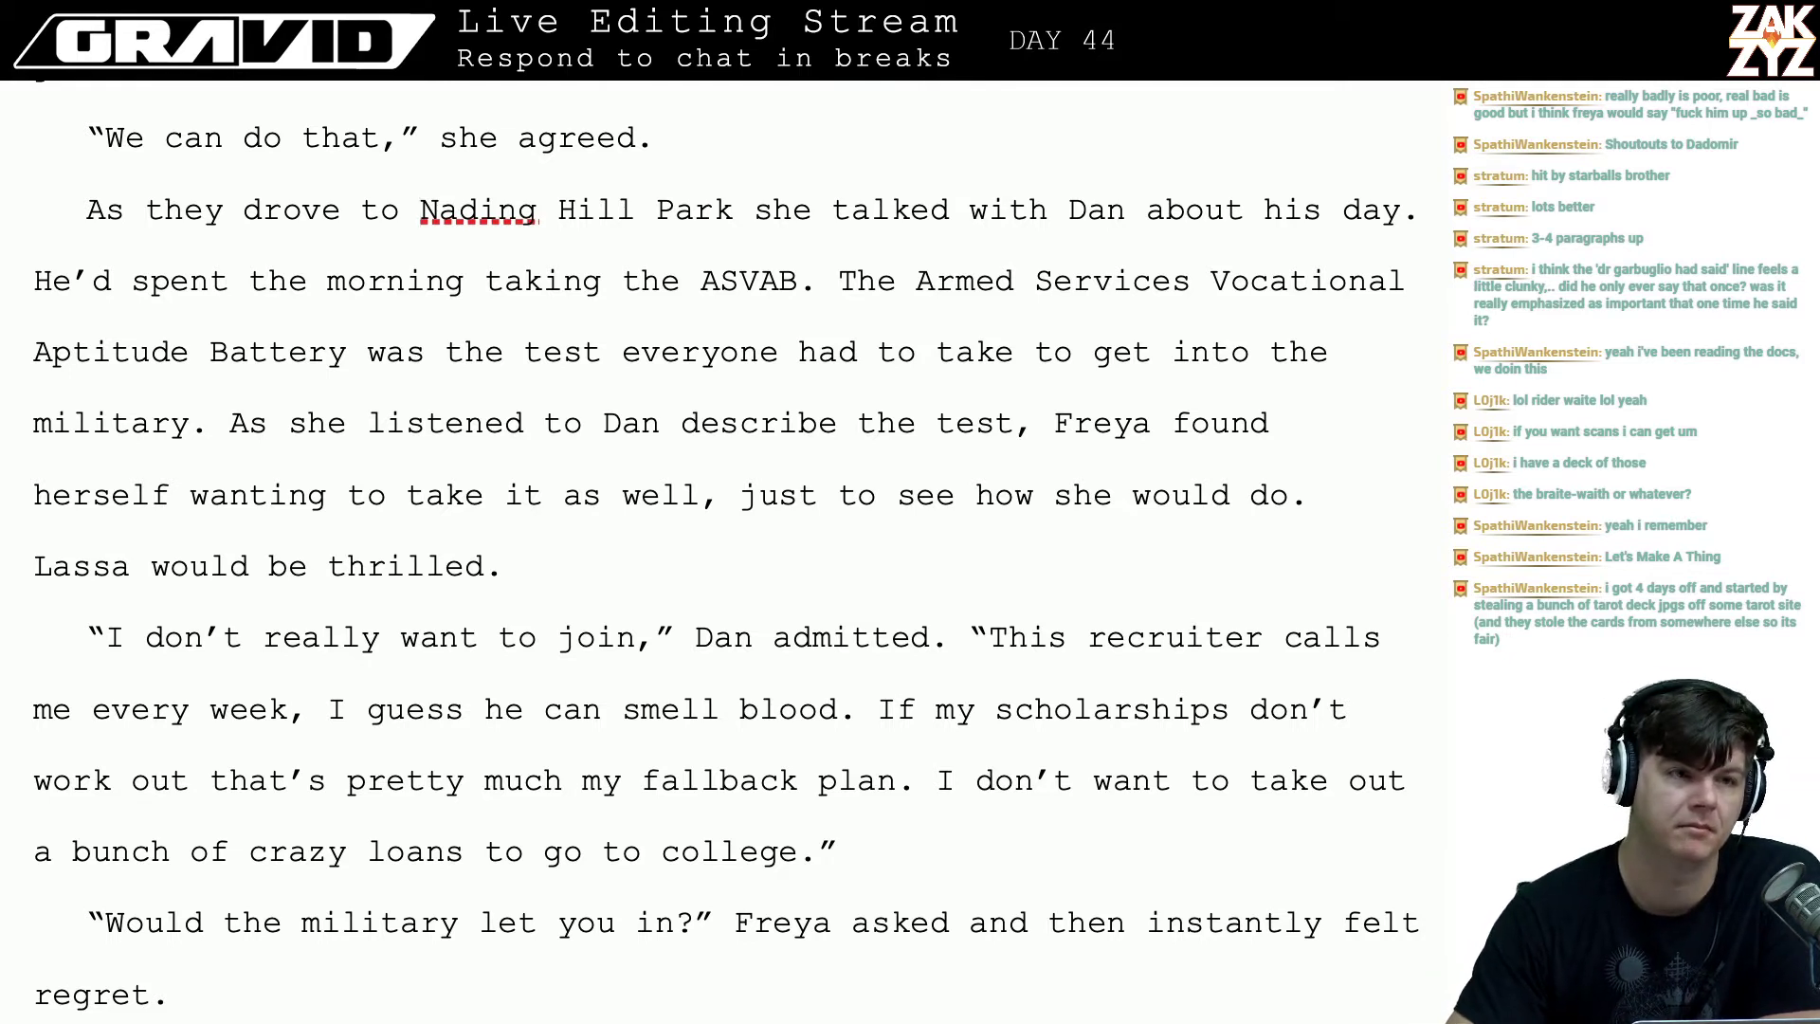
- Replace “his” with “Dan’s” in the phrase “Listening to the conflict in his voice” on page 408
scroll(721, 549, "down", 1)
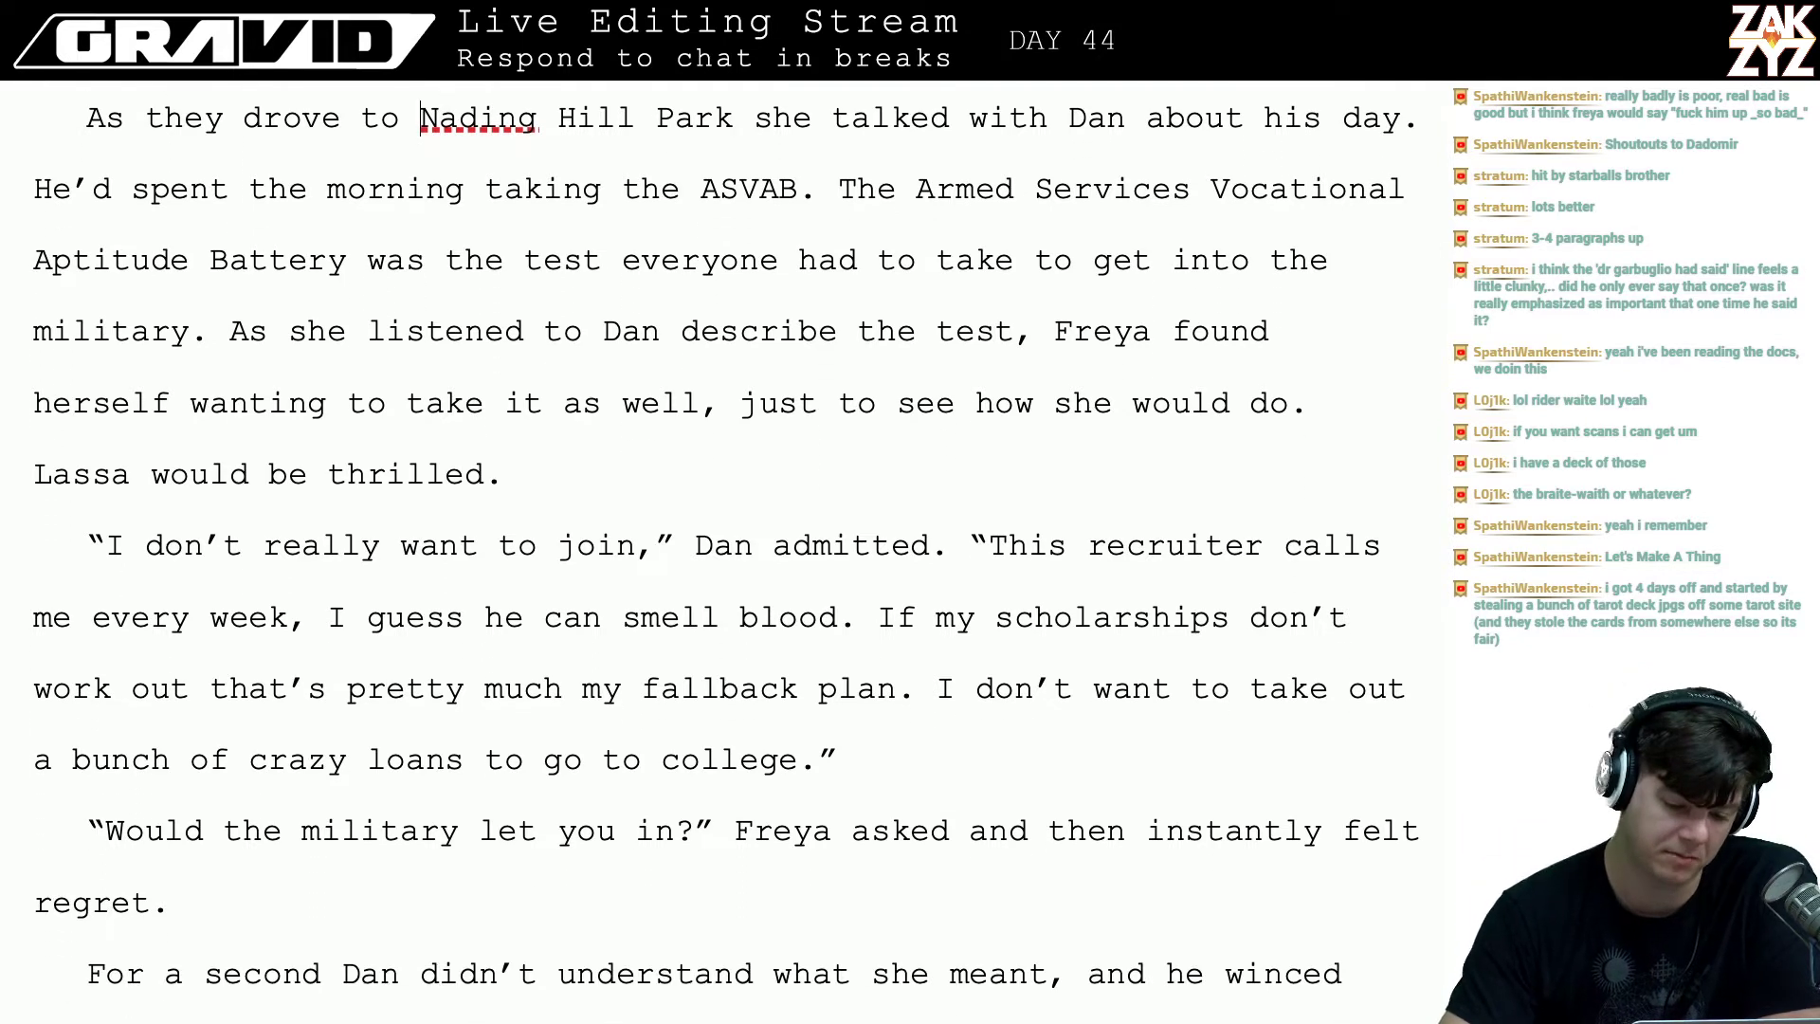
scroll(497, 690, "down", 2)
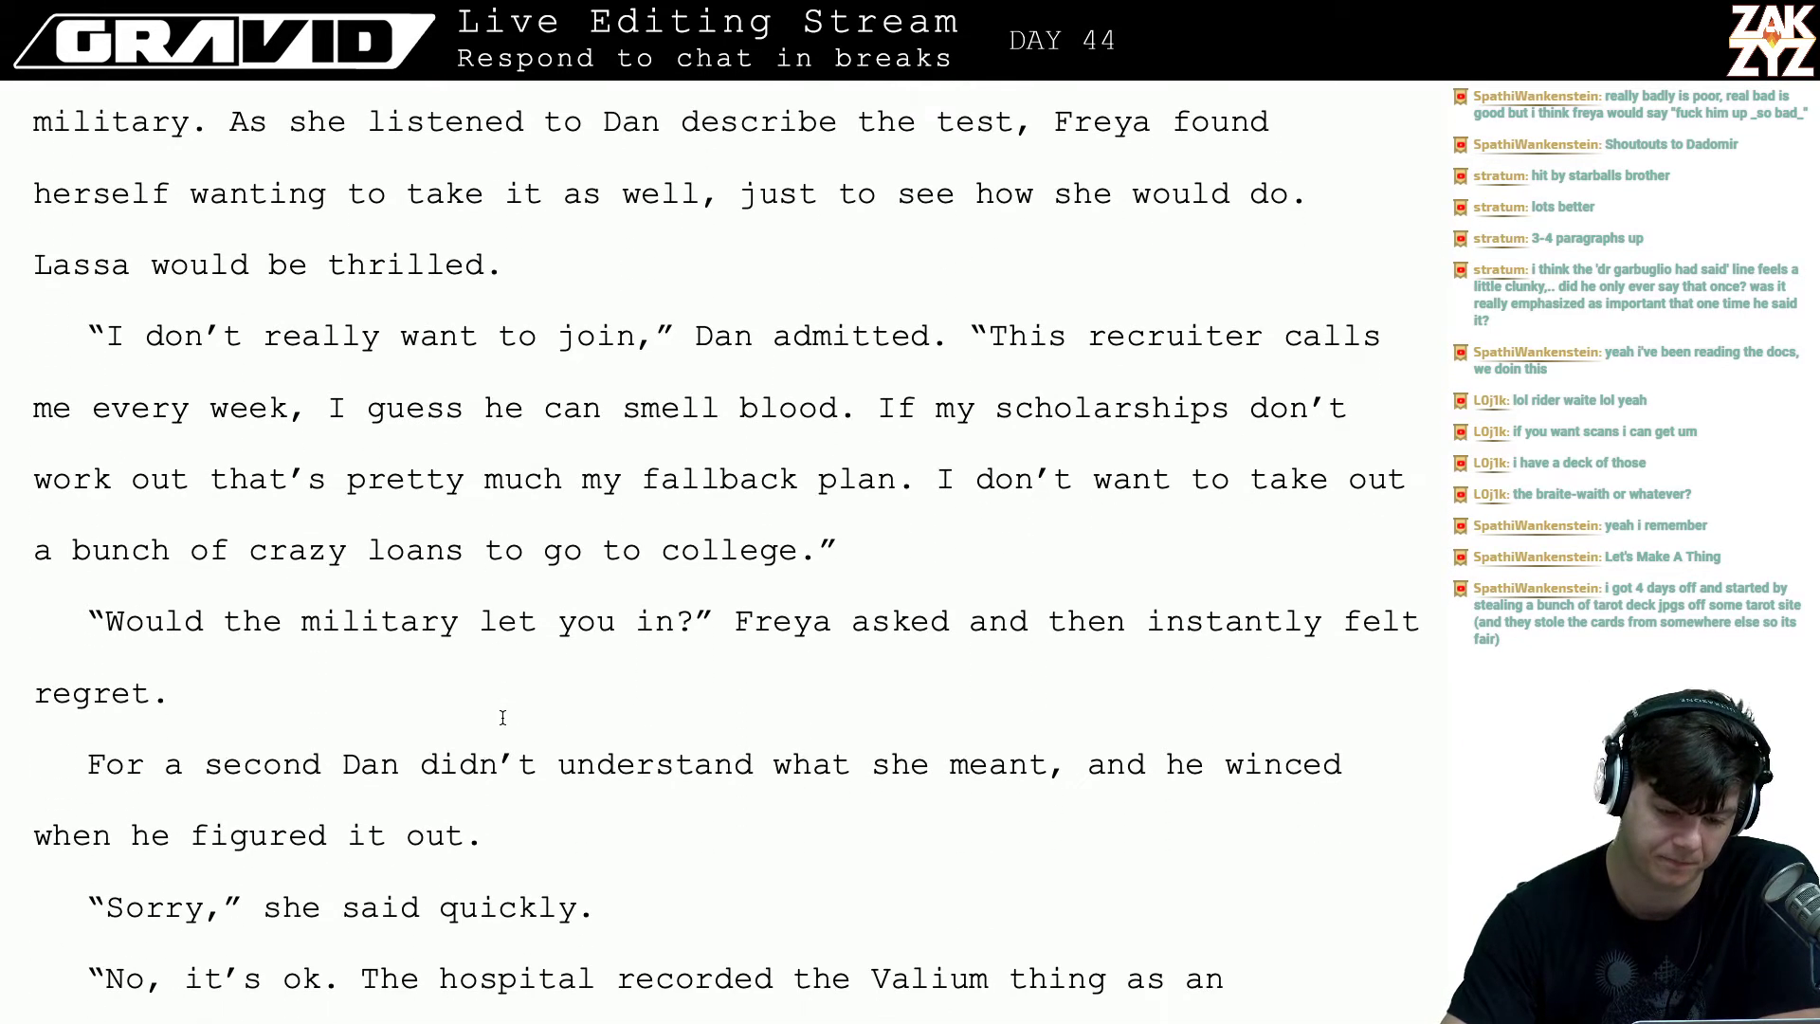
scroll(580, 517, "down", 1)
scroll(580, 516, "down", 1)
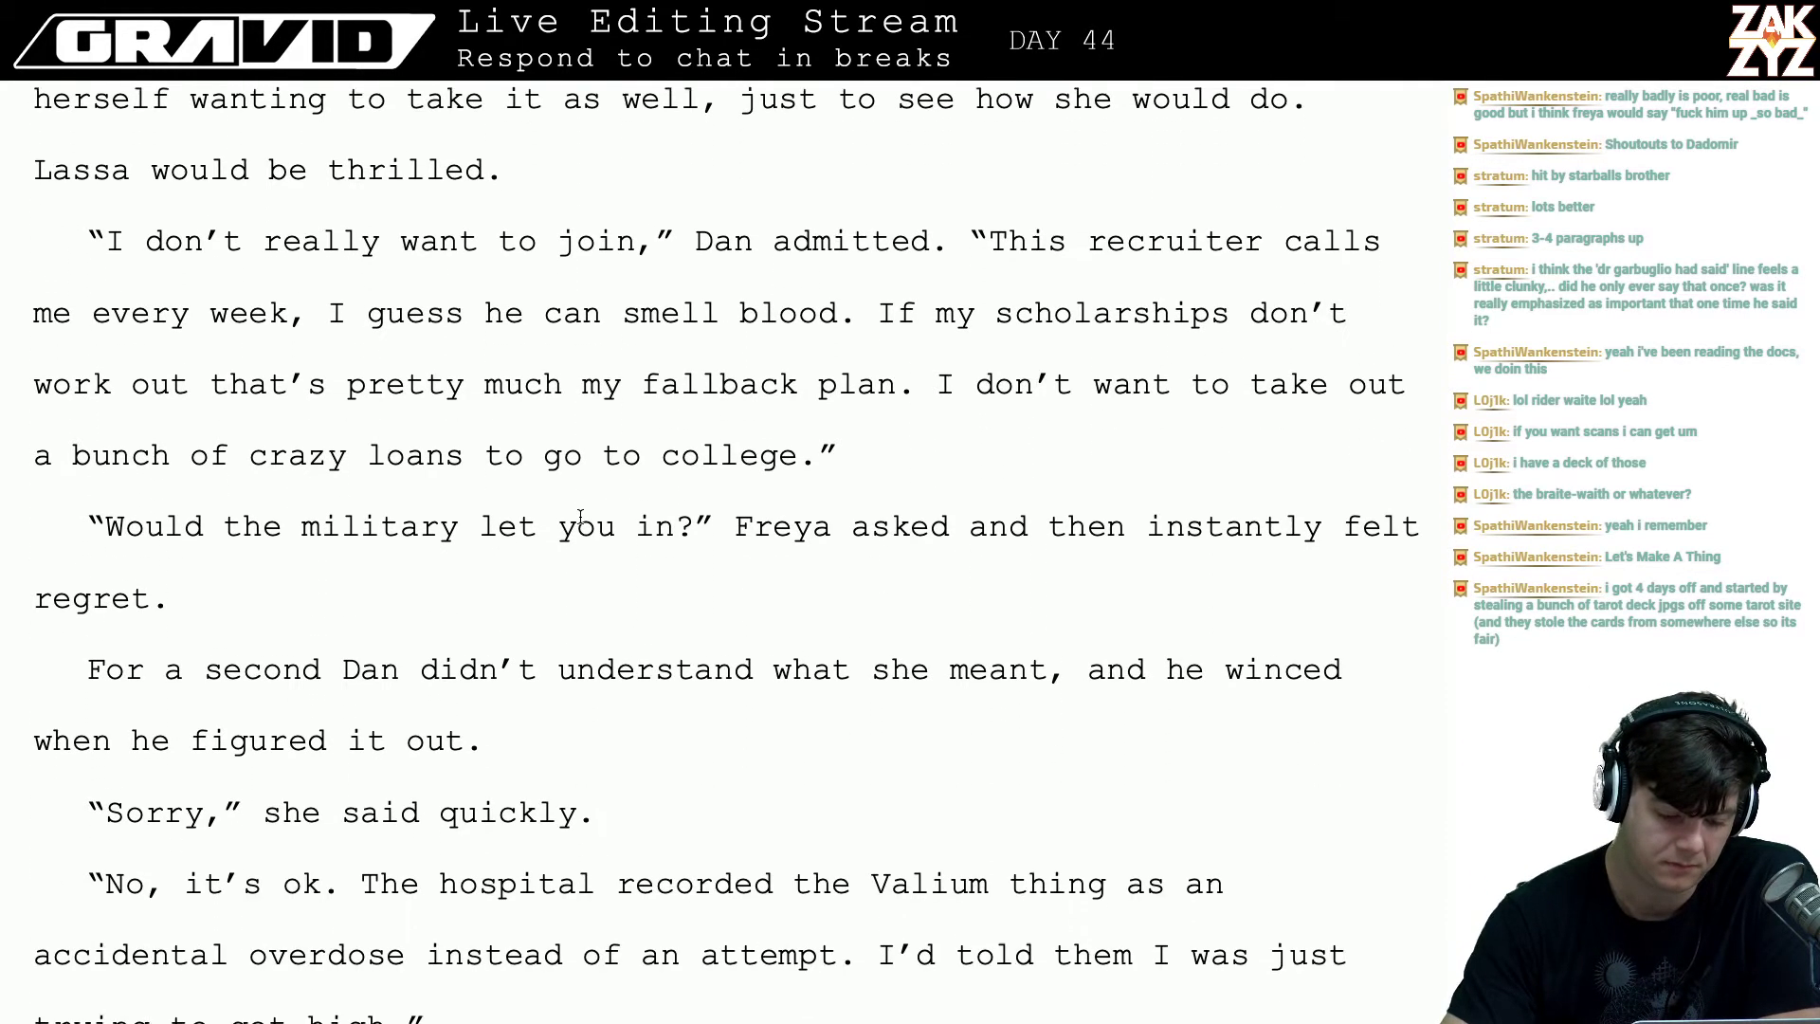
scroll(580, 517, "down", 12)
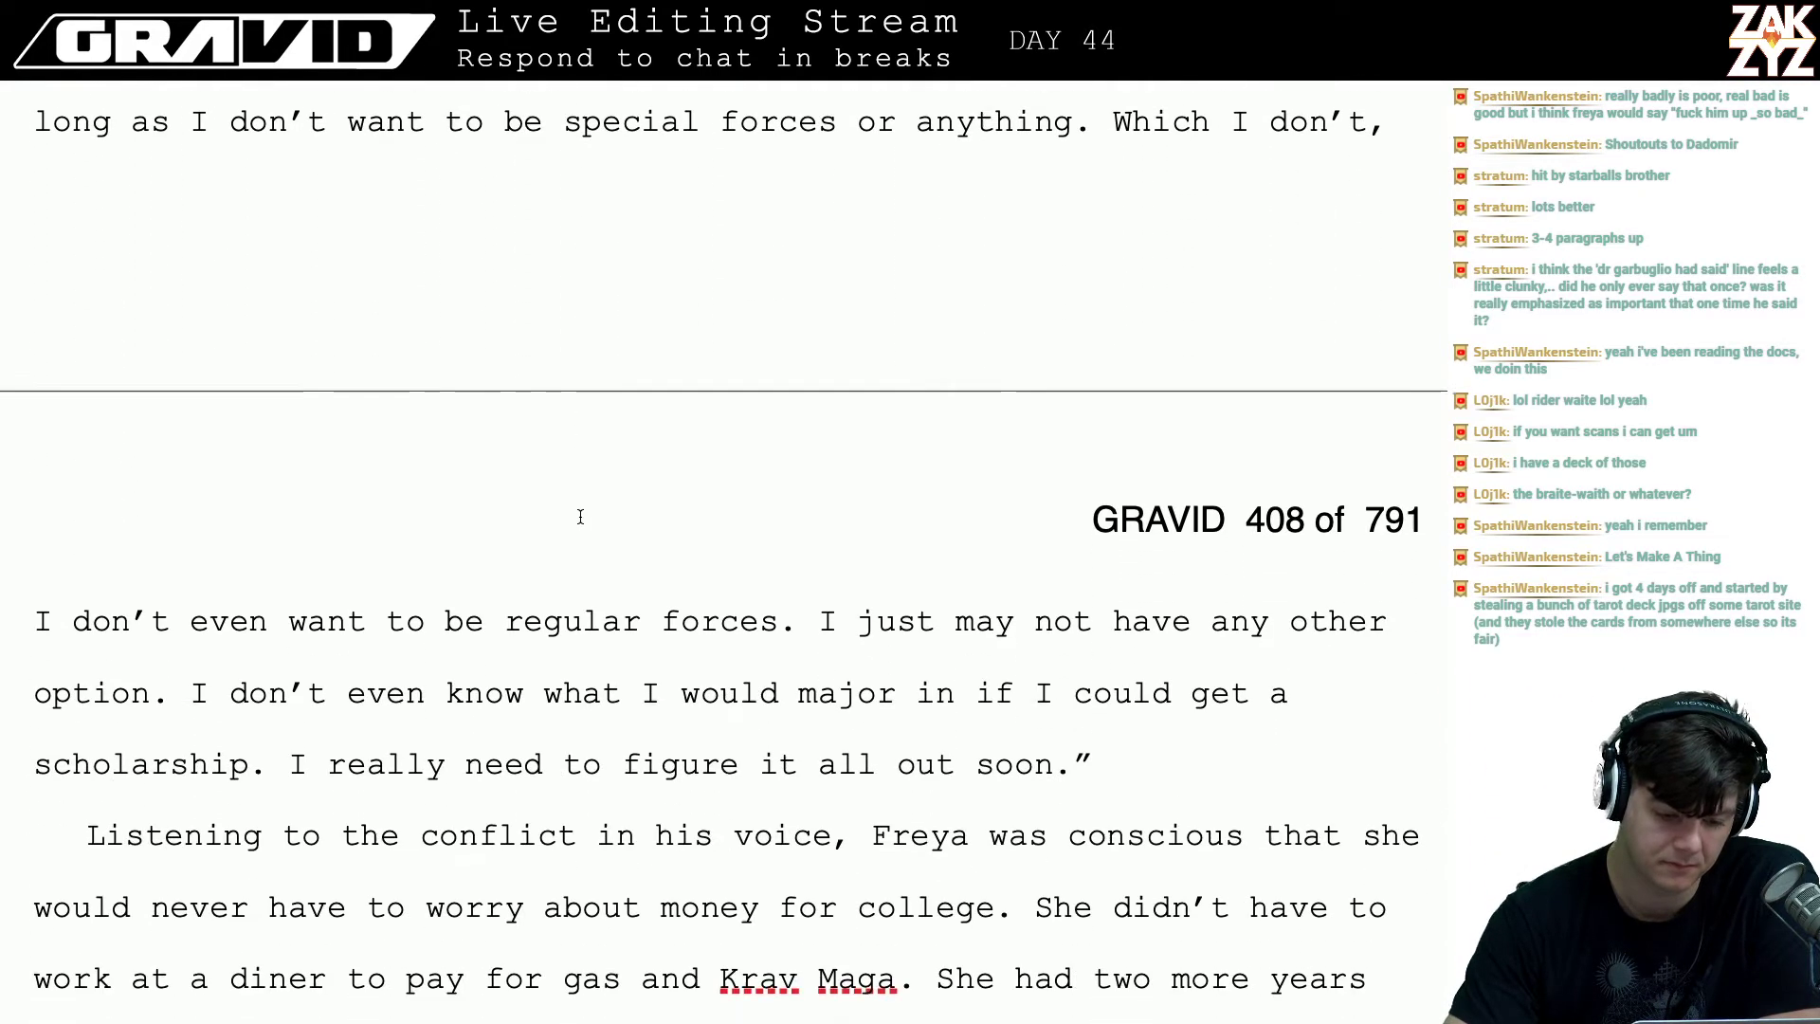
scroll(582, 522, "down", 2)
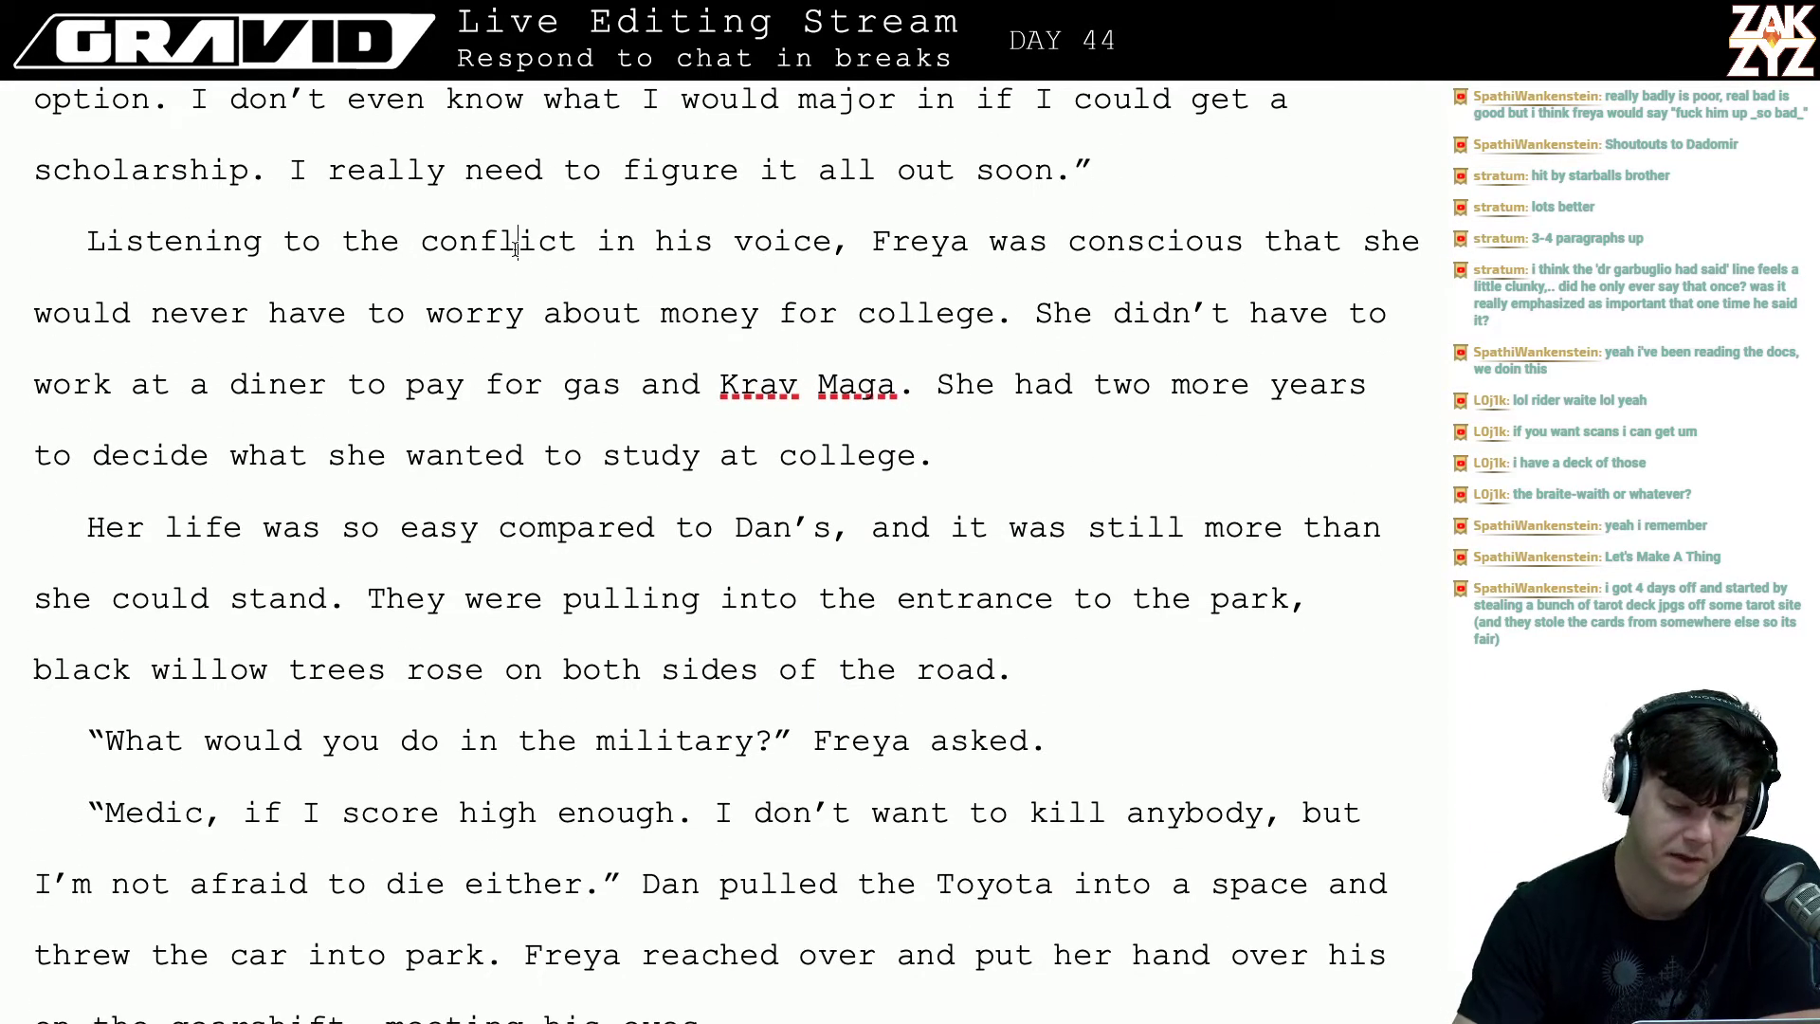
key("Right")
key("Right")
key("Right")
key("Right")
key("Right")
key("Right")
key("Right")
key("Right")
key("Right")
key("Right")
key("Right")
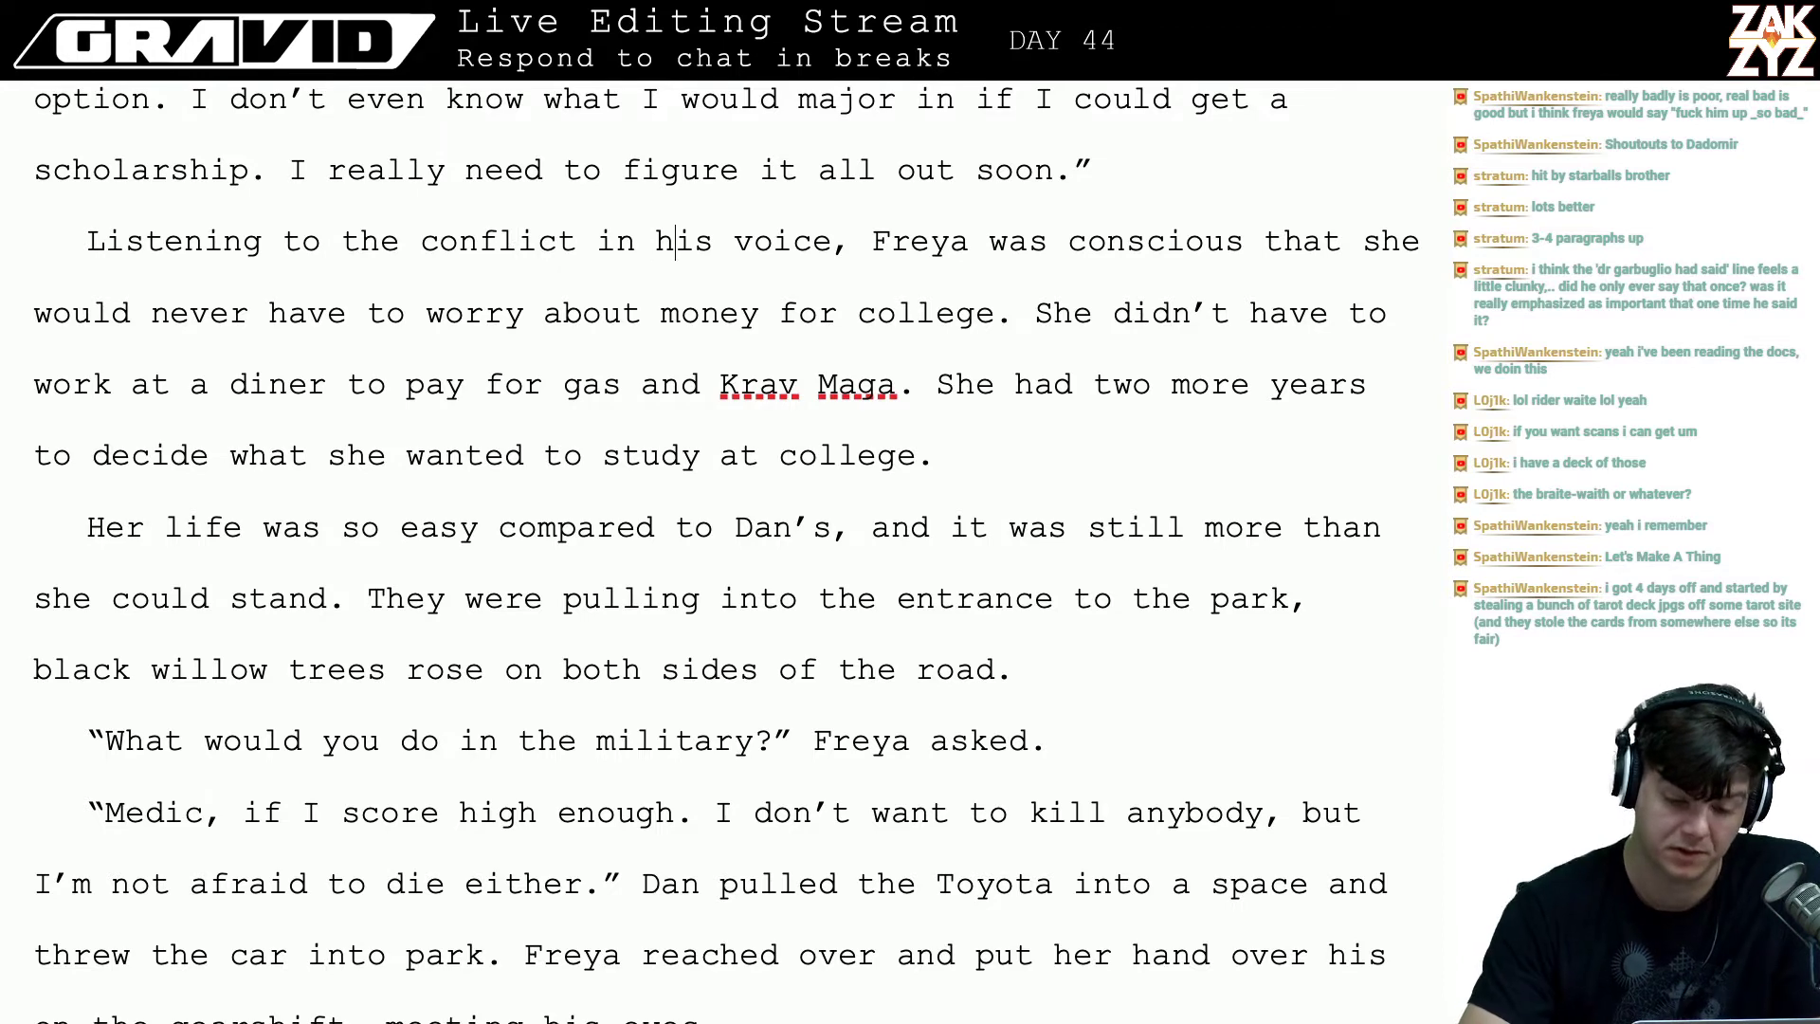
key("Left")
key("BackSpace")
key("BackSpace")
key("BackSpace")
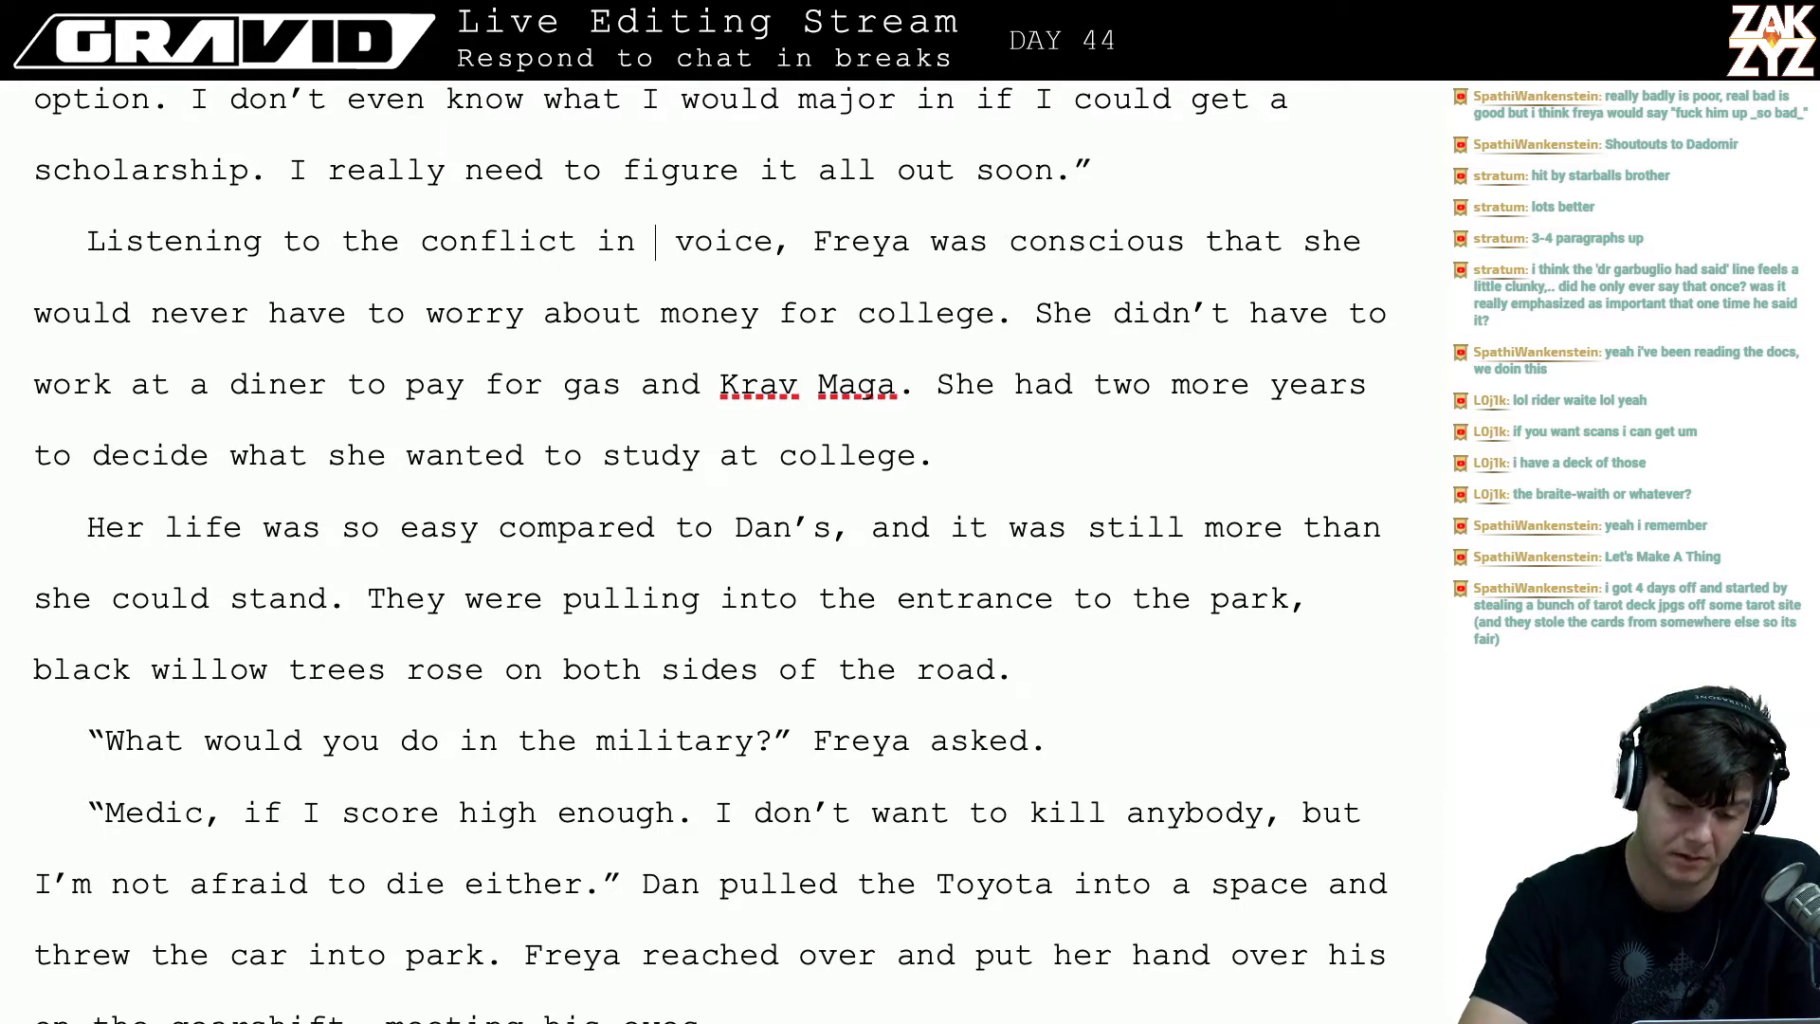
type("Dan's")
- Reread the opening sentence from “Dan’s voice” through “Freya was conscious that” to judge its wording
key("Right")
key("Right")
key("Right")
key("Right")
key("Right")
key("Right")
key("Right")
key("Right")
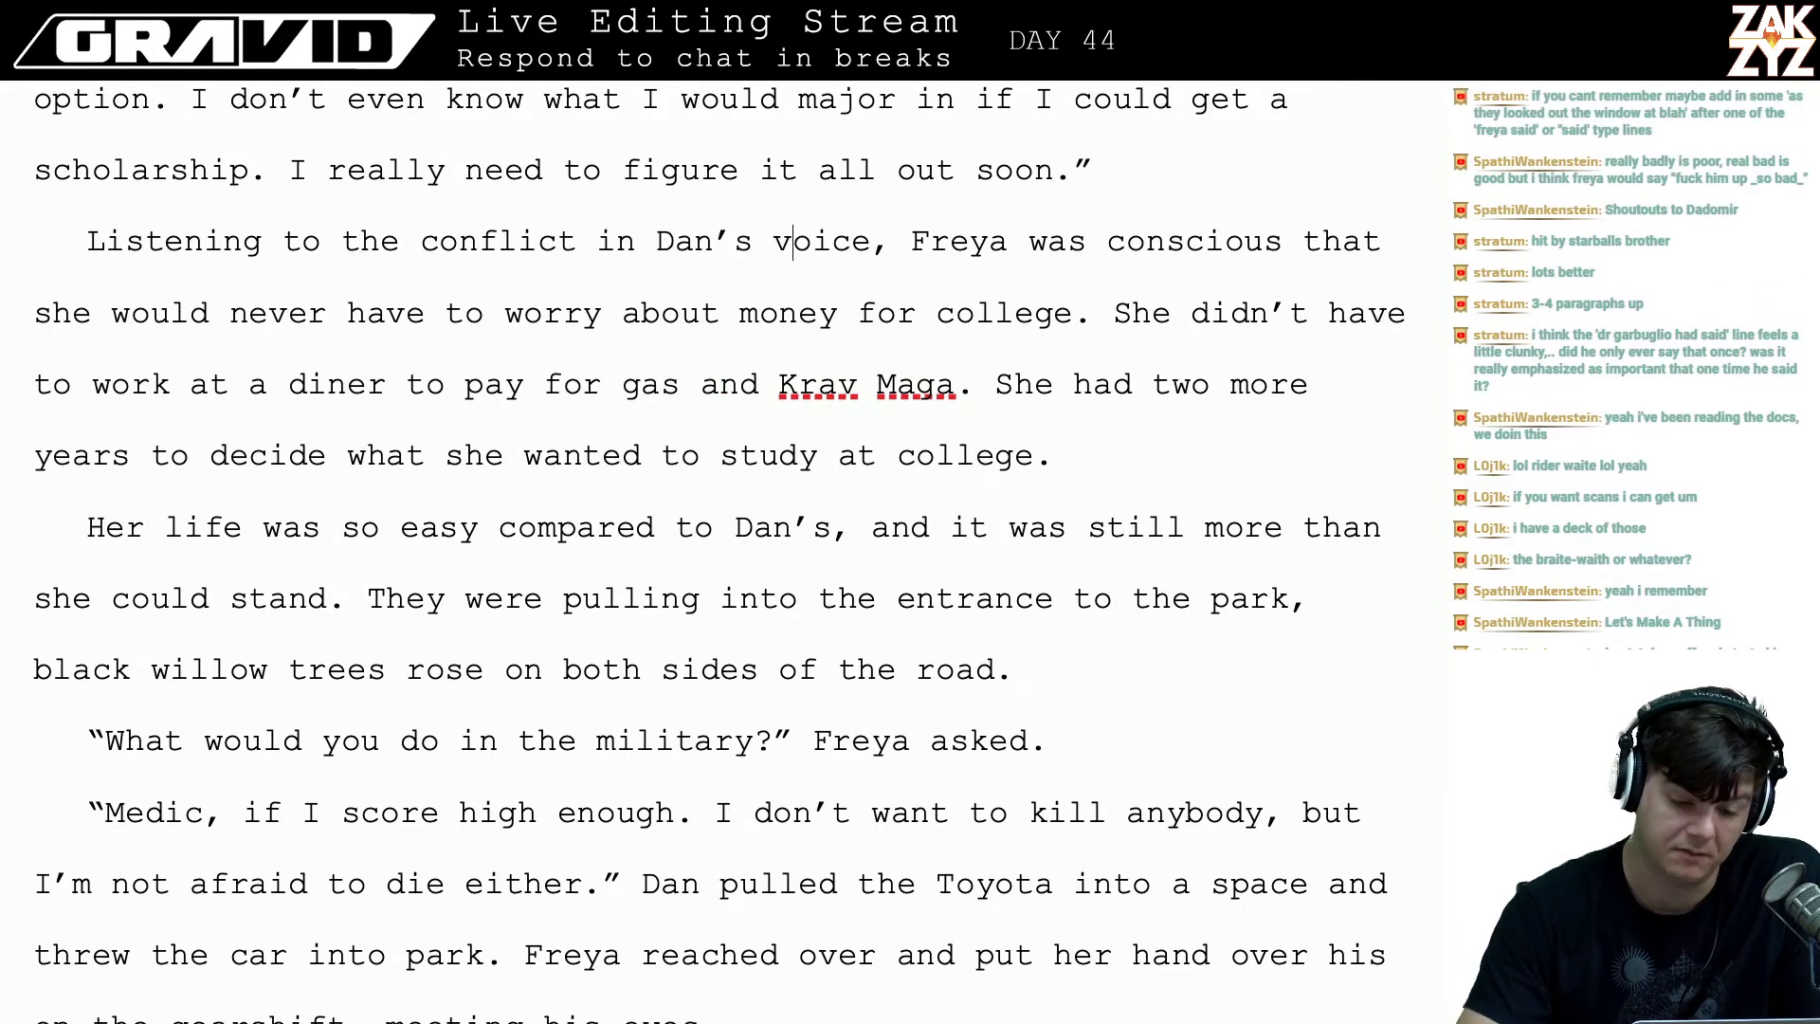
key("Right")
key("Right")
key("Right")
key("Right")
key("Right")
key("Right")
key("Right")
key("Right")
key("Right")
key("Right")
key("Right")
key("Right")
key("Right")
key("Right")
key("Right")
key("Right")
key("Right")
key("Right")
key("Right")
key("Right")
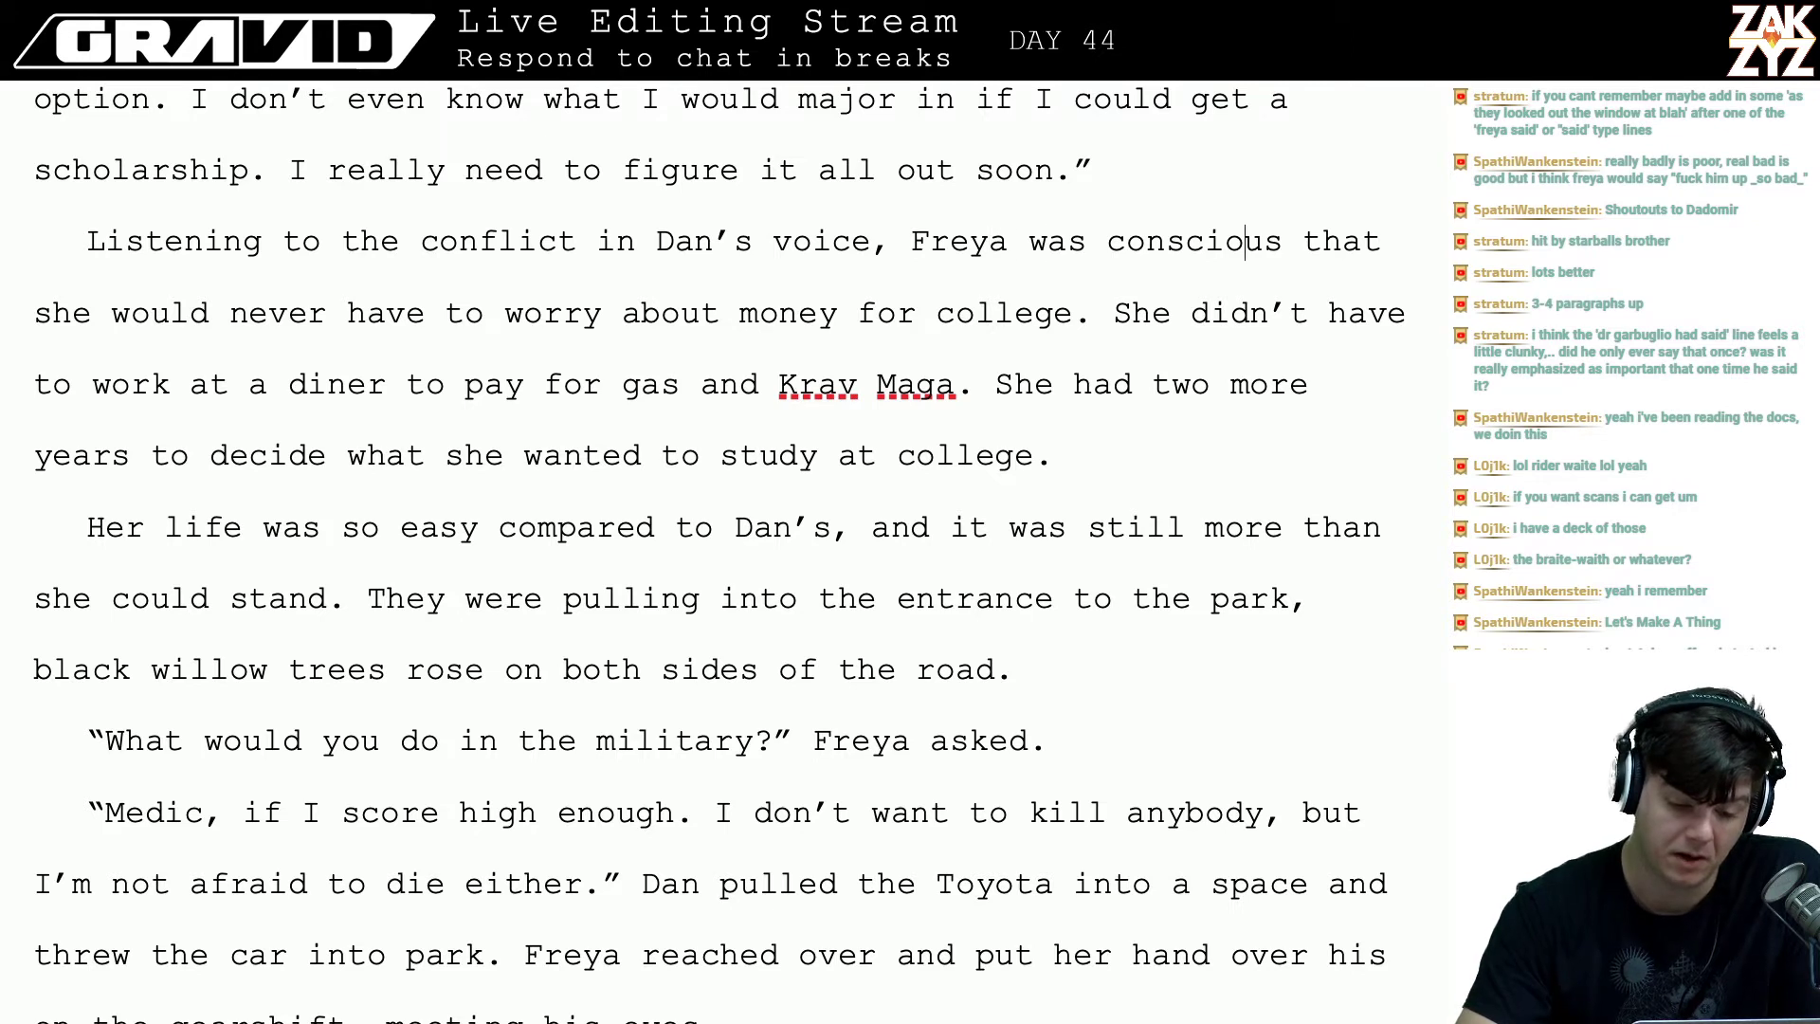
key("Right")
key("Right")
key("Right")
key("Right")
key("Right")
key("Right")
key("Left")
key("Left")
key("Left")
key("Left")
key("Left")
key("Left")
key("Left")
key("Left")
key("Left")
key("Left")
key("Left")
key("Left")
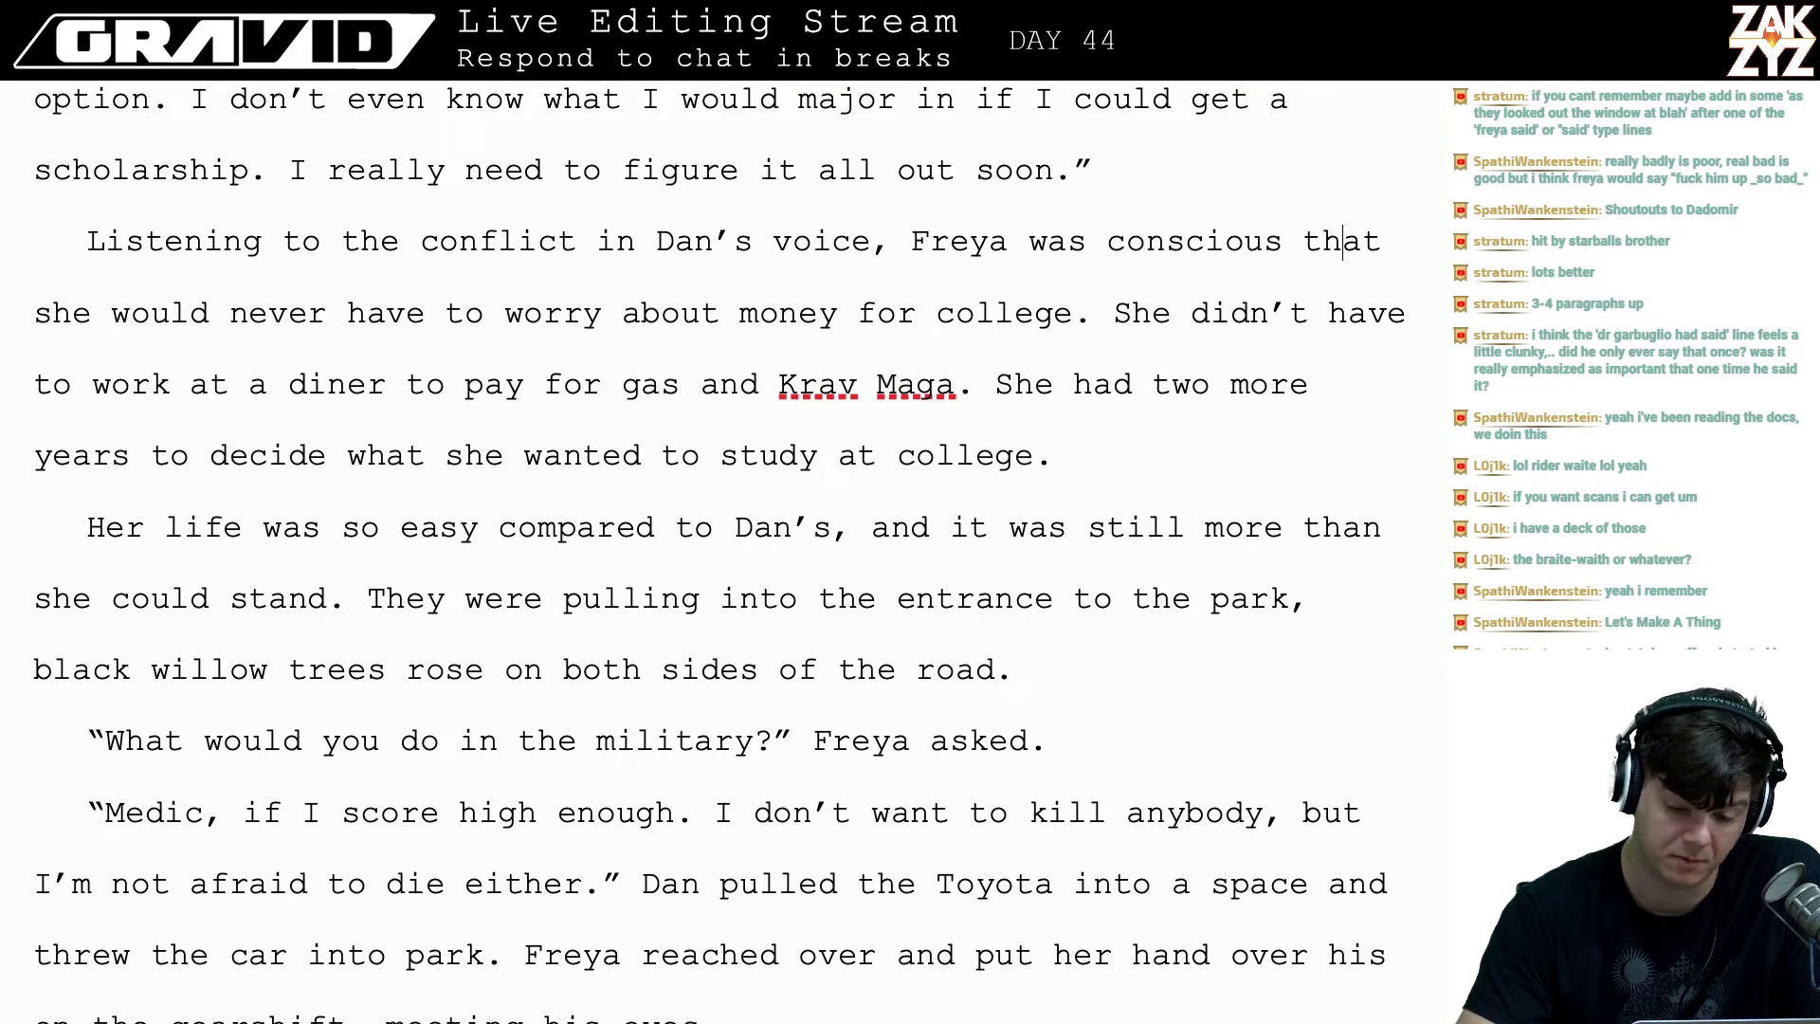
key("Left")
key("Left")
key("Left")
key("Right")
key("Right")
key("Right")
key("Right")
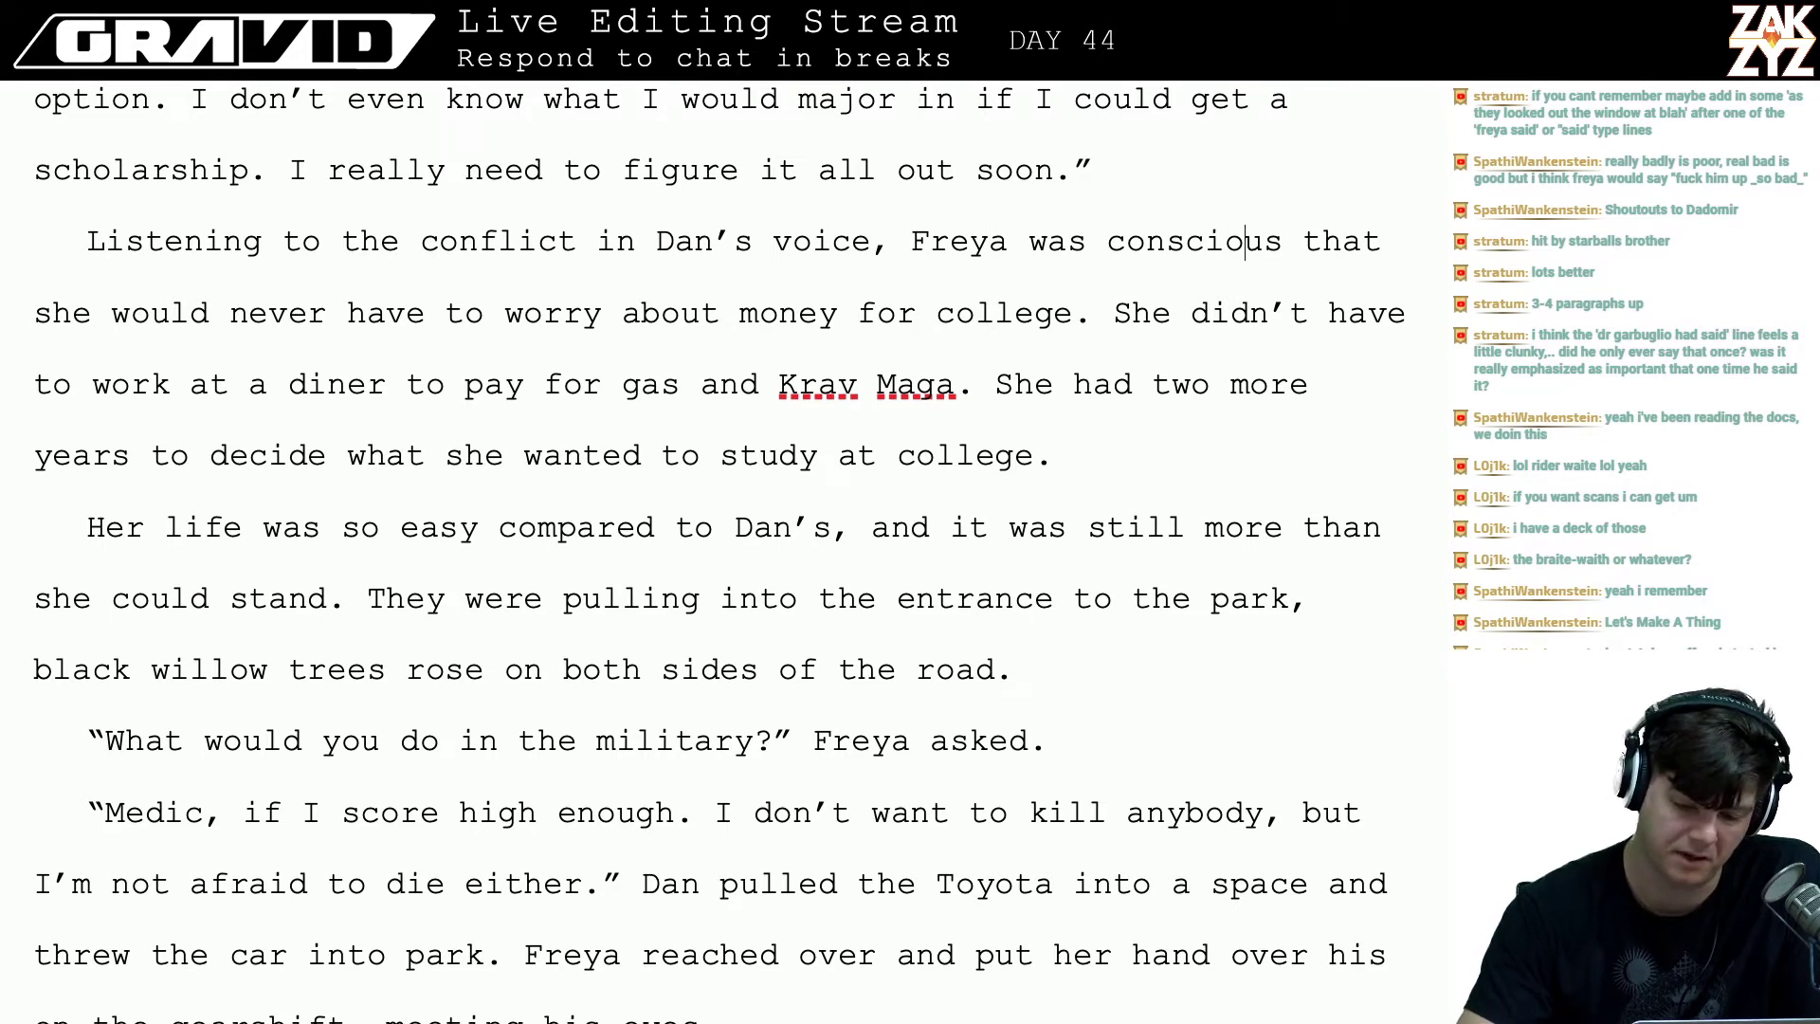
key("Right")
key("Right")
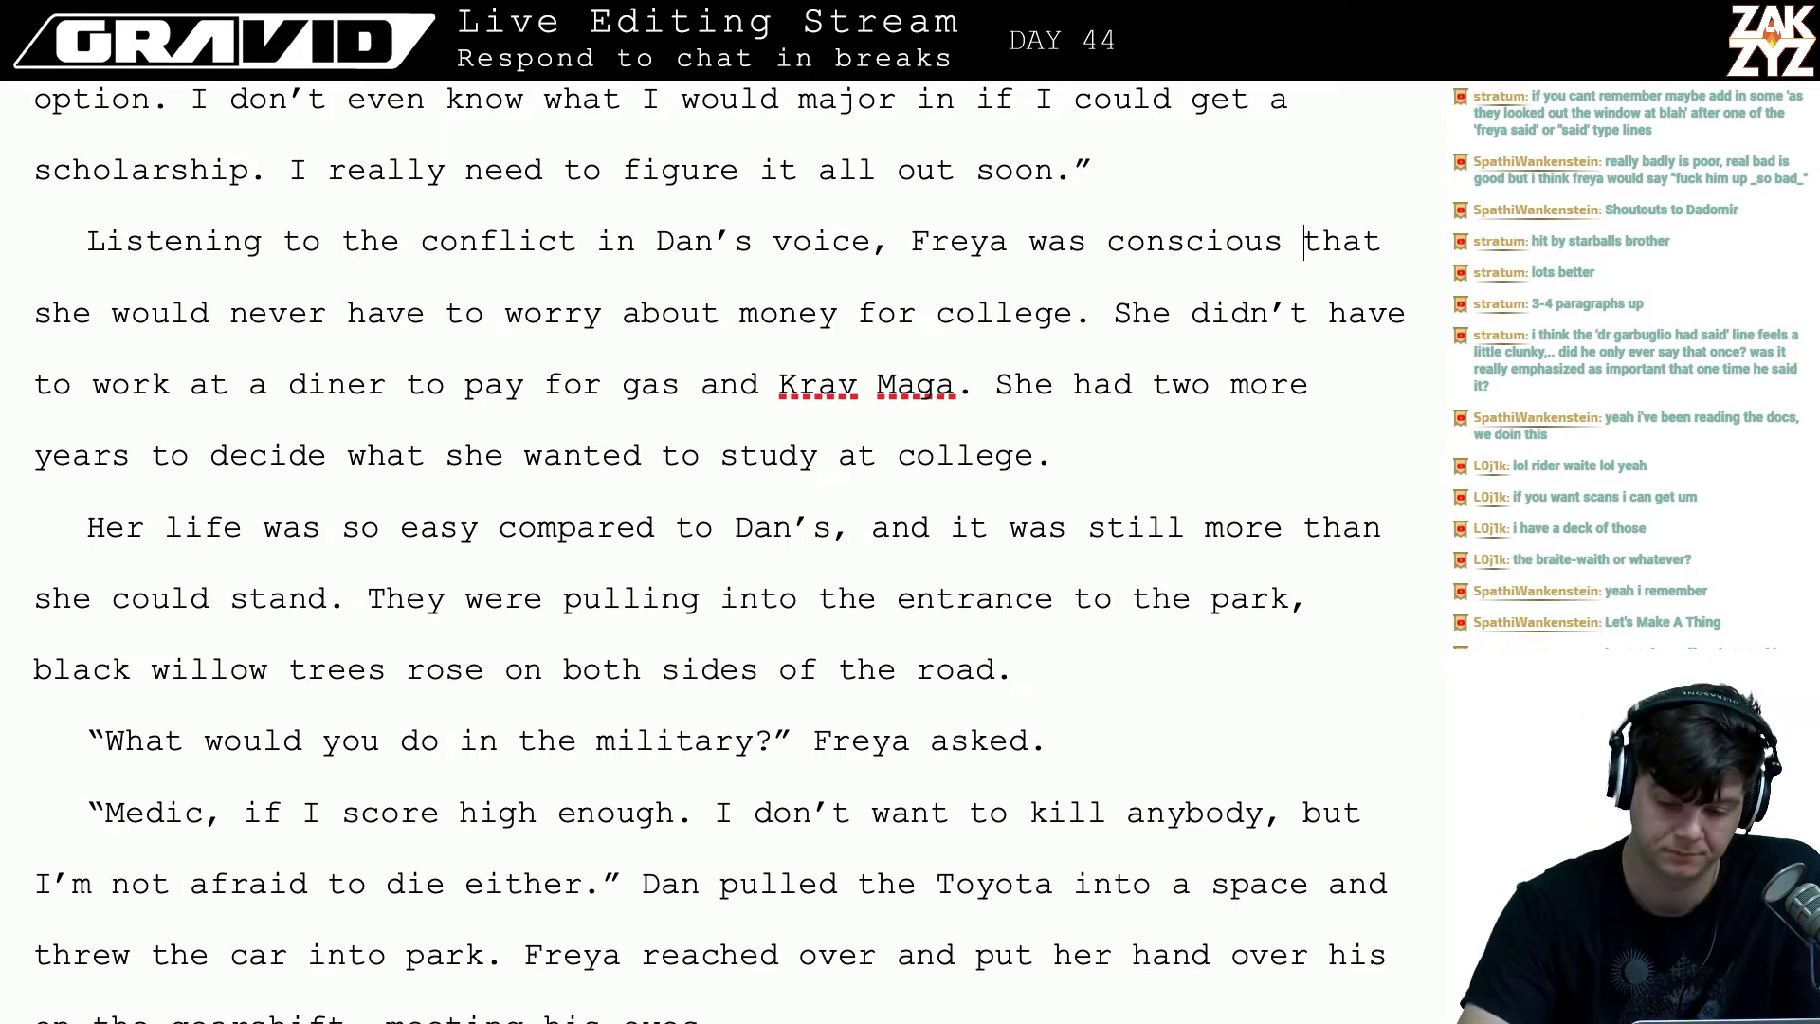
- Replace “conscious” with “reminded” in the sentence about Freya never having to worry about money for college
key("Left")
key("Left")
key("Left")
key("Left")
key("Left")
key("Left")
key("Left")
key("Left")
key("Left")
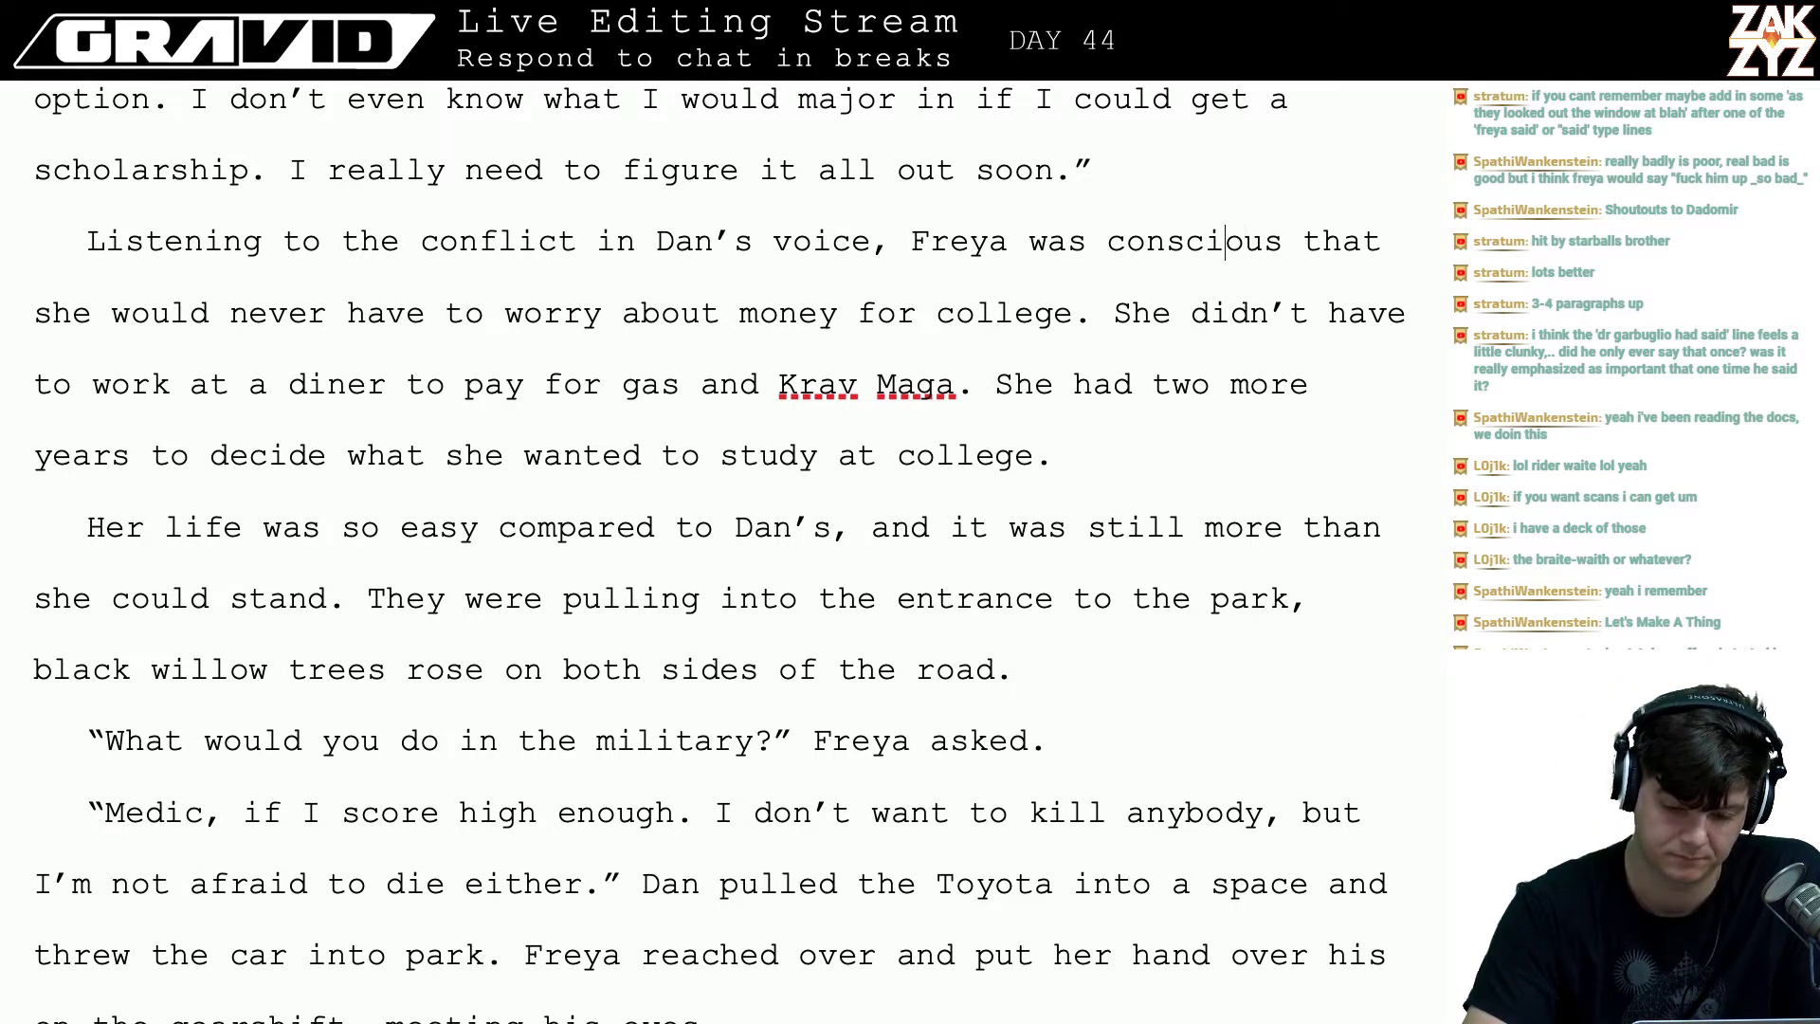
type("reminded")
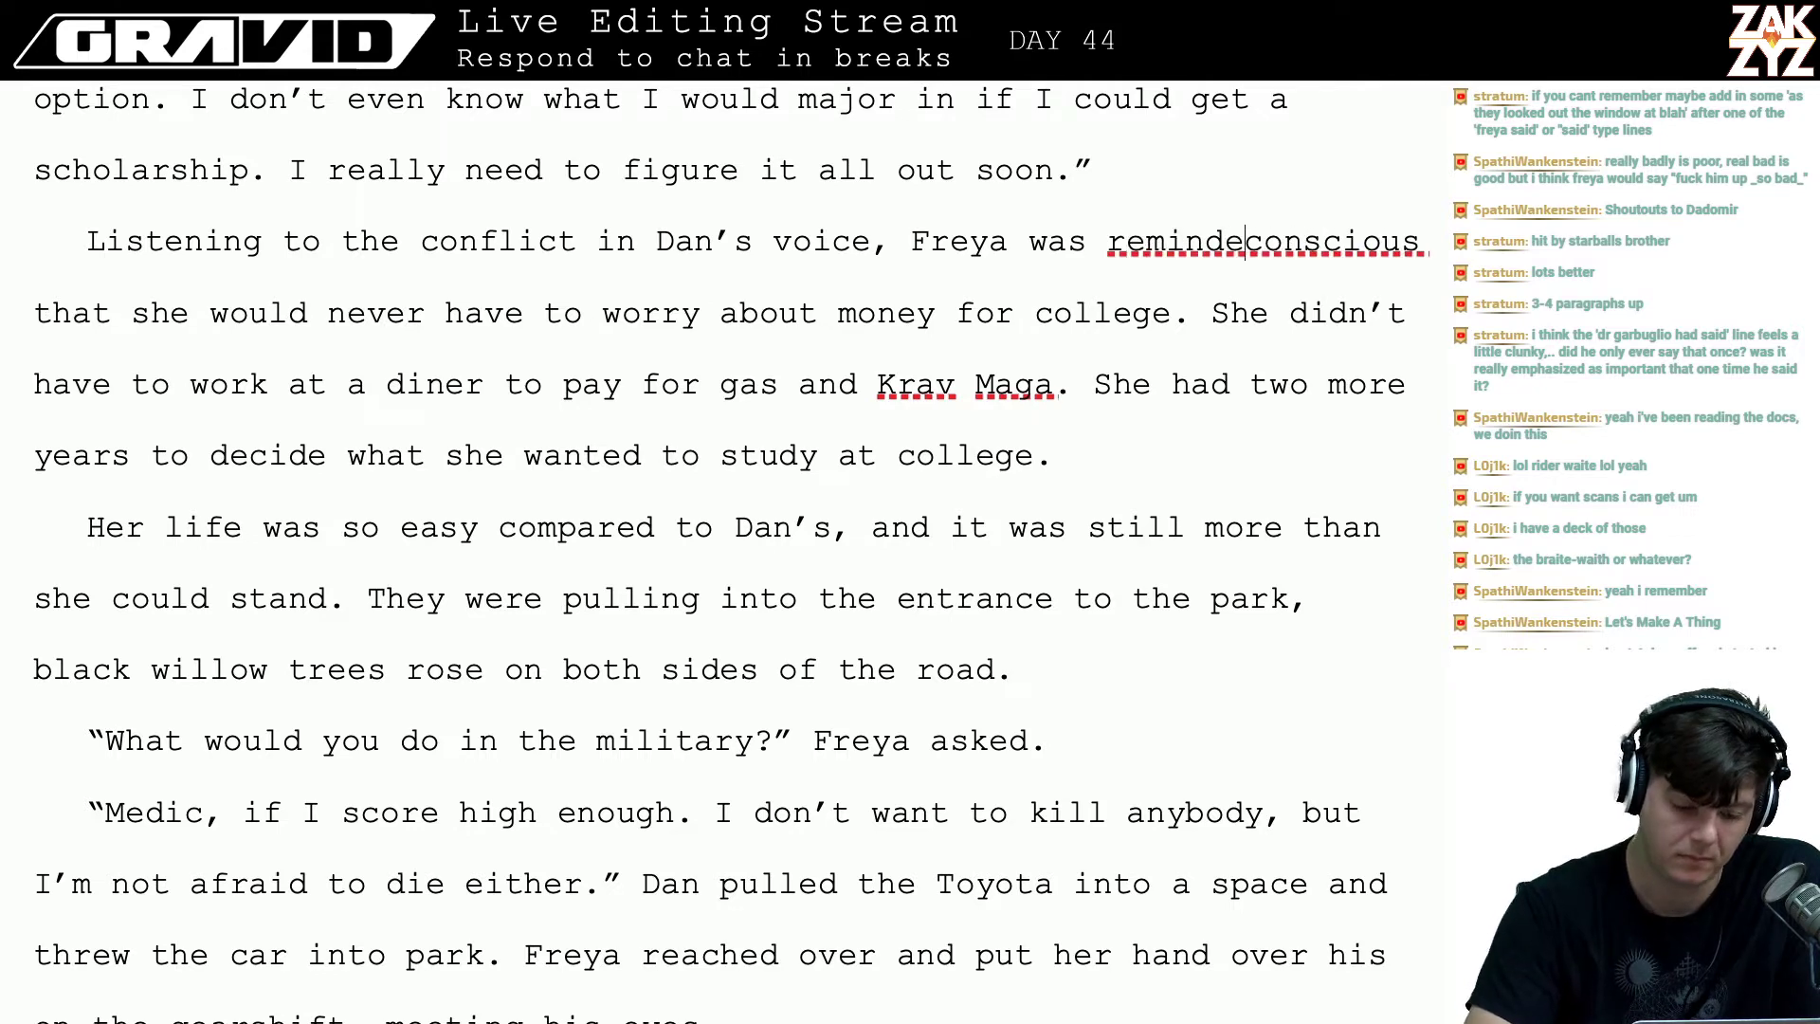
key("shift+Right")
key("shift+Right")
key("shift+Right")
key("shift+Right")
key("shift+Right")
key("shift+Right")
key("shift+Right")
key("shift+Right")
key("shift+Right")
key("shift+Right")
key("shift+Right")
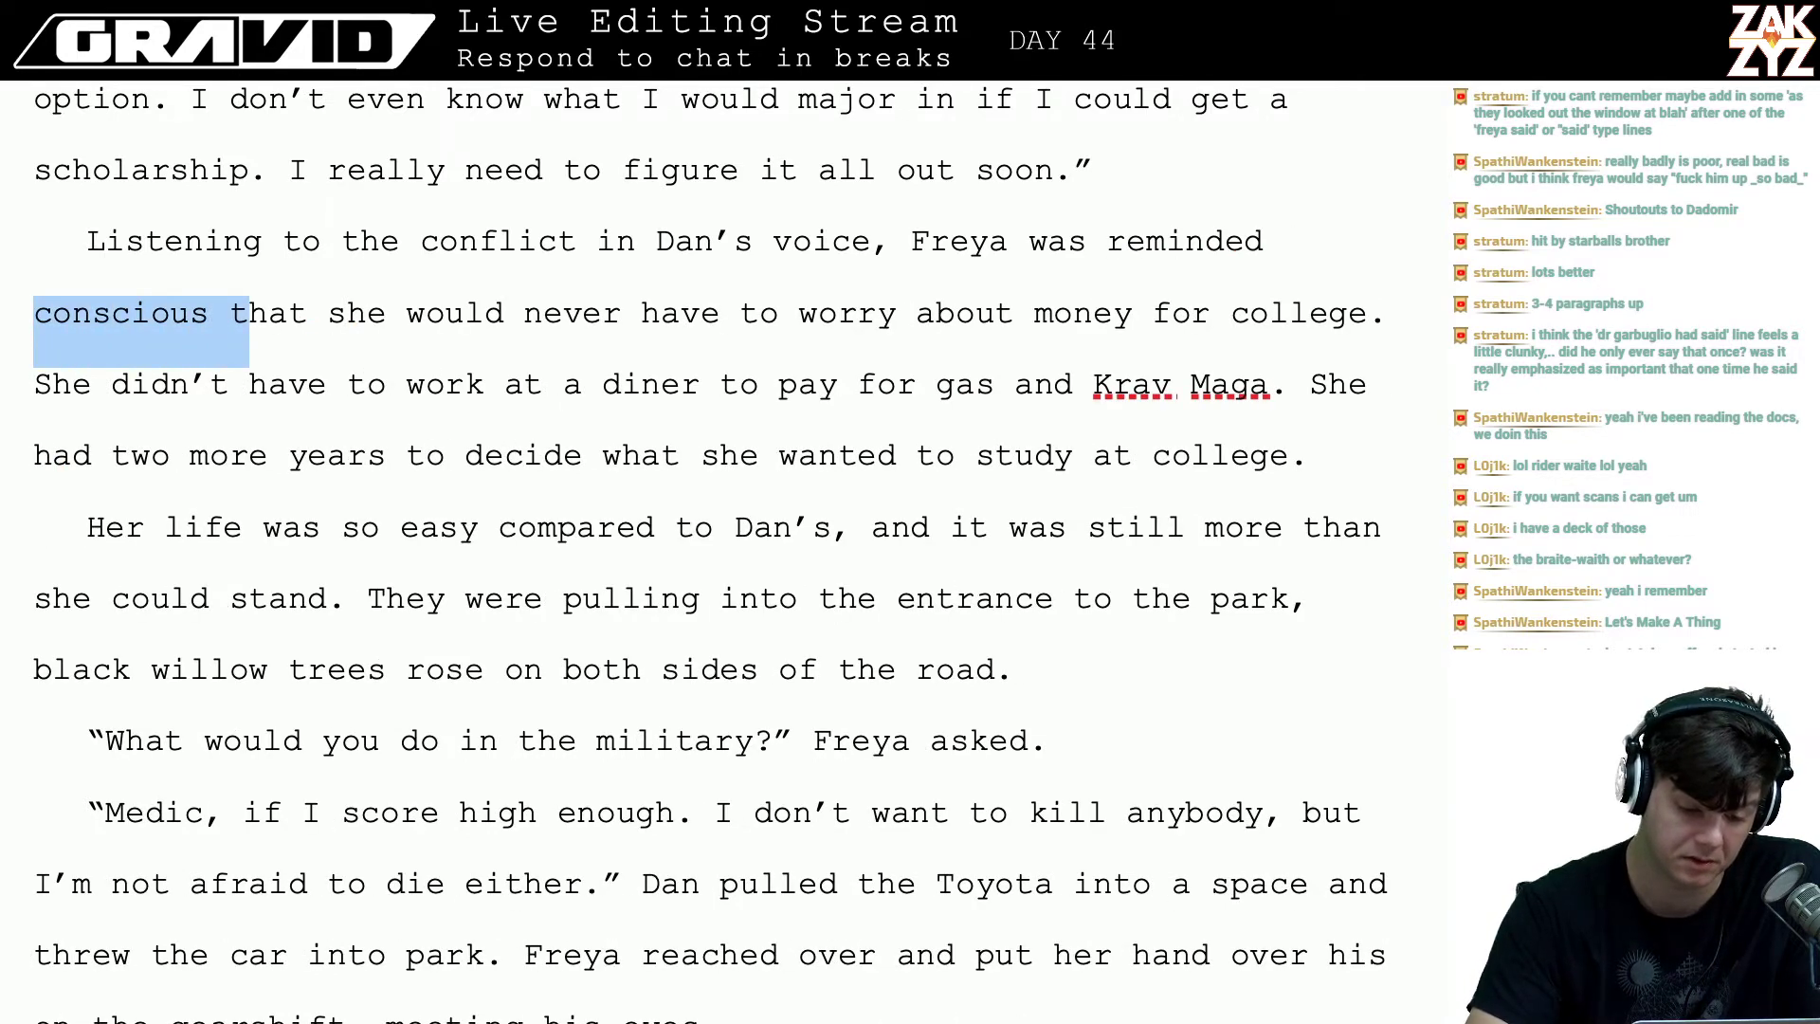
key("shift+Left")
key("BackSpace")
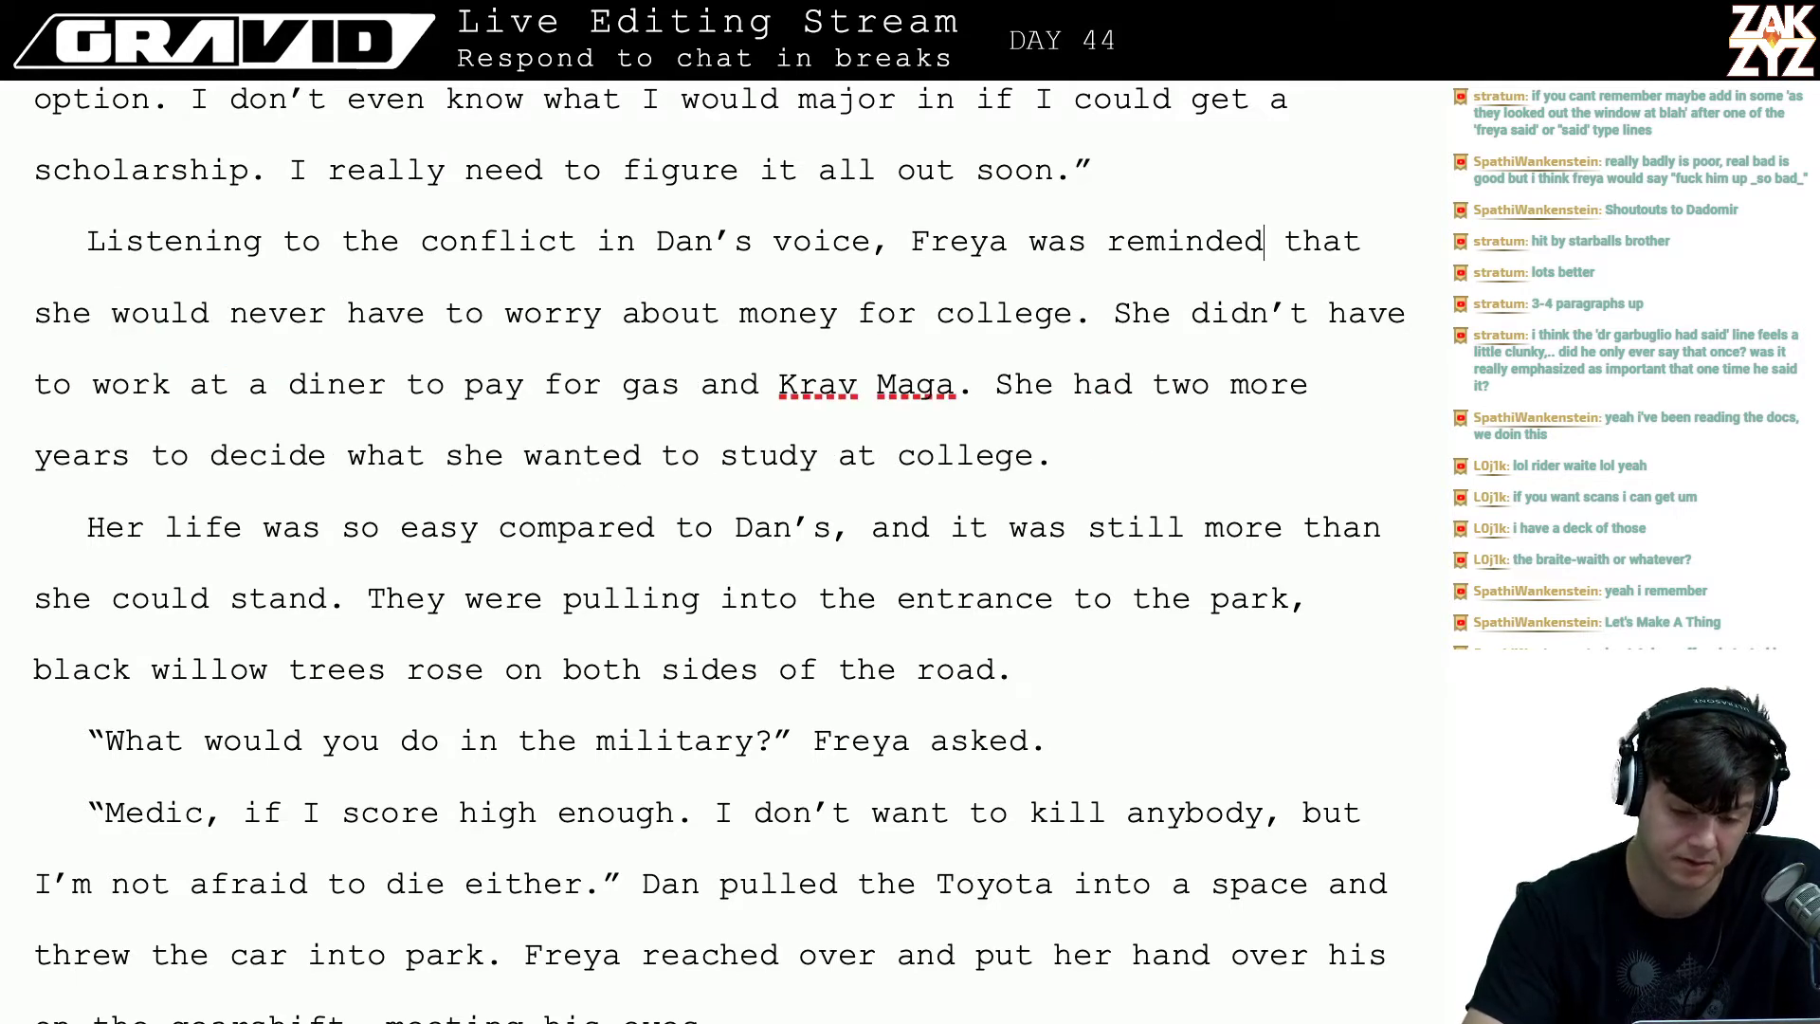
- Read on through the lines about the diner job, Krav Maga and Freya having two more years
key("Down")
key("Left")
key("Left")
key("Left")
key("Left")
key("Left")
key("Left")
key("Left")
key("Left")
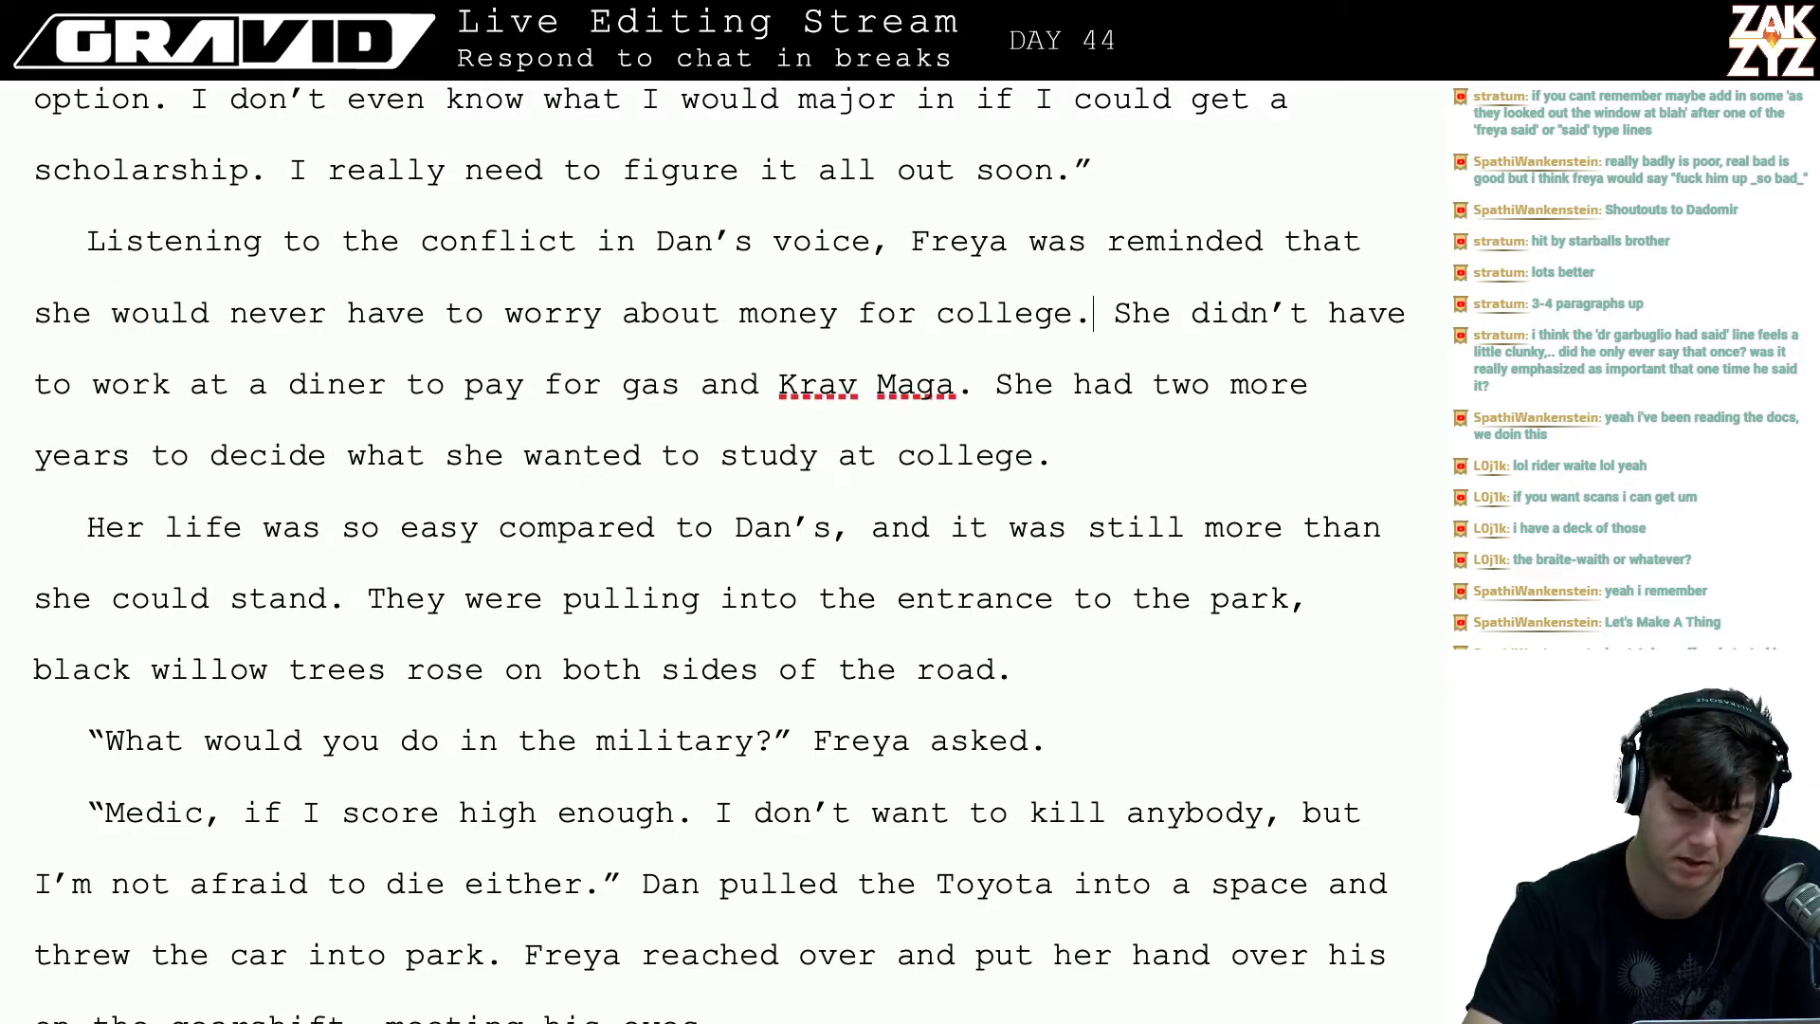
key("Down")
key("Left")
key("Left")
key("Right")
key("Right")
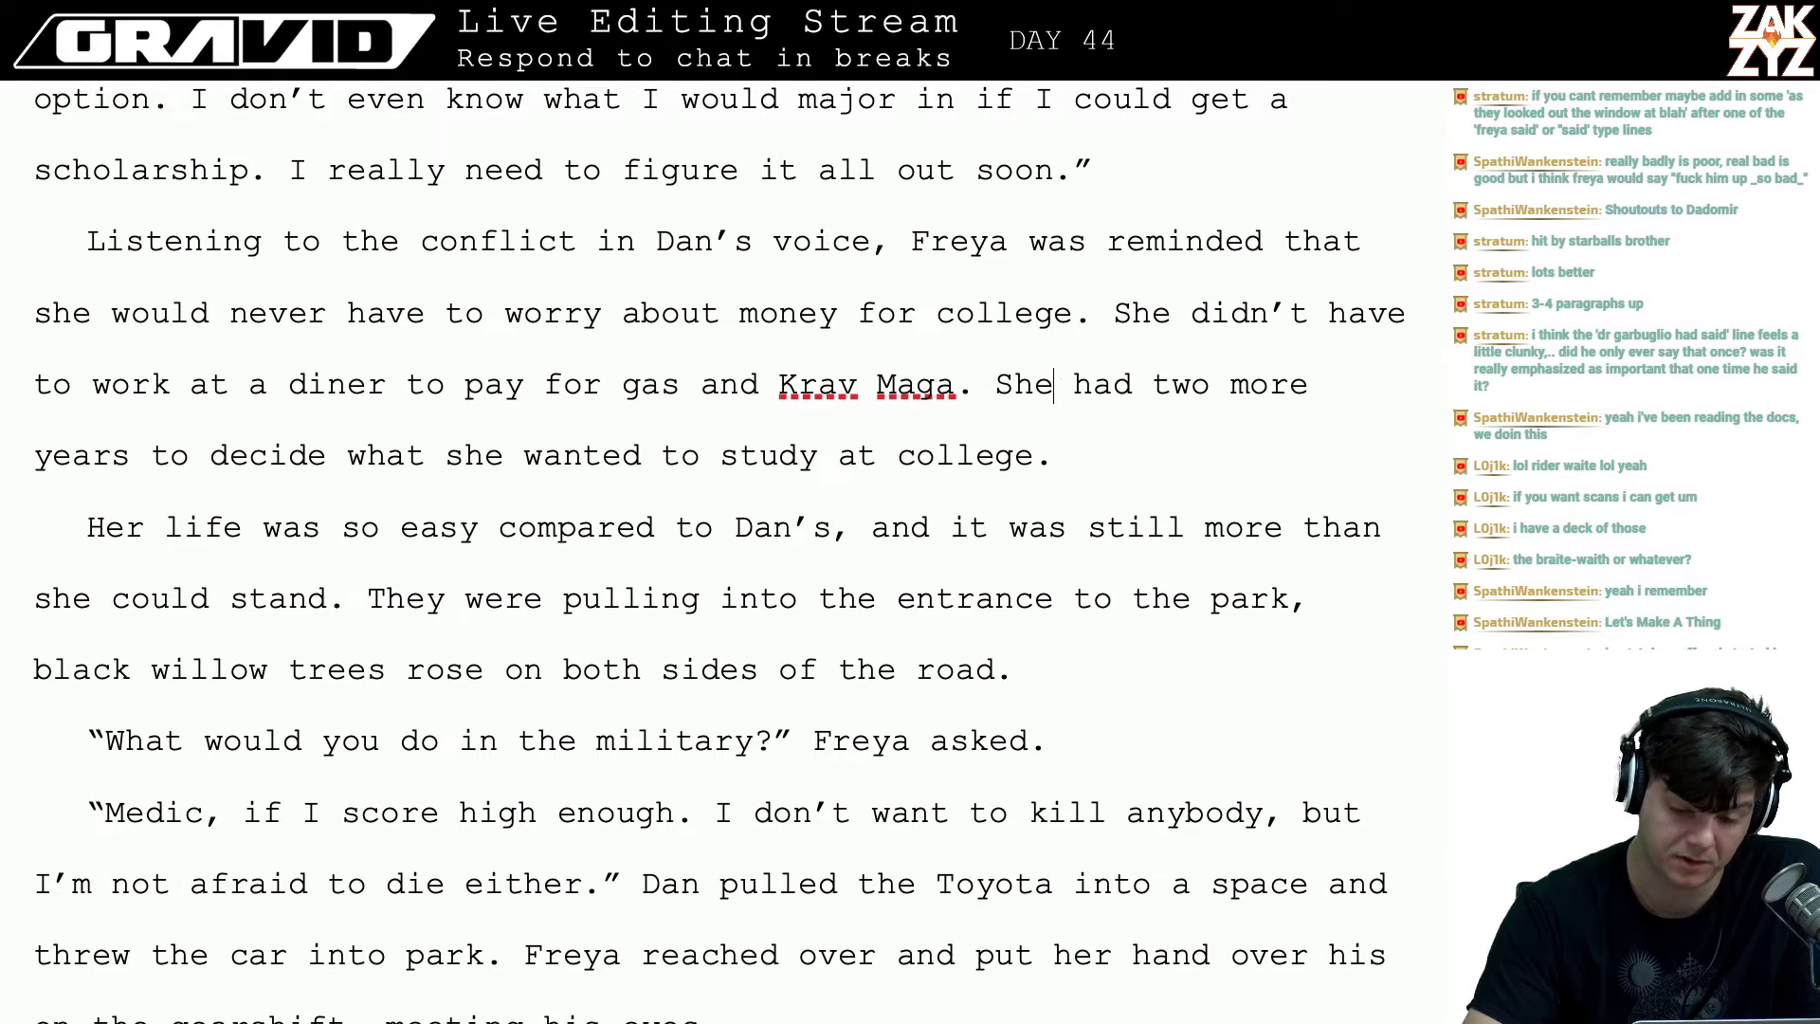
key("Right")
key("Right")
key("Right")
key("Right")
key("Right")
key("Right")
key("Right")
key("Right")
key("Right")
key("Left")
key("Left")
key("Left")
key("Left")
key("Left")
key("Left")
key("Left")
key("Left")
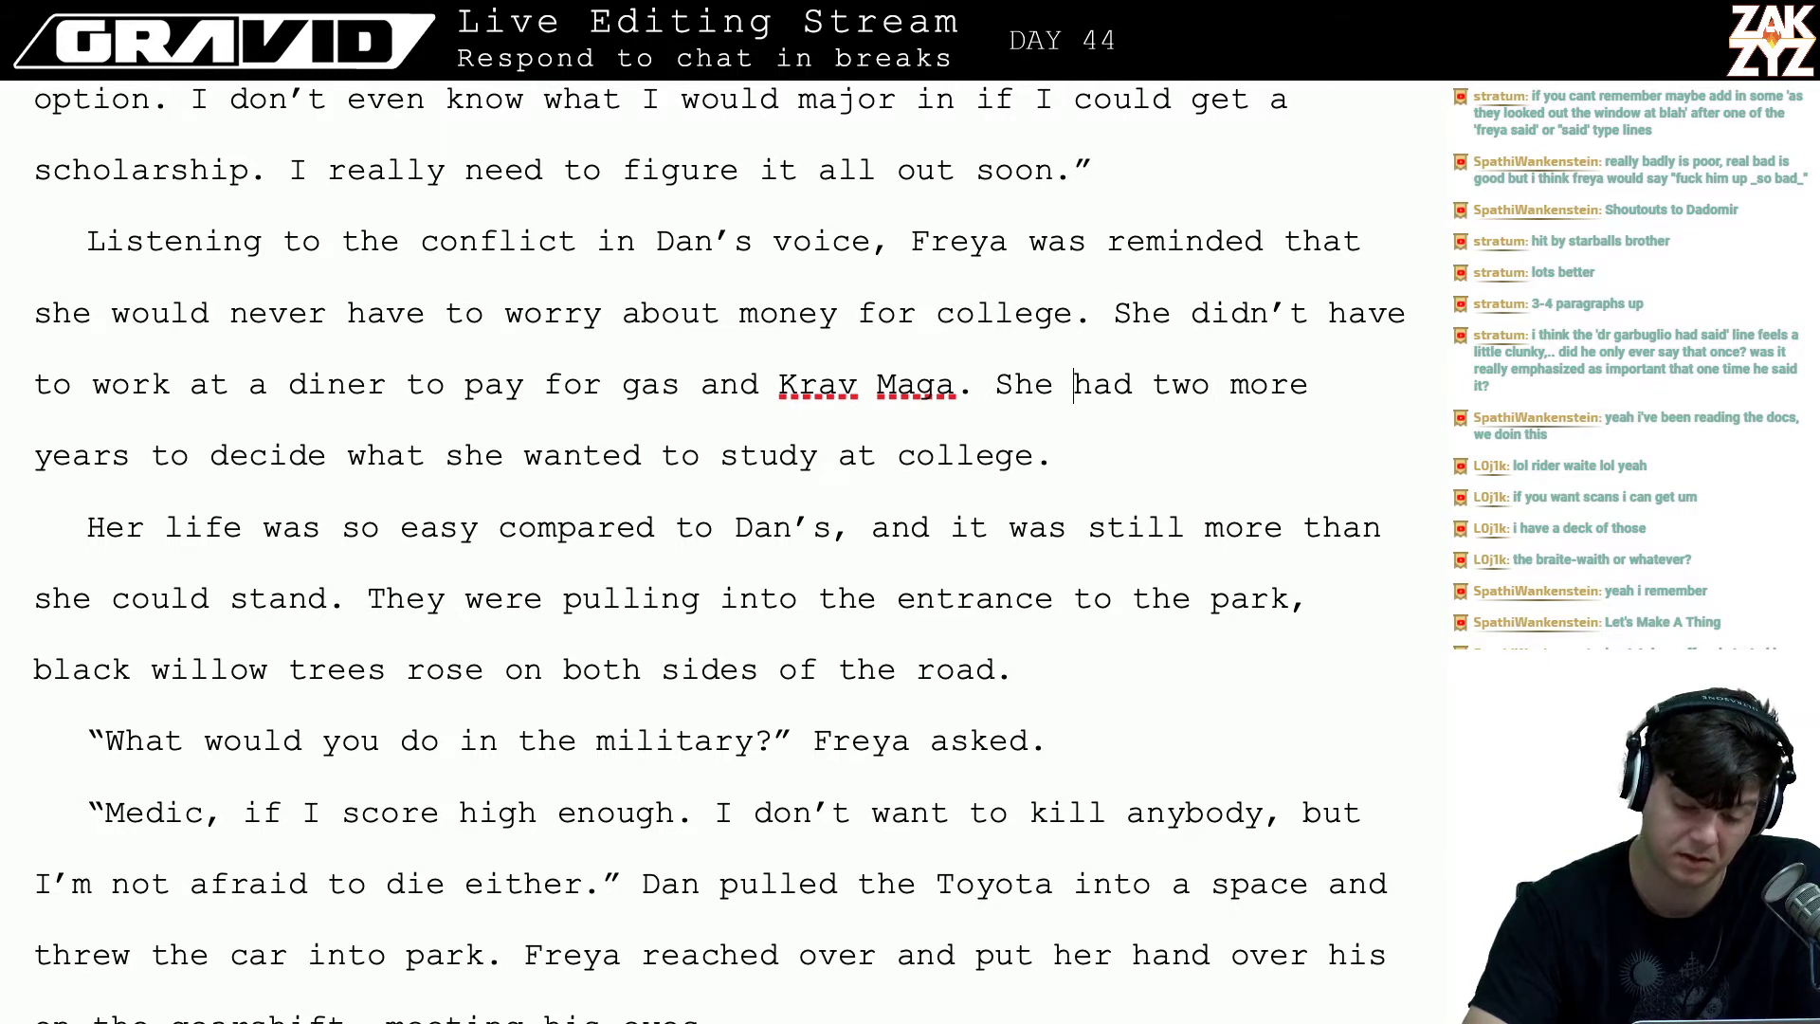
- Remove “at college” from the end of the sentence about deciding what she wanted to study
key("Down")
key("Left")
key("Left")
key("BackSpace")
key("BackSpace")
key("BackSpace")
key("BackSpace")
key("BackSpace")
key("BackSpace")
key("BackSpace")
key("BackSpace")
key("BackSpace")
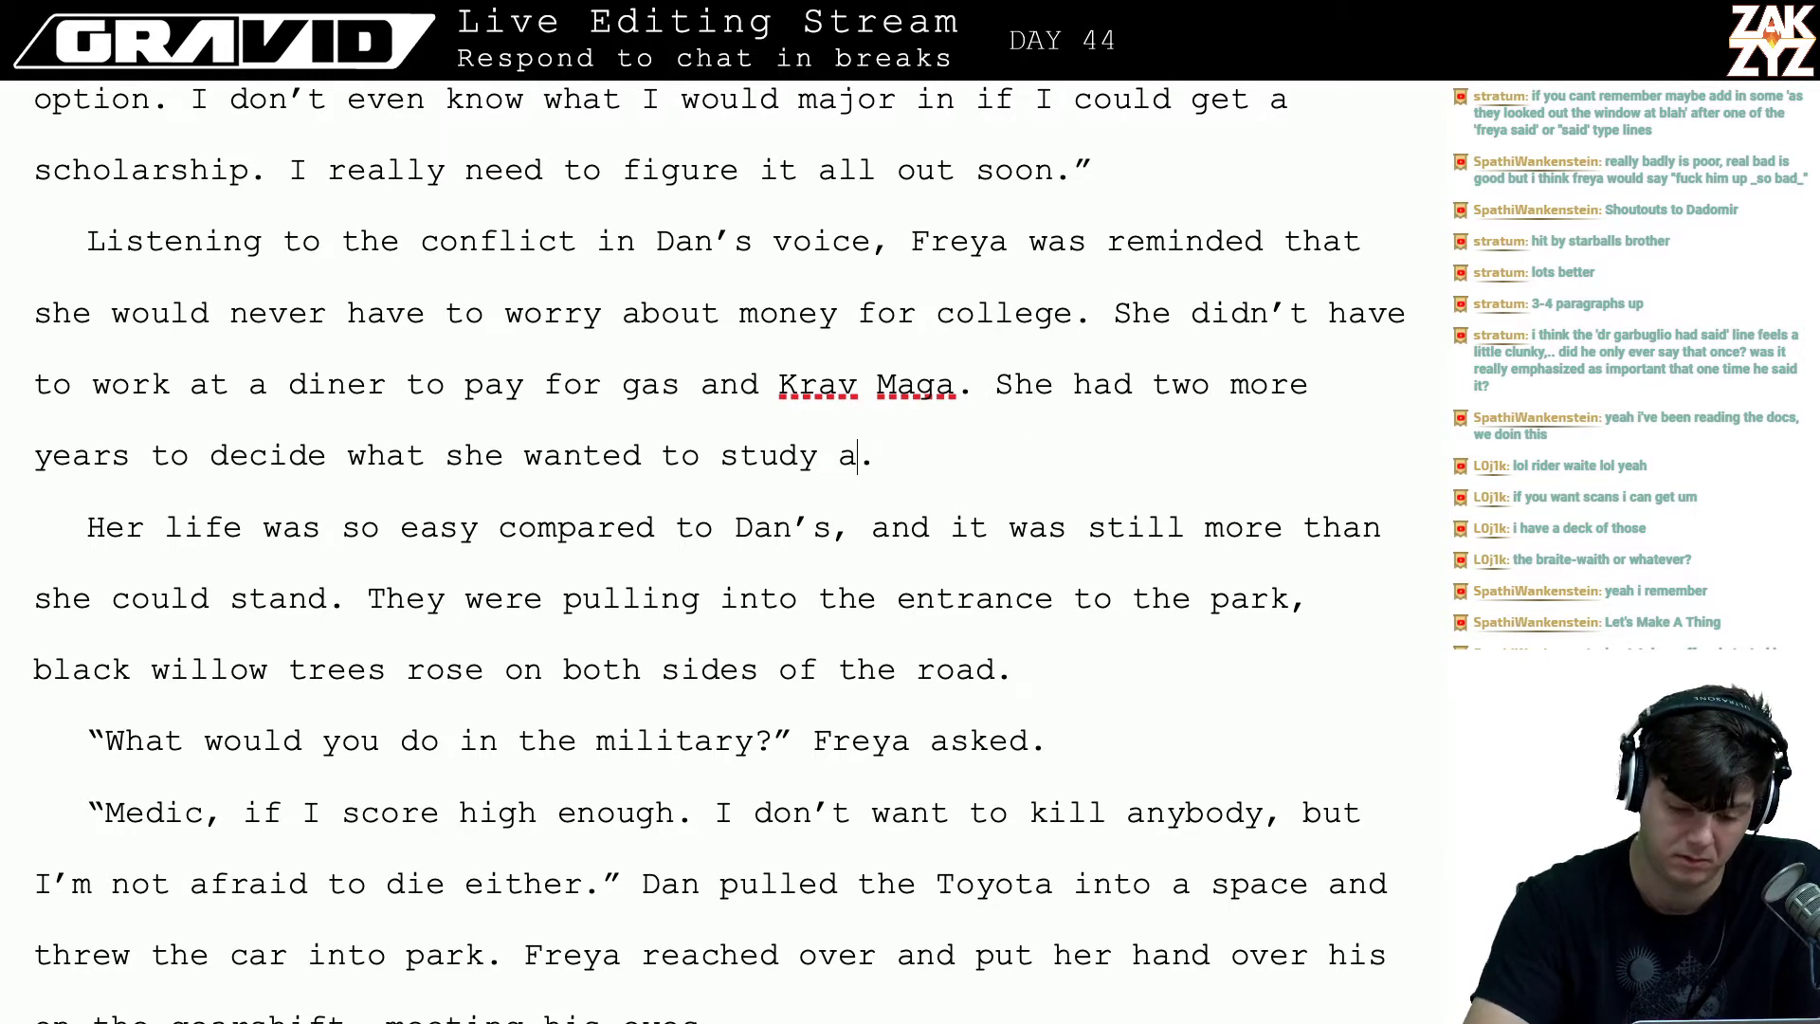
key("BackSpace")
type(", and")
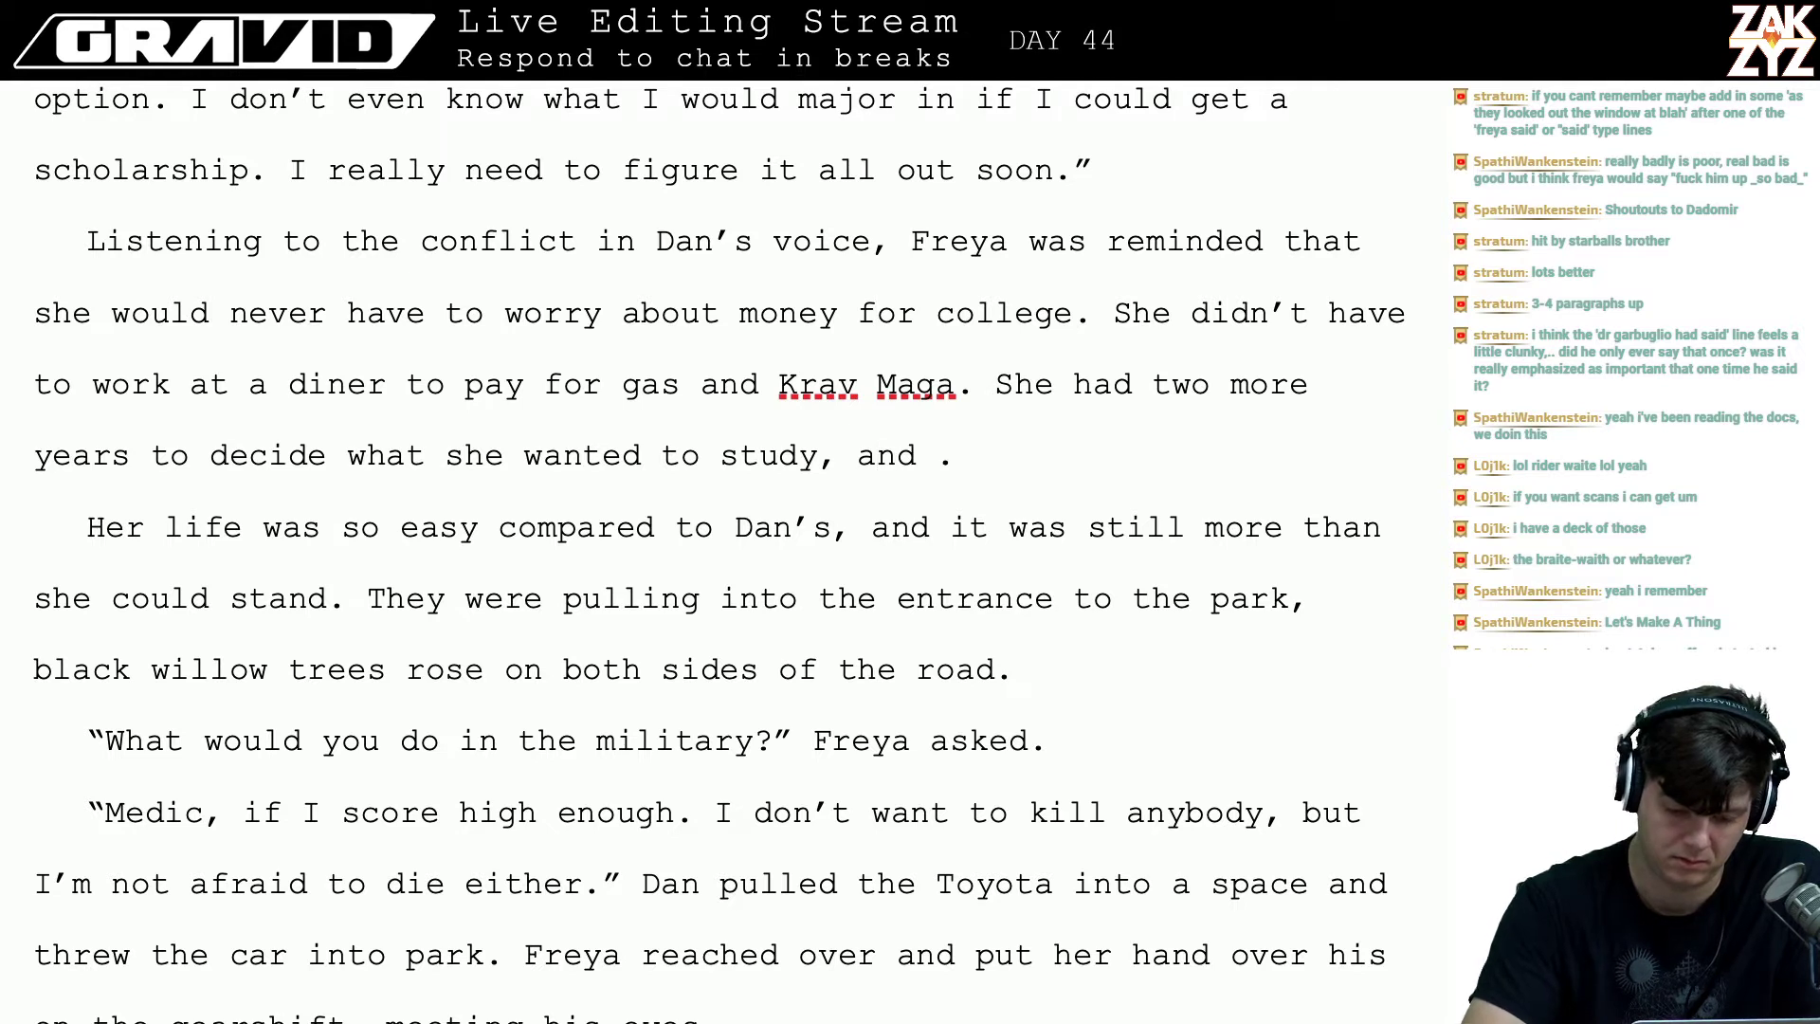
key("BackSpace")
key("BackSpace")
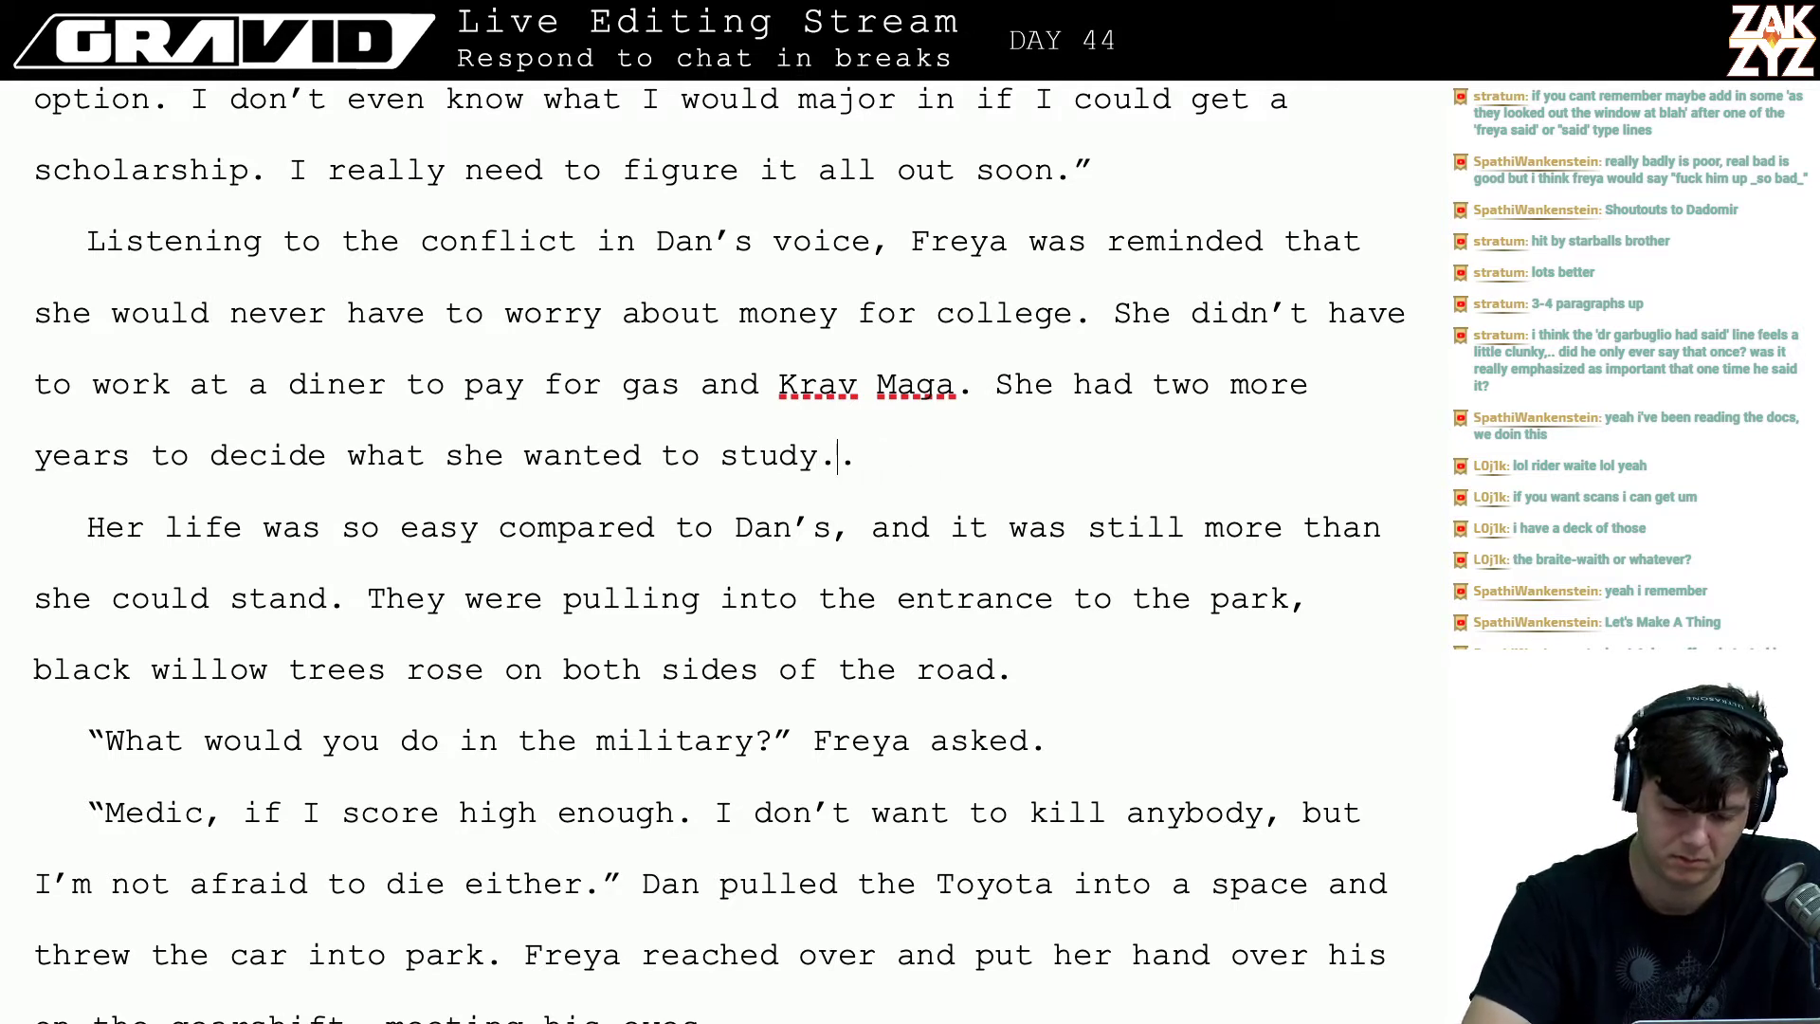
- Extend the sentence after “study” with “, if she wanted to take a year off and travel before school Lassa would be fine with it”
type("if she wanted t")
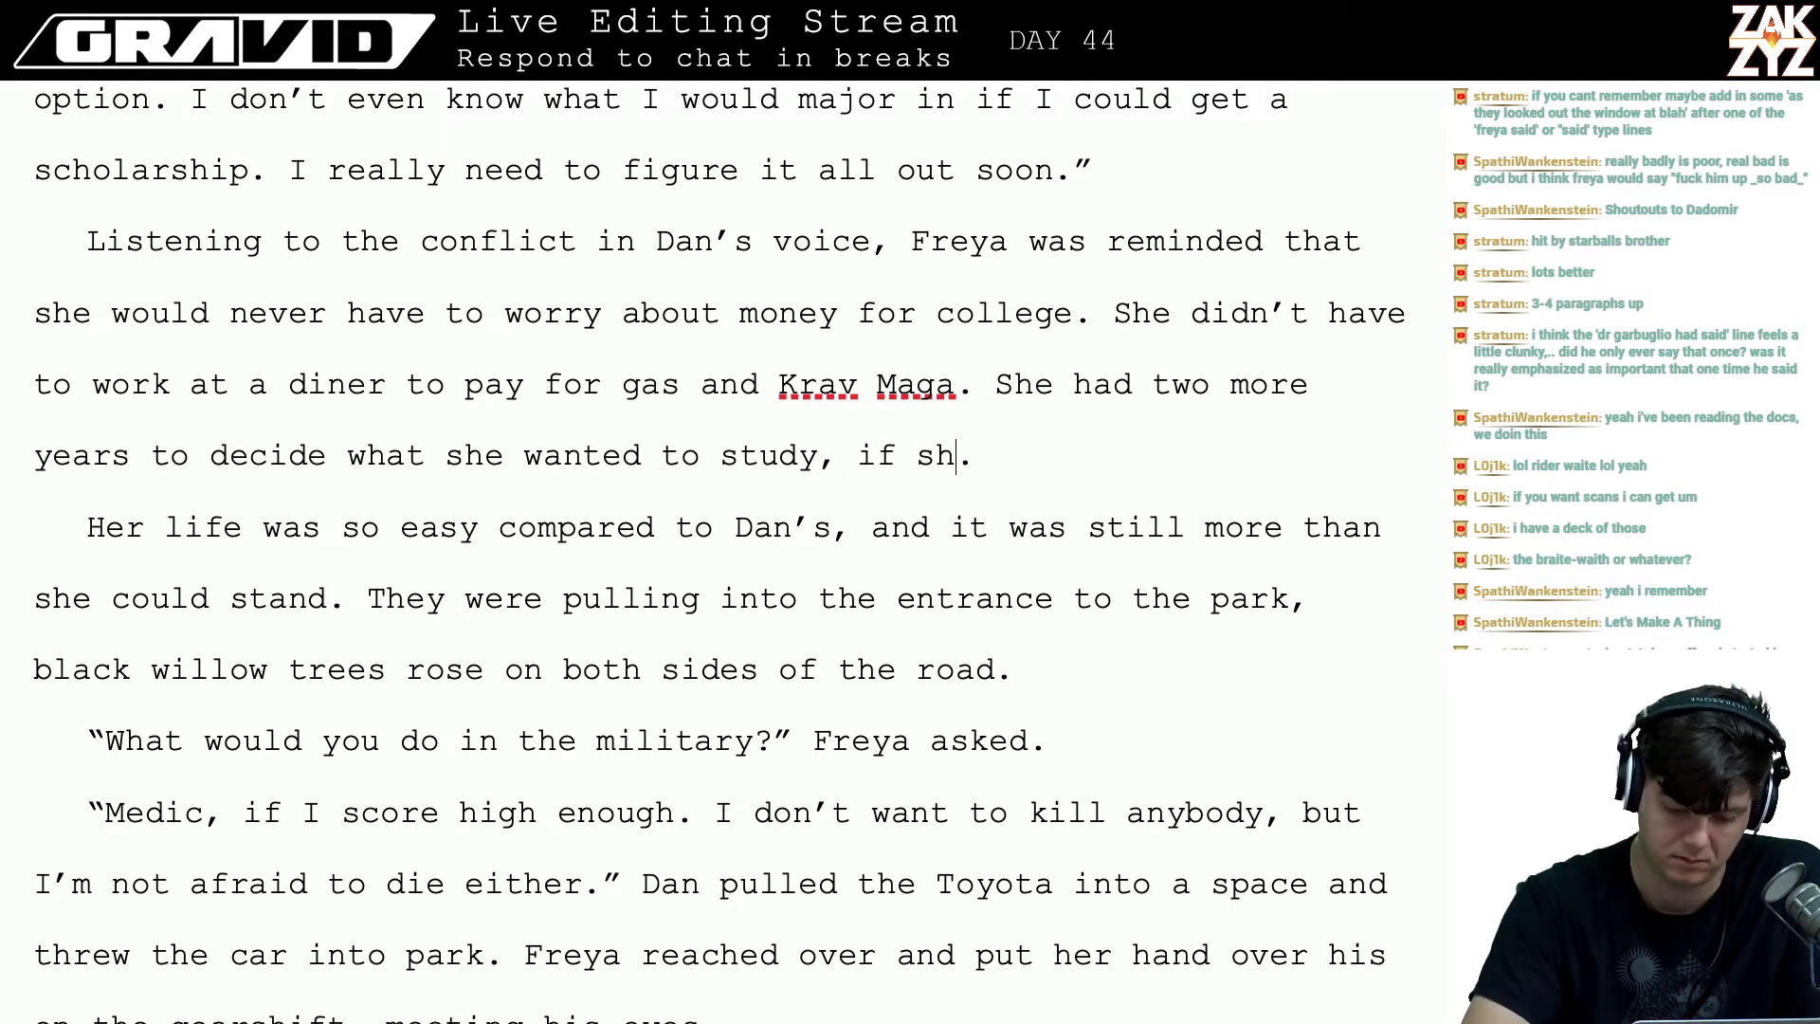
type("o take a year of")
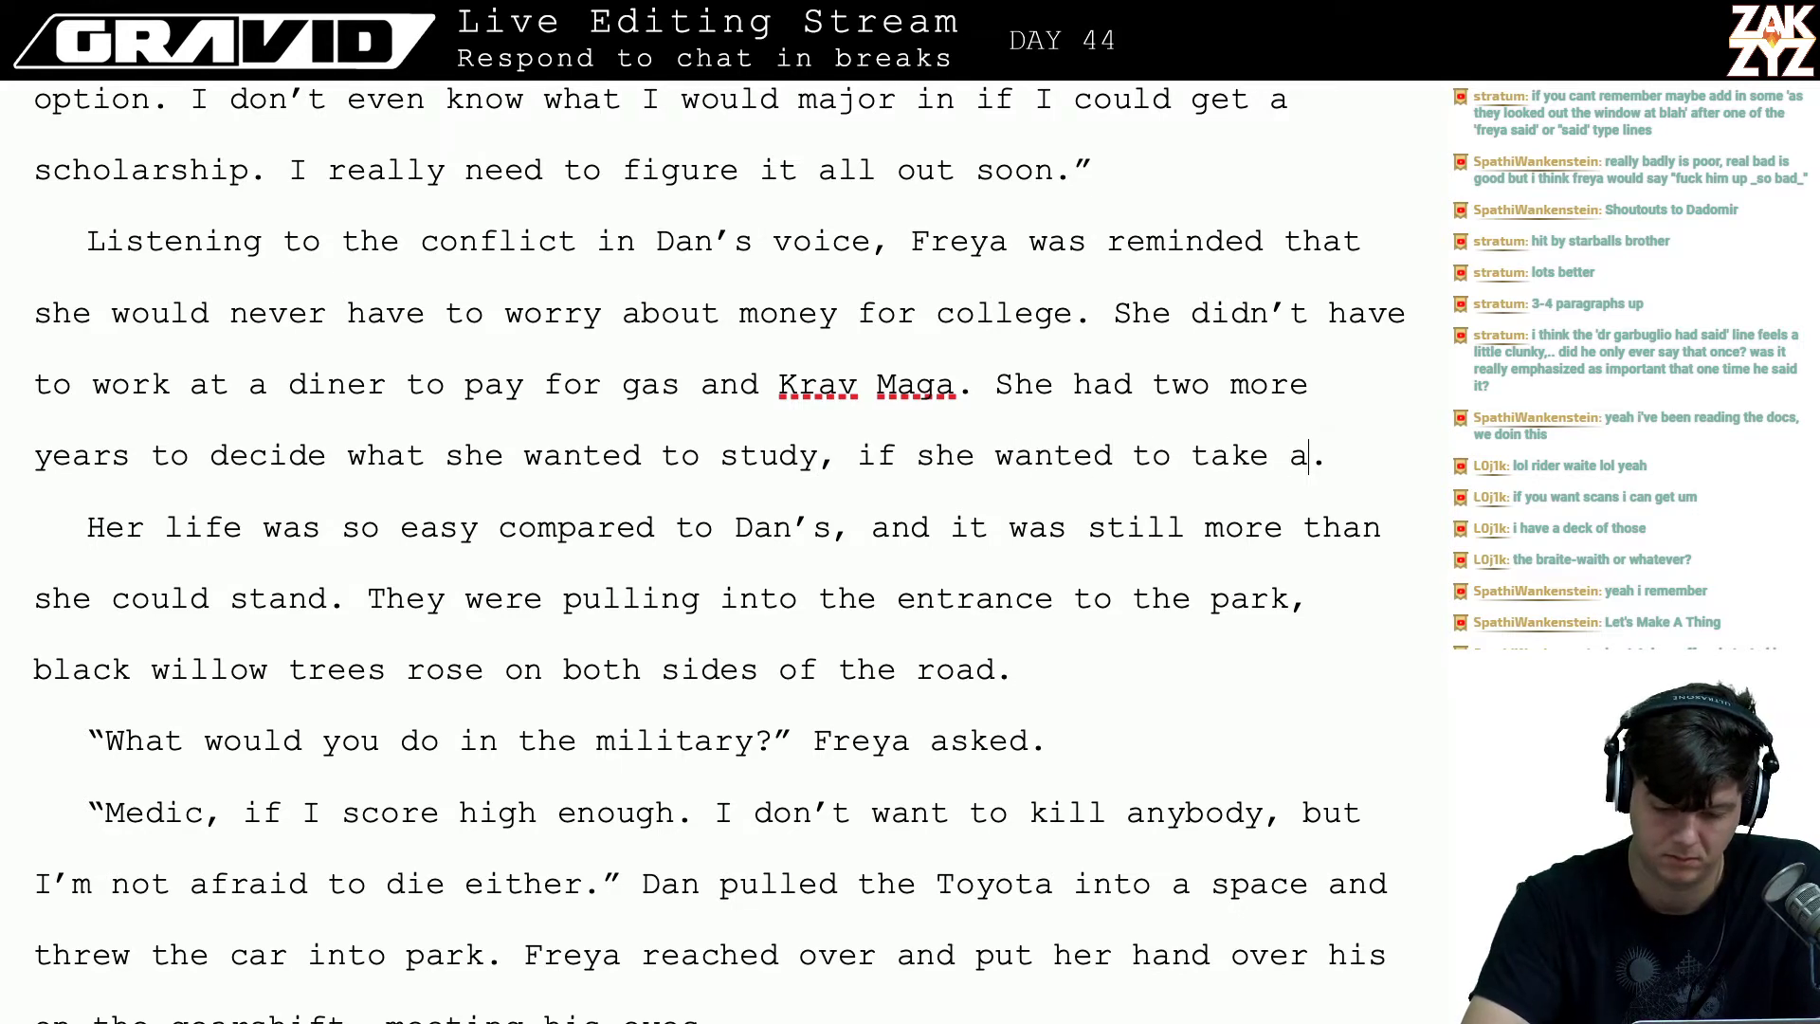
type("f ")
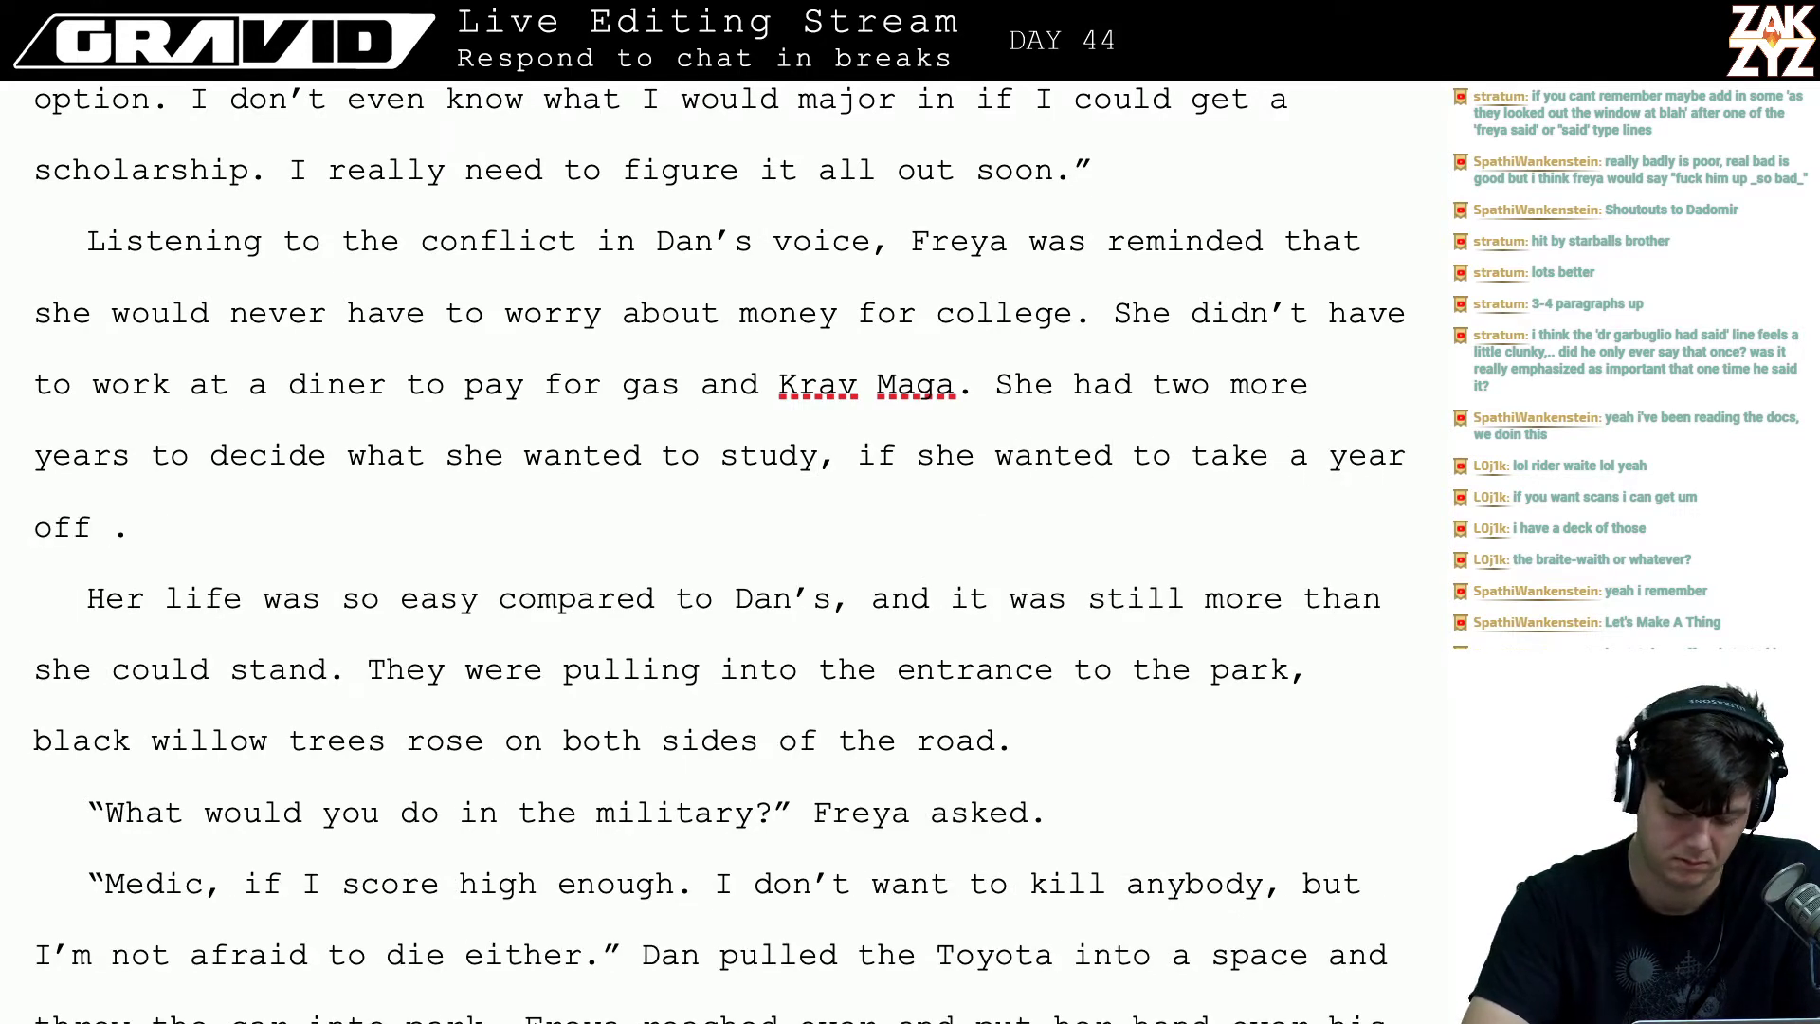
type("and travel ")
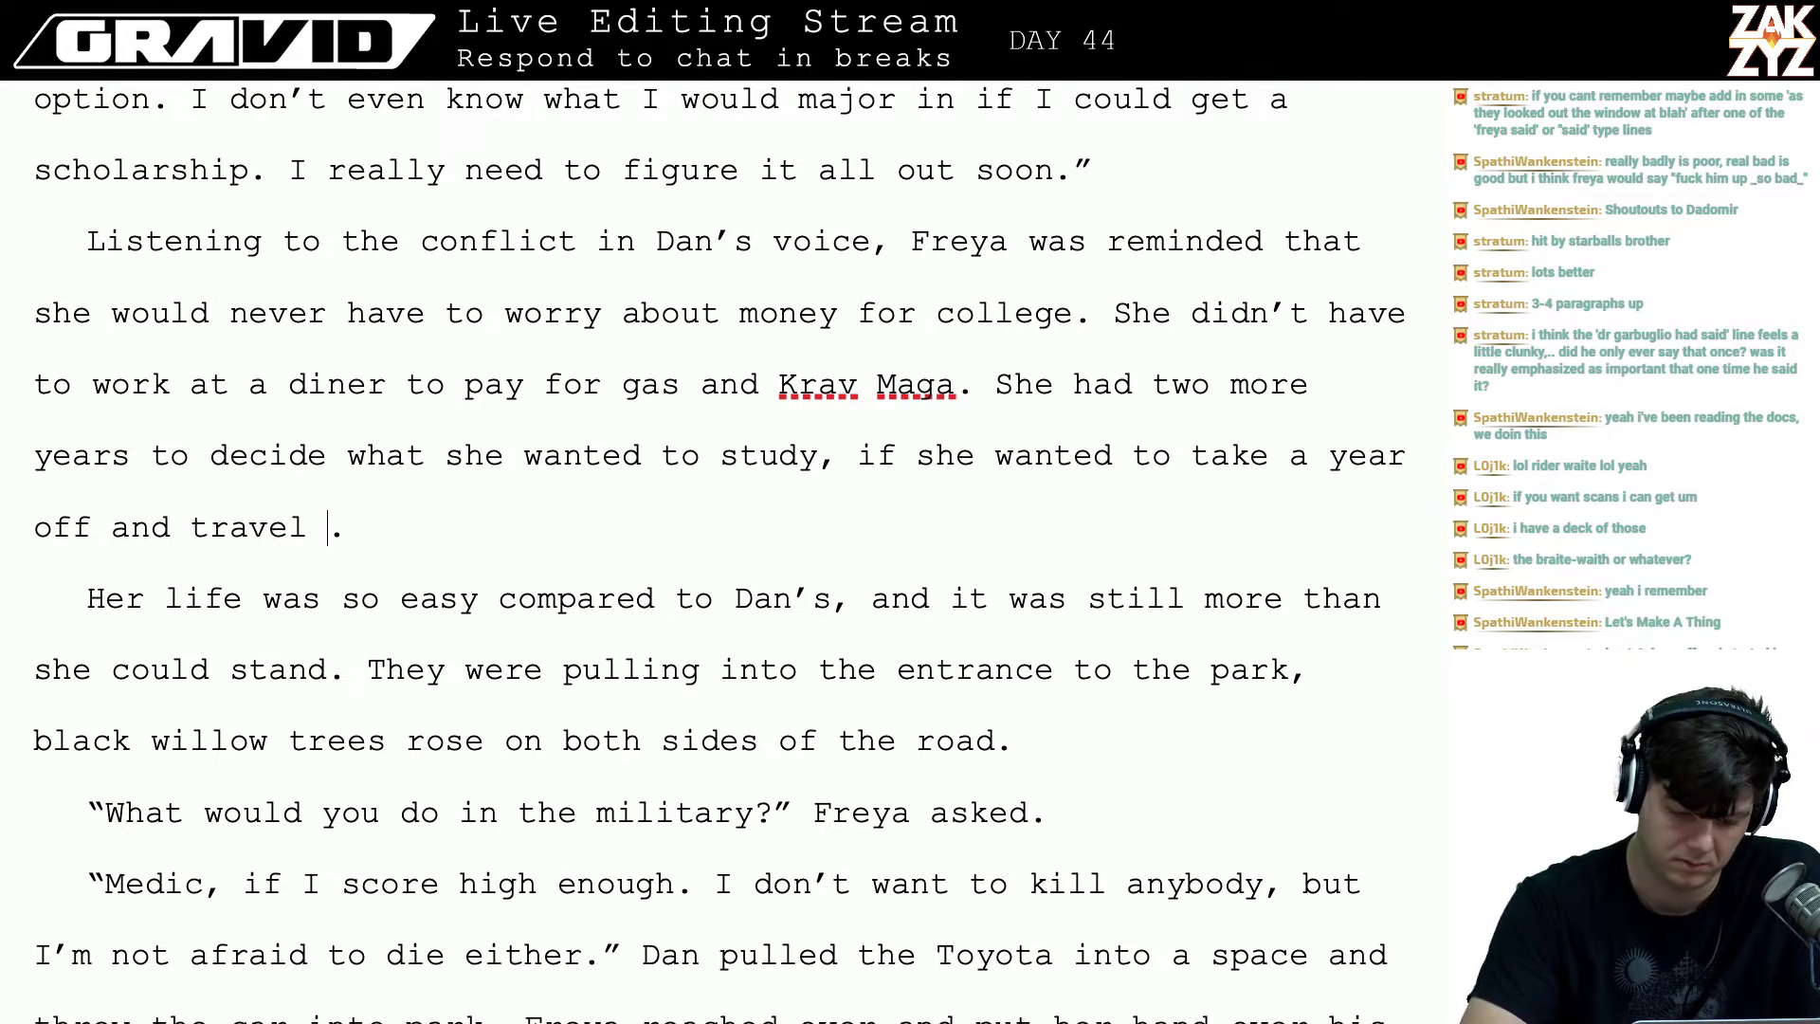
type("before scho")
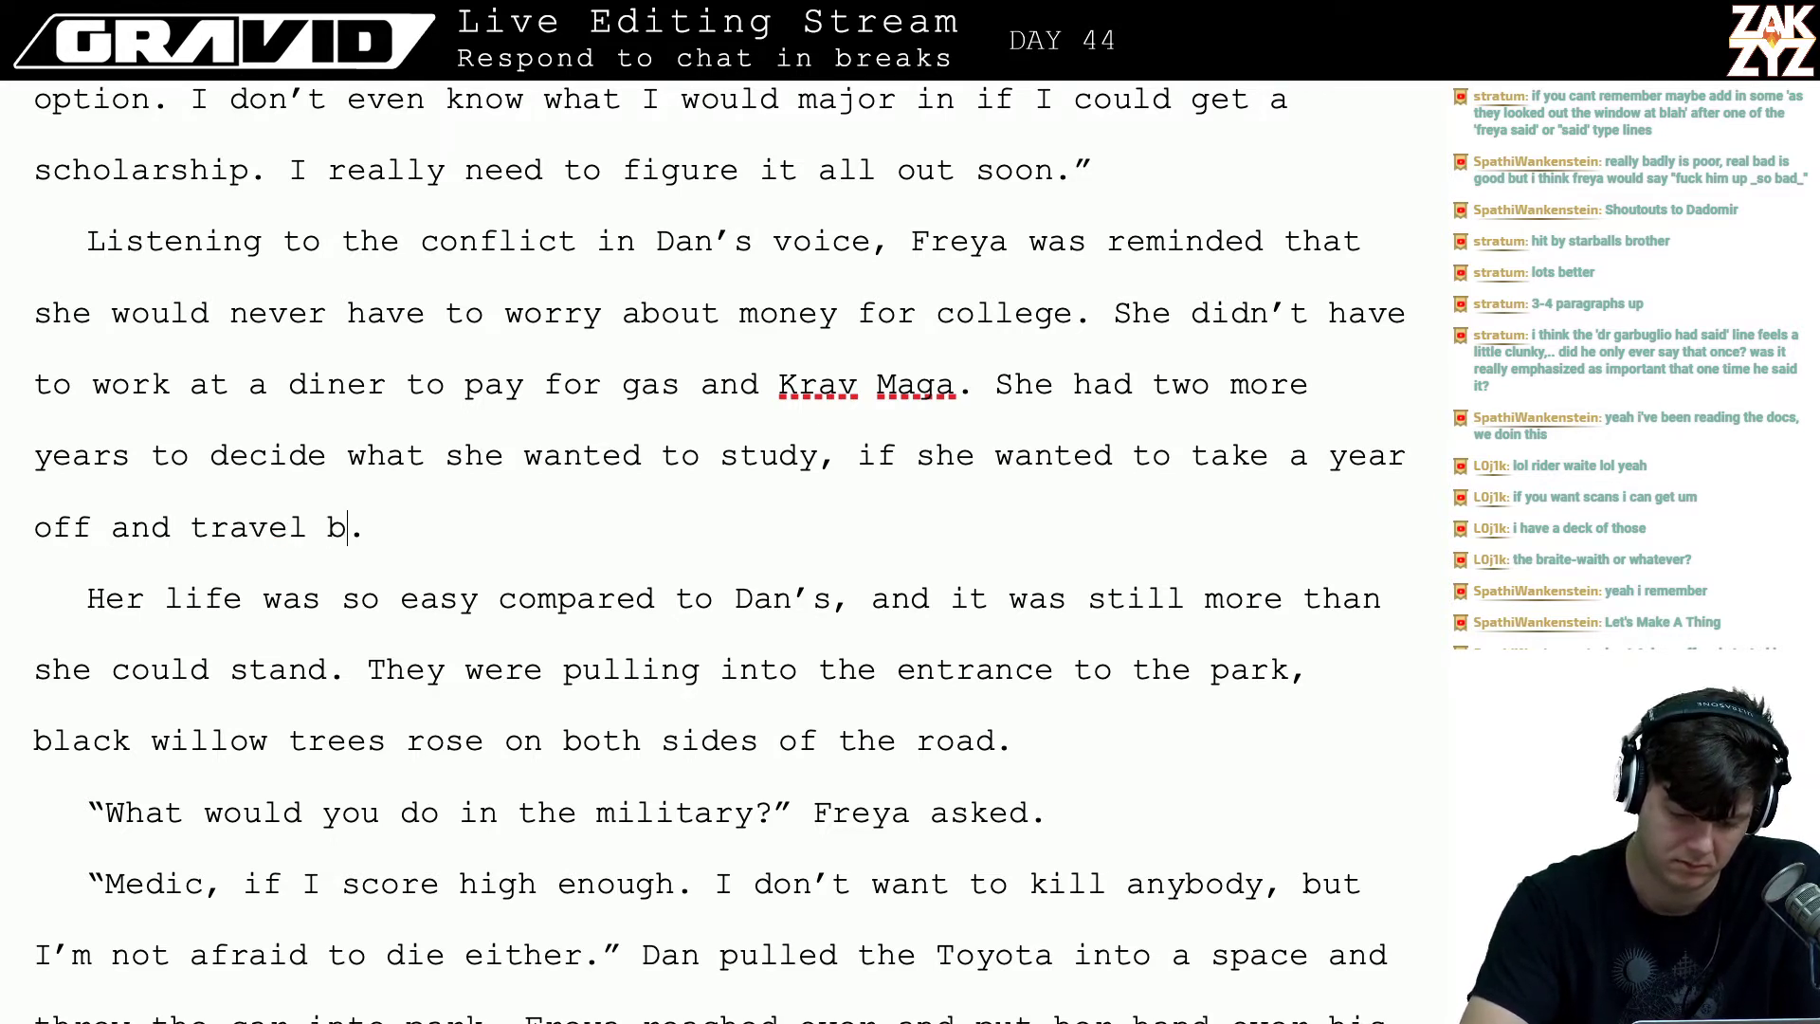
type("ol Lassa wou")
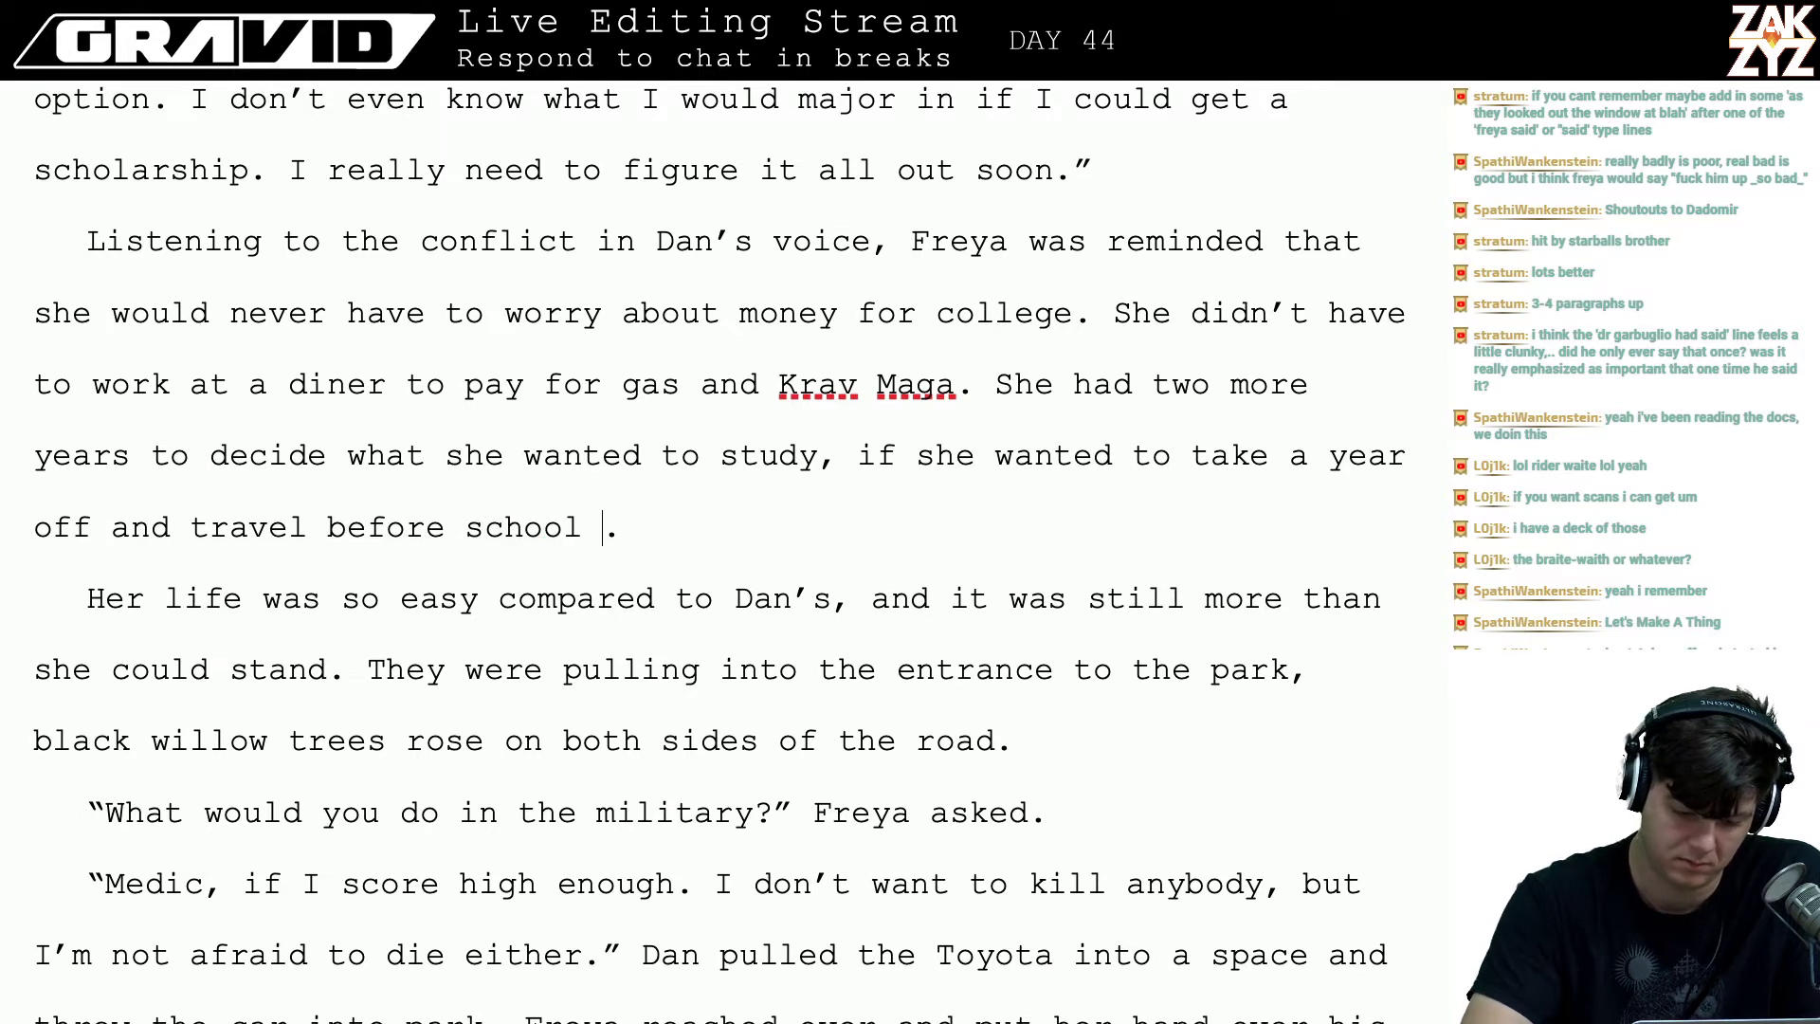
type("ld be fine with it")
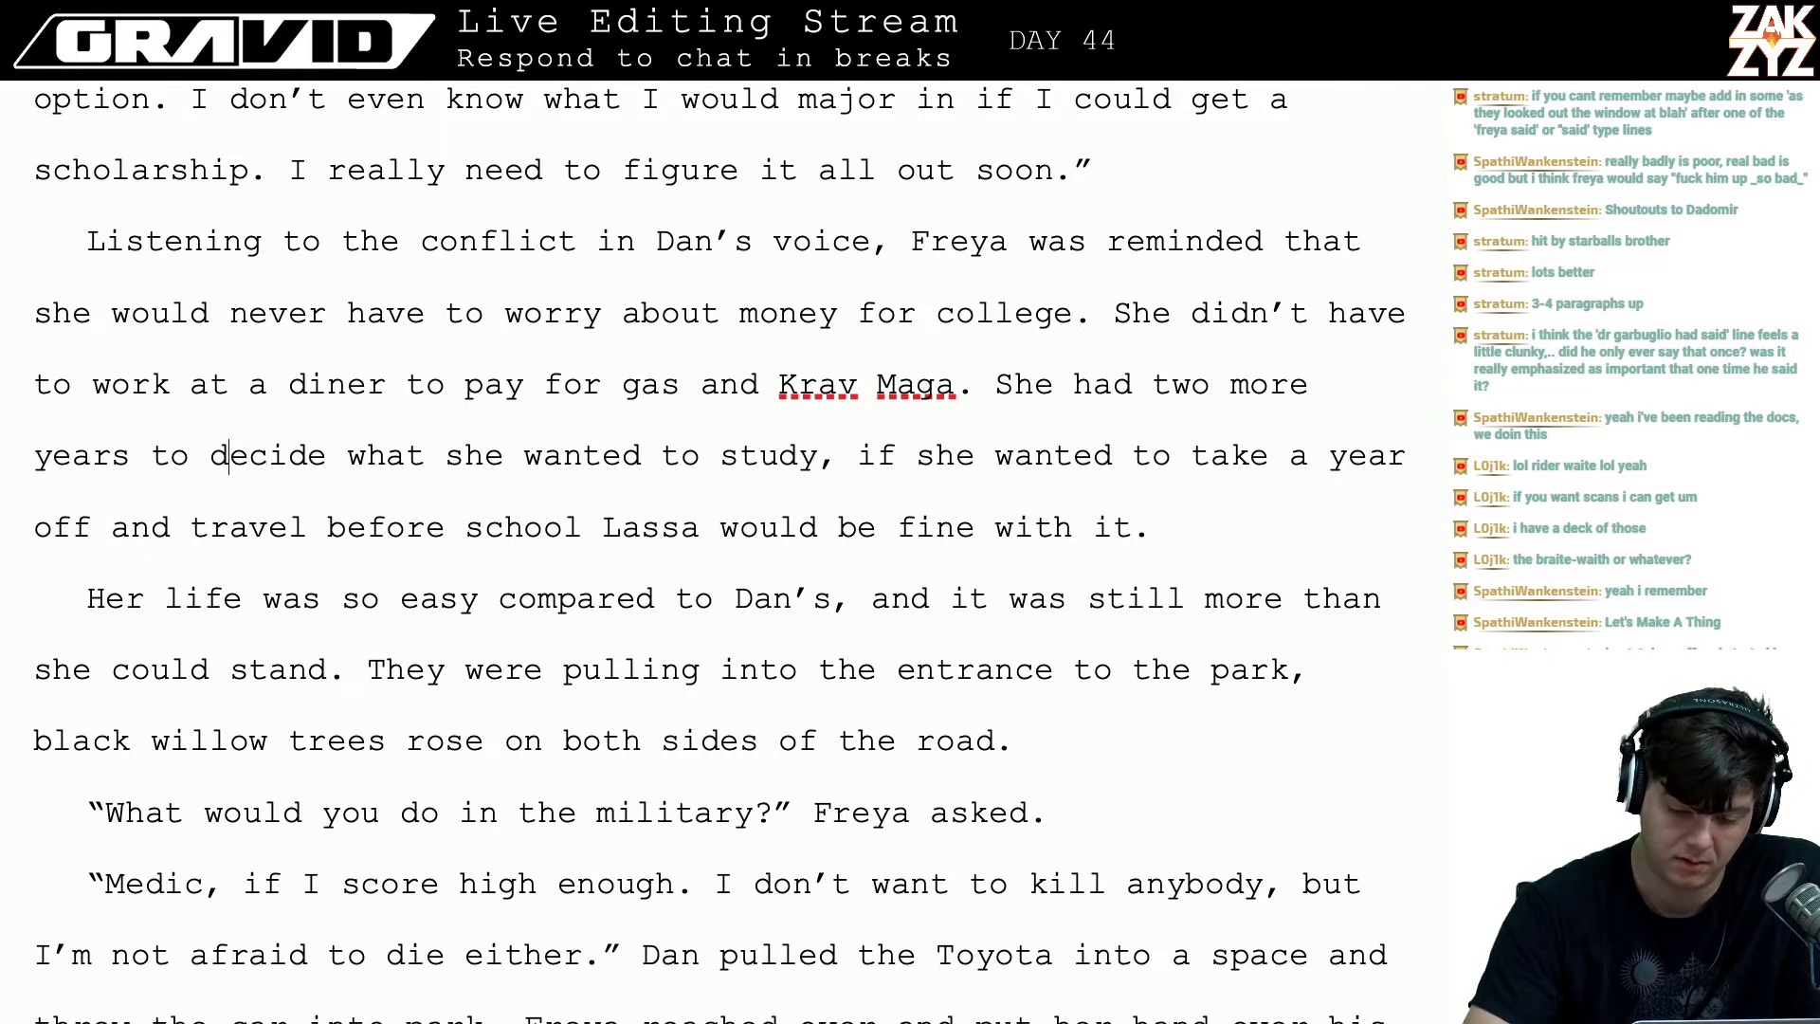
- Insert “and even then, Lassa would probably be fine with” after “study,” and split the remaining “if she wanted” text off below a blank paragraph
key("Right")
key("Right")
key("Right")
key("Right")
key("Right")
key("Right")
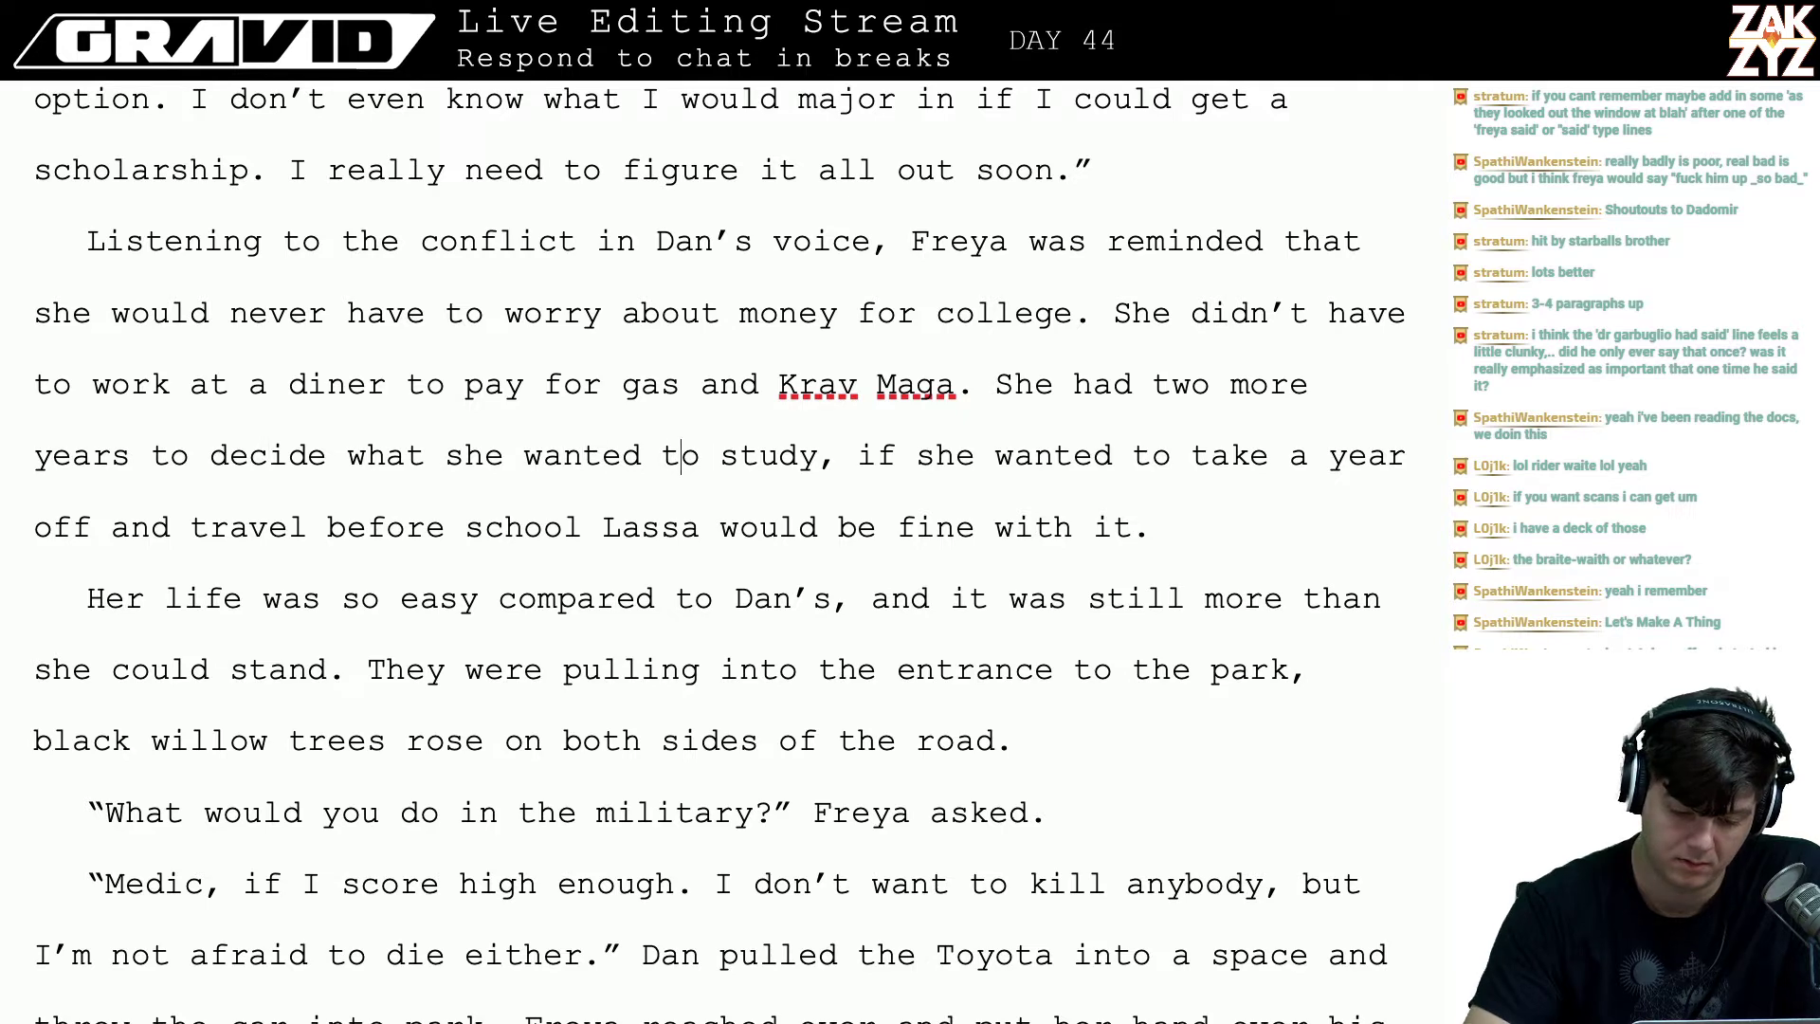
type("and even then,")
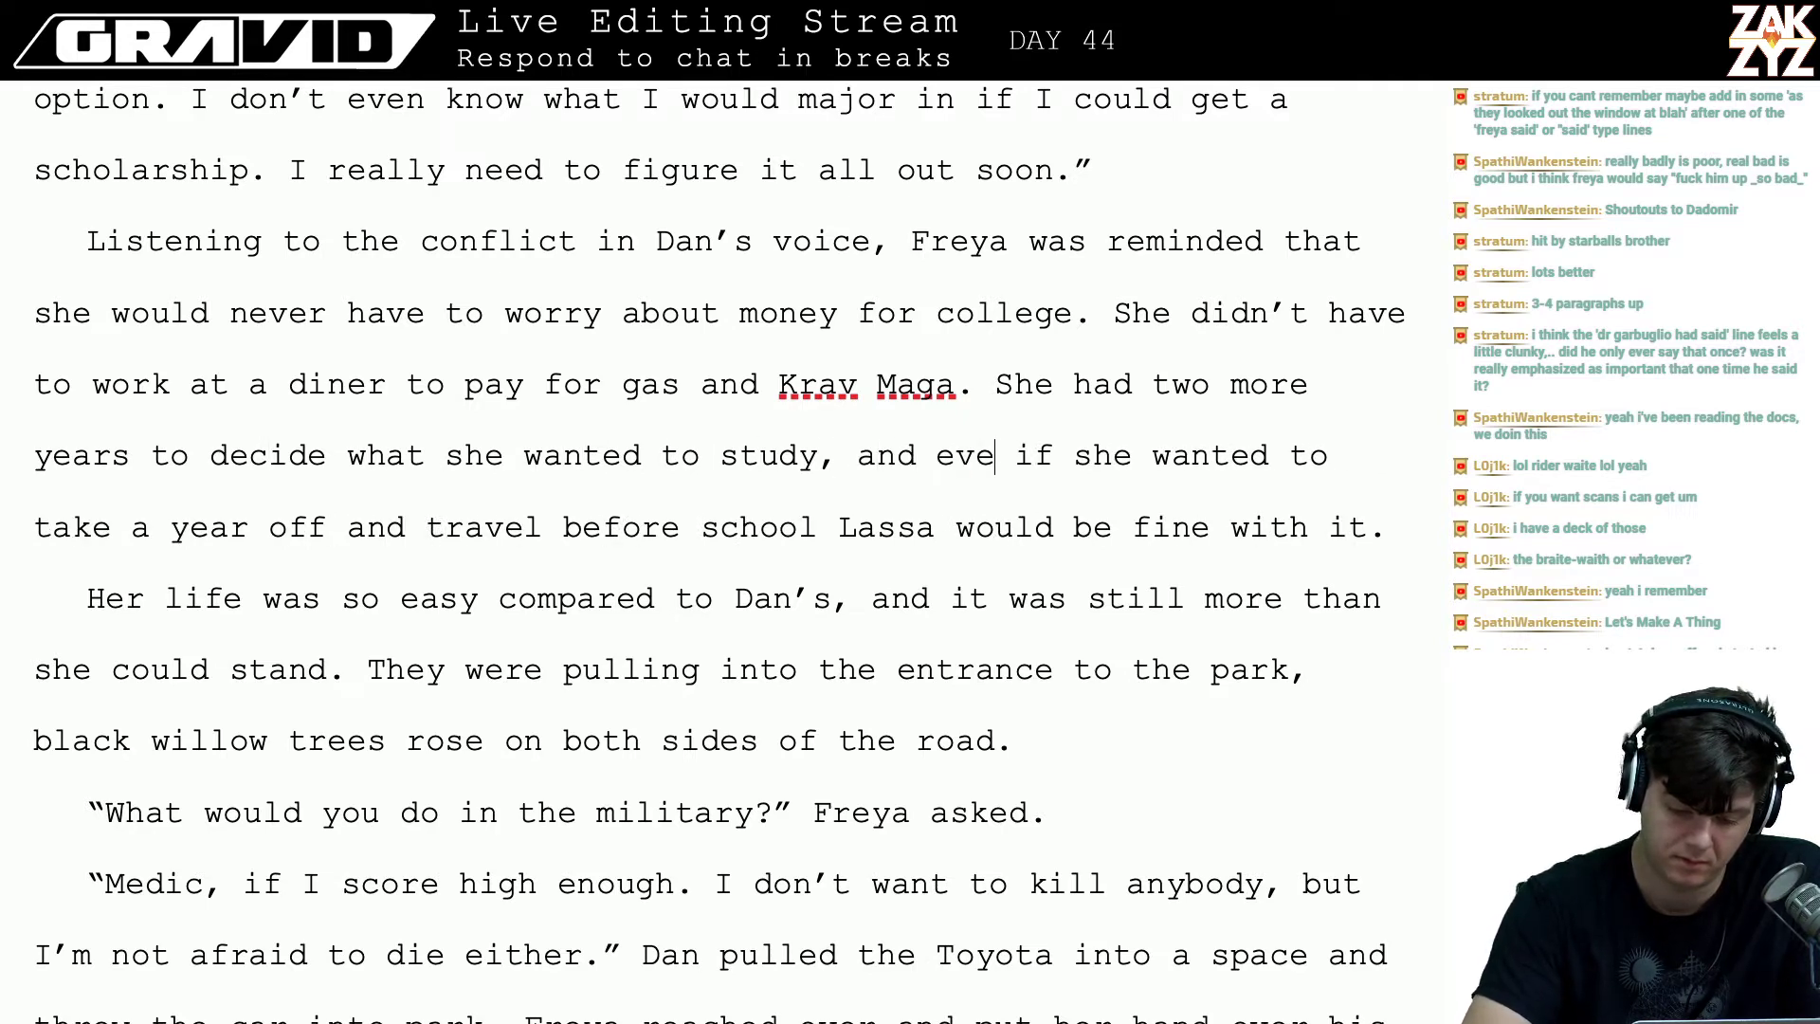
type(" Lassa wo")
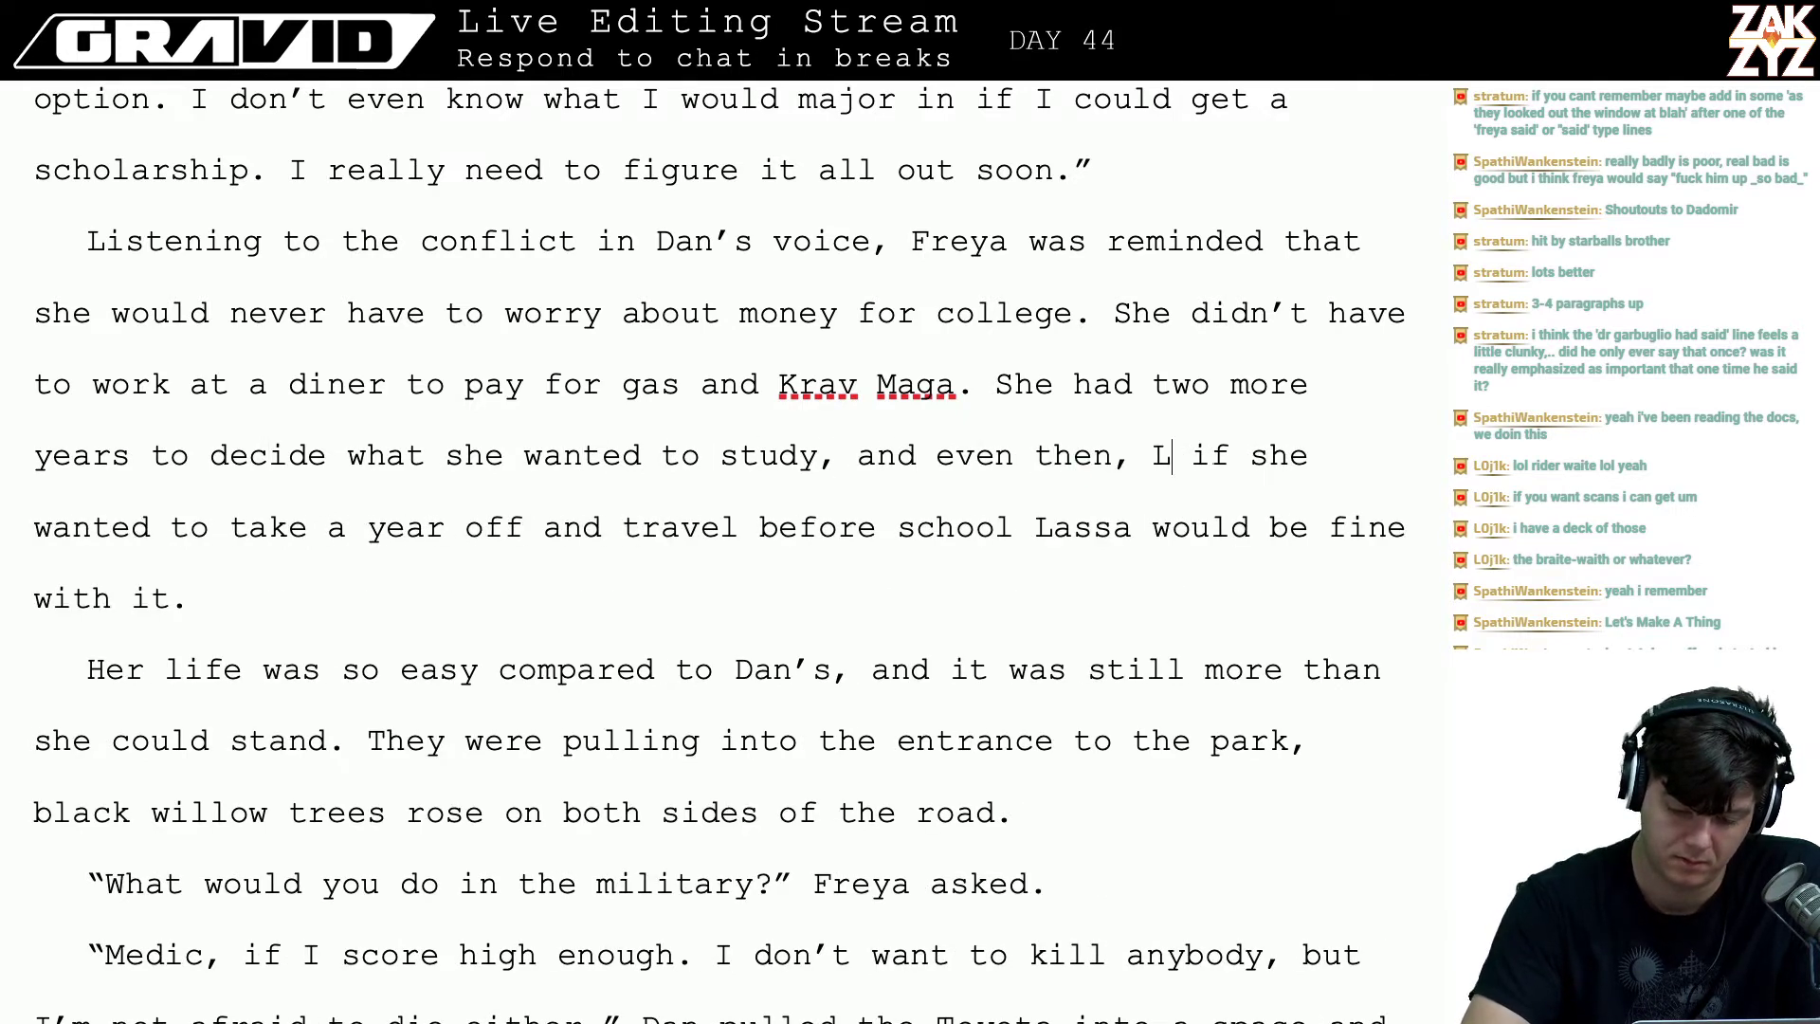
type("uld rpobabl")
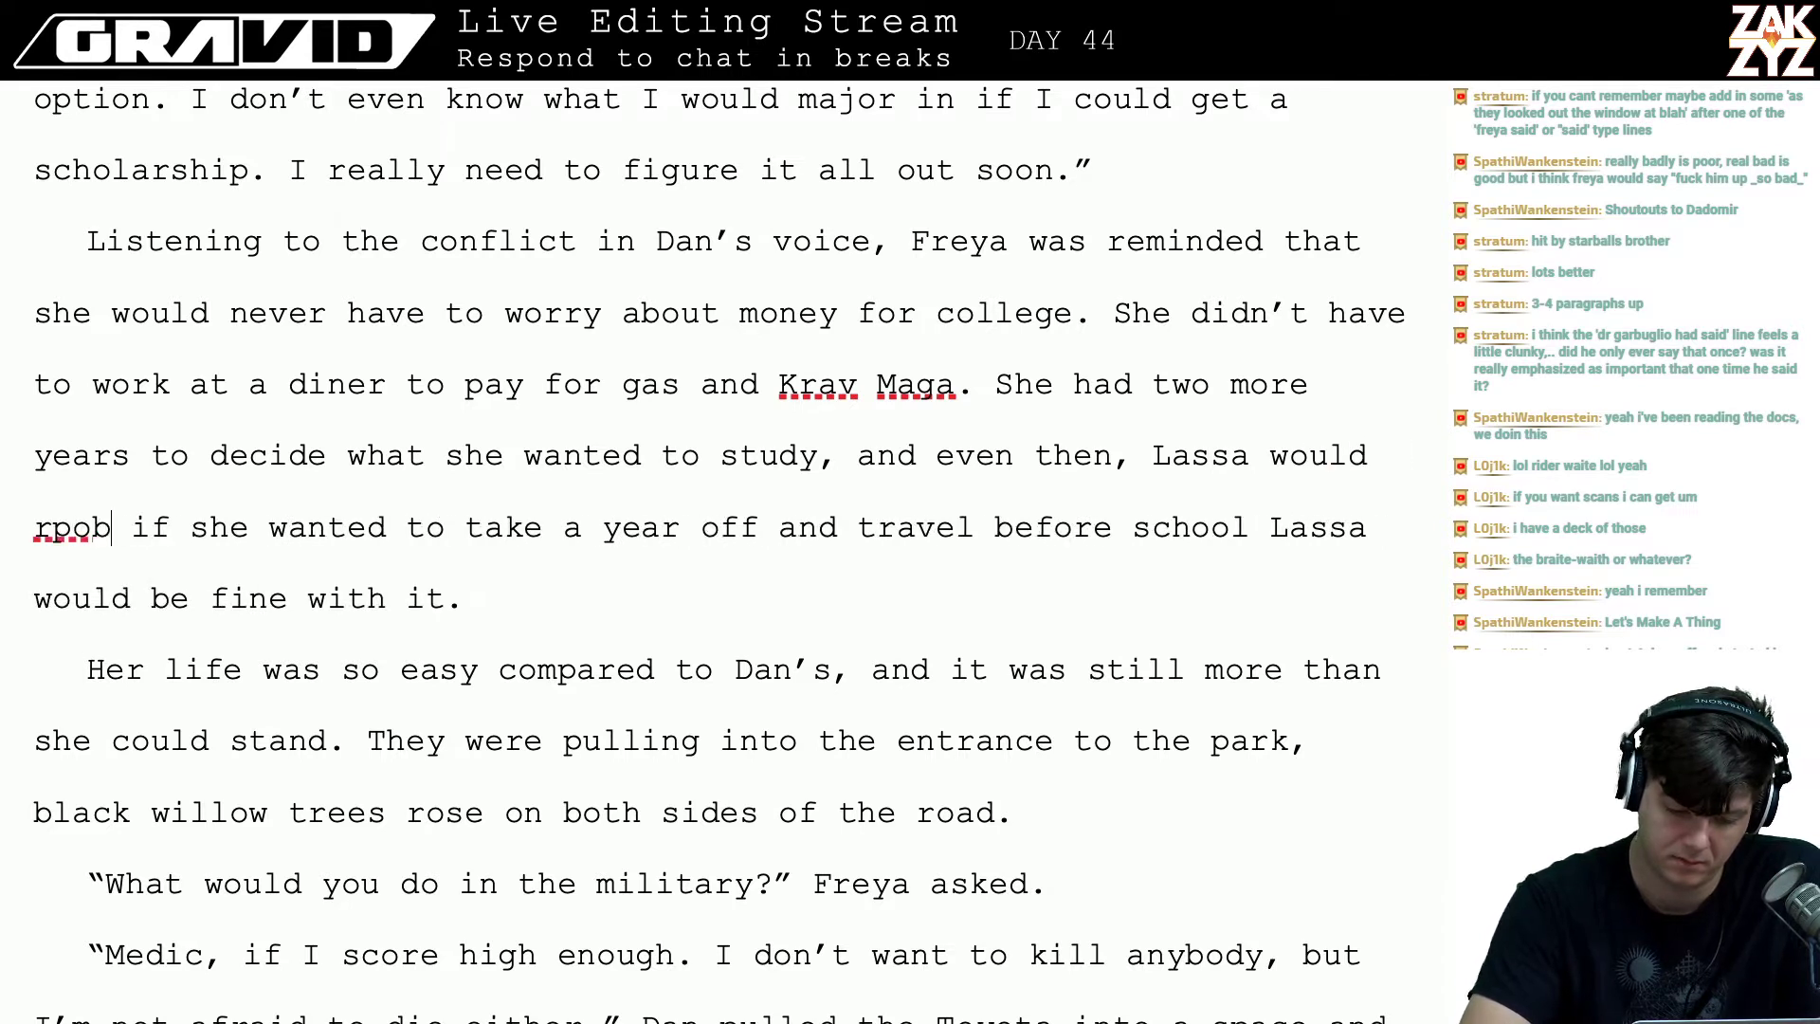
key("BackSpace")
key("BackSpace")
key("BackSpace")
key("BackSpace")
key("BackSpace")
key("BackSpace")
key("BackSpace")
type("probably b")
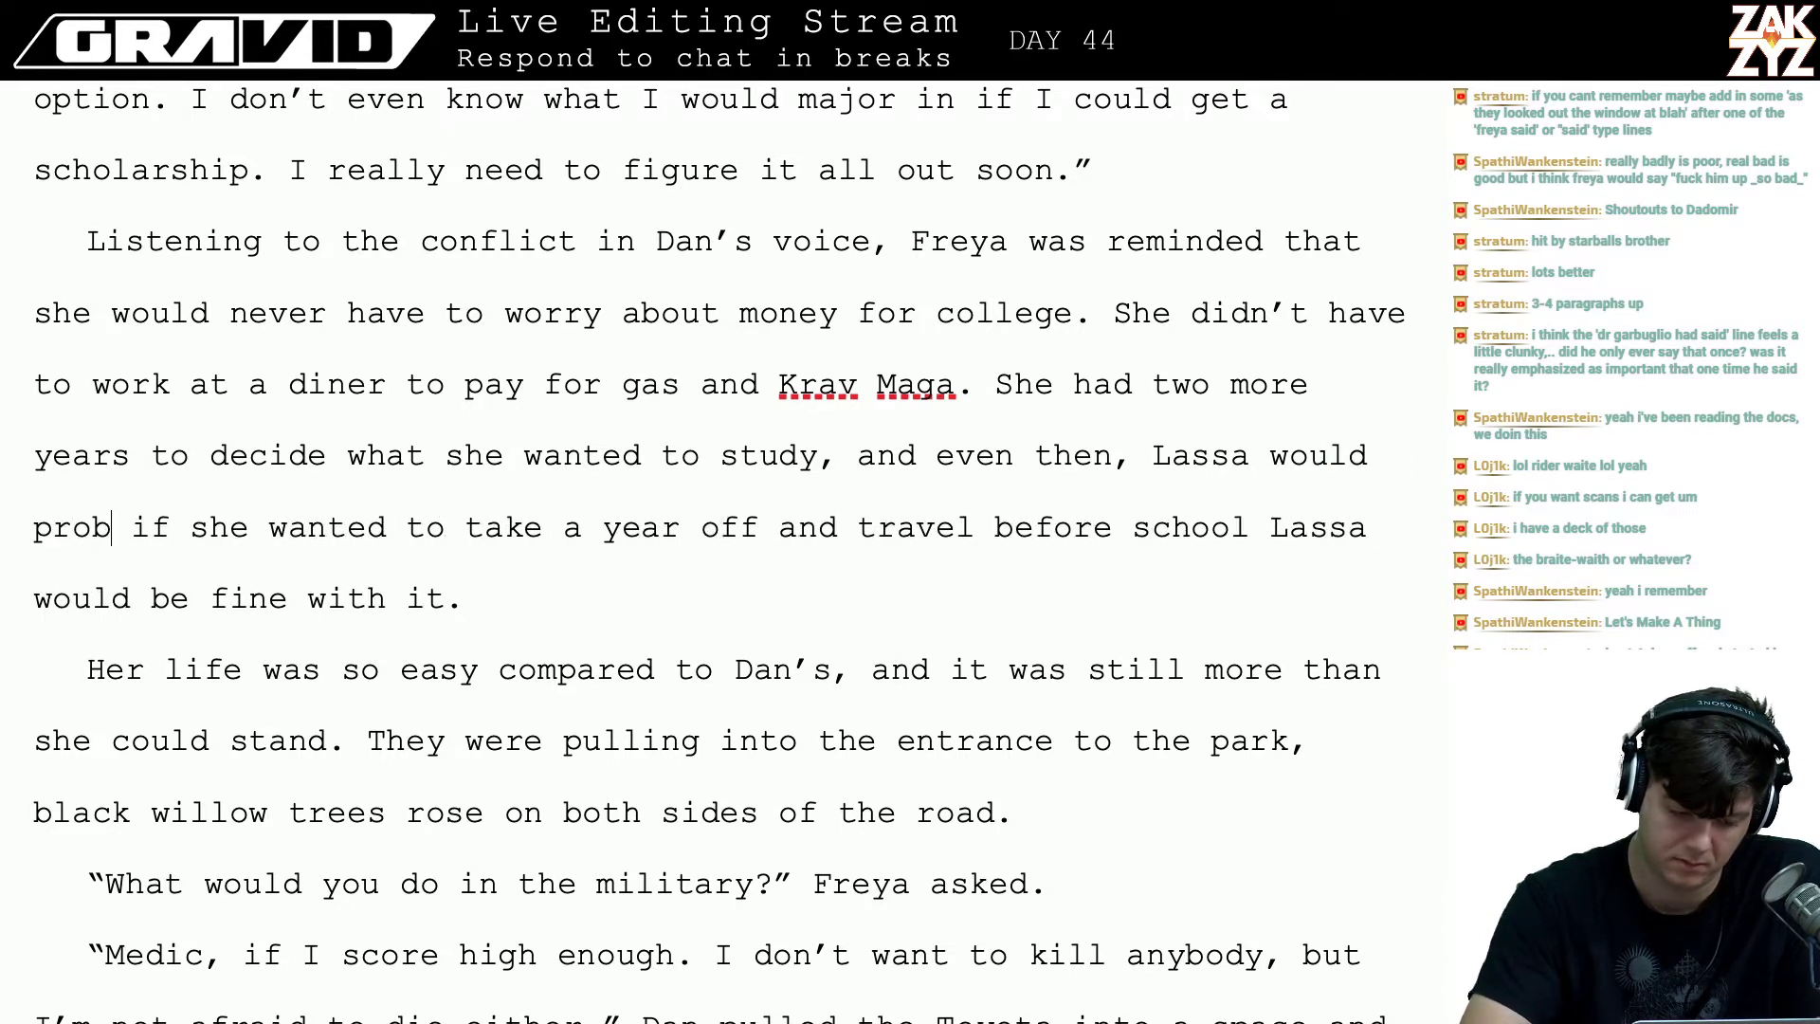
type("e fine with")
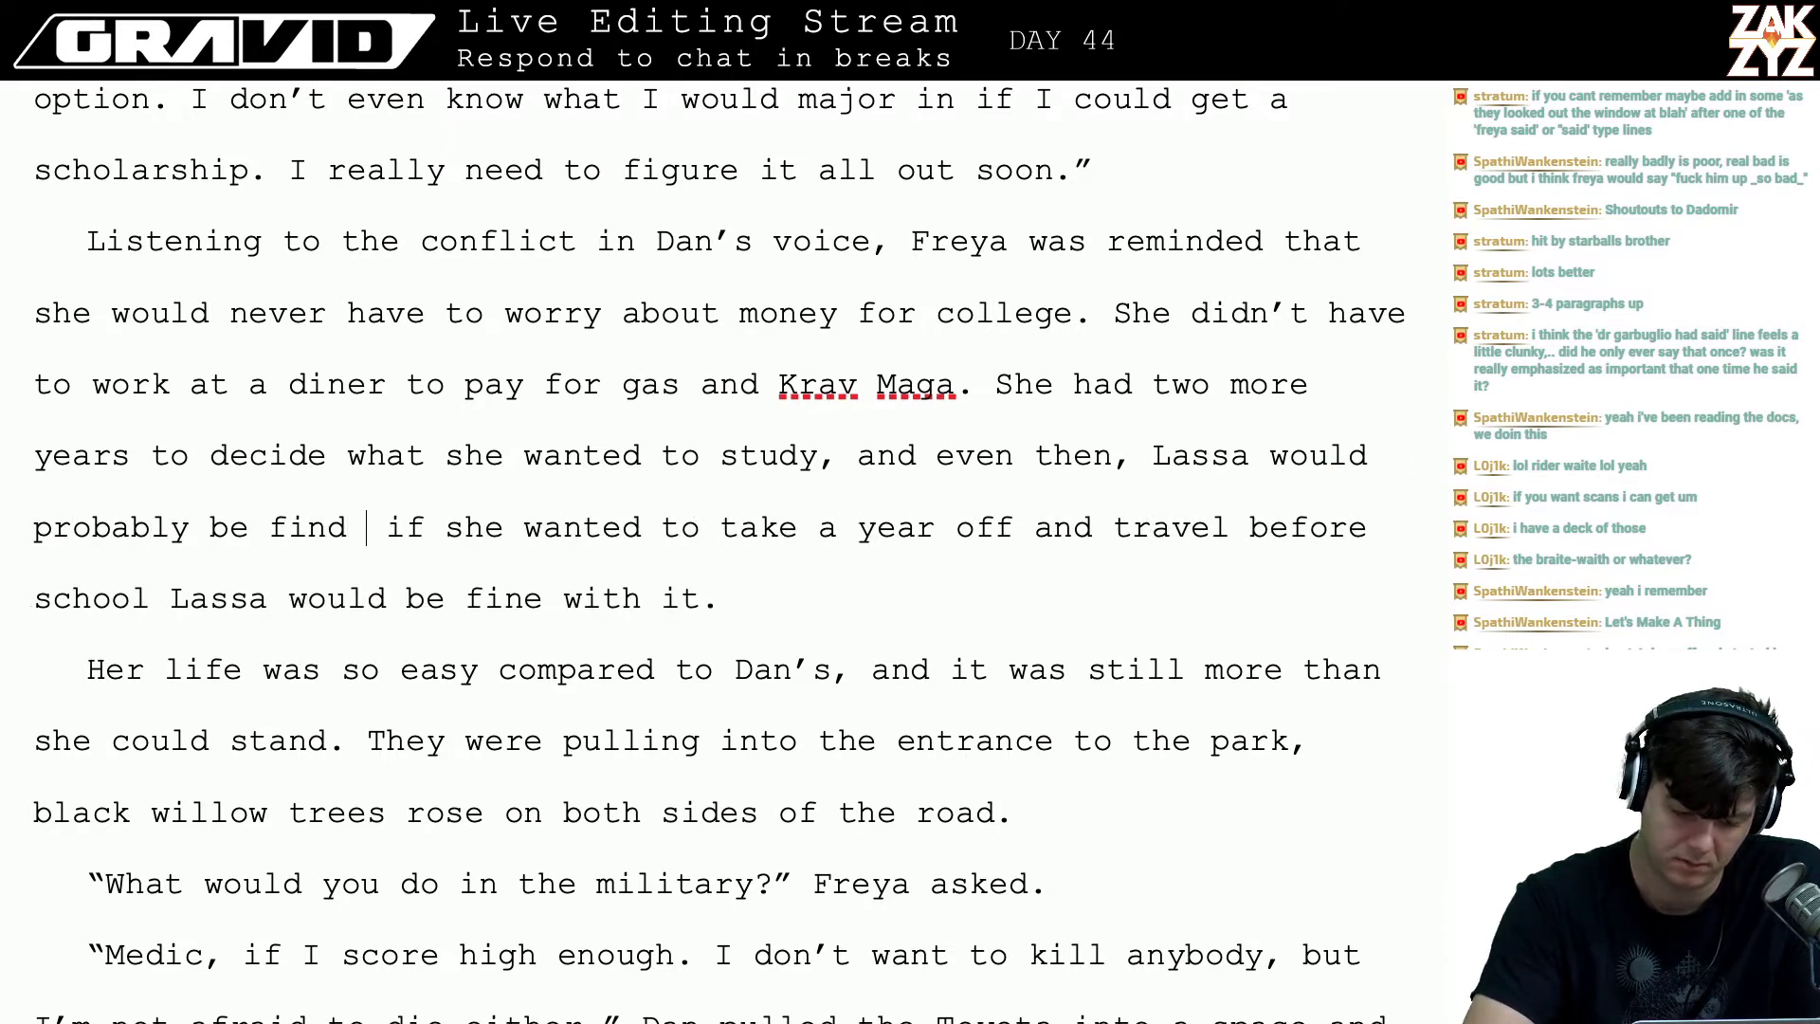
key("Return")
key("Return")
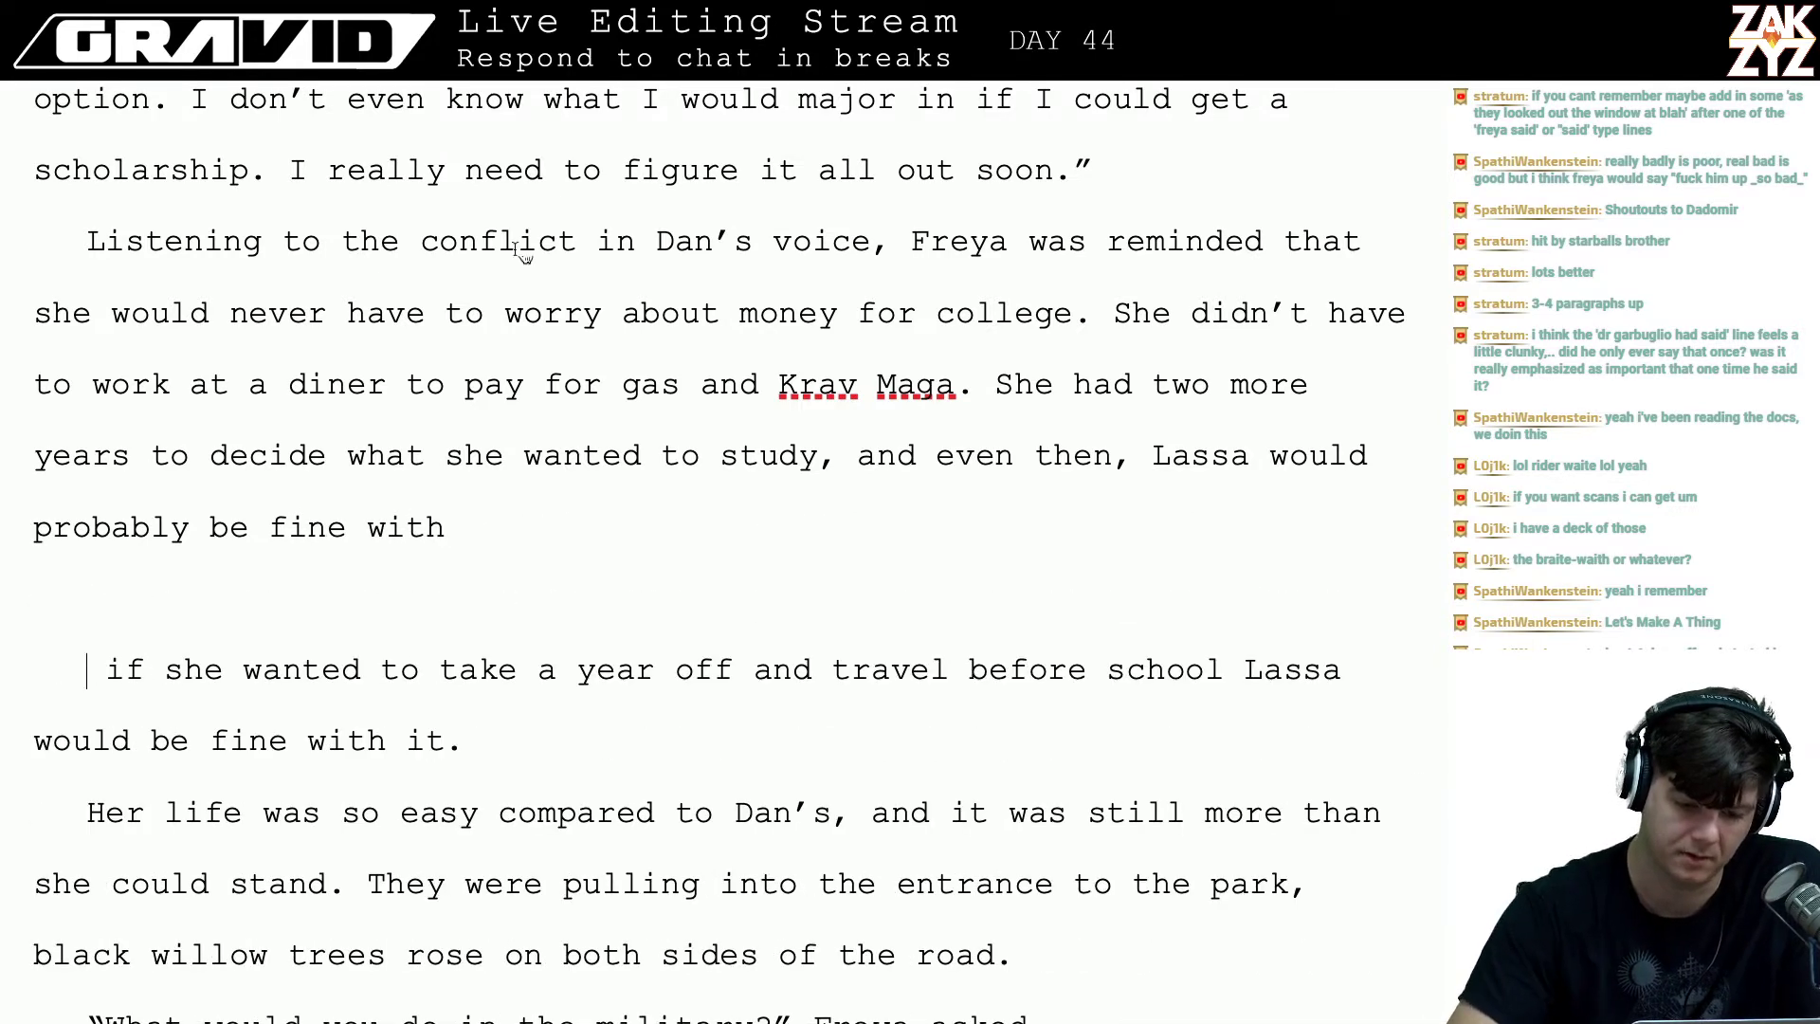
- Switch to the web browser, search for “wanderjaar” and check the word’s spelling and definition
key("super+Tab")
key("super+l")
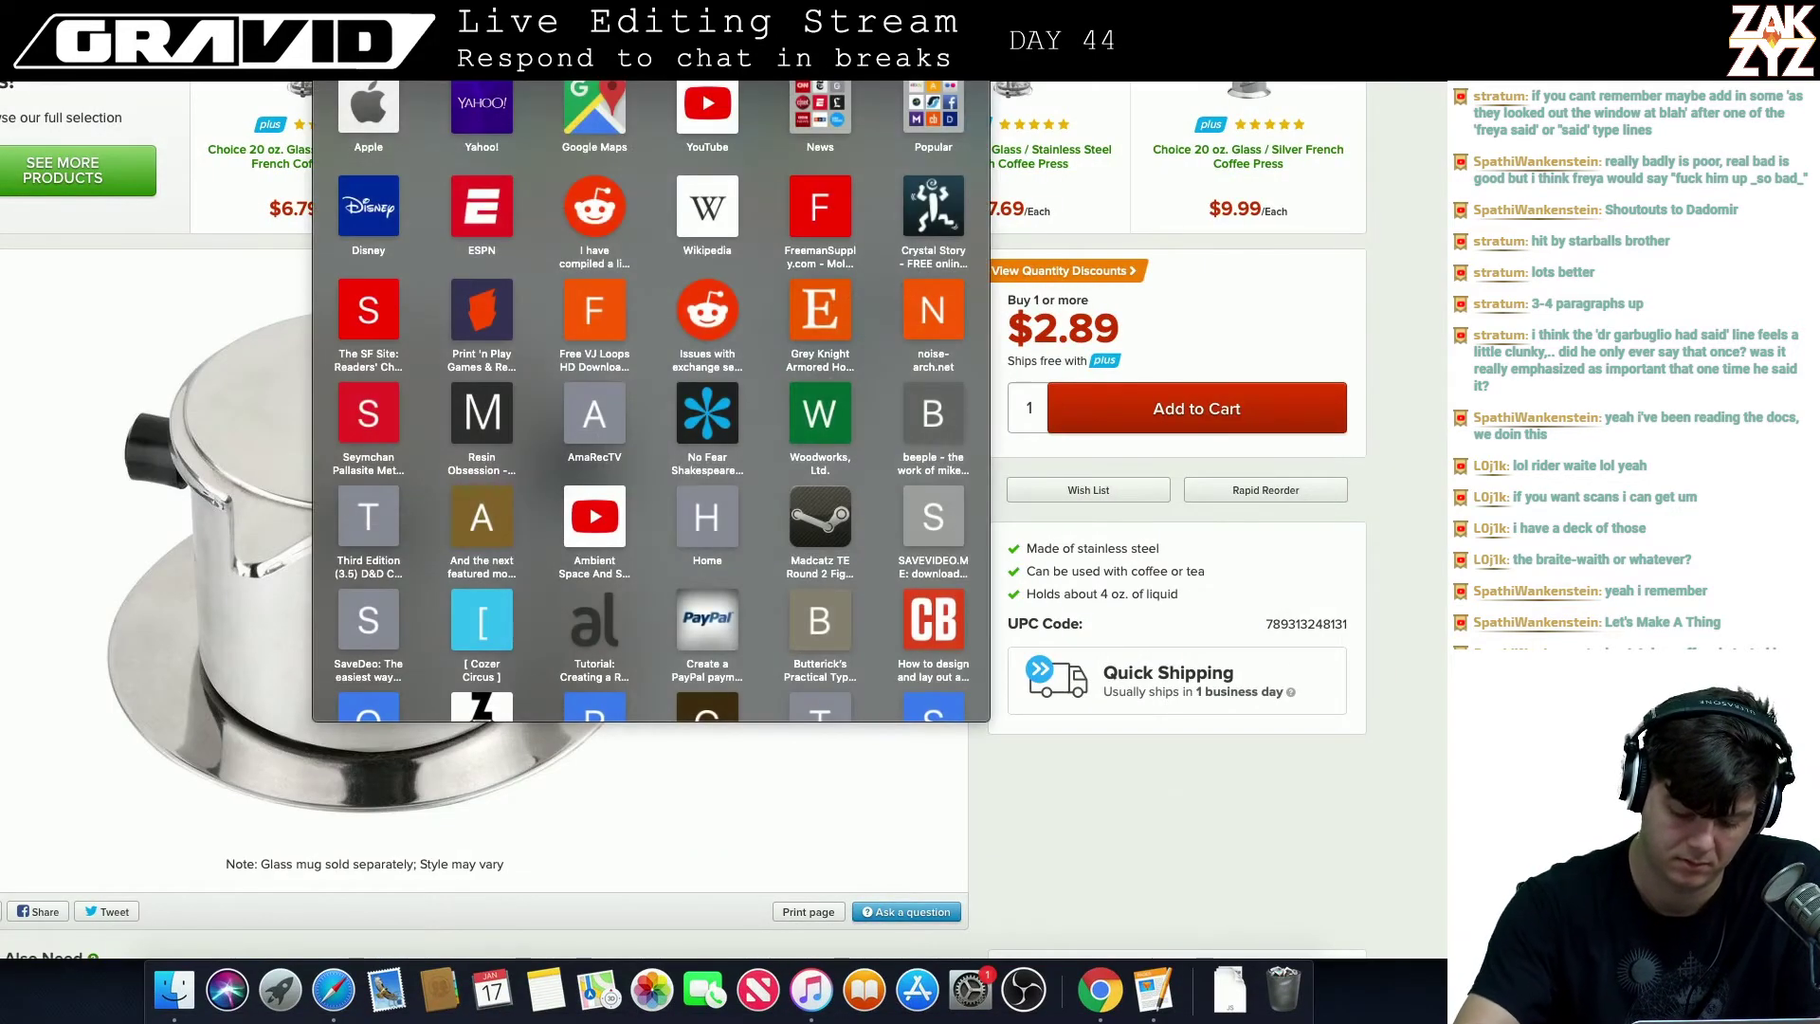
type("wander")
key("Return")
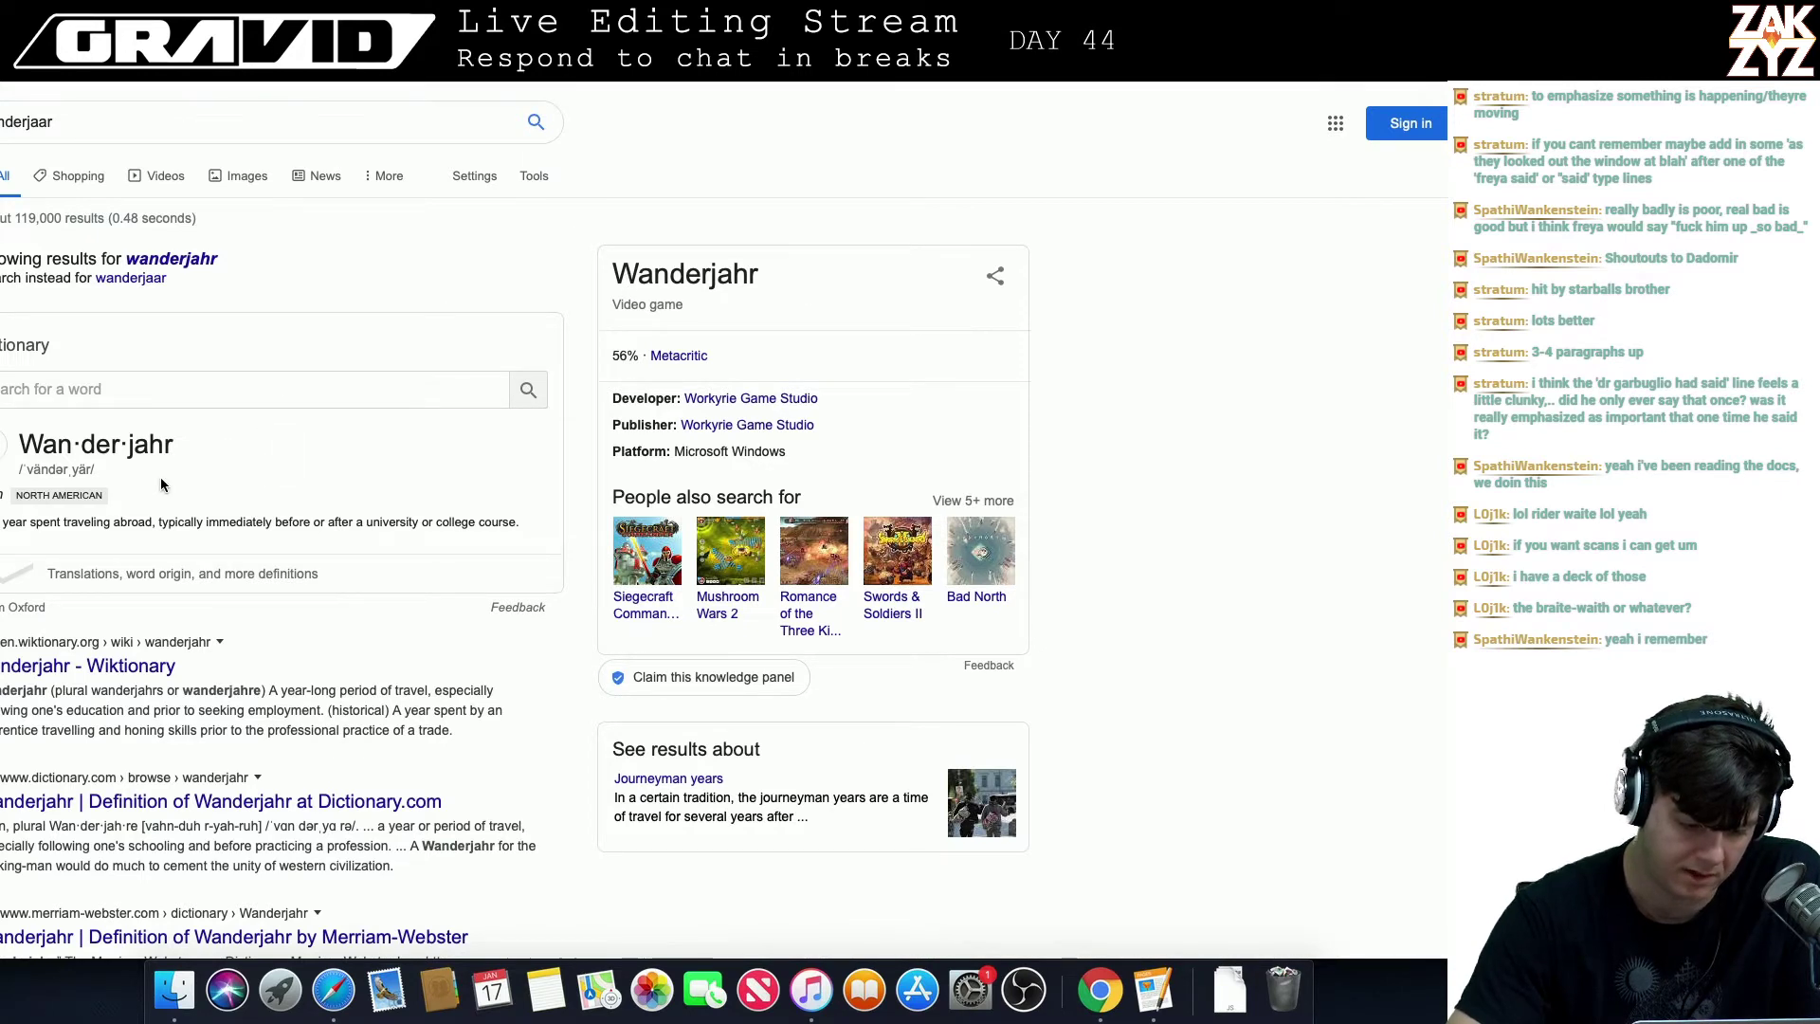
scroll(302, 457, "down", 1)
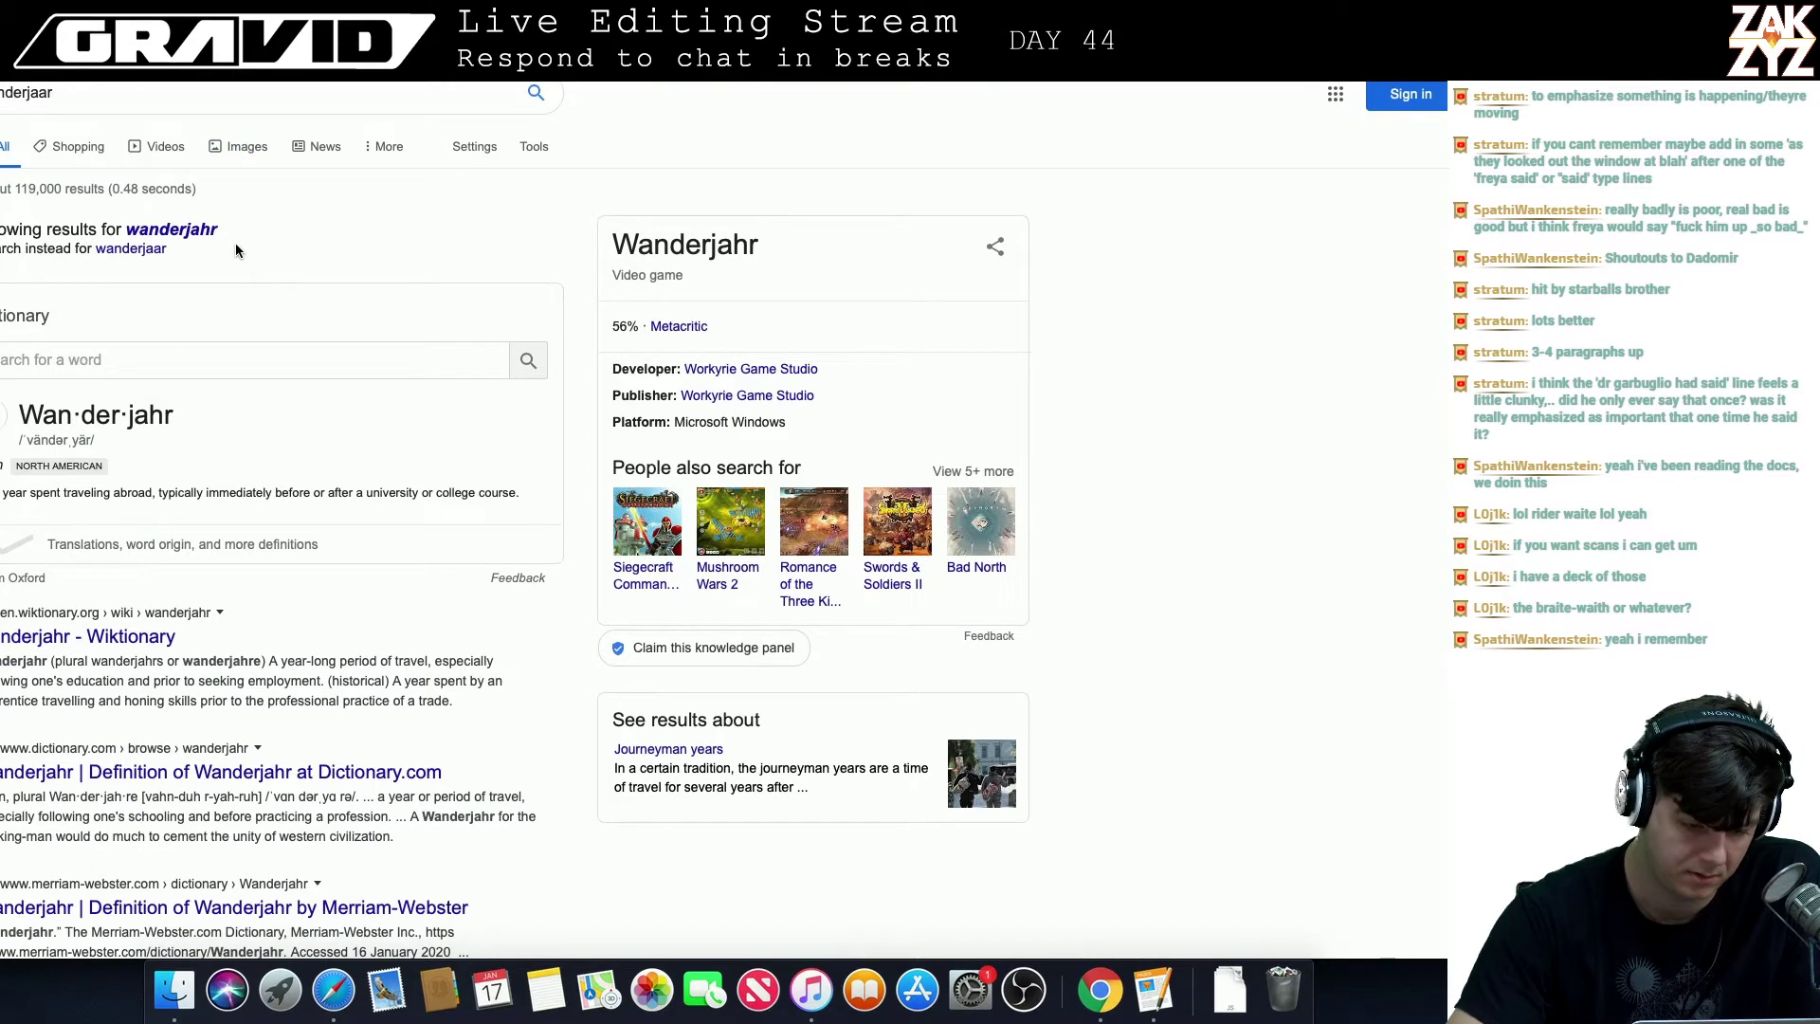
left_click_drag(235, 249, 140, 228)
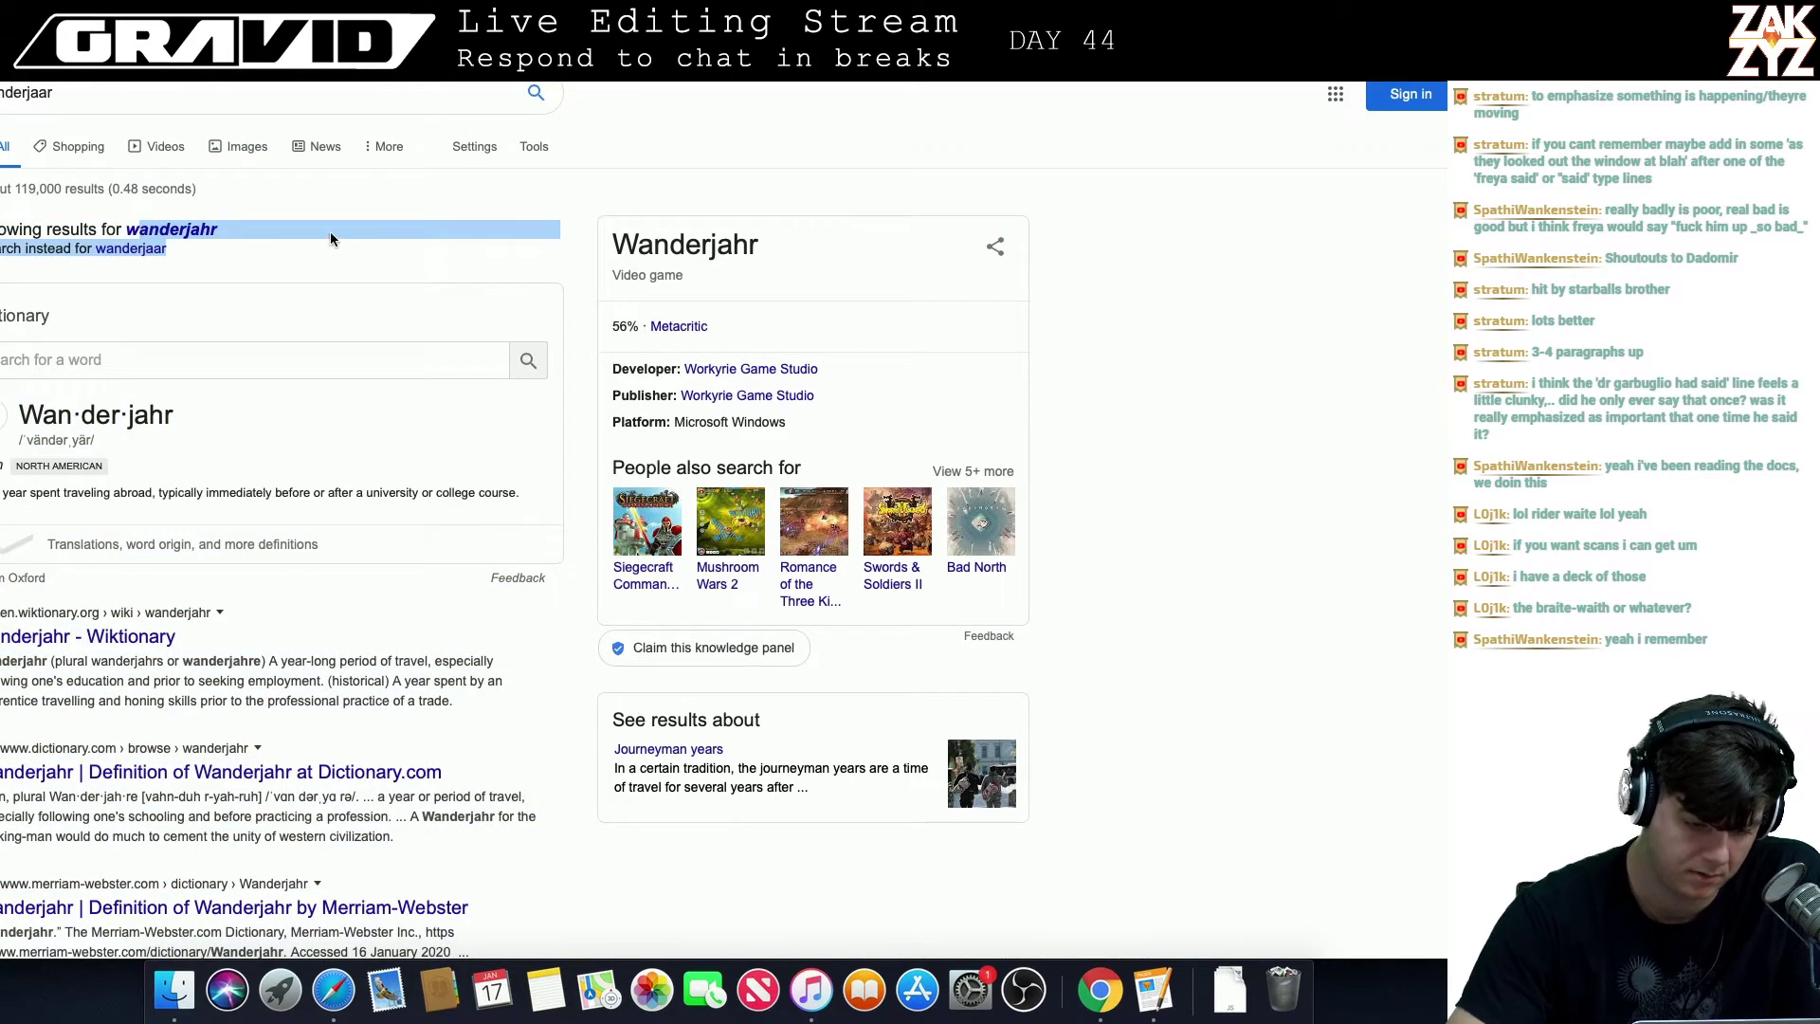
left_click(171, 209)
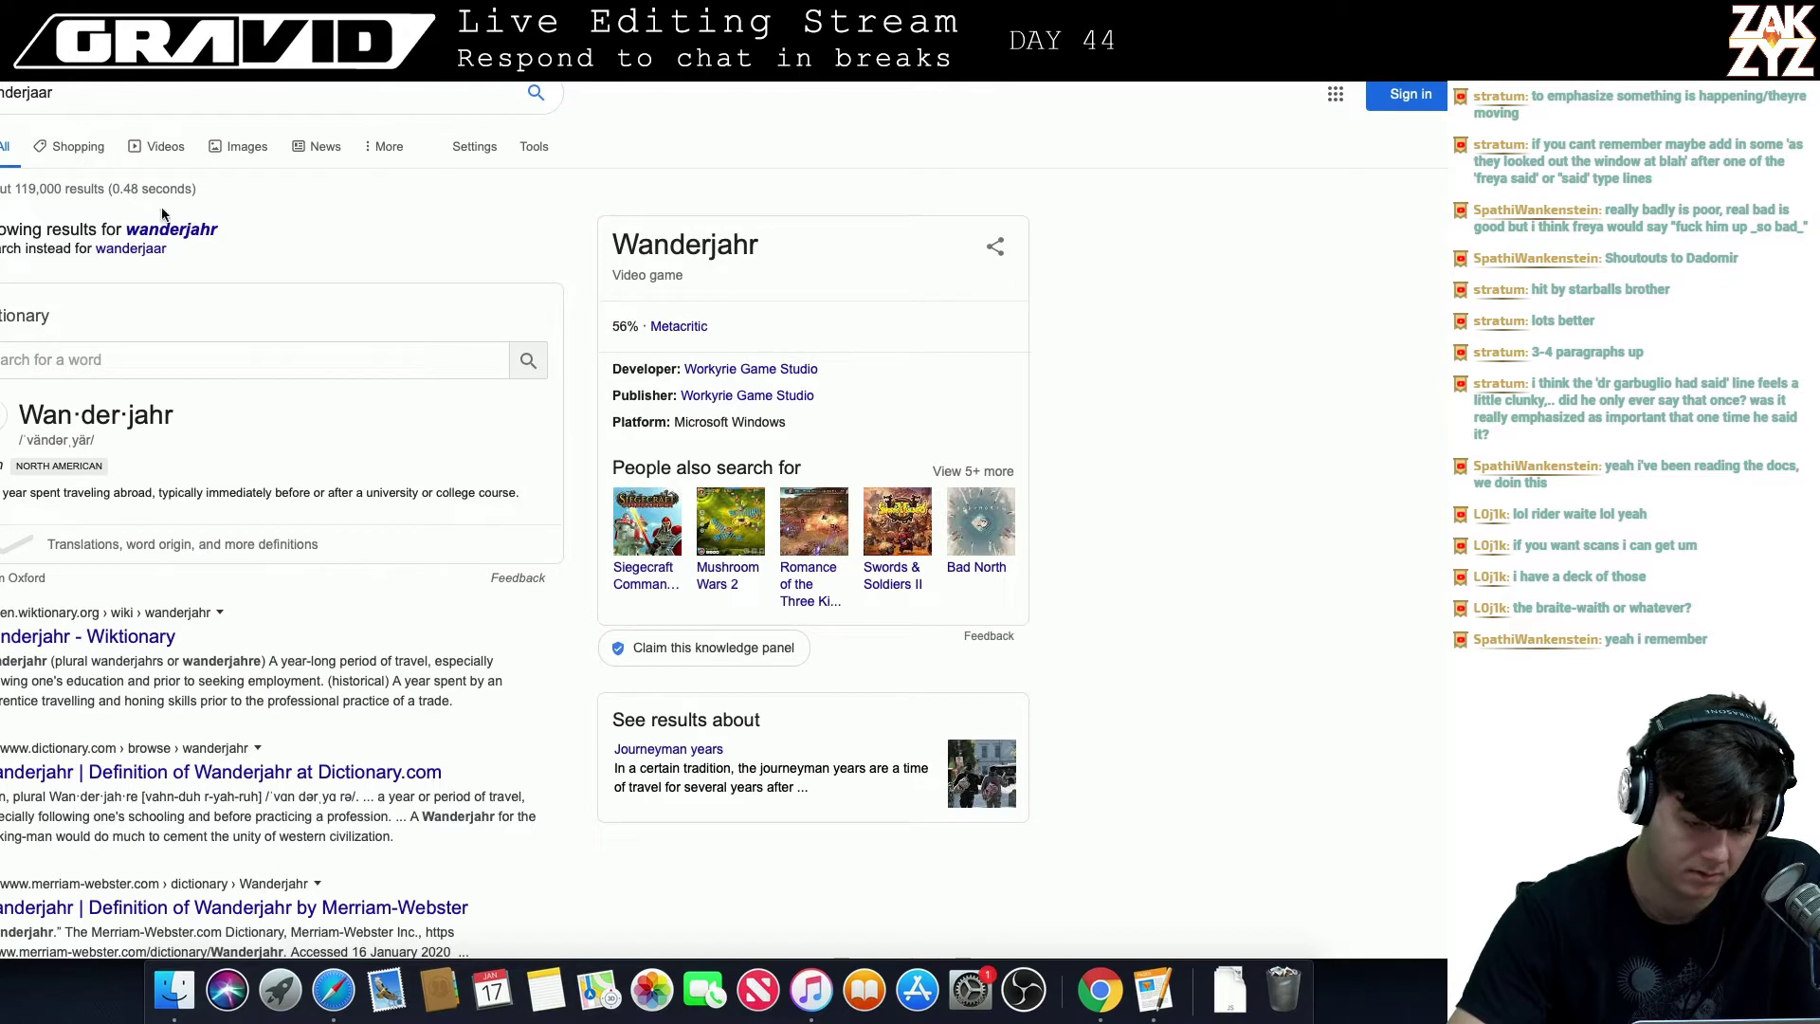
- Return to the manuscript and complete the sentence after “Lassa would probably be fine with” with “her taking a wanderjhar.”
key("super+Tab")
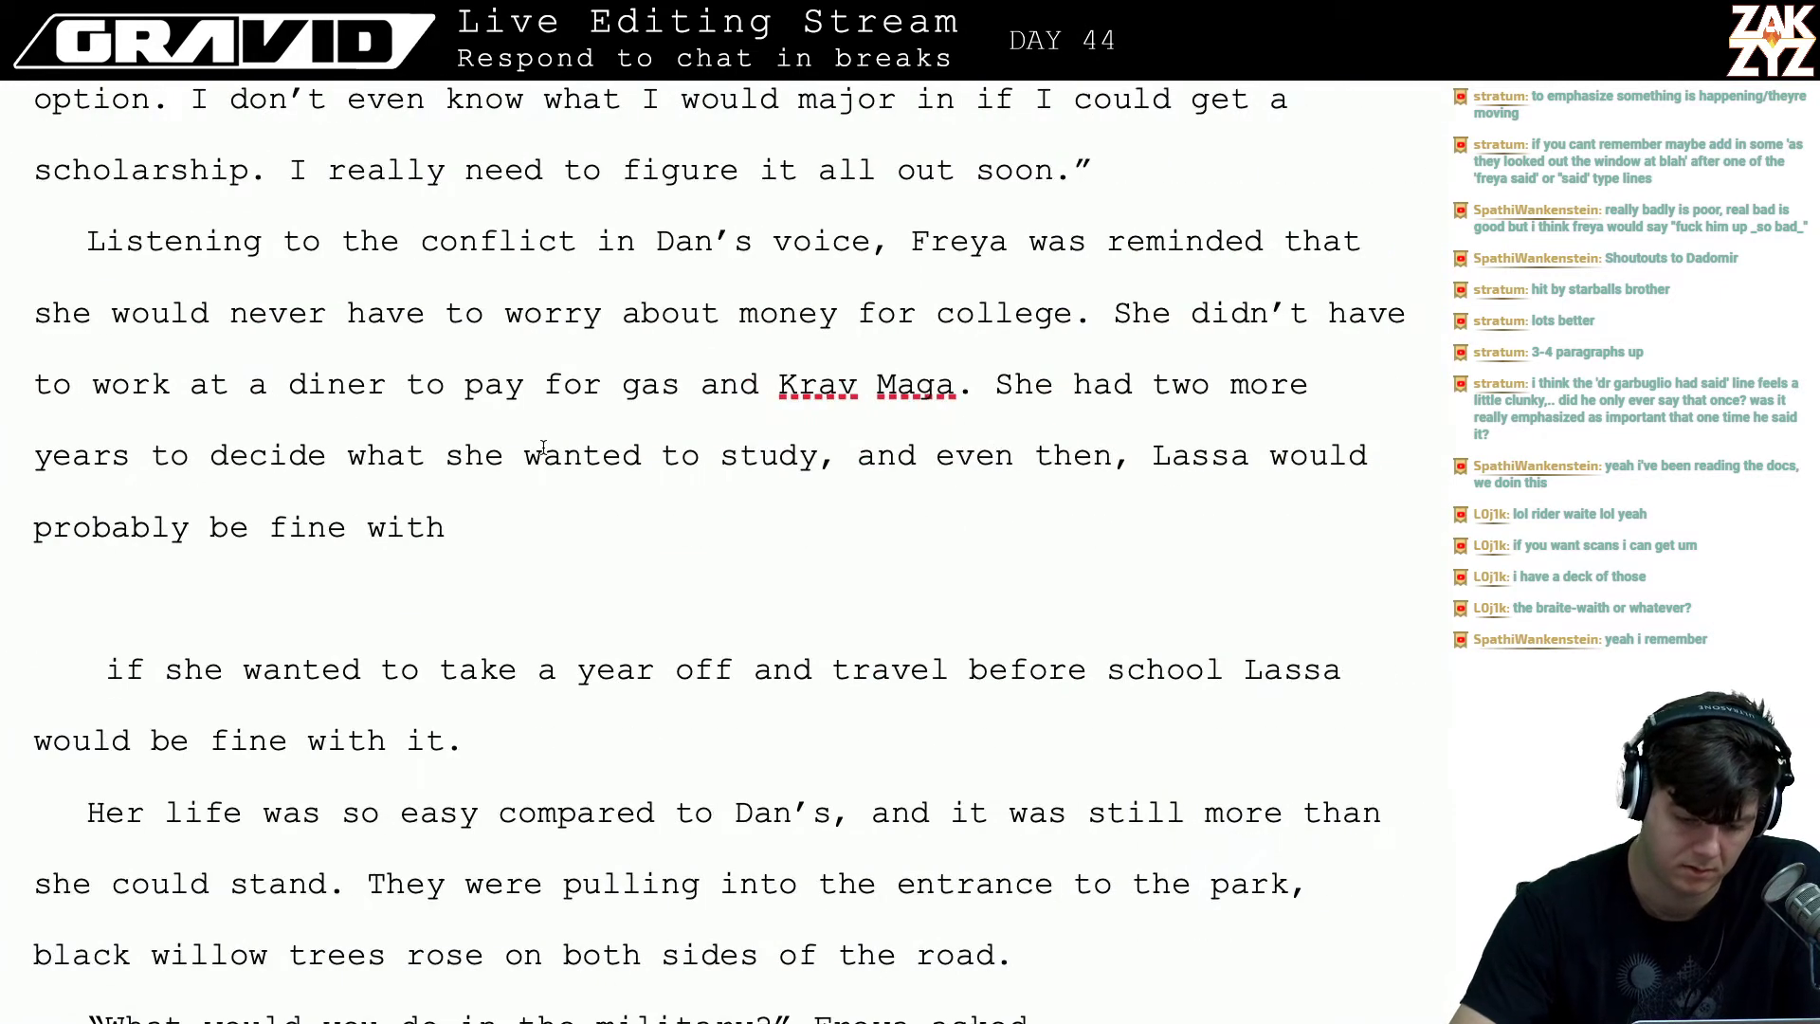
left_click(567, 576)
type("aw")
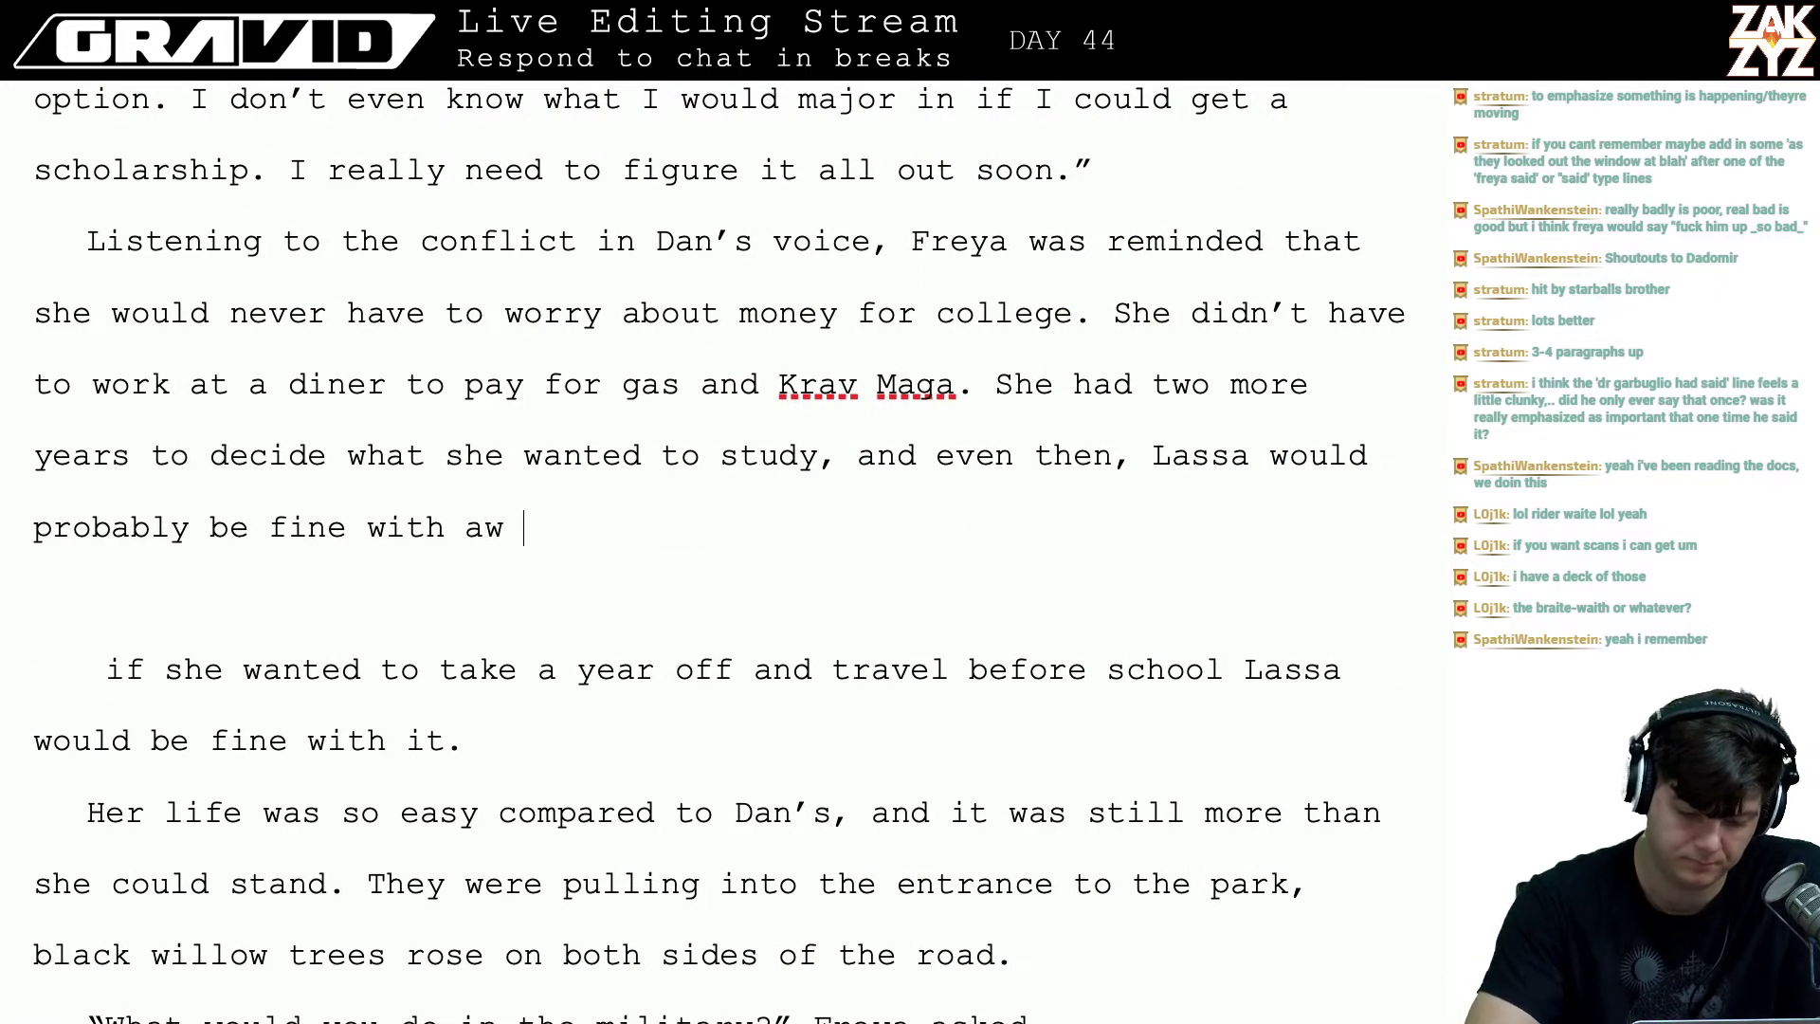
key("BackSpace")
key("BackSpace")
type("her t")
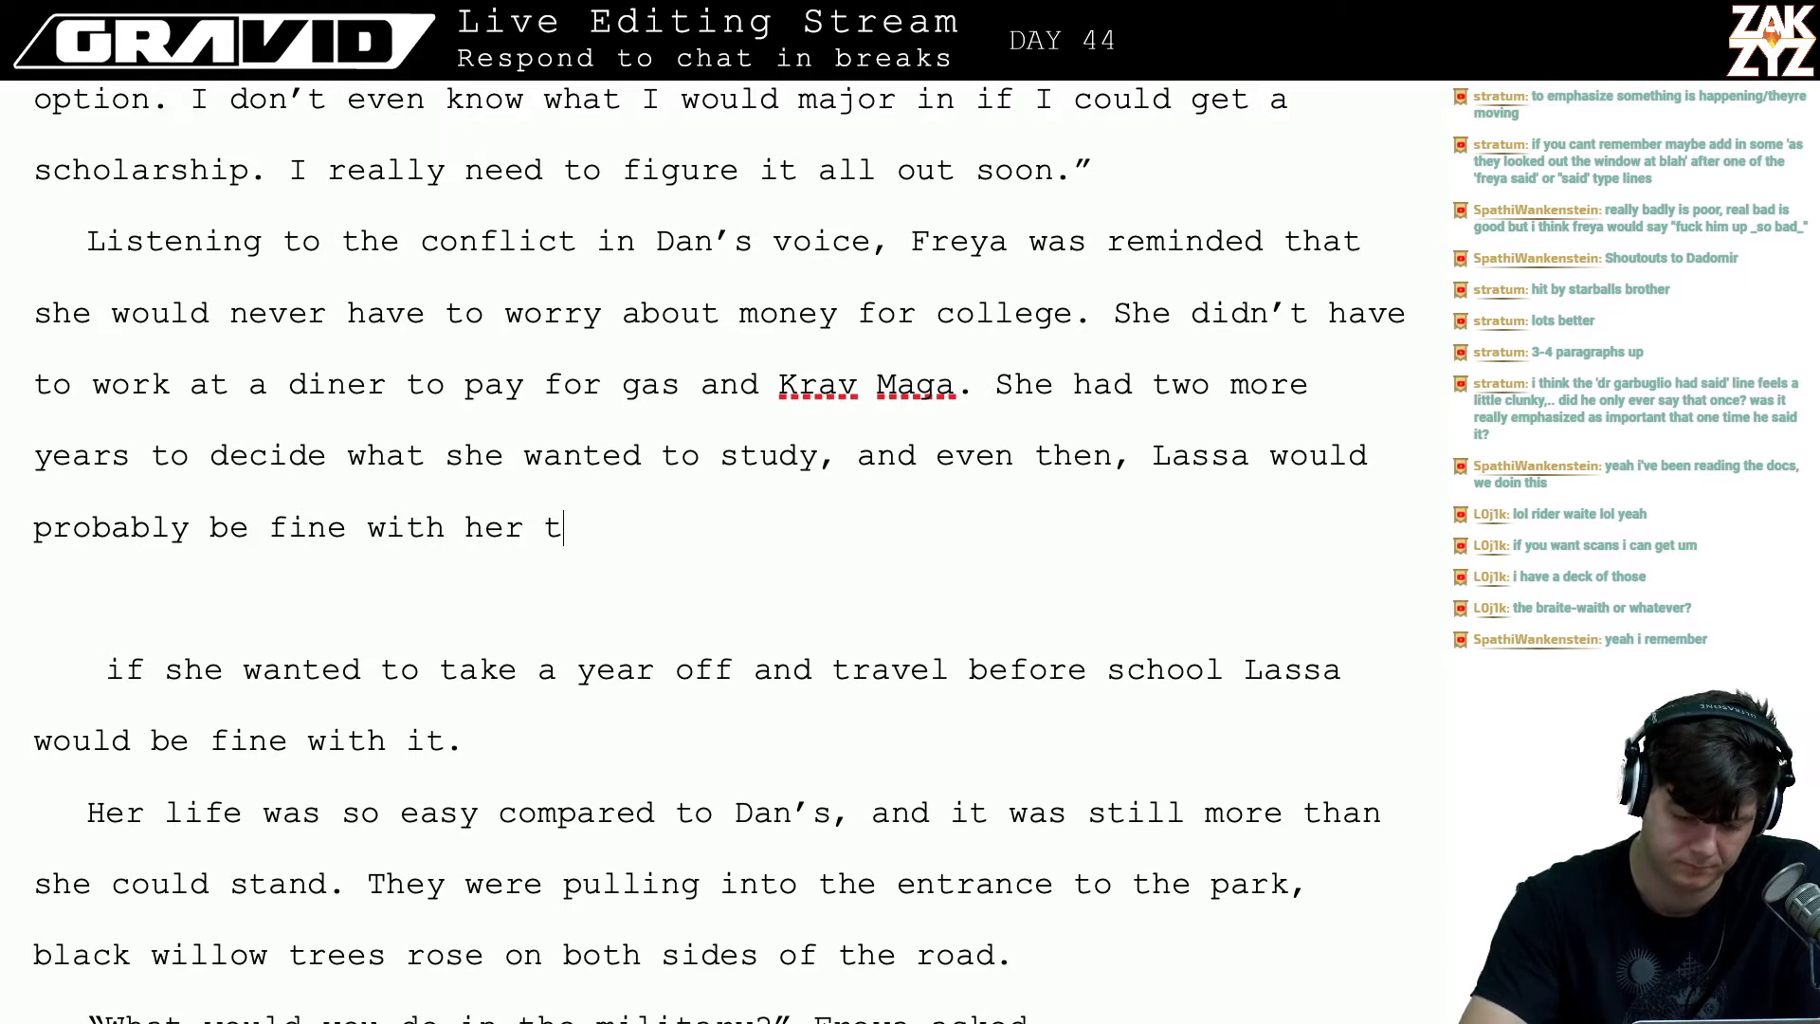
type("aking a wander")
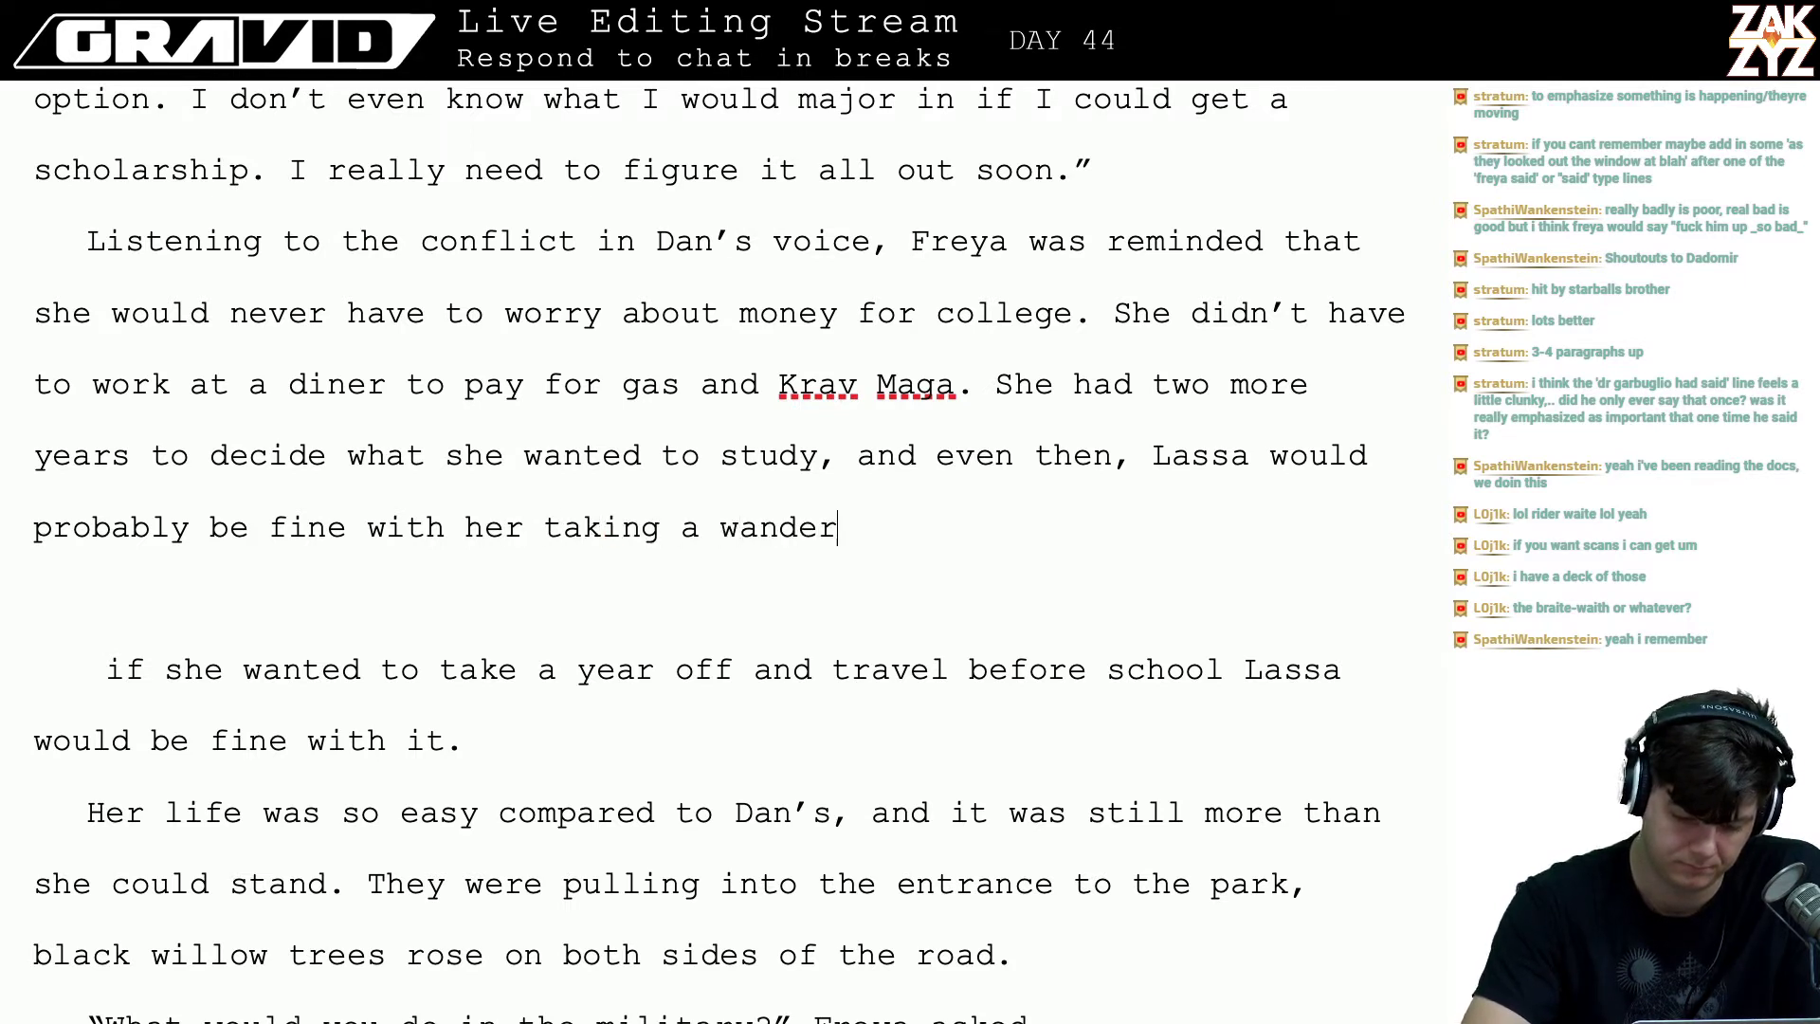
type("jhar")
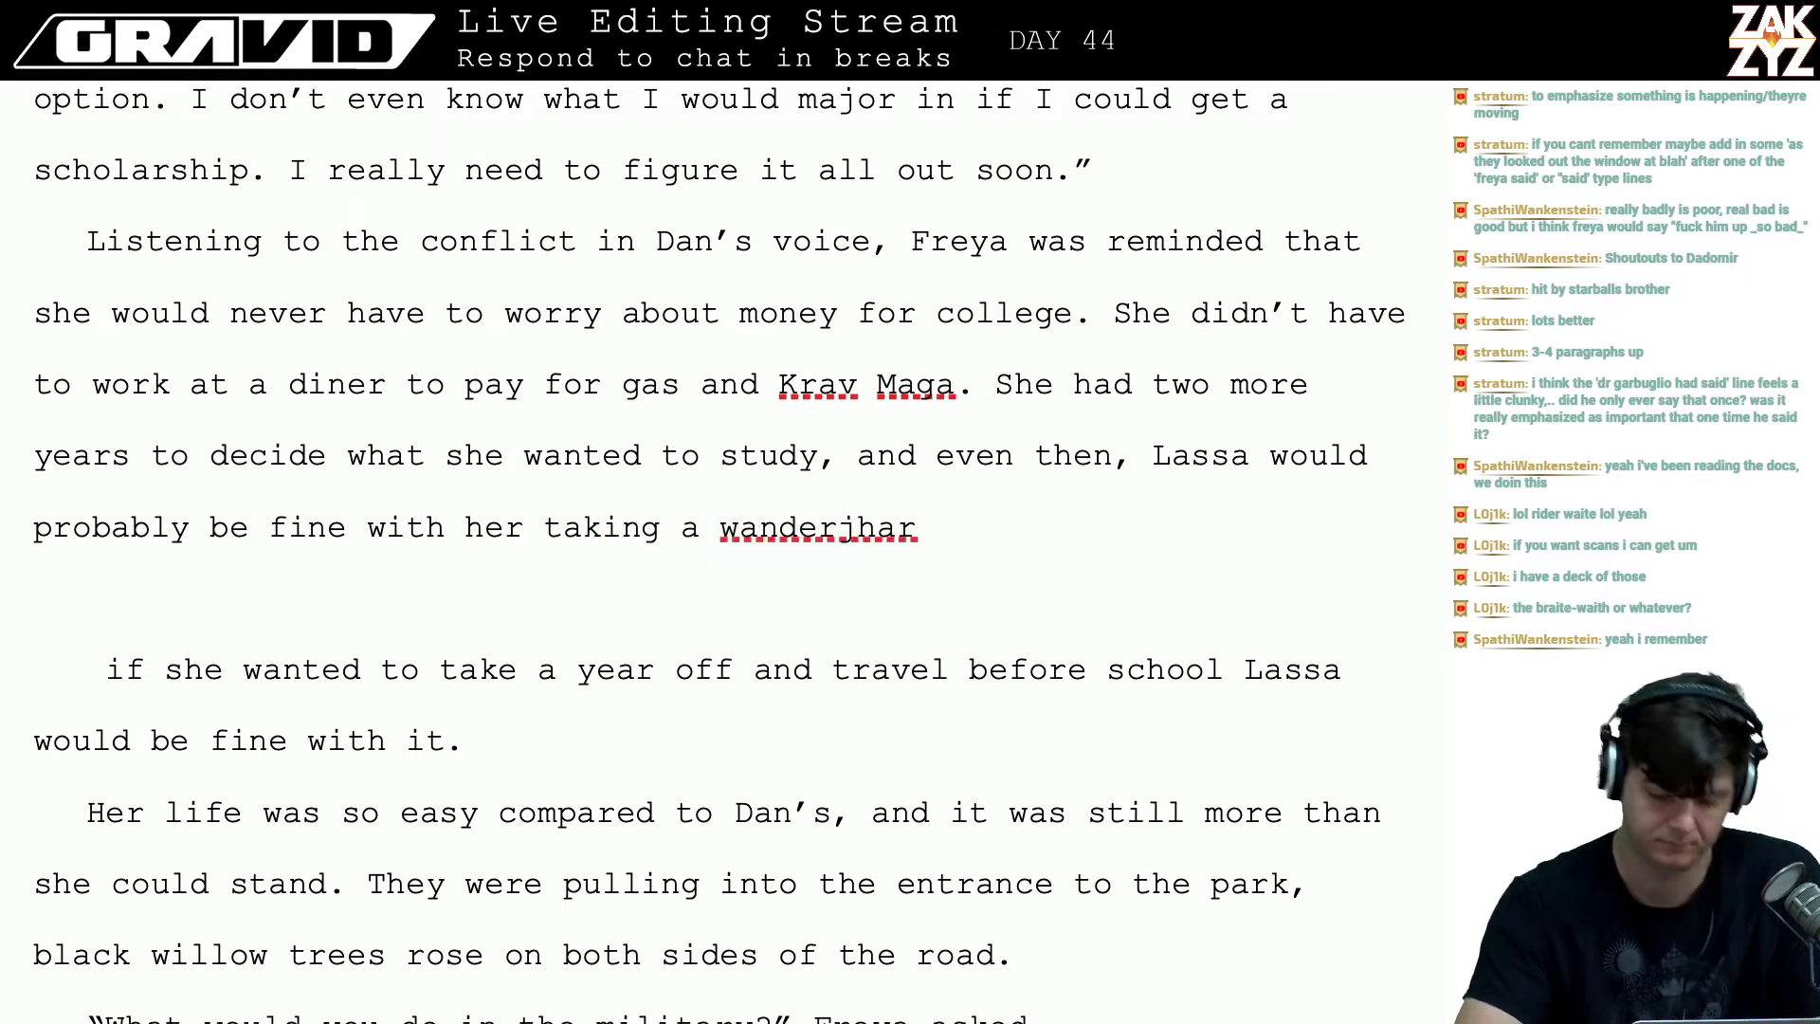
key("BackSpace")
type(".")
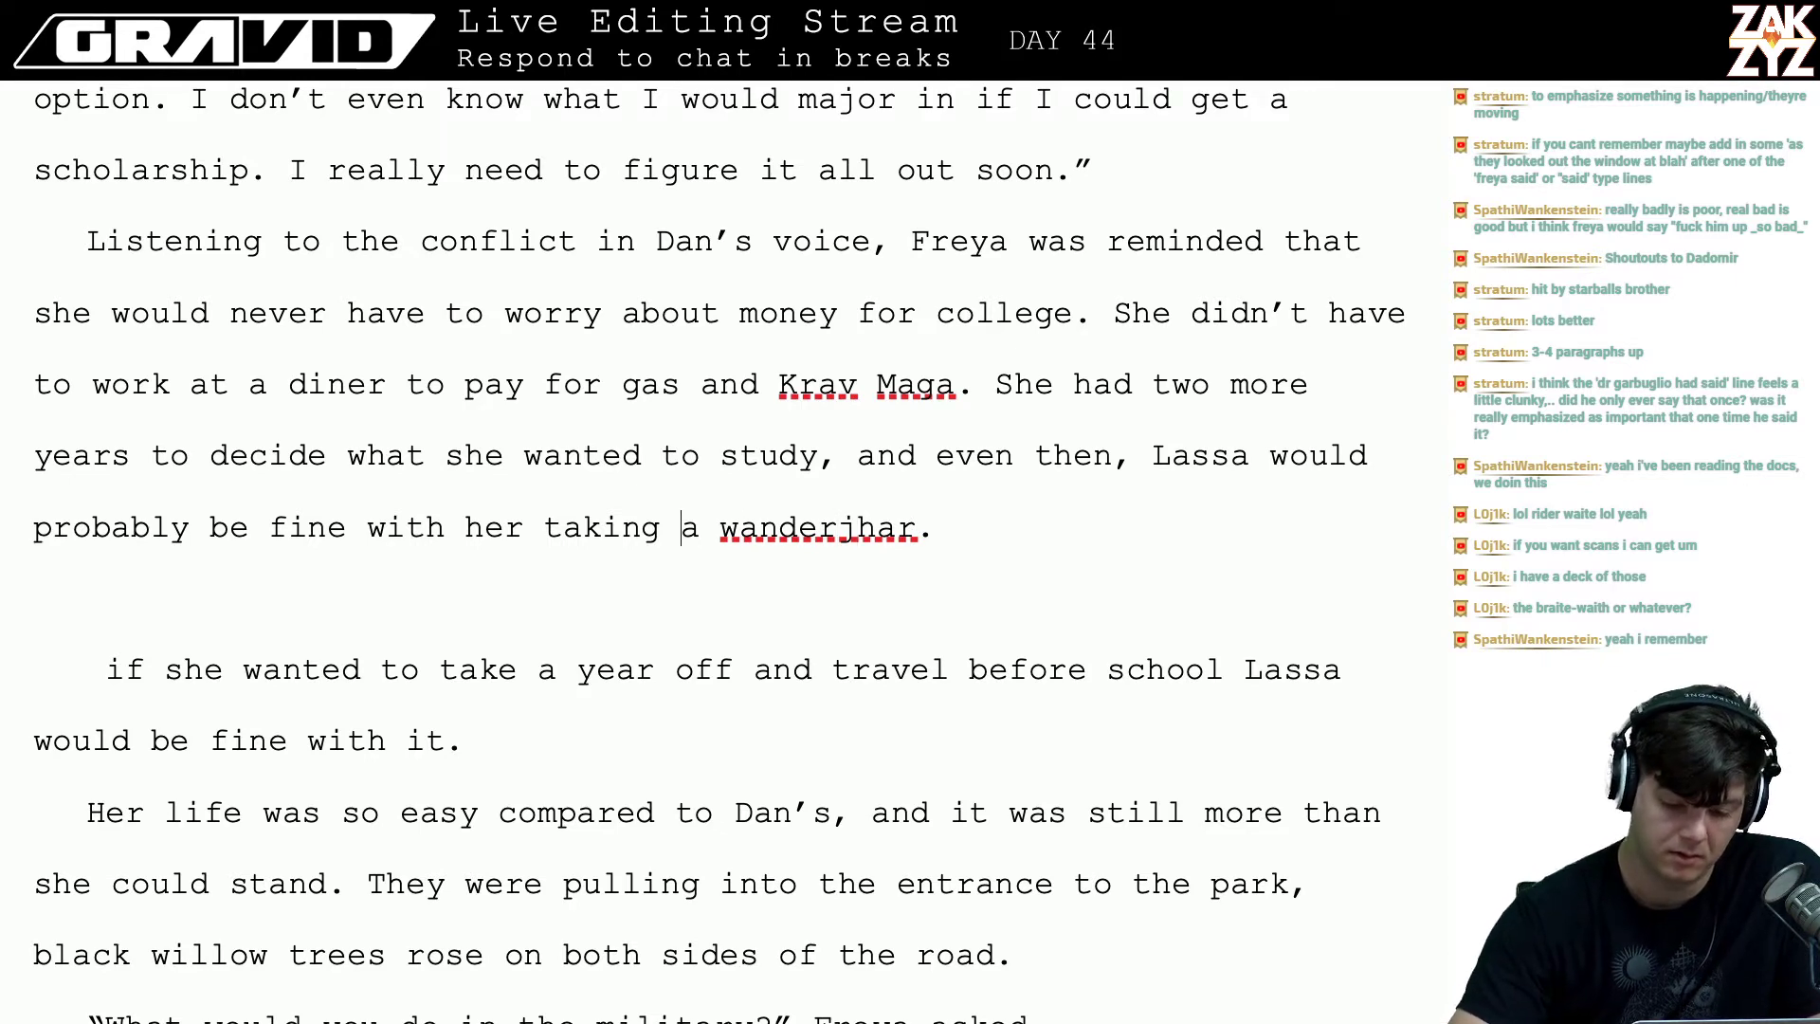
- Split off “Lassa would probably be fine with her taking a wanderjhar.” below a blank paragraph and delete “even then,” from the preceding text
left_click(1128, 459)
key("Return")
key("Return")
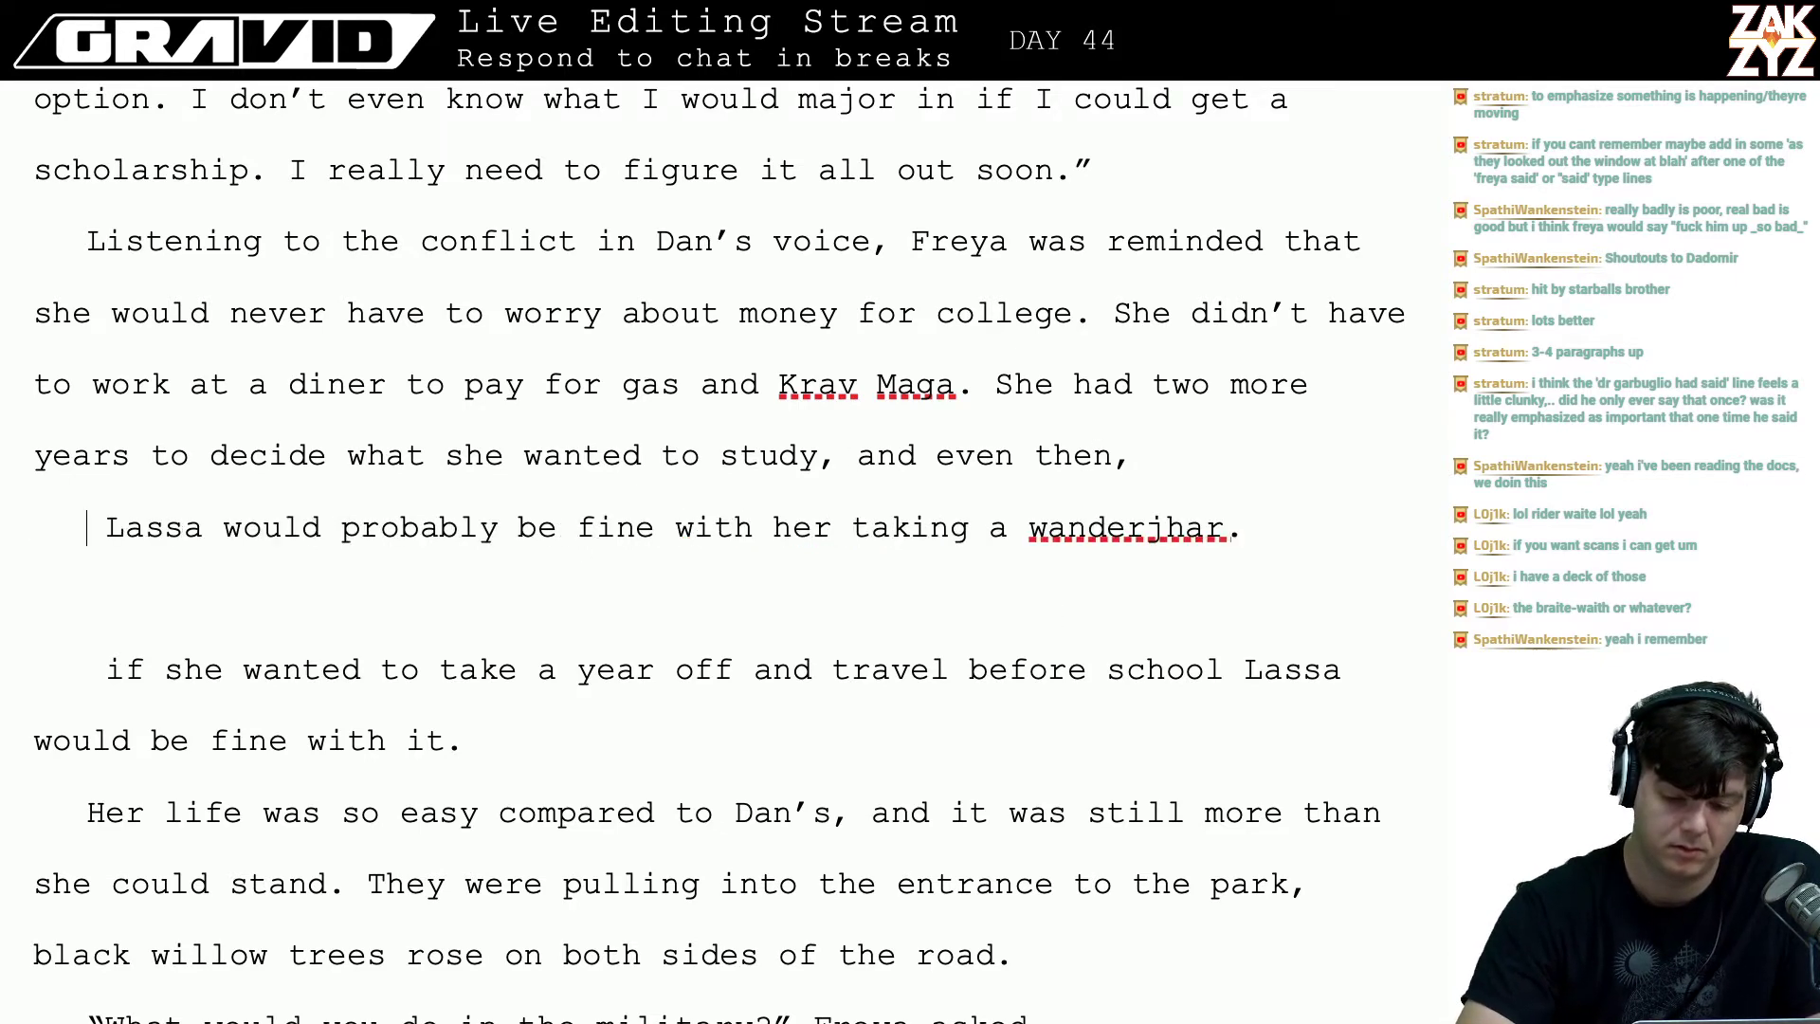
key("Left")
key("Left")
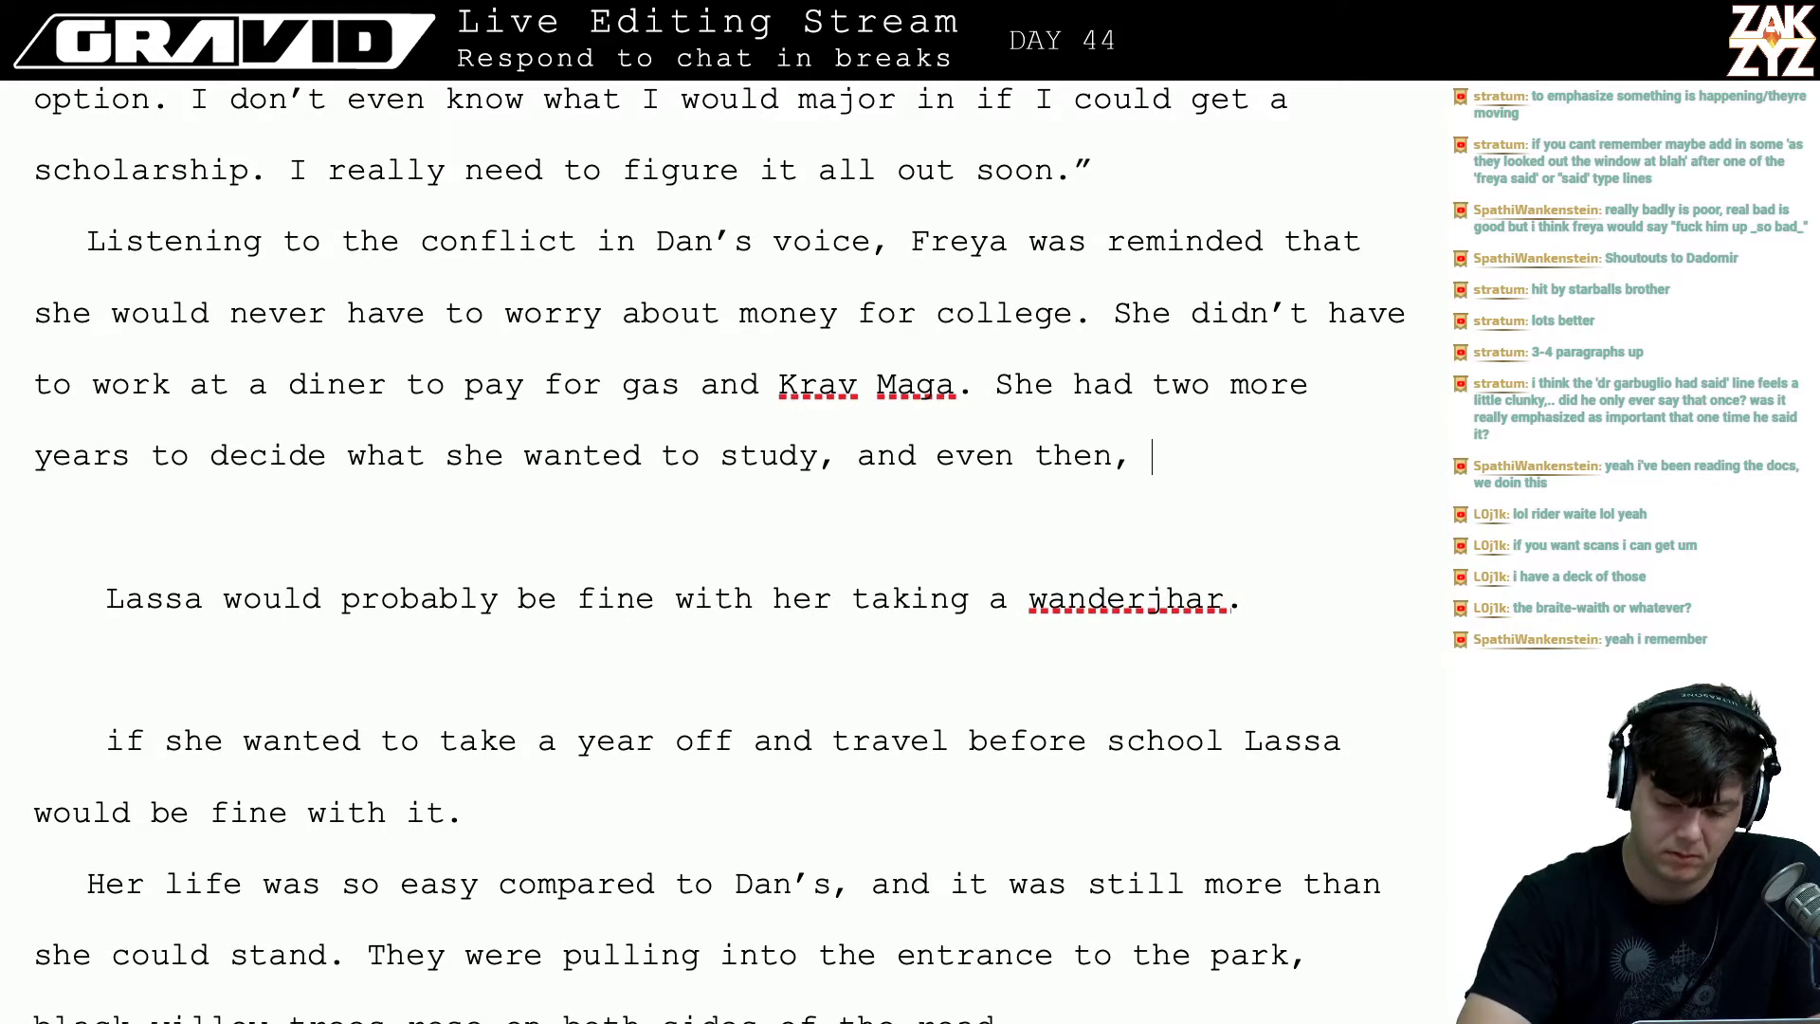
key("BackSpace")
key("BackSpace")
key("BackSpace")
key("BackSpace")
key("BackSpace")
key("BackSpace")
key("BackSpace")
key("BackSpace")
key("BackSpace")
key("BackSpace")
key("BackSpace")
key("BackSpace")
key("BackSpace")
key("BackSpace")
key("BackSpace")
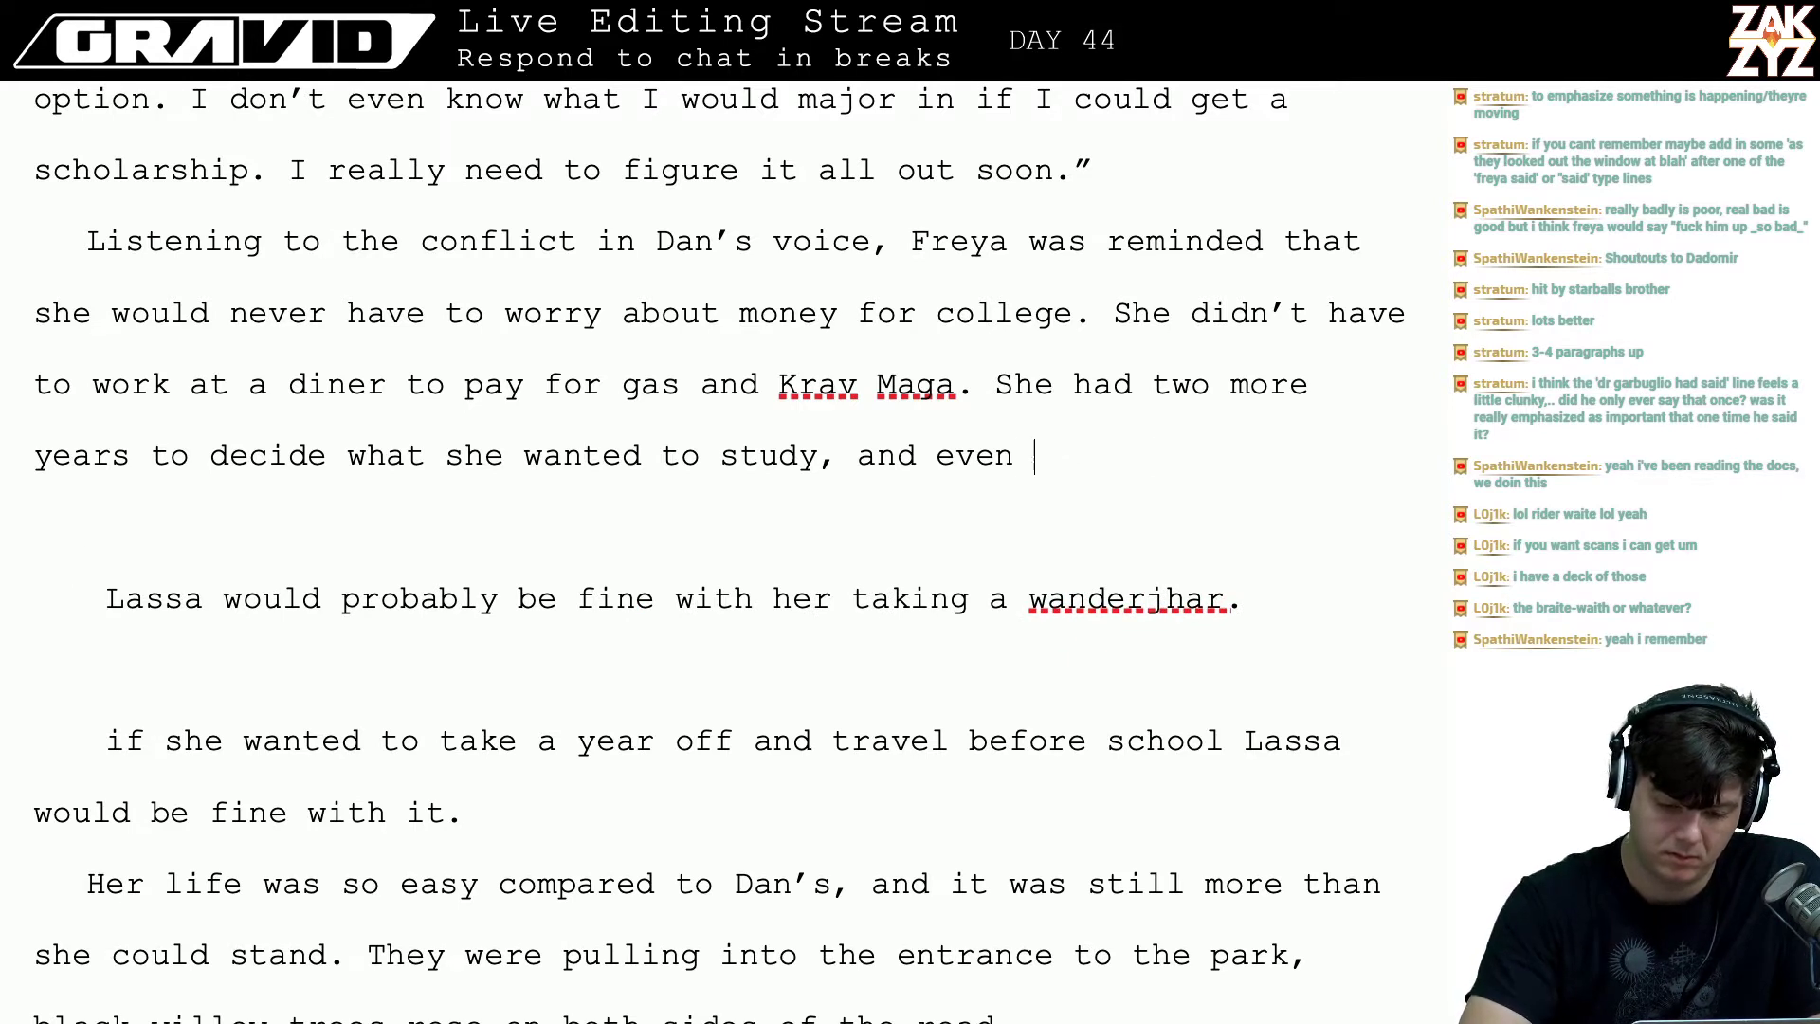
type(", and she")
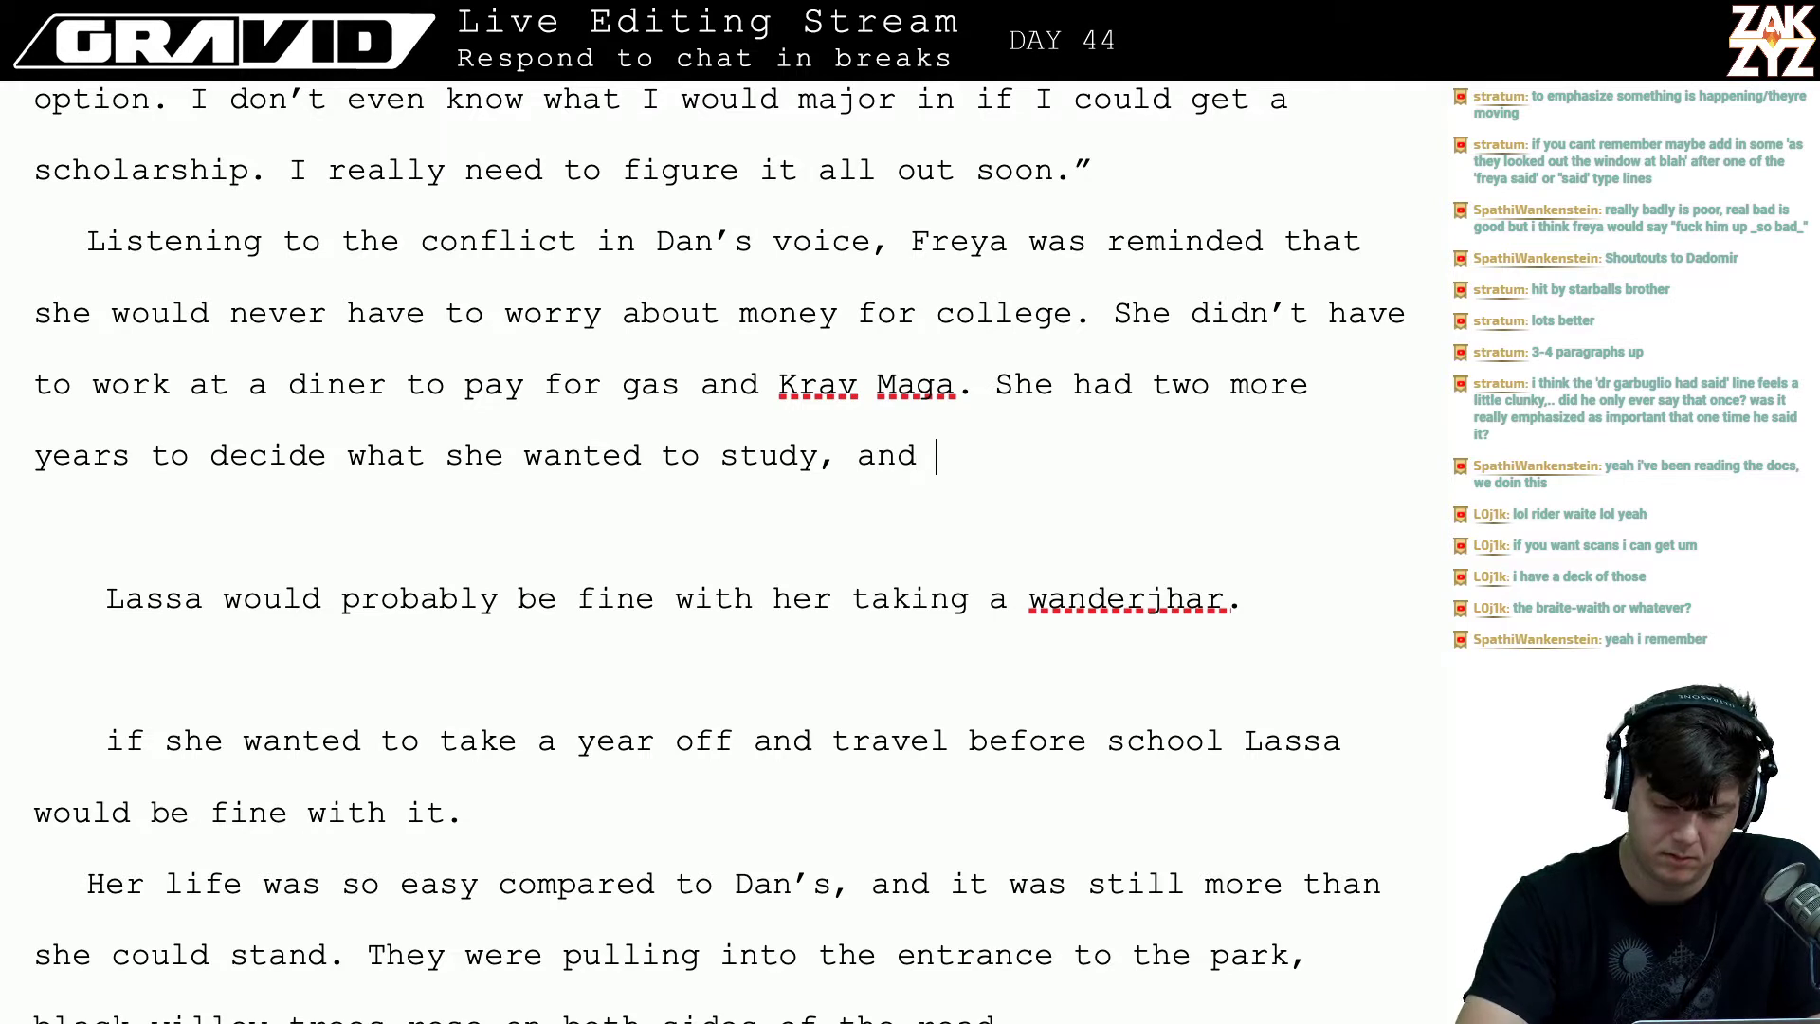
key("BackSpace")
key("BackSpace")
key("BackSpace")
key("BackSpace")
- Continue the sentence after “study, and” with “if she wanted to wanderjhar in Europe for a year”
type("if she wanted ")
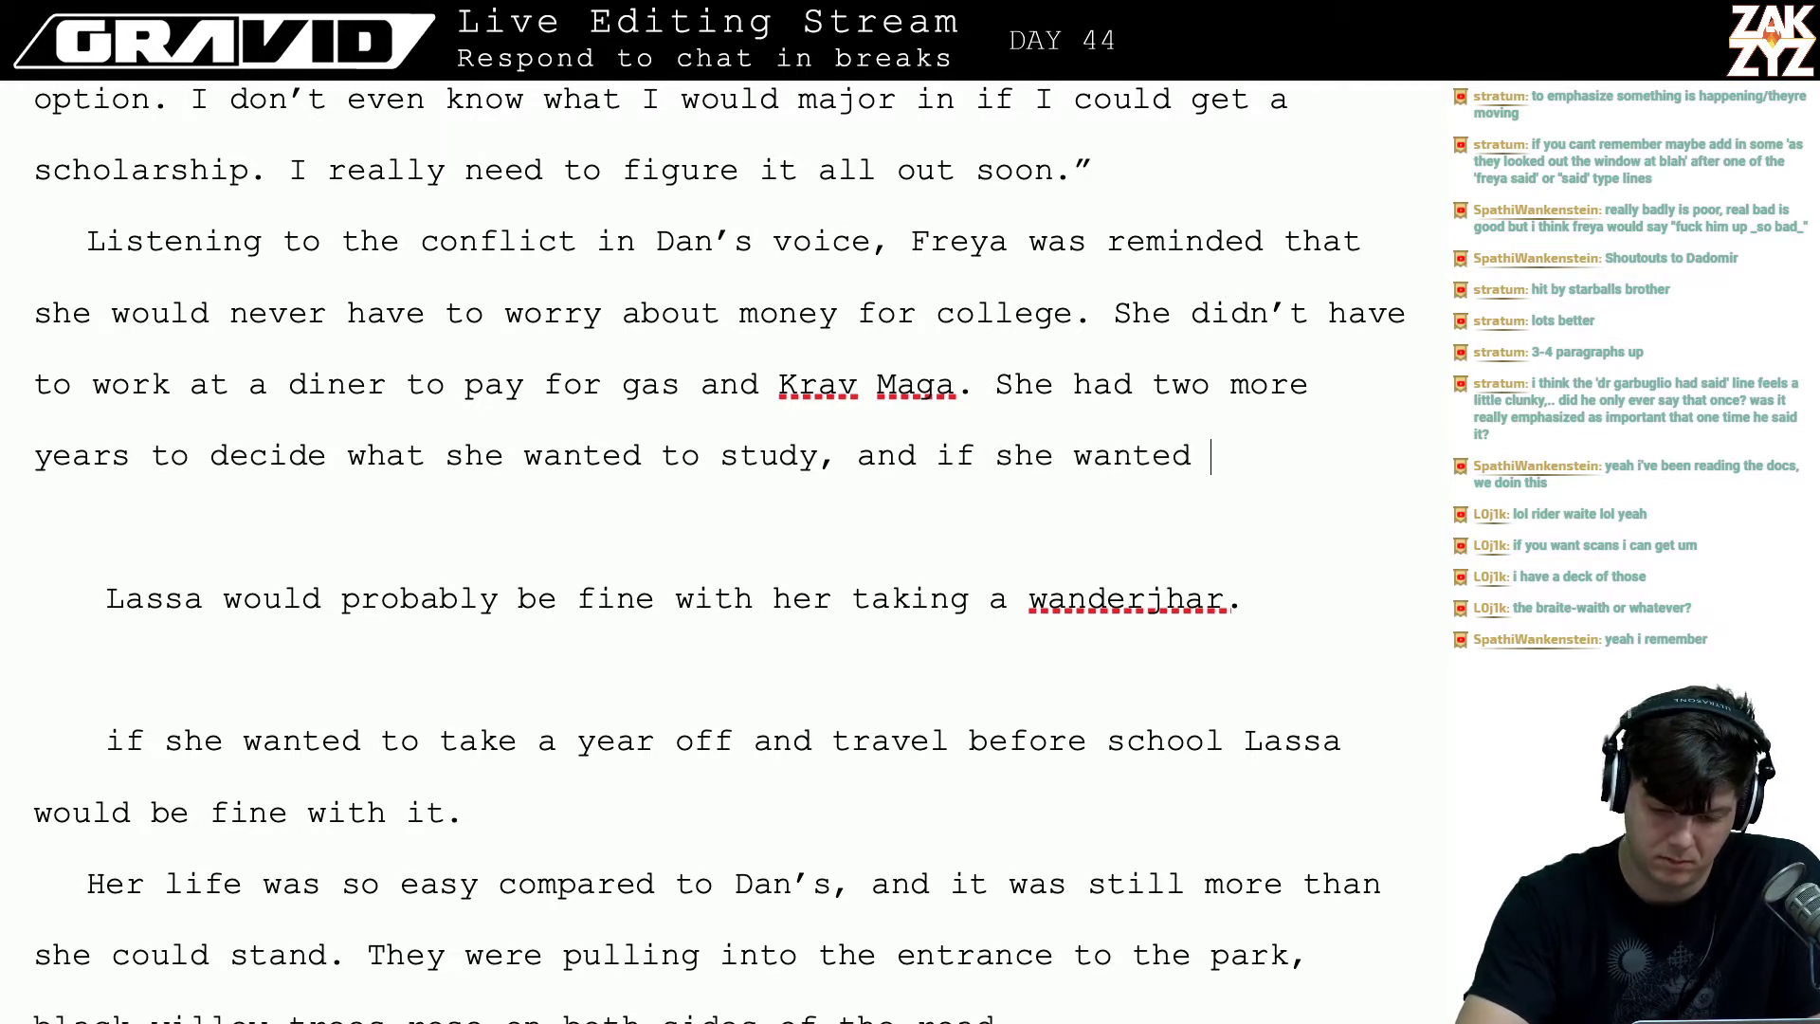
type("to ")
type("wanderh")
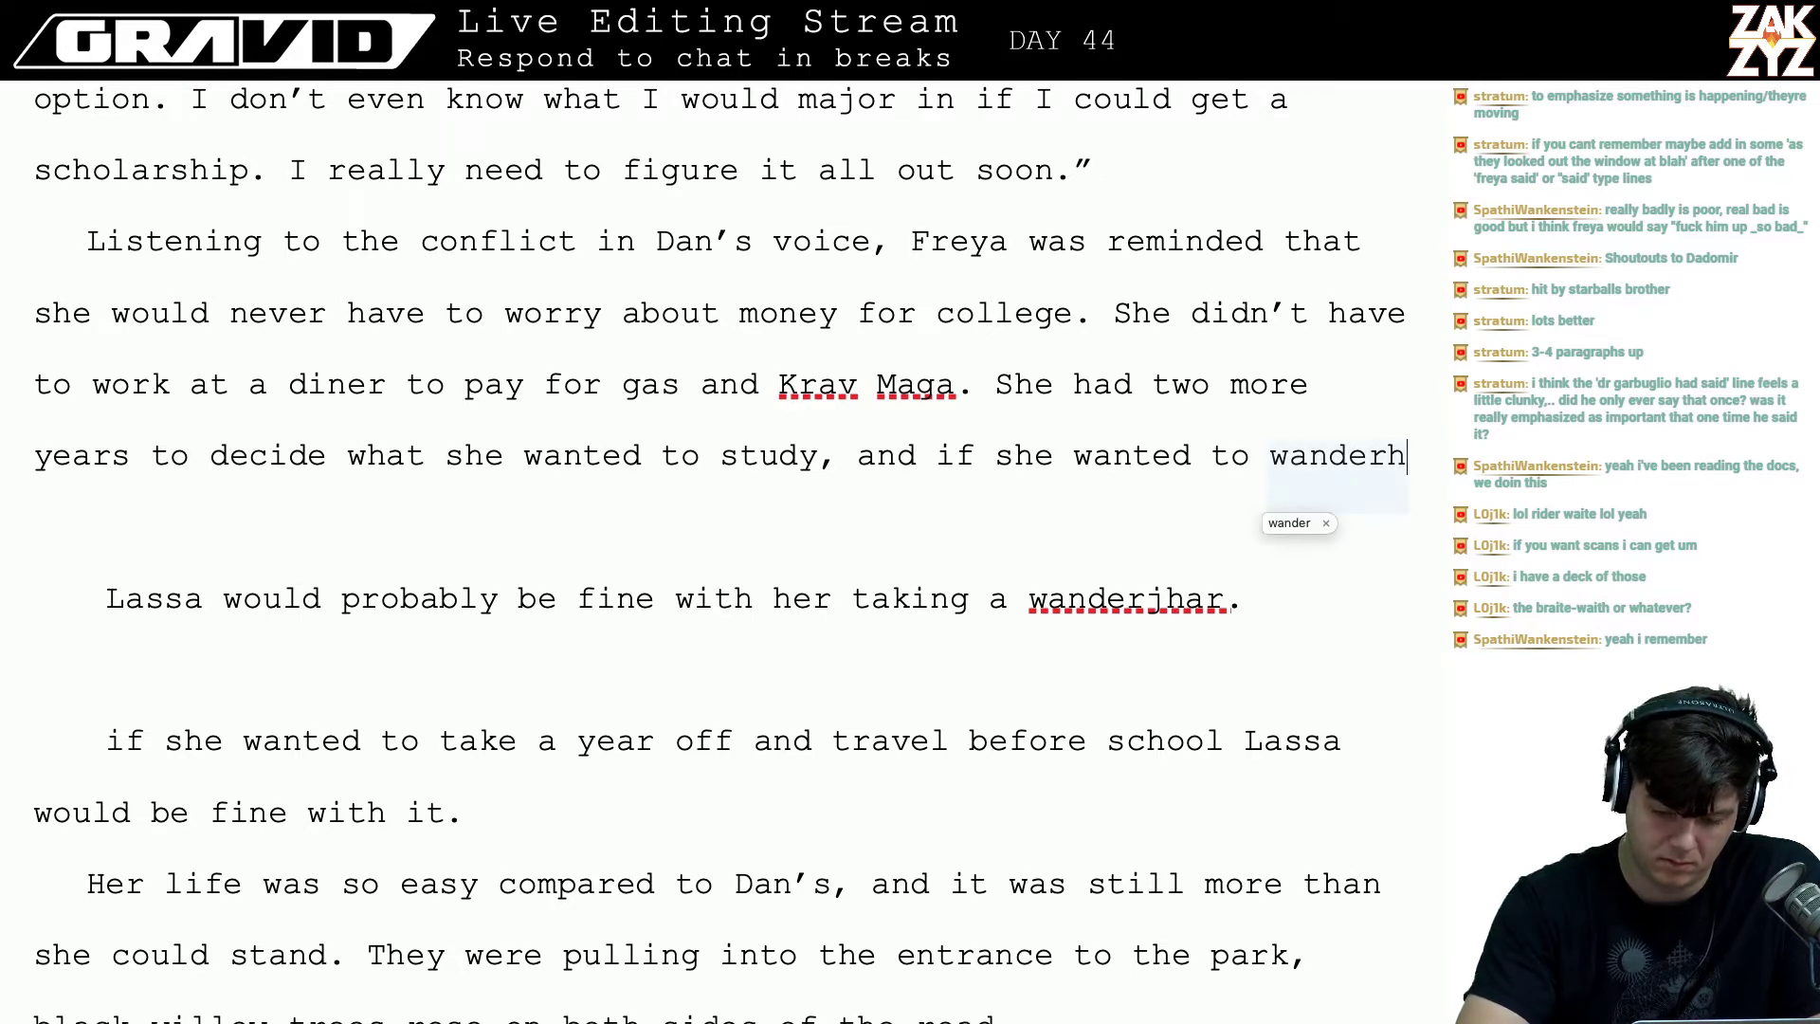
key("BackSpace")
type("j")
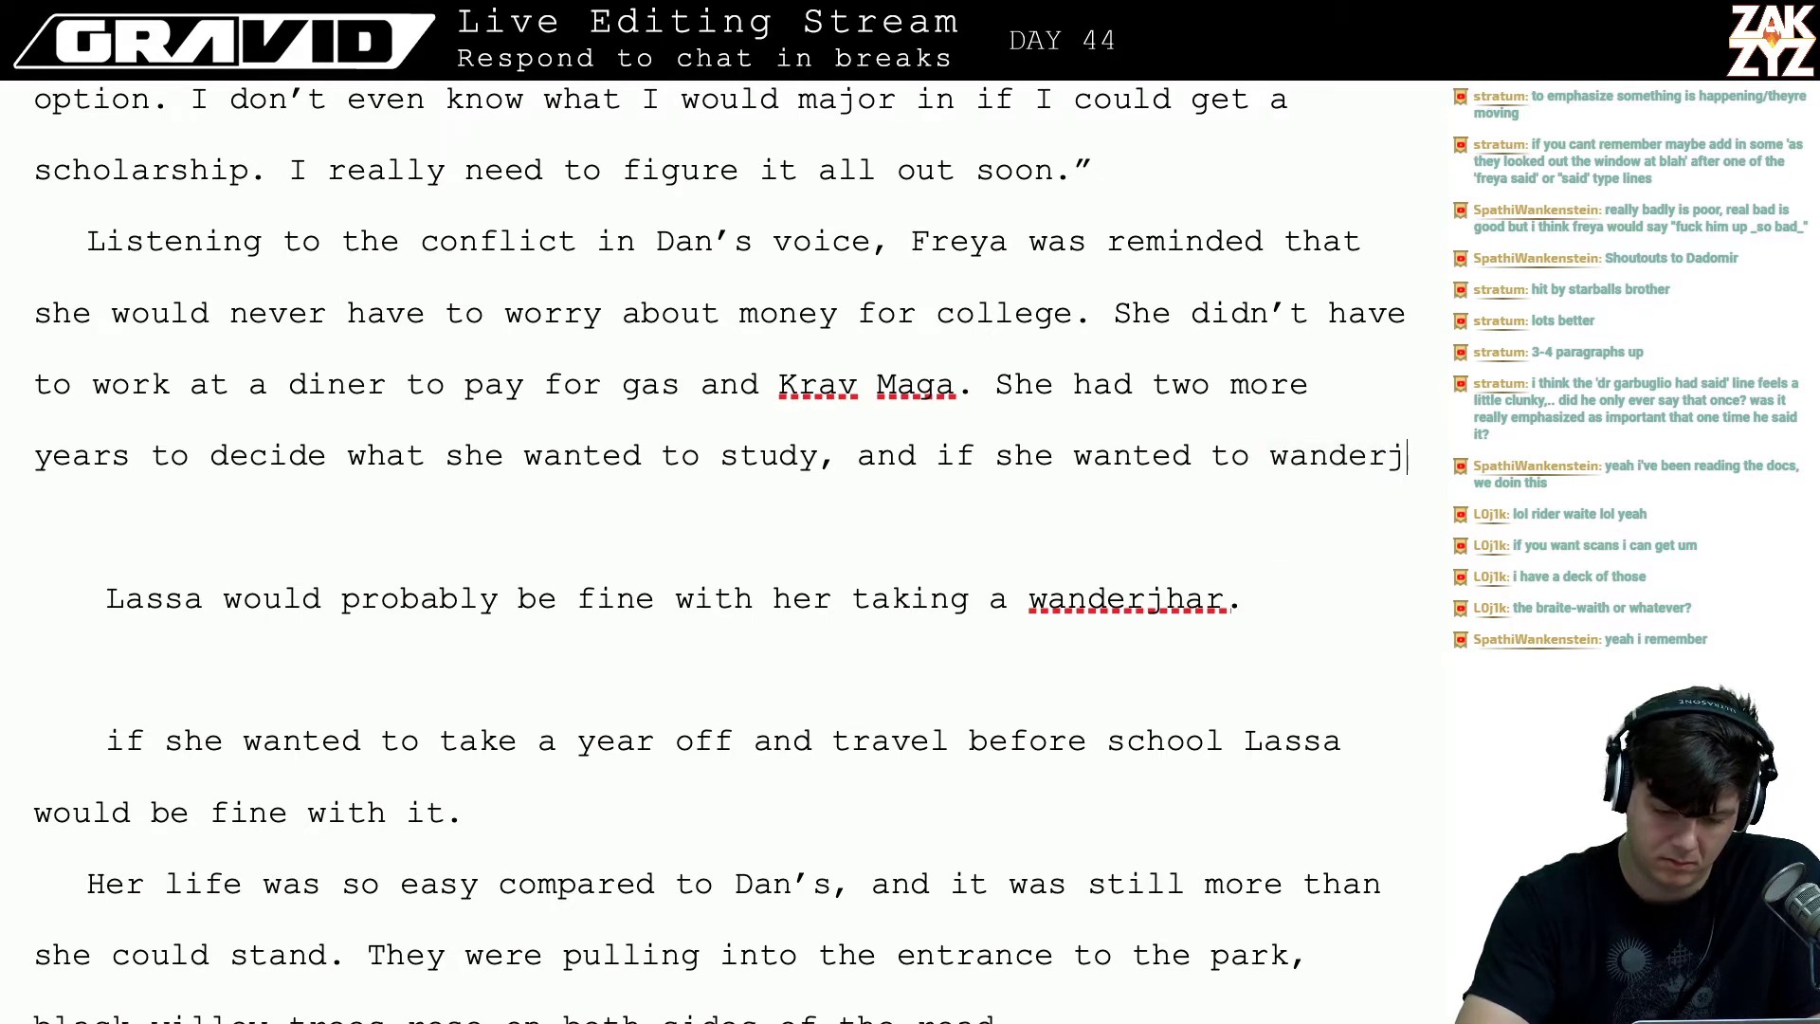
type("har in ")
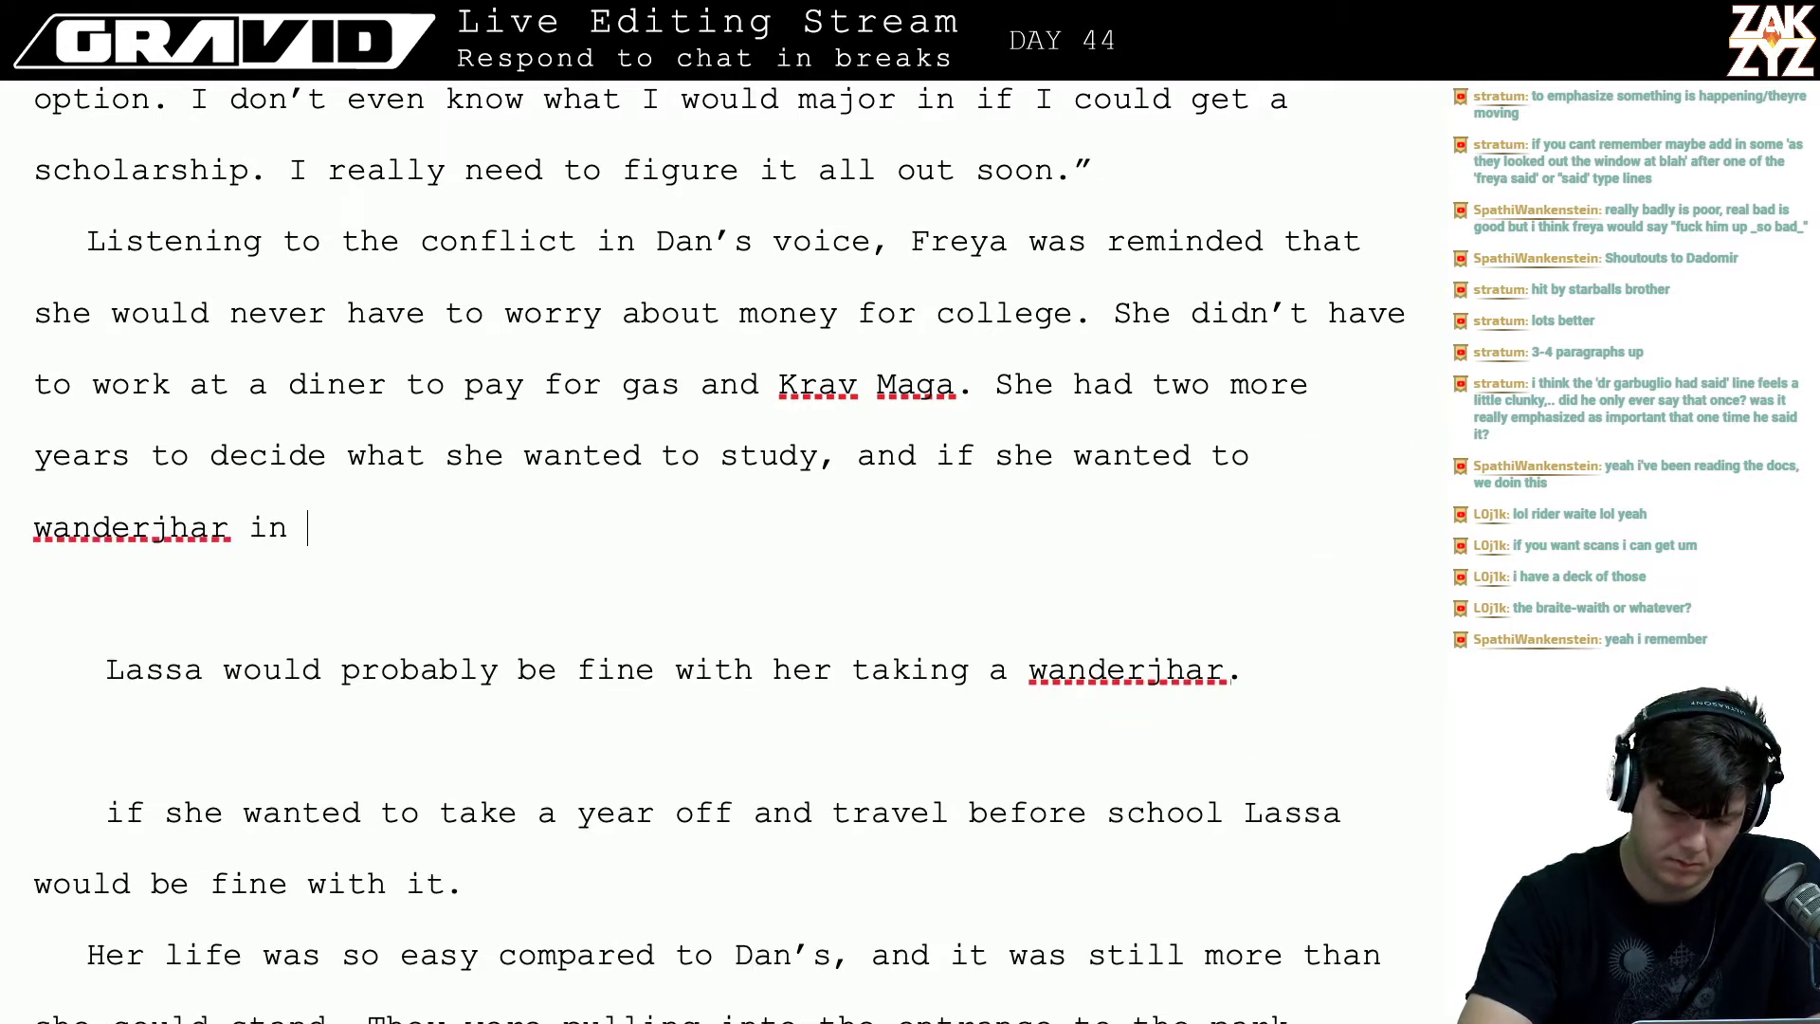
type("eurp")
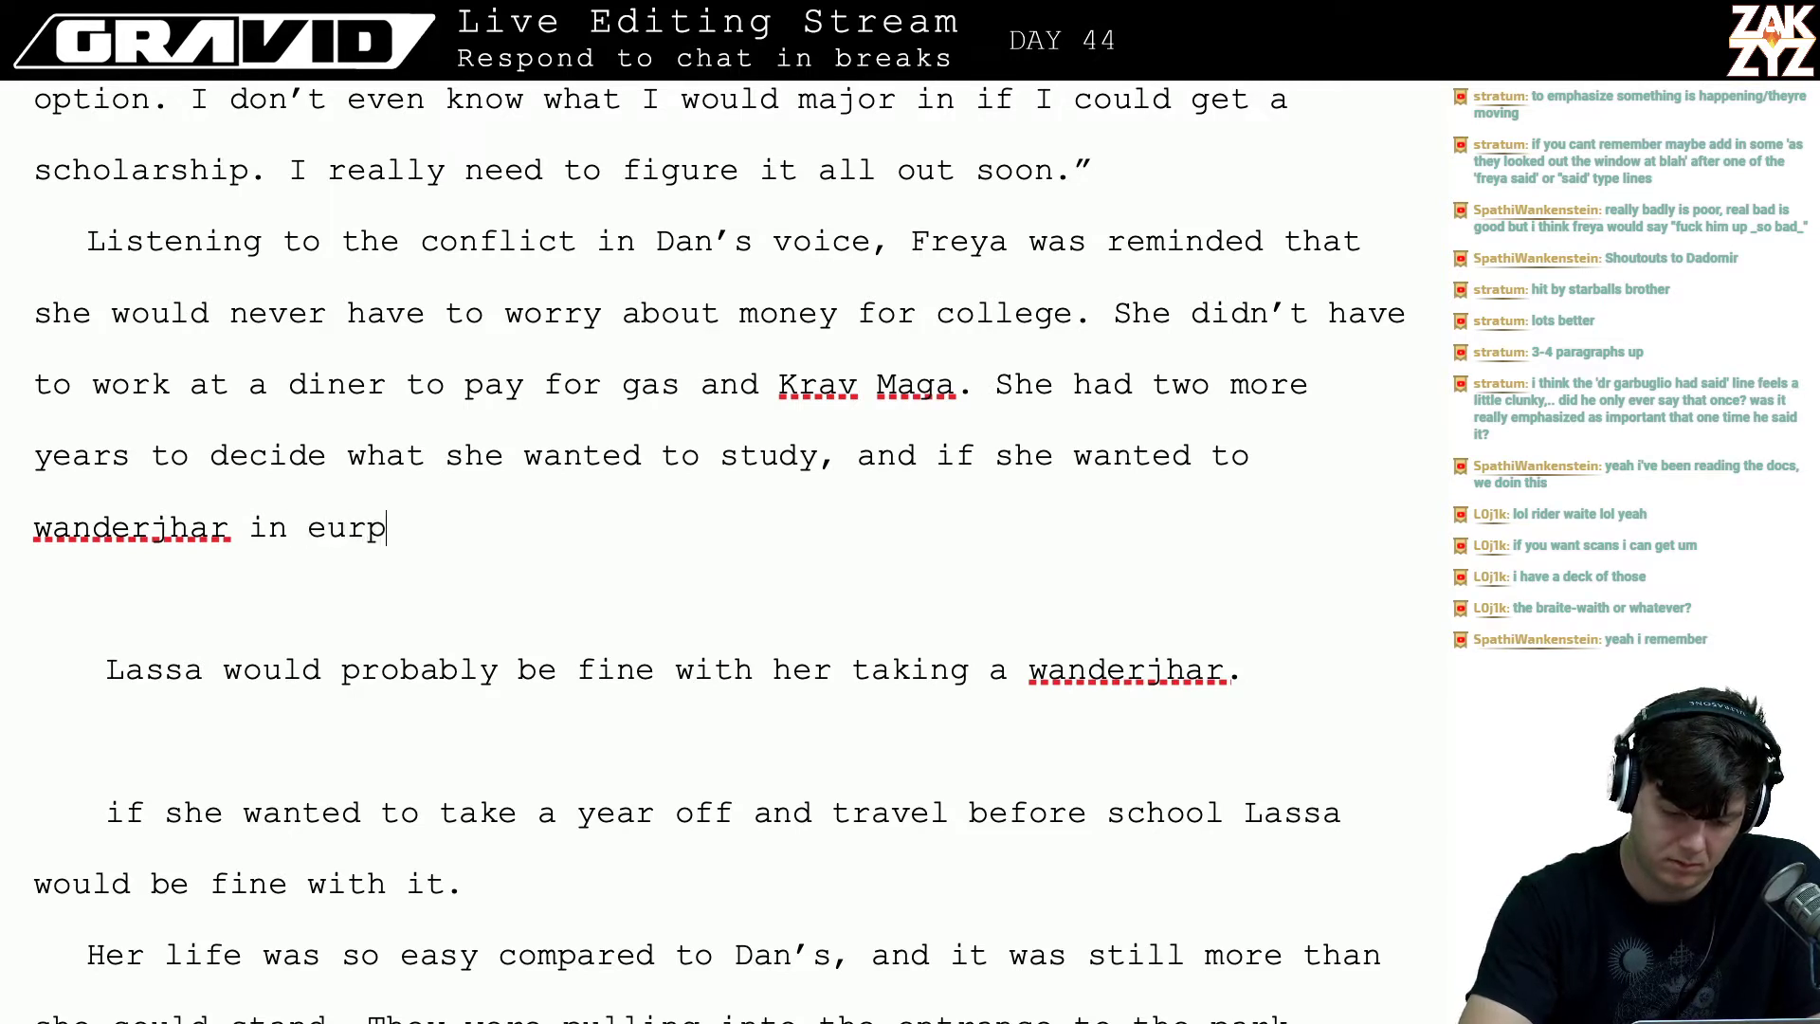
key("BackSpace")
key("BackSpace")
key("BackSpace")
key("BackSpace")
type("Europe f")
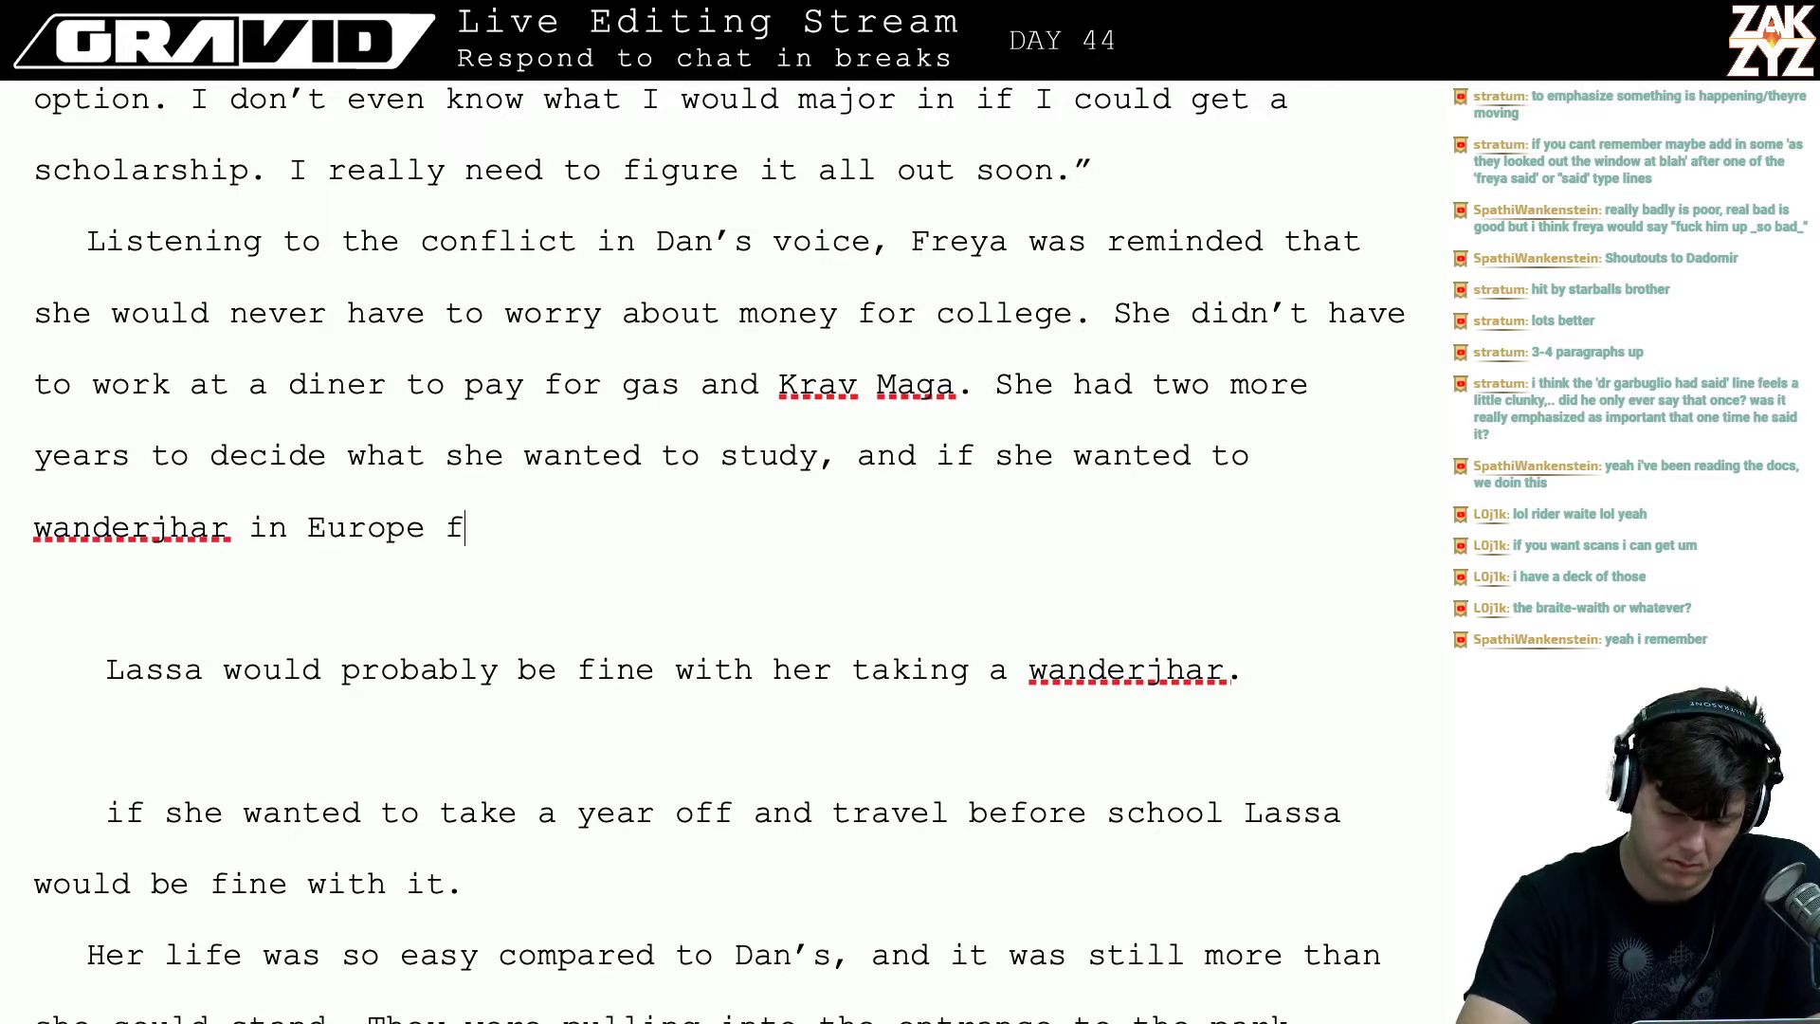
type("or a year,")
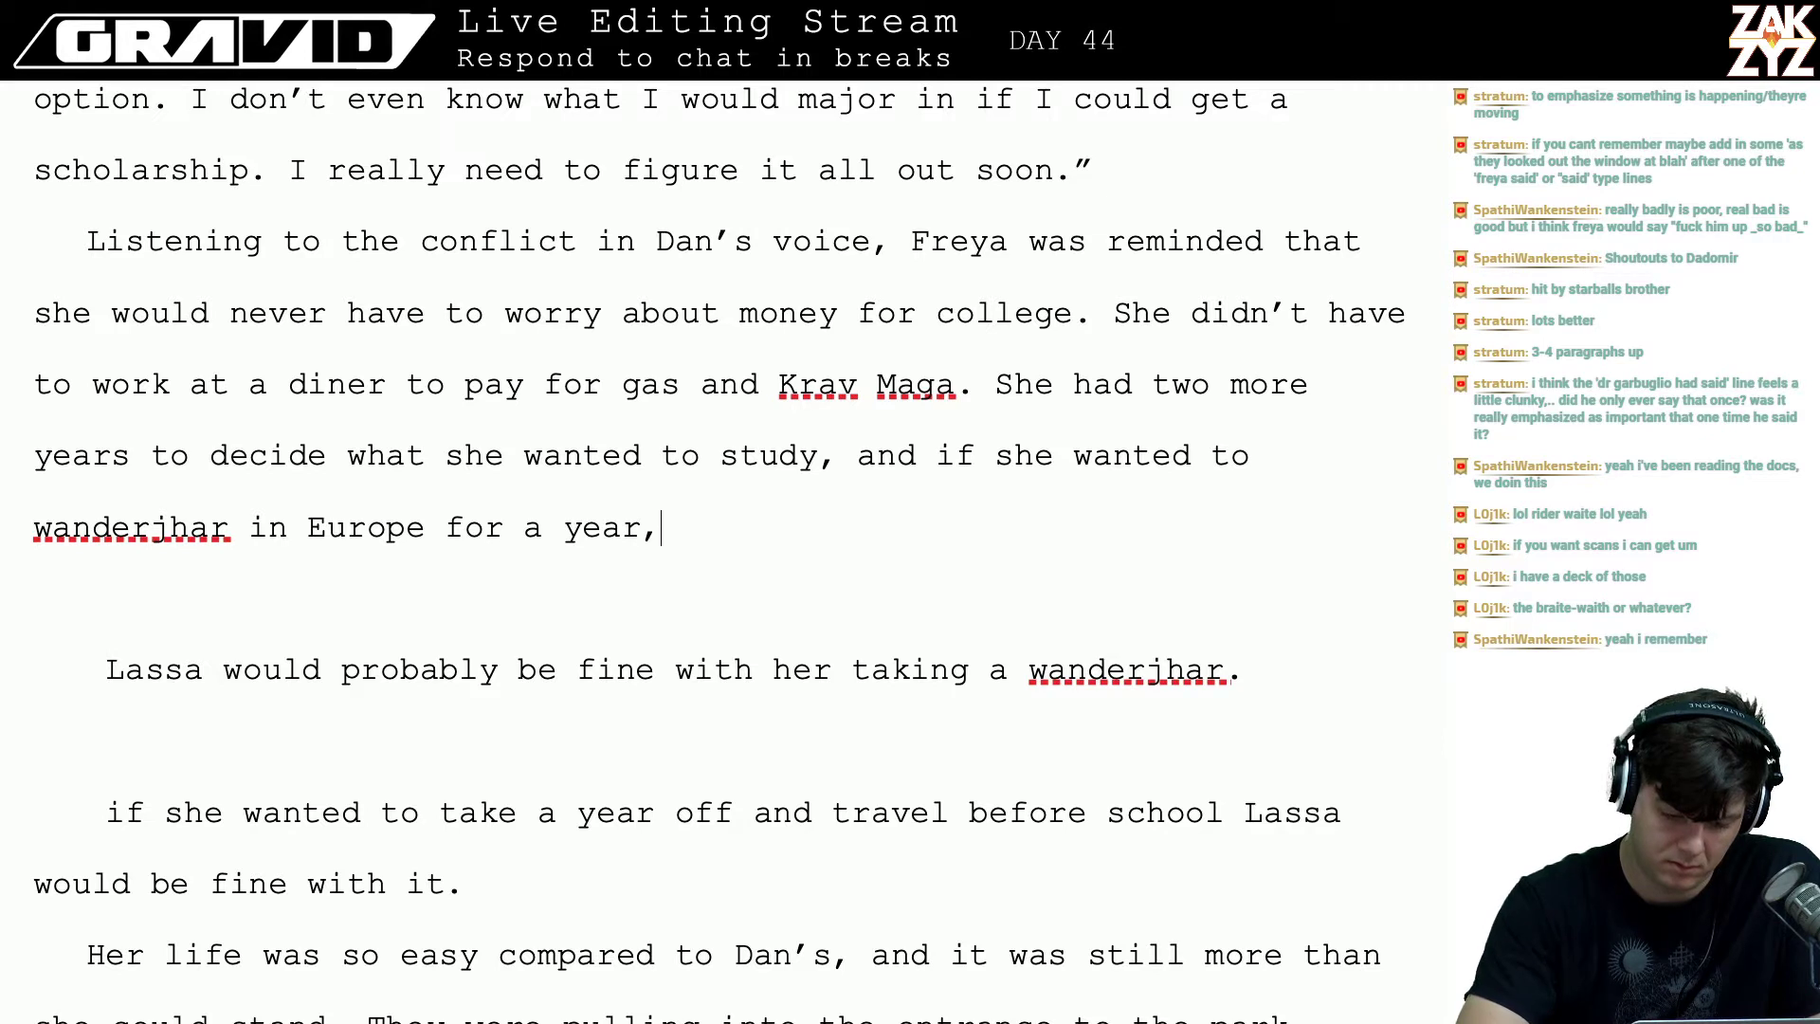
- Finish the sentence about the year in Europe with “before deciding, Lassa would be on board.”
key("BackSpace")
type("before ")
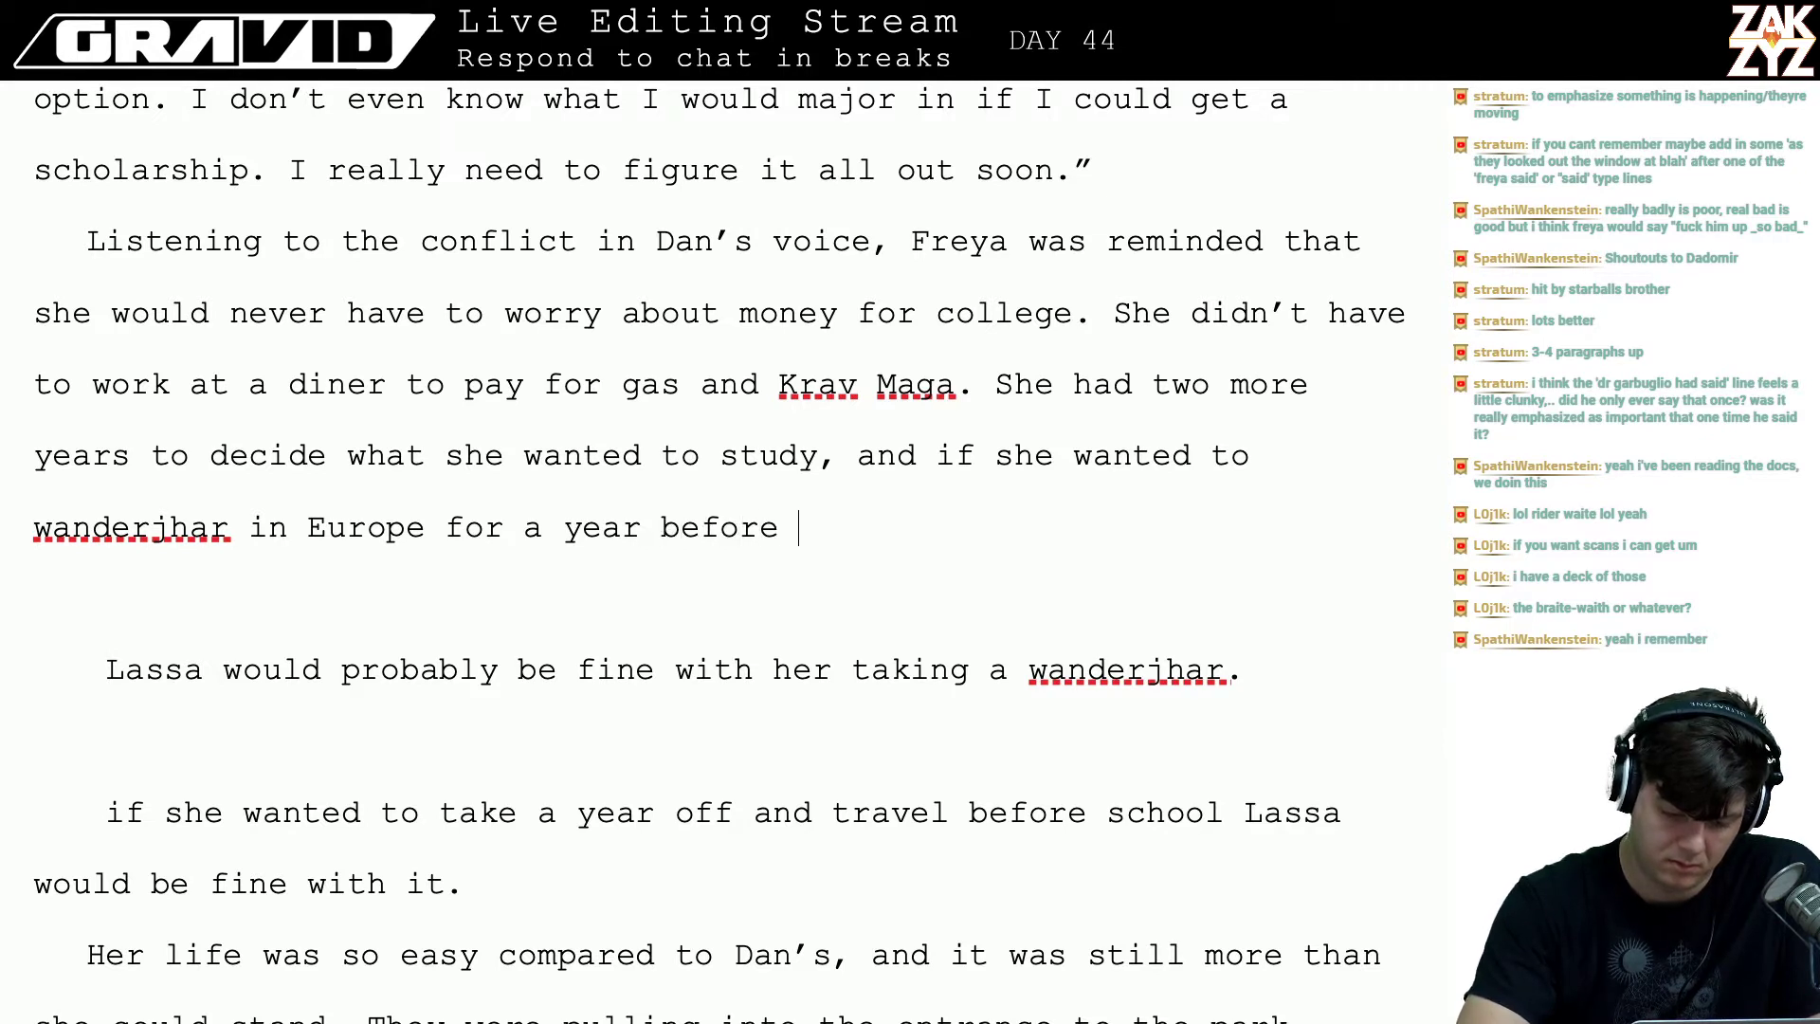
type("deidic")
key("BackSpace")
key("BackSpace")
key("BackSpace")
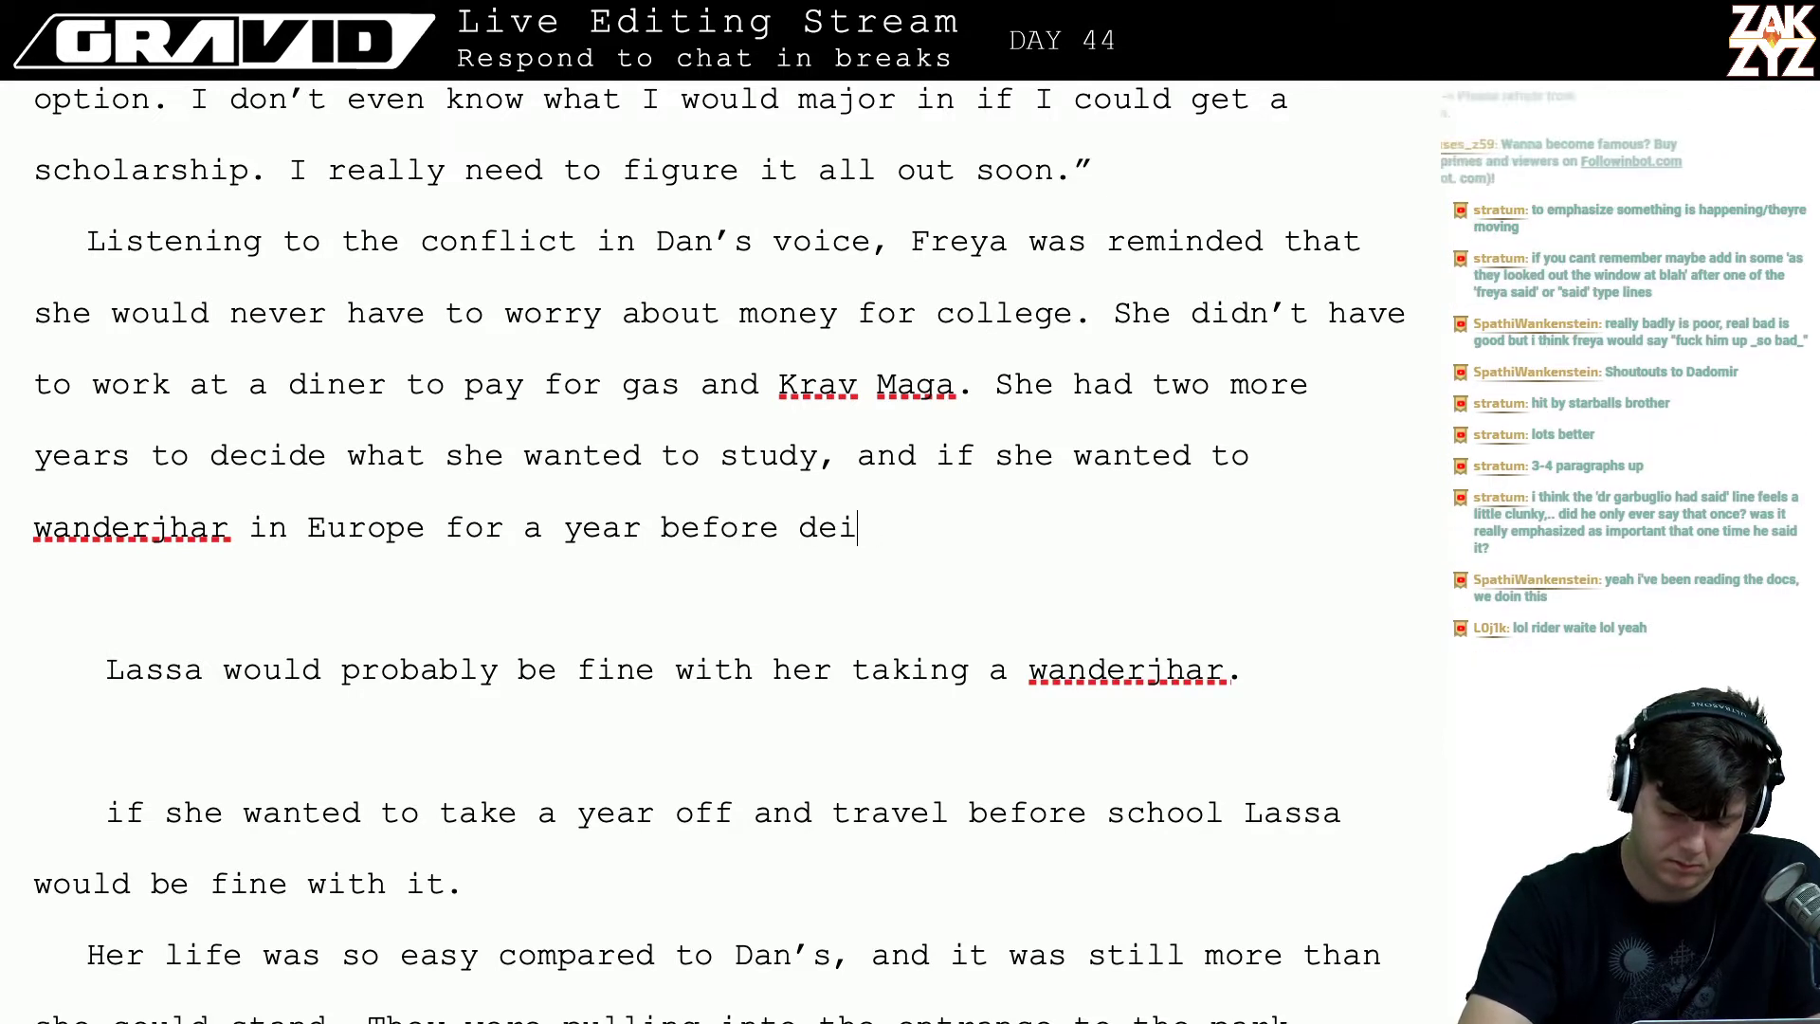
key("BackSpace")
type("cid")
key("BackSpace")
type("ind")
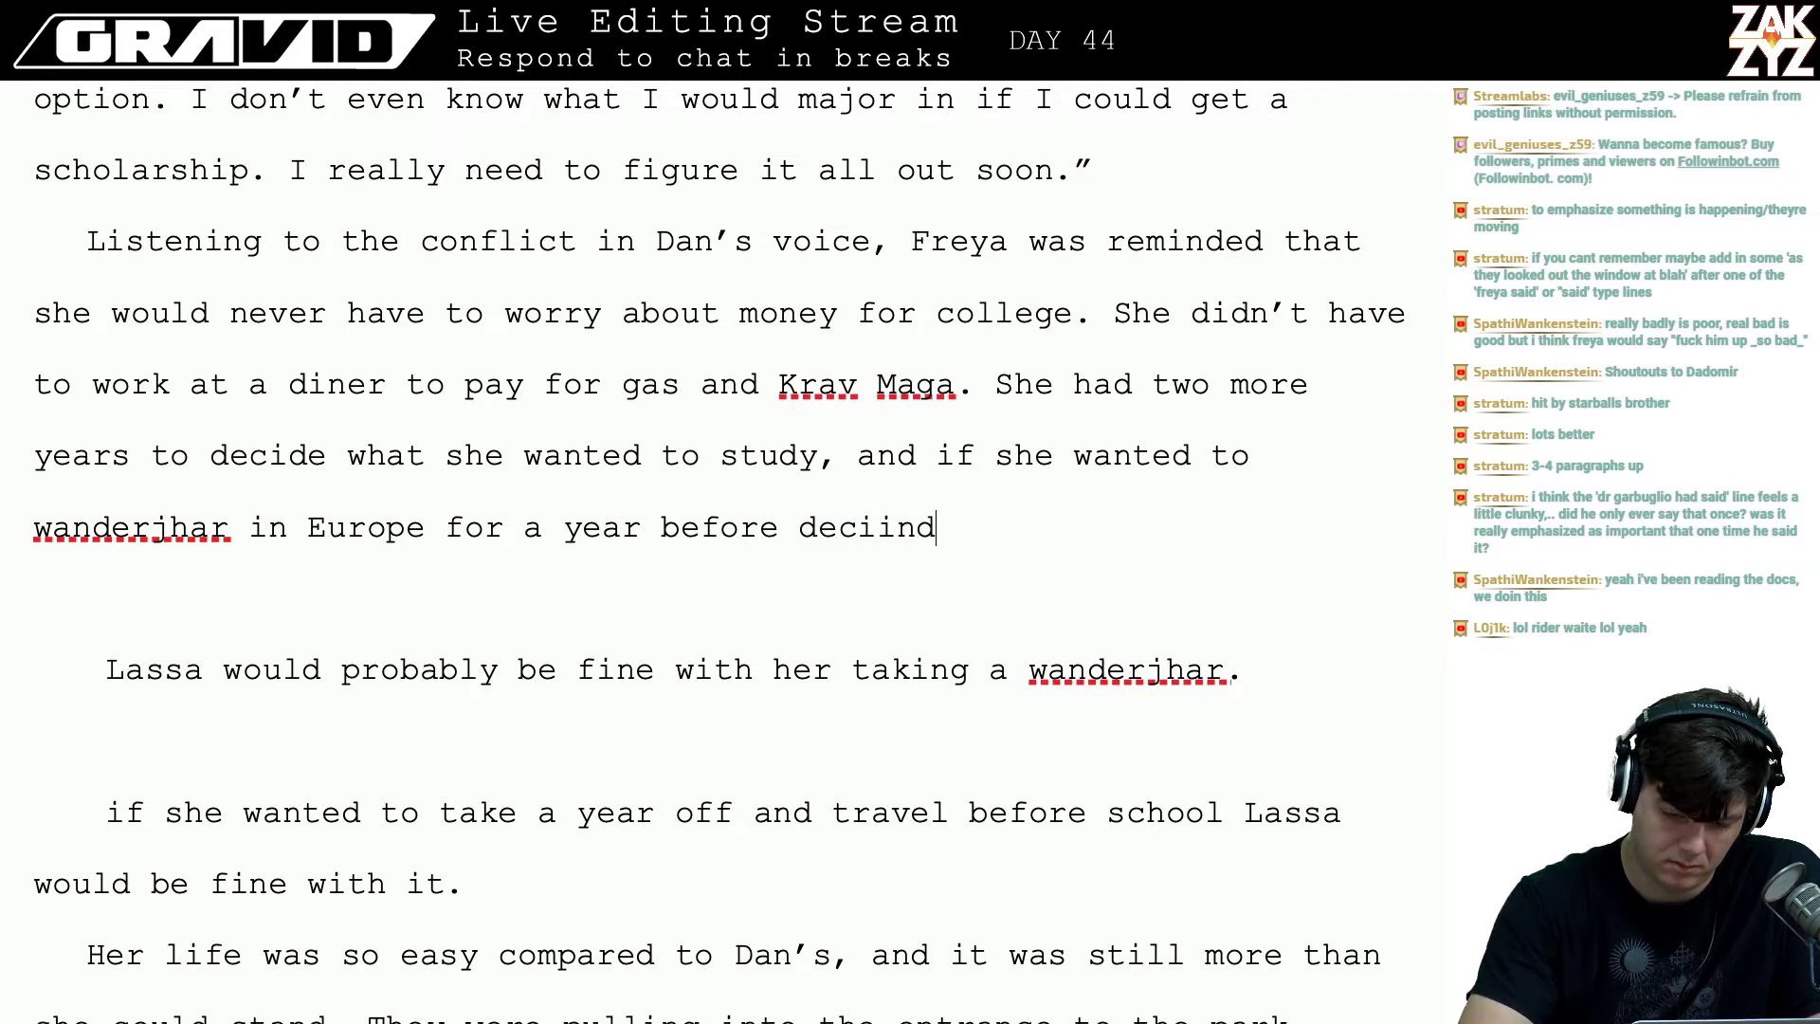
key("BackSpace")
key("BackSpace")
type("g")
key("BackSpace")
key("BackSpace")
type("ng")
key("BackSpace")
key("BackSpace")
key("BackSpace")
type("iding, Lassaw o")
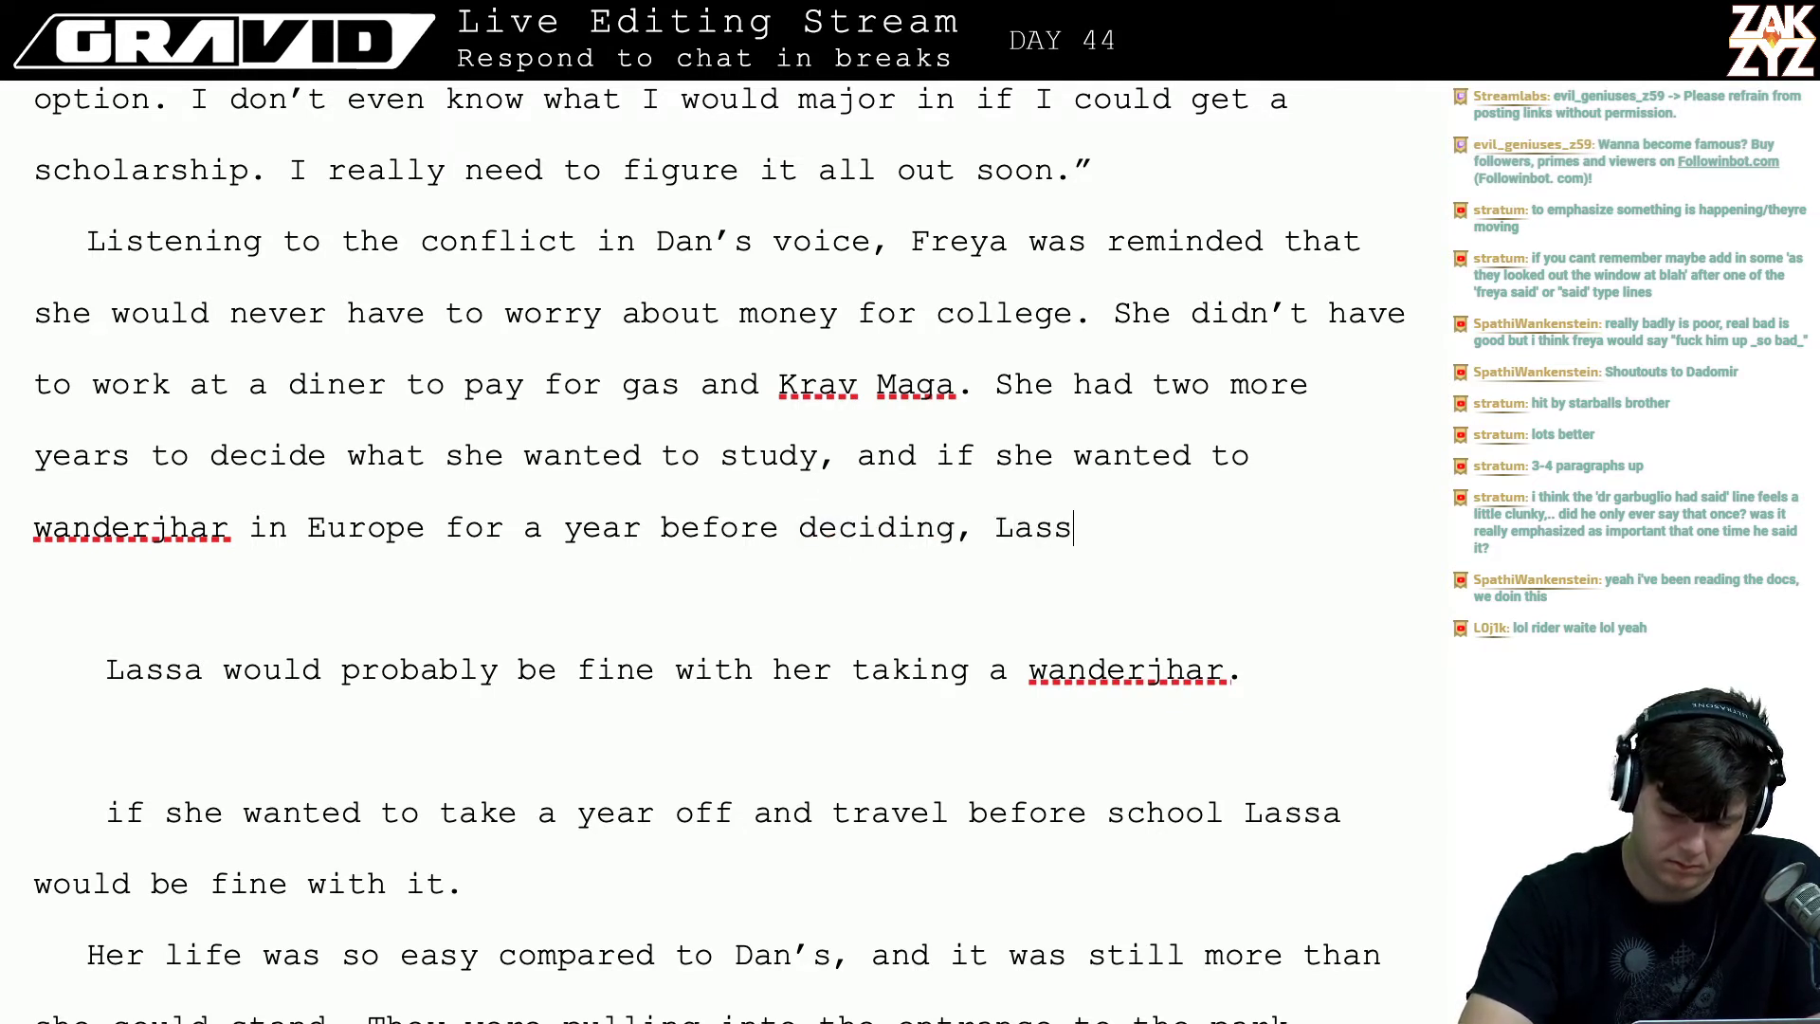
key("BackSpace")
key("BackSpace")
key("BackSpace")
type("wou")
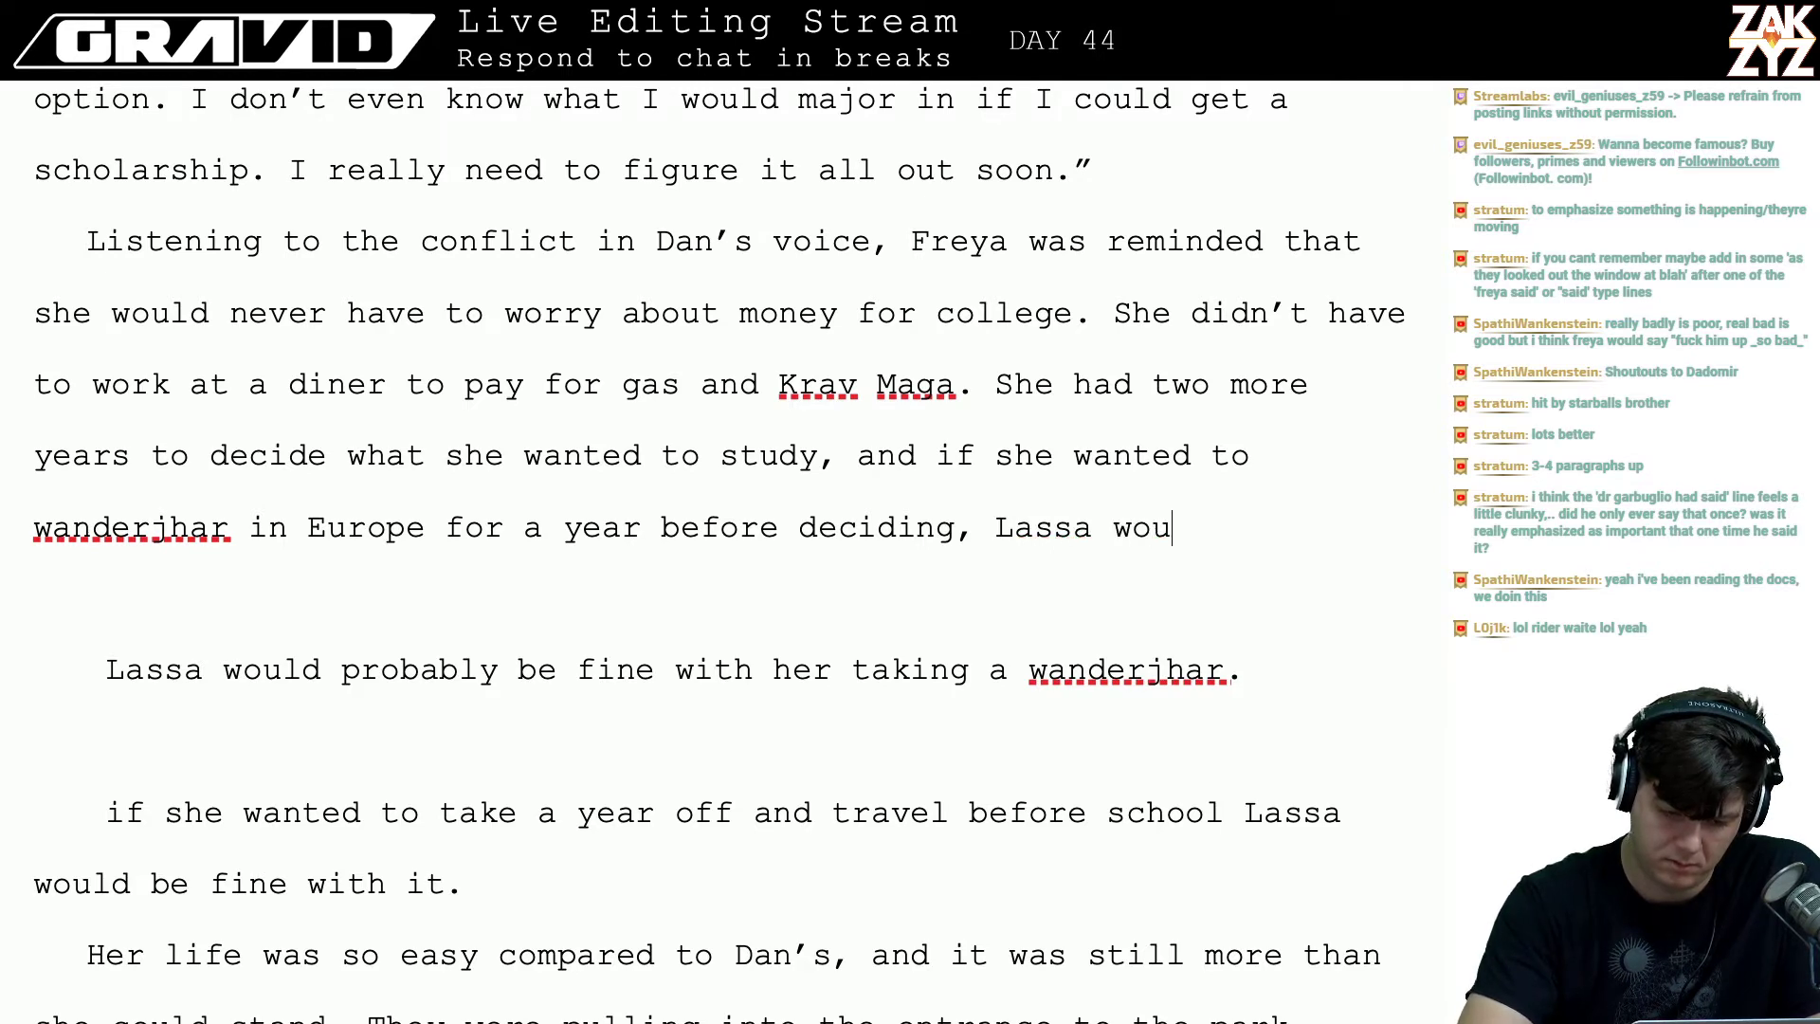
type("ld be on board.")
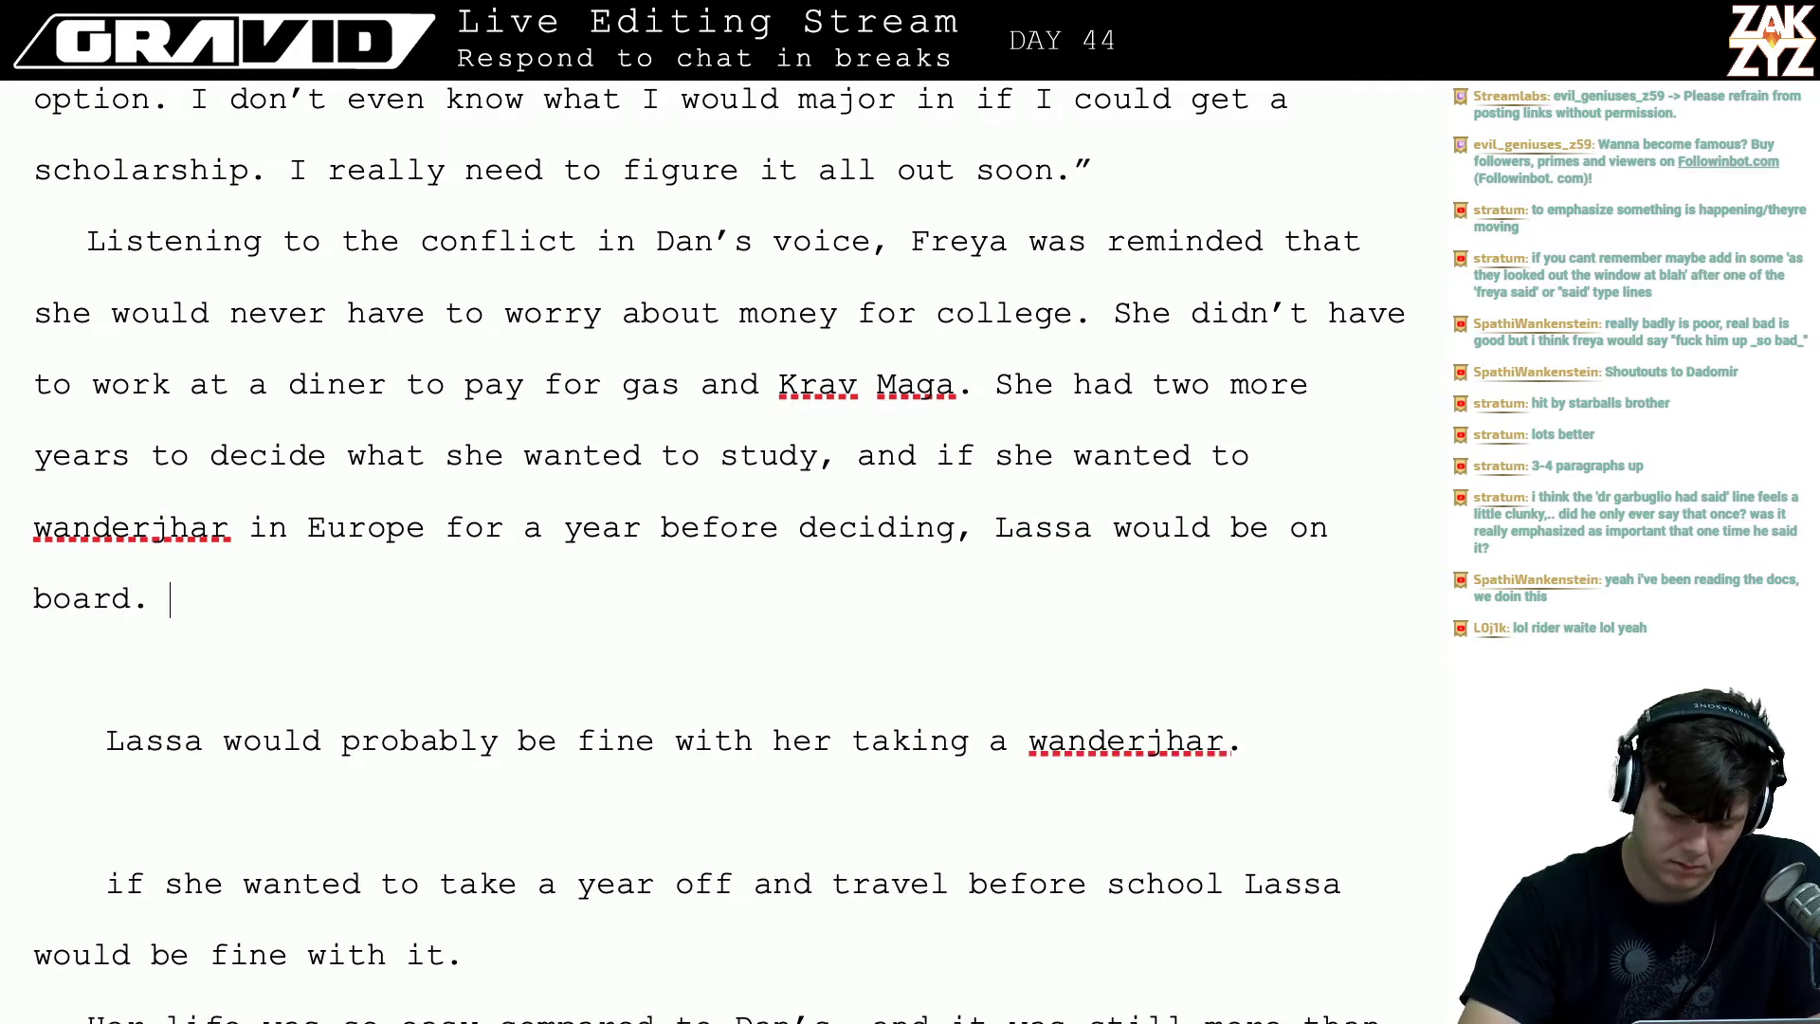
- Delete the leftover draft lines about Lassa being fine with it and the blank paragraphs between “board.” and “Her life was so easy”
key("shift+Up")
key("shift+Up")
key("shift+Down")
key("shift+Down")
key("shift+Down")
key("shift+Down")
key("shift+Down")
key("shift+Down")
key("shift+Down")
key("shift+Down")
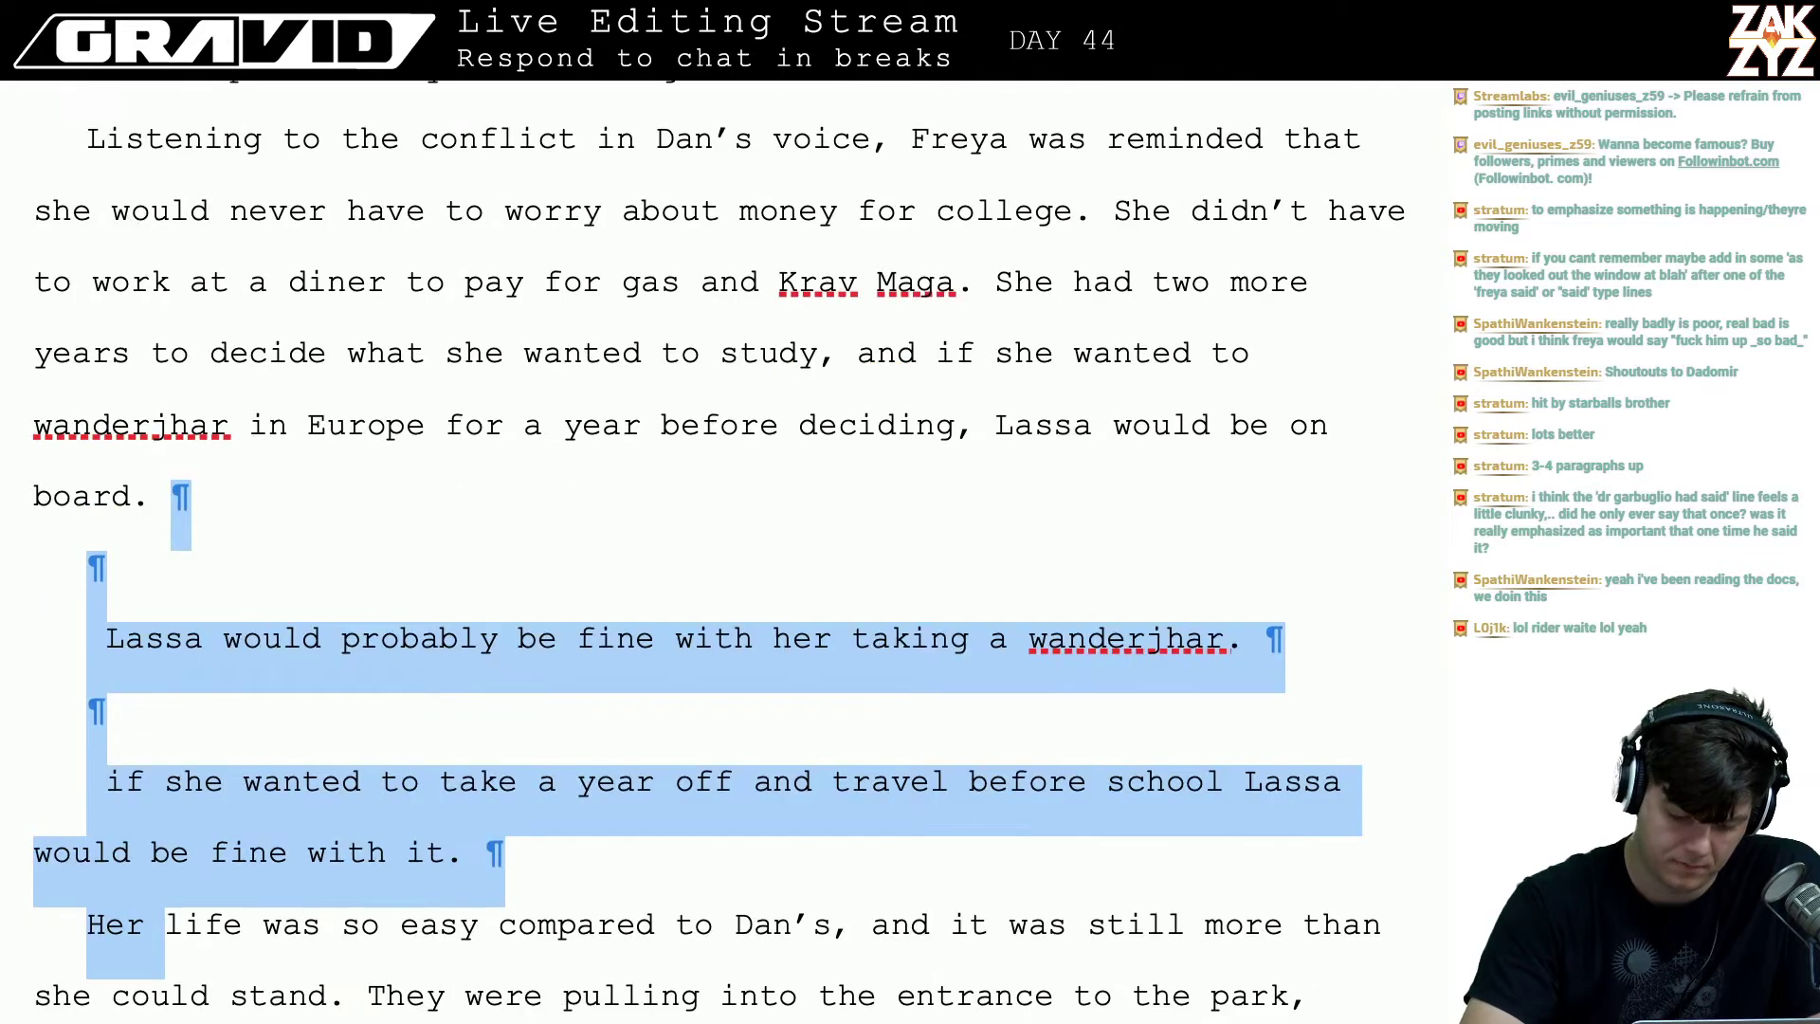
key("shift+Left")
key("shift+Left")
key("shift+Left")
key("shift+Left")
key("shift+Left")
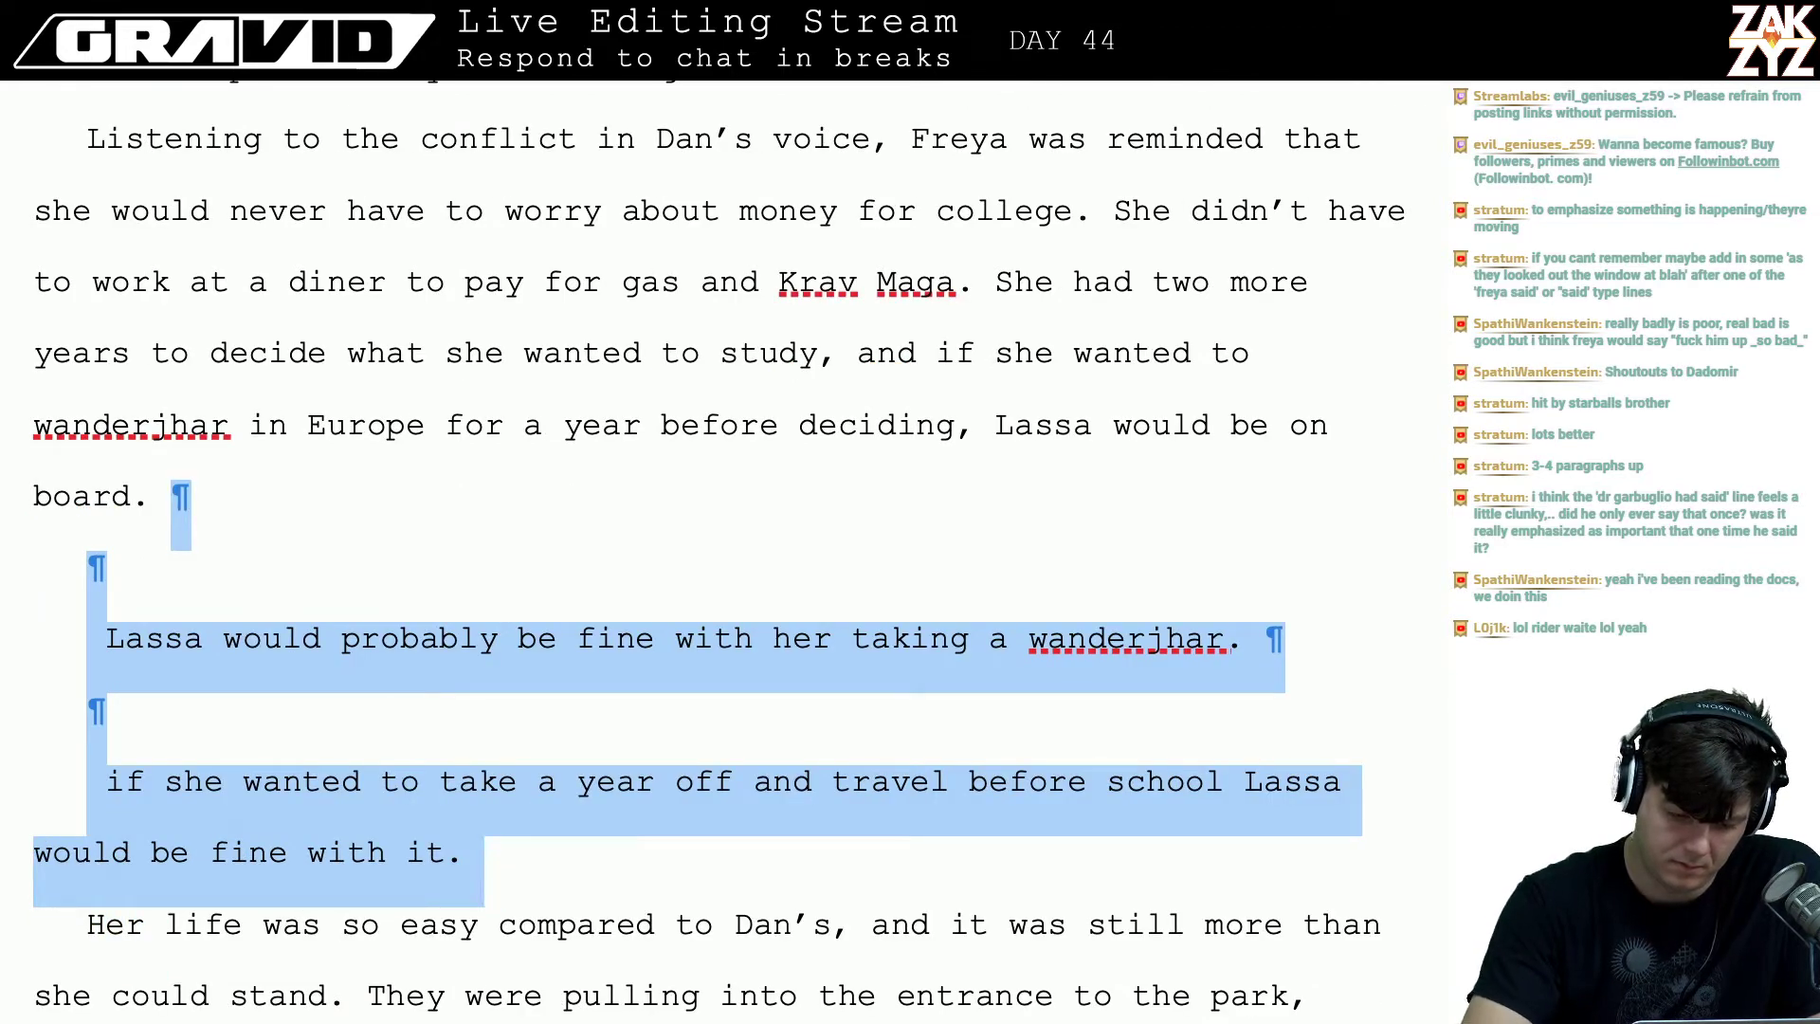
key("BackSpace")
key("BackSpace")
key("BackSpace")
- Join the “Her life was so easy” paragraph onto the one ending “board.” and replace “Her” with “Freya’s”
key("Right")
key("Right")
key("Right")
key("Right")
key("Right")
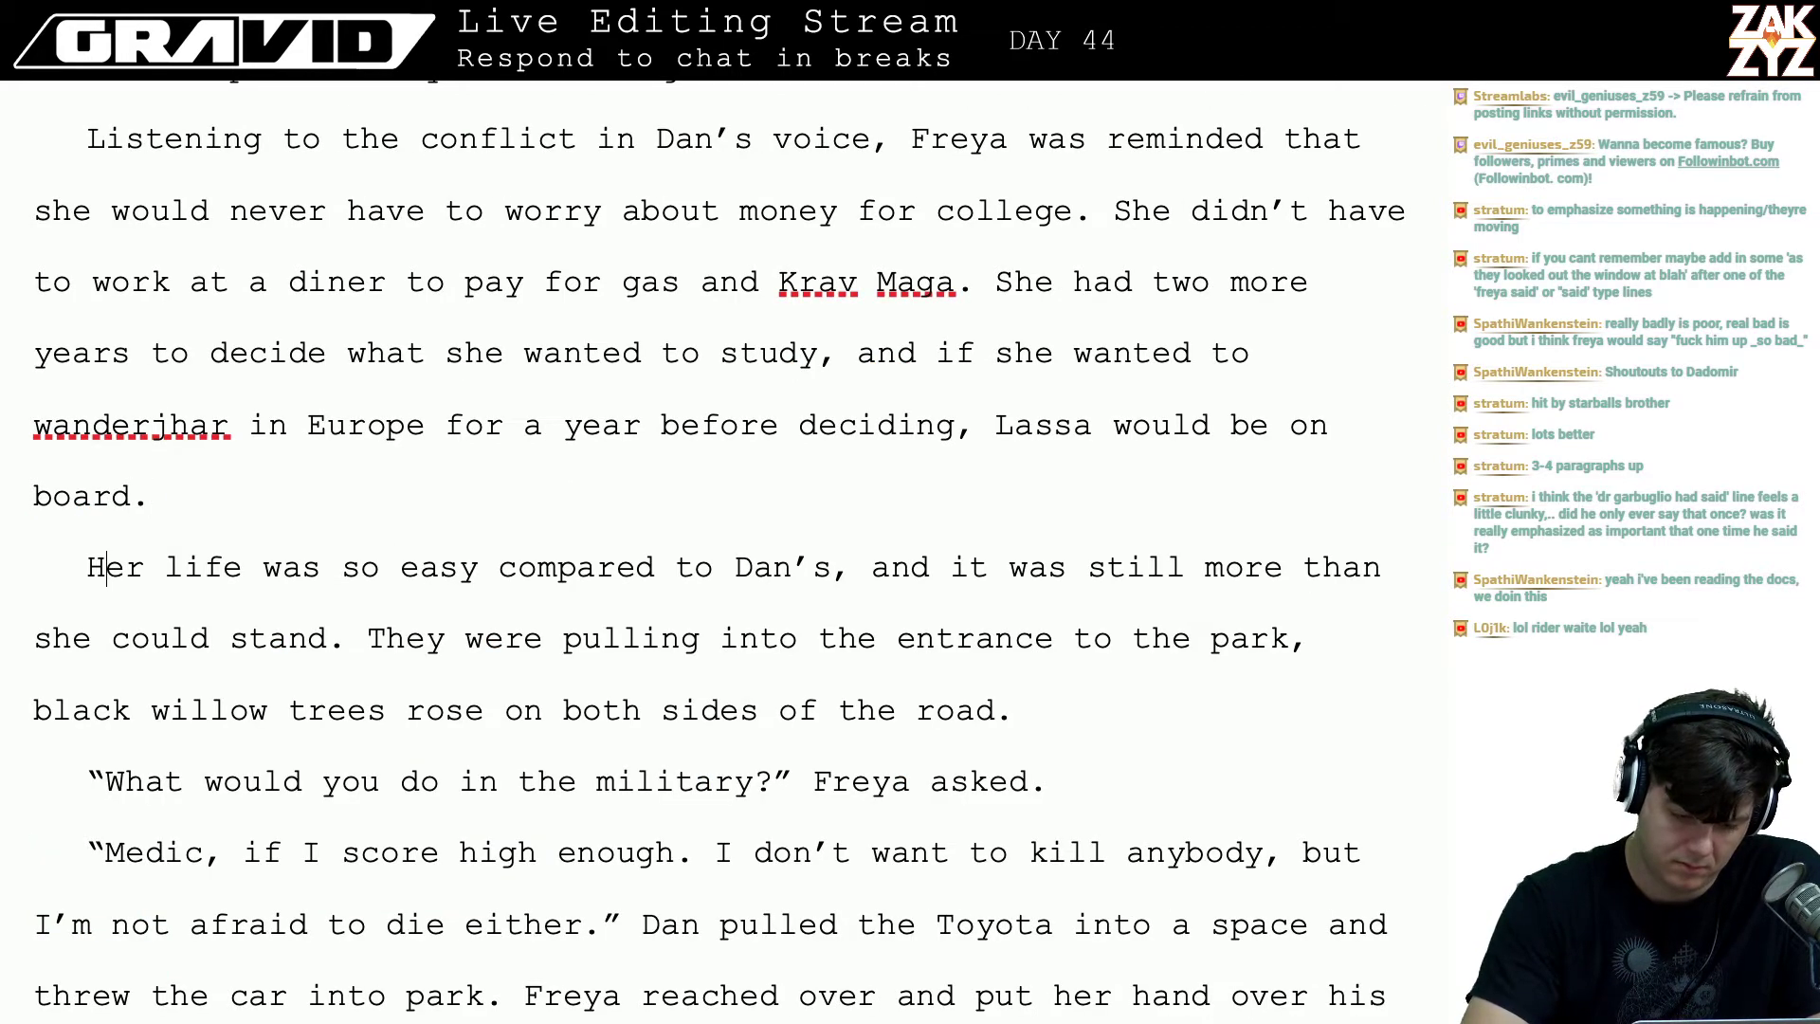
key("BackSpace")
key("BackSpace")
key("BackSpace")
key("BackSpace")
key("BackSpace")
type("Freya's")
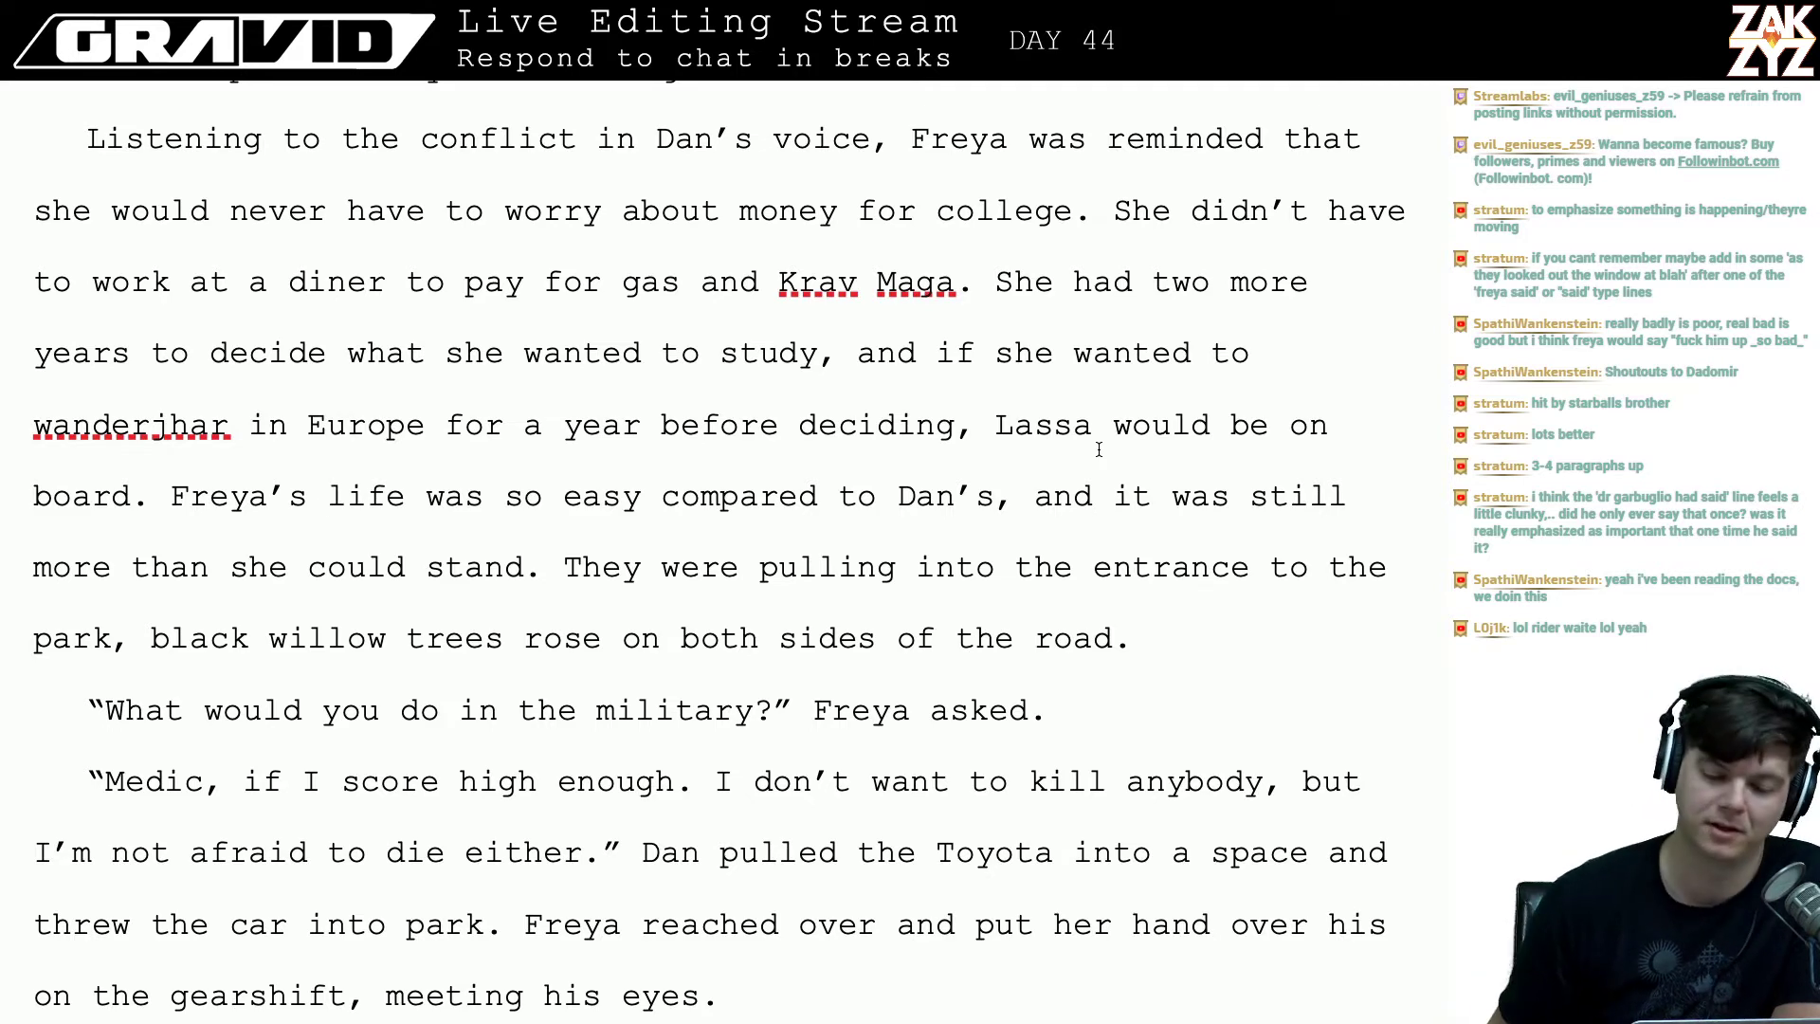
- Reread the revised paragraph about Freya’s college prospects and the surrounding dialogue about Dan joining the military
scroll(1099, 449, "down", 1)
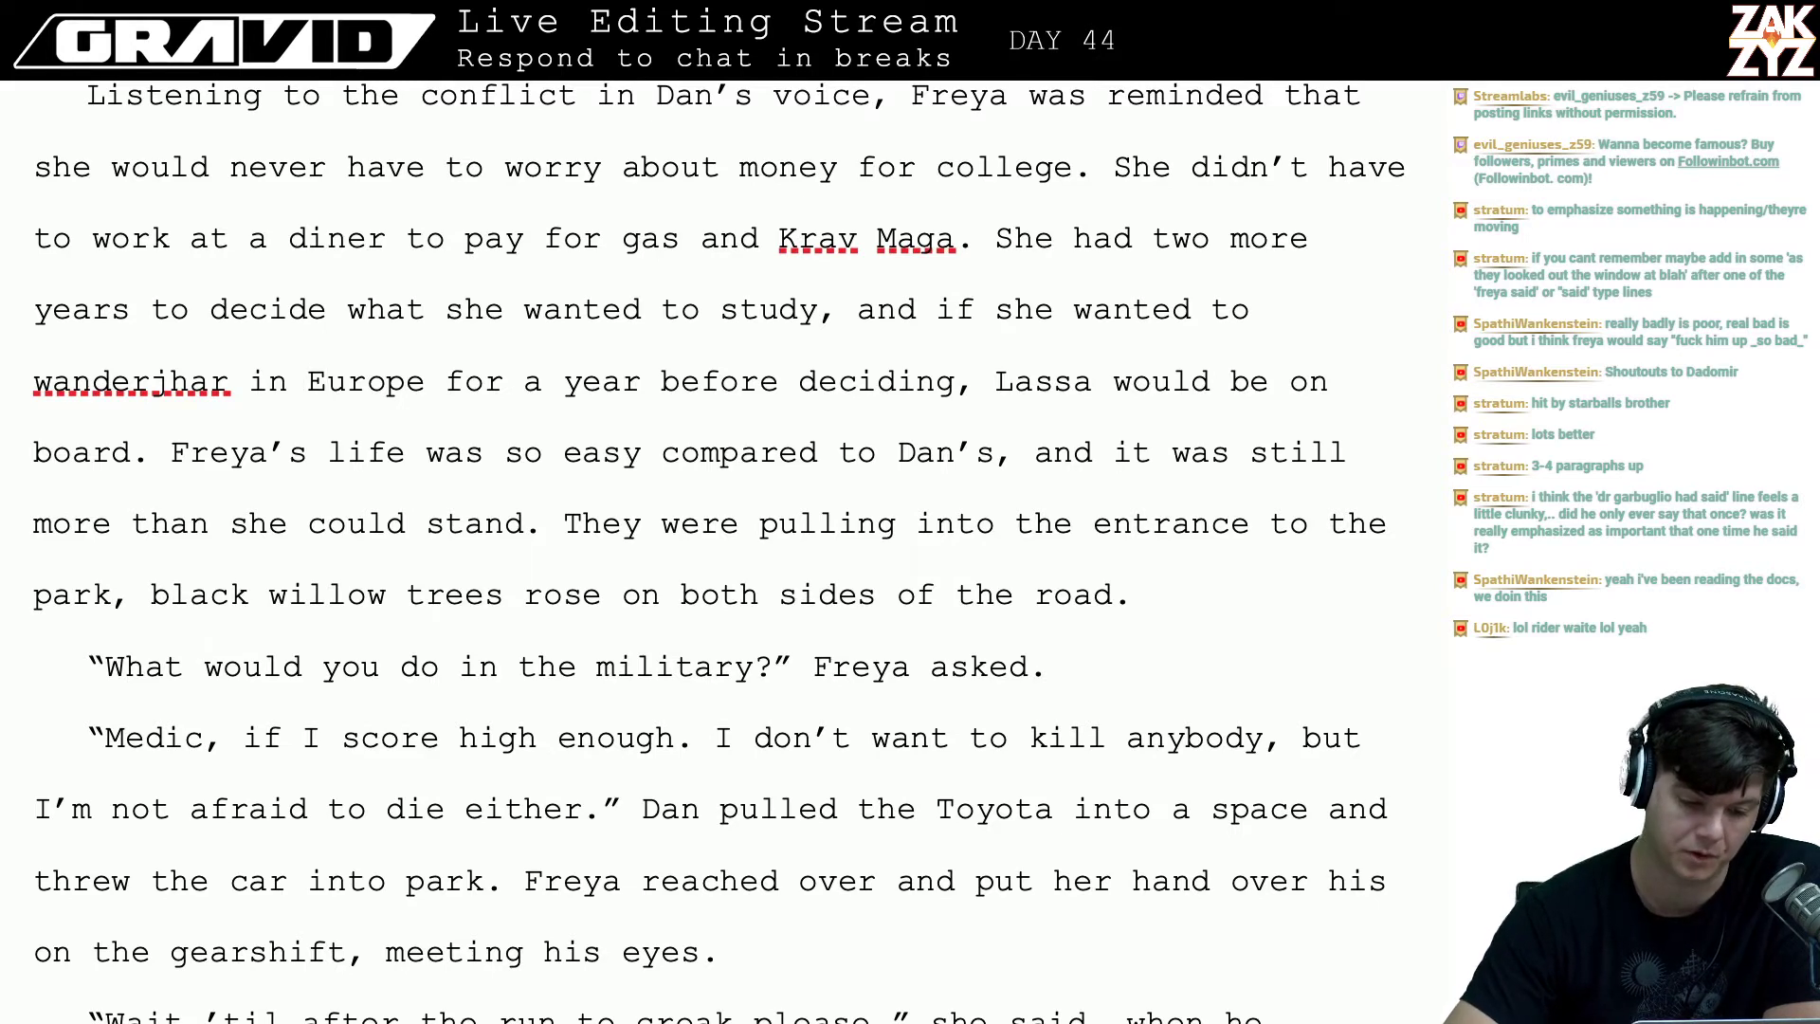
scroll(721, 549, "up", 4)
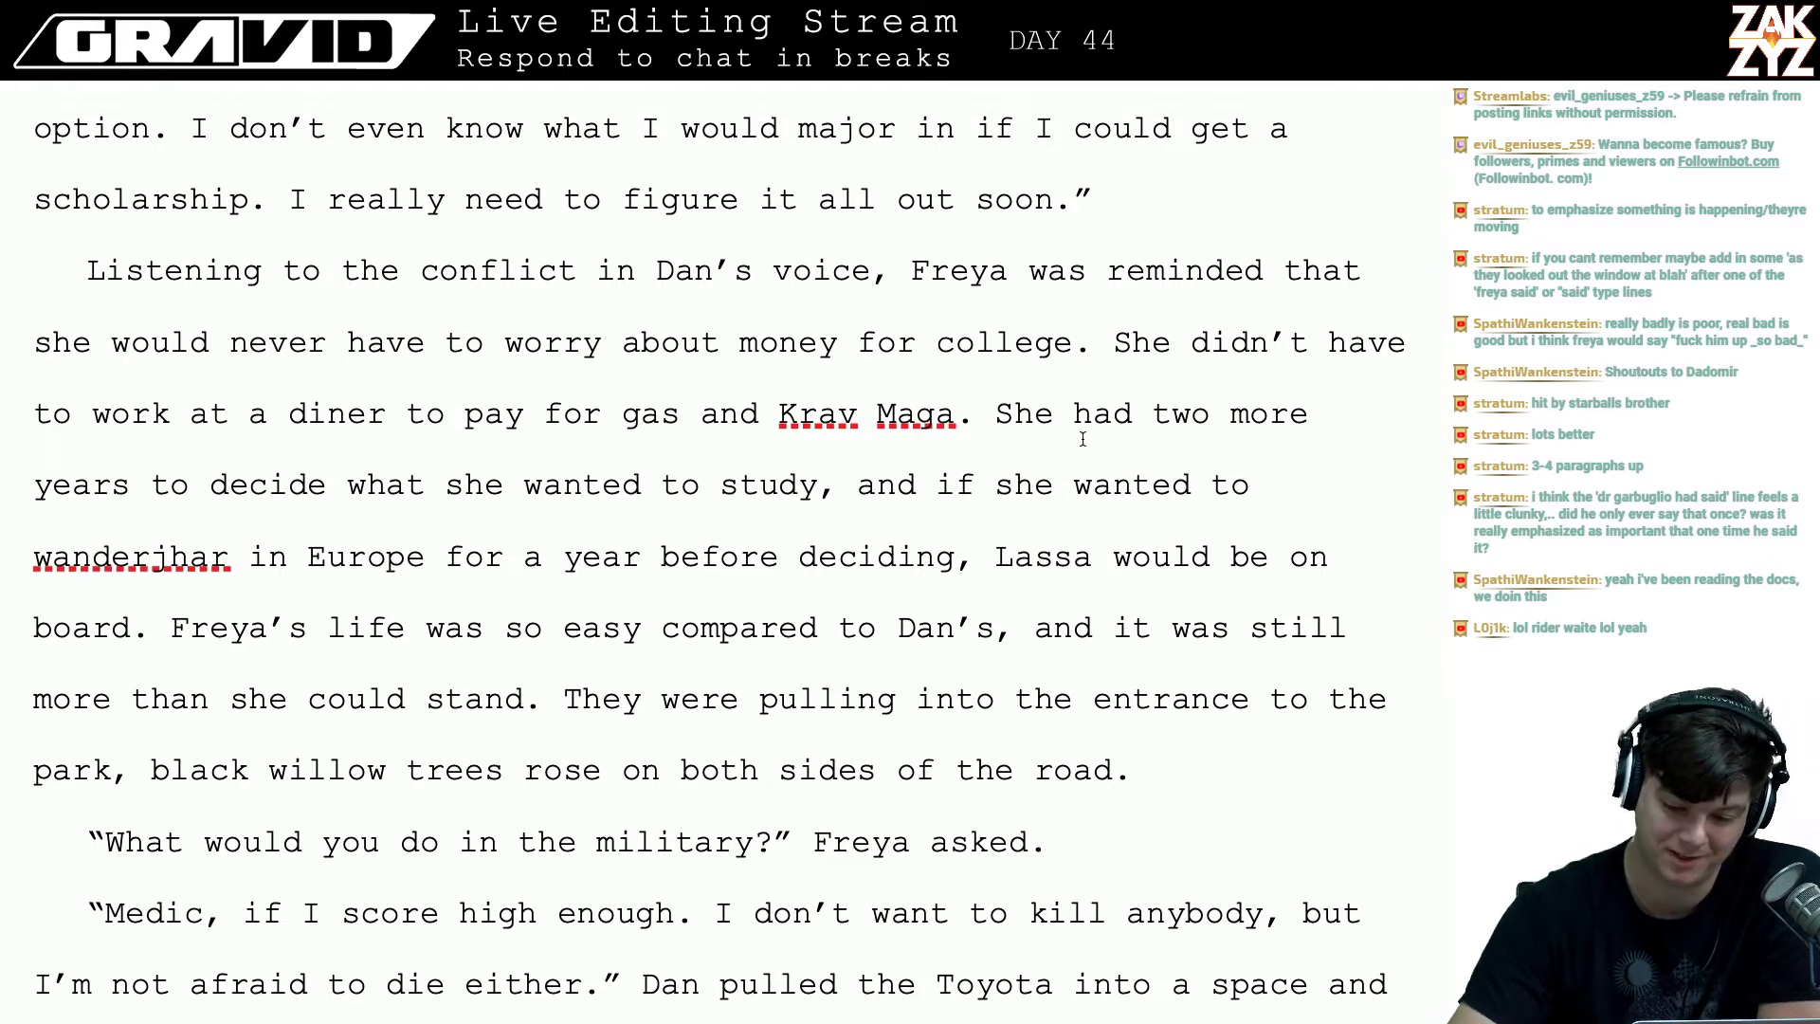
scroll(870, 443, "down", 1)
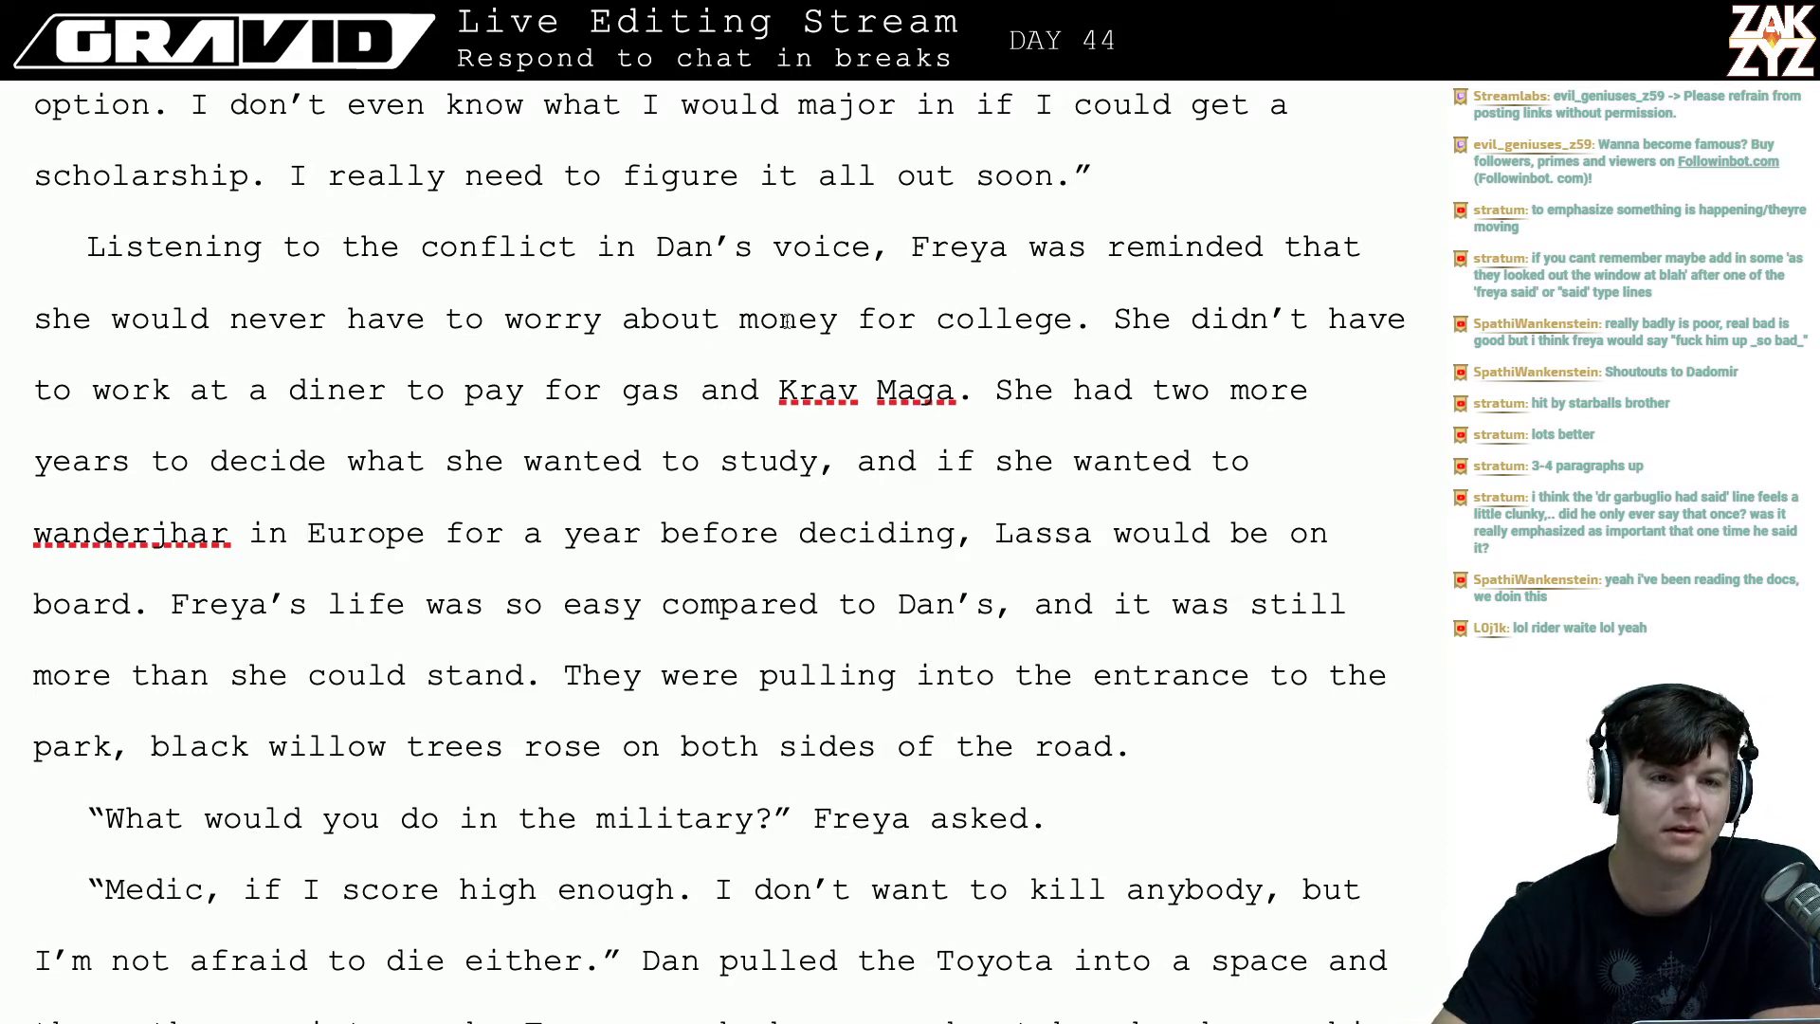
scroll(773, 382, "down", 1)
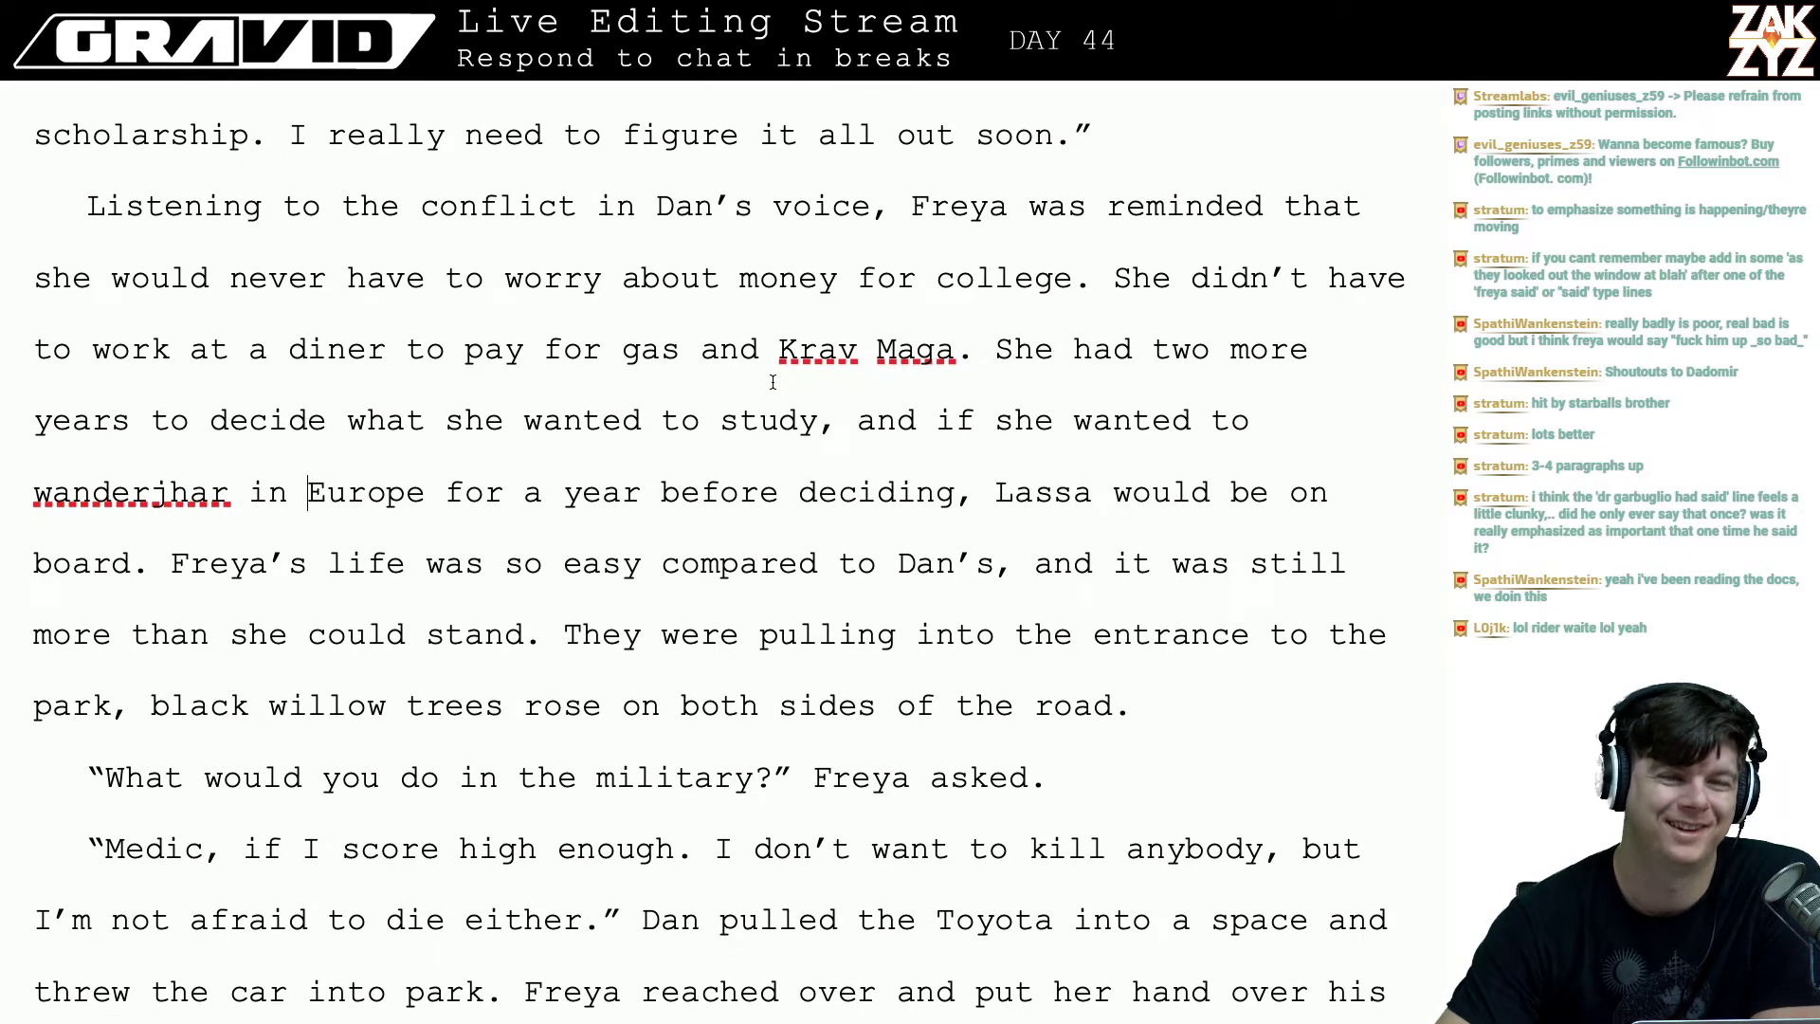
scroll(772, 382, "up", 1)
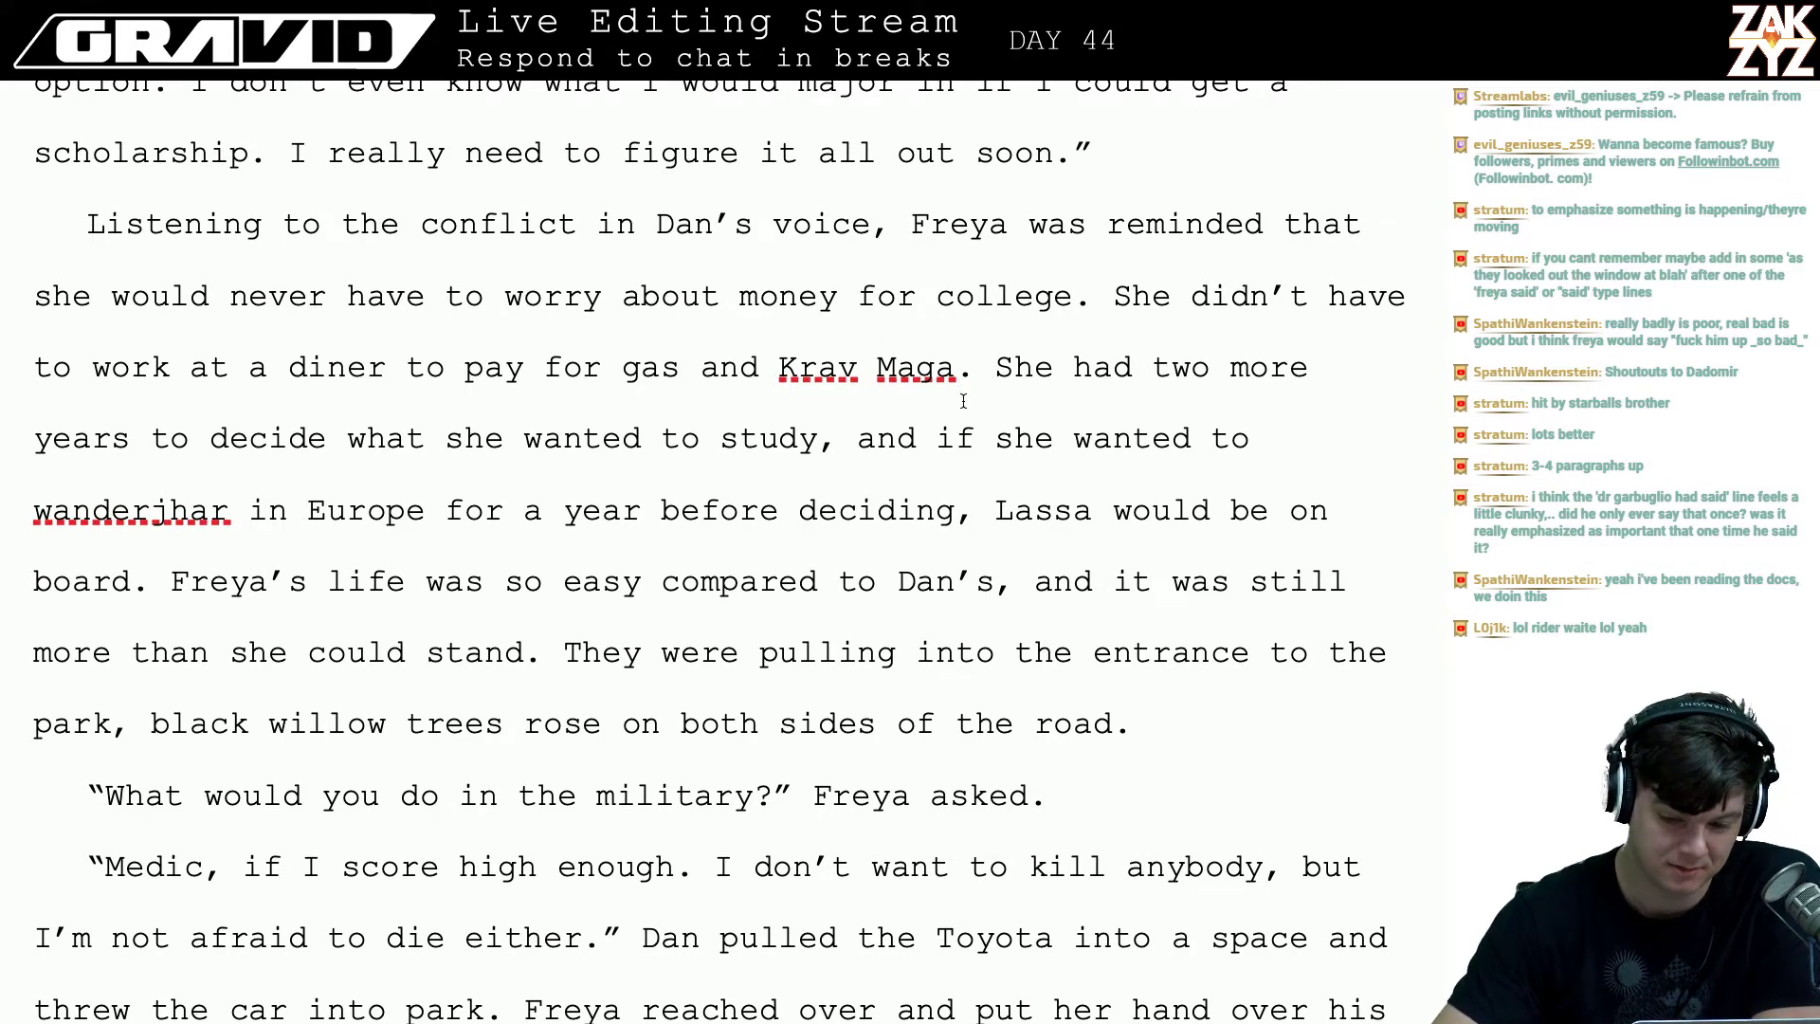
scroll(526, 542, "down", 1)
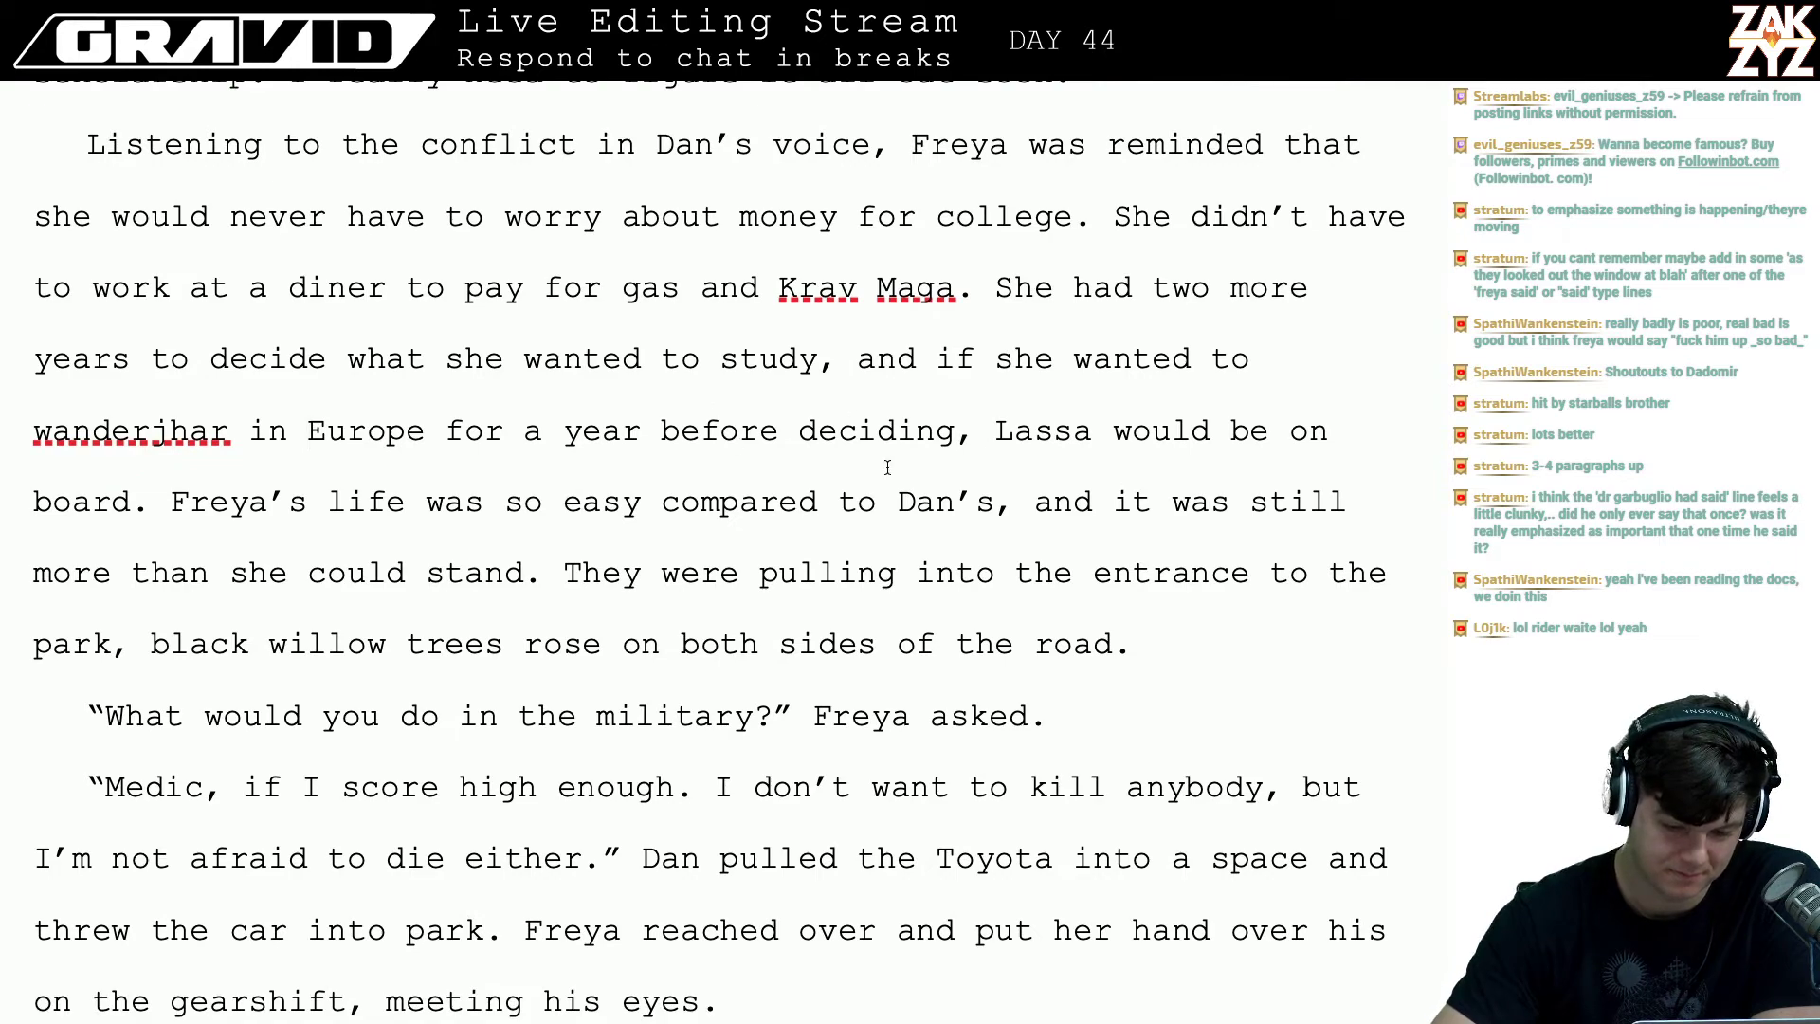
scroll(887, 466, "down", 2)
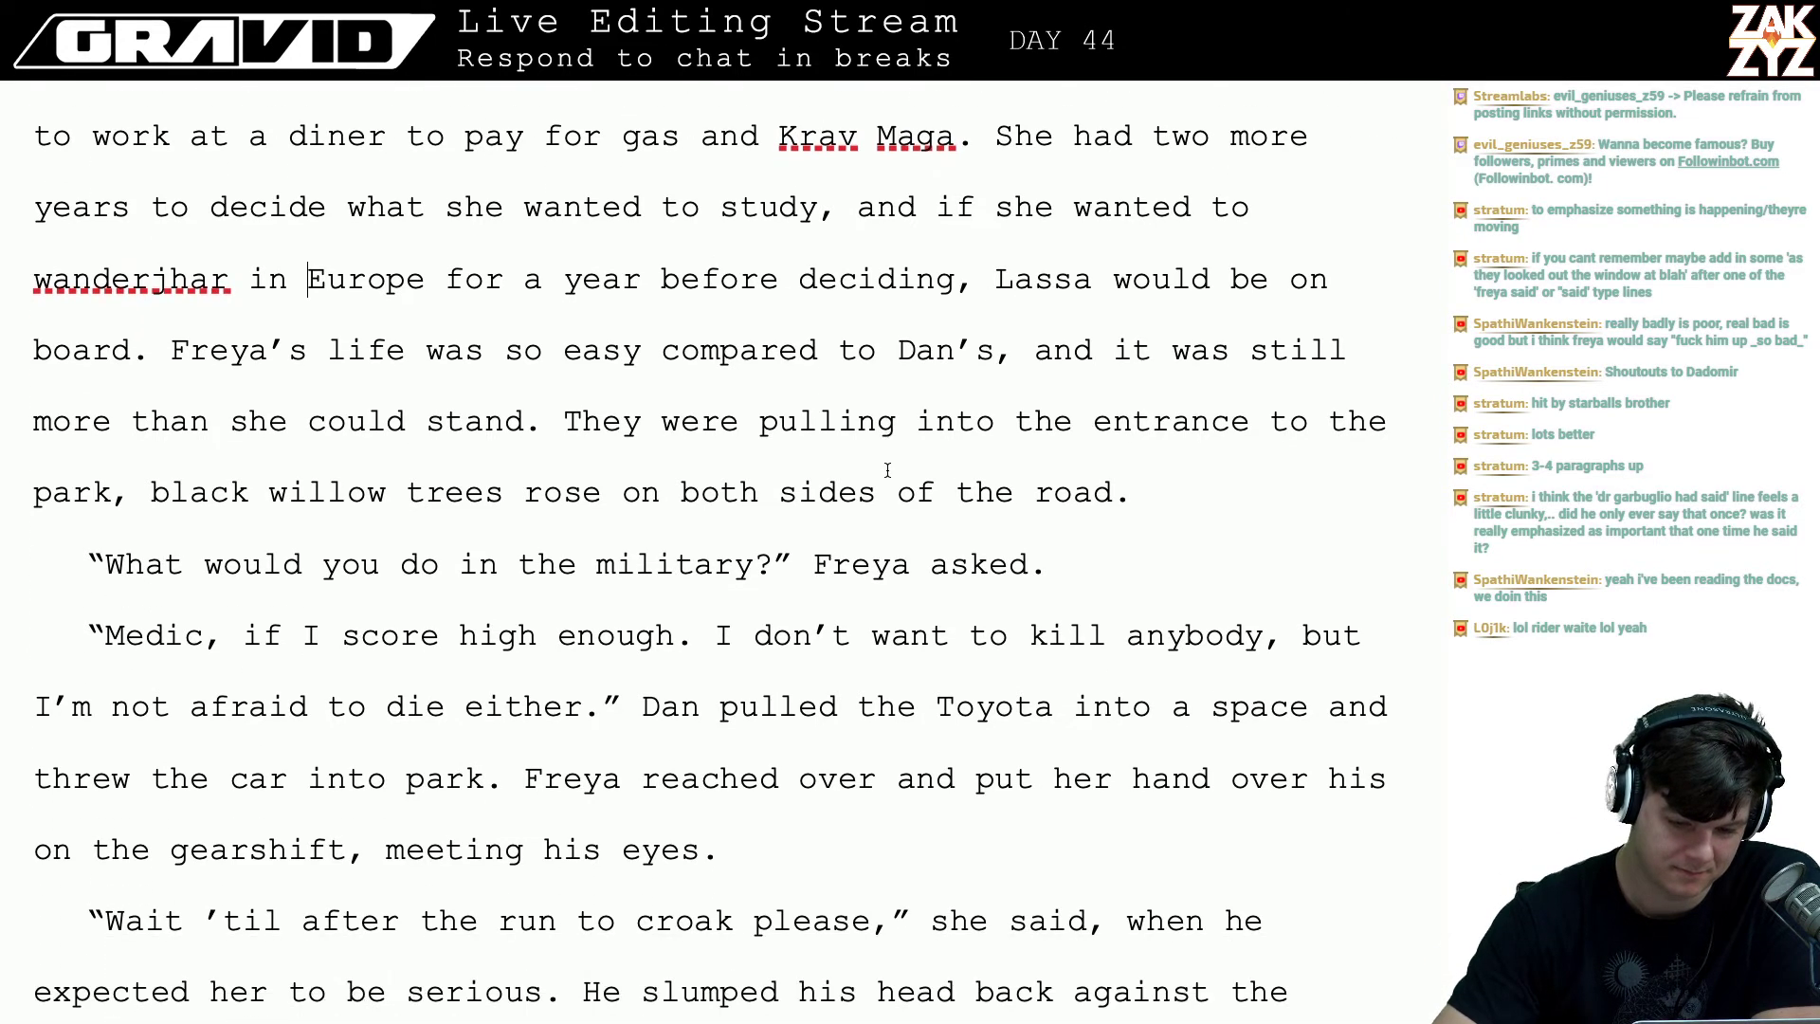
scroll(888, 470, "up", 8)
scroll(888, 470, "up", 9)
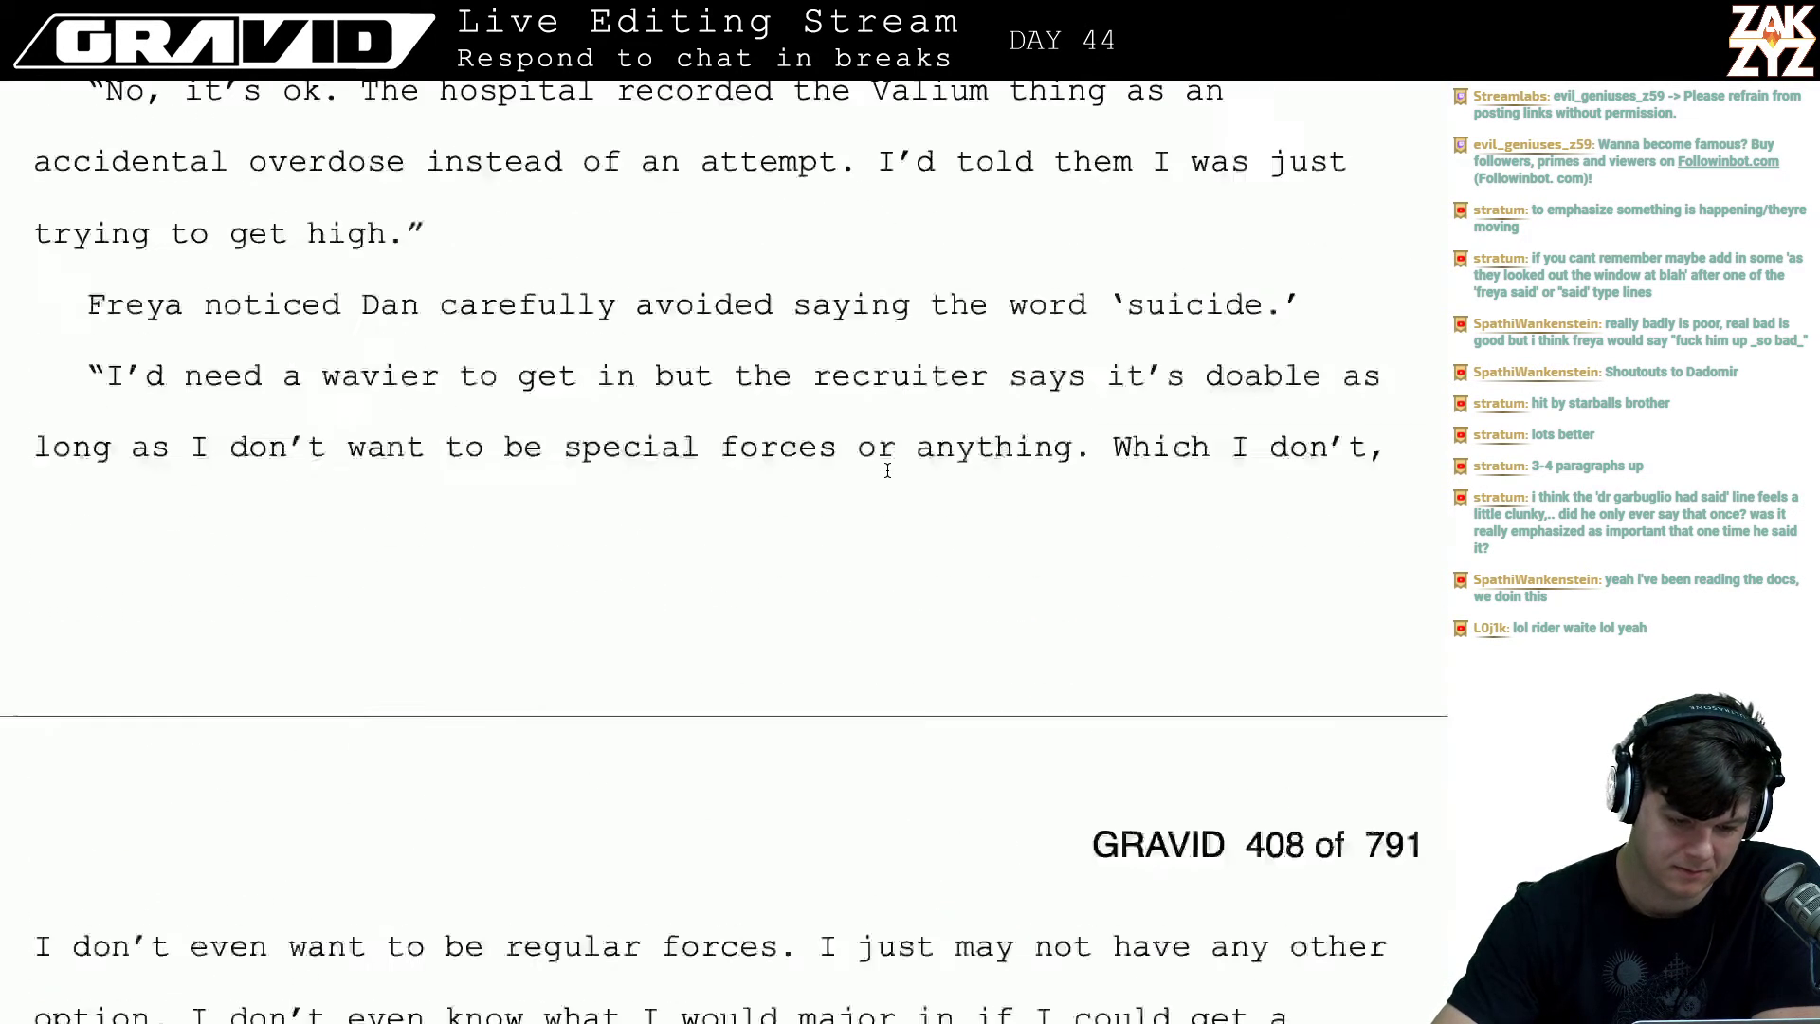
- Reread the passage from the drive to Nading Hill Park through Dan’s lines about the overdose record and the recruiter
scroll(887, 470, "up", 15)
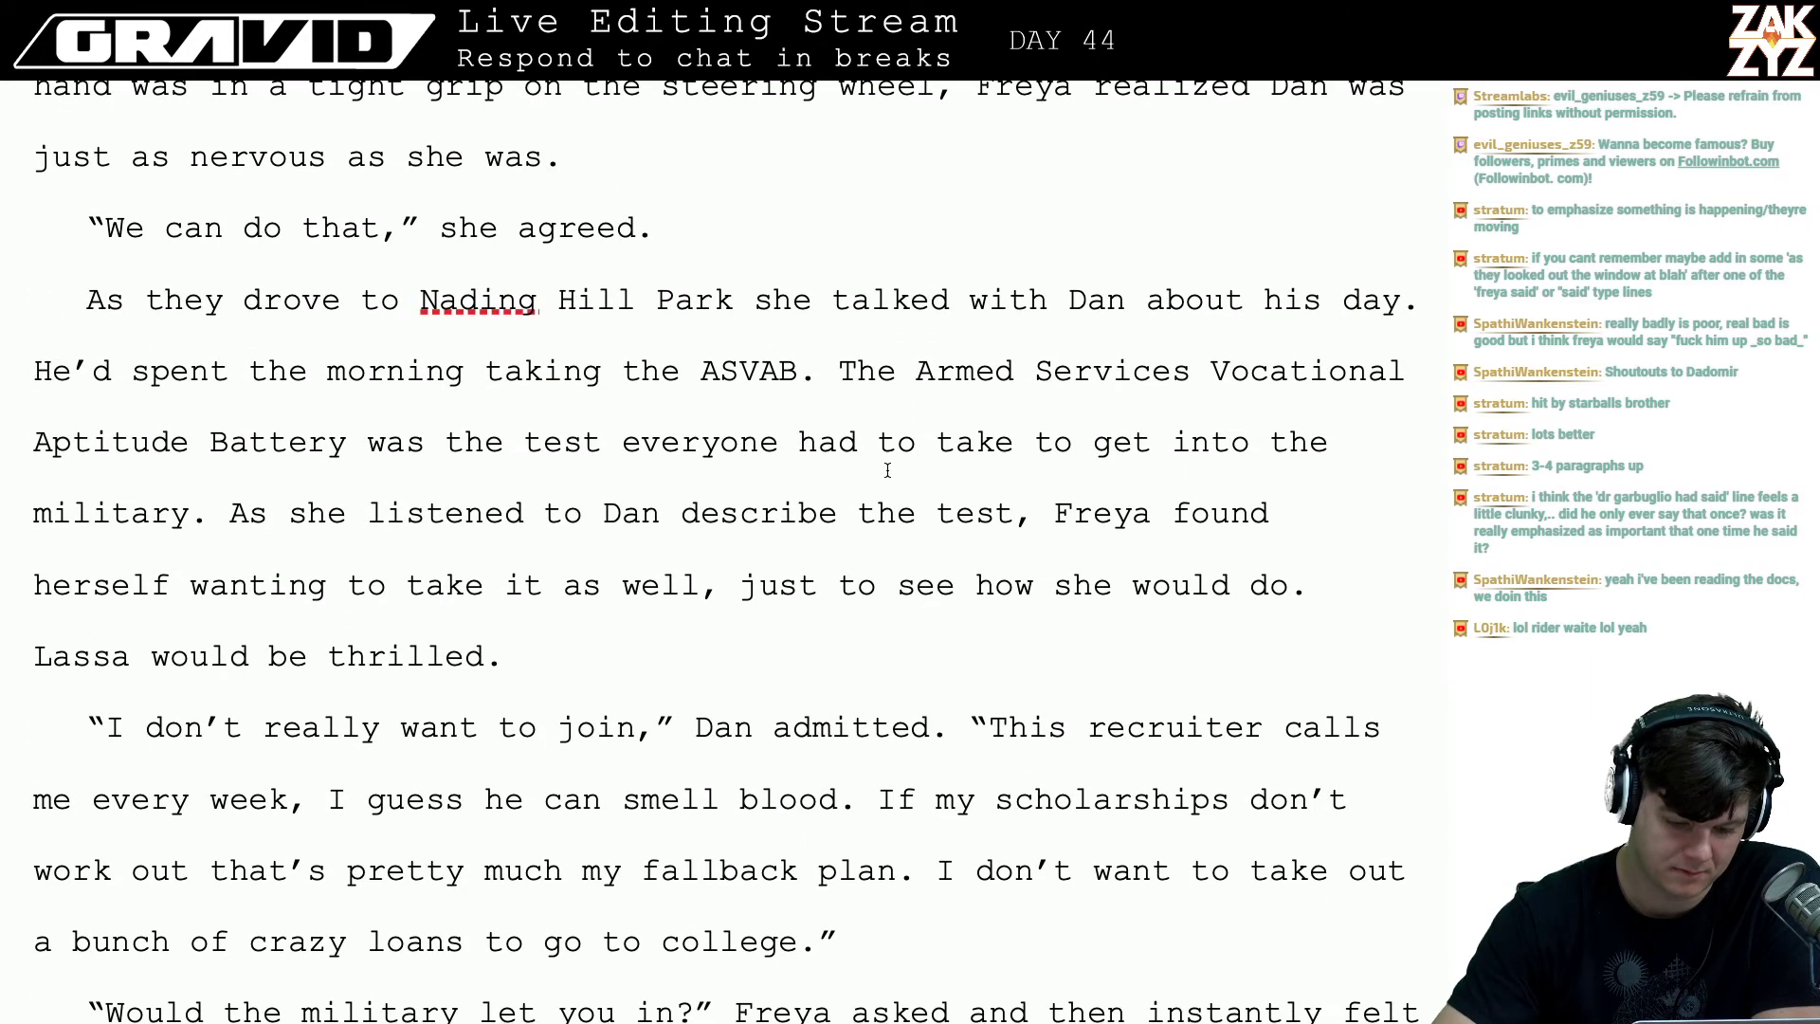
scroll(887, 471, "down", 8)
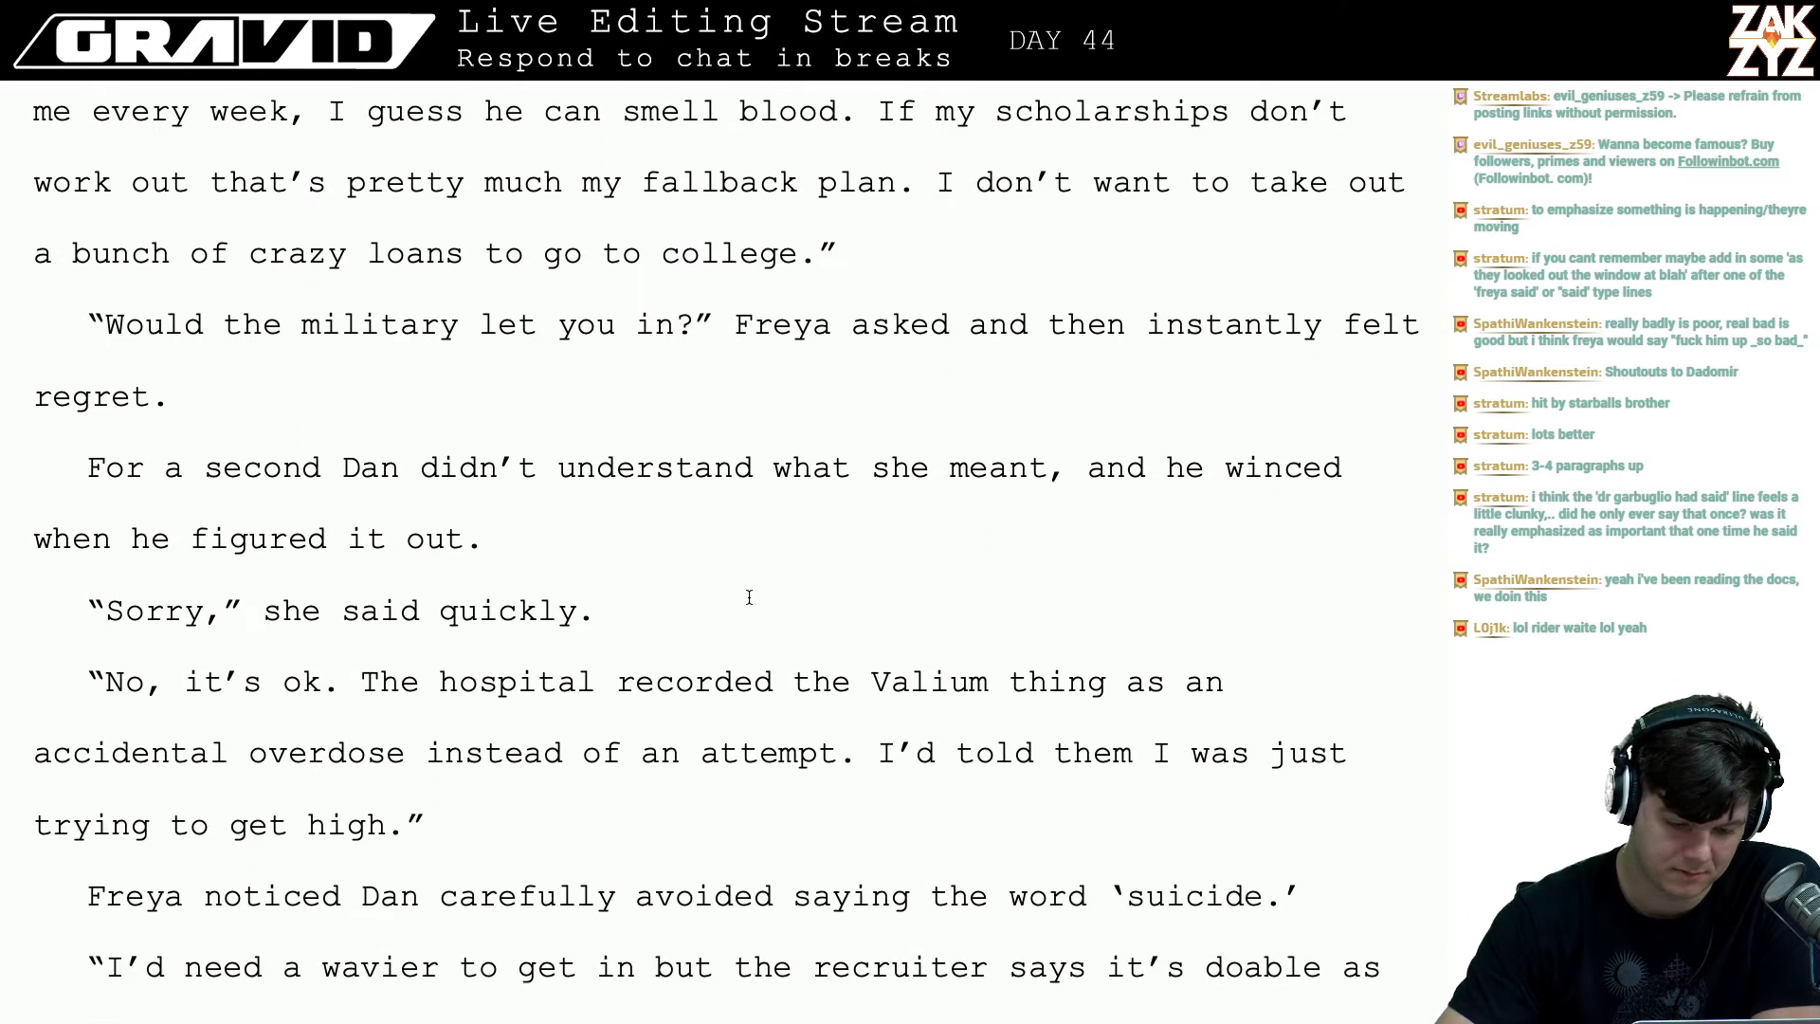
key("BackSpace")
key("Down")
key("Down")
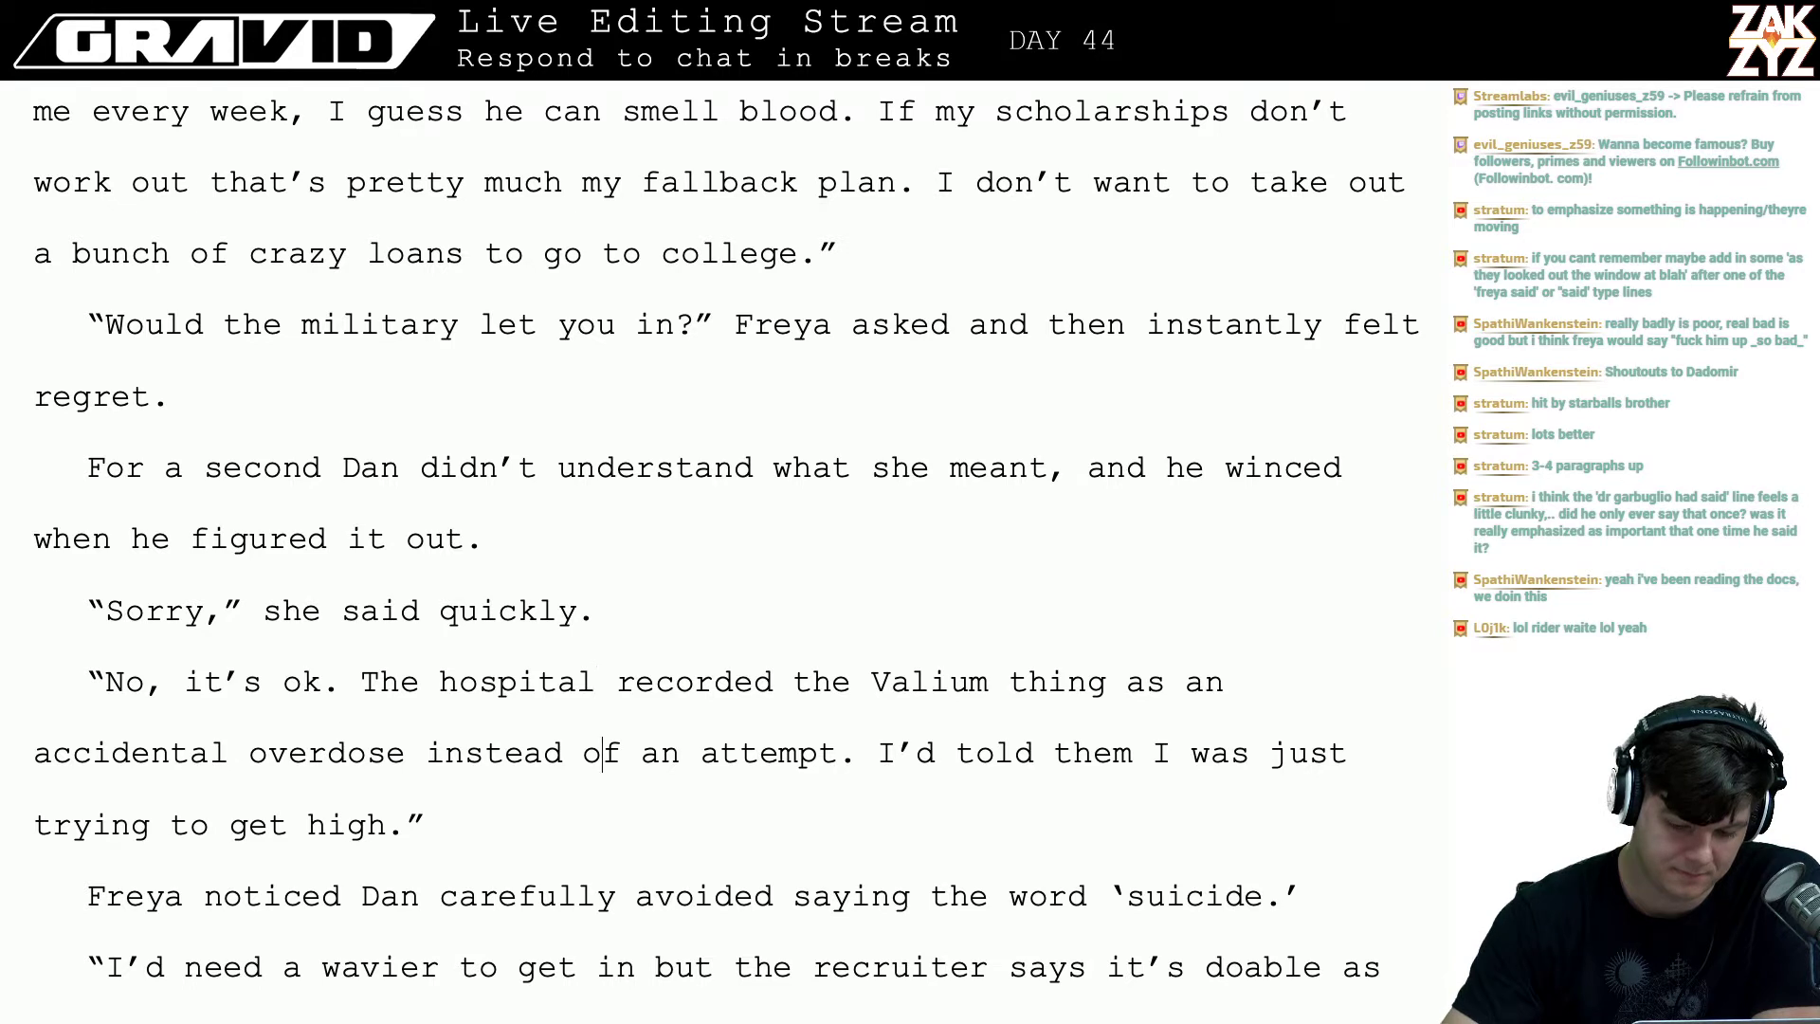
key("Down")
key("Left")
key("Right")
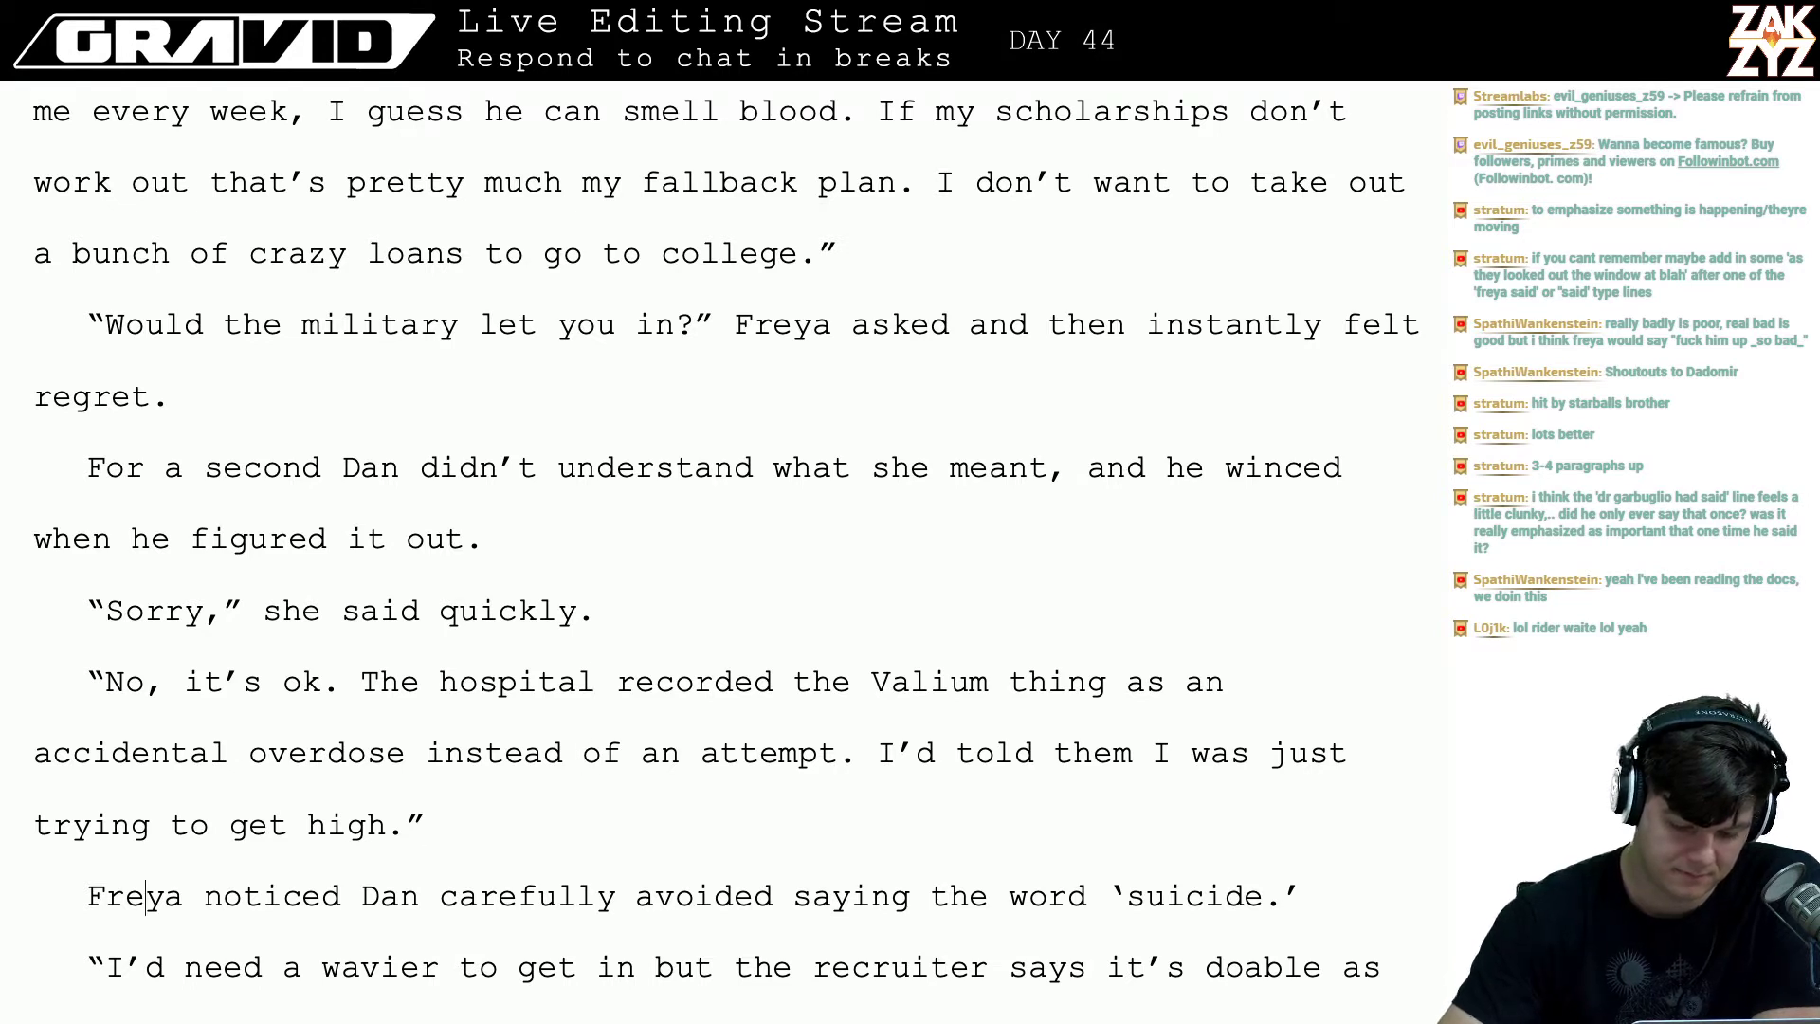
key("Down")
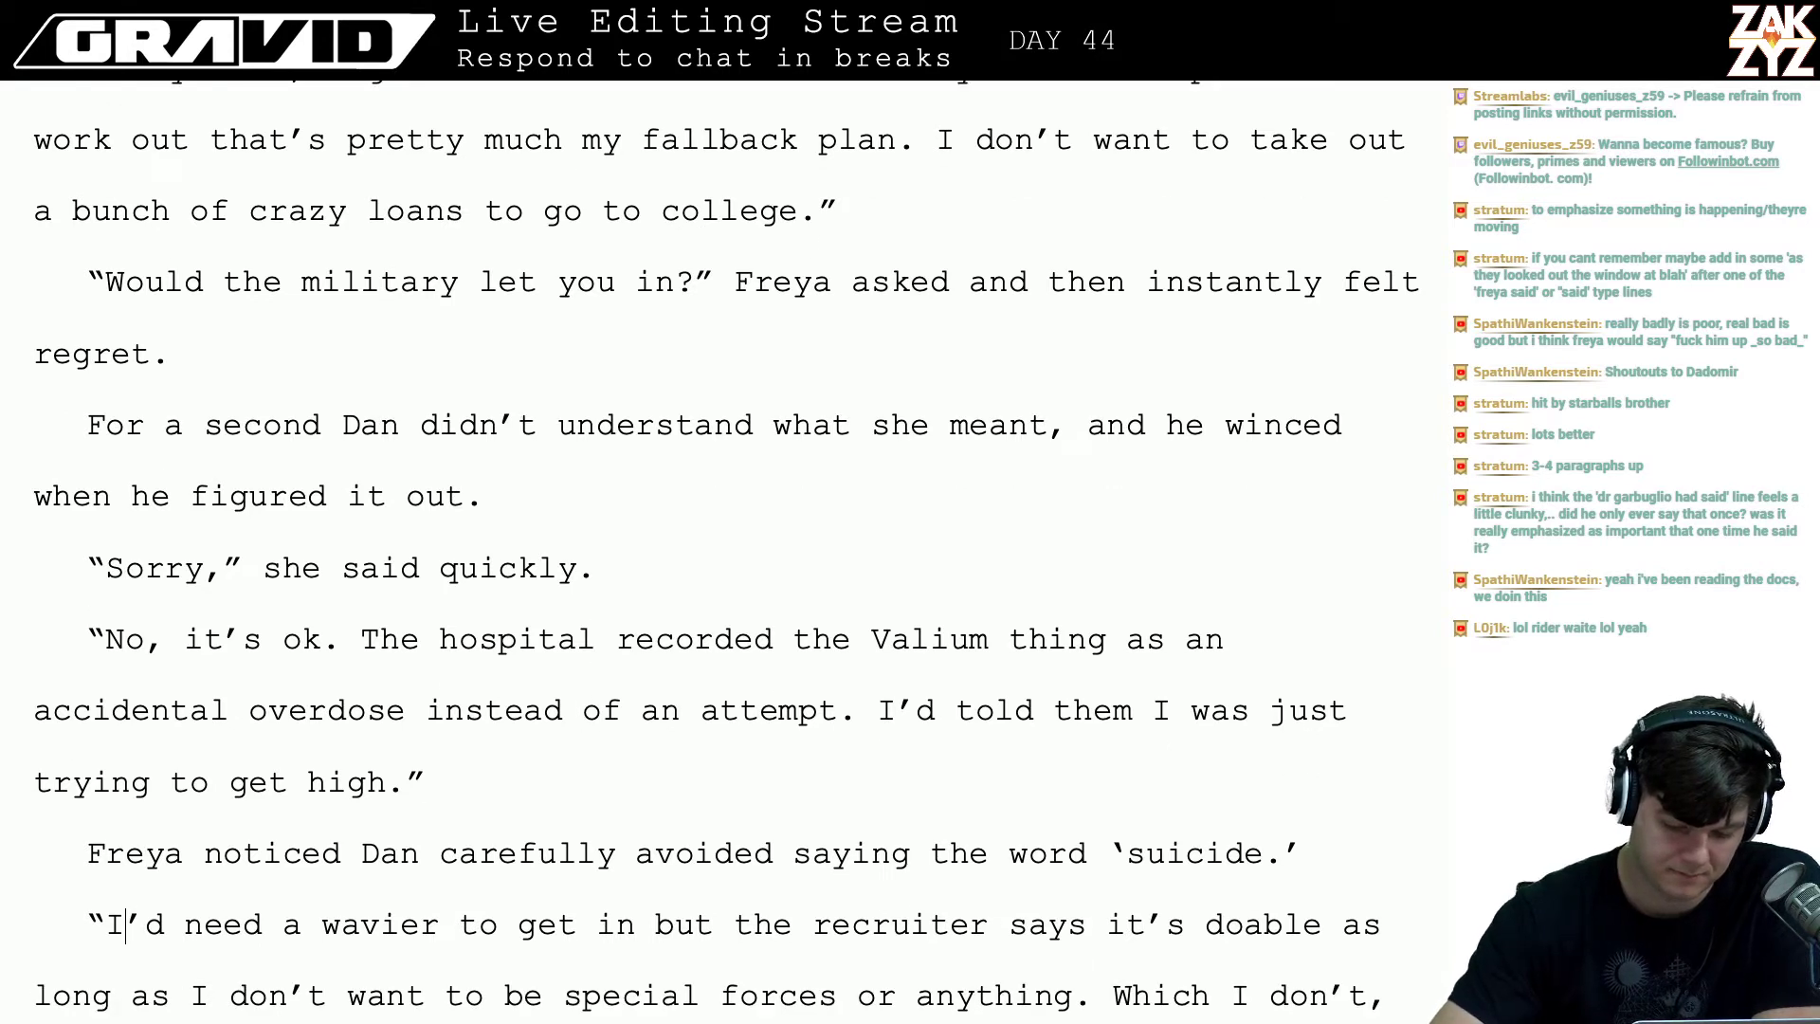
- Try extending the paragraph after “the word ‘suicide.’” with “He stared out at the road ahead of them,”
left_click(1392, 859)
type("He s")
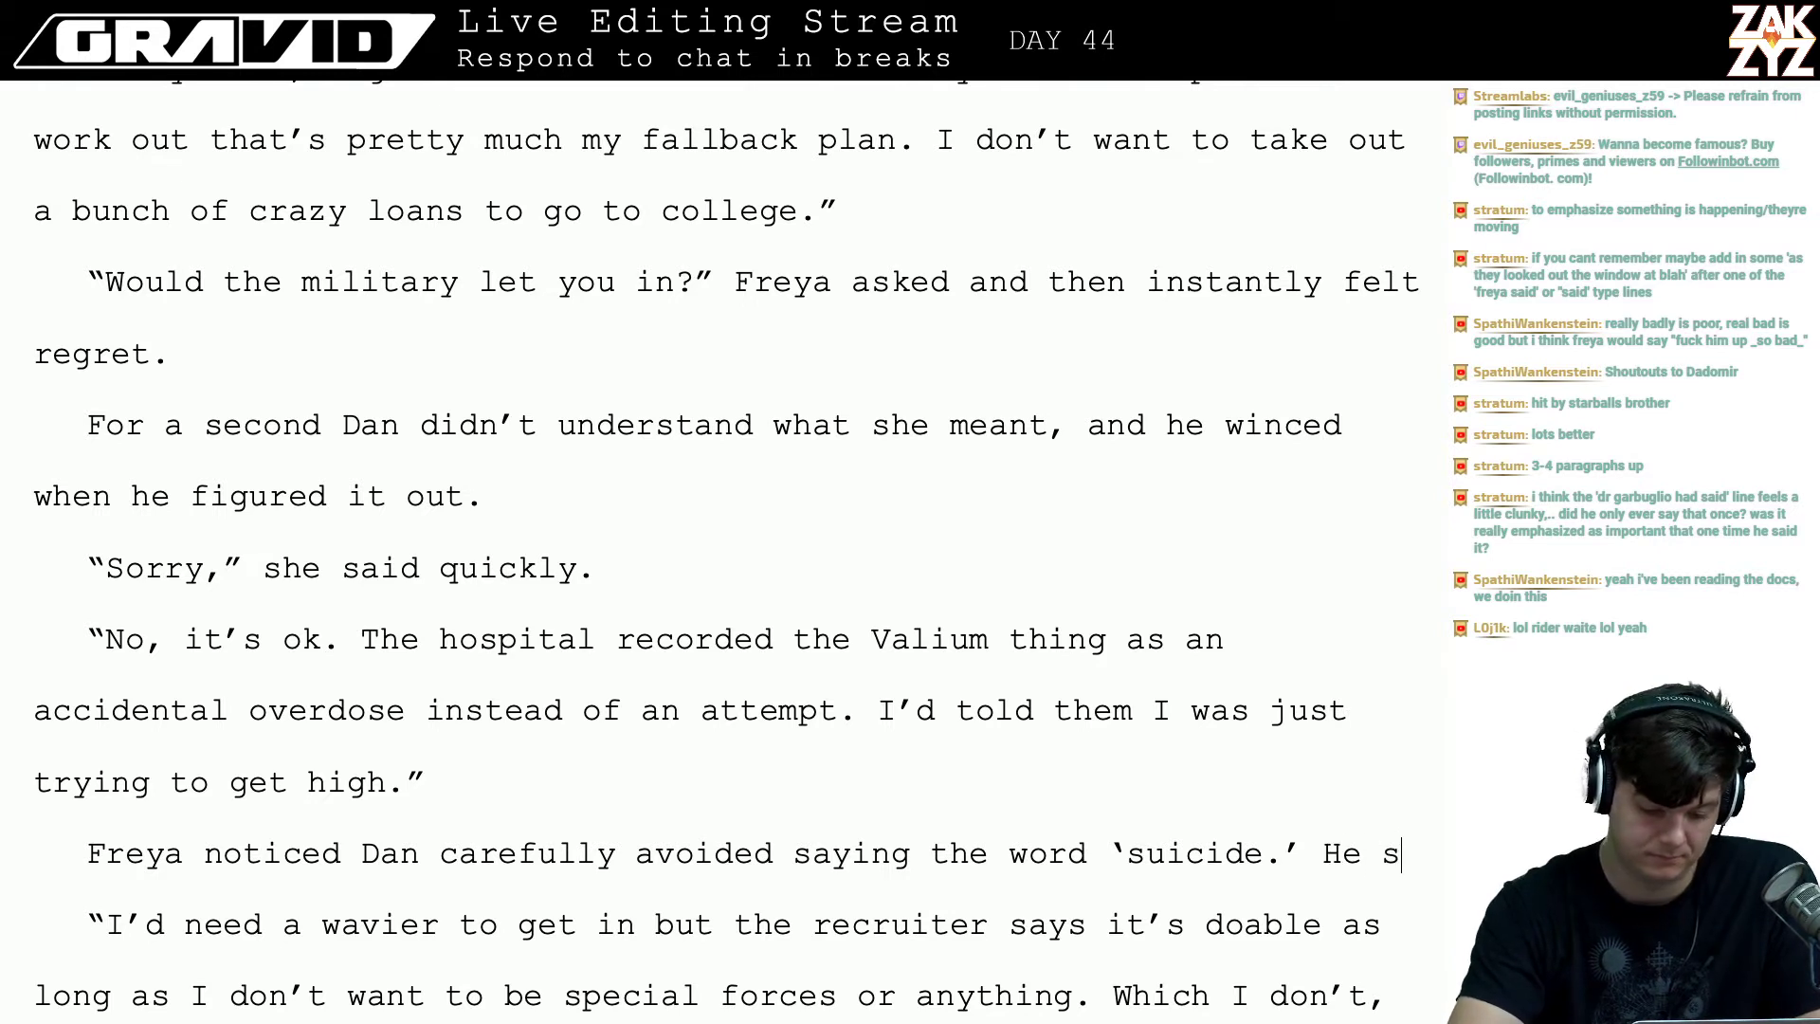
type("tared out at t")
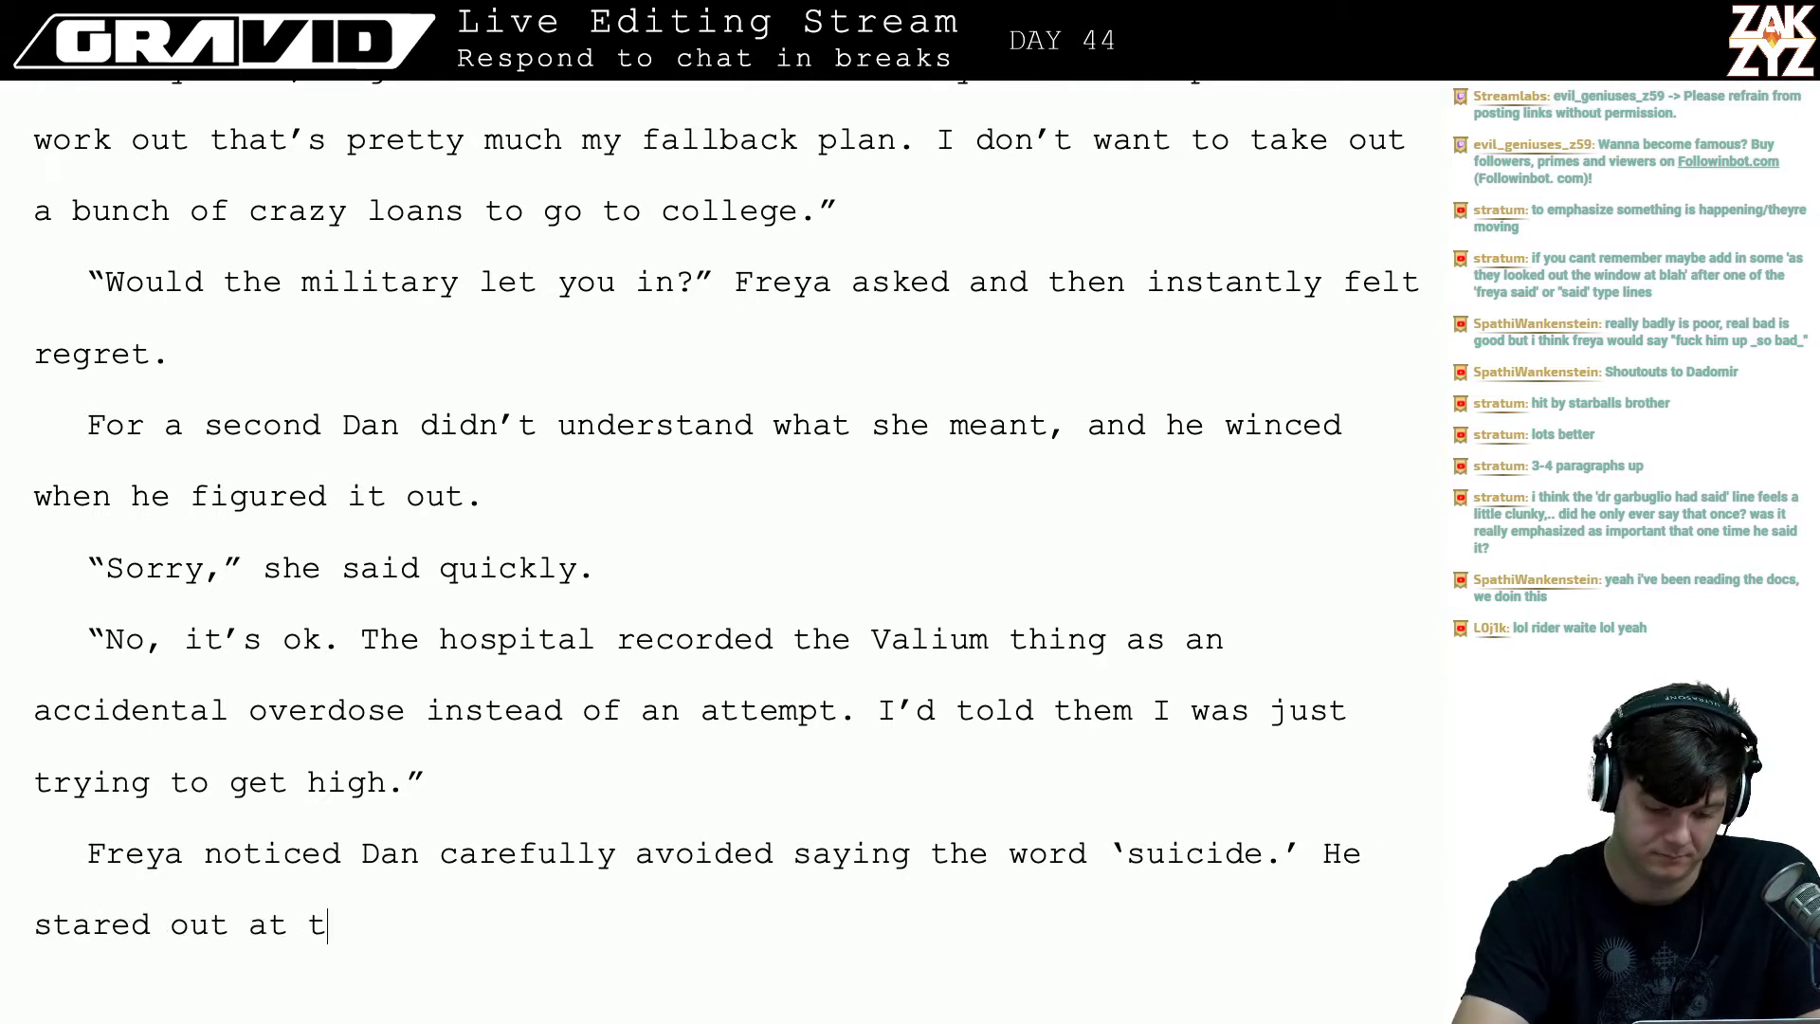
type("he road ahe")
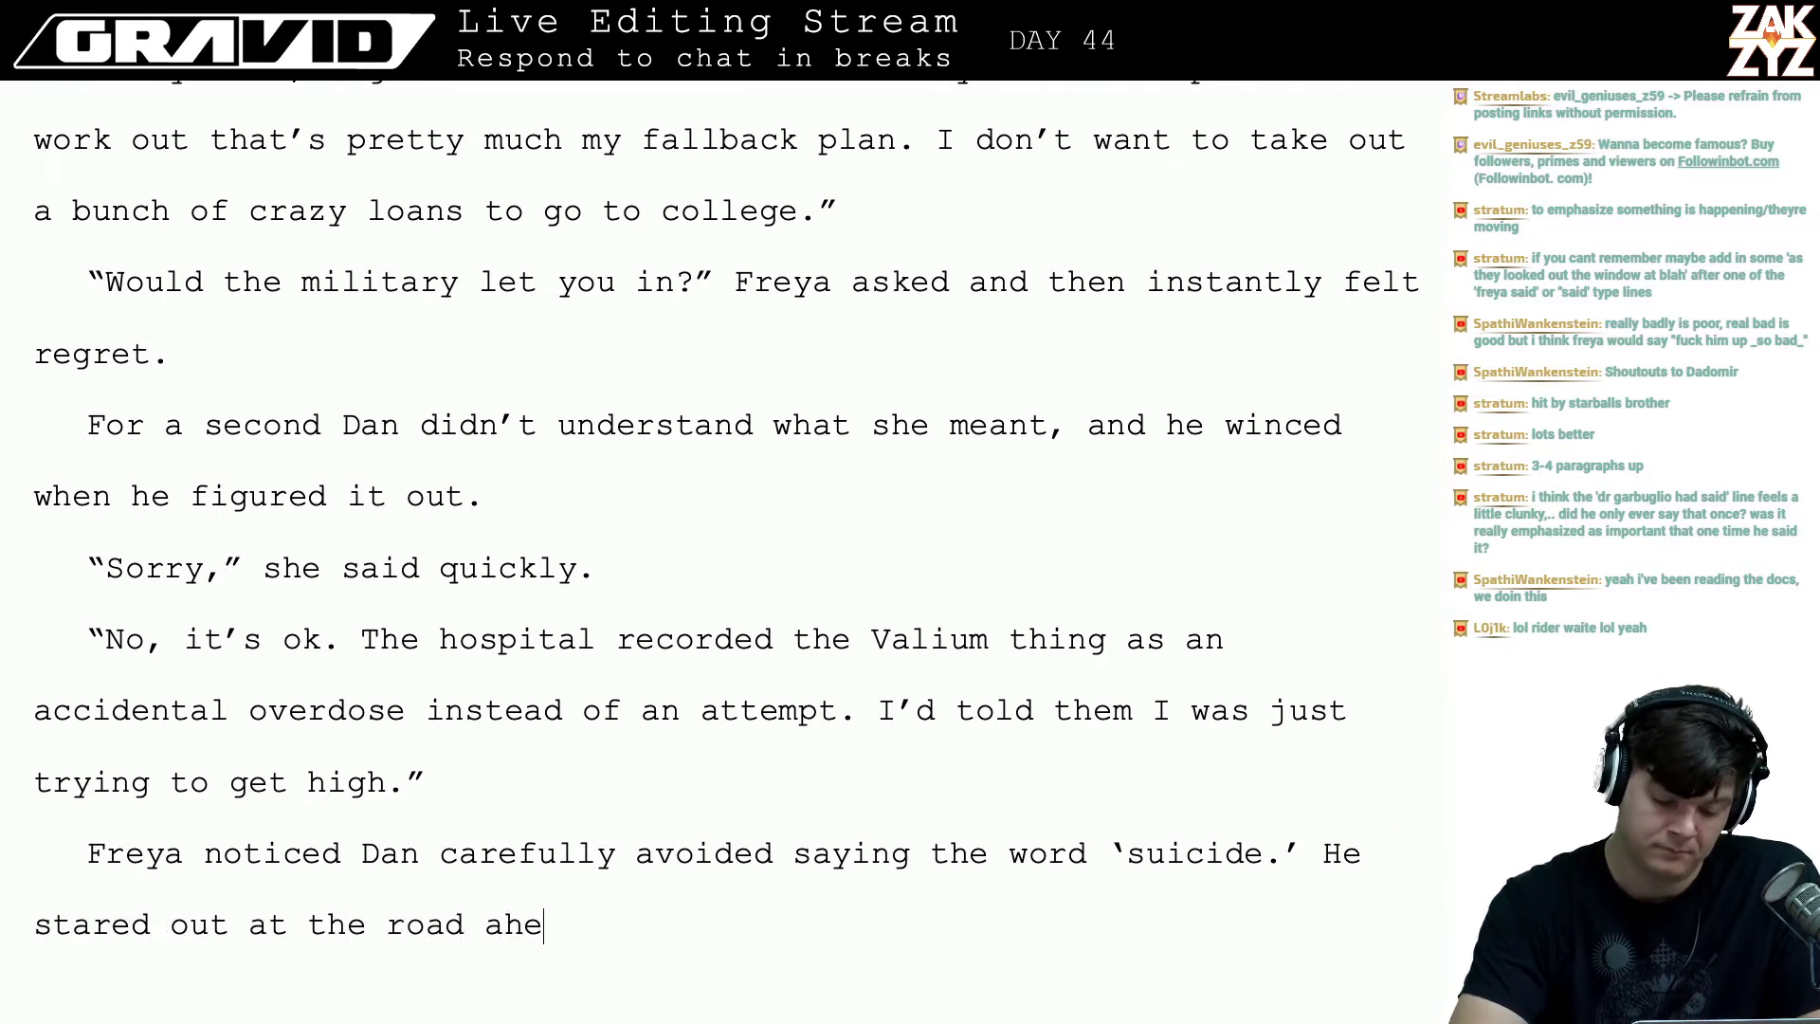
type("ad of them,")
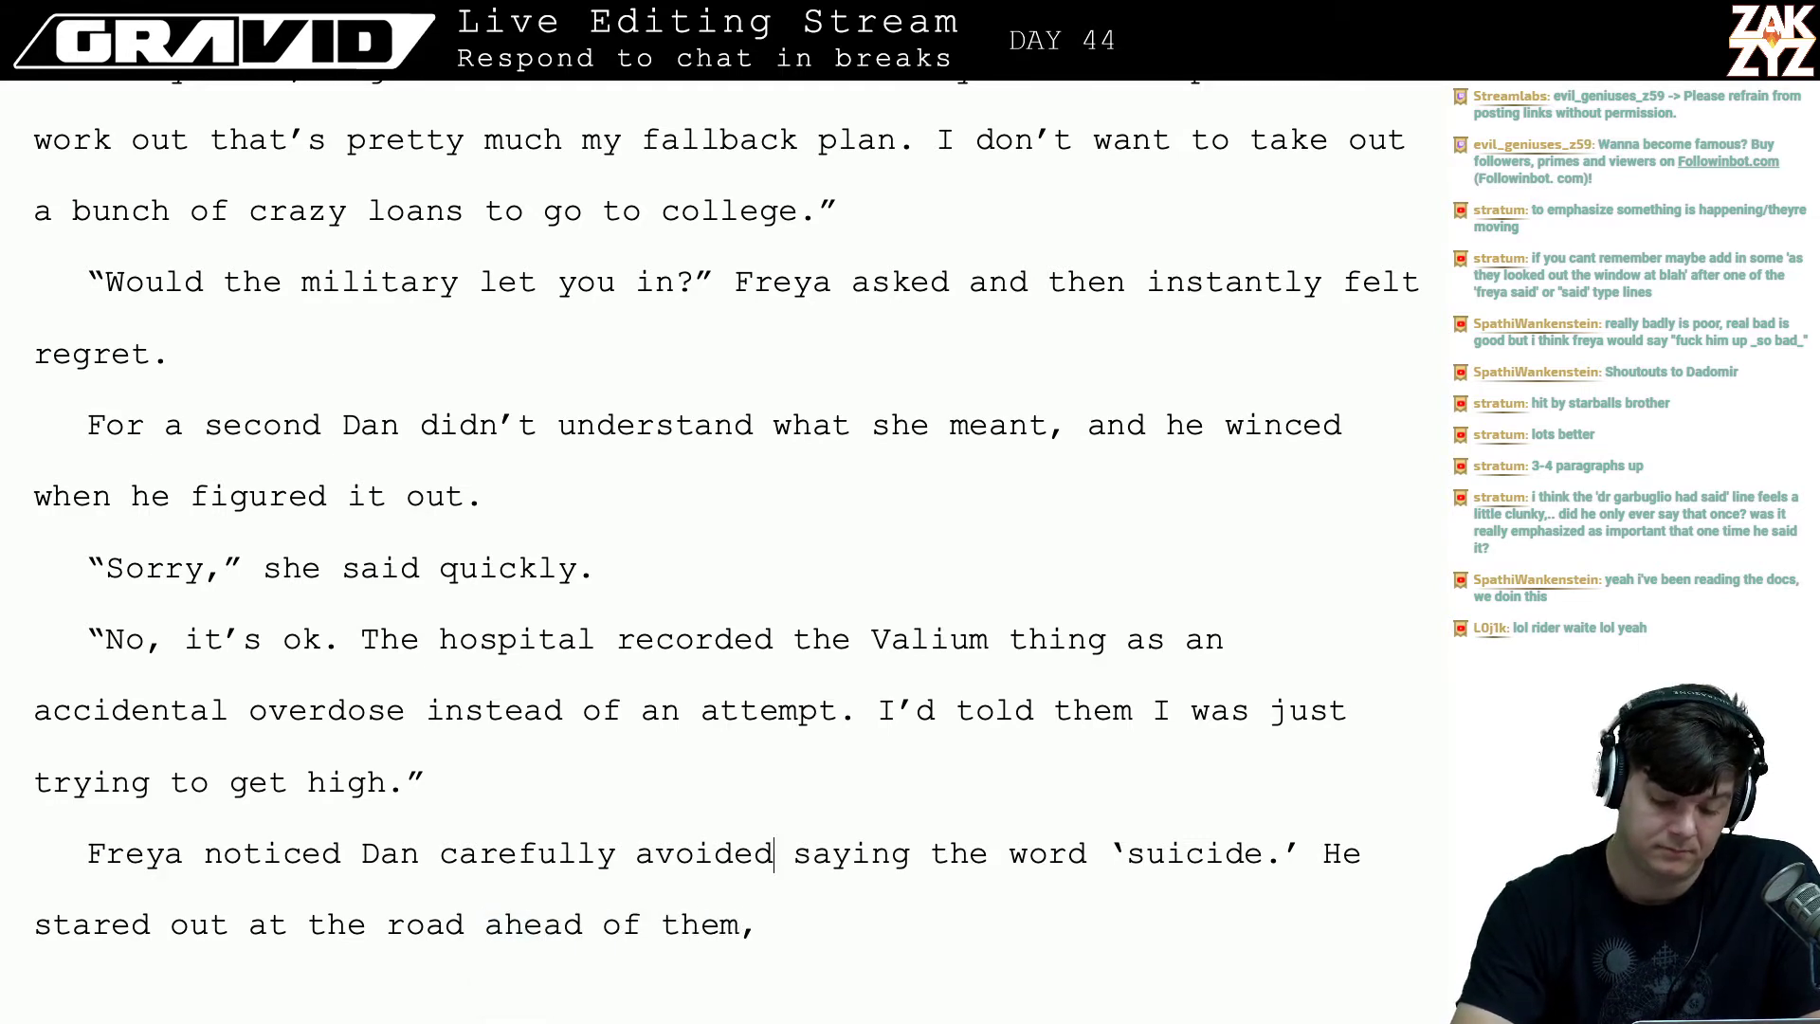
key("Page_Down")
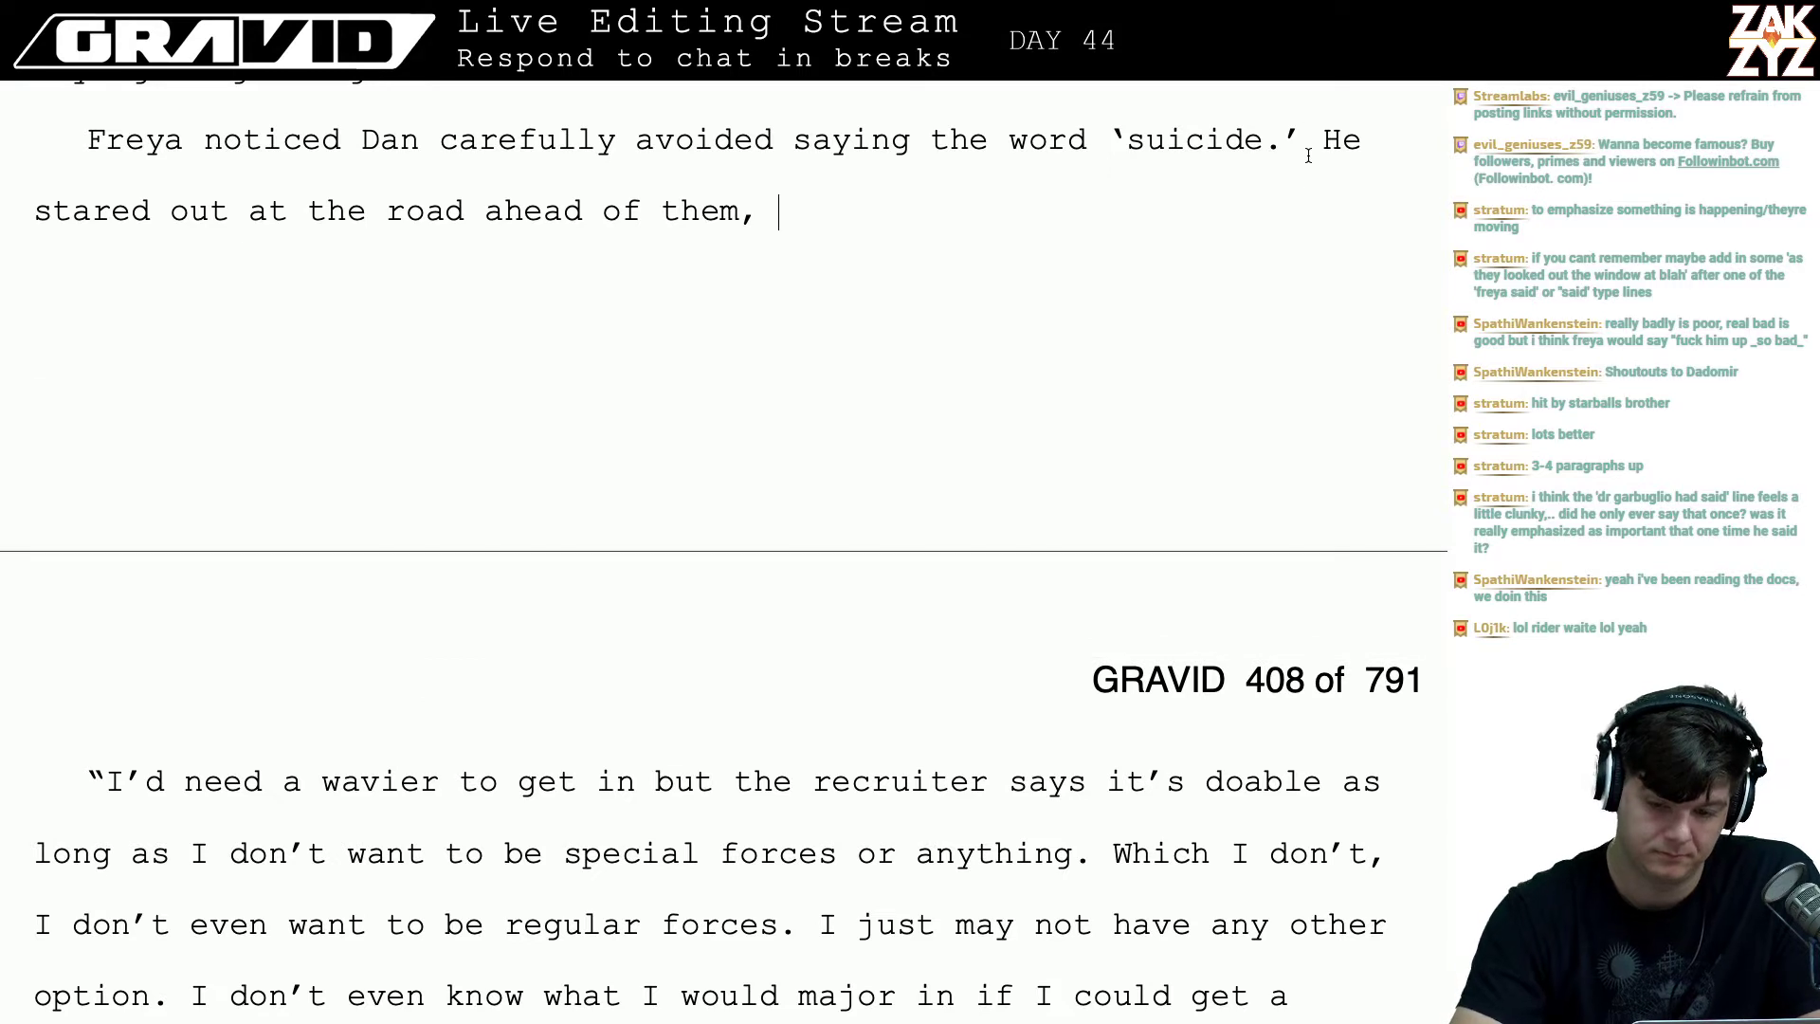
- Set the “He stared out” draft on its own line and try “His eyes were locked on the road before them, but” after “‘suicide.’”
key("Return")
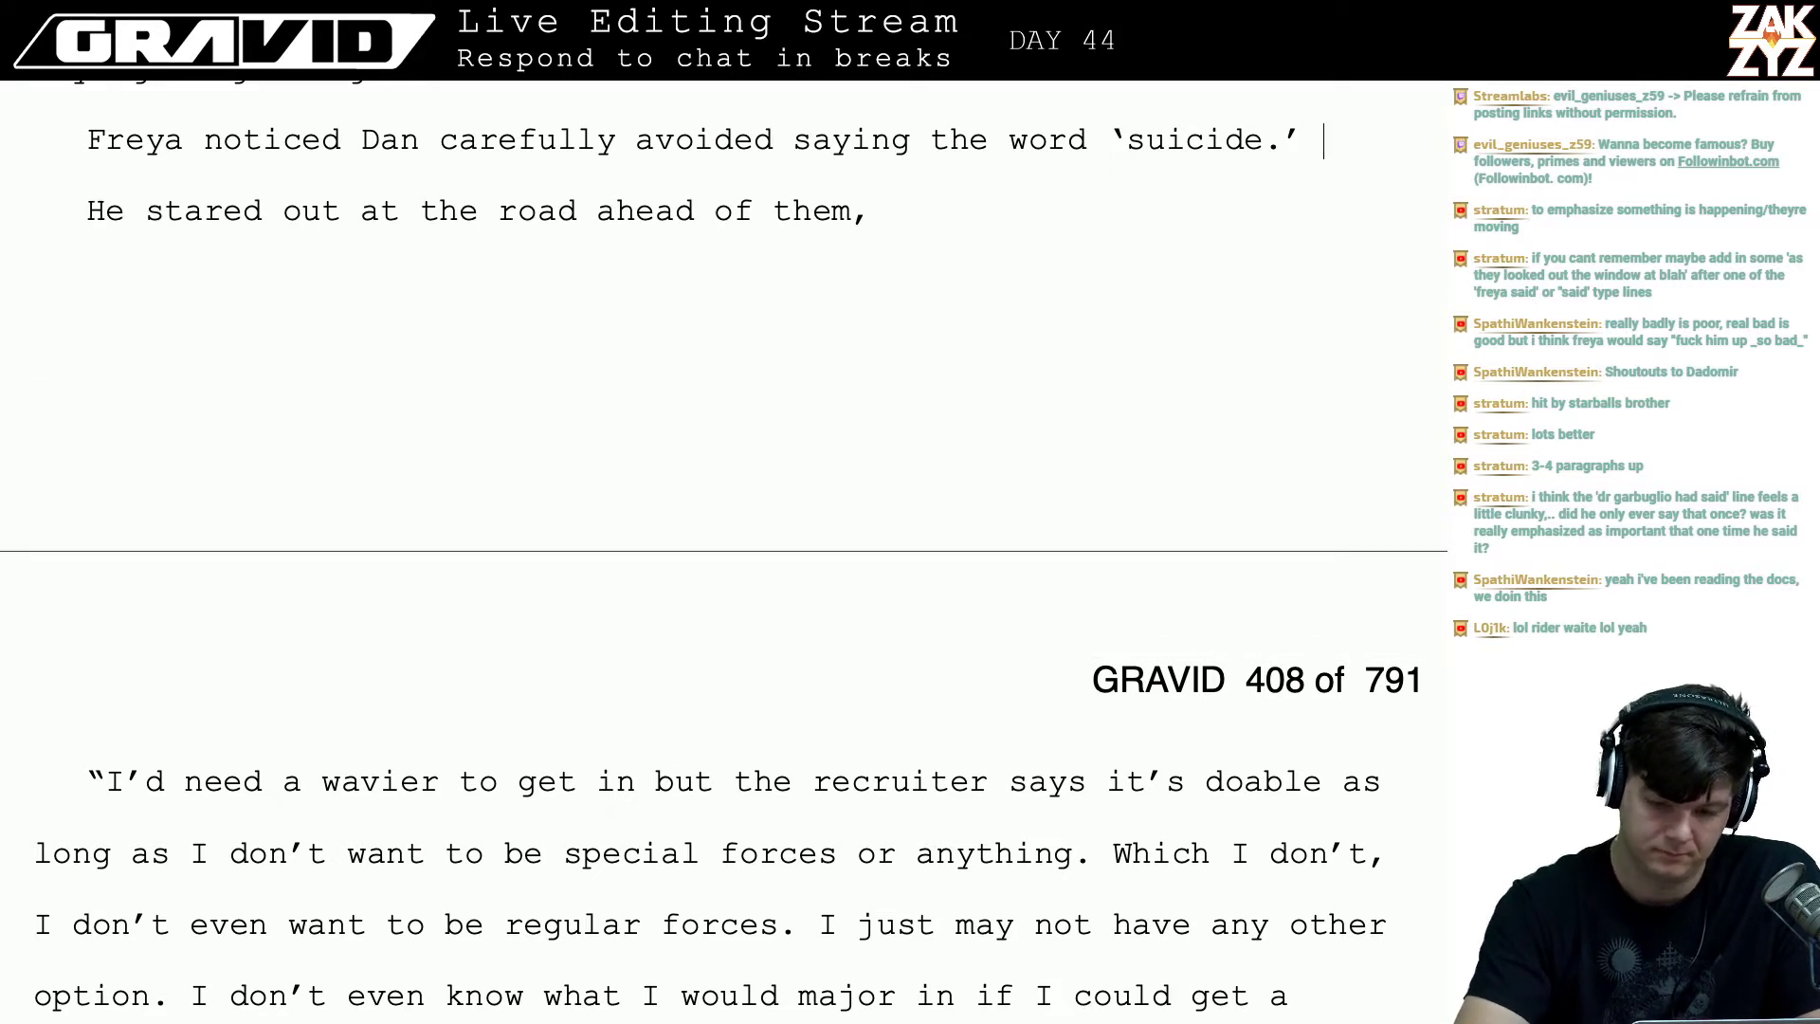
type("He was")
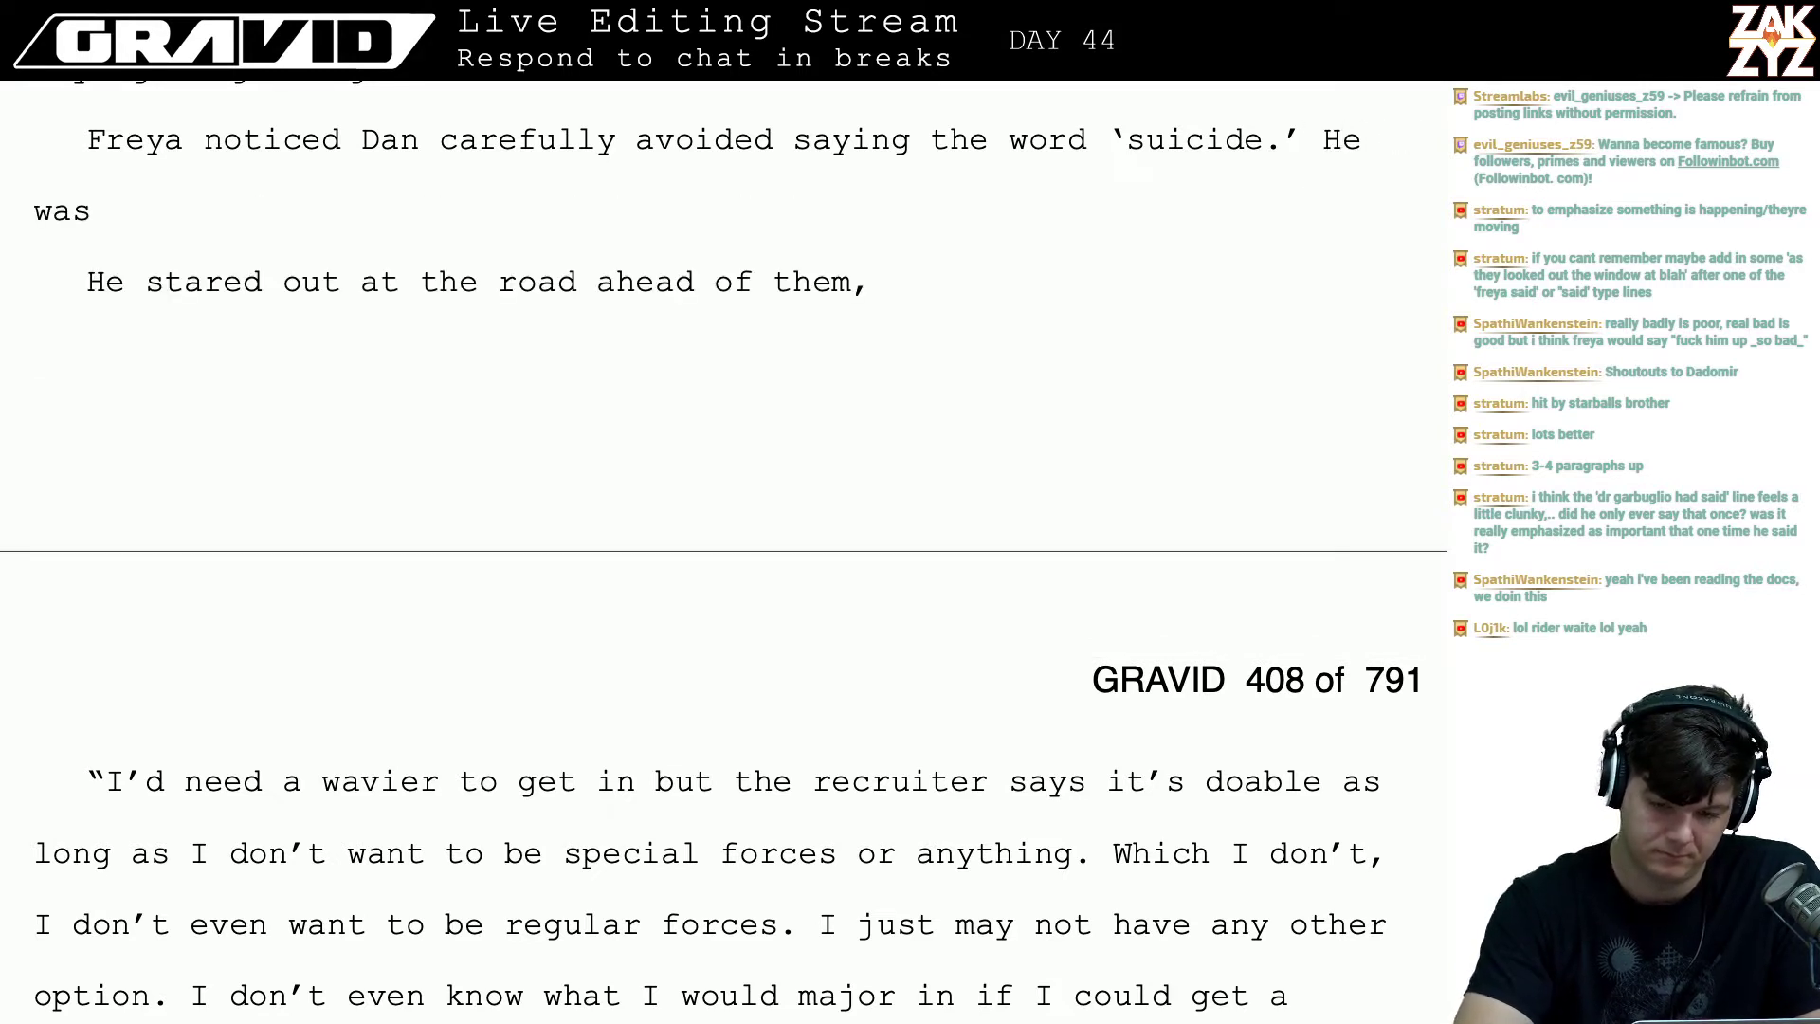
key("BackSpace")
key("BackSpace")
key("BackSpace")
key("BackSpace")
key("BackSpace")
key("BackSpace")
type("is eye")
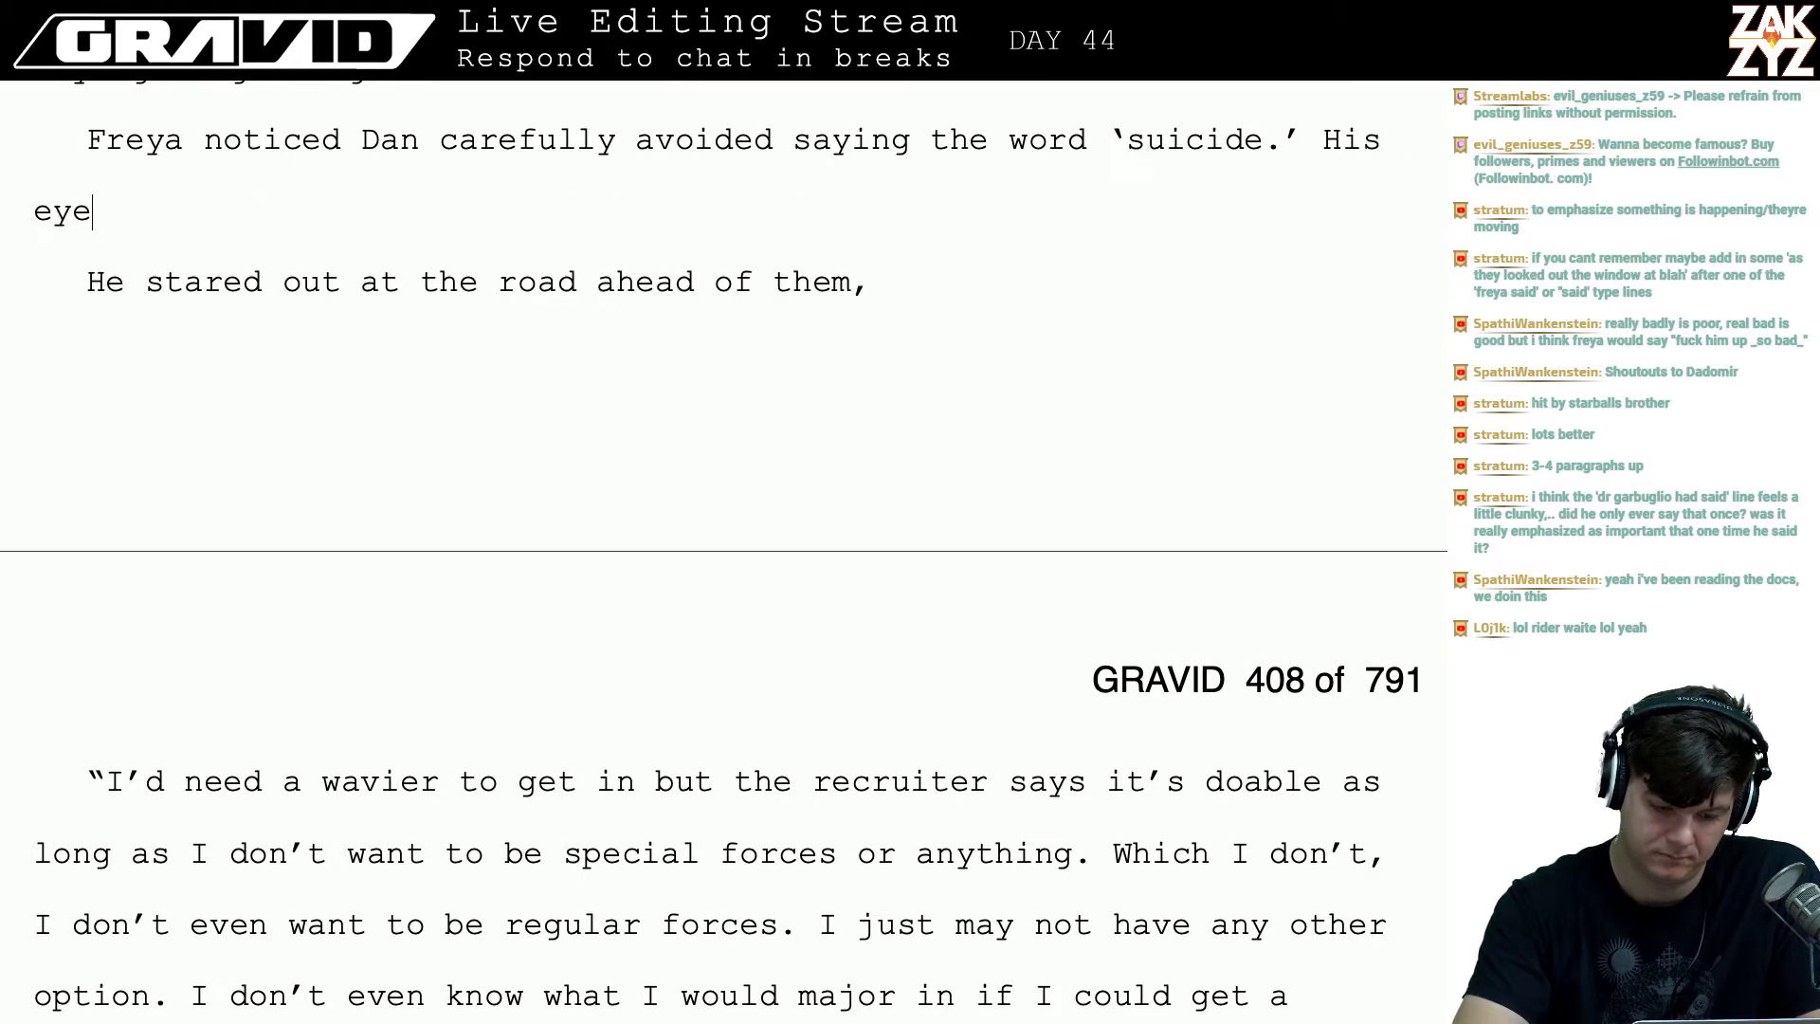
type("s were locked ")
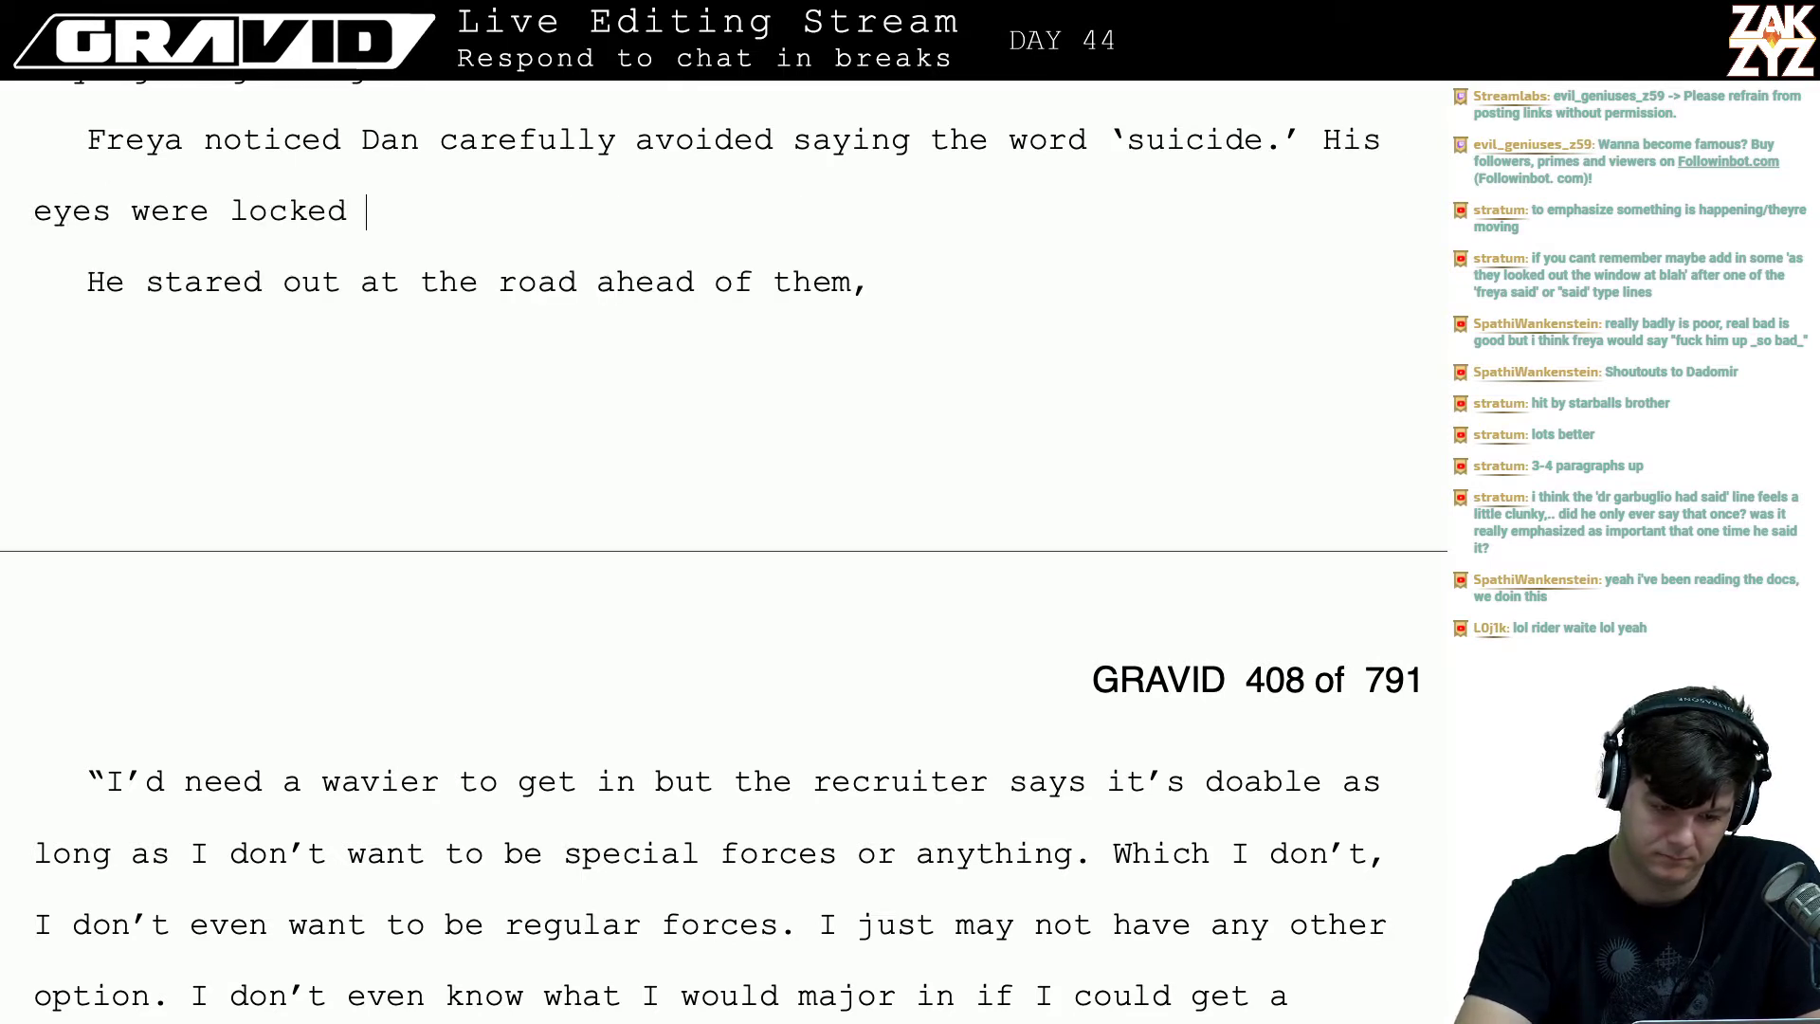
type("on the road ")
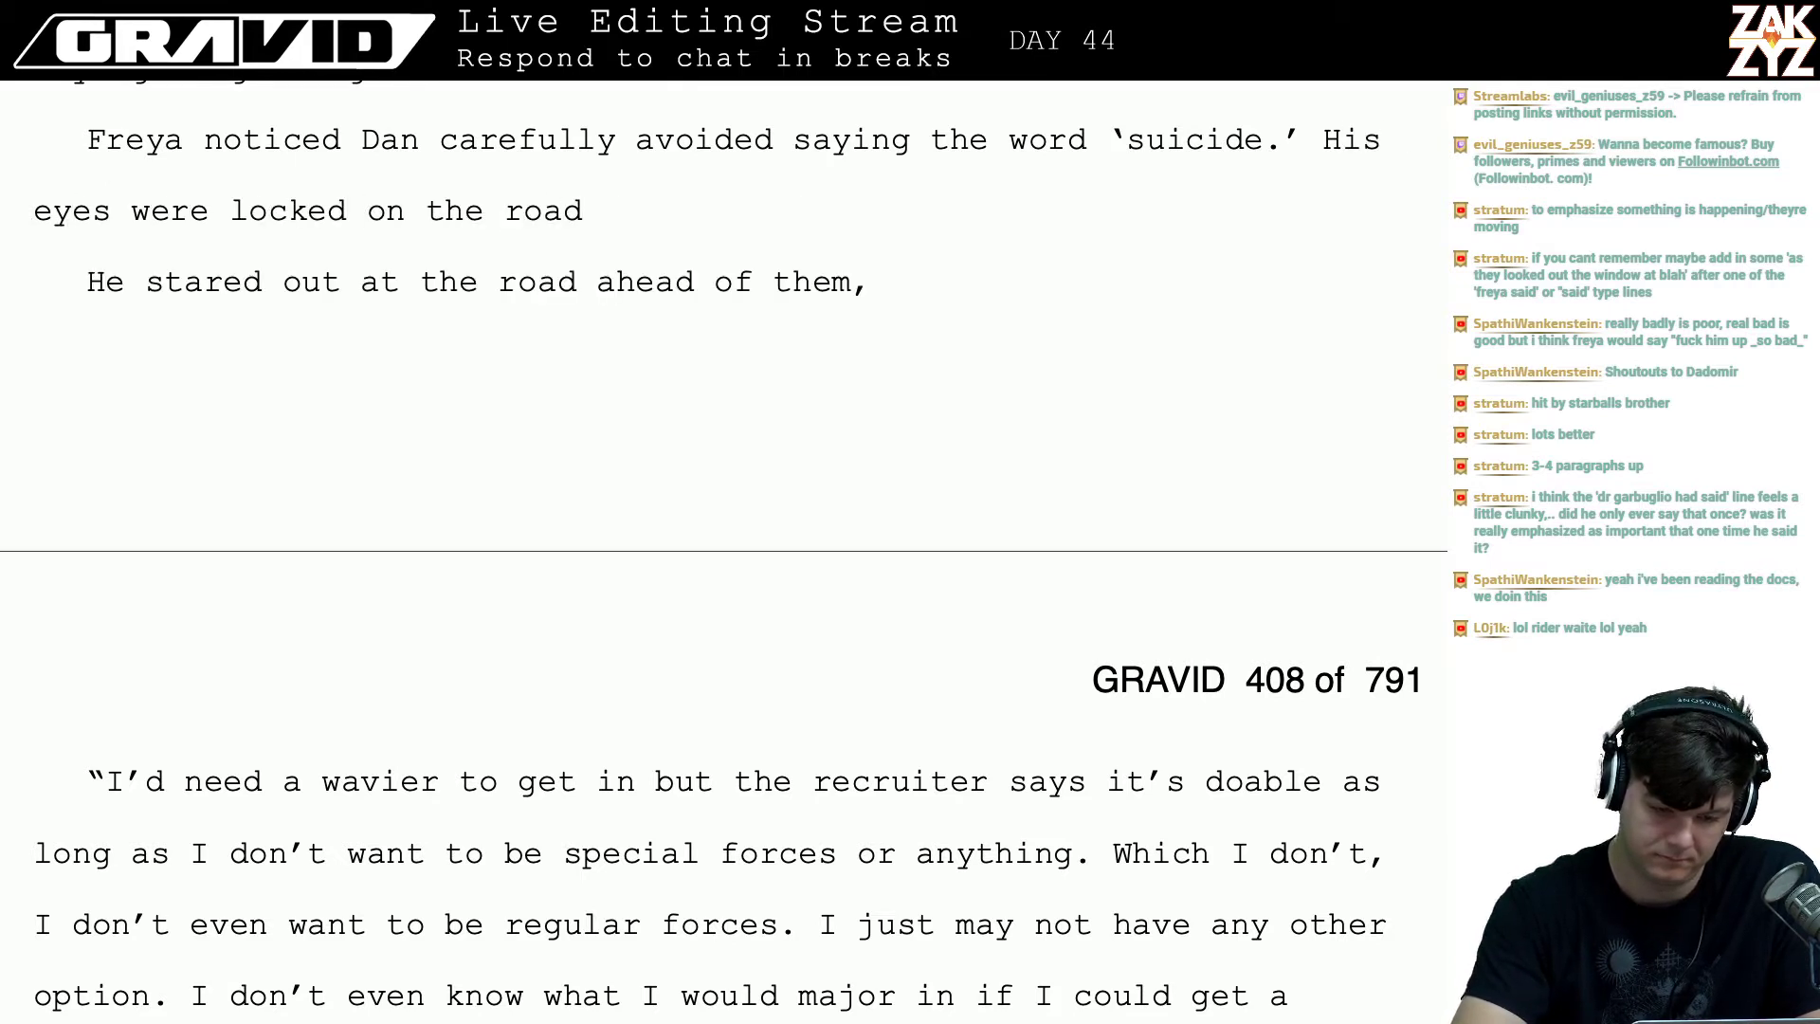
type("before them, bu")
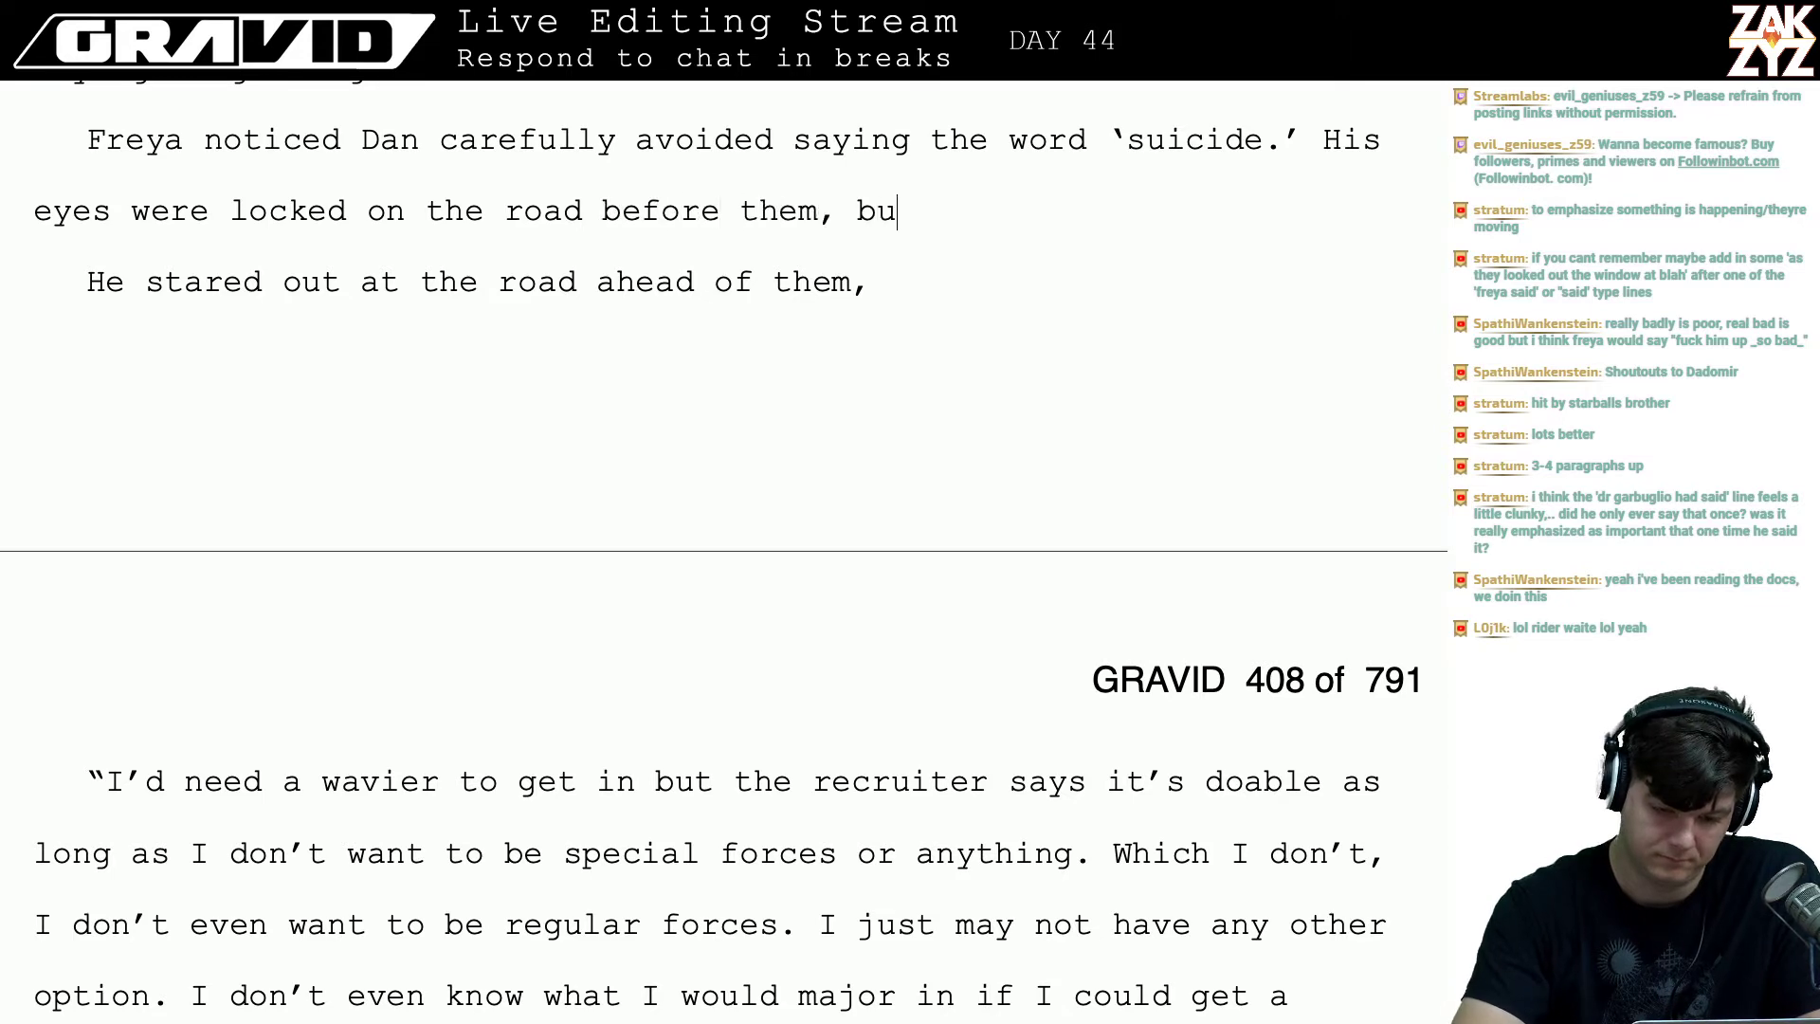
type("t")
- Try continuing the “His eyes were locked” sentence with “she”, and cut it back to “before them,”
scroll(931, 137, "up", 3)
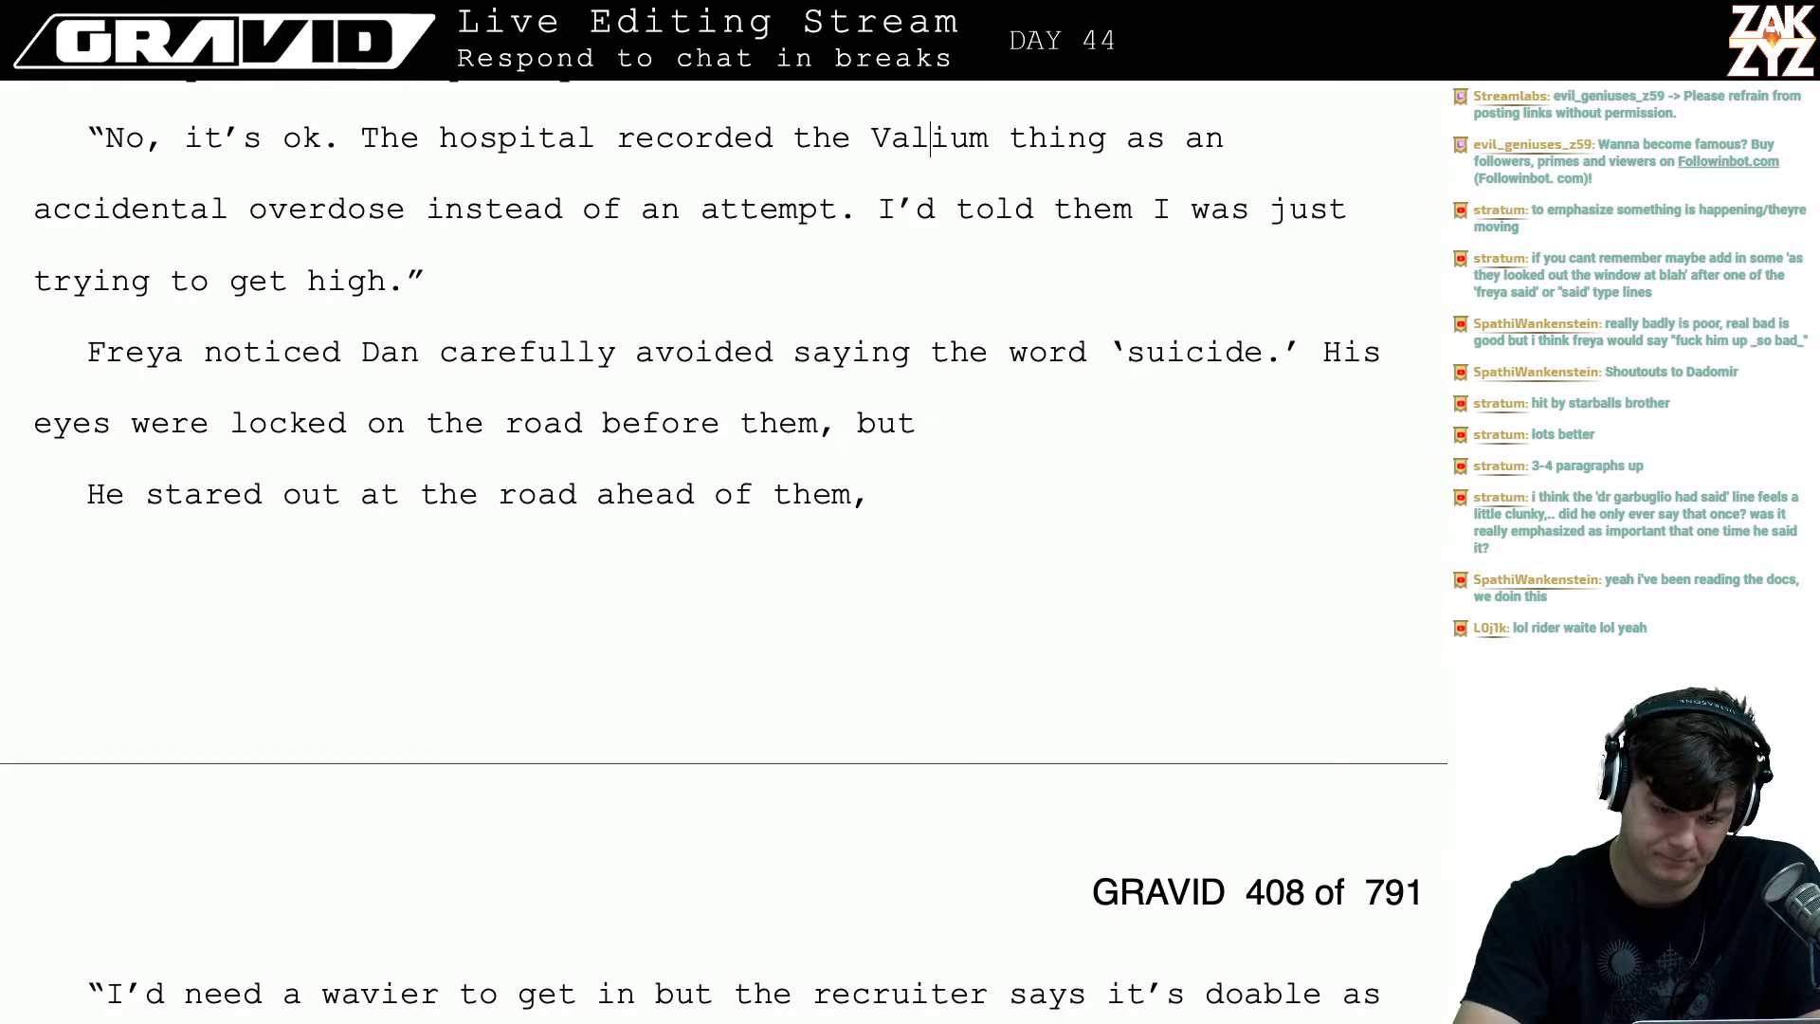
left_click(937, 424)
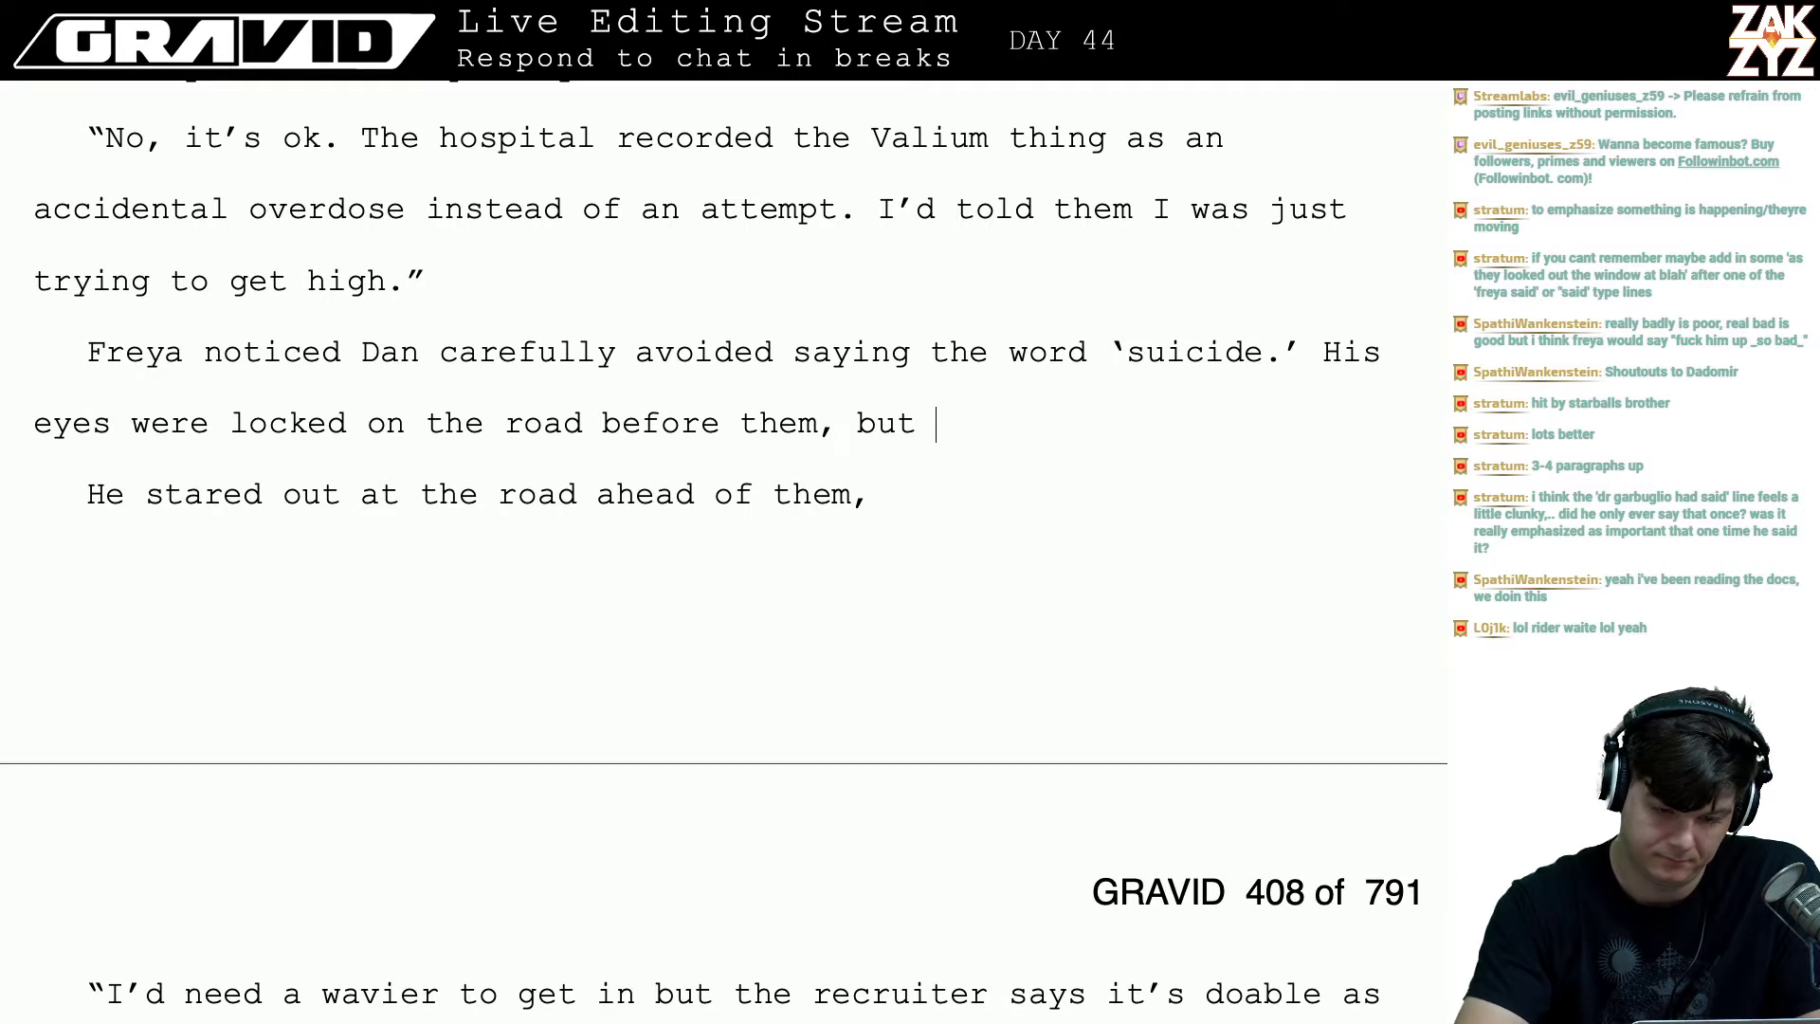
type("she")
key("BackSpace")
key("BackSpace")
key("BackSpace")
key("BackSpace")
key("BackSpace")
key("BackSpace")
key("BackSpace")
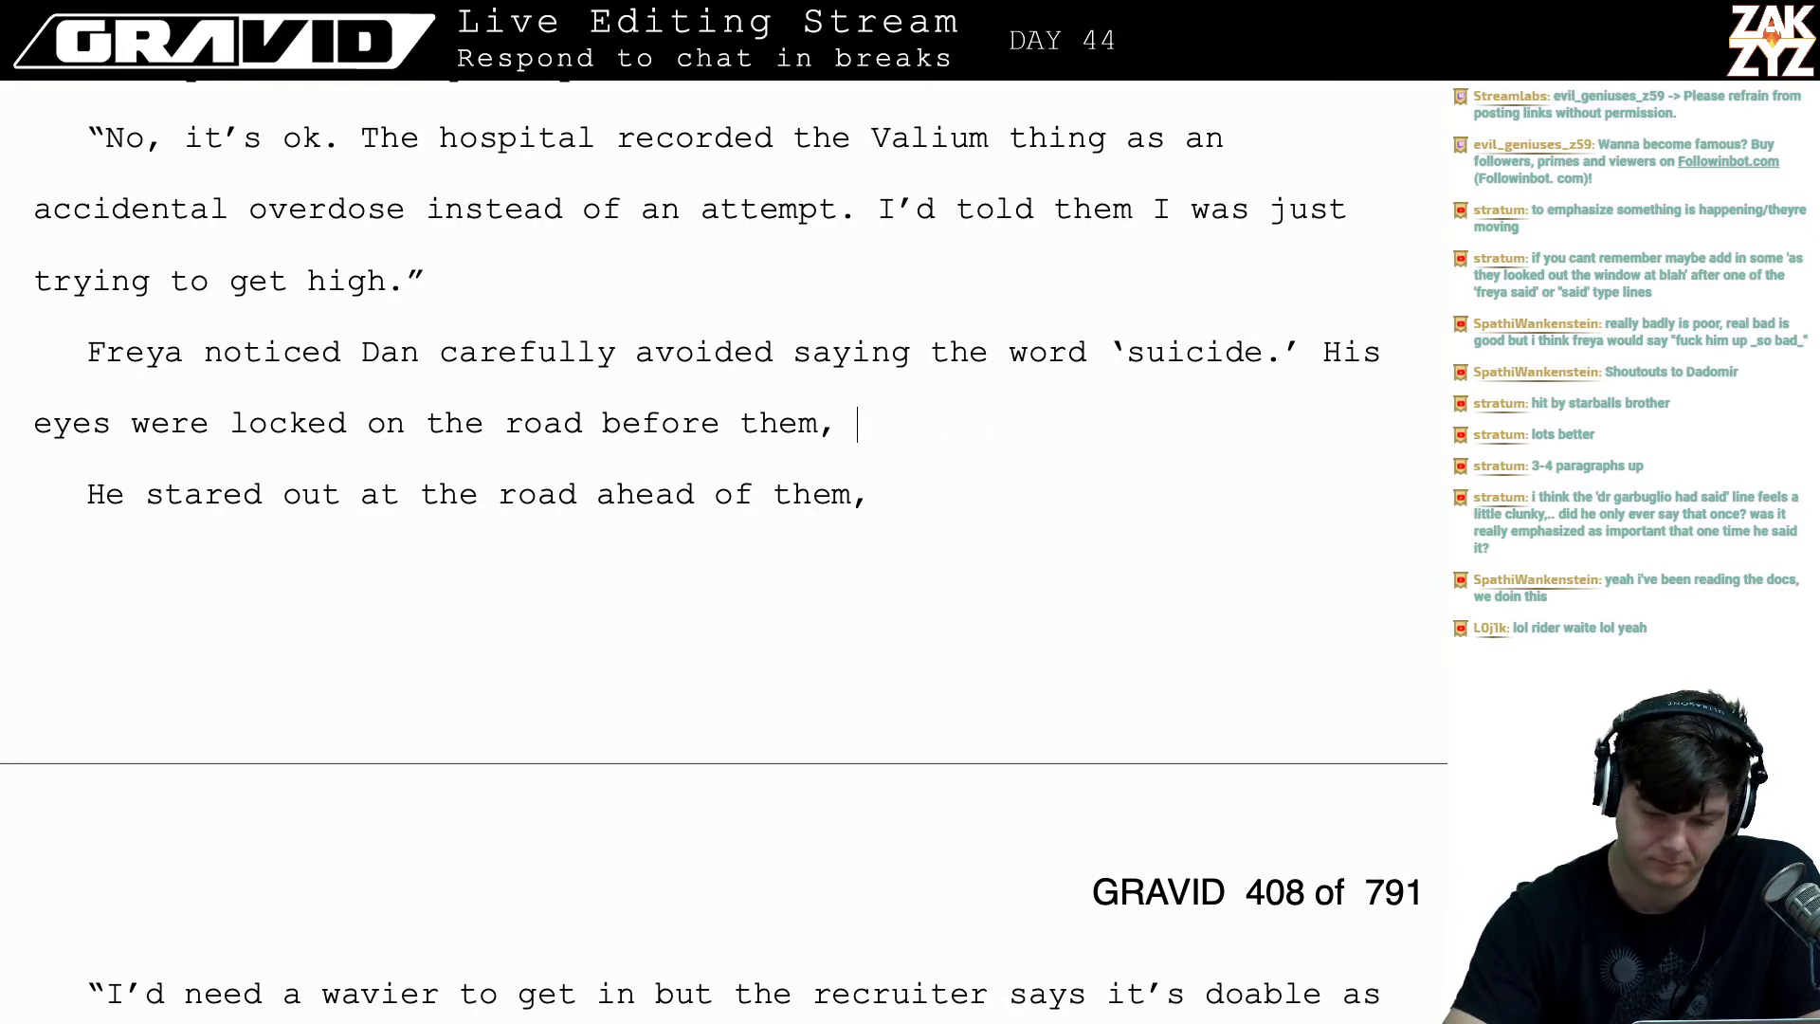
- Delete both draft sentences about the road that follow “the word ‘suicide.’”
left_click(1313, 351)
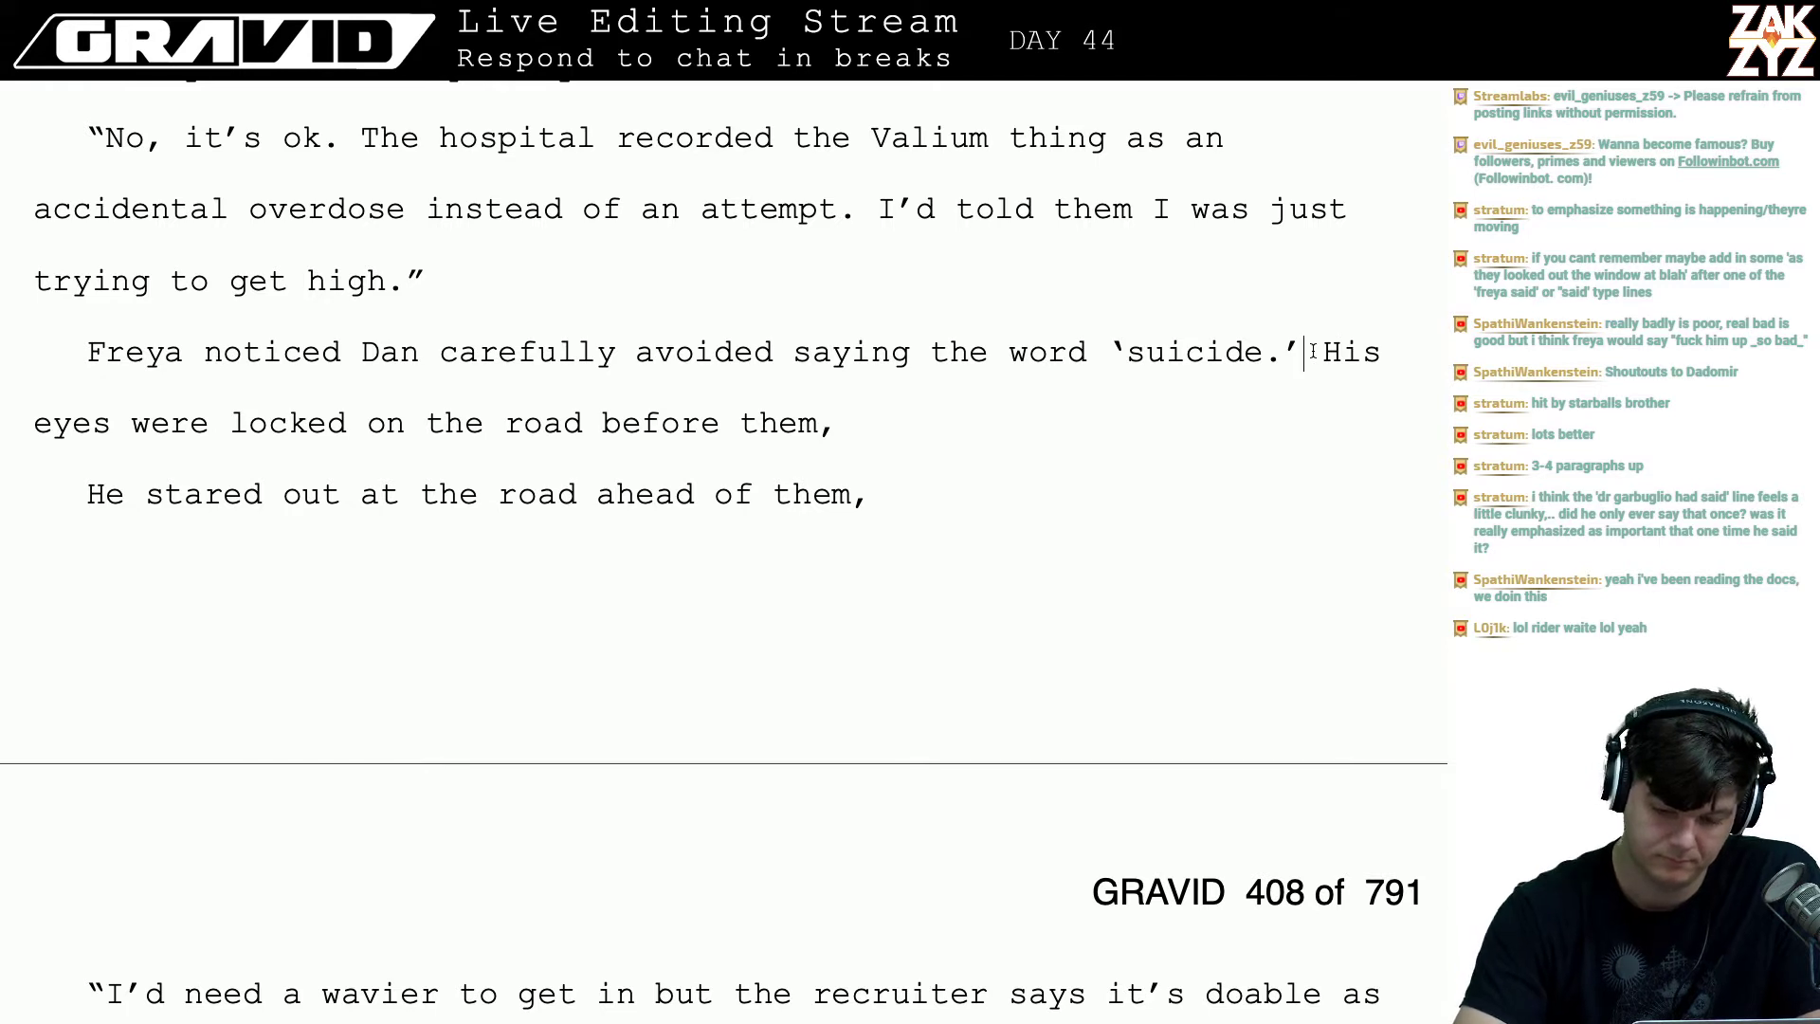
key("Right")
key("shift+Down")
key("shift+Down")
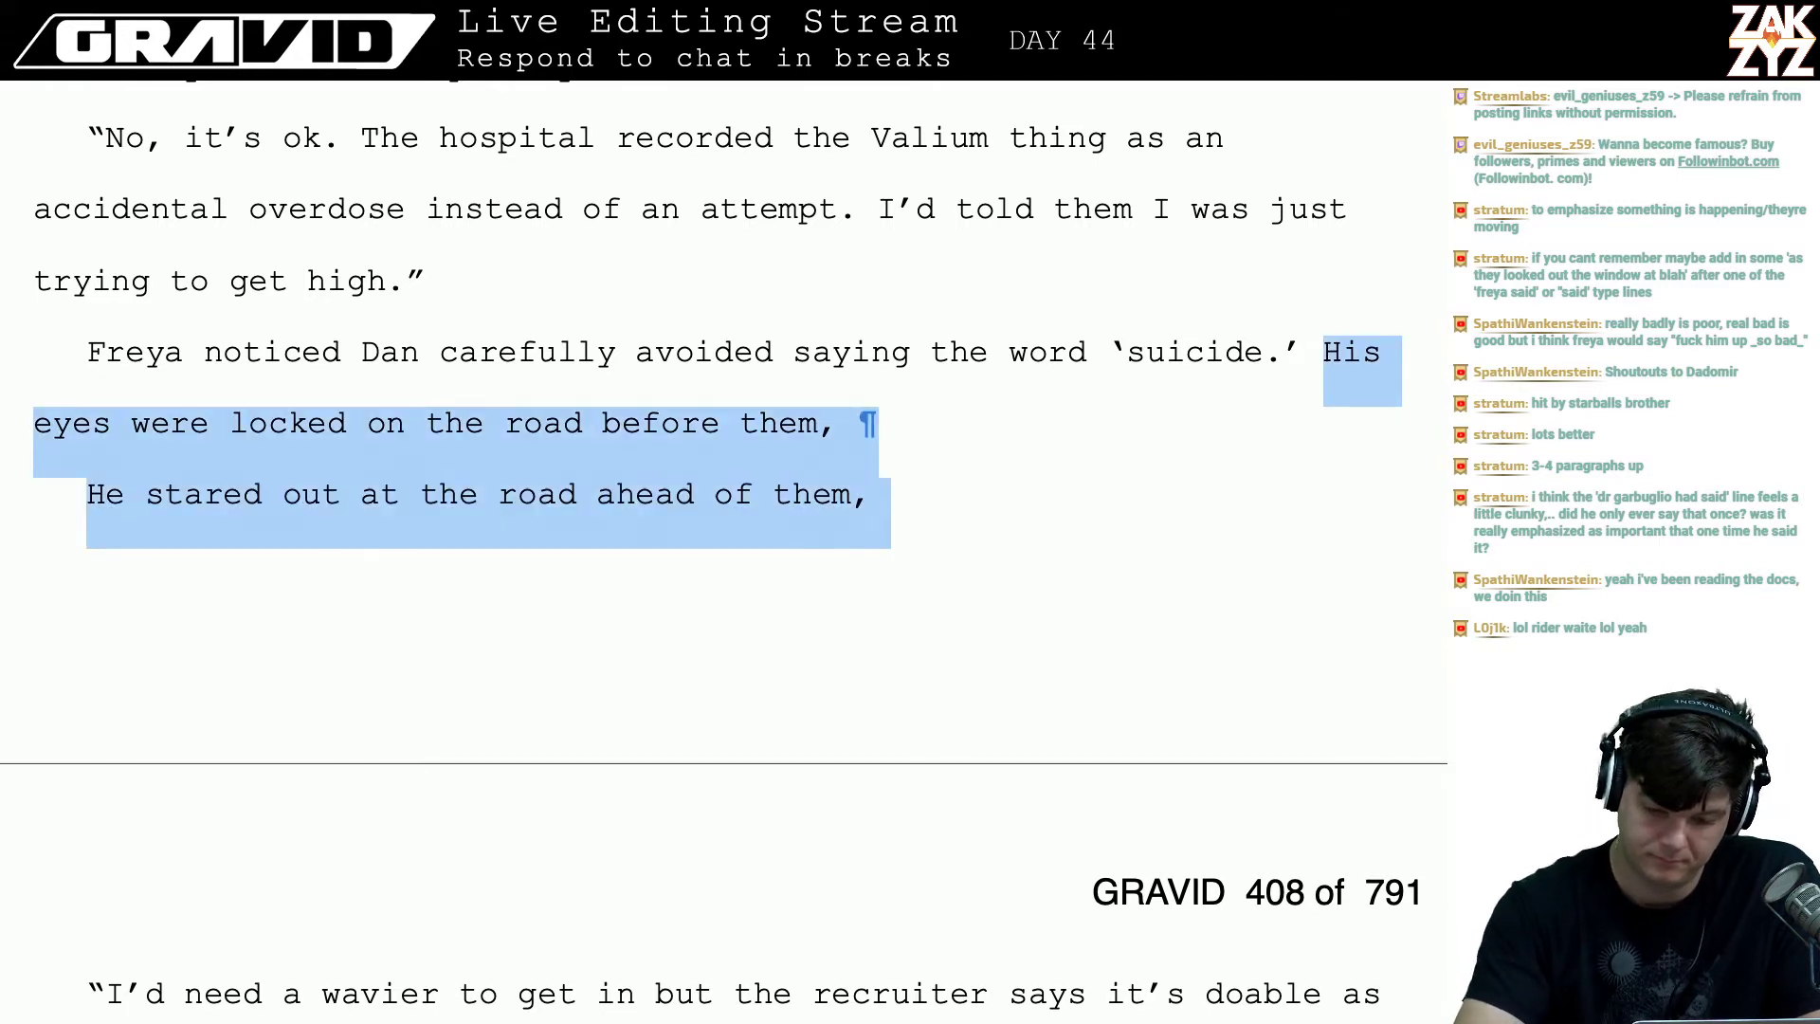
key("Delete")
- Start a new sentence after “‘suicide.’” reading “He frowned at the road in front o”
type("He s")
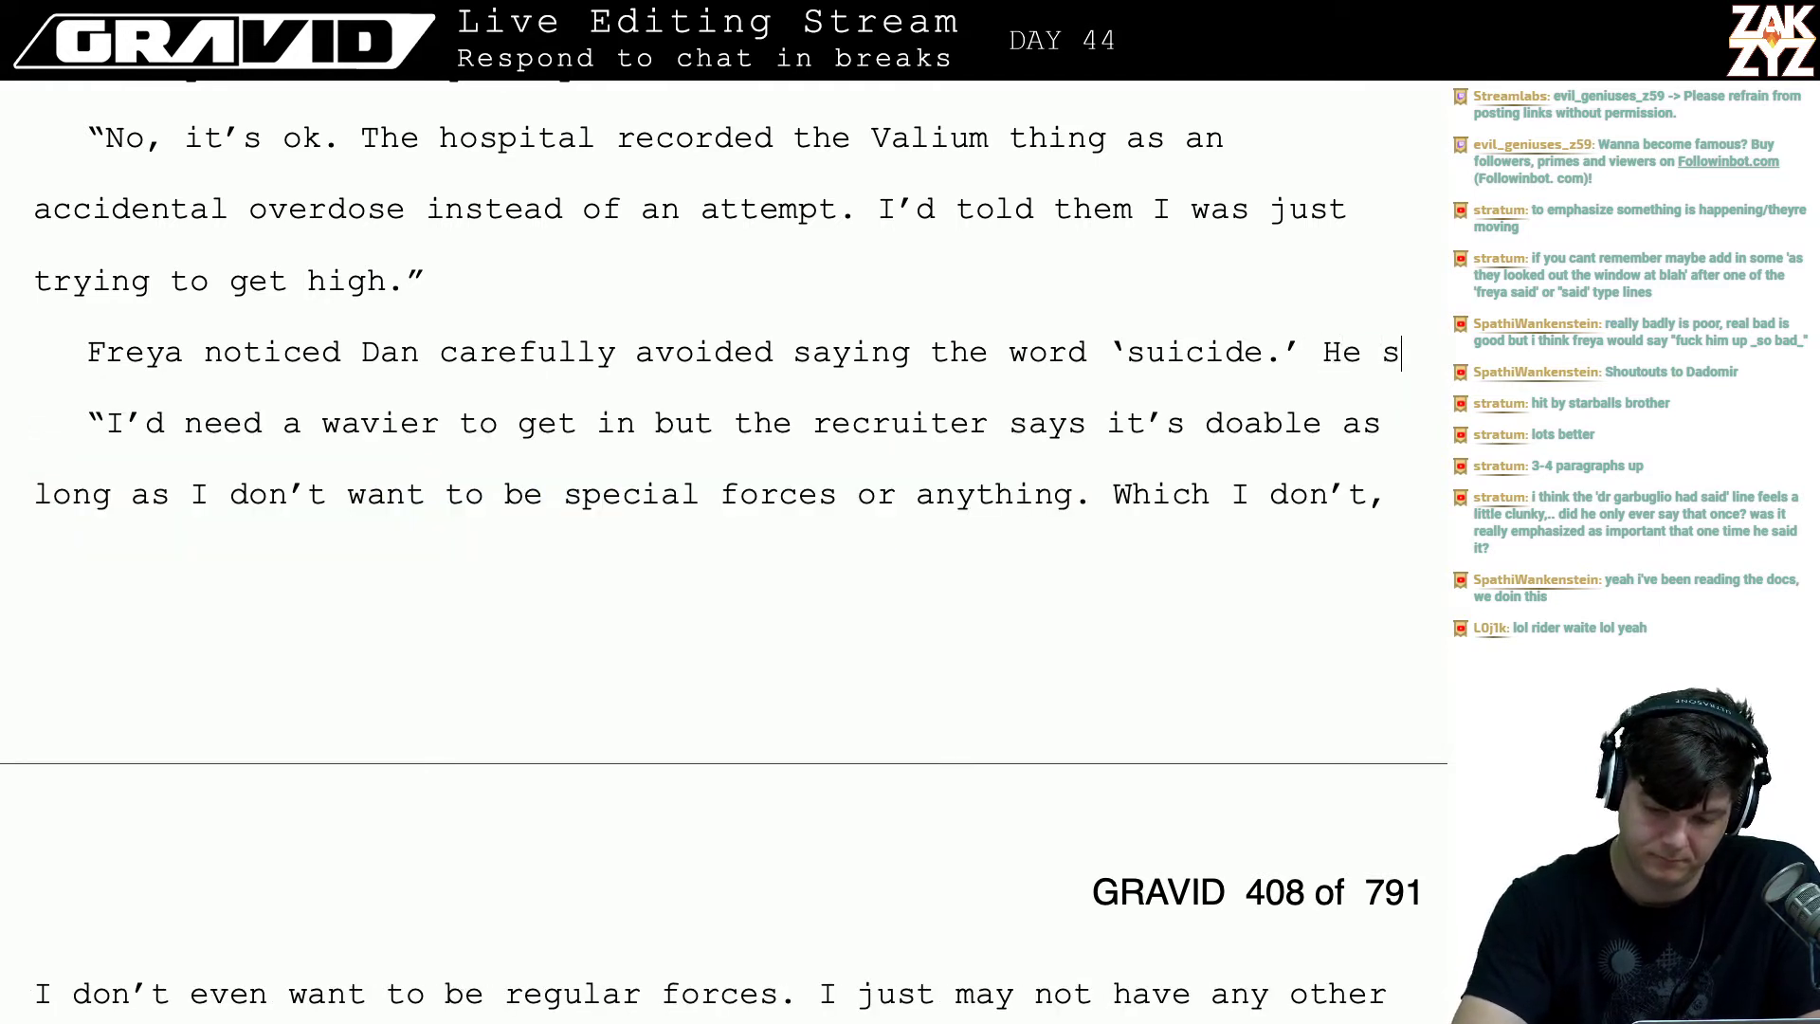
key("BackSpace")
key("BackSpace")
type("frownead")
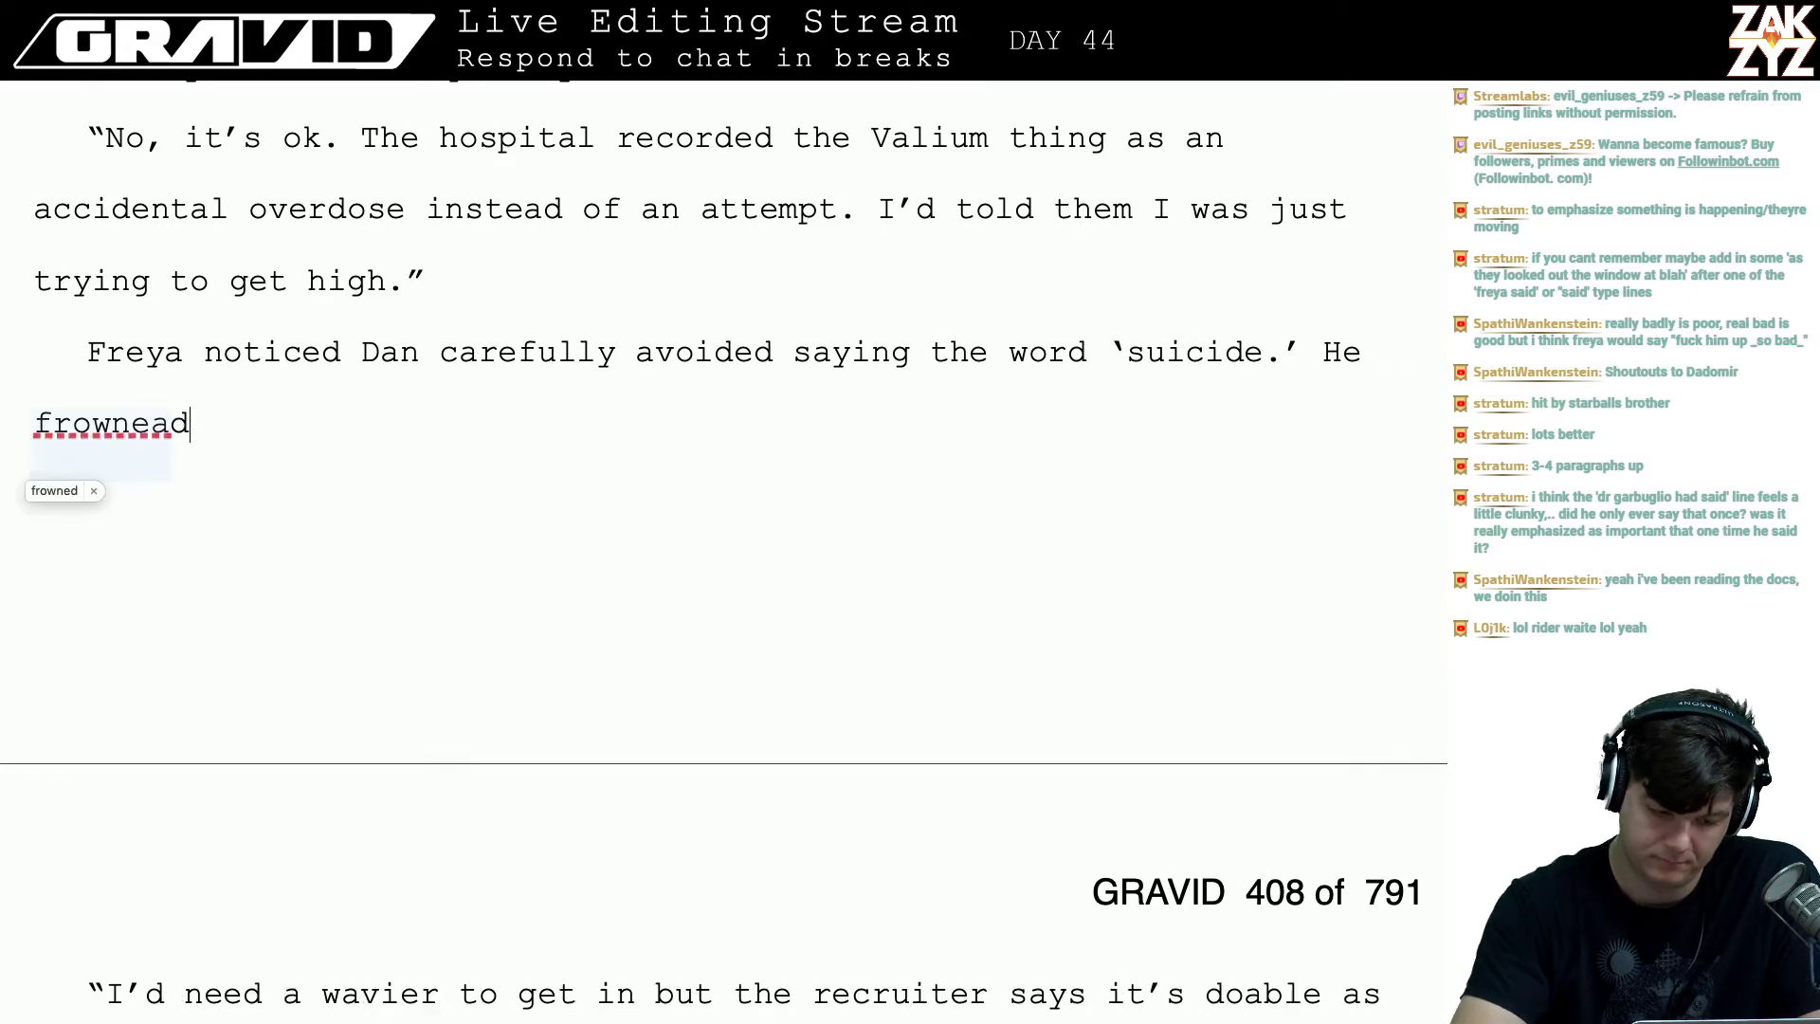
key("BackSpace")
key("BackSpace")
type("d at the road in from")
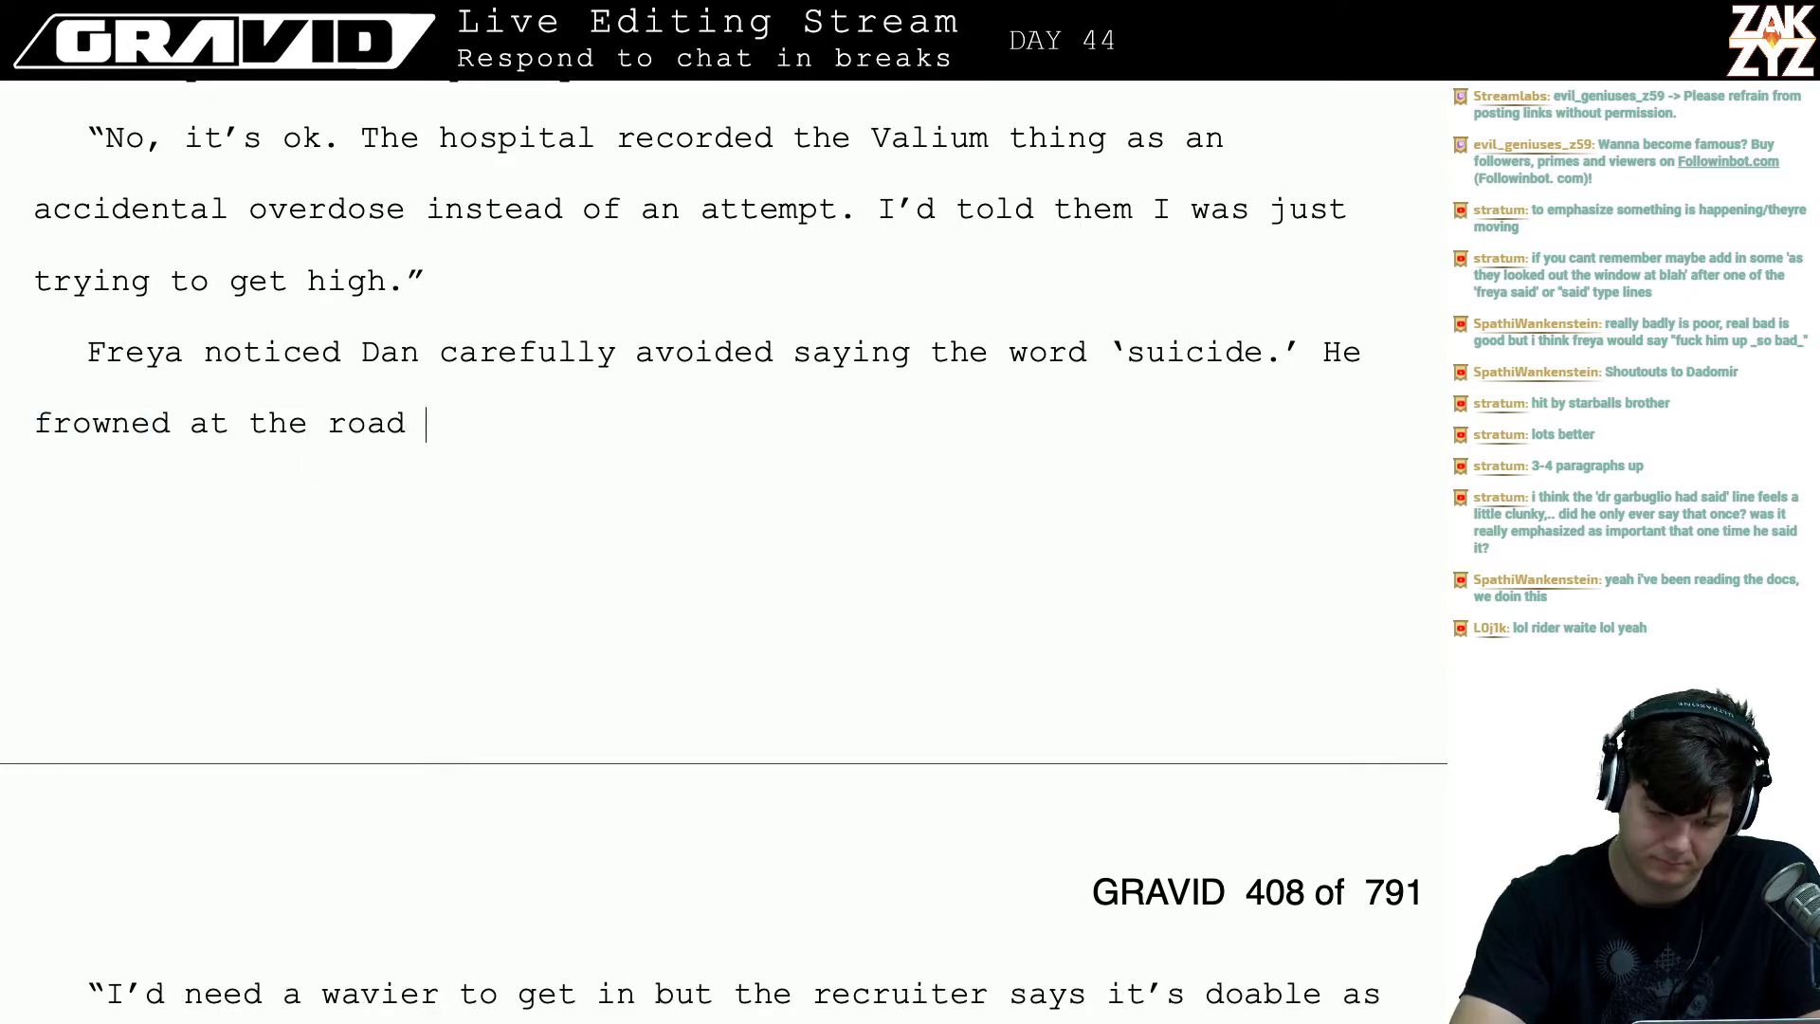
key("BackSpace")
type("nt o")
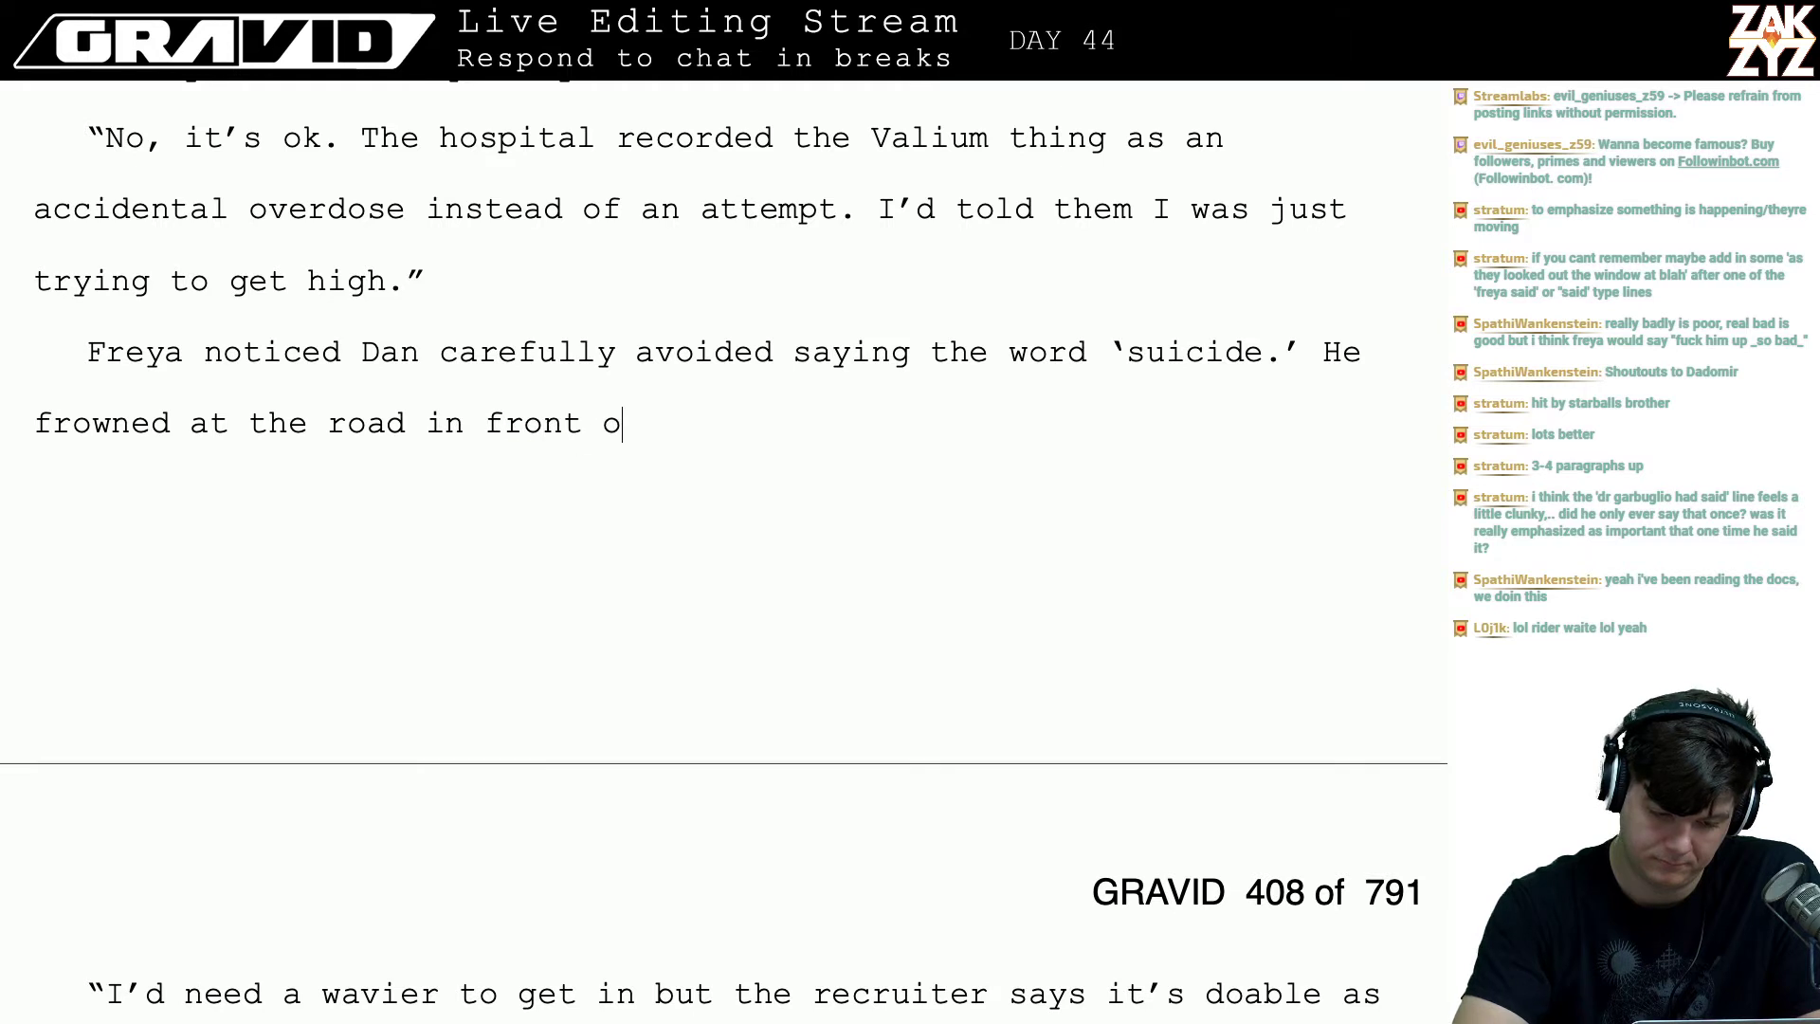
- Cut the new sentence back to “He frowned at the road”, trying and removing “ahea” at its end
key("BackSpace")
key("BackSpace")
key("BackSpace")
key("BackSpace")
key("BackSpace")
key("BackSpace")
key("BackSpace")
key("BackSpace")
key("BackSpace")
key("BackSpace")
key("BackSpace")
key("BackSpace")
key("BackSpace")
key("BackSpace")
key("BackSpace")
key("BackSpace")
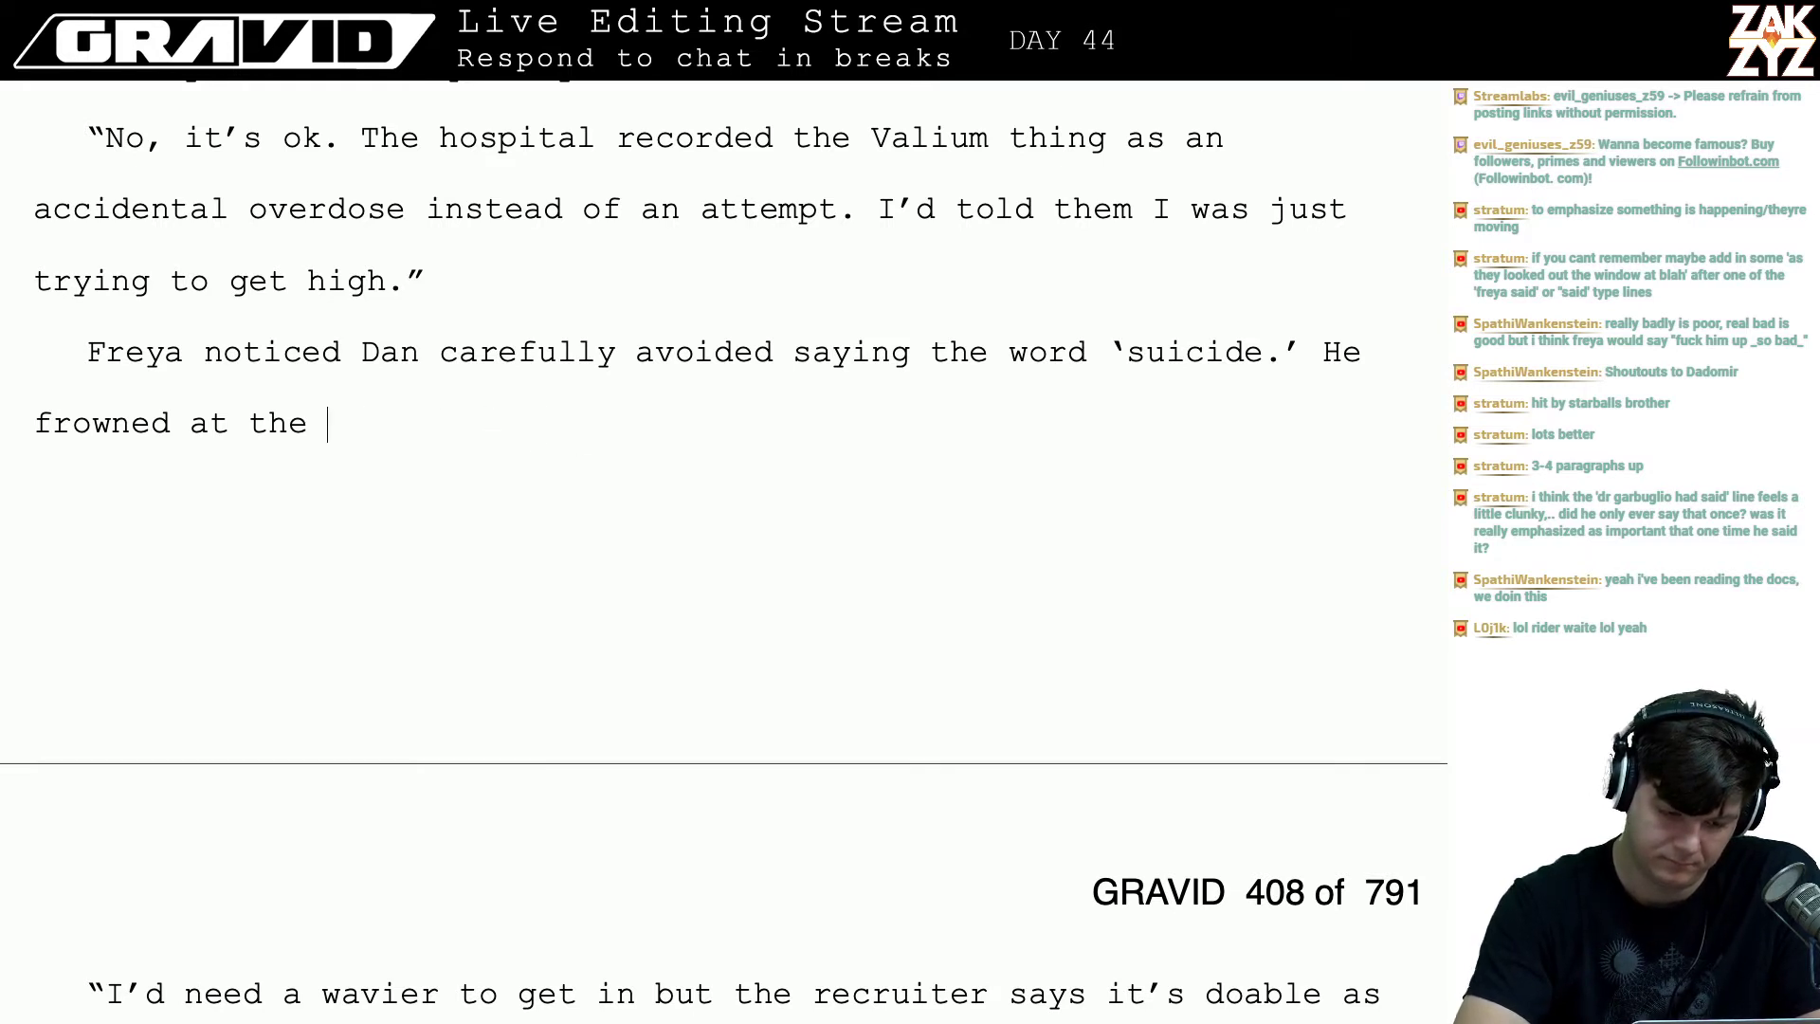
type("road ")
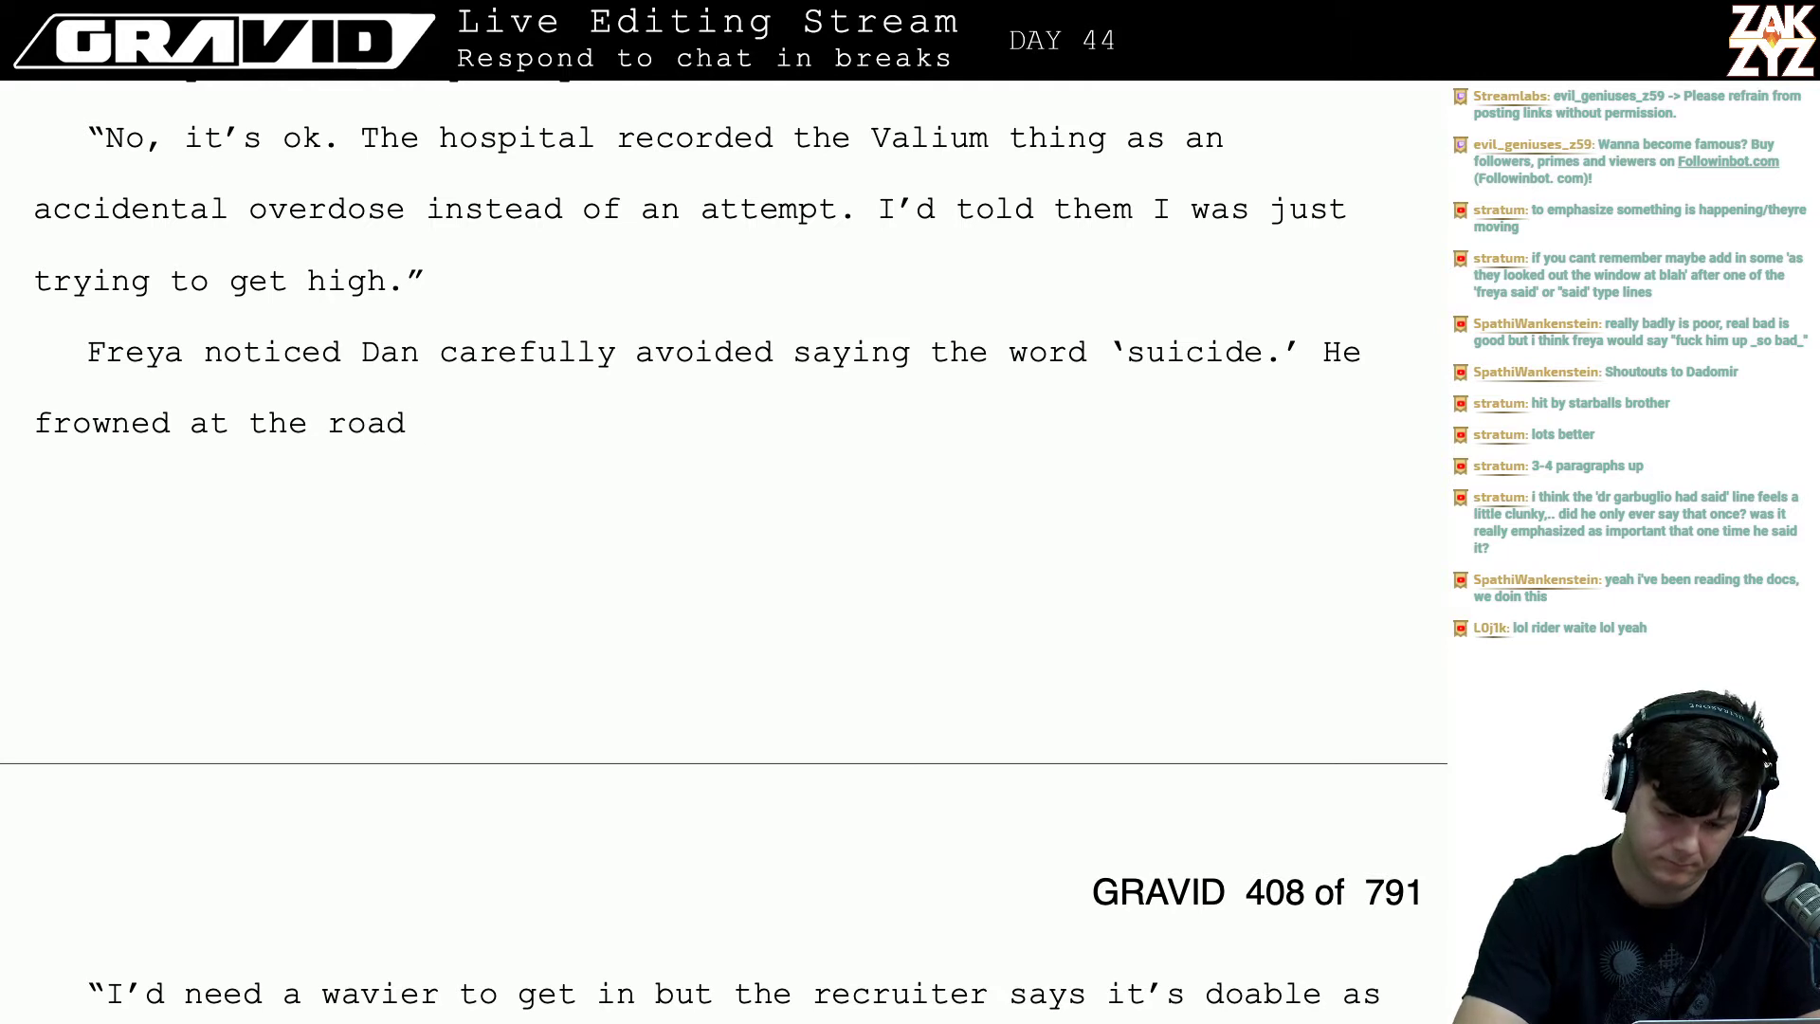
type("ahea")
key("BackSpace")
key("BackSpace")
key("BackSpace")
key("BackSpace")
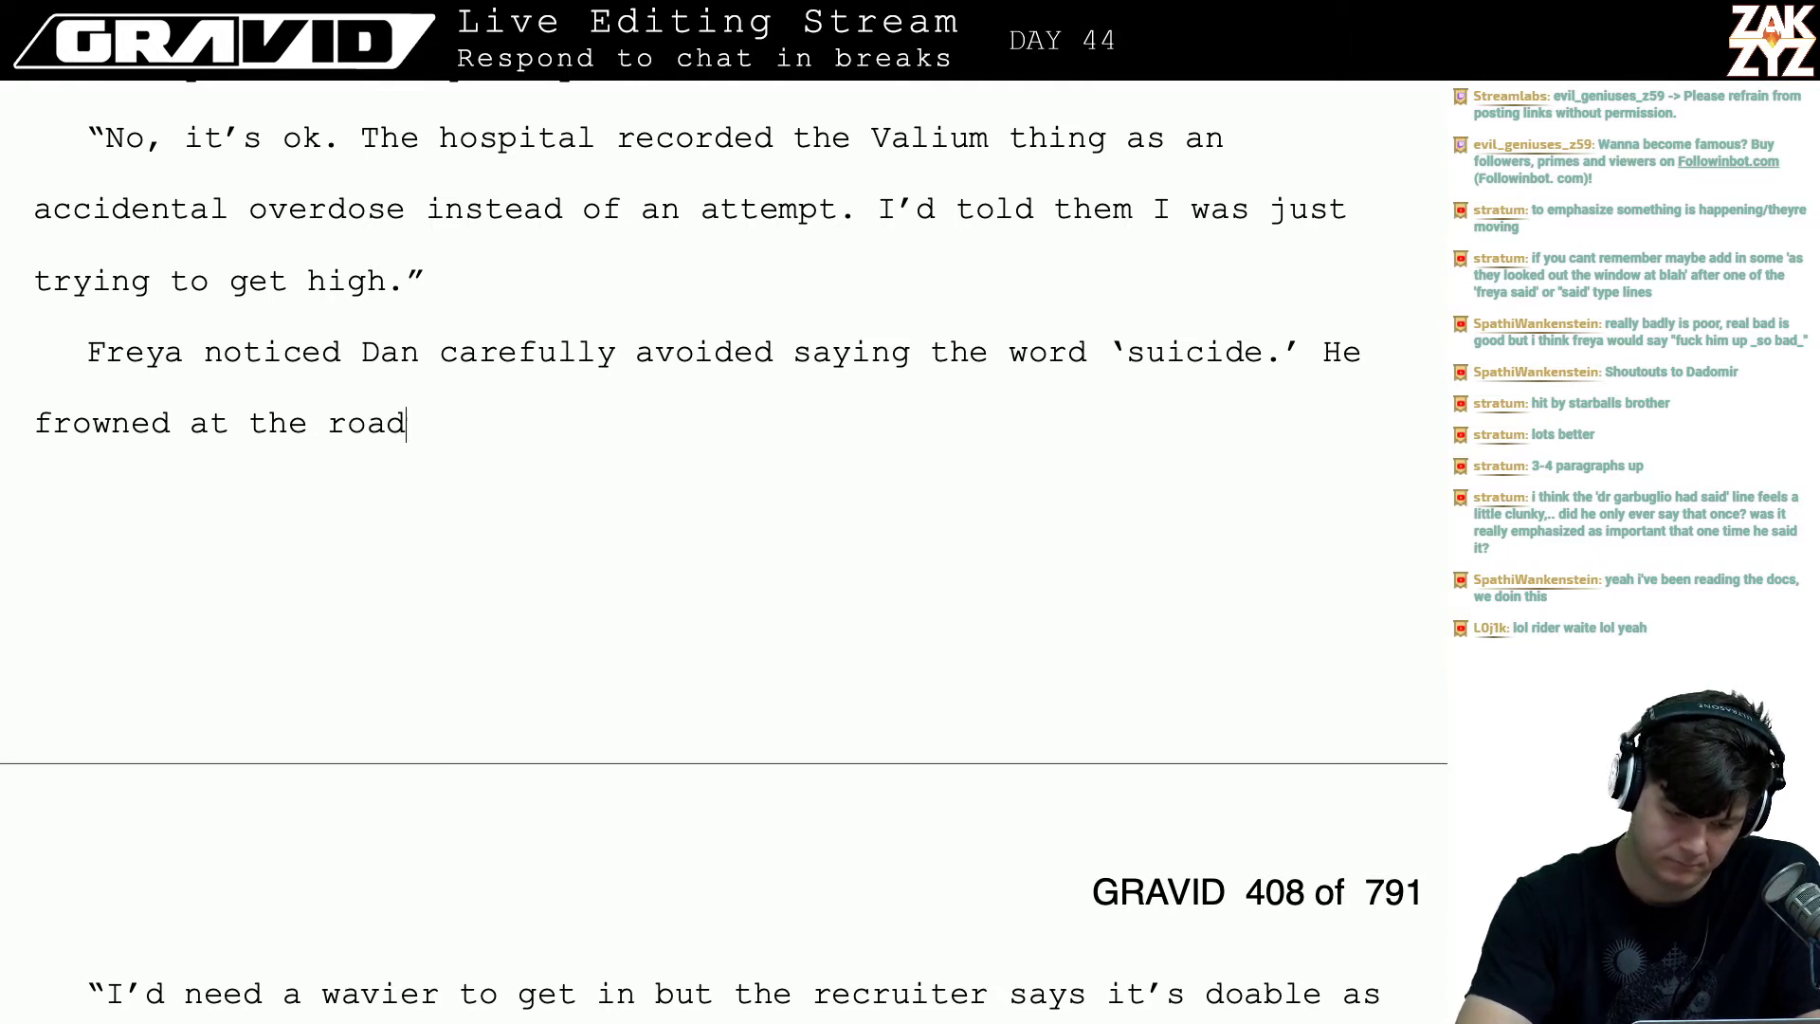
- Remove “at the road” so the sentence reads only “He frowned”
key("BackSpace")
key("BackSpace")
key("BackSpace")
key("BackSpace")
key("BackSpace")
key("BackSpace")
key("BackSpace")
key("BackSpace")
key("BackSpace")
key("BackSpace")
key("BackSpace")
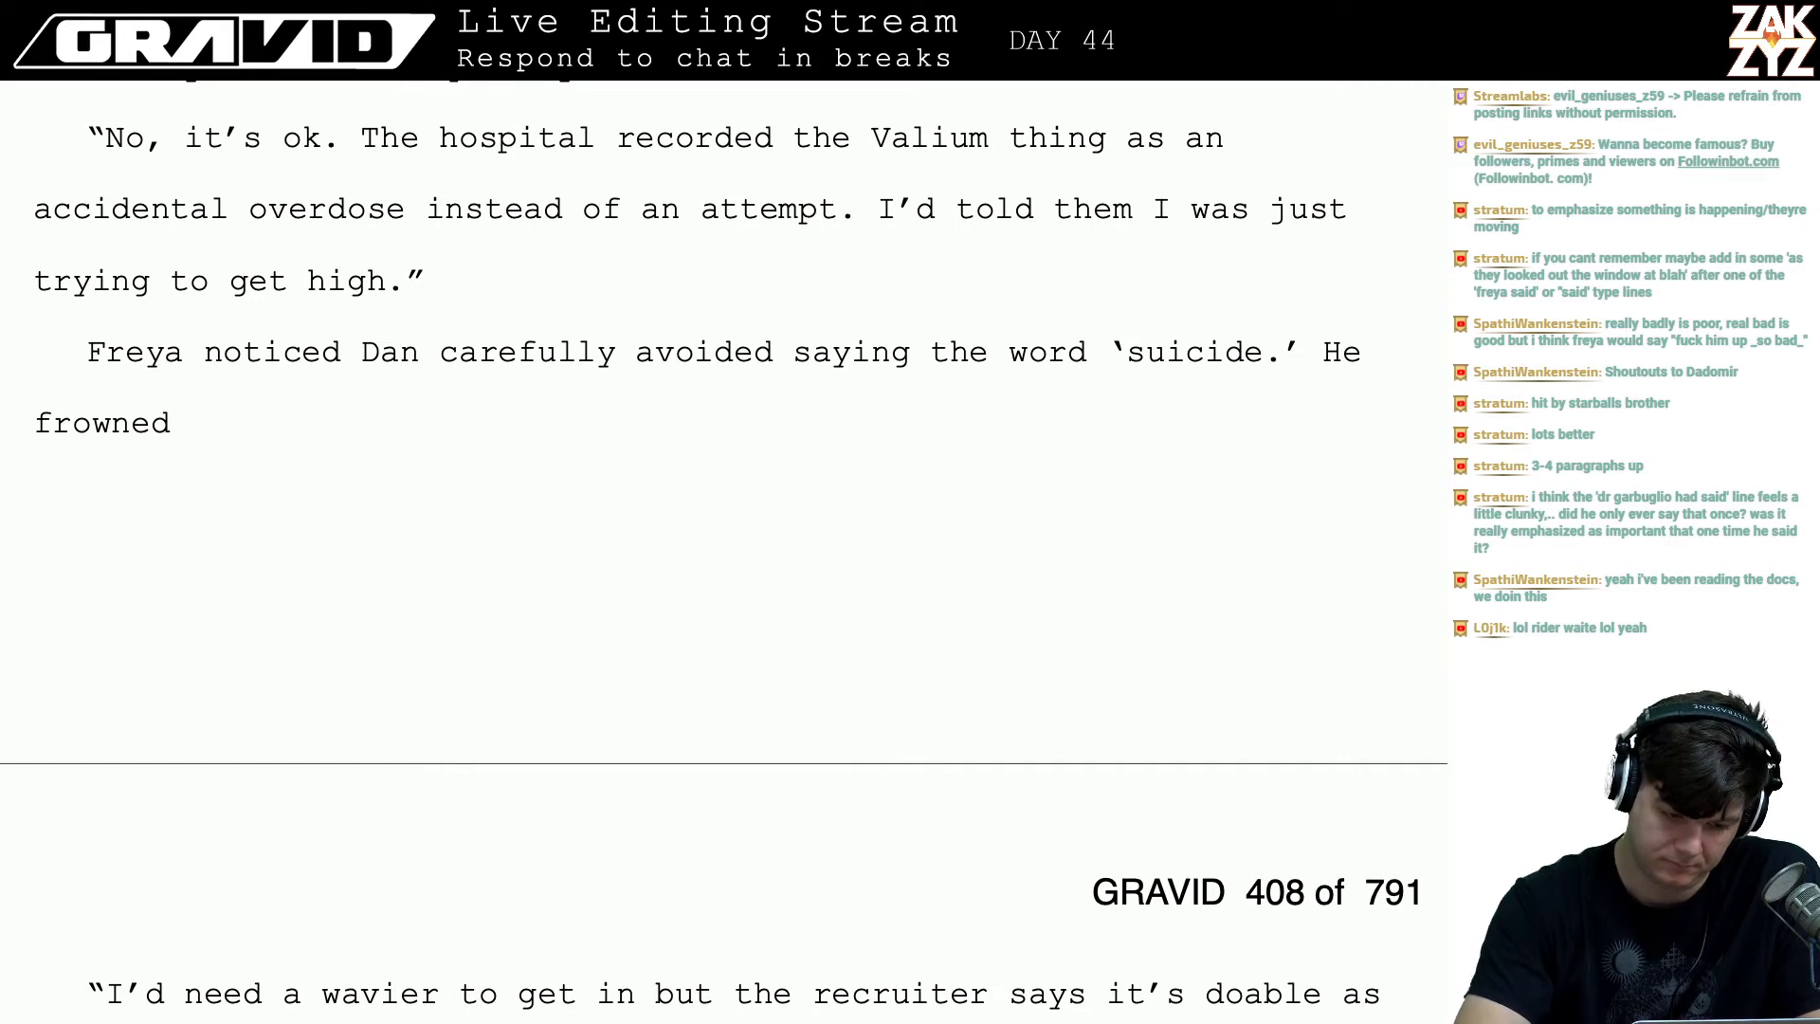
- Try continuing “He frowned” with “at the windshe”, and remove the addition again
type("at the windshe")
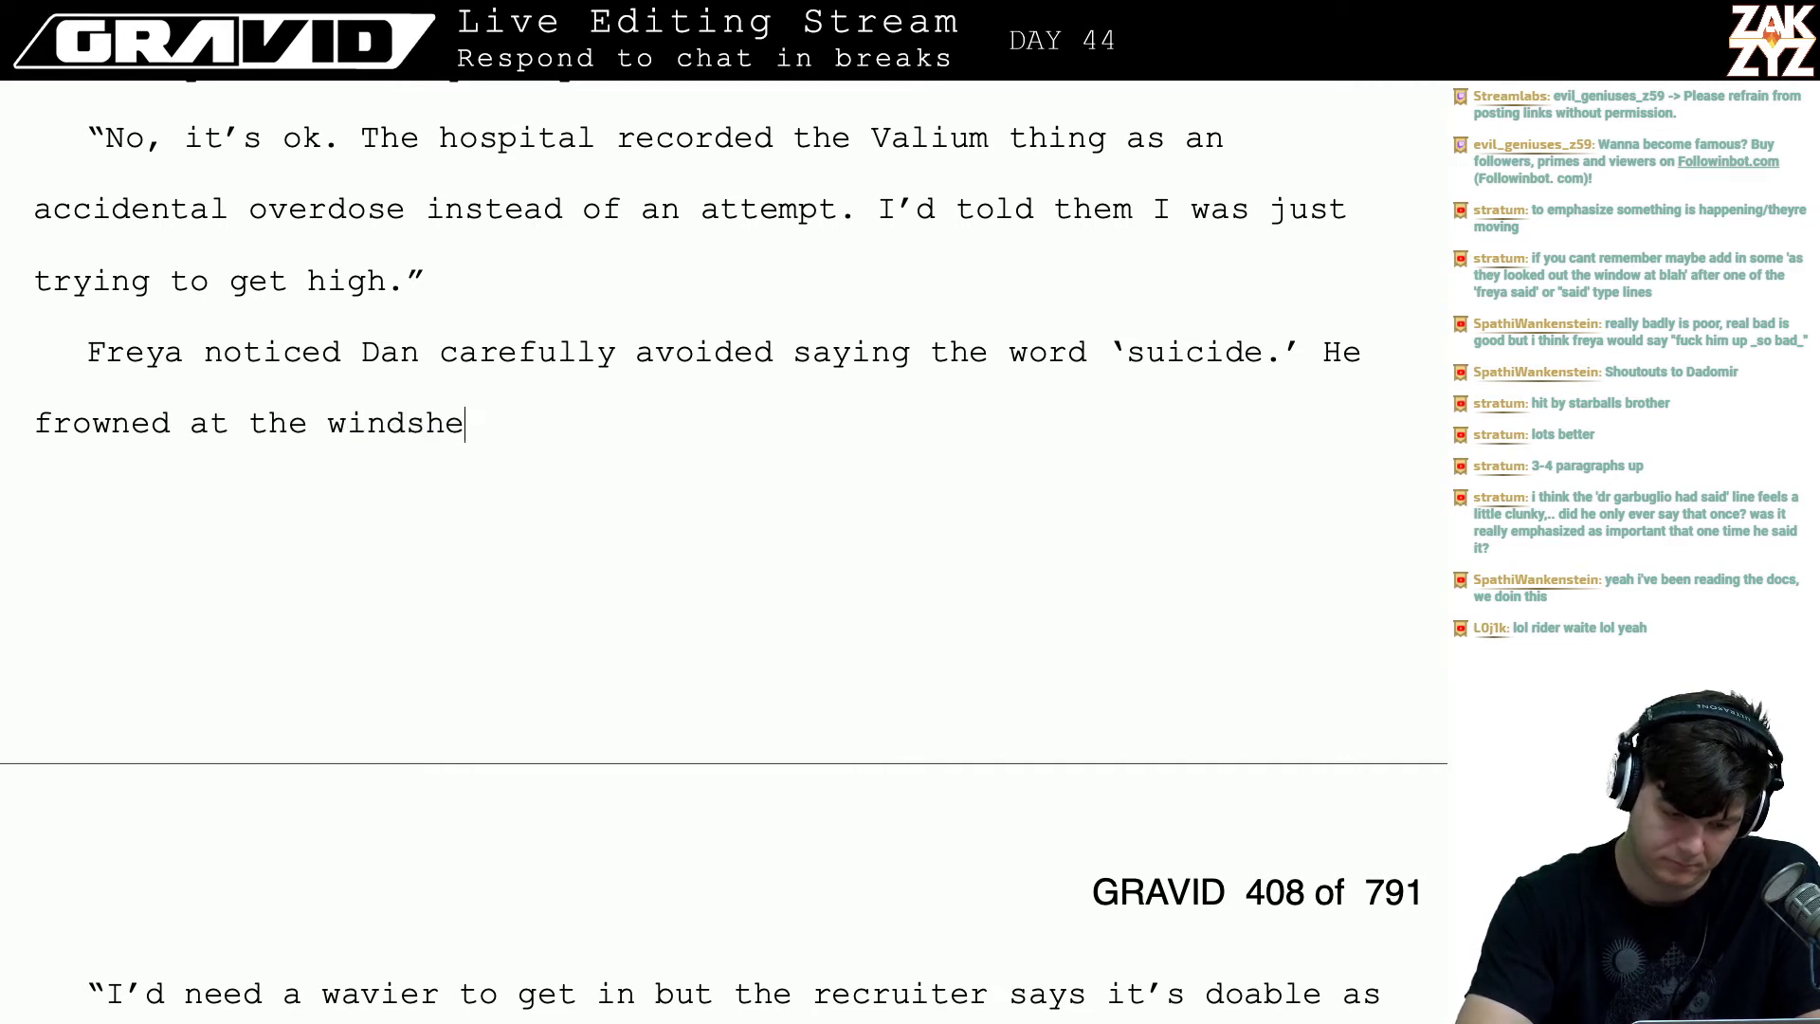
key("BackSpace")
key("BackSpace")
key("BackSpace")
key("BackSpace")
key("BackSpace")
key("BackSpace")
key("BackSpace")
key("BackSpace")
key("BackSpace")
key("BackSpace")
key("BackSpace")
key("BackSpace")
key("BackSpace")
key("BackSpace")
key("BackSpace")
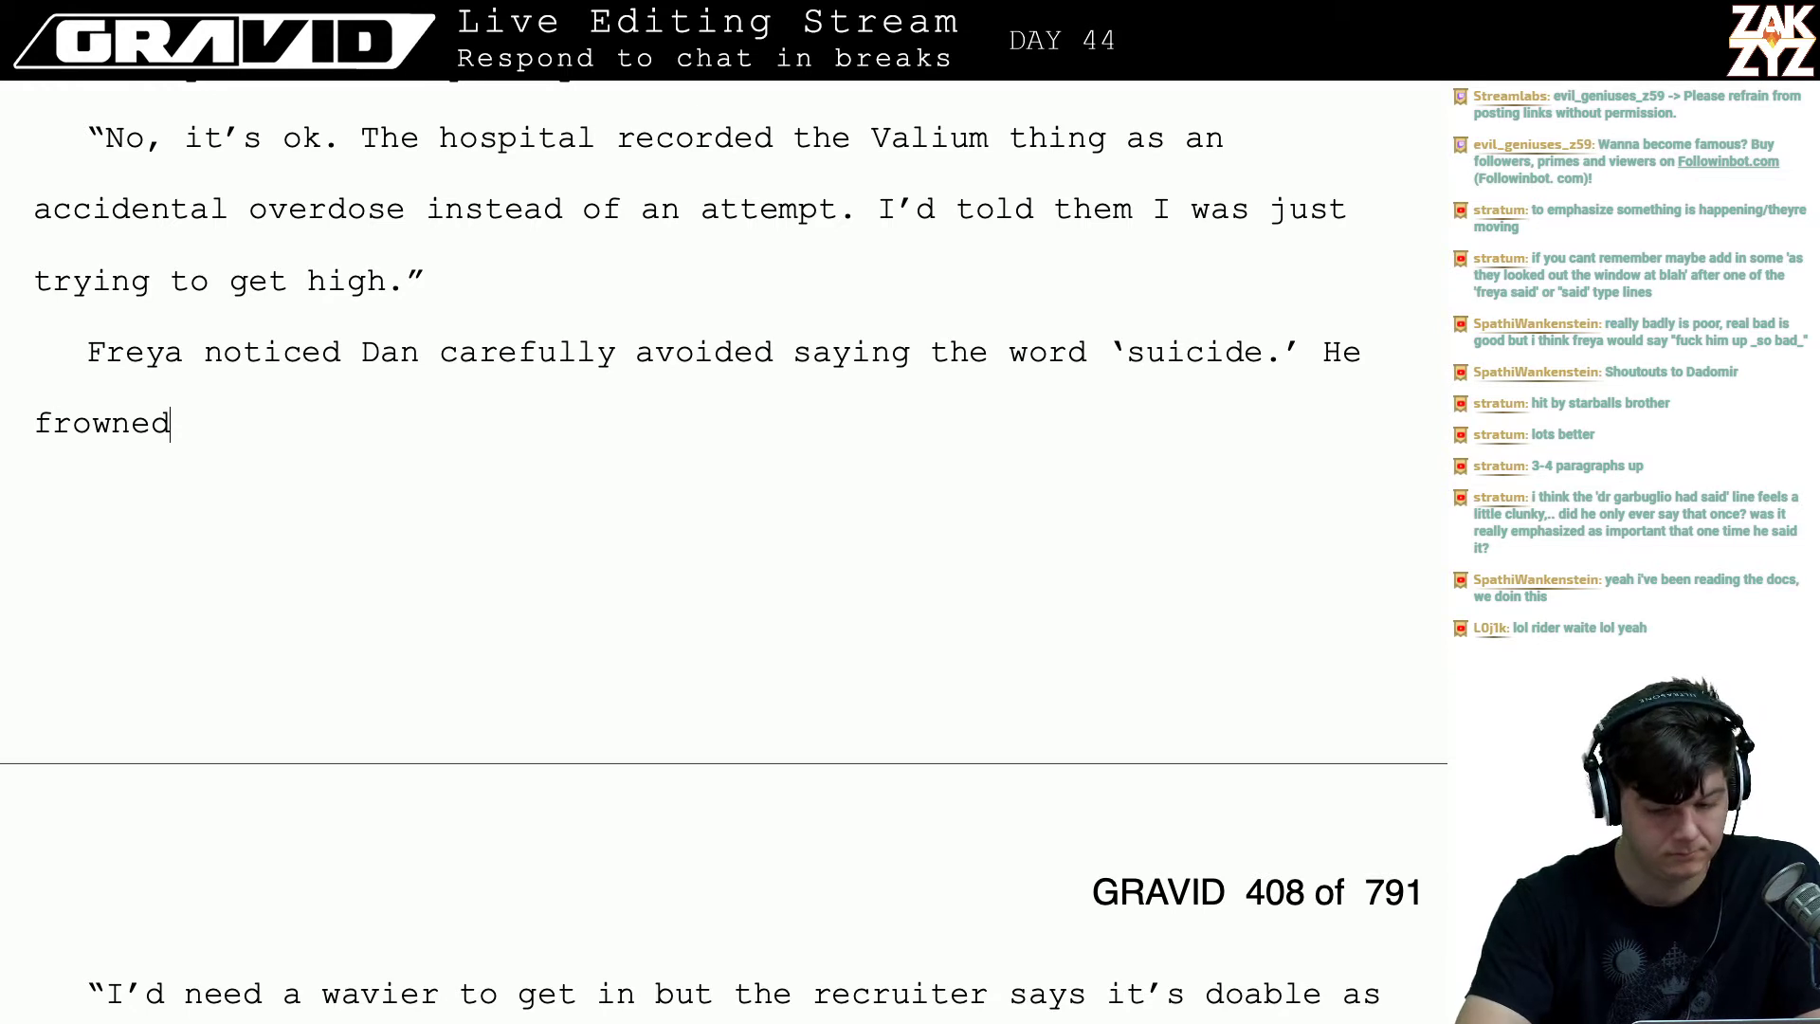
- Try continuing “He frowned” with “, still staring”, and cut the sentence back to “He f”
type(", still staring")
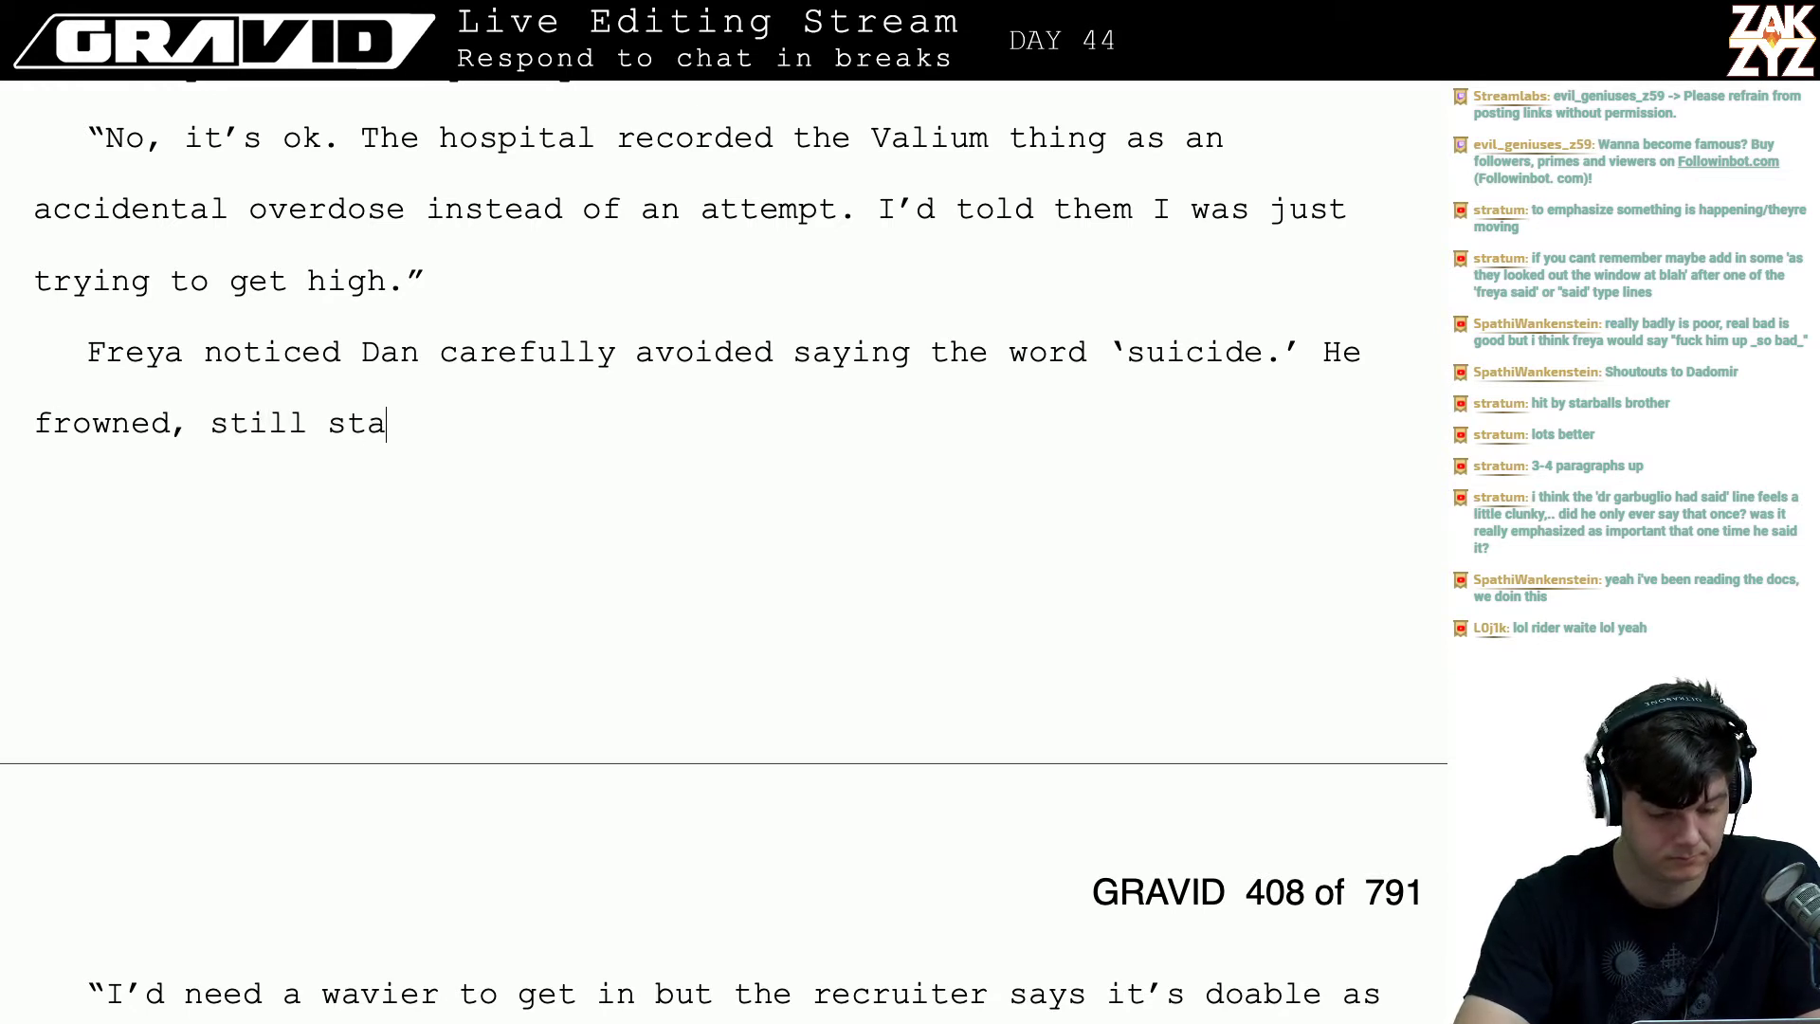
key("BackSpace")
key("BackSpace")
key("BackSpace")
key("BackSpace")
key("BackSpace")
key("BackSpace")
key("BackSpace")
key("BackSpace")
key("BackSpace")
key("BackSpace")
key("BackSpace")
key("BackSpace")
key("BackSpace")
key("BackSpace")
key("BackSpace")
key("BackSpace")
key("BackSpace")
key("BackSpace")
key("BackSpace")
key("BackSpace")
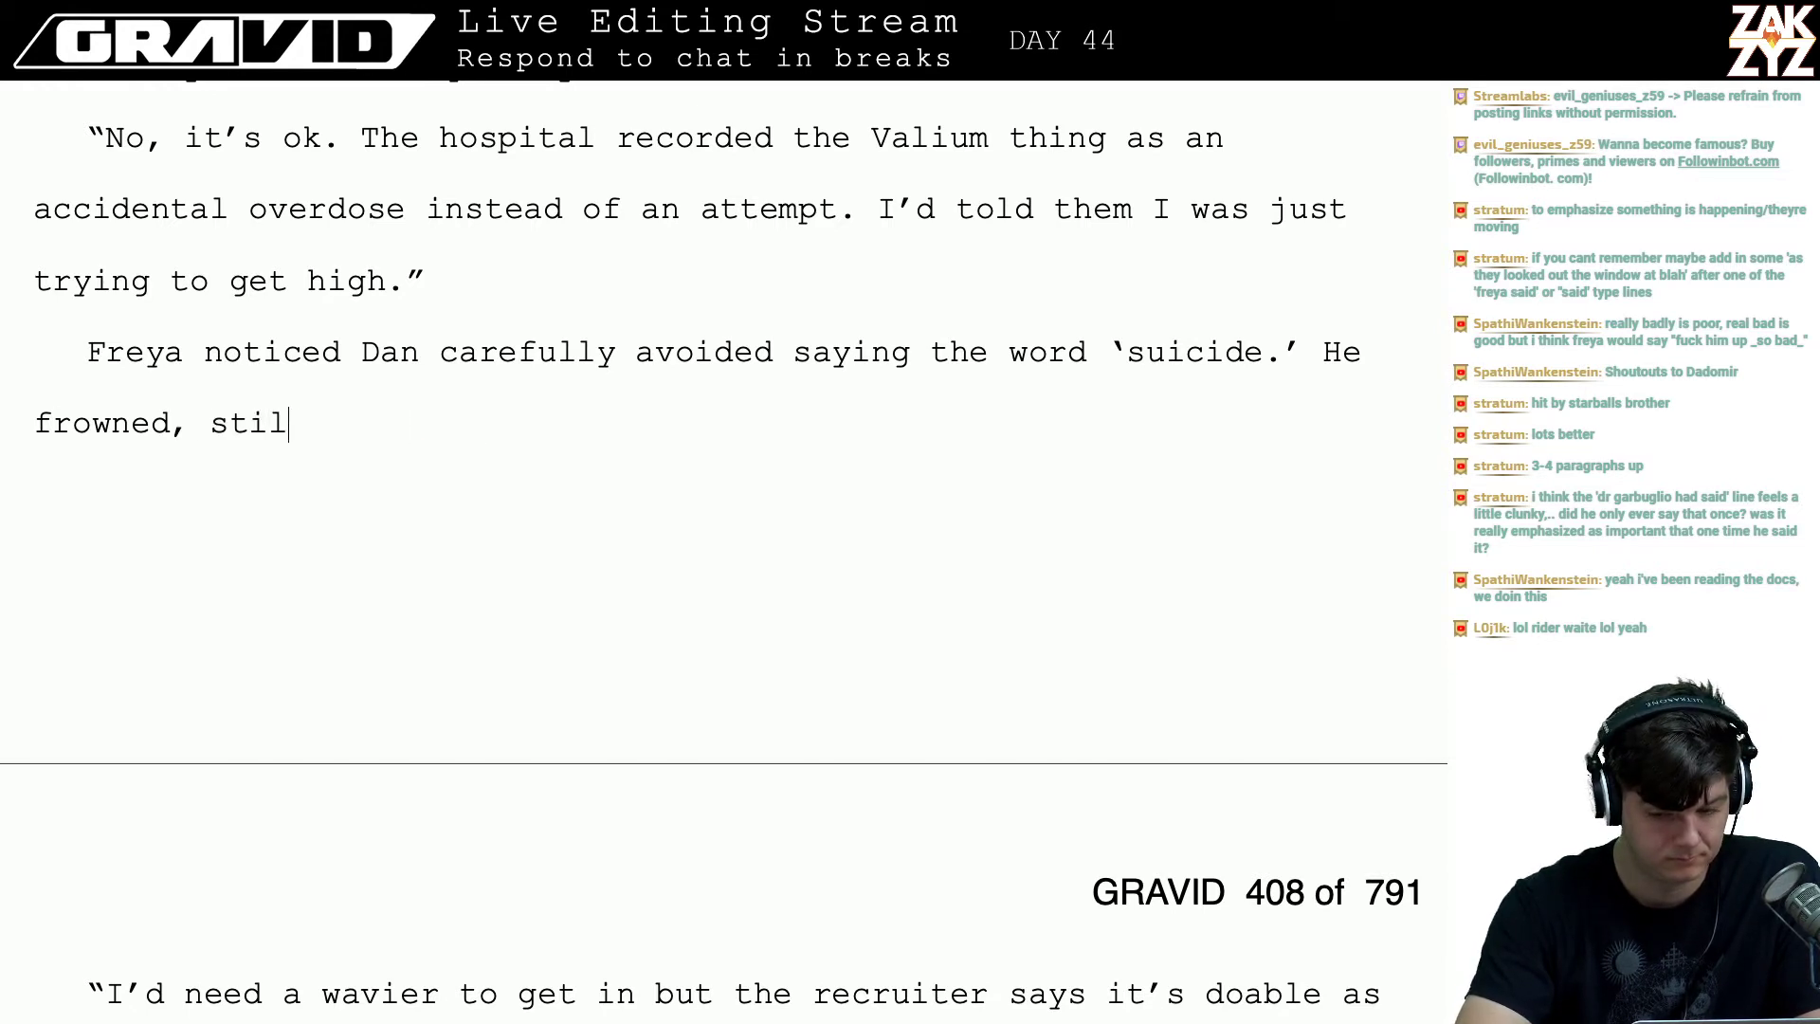
key("BackSpace")
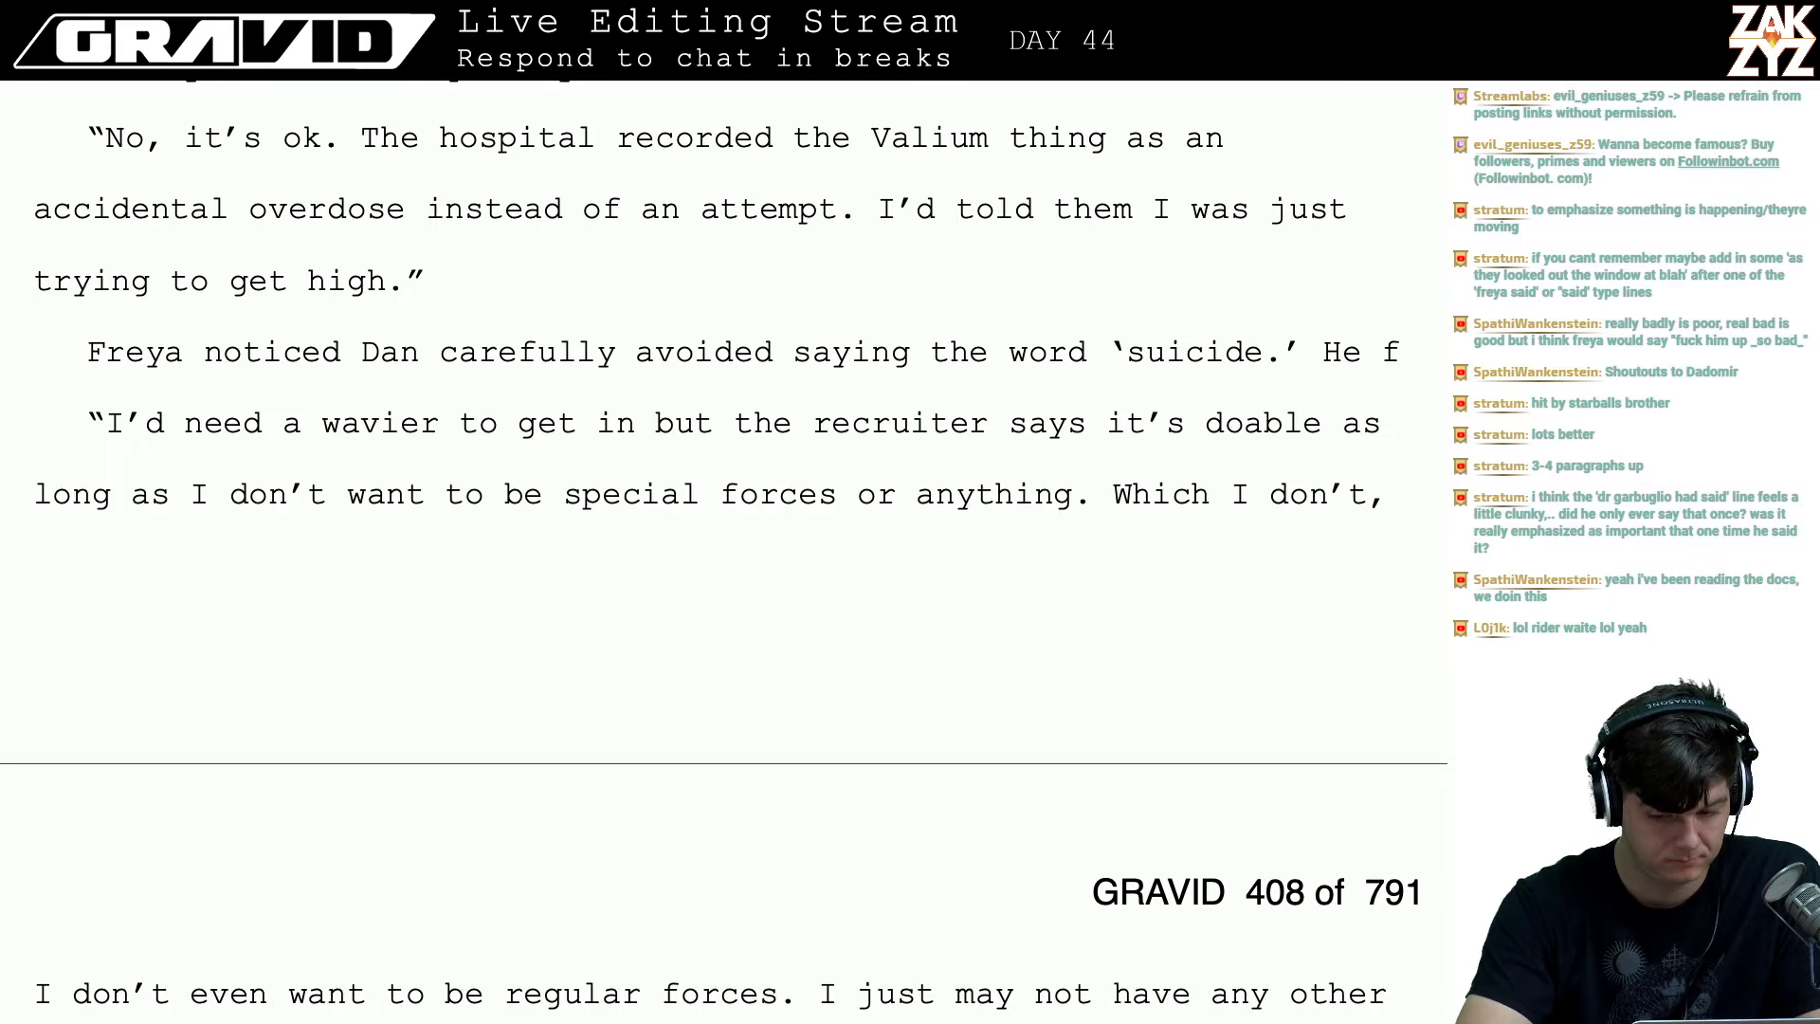
- Try “He frowned,” once more, and delete the whole sentence start so the paragraph ends at “‘suicide.’”
type("rowned,")
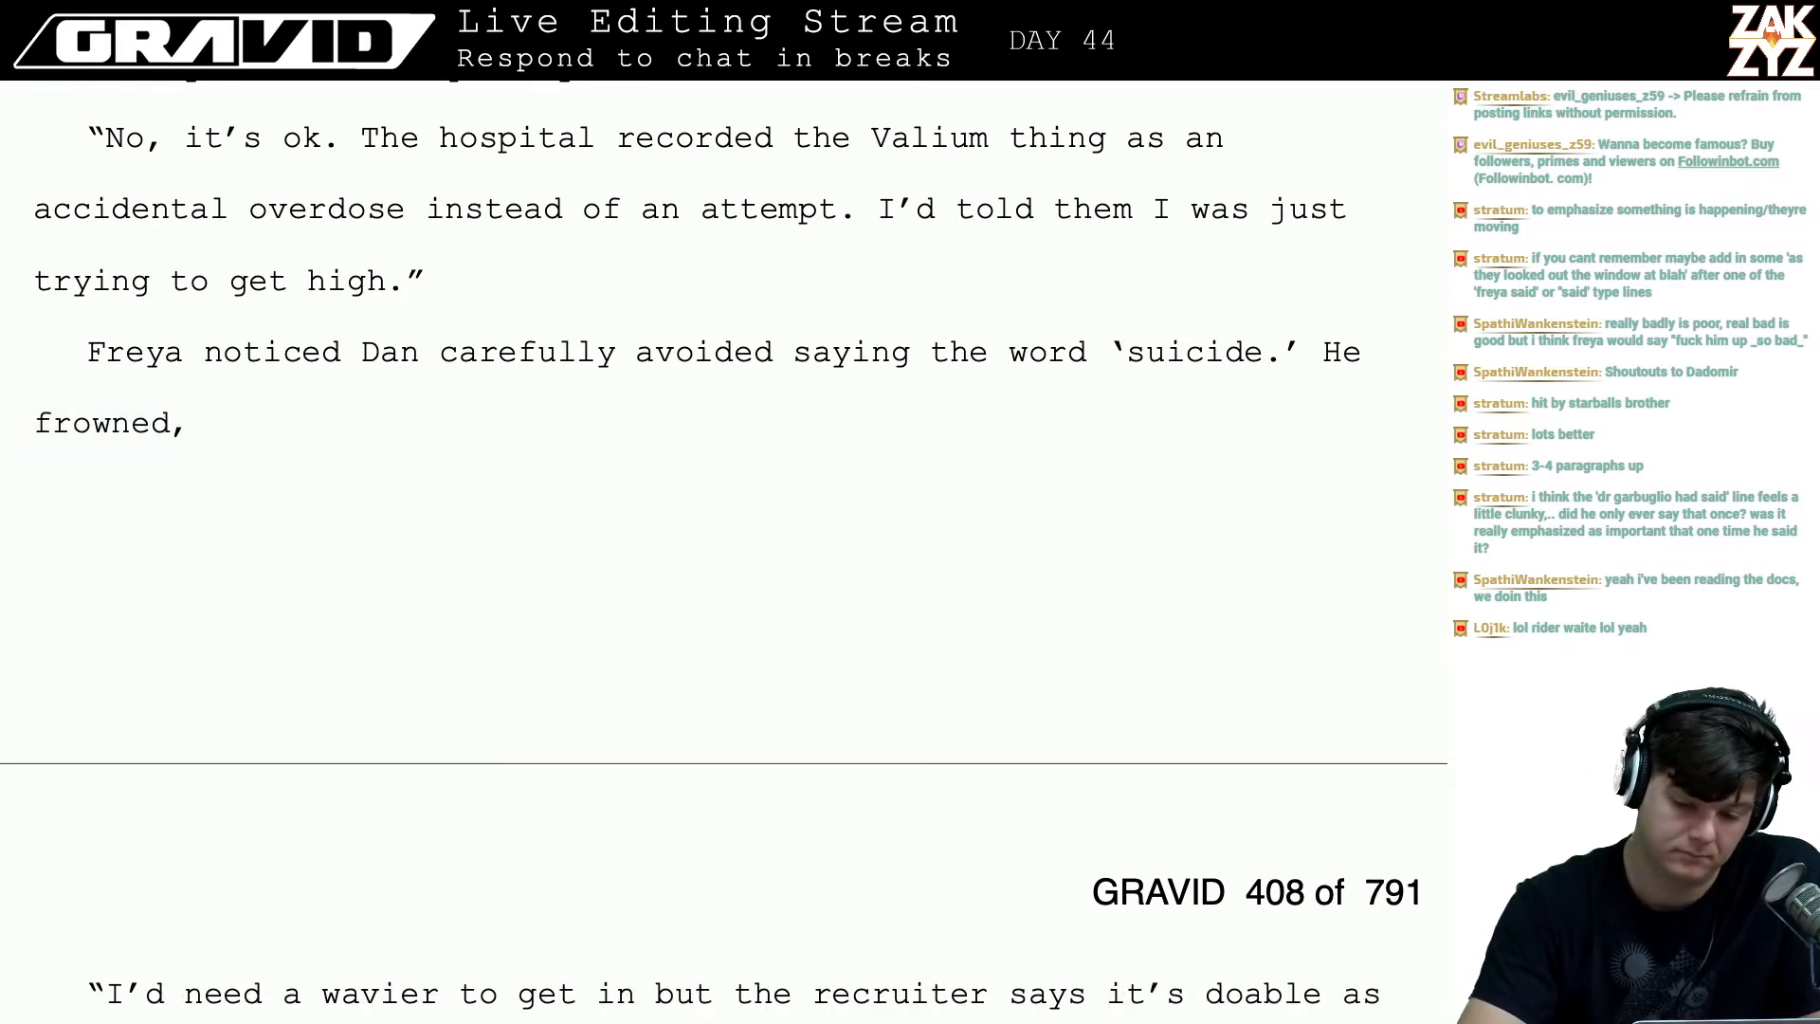
key("BackSpace")
key("BackSpace")
key("BackSpace")
key("BackSpace")
key("BackSpace")
key("BackSpace")
key("BackSpace")
key("BackSpace")
key("BackSpace")
key("BackSpace")
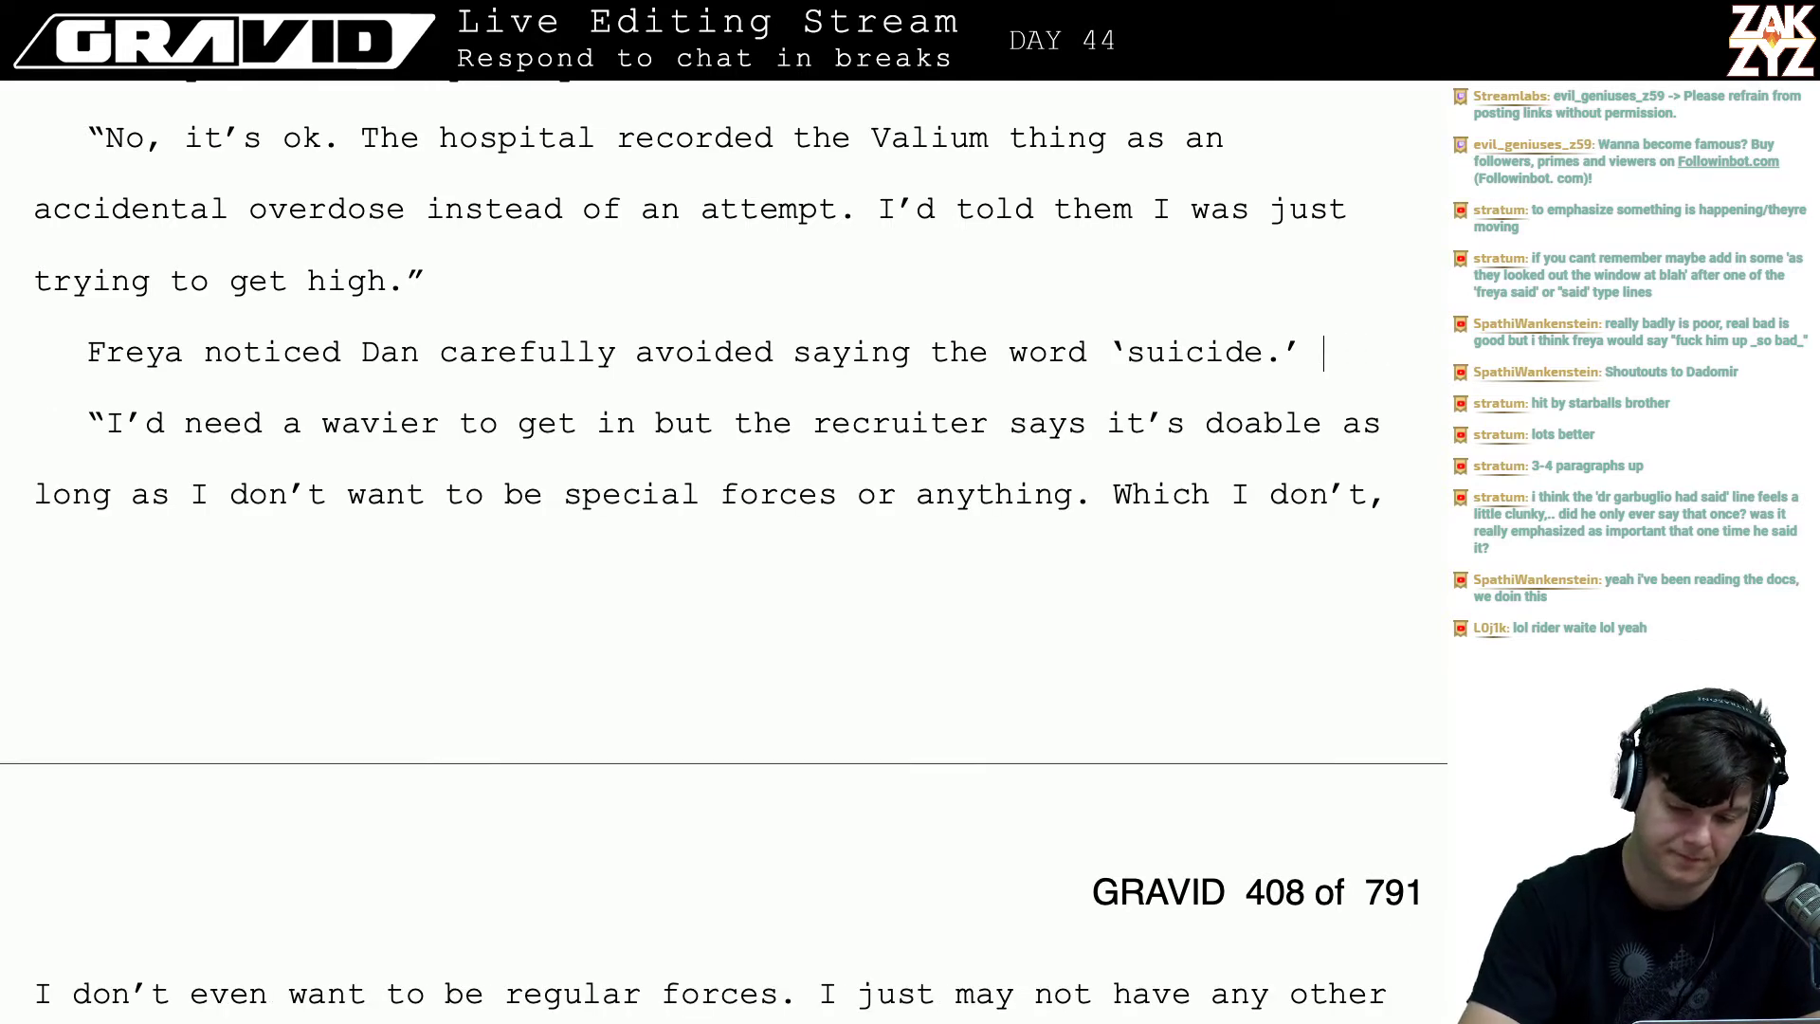
- Read on from Dan's recruiter line through the arrival at the park to where he and Freya start running
key("Down")
key("Down")
key("Down")
key("Down")
key("Down")
key("Down")
key("Down")
key("Down")
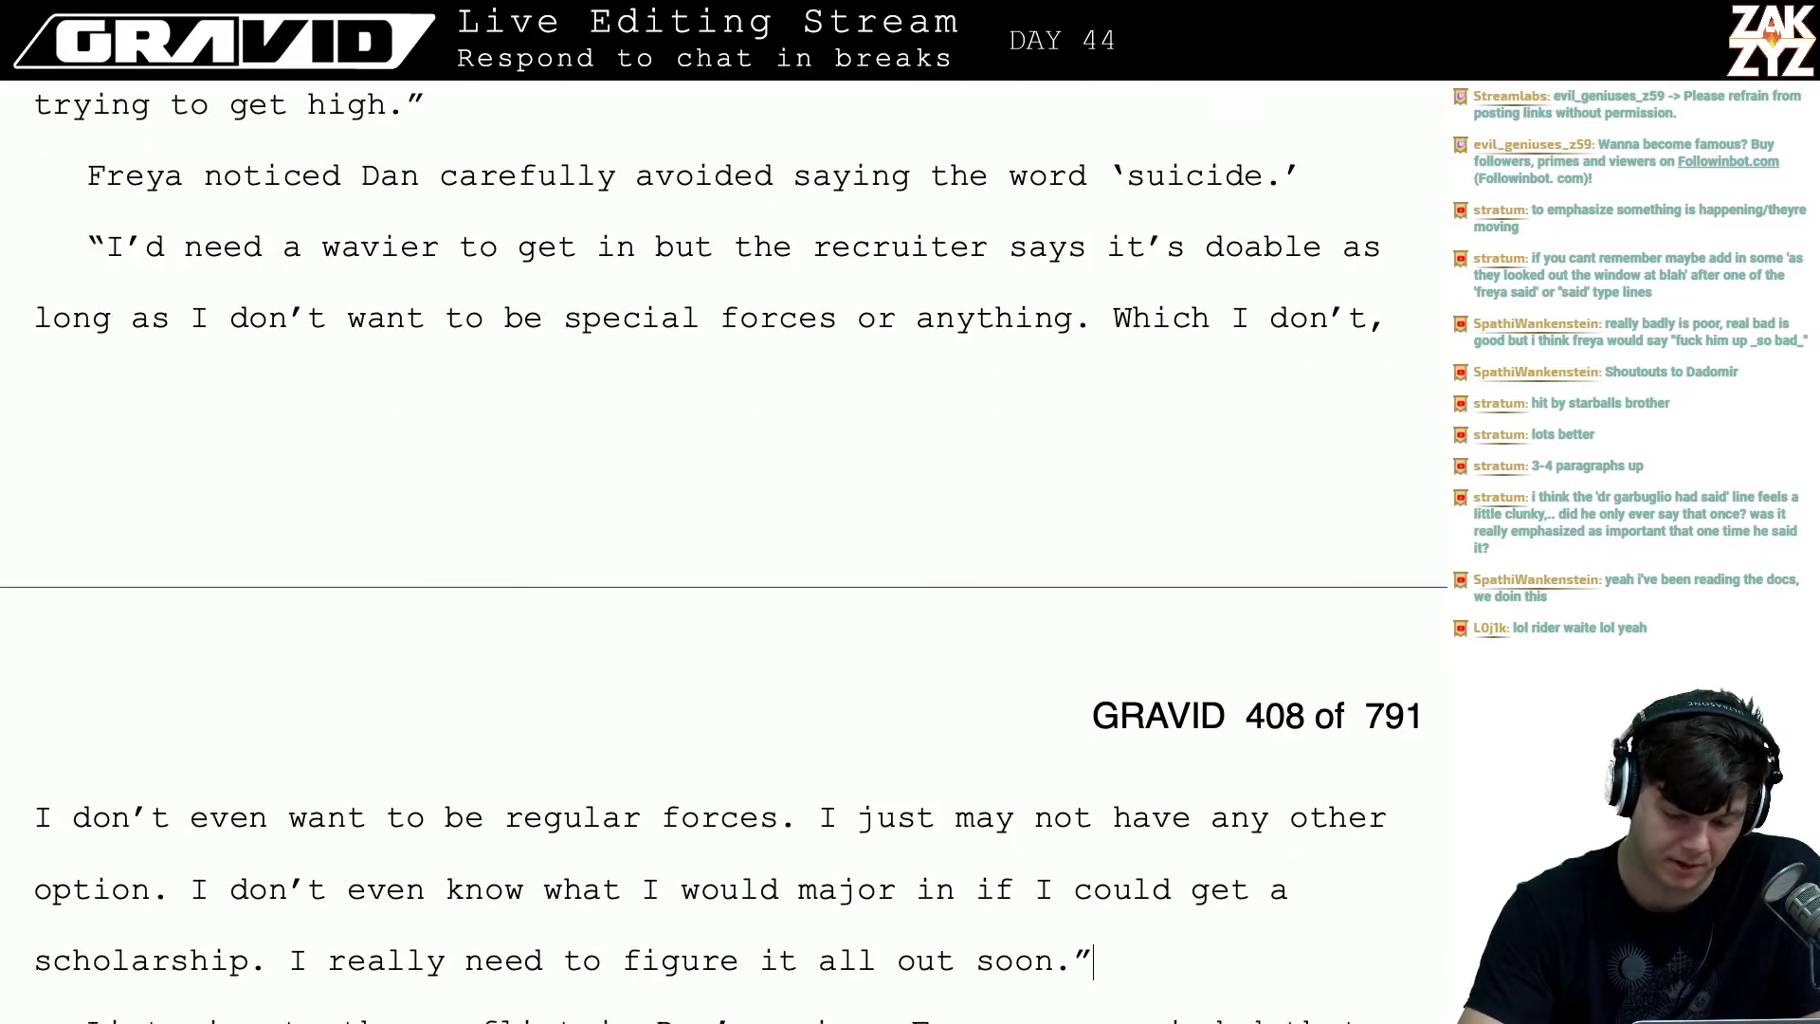
key("Down")
key("Down")
key("Down")
key("Down")
key("Down")
key("Down")
key("Down")
key("Down")
key("Down")
key("Down")
key("Down")
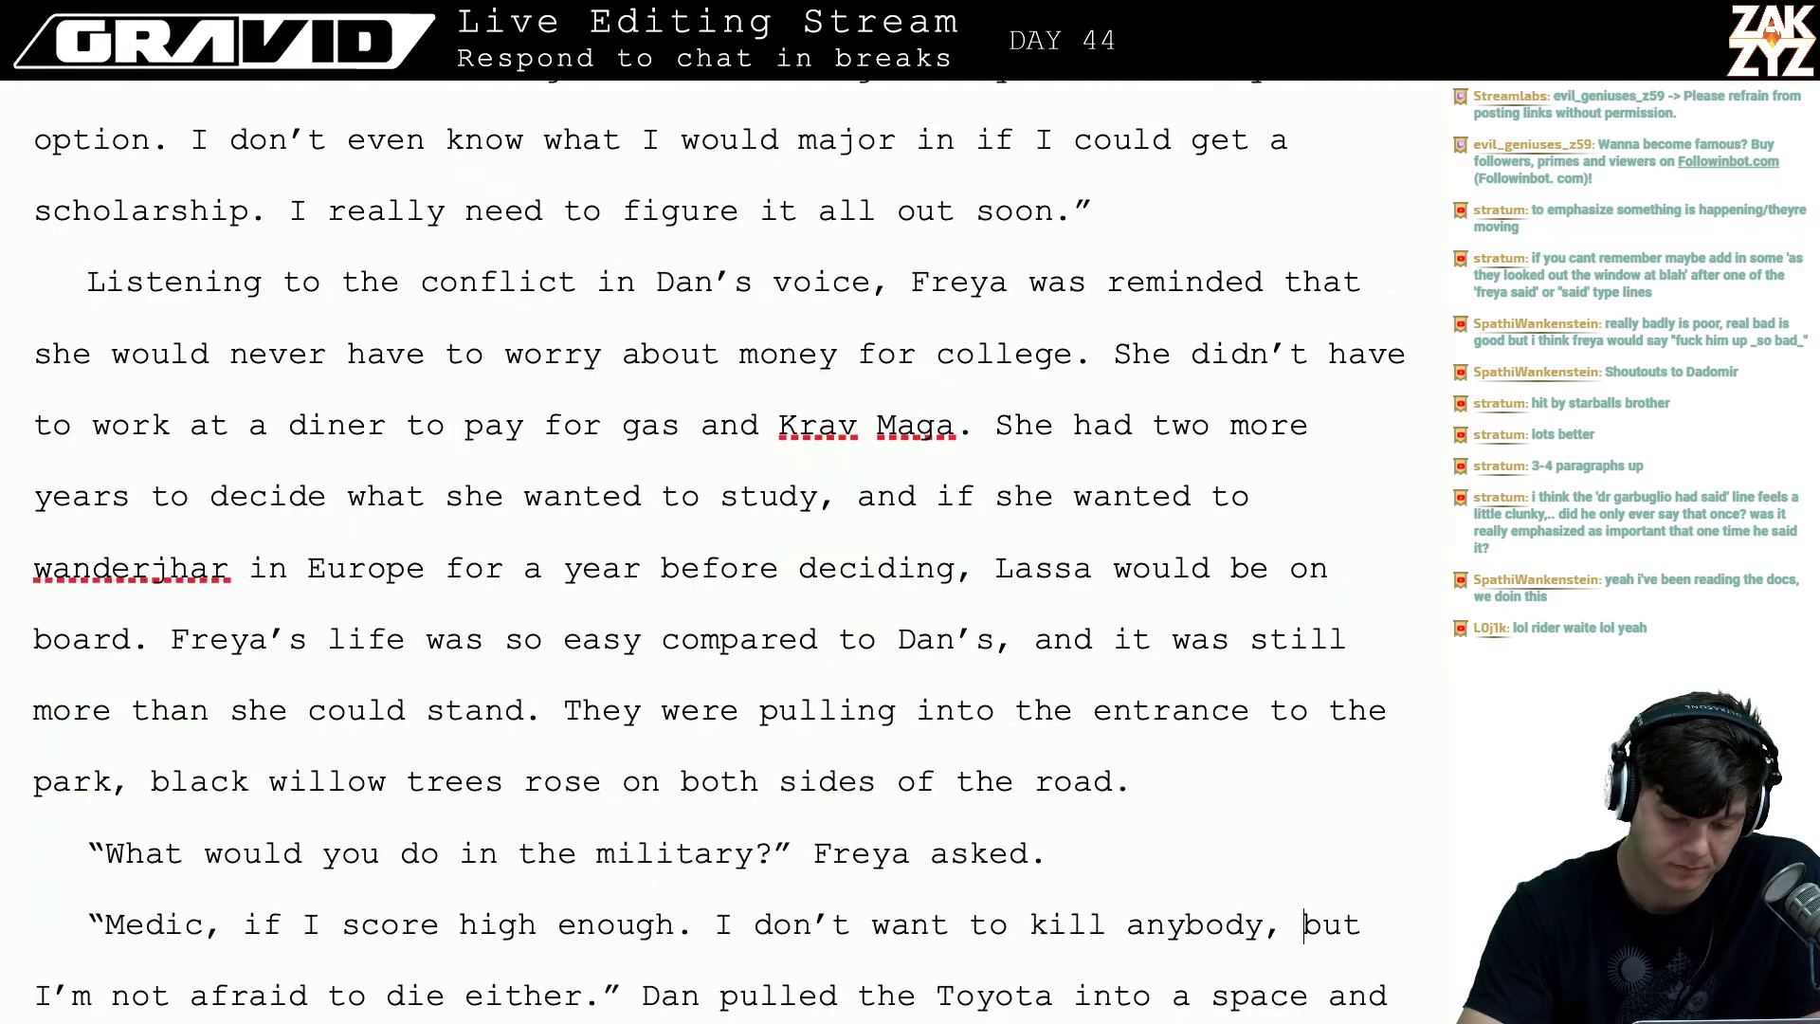
key("Down")
key("Down")
key("Down")
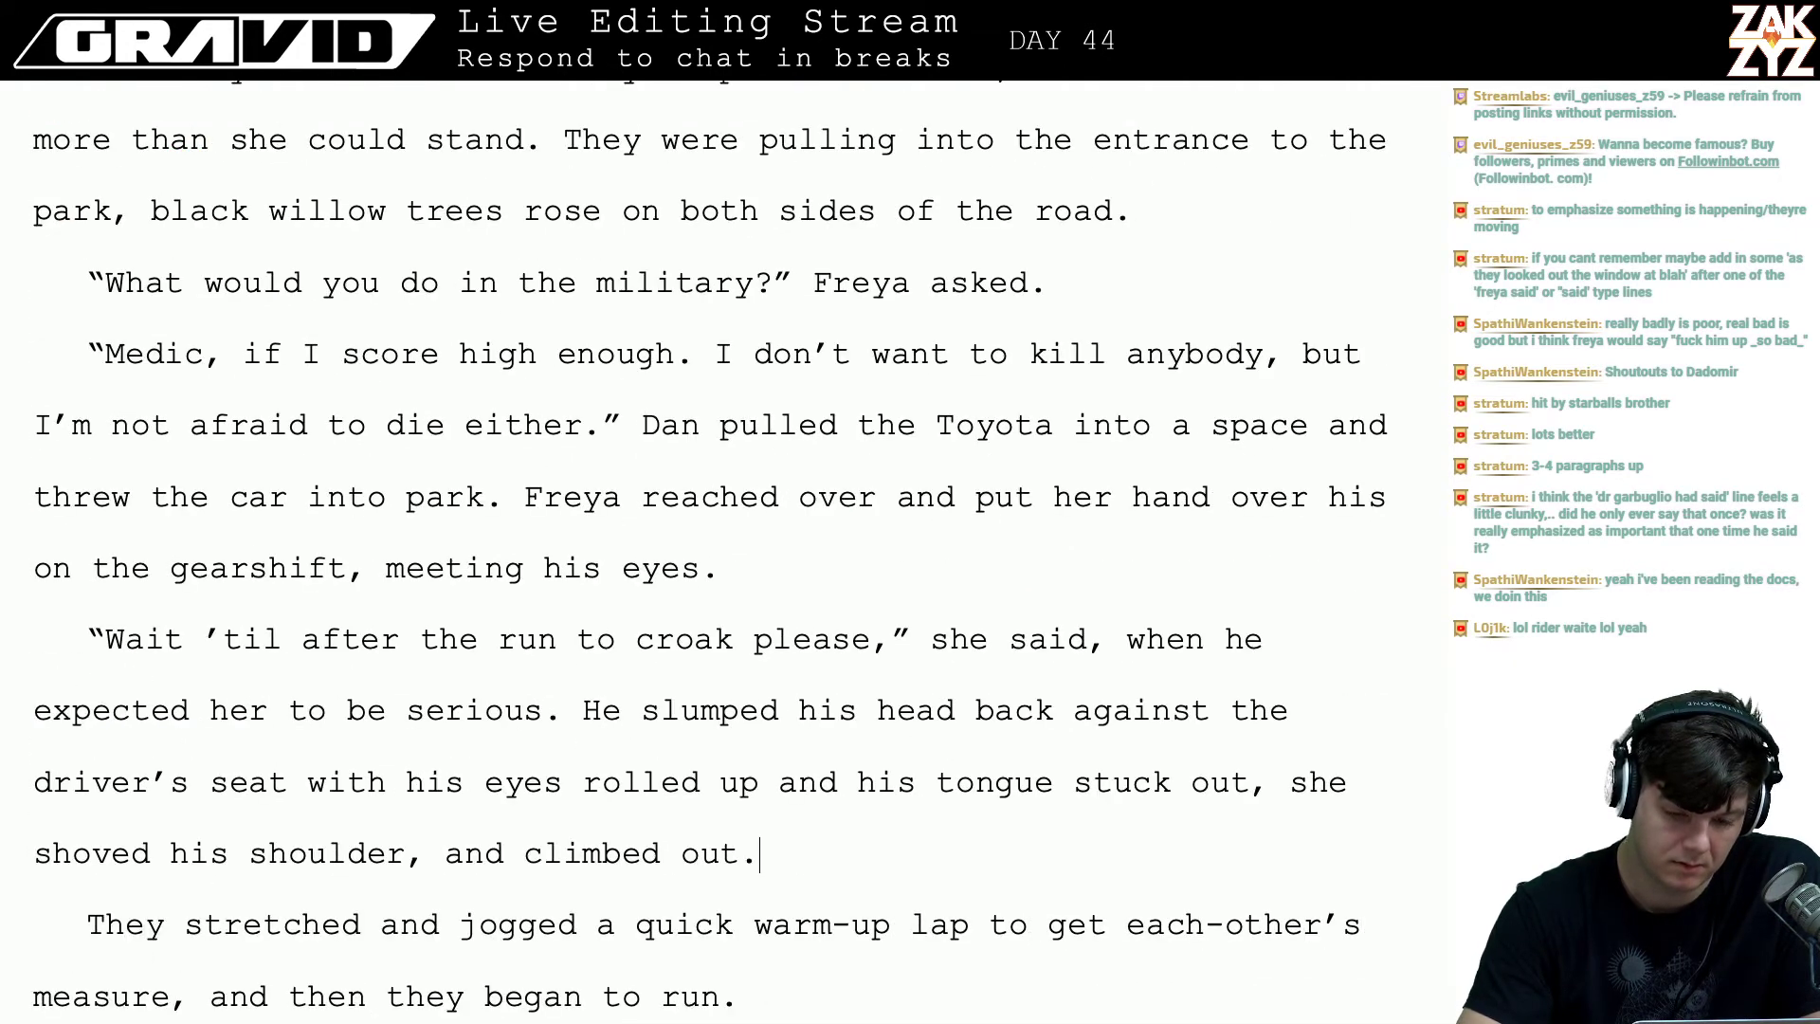
- Reread the car dialogue back up to Dan's line about loans to go to college
key("Up")
key("Up")
key("Up")
key("Up")
key("Up")
key("Up")
key("Up")
key("Up")
key("Up")
key("Up")
key("Up")
key("Up")
key("Up")
key("Up")
key("Up")
key("Up")
key("Up")
key("Up")
key("Up")
key("Up")
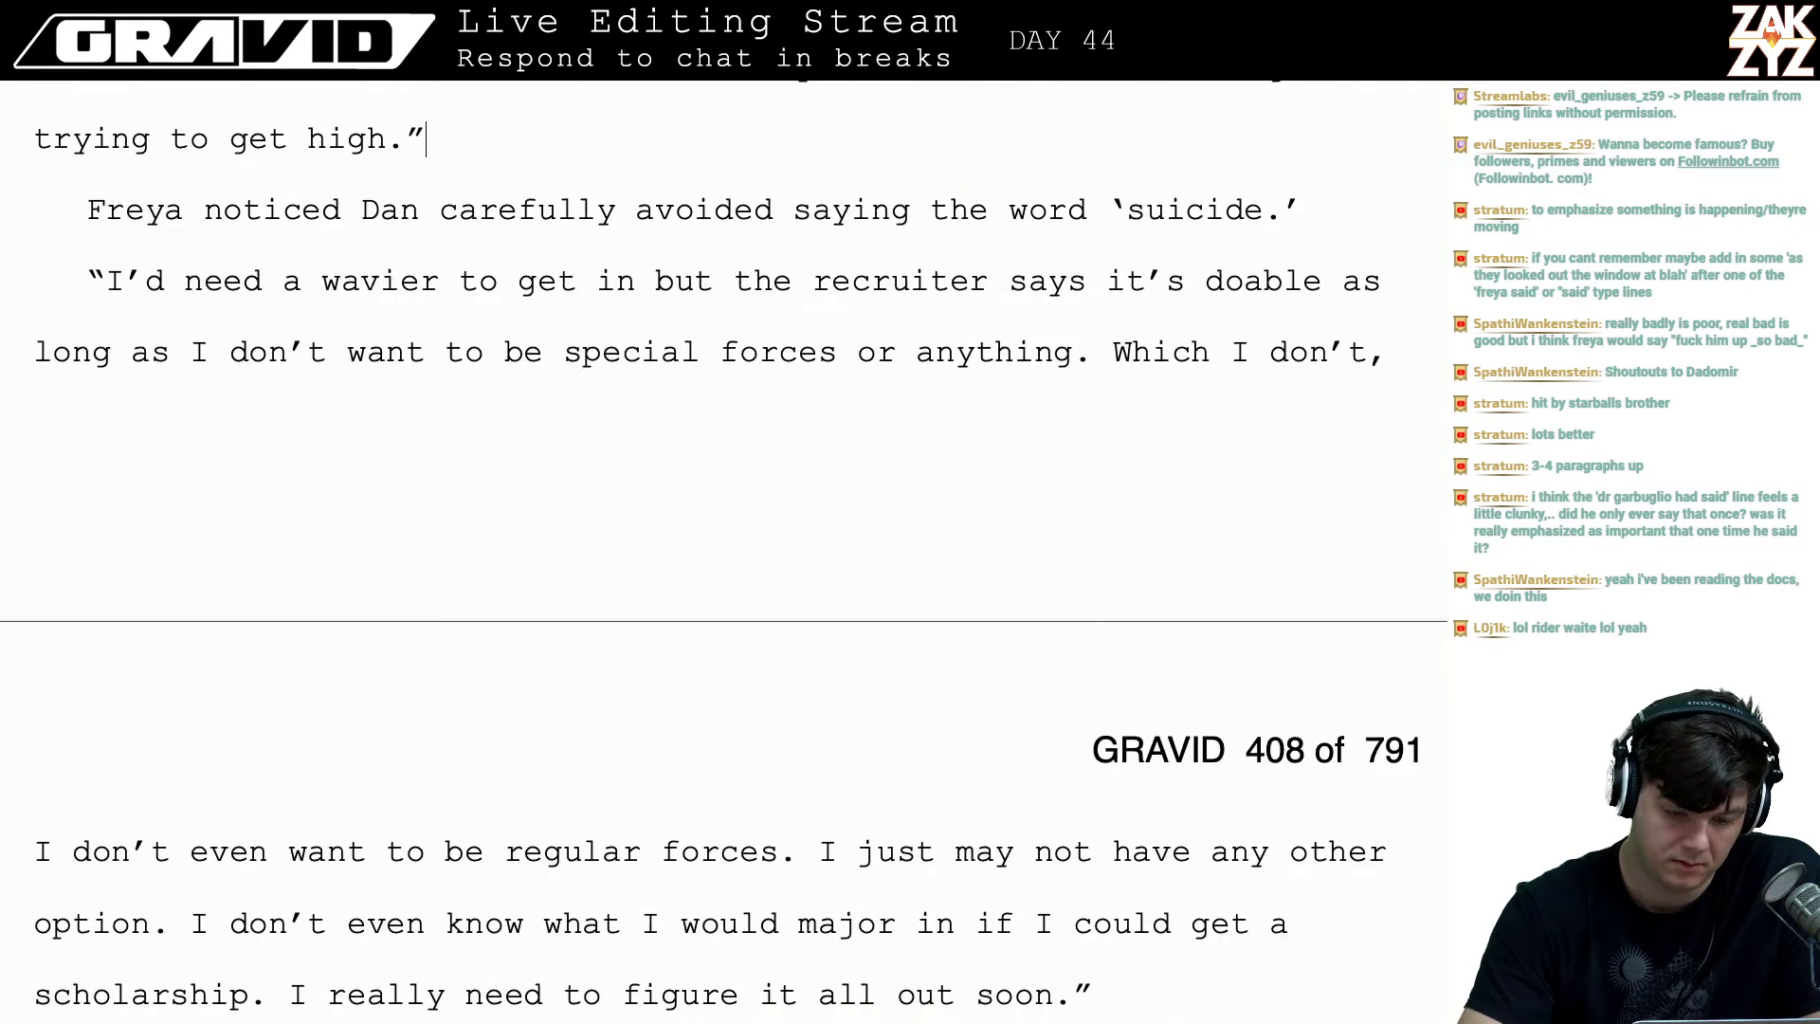
key("Up")
key("Up")
key("Up")
key("Up")
key("Up")
key("Up")
key("Up")
key("Up")
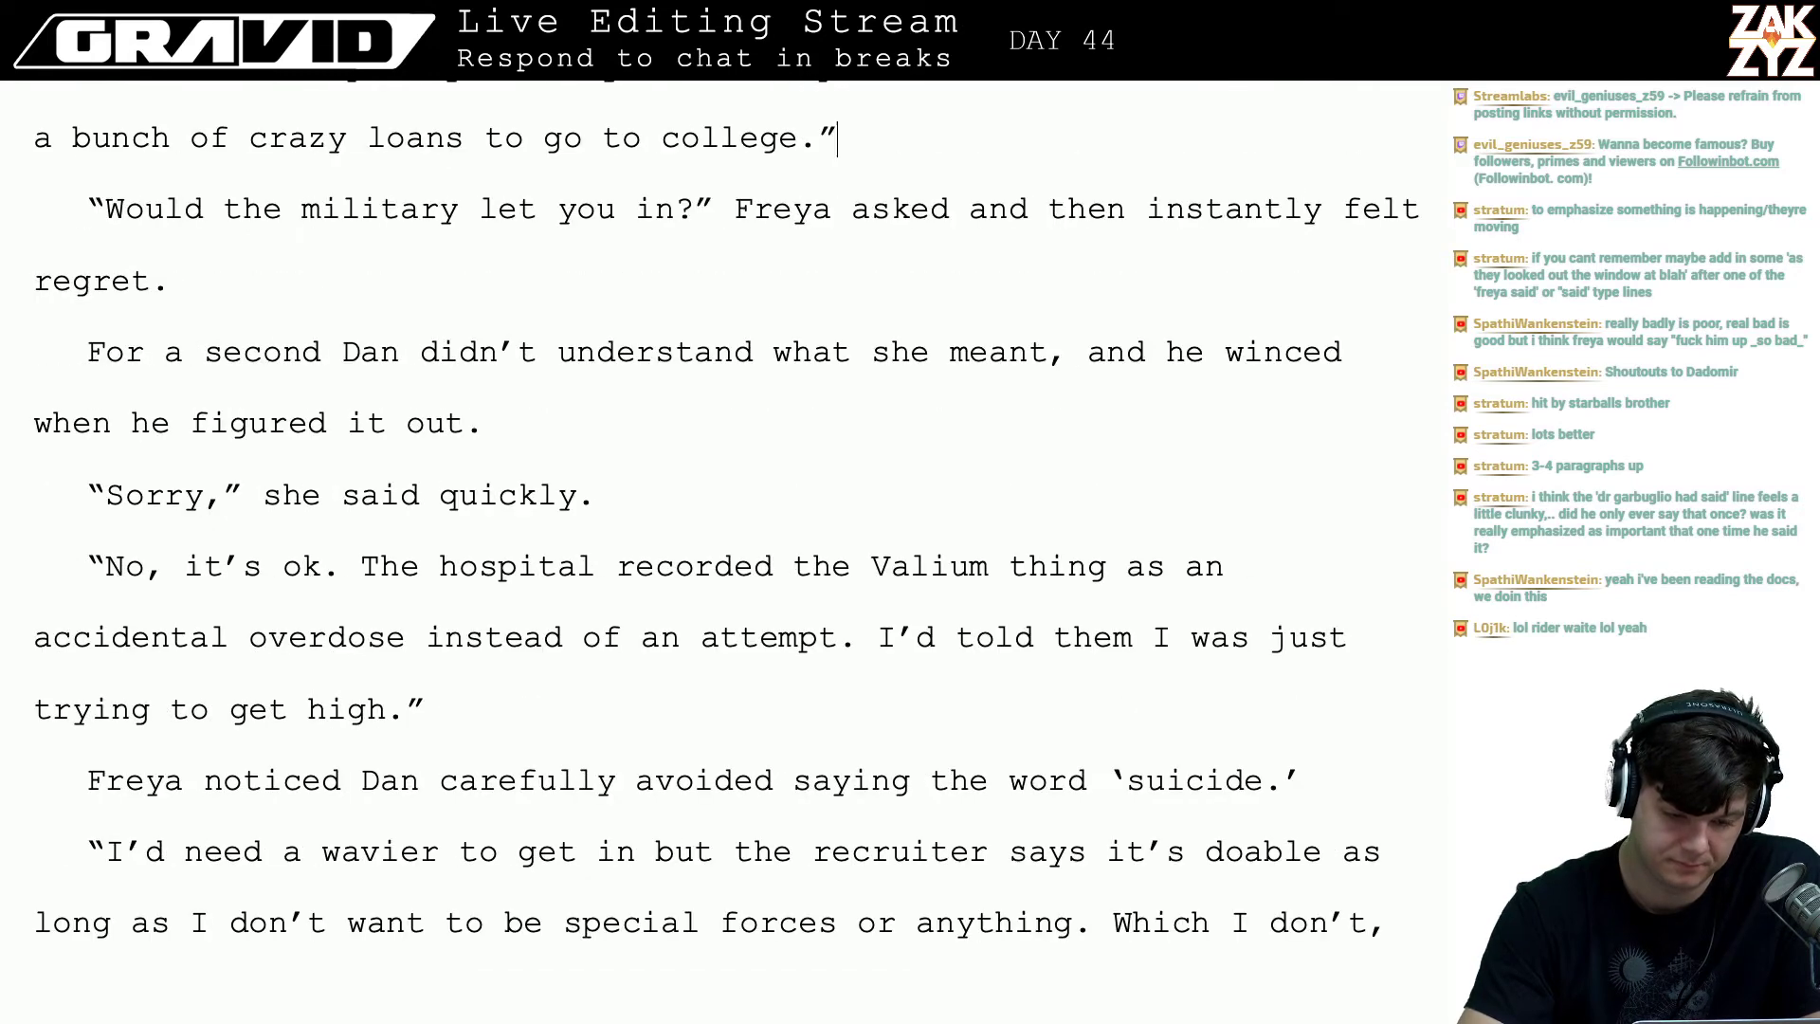
- Try a new sentence after “‘suicide.’” reading “He was staring out at the road, but she could”
key("Down")
key("Down")
key("Down")
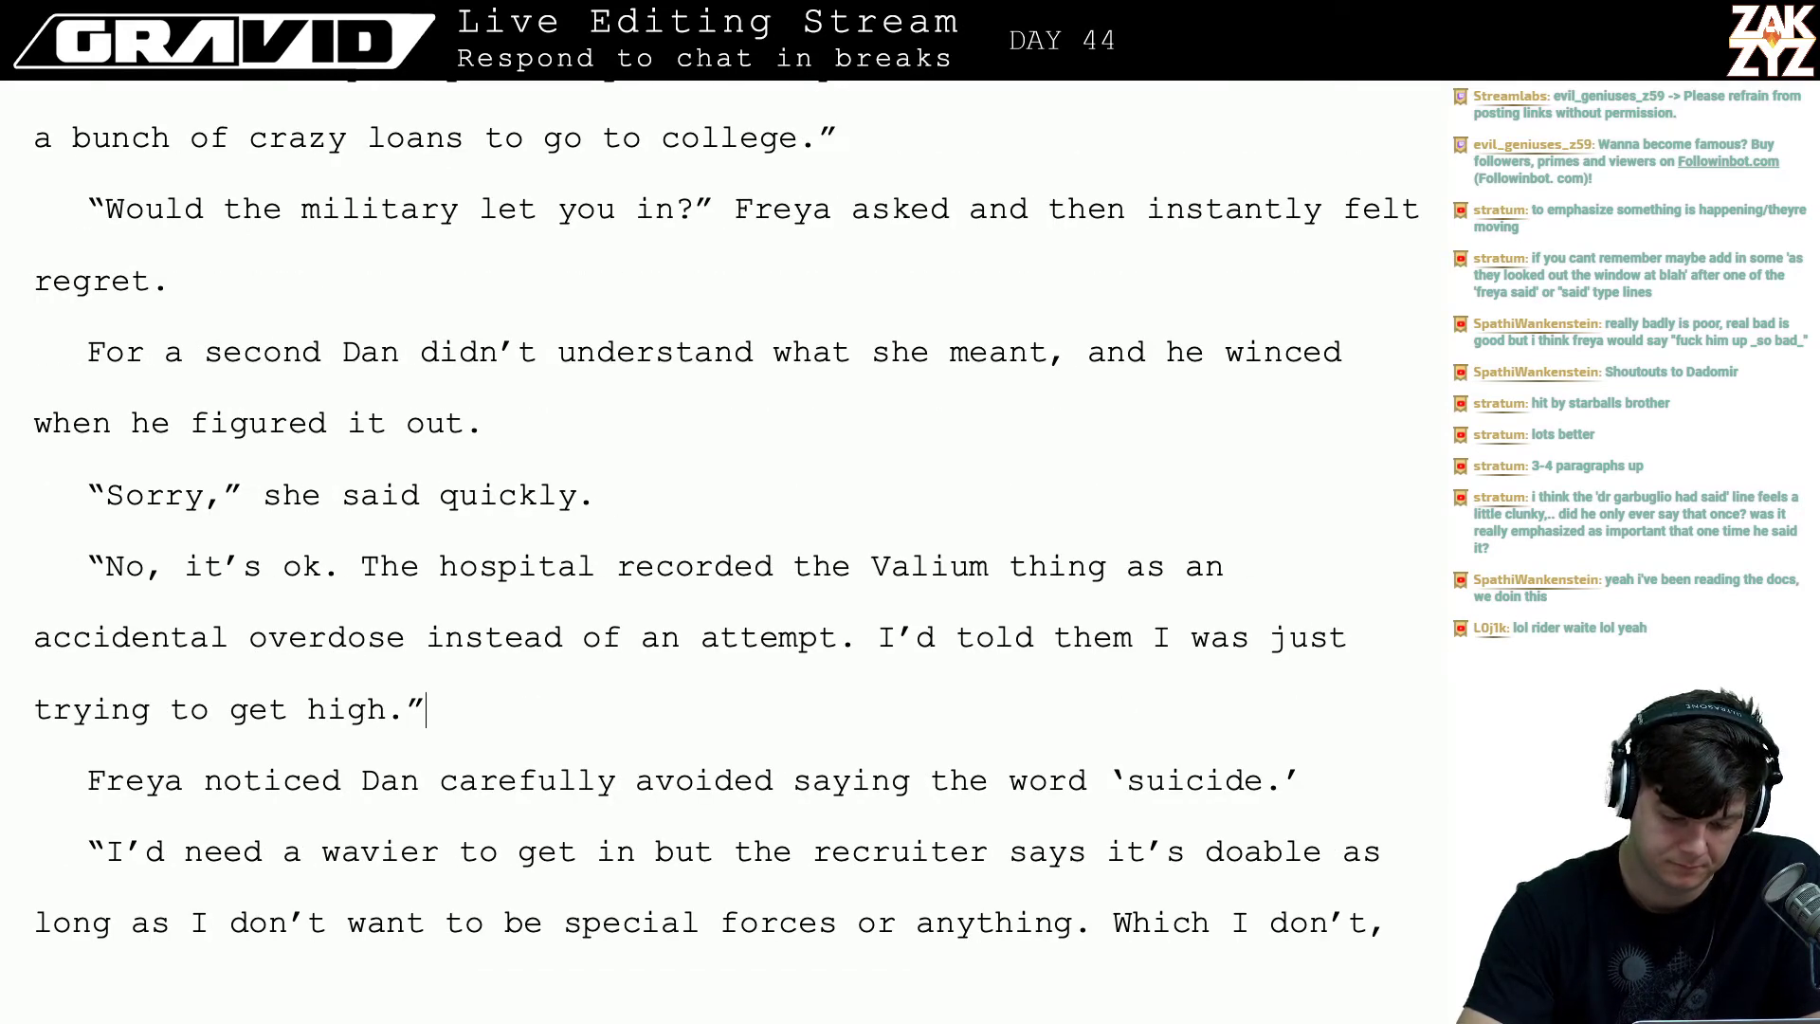
key("Down")
key("Down")
key("Up")
type("He was staring")
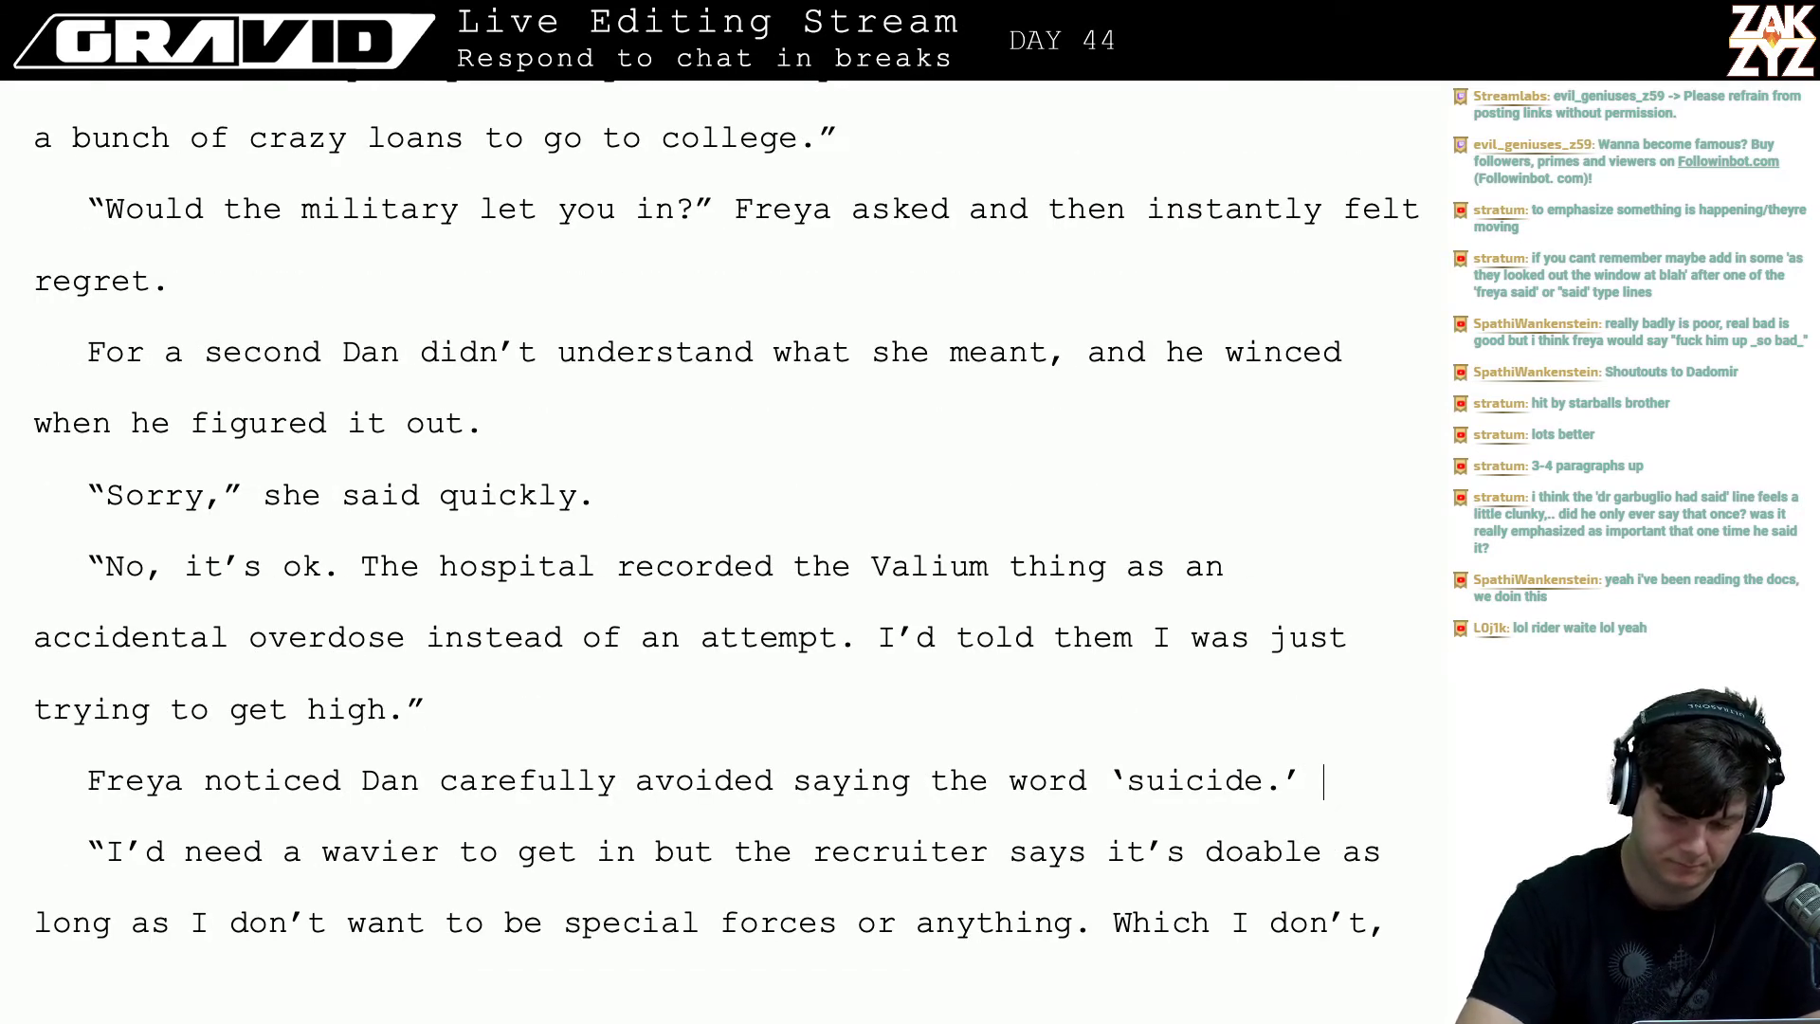
type(" out a")
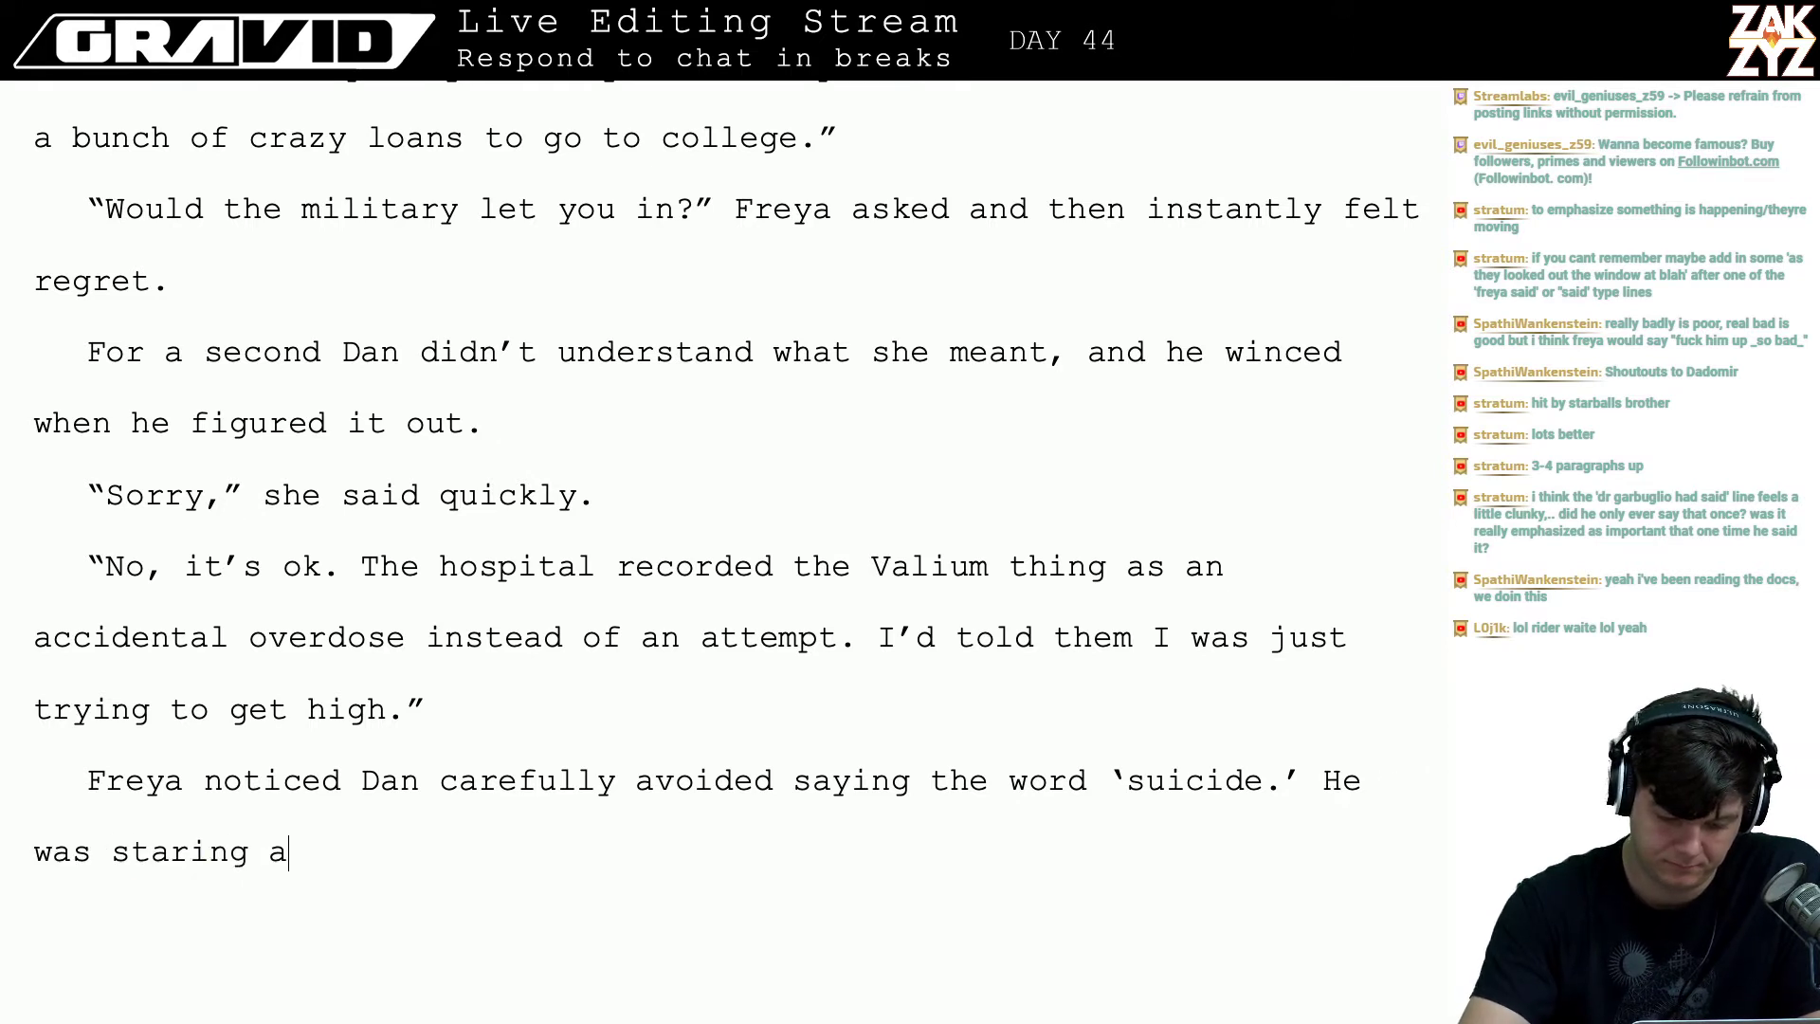
key("BackSpace")
type("out at the r")
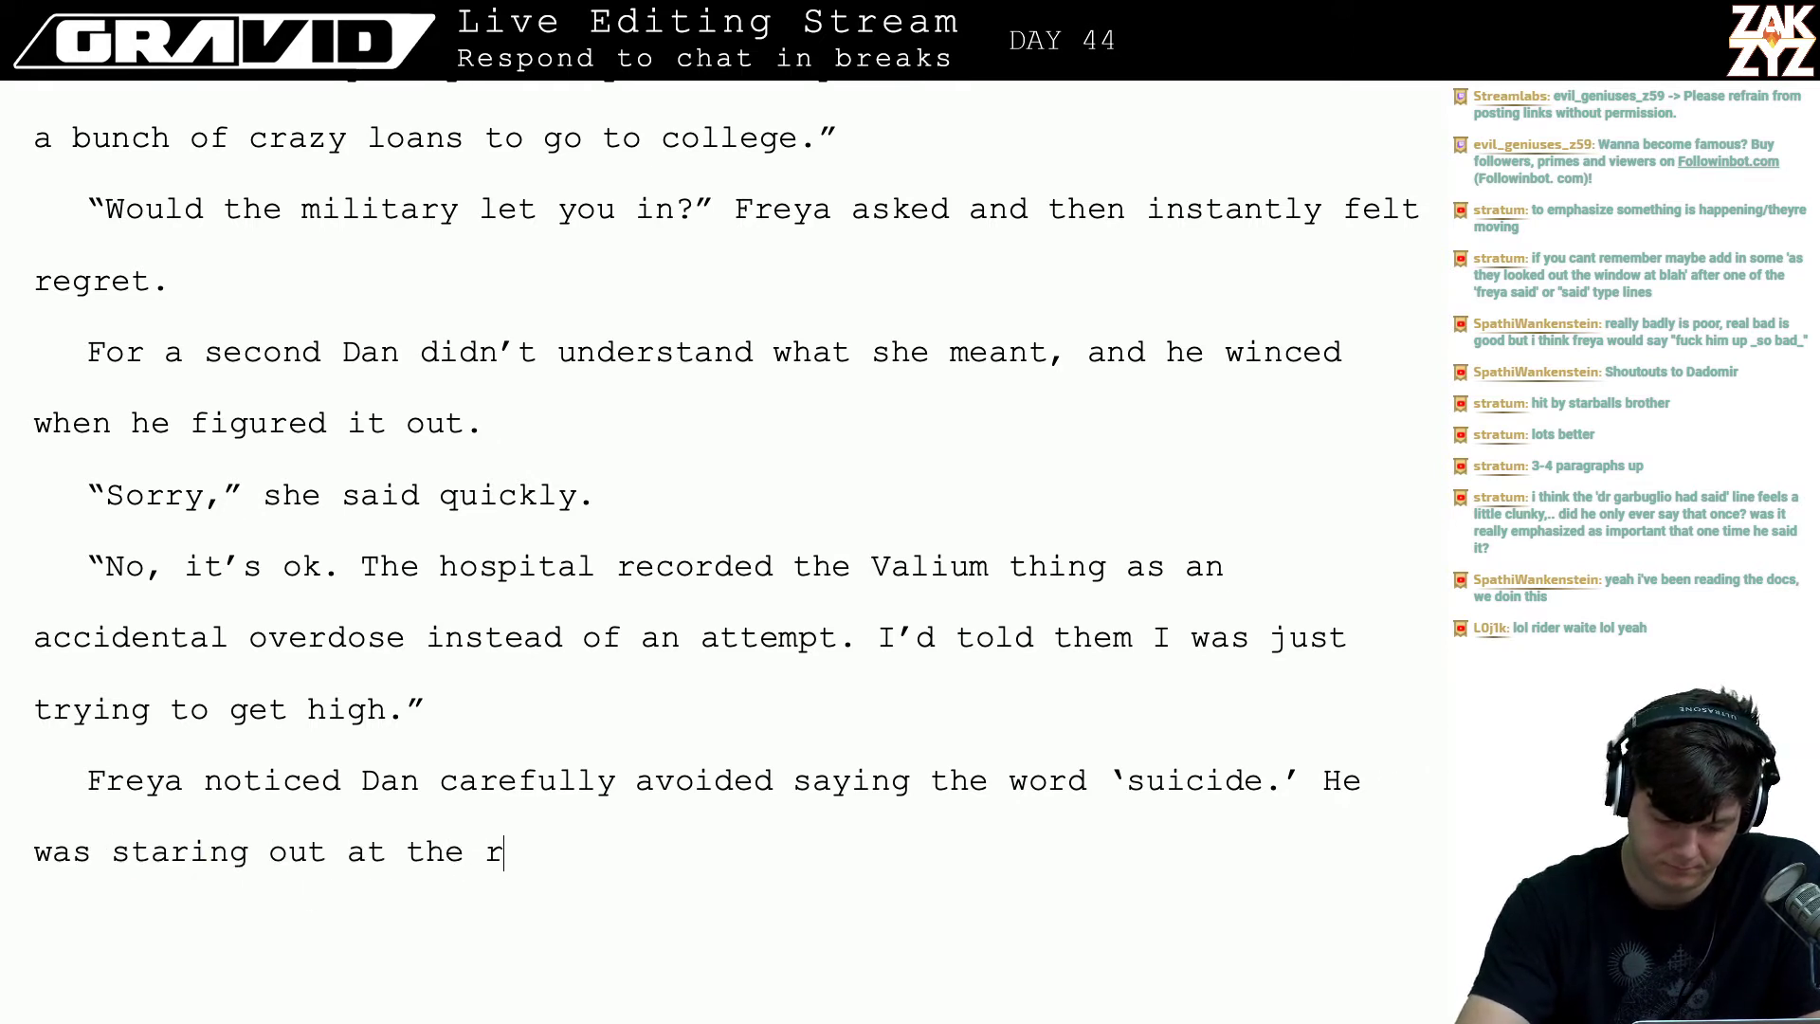
type("oad, but she could")
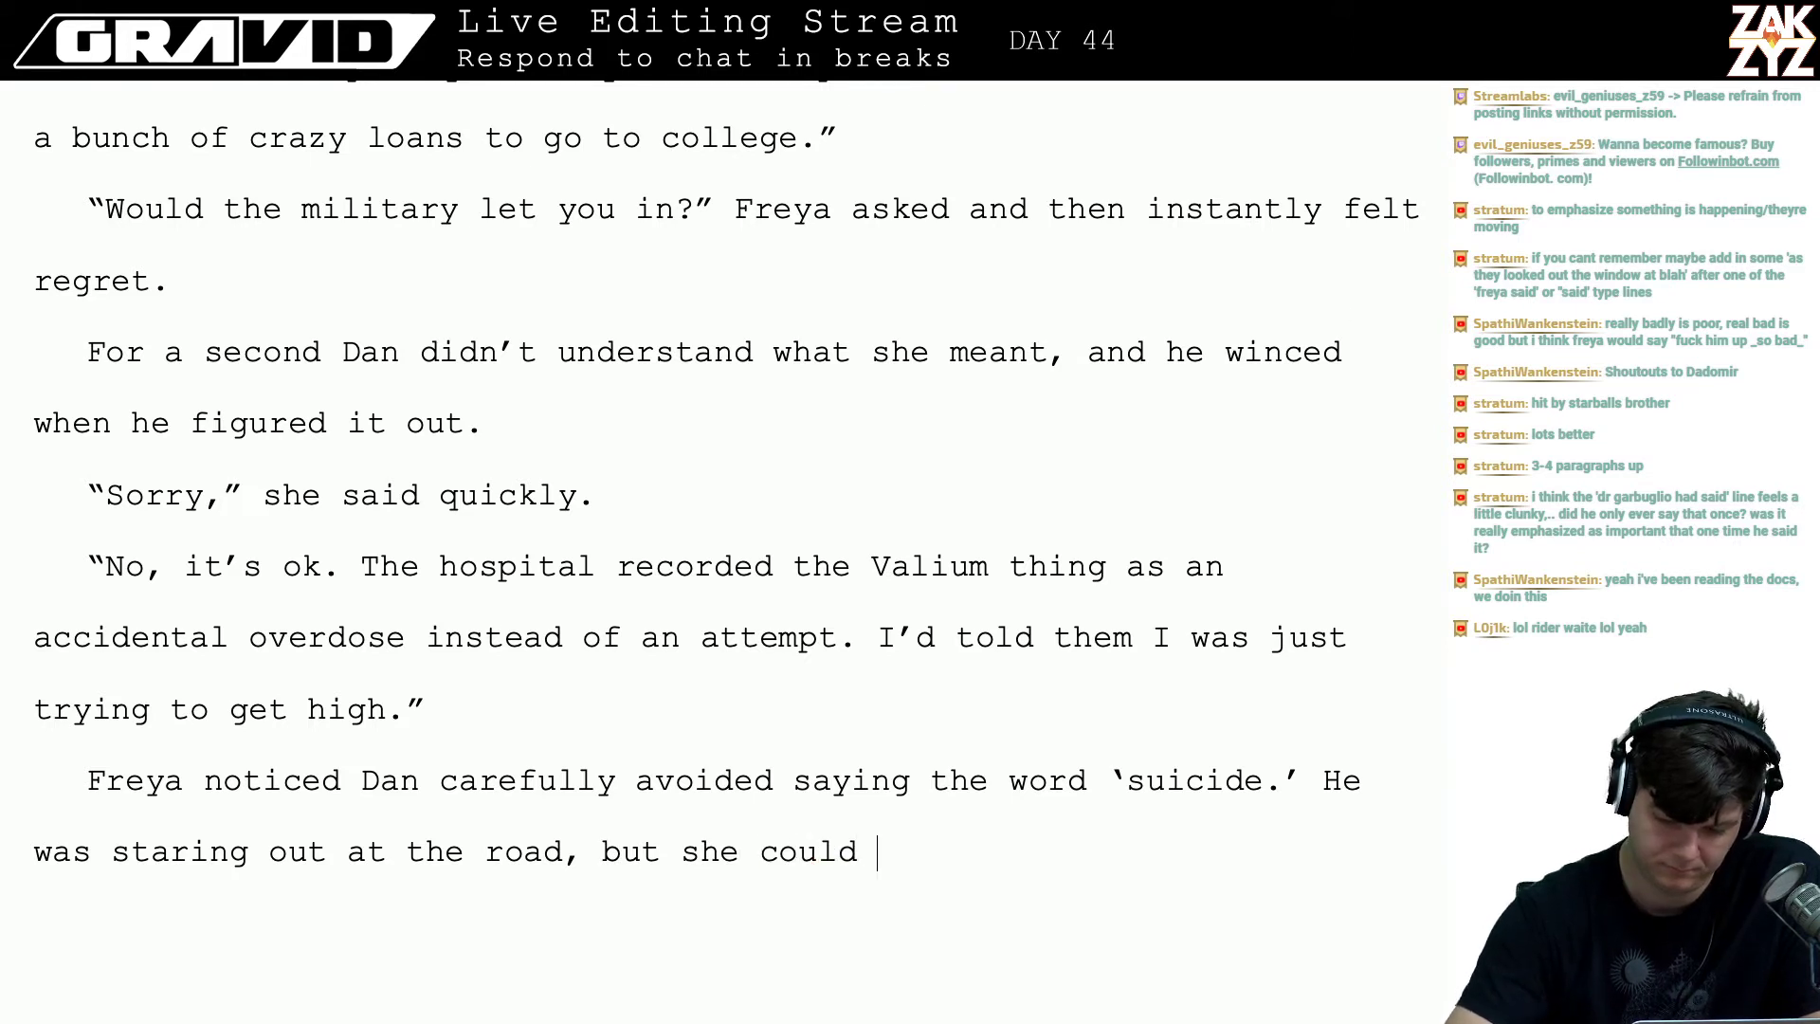
- Try splitting the sentence starting “He was staring out at the road” into its own paragraph
left_click(1327, 780)
key("Return")
key("Return")
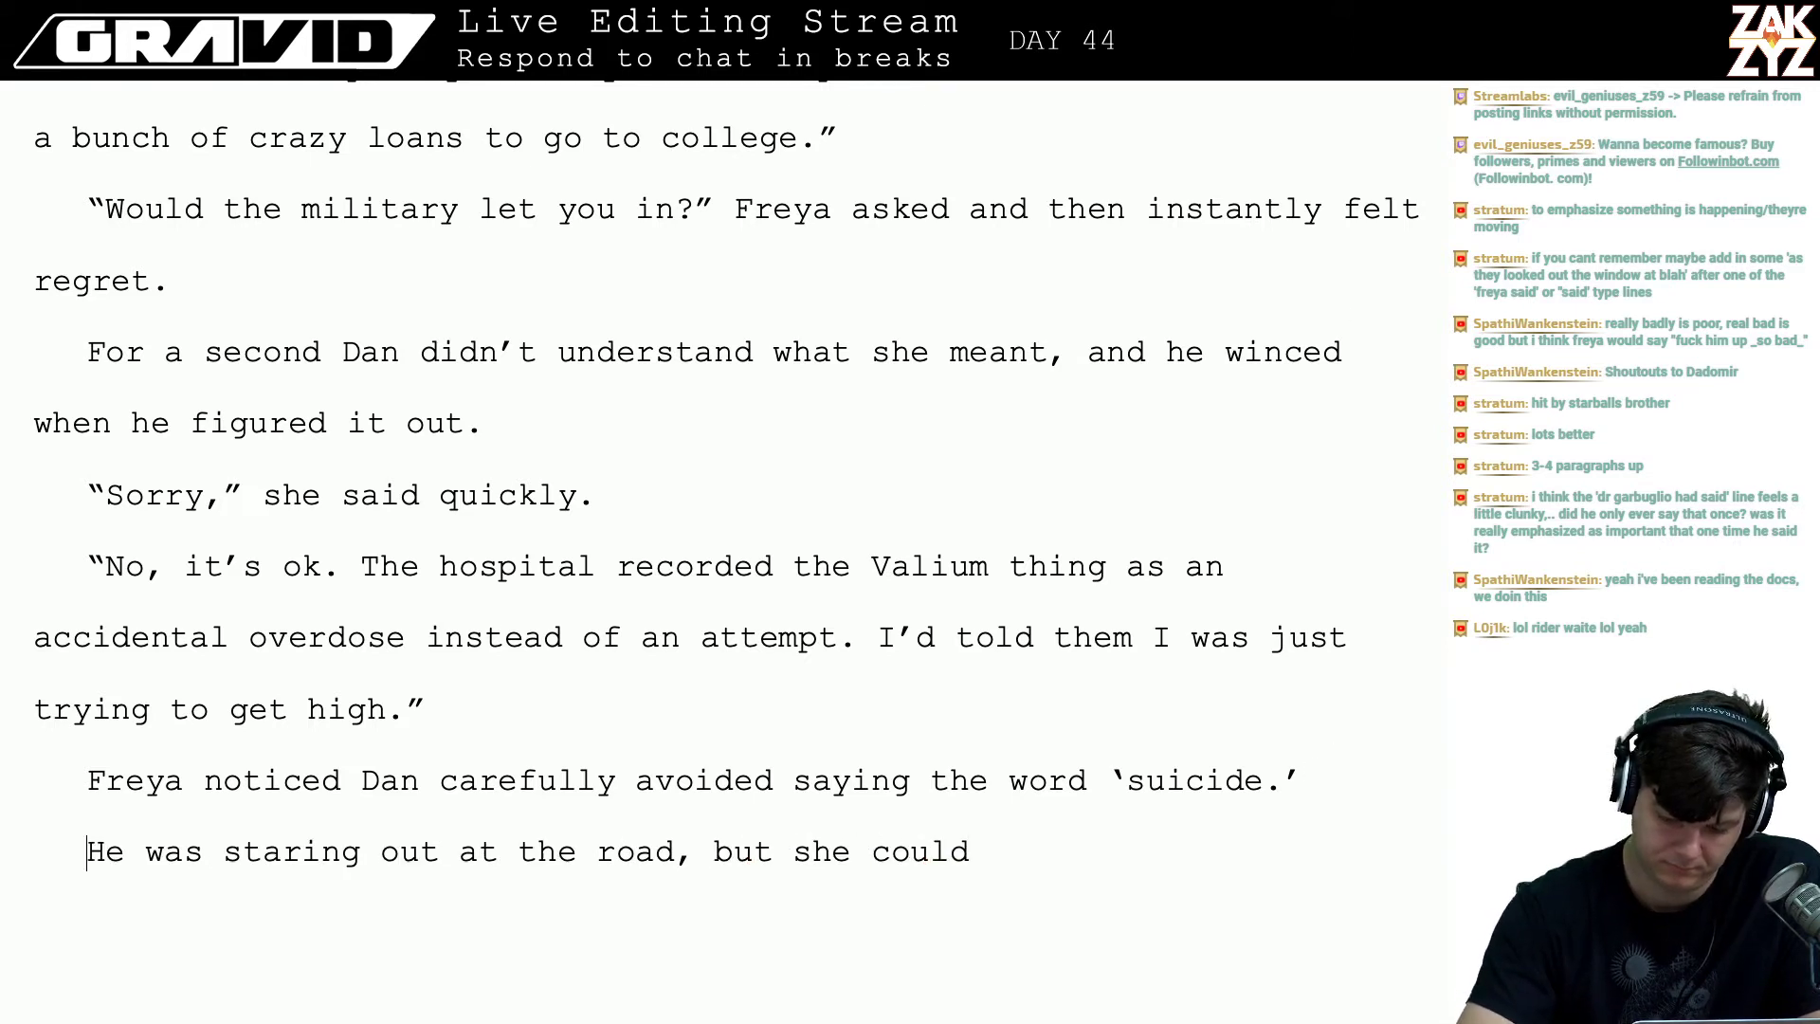
key("Left")
key("Left")
- Rewrite the sentence after “‘suicide.’” to begin “He was staring forward at the road,”
type("He was s")
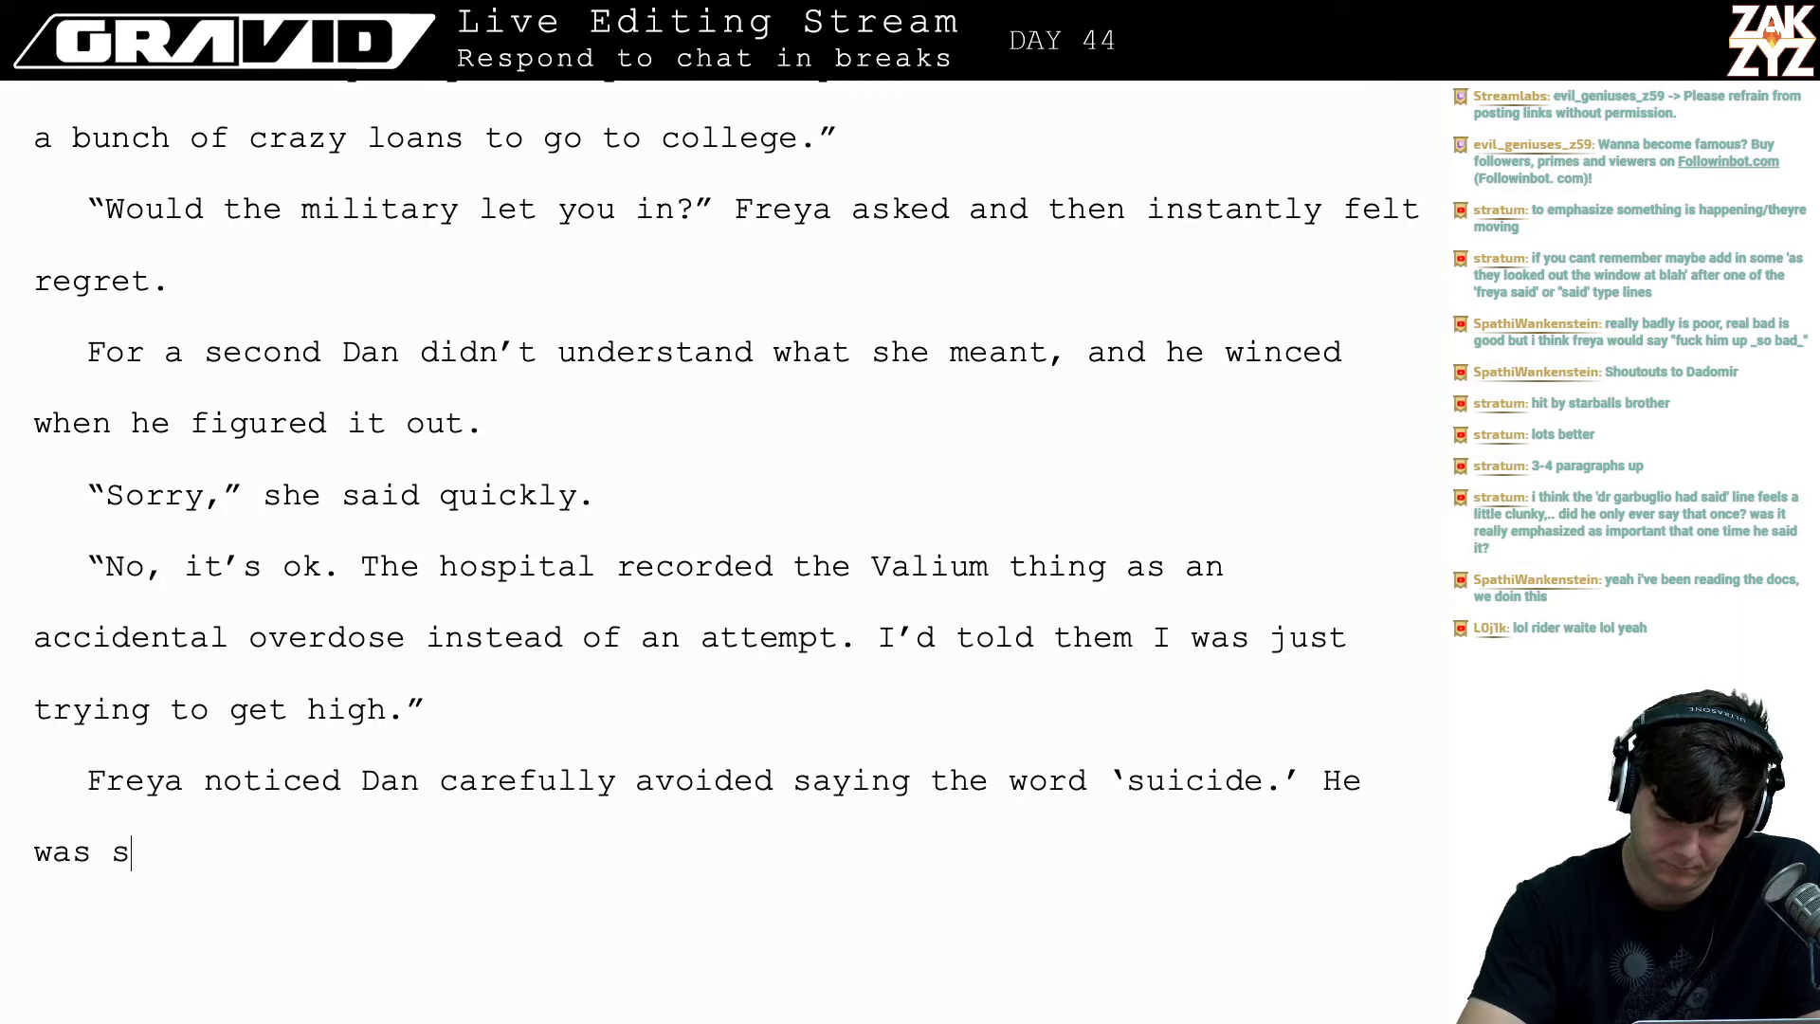
type("taring for")
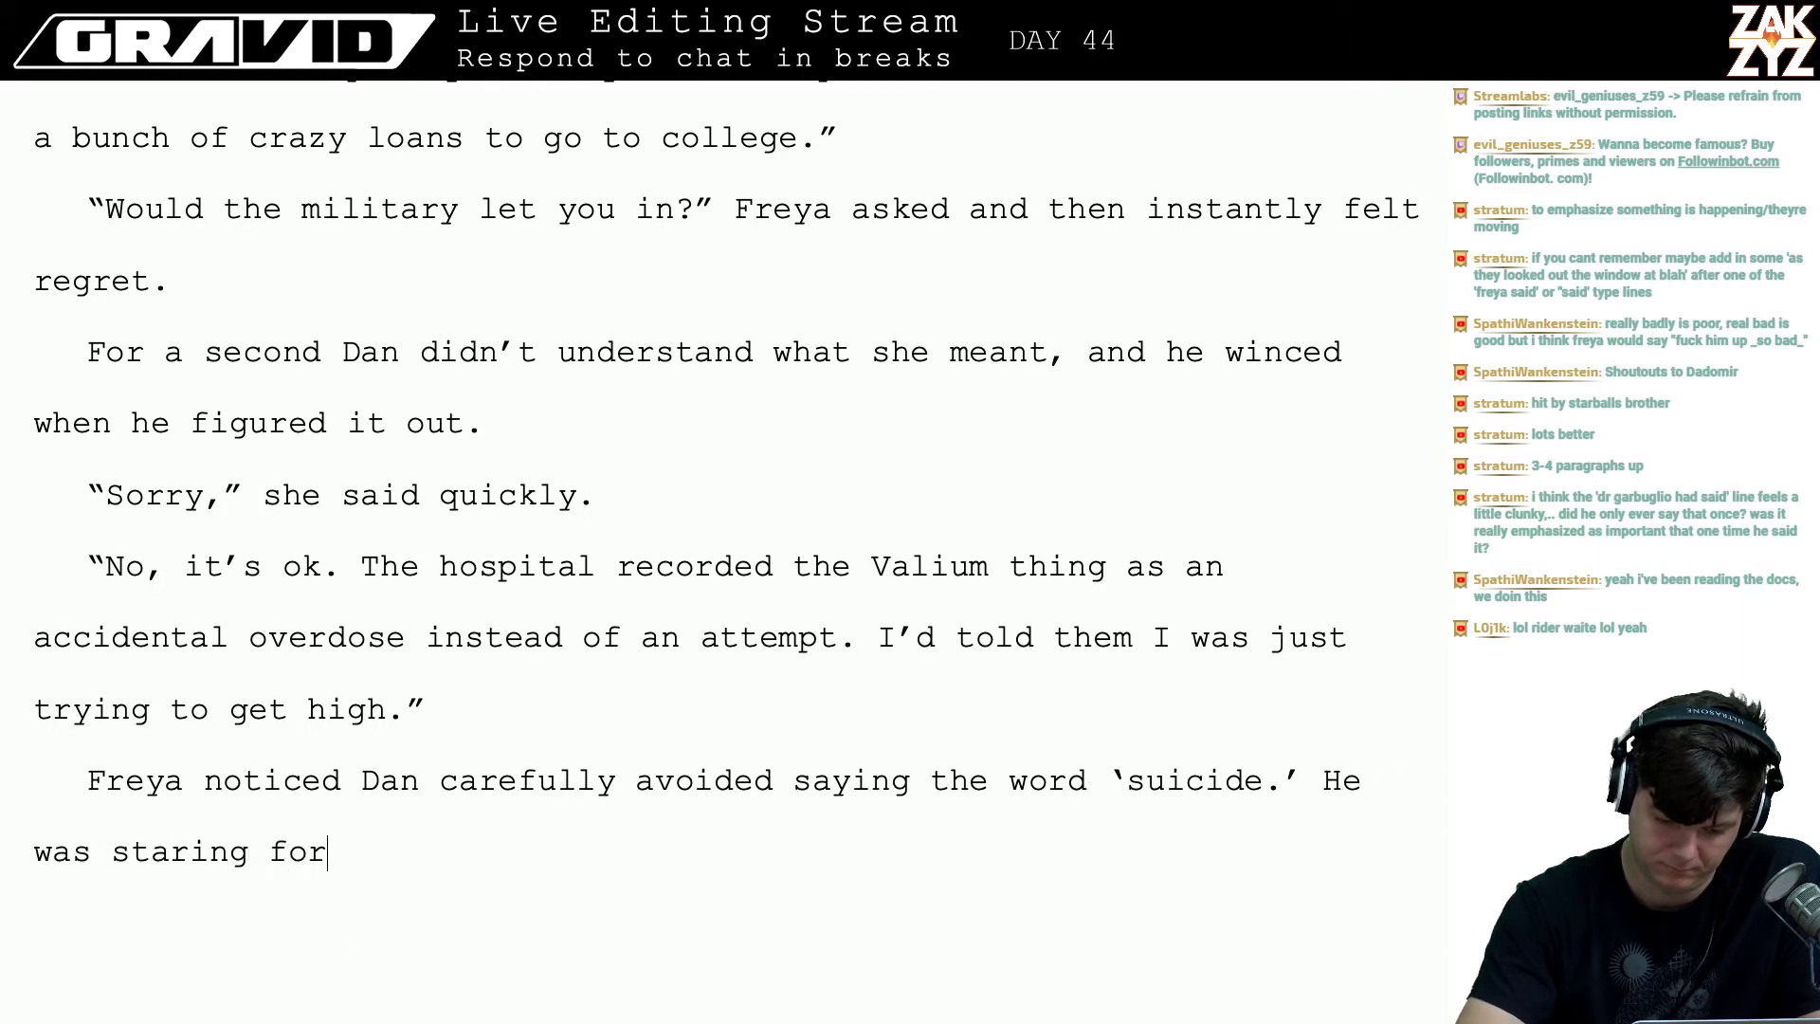
type("ward at the road, ")
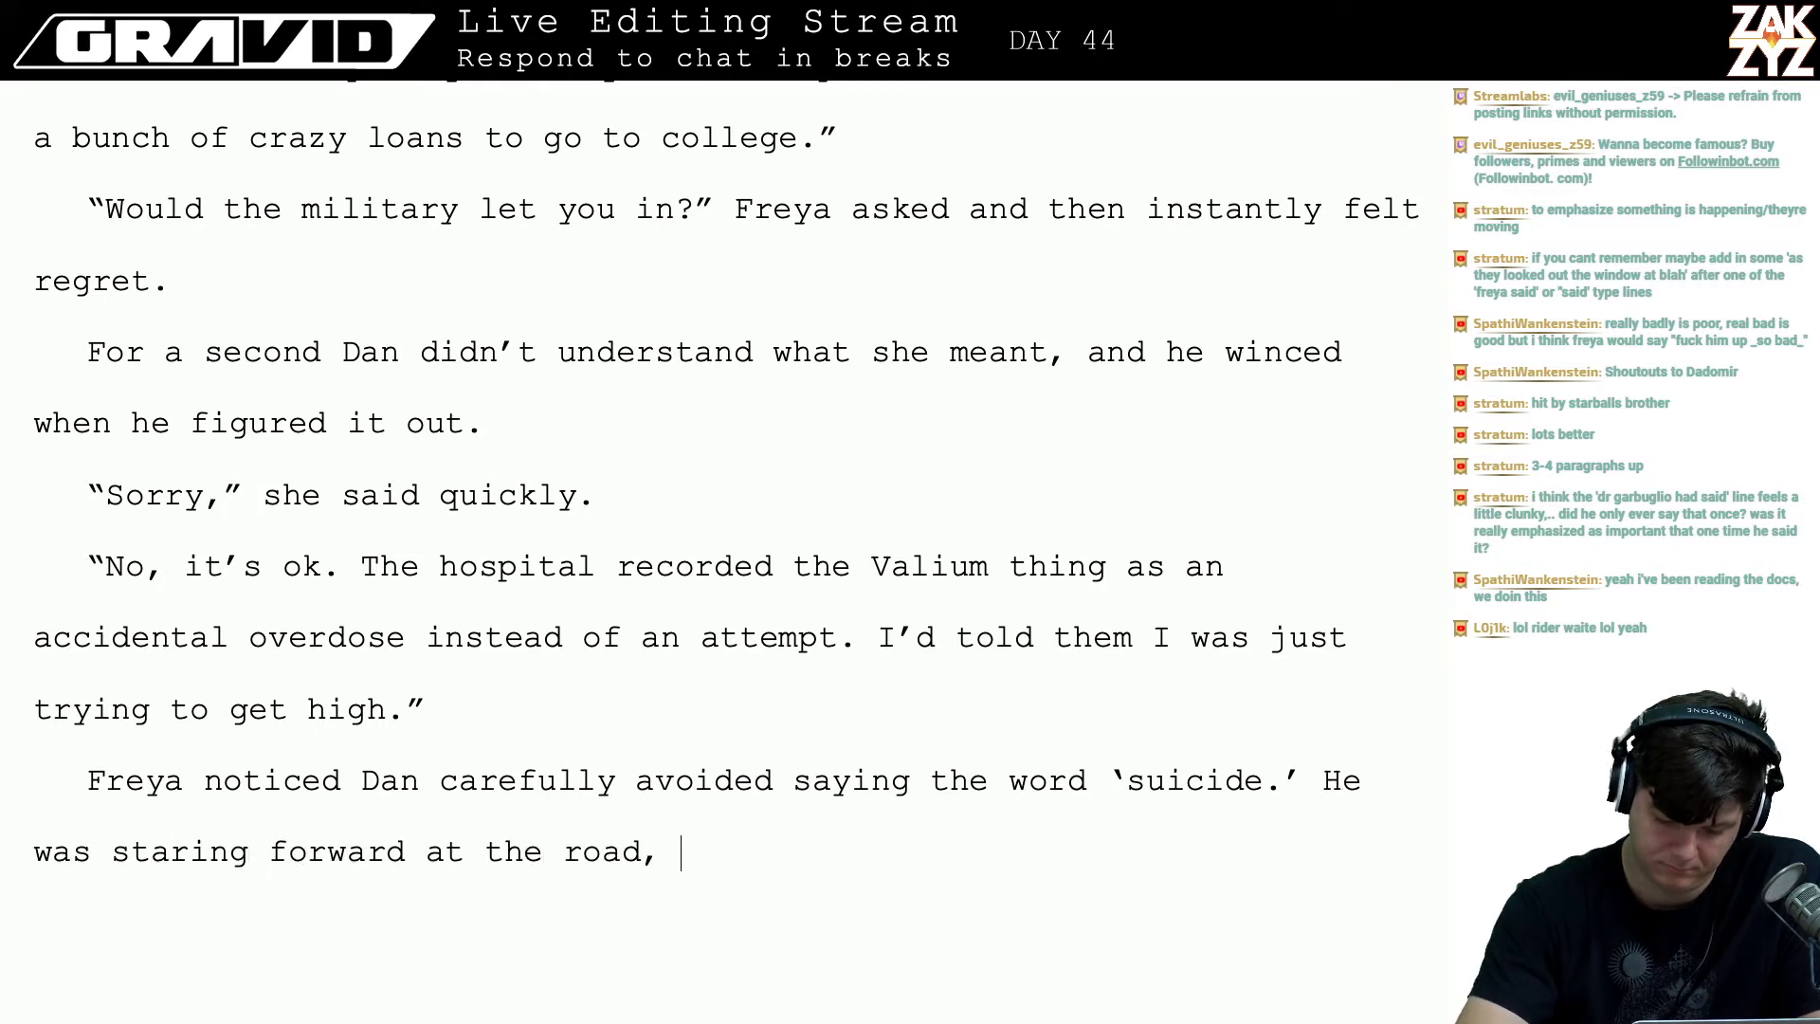
type("she could see ")
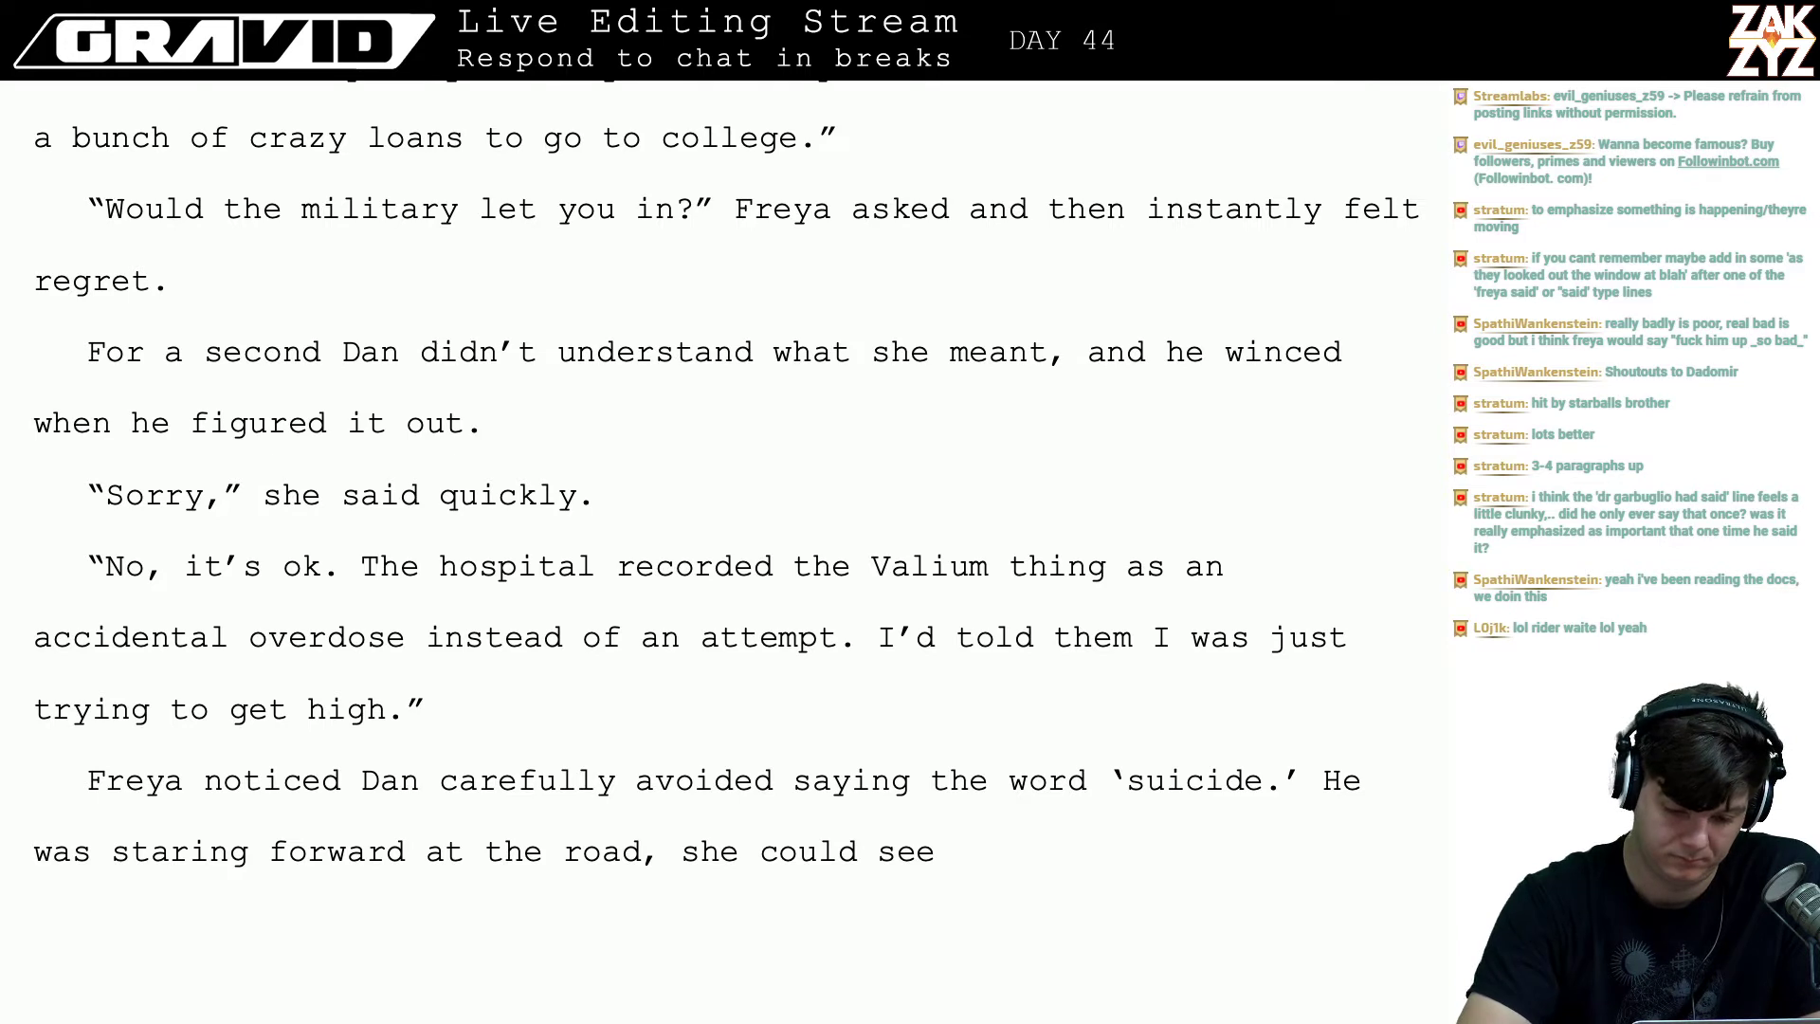
type("a")
key("BackSpace")
key("BackSpace")
key("BackSpace")
key("BackSpace")
key("BackSpace")
key("BackSpace")
key("BackSpace")
key("BackSpace")
key("BackSpace")
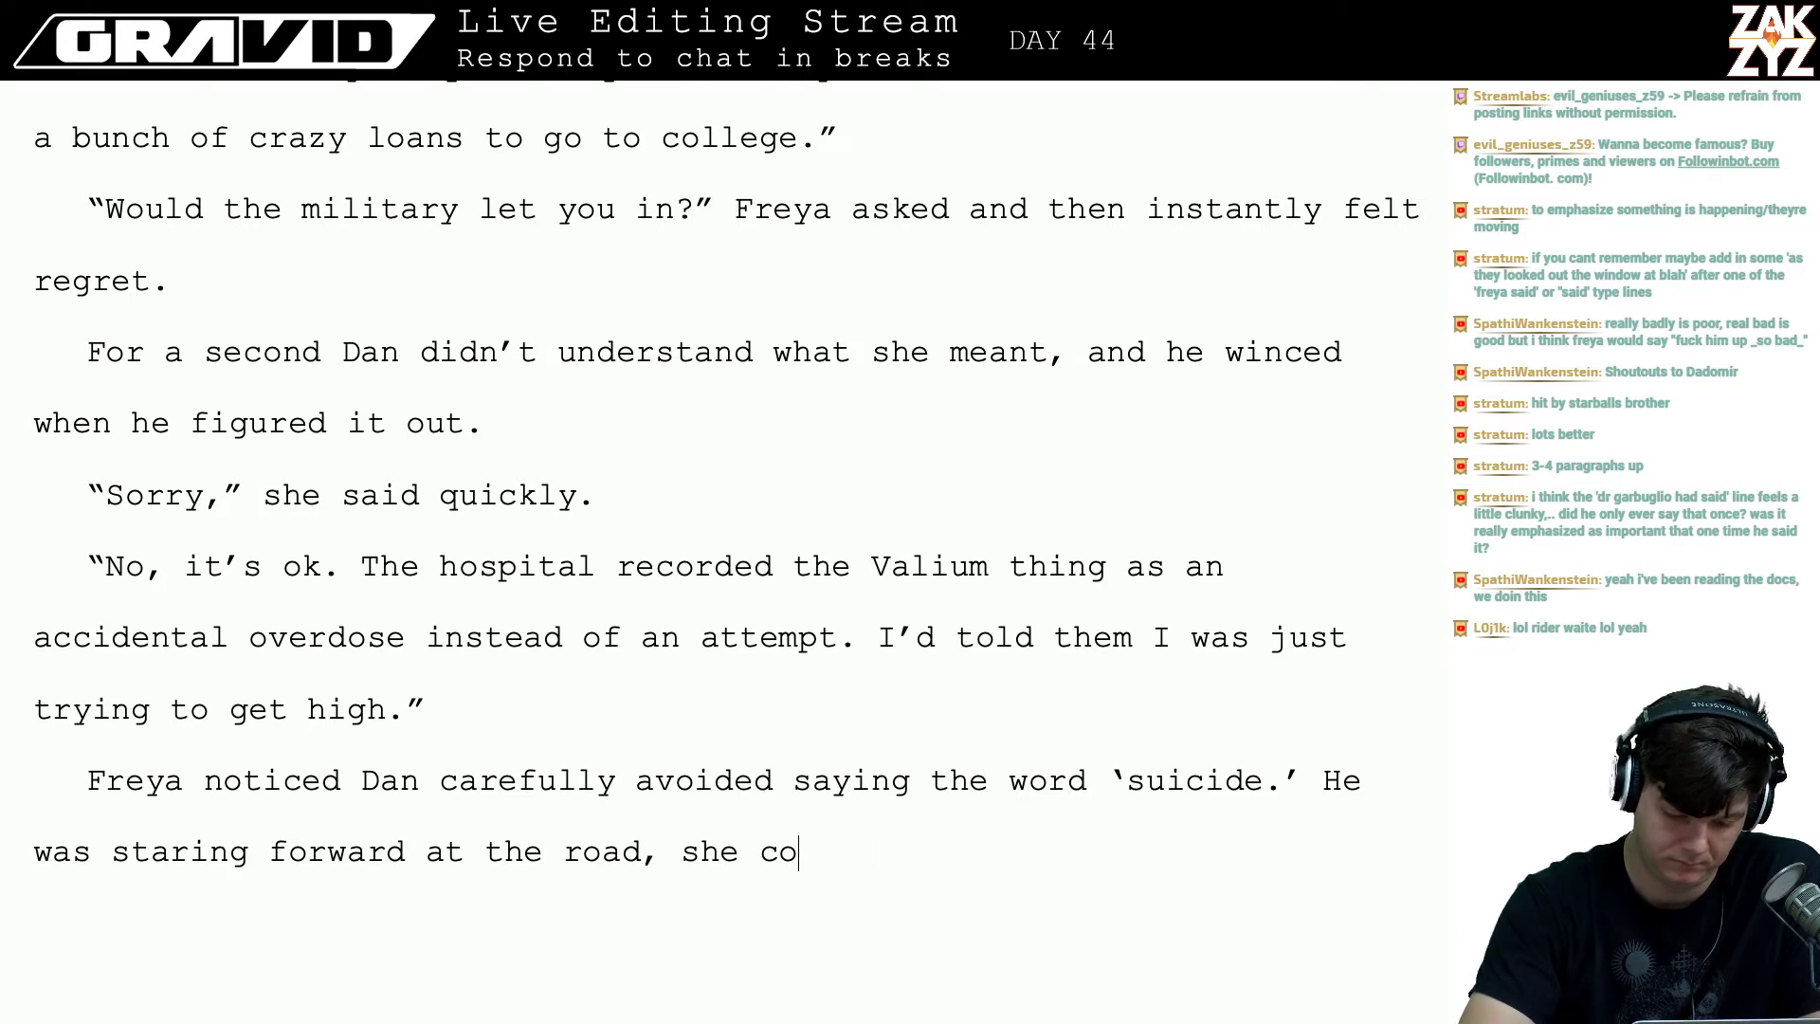
key("BackSpace")
key("BackSpace")
key("BackSpace")
key("BackSpace")
key("BackSpace")
key("BackSpace")
- Try ending the sentence after "staring forward at the road," with "his mouth was tight with tensi"
type("his ")
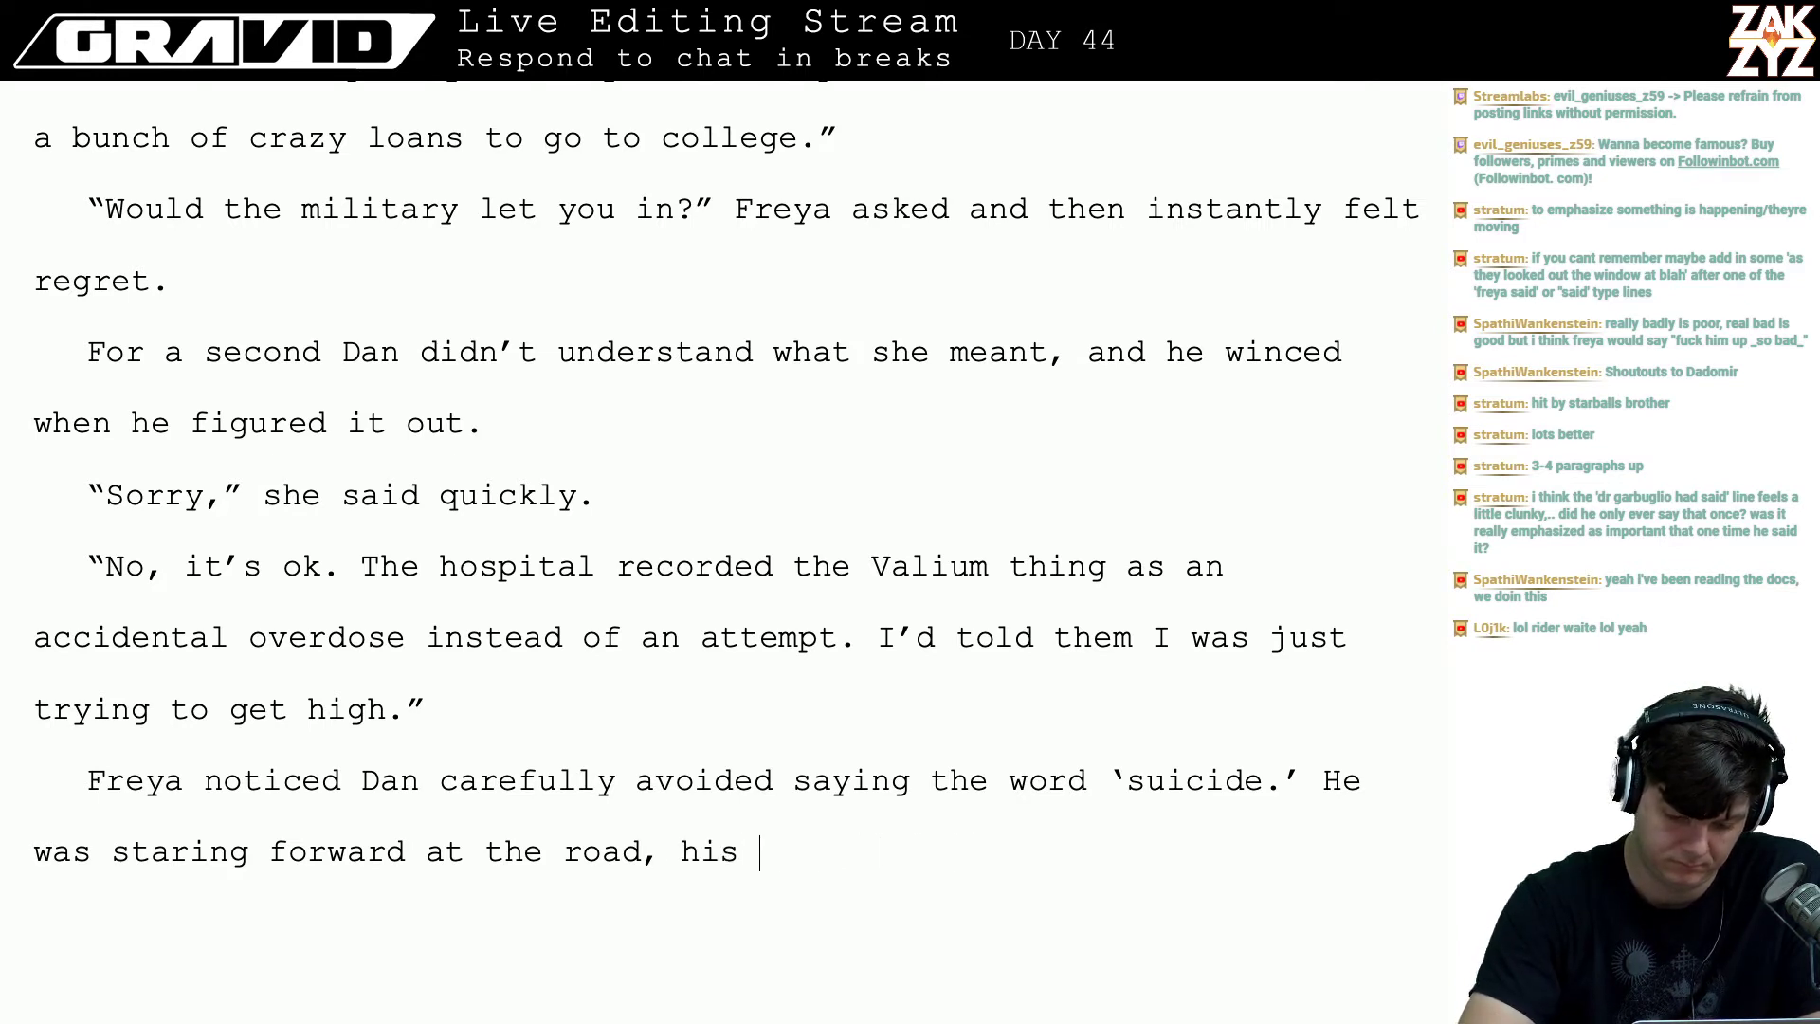
type("fa")
key("BackSpace")
key("BackSpace")
type("mouth ")
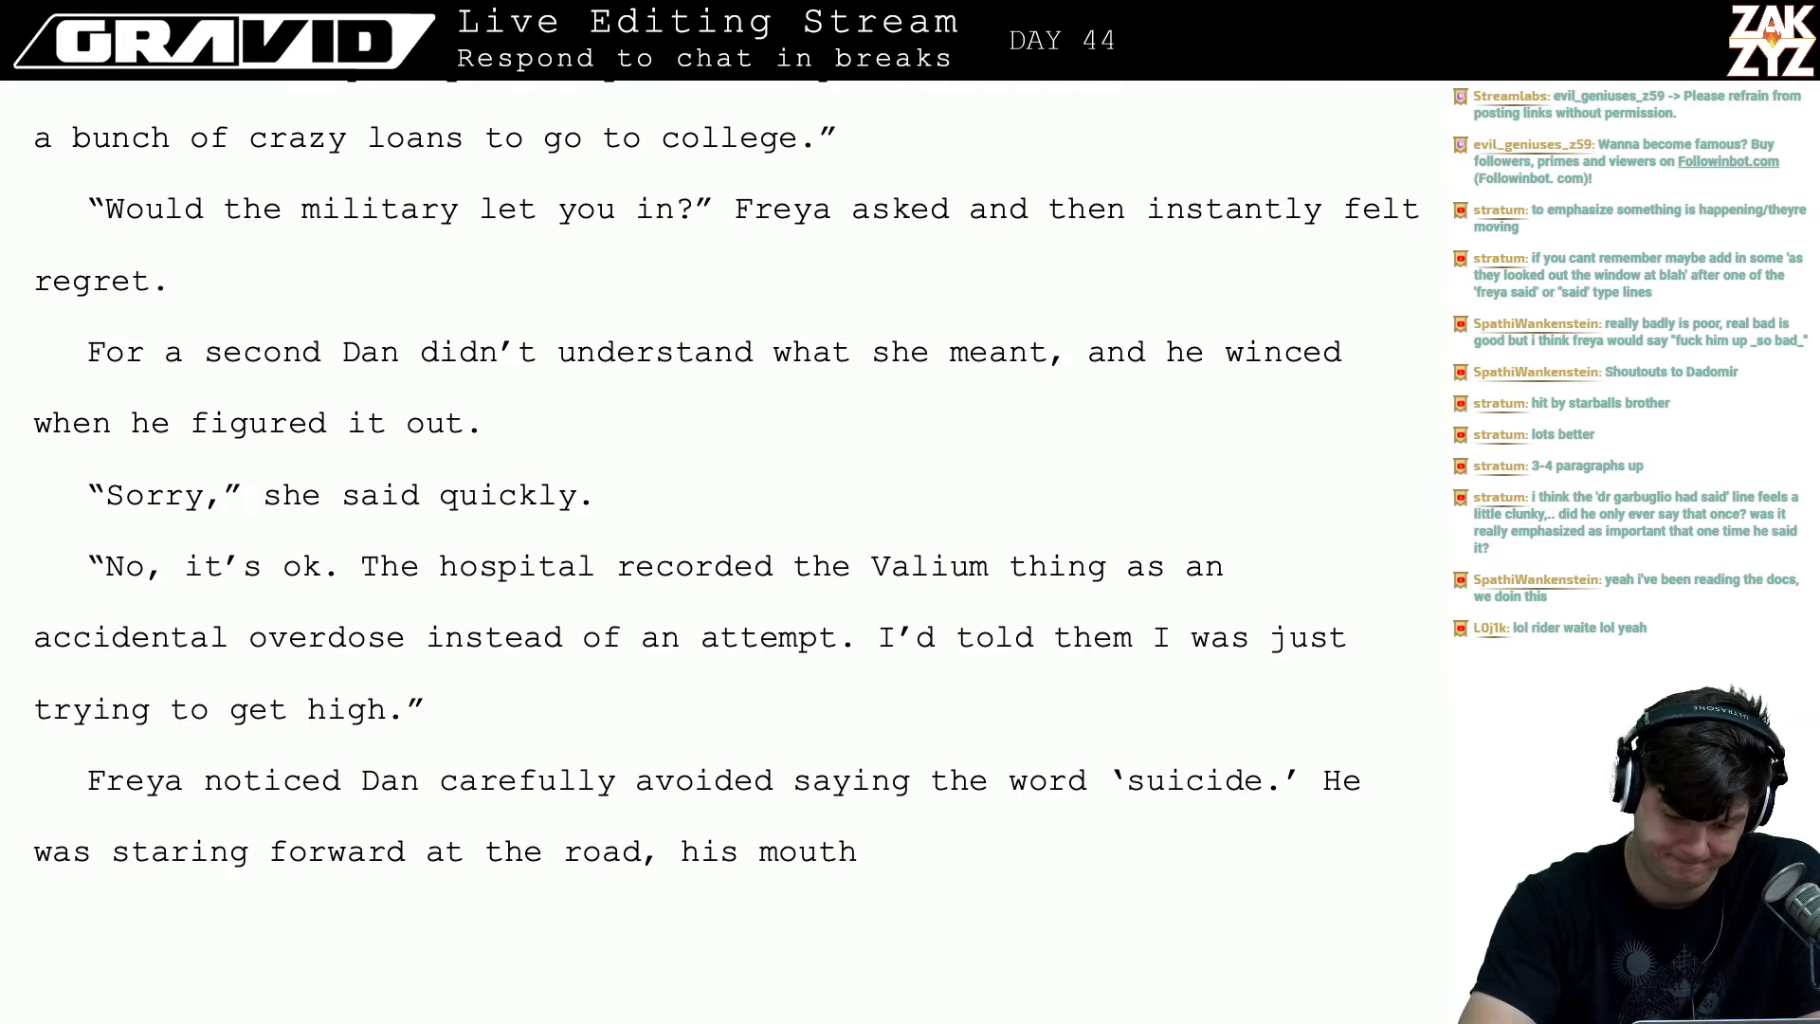
type("was tight")
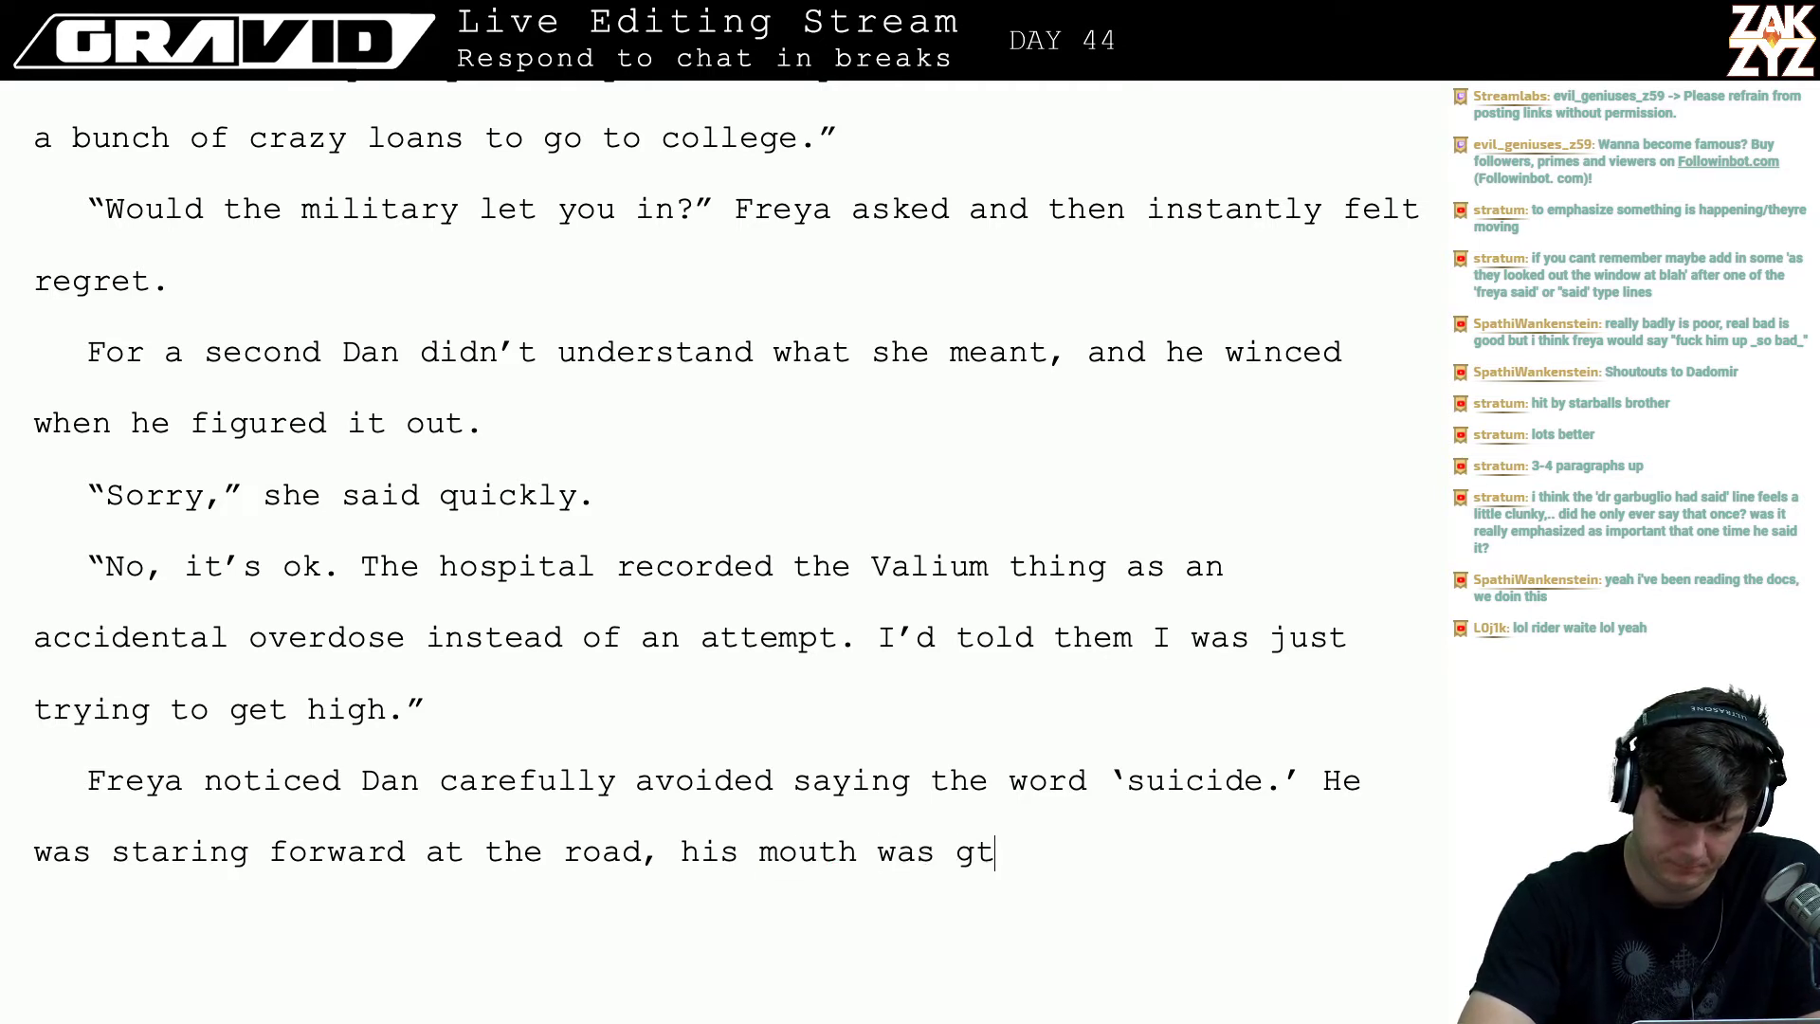
key("BackSpace")
key("BackSpace")
type("tight with tensi")
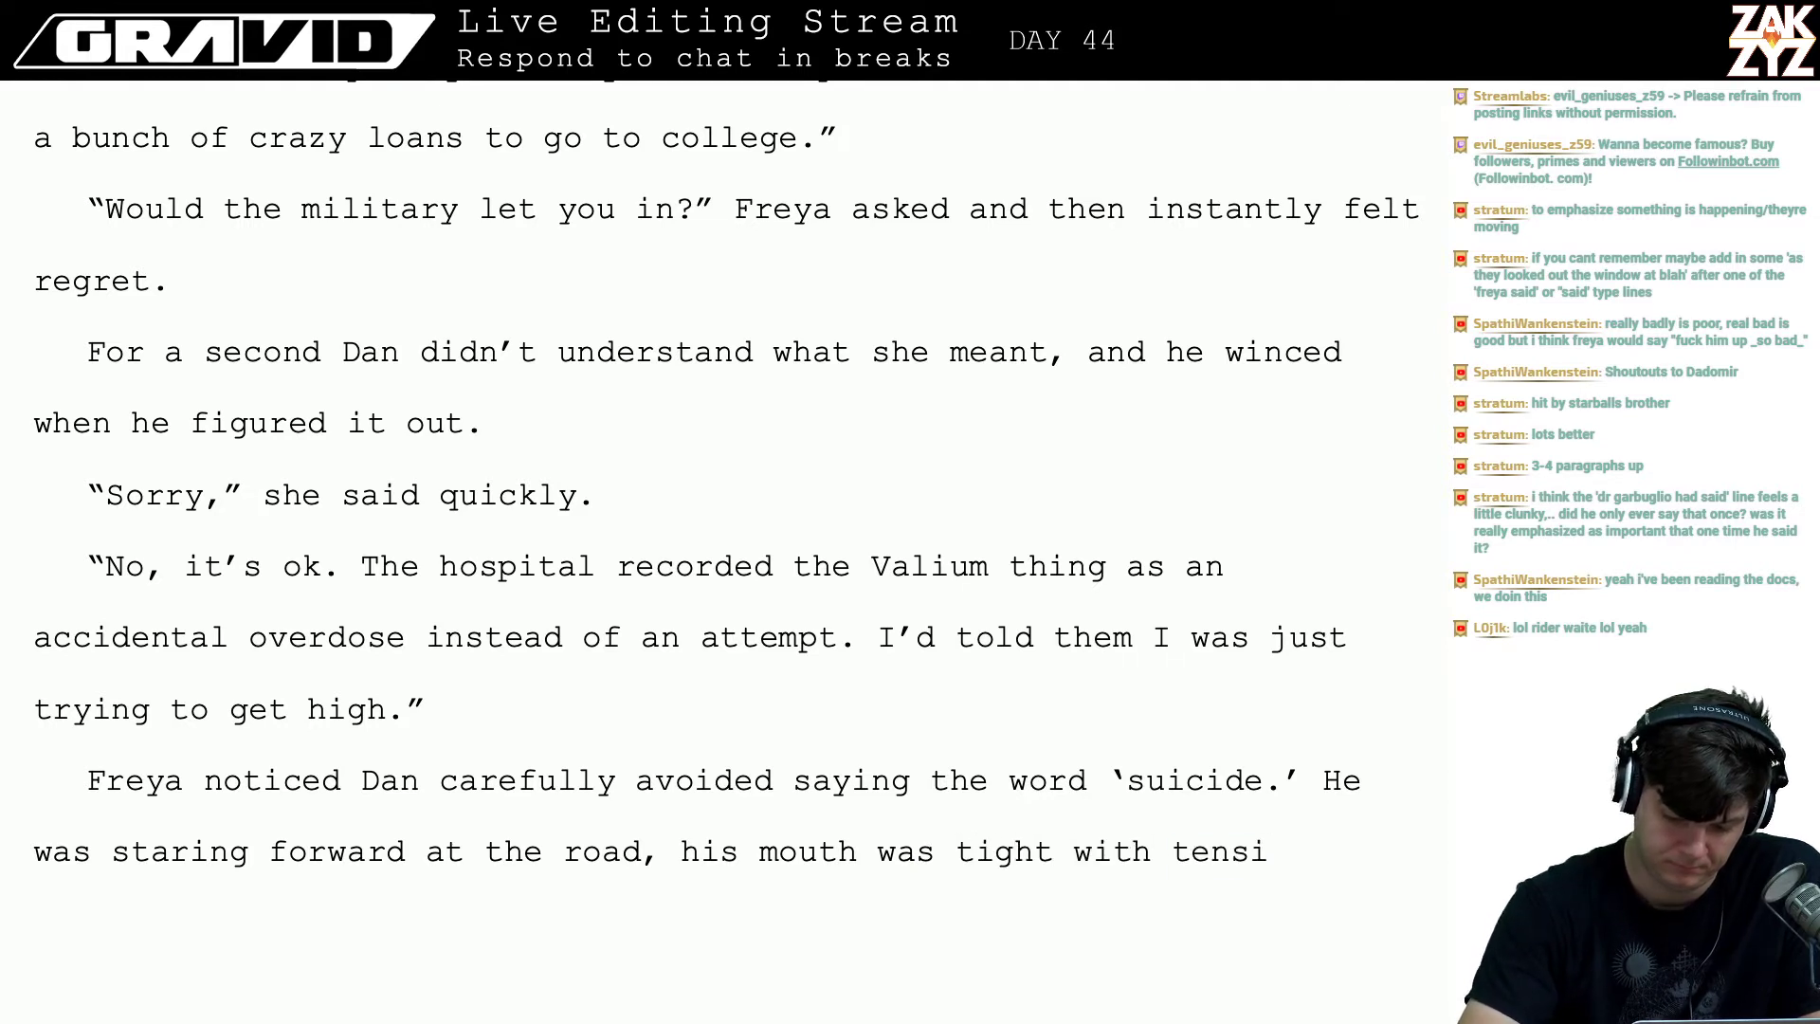
key("Return")
key("BackSpace")
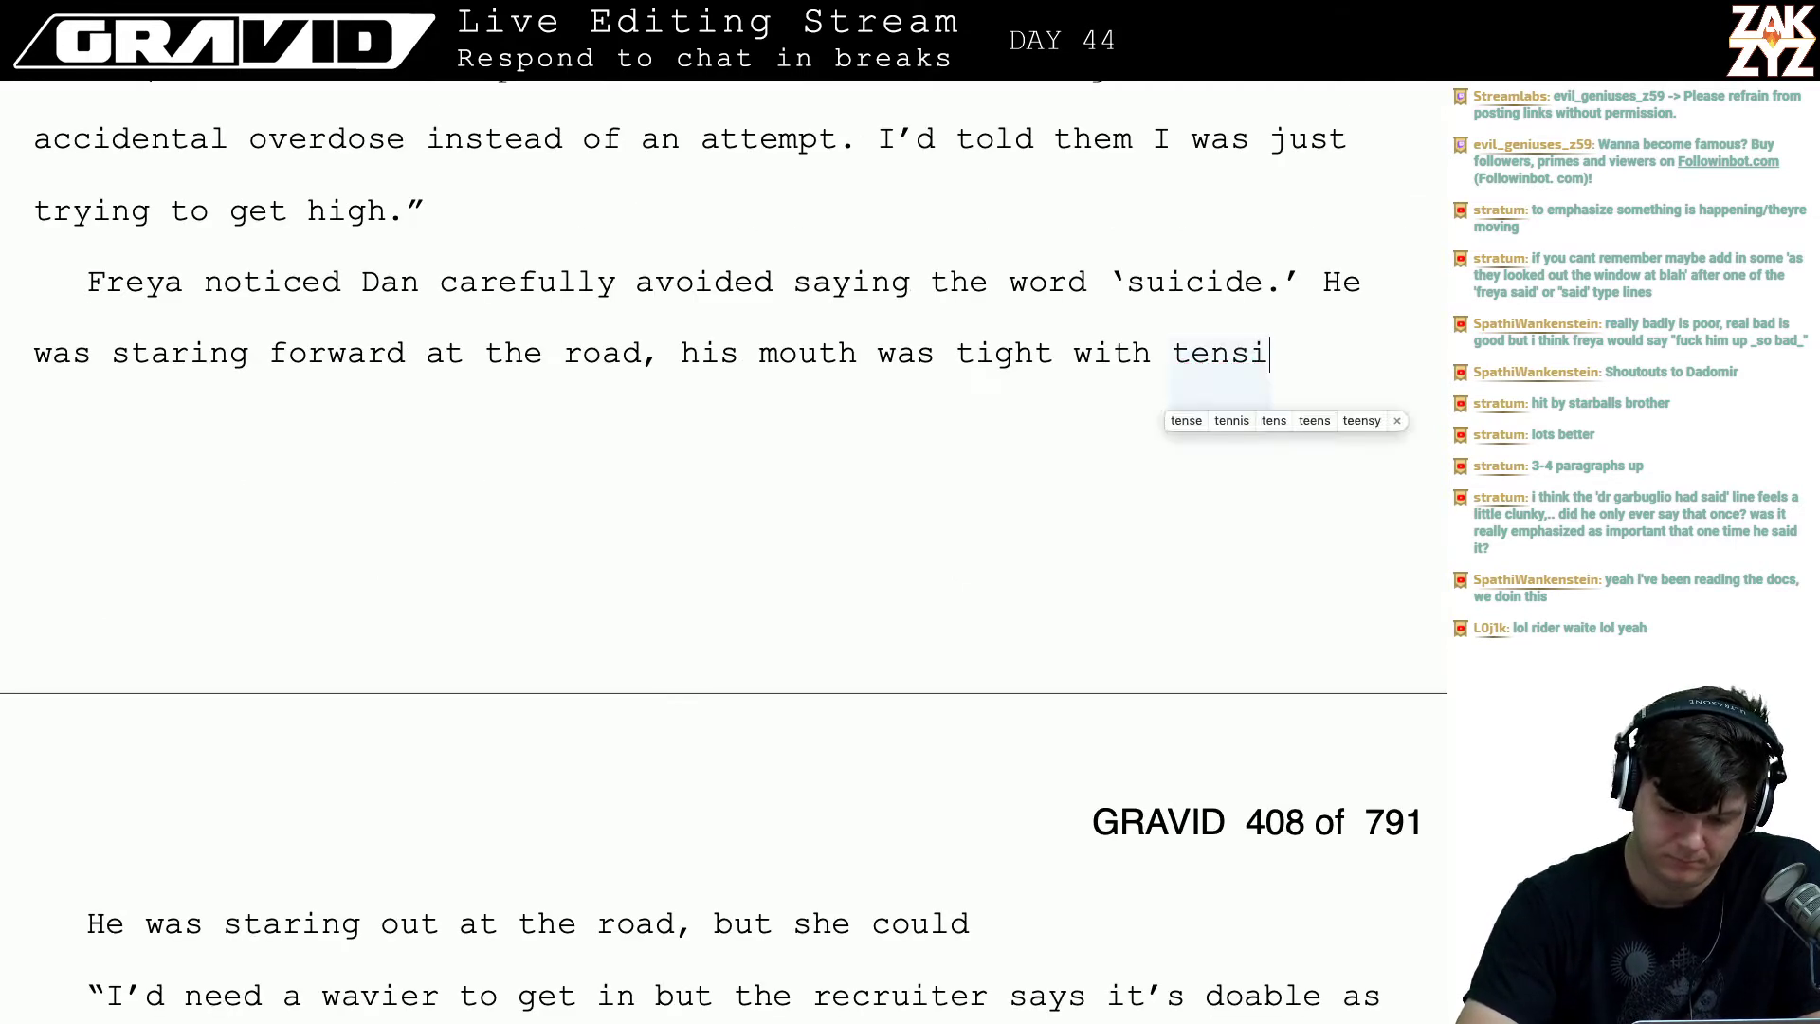
key("Return")
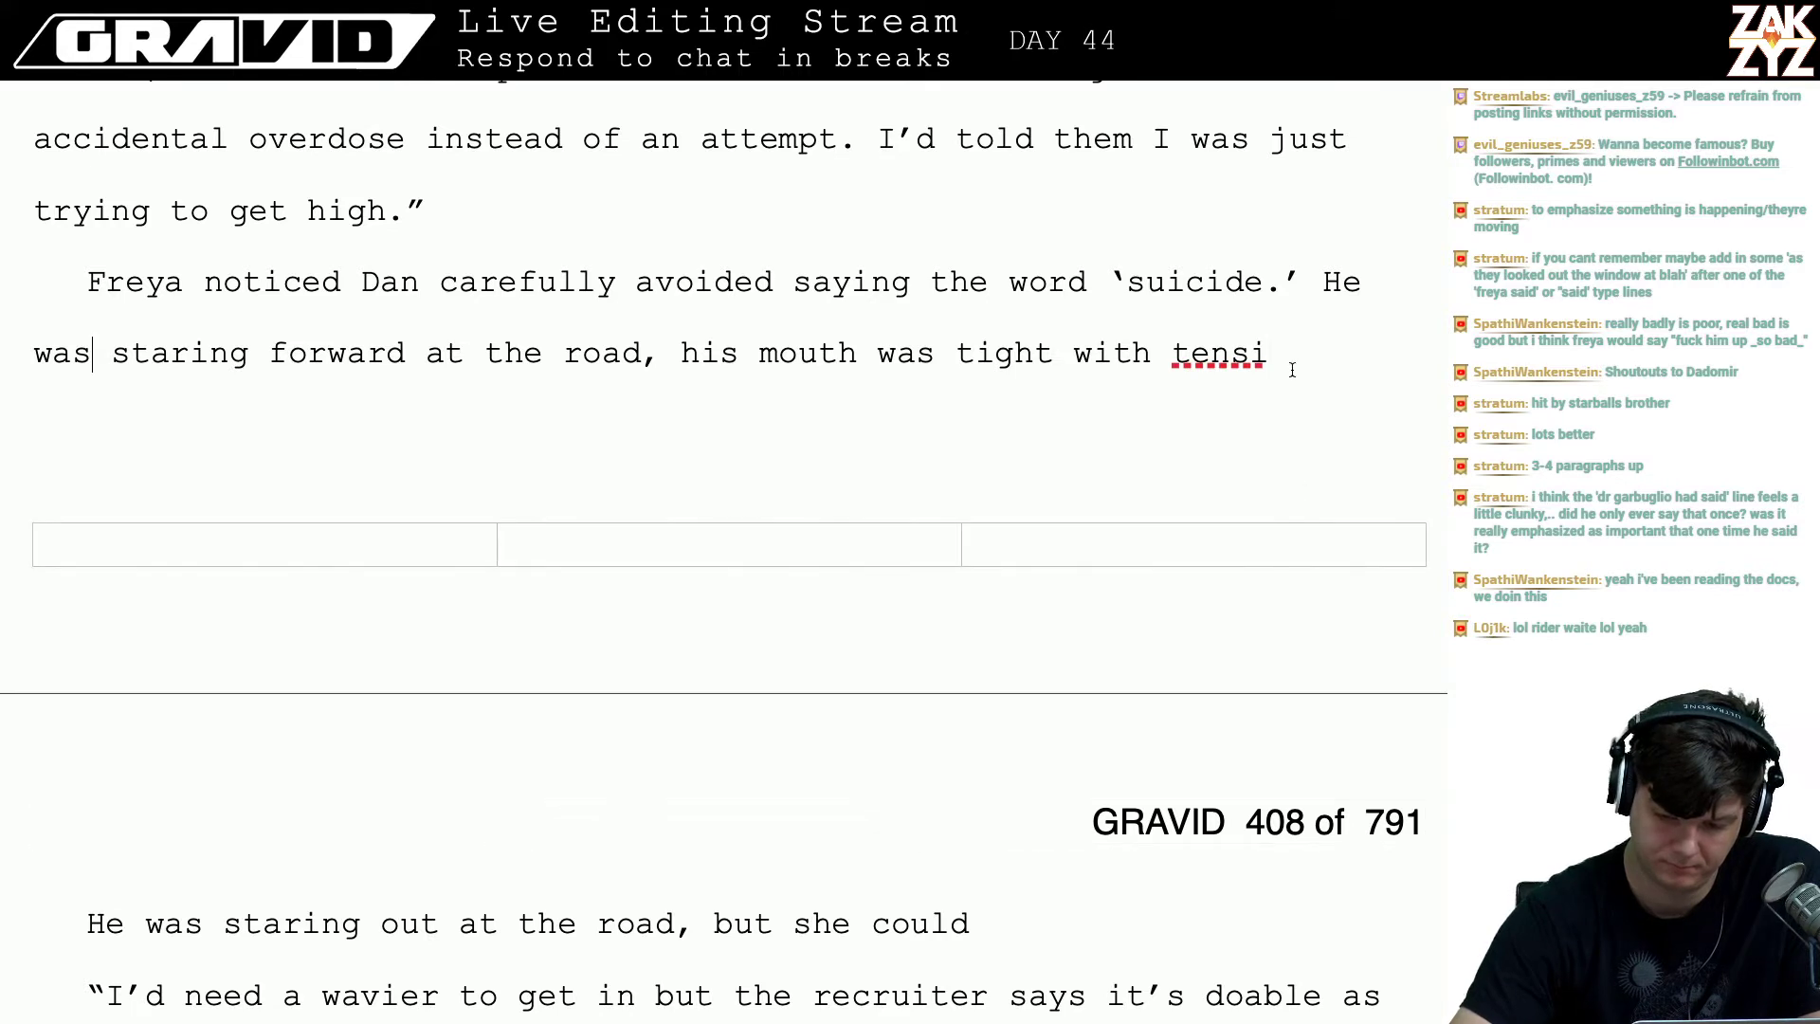
- Insert "His mouth was a flat line of tension as he" before the sentence beginning "He was staring forward"
left_click(1322, 284)
type("His mouth was a")
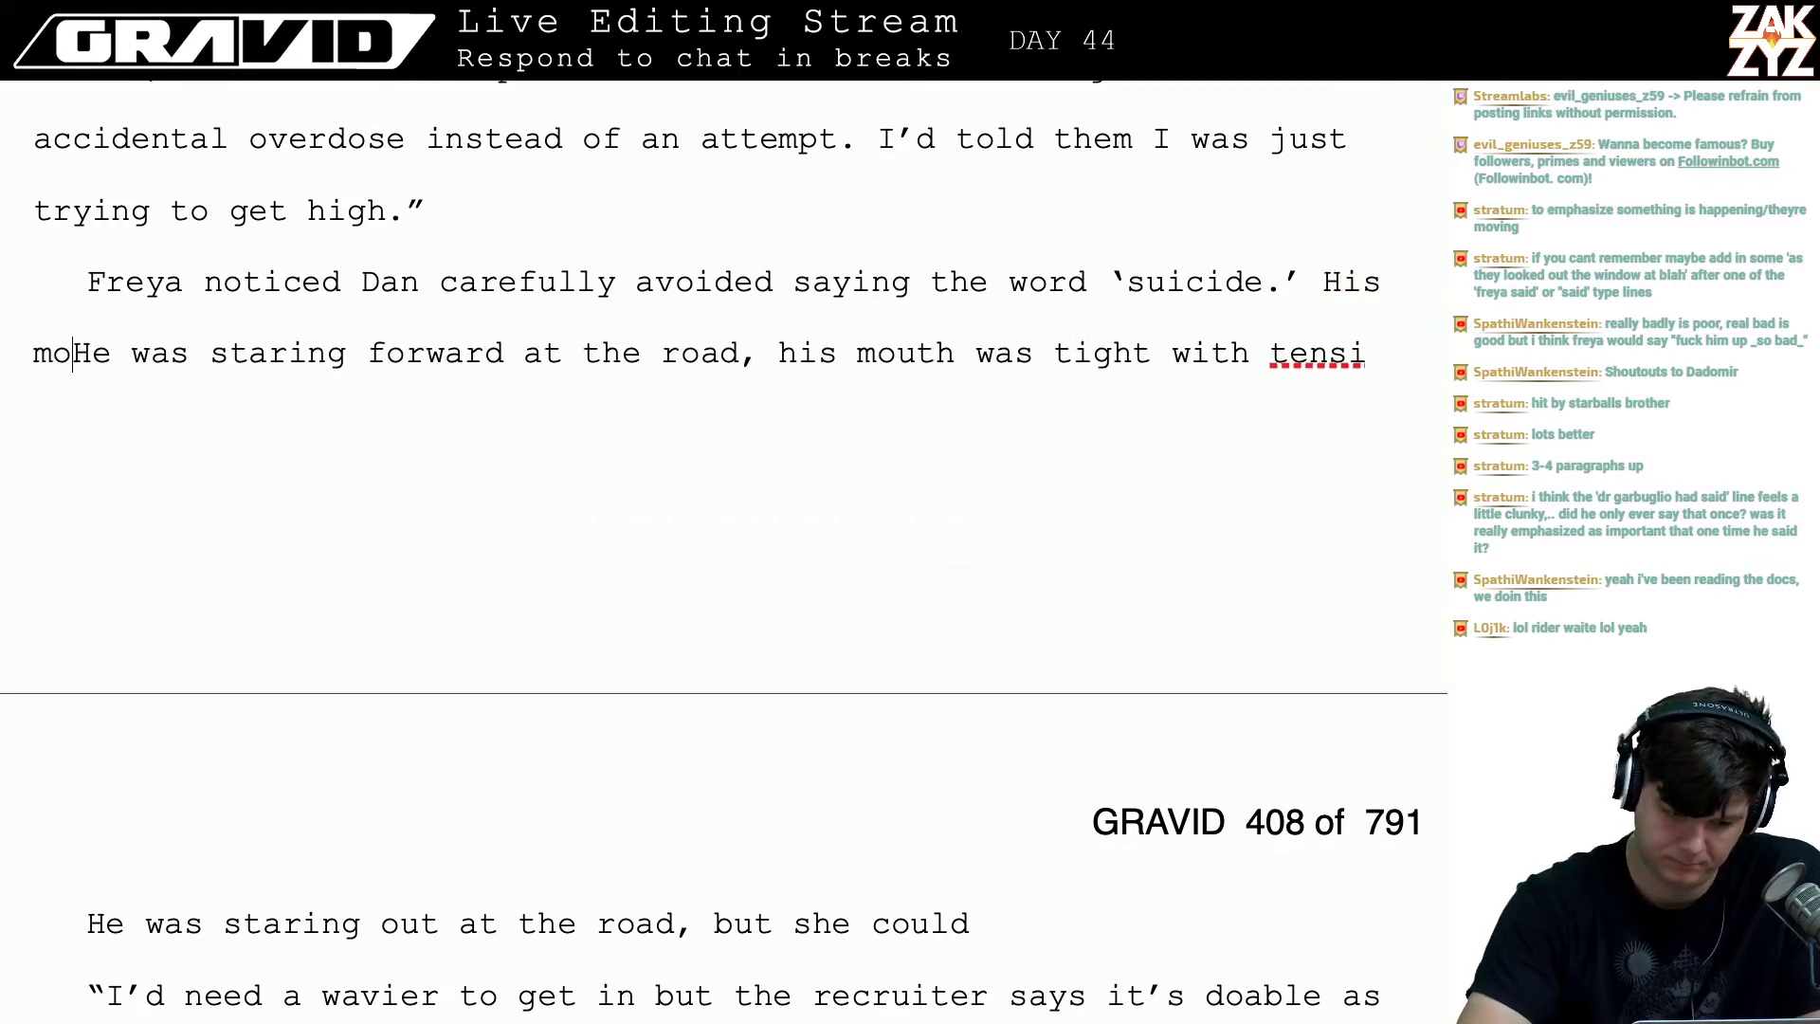
type(" flat line of tens")
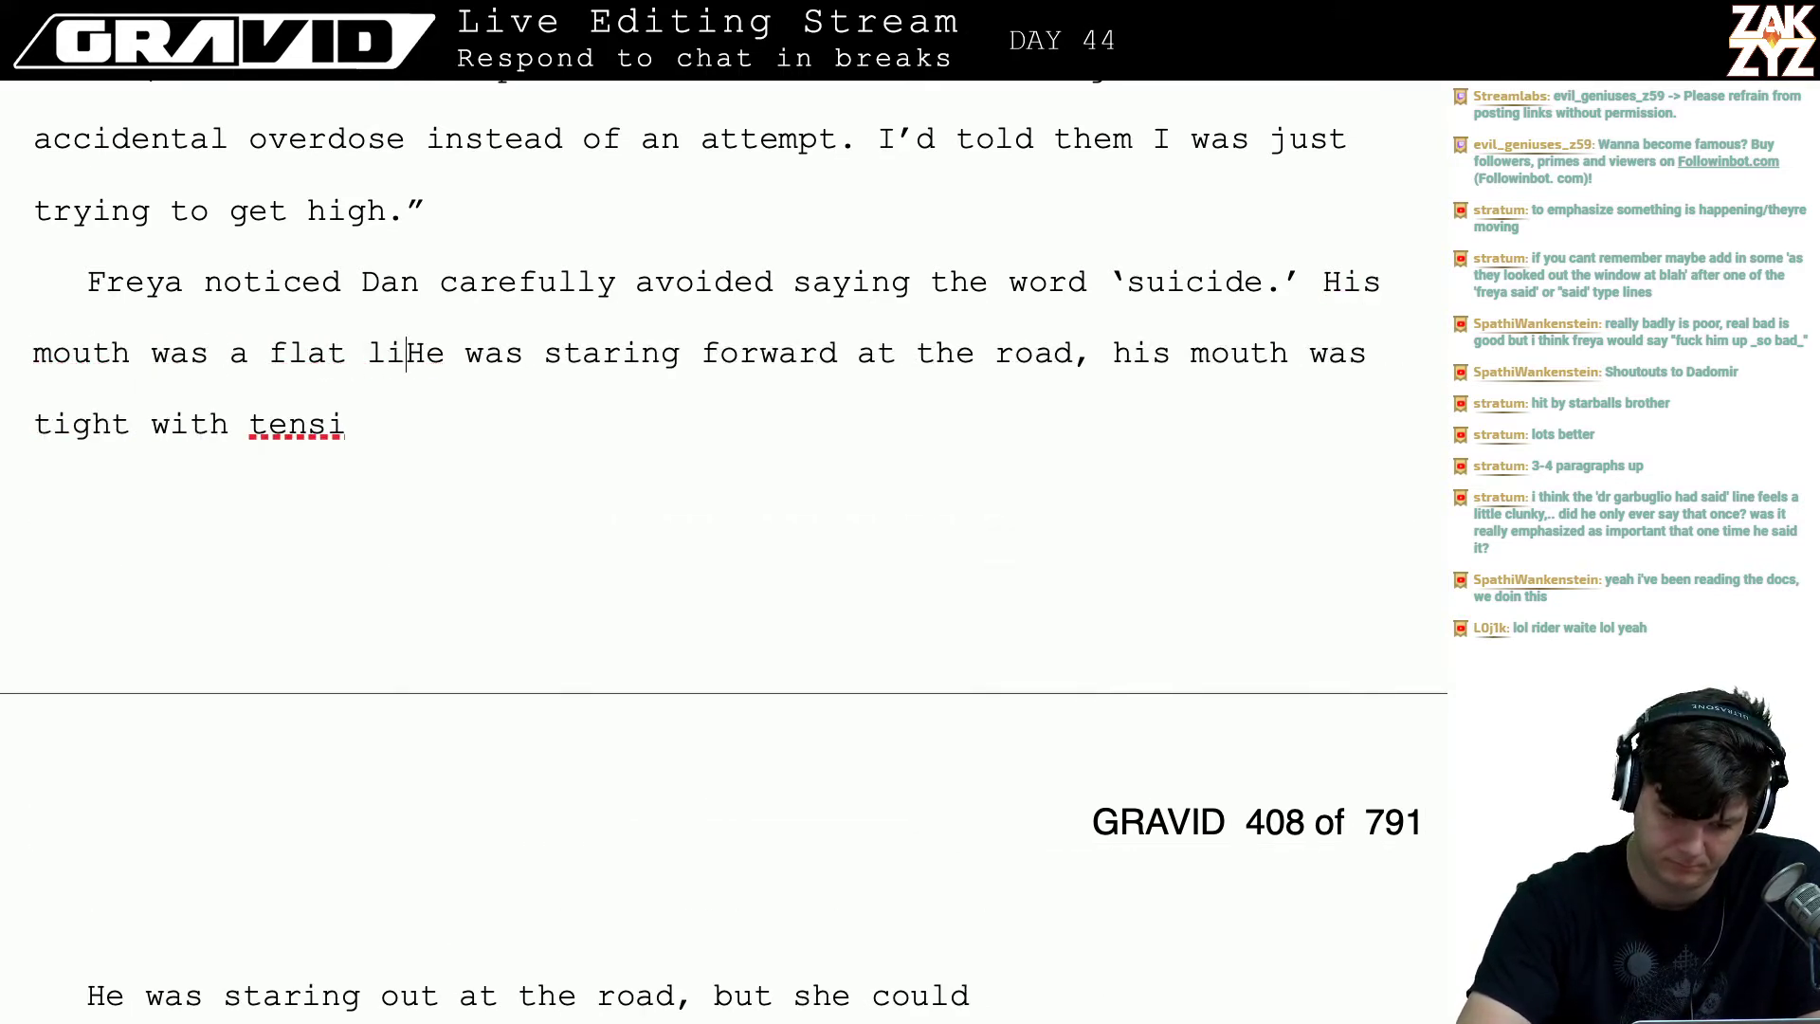
type("ion as he st")
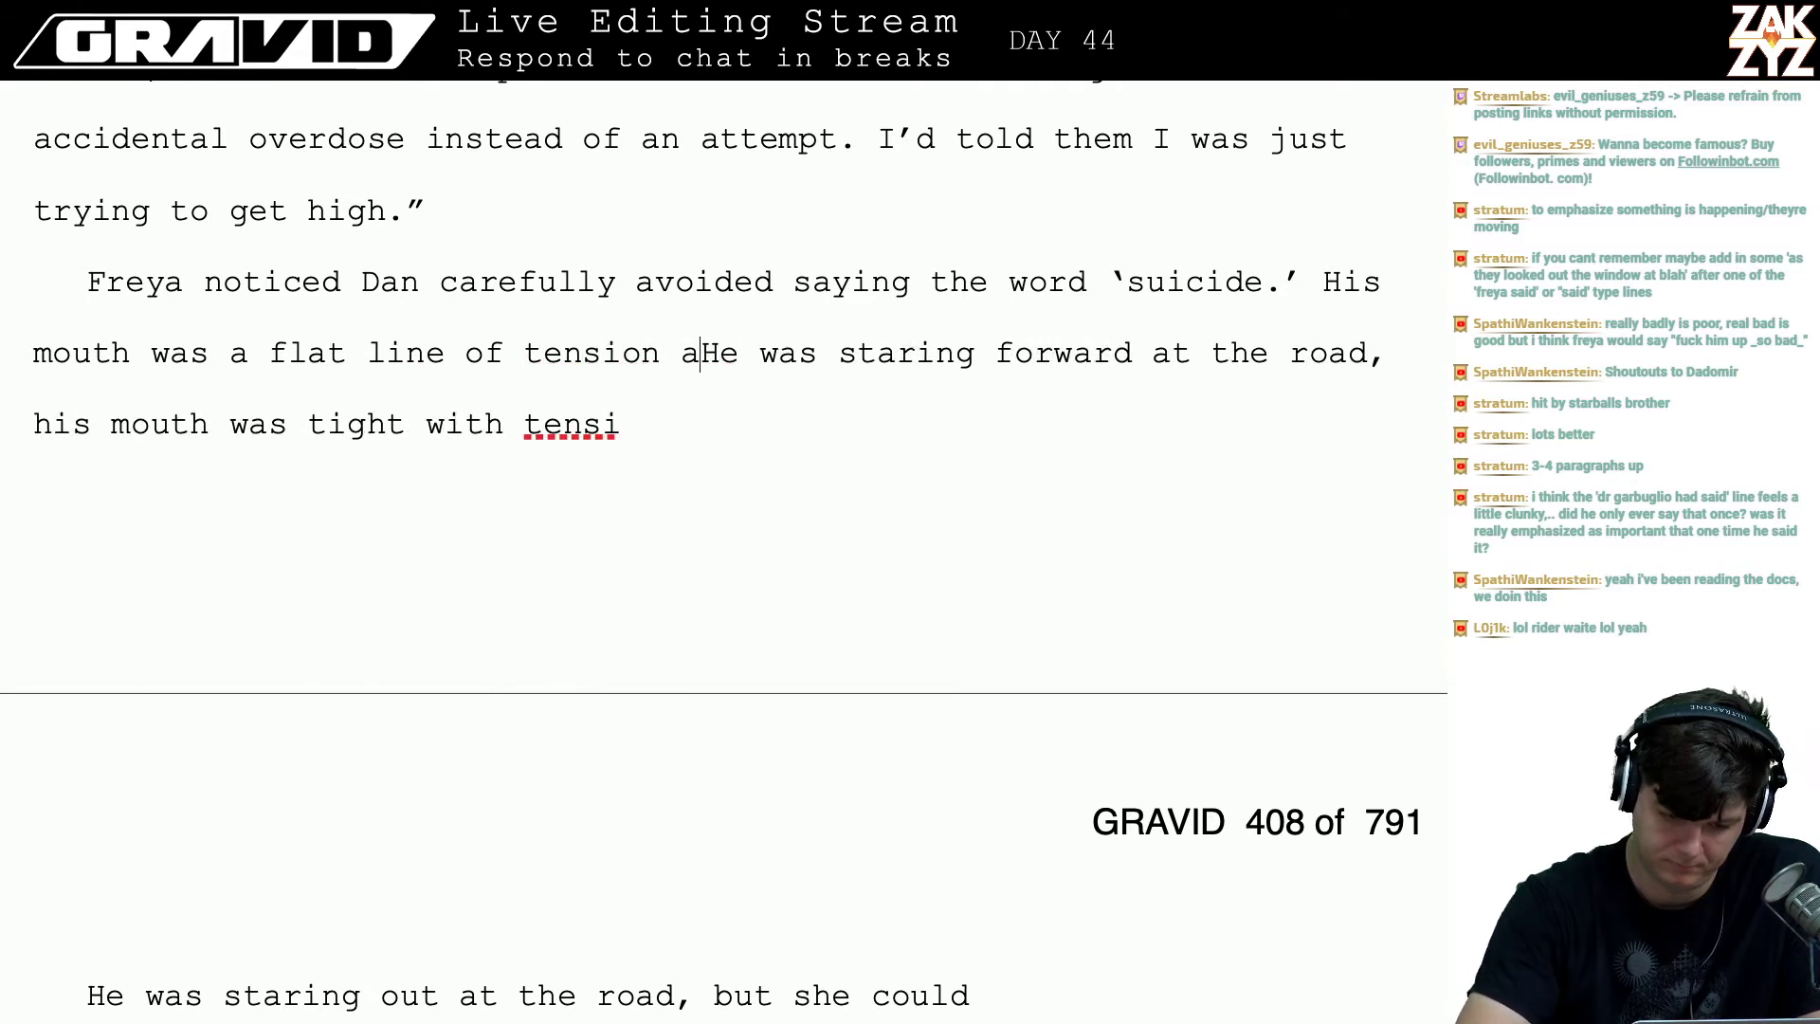
type("for")
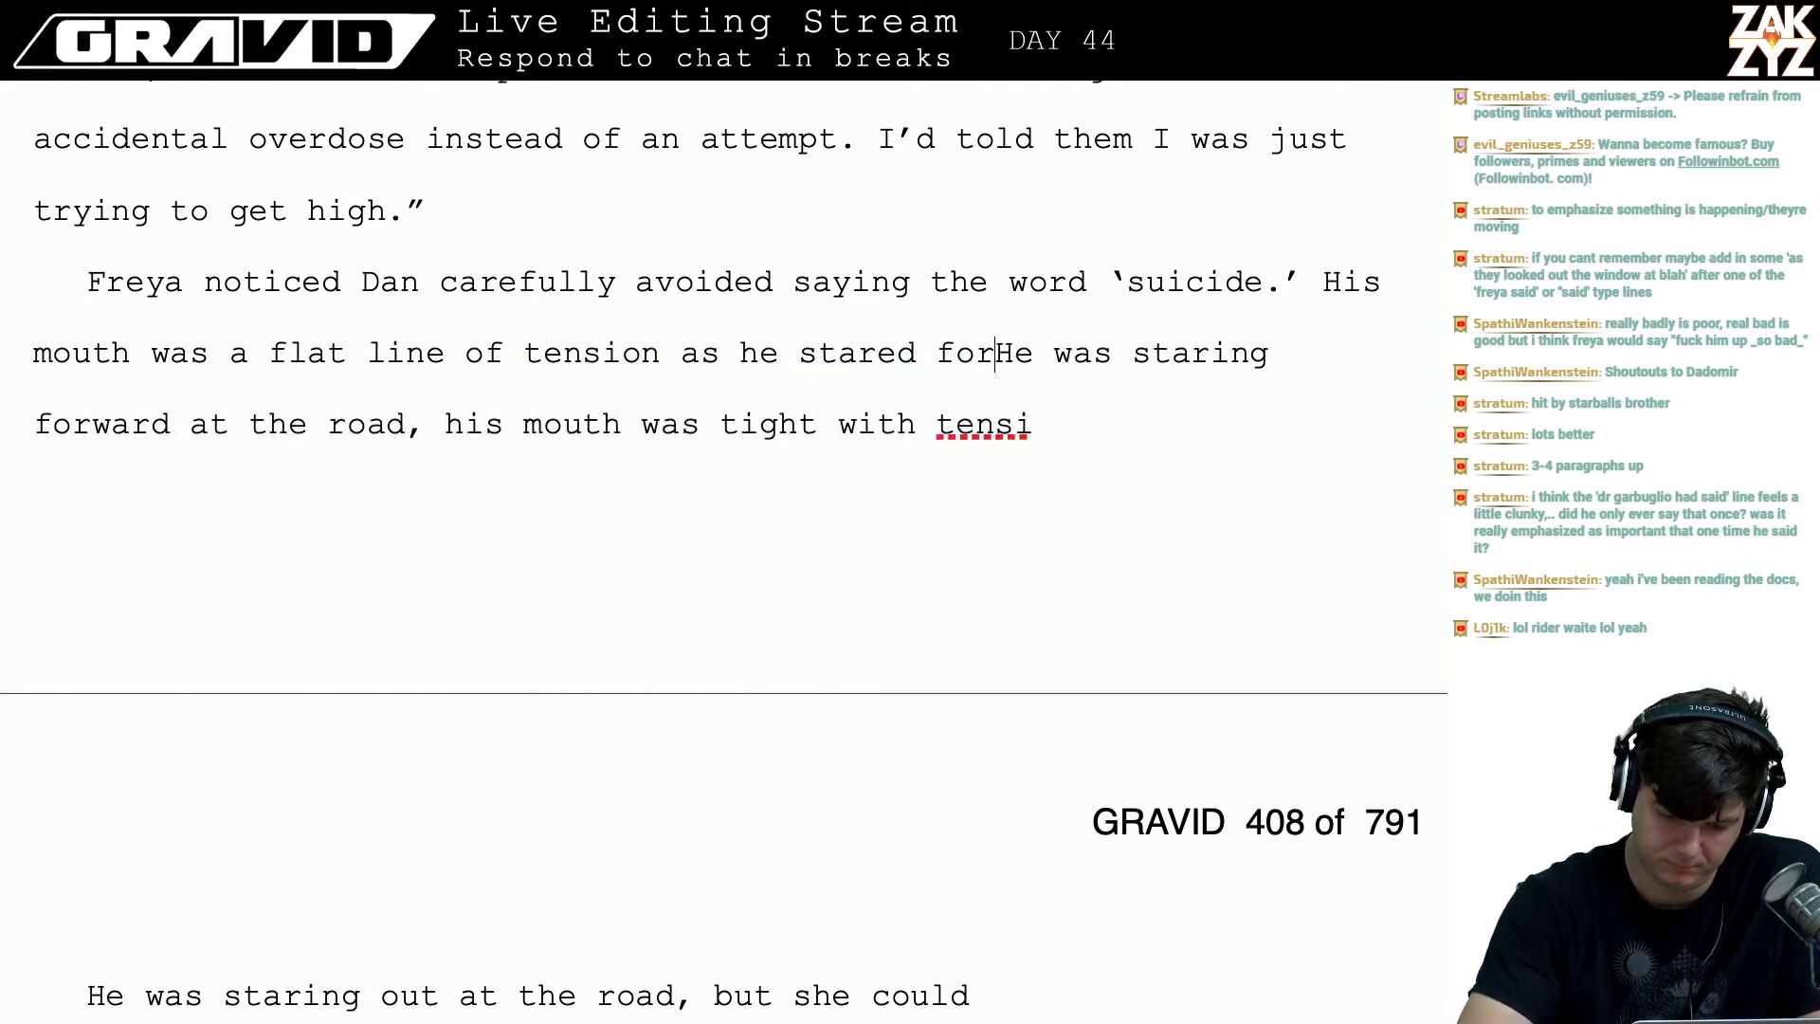
key("BackSpace")
key("BackSpace")
key("BackSpace")
key("BackSpace")
key("ctrl+BackSpace")
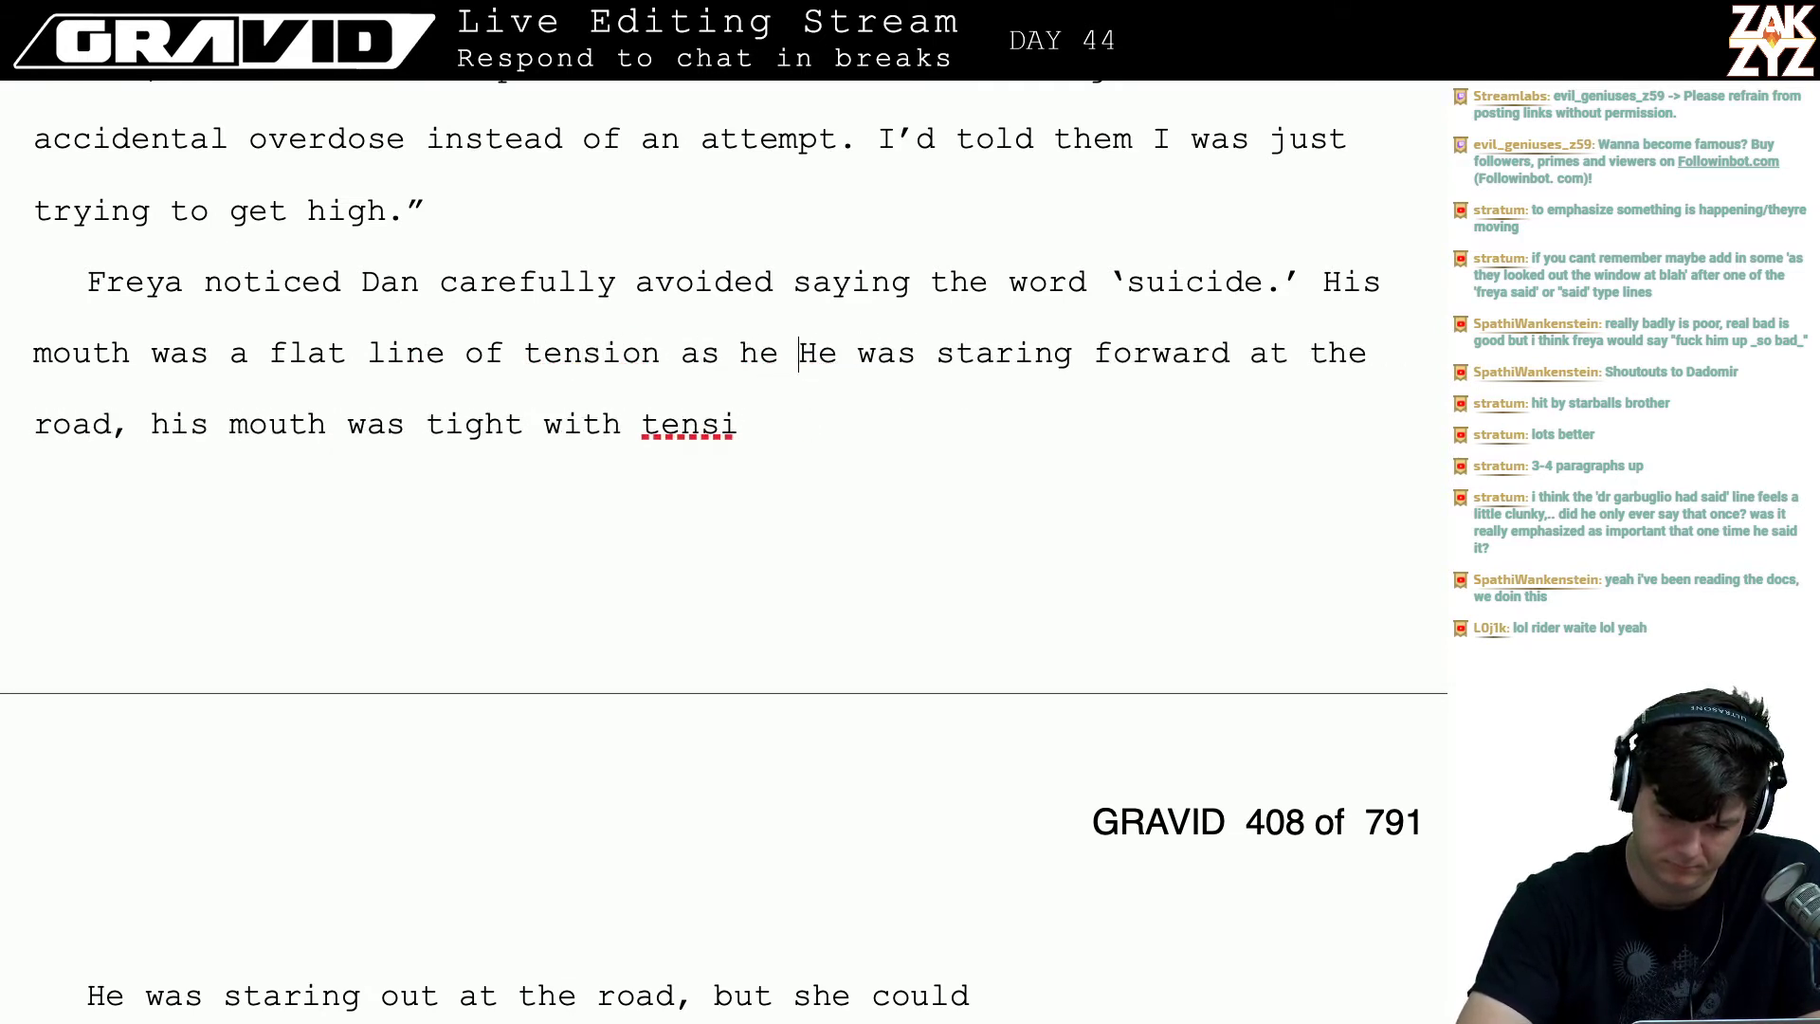
- Rework the end of the new sentence so it reads "as his eyes fixed forward on the road"
type("loo")
key("BackSpace")
key("BackSpace")
key("BackSpace")
key("BackSpace")
key("BackSpace")
type("is eyes fi")
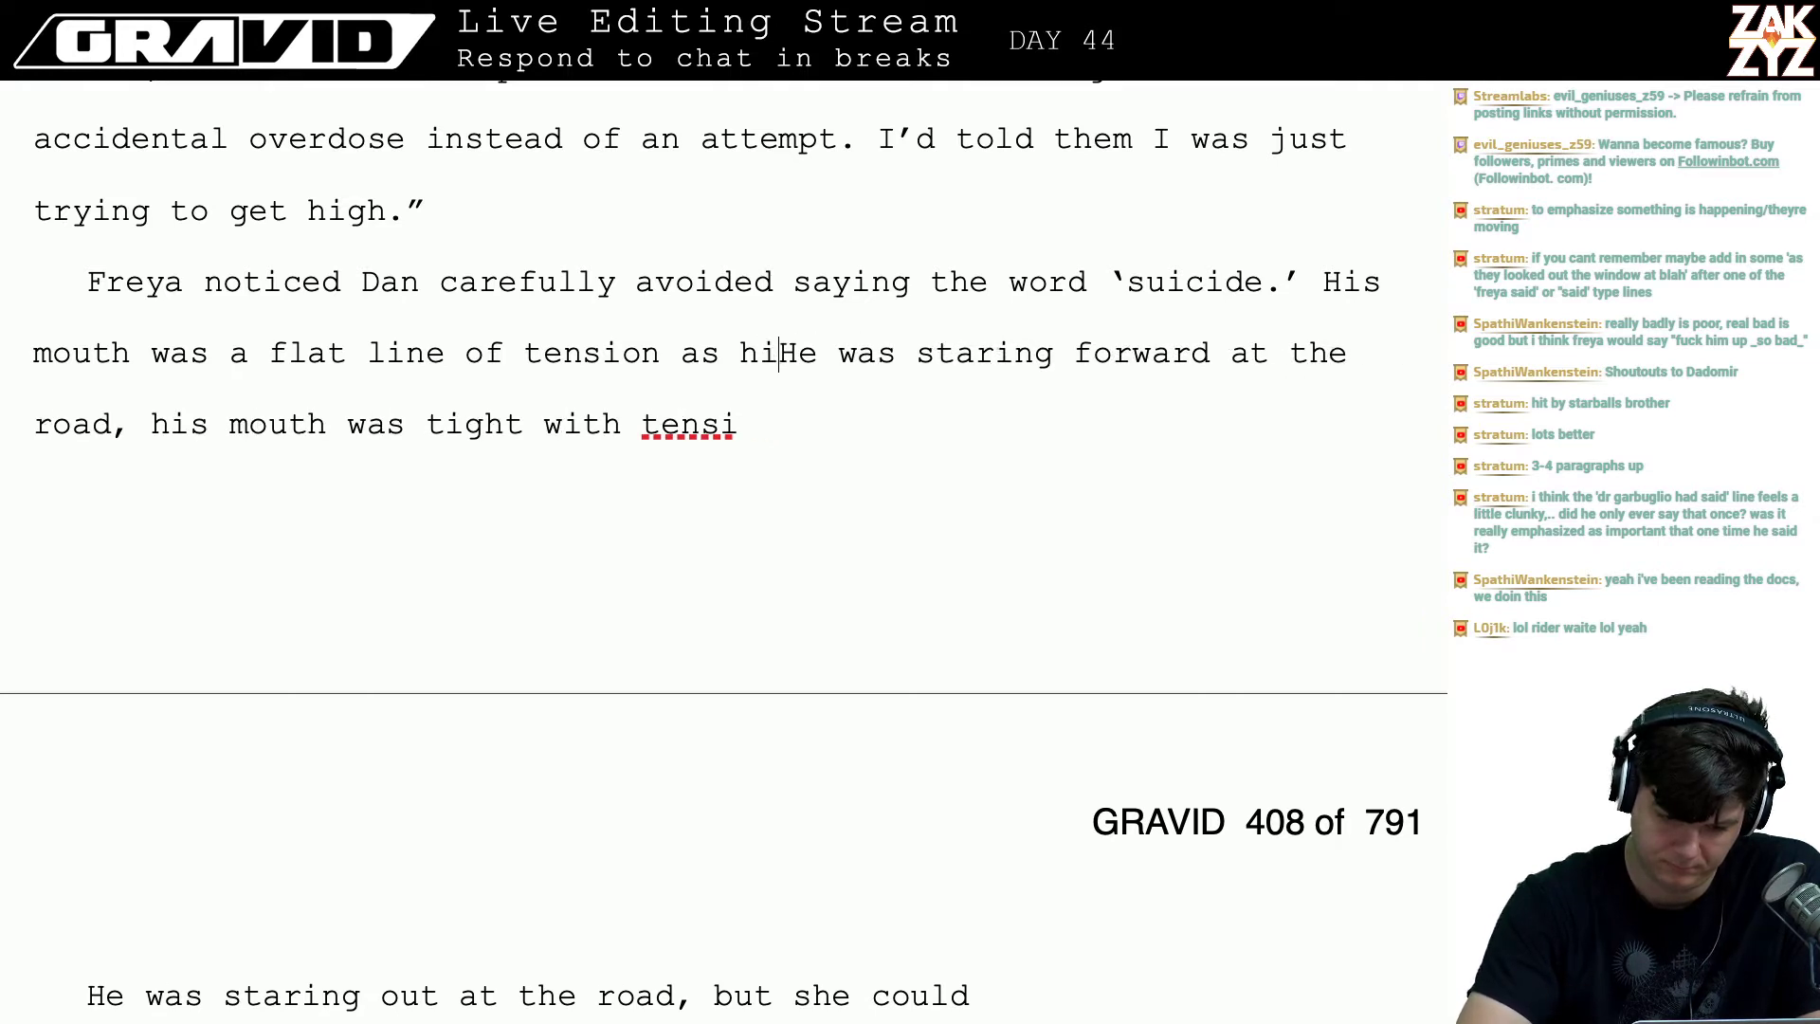
type("xed forHe was starin")
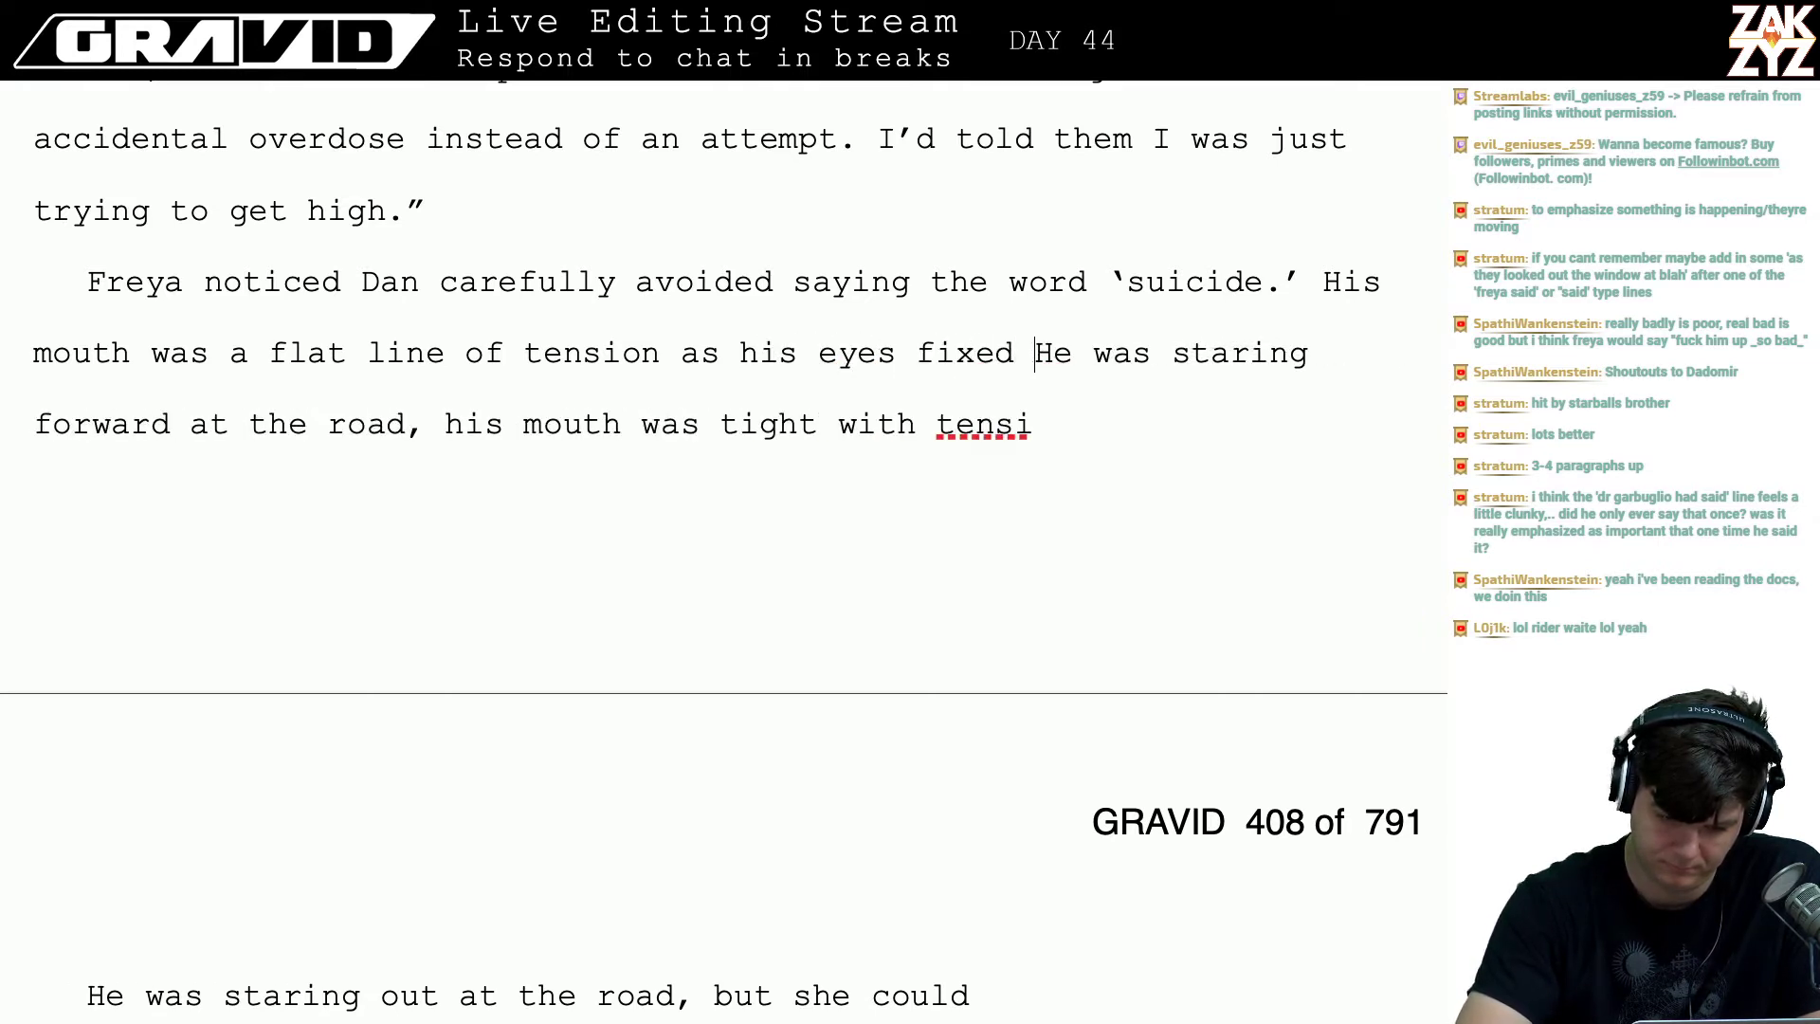
key("BackSpace")
key("BackSpace")
type("forward on th")
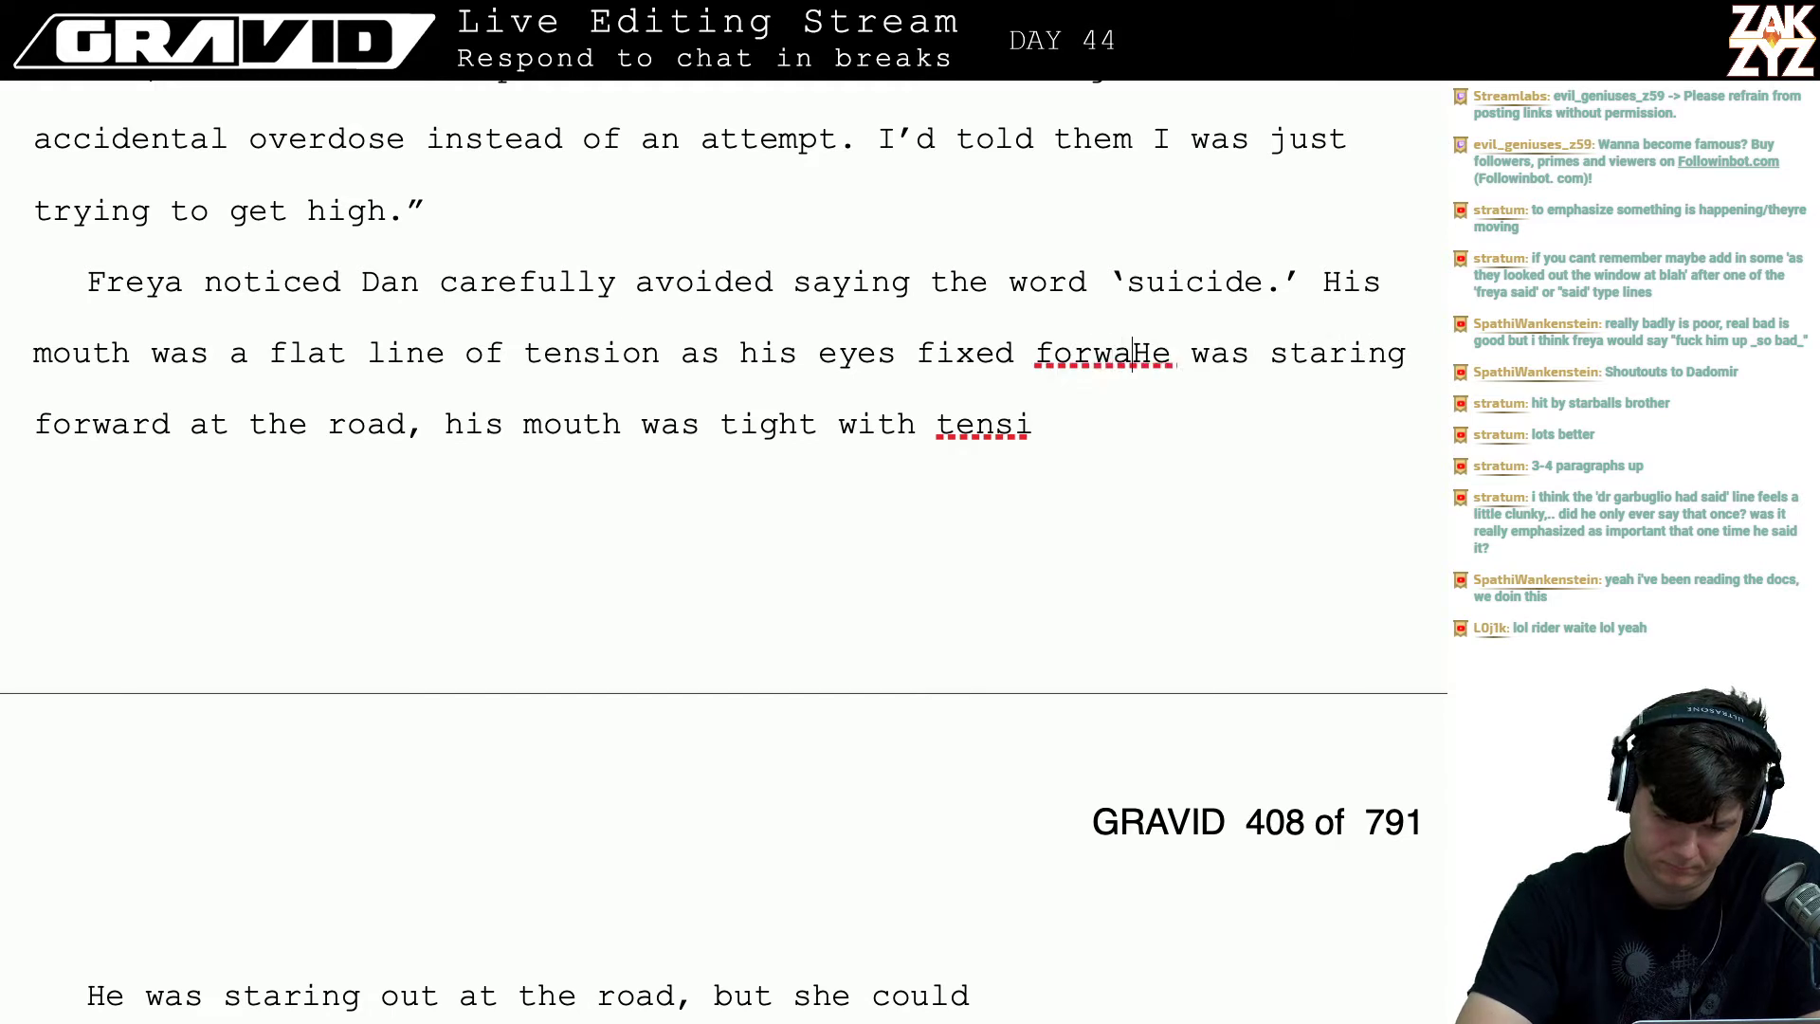
type("e road")
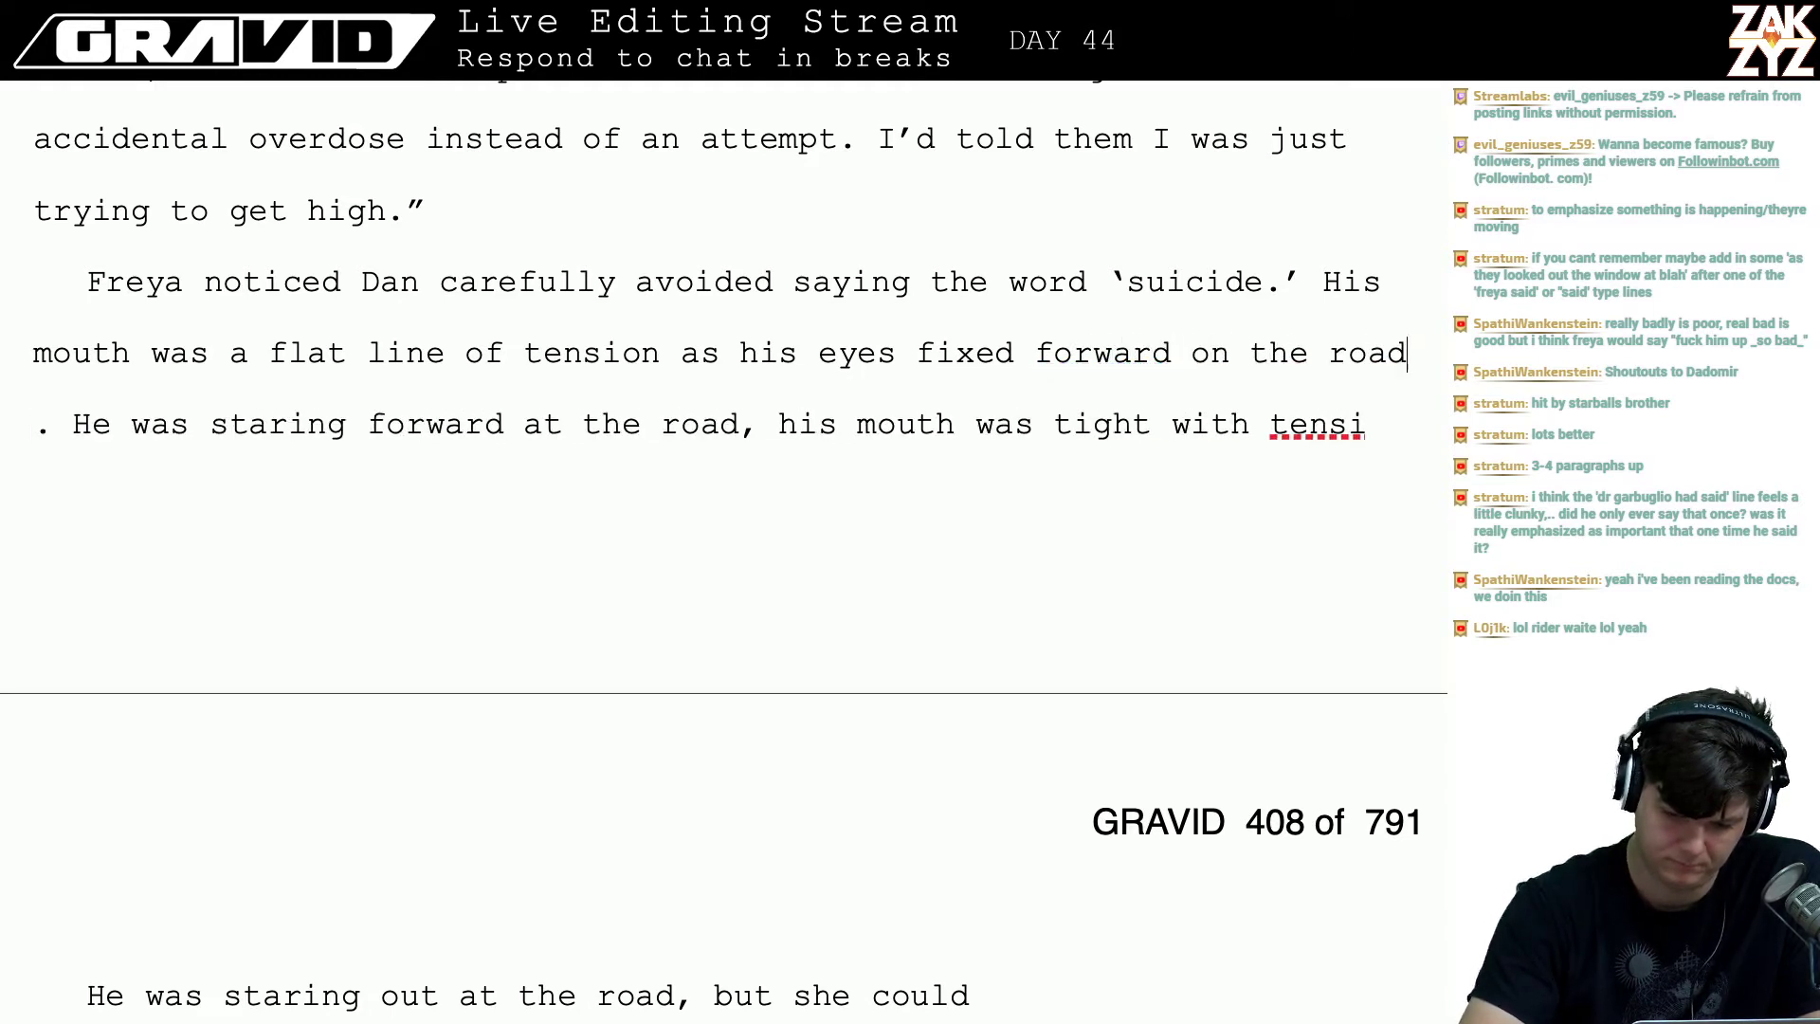
- Add the sentence "Maybe there was something kind of military about him." after "on the road"
type(". . Maybe t")
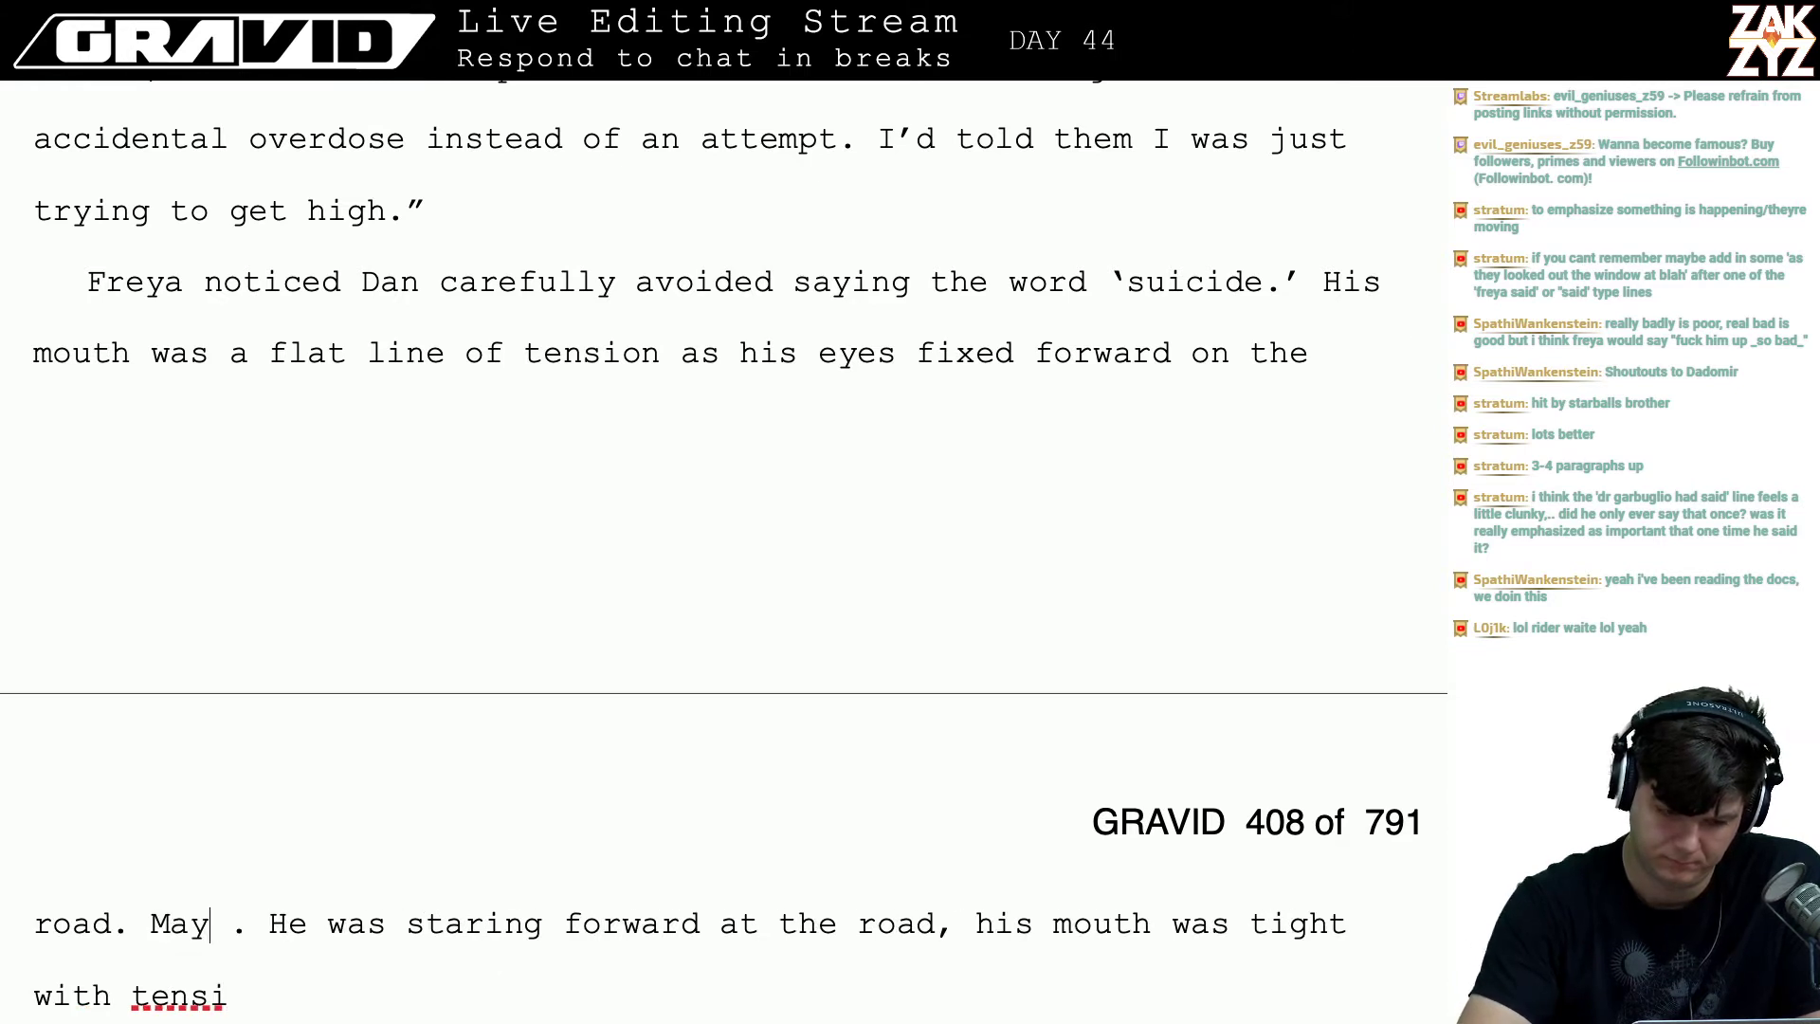
type("here was something k")
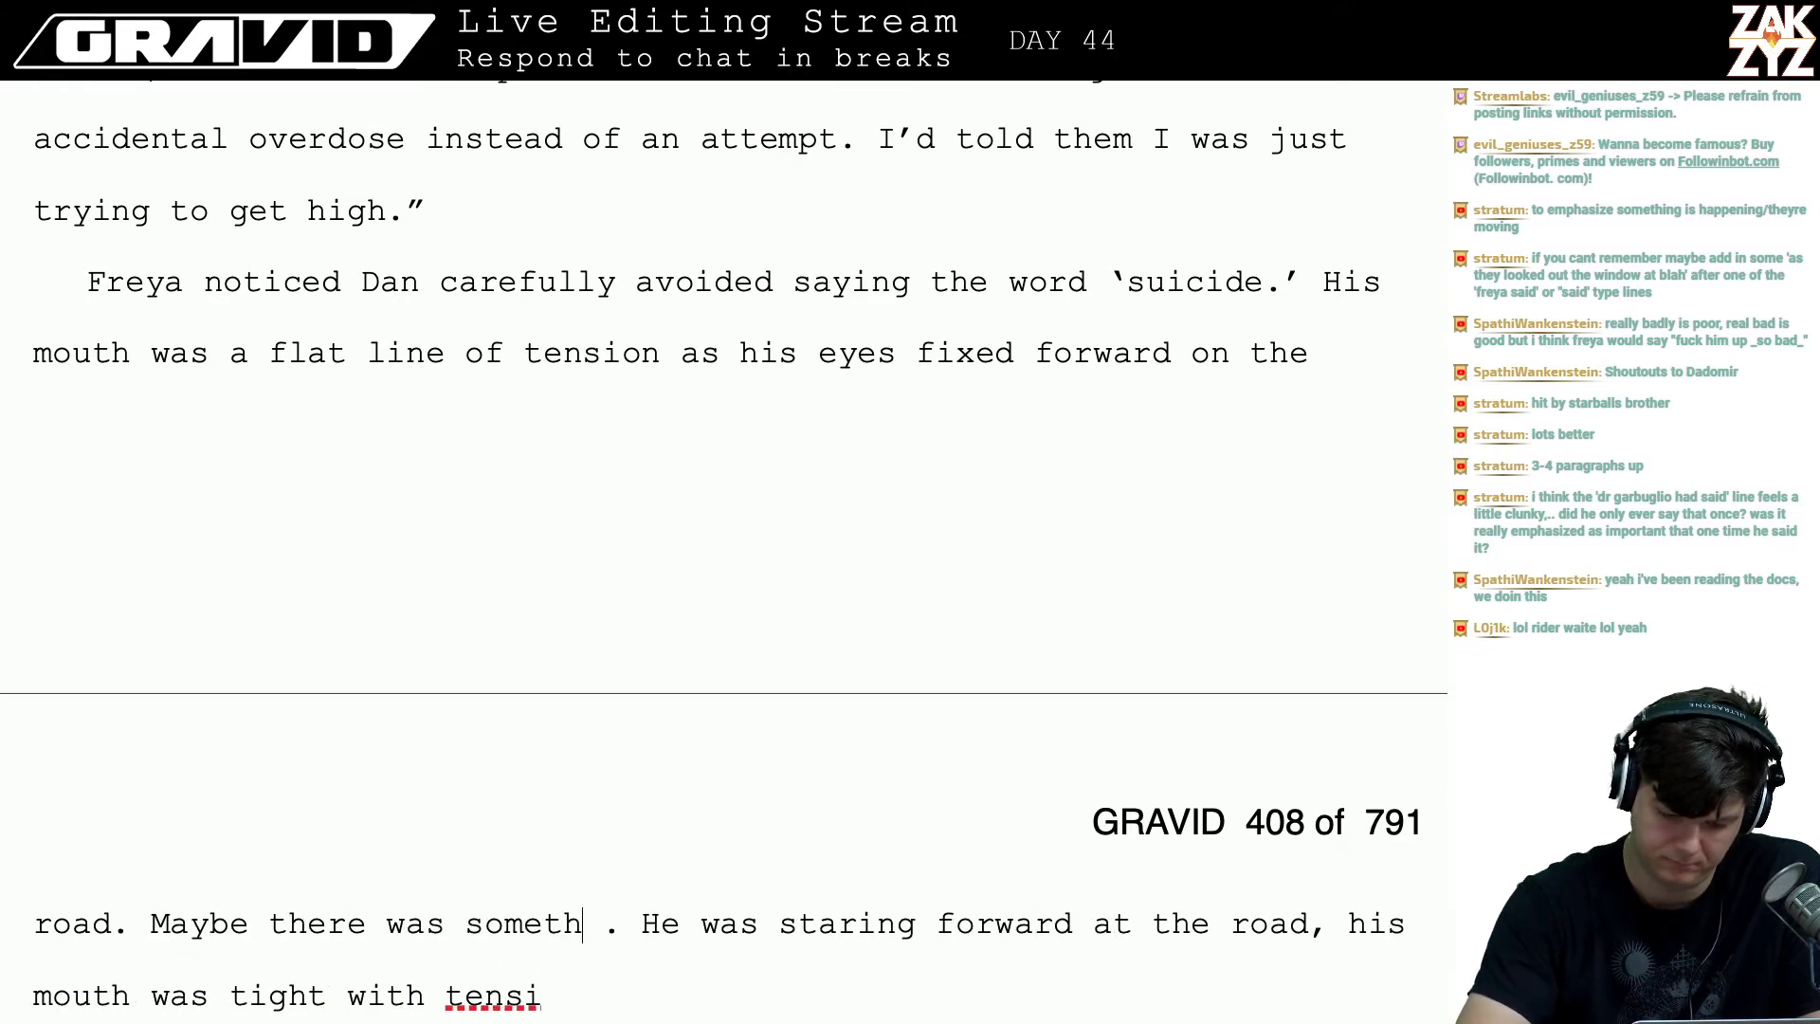
type("ind of military ")
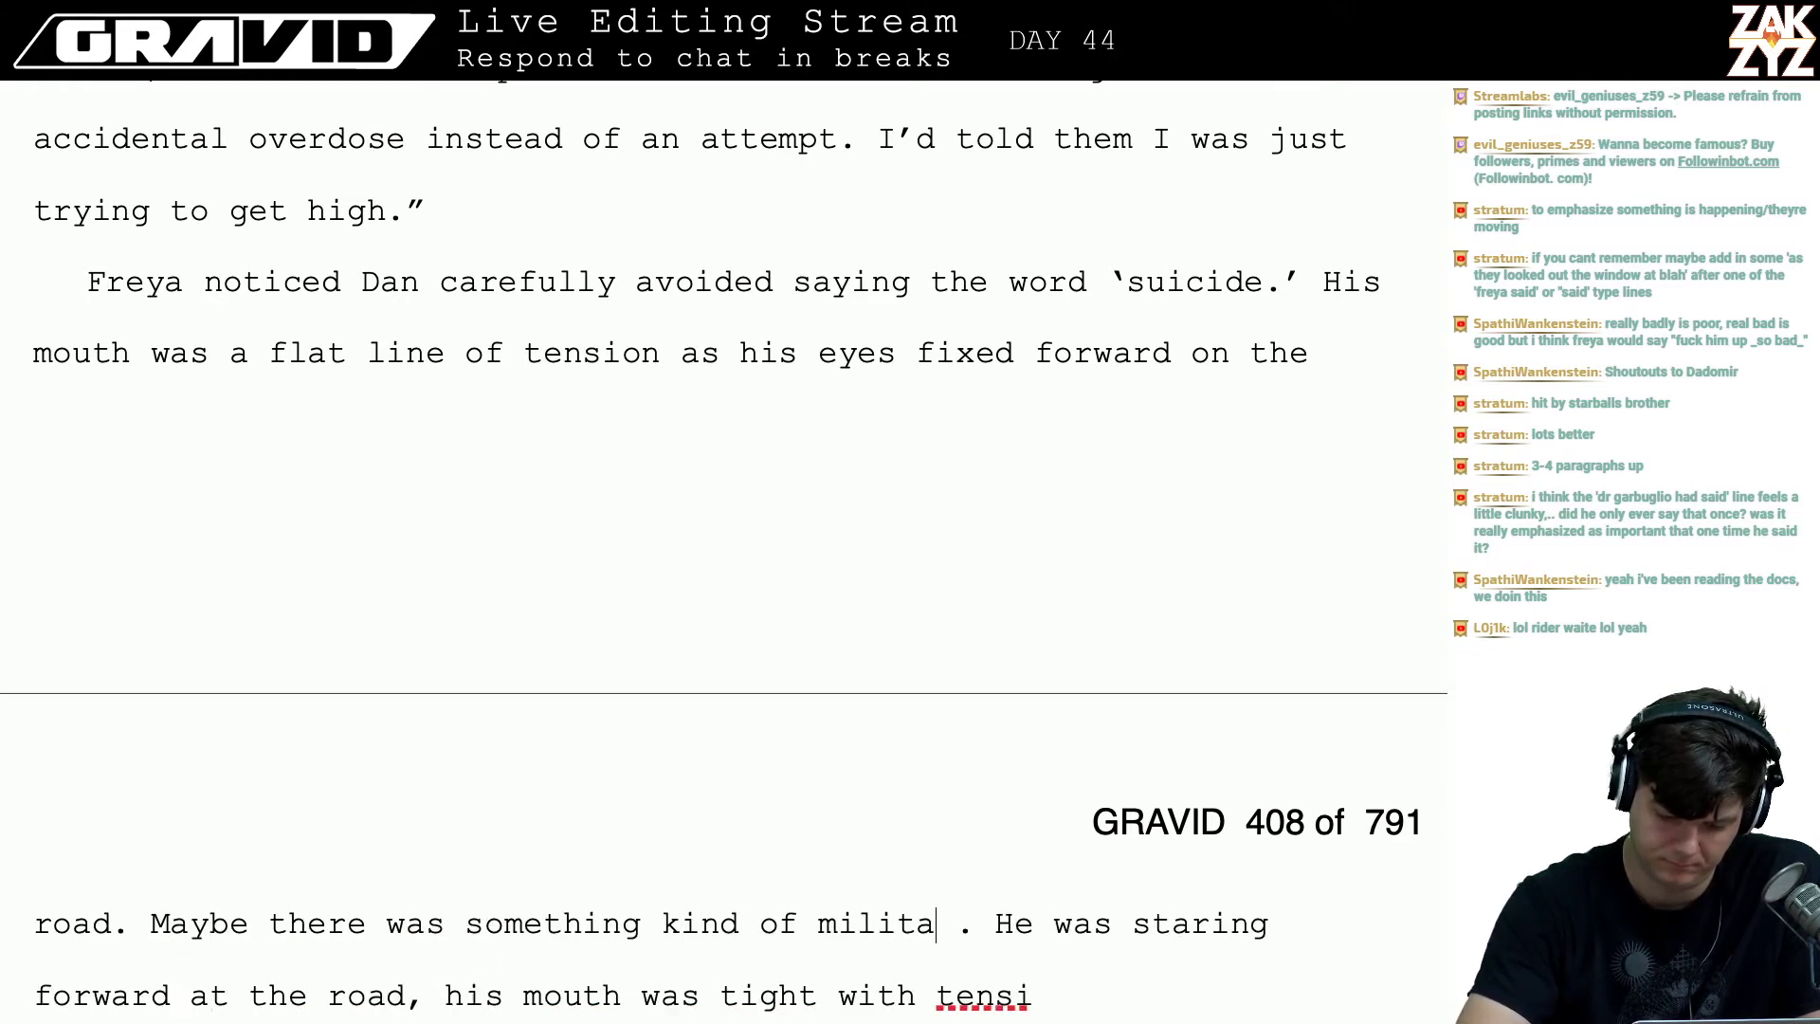
type("about him.")
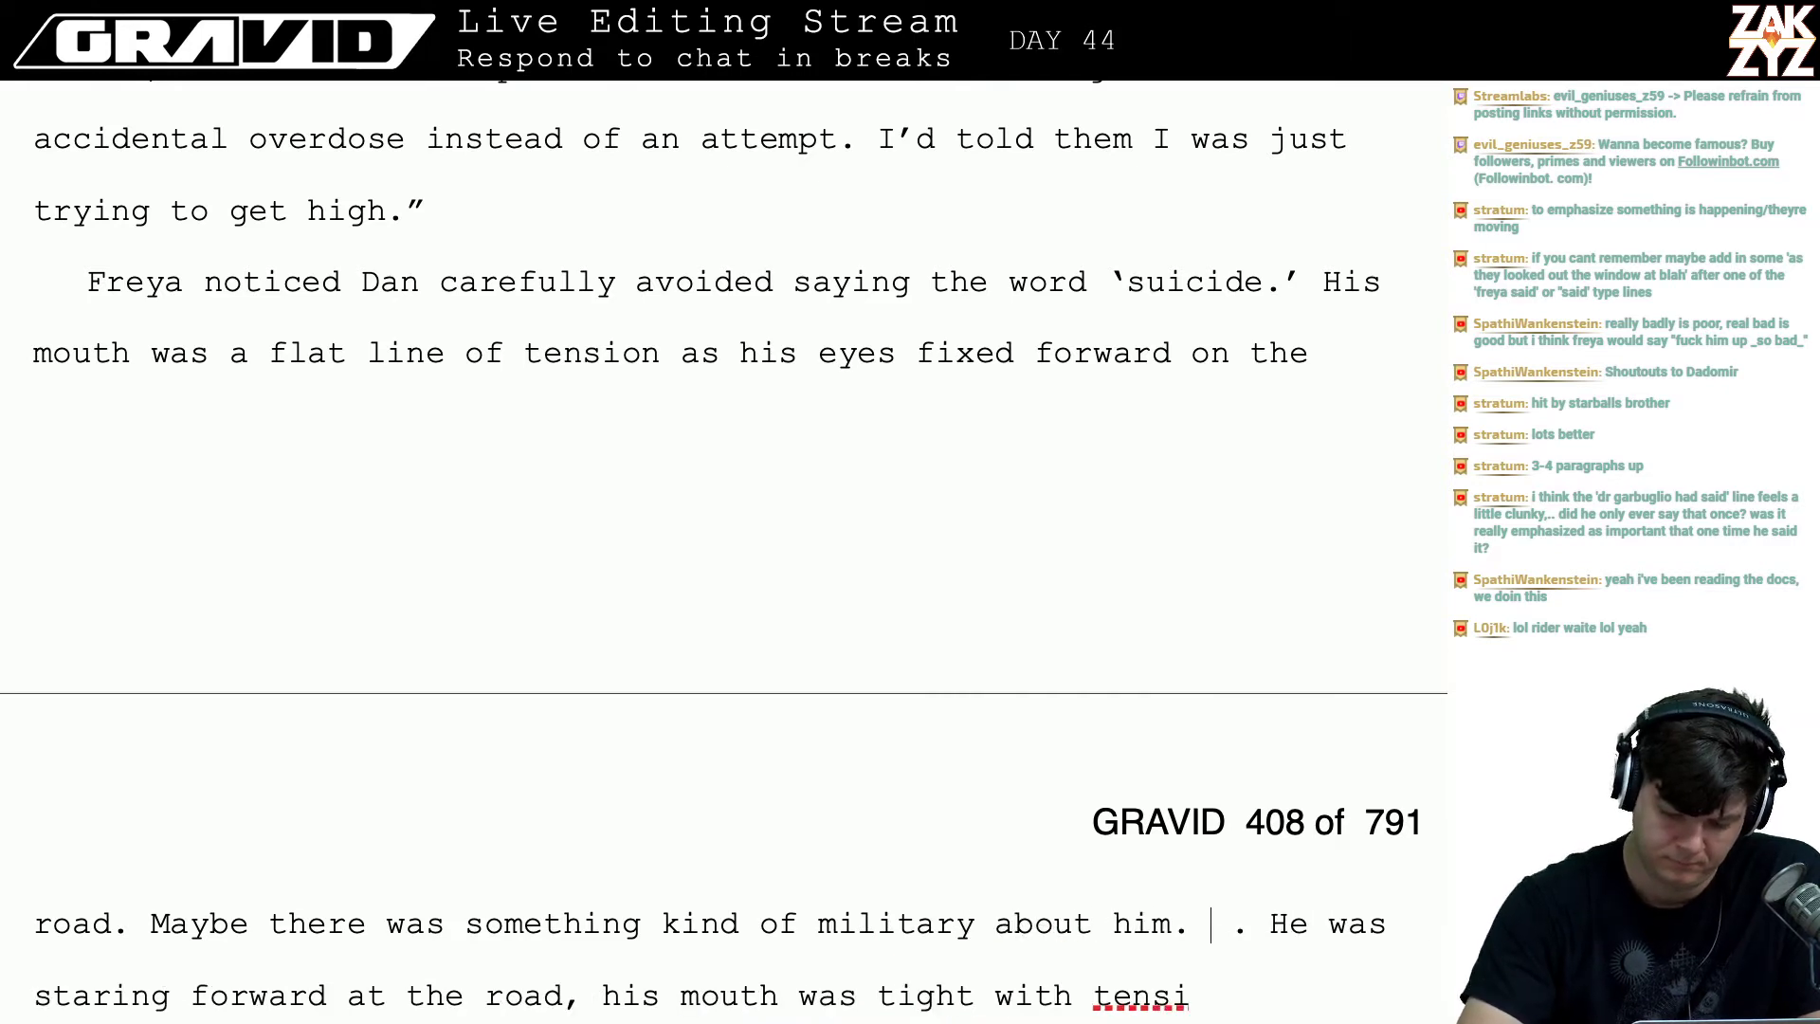
- Delete the leftover "He was staring forward at the road" draft text after "military about him."
key("ctrl+shift+Down")
key("shift+Left")
key("BackSpace")
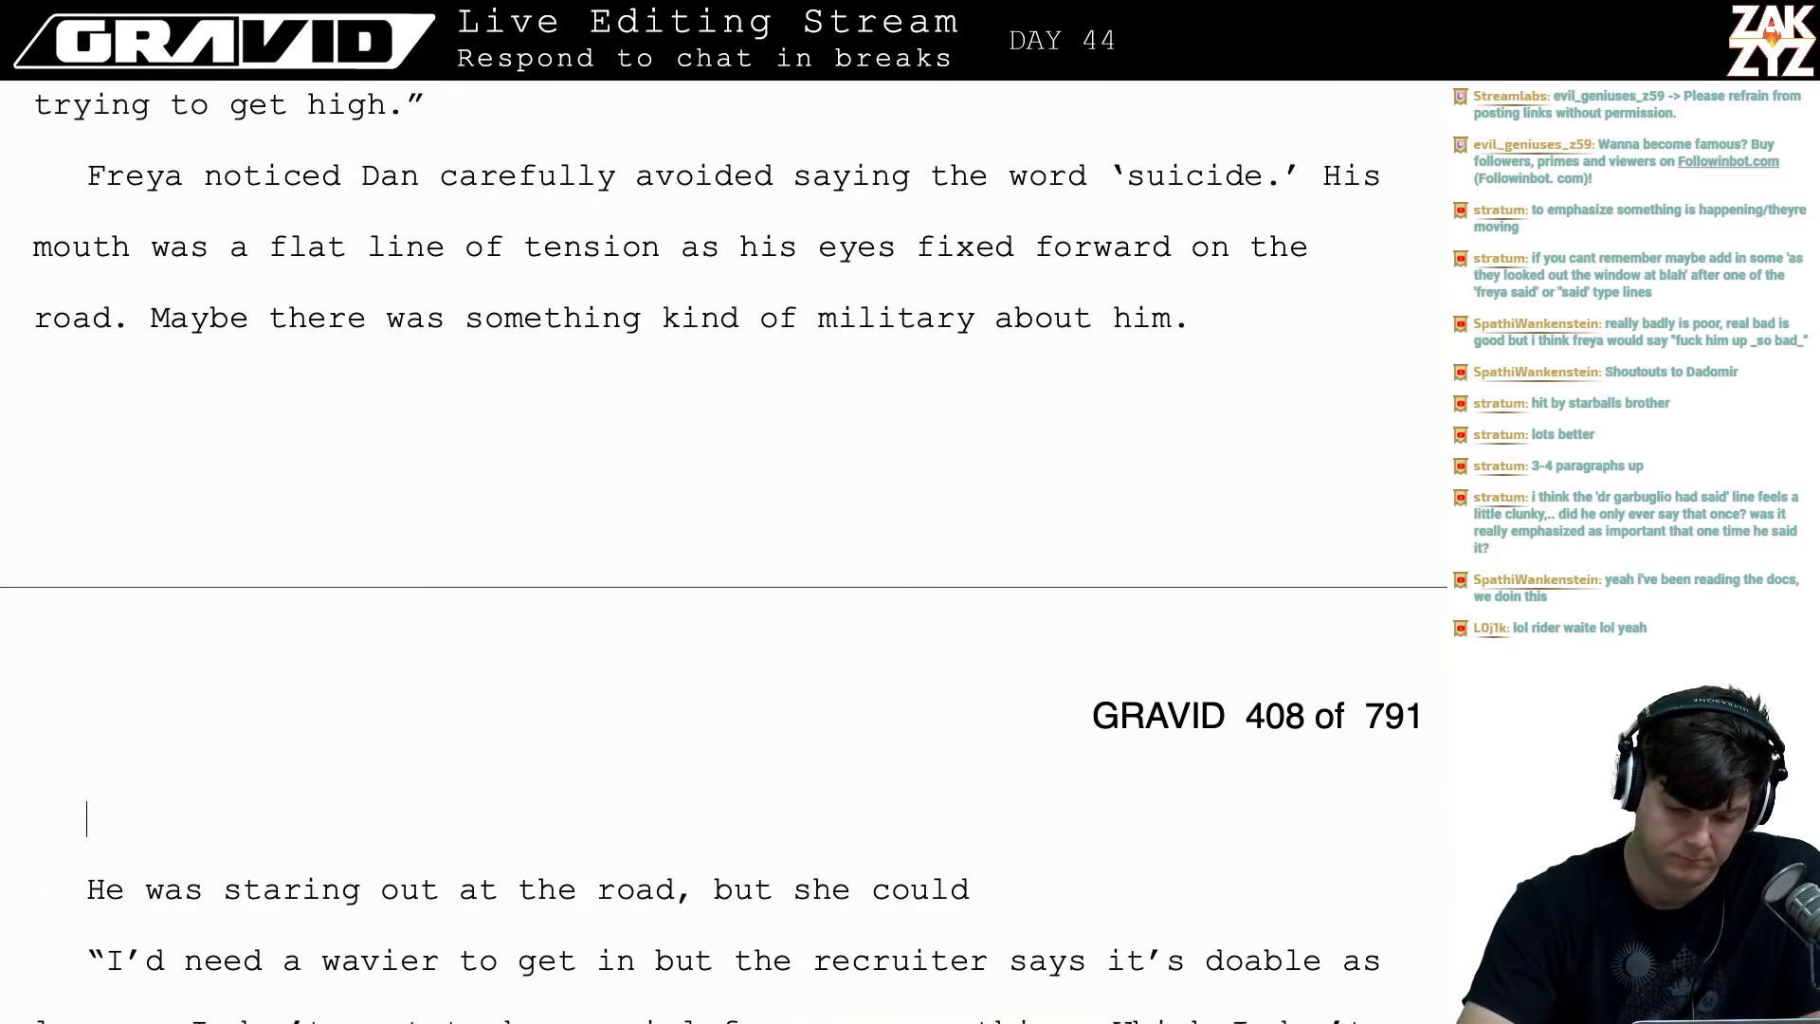
- Remove the unfinished paragraph "He was staring out at the road, but she could" and the empty paragraph before the recruiter dialogue
key("ctrl+shift+Down")
key("ctrl+shift+Down")
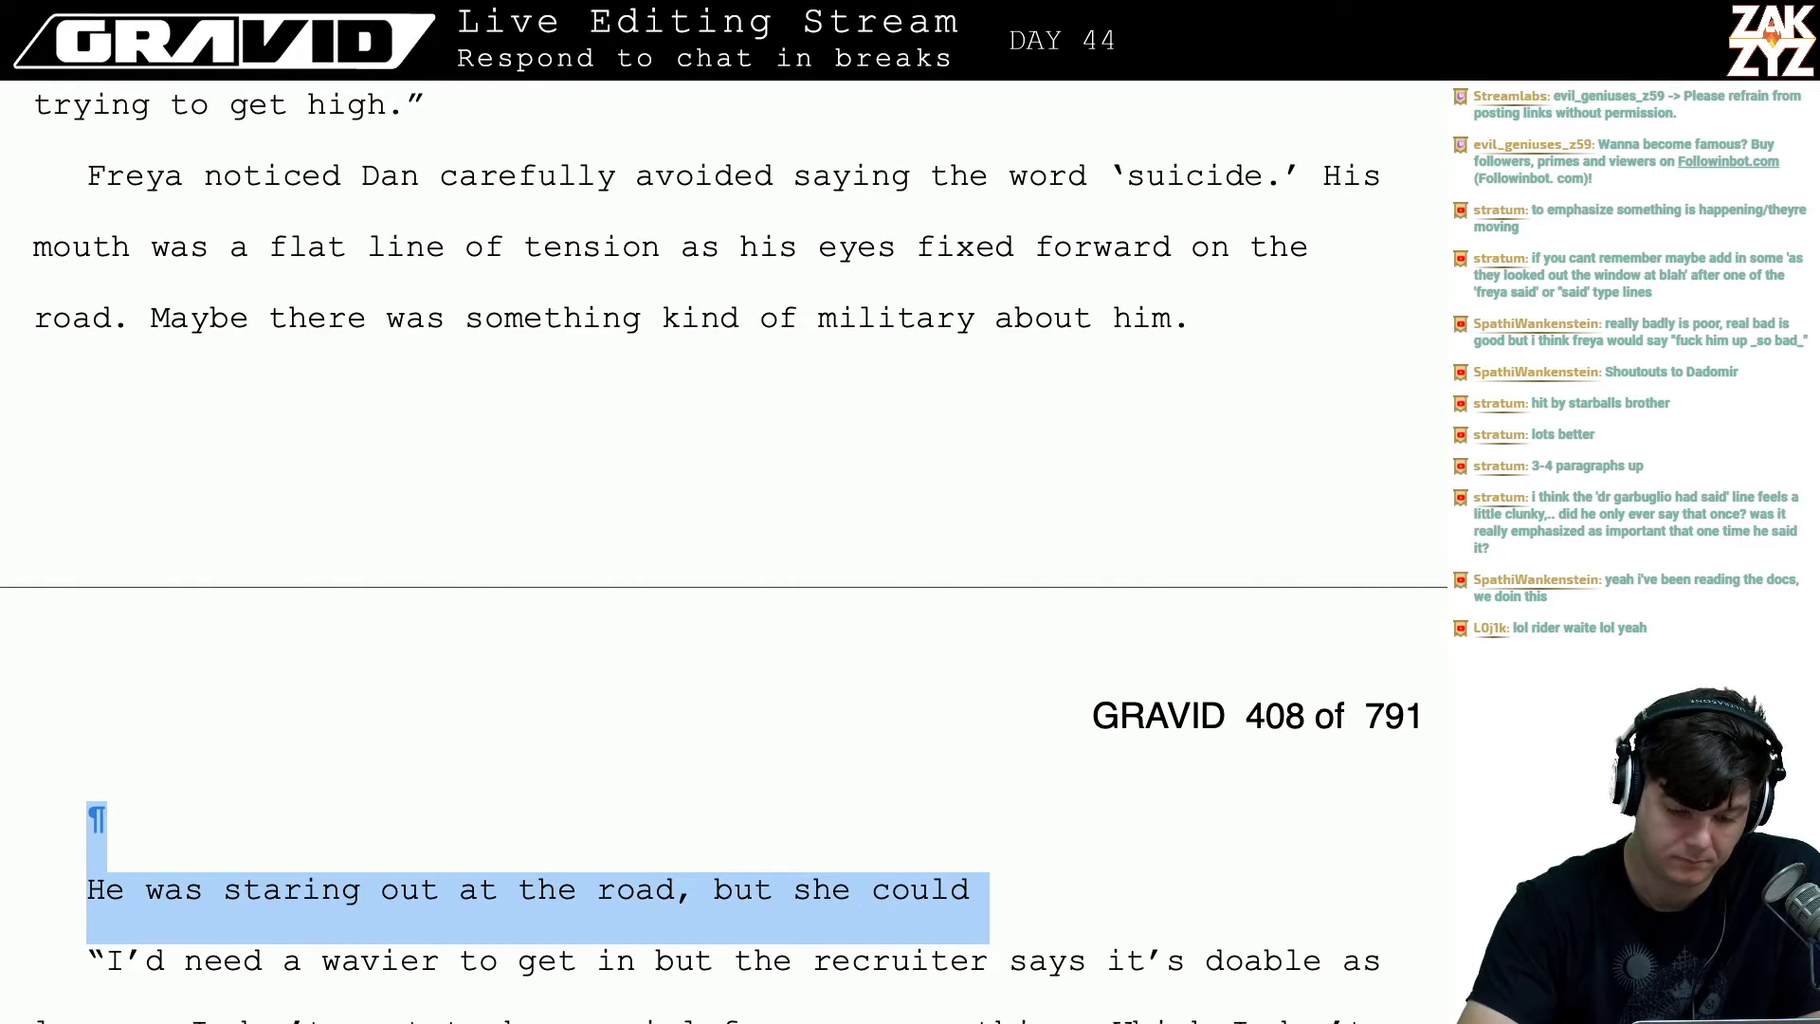
key("BackSpace")
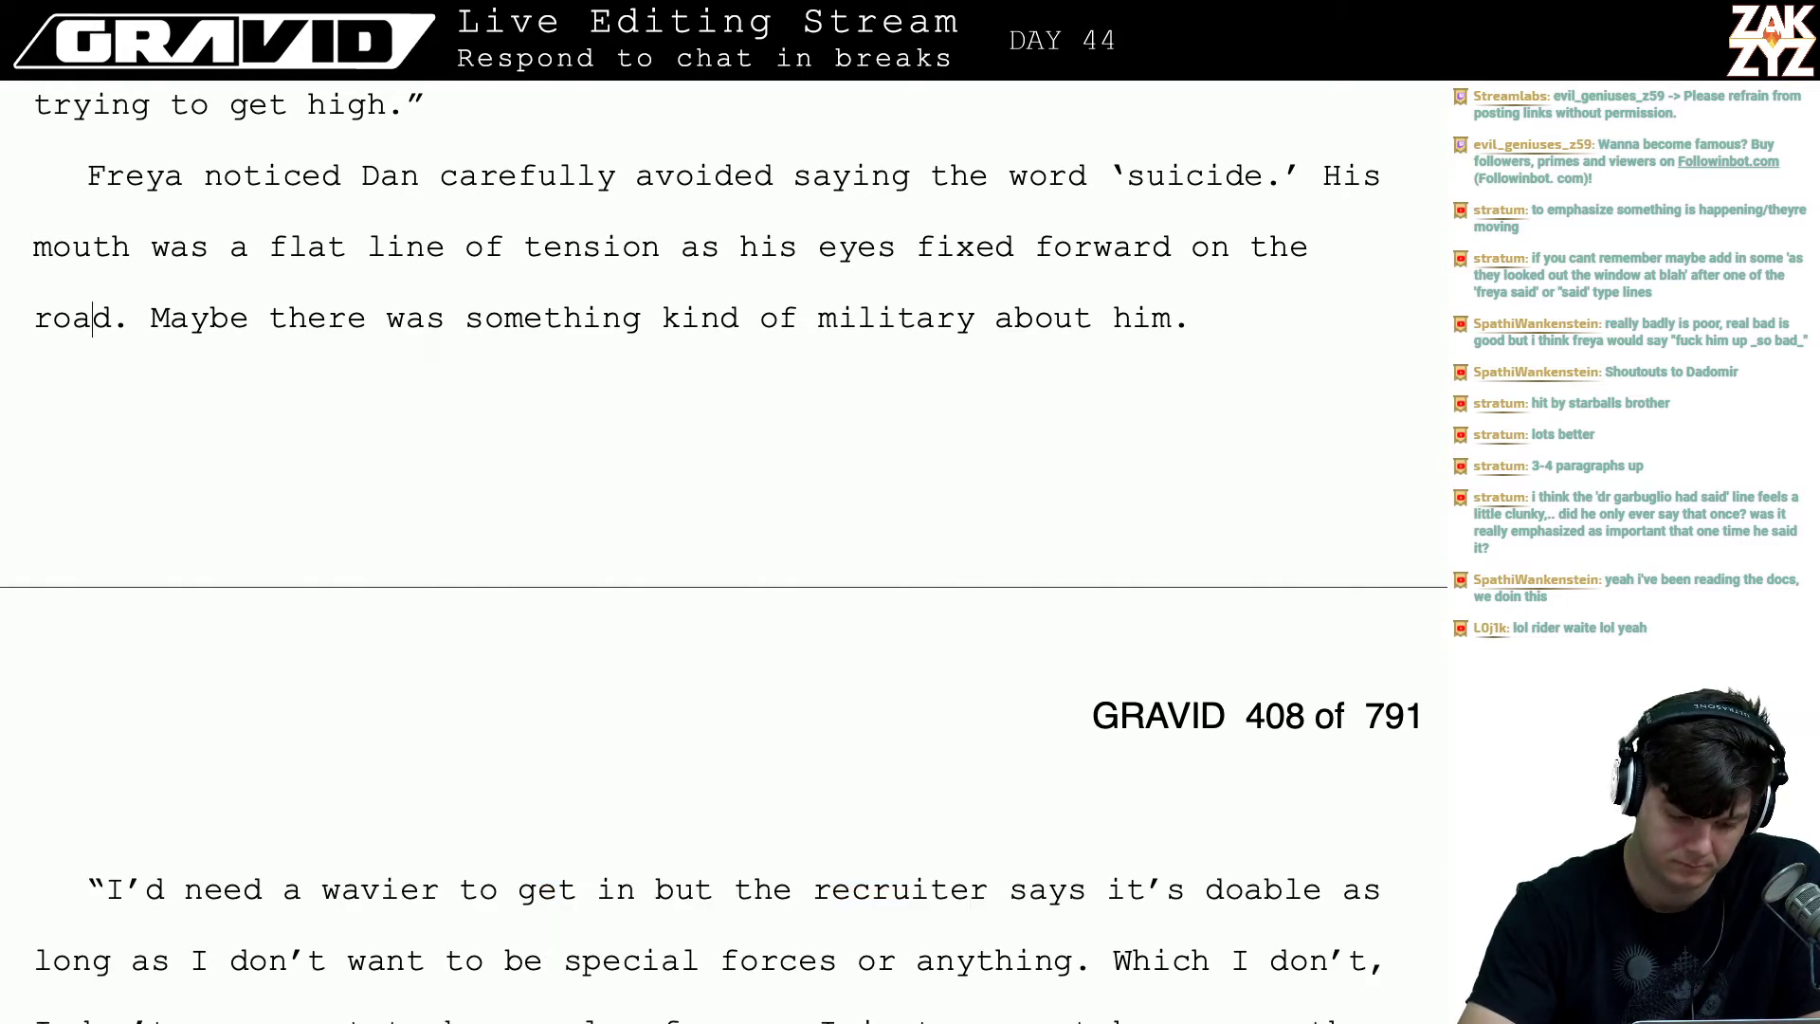
key("Down")
key("BackSpace")
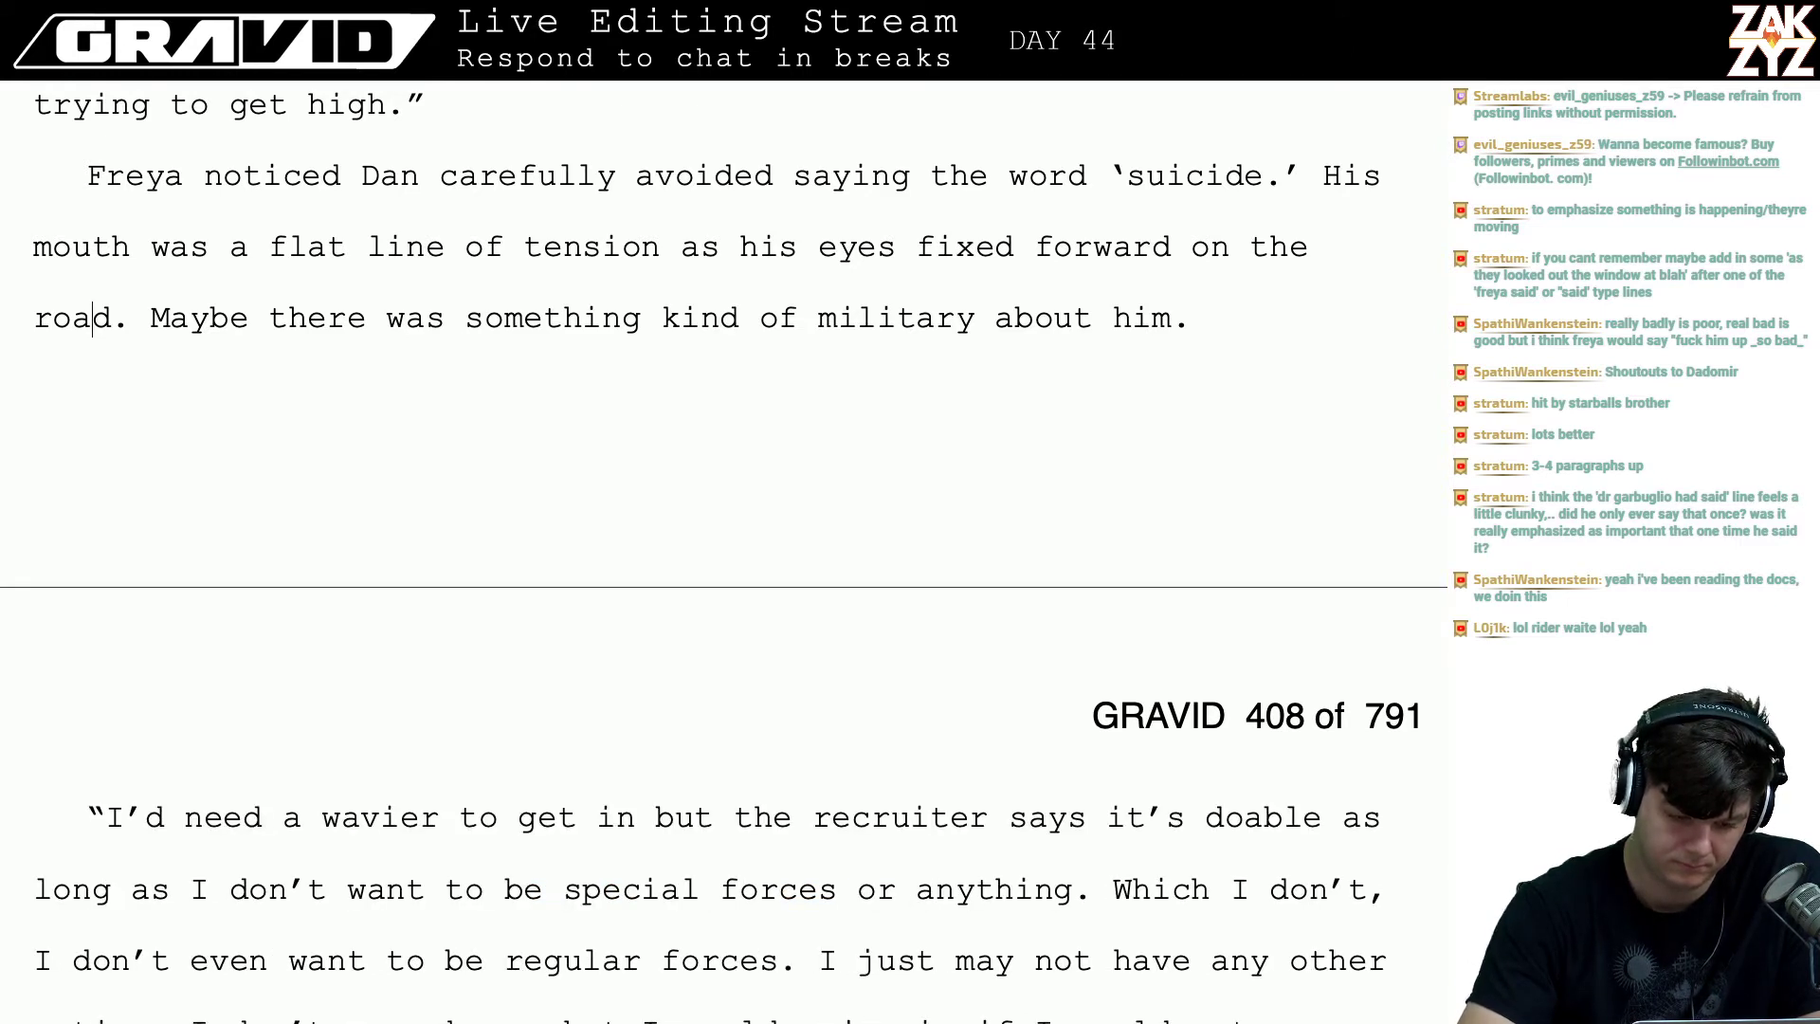
key("BackSpace")
key("Return")
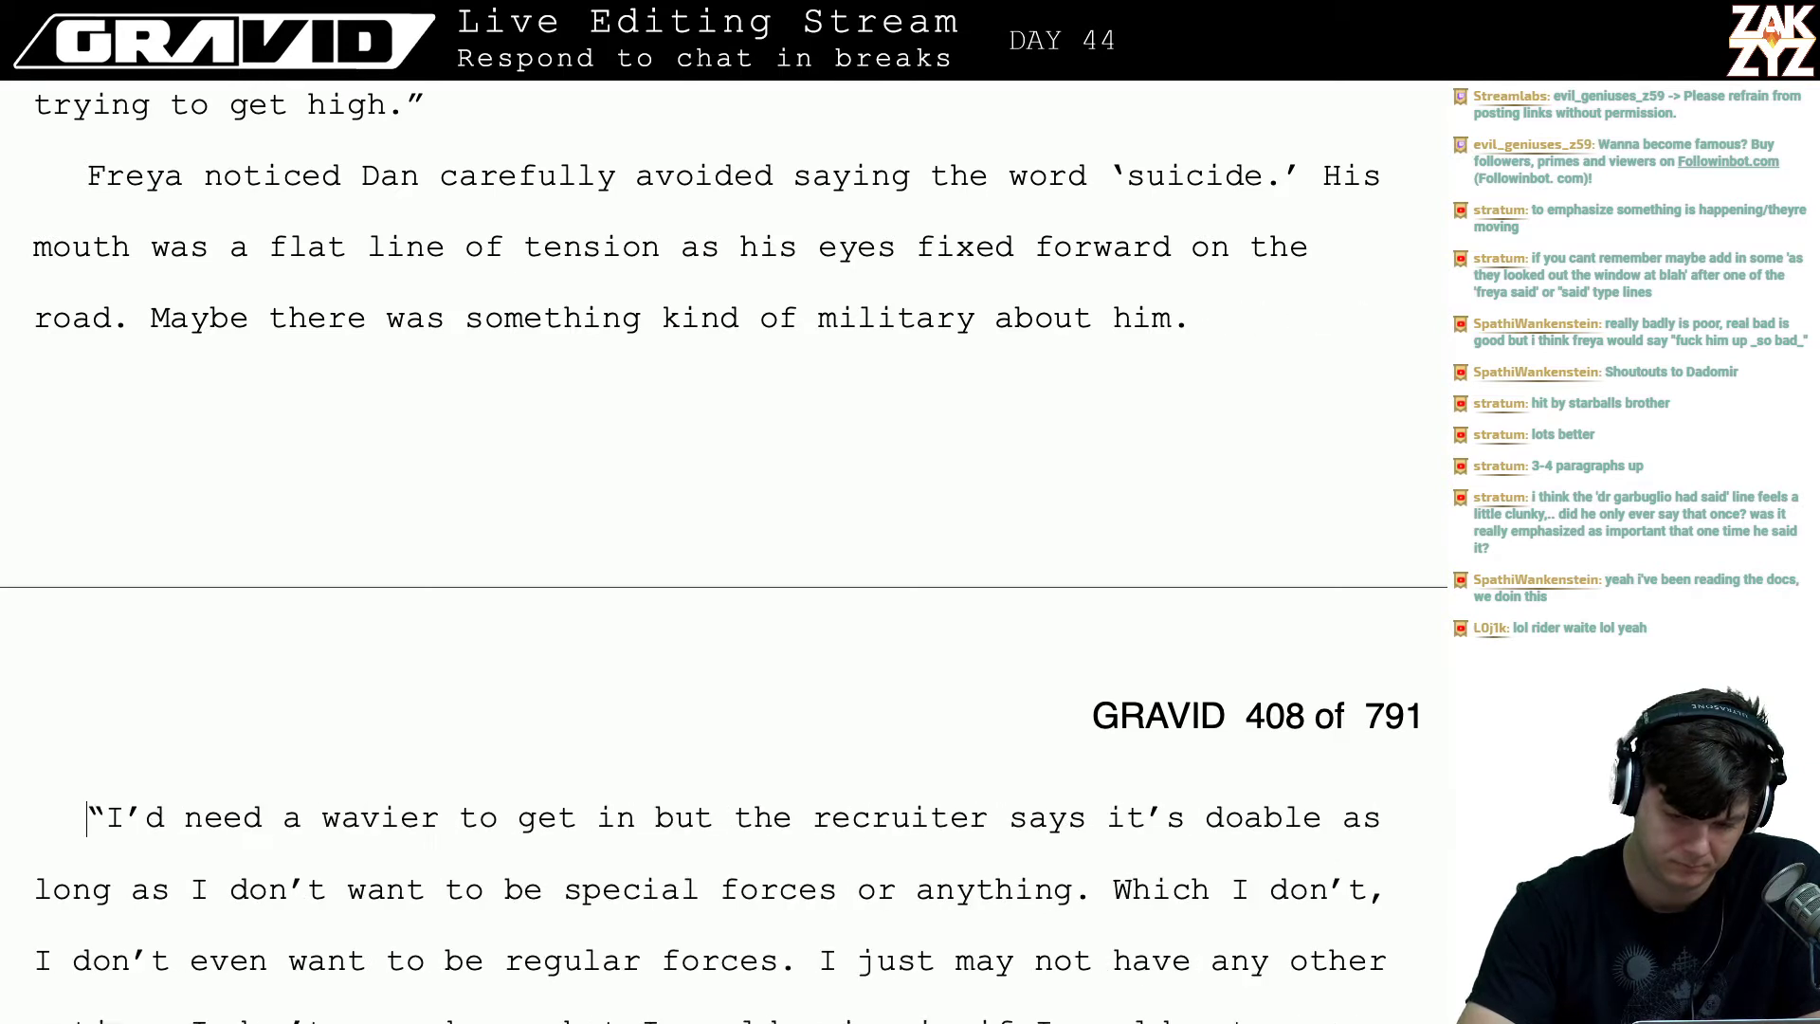
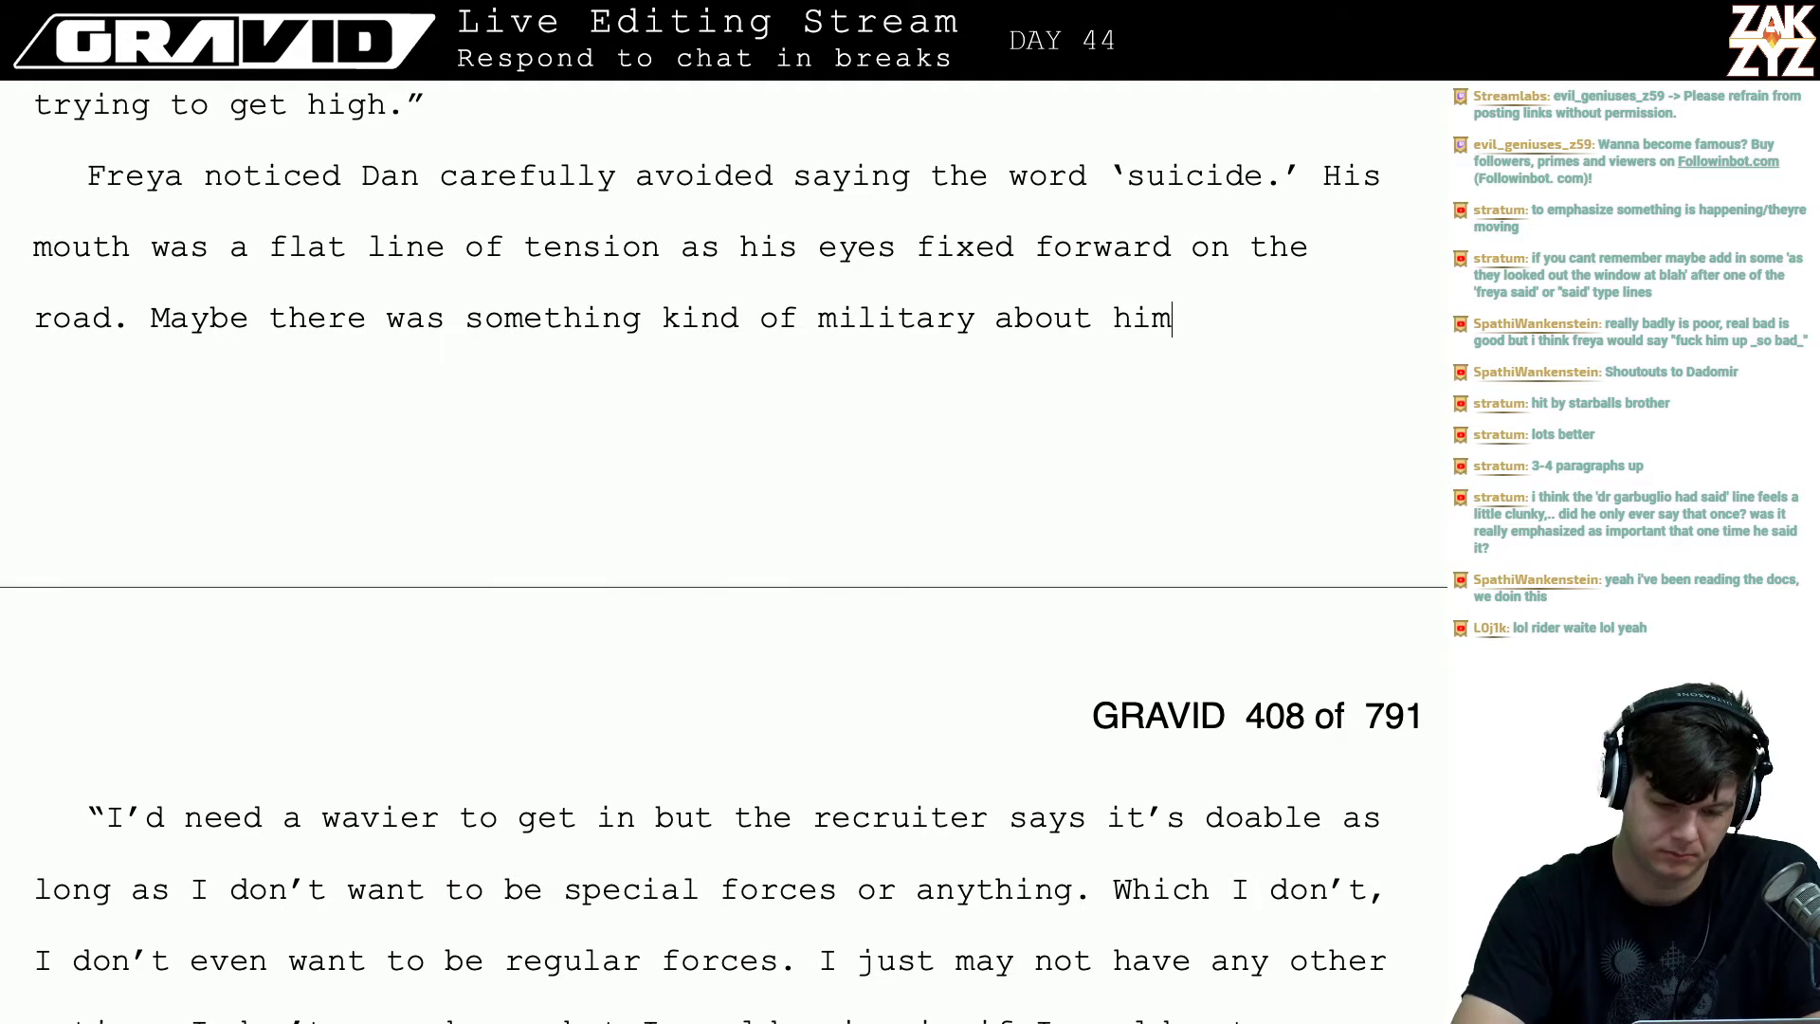
- Add a comma after "something kind of military about him" to continue the sentence
type(", that")
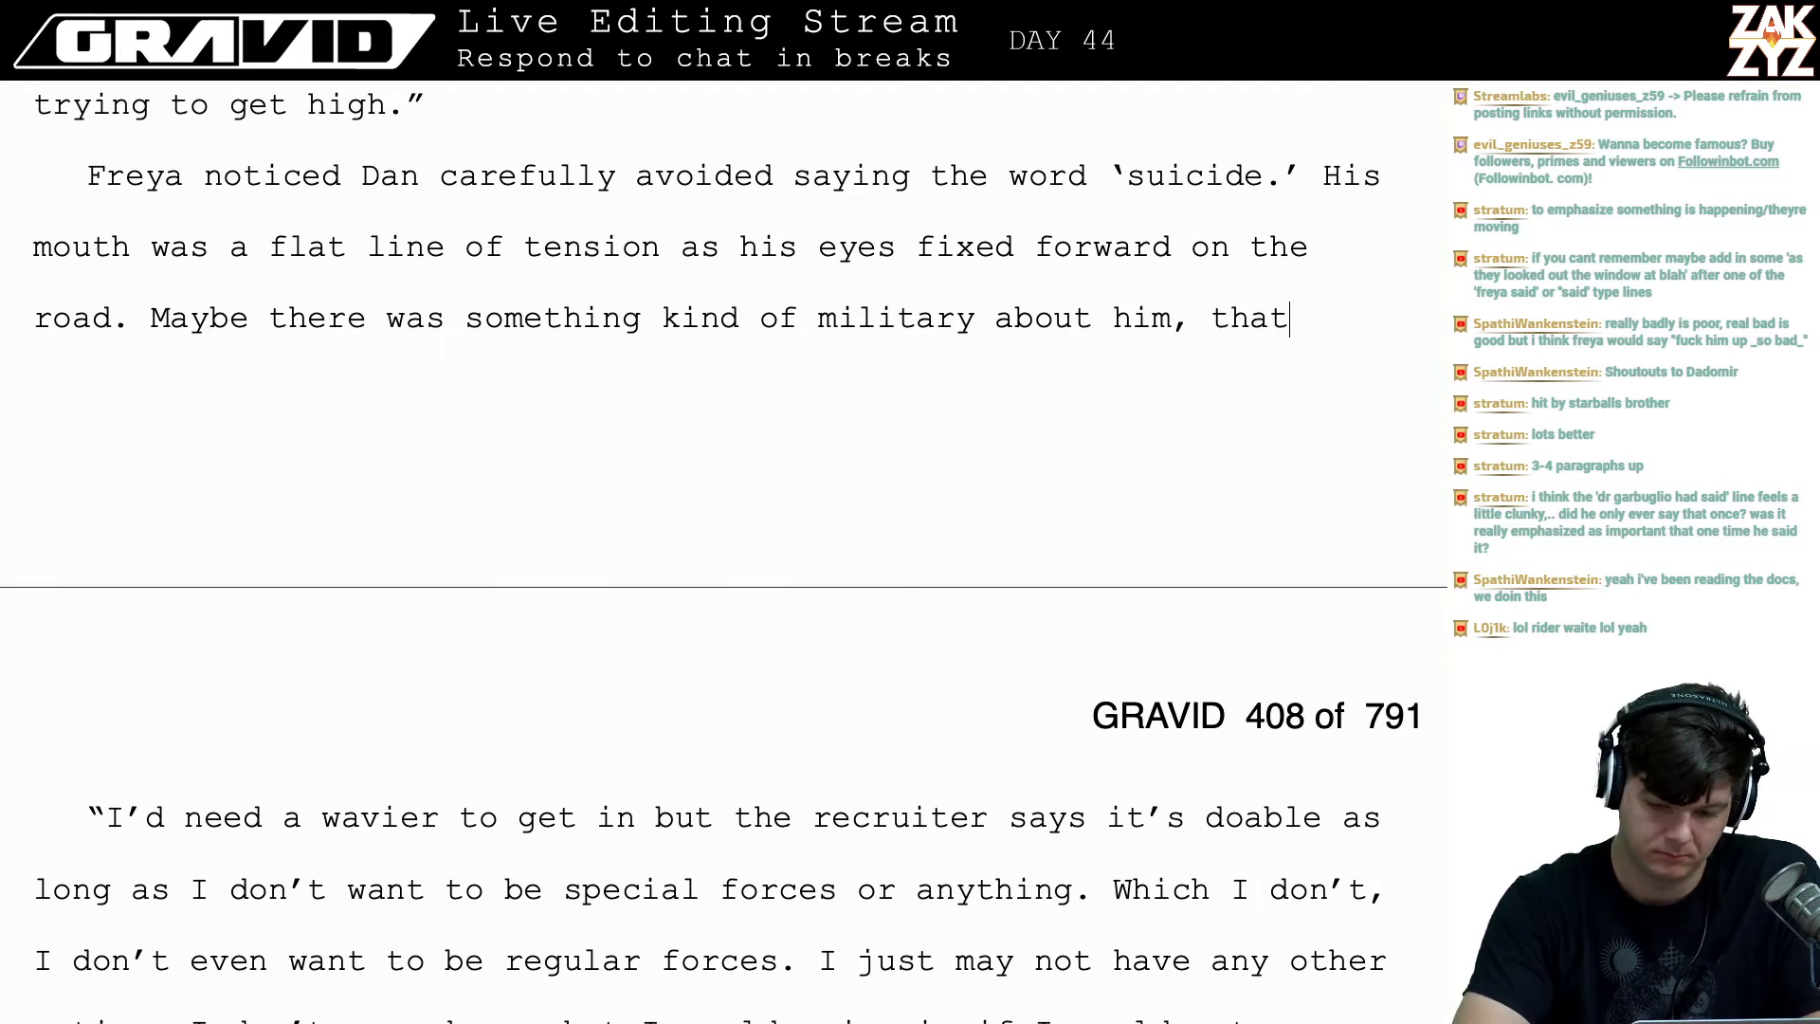
key("BackSpace")
key("BackSpace")
key("BackSpace")
key("BackSpace")
type("a")
key("BackSpace")
type("something")
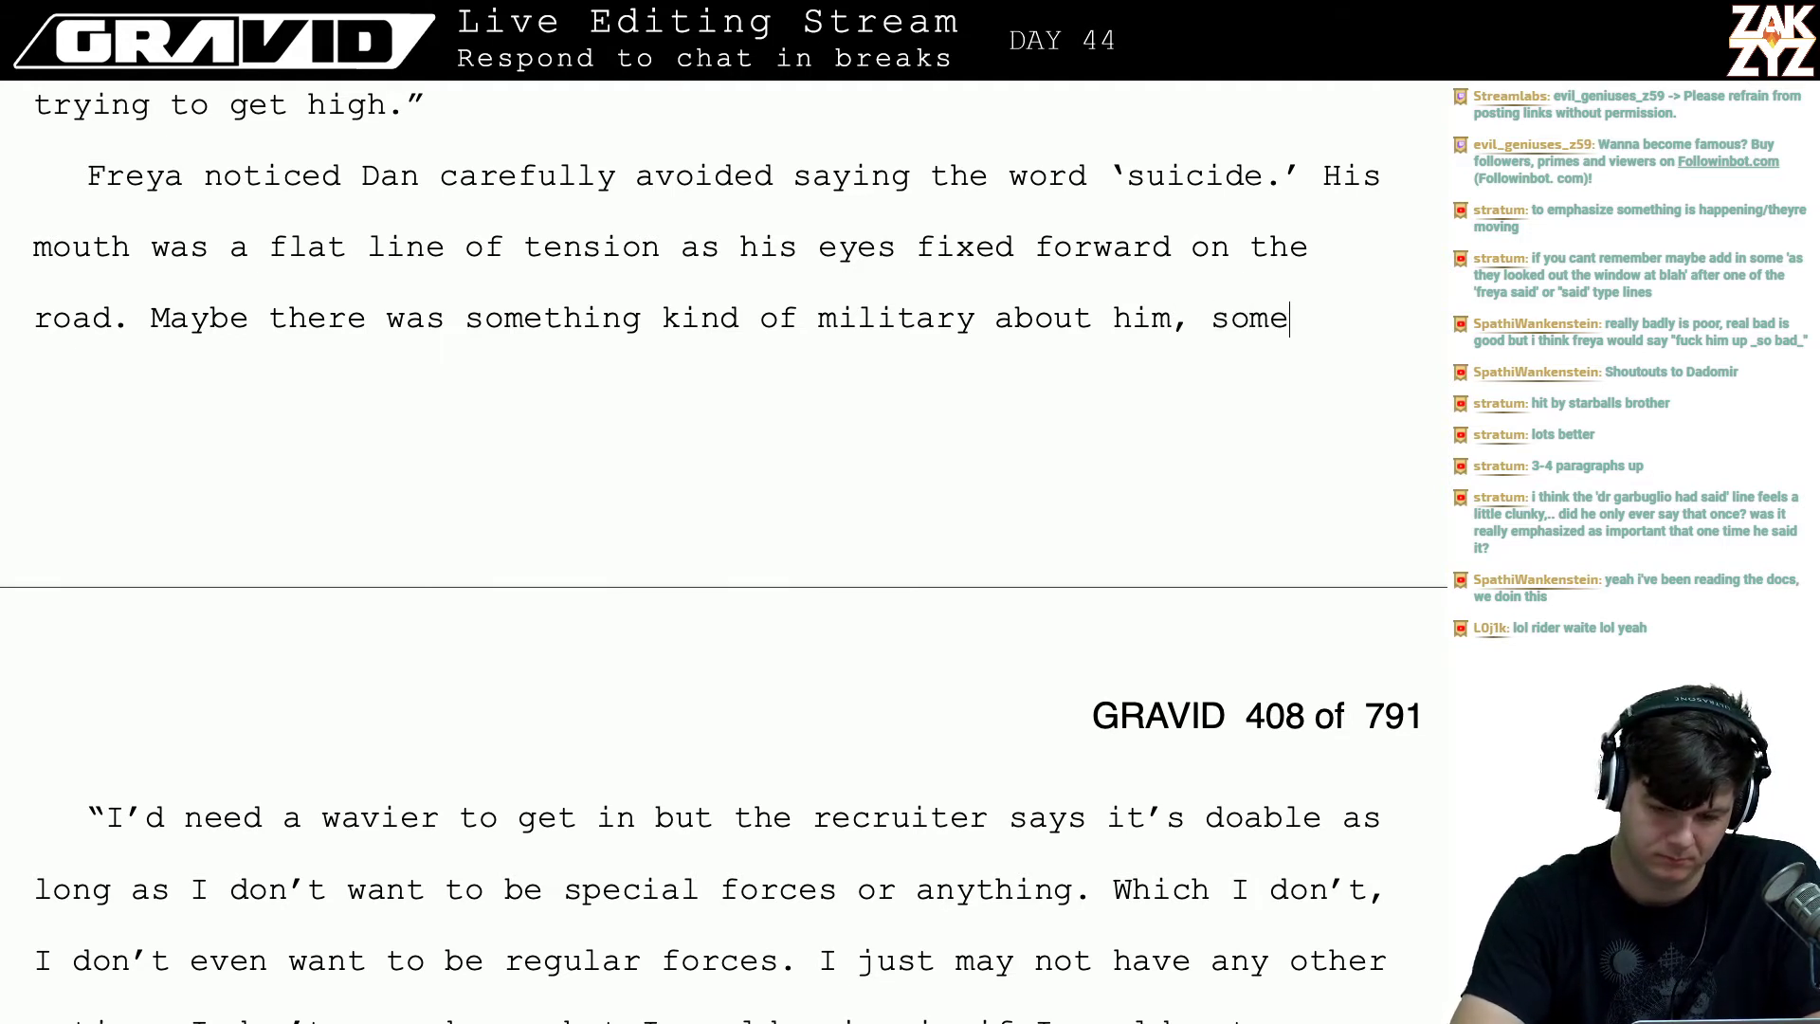
key("BackSpace")
key("BackSpace")
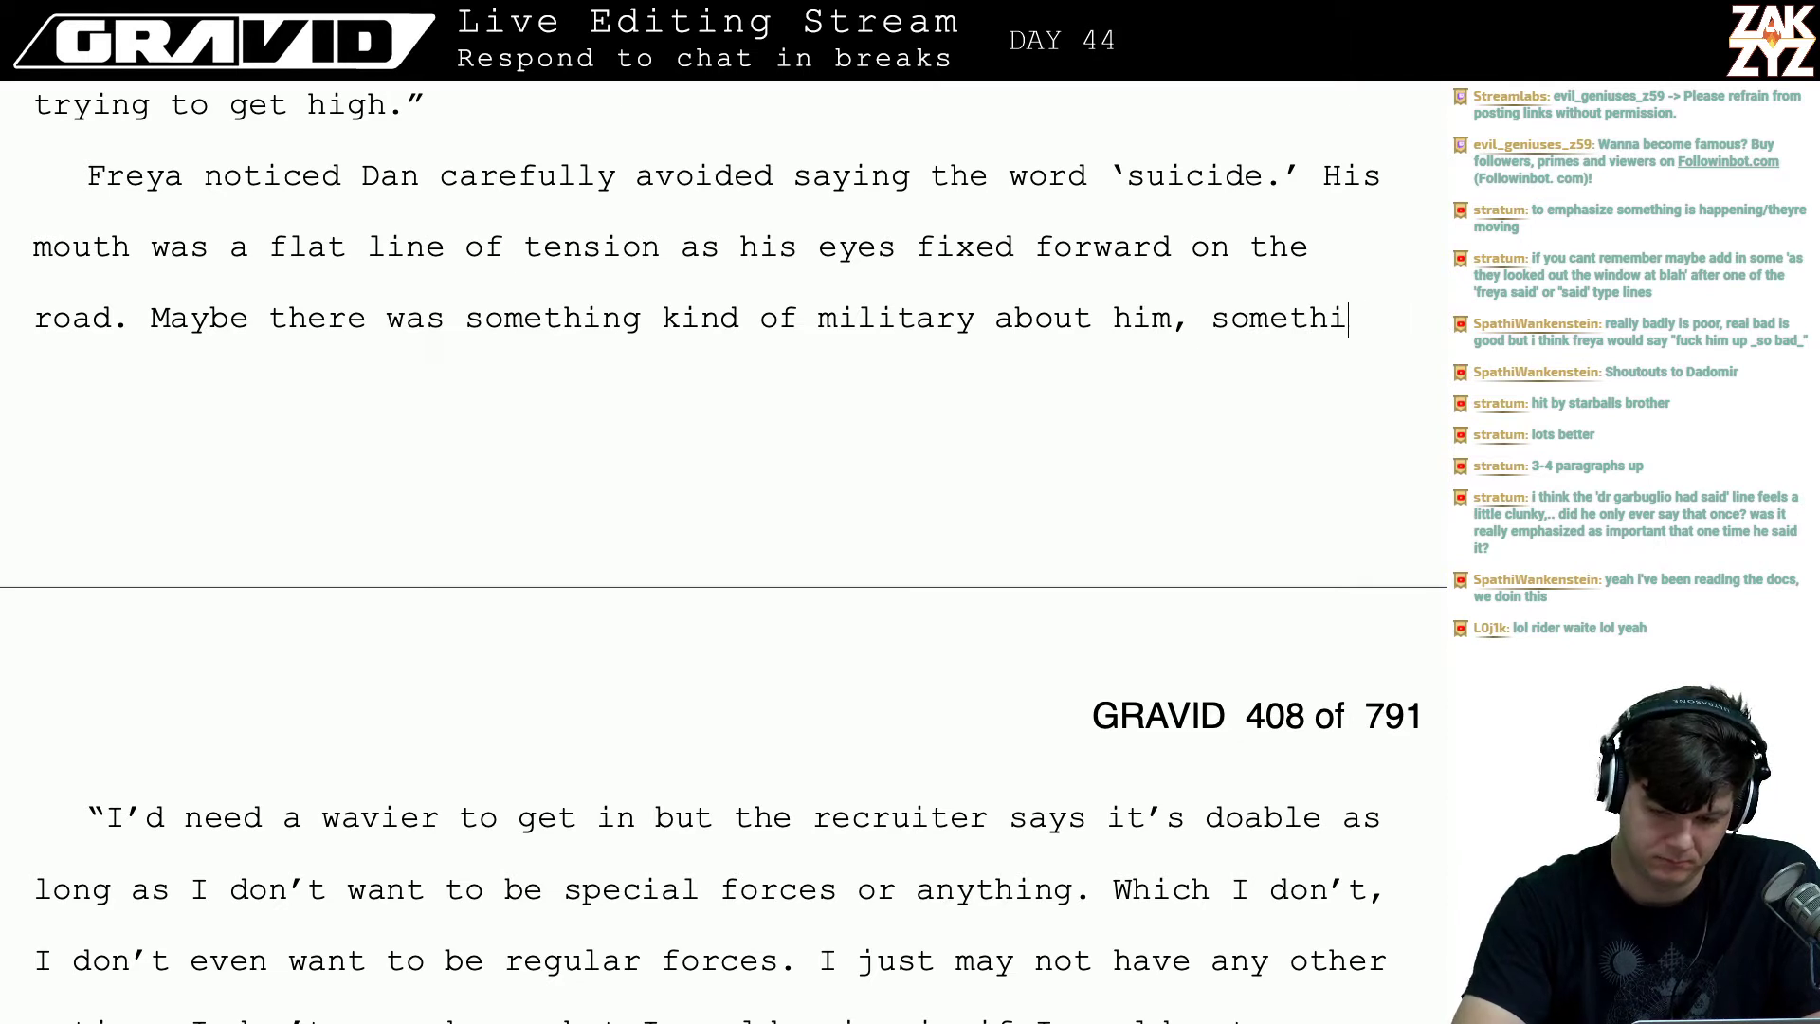
type("g")
key("BackSpace")
type("ng ")
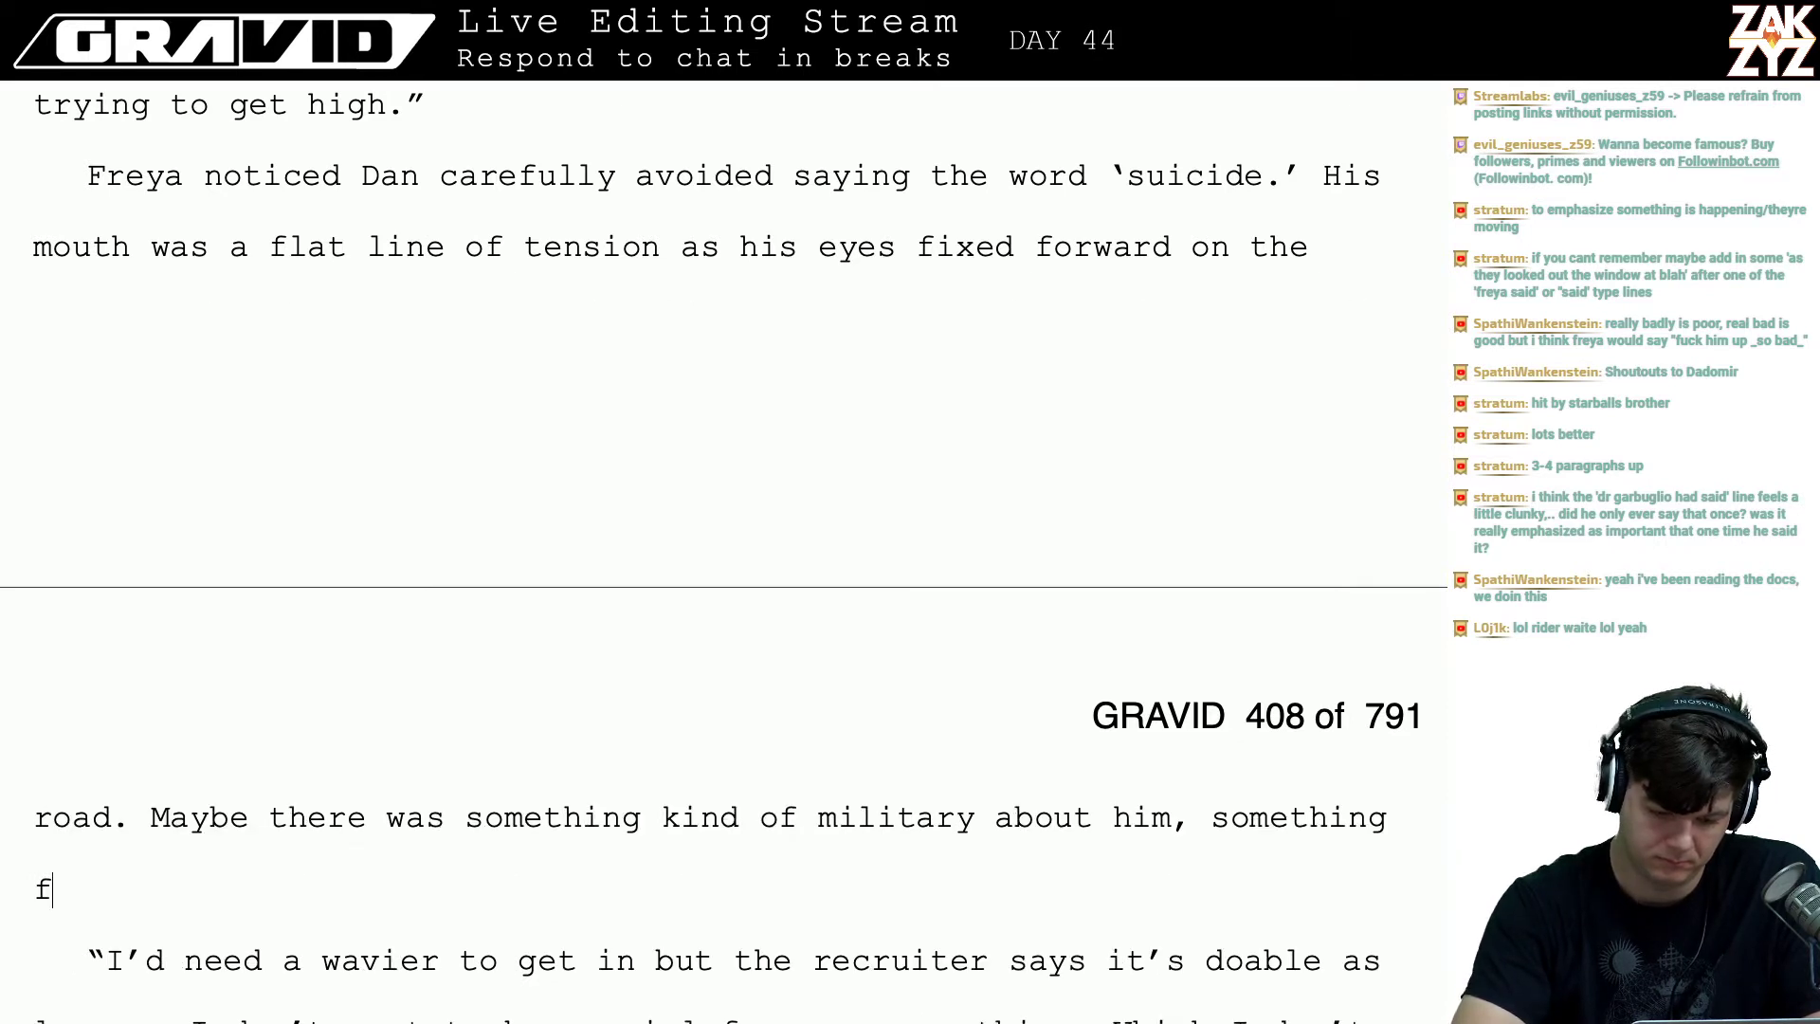
type("driven and ")
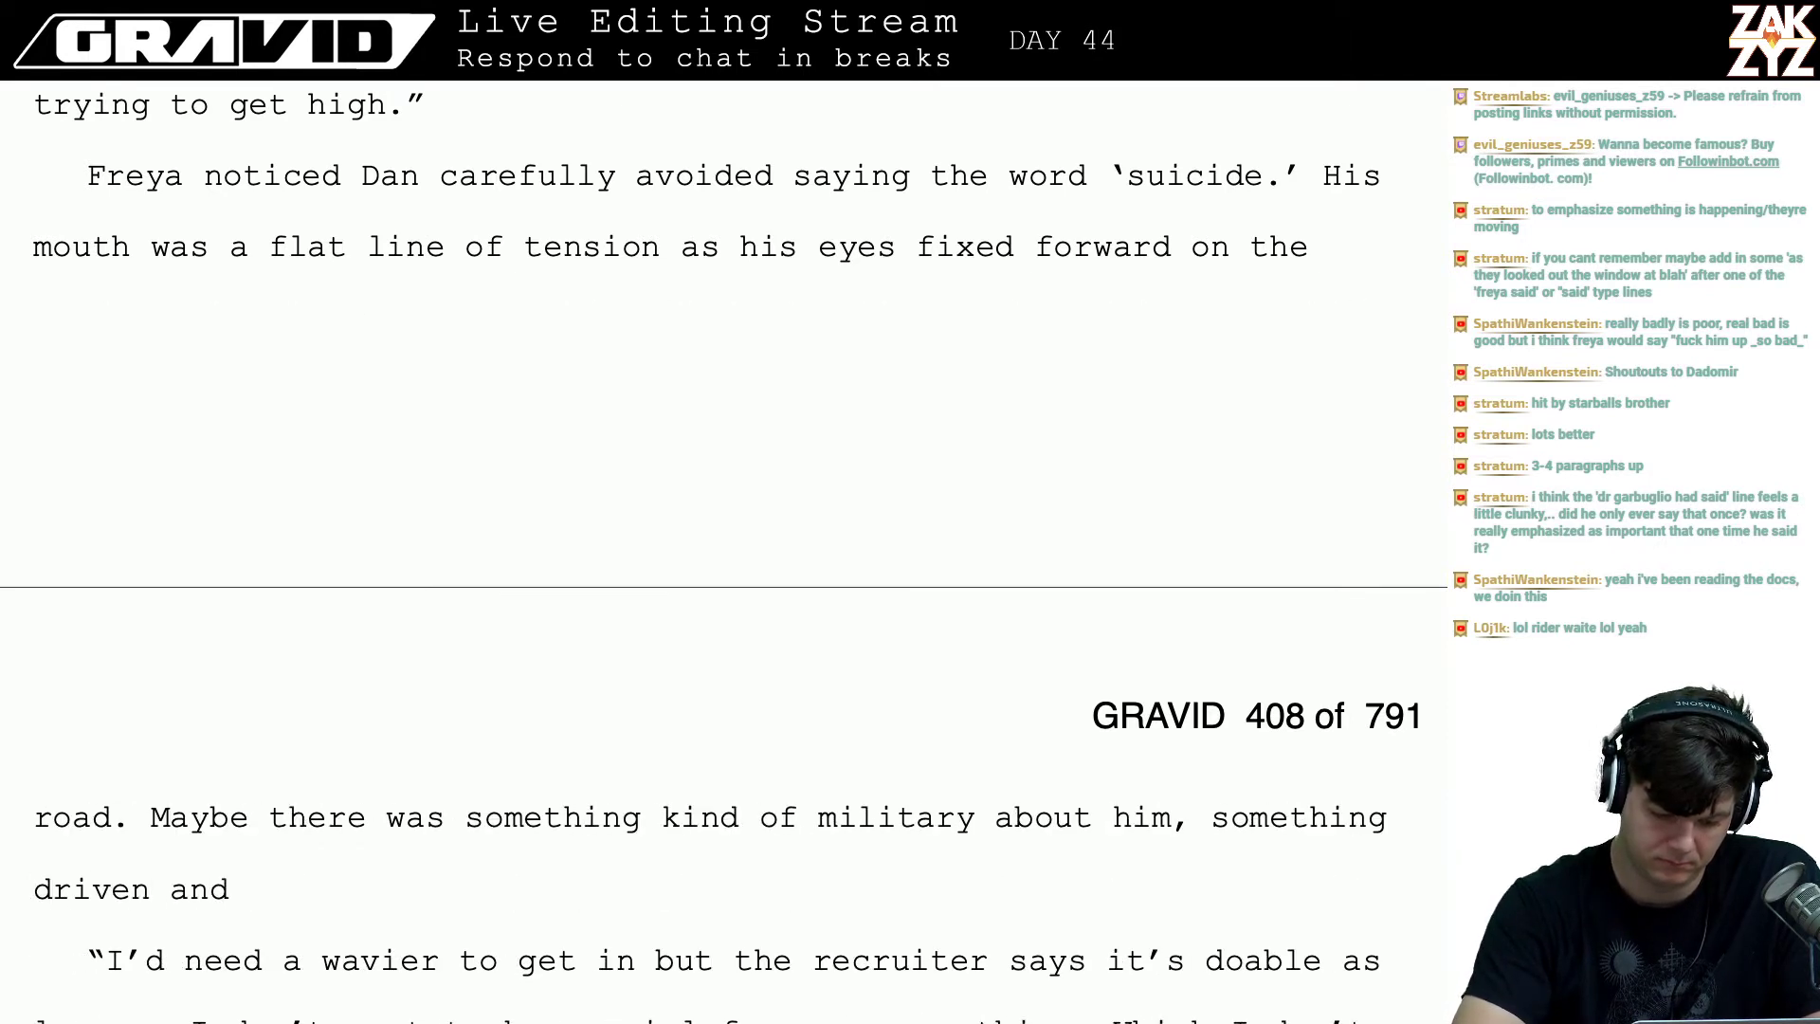
type("self-des")
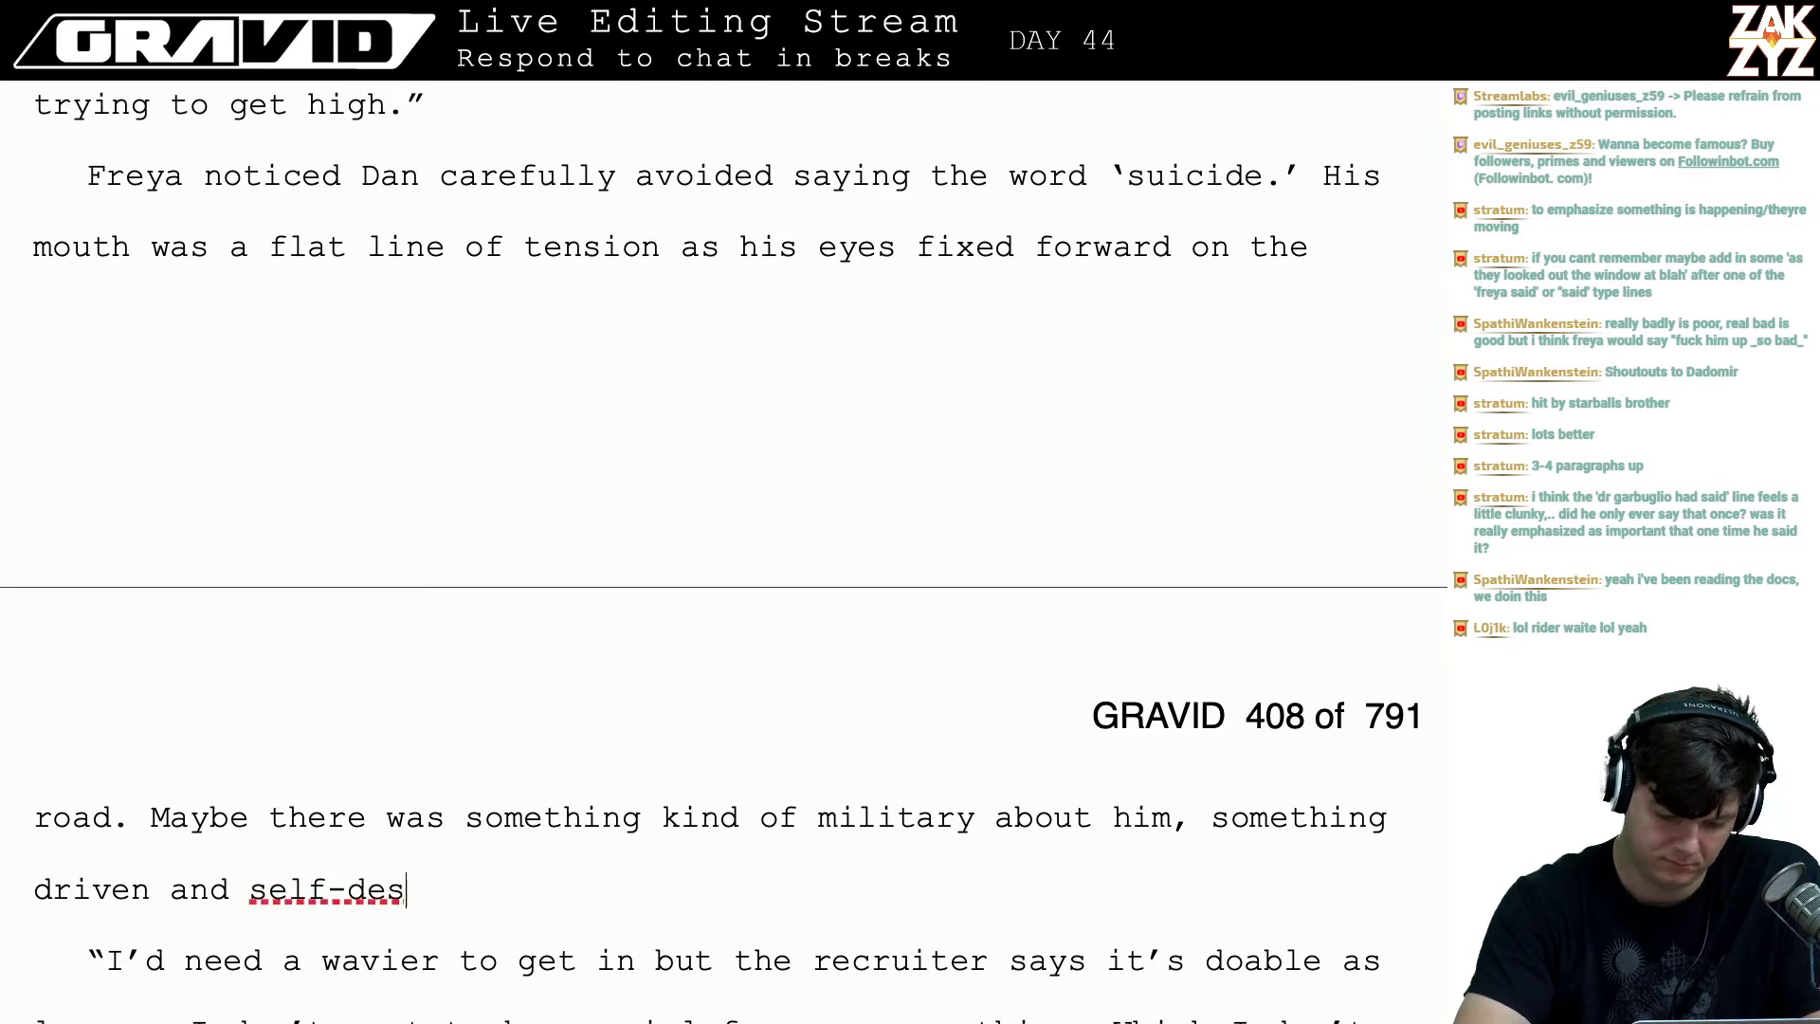
key("BackSpace")
key("BackSpace")
key("BackSpace")
key("BackSpace")
key("BackSpace")
key("BackSpace")
key("BackSpace")
key("BackSpace")
key("BackSpace")
key("BackSpace")
key("BackSpace")
key("BackSpace")
key("BackSpace")
key("BackSpace")
key("BackSpace")
key("BackSpace")
key("BackSpace")
key("BackSpace")
key("BackSpace")
key("BackSpace")
key("BackSpace")
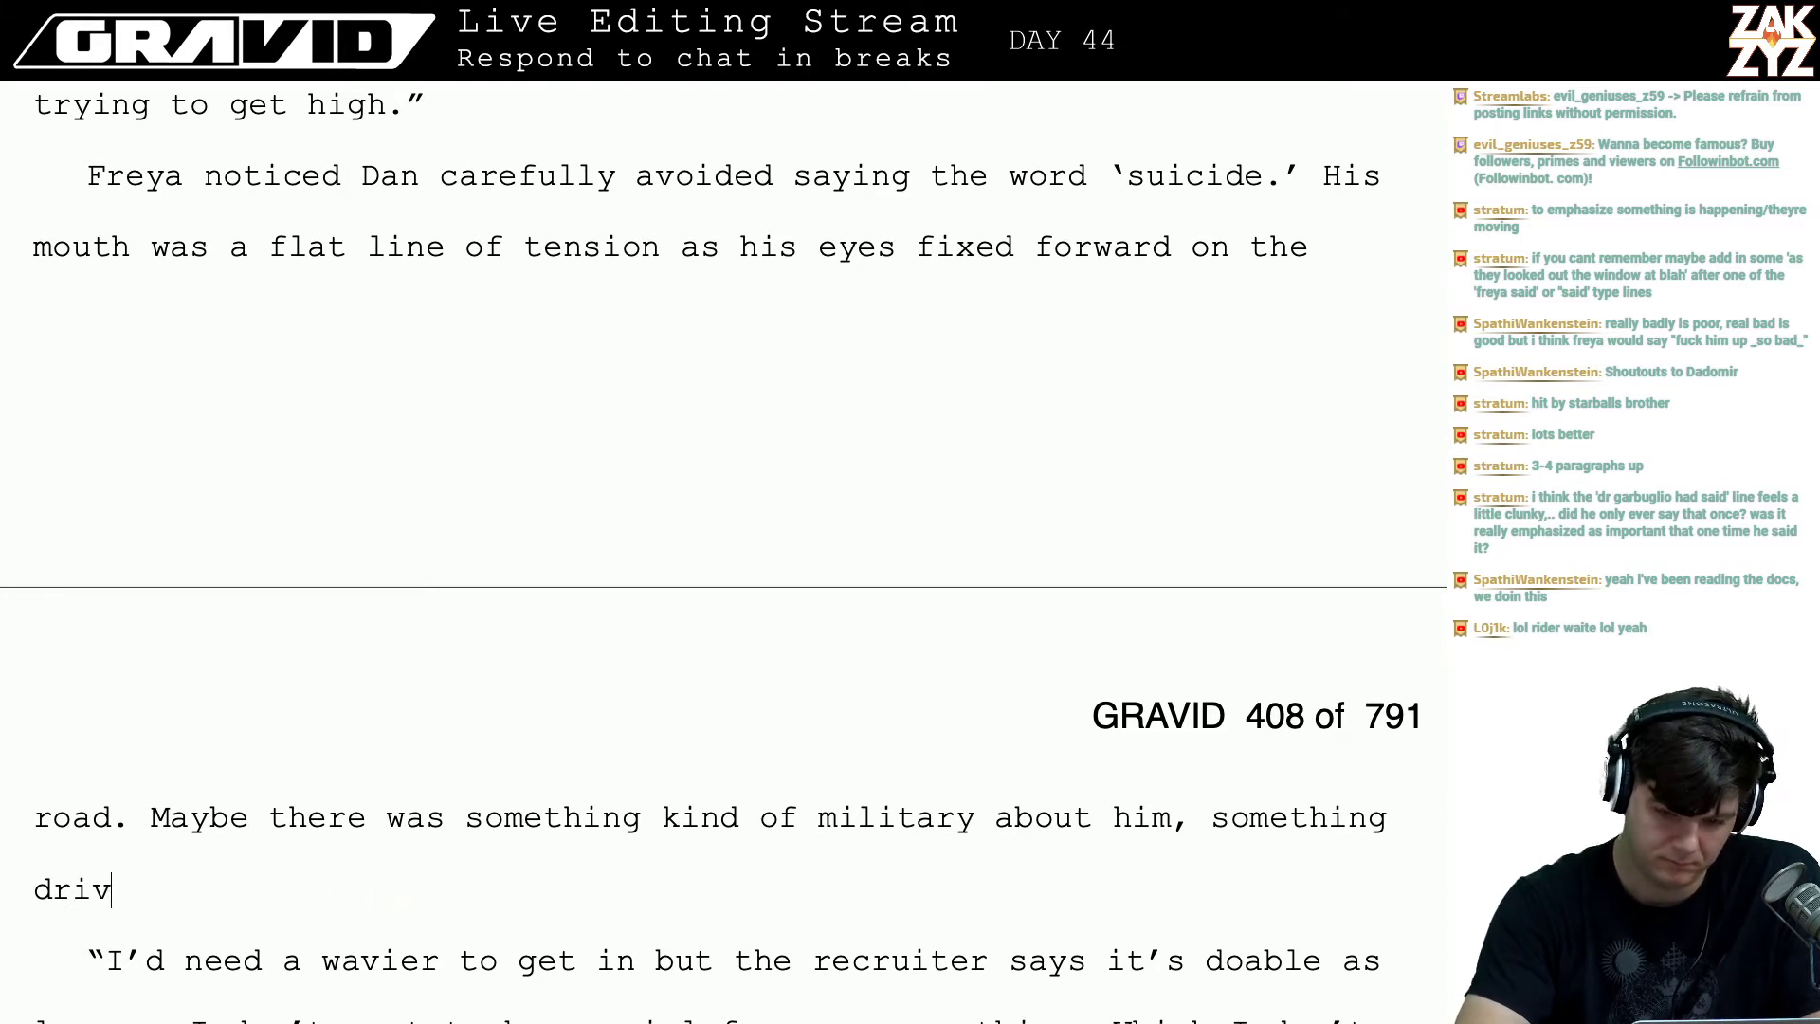
key("BackSpace")
key("BackSpace")
key("BackSpace")
key("BackSpace")
key("BackSpace")
key("BackSpace")
key("BackSpace")
key("BackSpace")
- Try continuing the sentence after "military about him," with "a kind of driven," and take the wording back out
type("a ki")
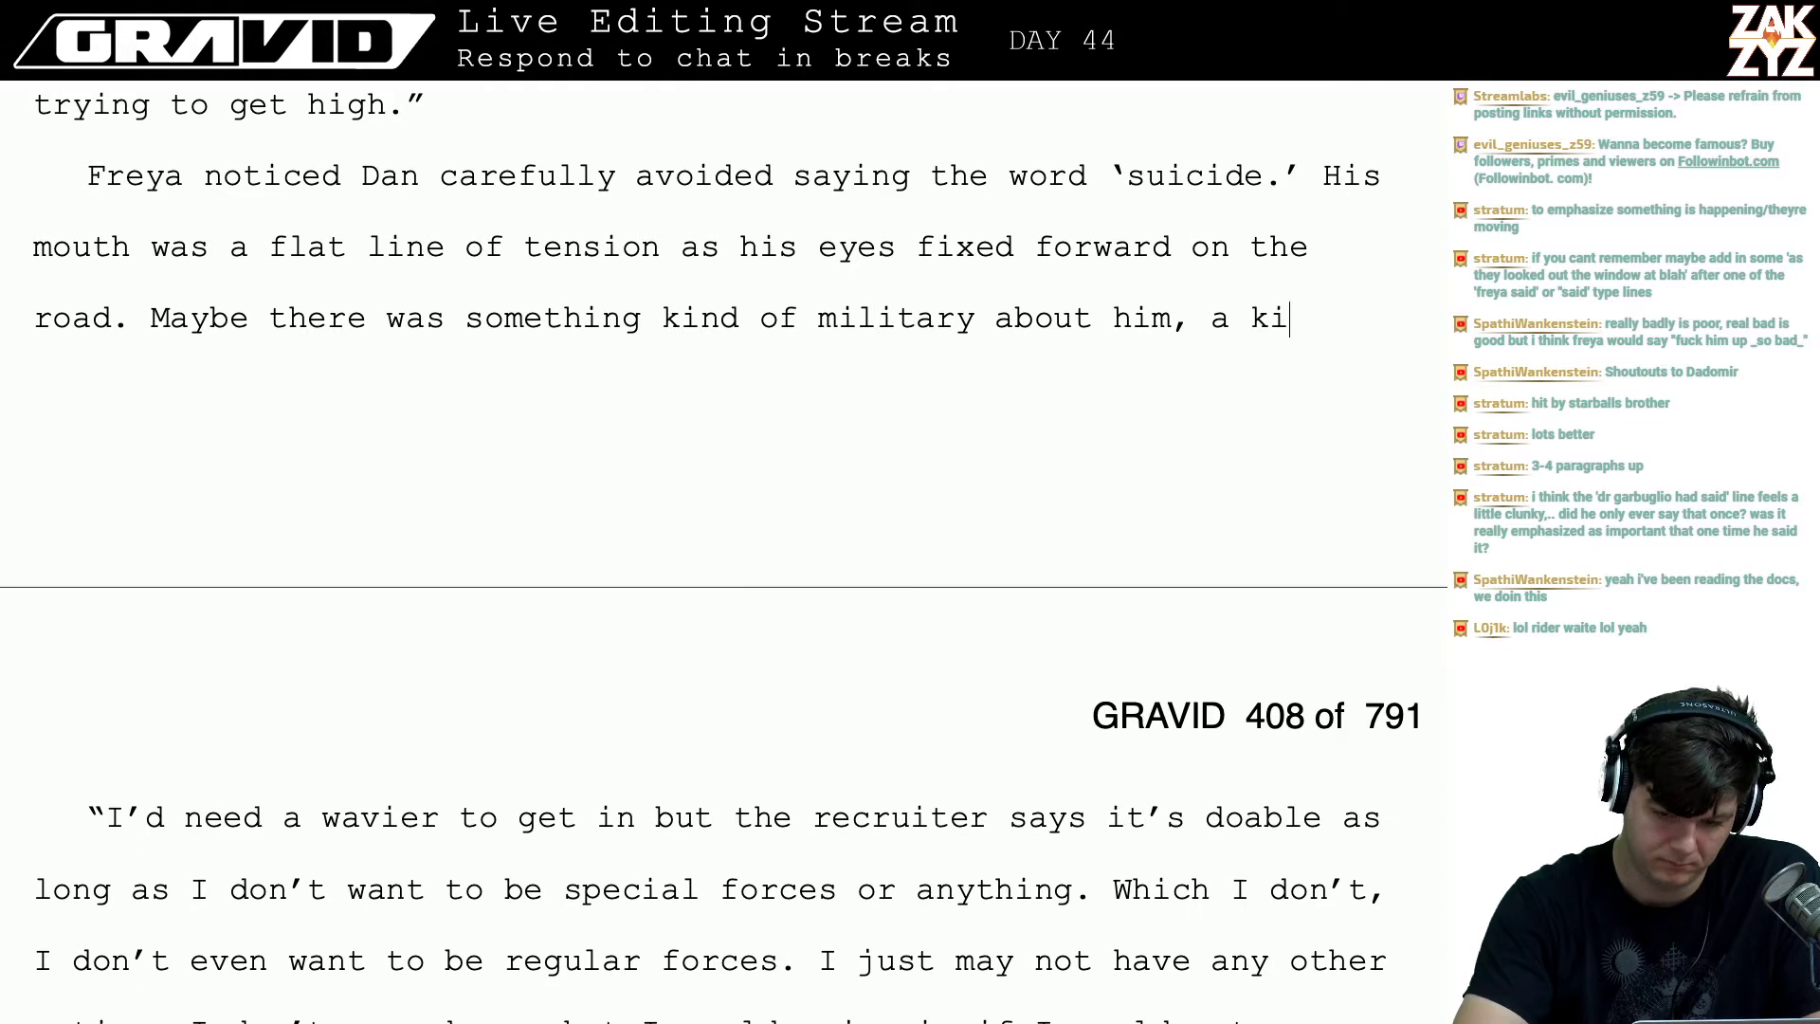
type("nd of driven,")
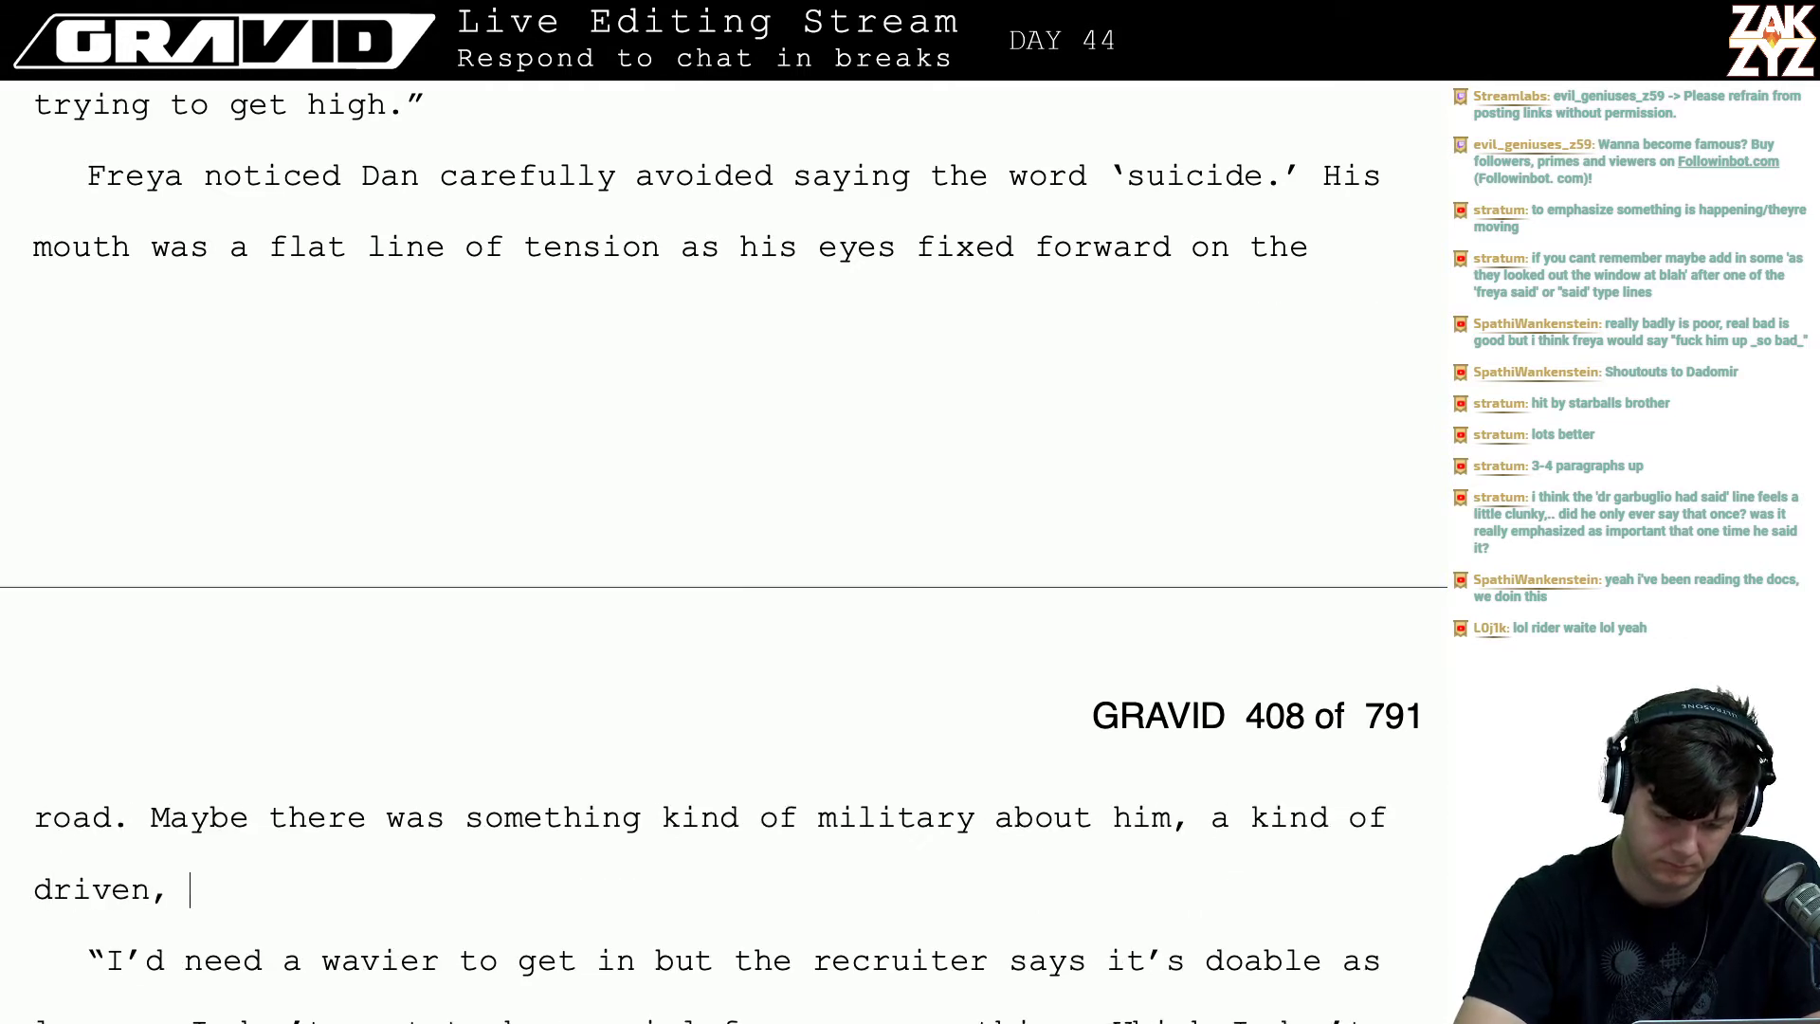
key("BackSpace")
key("BackSpace")
key("BackSpace")
key("BackSpace")
key("BackSpace")
key("BackSpace")
key("BackSpace")
key("BackSpace")
key("BackSpace")
key("BackSpace")
key("BackSpace")
key("BackSpace")
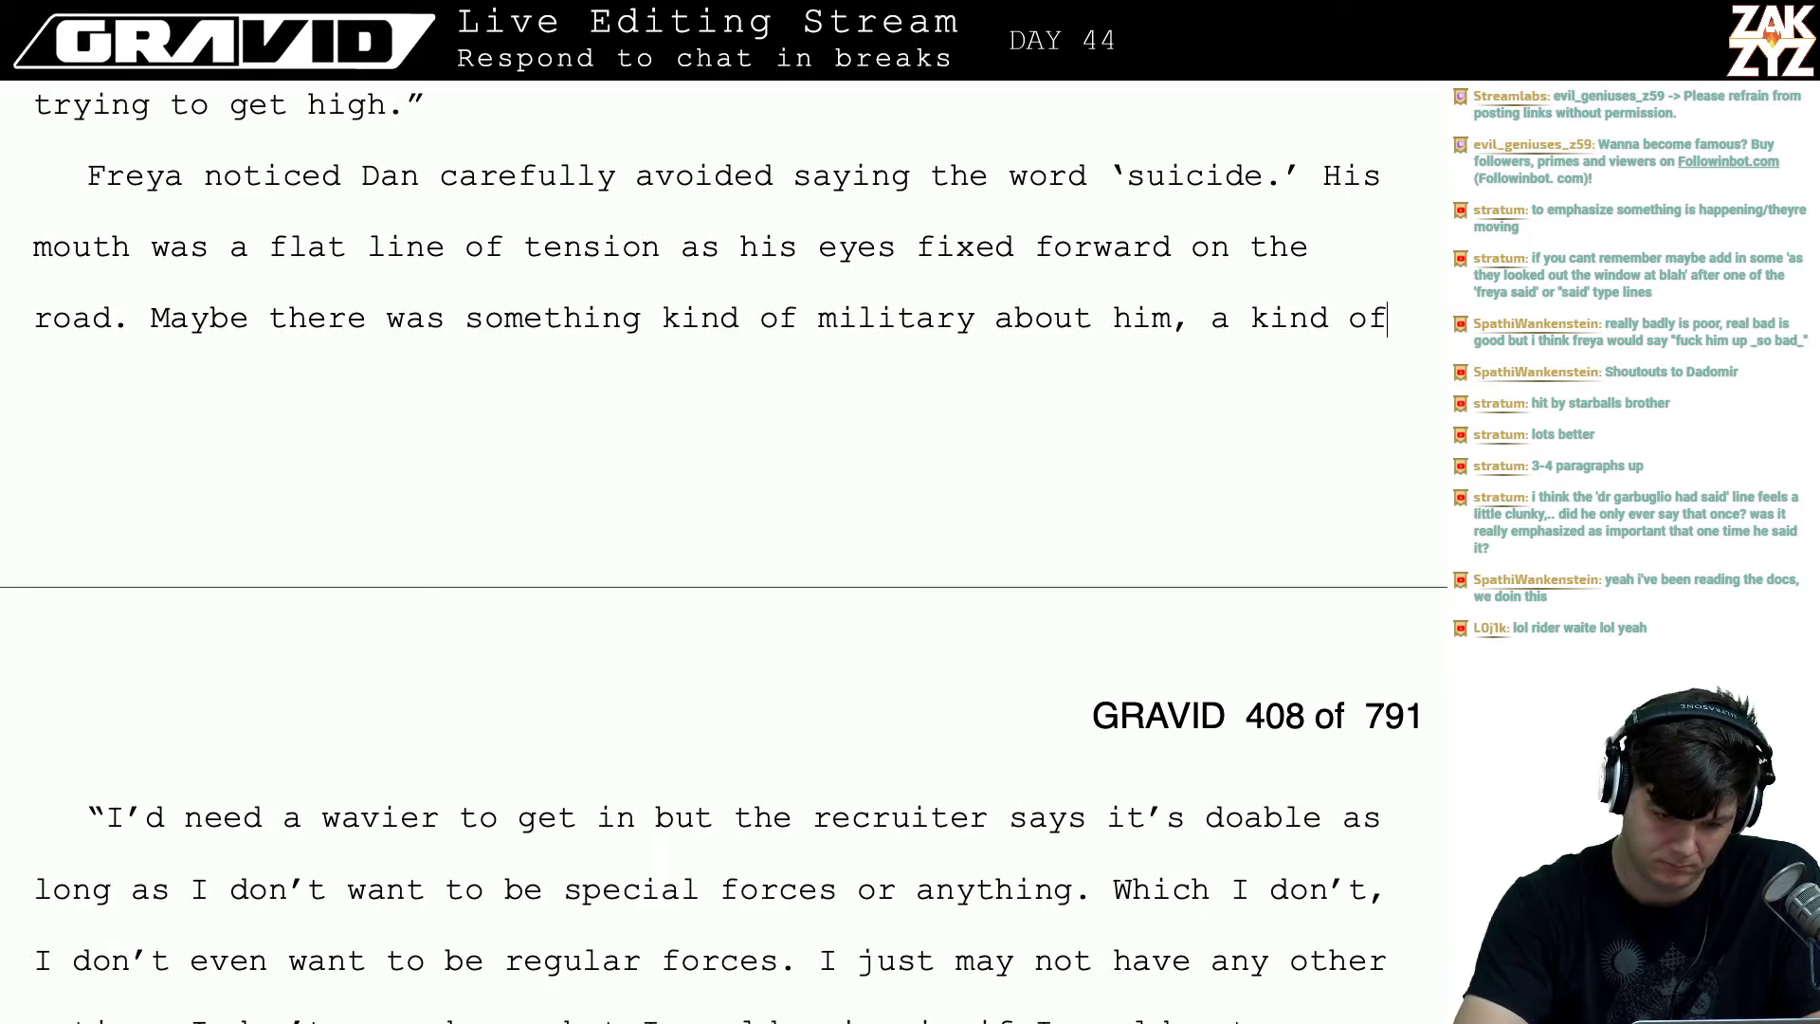
key("BackSpace")
key("BackSpace")
key("BackSpace")
key("BackSpace")
key("BackSpace")
key("BackSpace")
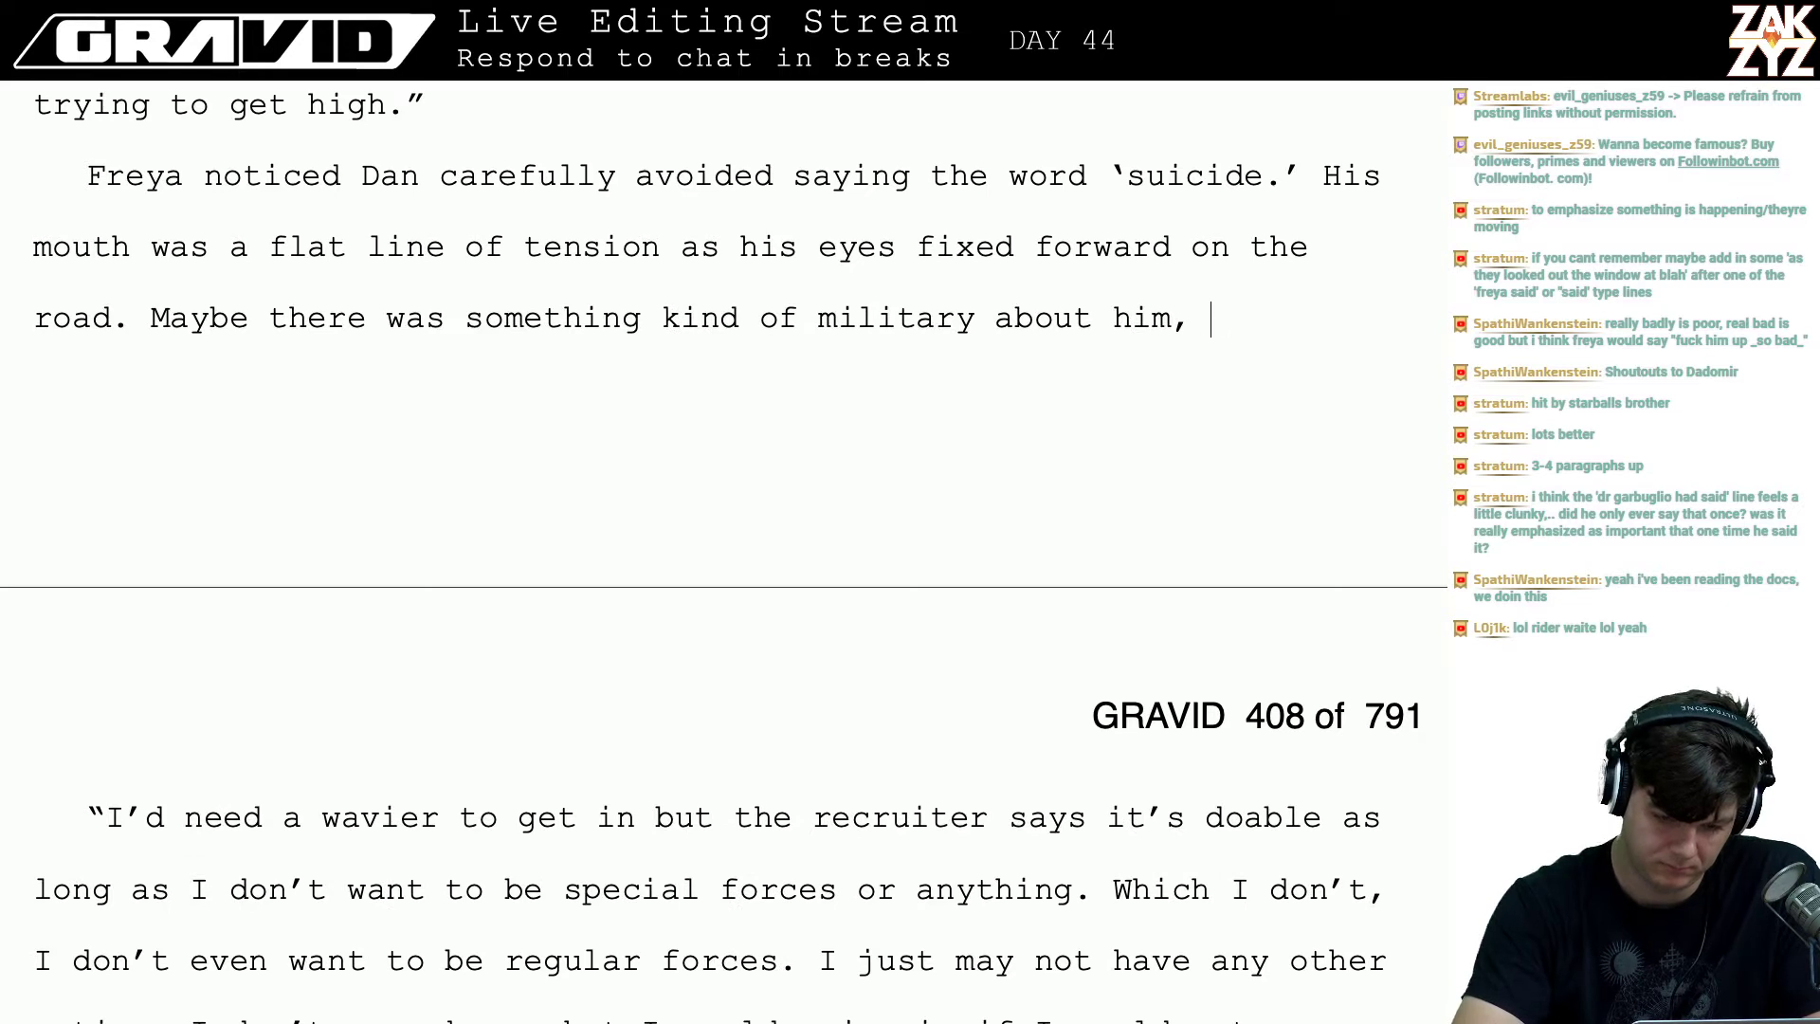
- Try the continuation "he was driven" after "military about him," and remove it back to the comma
type("he was d")
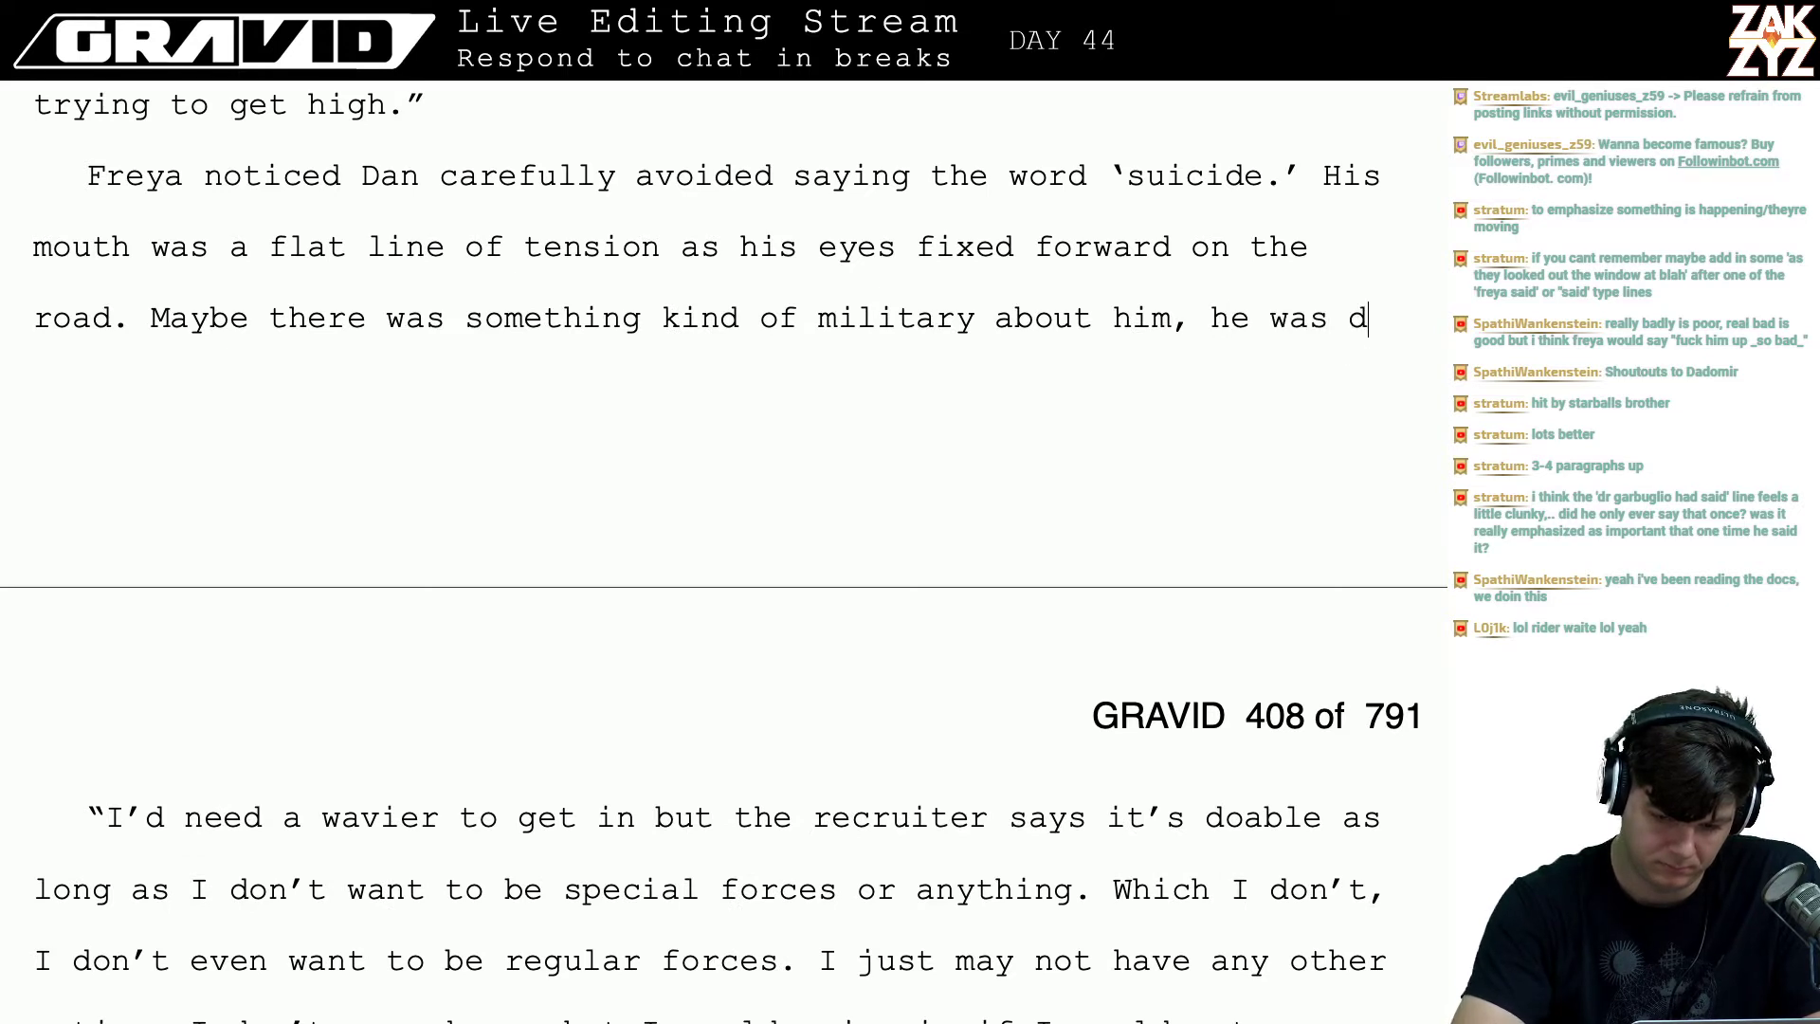
type("riven")
key("BackSpace")
key("BackSpace")
key("BackSpace")
key("BackSpace")
key("BackSpace")
key("BackSpace")
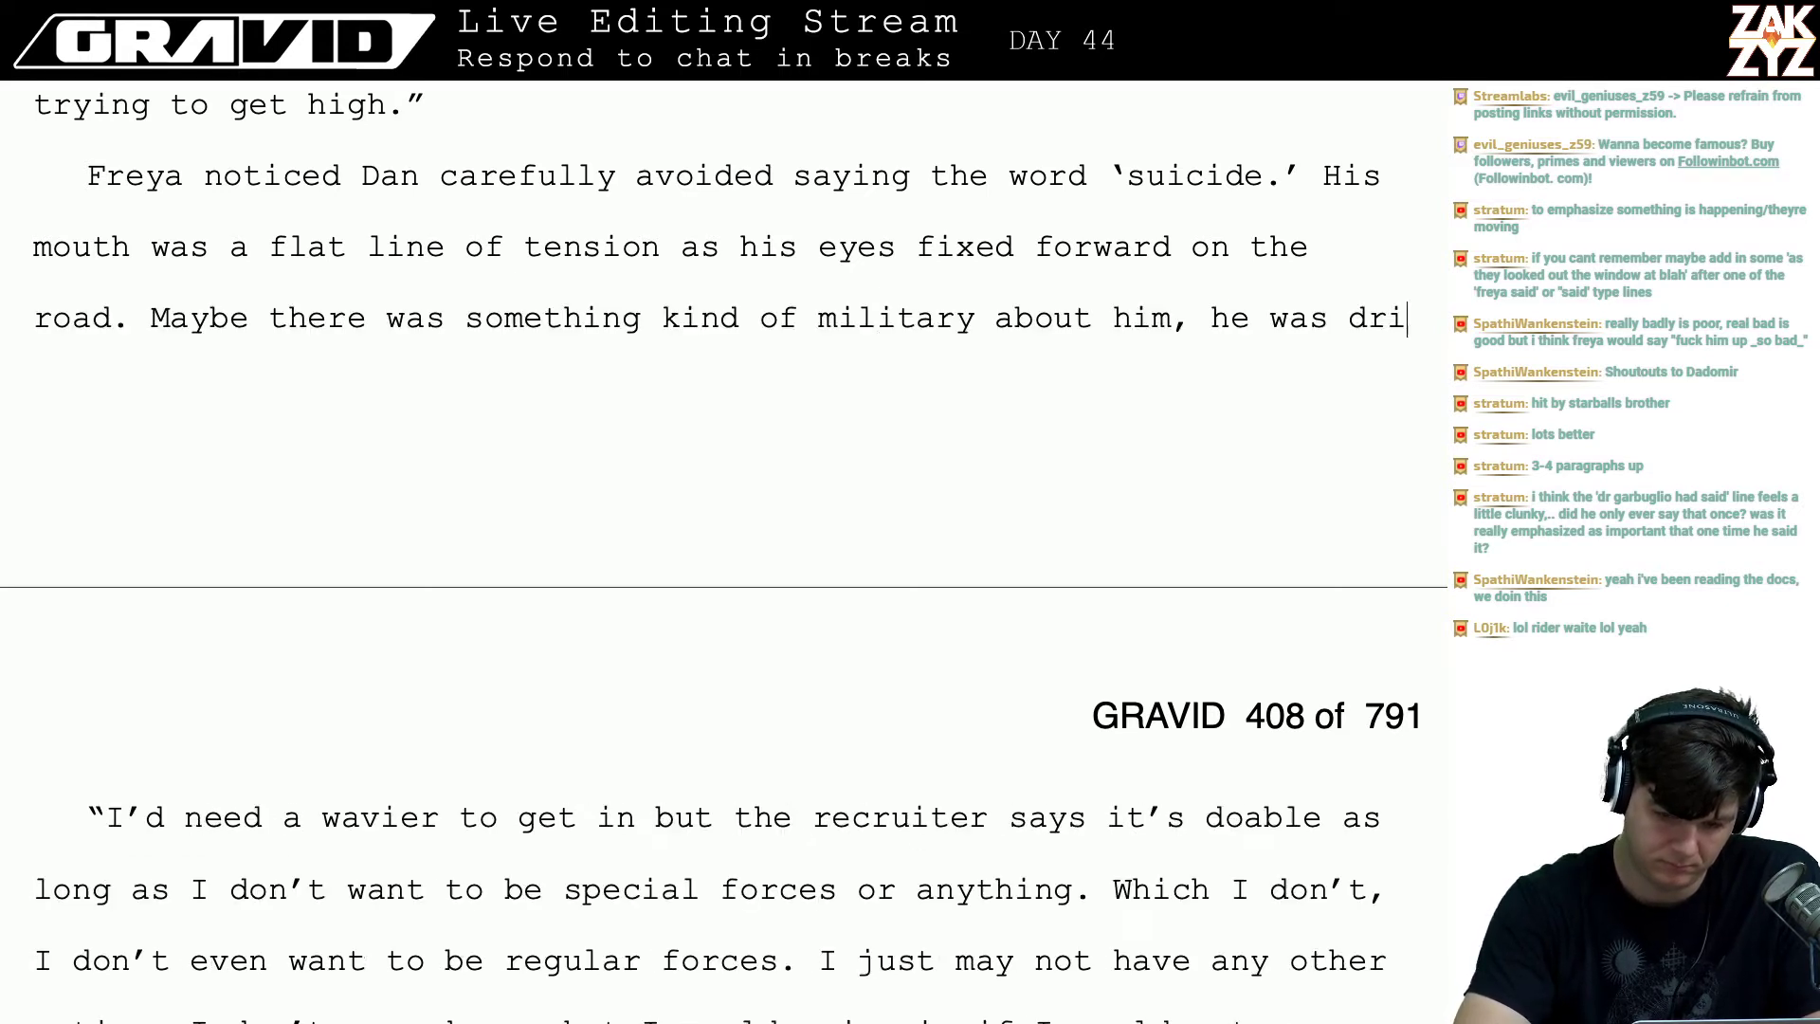
type("so")
key("BackSpace")
key("BackSpace")
key("BackSpace")
key("BackSpace")
key("BackSpace")
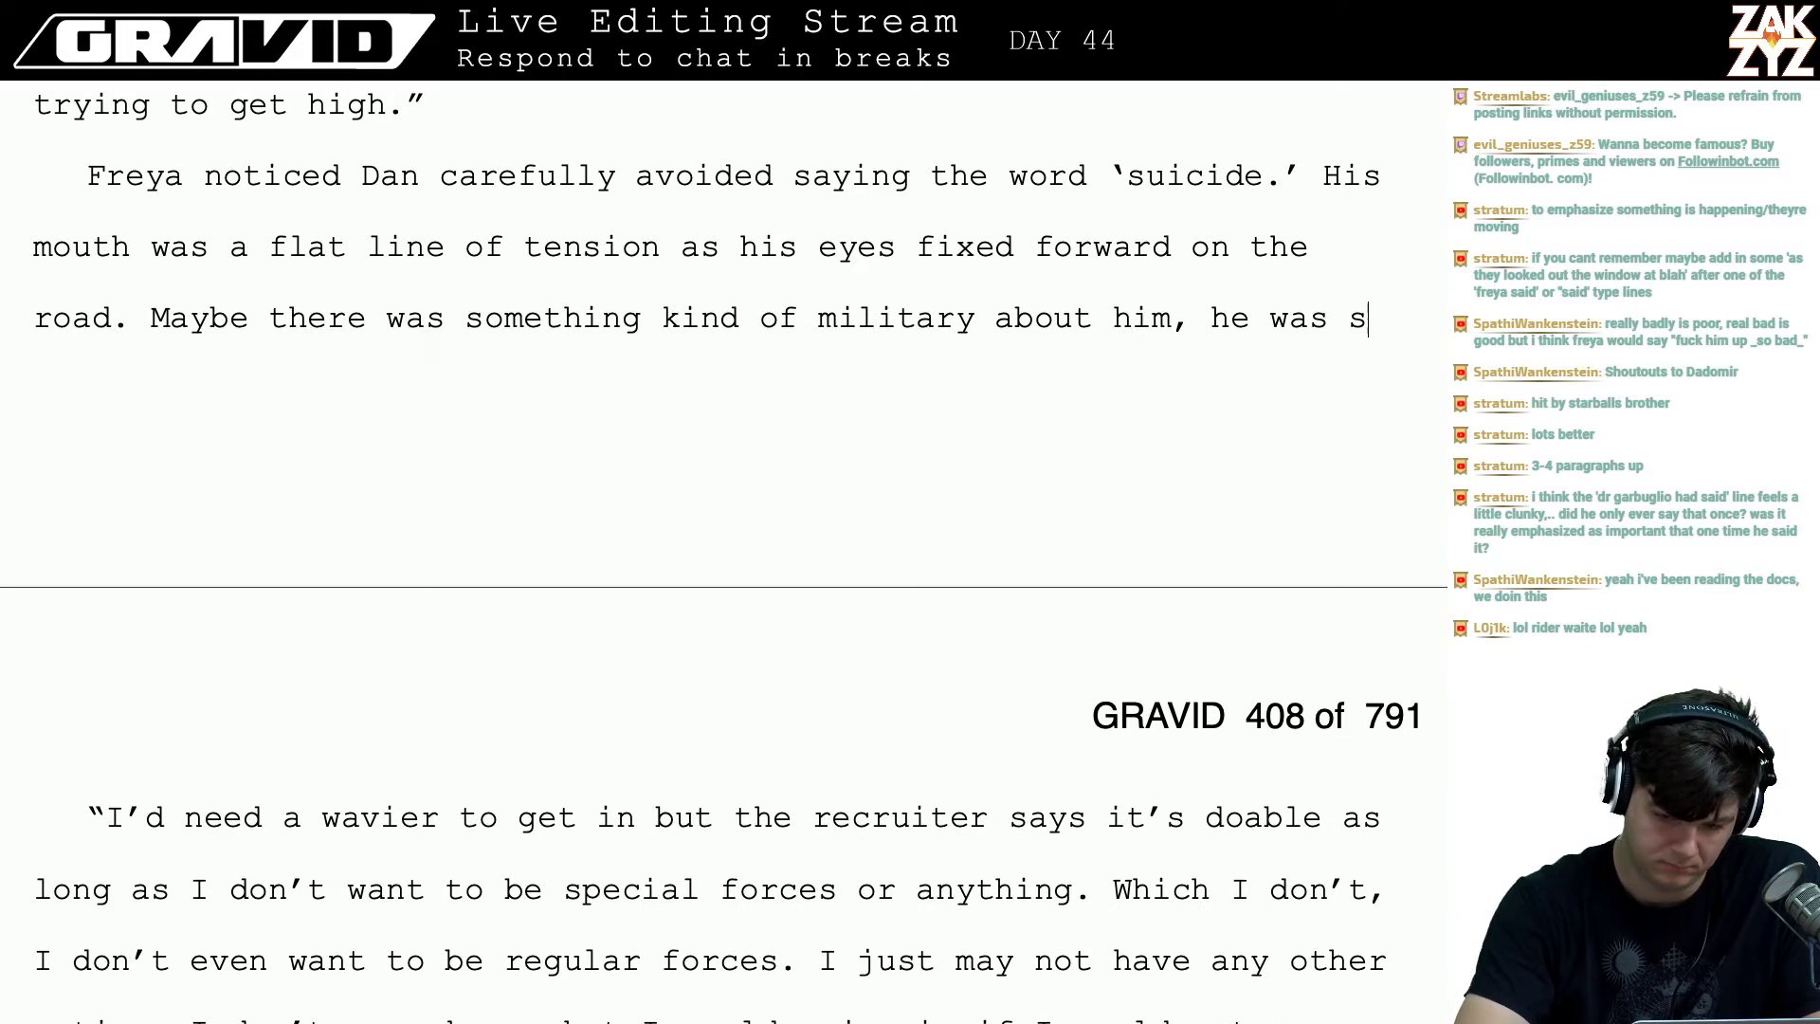
key("BackSpace")
key("BackSpace")
key("BackSpace")
key("BackSpace")
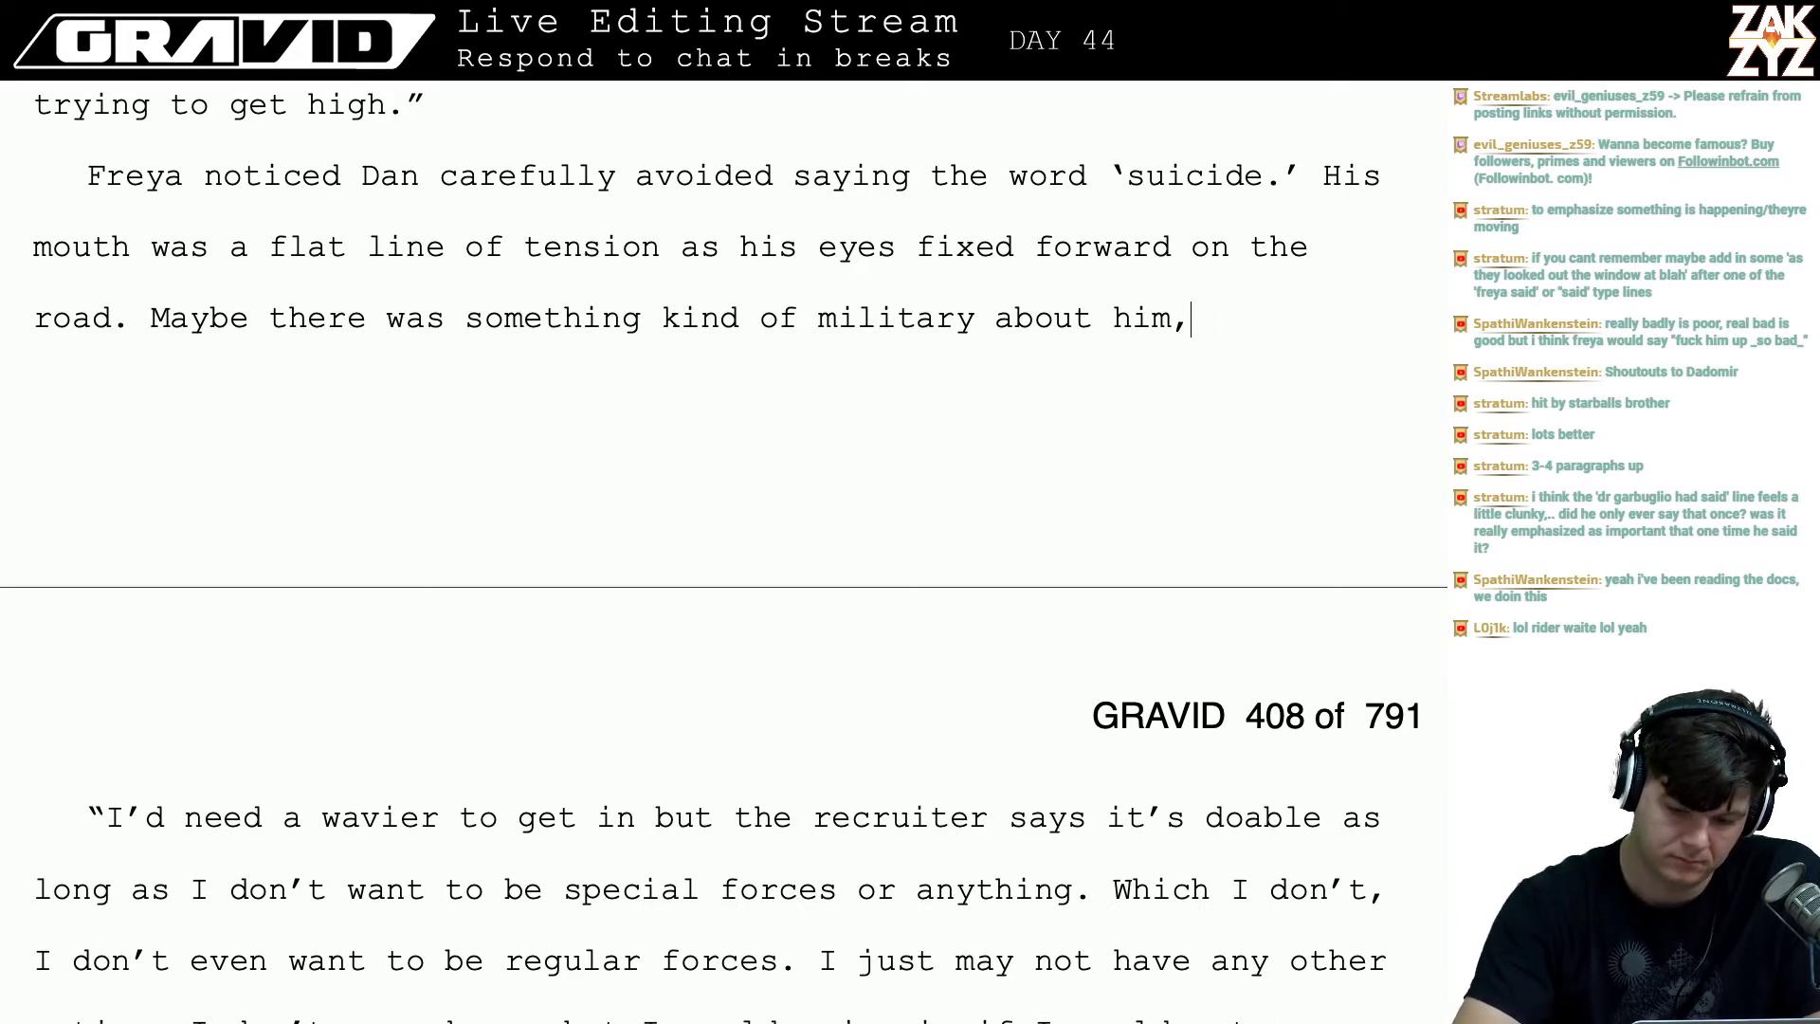
- Insert an empty paragraph between the unfinished "military about him," sentence and the recruiter dialogue
key("Return")
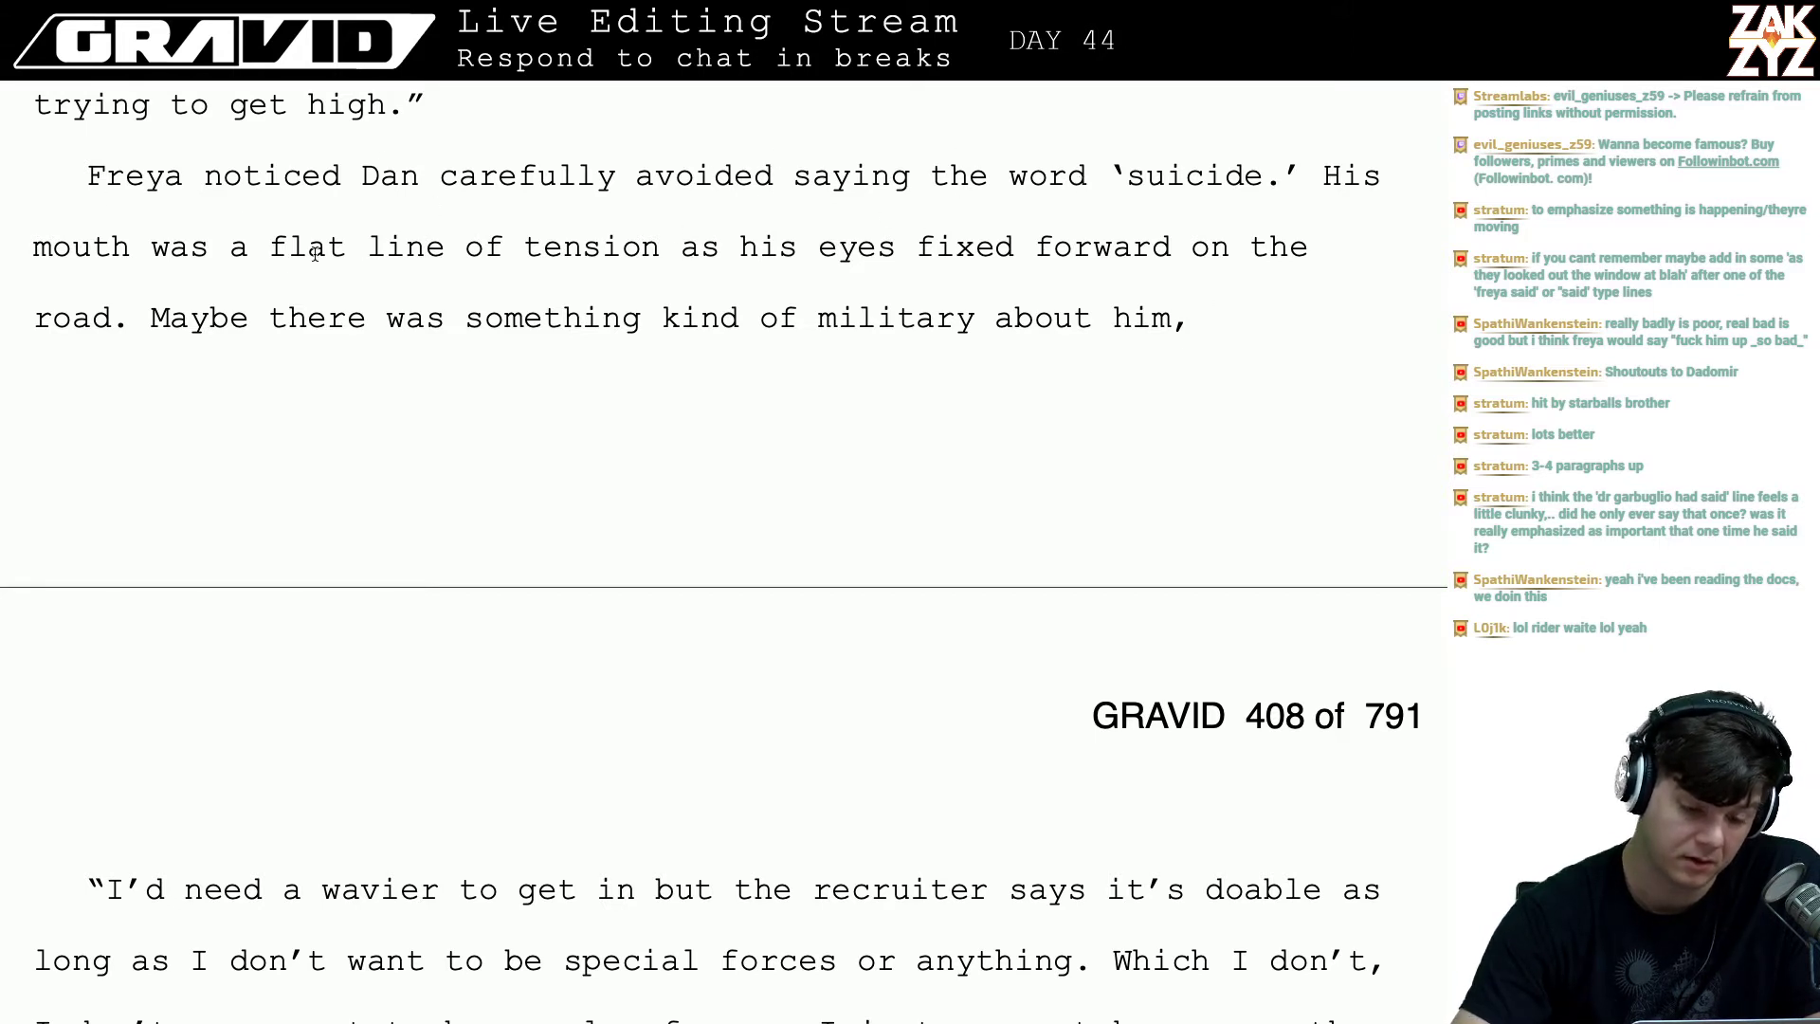
key("Right")
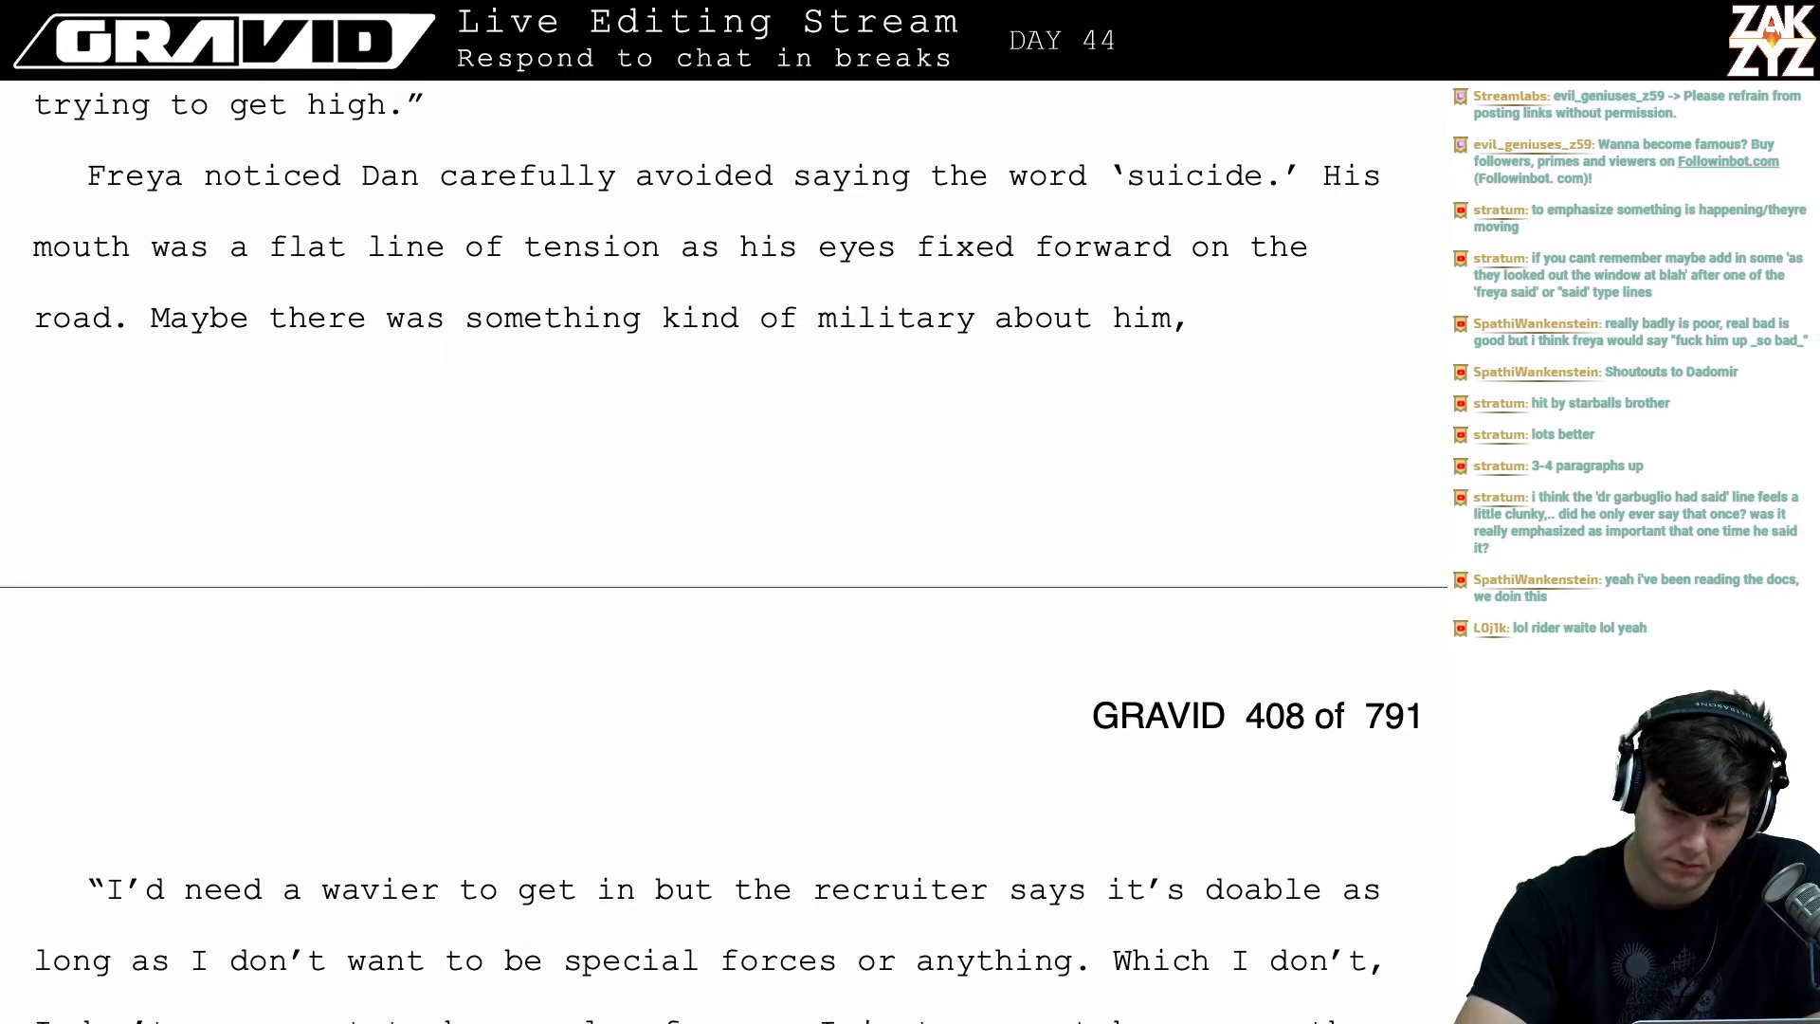
- Try the wording "a kind of focus," after "military about him," and delete it
type("a kind of focus,")
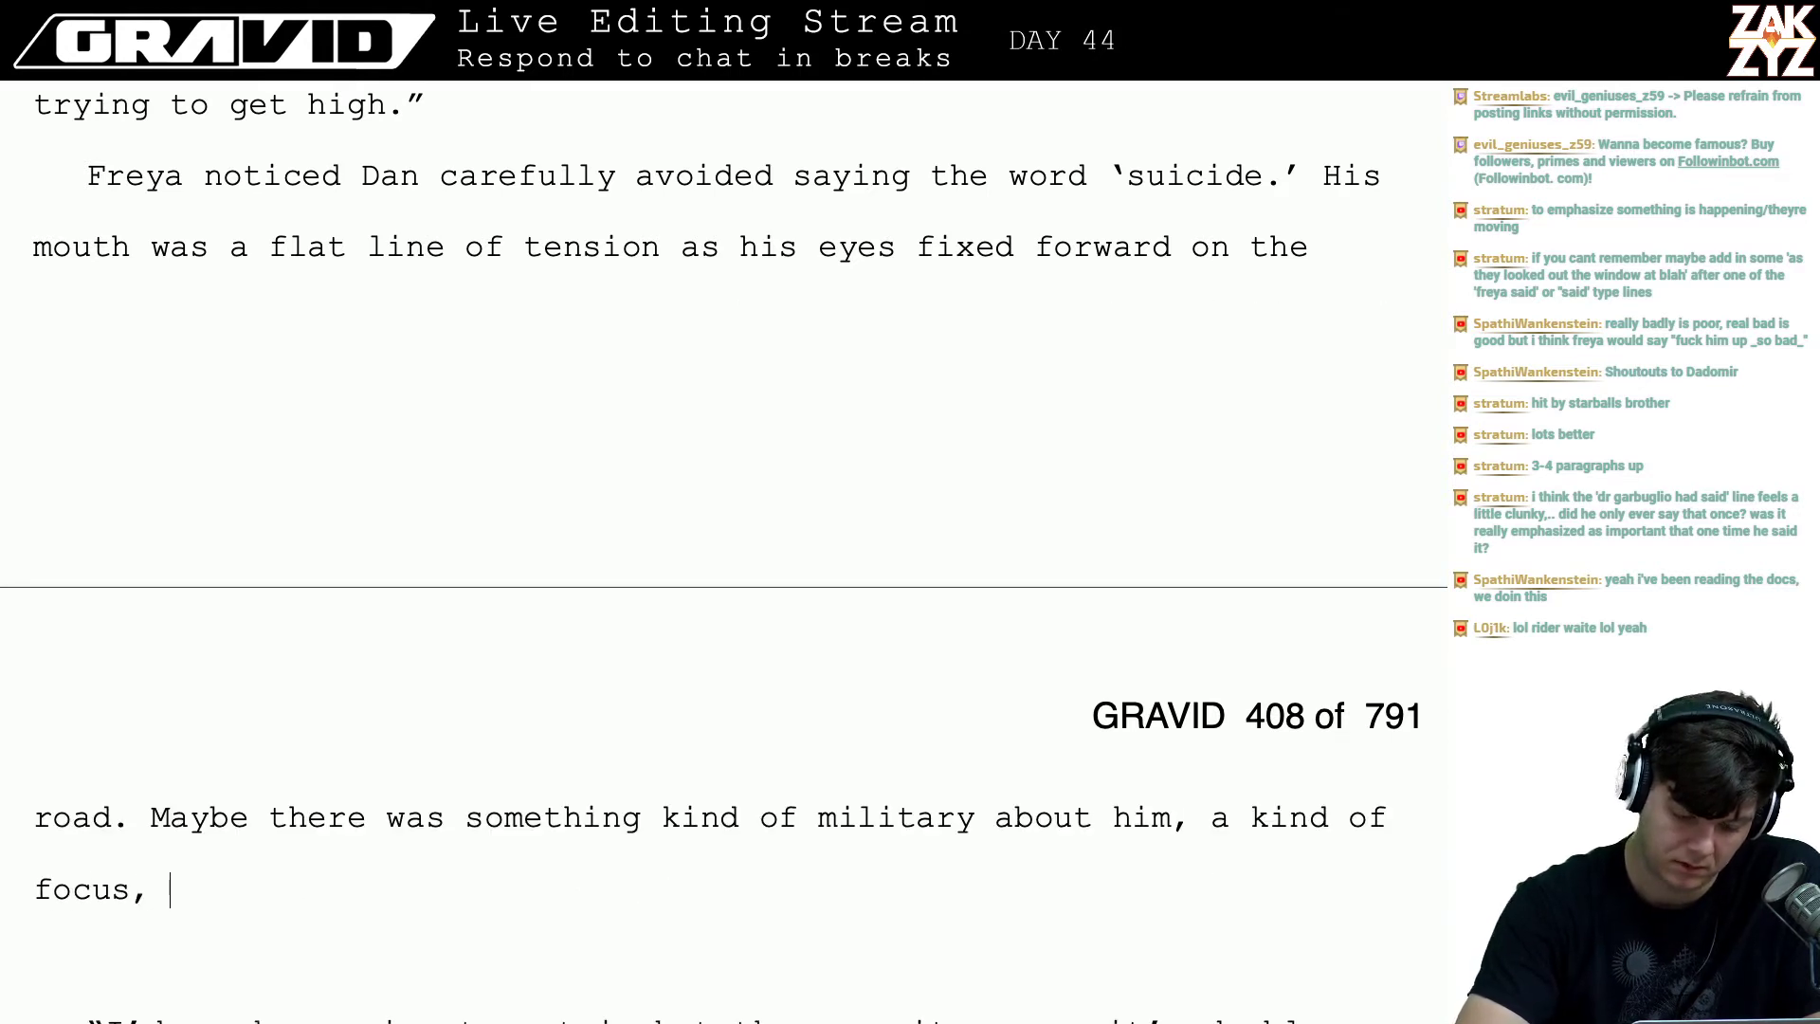
key("BackSpace")
key("BackSpace")
key("BackSpace")
key("BackSpace")
key("BackSpace")
key("BackSpace")
key("BackSpace")
key("BackSpace")
key("BackSpace")
key("BackSpace")
key("BackSpace")
key("BackSpace")
key("BackSpace")
key("BackSpace")
key("BackSpace")
key("BackSpace")
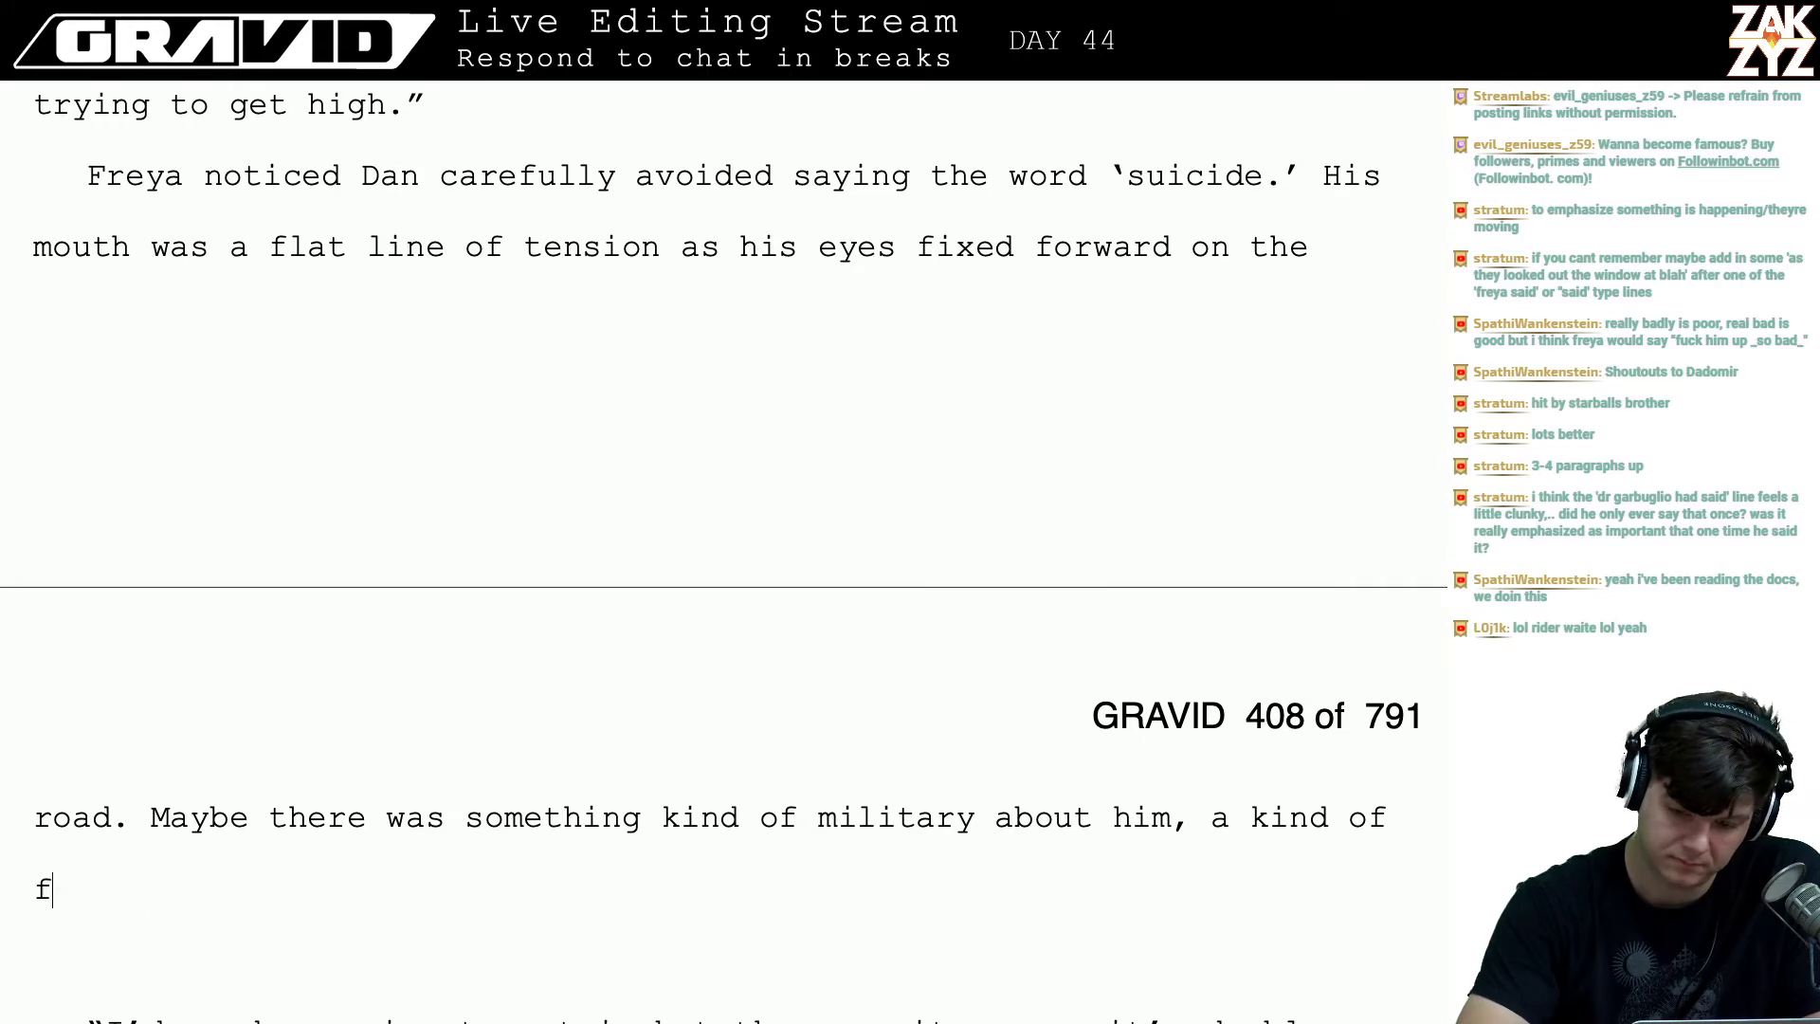
- Try describing Dan with "a sort of driven, focus" after "military about him," and delete the phrase
type("a ")
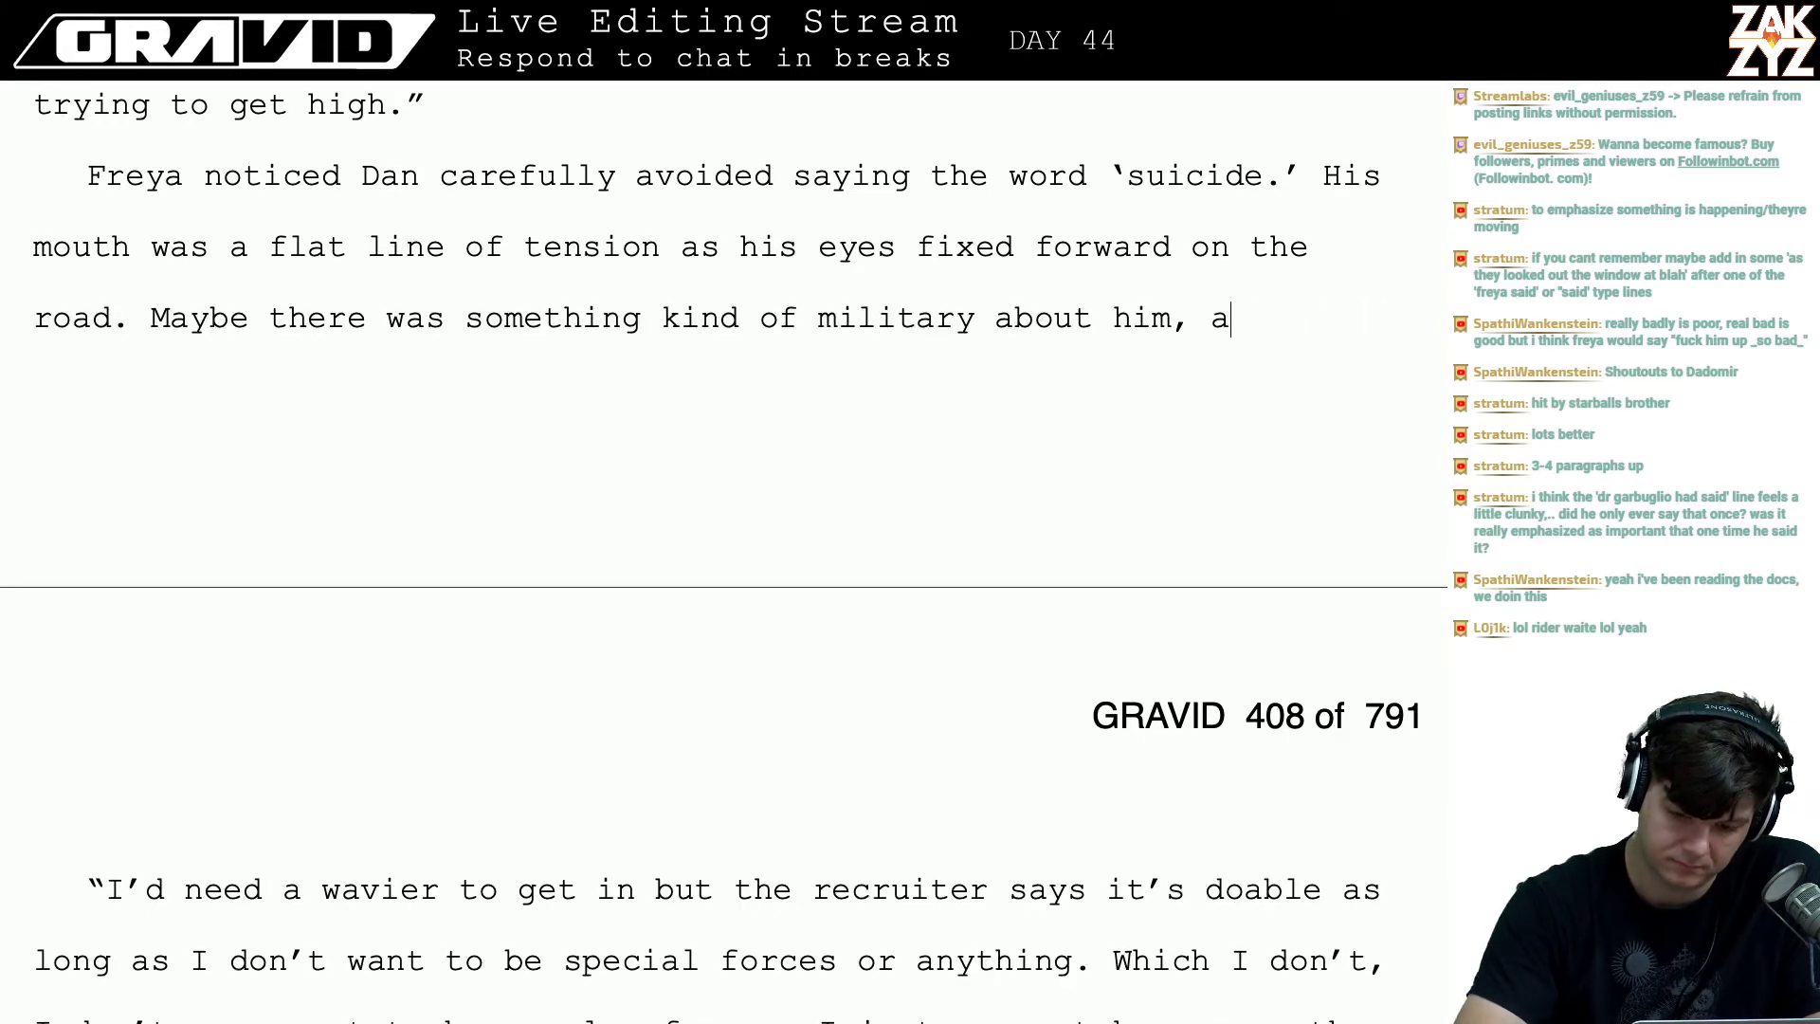
type("sort of driven")
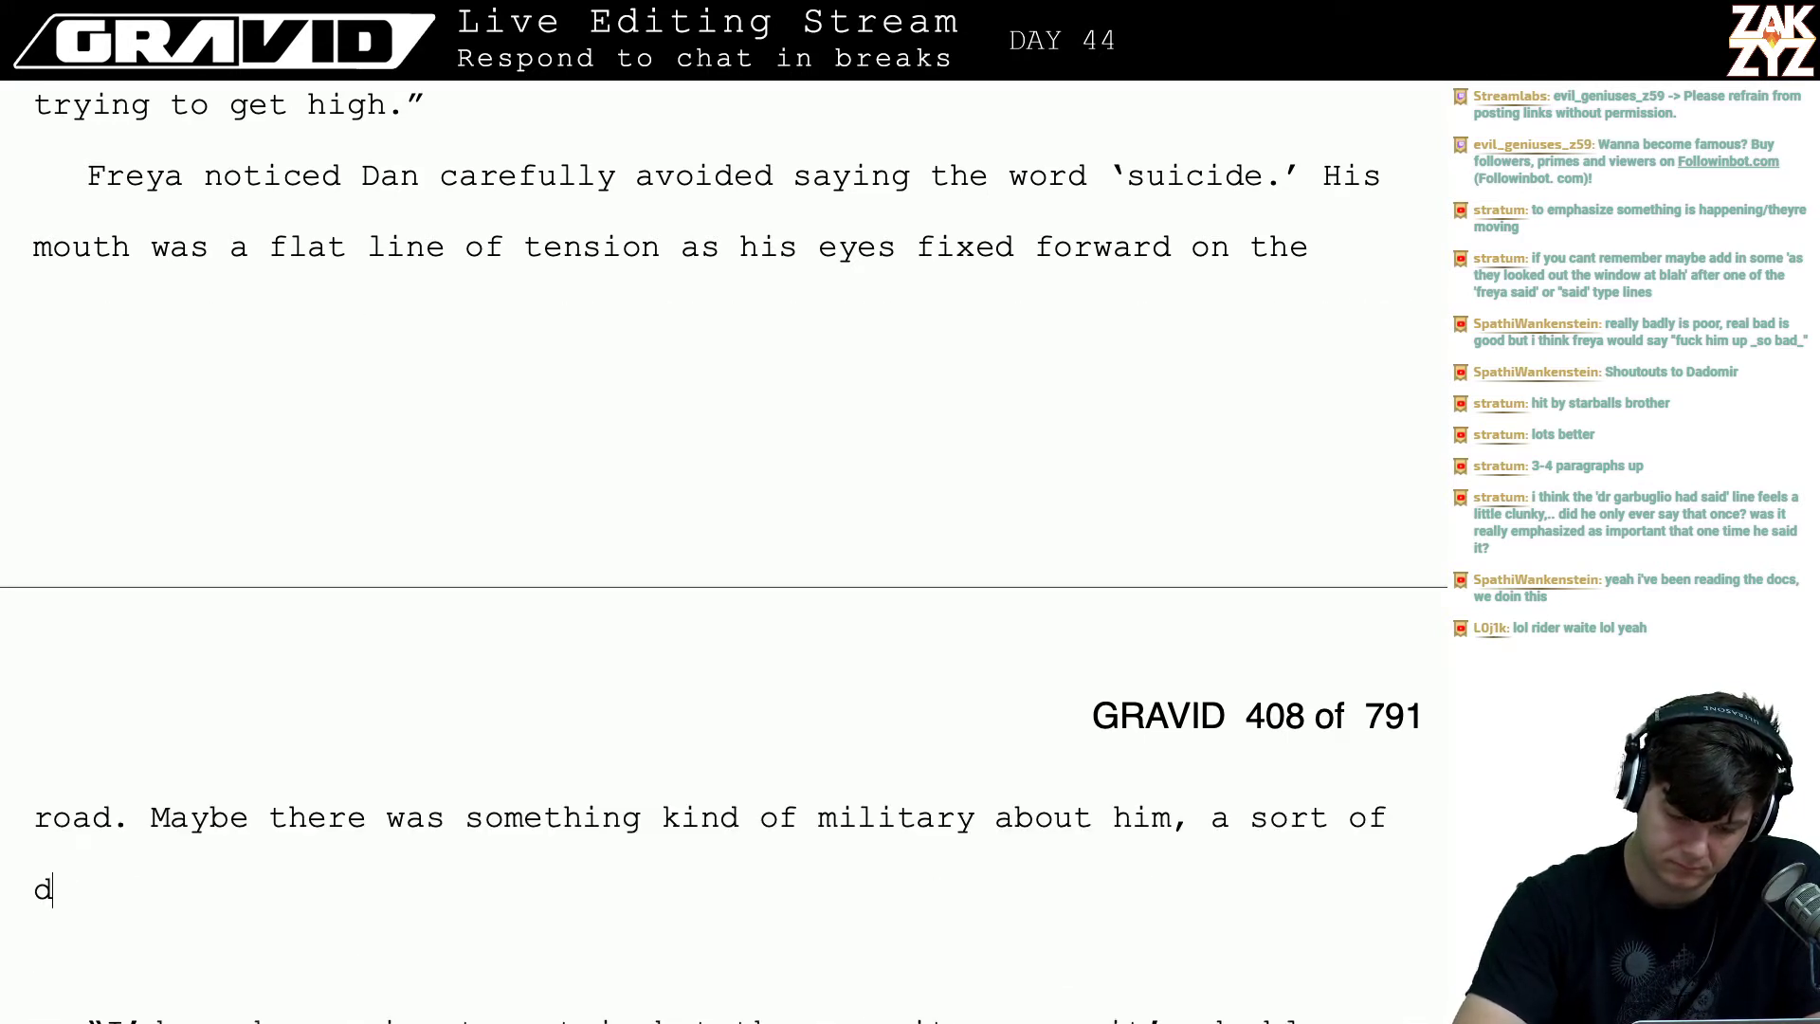
type(", focus")
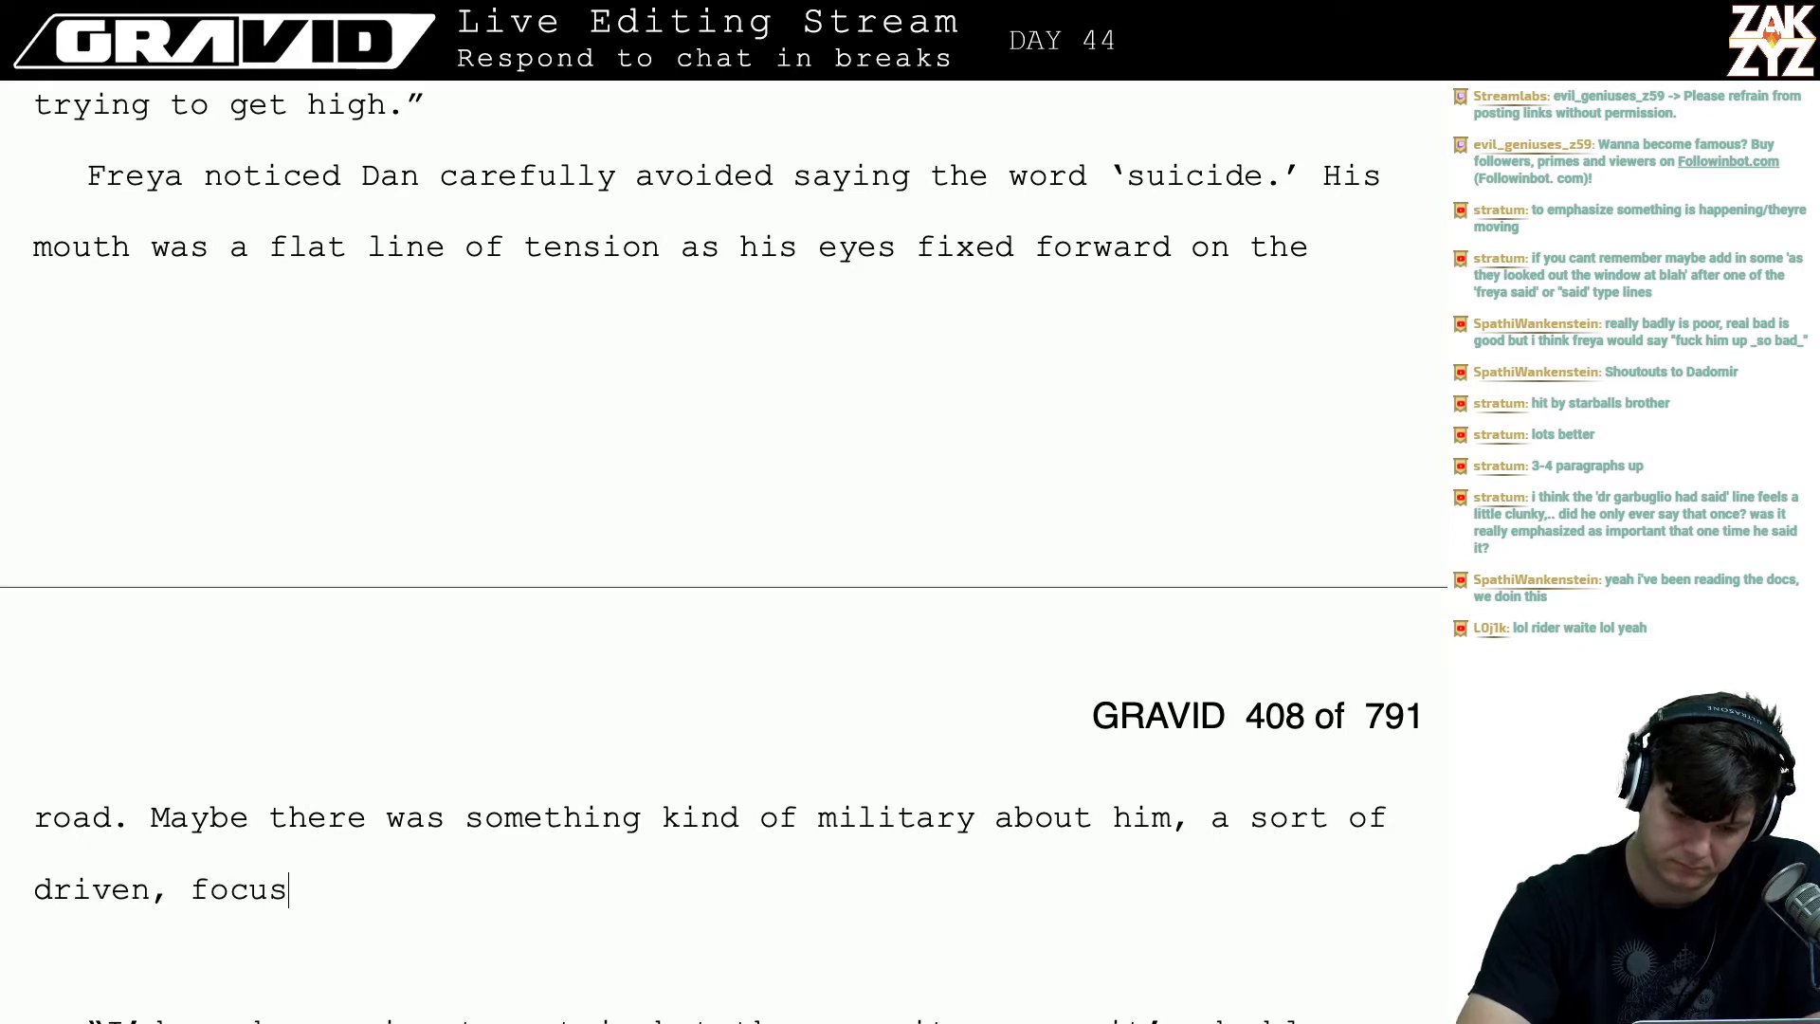
key("BackSpace")
key("BackSpace")
key("BackSpace")
key("BackSpace")
key("BackSpace")
key("BackSpace")
key("BackSpace")
key("BackSpace")
key("BackSpace")
key("BackSpace")
key("BackSpace")
key("BackSpace")
key("BackSpace")
key("BackSpace")
key("BackSpace")
key("BackSpace")
key("BackSpace")
key("BackSpace")
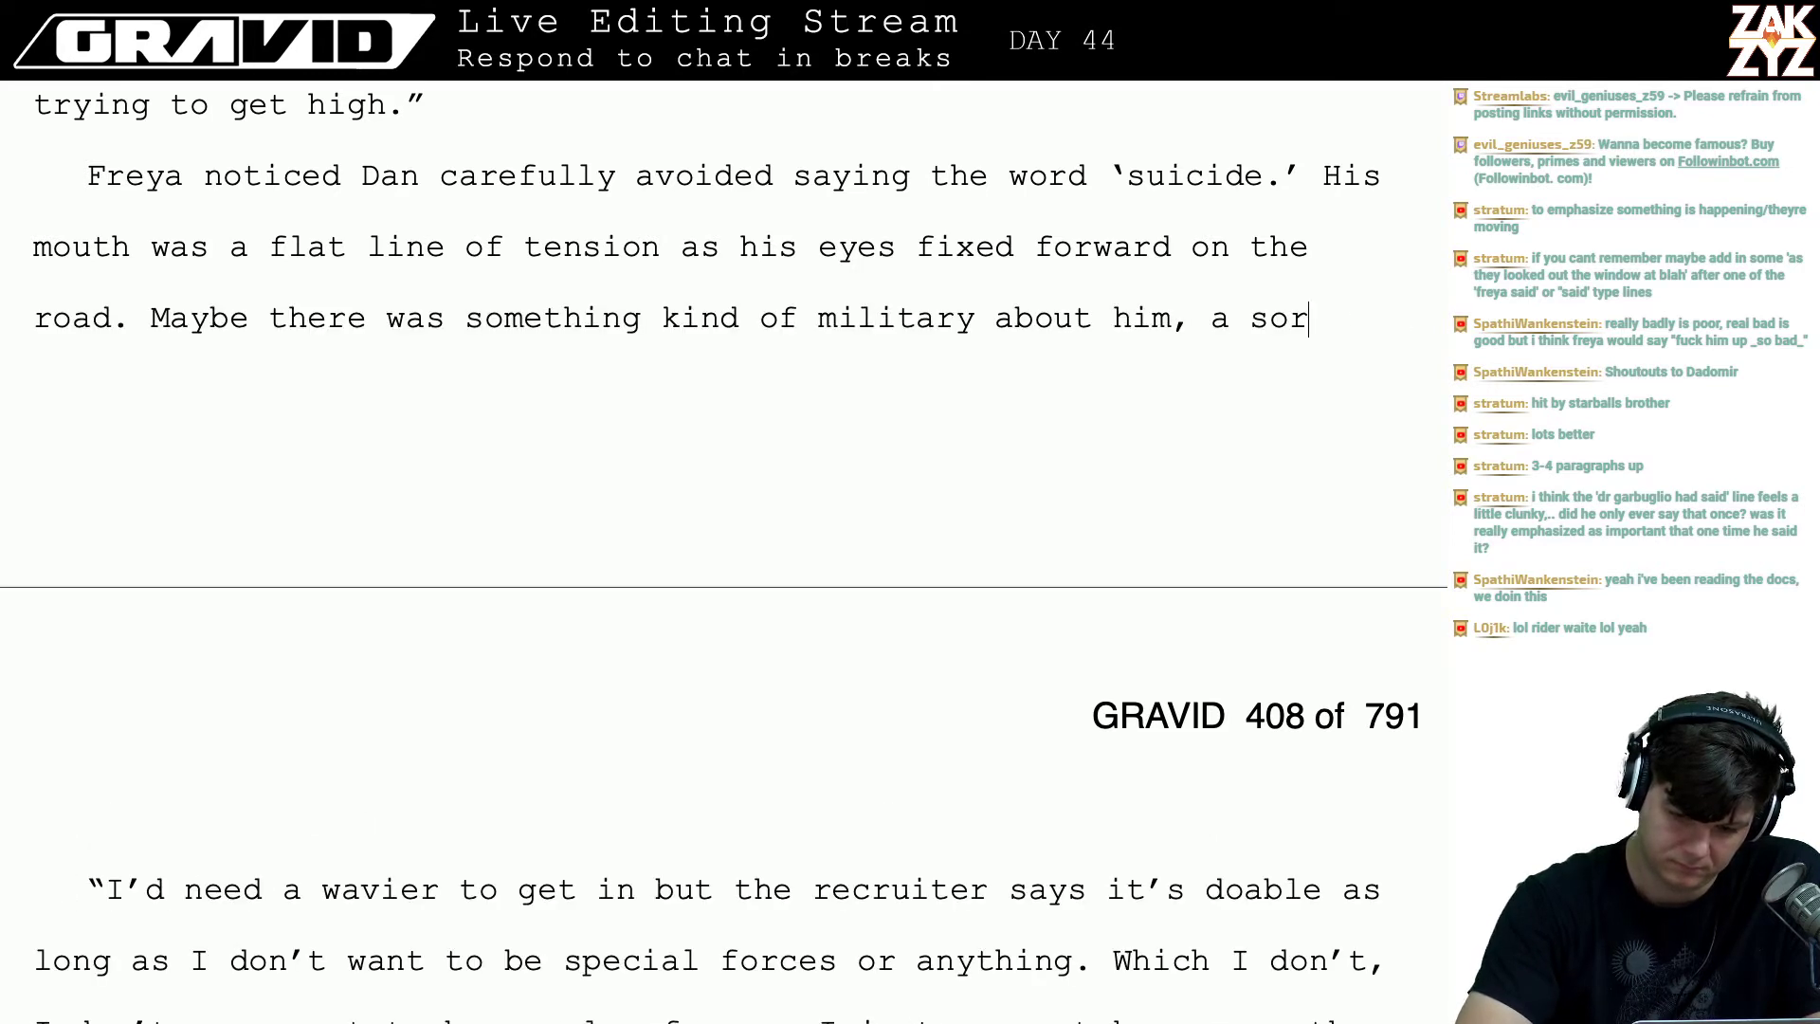
key("BackSpace")
key("BackSpace")
key("BackSpace")
key("BackSpace")
key("BackSpace")
- Try restarting the clause after "military about him," with "a kind of" and clear it again
type("something ")
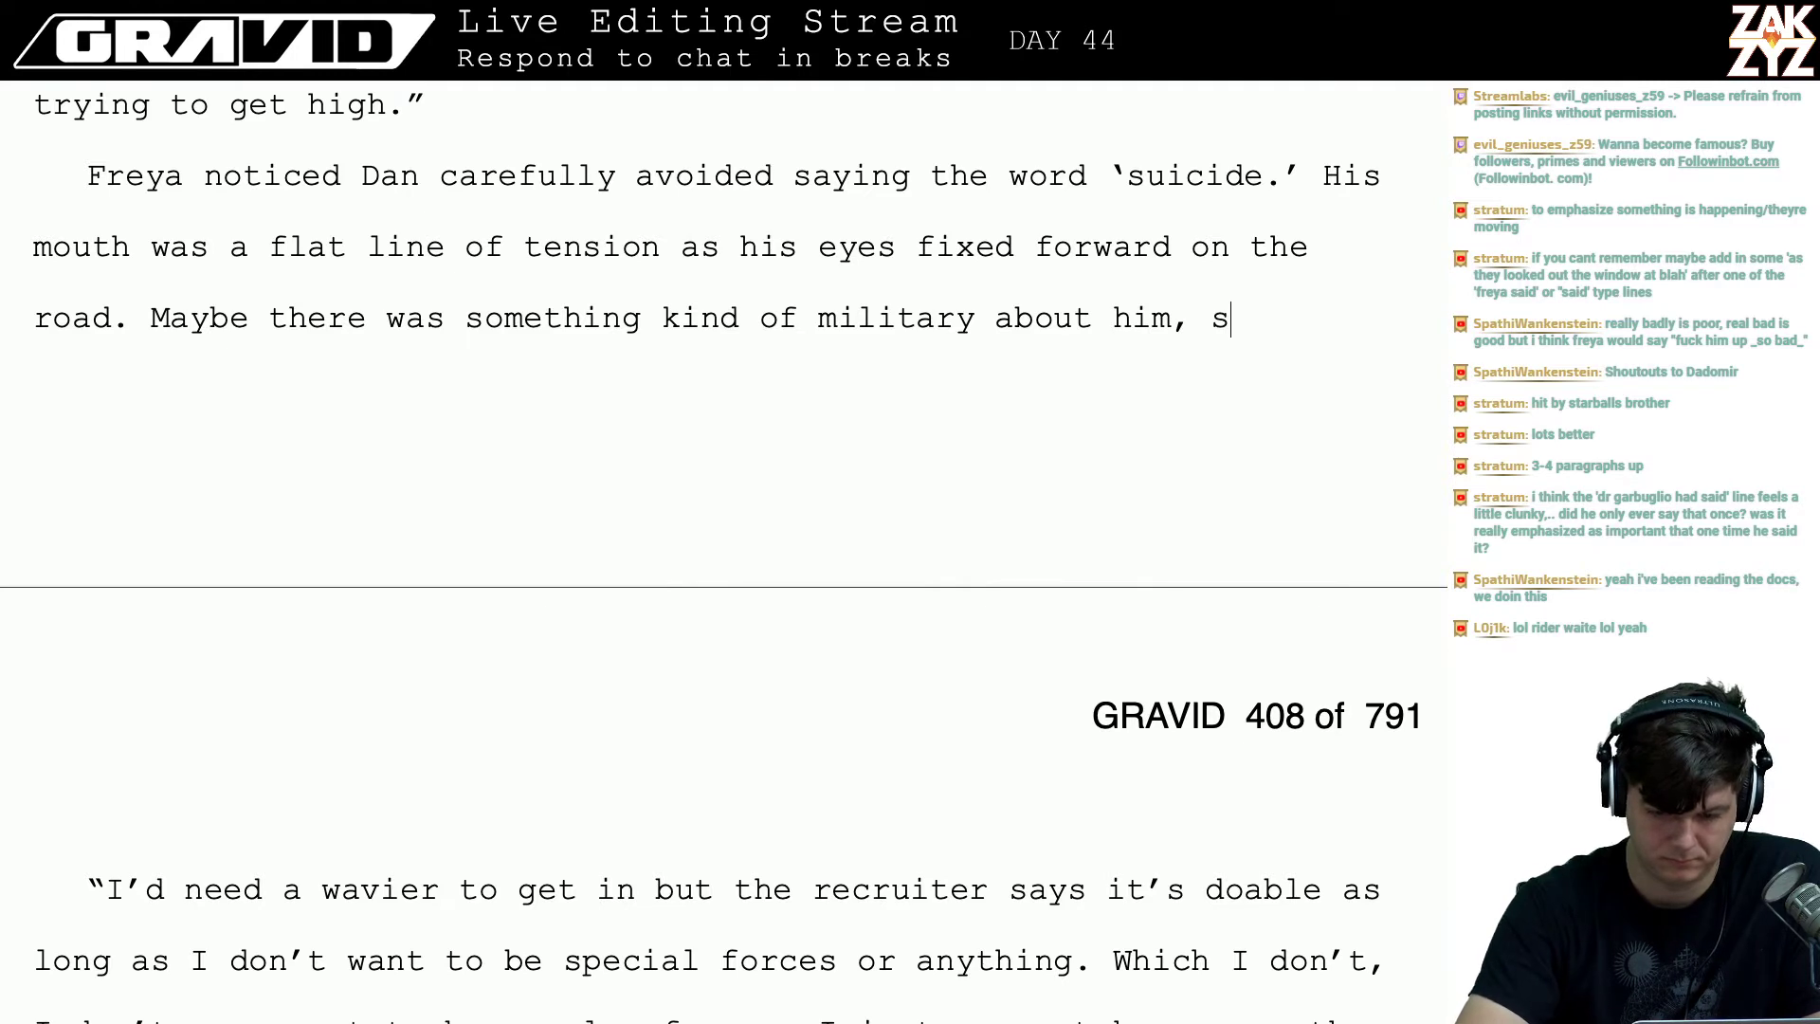
type("kind of")
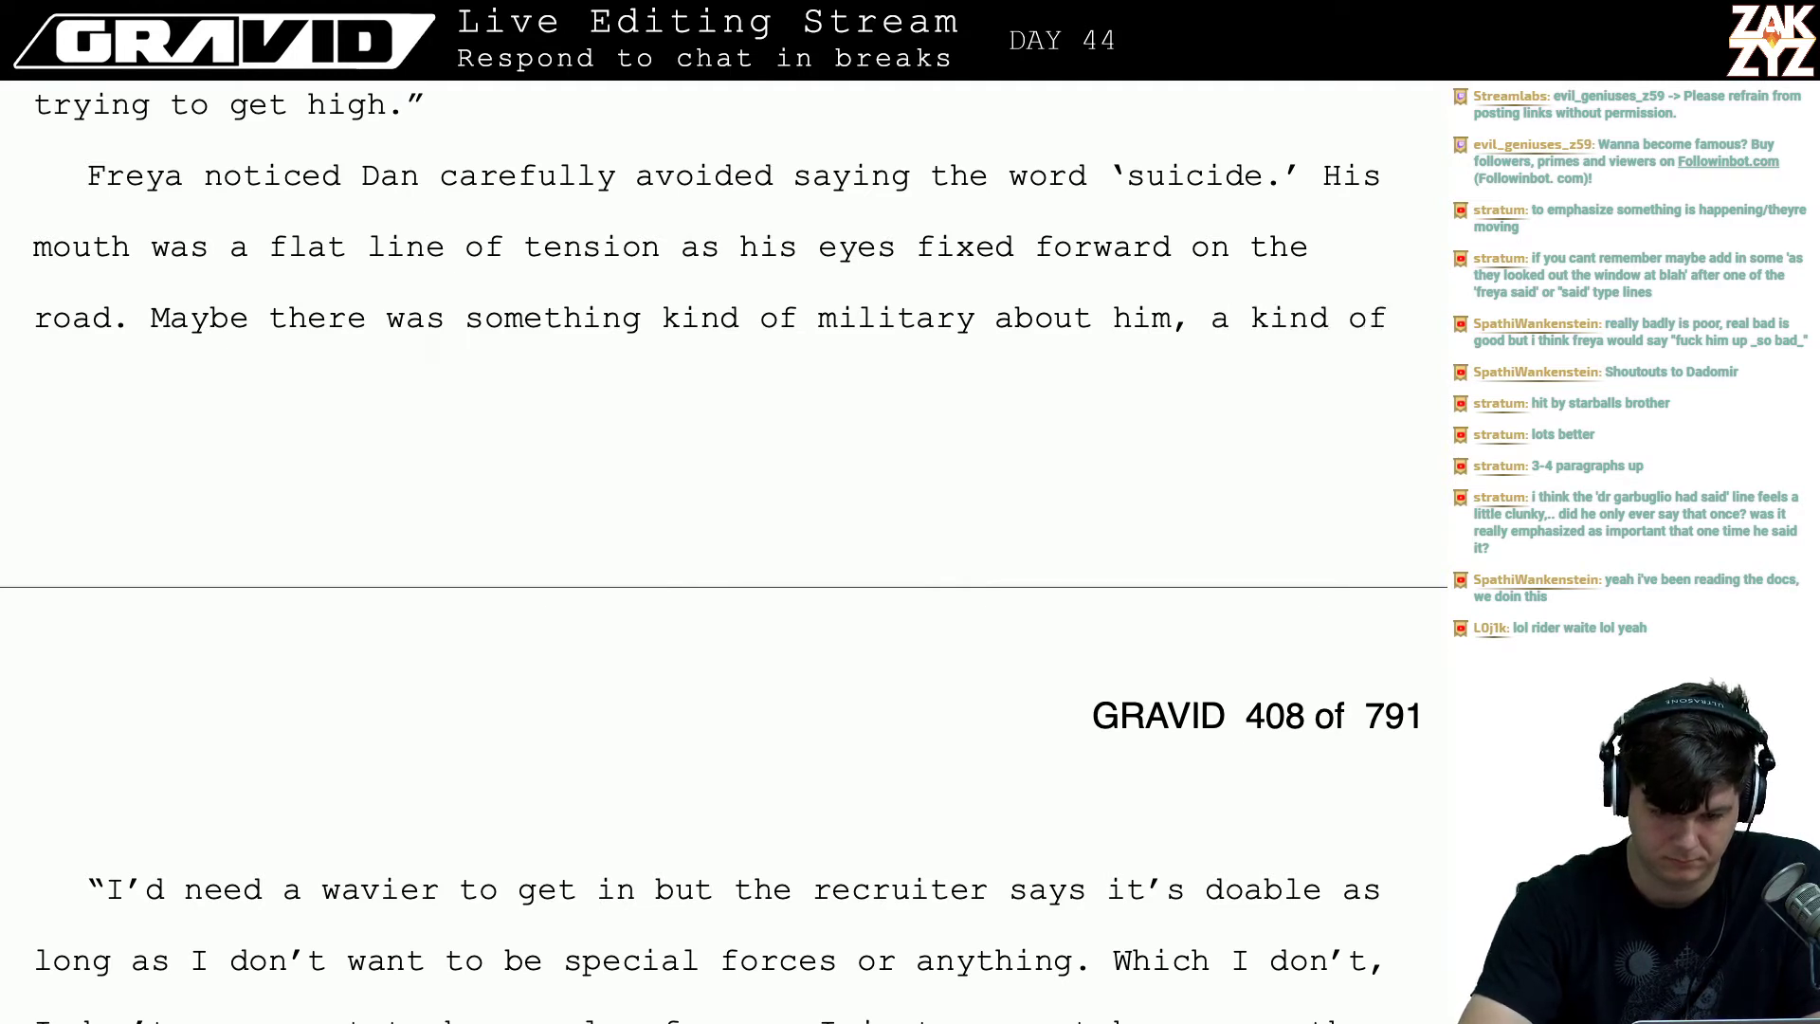
key("BackSpace")
key("BackSpace")
key("BackSpace")
key("BackSpace")
key("BackSpace")
key("BackSpace")
key("BackSpace")
key("BackSpace")
key("BackSpace")
key("BackSpace")
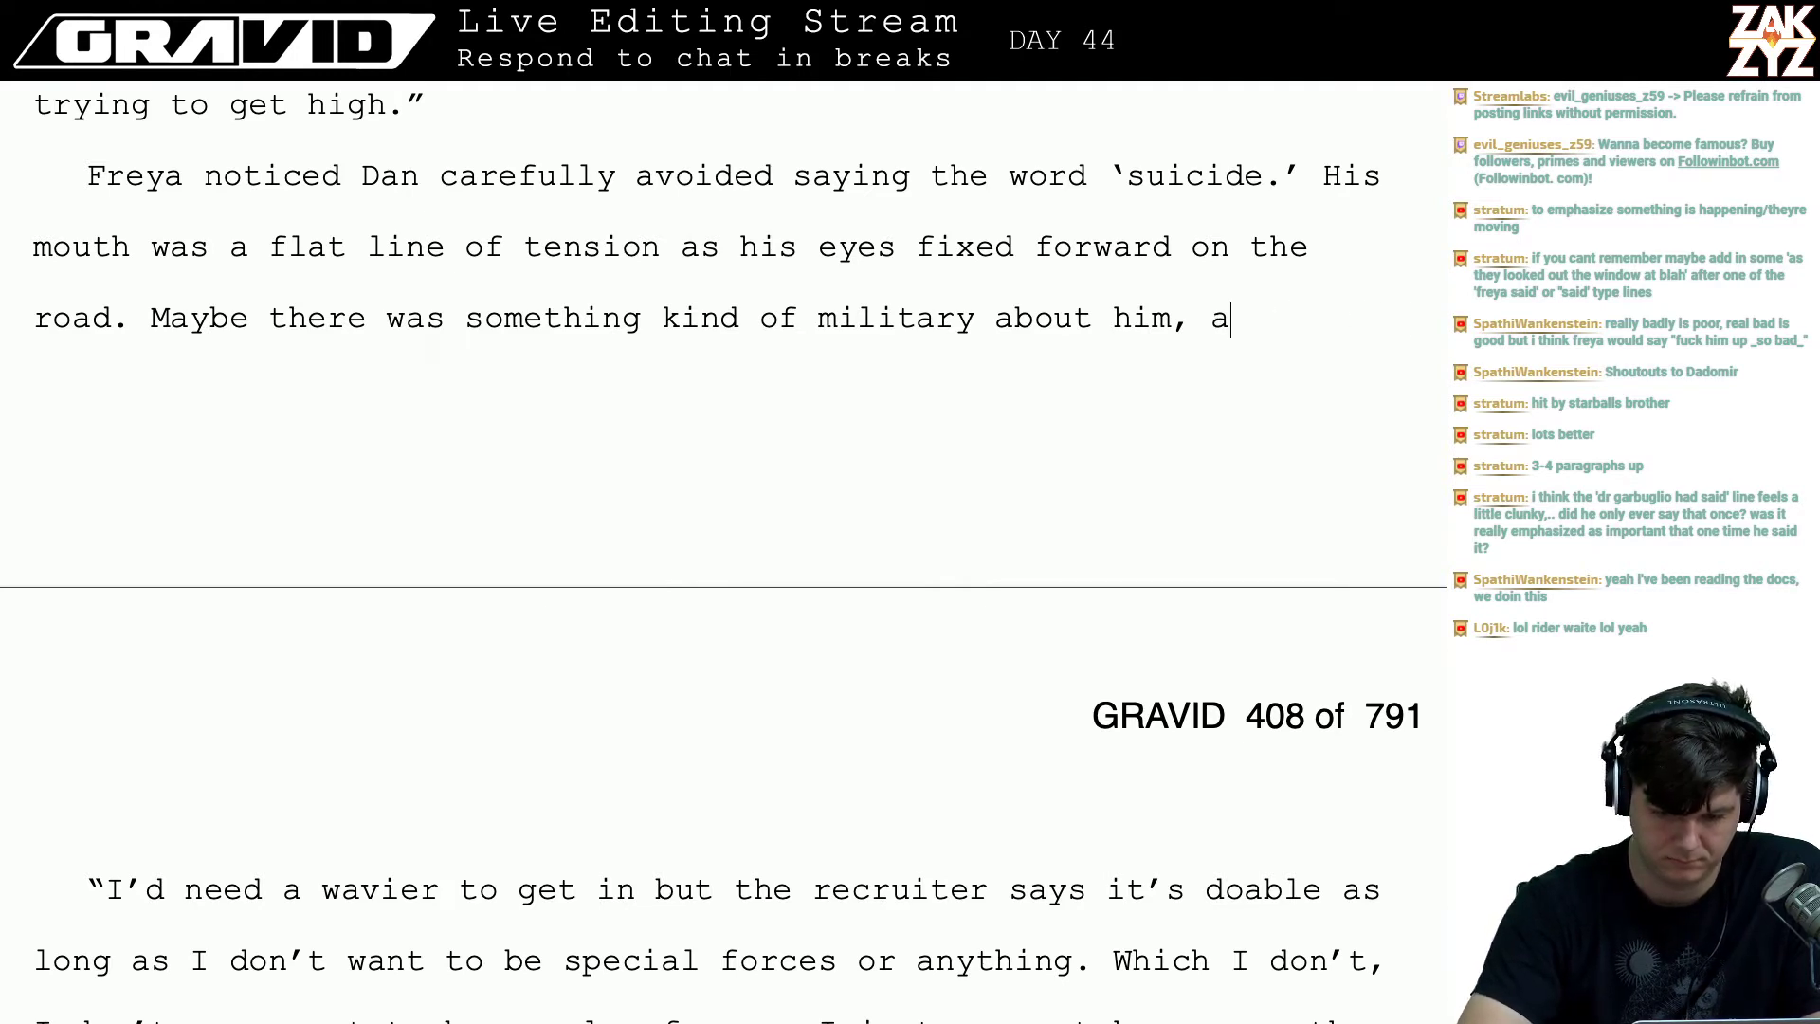
- Try the continuation "that sort of serious," after "military about him," and delete it
type("that sort of s")
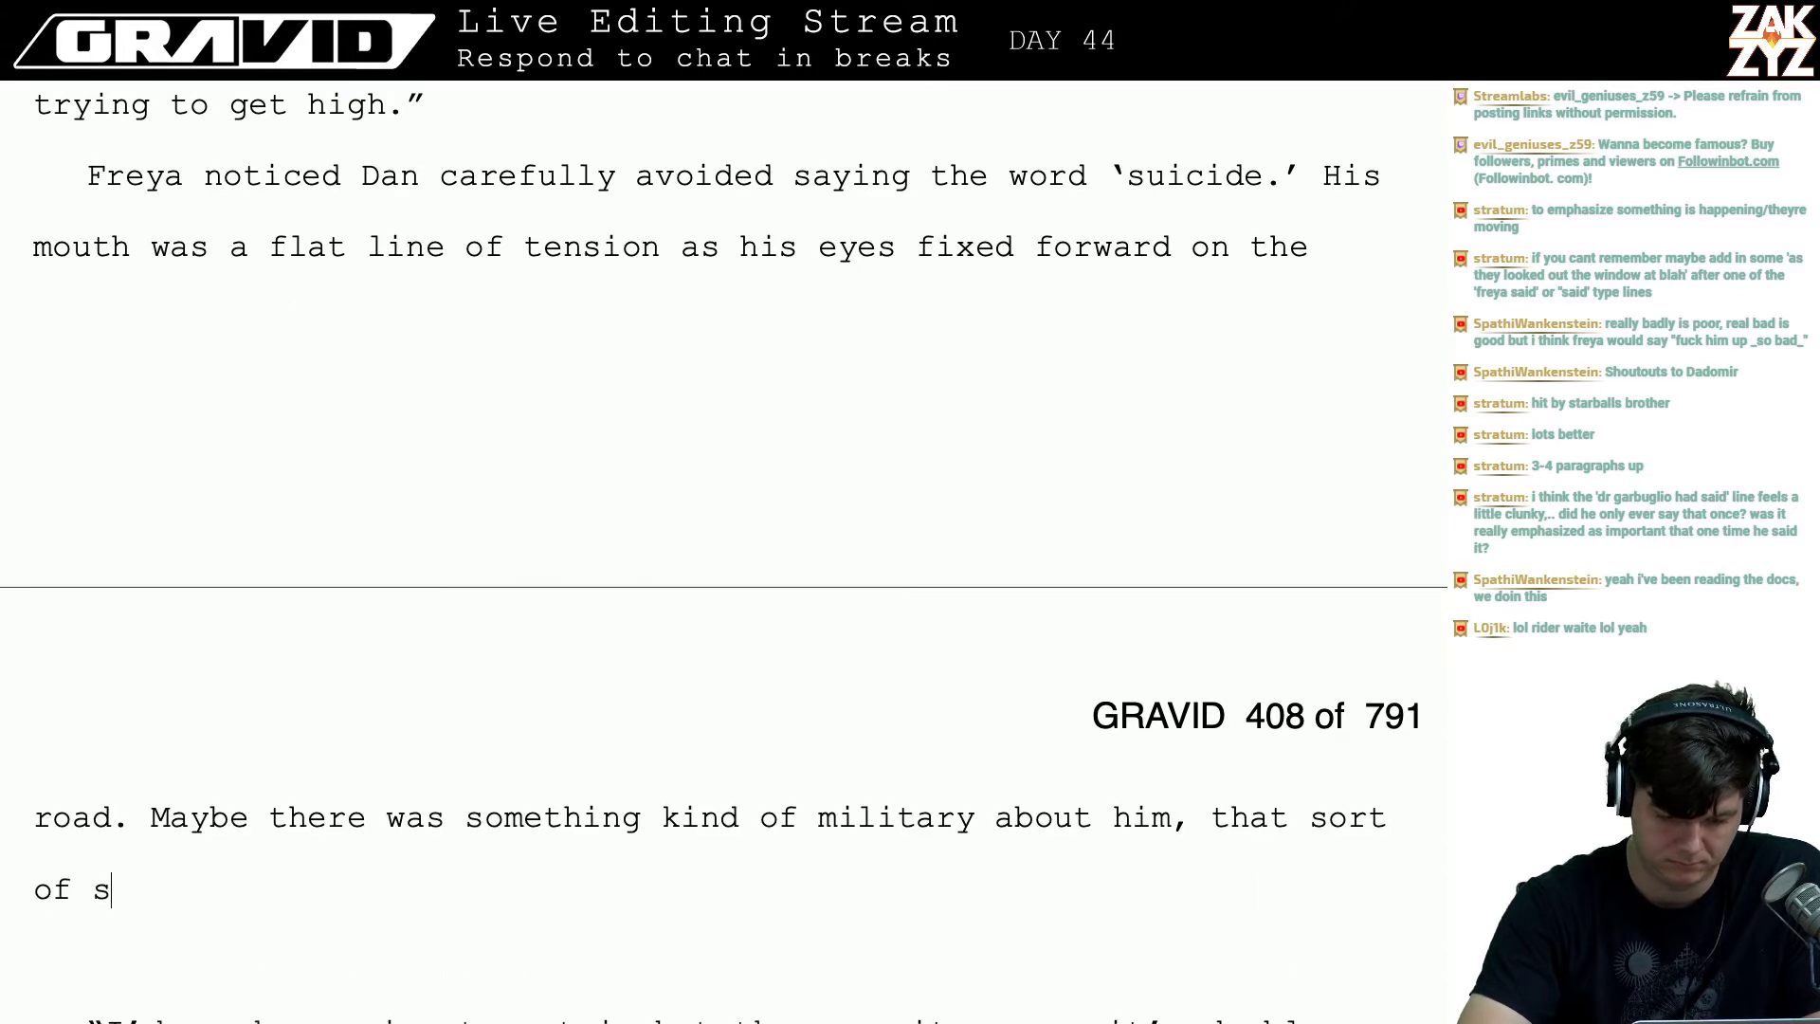
type("erious,")
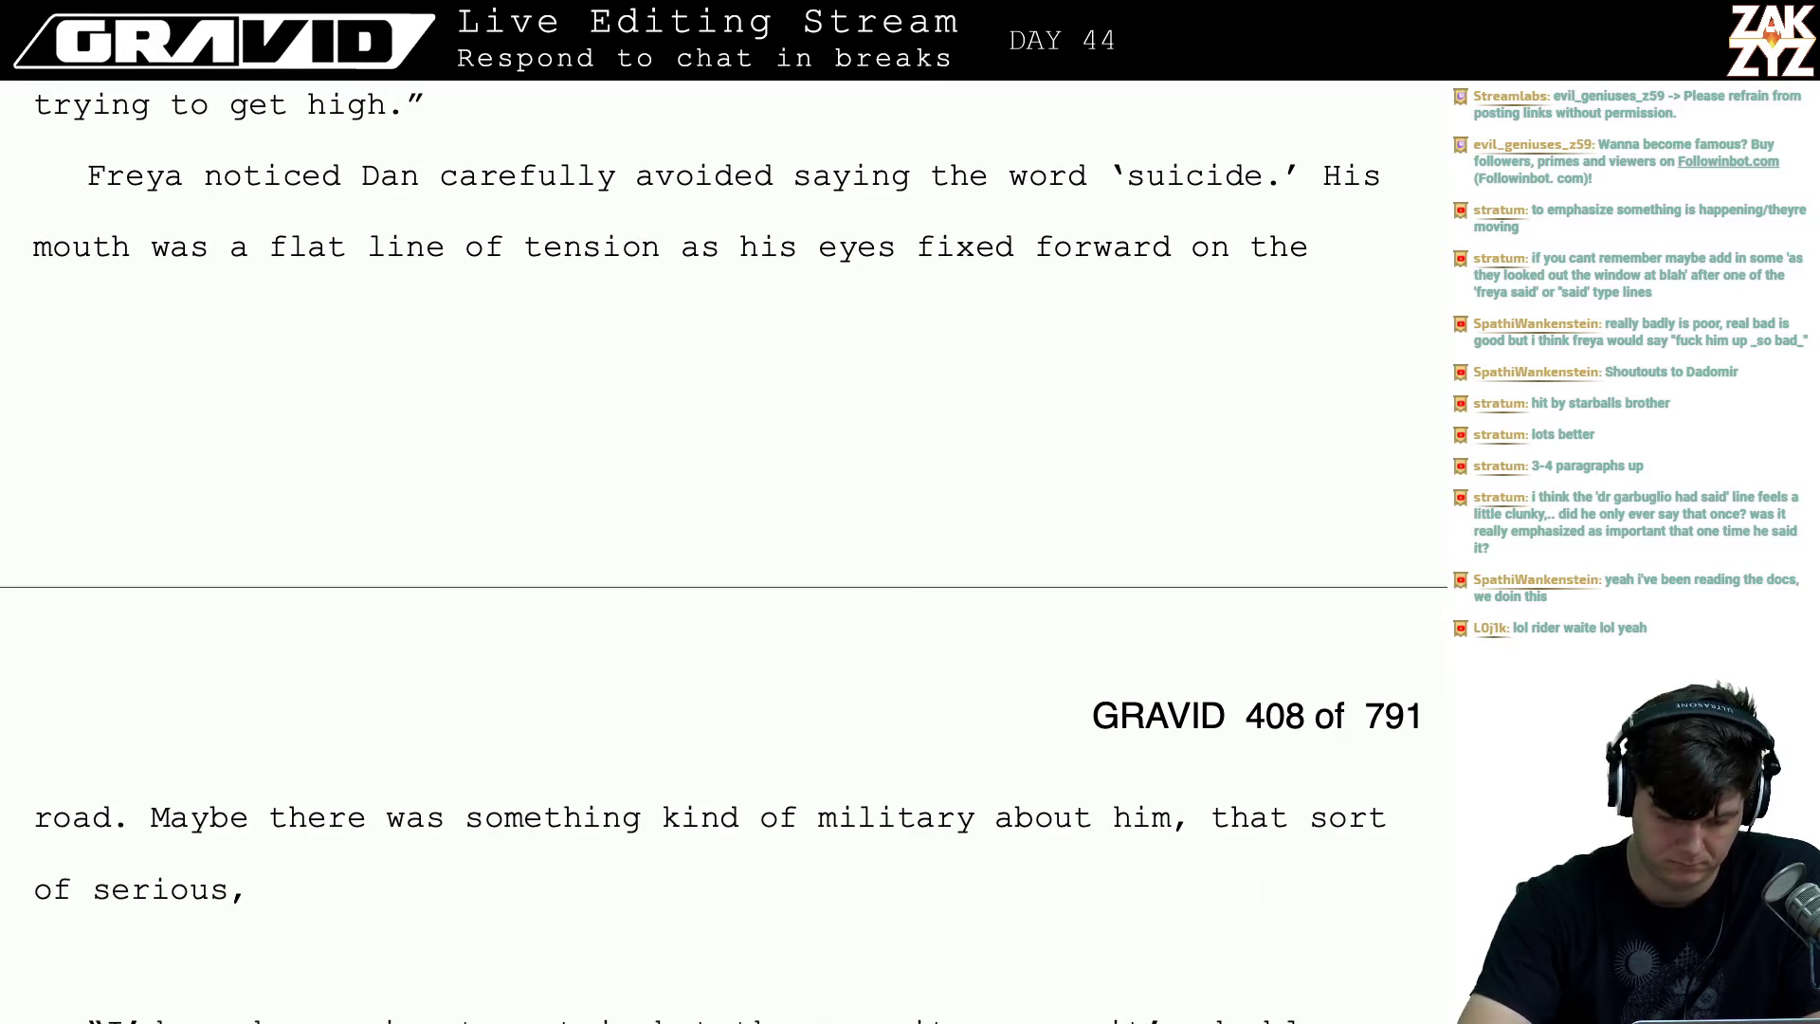
type(" drv")
key("BackSpace")
key("BackSpace")
key("BackSpace")
key("BackSpace")
key("BackSpace")
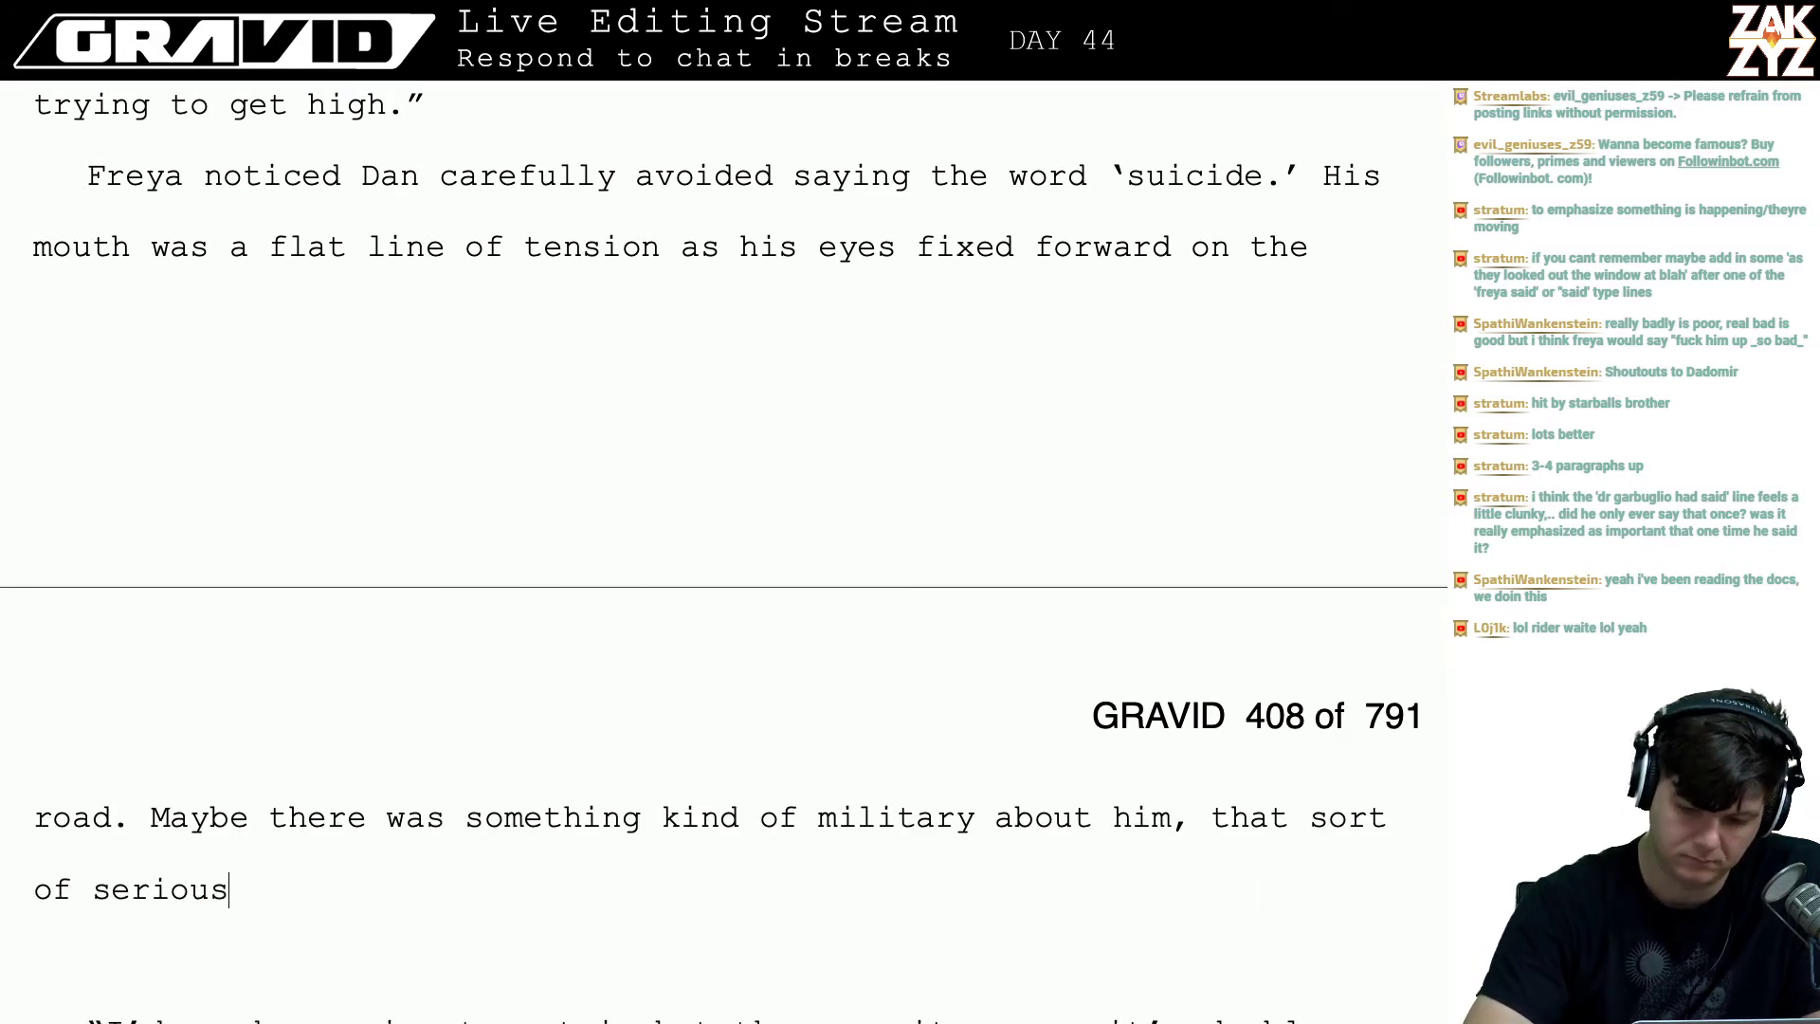
key("BackSpace")
key("BackSpace")
key("BackSpace")
key("BackSpace")
key("BackSpace")
key("BackSpace")
key("BackSpace")
key("BackSpace")
key("BackSpace")
key("BackSpace")
key("BackSpace")
key("BackSpace")
key("BackSpace")
key("BackSpace")
key("BackSpace")
key("BackSpace")
key("BackSpace")
key("BackSpace")
key("BackSpace")
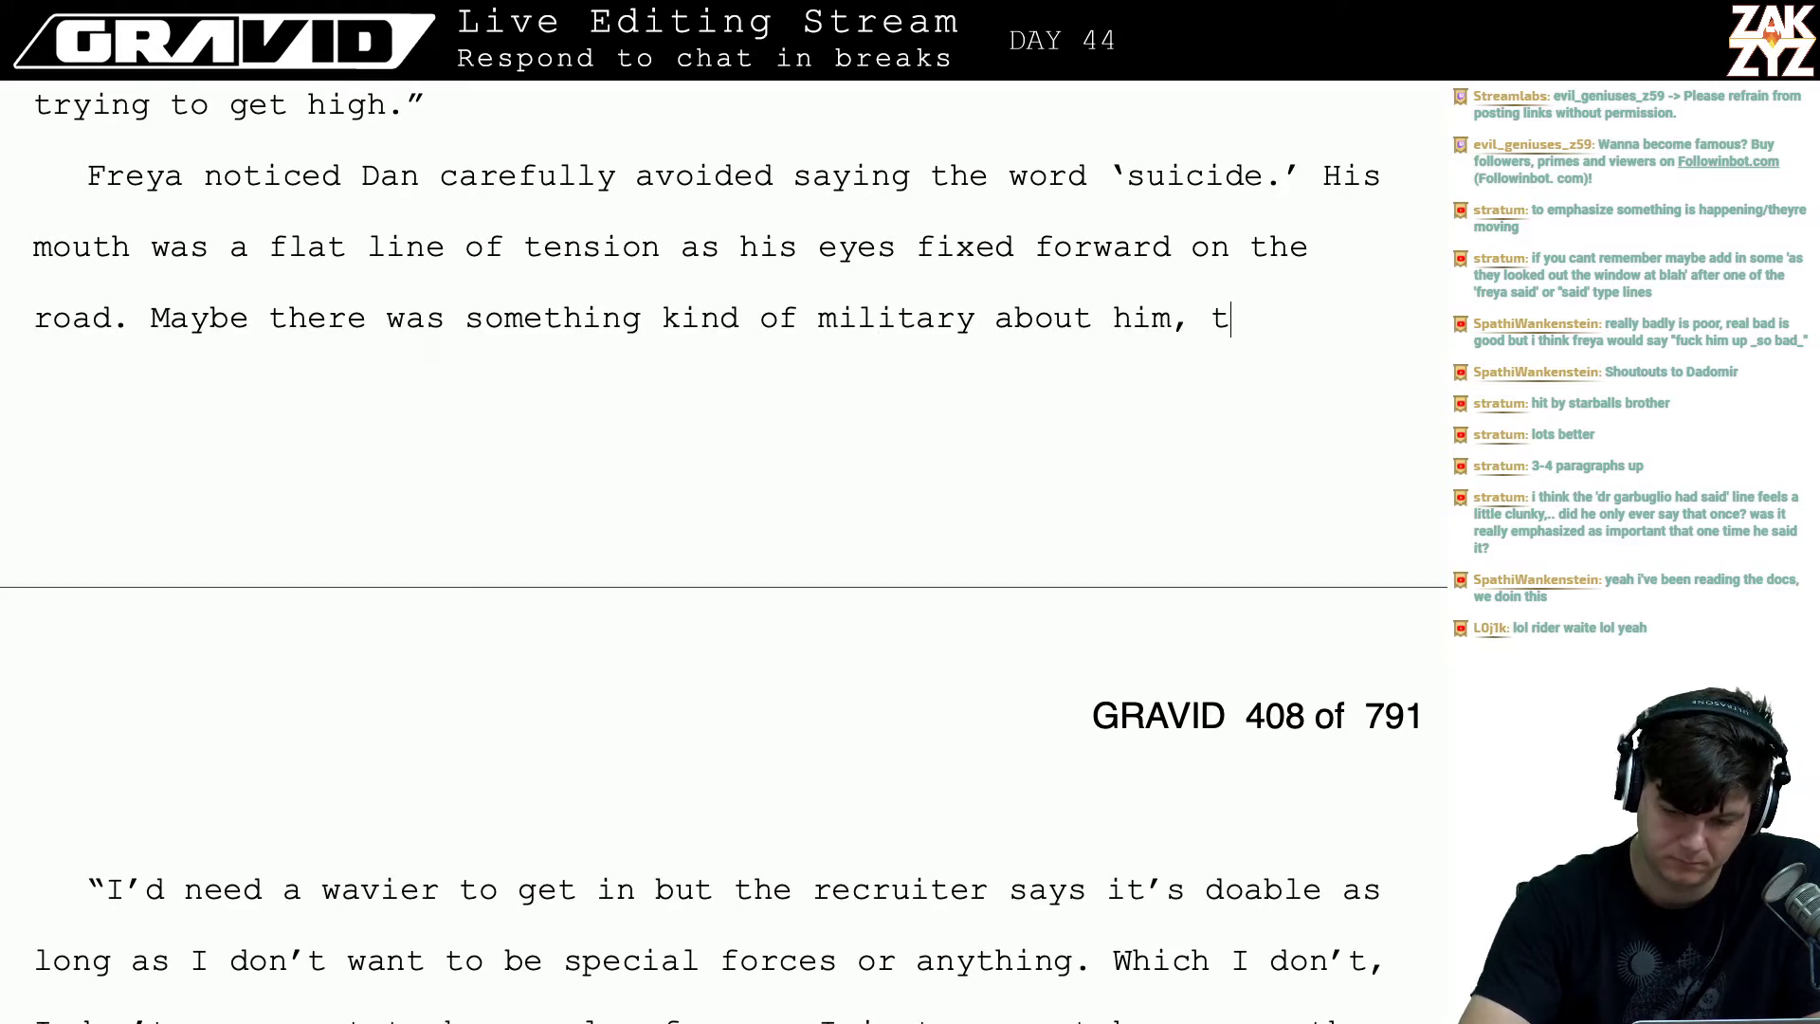
- Continue the sentence with "the driven part of him he was always trying to cover up by goofing off."
type("he driven part ")
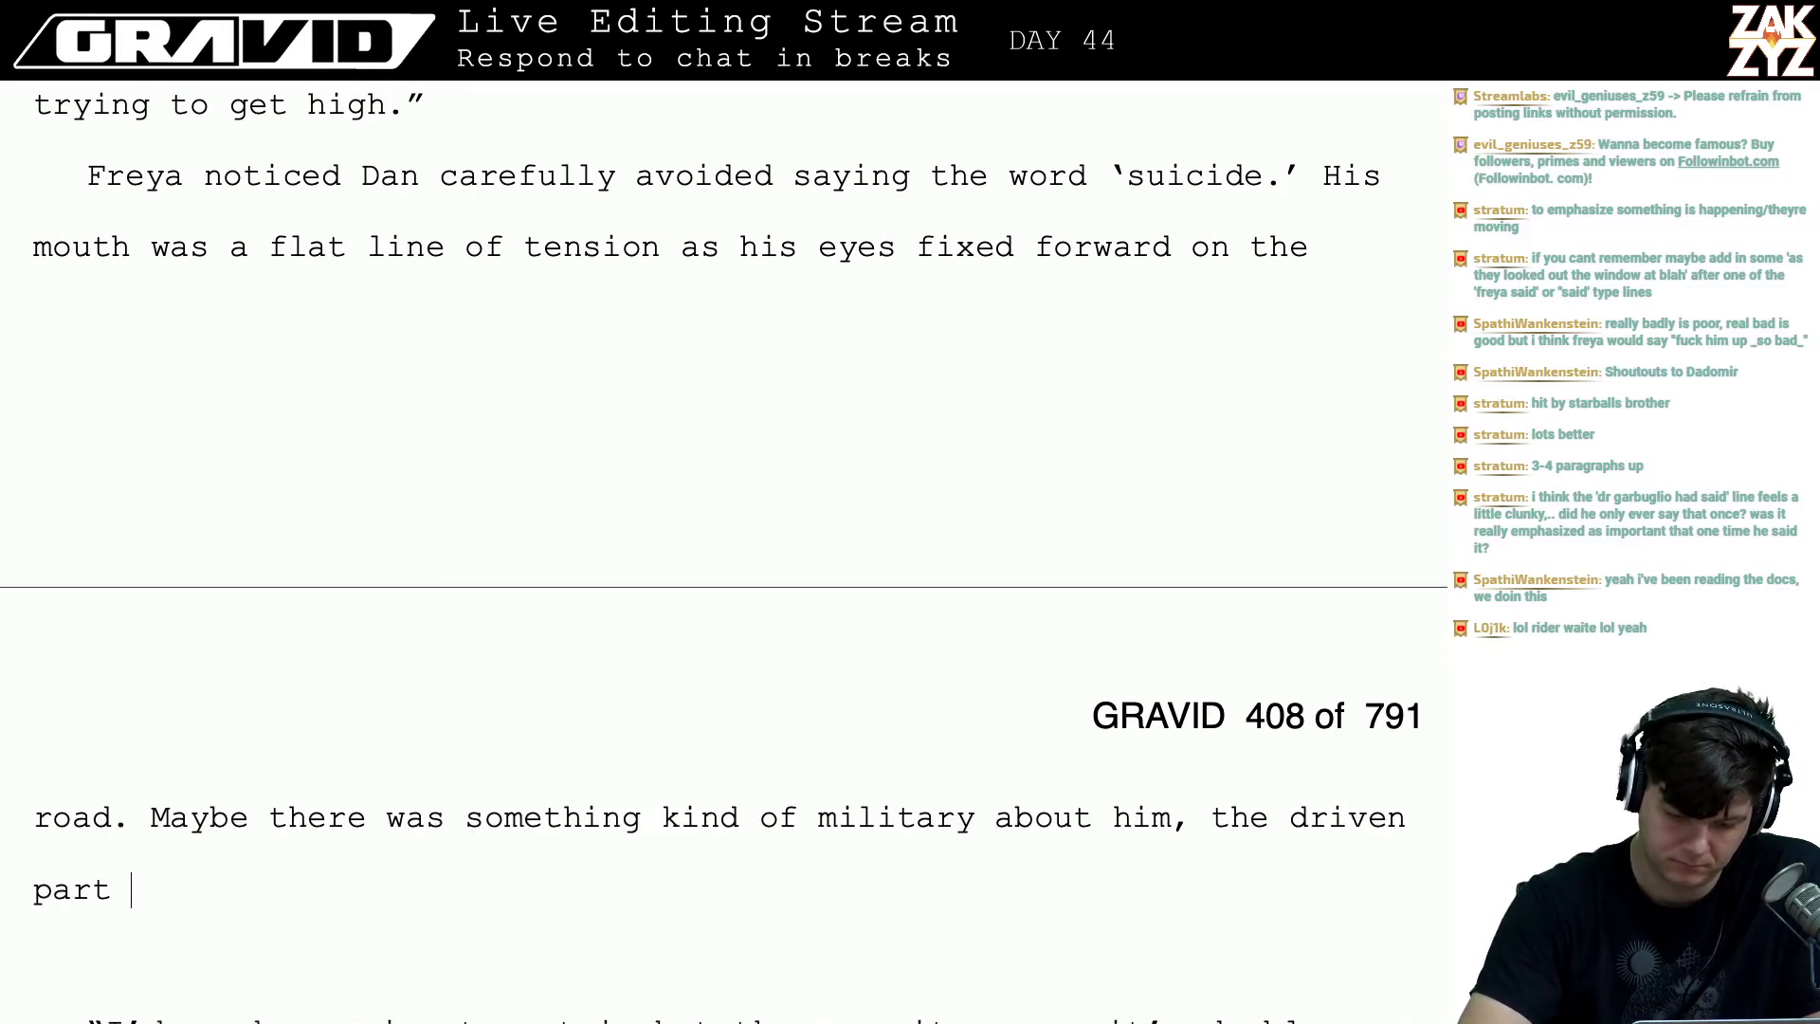
type("of him he was alw")
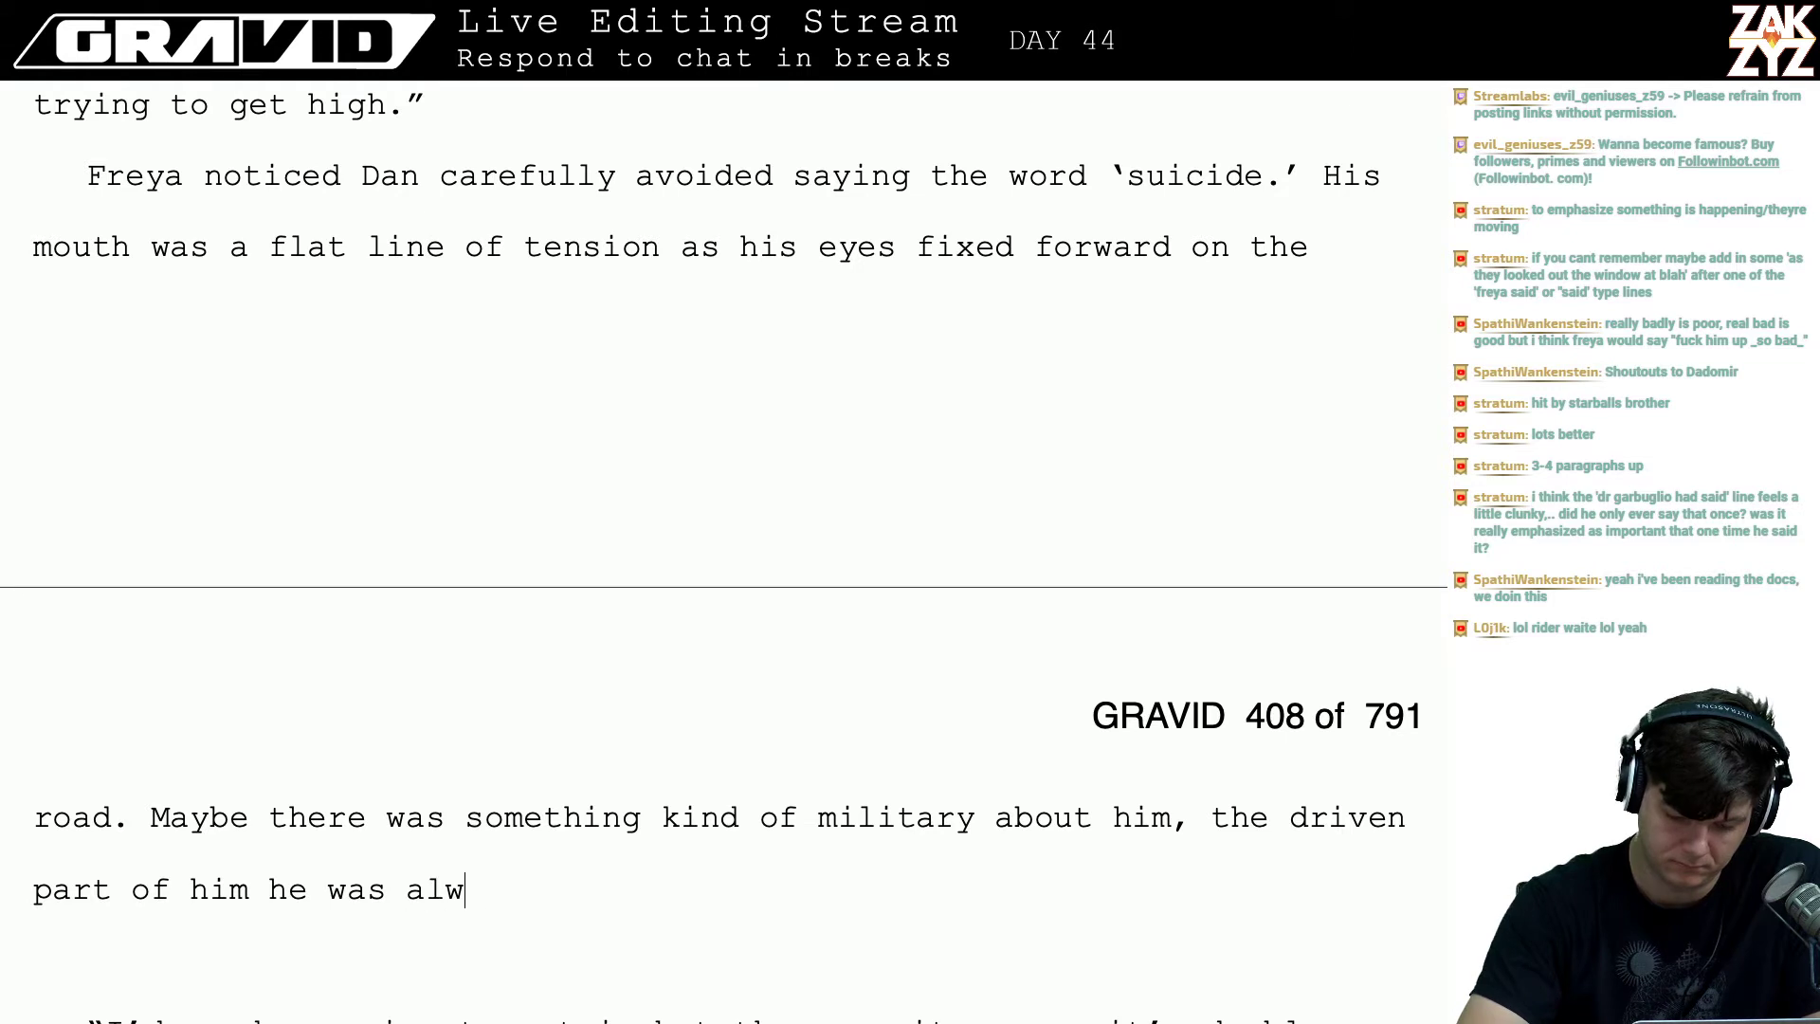
type("asya")
key("BackSpace")
key("BackSpace")
key("BackSpace")
type("ys trying ")
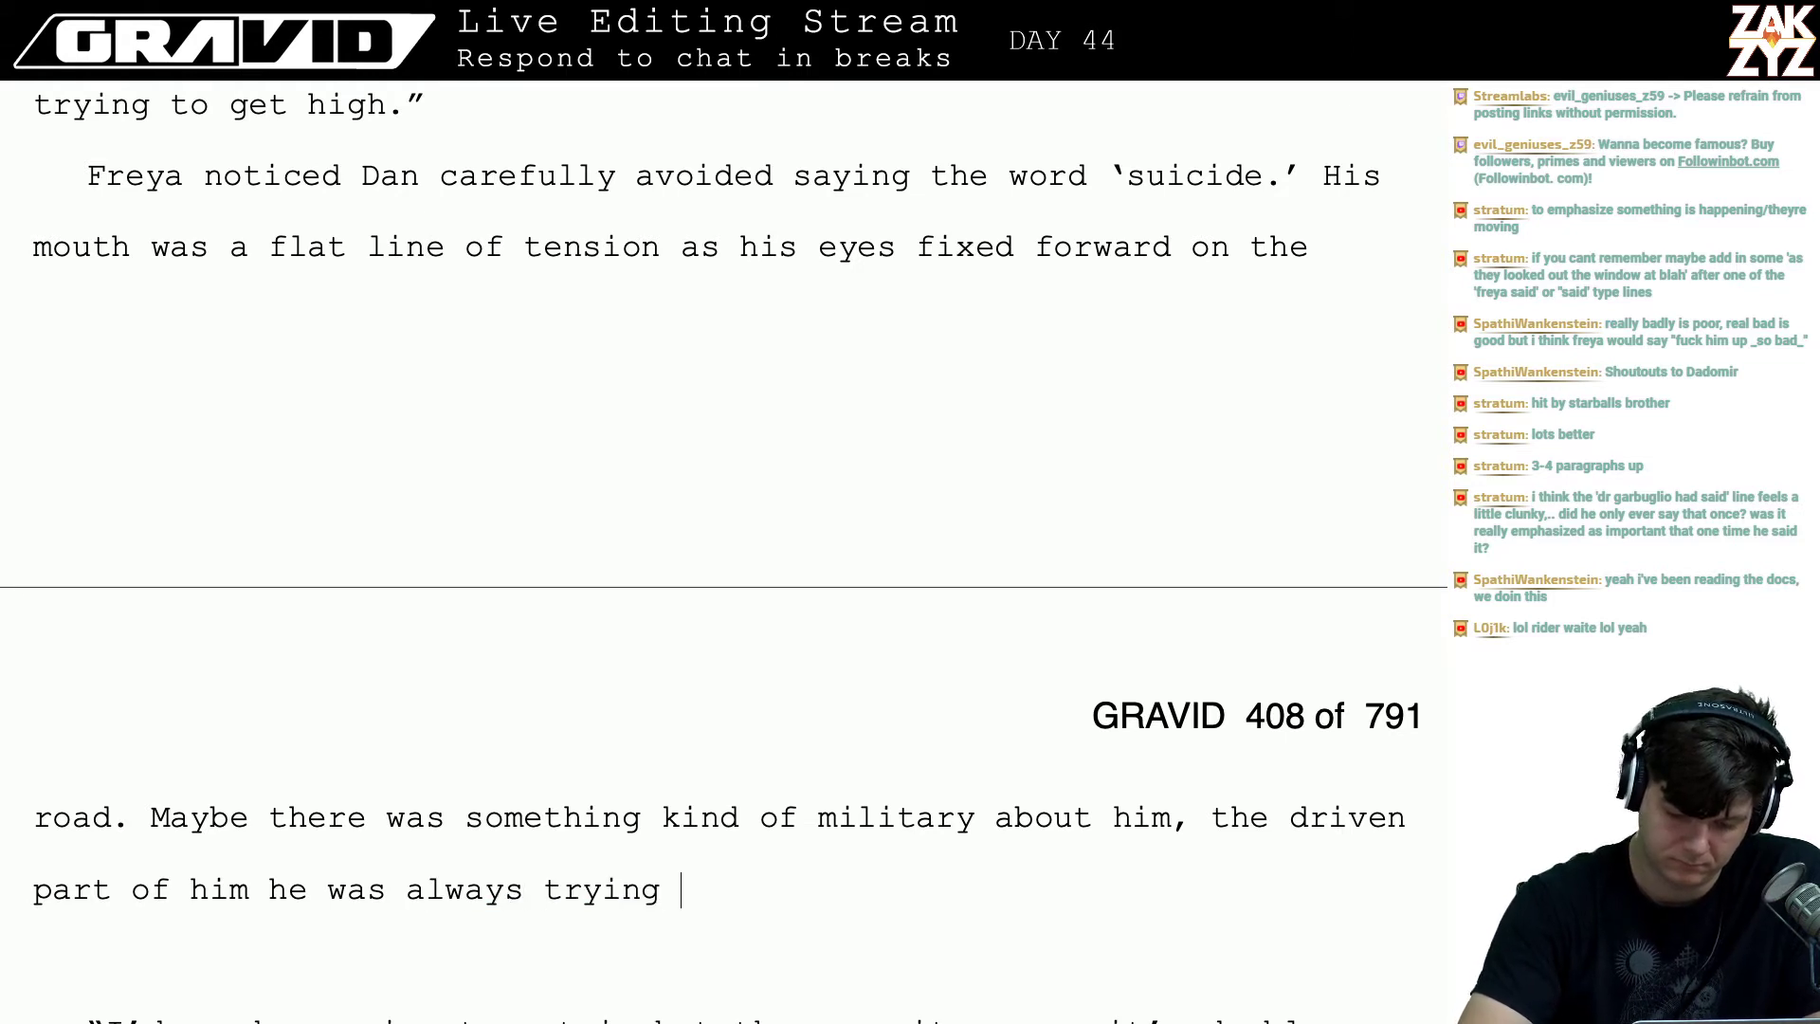
type("to cover up")
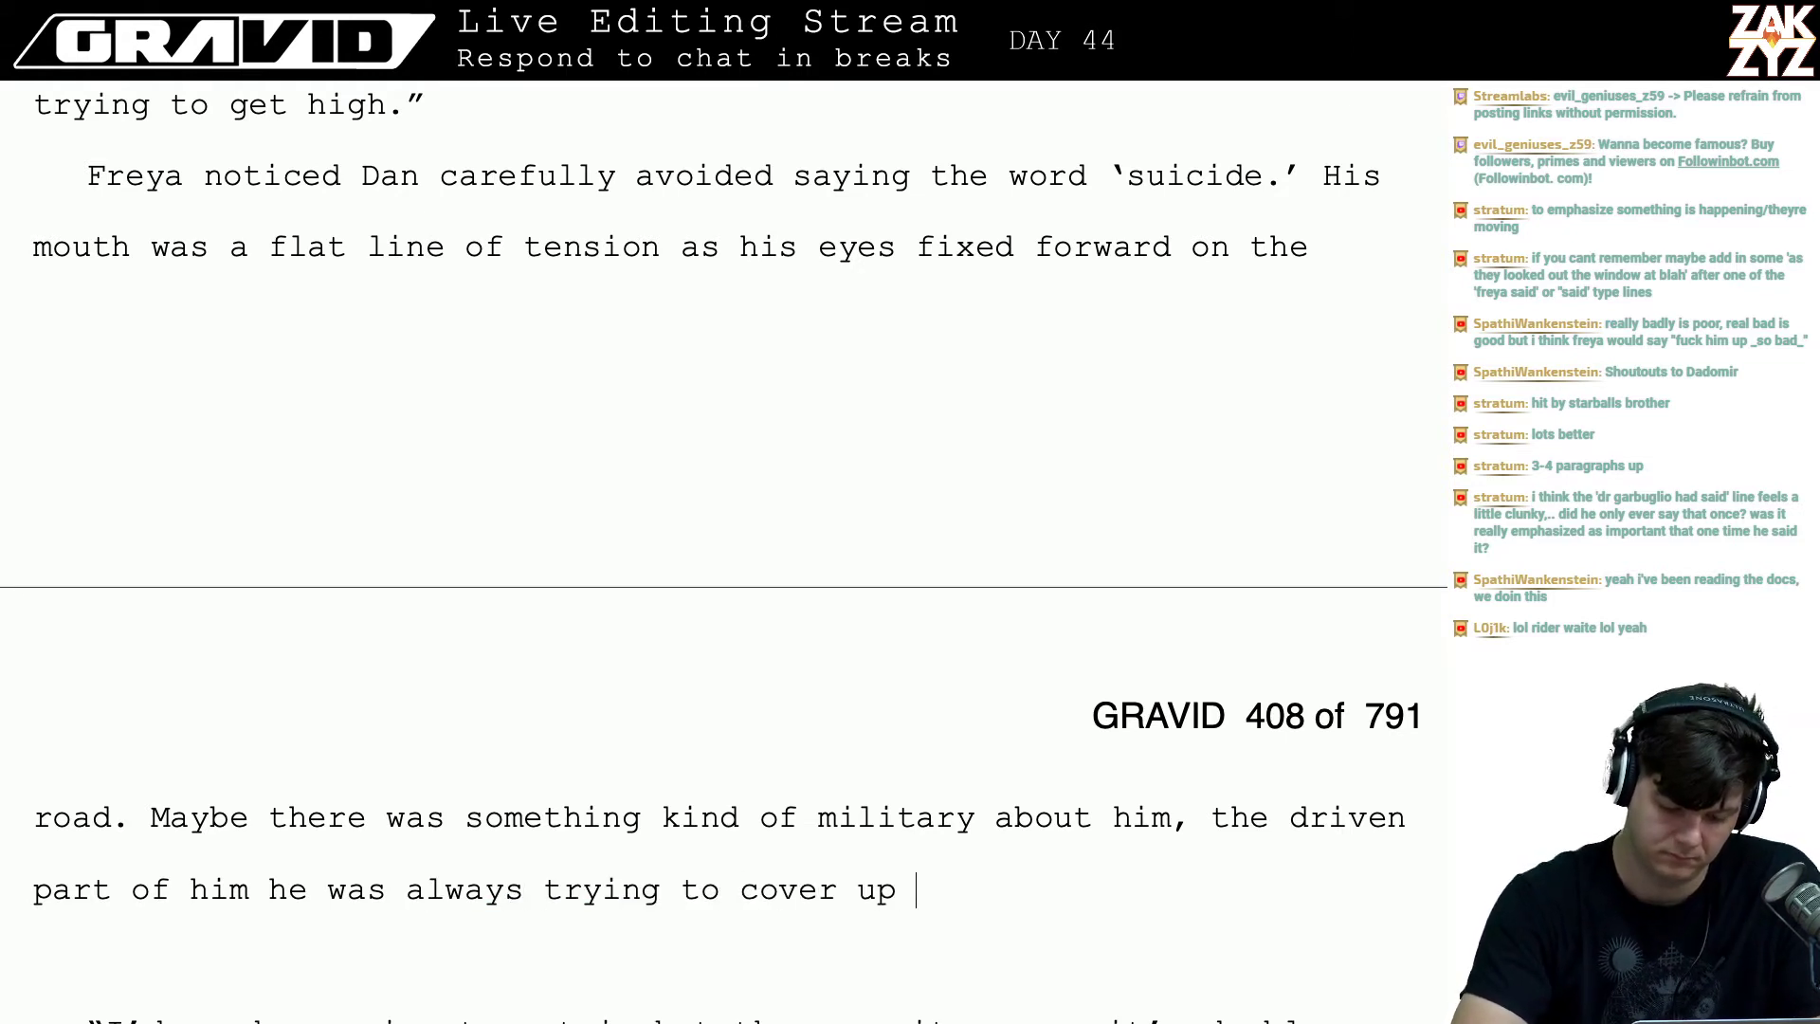
type(" by goofing off.")
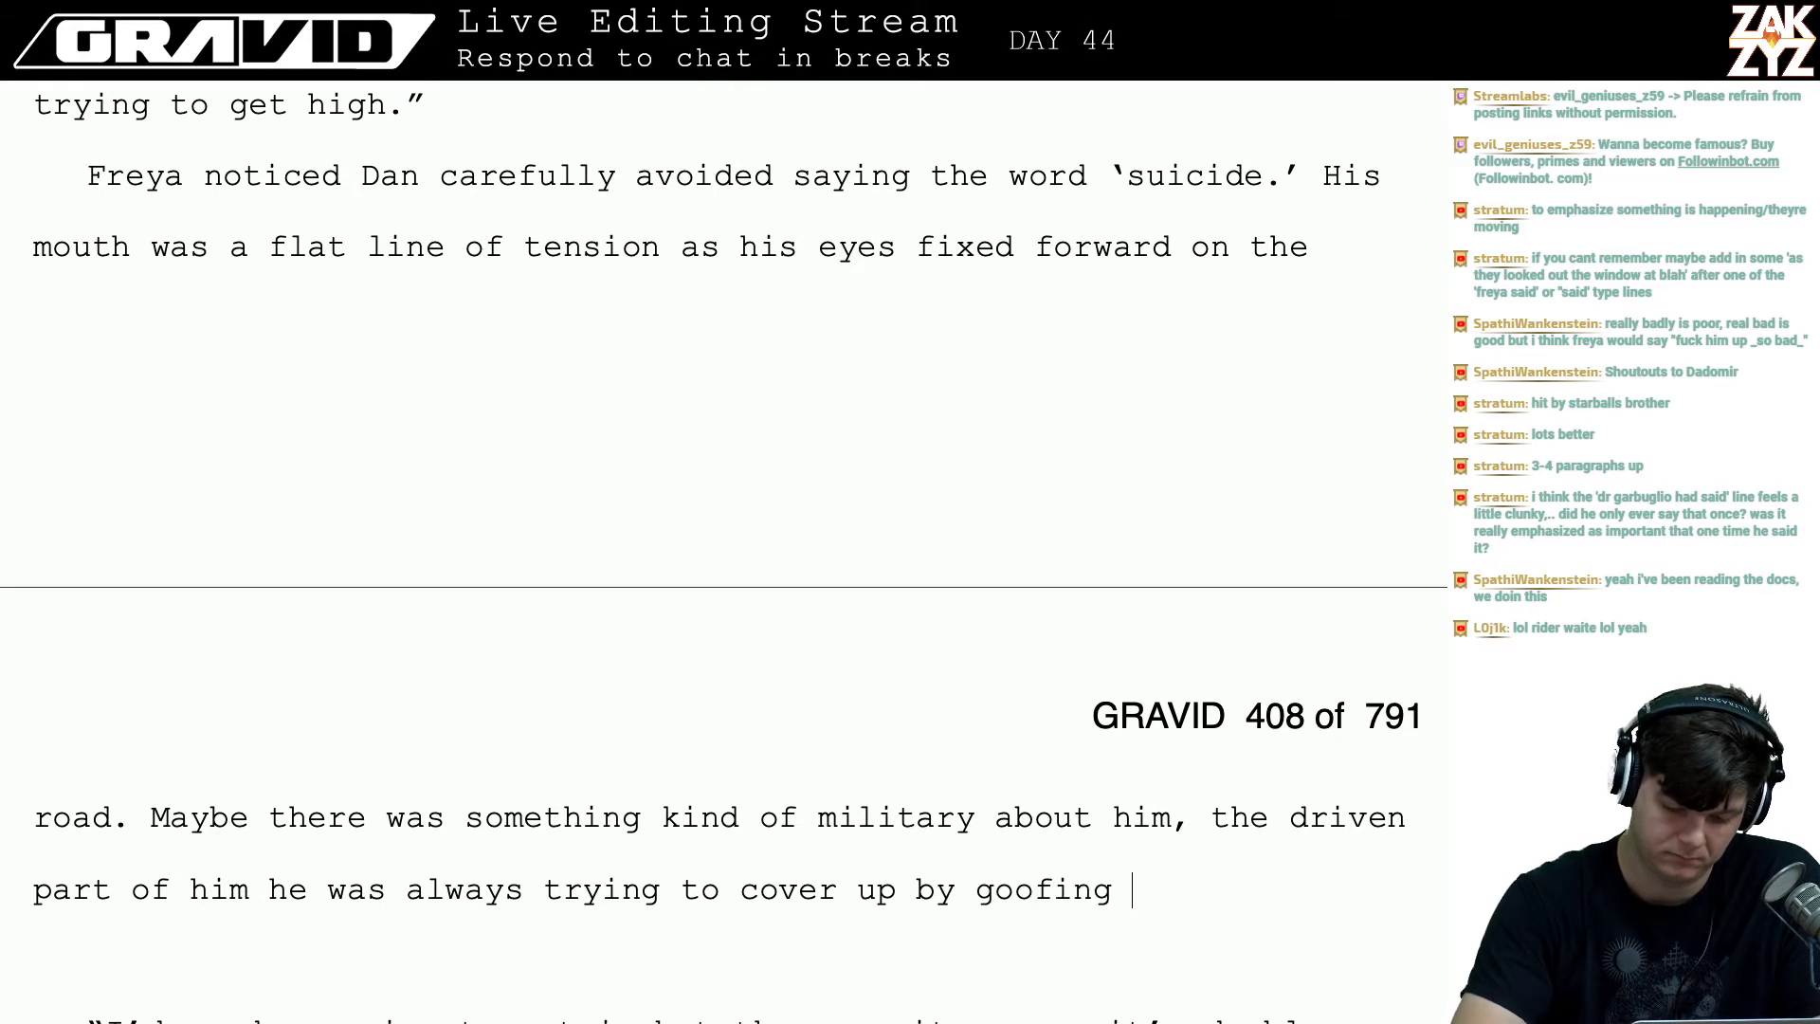
- Replace "cover up by goofing off" with "hide with jokes." at the end of the sentence about Dan's driven part
key("BackSpace")
key("BackSpace")
key("BackSpace")
key("BackSpace")
key("BackSpace")
key("BackSpace")
key("BackSpace")
key("BackSpace")
key("BackSpace")
key("BackSpace")
key("BackSpace")
key("BackSpace")
key("BackSpace")
key("BackSpace")
key("BackSpace")
key("BackSpace")
key("BackSpace")
key("BackSpace")
key("BackSpace")
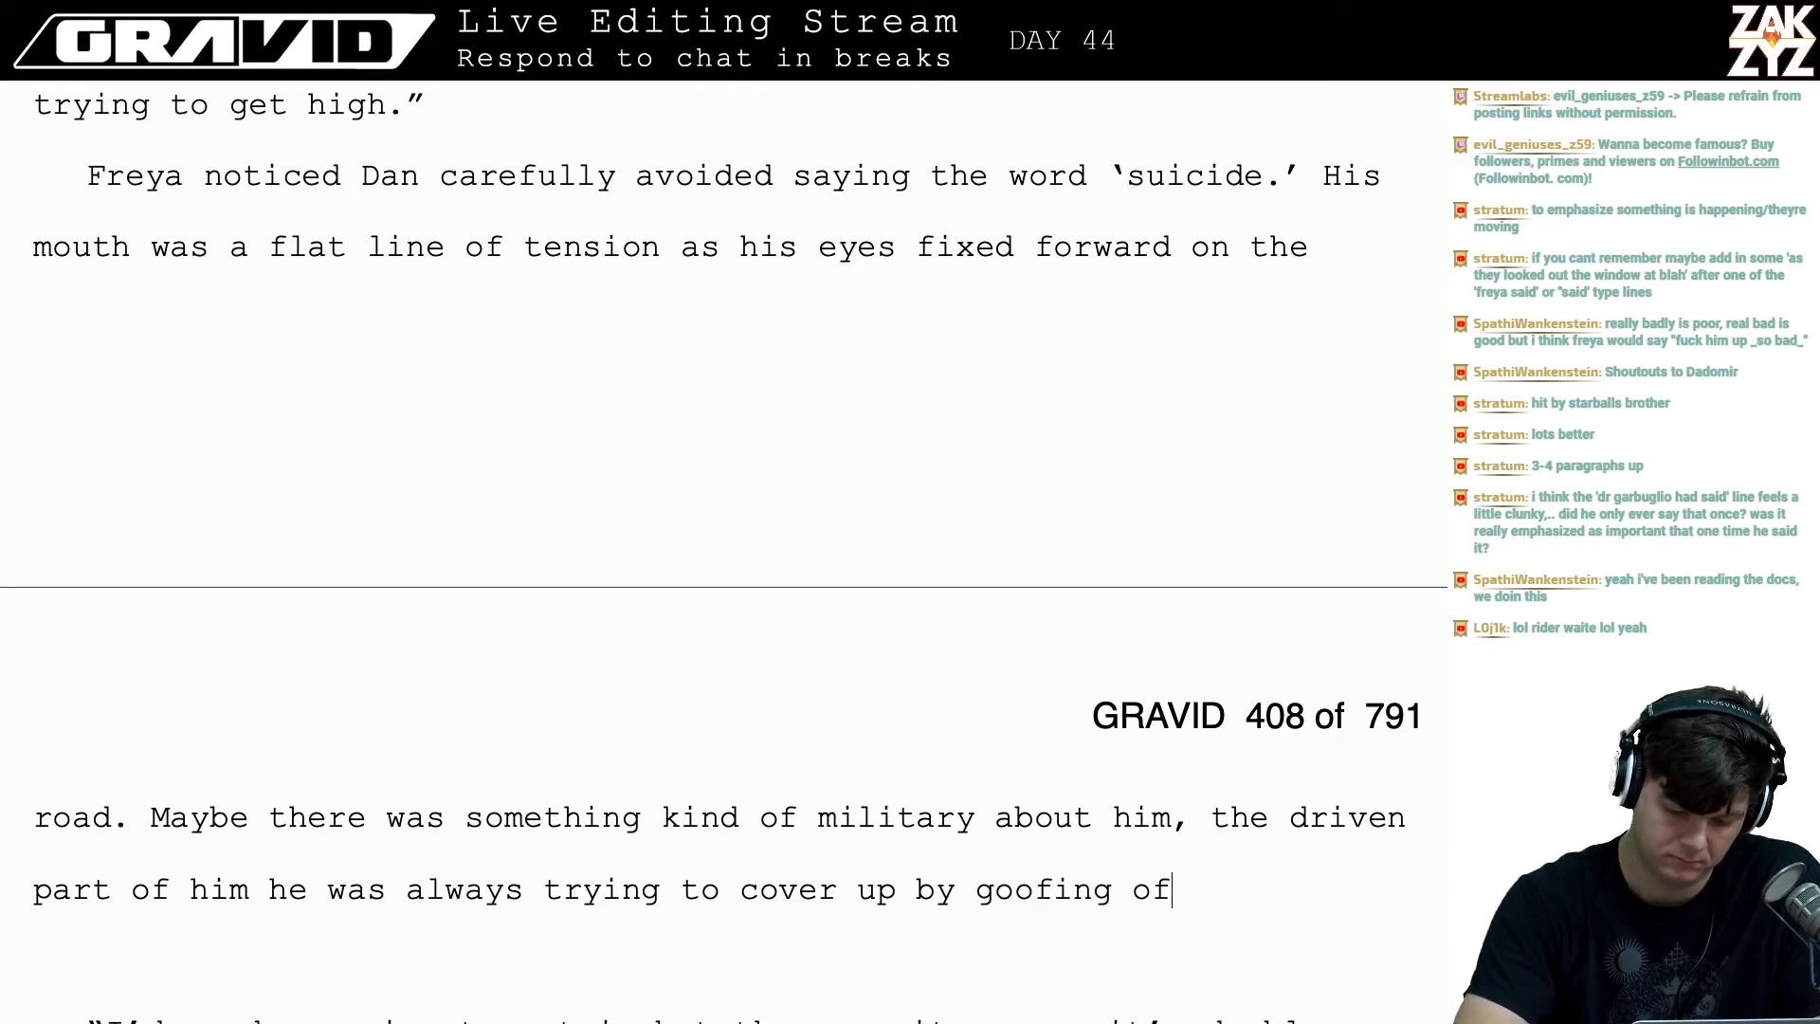
key("BackSpace")
key("BackSpace")
key("BackSpace")
key("BackSpace")
key("BackSpace")
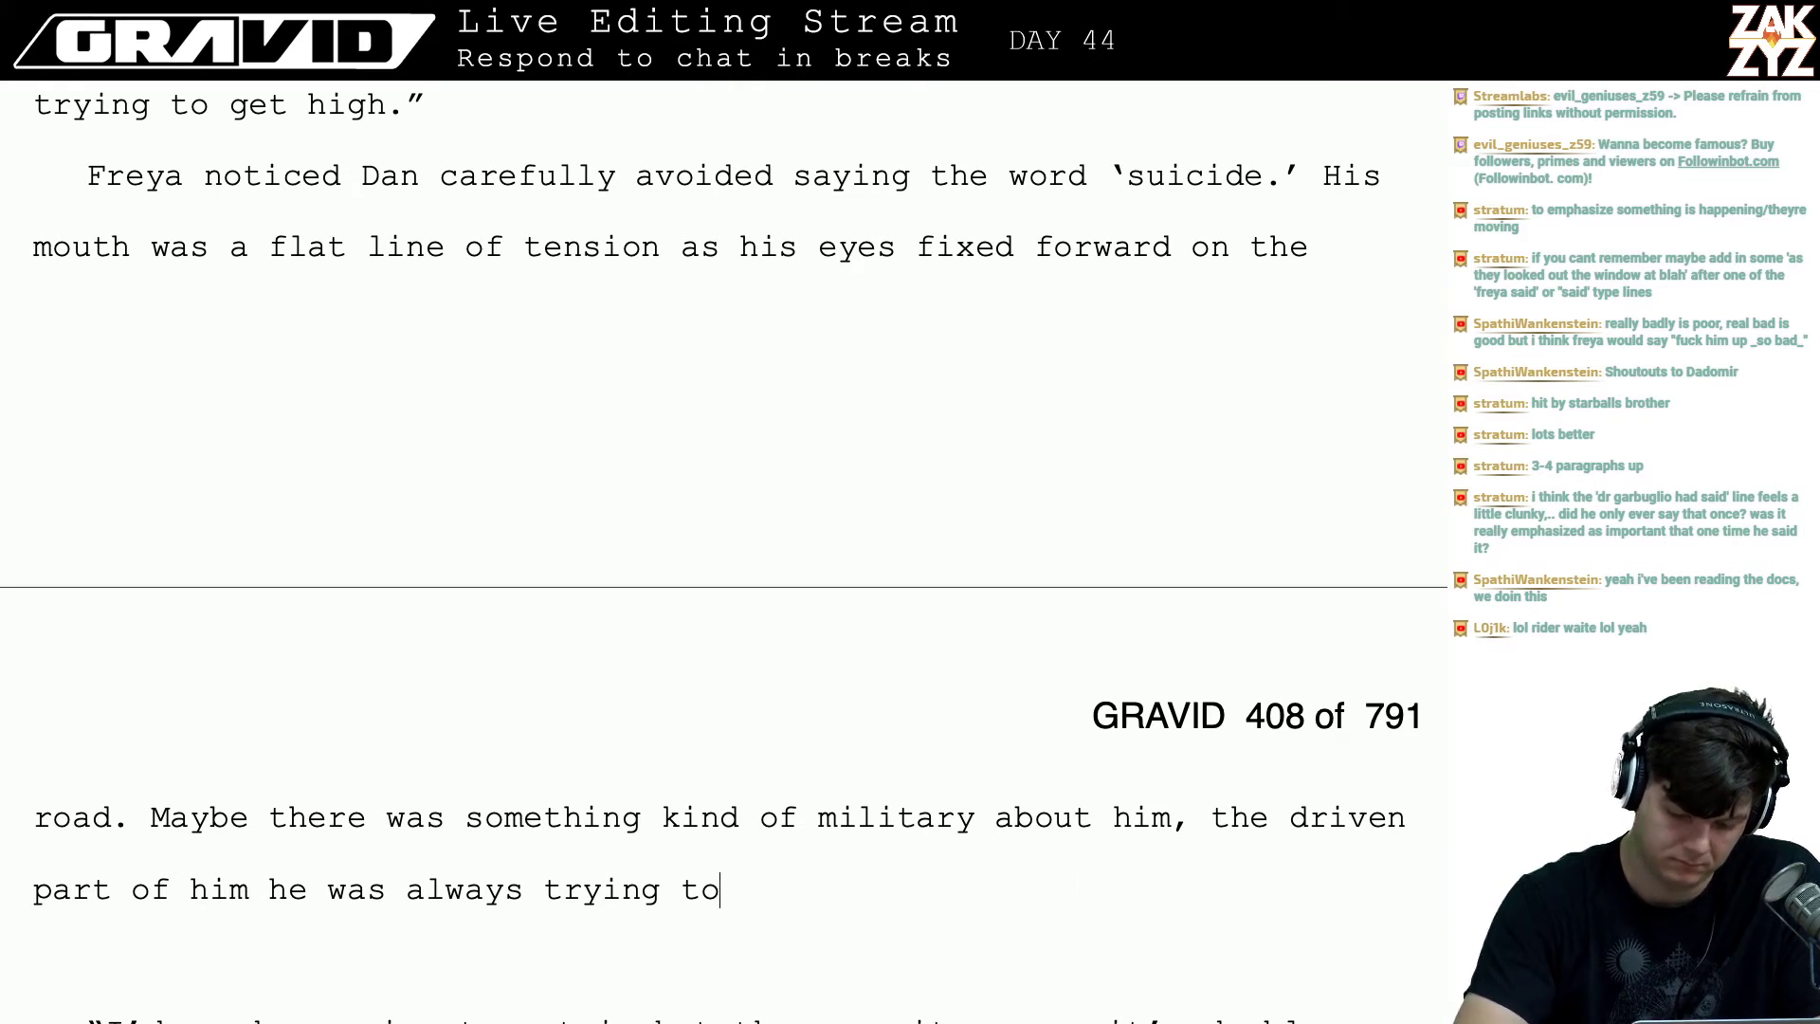
type("hide with j")
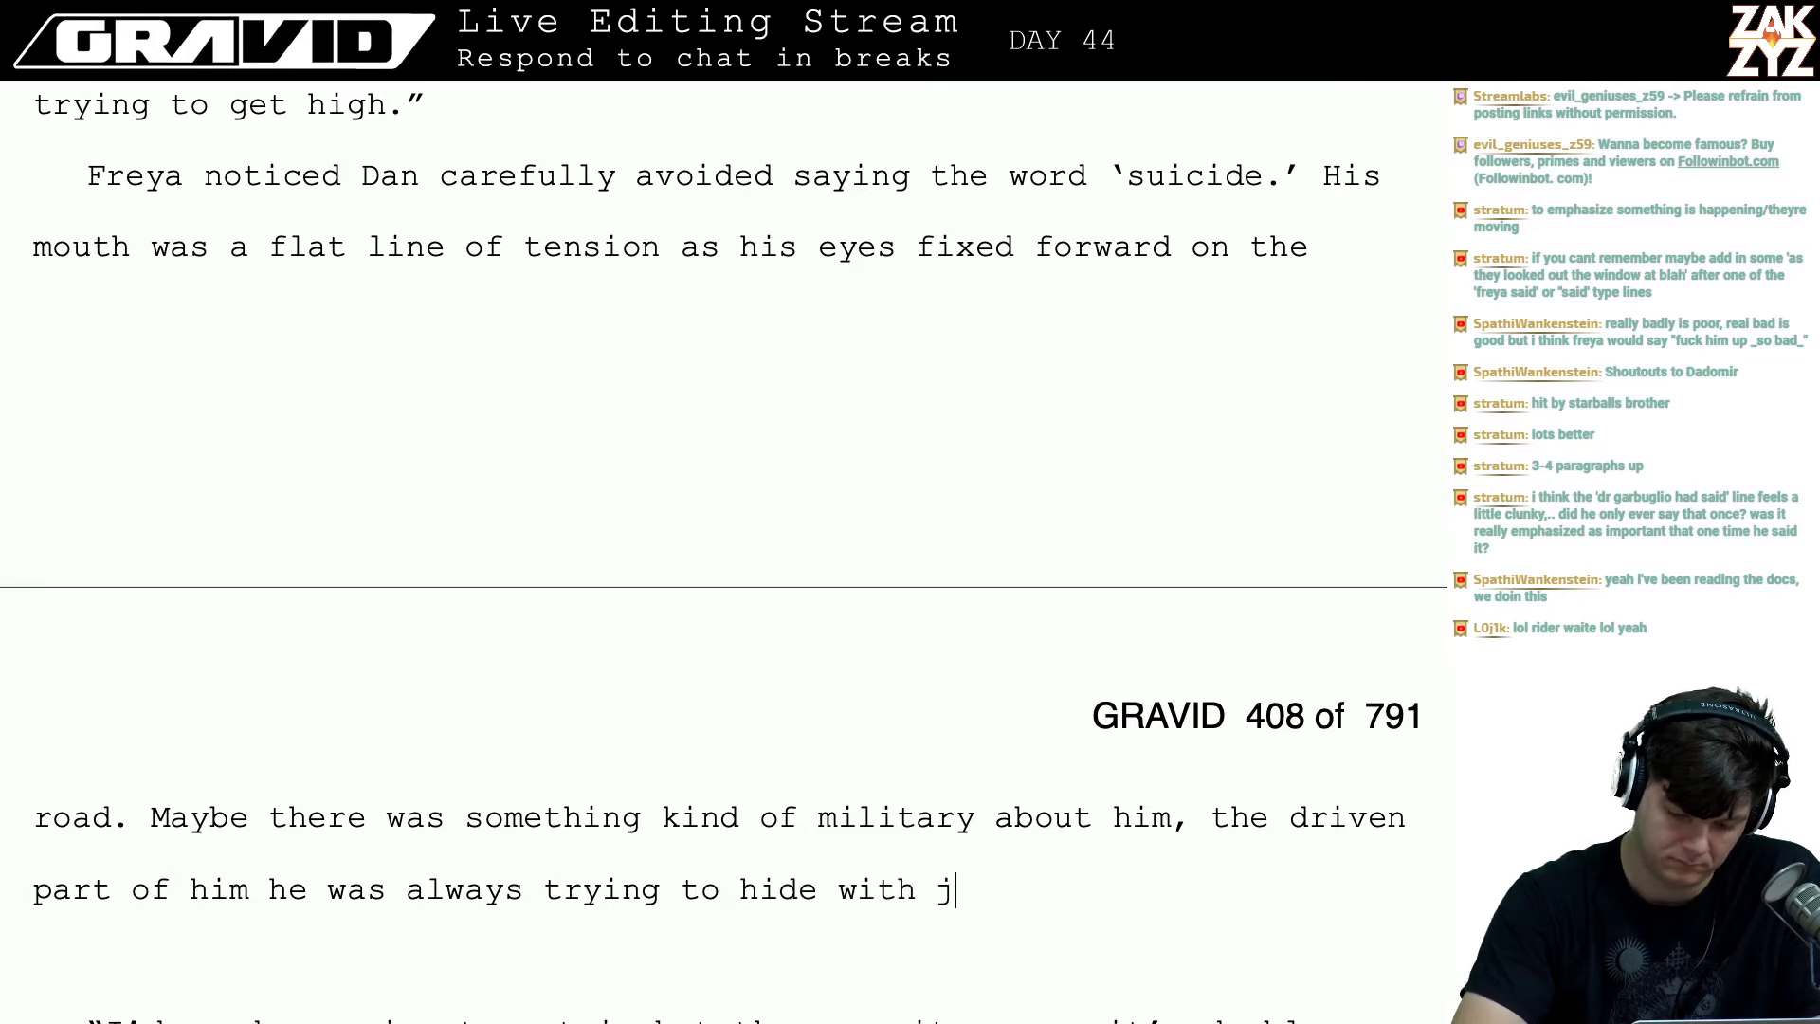
type("okes. She")
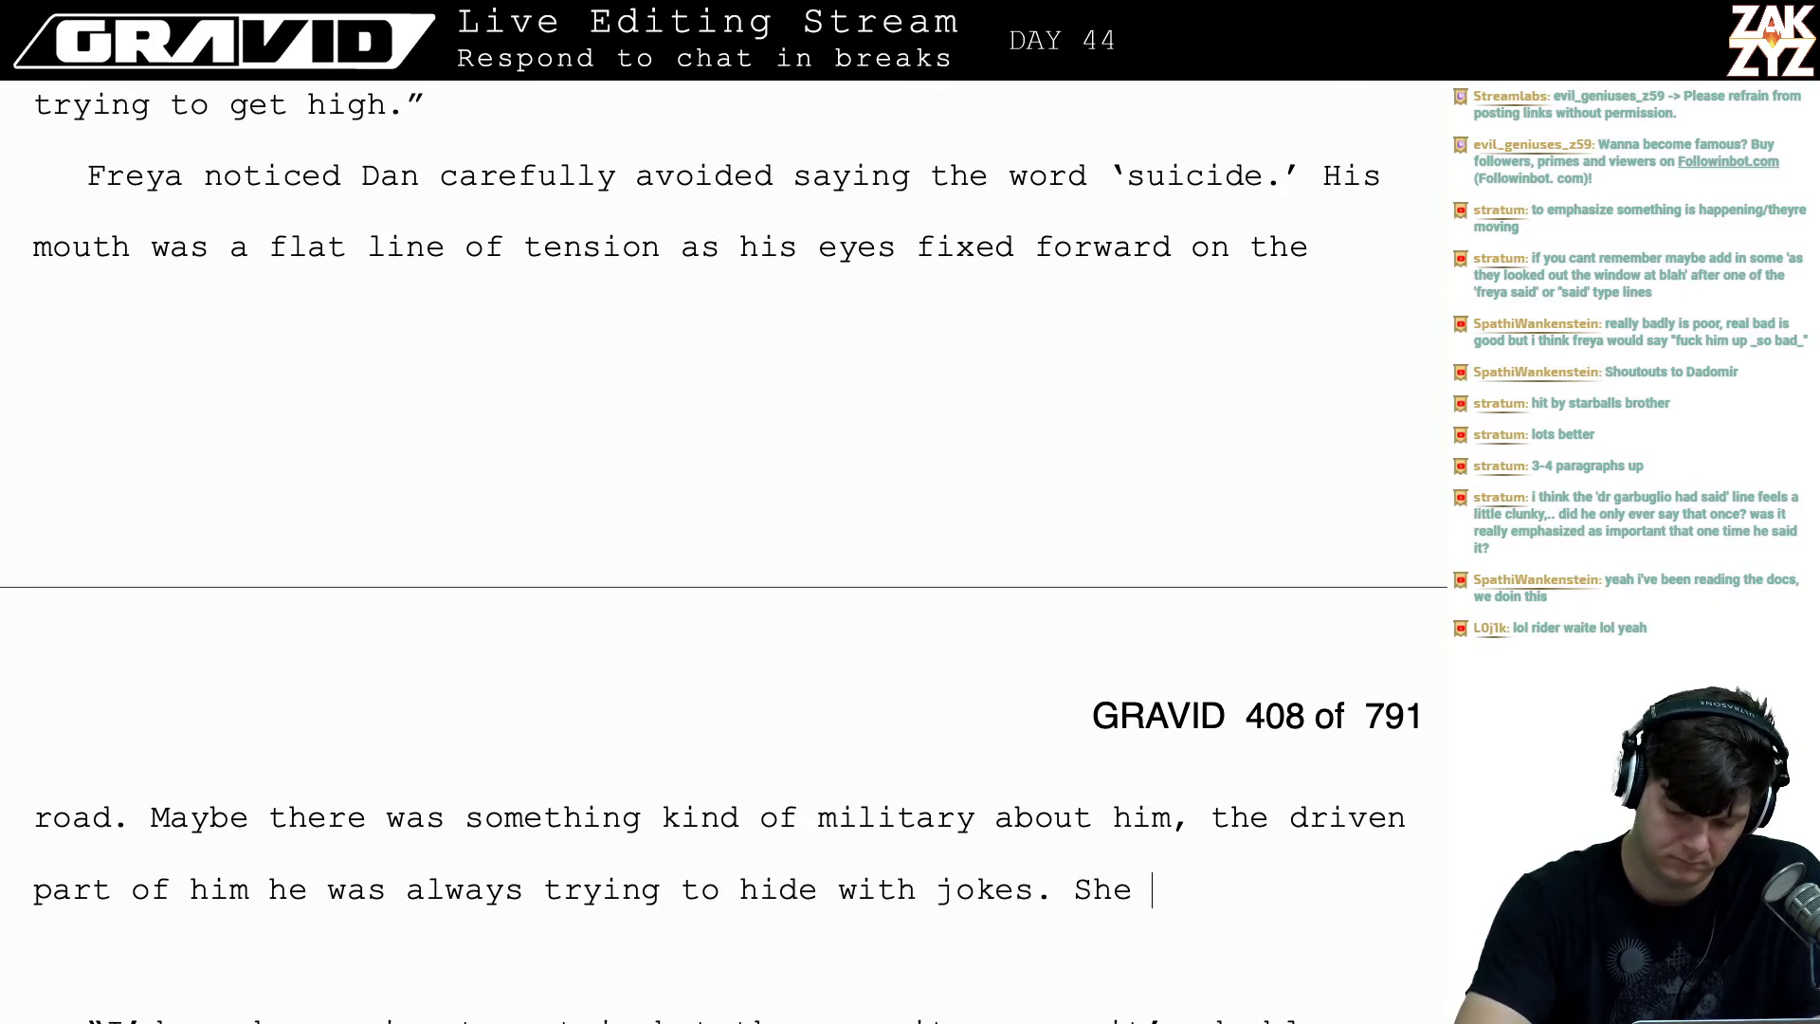
key("BackSpace")
key("BackSpace")
key("BackSpace")
key("BackSpace")
- Delete "of him" from "the driven part of him he was always trying to hide"
scroll(724, 550, "down", 2)
left_click(1059, 924)
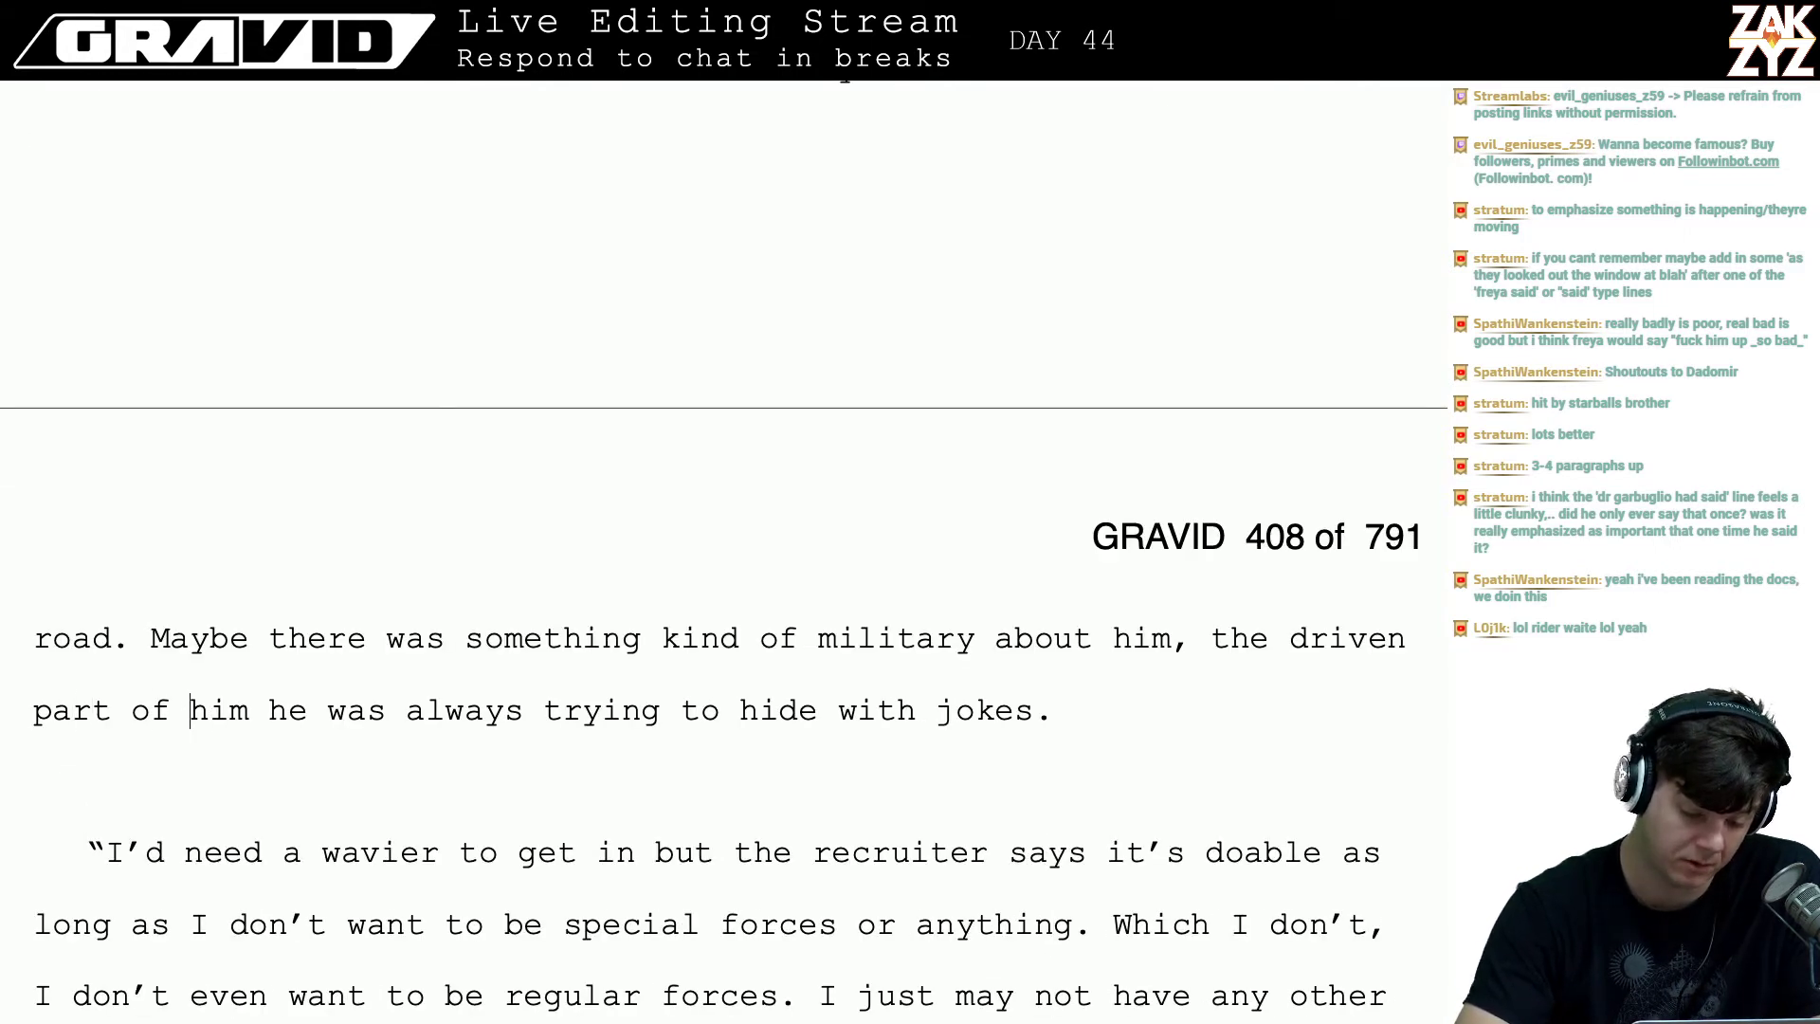
key("BackSpace")
key("BackSpace")
key("BackSpace")
key("BackSpace")
key("BackSpace")
key("BackSpace")
key("BackSpace")
key("BackSpace")
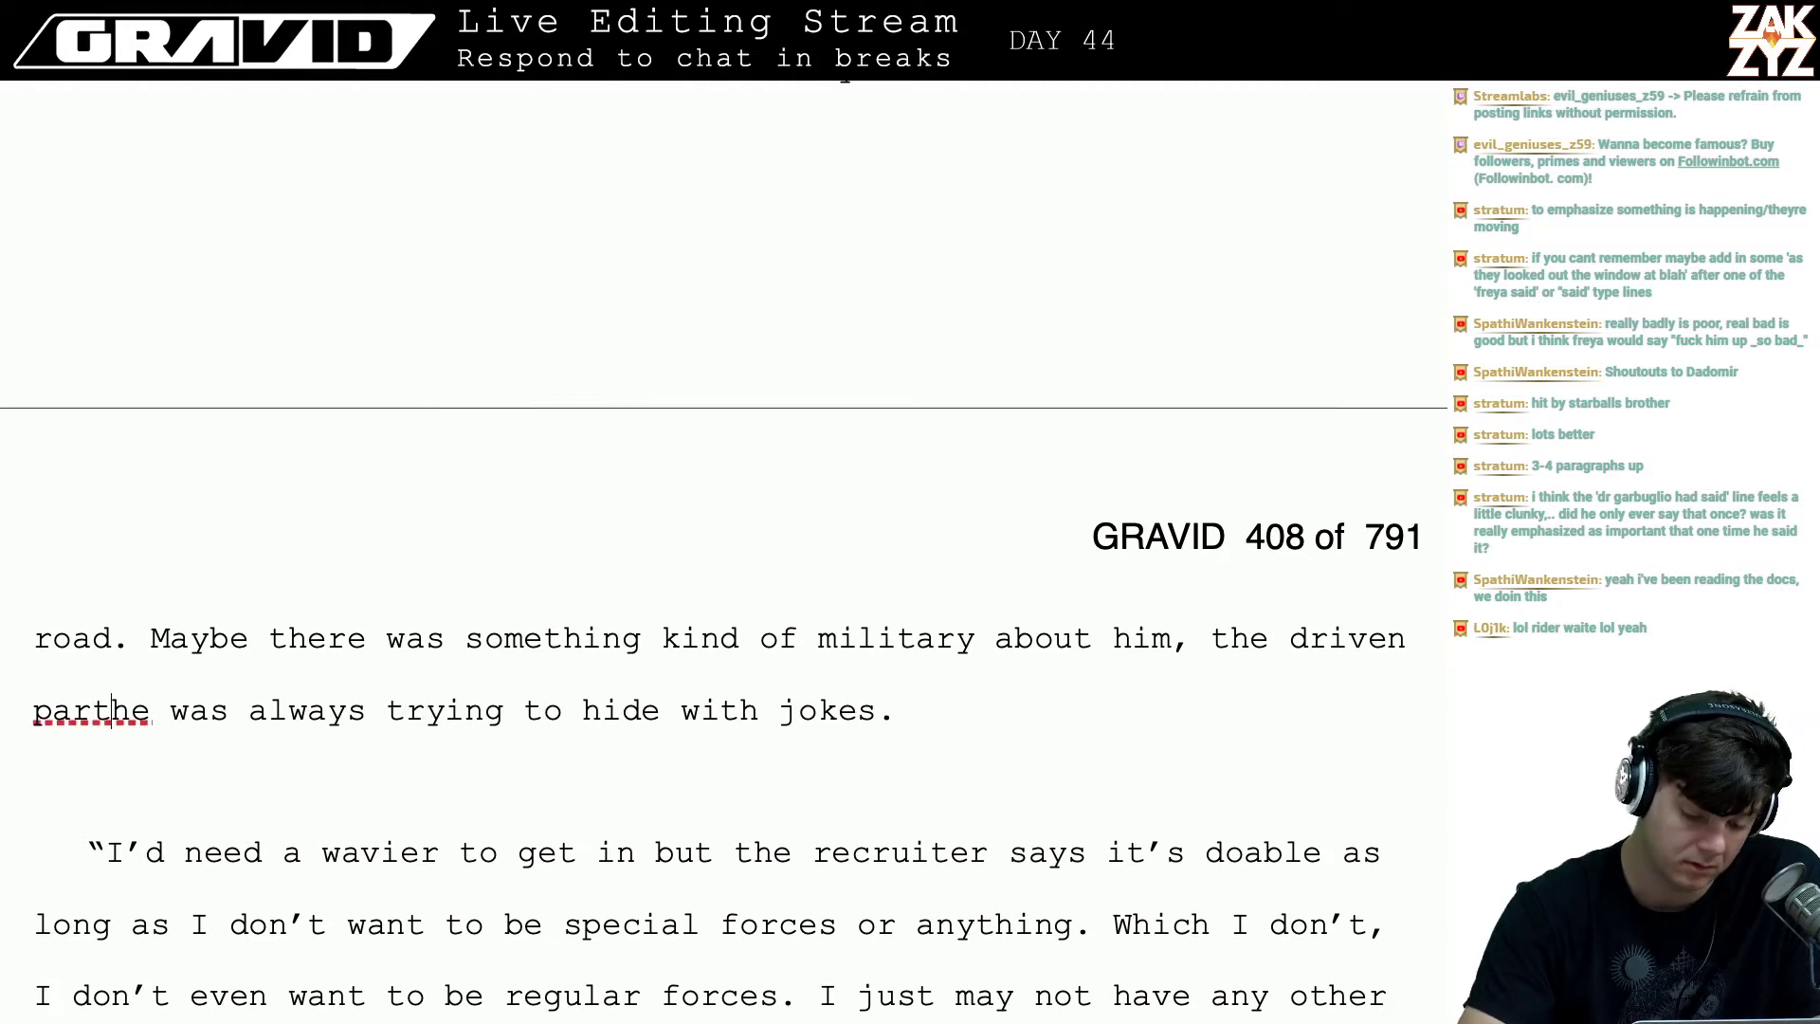
- Remove the empty paragraph before Dan's line beginning "I'd need a wavier to get in"
key("Down")
key("Down")
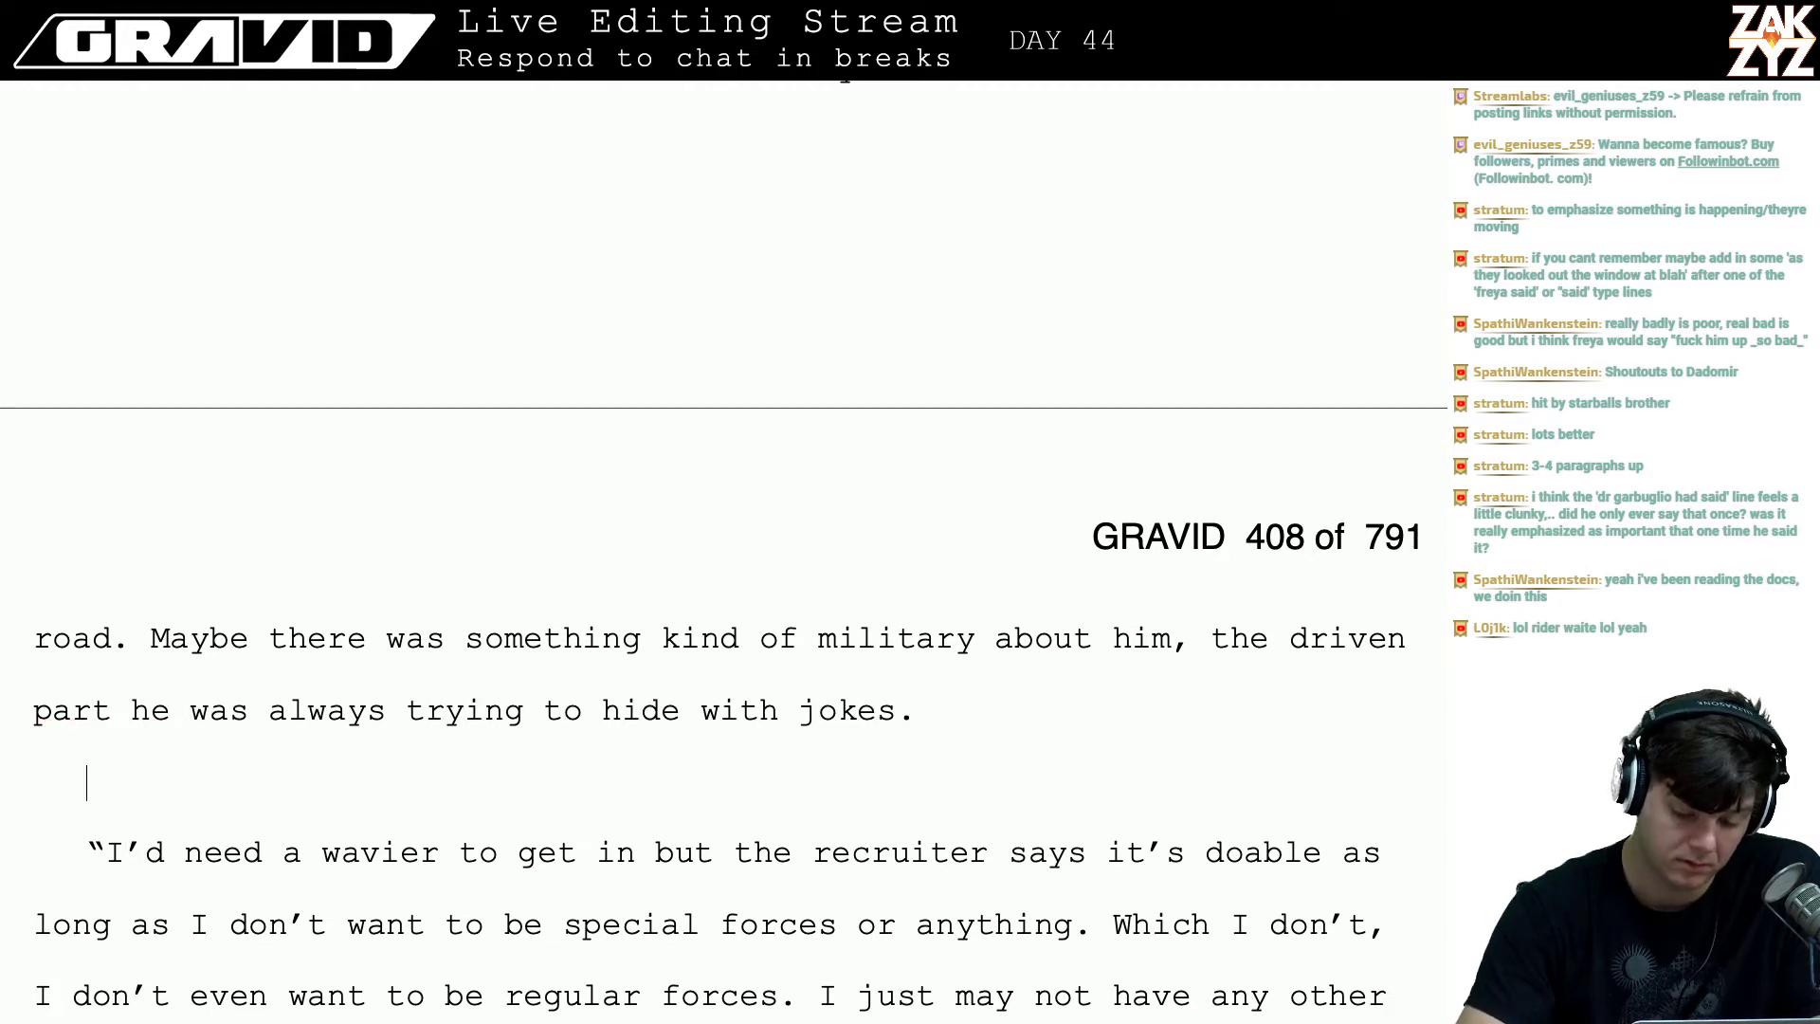
key("BackSpace")
- Reread the passage from Dan's talk of the hospital record through Freya's thoughts about college money
key("Down")
key("Down")
key("Down")
key("Down")
key("Down")
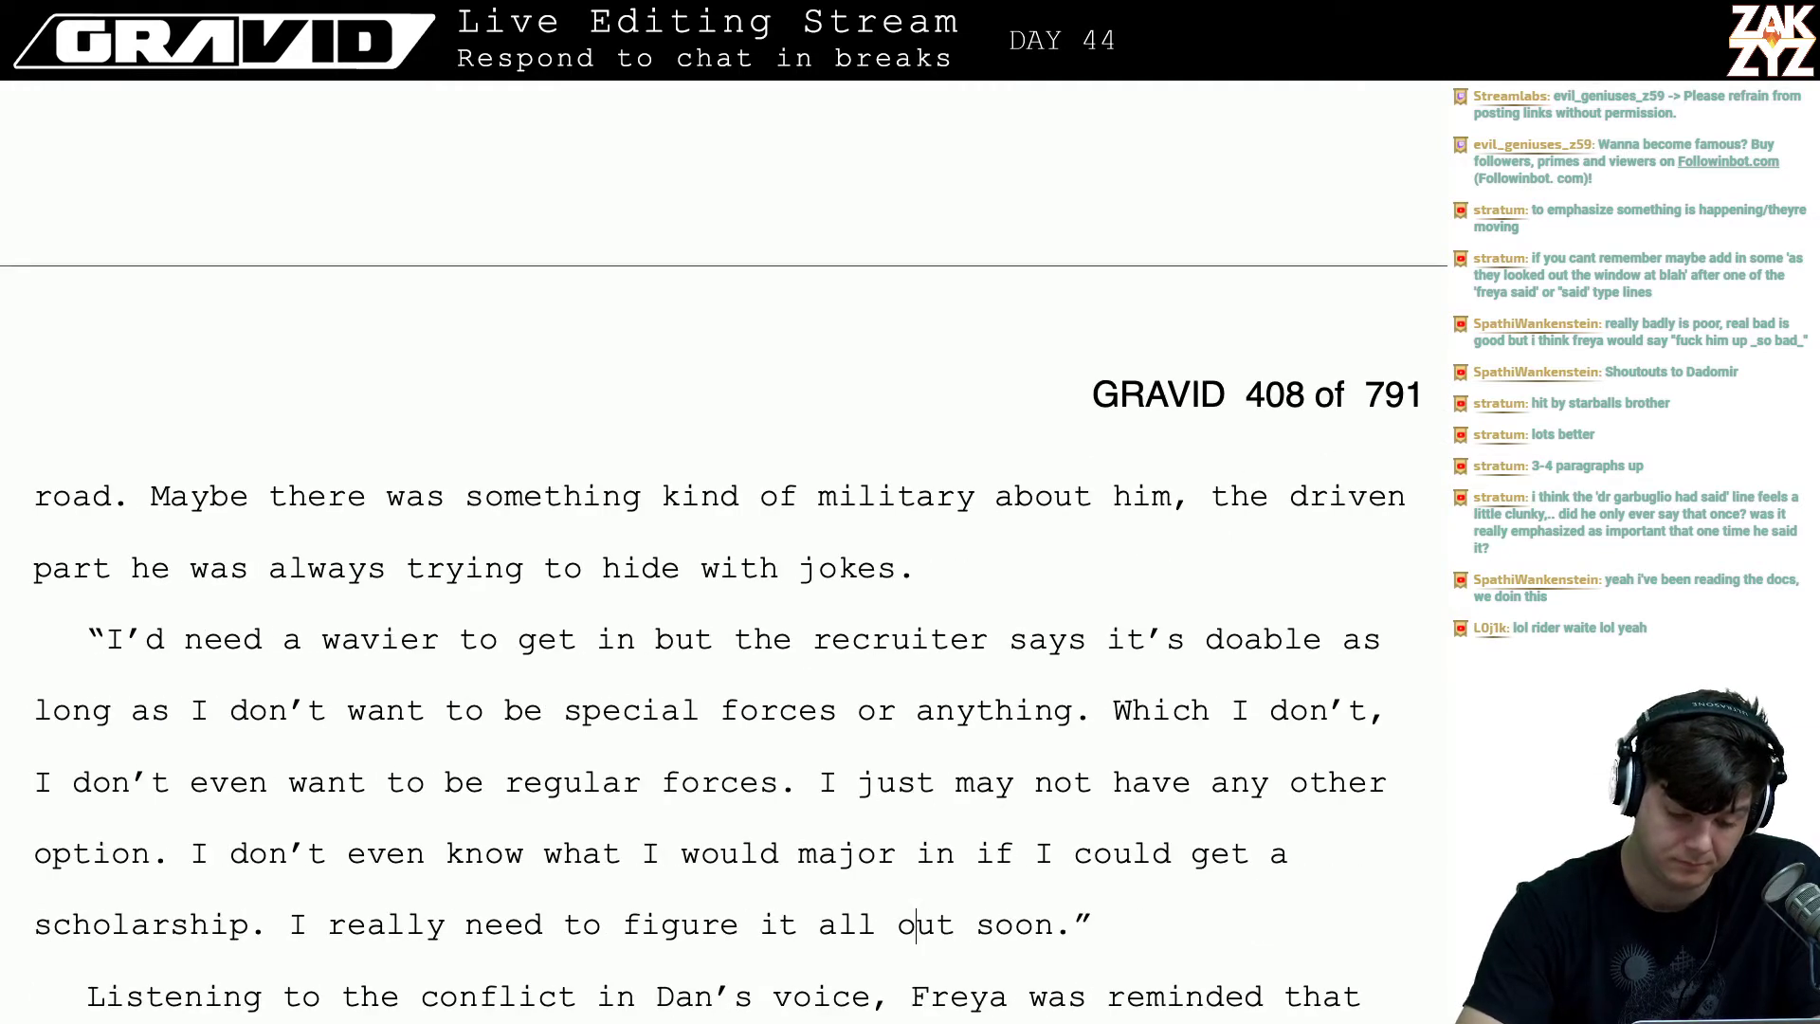
key("Down")
key("Down")
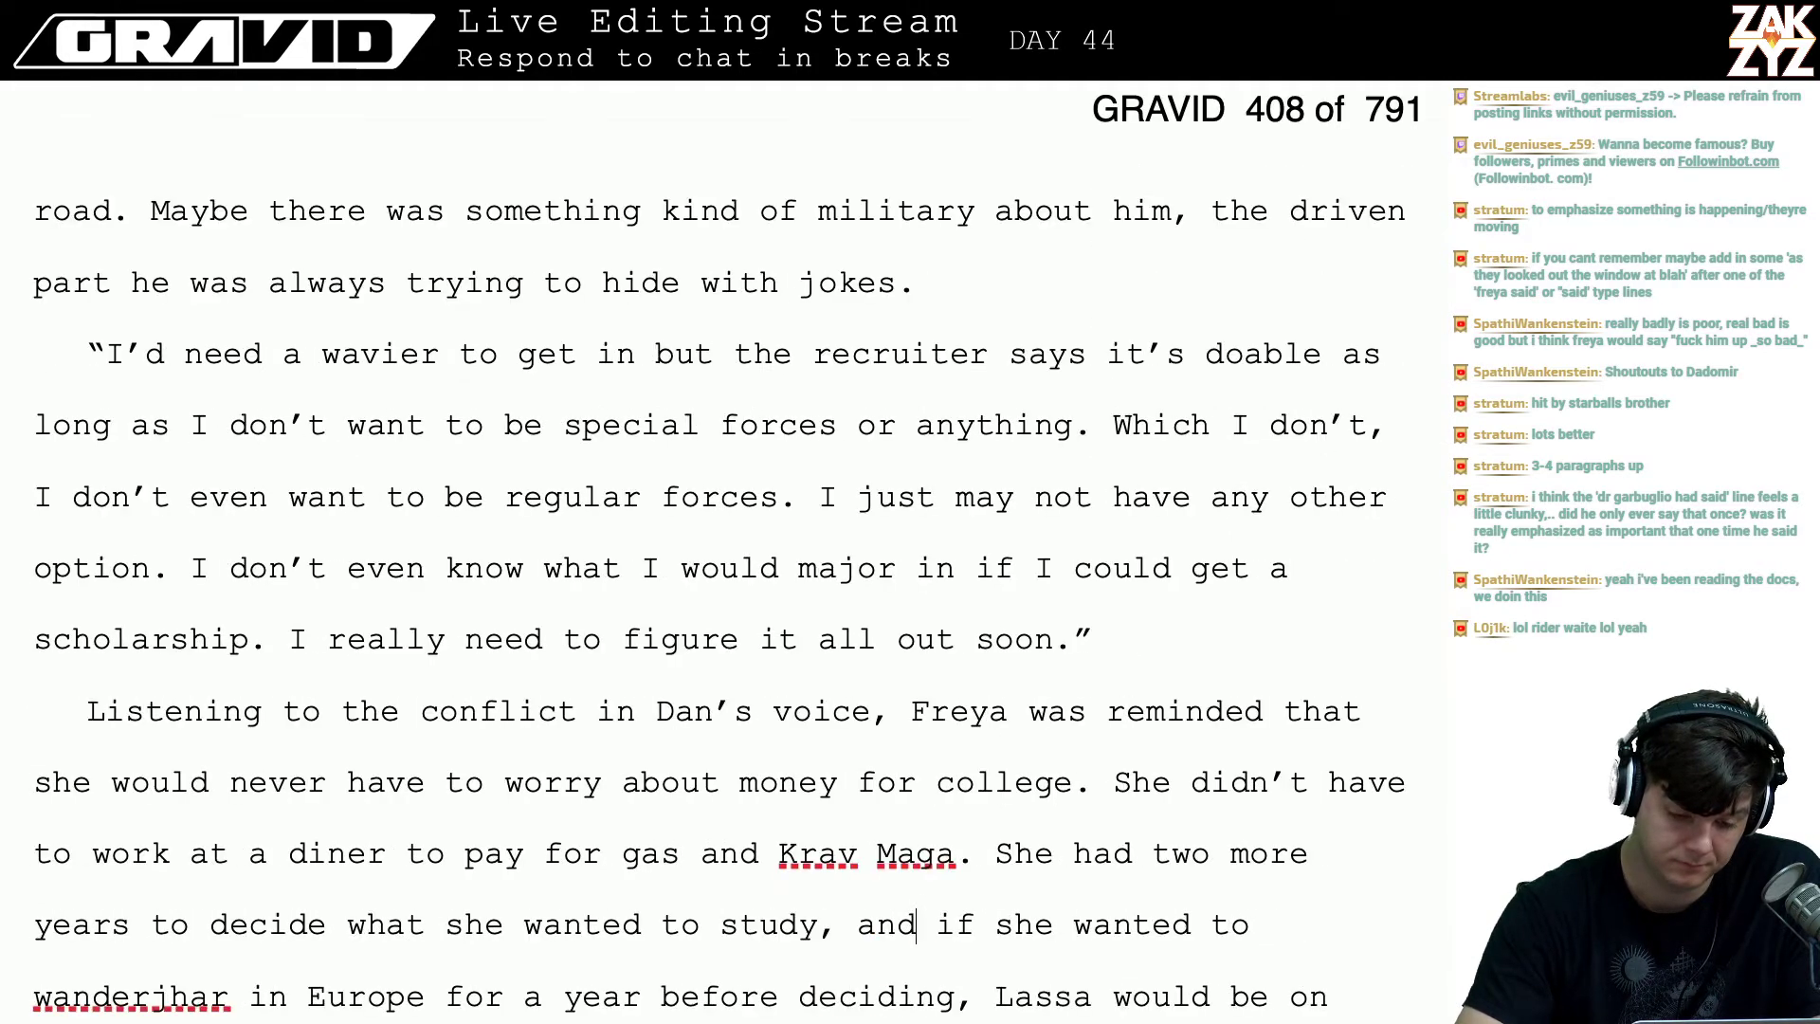
key("Up")
key("Up")
key("Up")
key("Up")
key("Up")
key("Up")
key("Up")
key("Up")
key("Up")
key("Up")
key("Up")
key("Up")
key("Up")
key("Up")
key("Up")
key("Up")
key("Up")
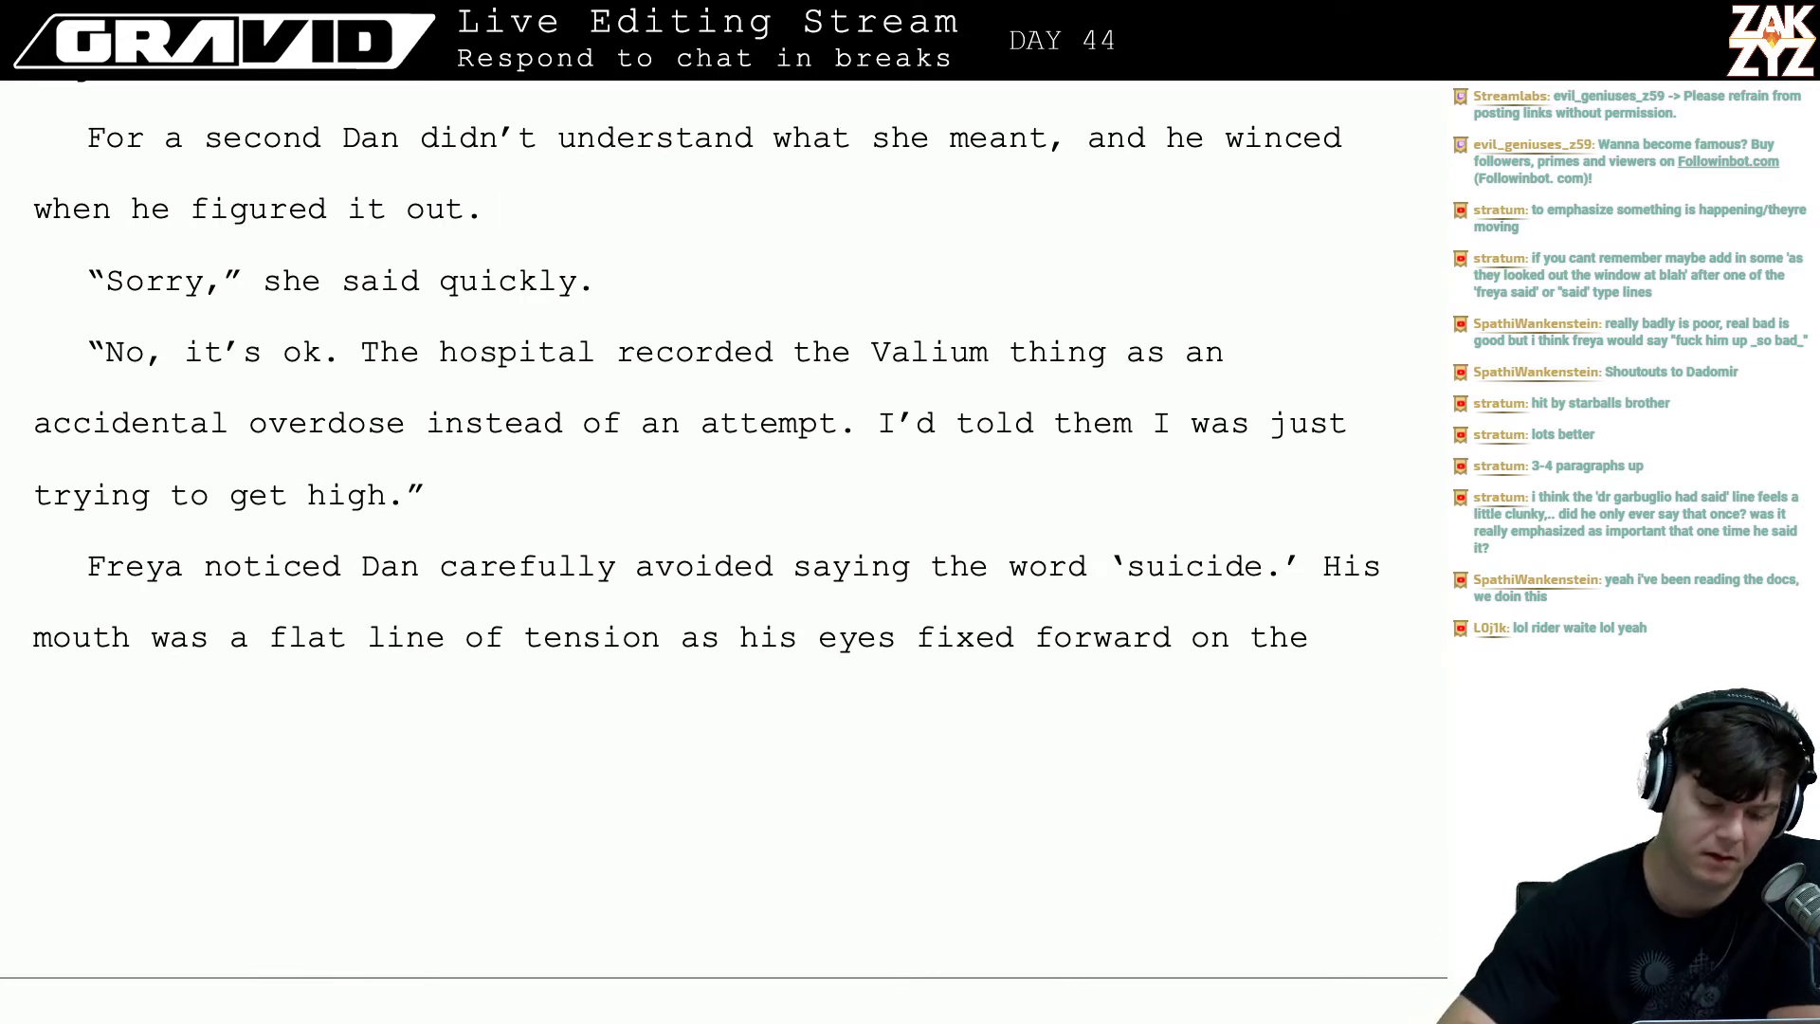
scroll(604, 216, "down", 3)
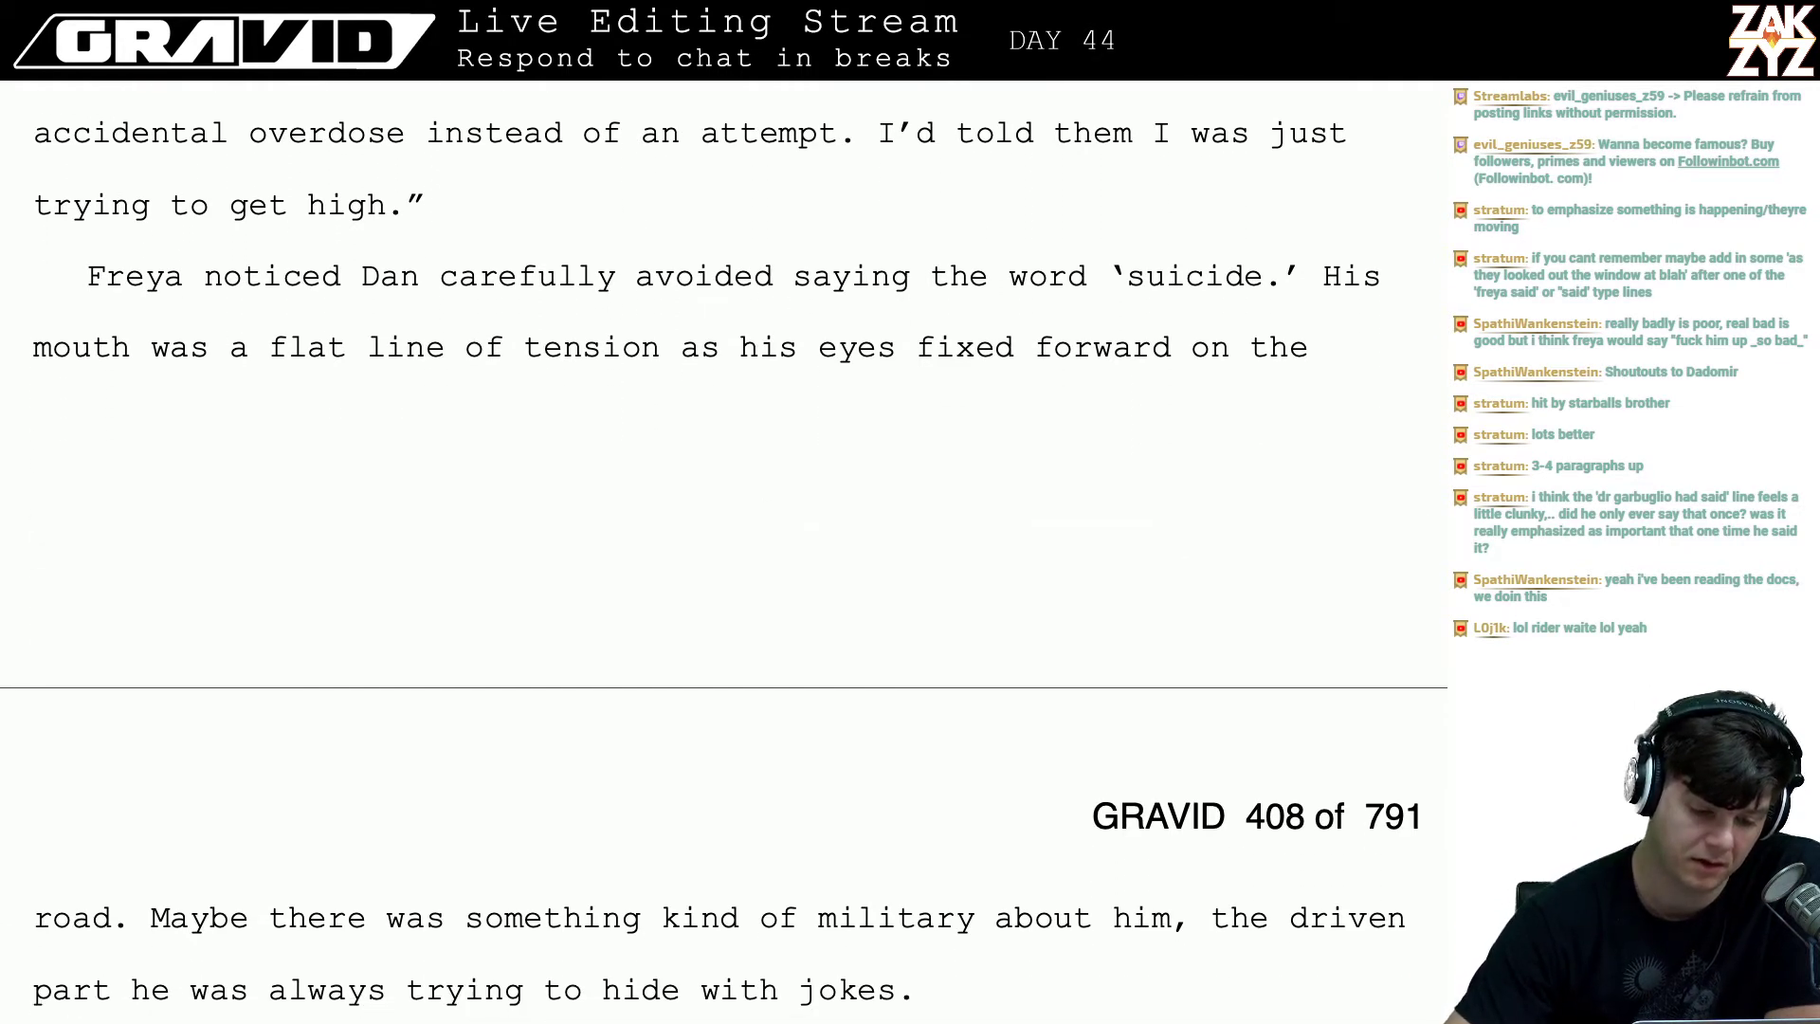
key("Right")
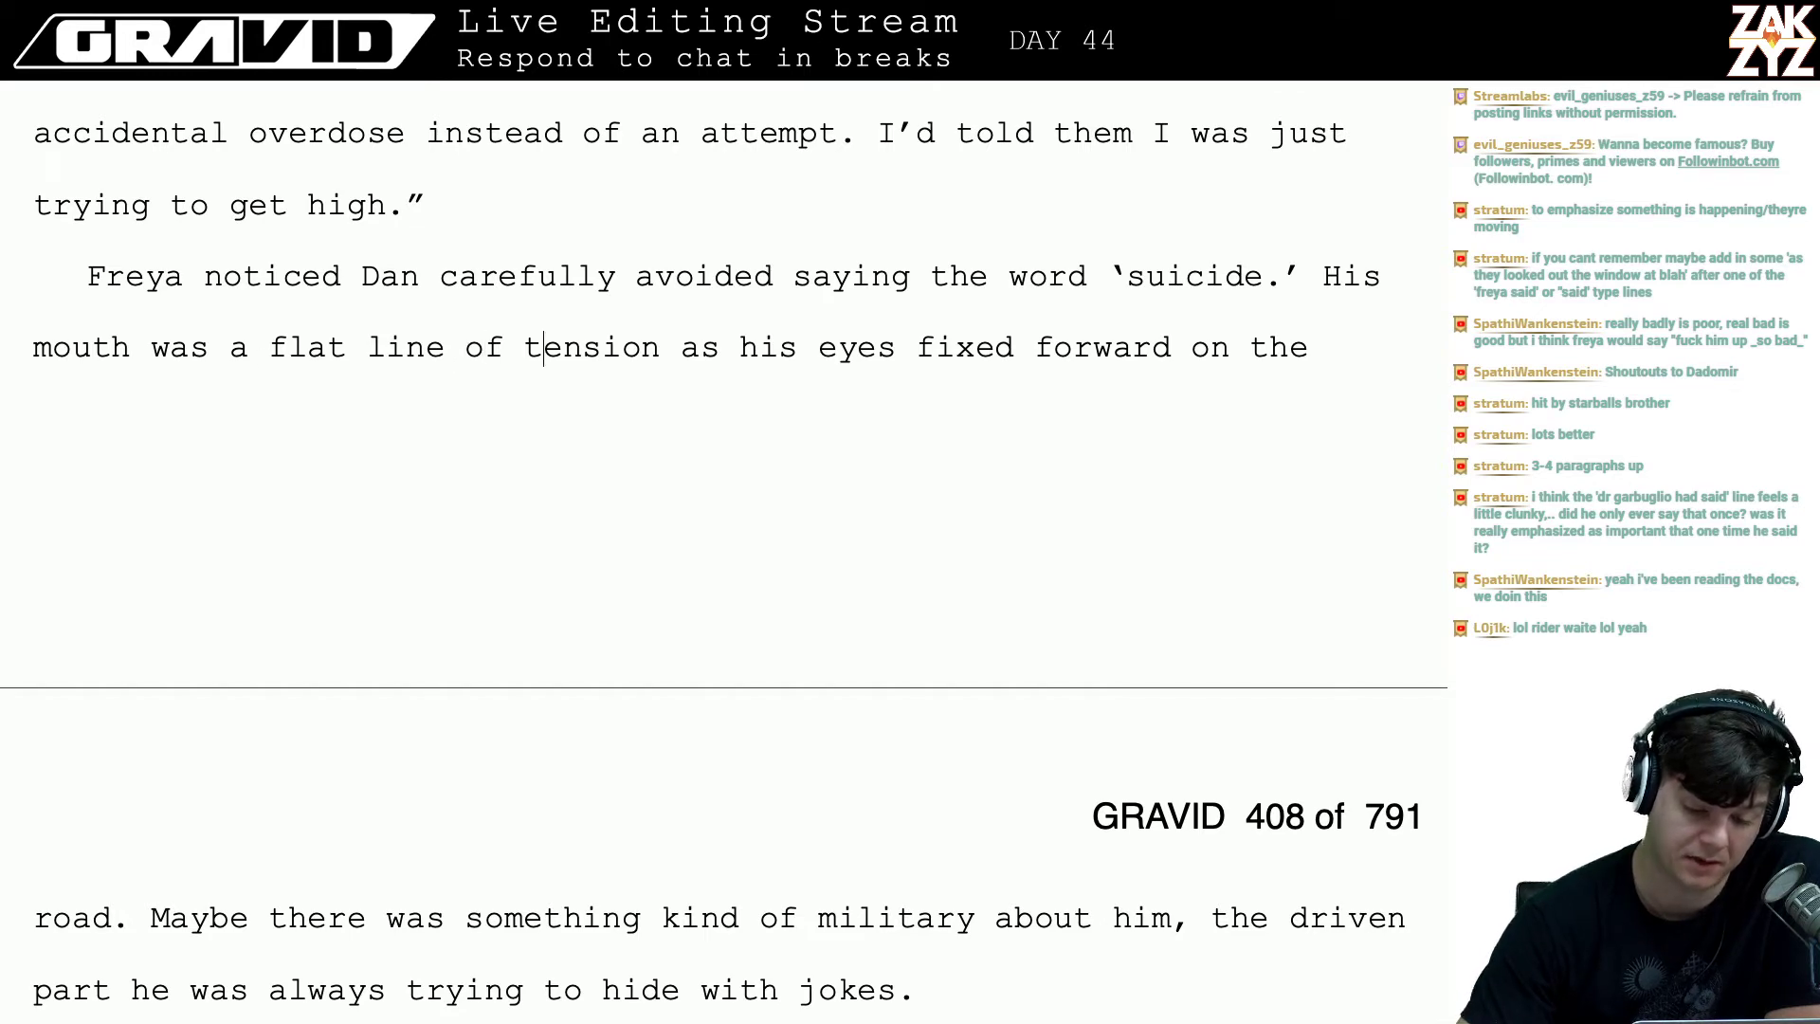
- Replace "hide with jokes." with "cover up with jokes." in the sentence about Dan's driven part
key("Down")
key("Down")
key("Down")
key("Down")
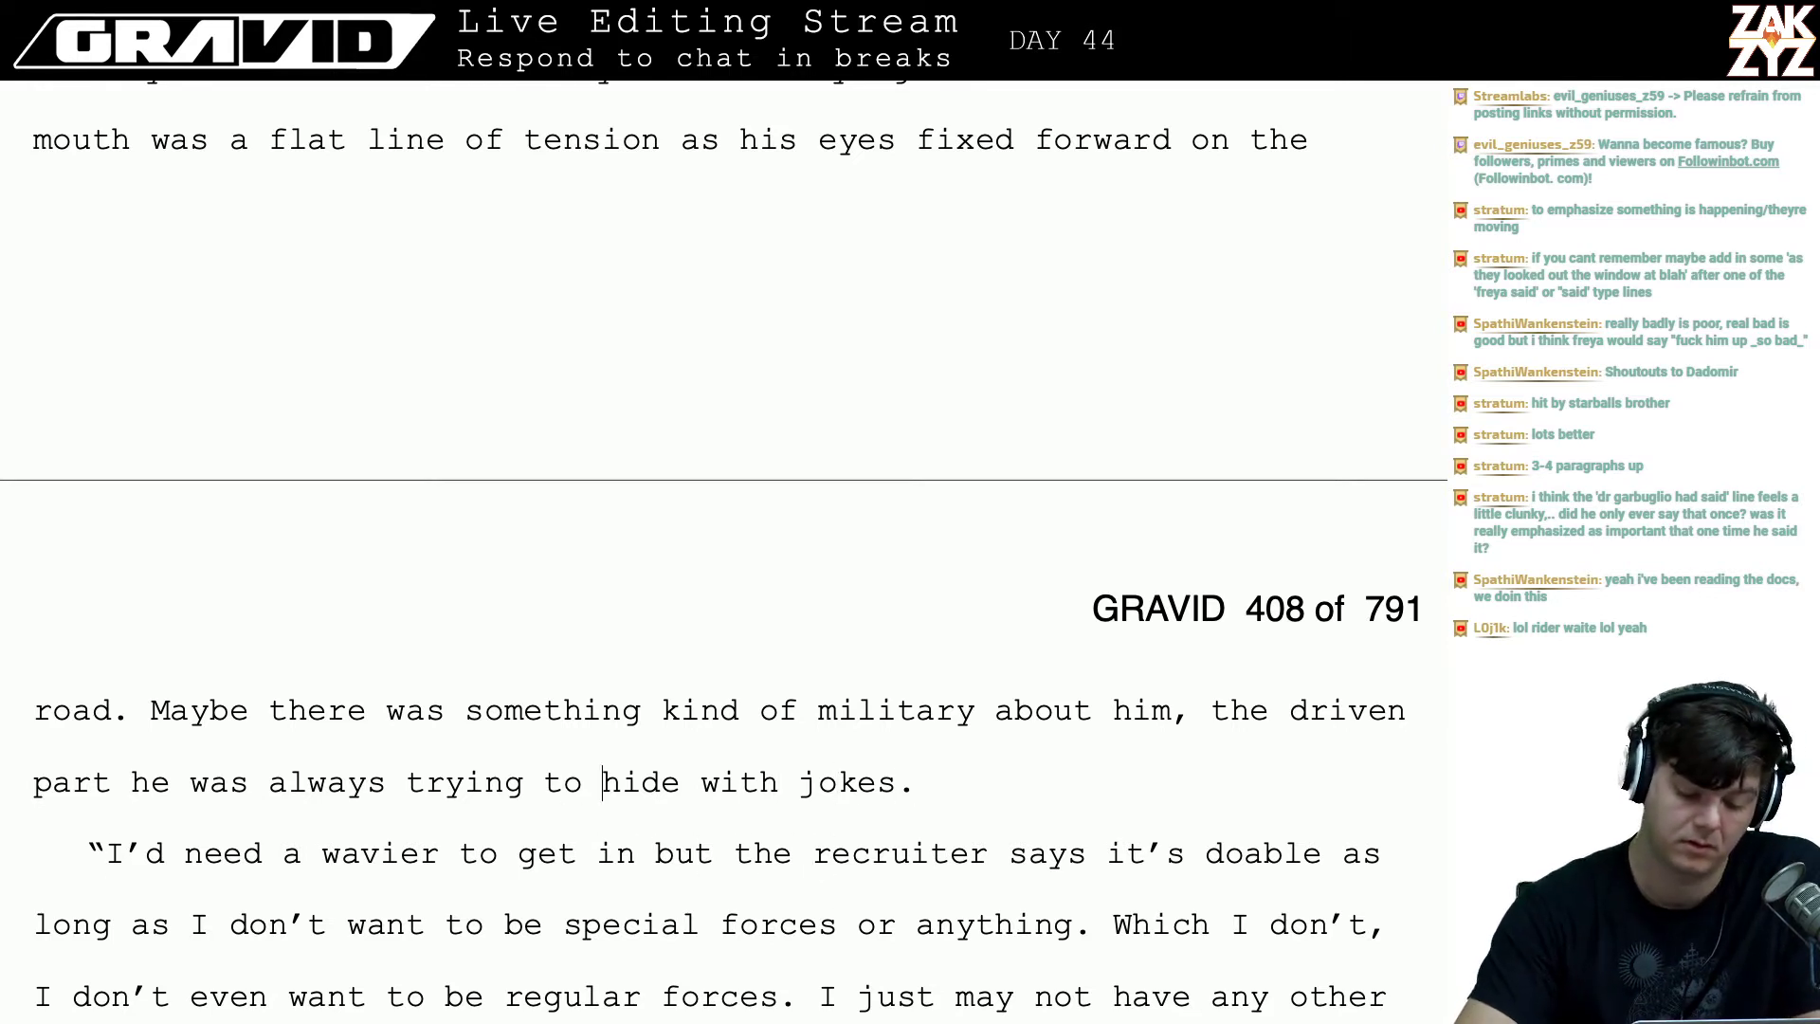
type("cover up with ")
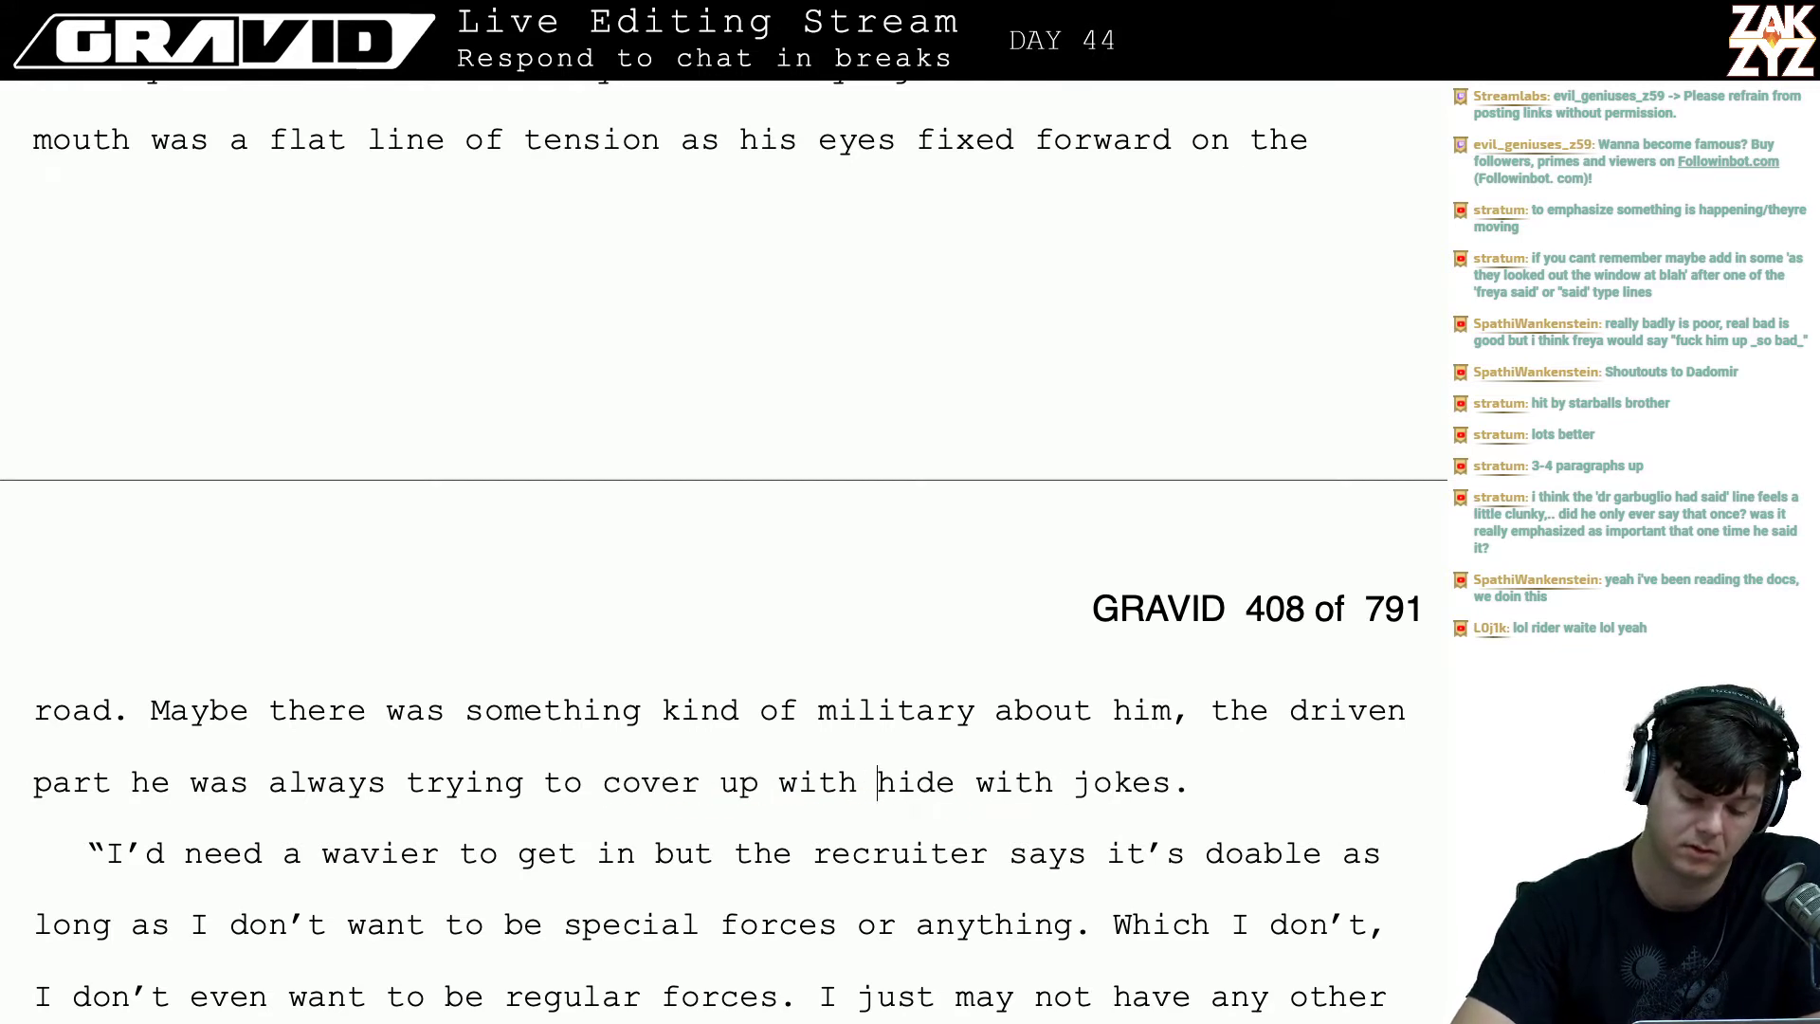
type("jokes.")
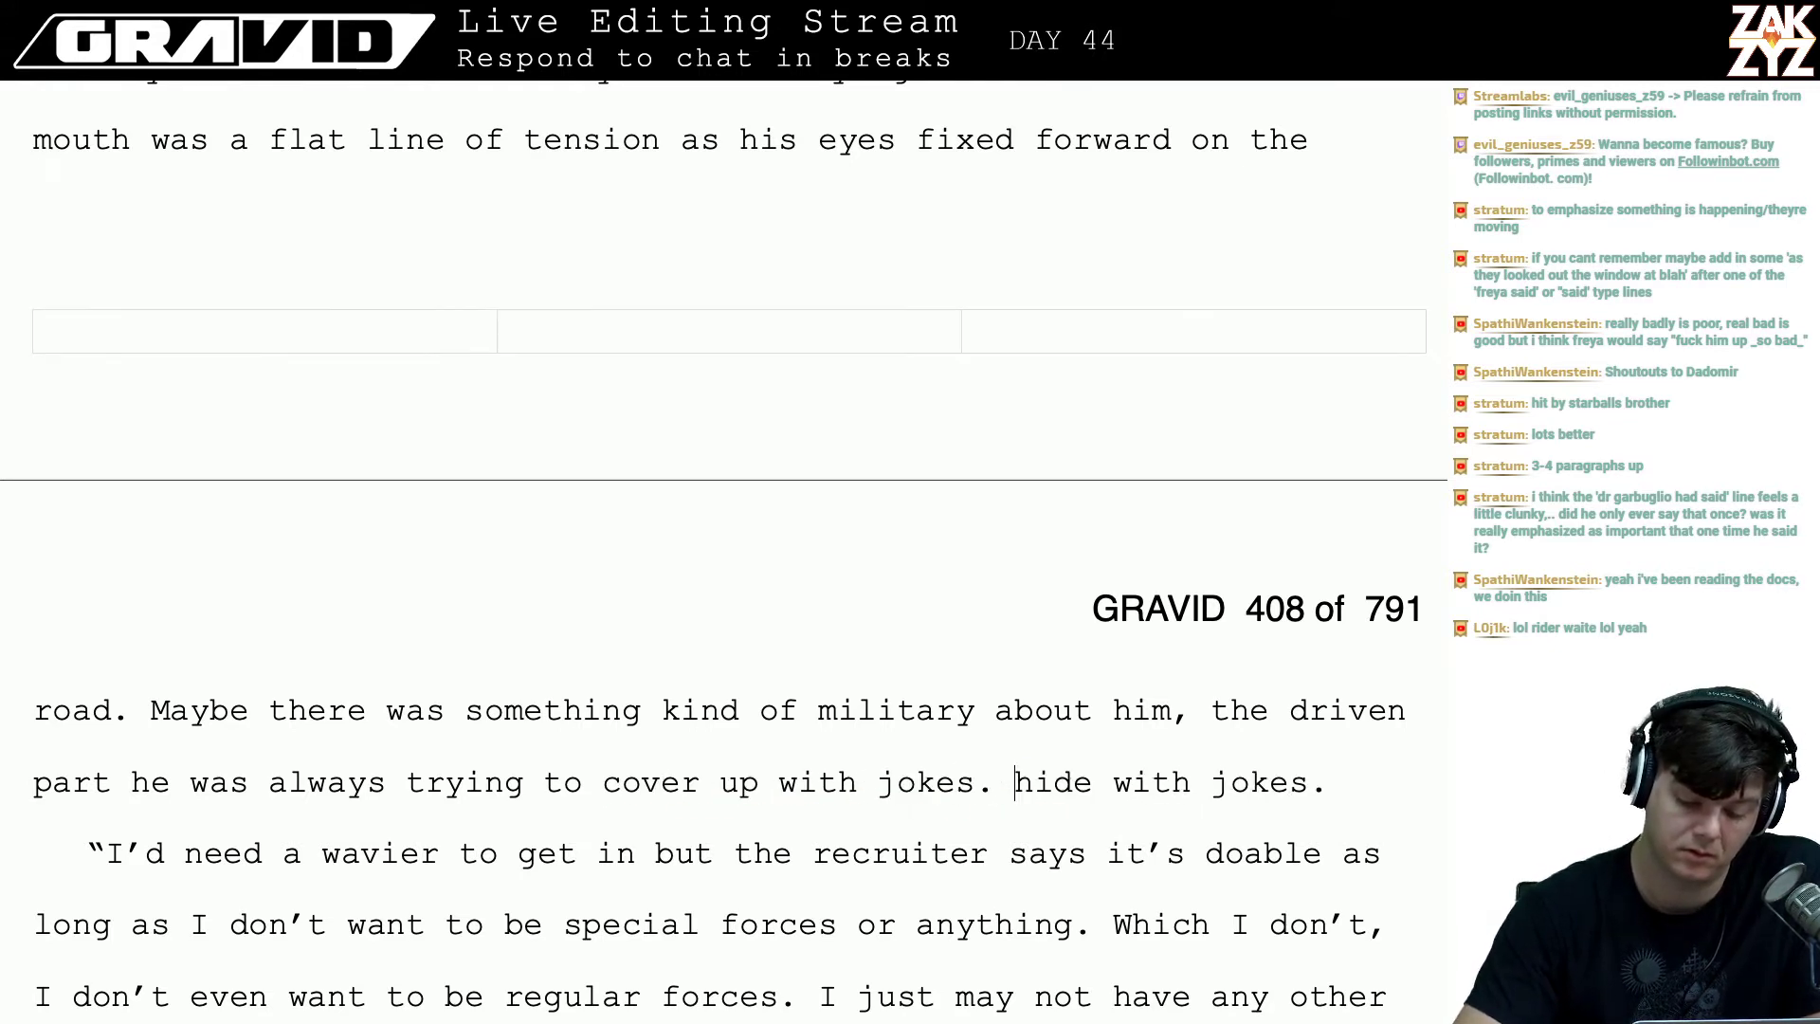
key("shift+Right")
key("shift+Right")
key("shift+Right")
key("shift+Right")
key("shift+Right")
key("shift+Right")
key("shift+Right")
key("shift+Right")
key("shift+Right")
key("shift+Right")
key("shift+Right")
key("shift+Right")
key("shift+Right")
key("shift+Right")
key("shift+Right")
key("shift+Right")
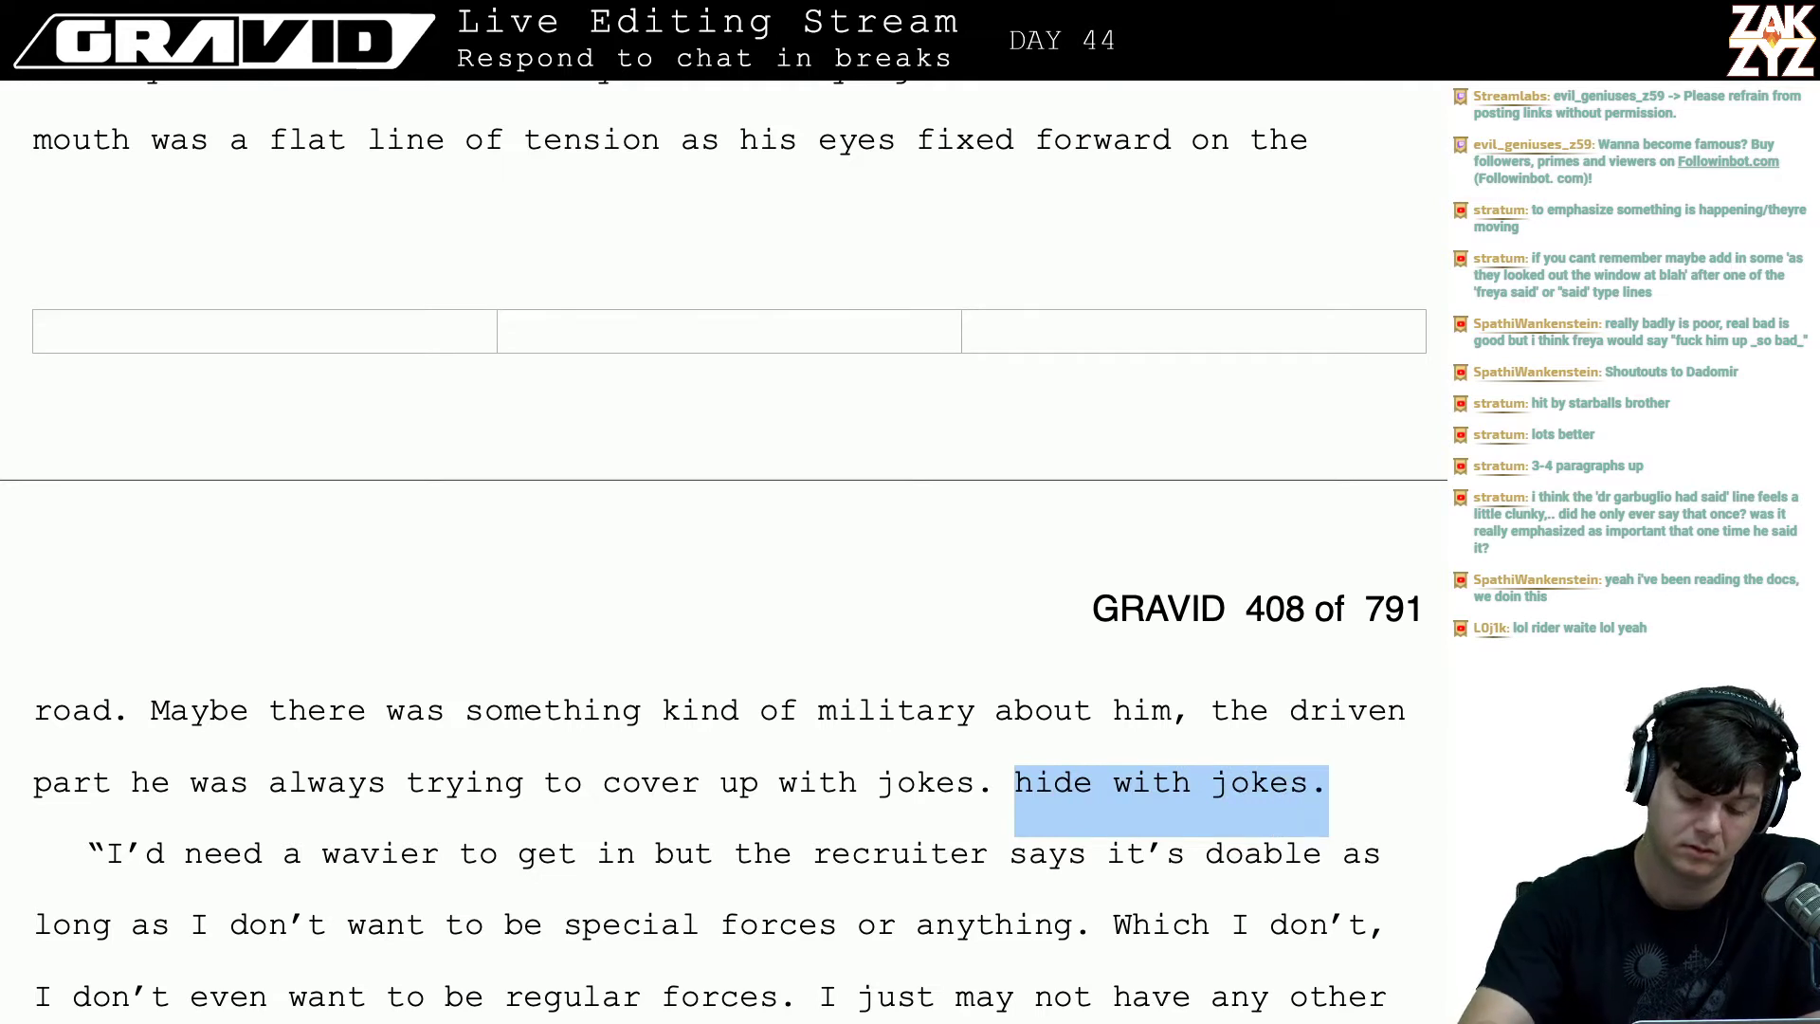
type("She")
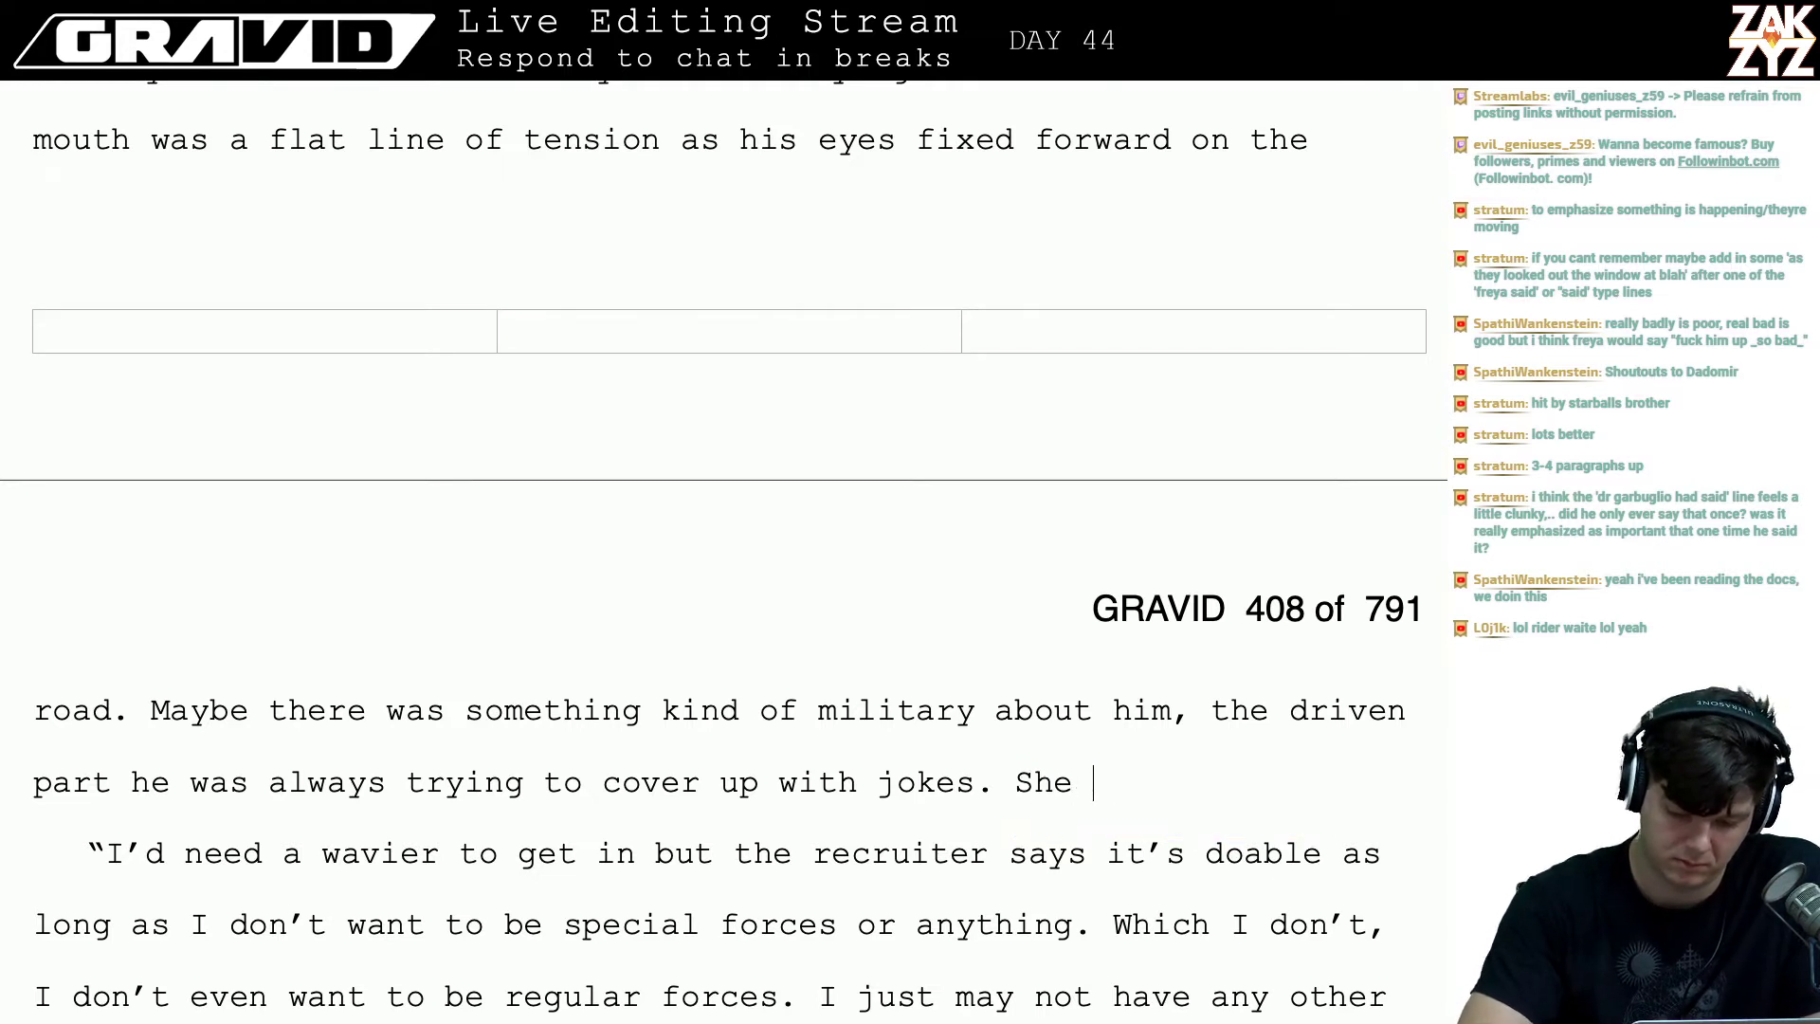
key("BackSpace")
key("BackSpace")
key("BackSpace")
key("BackSpace")
- Try starting another sentence with "She" after "cover up with jokes." and delete it
type("She")
key("BackSpace")
key("BackSpace")
key("BackSpace")
key("BackSpace")
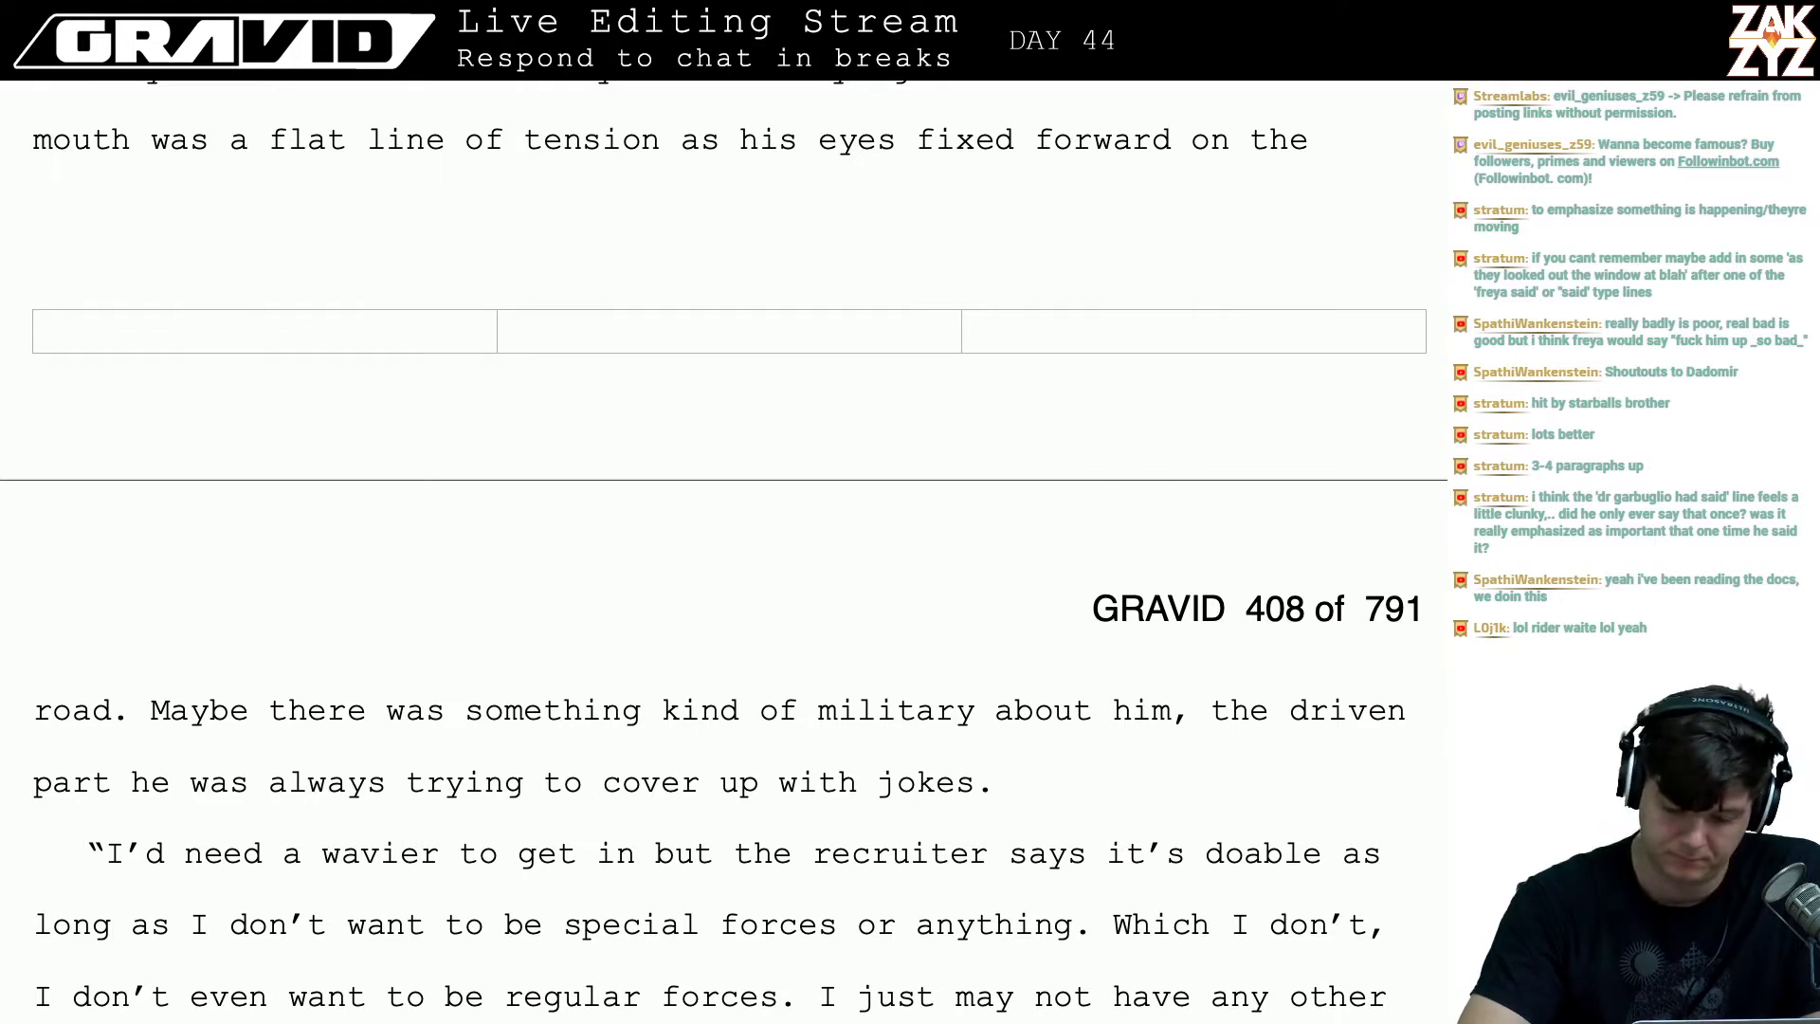
type("She")
key("BackSpace")
key("BackSpace")
key("BackSpace")
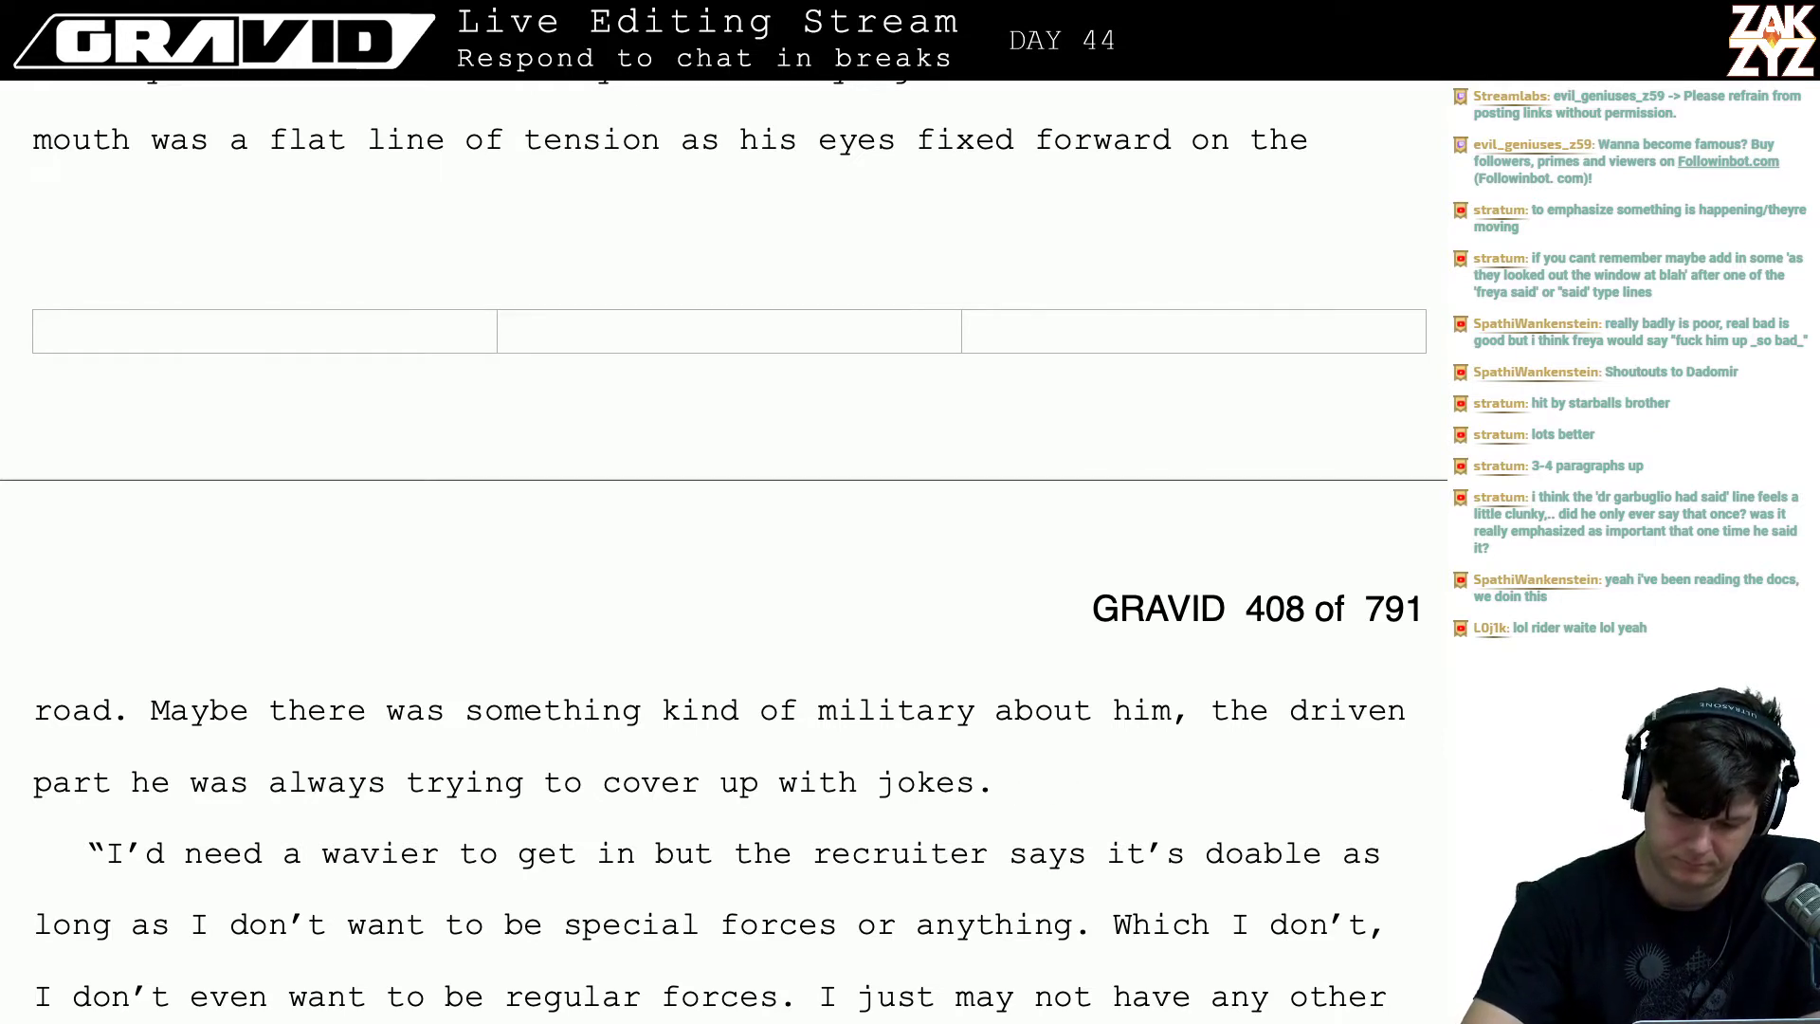
type("She")
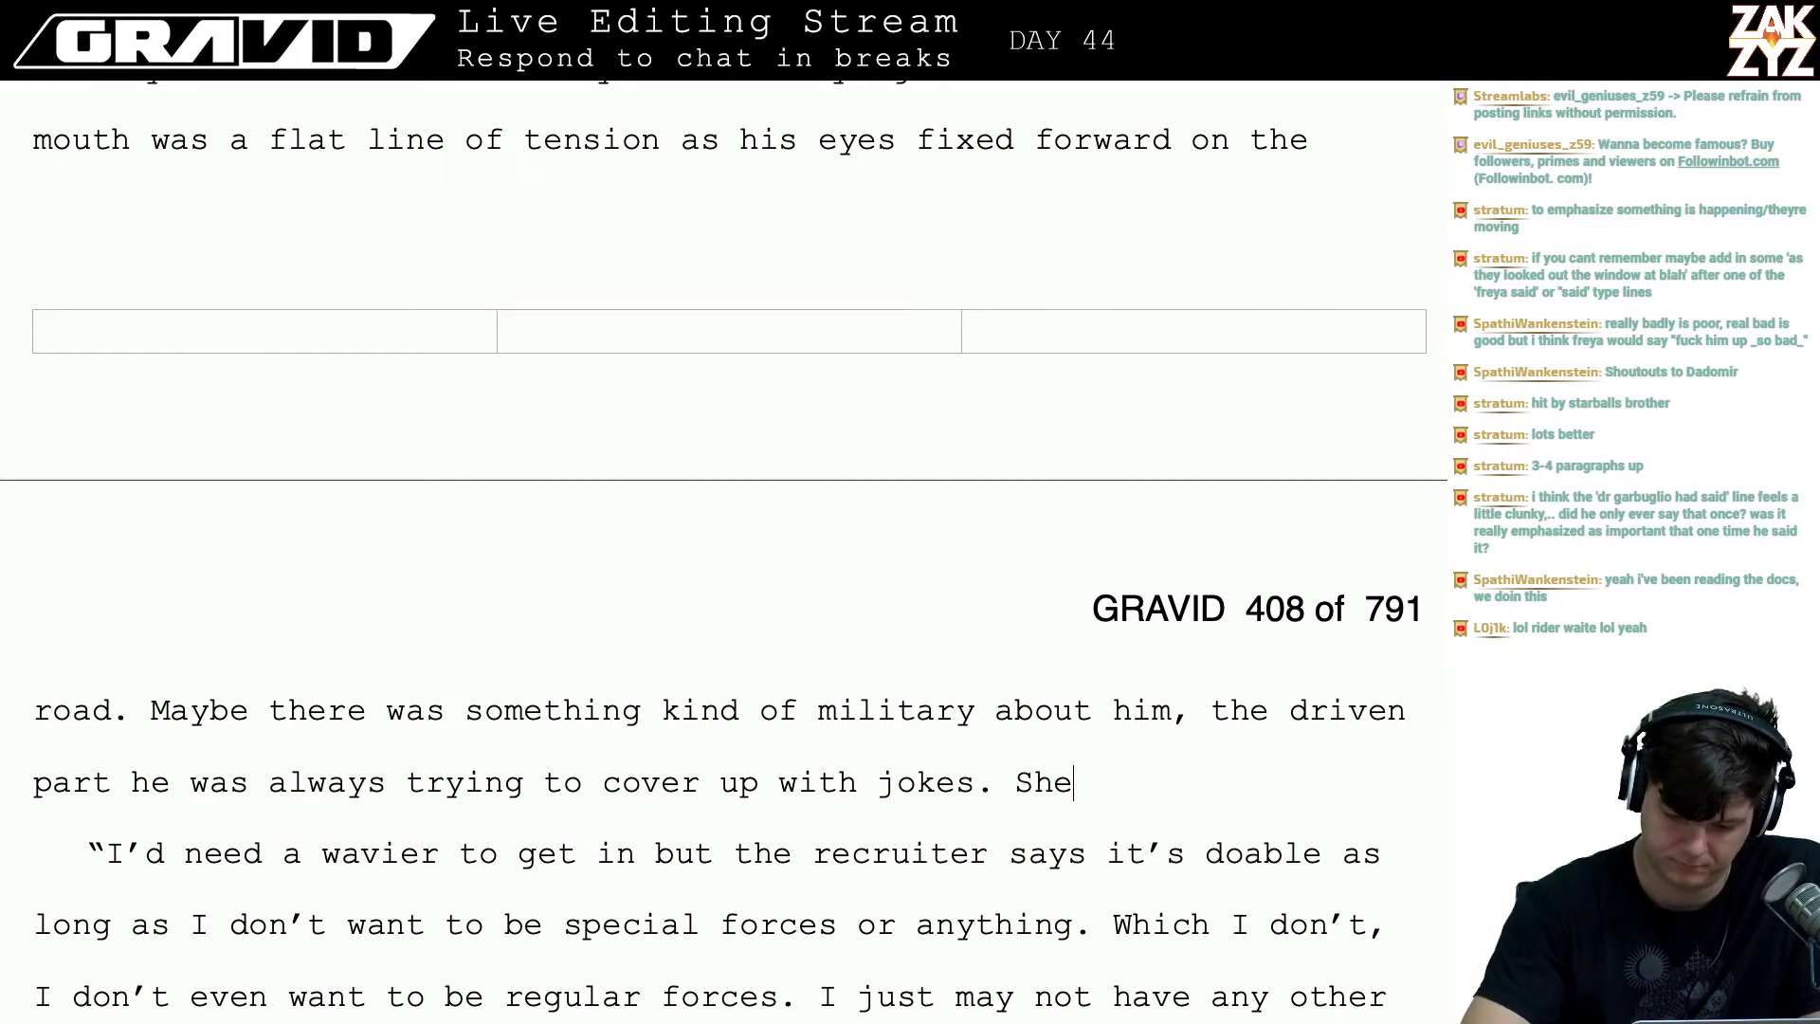
key("BackSpace")
key("BackSpace")
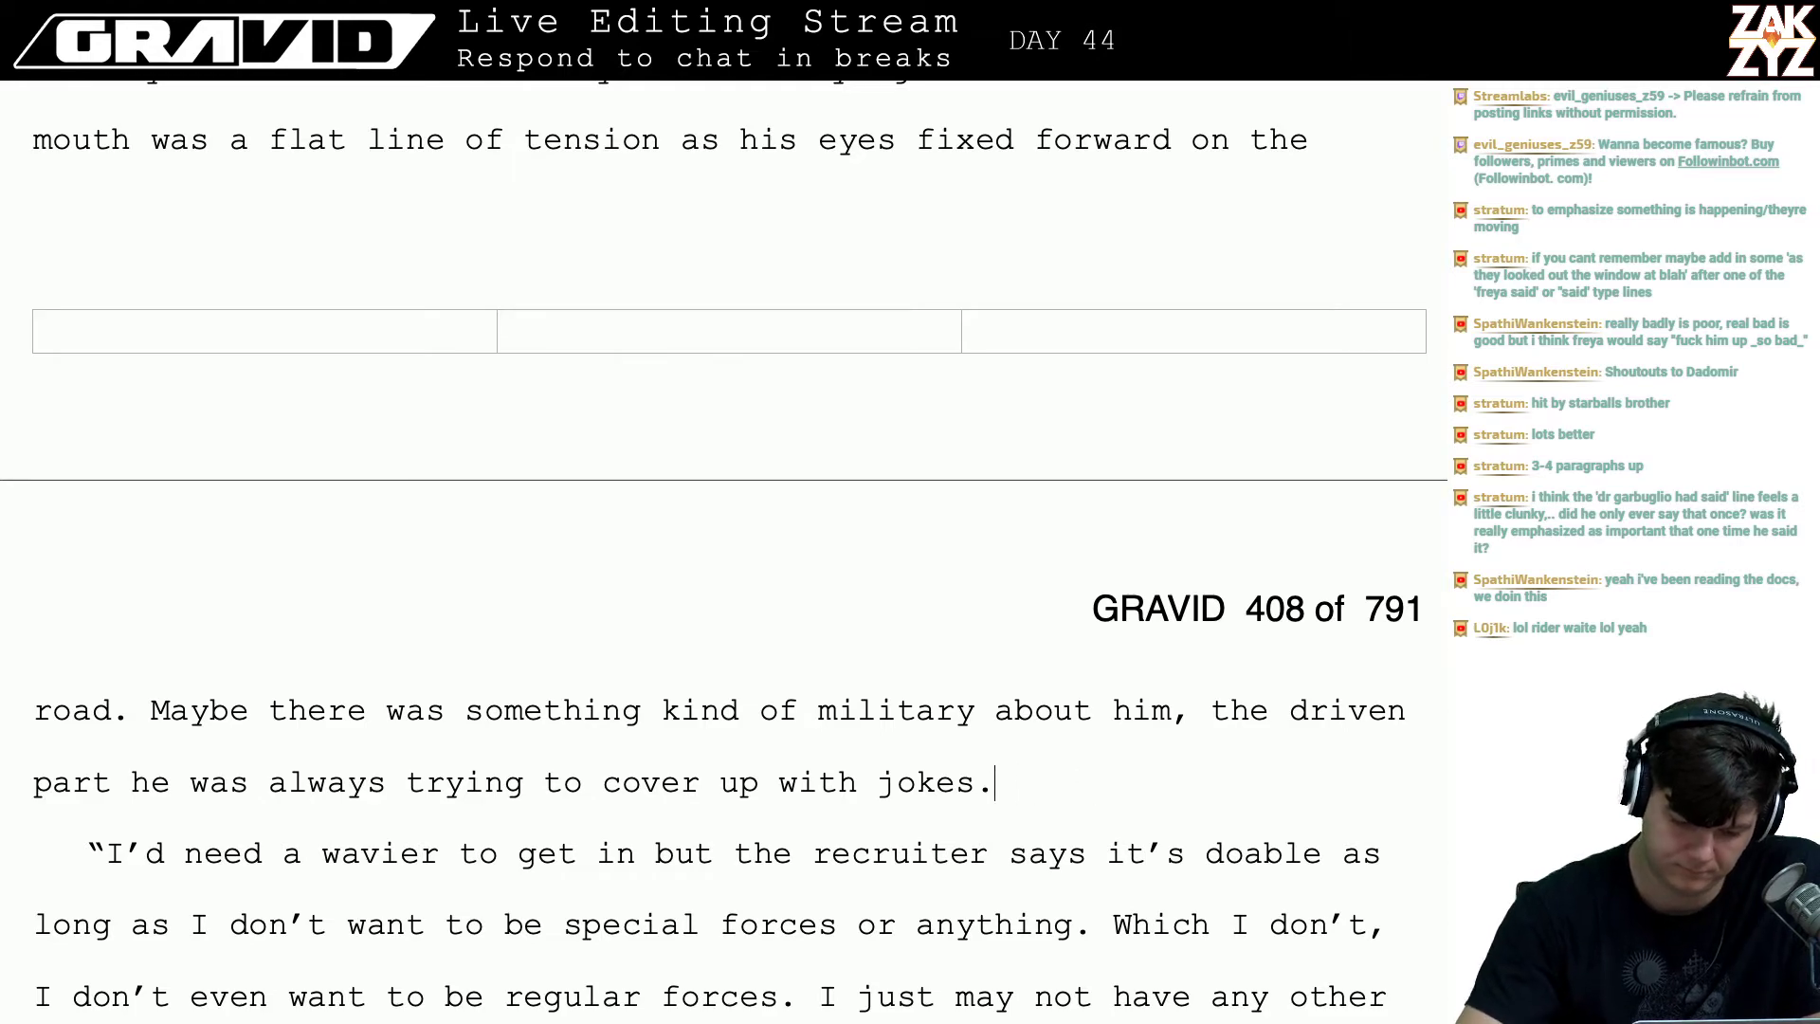
- Try extending the tag "Freya asked" after the military question with ", trying not to" and delete the addition
scroll(723, 588, "down", 5)
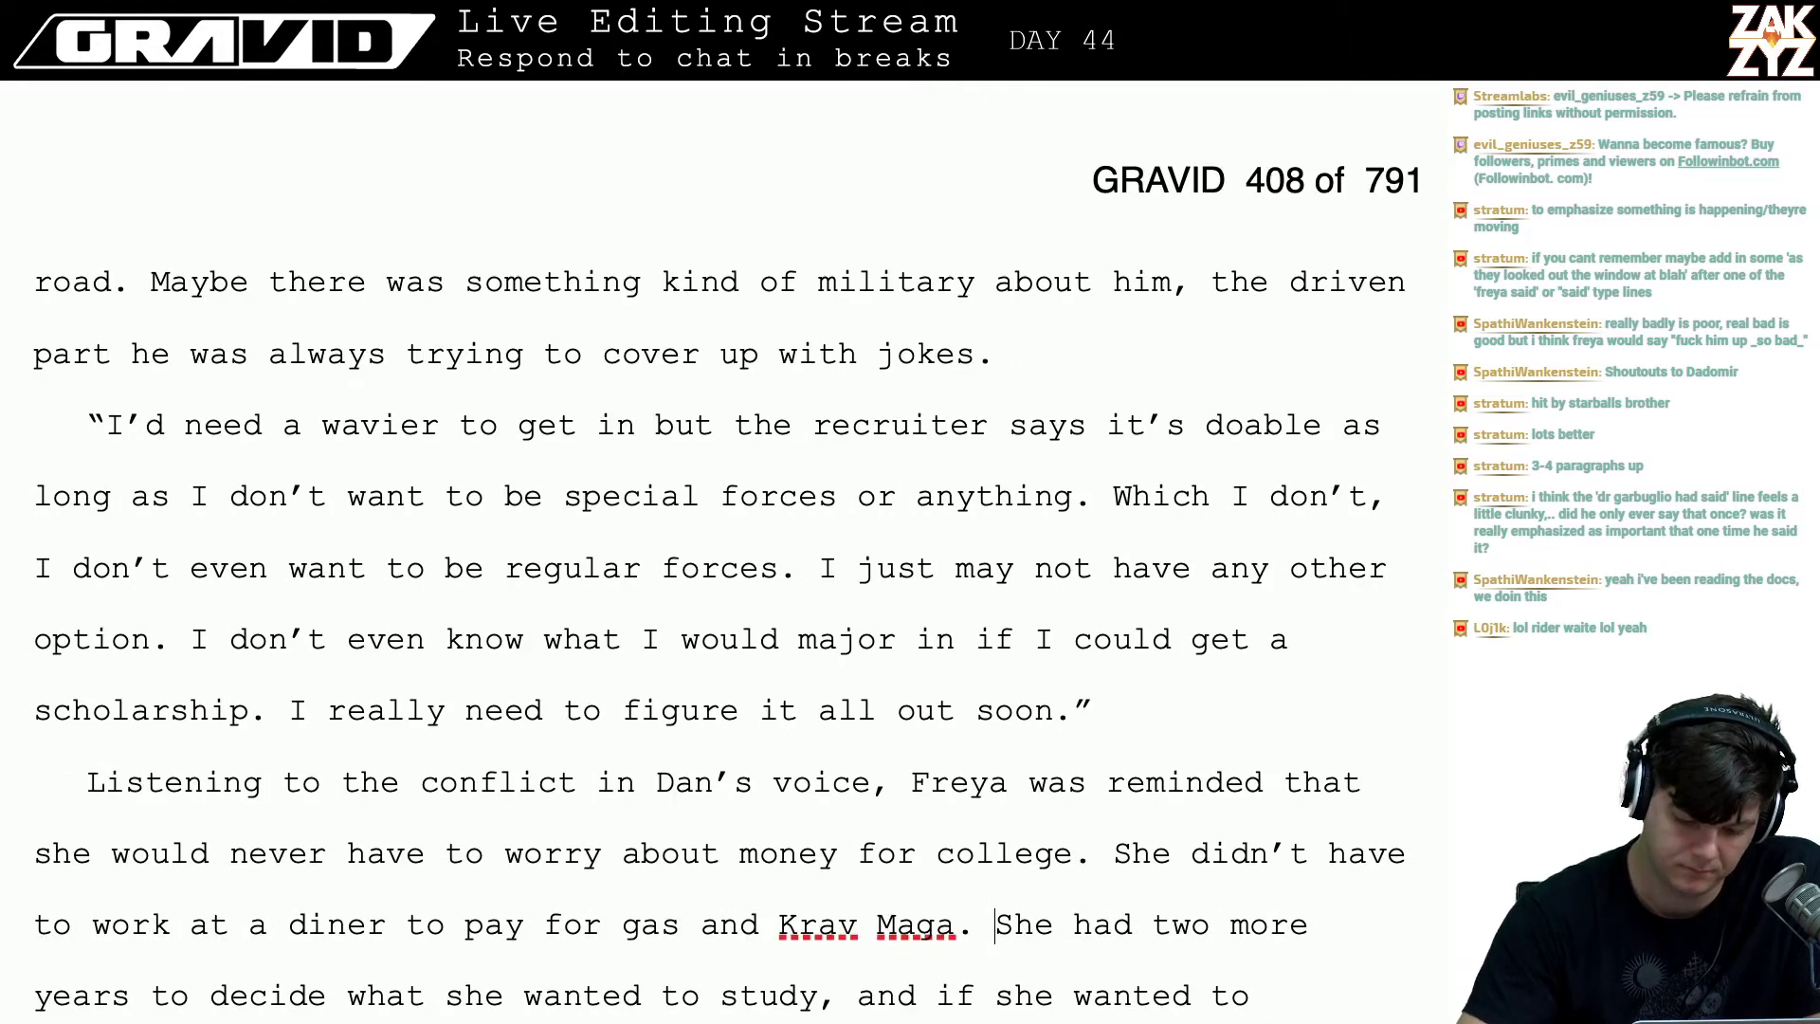
key("Down")
key("Down")
key("Down")
key("Down")
key("Down")
key("Down")
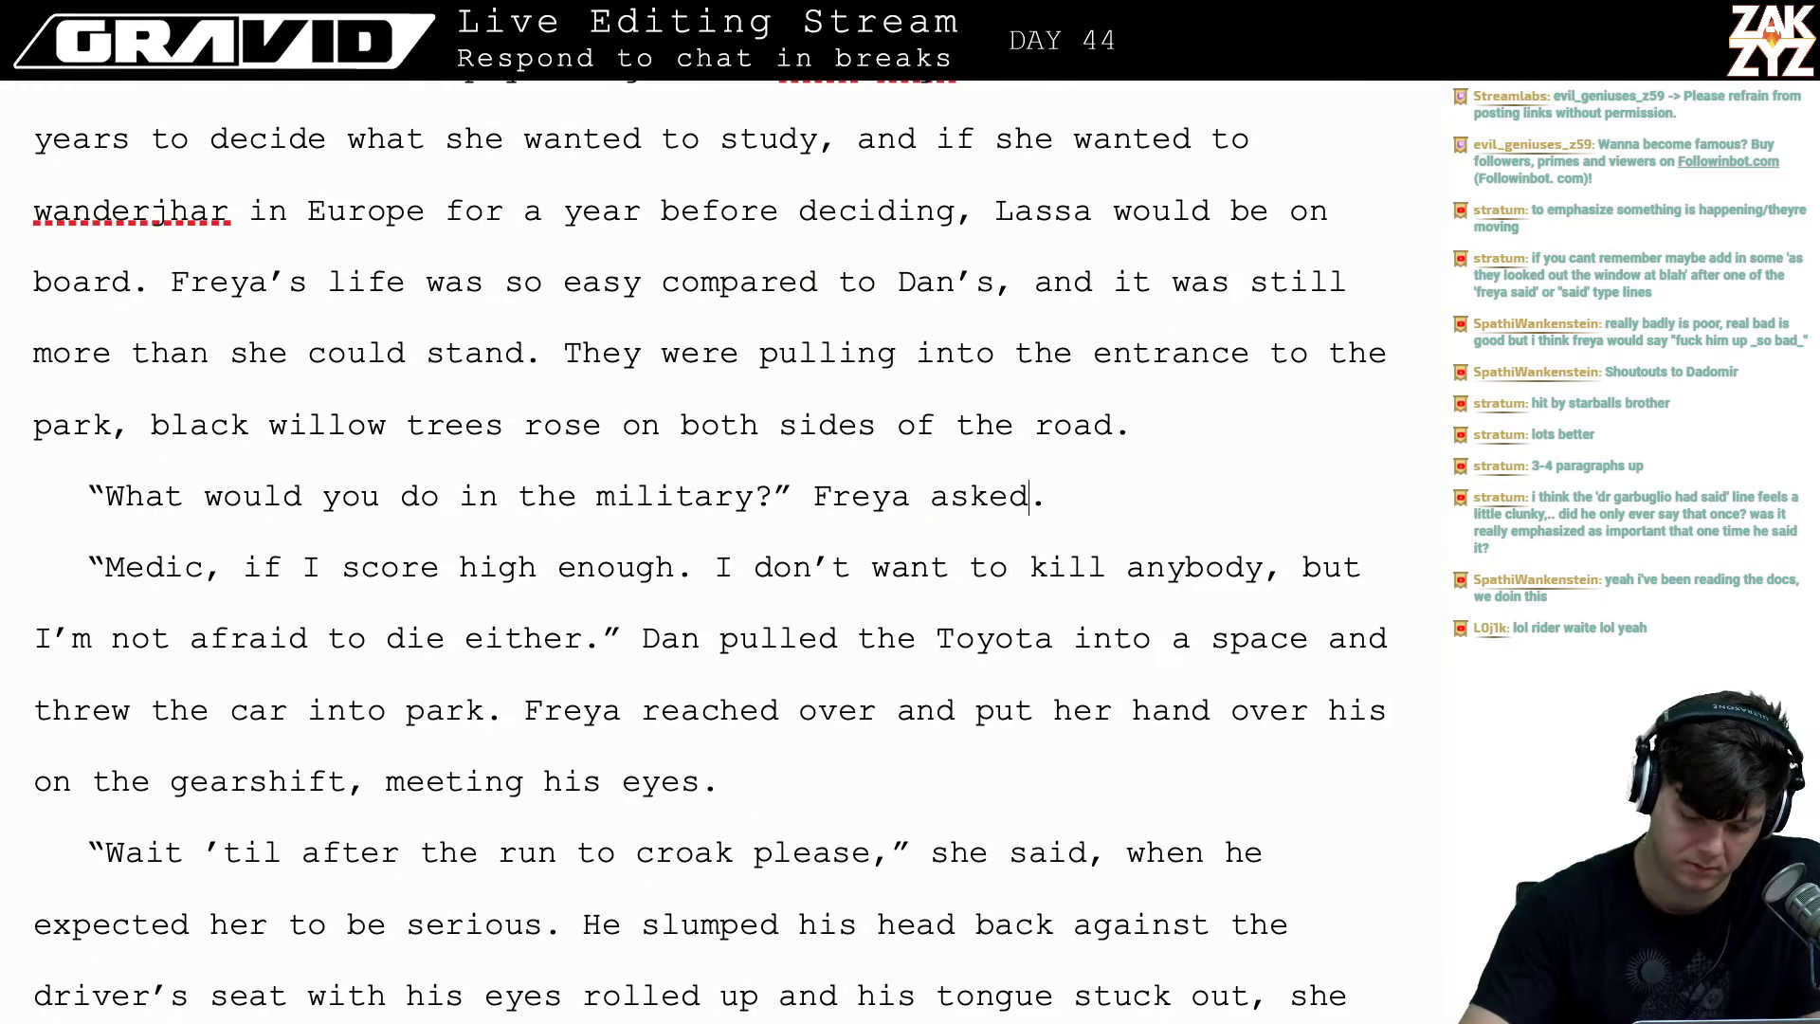
type("care")
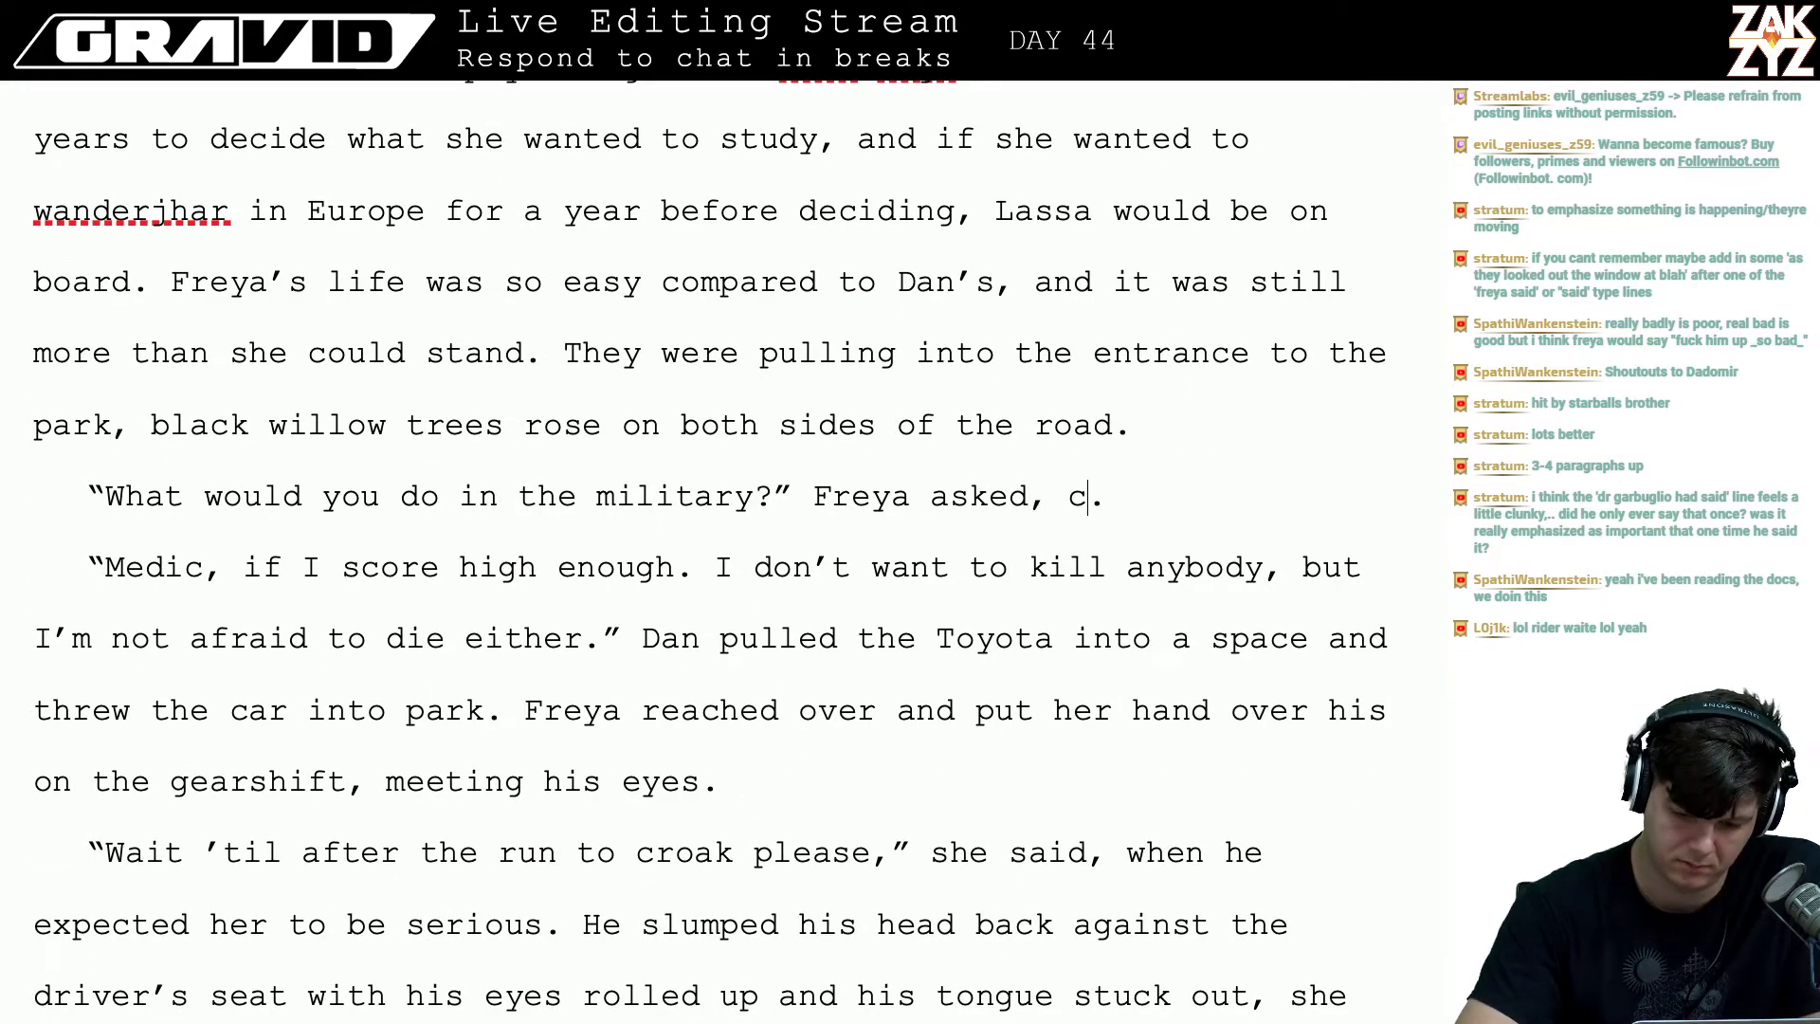
key("BackSpace")
key("BackSpace")
key("BackSpace")
type("t")
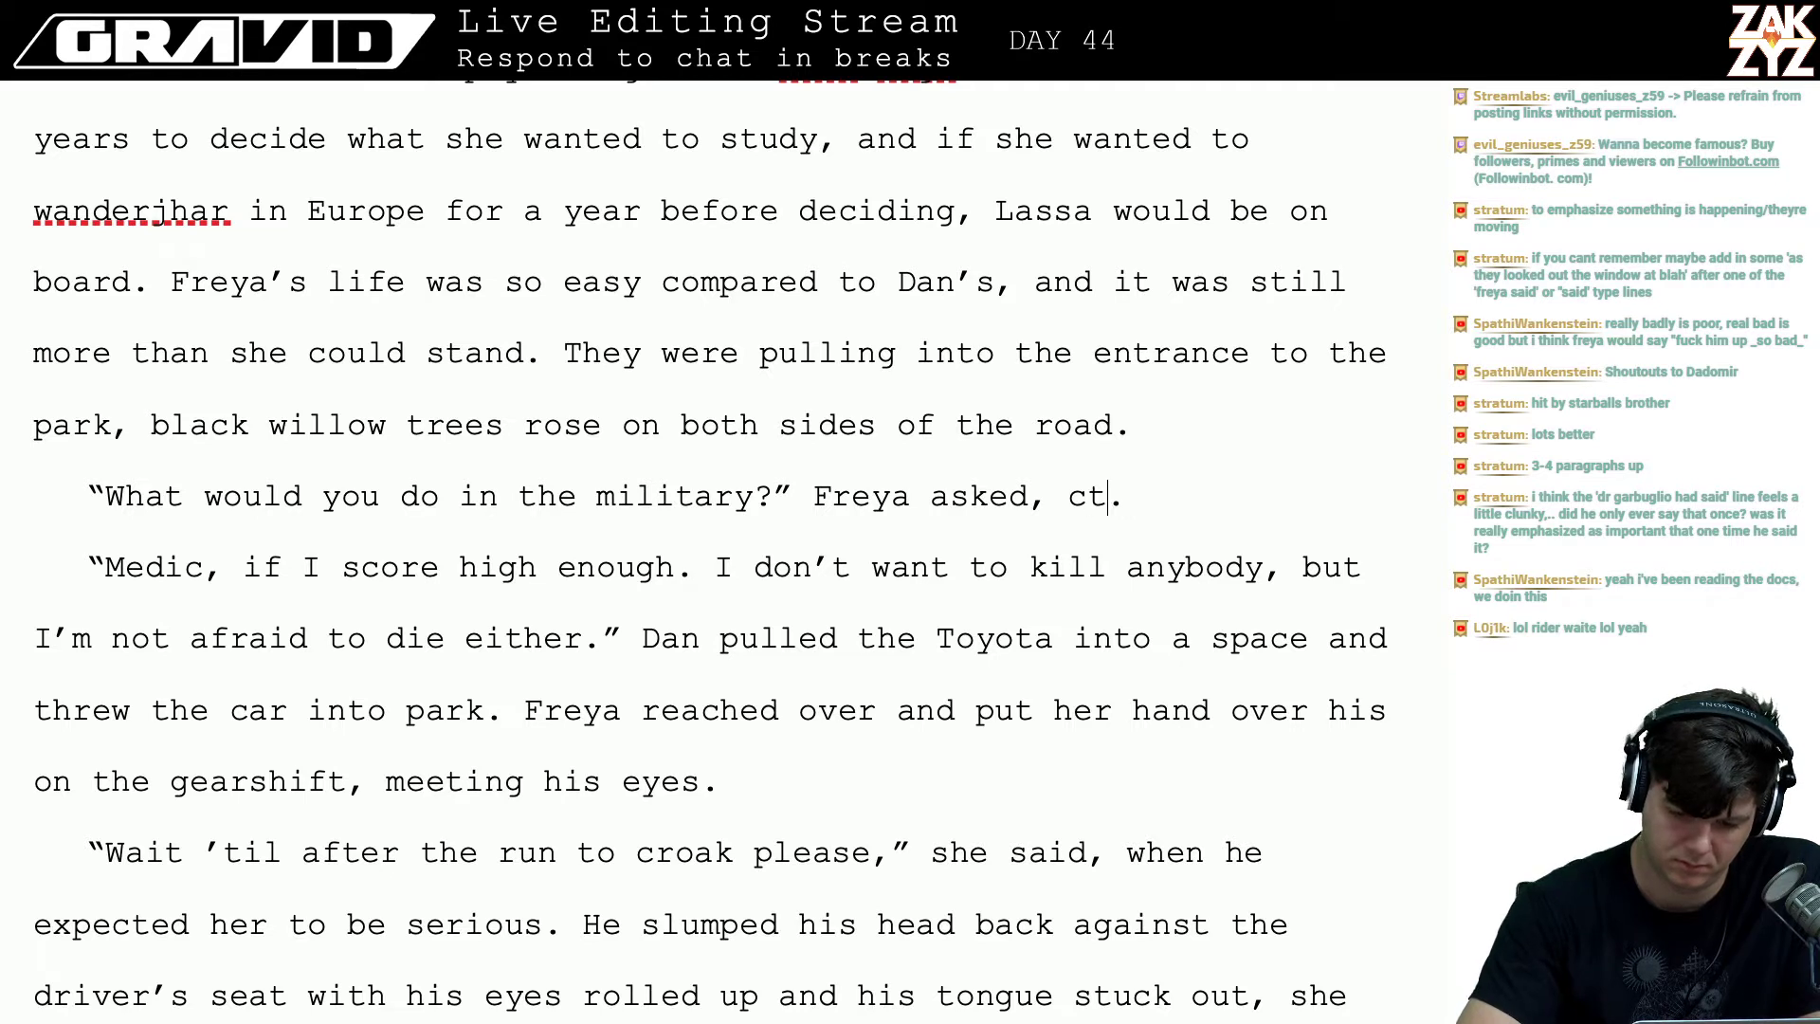
key("BackSpace")
key("BackSpace")
type("trying not to")
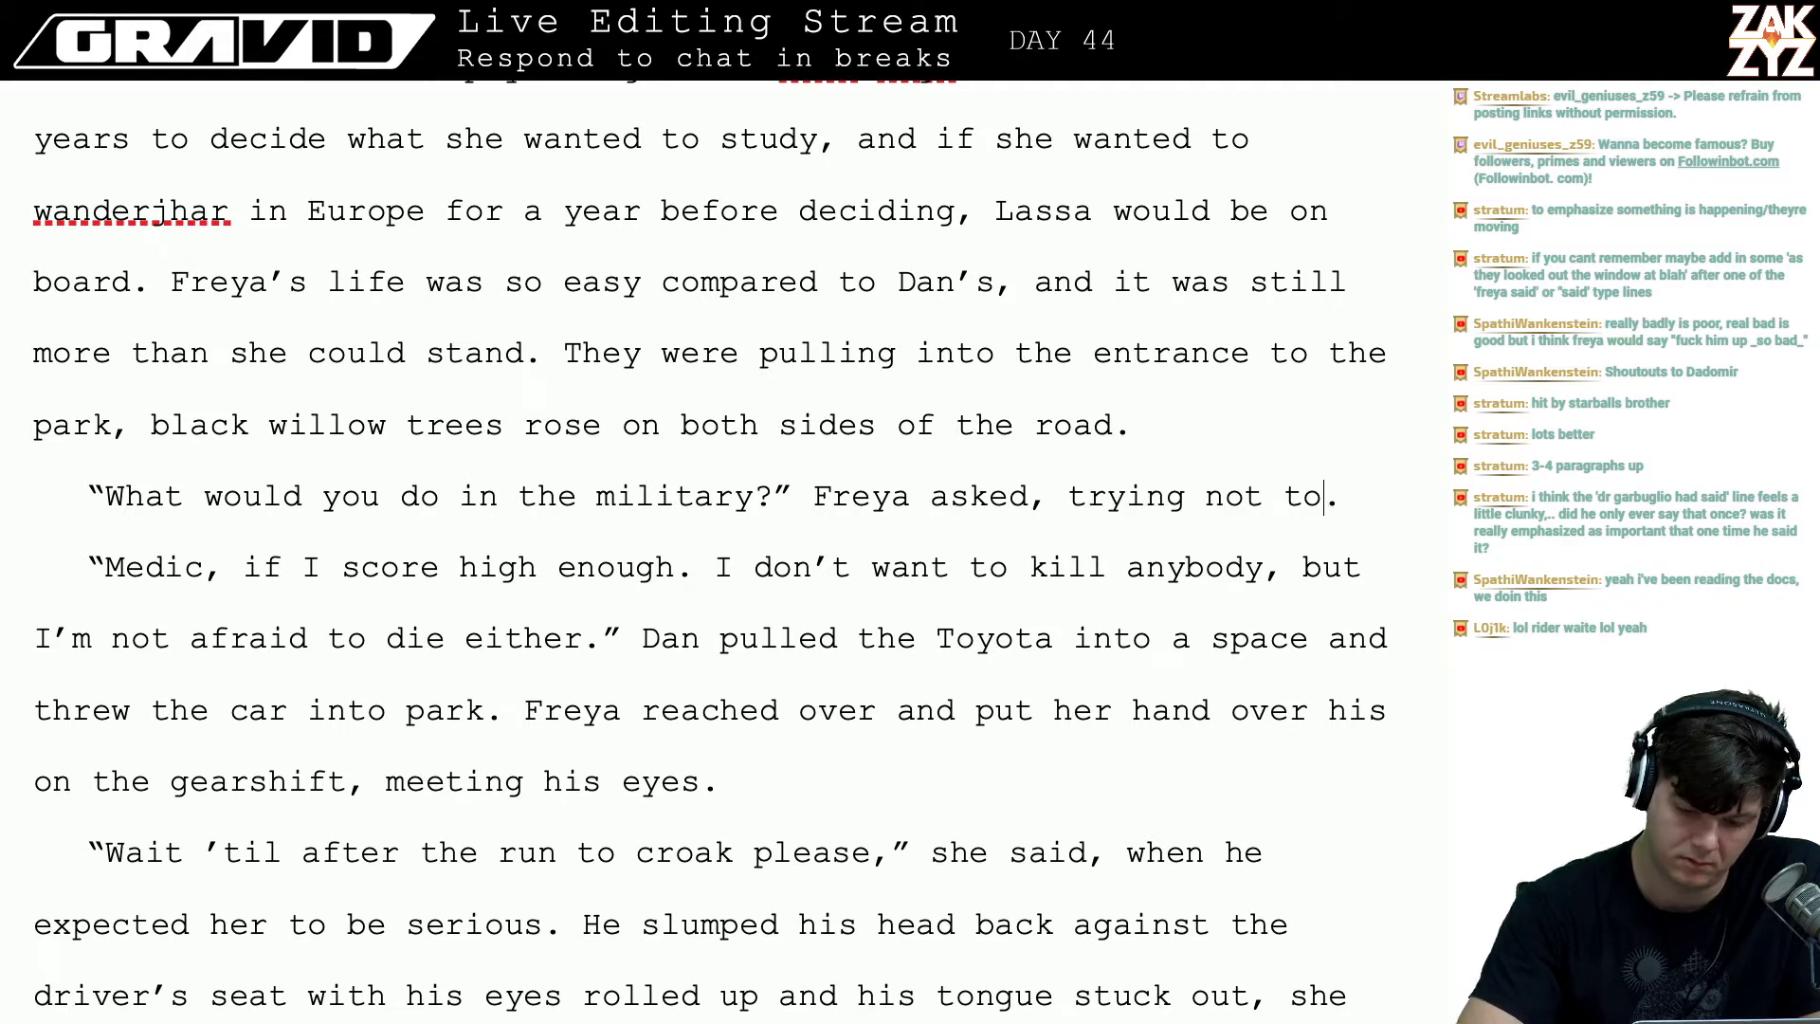
key("BackSpace")
key("BackSpace")
key("BackSpace")
key("BackSpace")
key("BackSpace")
key("BackSpace")
key("BackSpace")
key("BackSpace")
key("BackSpace")
key("BackSpace")
key("BackSpace")
key("BackSpace")
key("BackSpace")
key("BackSpace")
key("BackSpace")
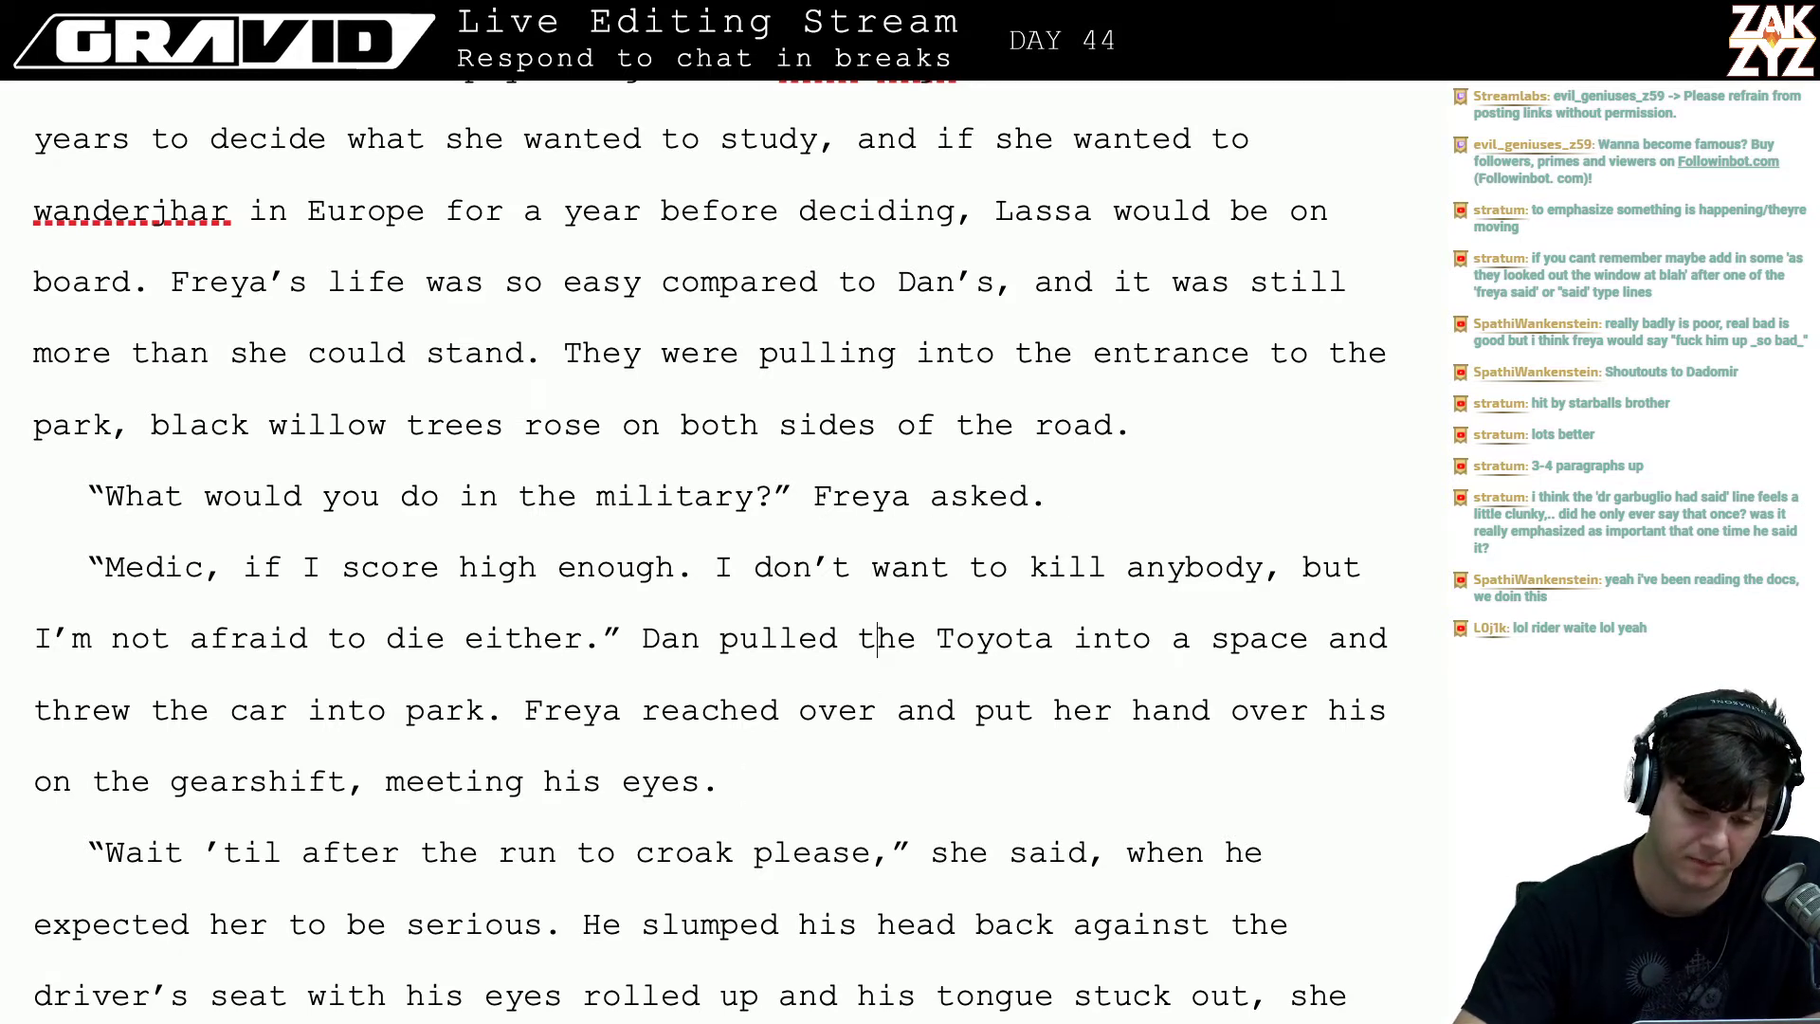
- Start a new paragraph at "They were pulling into the entrance to the park", after "more than she could stand."
key("Up")
key("Up")
key("Up")
key("Up")
key("Up")
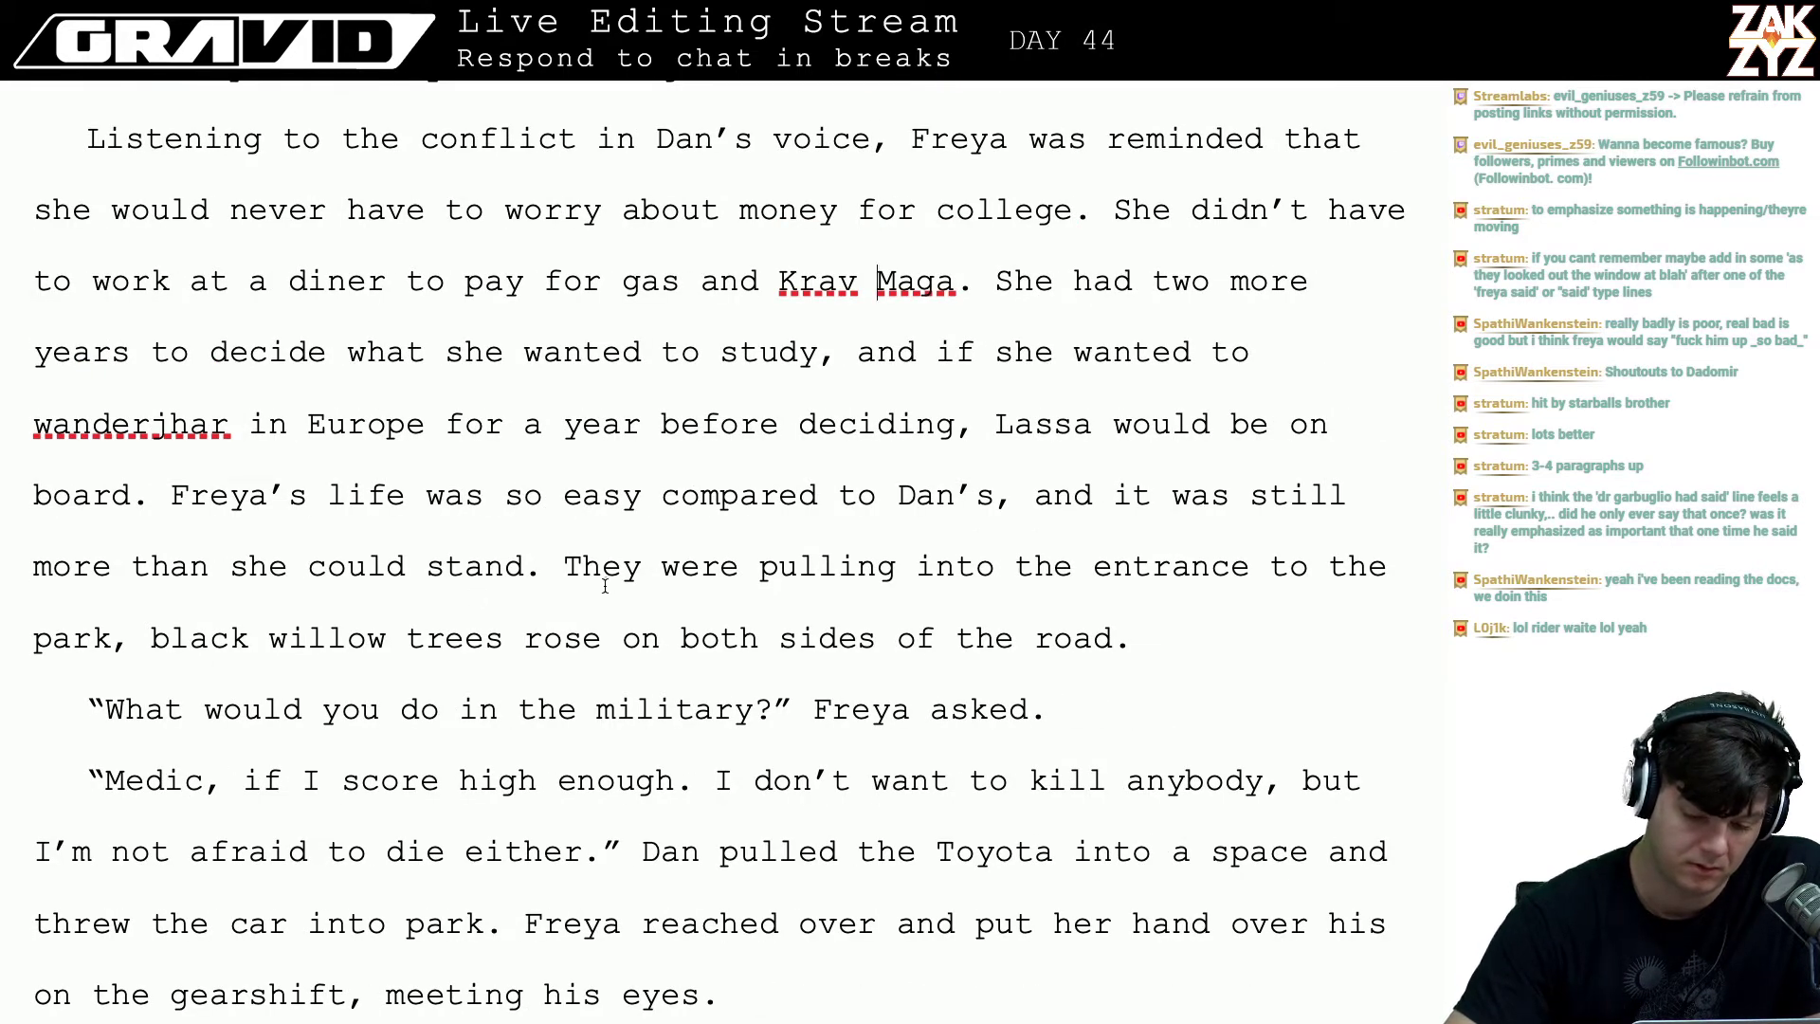
left_click(563, 566)
key("Return")
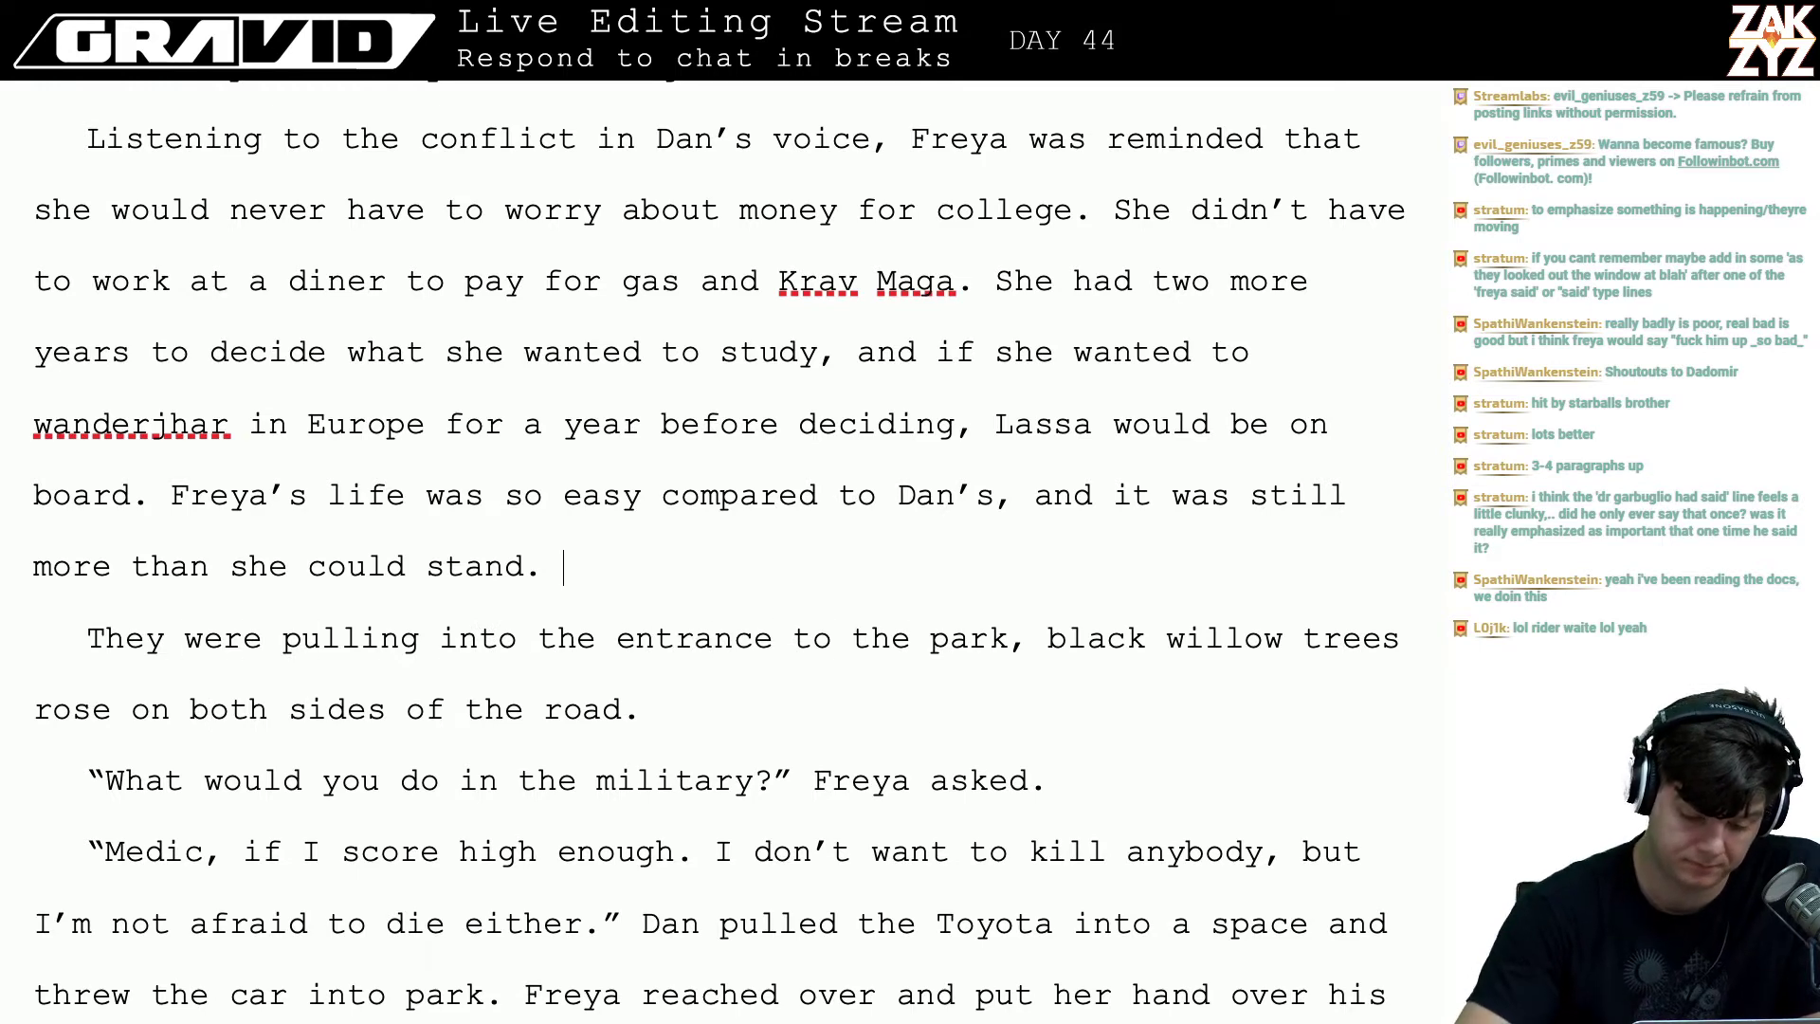
- Start a new paragraph with "They arrived at the park." above the "They were pulling into the entrance" paragraph
key("Return")
type("There")
key("BackSpace")
key("BackSpace")
key("BackSpace")
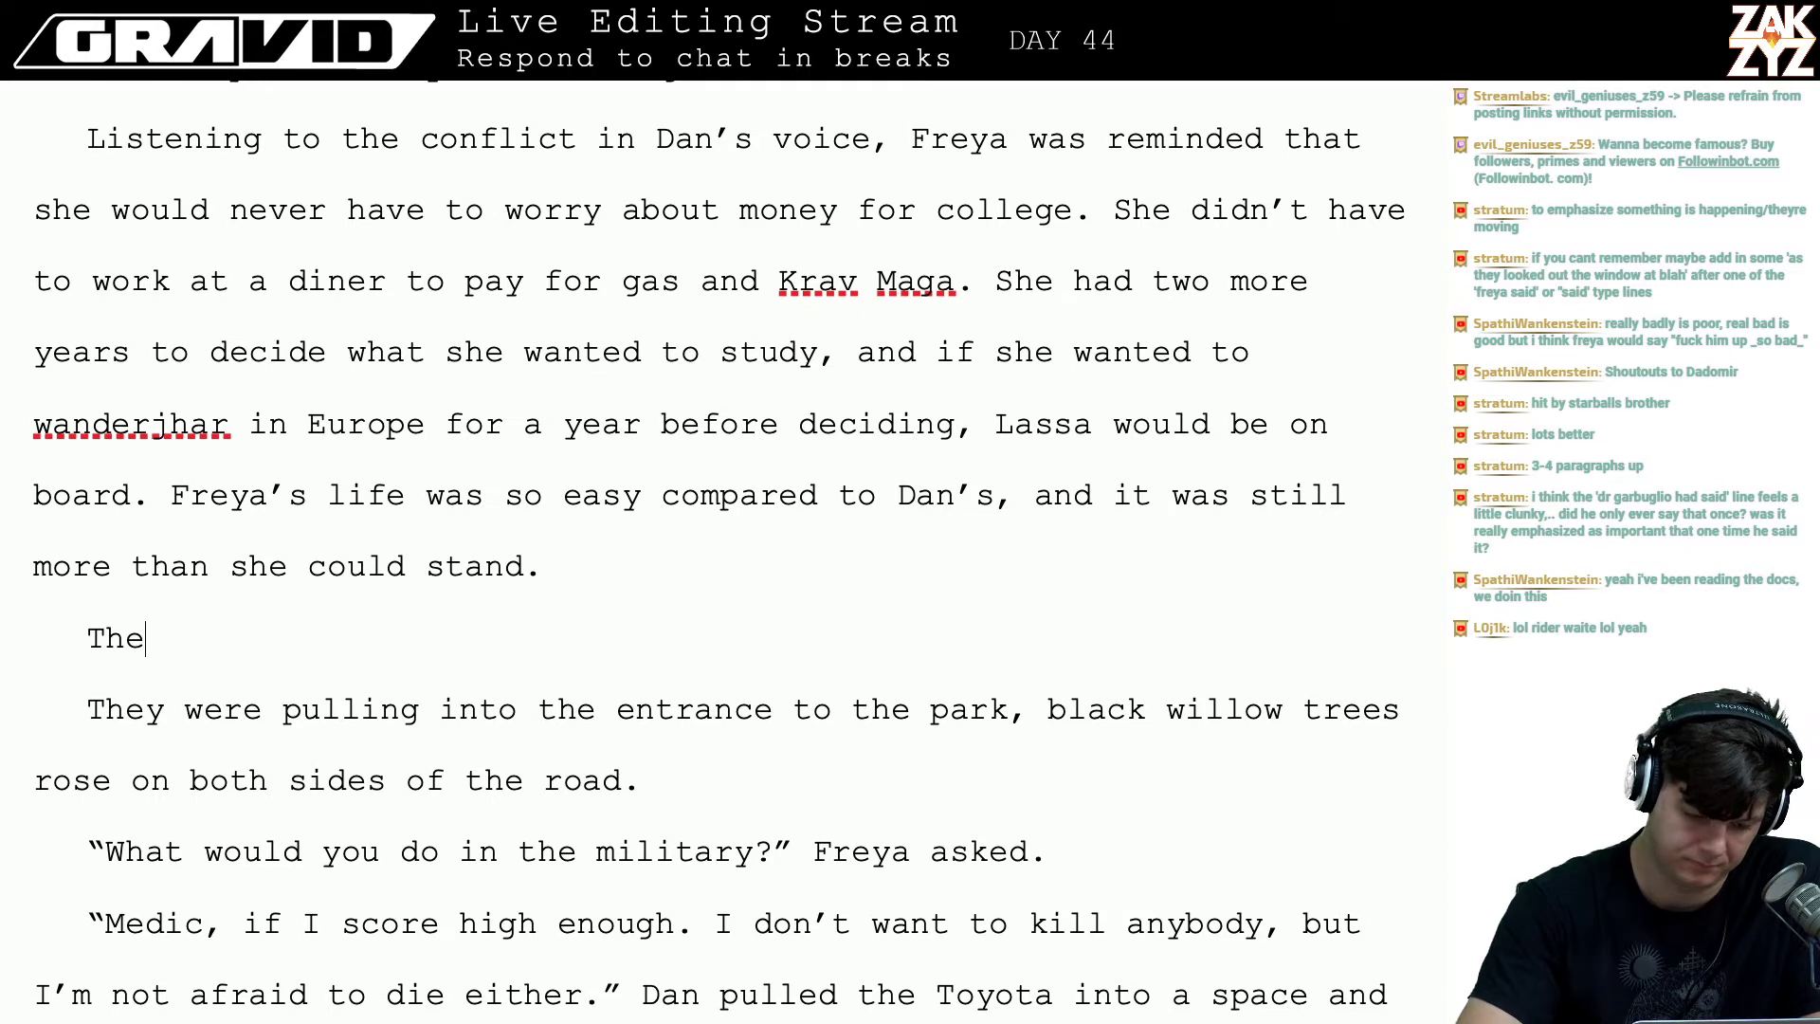
key("BackSpace")
key("BackSpace")
key("BackSpace")
type("They arrive")
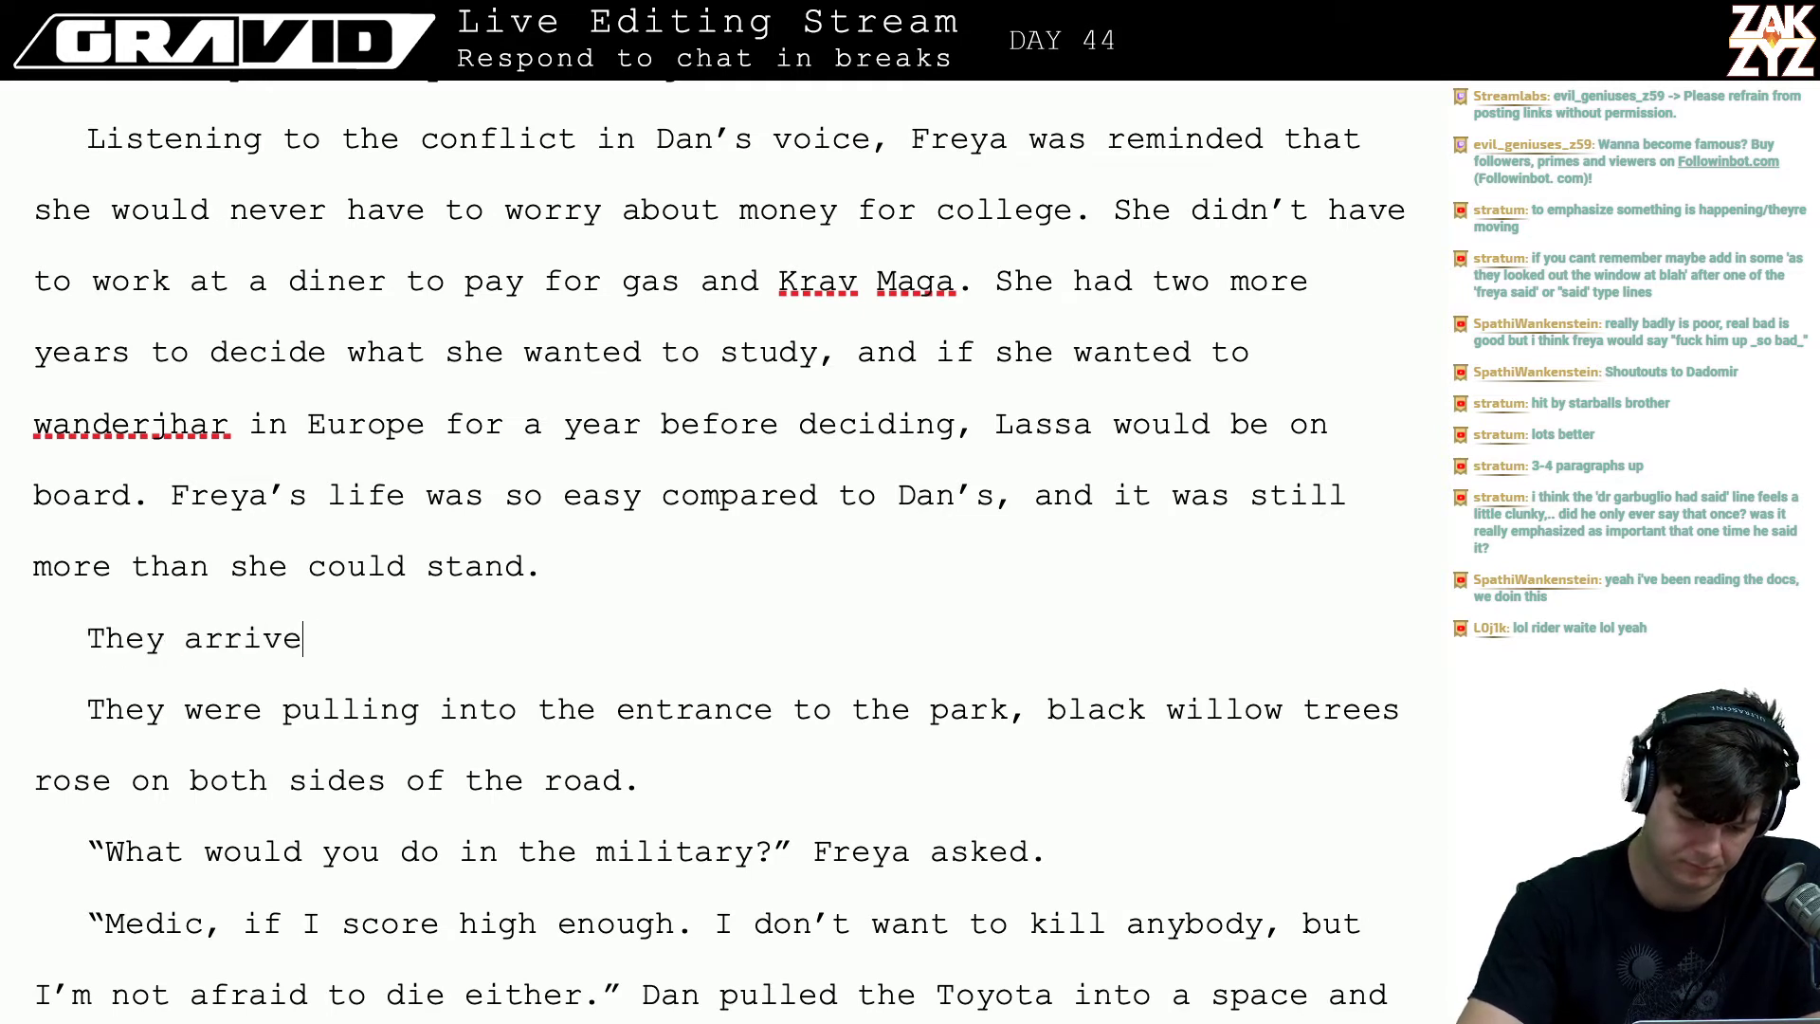
type("d at the park. O")
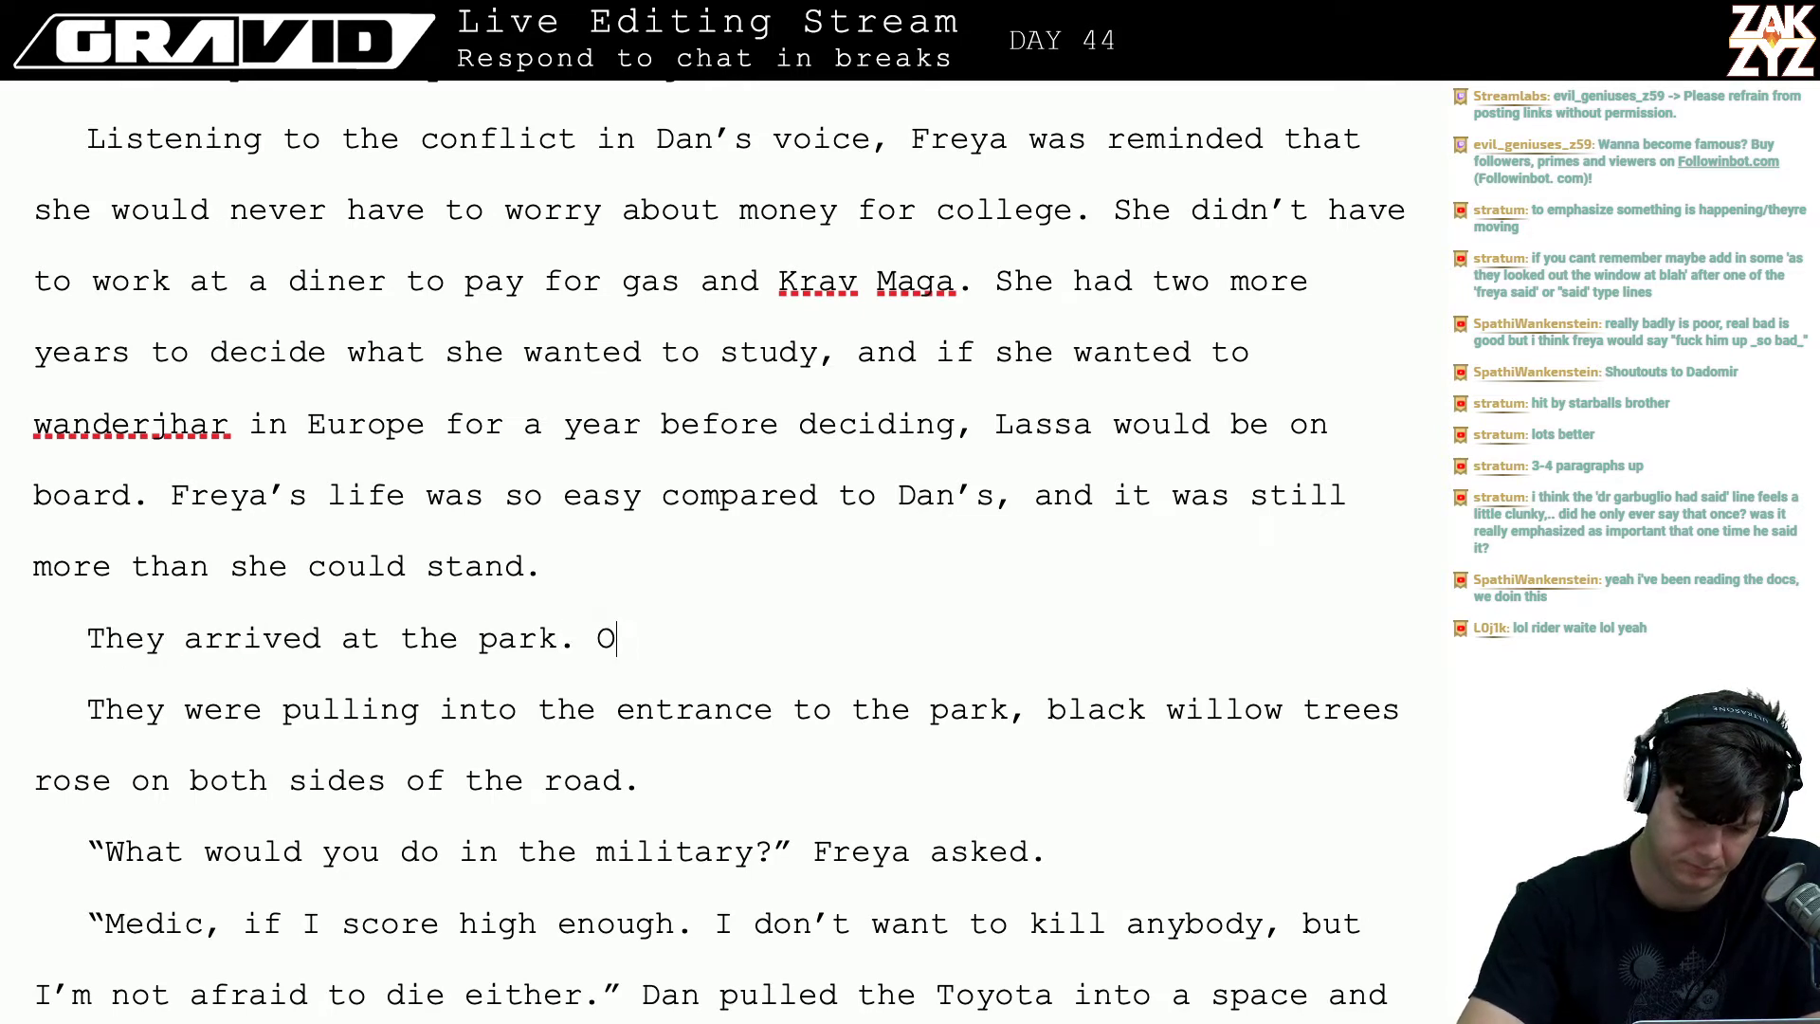
- Try continuing after "They arrived at the park." with "On either side of the" and delete the fragment
type("n either Side")
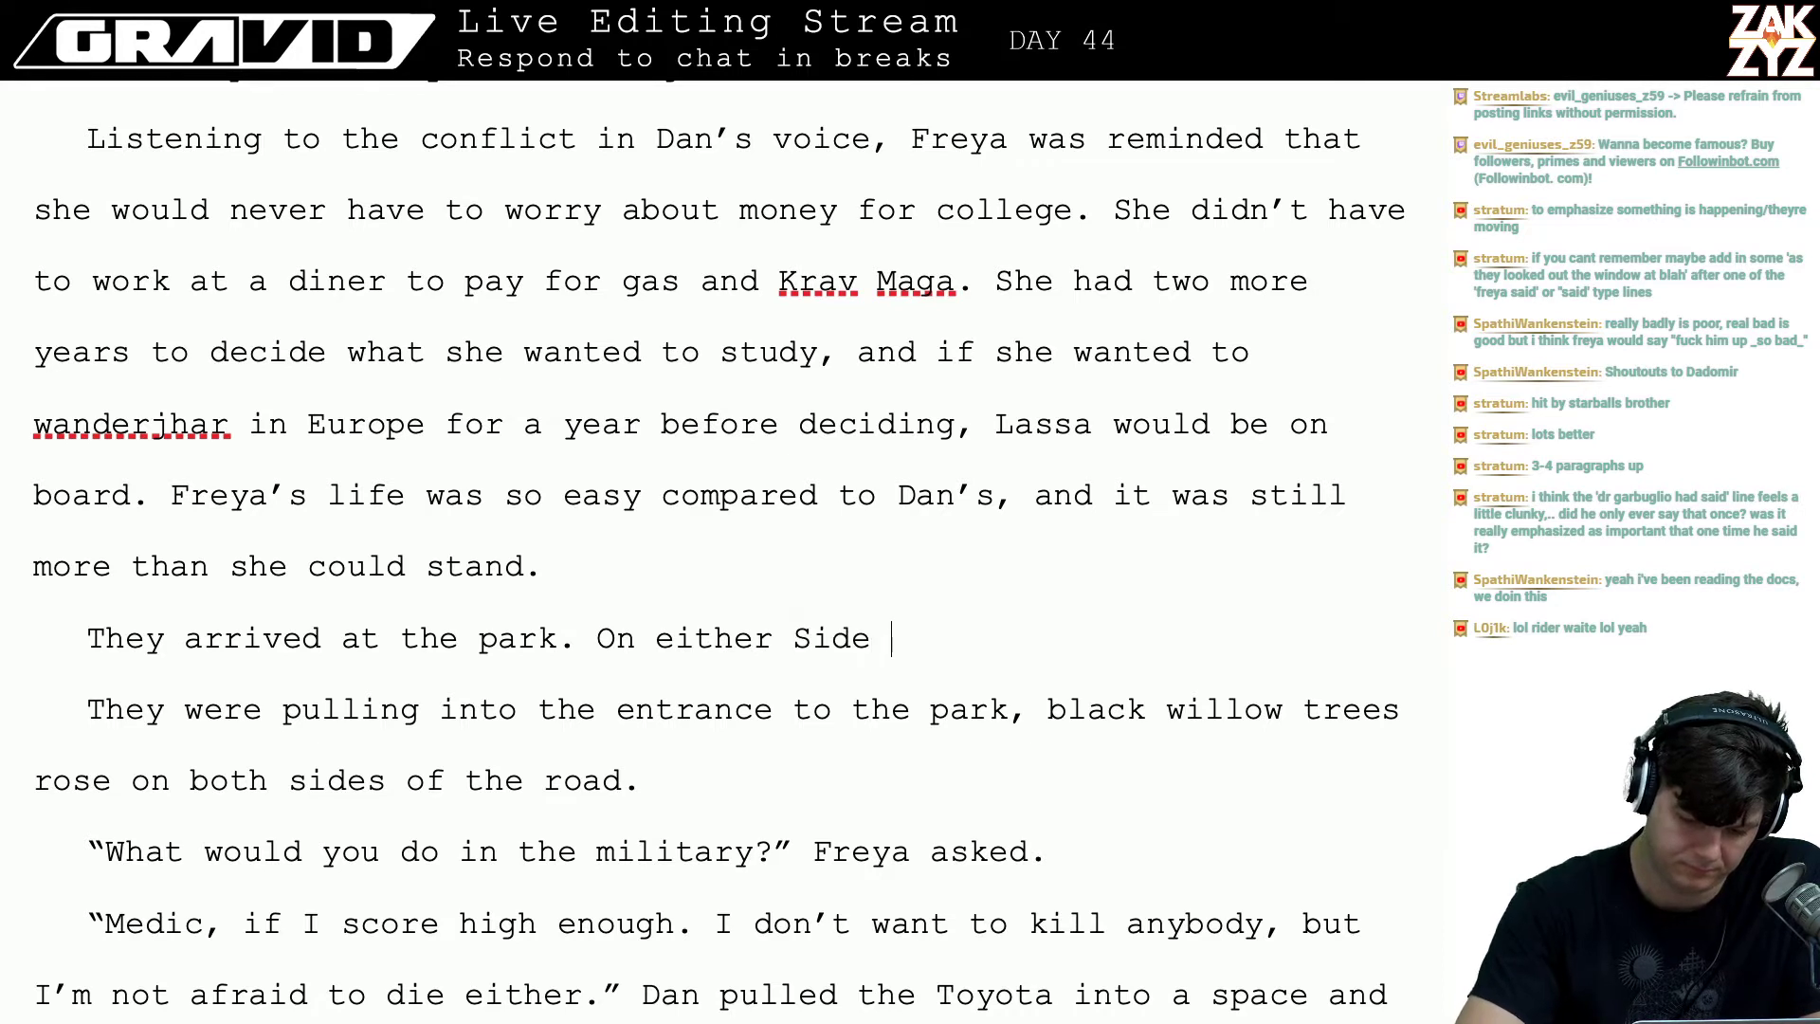
key("BackSpace")
key("BackSpace")
key("BackSpace")
key("BackSpace")
key("BackSpace")
type("side of the")
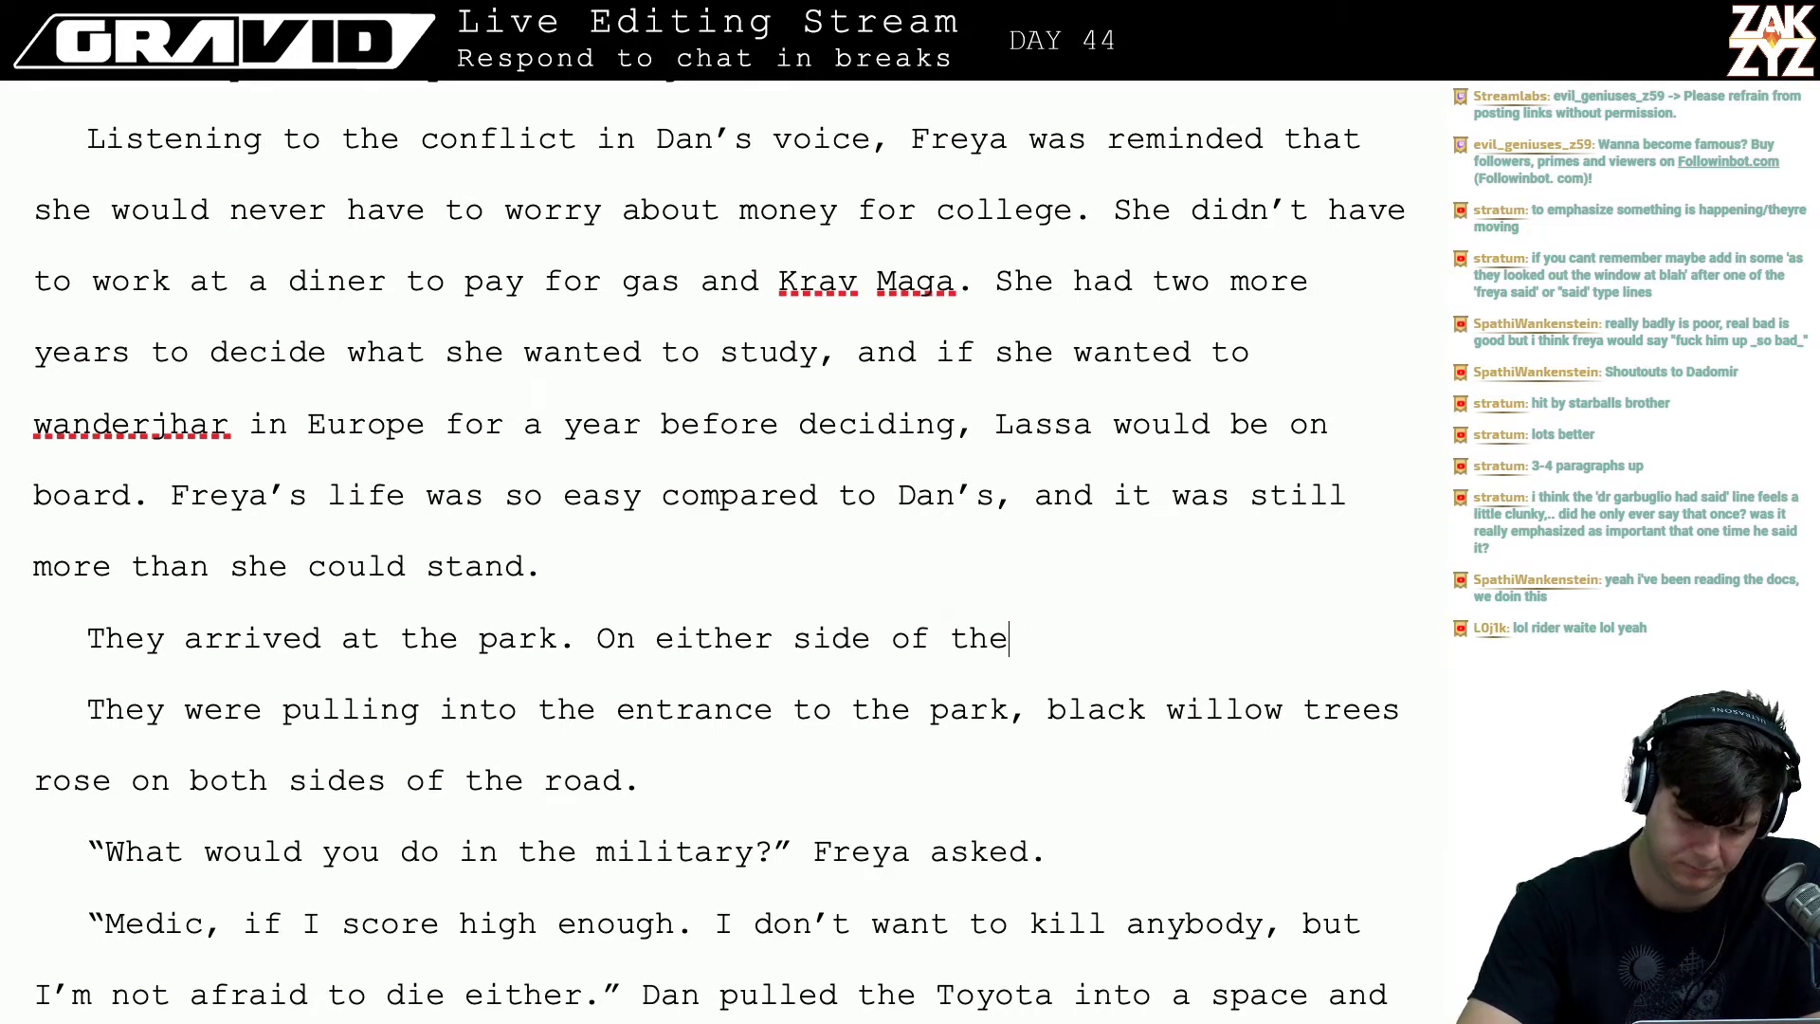
key("BackSpace")
key("BackSpace")
key("BackSpace")
key("BackSpace")
key("BackSpace")
key("BackSpace")
key("BackSpace")
key("BackSpace")
key("BackSpace")
key("BackSpace")
key("BackSpace")
key("BackSpace")
key("BackSpace")
key("BackSpace")
key("BackSpace")
key("BackSpace")
key("BackSpace")
key("BackSpace")
key("BackSpace")
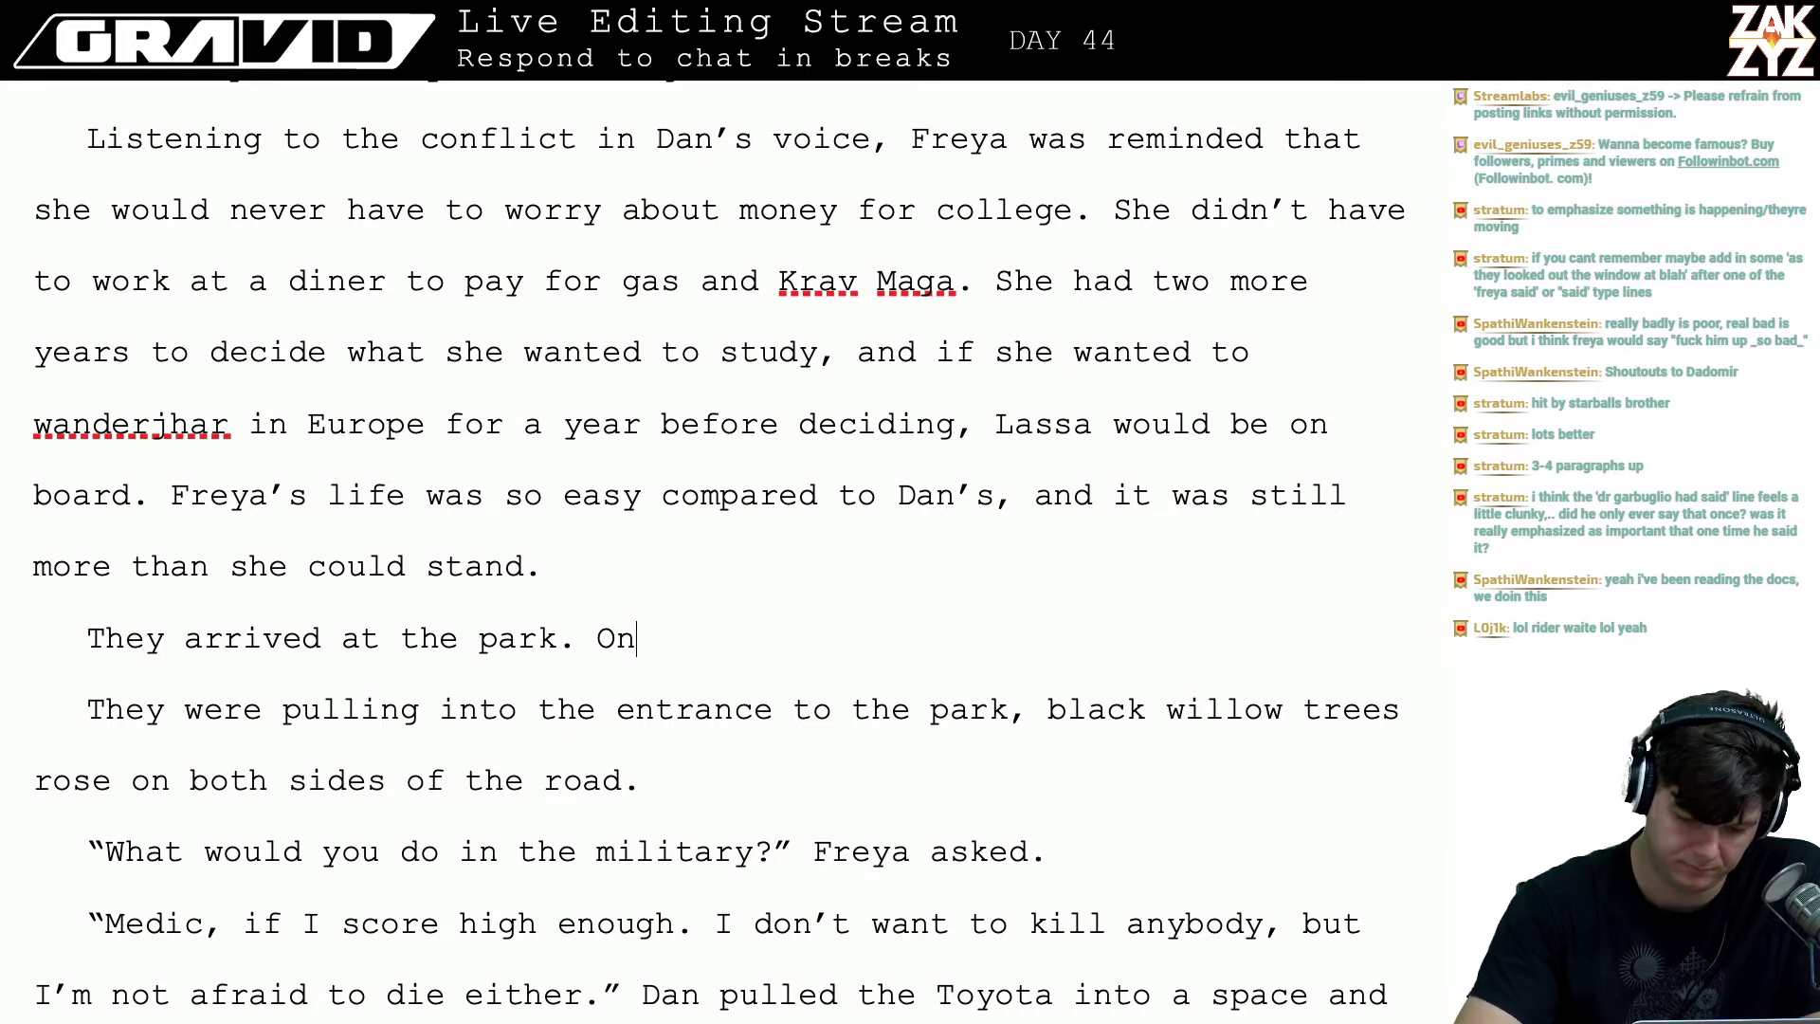
key("BackSpace")
key("BackSpace")
- Add "The road was lined with black willow trees" after "They arrived at the park.", dropping the trailing "on both"
type("The road ")
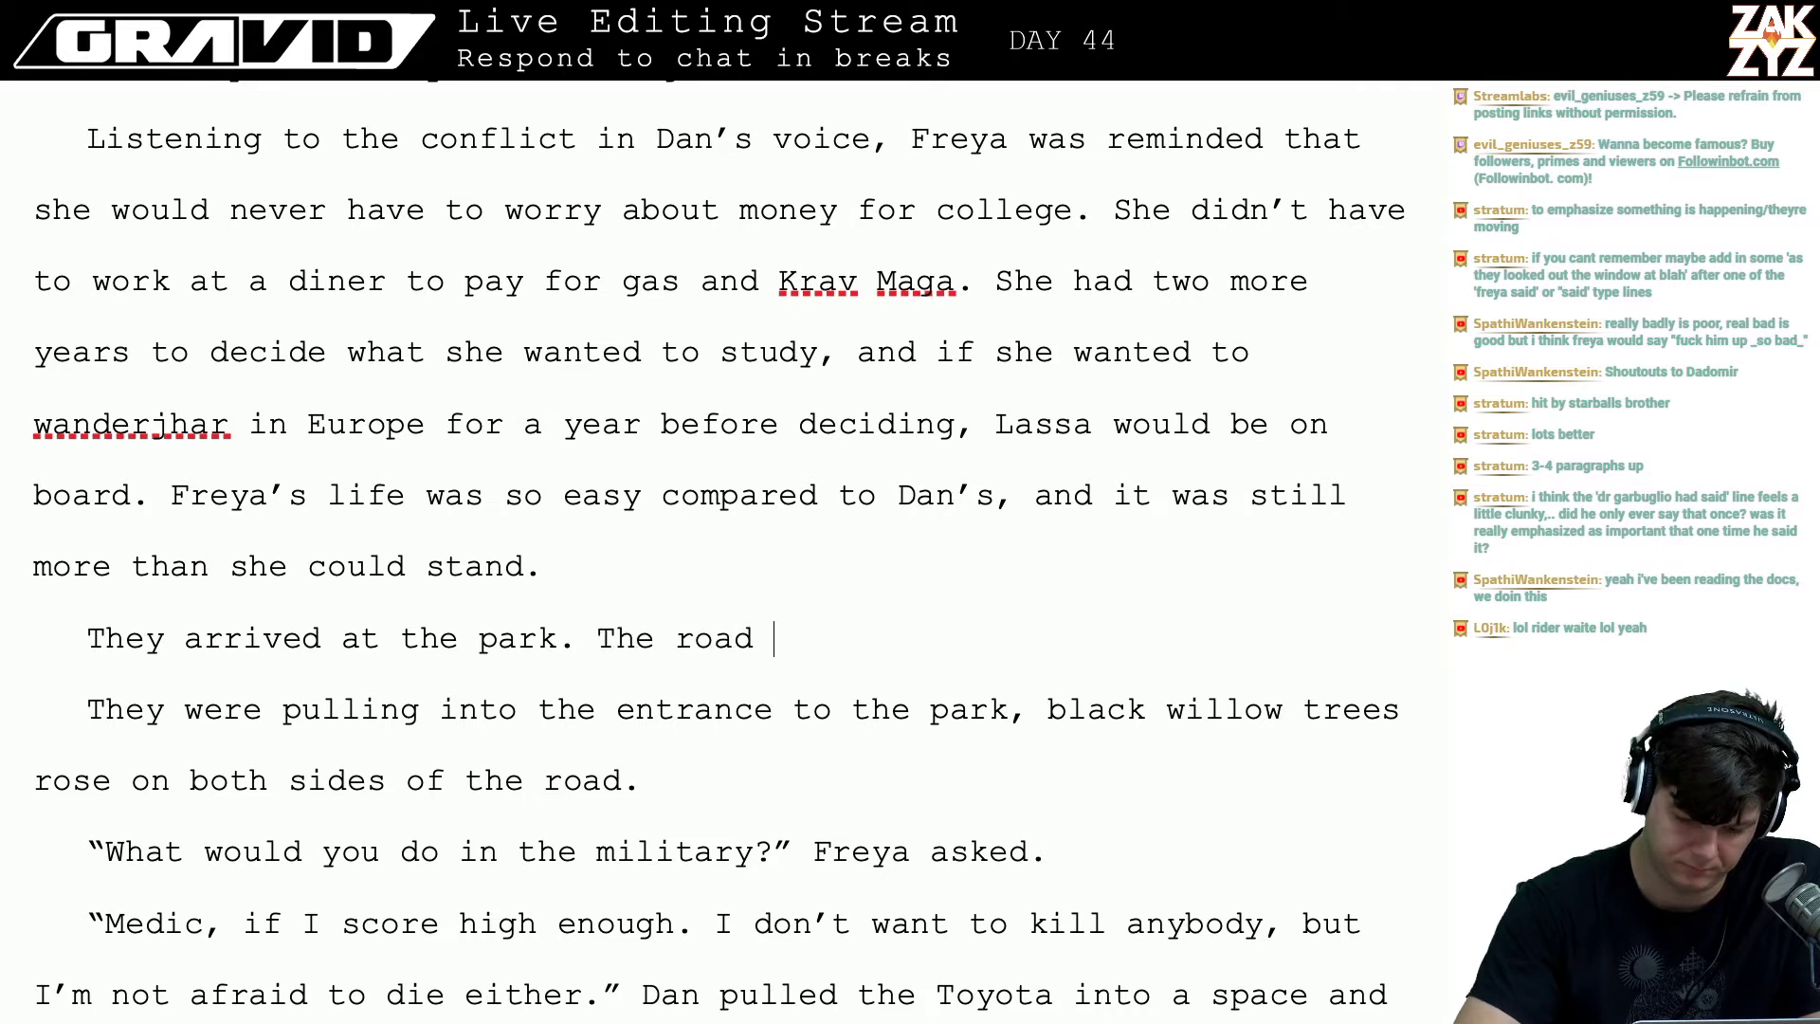
type("was lined with bla")
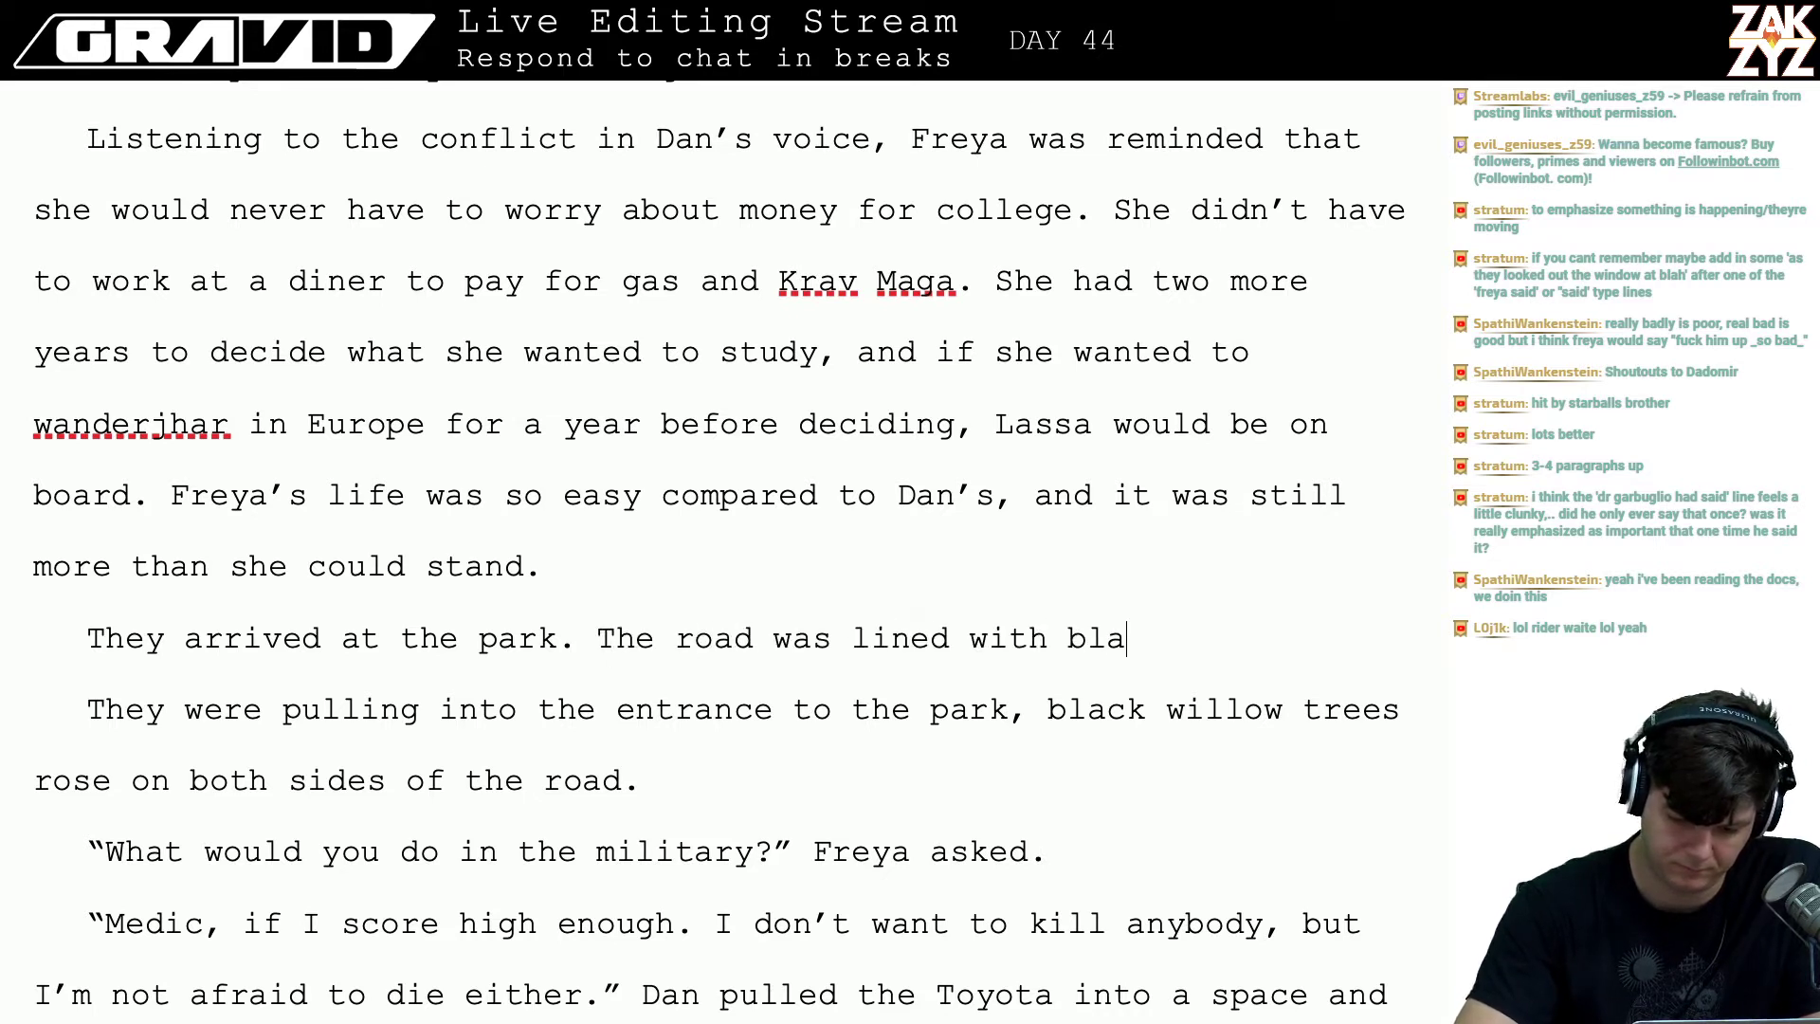
type("ck willow tree")
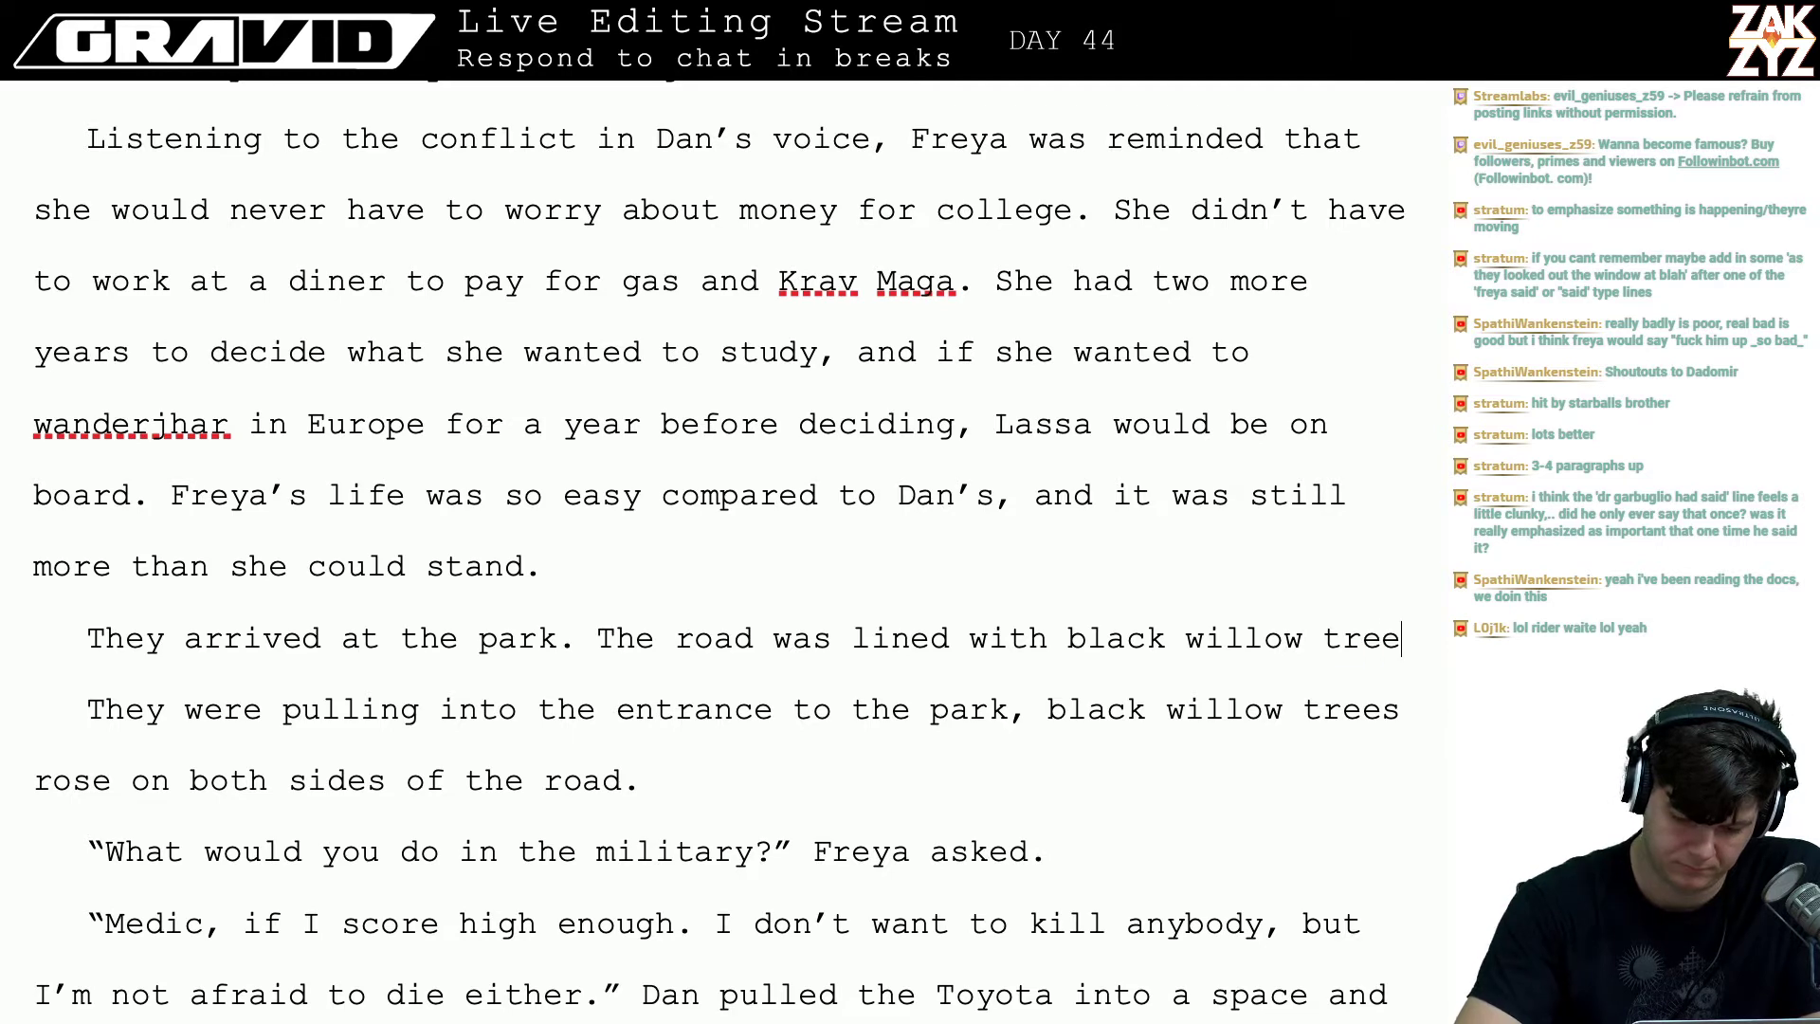
type("s on both")
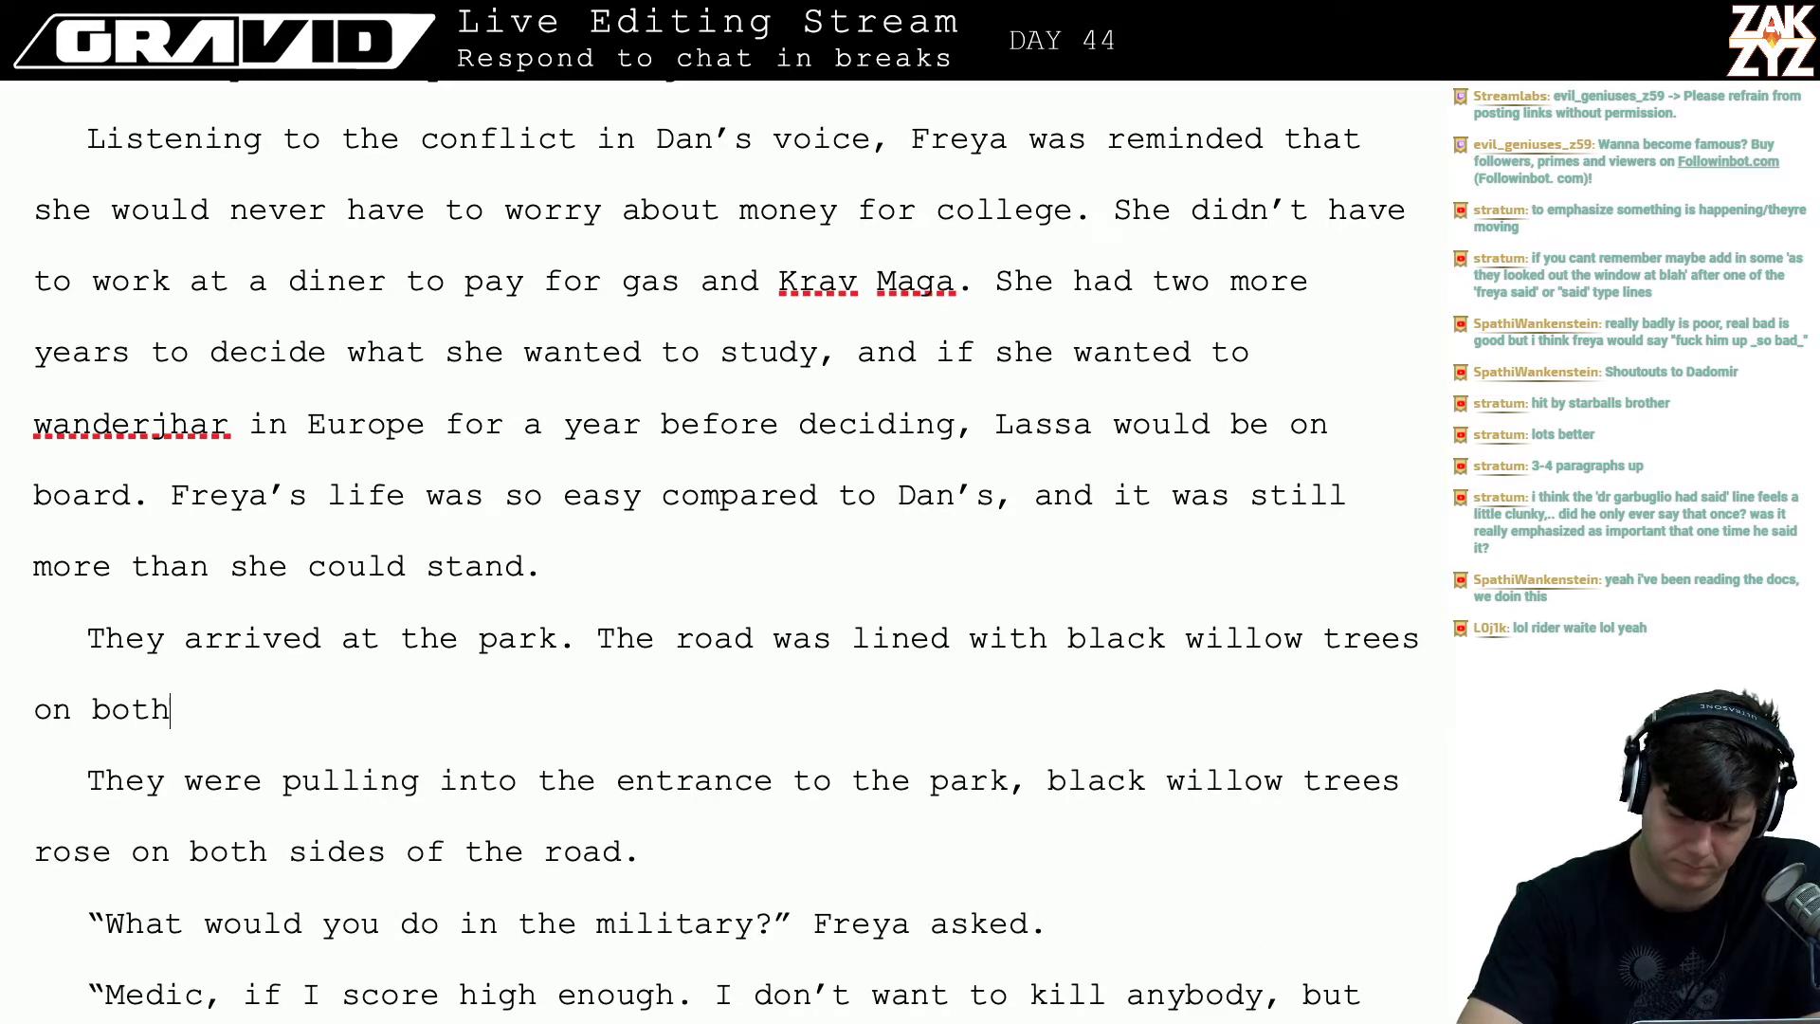
key("BackSpace")
key("BackSpace")
key("BackSpace")
key("BackSpace")
key("BackSpace")
key("BackSpace")
key("BackSpace")
key("BackSpace")
- Try extending the sentence after "black willow trees" with ", and" and delete the addition
type(", an")
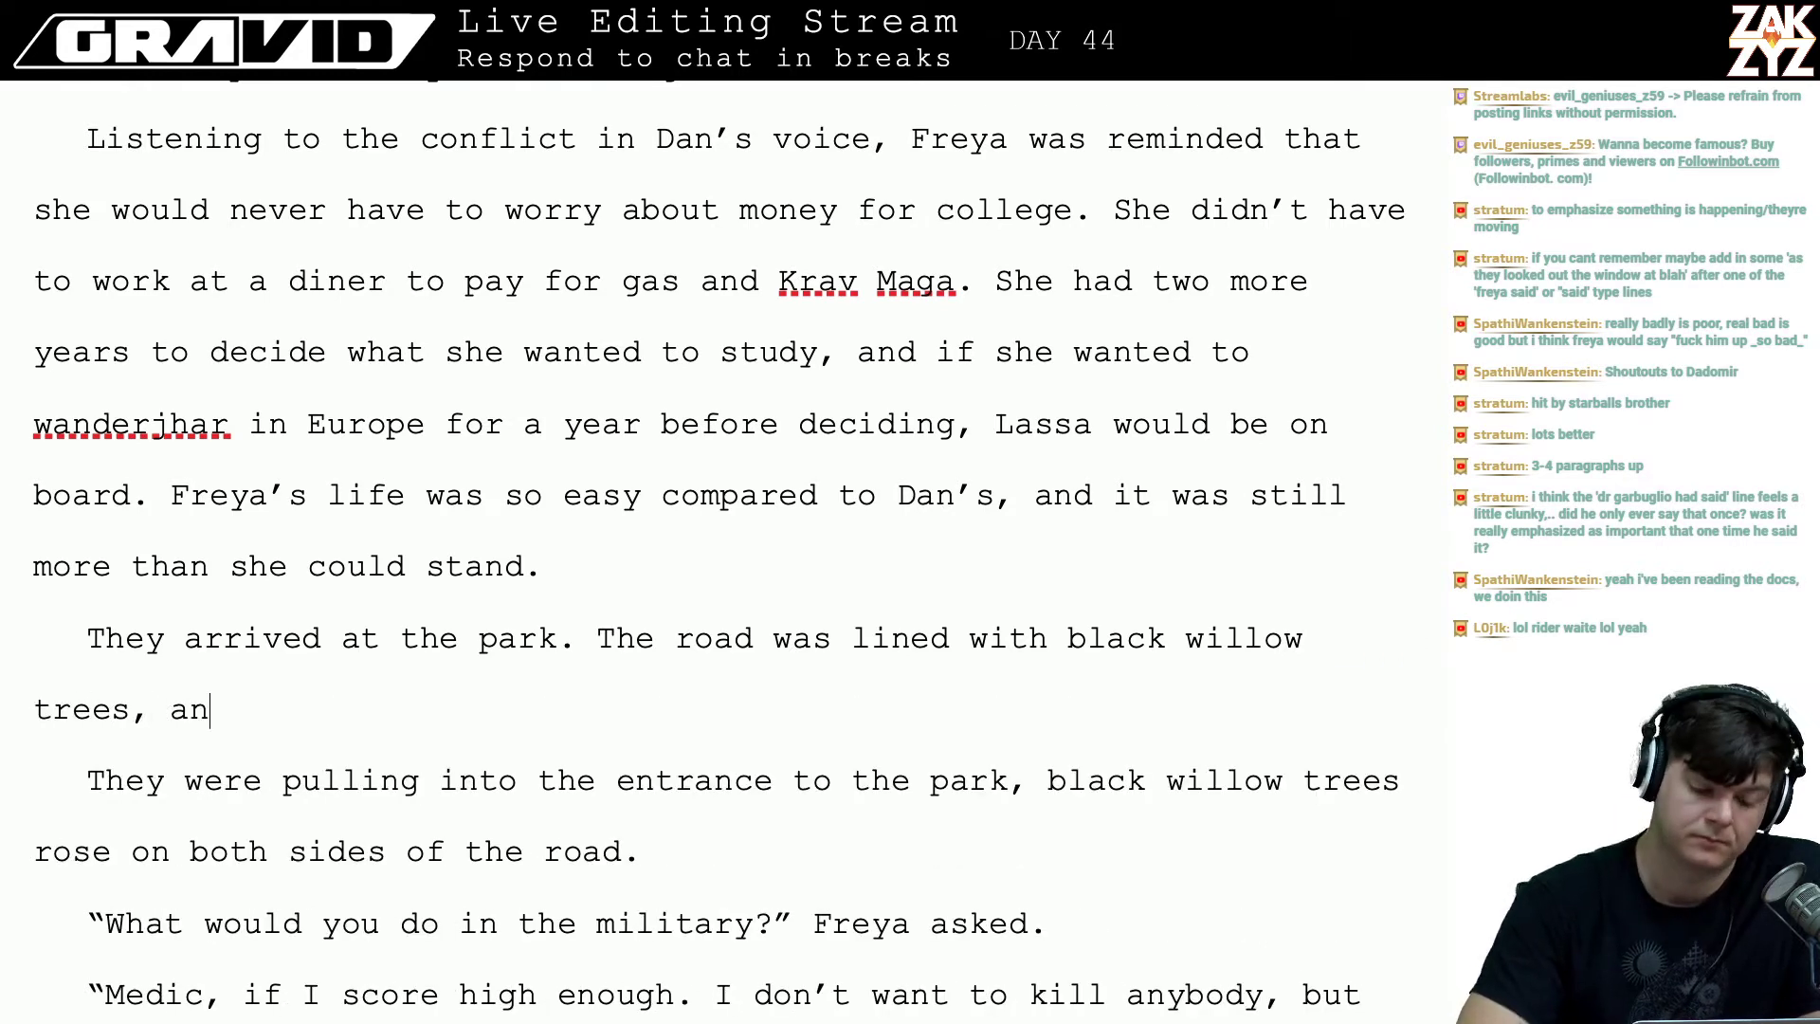
type("d")
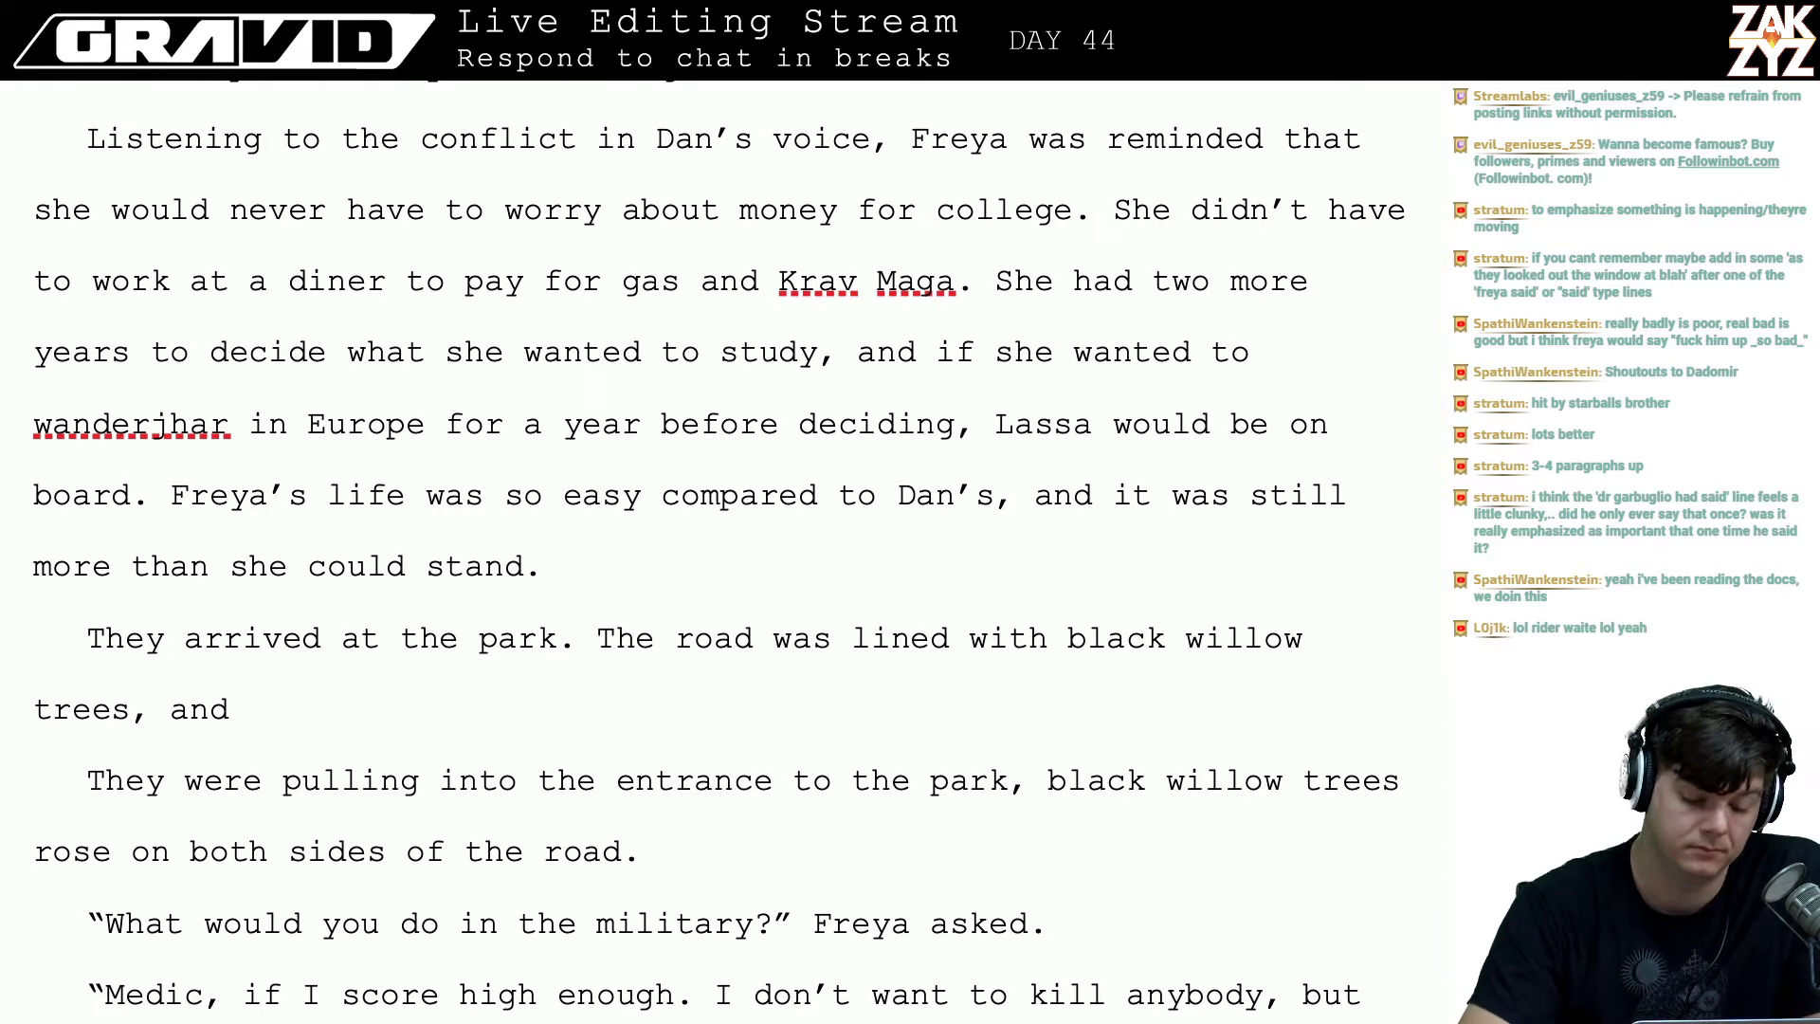
key("BackSpace")
key("BackSpace")
key("BackSpace")
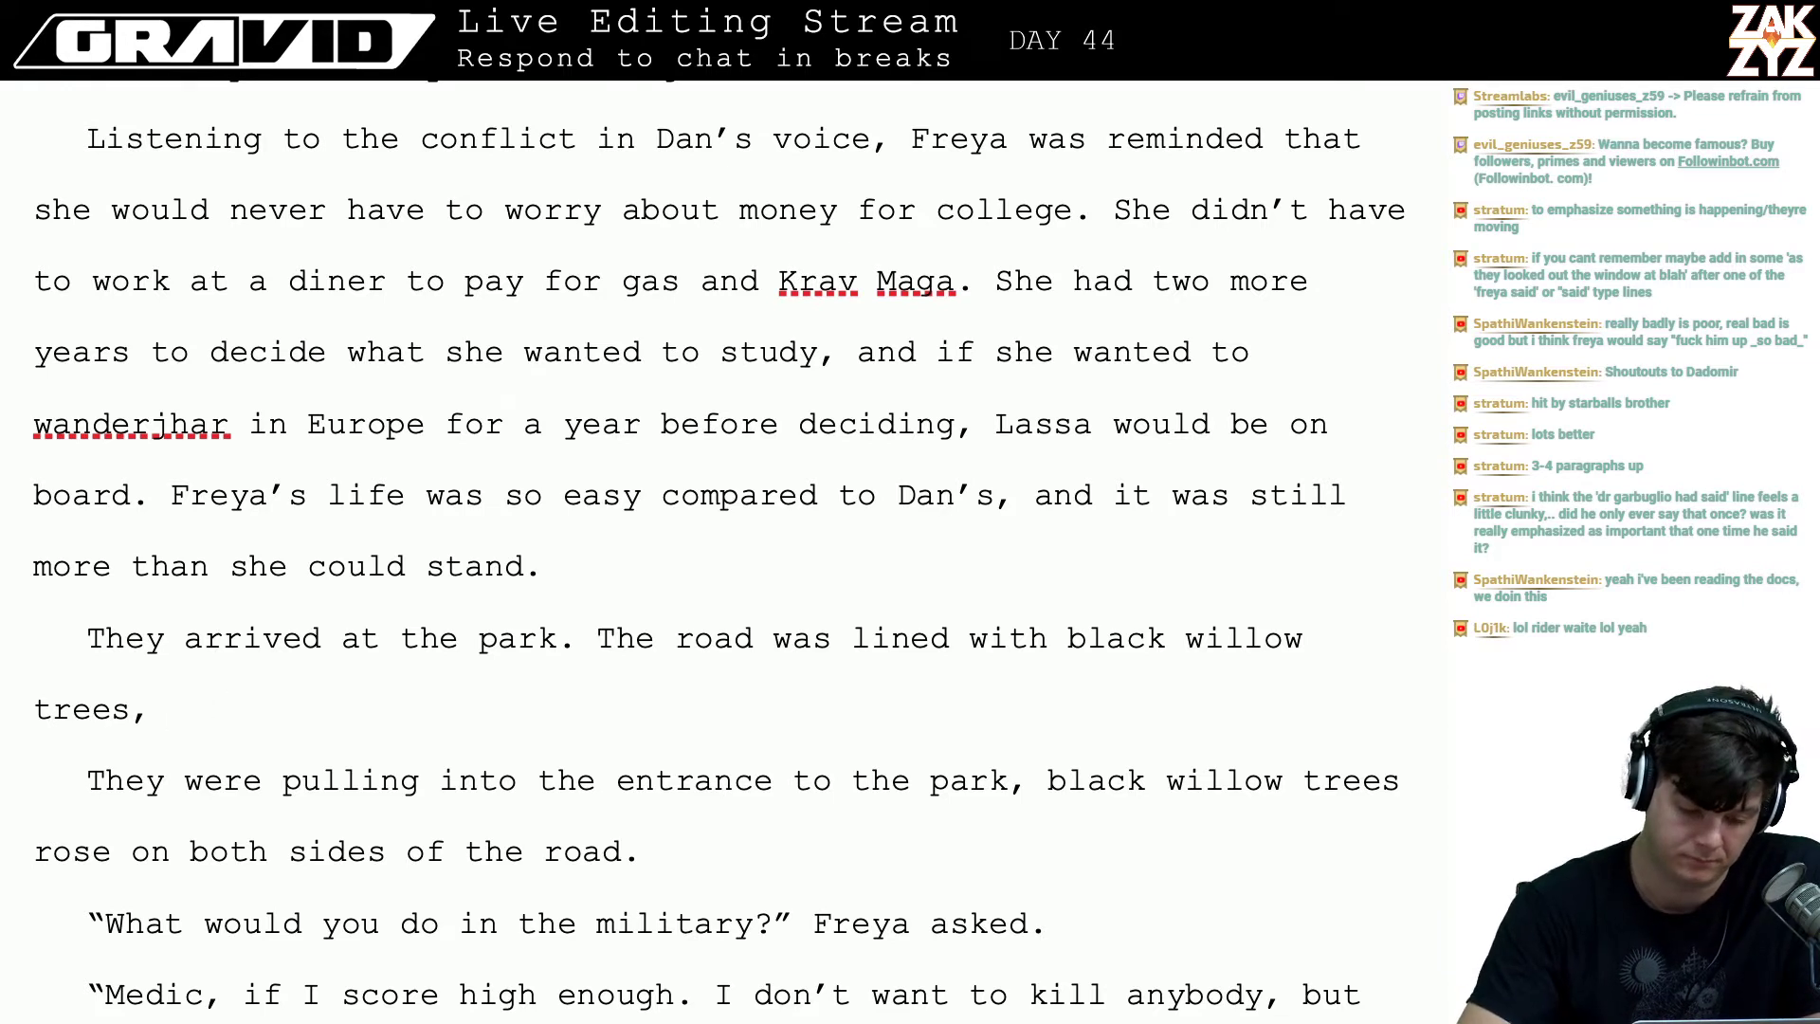
type("a")
key("BackSpace")
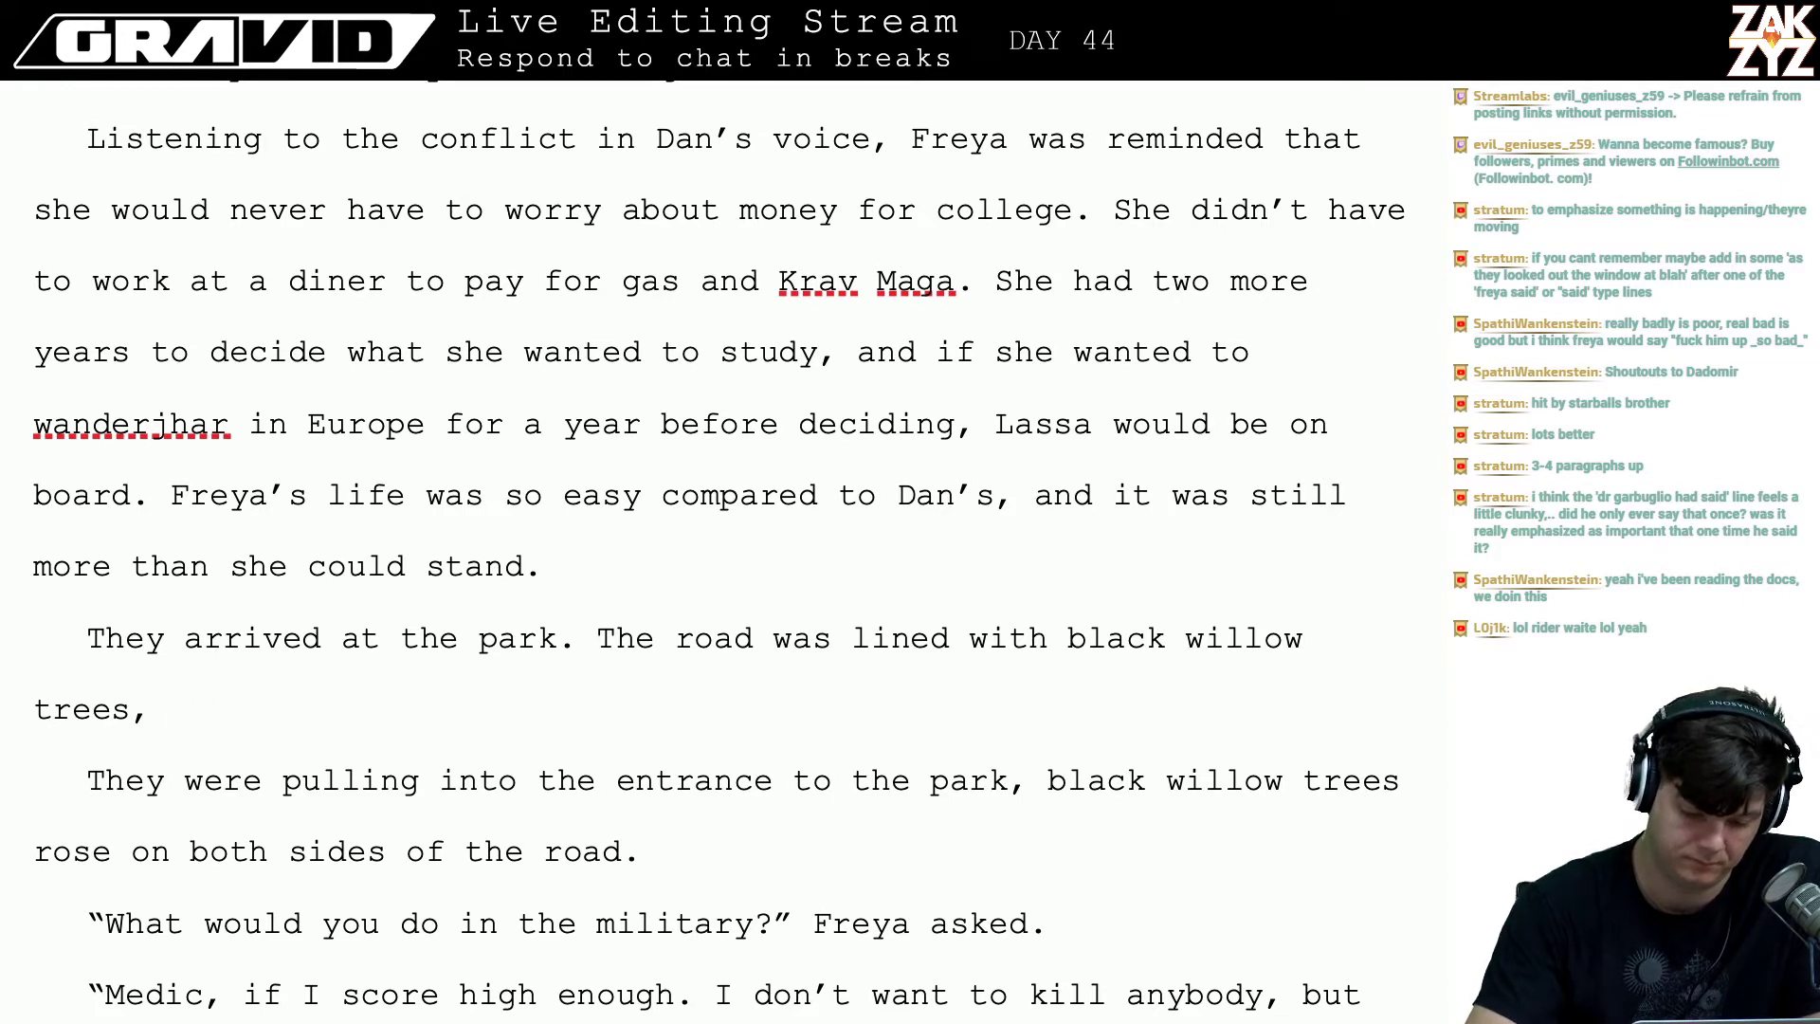
key("BackSpace")
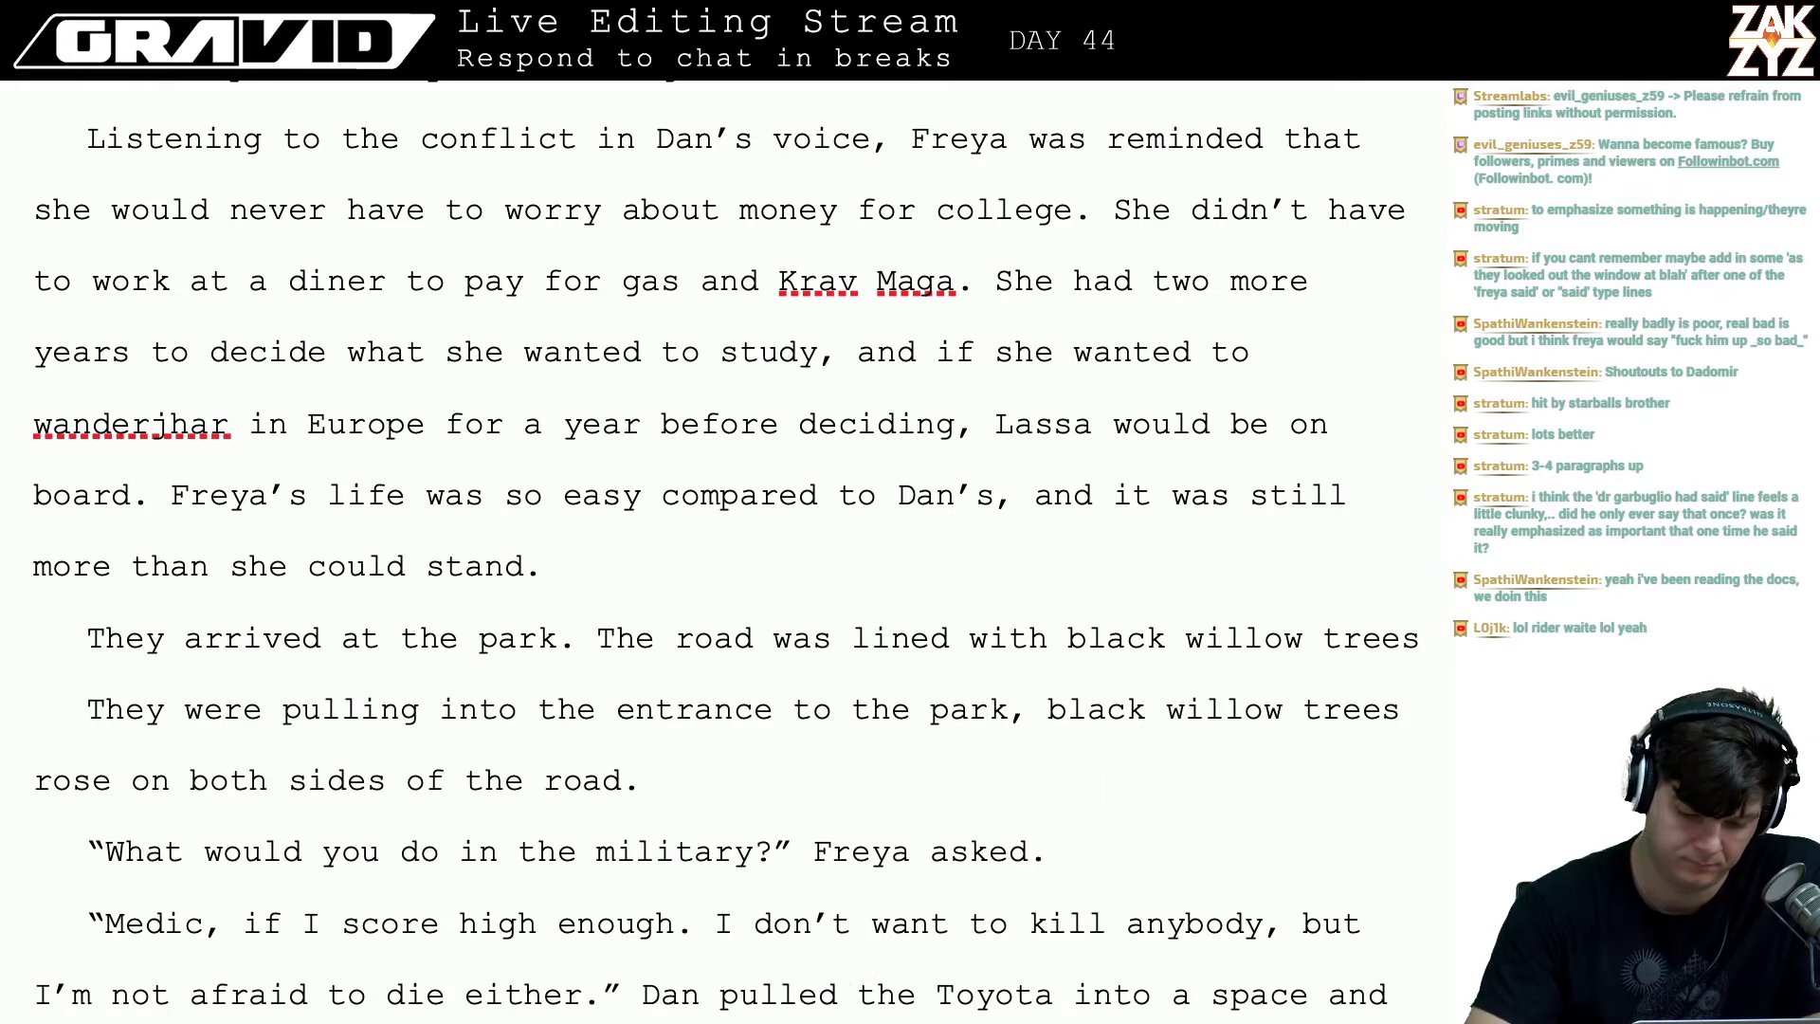
- Write "The road to Nading Hill Park was lined with black willow trees," in a new paragraph above "They arrived at the park."
left_click(104, 638)
key("Return")
key("Return")
key("Up")
key("Up")
type("The")
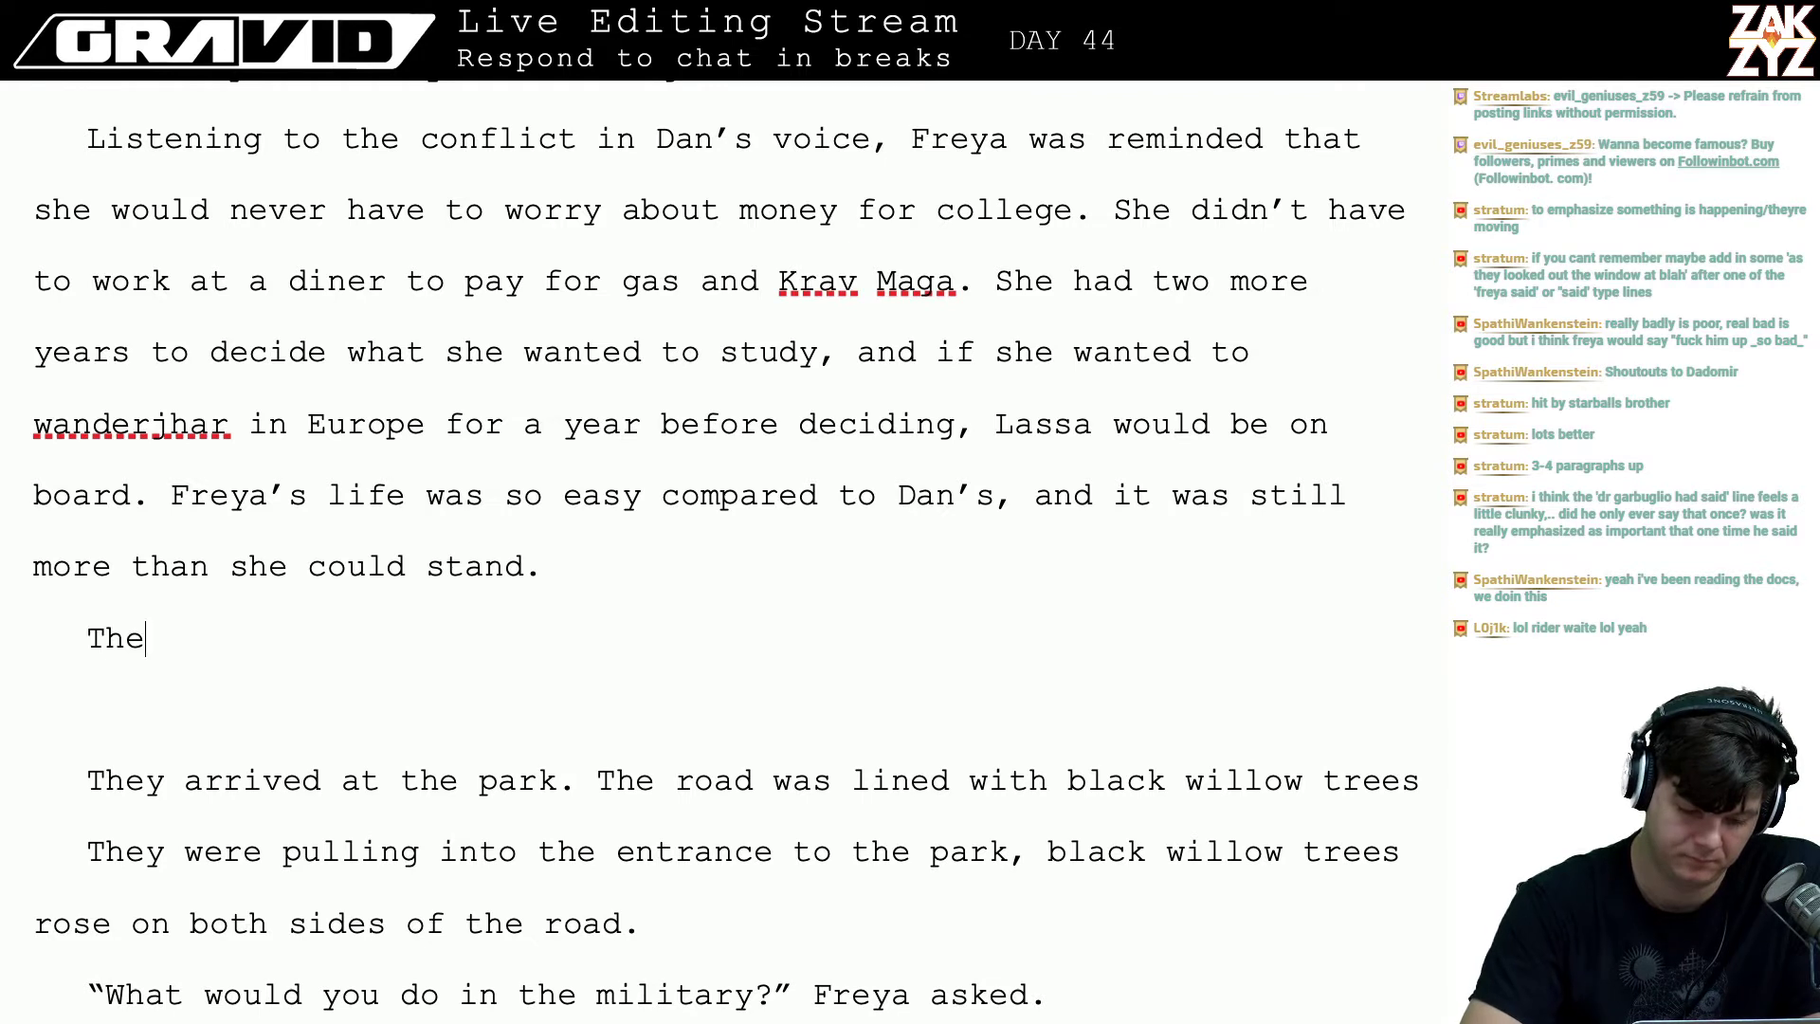
type(" road to")
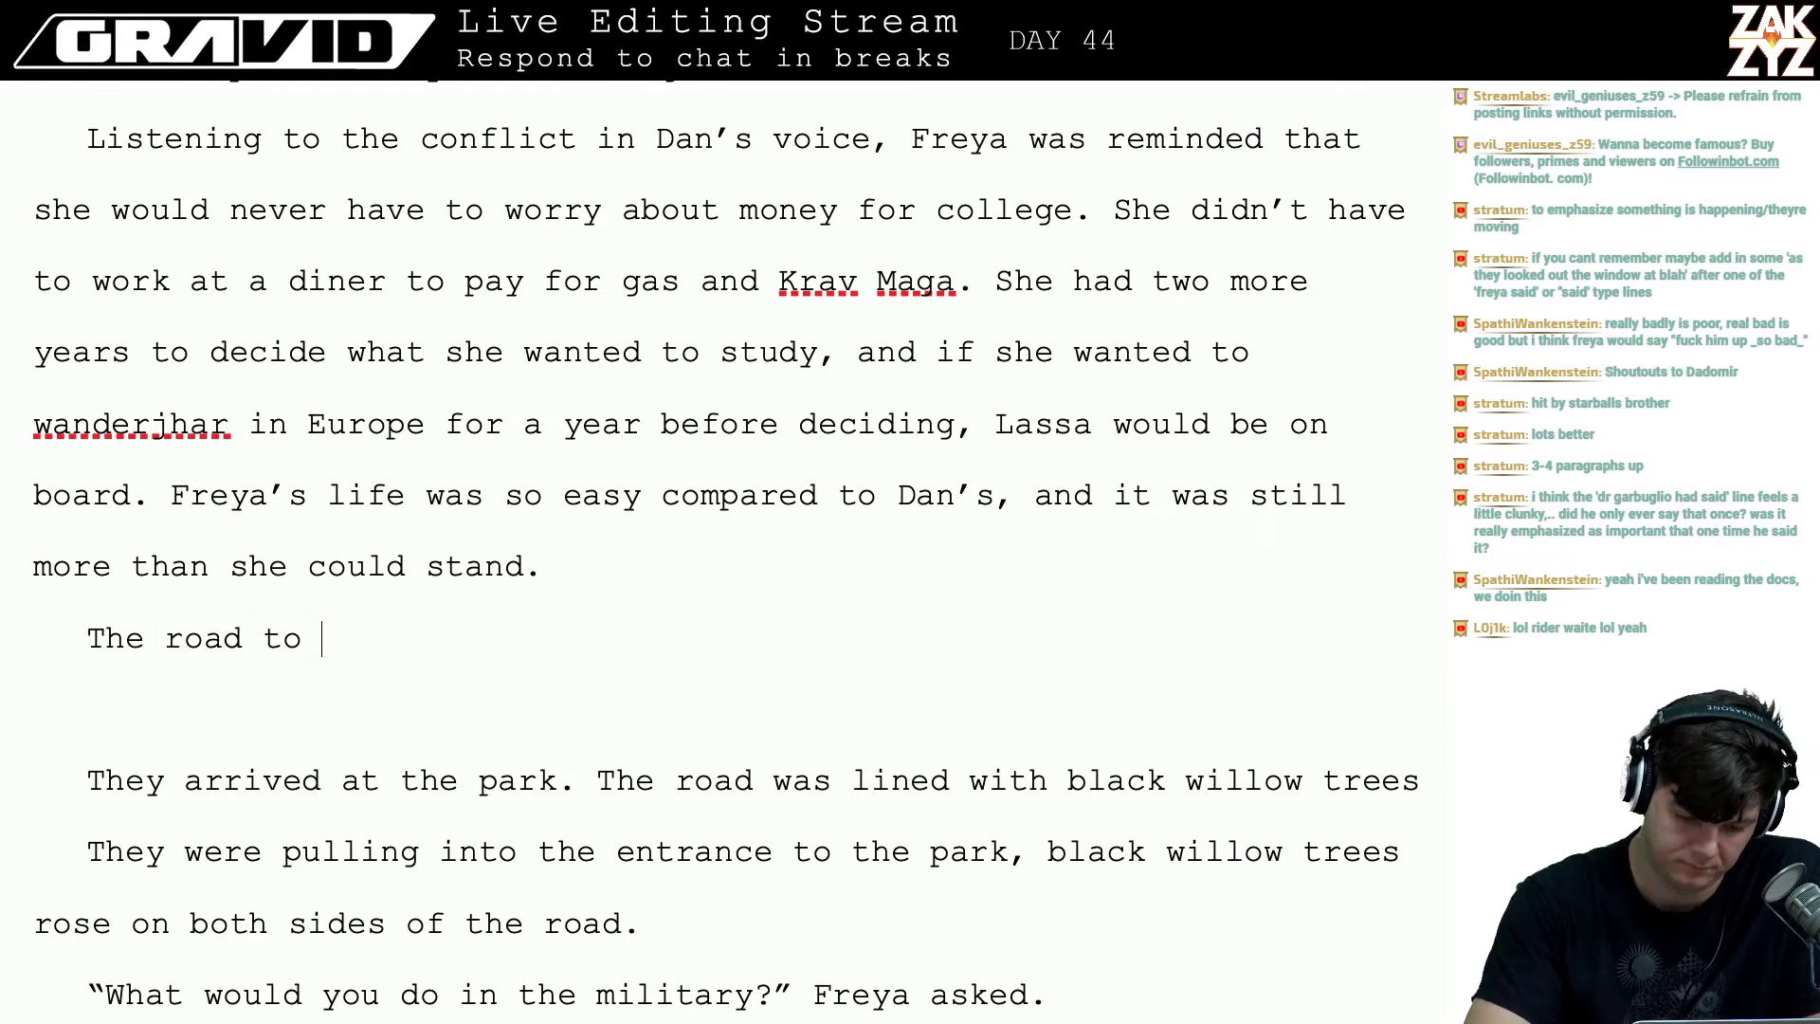
key("BackSpace")
key("BackSpace")
key("BackSpace")
key("BackSpace")
key("BackSpace")
key("BackSpace")
key("BackSpace")
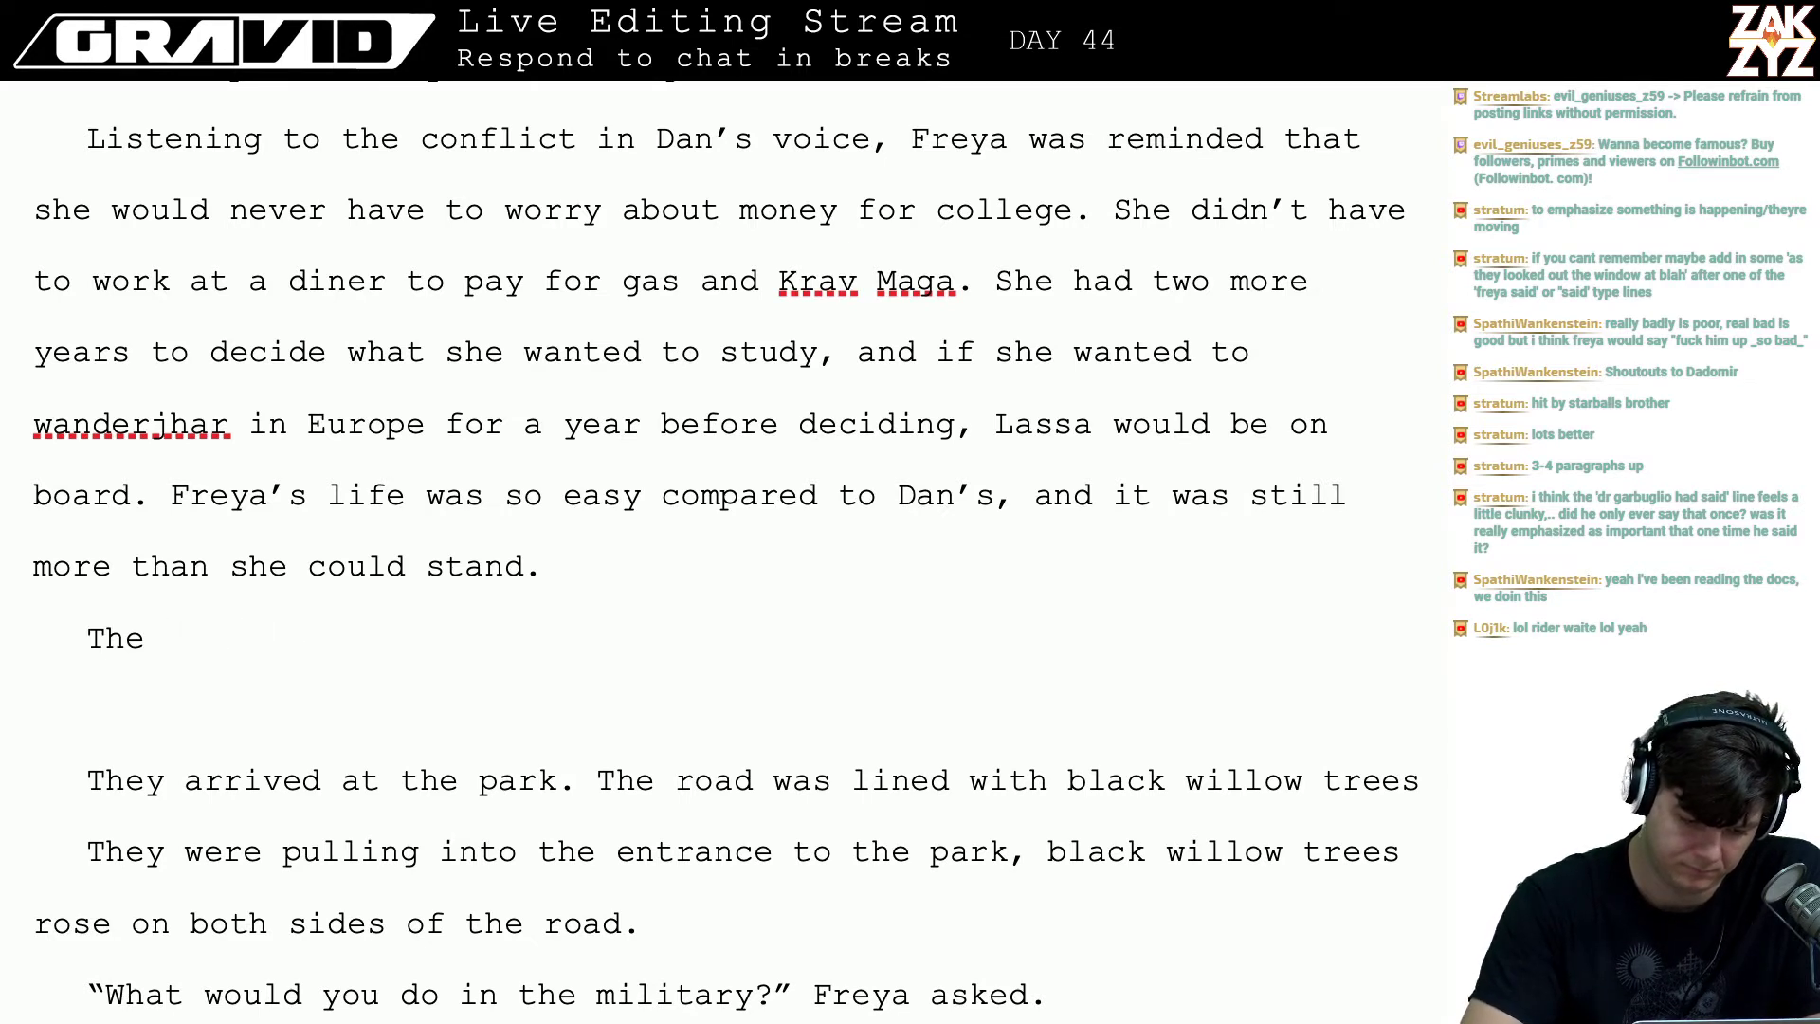
type("road to Nading")
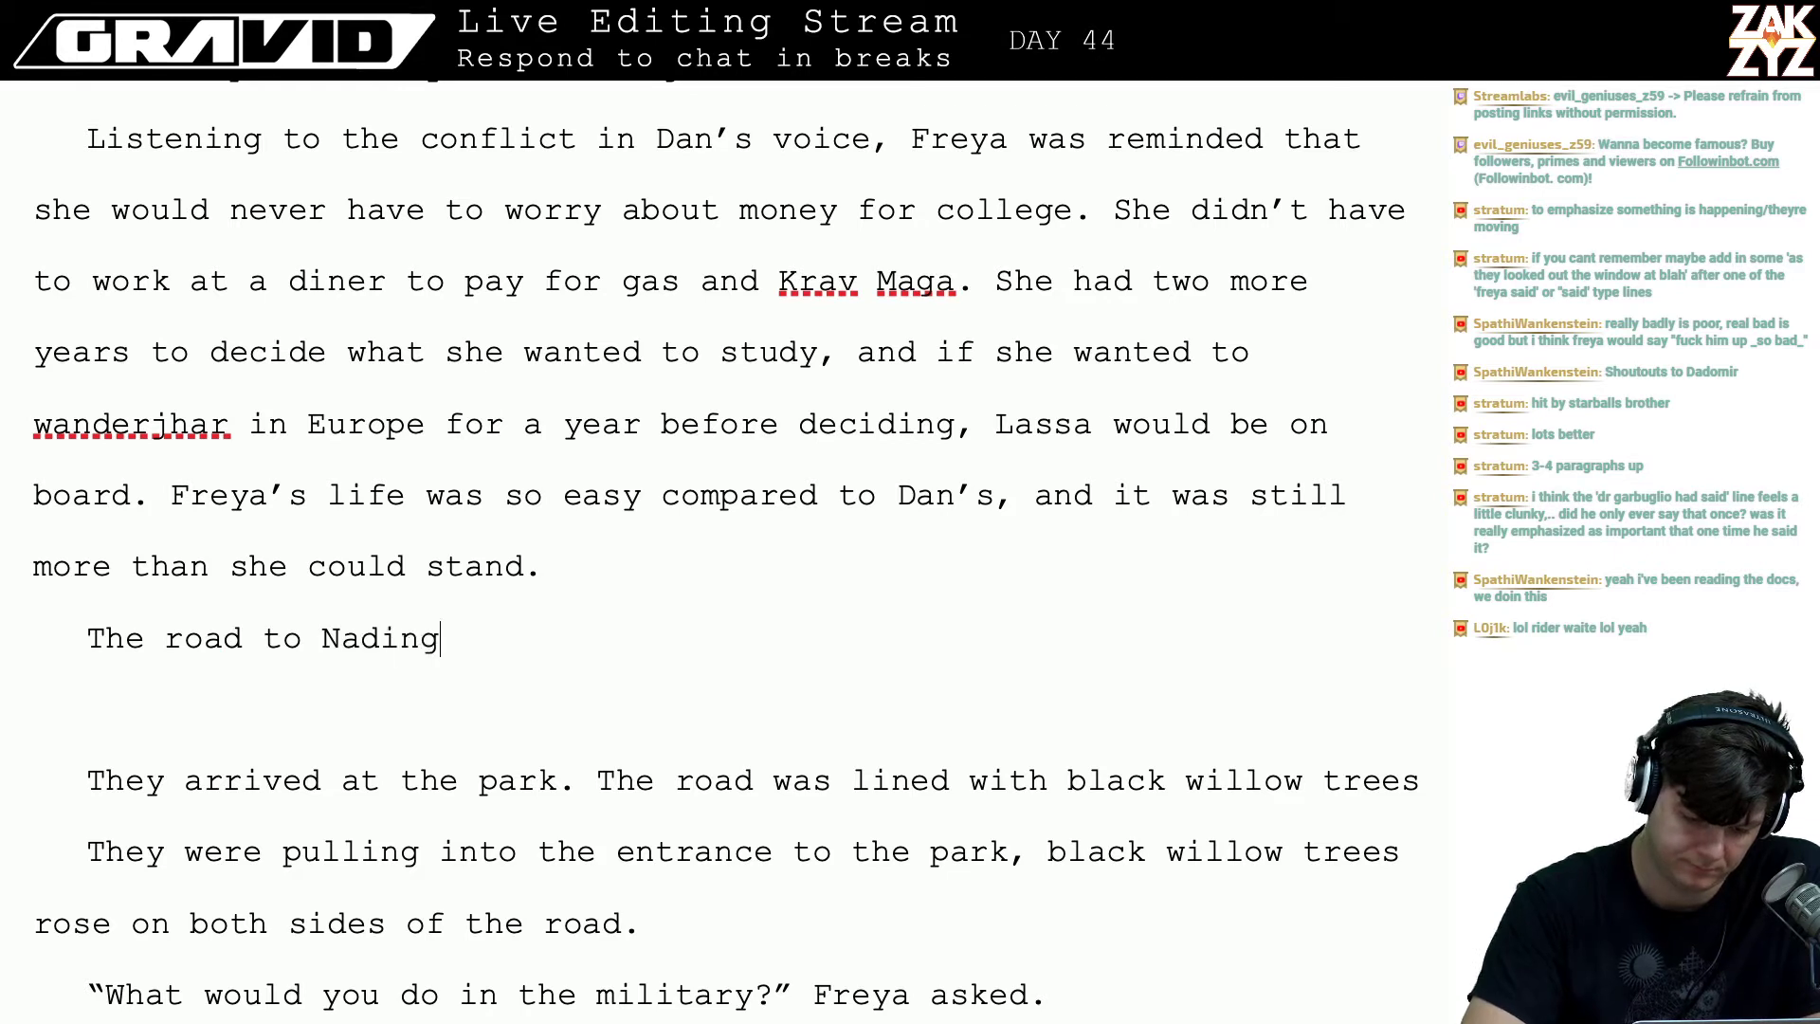
type(" Hill Park was ")
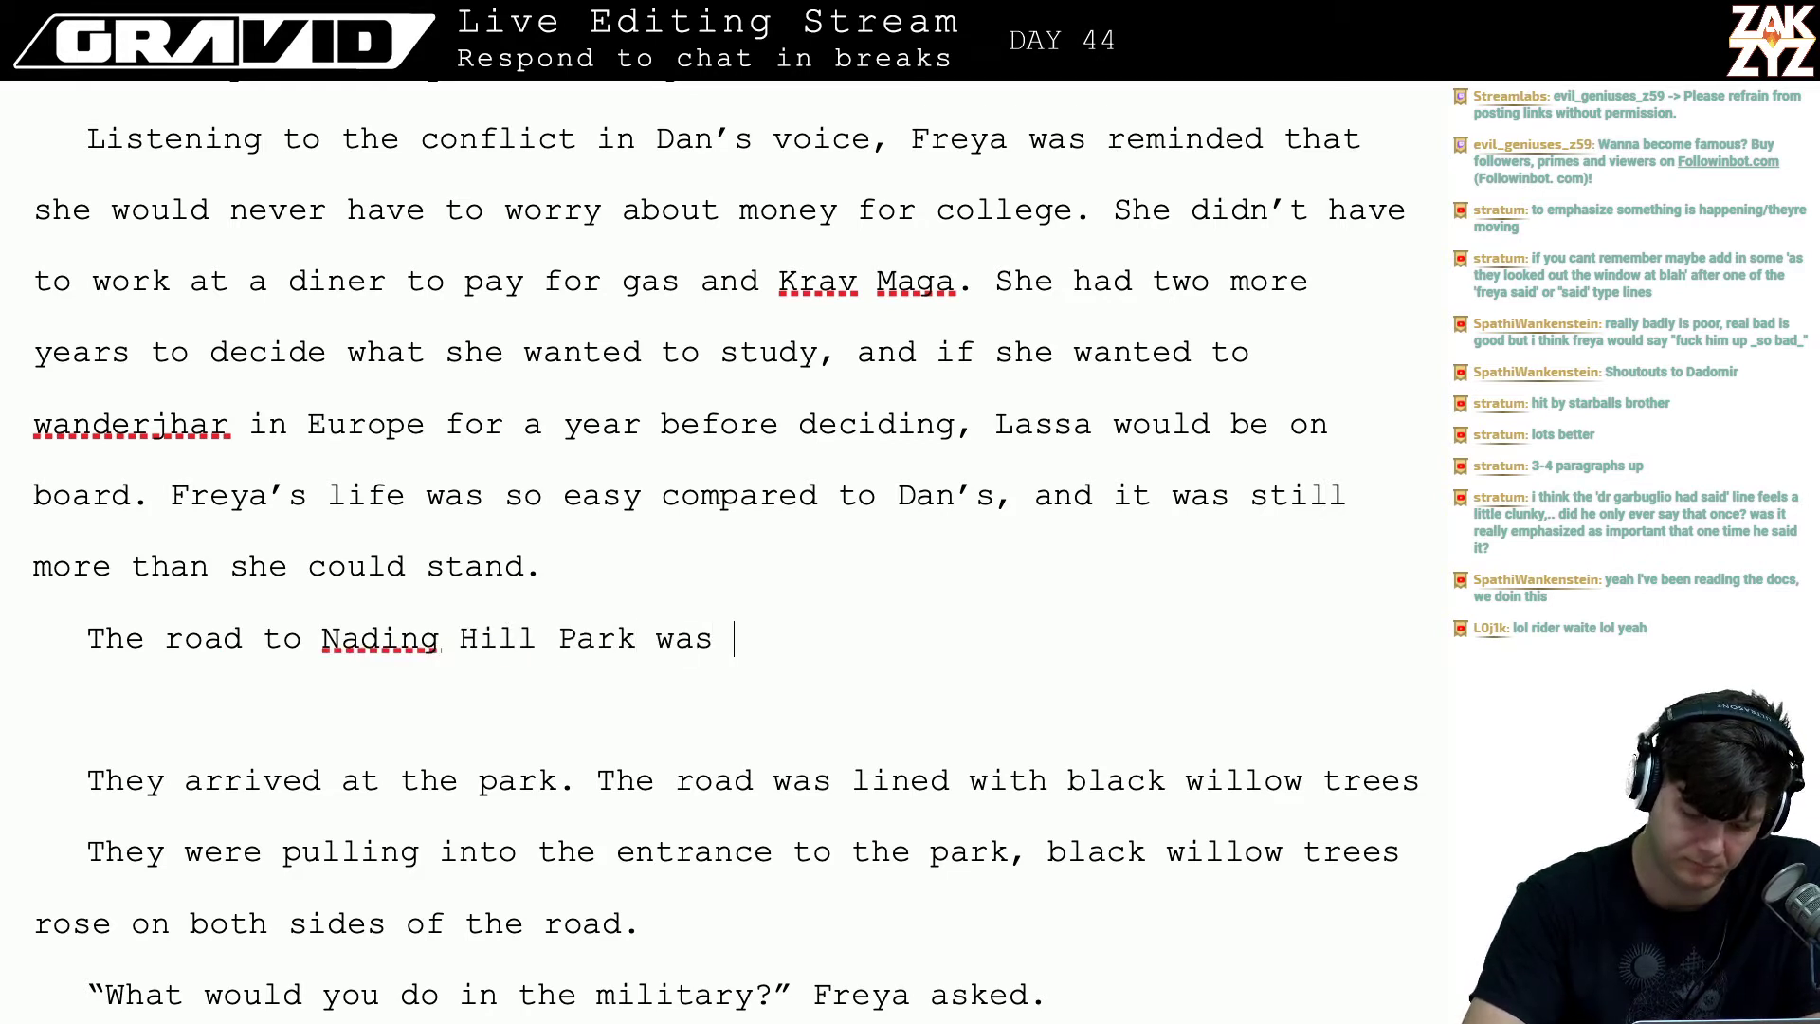
type("lined with black ")
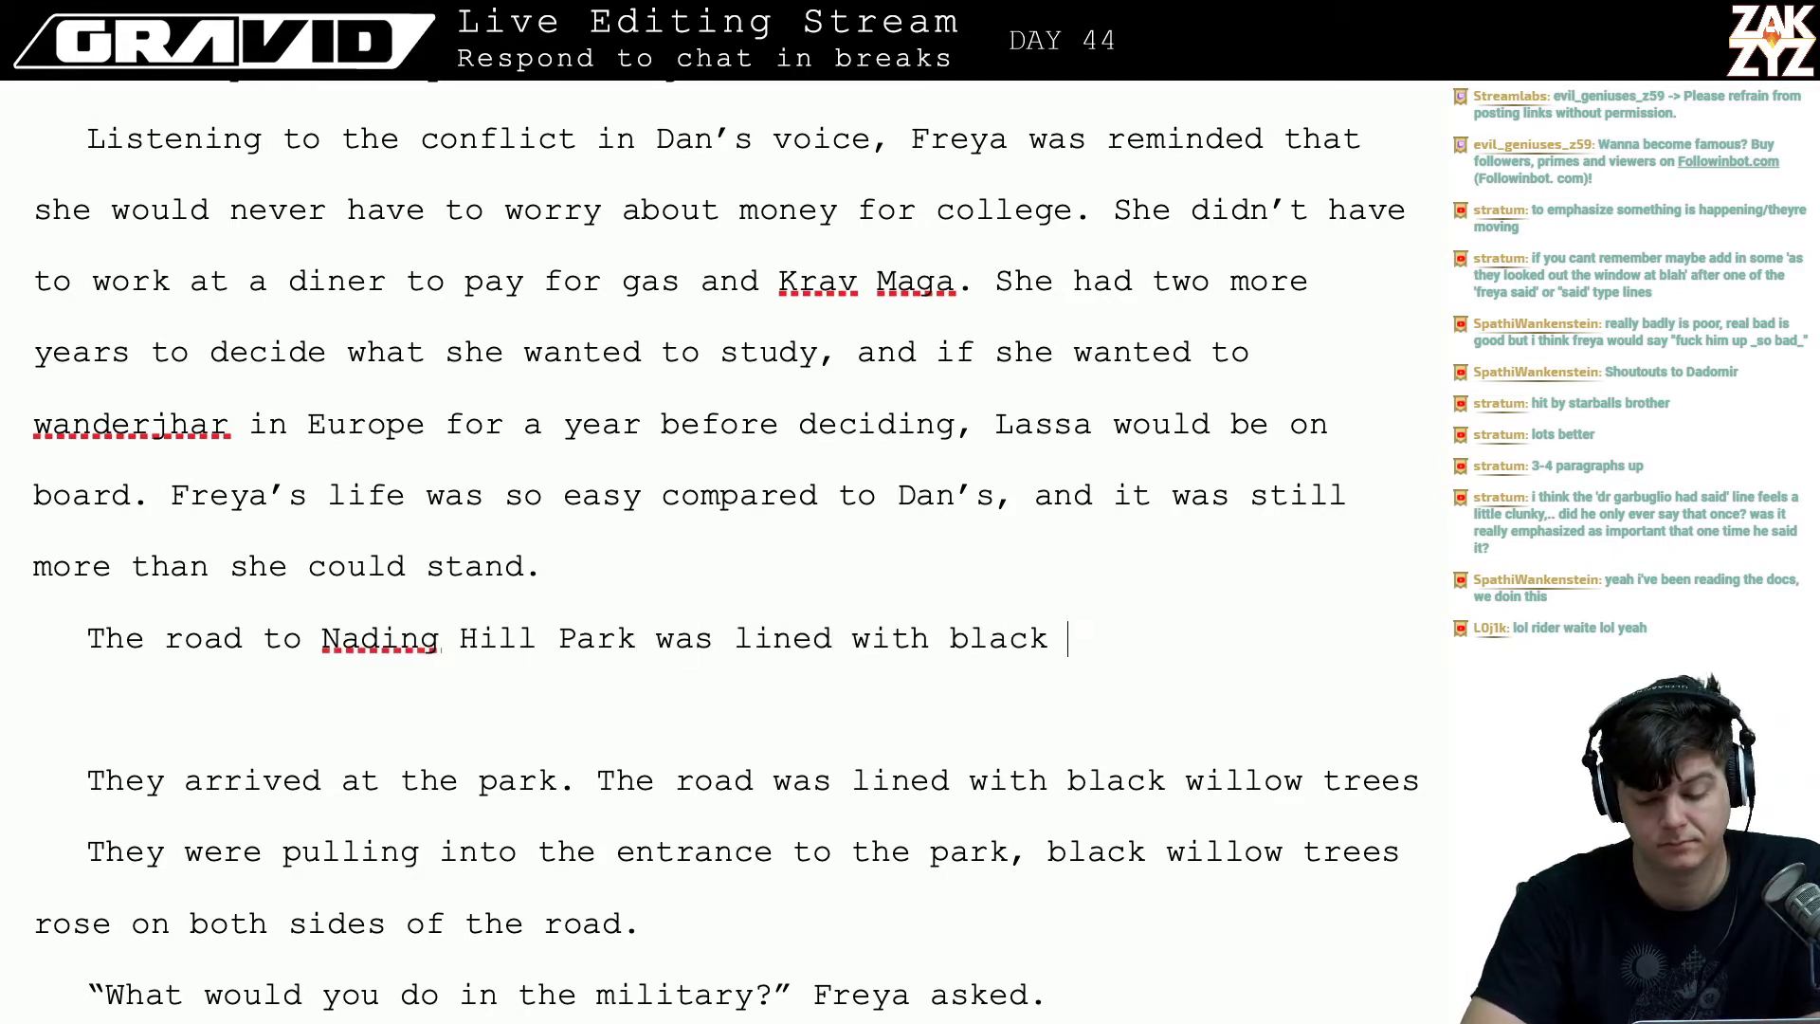
type("willow trees, ")
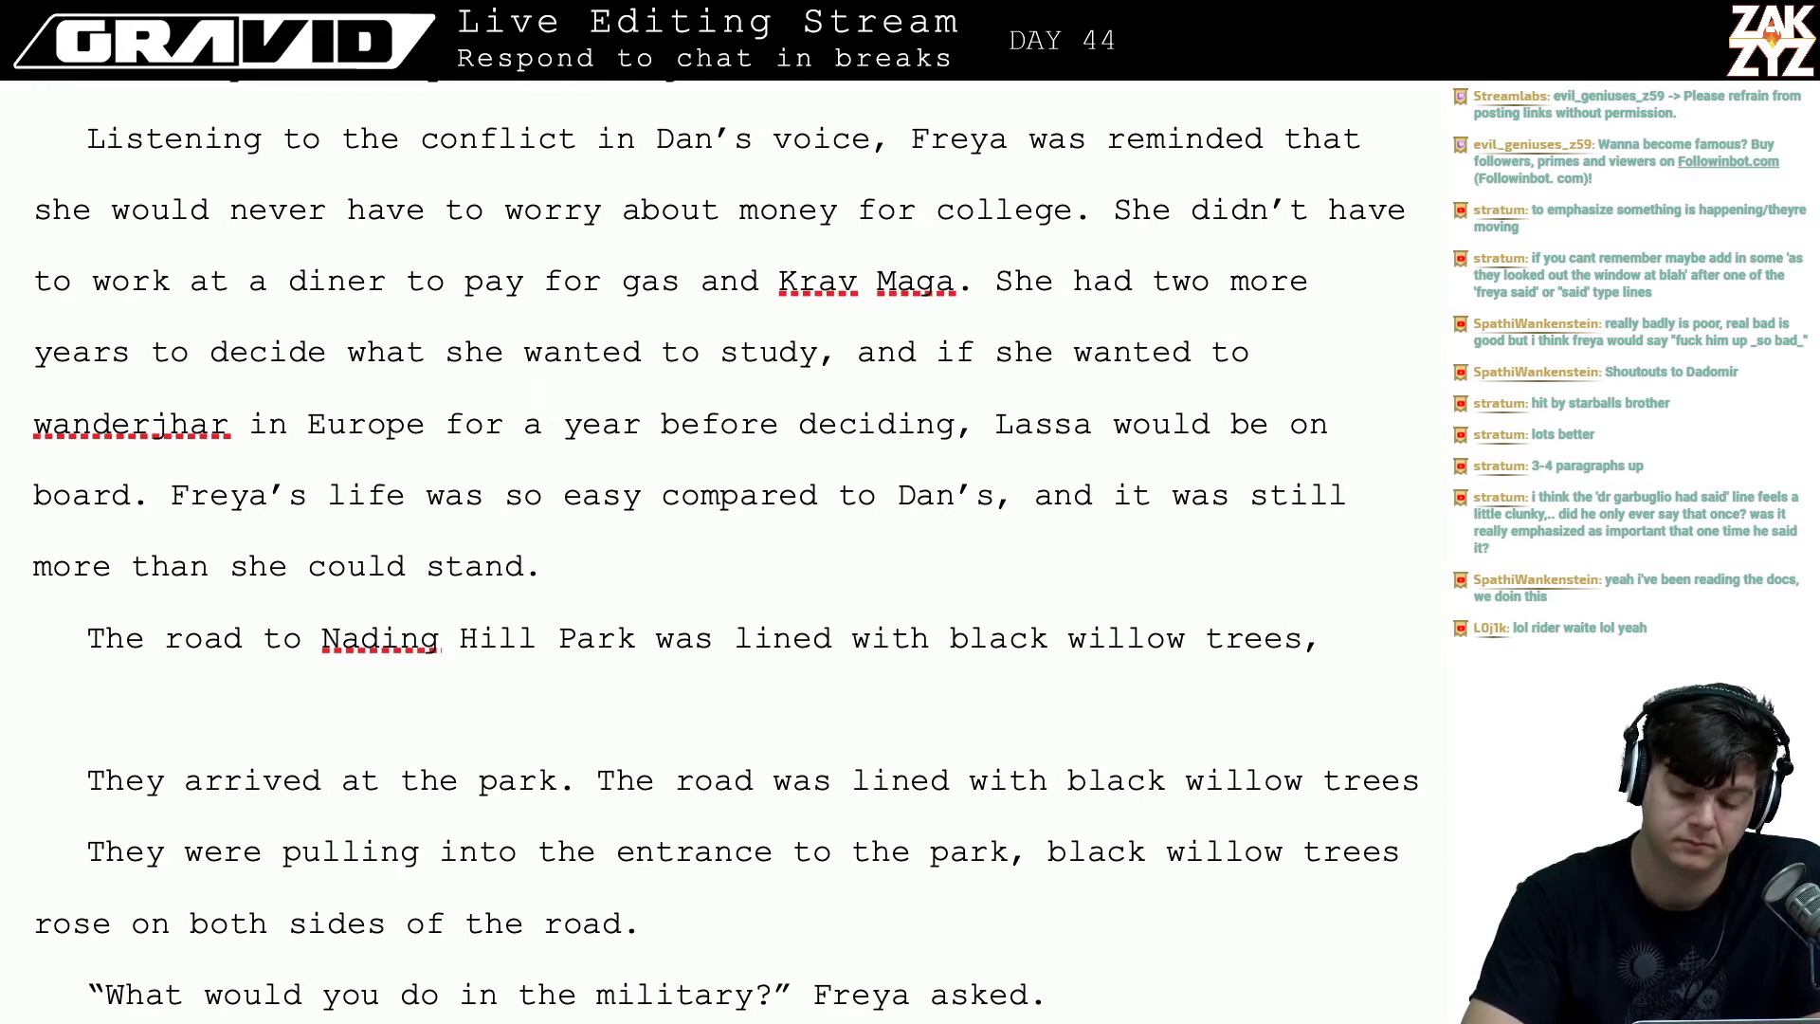
- Finish the Nading Hill Park sentence with "there were no other cars in the parking lot."
type("t")
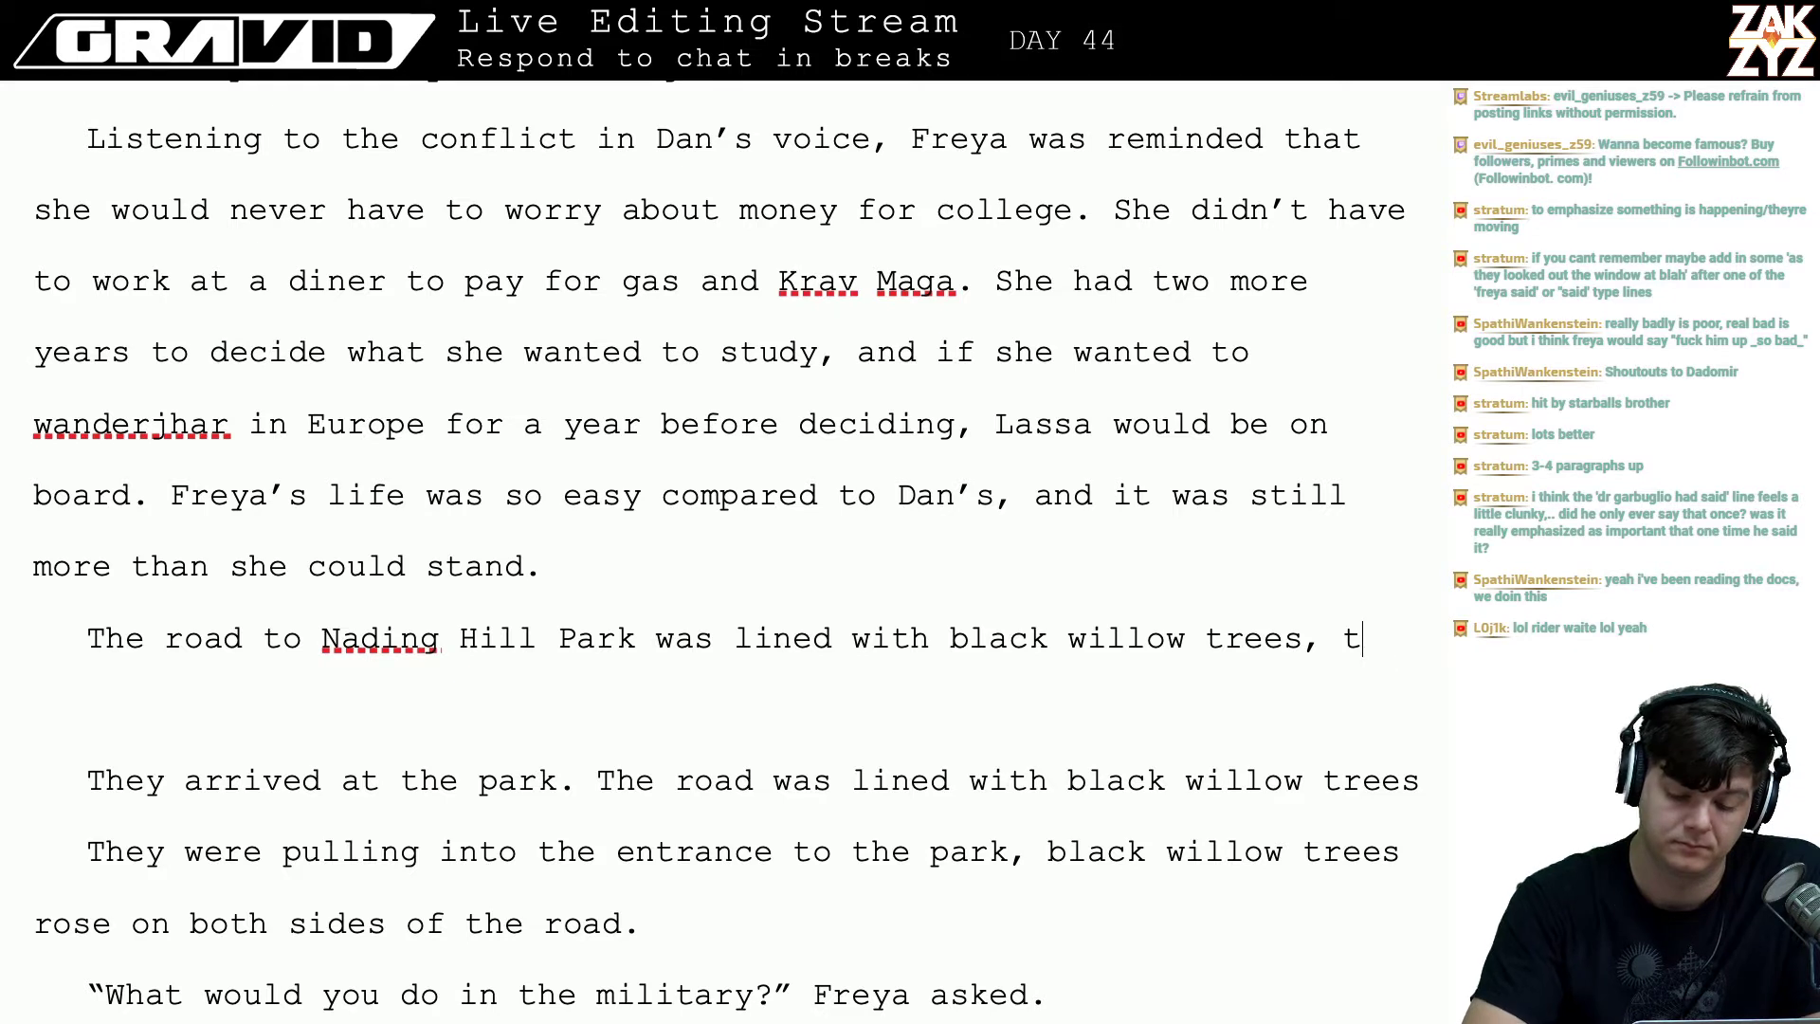
key("BackSpace")
type("there wer")
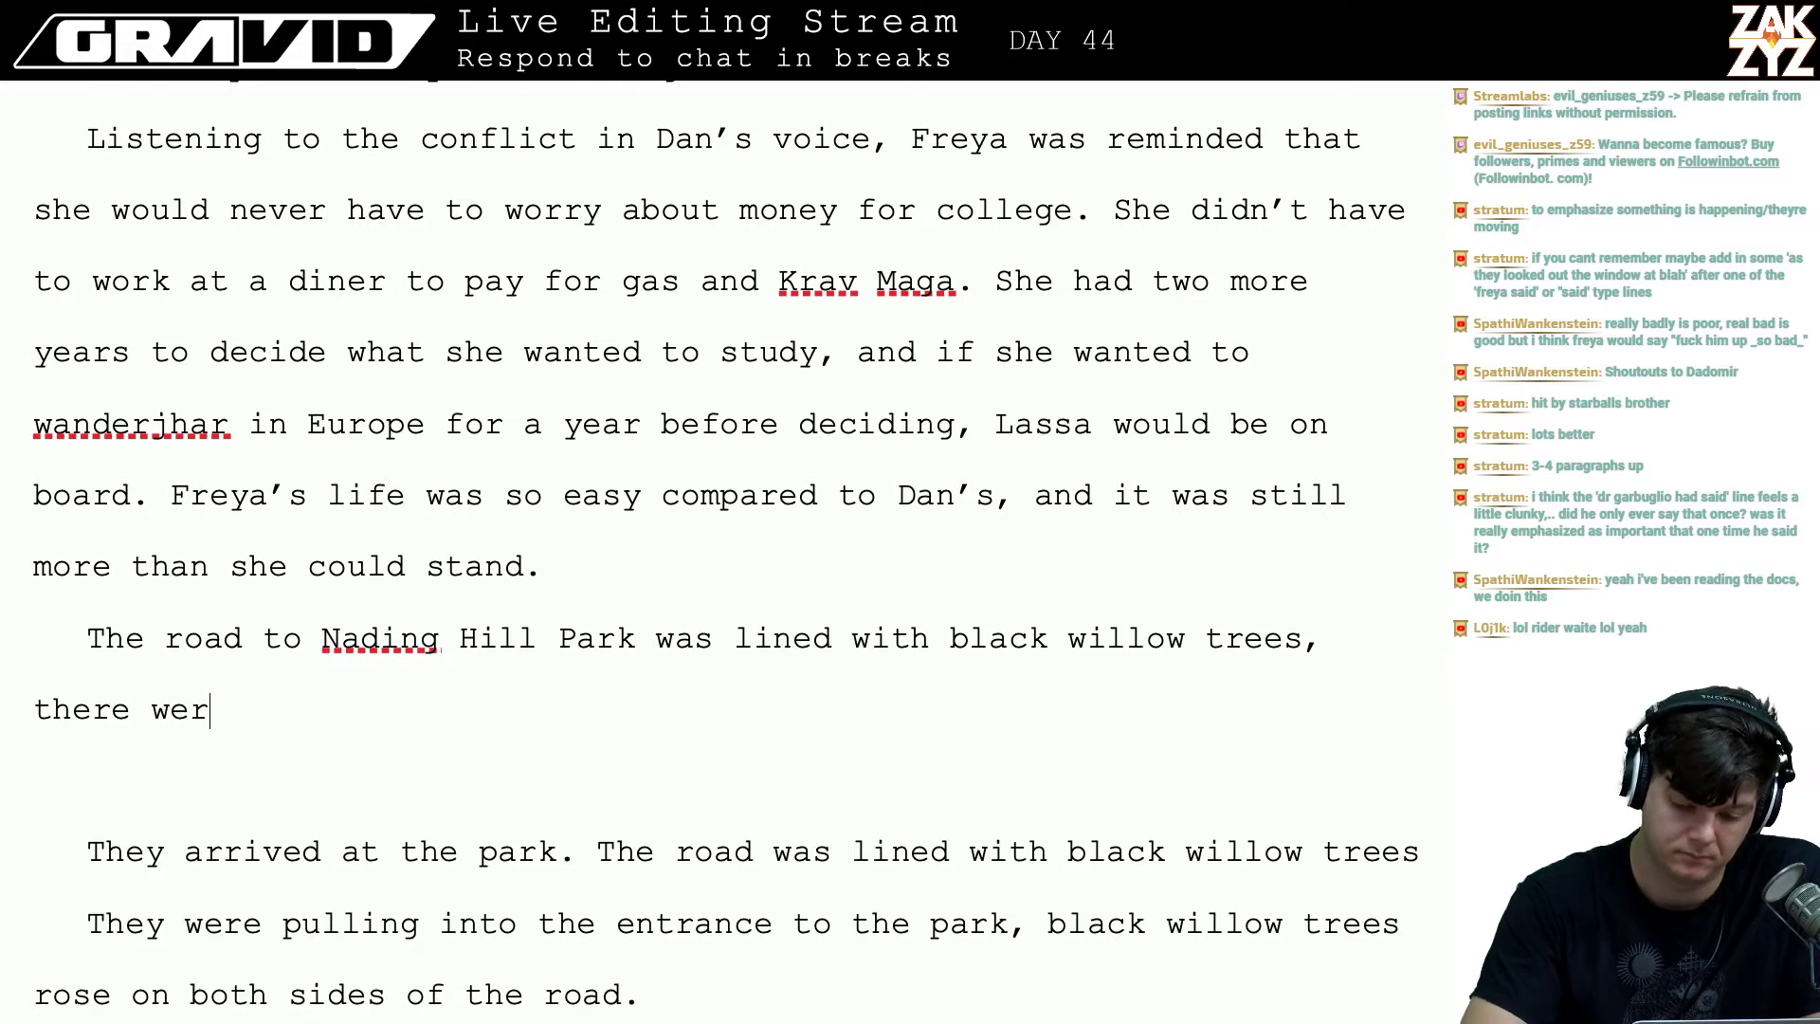
type("e no other cars i")
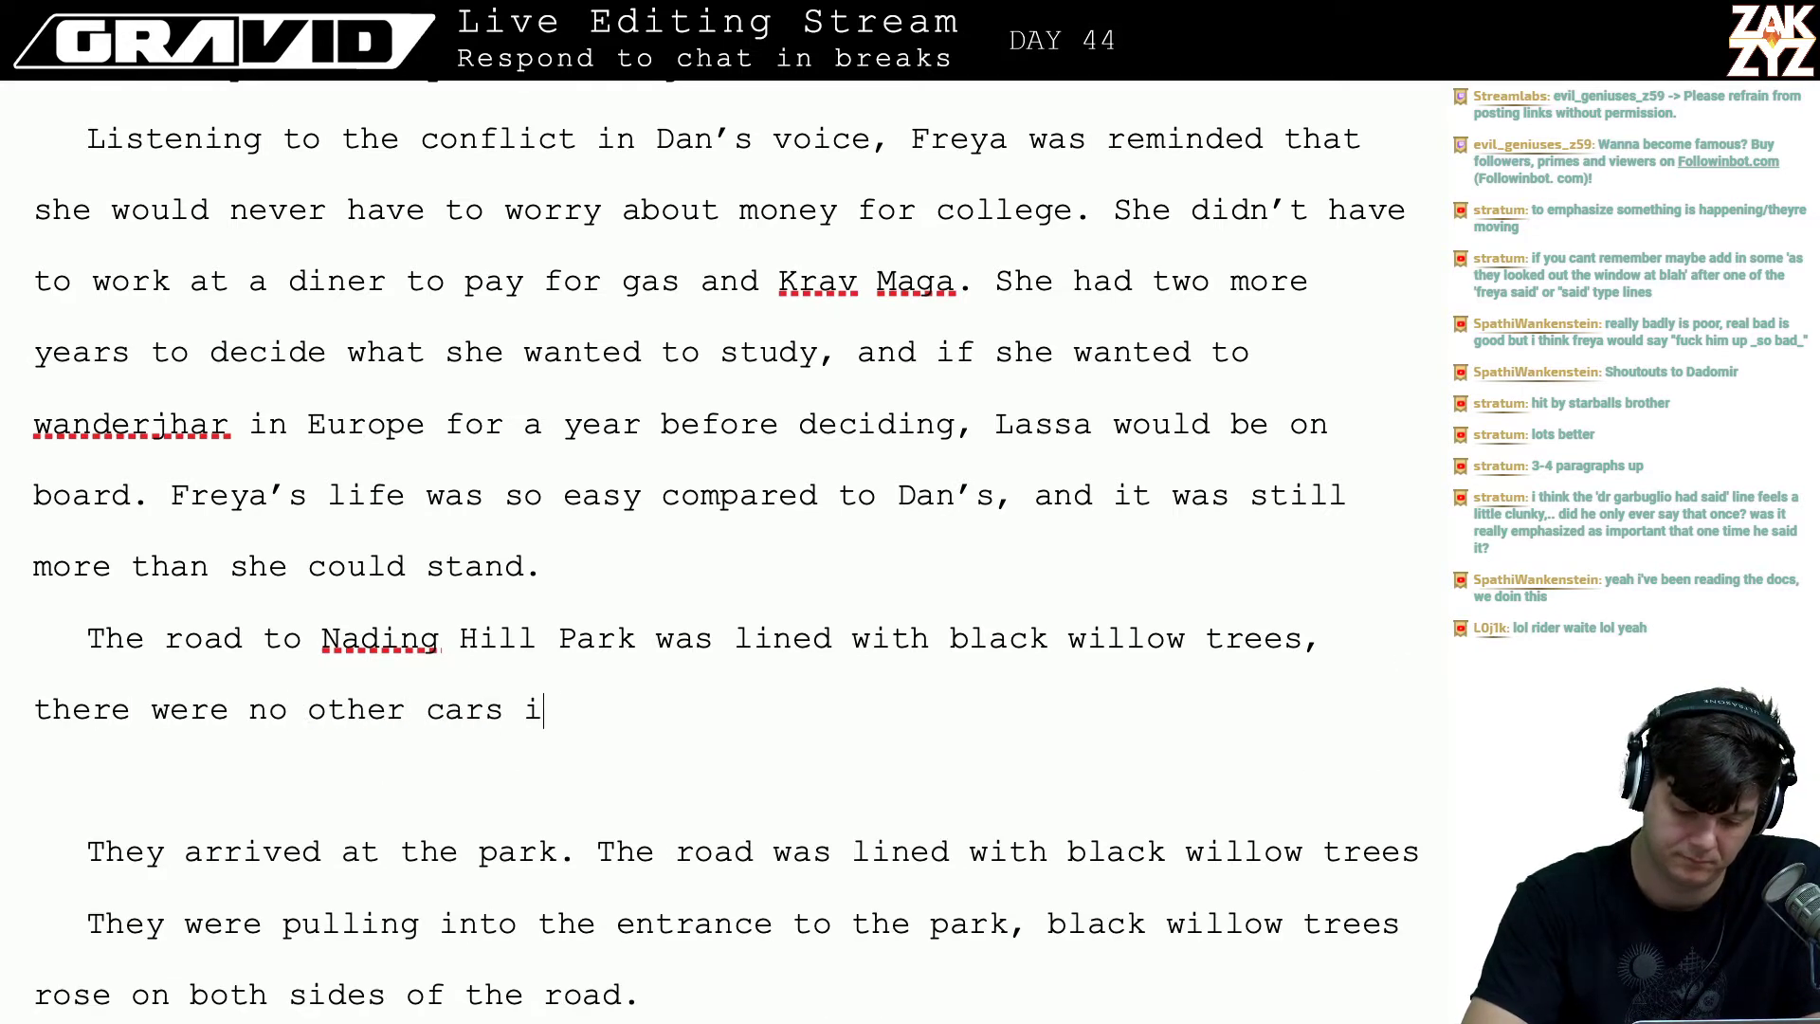
type("n the parking lot")
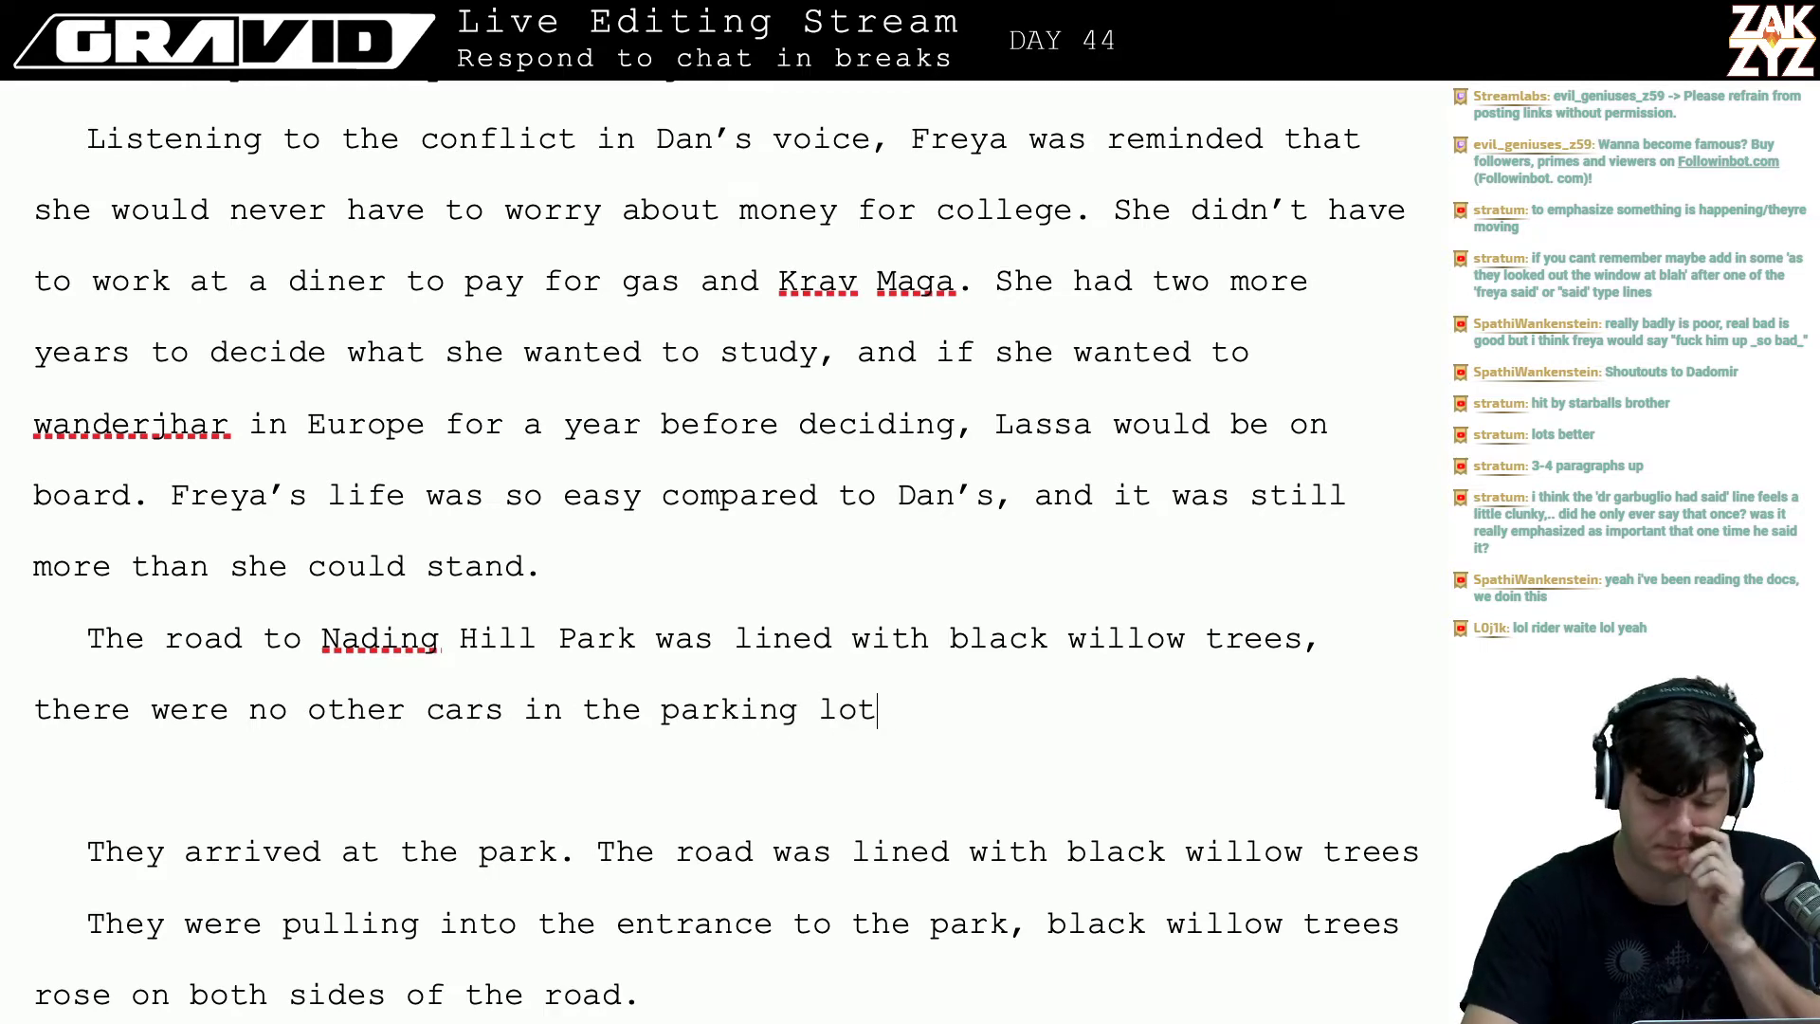
- Delete the blank paragraph and both older arrival paragraphs between "in the parking lot." and Freya's military question
key("shift+Down")
key("shift+Down")
key("shift+Down")
key("shift+Down")
key("shift+Down")
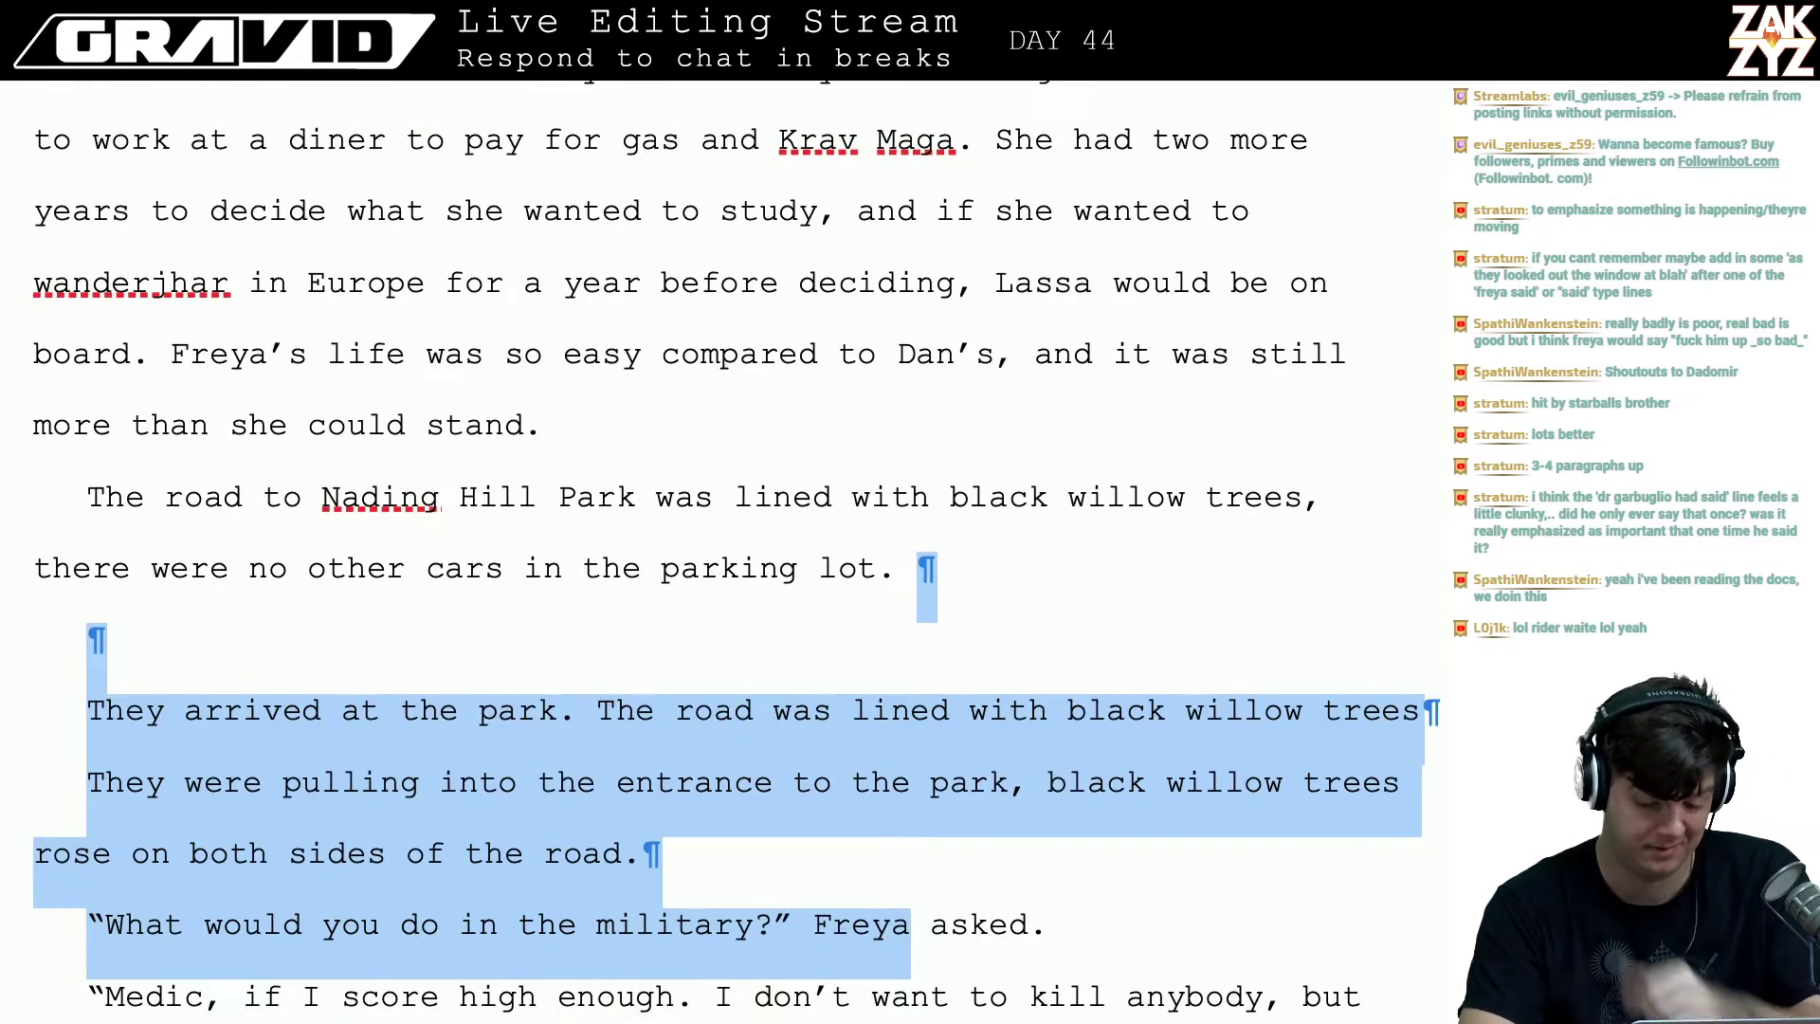
key("shift+Up")
key("BackSpace")
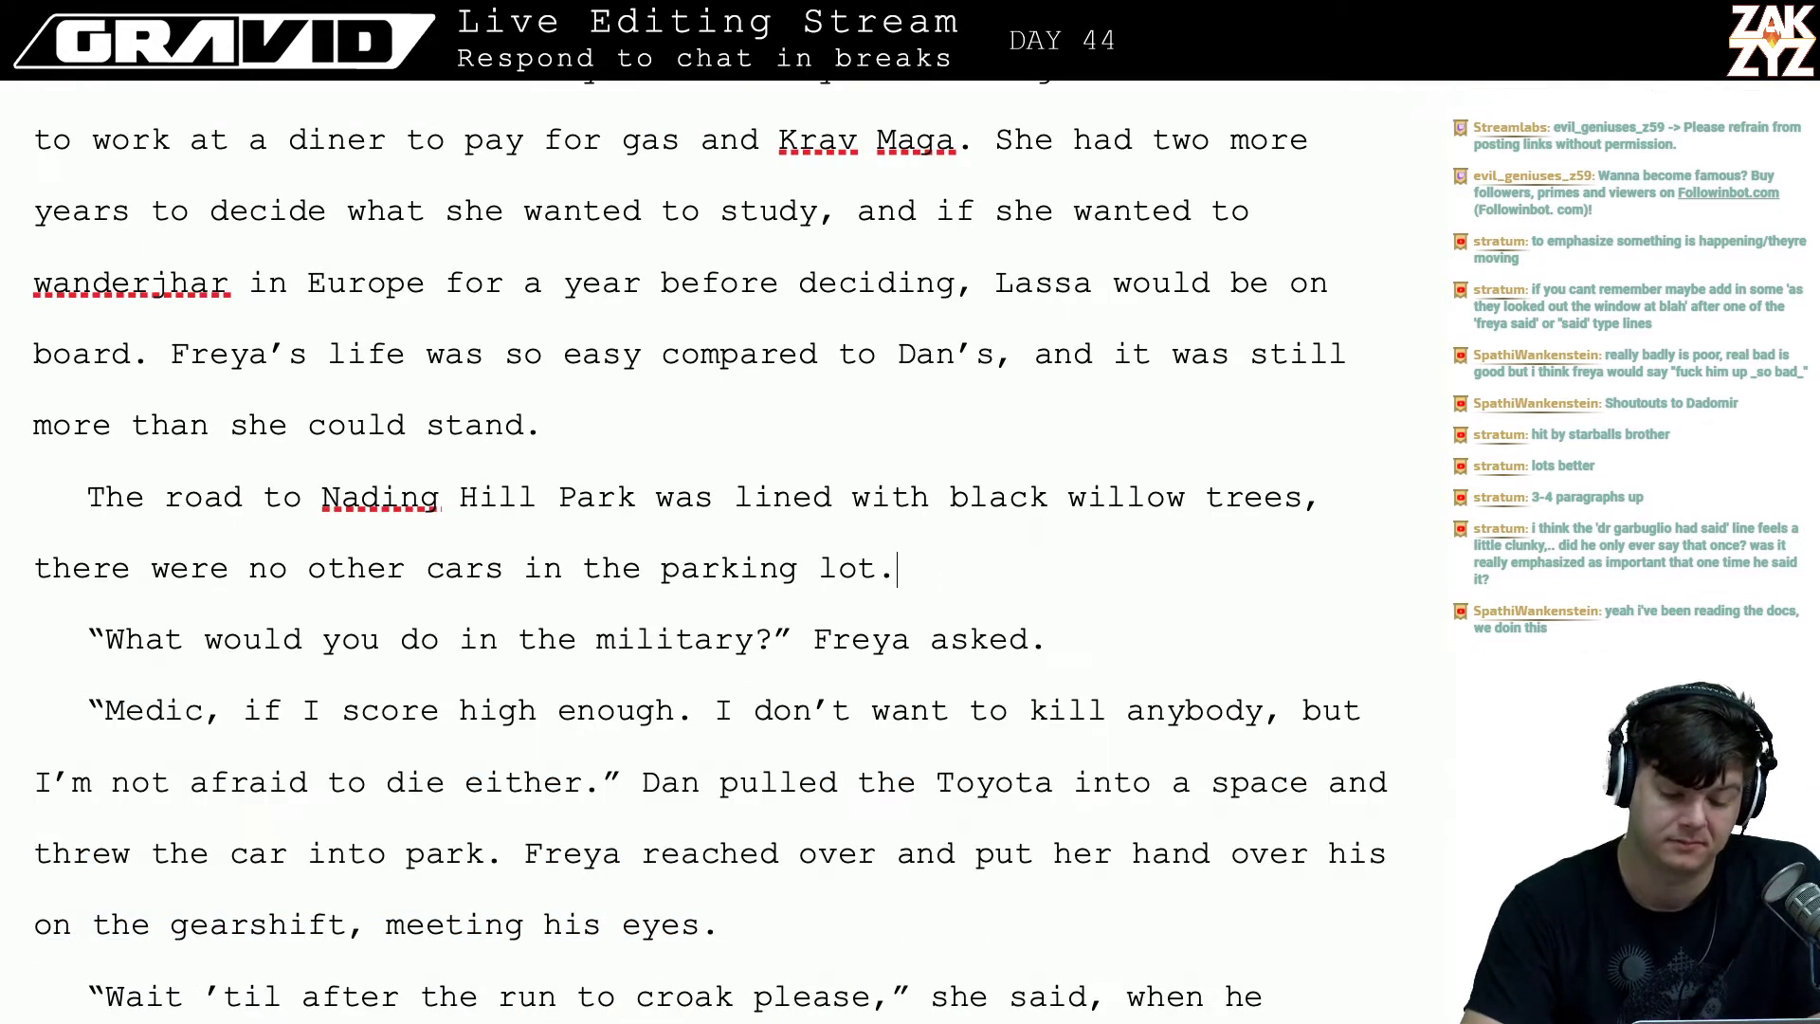
key("Left")
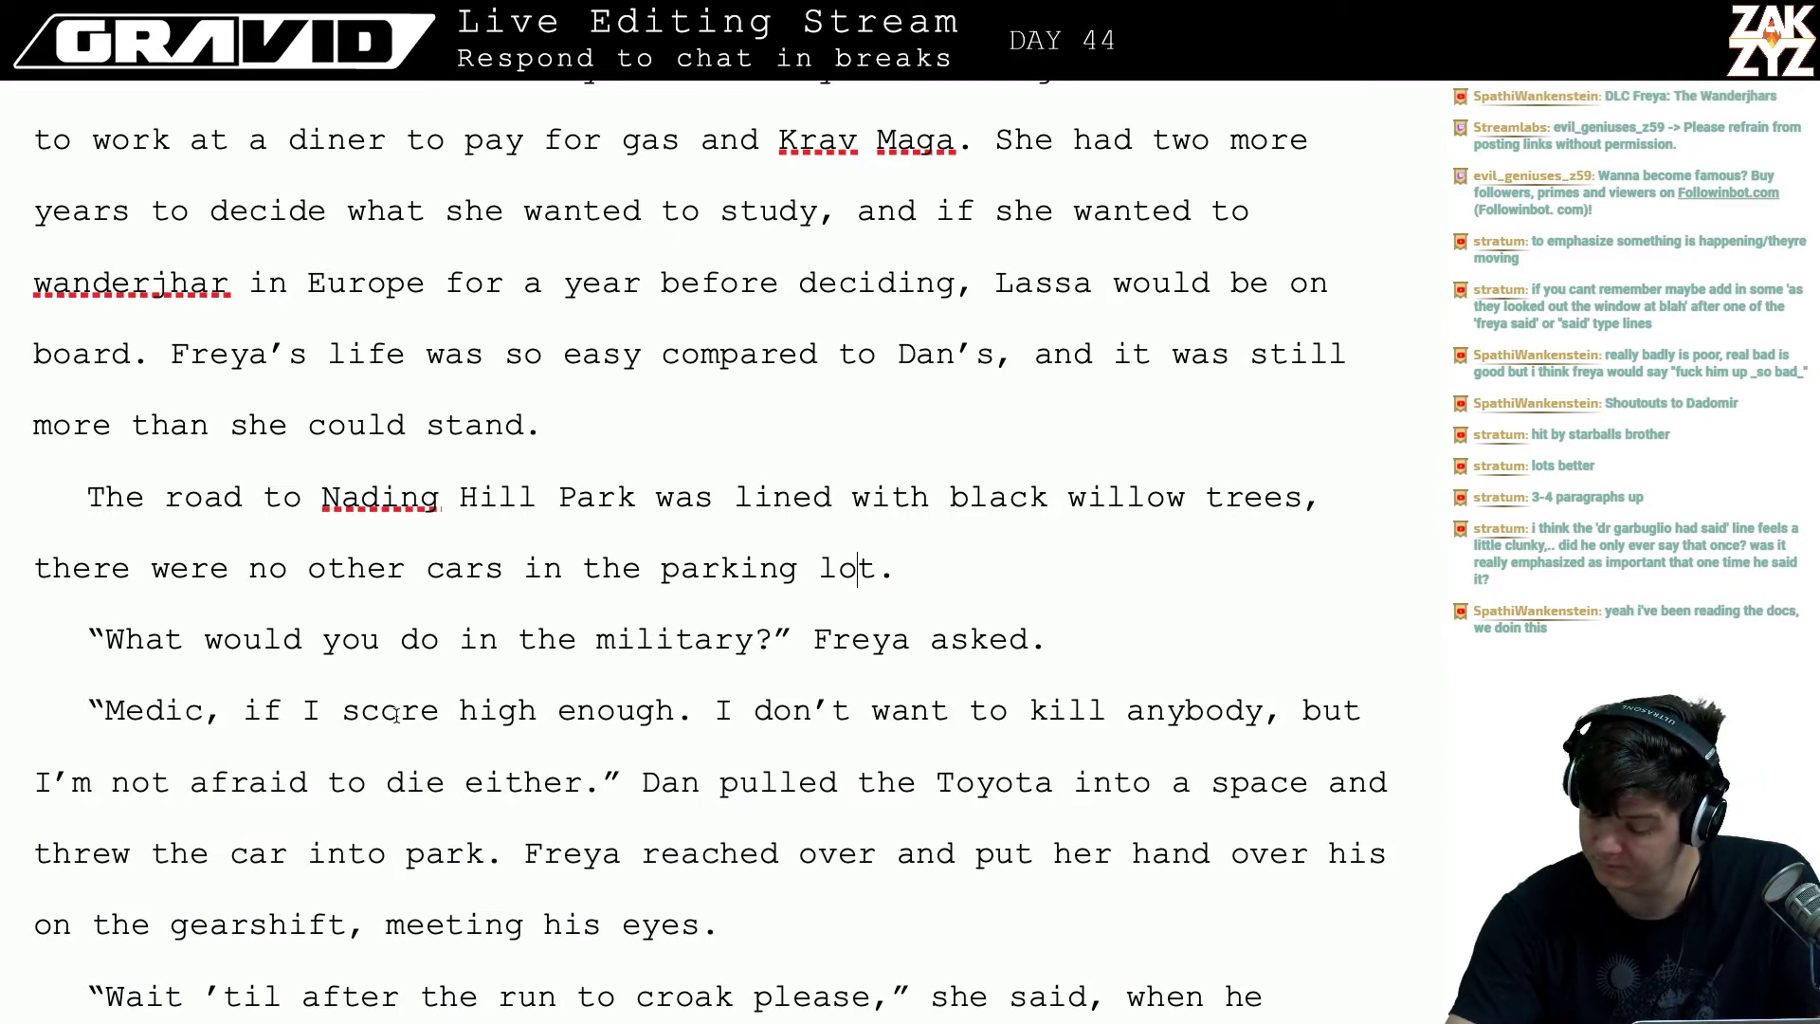
- Insert a separate paragraph reading "They arrived at the park." between "more than she could stand." and the Nading Hill Park sentence
scroll(289, 746, "down", 1)
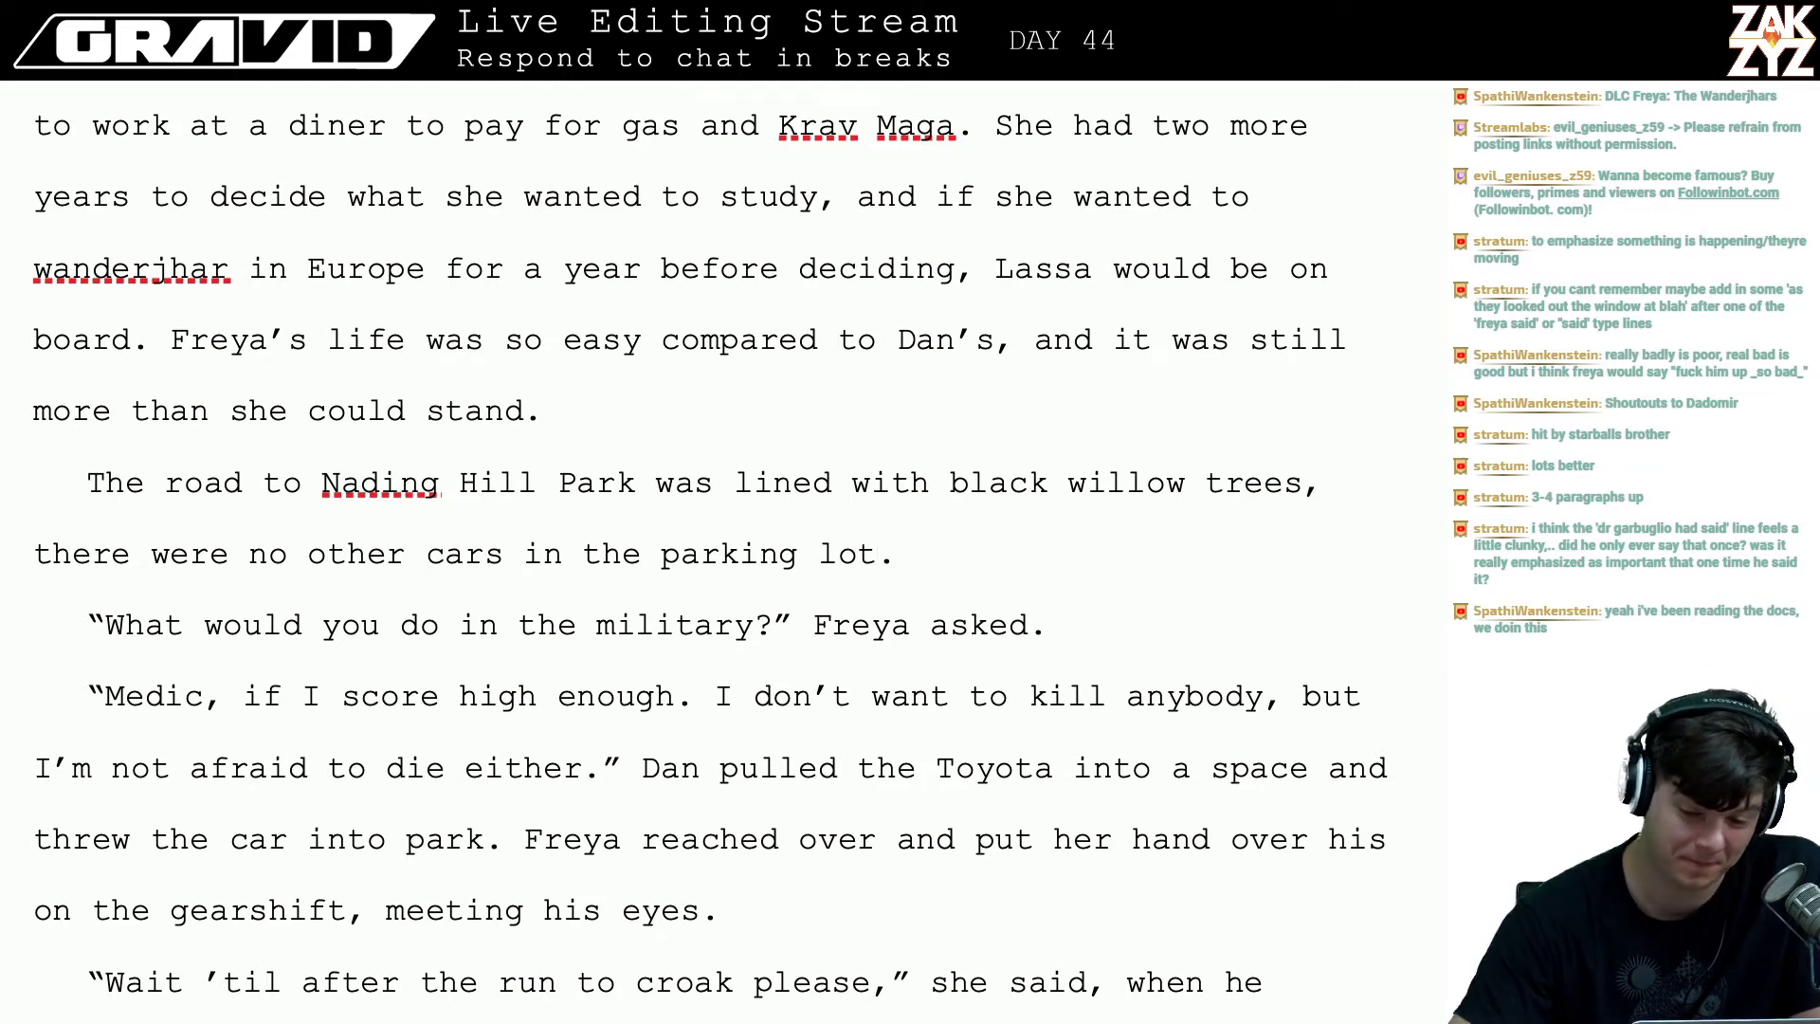
scroll(358, 685, "down", 1)
scroll(357, 684, "up", 1)
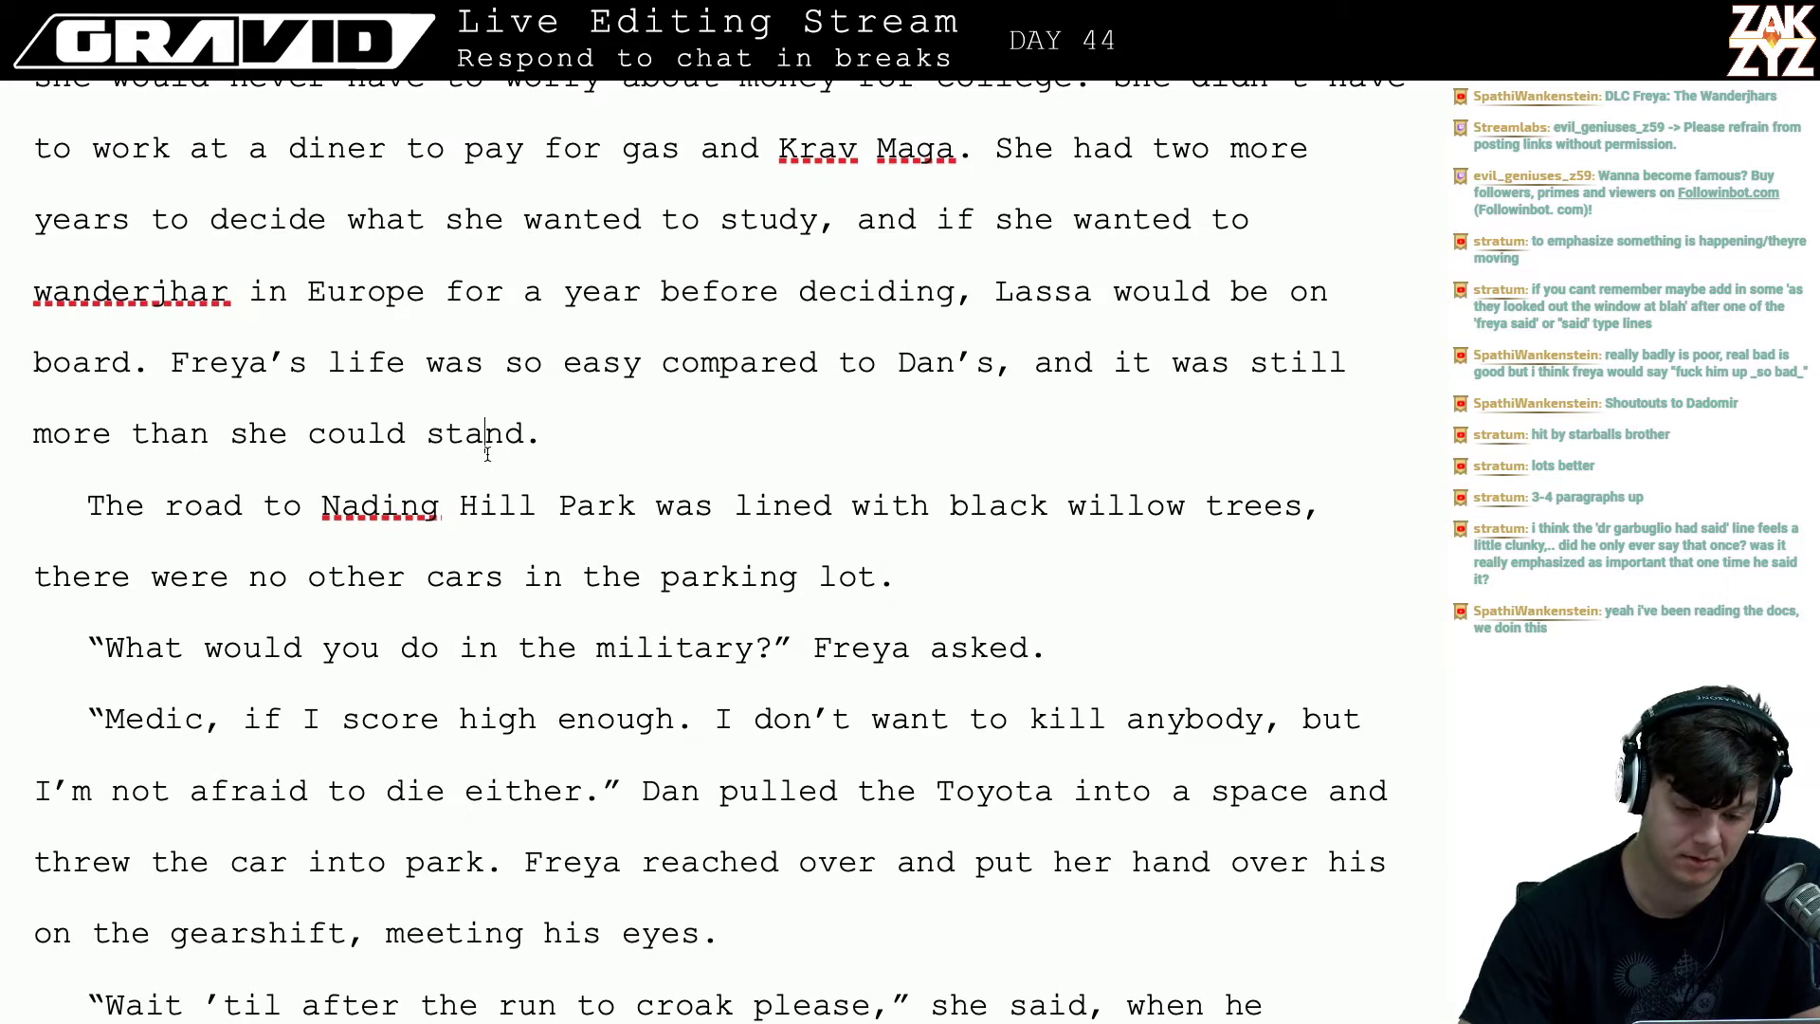
key("Right")
key("Right")
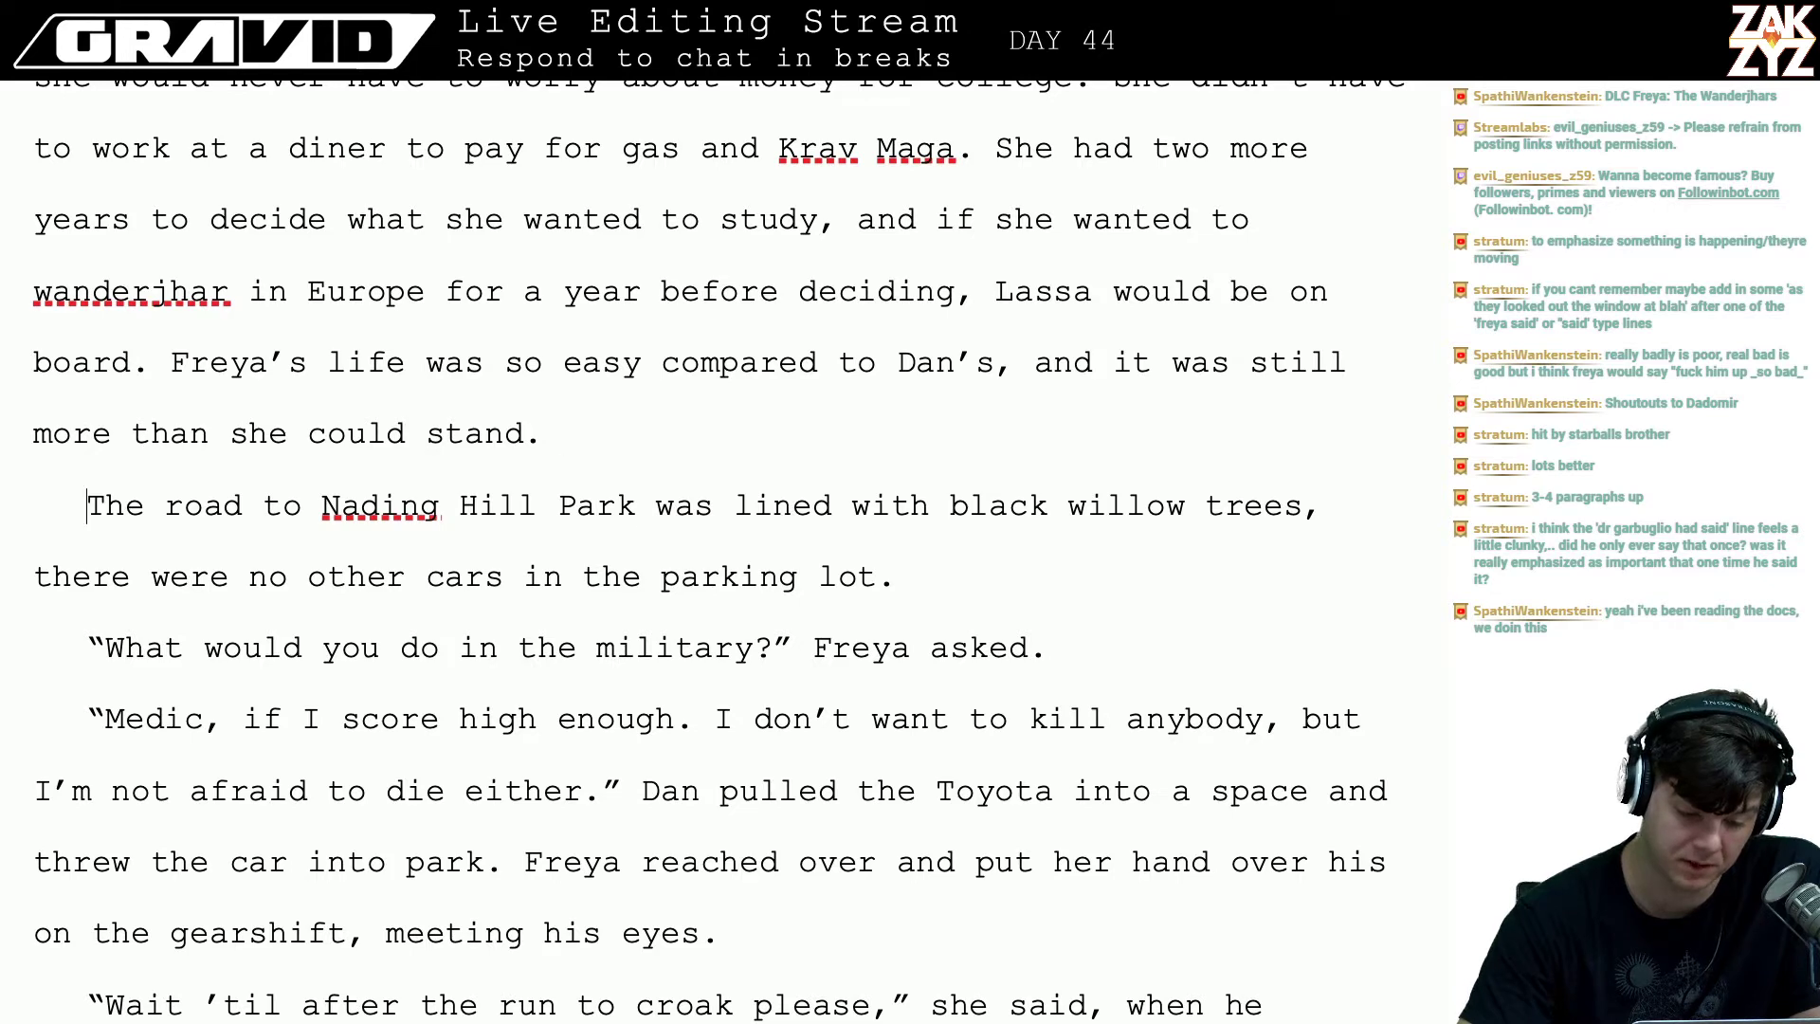
key("Left")
key("Left")
key("Left")
key("Left")
key("Left")
key("Left")
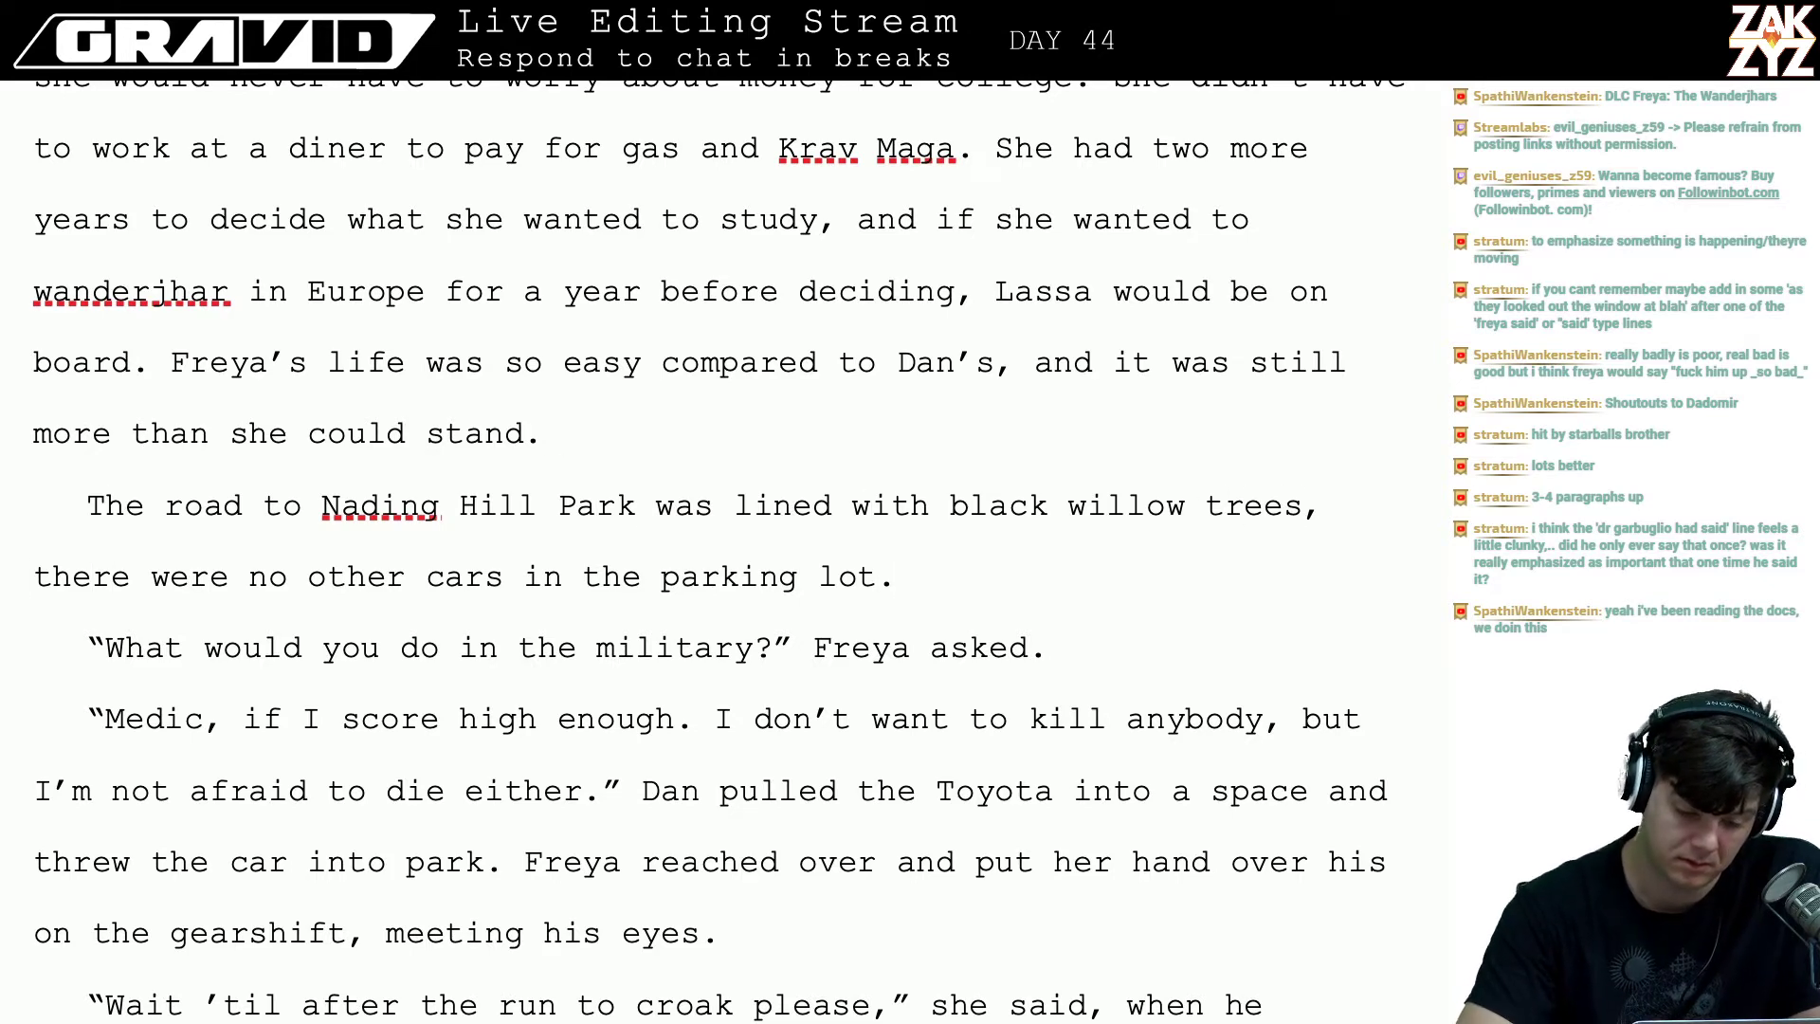
key("Return")
type("They are")
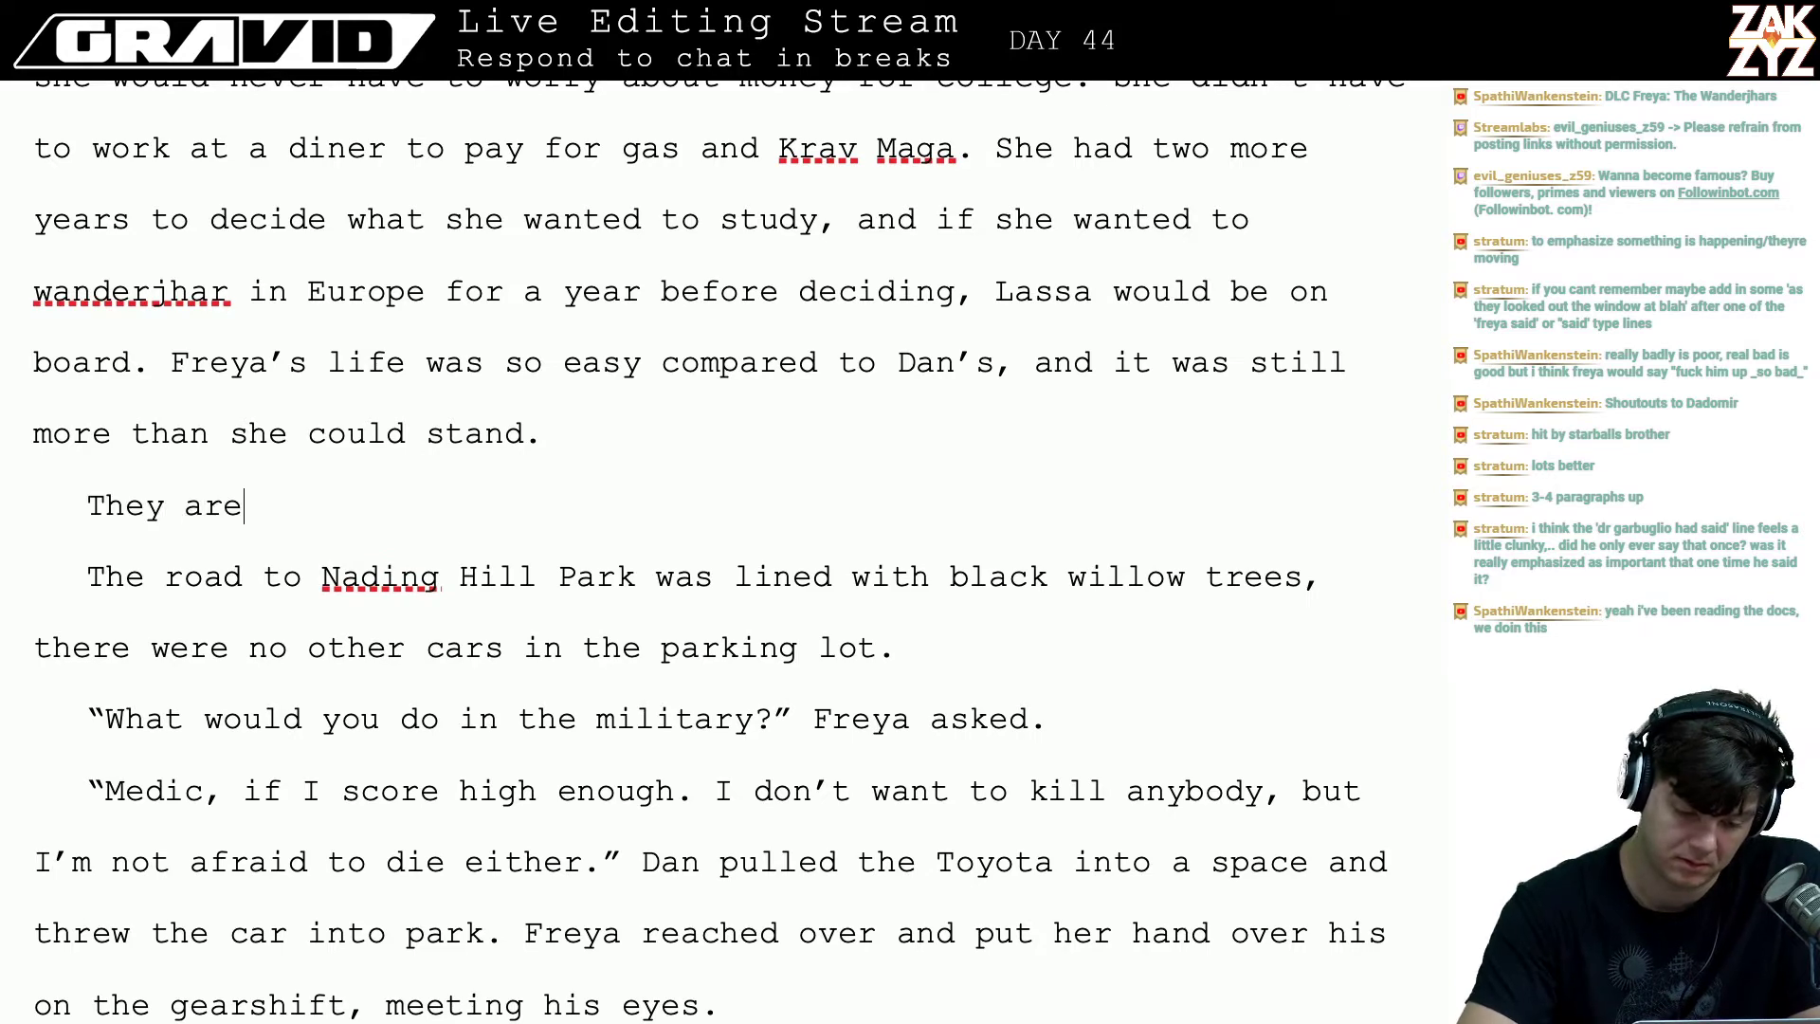
key("BackSpace")
type("rived at the park.")
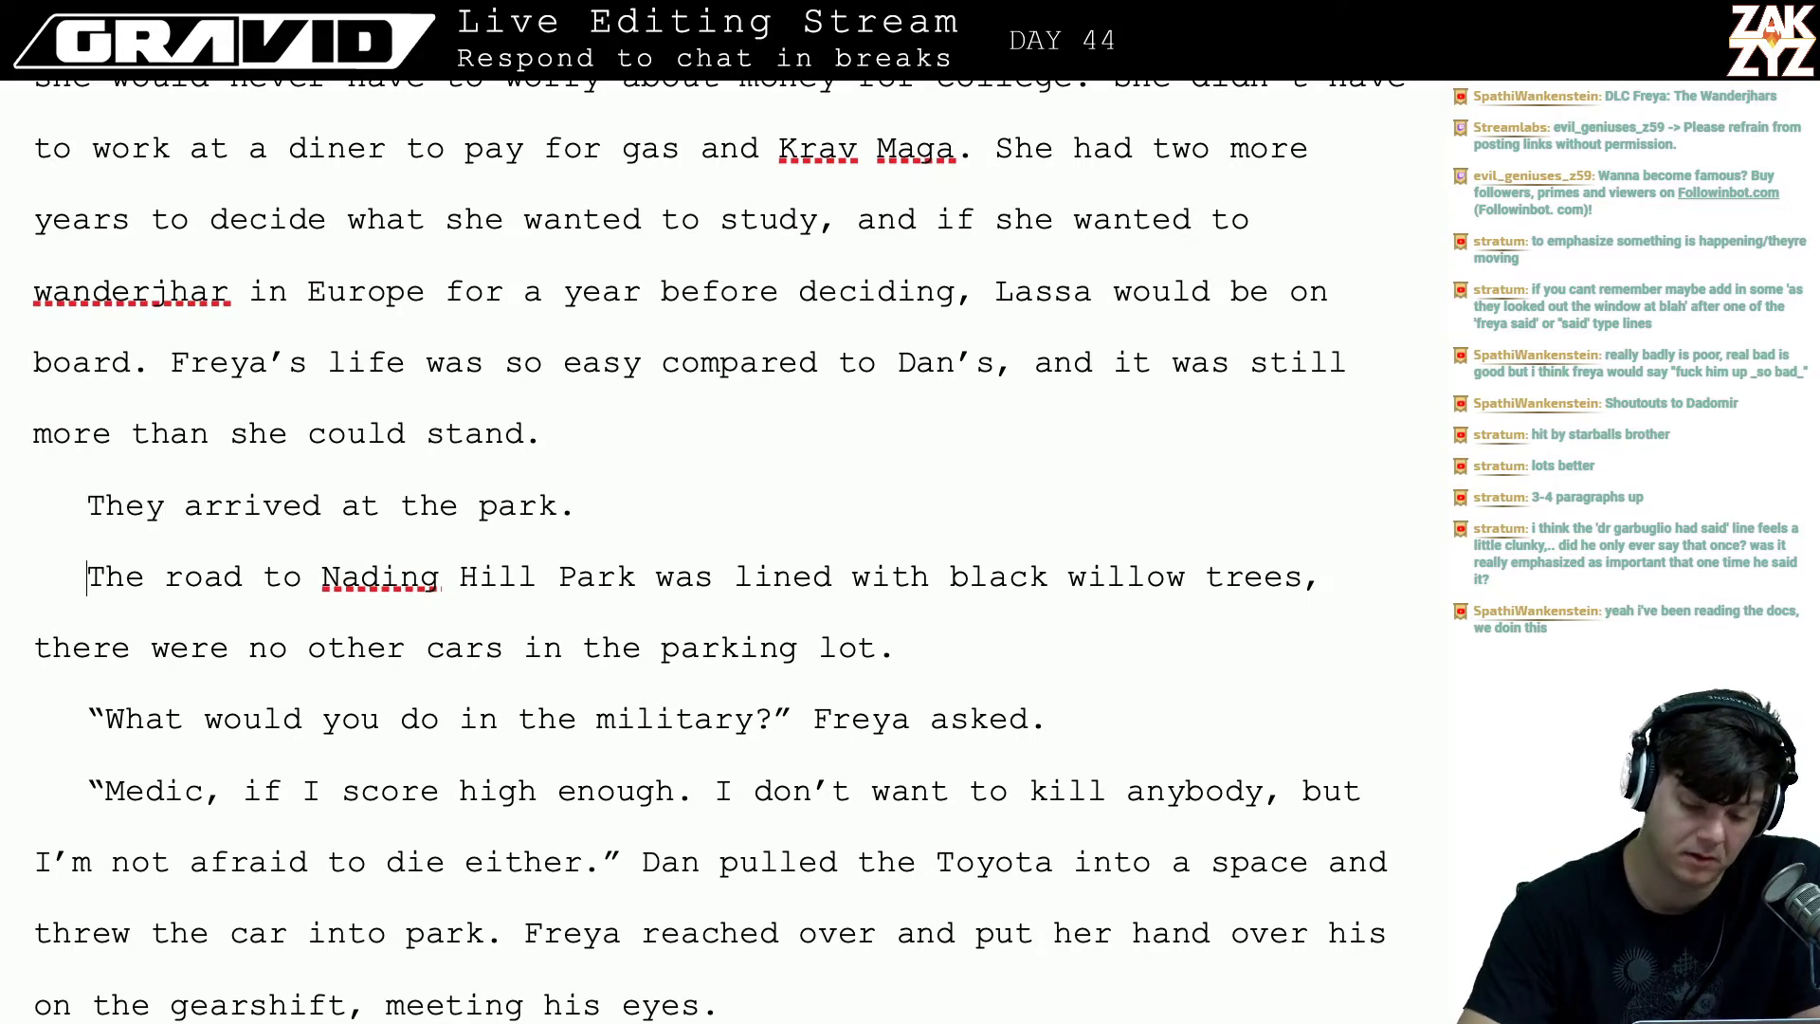
- Merge "They arrived at the park." with the Nading Hill Park sentence and split "there were no other cars" onward into its own paragraph below a blank one
key("BackSpace")
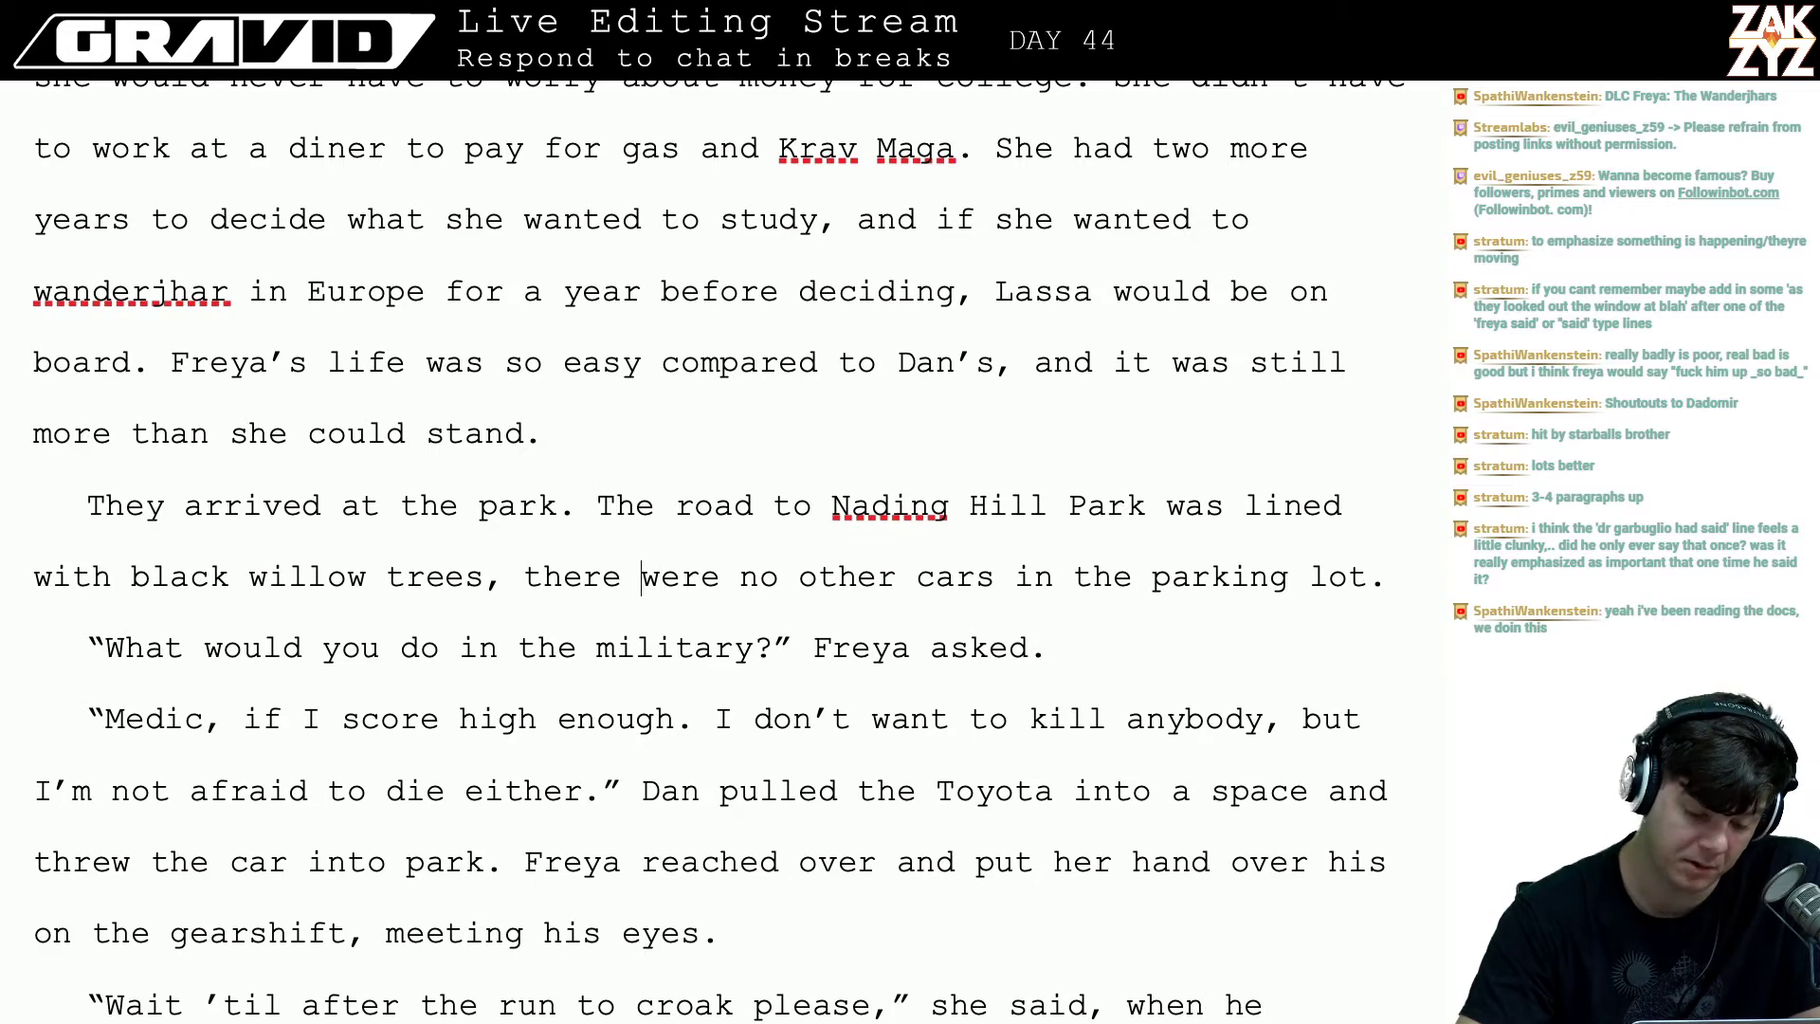
key("Return")
key("Return")
key("Left")
key("Left")
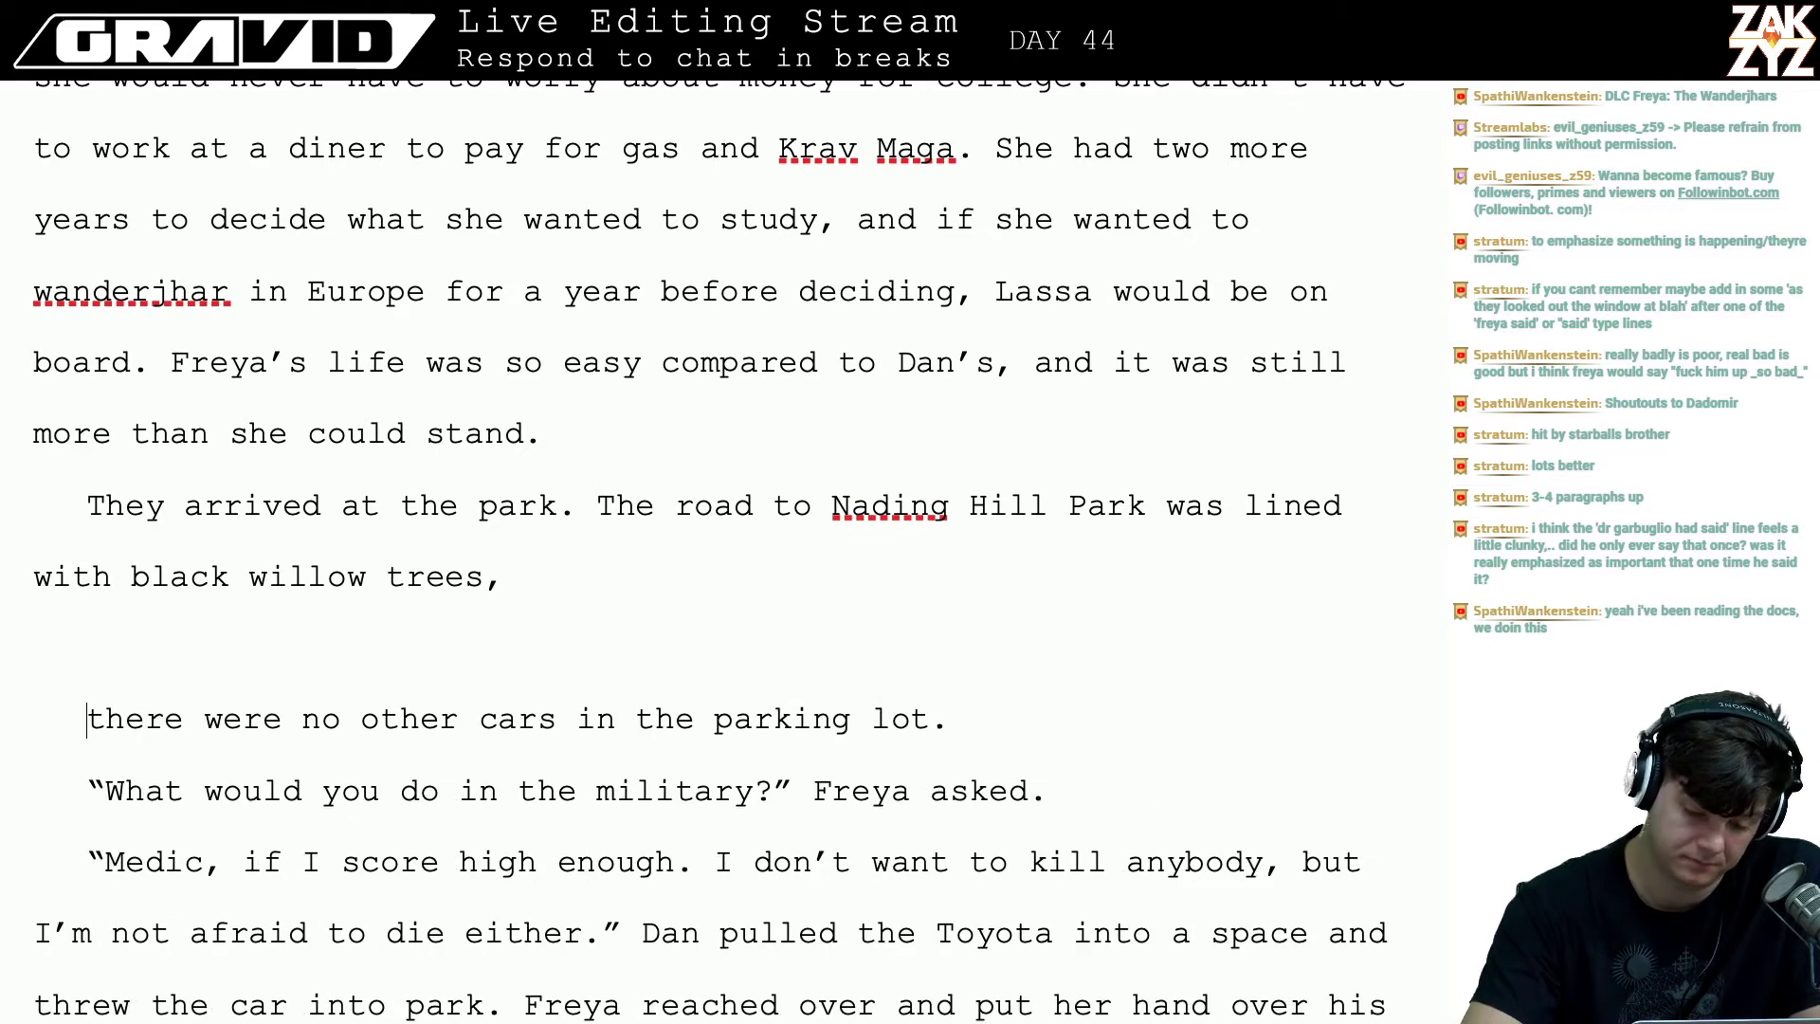
- Try continuing the sentence after "black willow trees," with "the parking lot was empty, no" and erase that wording
type("the parkei")
key("BackSpace")
key("BackSpace")
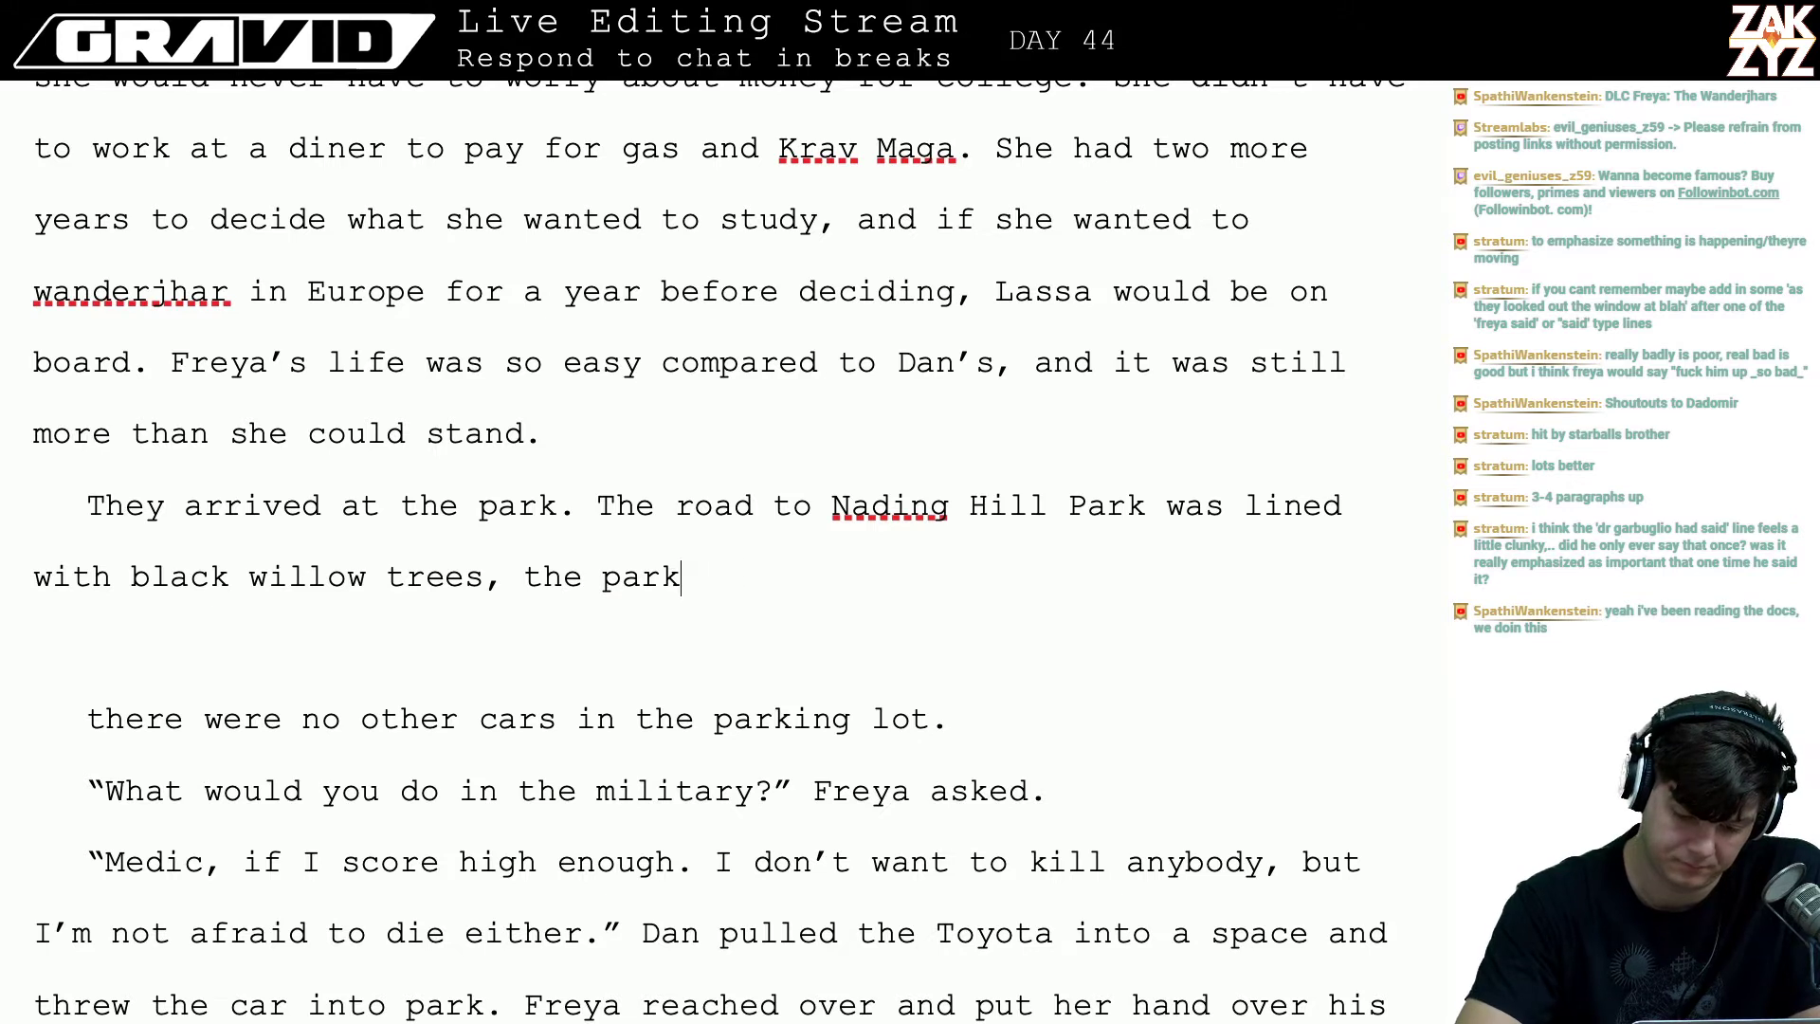
type("ing lot was empty, no")
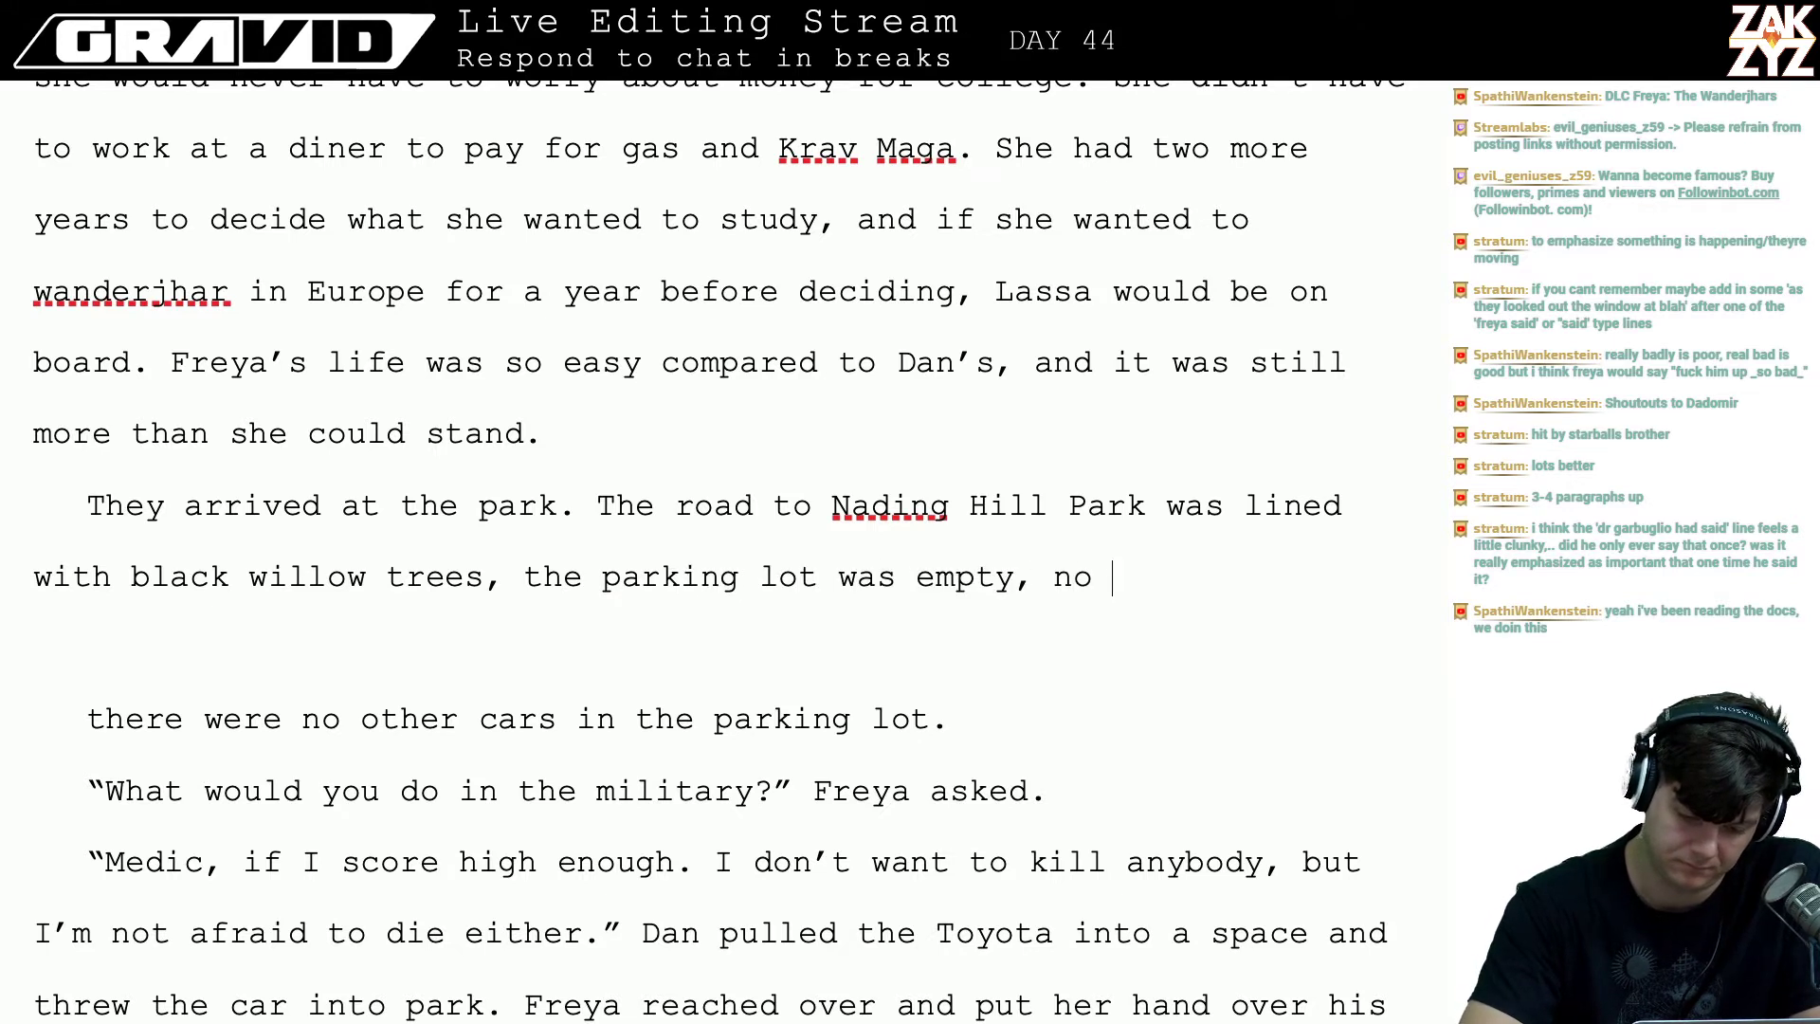
key("BackSpace")
key("BackSpace")
key("BackSpace")
key("BackSpace")
key("BackSpace")
key("BackSpace")
key("BackSpace")
key("BackSpace")
key("BackSpace")
key("BackSpace")
key("BackSpace")
key("BackSpace")
key("BackSpace")
key("BackSpace")
key("BackSpace")
key("BackSpace")
key("BackSpace")
key("BackSpace")
key("BackSpace")
key("BackSpace")
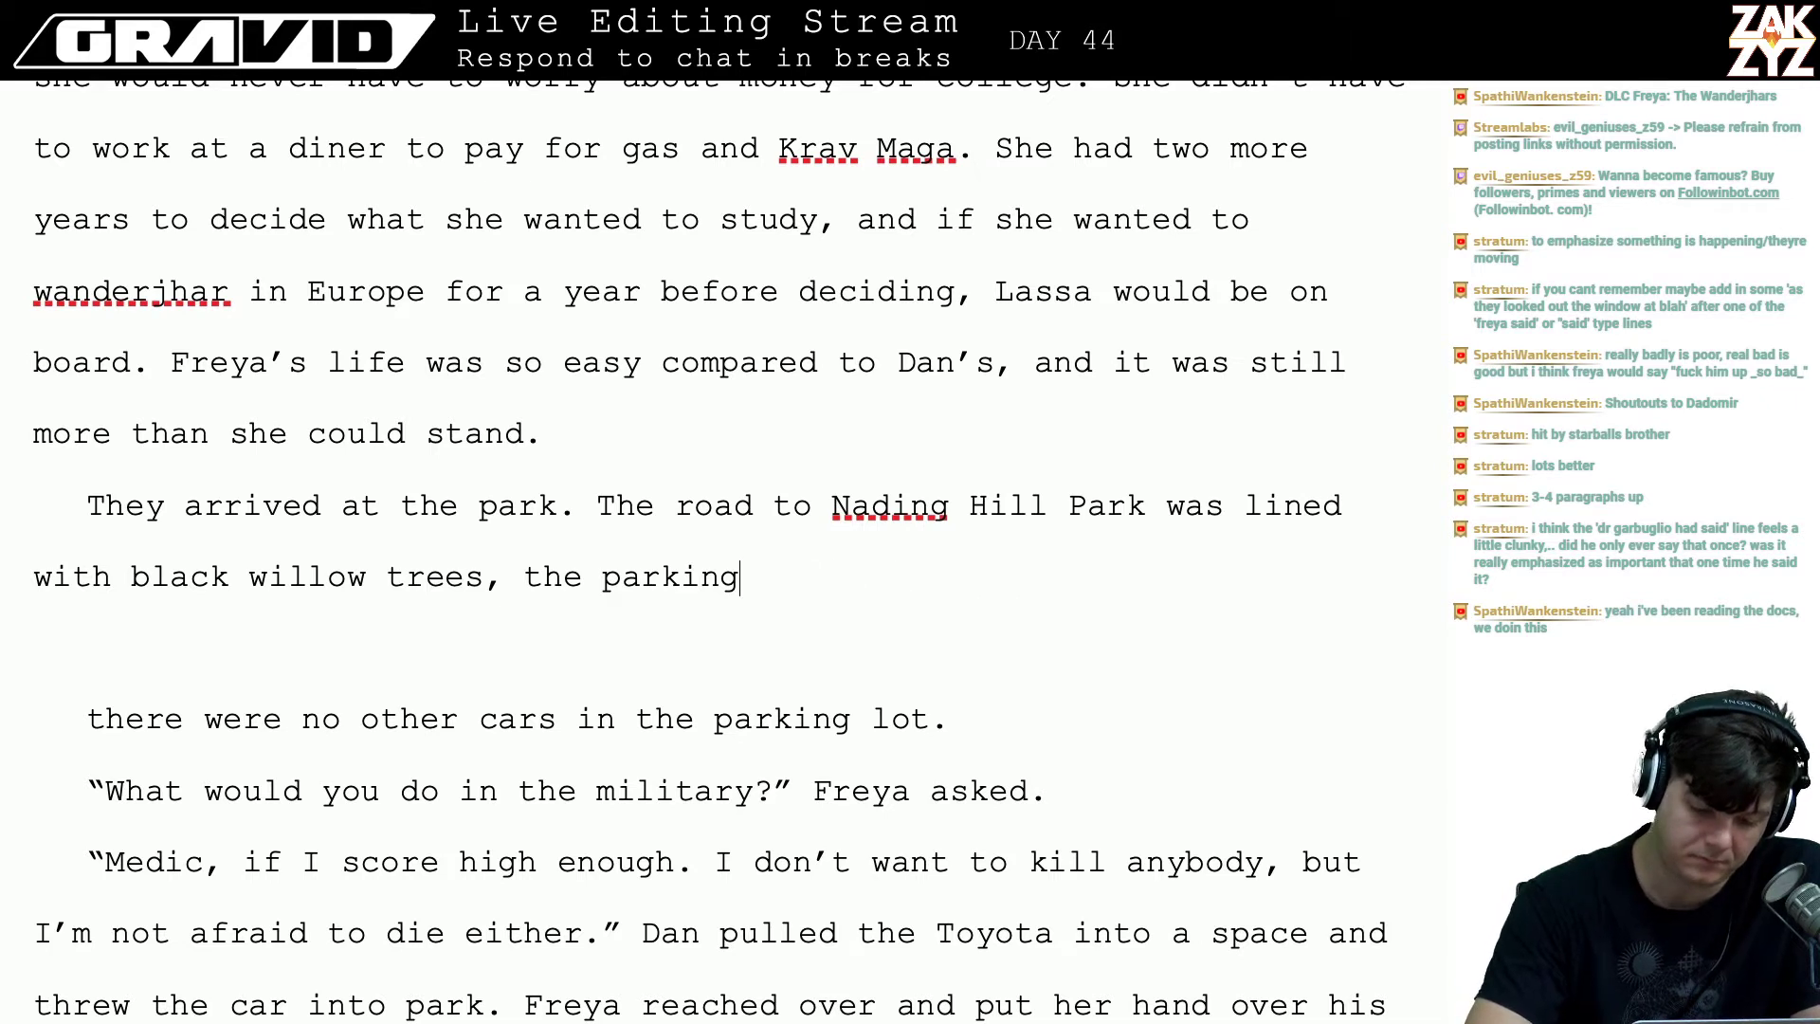
key("BackSpace")
key("BackSpace")
key("BackSpace")
key("BackSpace")
key("BackSpace")
key("BackSpace")
- Try continuing after "black willow trees," with "no one was here and the parking lot was" and erase that wording
type("no on")
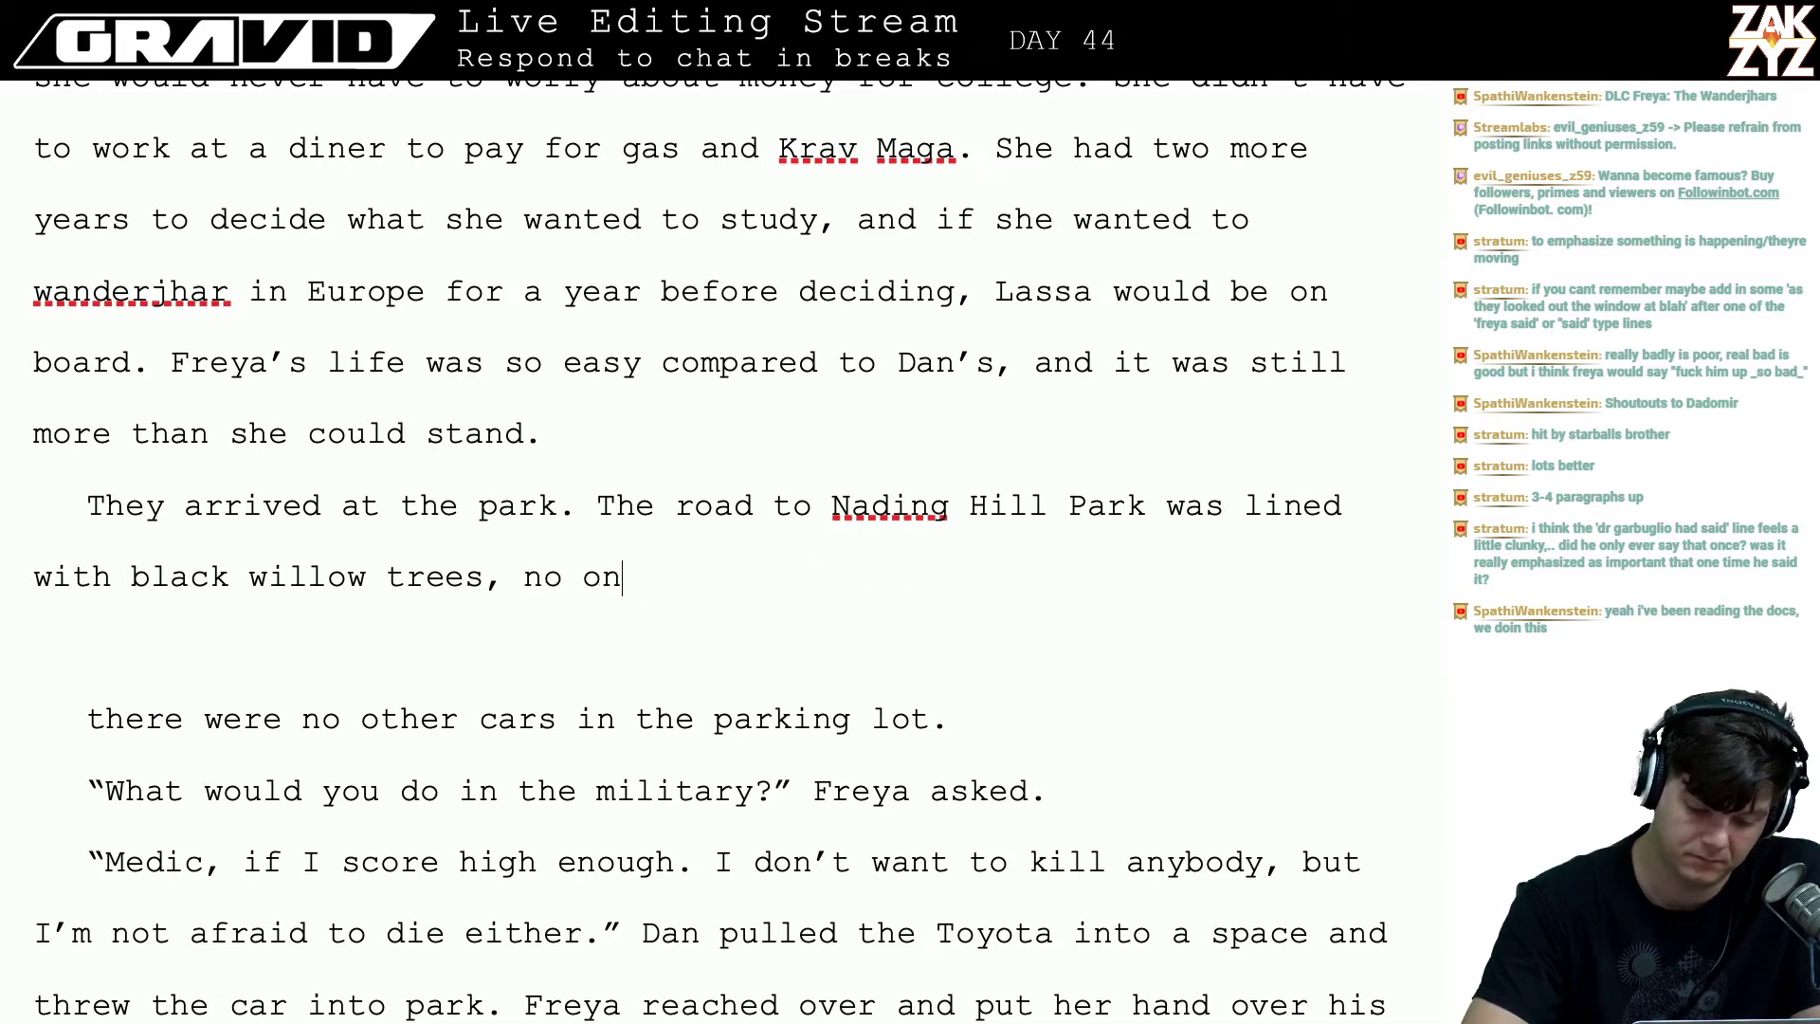
type("e was here and t")
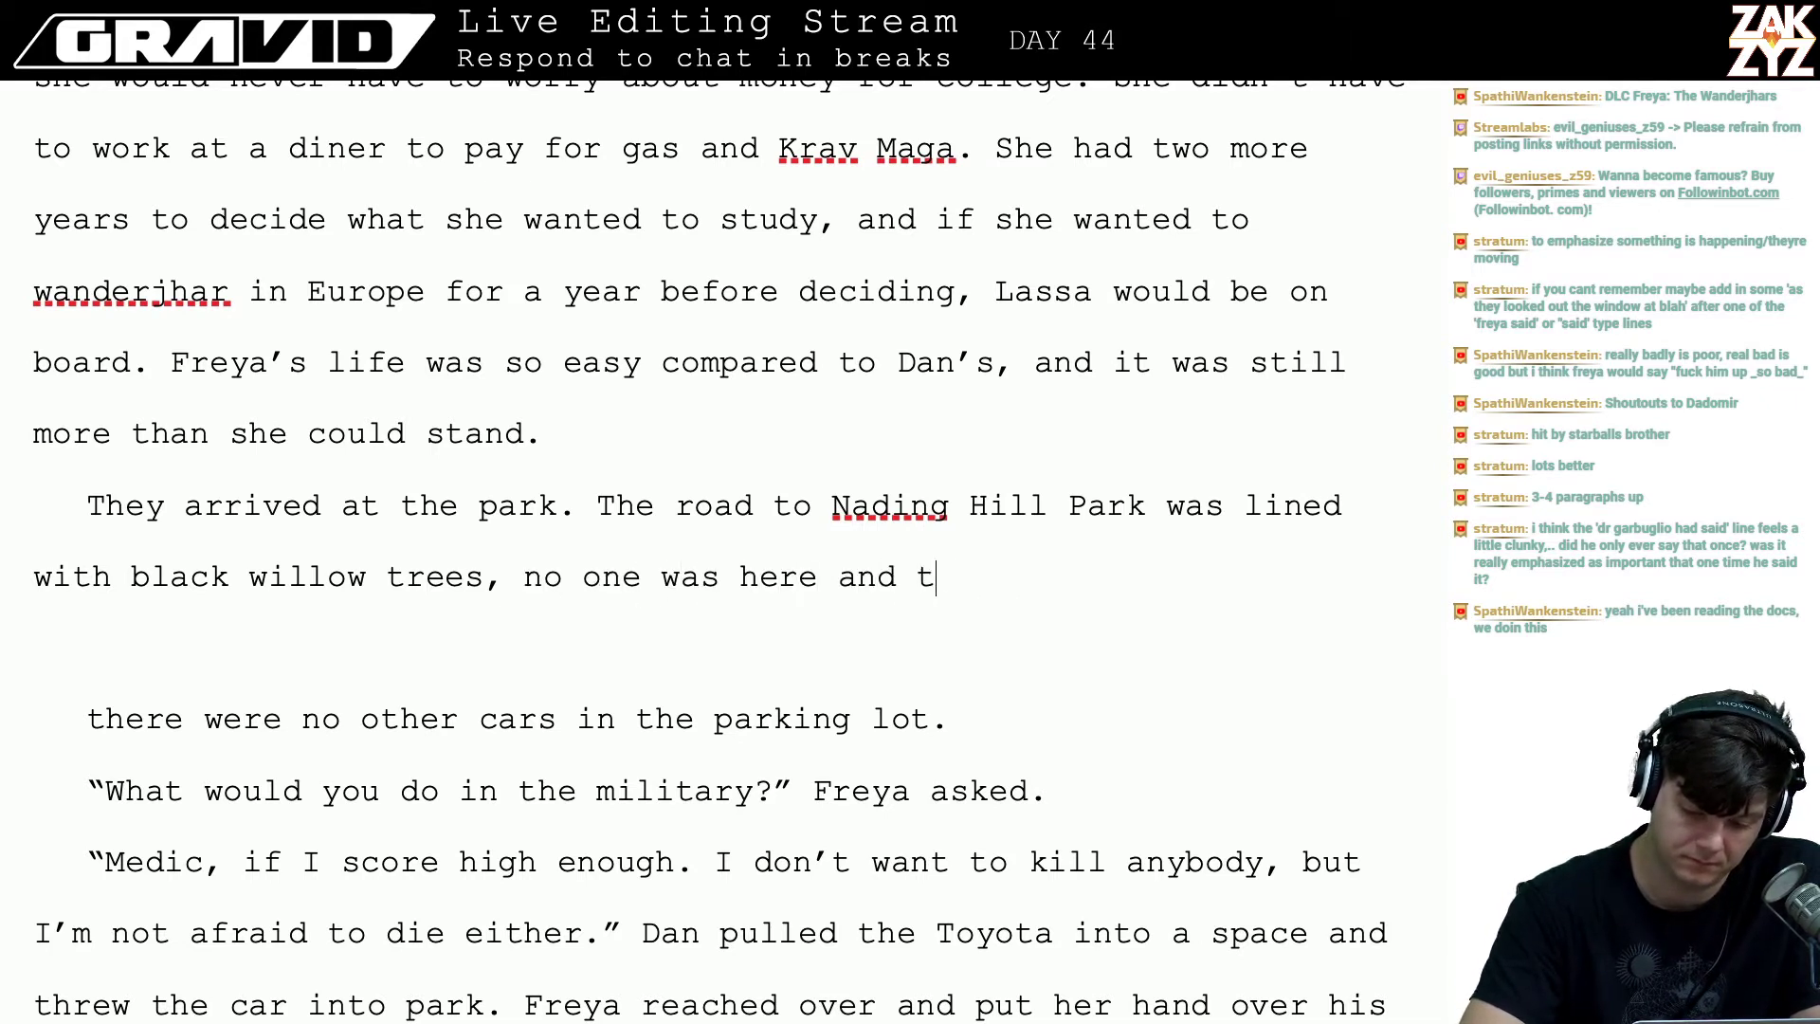
type("he parking lot was")
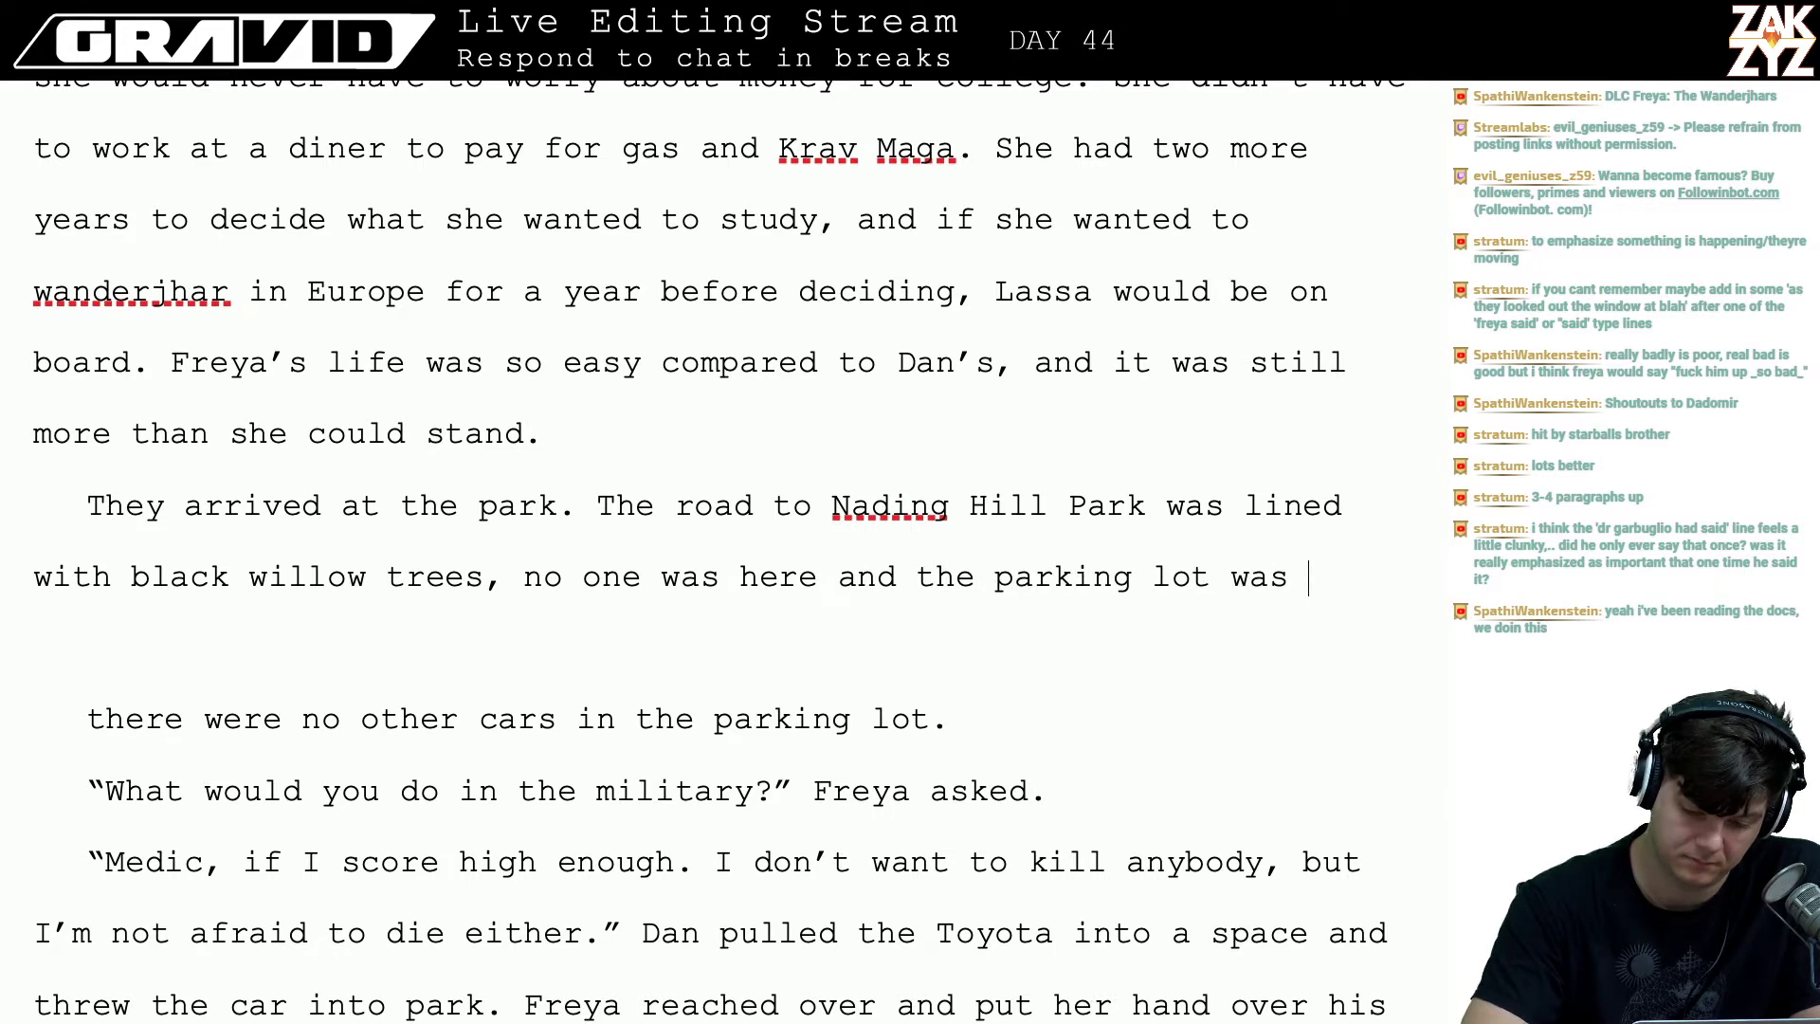
key("BackSpace")
key("BackSpace")
key("BackSpace")
key("BackSpace")
key("BackSpace")
key("BackSpace")
key("BackSpace")
key("BackSpace")
key("BackSpace")
key("BackSpace")
key("BackSpace")
key("BackSpace")
key("BackSpace")
key("BackSpace")
key("BackSpace")
key("BackSpace")
key("BackSpace")
key("BackSpace")
key("BackSpace")
key("BackSpace")
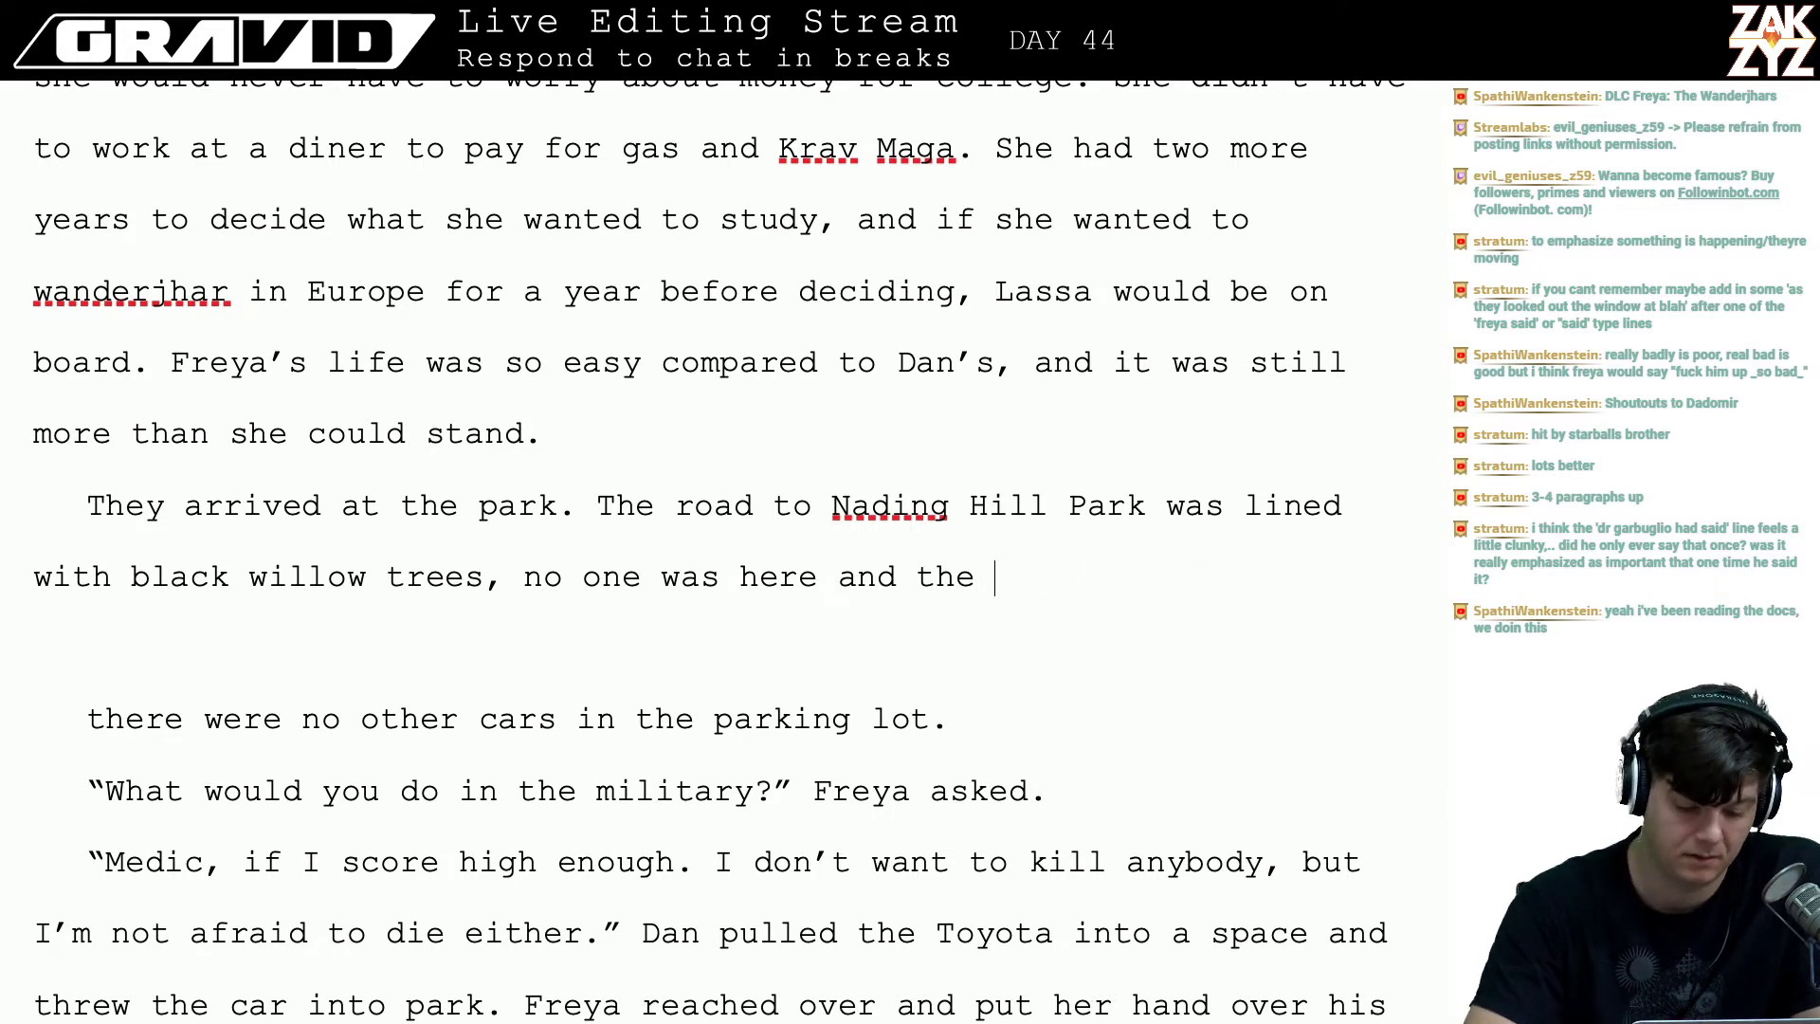
key("BackSpace")
key("BackSpace")
key("BackSpace")
key("BackSpace")
key("BackSpace")
key("BackSpace")
key("BackSpace")
key("BackSpace")
key("BackSpace")
key("BackSpace")
key("BackSpace")
key("BackSpace")
key("BackSpace")
key("BackSpace")
key("BackSpace")
key("BackSpace")
key("BackSpace")
key("BackSpace")
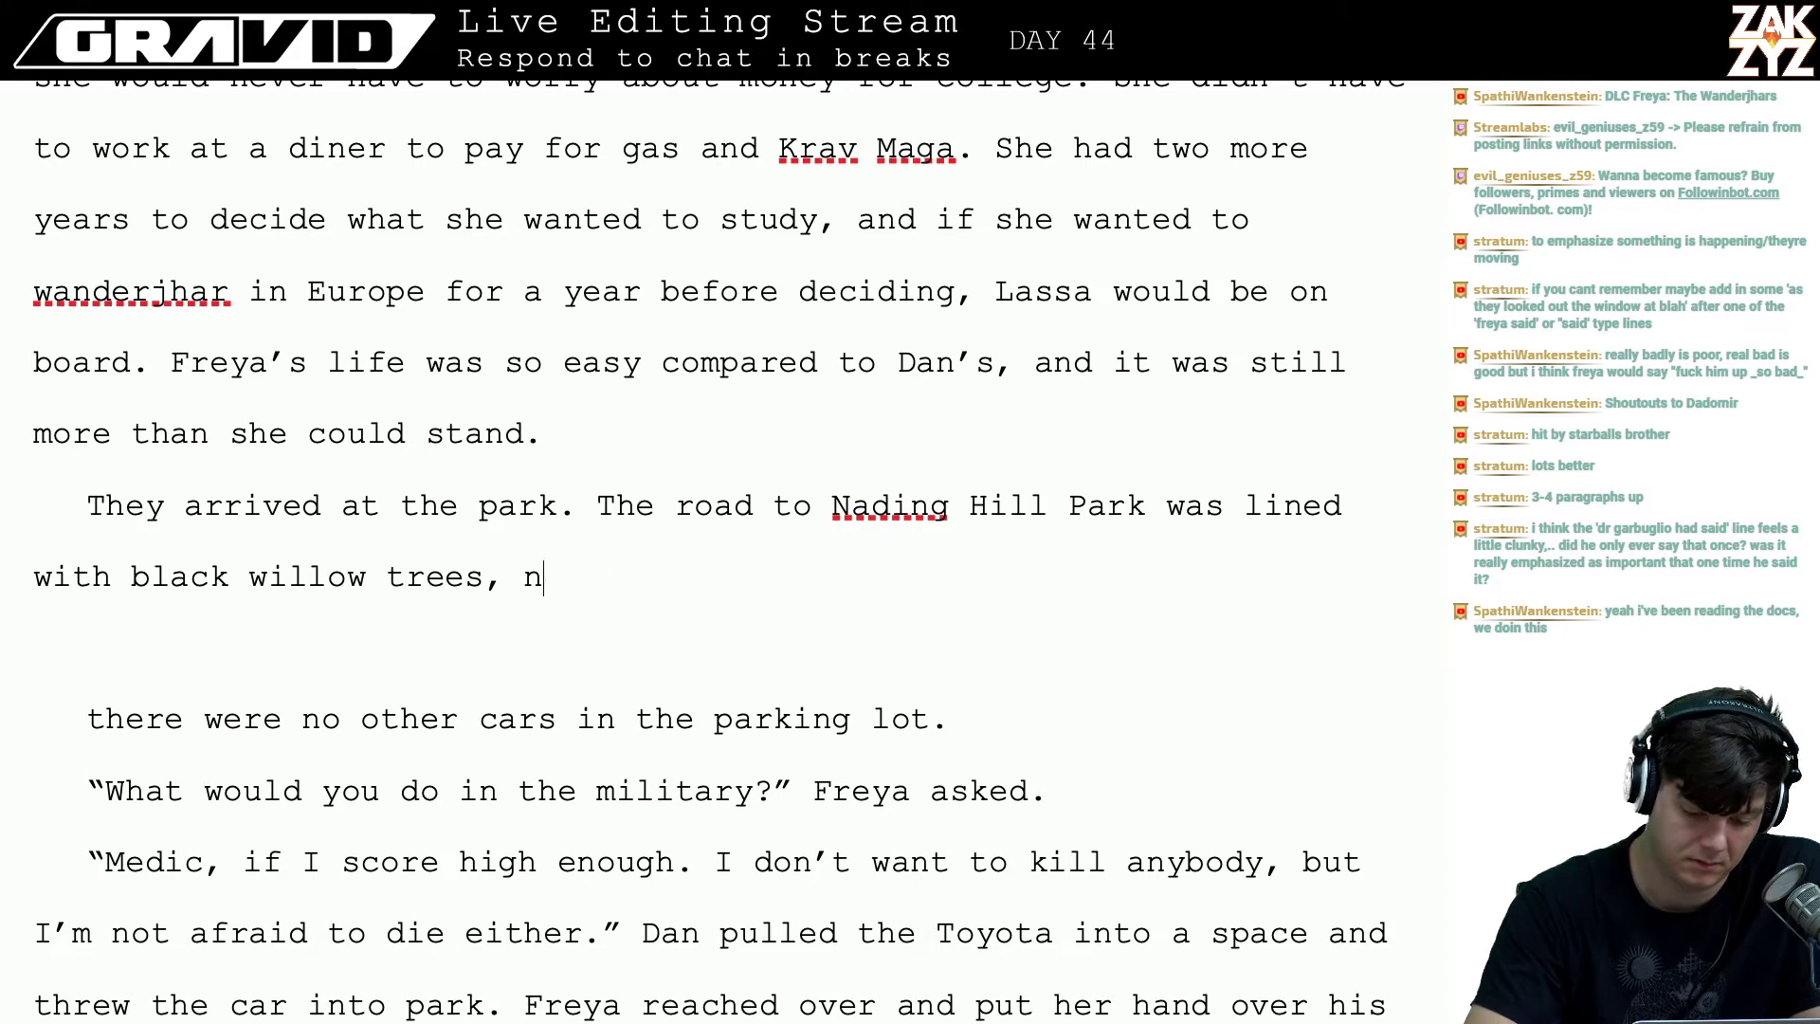
- Try continuing after "black willow trees," with "Dan's car was the only one in the lot a" and erase that wording
type("Dan's car was t")
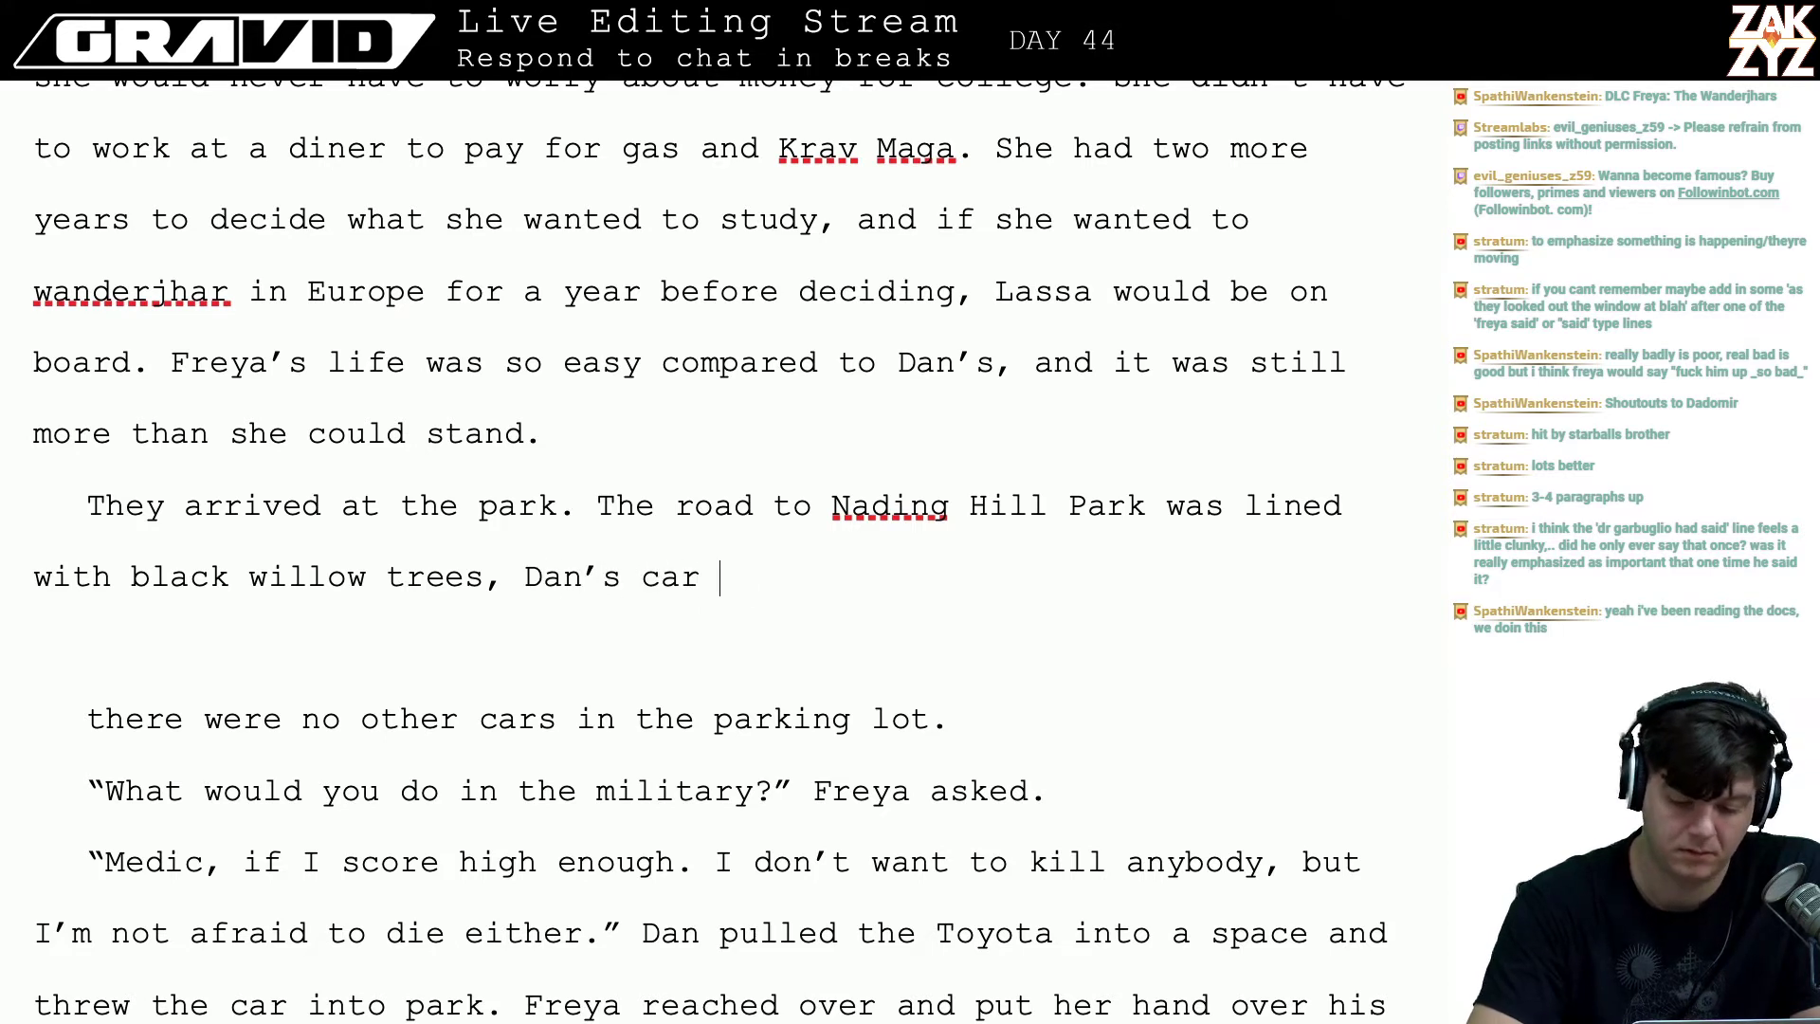
type("he only one in")
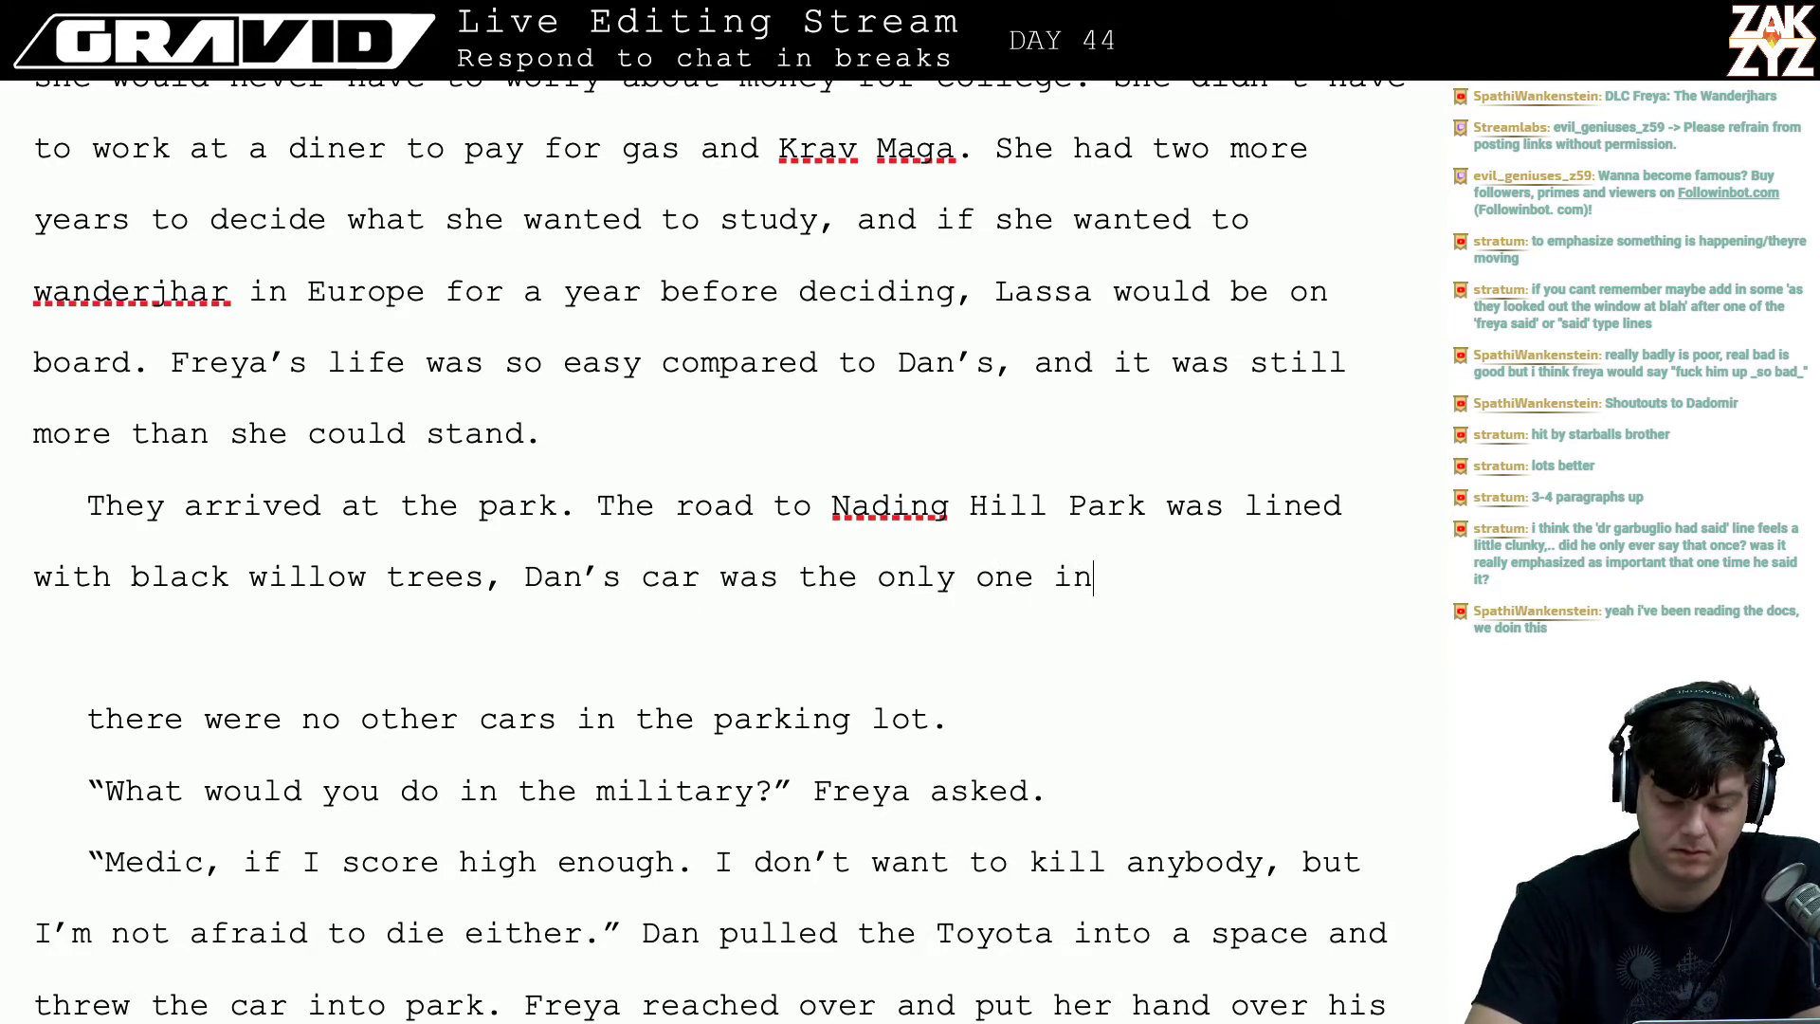
type(" the lot a")
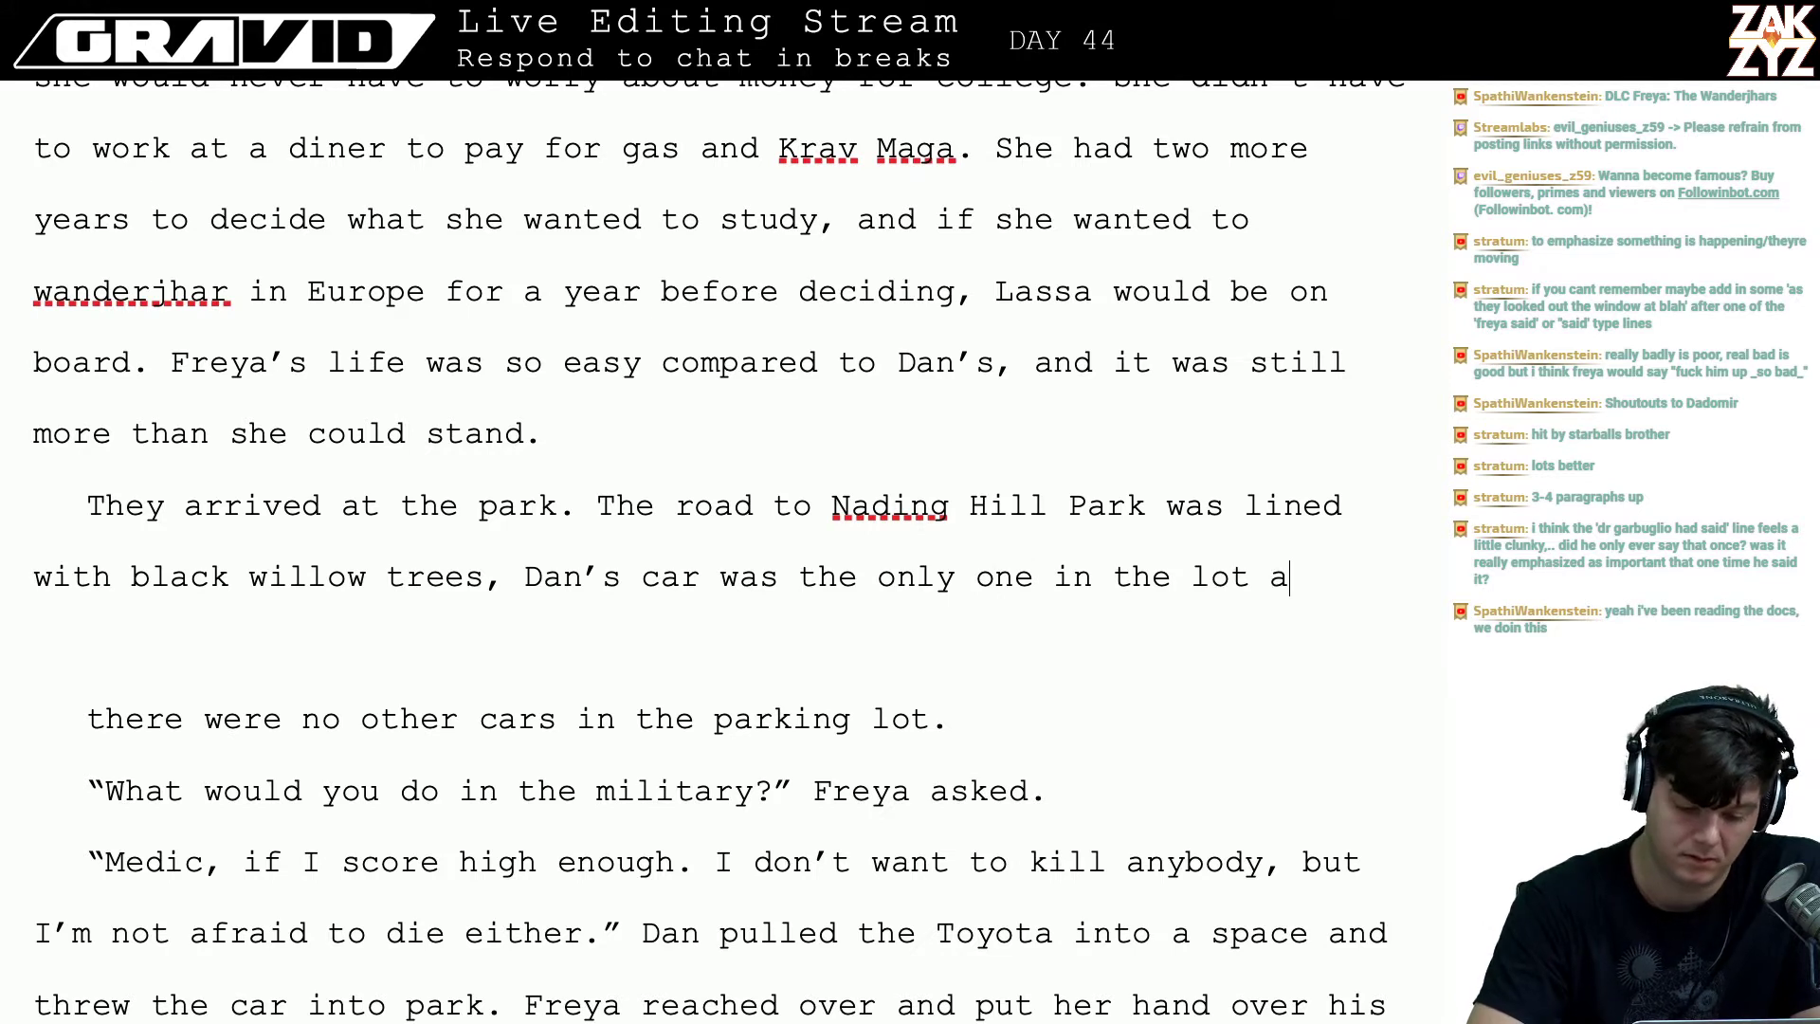
key("BackSpace")
key("BackSpace")
key("BackSpace")
key("BackSpace")
key("BackSpace")
key("BackSpace")
key("BackSpace")
key("BackSpace")
key("BackSpace")
key("BackSpace")
key("BackSpace")
key("BackSpace")
key("BackSpace")
key("BackSpace")
key("BackSpace")
key("BackSpace")
key("BackSpace")
key("BackSpace")
key("BackSpace")
key("BackSpace")
key("BackSpace")
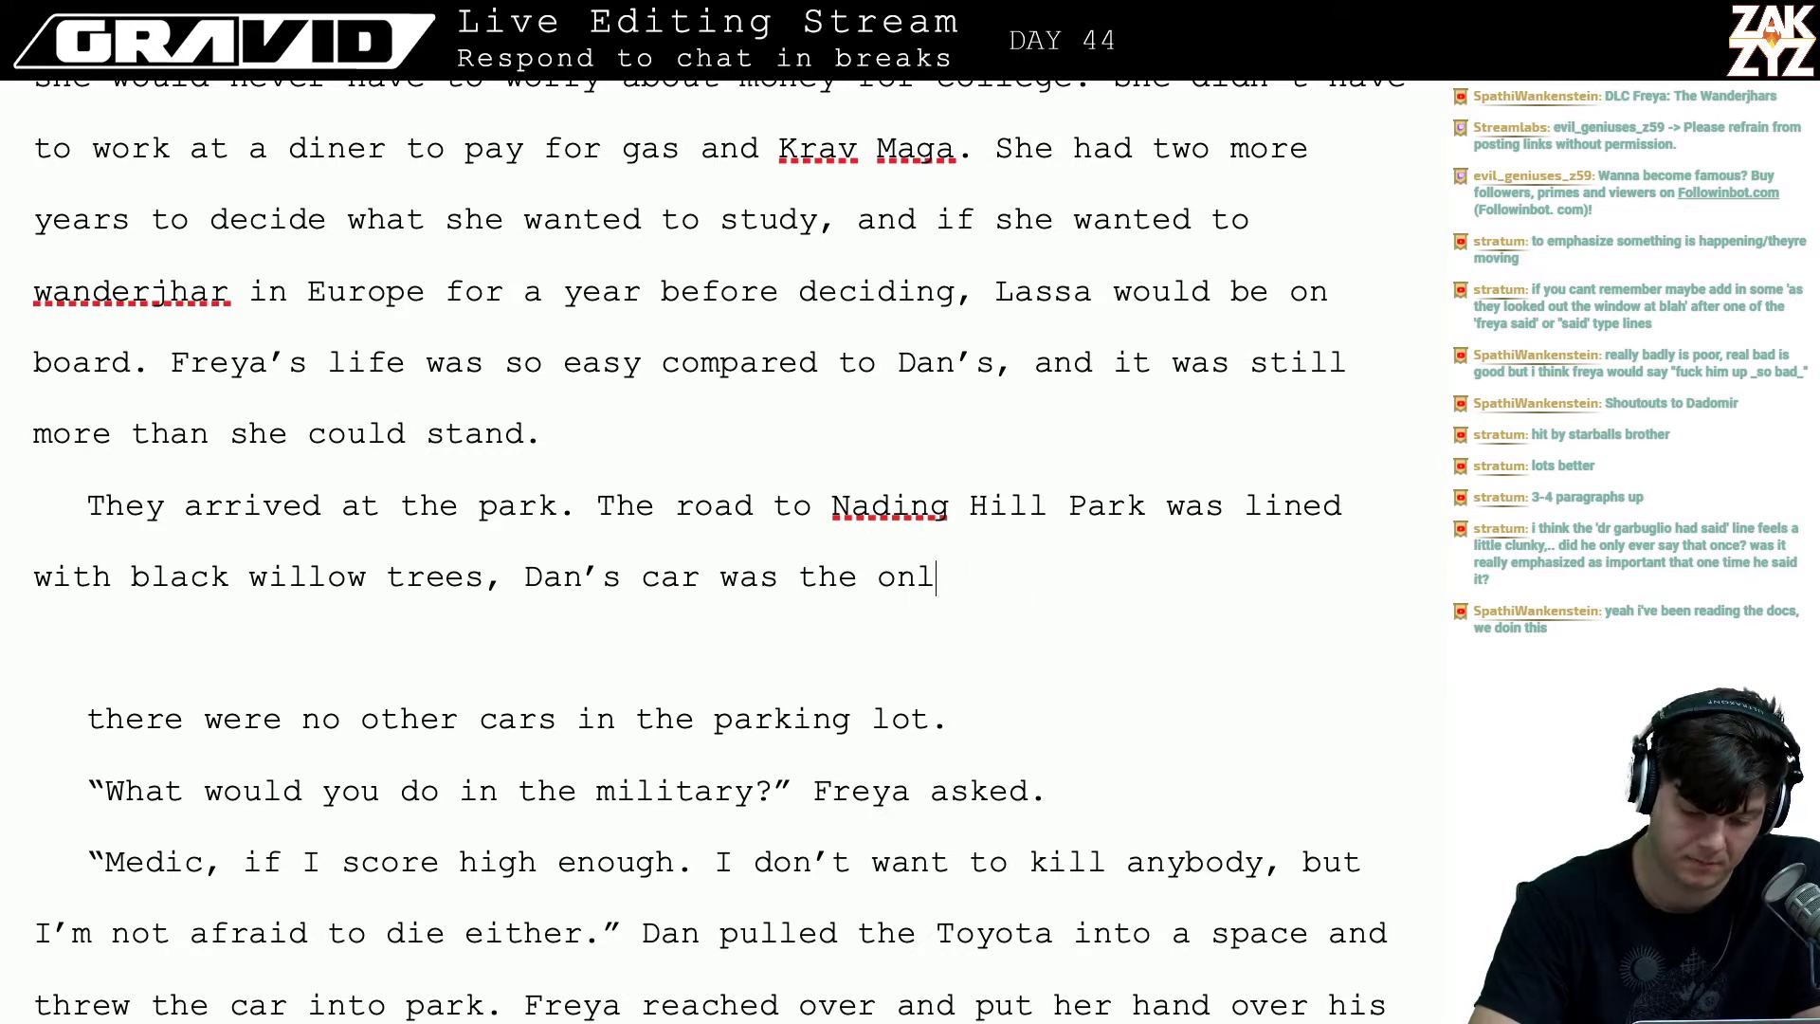
key("BackSpace")
key("BackSpace")
key("BackSpace")
key("BackSpace")
key("BackSpace")
key("BackSpace")
key("BackSpace")
key("BackSpace")
key("BackSpace")
key("BackSpace")
key("BackSpace")
key("BackSpace")
key("BackSpace")
key("BackSpace")
key("BackSpace")
key("BackSpace")
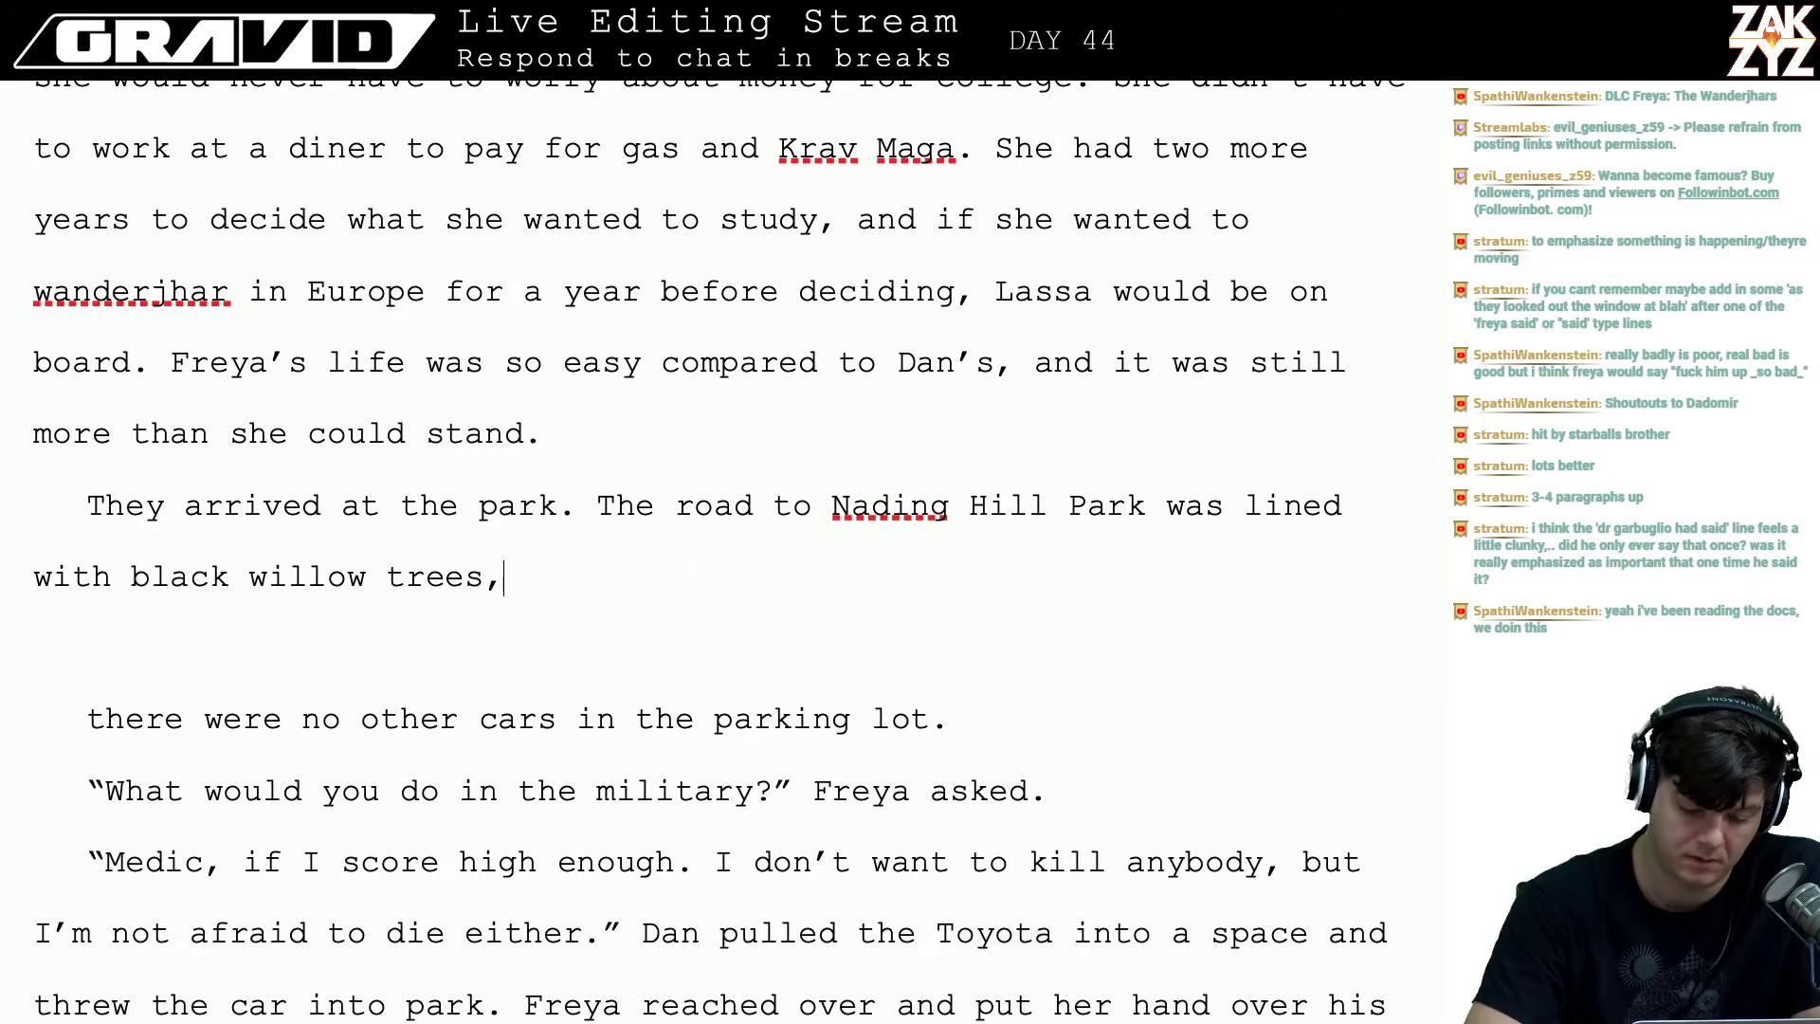
- End the road sentence with a period after "black willow trees" and begin the following sentence with "The"
type("There was n")
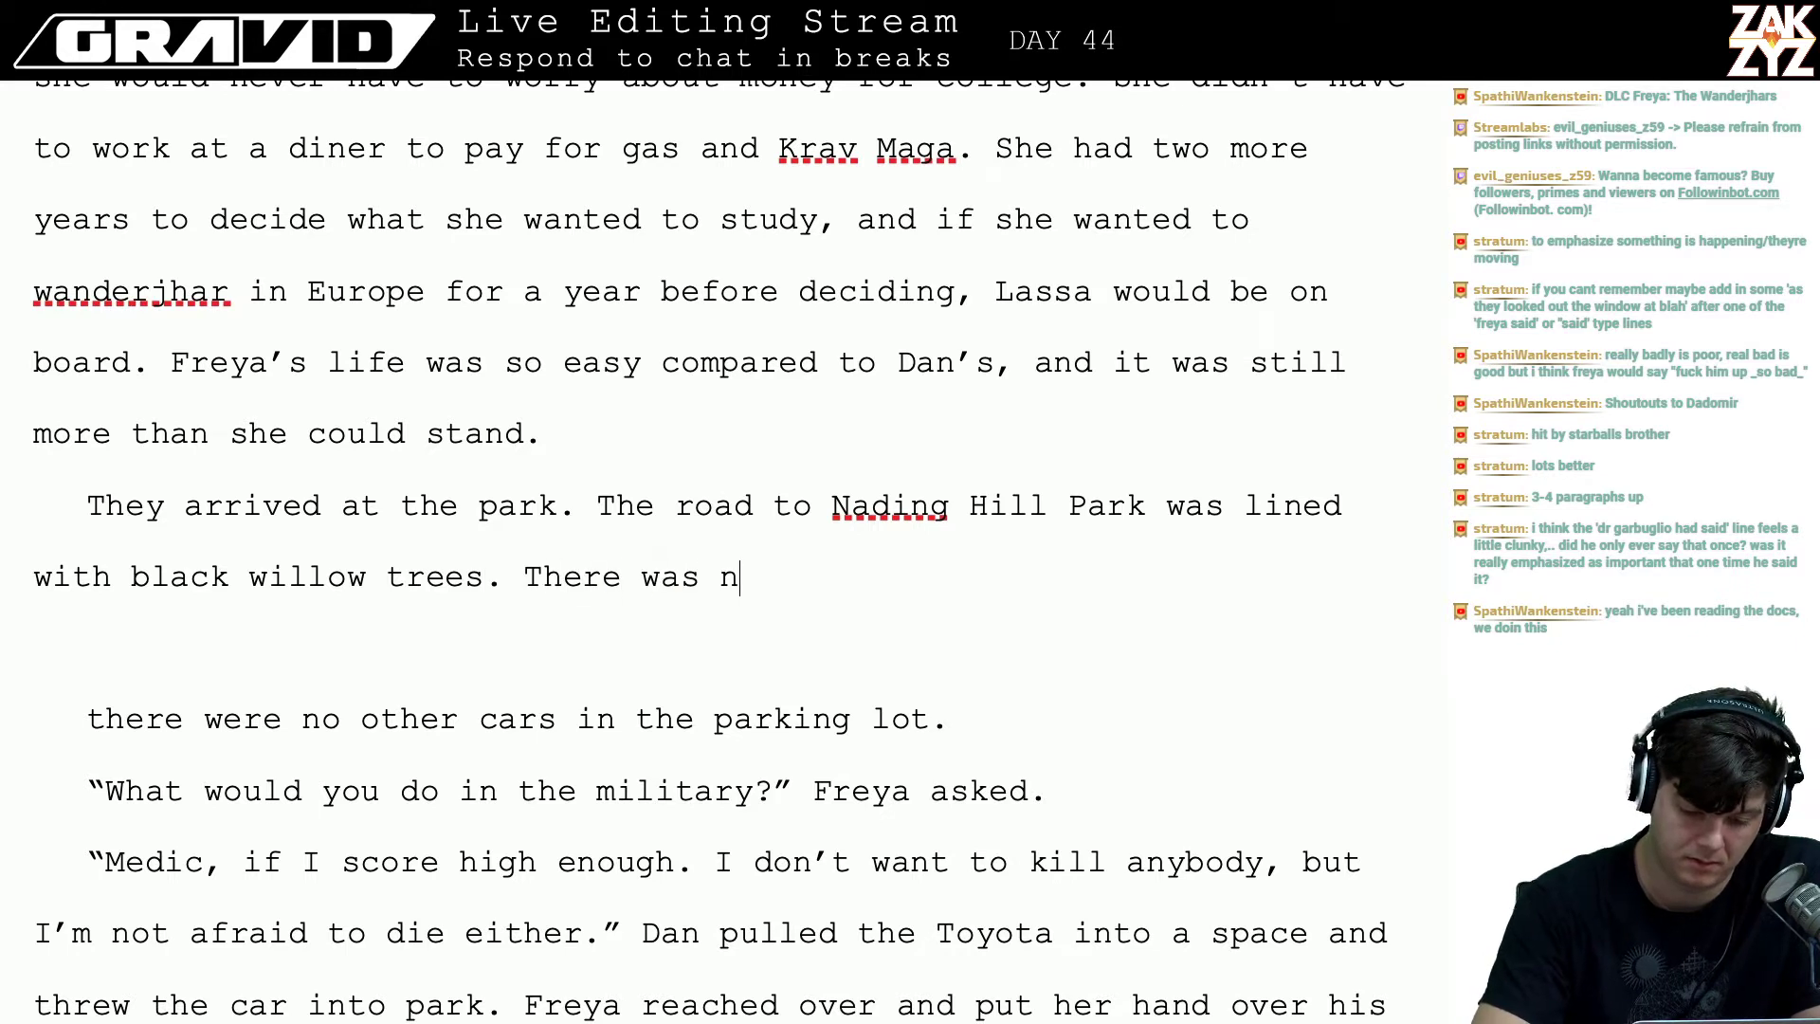
key("BackSpace")
key("BackSpace")
key("BackSpace")
key("BackSpace")
key("BackSpace")
key("BackSpace")
key("BackSpace")
key("BackSpace")
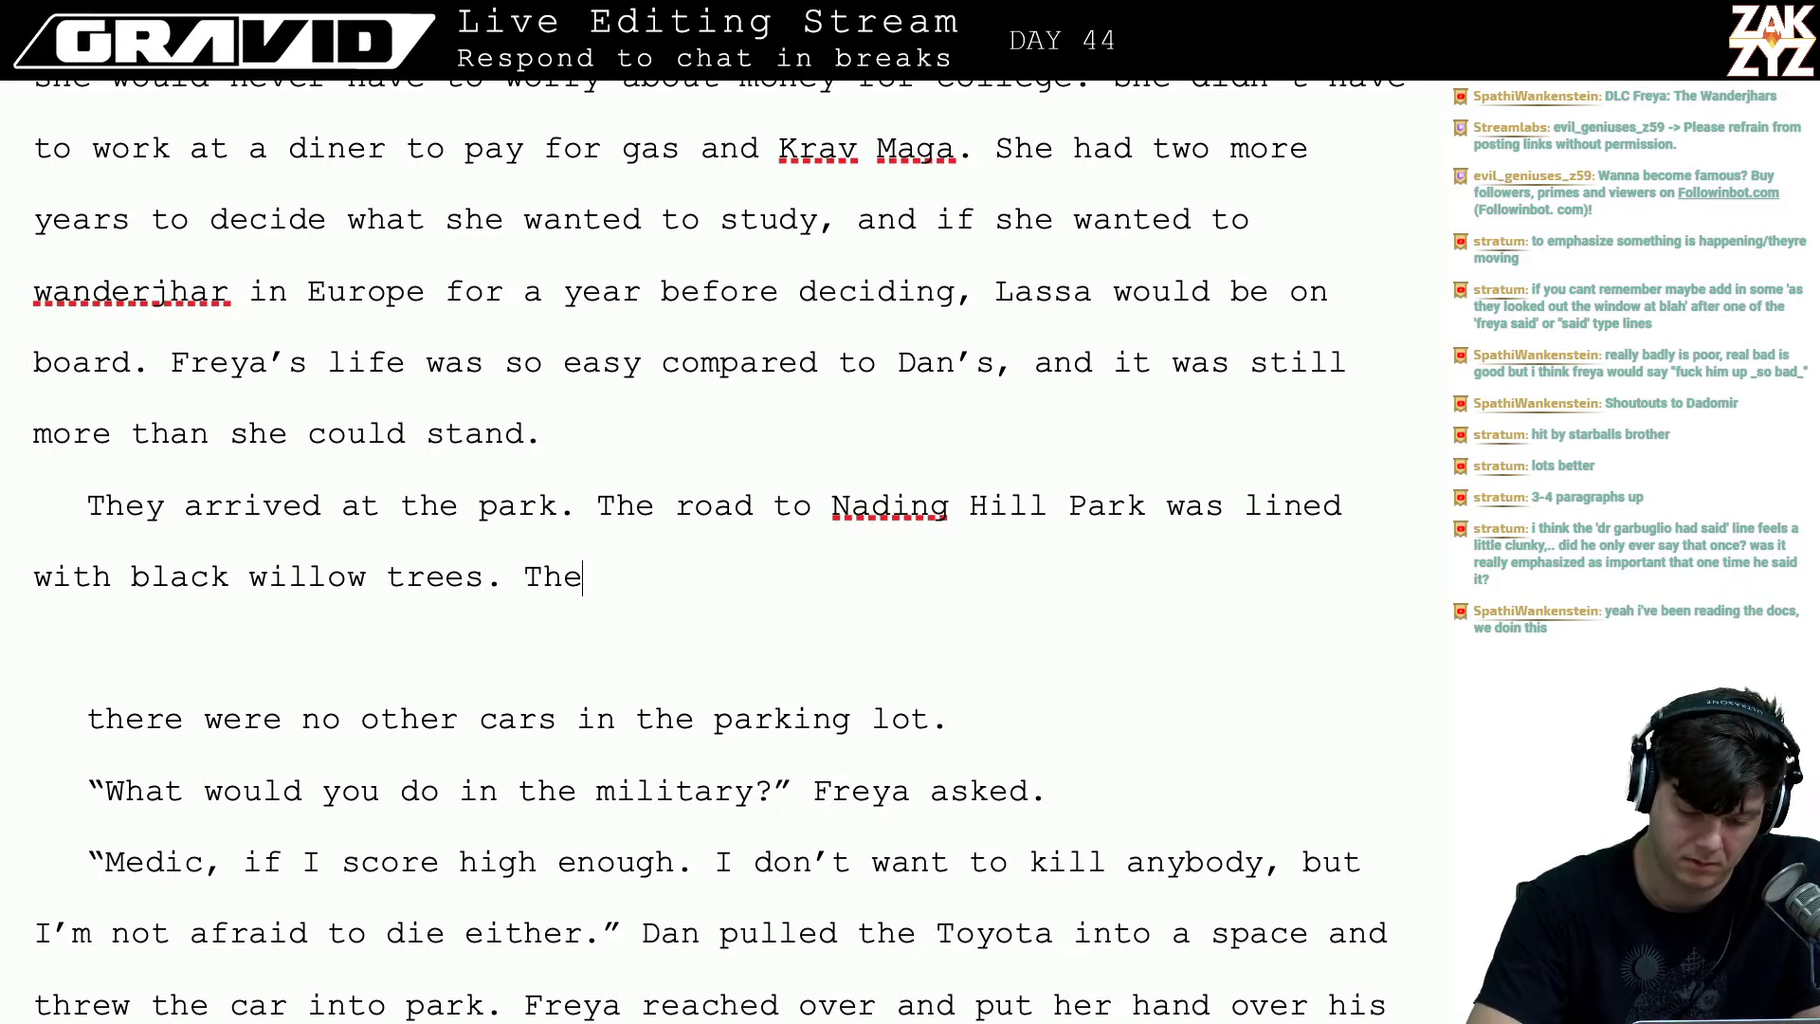
- Continue the new sentence so it reads "The parking lot was empty," with the spelling of "empty" corrected
type("parking lot was emtpt")
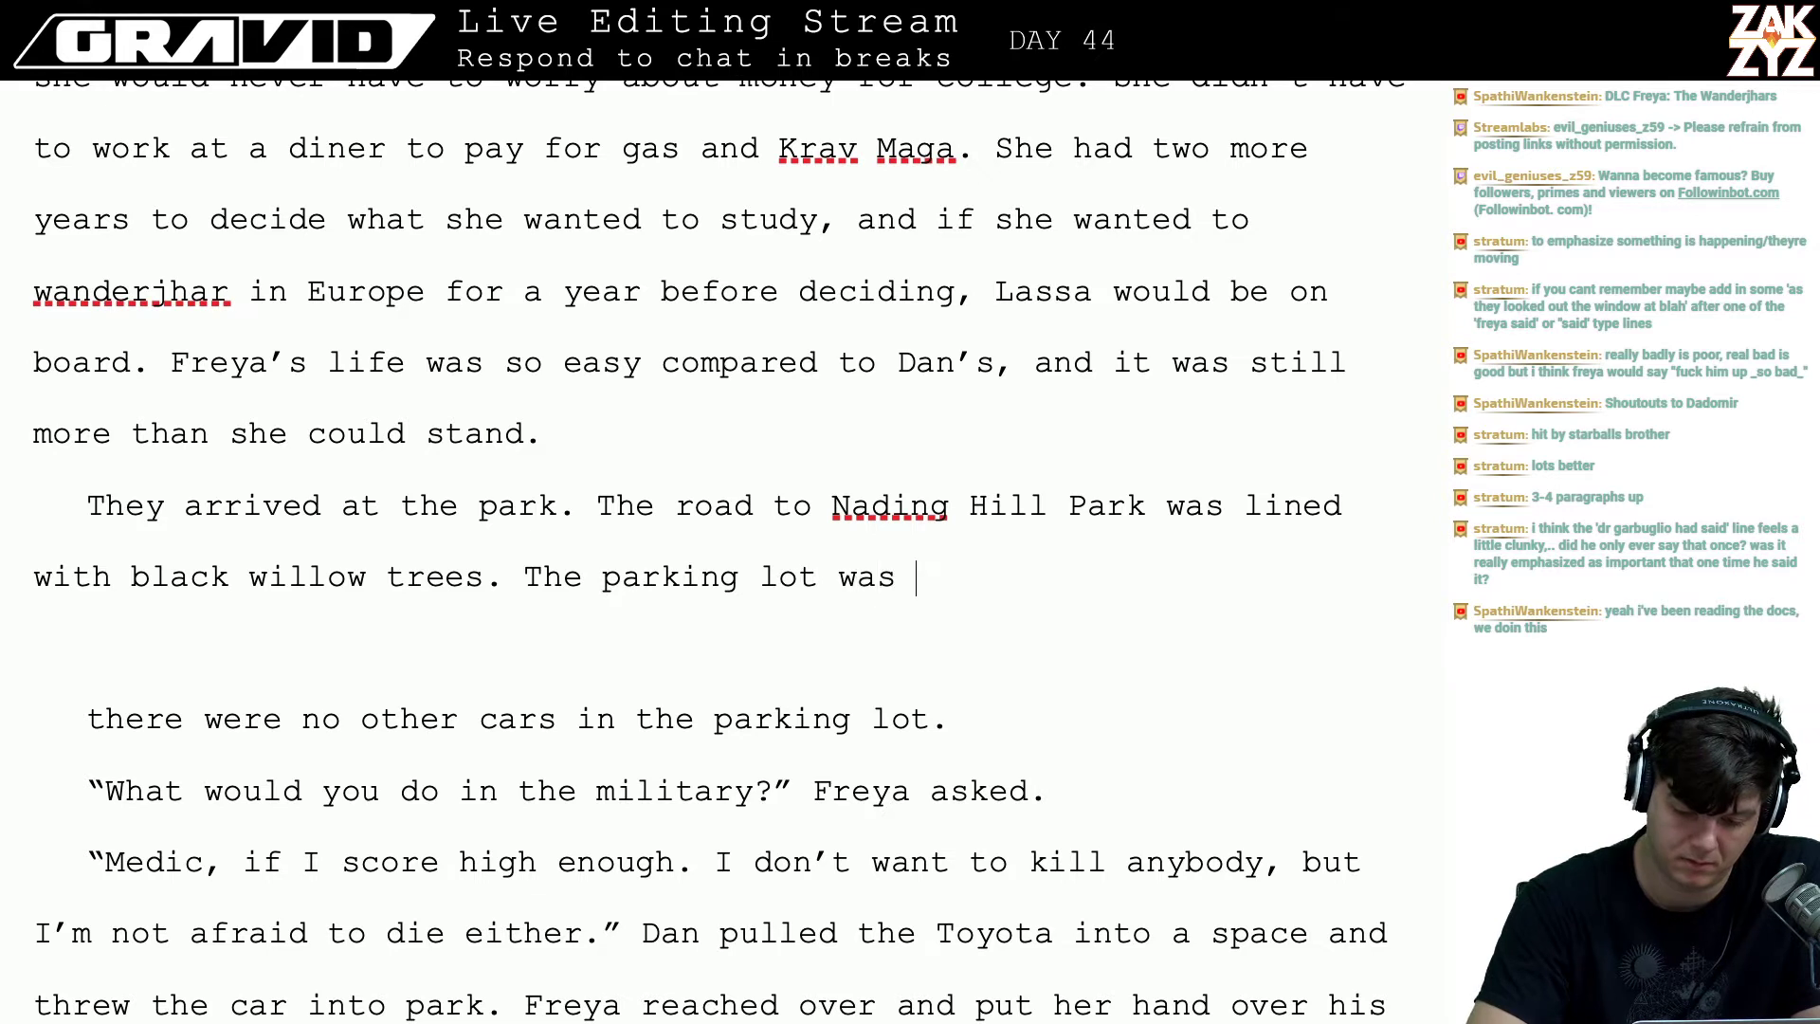
key("BackSpace")
key("BackSpace")
key("BackSpace")
type("mp")
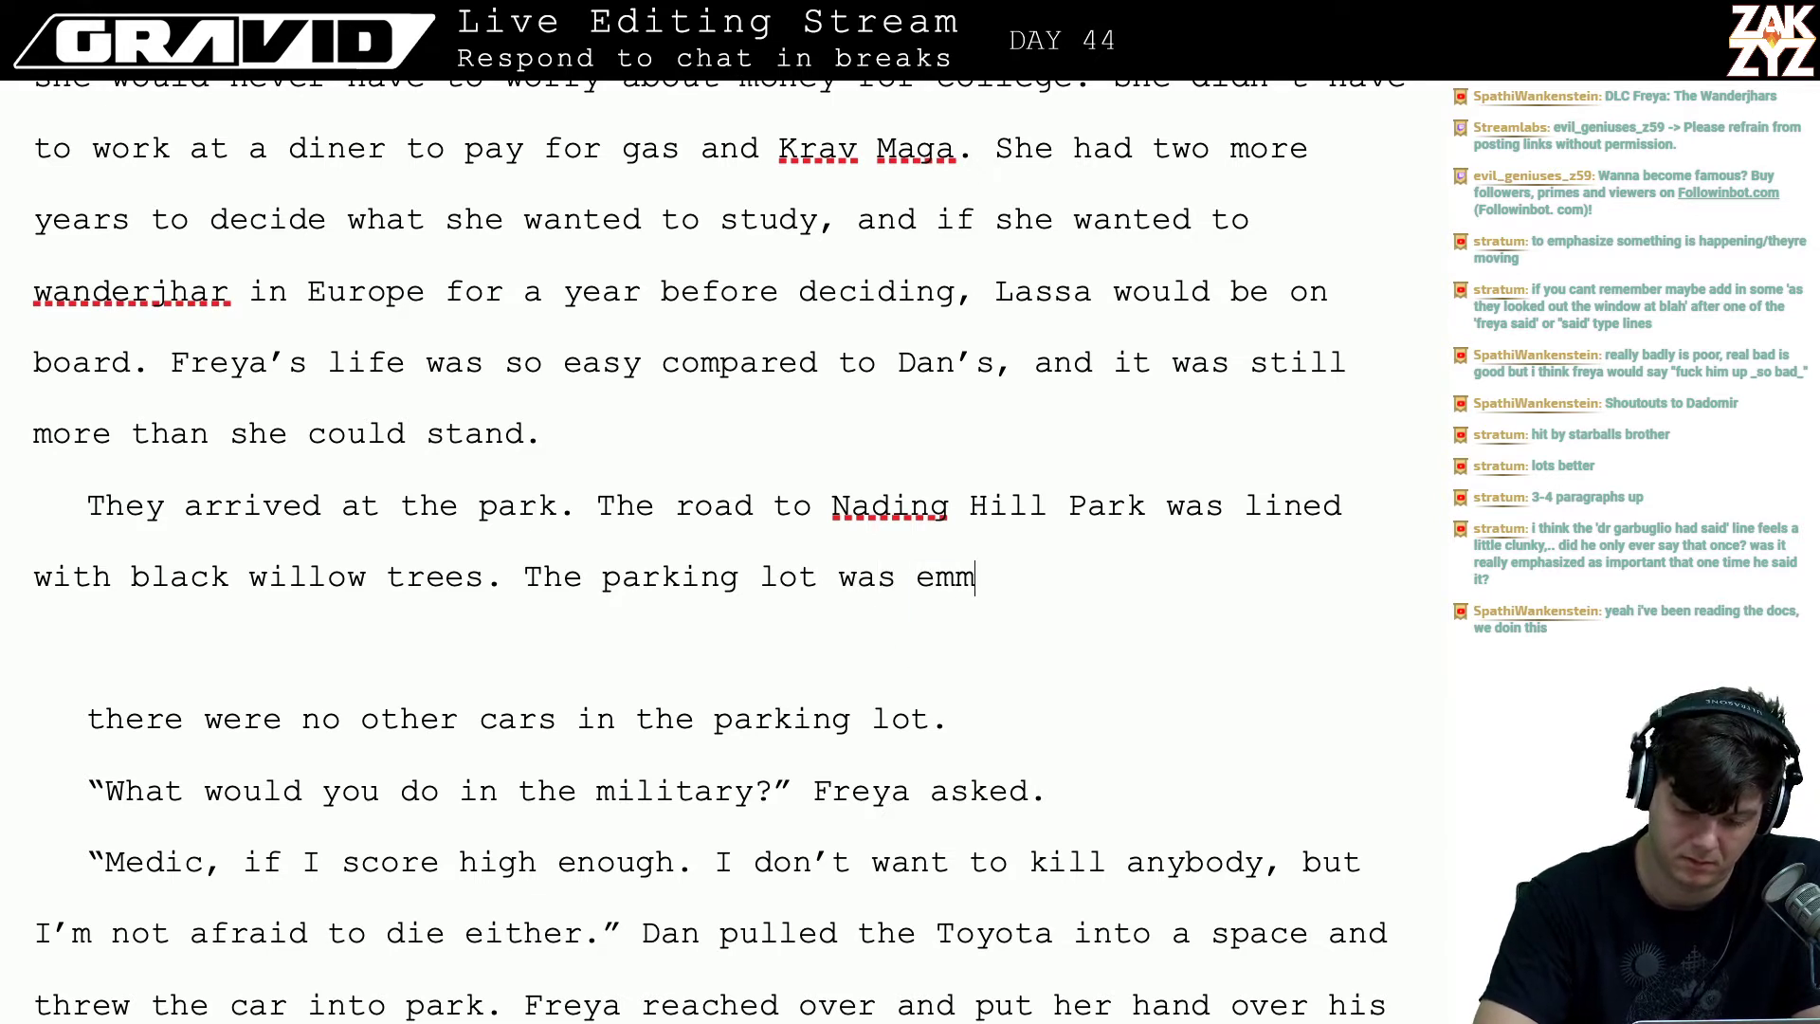
key("BackSpace")
key("BackSpace")
type("pyt")
key("BackSpace")
key("BackSpace")
key("BackSpace")
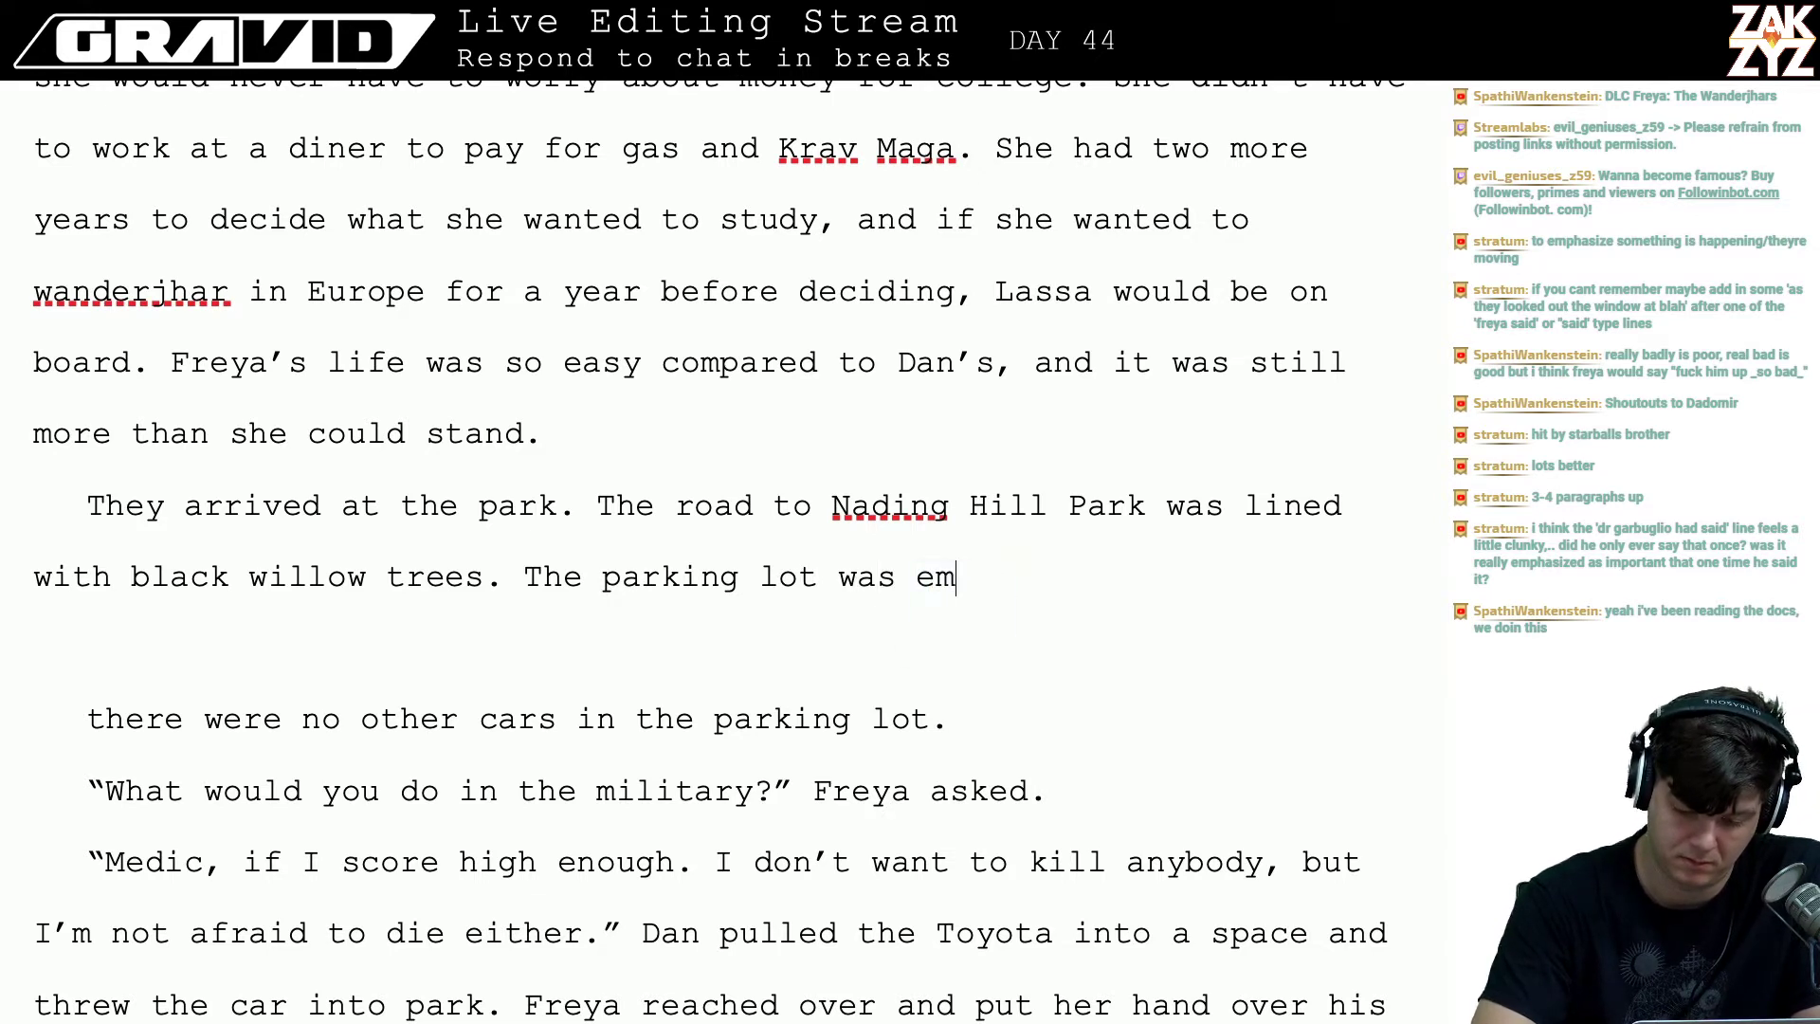
type("ty")
key("BackSpace")
key("BackSpace")
type("py")
key("BackSpace")
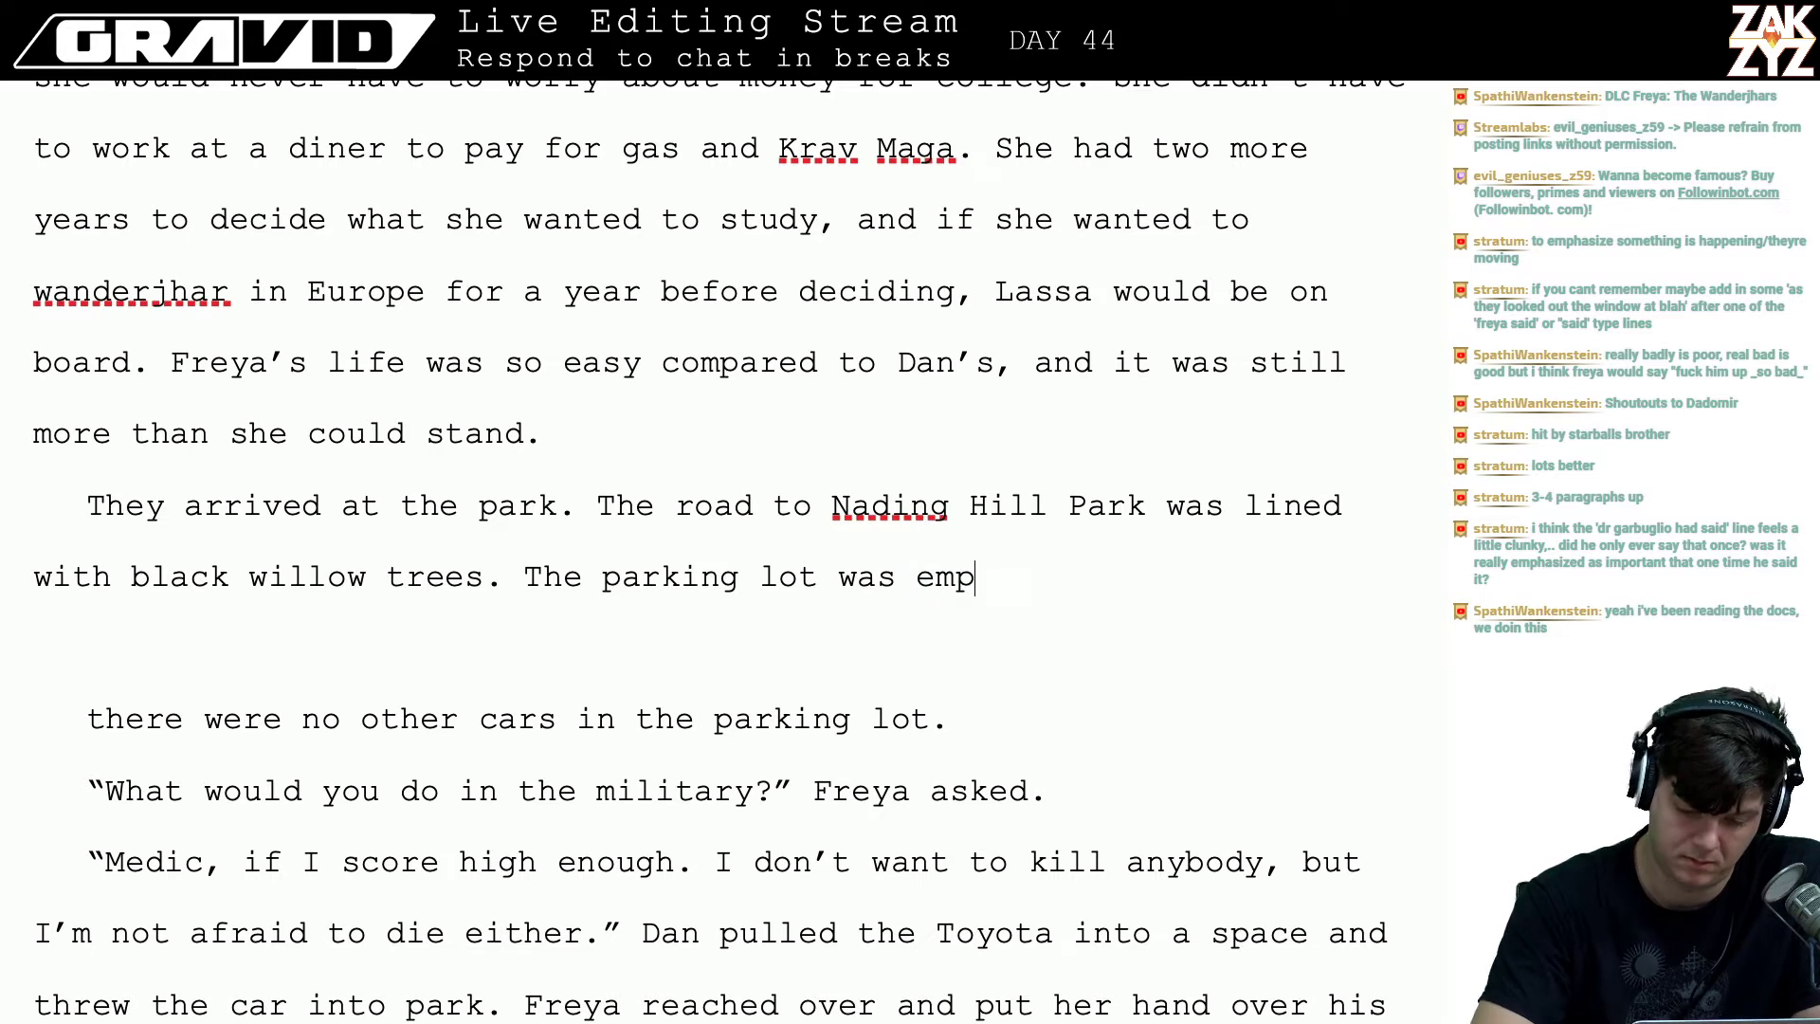
type("ty, no one c")
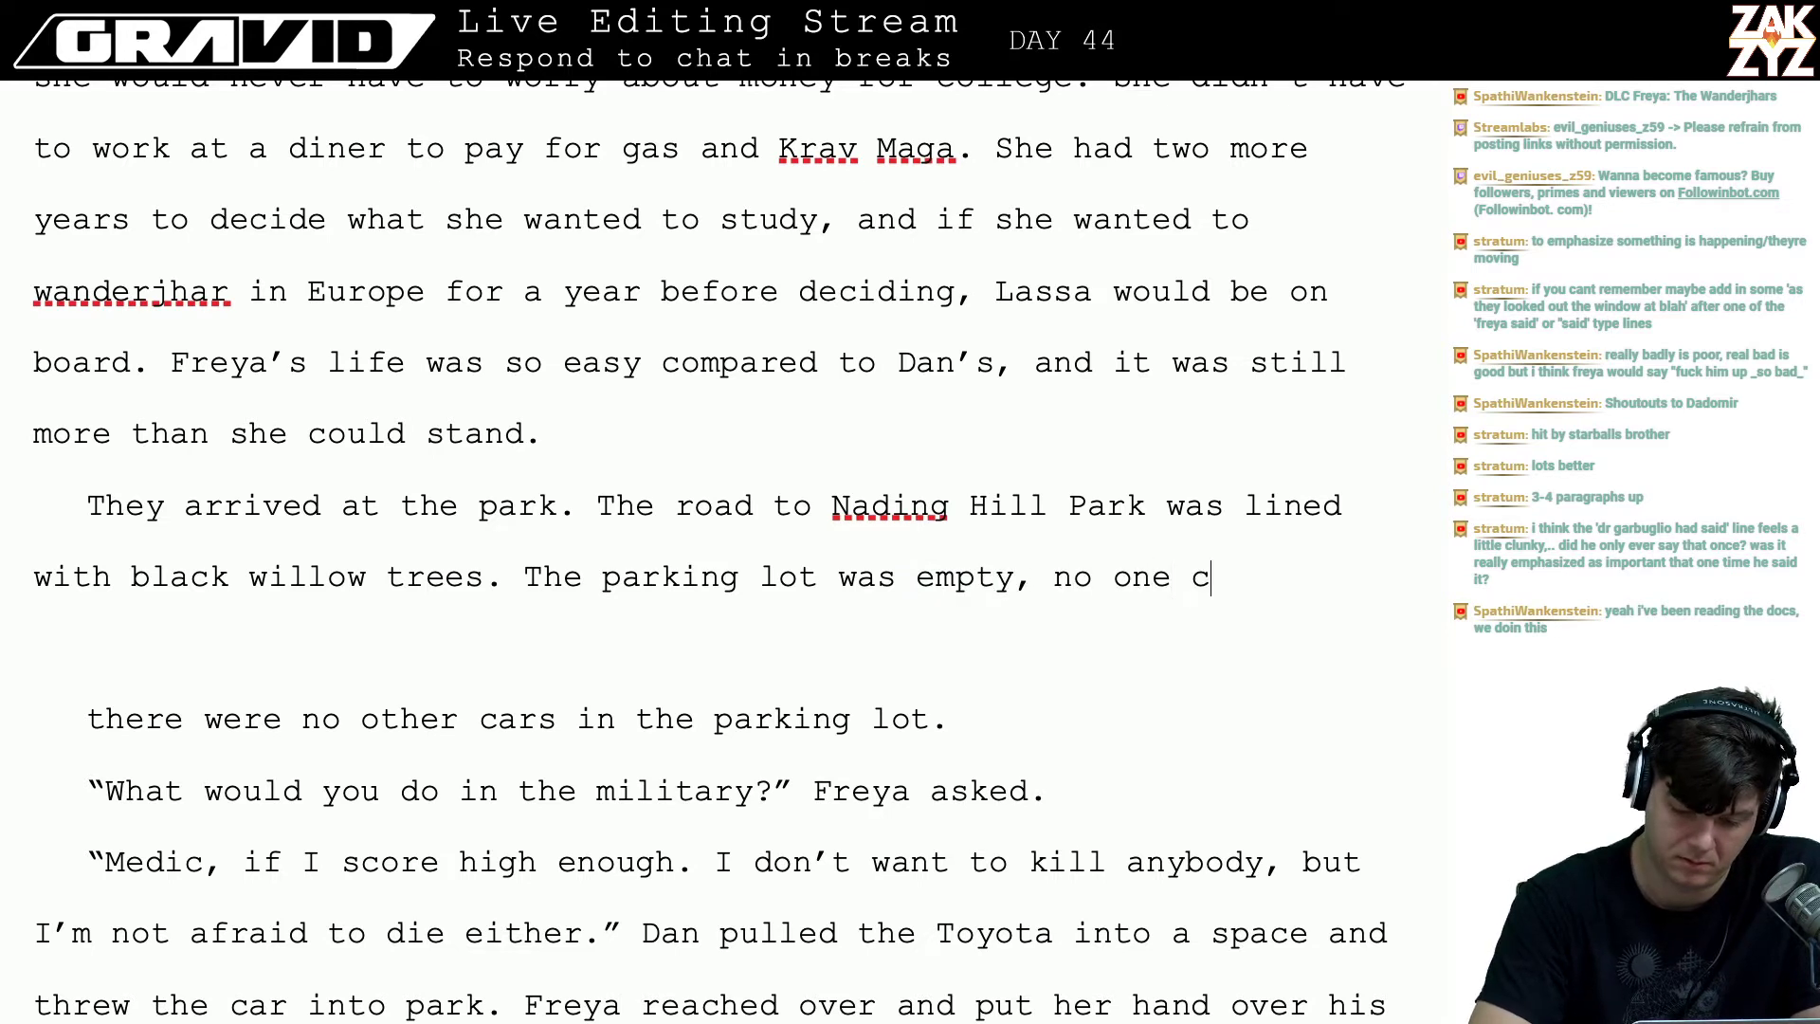
- Try continuing after "The parking lot was empty," with "no one came here a" and erase that wording
type("ame here a")
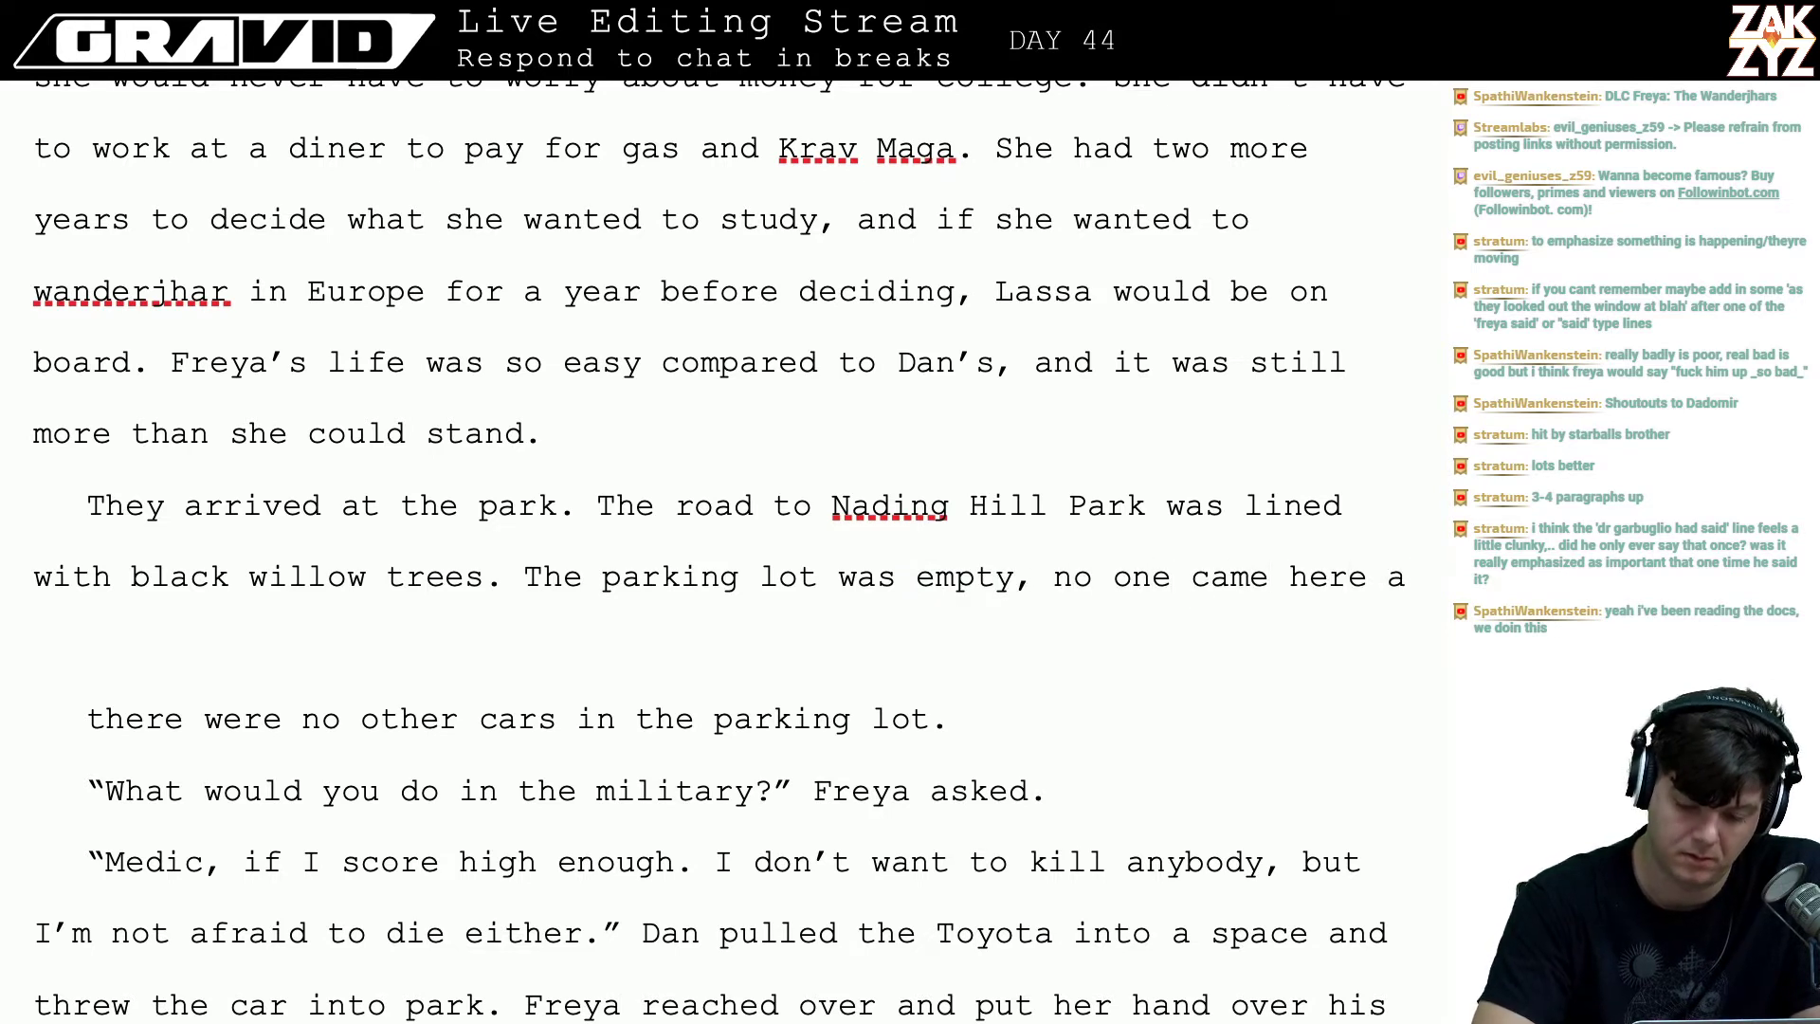
key("BackSpace")
key("BackSpace")
key("BackSpace")
key("BackSpace")
key("BackSpace")
key("BackSpace")
key("BackSpace")
key("BackSpace")
key("BackSpace")
key("BackSpace")
key("BackSpace")
key("BackSpace")
key("BackSpace")
key("BackSpace")
key("BackSpace")
key("BackSpace")
key("BackSpace")
key("BackSpace")
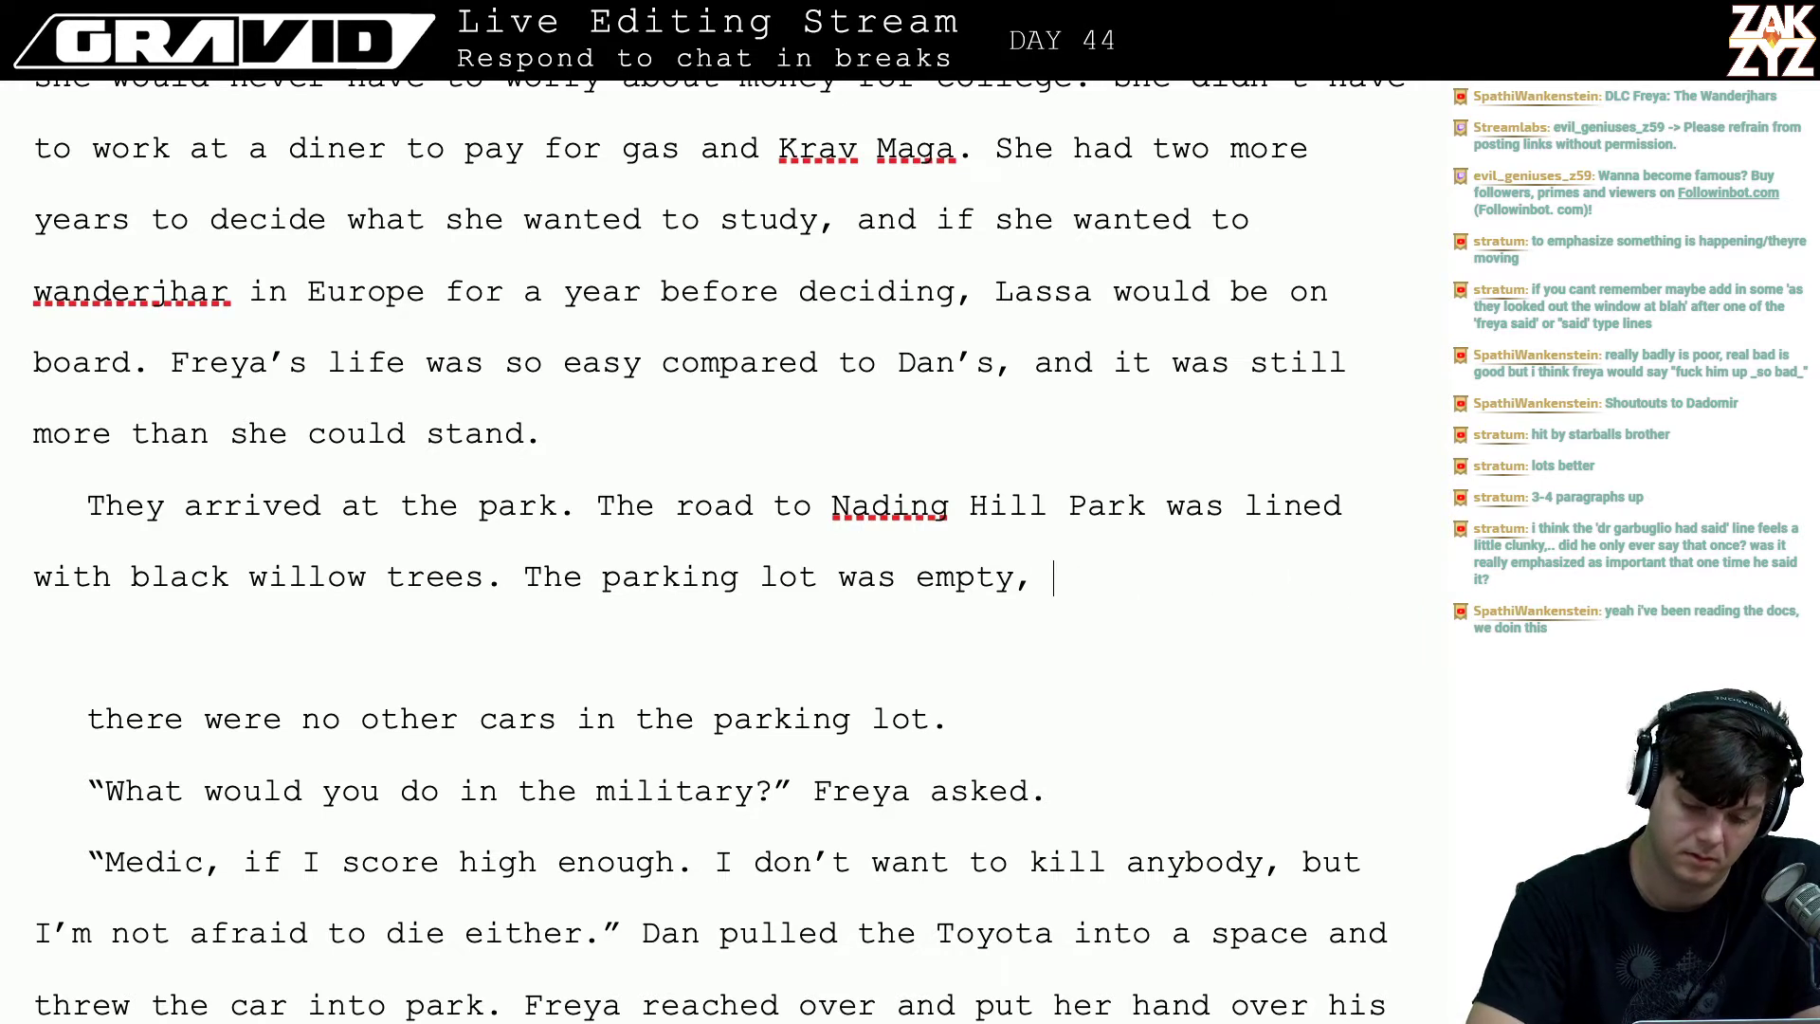
- Finish the parking lot sentence with "no one really came here after dark."
type("neo")
key("BackSpace")
key("BackSpace")
key("BackSpace")
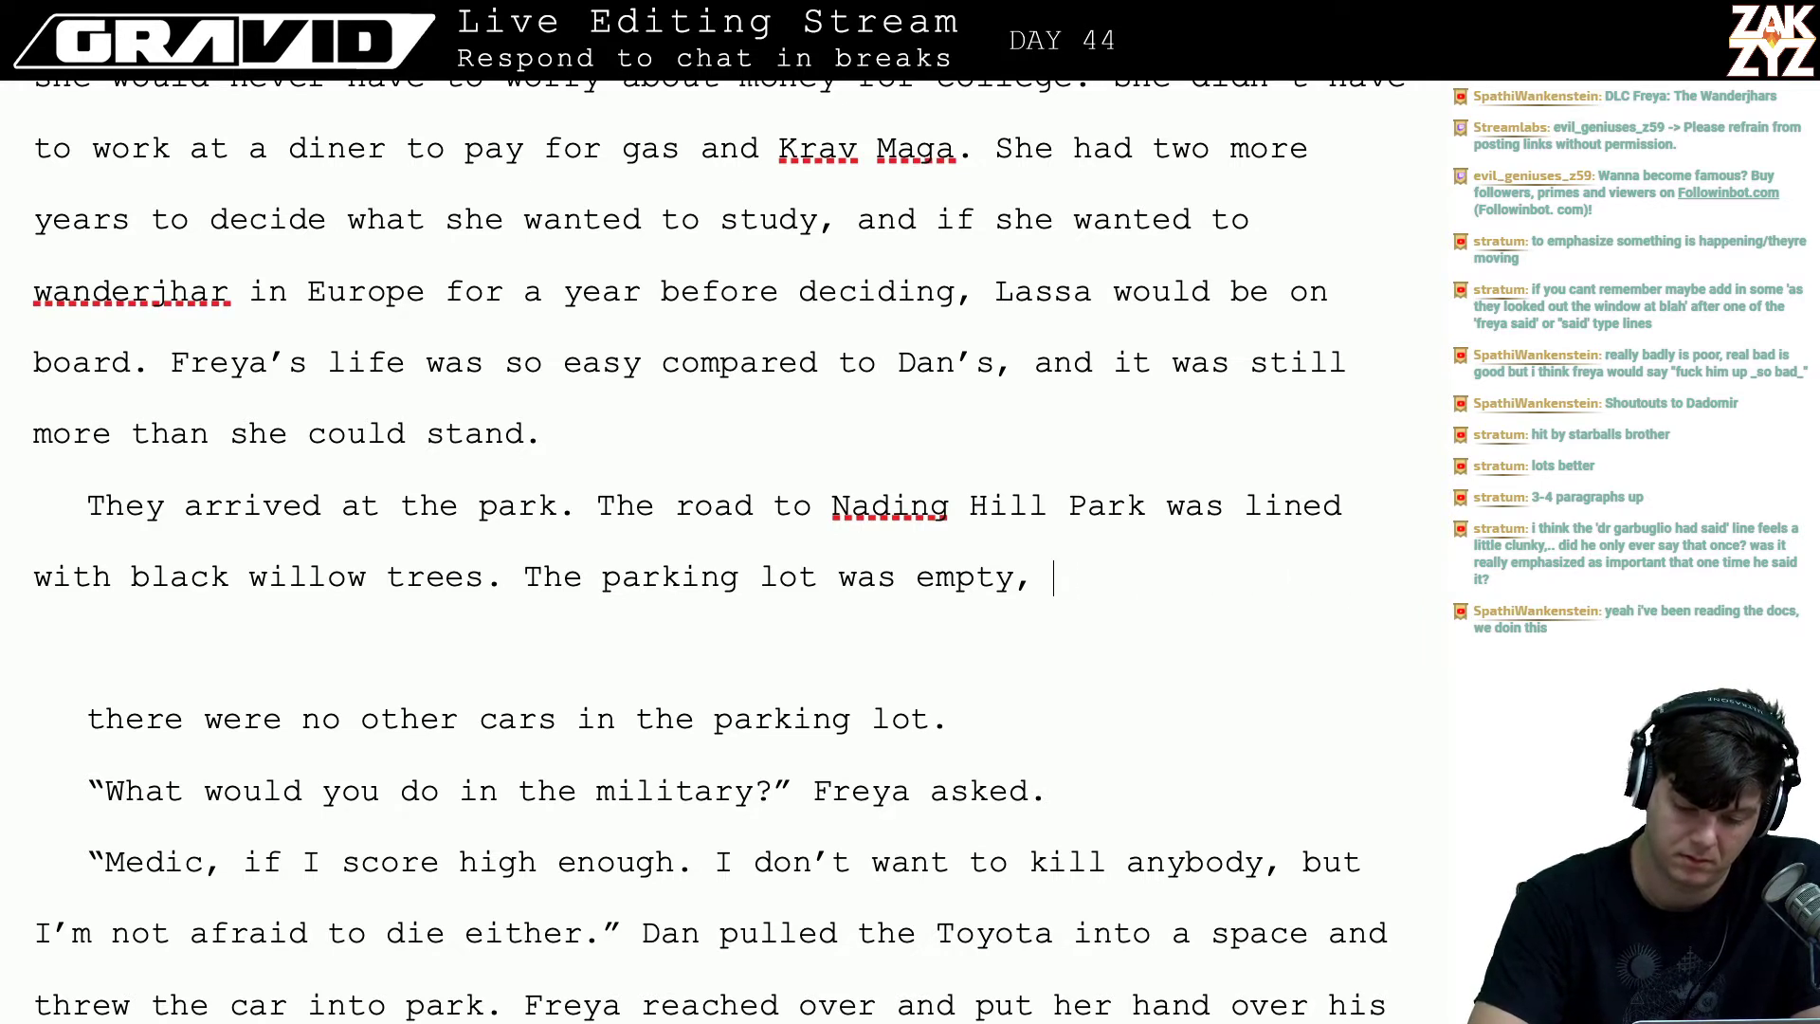
type("no one really ca")
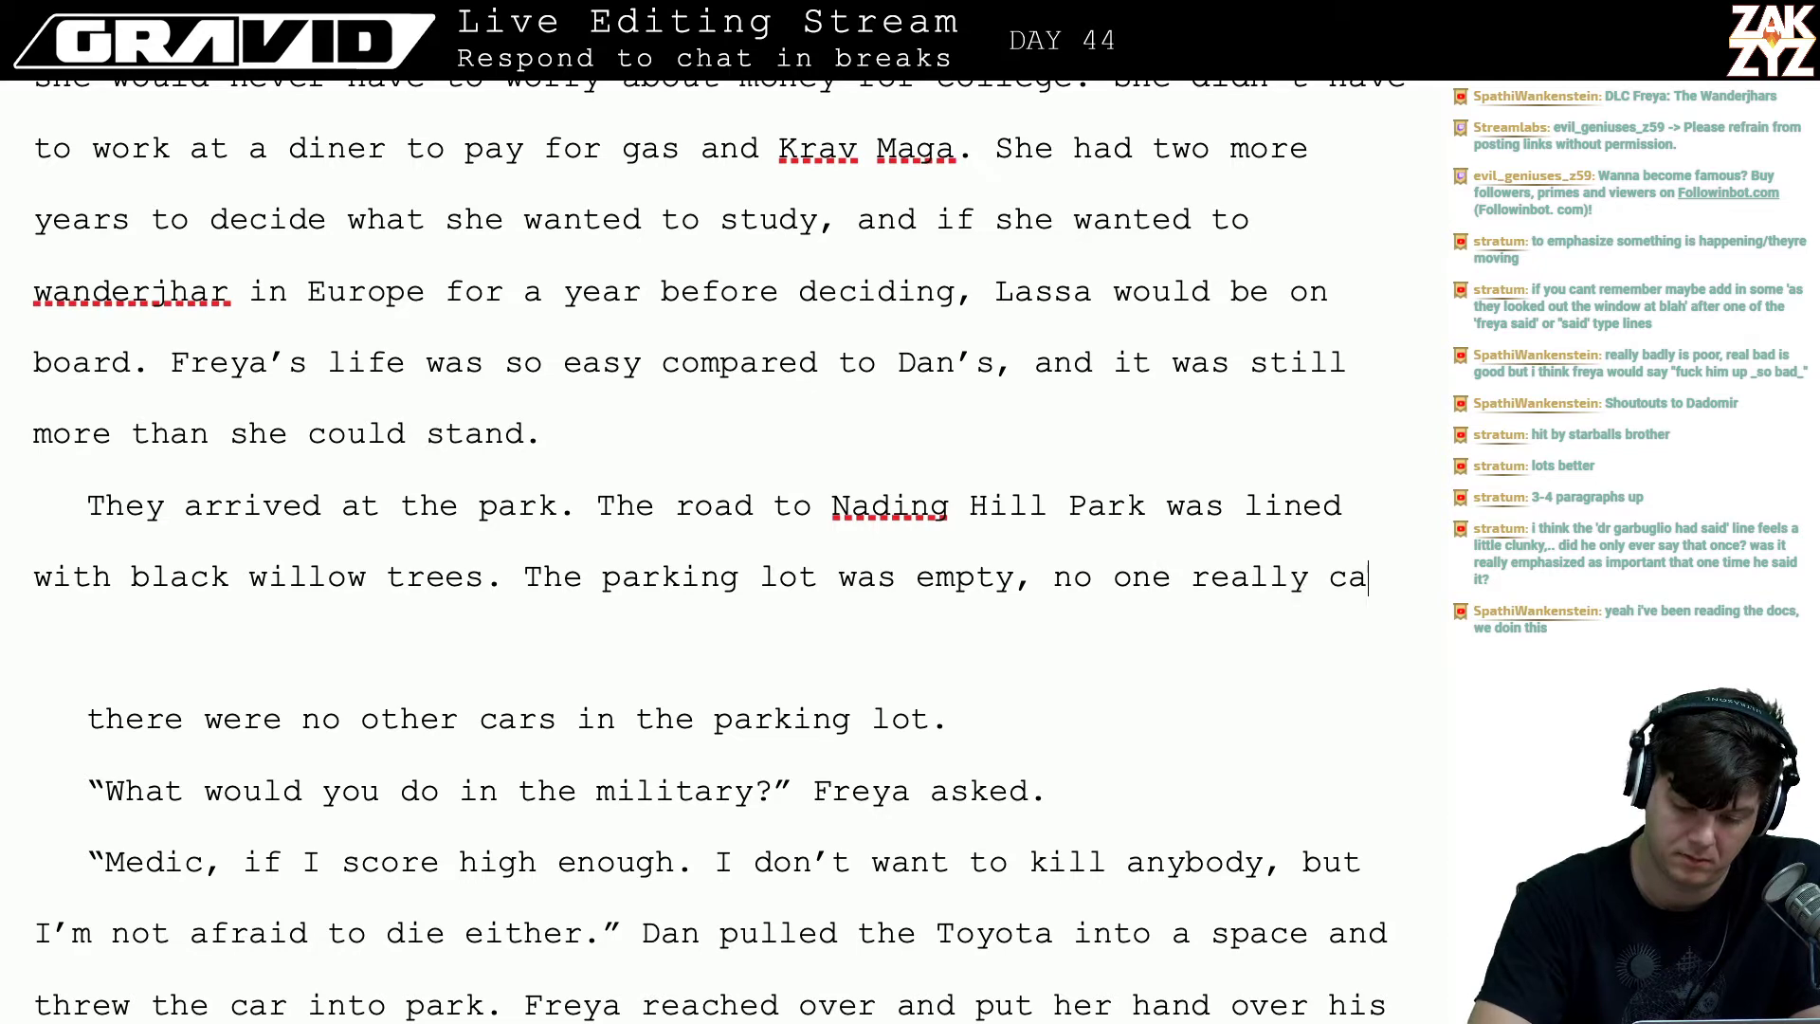
type("me here after")
key("BackSpace")
type("d")
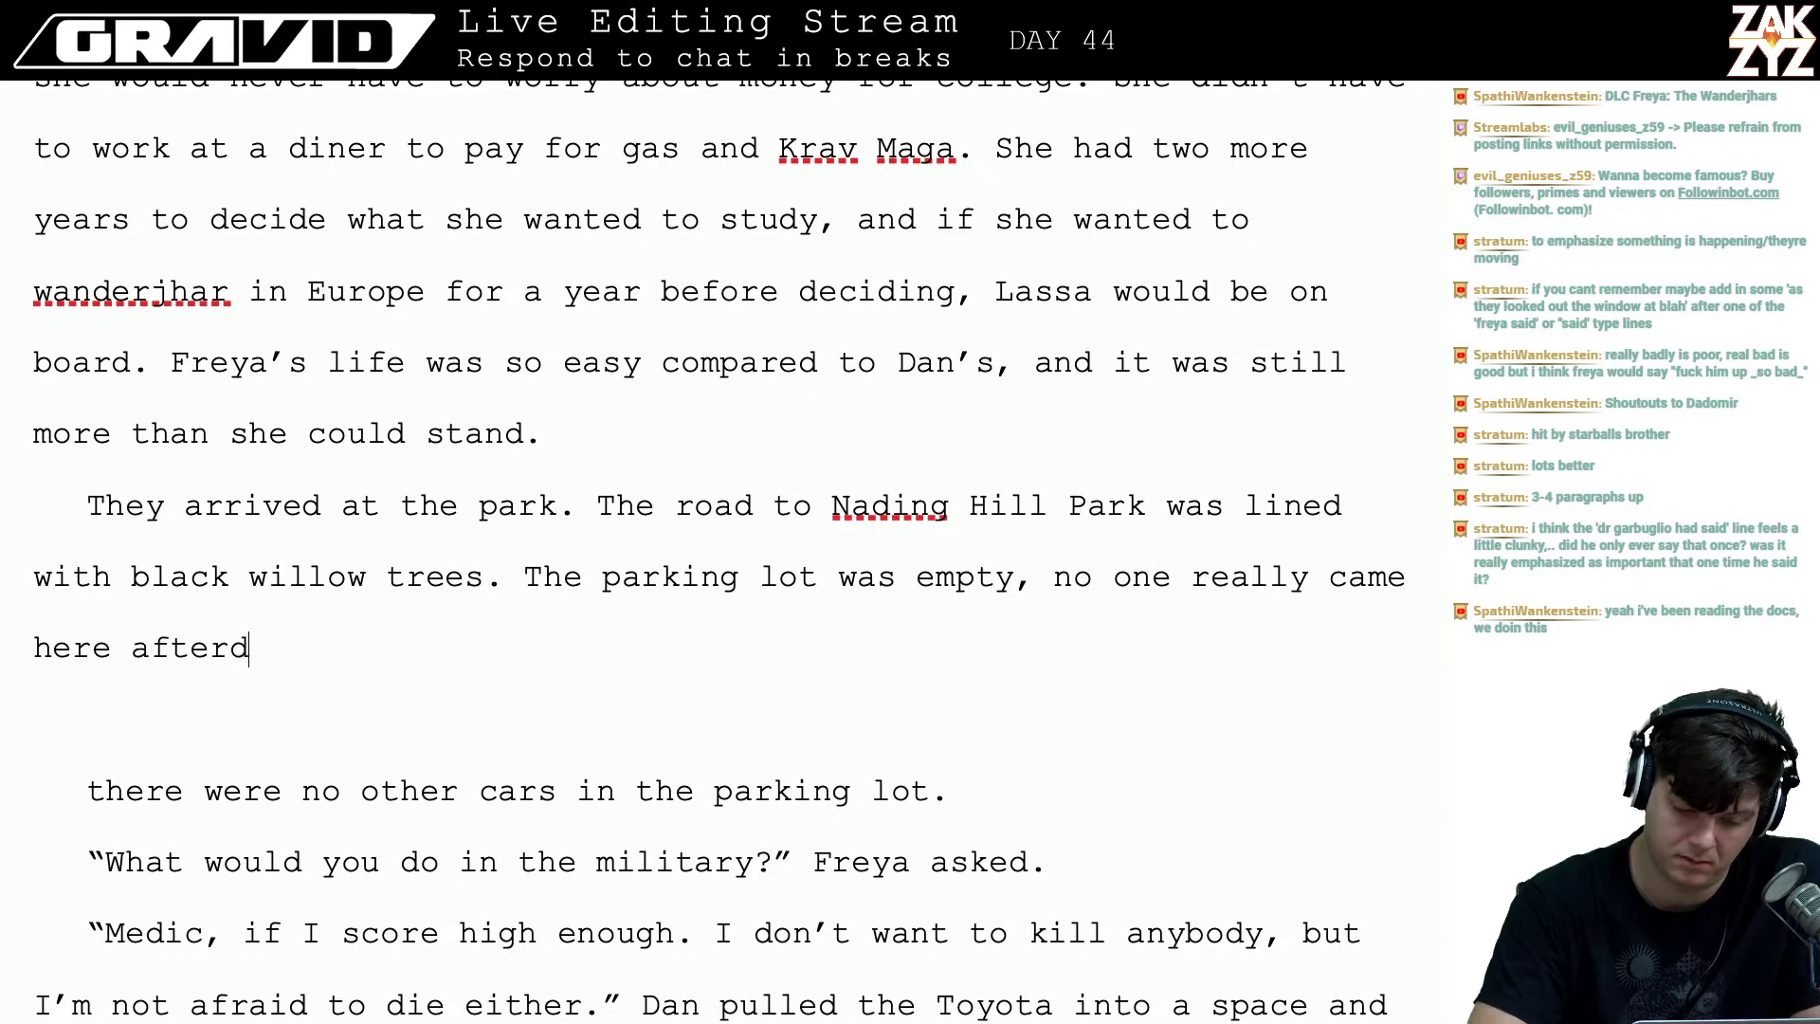
key("BackSpace")
type("dark.")
- Delete the blank paragraph and the leftover line "there were no other cars in the parking lot." before Freya's military question
key("shift+Down")
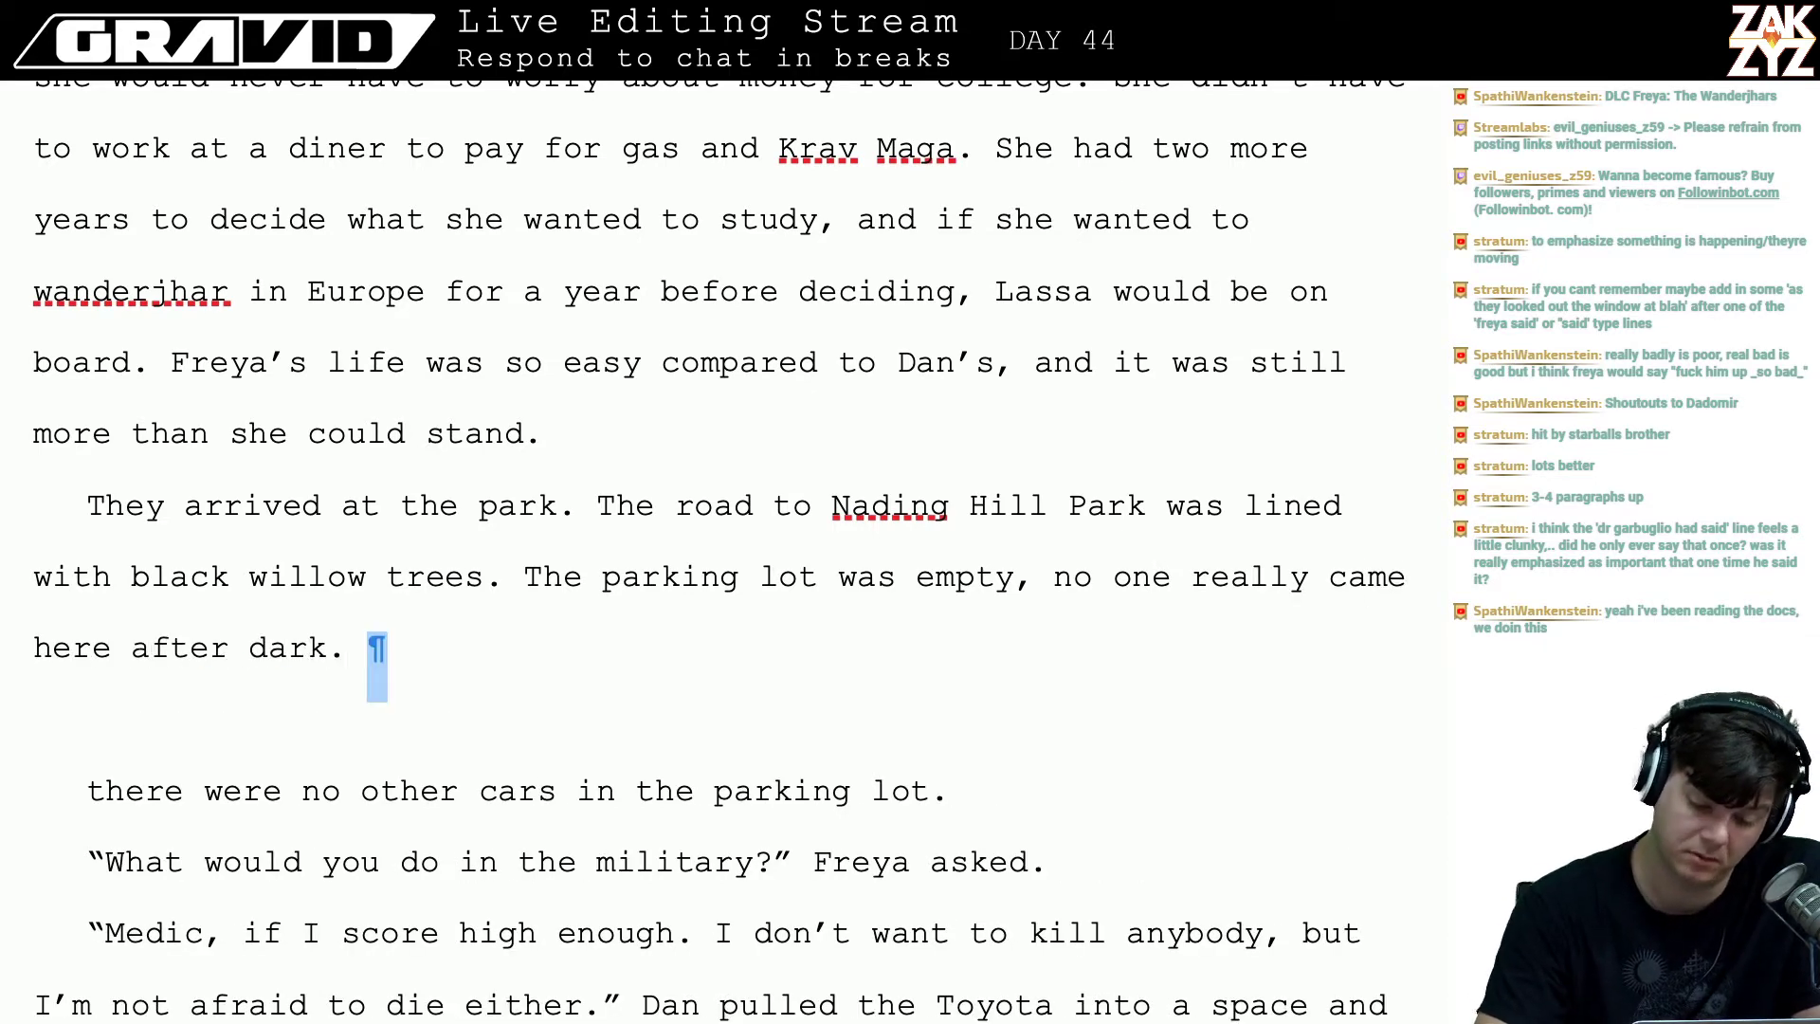
key("shift+Down")
key("shift+Down")
key("shift+Left")
key("shift+Left")
key("shift+Left")
key("shift+Left")
key("shift+Left")
key("shift+Left")
key("shift+Left")
key("shift+Left")
key("shift+Left")
key("shift+Left")
key("shift+Left")
key("shift+Left")
key("shift+Left")
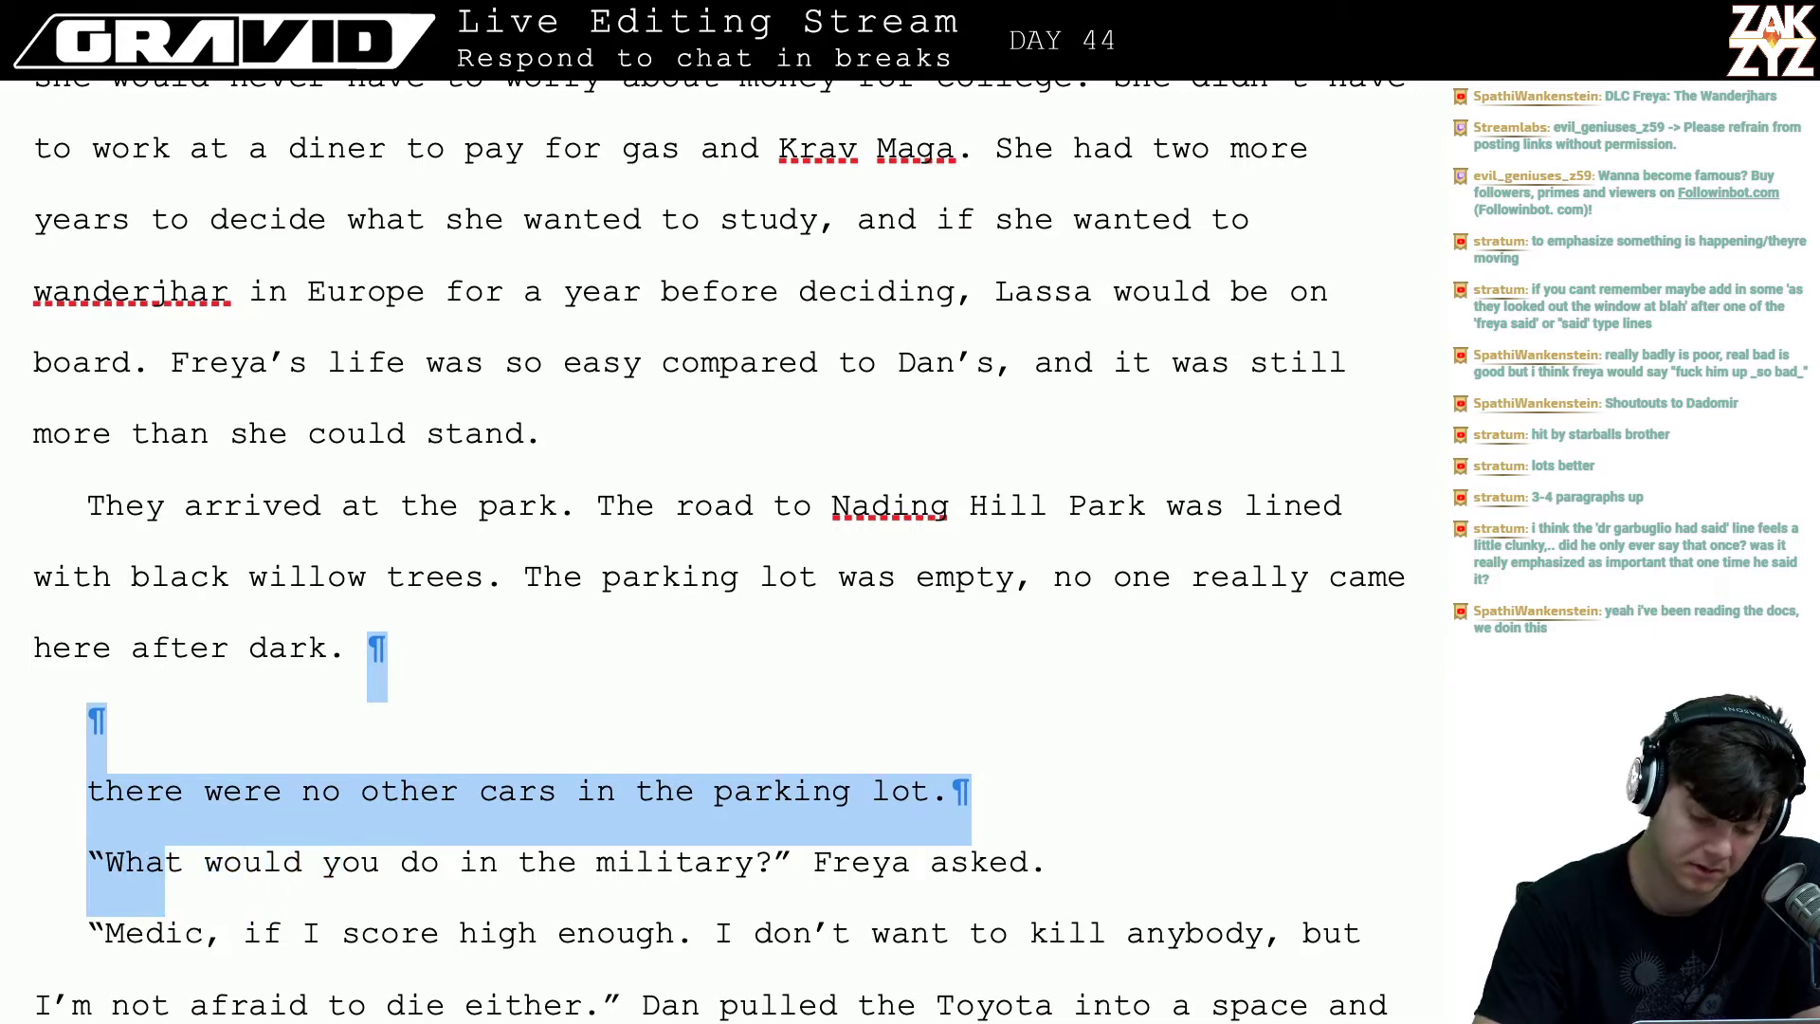
key("shift+Left")
key("BackSpace")
key("Return")
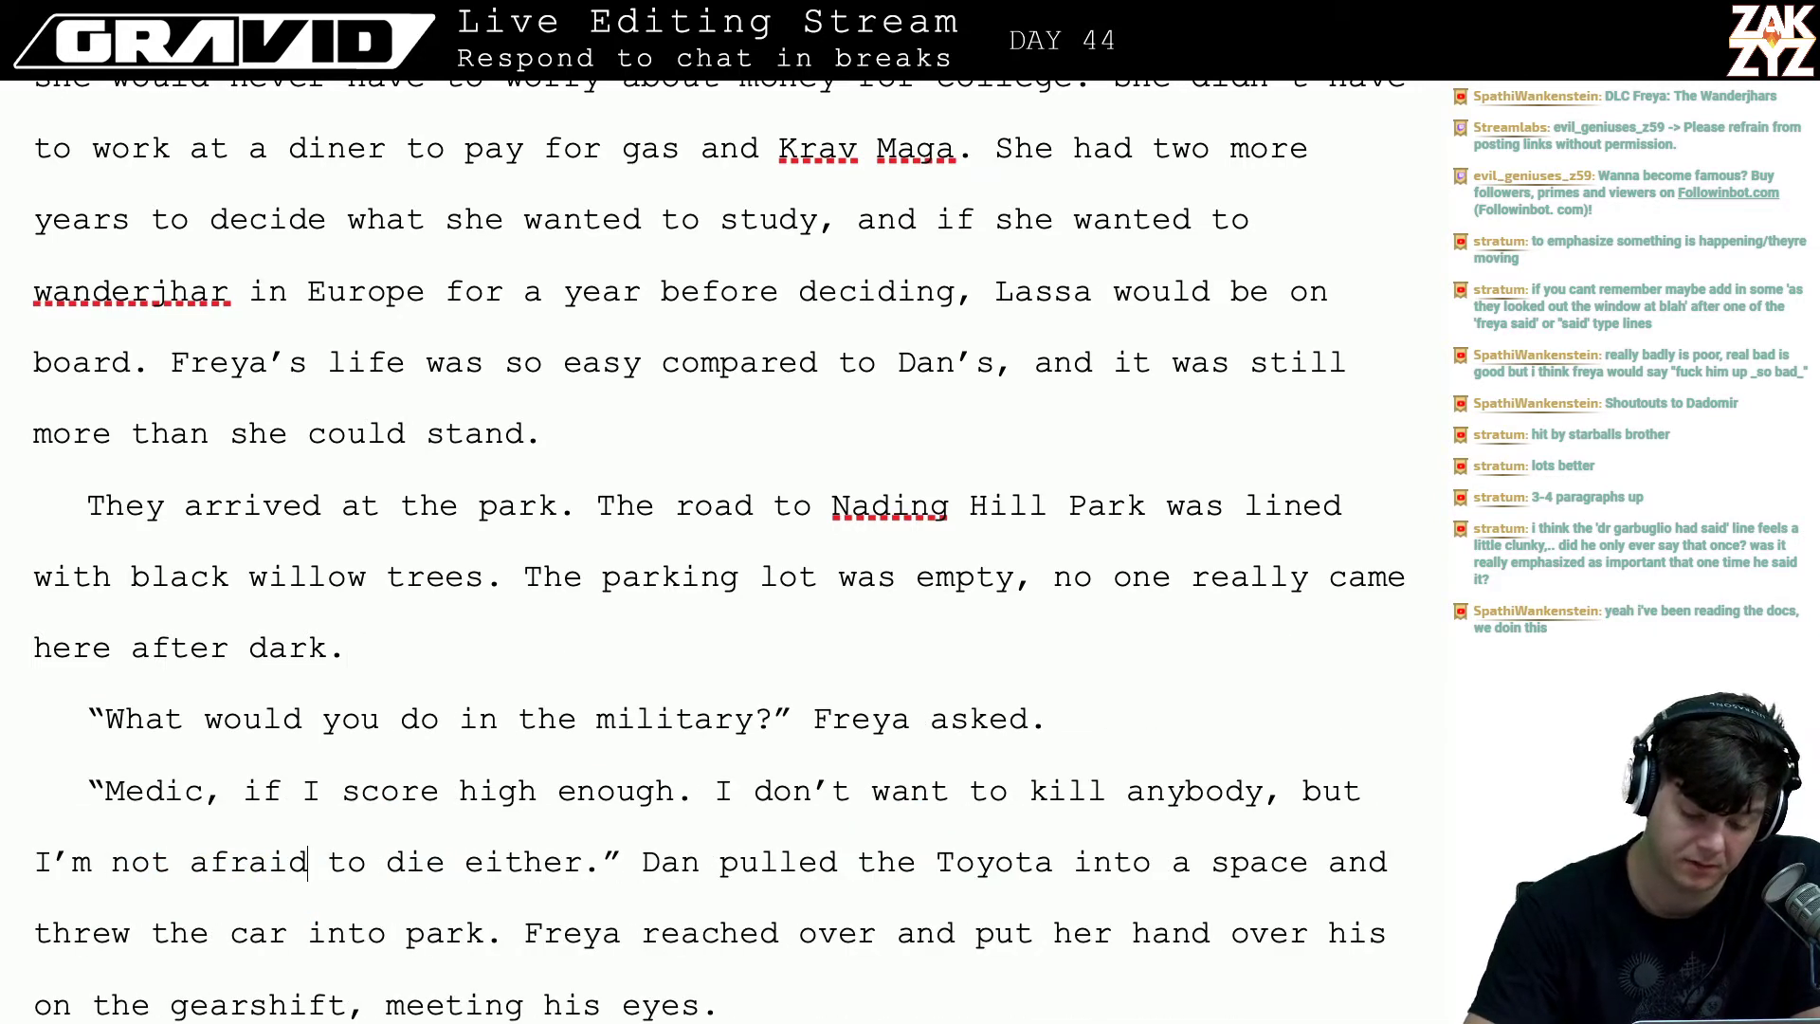
- Reread the military exchange and Dan's "Medic" paragraph through Freya putting her hand over his on the gearshift
scroll(717, 549, "down", 3)
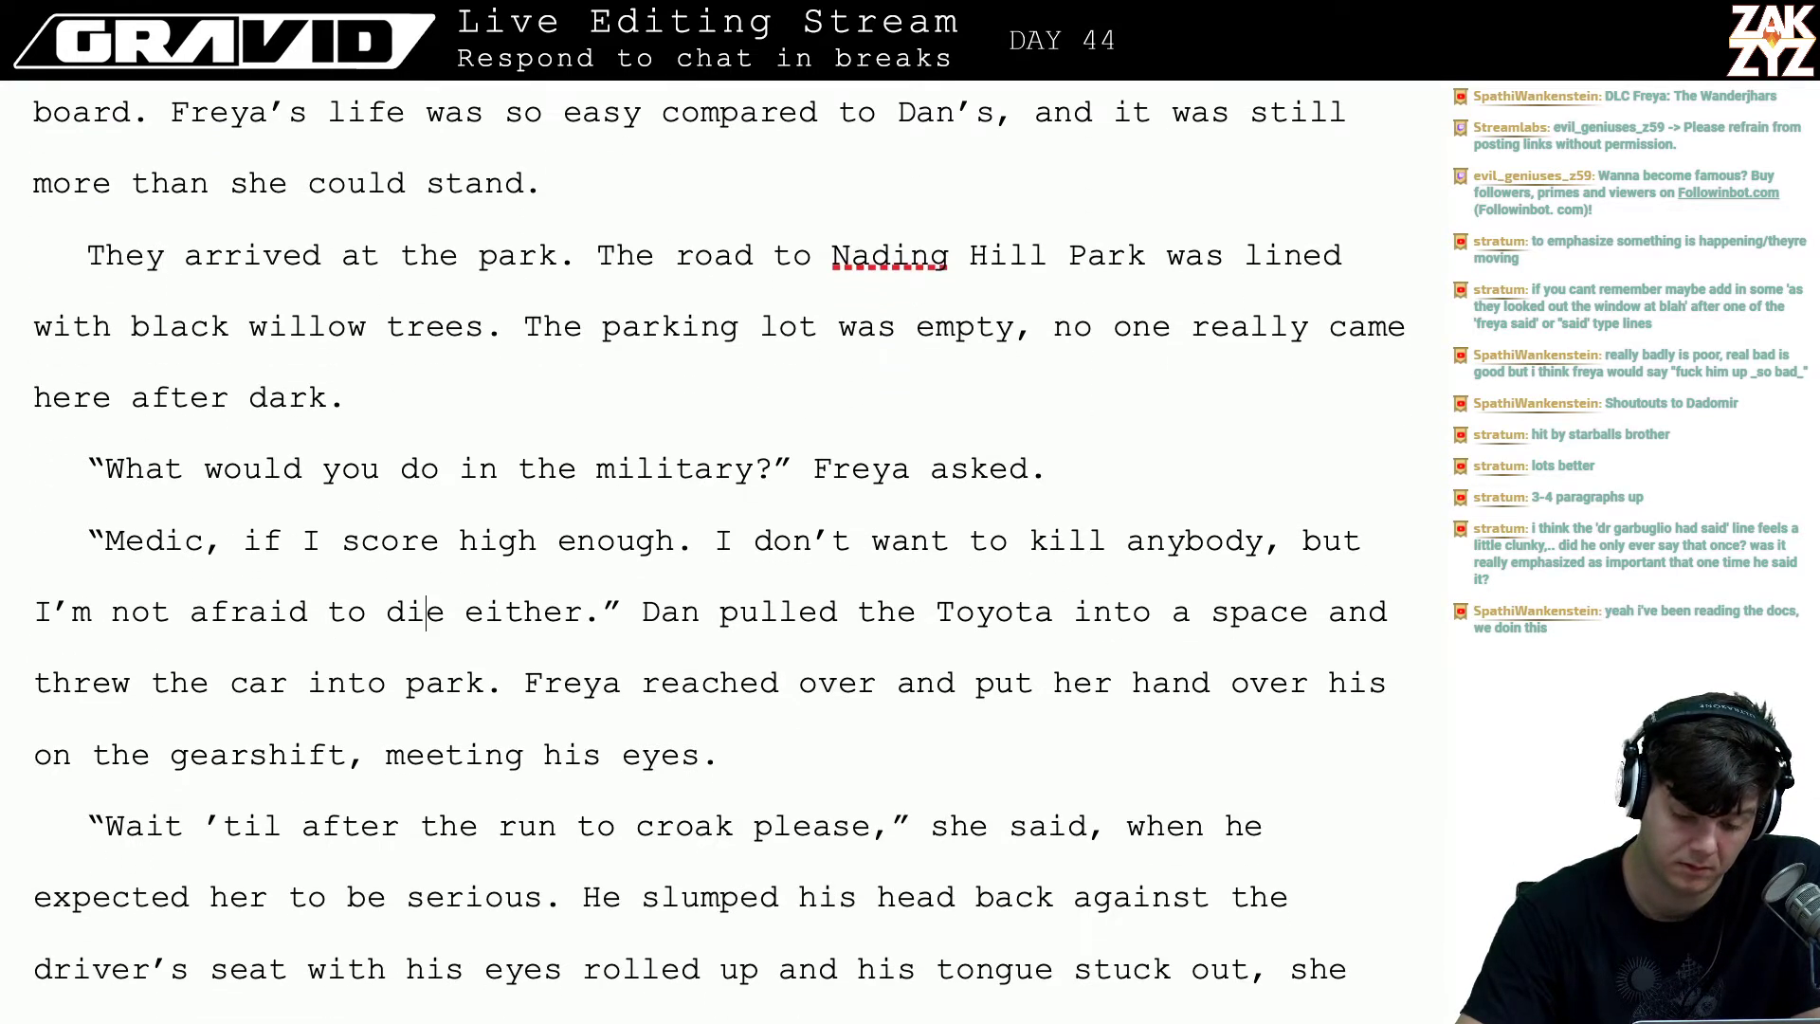
left_click(426, 611)
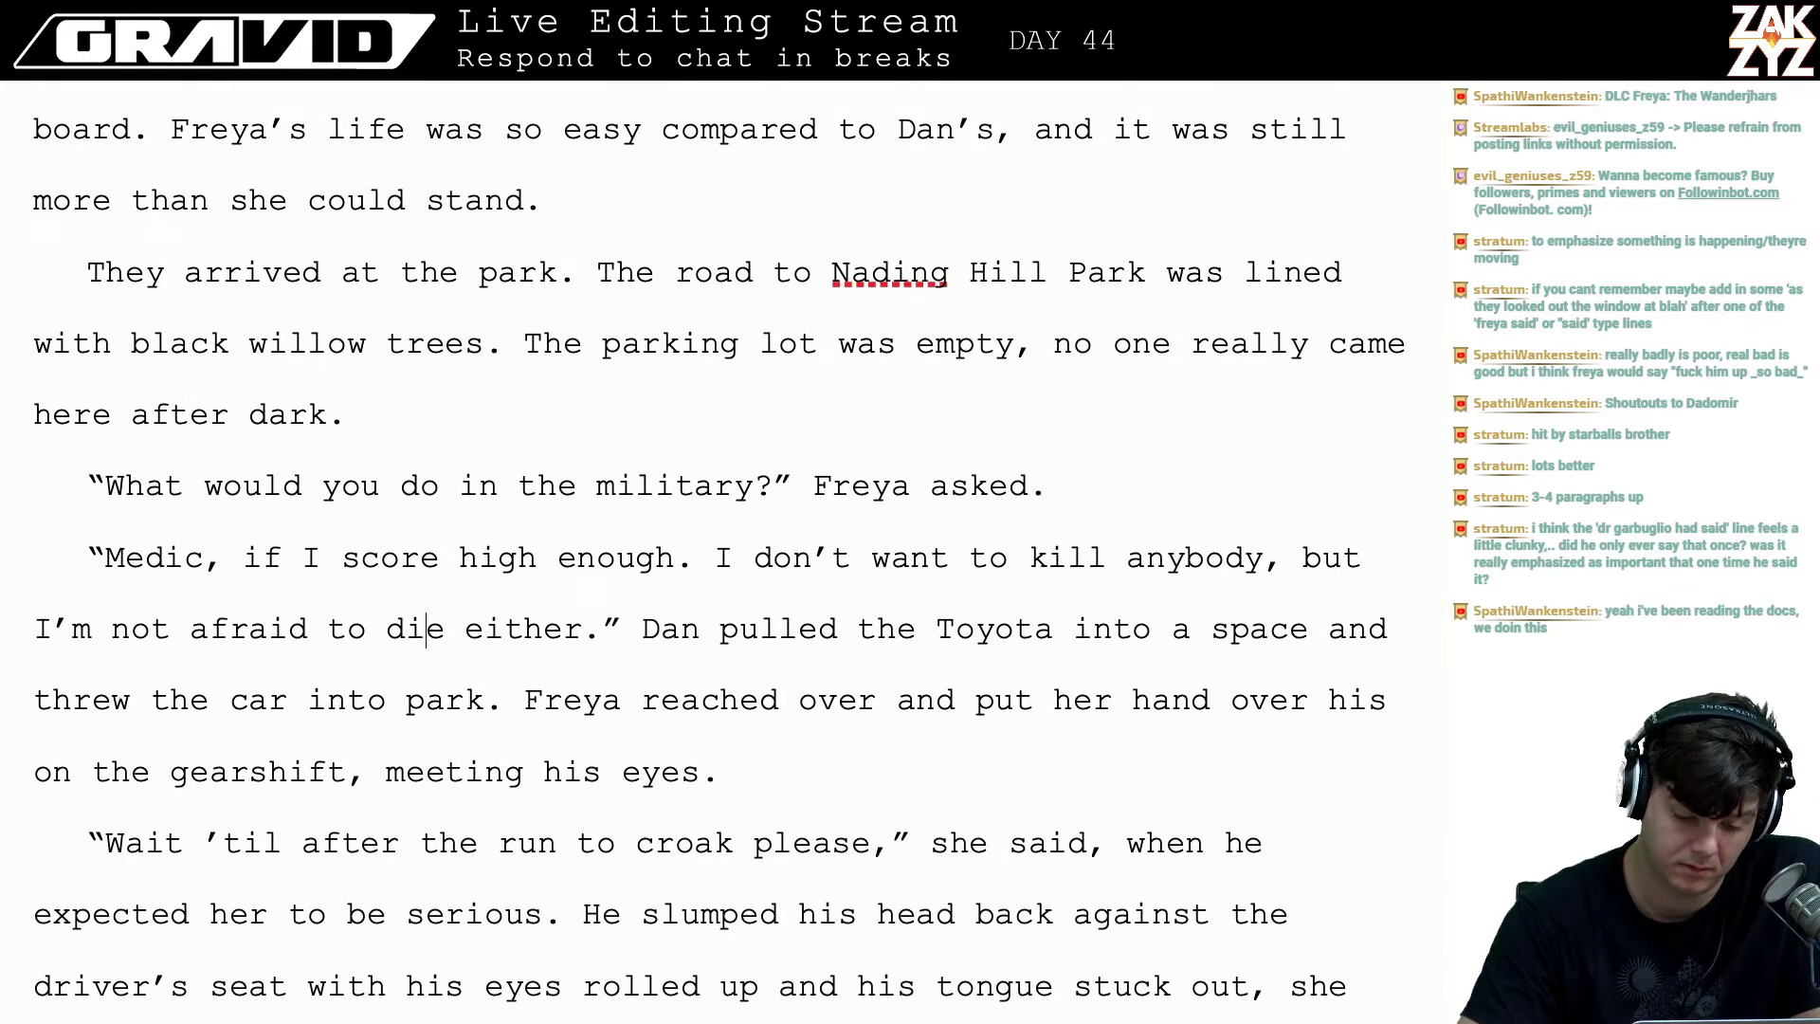
left_click(1084, 462)
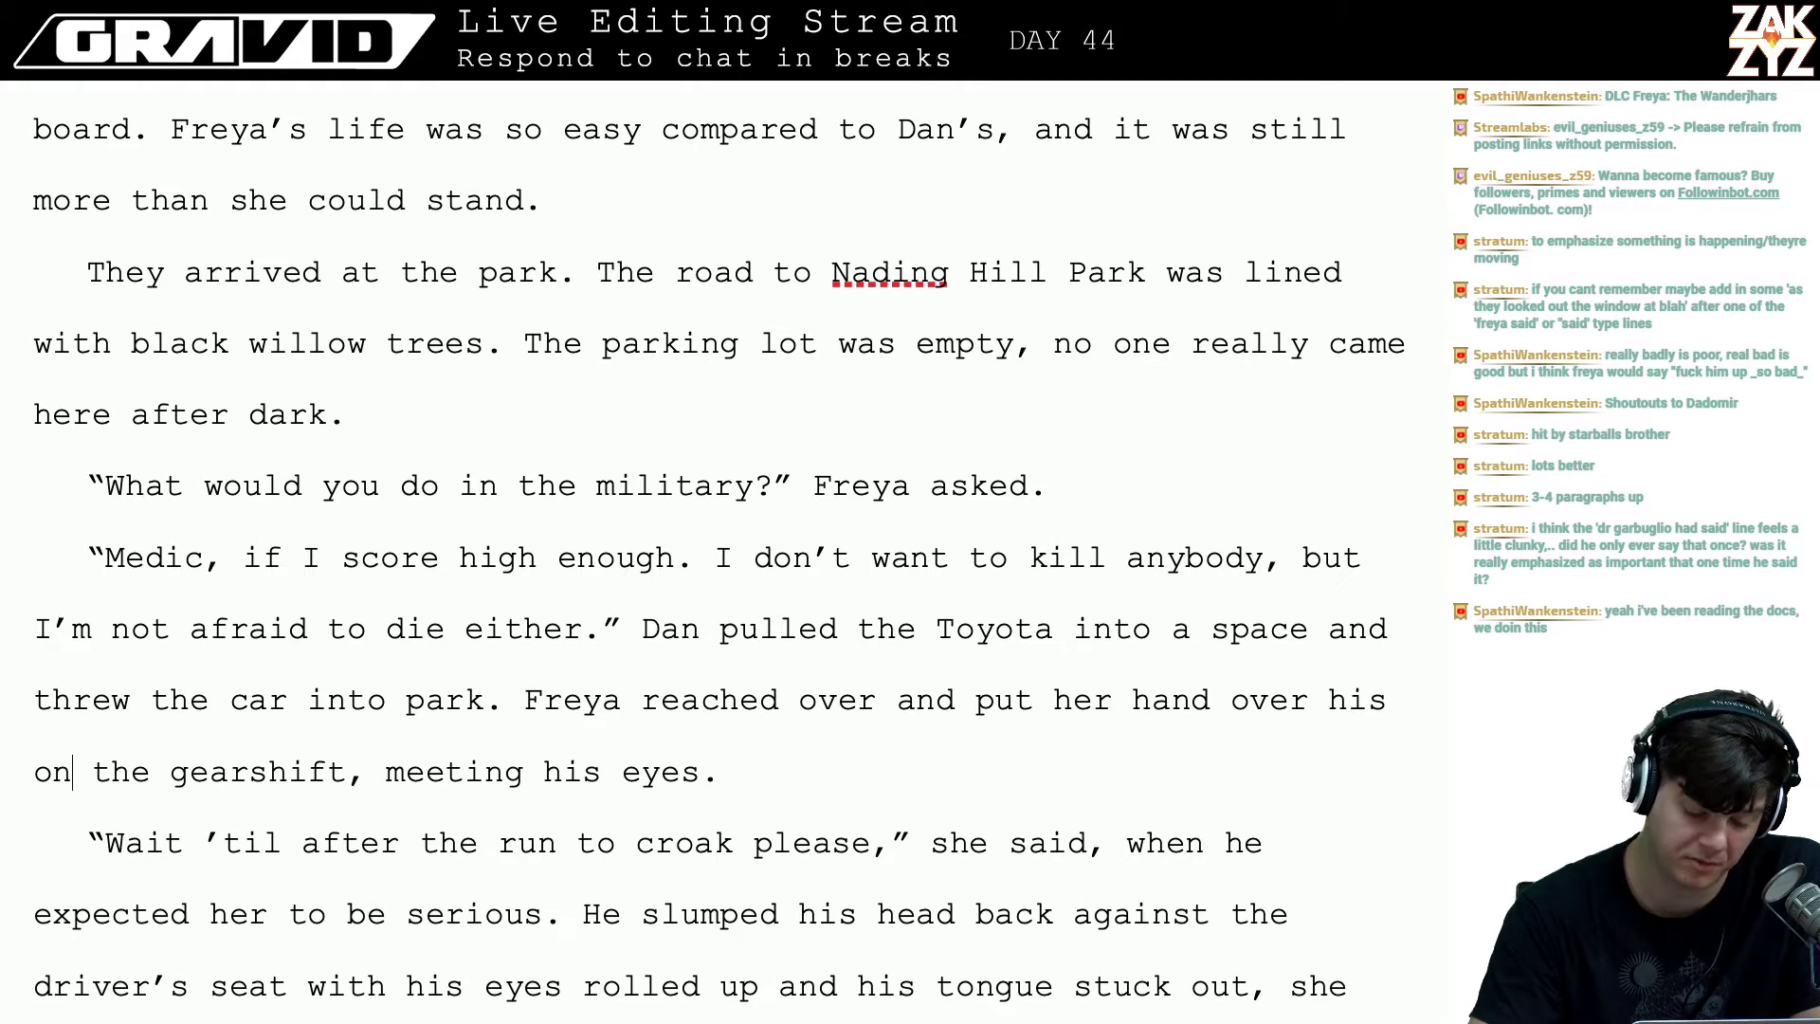
key("Left")
key("Left")
key("Left")
key("Left")
key("Left")
key("Left")
key("Left")
key("Left")
key("Left")
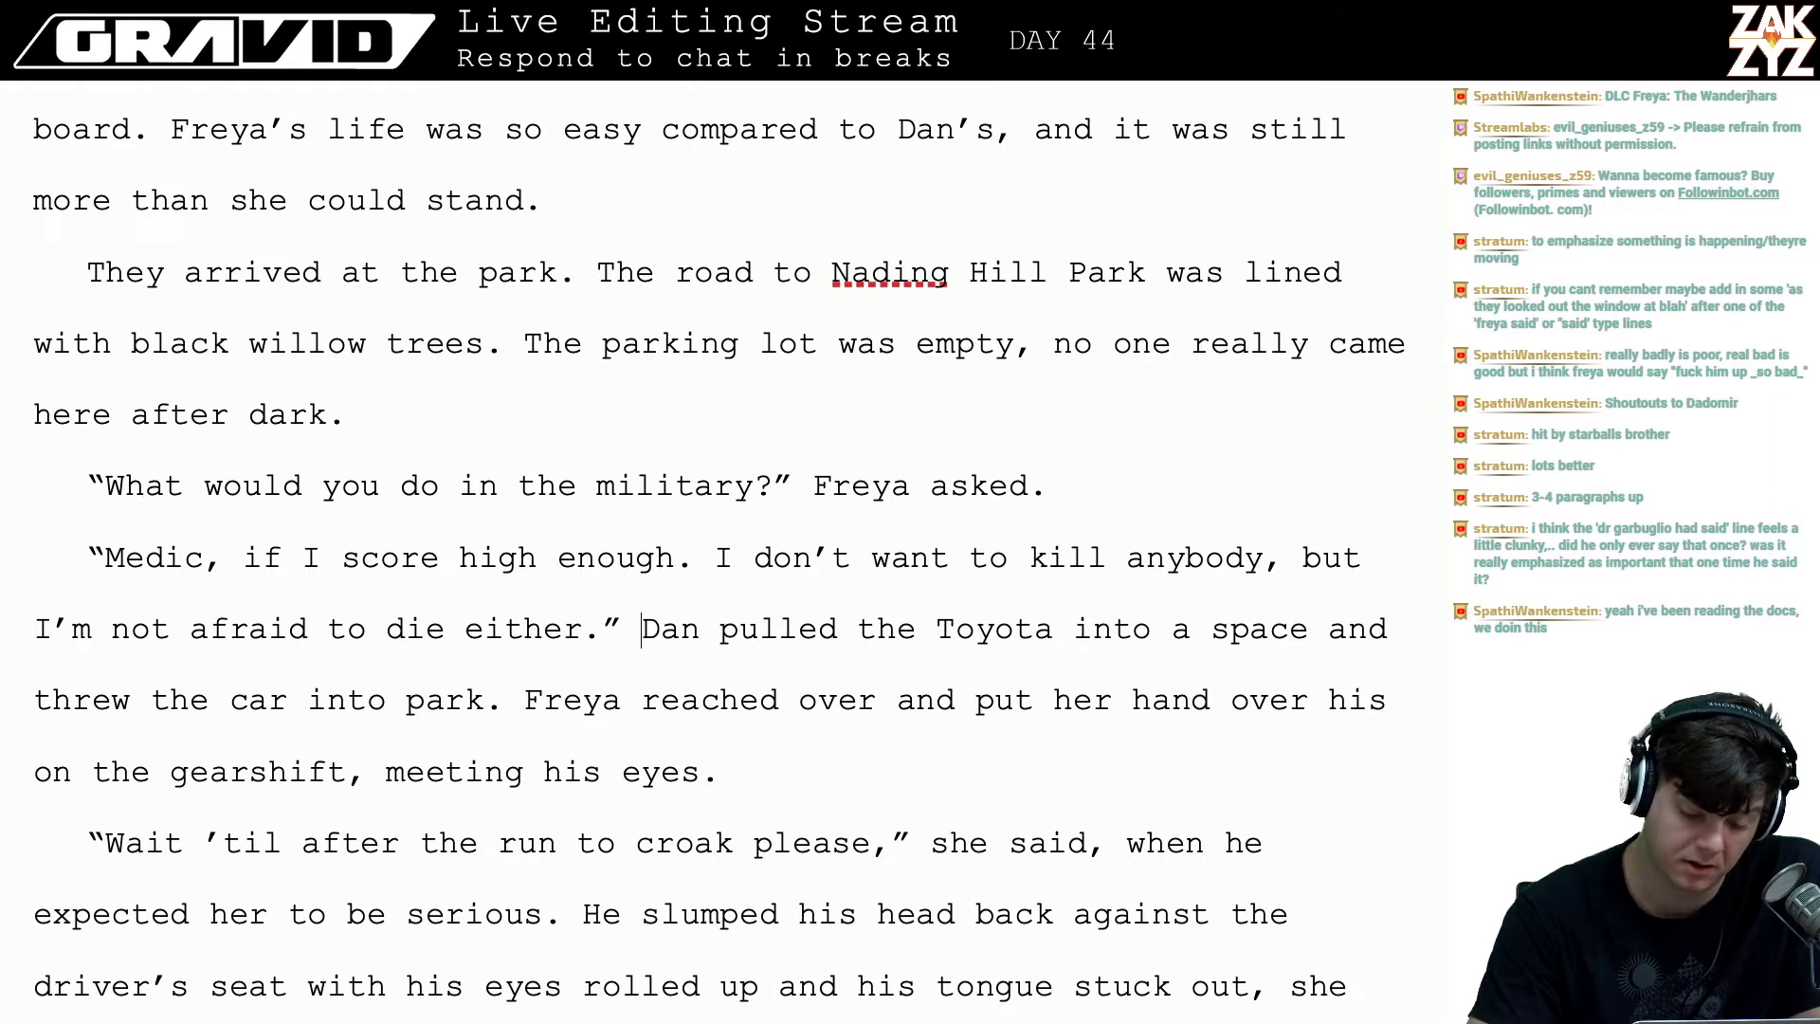
key("Down")
key("Left")
key("Right")
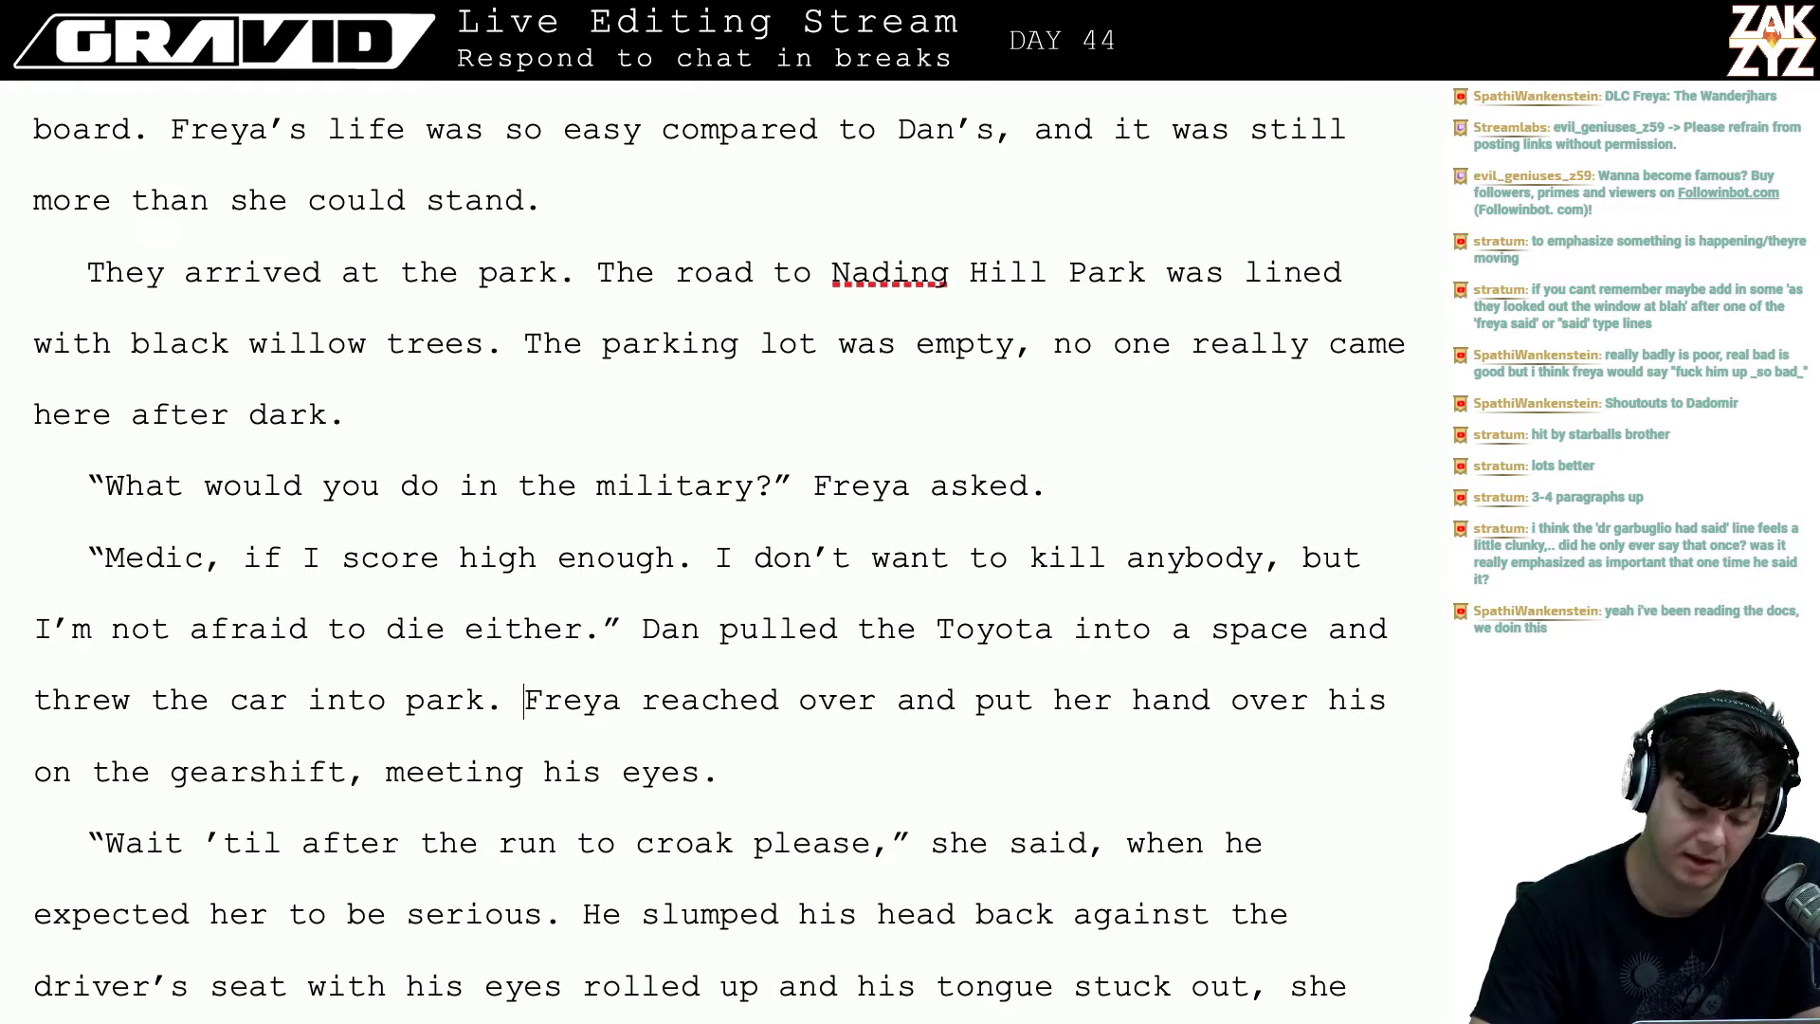
key("Right")
key("Right")
key("Right")
key("Right")
key("Right")
key("Right")
key("Right")
key("Right")
key("Right")
key("Right")
key("Right")
key("Right")
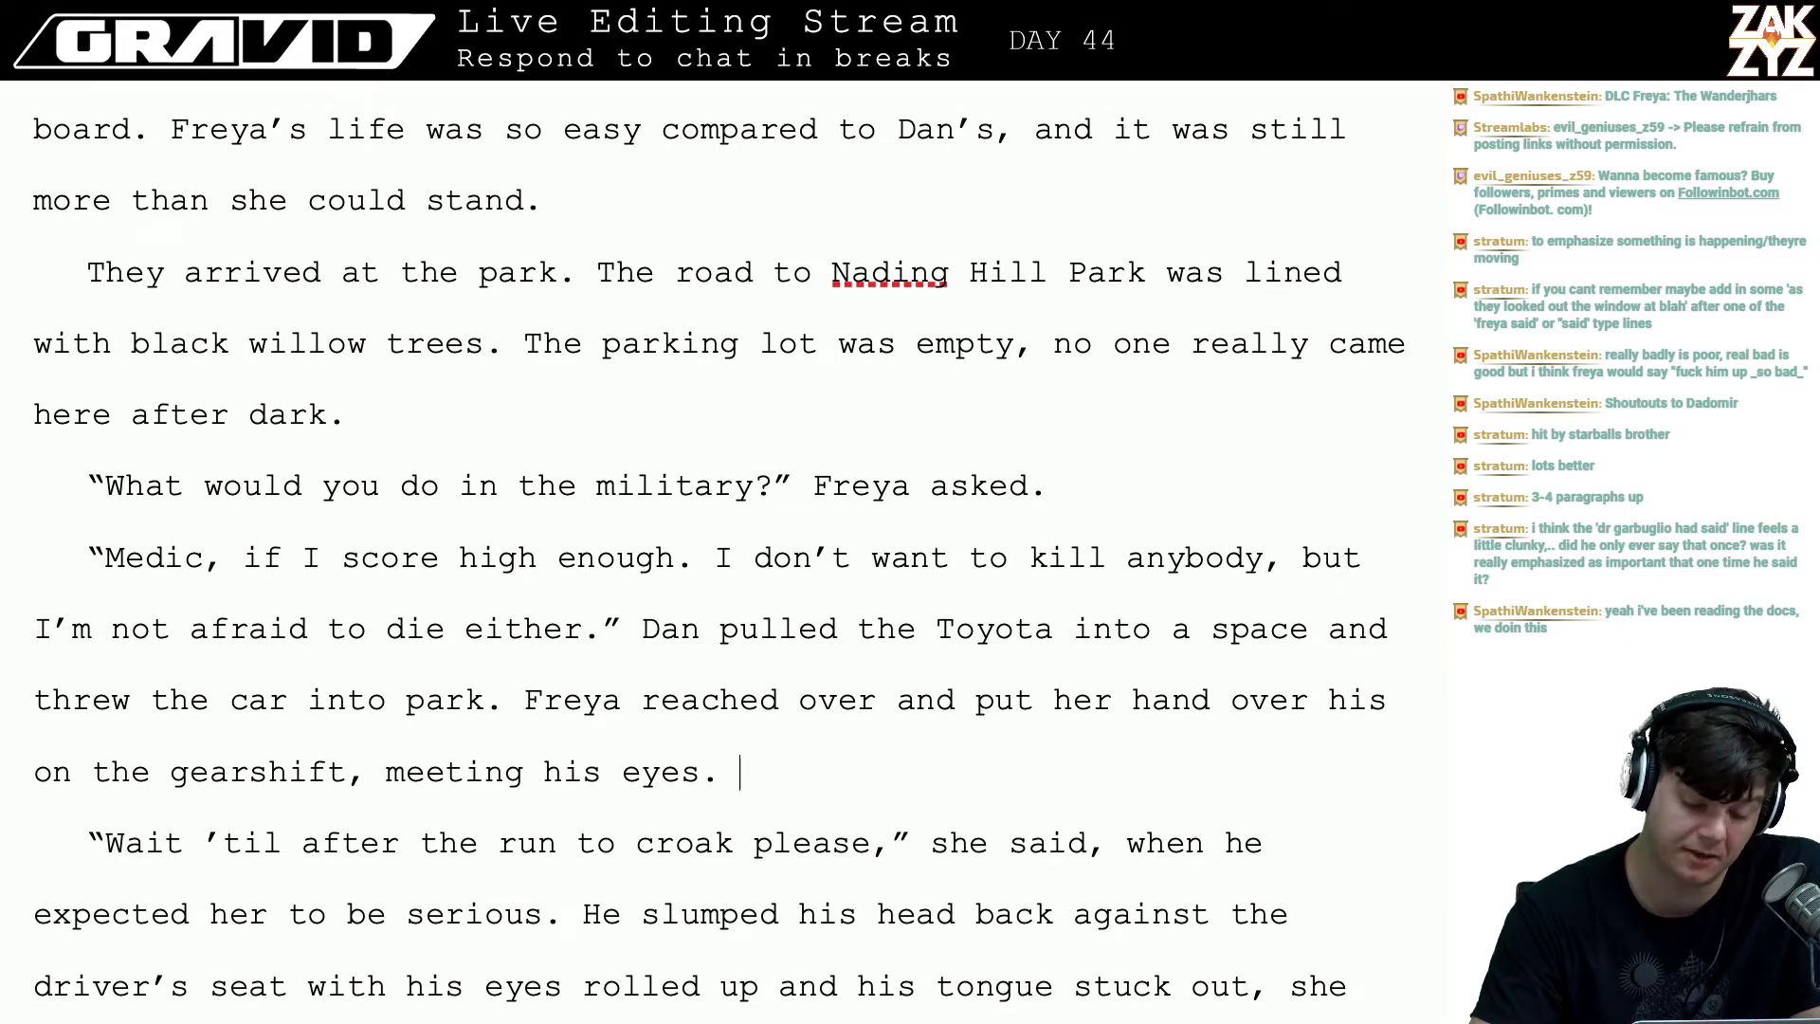
key("Down")
key("Down")
key("Down")
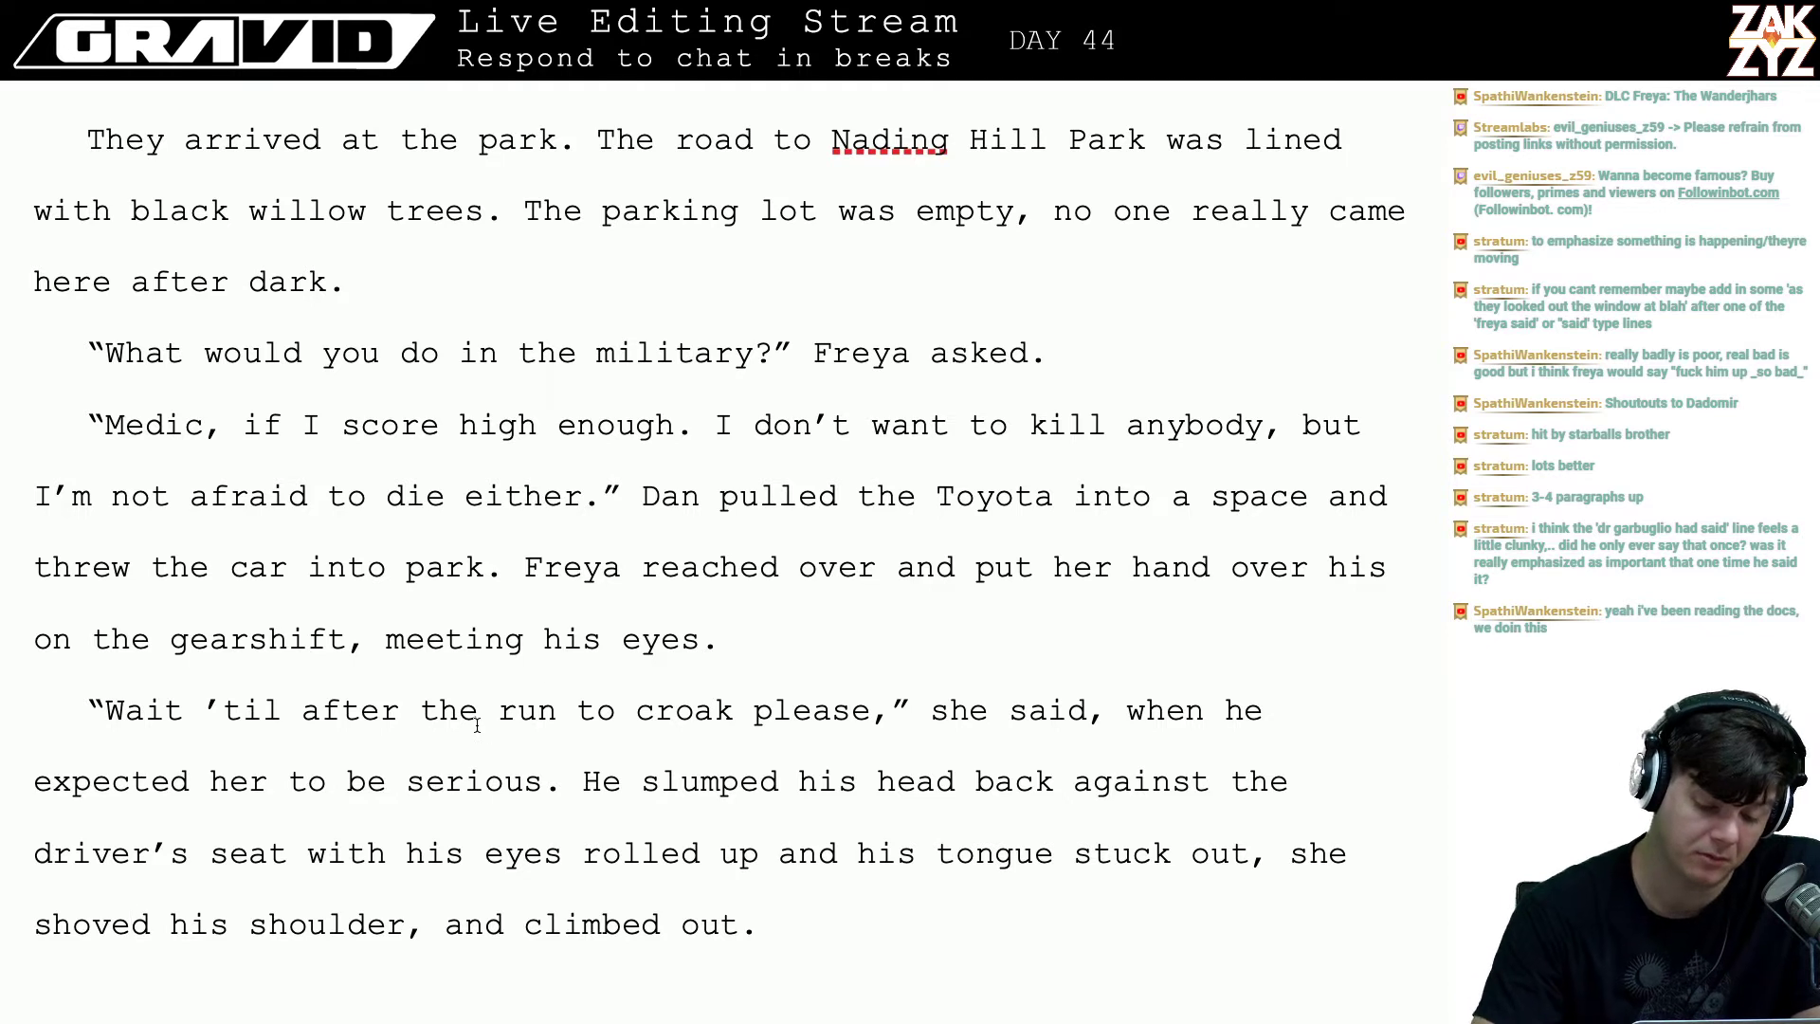
- Reread the "Wait 'til after the run to croak please" paragraph and on to the warm-up lap on the following page
key("Left")
key("Right")
key("Right")
key("Right")
key("Right")
key("Right")
key("Right")
key("Right")
key("Right")
key("Right")
key("Right")
key("Right")
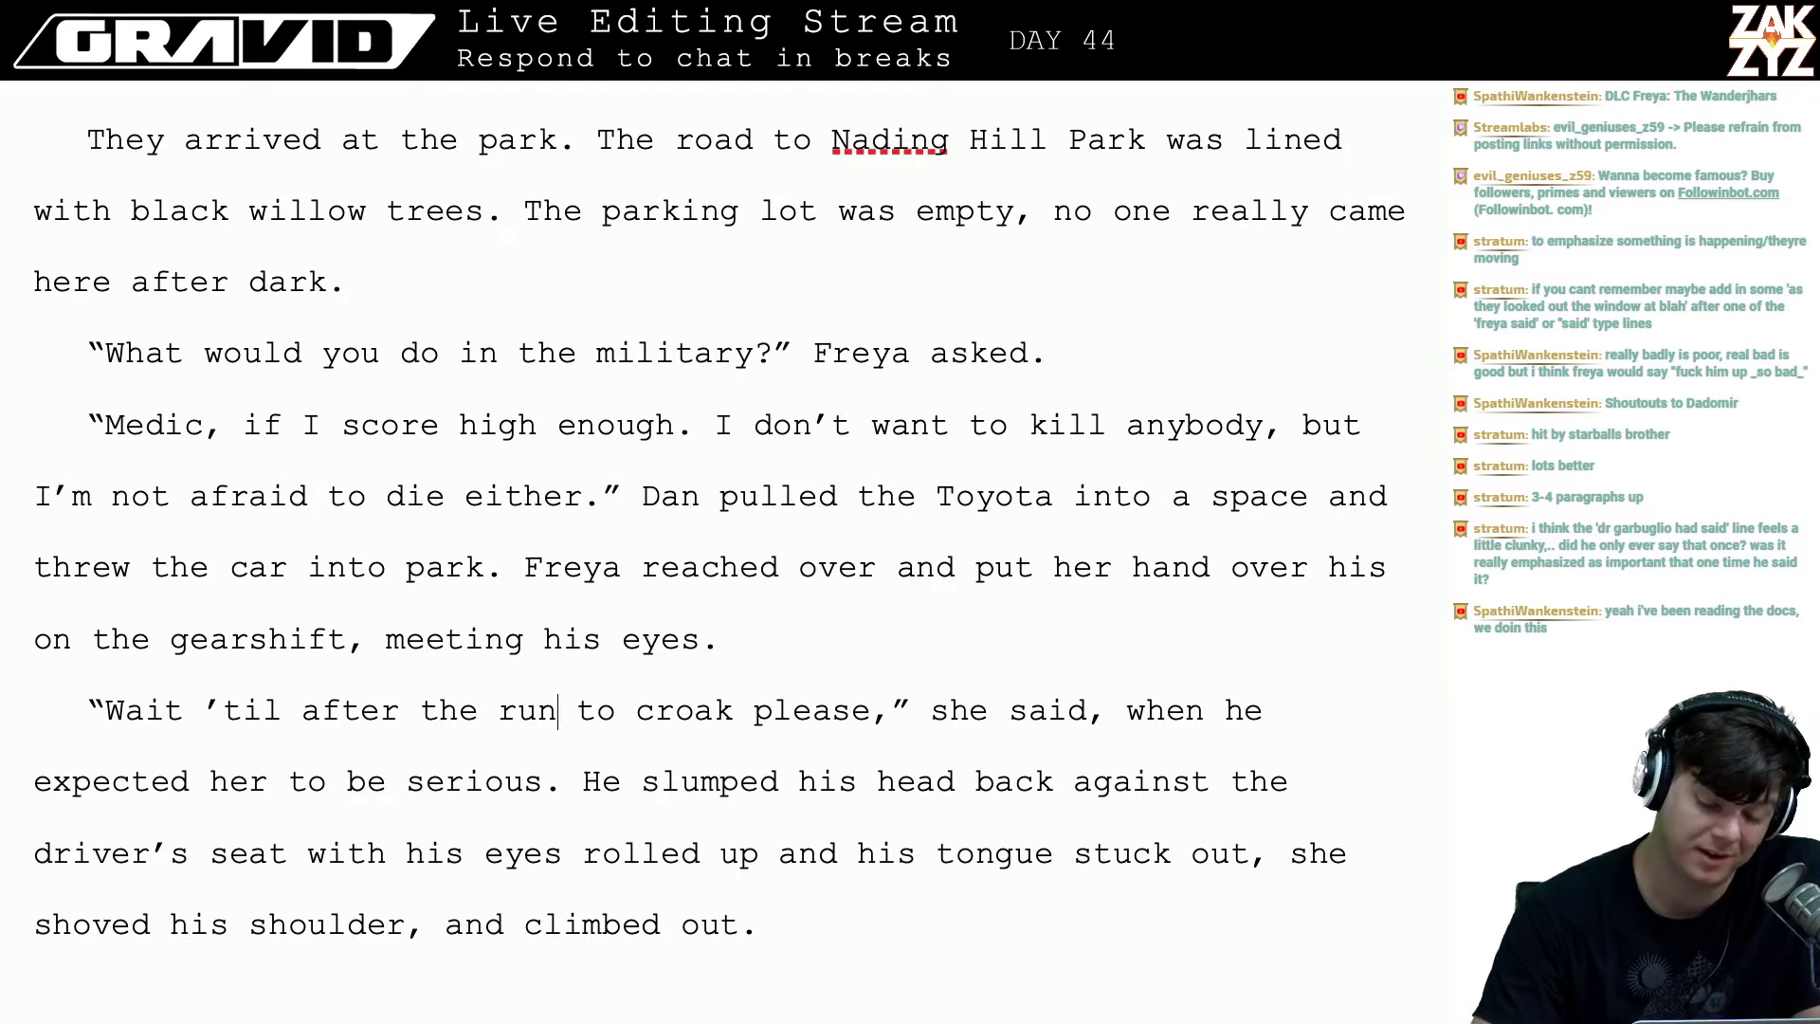
key("Right")
key("Right")
key("Right")
key("Right")
key("Right")
key("Right")
key("Right")
key("Right")
key("Right")
key("Right")
key("Right")
key("Right")
key("Right")
key("Right")
key("Right")
key("Right")
key("Right")
key("Right")
key("Right")
key("Right")
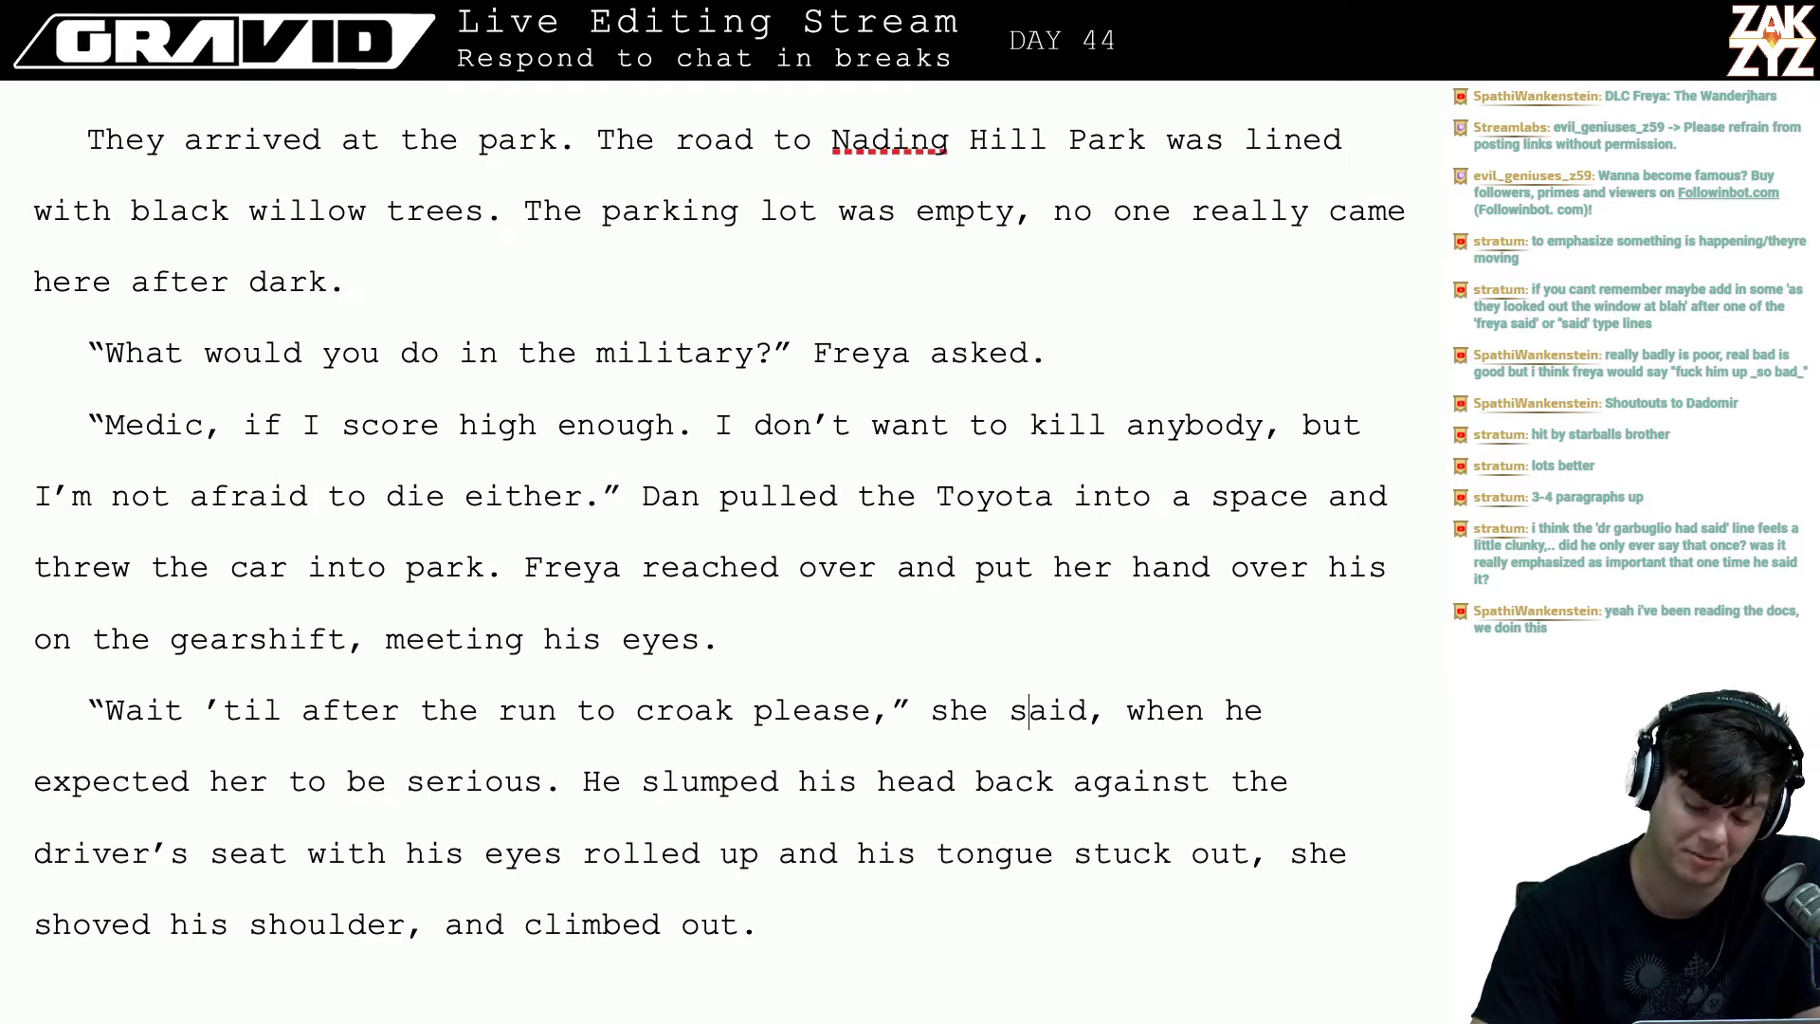
key("Right")
key("Right")
key("Right")
key("Right")
key("Right")
key("Right")
key("Right")
key("Right")
key("Left")
key("ctrl+Left")
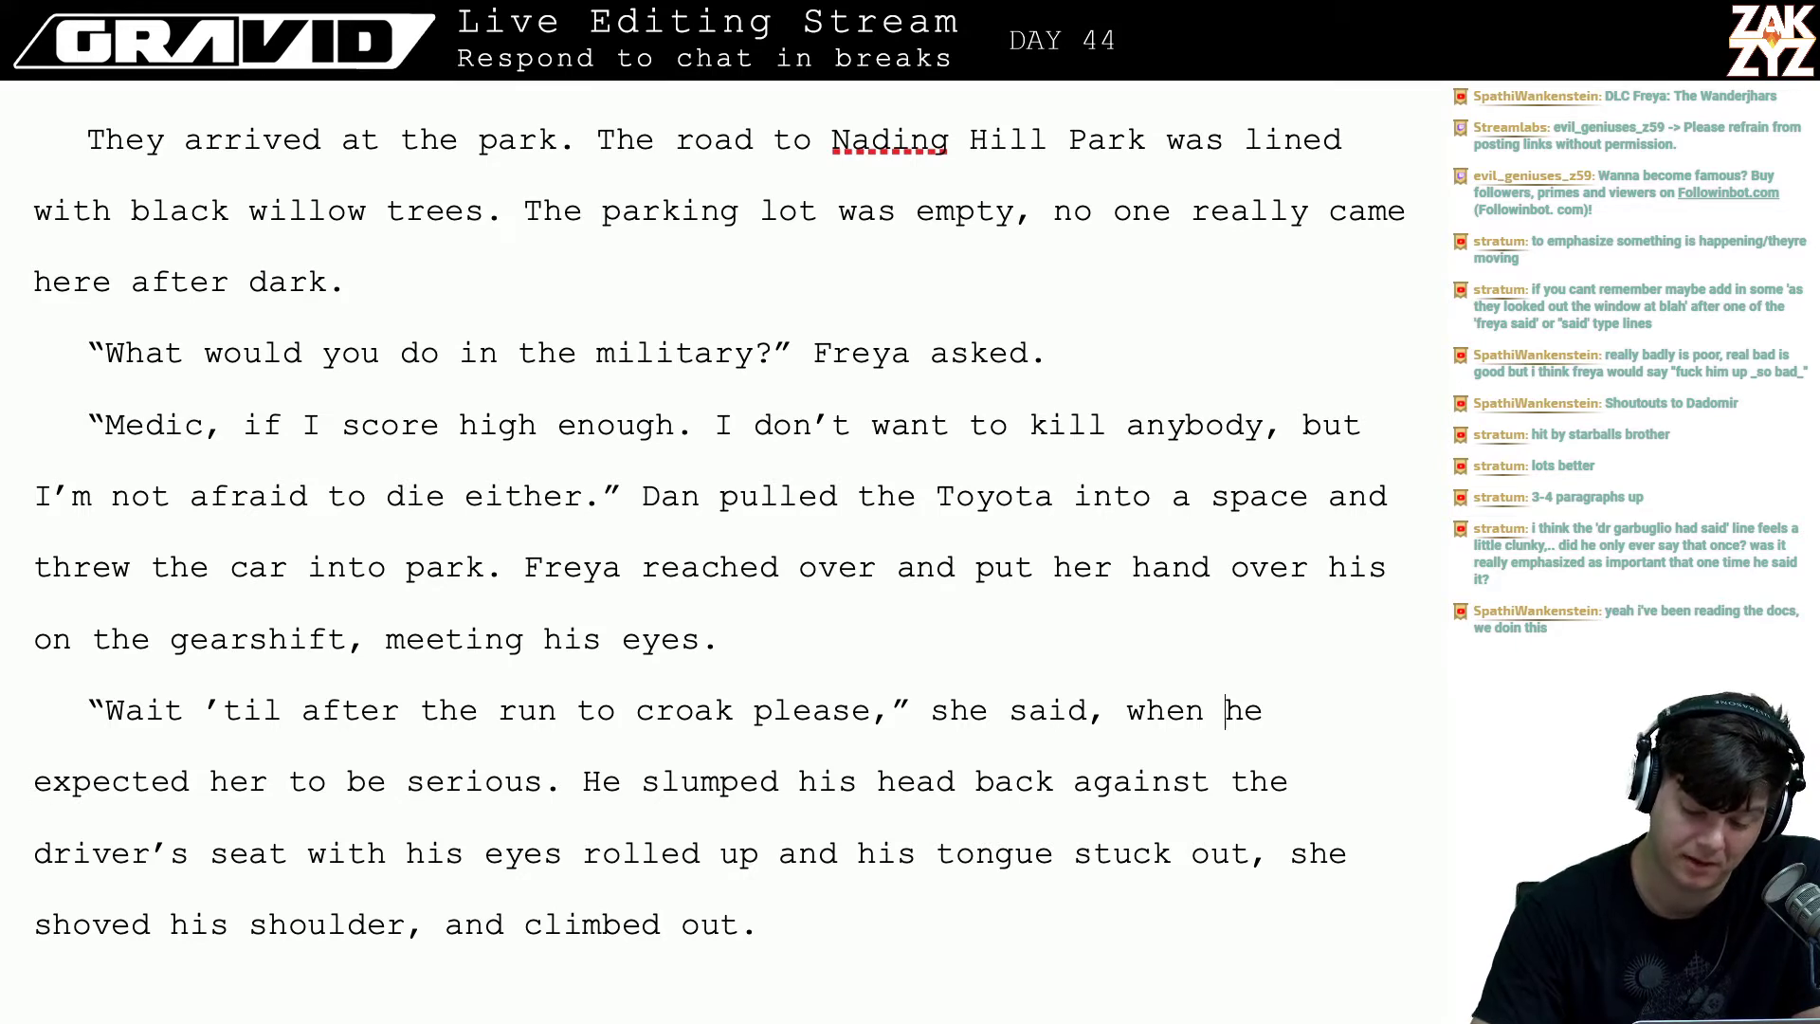
key("Down")
key("Down")
key("Down")
key("Down")
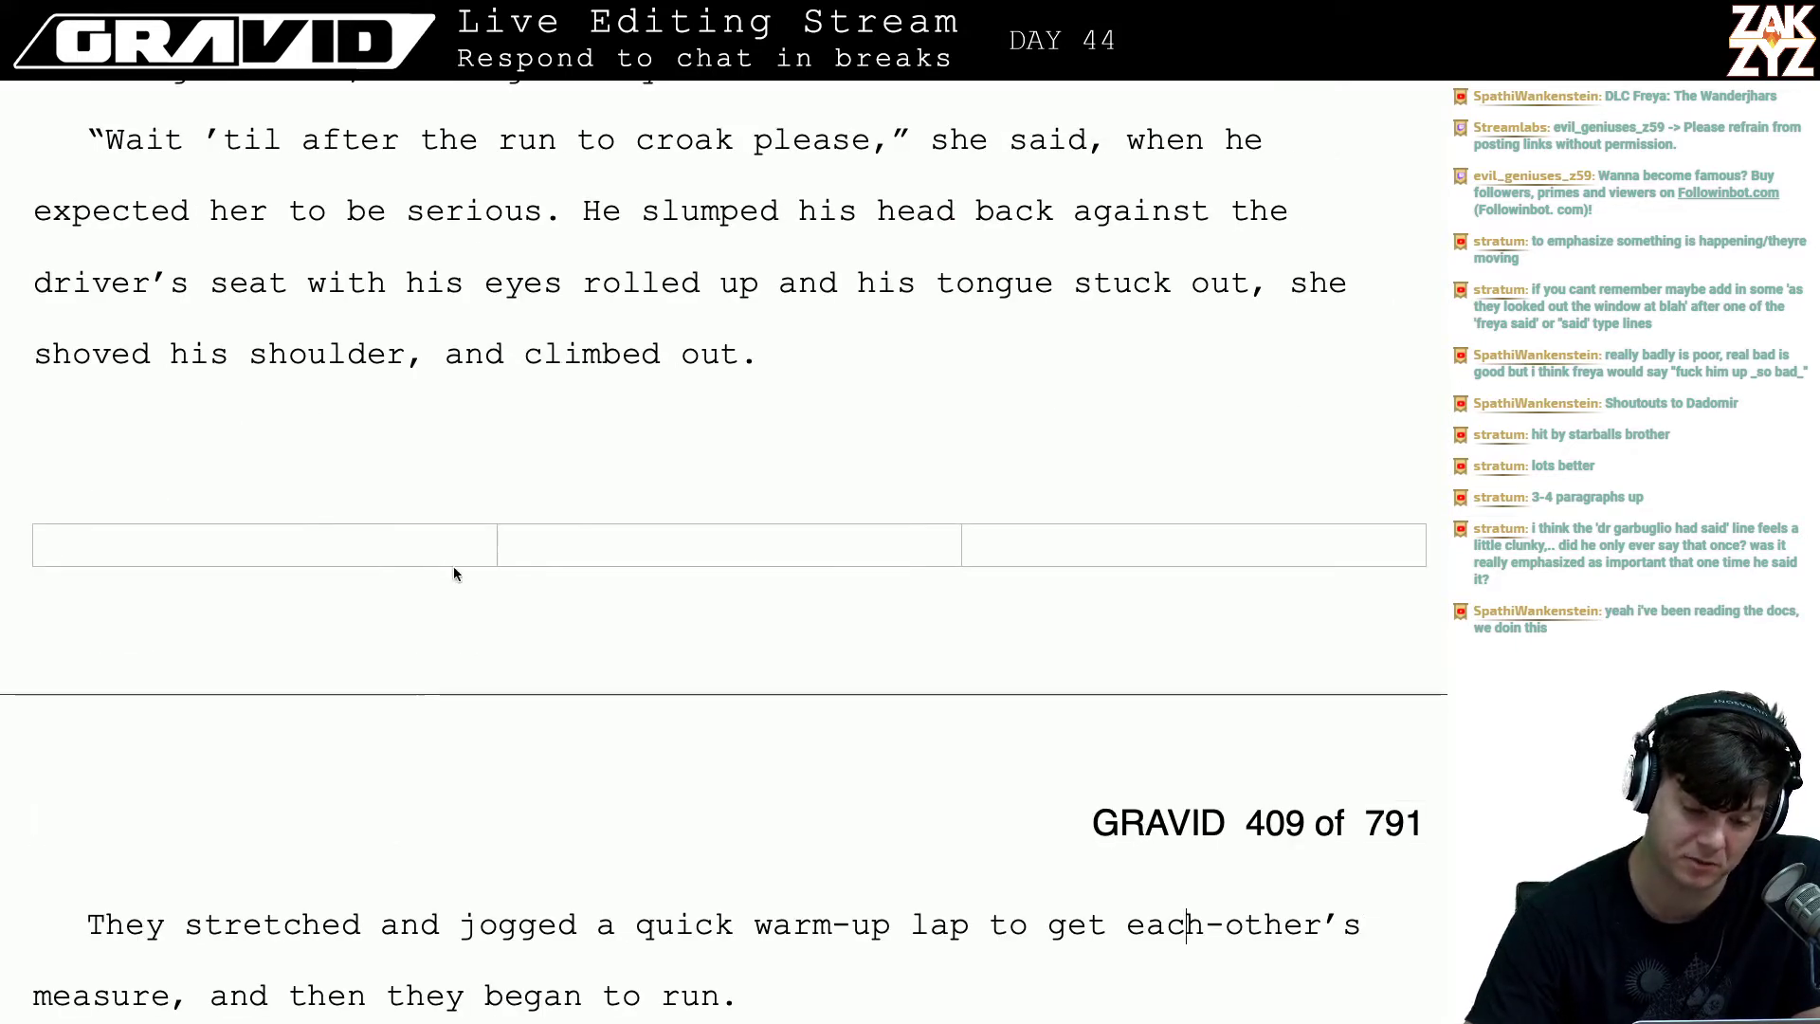
- Extend the end of the "Wait 'til after the run" paragraph to read "climbed out of the car."
scroll(711, 338, "down", 1)
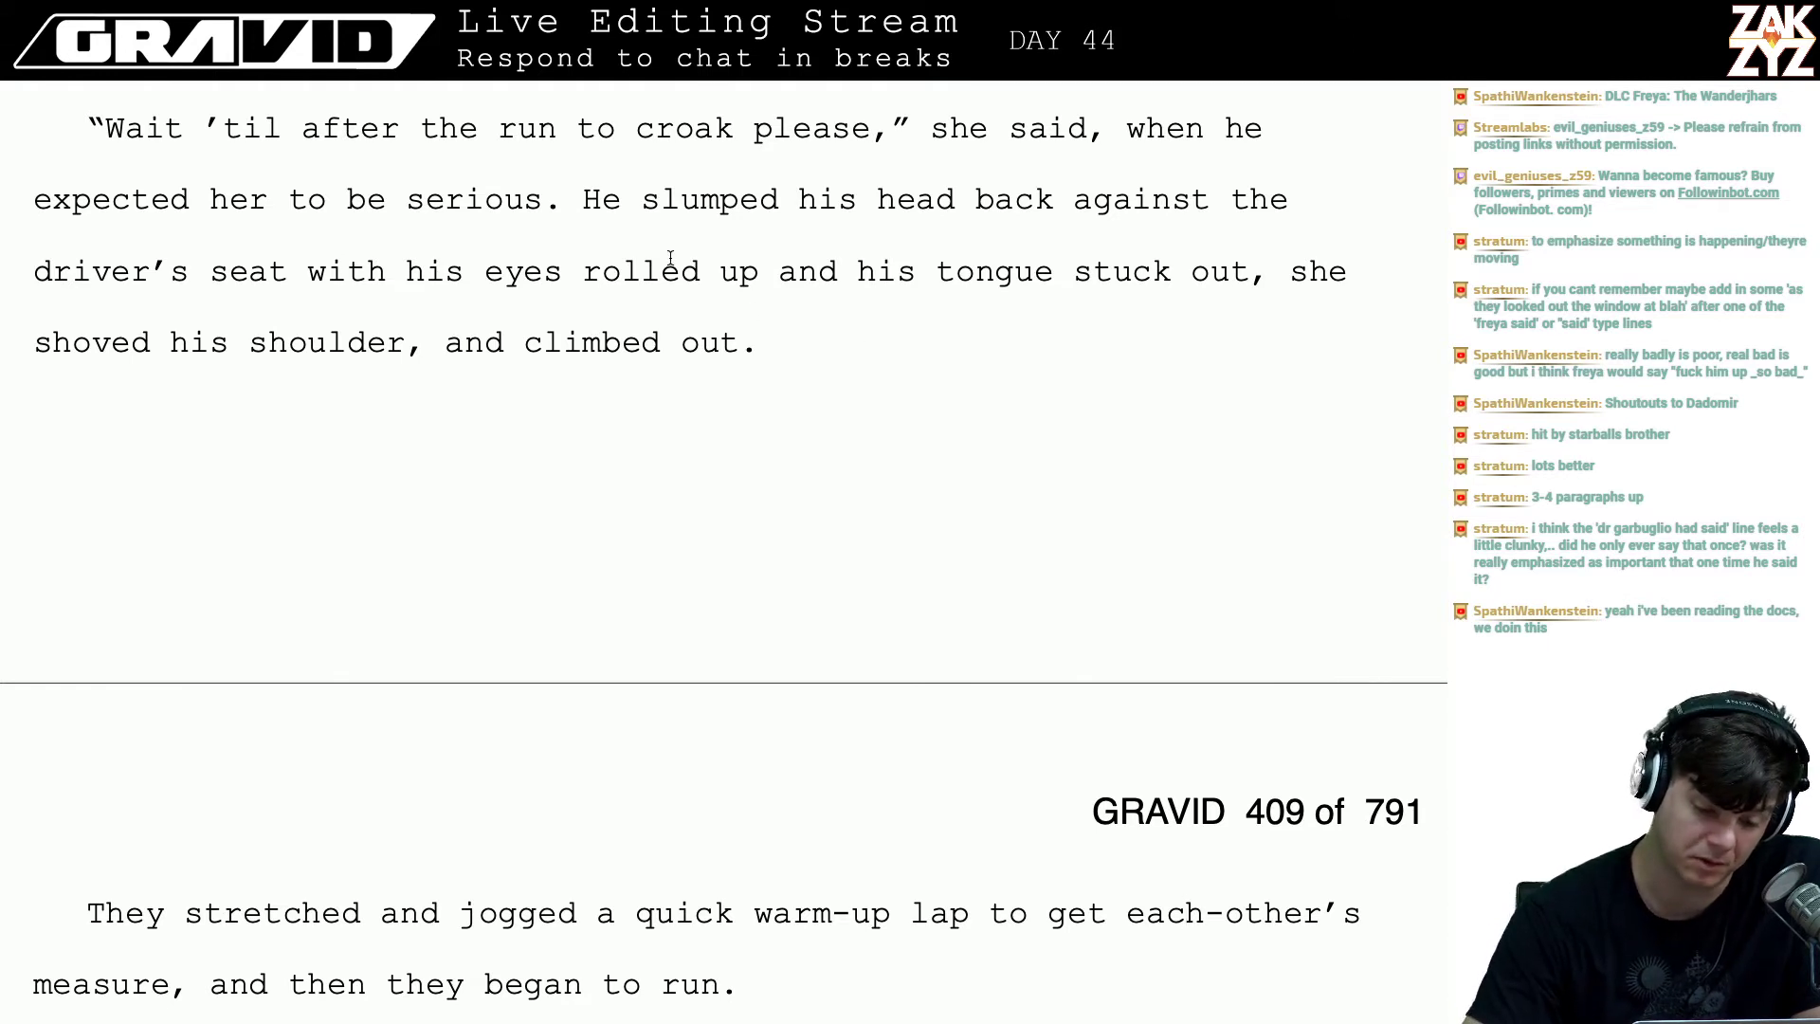
scroll(492, 327, "down", 1)
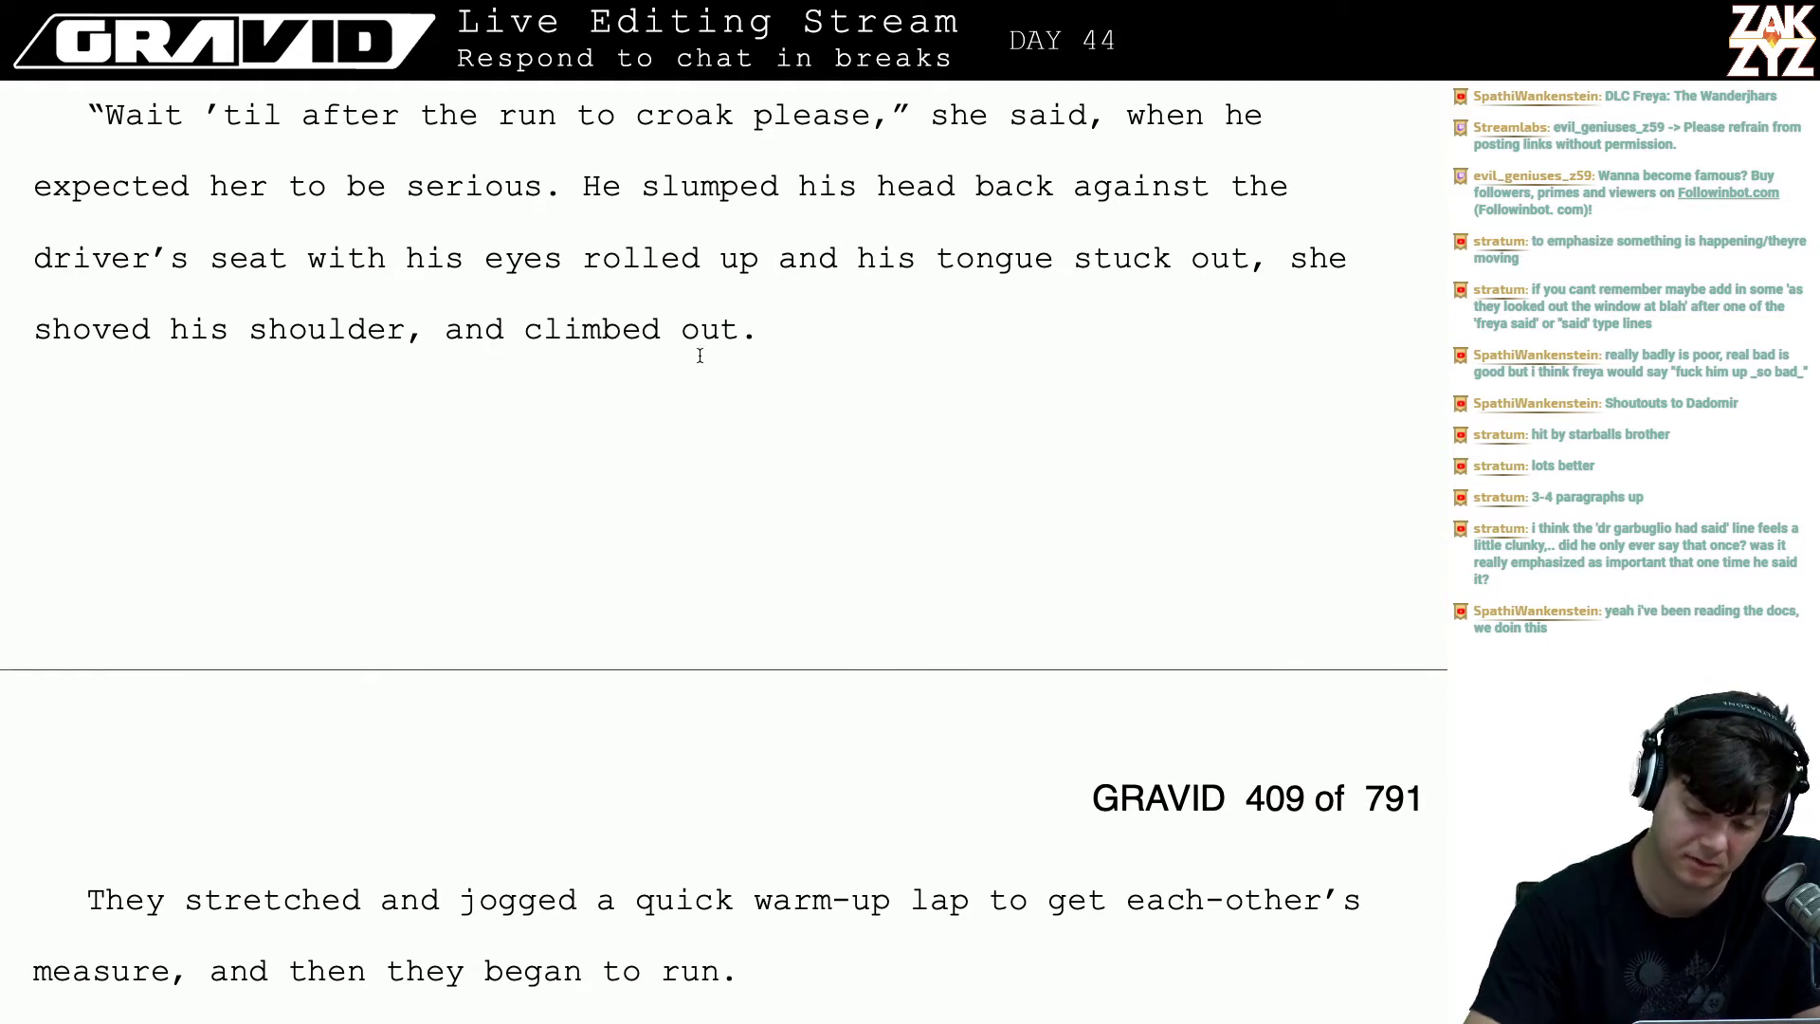
type("of the car")
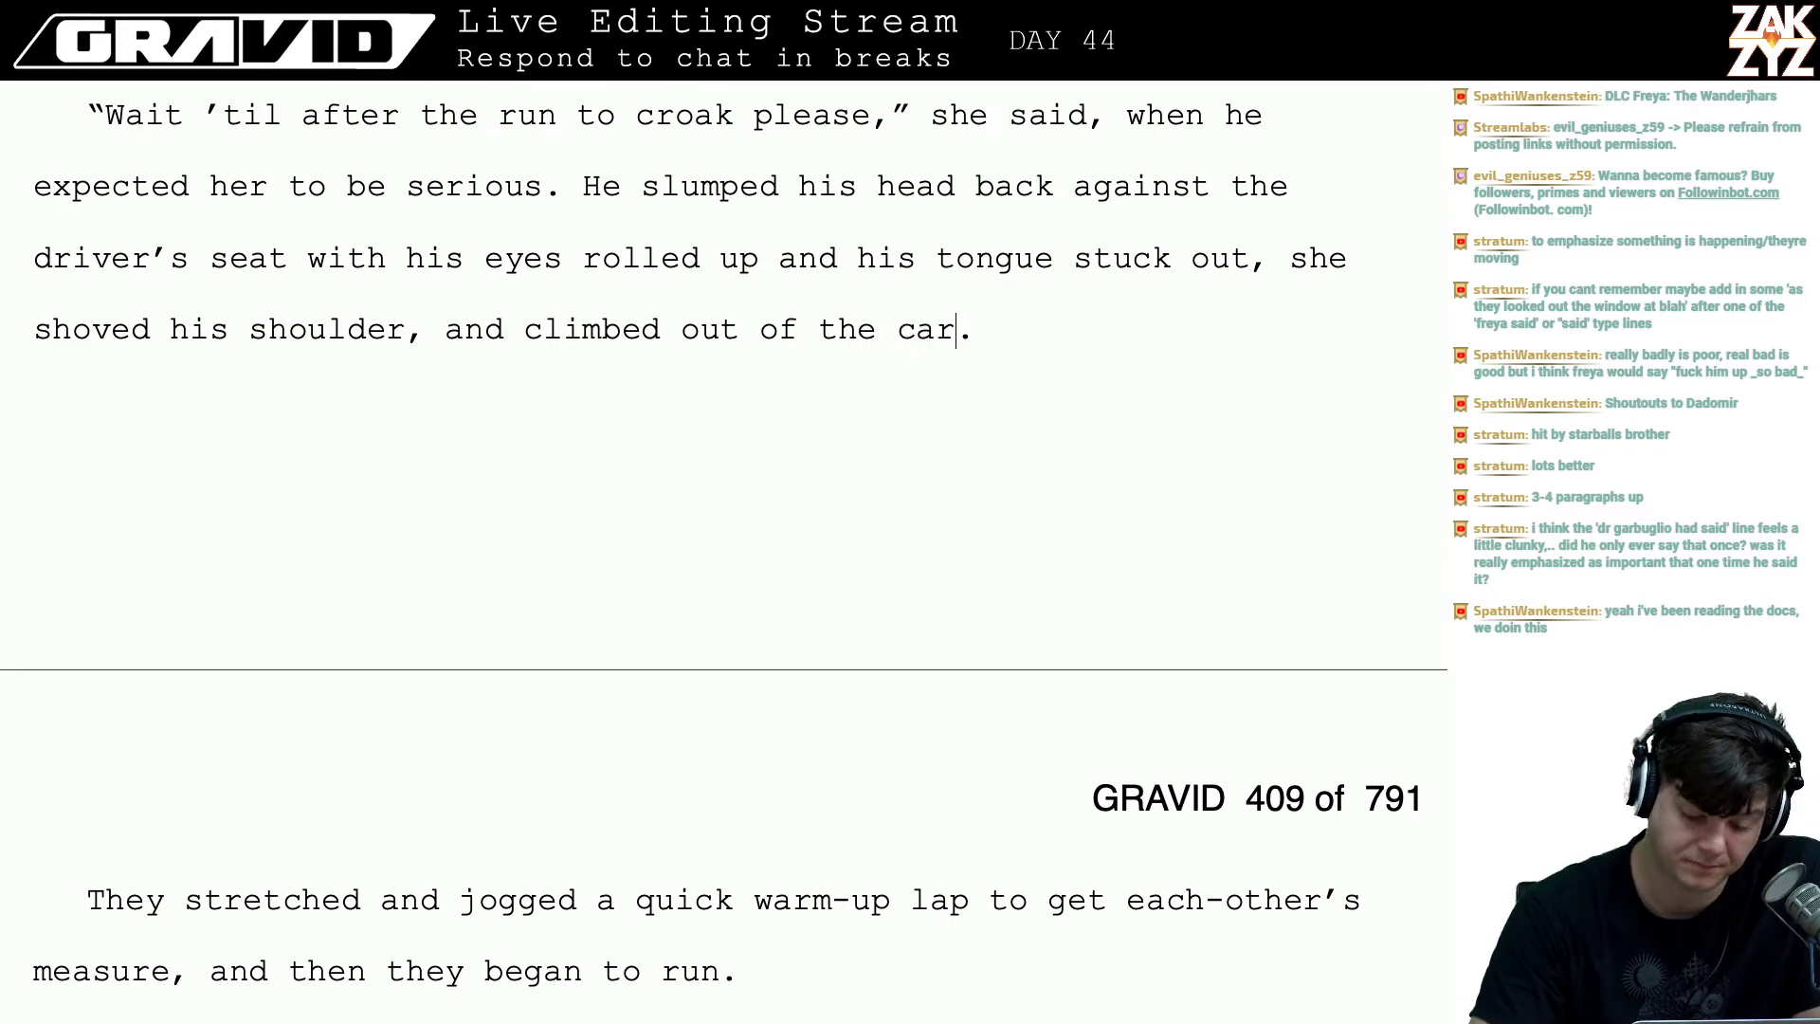
key("Down")
key("Down")
key("Up")
key("Up")
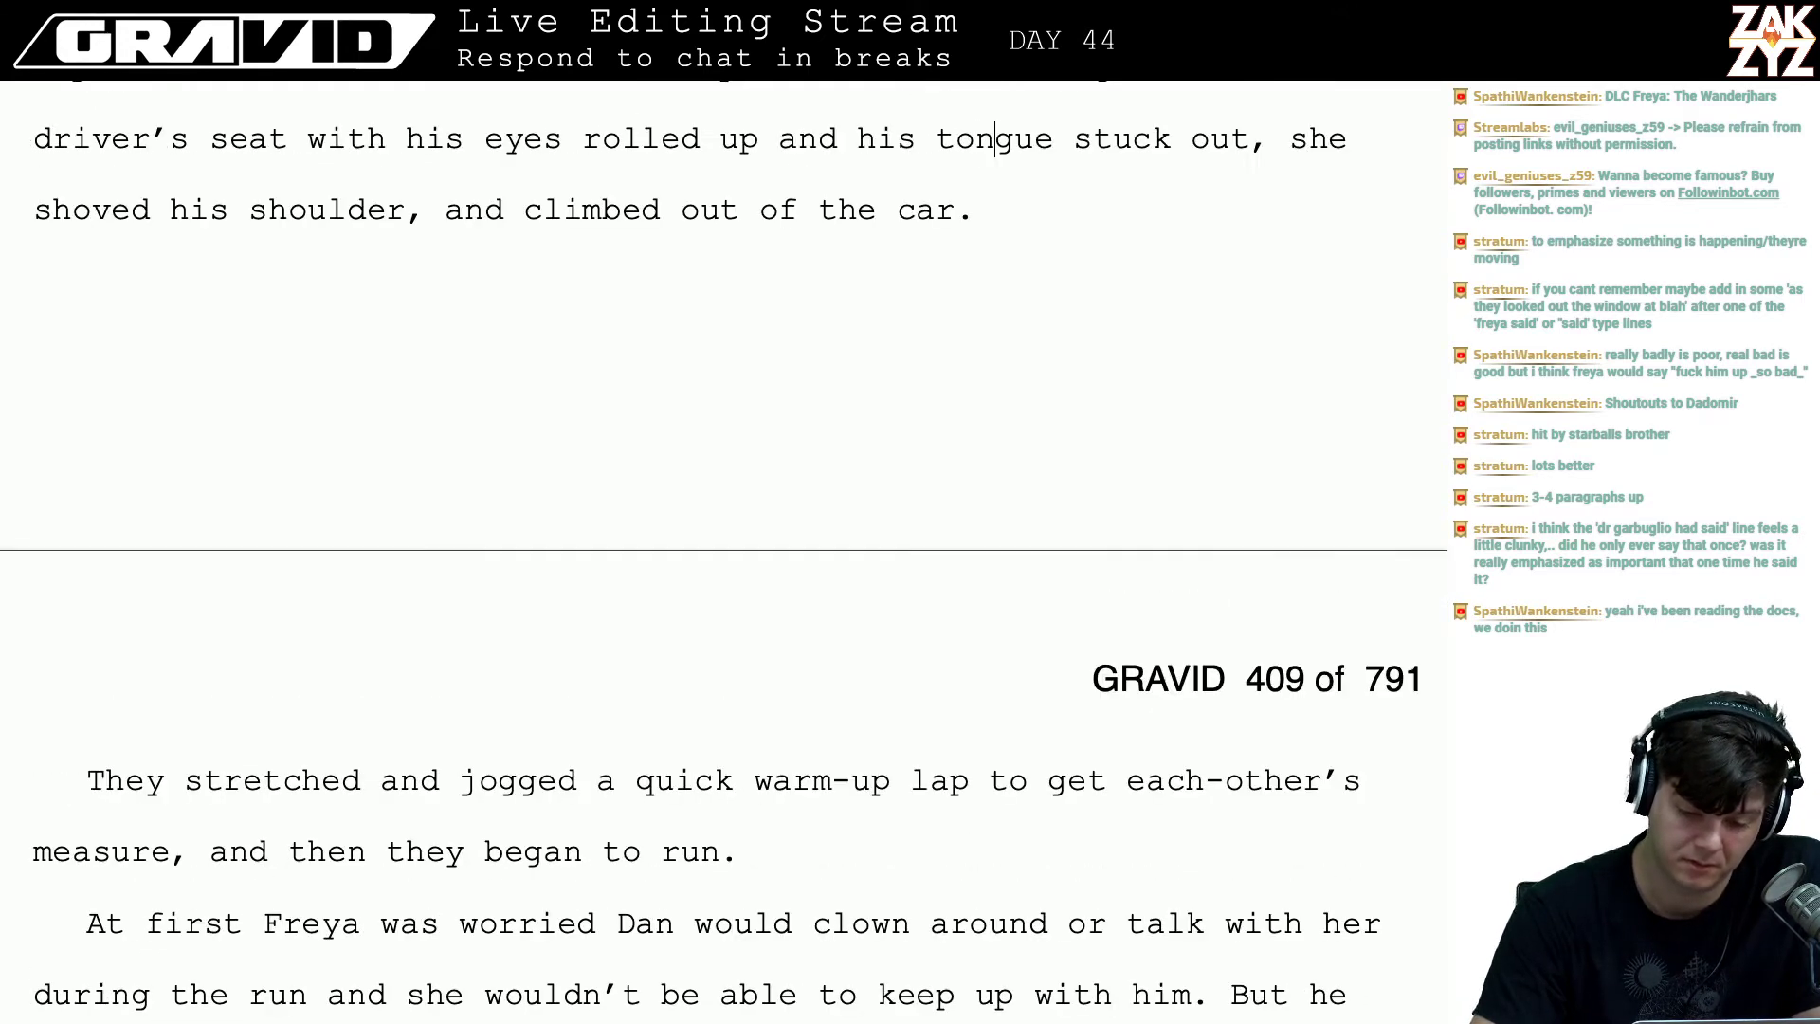
- Reread the lines from Freya putting her hand over Dan's on the gearshift through the "Wait 'til after the run to croak please" paragraph
key("Left")
key("Up")
key("Up")
key("Up")
key("Up")
key("Up")
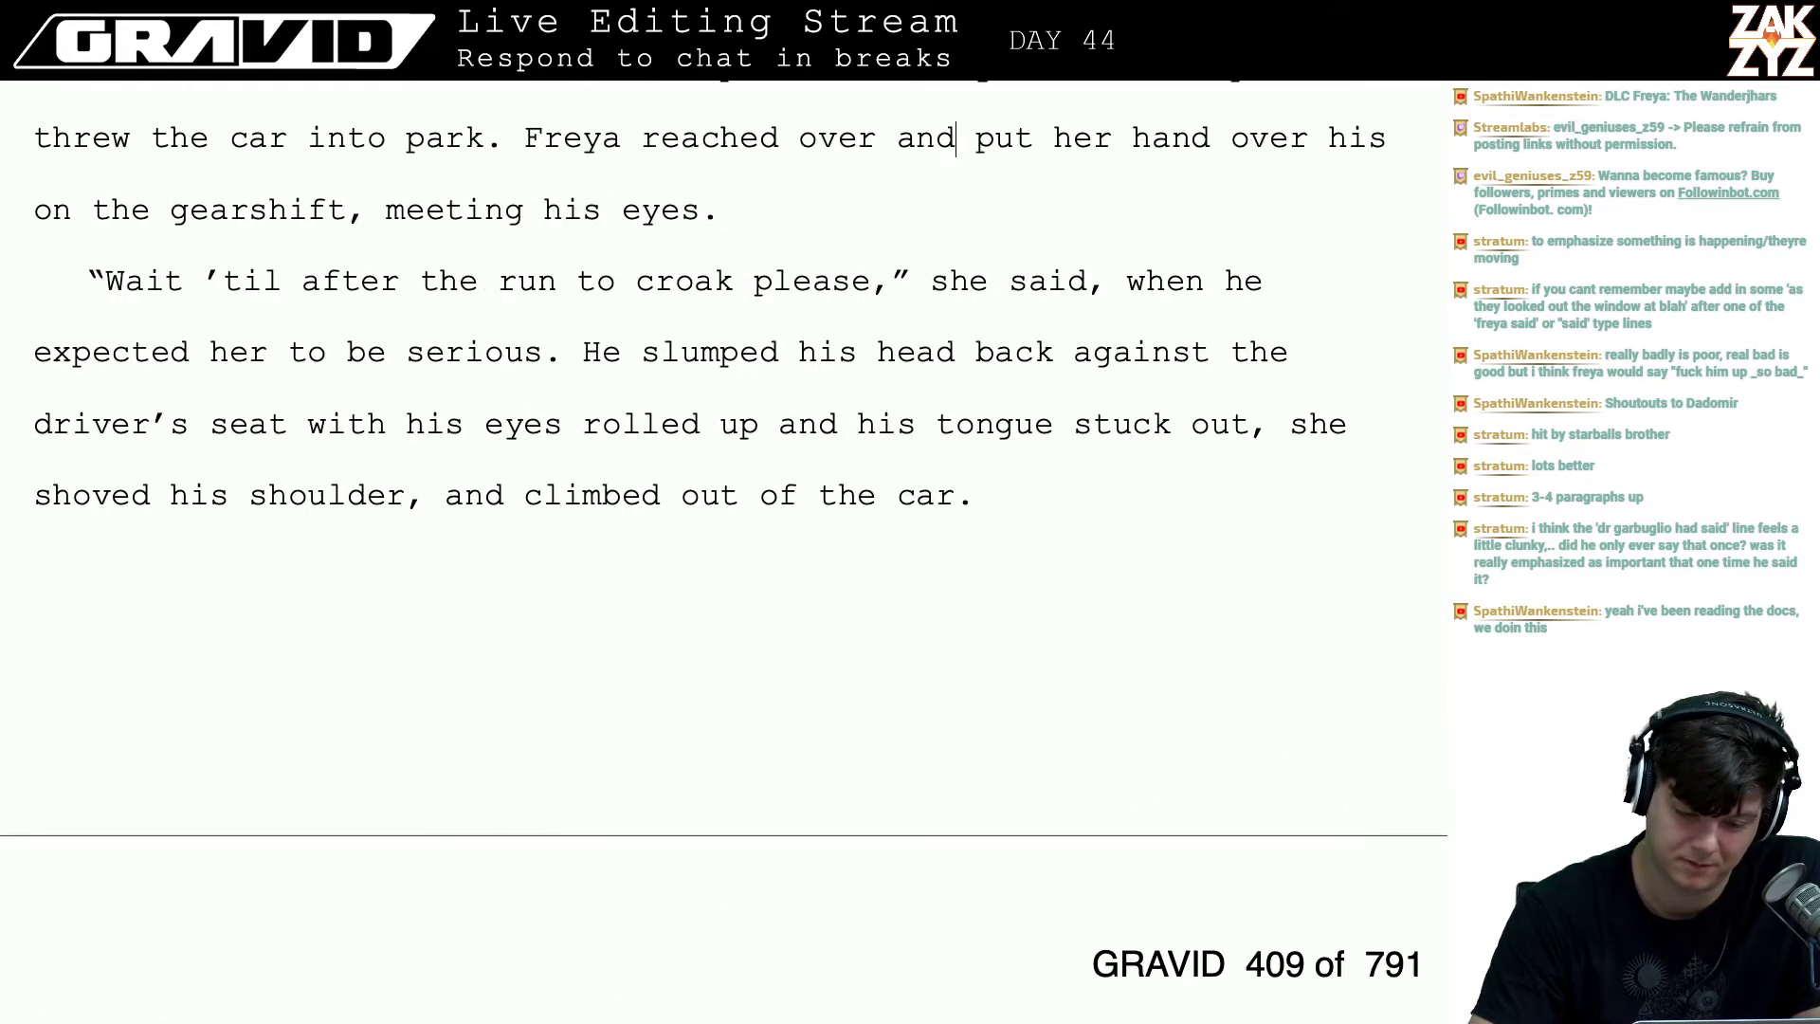
key("Down")
key("Down")
key("Down")
key("Left")
key("Right")
key("Right")
key("Right")
key("Right")
key("Right")
key("Right")
key("Right")
key("Right")
key("Right")
key("Right")
key("Right")
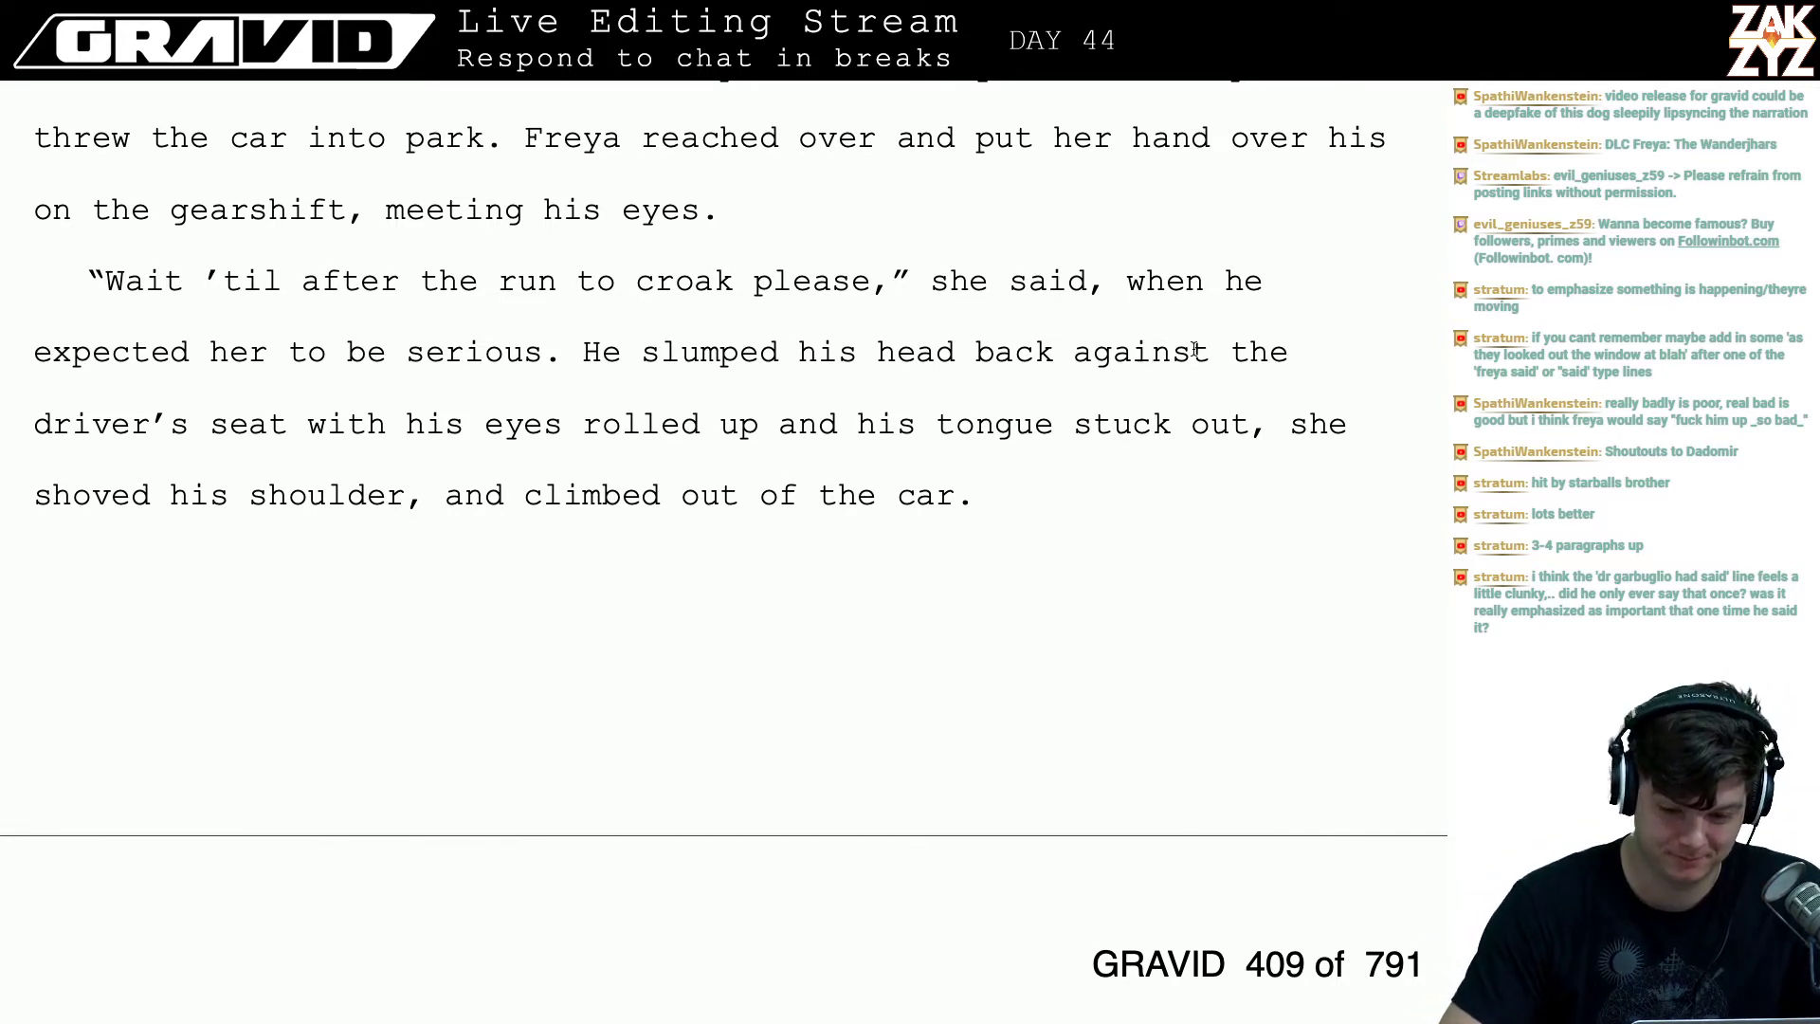
- Split the "Wait 'til after the run" paragraph after "she said," so that "when he expected her to be serious" starts its own paragraph
left_click(1099, 281)
key("BackSpace")
type(",")
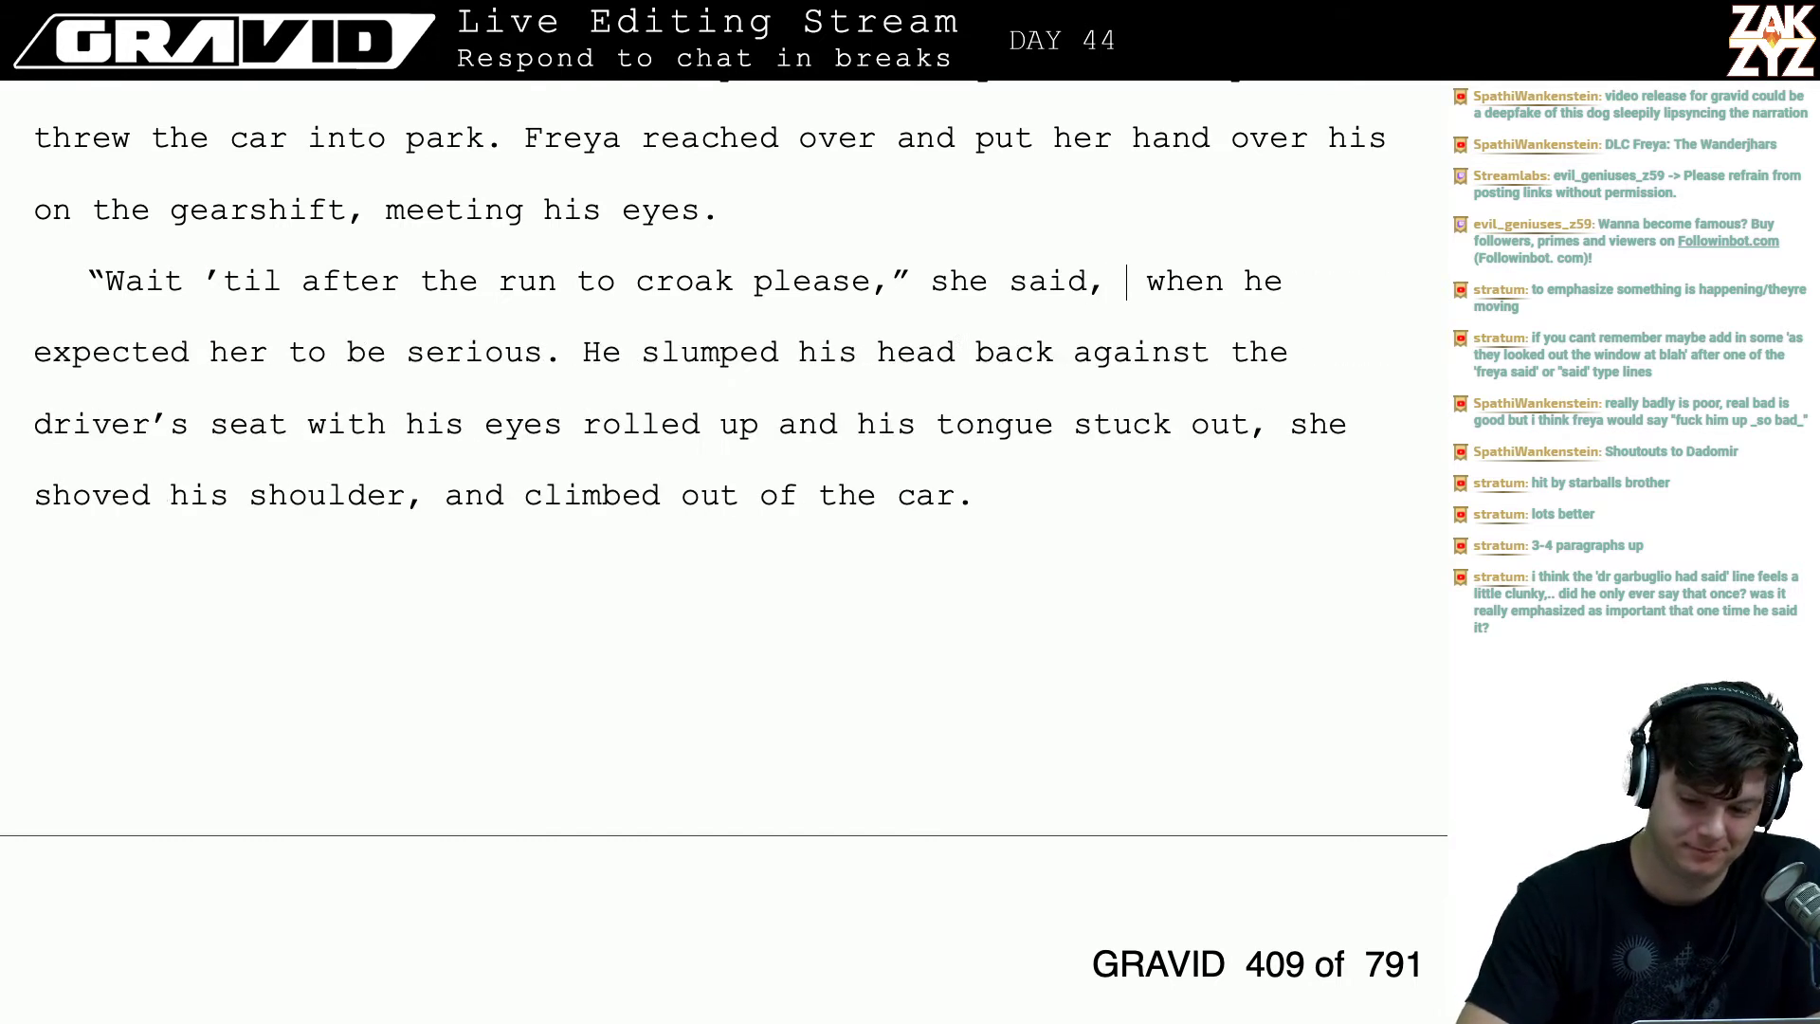
key("Return")
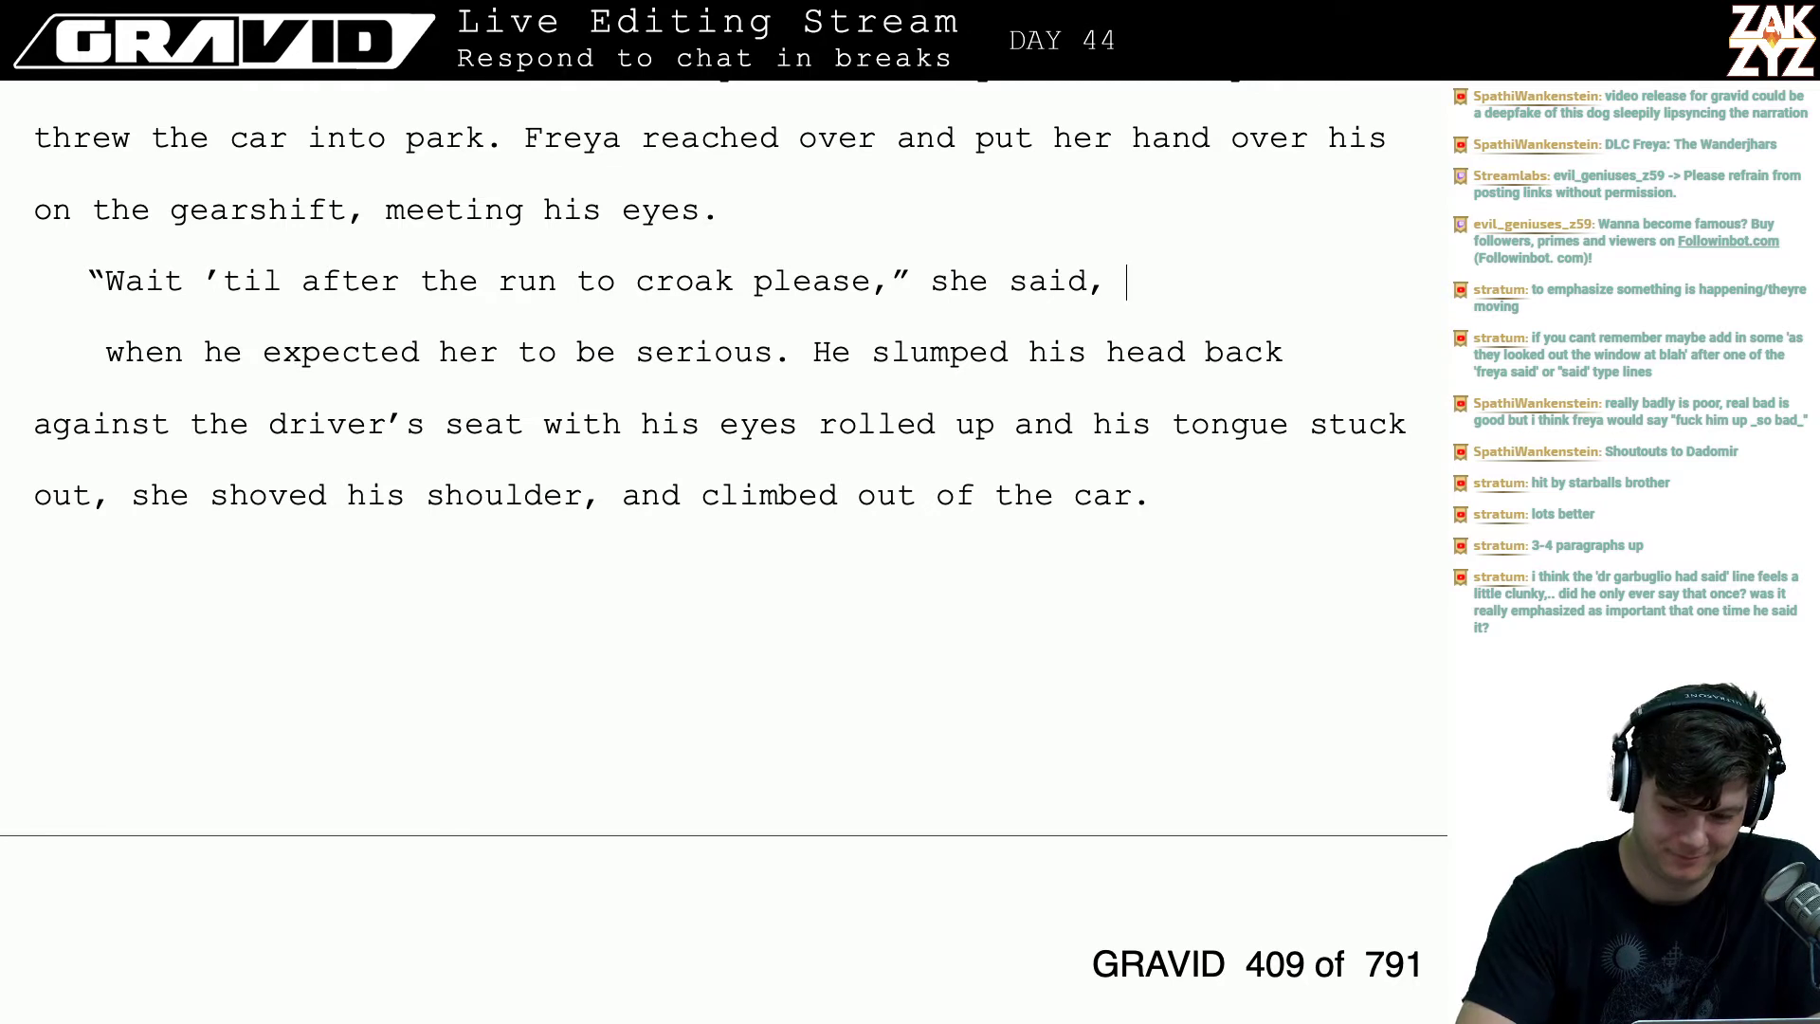
type("s")
key("BackSpace")
key("BackSpace")
key("BackSpace")
type(". He'd")
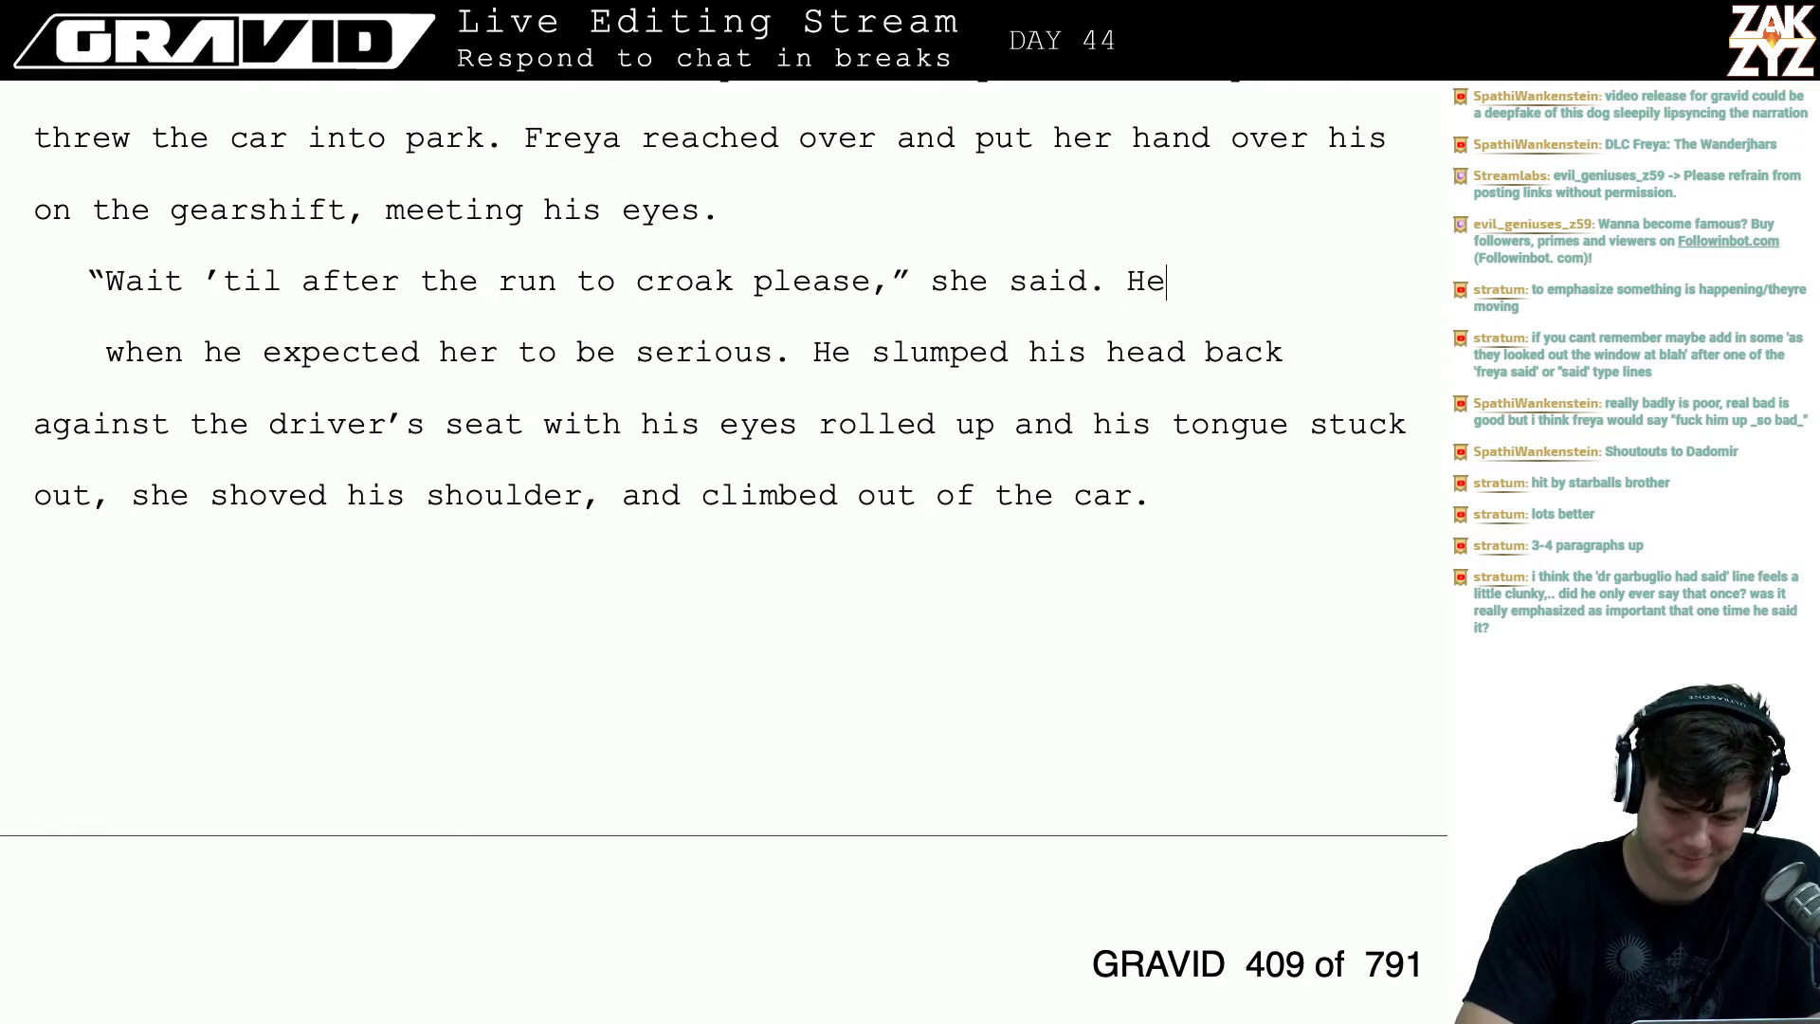
key("BackSpace")
key("BackSpace")
key("BackSpace")
key("BackSpace")
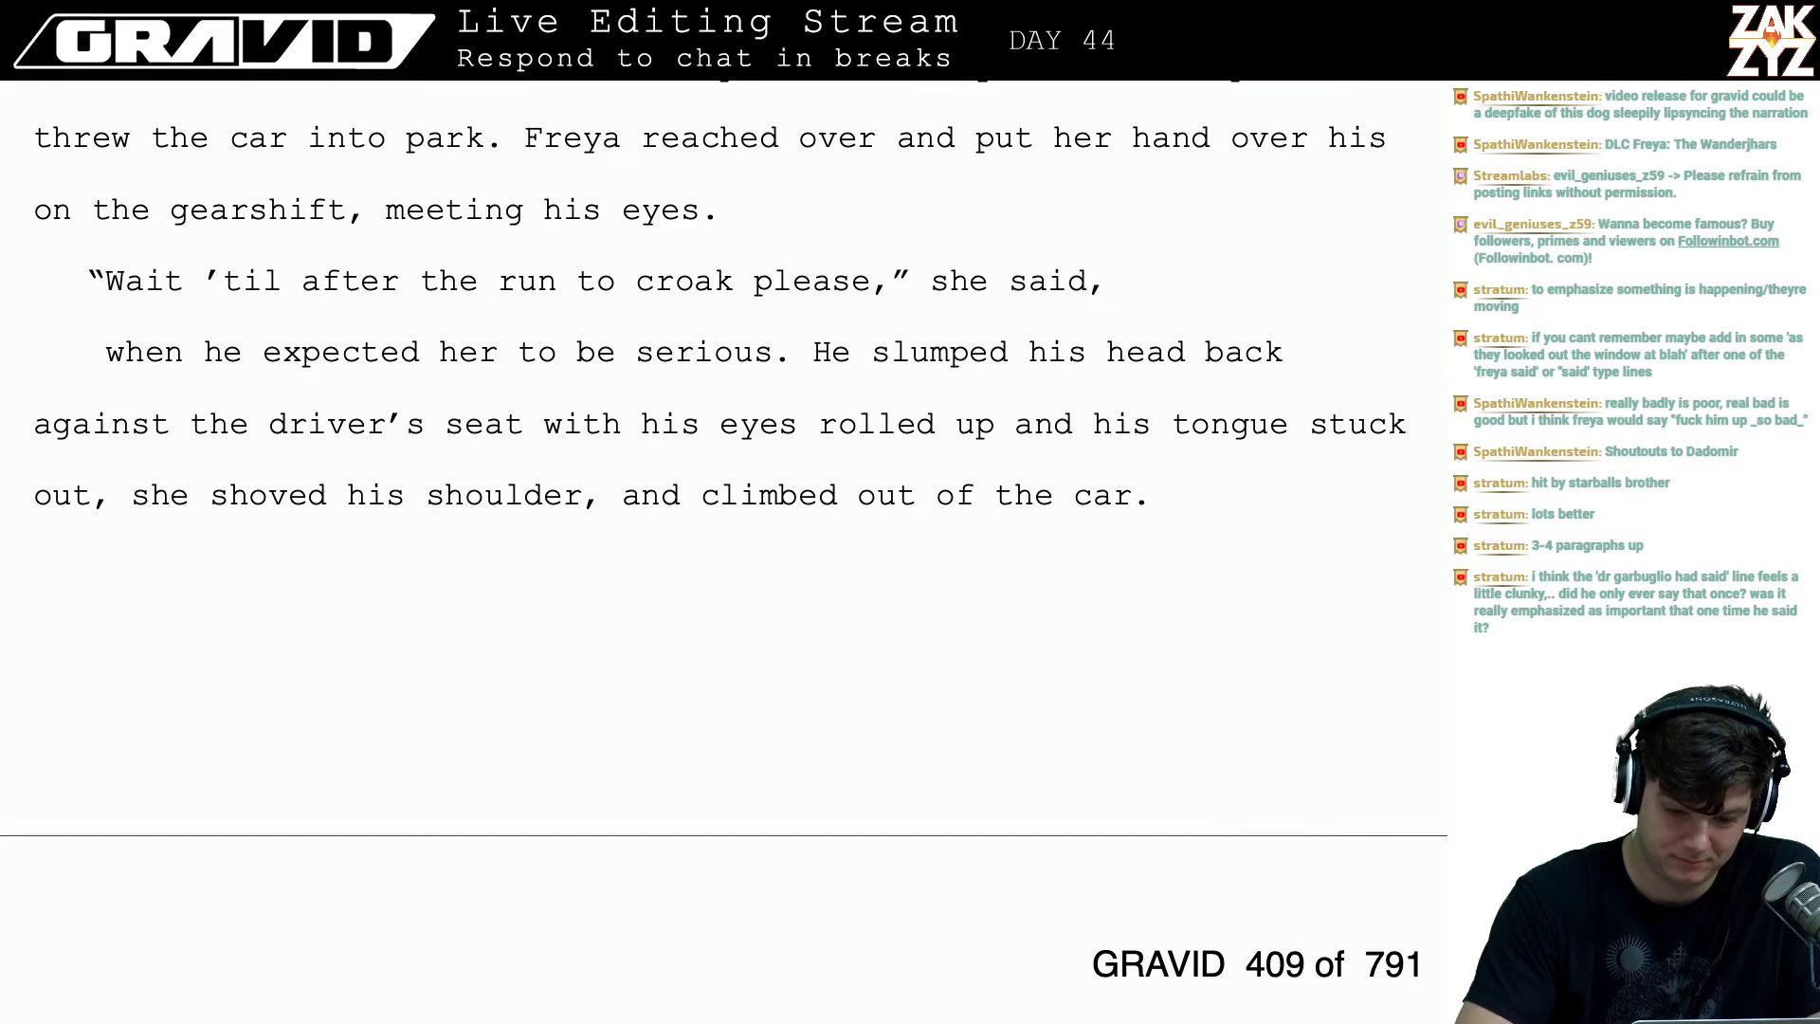
- Continue the line after "she said," with "and he broke out laughing, he'd expected her to be serious."
type("and ")
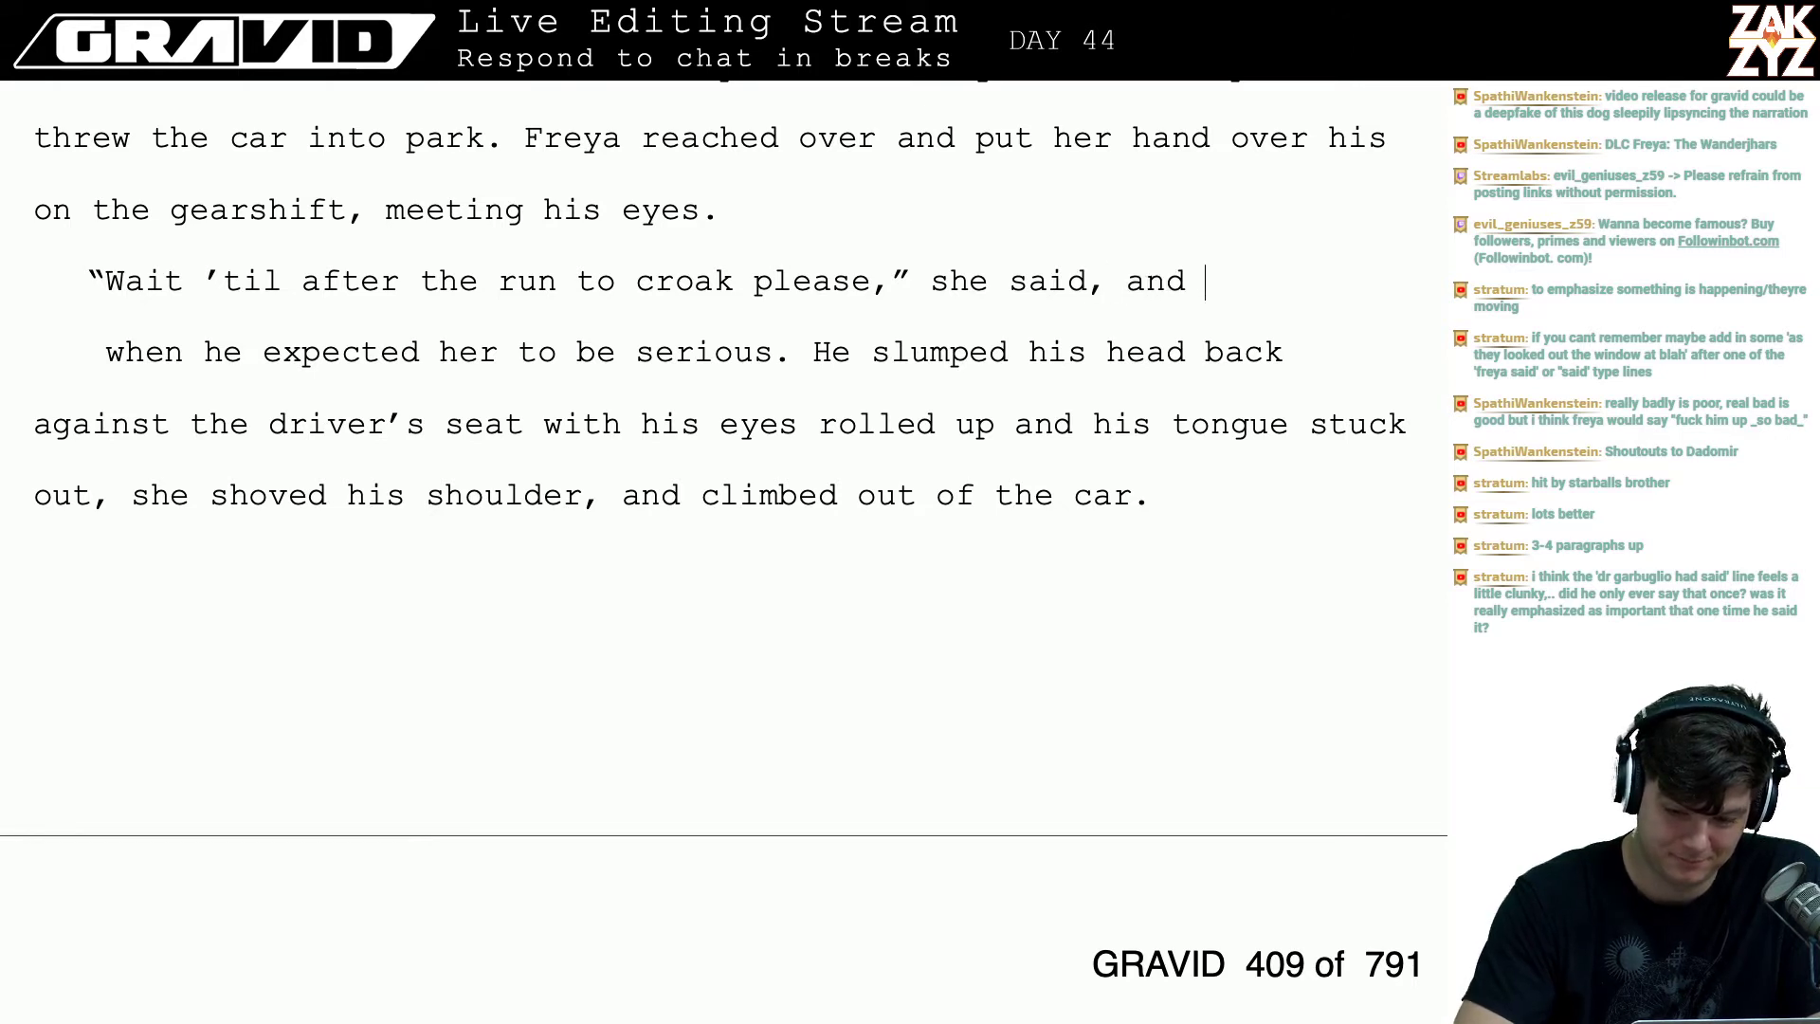
type("he broke out ")
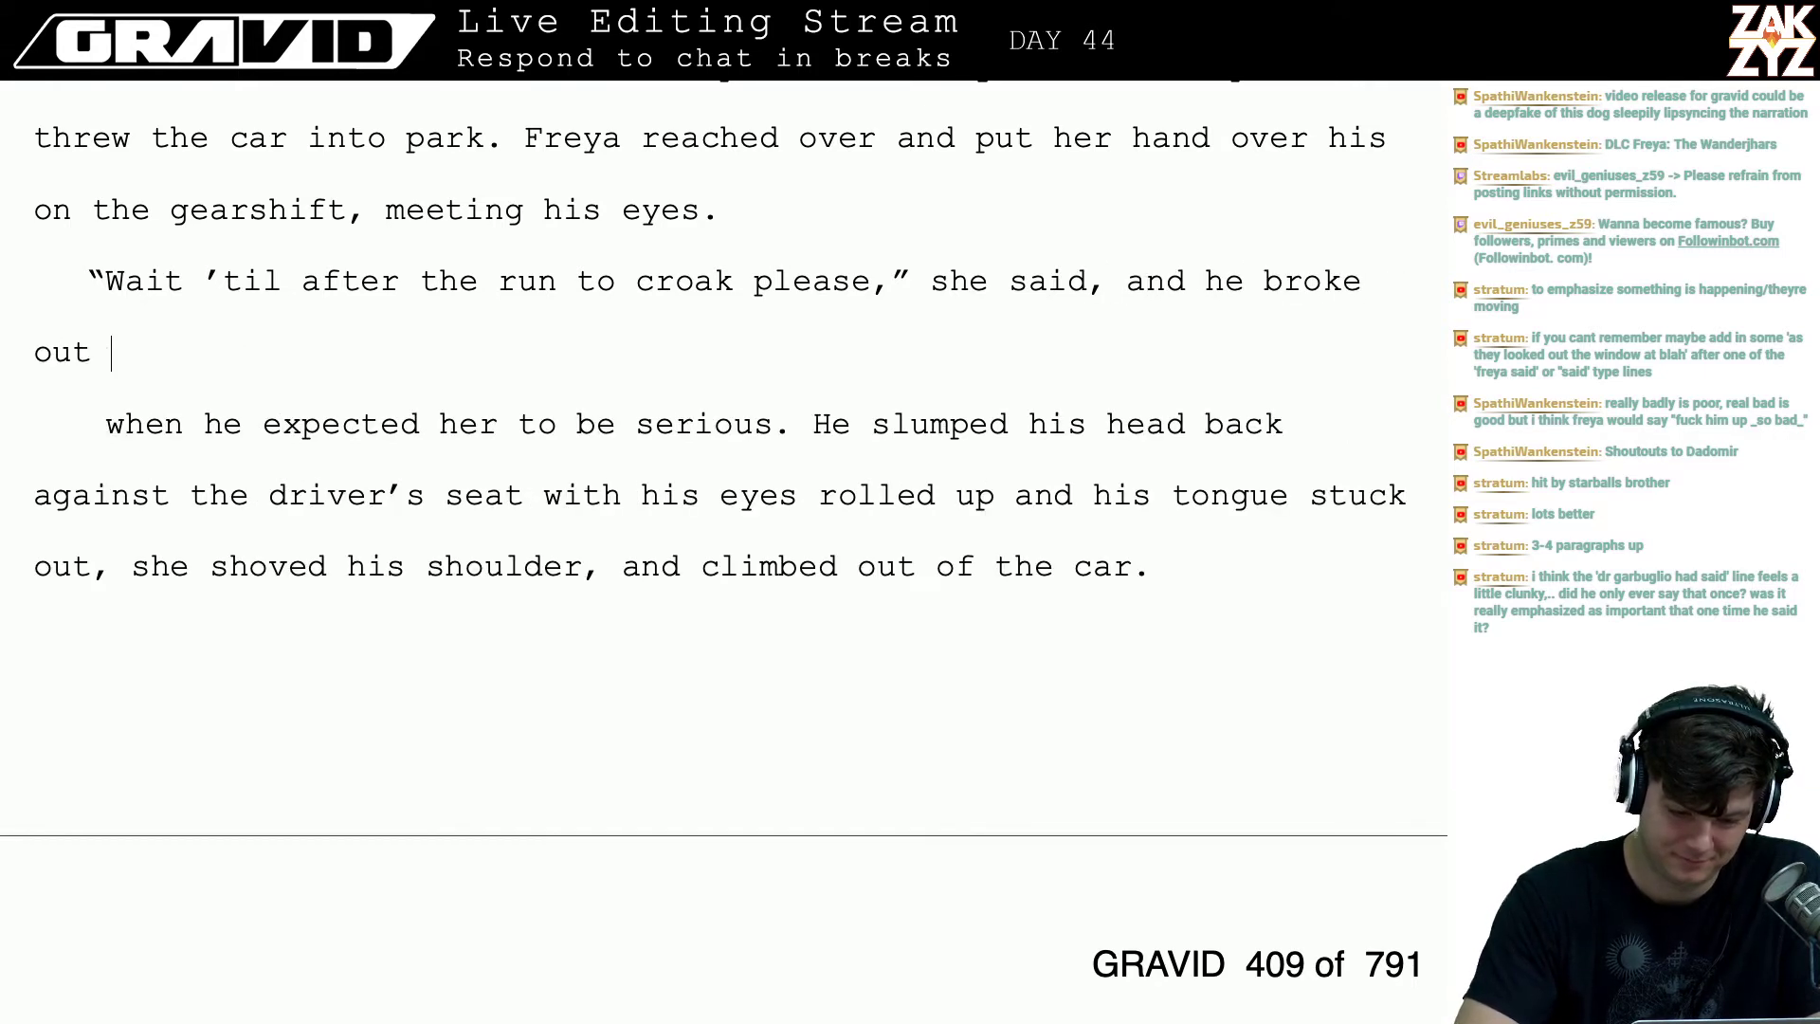
type("laughing, he'd ex")
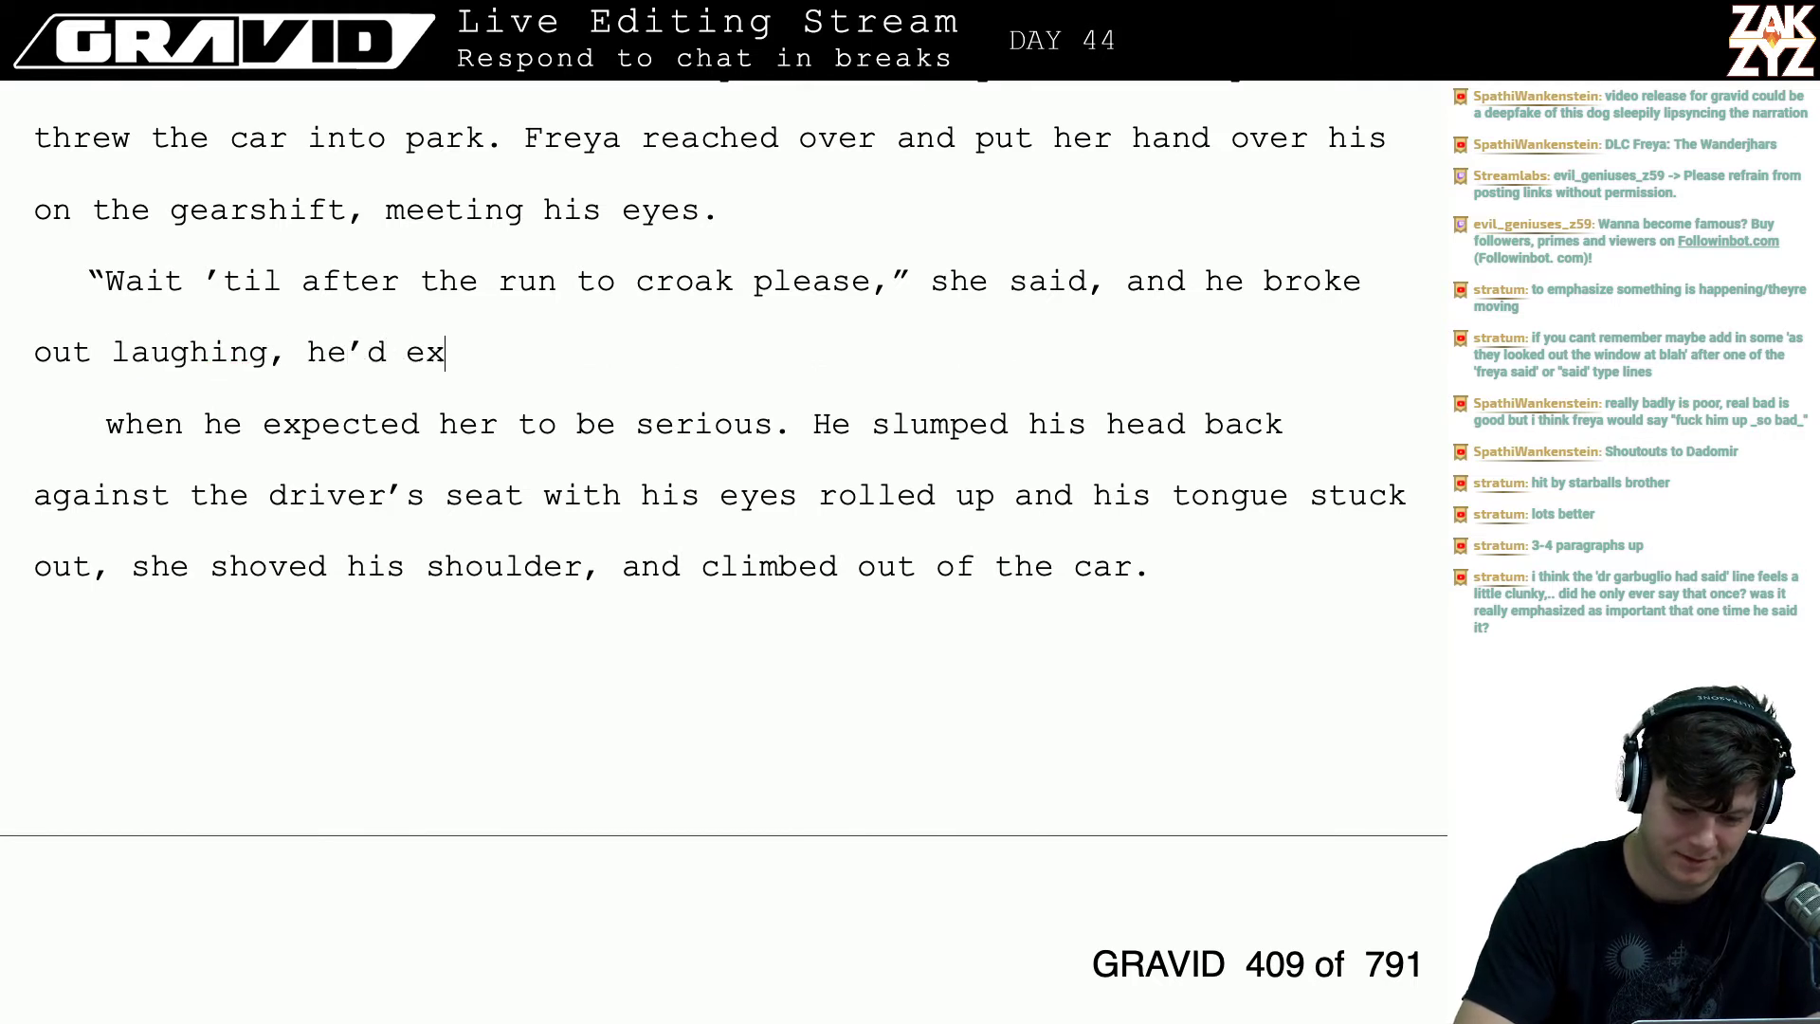
type("pected her to be")
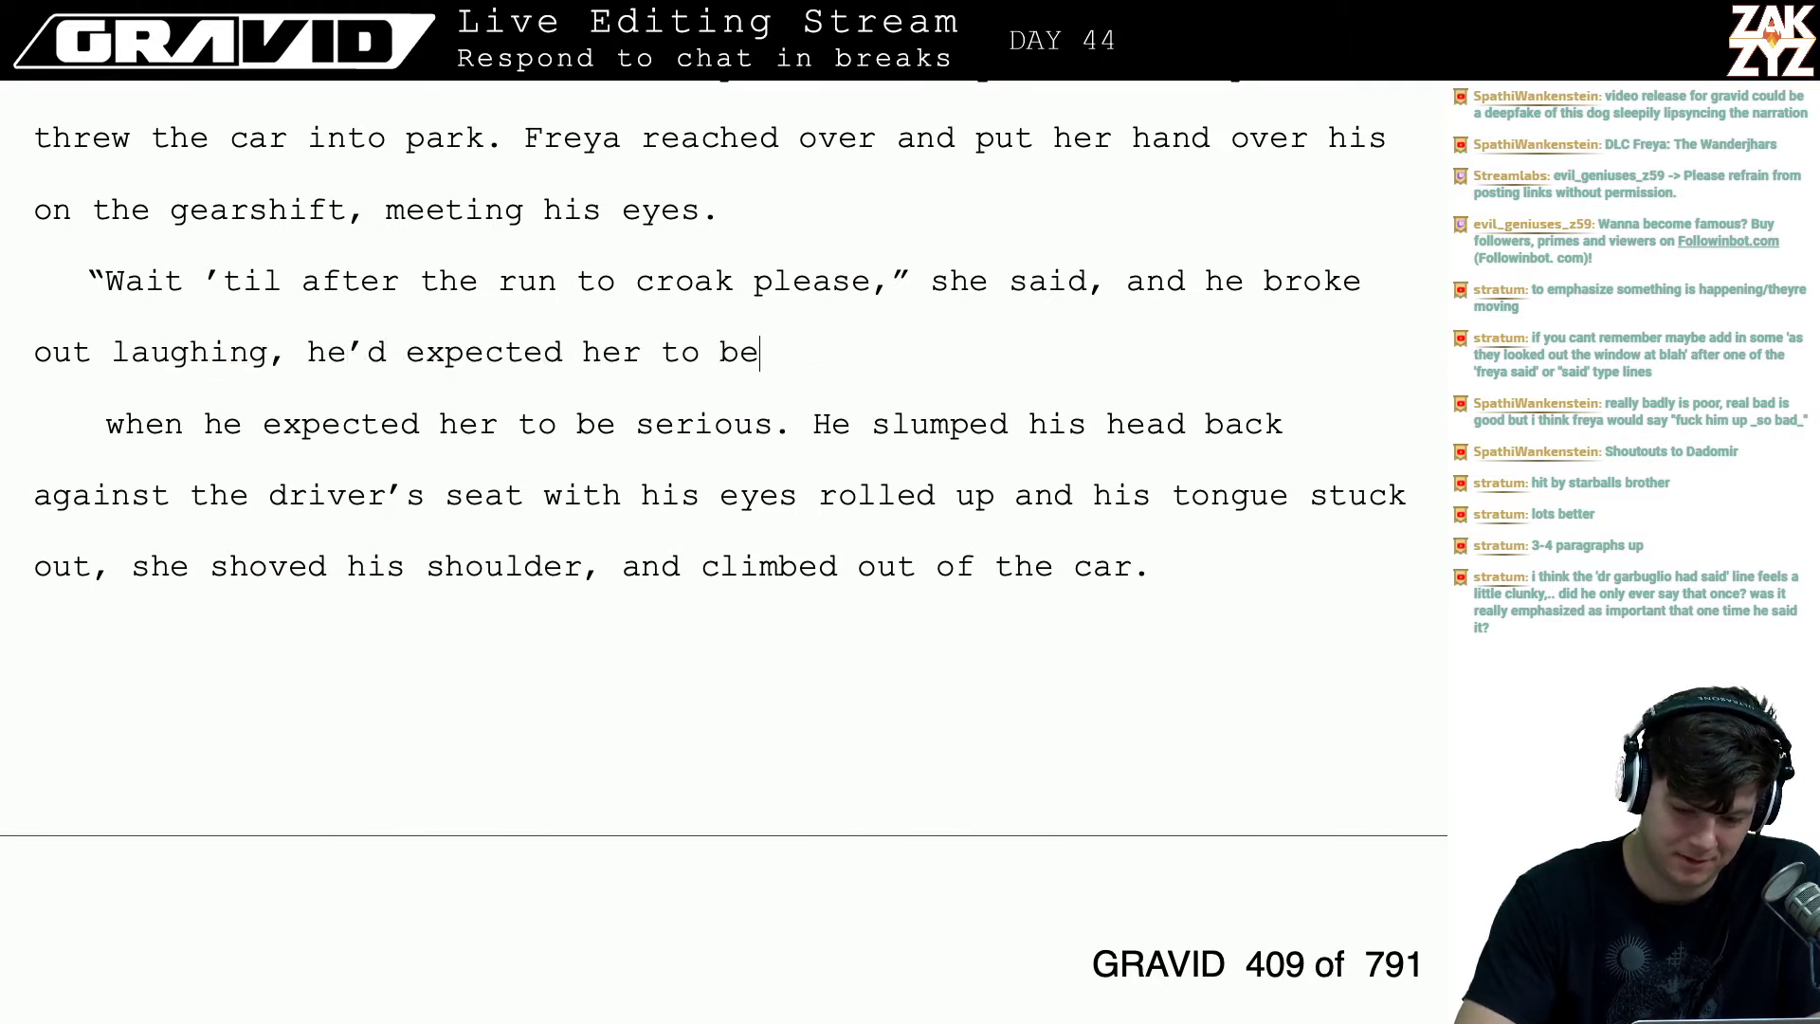
type(" serious. He sl")
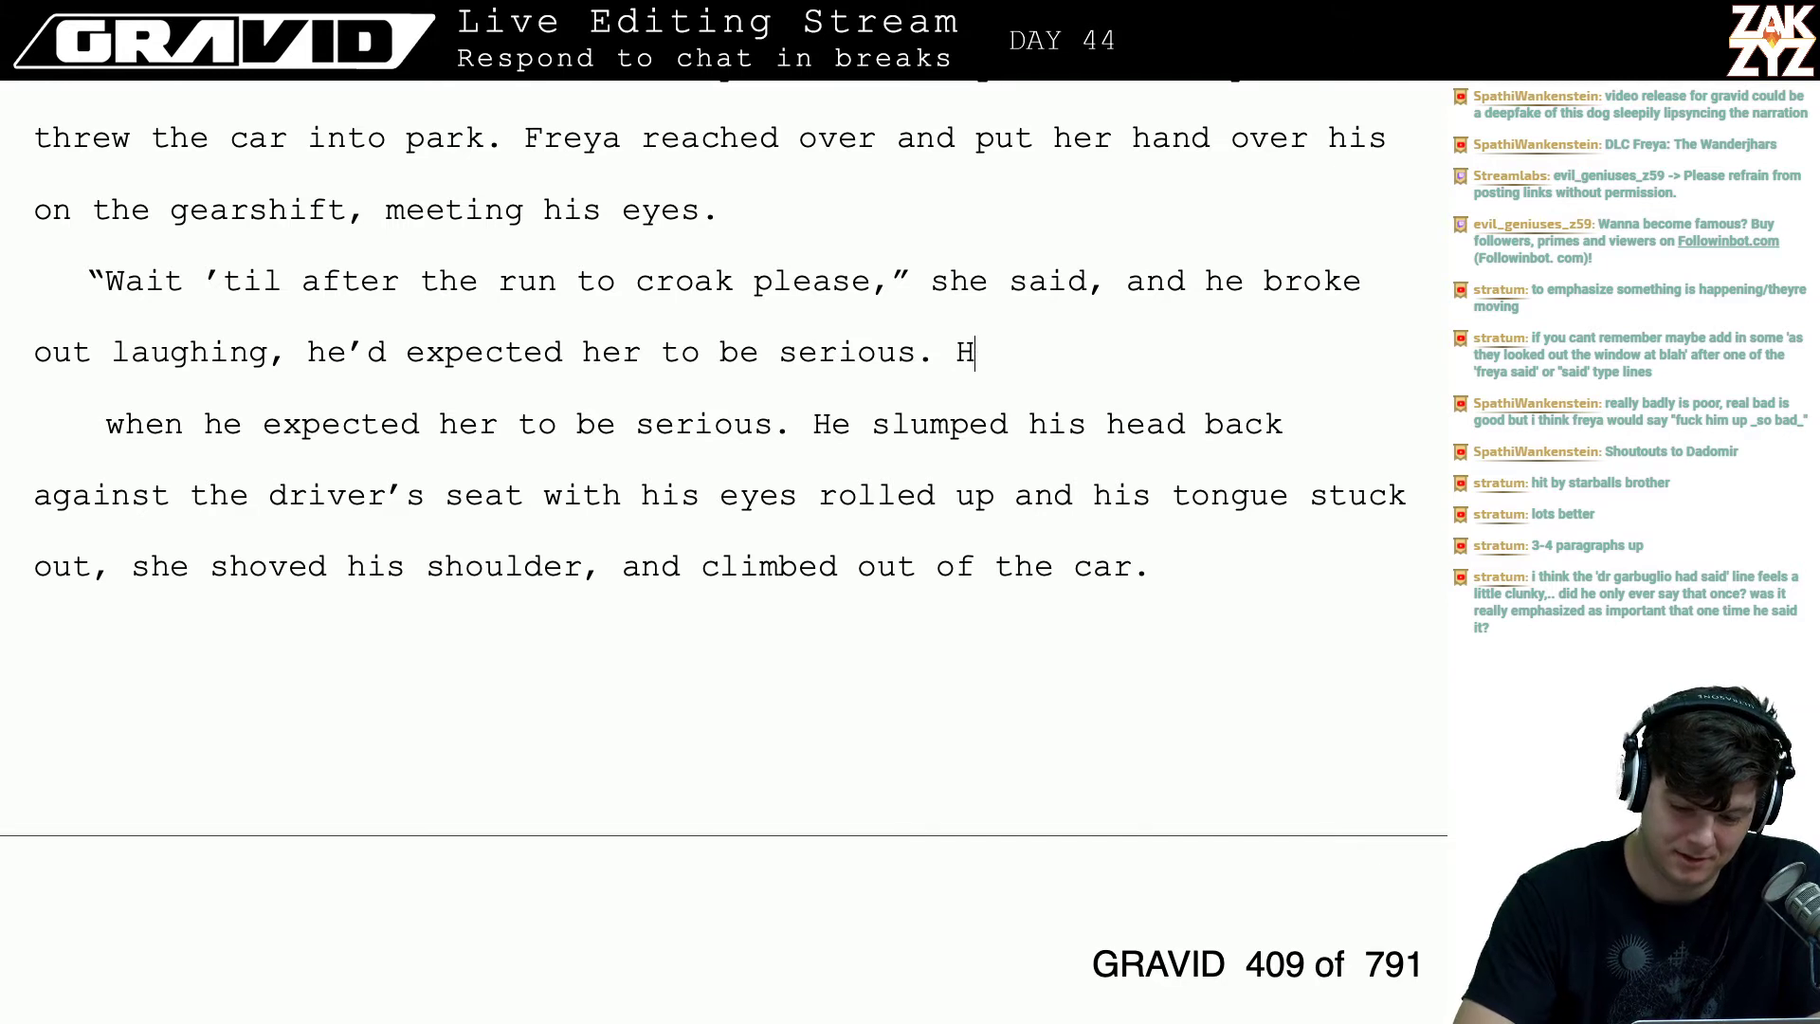
key("BackSpace")
key("BackSpace")
key("BackSpace")
key("BackSpace")
key("BackSpace")
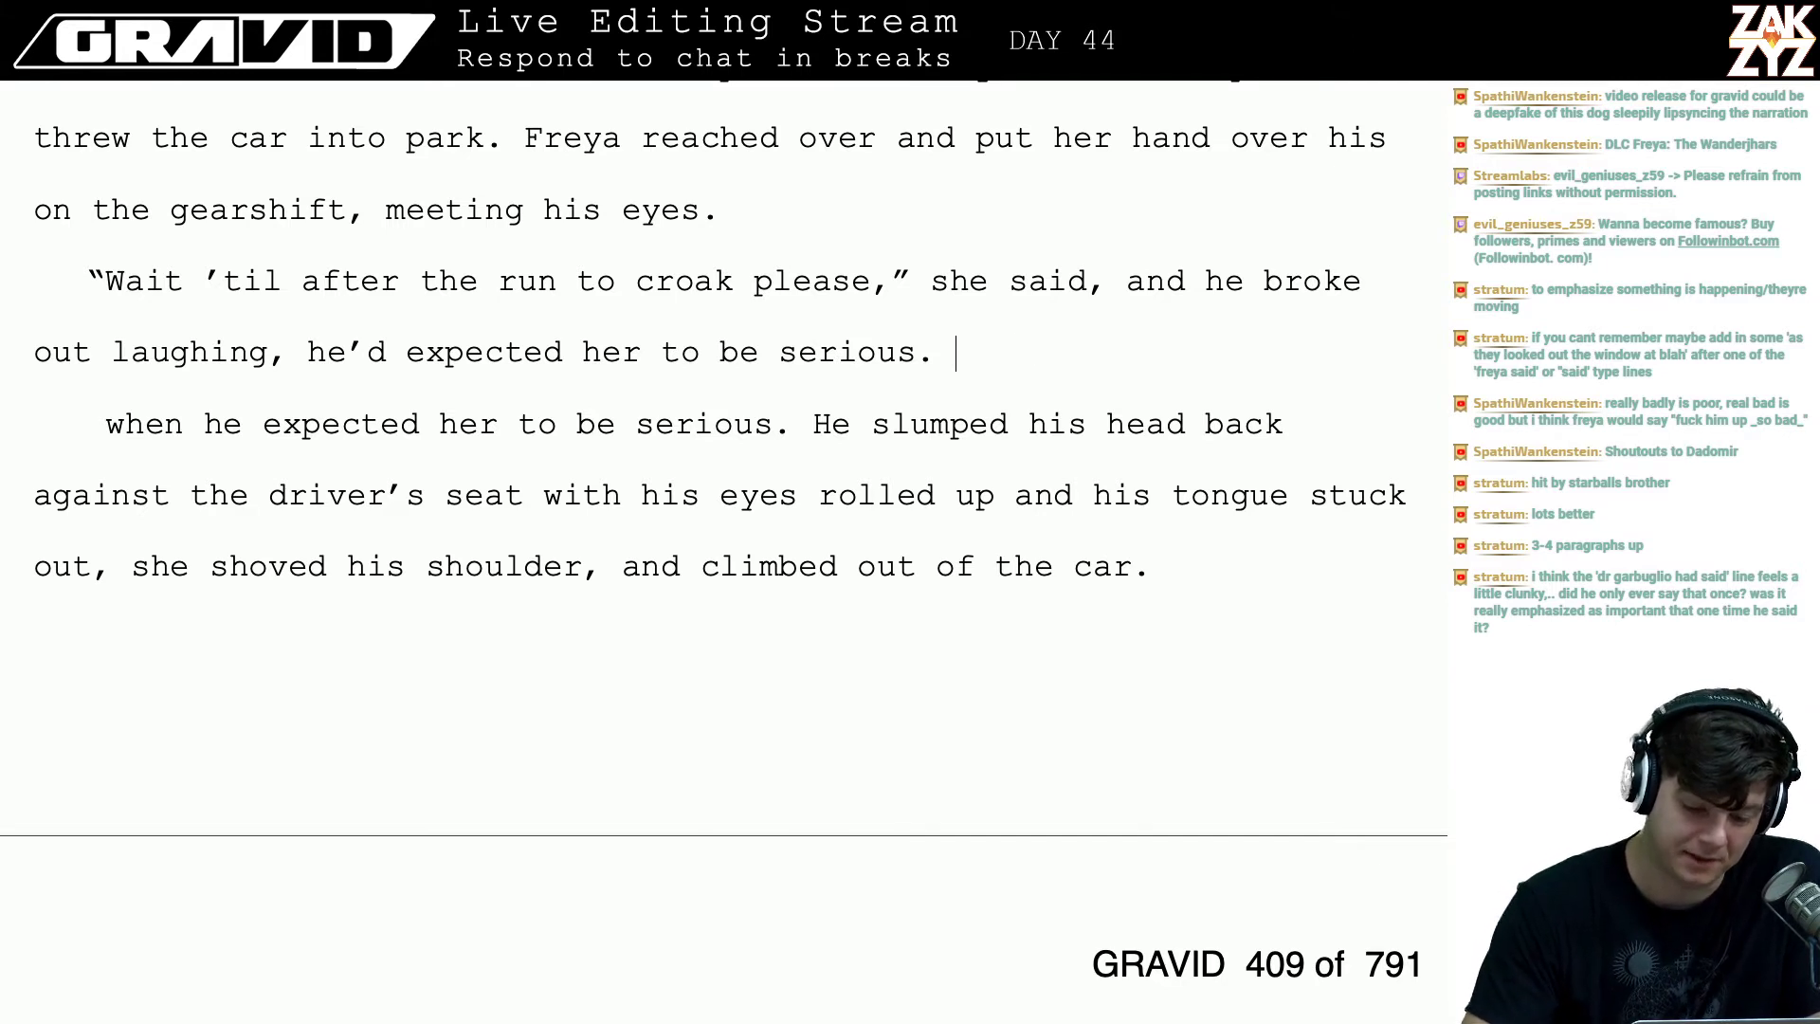
- End the dialogue tag as "she said." and insert "Dan broke out laughing, he'd expected her to be serious." before the drafted wording
left_click_drag(955, 352, 930, 424)
left_click(951, 280)
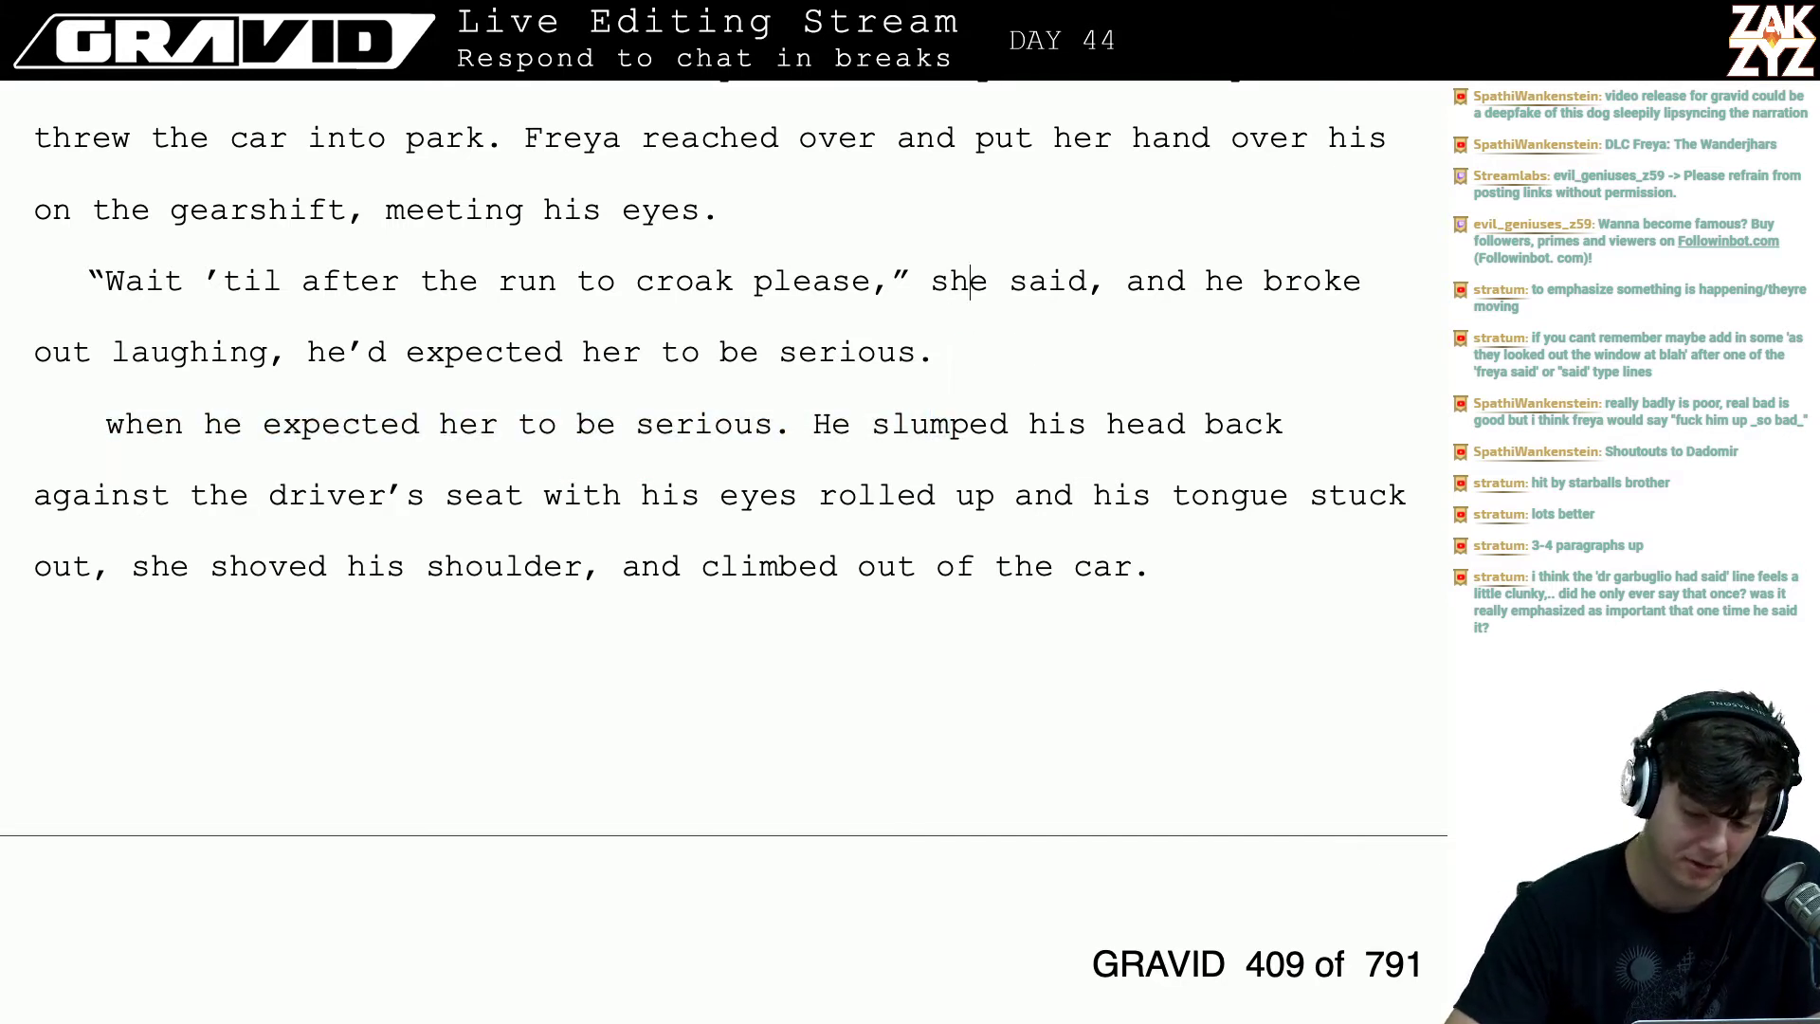
left_click(301, 355)
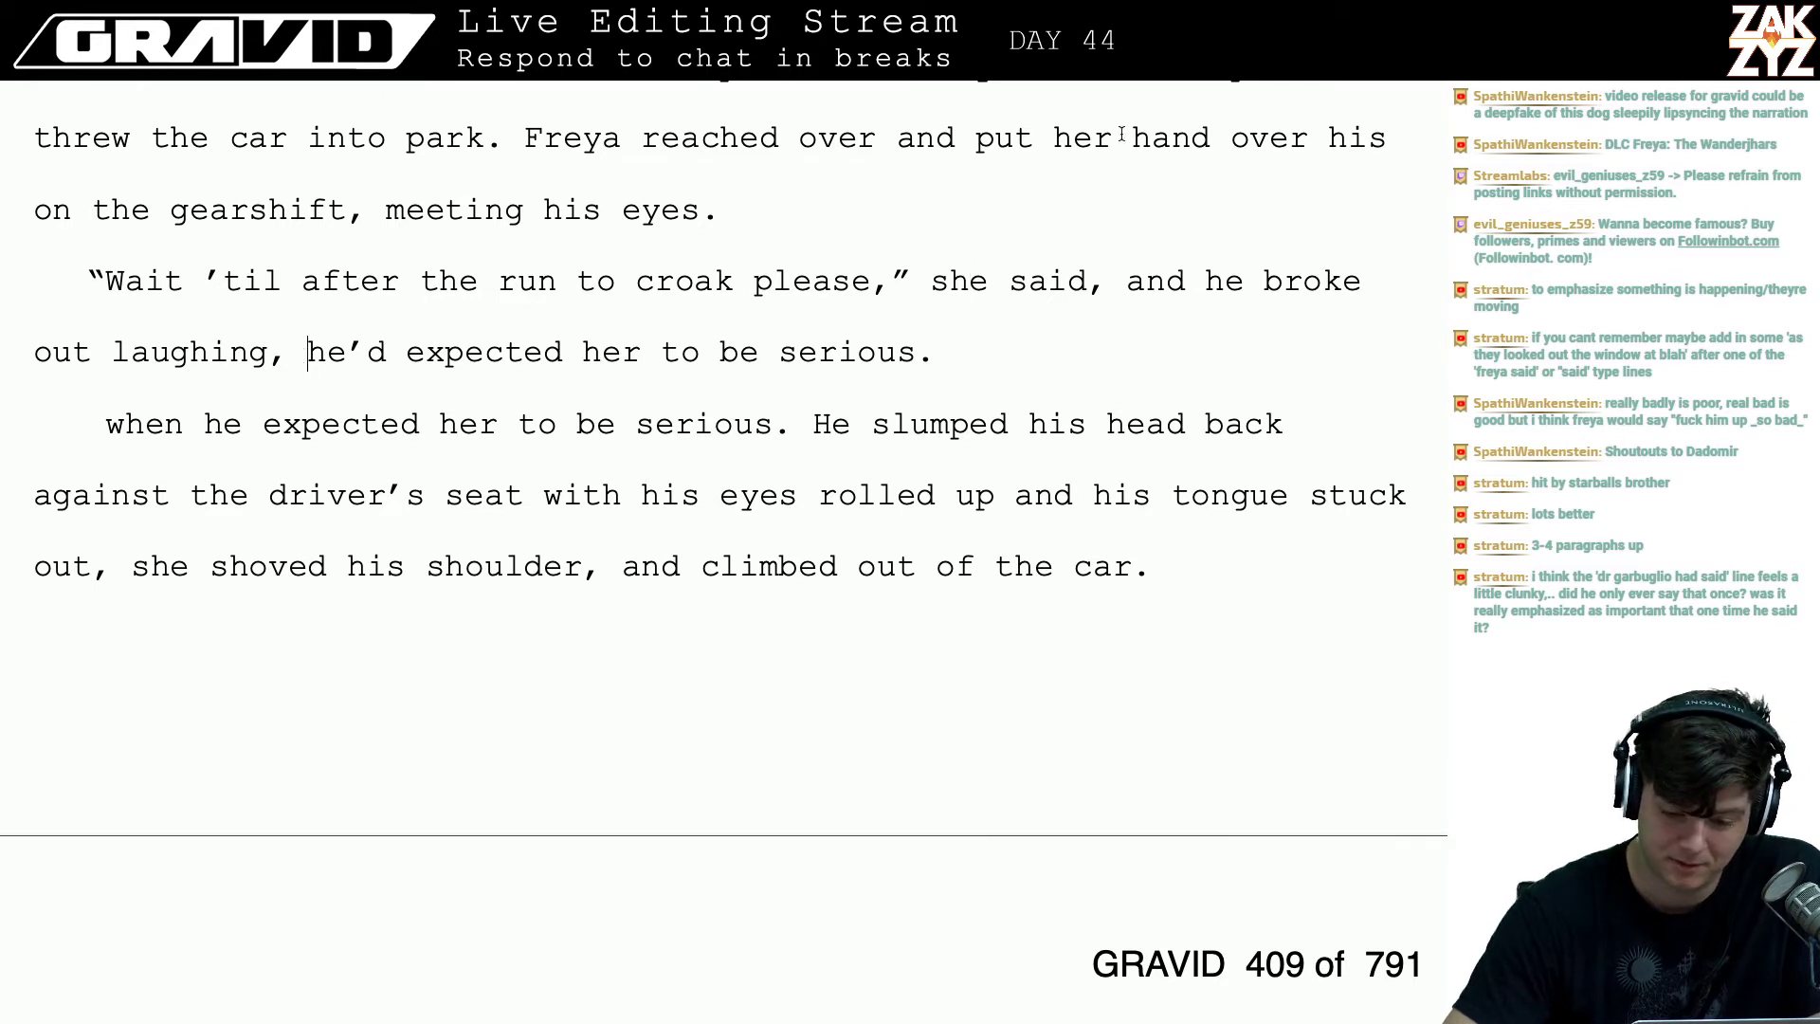
key("BackSpace")
type(". Dan broke o")
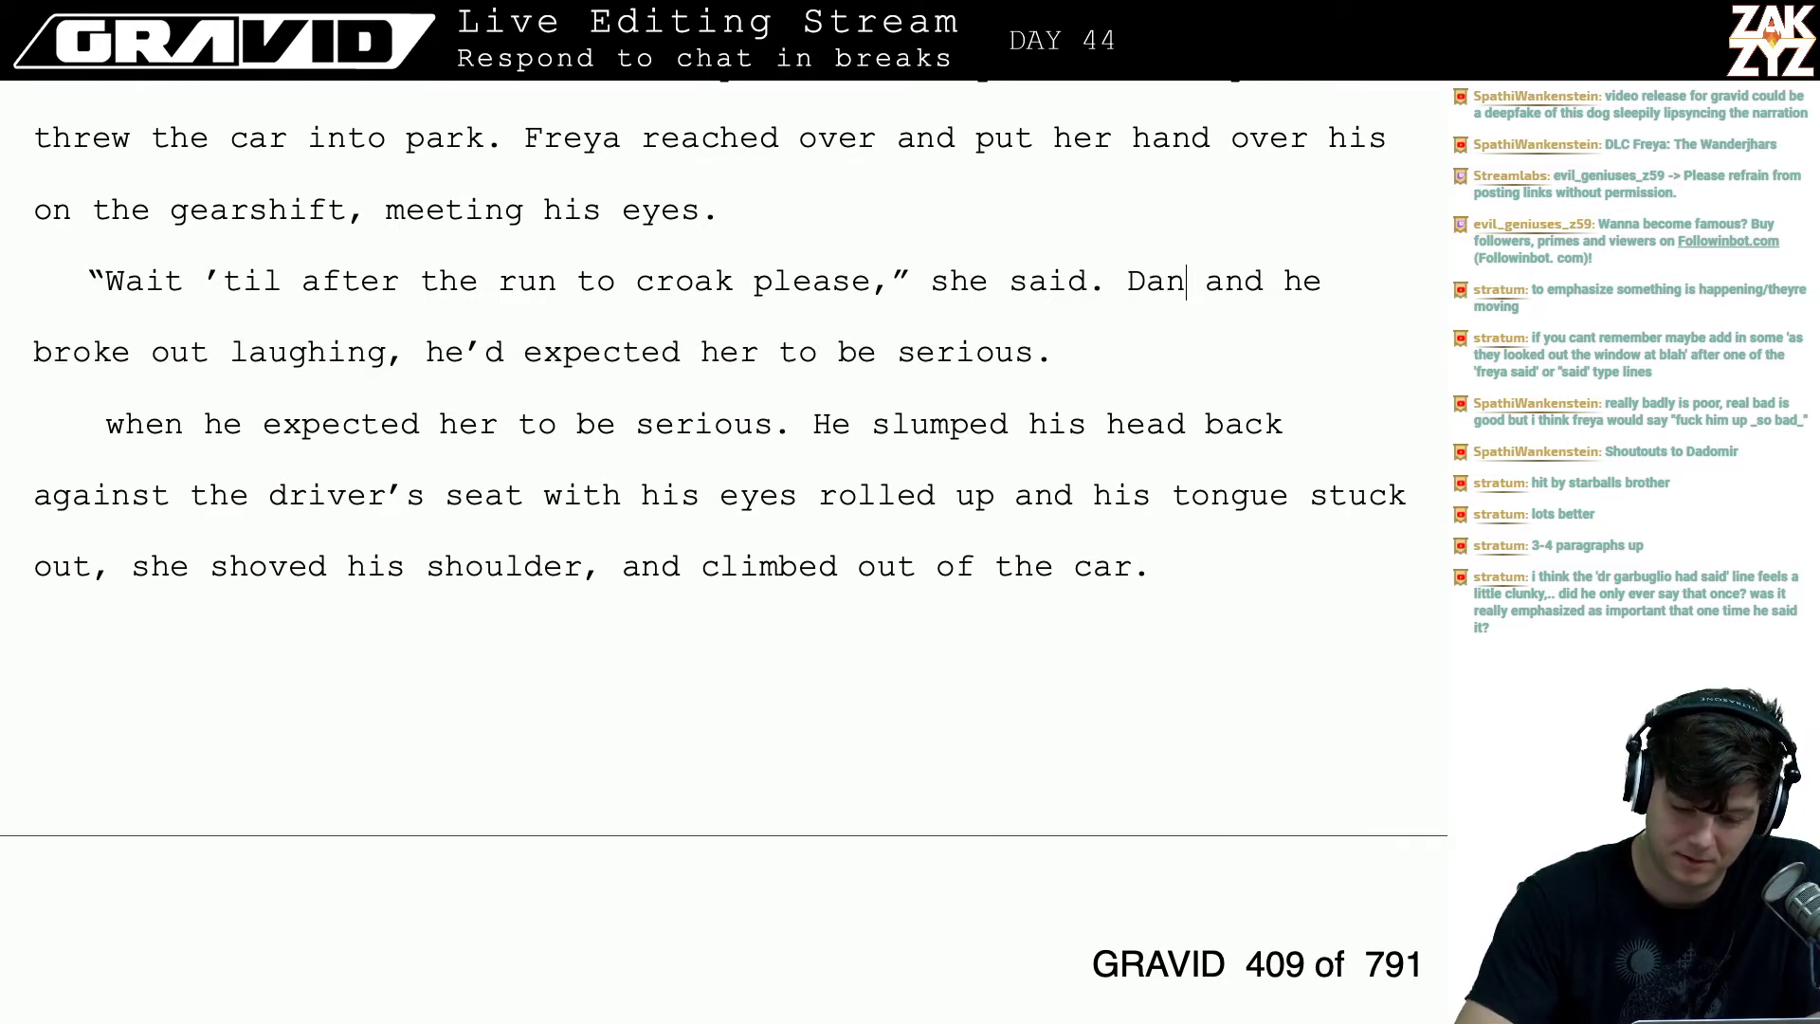
type("ut laughing, he'd ")
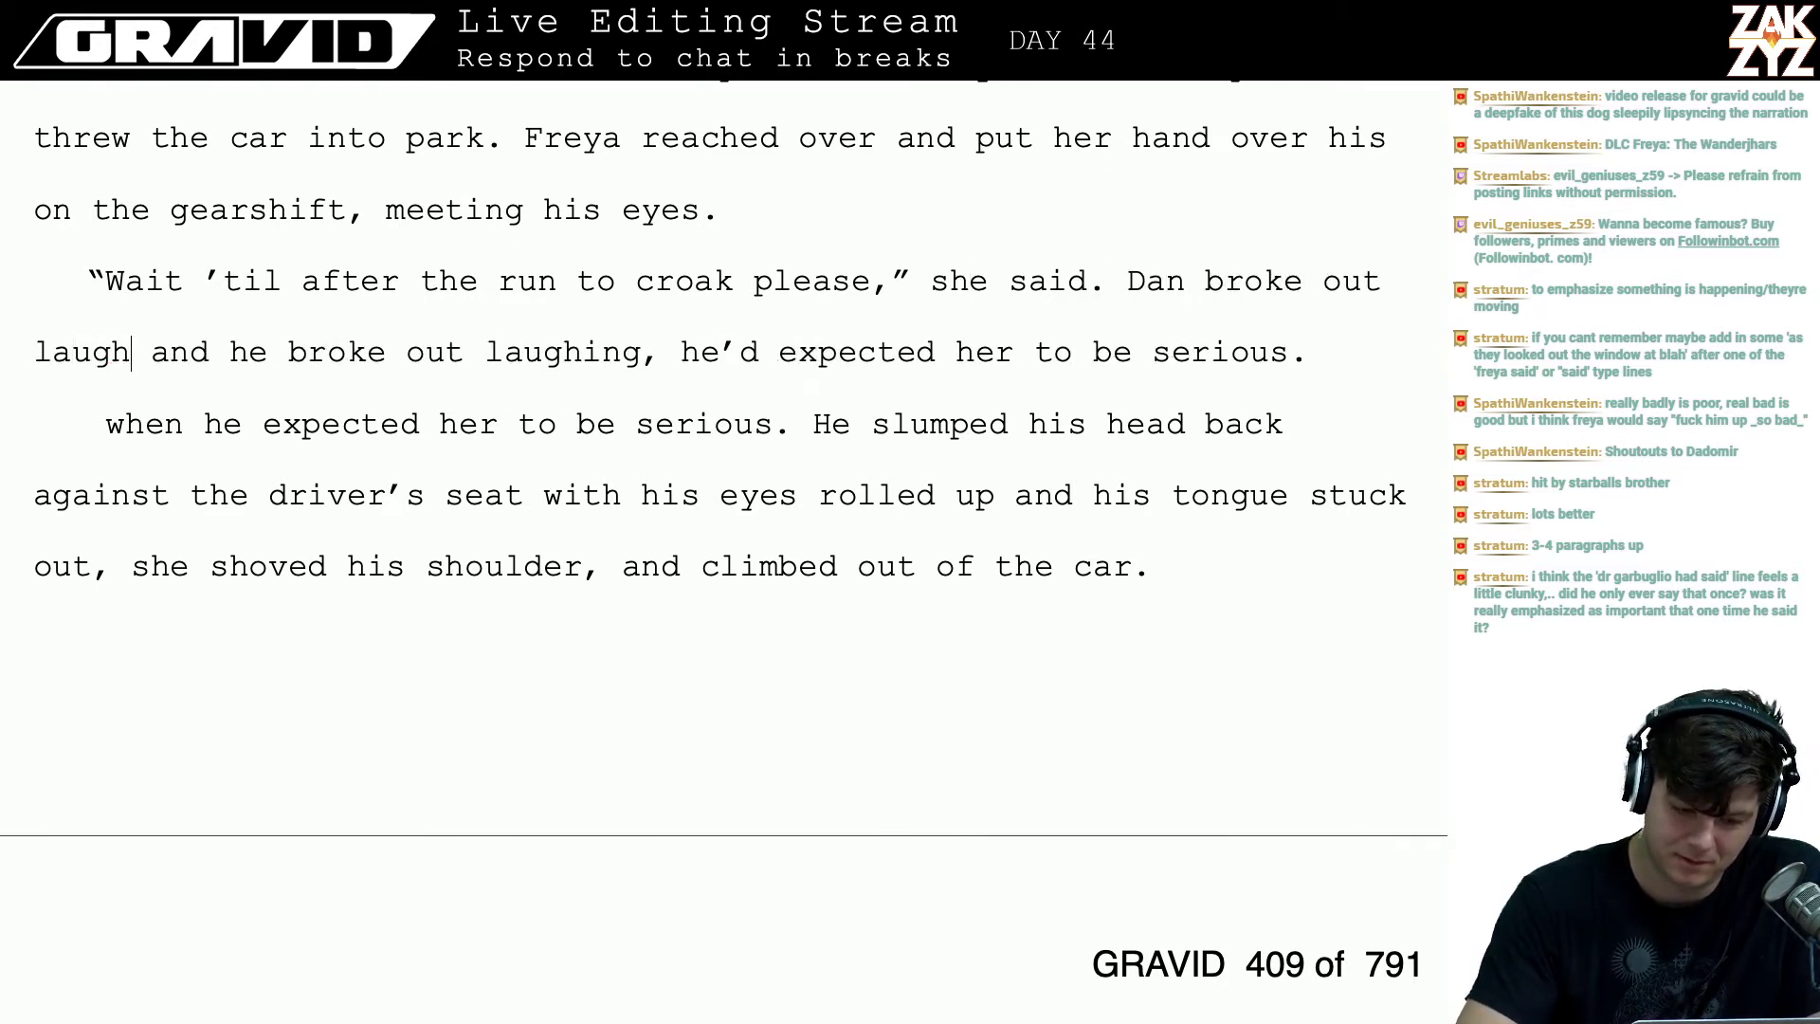
type("expected ")
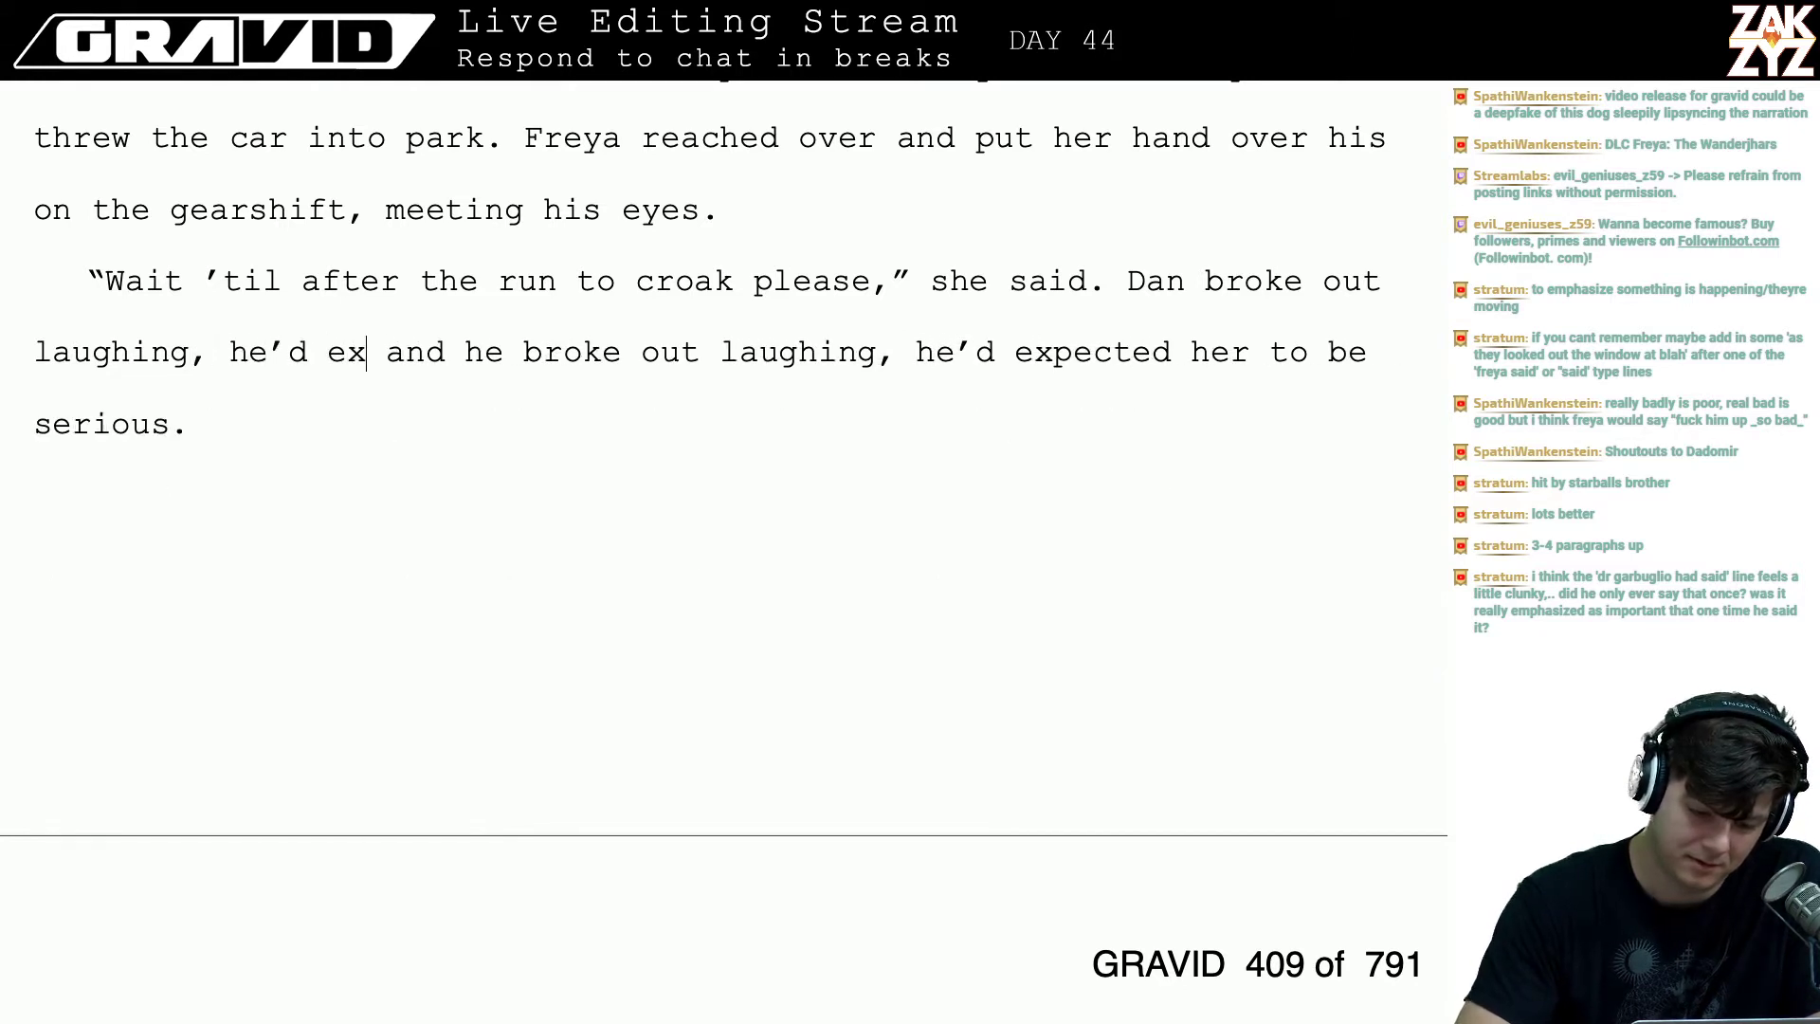
type("her to be ")
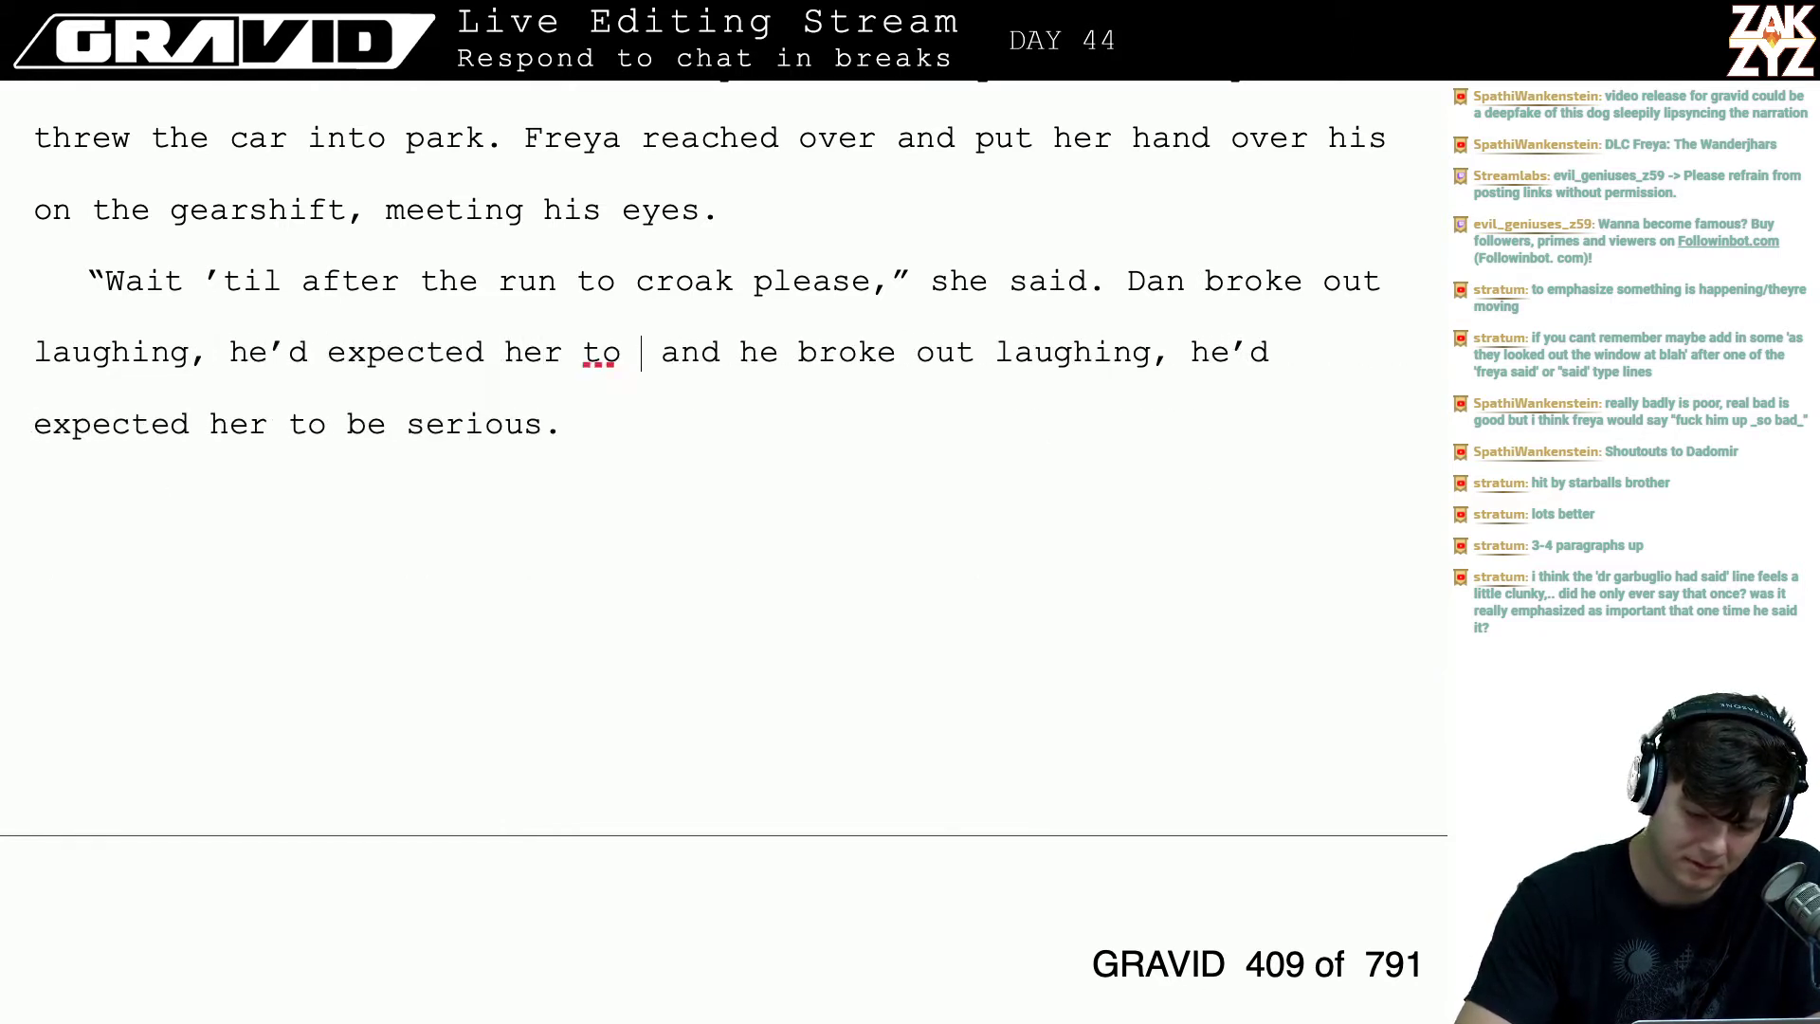
type("serious. ")
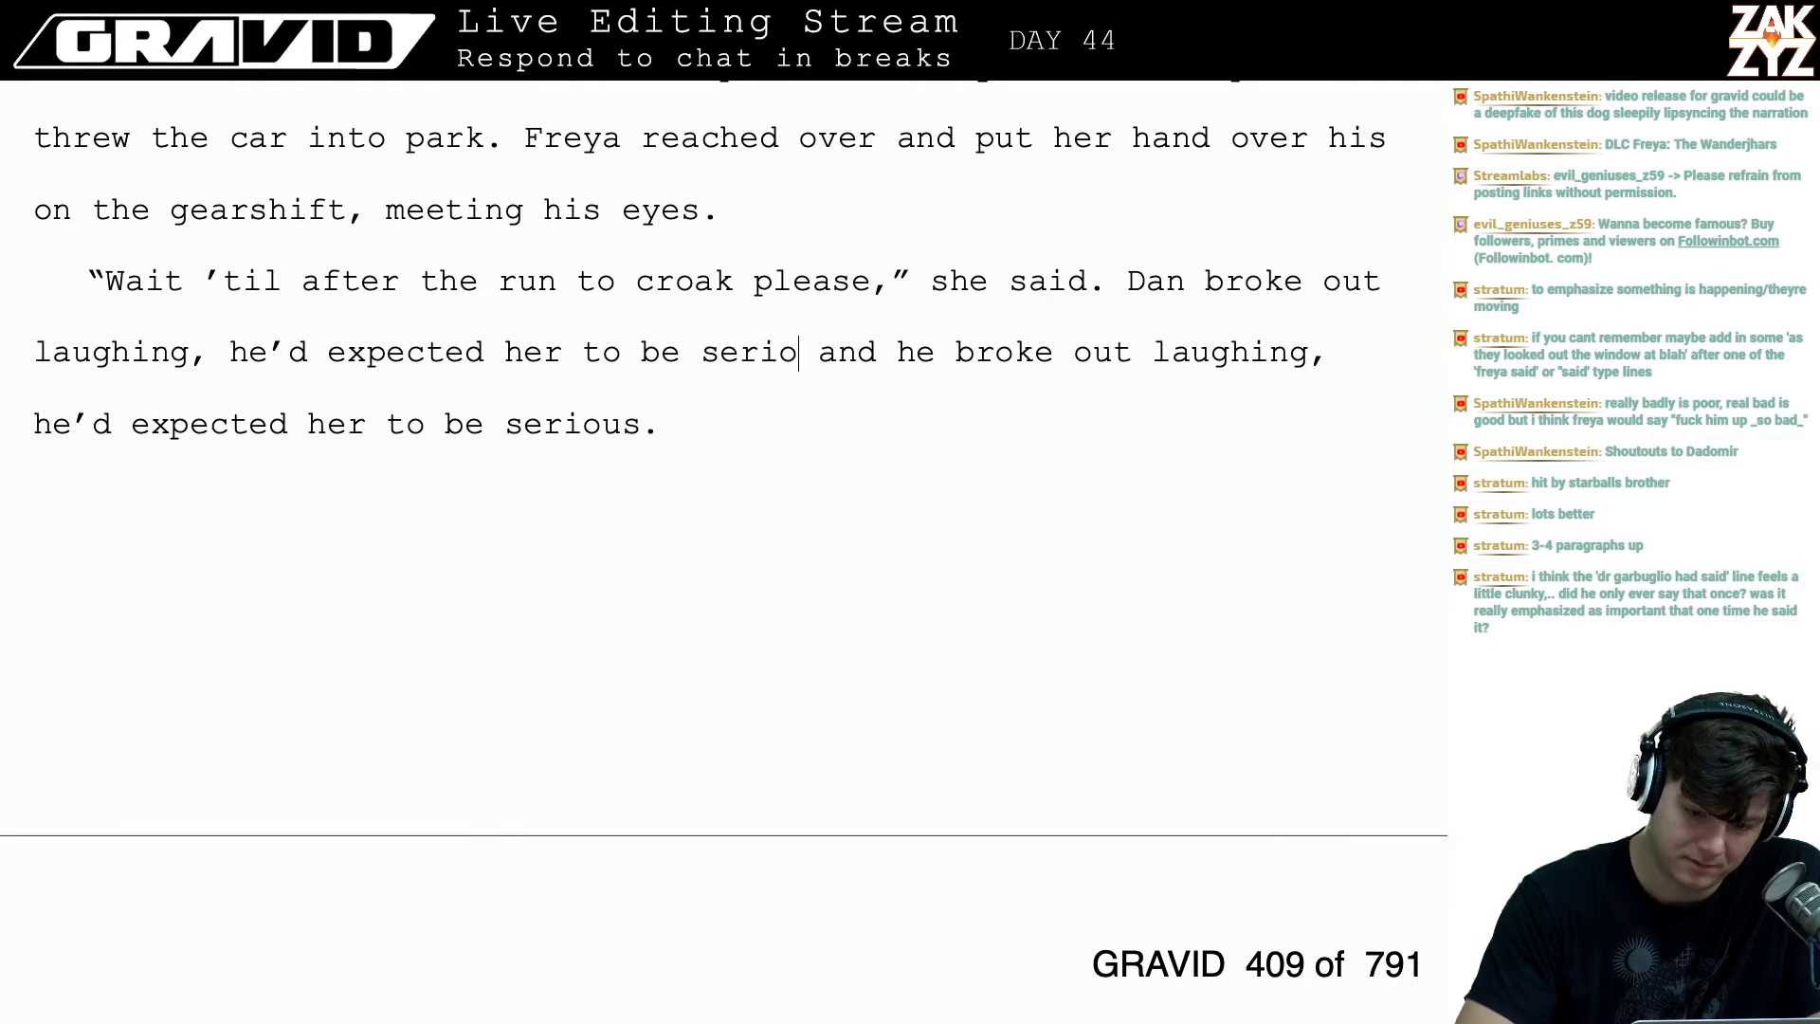
- Continue after "serious." with "He rolled his eyes up and stuck out his tongue,"
type("HE")
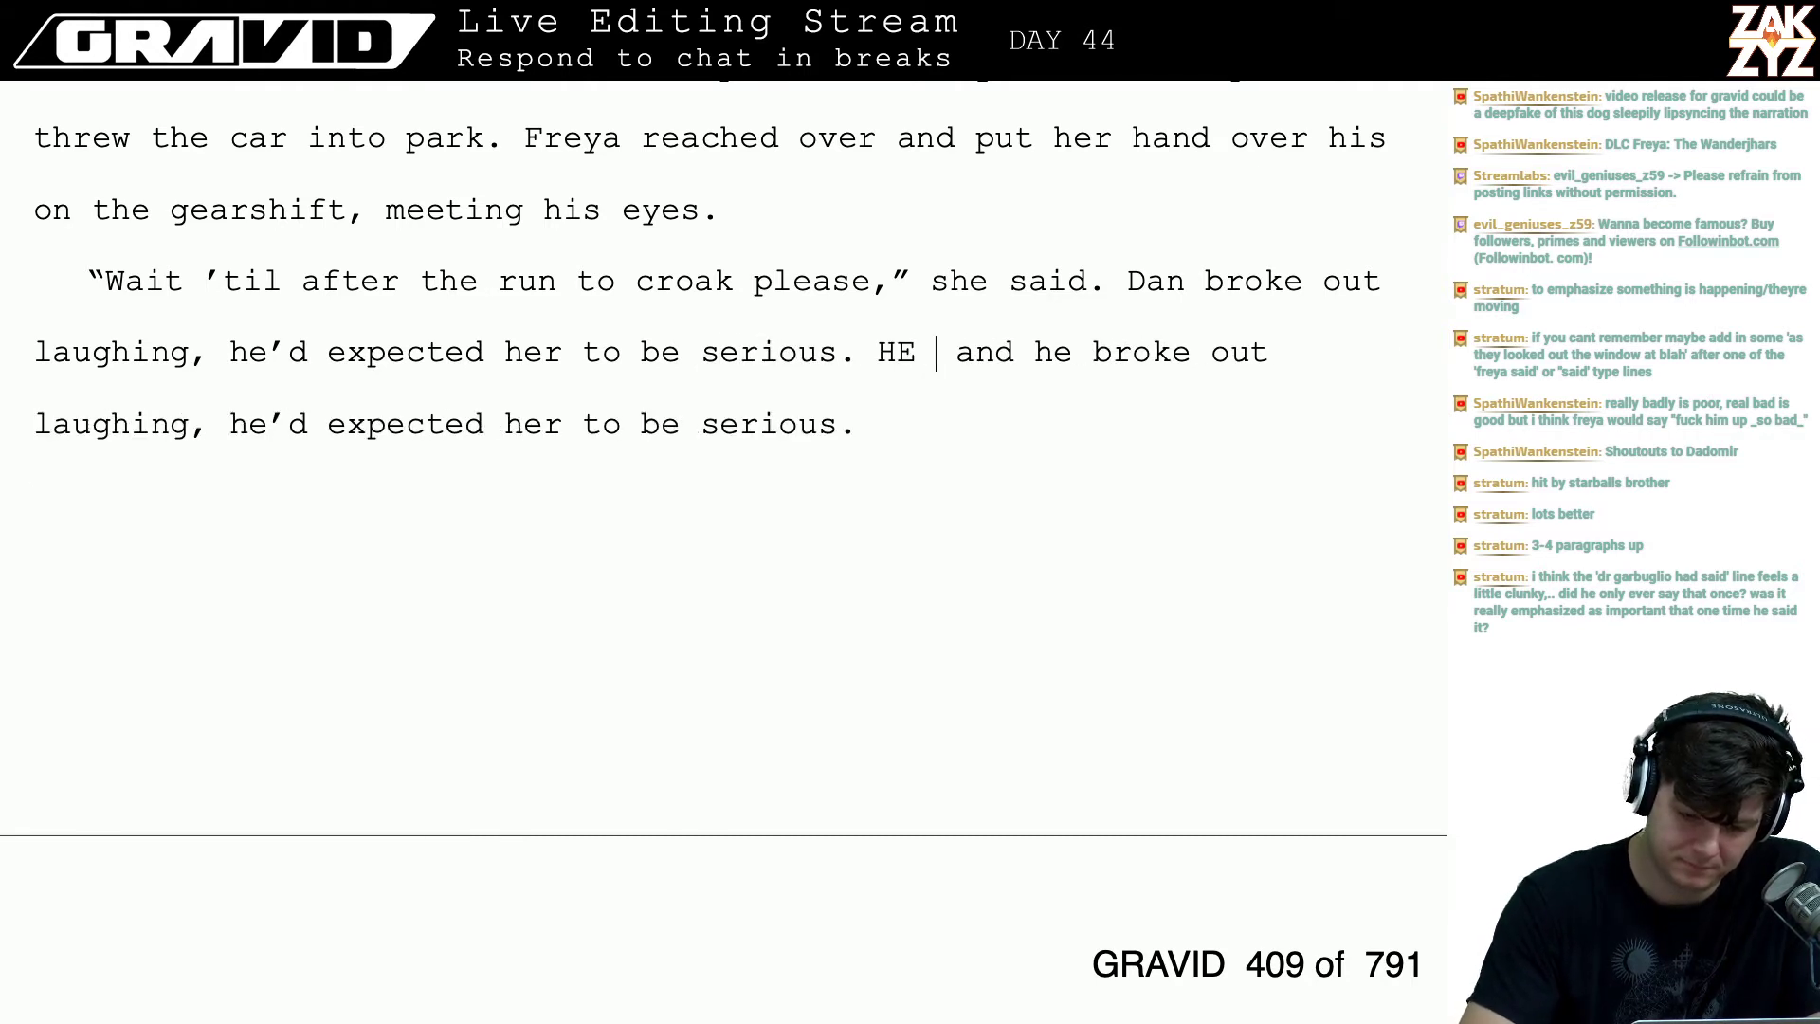
key("BackSpace")
type("e rolled hise")
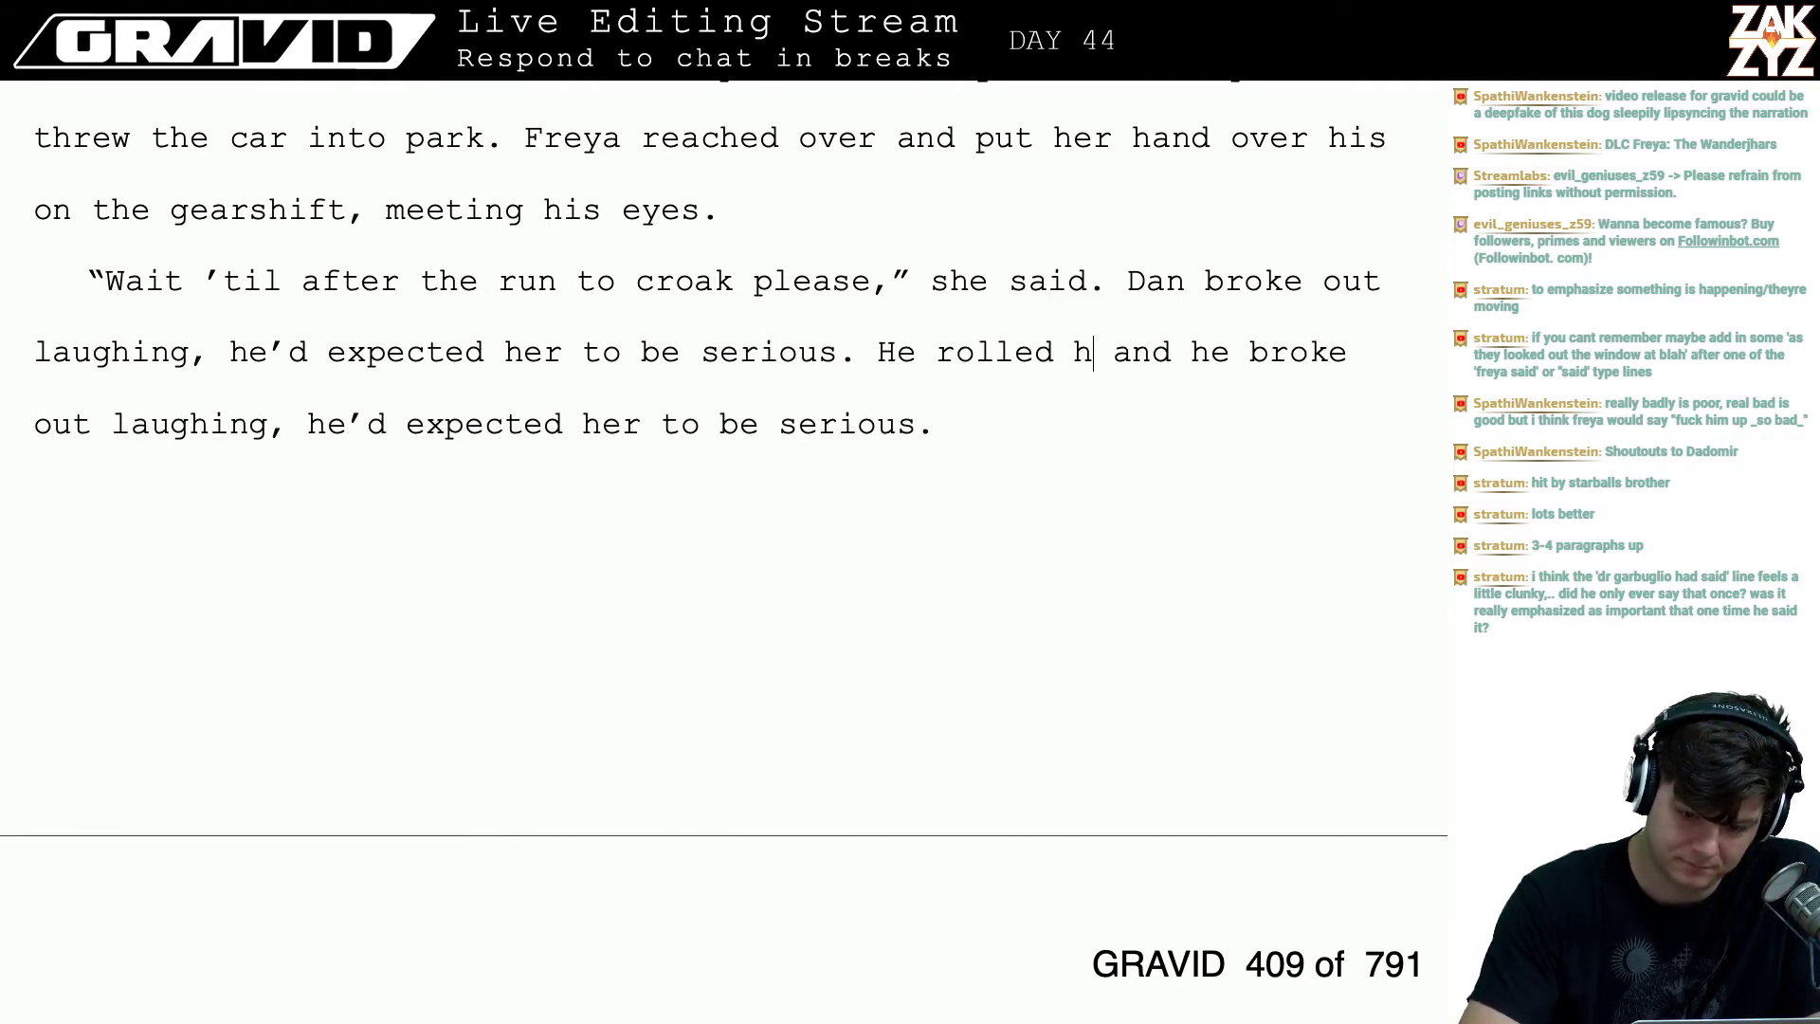
key("BackSpace")
key("BackSpace")
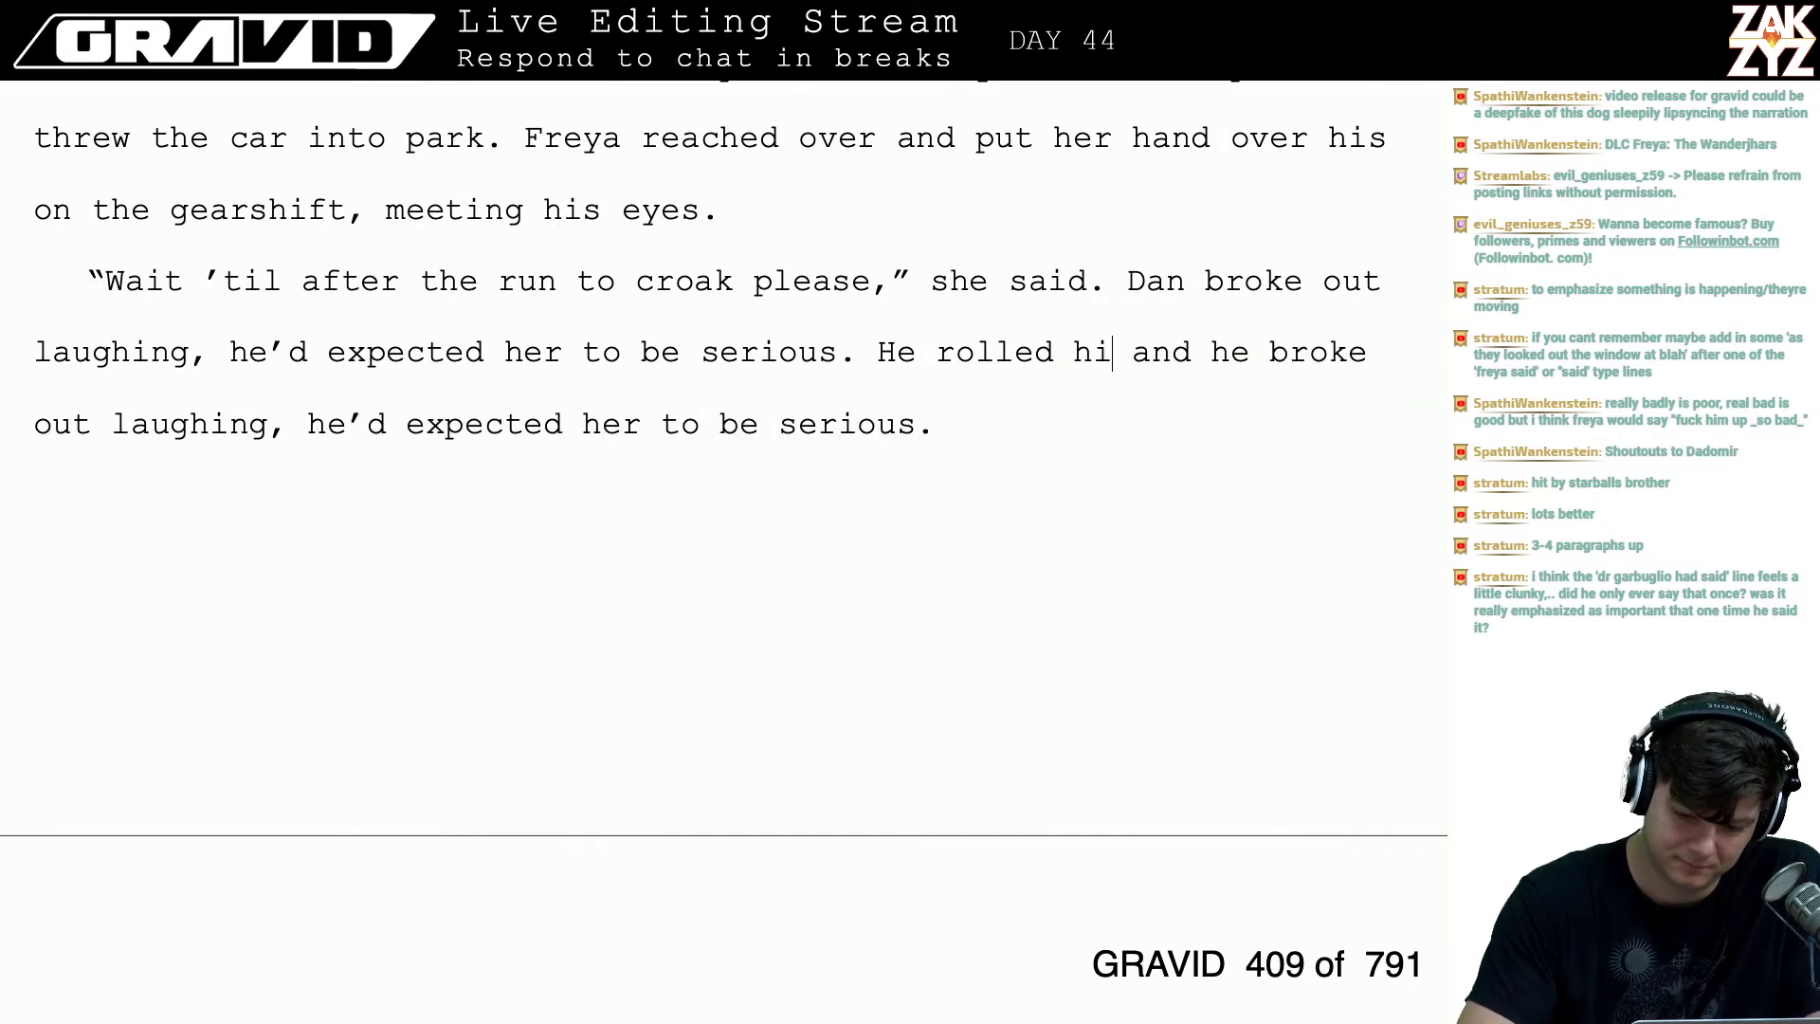
type("s eyes up and stuck otu")
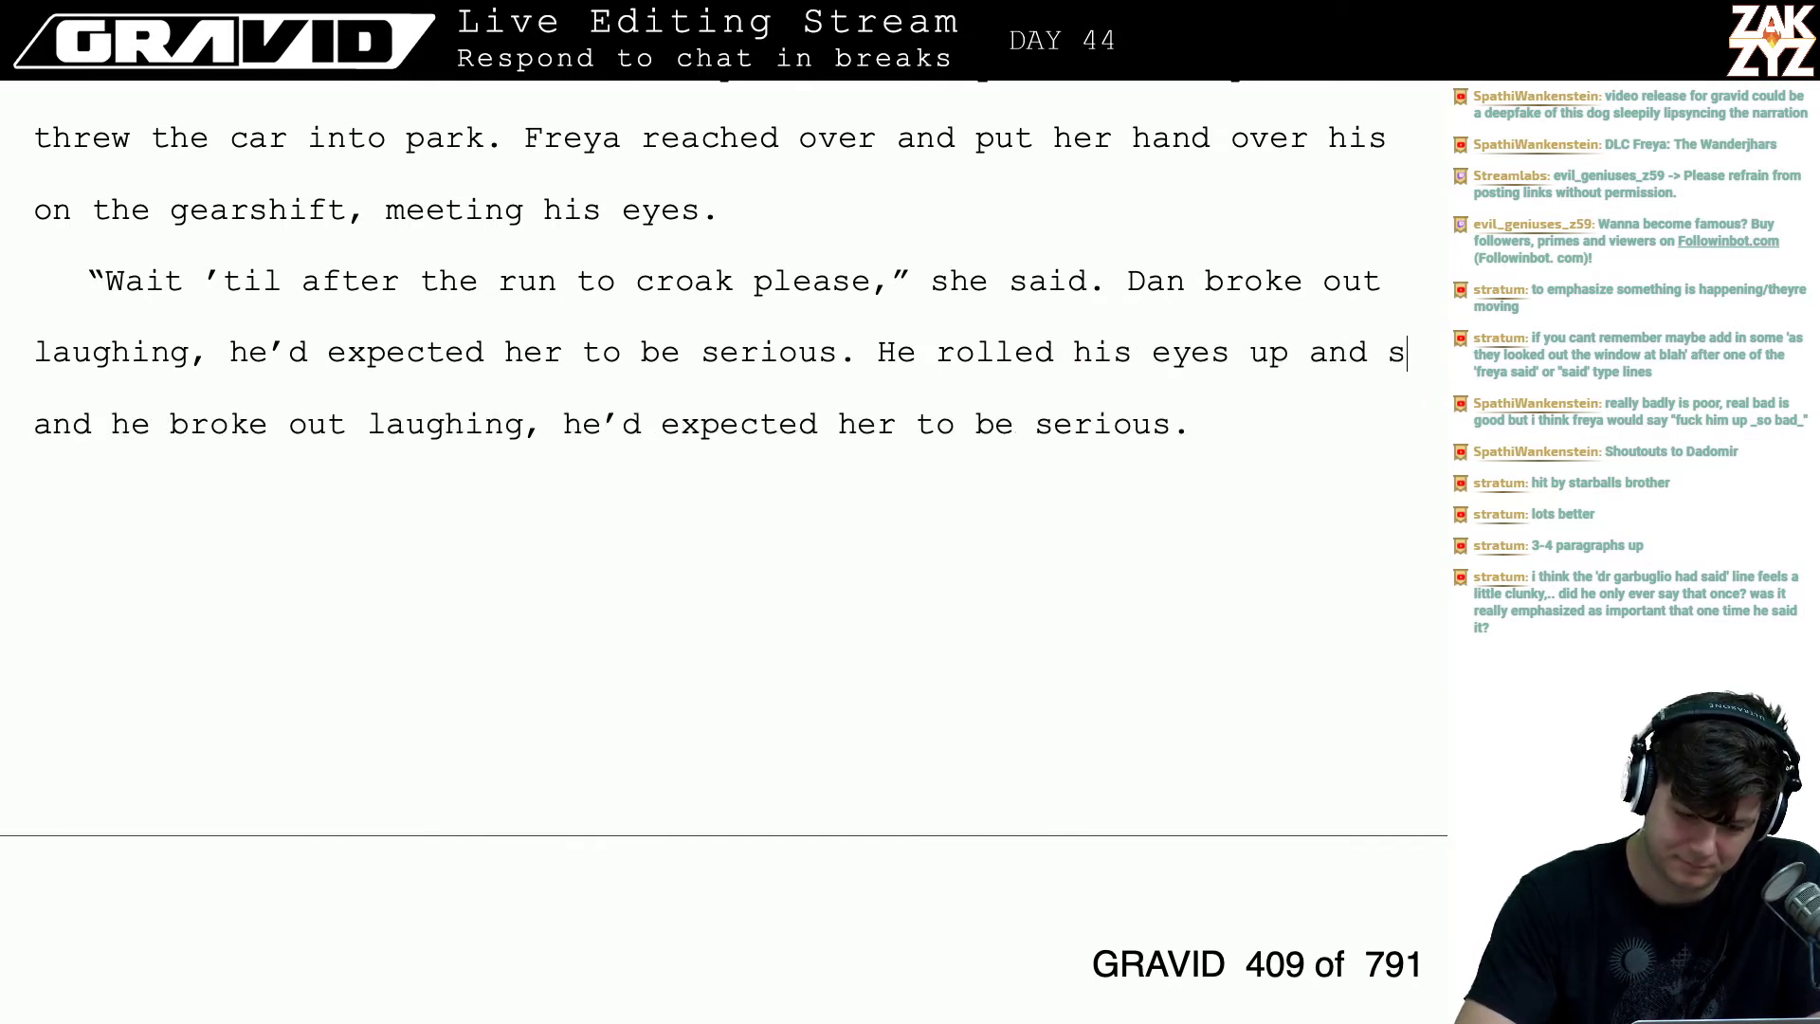
key("BackSpace")
key("BackSpace")
type("ut his tongue, a")
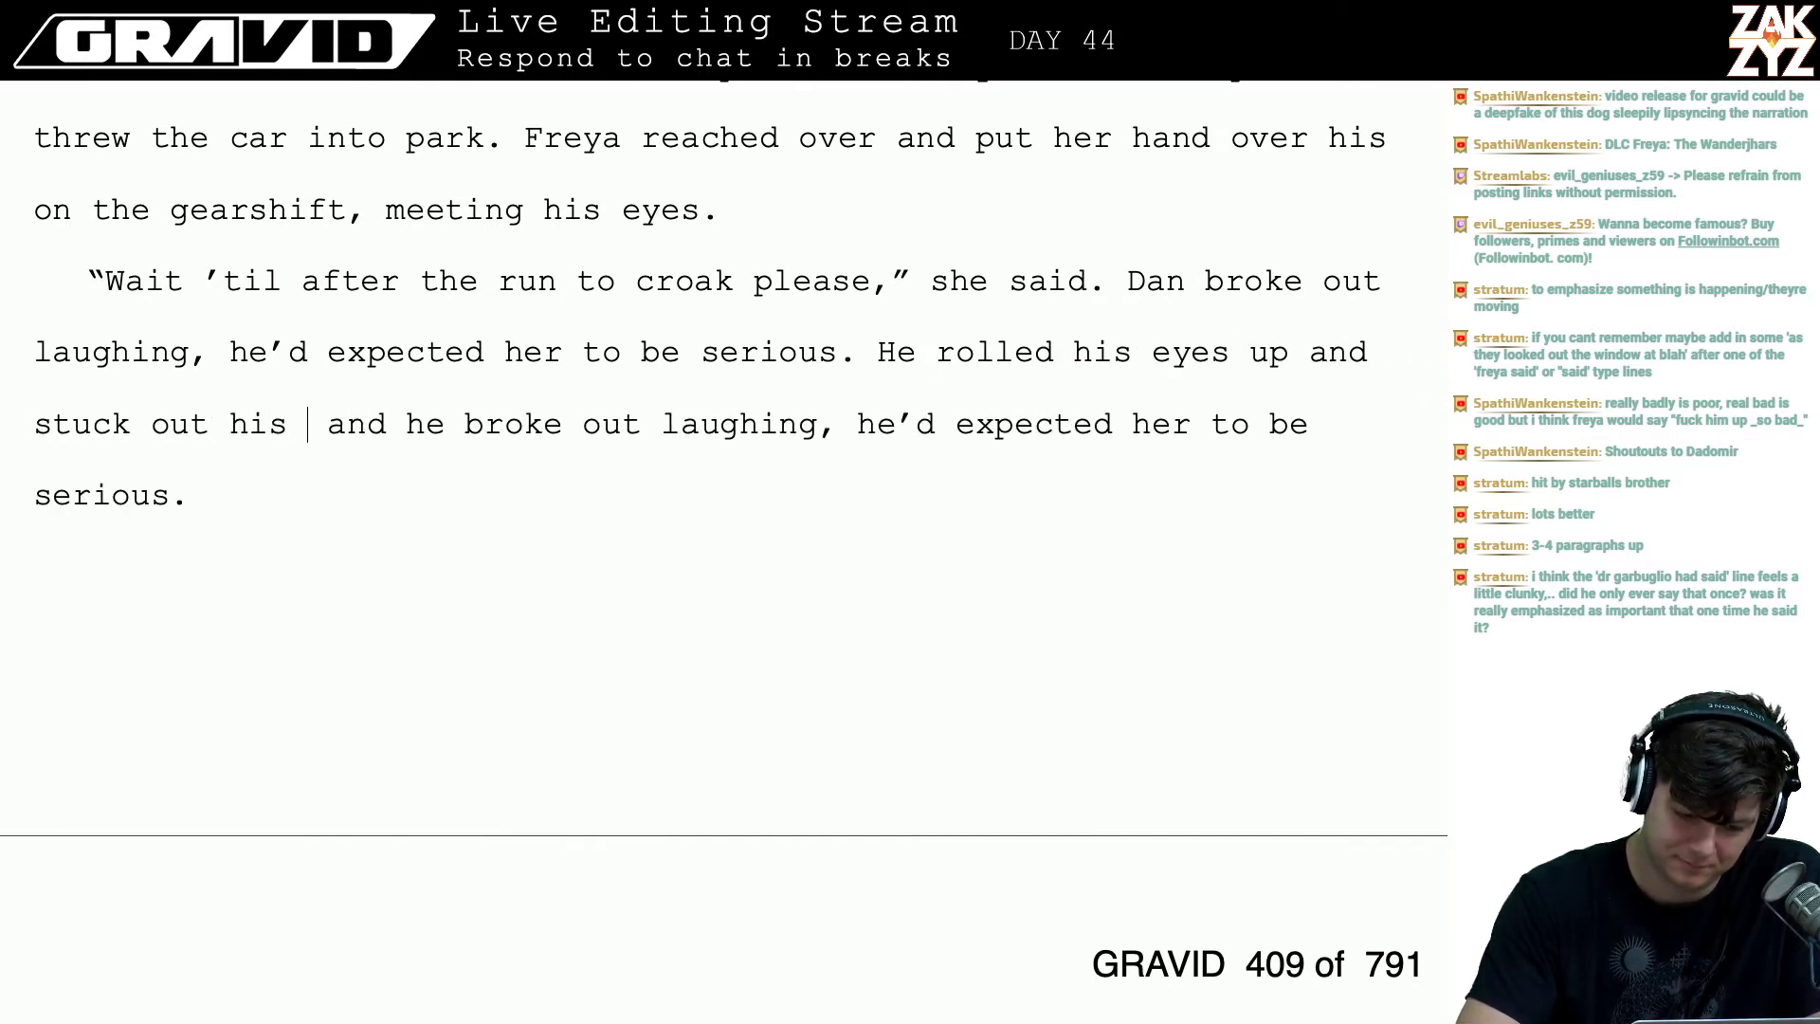
- Finish the tongue sentence with "and she shoved his shoulder and climbed out of the car."
type("nd she shoved him")
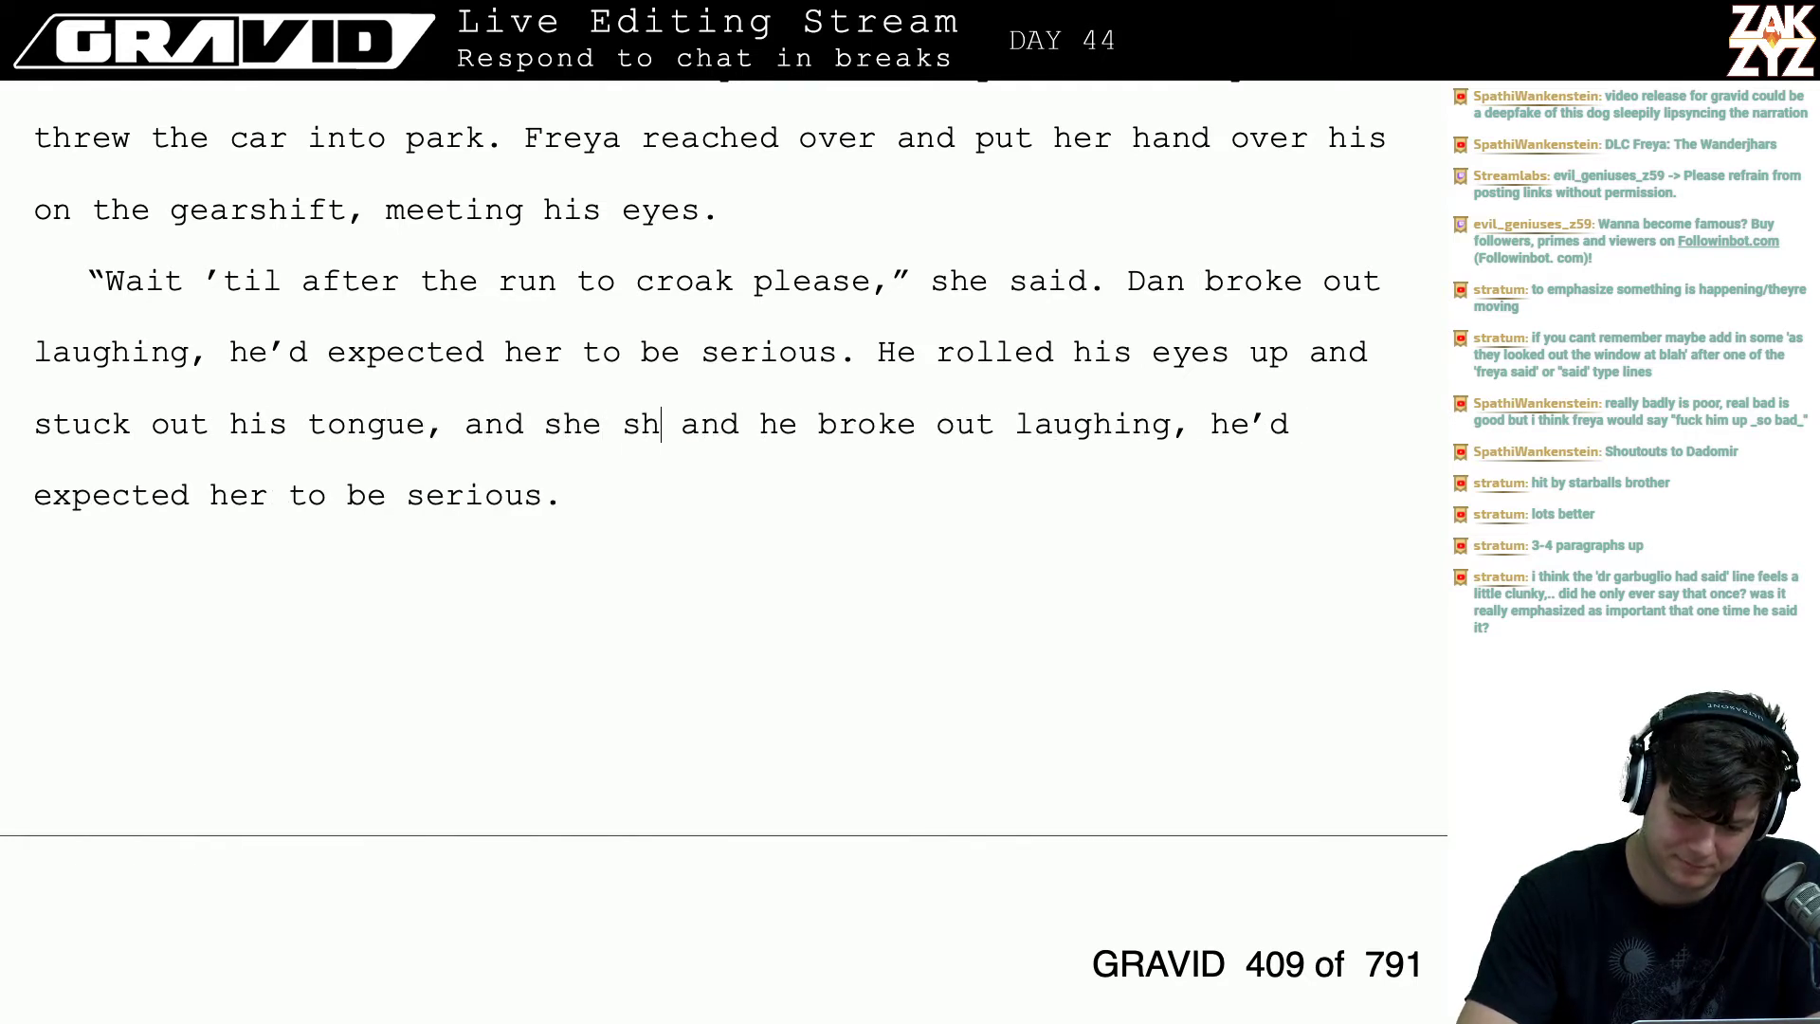
key("BackSpace")
type("s shoulder a")
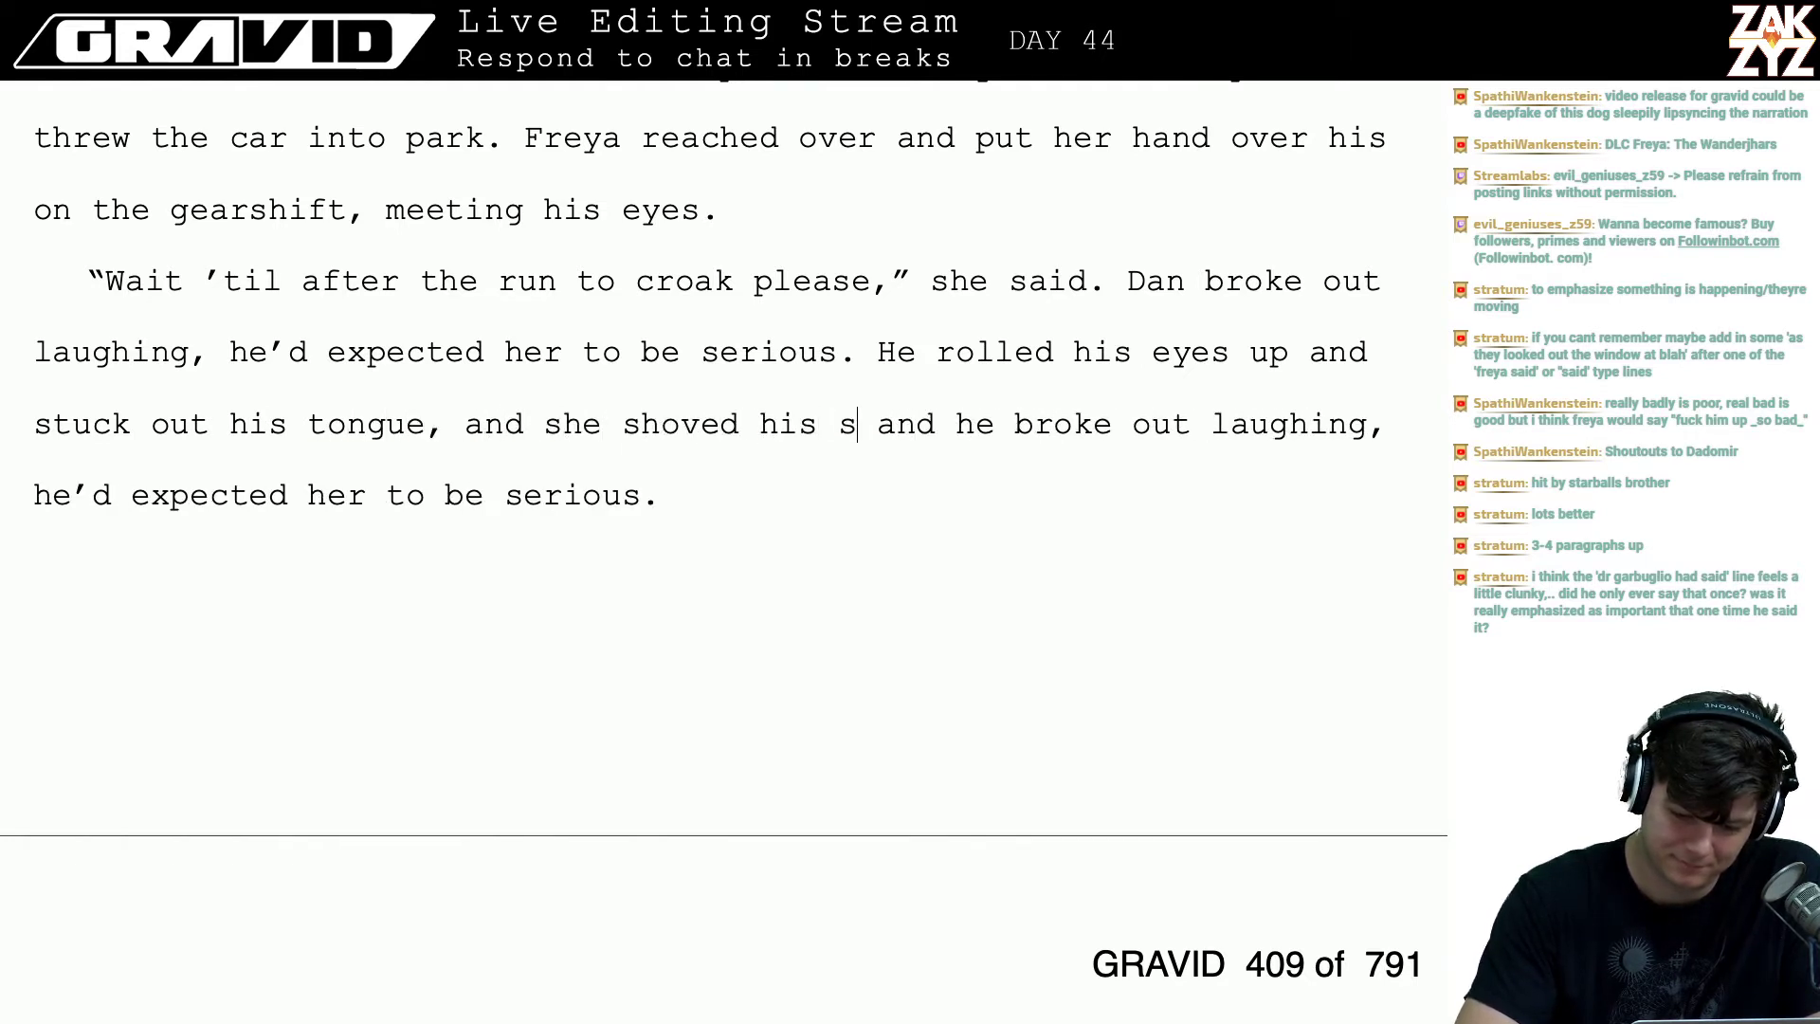
type("nd climbed out of ")
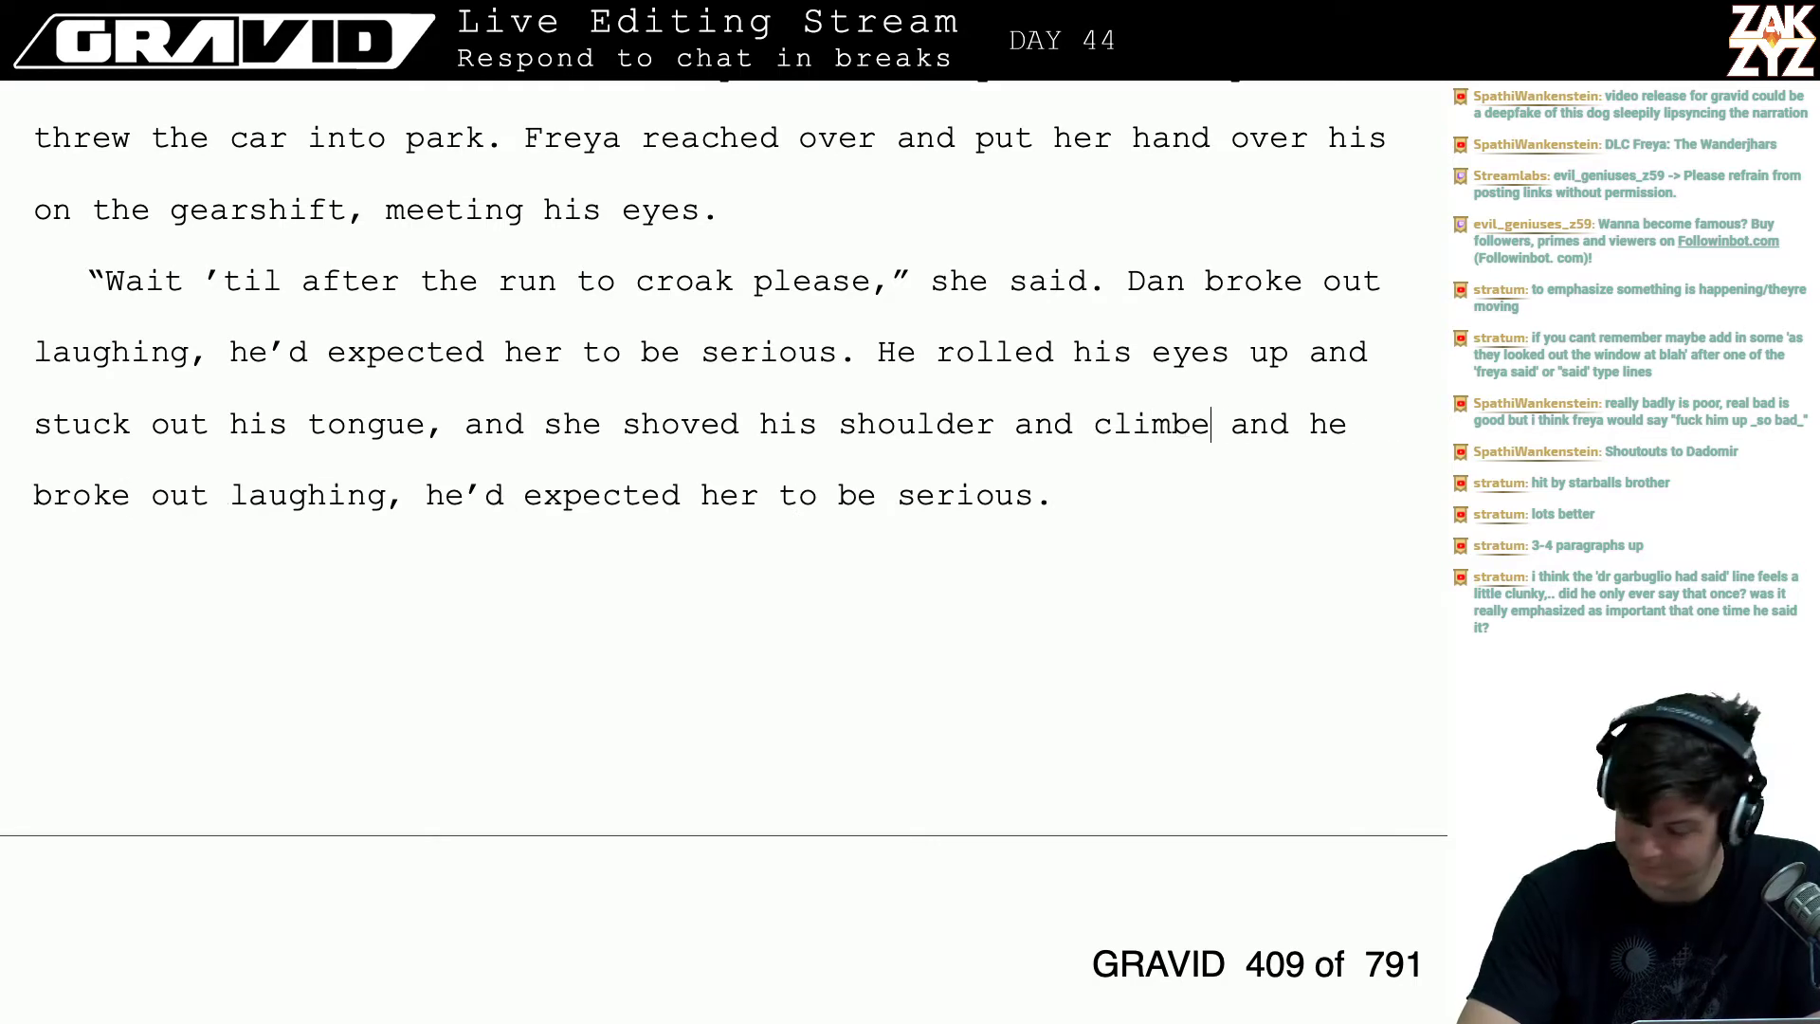
type("the car.  and he broke out laughing, he’d expected her to be serious.")
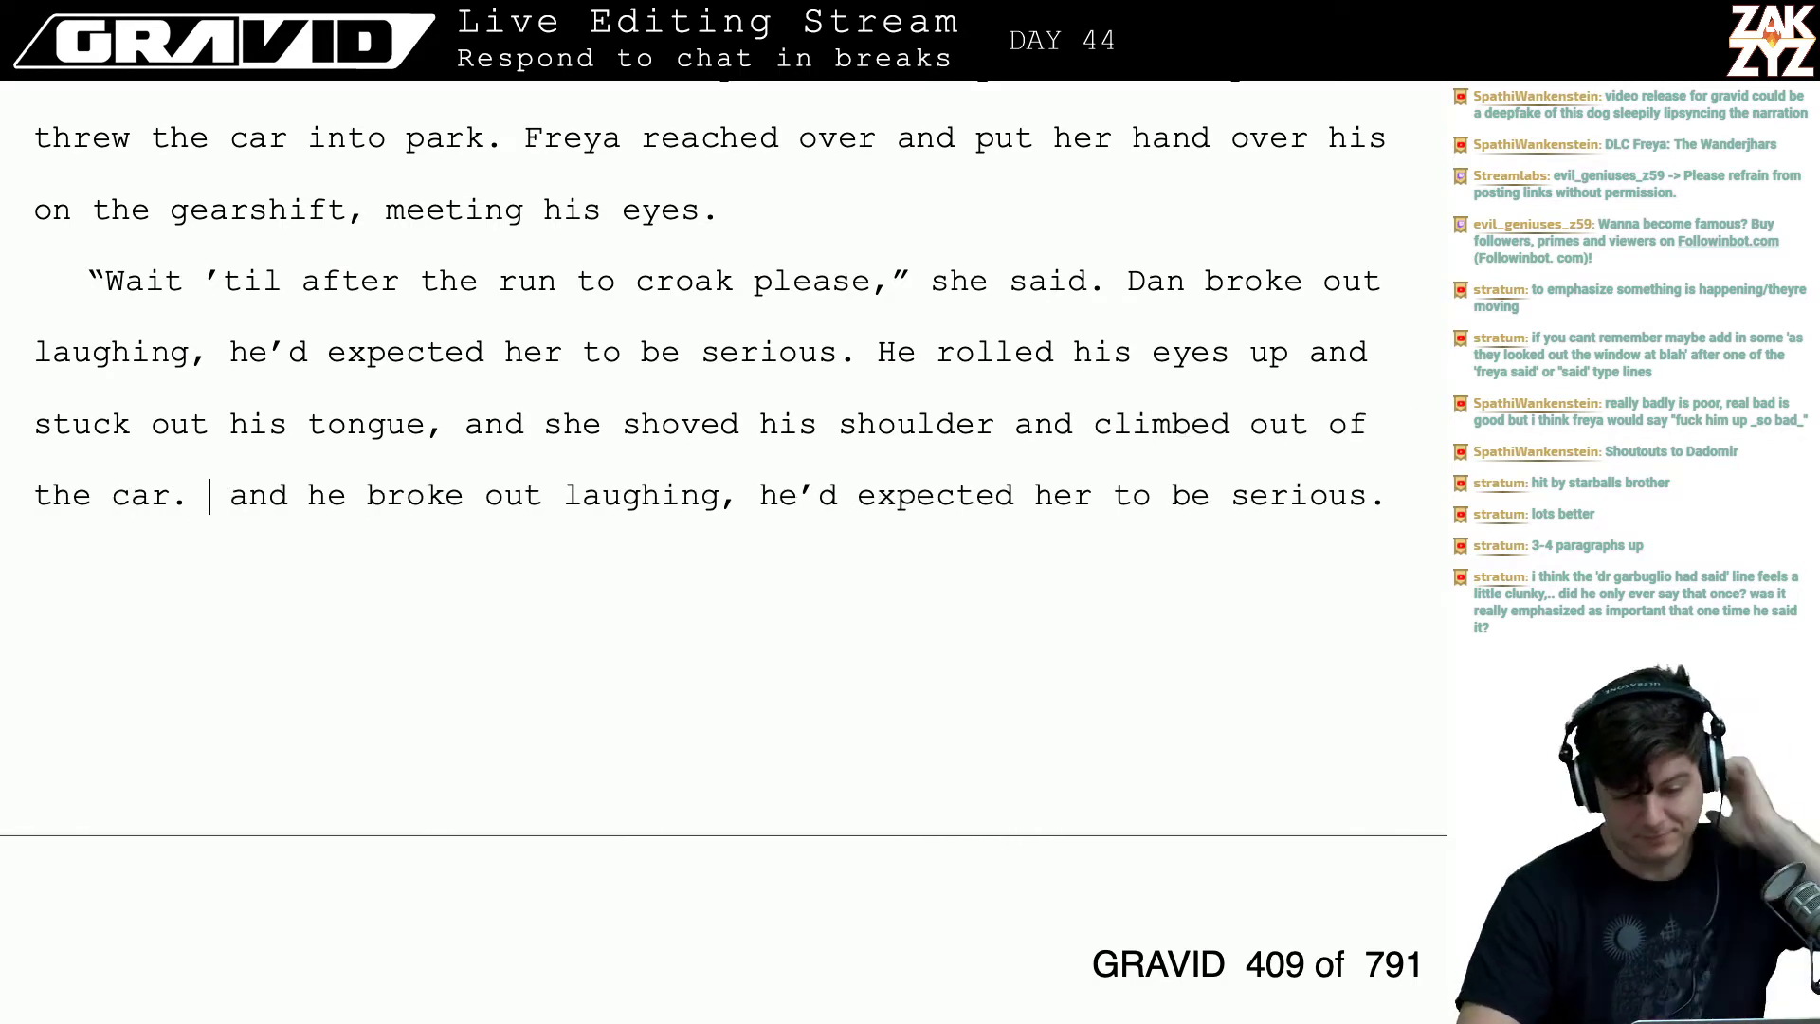
- Delete the leftover "and he broke out laughing" wording and the old "when he expected her to be serious" paragraph up to "They stretched"
key("shift+Down")
key("shift+Down")
key("shift+Down")
key("shift+Down")
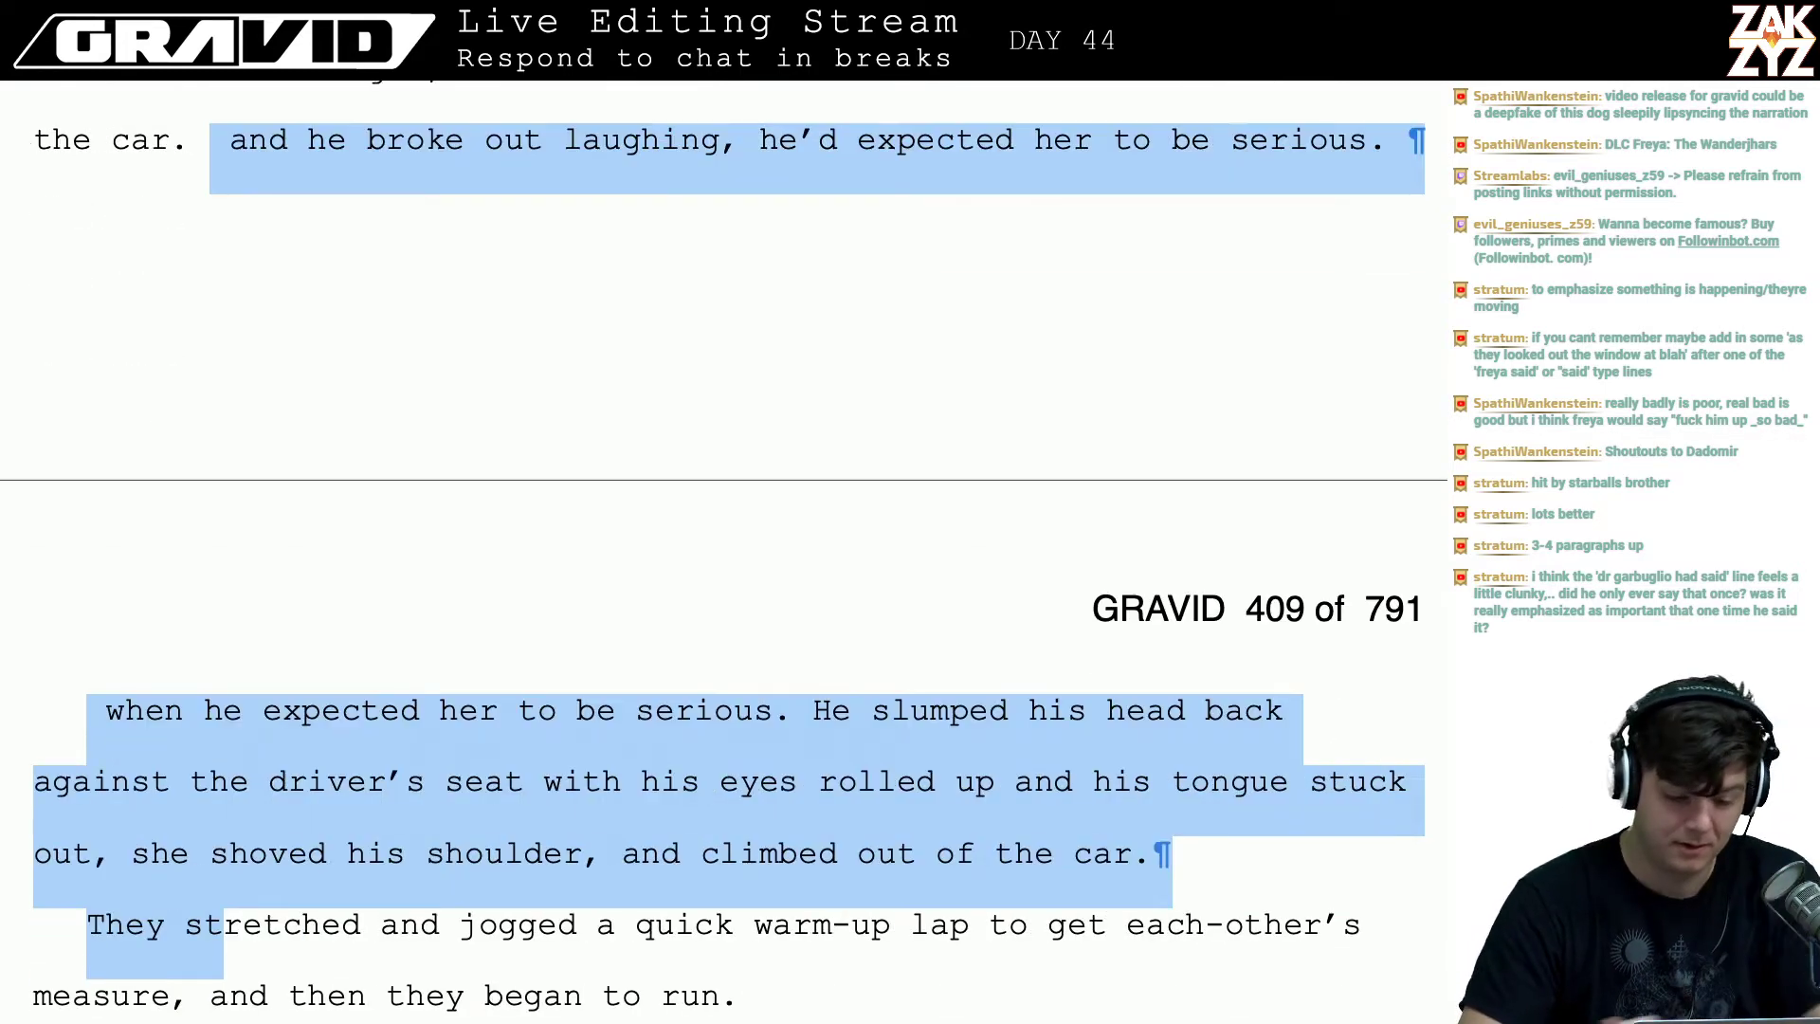
key("shift+Left")
key("shift+Left")
key("shift+Left")
key("shift+Left")
key("shift+Left")
key("shift+Left")
key("shift+Left")
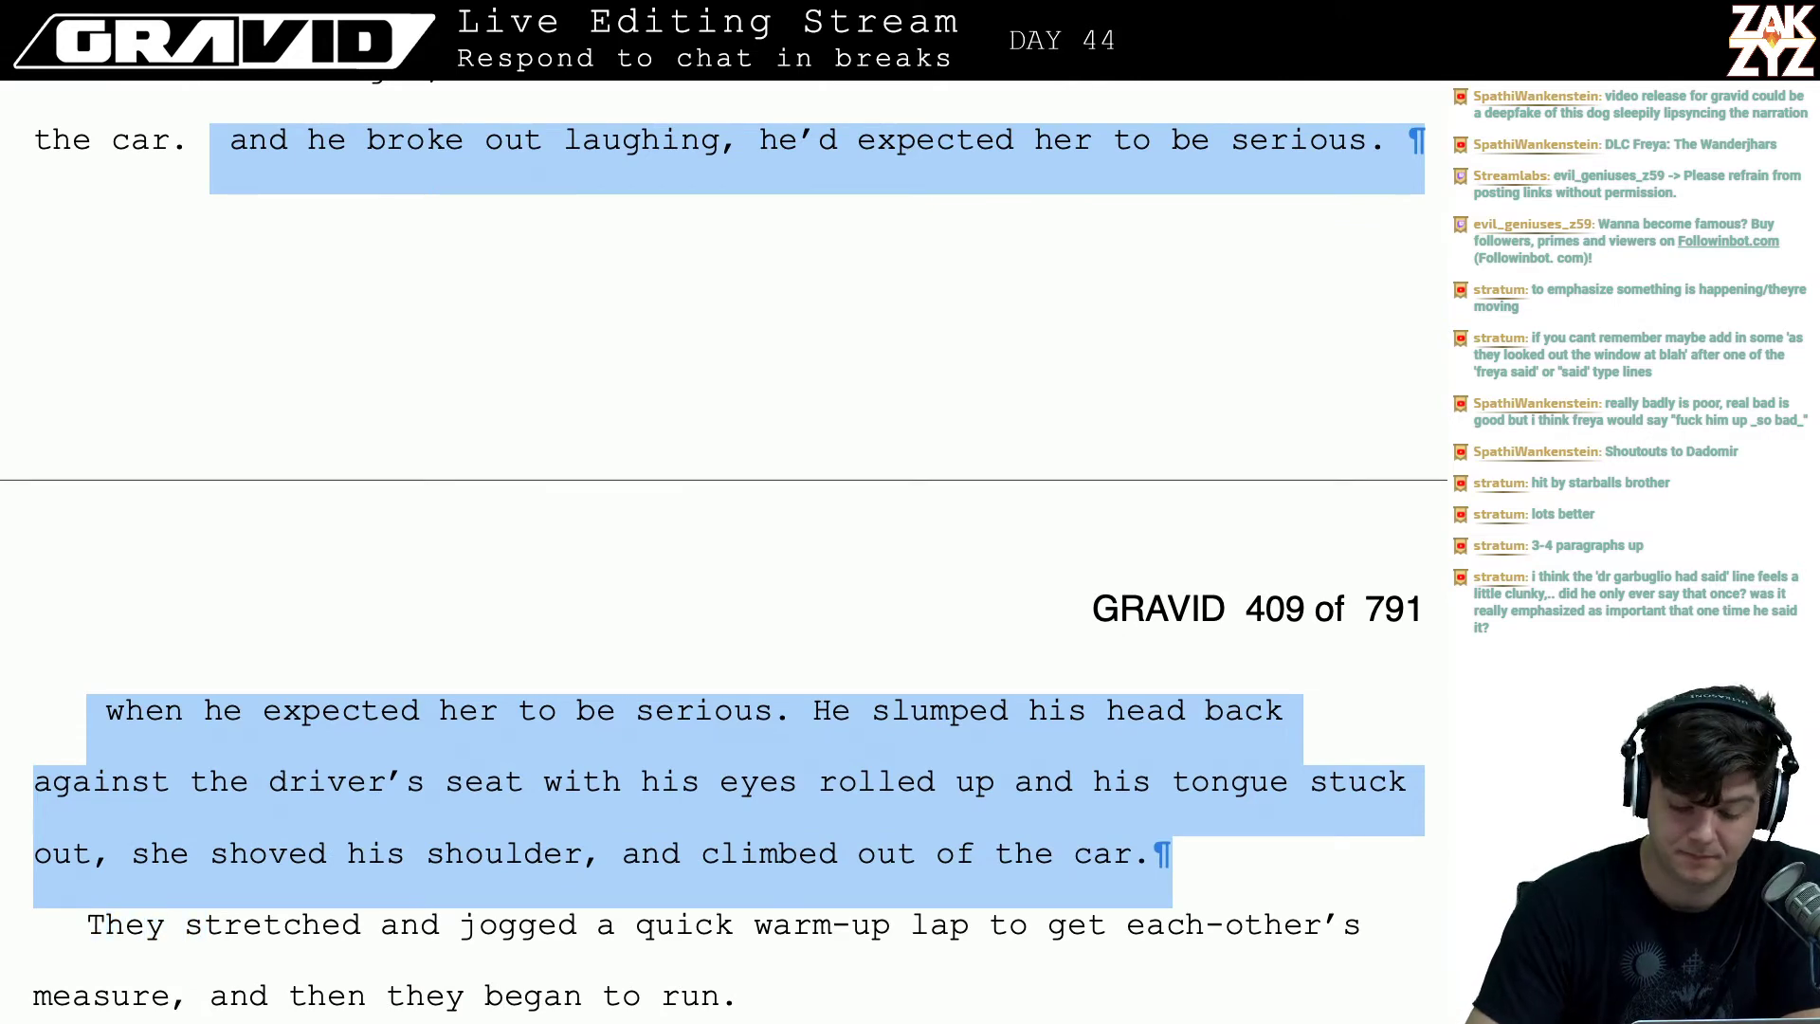
key("BackSpace")
- After "climbed out of the car.", add "She was stretching when he joined her on"
key("Up")
key("Up")
key("Up")
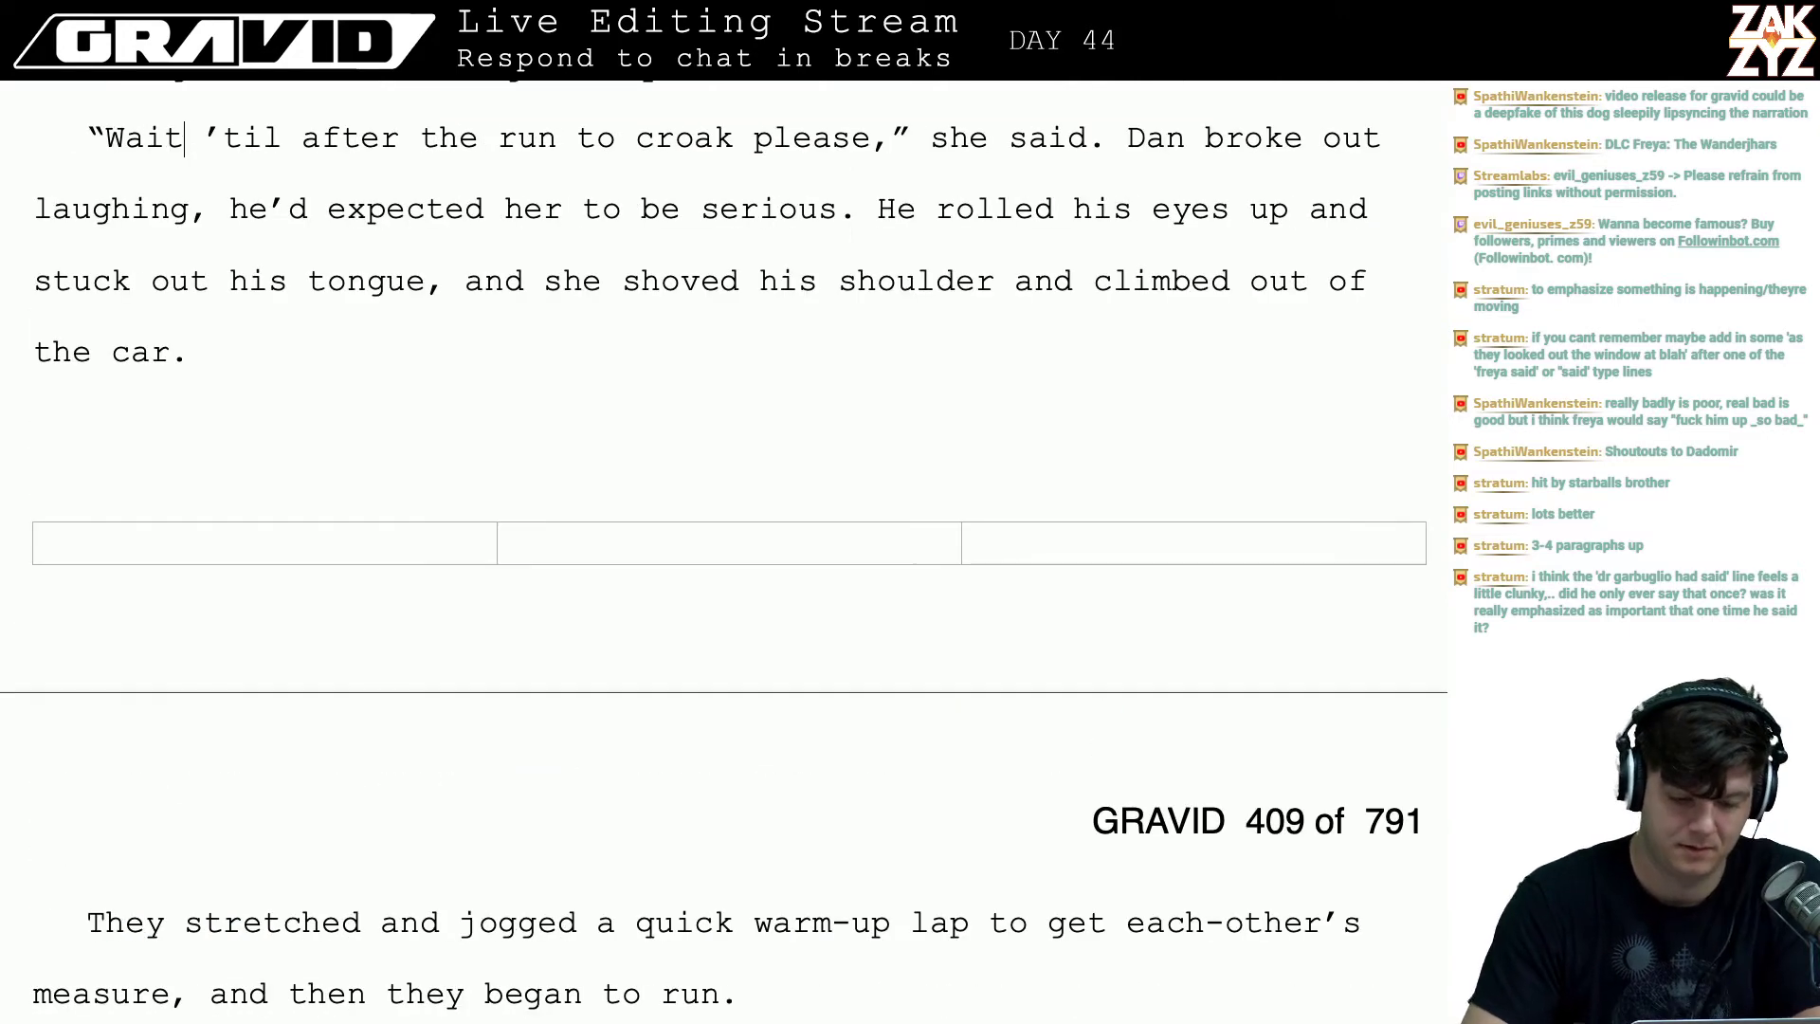
key("Down")
key("Down")
key("Down")
key("Right")
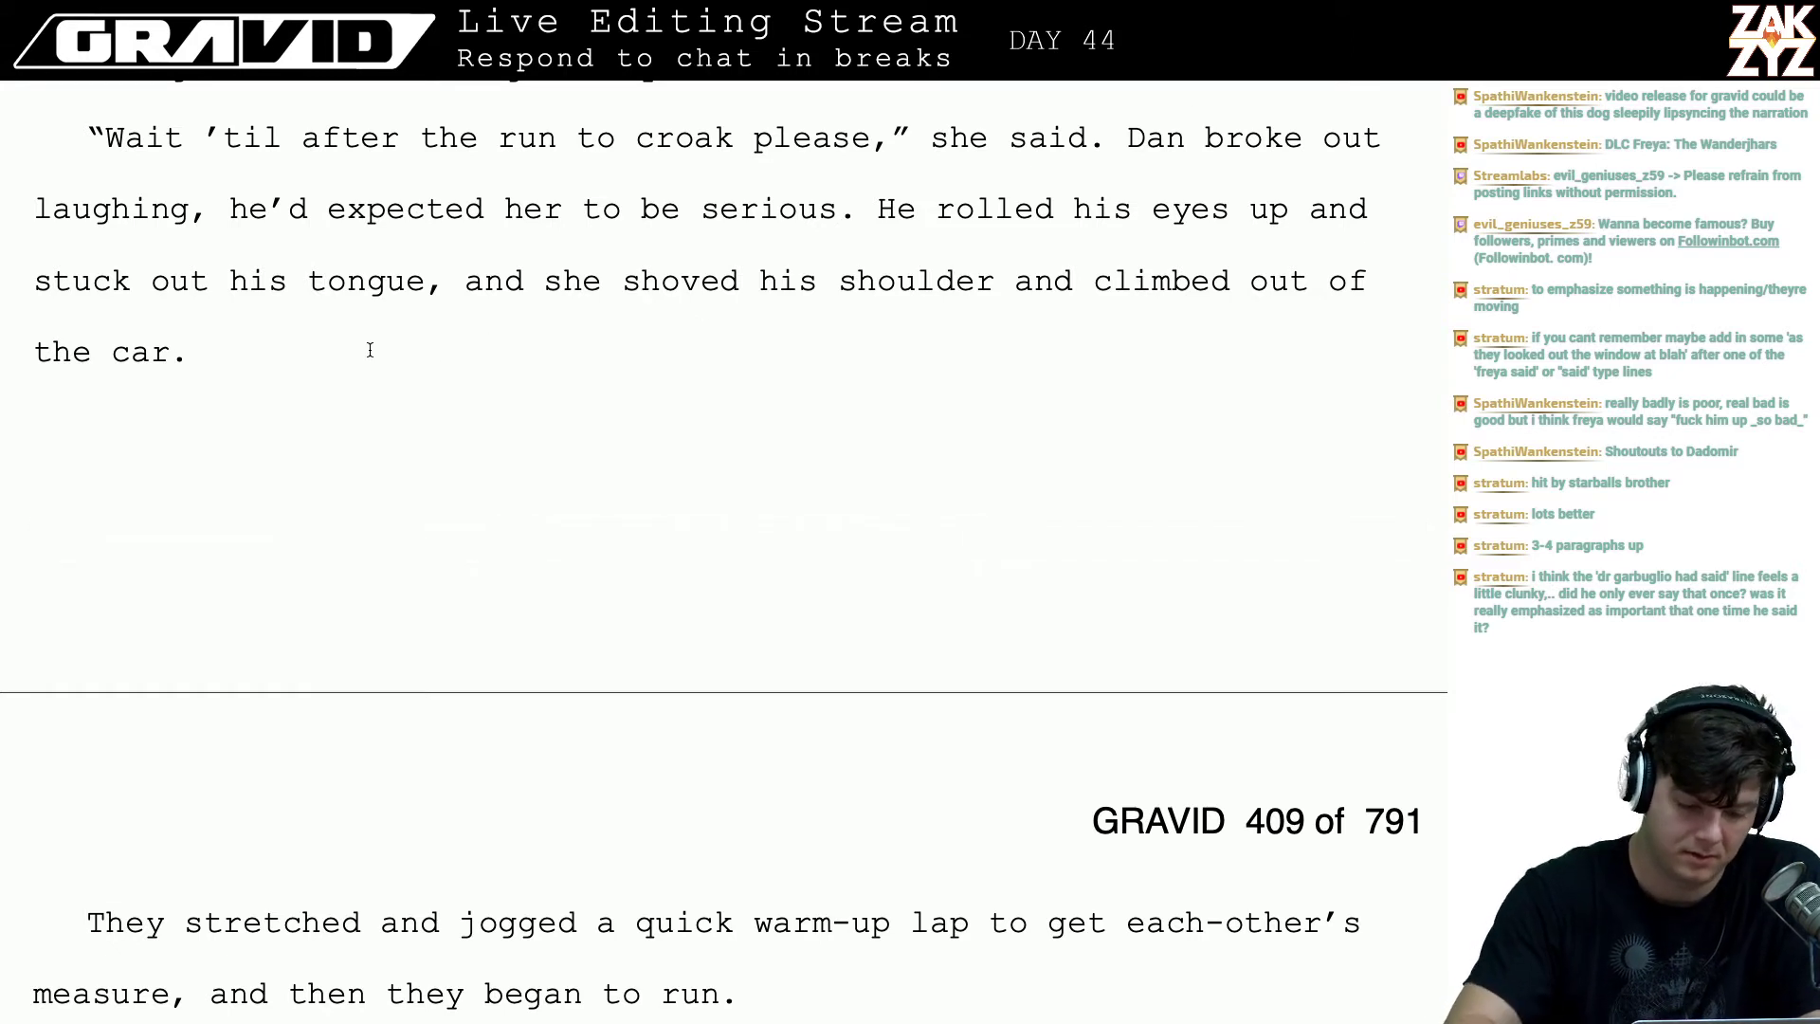
type("She was ")
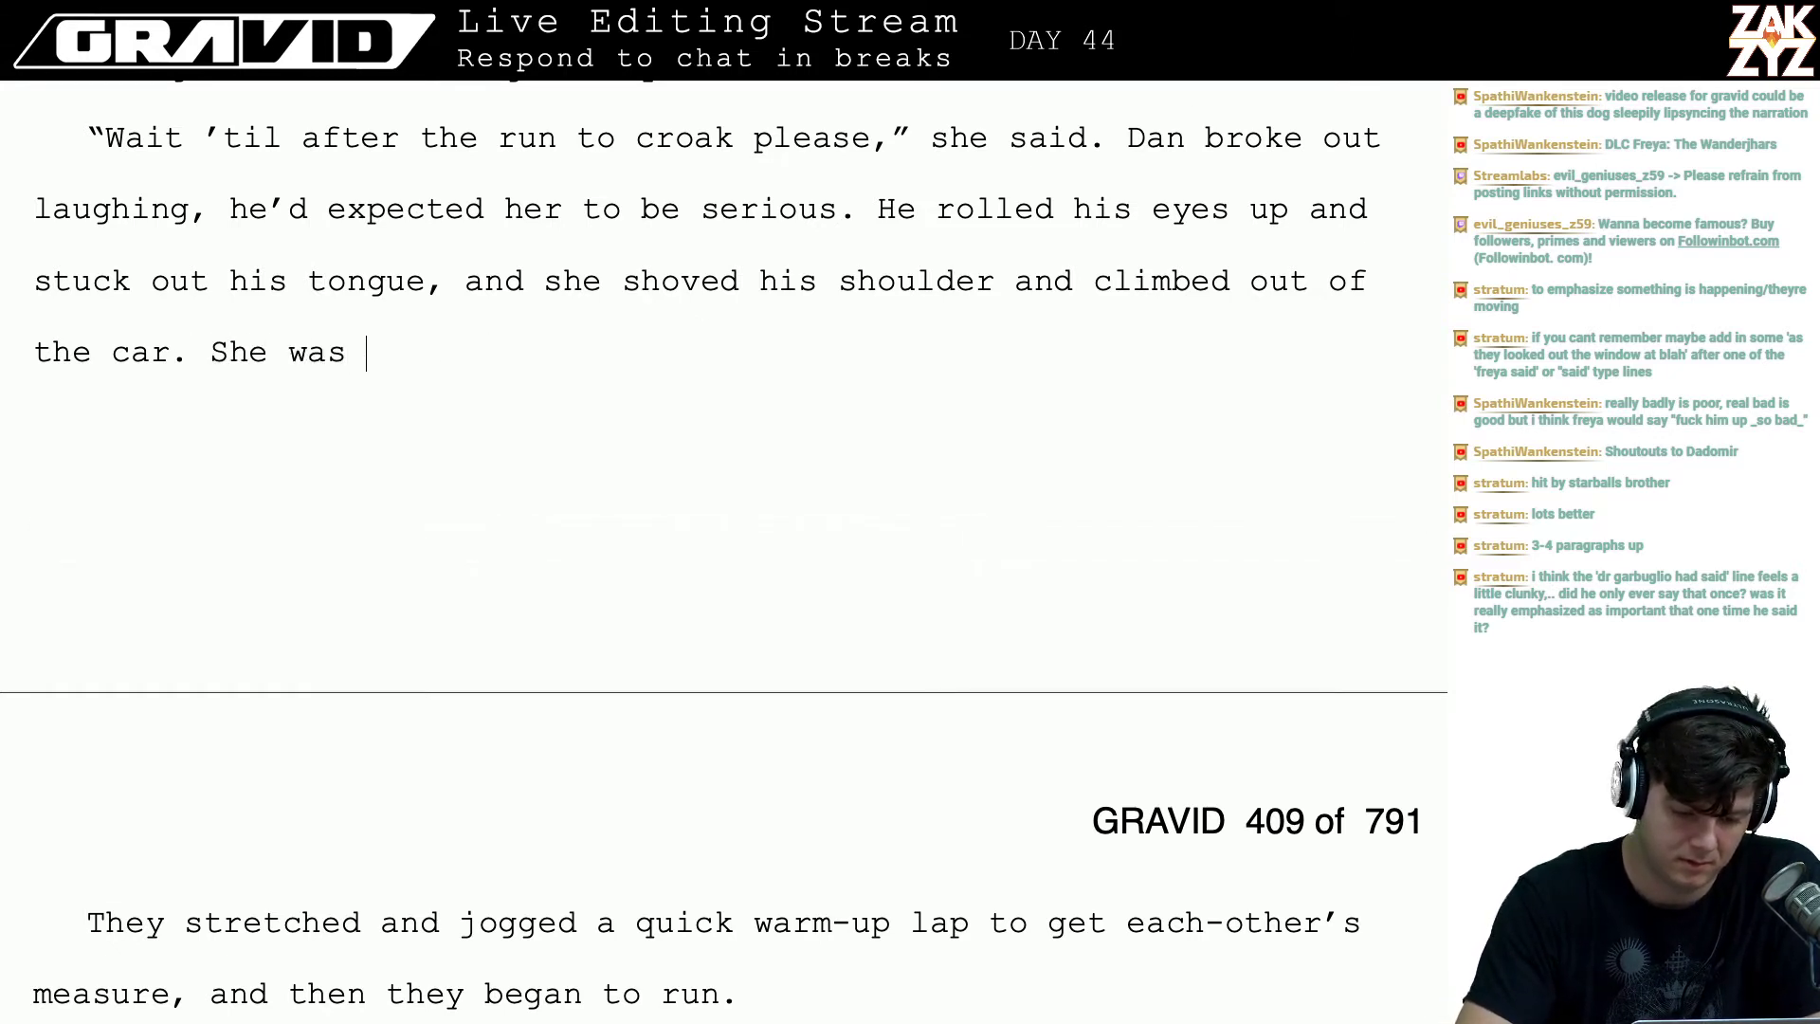
type("stretching when ")
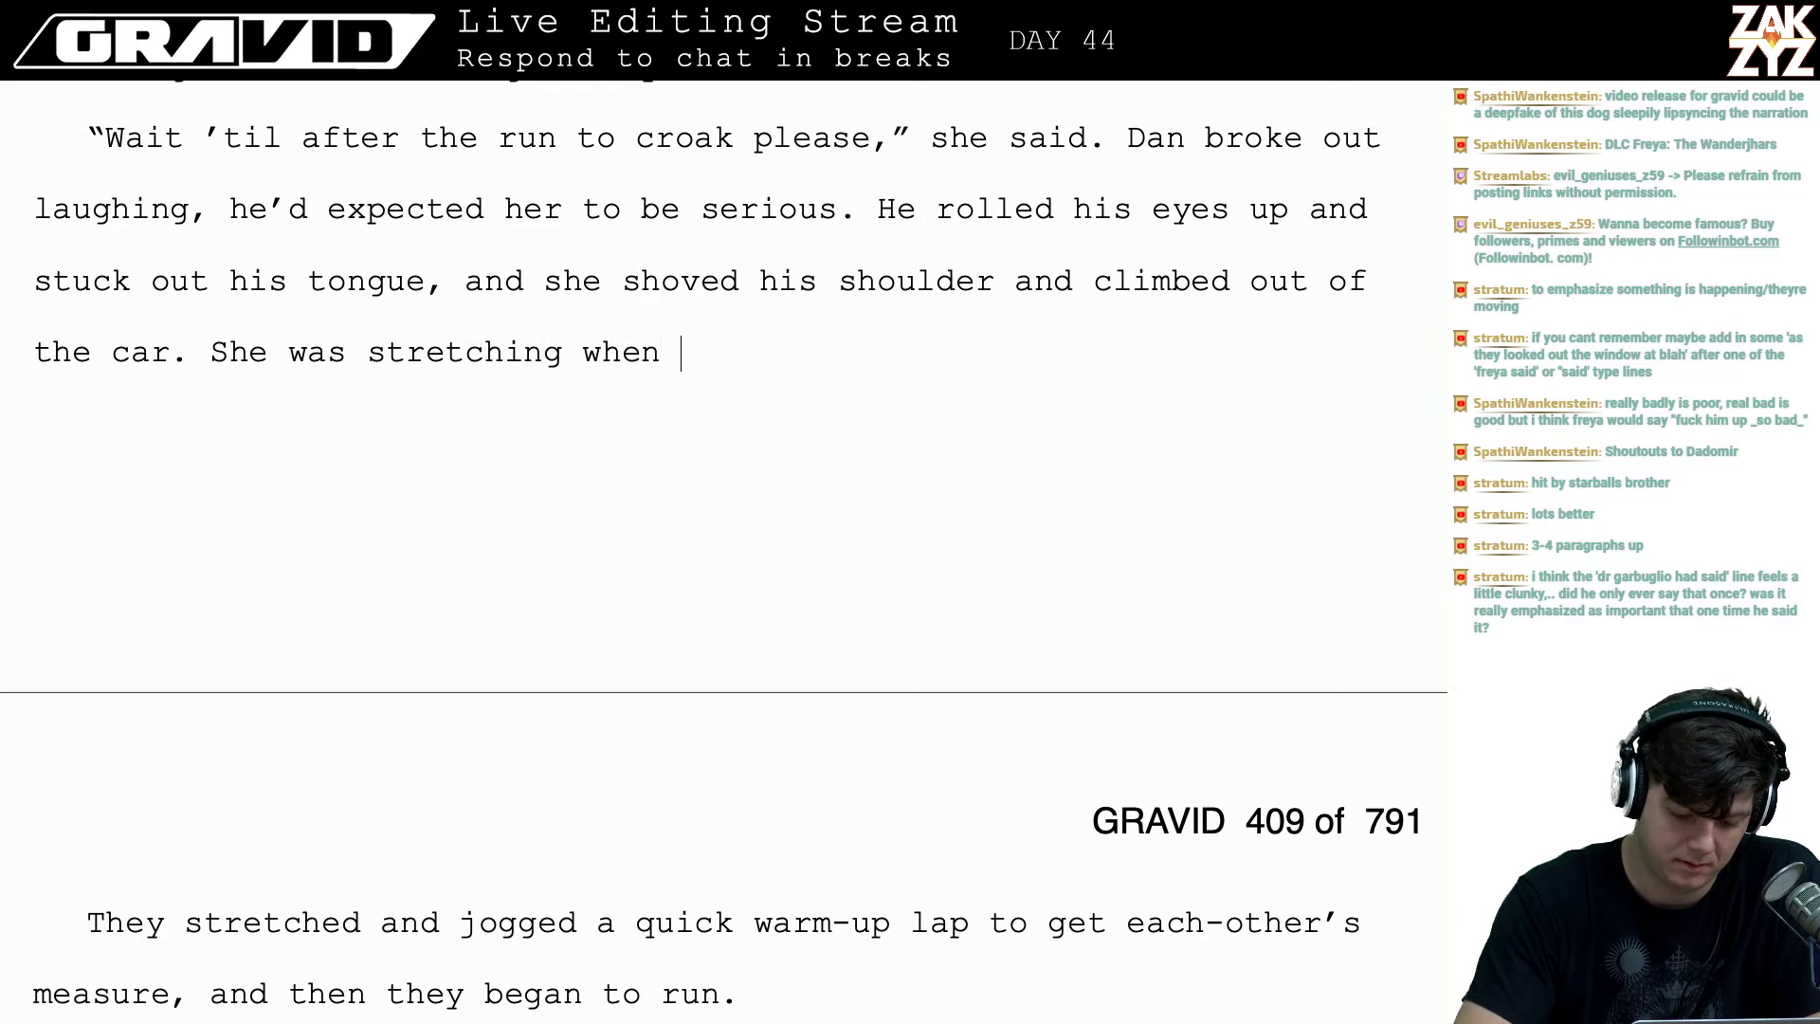
type("he joined her on")
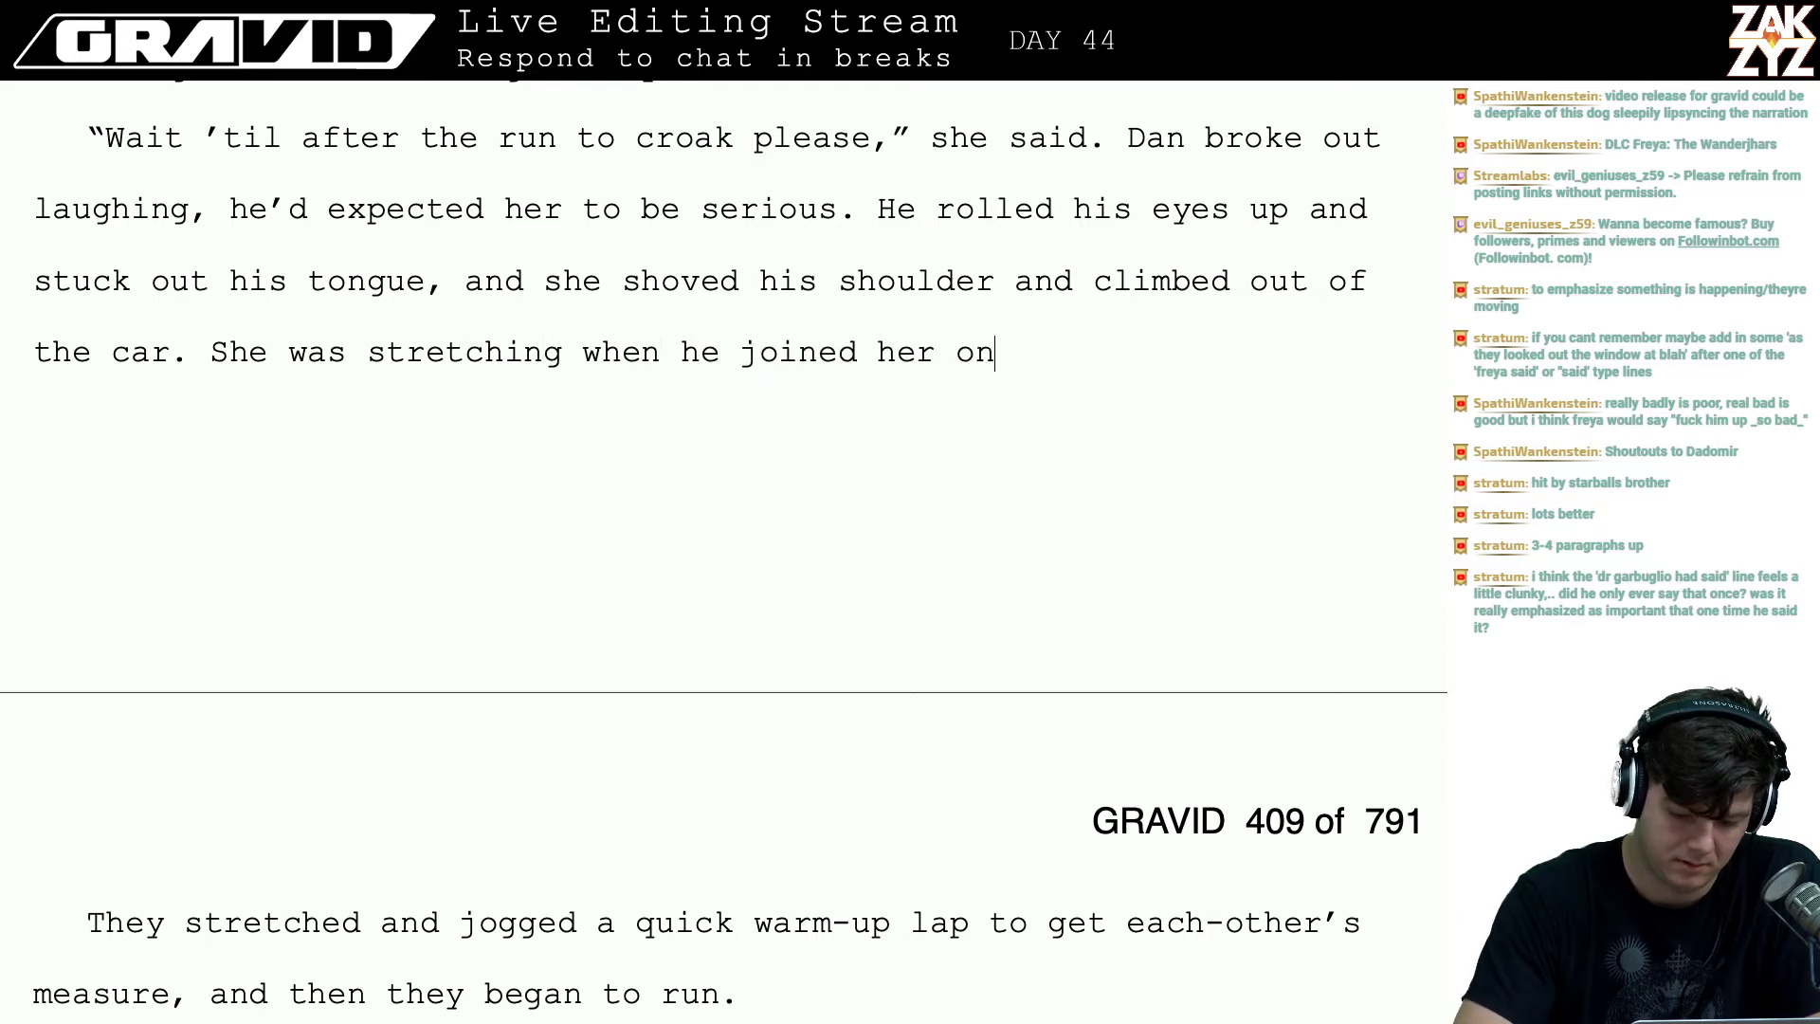
- Continue the stretching sentence with "the track, and they jogged"
type(" the track, and they did")
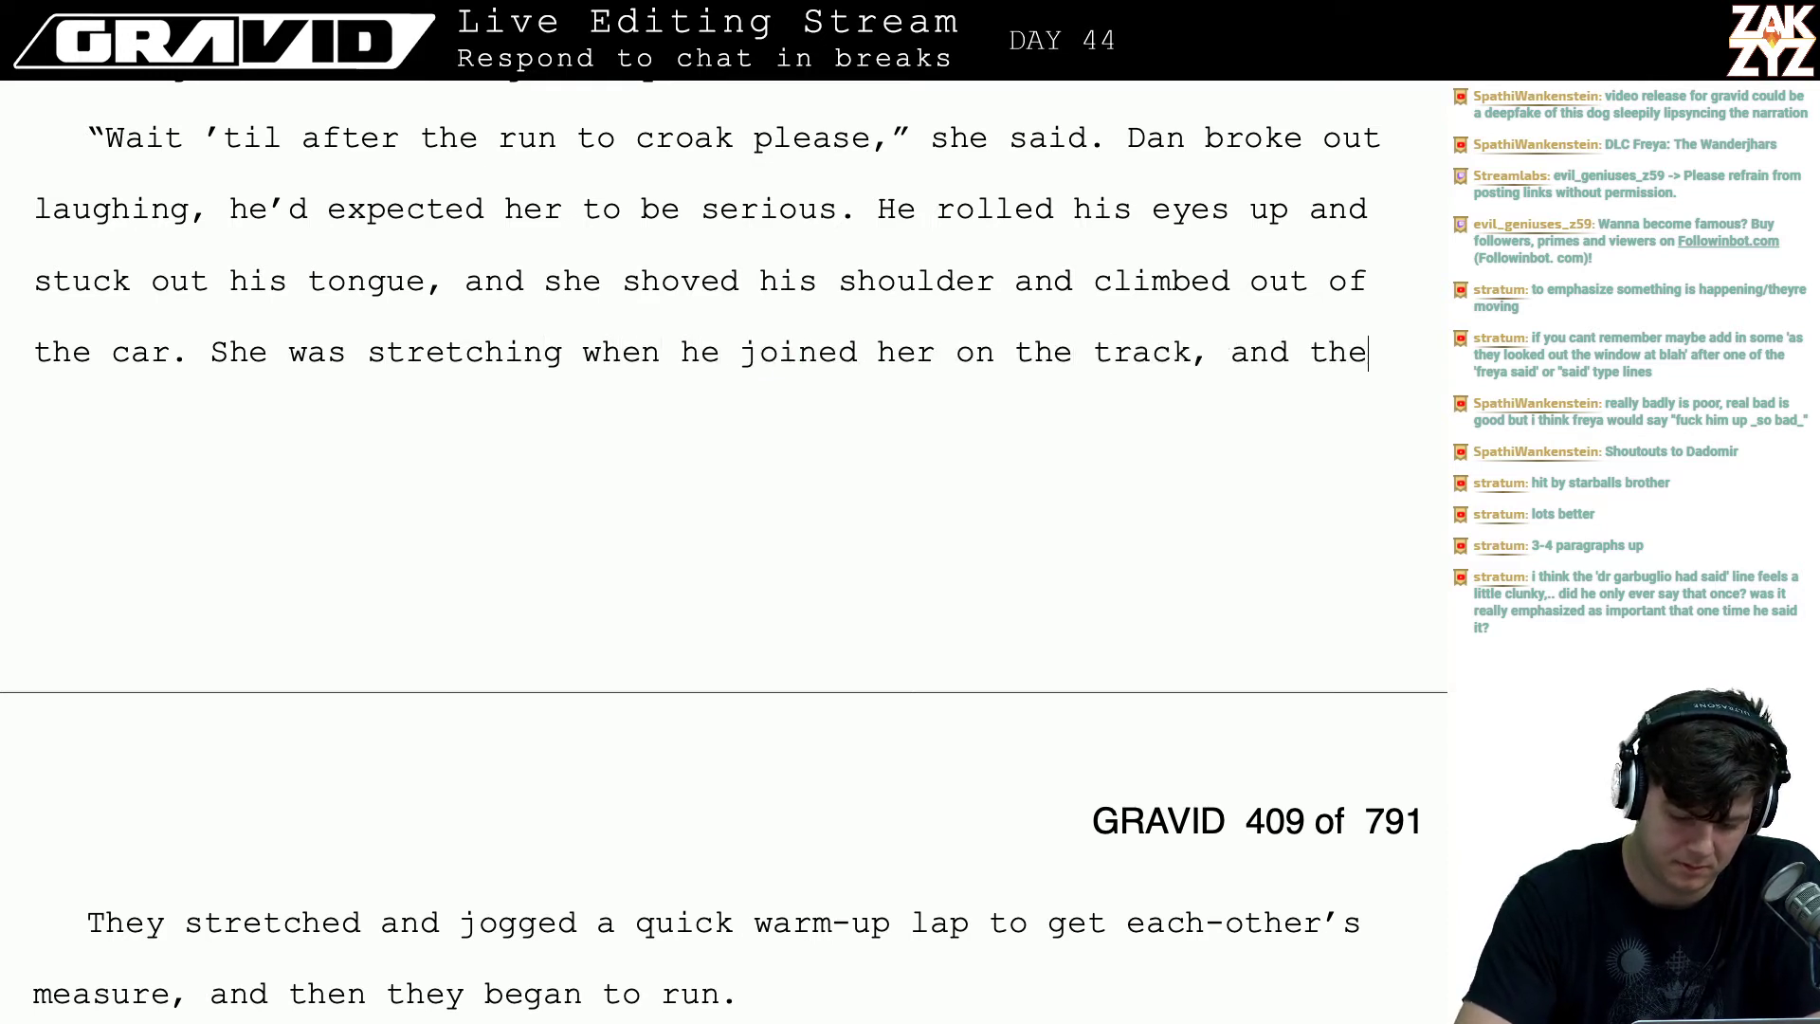
key("BackSpace")
key("BackSpace")
key("BackSpace")
key("BackSpace")
type("jo")
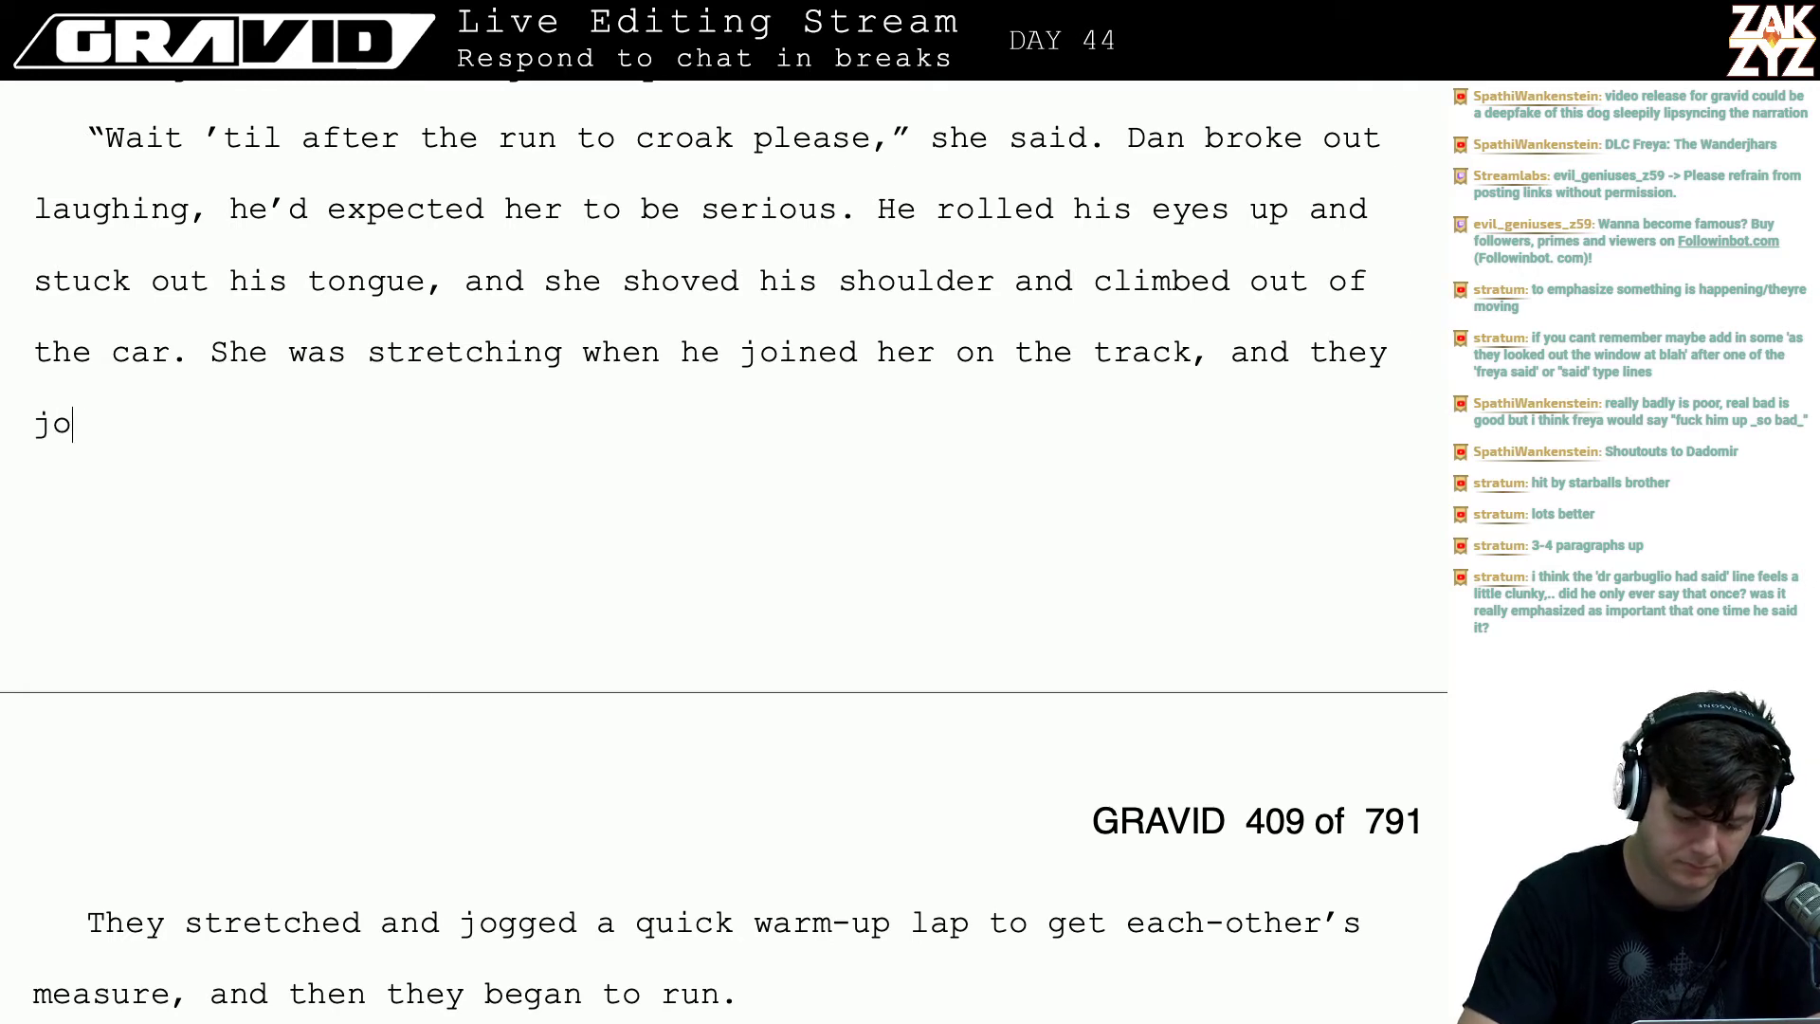
type("gged a")
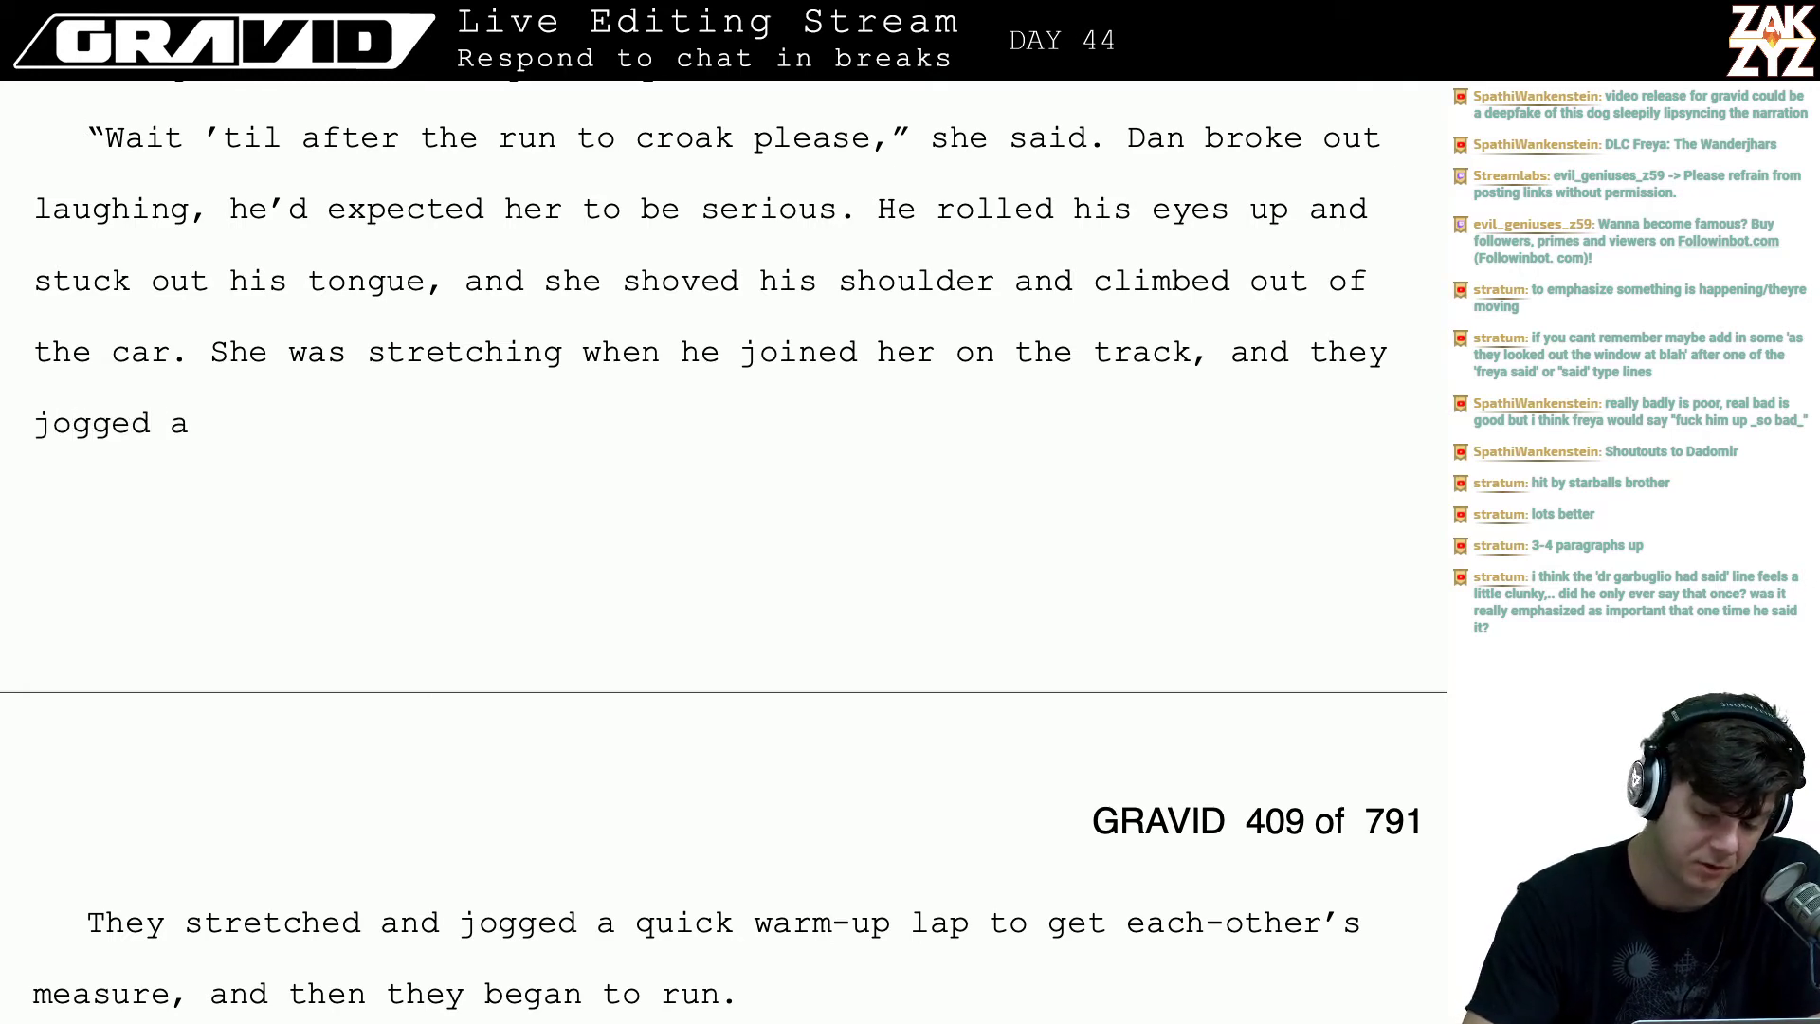
- Delete the paragraph break and the duplicate "They stretched and jogged" so the new sentence runs into "a quick warm-up lap"
key("BackSpace")
key("shift+Down")
key("shift+Down")
key("shift+Up")
key("shift+Right")
key("shift+Right")
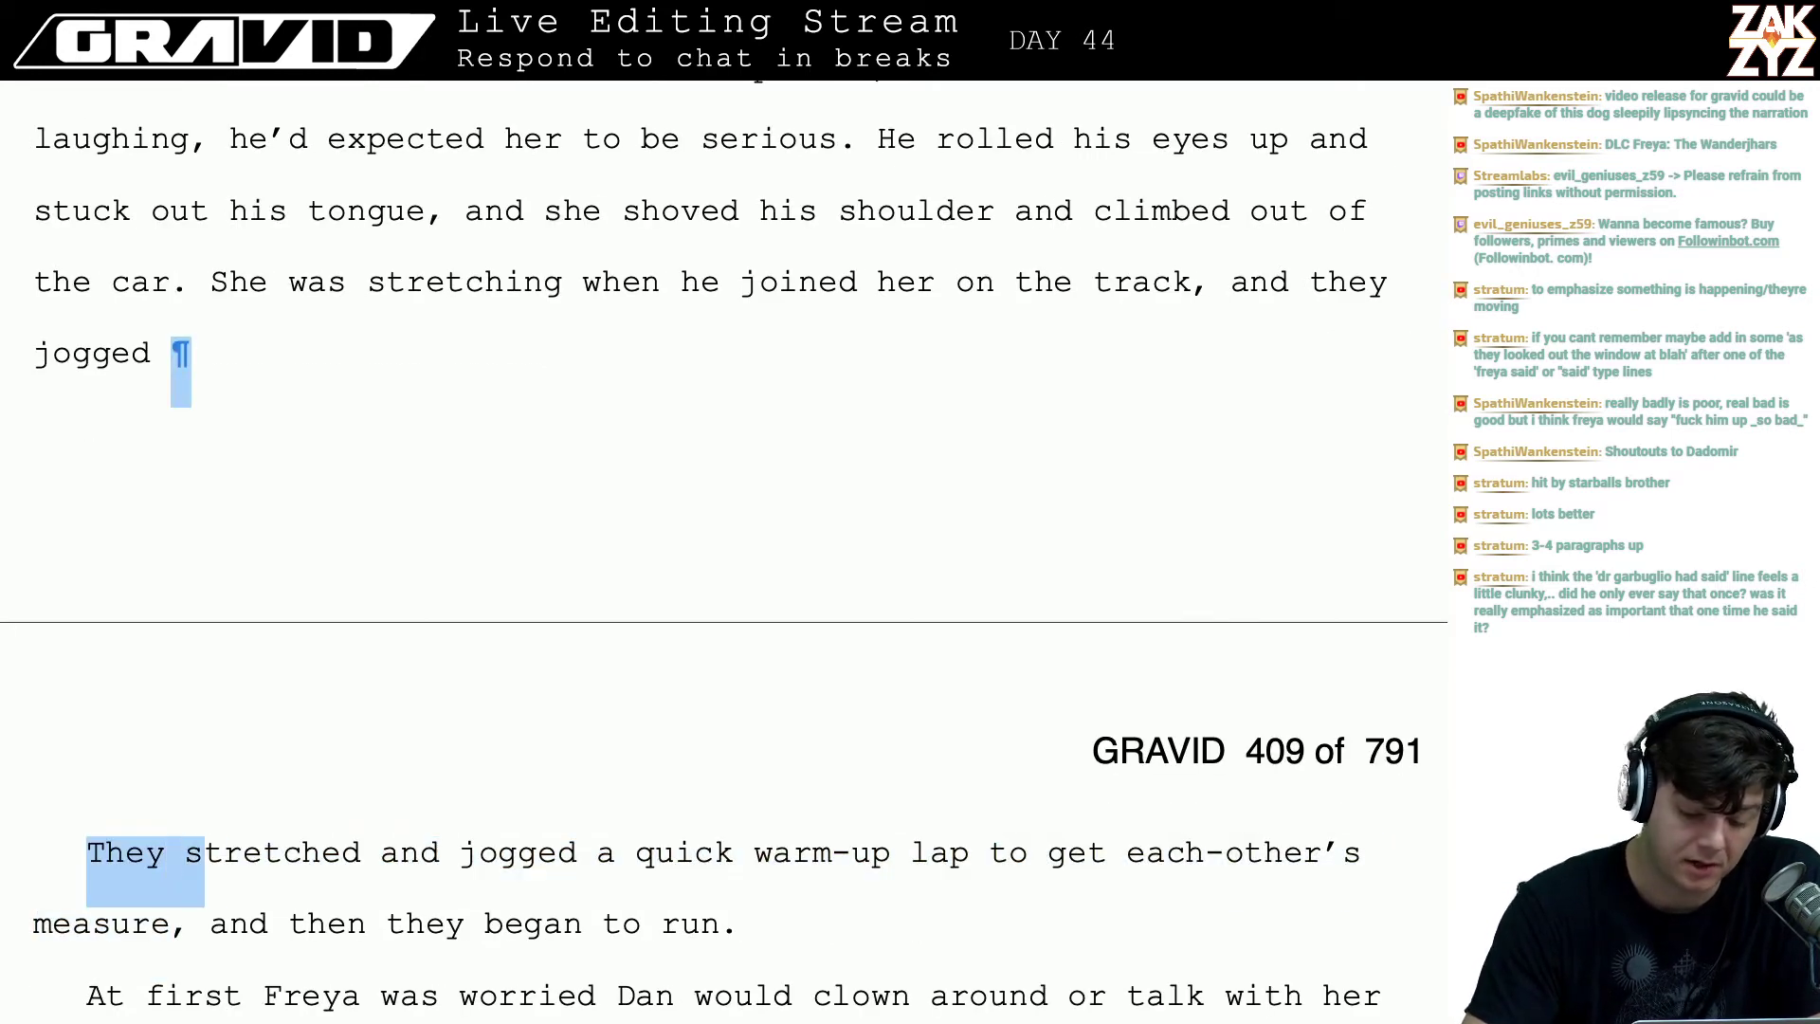
key("shift+Right")
key("shift+Right")
key("shift+Right")
key("shift+Right")
key("shift+Right")
key("shift+Right")
key("shift+Right")
key("shift+Right")
key("shift+Right")
key("shift+Right")
key("shift+Right")
key("shift+Right")
key("shift+Right")
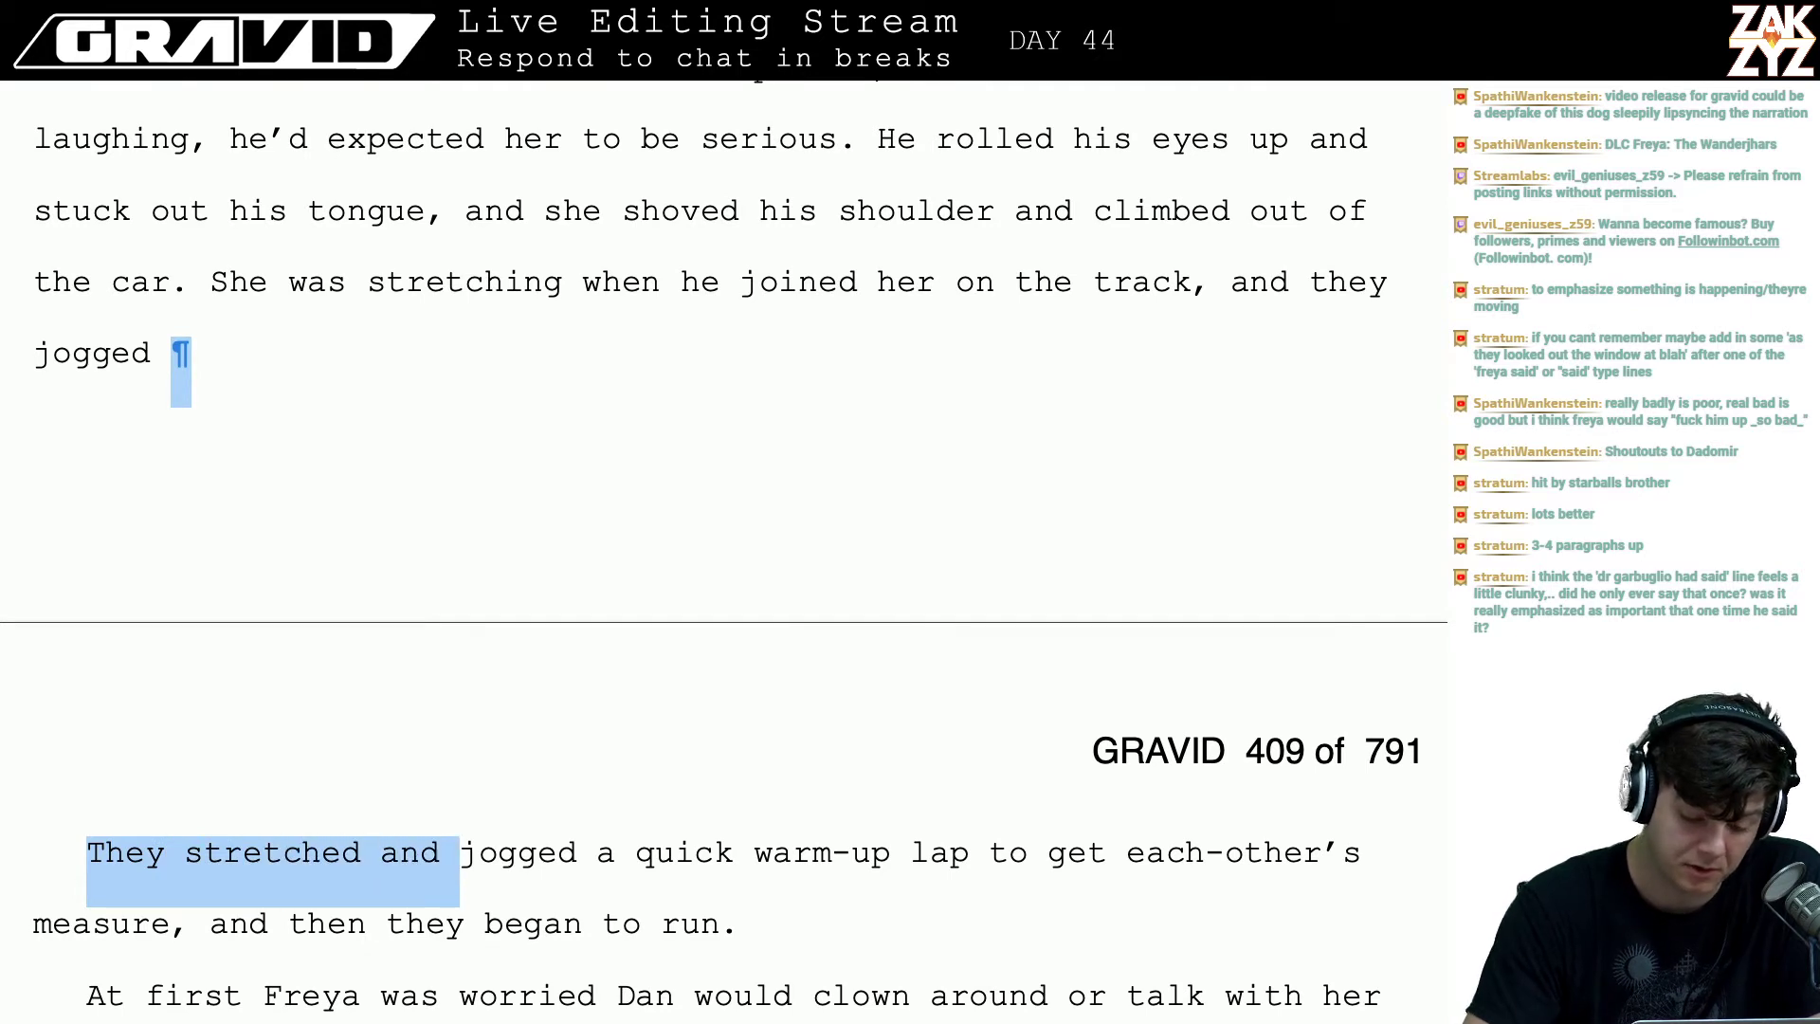
key("shift+Right")
key("shift+Right")
key("shift+Right")
key("shift+Right")
key("shift+Right")
key("shift+Right")
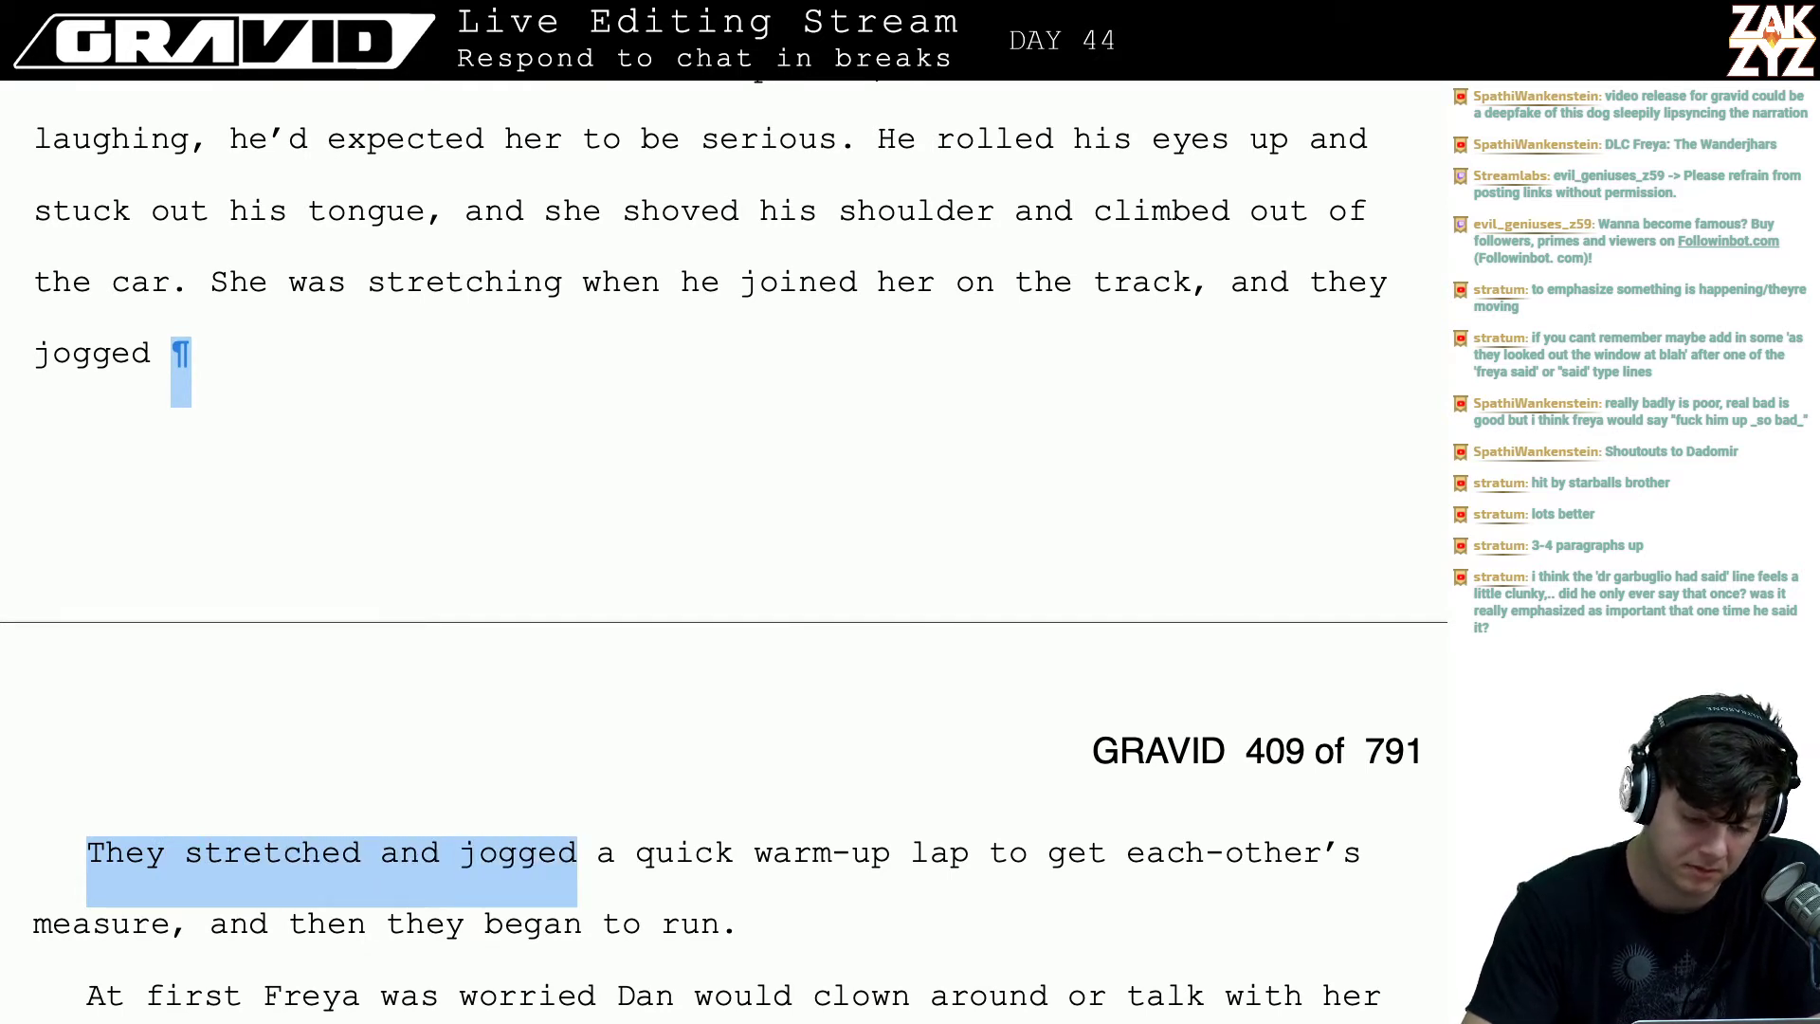
key("BackSpace")
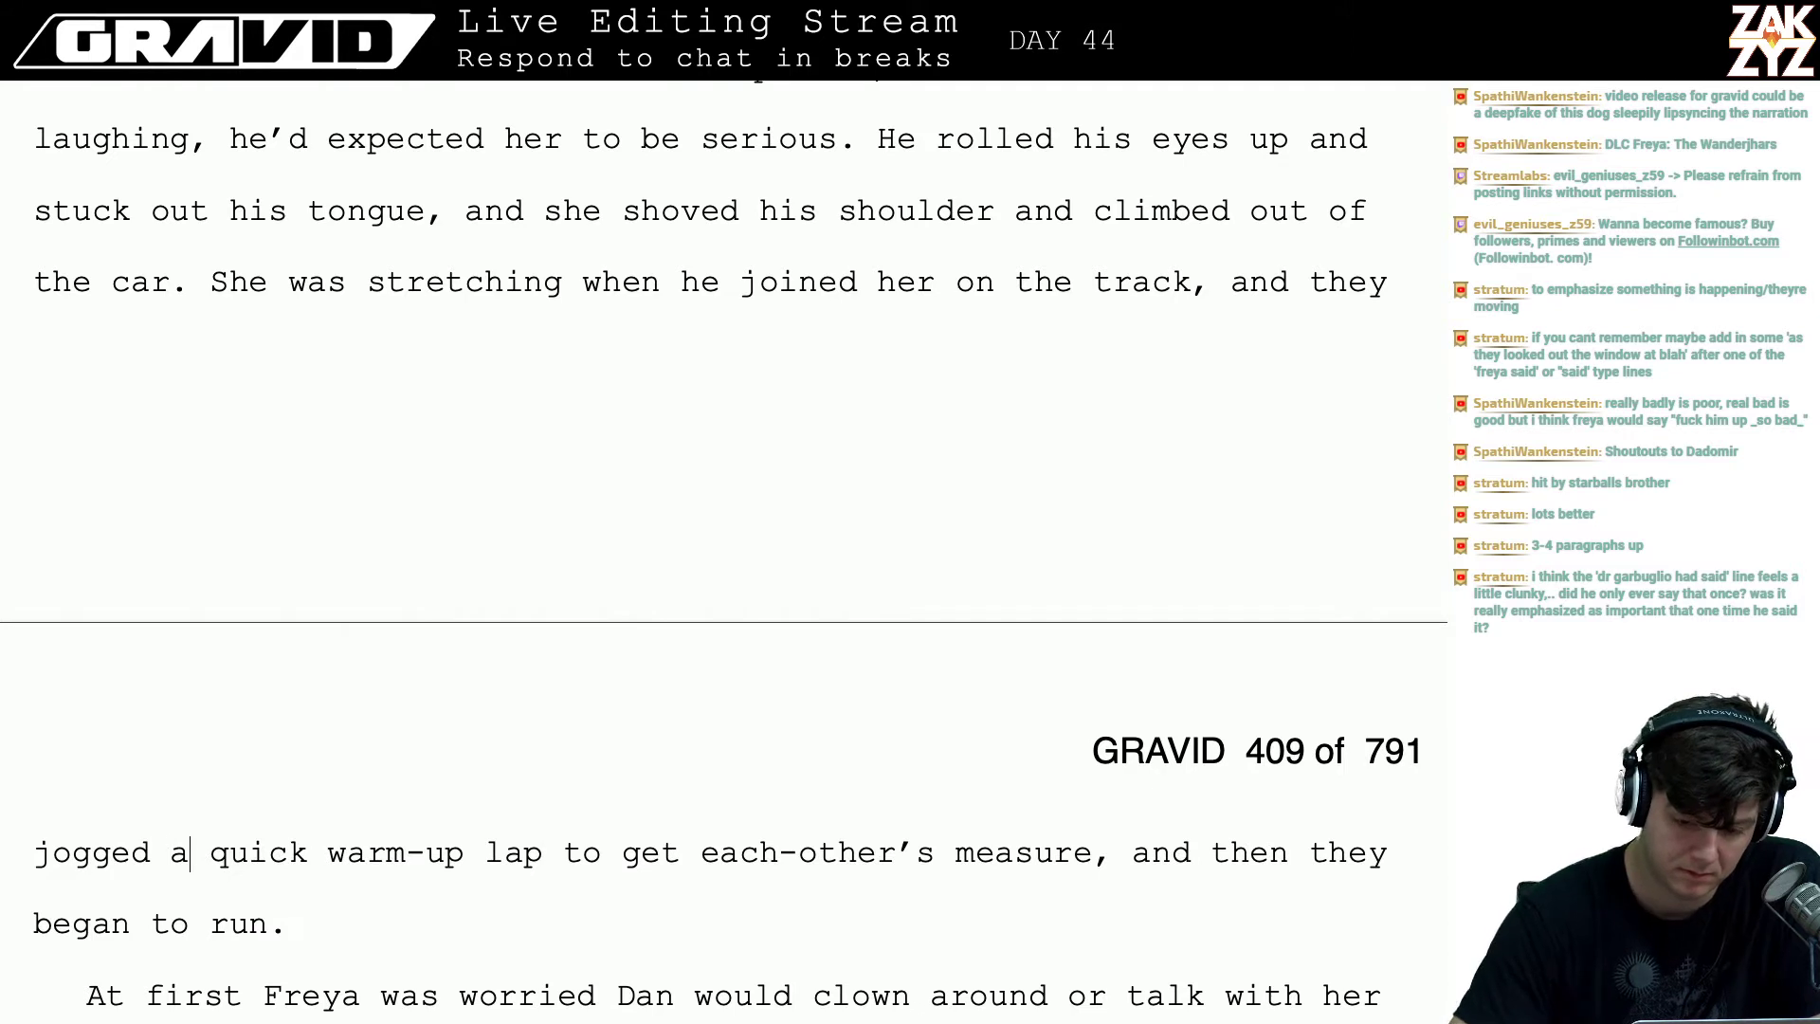
- End the sentence with a period after "track" and insert "When they were warmed up they" before "and they jogged"
left_click(1211, 295)
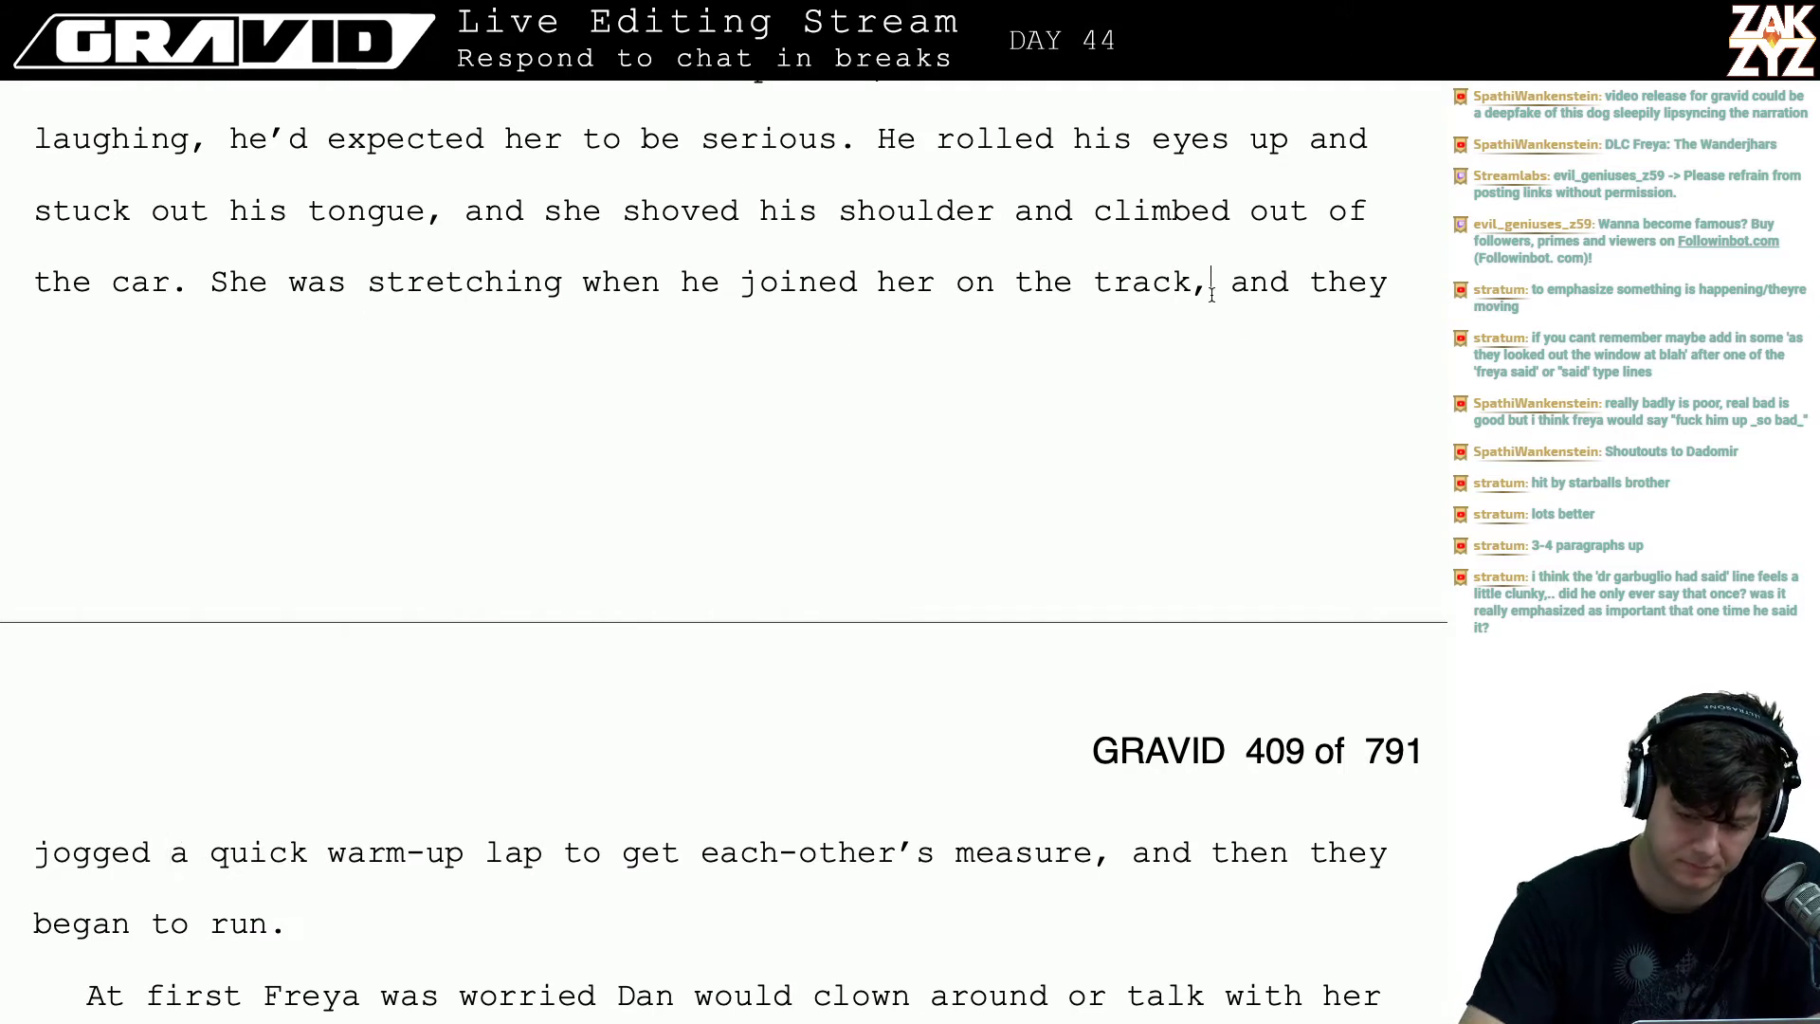
key("BackSpace")
type(".")
type(" When they w")
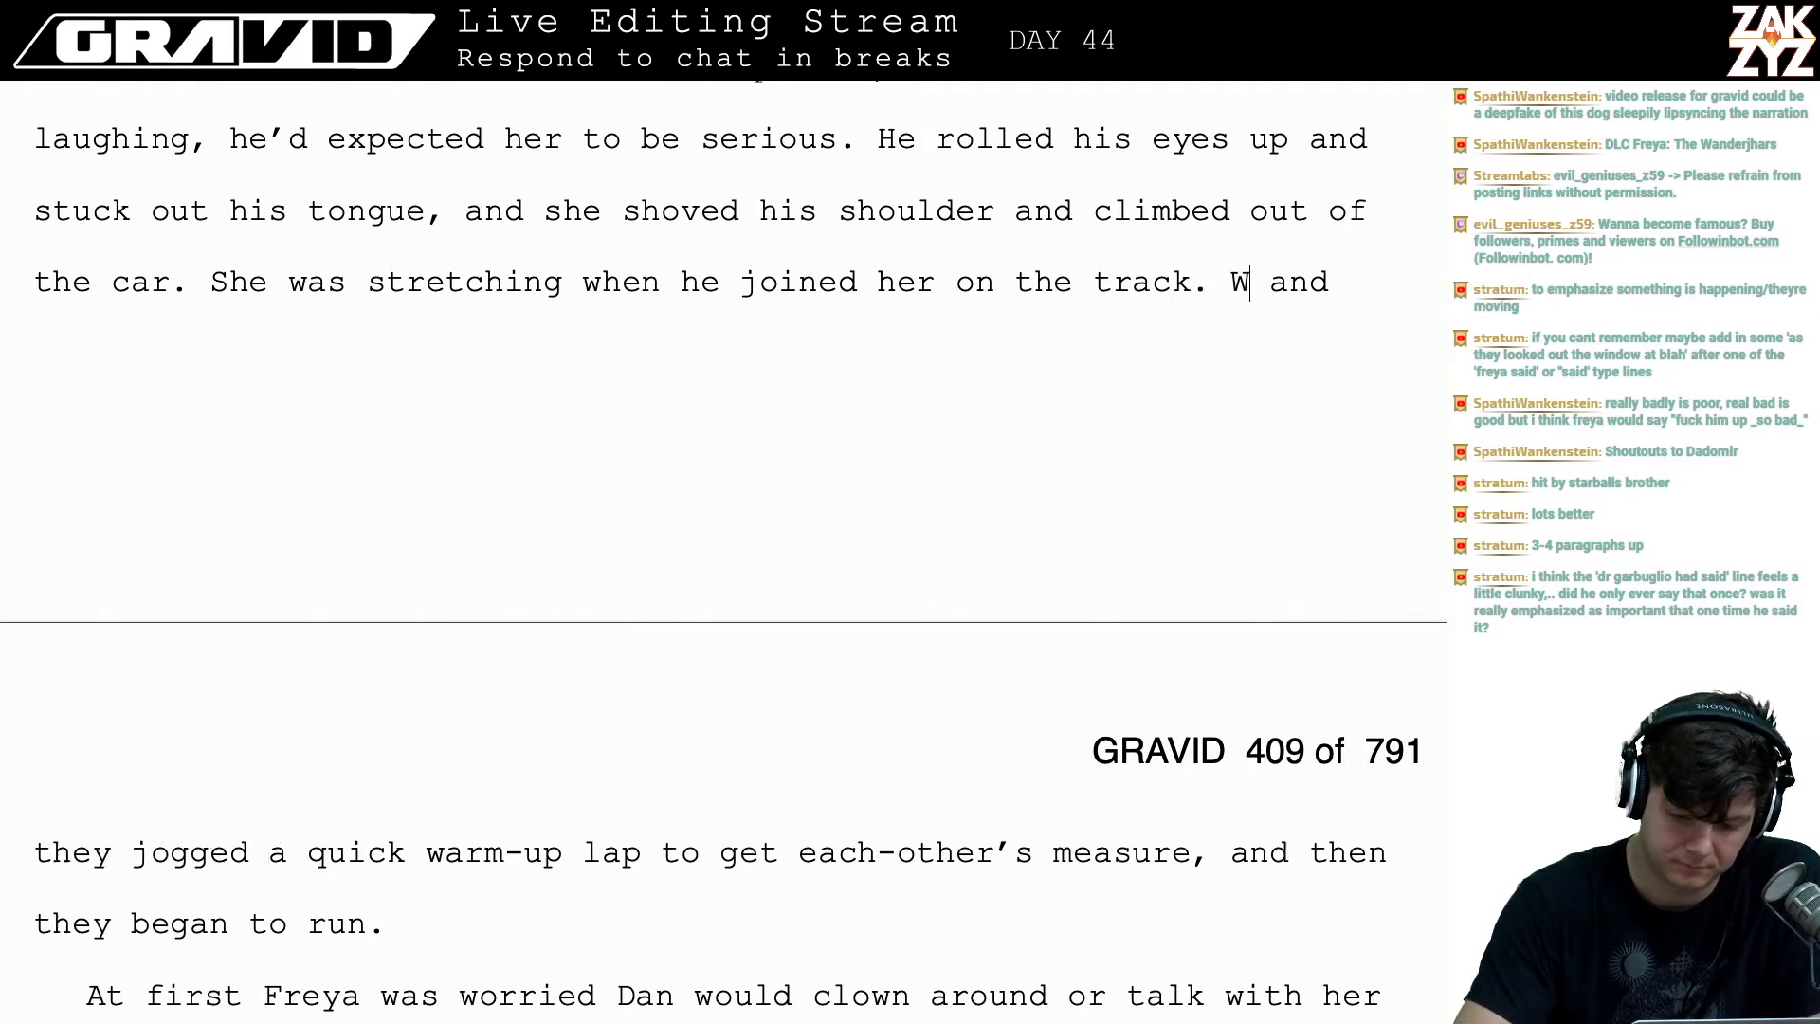
type("ere named")
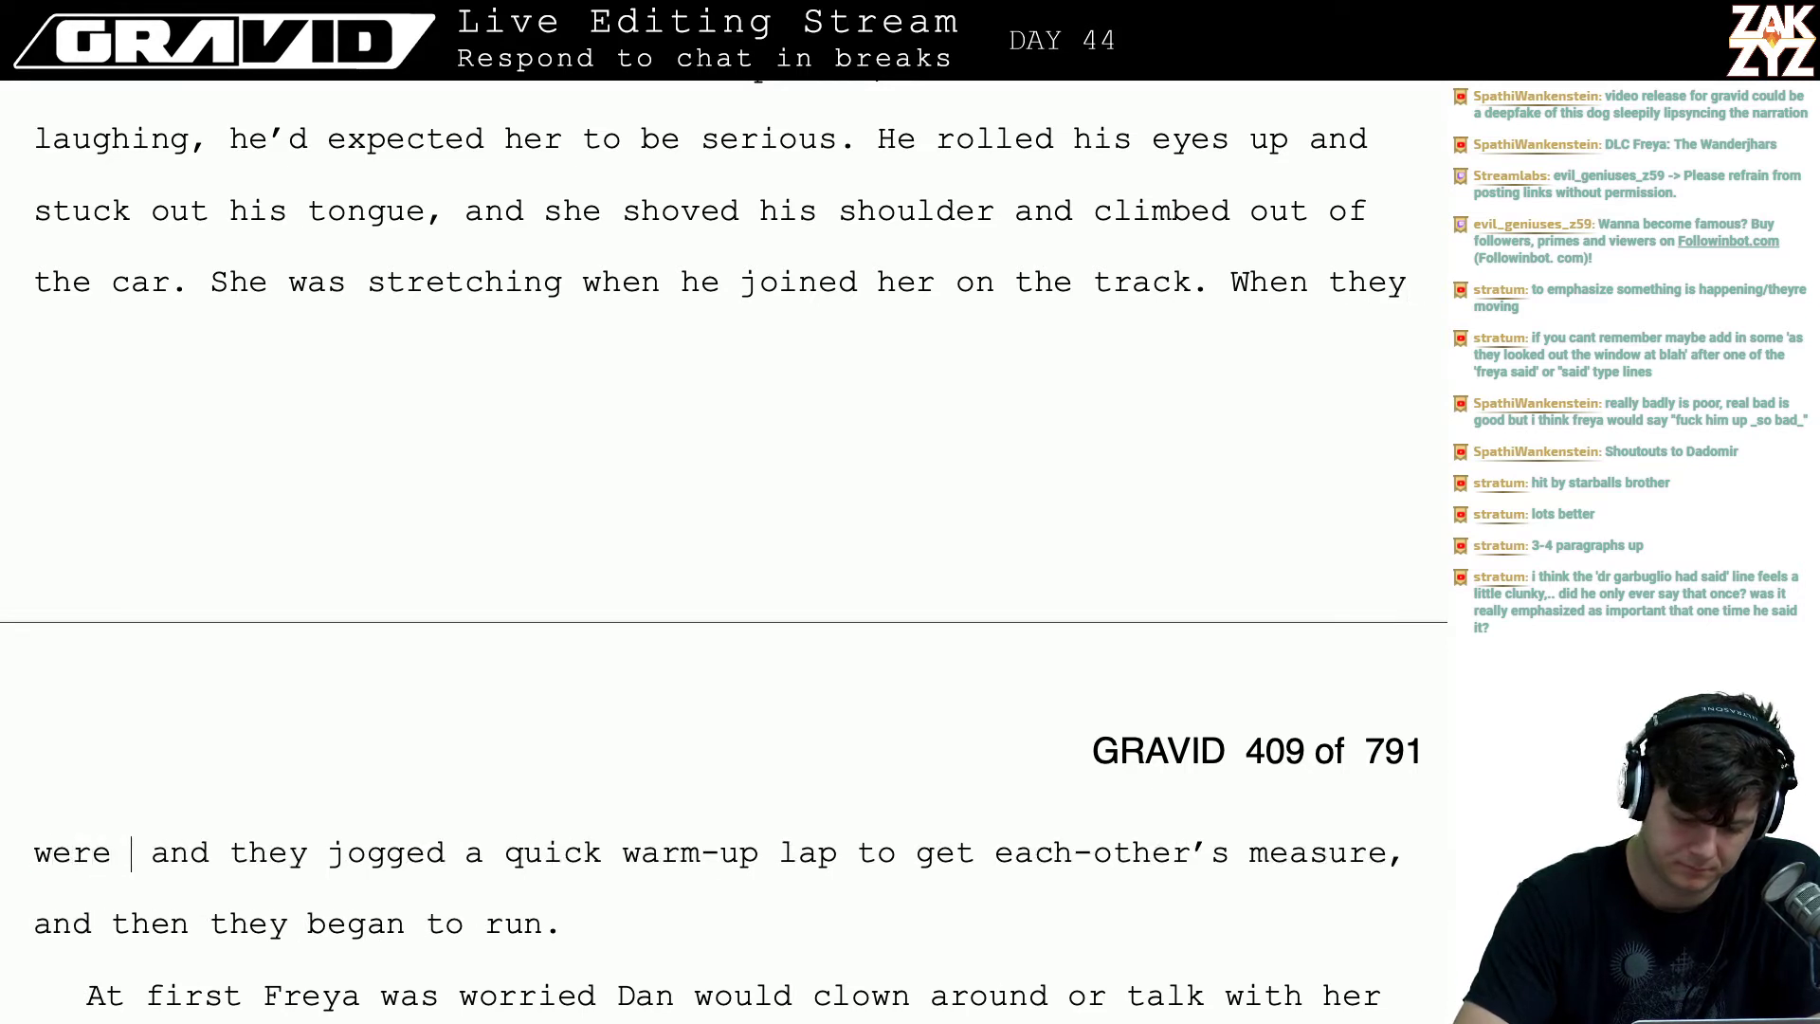
key("BackSpace")
key("BackSpace")
key("BackSpace")
key("BackSpace")
key("BackSpace")
key("BackSpace")
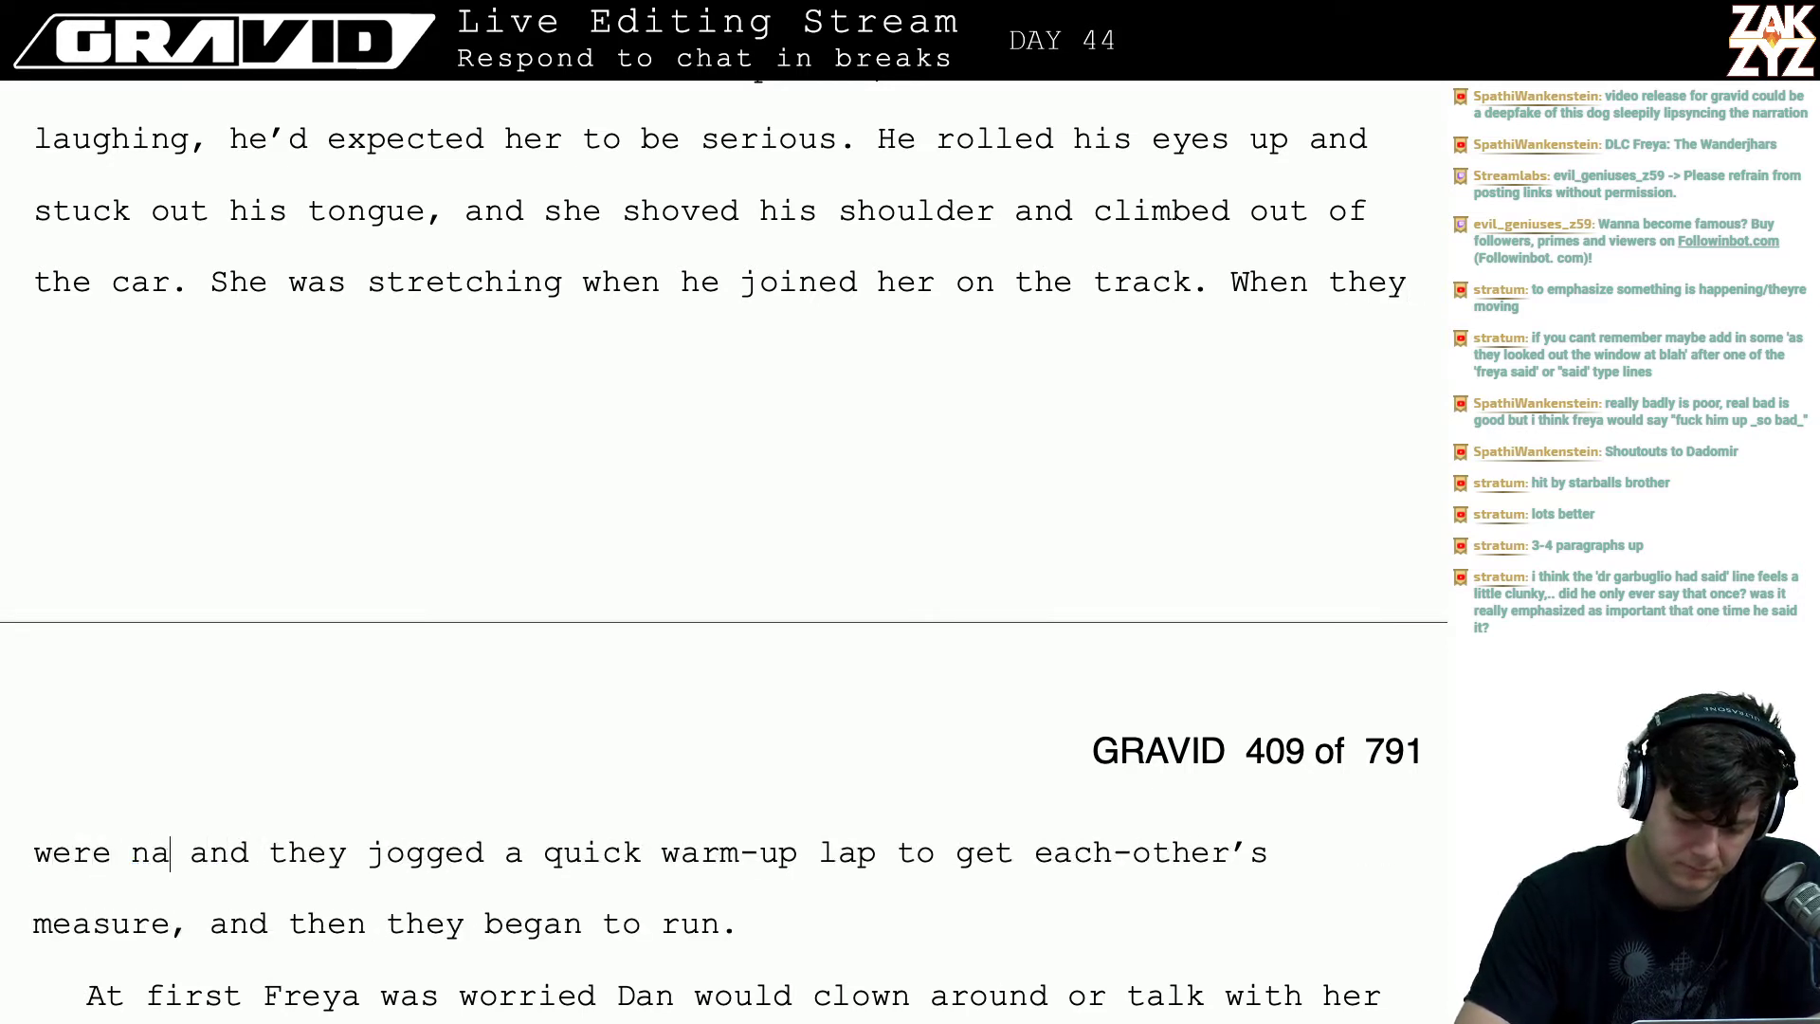
type("we")
key("BackSpace")
type("armed up they j")
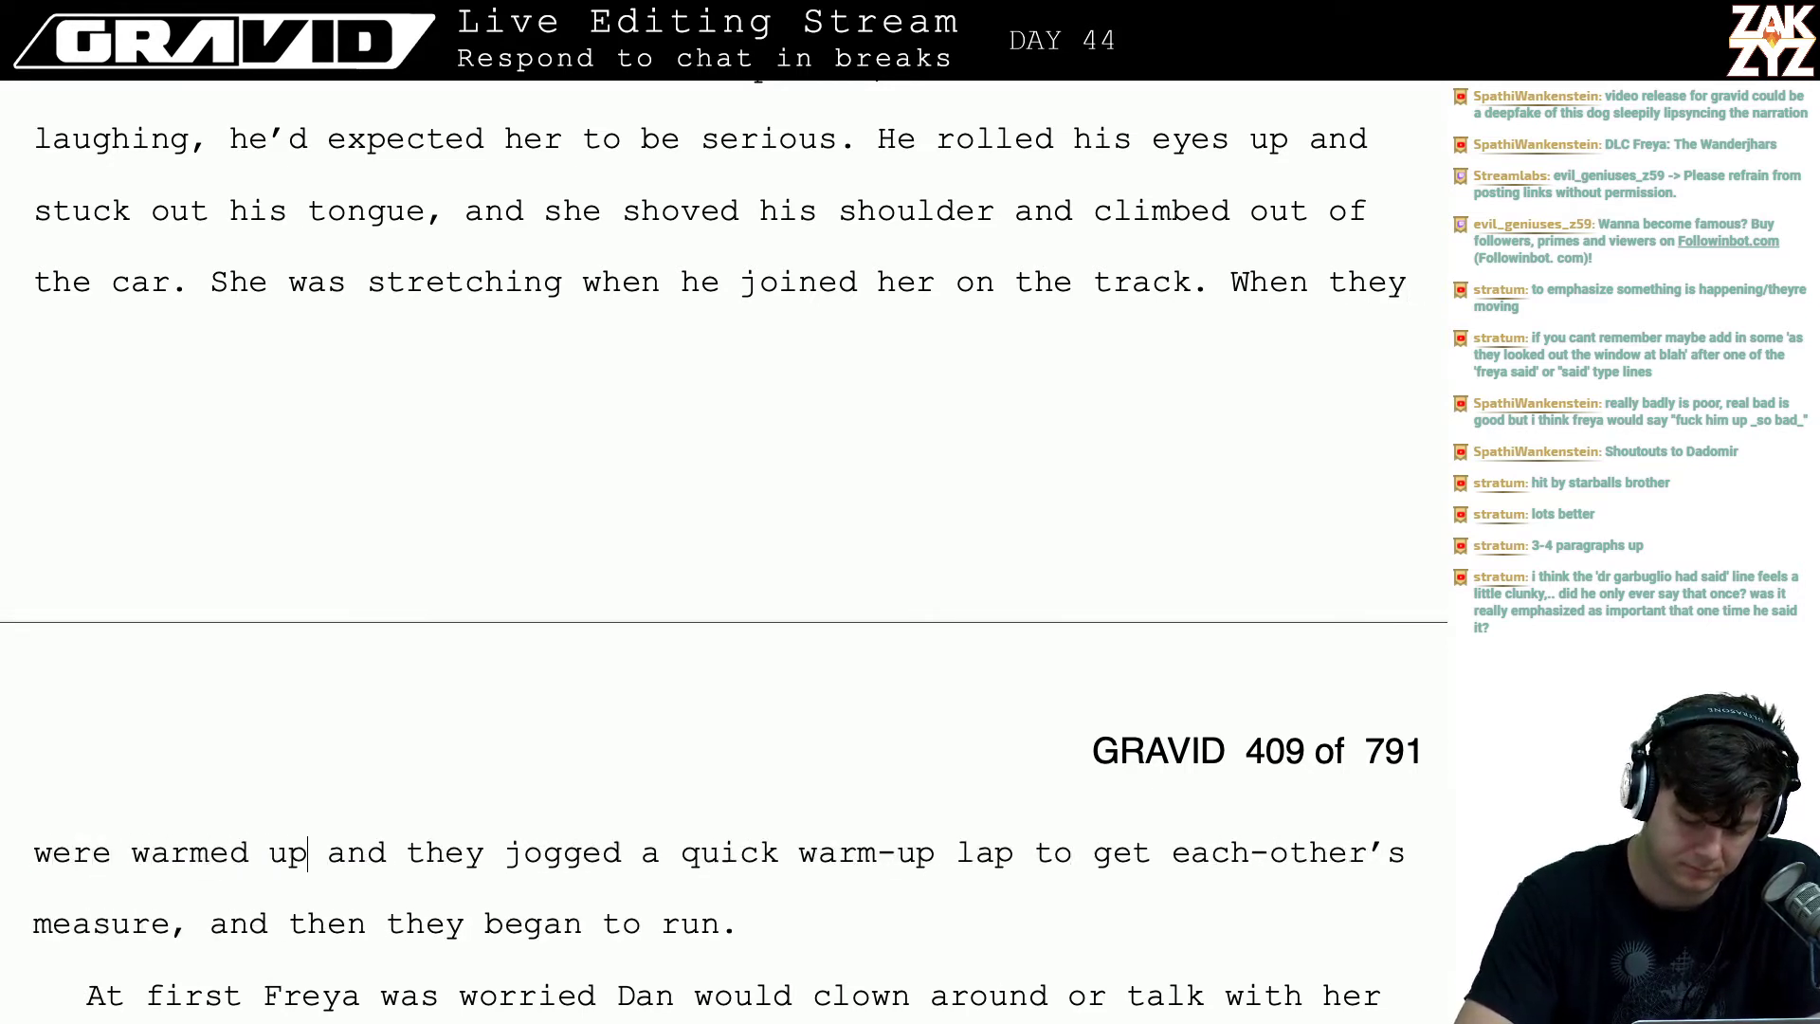
- Continue the warm-up sentence with "jogged a lap to get each other's"
type("ogged a and they jogged a q")
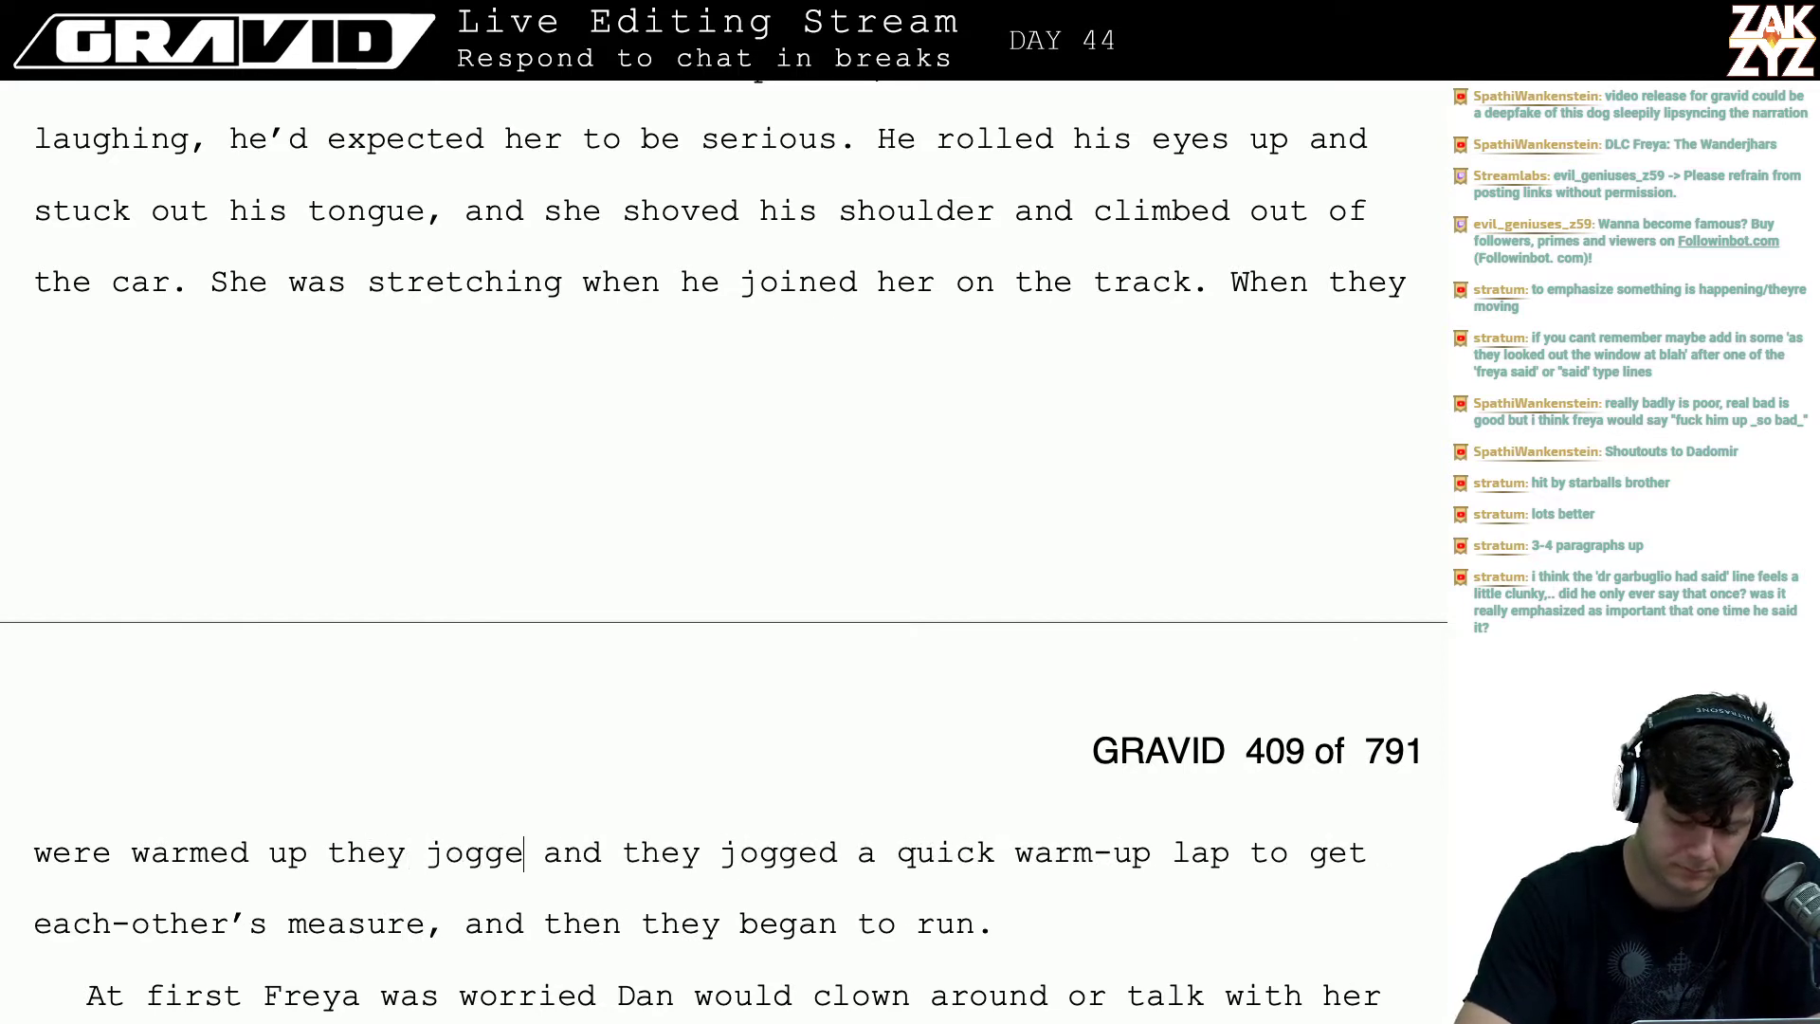
key("BackSpace")
key("BackSpace")
key("BackSpace")
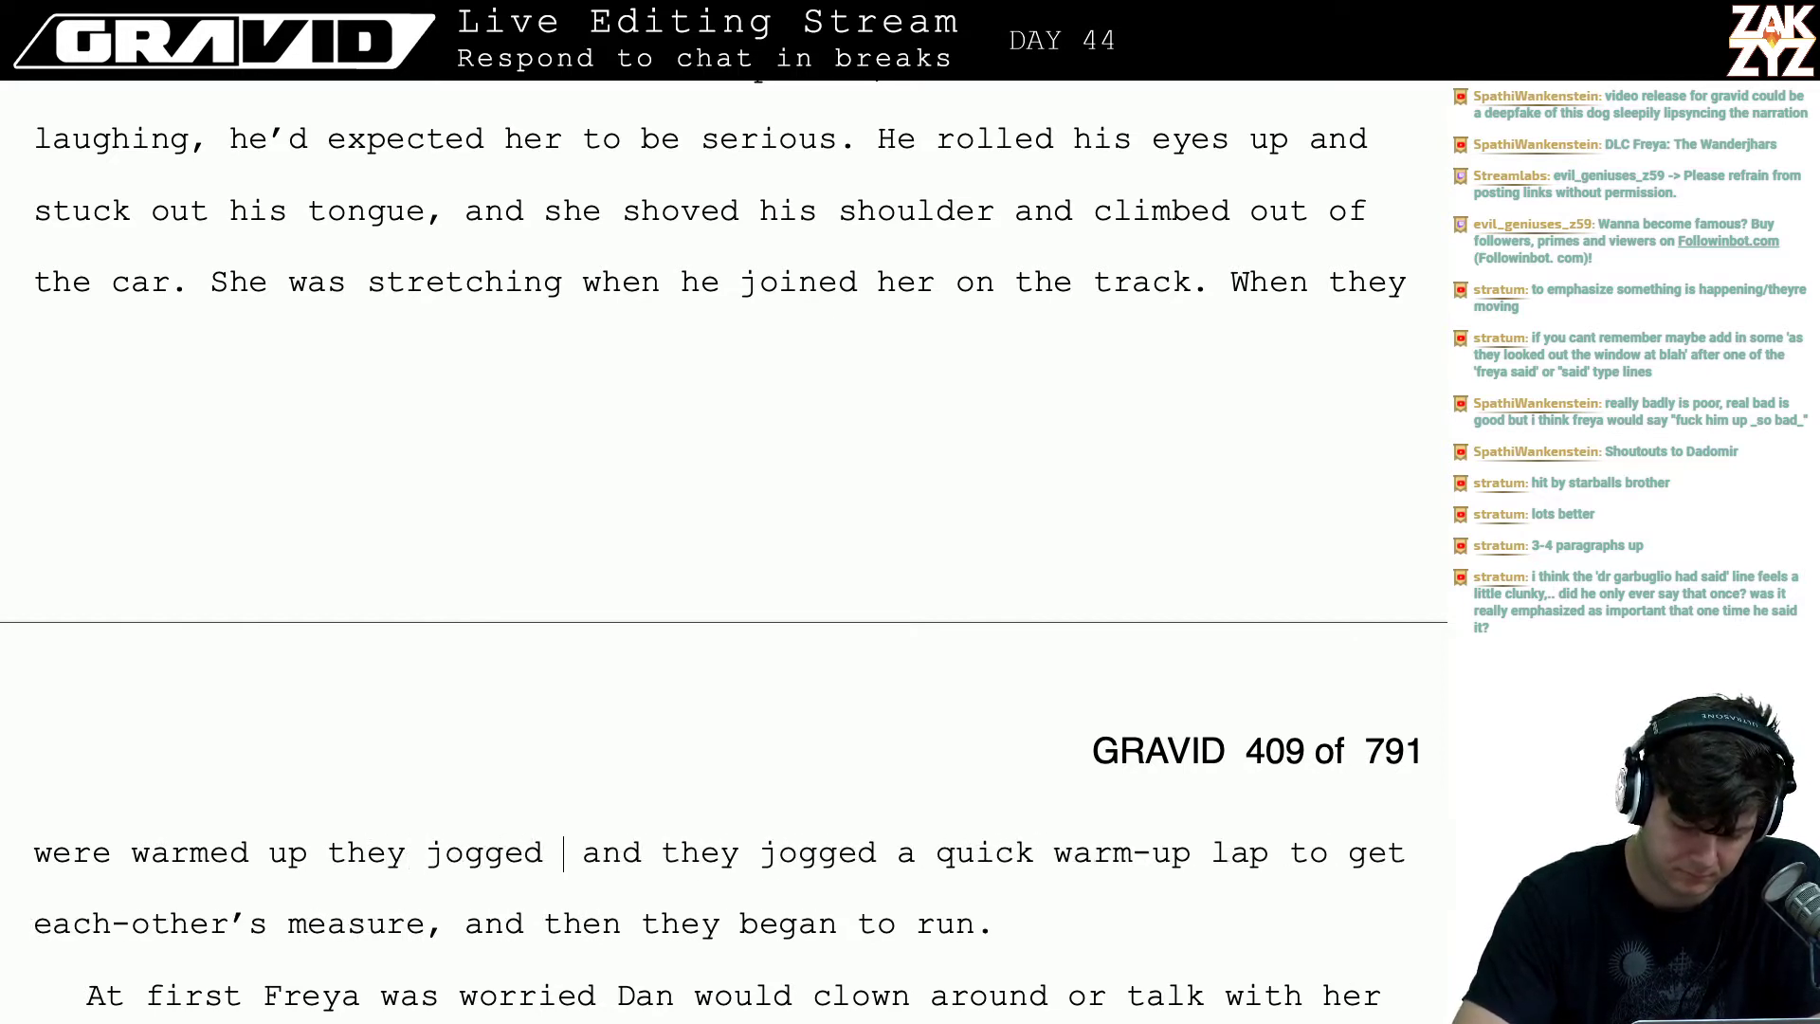
type("a last")
key("BackSpace")
key("BackSpace")
type("p to get e")
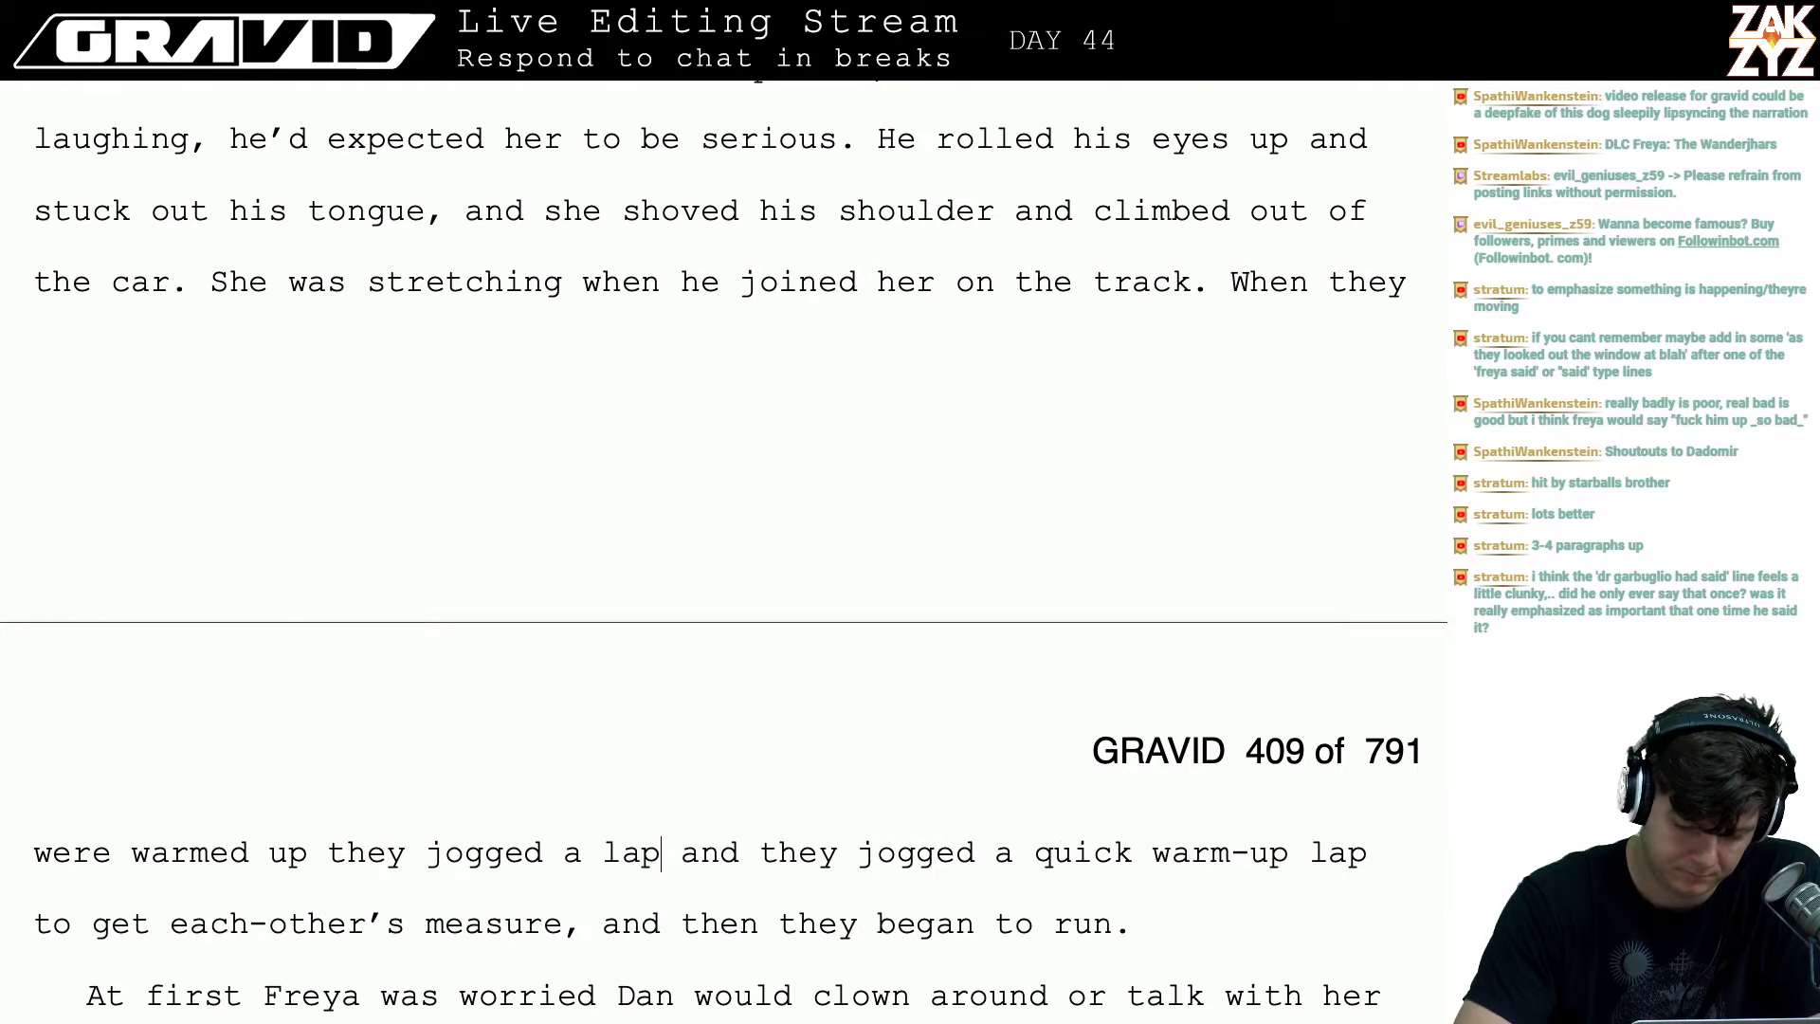
type("ach other's")
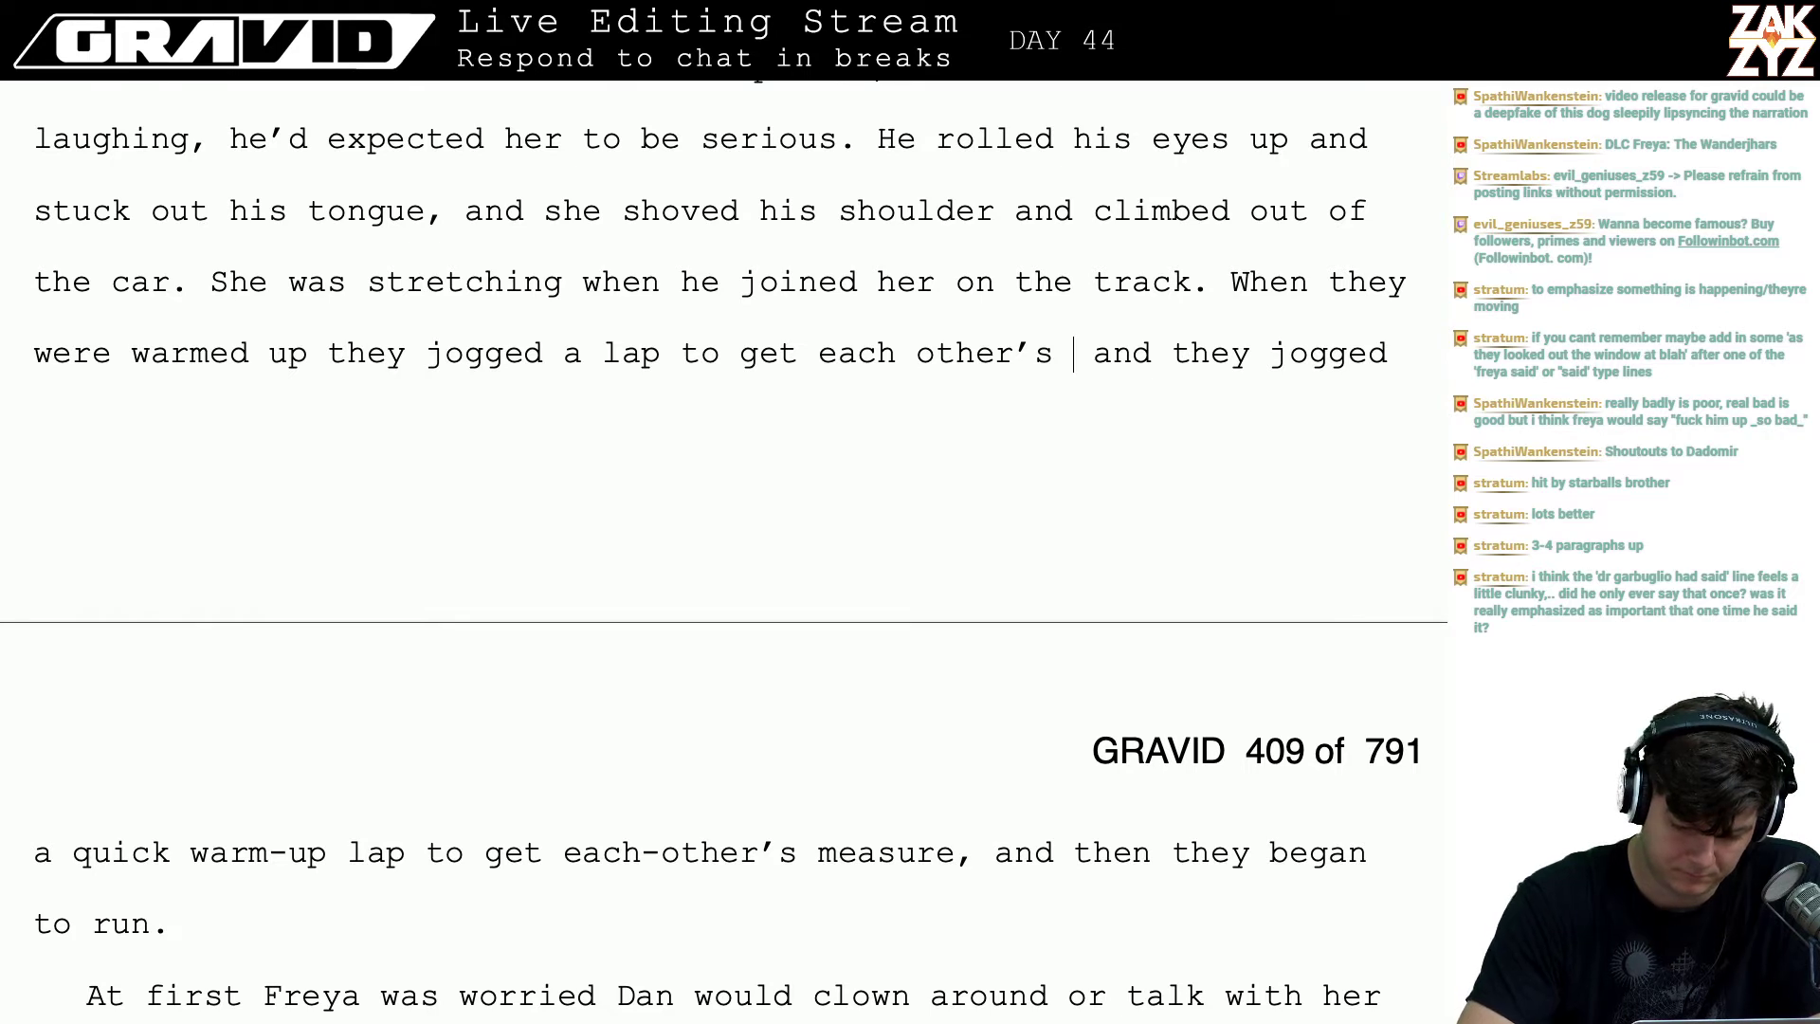
- Delete "get each other's" after "jogged a lap to" and enter the same words again
key("BackSpace")
key("BackSpace")
key("BackSpace")
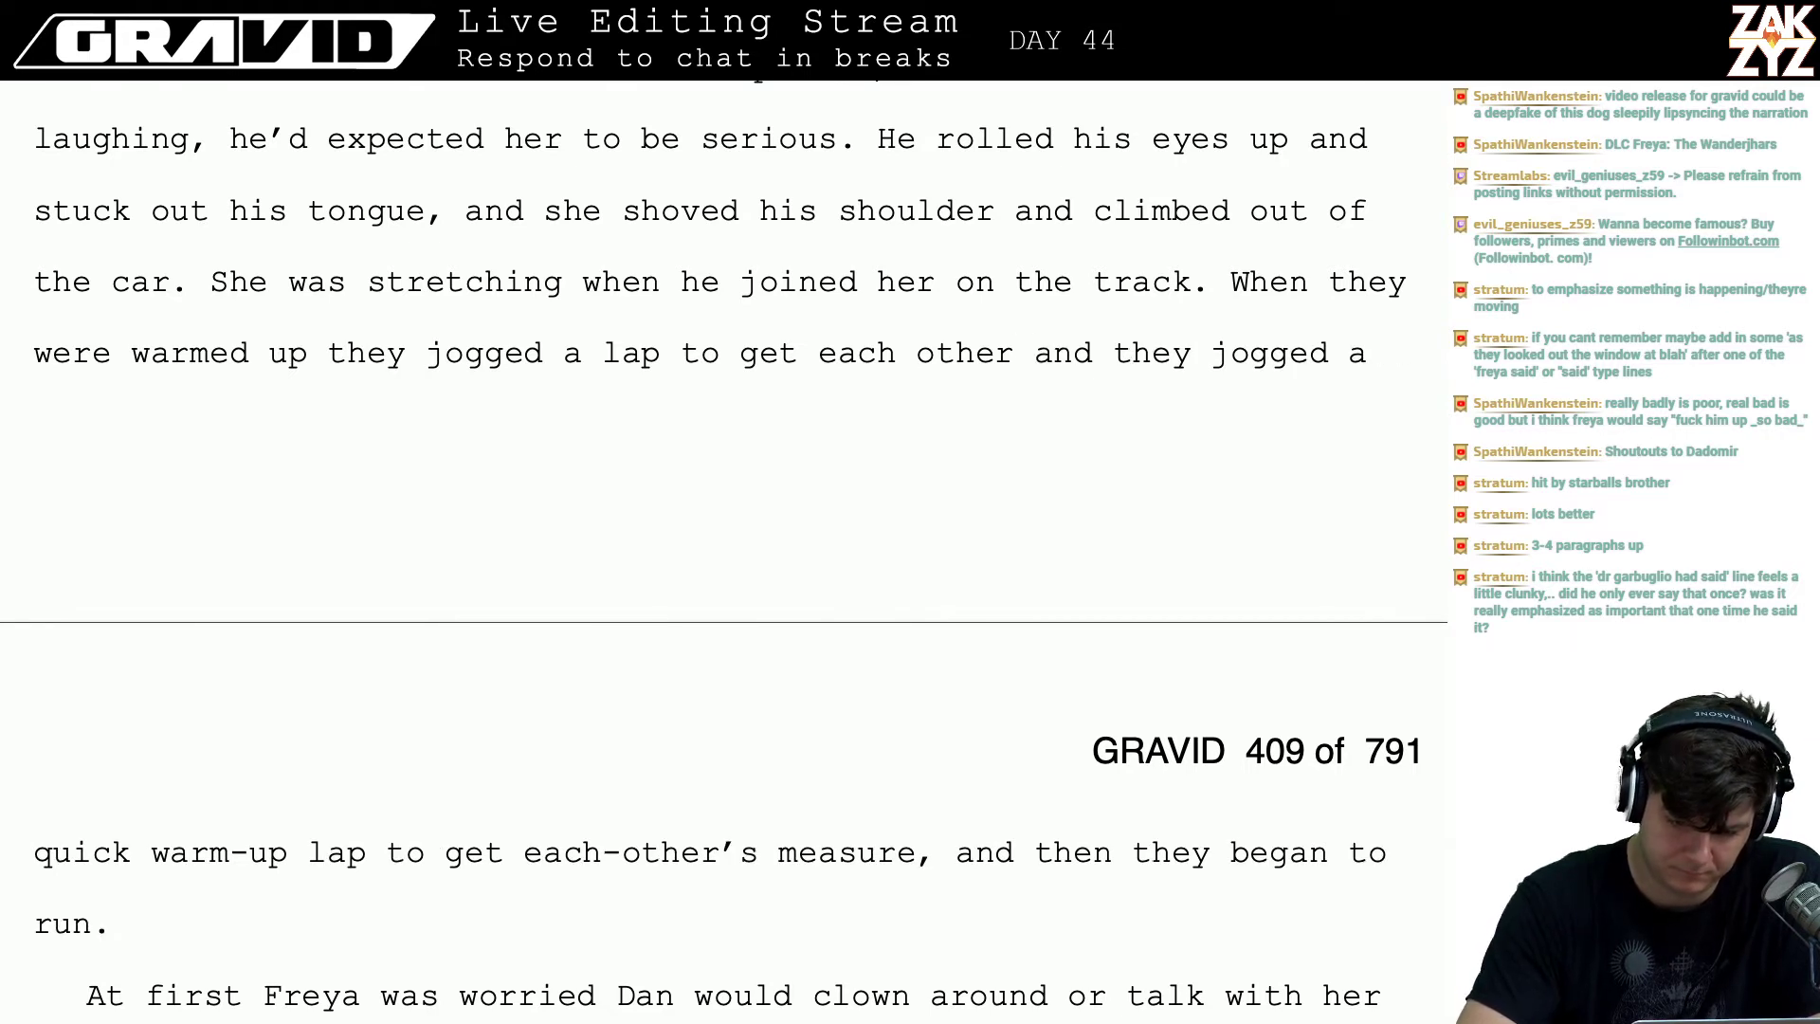
key("BackSpace")
key("BackSpace")
key("BackSpace")
key("BackSpace")
key("BackSpace")
key("BackSpace")
key("BackSpace")
key("BackSpace")
key("BackSpace")
key("BackSpace")
key("BackSpace")
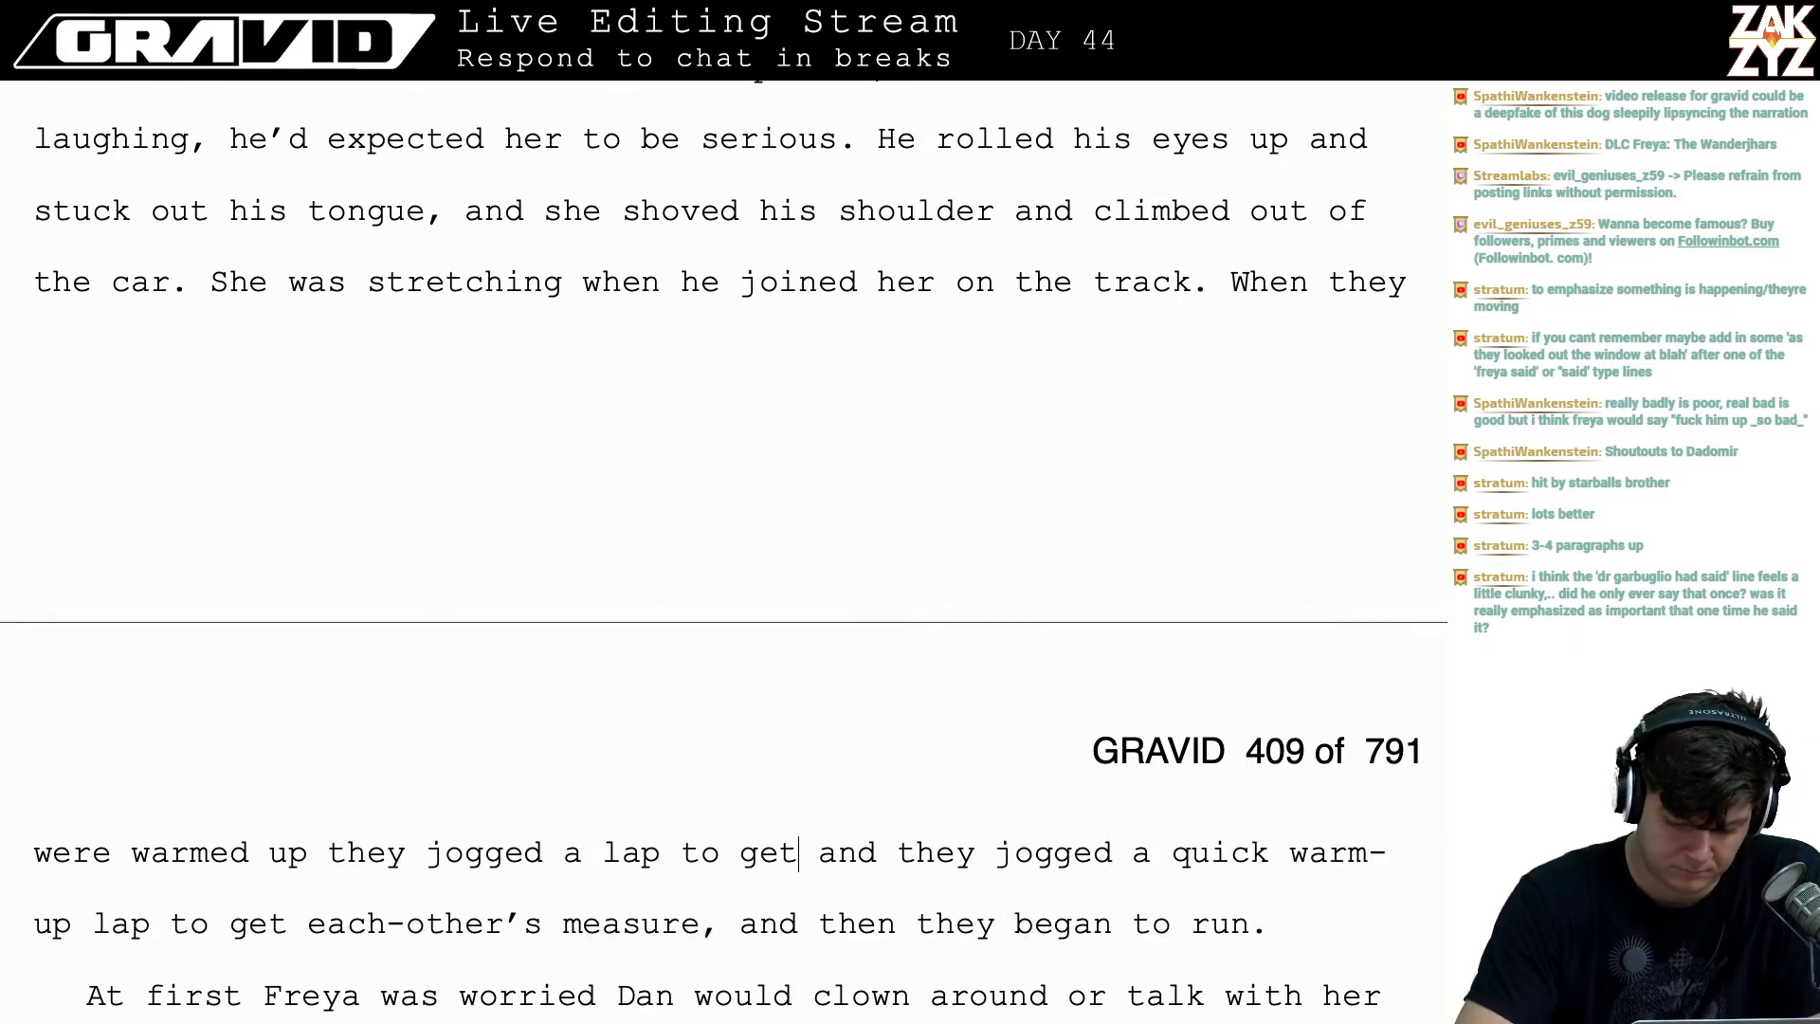
key("BackSpace")
key("BackSpace")
key("BackSpace")
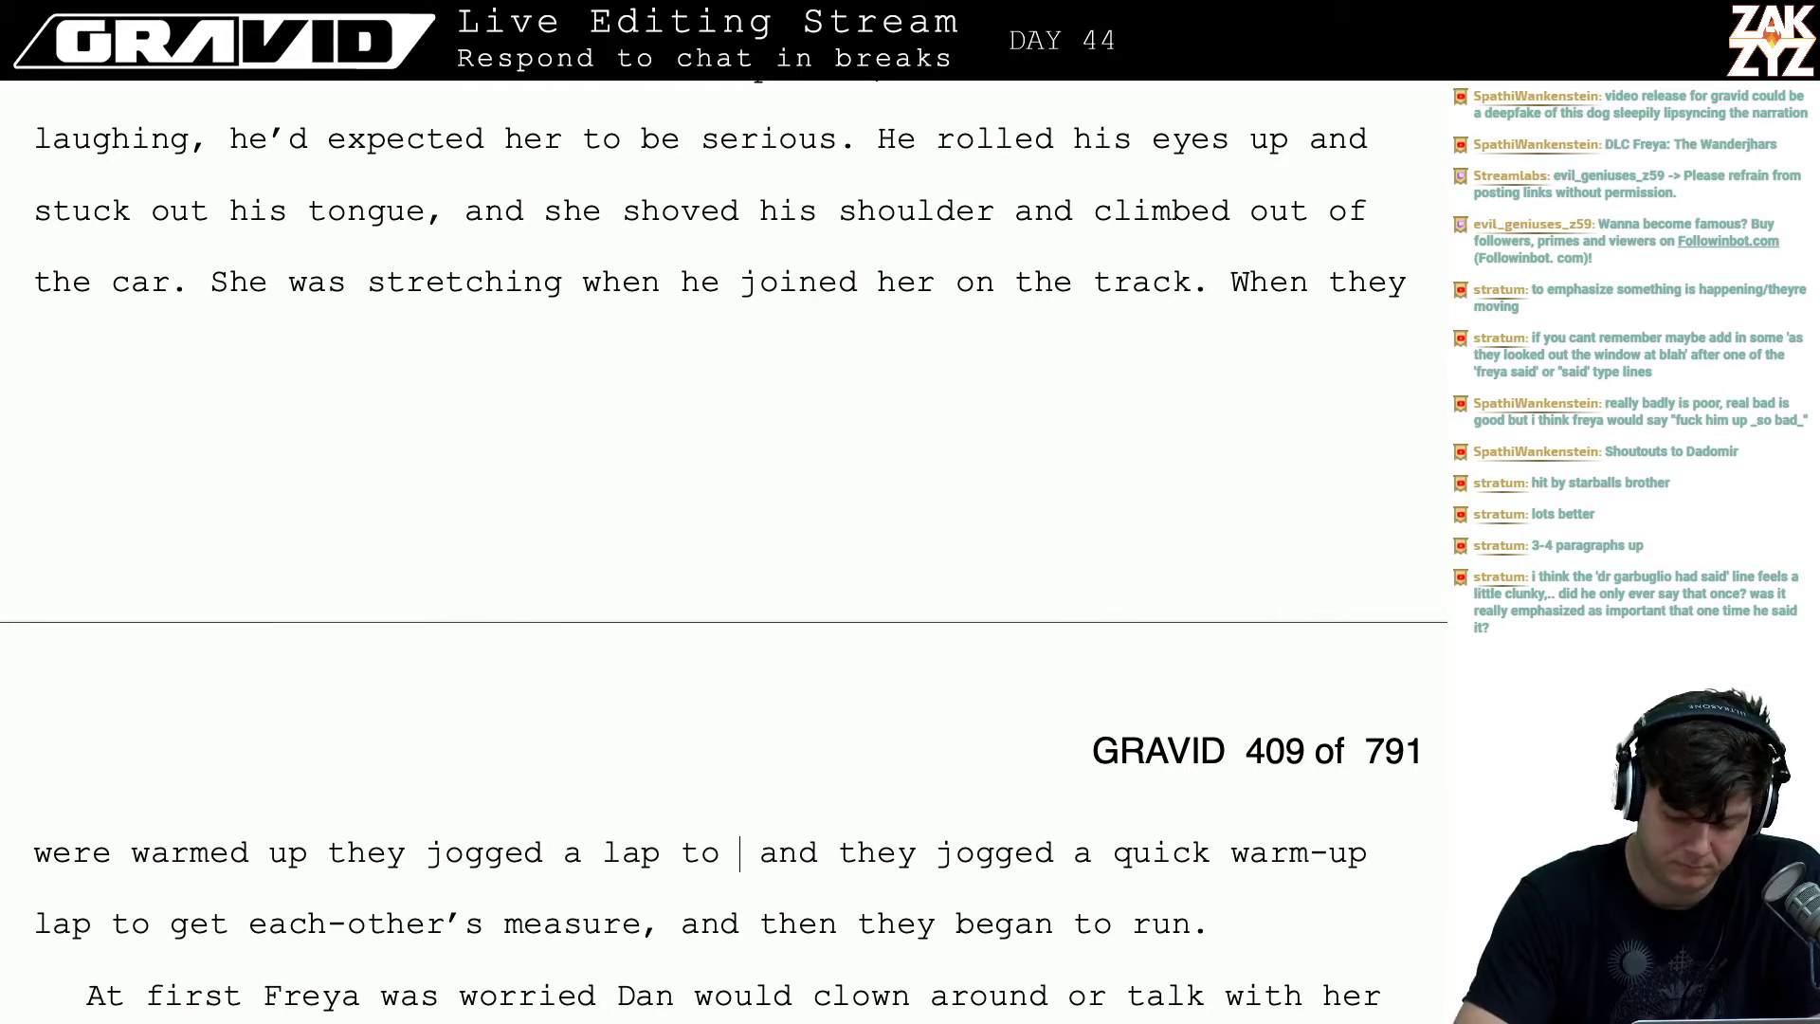
type("get each other's")
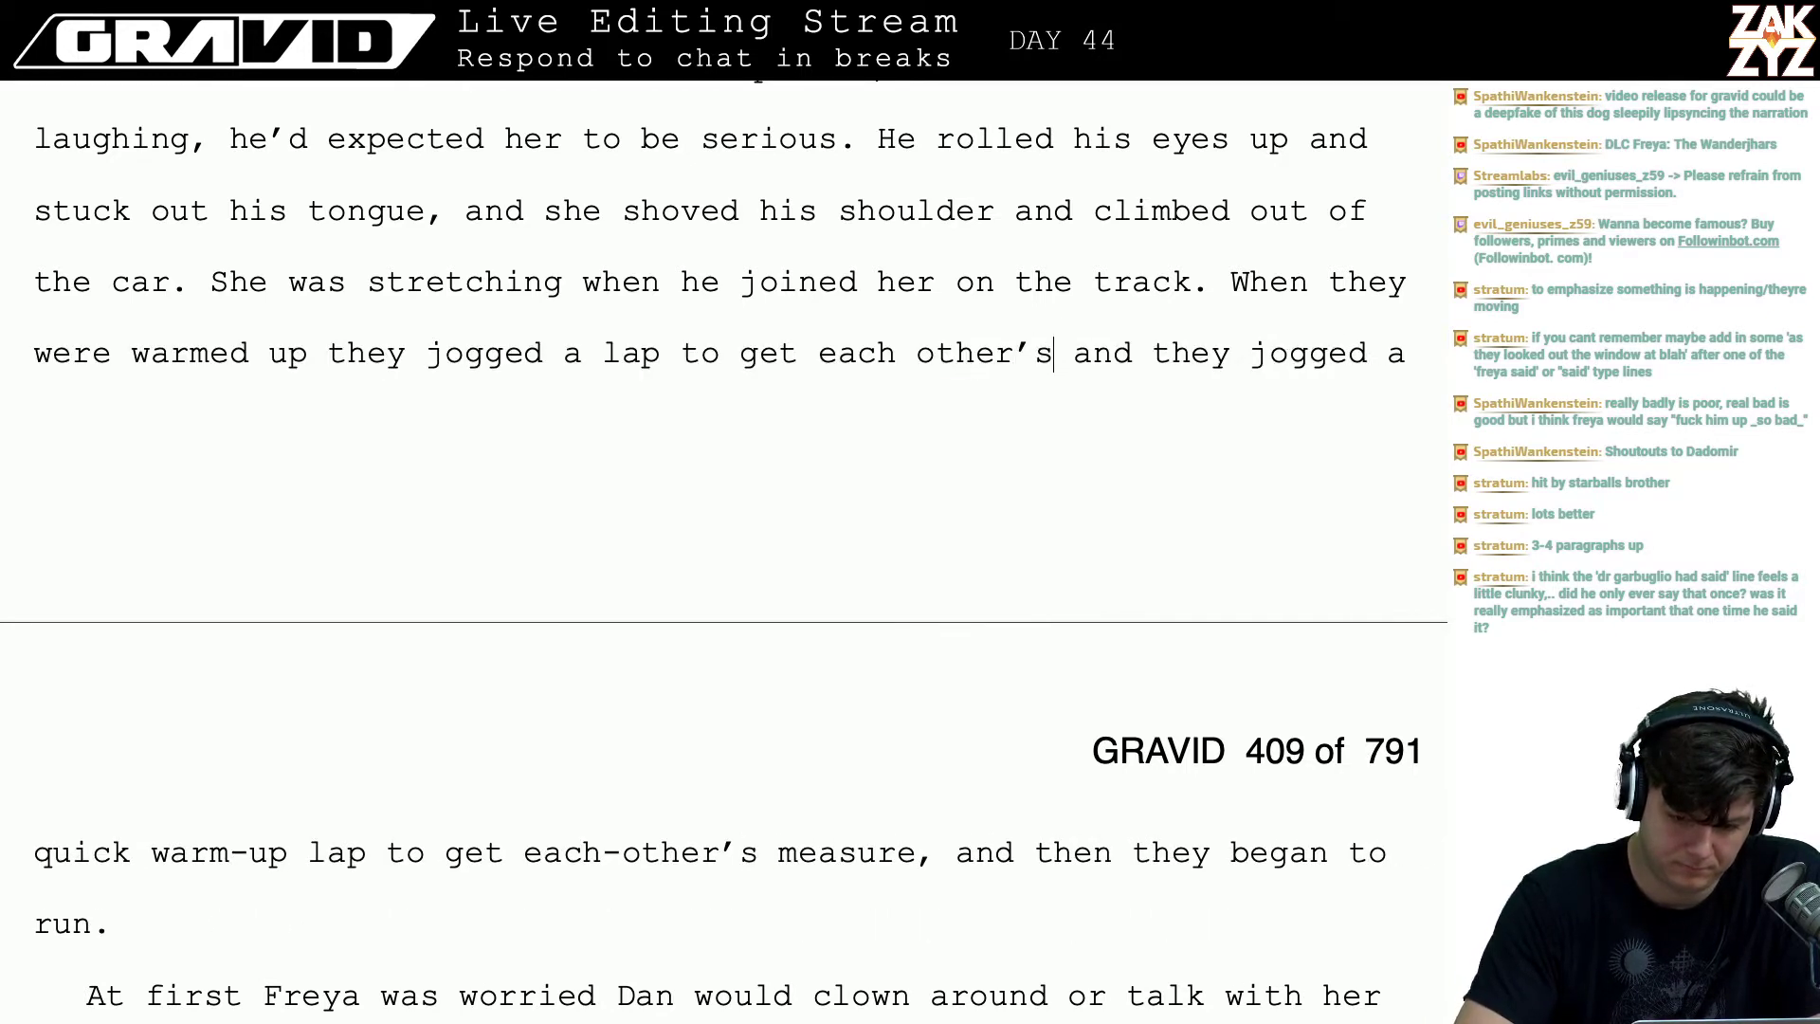
- Finish the warm-up sentence with "measure." and add "Then they began to run."
type(" measure. Then ")
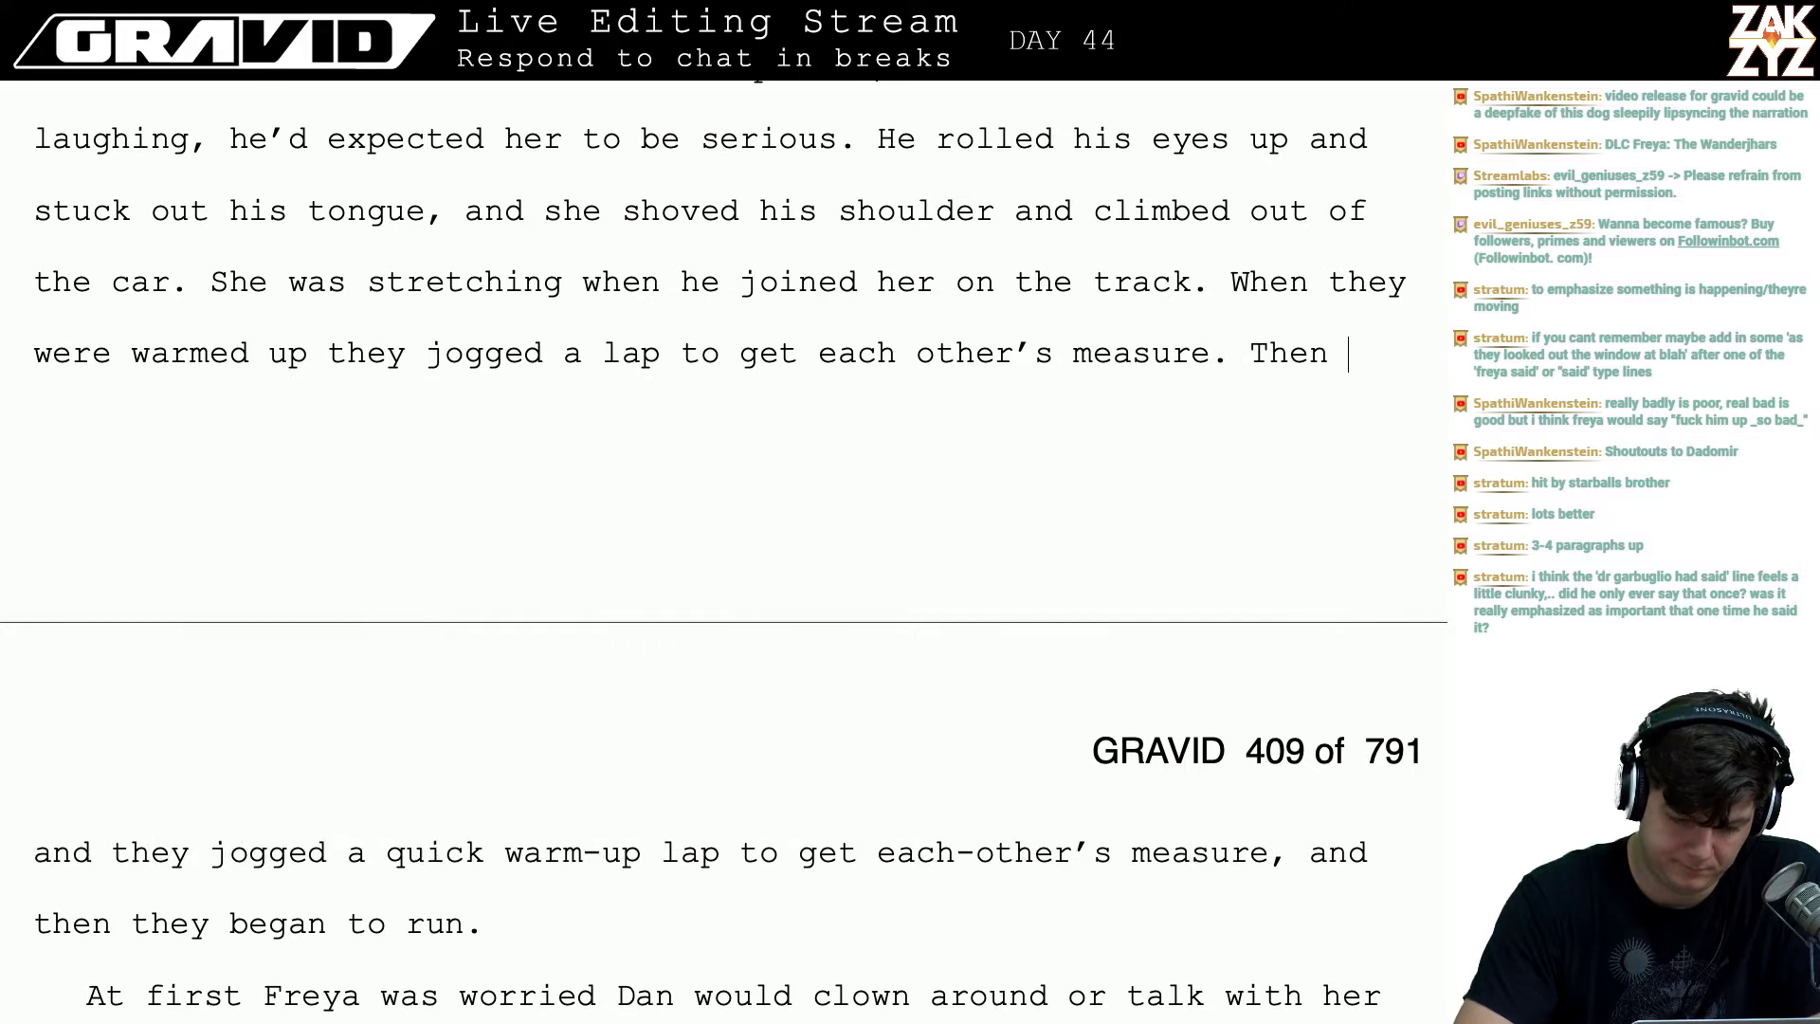
type("they began to run ")
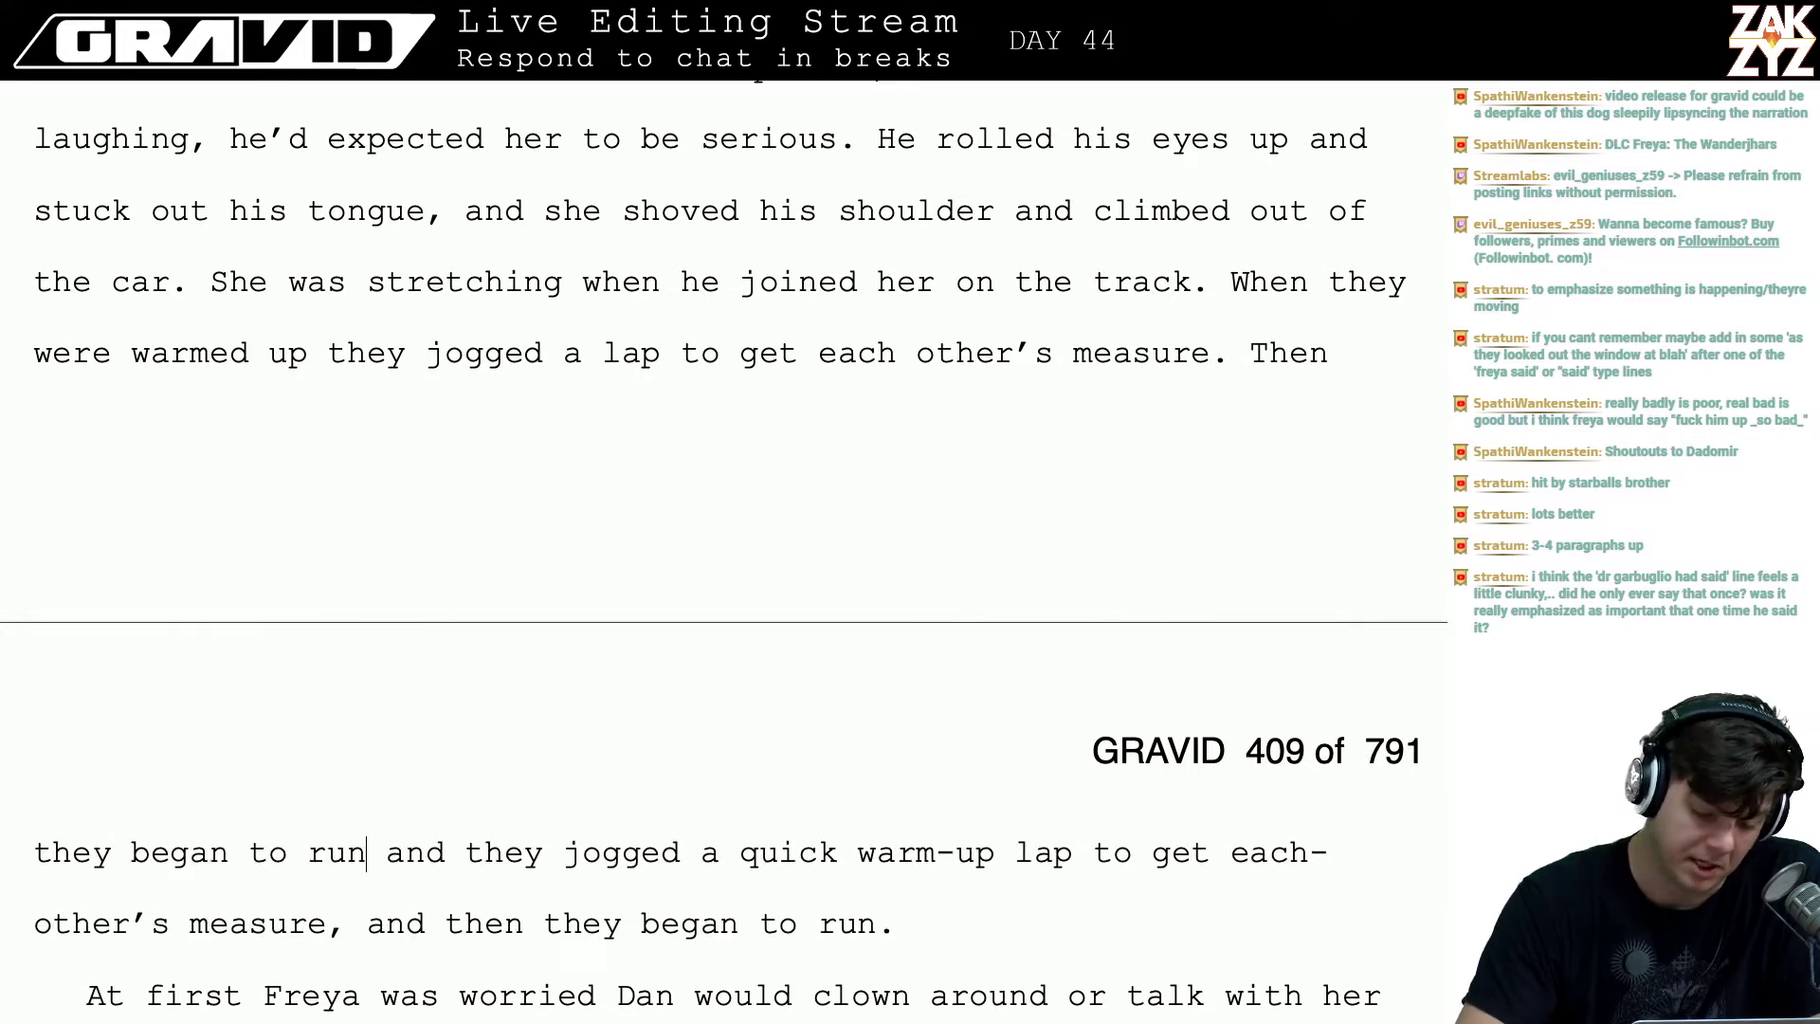
type(".")
- Delete the leftover wording from "and they jogged a quick warm-up lap" through the old "and then they began to run."
key("shift+Down")
key("shift+Down")
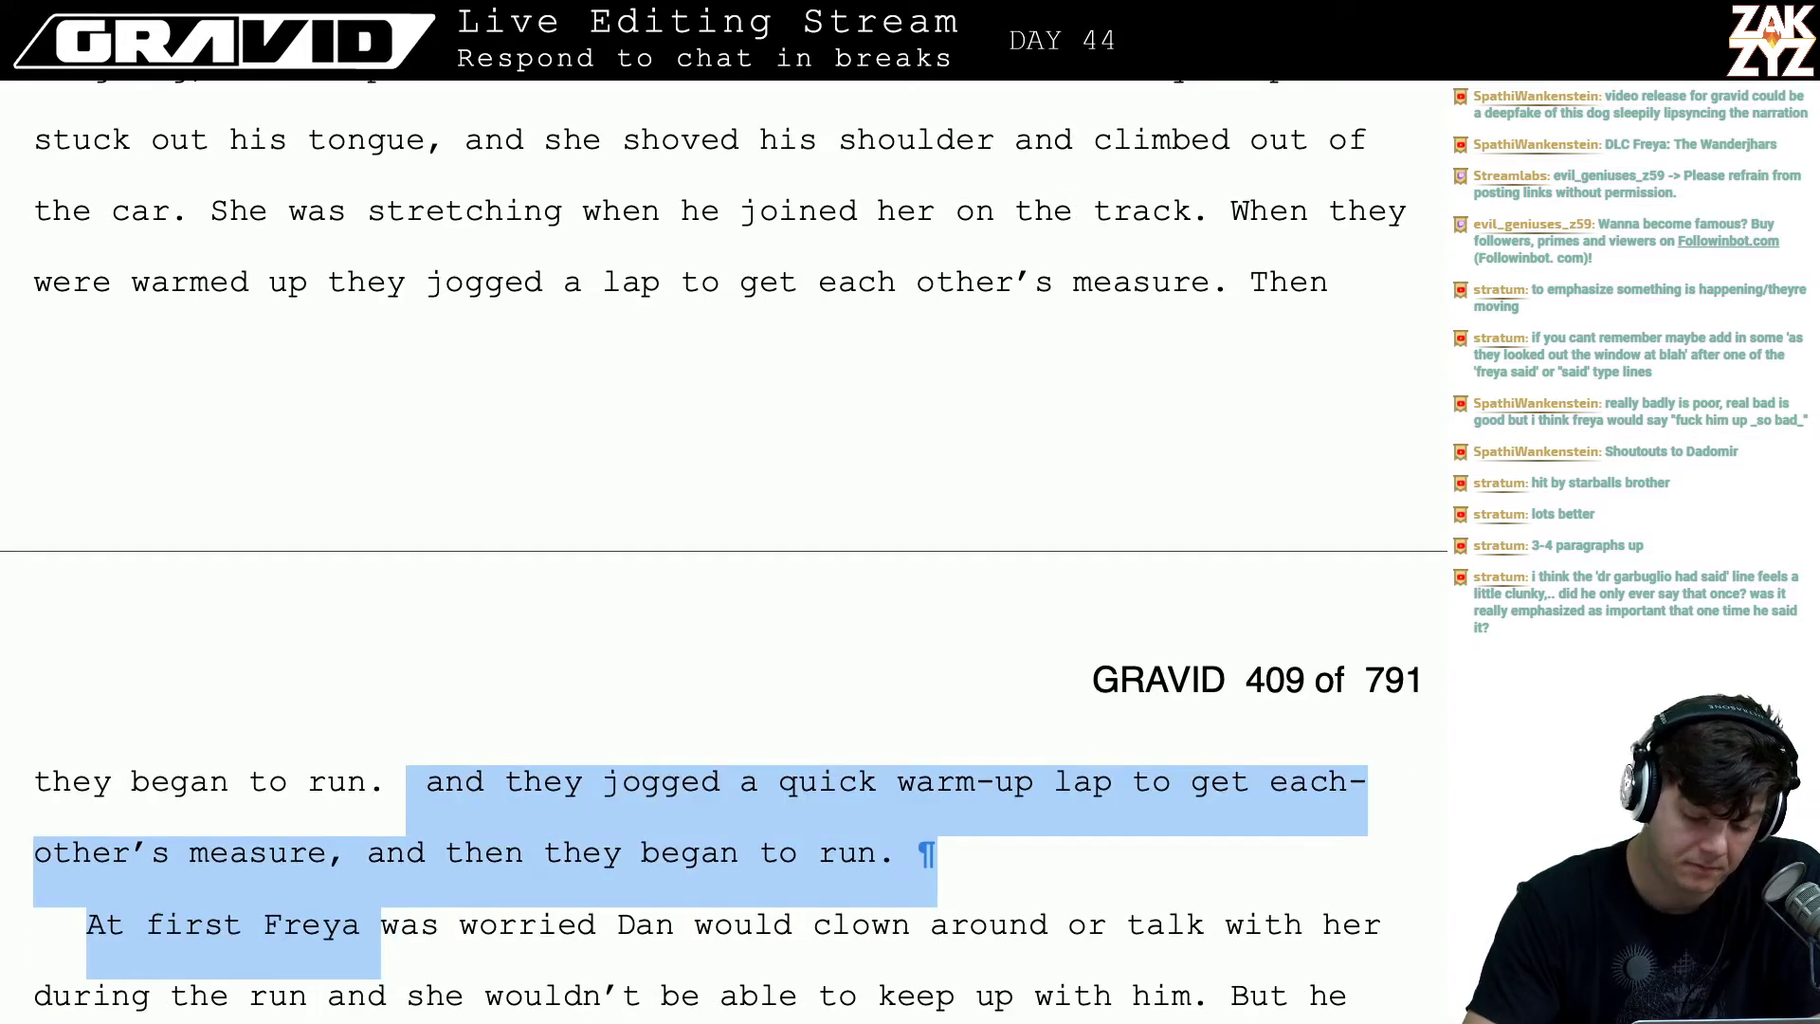
key("shift+Left")
key("shift+Left")
key("shift+Left")
key("shift+Left")
key("shift+Left")
key("shift+Left")
key("shift+Left")
key("shift+Left")
key("shift+Left")
key("shift+Left")
key("shift+Left")
key("shift+Left")
key("shift+Left")
key("shift+Left")
key("shift+Left")
key("shift+Left")
key("shift+Left")
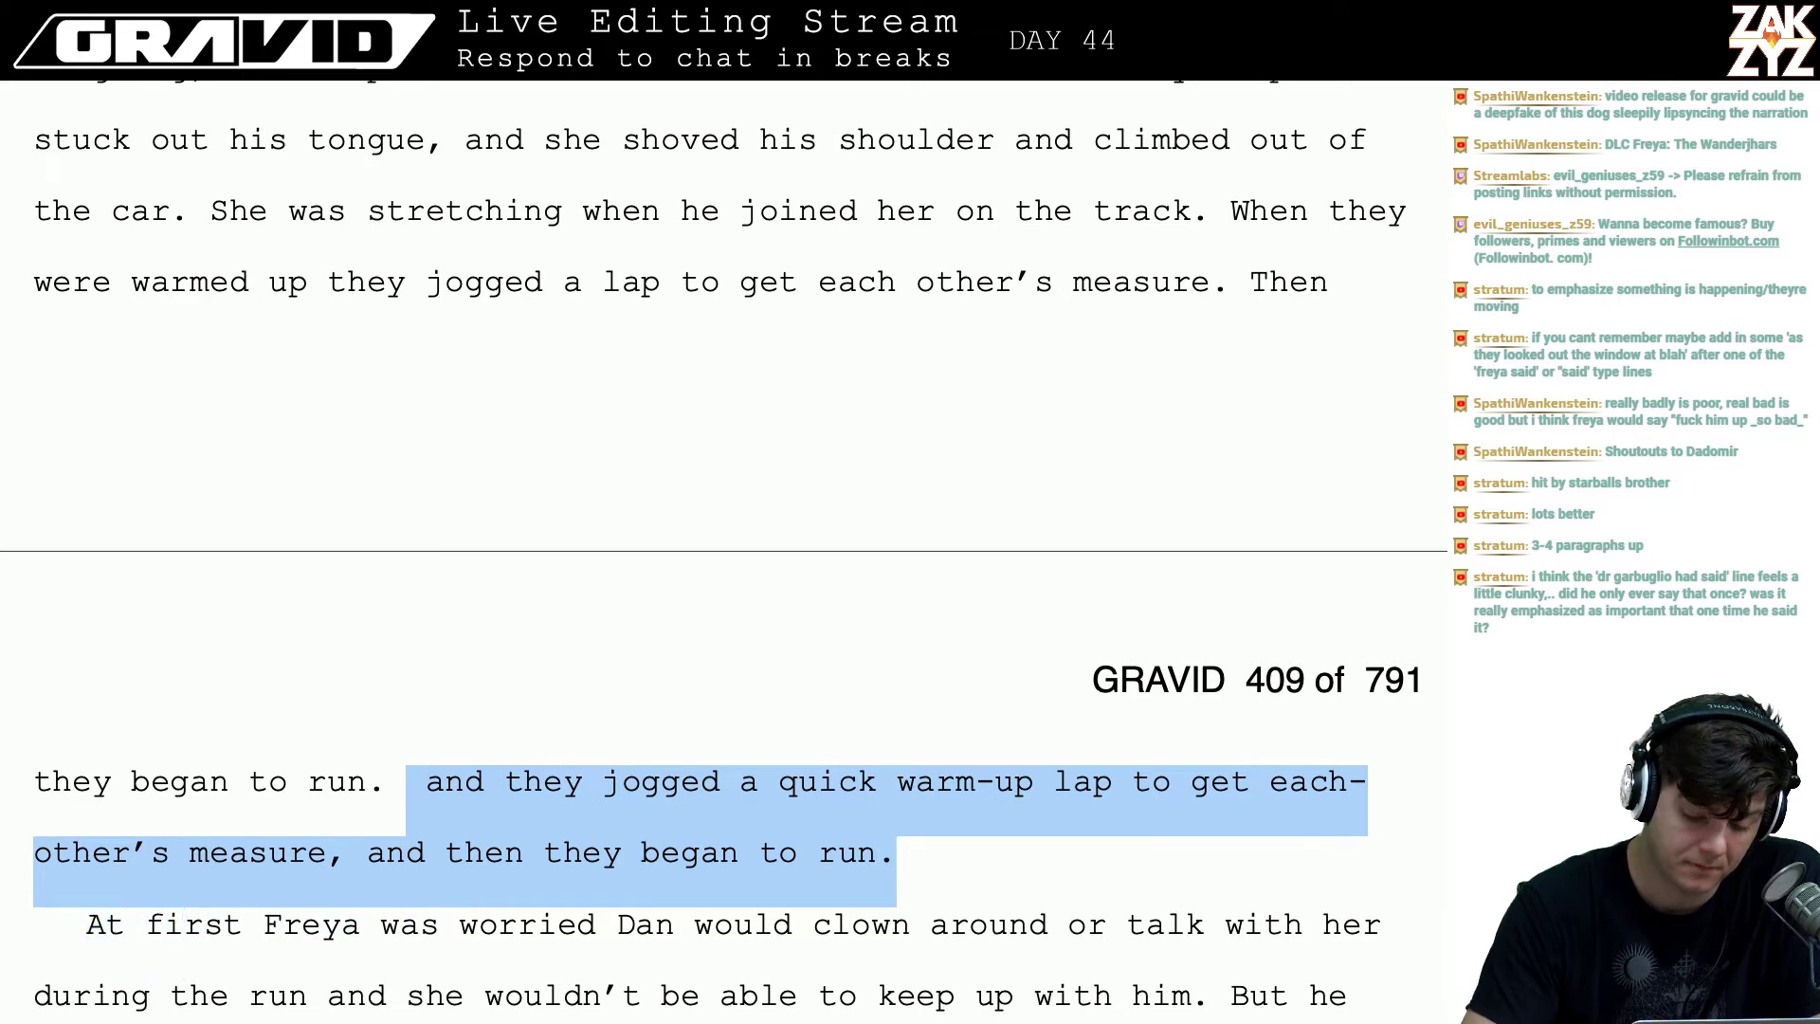
key("BackSpace")
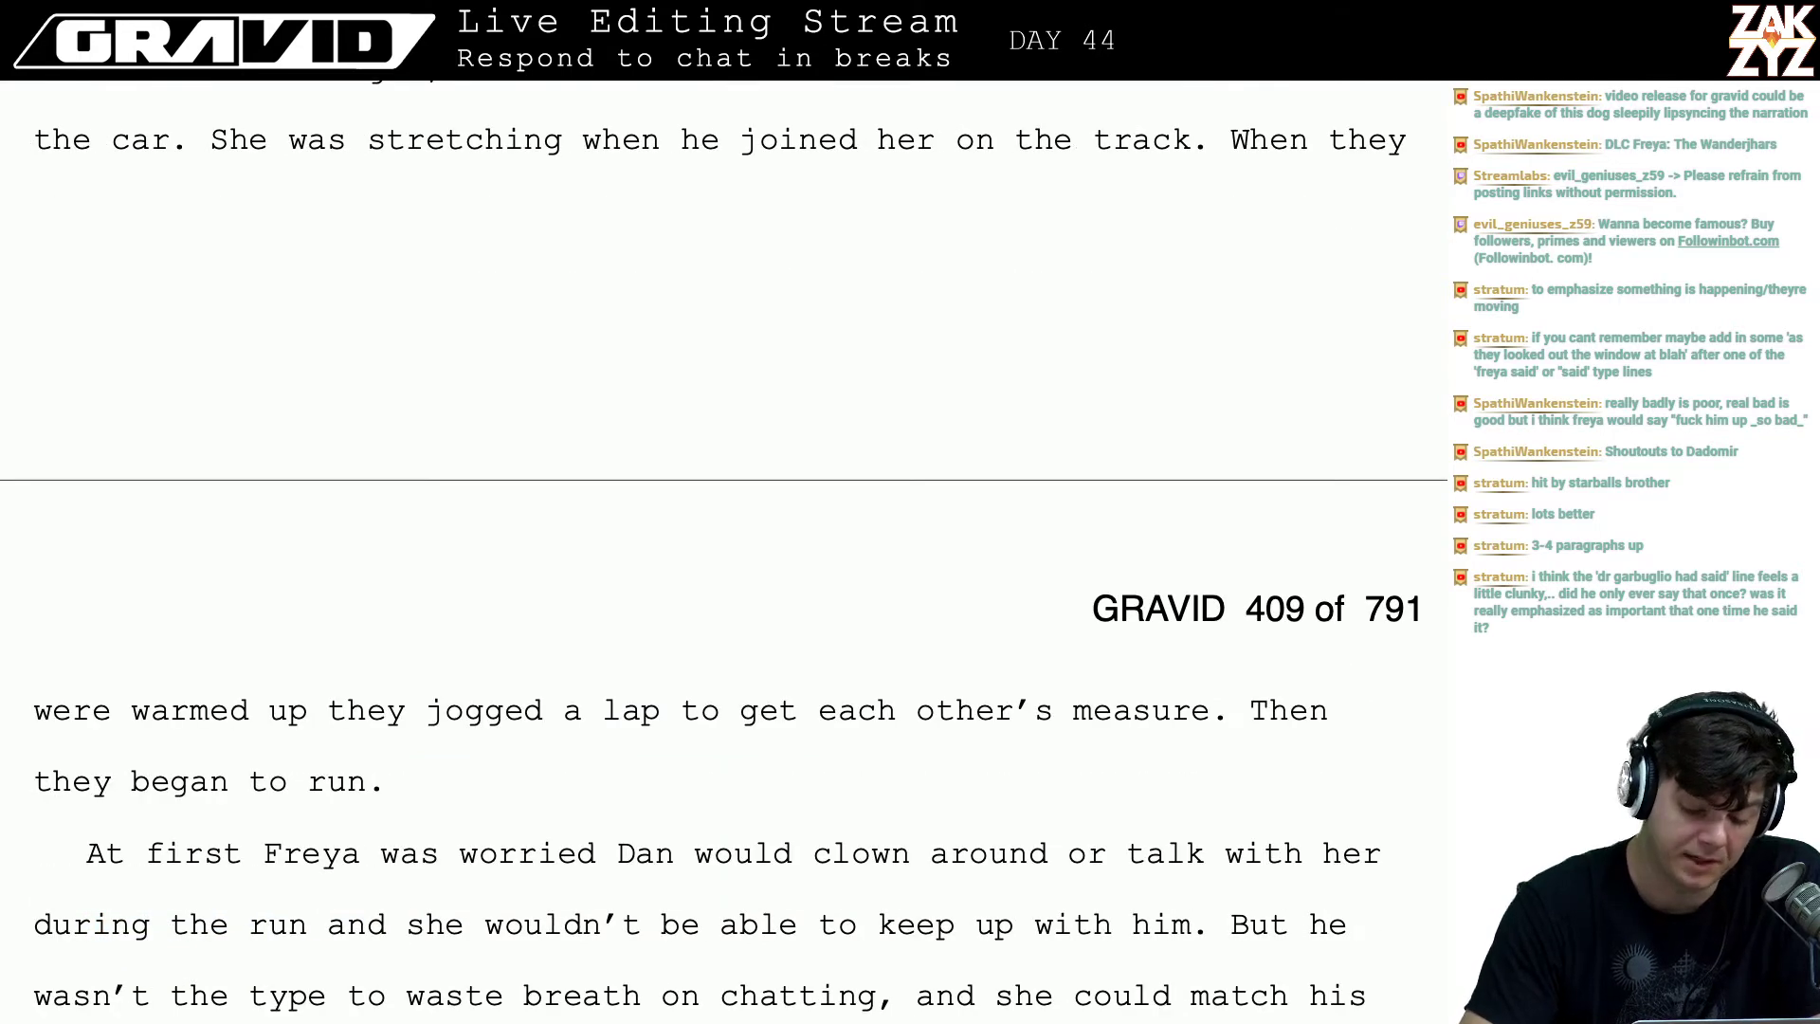
- In the paragraph about Freya's worry, insert "of runner" after "But he wasn't the type"
key("Right")
key("Right")
key("Right")
key("Right")
key("Right")
key("Right")
key("Right")
key("Right")
key("Right")
key("Right")
key("Right")
key("Down")
key("Right")
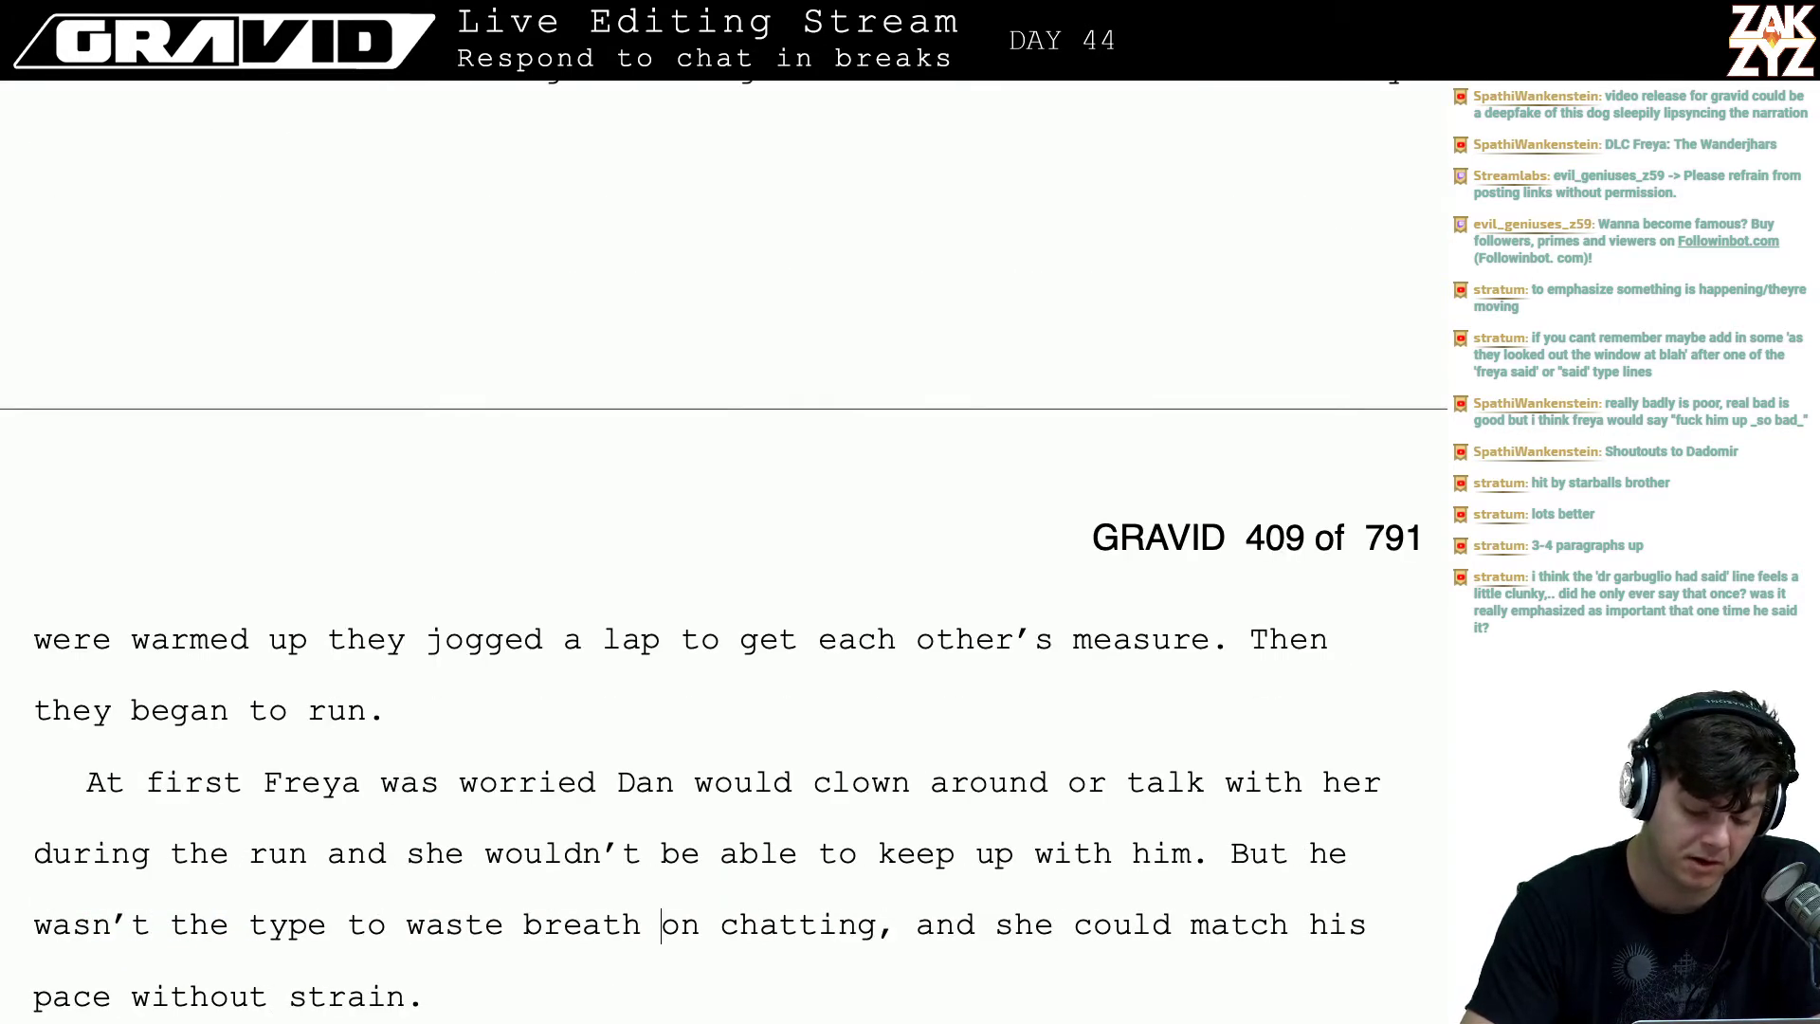
key("Left")
key("Left")
key("Left")
key("Left")
key("Left")
key("Down")
key("Down")
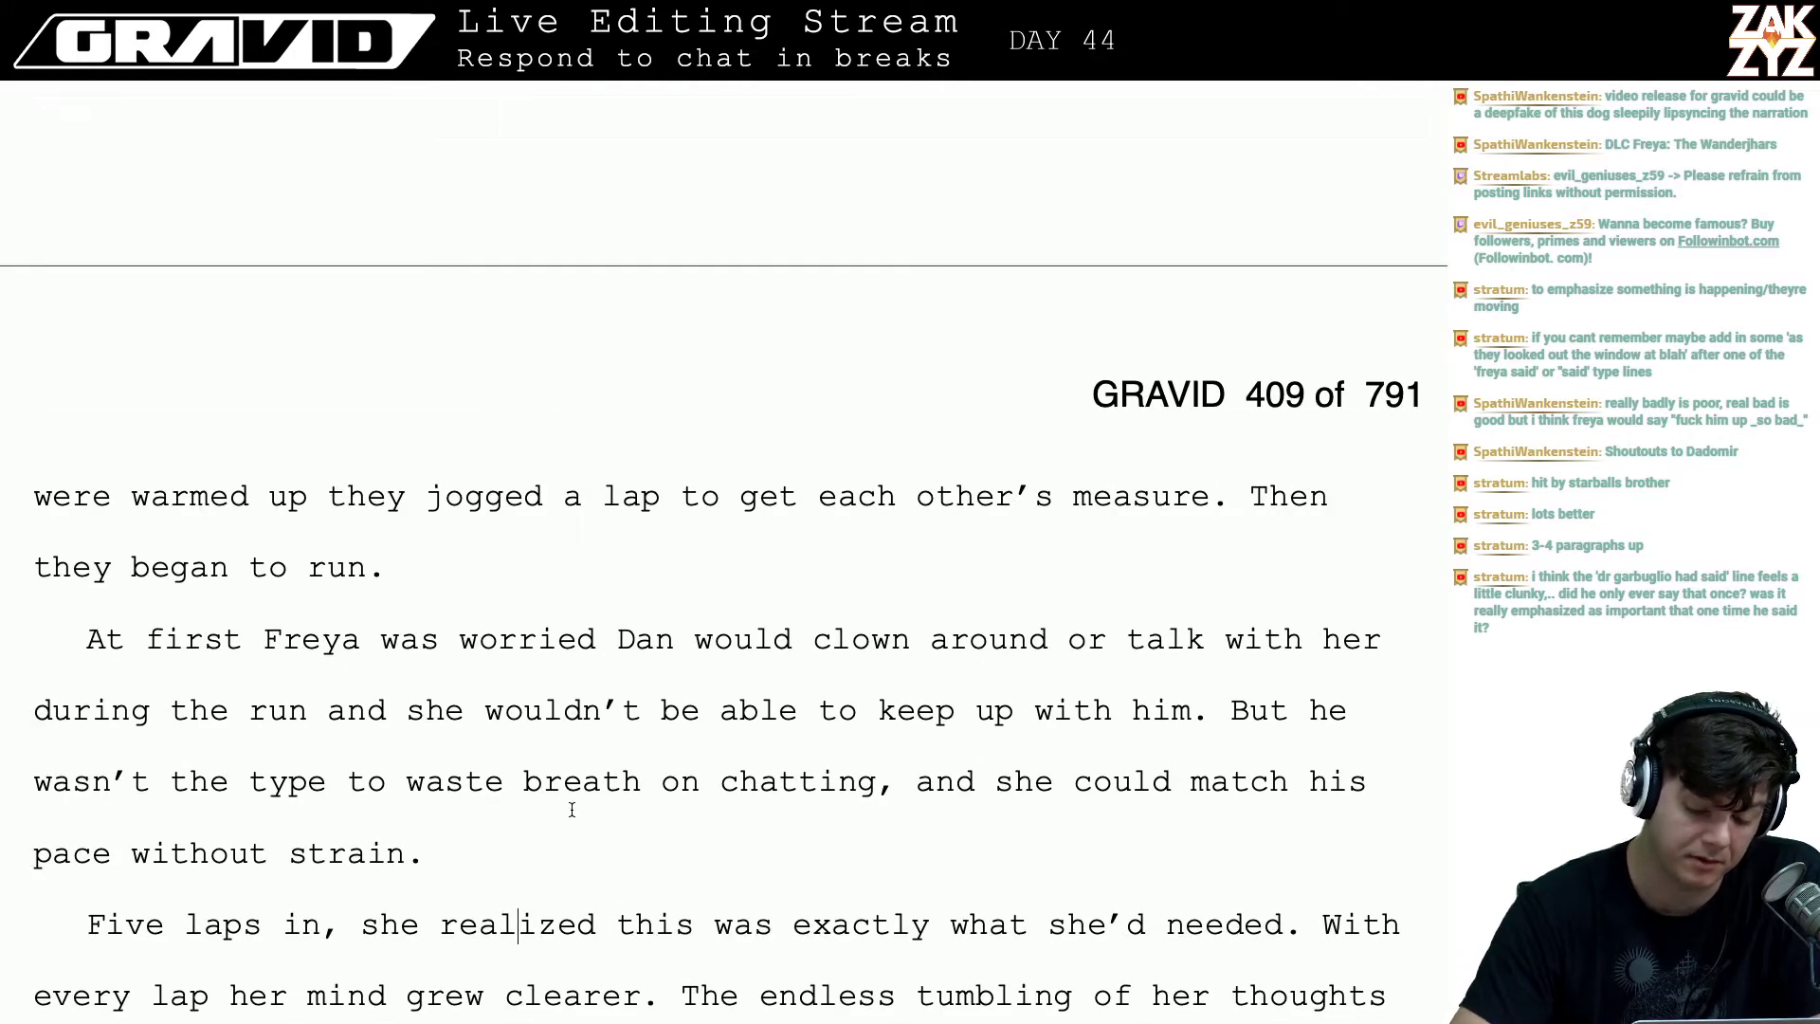
scroll(851, 817, "down", 2)
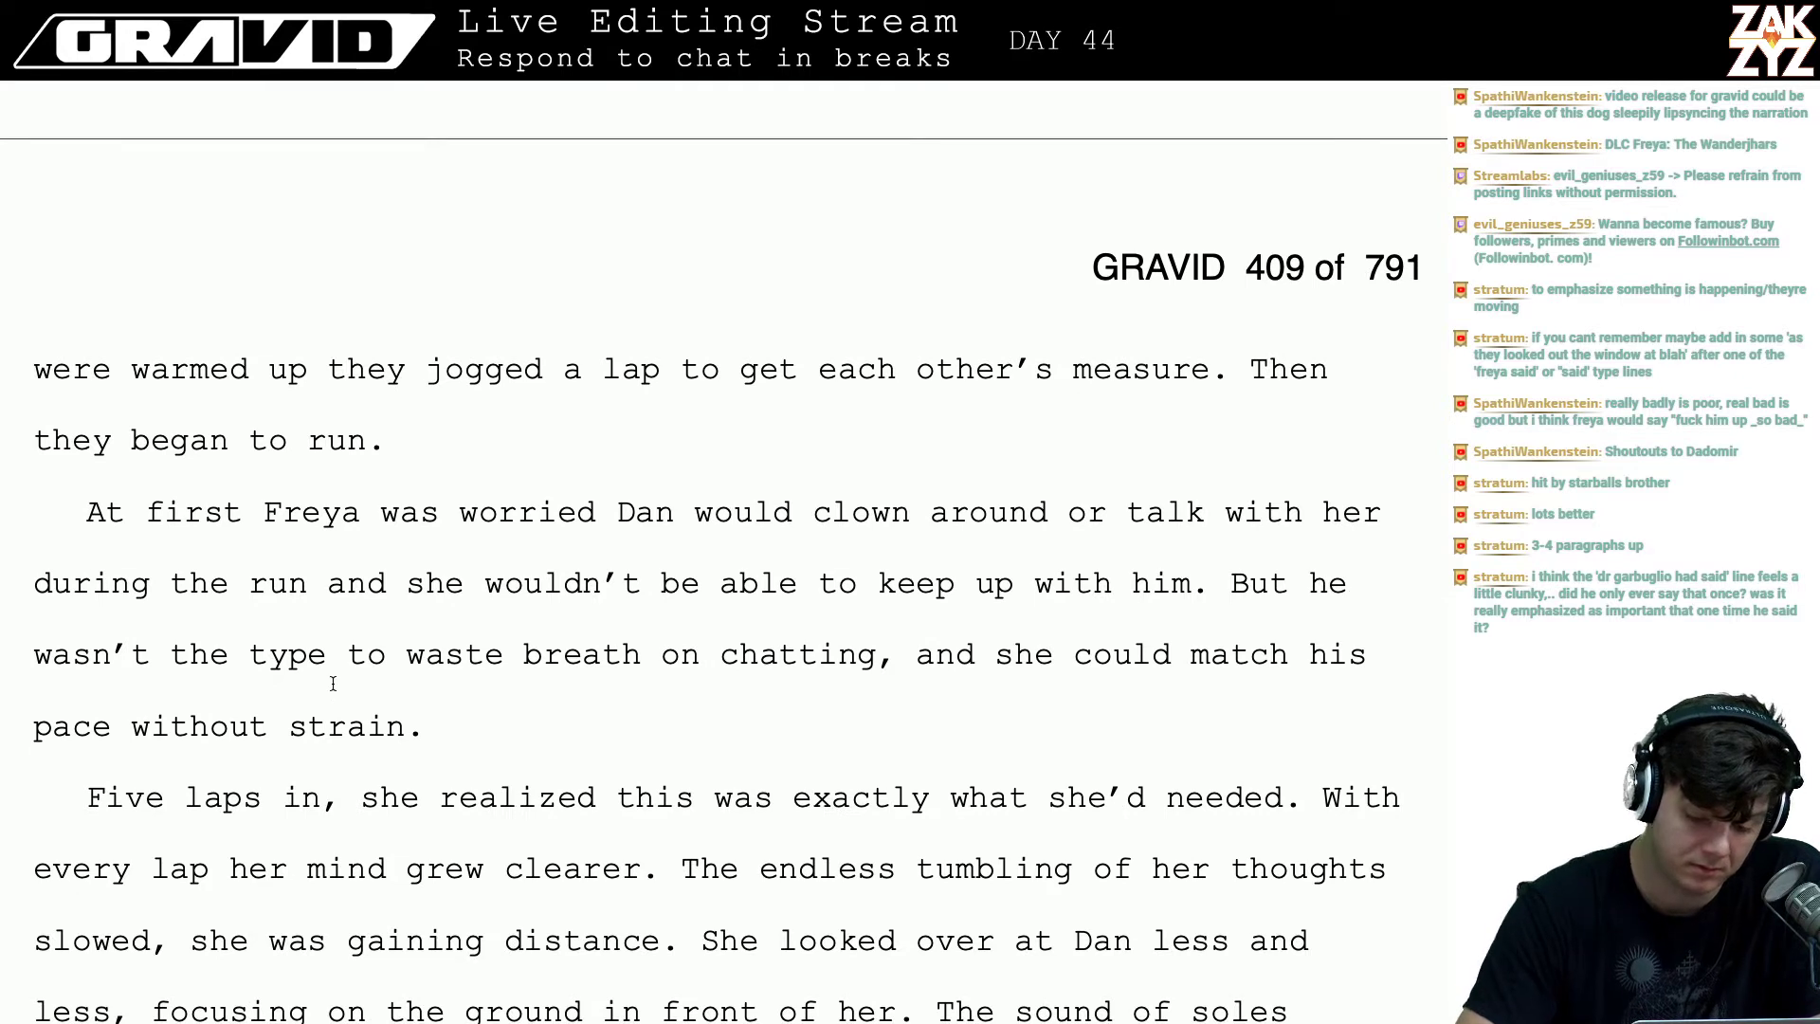
left_click(327, 664)
key("Right")
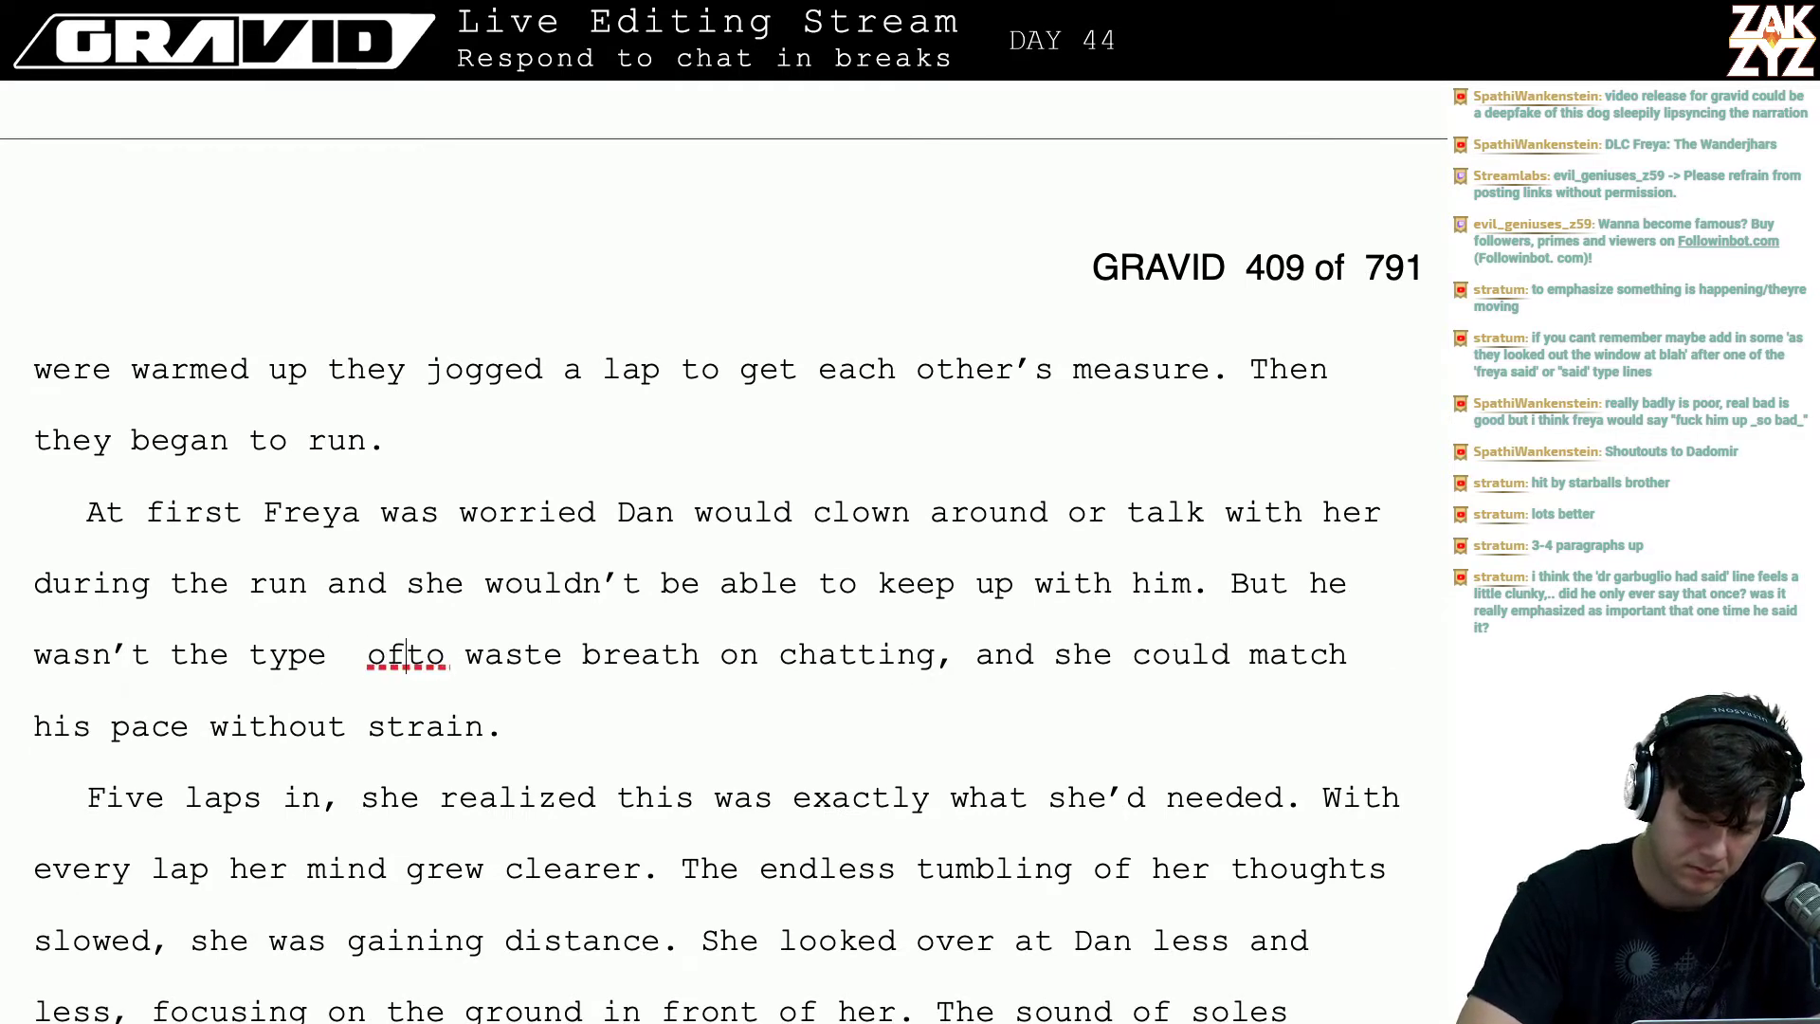
key("BackSpace")
type("of runner")
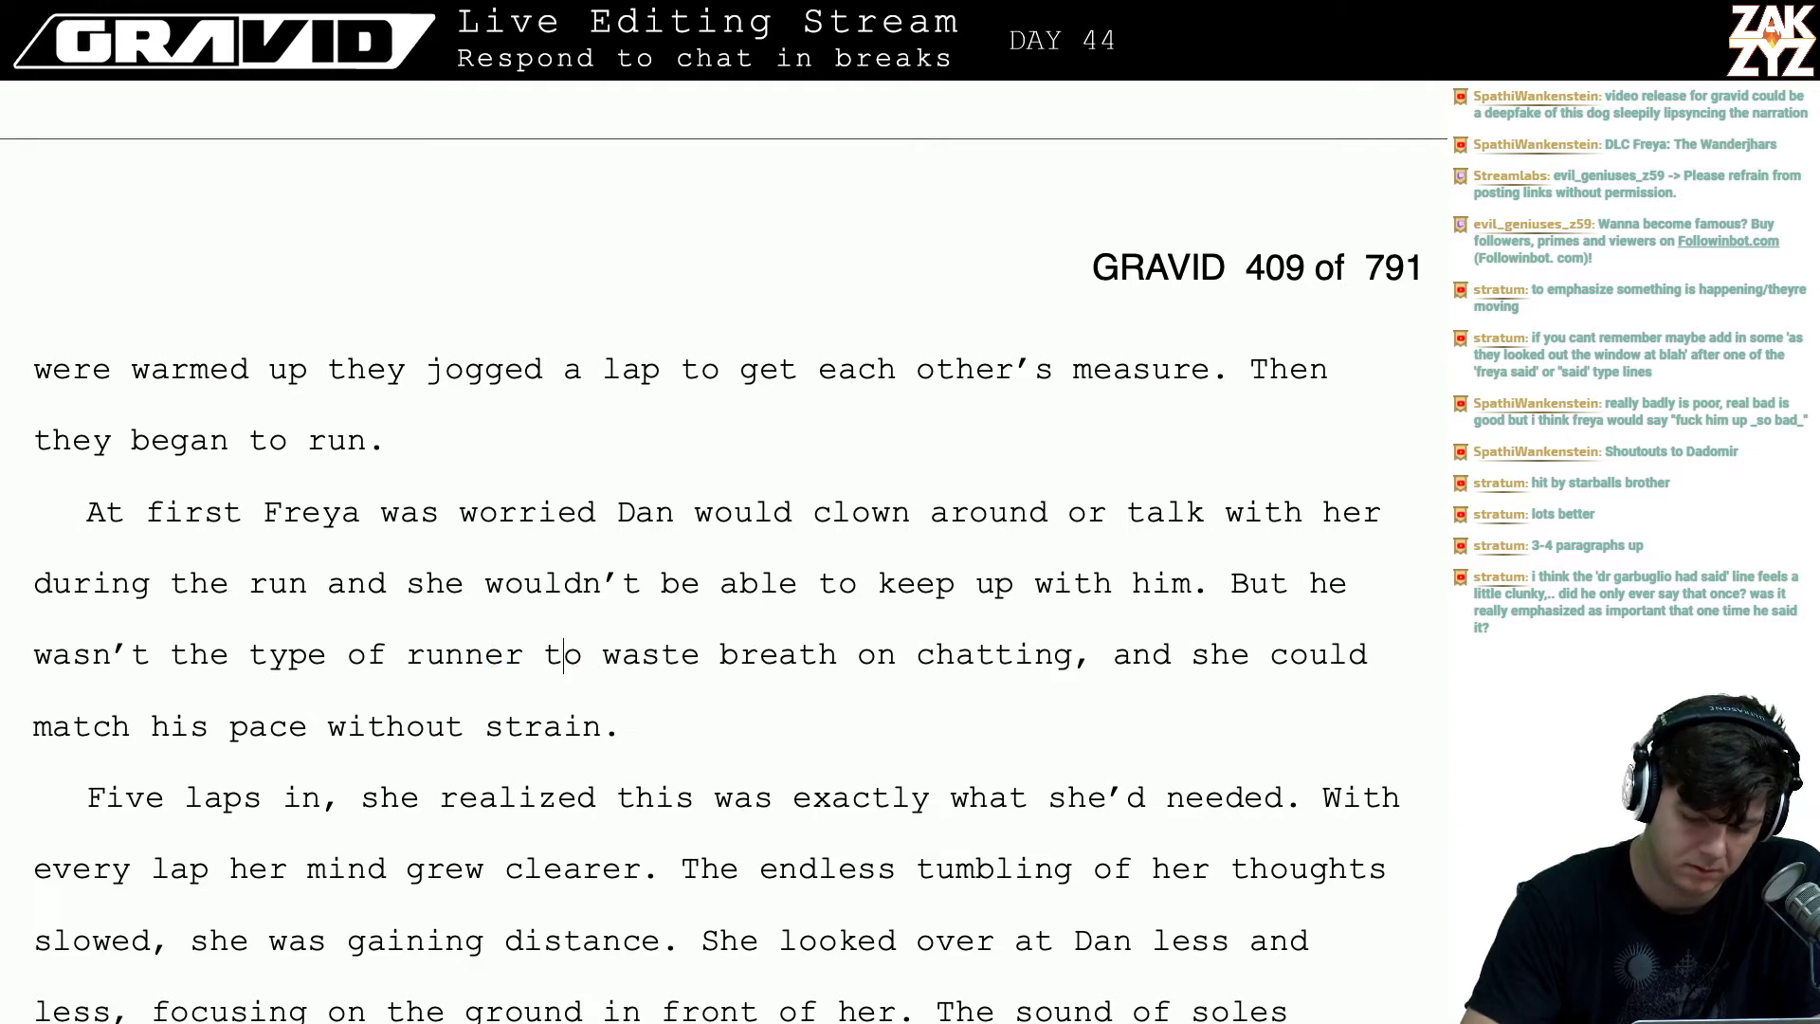
- End the sentence at "chatting." and replace its remaining clause with "She found she could keep his pace without strain."
key("Right")
key("Right")
key("Right")
key("Right")
key("Right")
key("Right")
key("Right")
key("Right")
key("Right")
key("Right")
key("Right")
key("Right")
key("Right")
key("Right")
key("Right")
key("Right")
key("Right")
key("Right")
key("Right")
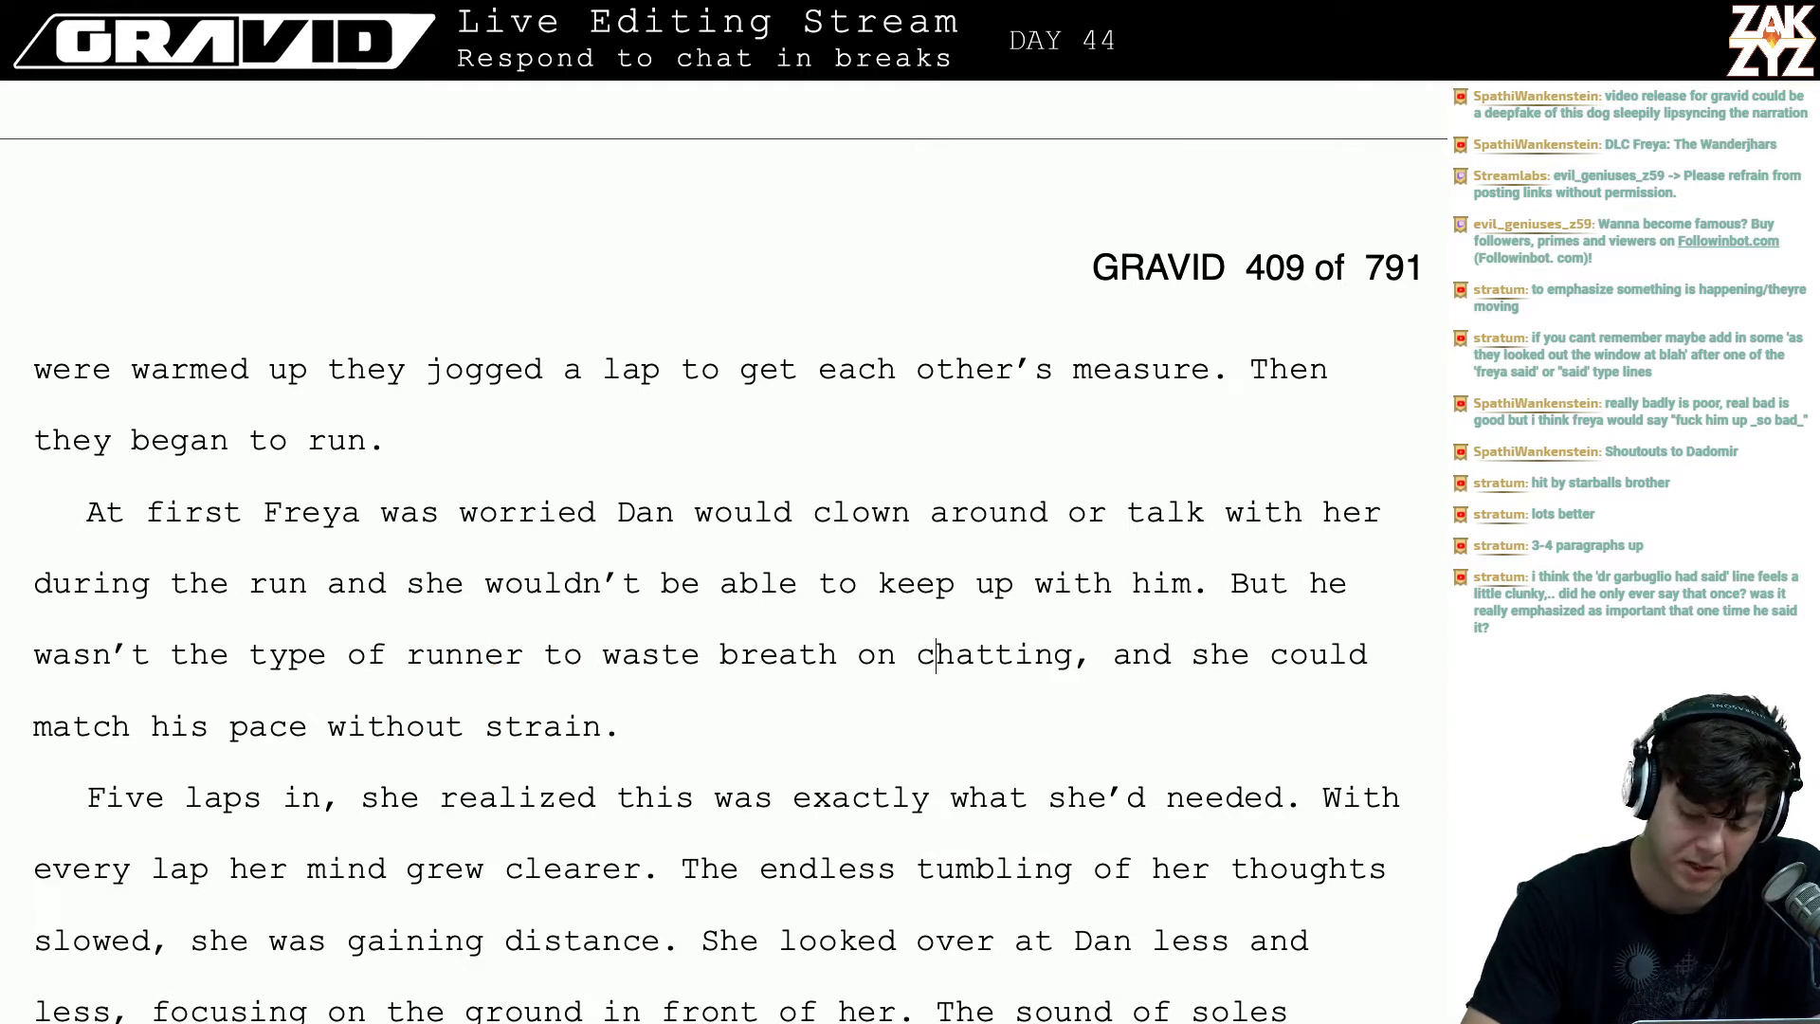
key("Right")
key("Right")
key("Right")
key("Right")
key("Right")
key("Right")
key("Right")
key("Right")
key("BackSpace")
type(". She ")
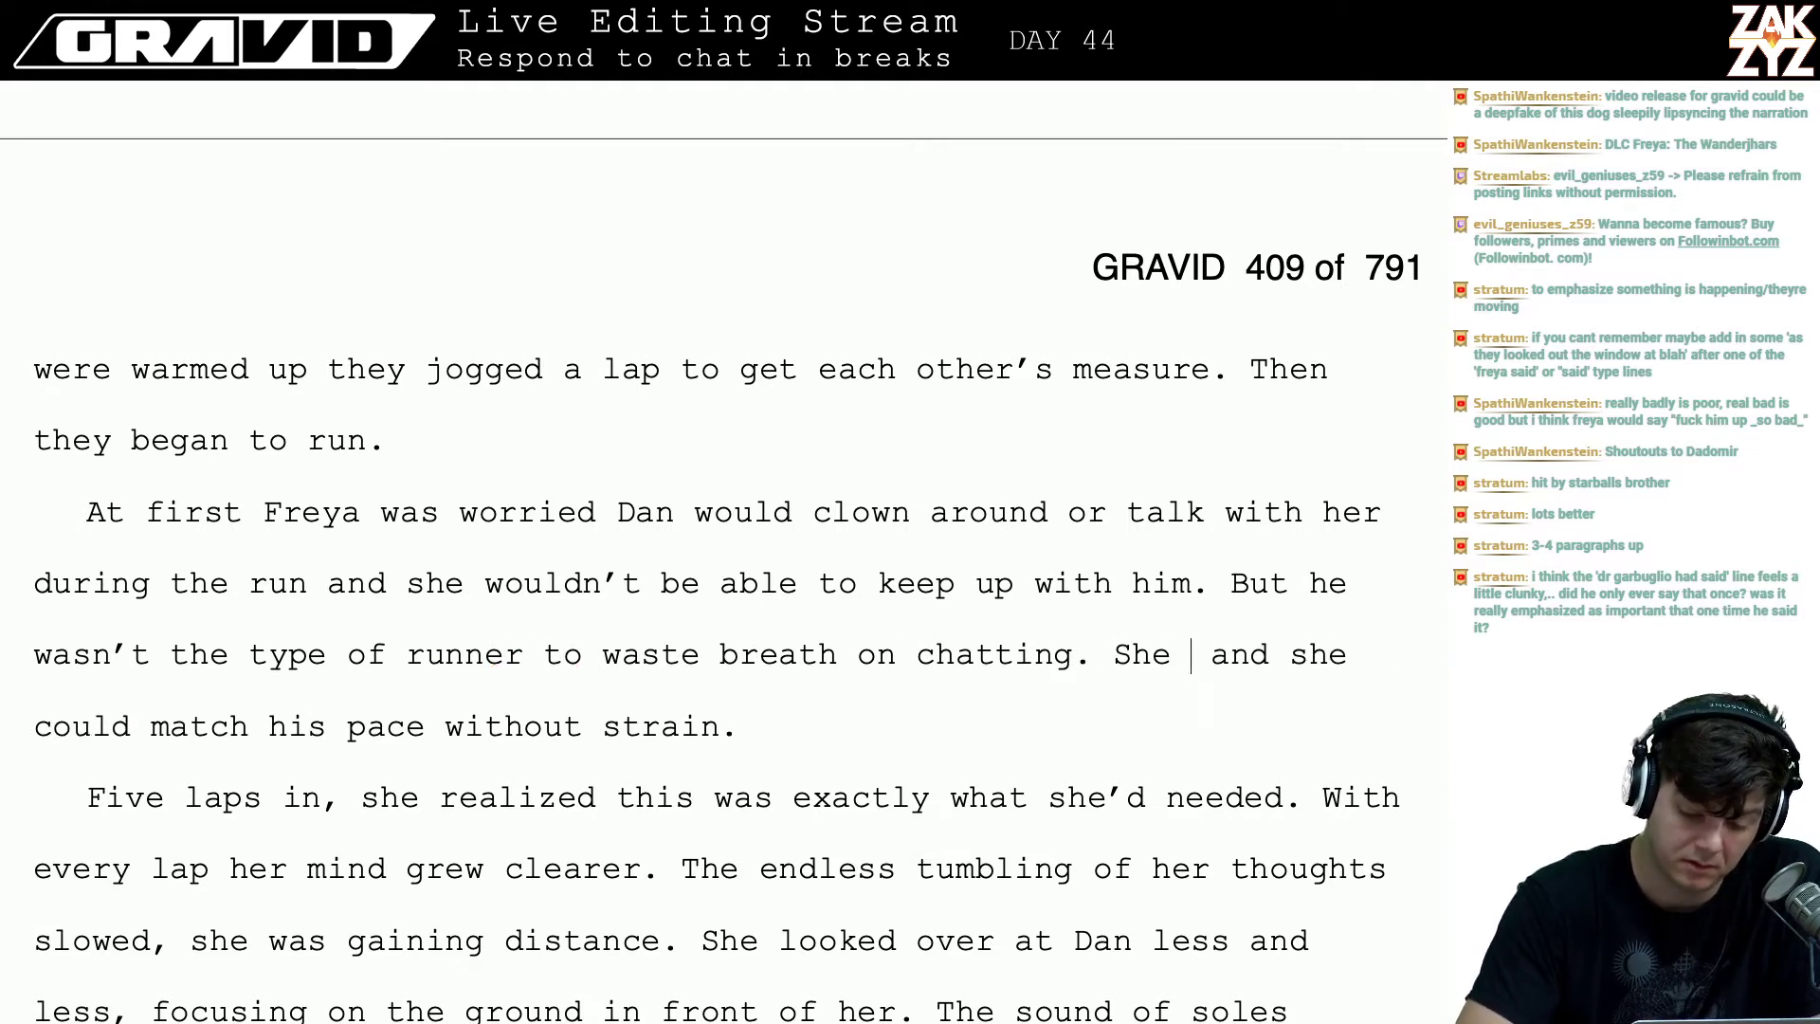
type("found she could k")
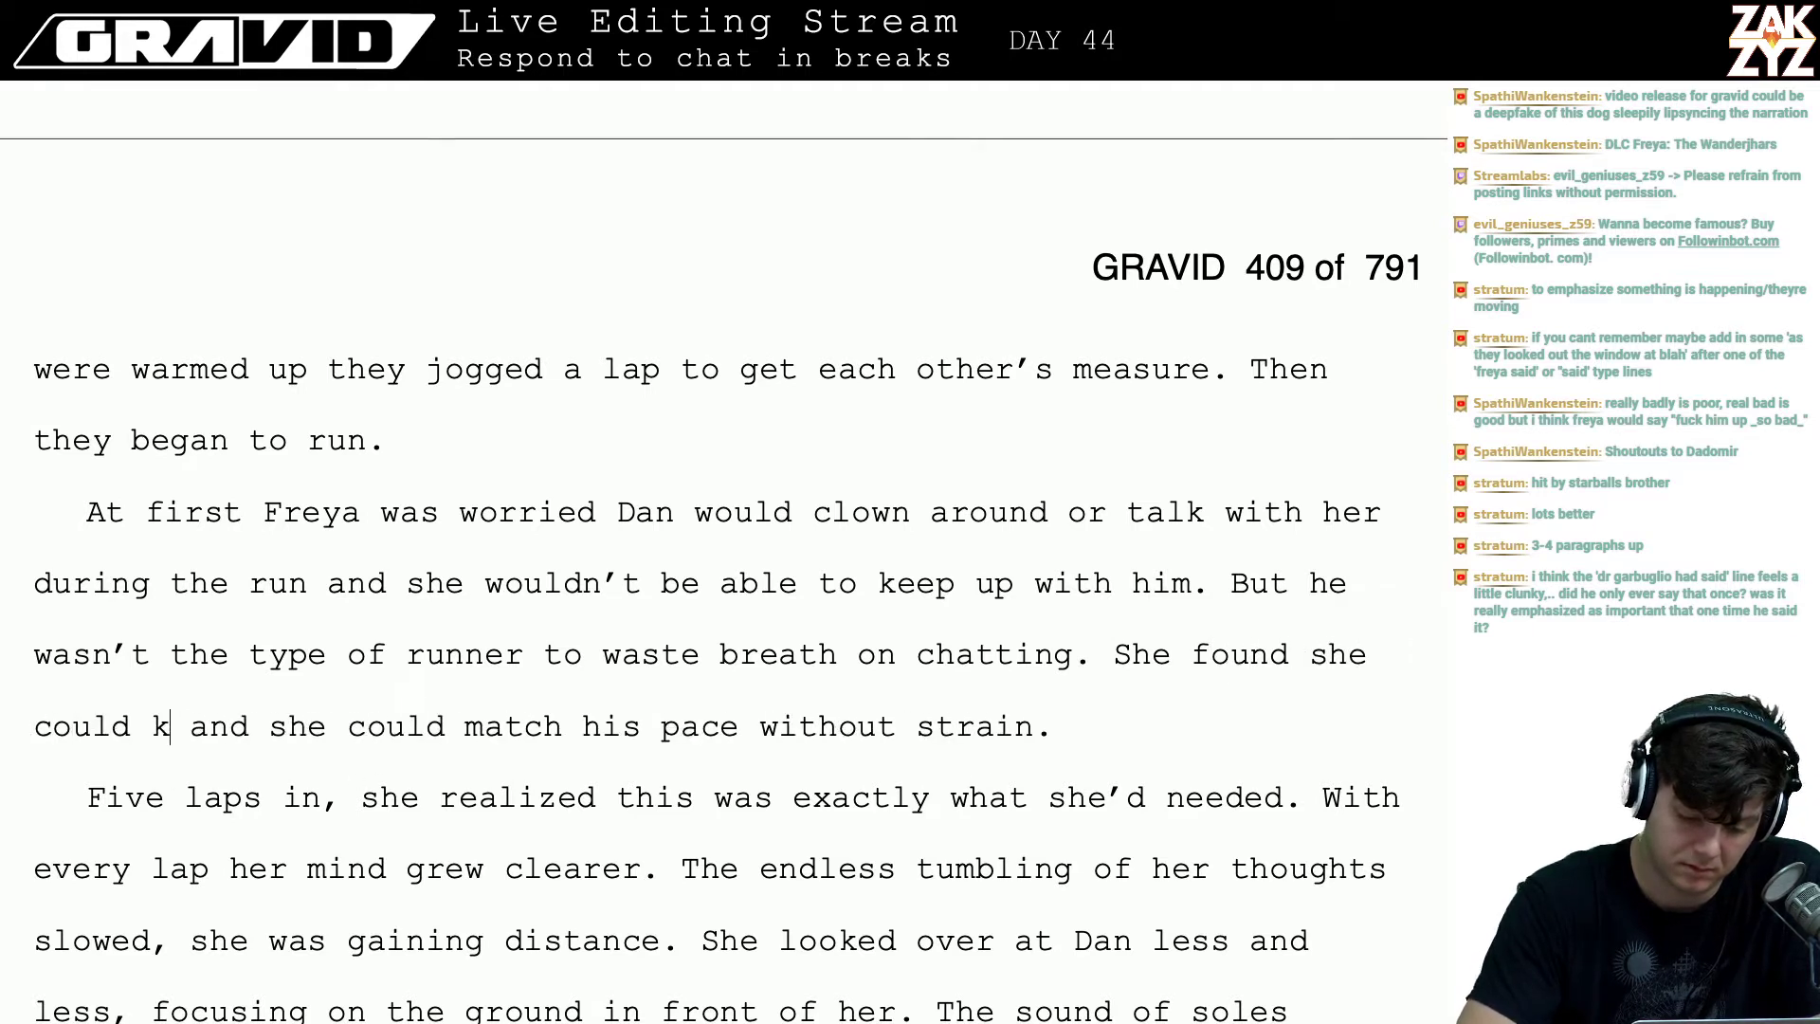
type("eep his pace with")
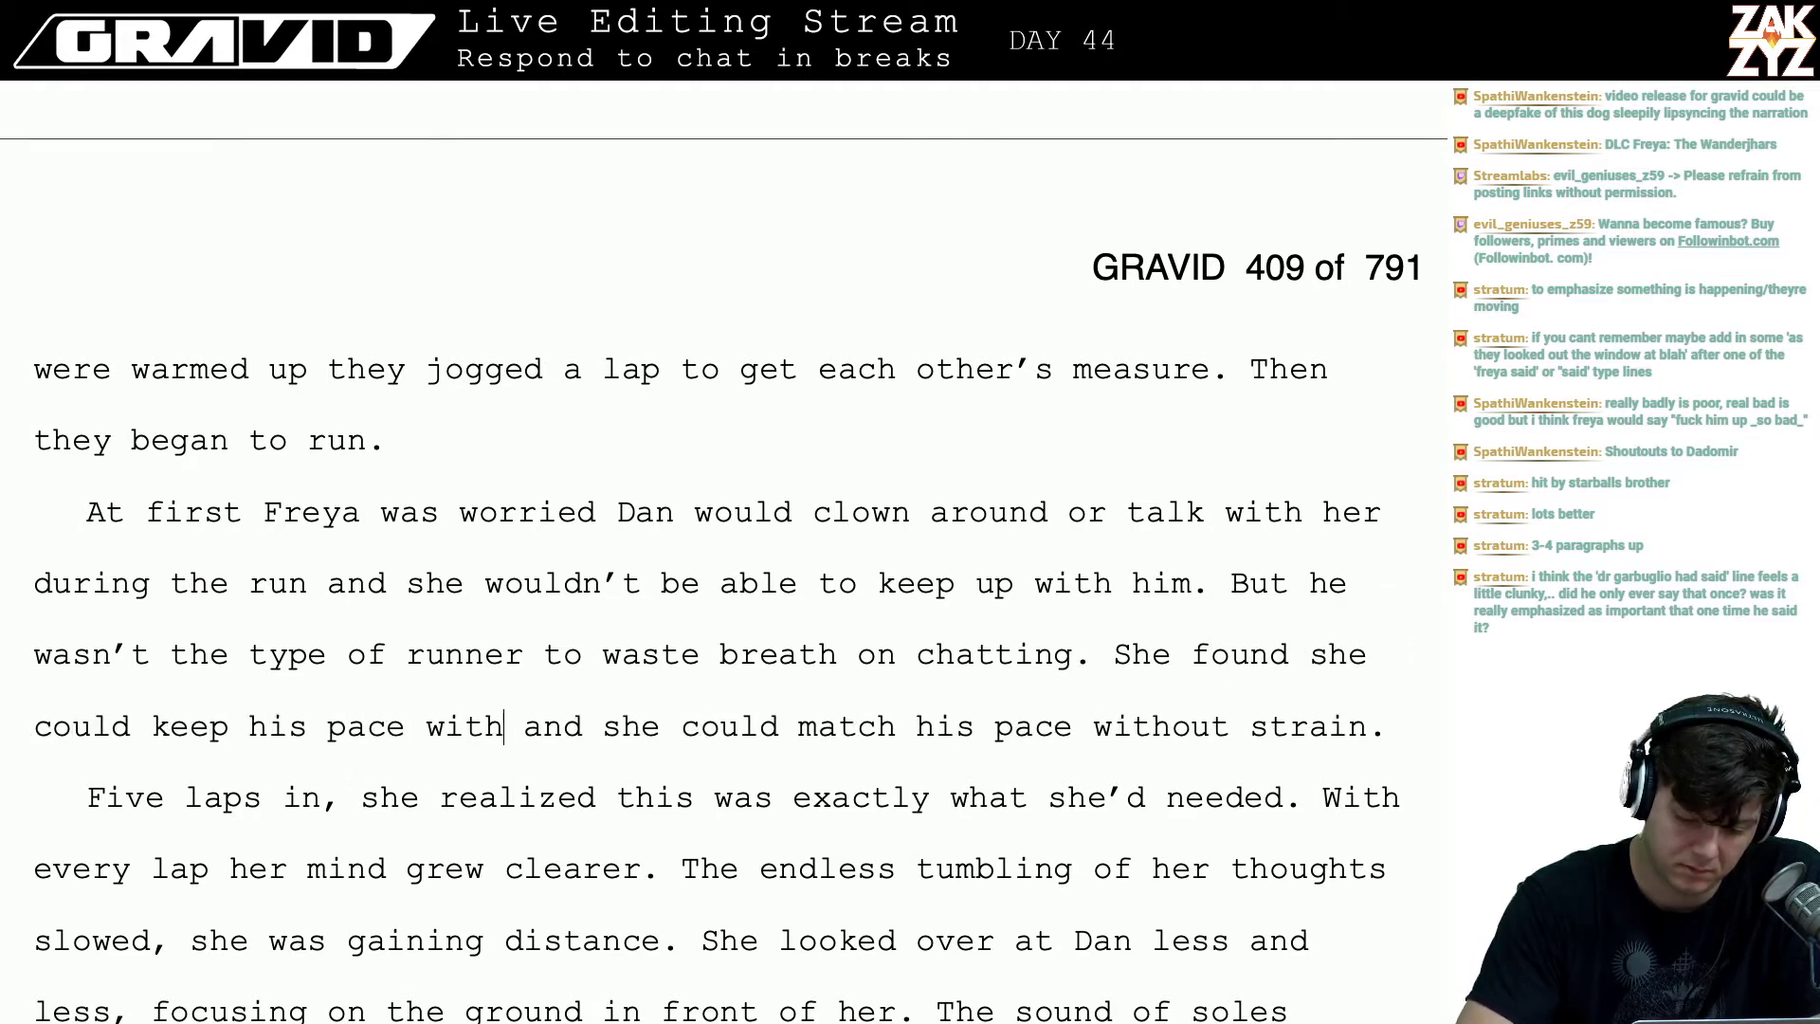
type("out stra")
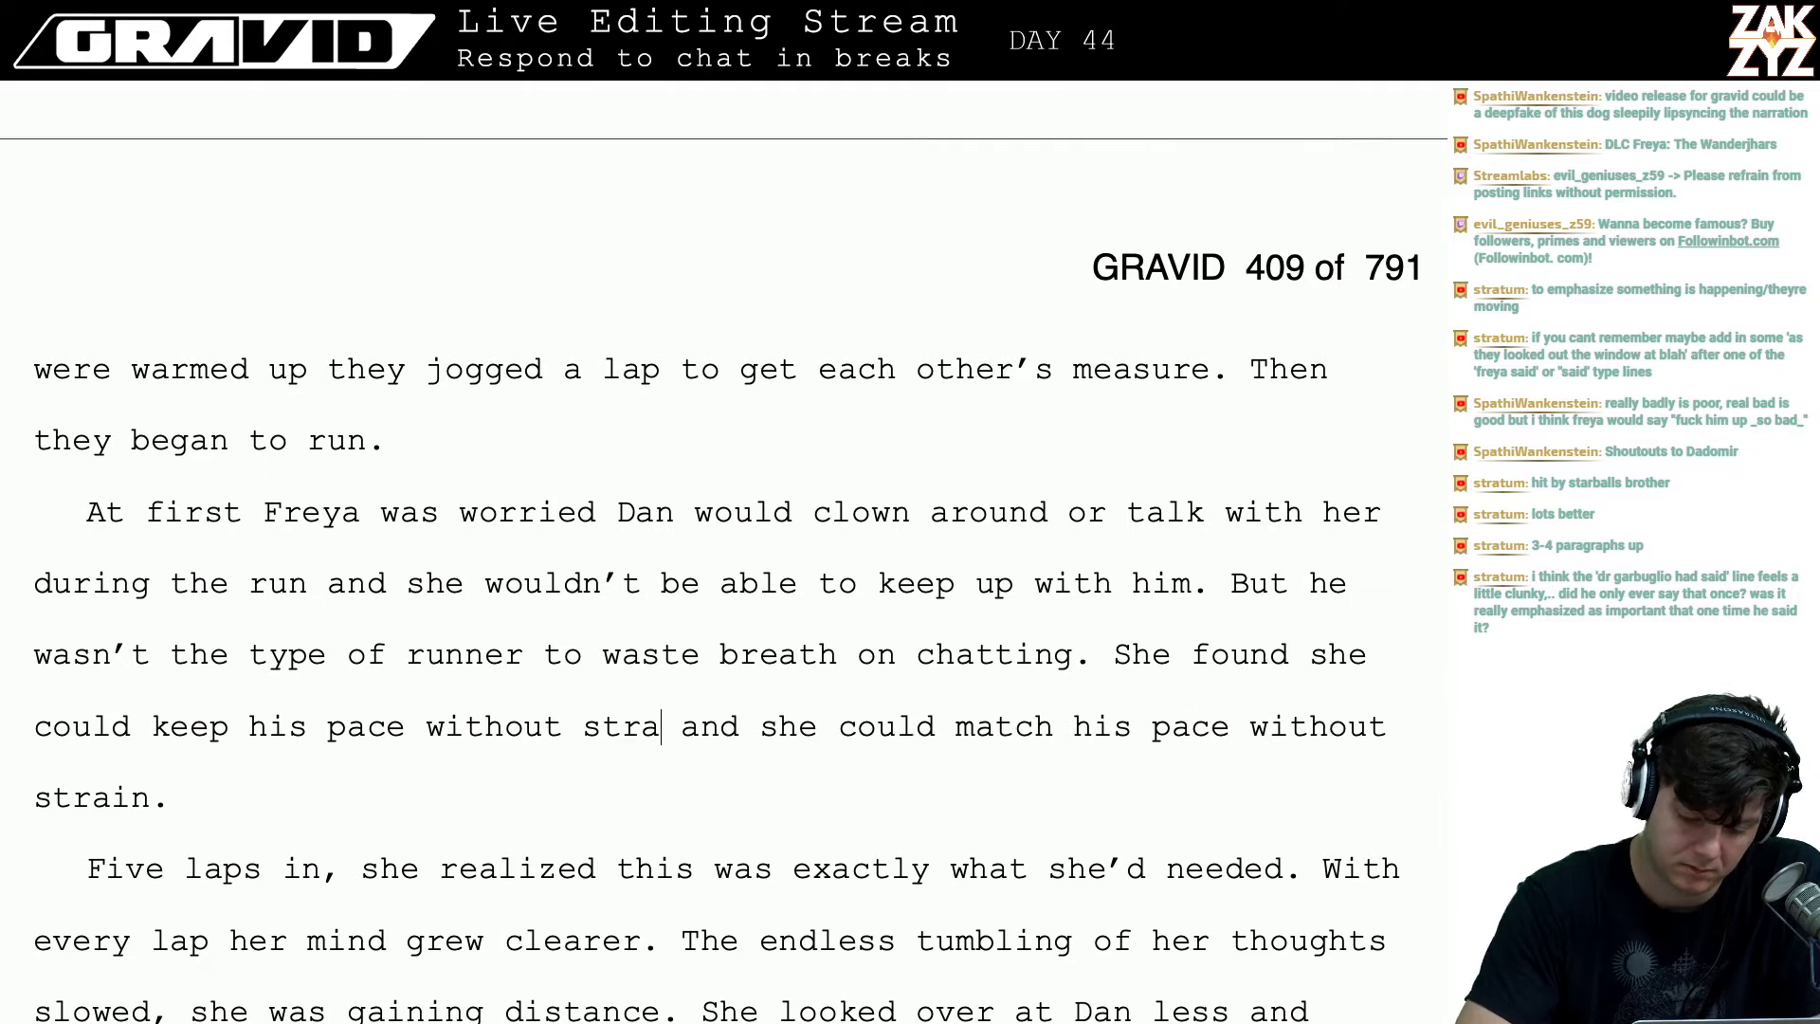
type("in.")
key("ctrl+shift+Down")
key("BackSpace")
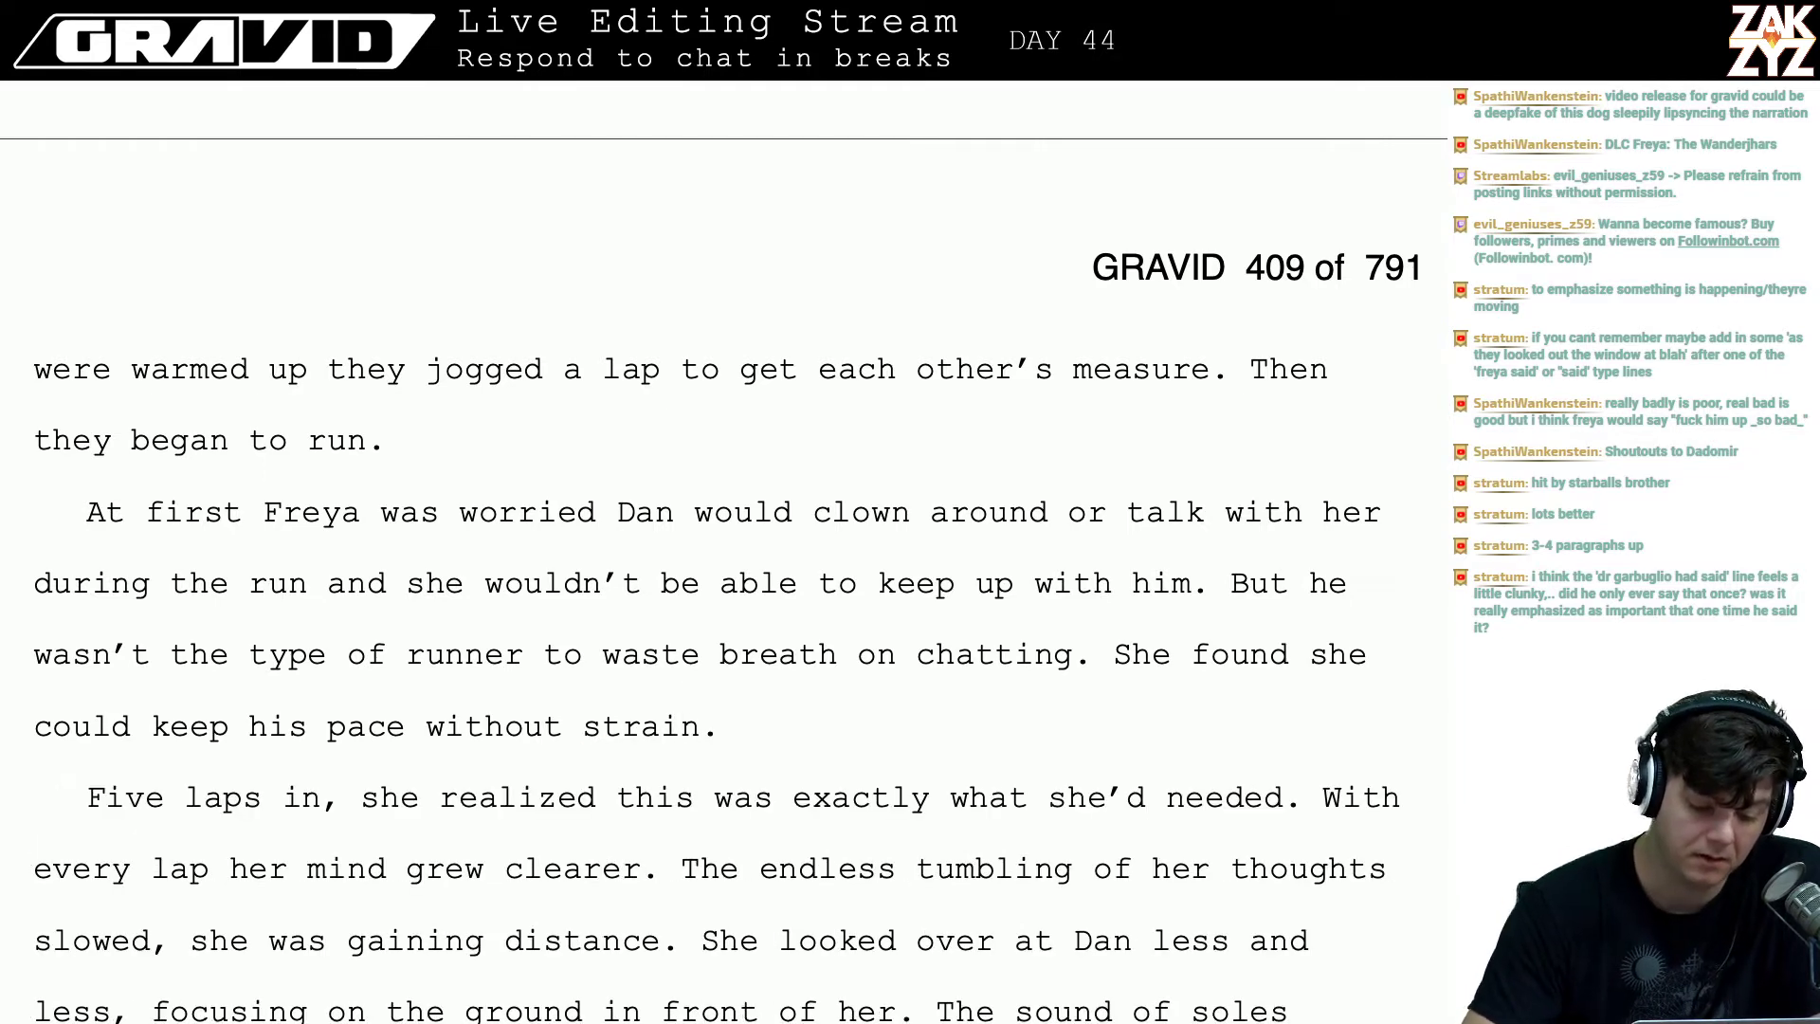
- Replace "she" with "Freya" after "Five laps in," at the start of the next paragraph
scroll(320, 665, "down", 1)
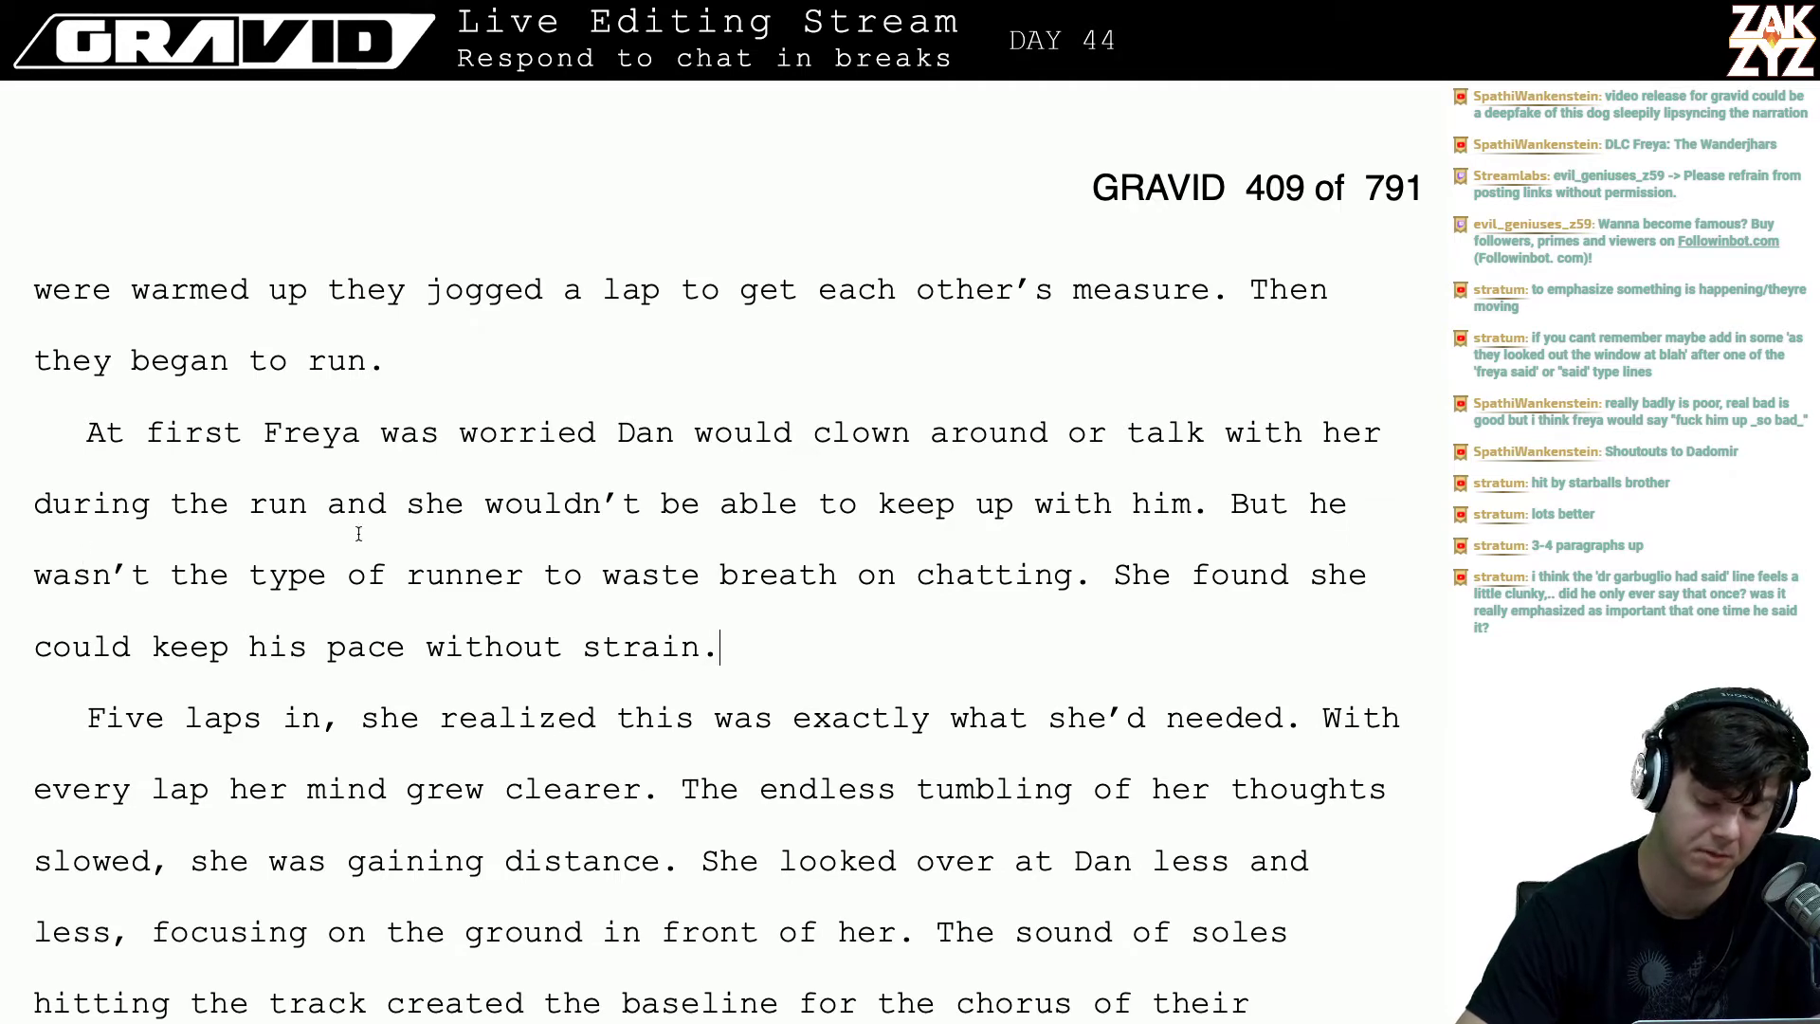
scroll(804, 644, "down", 1)
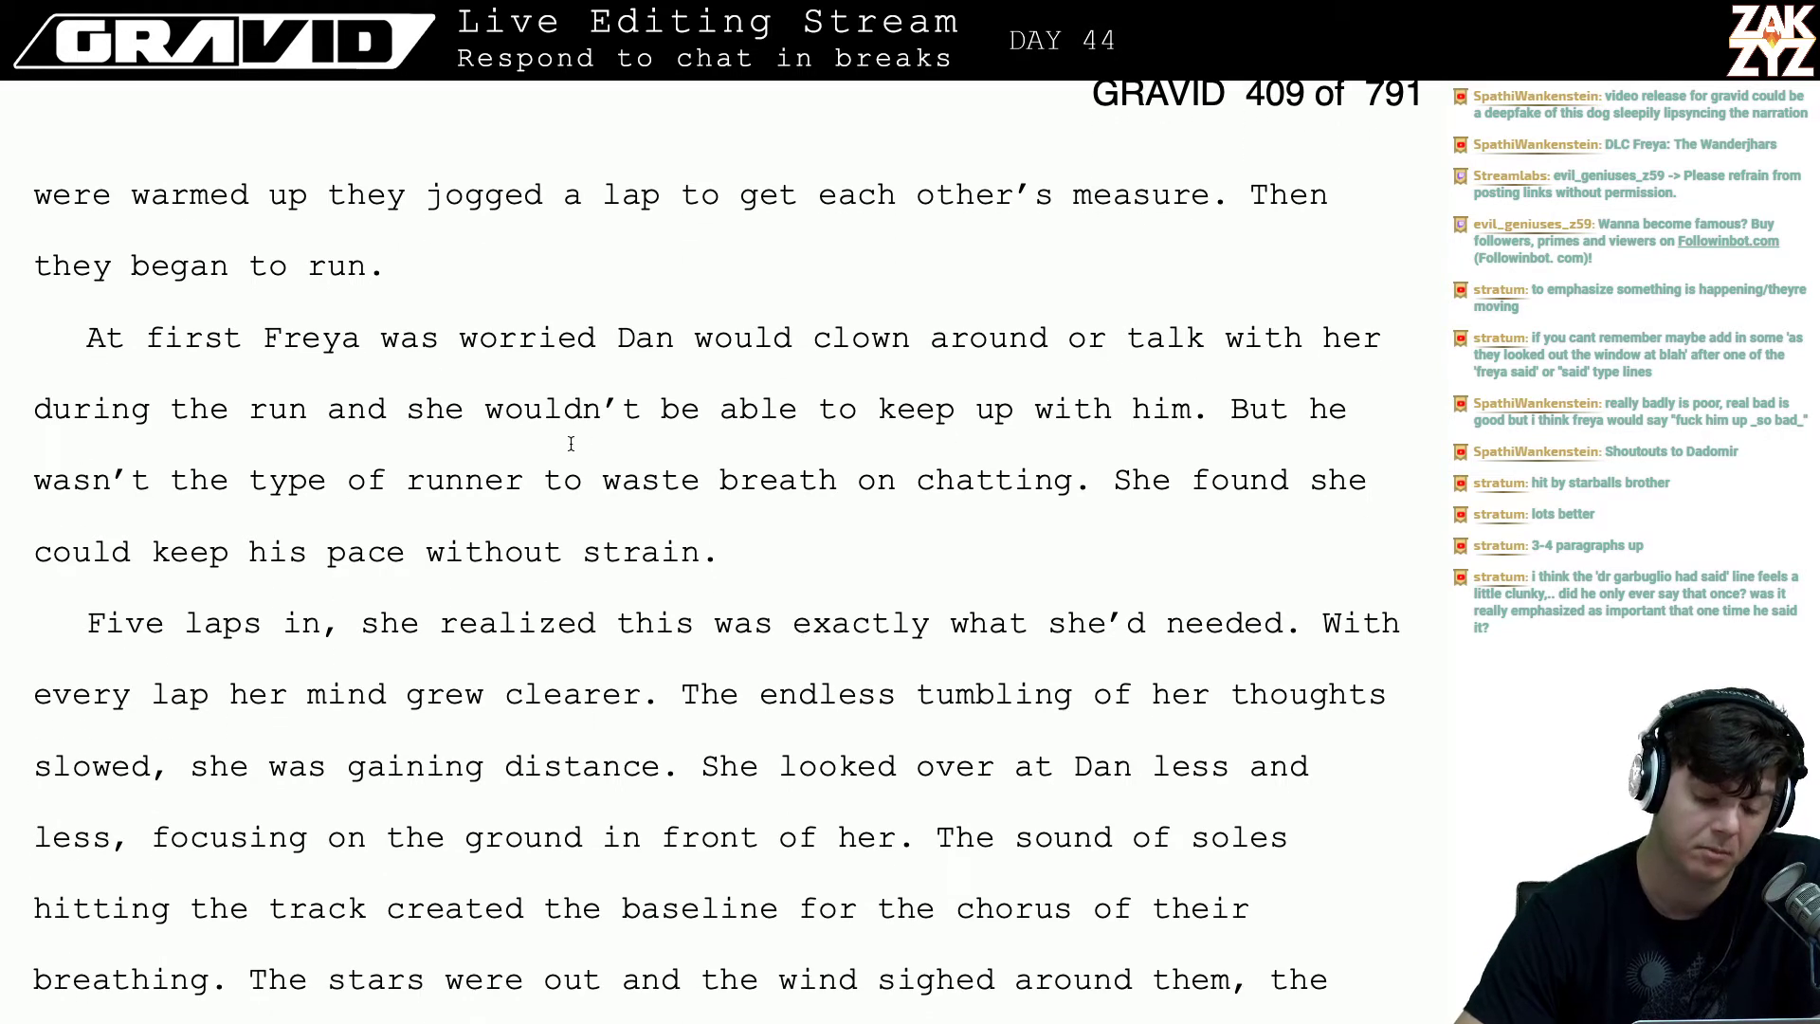
scroll(780, 512, "down", 4)
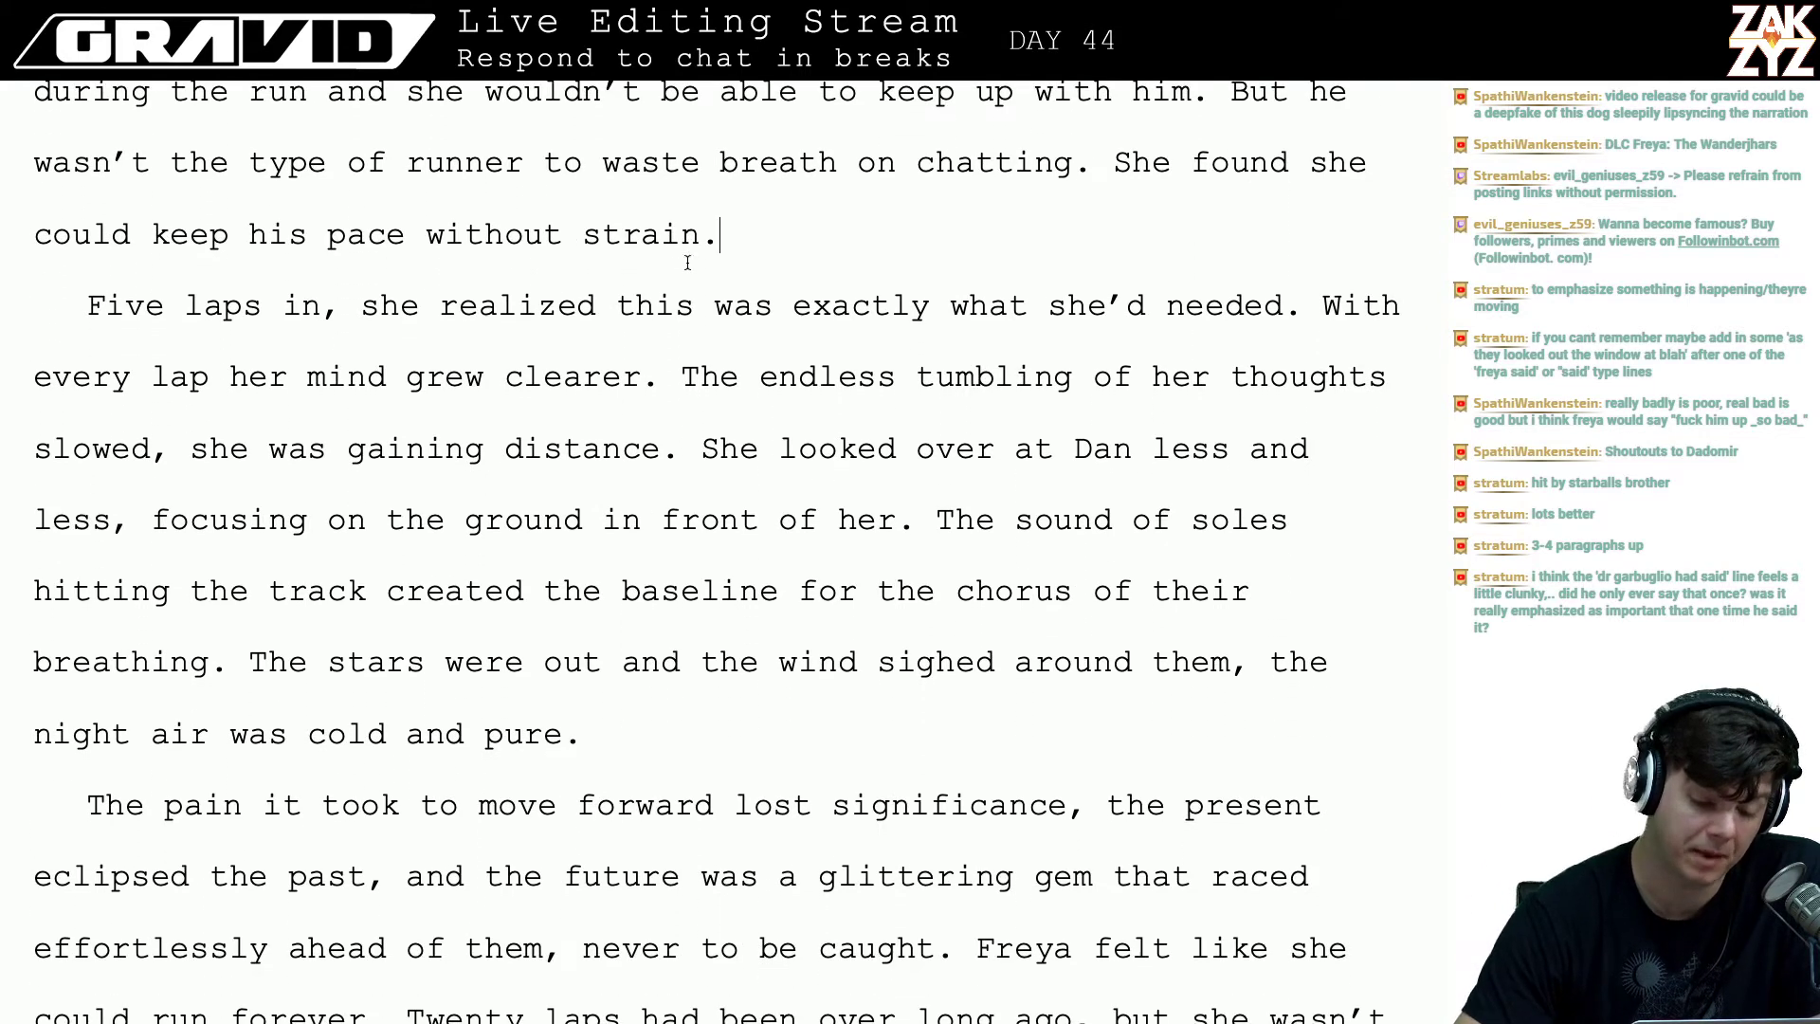
left_click(158, 376)
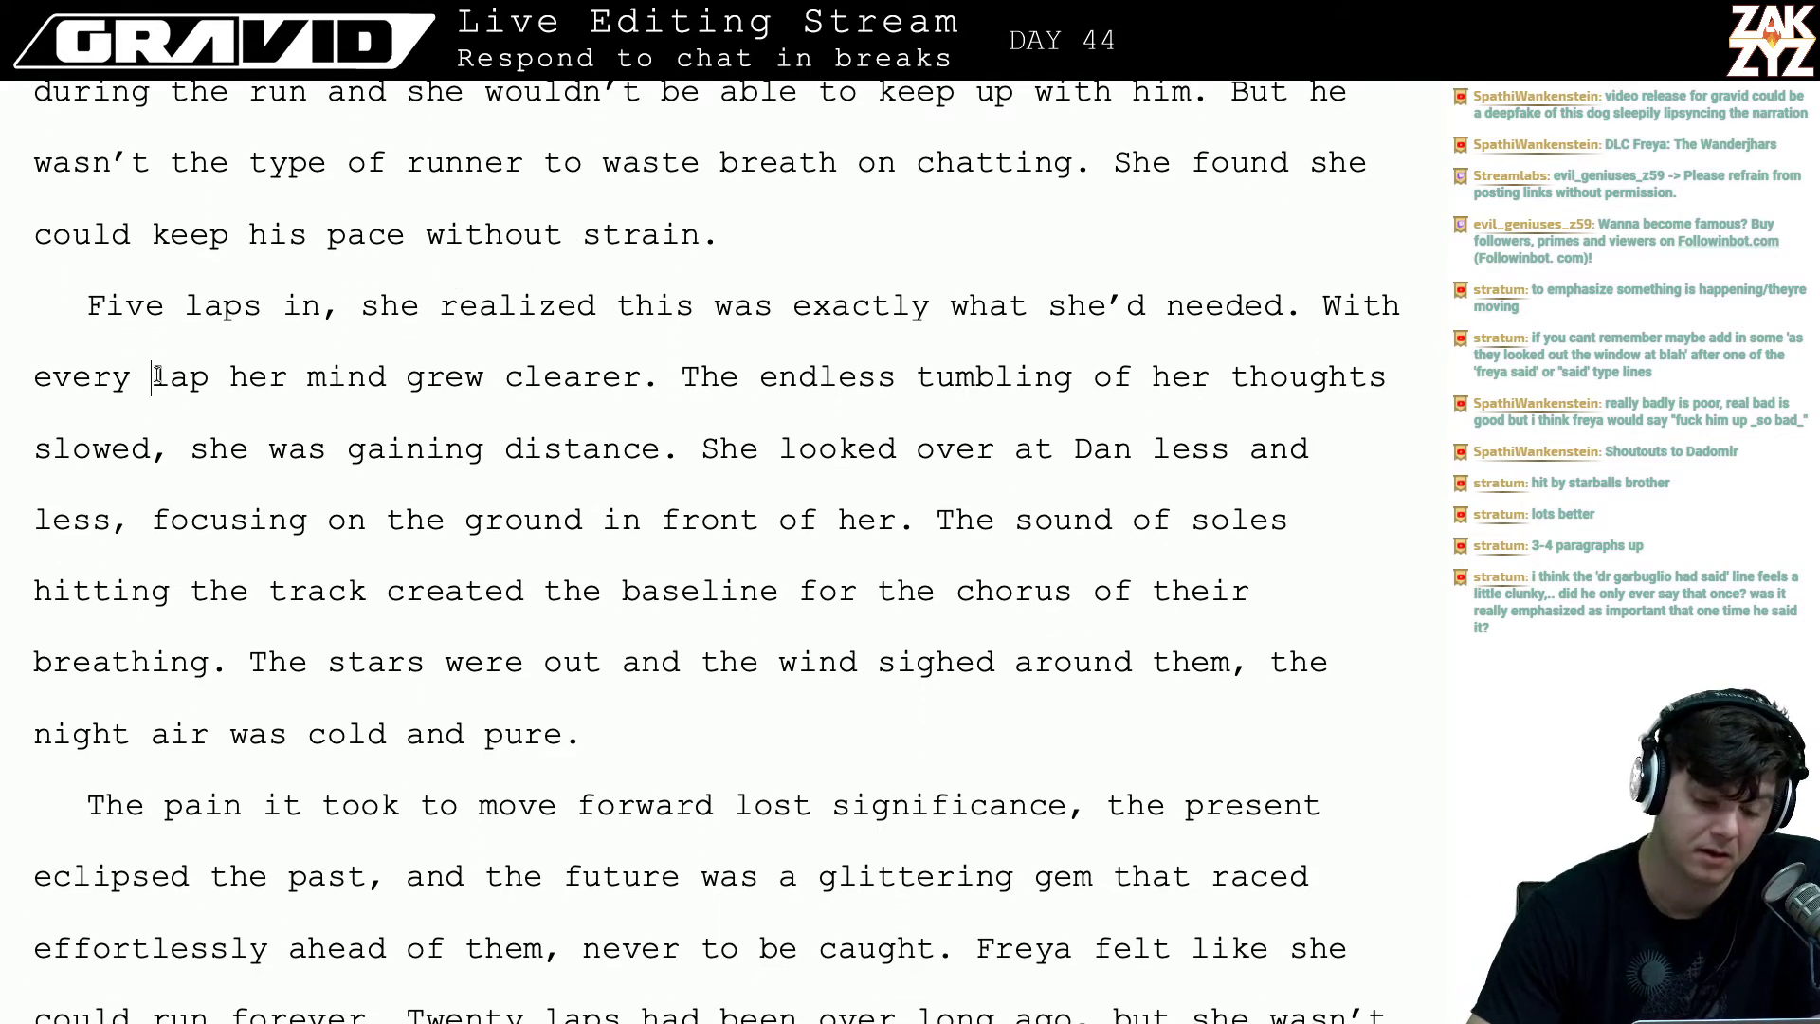
key("Up")
key("Up")
key("Right")
key("Right")
key("Right")
key("Right")
key("Right")
key("Right")
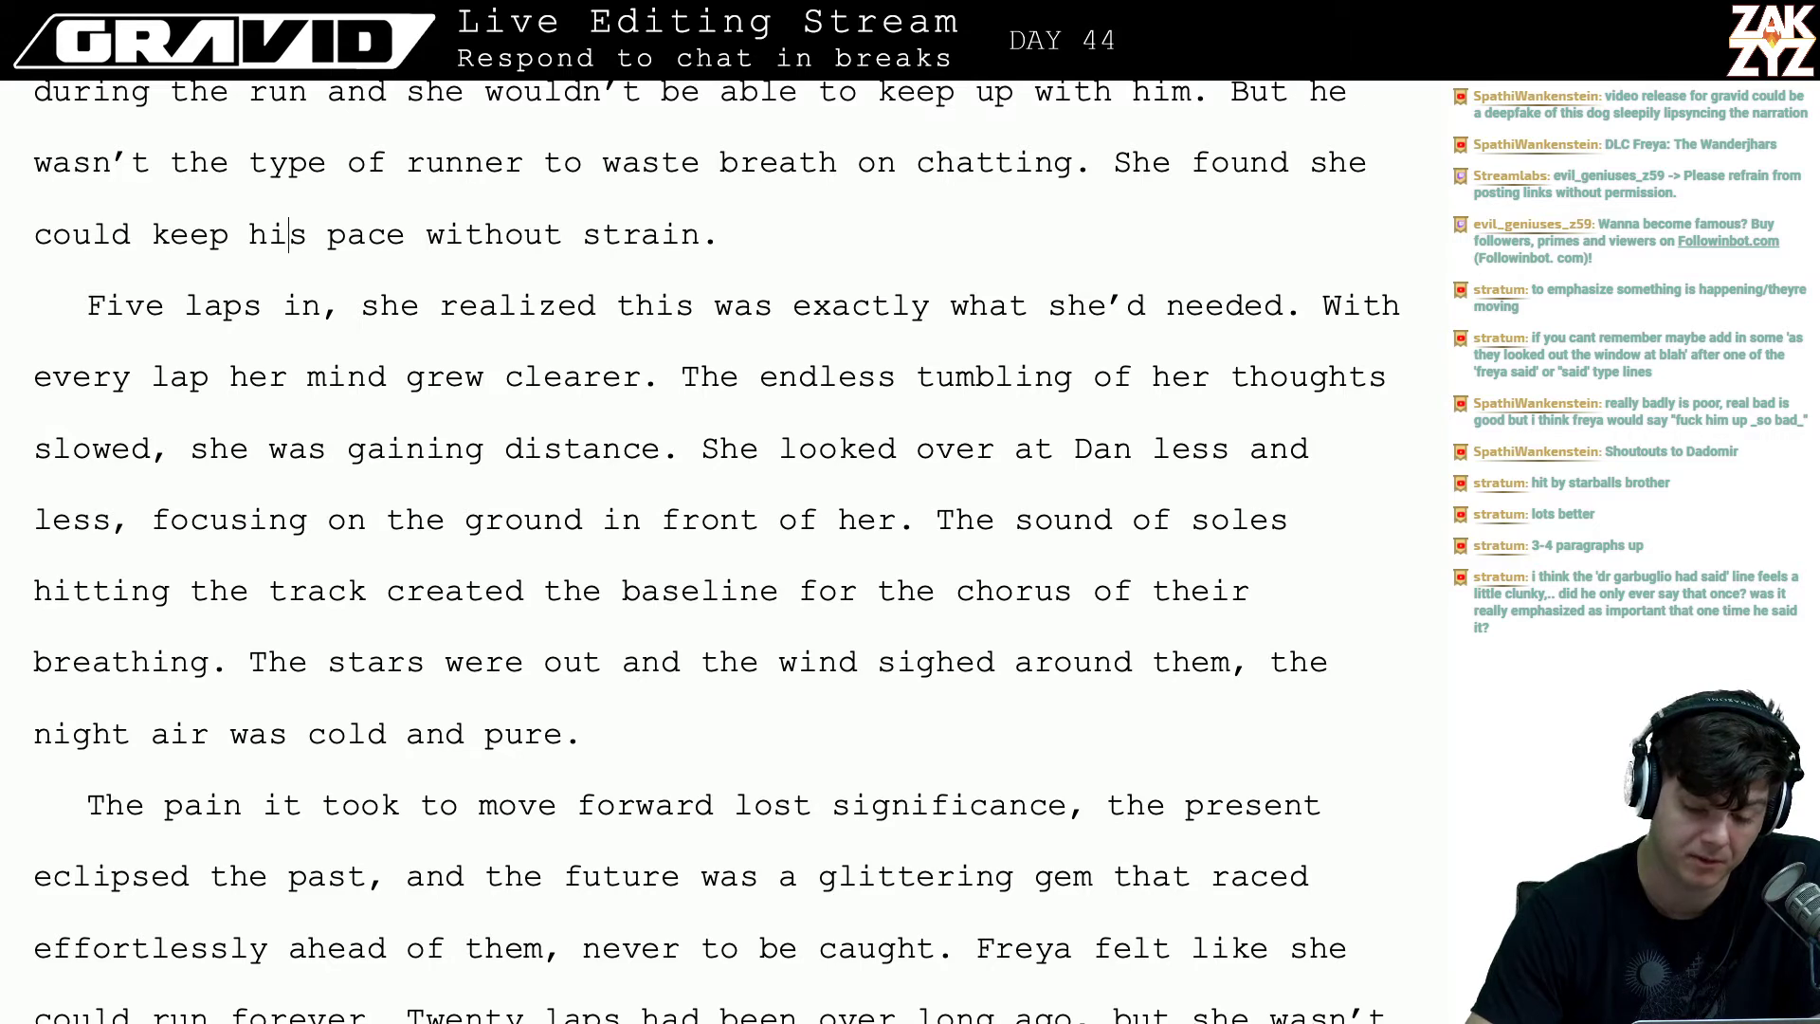
key("Down")
key("Right")
key("Right")
key("Right")
key("Right")
key("Right")
key("Right")
key("Right")
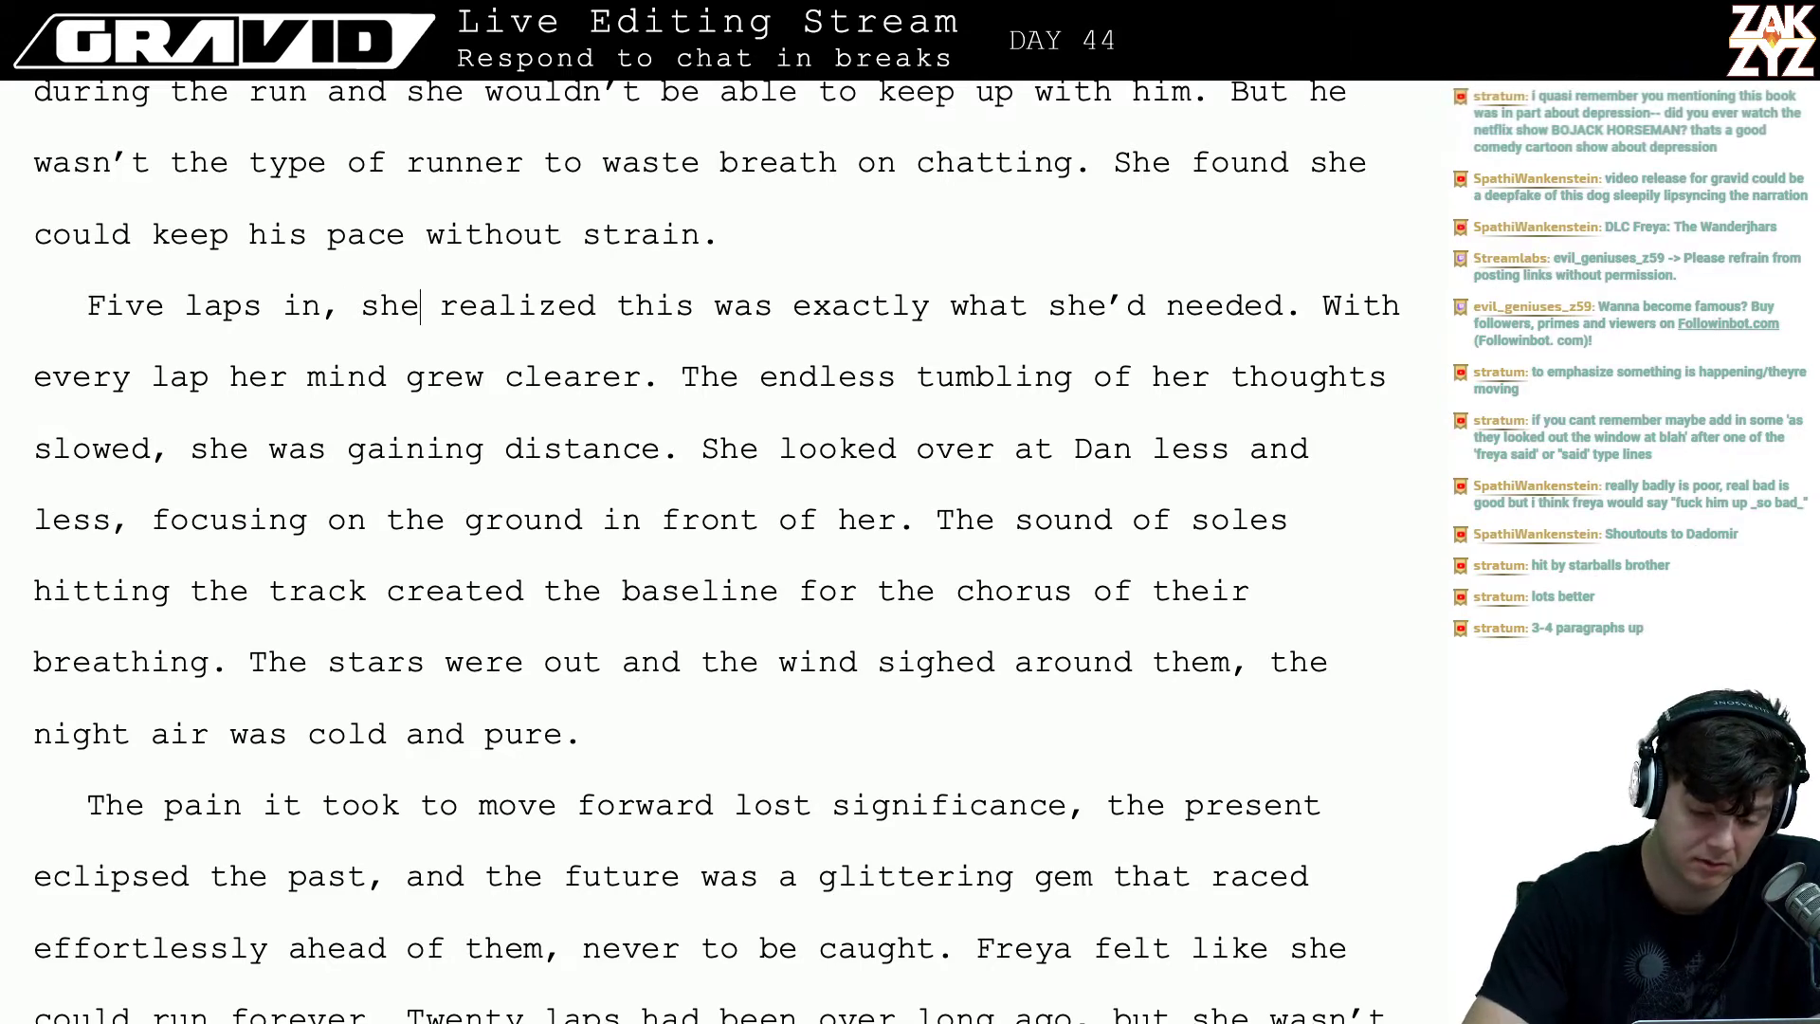
key("BackSpace")
key("BackSpace")
key("BackSpace")
type("Freya")
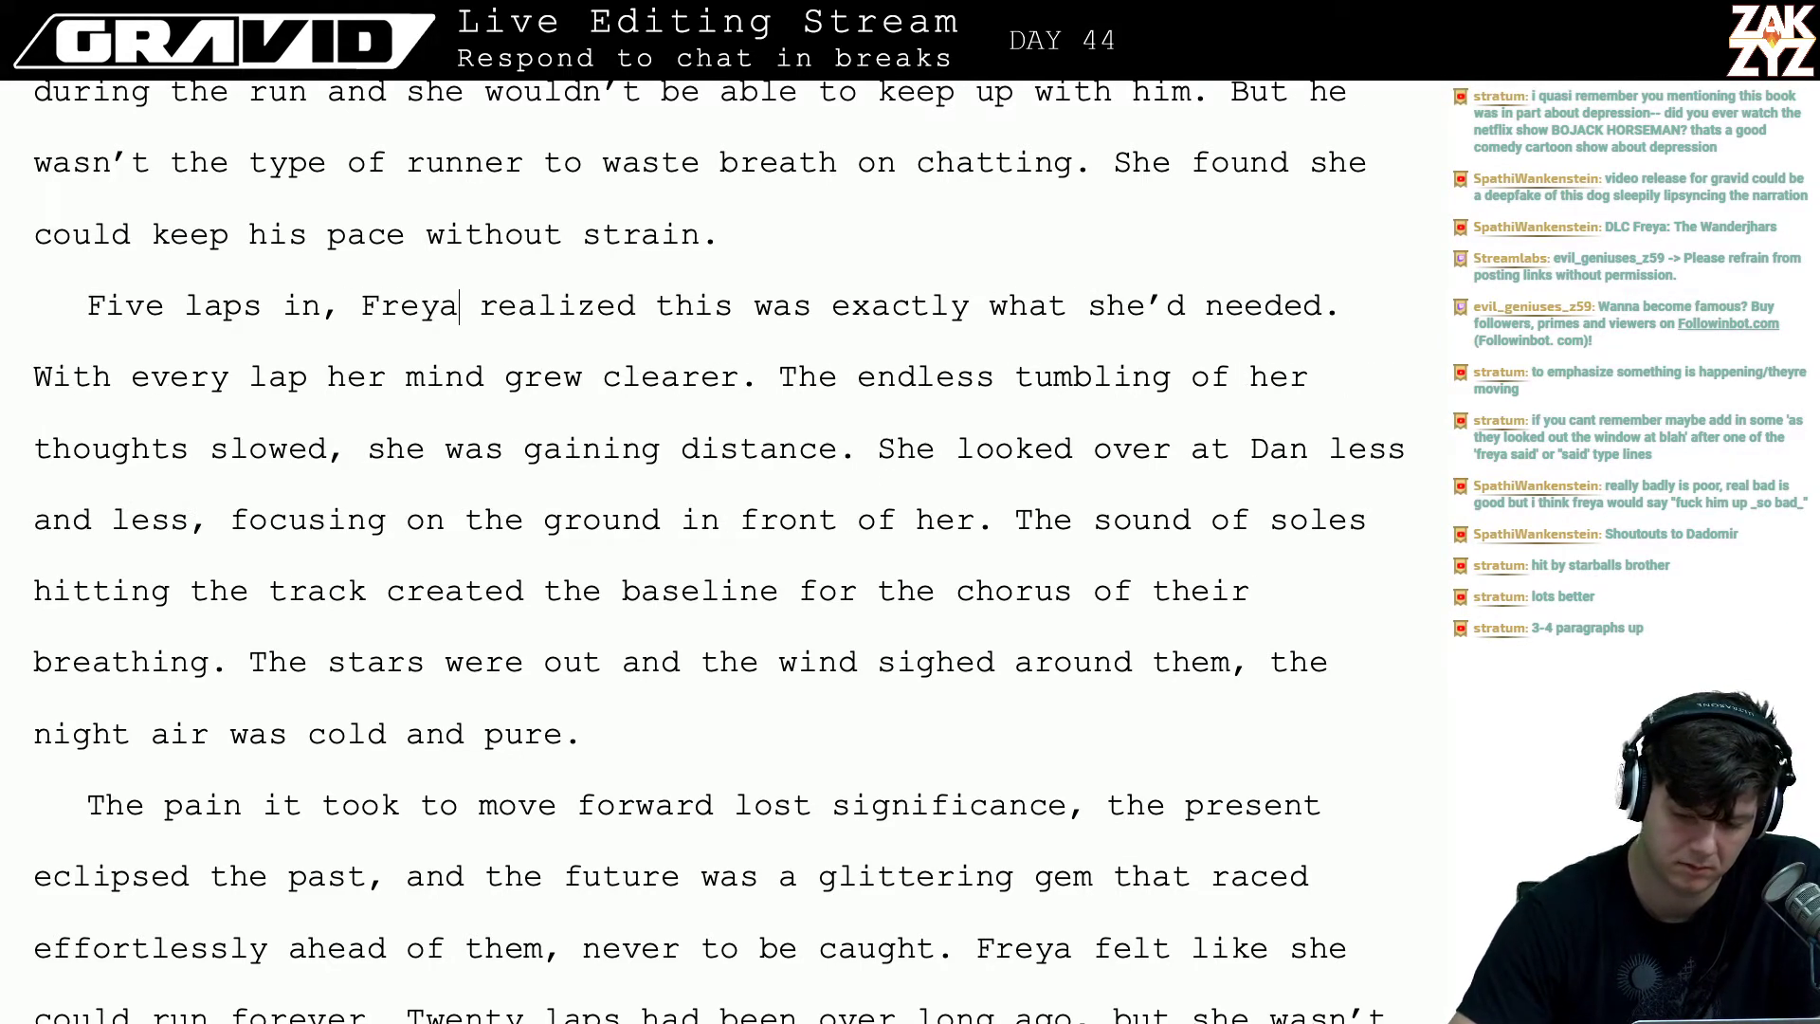
- Change "she'd" to "they" before "needed" in the sentence beginning "Five laps in"
left_click(1168, 311)
key("Right")
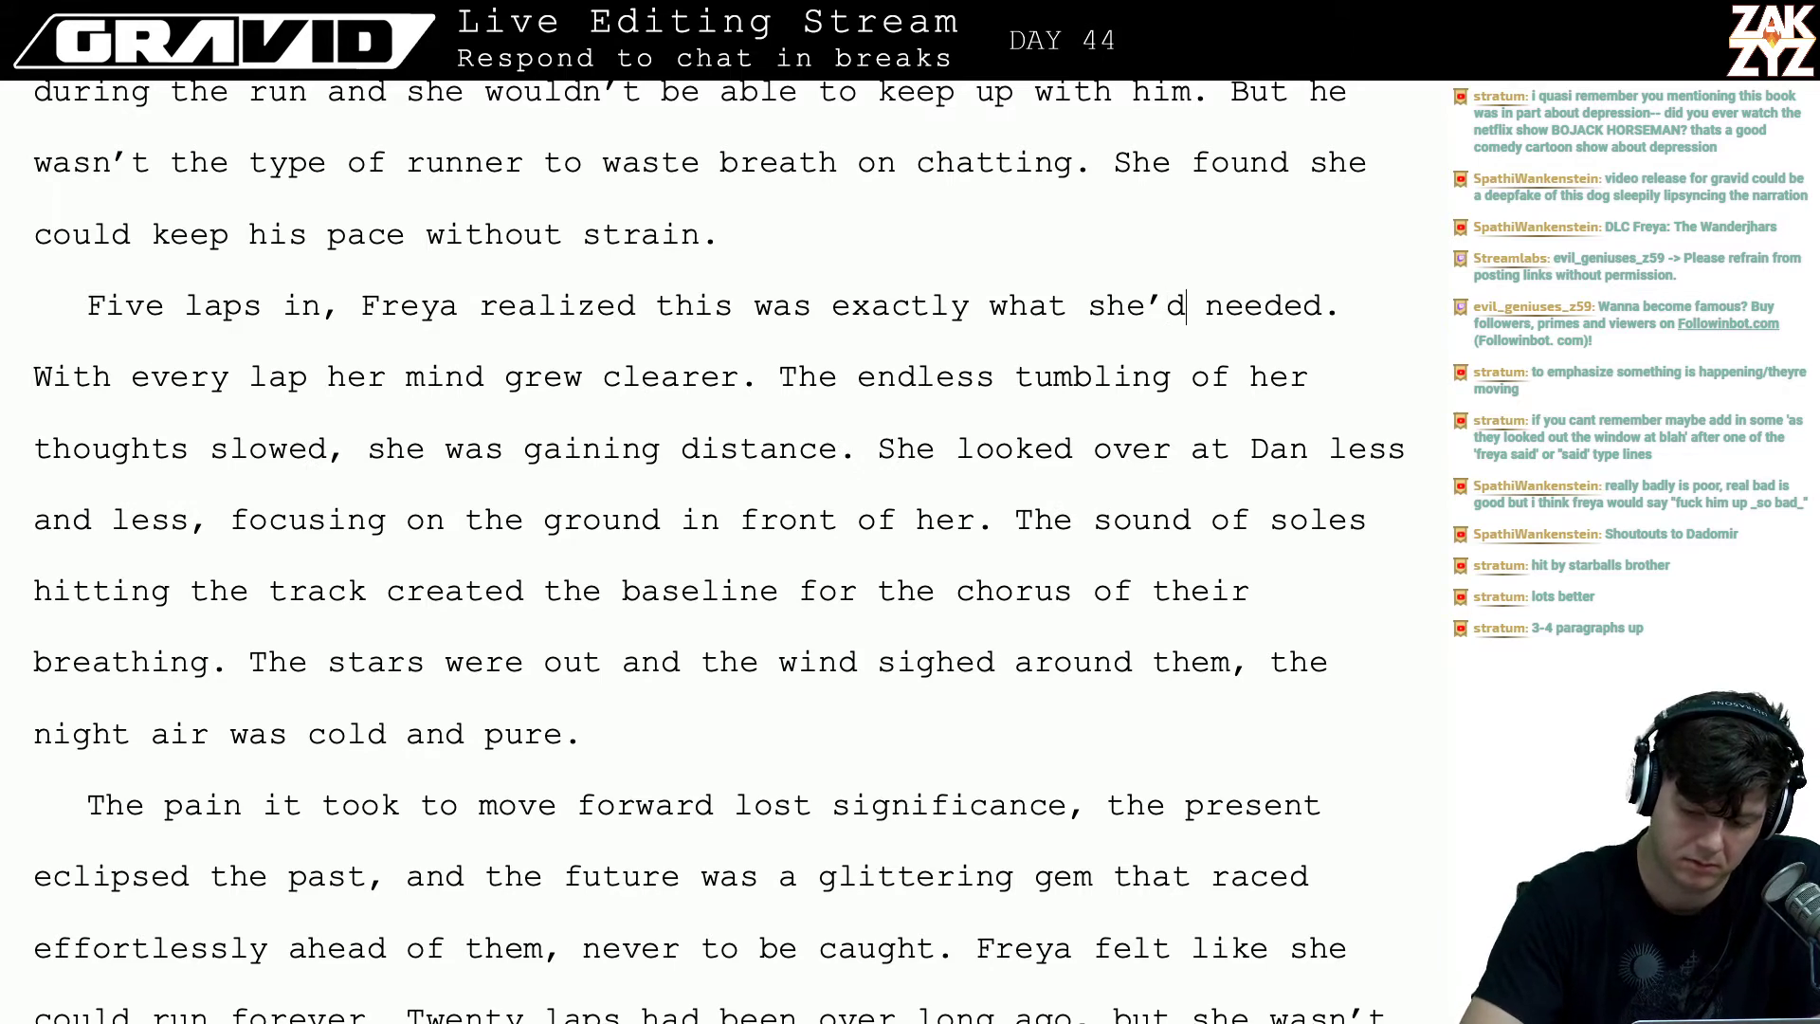
key("BackSpace")
key("BackSpace")
key("BackSpace")
key("BackSpace")
key("BackSpace")
type("they")
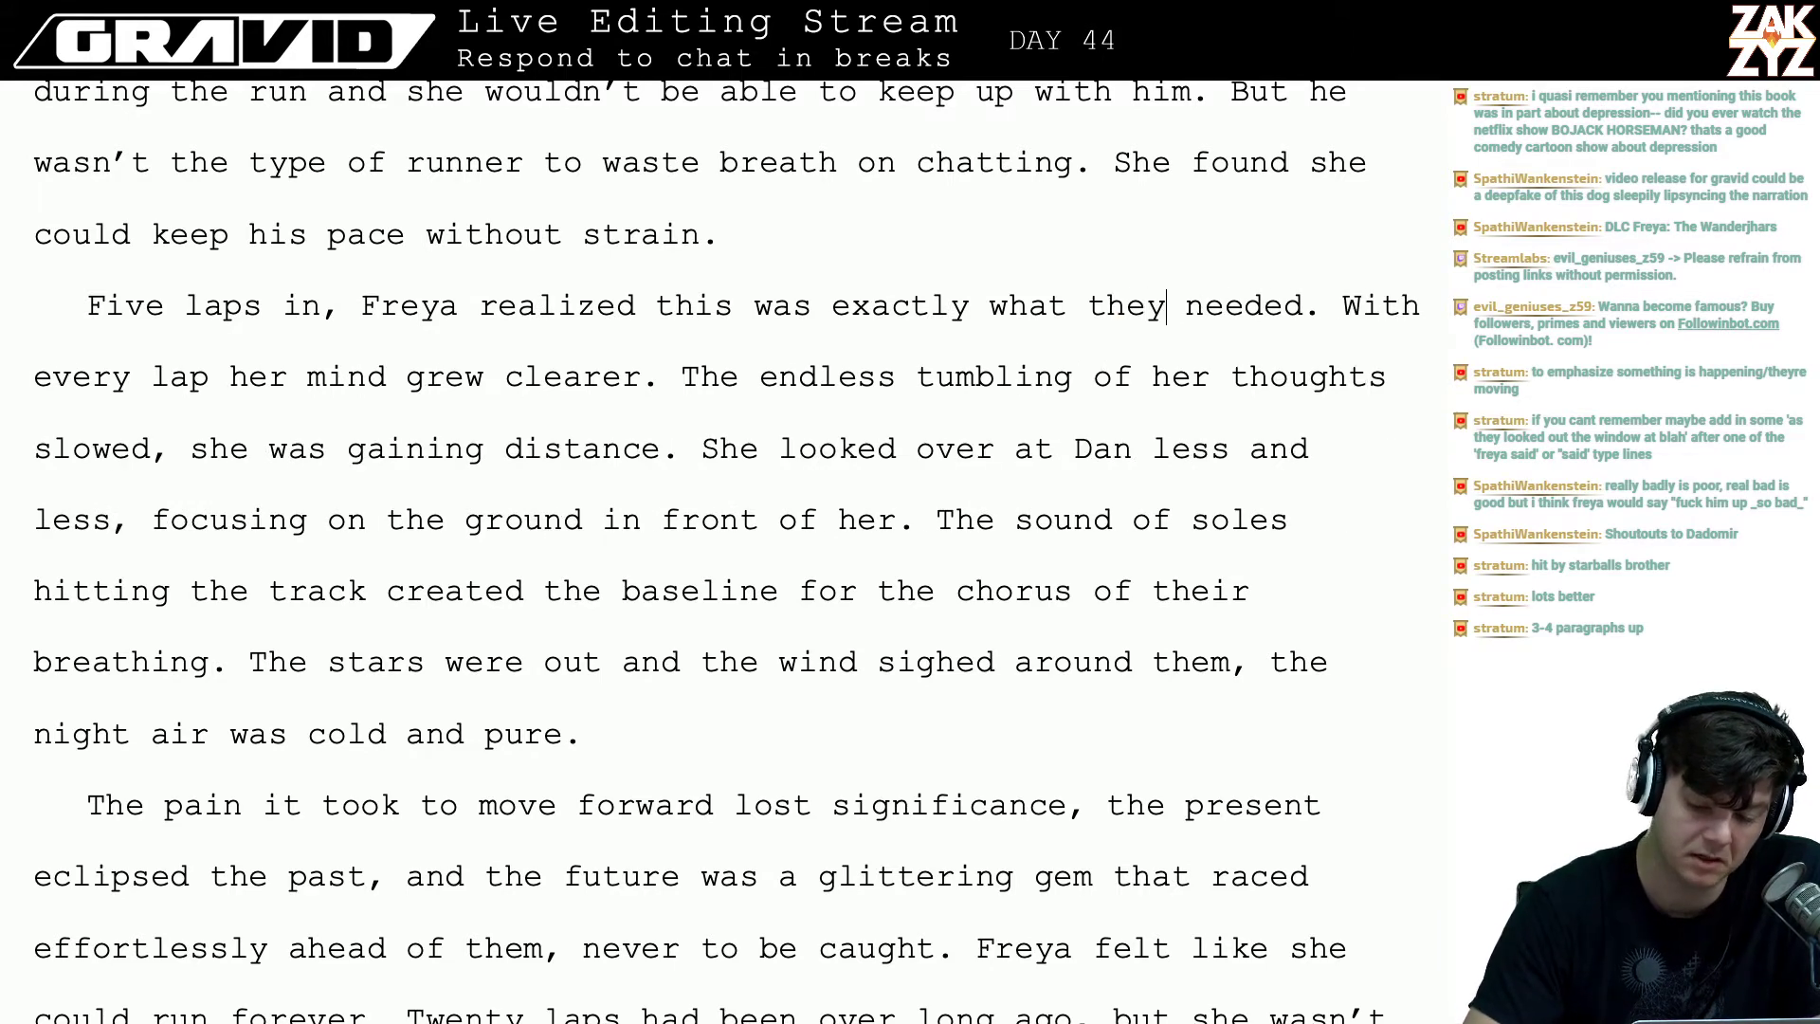
- Insert "As the laps fell away," before "She looked over at Dan" and make "She" lowercase
key("Right")
key("Right")
key("Right")
key("Right")
key("Right")
key("Right")
key("Right")
key("Right")
key("Right")
key("Right")
key("Right")
key("Right")
key("Right")
key("Right")
key("Right")
key("Right")
key("Right")
key("Right")
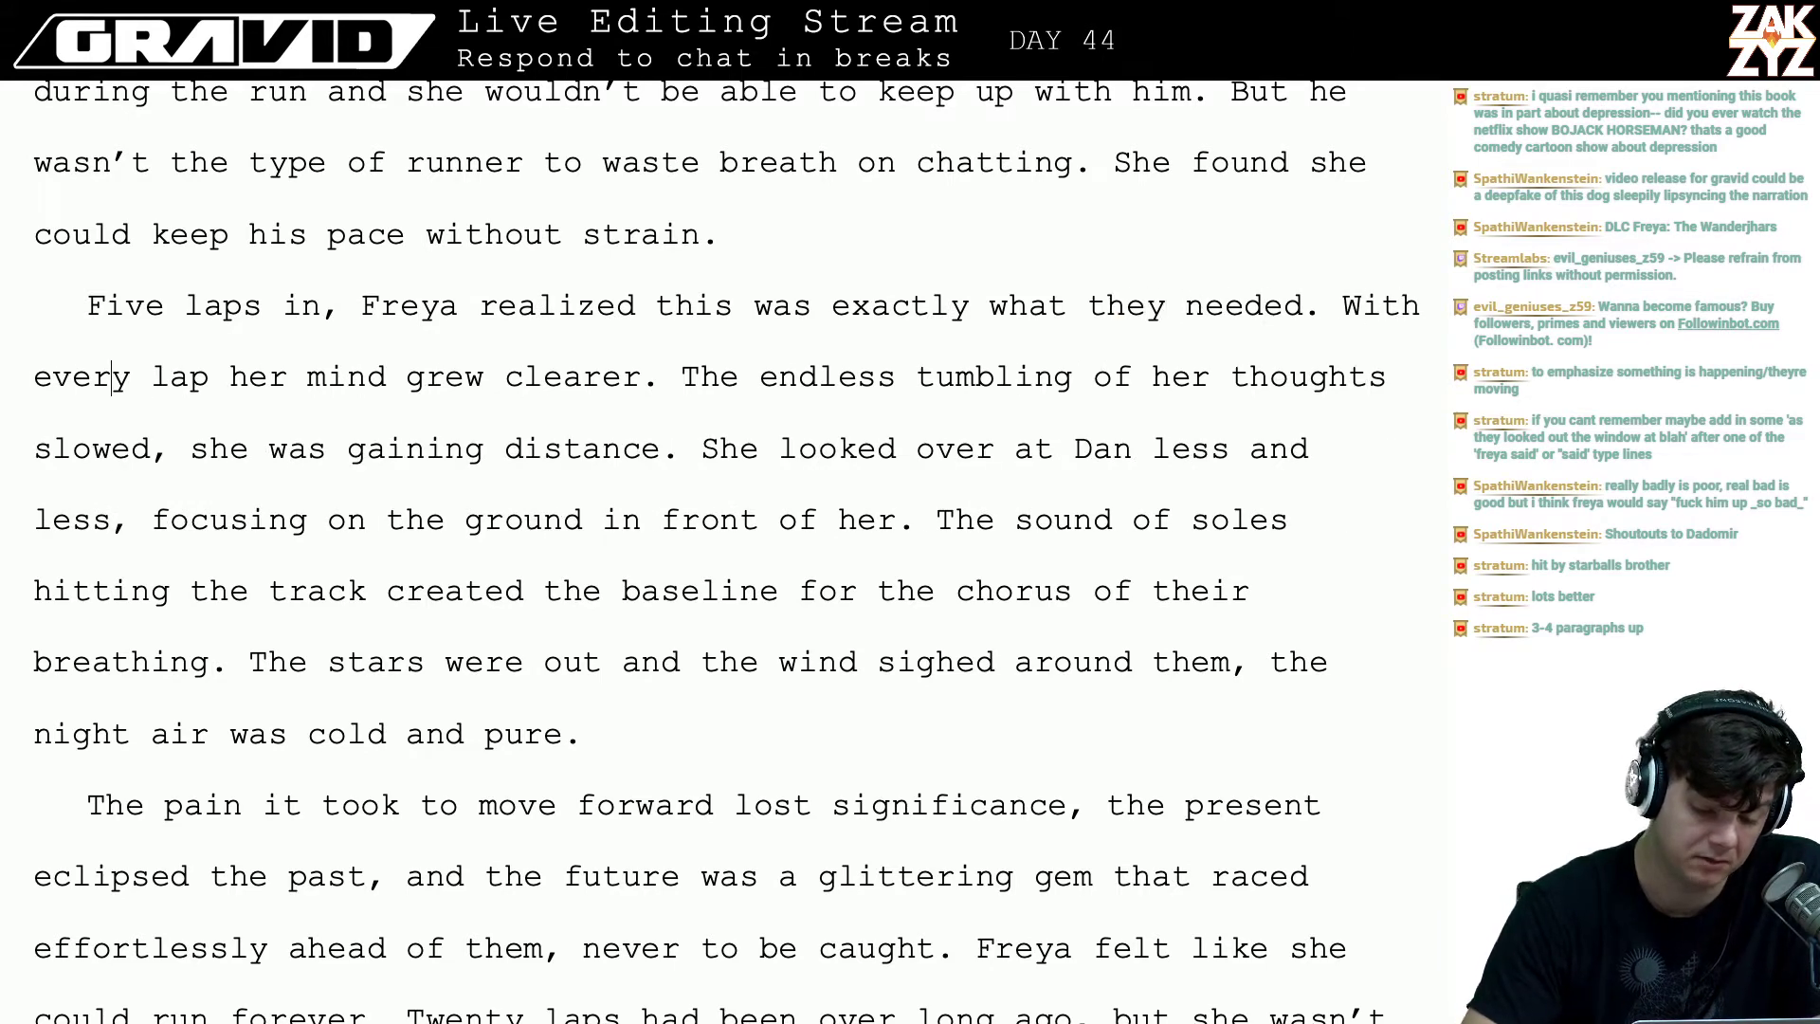
key("Right")
key("Right")
key("Right")
key("Right")
key("Right")
key("Right")
key("Right")
key("Right")
key("Right")
key("Right")
key("Right")
key("Right")
key("Right")
key("Right")
key("Right")
key("Right")
key("Right")
key("Right")
key("Right")
key("Right")
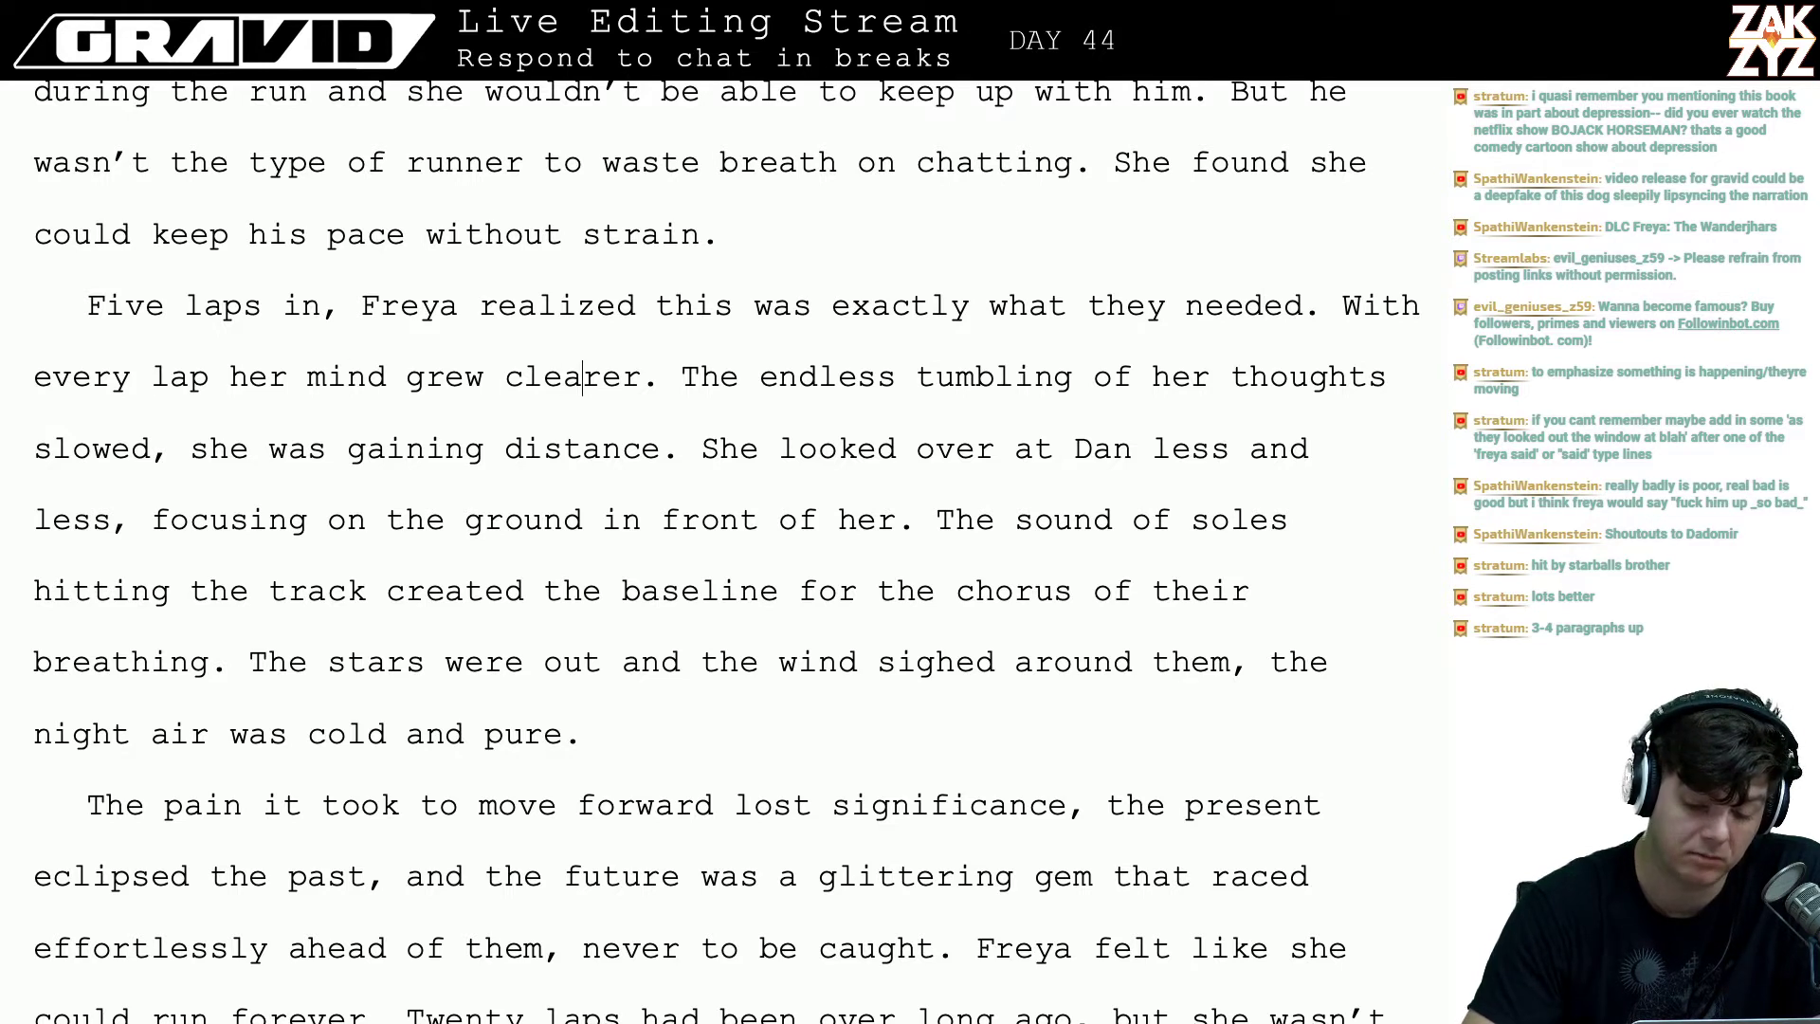
key("Right")
key("Right")
key("Right")
key("Right")
key("Right")
key("Right")
key("Down")
key("Left")
key("Left")
key("Left")
key("Left")
key("Left")
key("Left")
key("Left")
key("Left")
key("Left")
key("Left")
key("Left")
key("Left")
key("Left")
key("Left")
key("Left")
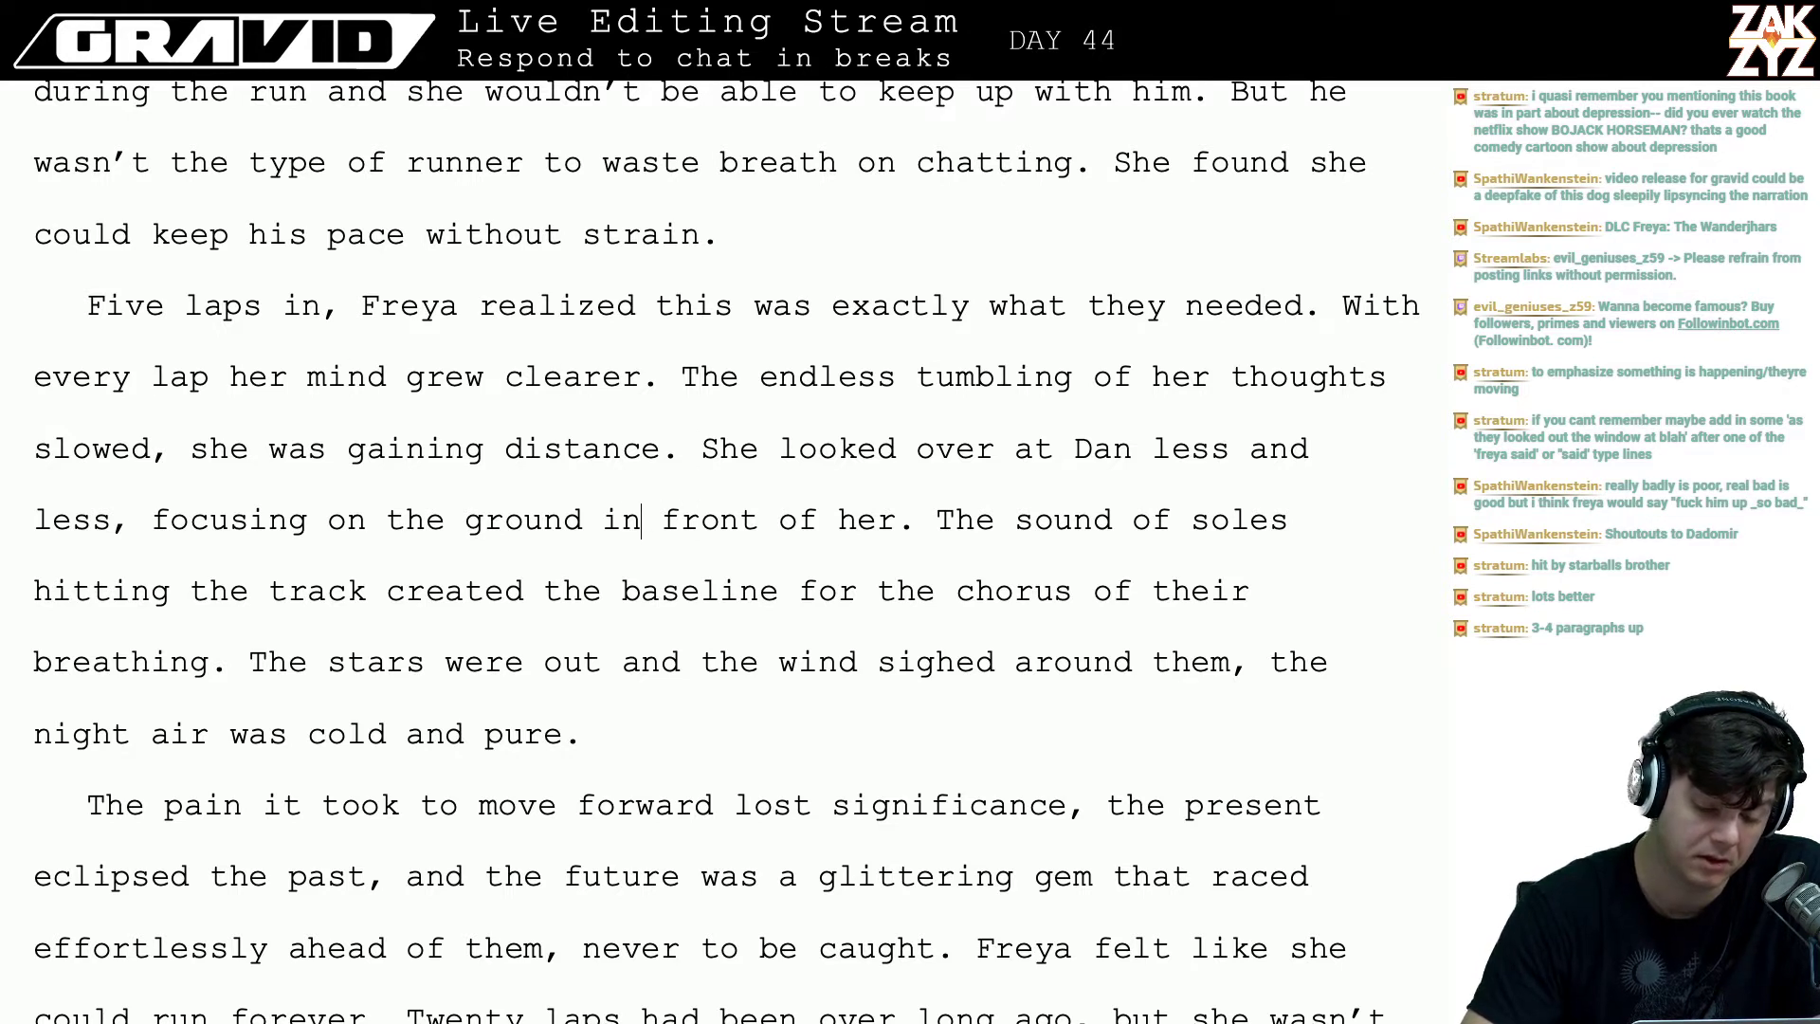
key("Left")
key("Left")
key("Left")
key("Left")
key("Right")
key("Right")
key("Right")
key("Right")
key("Right")
key("Right")
key("Right")
key("Right")
key("Right")
key("Right")
key("Right")
key("Right")
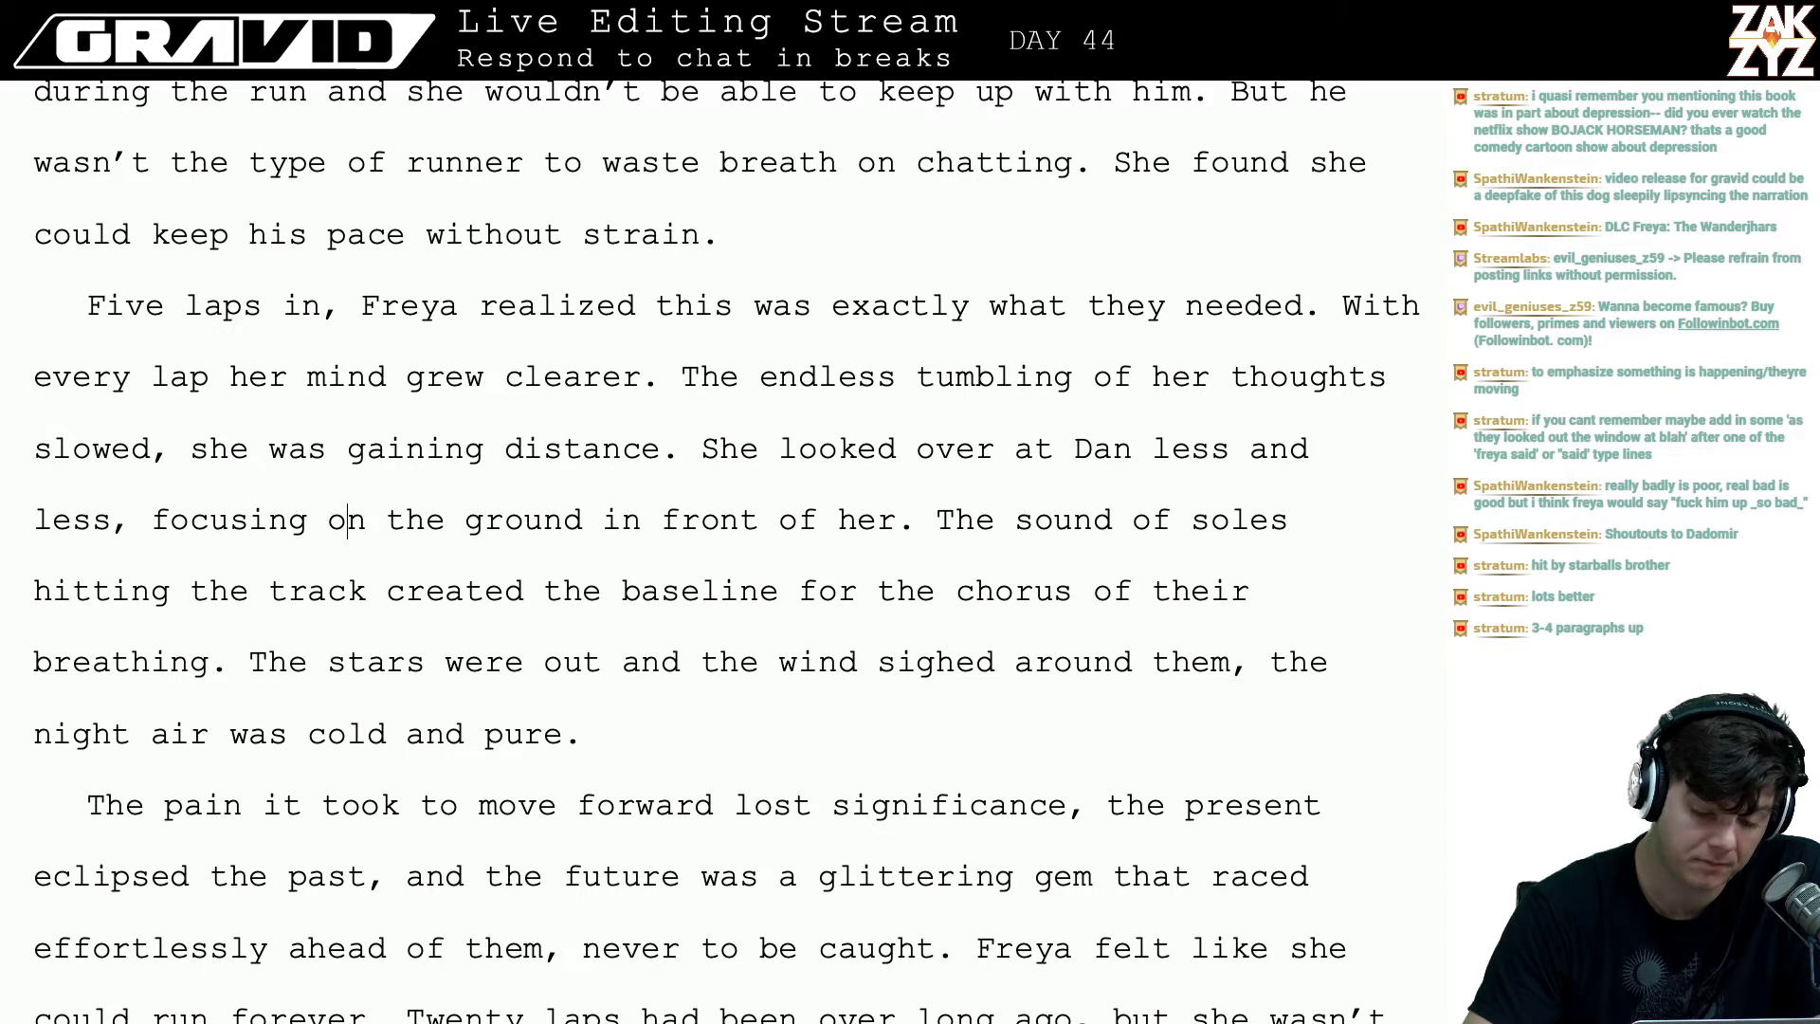
key("Right")
key("Up")
key("Right")
key("Right")
key("Right")
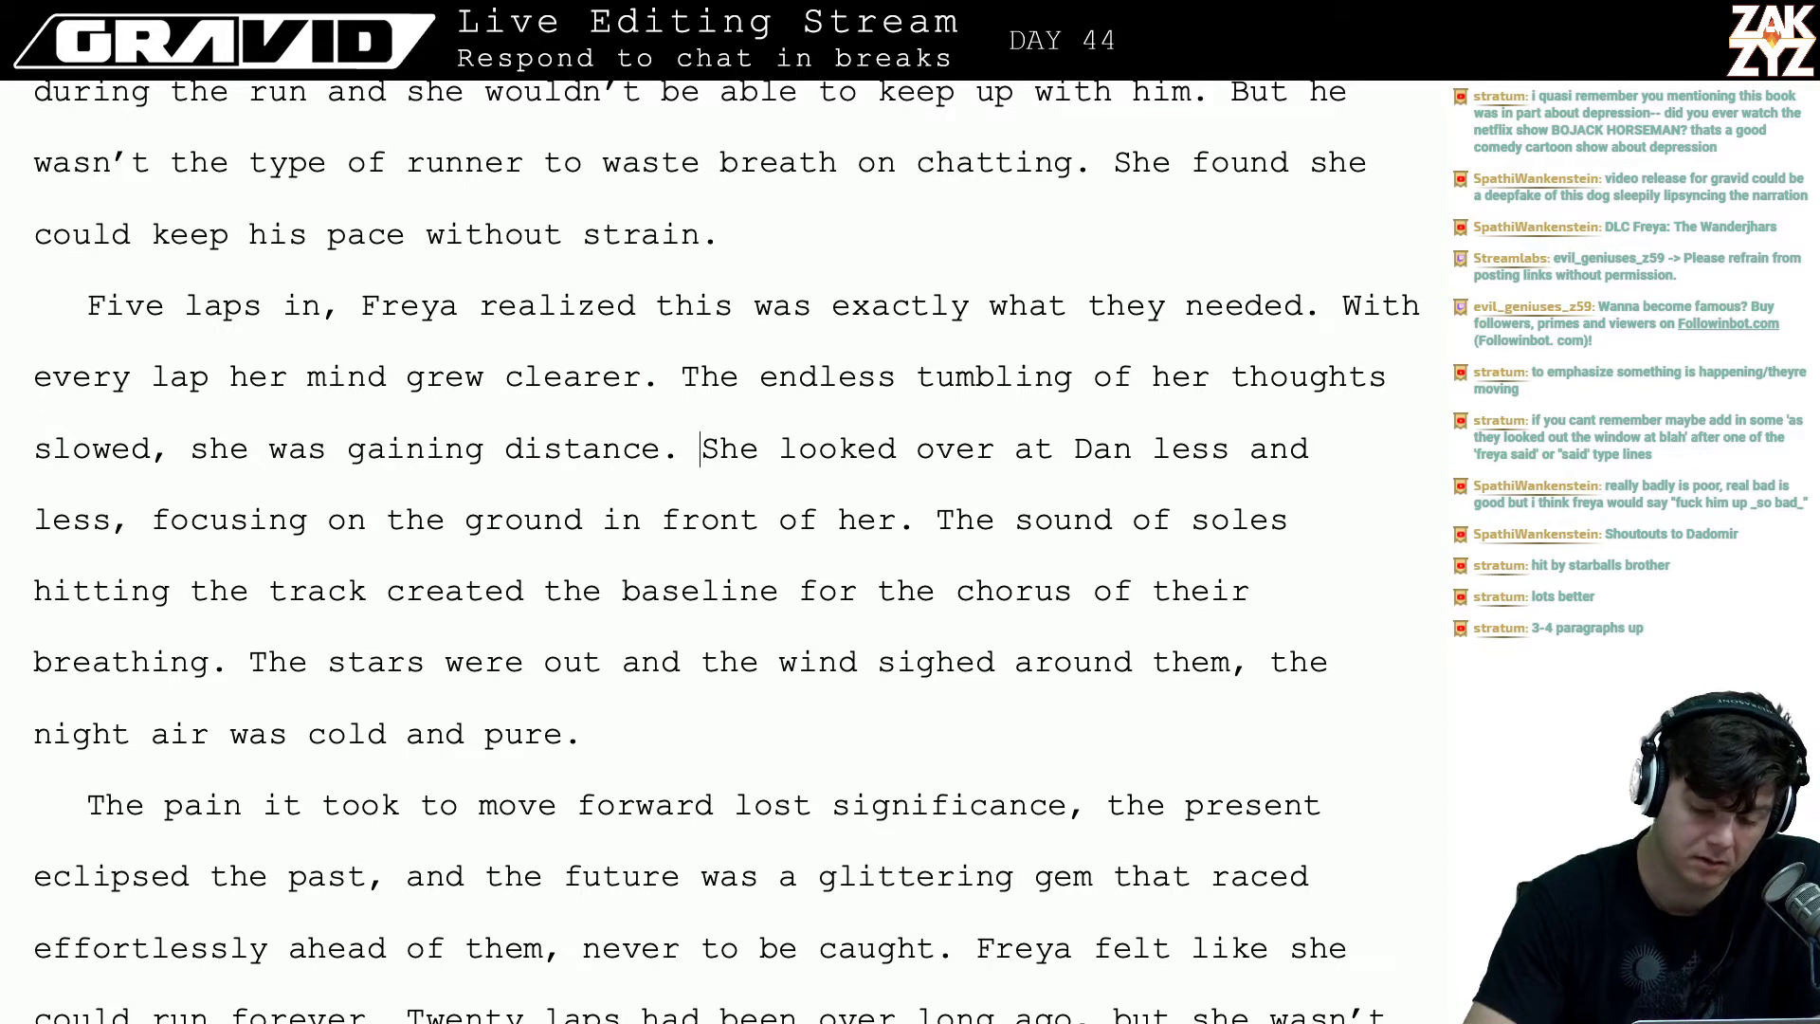
type("As the lap")
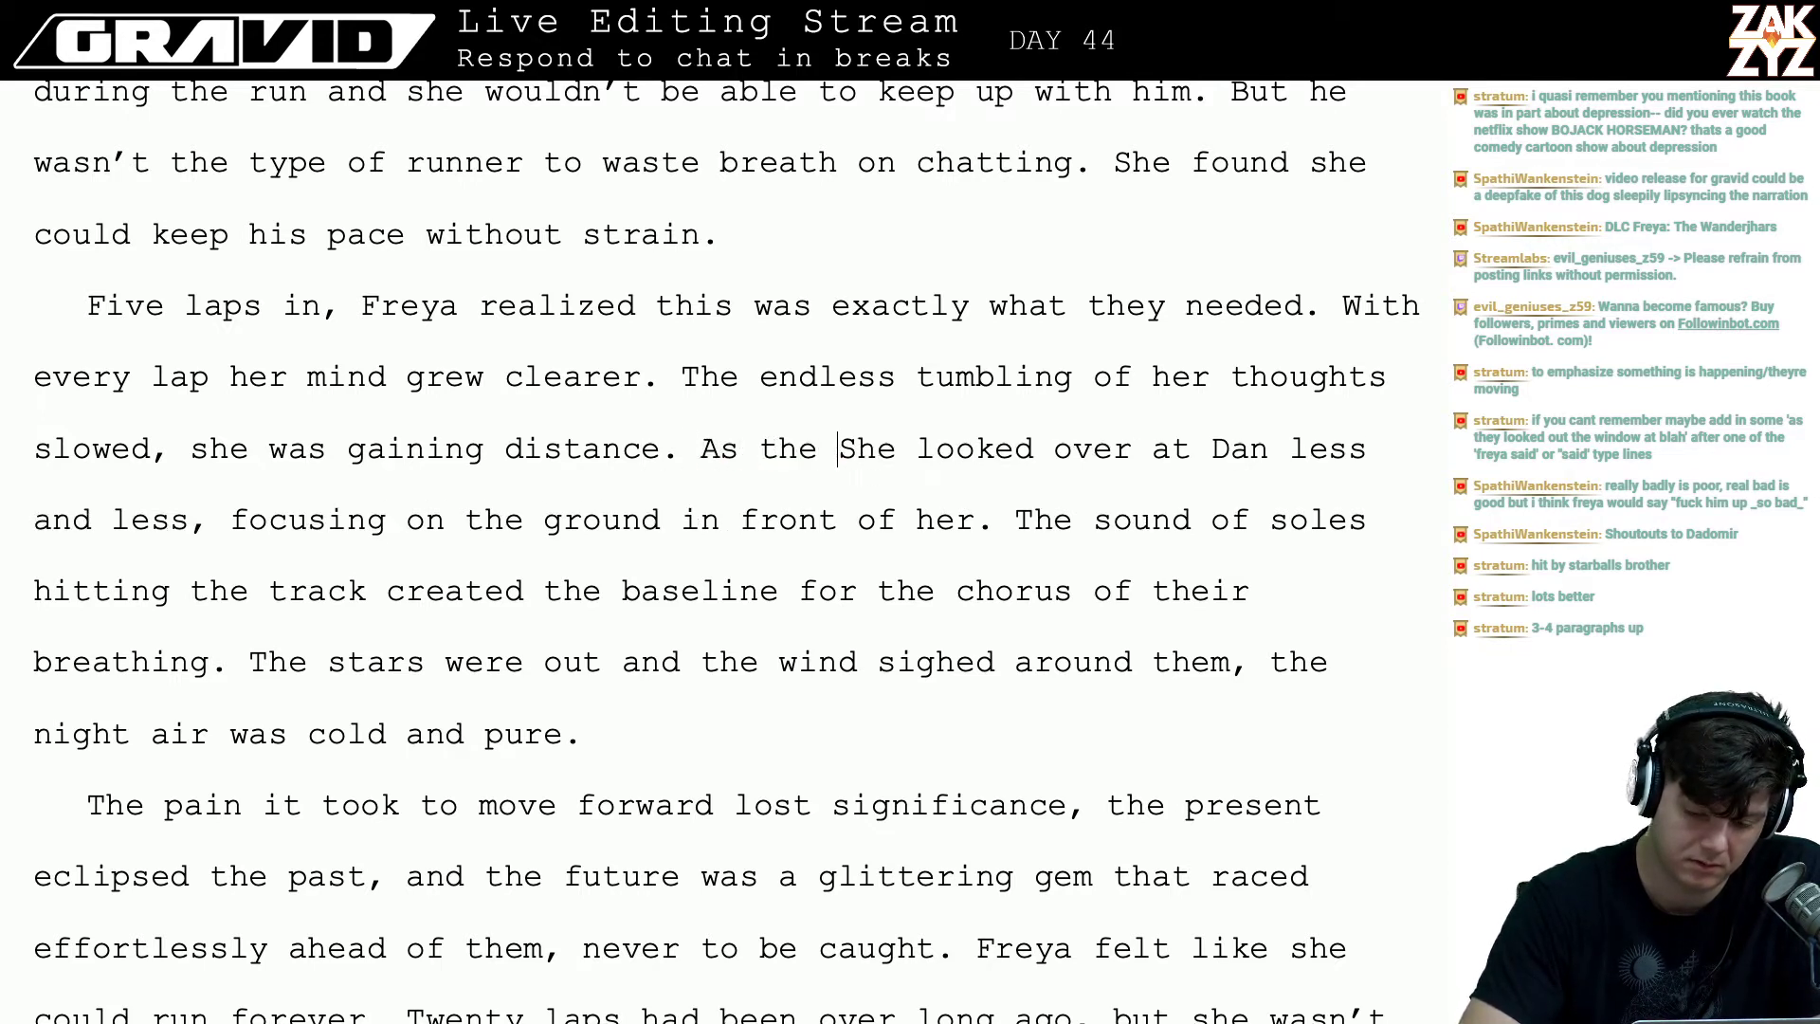
type("s fell away,")
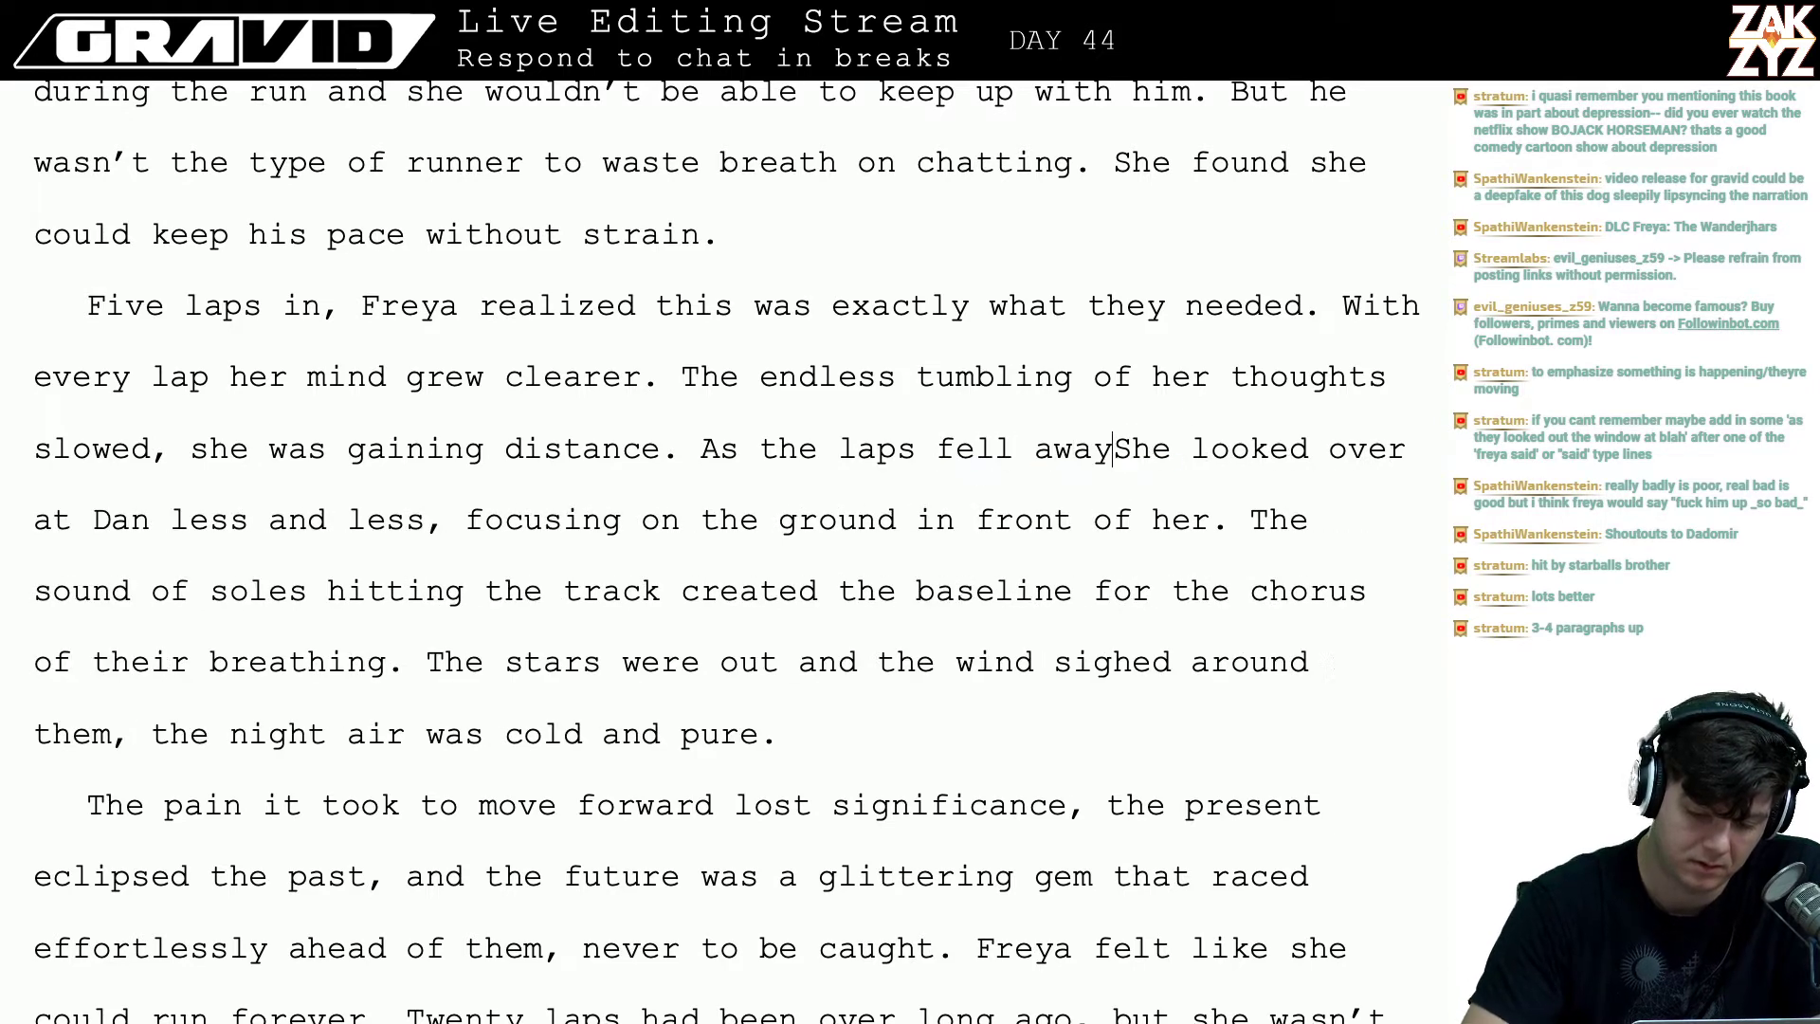
key("Right")
key("BackSpace")
type("s")
key("Right")
key("Right")
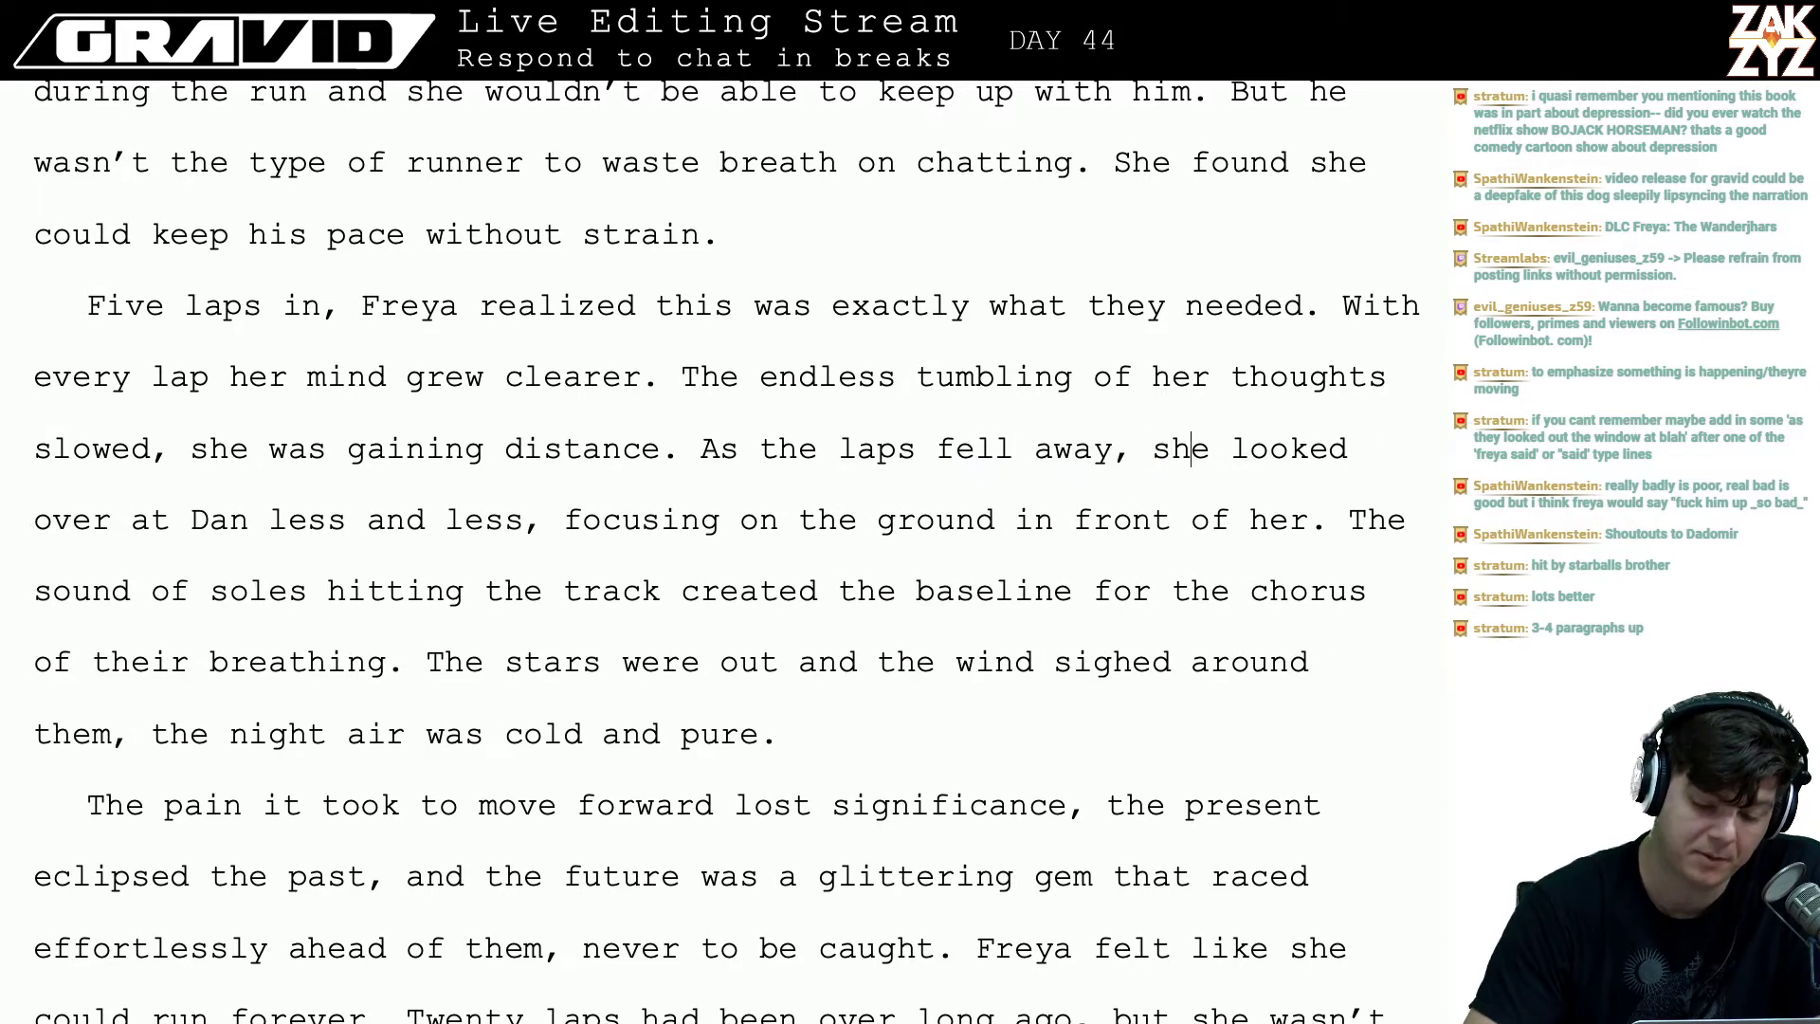
- Reread the revised sentence about Freya looking over at Dan less and less and focusing on the ground
key("Right")
key("Right")
key("Right")
key("Right")
key("Right")
key("Right")
key("Right")
key("Right")
key("Right")
key("Right")
key("Right")
key("Right")
key("Right")
key("Right")
key("Right")
key("Right")
key("Right")
key("Right")
key("Right")
key("Right")
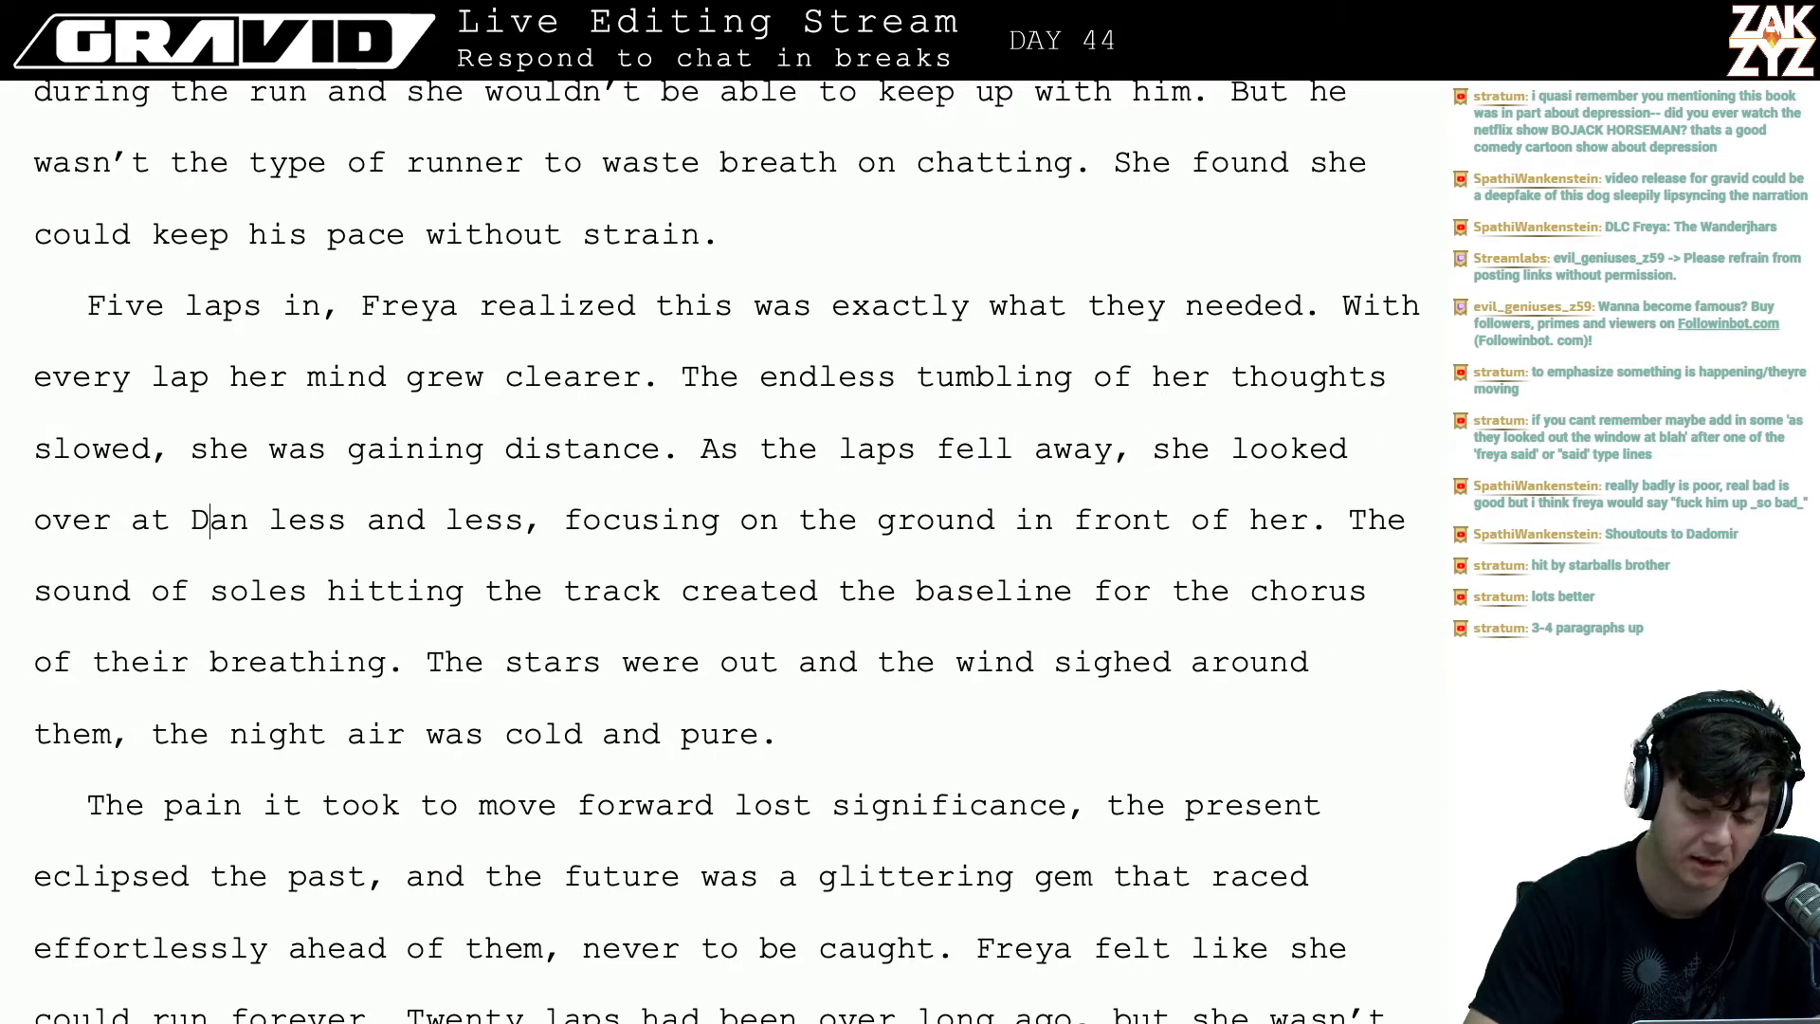
key("Right")
key("Right")
key("Right")
key("Right")
key("Right")
key("Right")
key("Right")
key("Right")
key("Right")
key("Right")
key("Right")
key("Right")
key("Right")
key("Right")
key("Right")
key("Right")
key("Right")
key("Right")
key("Right")
key("Right")
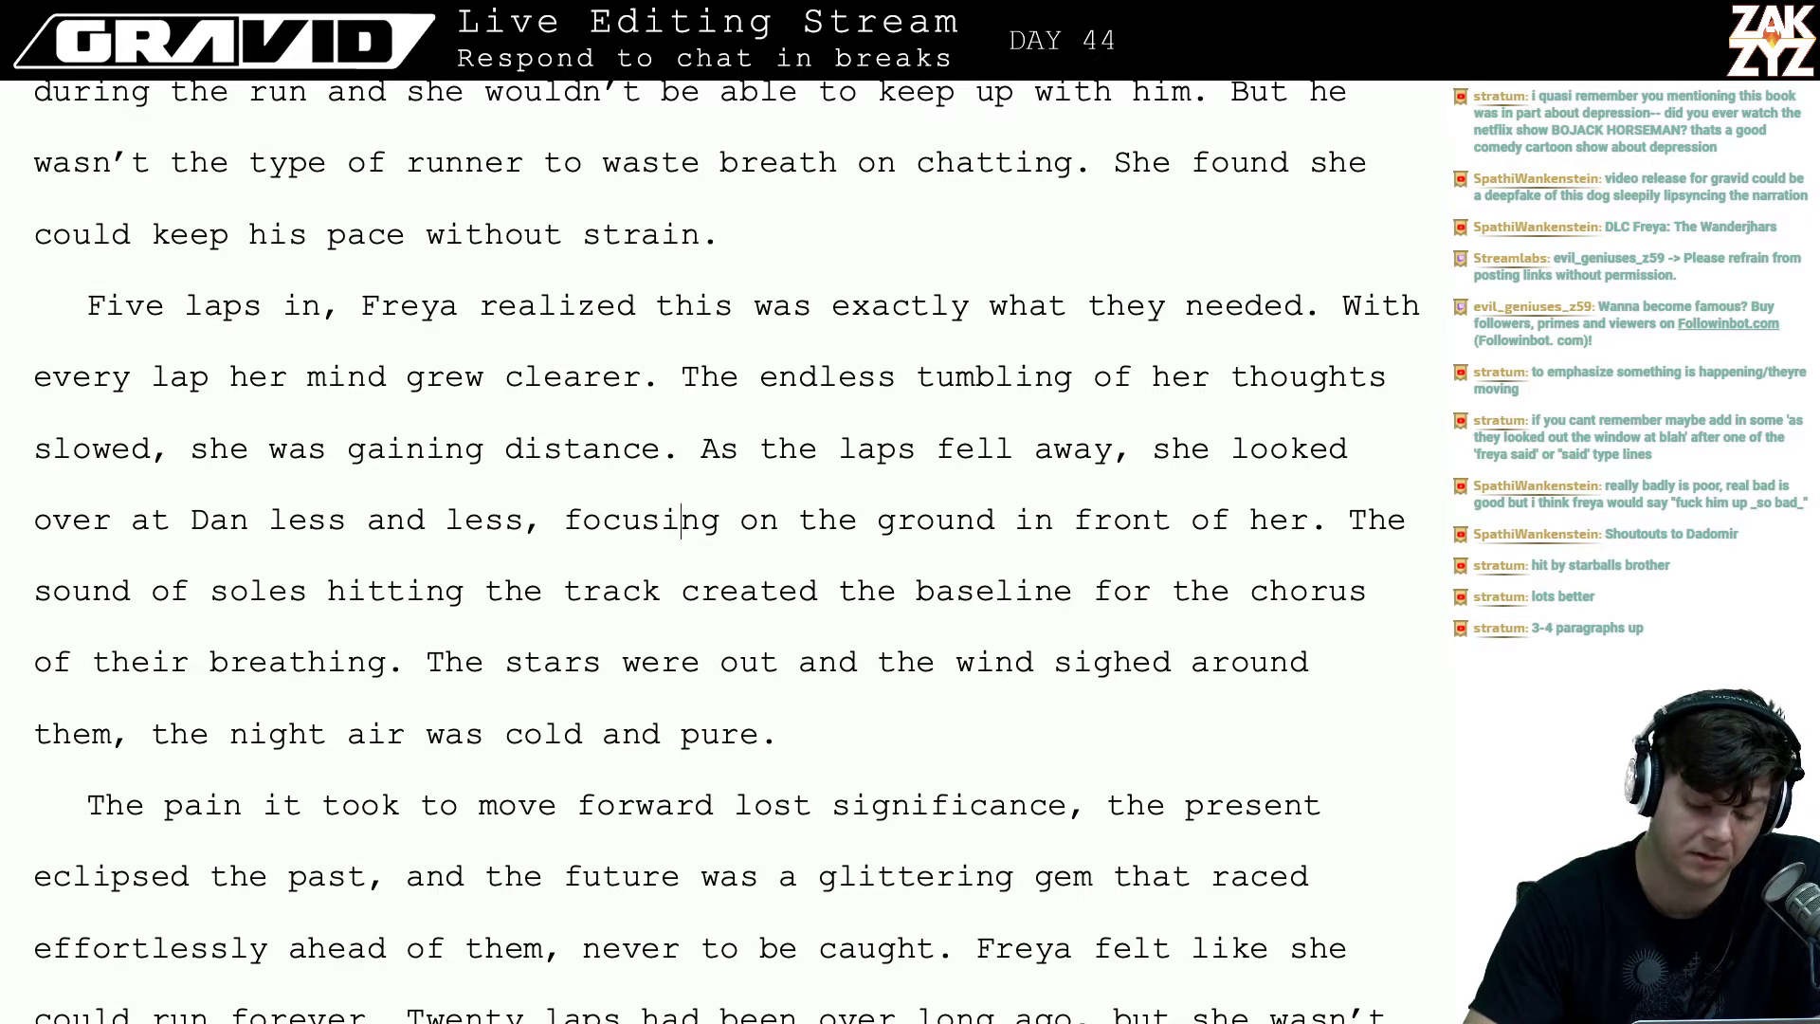
- Proofread the rest of the "Five laps in" paragraph, covering the track sounds, the stars and the night air
key("Down")
key("Left")
key("Left")
key("Left")
key("Left")
key("Left")
key("Left")
key("Left")
key("Left")
key("Left")
key("Left")
key("Left")
key("Left")
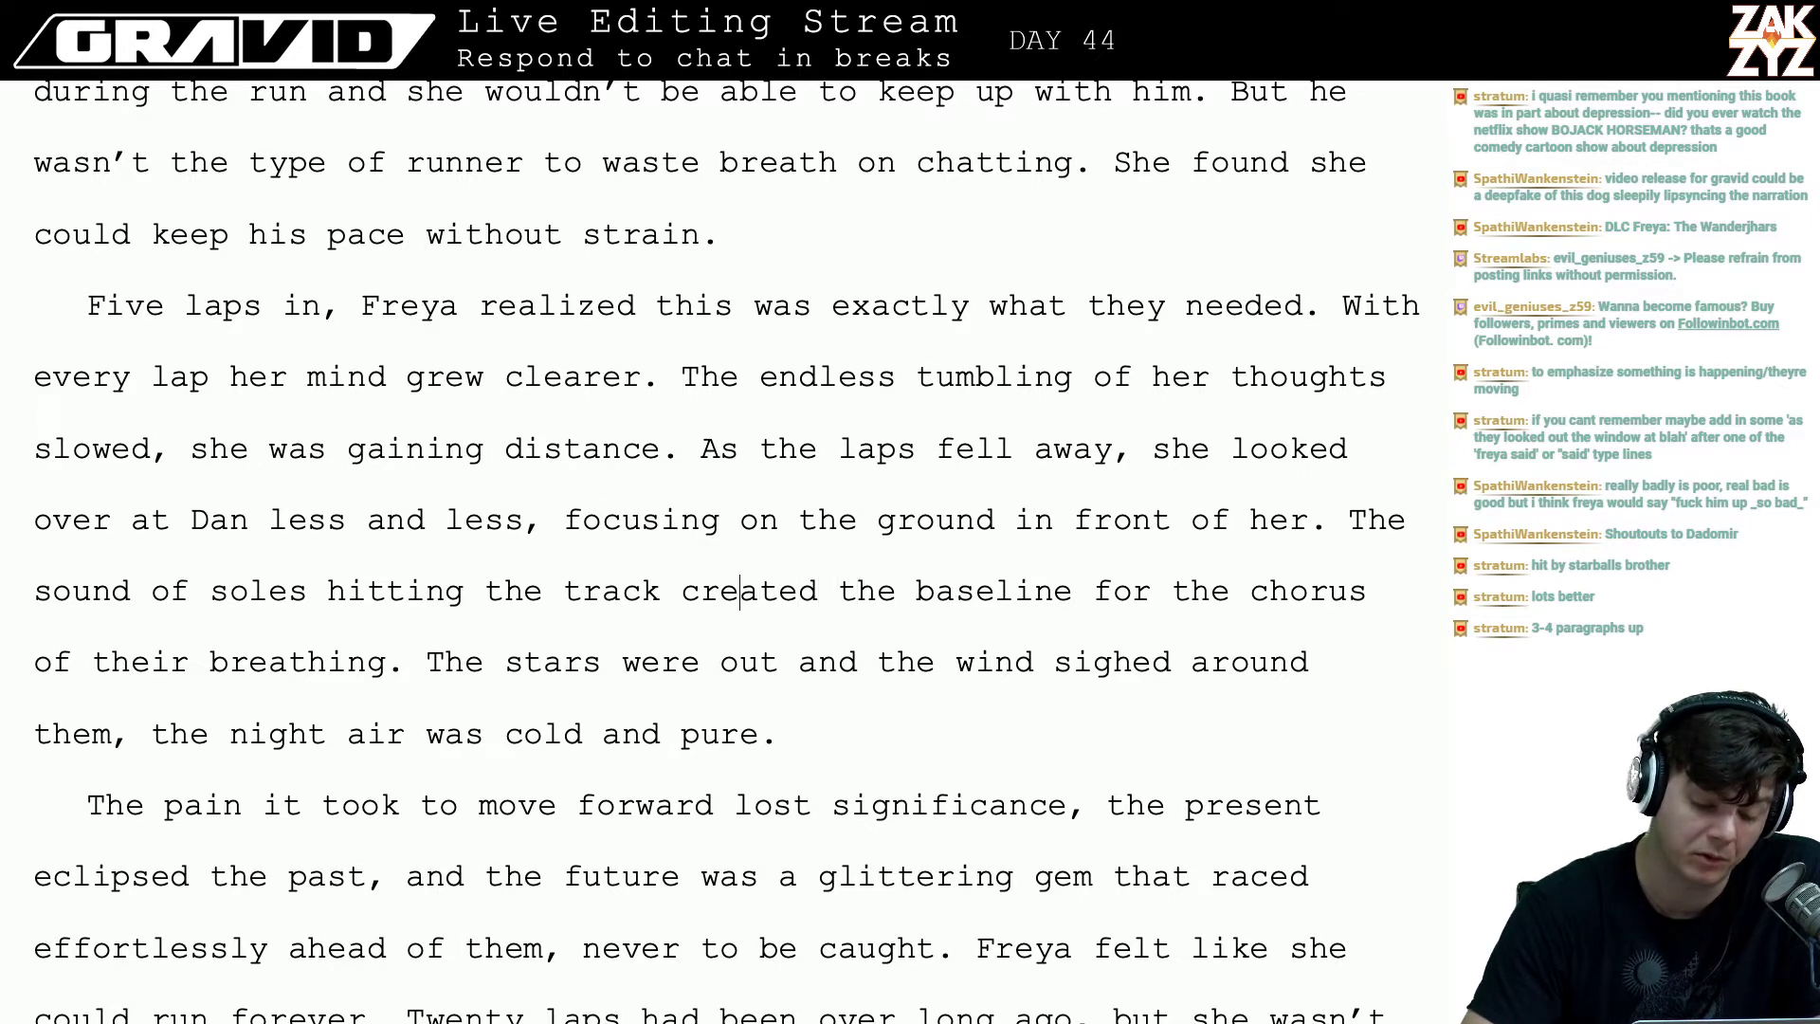
key("Left")
key("Left")
key("Left")
key("Right")
key("Right")
key("Right")
key("Right")
key("Right")
key("Right")
key("Right")
key("Right")
key("Right")
key("Right")
key("Right")
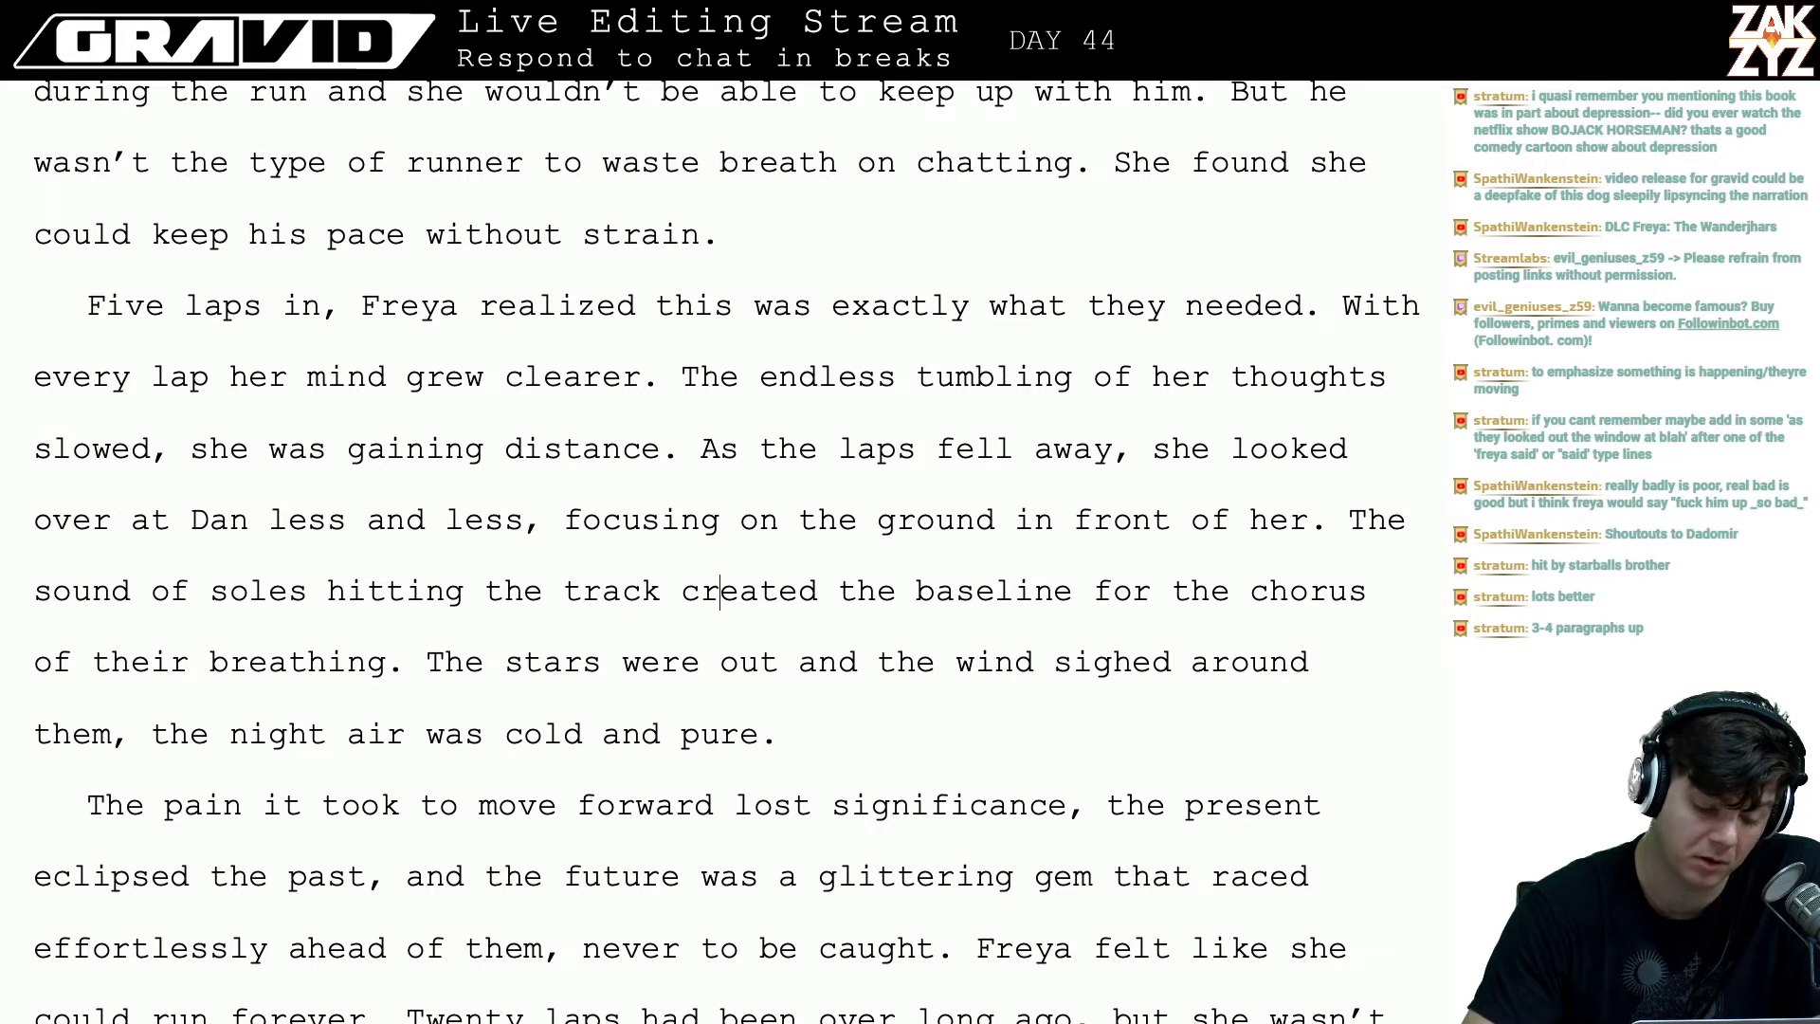
key("Down")
key("Left")
key("Left")
key("Left")
key("Left")
key("Left")
key("Left")
key("Left")
key("Left")
key("Left")
key("Left")
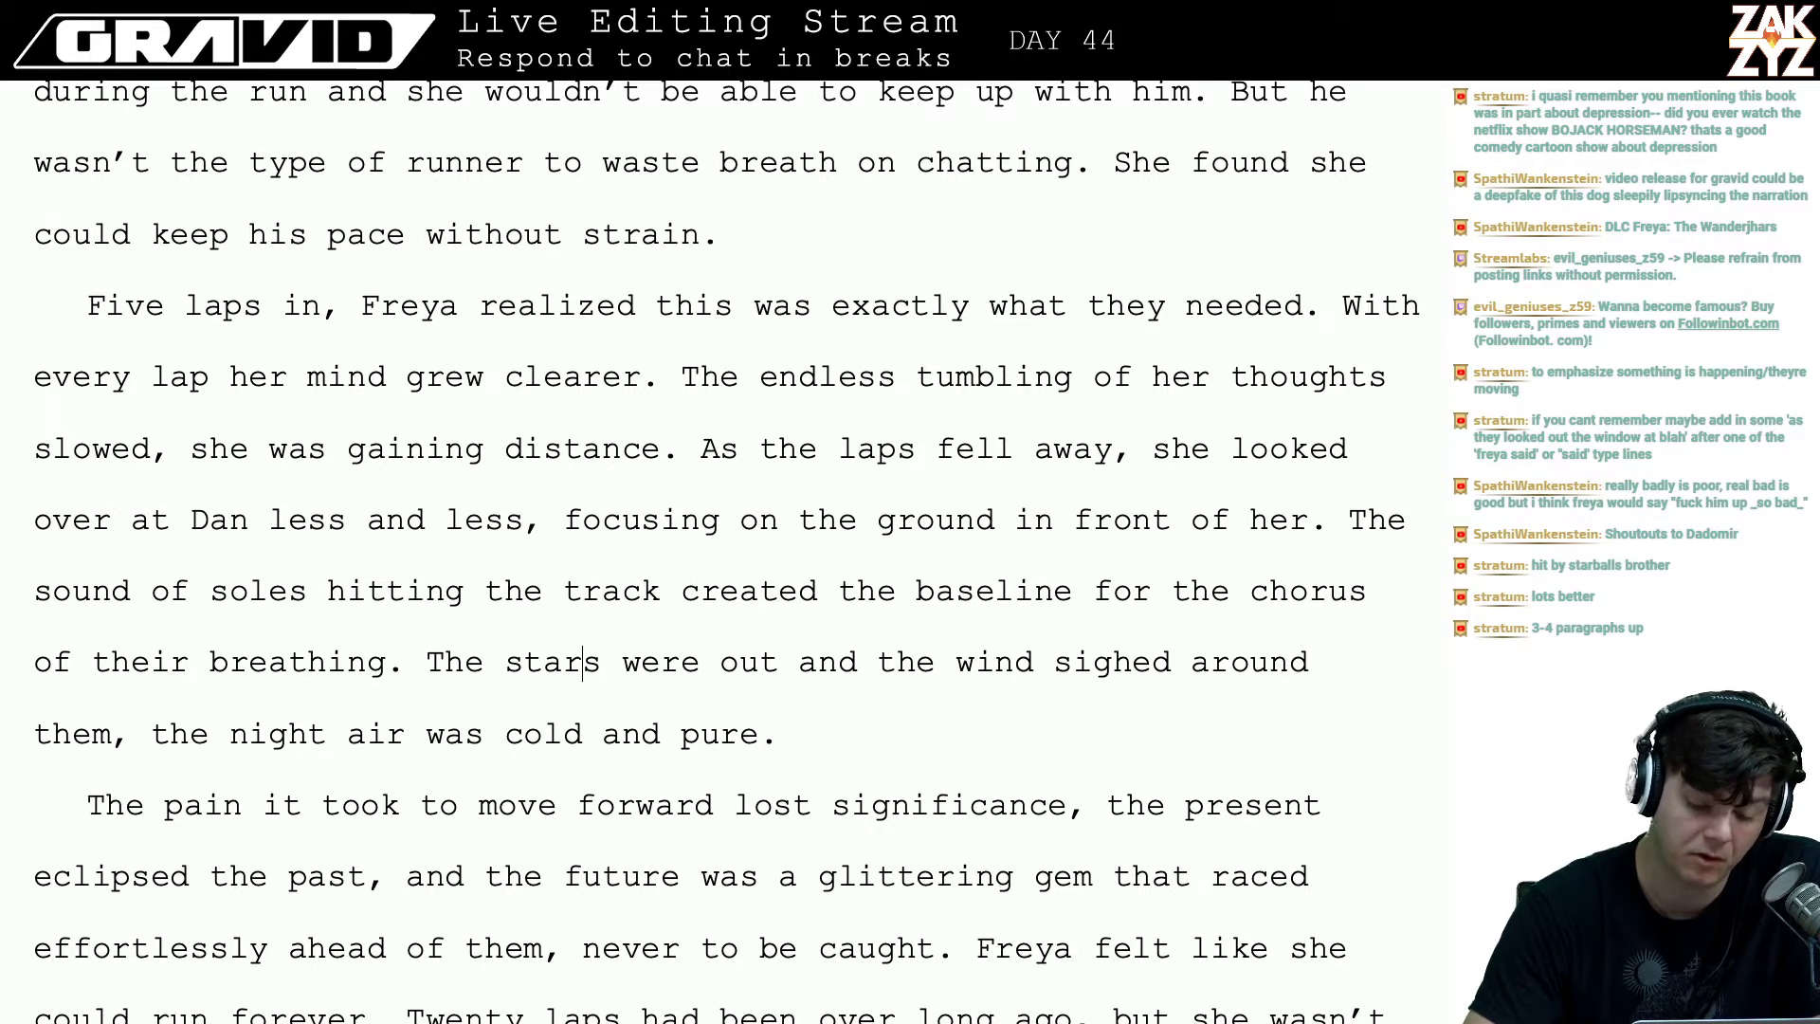
key("Right")
key("Right")
key("Down")
key("Down")
key("Right")
key("Right")
key("Right")
key("Right")
key("Right")
key("Right")
key("Right")
key("Right")
key("Right")
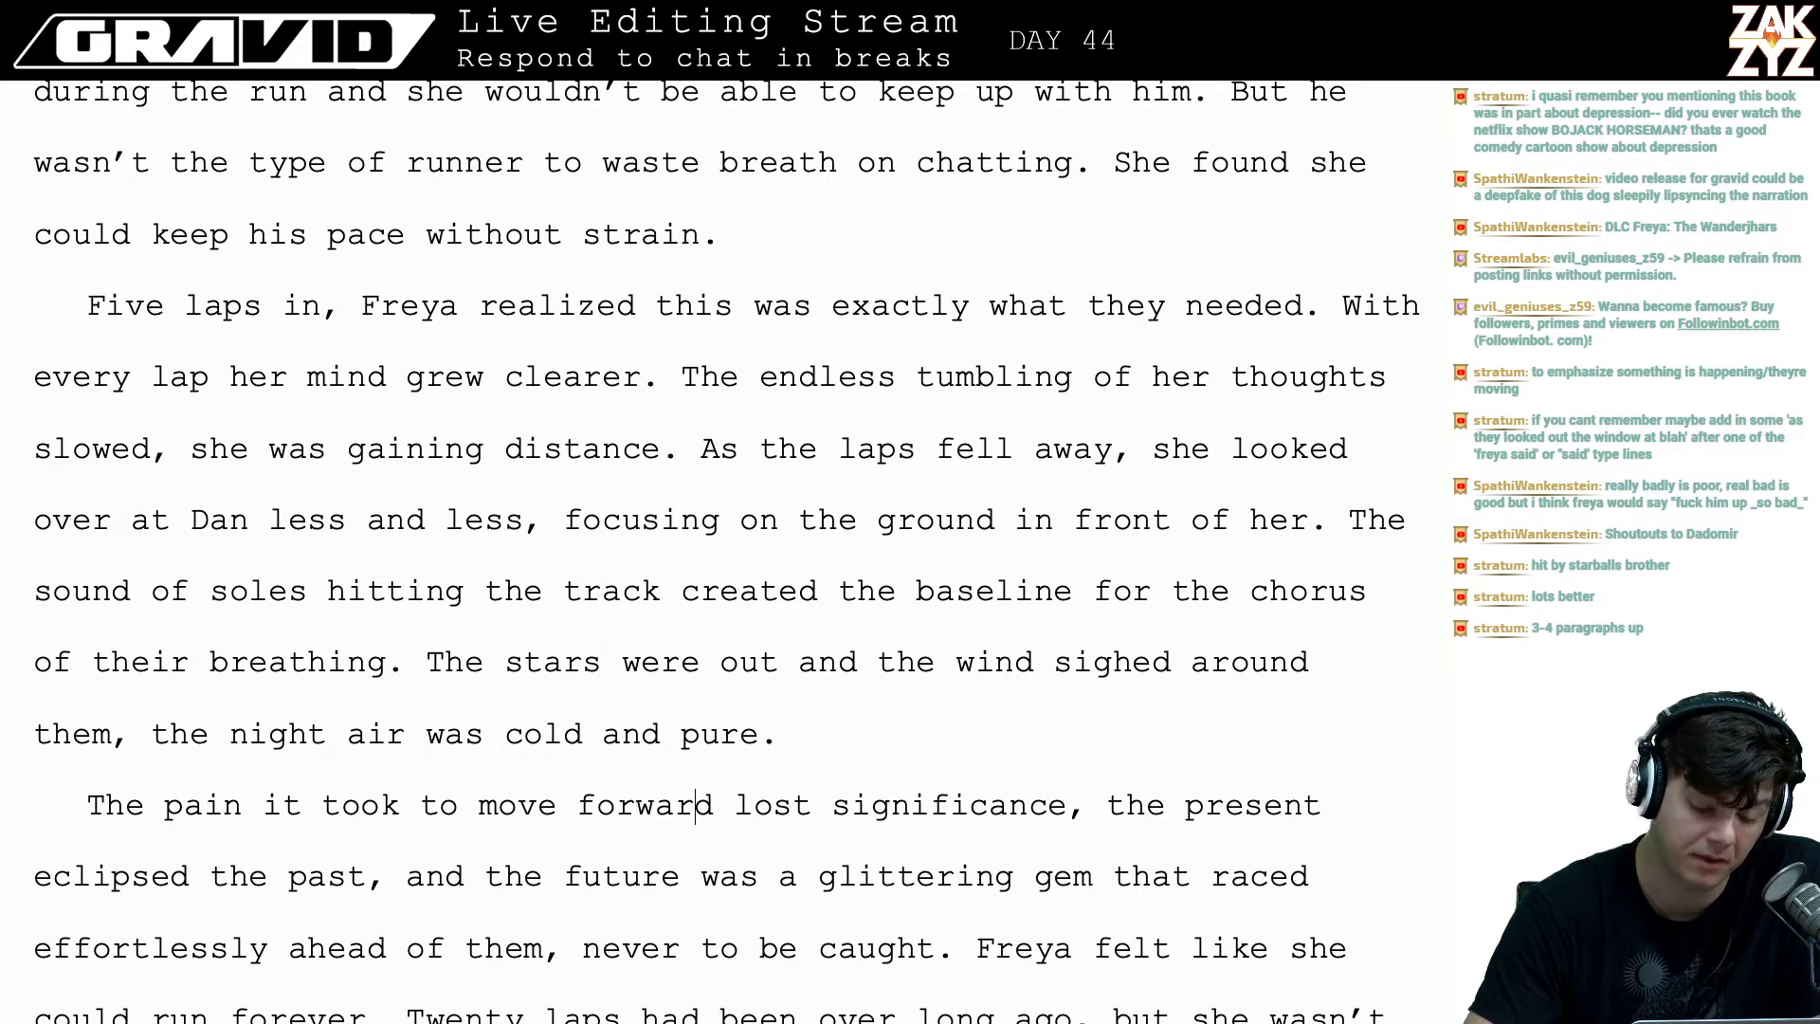
key("Up")
key("Up")
key("Left")
key("Left")
key("Down")
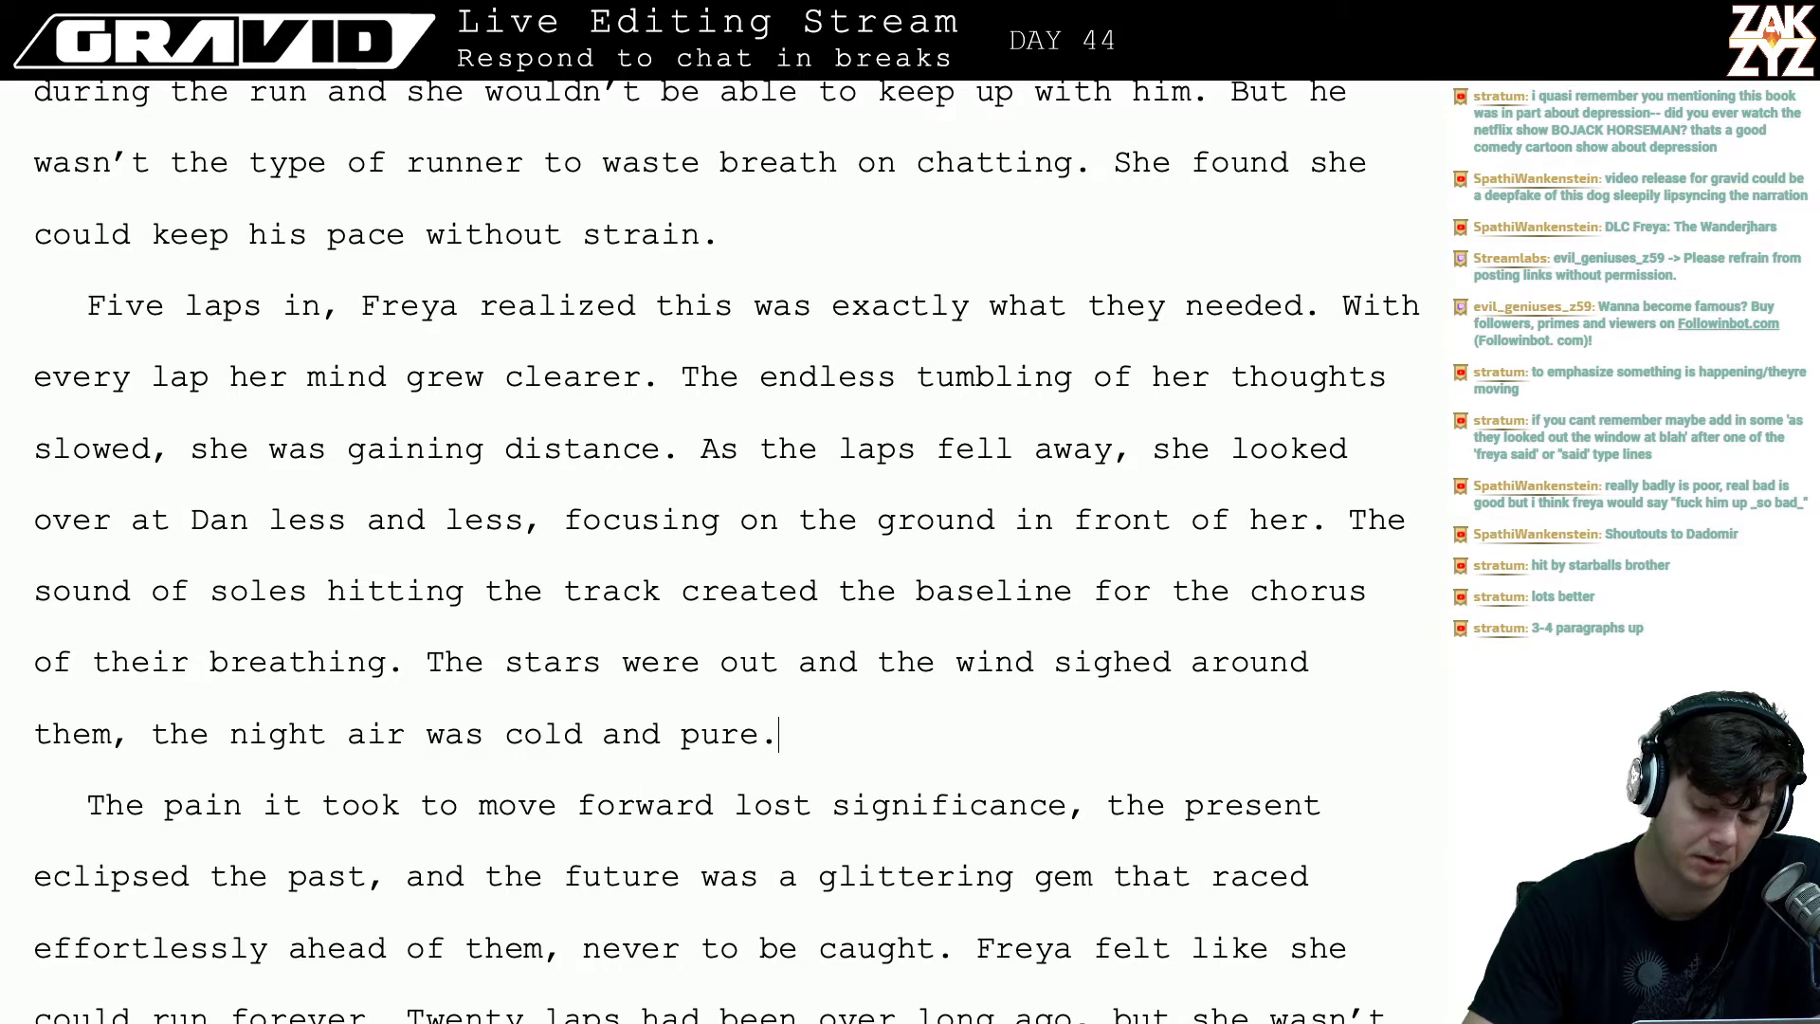
key("Left")
- Proofread the sentence beginning "The pain it took to move forward", including the image of the future as a glittering gem
key("Down")
key("Down")
key("Down")
key("Down")
key("Down")
key("Down")
key("Down")
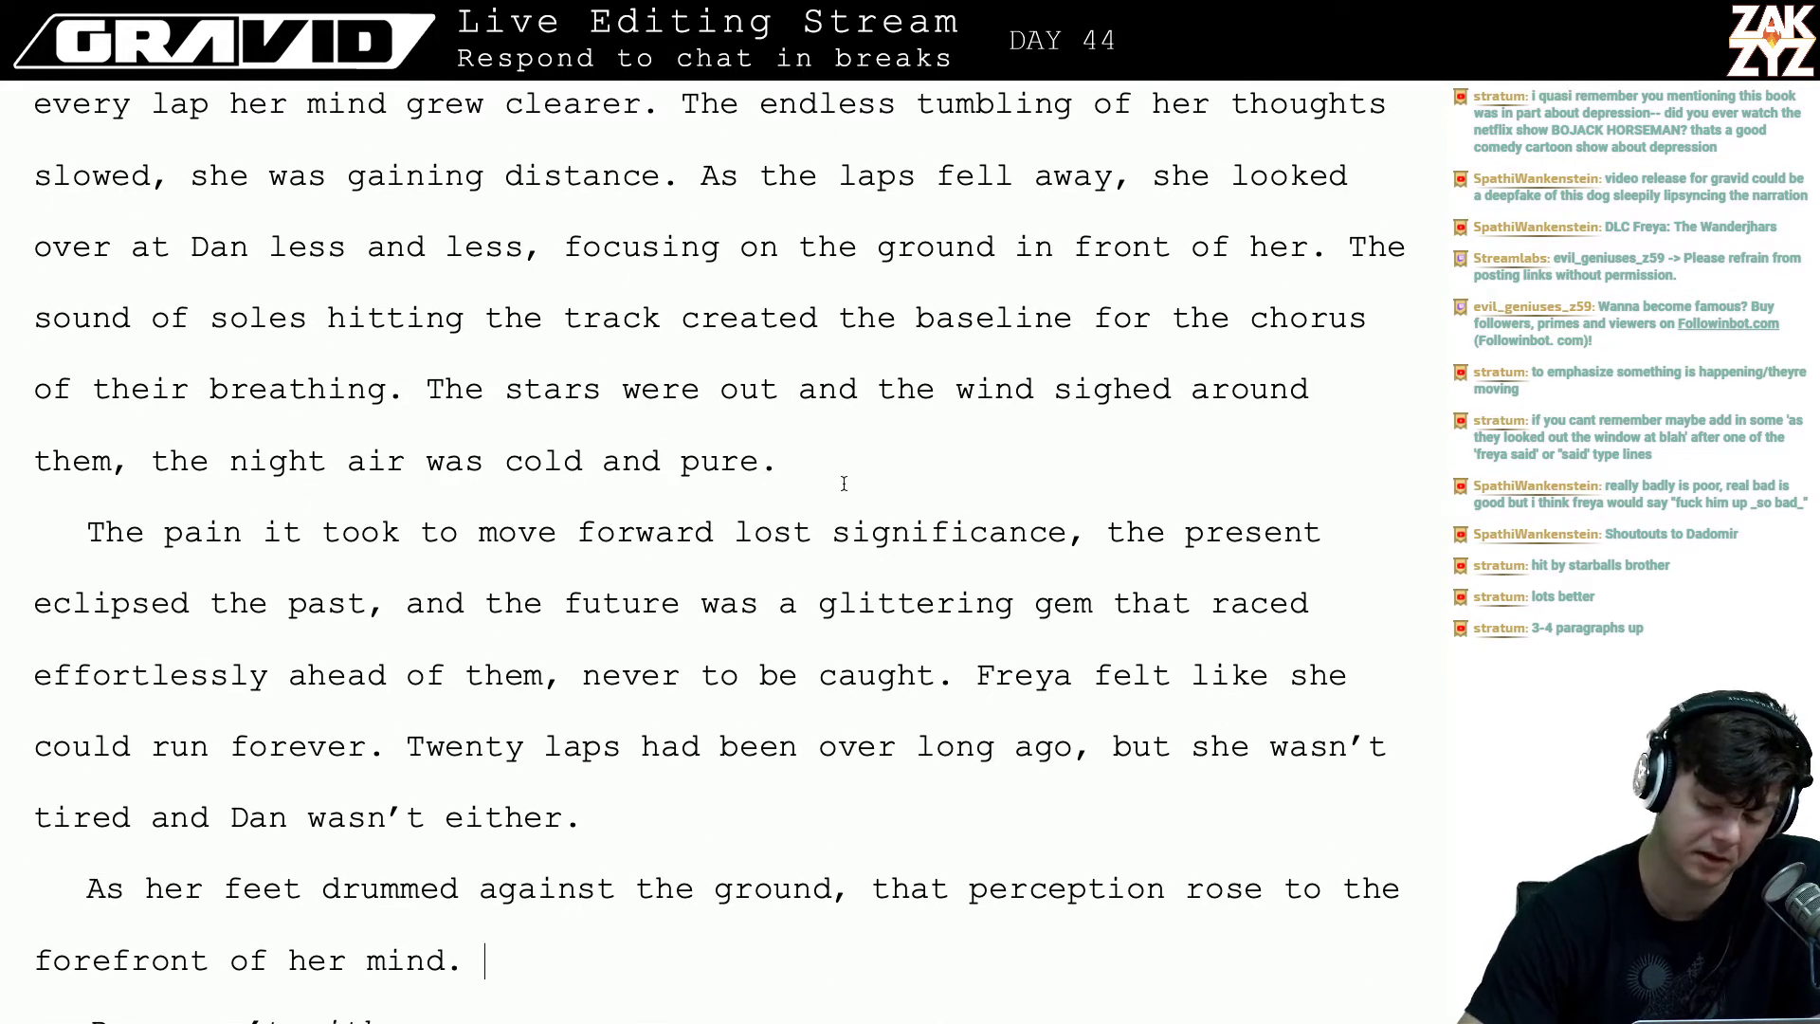
scroll(843, 488, "down", 3)
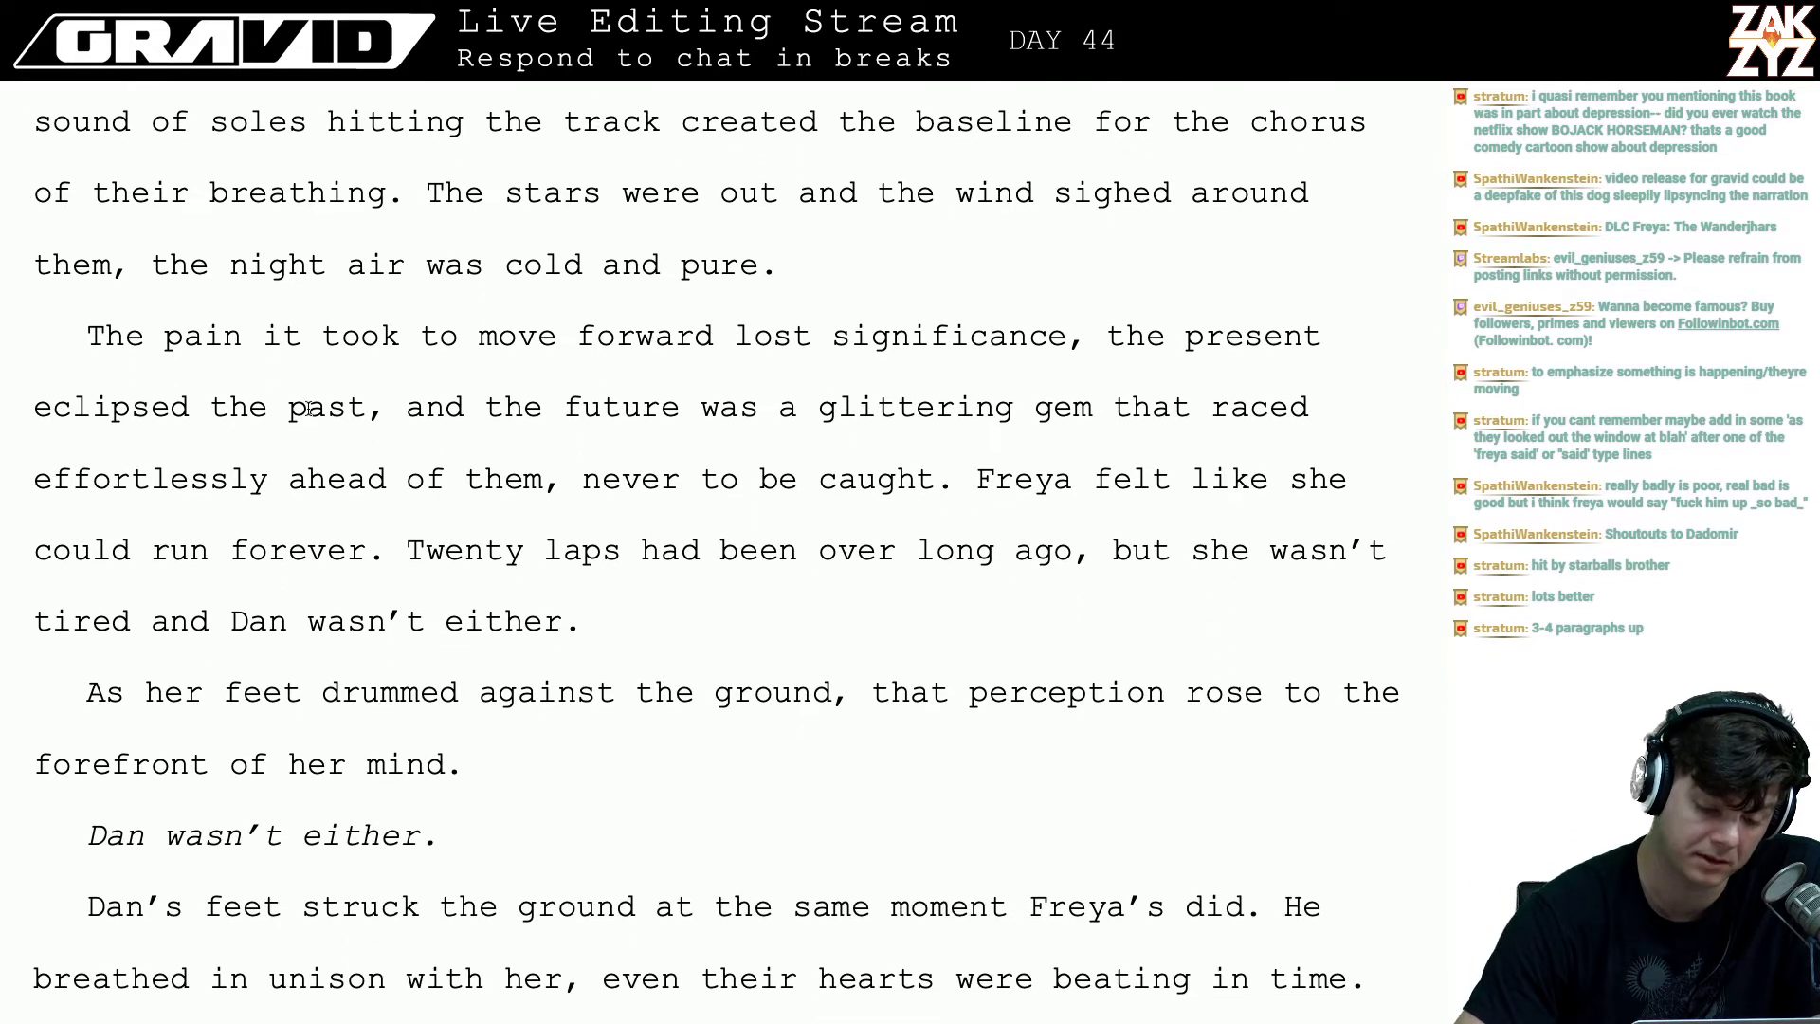
left_click(423, 408)
key("Right")
key("Right")
key("Right")
key("Right")
key("Right")
key("Right")
key("Right")
key("Right")
key("Right")
key("Right")
key("Right")
key("Right")
key("Right")
key("Right")
key("Right")
key("Right")
key("Right")
key("Right")
key("Right")
key("Right")
key("Right")
key("Right")
key("Right")
key("Right")
key("Right")
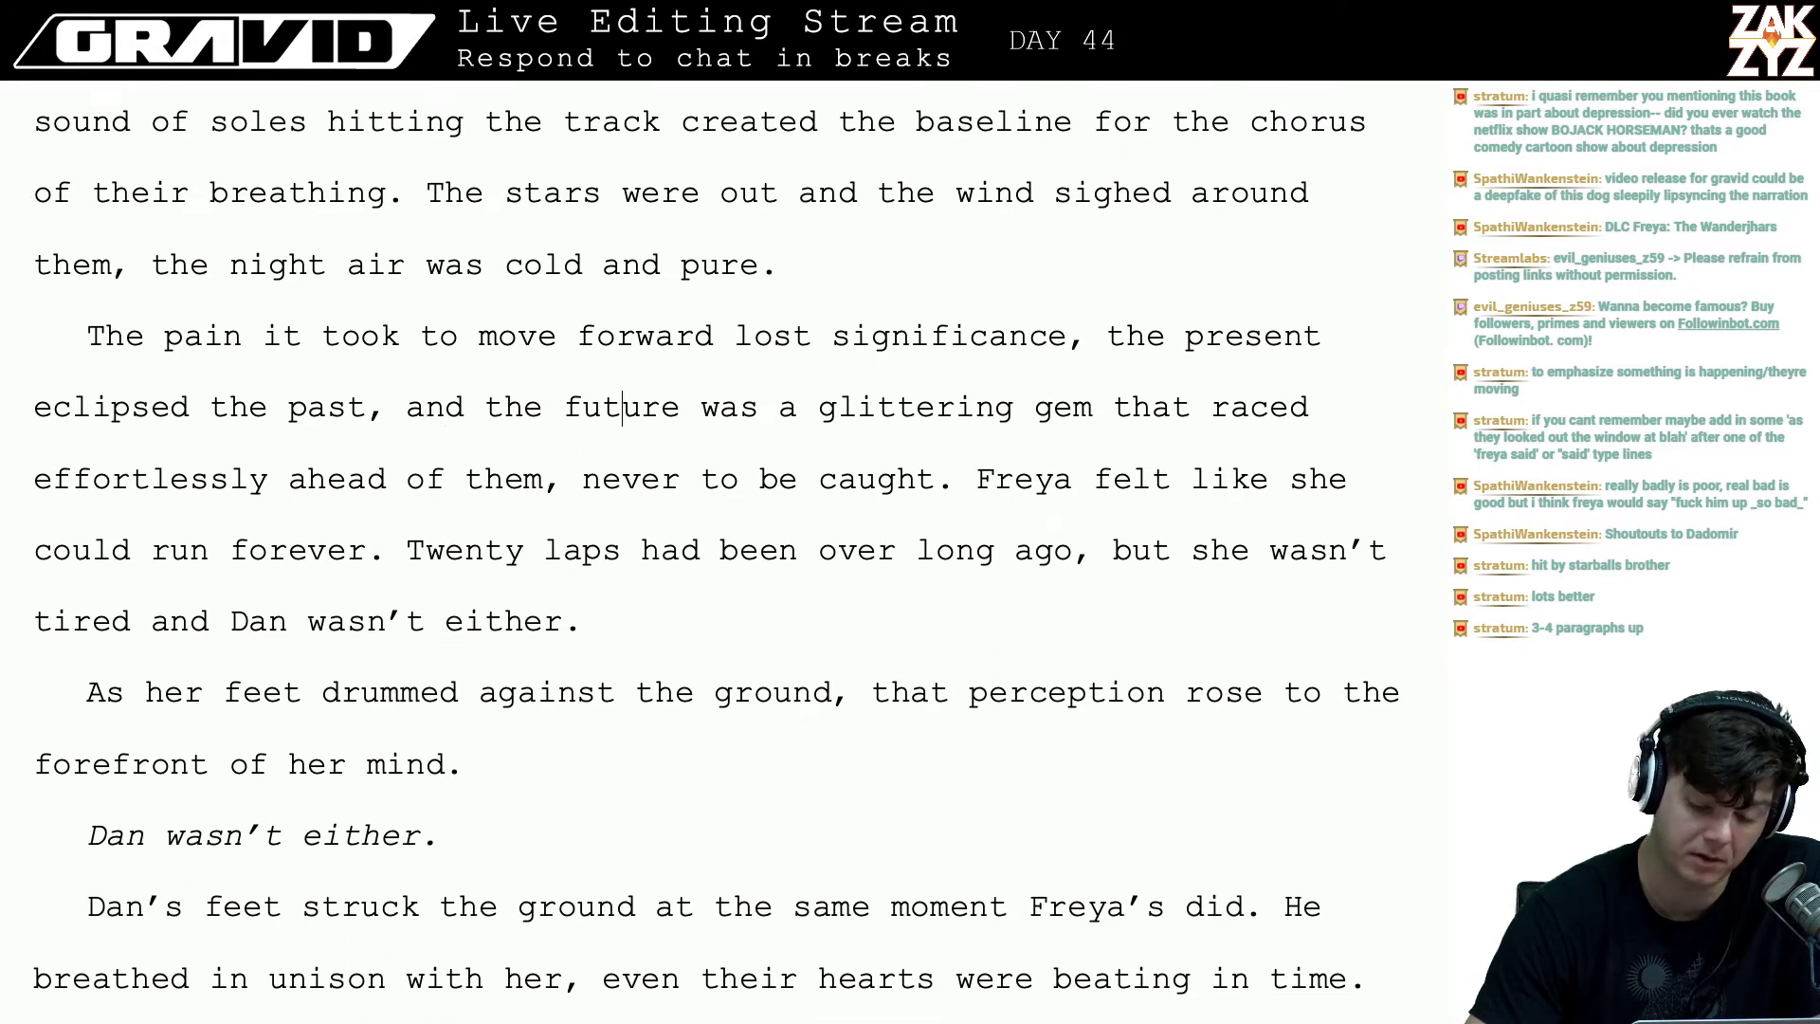
key("Right")
key("Right")
key("Right")
key("Right")
key("Right")
key("Right")
key("Right")
key("Right")
key("Right")
key("Right")
key("Right")
key("Right")
key("Right")
key("Right")
key("Right")
key("Right")
key("Right")
key("Right")
key("Right")
key("Right")
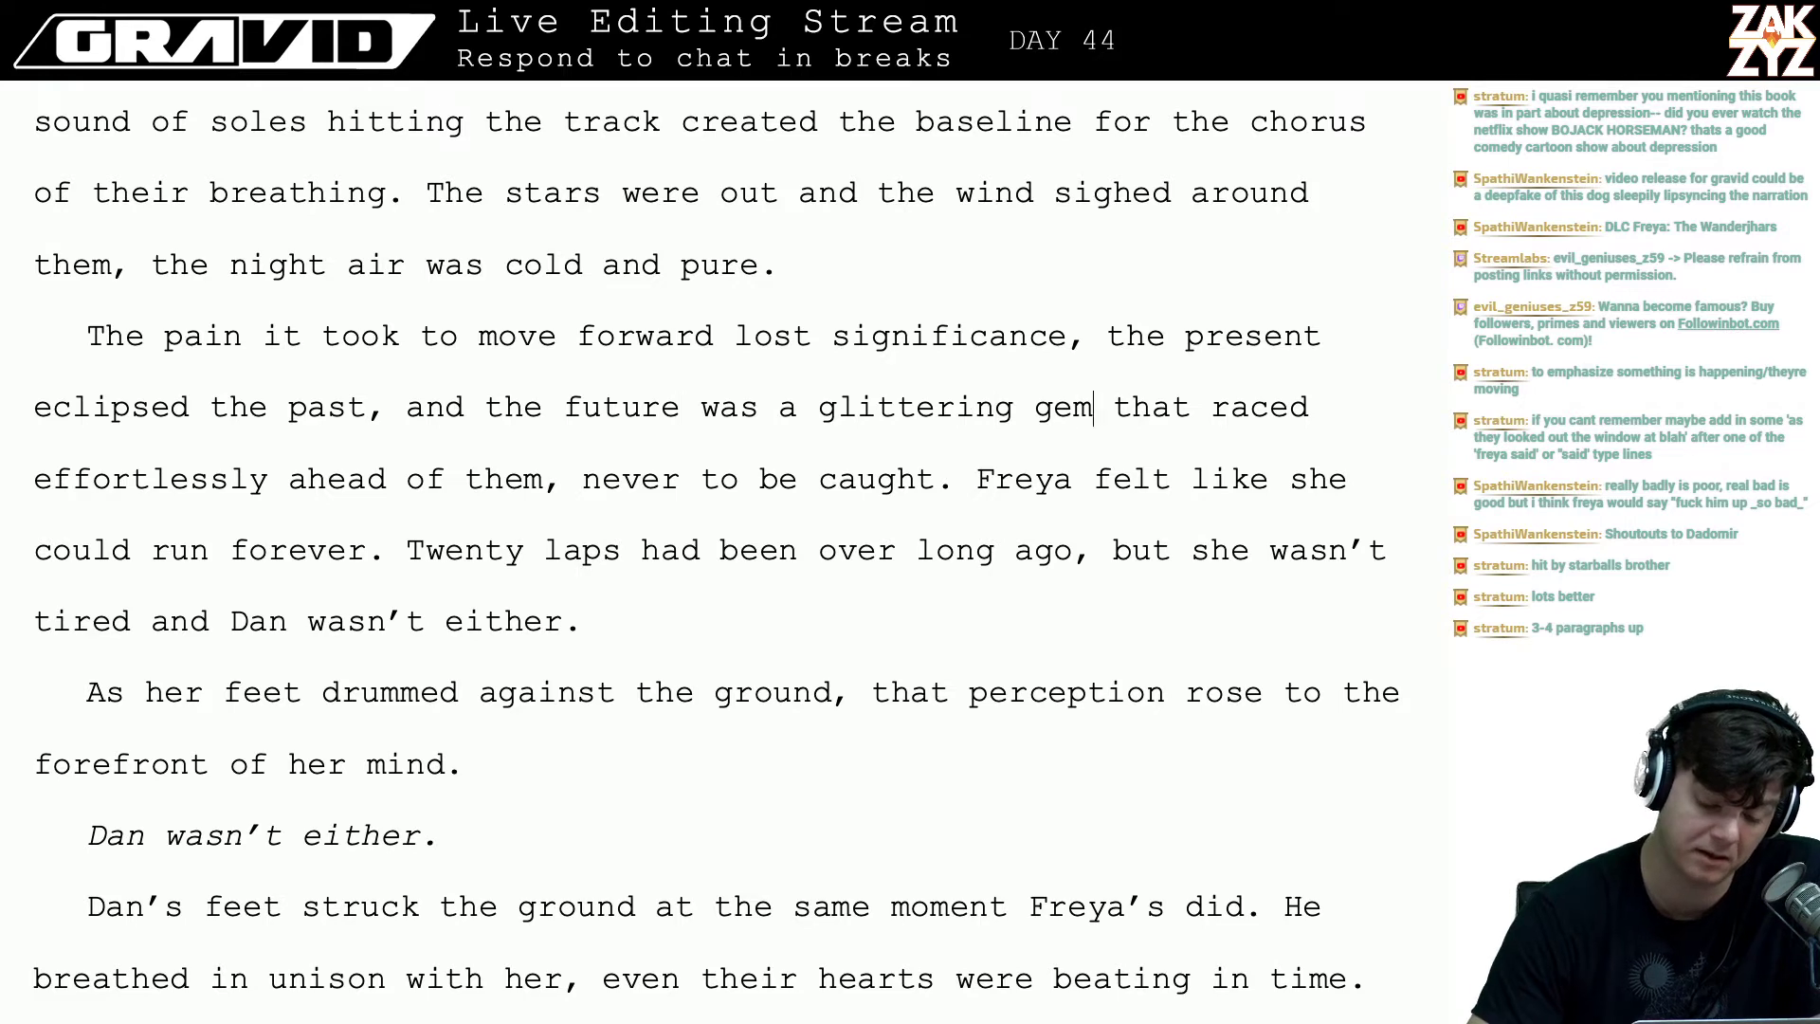
key("Right")
key("Right")
key("Right")
key("Right")
key("Right")
key("Right")
key("Right")
key("Right")
key("Right")
key("Right")
key("Right")
key("Right")
key("Right")
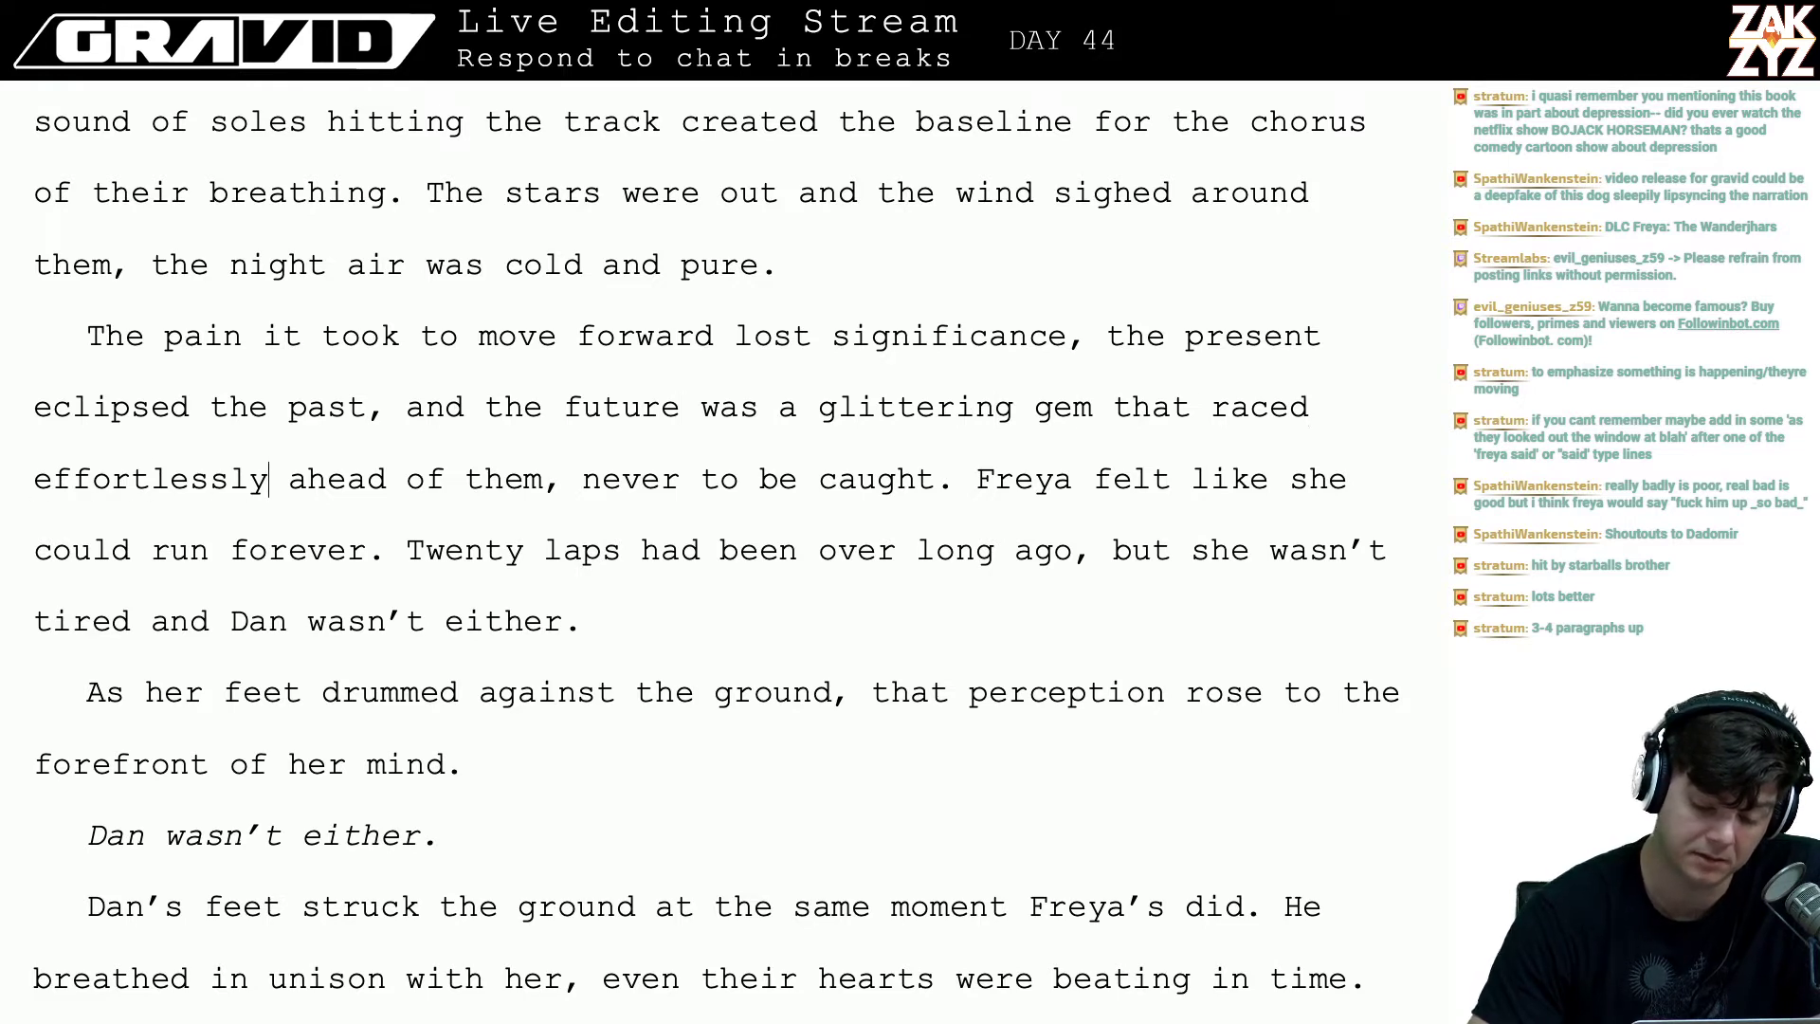
- Proofread the rest of that paragraph, from Freya feeling she could run forever to Dan not being tired either
scroll(715, 552, "down", 1)
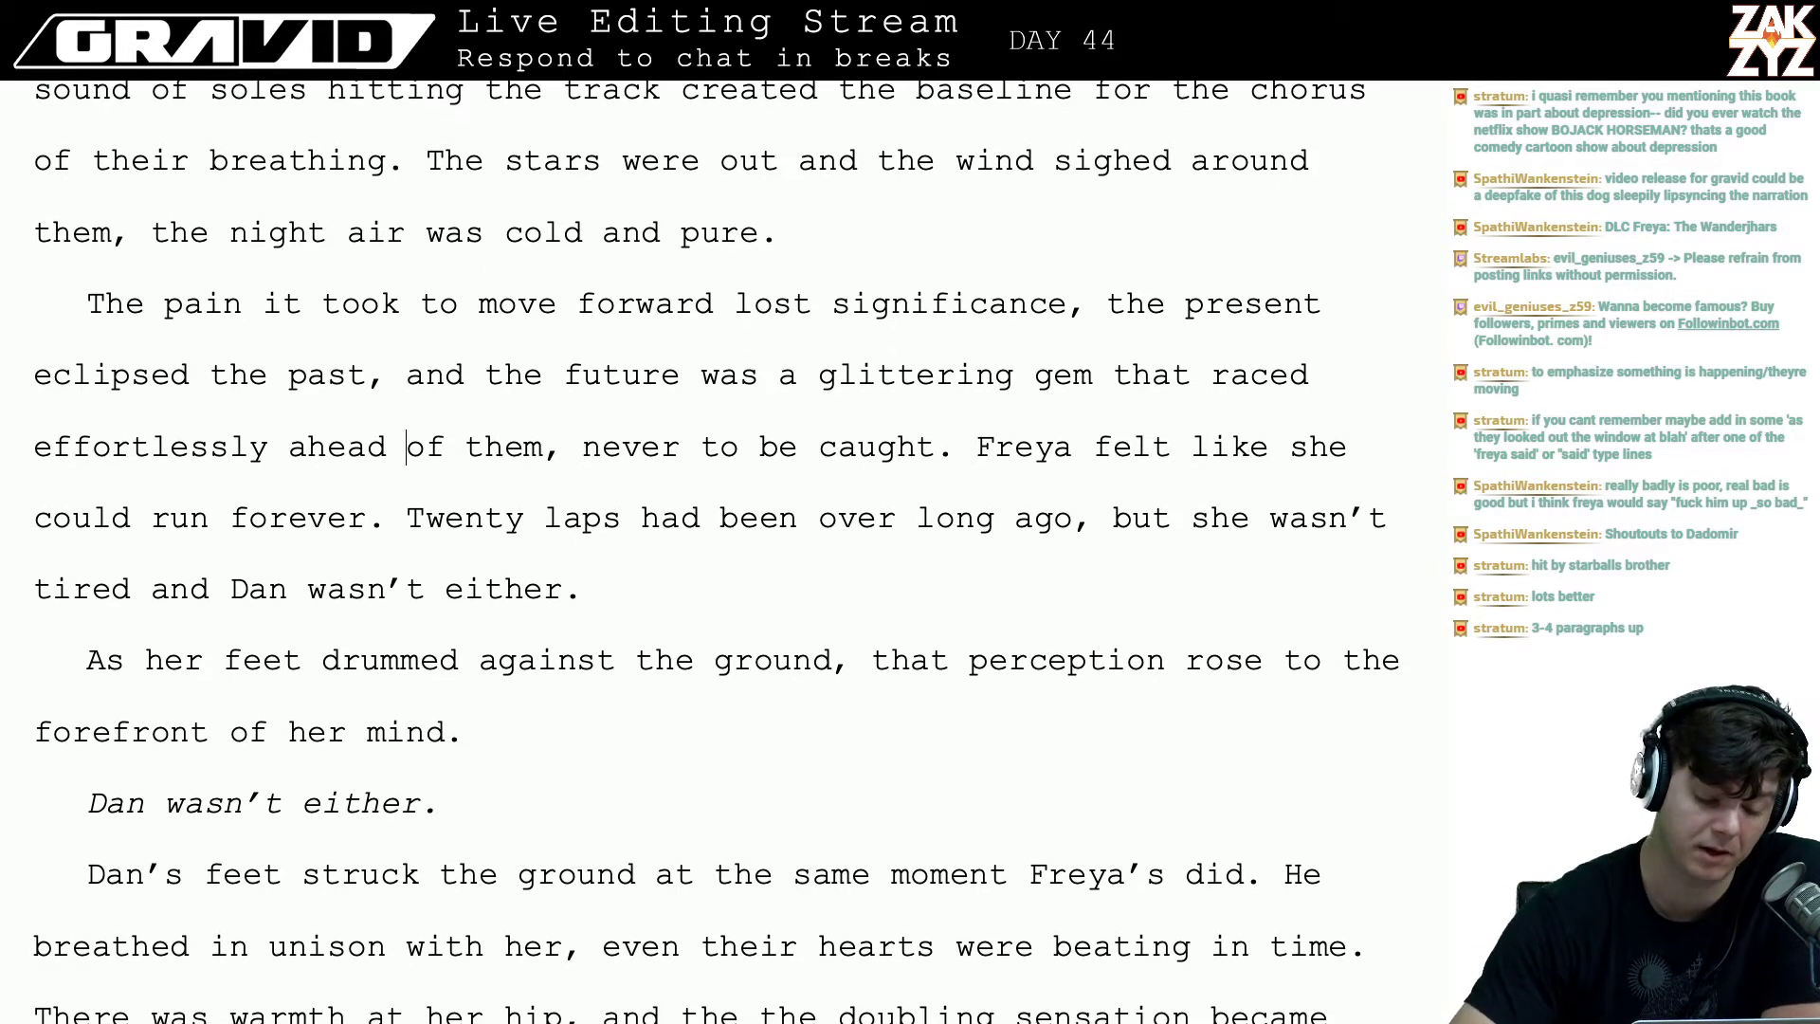
left_click(707, 492)
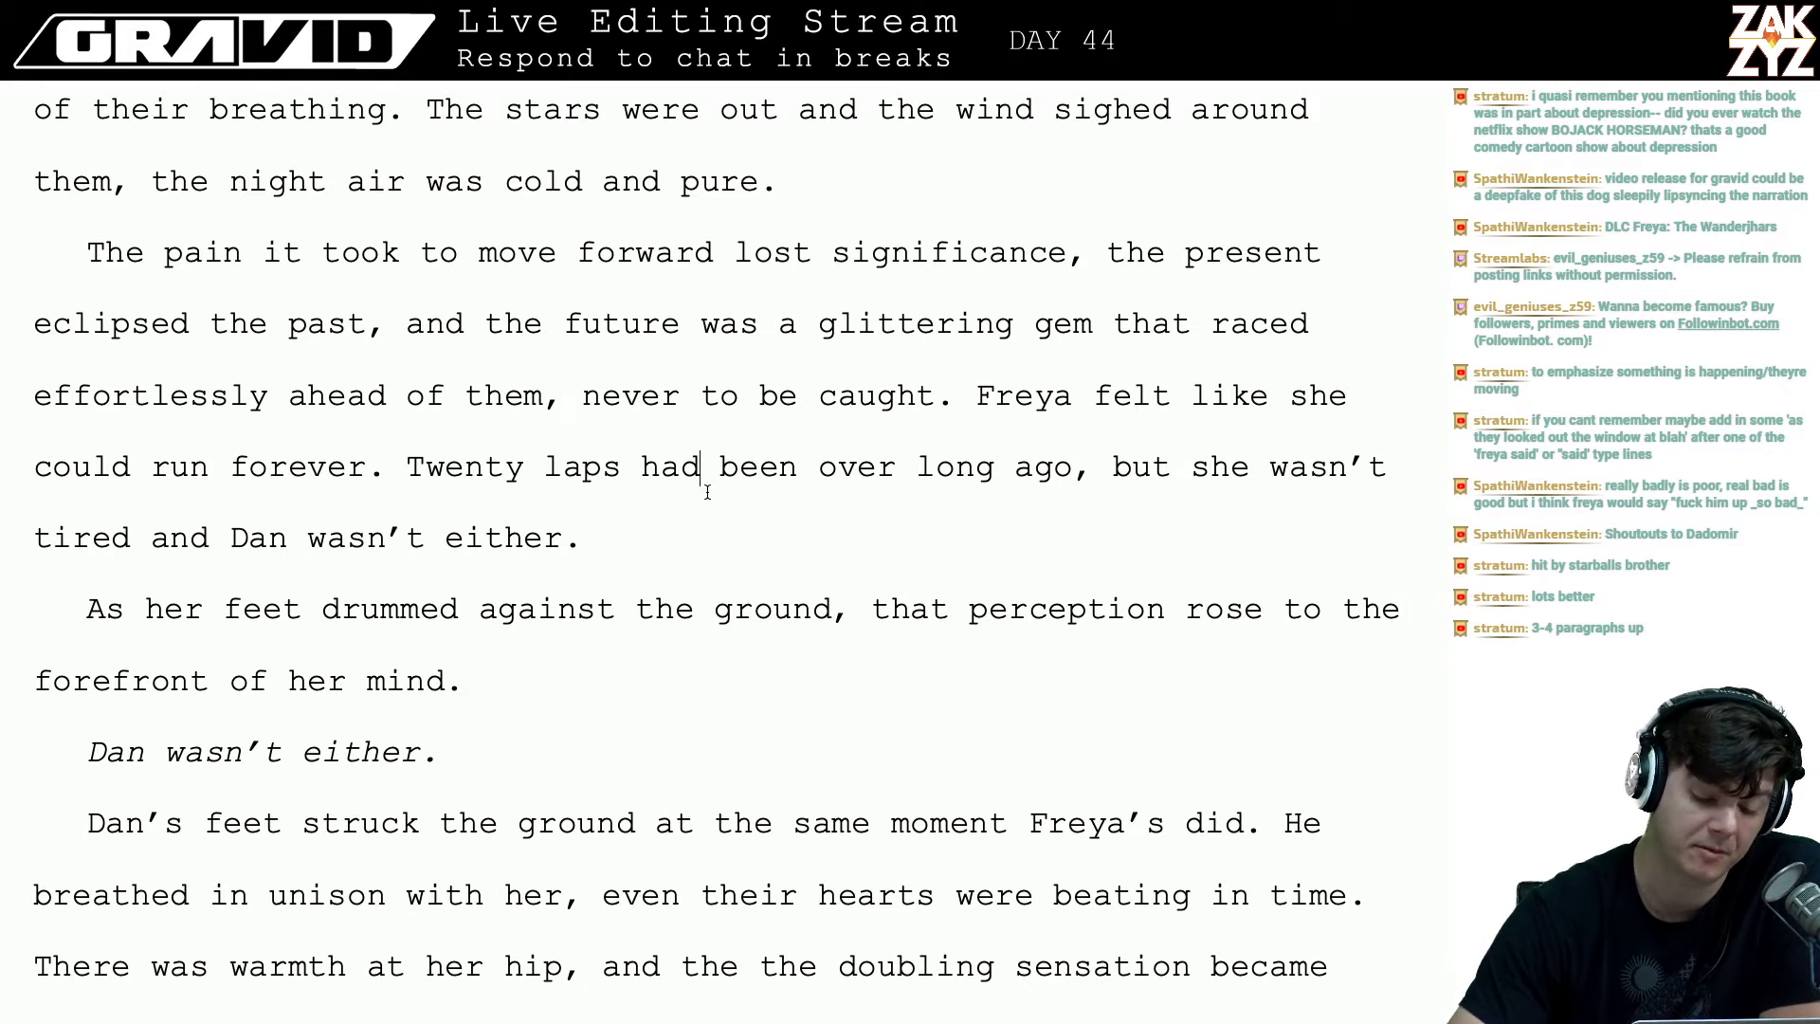
key("Right")
key("Down")
key("Left")
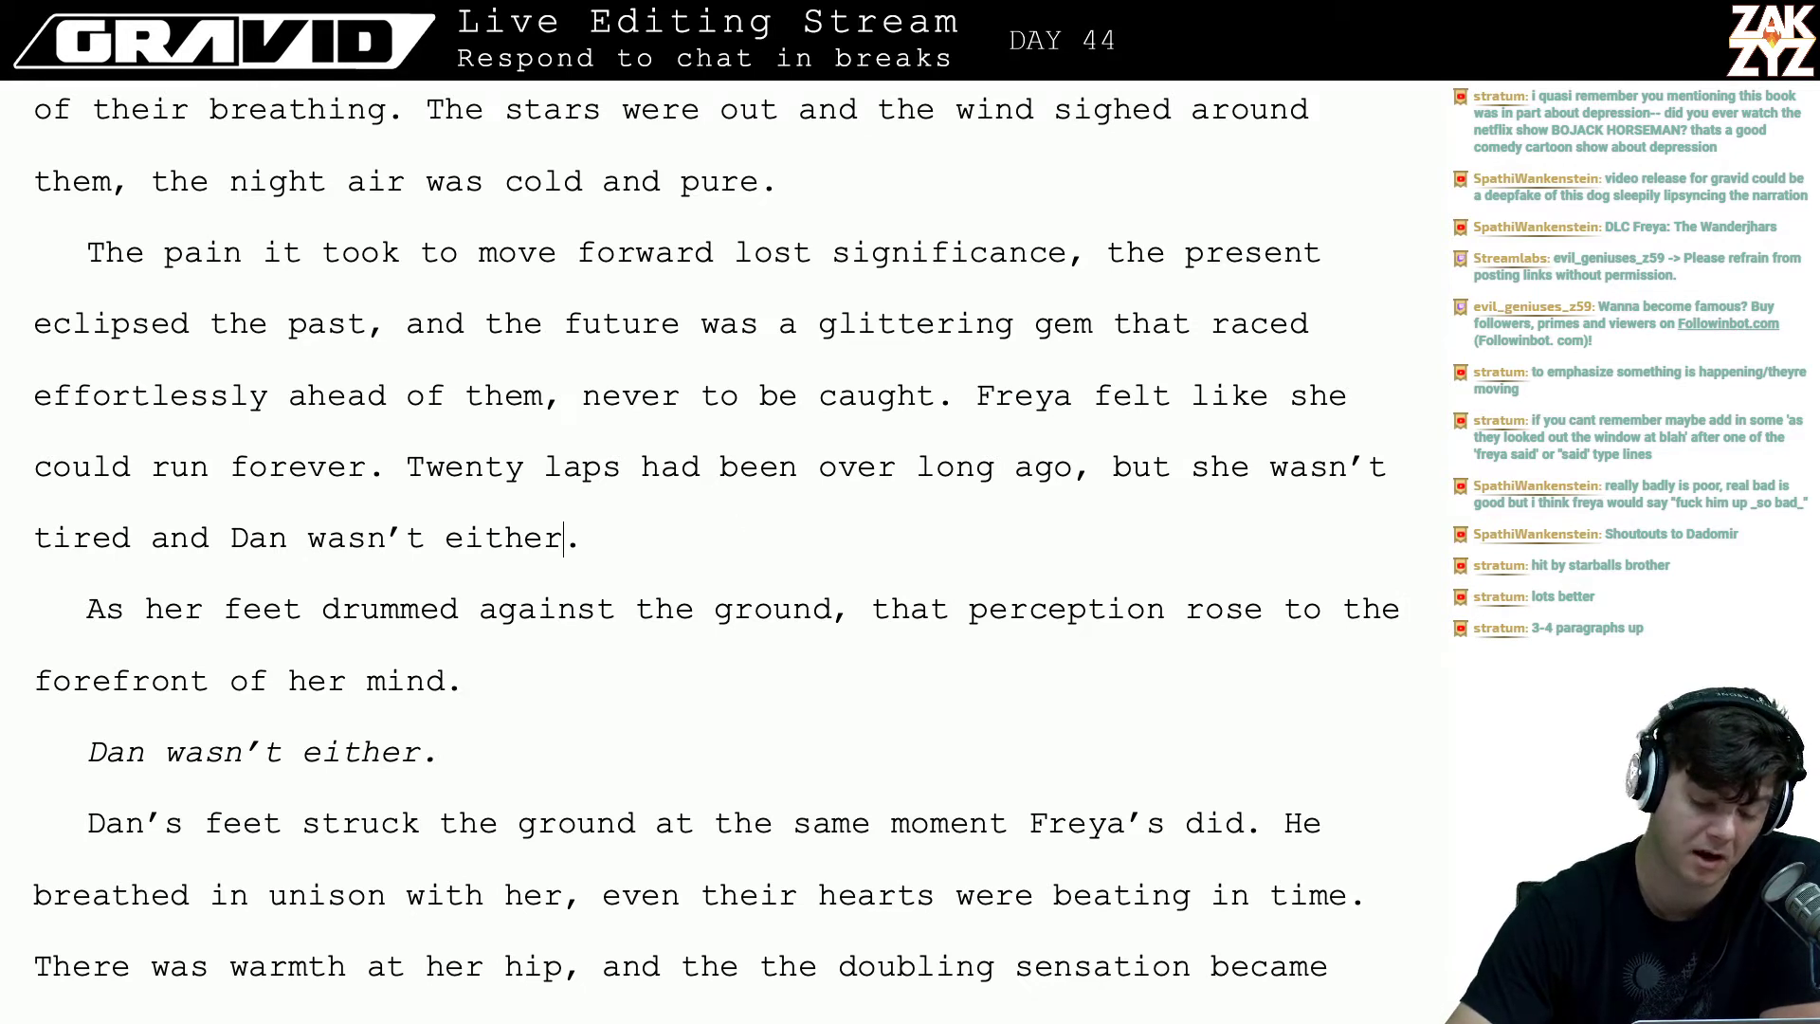
key("Down")
key("Down")
key("Up")
key("Up")
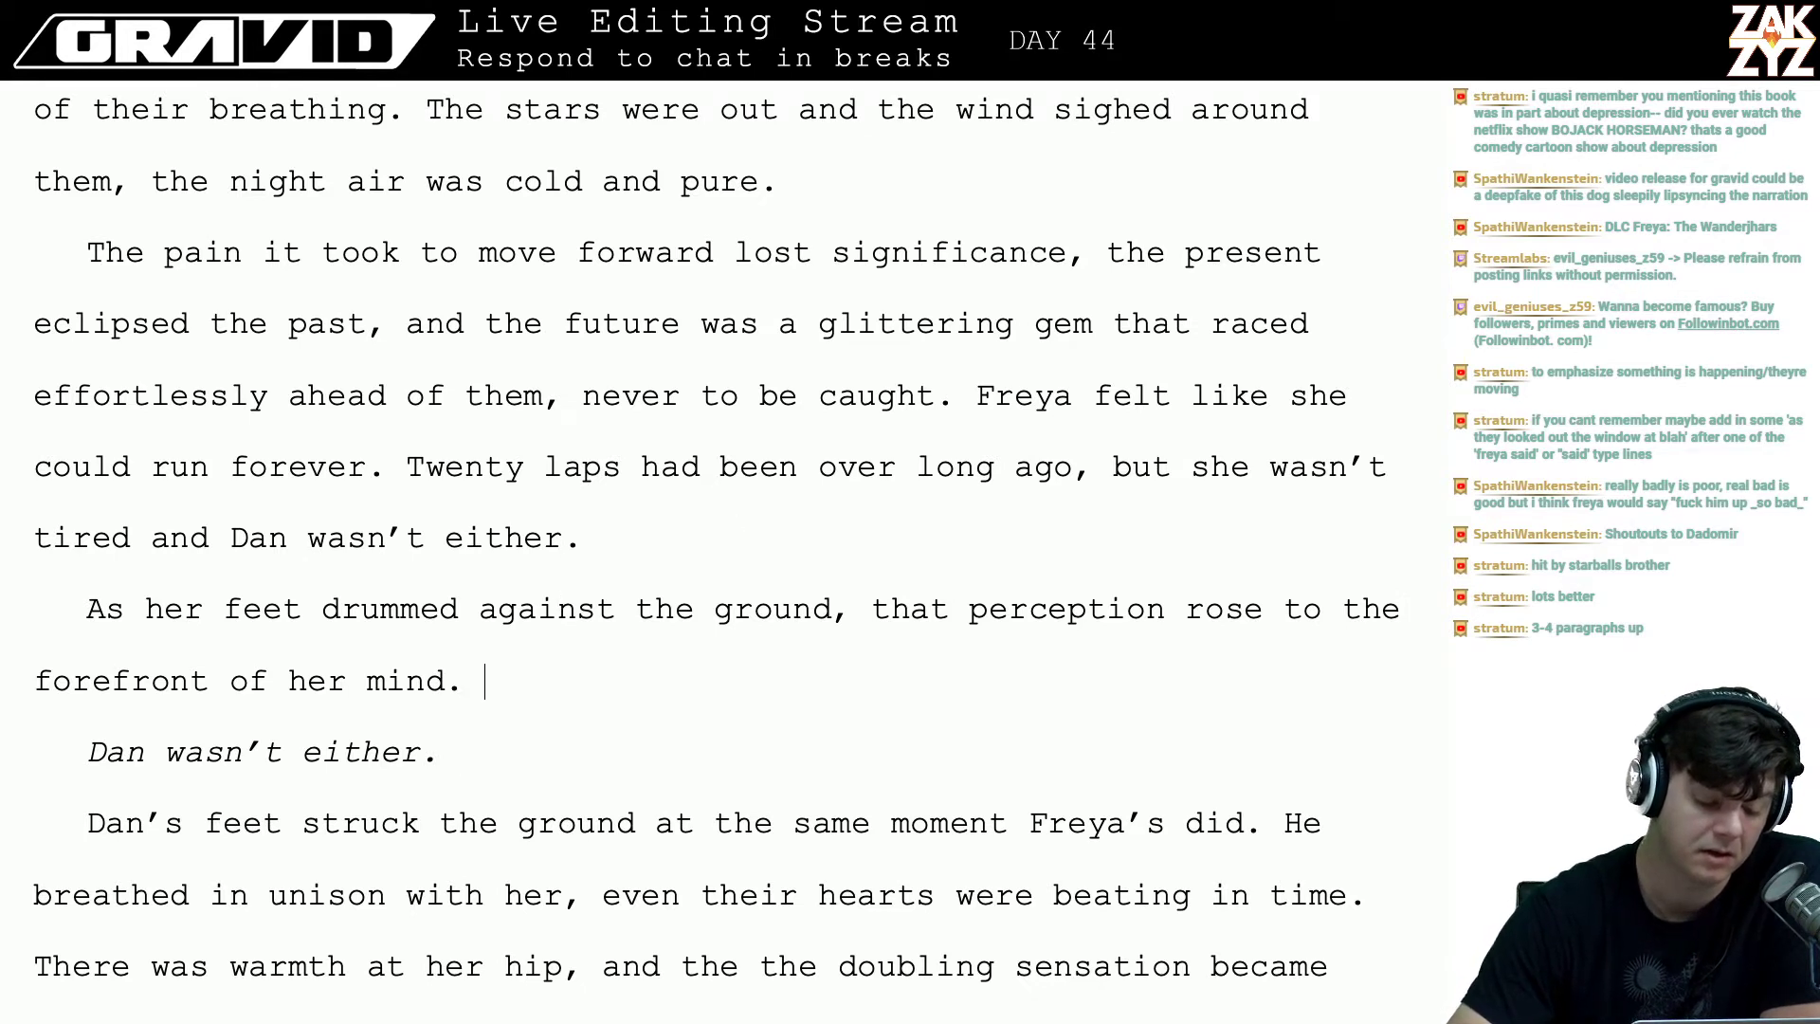
- Change "her" to "their" before "feet drummed against the ground" in the paragraph beginning "As her feet"
key("Left")
key("Left")
key("Left")
key("Left")
key("Left")
key("Left")
key("Left")
key("Left")
key("Left")
key("Left")
key("Left")
key("Left")
key("Left")
key("Left")
key("Left")
key("Left")
key("Left")
key("Left")
key("Left")
key("Left")
key("Left")
key("Left")
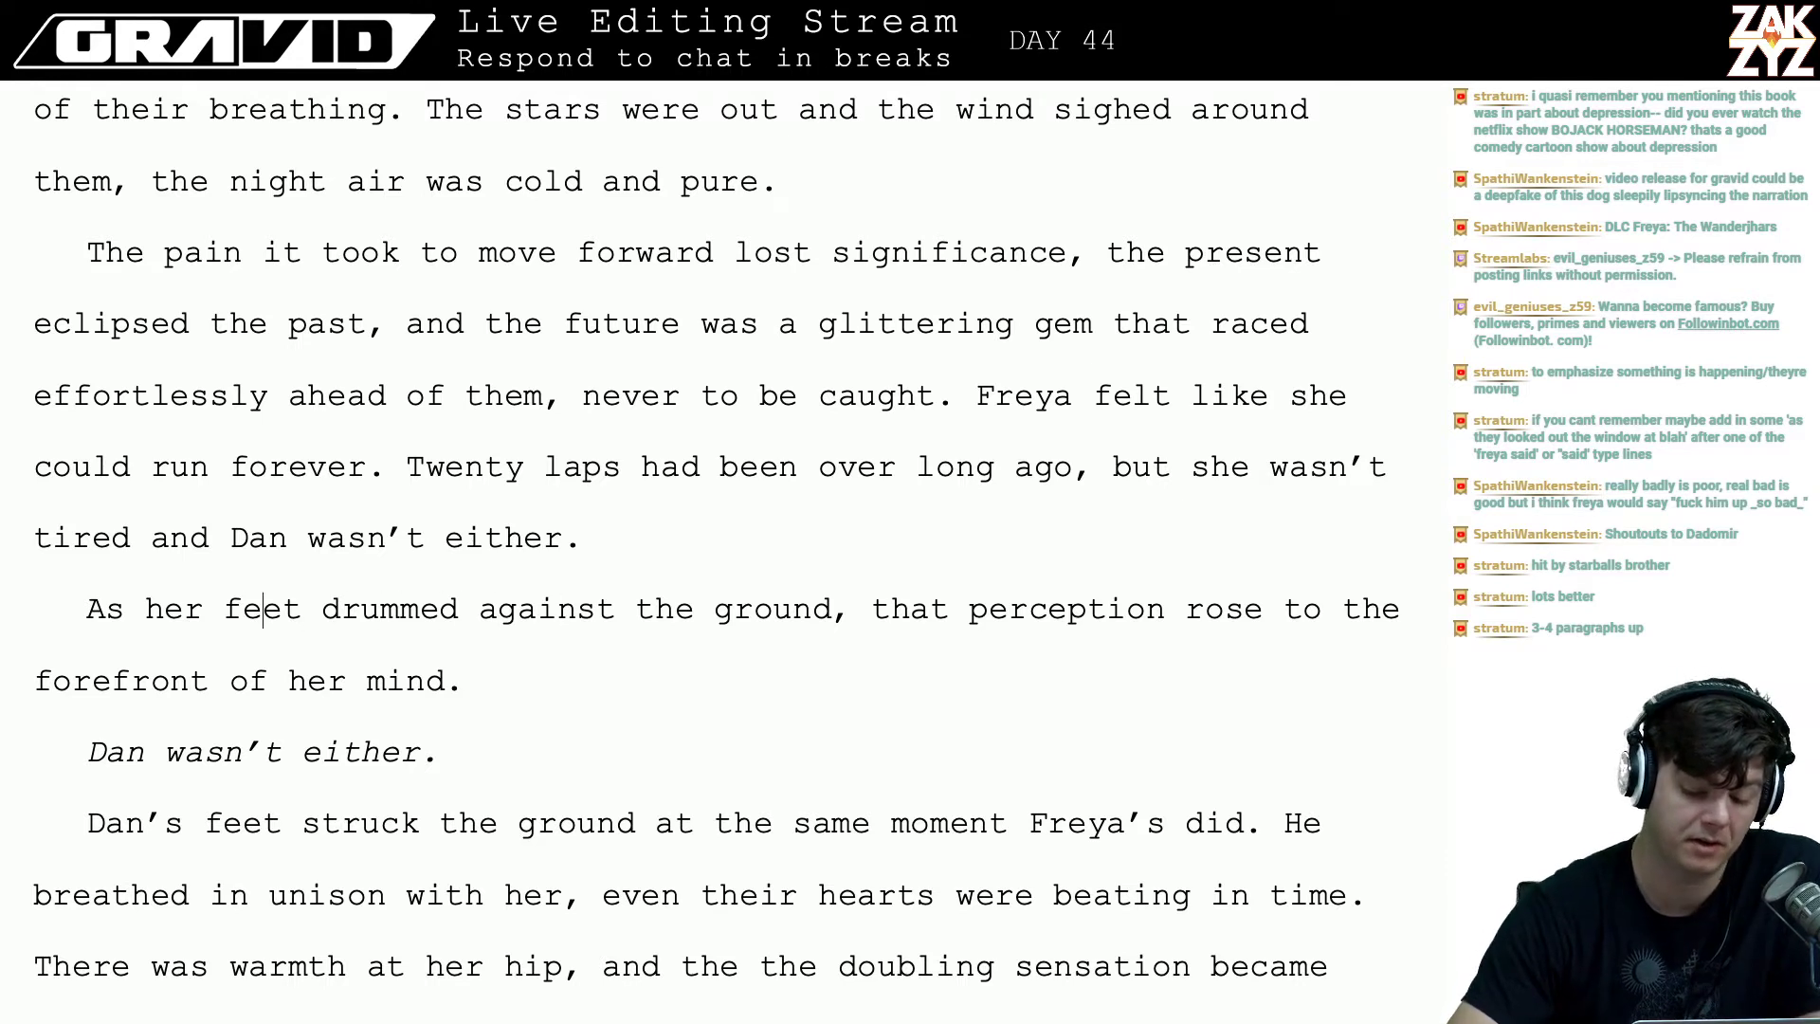
key("Right")
key("Right")
key("Right")
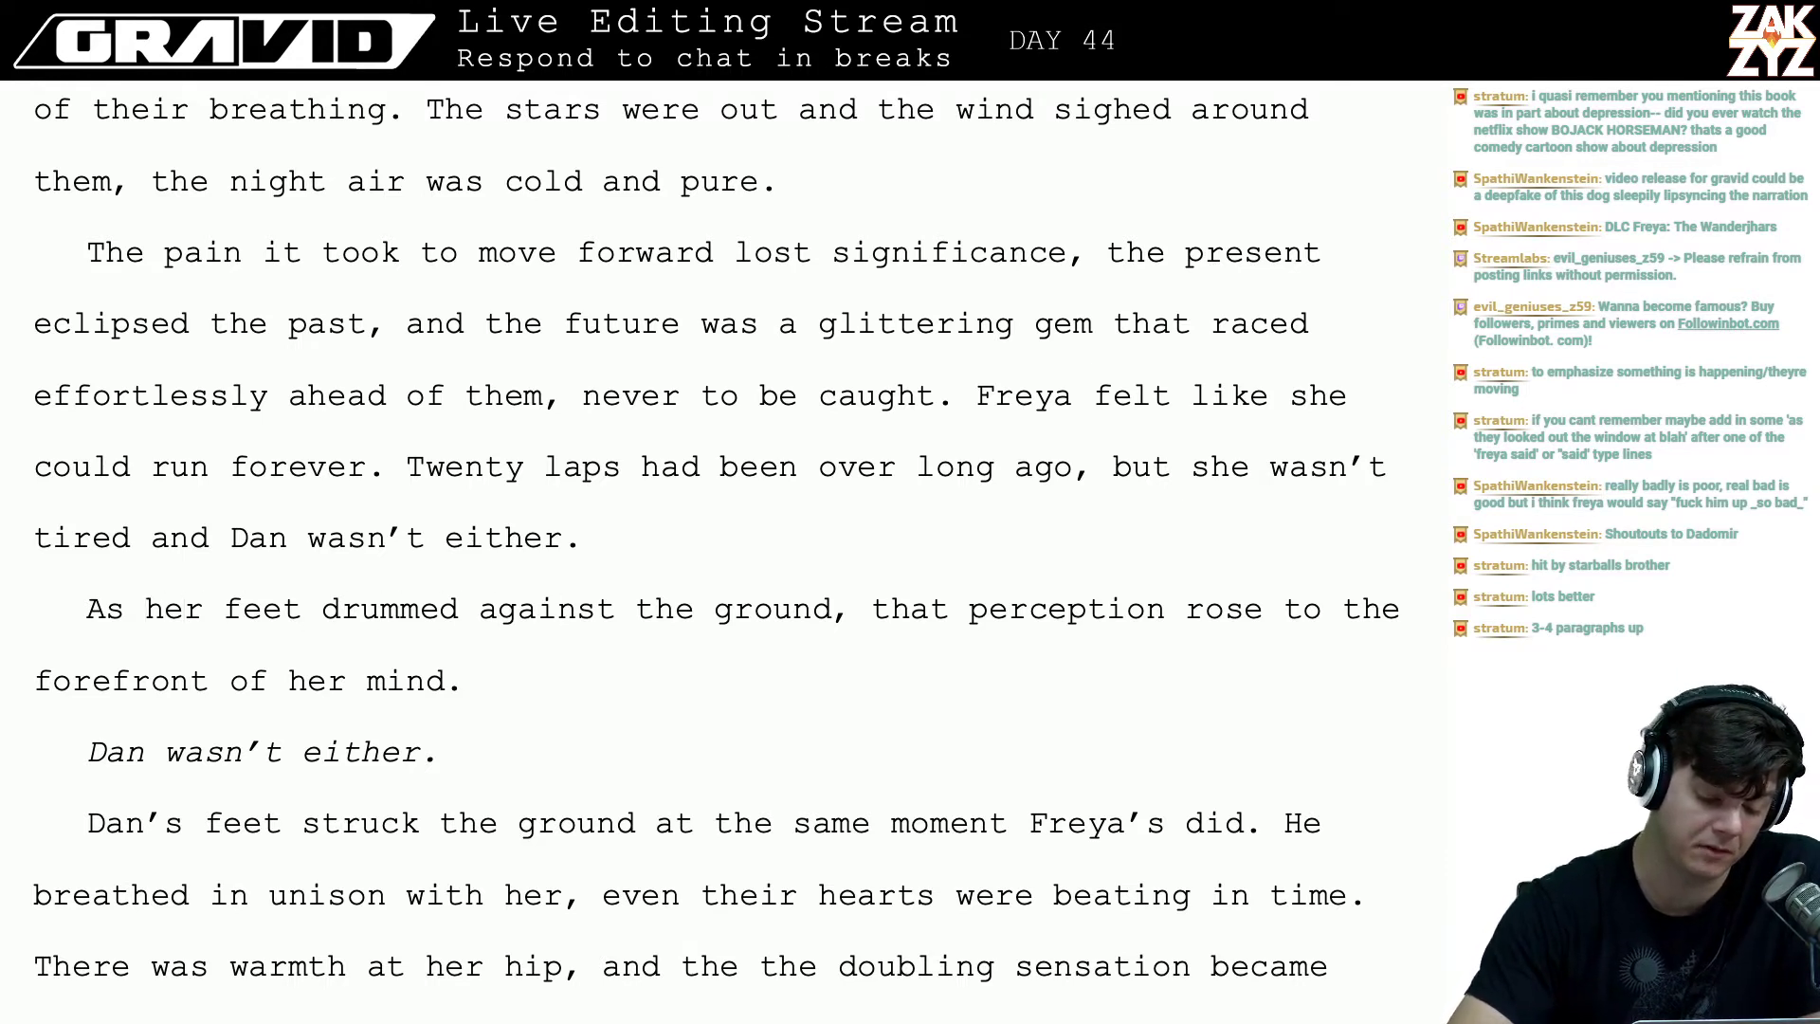
key("BackSpace")
key("BackSpace")
key("BackSpace")
type("t")
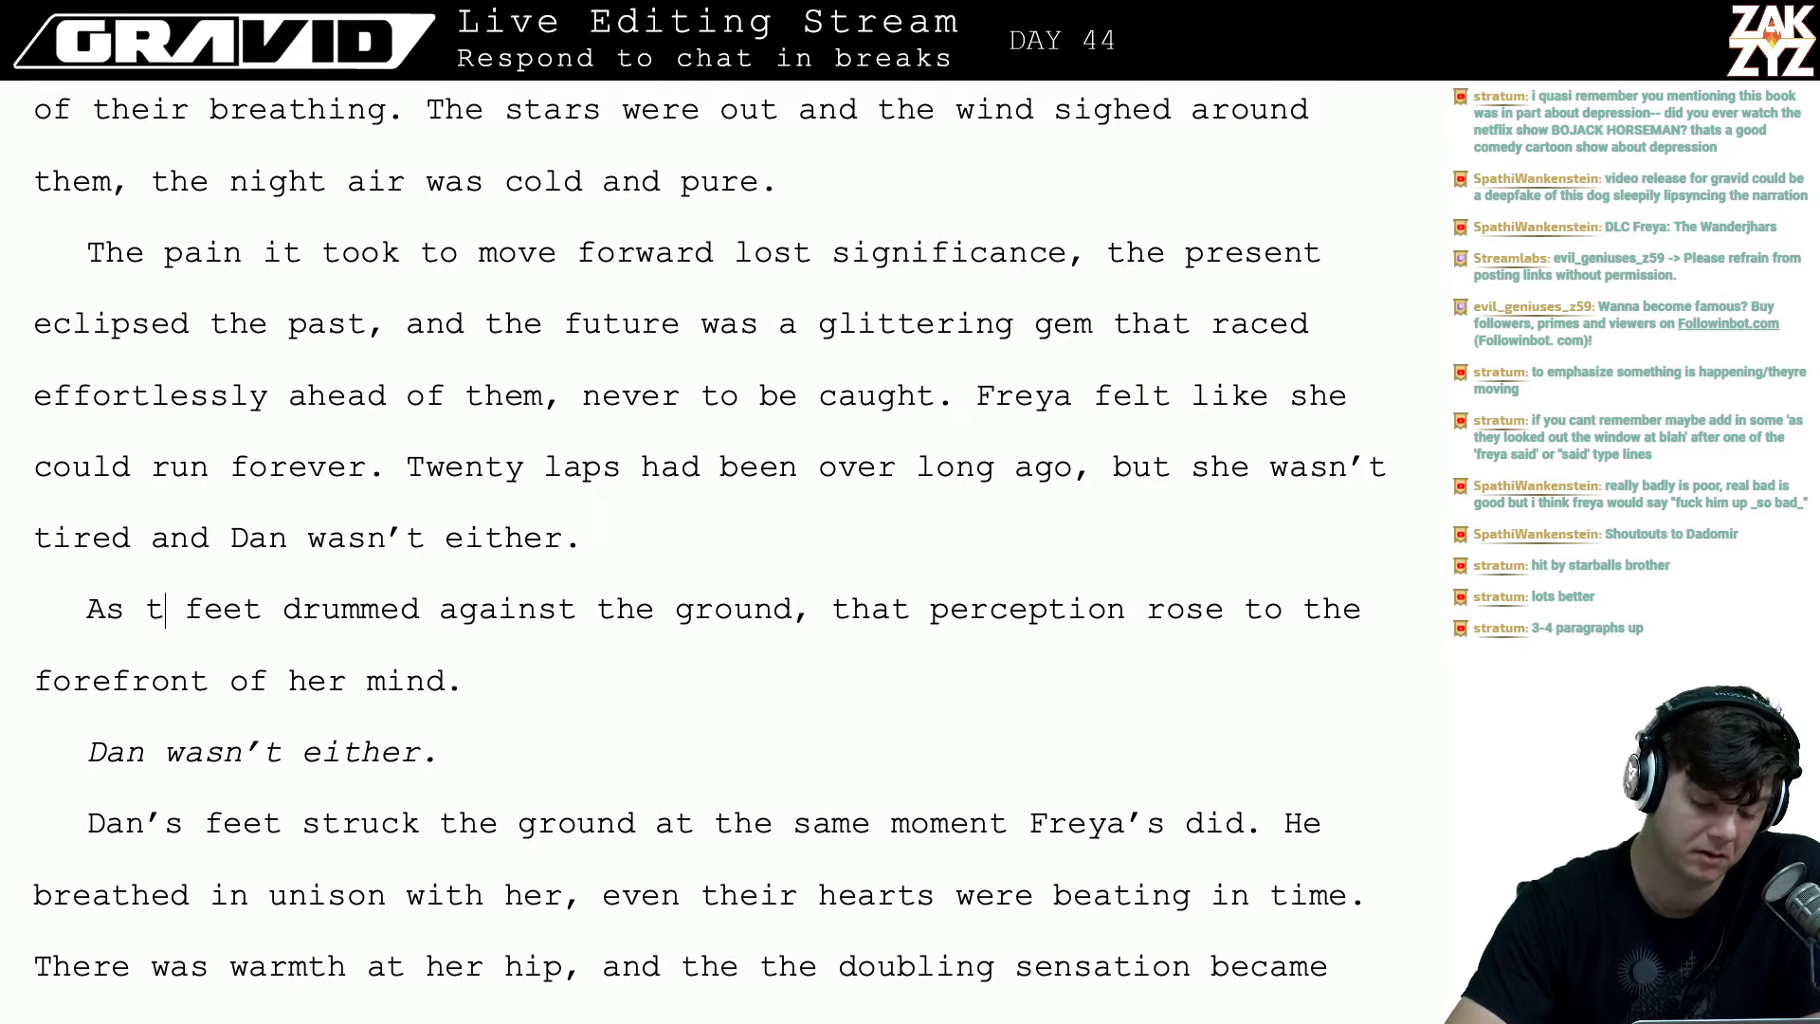
type("heir")
- Look over the paragraph beginning "Dan's feet struck the ground" and its continuation on the following page
key("Down")
key("Down")
key("Down")
key("Down")
key("Down")
key("Down")
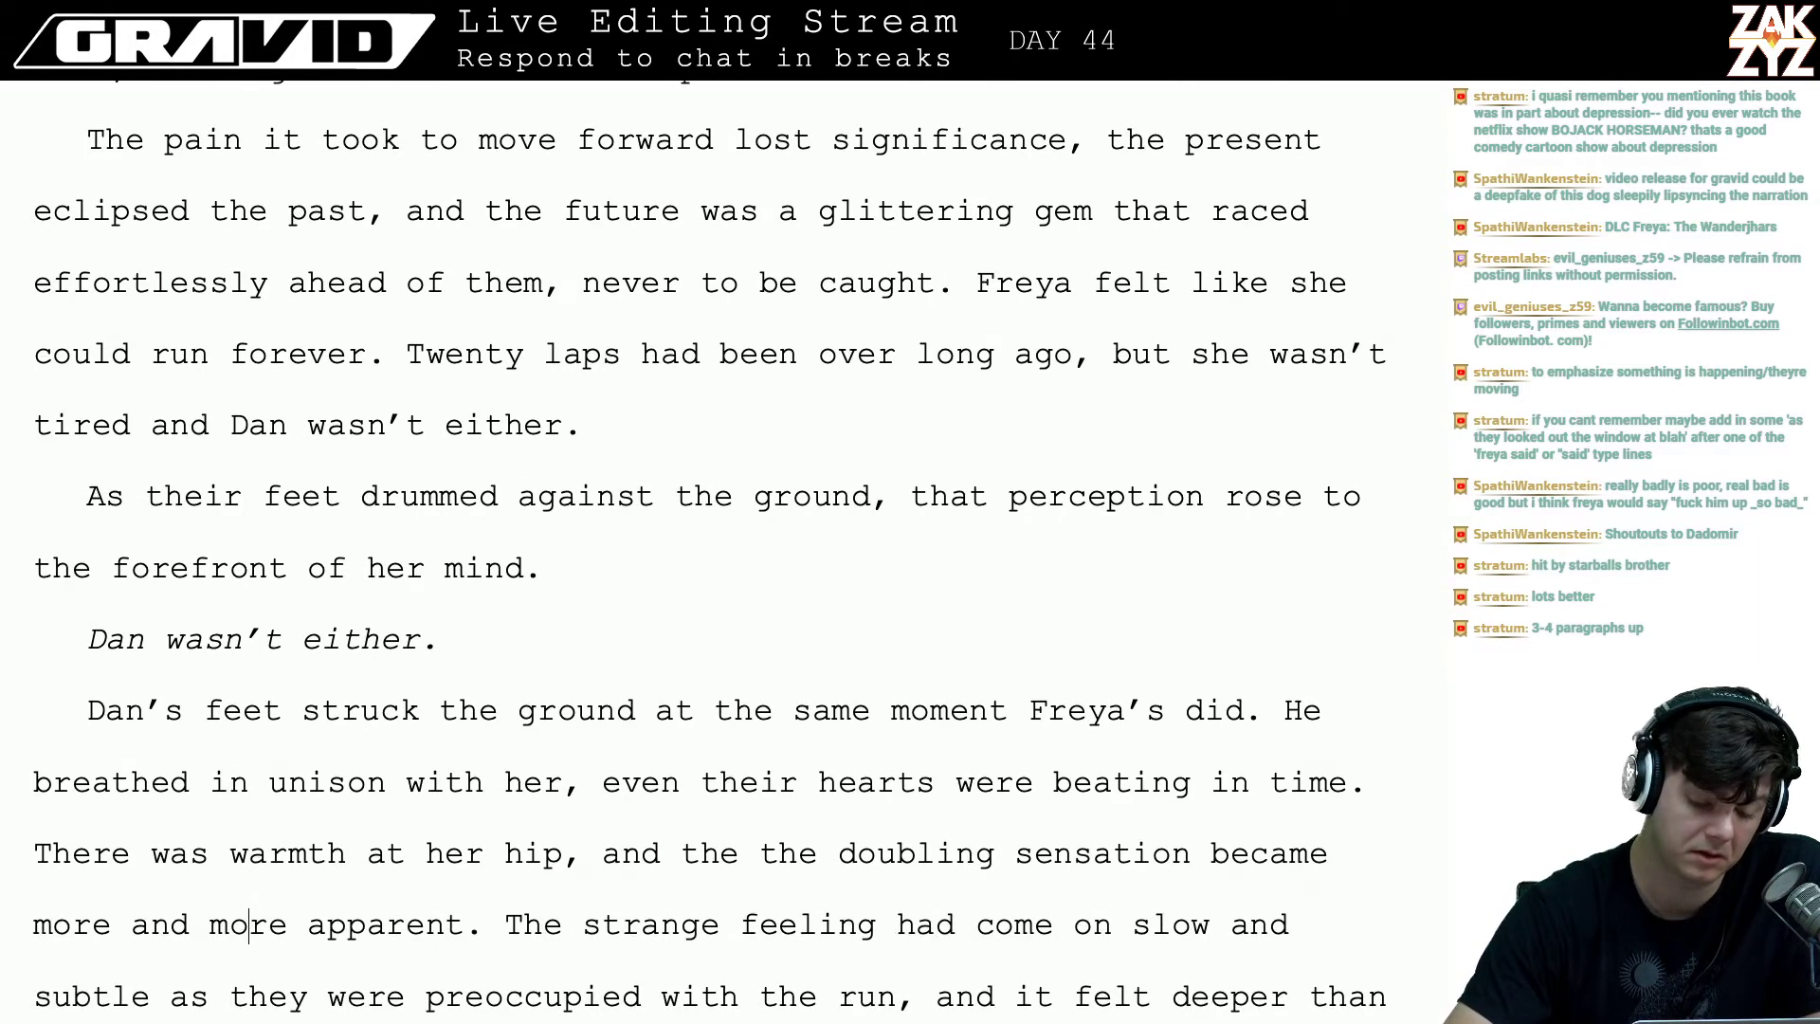
key("Down")
key("Down")
key("Up")
key("Up")
key("Up")
key("Down")
key("Down")
key("Up")
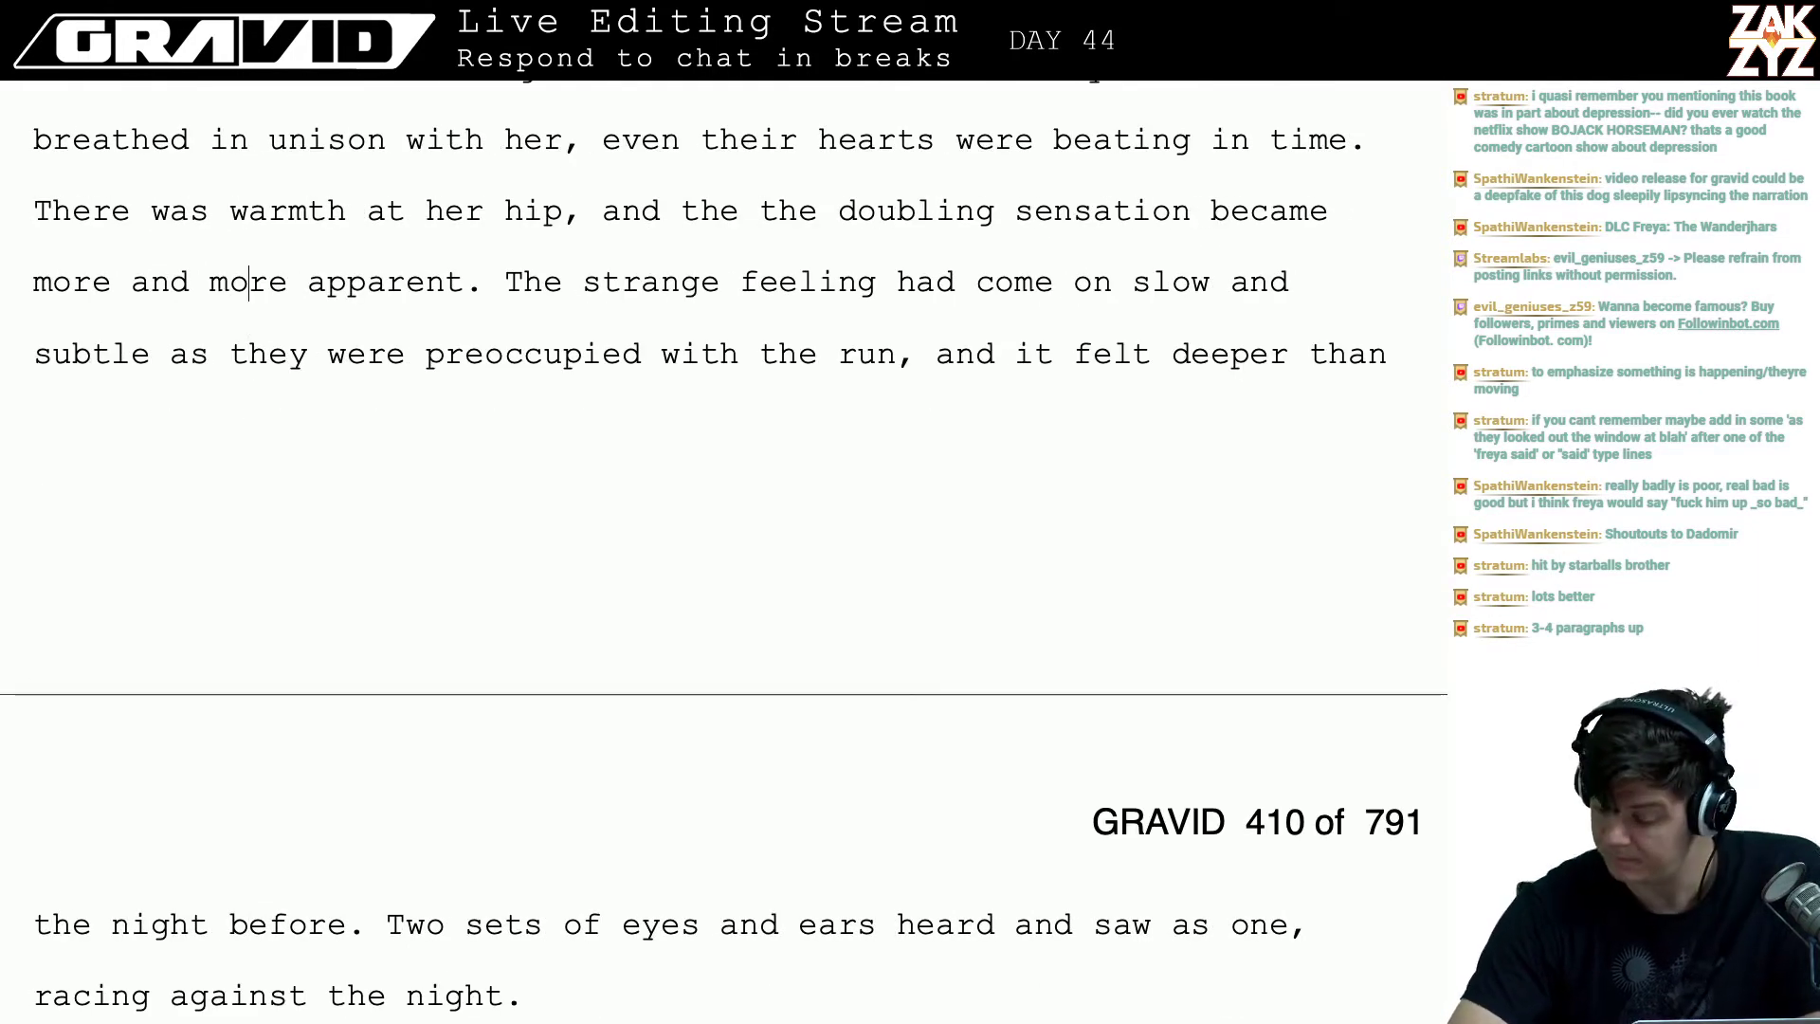
key("Up")
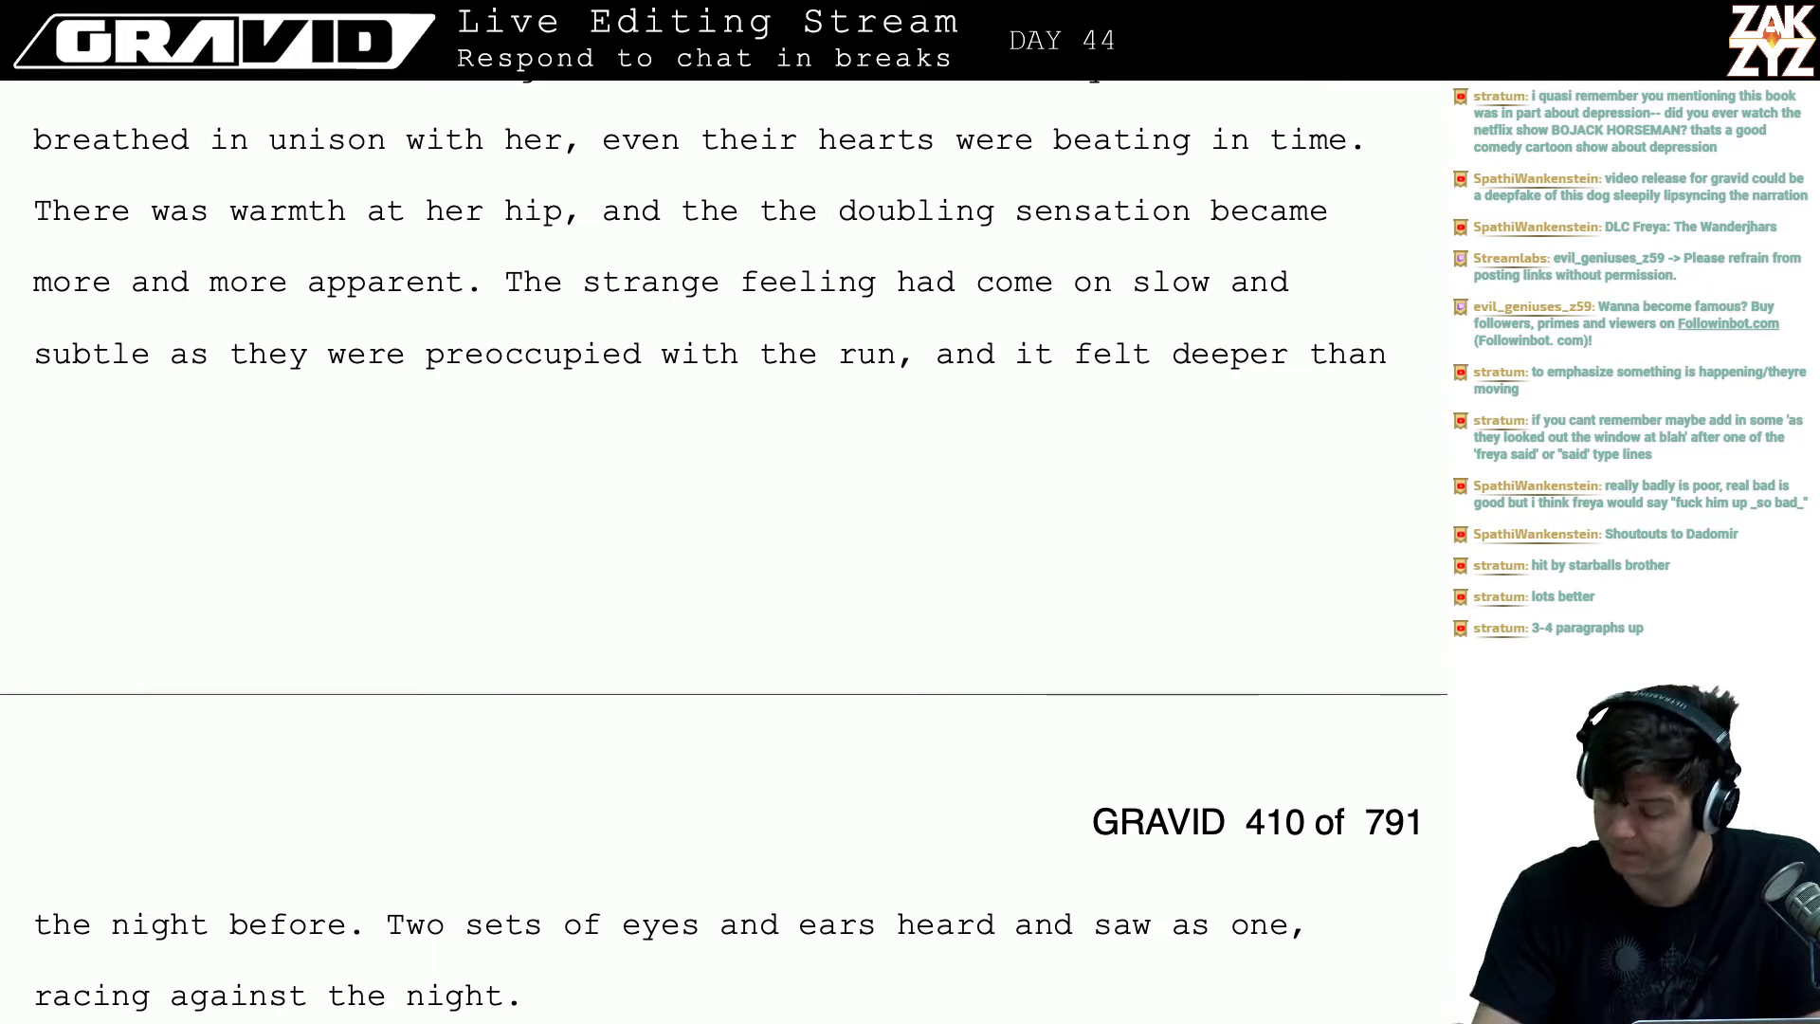
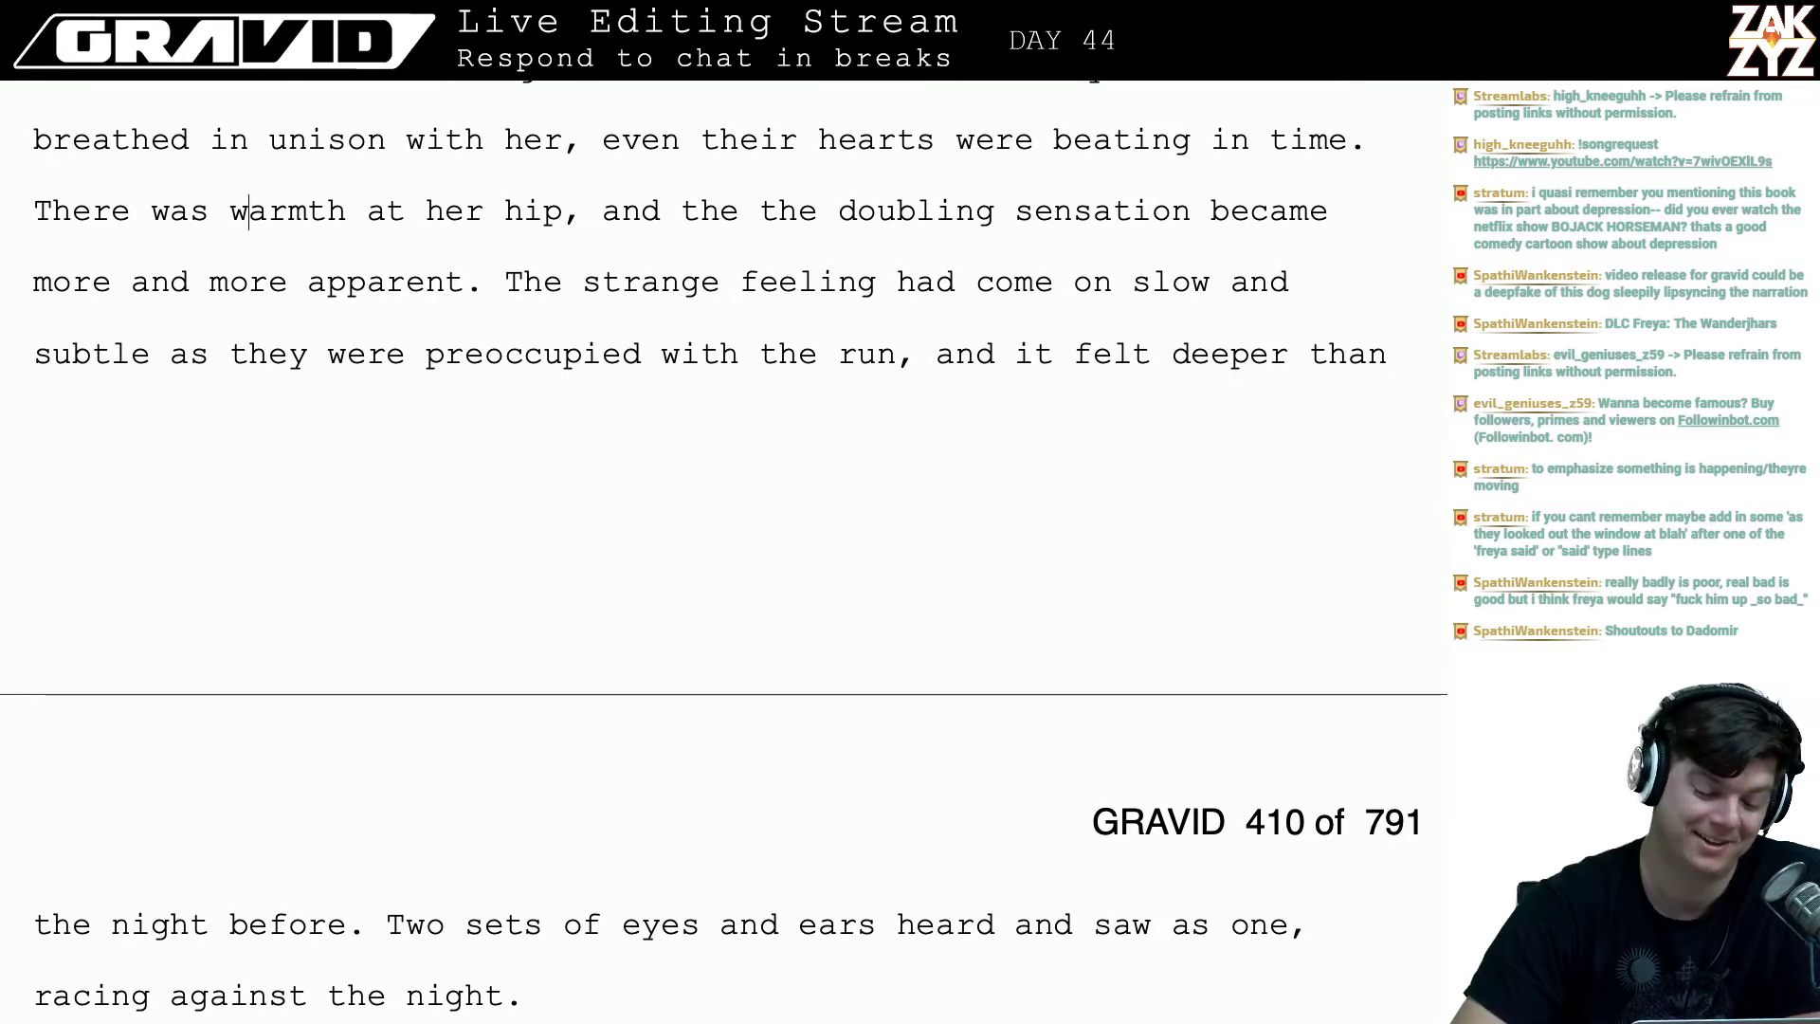
- Proofread the opening sentence of the paragraph beginning "Dan's feet struck the ground", up to "Freya's did"
scroll(606, 560, "down", 3)
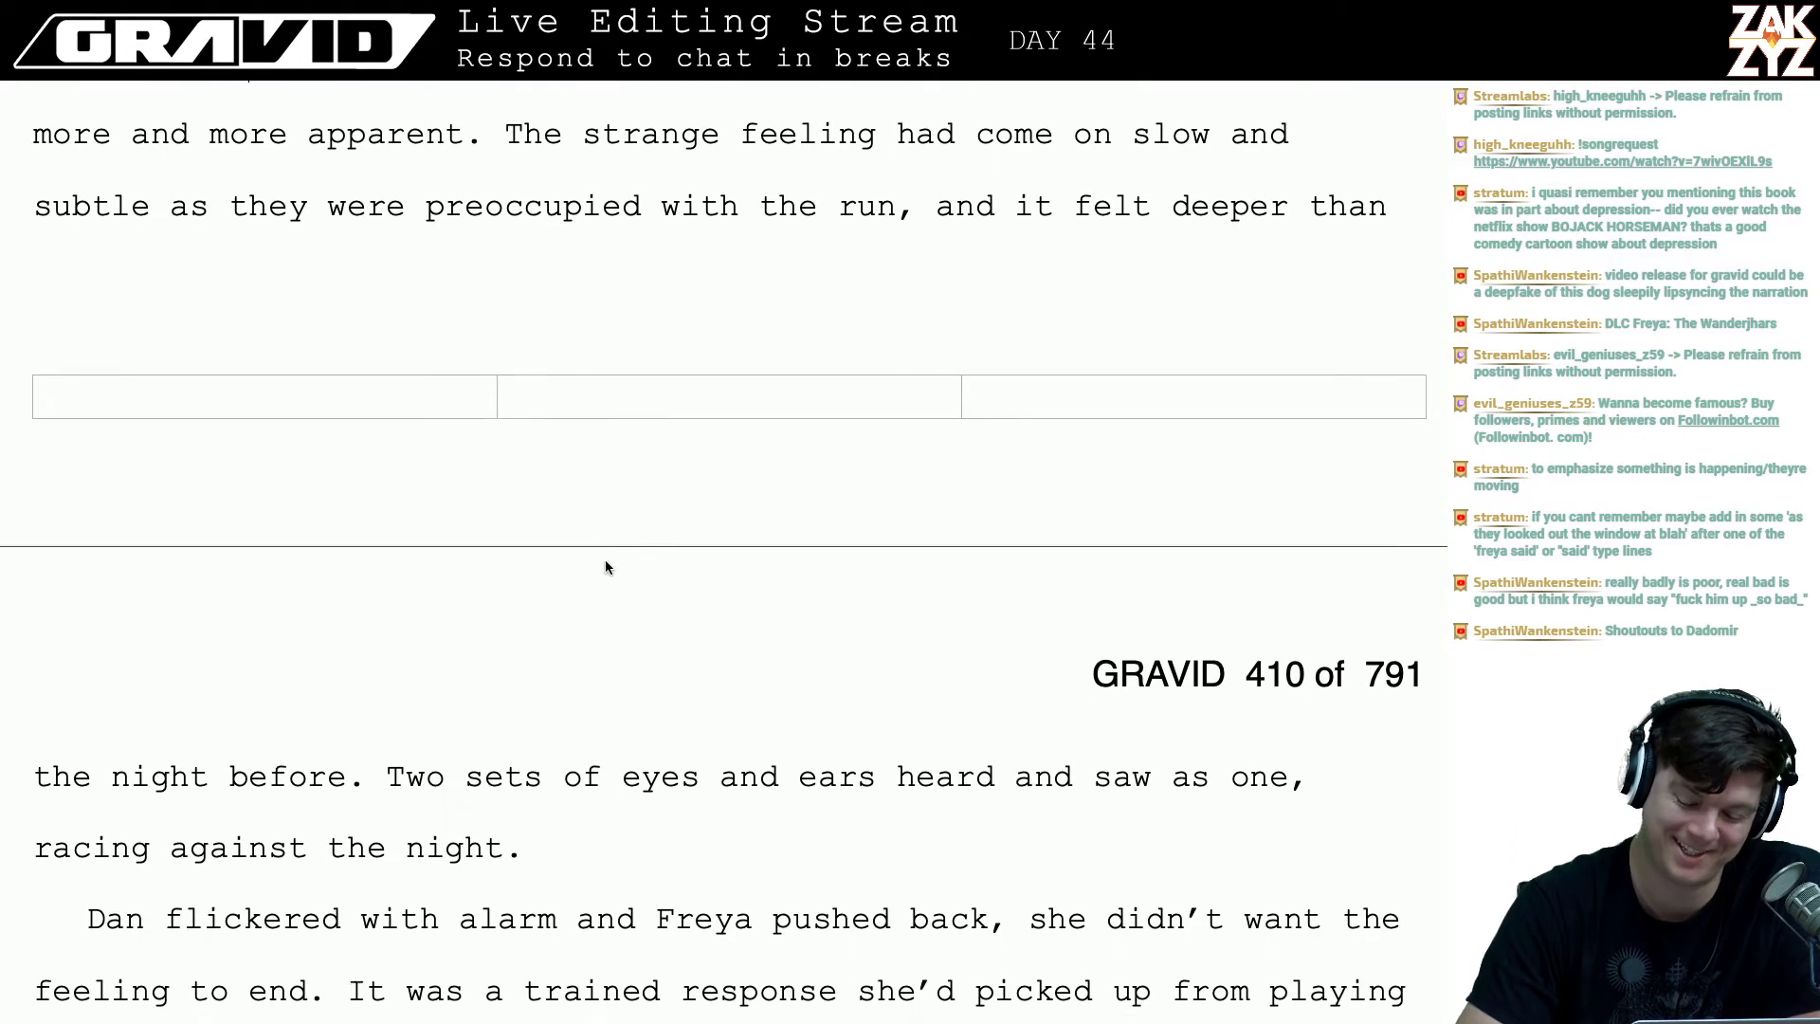
scroll(606, 548, "up", 2)
scroll(613, 552, "up", 3)
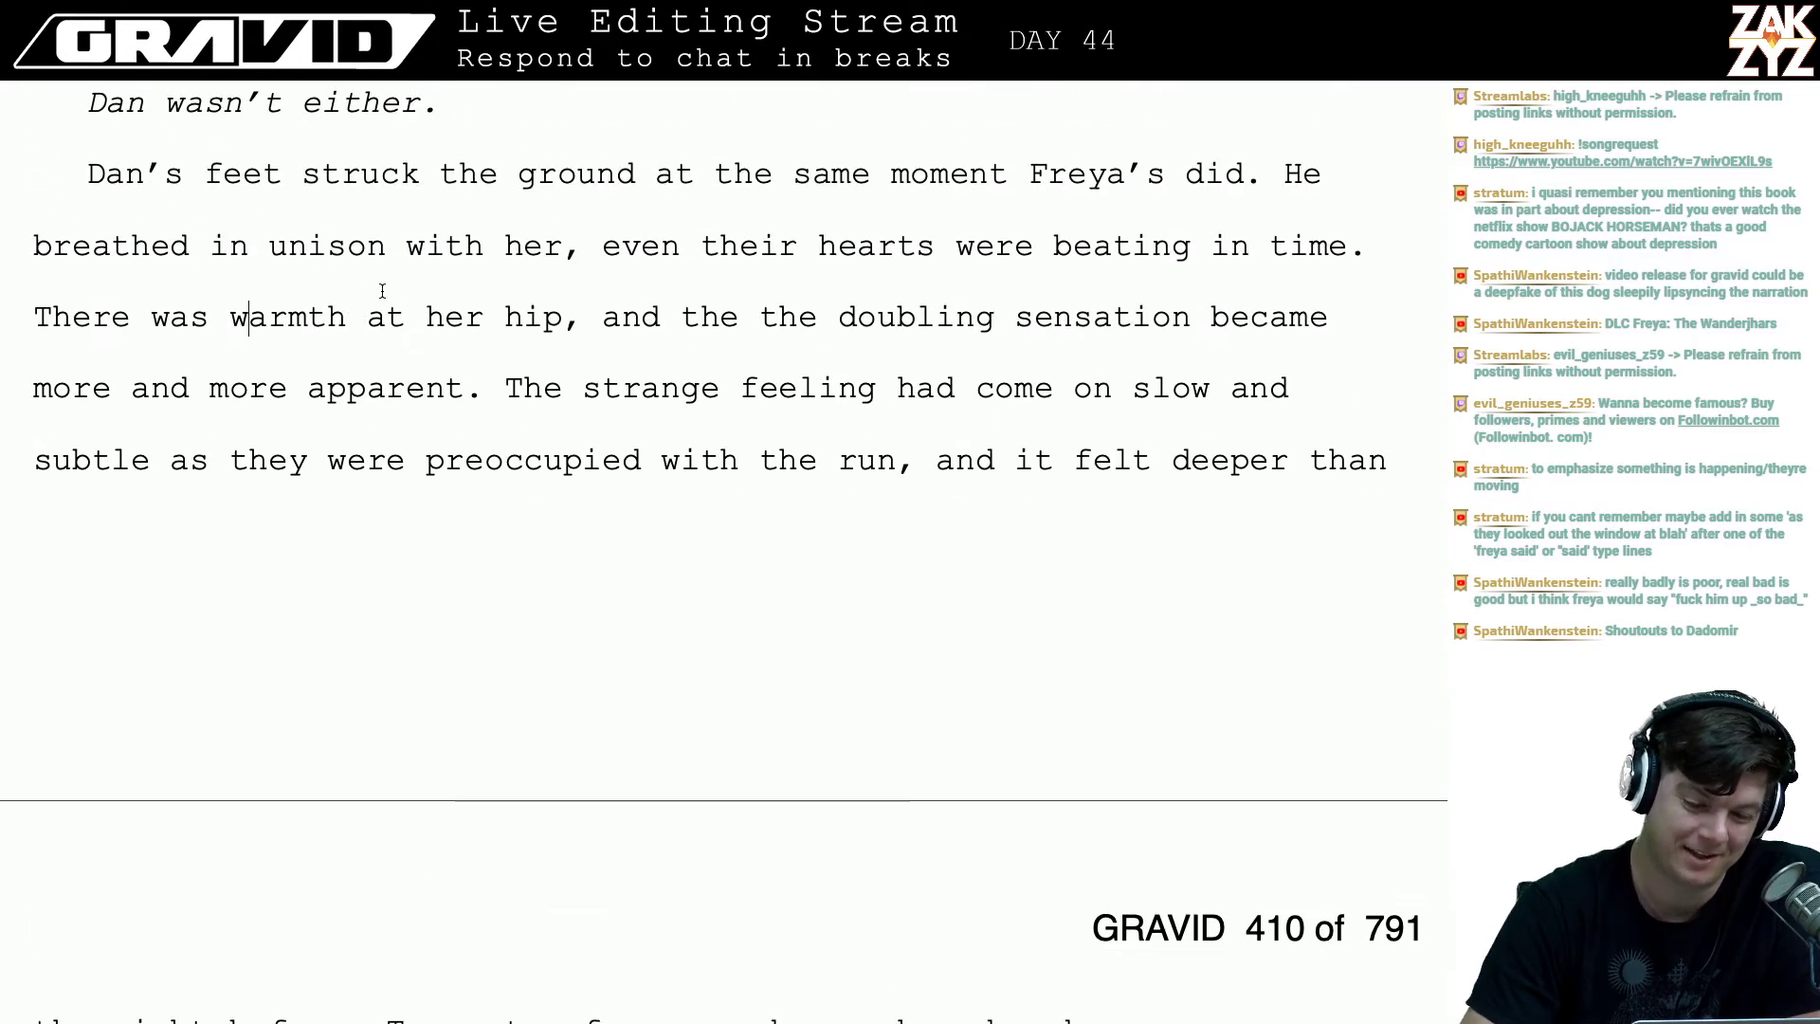
left_click(349, 224)
key("Left")
key("Right")
key("Right")
key("Right")
key("Right")
key("Right")
key("Right")
key("Right")
key("Right")
key("Right")
key("Right")
key("Right")
key("Right")
key("Right")
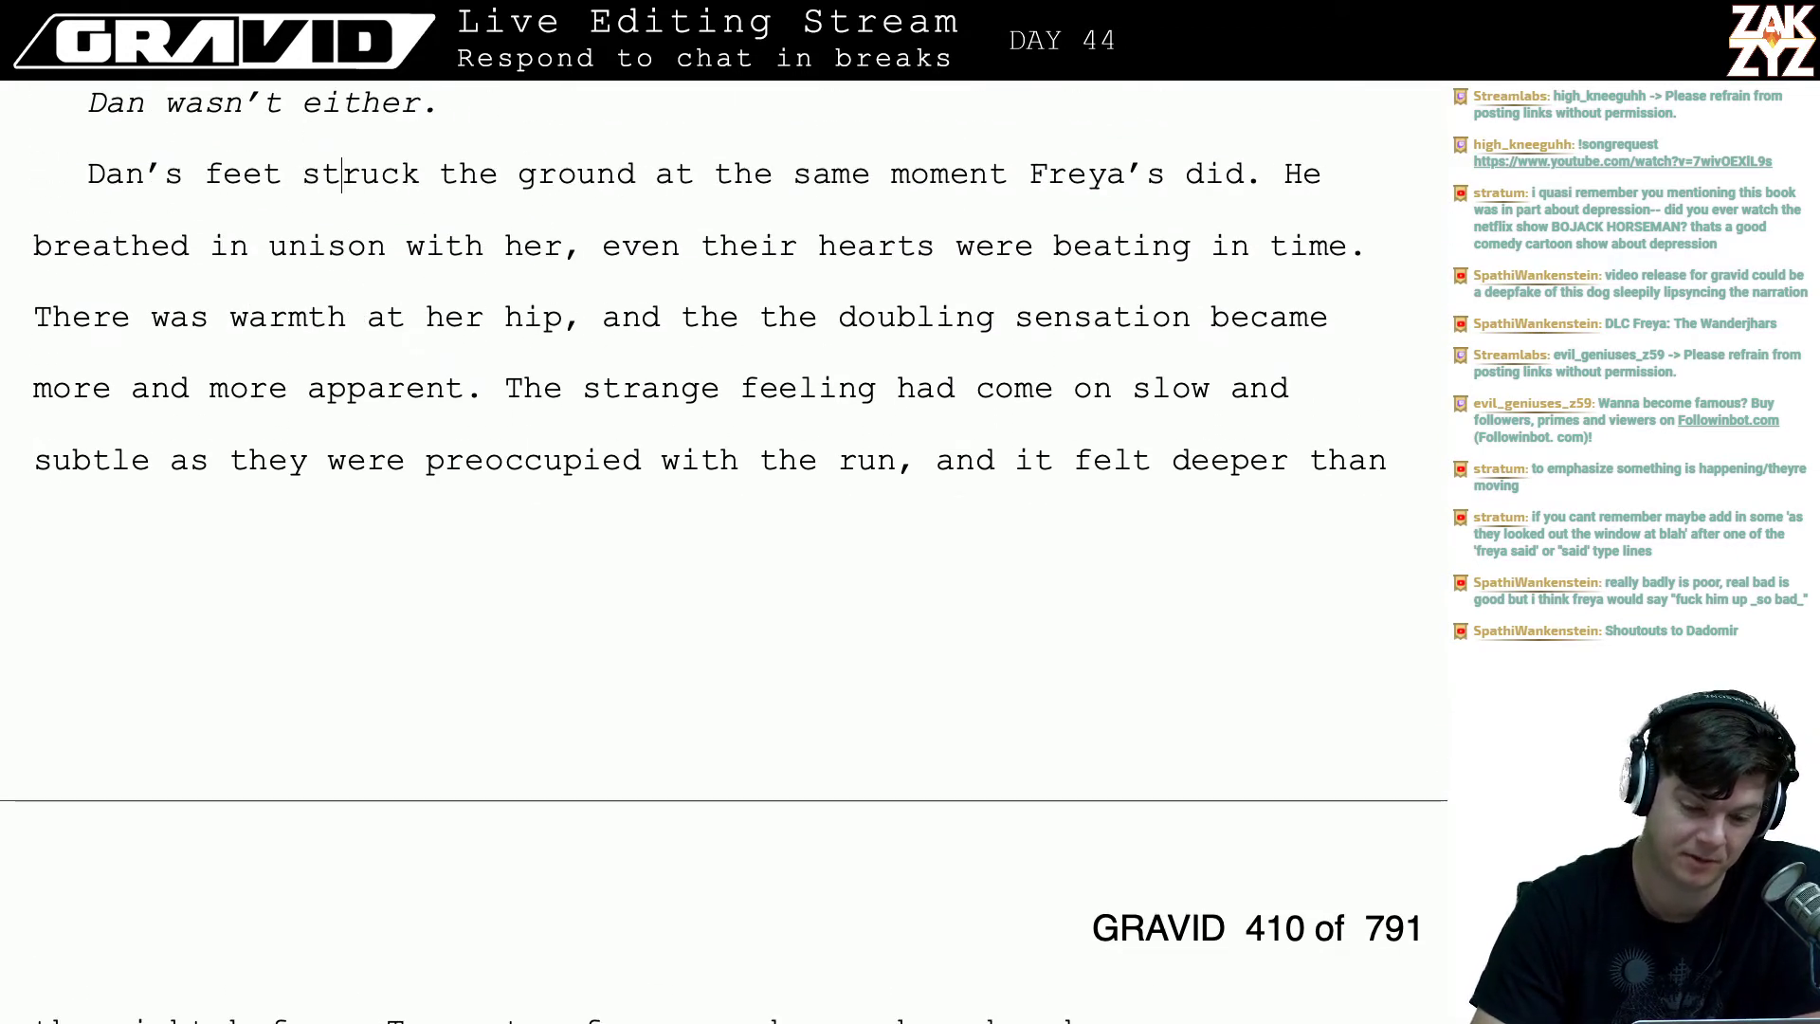
key("Right")
key("Right")
key("Right")
key("Right")
key("Right")
key("Right")
key("Right")
key("Right")
key("Right")
key("Right")
key("Right")
key("Right")
key("Right")
key("Right")
key("Right")
key("Right")
key("Right")
key("Right")
key("Right")
key("Right")
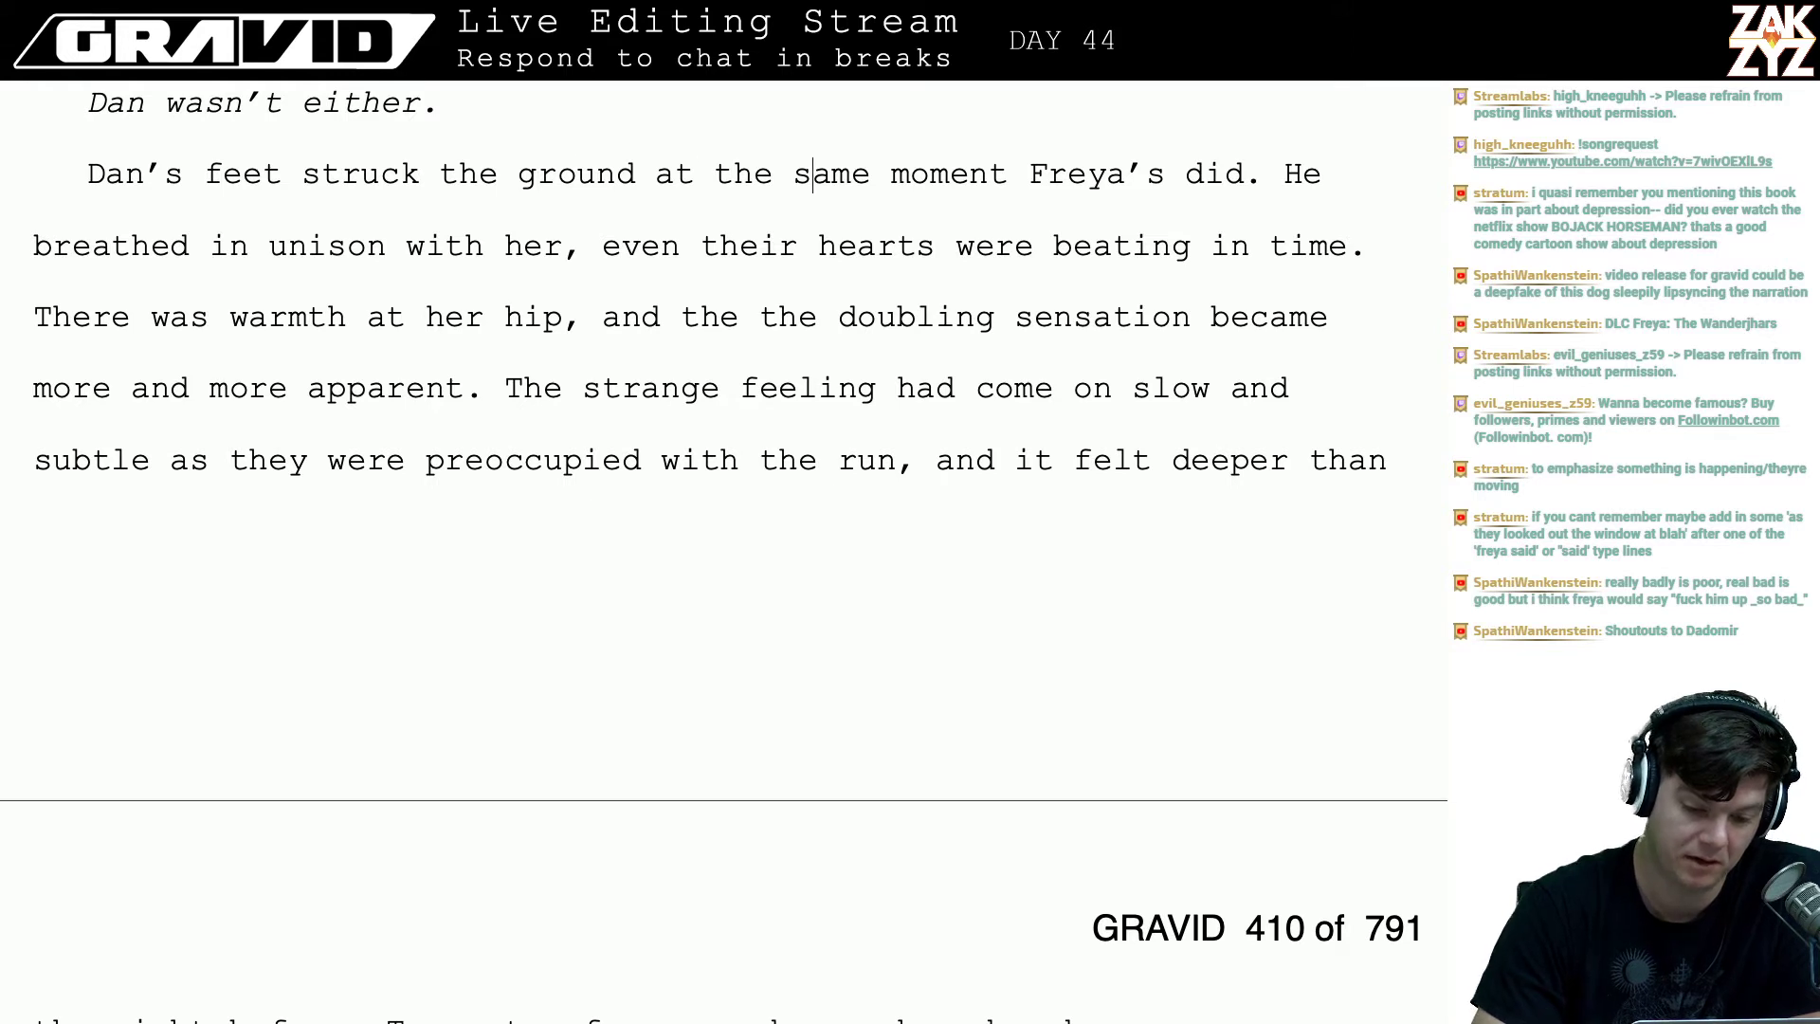
key("Right")
key("Right")
key("Right")
key("Right")
key("Right")
key("Right")
key("Right")
key("Right")
key("Right")
key("Right")
key("Right")
key("Right")
key("Right")
key("Right")
key("Right")
key("Right")
key("Right")
key("Right")
key("Right")
key("Right")
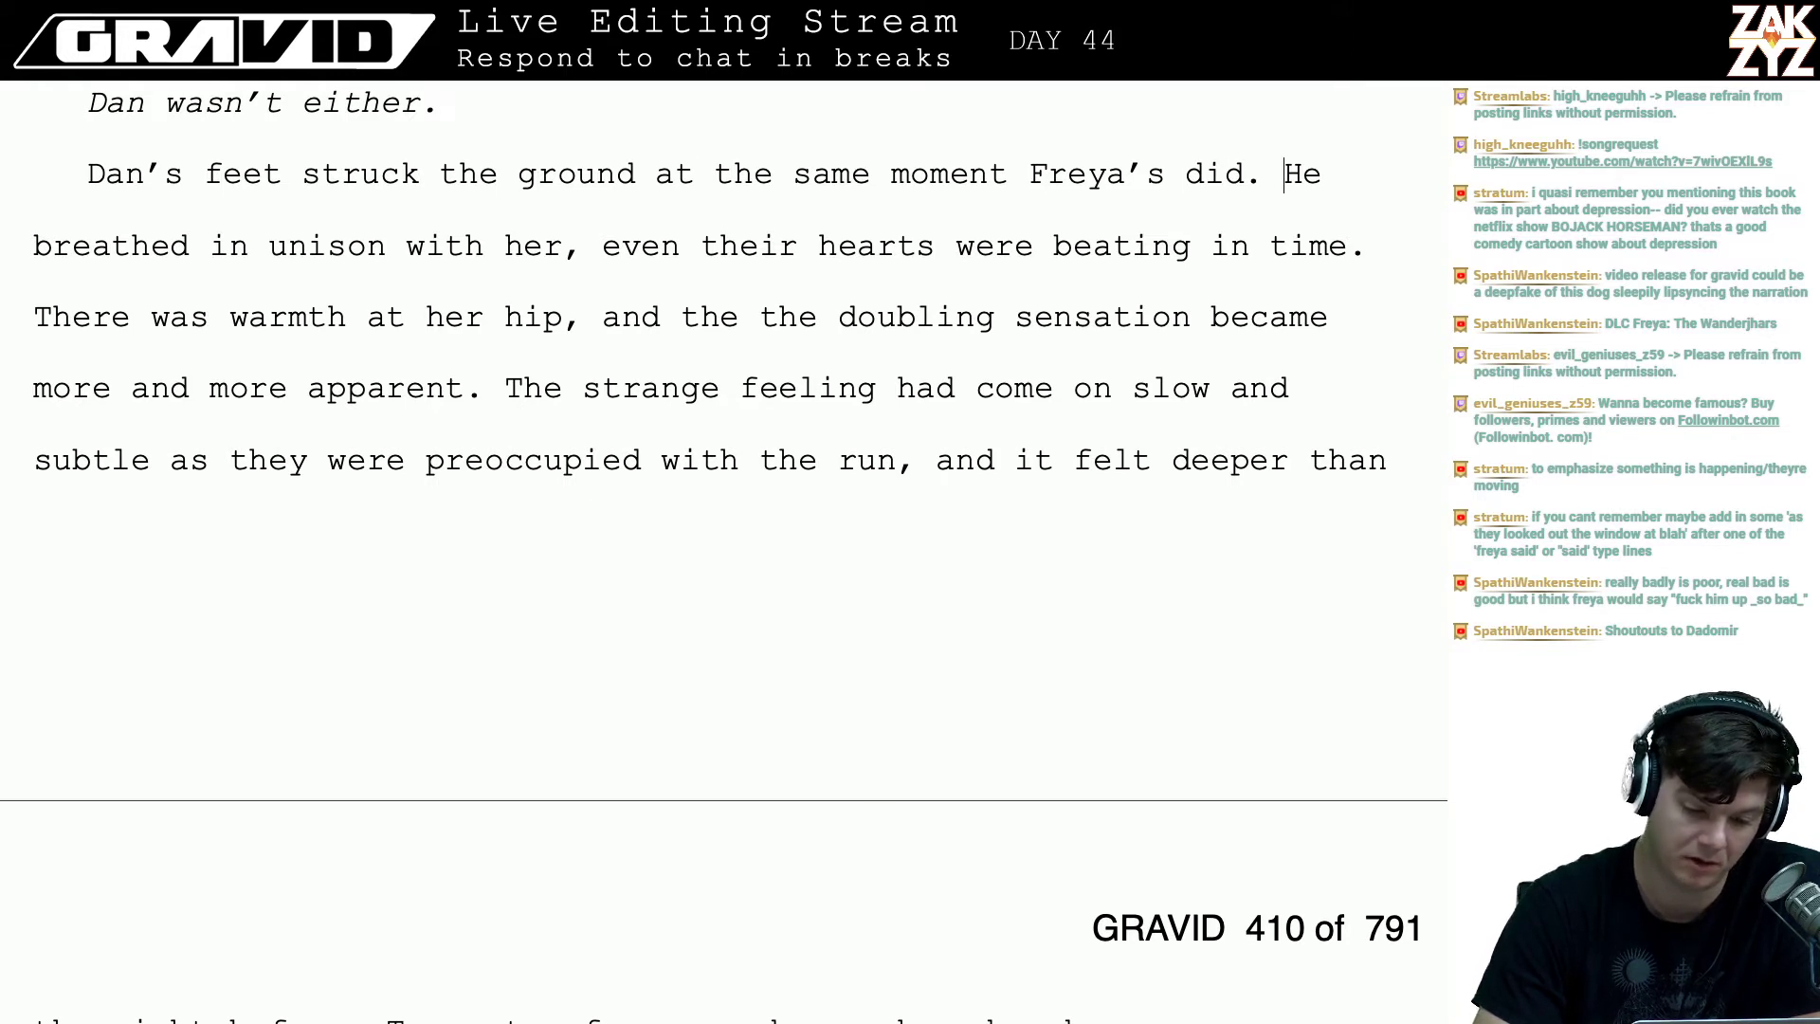
- Proofread the sentence beginning "There was warmth at her hip" and the start of the sentence about the strange feeling
key("Down")
key("Right")
key("Left")
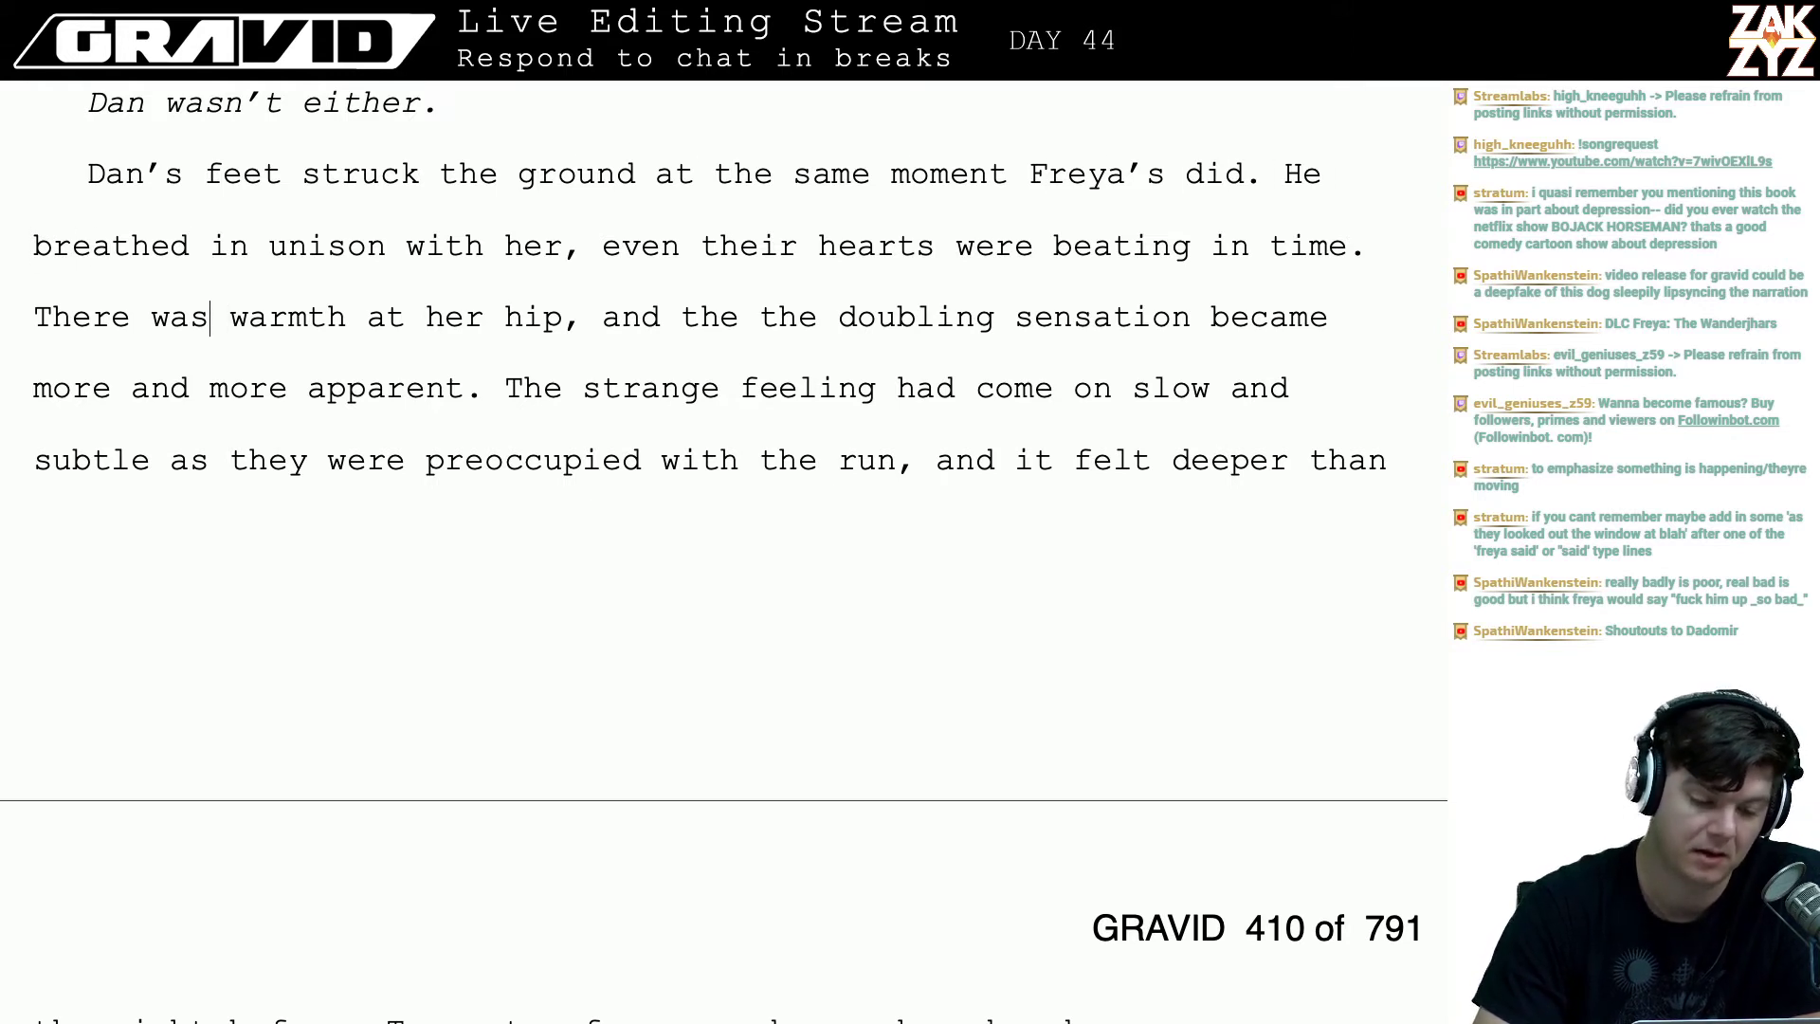
key("Left")
key("Right")
key("Left")
key("Right")
key("Right")
key("Right")
key("Right")
key("Right")
key("Right")
key("Right")
key("Right")
key("Right")
key("Right")
key("Right")
key("Right")
key("Right")
key("Right")
key("Right")
key("Right")
key("Right")
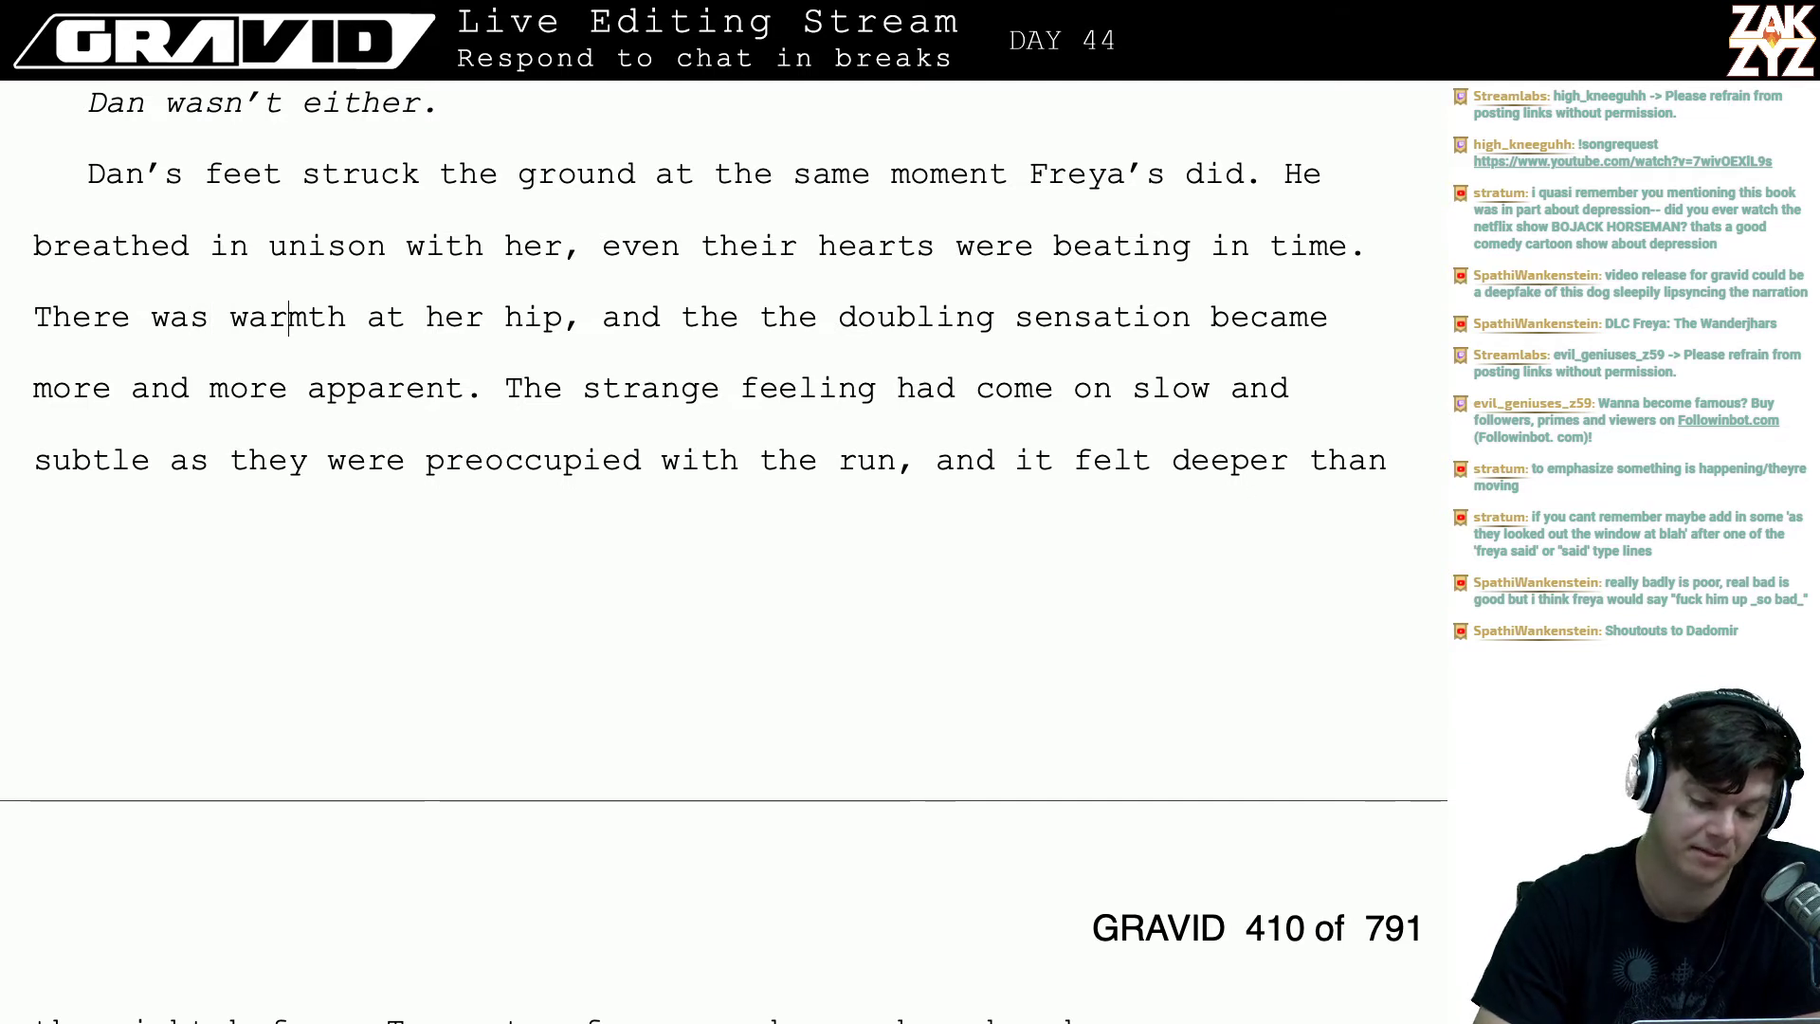
key("Right")
key("Right")
key("Right")
key("Down")
key("Left")
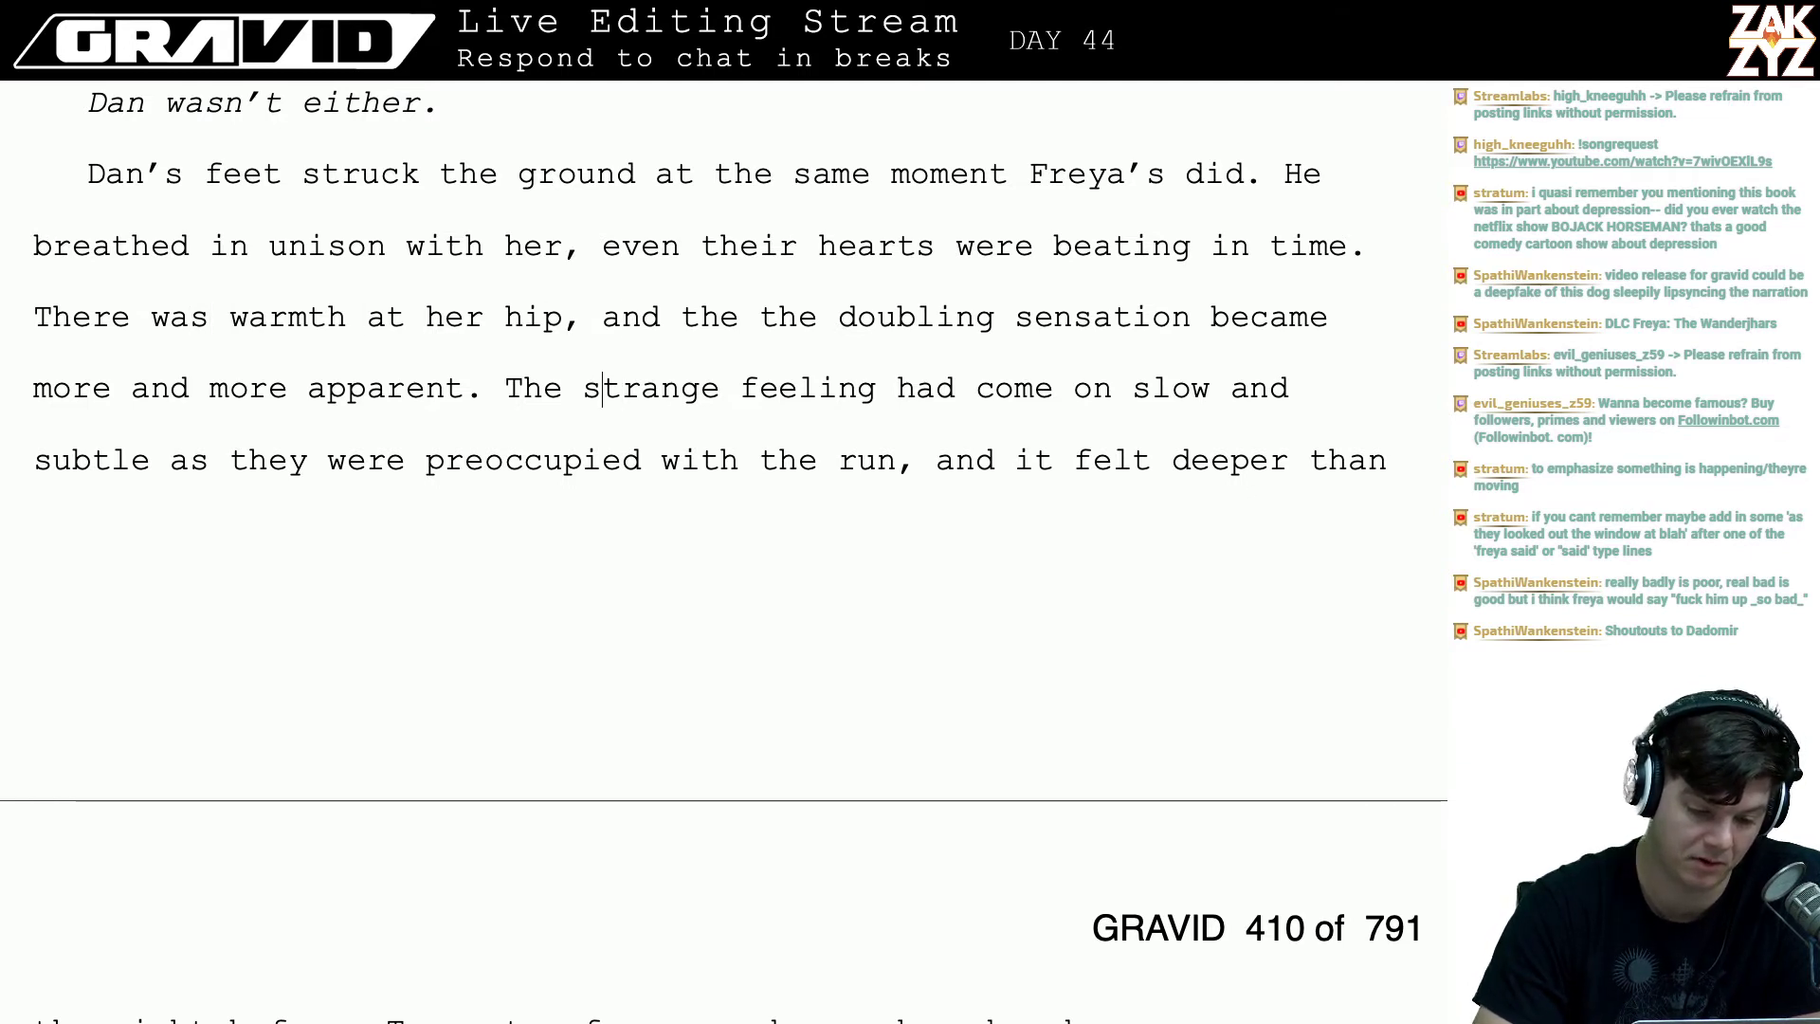
key("Up")
key("Left")
key("Right")
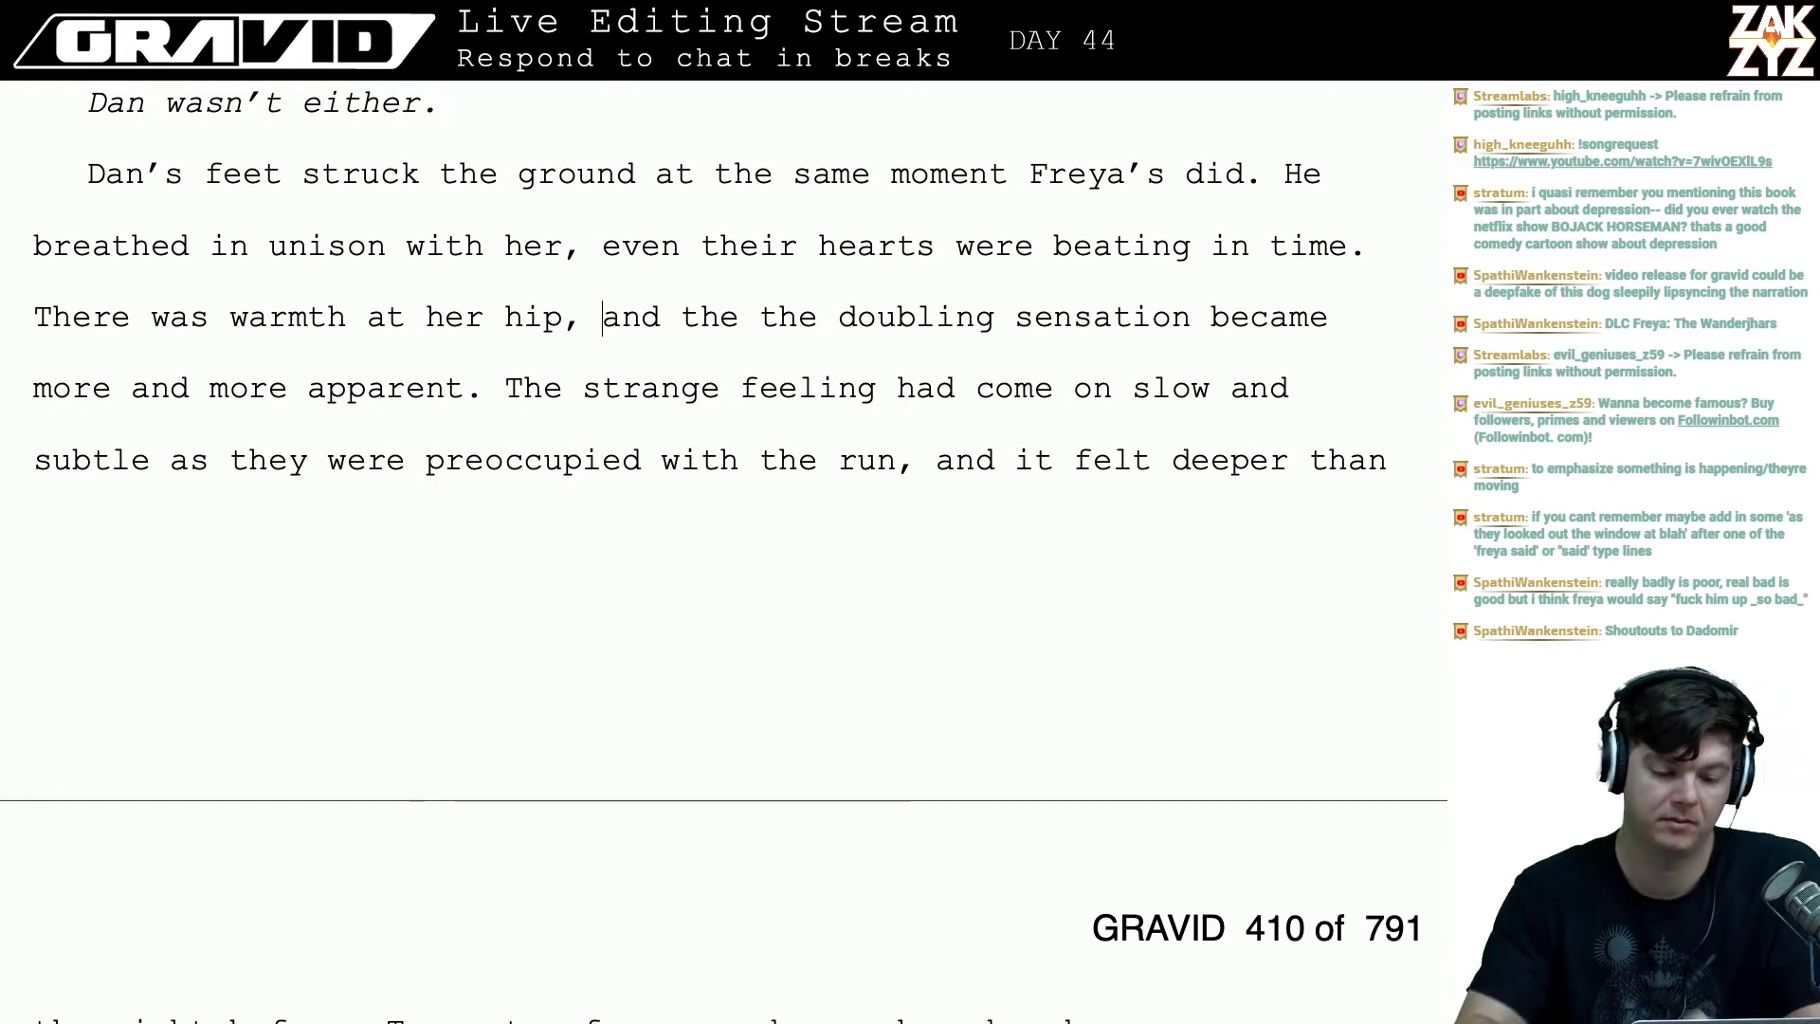
- Replace "at her hip" with "burning against her thigh" in the sentence beginning "There was warmth"
key("Left")
key("Left")
key("Left")
key("Left")
key("Left")
key("Left")
key("Left")
key("Left")
key("Left")
key("Left")
key("Left")
key("Left")
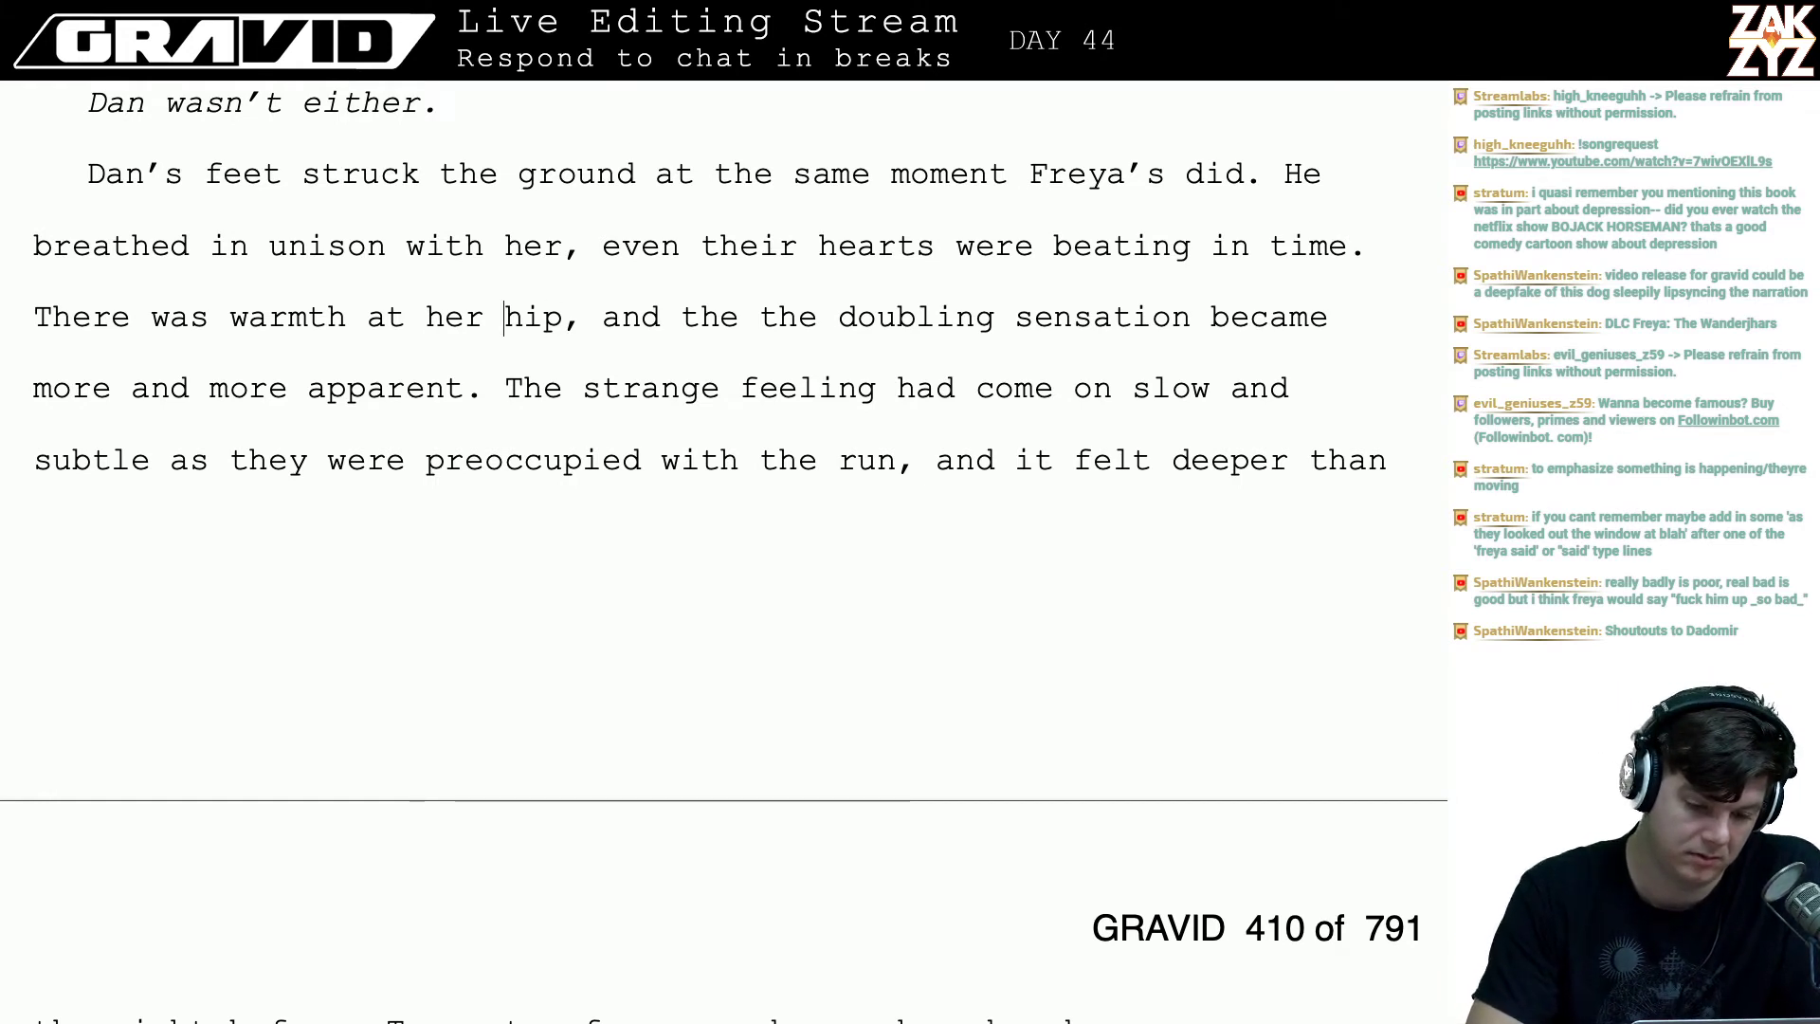
type("burning a")
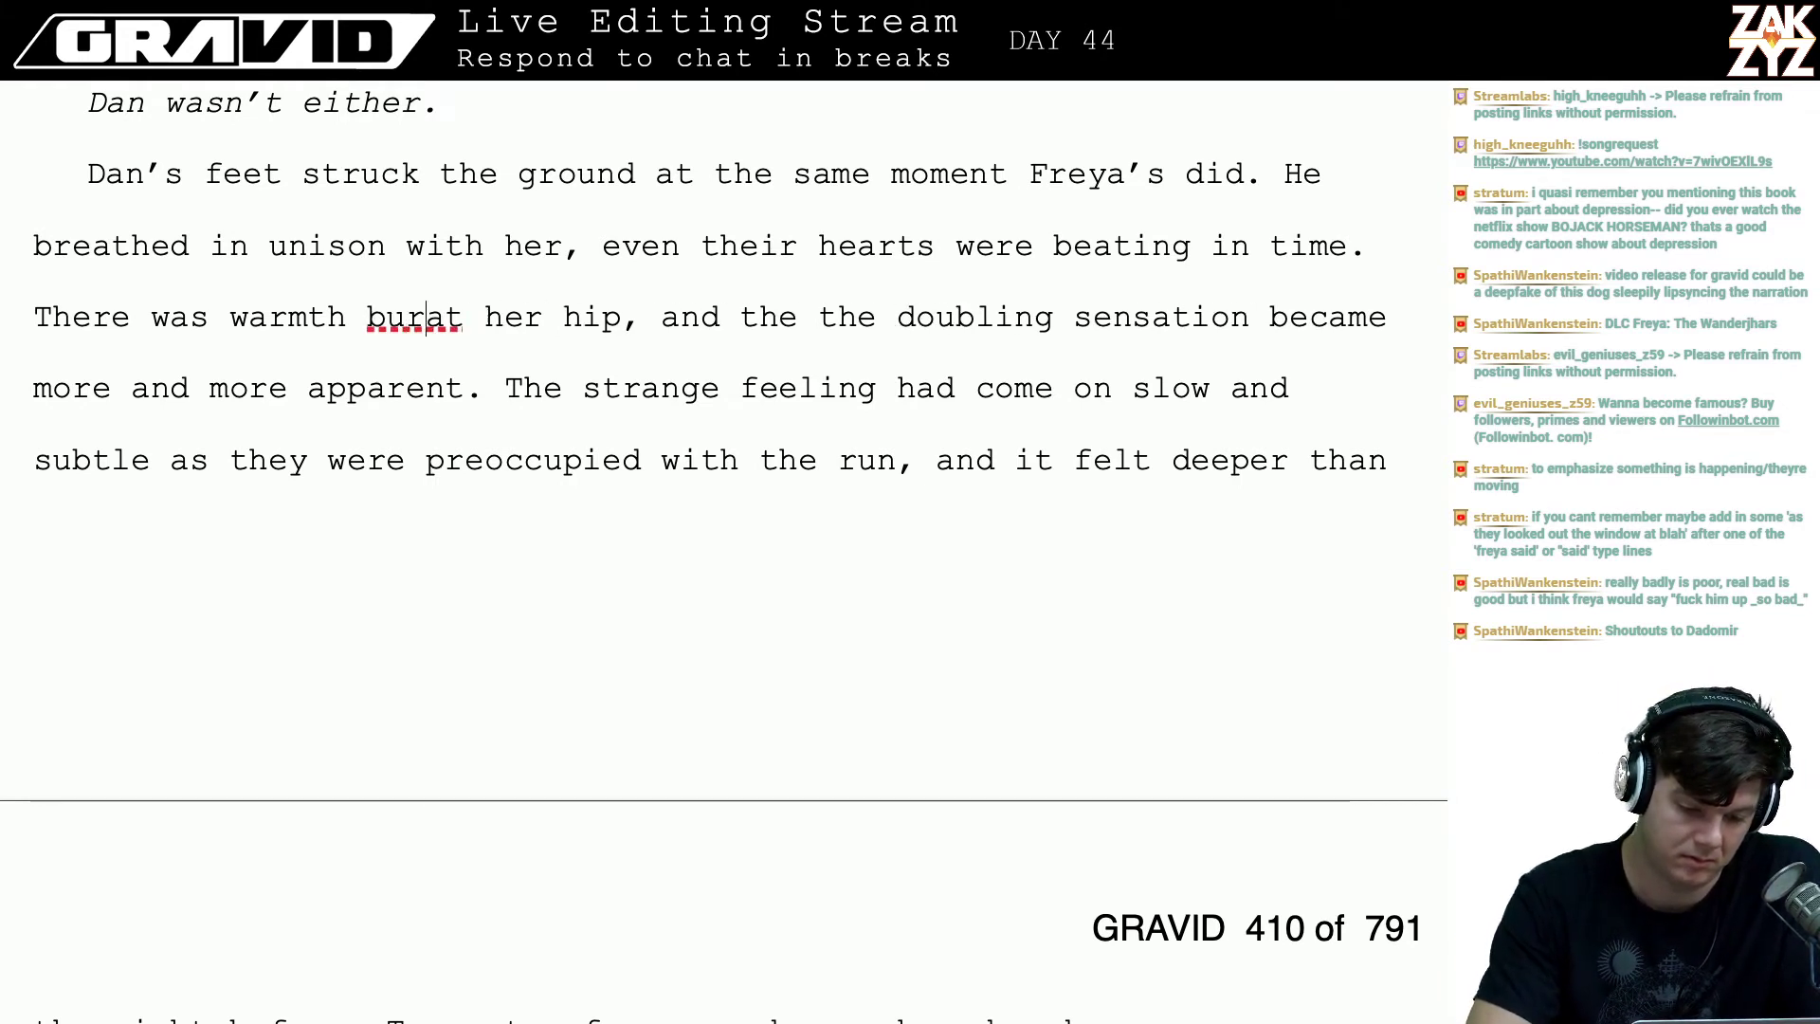
type("g")
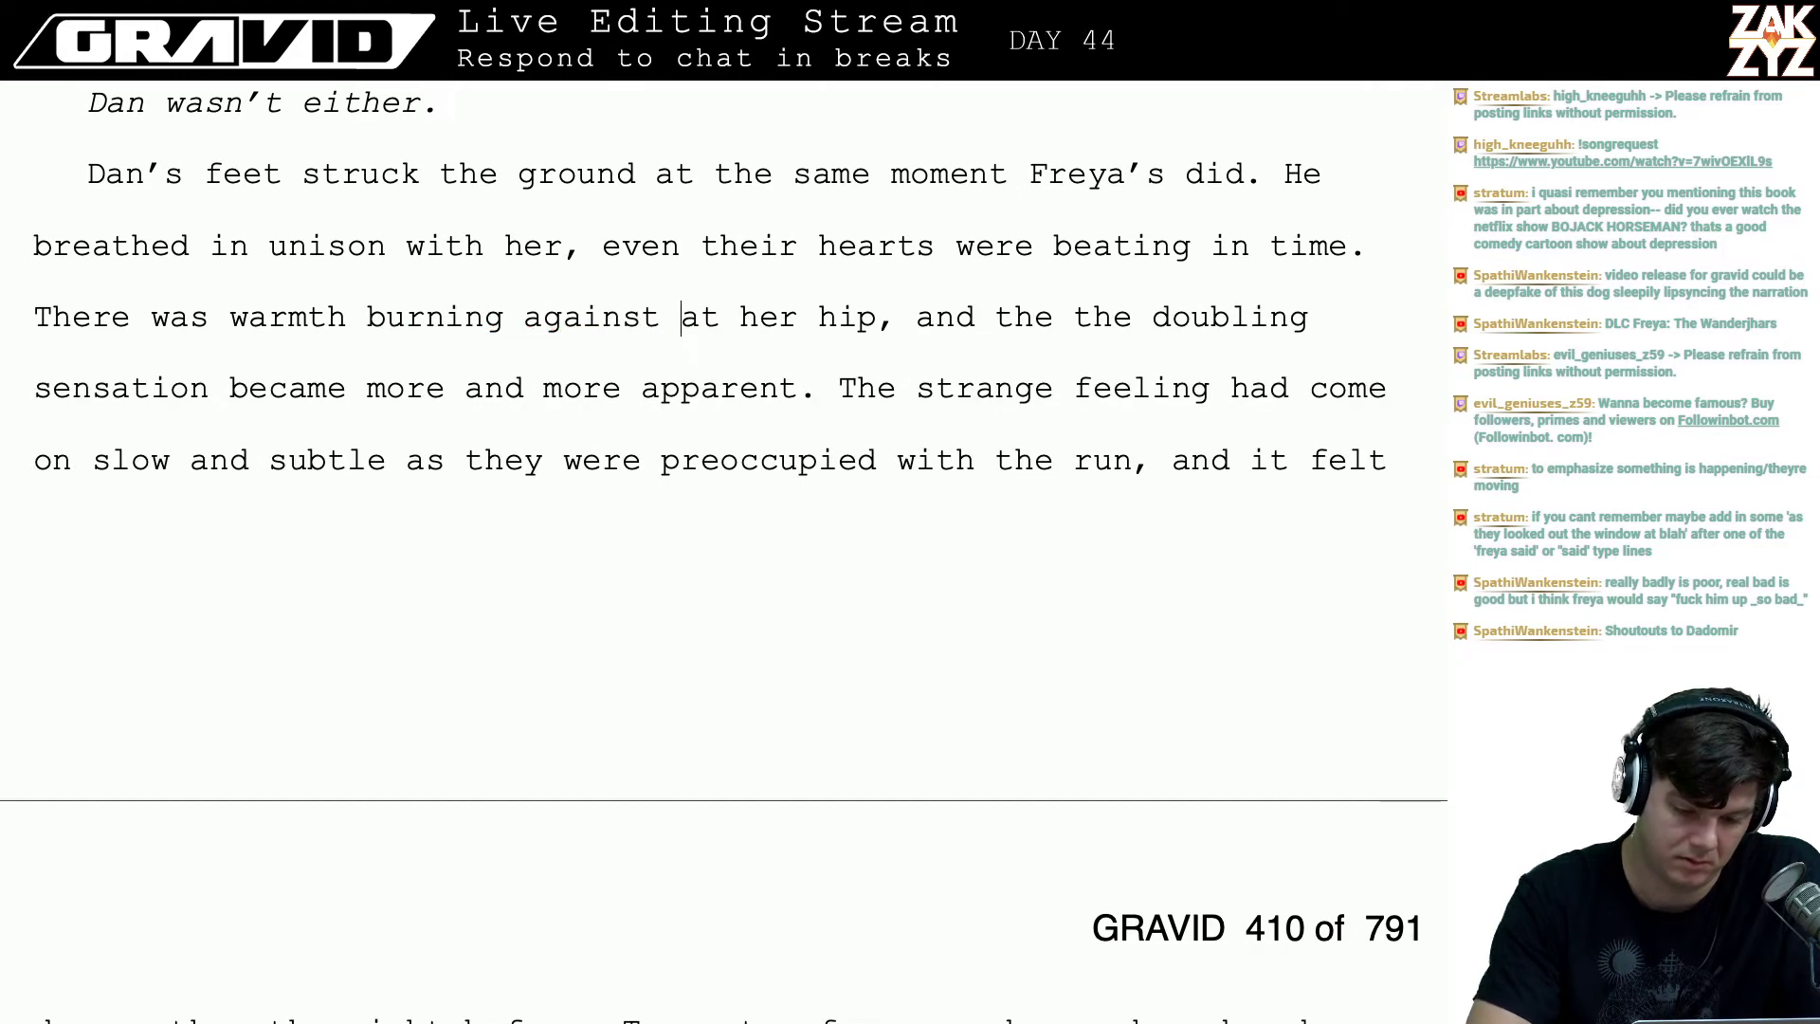
type("ainst her thigh")
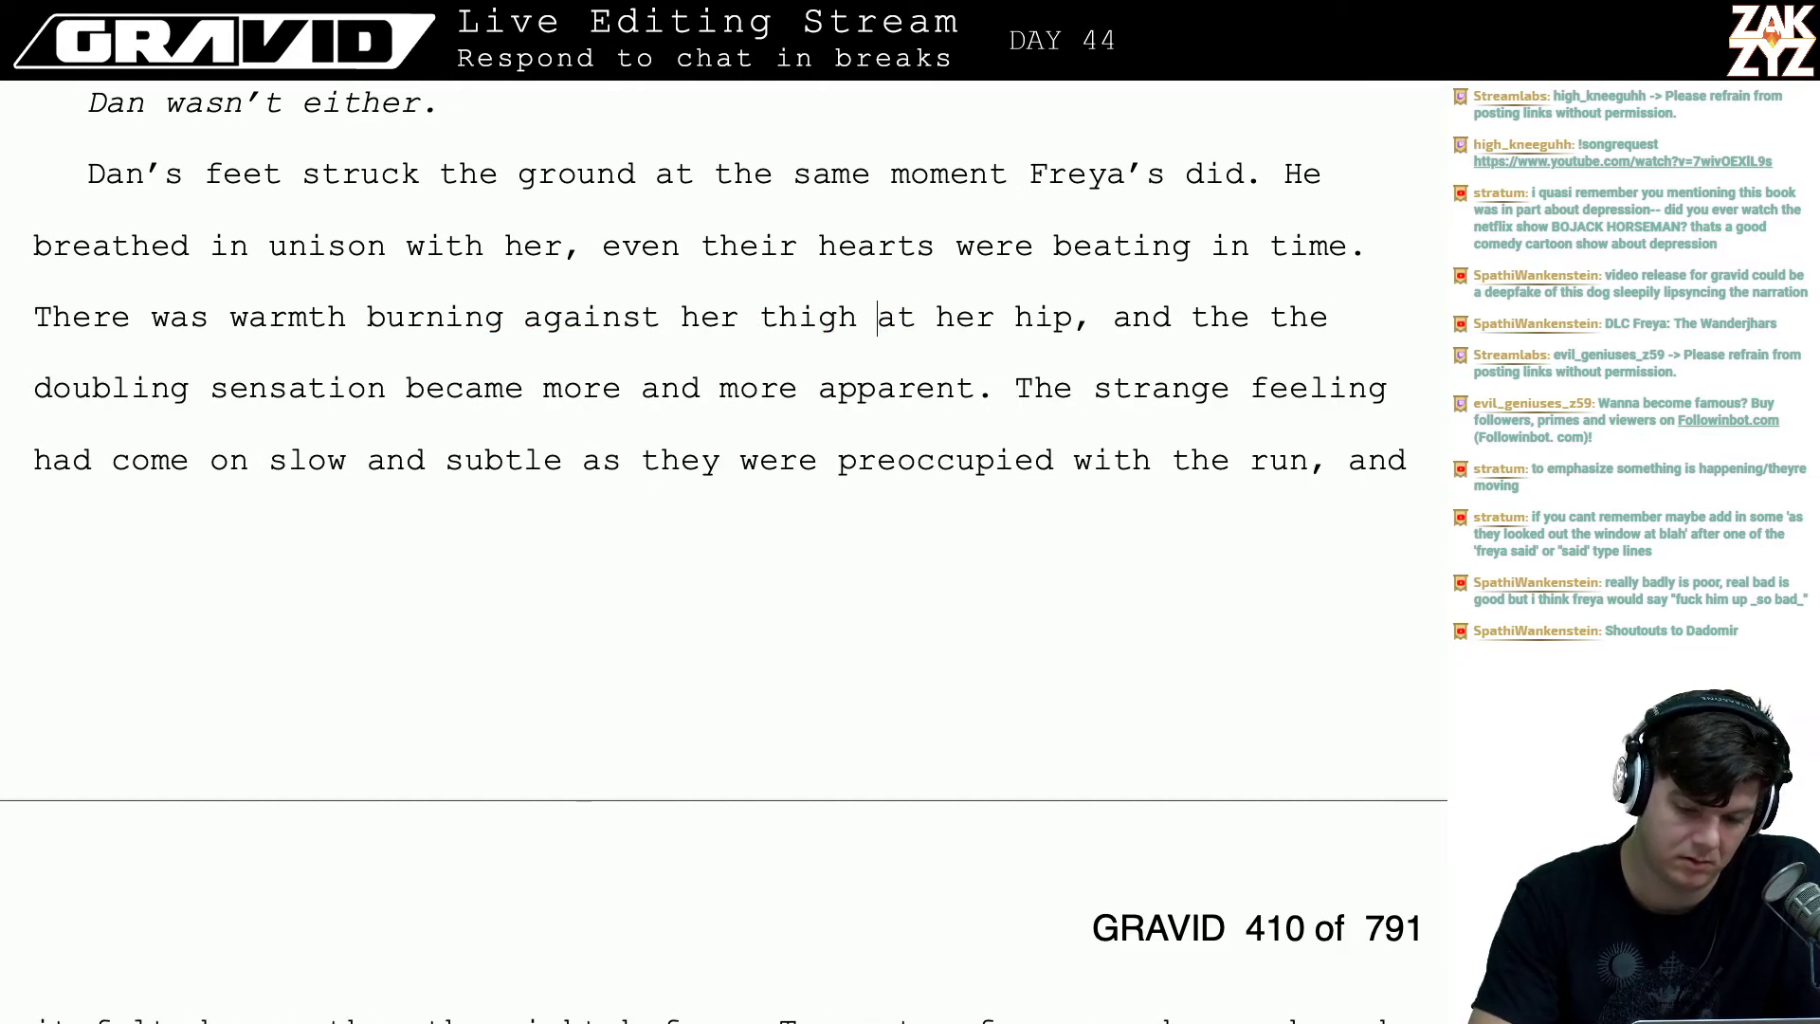
key("shift+Right")
key("shift+Right")
key("shift+Right")
key("shift+Right")
key("shift+Right")
key("shift+Right")
key("shift+Right")
key("shift+Right")
key("shift+Right")
key("shift+Right")
key("BackSpace")
key("BackSpace")
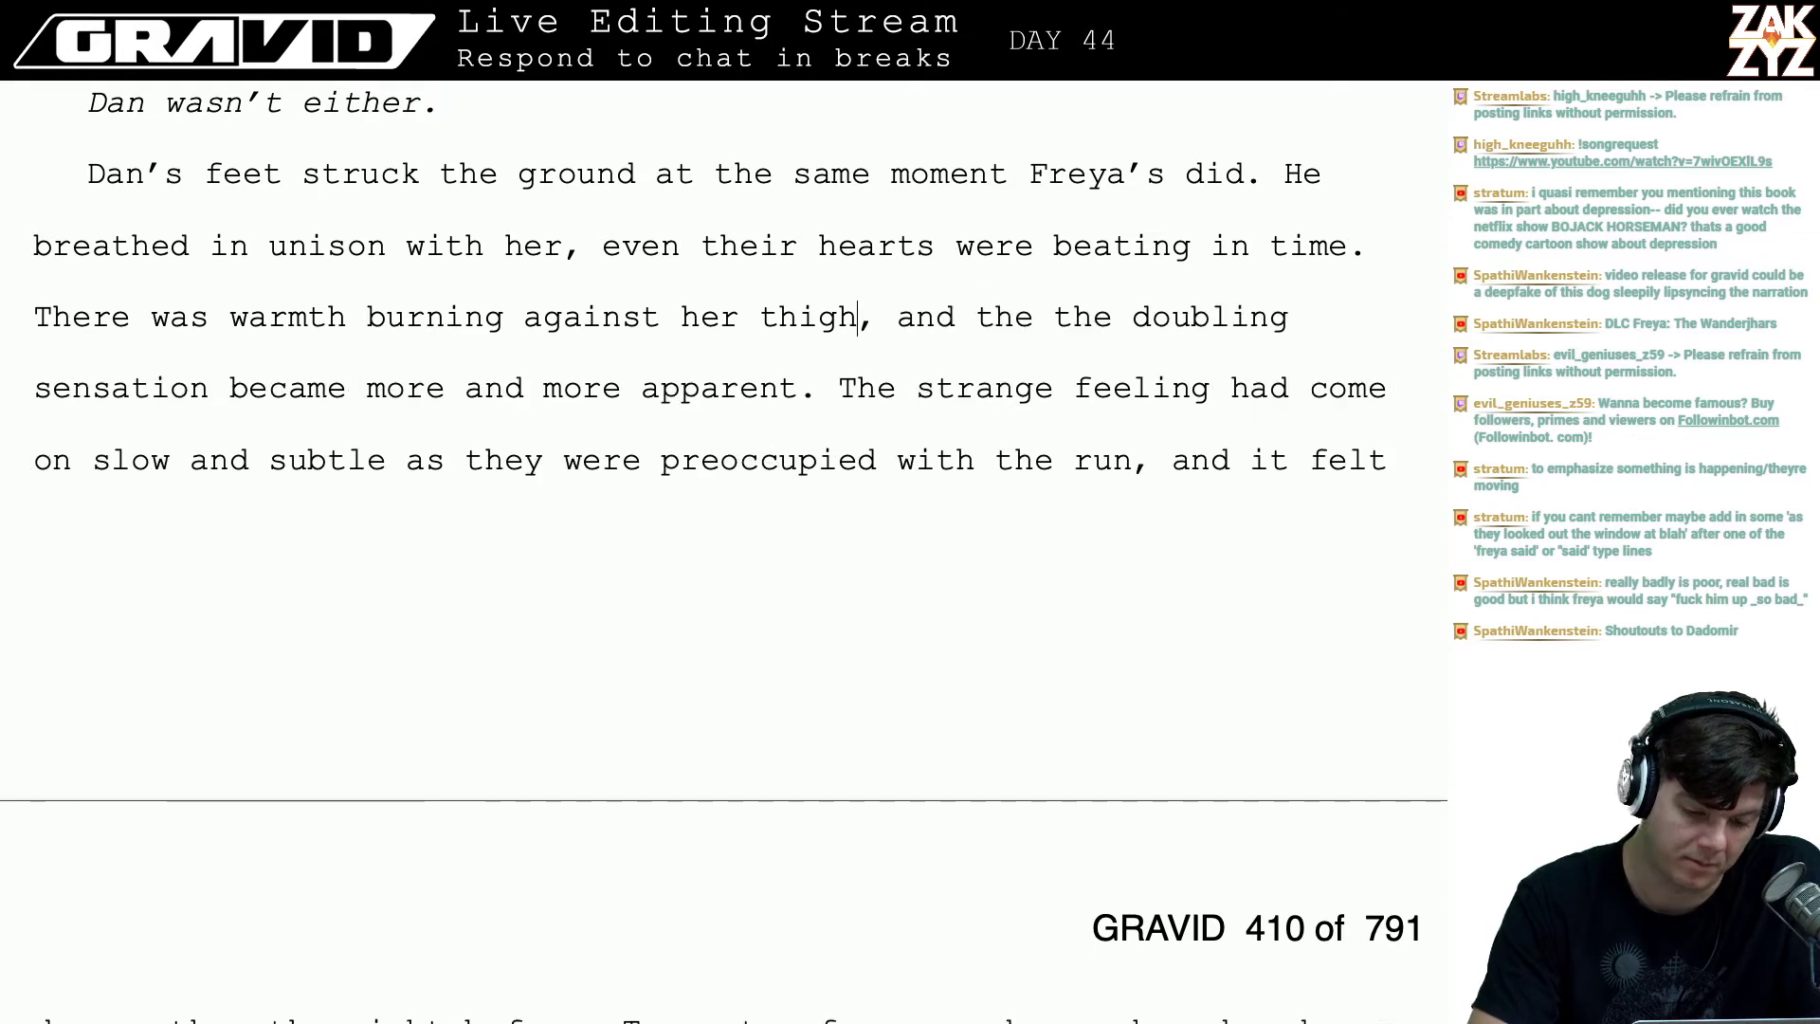
- Reread the revised warmth sentence from "her thigh" through the mention of the doubling sensation
key("Left")
key("Left")
key("Left")
key("Left")
key("Left")
key("Right")
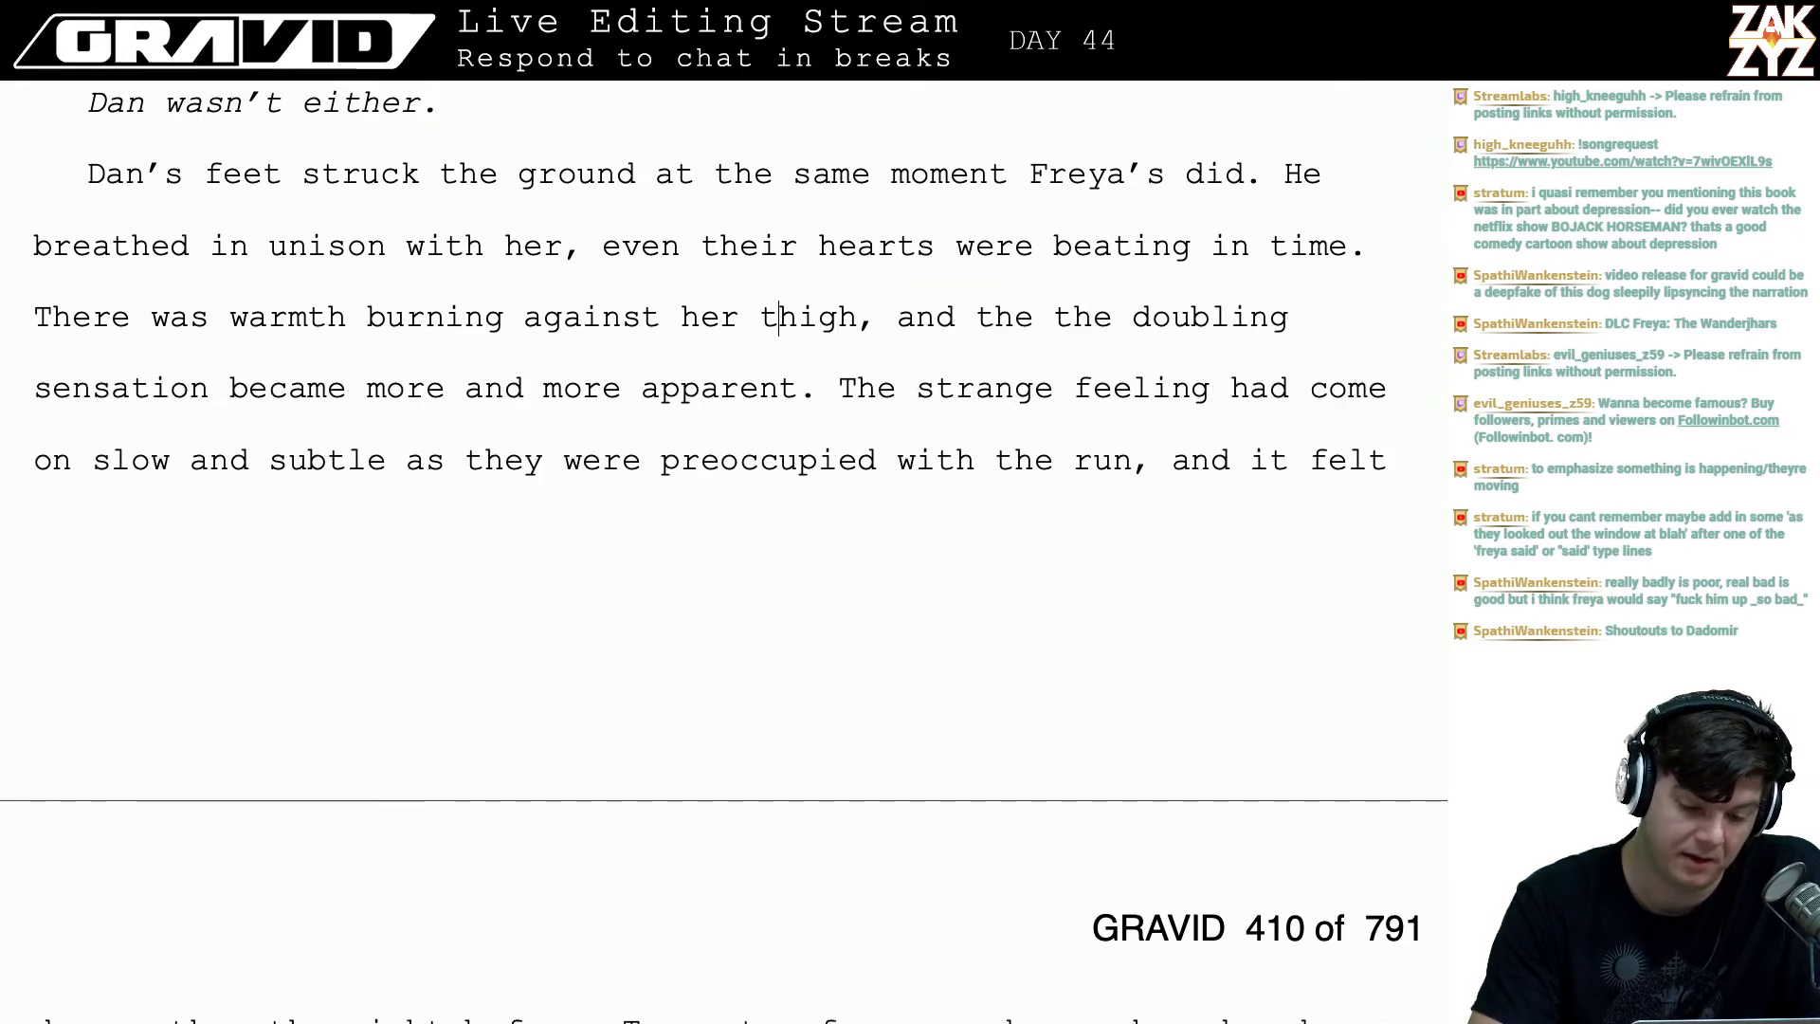
key("Right")
key("Right")
key("Right")
key("Right")
key("Right")
key("Right")
key("Right")
key("Right")
key("Right")
key("Right")
key("Right")
key("Right")
key("Right")
key("Right")
key("Right")
key("Right")
key("Right")
key("Right")
key("Right")
key("Right")
key("Right")
key("Right")
key("Right")
key("Right")
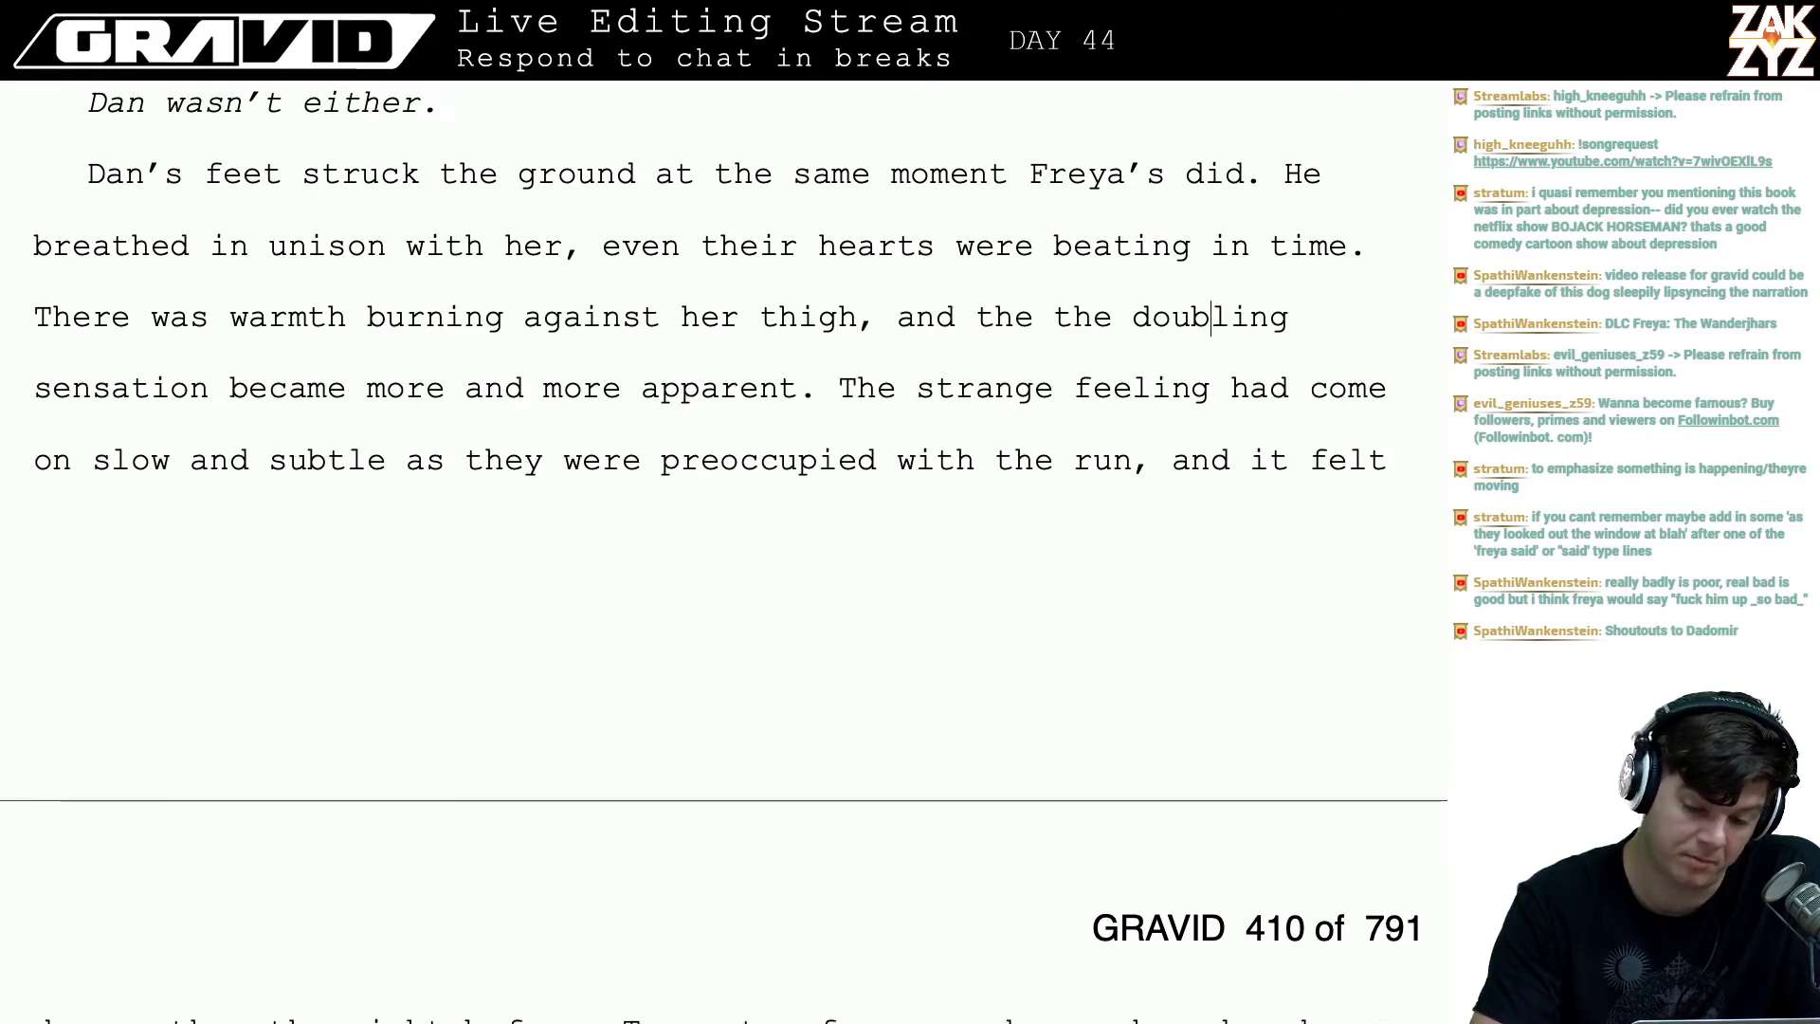
key("Right")
key("Right")
key("Right")
key("Right")
key("Right")
key("Right")
key("Right")
key("Right")
key("Right")
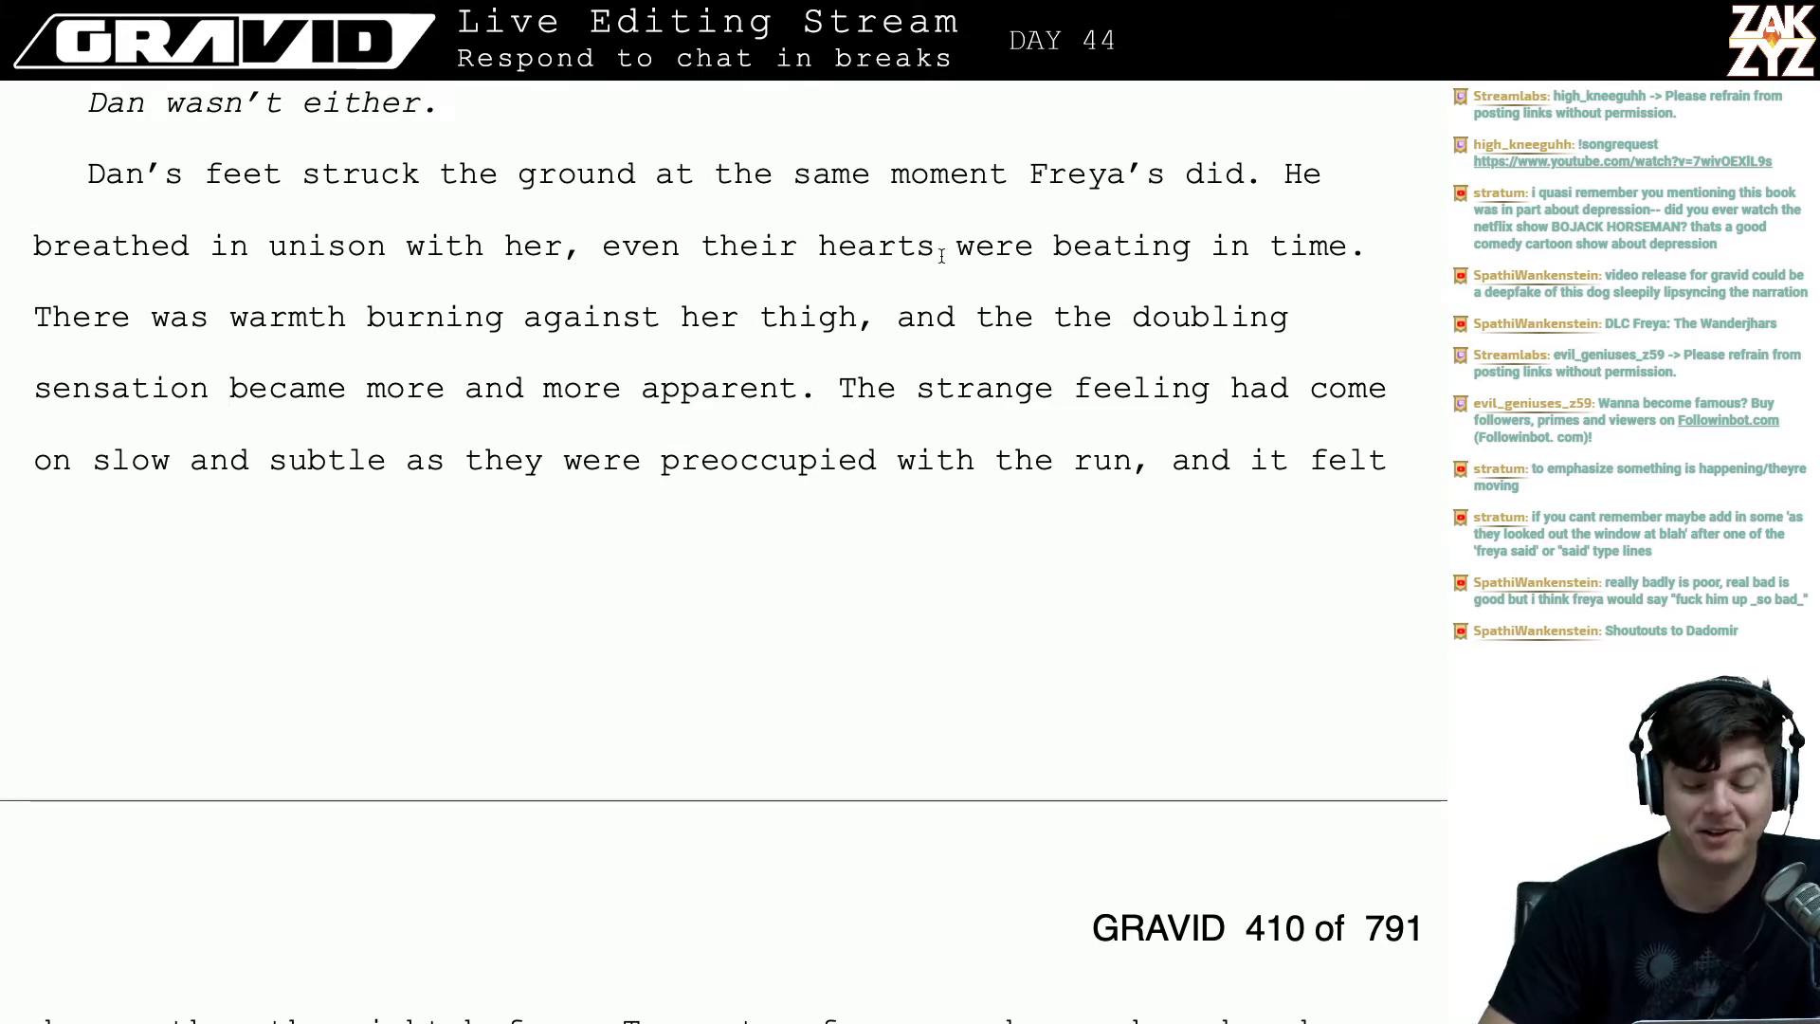
- Delete the duplicated "the" before "doubling sensation" in the sentence beginning "There was warmth"
left_click(1073, 346)
key("Left")
key("Left")
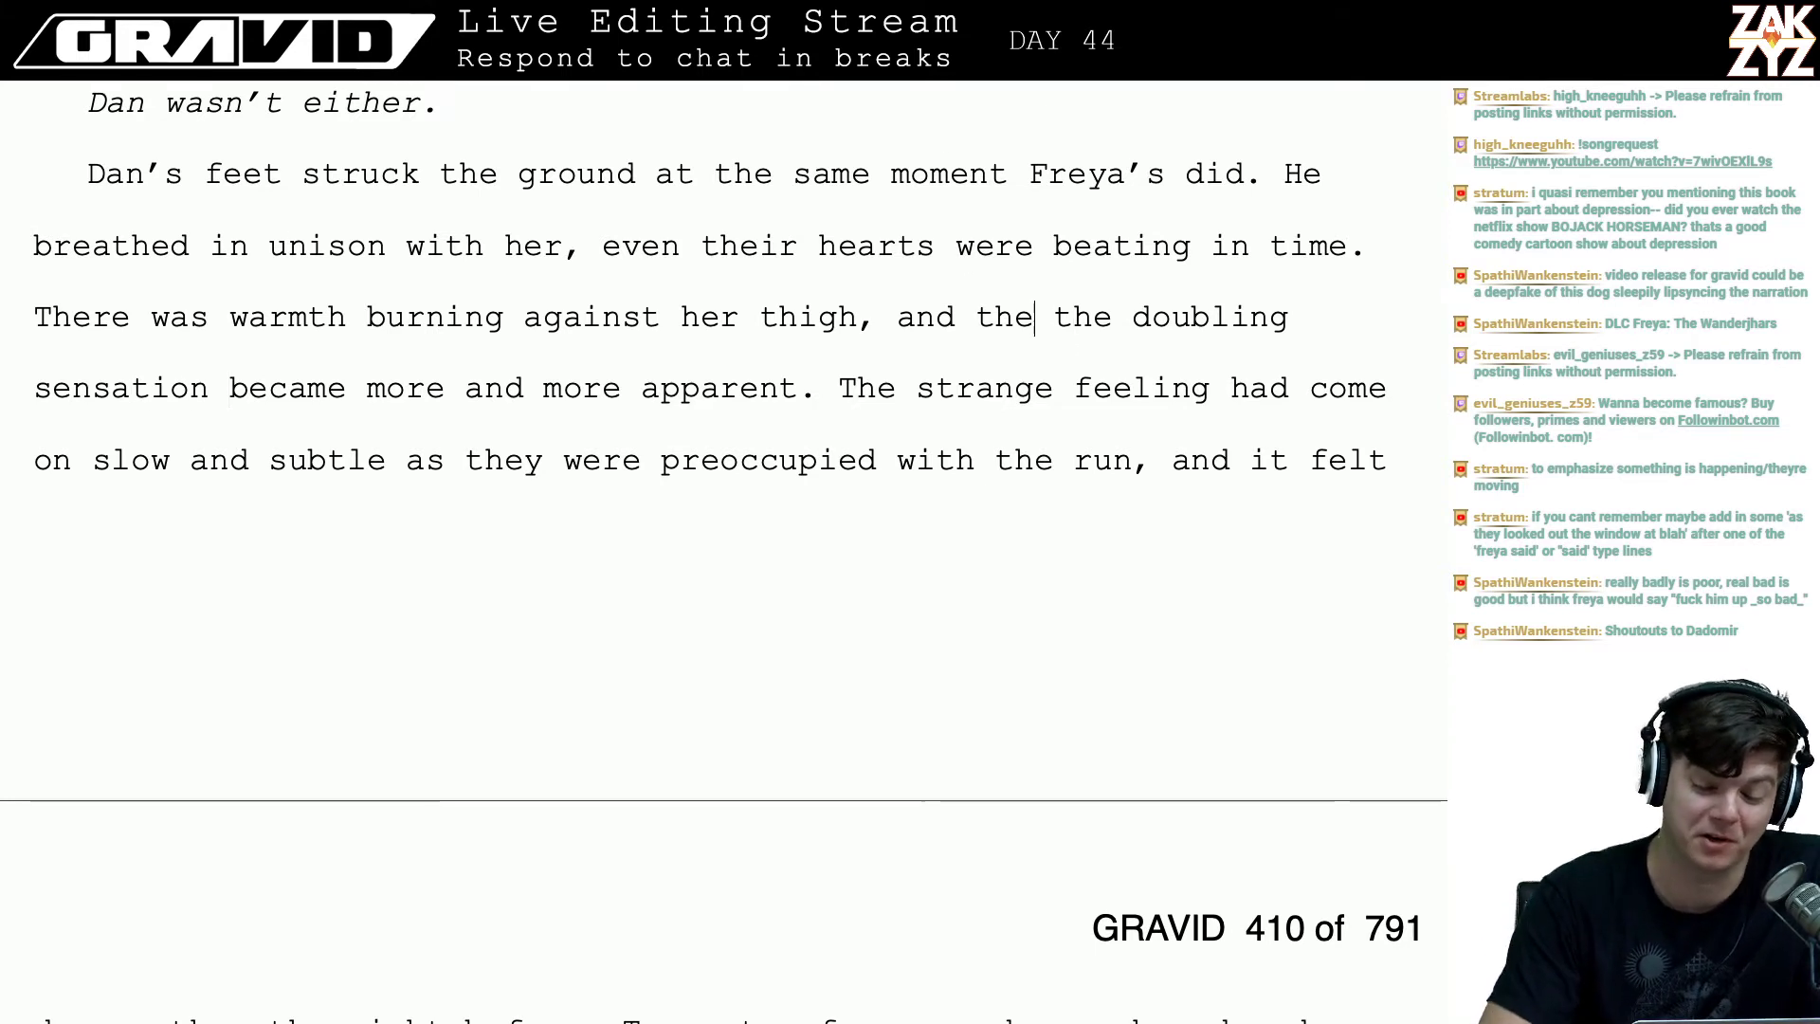
key("BackSpace")
key("BackSpace")
key("BackSpace")
key("BackSpace")
- Reread the corrected warmth sentence from "burning against her thigh" through "the doubling sensation"
key("Right")
key("Right")
key("Right")
key("Right")
key("Right")
key("Right")
key("Right")
key("Right")
key("Right")
key("Right")
key("Right")
key("Right")
key("Right")
key("Right")
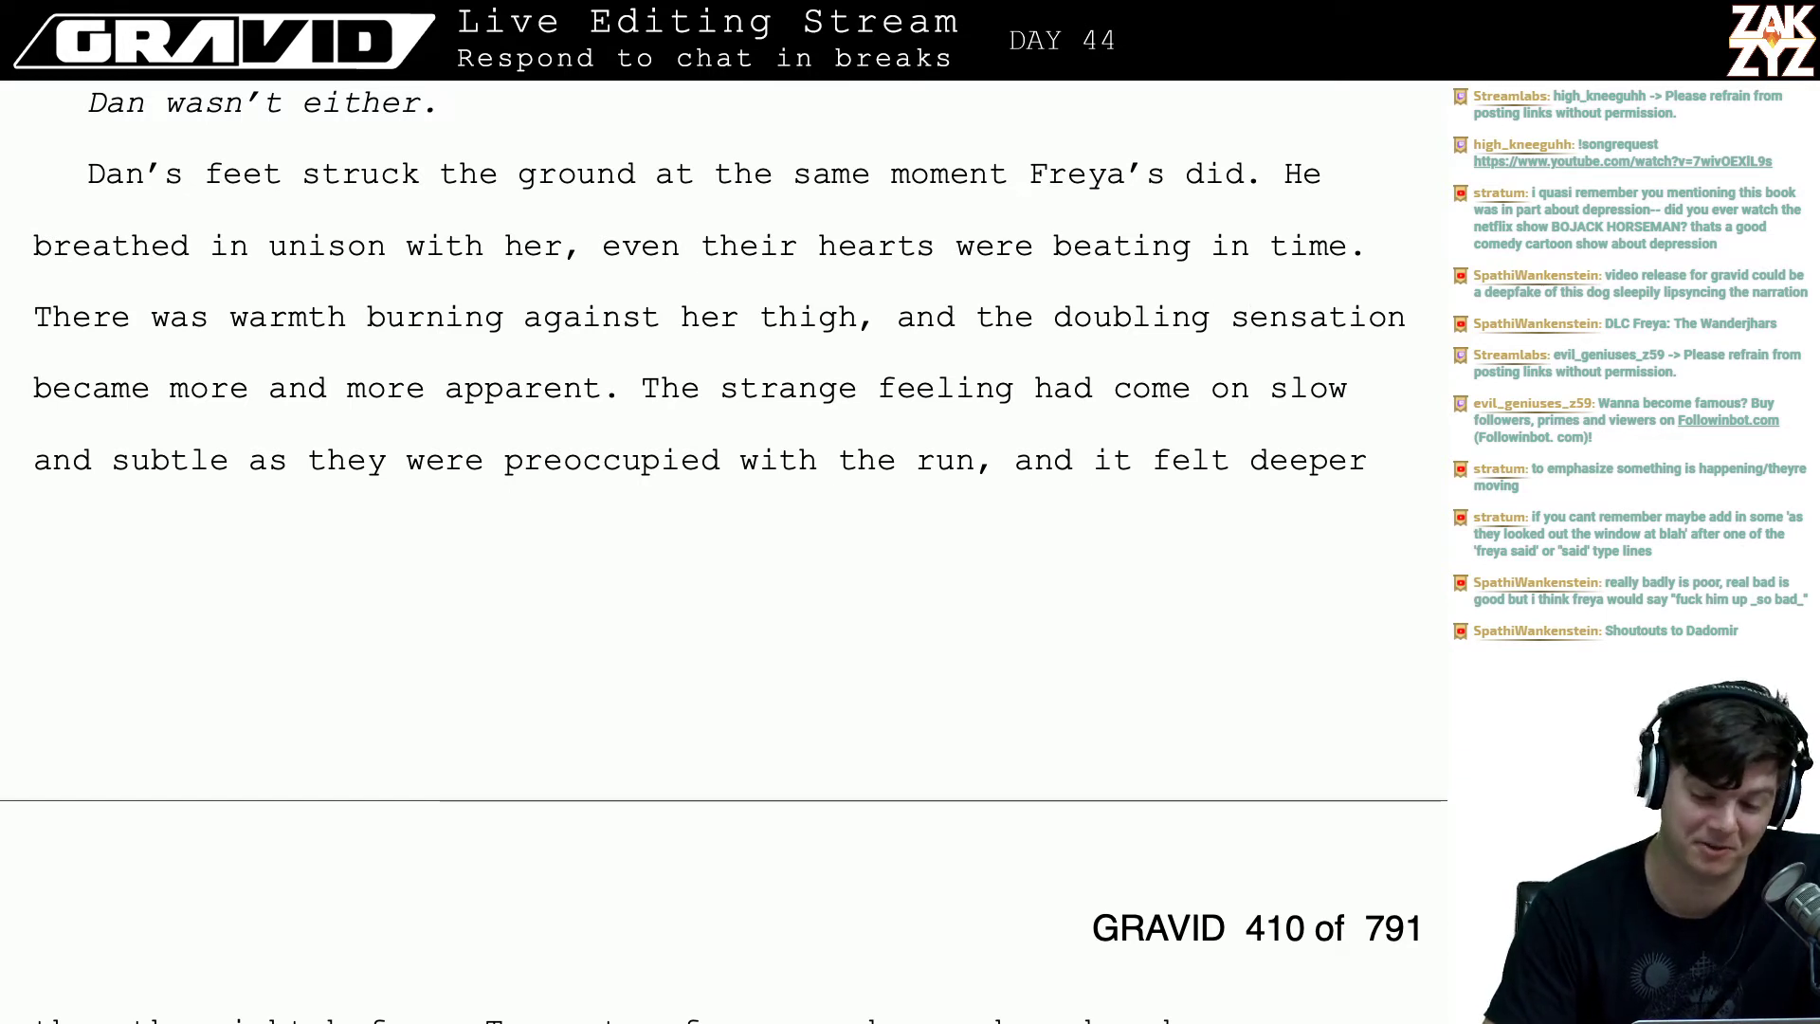
key("Left")
key("Left")
key("Left")
key("Left")
key("Left")
key("Left")
key("Left")
key("Left")
key("Left")
key("Left")
key("Left")
key("Left")
key("Left")
key("Left")
key("Left")
key("Left")
key("Left")
key("Left")
key("Left")
key("Left")
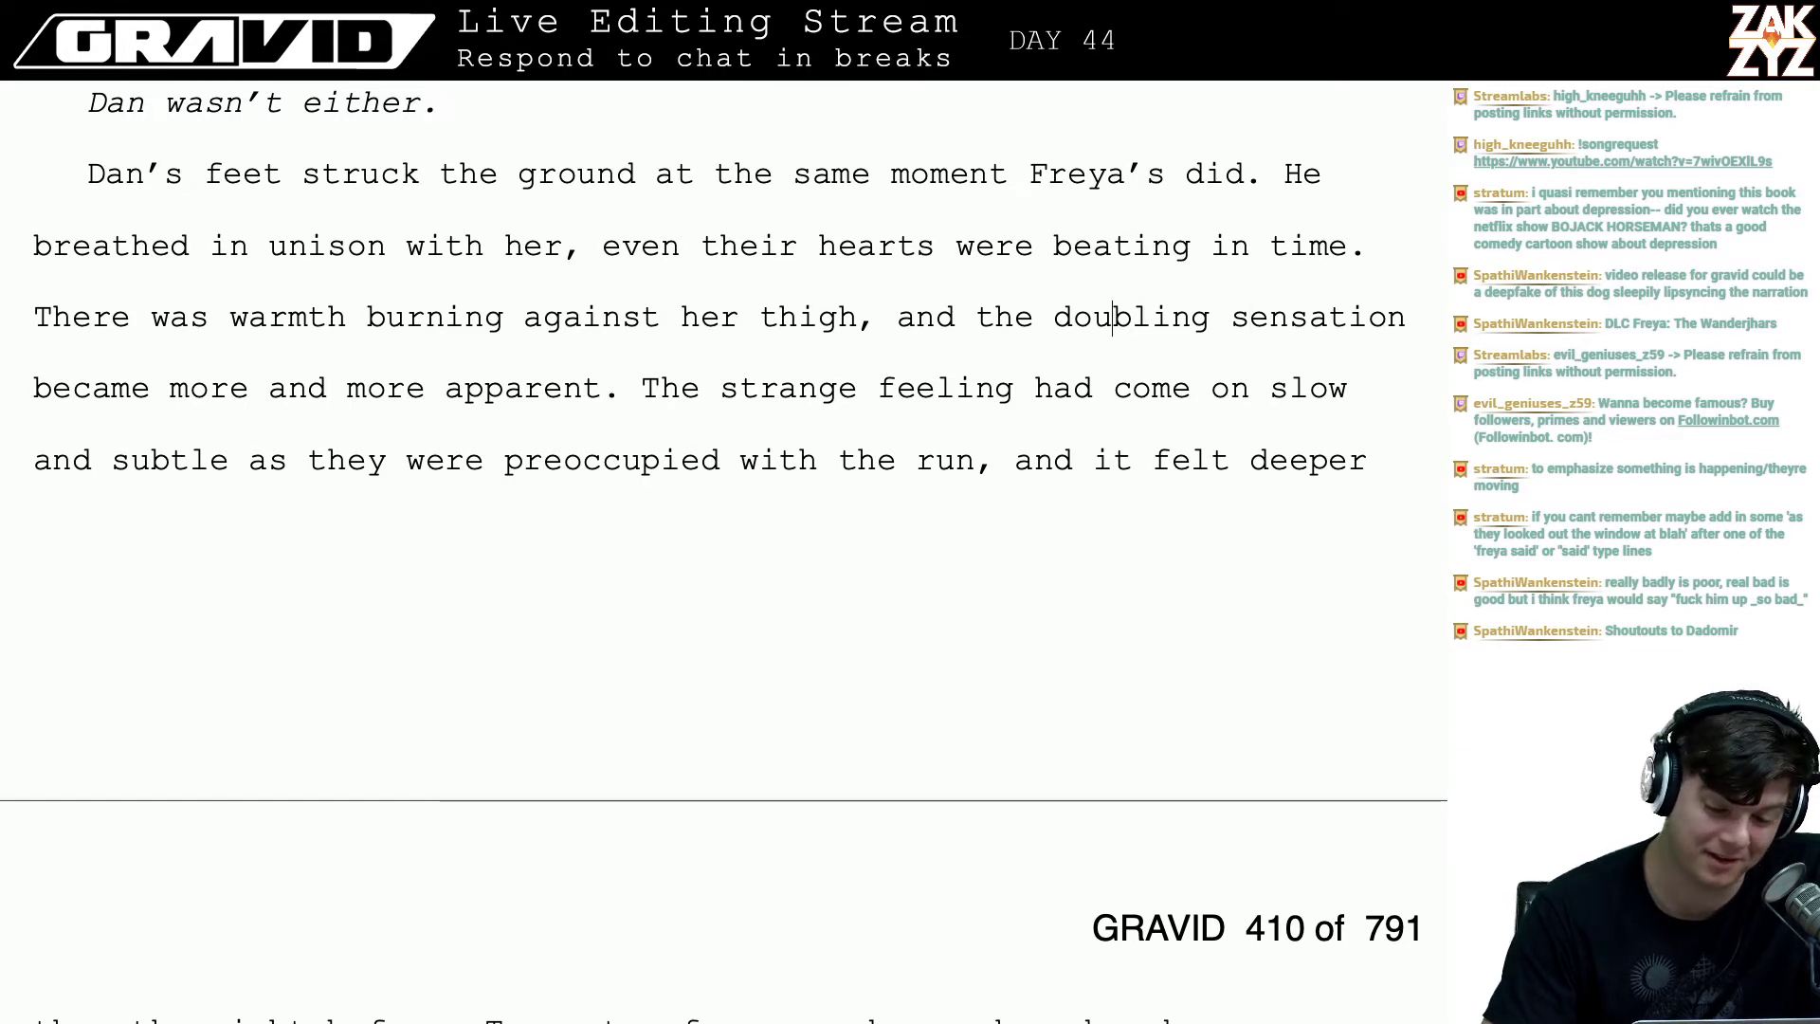
key("Left")
key("Left")
key("Left")
key("Left")
key("Left")
key("Left")
key("Left")
key("Left")
key("Left")
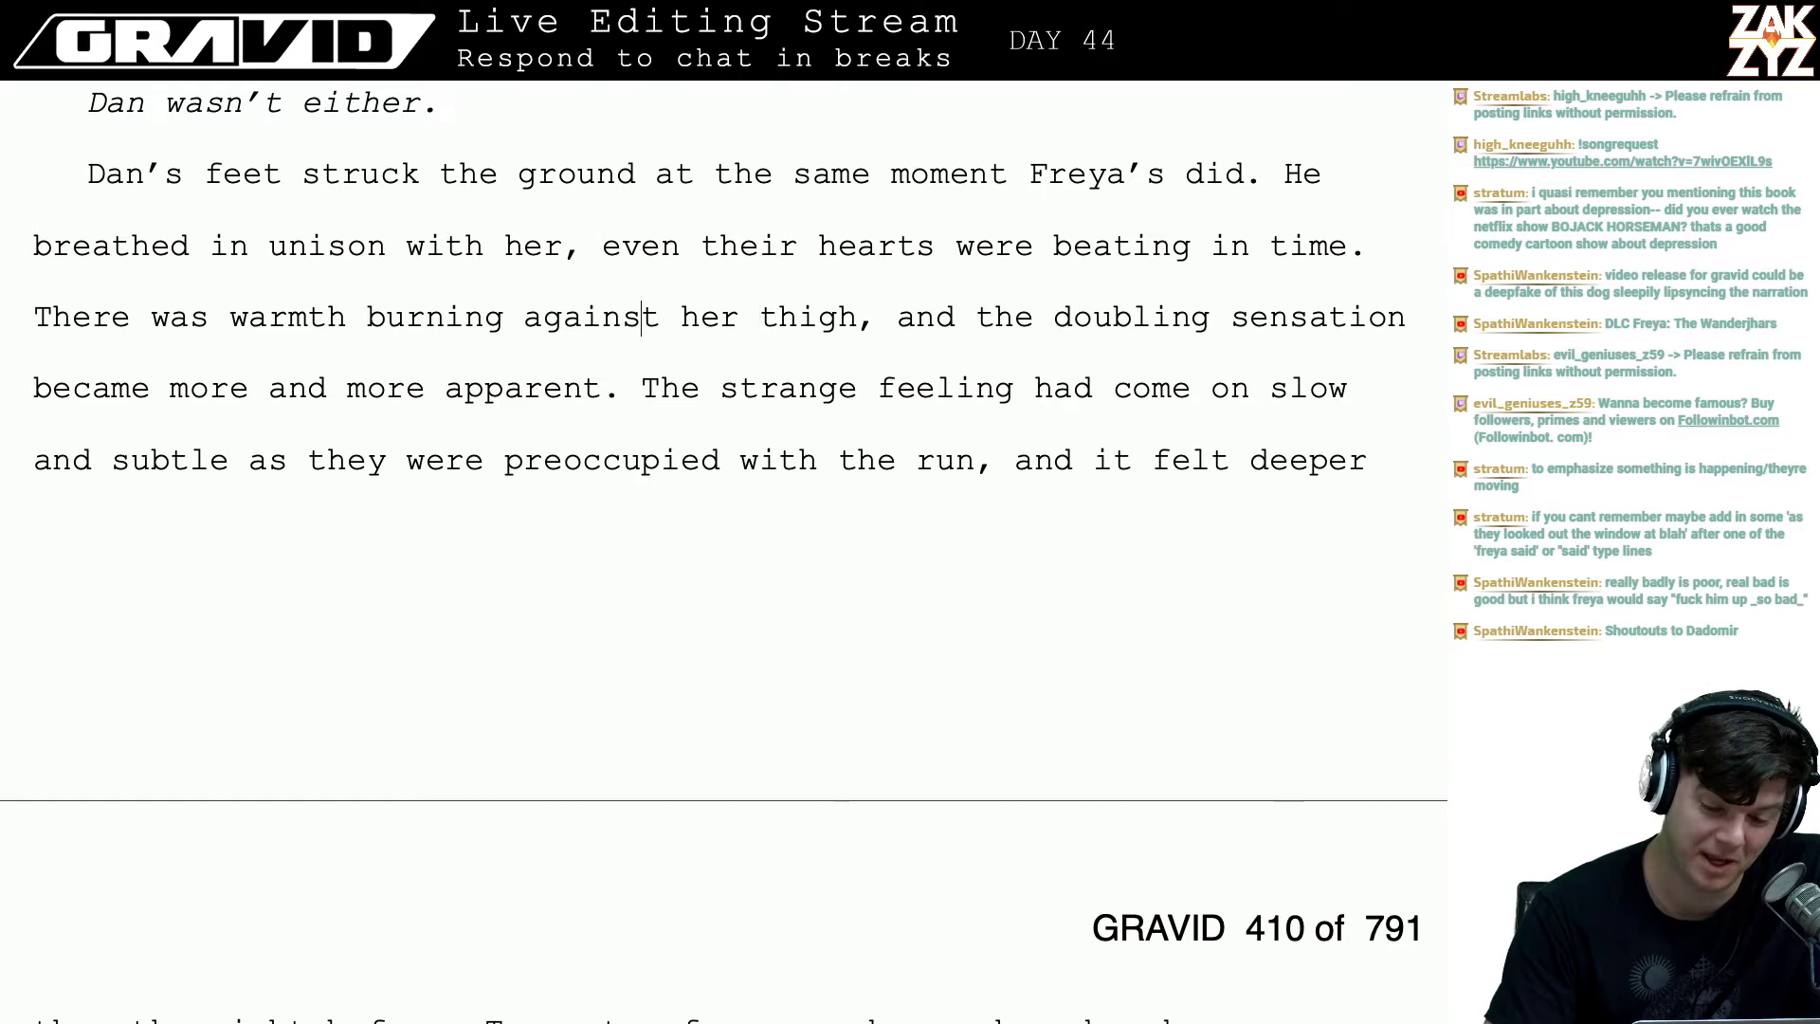
- Proofread from "became more and more apparent" through the sentence beginning "The strange feeling had come on slow"
key("Down")
key("Right")
key("Left")
key("Left")
key("Left")
key("Left")
key("Left")
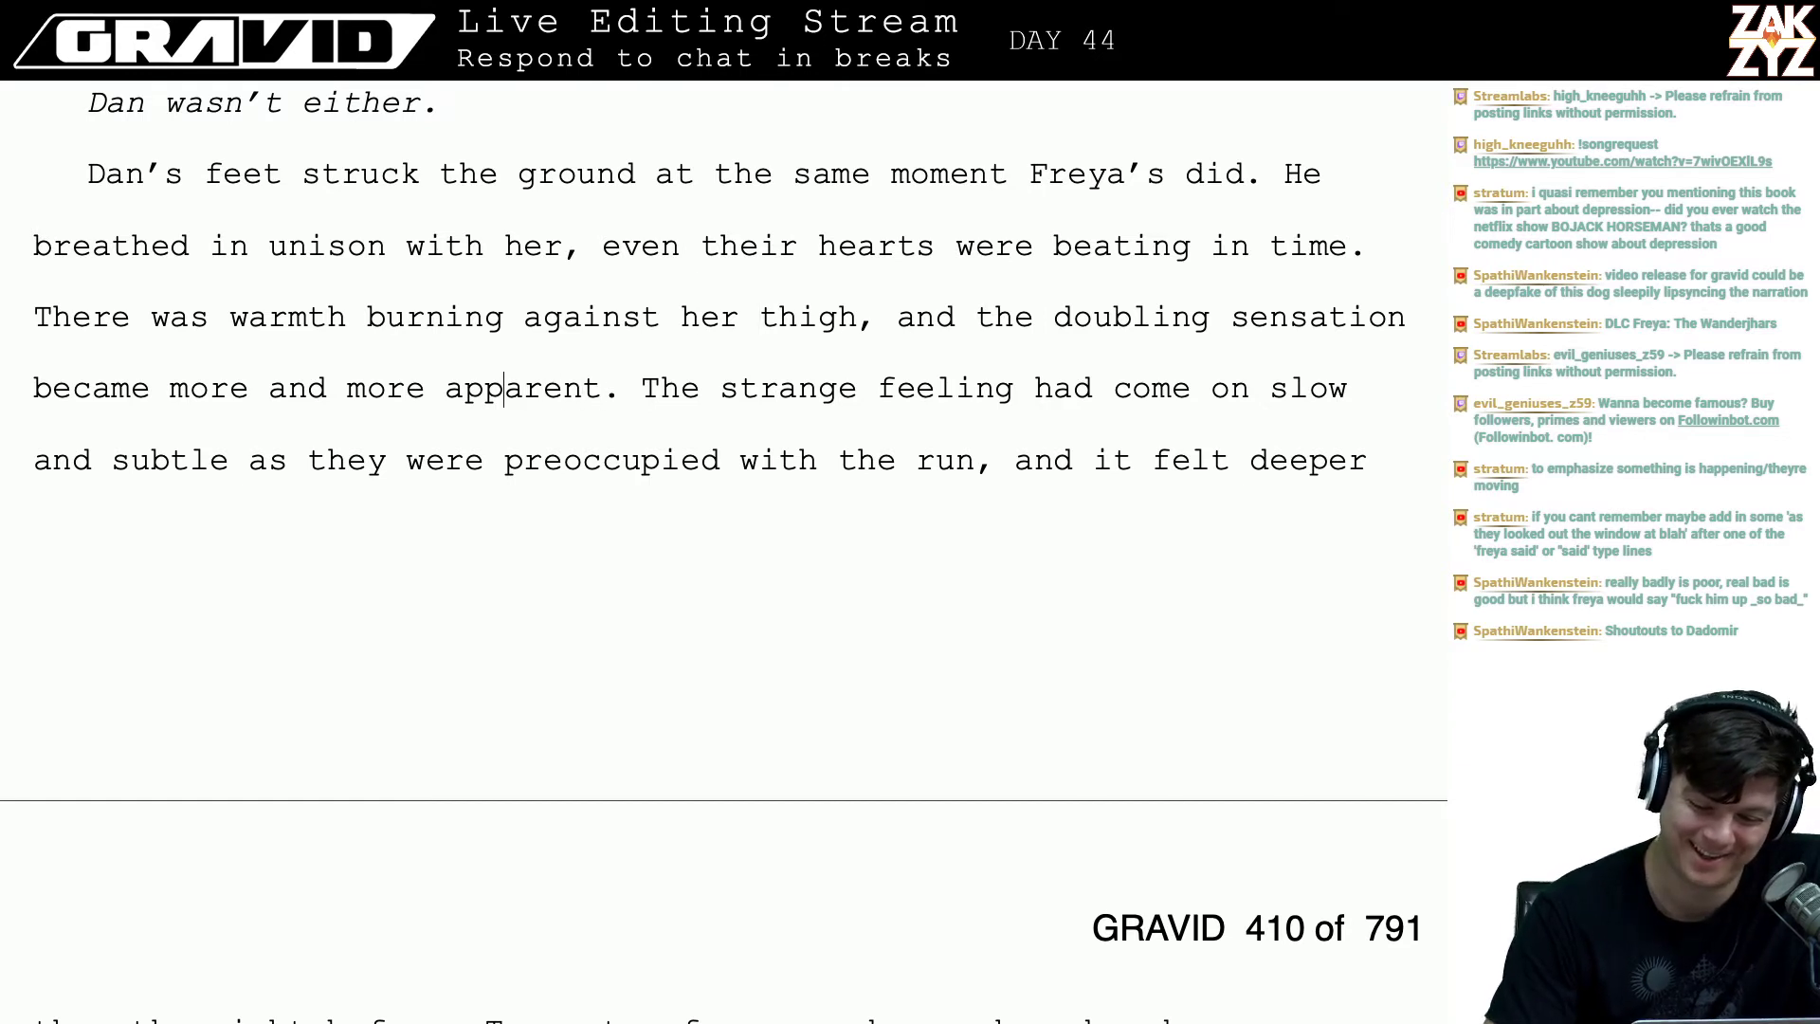
key("Right")
key("Right")
key("Right")
key("Right")
key("Right")
key("Right")
key("Right")
key("Right")
key("Right")
key("Right")
key("Right")
key("Right")
key("Right")
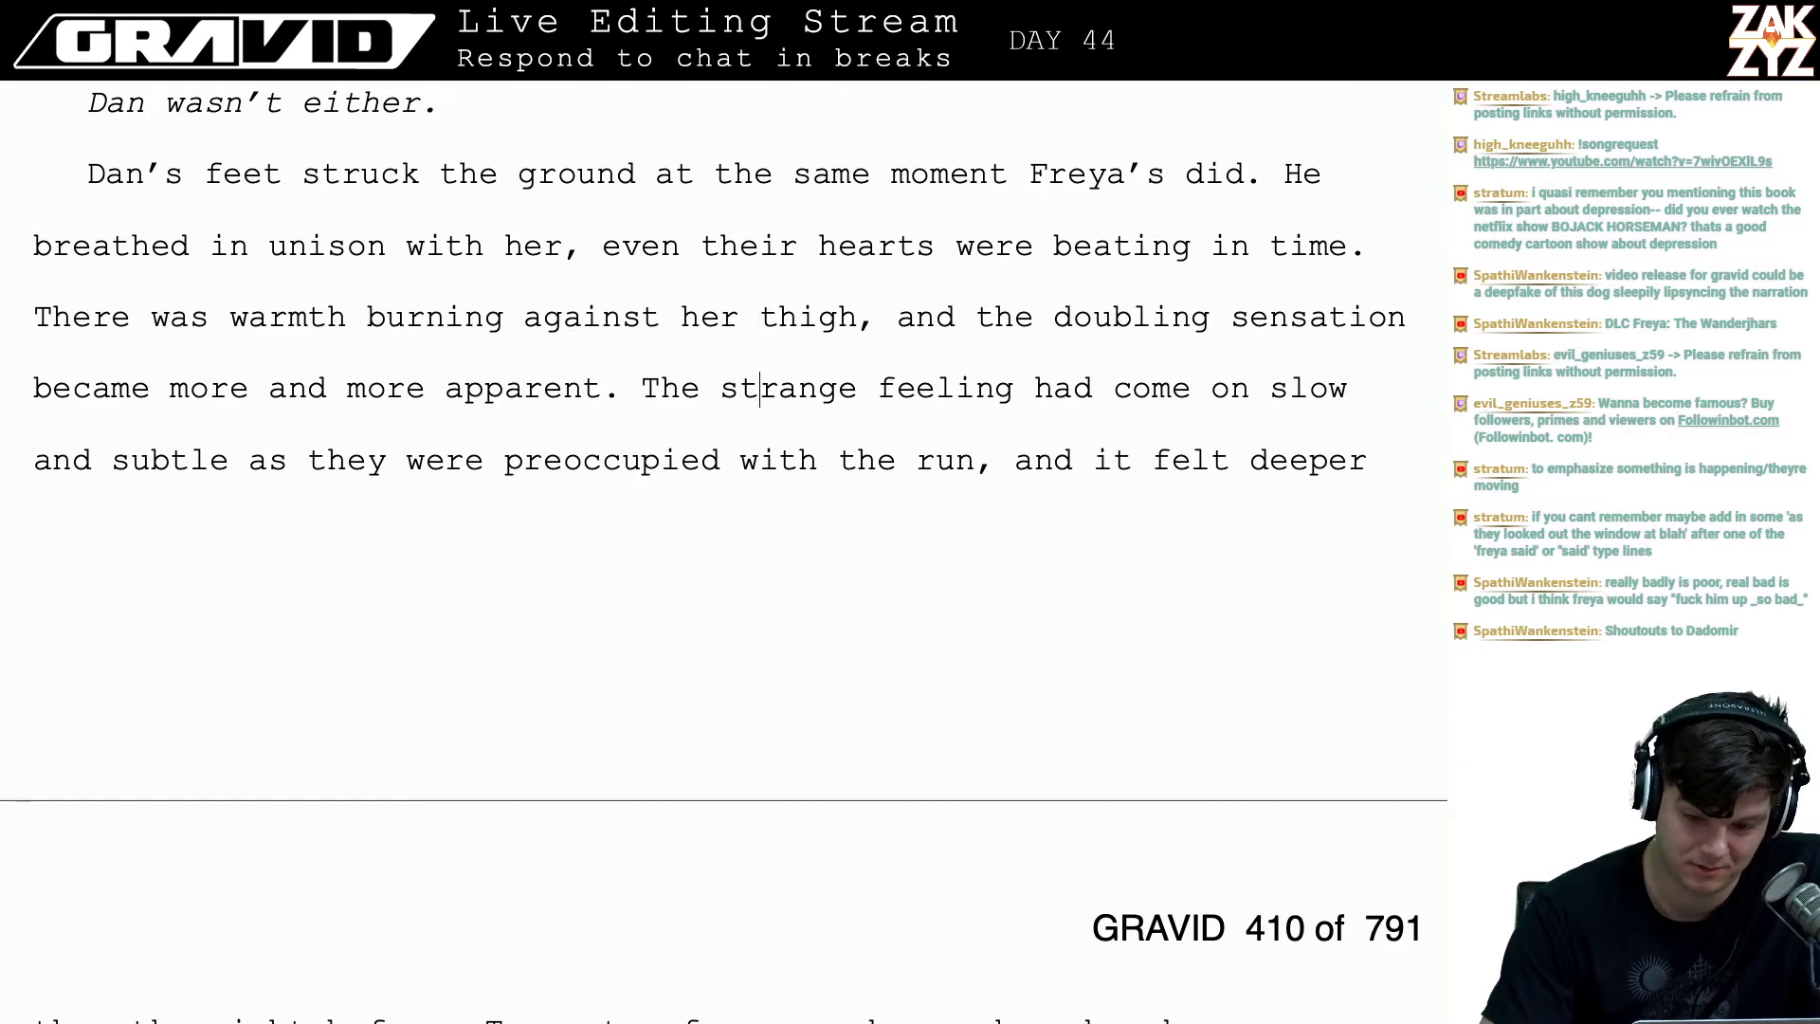
key("Left")
key("Left")
key("Down")
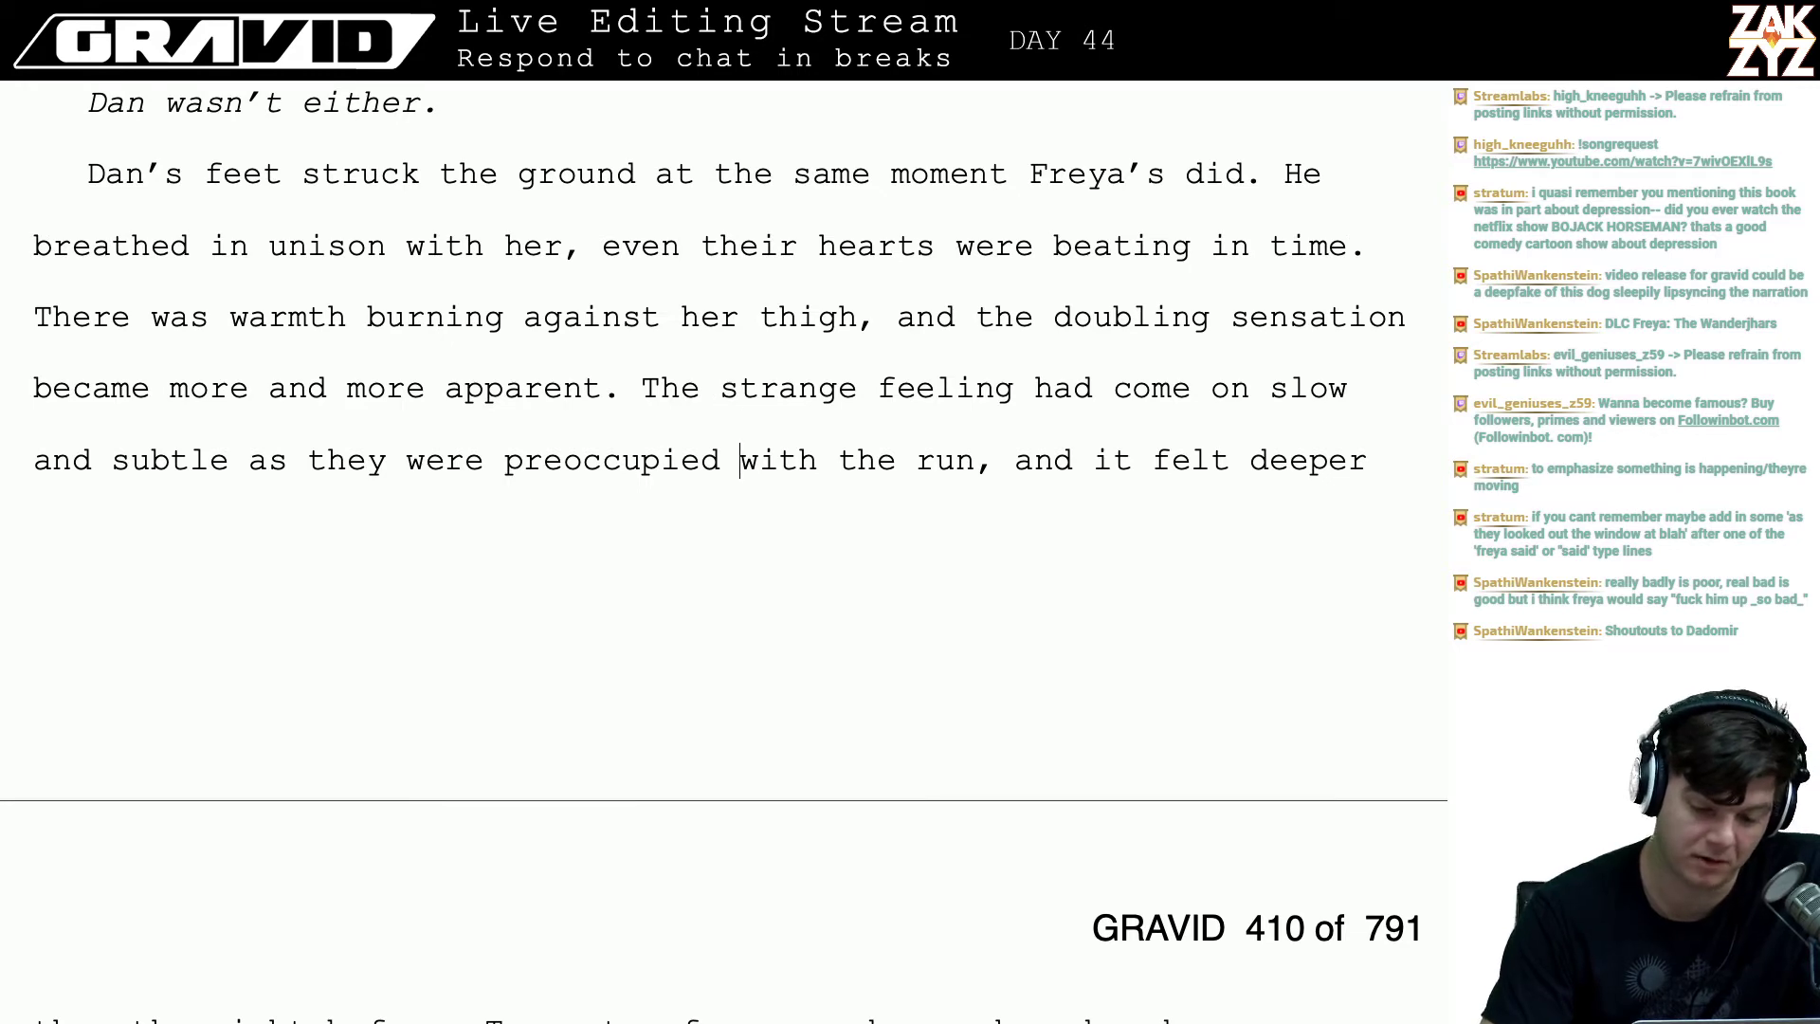
key("Left")
key("Down")
key("Down")
key("Up")
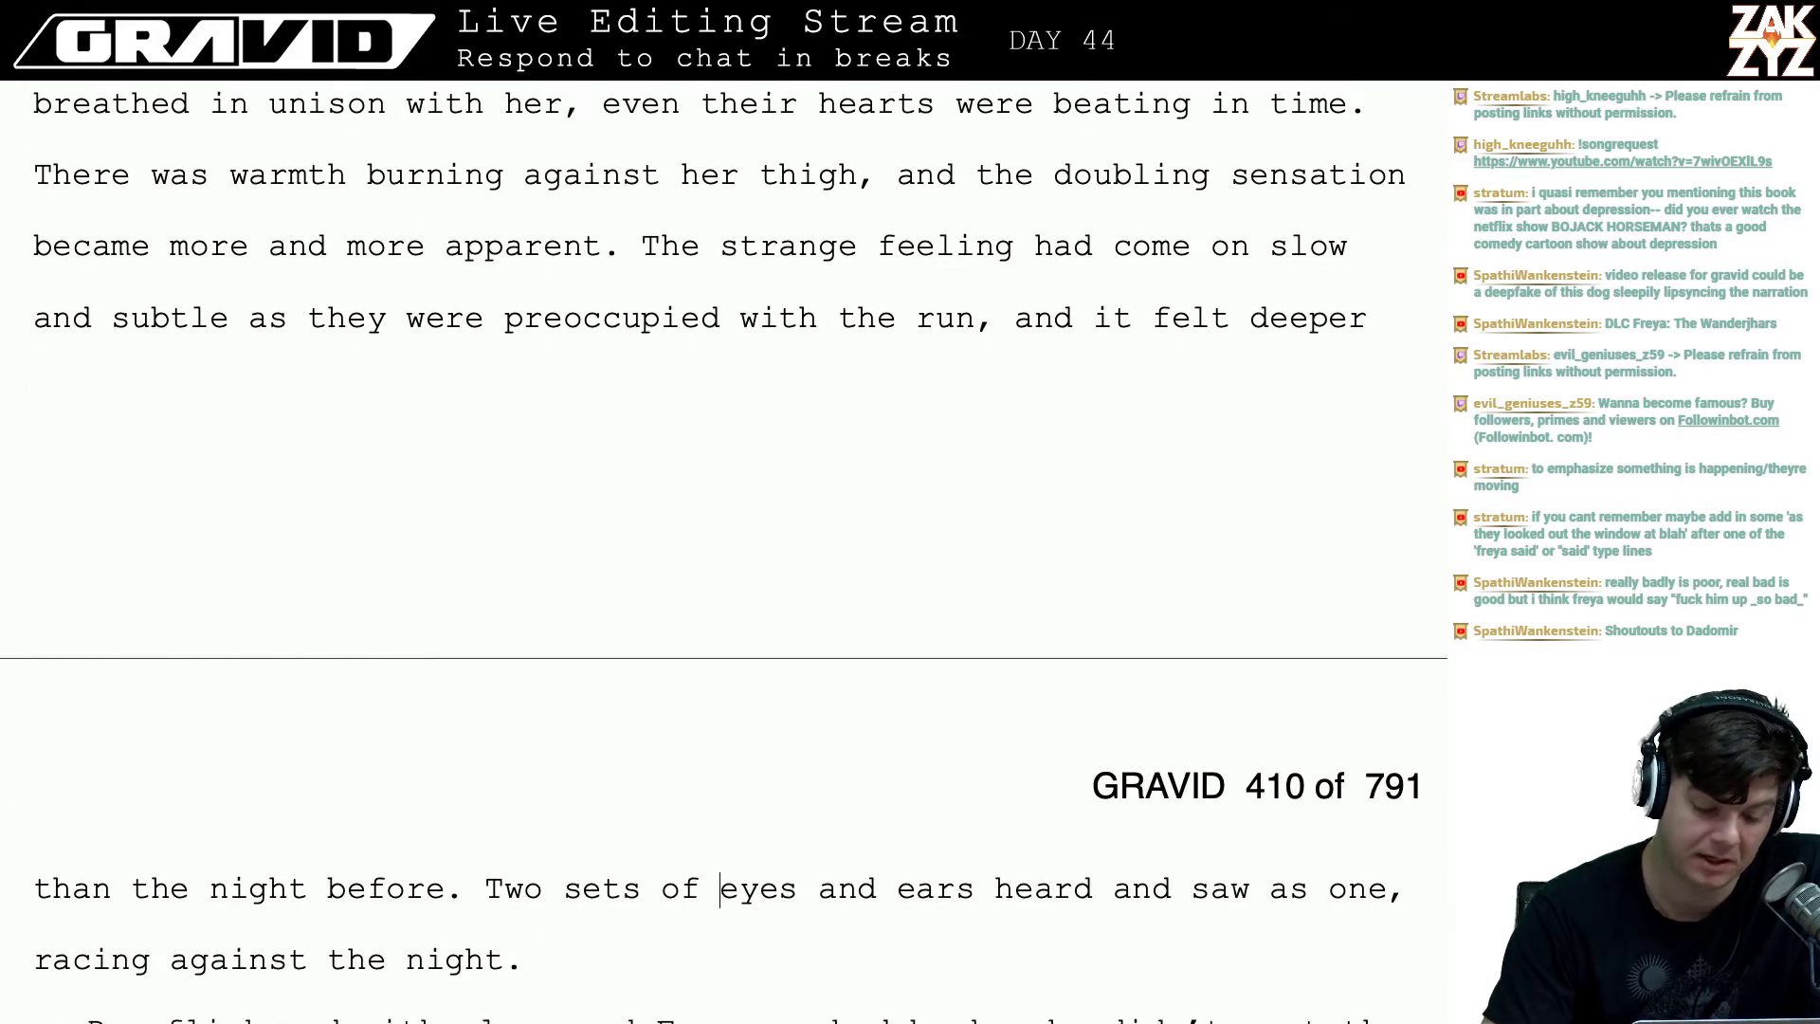
- Skim the passage from "Two sets of eyes and ears" through the paragraph ending "tug of war"
key("Right")
key("Down")
key("Down")
key("Down")
key("Down")
key("Down")
key("Down")
key("Down")
key("Up")
key("Up")
key("Up")
key("Up")
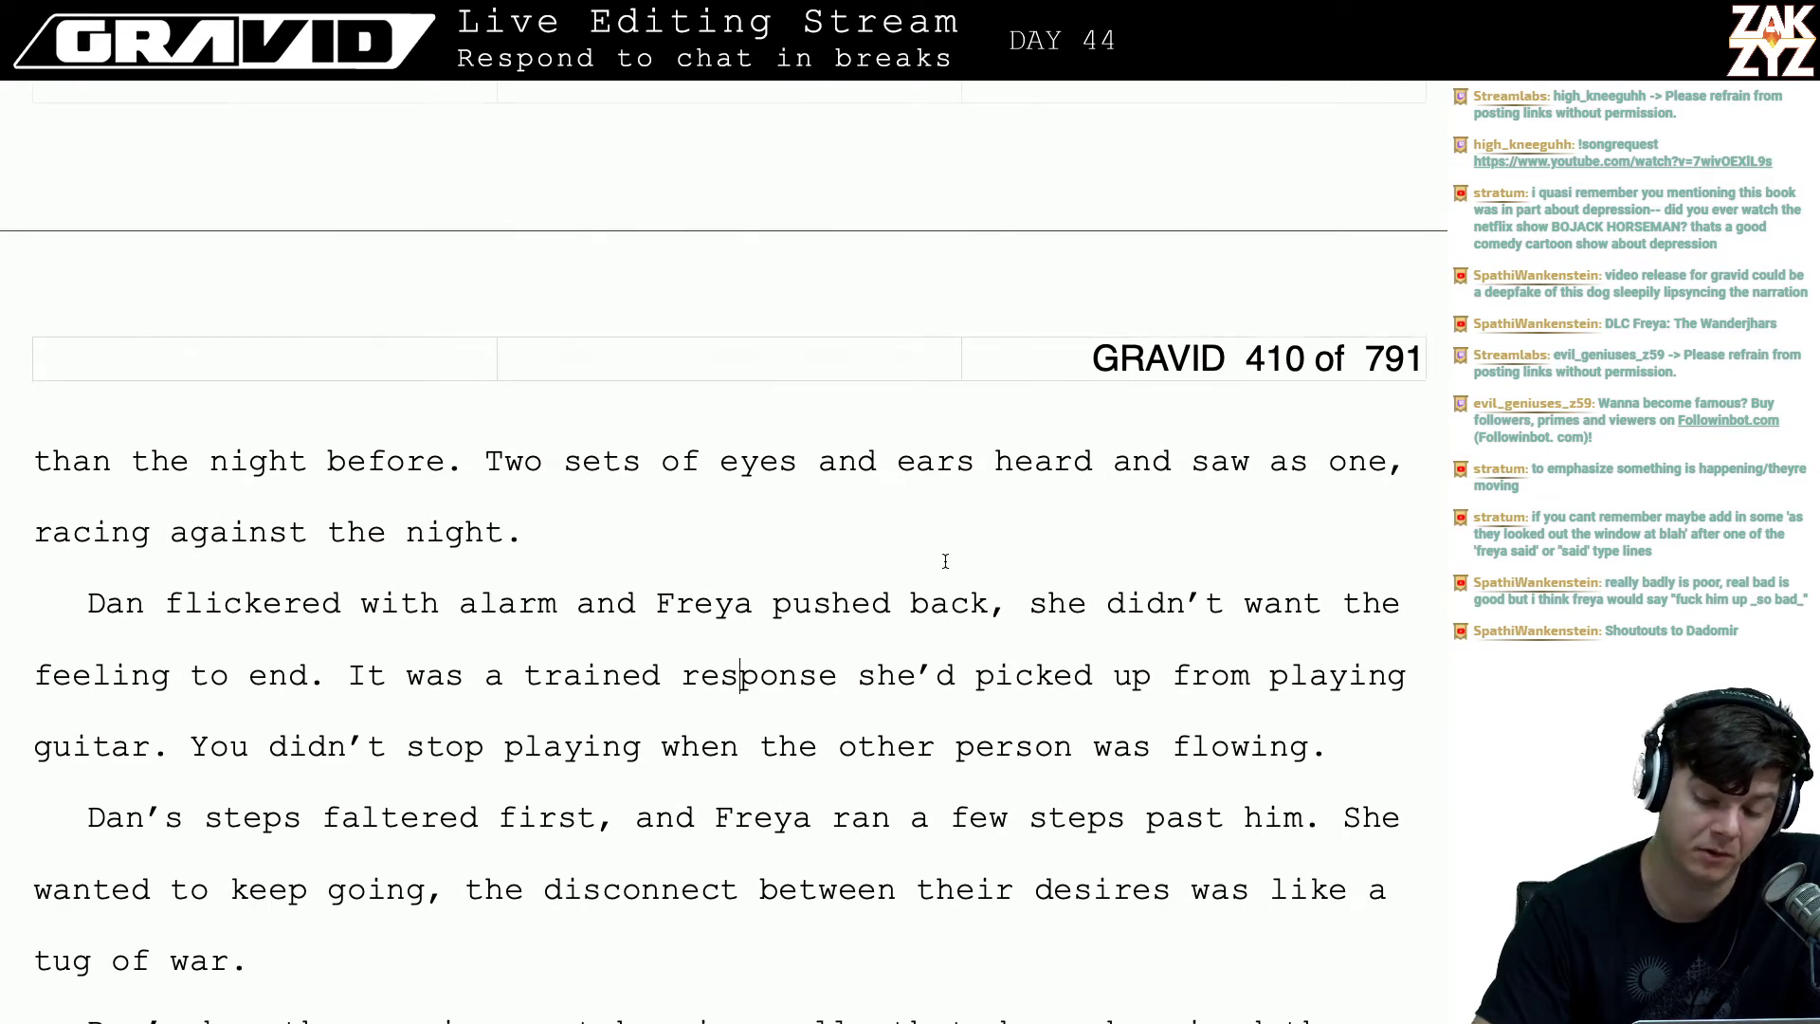
scroll(916, 567, "down", 1)
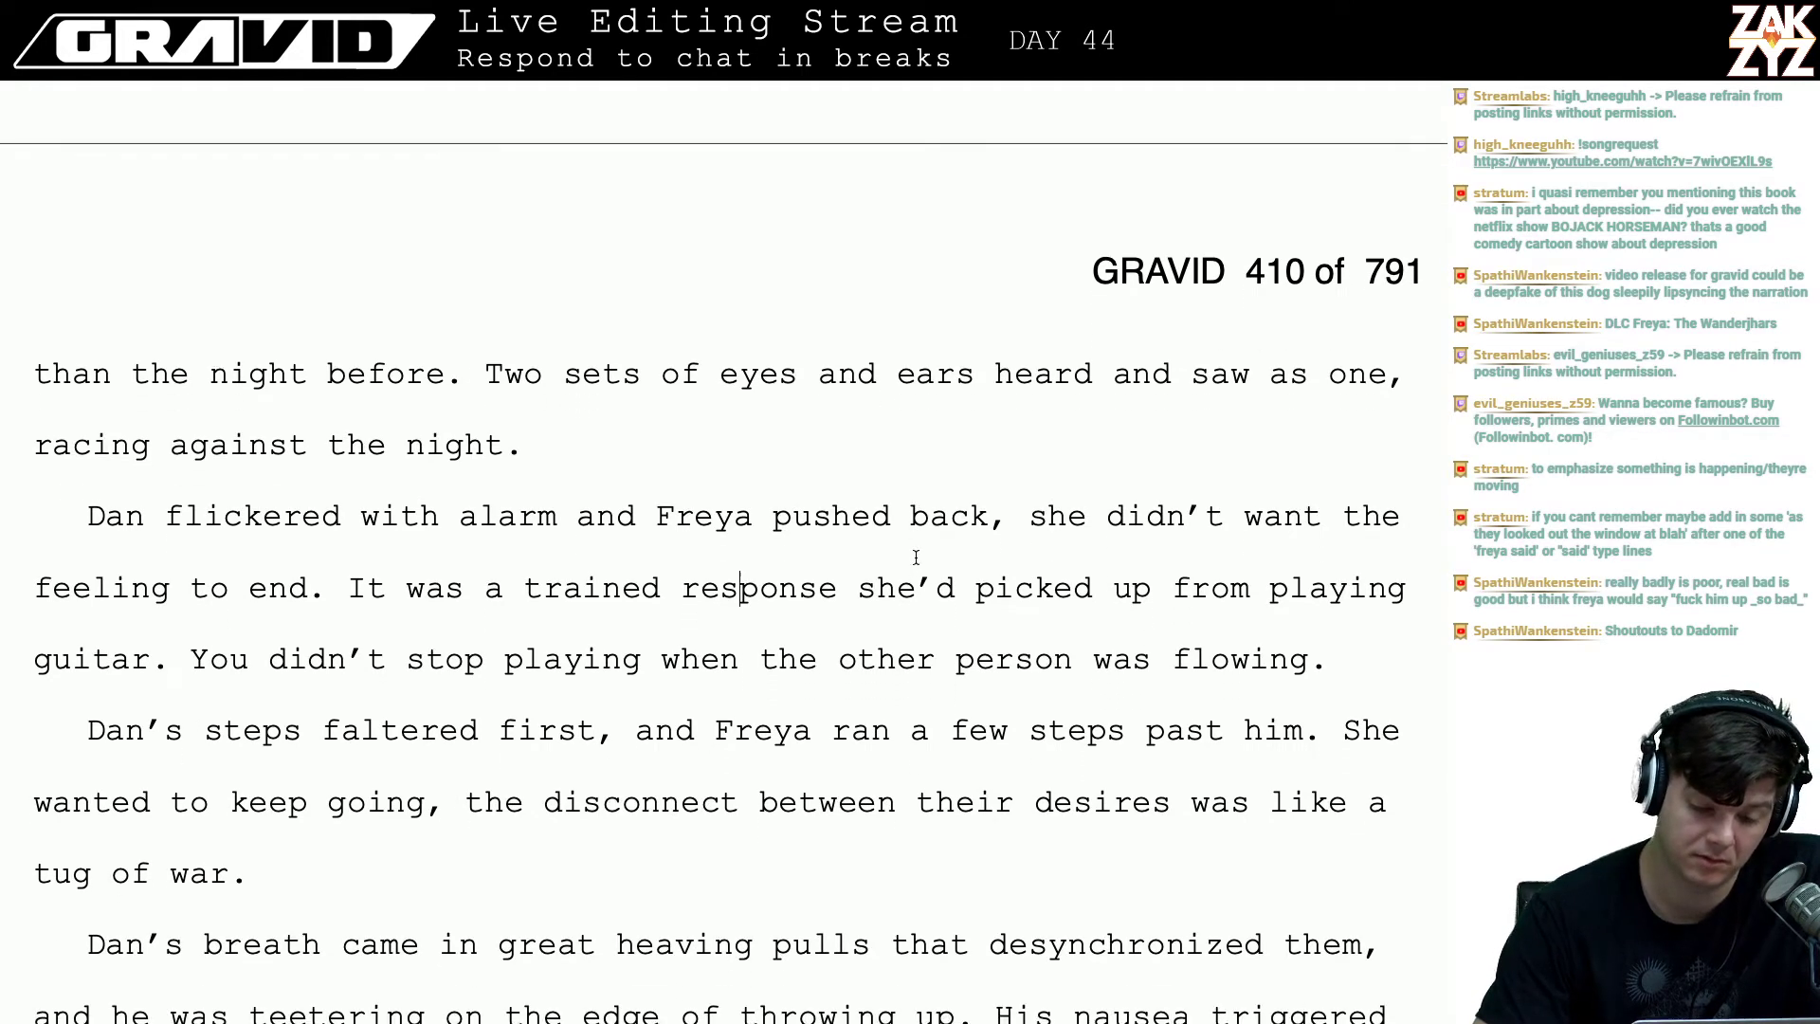
- Swap the verbs in the "Two sets of eyes and ears" sentence so the phrase reads "saw and heard as one"
key("Left")
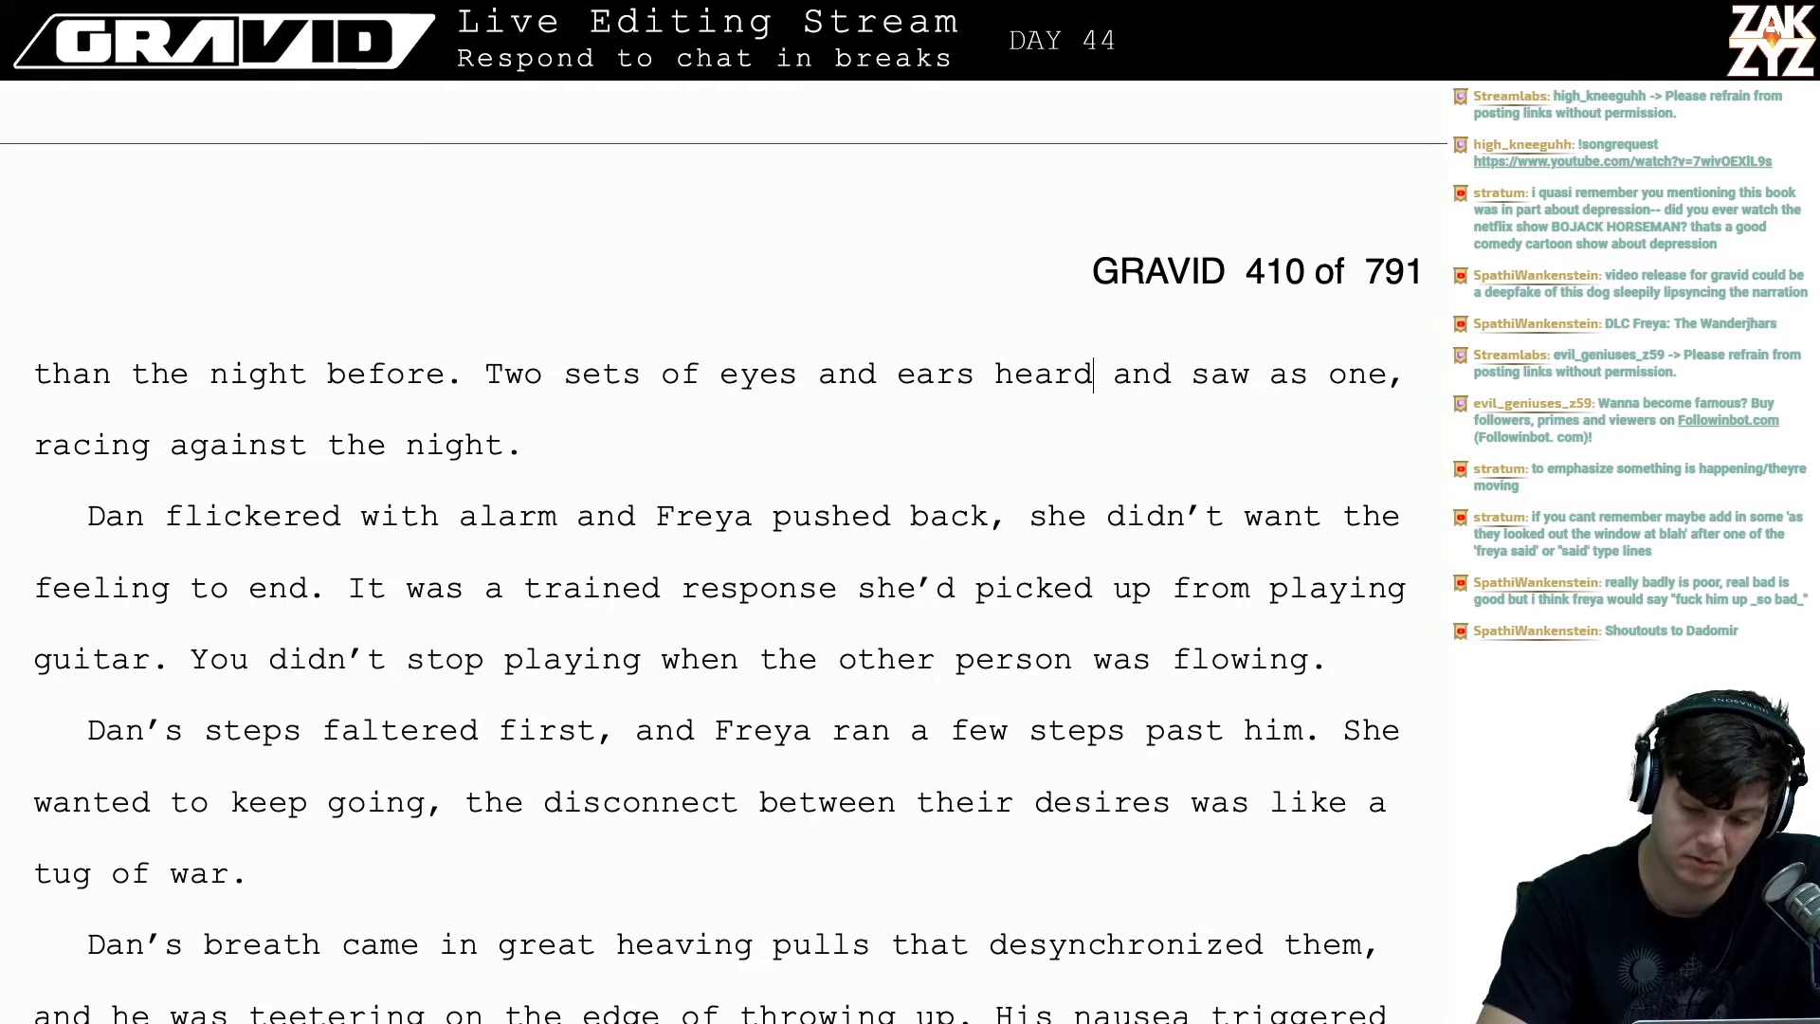
key("BackSpace")
key("BackSpace")
key("BackSpace")
key("BackSpace")
key("BackSpace")
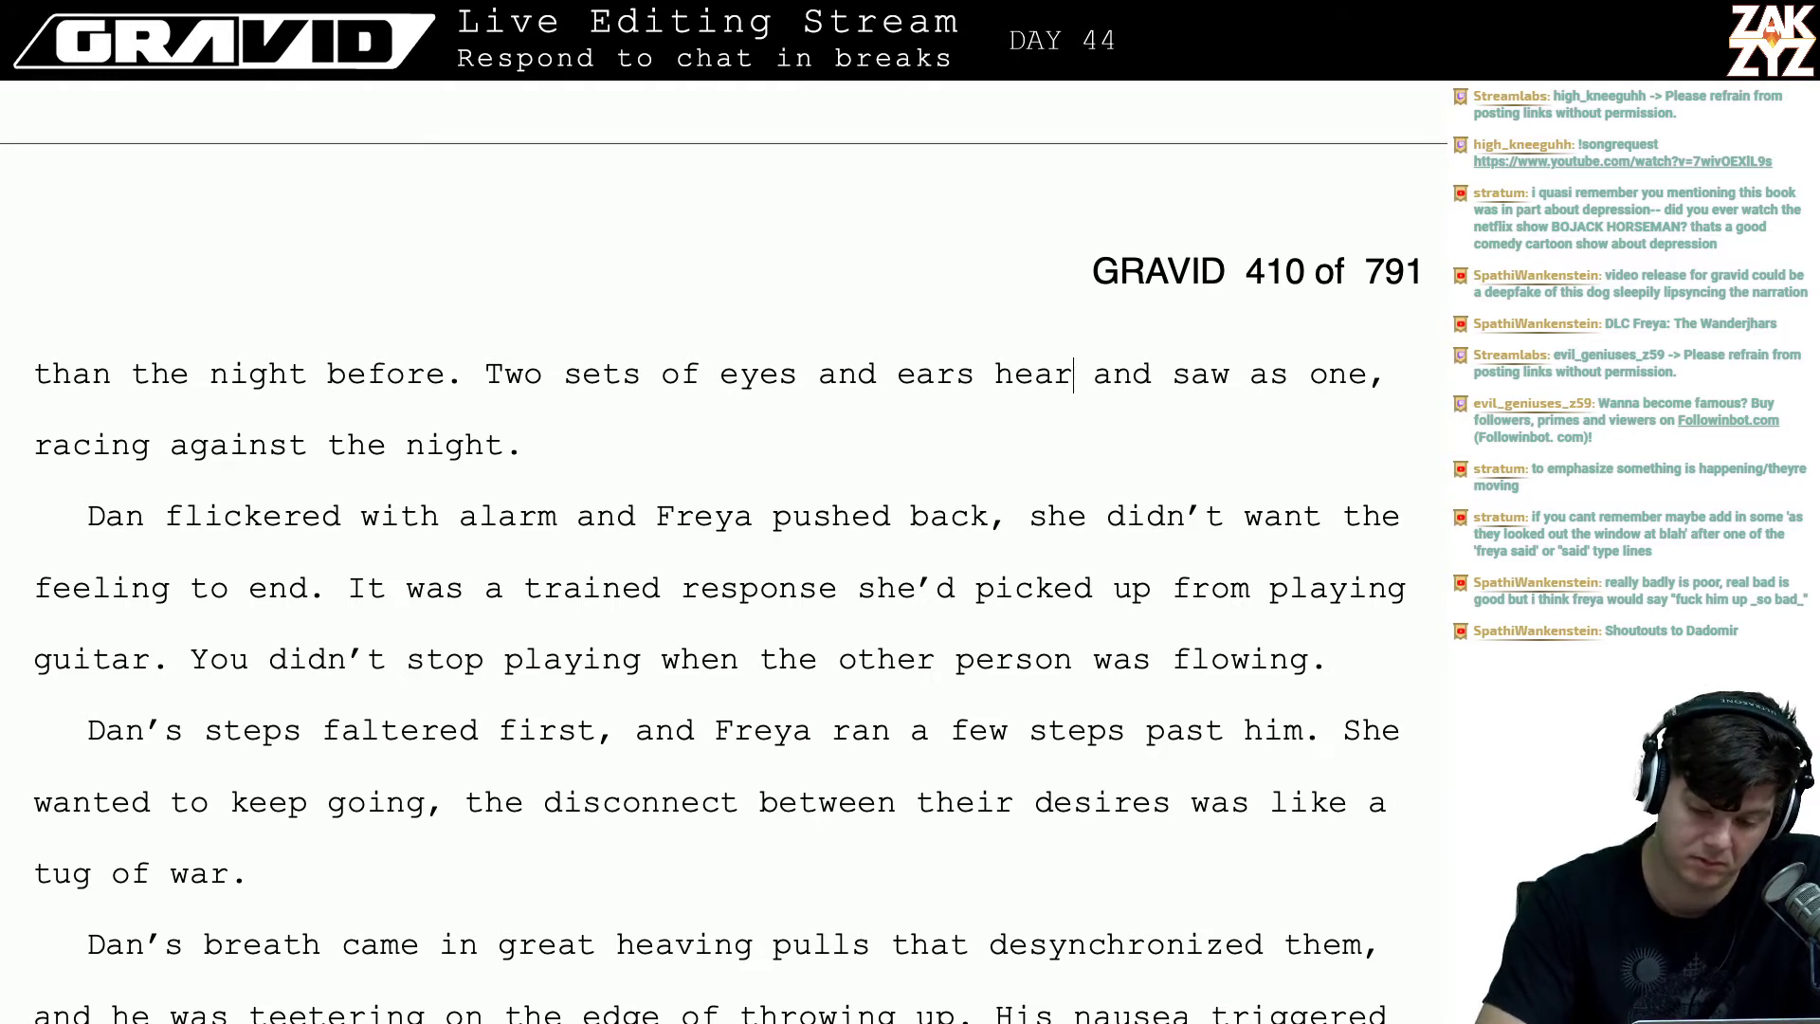
type("saw")
key("BackSpace")
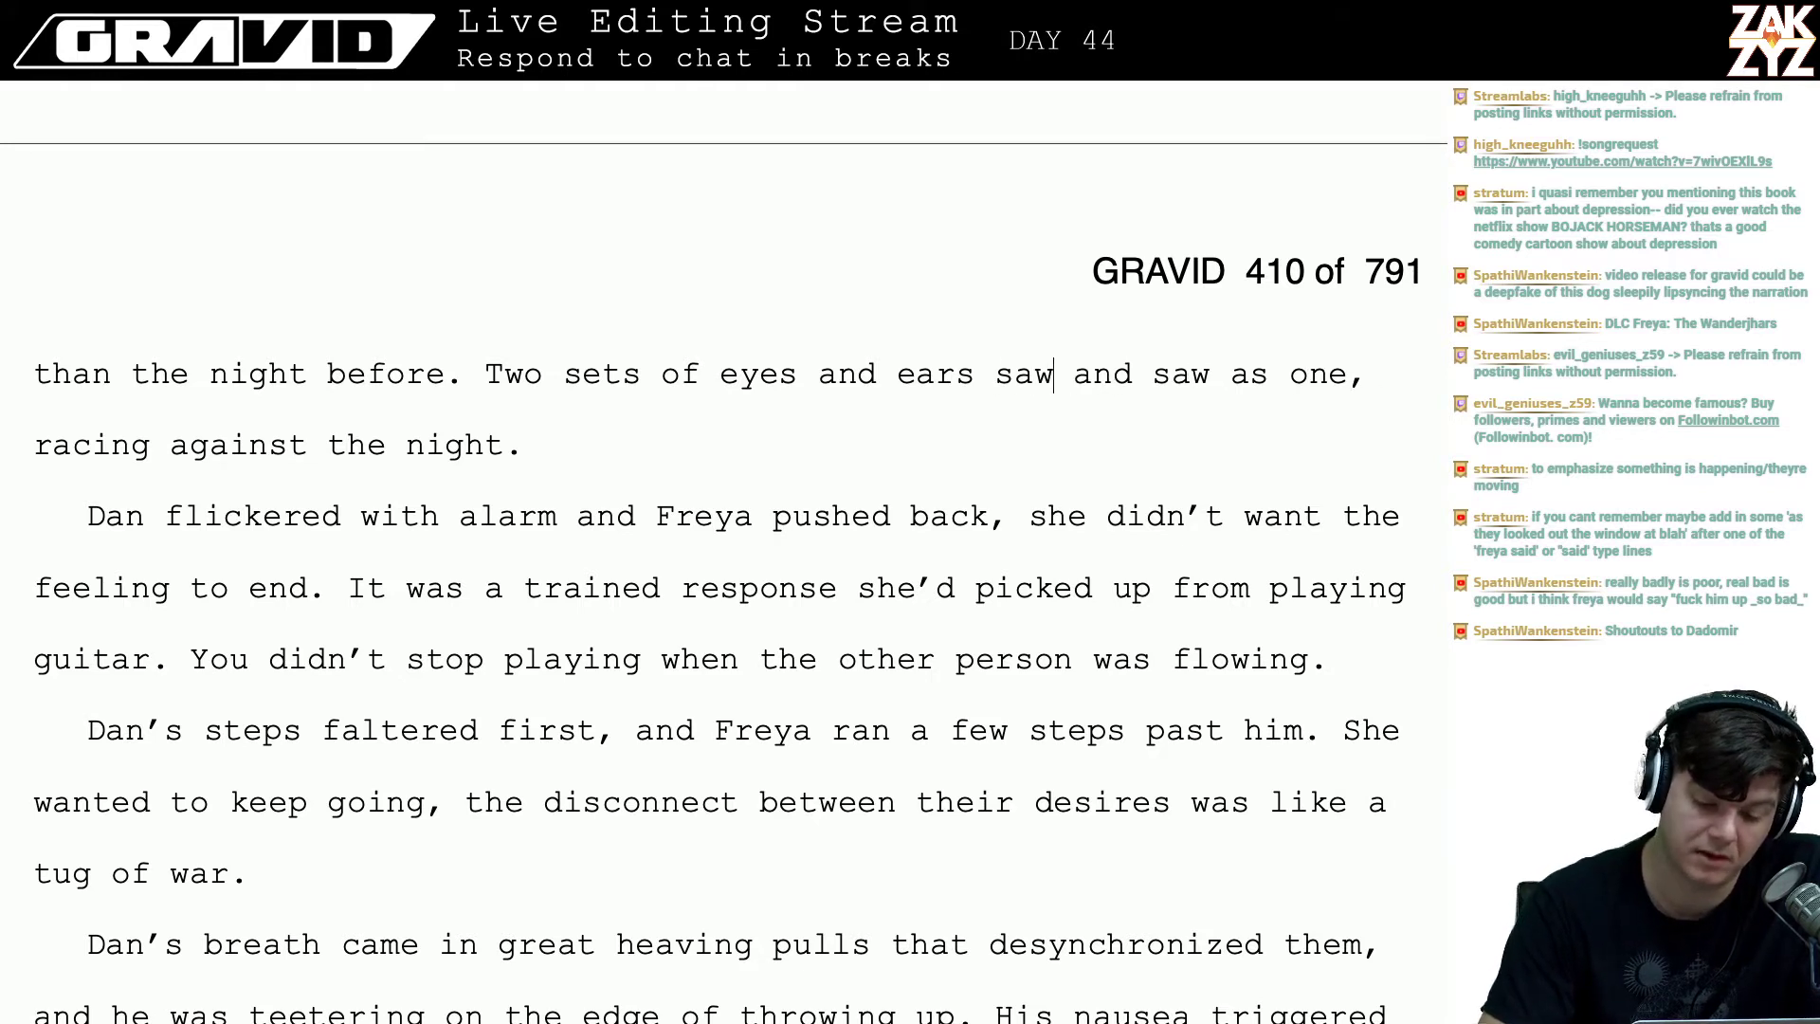
key("Right")
key("Right")
key("Right")
key("Right")
key("Right")
key("Right")
key("Right")
key("Right")
key("Right")
key("Left")
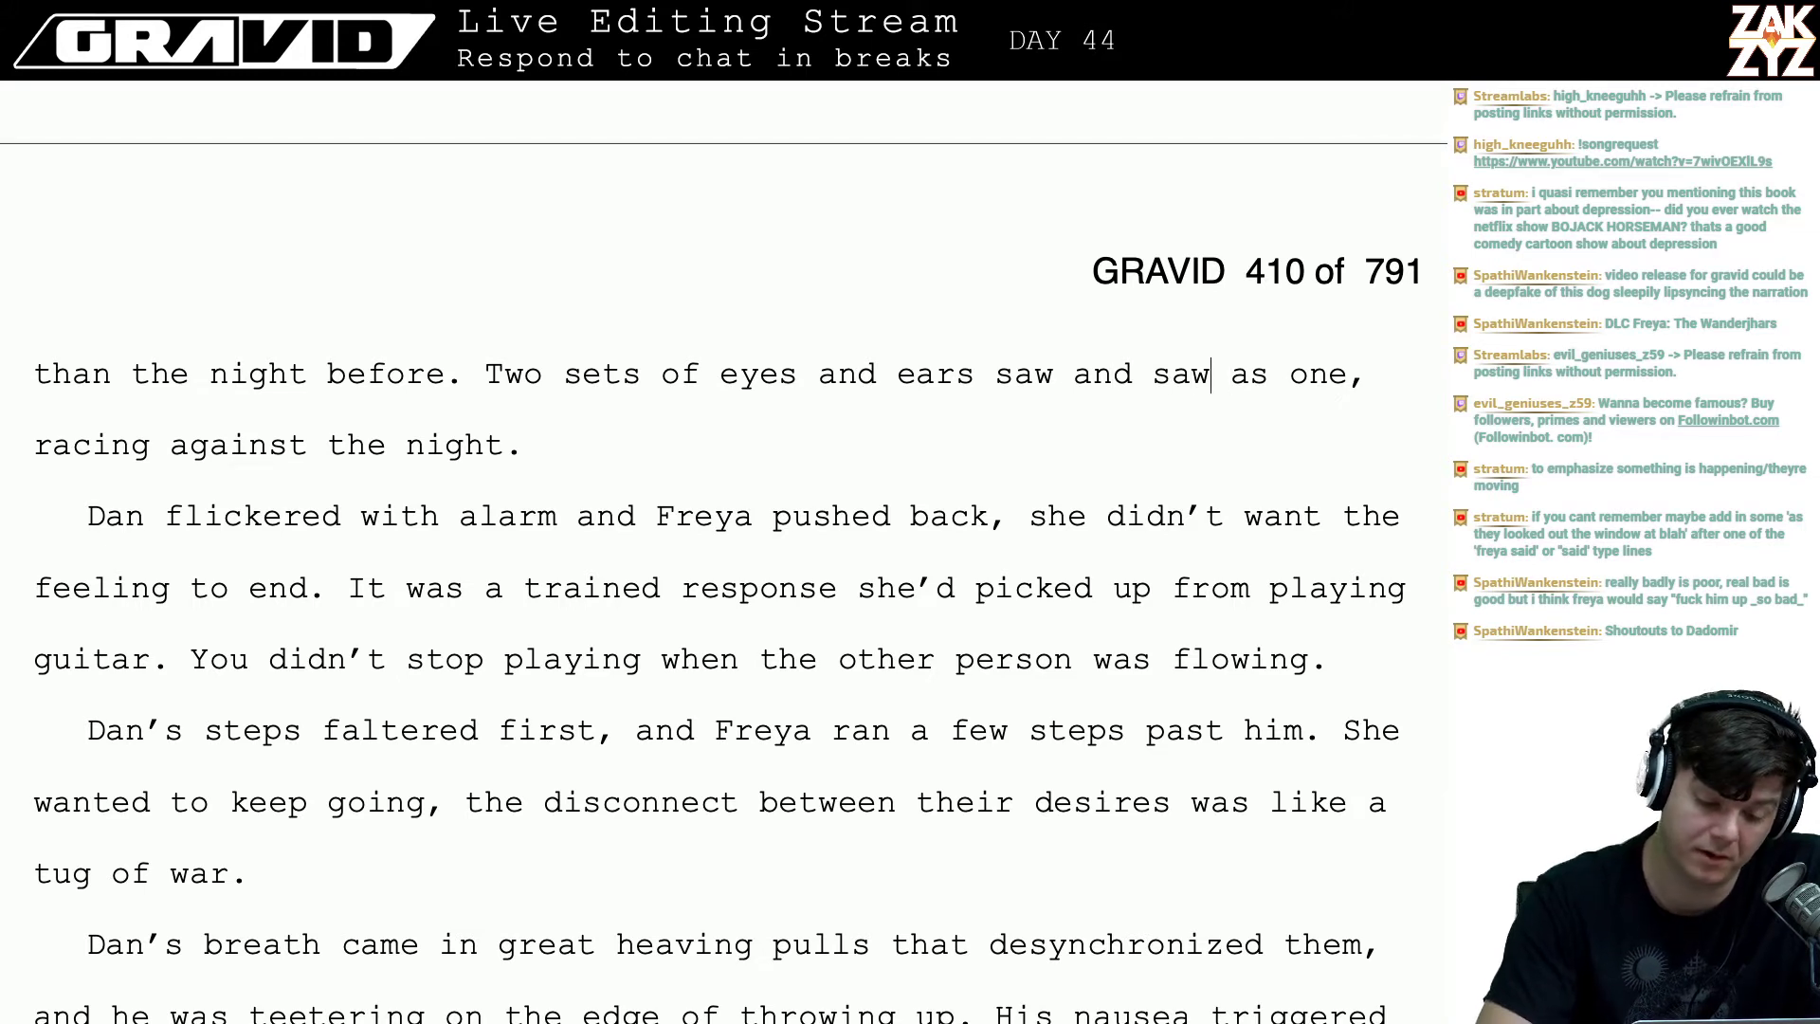
key("BackSpace")
key("BackSpace")
key("BackSpace")
type("heard")
- Proofread "racing against the night" and the opening sentence of the paragraph beginning "Dan flickered with alarm"
key("Down")
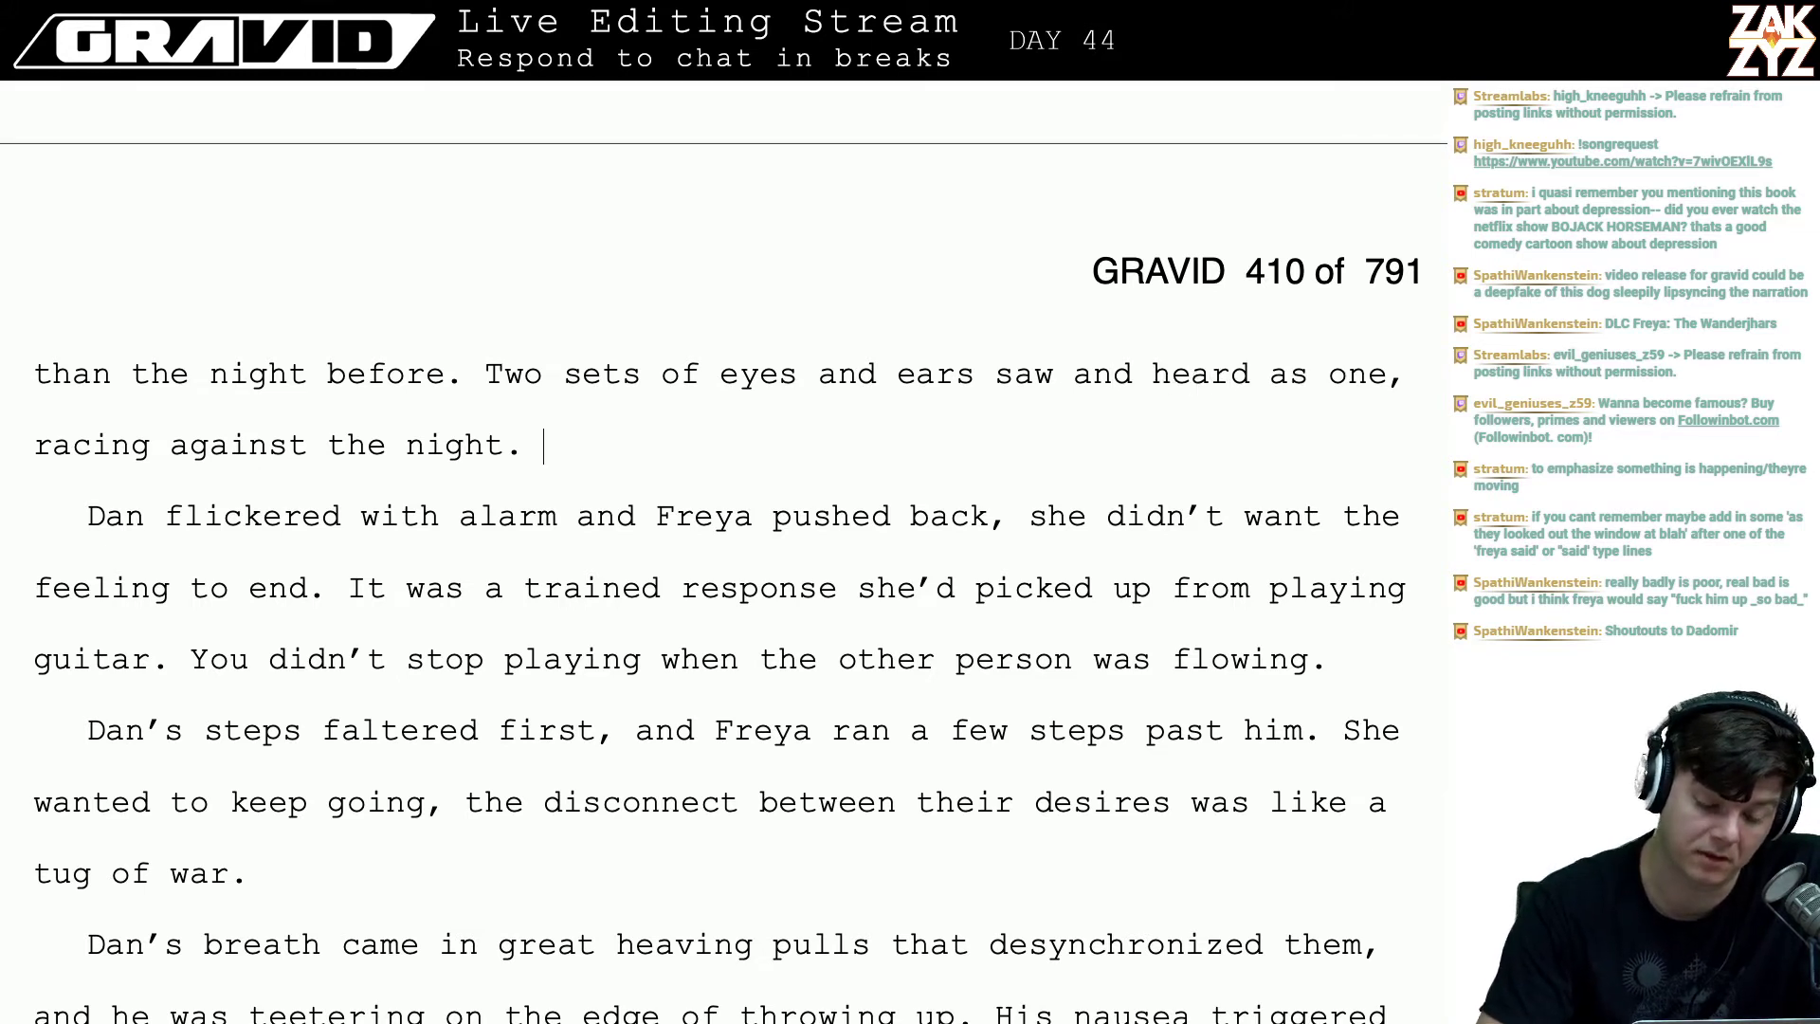
key("Left")
key("Down")
key("Down")
key("Up")
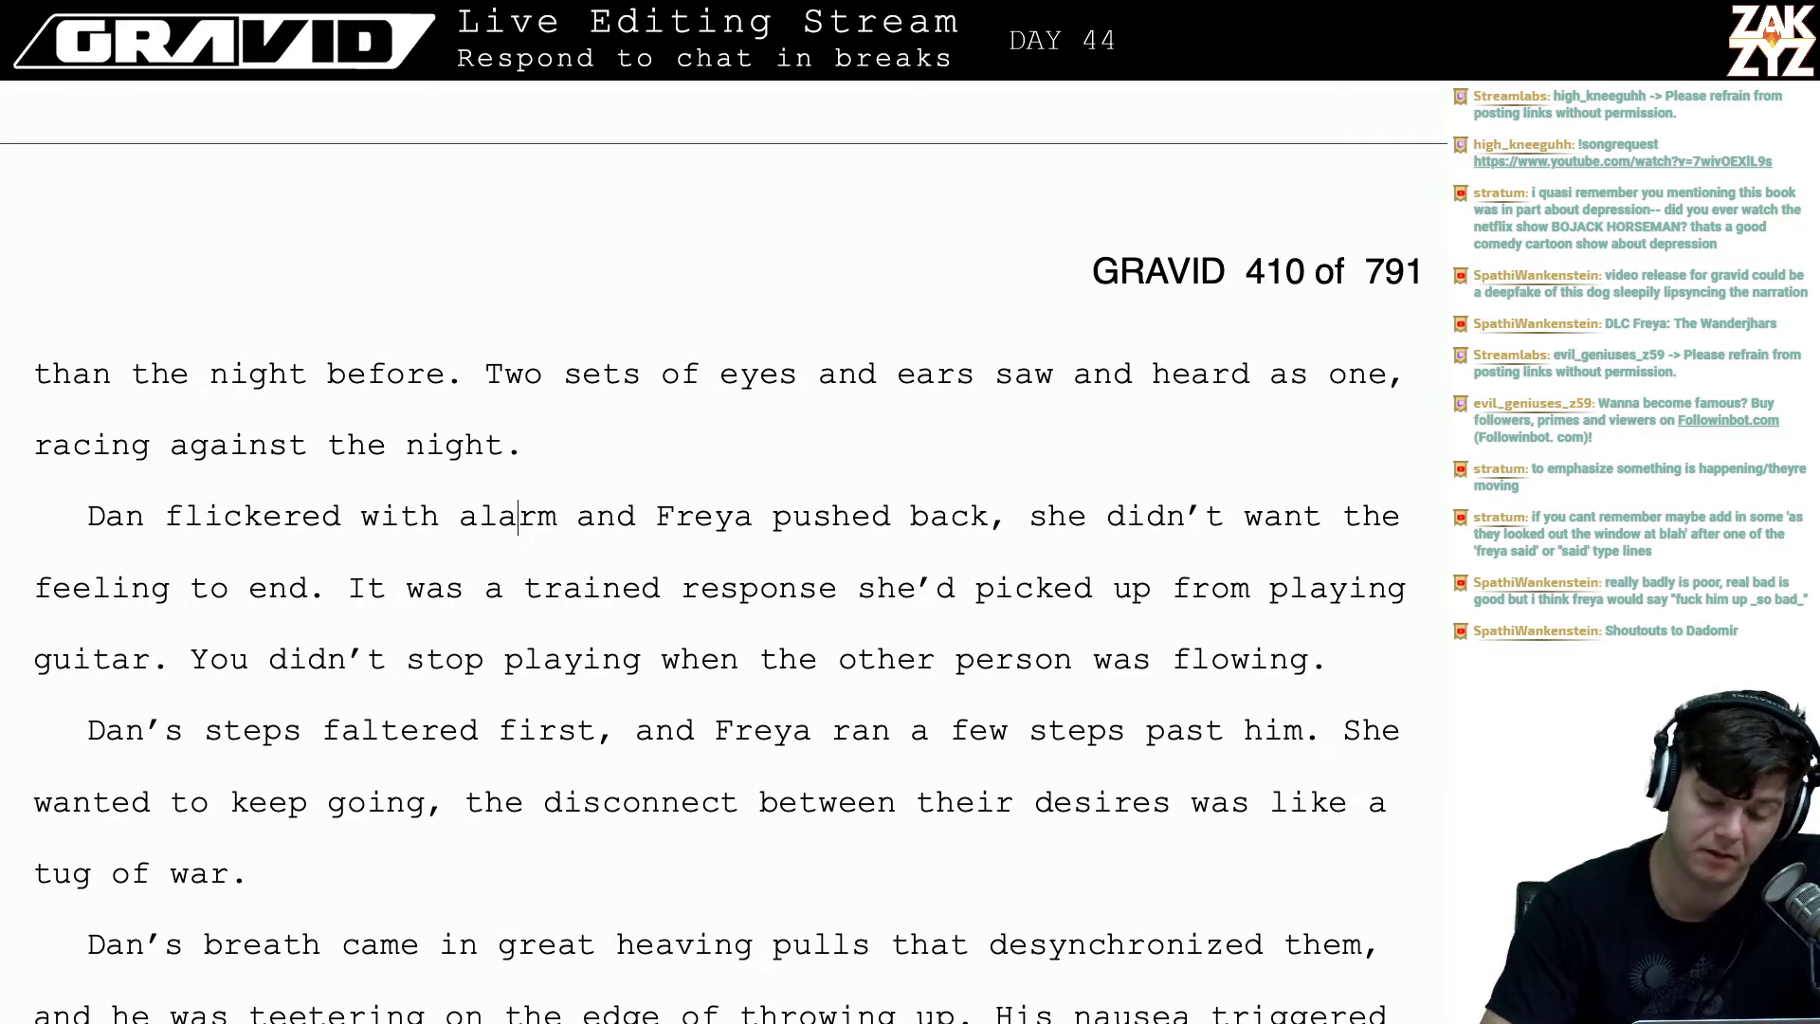
key("Right")
key("Right")
key("Right")
key("Right")
key("Right")
key("Right")
key("Right")
key("Right")
key("Right")
key("Right")
key("Right")
key("Right")
key("Right")
key("Right")
key("Right")
key("Right")
key("Right")
key("Right")
key("Right")
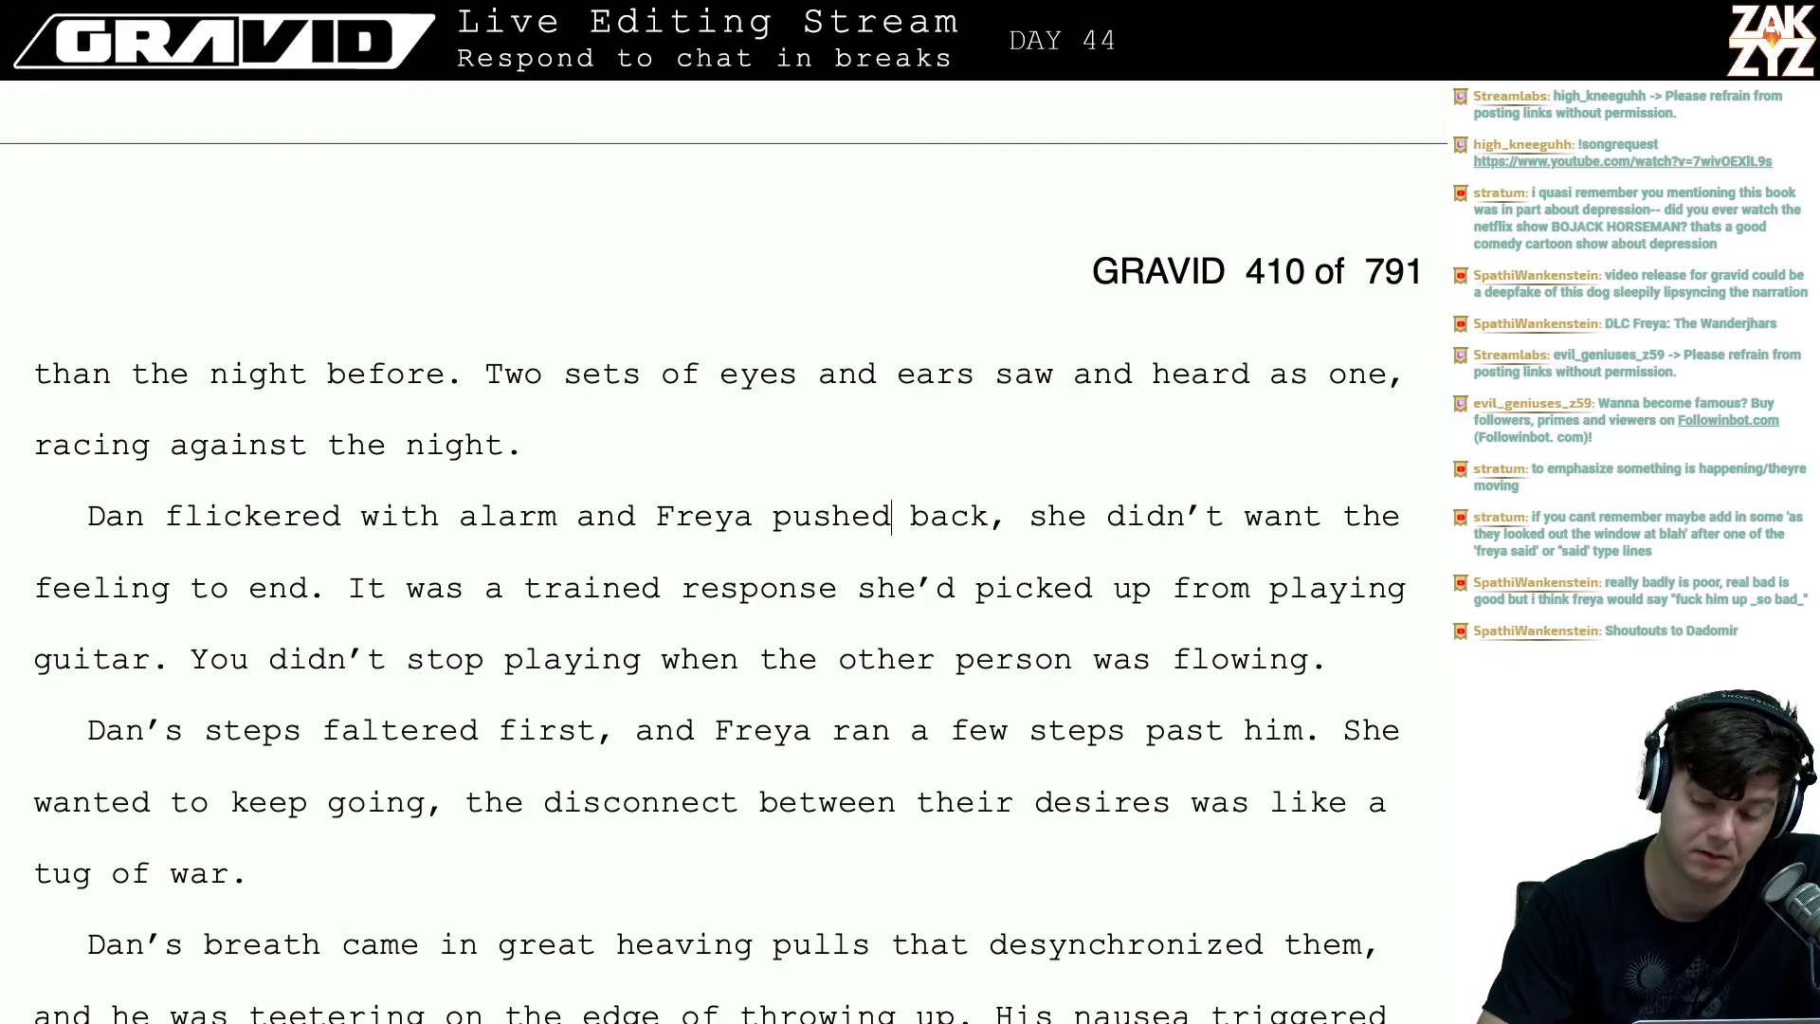
key("Right")
key("Right")
key("Right")
key("Right")
key("Right")
key("Right")
key("Right")
key("Right")
key("Right")
key("Right")
key("Right")
key("Right")
key("Up")
key("Left")
key("Down")
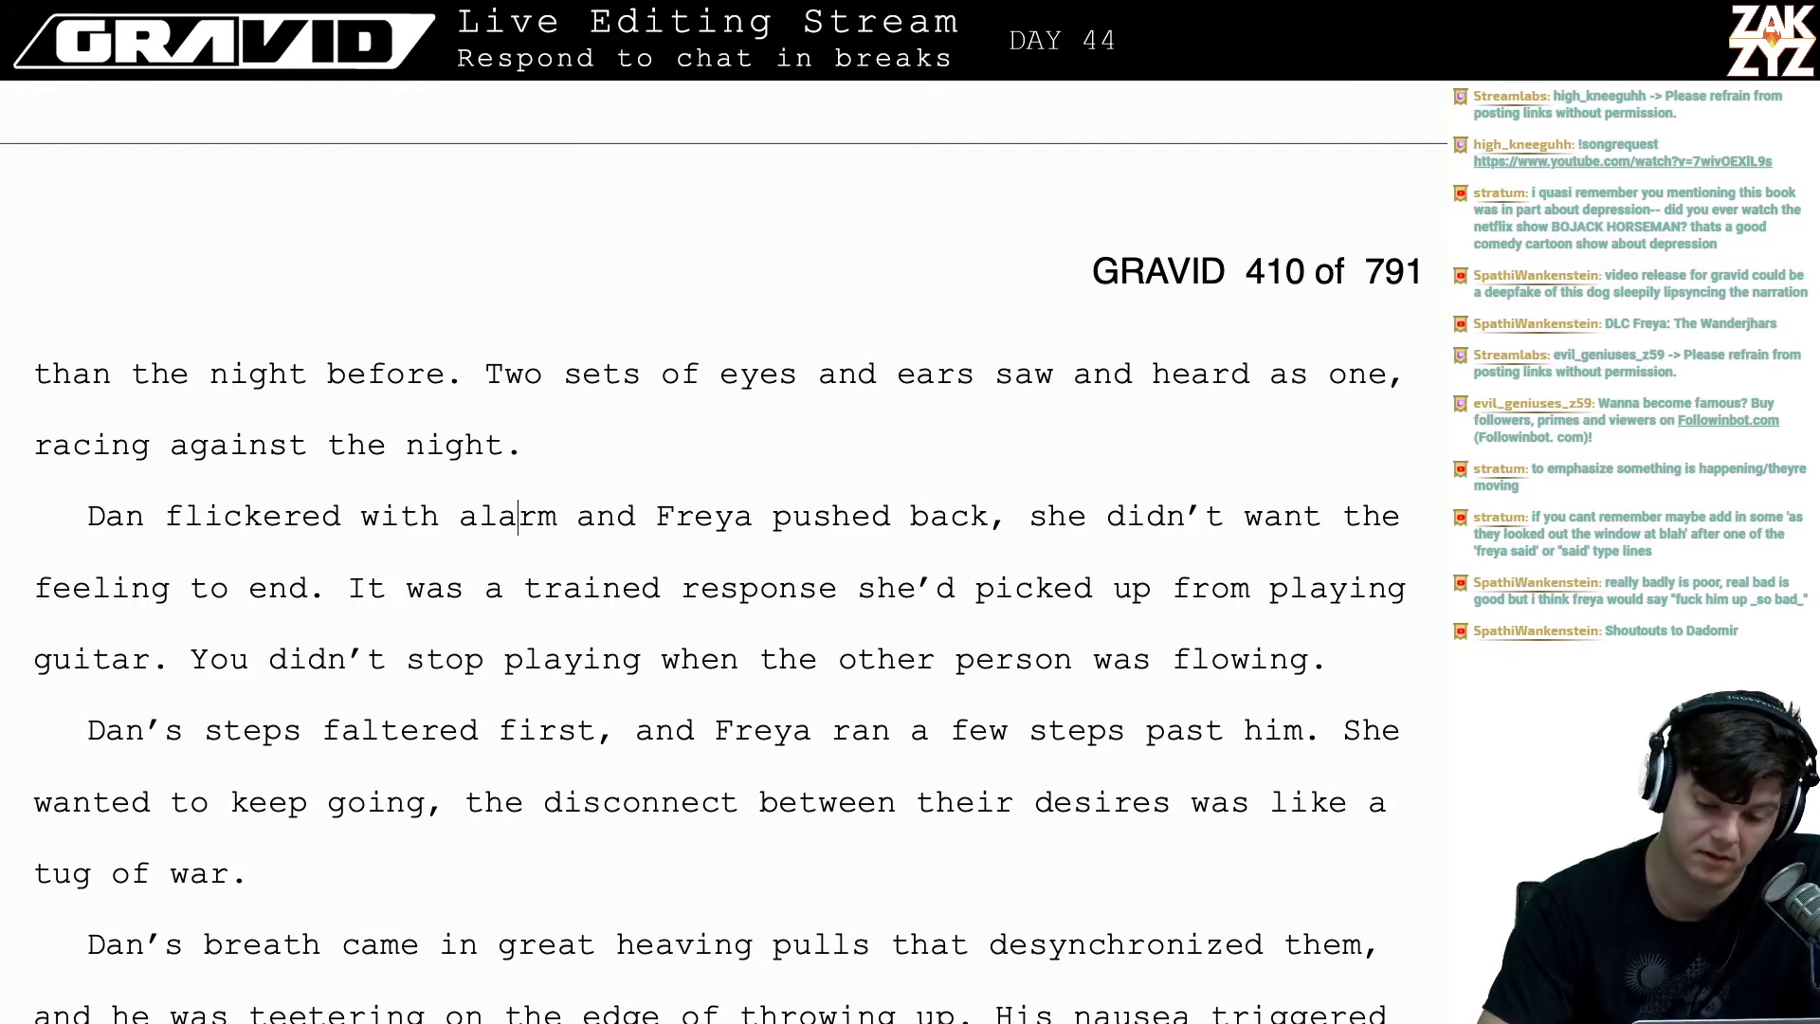
- Proofread the reworded sentence beginning "Two sets of eyes and ears saw and heard as one"
key("Up")
key("Up")
key("Right")
key("Right")
key("Right")
key("Right")
key("Right")
key("Right")
key("Right")
key("Right")
key("Right")
key("Right")
key("Right")
key("Right")
key("Right")
key("Right")
key("Right")
key("Right")
key("Right")
key("Right")
key("Right")
key("Right")
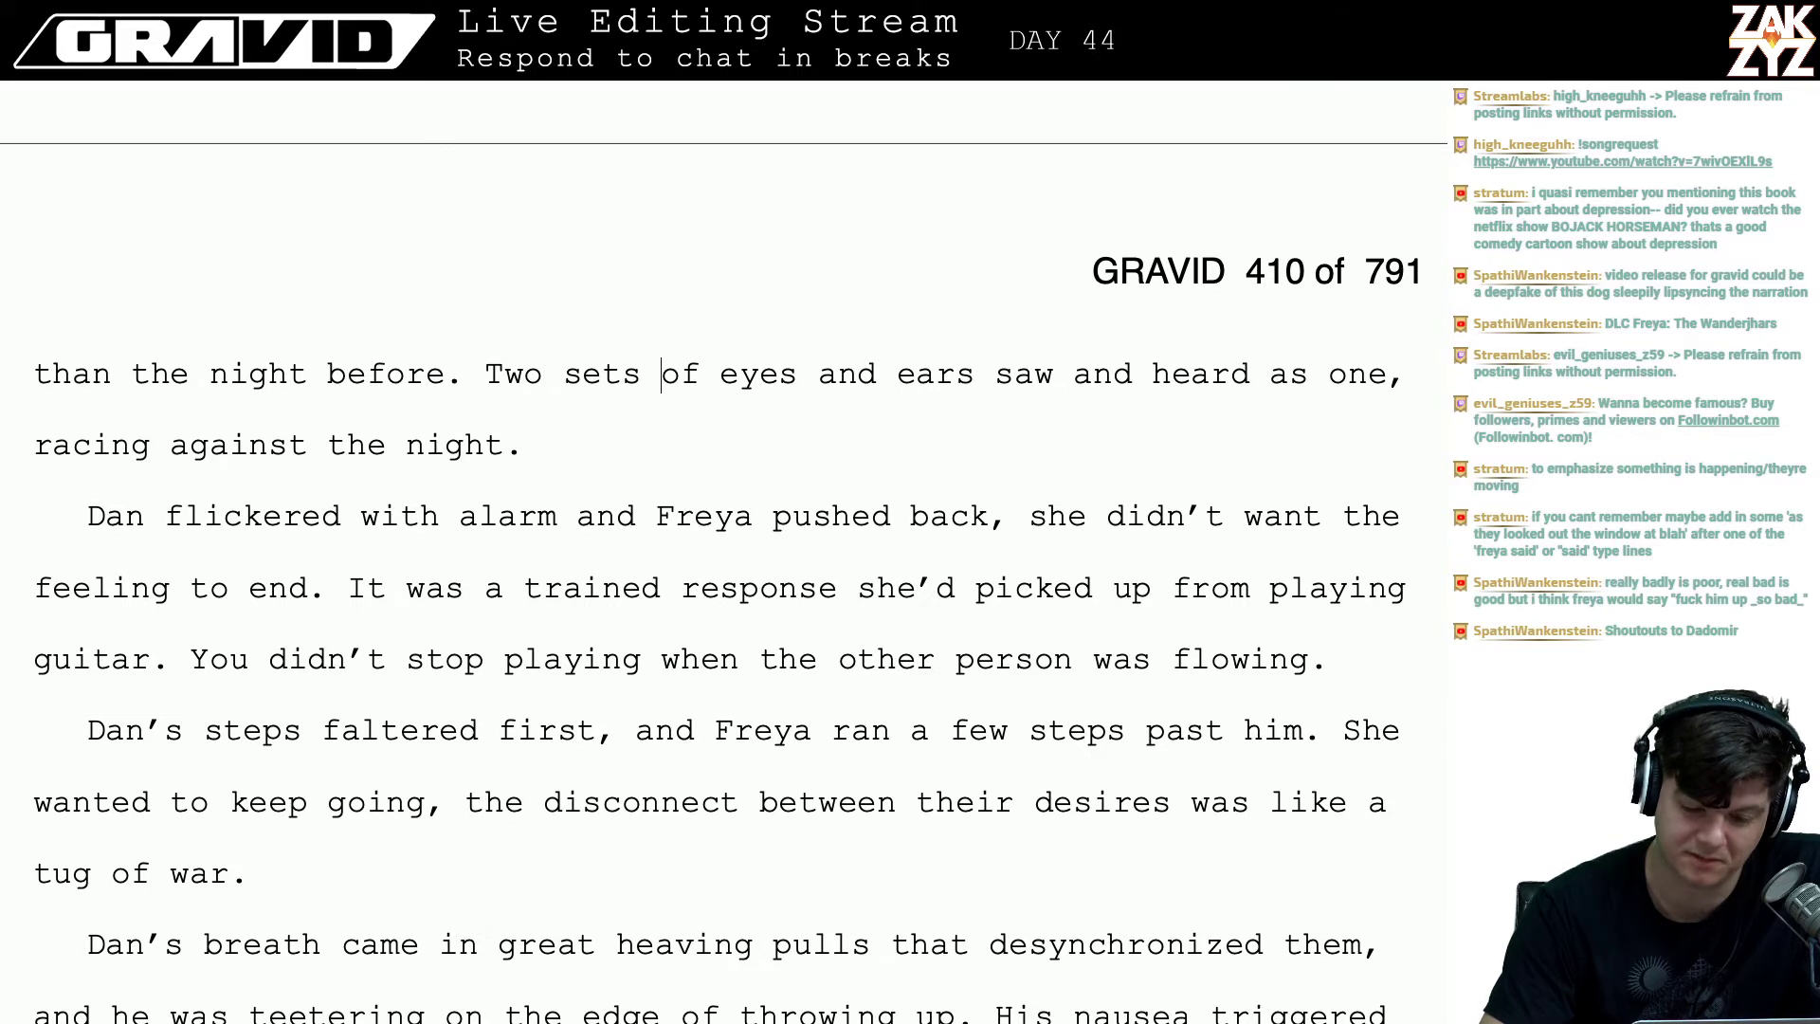
key("Right")
key("Right")
key("Right")
key("Right")
key("Right")
key("Right")
key("Right")
key("Right")
key("Right")
key("Right")
key("Right")
key("Right")
key("Right")
key("Right")
key("Right")
key("Right")
key("Right")
key("Right")
key("Right")
key("Right")
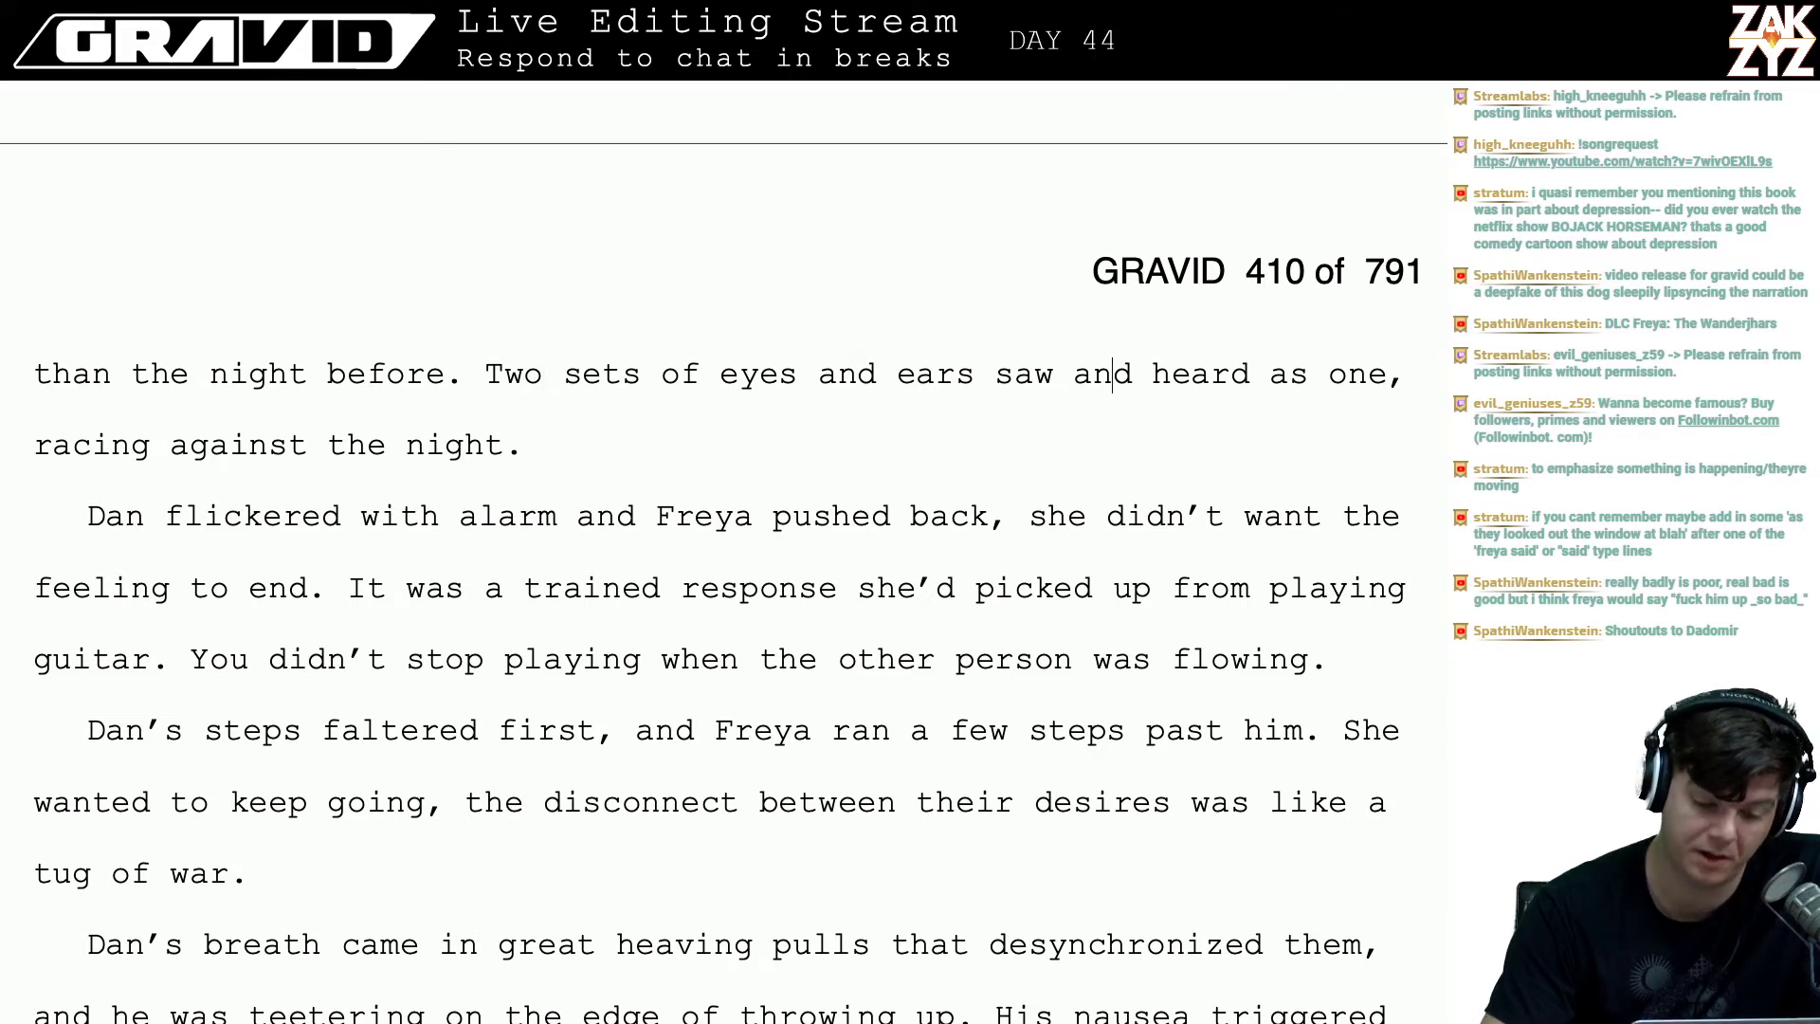
- Skim from the "Two sets of eyes and ears" sentence down to the opening line of the paragraph beginning "Dan's breath came"
key("Down")
key("Down")
key("Down")
key("Down")
key("Down")
key("Down")
key("Down")
key("Down")
key("Down")
key("Down")
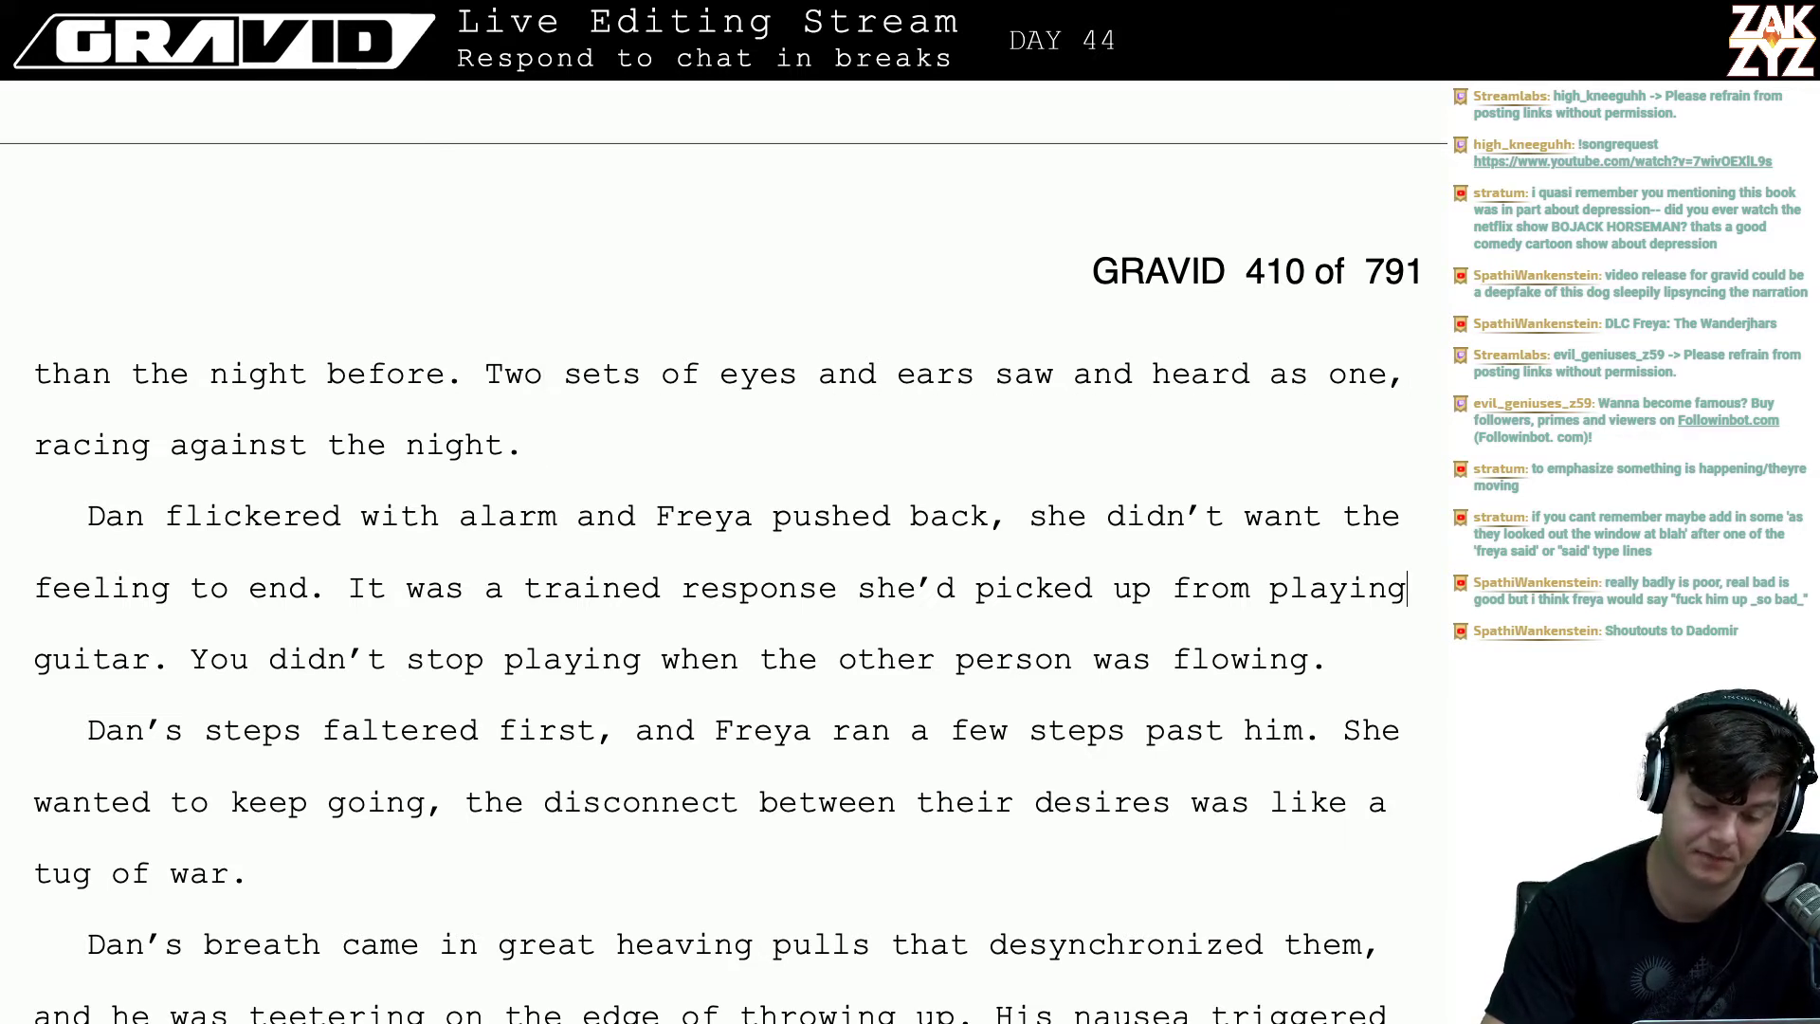
key("Up")
key("Up")
key("Up")
key("Up")
key("Up")
key("Up")
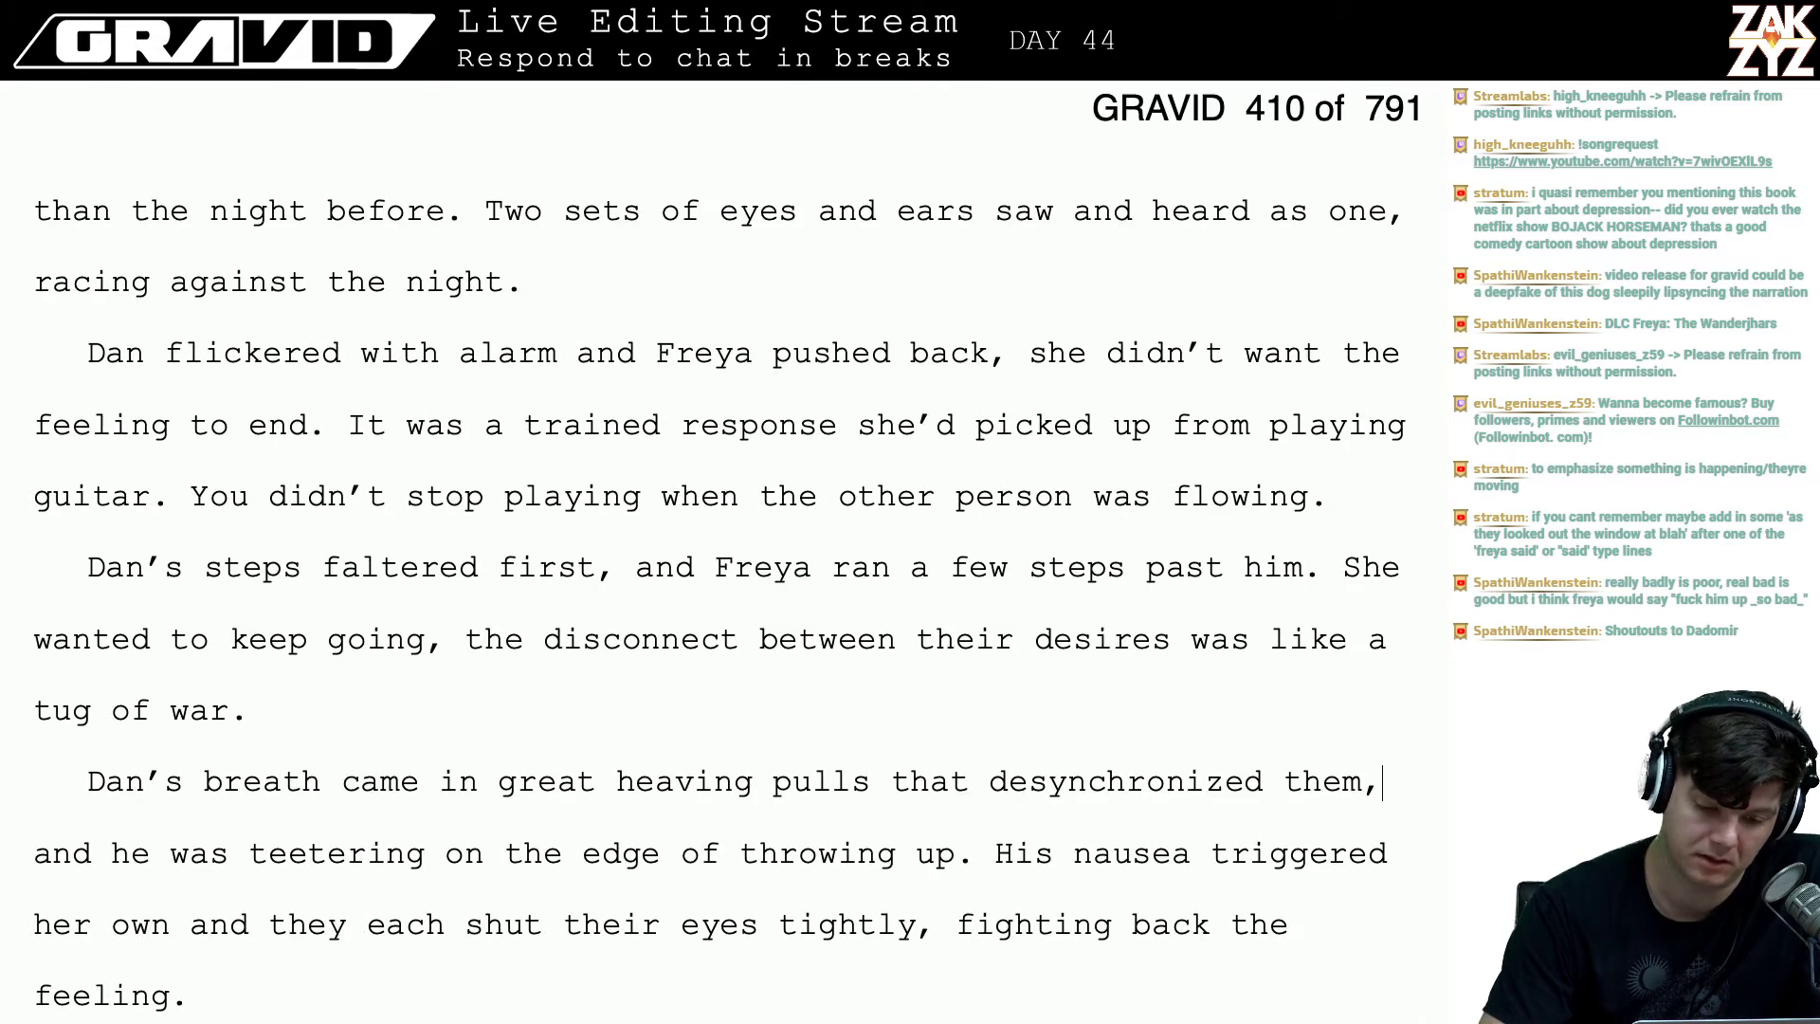
- Change the subject of the sentence beginning "Dan flickered with alarm" so it opens with "Dan's thoughts flickered"
key("Home")
key("Up")
key("Up")
key("Right")
key("Right")
key("Right")
key("Right")
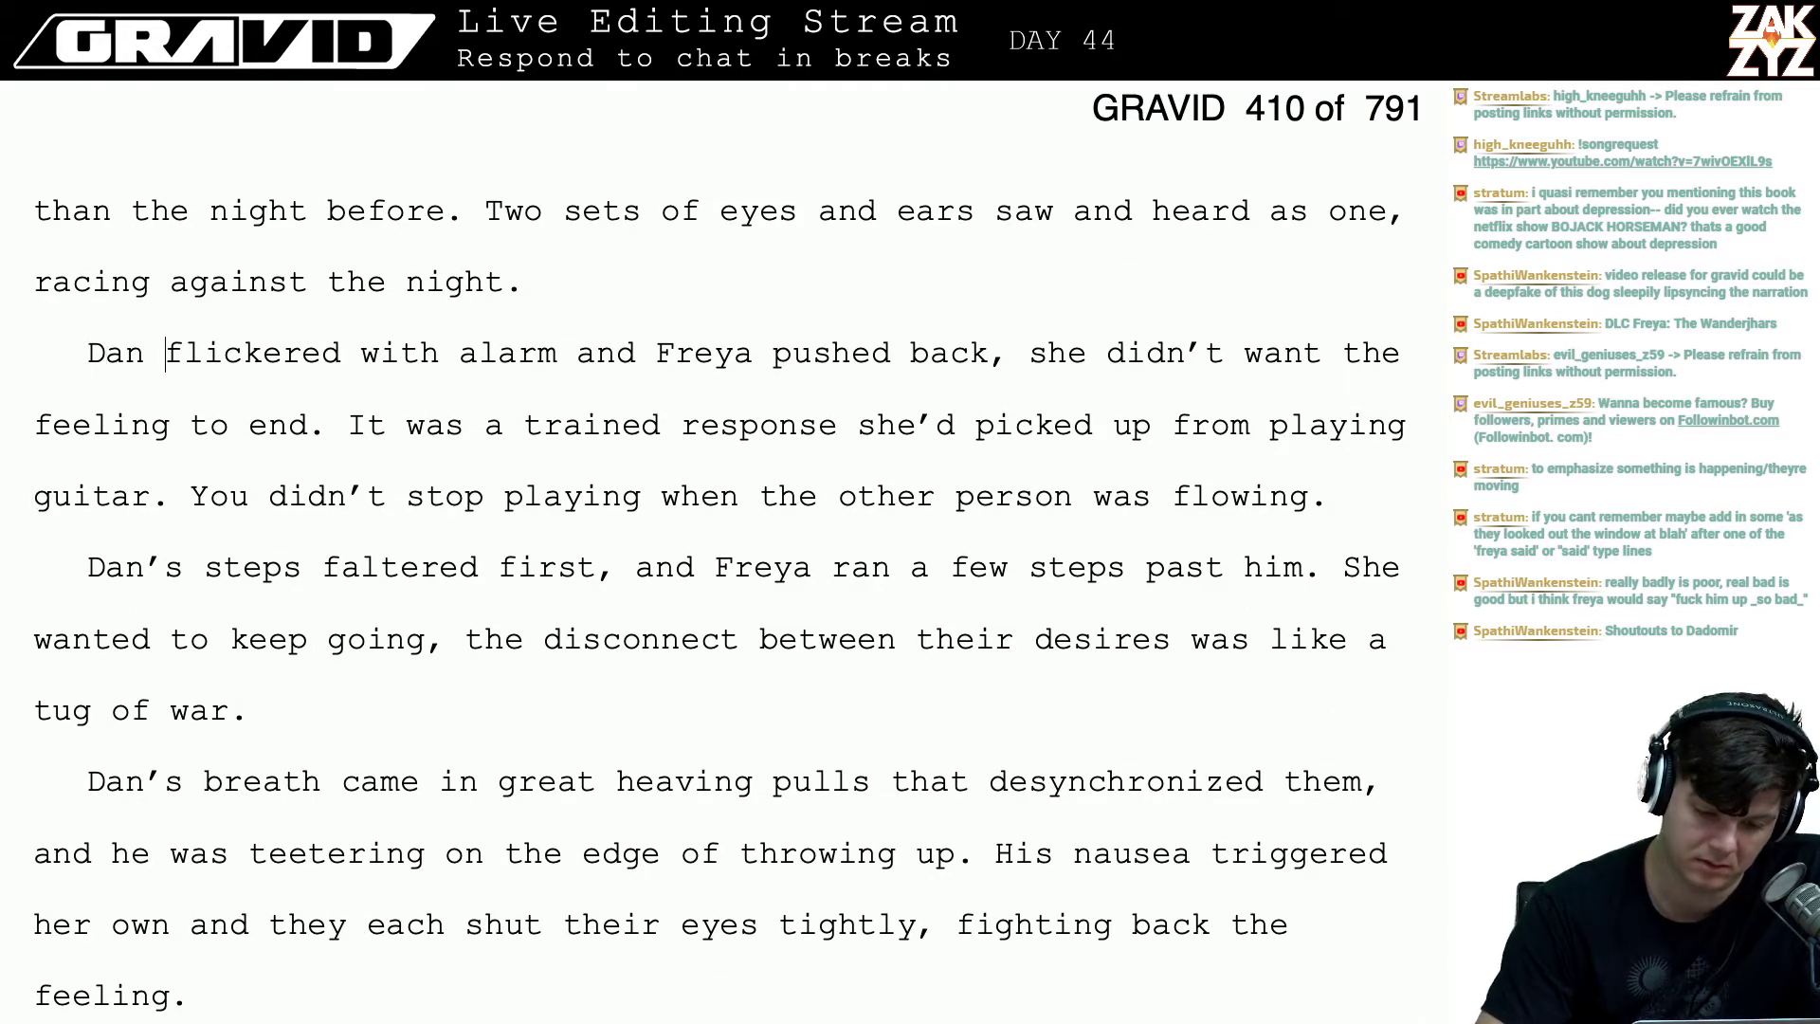
key("Left")
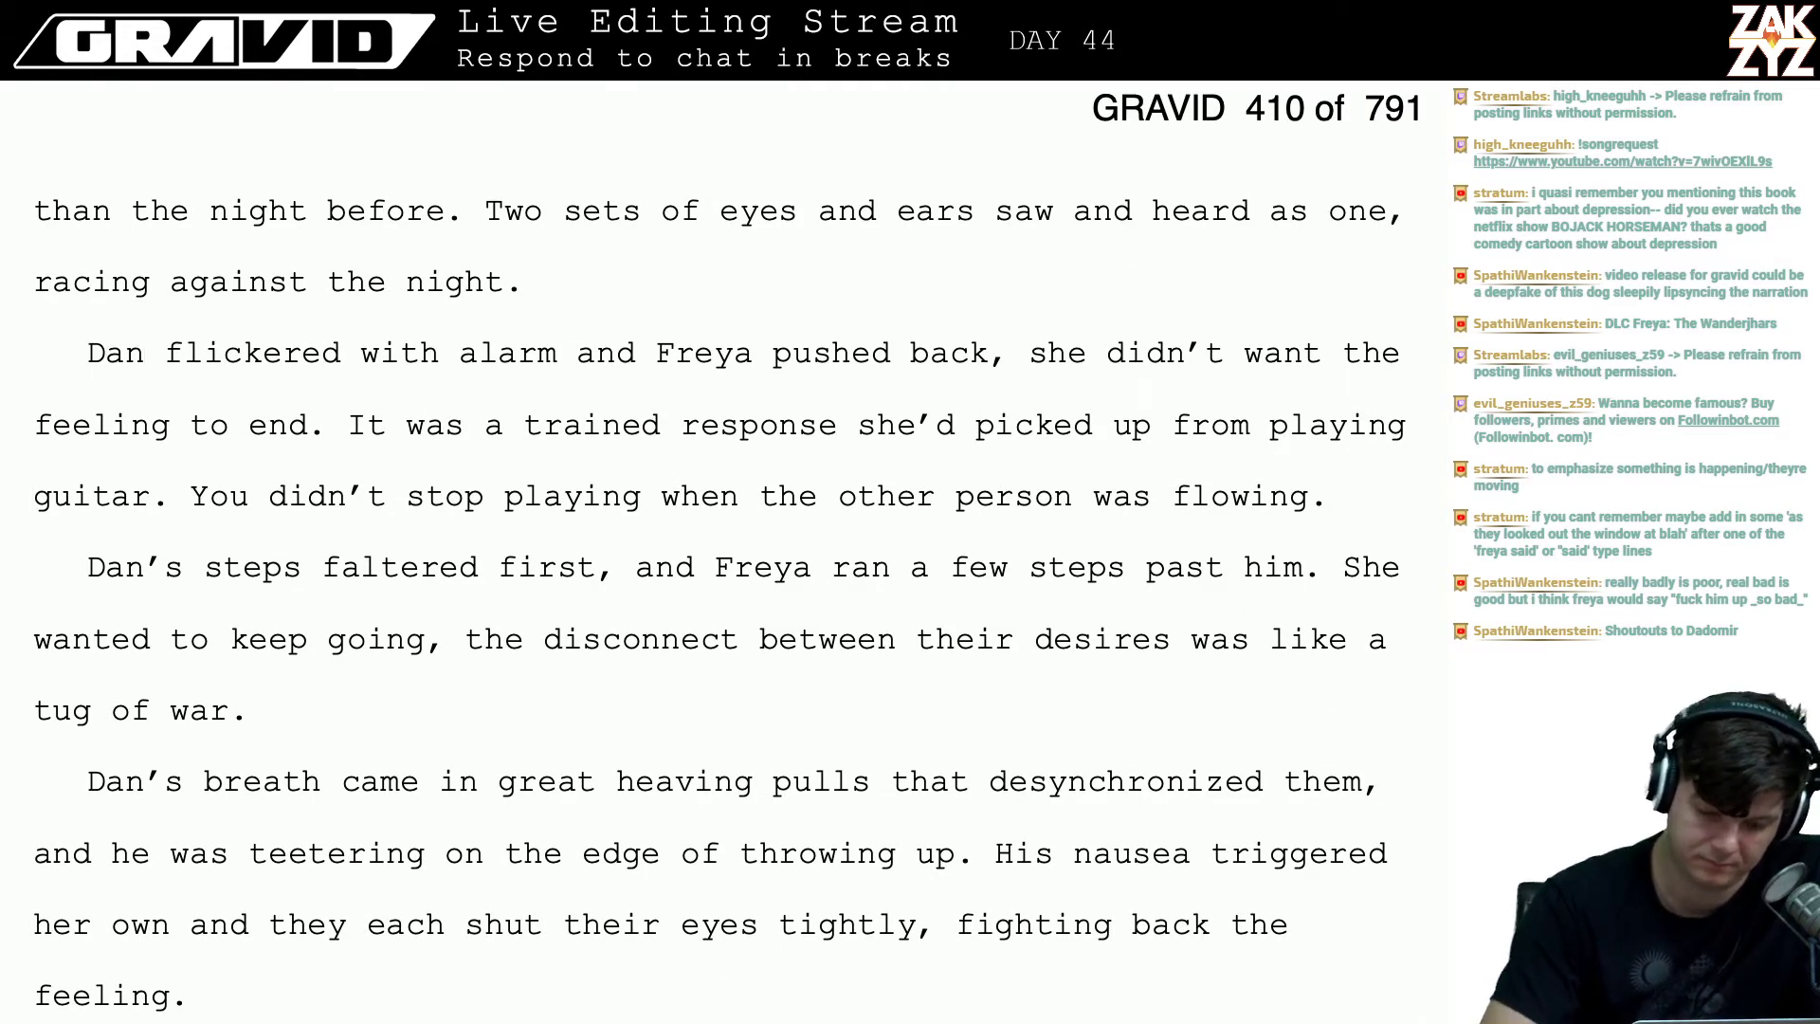
type("'s thoughts")
key("Right")
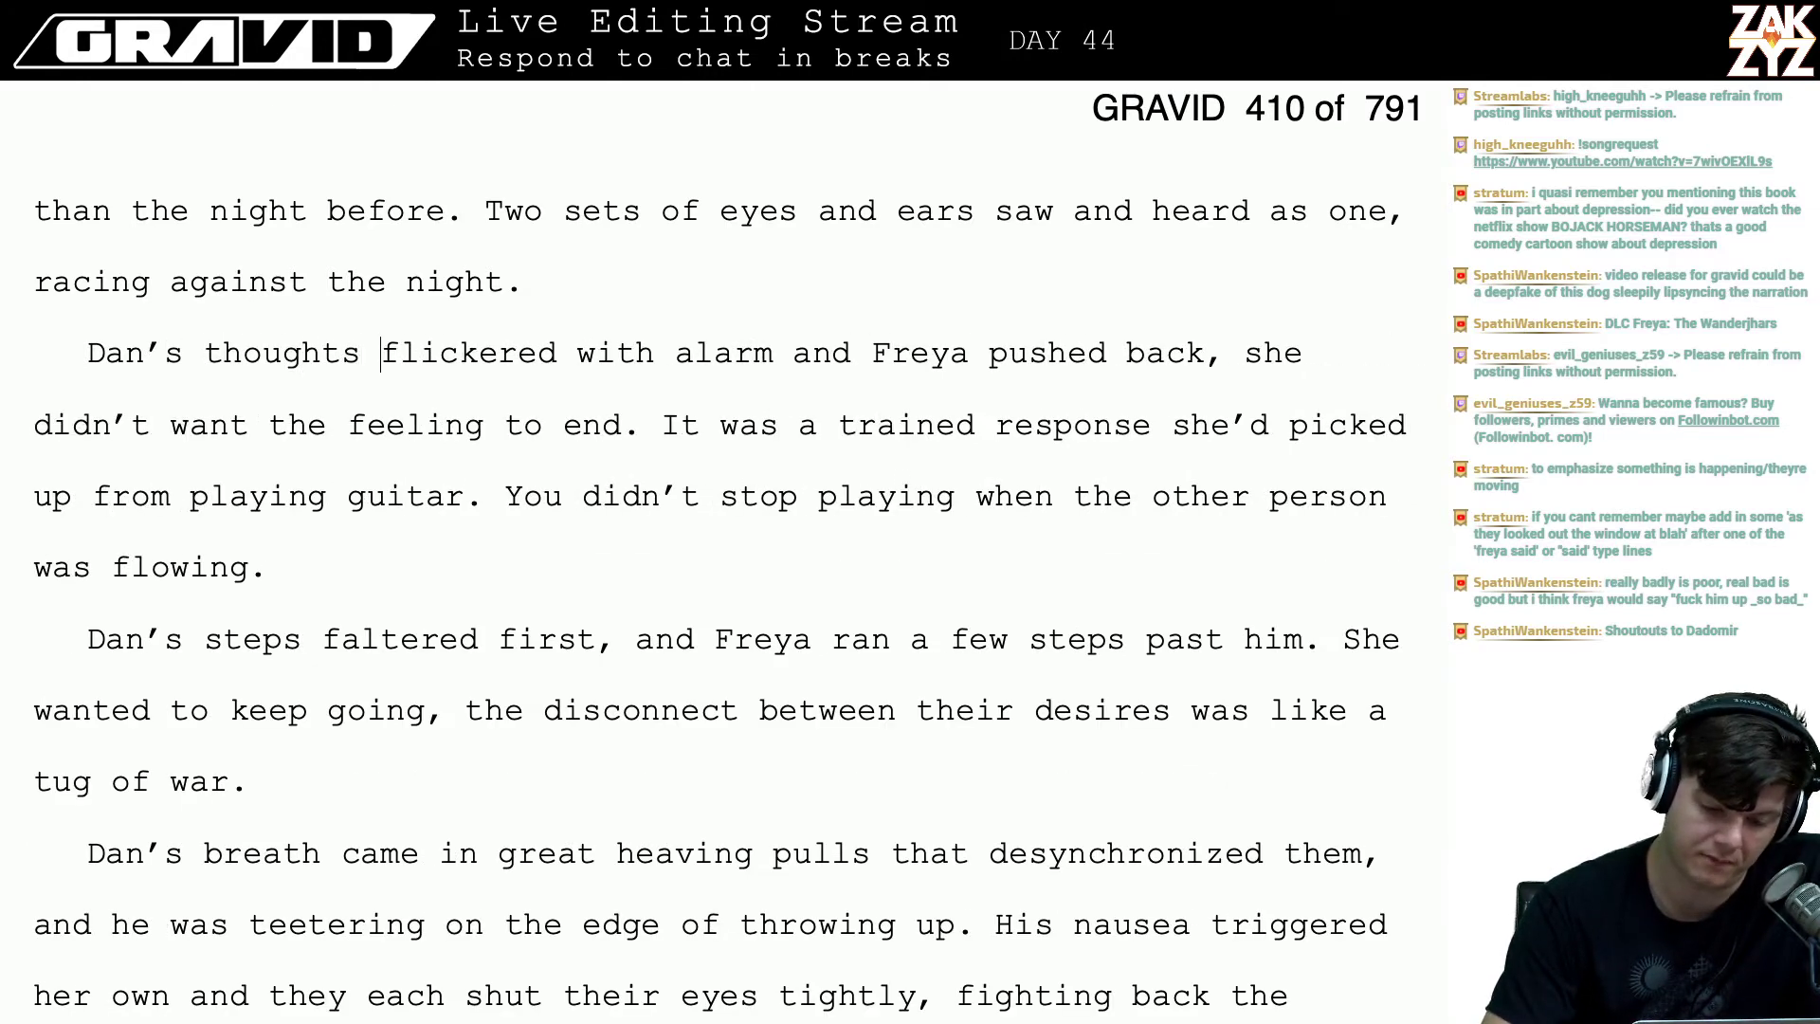
- Proofread the clause "flickered with alarm and Freya pushed back" and the comma leading into "she didn't want"
key("Right")
key("Right")
key("Right")
key("Right")
key("Right")
key("Right")
key("Right")
key("Right")
key("Right")
key("Right")
key("Right")
key("Right")
key("Right")
key("Right")
key("Right")
key("Right")
key("Right")
key("Right")
key("Right")
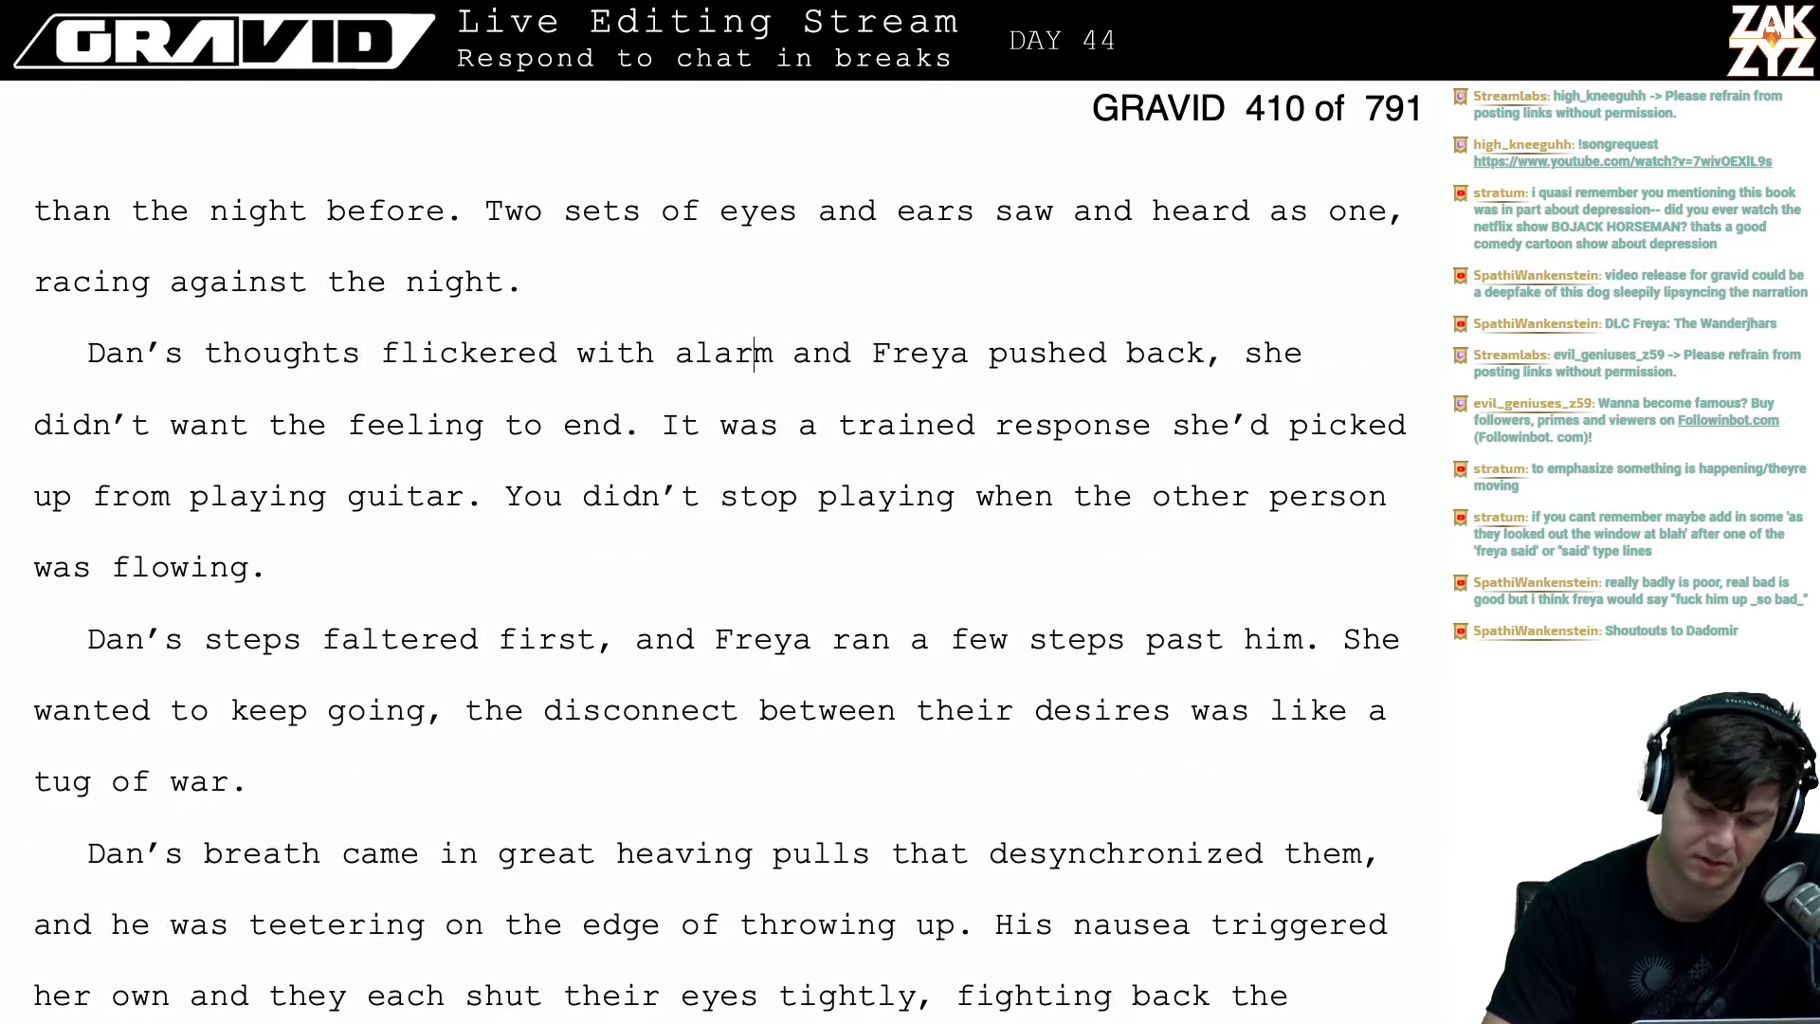
key("Right")
key("Right")
key("Right")
key("Right")
key("Right")
key("Right")
key("Right")
key("Right")
key("Right")
key("Right")
key("Right")
key("Right")
key("Right")
key("Right")
key("Right")
key("Right")
key("Right")
key("Right")
key("Right")
key("Right")
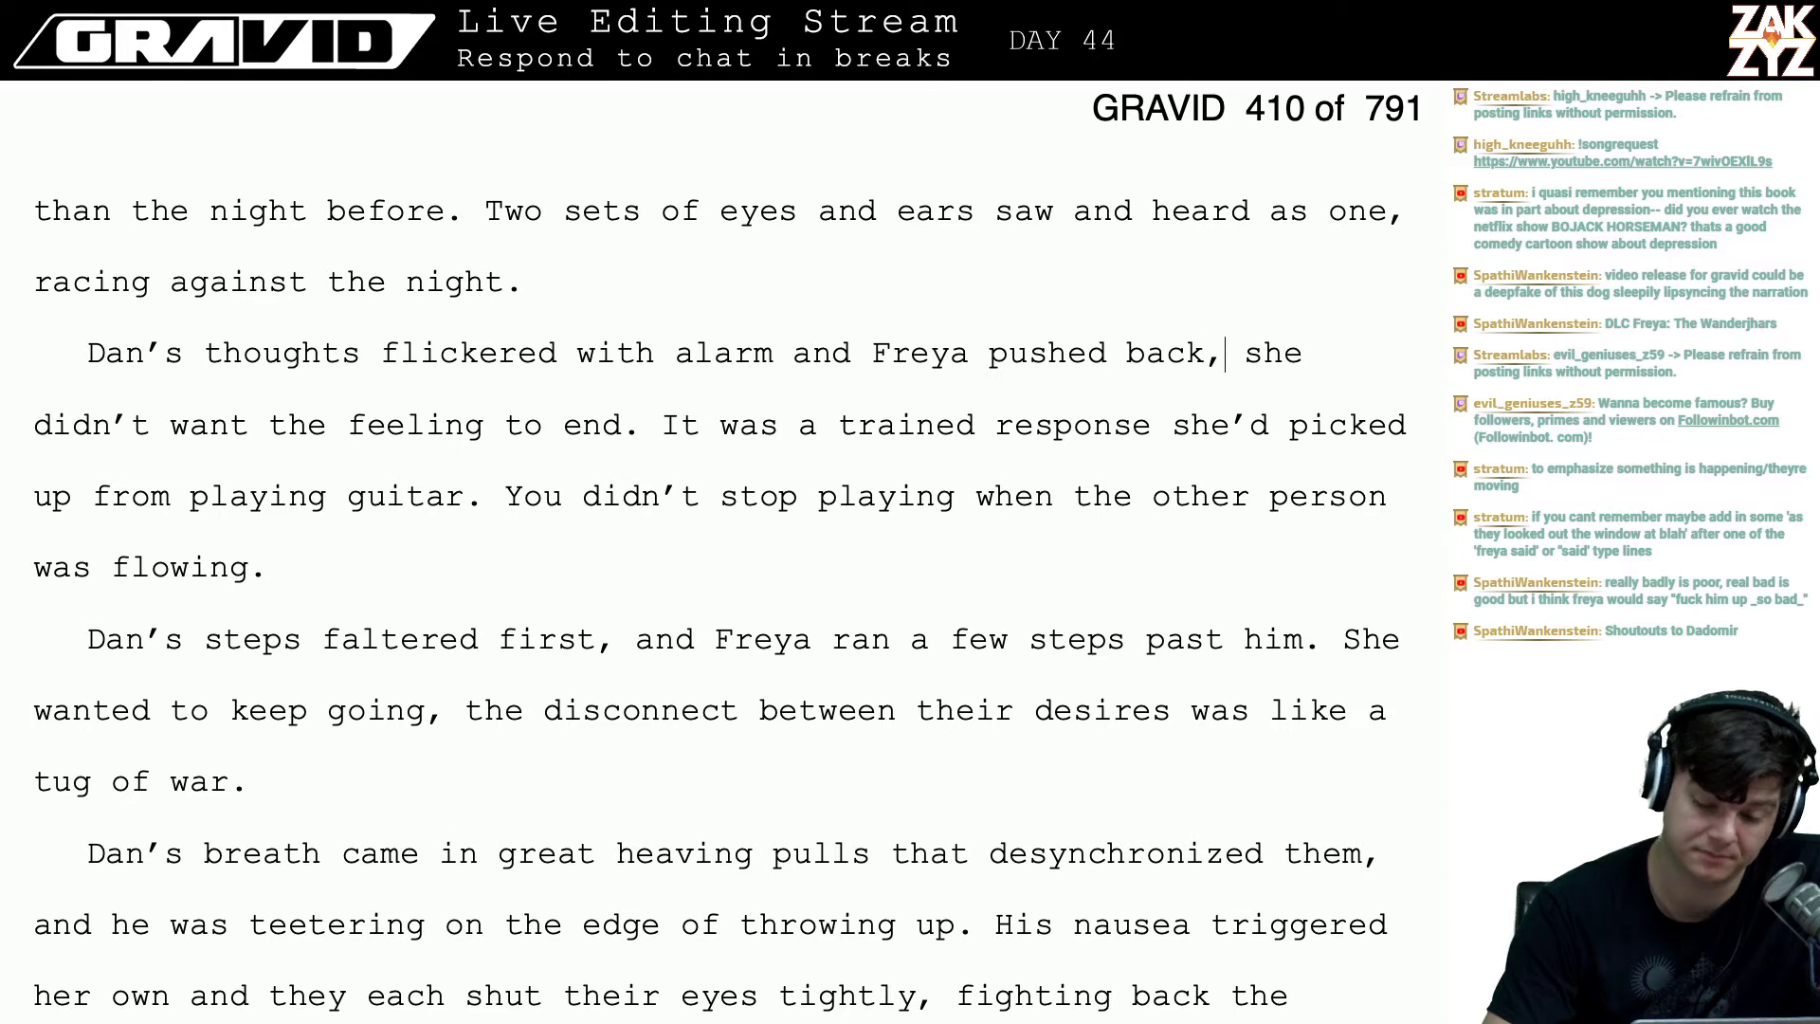
key("Right")
key("Right")
key("Right")
key("Right")
key("Right")
key("Right")
key("Right")
key("Right")
key("Left")
key("Left")
key("Left")
key("Left")
key("Left")
key("Left")
key("Left")
key("Left")
key("Left")
key("Left")
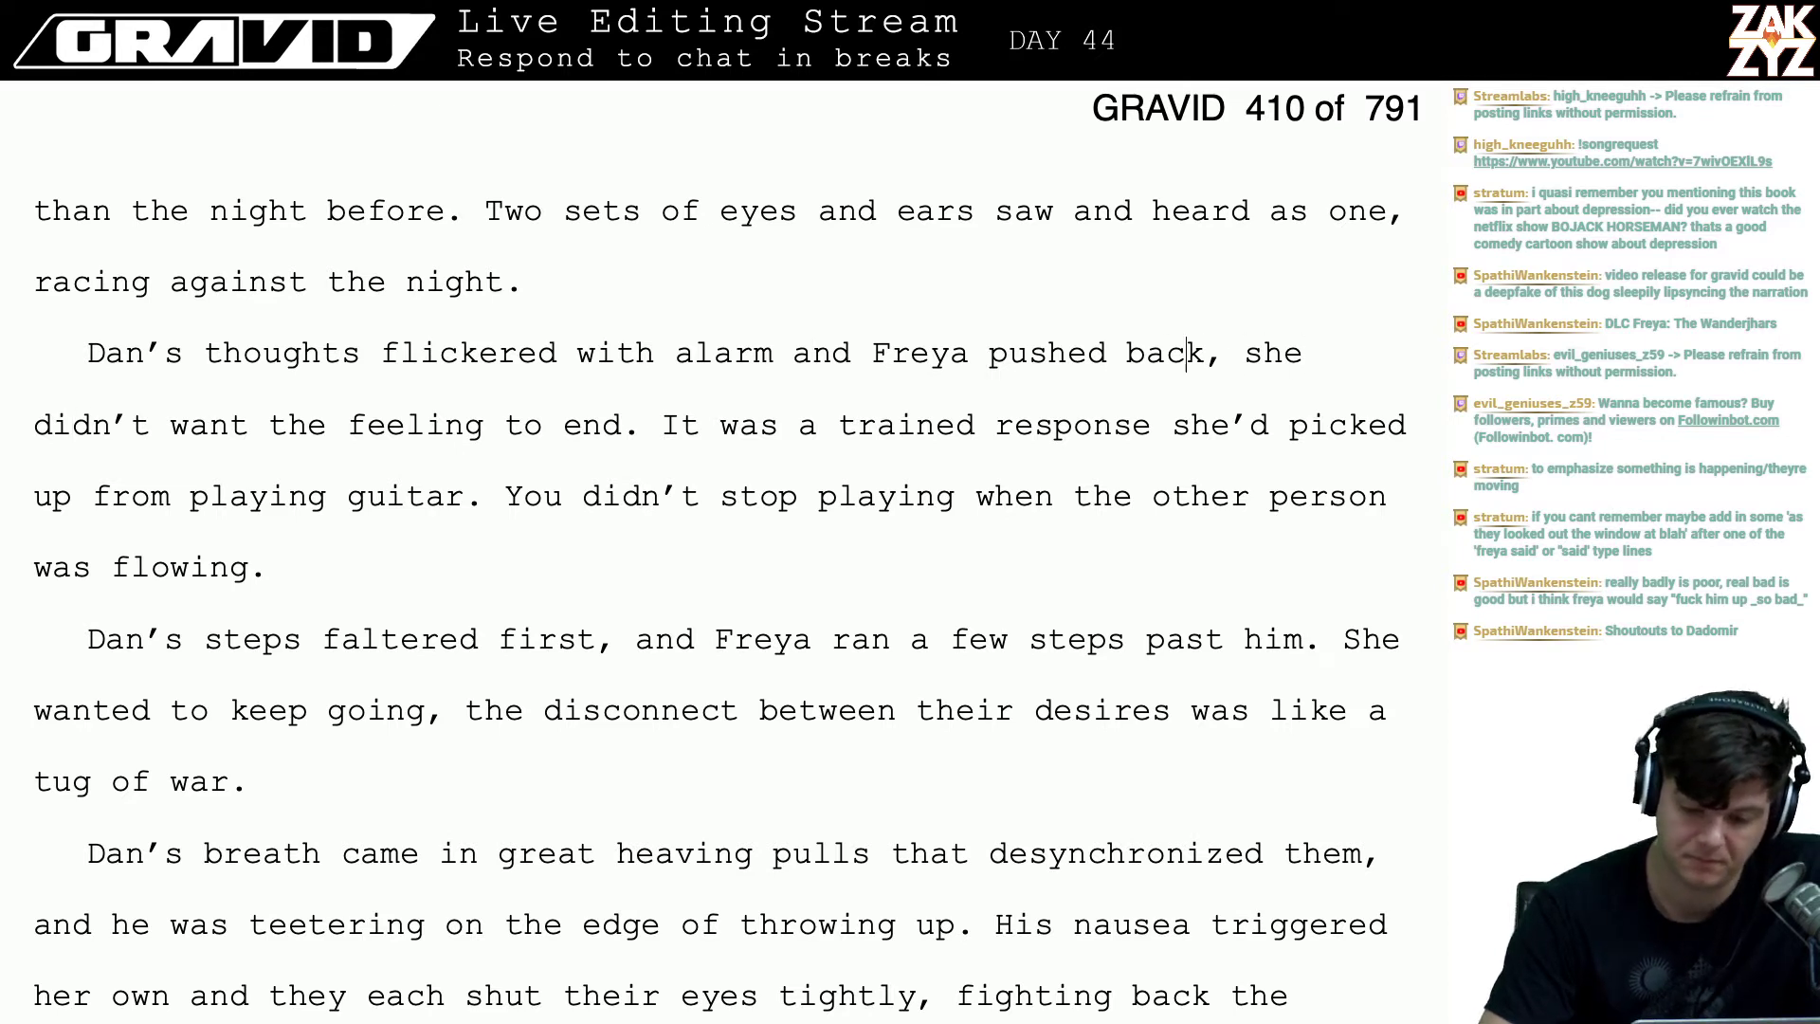
key("Right")
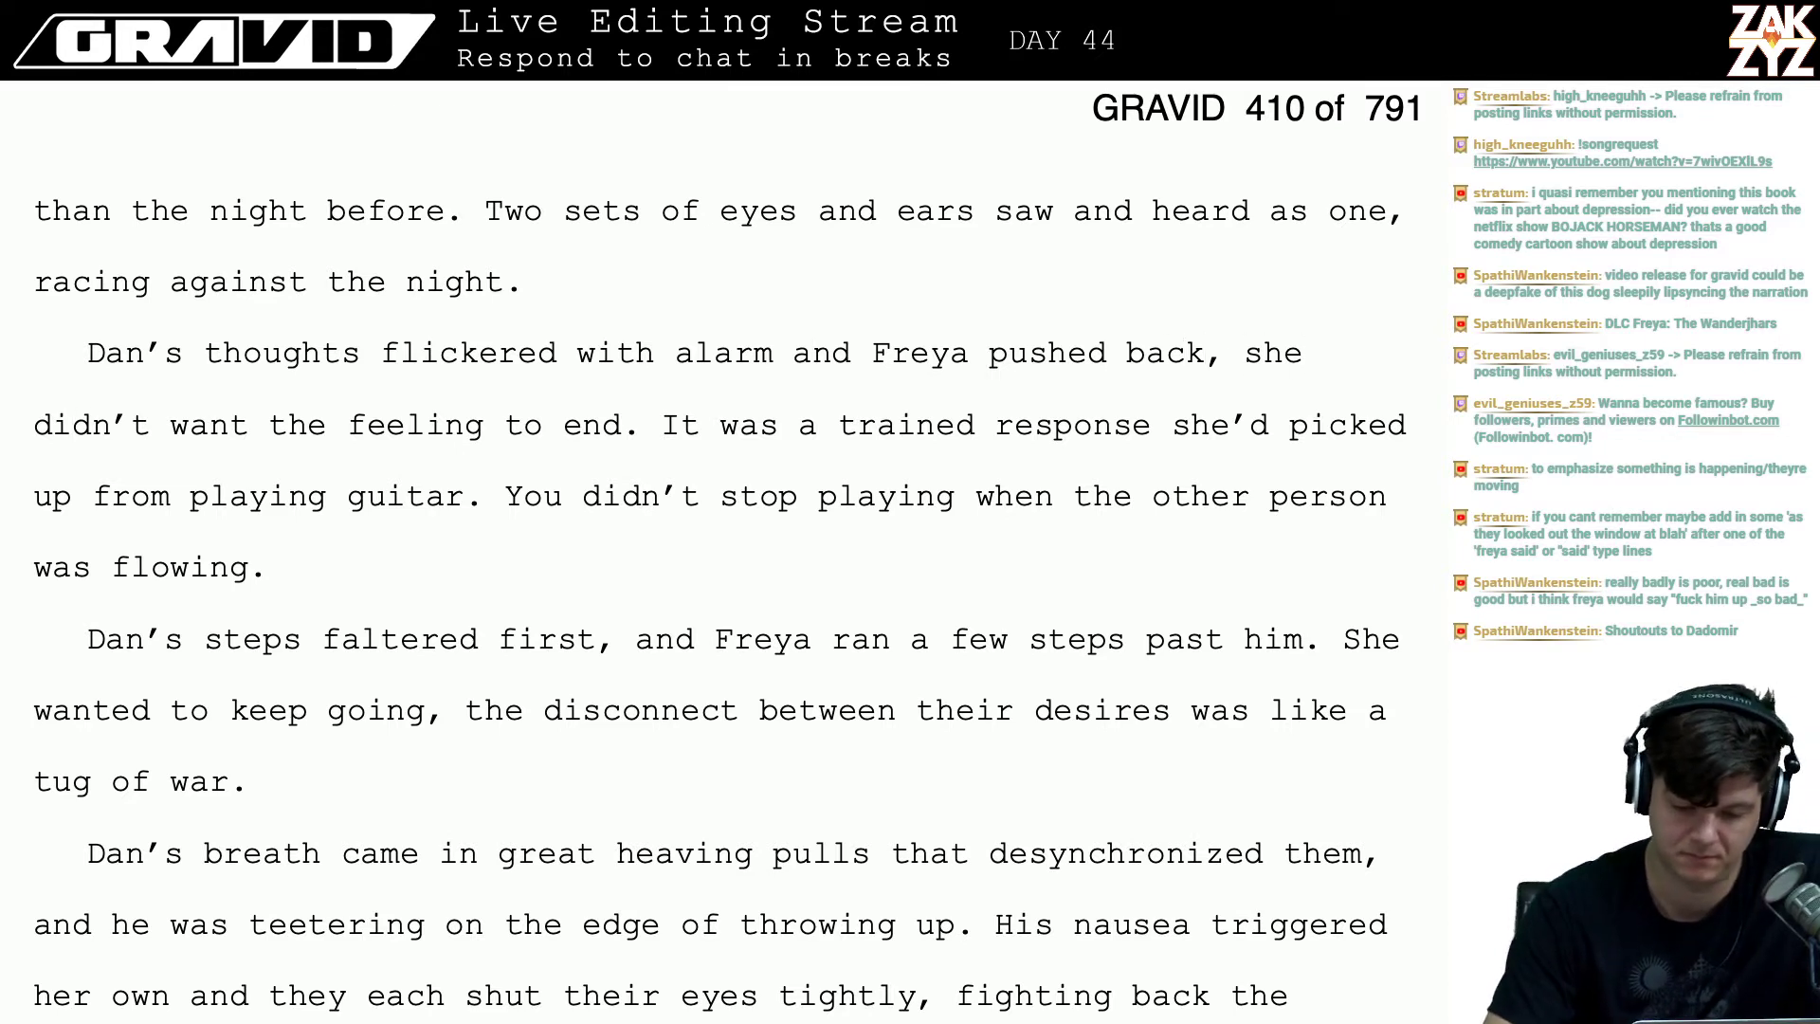
- Check the rest of the paragraph from "she didn't want the feeling to end" to its last words, "was flowing"
key("Right")
key("Right")
key("Right")
key("Right")
key("Right")
key("Right")
key("Right")
key("Right")
key("Right")
key("Right")
key("Right")
key("Right")
key("Right")
key("Right")
key("Right")
key("Right")
key("Right")
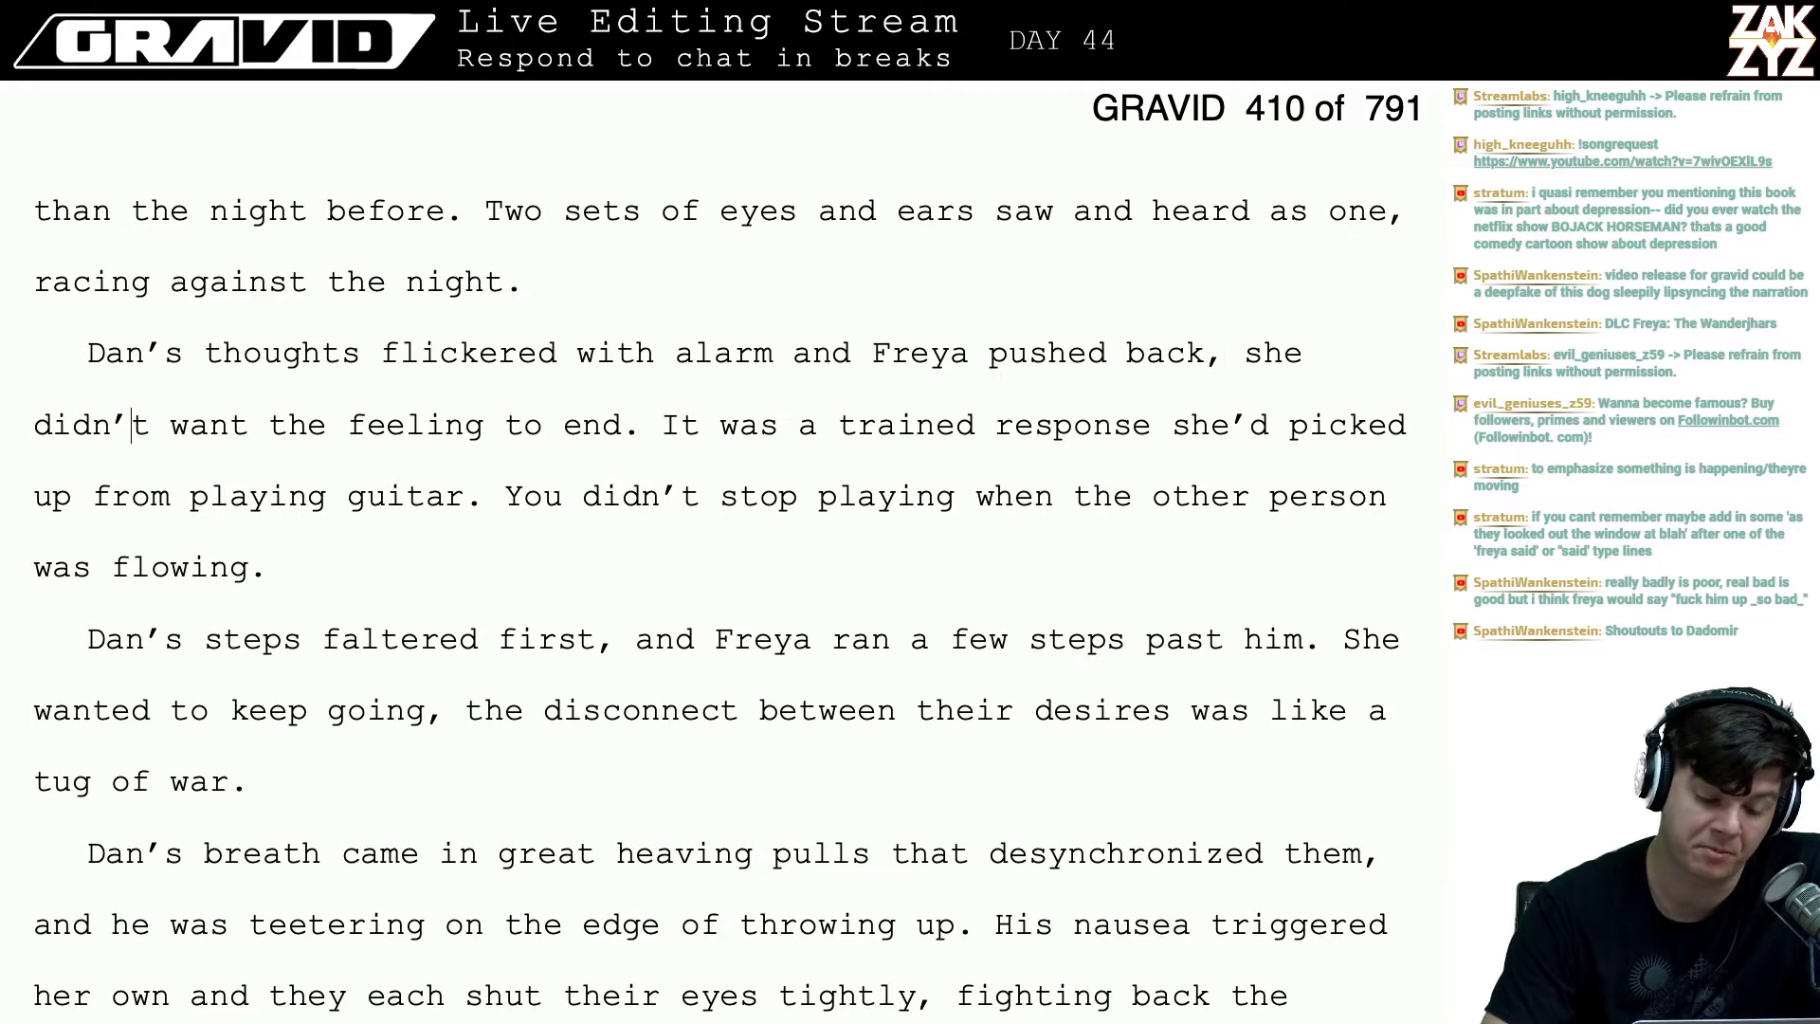
key("Right")
key("Right")
key("Right")
key("Right")
key("Right")
key("Down")
key("Down")
key("Left")
key("Left")
key("Left")
key("Left")
key("Left")
key("Left")
key("Left")
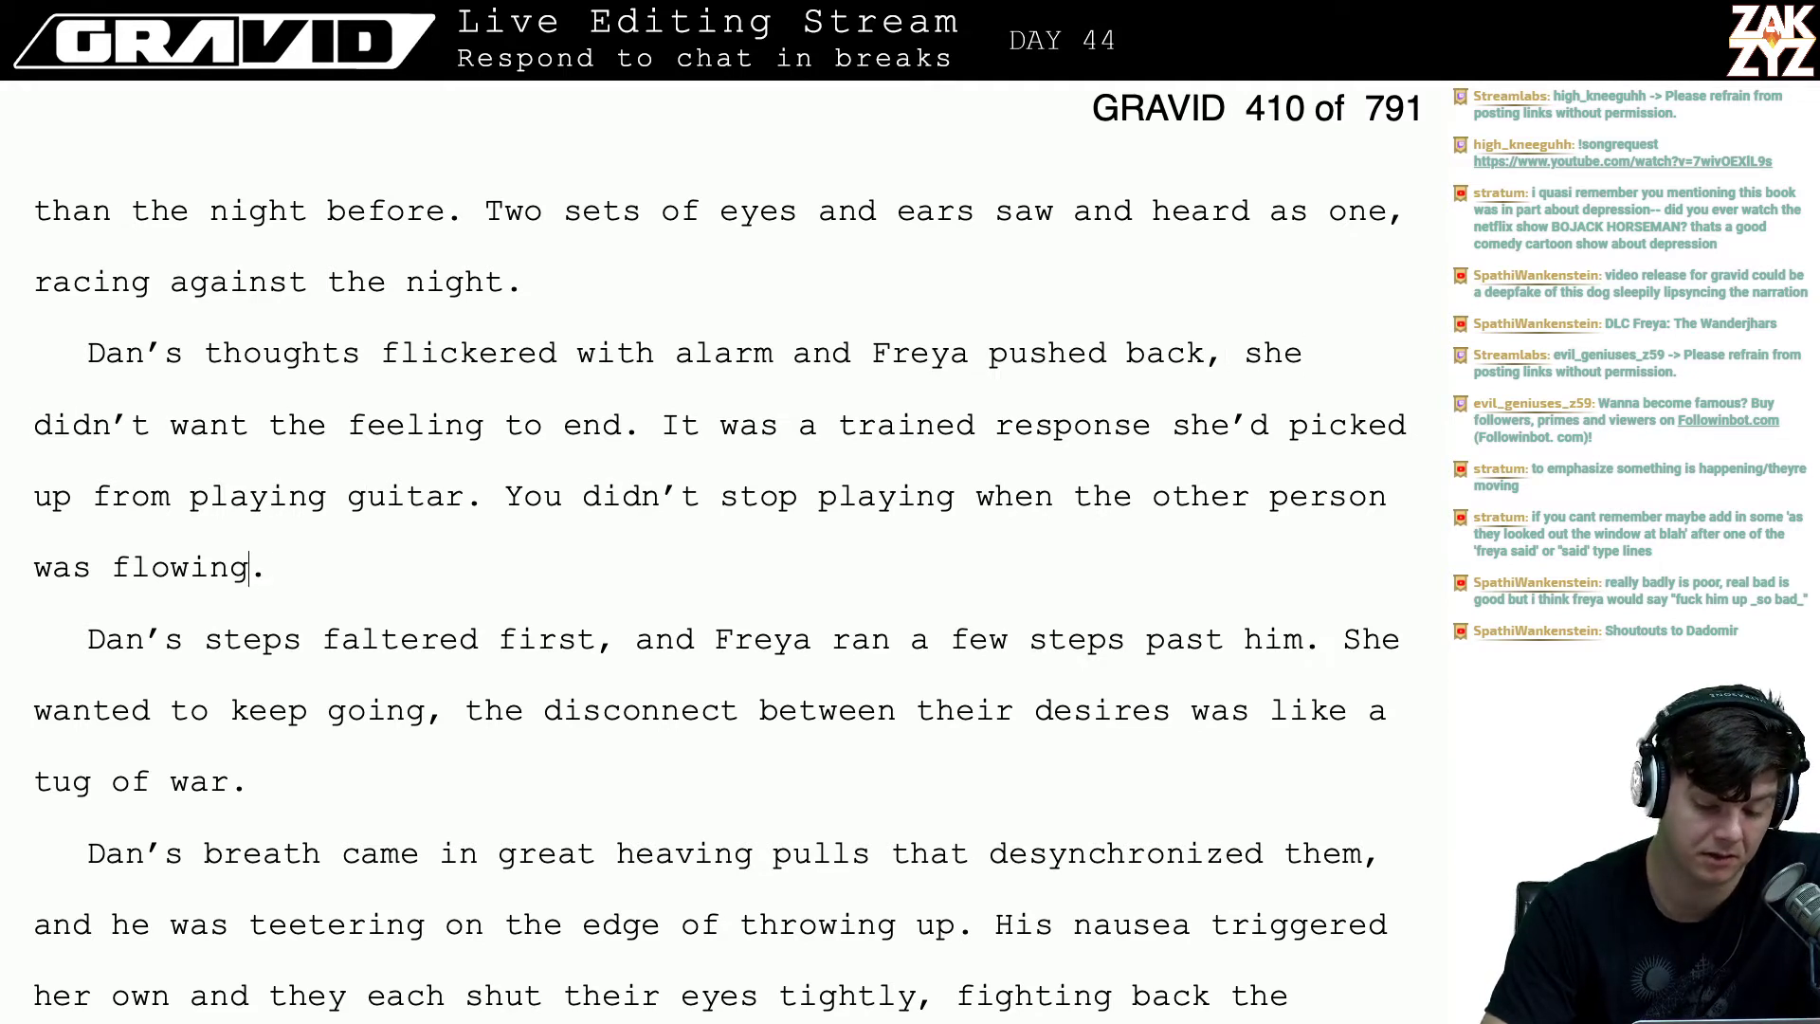
- Delete the word "first" after "faltered" in the opening sentence of the paragraph beginning "Dan's steps faltered"
key("Left")
key("Left")
key("Left")
key("Left")
key("Down")
key("Down")
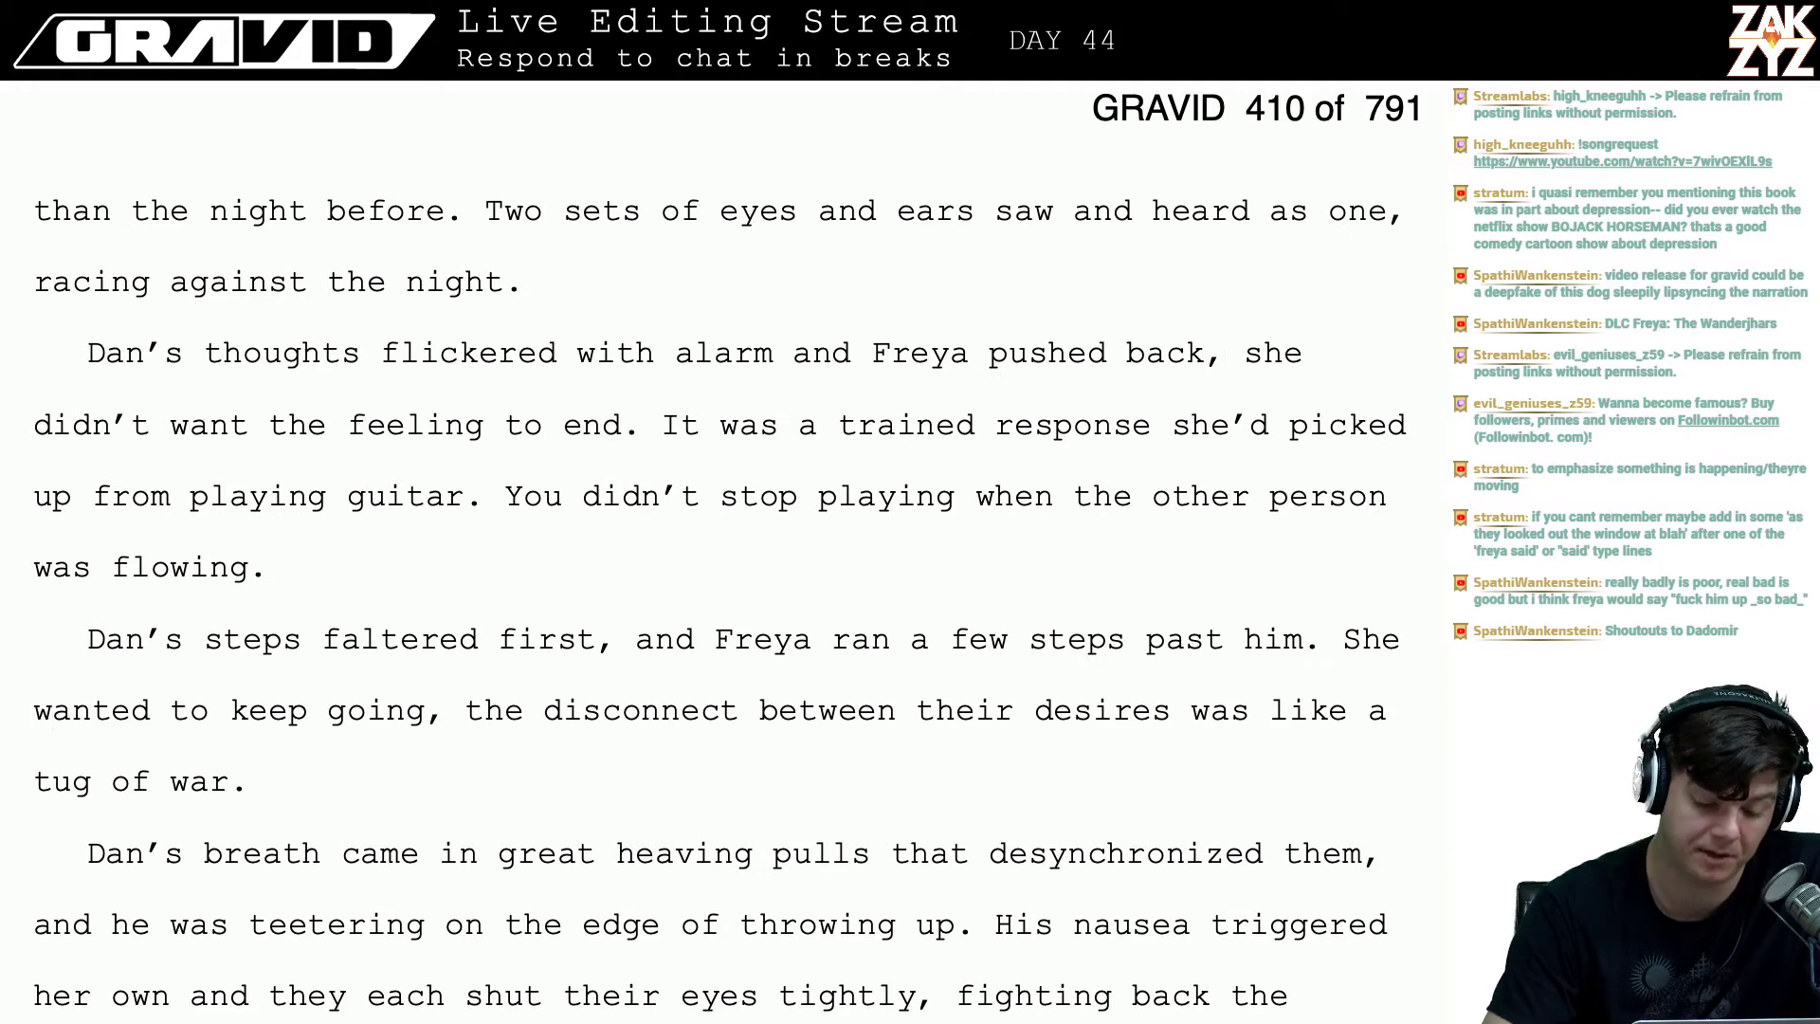
key("Up")
key("Up")
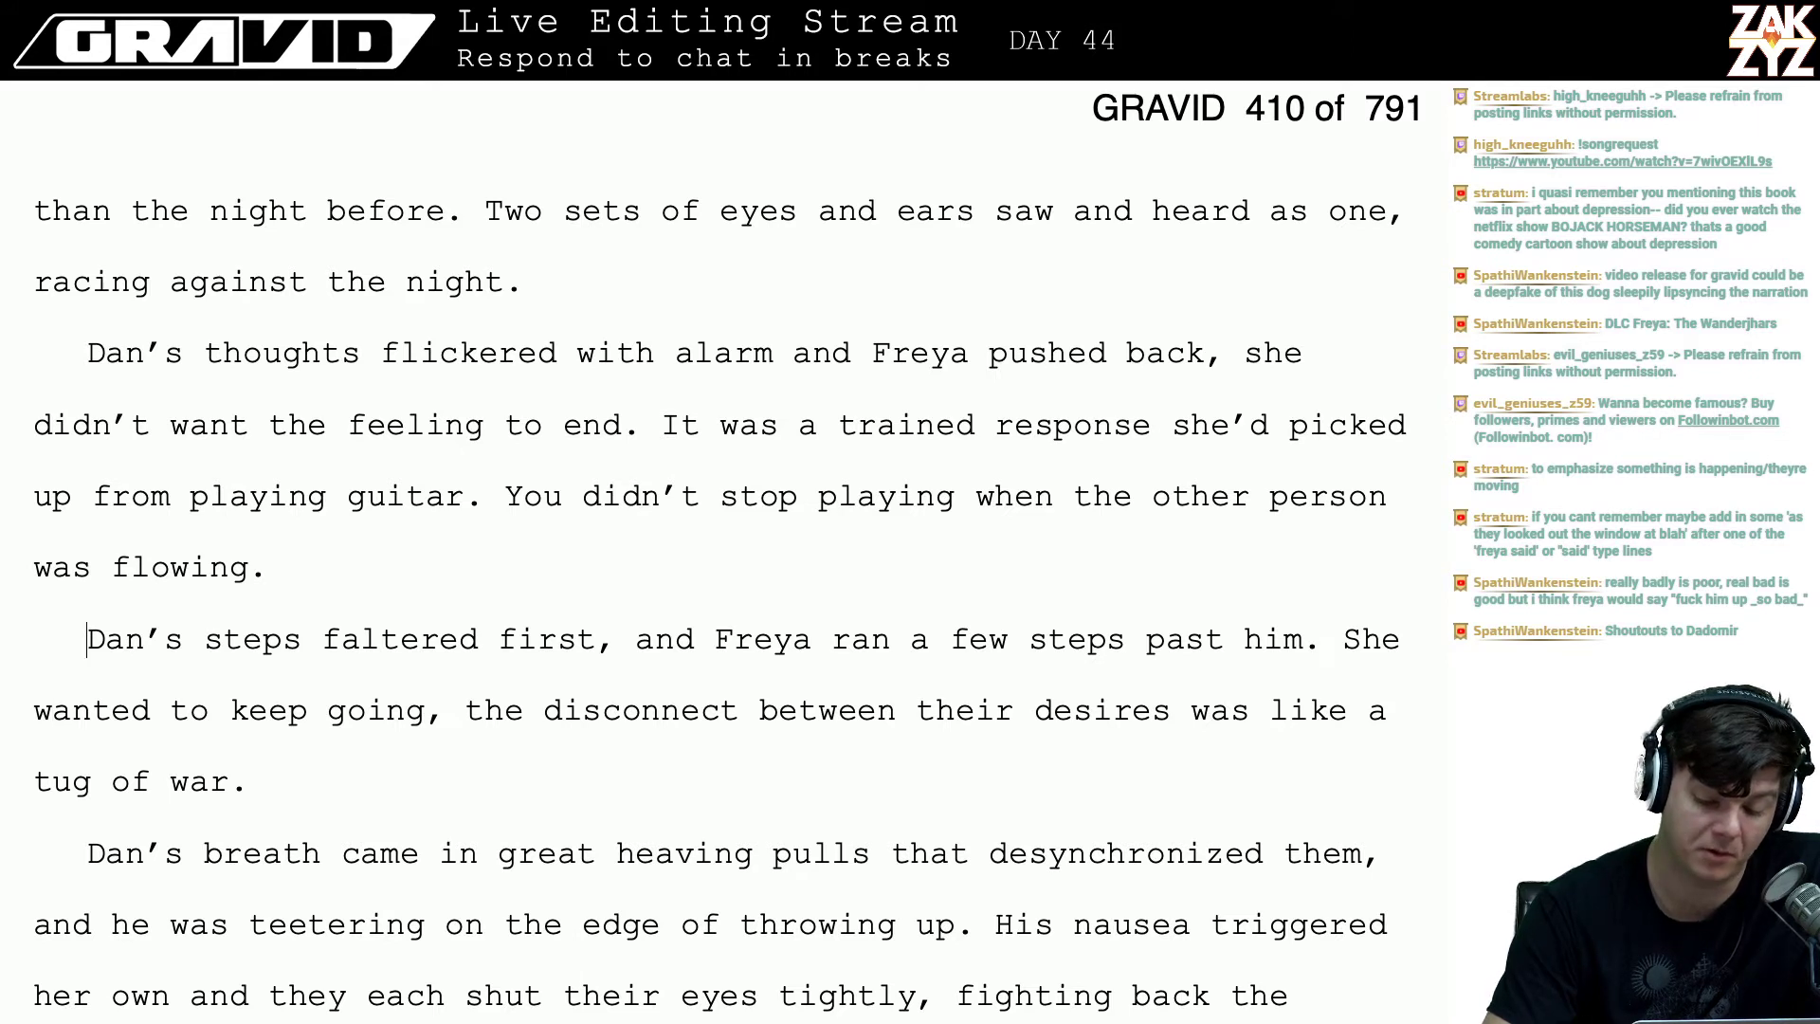
key("Right")
key("Right")
key("Right")
key("Right")
key("Right")
key("Right")
key("Down")
key("Right")
key("Right")
key("Right")
key("Right")
key("Right")
key("Right")
key("Right")
key("Right")
key("Right")
key("Right")
key("Right")
key("Right")
key("Right")
key("Right")
key("Right")
key("Right")
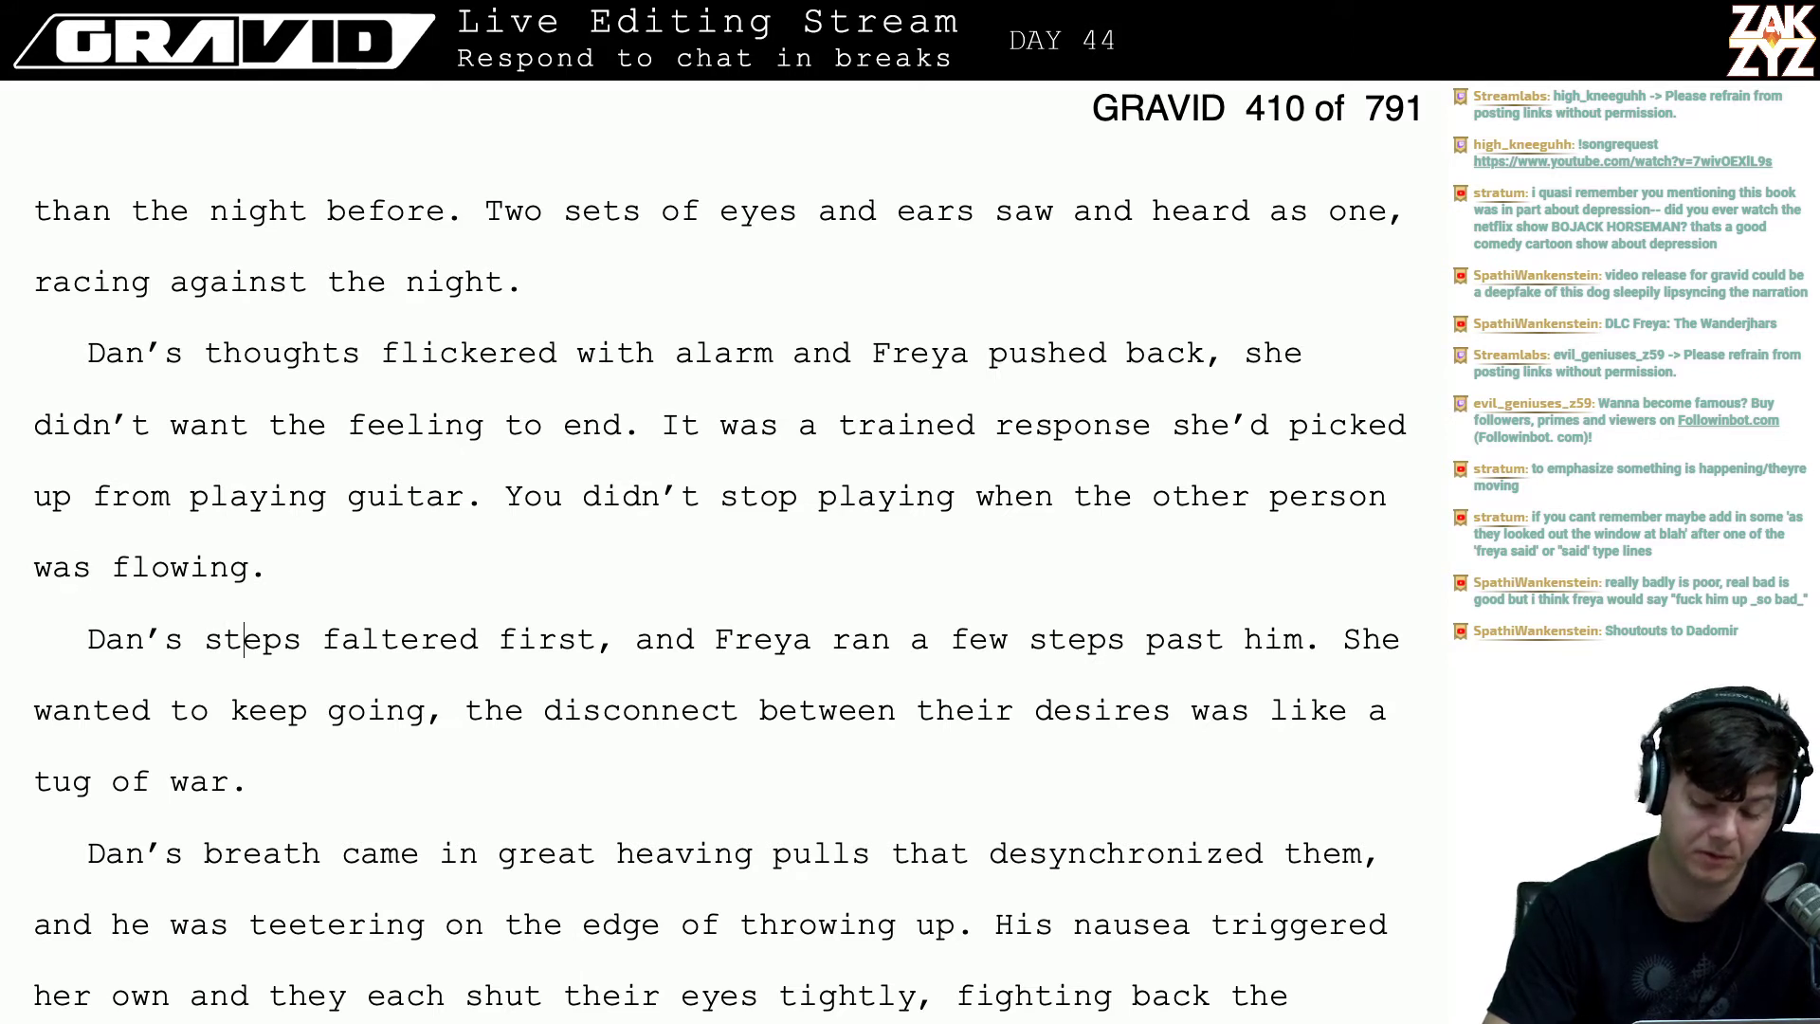
key("Right")
key("Right")
key("Right")
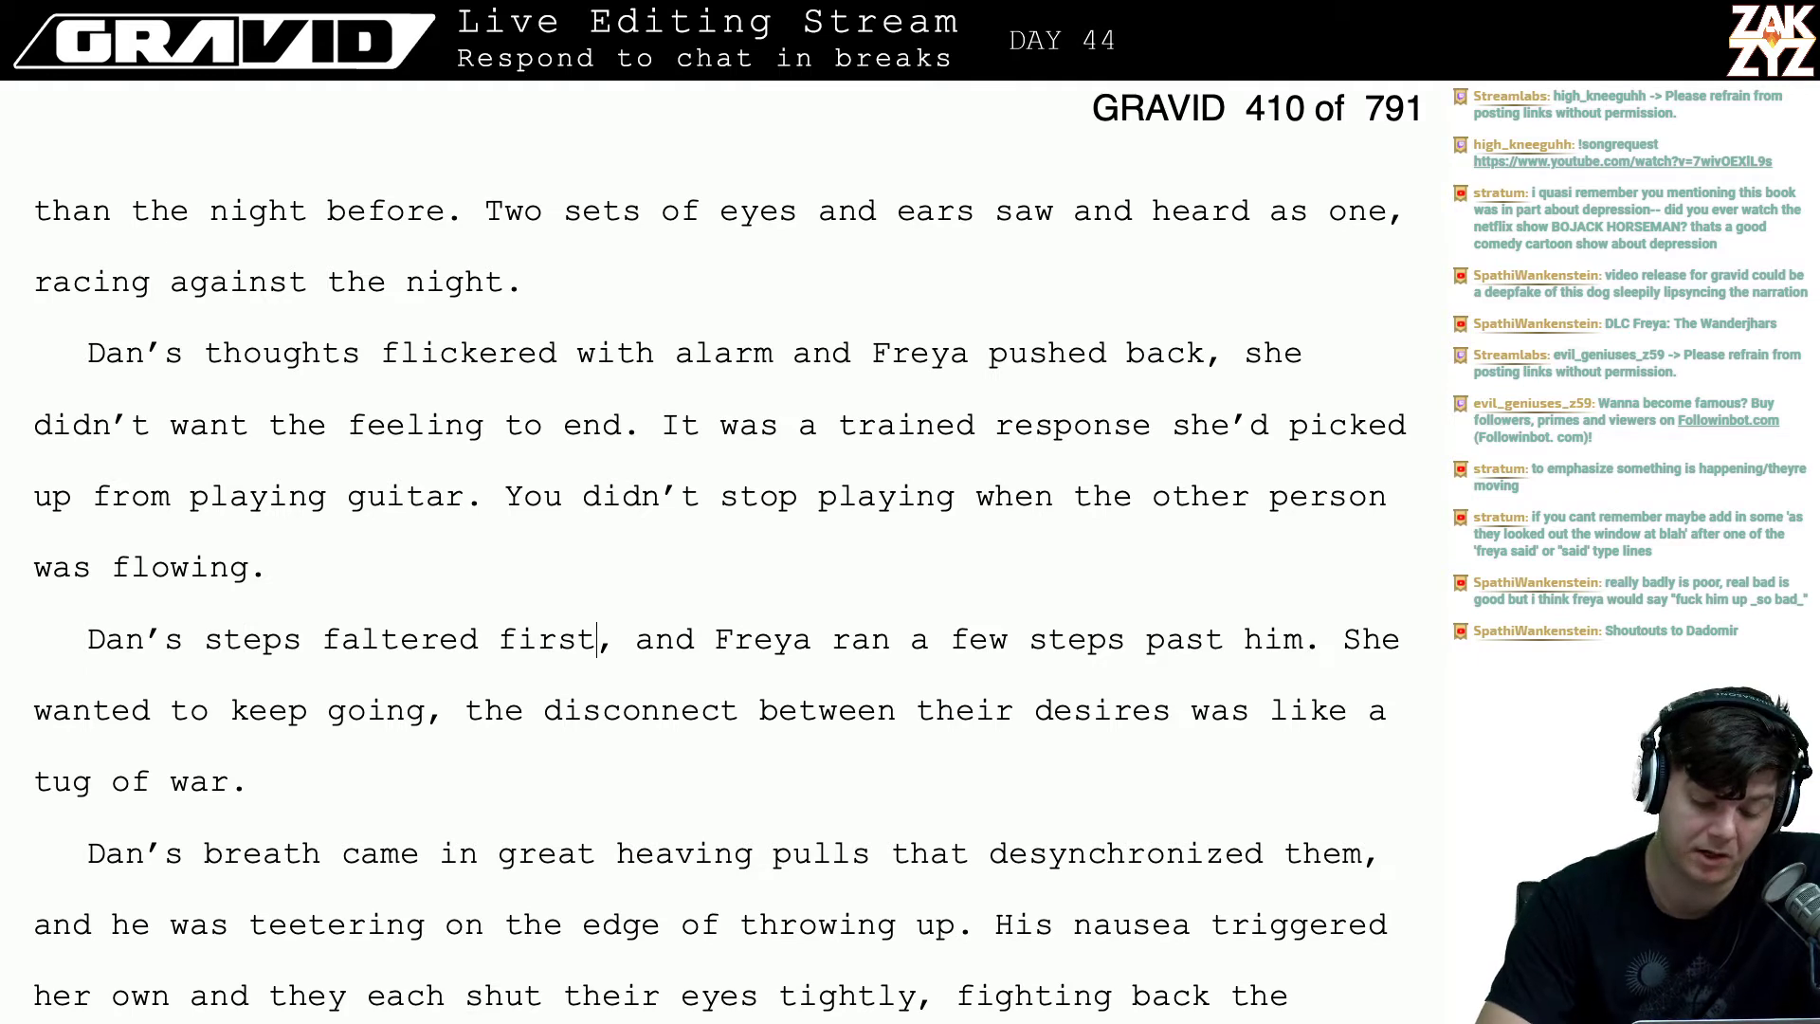
key("BackSpace")
key("BackSpace")
key("BackSpace")
key("BackSpace")
key("BackSpace")
key("BackSpace")
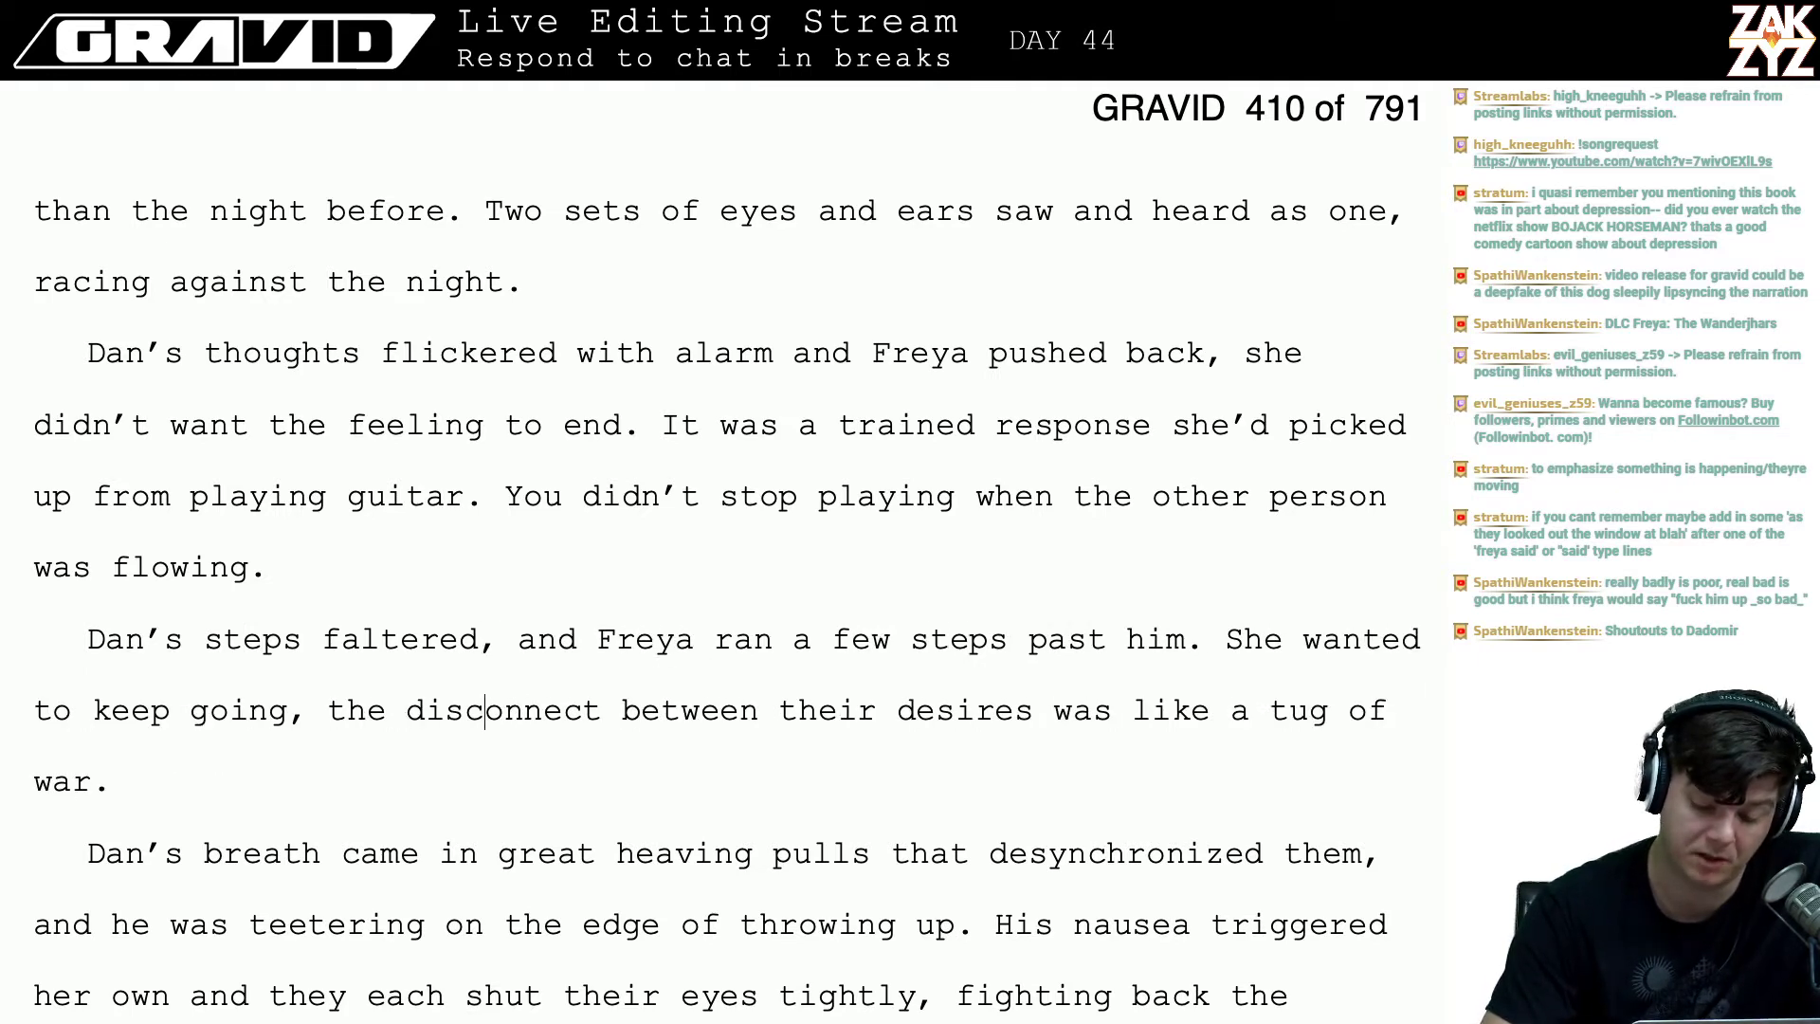
- Read ahead from the "tug of war" sentence through the paragraph beginning "Dan's breath came"
key("Left")
key("Left")
key("Left")
key("Left")
key("Down")
key("Down")
key("Down")
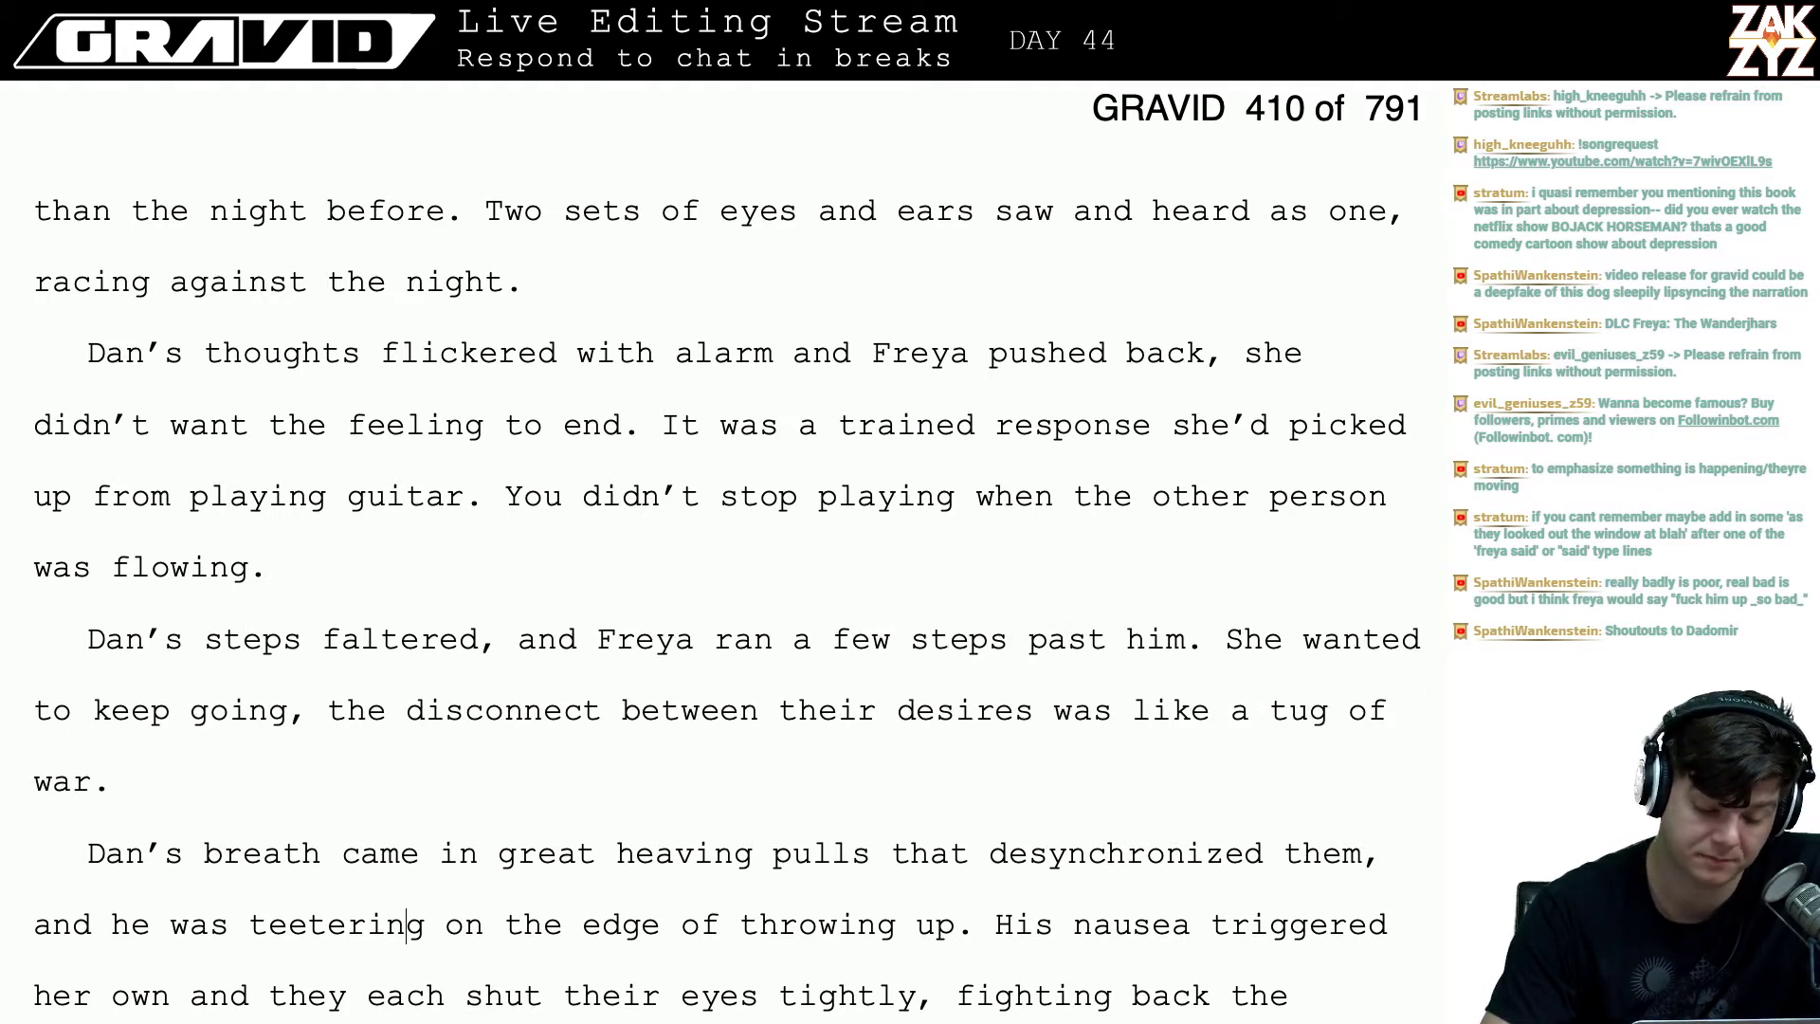
key("Down")
key("Down")
key("Down")
- Start a new sentence after "like a tug of war." reading "She skidded to a stop"
key("Up")
key("Up")
key("Up")
key("Up")
key("Up")
key("Left")
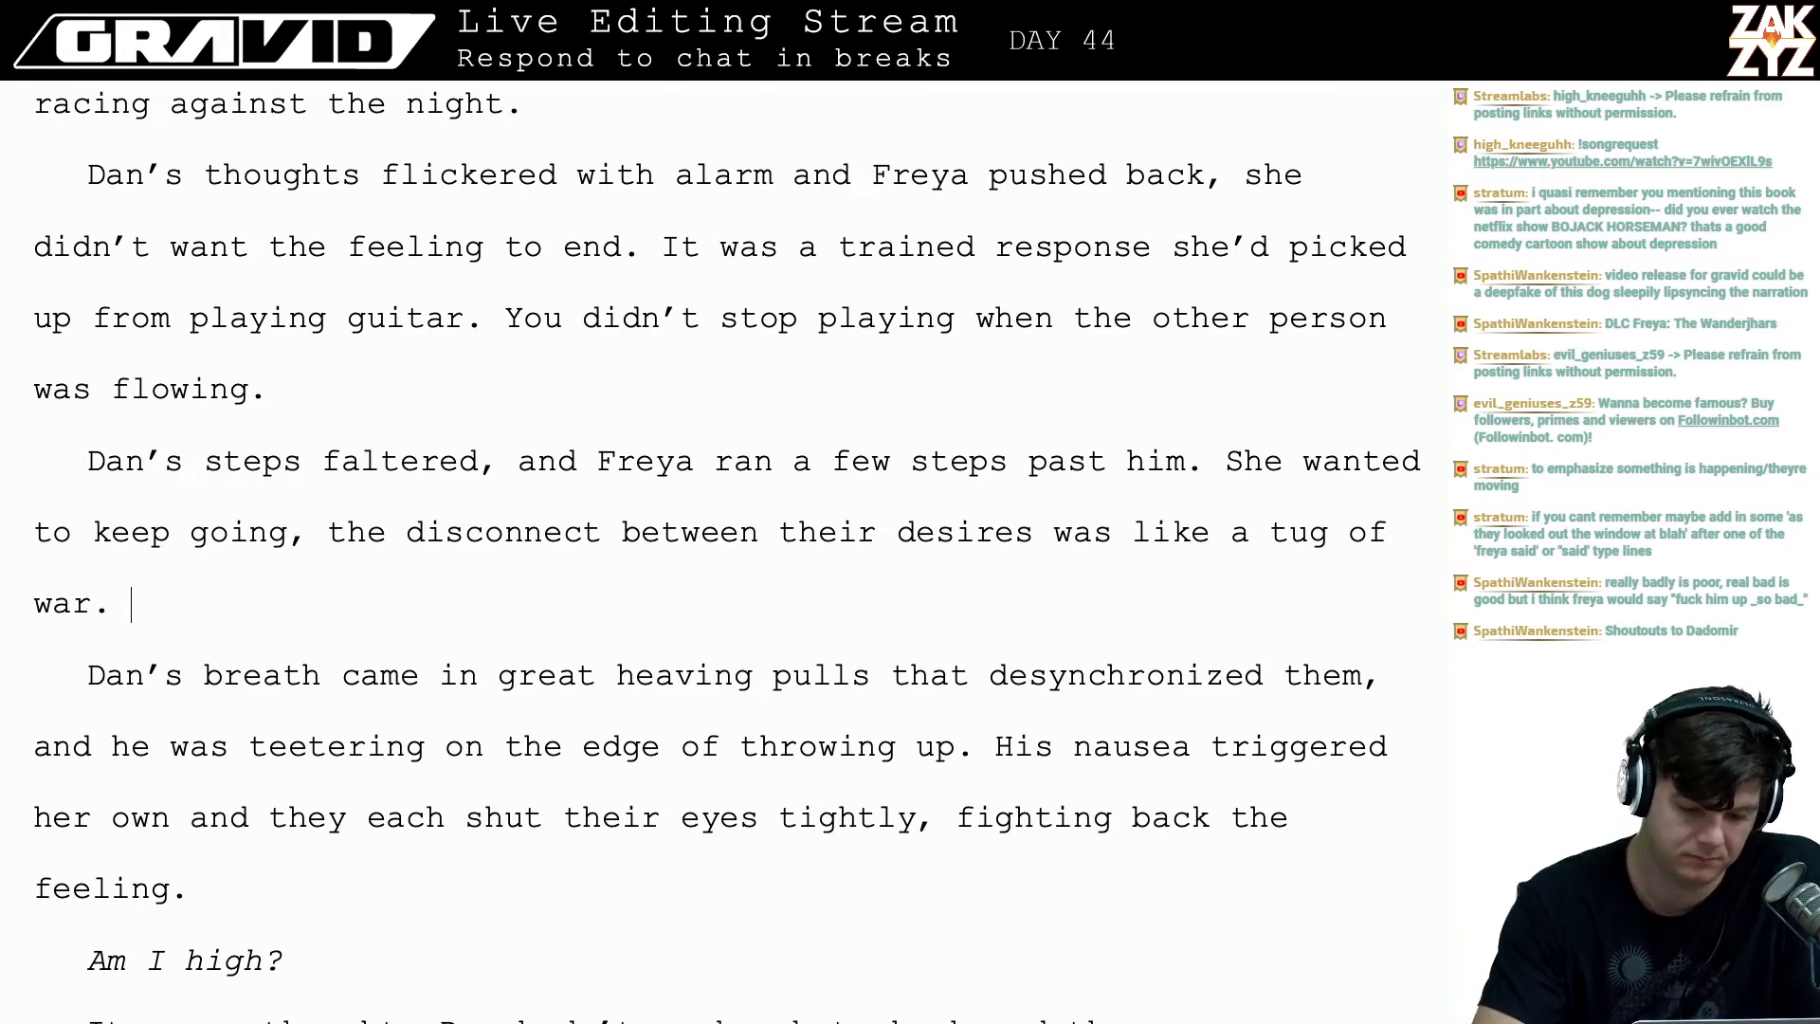
type("She ")
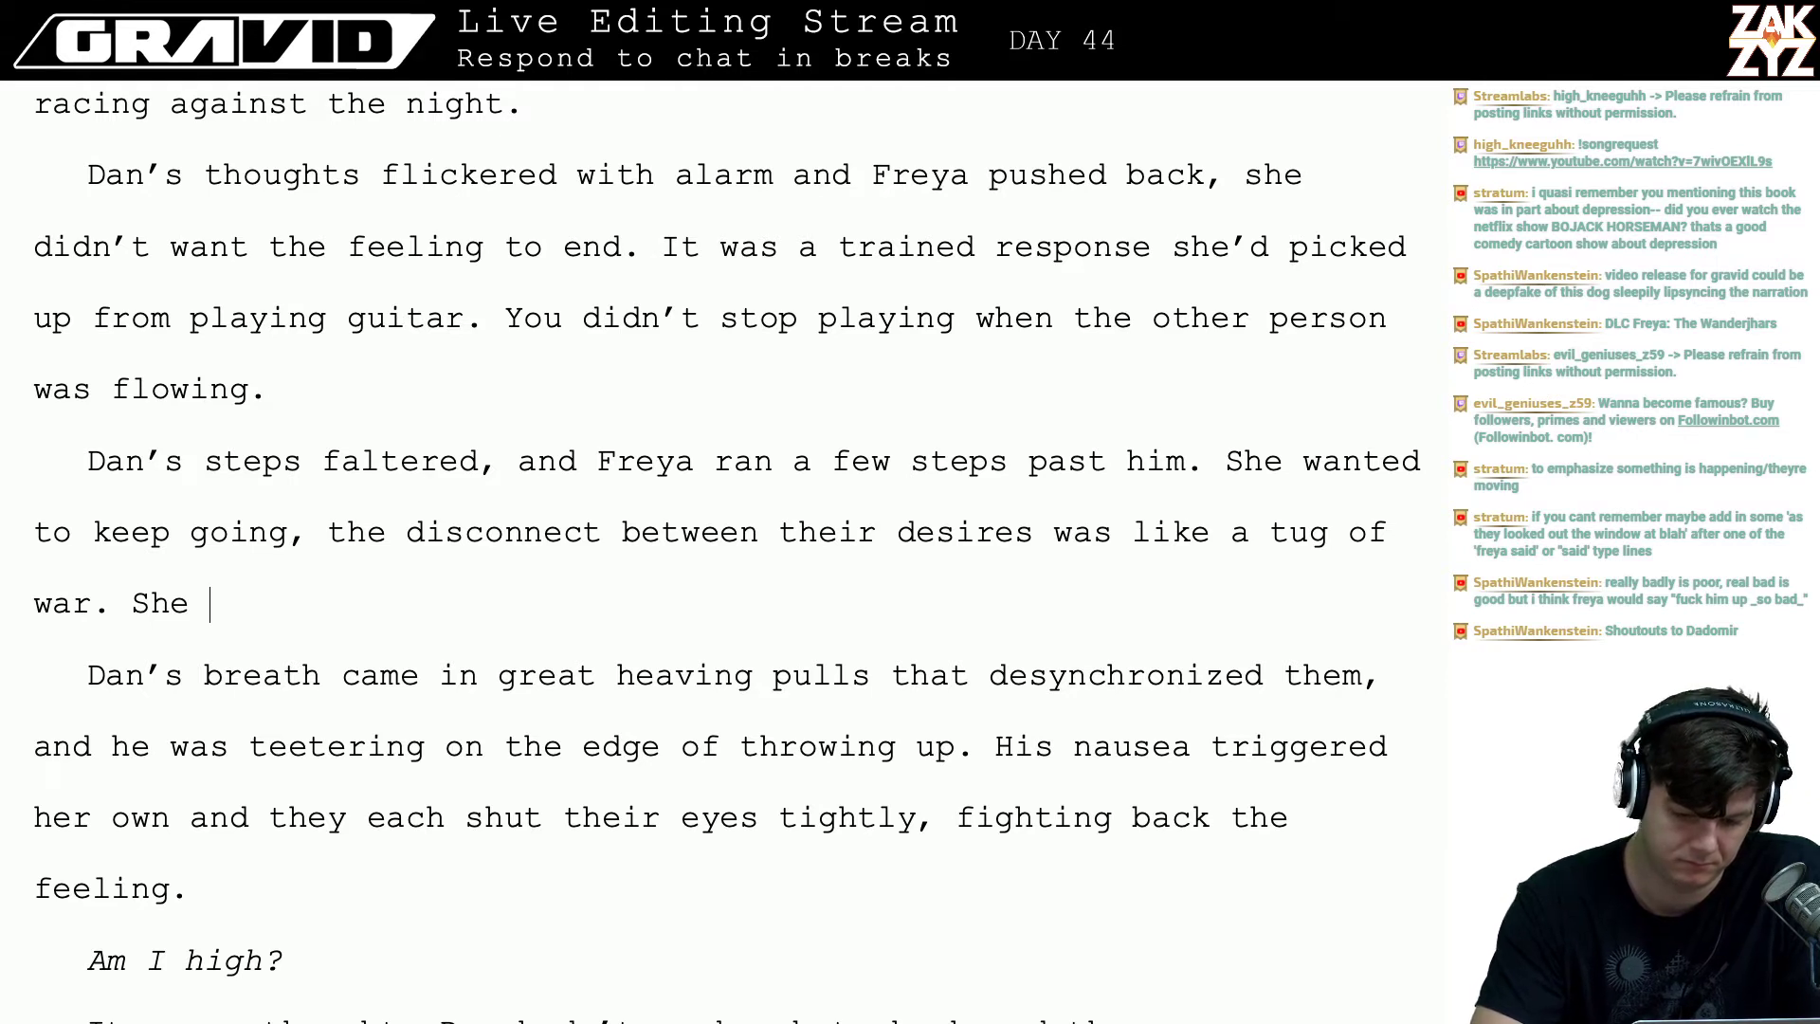
type("skidd")
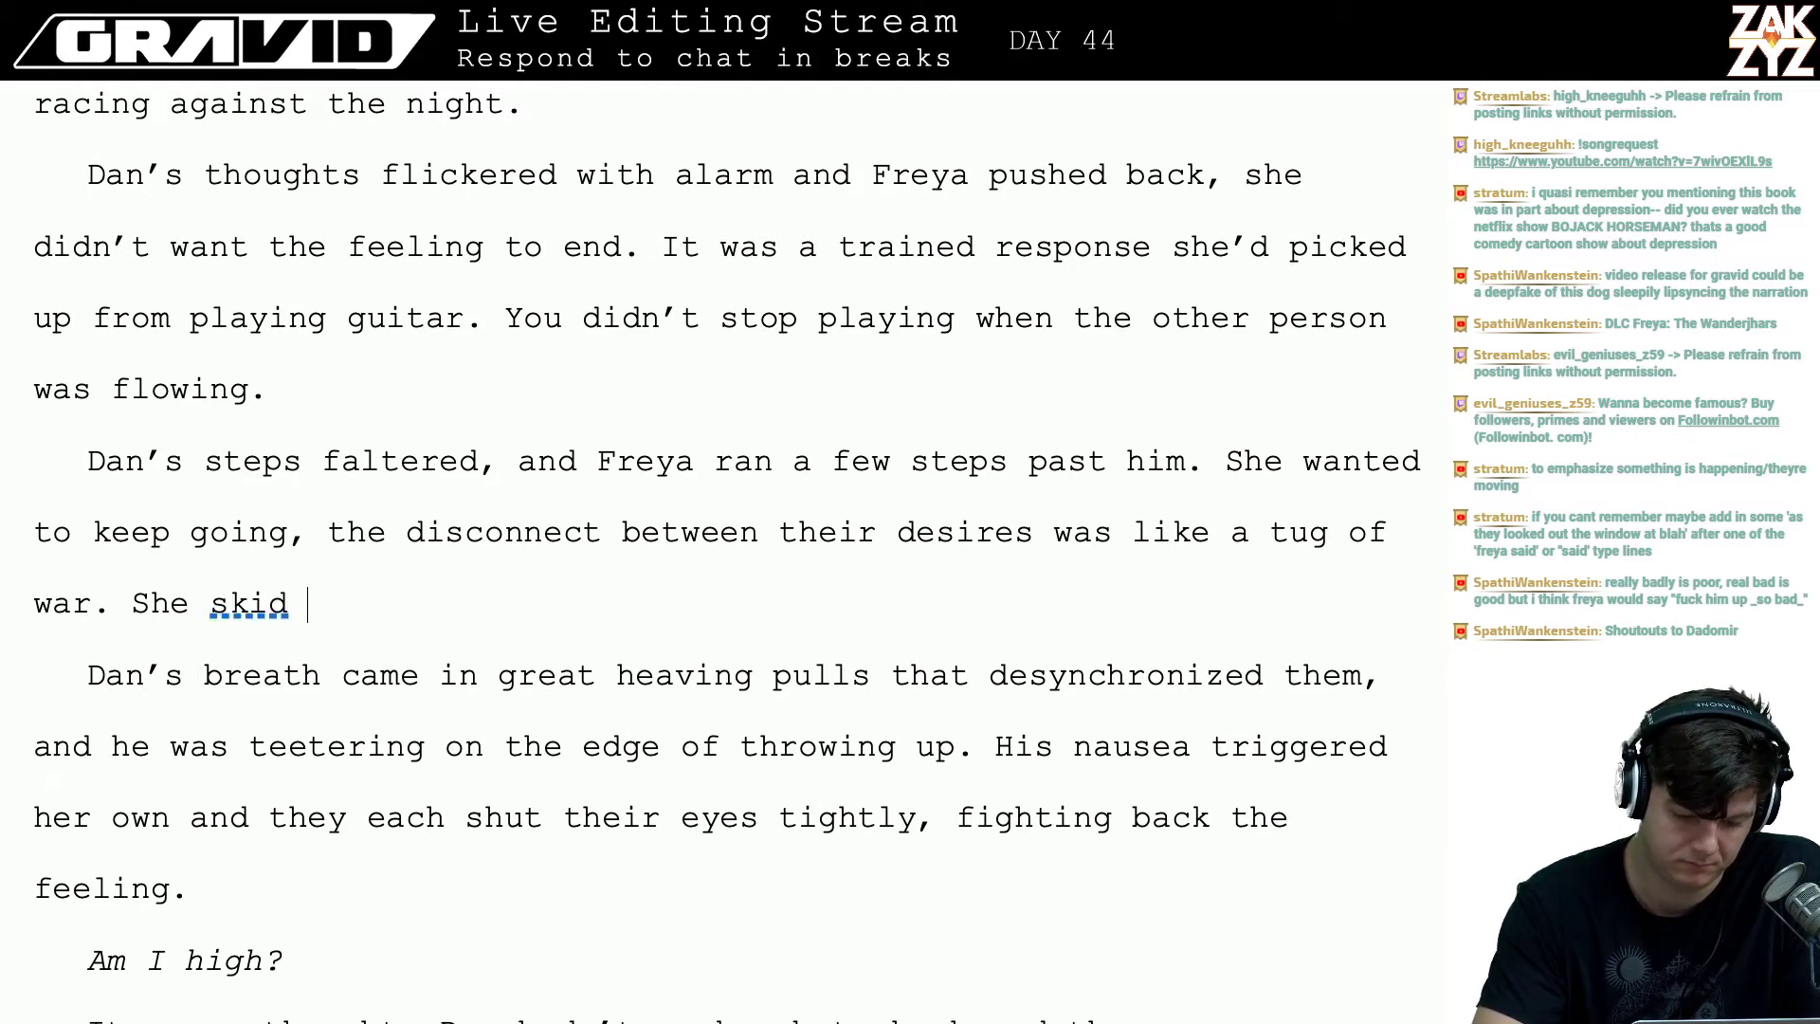
key("BackSpace")
key("BackSpace")
type("e")
key("BackSpace")
key("BackSpace")
type("d")
key("BackSpace")
type("idded t")
type("top ")
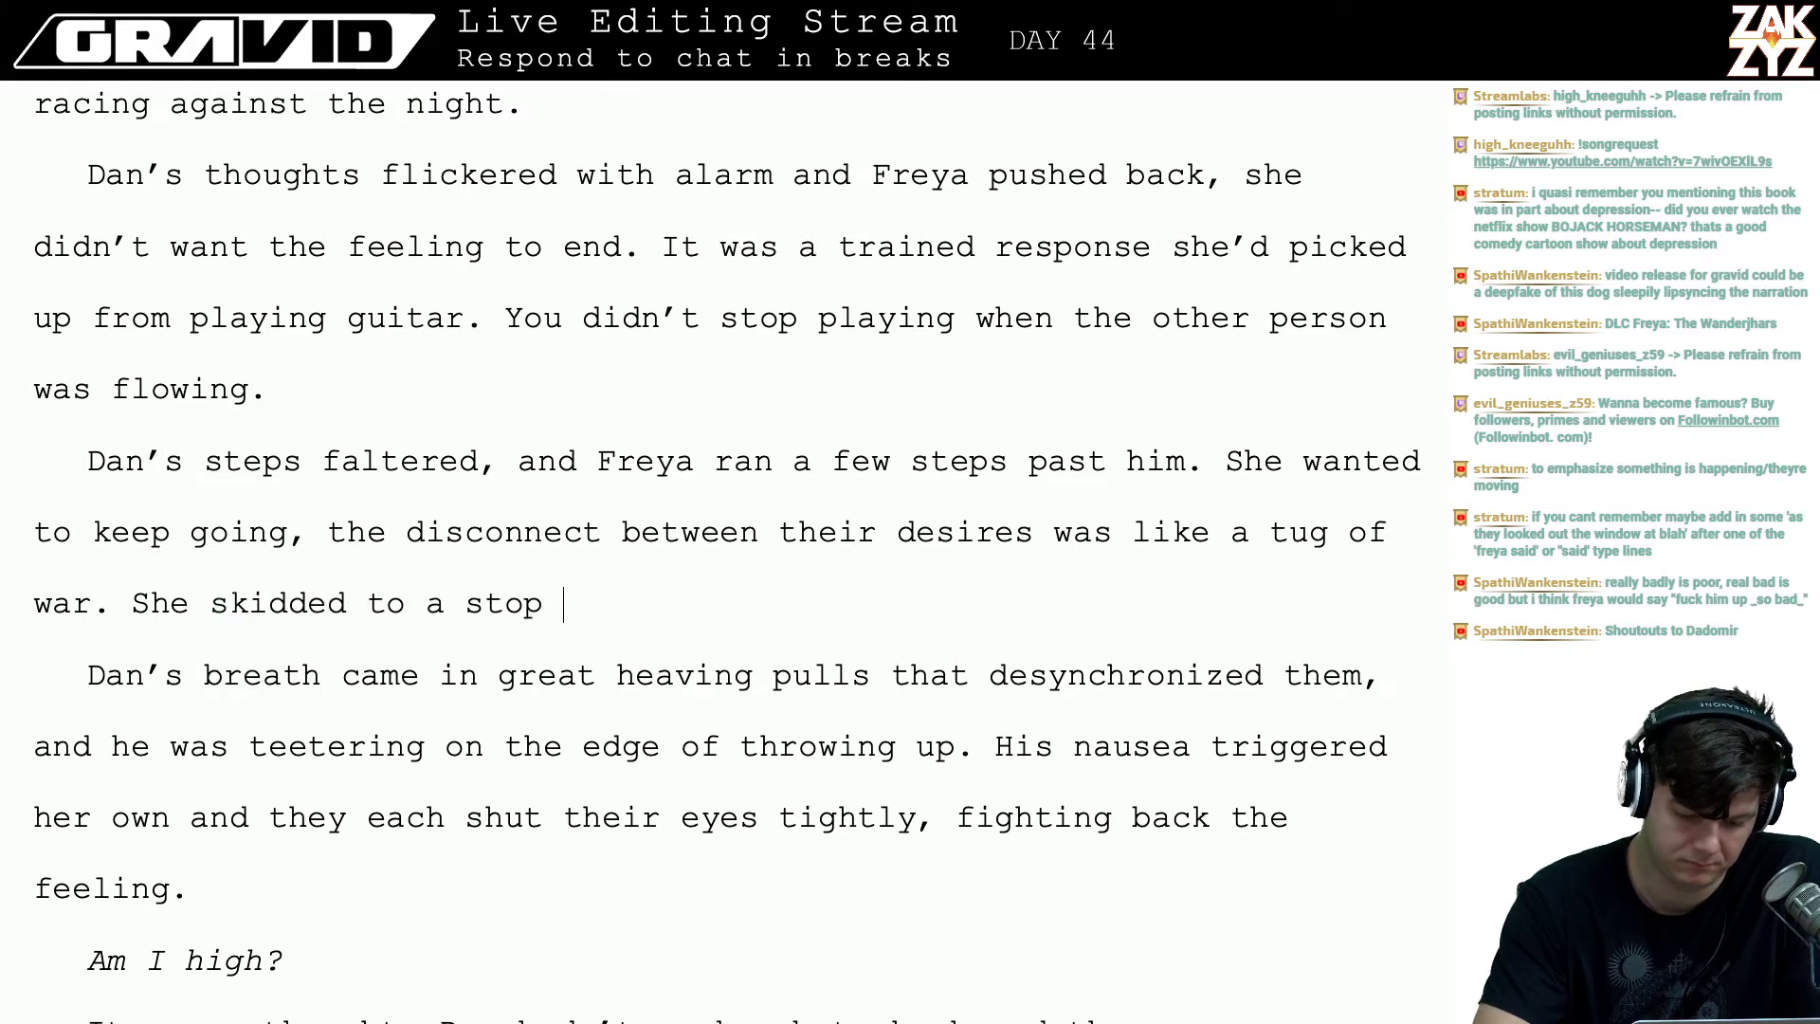
- Complete the sentence after "She skidded to a stop" with "and turned around to make sure he was all right."
type("and turned ")
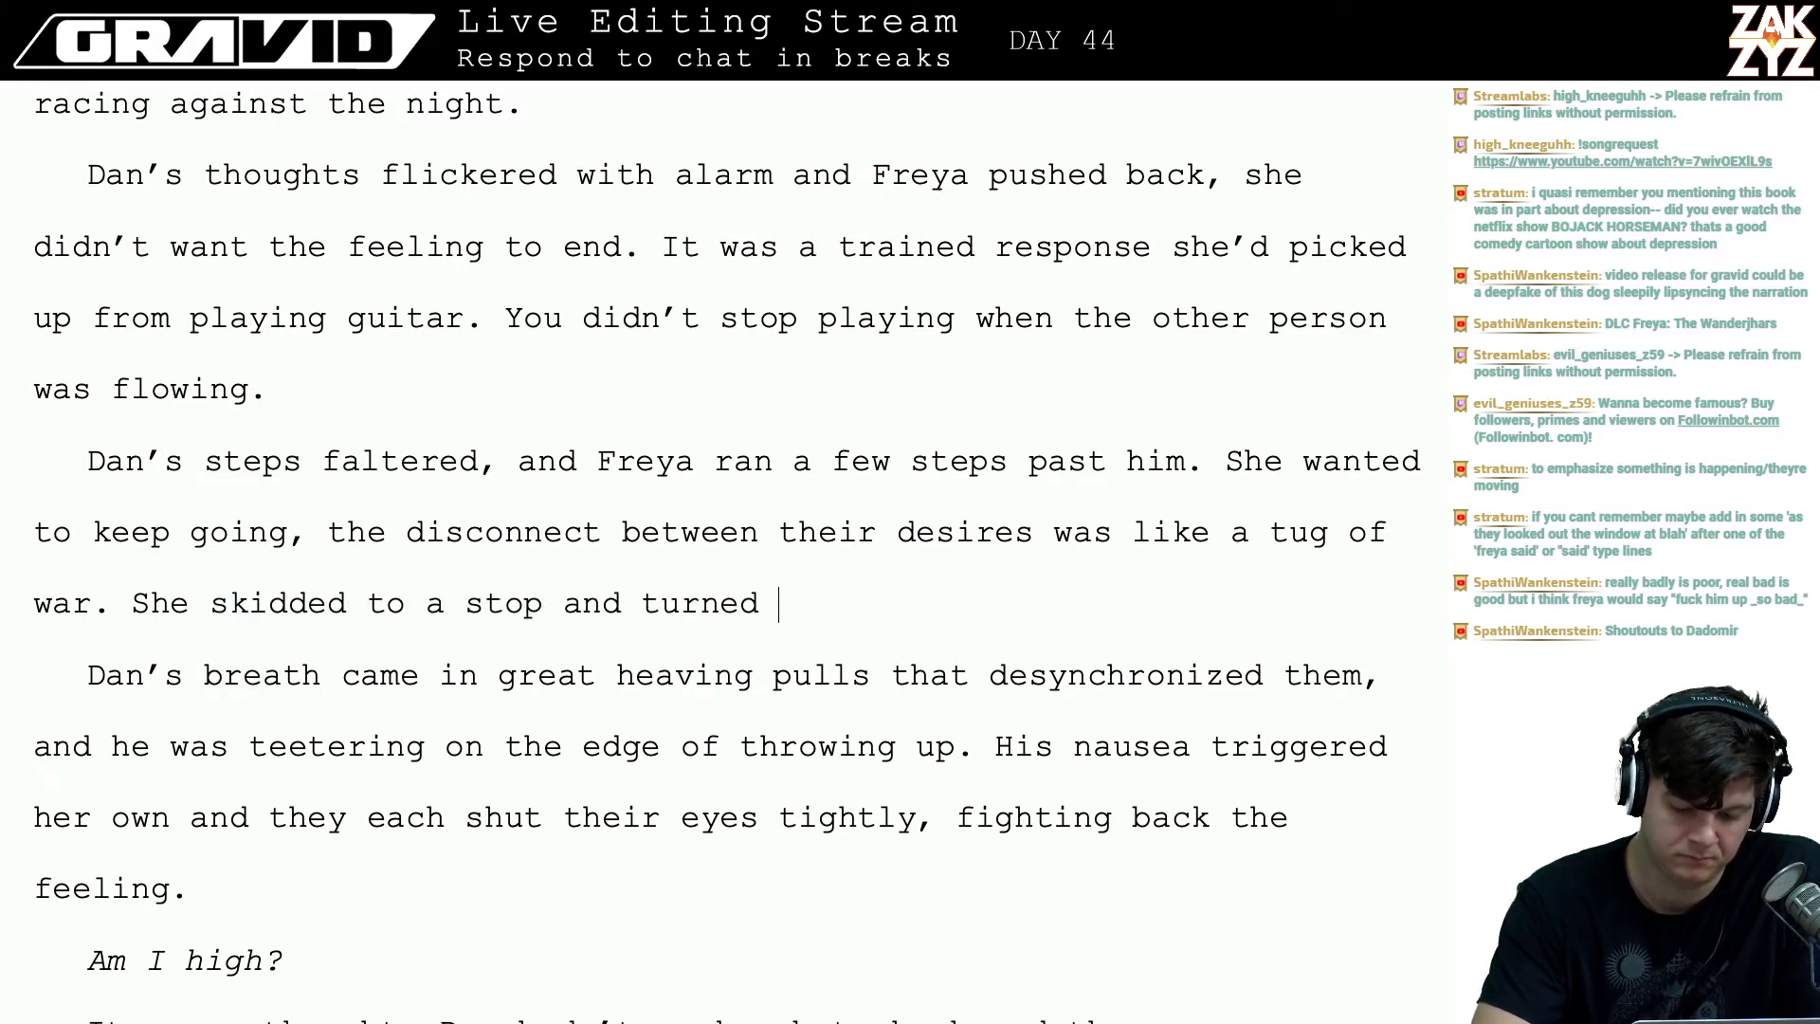
type("around to check")
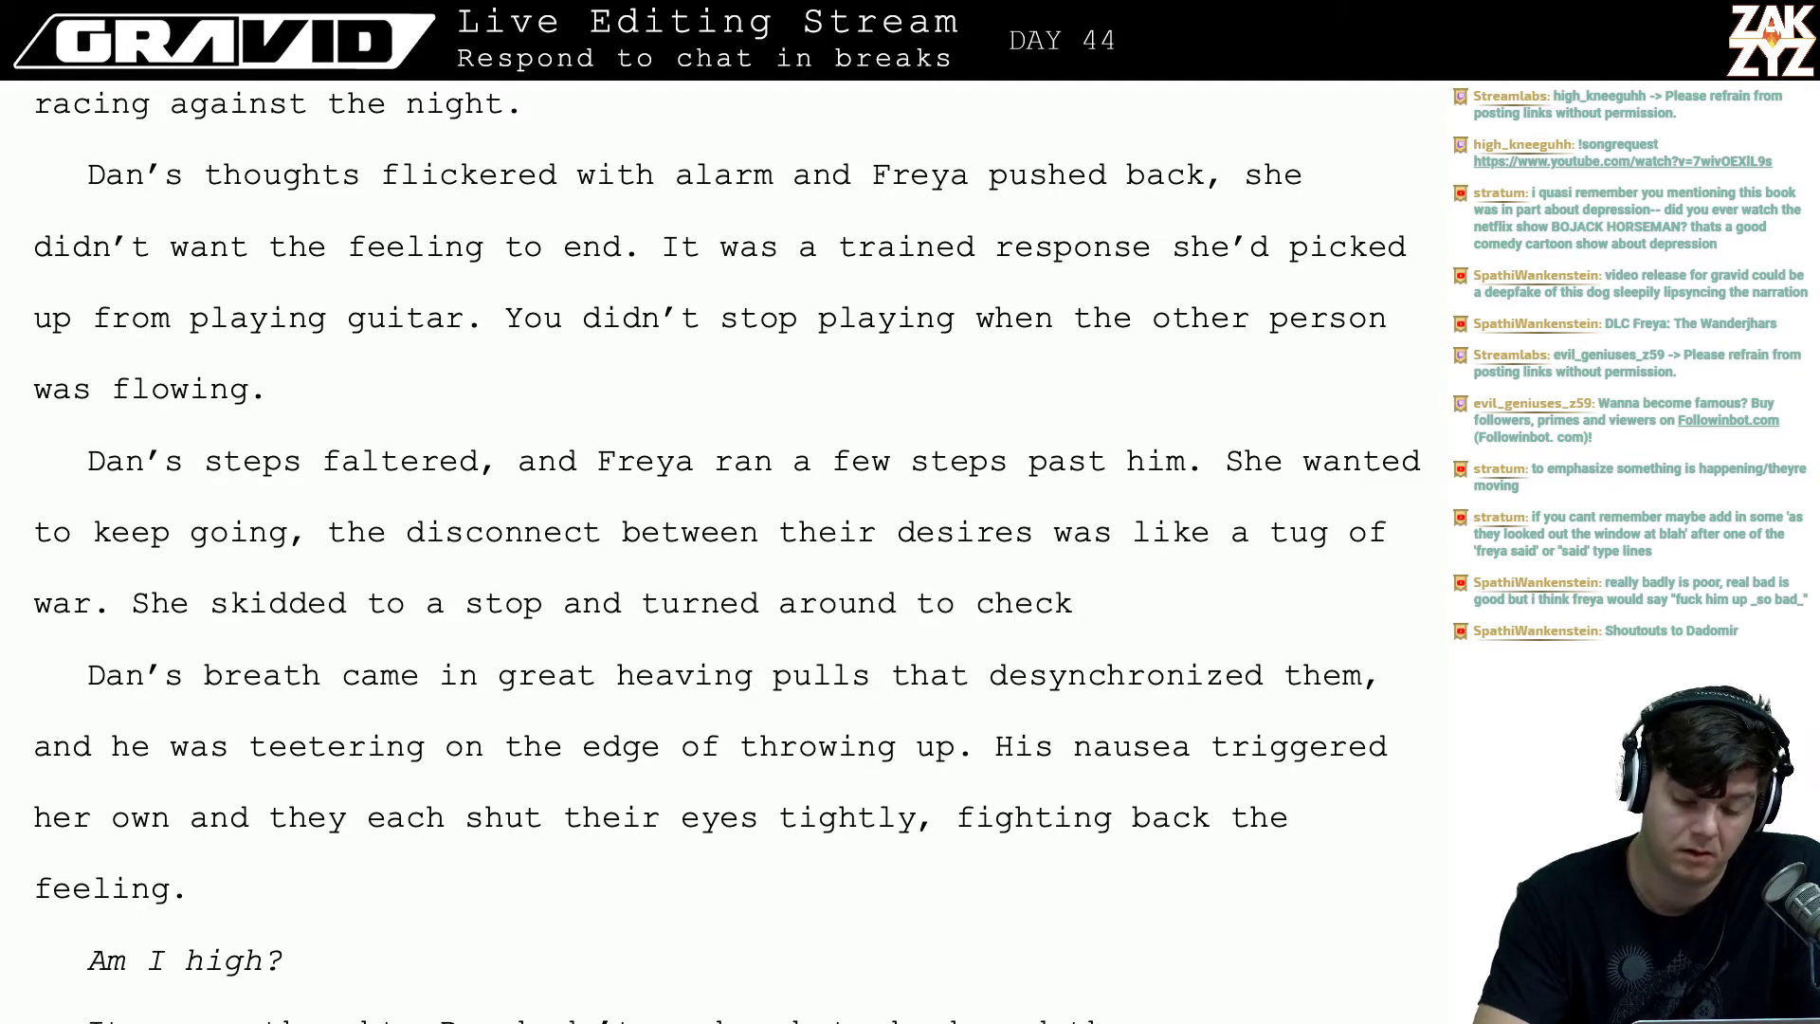
key("BackSpace")
key("BackSpace")
key("BackSpace")
key("BackSpace")
key("BackSpace")
key("BackSpace")
key("BackSpace")
type("o ")
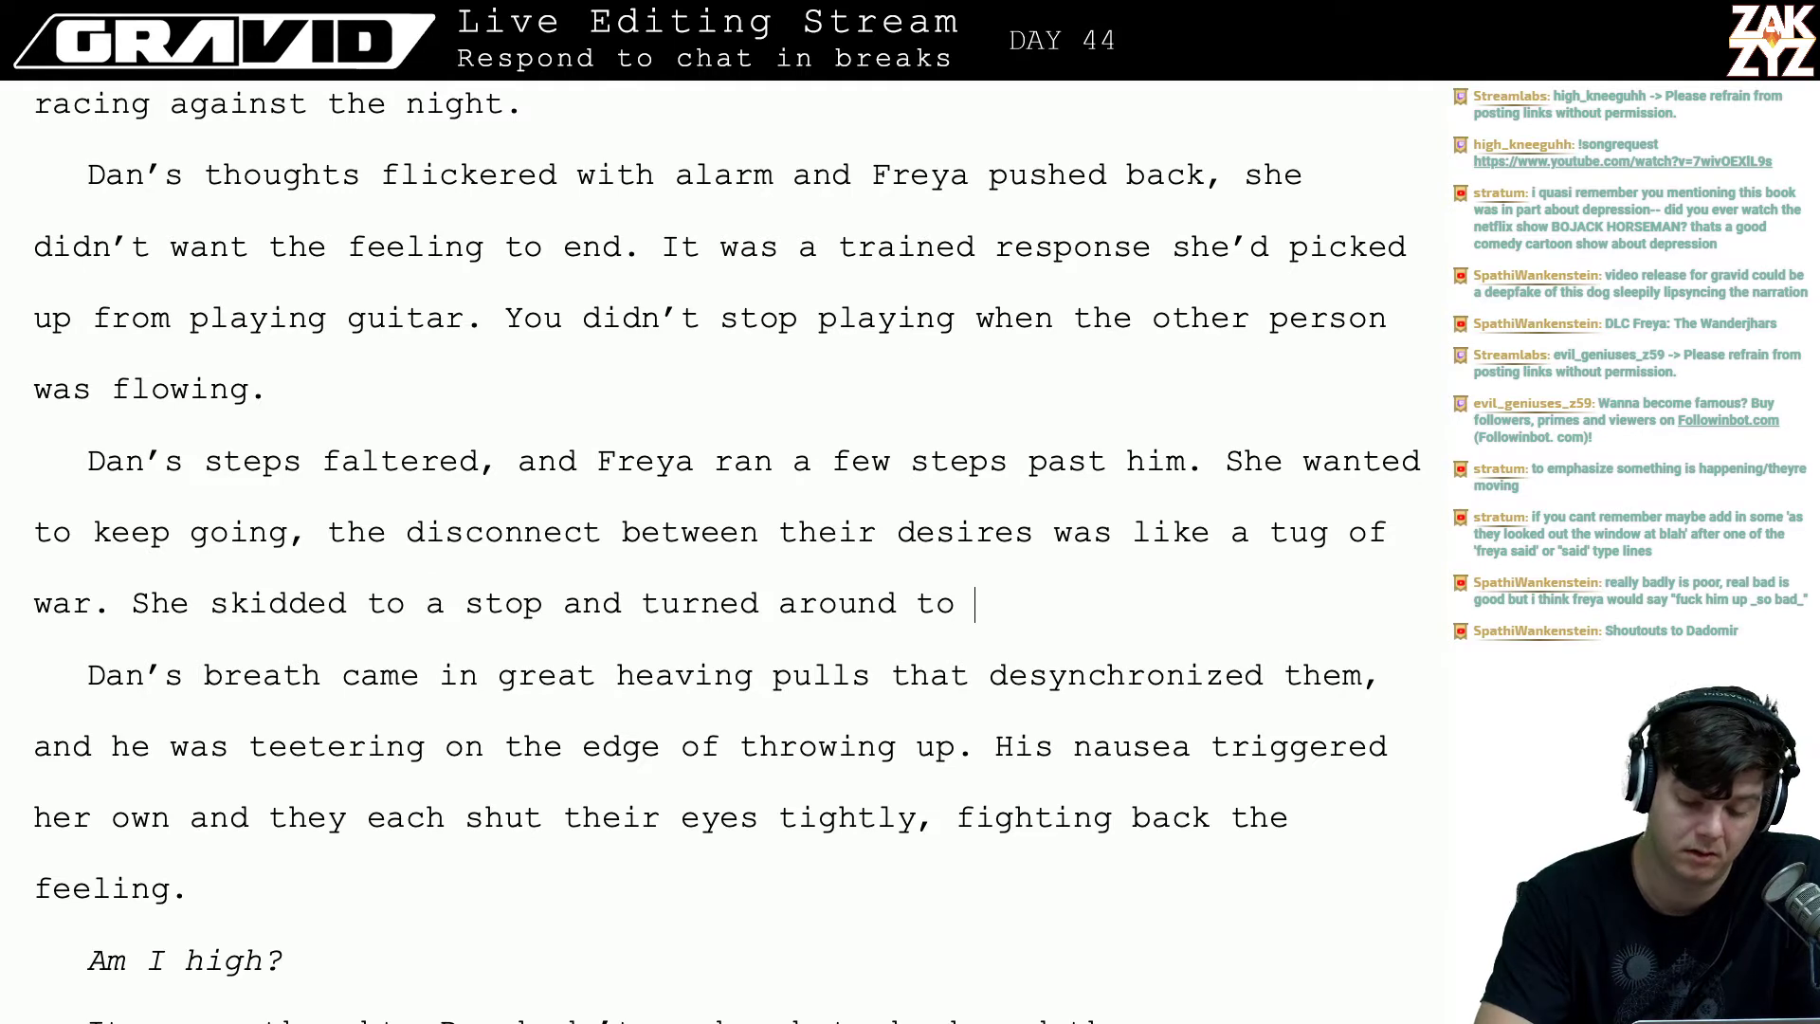
type("make sure he was ")
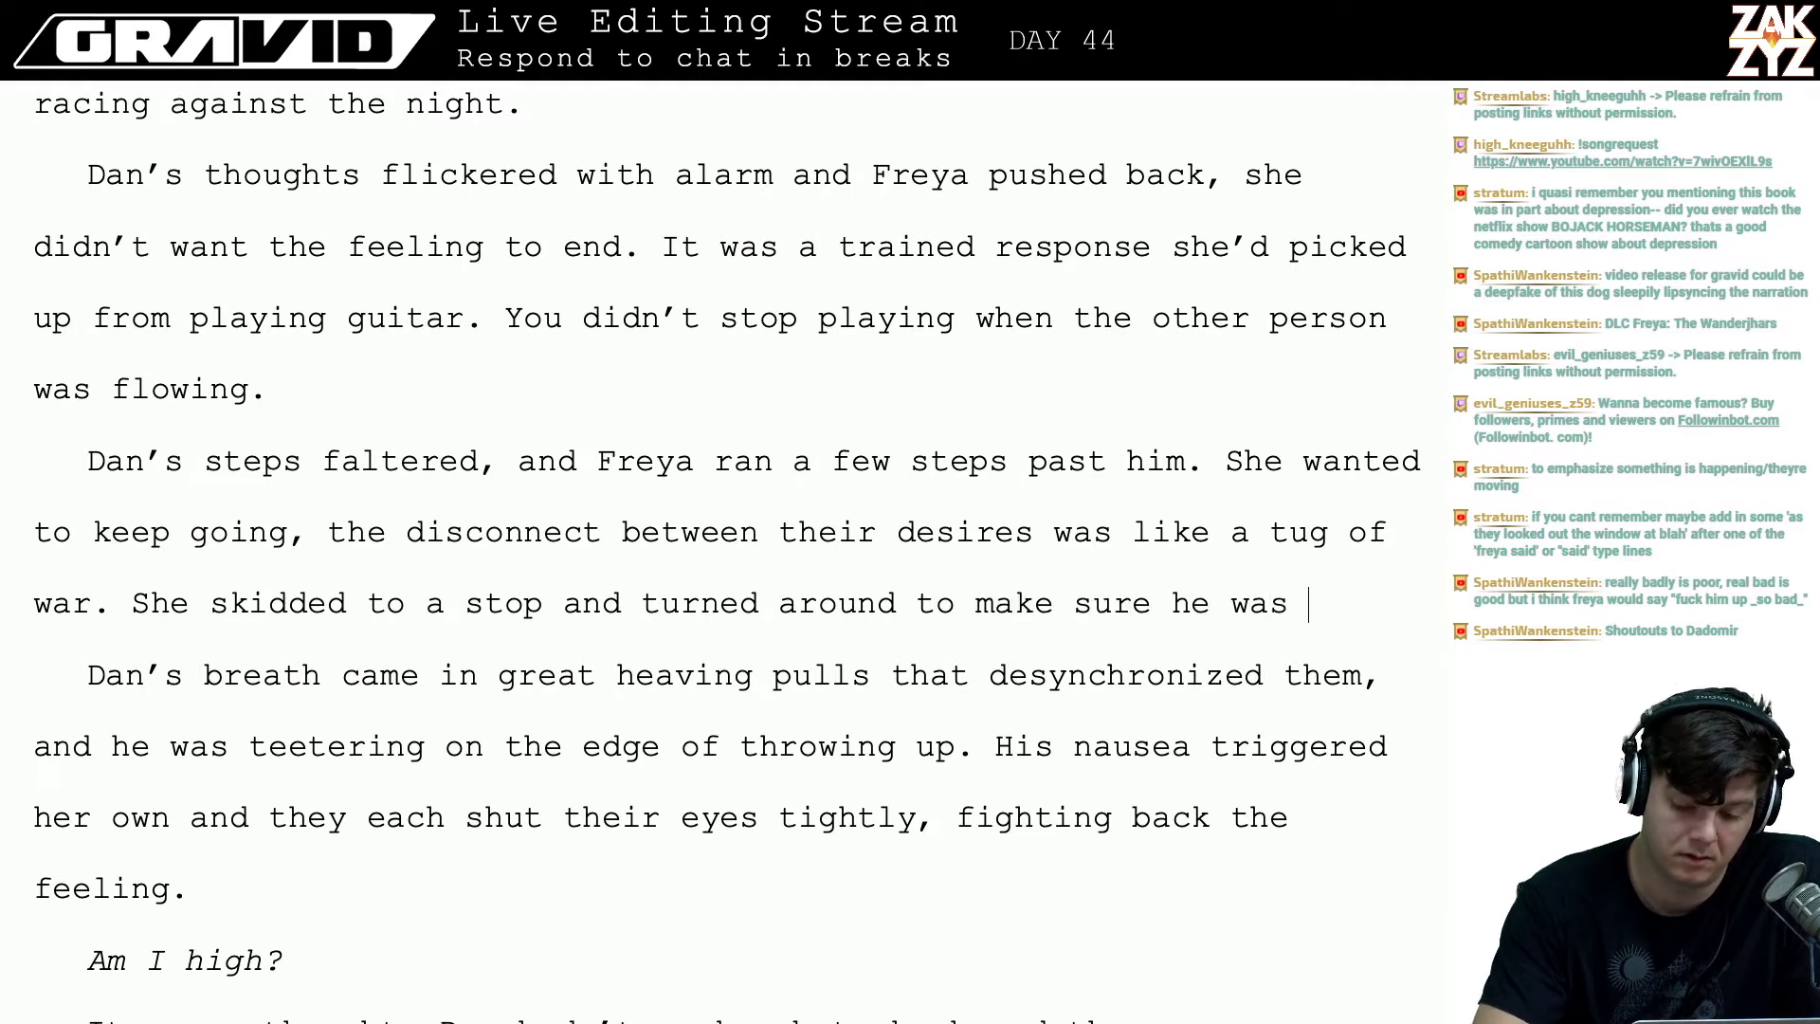
type("all right.")
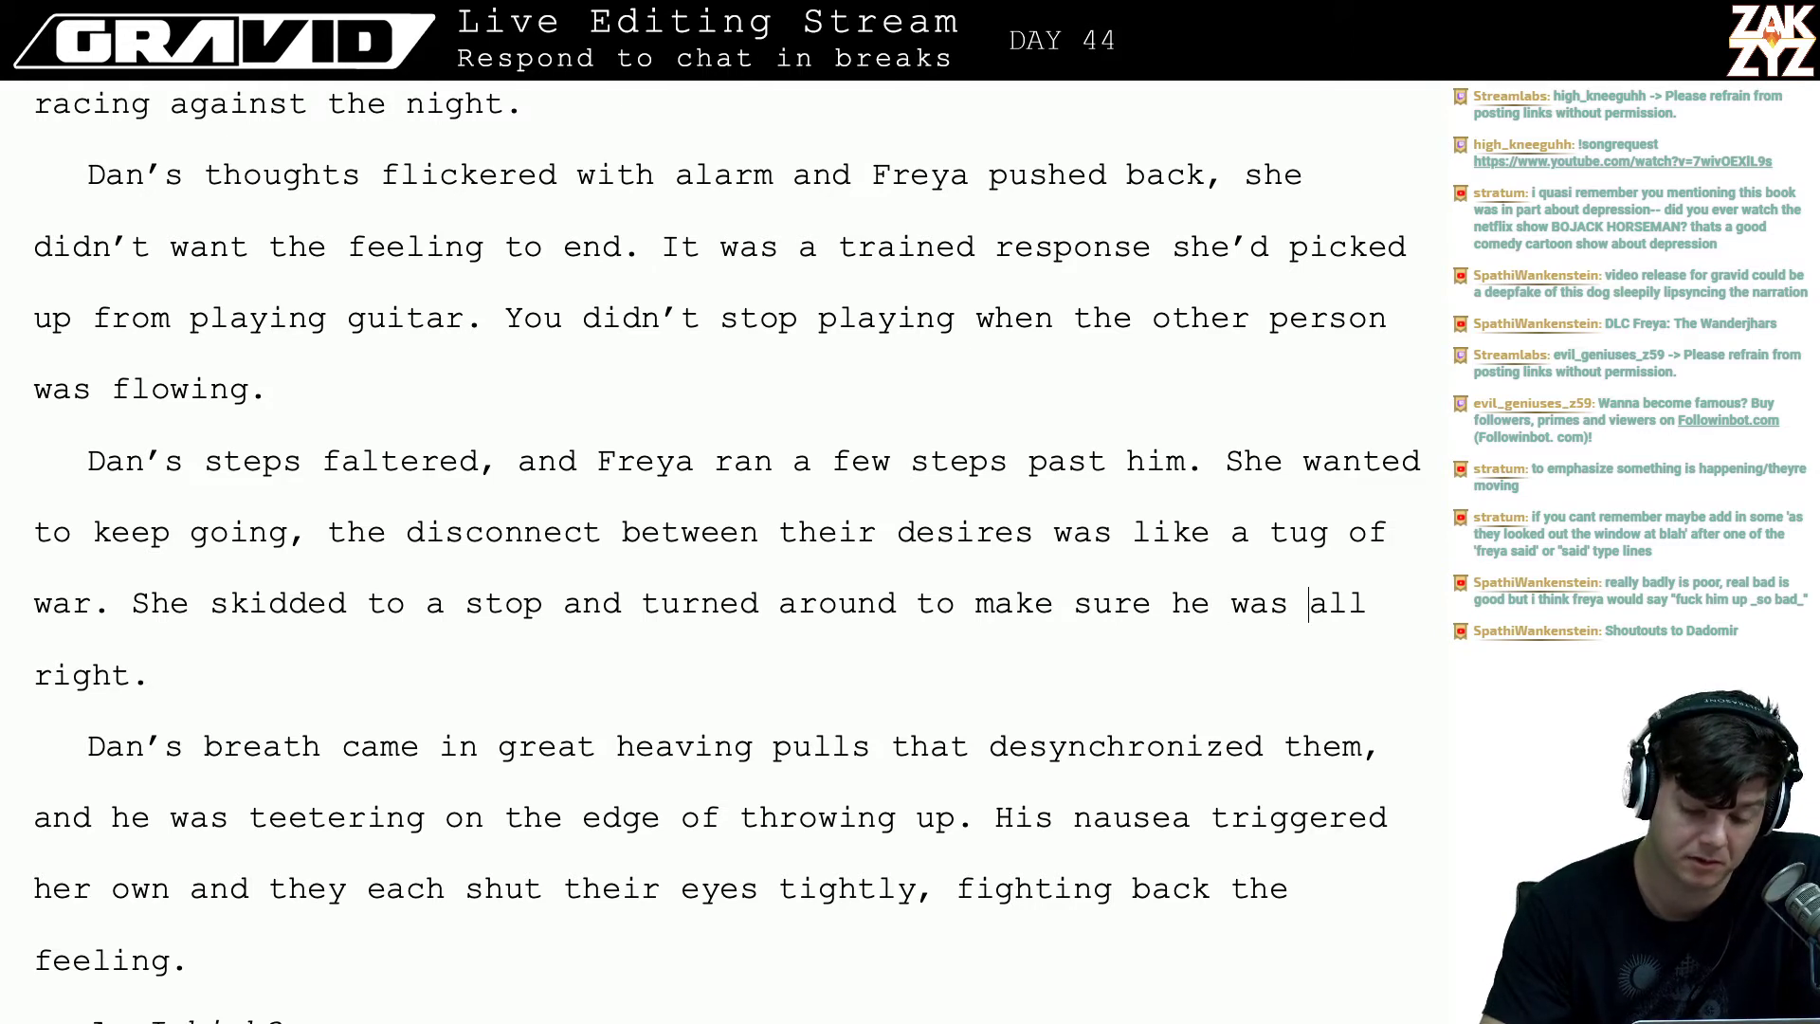
- Replace "he" with "Dan" in the phrase "make sure he was all right"
key("Right")
key("Right")
key("Right")
key("Right")
key("Right")
key("Right")
key("Right")
key("Right")
key("Right")
key("Right")
key("Right")
key("Right")
key("Left")
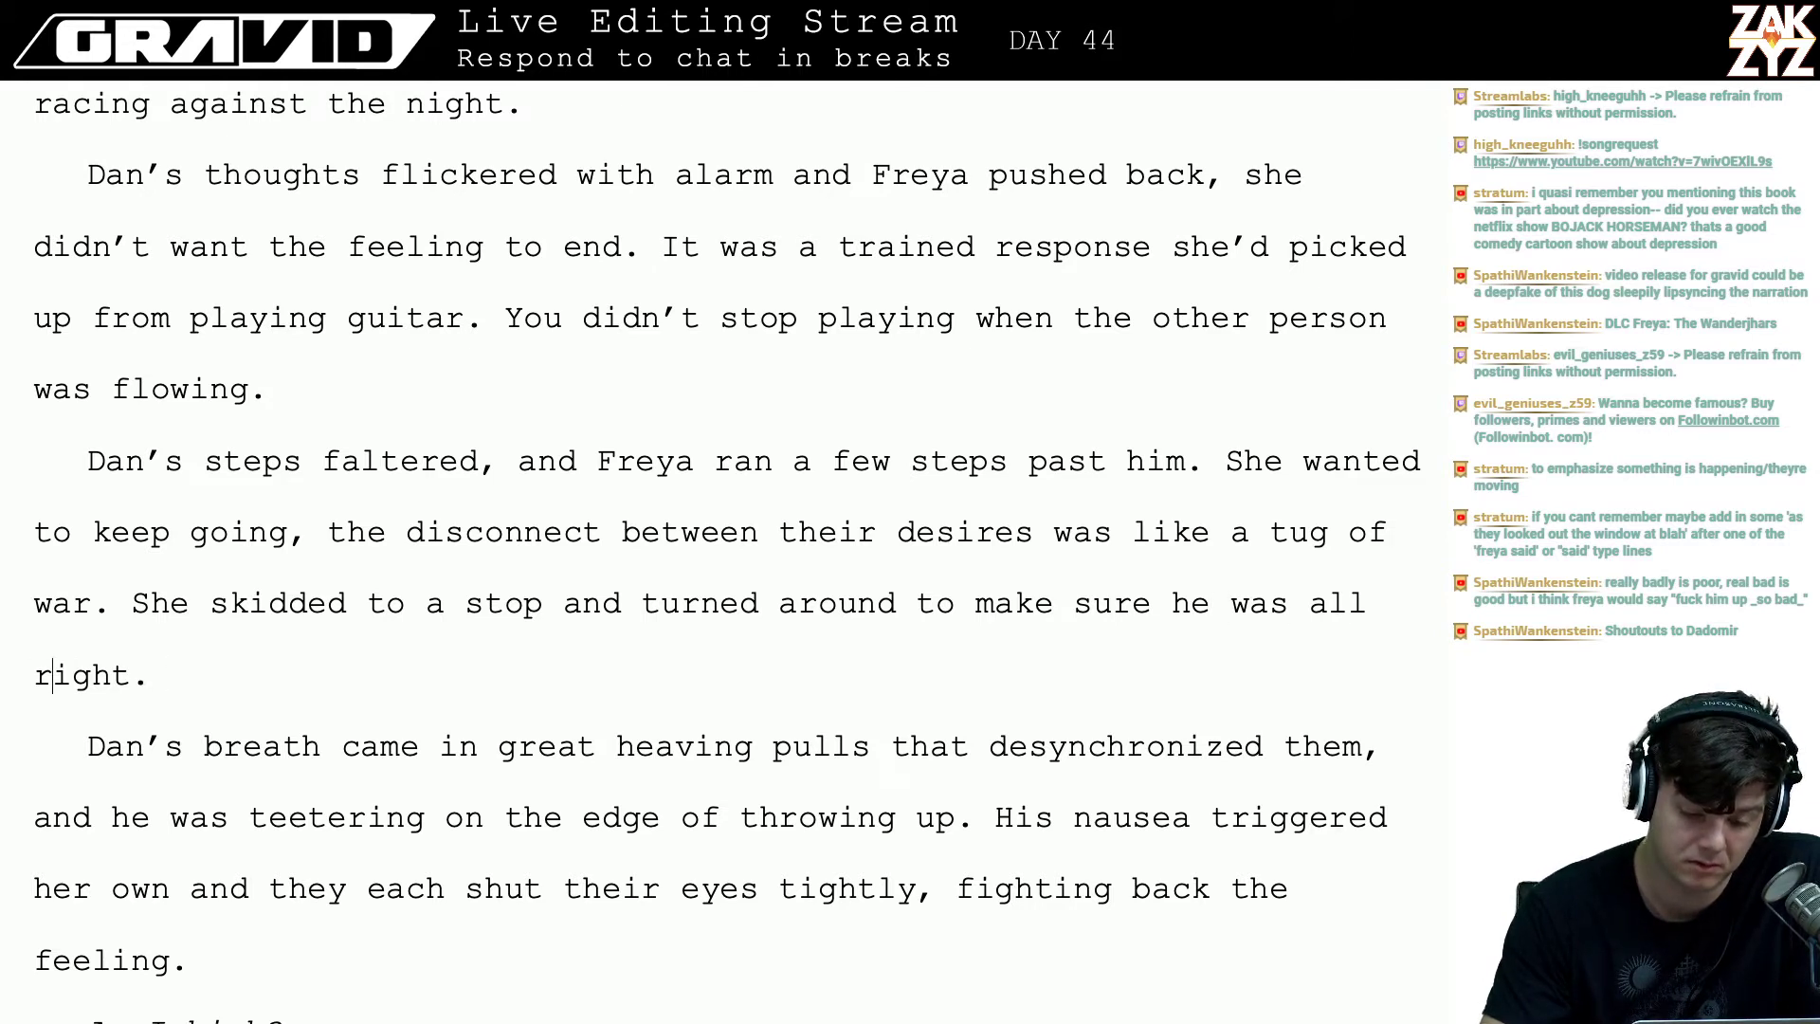
key("BackSpace")
key("BackSpace")
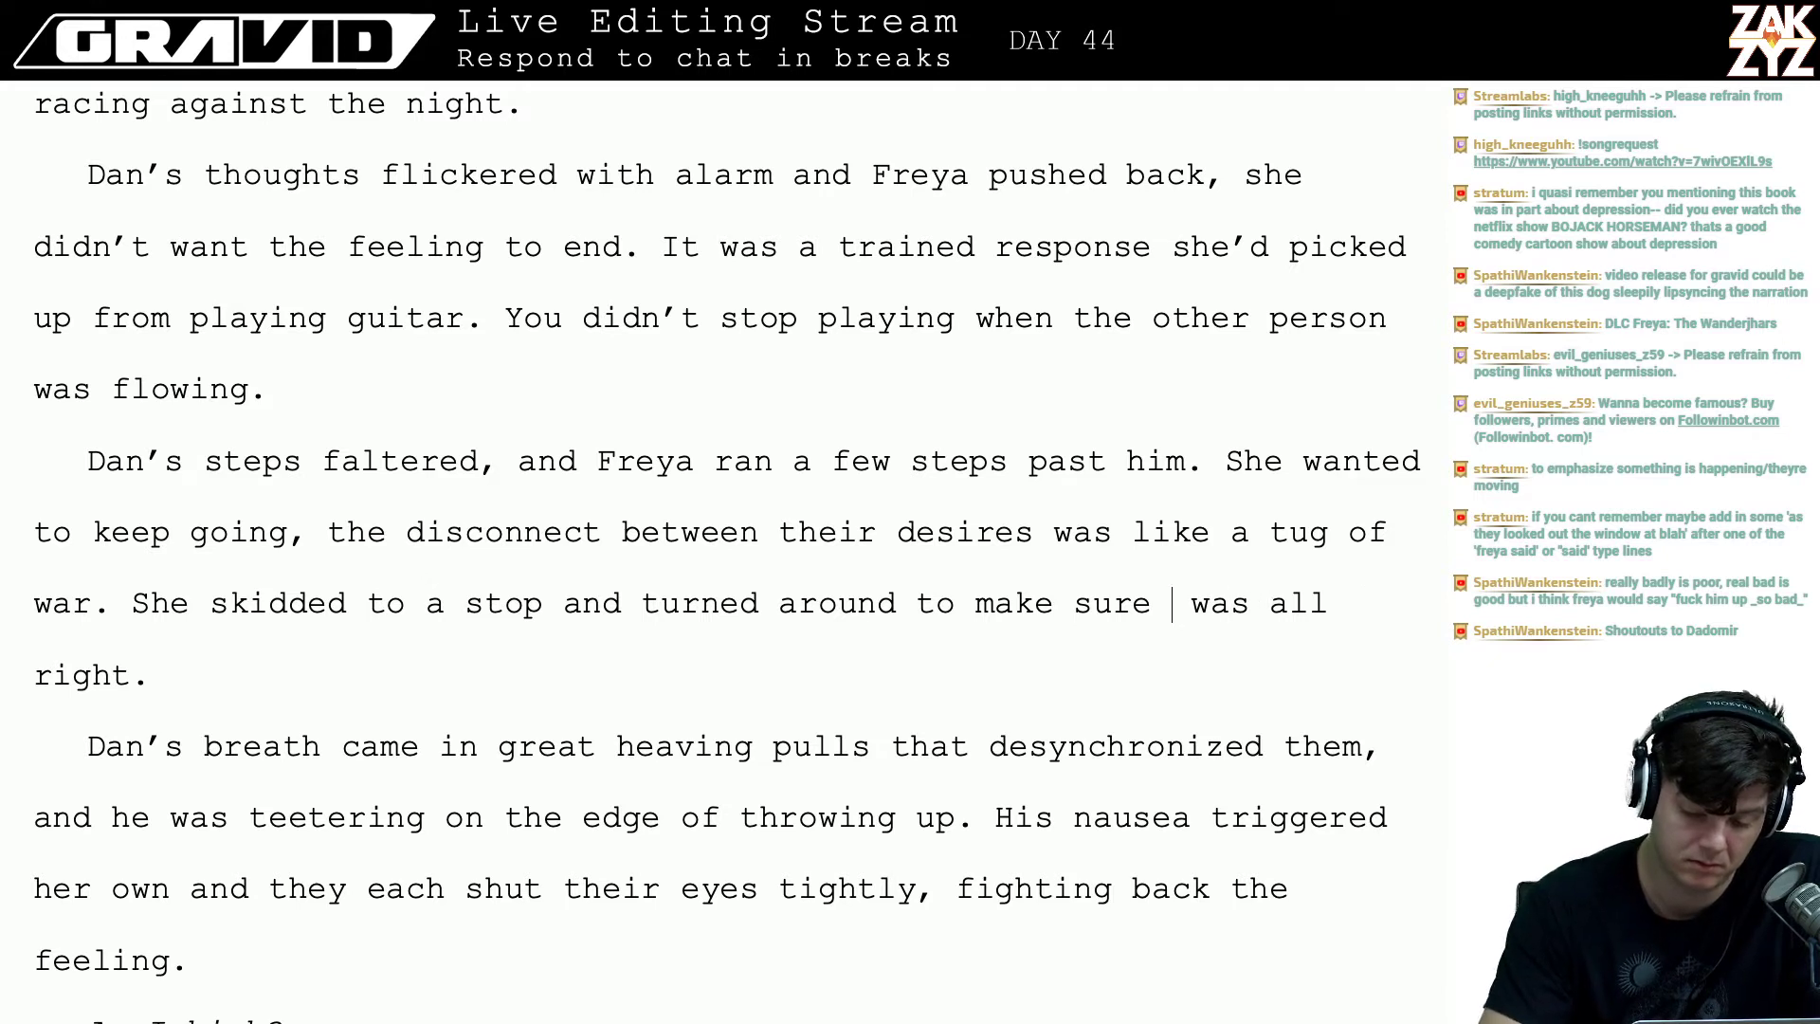
type("Dan")
- Proofread the next paragraph's opening from "Dan's breath came in great heaving pulls" to "and he was"
key("Down")
key("Right")
key("Right")
key("Right")
key("Right")
key("Right")
key("Right")
key("Right")
key("Right")
key("Right")
key("Right")
key("Right")
key("Right")
key("Right")
key("Right")
key("Right")
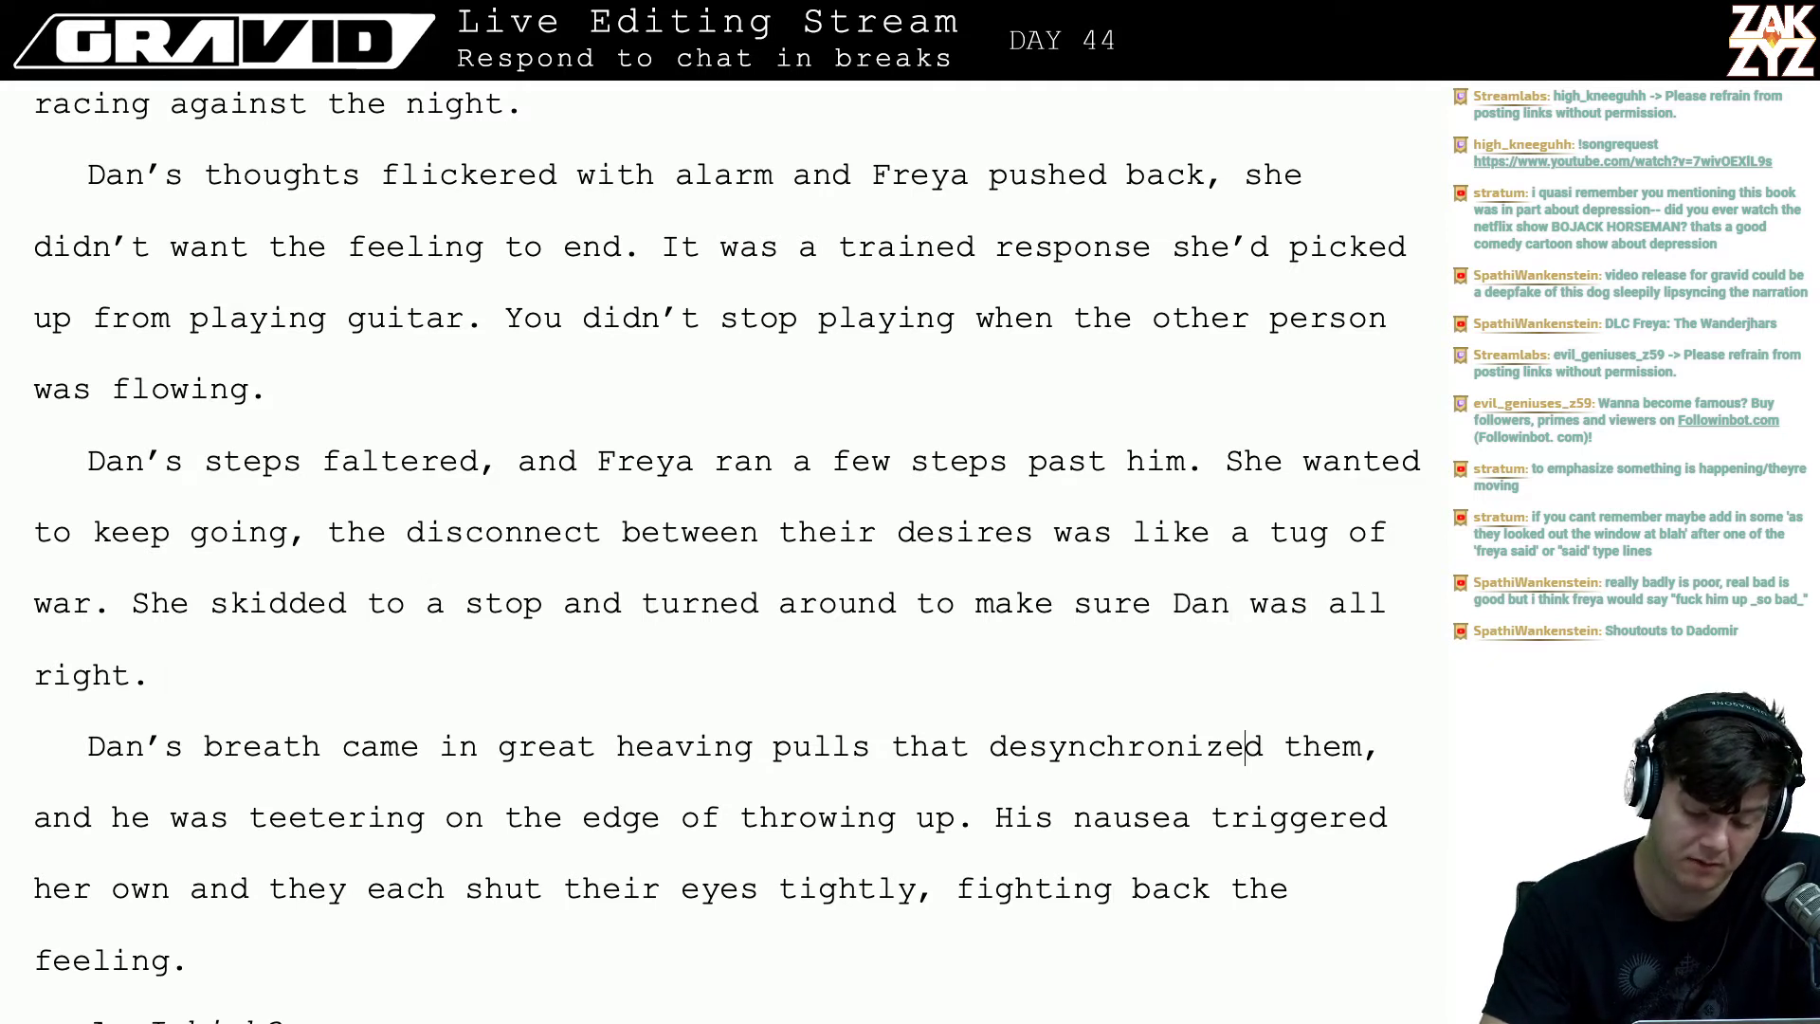
key("Right")
key("Right")
key("Right")
key("Right")
key("Right")
key("Right")
key("Right")
key("Right")
key("Right")
key("Right")
key("Right")
key("Right")
key("Right")
key("Right")
key("Right")
key("Right")
key("Right")
key("Right")
key("Right")
key("Right")
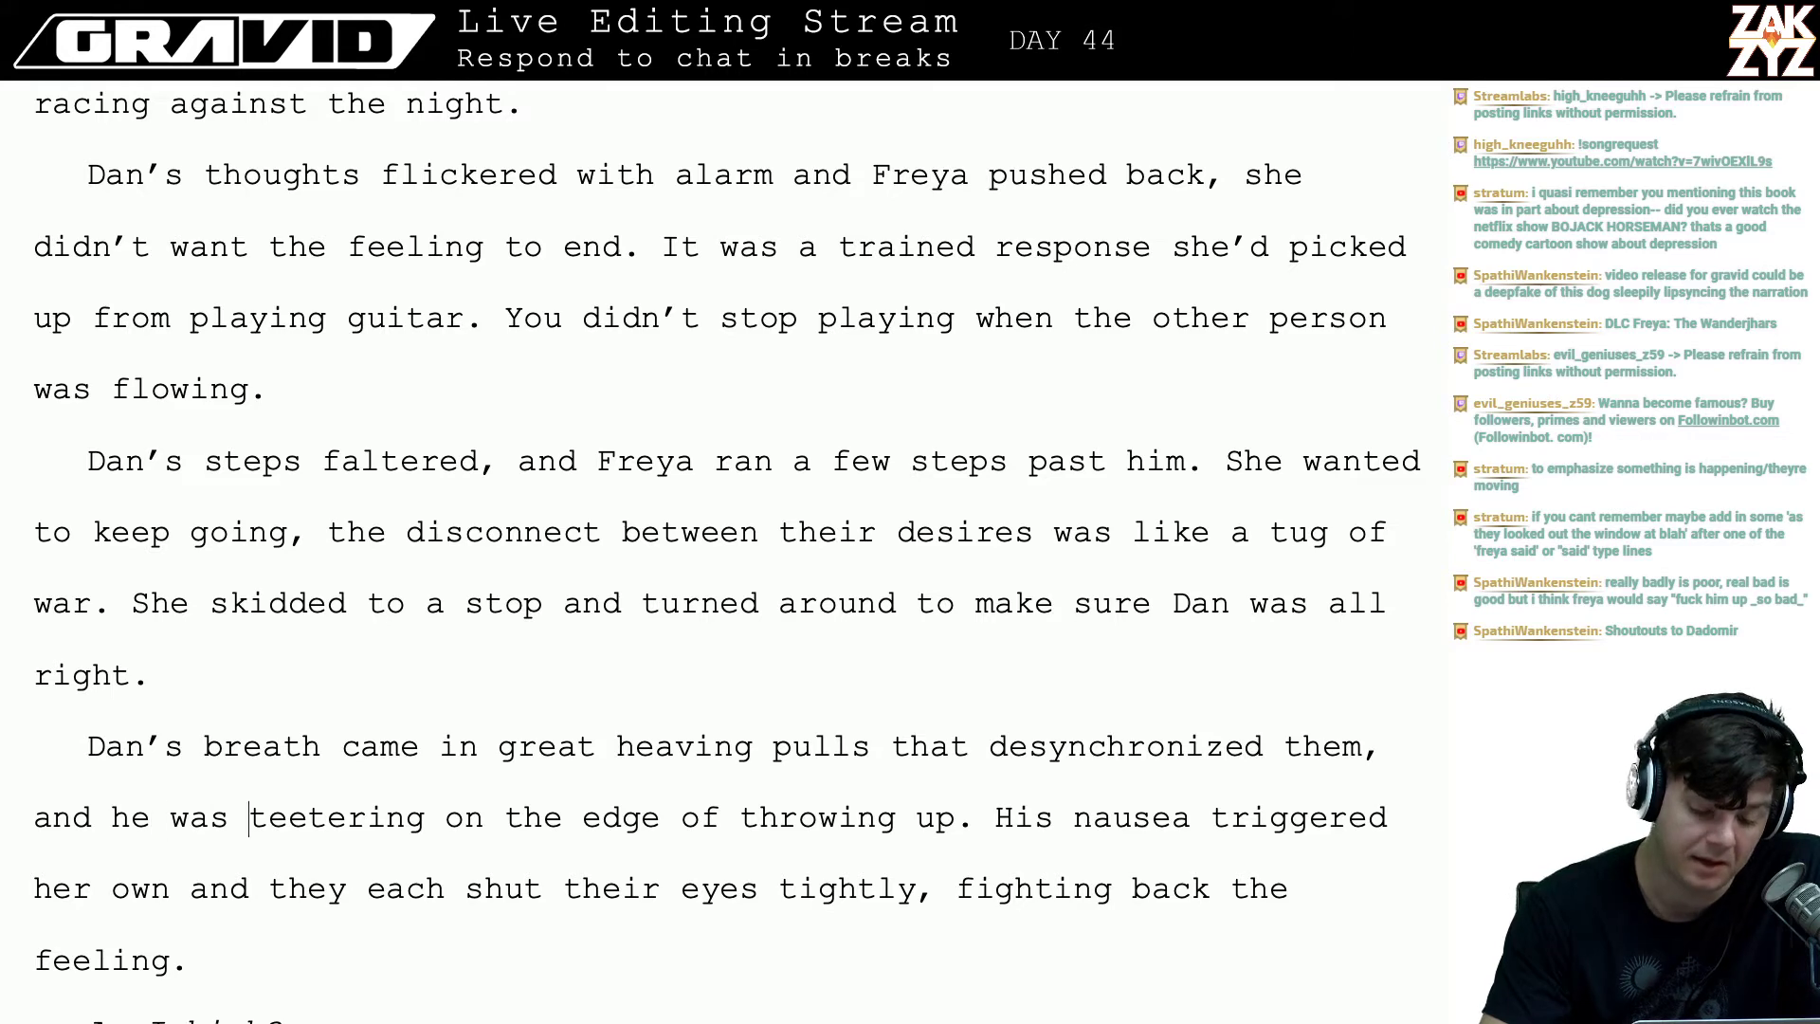
- Check the remainder of the paragraph, from "teetering on the edge of throwing up" to "fighting back the feeling"
key("Right")
key("Right")
key("Right")
key("Right")
key("Right")
key("Right")
key("Right")
key("Right")
key("Right")
key("Right")
key("Right")
key("Right")
key("Right")
key("Right")
key("Right")
key("Right")
key("Right")
key("Right")
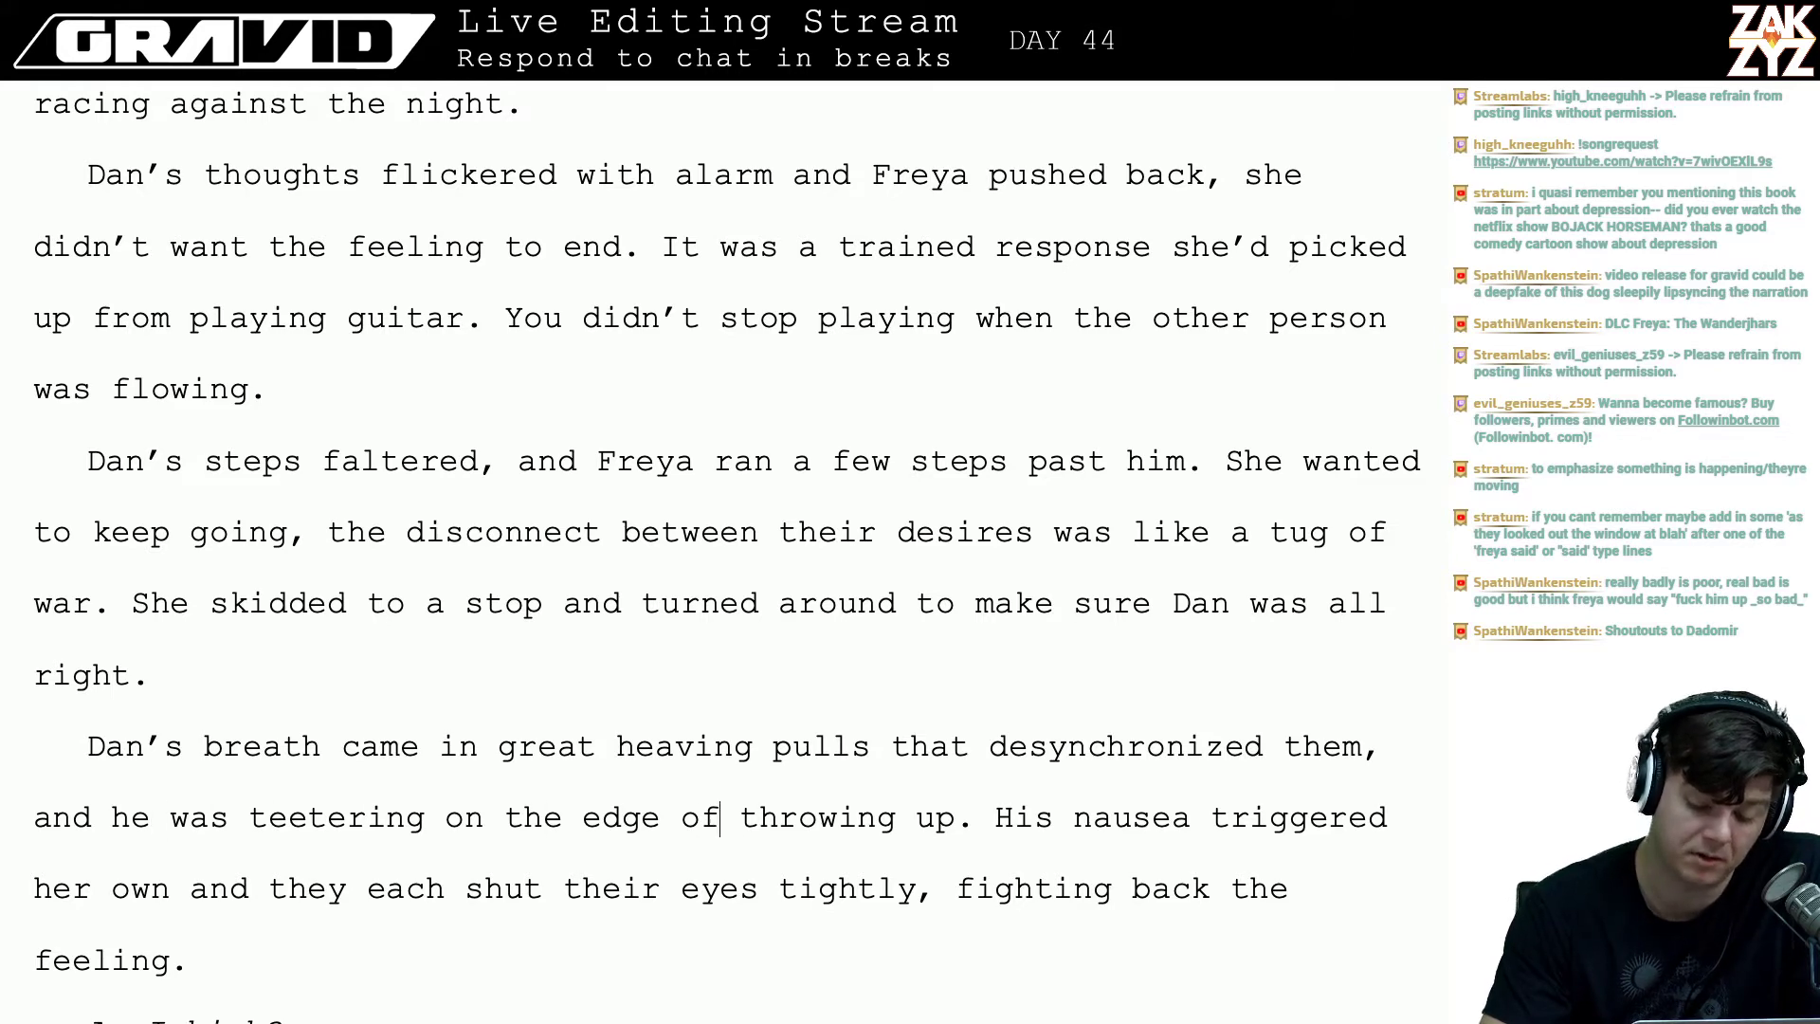
key("Down")
key("Down")
key("Down")
key("Up")
key("Up")
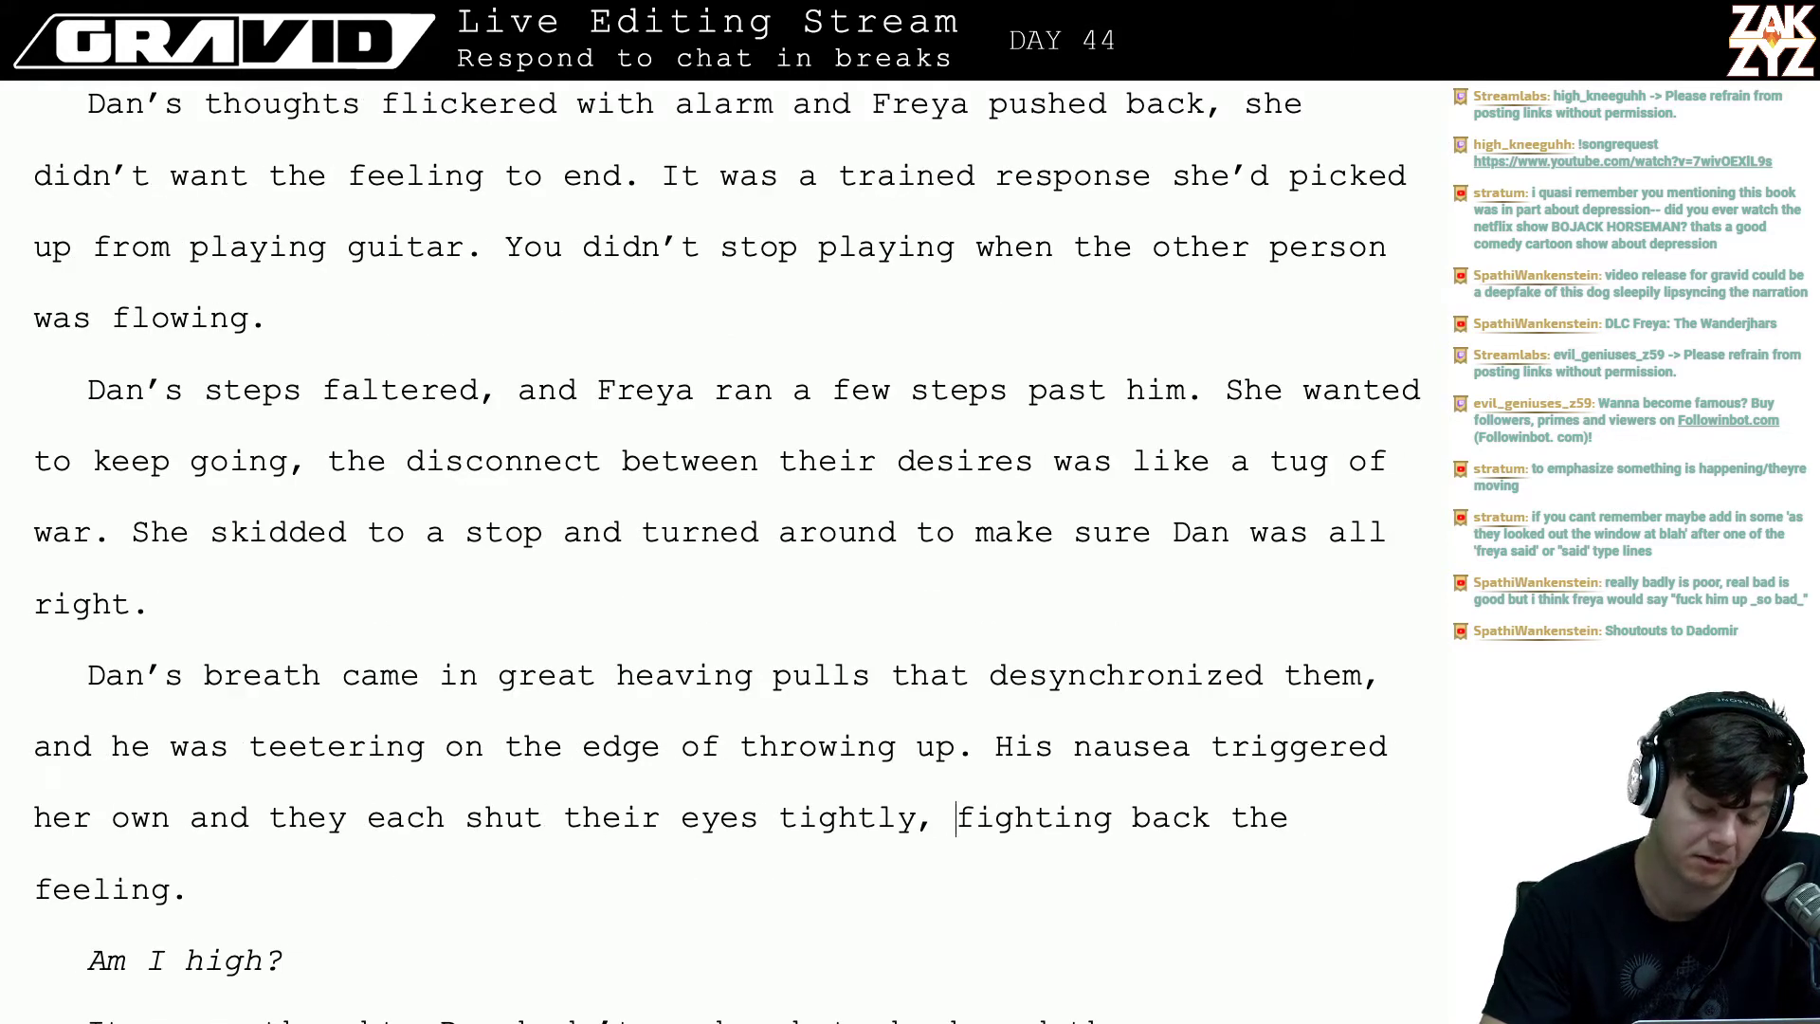
- Reread the clause "they each shut their eyes tightly, fighting back the feeling" in the paragraph about Dan's heaving breath
key("Up")
key("Down")
key("Right")
key("Left")
key("Left")
key("Left")
key("Left")
key("Left")
key("Left")
key("Left")
key("Left")
key("Left")
key("Left")
key("Left")
key("Left")
key("Left")
key("Left")
key("Left")
key("Left")
key("Left")
key("Left")
key("Left")
key("Left")
key("Left")
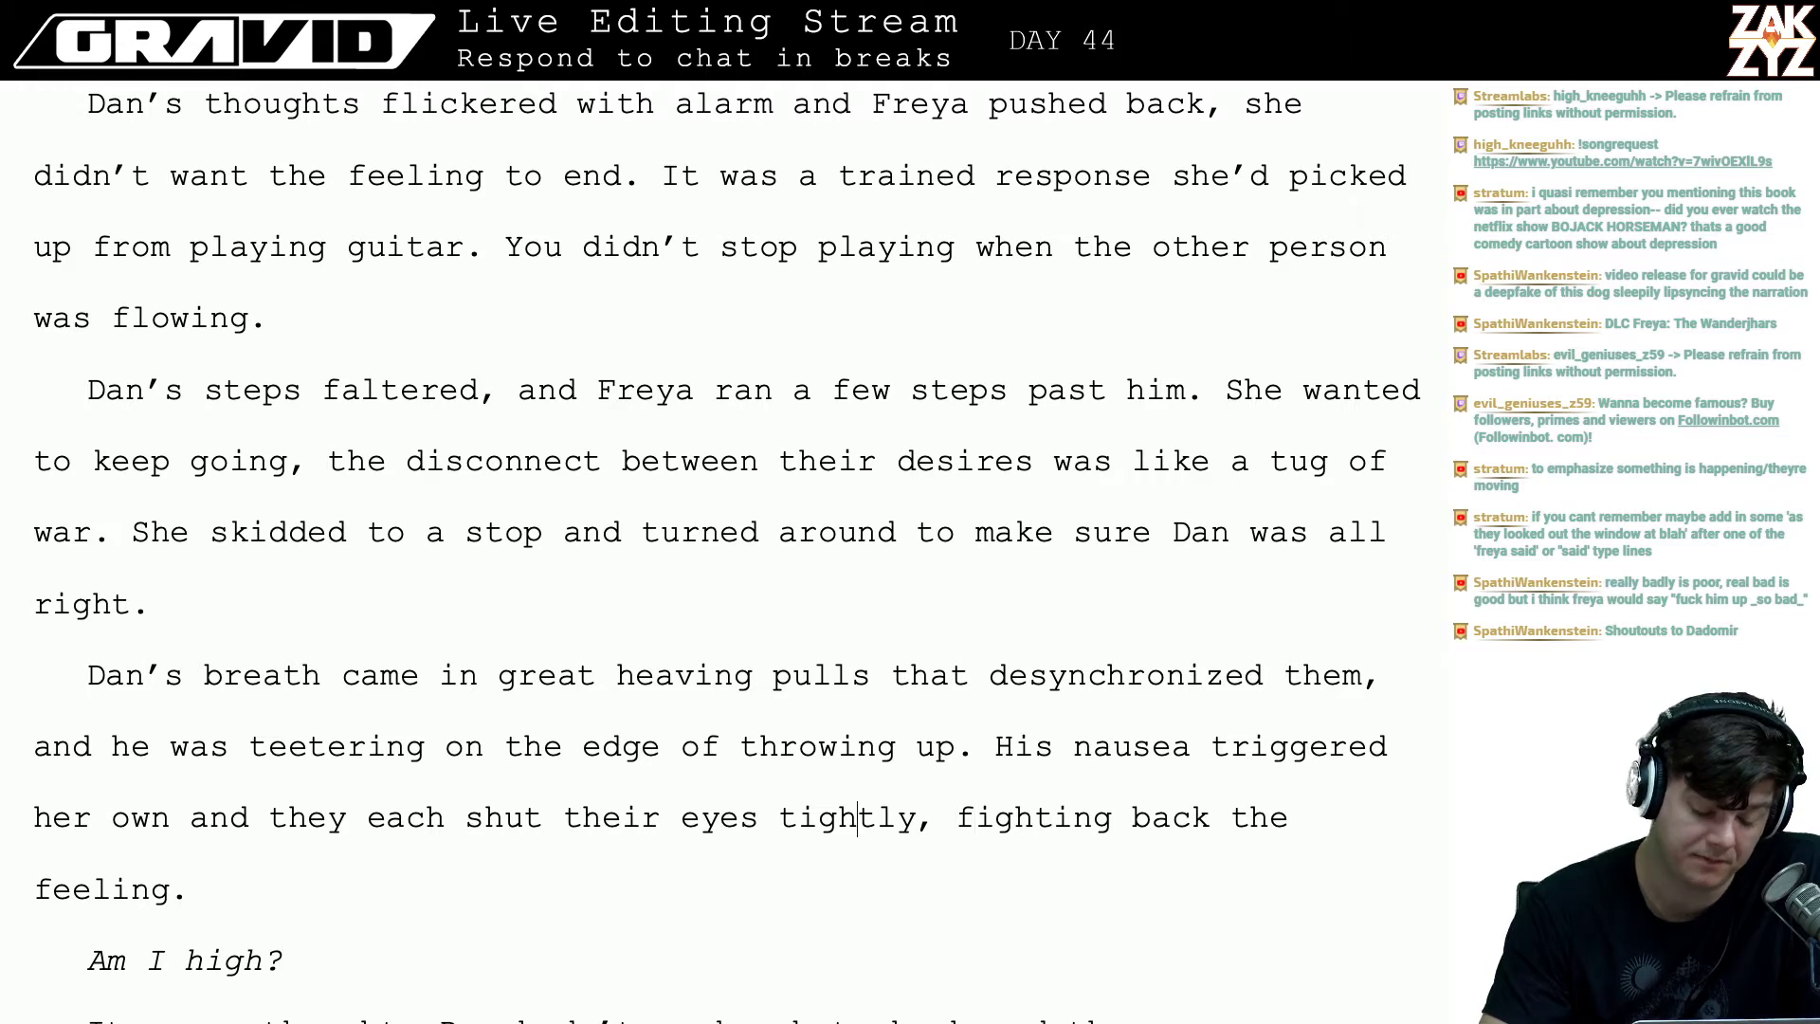
key("Right")
key("Right")
key("Right")
key("Right")
key("Right")
key("Right")
key("Right")
key("Right")
key("Right")
key("Right")
key("Right")
key("Right")
key("Right")
key("Right")
key("Right")
key("Right")
key("Right")
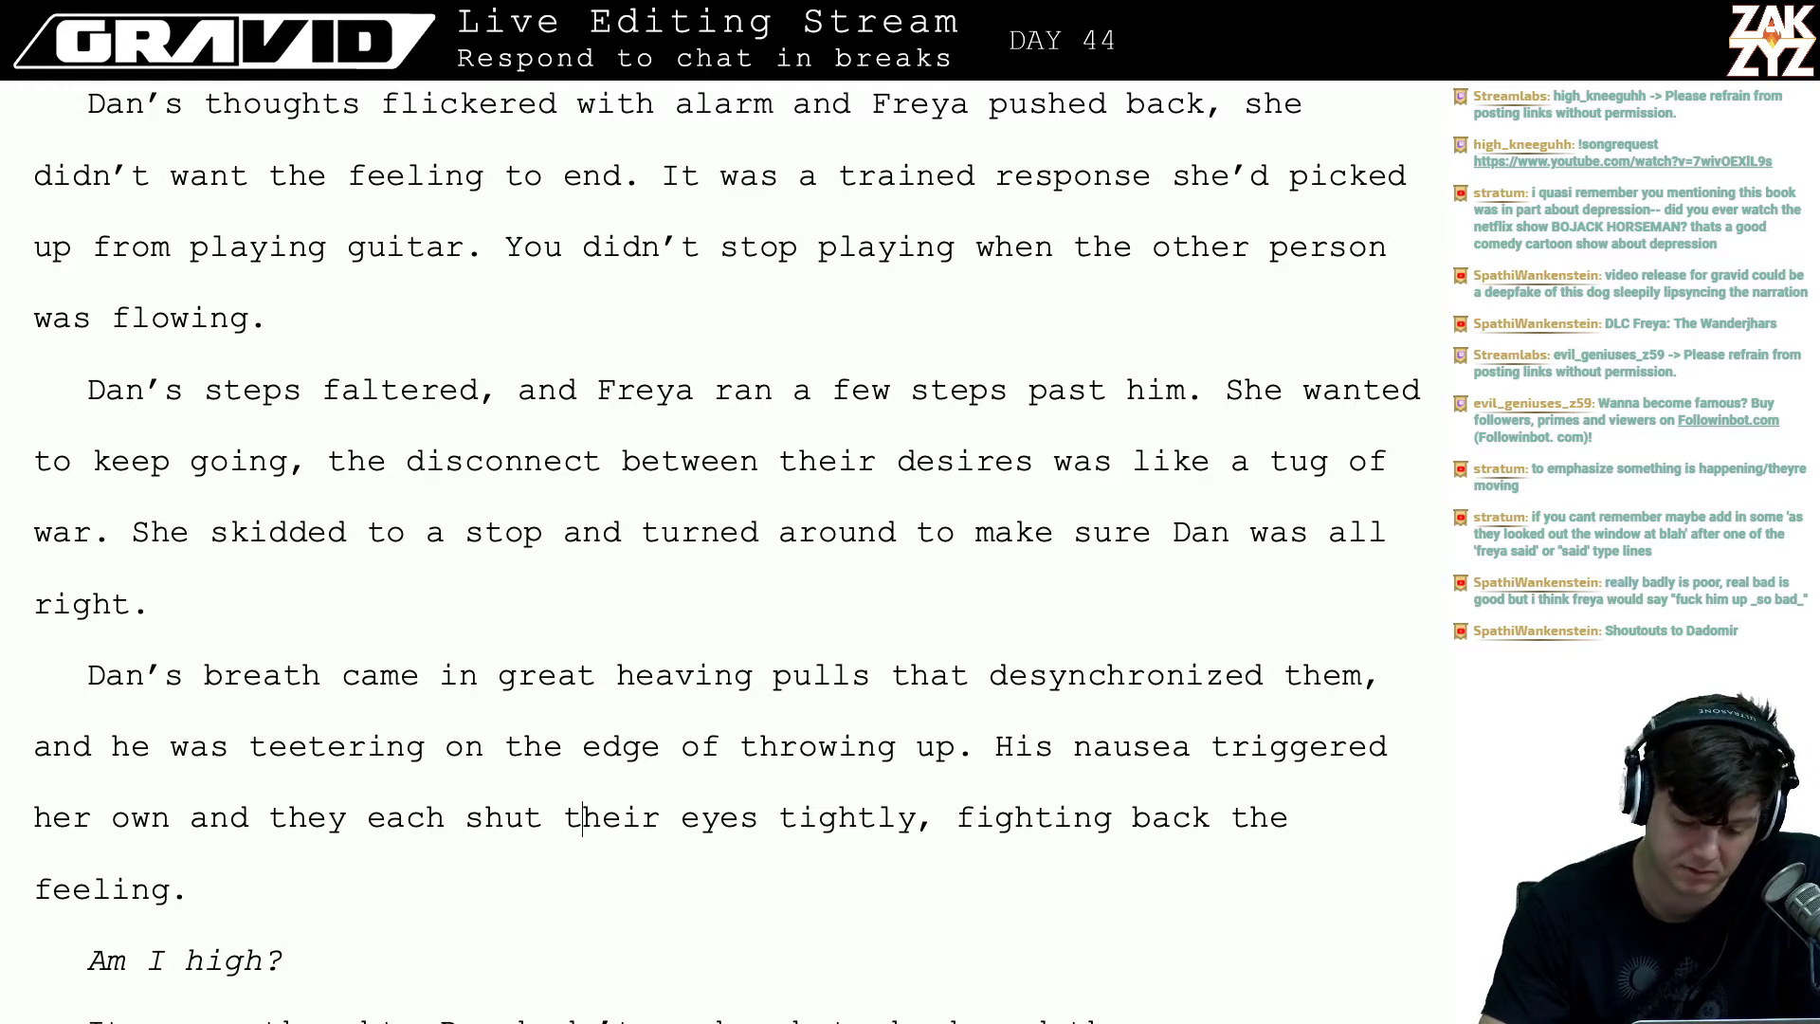
key("Right")
key("Right")
key("Right")
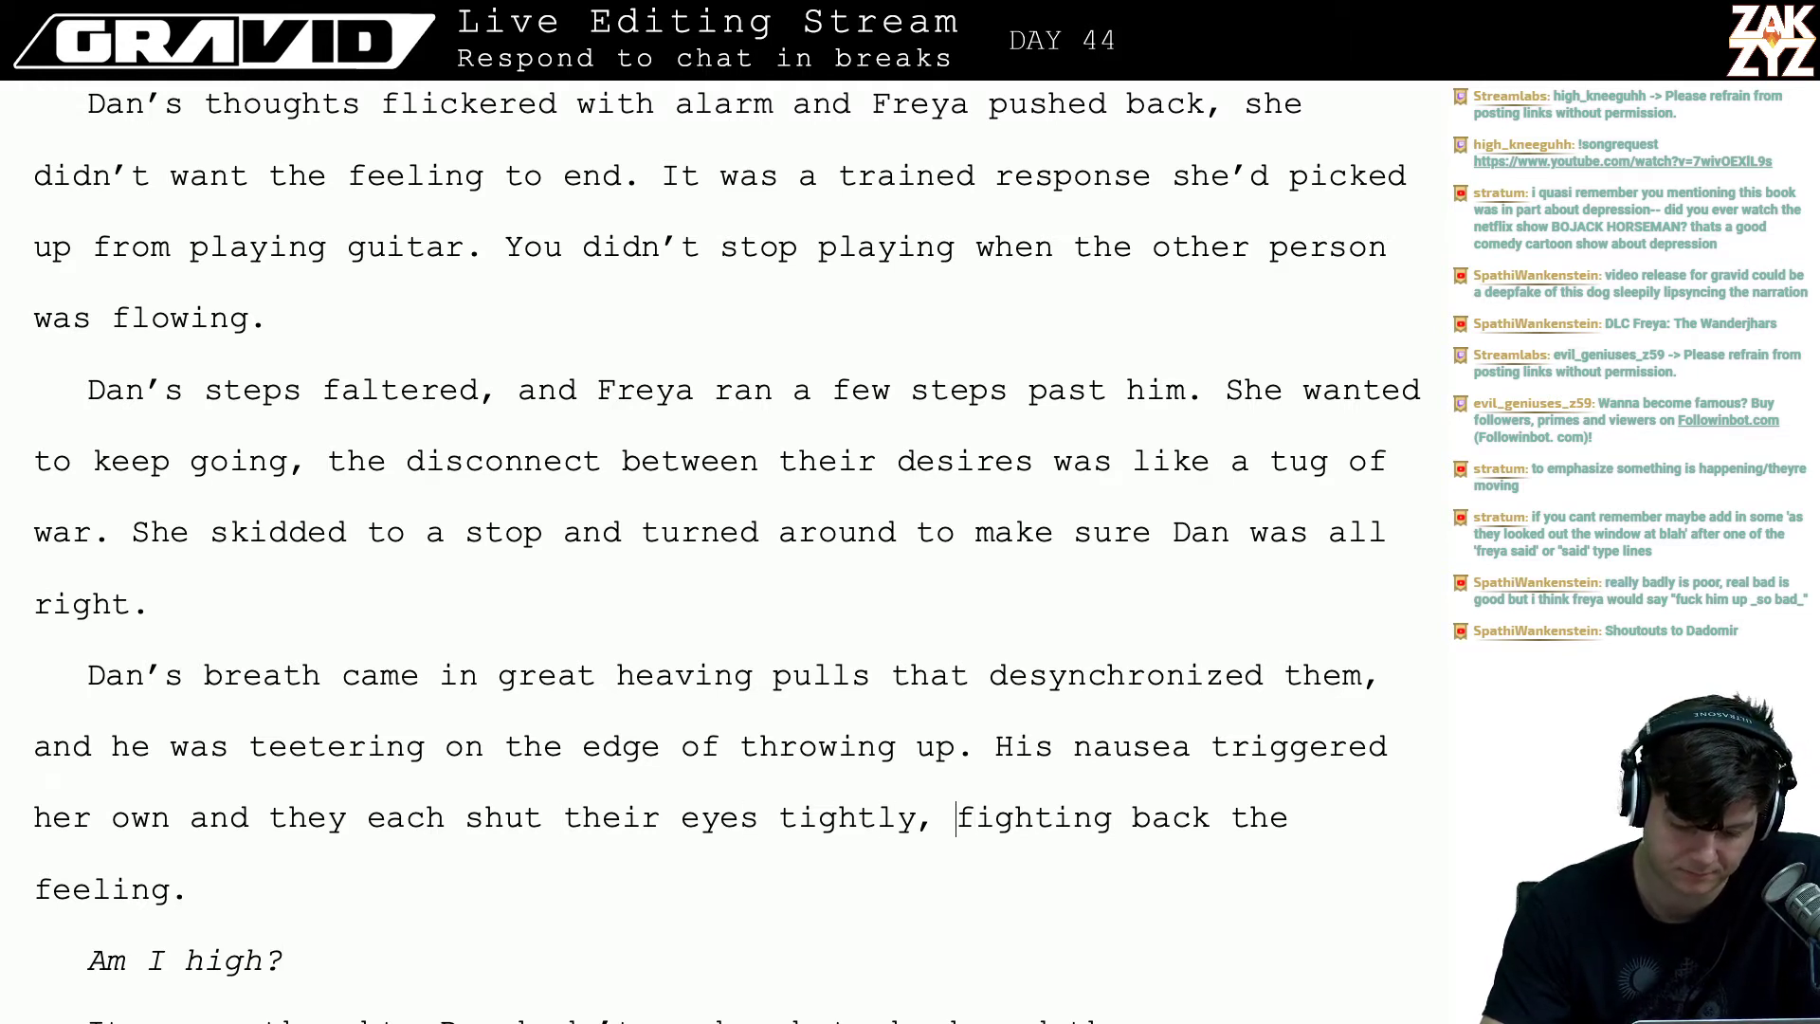
- Replace "fighting back the feeling" after "shut their eyes tightly," with "trying to hold on"
key("shift+Down")
key("shift+Left")
key("shift+Left")
key("shift+Left")
key("shift+Right")
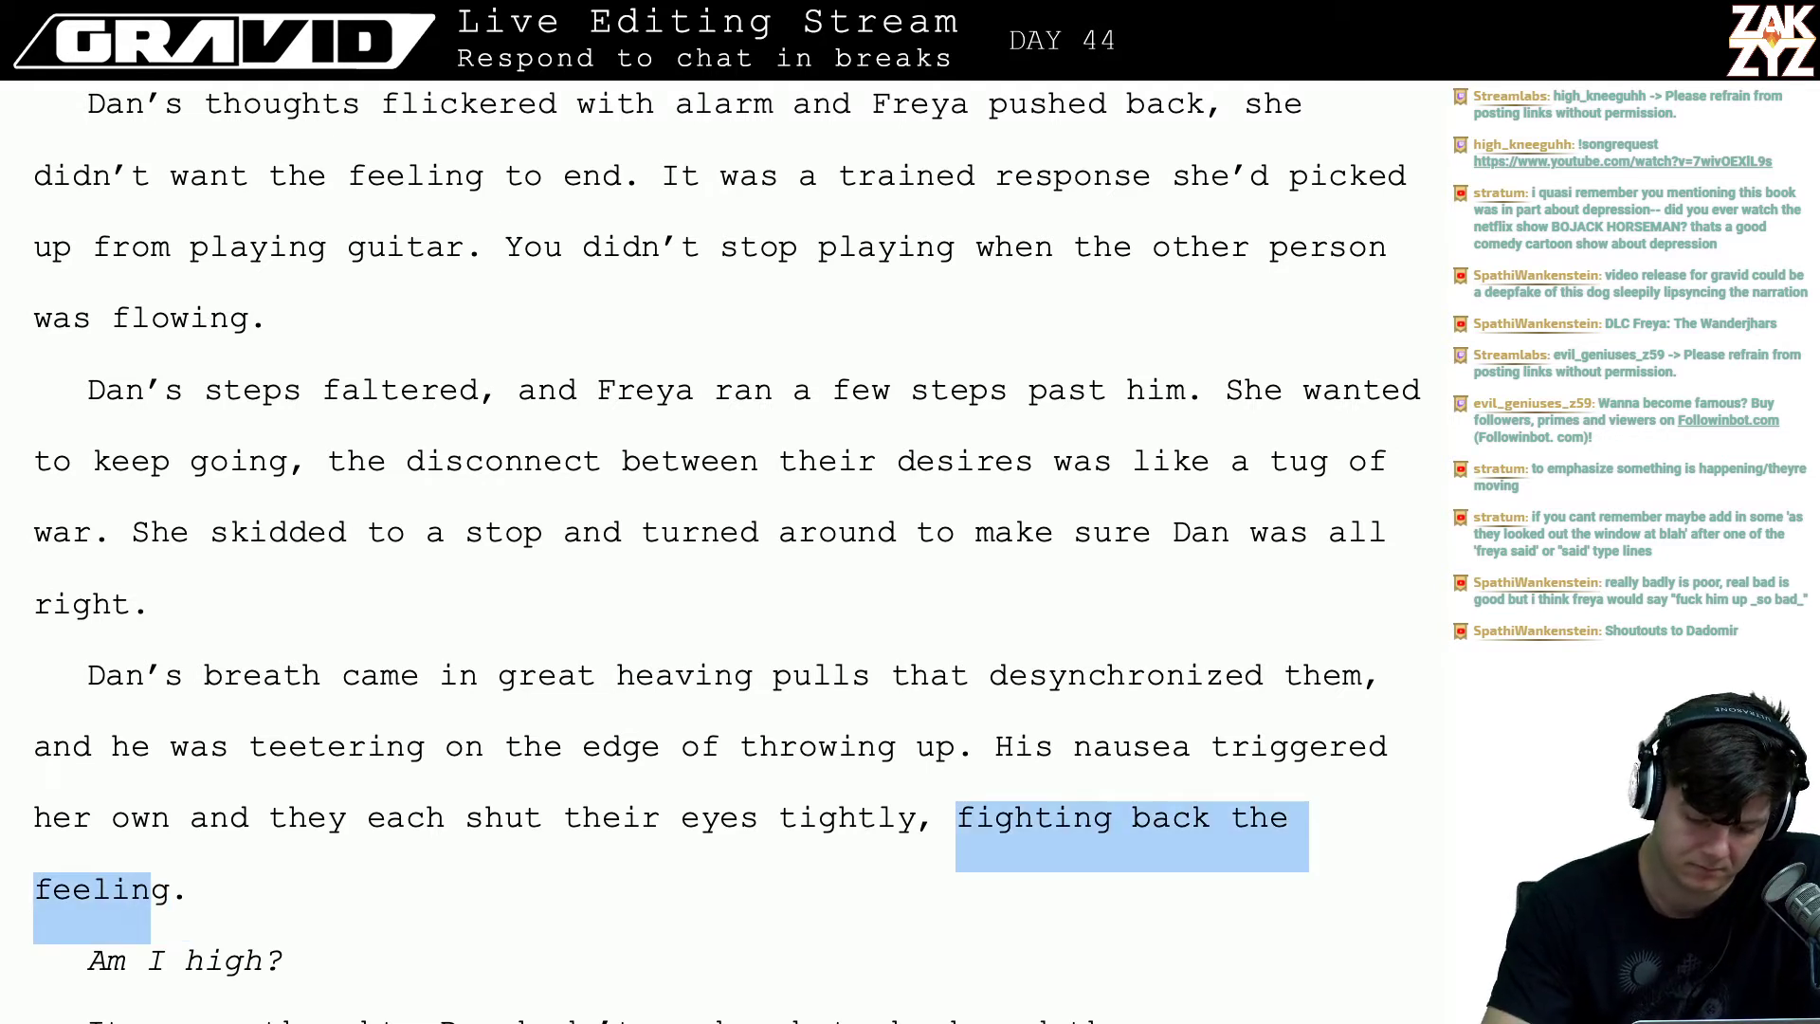
key("shift+Right")
key("BackSpace")
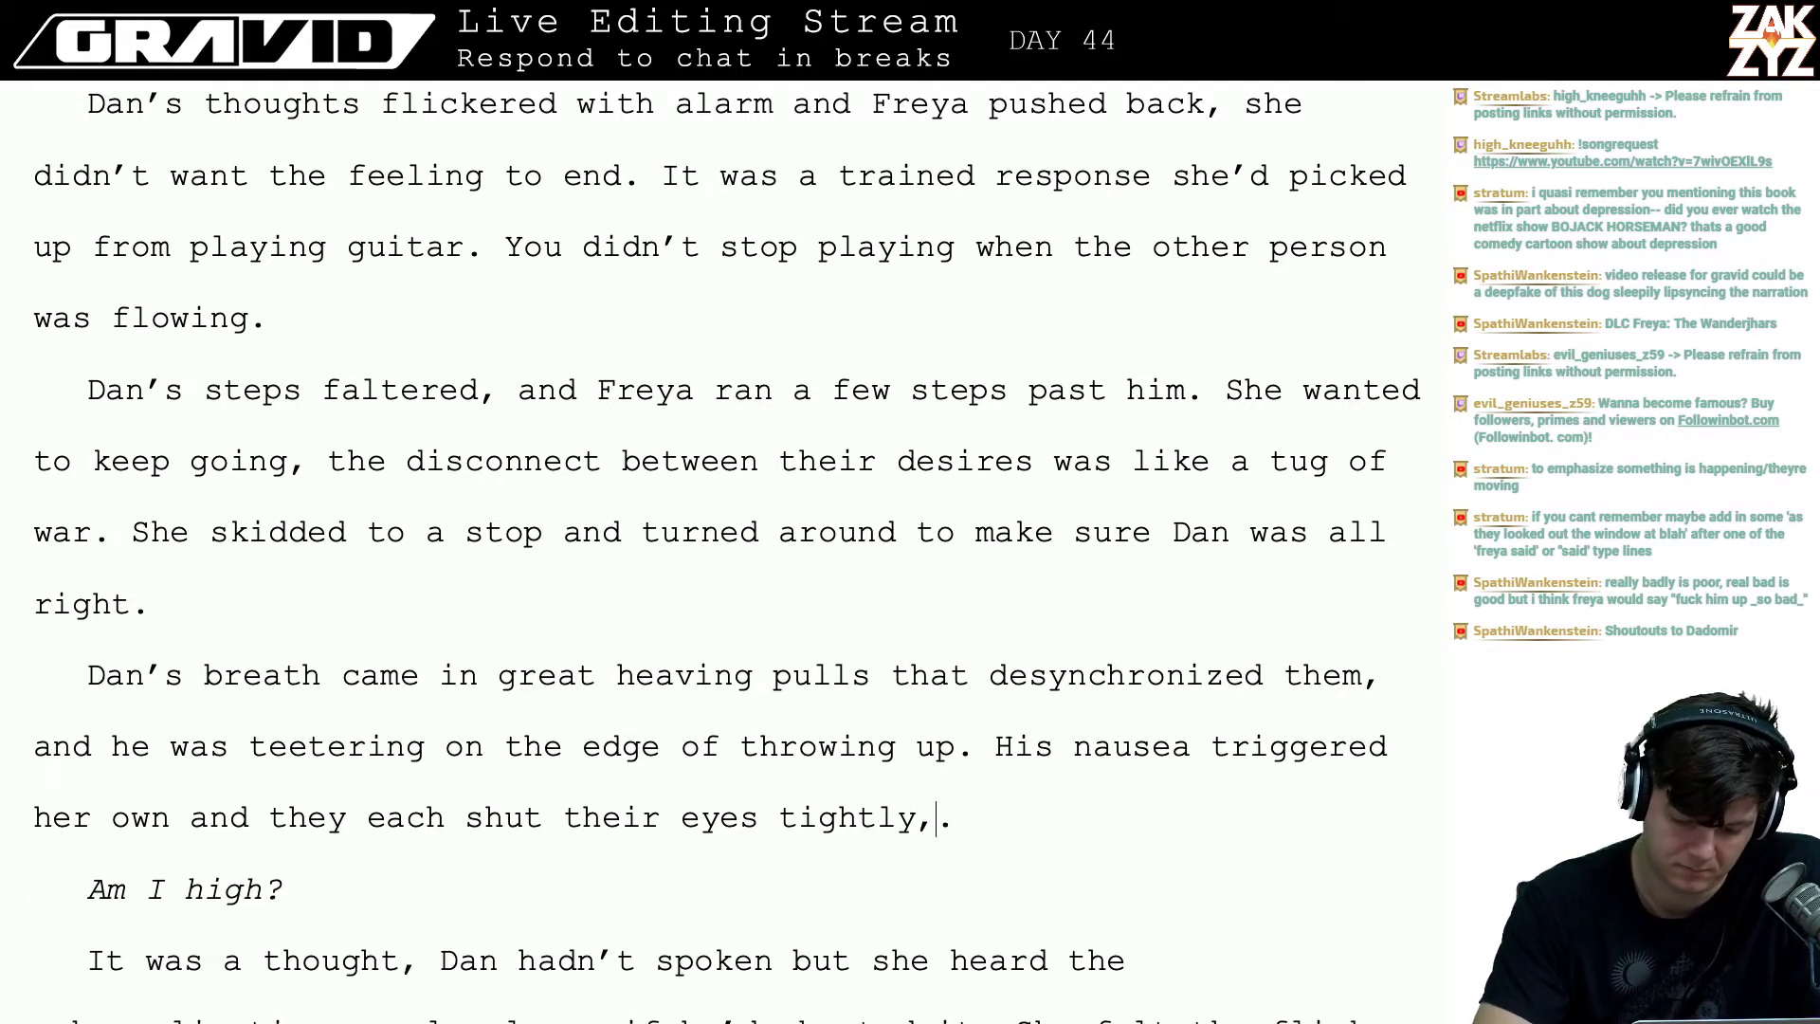
type("triyng")
key("BackSpace")
key("BackSpace")
key("BackSpace")
key("BackSpace")
type("yign")
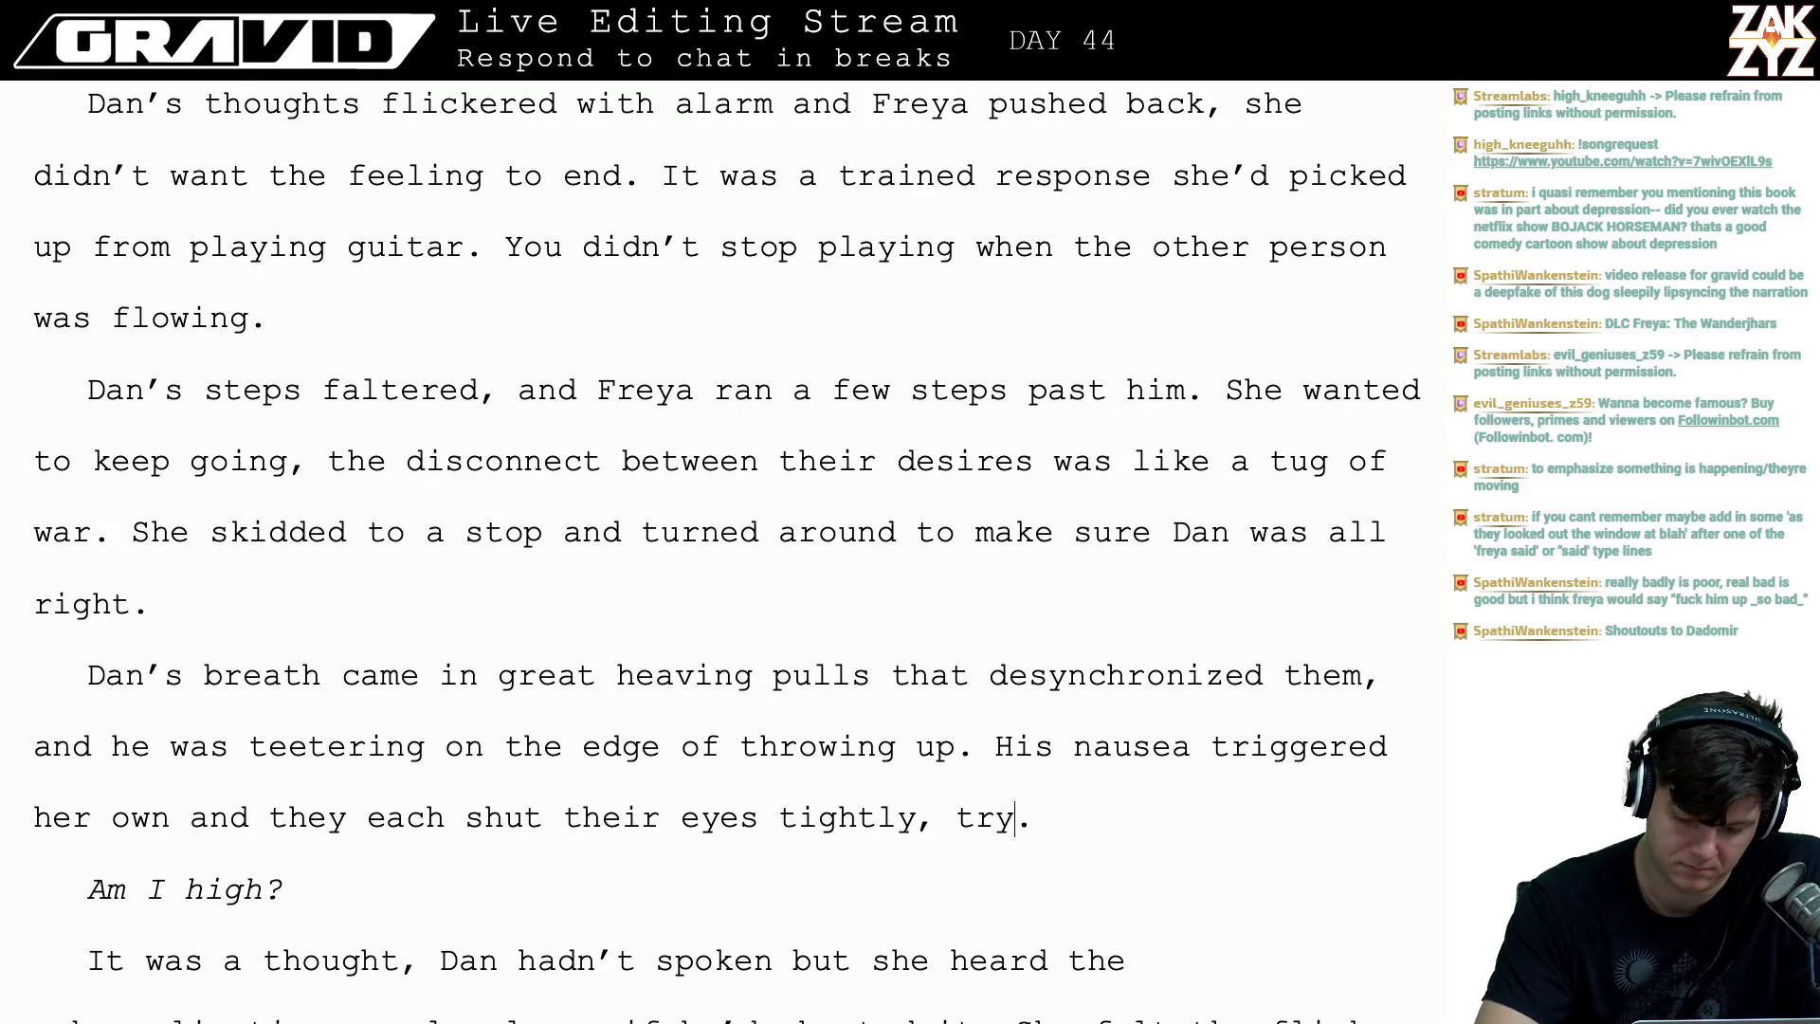
key("BackSpace")
key("BackSpace")
key("BackSpace")
type("ng to hold o")
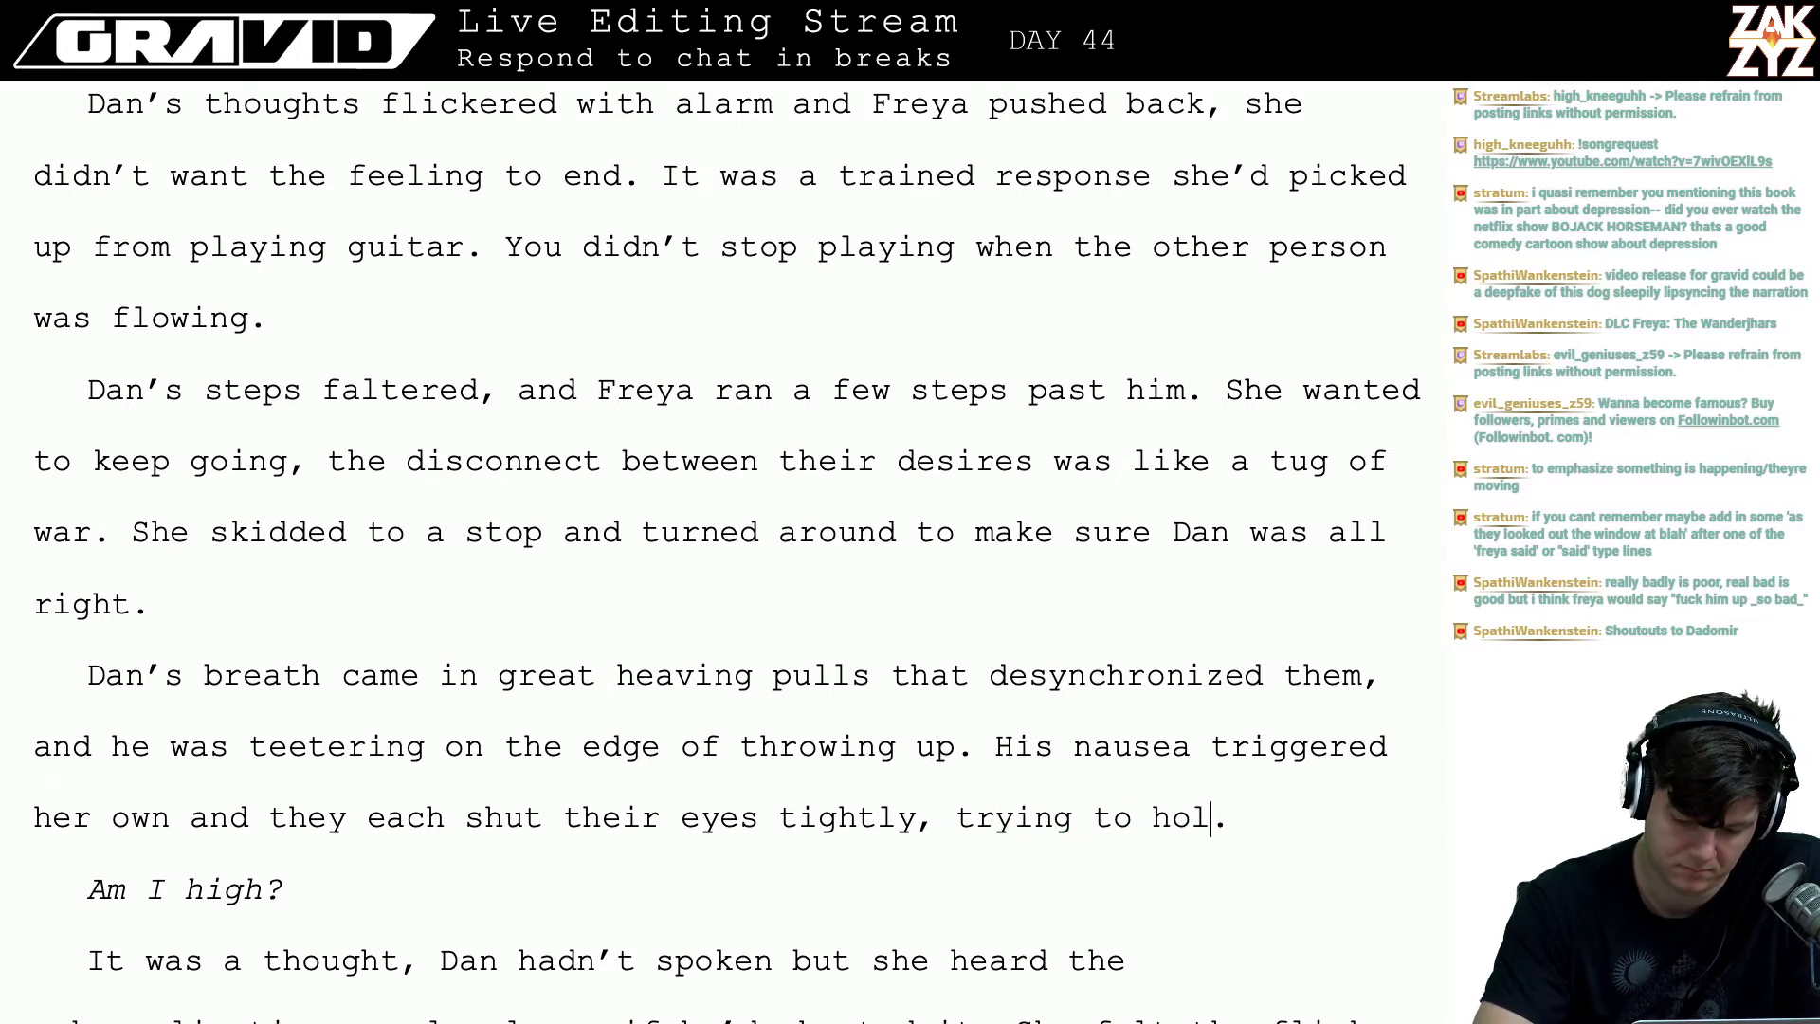
type("n")
- Read on through "Am I high?" and the sentence about Dan's subvocalization, up to "as if he'd shouted it"
key("Down")
key("Down")
key("Down")
key("Down")
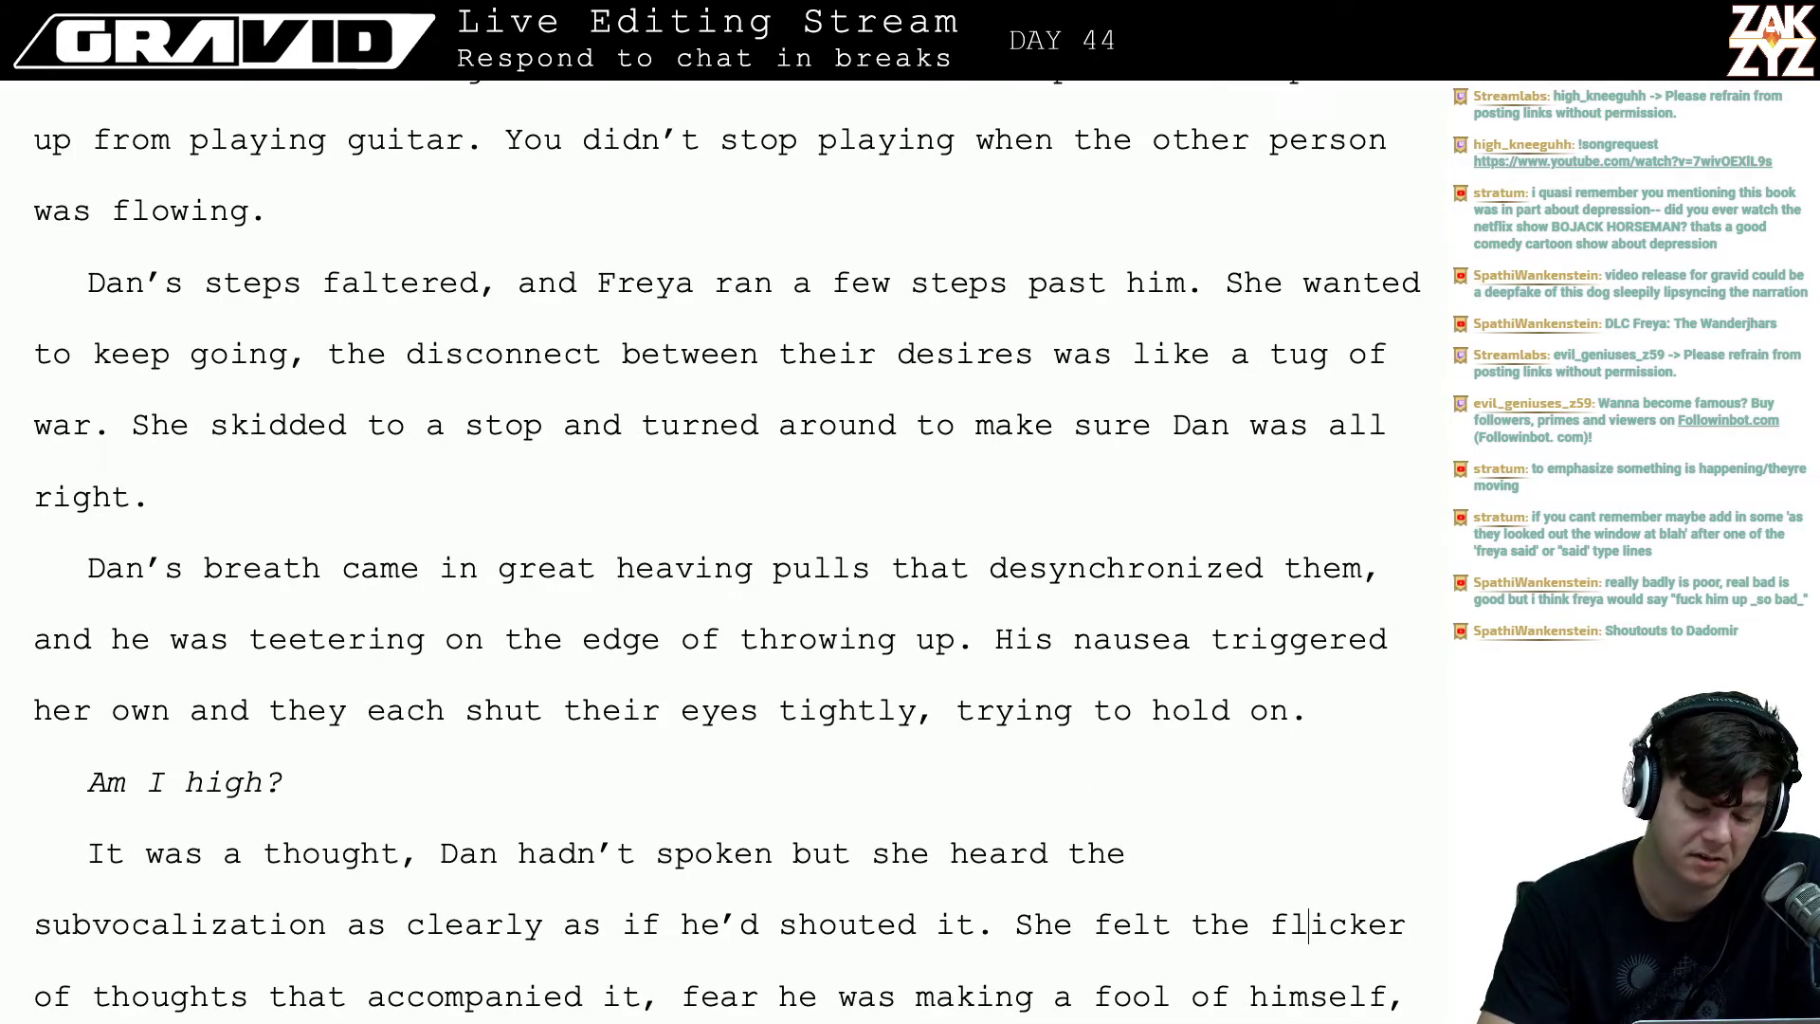
key("Down")
key("Down")
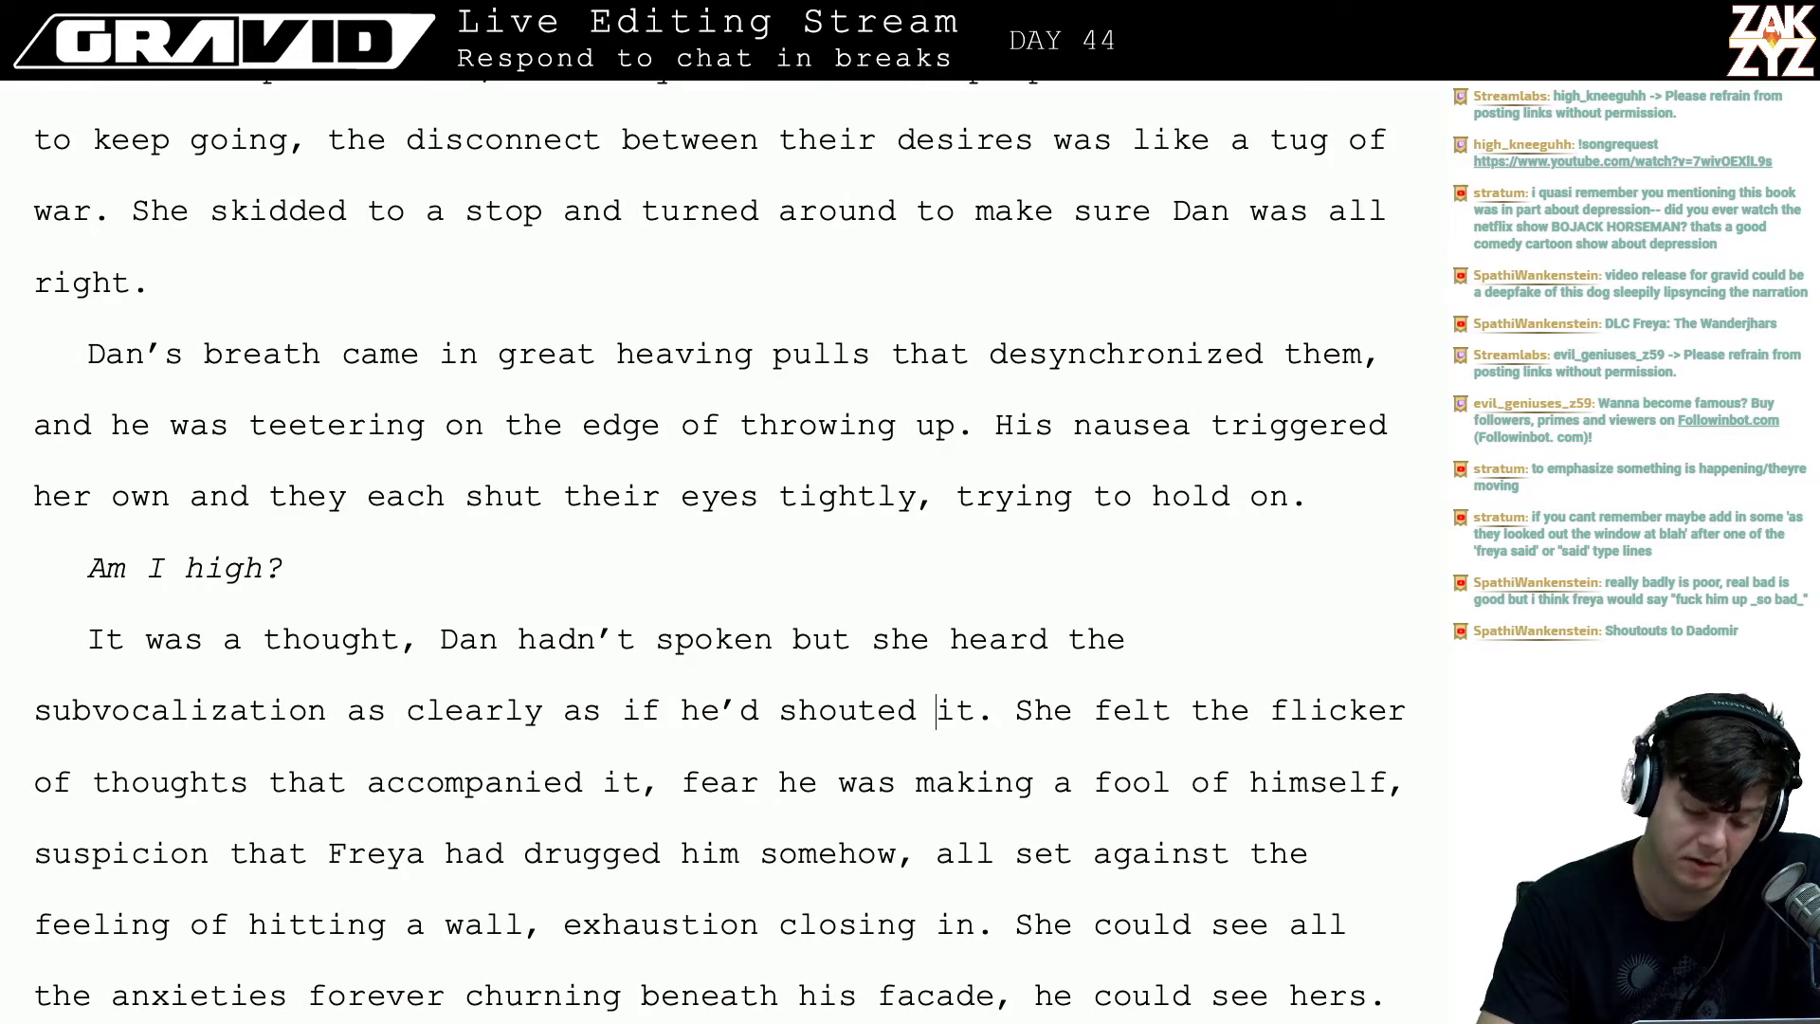
key("Left")
key("Left")
key("Left")
key("Left")
key("Left")
key("Left")
key("Left")
key("Left")
key("Left")
key("Left")
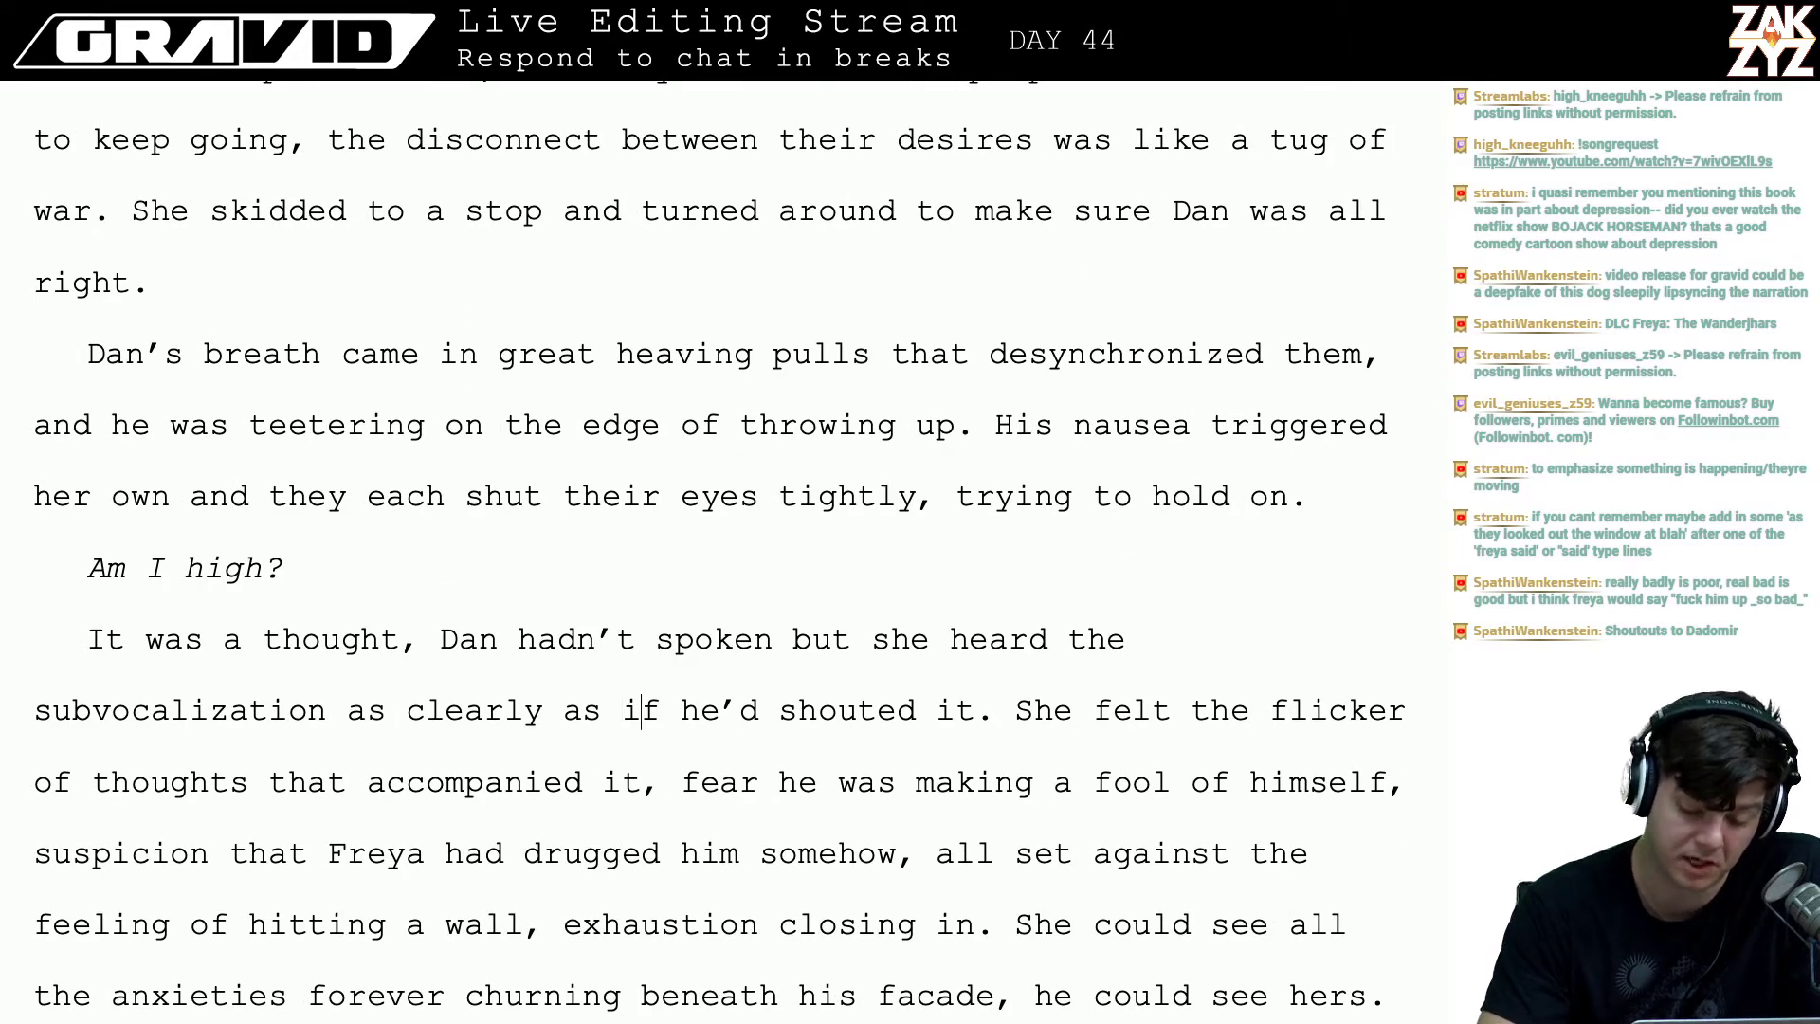
- Start a new paragraph at "She felt the flicker of thoughts", directly after "as if he'd shouted it."
key("Right")
key("Right")
key("Right")
key("Right")
key("Right")
key("Right")
key("Right")
key("Right")
key("Right")
key("Right")
key("Right")
key("Right")
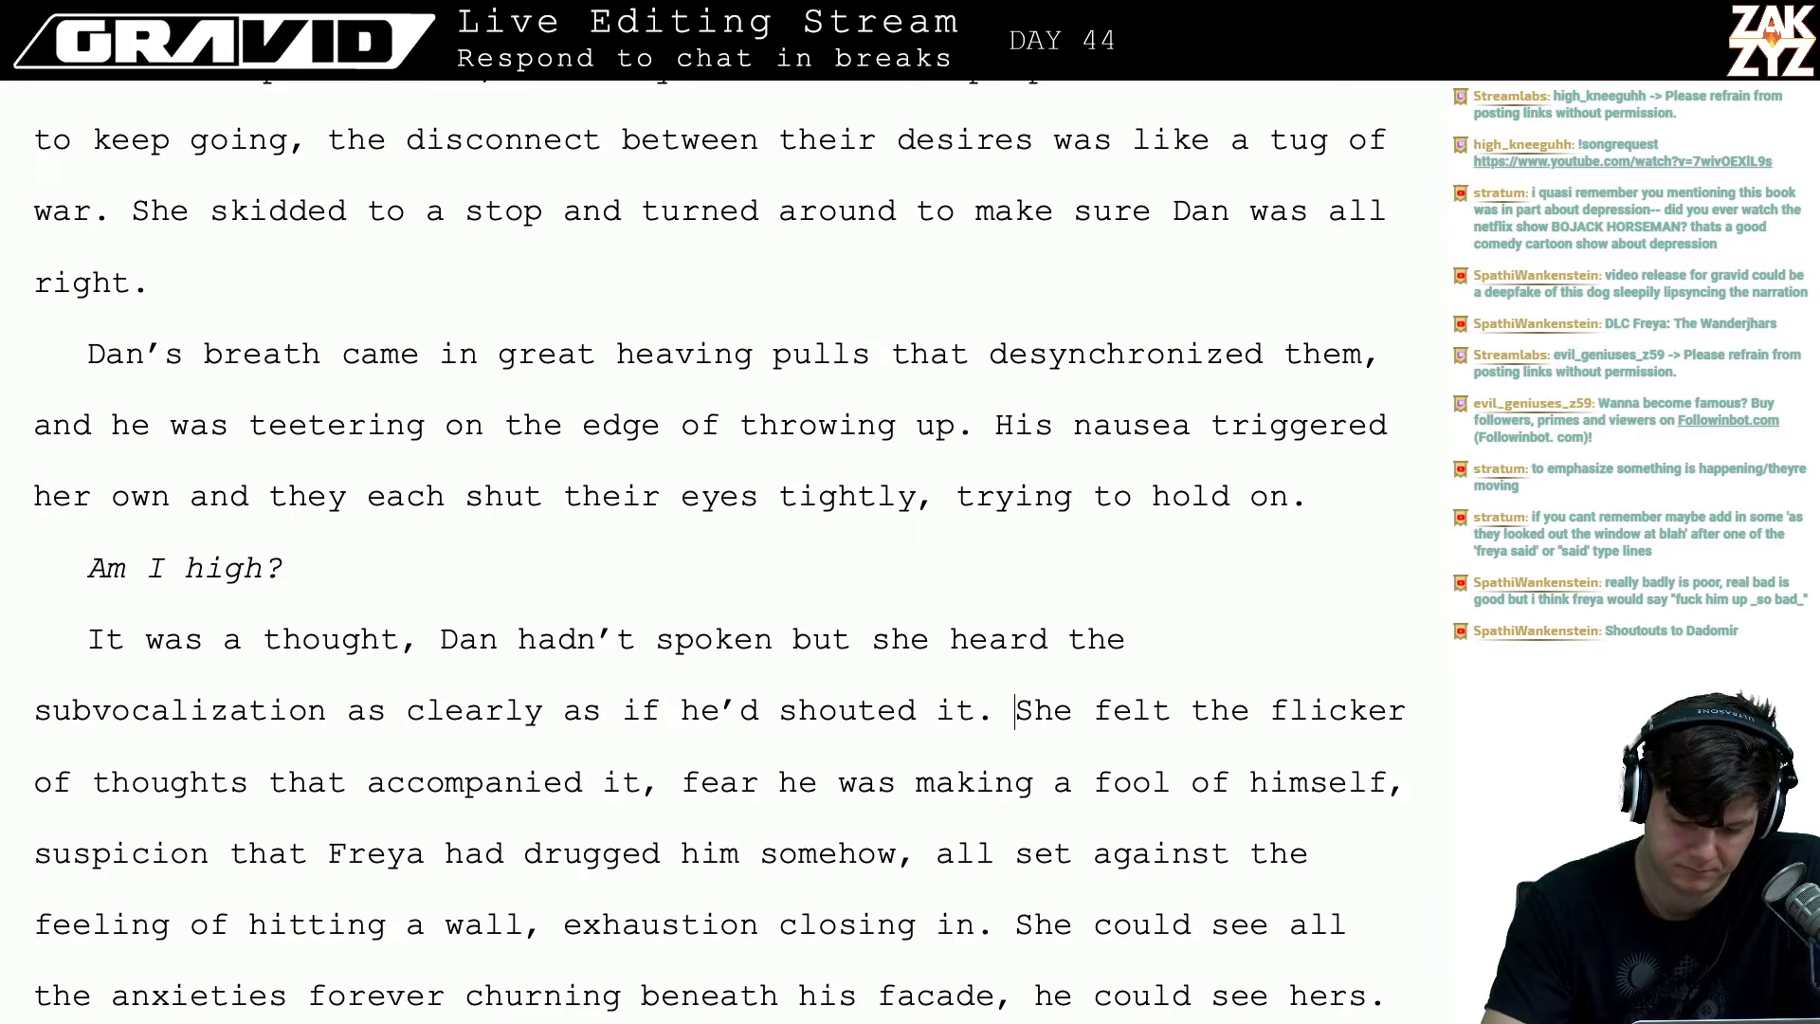
key("Return")
key("Left")
key("BackSpace")
type("She could")
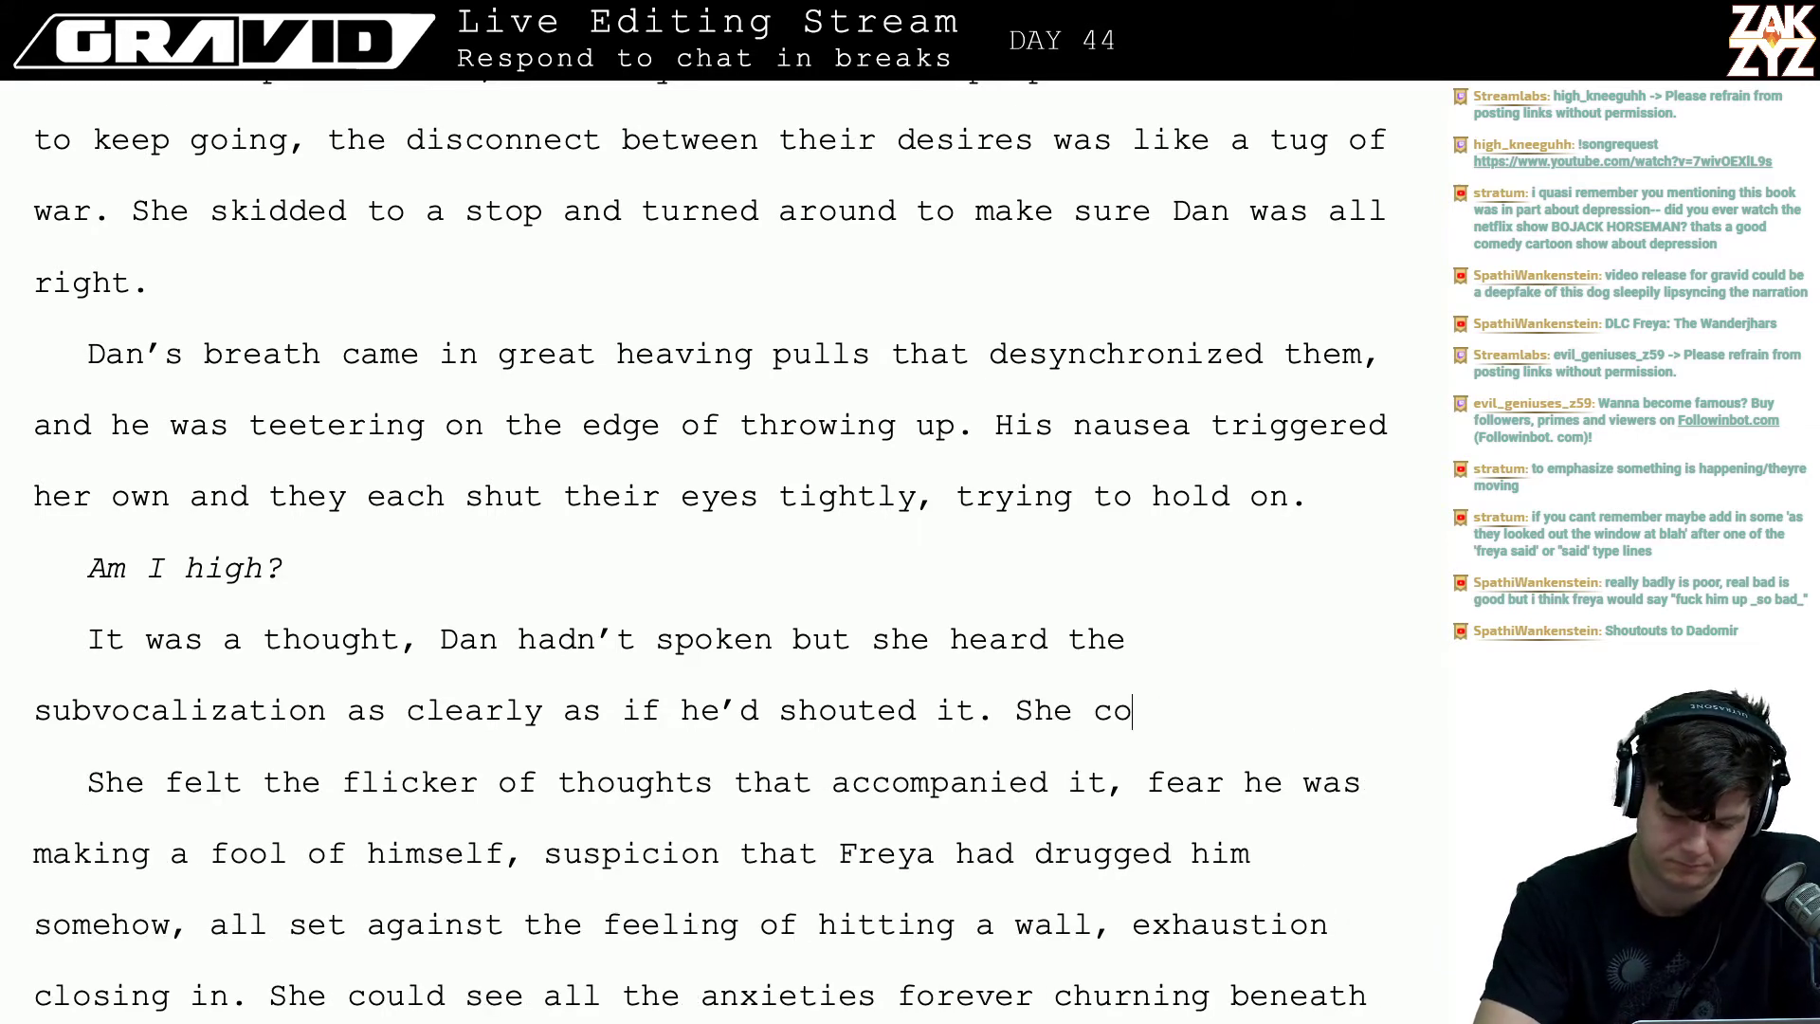
key("BackSpace")
key("BackSpace")
key("BackSpace")
key("BackSpace")
key("BackSpace")
key("BackSpace")
key("BackSpace")
key("BackSpace")
key("BackSpace")
key("BackSpace")
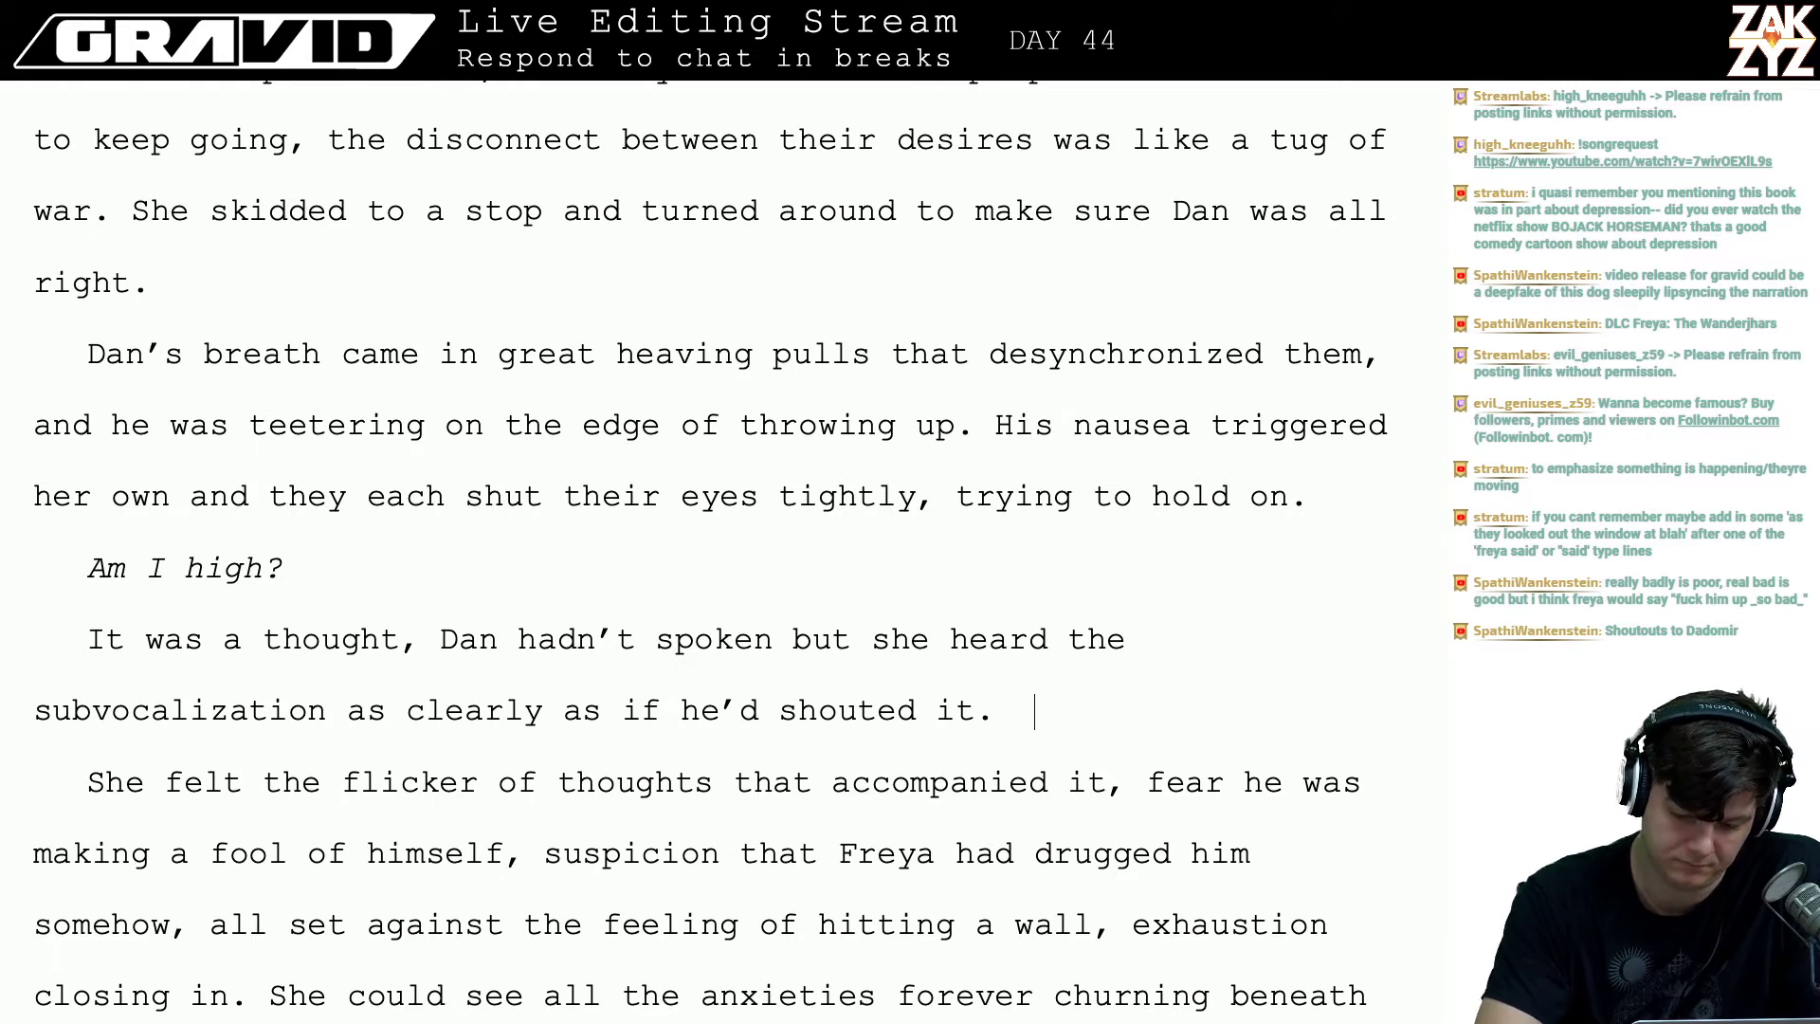
- Add "A cascade of thoughts followed the thought," after "as clearly as if he'd shouted it."
type("A cascade ")
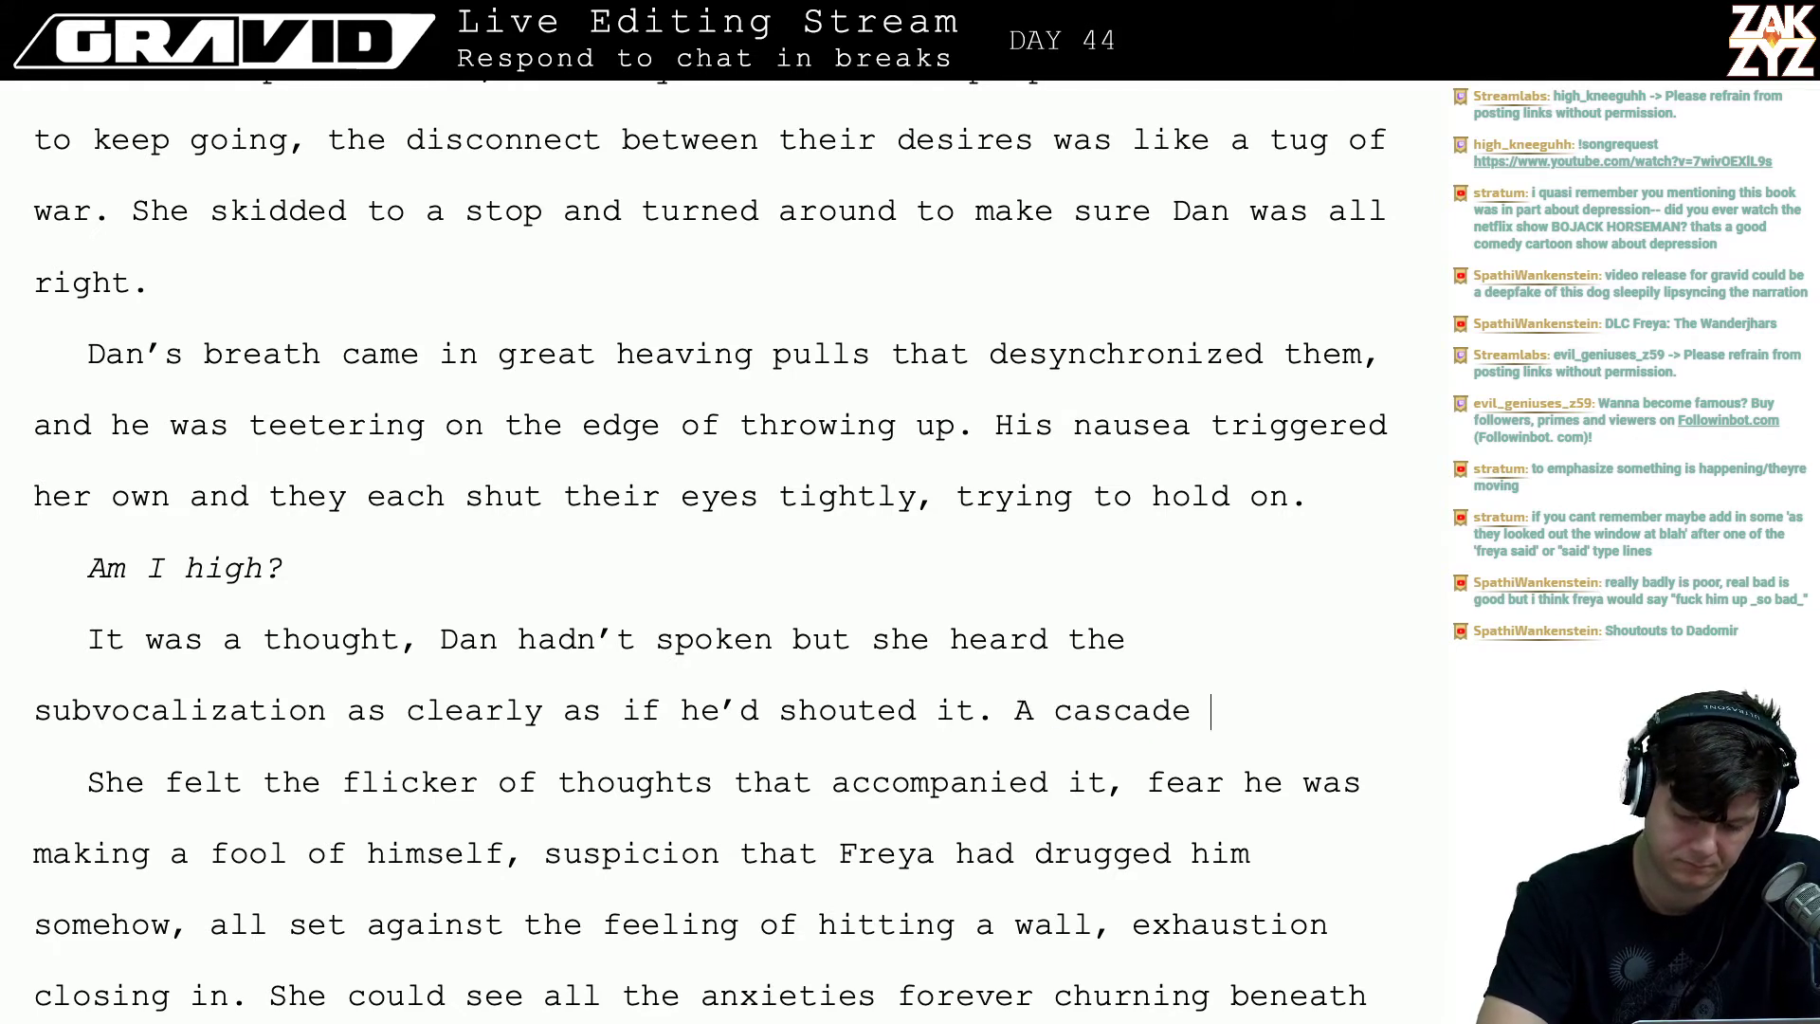
type("of thoughts follo")
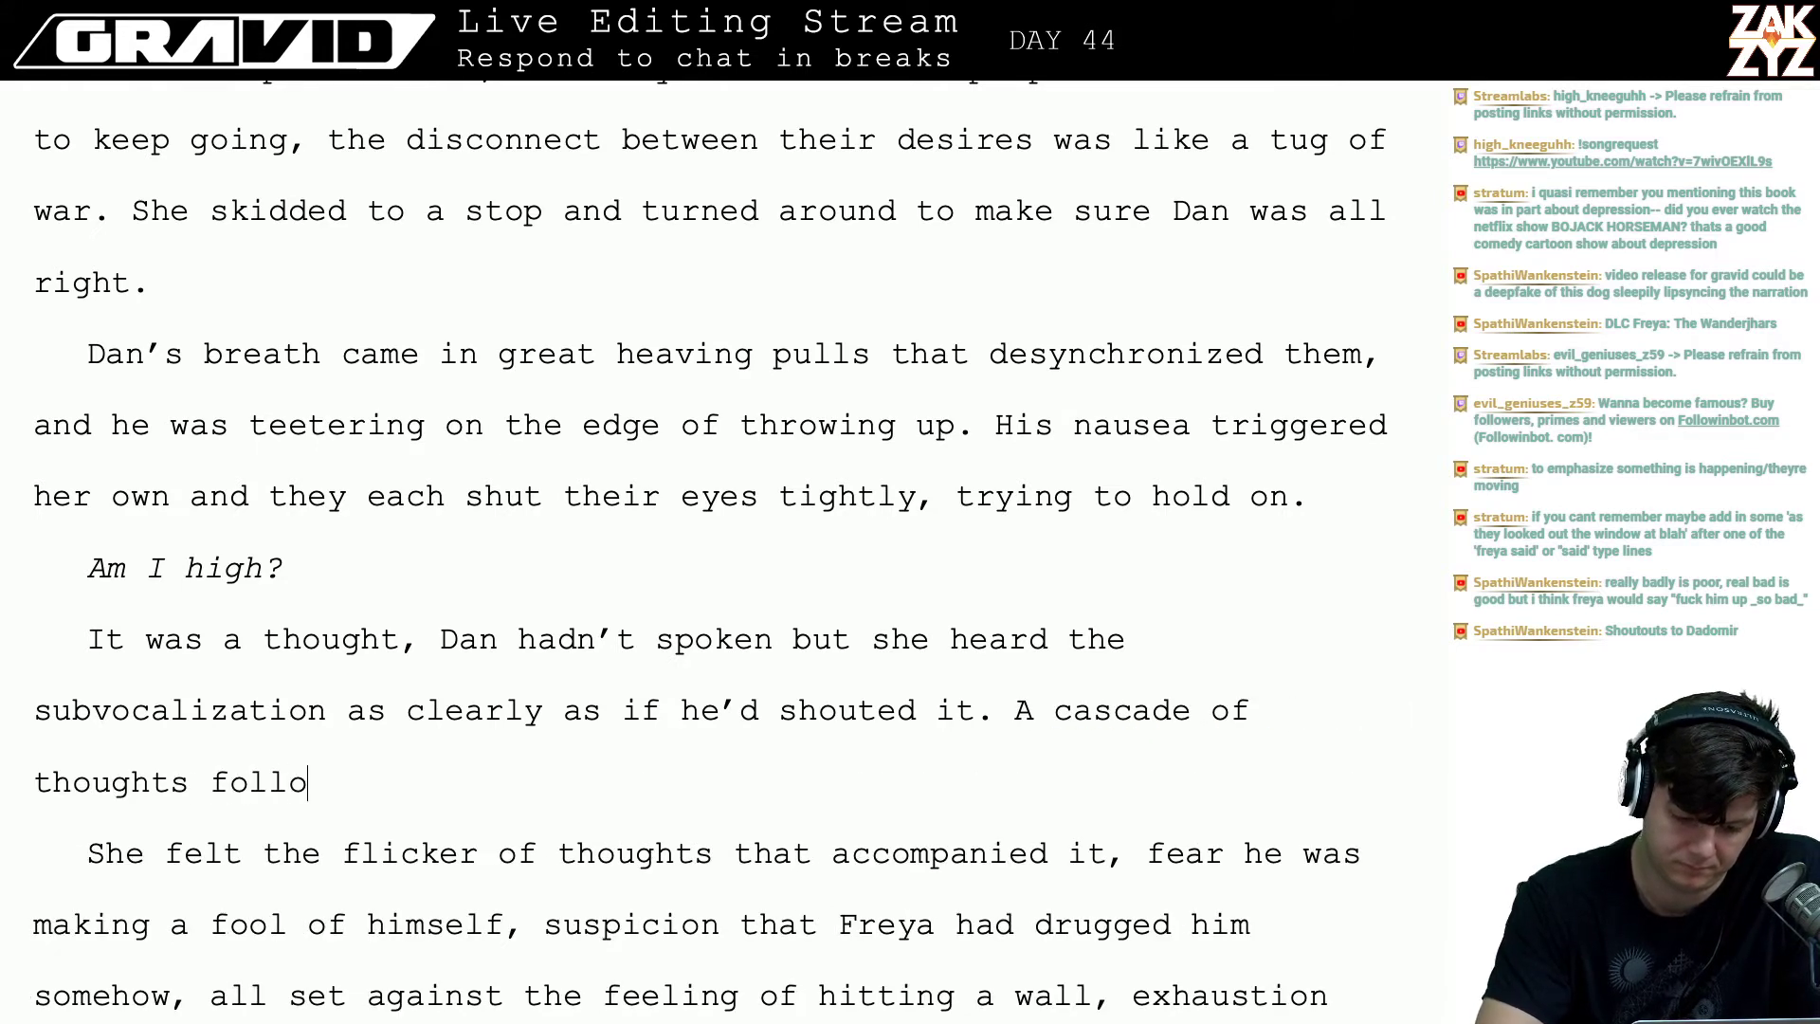
type("wed")
key("BackSpace")
type("ed the thou")
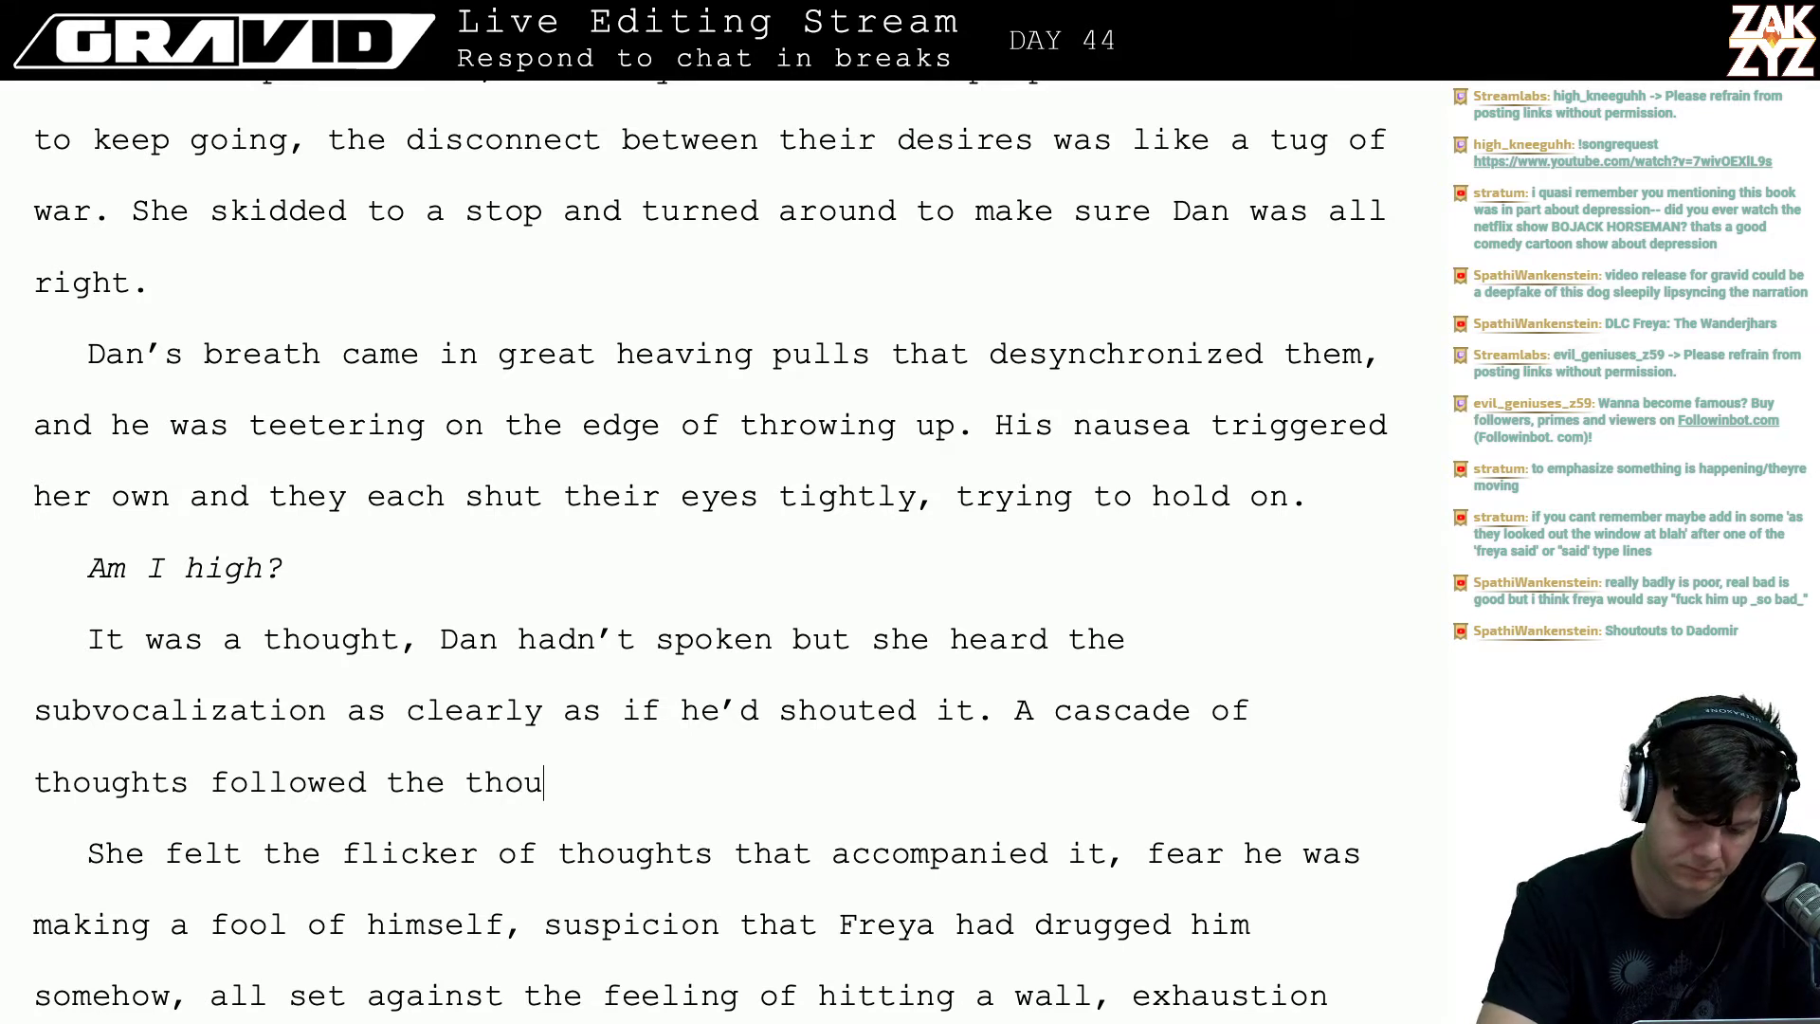
type("ght,")
- Shorten the new sentence to "A cascade of thoughts followed," by removing "the thought"
key("shift+Down")
key("shift+Right")
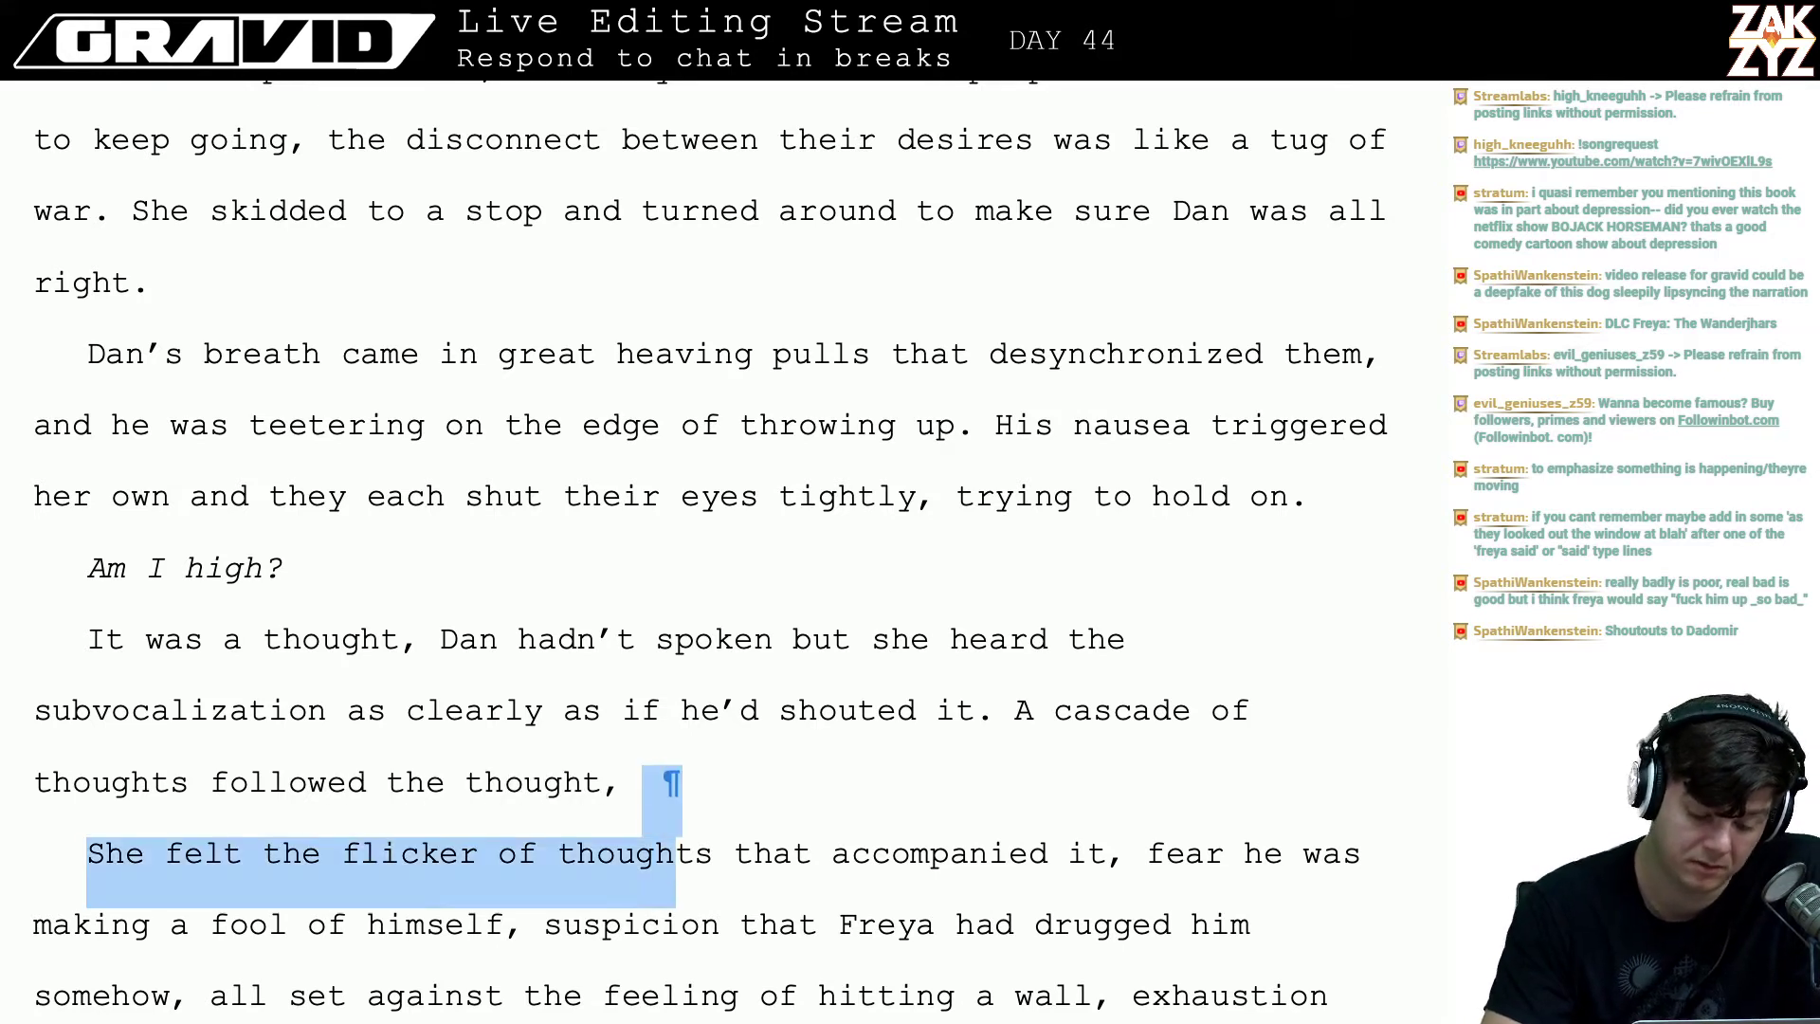
key("Left")
key("Left")
key("Left")
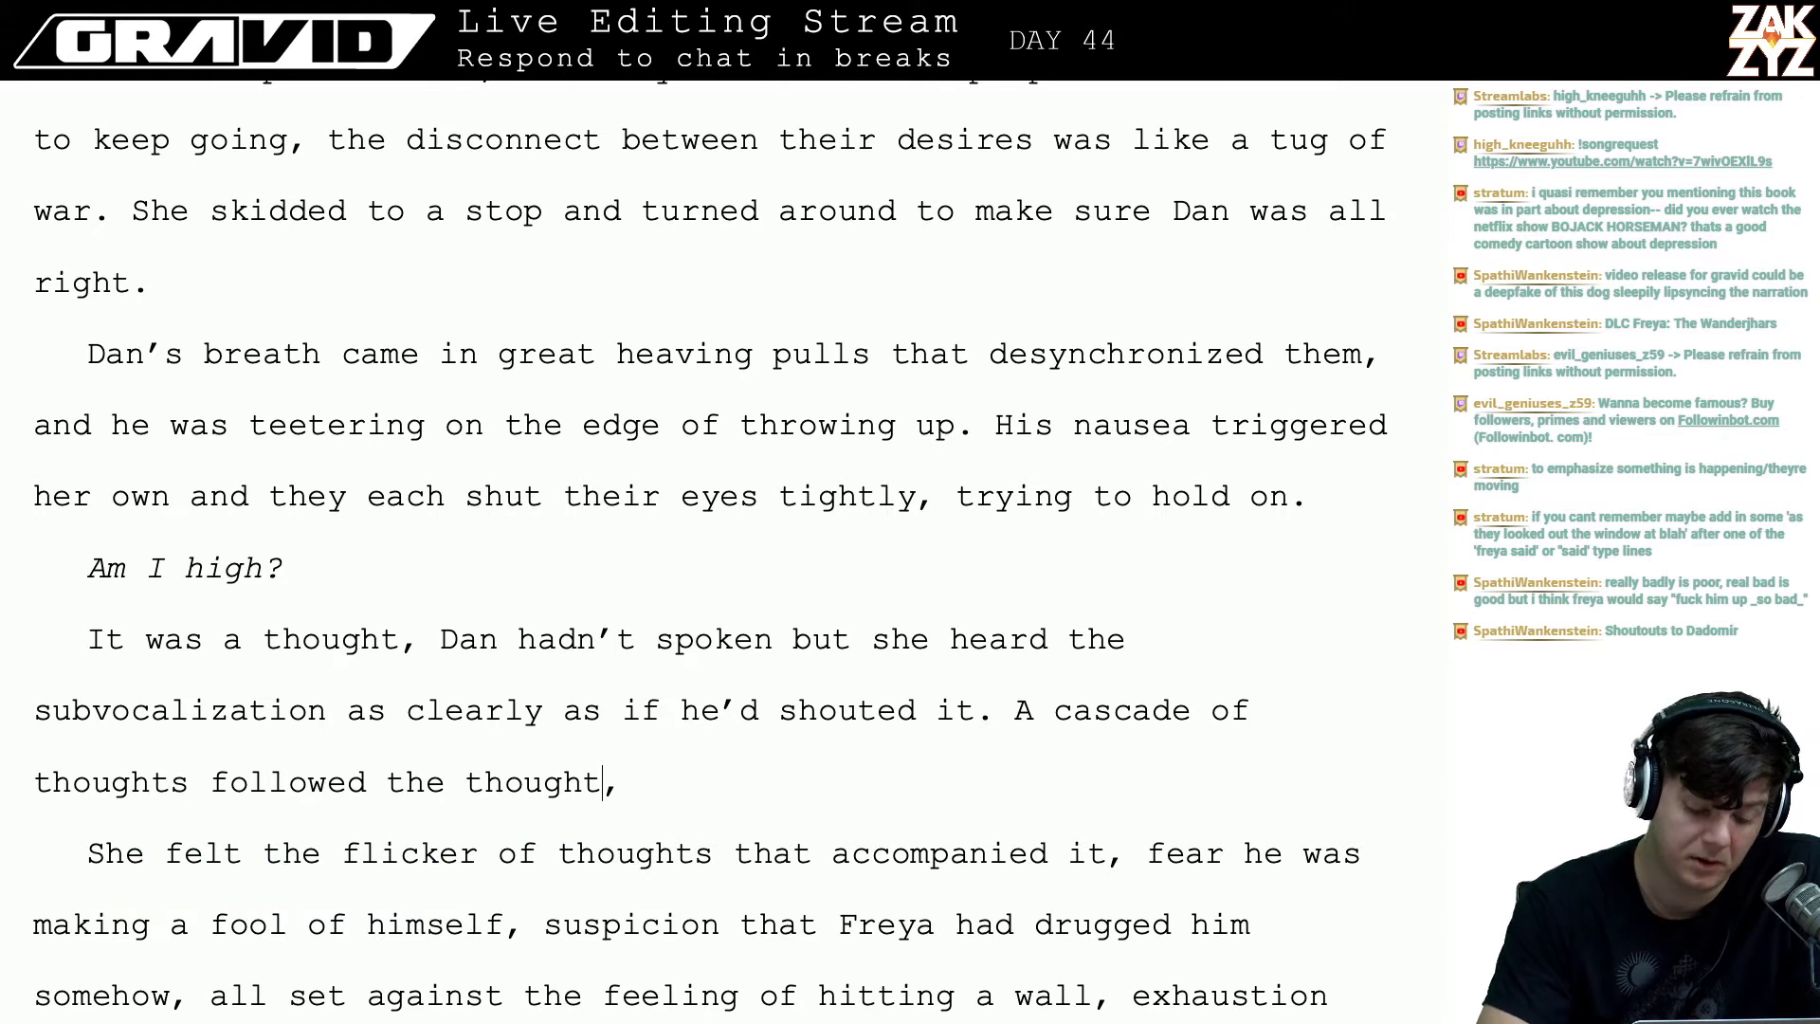
key("BackSpace")
key("BackSpace")
key("BackSpace")
key("BackSpace")
key("BackSpace")
key("BackSpace")
key("BackSpace")
key("BackSpace")
key("BackSpace")
key("BackSpace")
key("BackSpace")
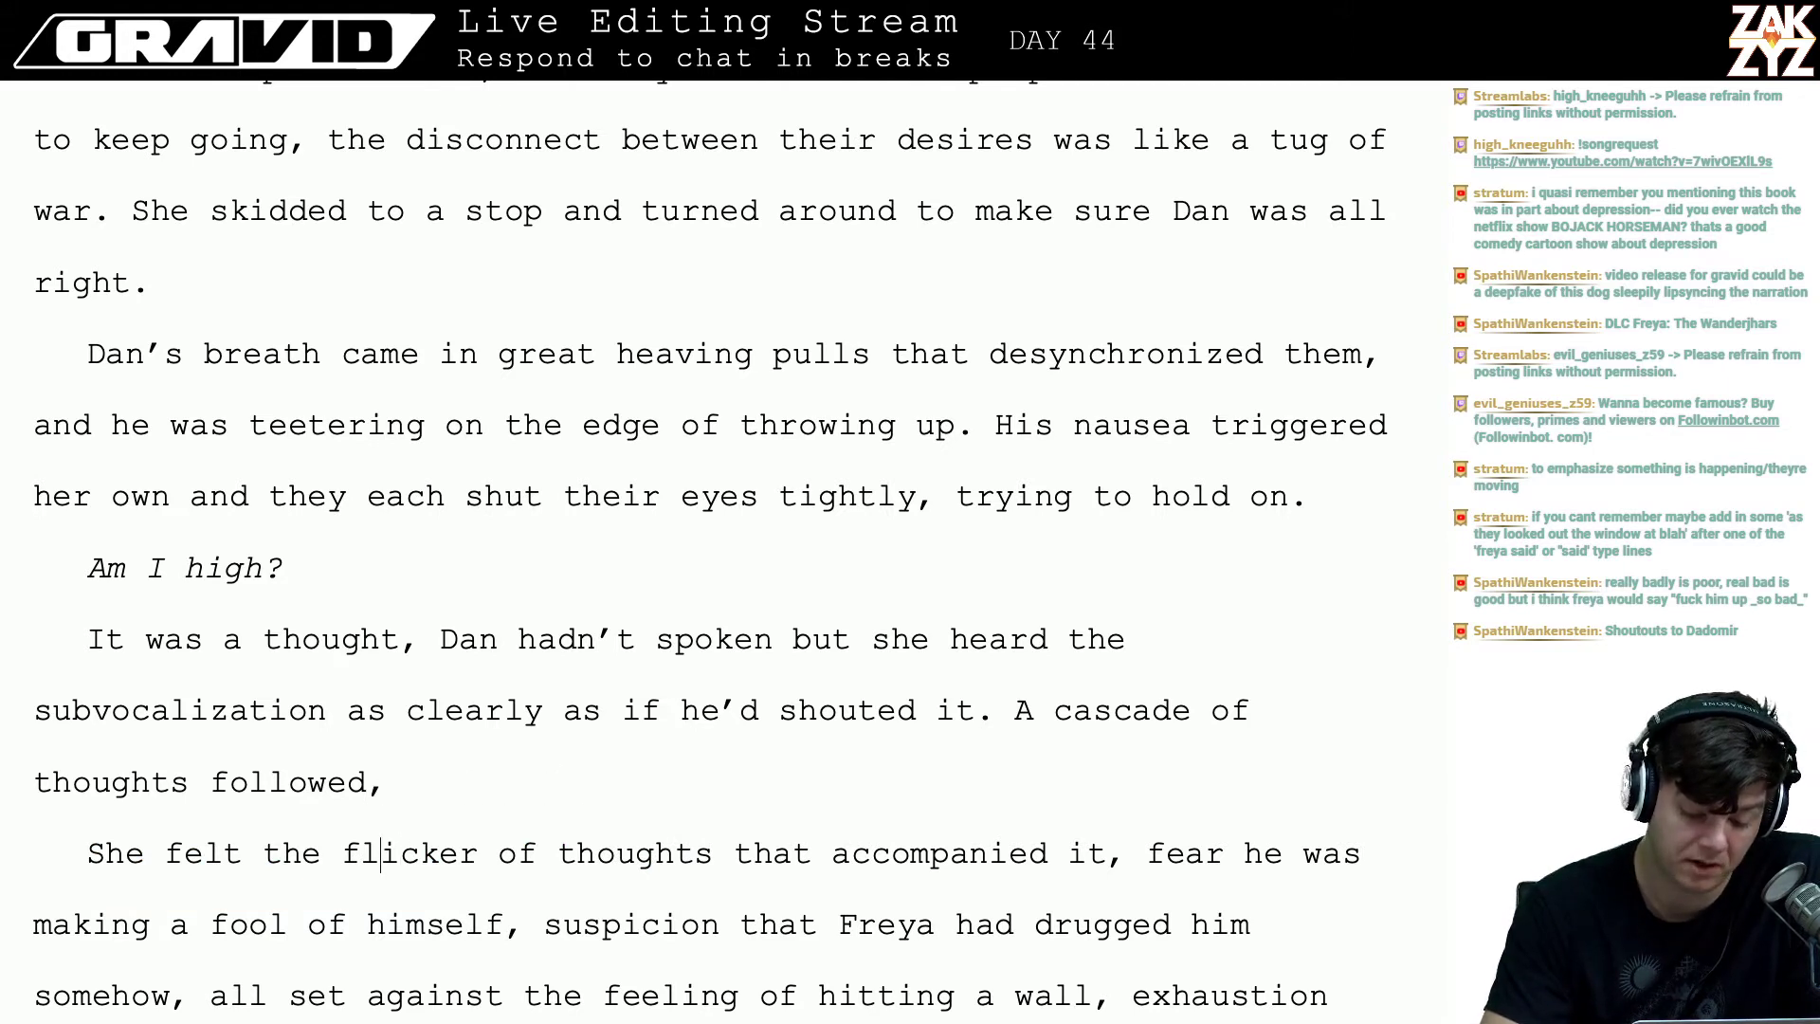
- Delete "She felt the flicker of thoughts that accompanied it" and join the rest of its paragraph onto "A cascade of thoughts followed" with a single comma
scroll(1113, 377, "down", 1)
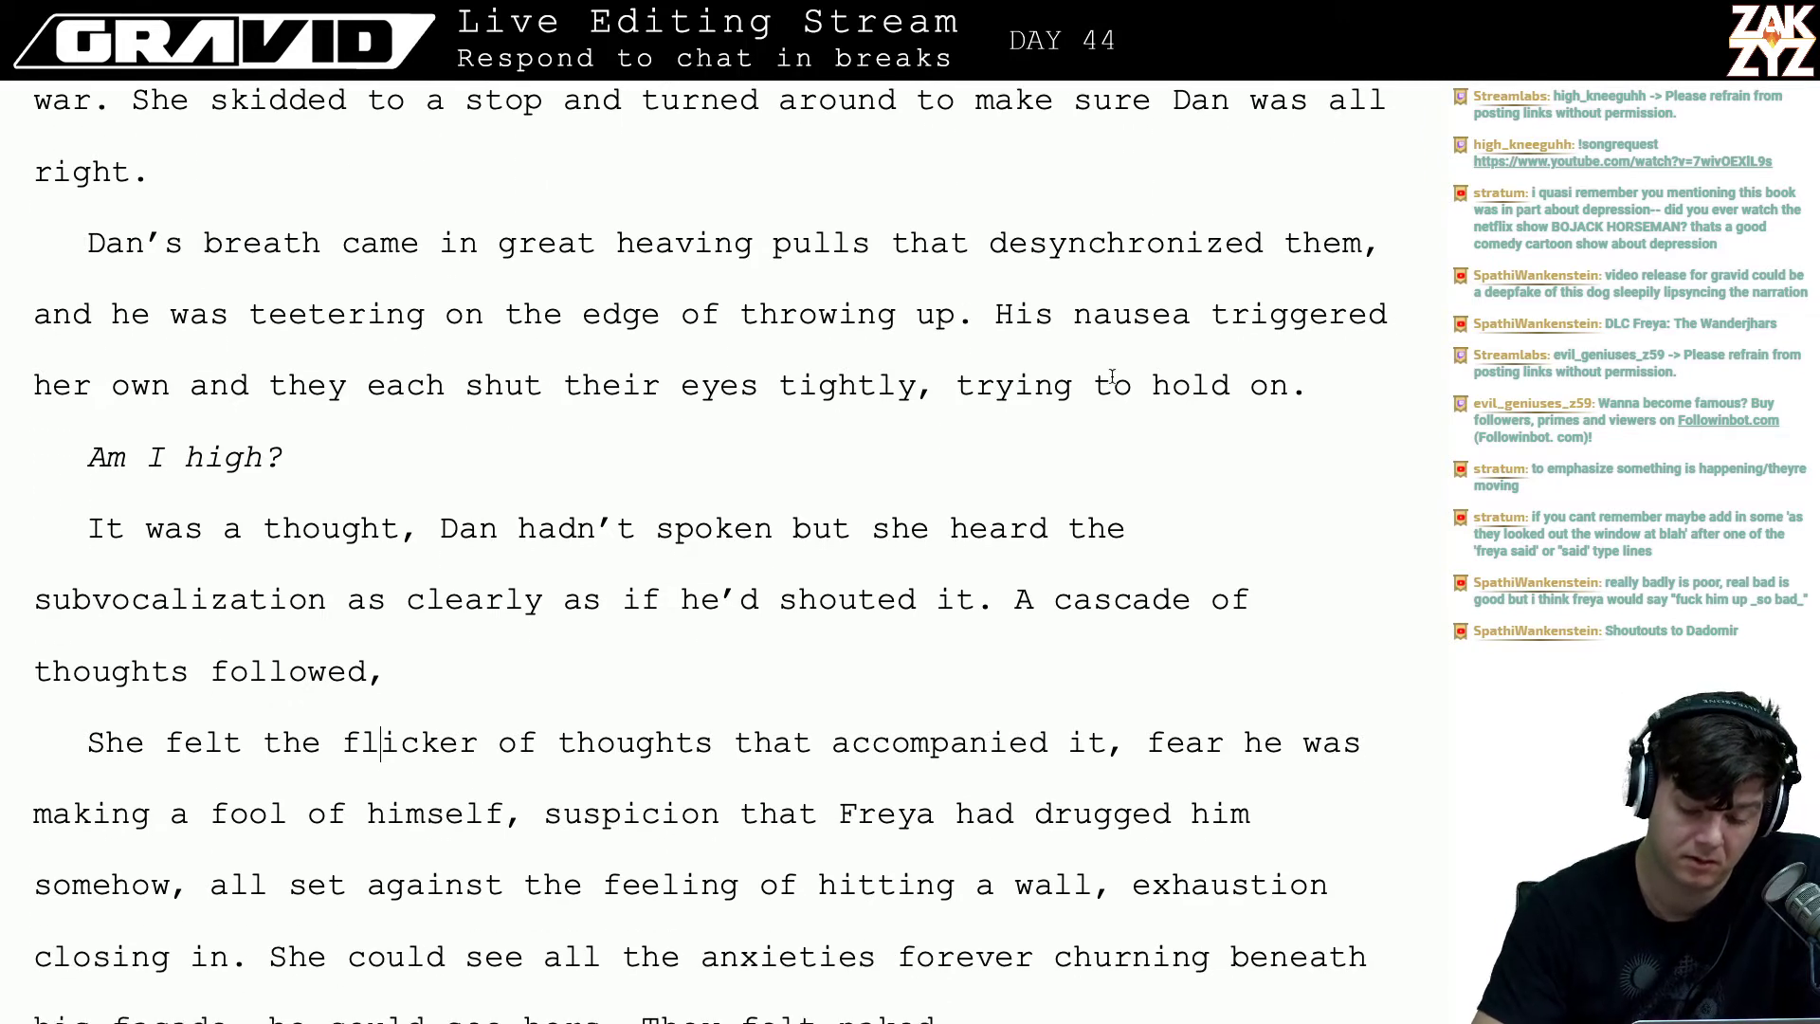
left_click(1109, 742)
key("shift+Home")
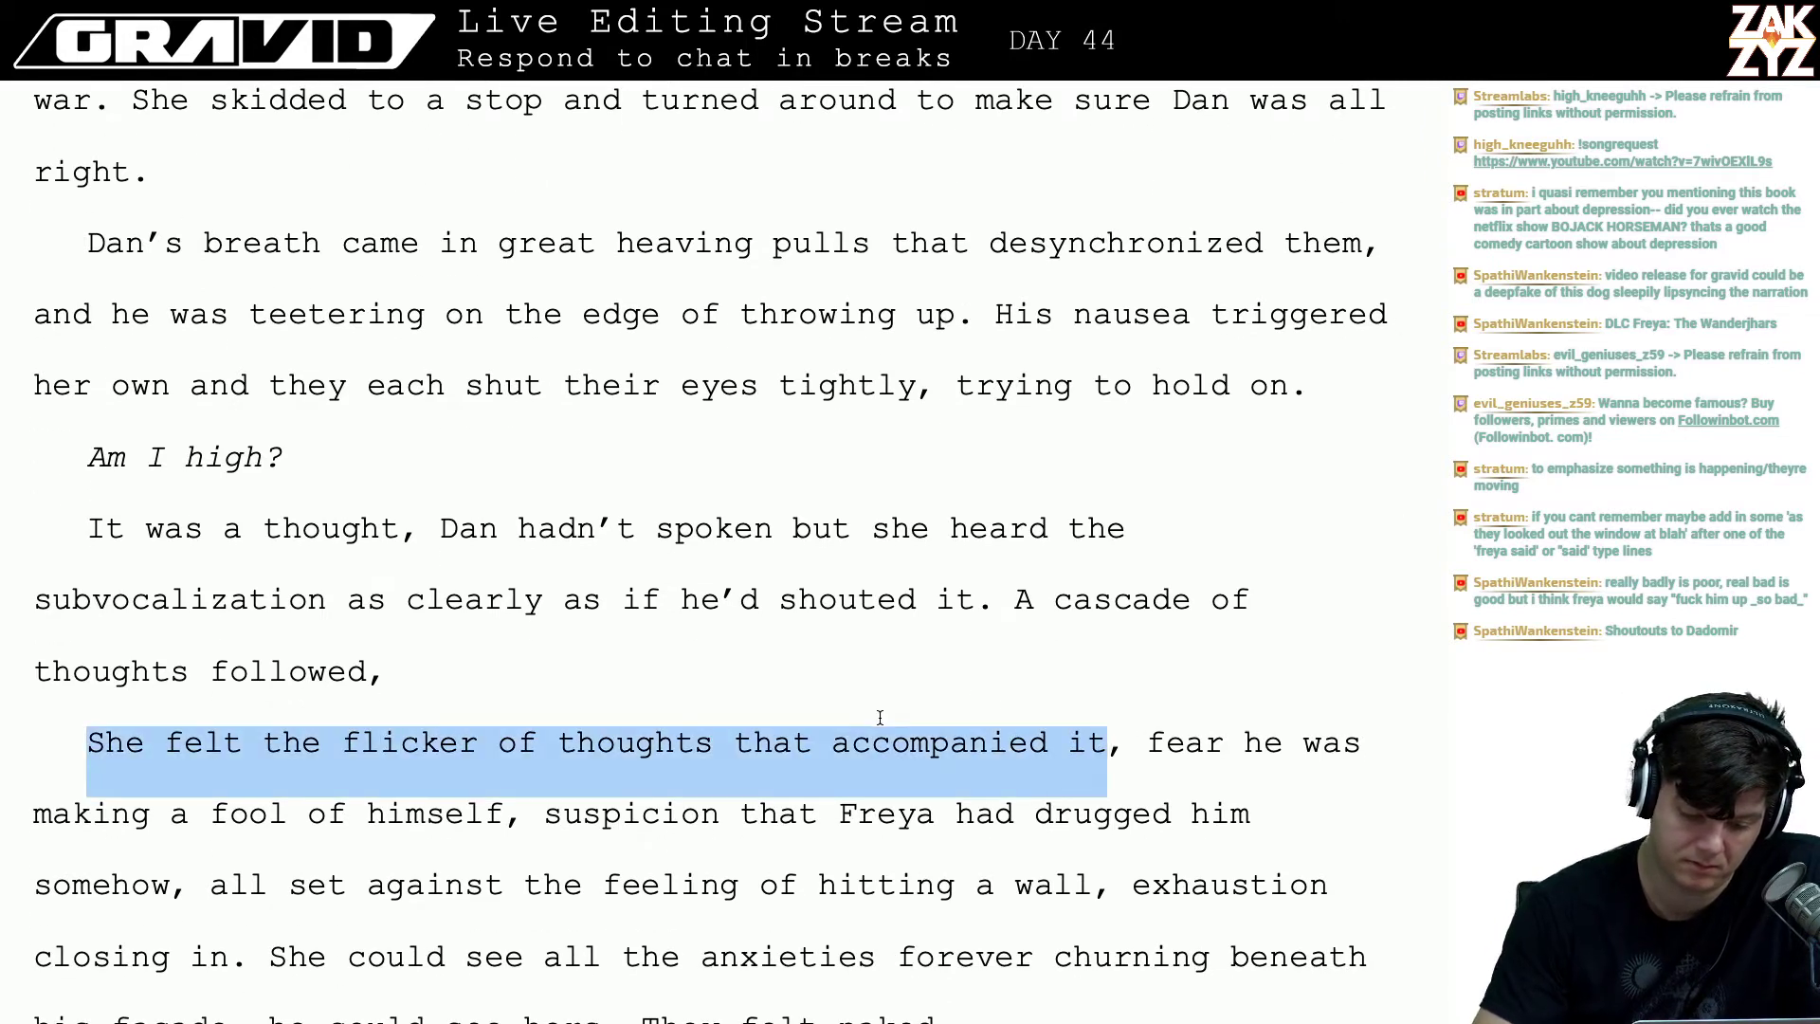
key("BackSpace")
key("BackSpace")
key("BackSpace")
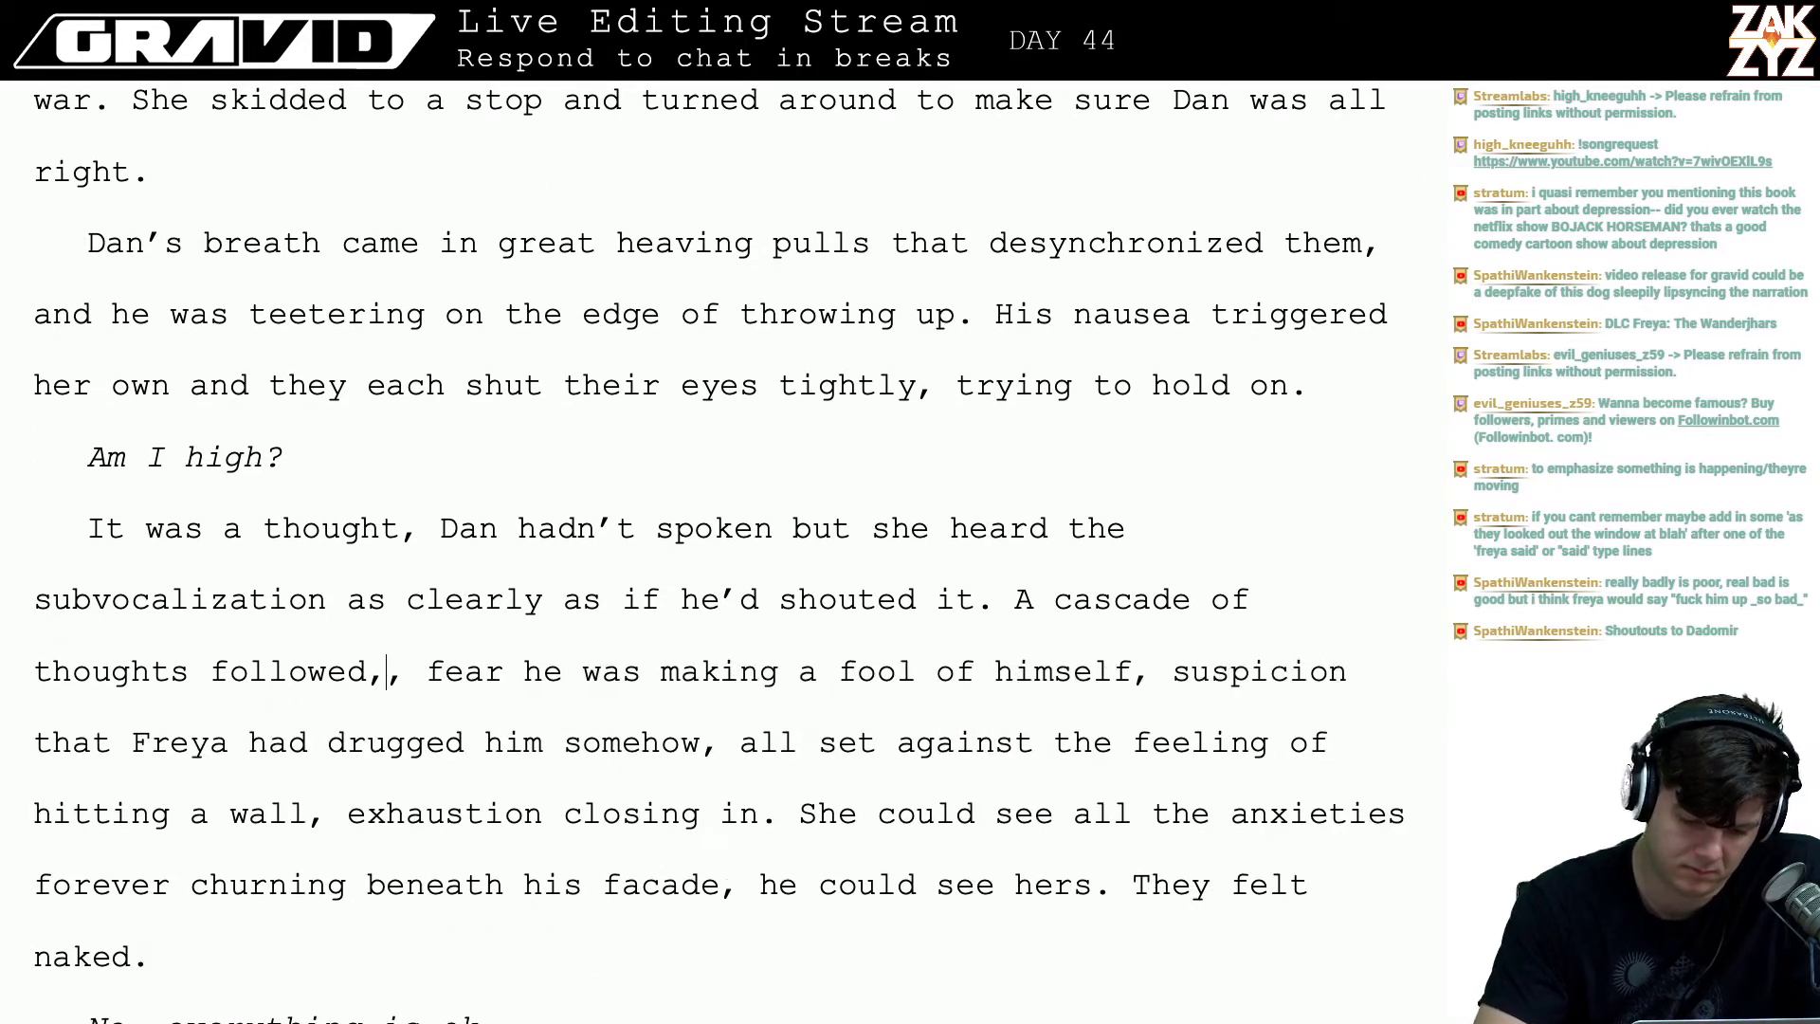
key("Right")
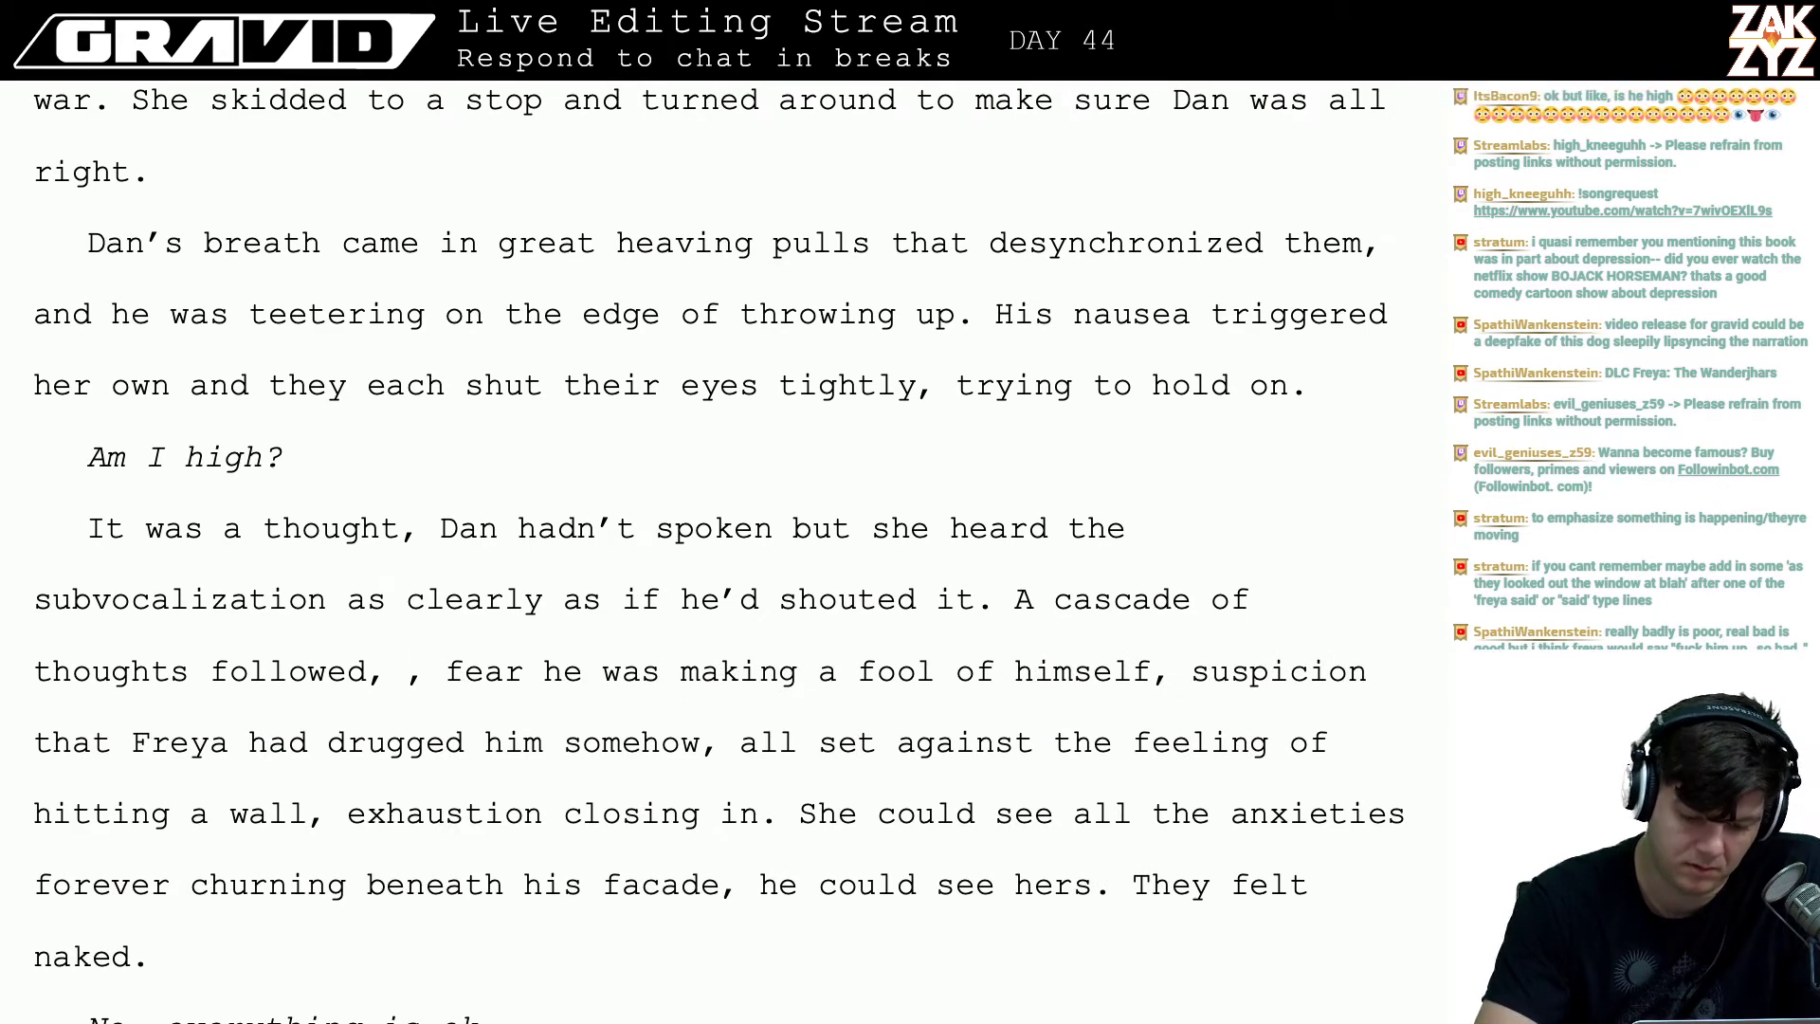
key("Left")
key("BackSpace")
key("BackSpace")
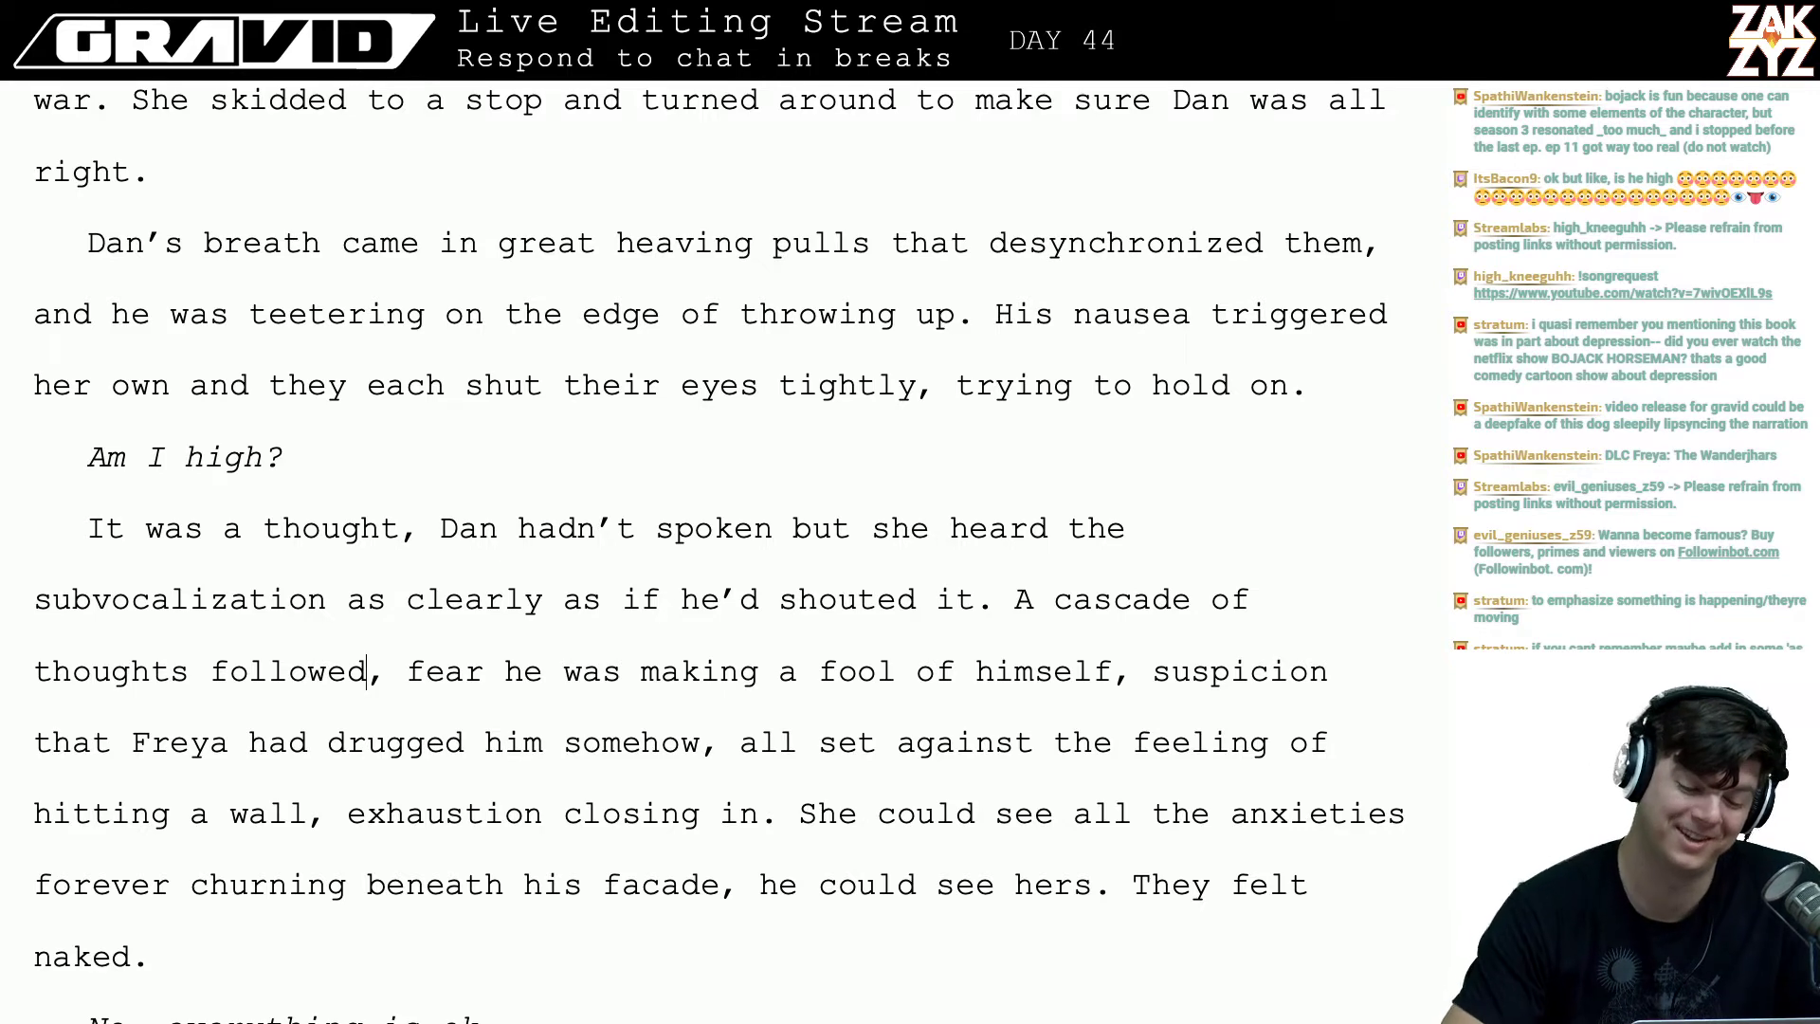
- Split off the text from "fear he was making a fool of himself" into its own paragraph below a blank line
scroll(824, 531, "down", 4)
scroll(941, 359, "up", 1)
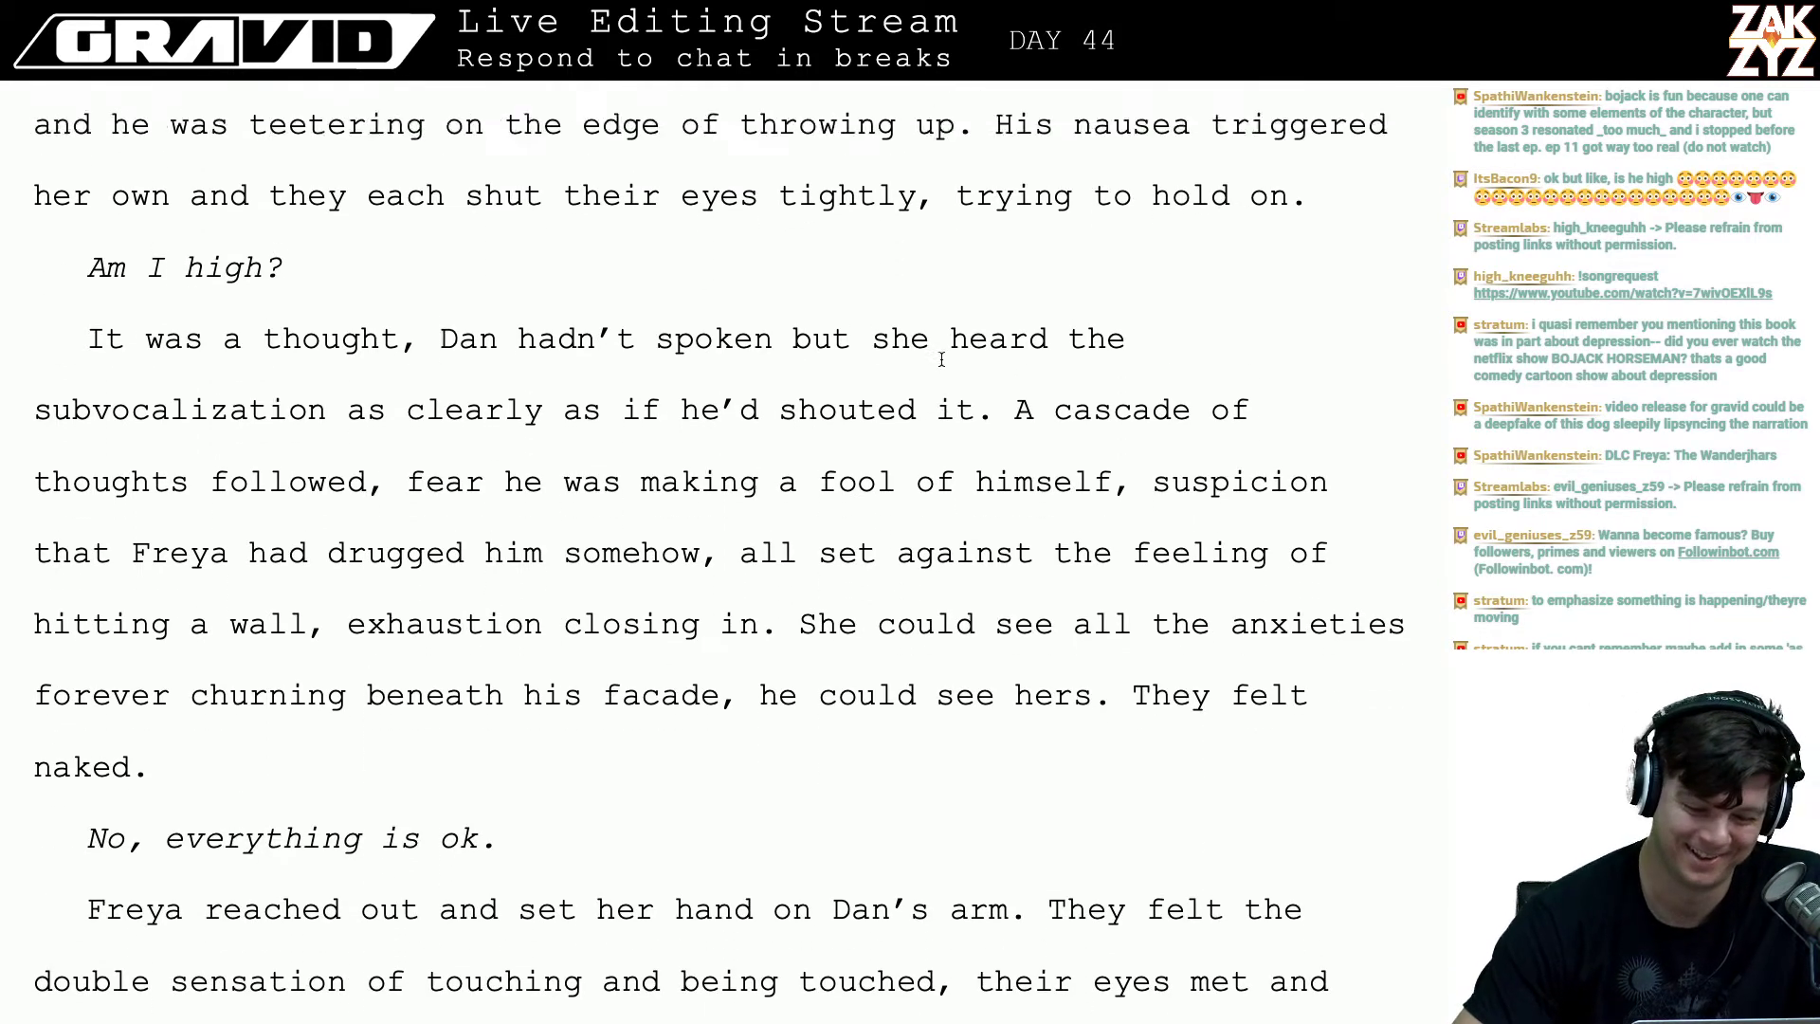
scroll(941, 359, "up", 2)
scroll(900, 356, "down", 1)
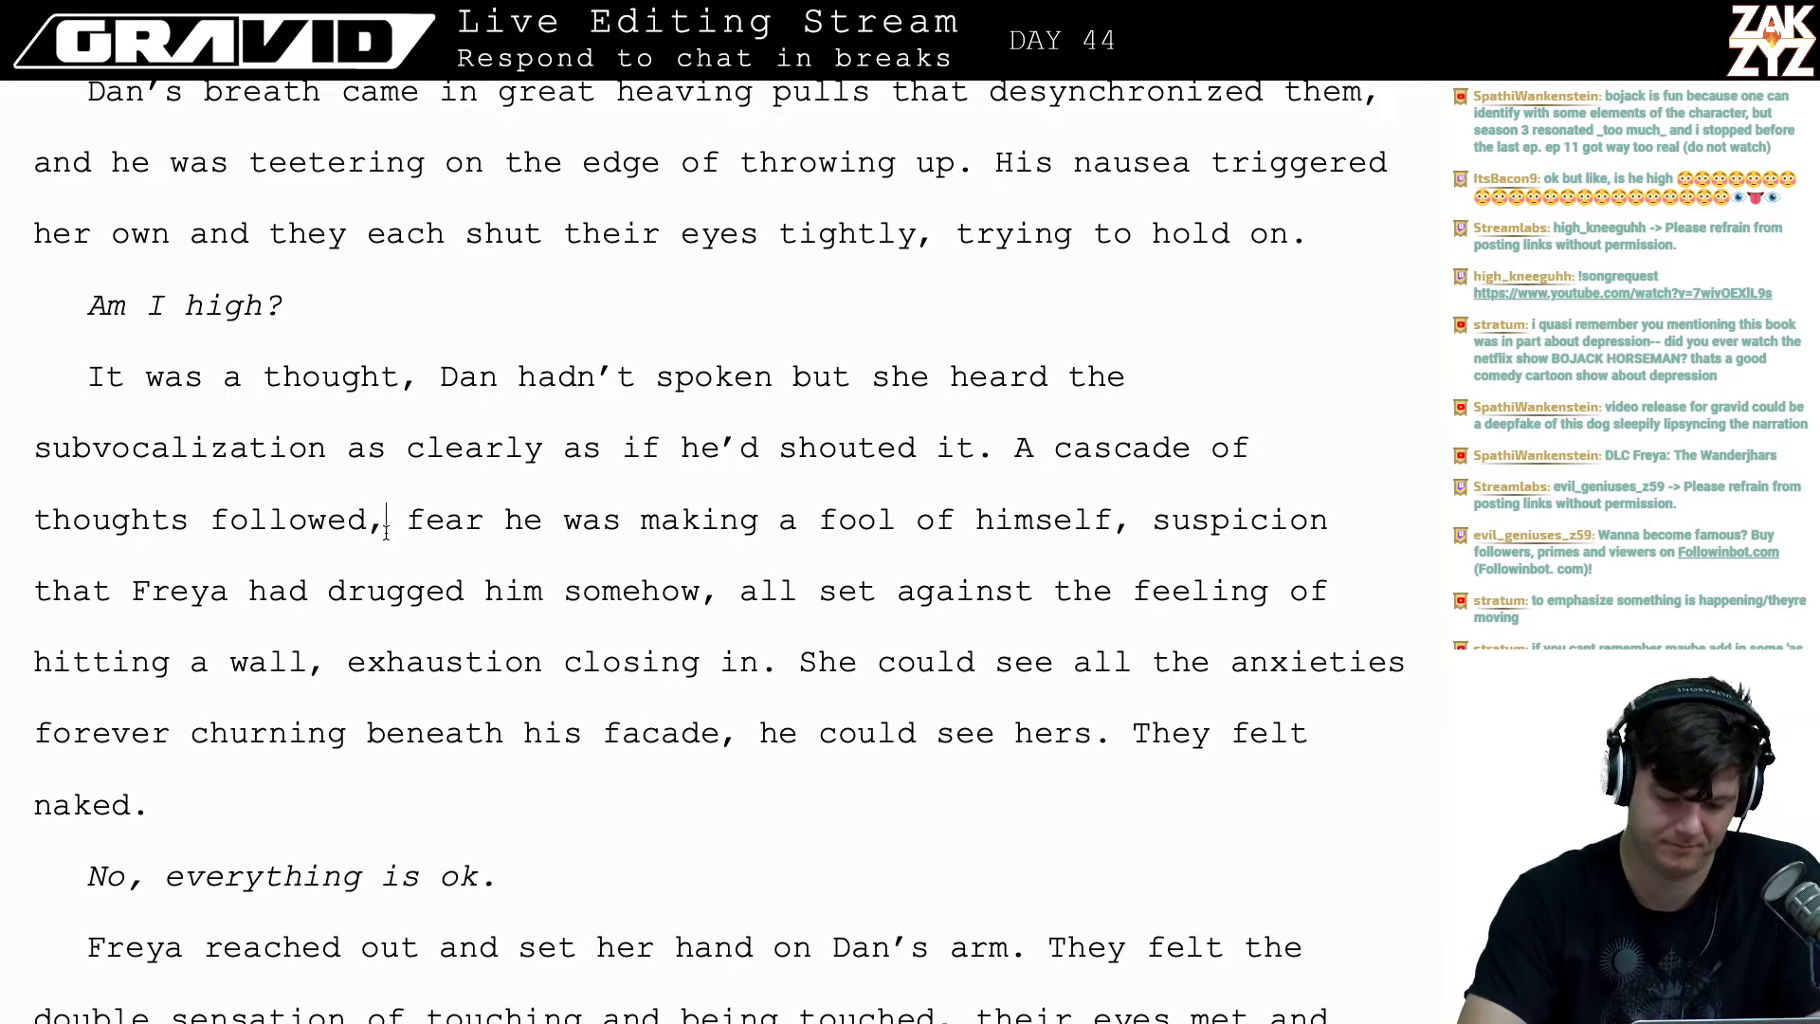
key("Return")
key("Return")
key("Left")
key("Left")
- Continue after "thoughts followed," with "he was afraid he was making a fool of himself, he was suspicious that Freya had drugged him somehow"
type("he")
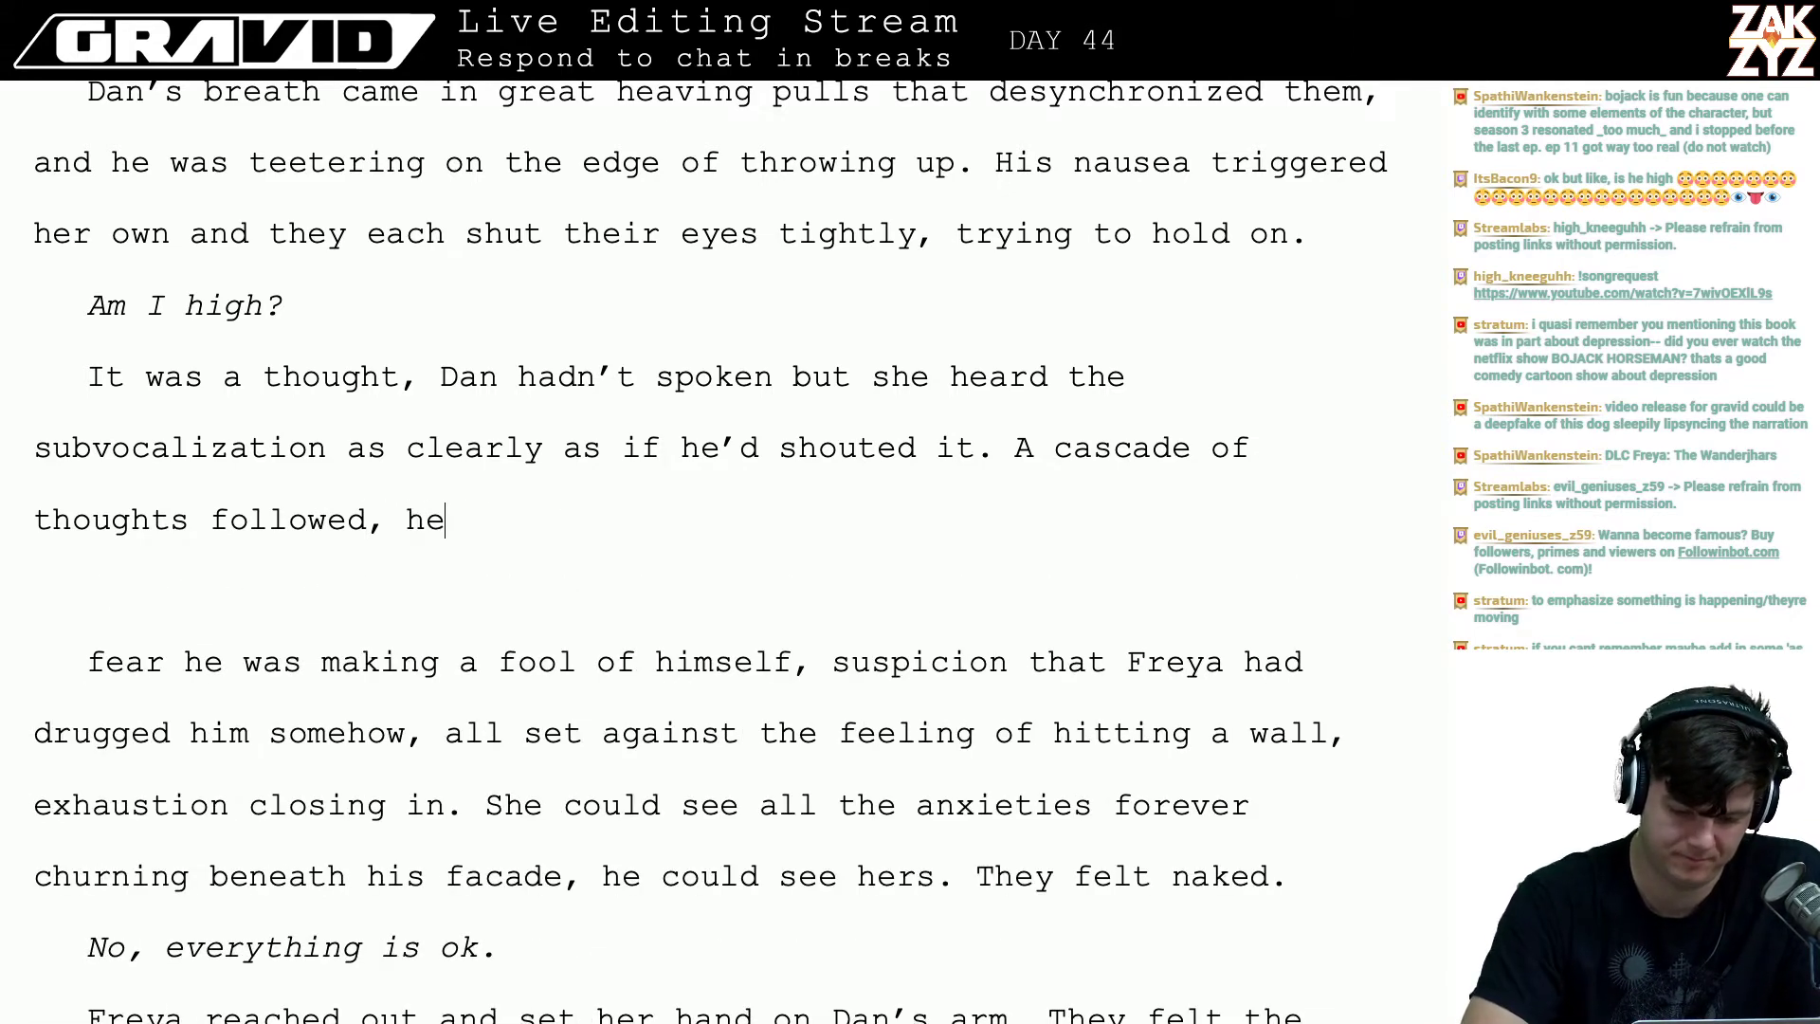
type(" was a")
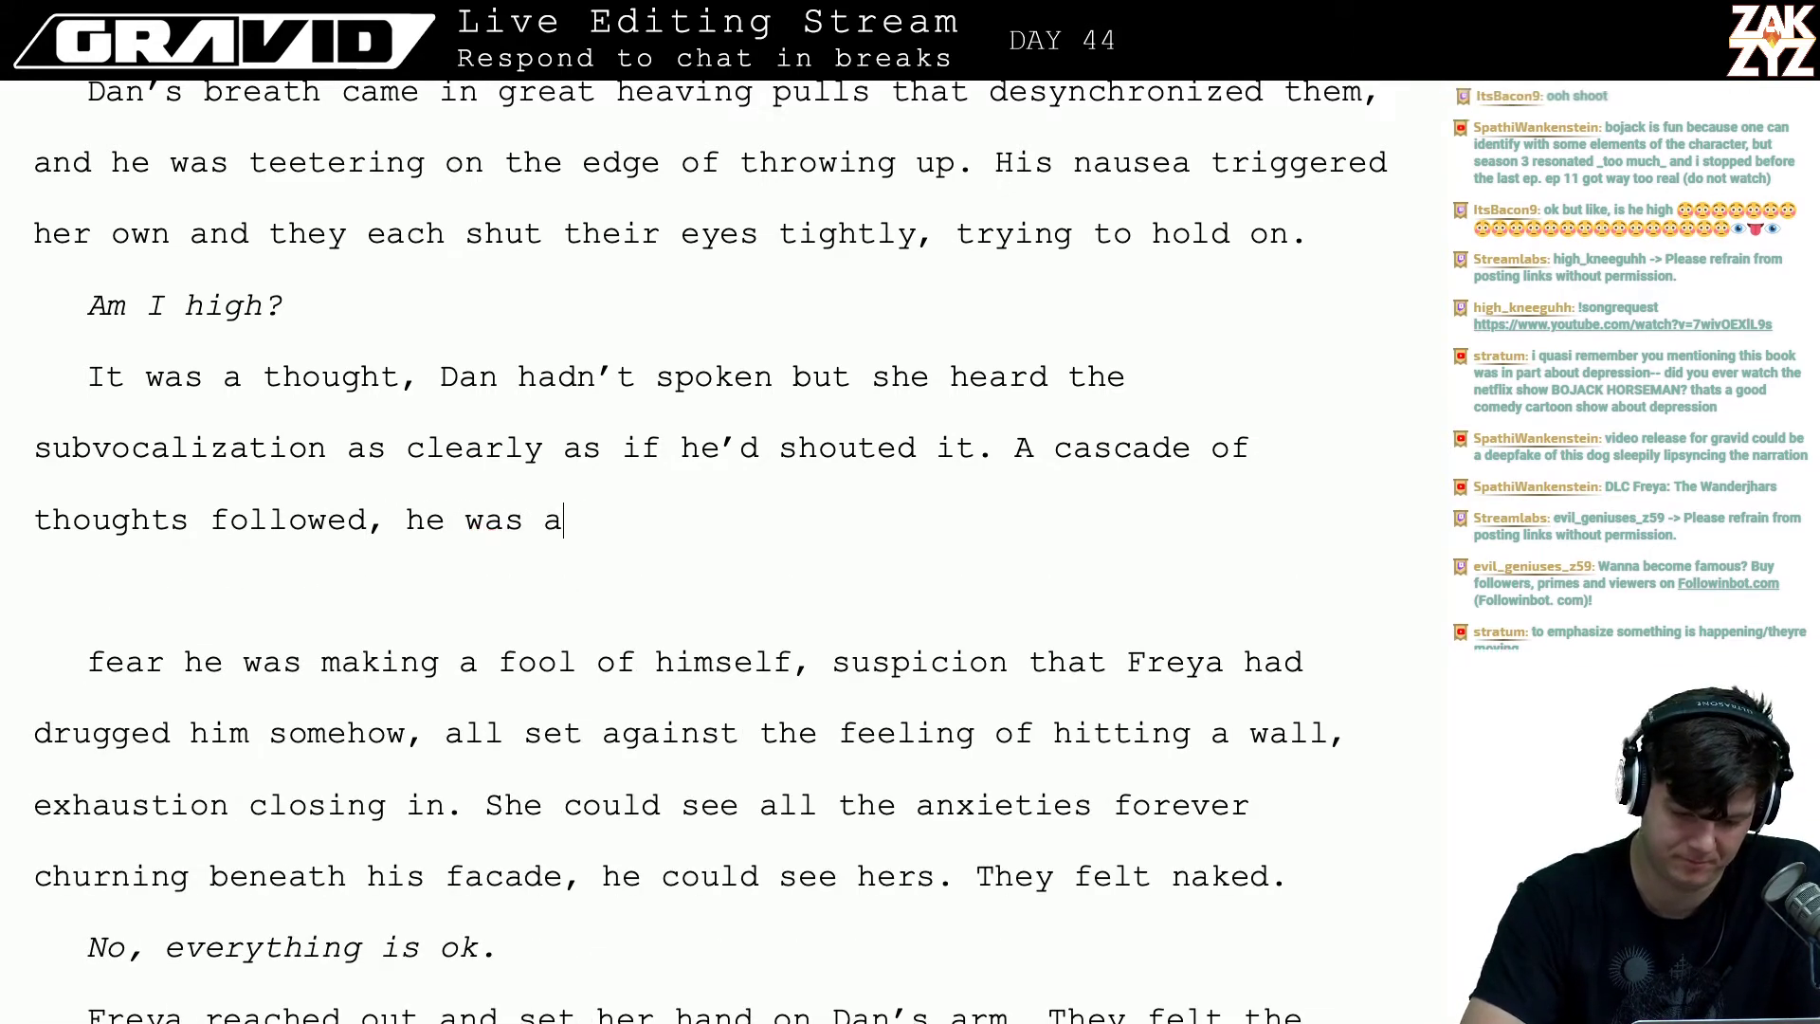
type("fraid he was maki")
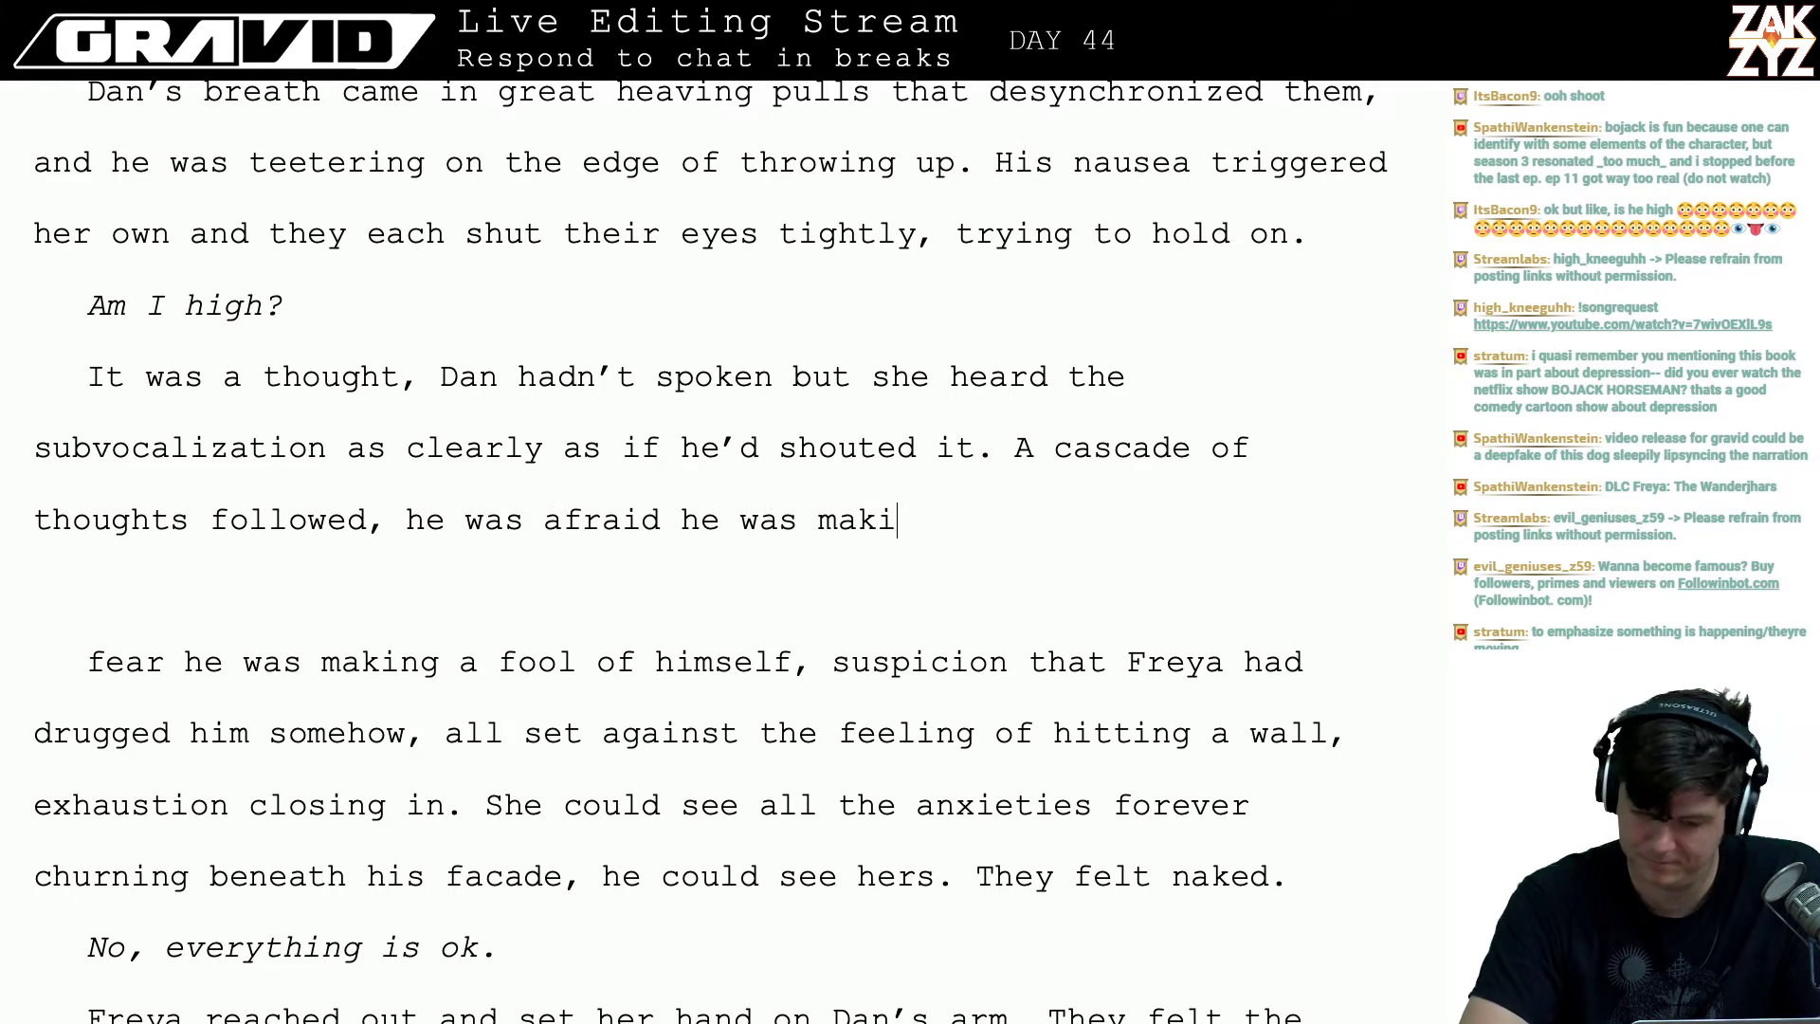
type("ng a fool of himse")
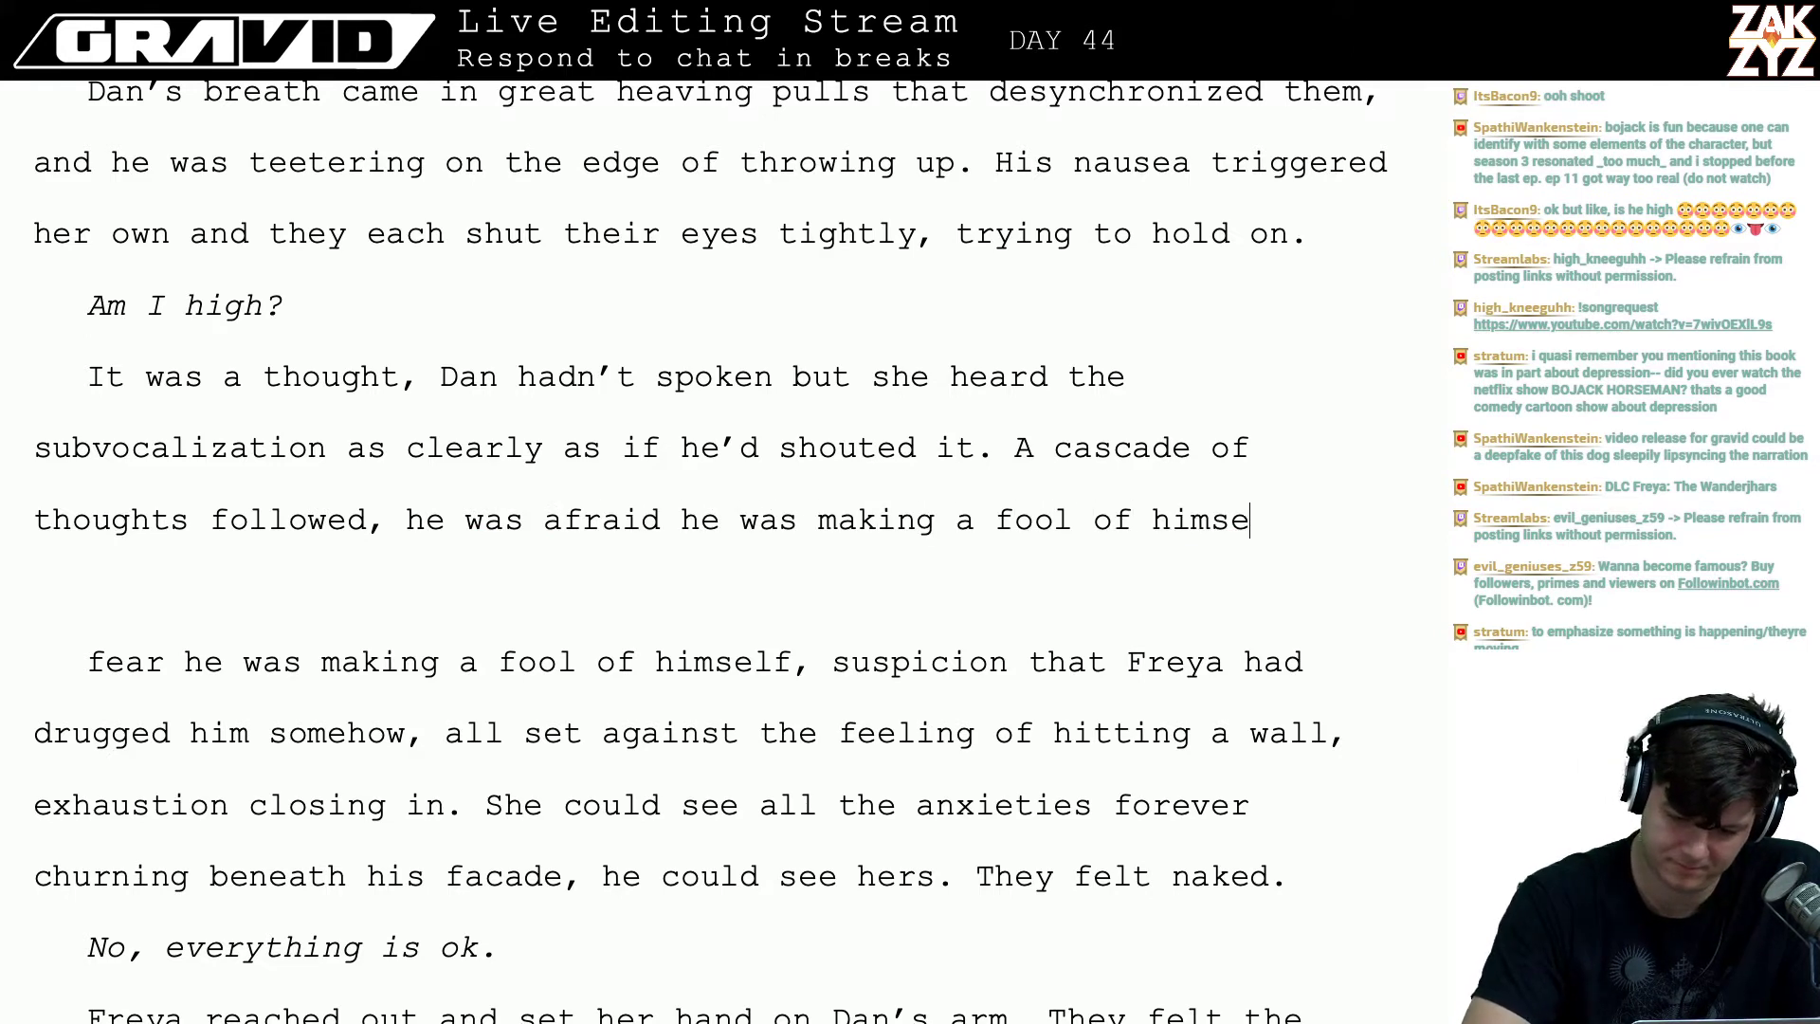
type("lf, he was susp")
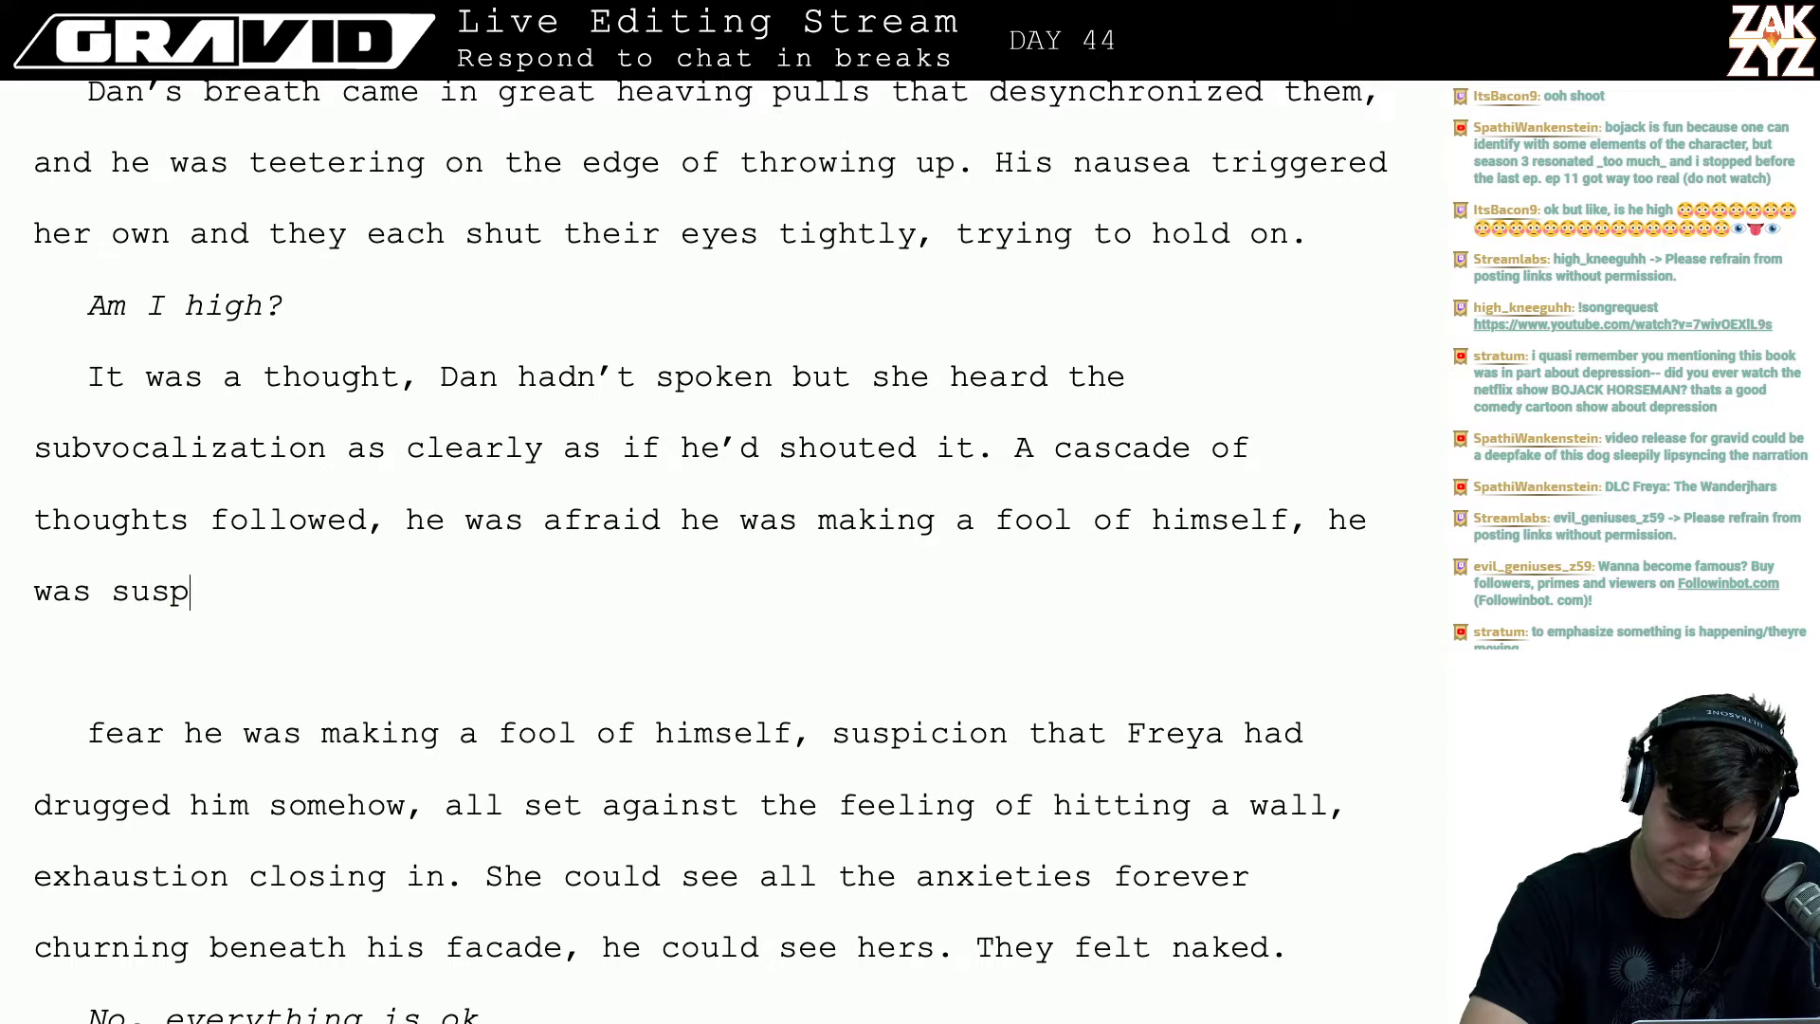
type("icious that ")
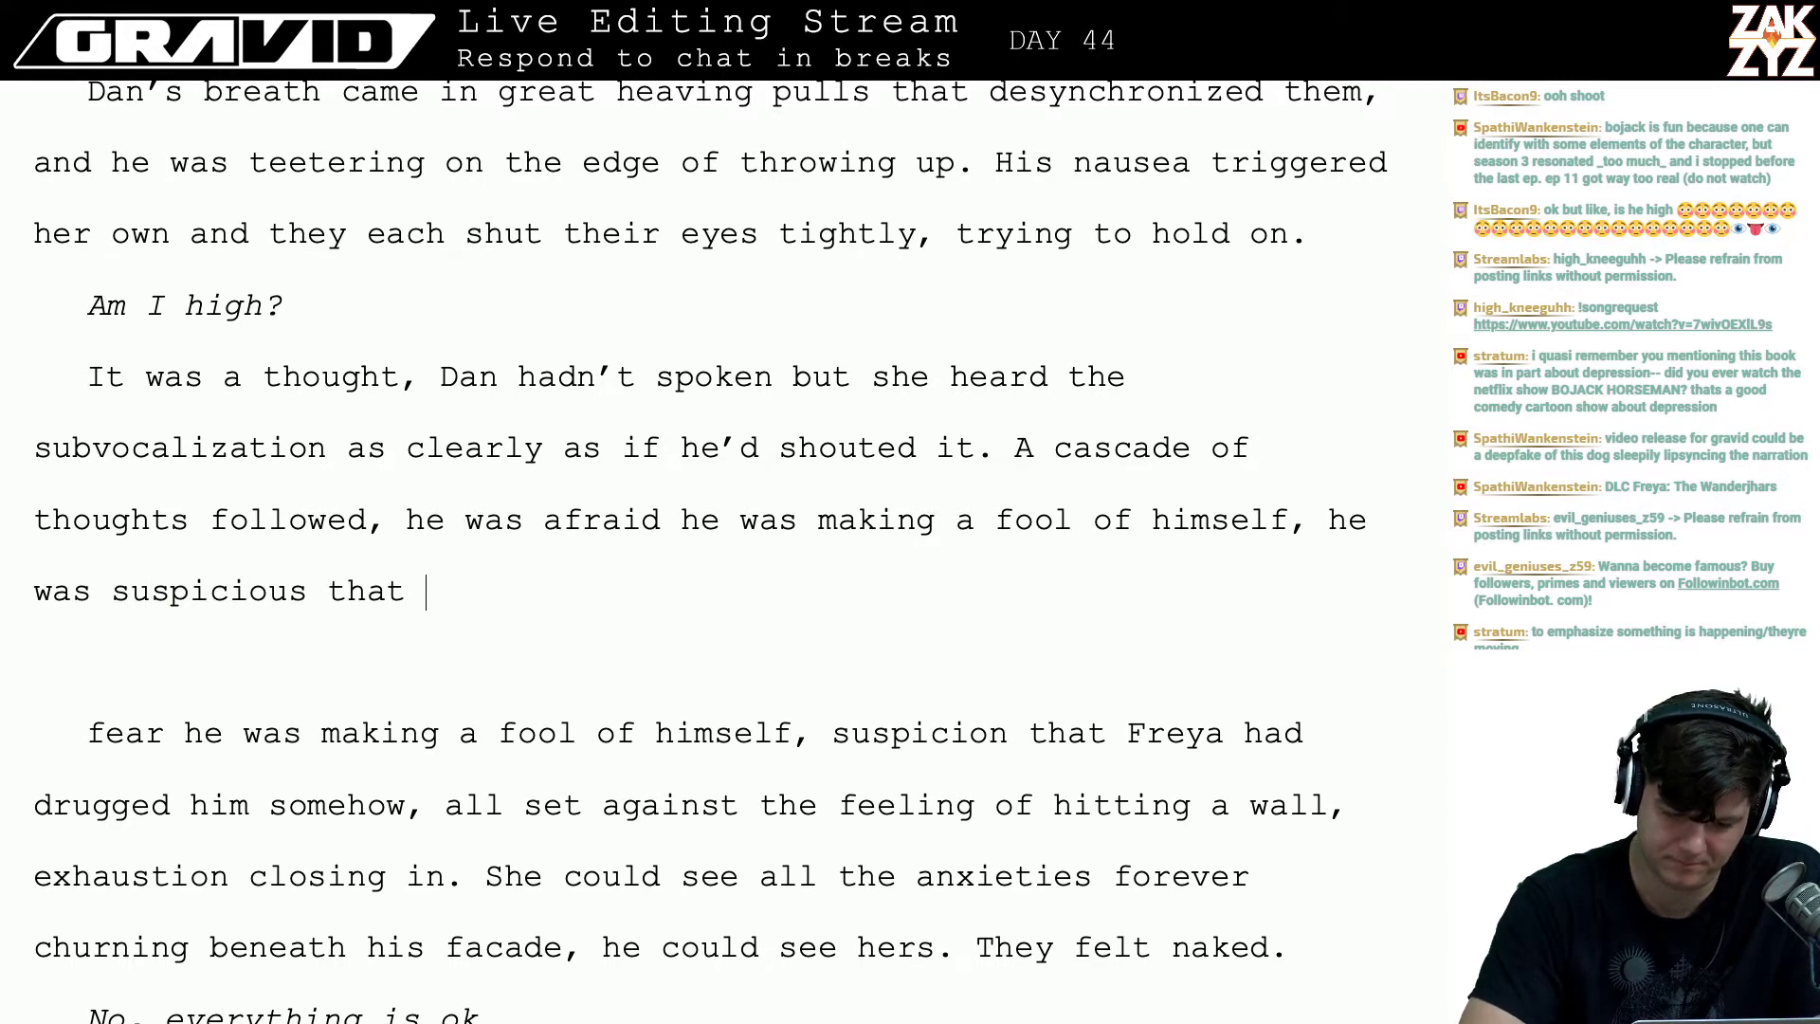
type("Freya had drugg")
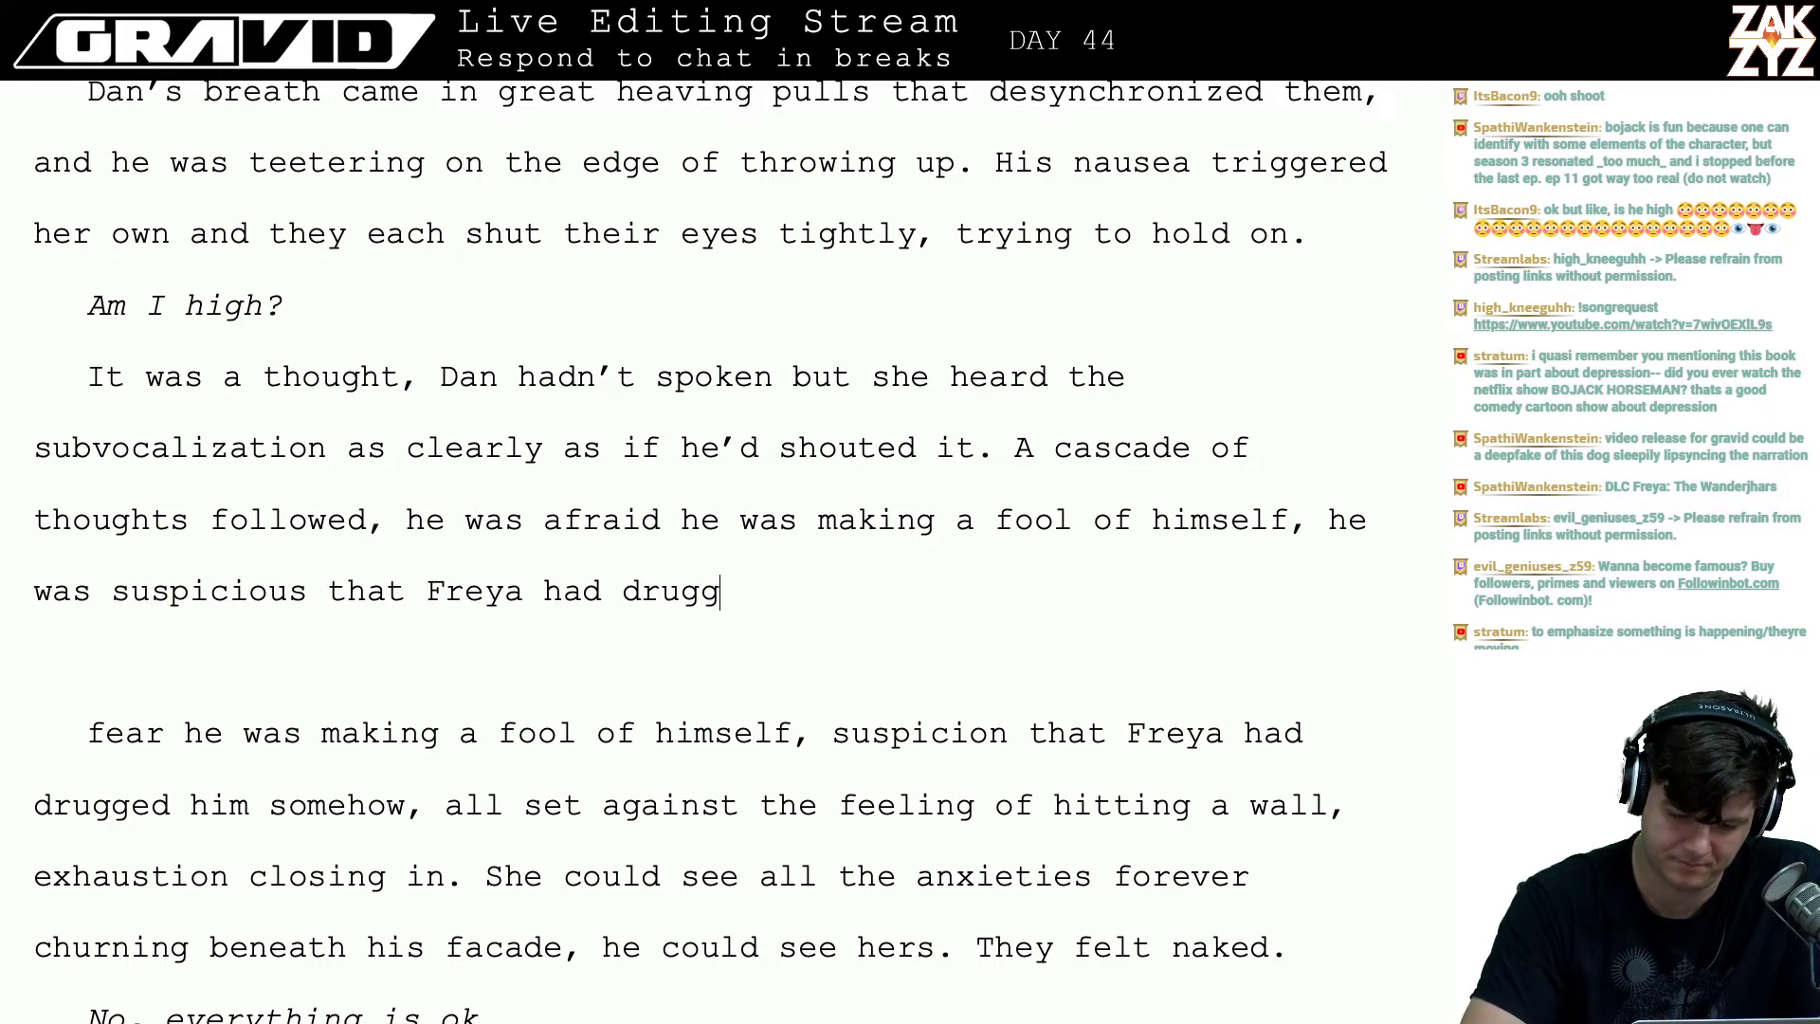
type("ed him somehow")
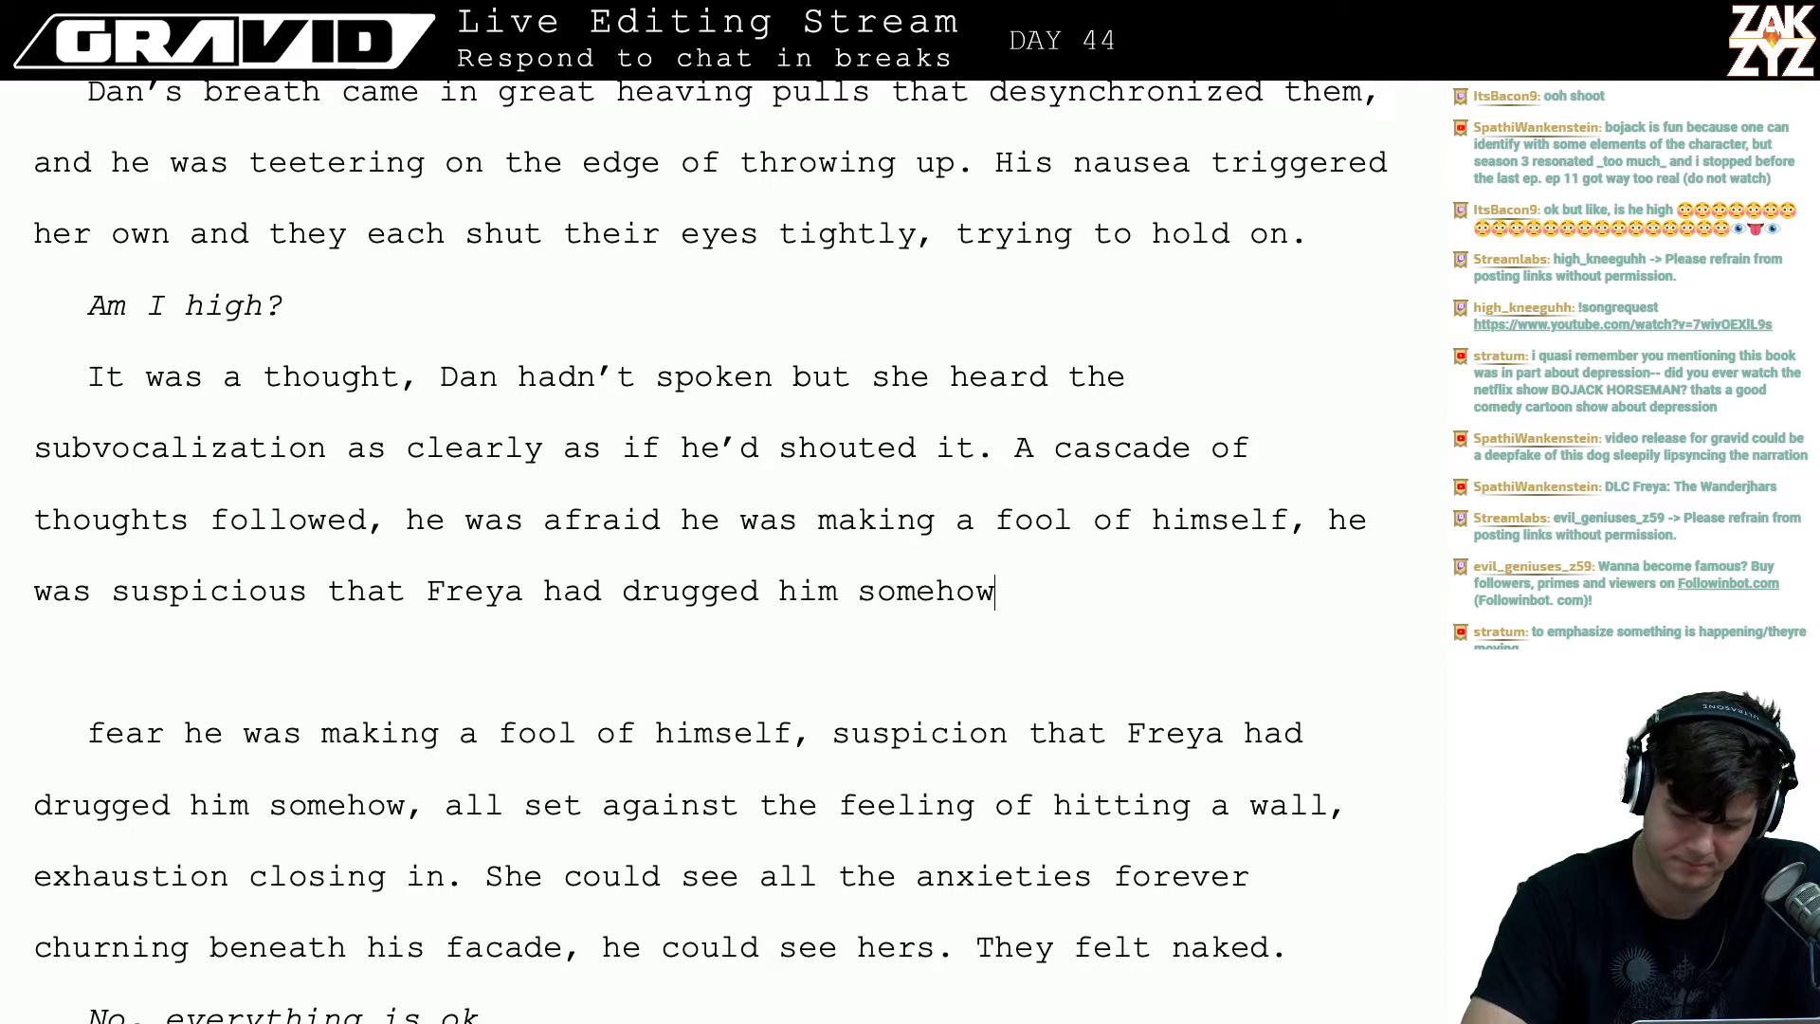
- End the sentence after "somehow" and add "It was all set against the feeling of hitting the wall, he was exhausted."
type(", it")
key("BackSpace")
key("BackSpace")
key("BackSpace")
key("BackSpace")
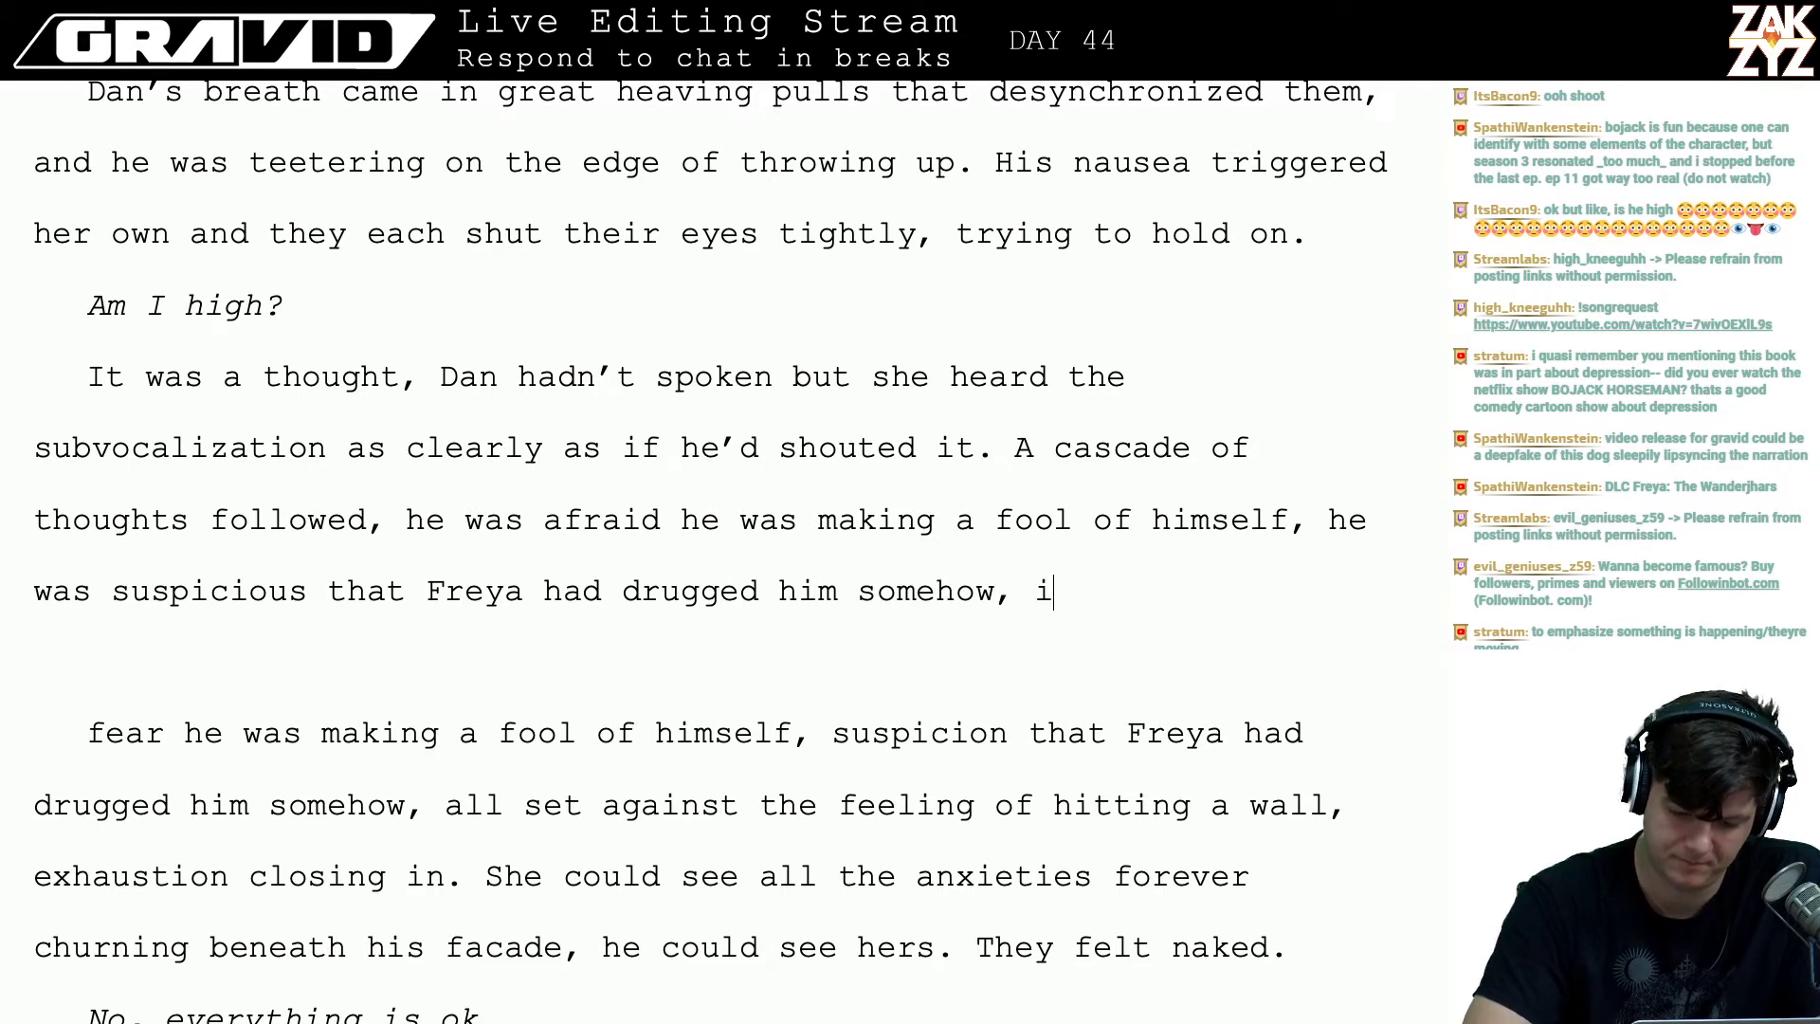
type(". It was all ")
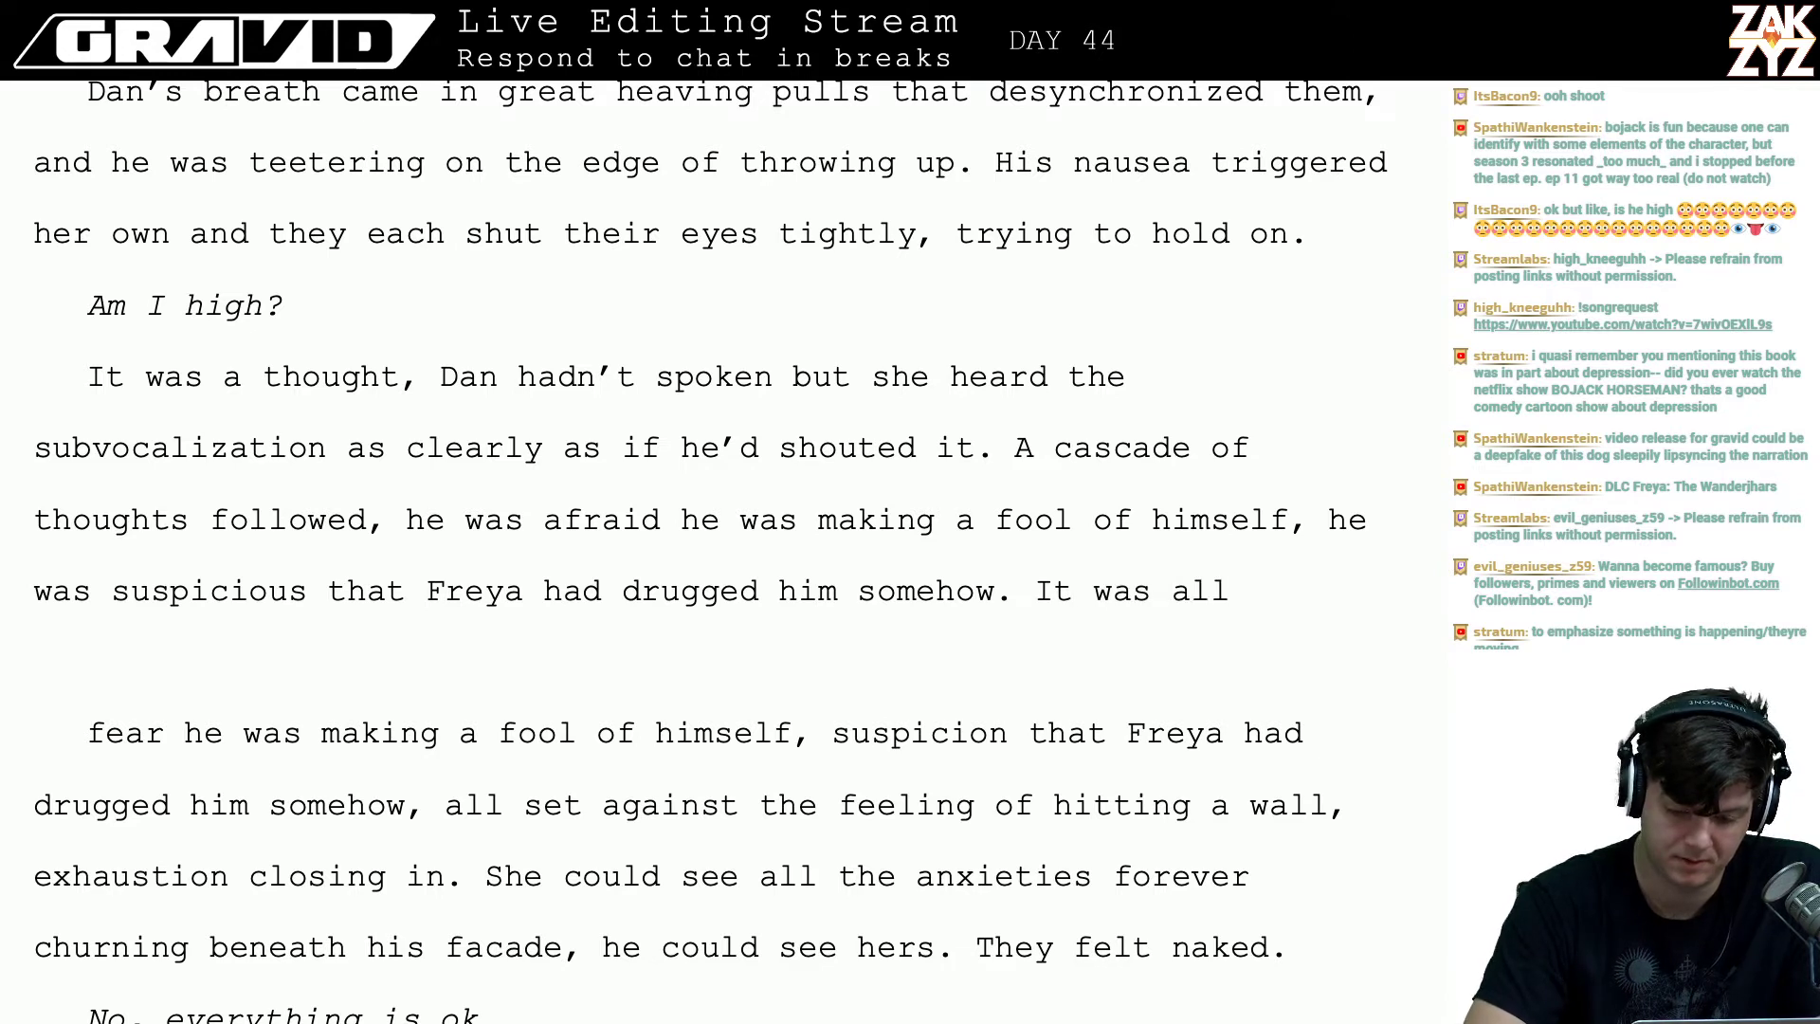
type("b")
key("BackSpace")
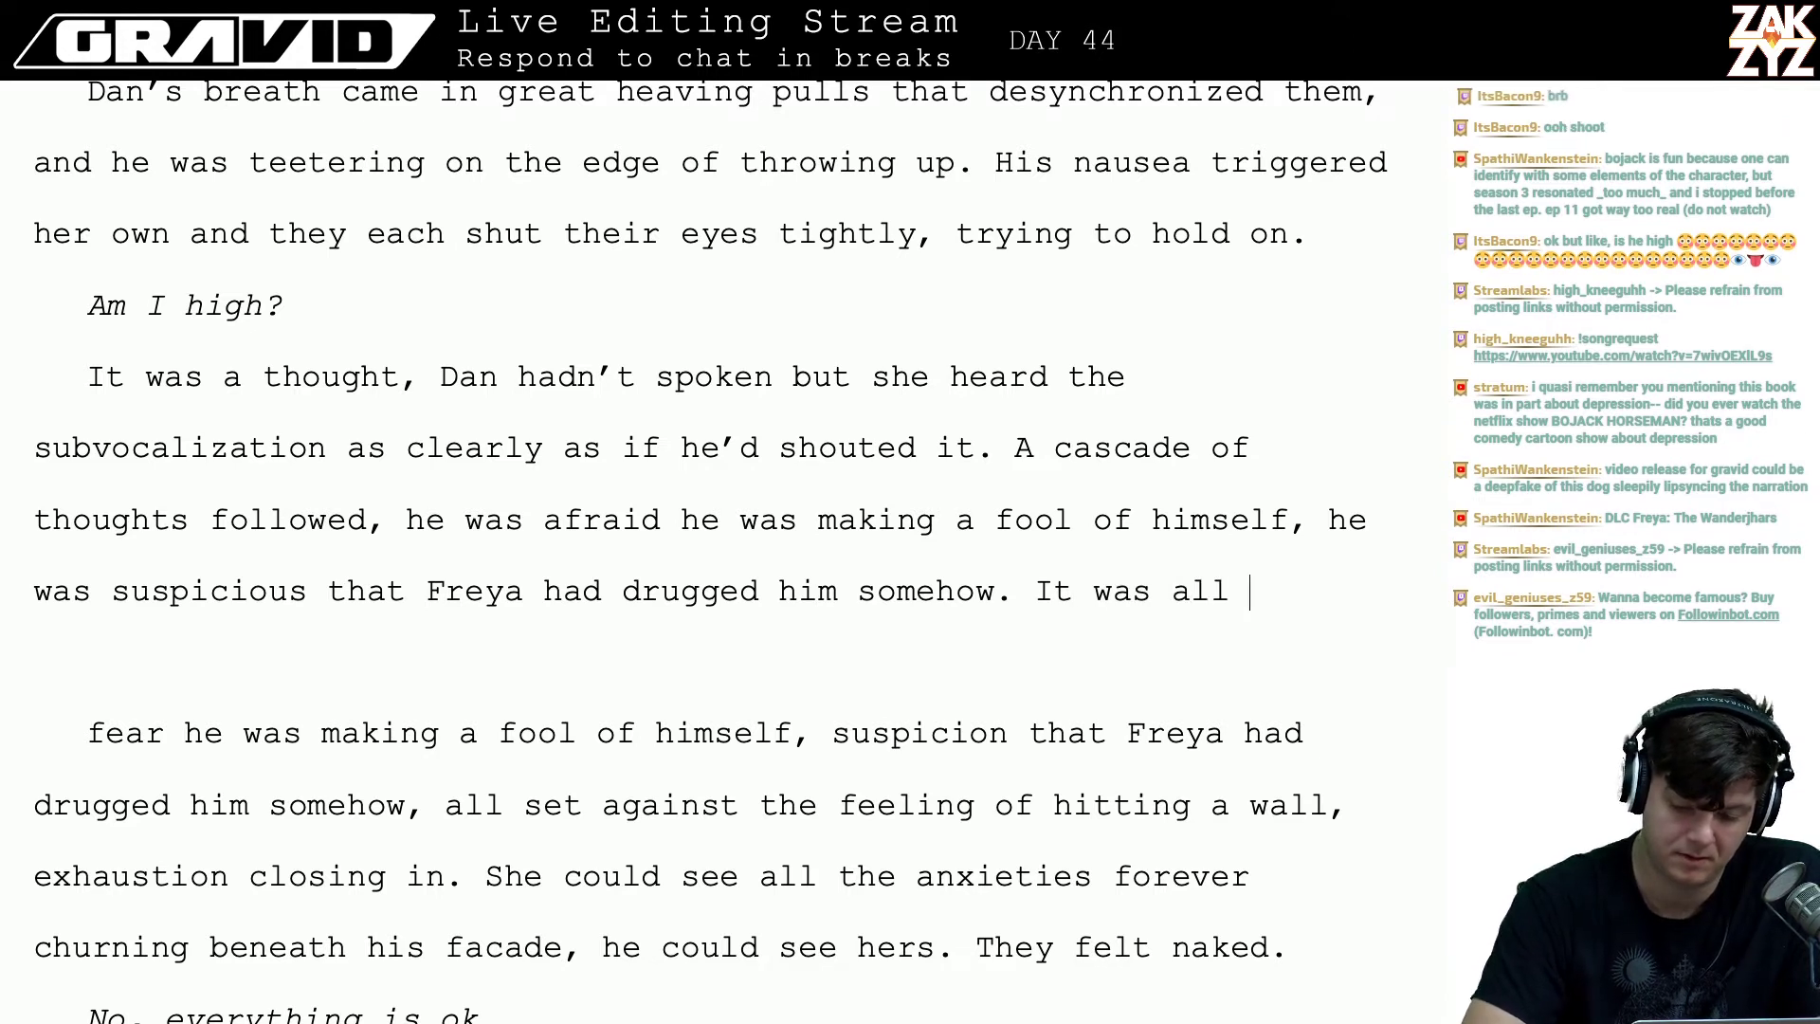
type("set against")
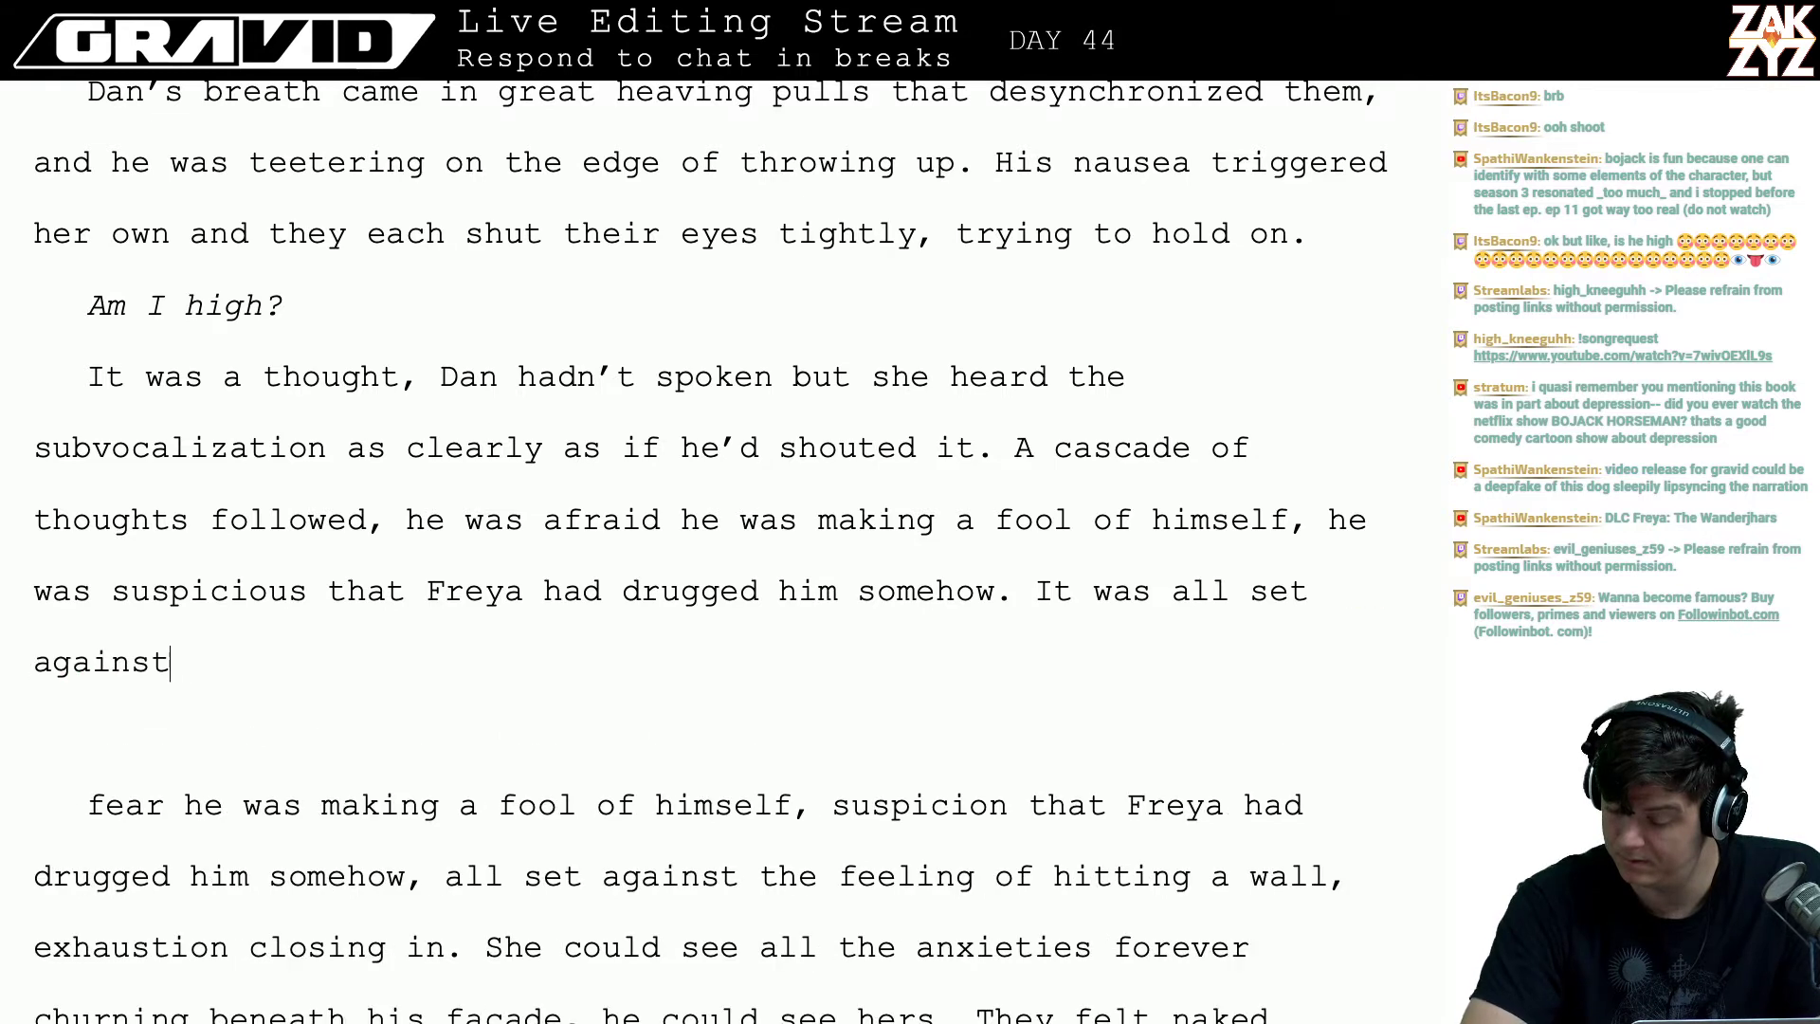
type(" the feeling of hitt")
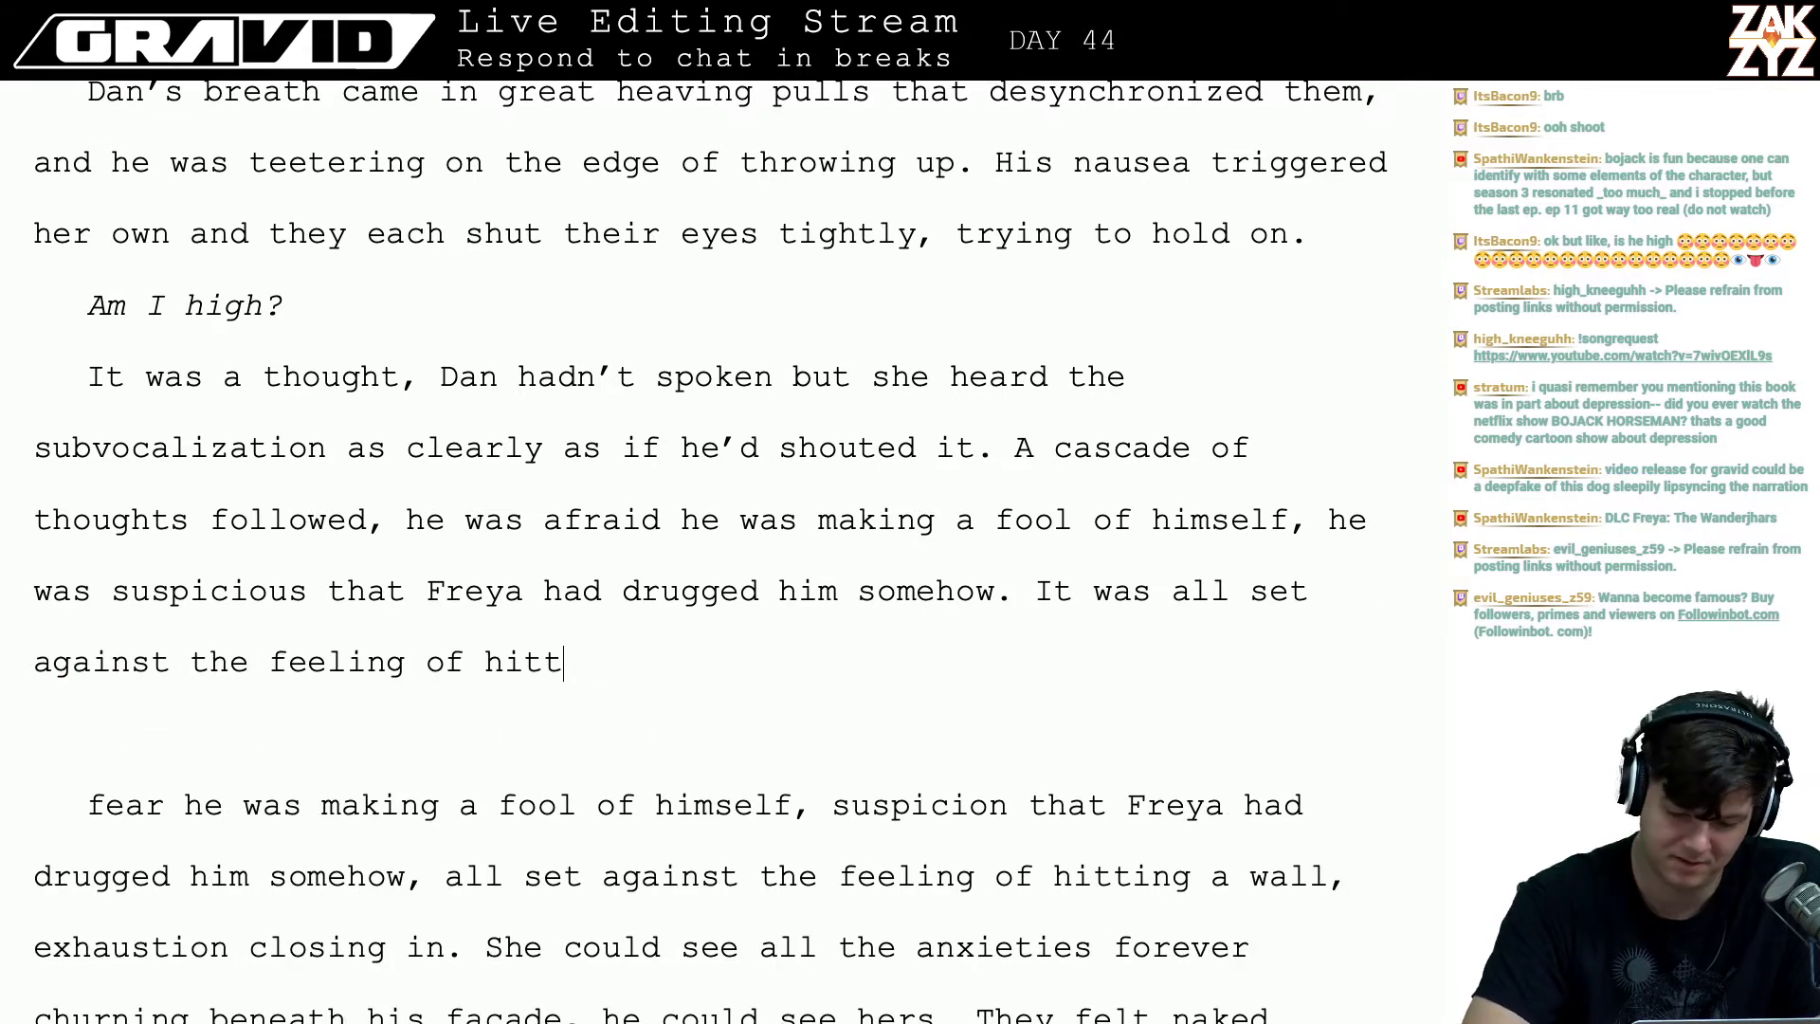
type("ing the wall, ")
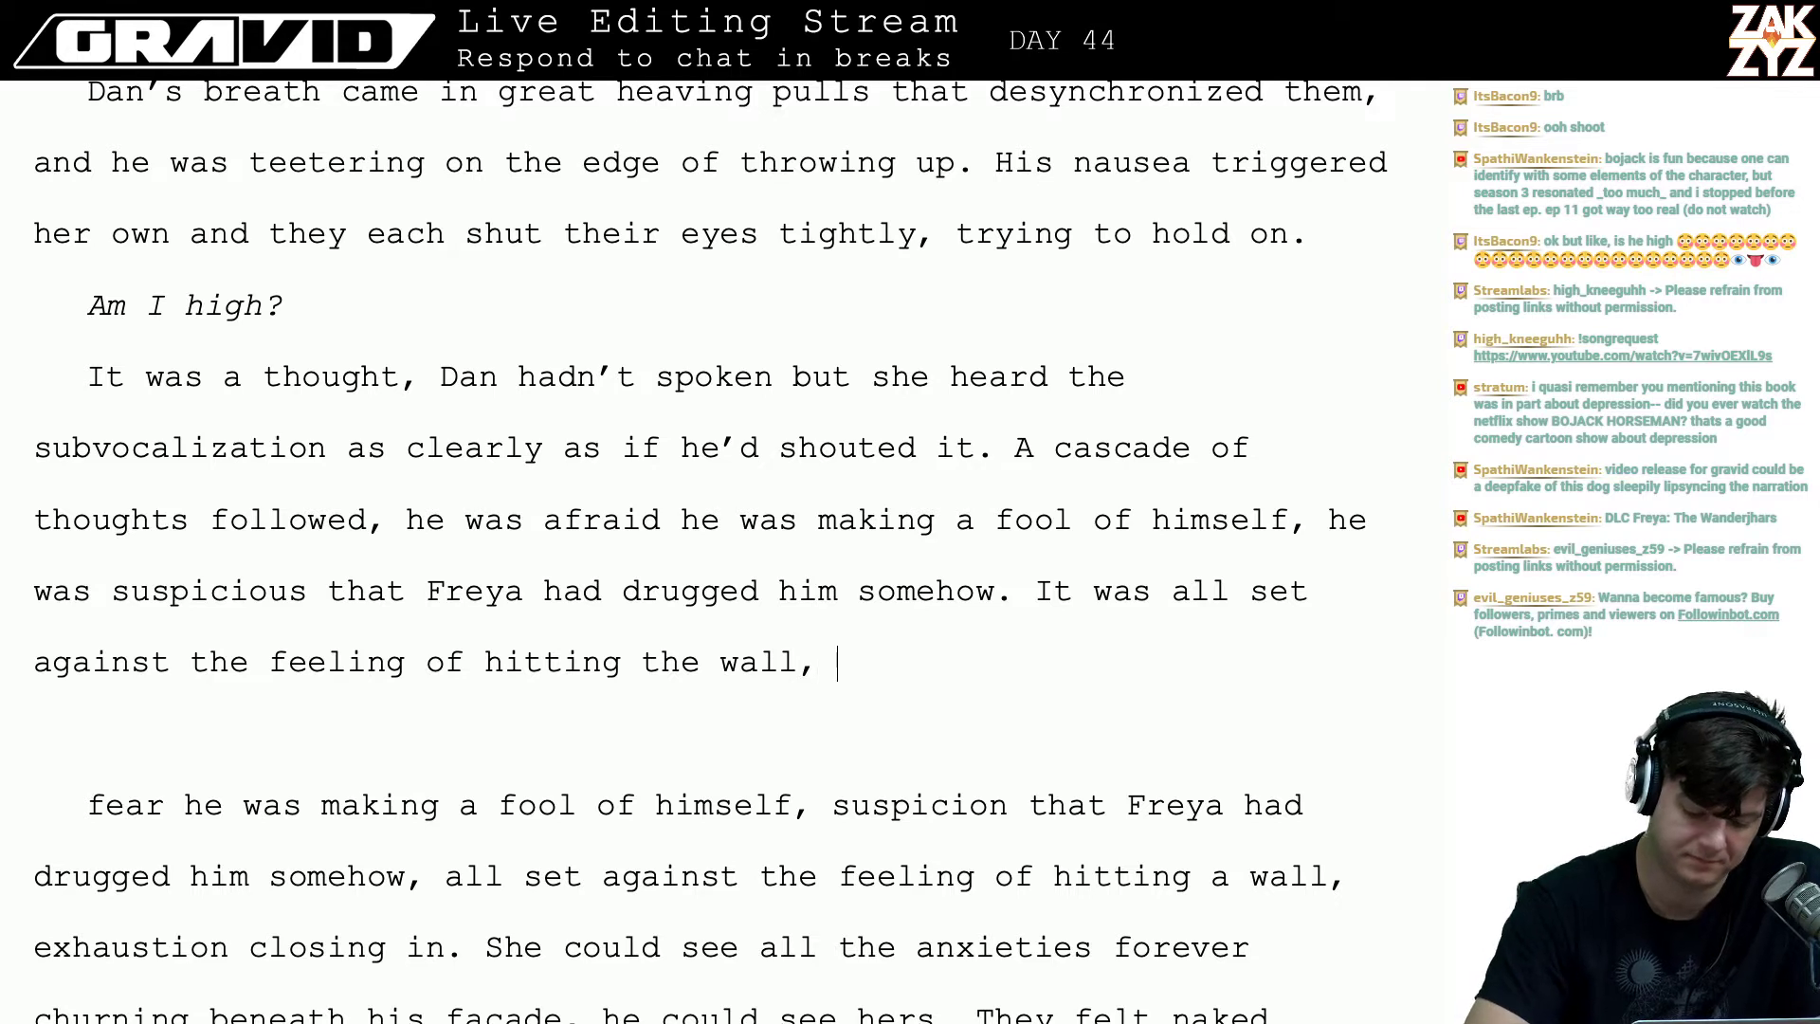
type("he was e")
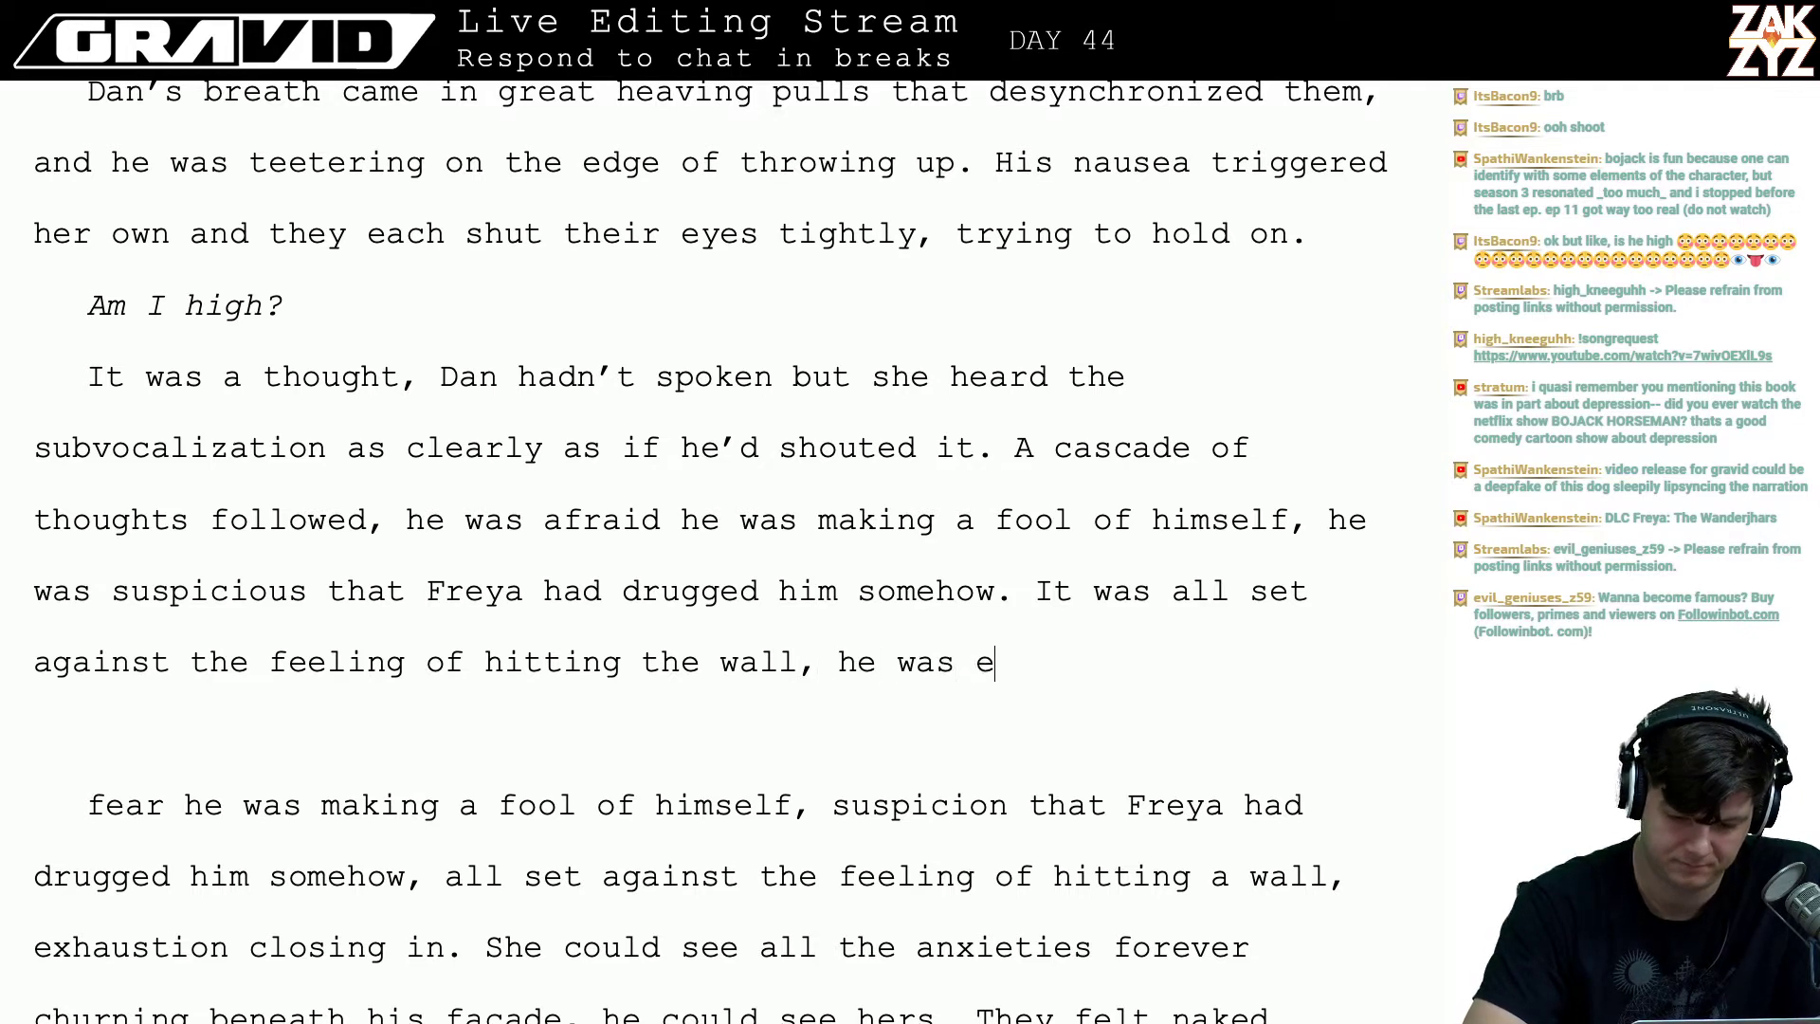
type("xhausted.")
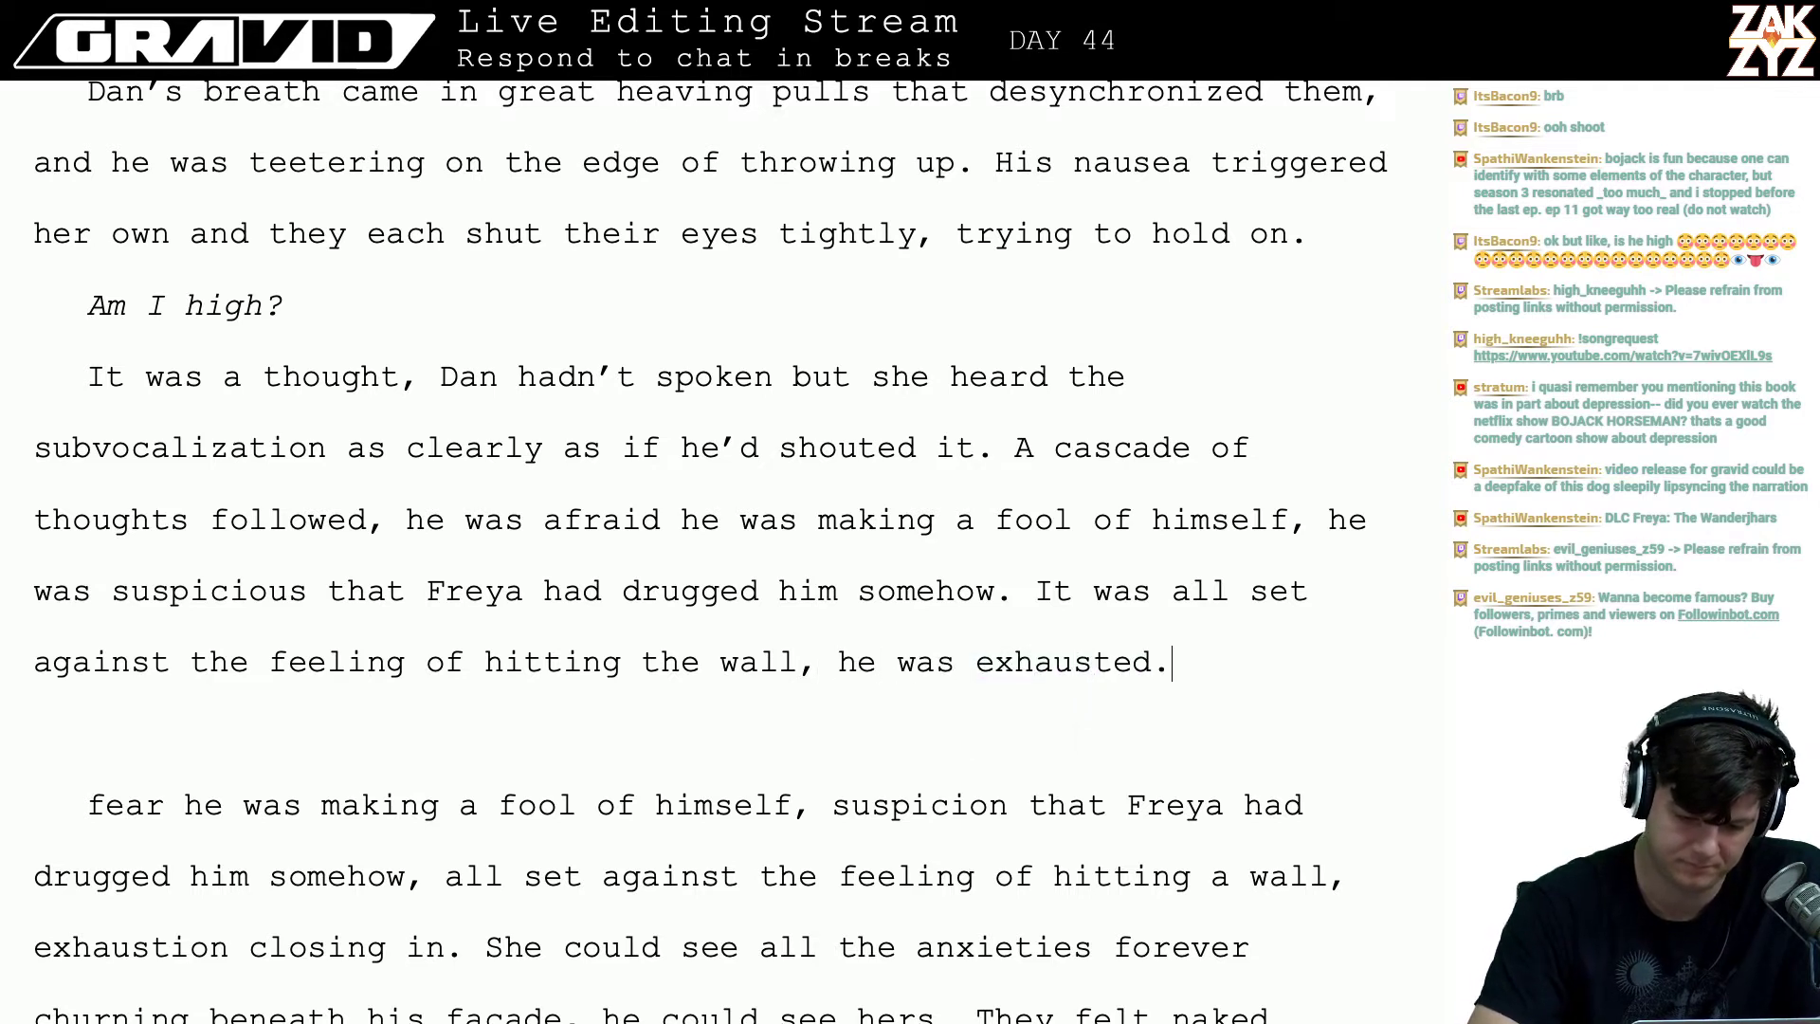
- Set "It was all set against the feeling of hitting the wall, he was exhausted." apart as its own paragraph below a blank line
key("Up")
key("Left")
key("Down")
key("Left")
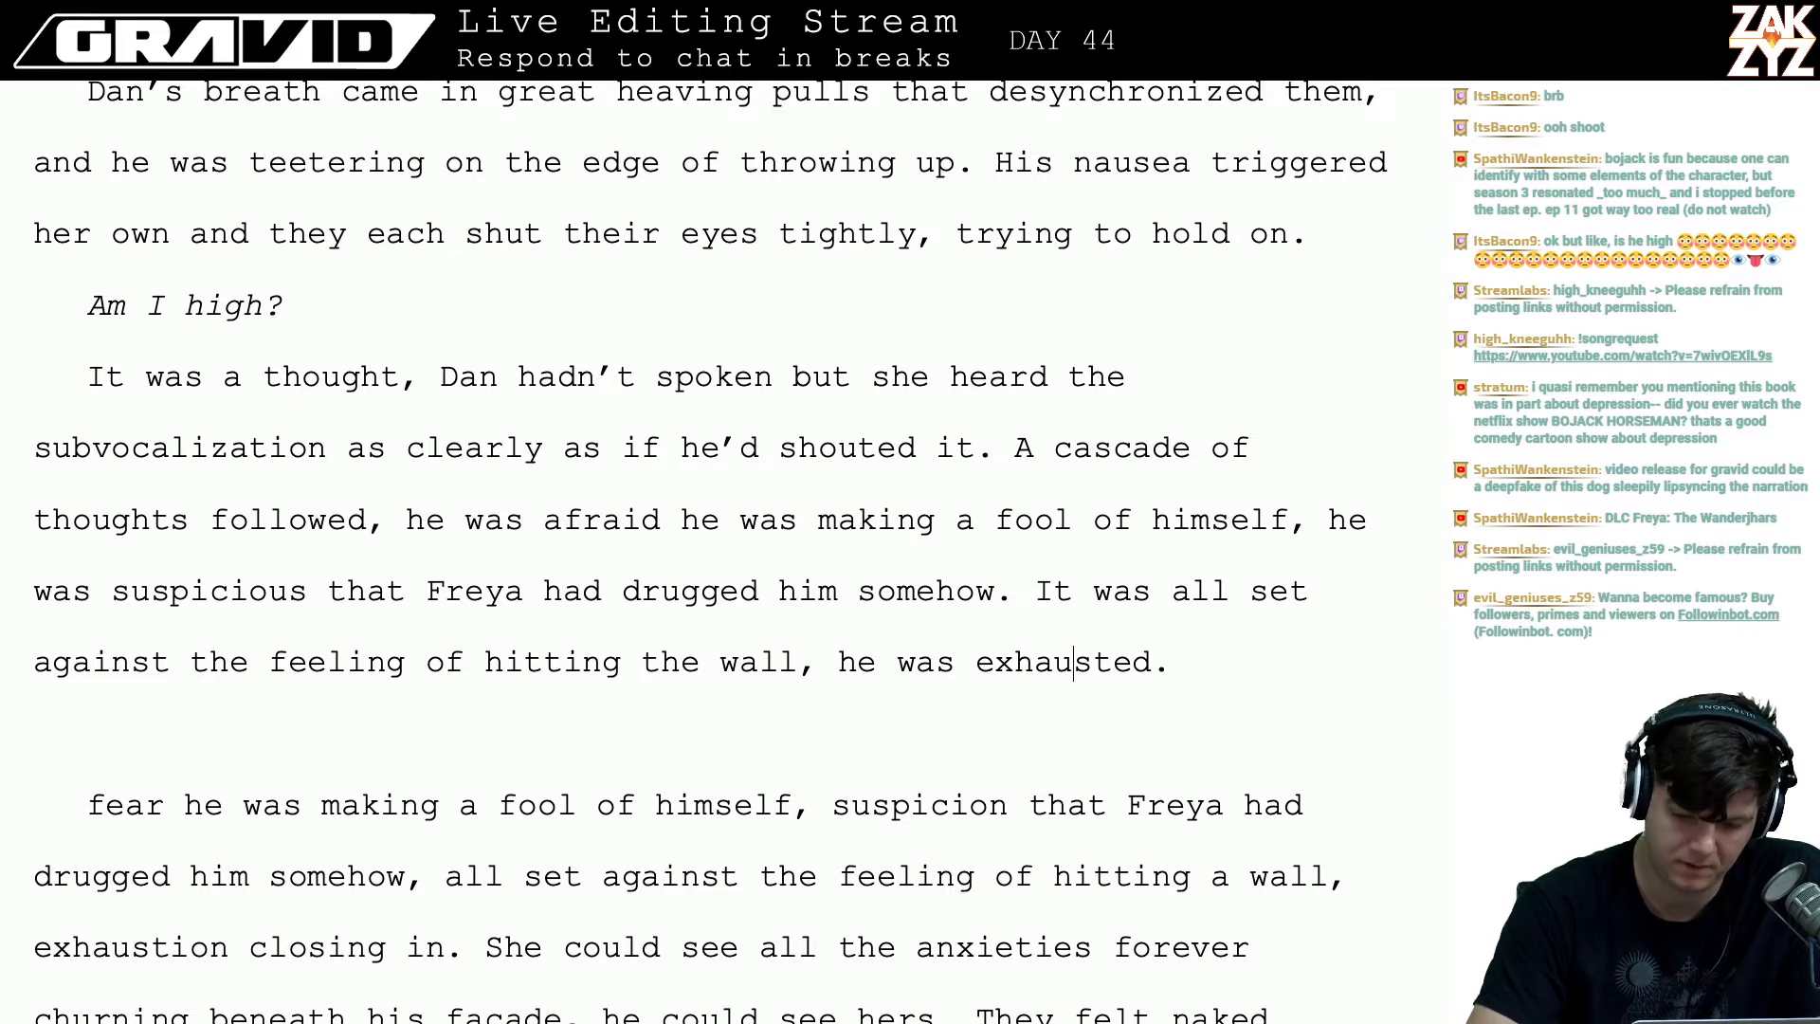
key("Return")
key("Return")
key("Up")
key("Up")
key("End")
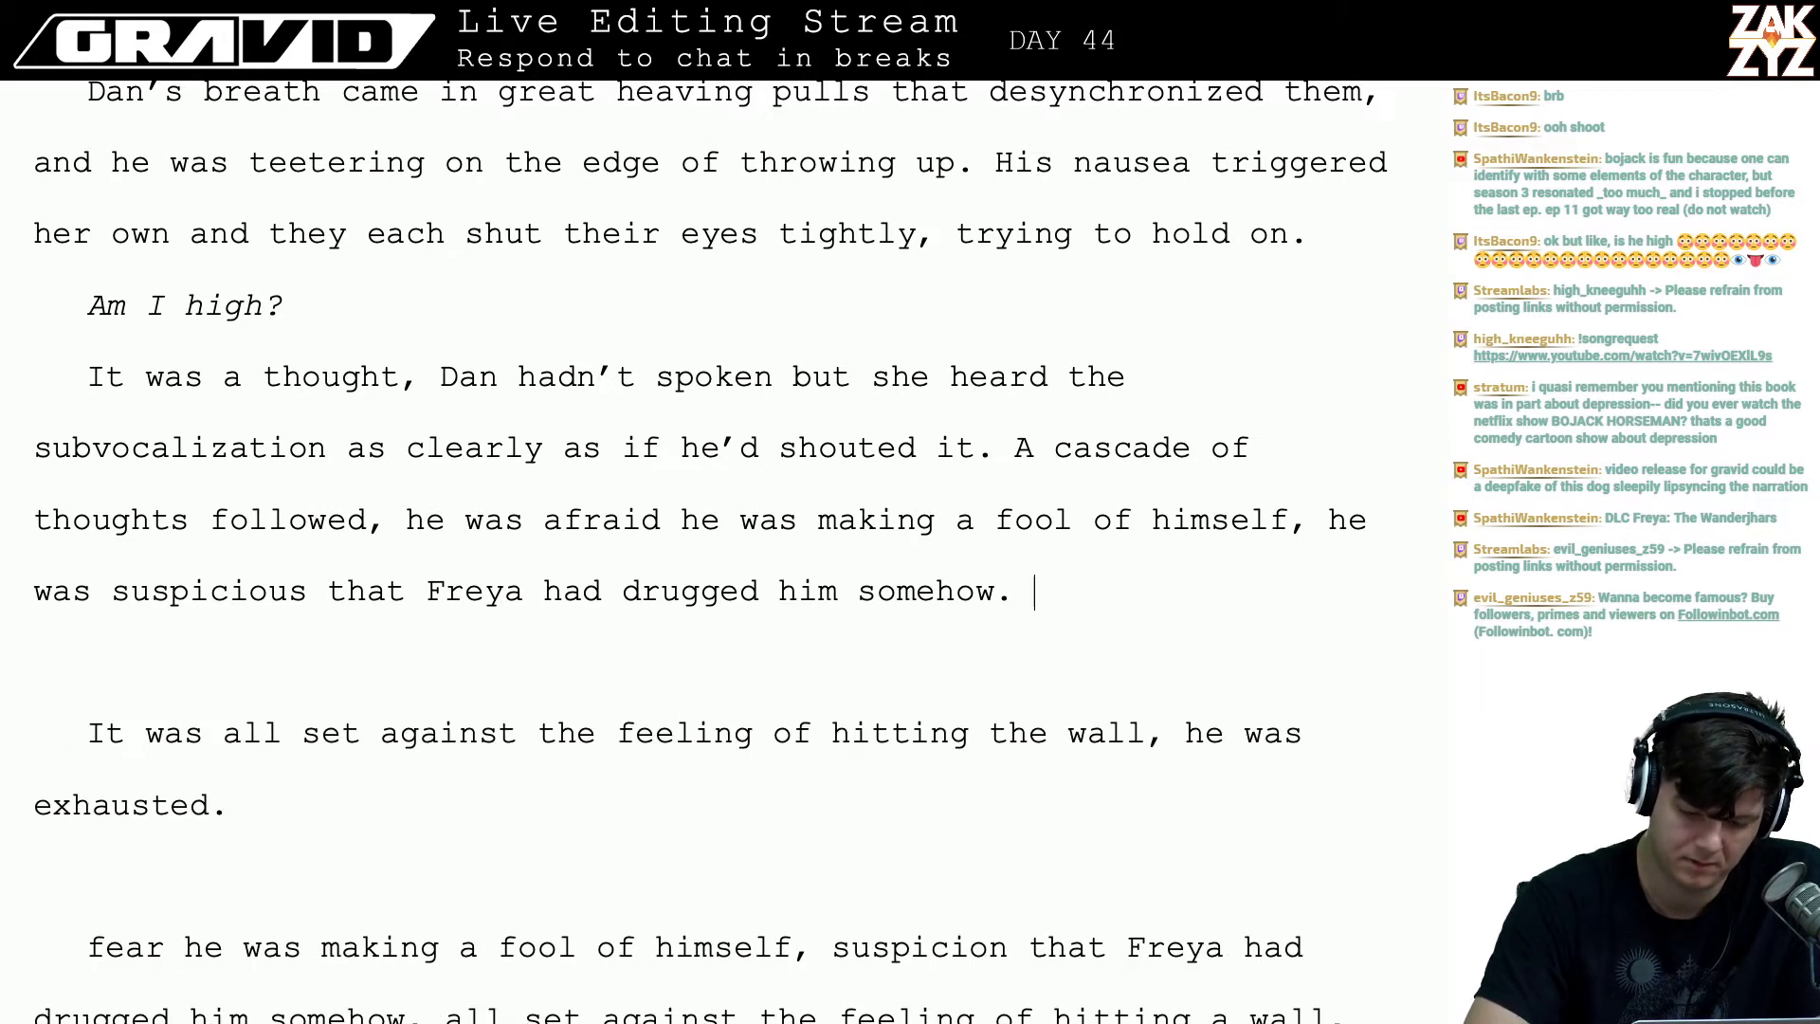
- Try continuing after "somehow." with "Now that they'd stopped they were both hitting a wall, exhaustion was loom"
type("Now tha")
type("'d stopped they ")
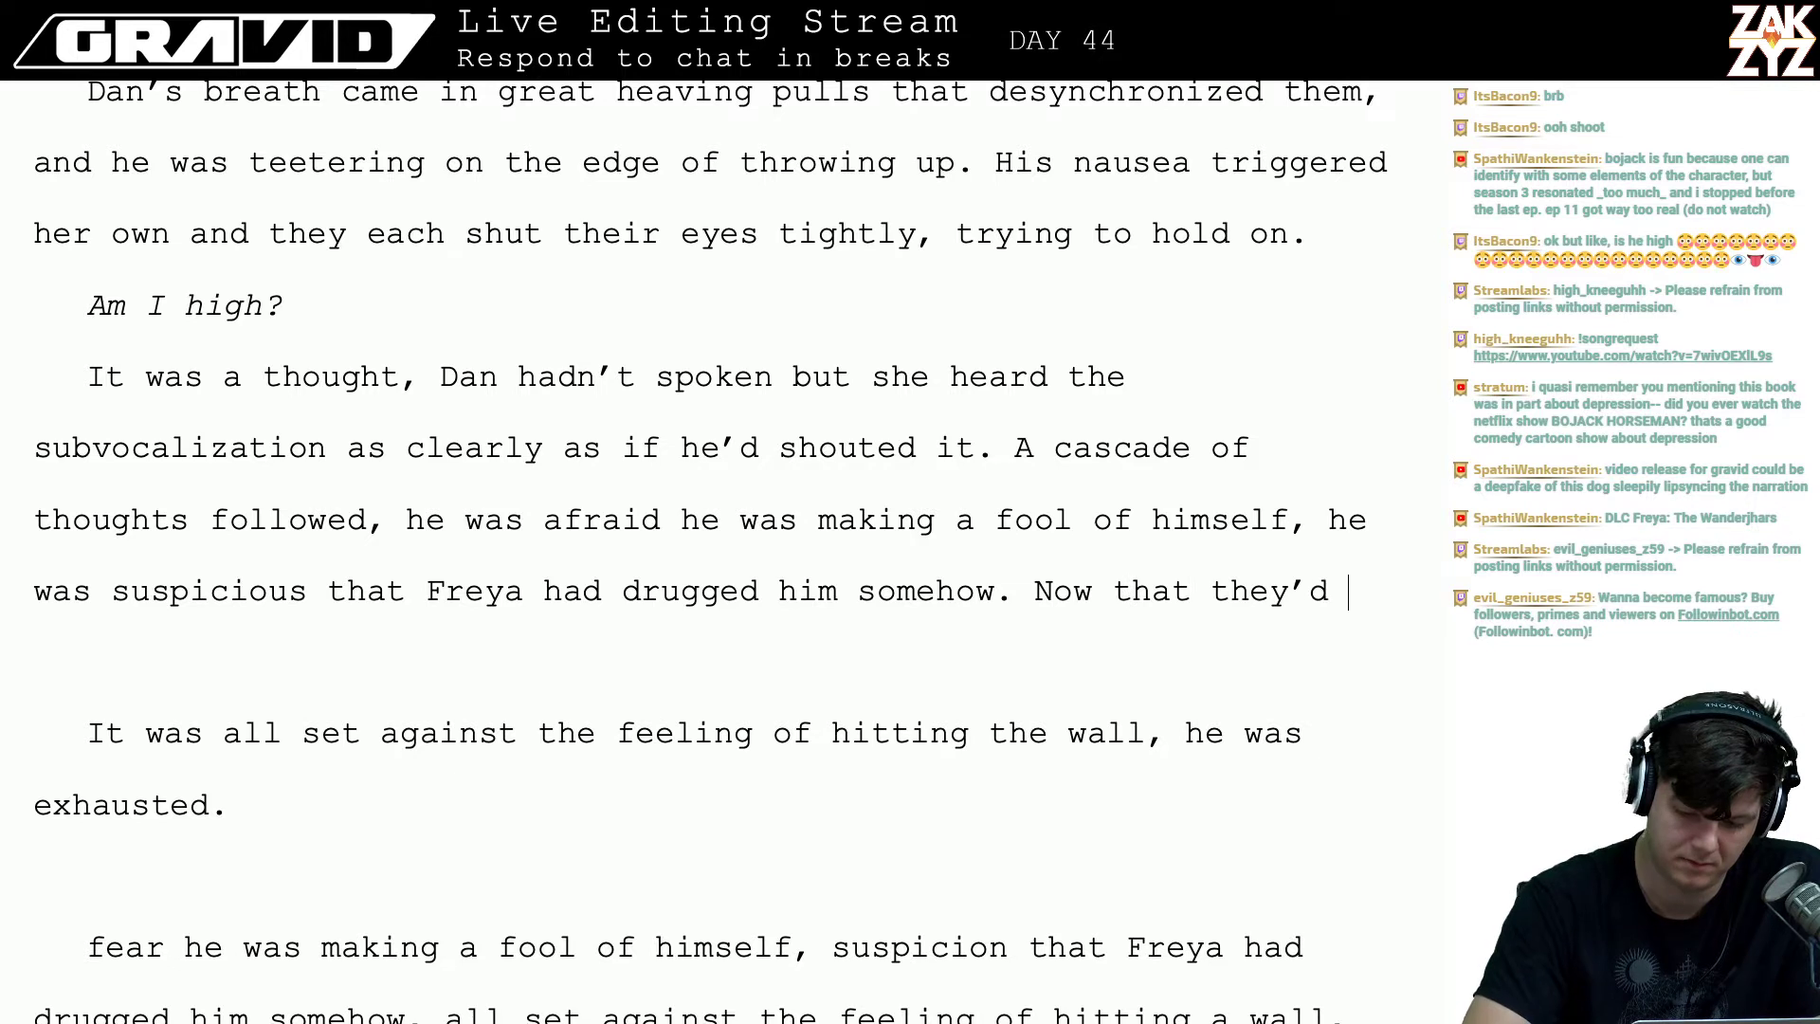
type("were ")
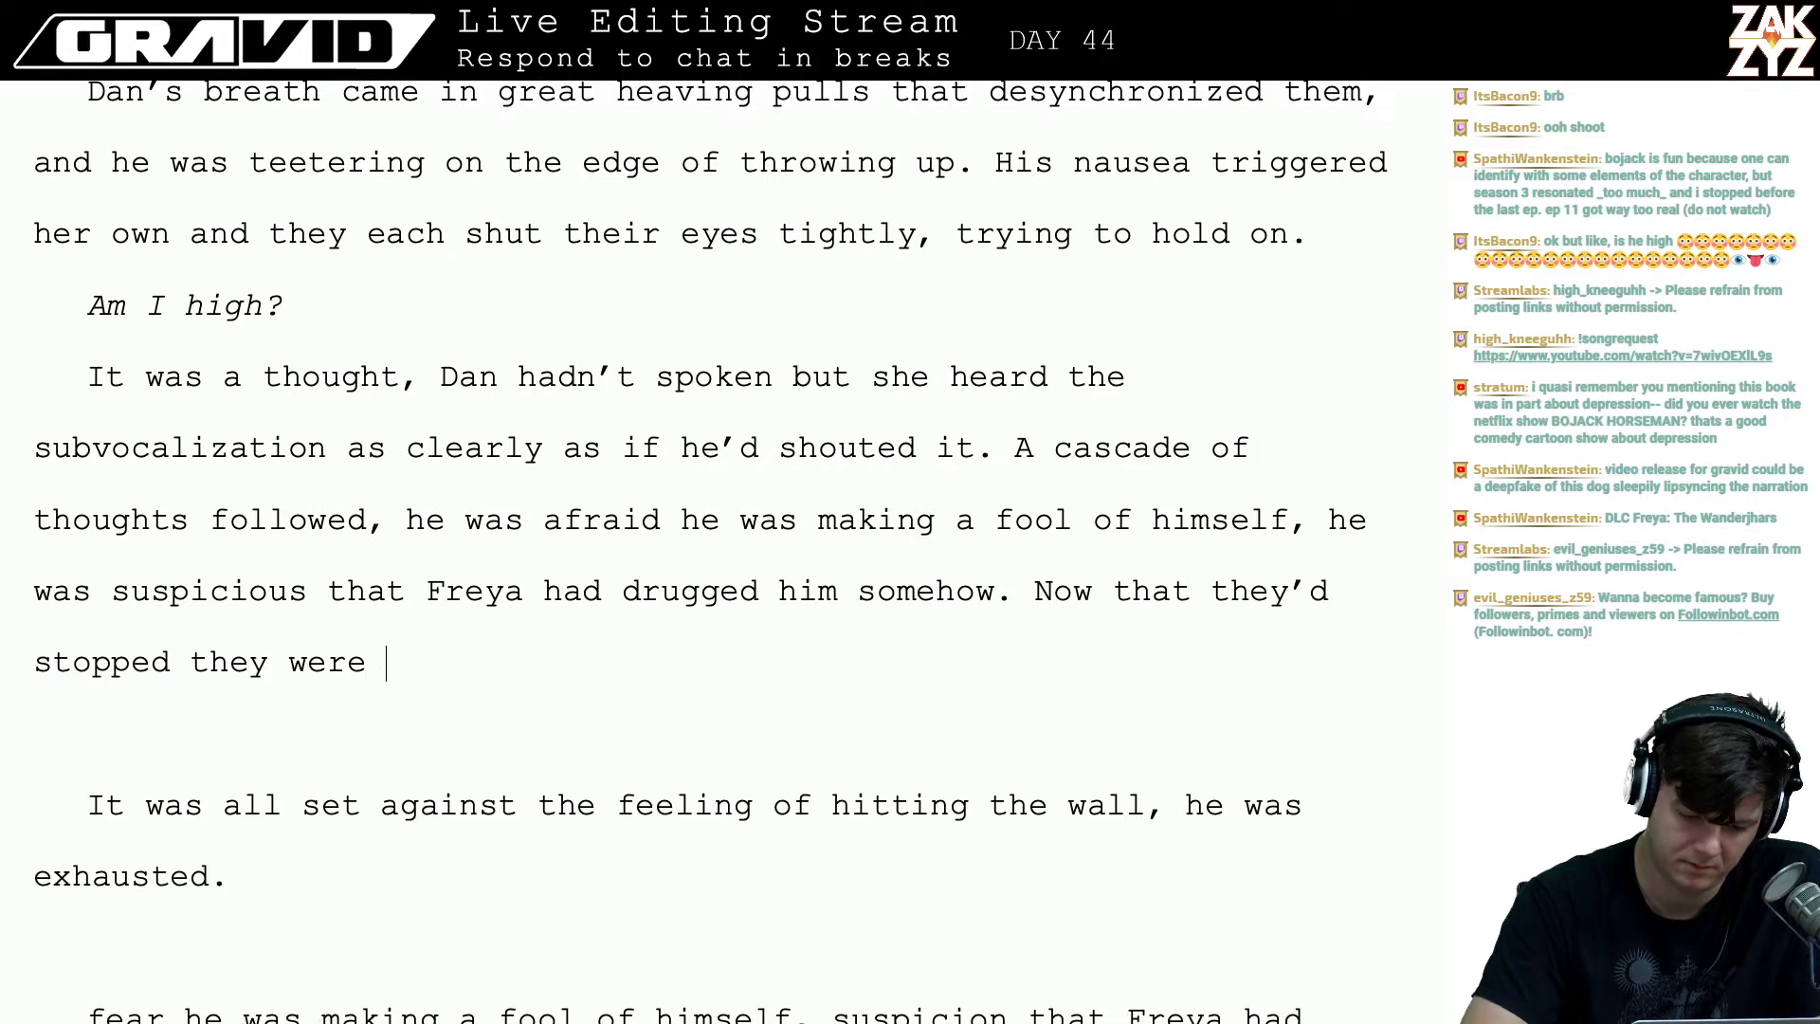
type("both hitting a wal")
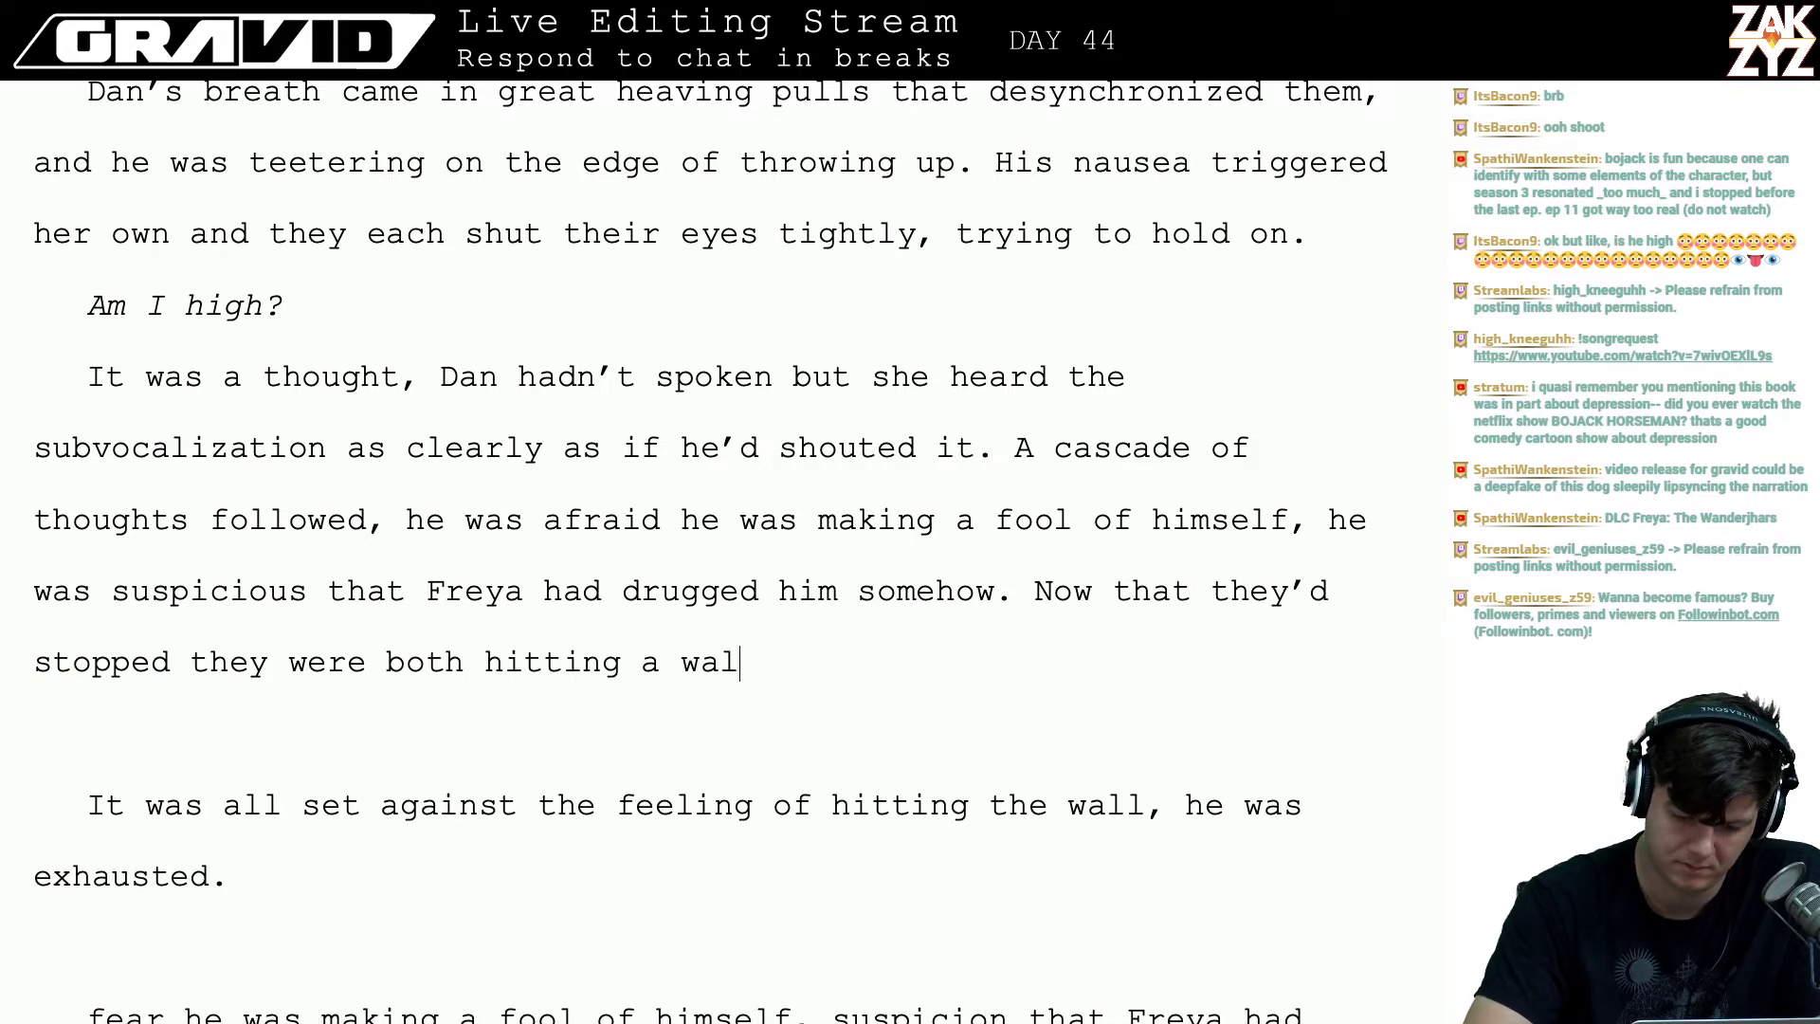
type("l, exhaustion was loom")
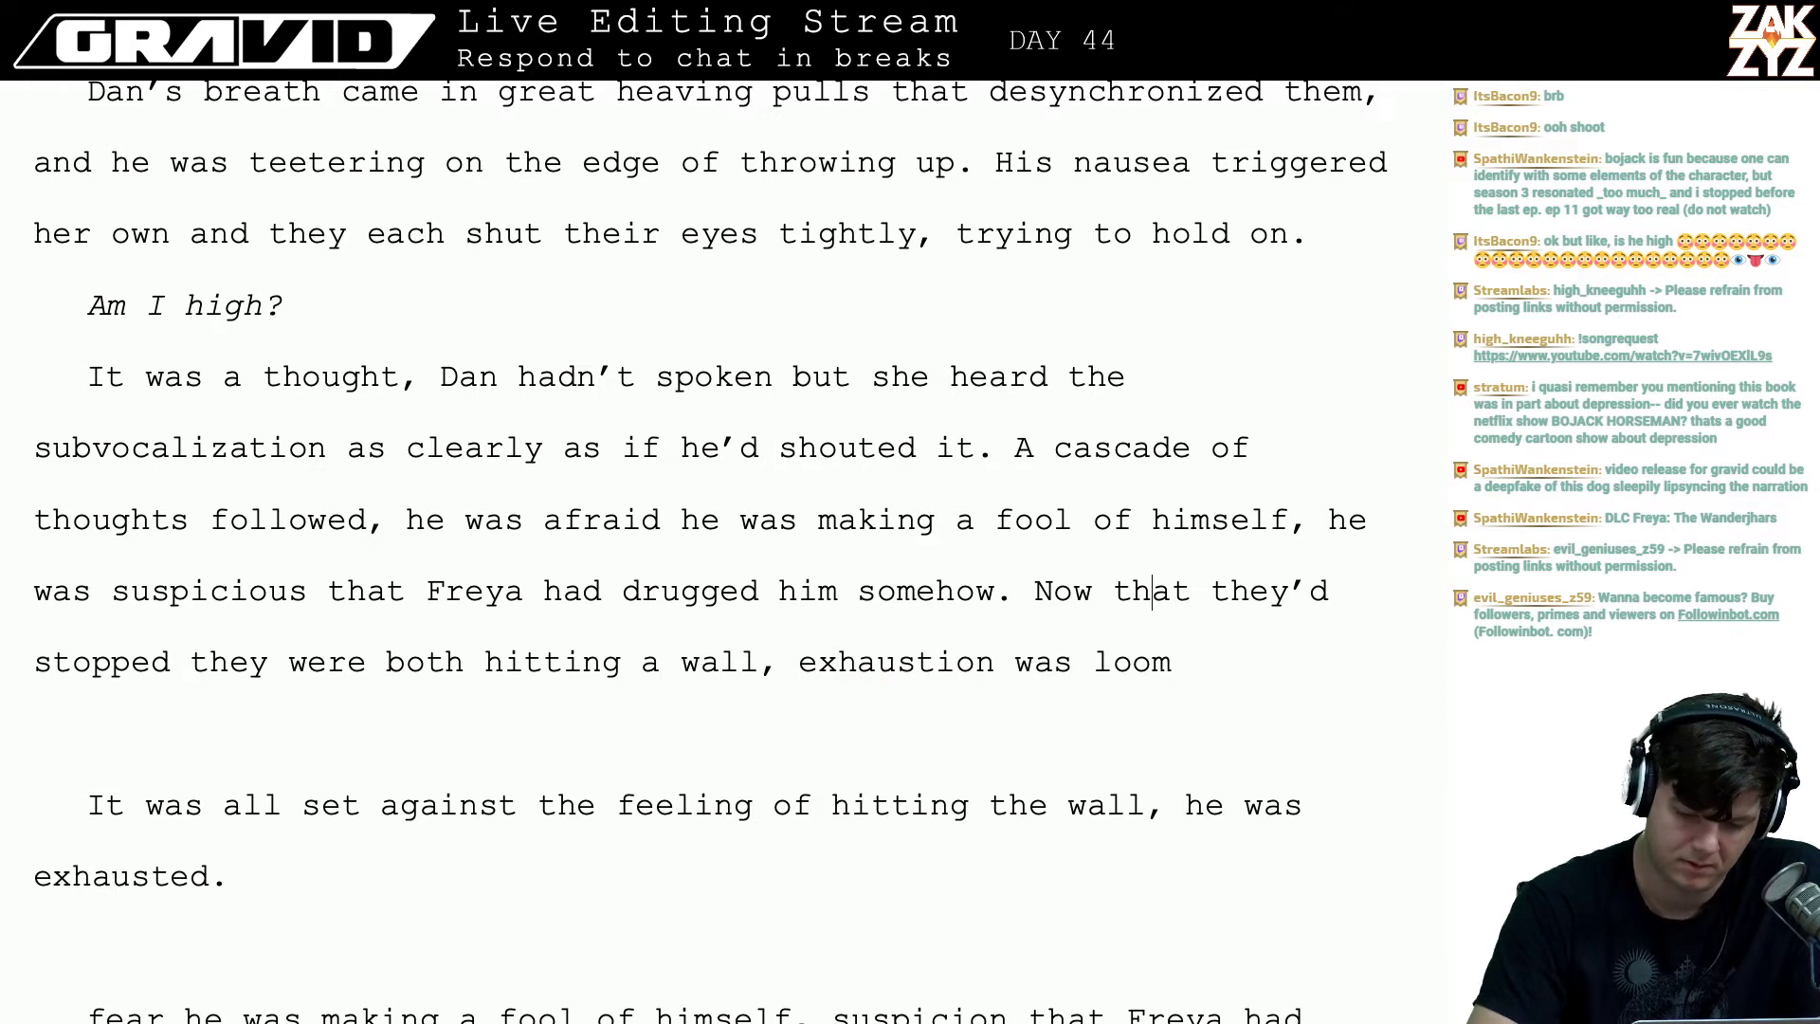
- Delete everything from "Now that they'd stopped" through "exhaustion closing in.", joining "She could see all the anxieties" directly after "somehow."
key("Left")
key("Left")
key("Left")
key("Left")
key("Left")
key("shift+Down")
key("shift+Down")
key("shift+Down")
key("shift+Down")
key("shift+Down")
key("shift+Down")
key("shift+Down")
key("shift+Down")
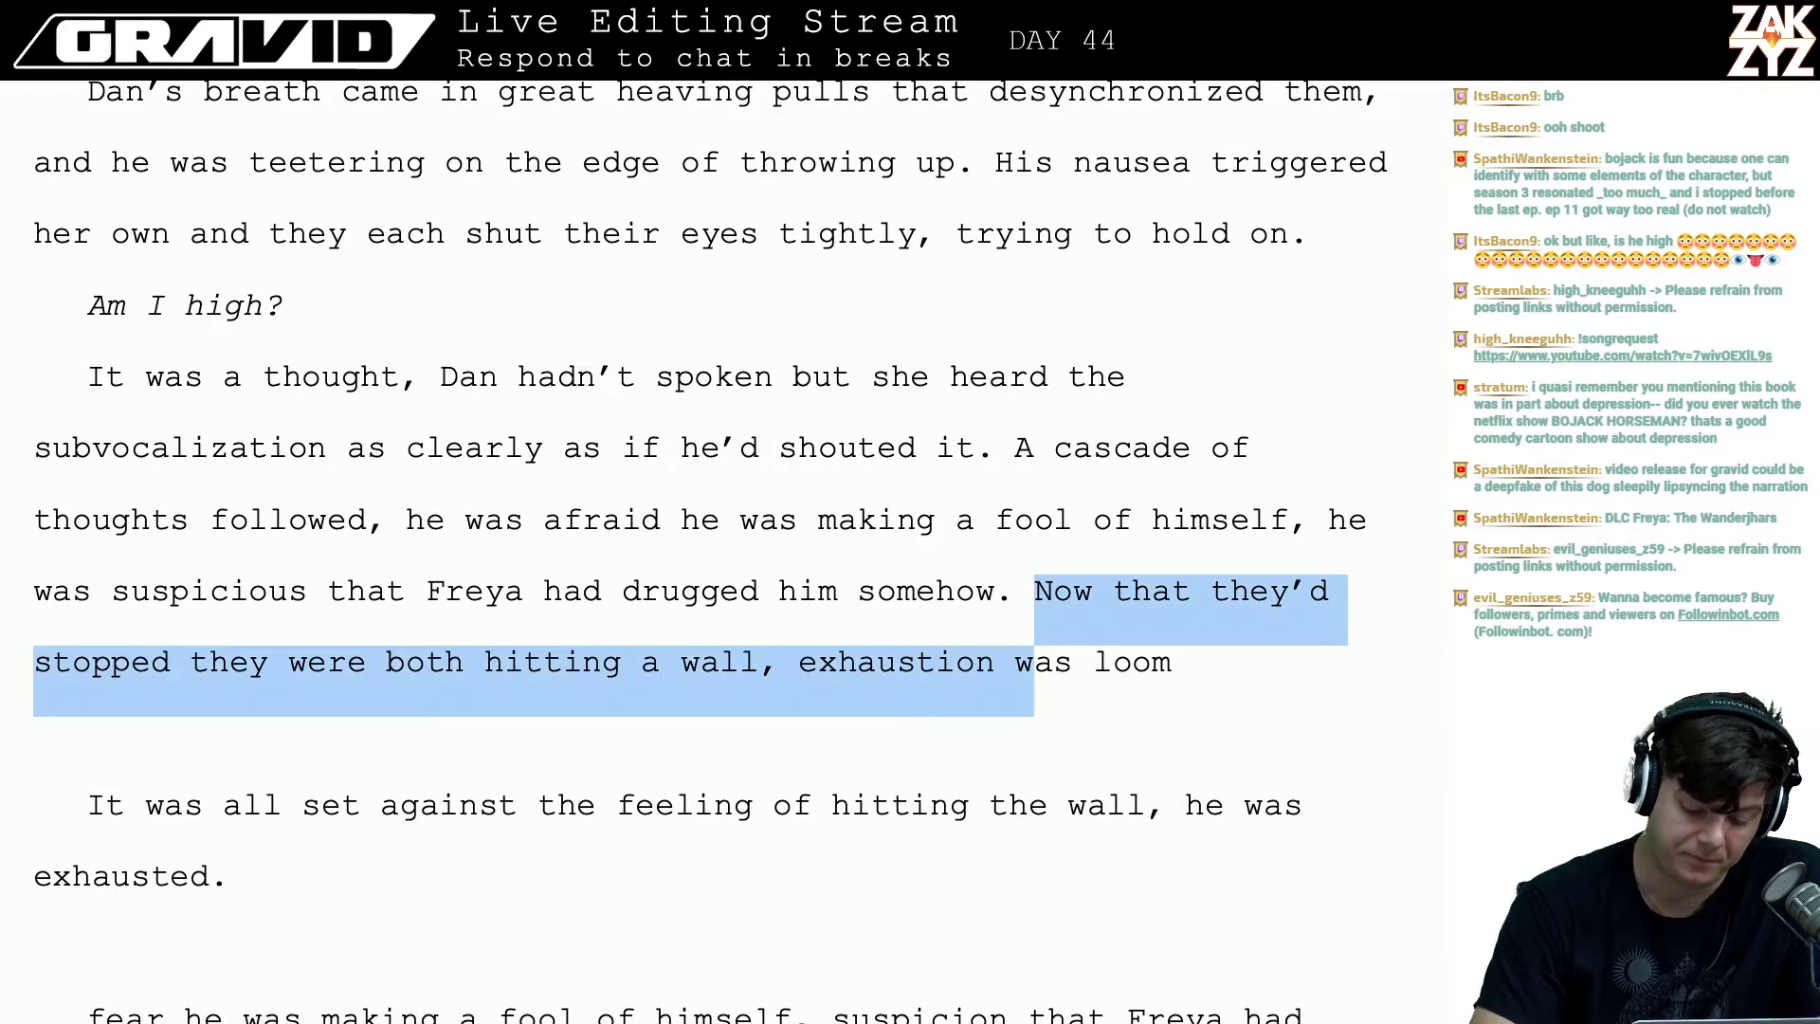
key("shift+Right")
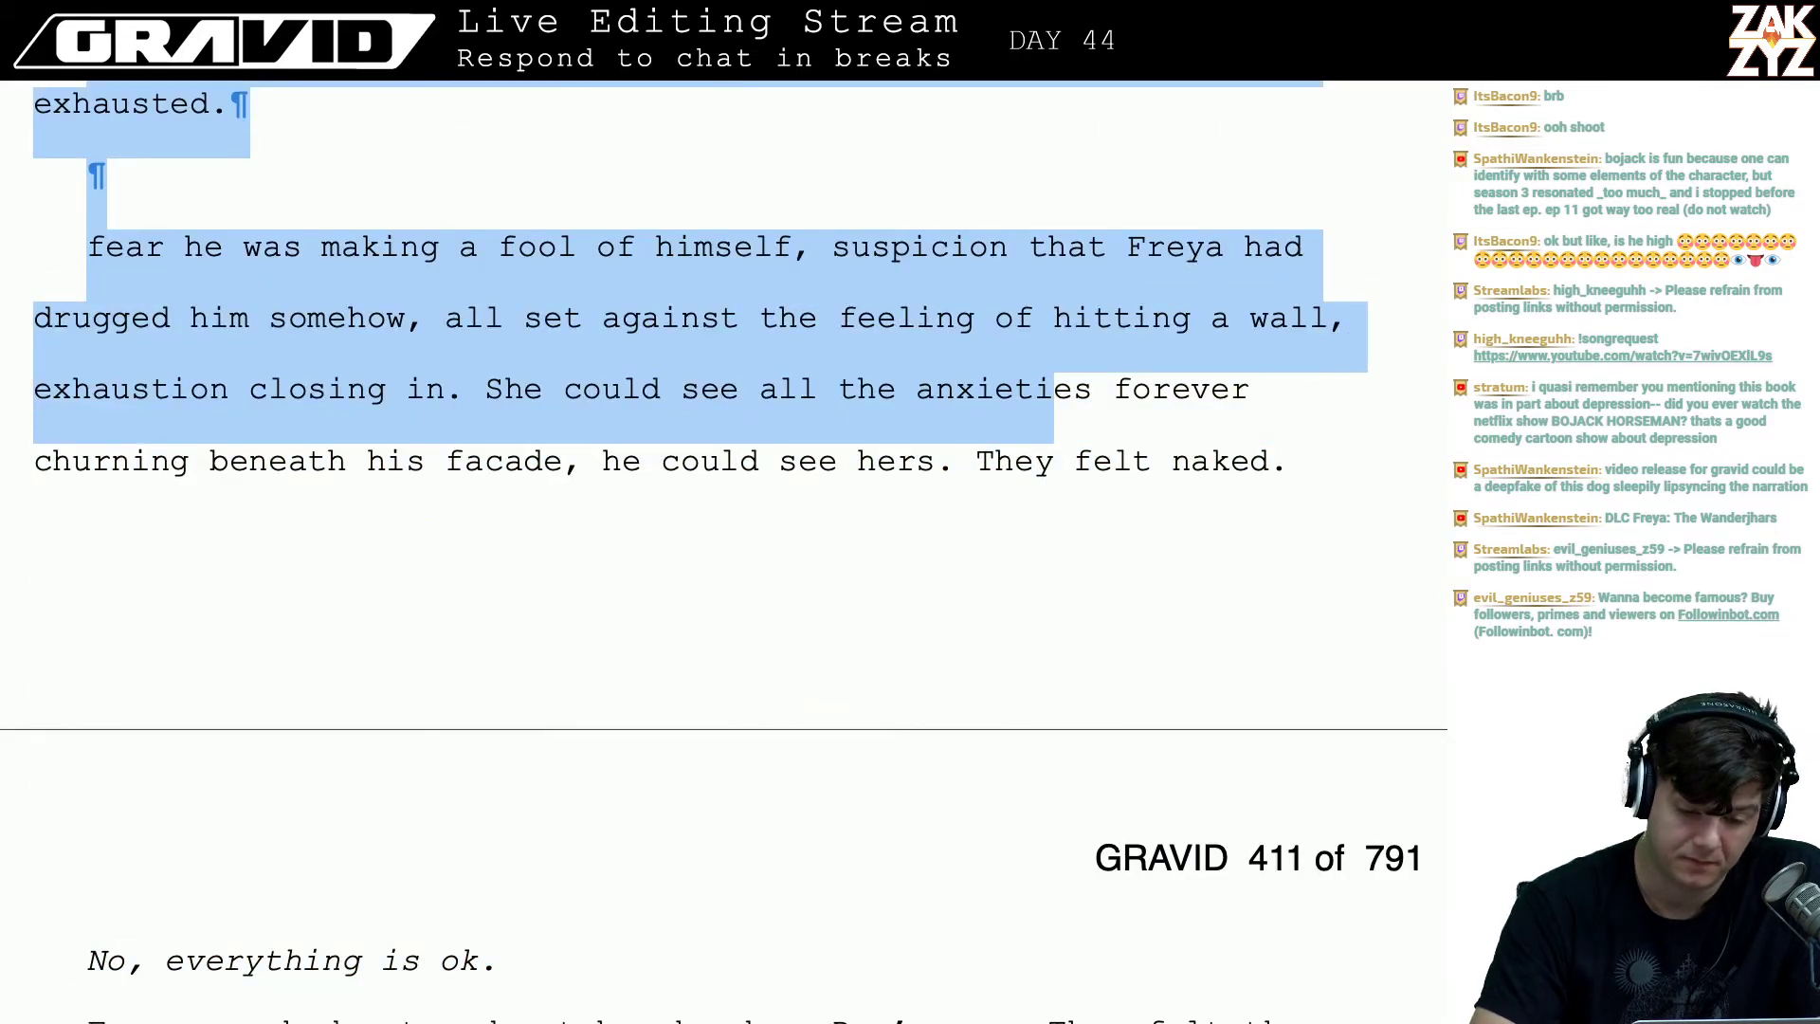
key("shift+Up")
key("shift+Left")
key("shift+Left")
key("shift+Left")
key("shift+Left")
key("shift+Left")
key("shift+Left")
key("shift+Left")
key("shift+Left")
key("shift+Left")
key("shift+Left")
key("shift+Left")
key("shift+Left")
key("shift+Left")
key("shift+Left")
key("shift+Left")
key("shift+Left")
key("shift+Left")
key("shift+Left")
key("shift+Left")
key("shift+Left")
key("shift+Left")
key("shift+Left")
key("shift+Left")
key("shift+Left")
key("shift+Left")
key("shift+Left")
key("shift+Left")
key("shift+Left")
key("shift+Left")
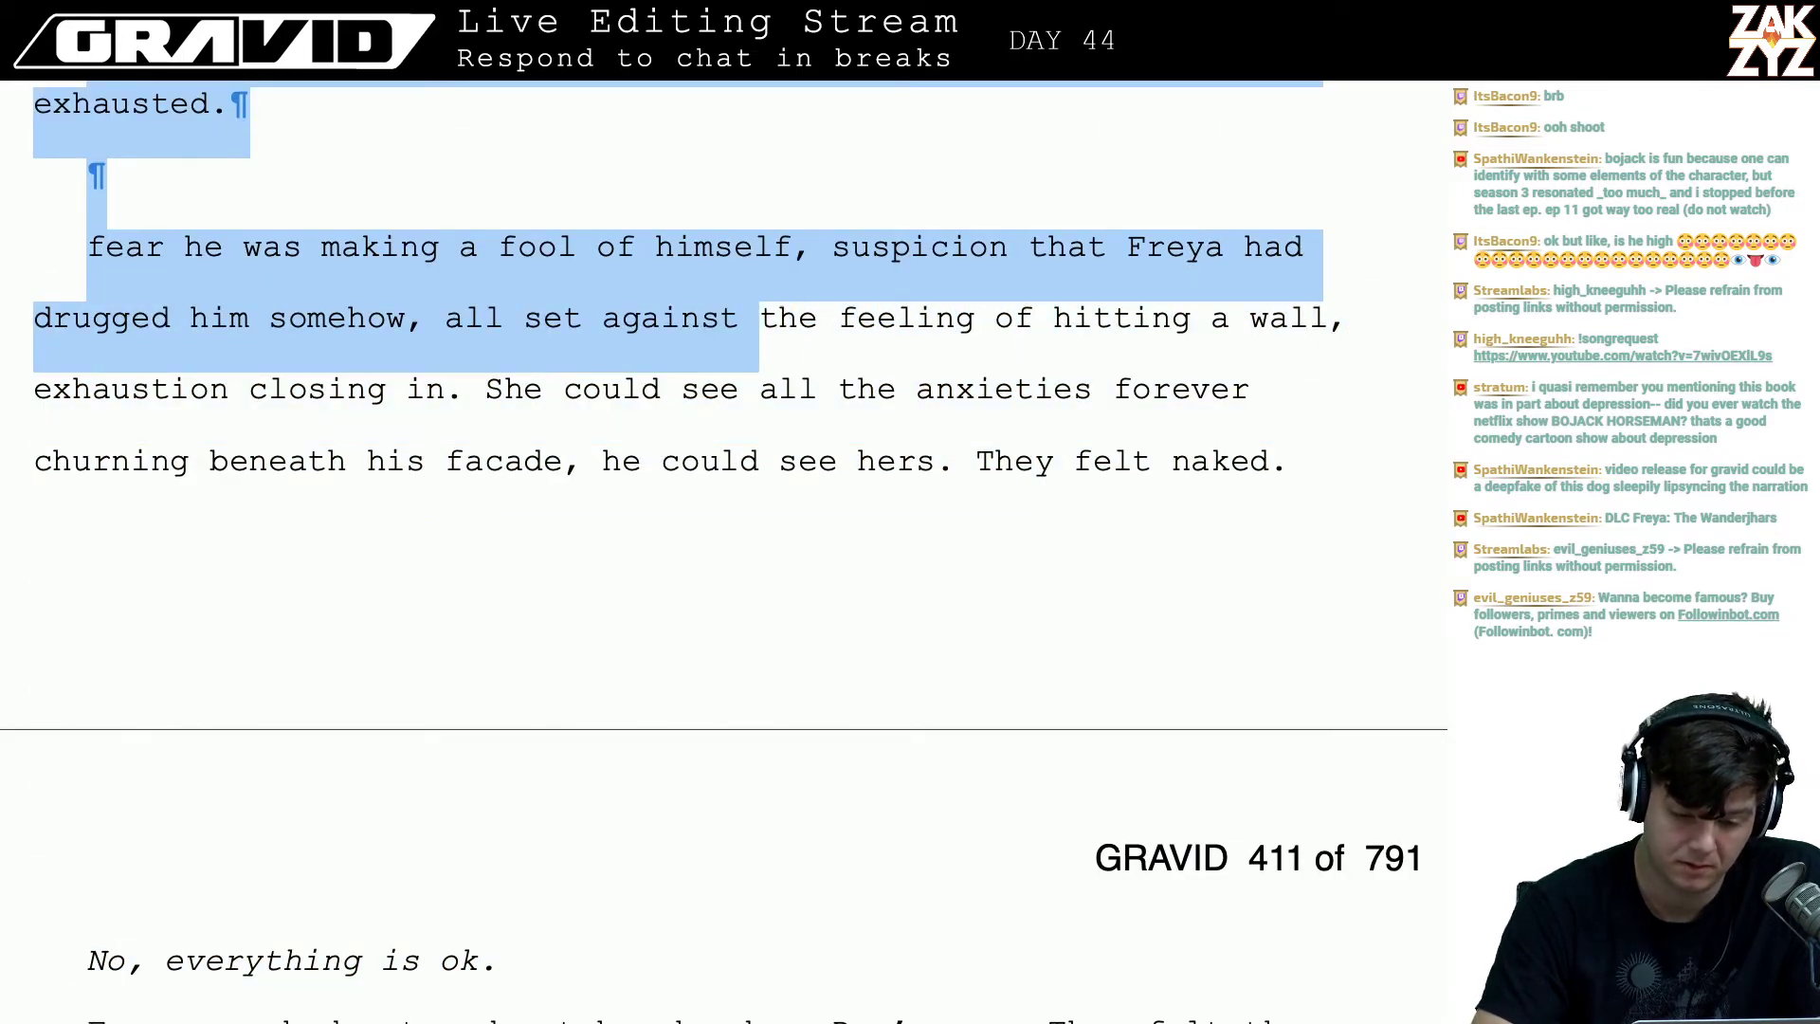
key("shift+Down")
key("shift+Down")
key("shift+Left")
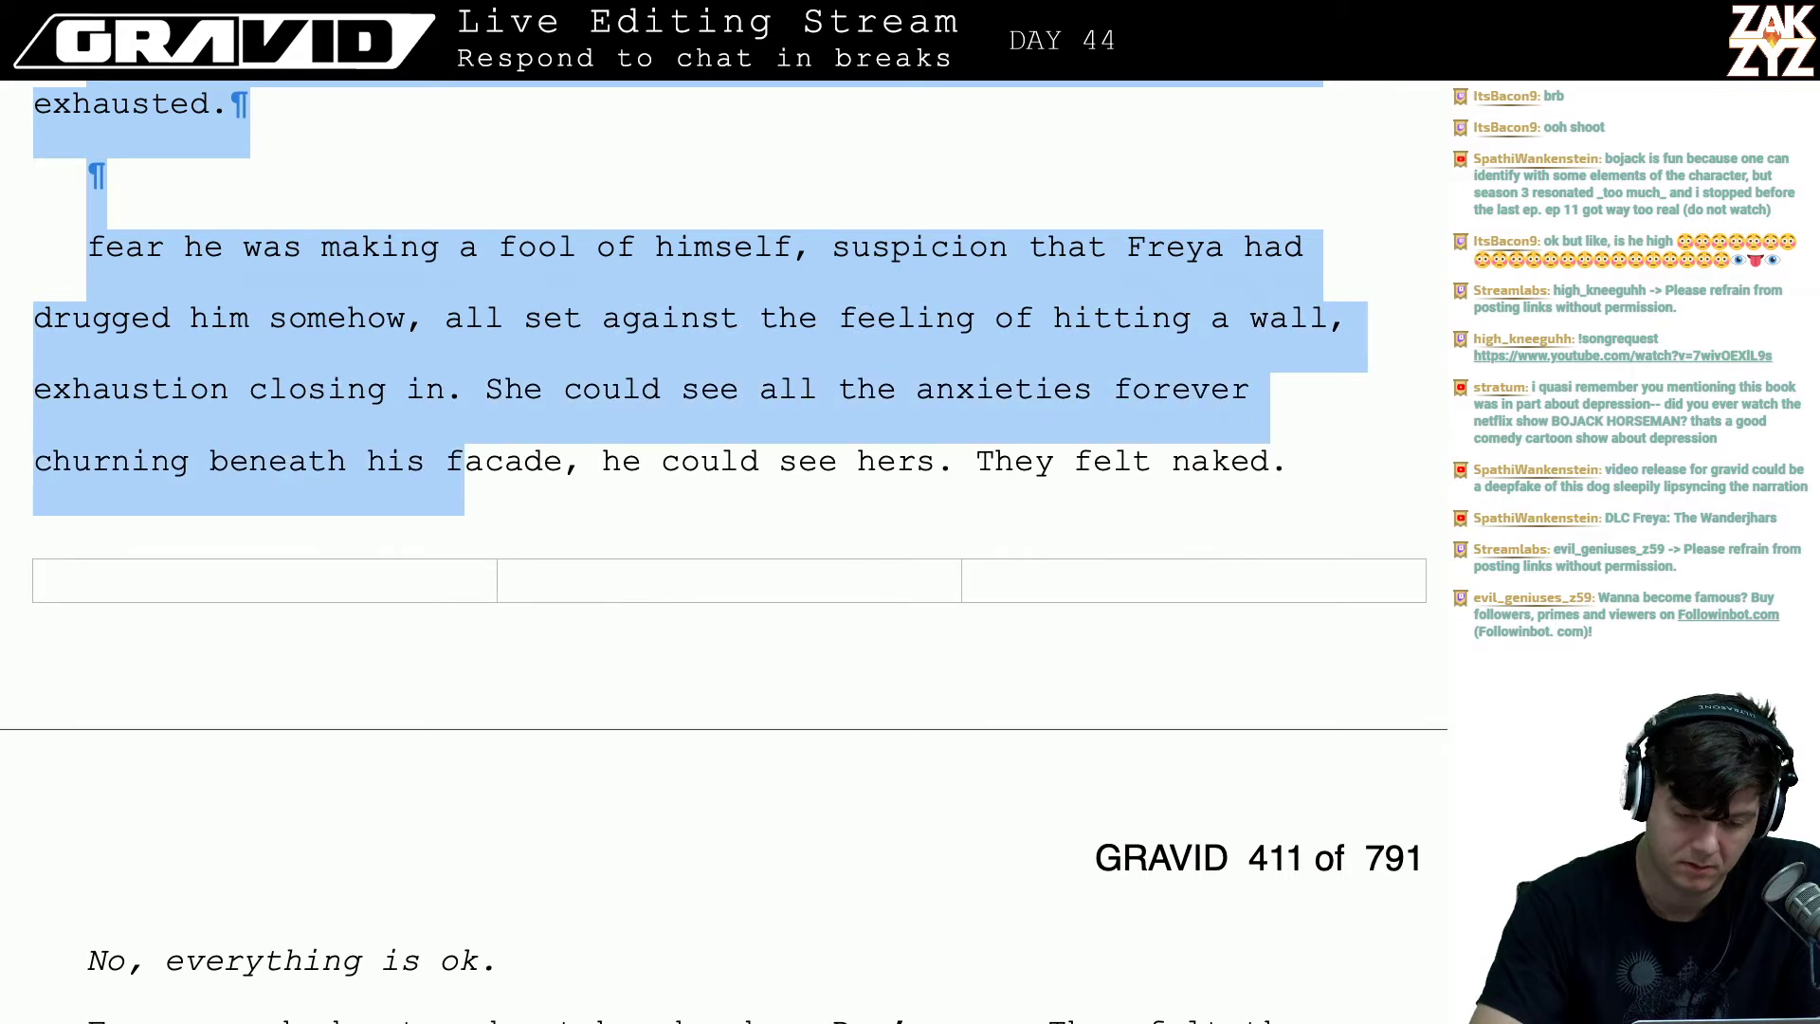
key("shift+Up")
key("BackSpace")
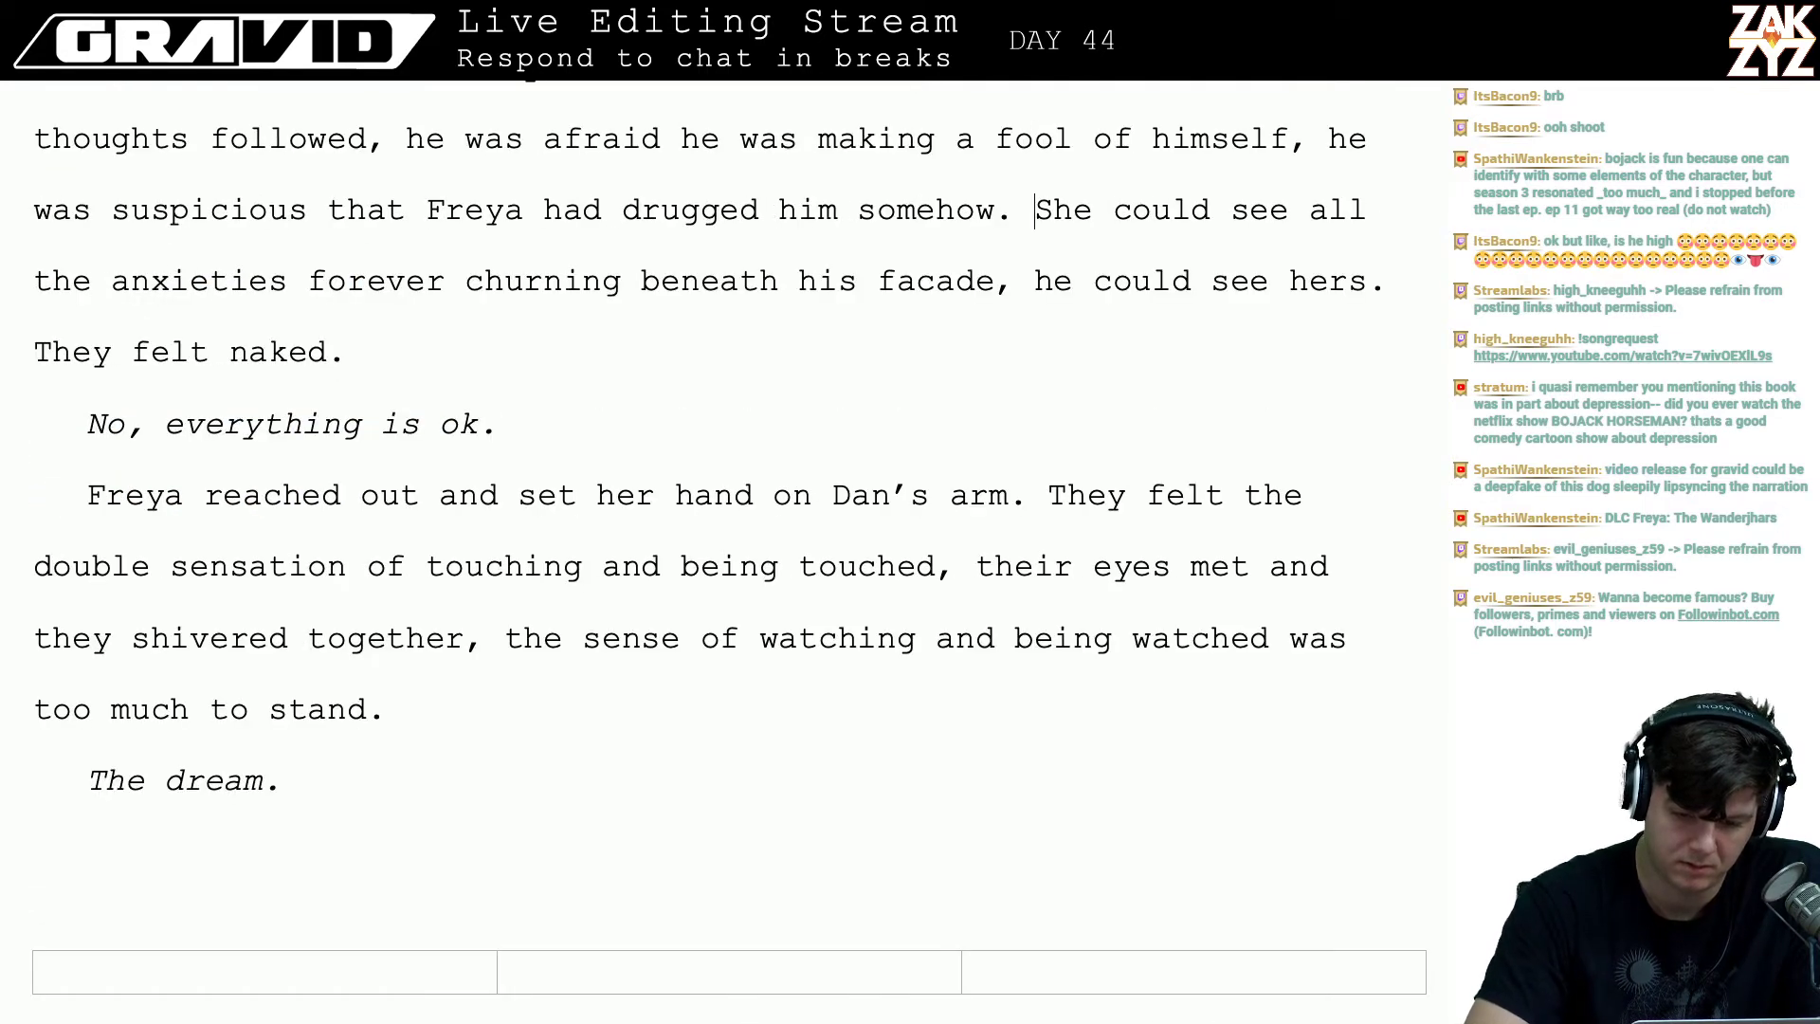
- Try inserting "He'd hit a wall, and it felt like every" before "She could see all the anxieties"
type("He'd hit")
type(" a wall, and it ")
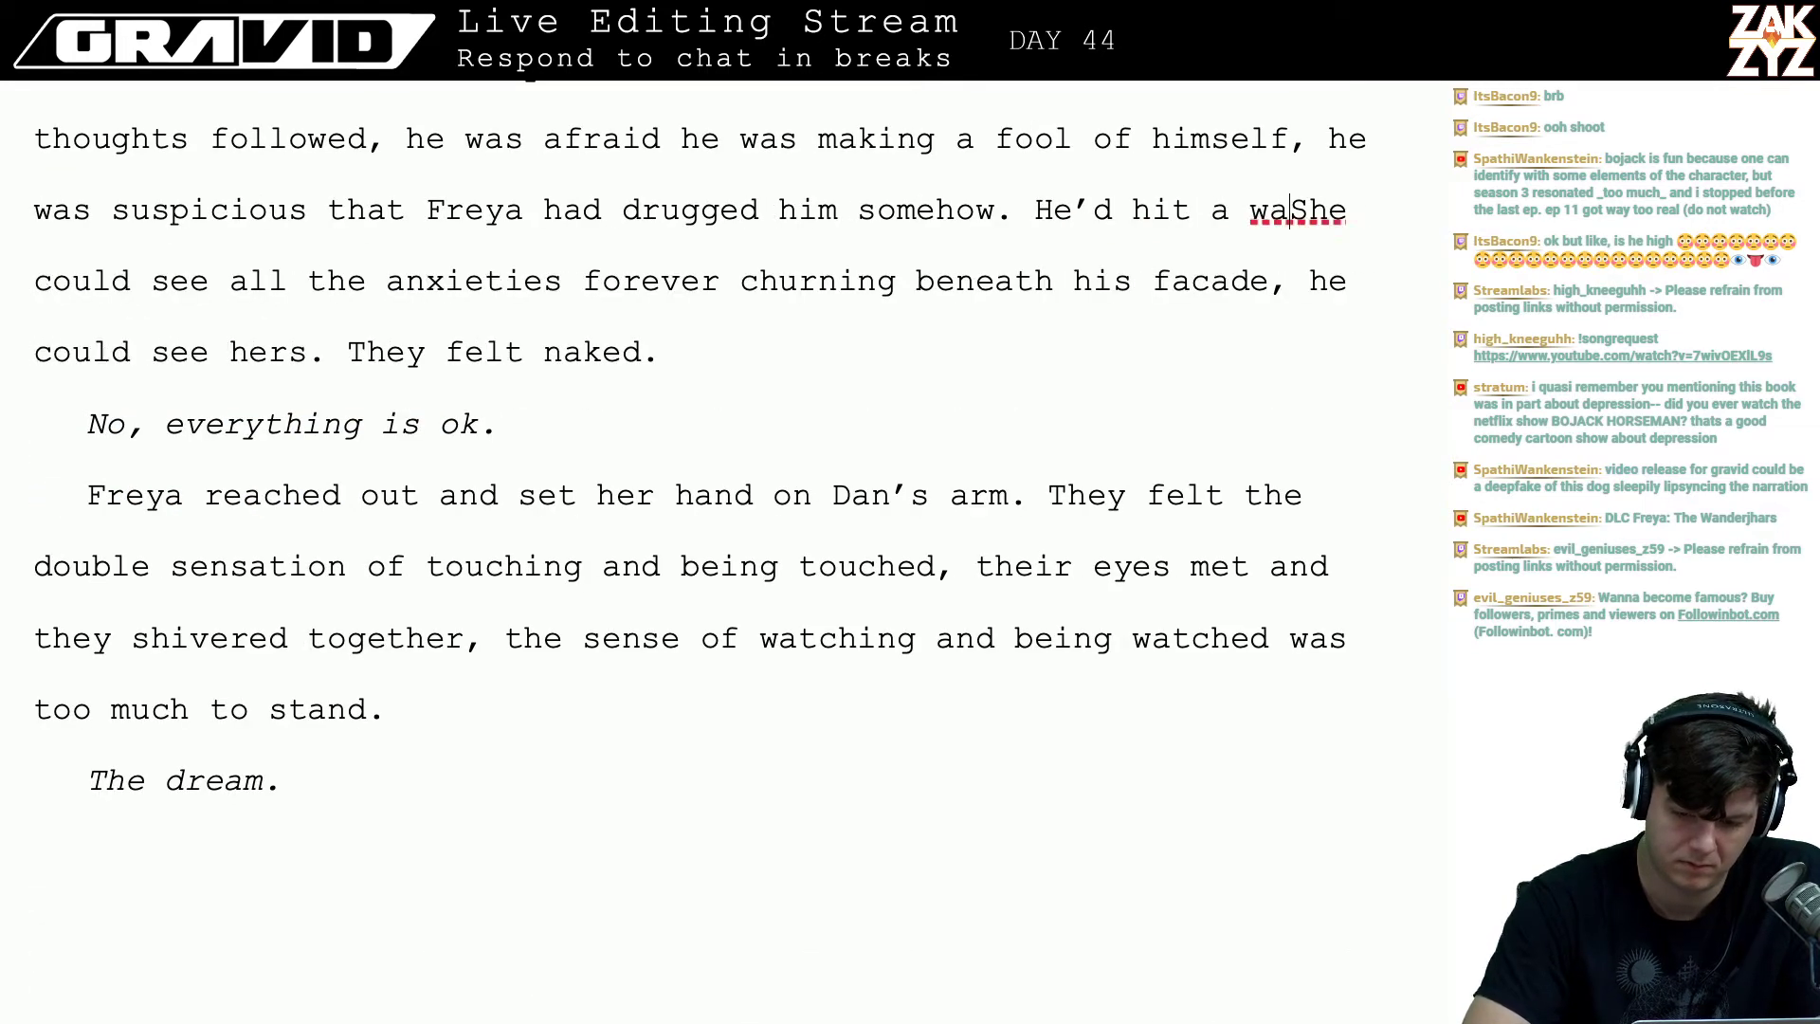
type("felt like ")
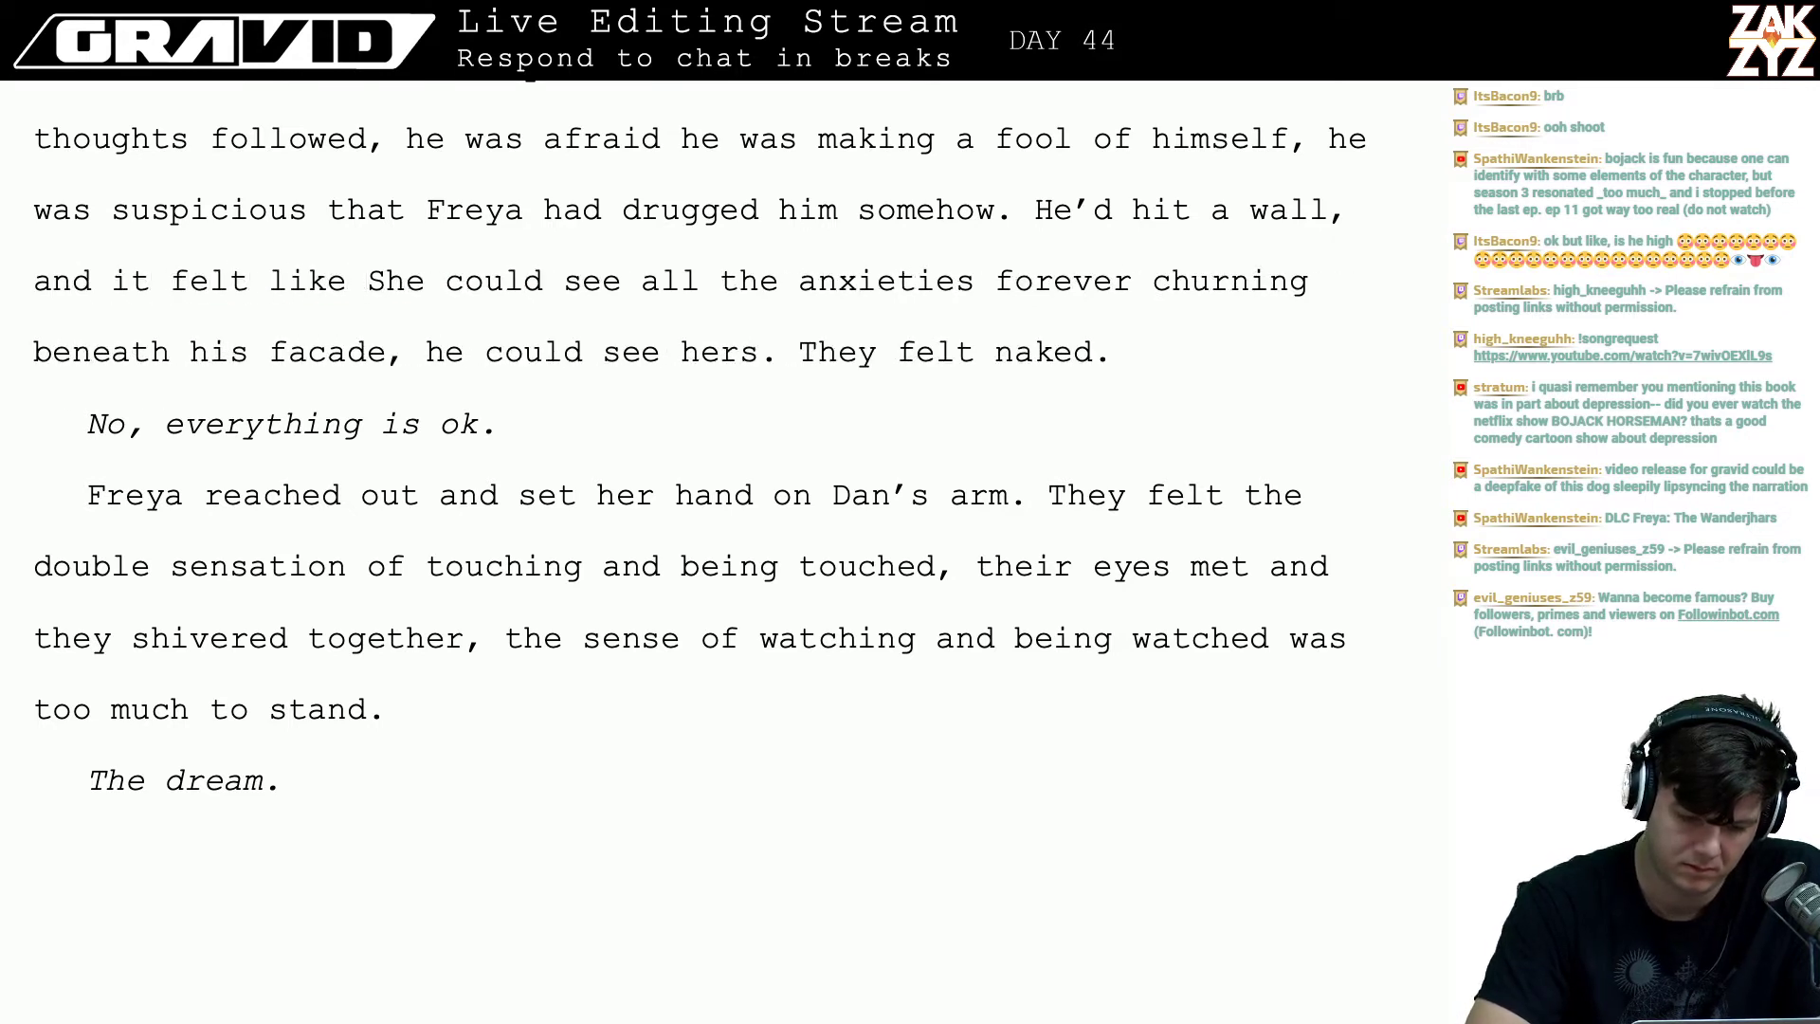
type("everythin")
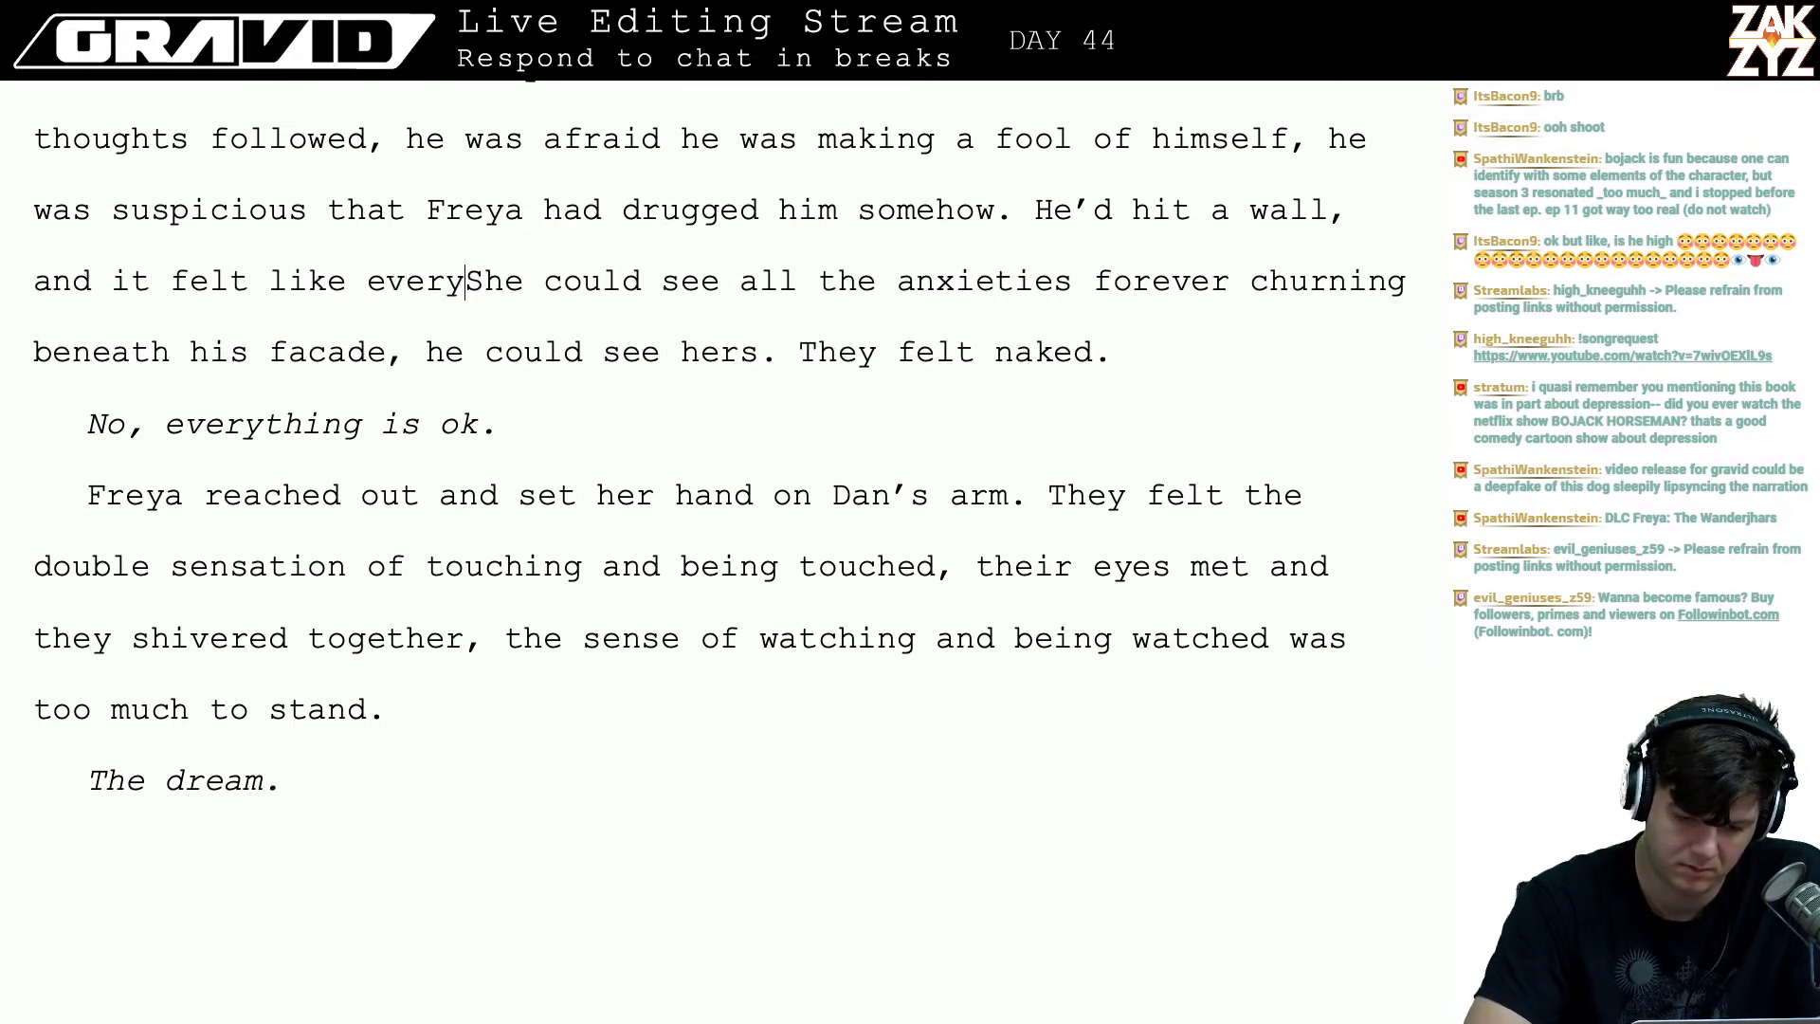
- Remove ", and it felt like every" from the new sentence, keeping only "He'd hit a wall"
key("BackSpace")
key("BackSpace")
key("BackSpace")
key("BackSpace")
key("BackSpace")
key("BackSpace")
key("BackSpace")
key("BackSpace")
key("BackSpace")
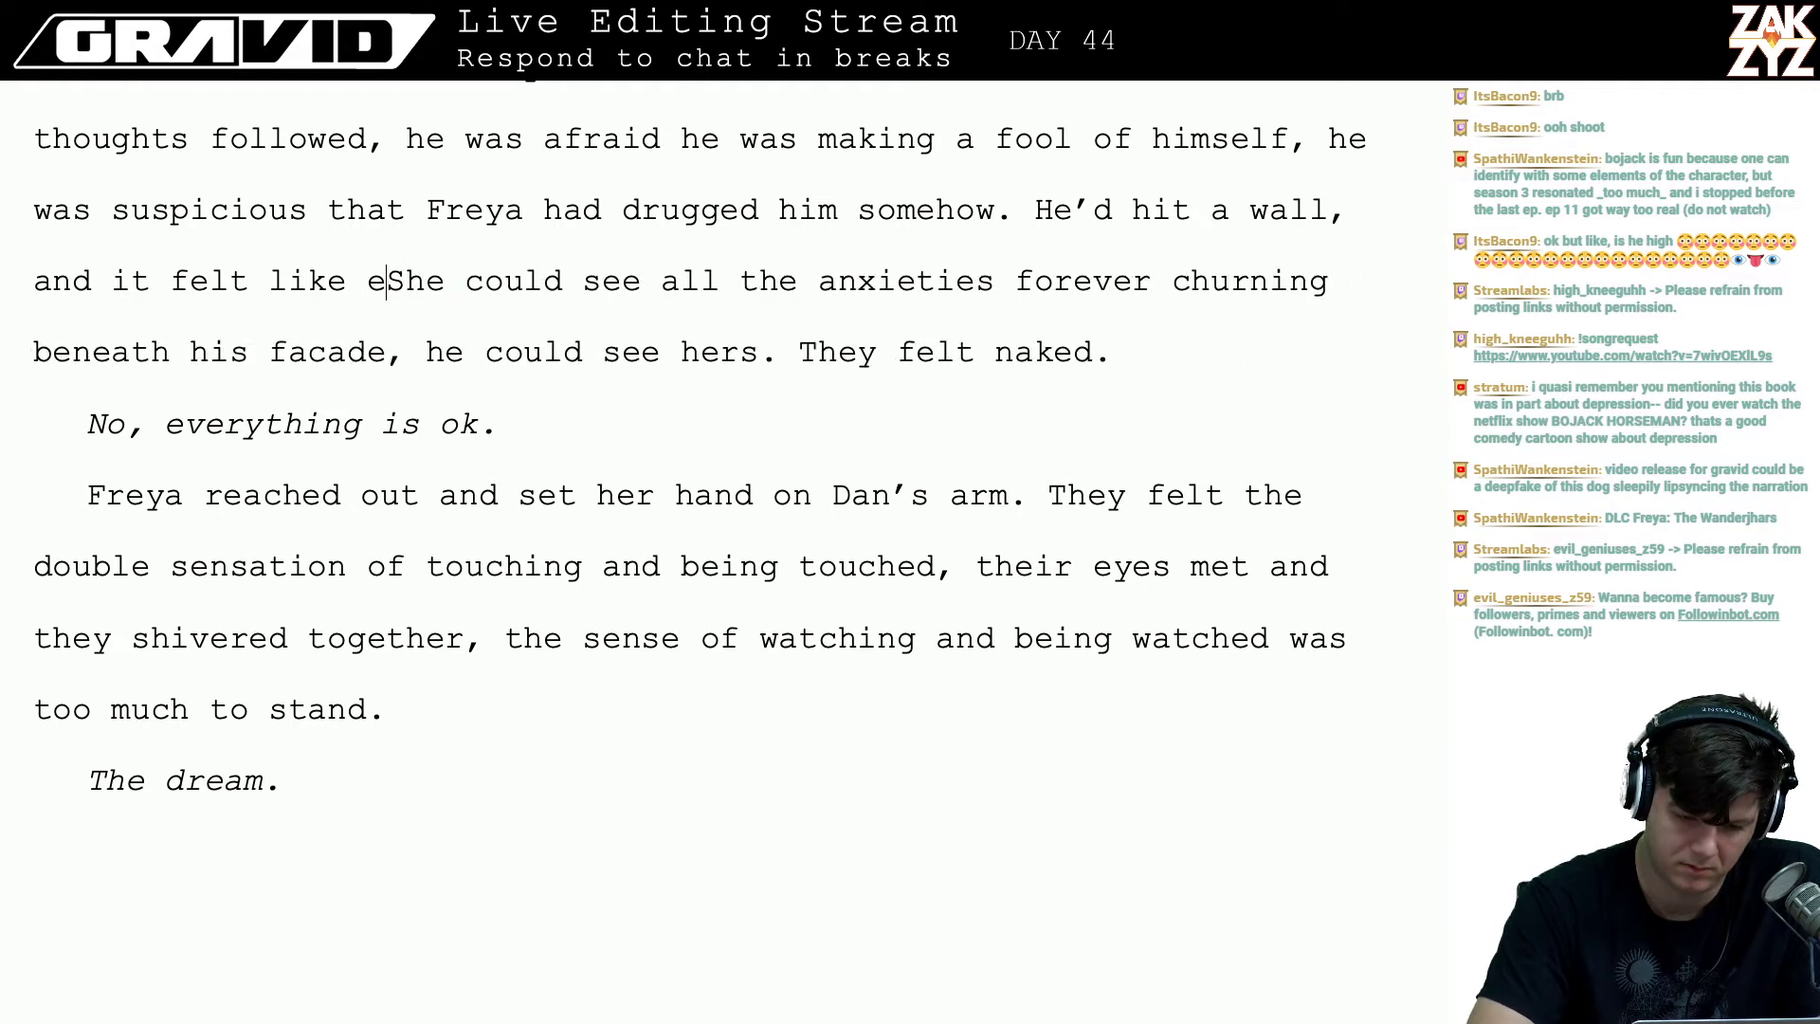
key("BackSpace")
key("BackSpace")
key("BackSpace")
key("BackSpace")
key("BackSpace")
key("BackSpace")
key("BackSpace")
key("BackSpace")
key("BackSpace")
key("BackSpace")
key("BackSpace")
key("BackSpace")
key("BackSpace")
key("BackSpace")
key("BackSpace")
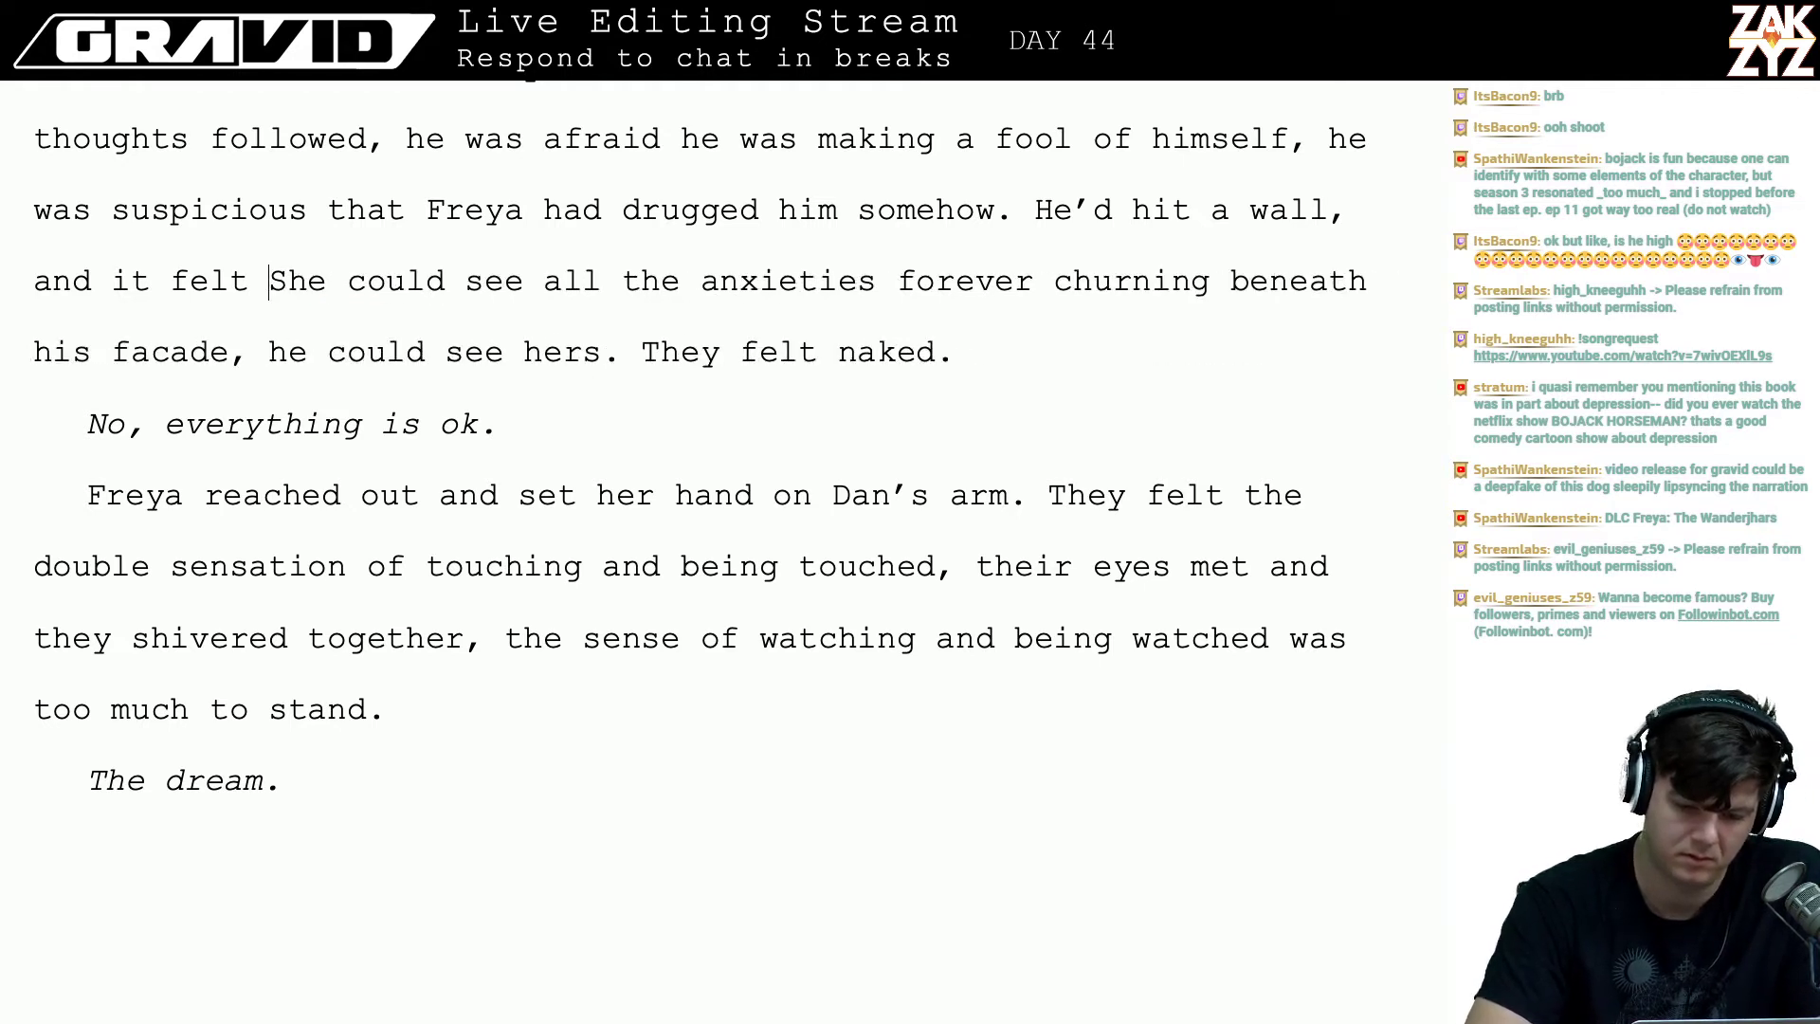
key("BackSpace")
key("BackSpace")
key("BackSpace")
key("BackSpace")
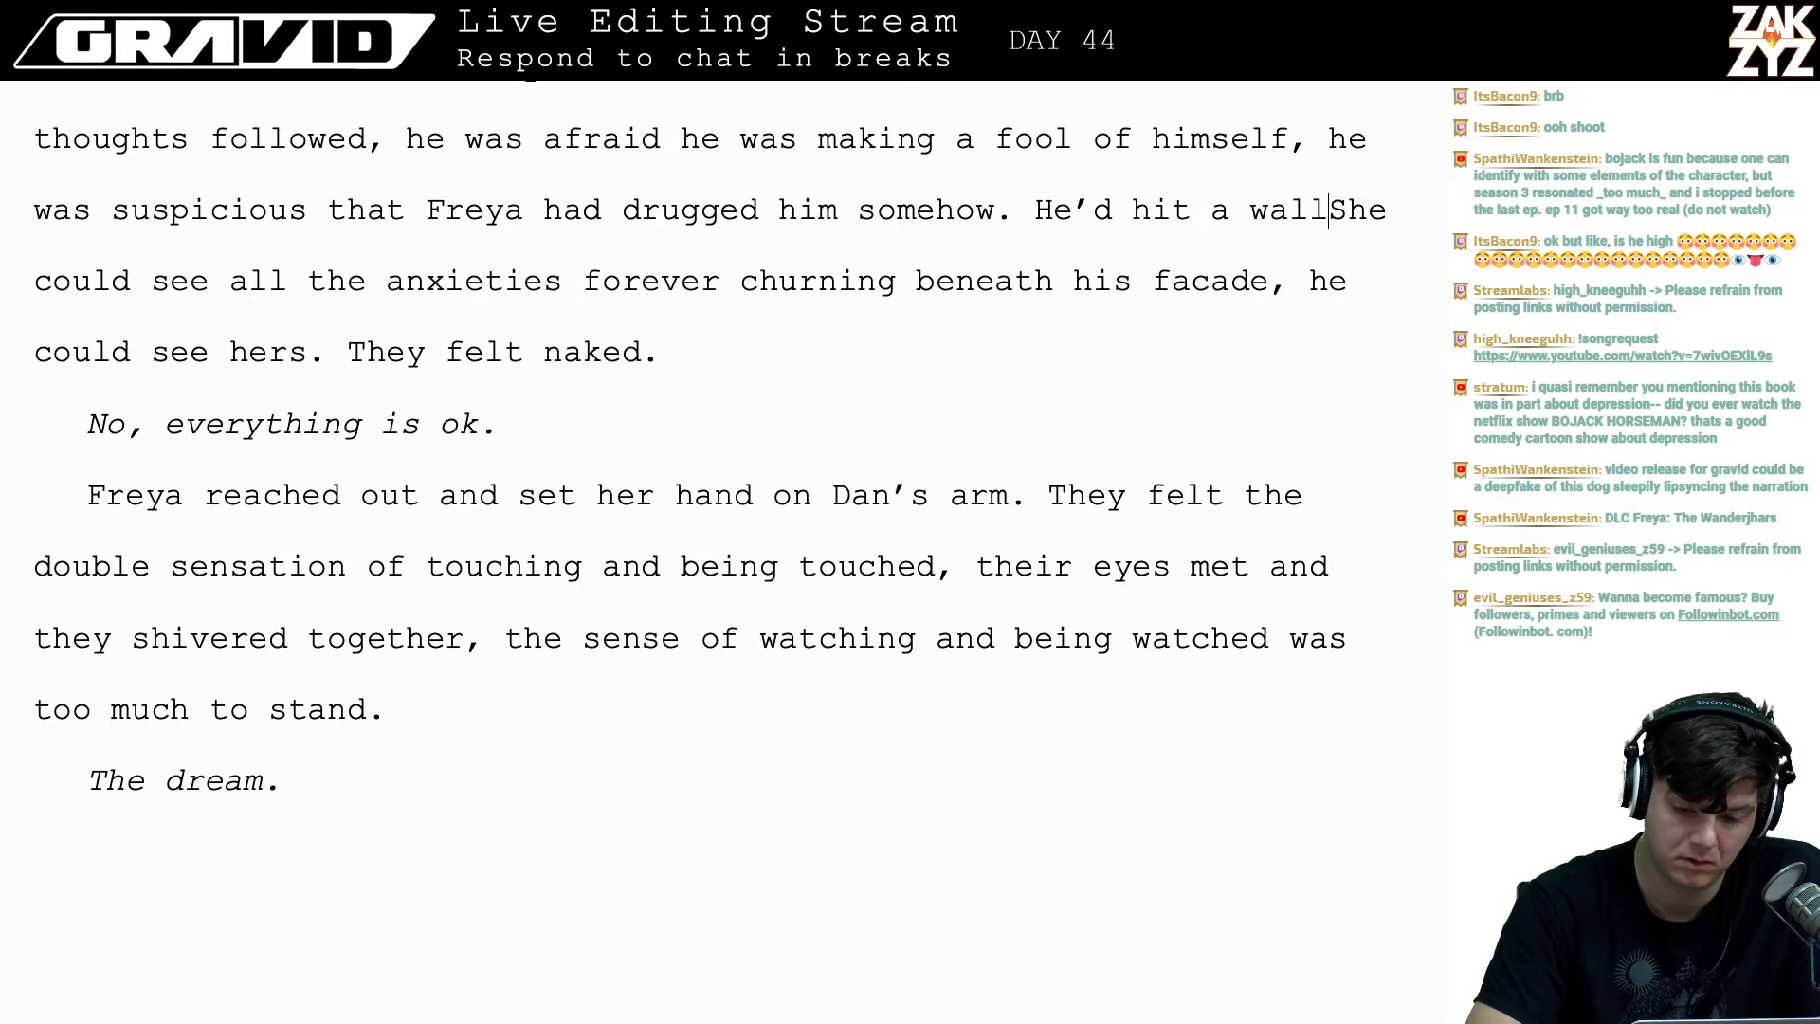
- End the sentence after "wall" with a period and replace the following "She" with "Freya"
type(".")
key("BackSpace")
key("BackSpace")
key("BackSpace")
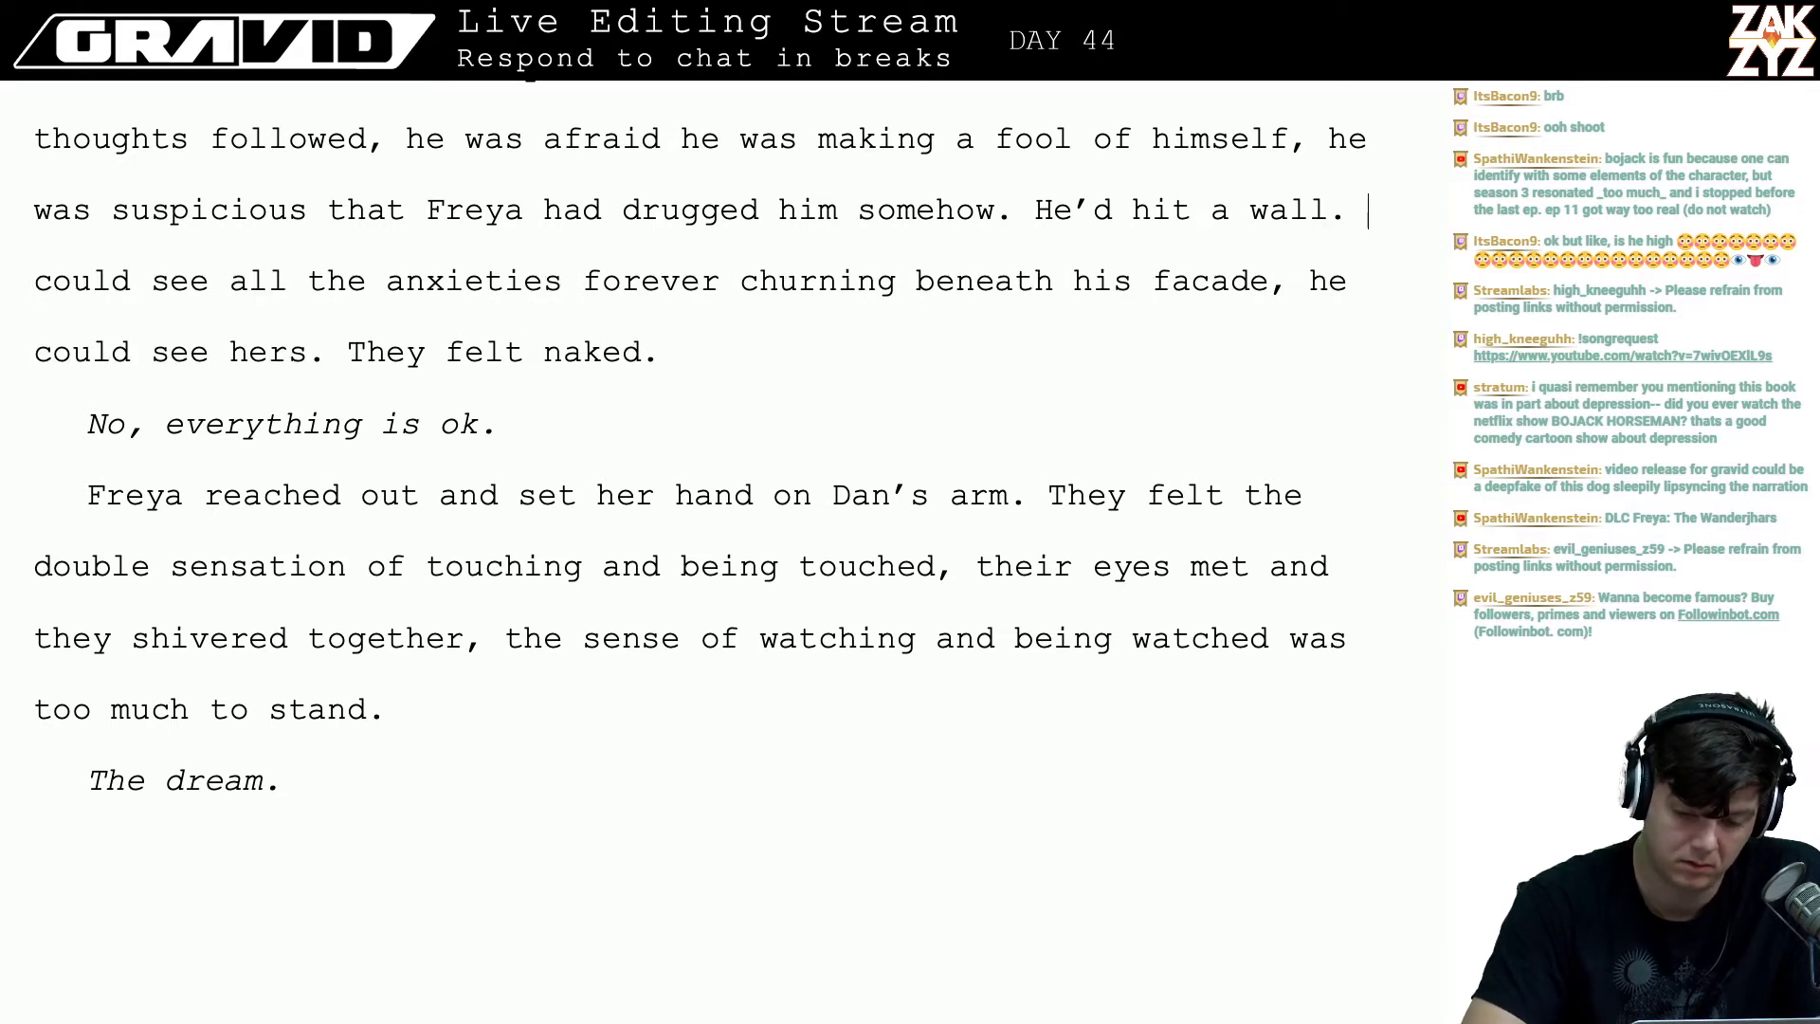
type("Freya")
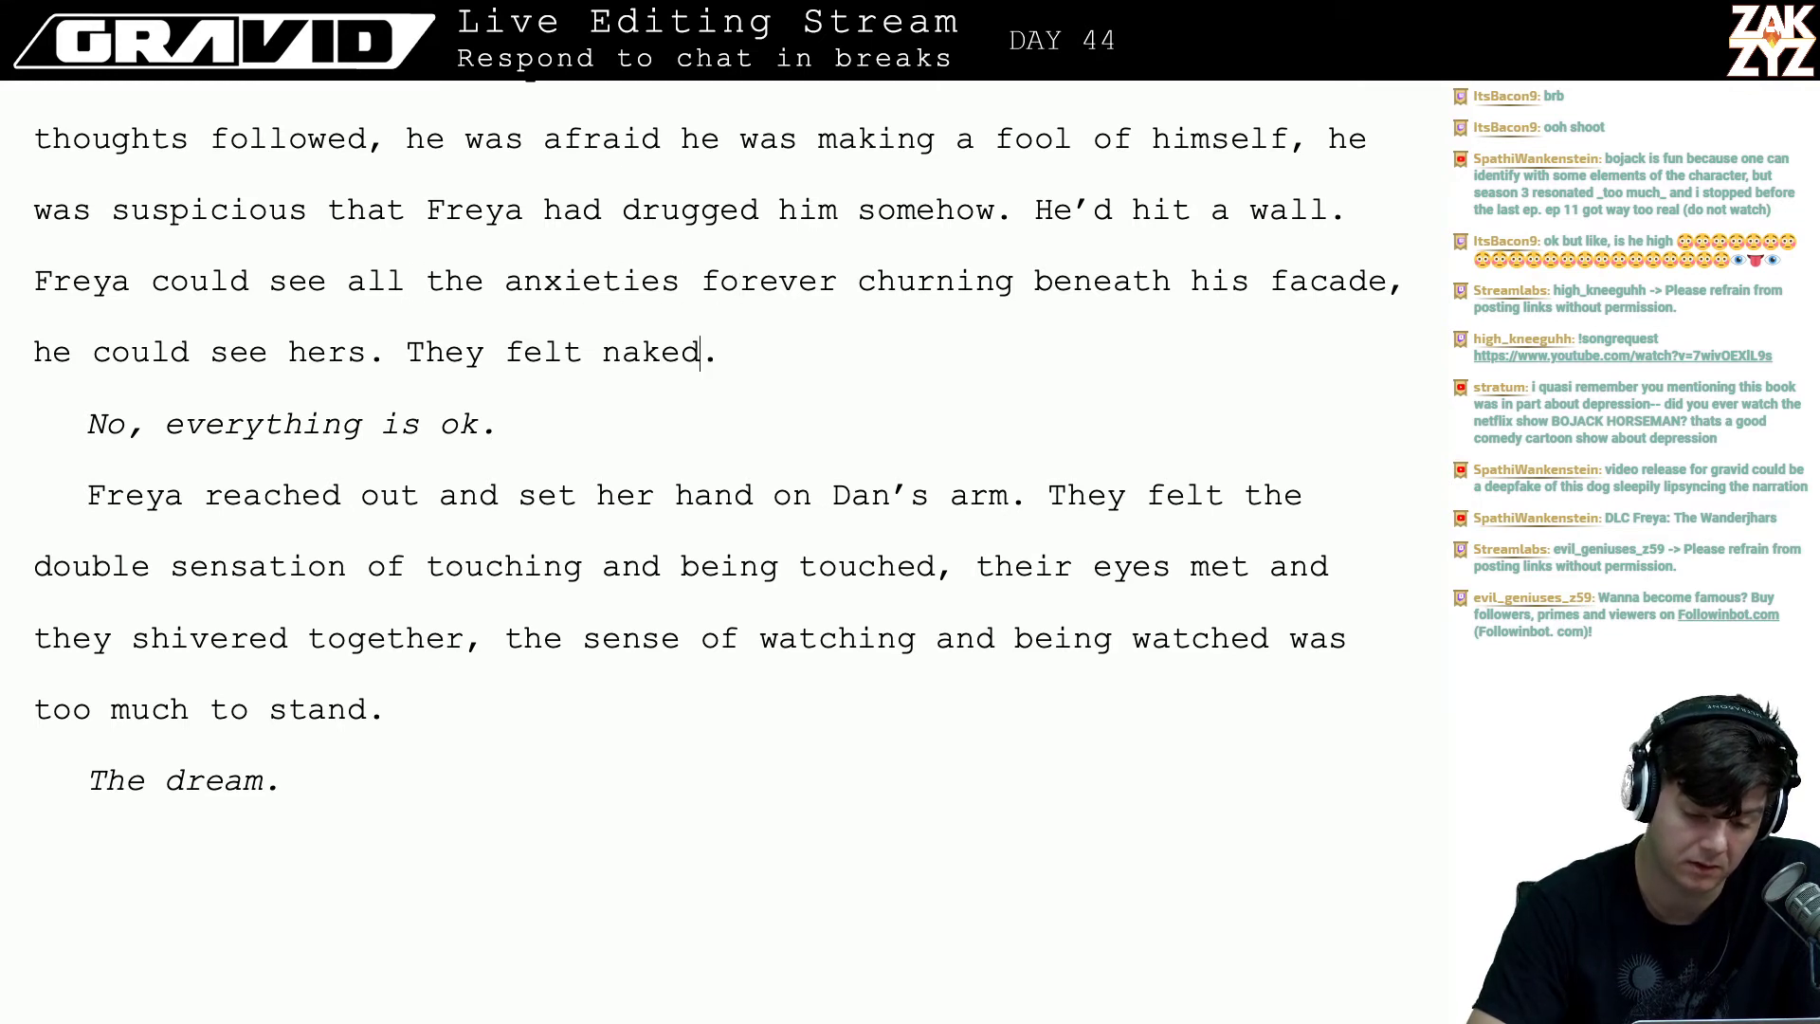
- Insert "and" before "he could see hers" in the sentence about the anxieties
key("Left")
key("Left")
key("Left")
key("Left")
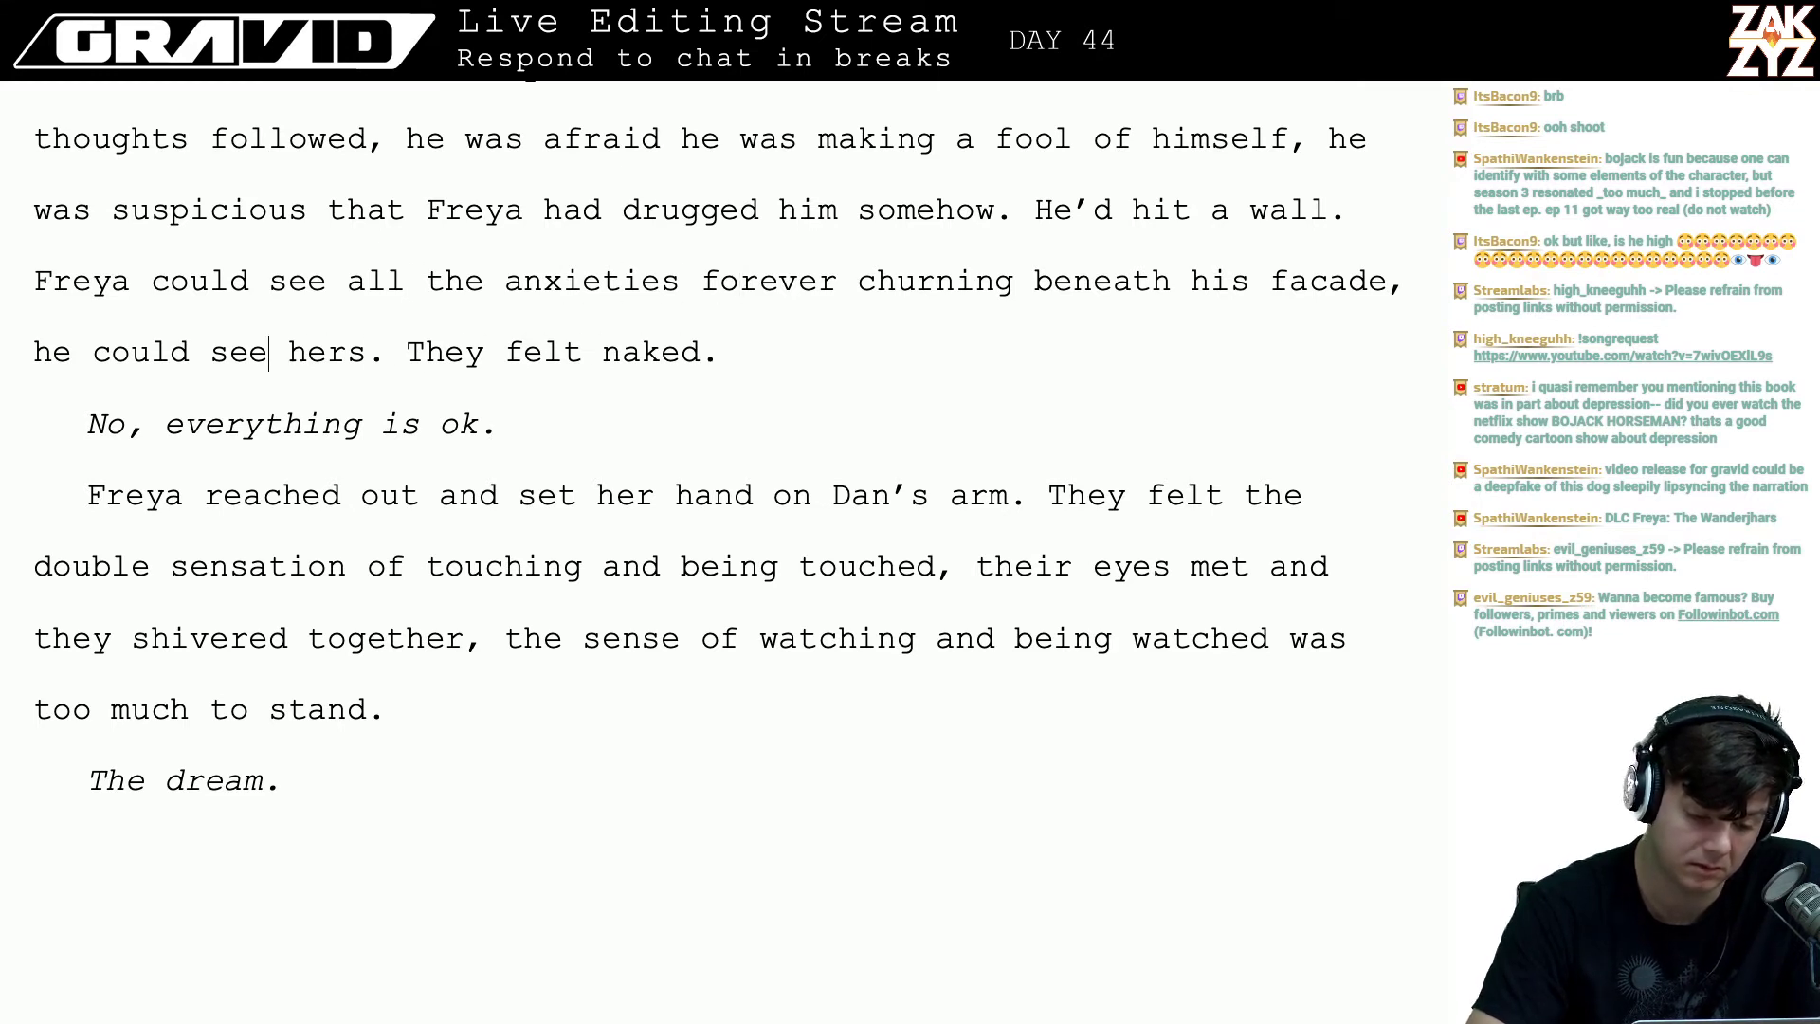
key("Left")
key("Left")
type("and")
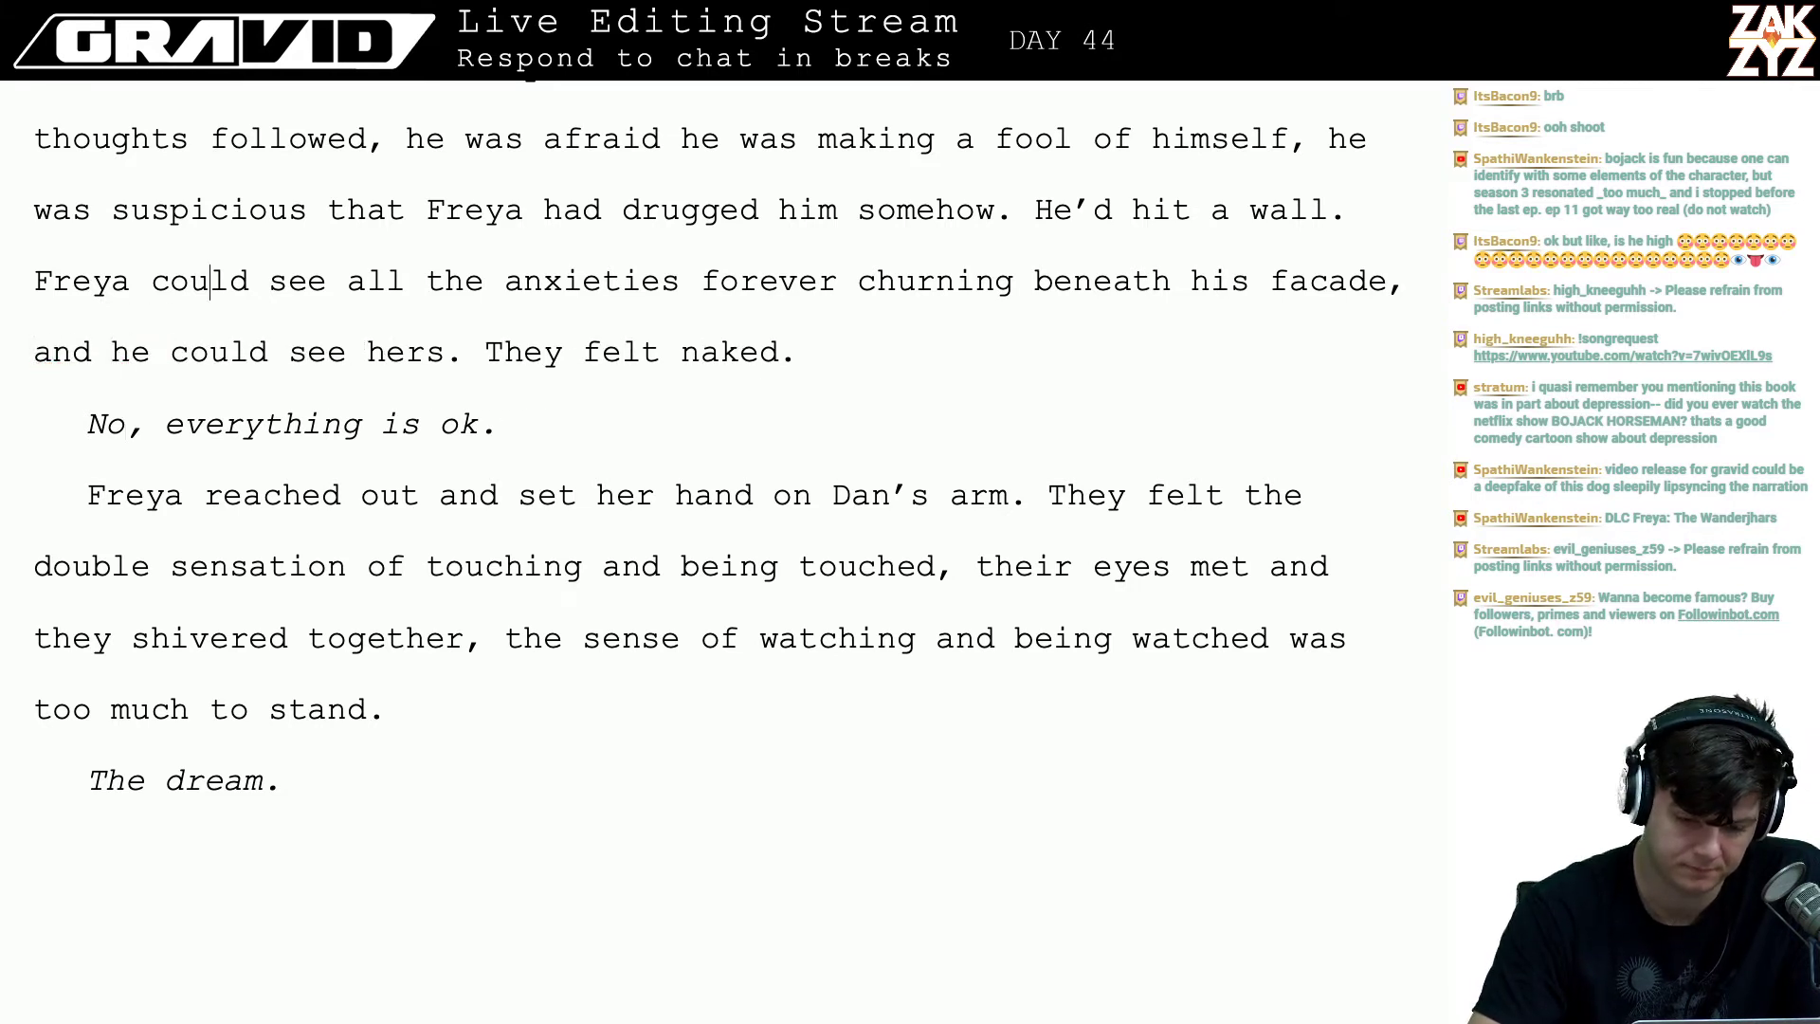
- Delete the sentence "He'd hit a wall." and start a new paragraph at "Freya could see all the anxieties"
scroll(390, 526, "up", 4)
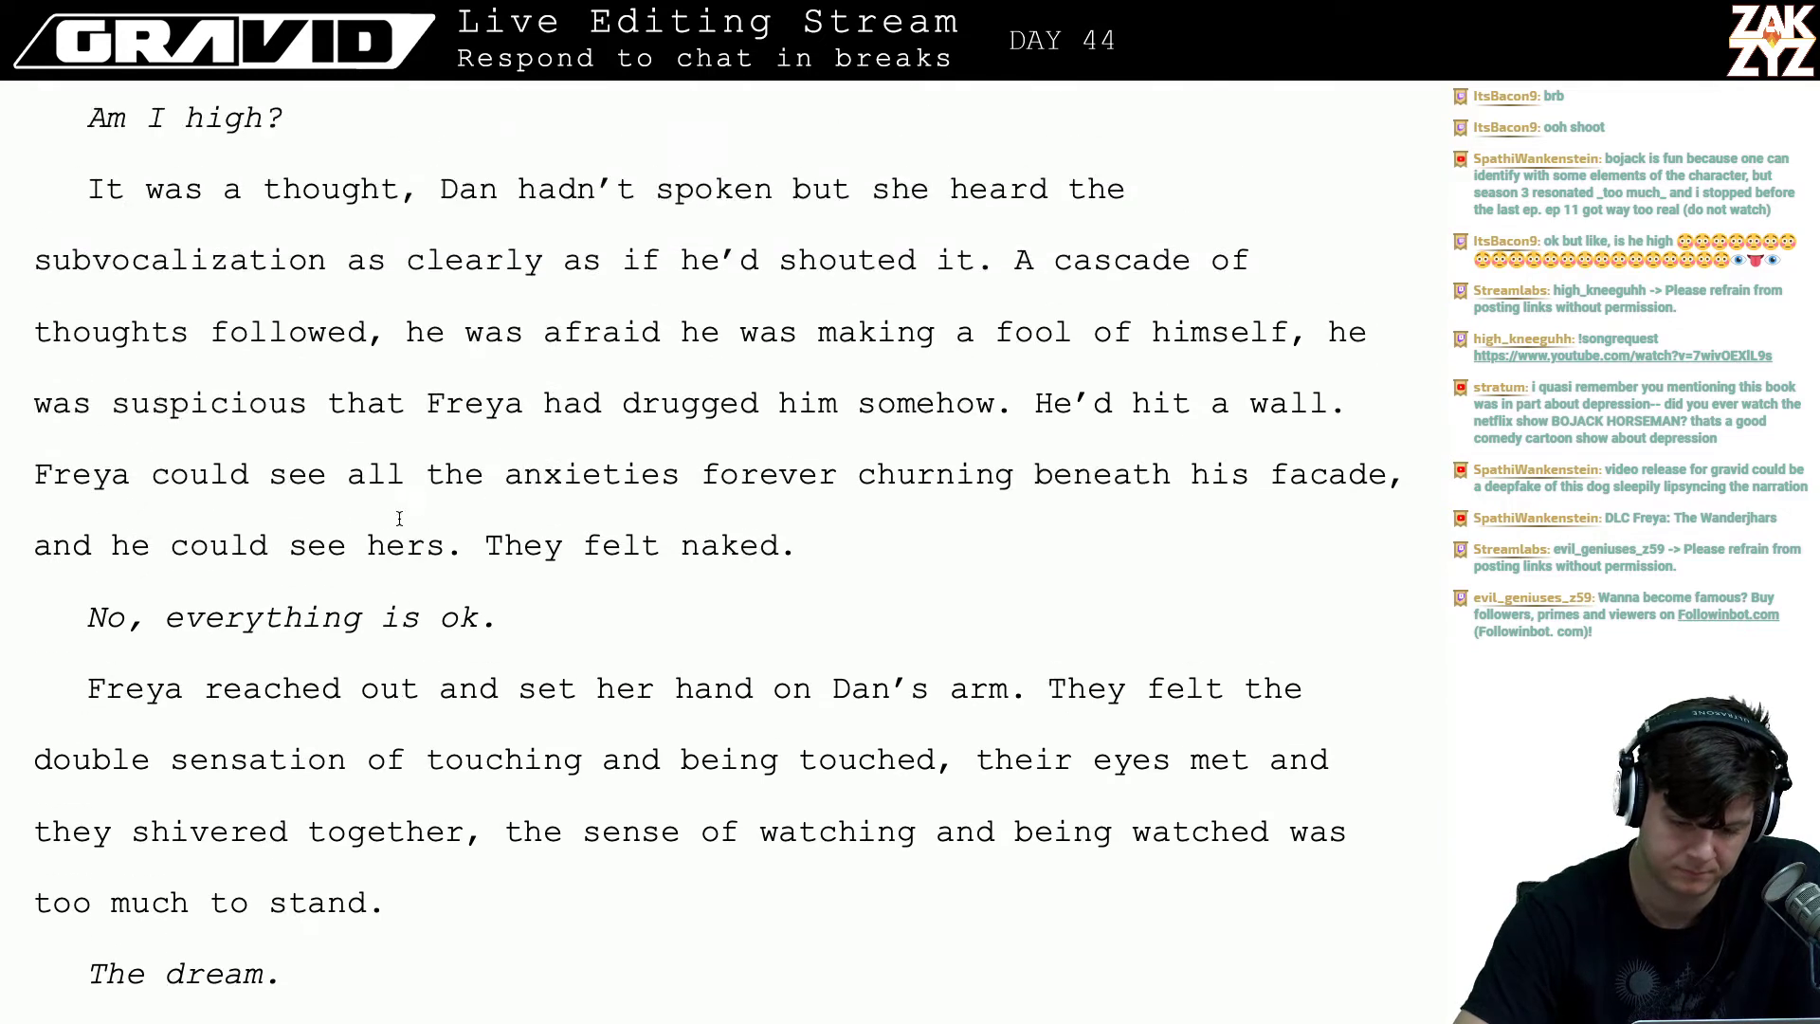
left_click(1304, 534)
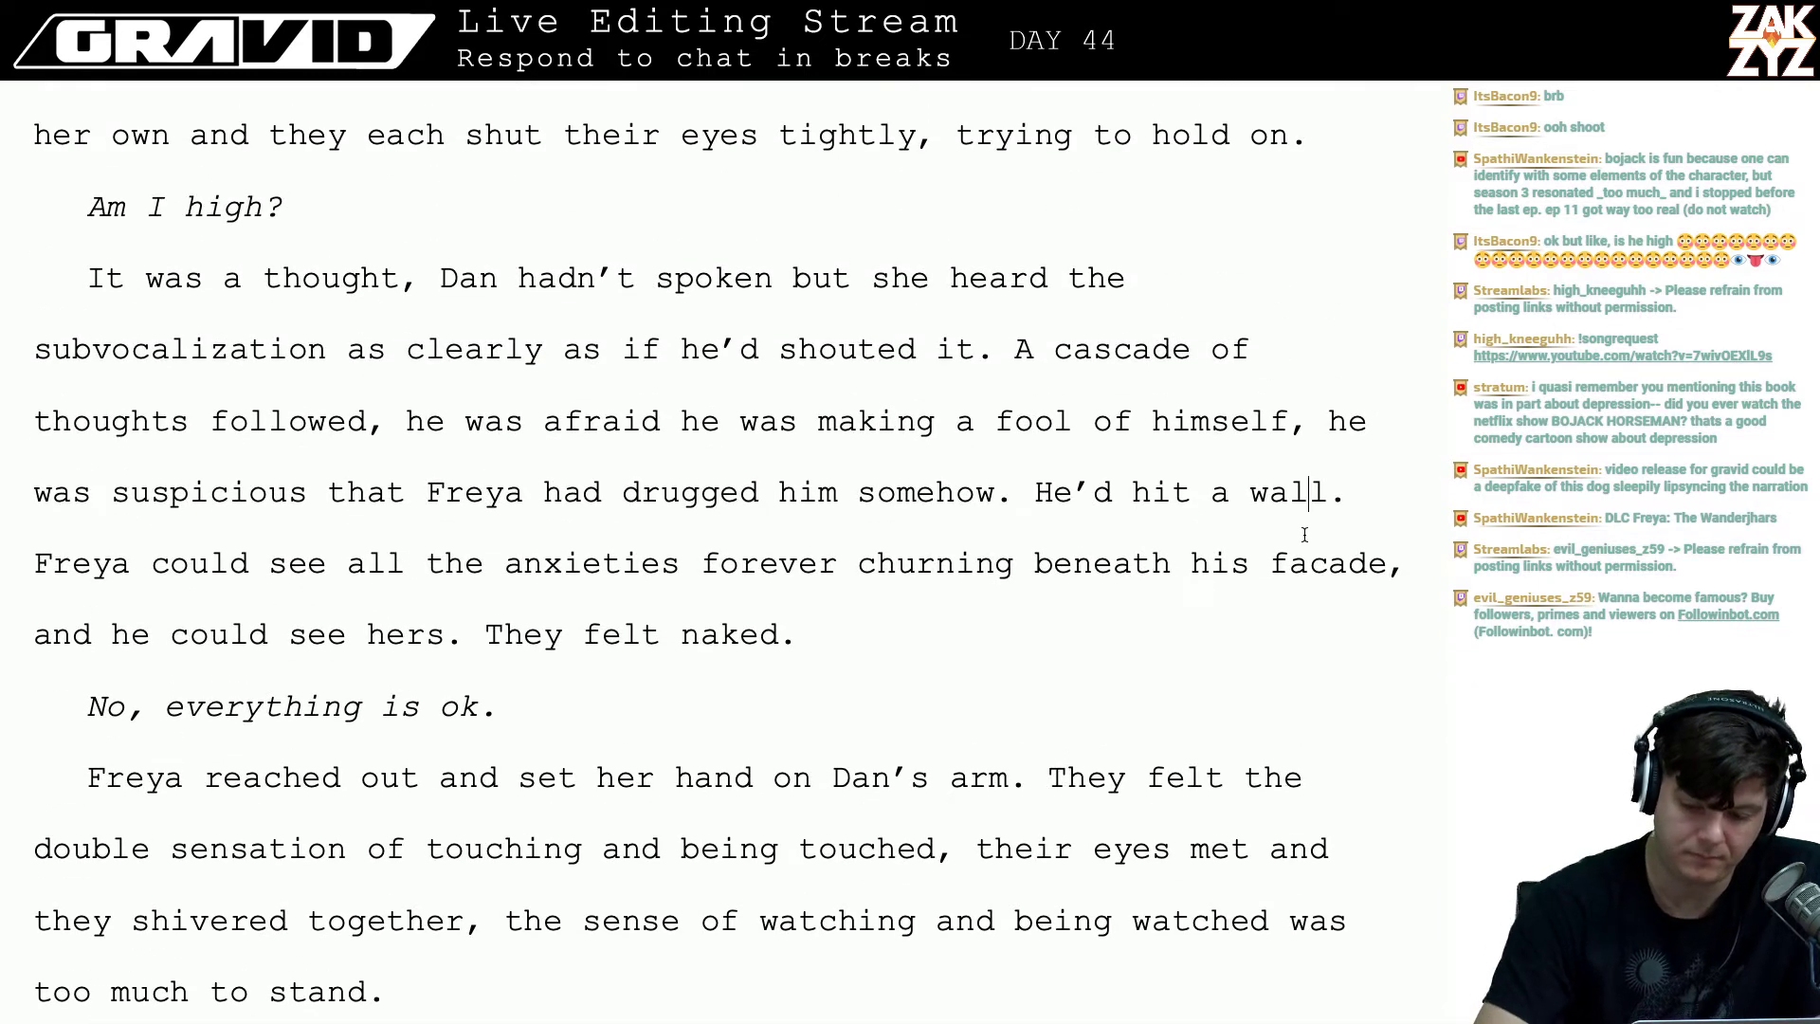
key("Right")
key("Right")
key("BackSpace")
key("BackSpace")
key("BackSpace")
key("BackSpace")
key("BackSpace")
key("BackSpace")
key("BackSpace")
key("BackSpace")
key("BackSpace")
key("BackSpace")
key("BackSpace")
key("BackSpace")
key("BackSpace")
key("BackSpace")
key("BackSpace")
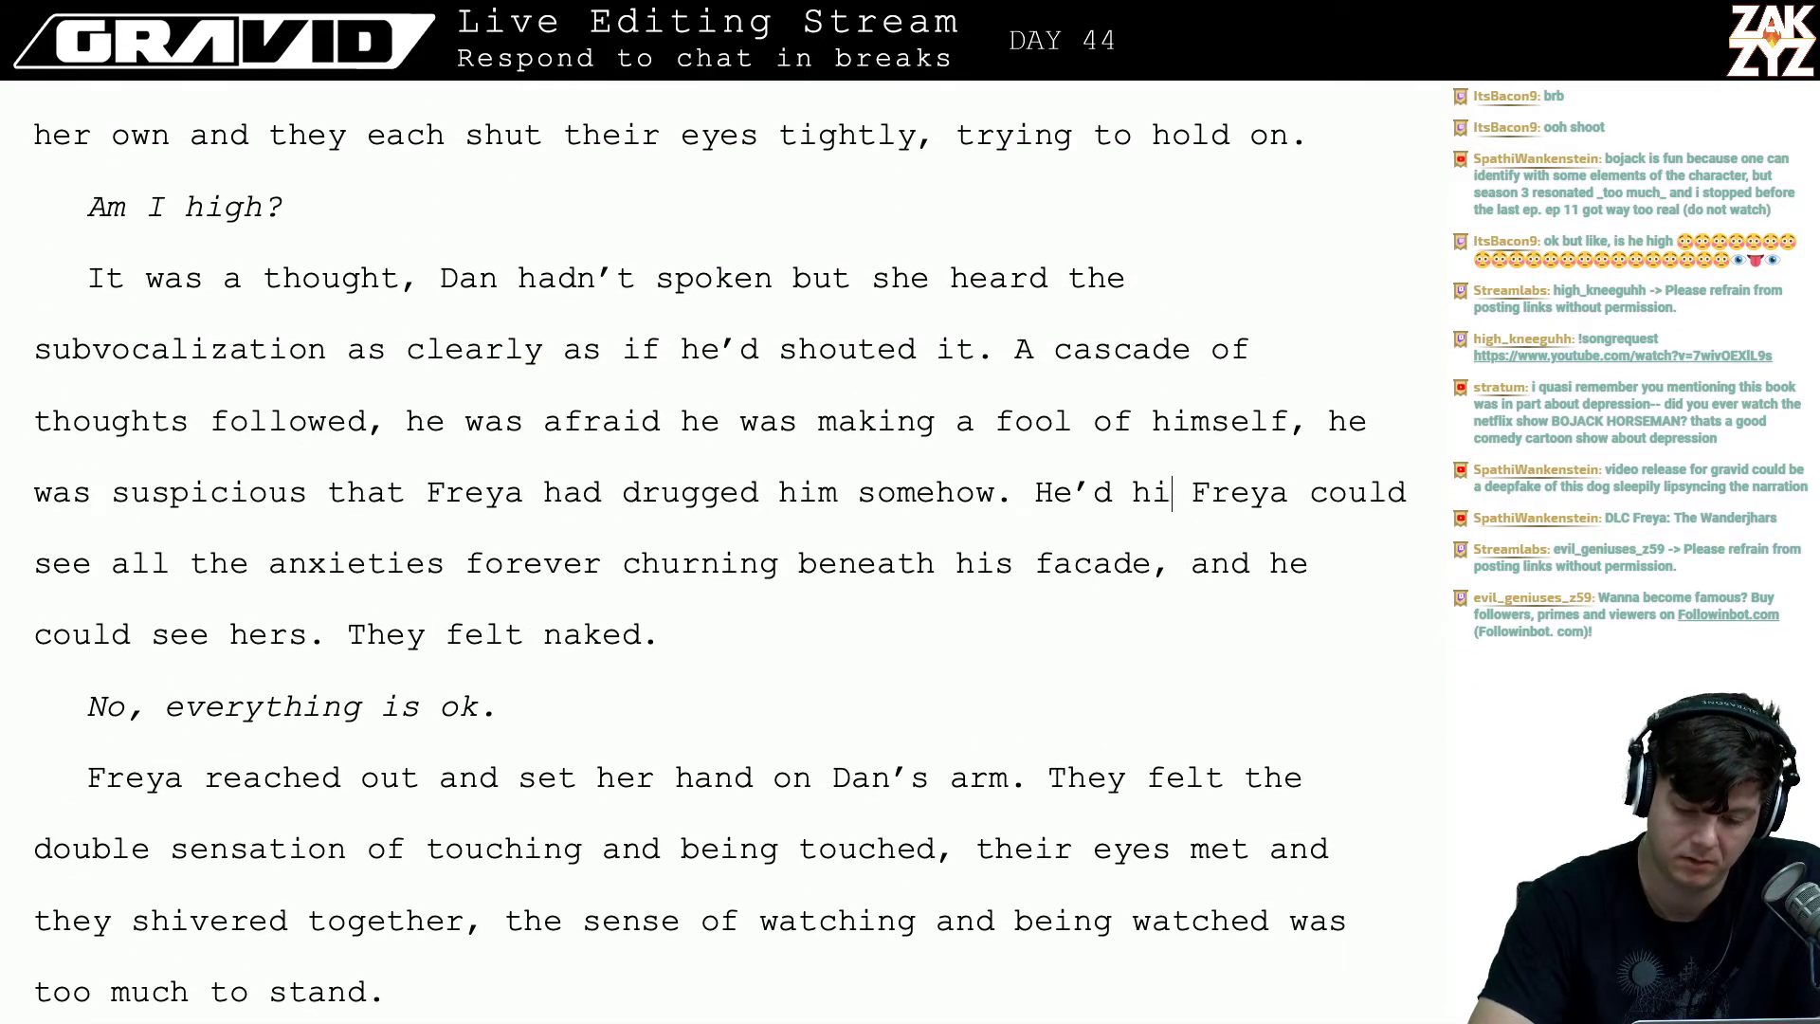
key("Return")
type("The")
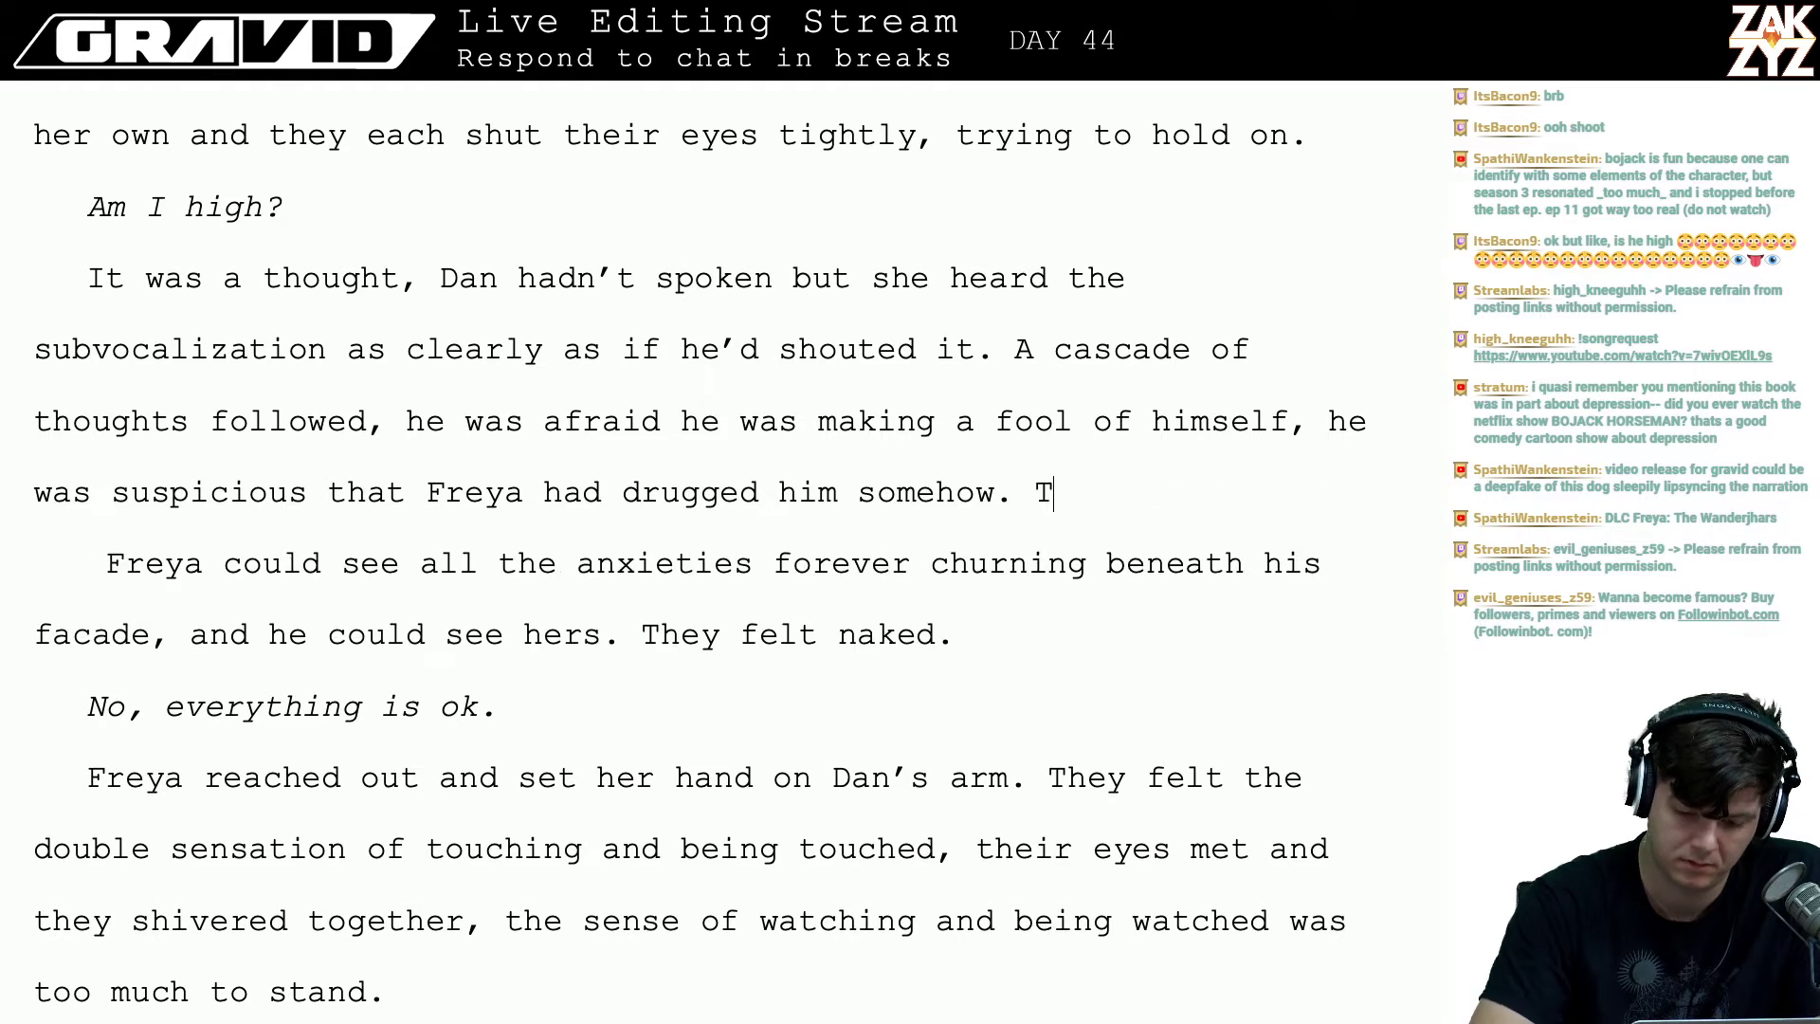
key("BackSpace")
key("BackSpace")
key("BackSpace")
type("They were")
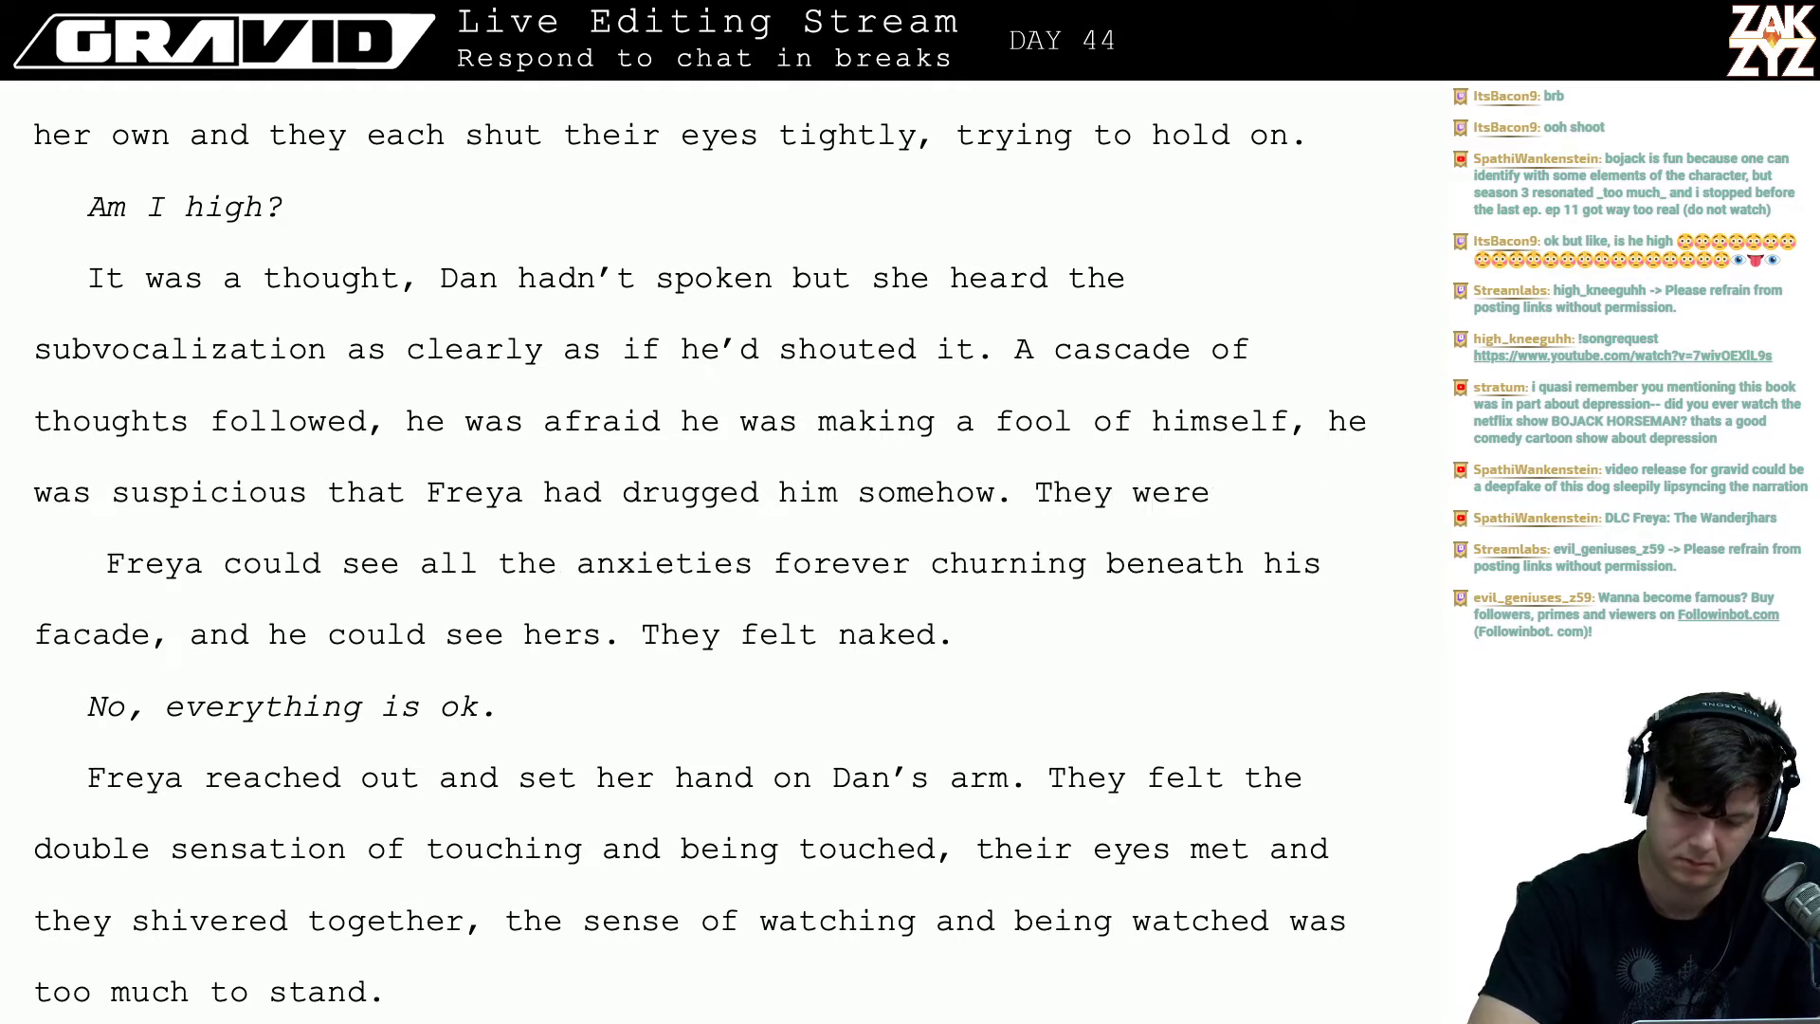
key("BackSpace")
key("BackSpace")
key("BackSpace")
key("BackSpace")
key("BackSpace")
key("BackSpace")
key("BackSpace")
key("BackSpace")
key("BackSpace")
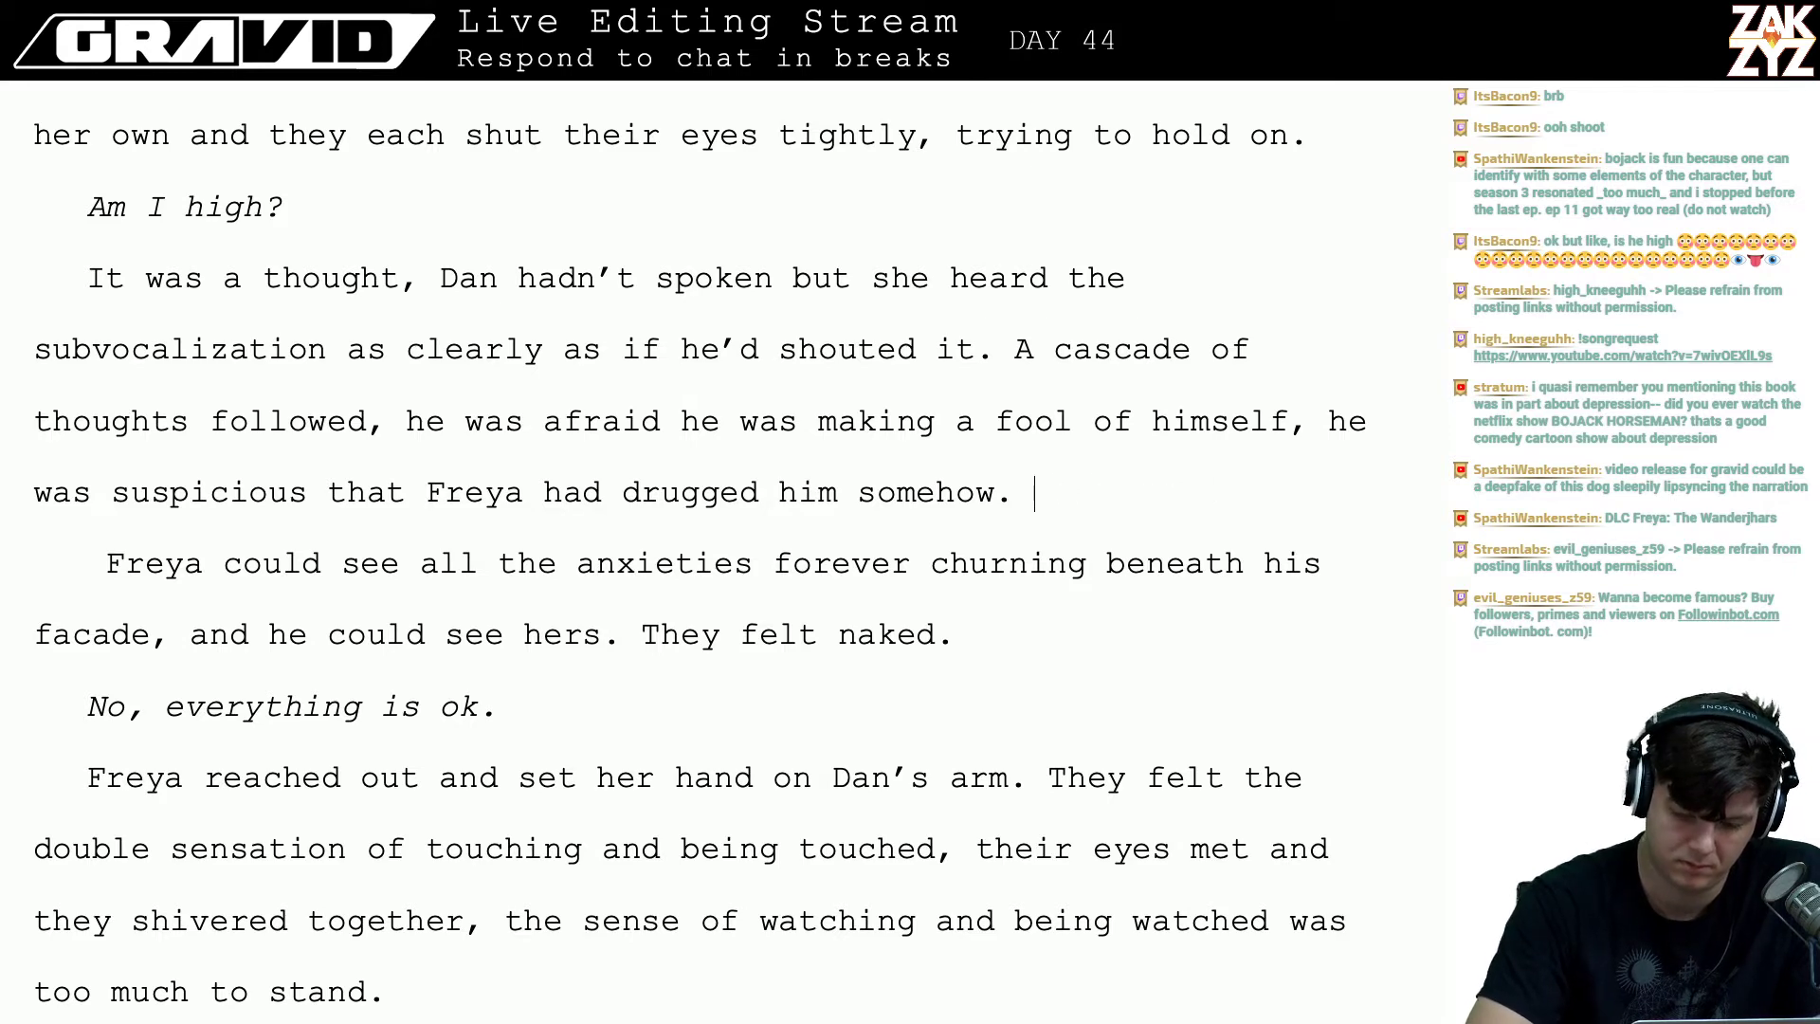
- Add "They were hitting a wall of exhaustion" after "somehow." at the end of the paragraph
type("They were hitting")
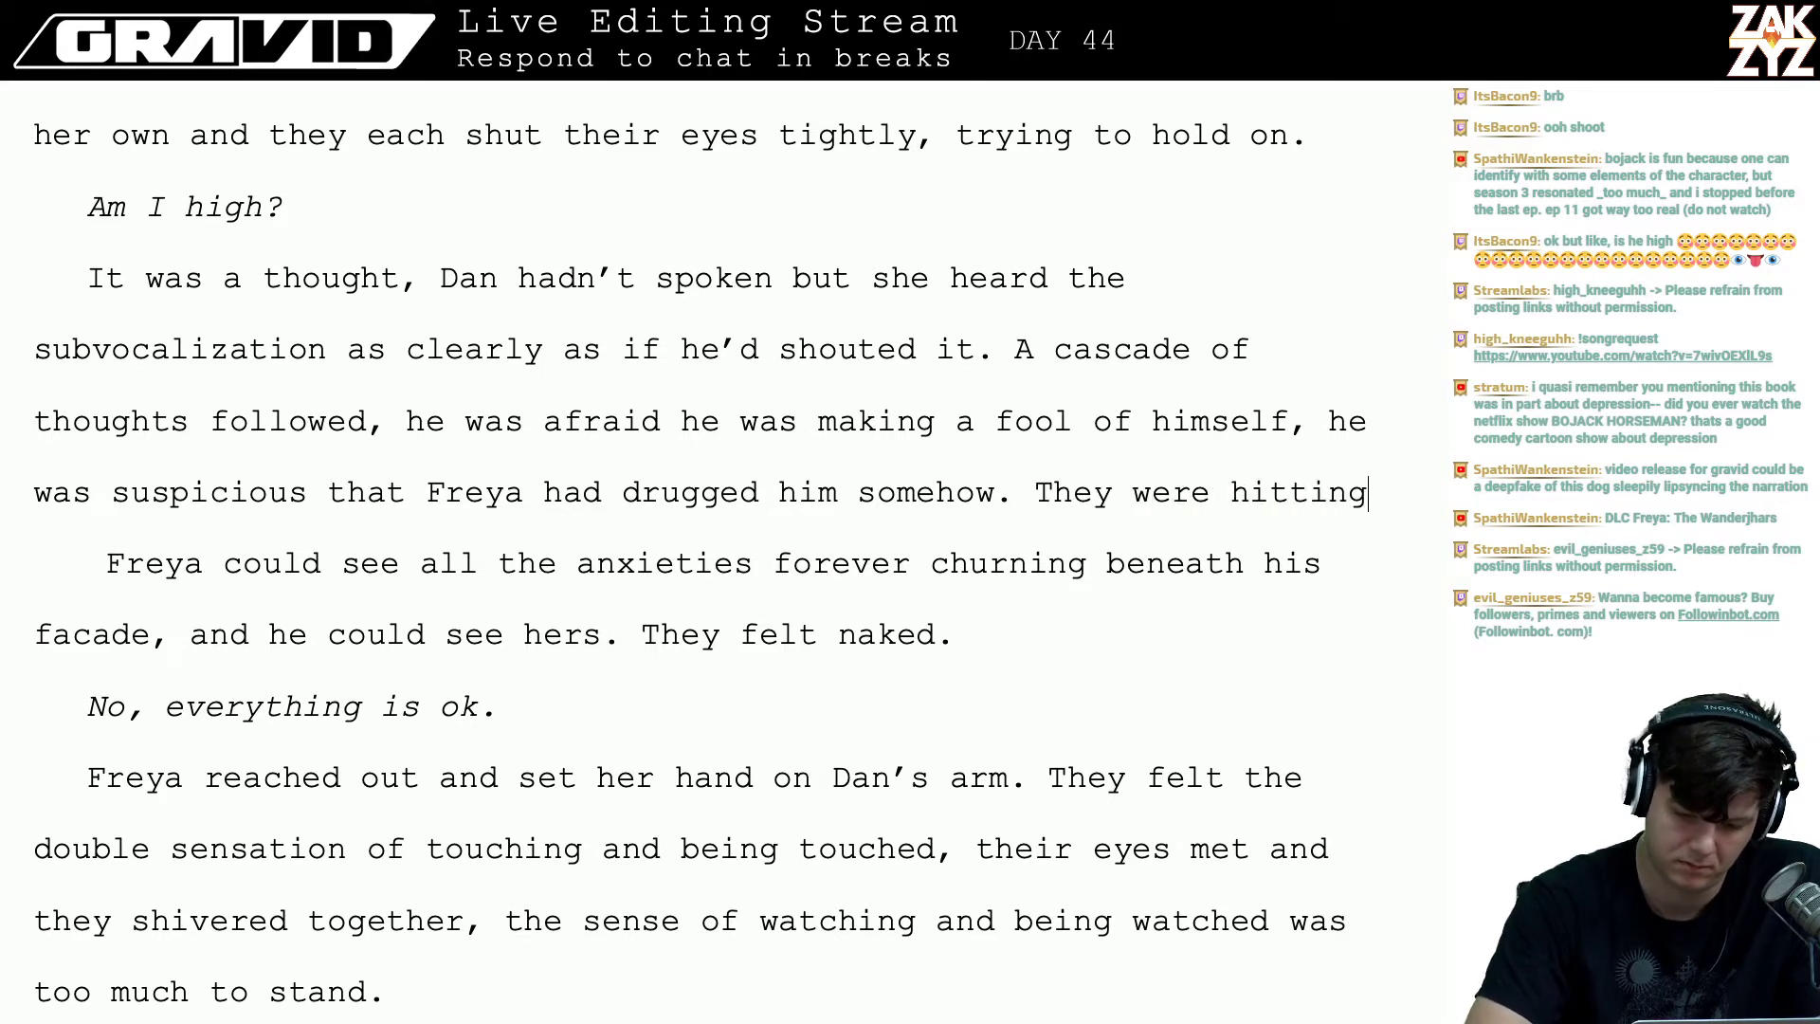
type(" a wall of")
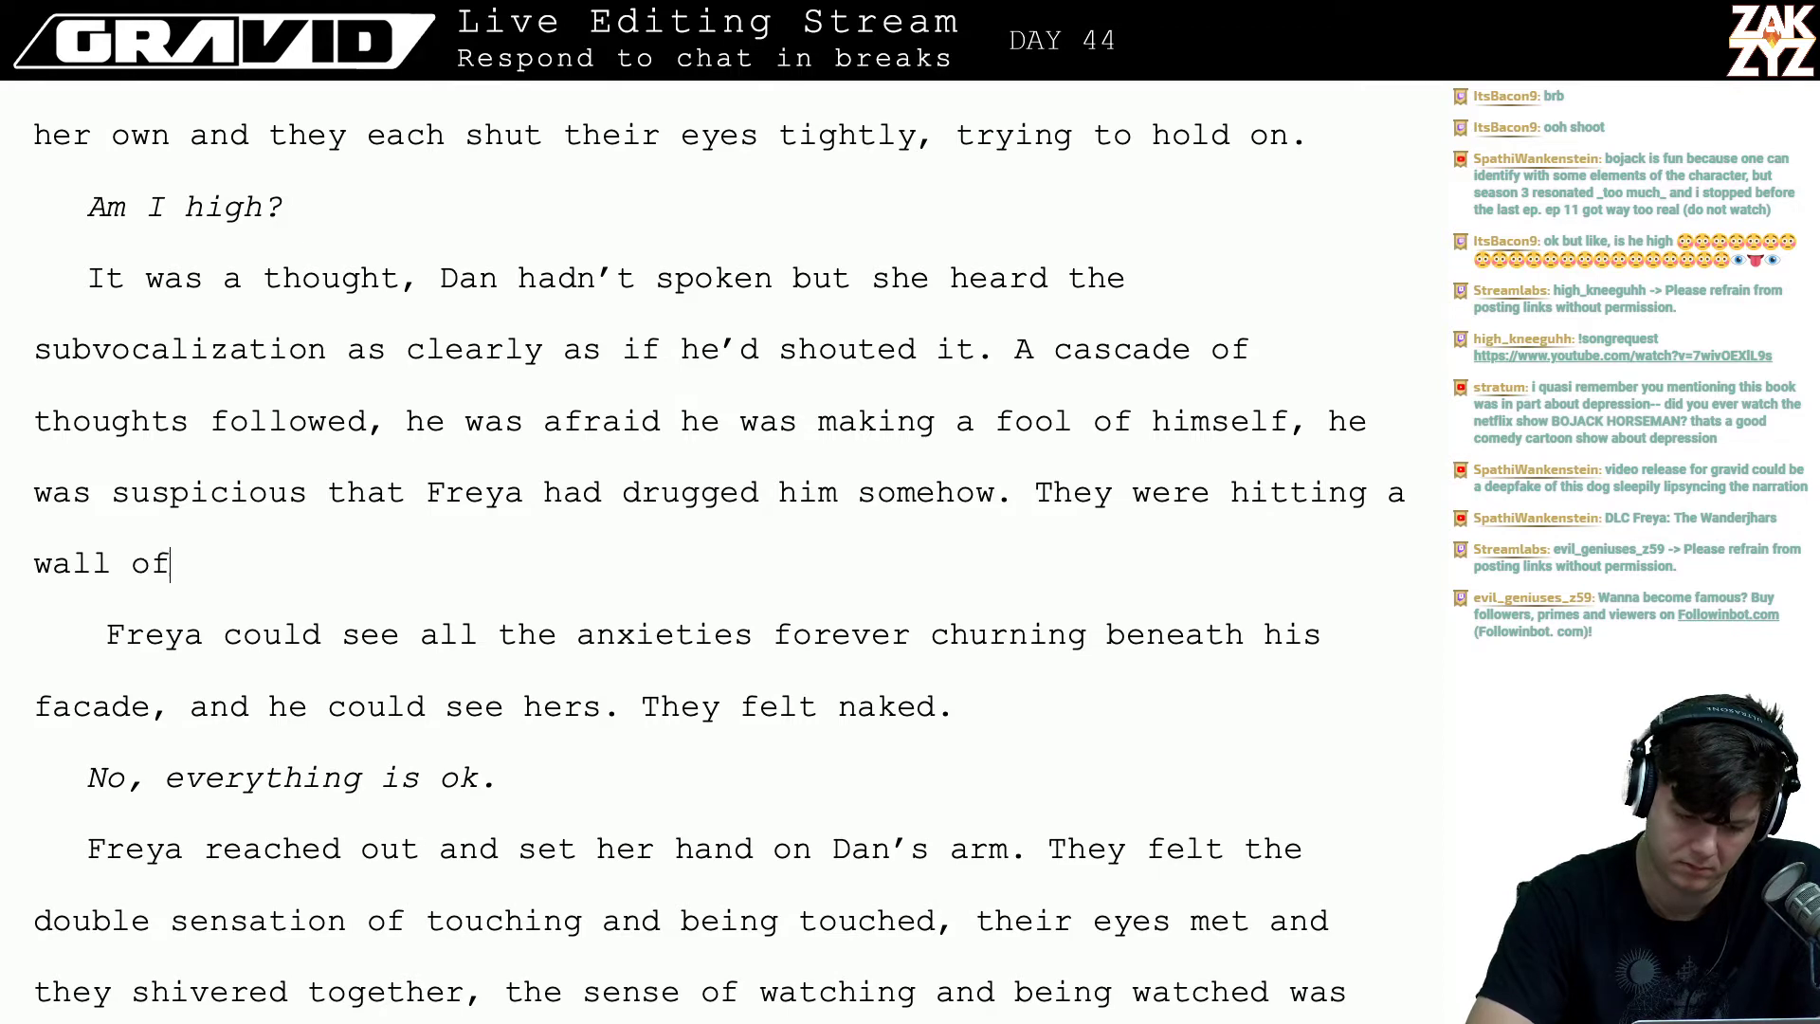
type(" exhaustion")
- Delete the sentence about hitting a wall of exhaustion and join "Freya could see all the anxieties" to the paragraph ending in "somehow."
key("BackSpace")
key("BackSpace")
key("BackSpace")
key("BackSpace")
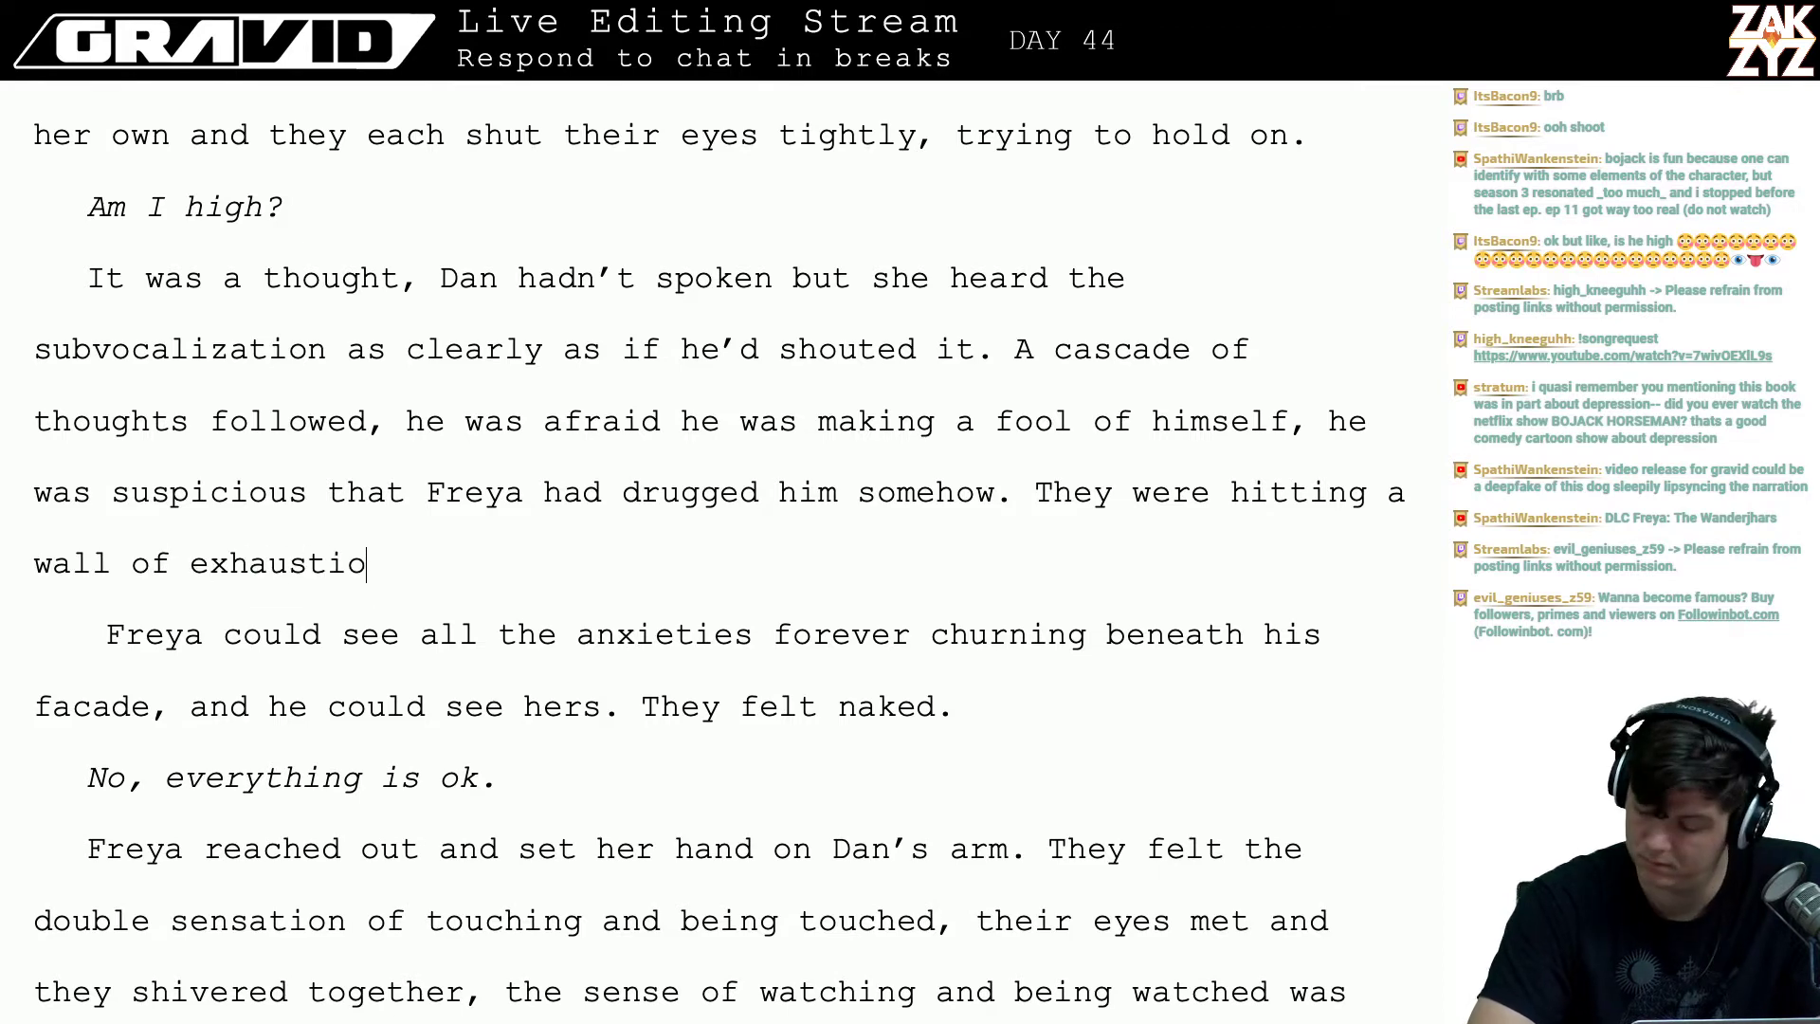
key("BackSpace")
key("BackSpace")
key("BackSpace")
key("BackSpace")
key("BackSpace")
key("BackSpace")
key("BackSpace")
key("BackSpace")
key("BackSpace")
key("BackSpace")
key("BackSpace")
key("BackSpace")
key("BackSpace")
key("BackSpace")
key("BackSpace")
key("BackSpace")
key("BackSpace")
key("BackSpace")
key("BackSpace")
key("BackSpace")
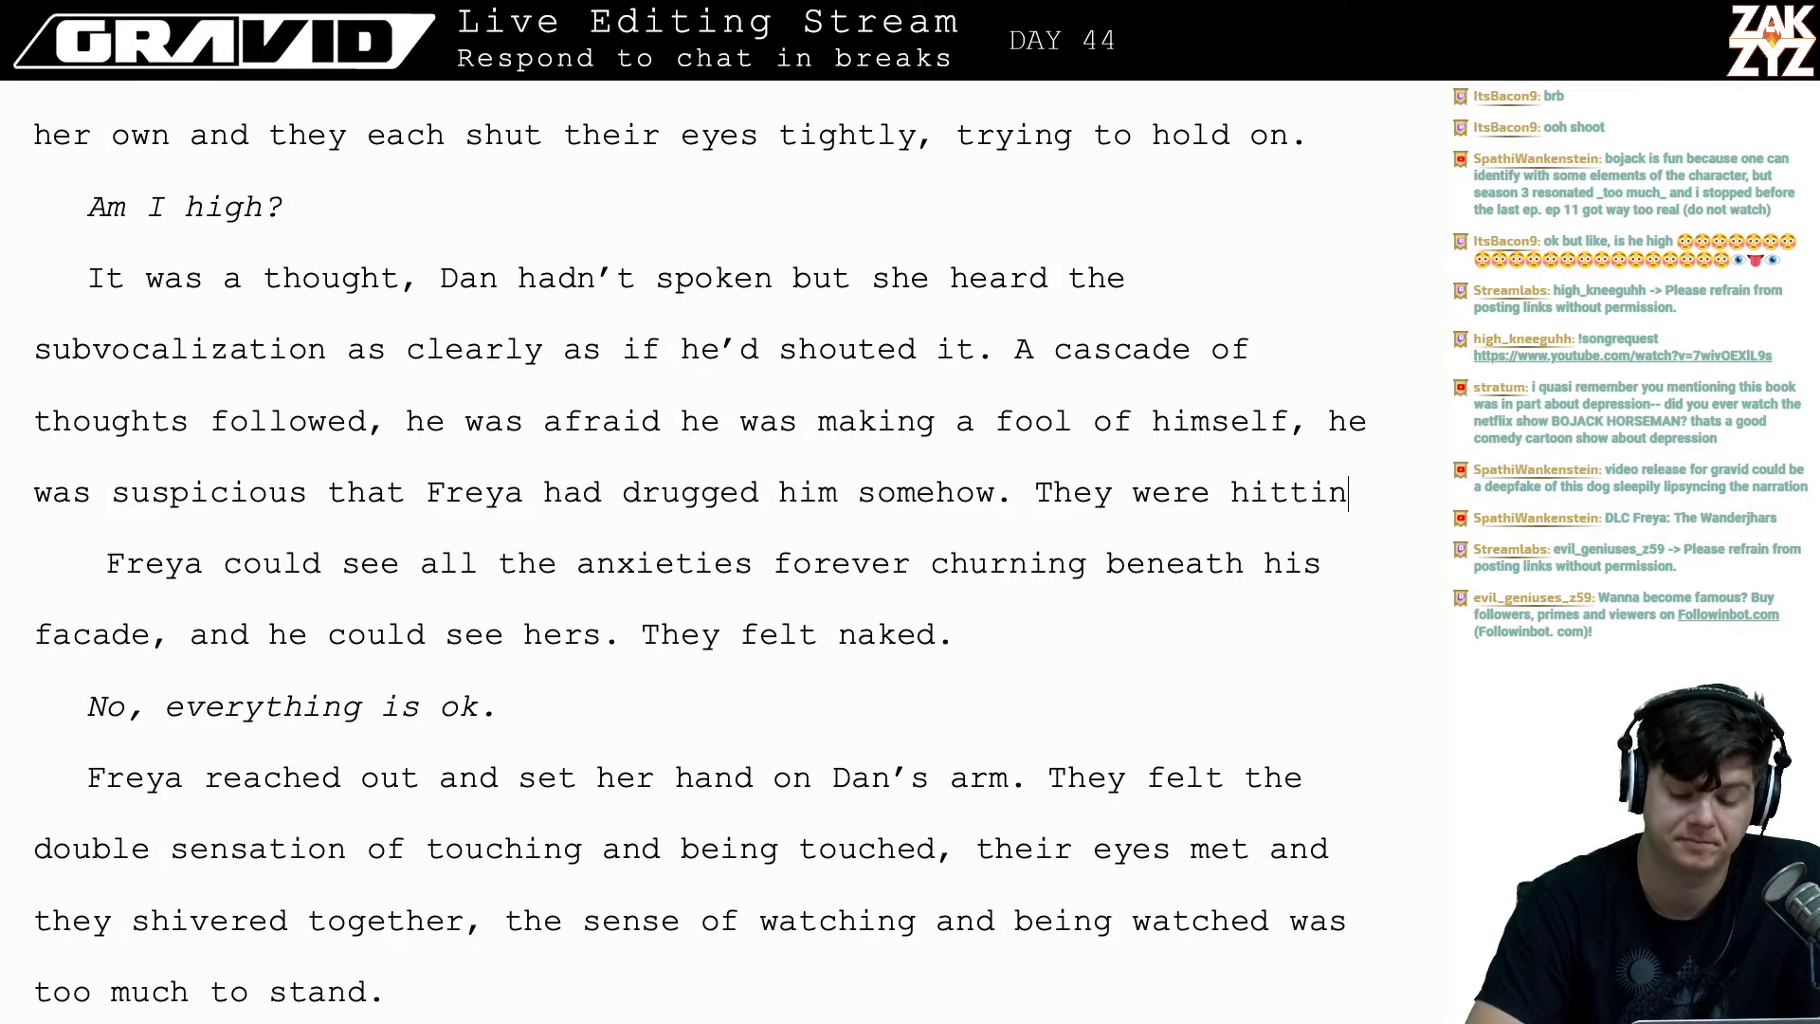
key("BackSpace")
key("BackSpace")
key("BackSpace")
key("BackSpace")
key("BackSpace")
key("BackSpace")
key("BackSpace")
key("BackSpace")
key("BackSpace")
key("BackSpace")
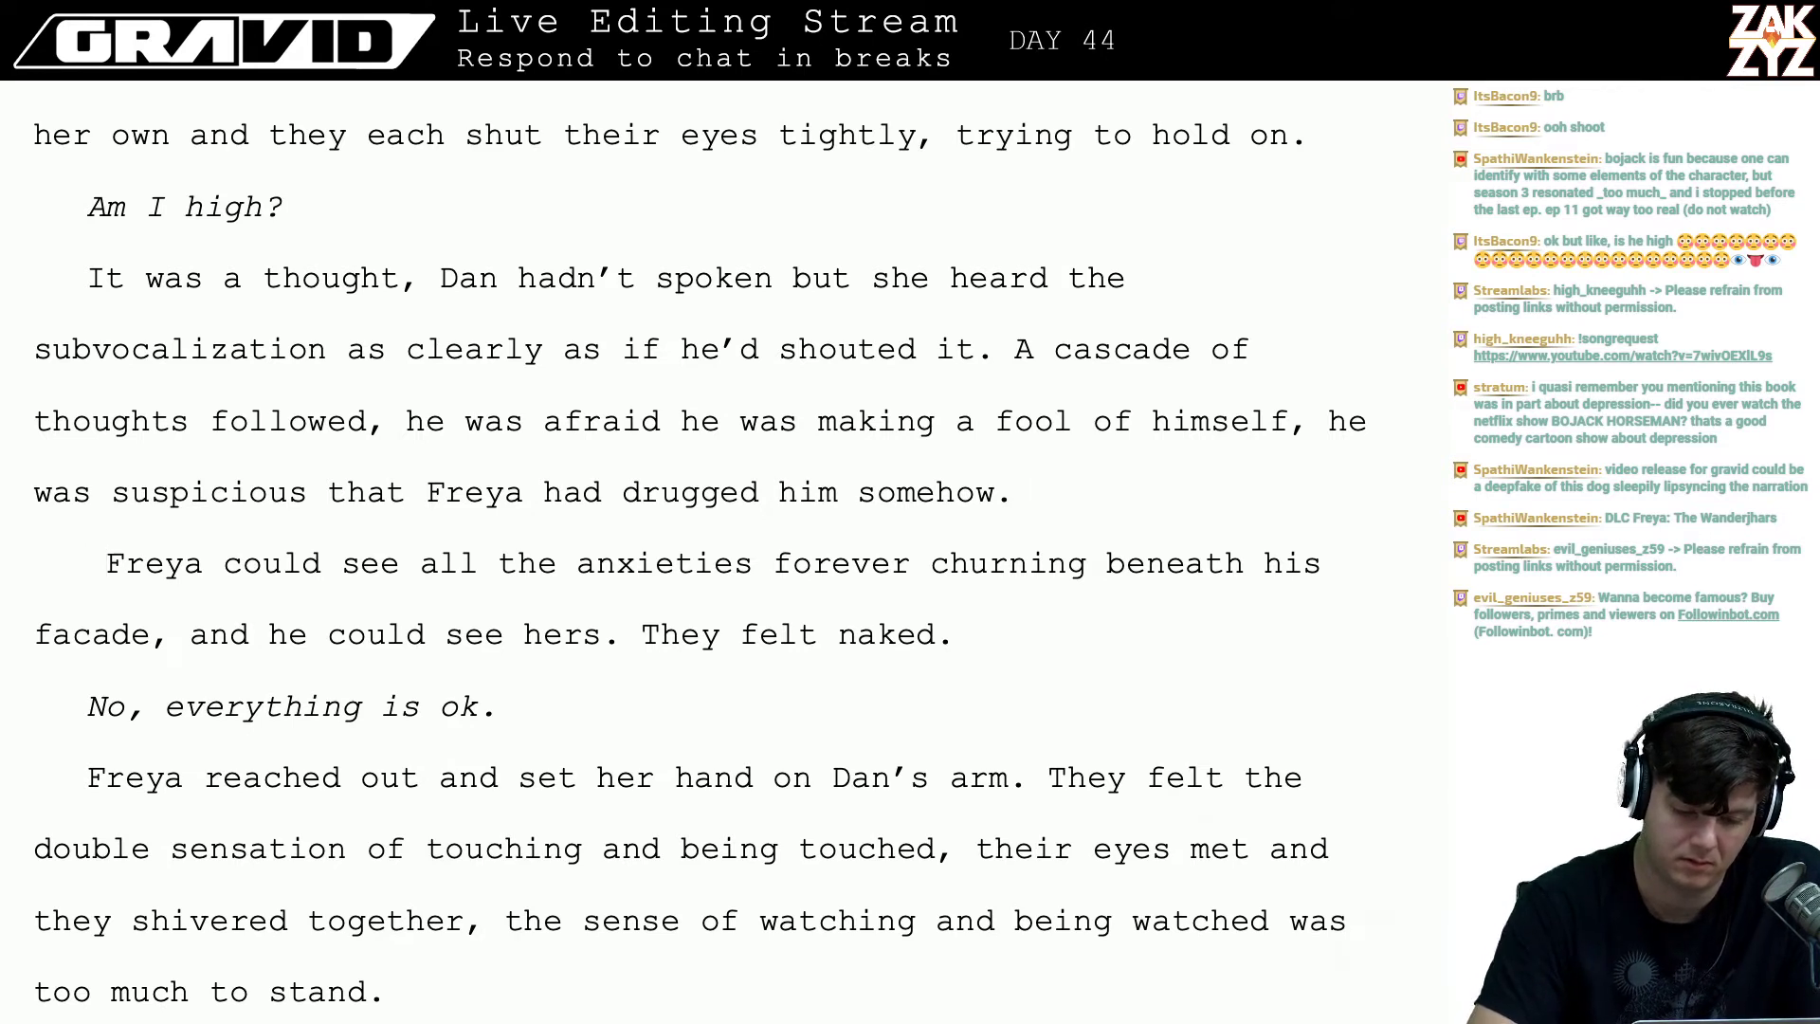
key("Delete")
key("Delete")
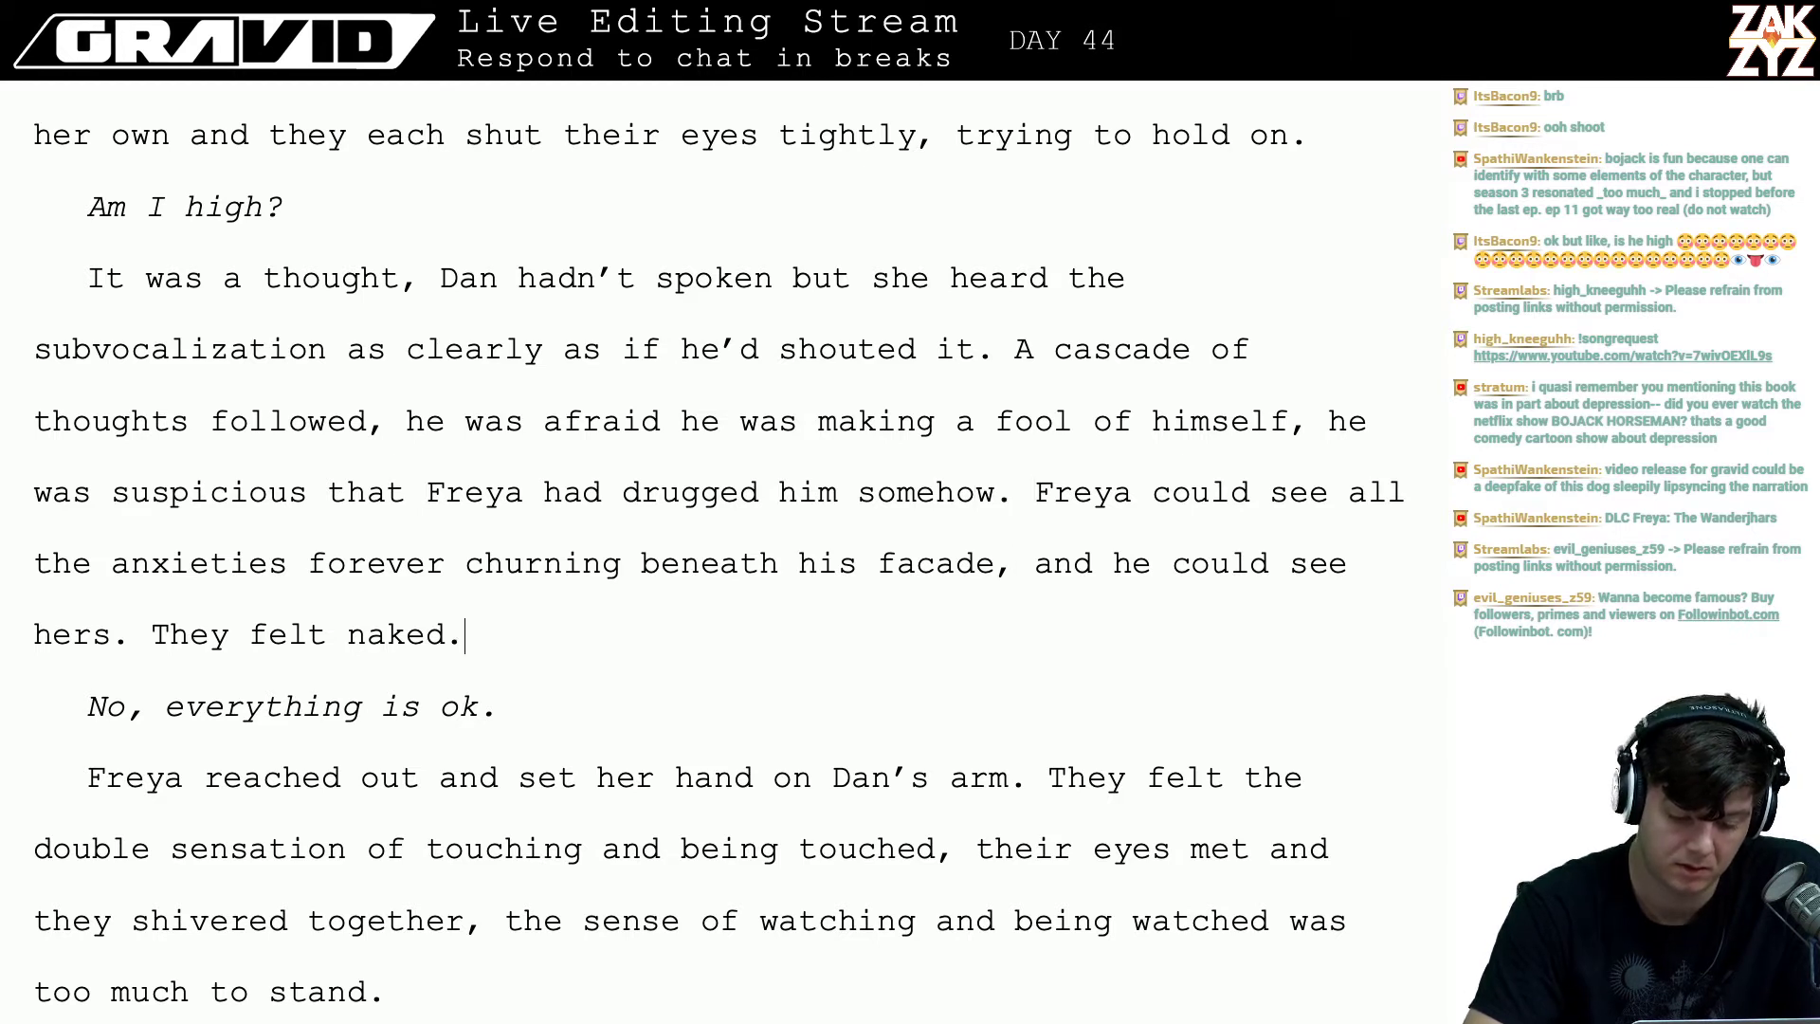
- Replace the period after "No, everything is ok" with a comma and add "Freya tried to convince him," in non-italic text
key("Down")
key("Down")
key("Down")
key("Up")
key("Up")
key("Up")
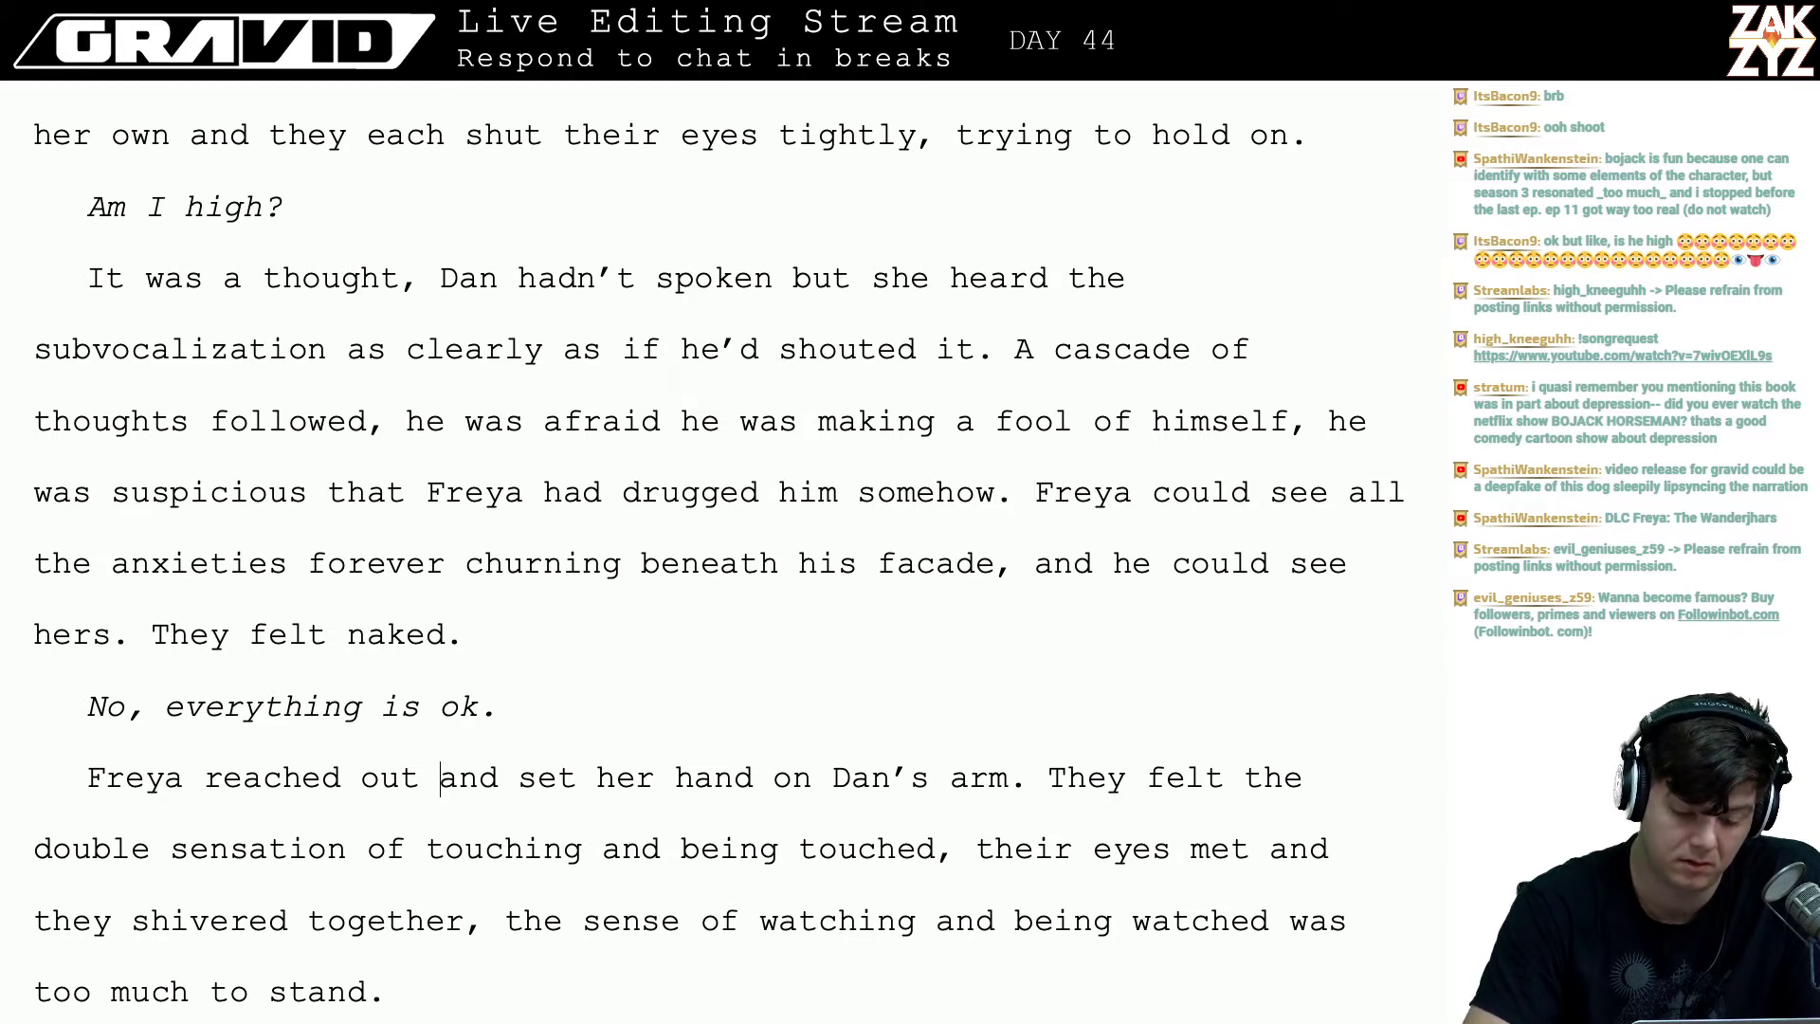
key("Right")
key("BackSpace")
type(", ")
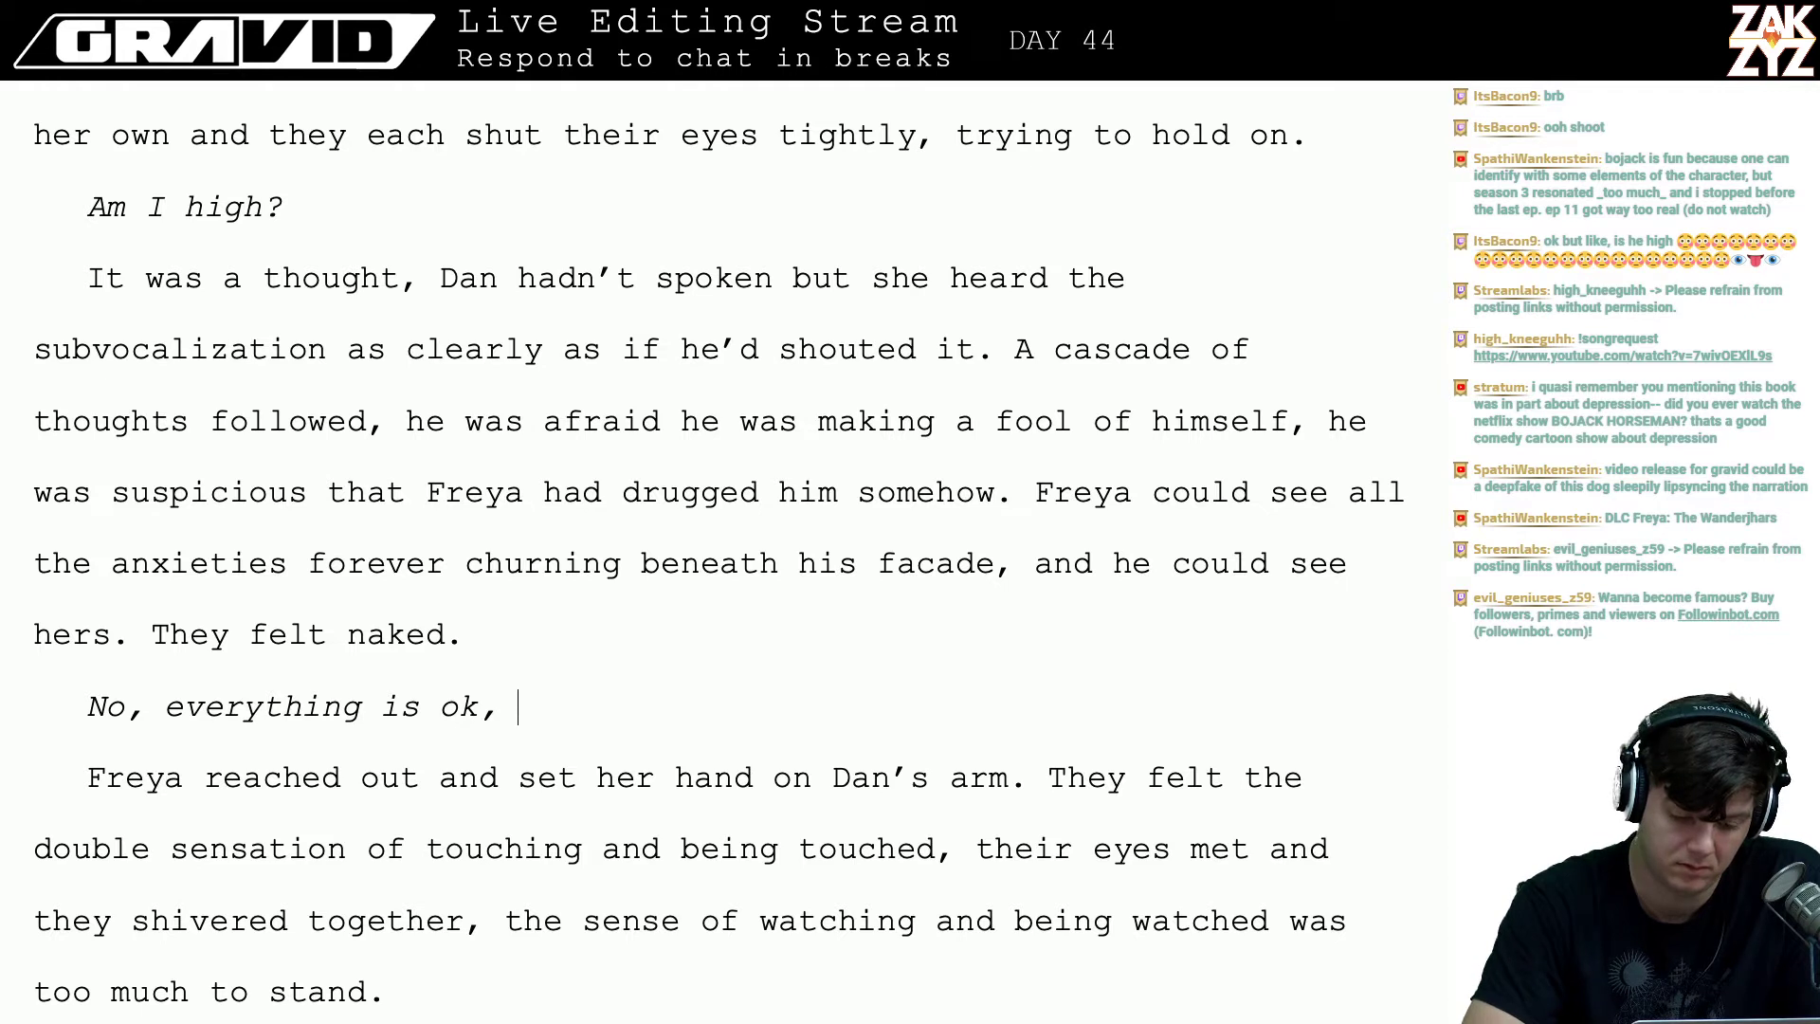
type("Fre")
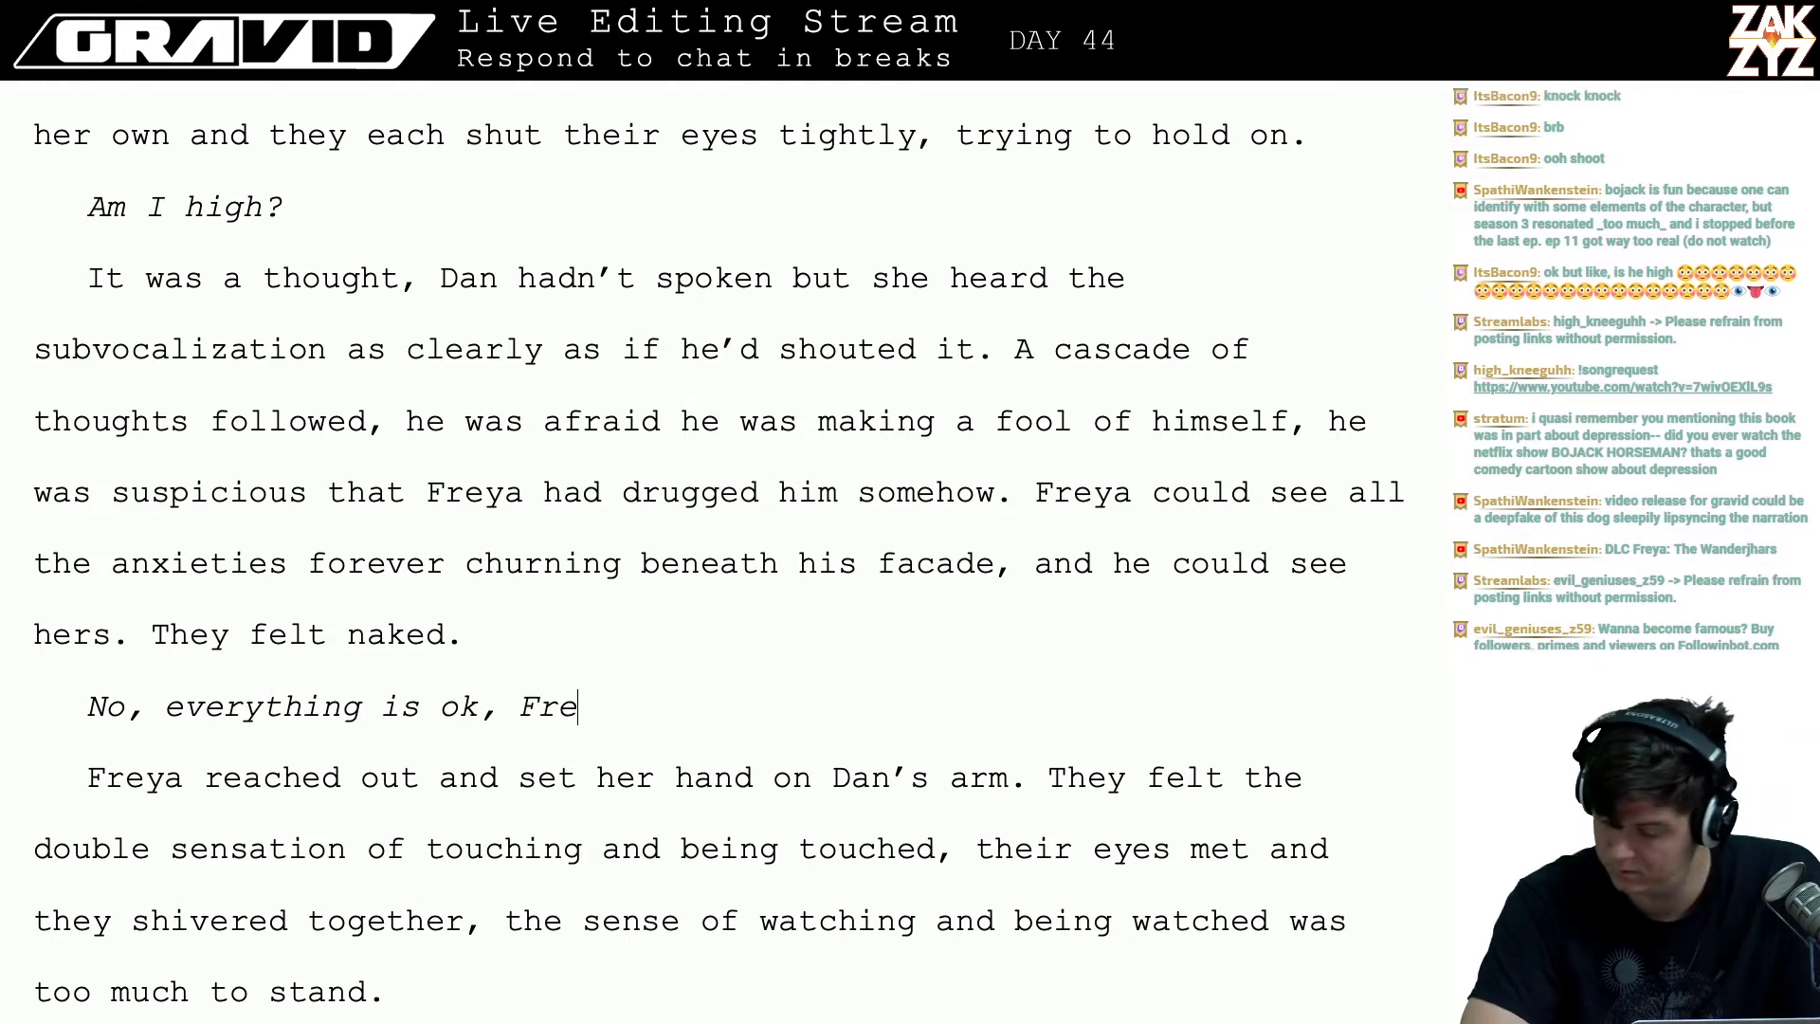
key("BackSpace")
key("BackSpace")
key("BackSpace")
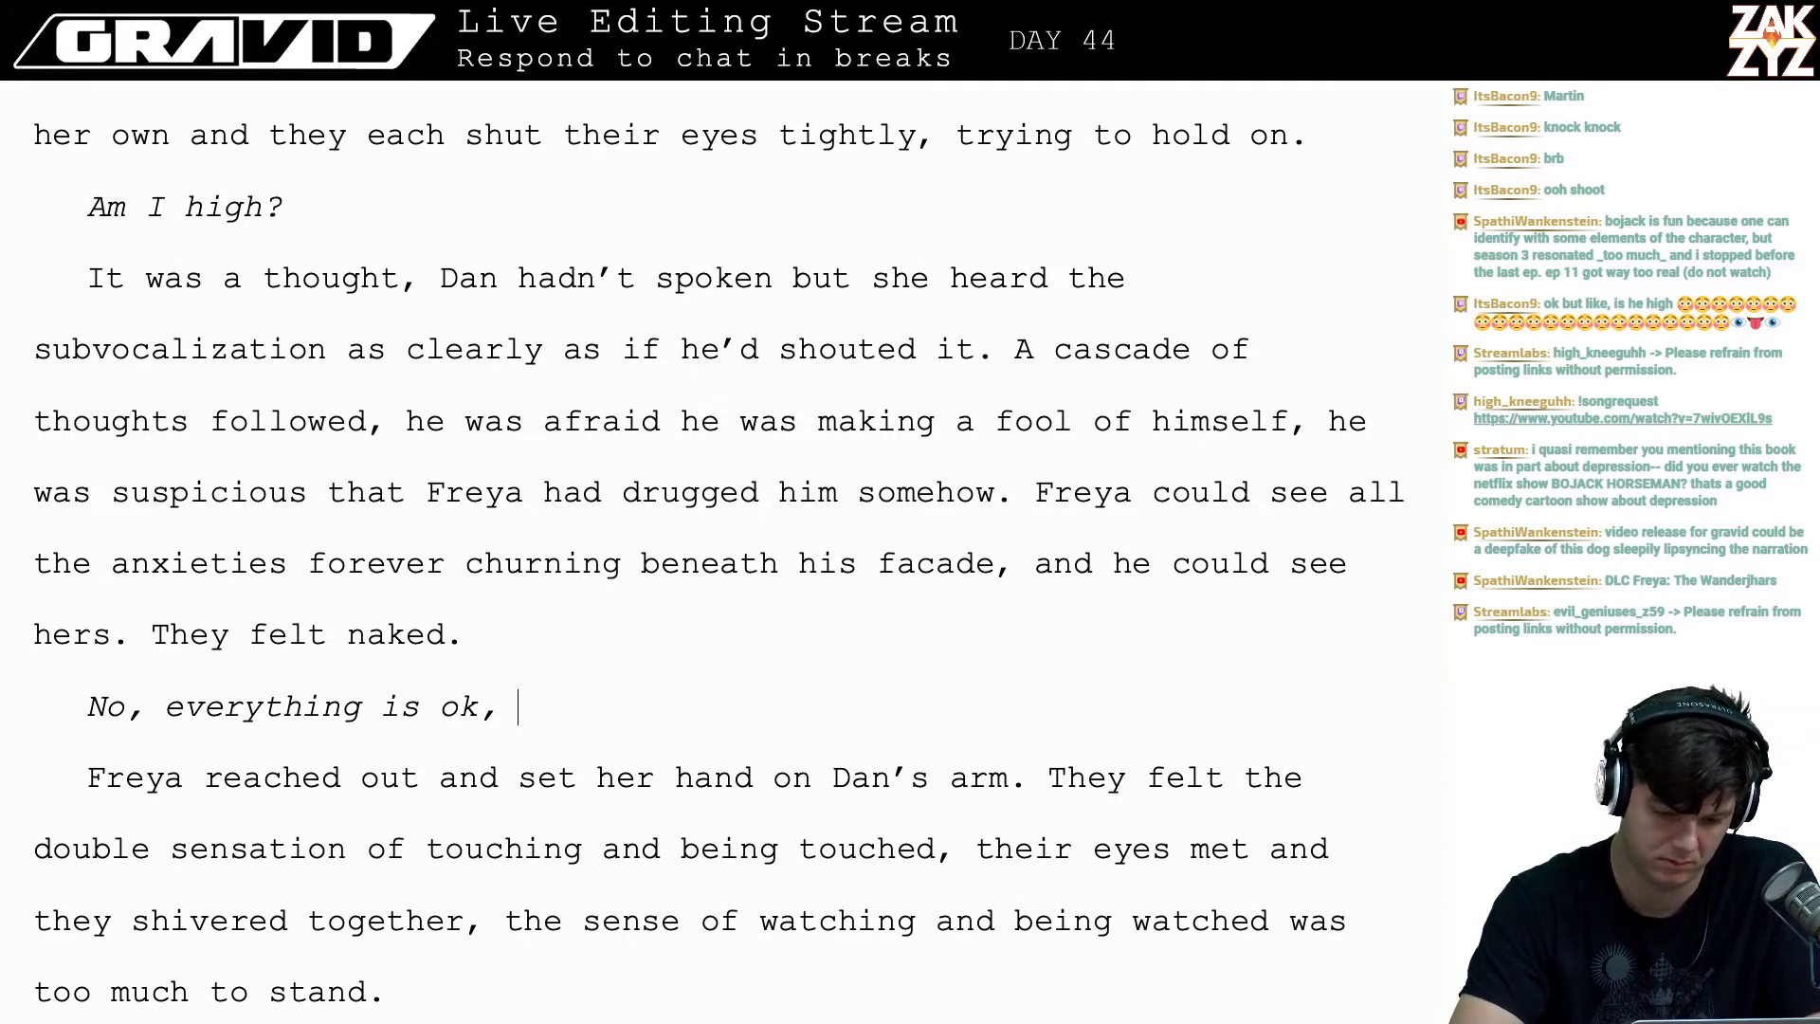
type("Freya tried to")
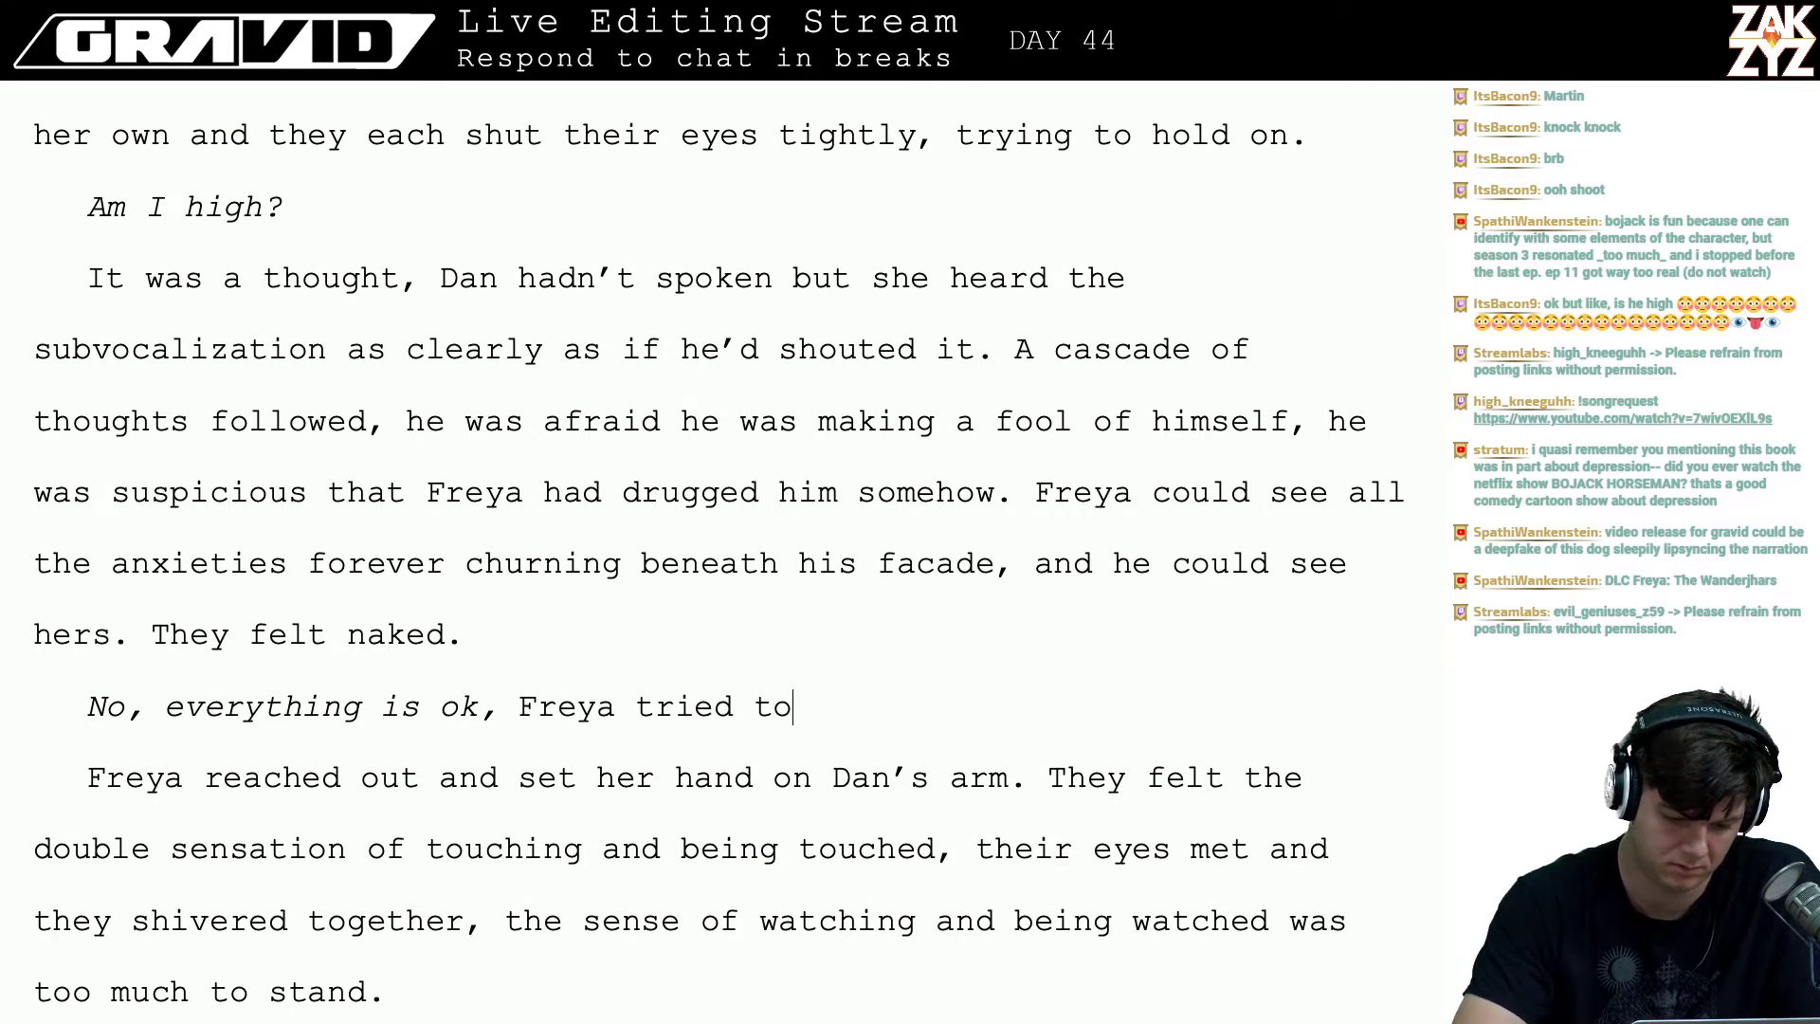
type(" convince him, ")
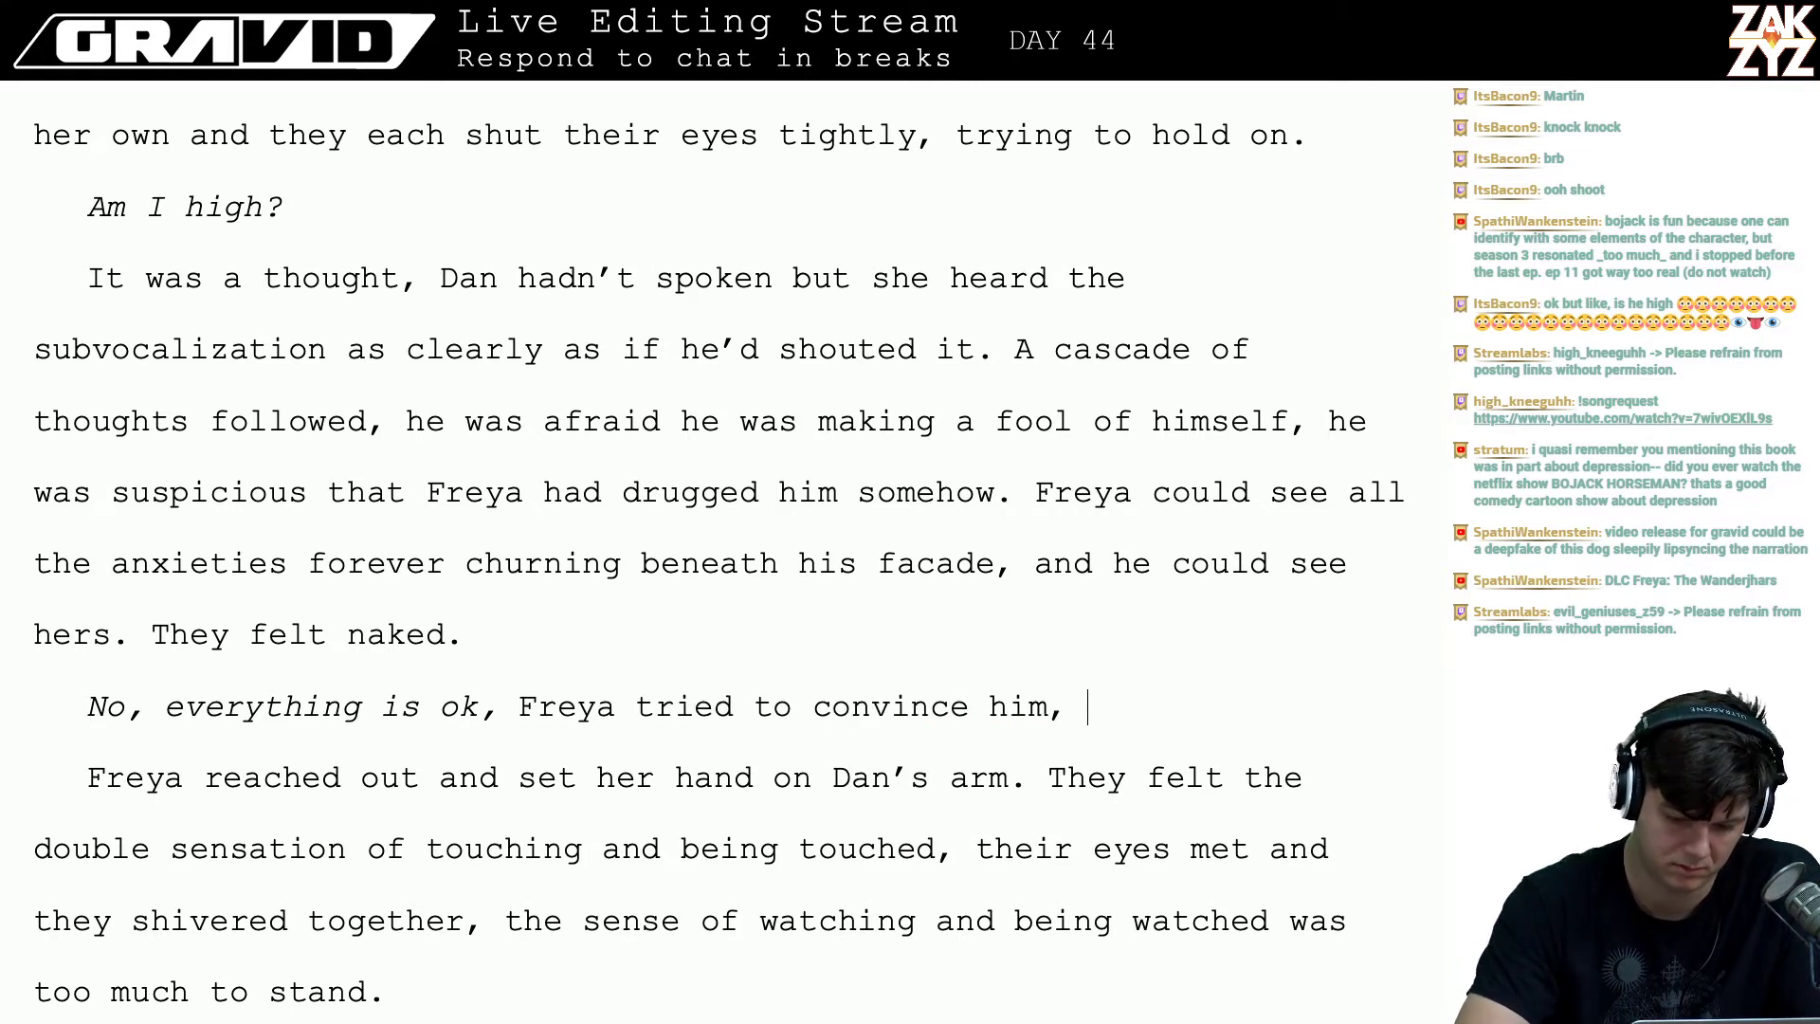
- Try continuing the sentence after "him," with "but he could feel she", and remove that wording again
type("but he could feel")
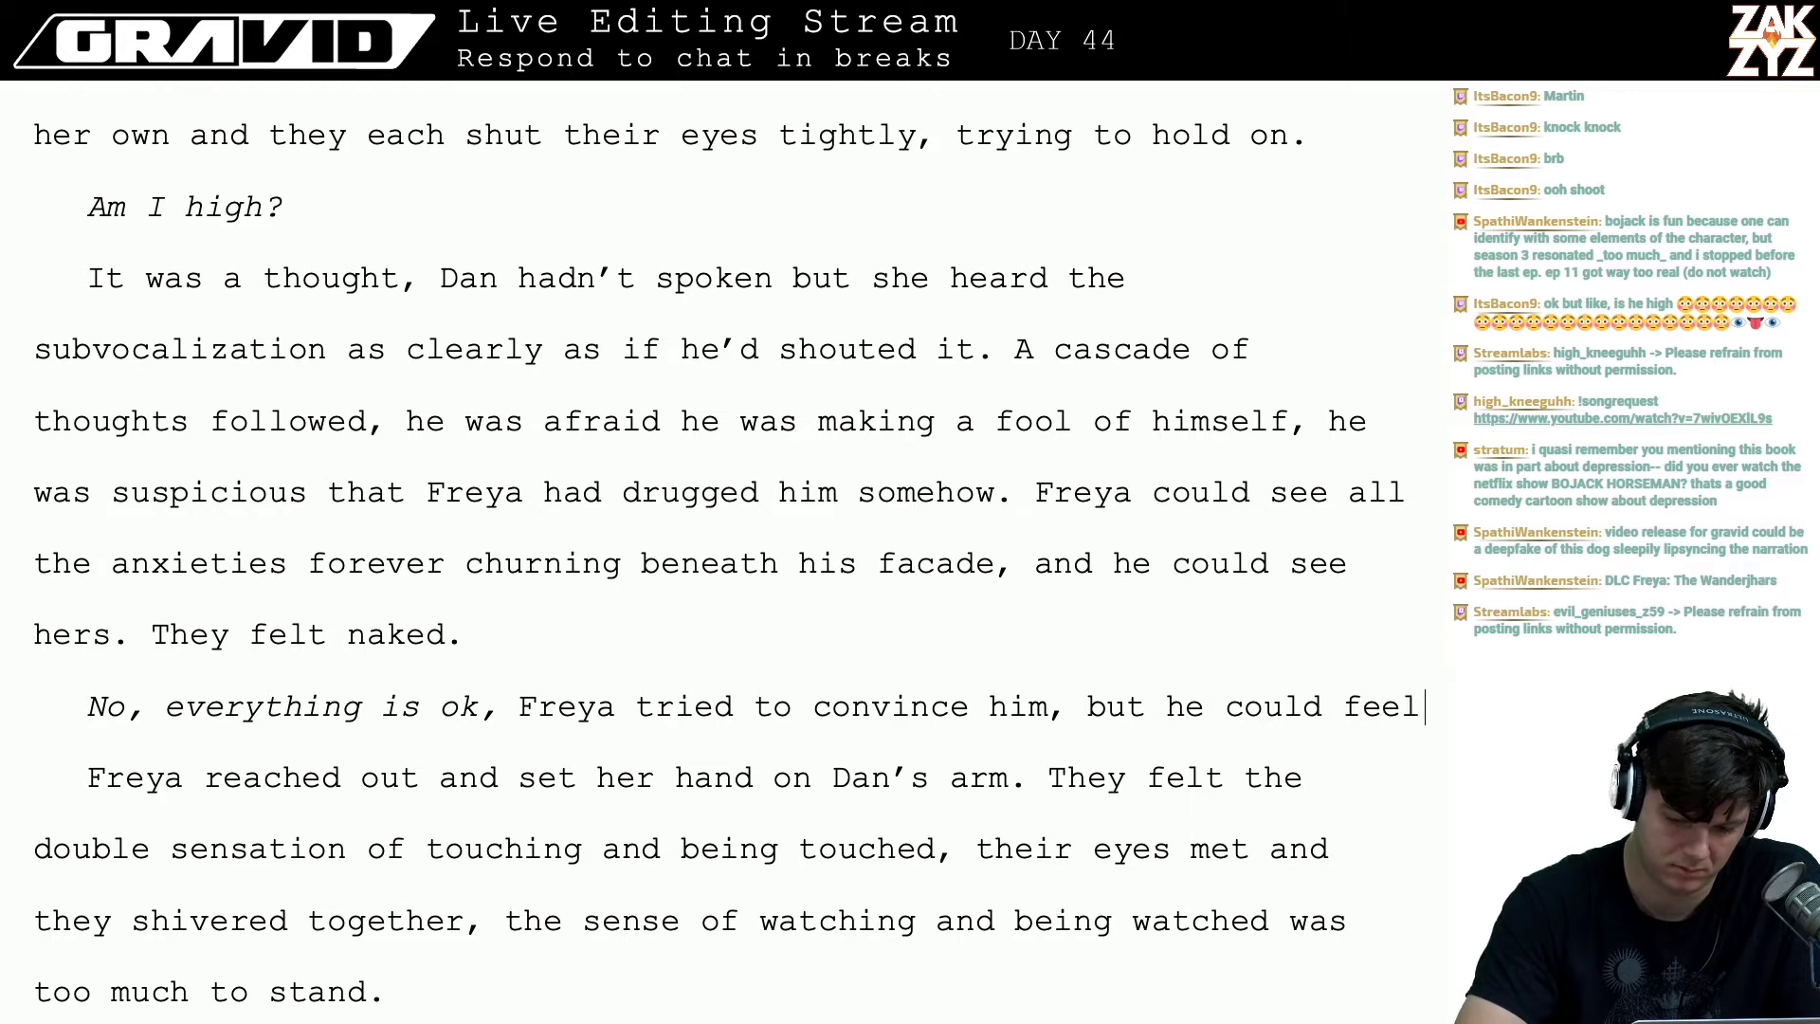
type(" she")
key("BackSpace")
key("BackSpace")
key("BackSpace")
key("BackSpace")
key("BackSpace")
key("BackSpace")
key("BackSpace")
key("BackSpace")
key("BackSpace")
key("BackSpace")
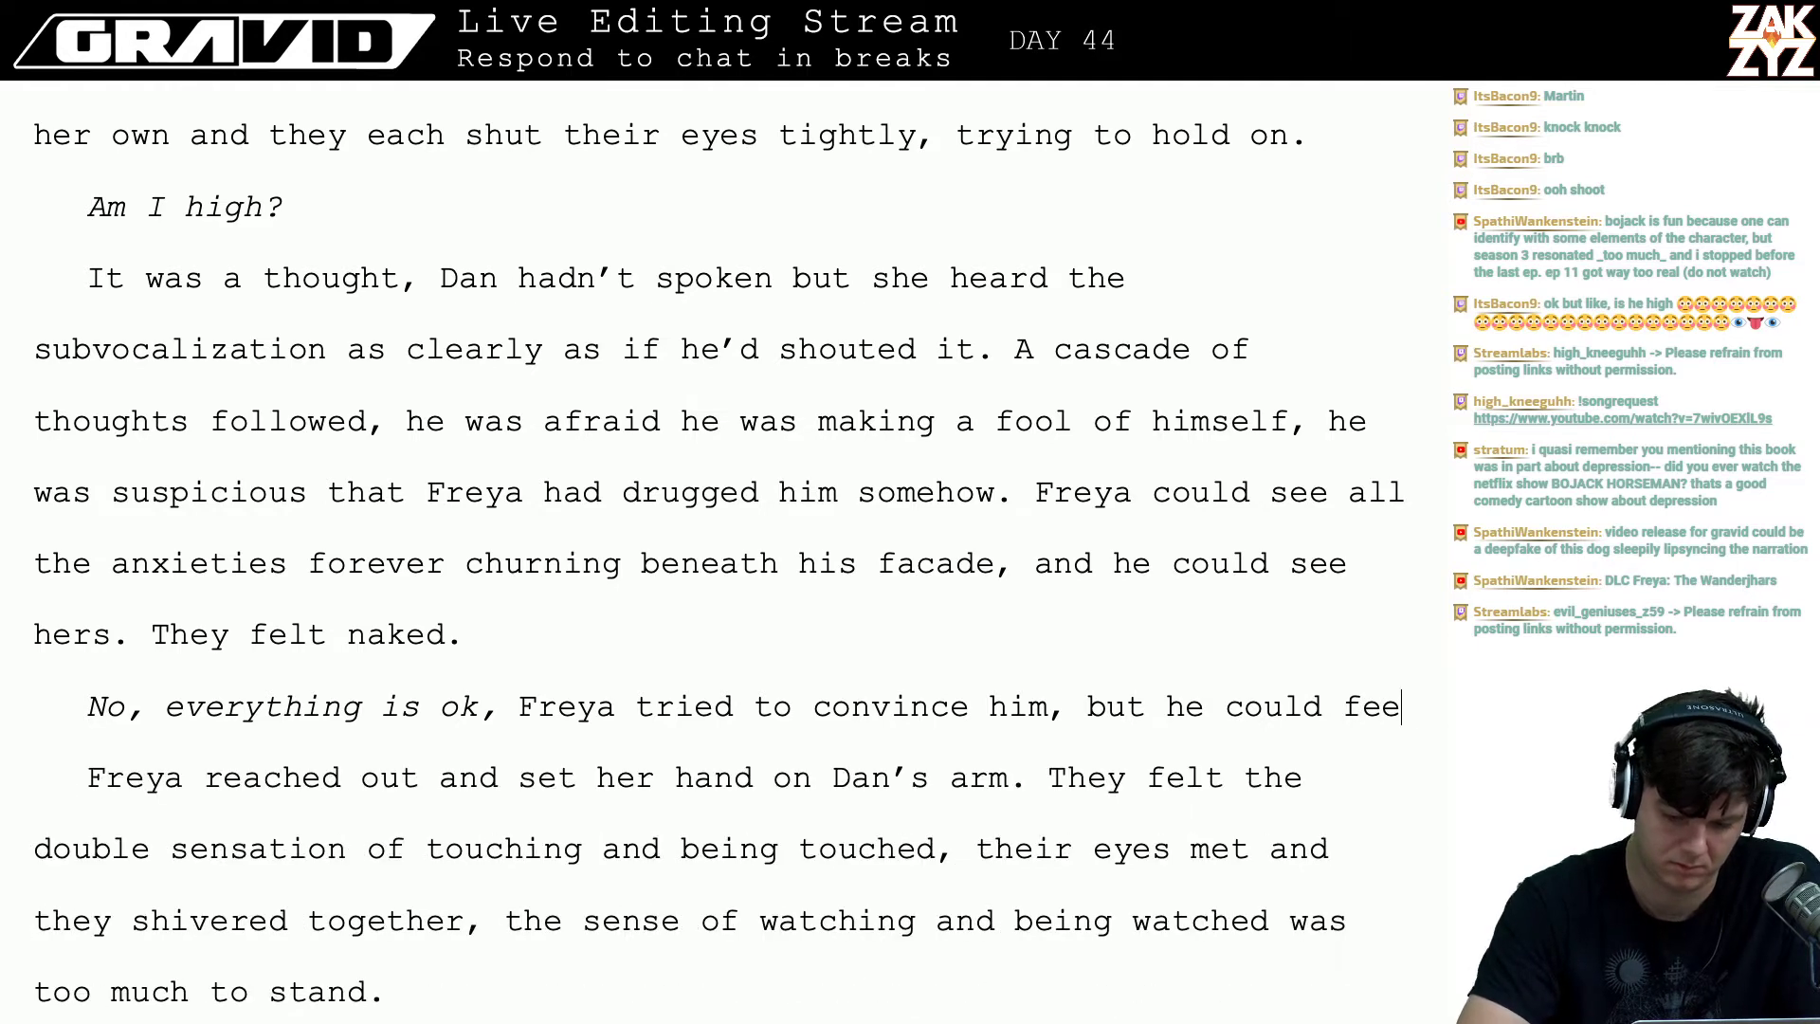
key("BackSpace")
key("BackSpace")
key("BackSpace")
key("BackSpace")
key("BackSpace")
key("BackSpace")
key("BackSpace")
key("BackSpace")
key("BackSpace")
key("BackSpace")
- Try continuing the sentence with "but he could see right through her, she was trying to"
type("it")
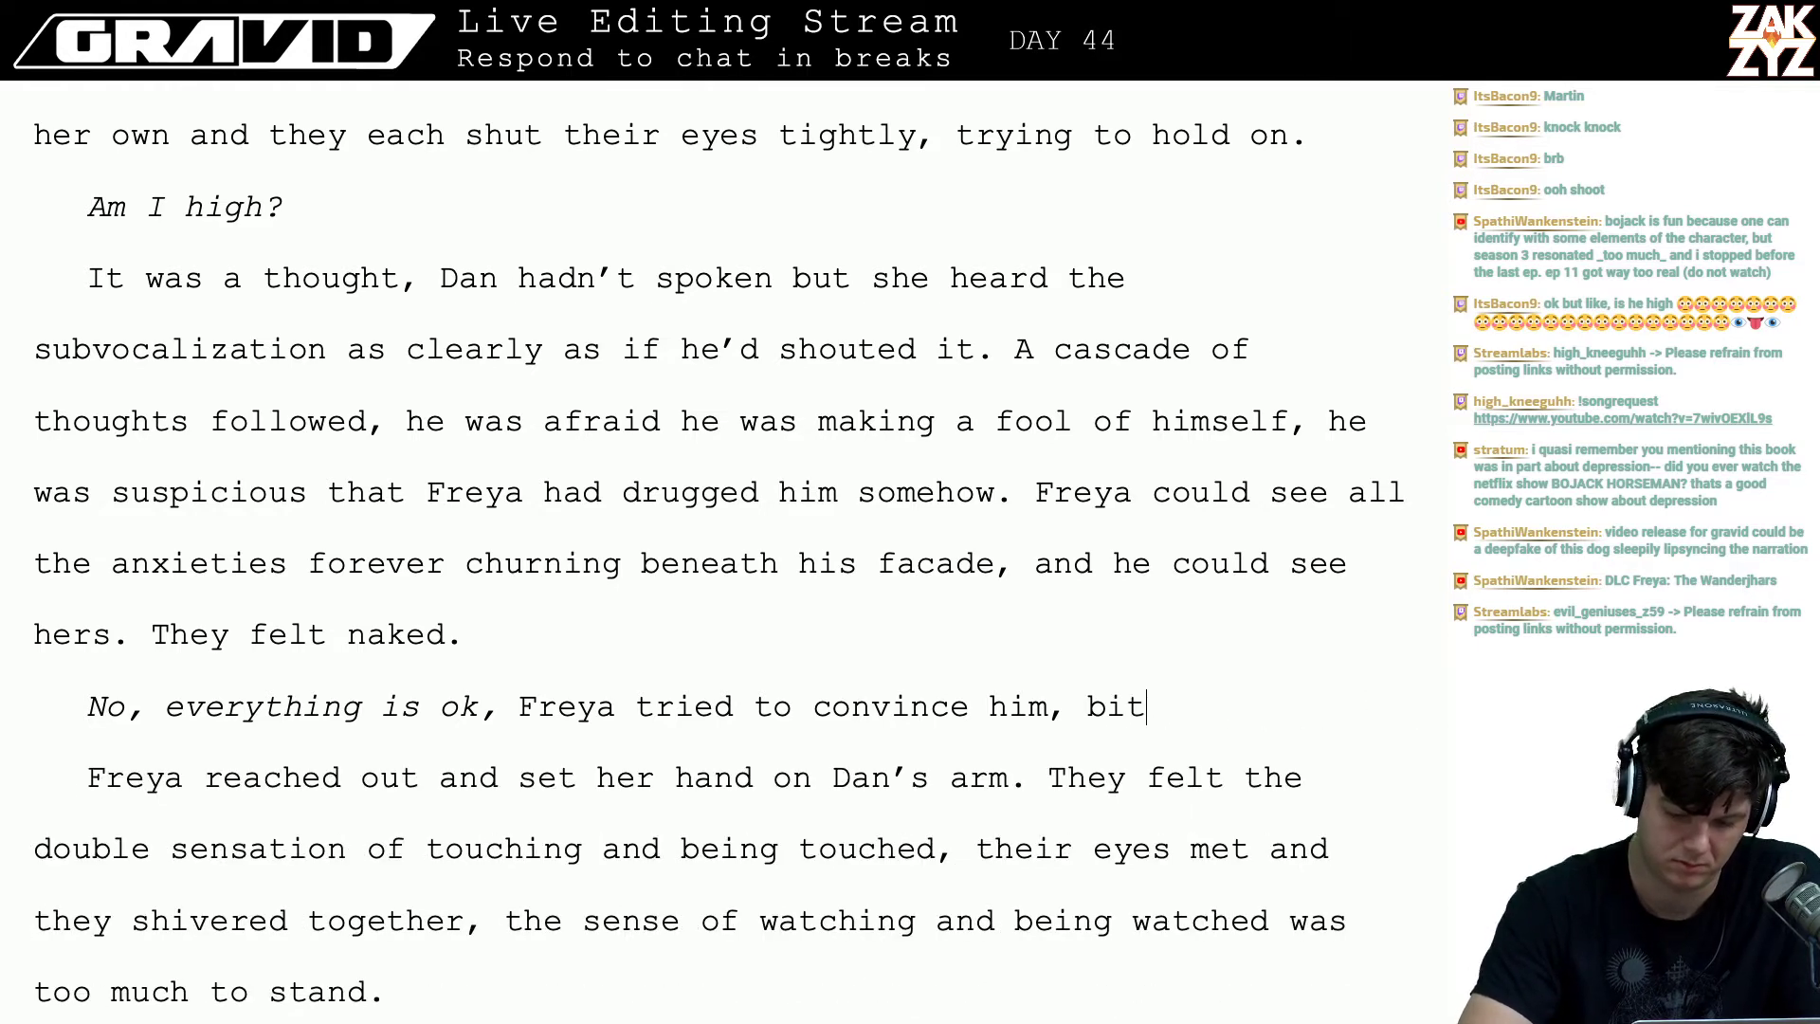
key("BackSpace")
key("BackSpace")
type("ut he could s")
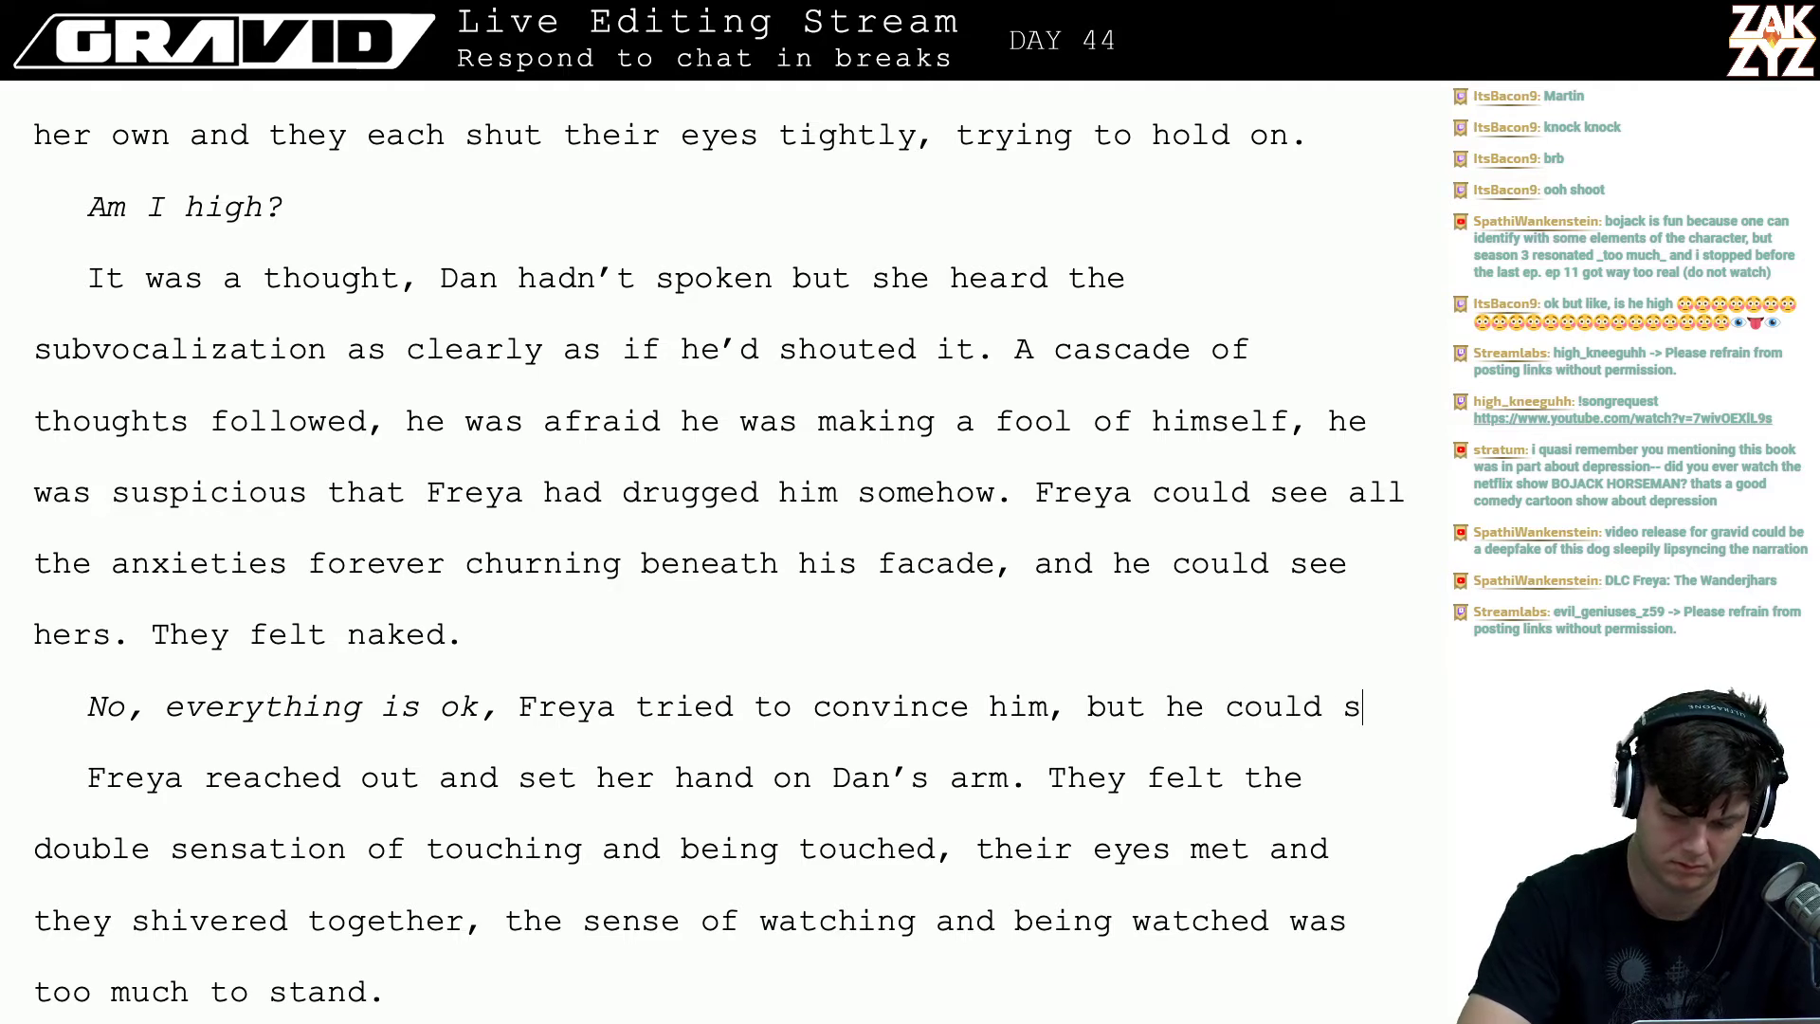
type("ee right through h")
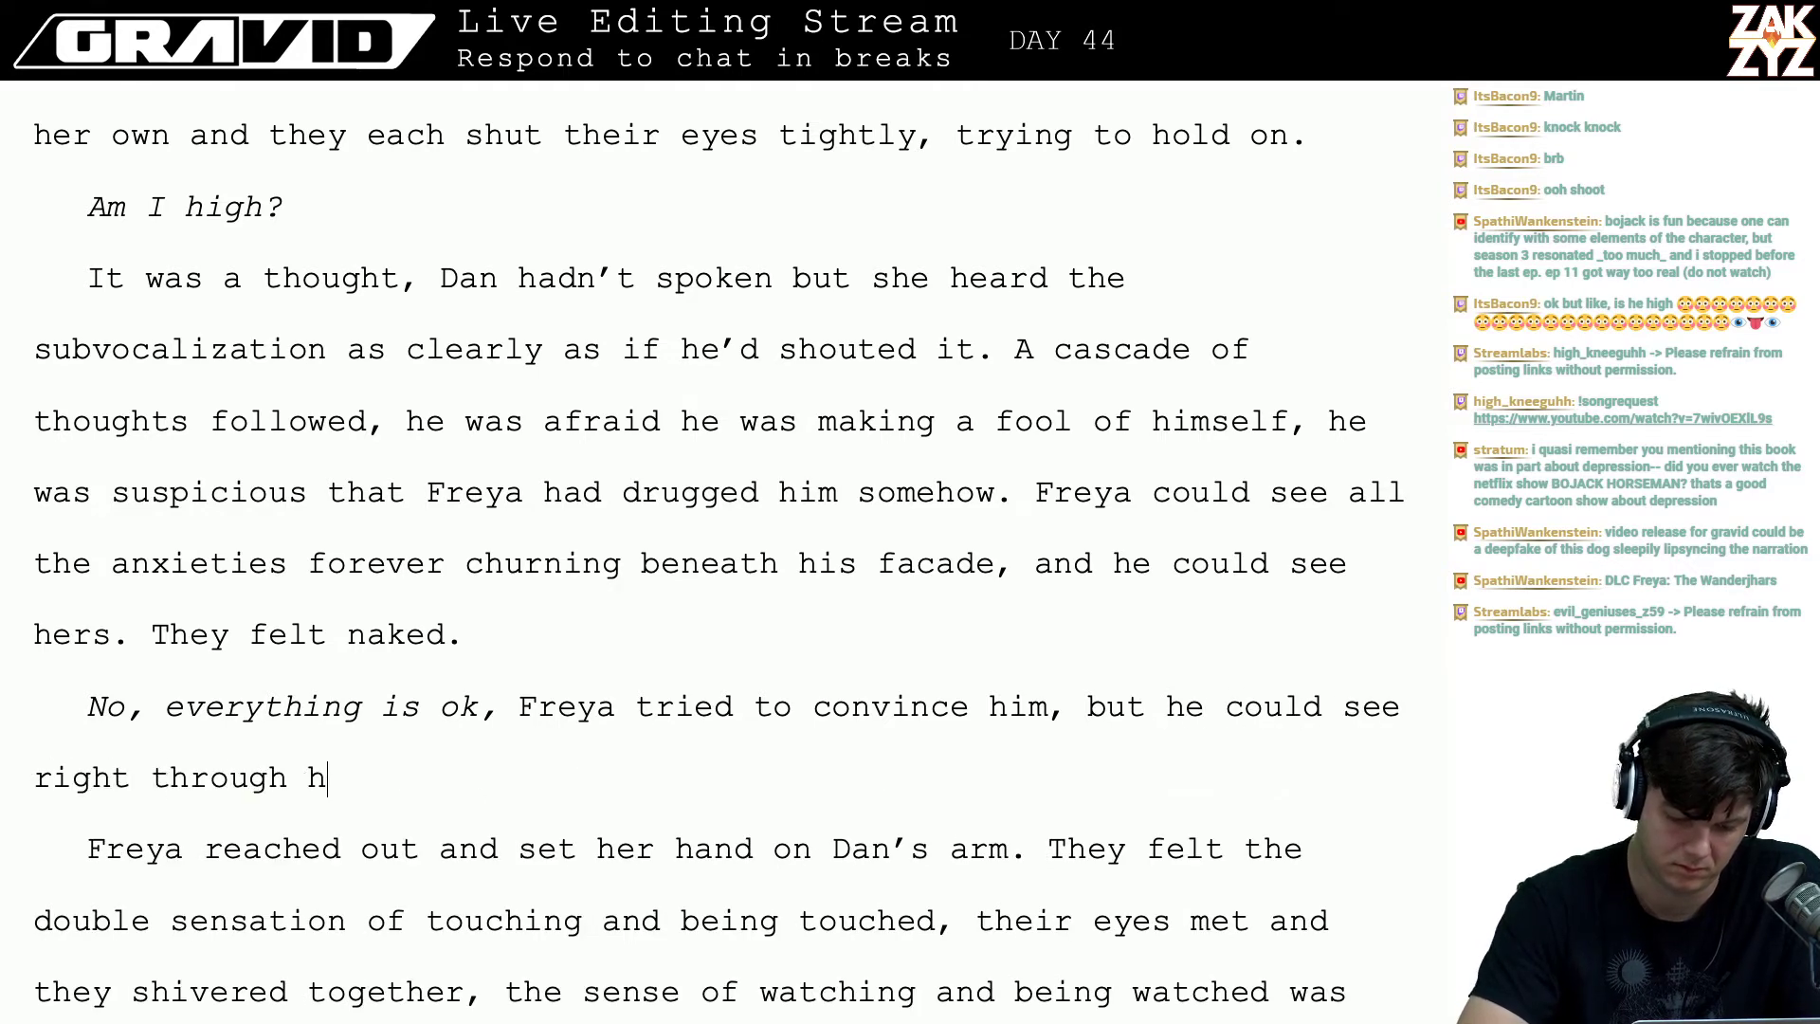
type("er, she was ")
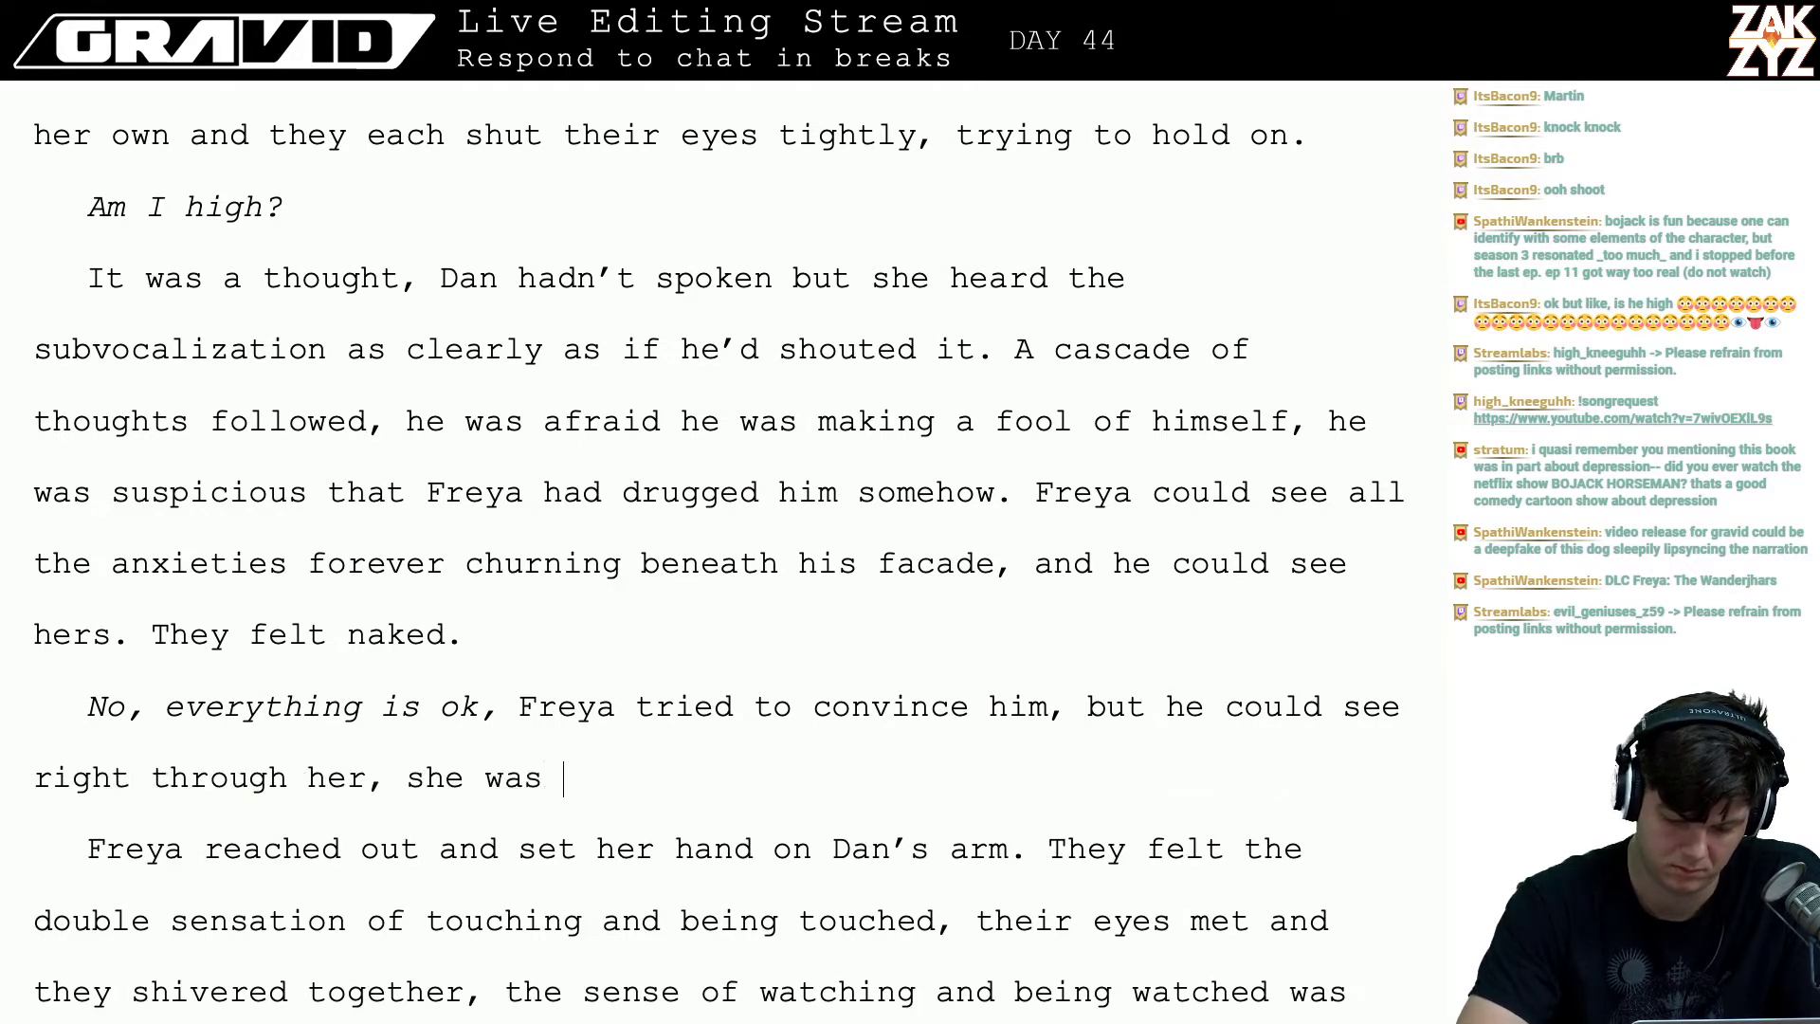
type("trying to co")
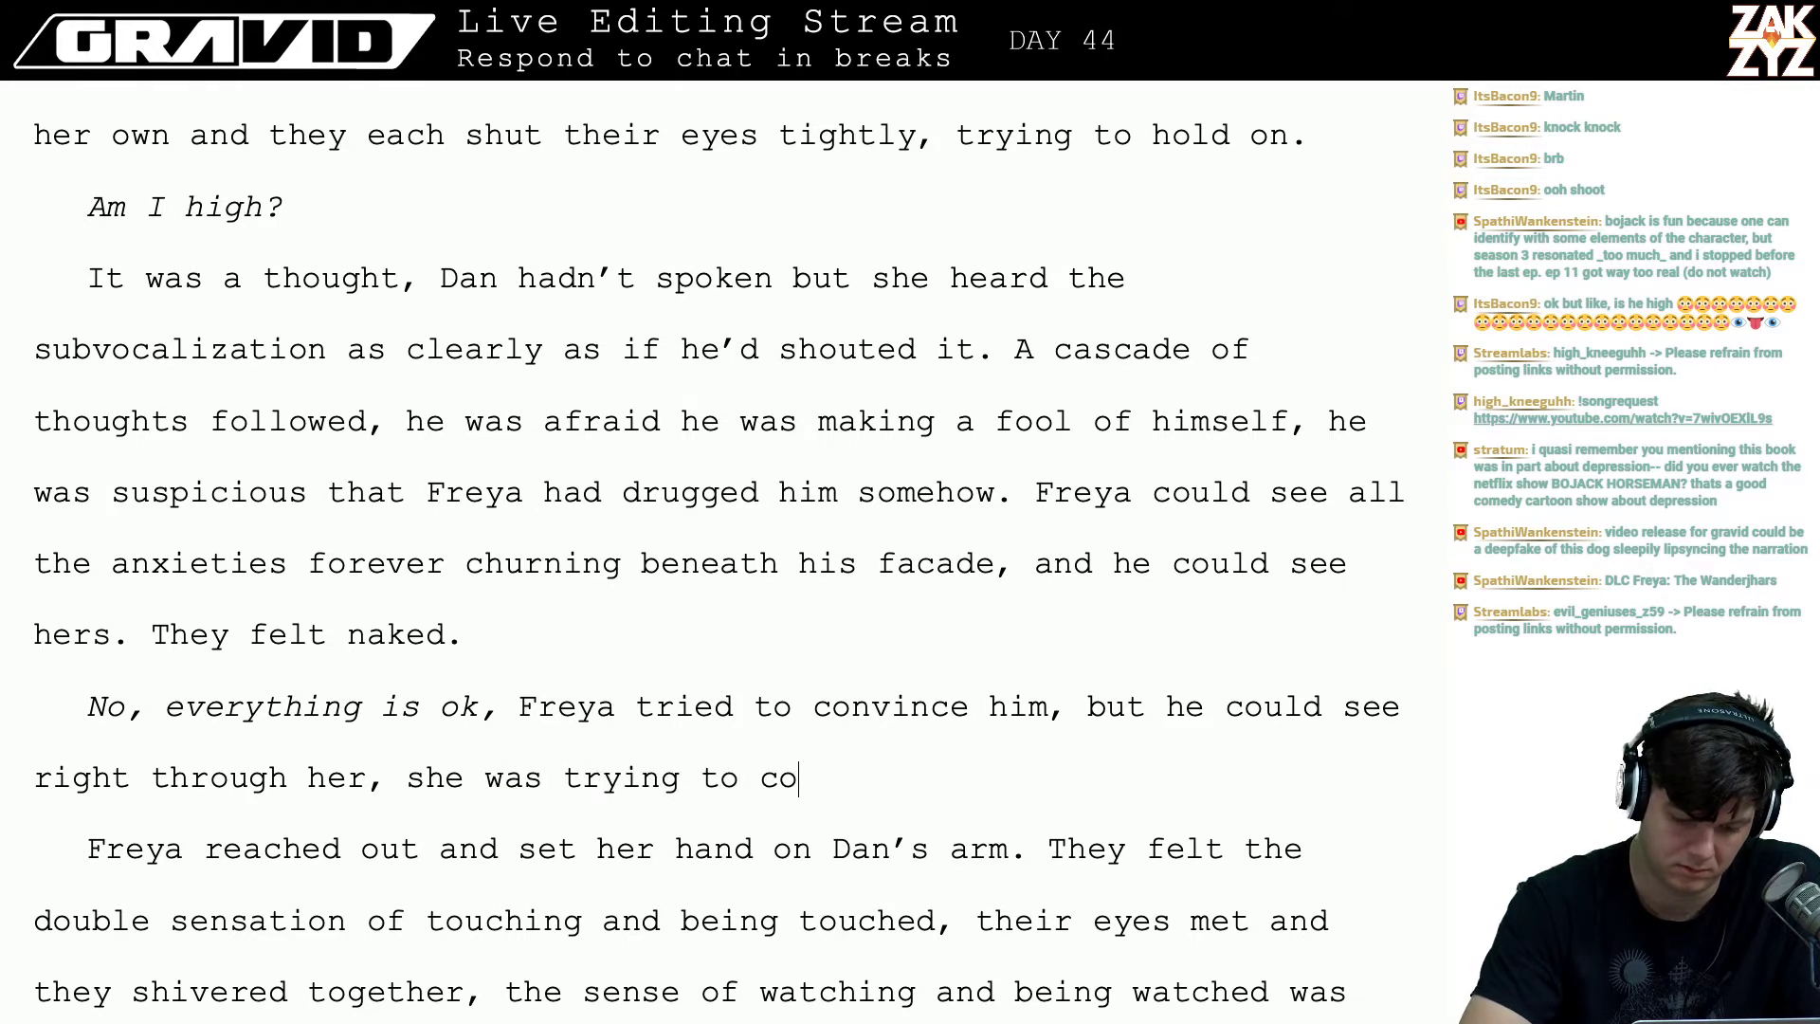
- Delete everything in the line after "Freya tried to convince him,"
key("BackSpace")
key("BackSpace")
key("BackSpace")
key("BackSpace")
key("BackSpace")
key("BackSpace")
key("BackSpace")
key("BackSpace")
key("BackSpace")
key("BackSpace")
key("BackSpace")
key("BackSpace")
key("BackSpace")
key("BackSpace")
key("BackSpace")
key("BackSpace")
key("BackSpace")
key("BackSpace")
key("BackSpace")
key("BackSpace")
key("BackSpace")
key("BackSpace")
key("BackSpace")
key("BackSpace")
key("BackSpace")
key("BackSpace")
key("BackSpace")
key("BackSpace")
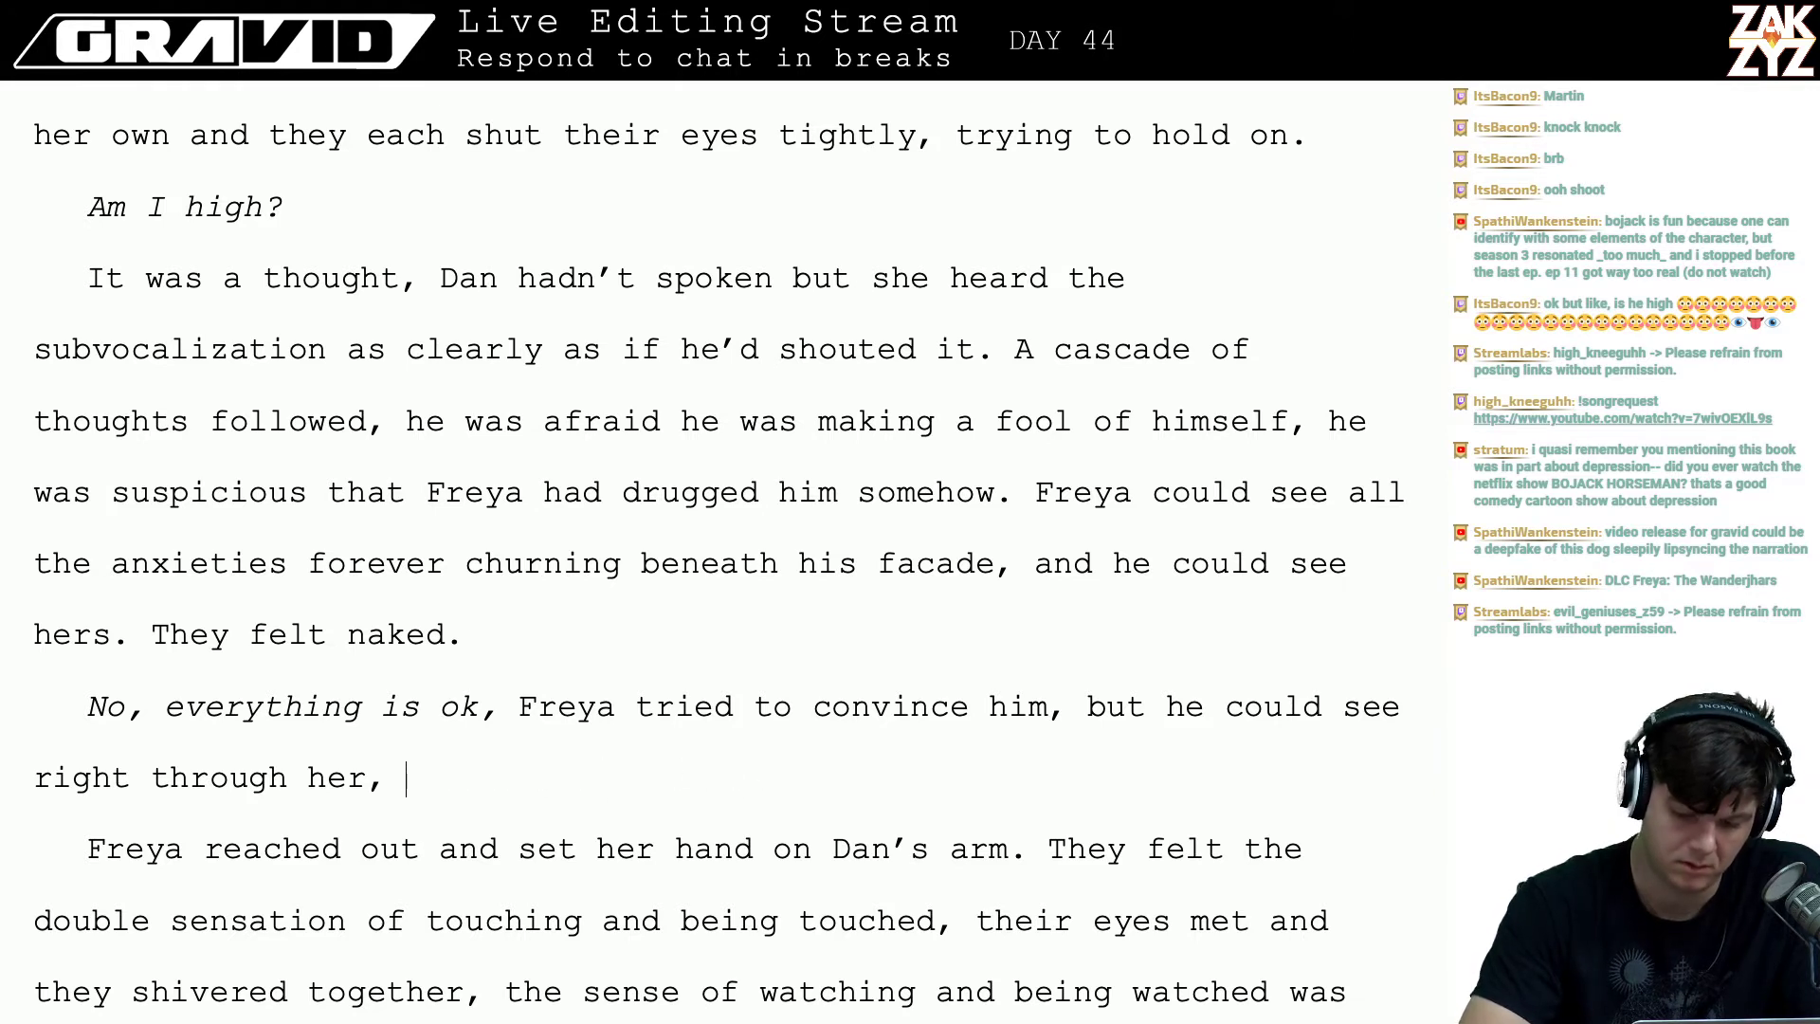
key("BackSpace")
key("BackSpace")
key("BackSpace")
key("BackSpace")
key("BackSpace")
key("BackSpace")
key("BackSpace")
key("BackSpace")
key("BackSpace")
key("BackSpace")
key("BackSpace")
key("BackSpace")
key("BackSpace")
key("BackSpace")
key("BackSpace")
key("BackSpace")
key("BackSpace")
key("BackSpace")
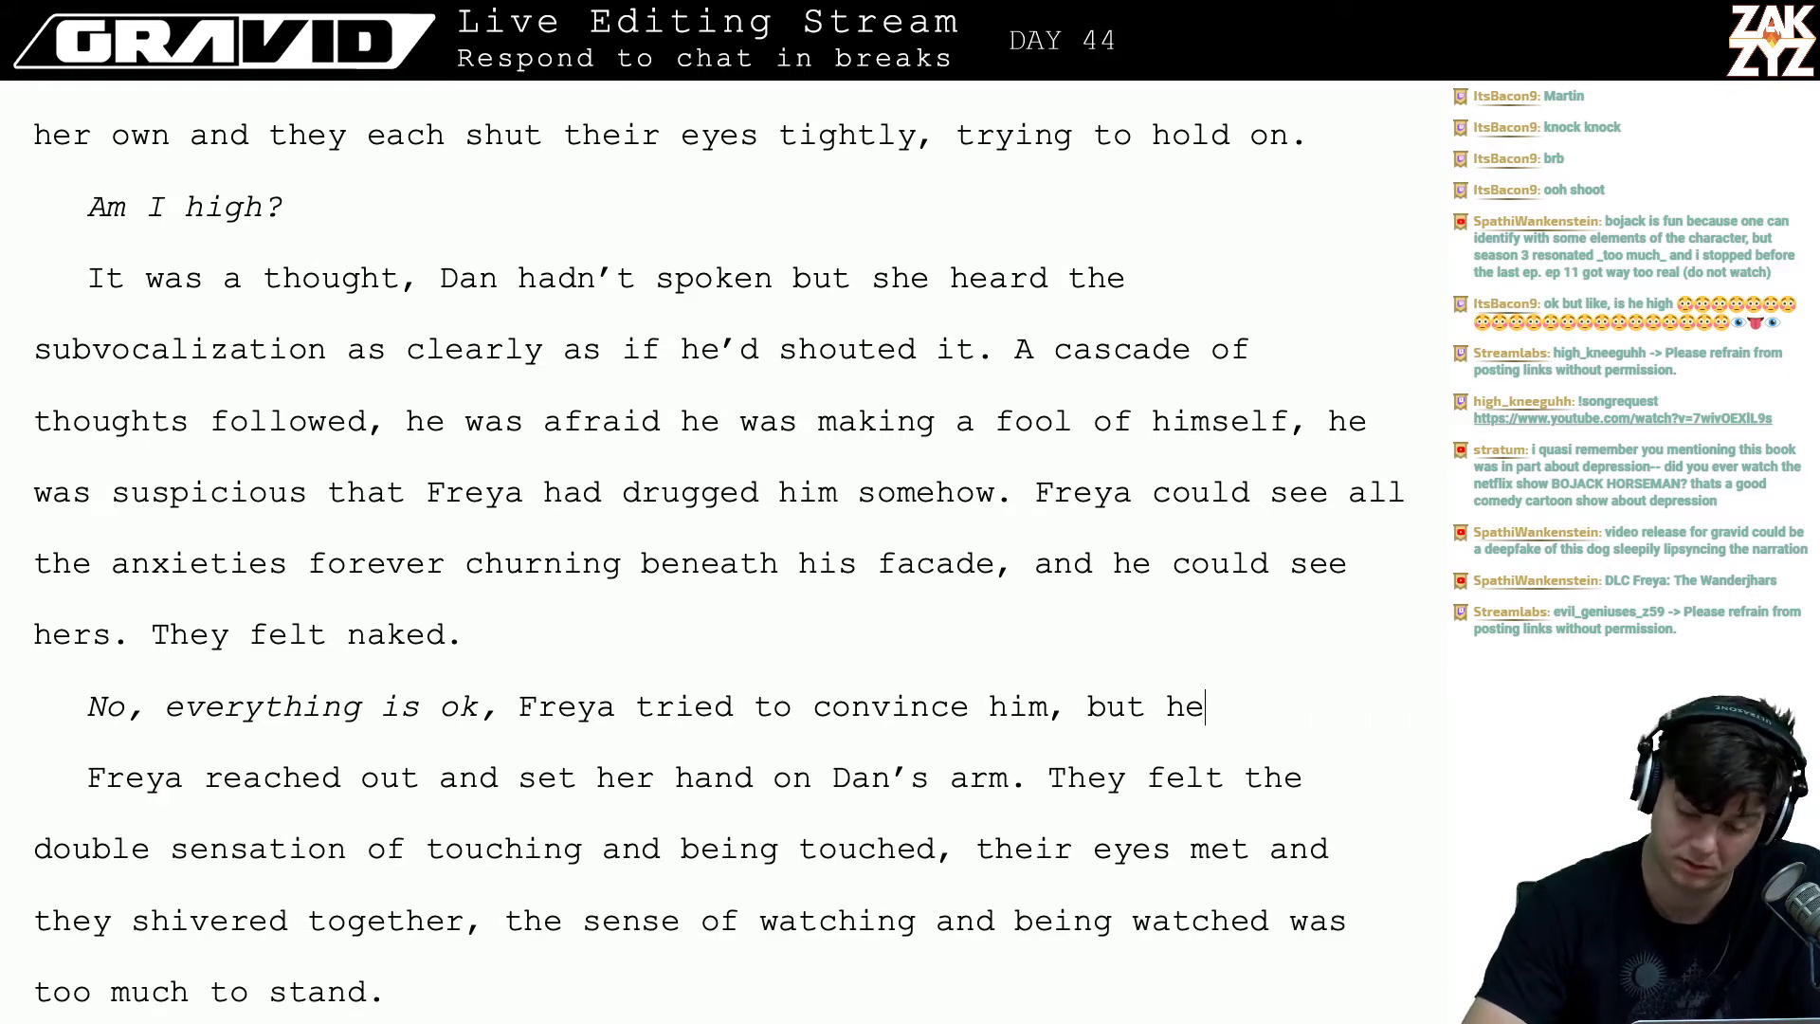
key("BackSpace")
key("BackSpace")
key("BackSpace")
key("BackSpace")
key("BackSpace")
key("BackSpace")
key("BackSpace")
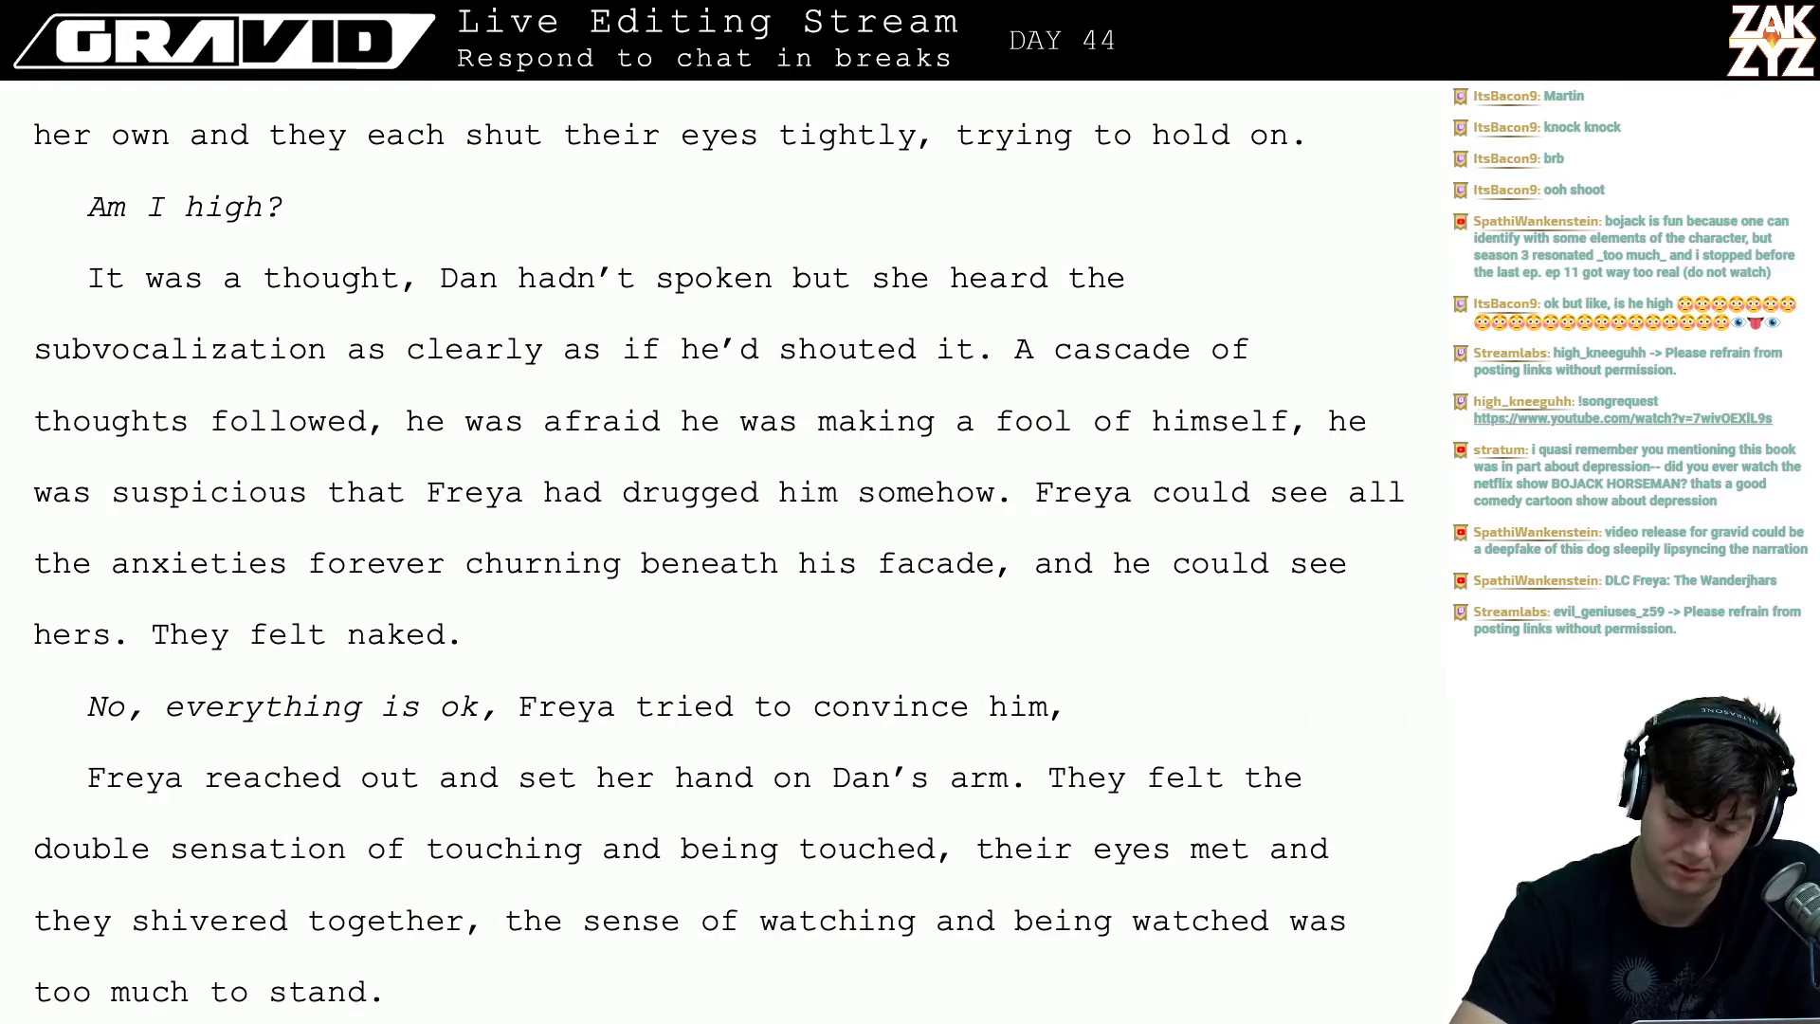
- Continue the sentence after "Freya tried to convince him," with "but he could"
type("but")
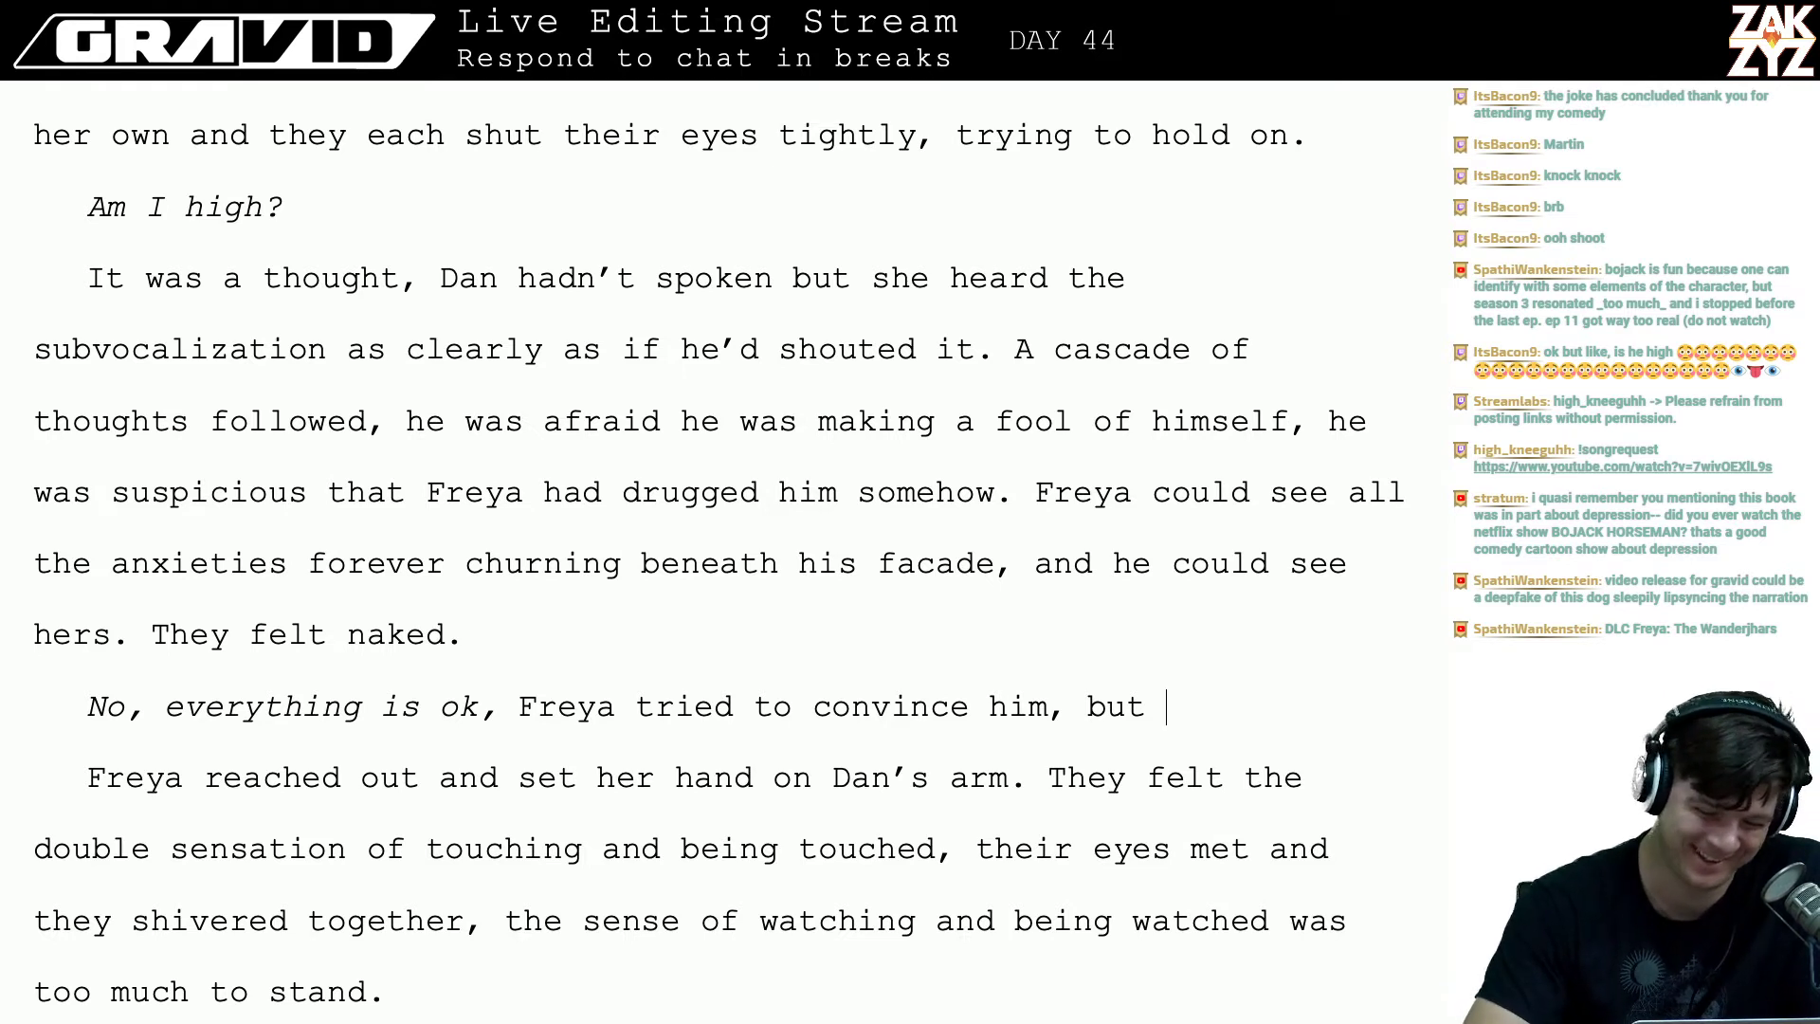
key("BackSpace")
key("BackSpace")
key("BackSpace")
key("BackSpace")
type("but")
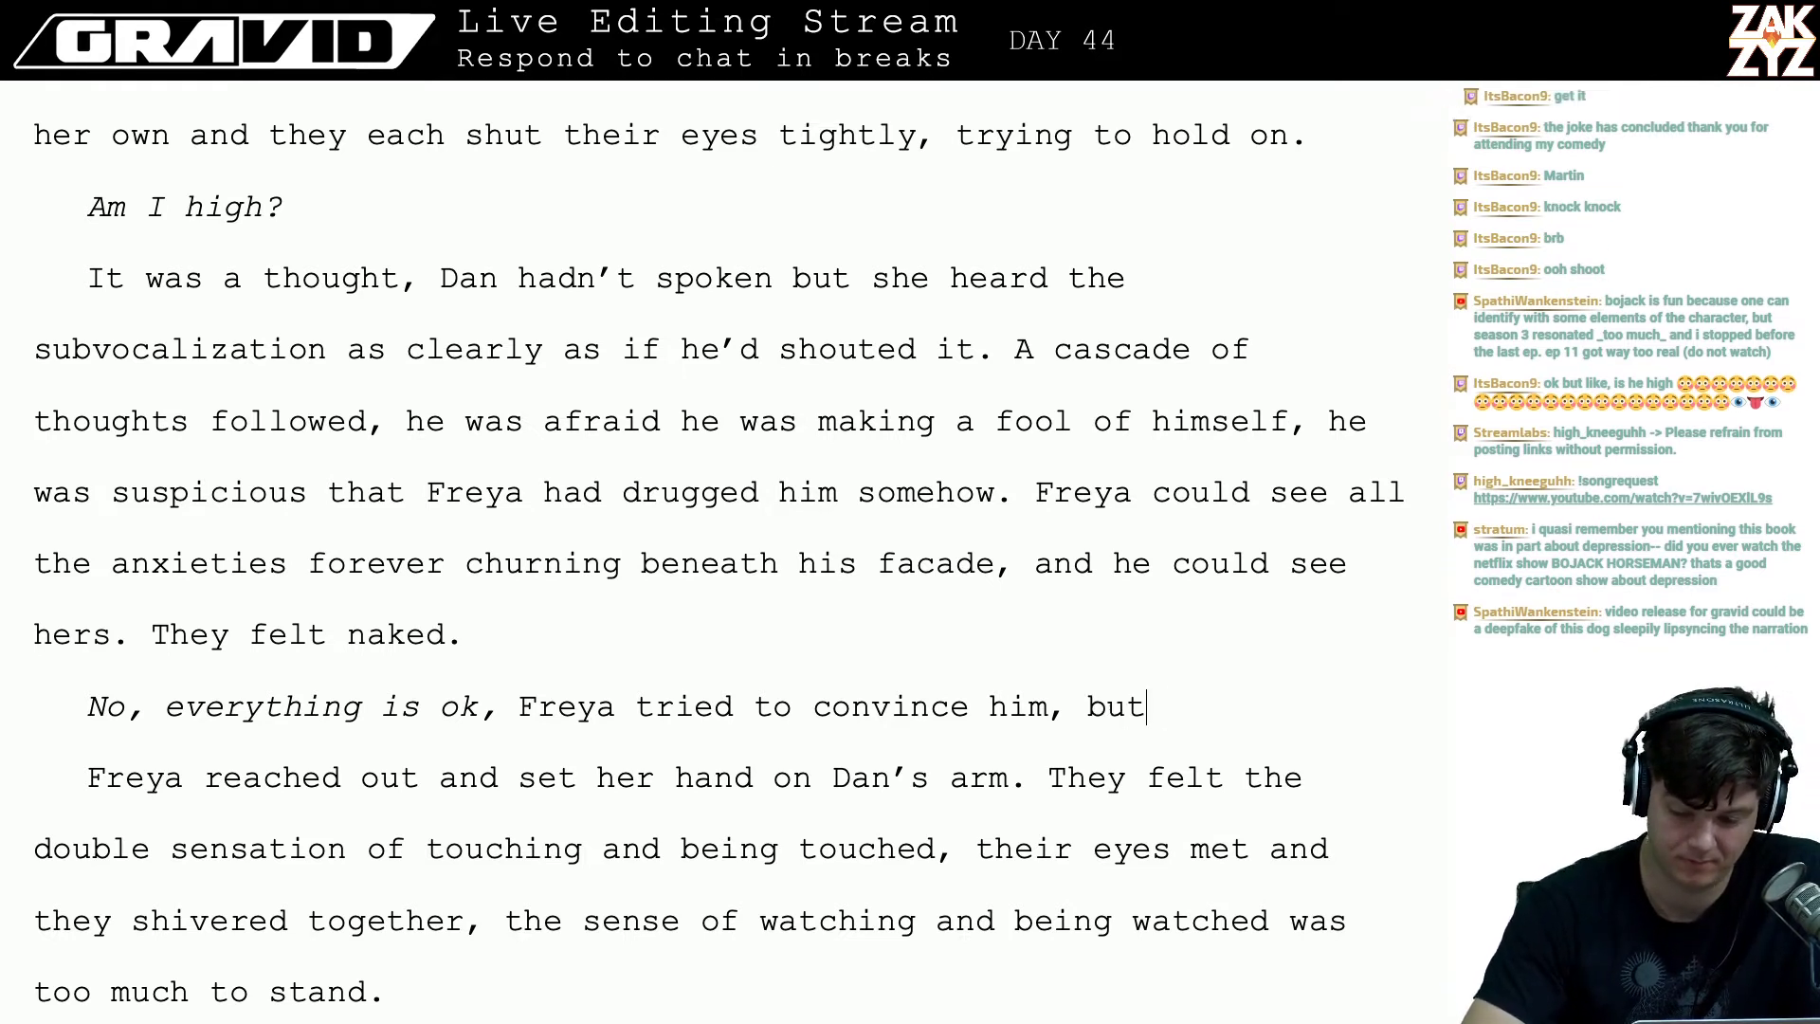
type(" he could")
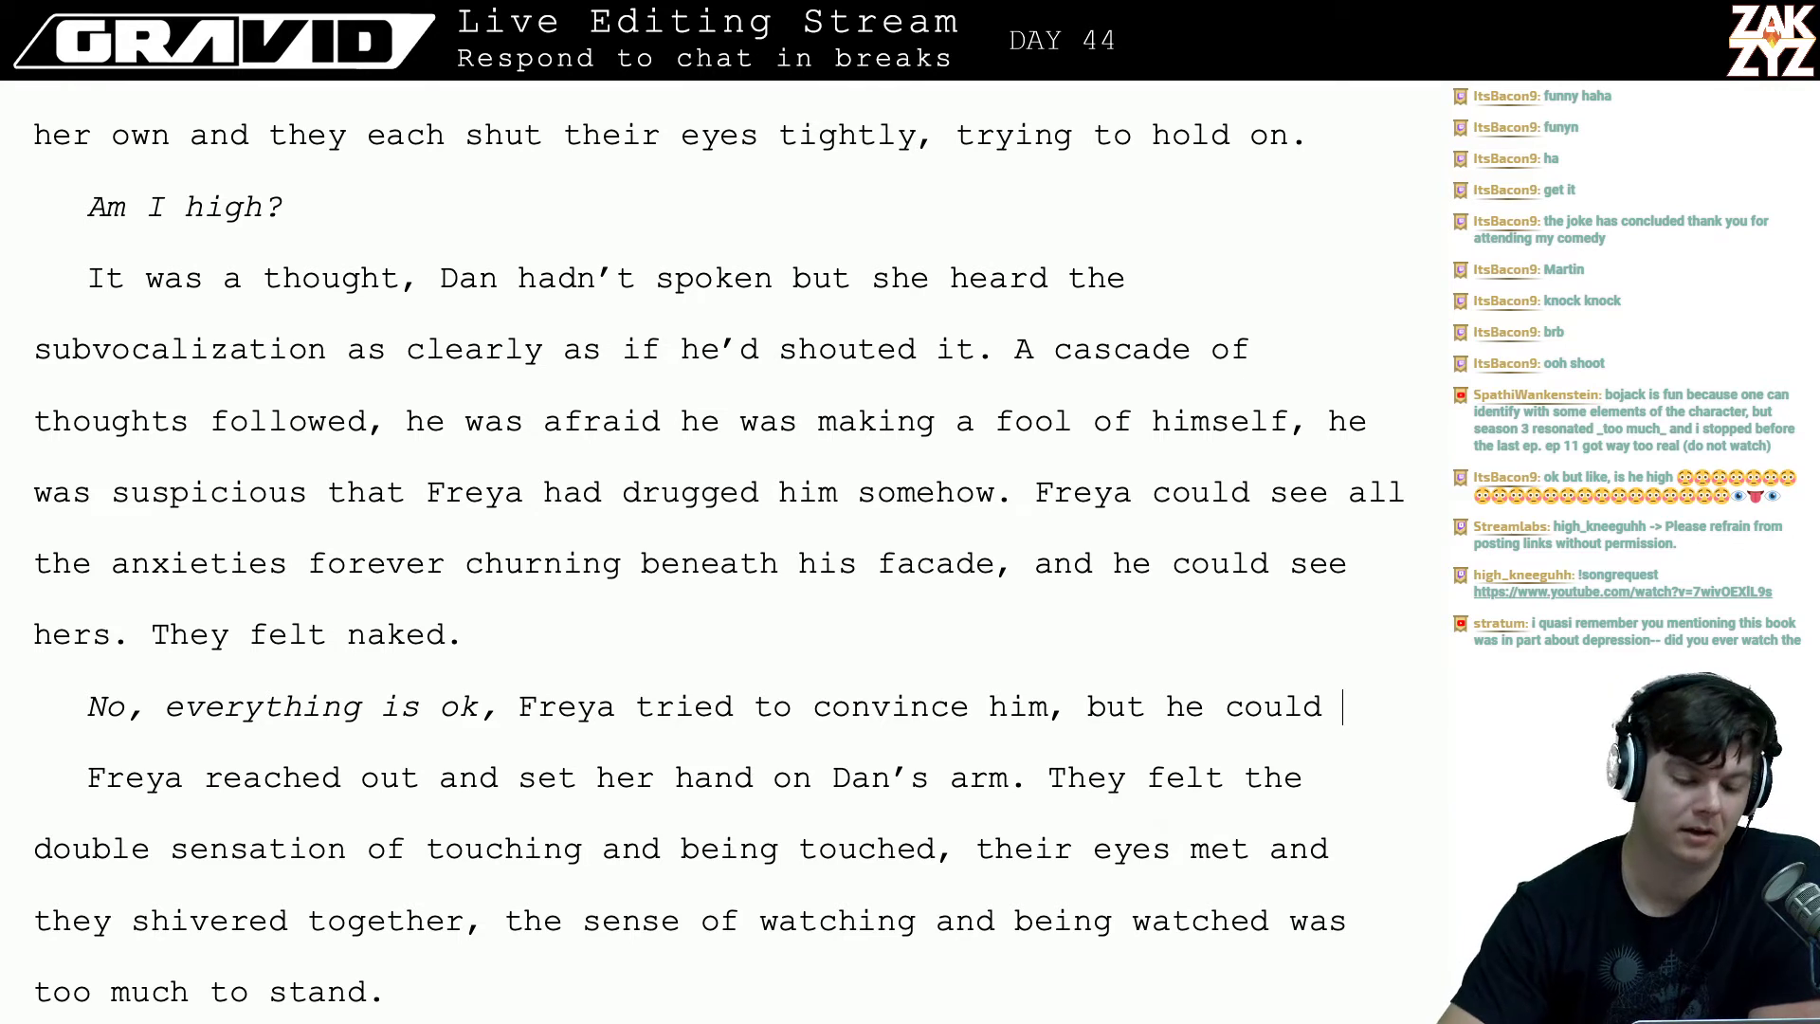
left_click(618, 573)
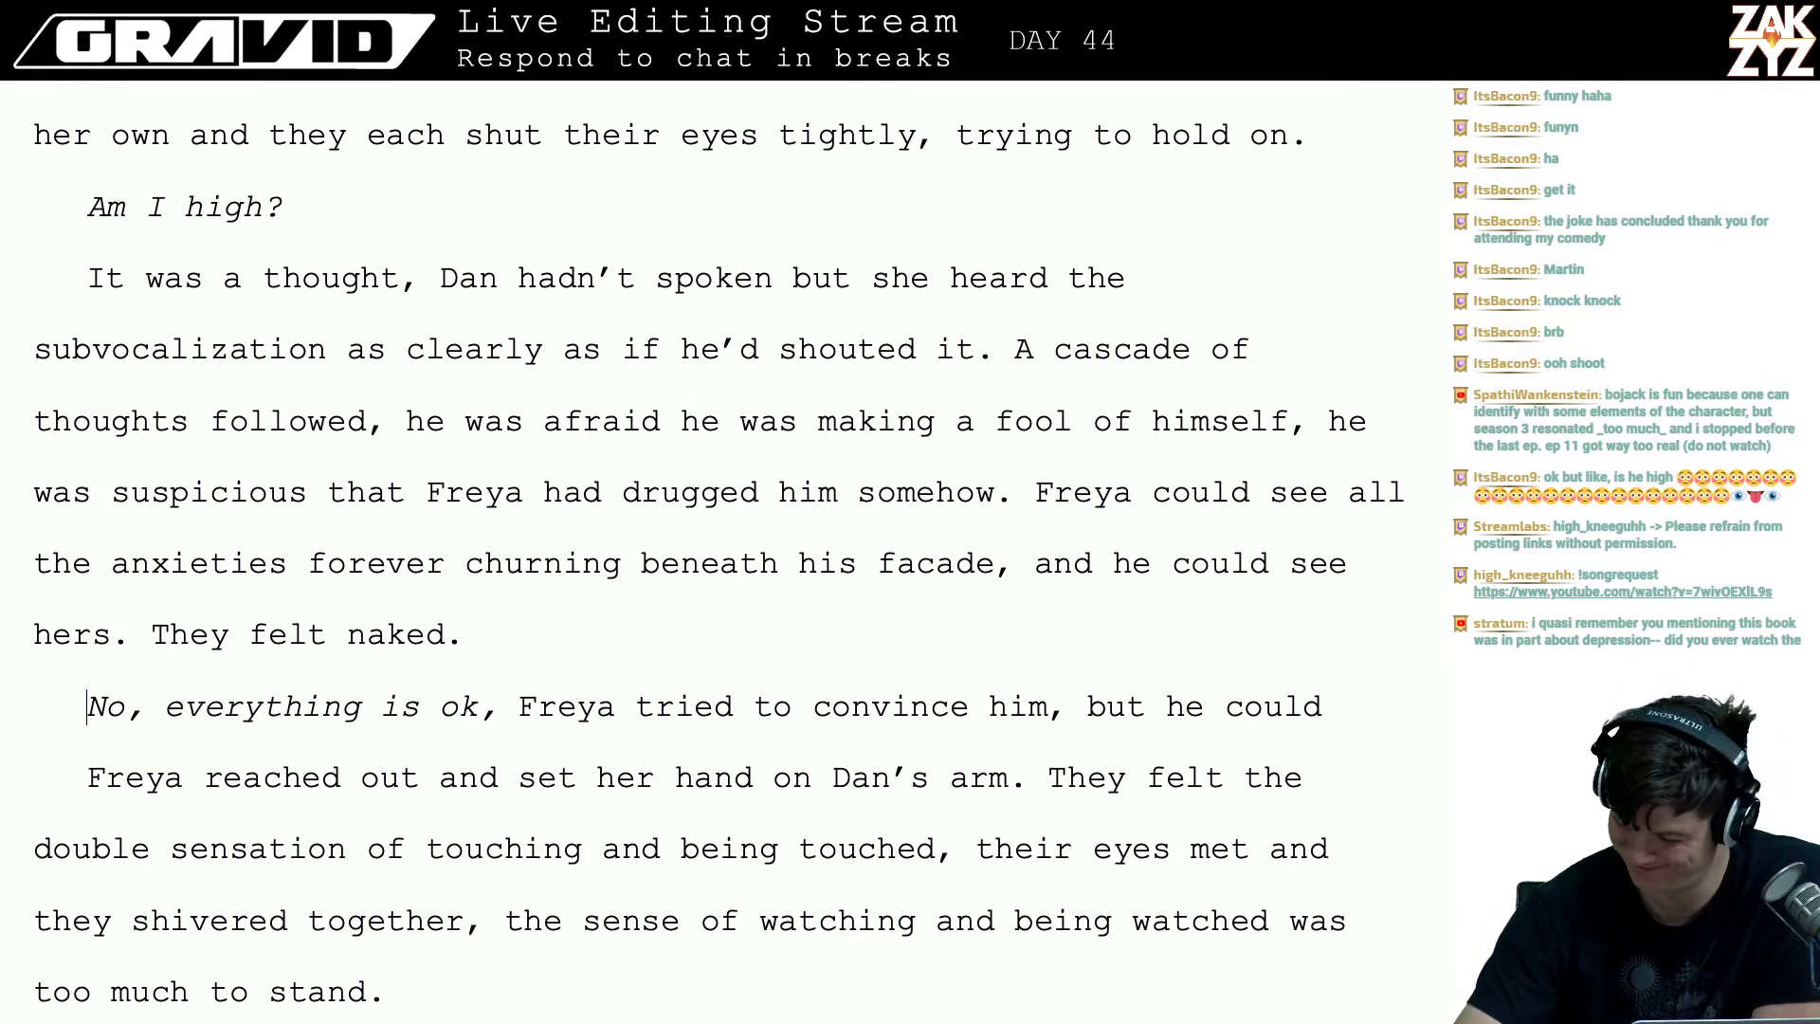
key("Down")
key("Left")
key("Down")
key("Down")
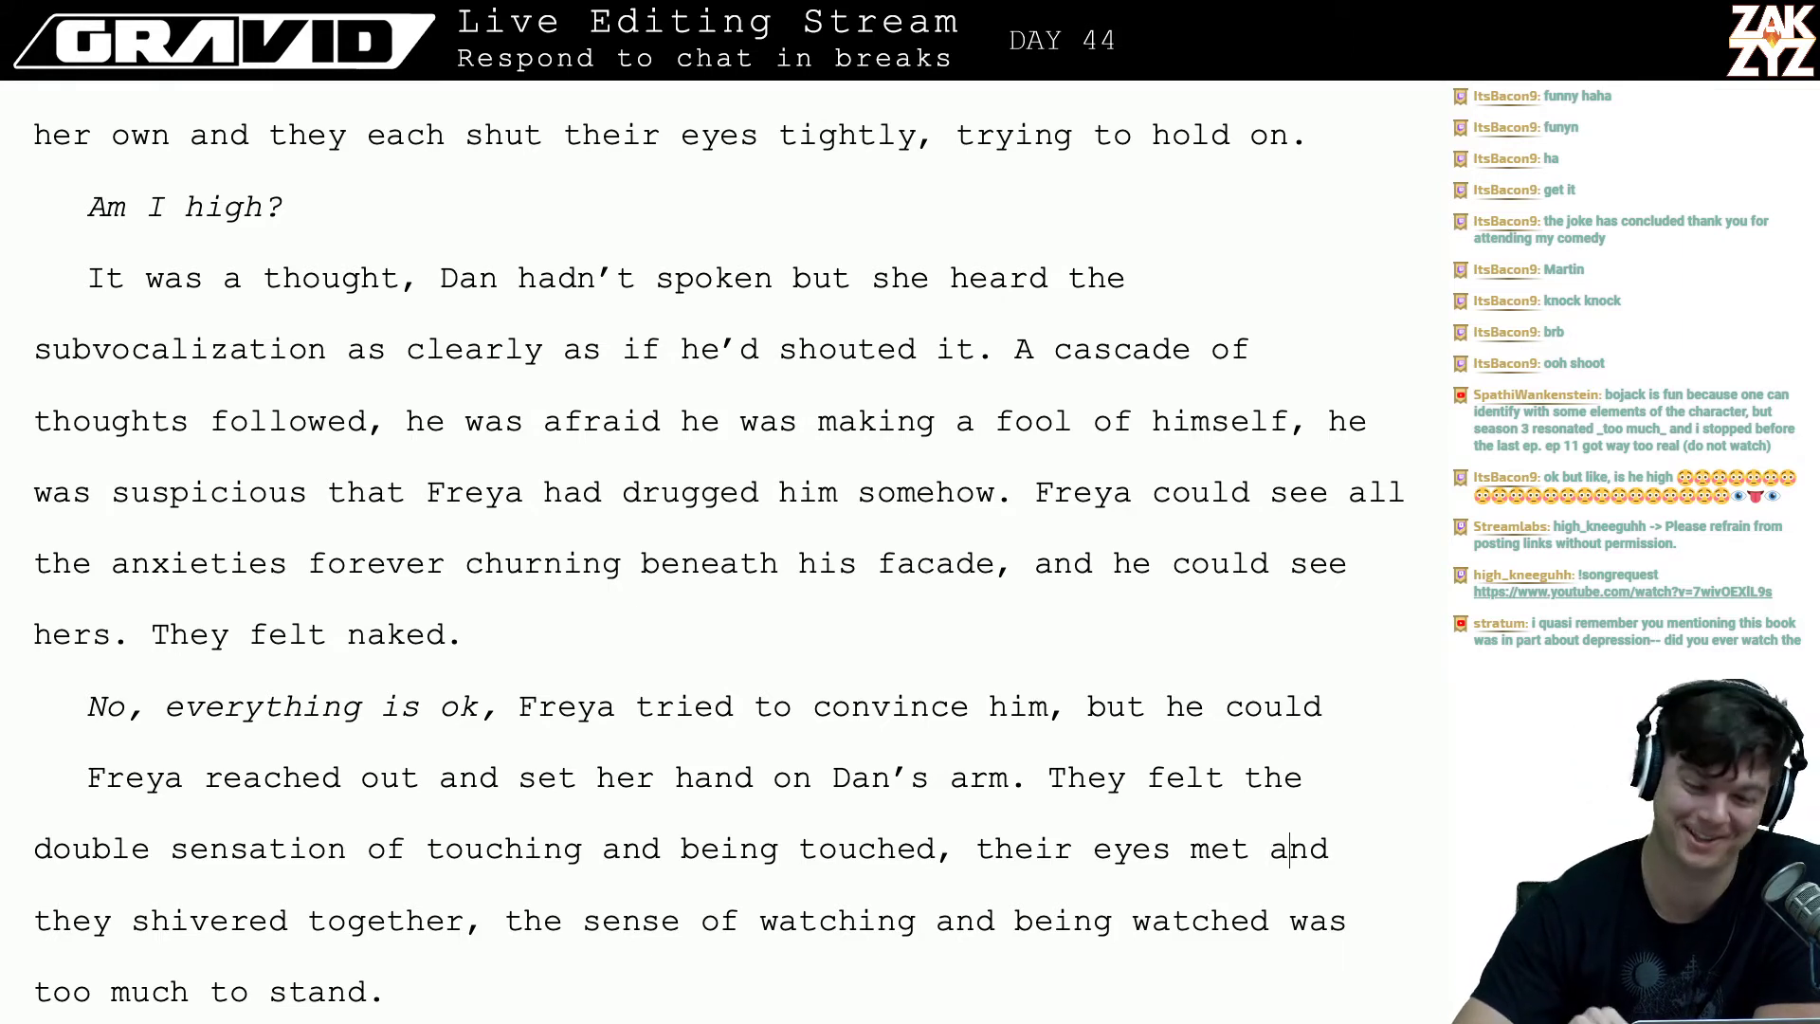
scroll(658, 502, "down", 1)
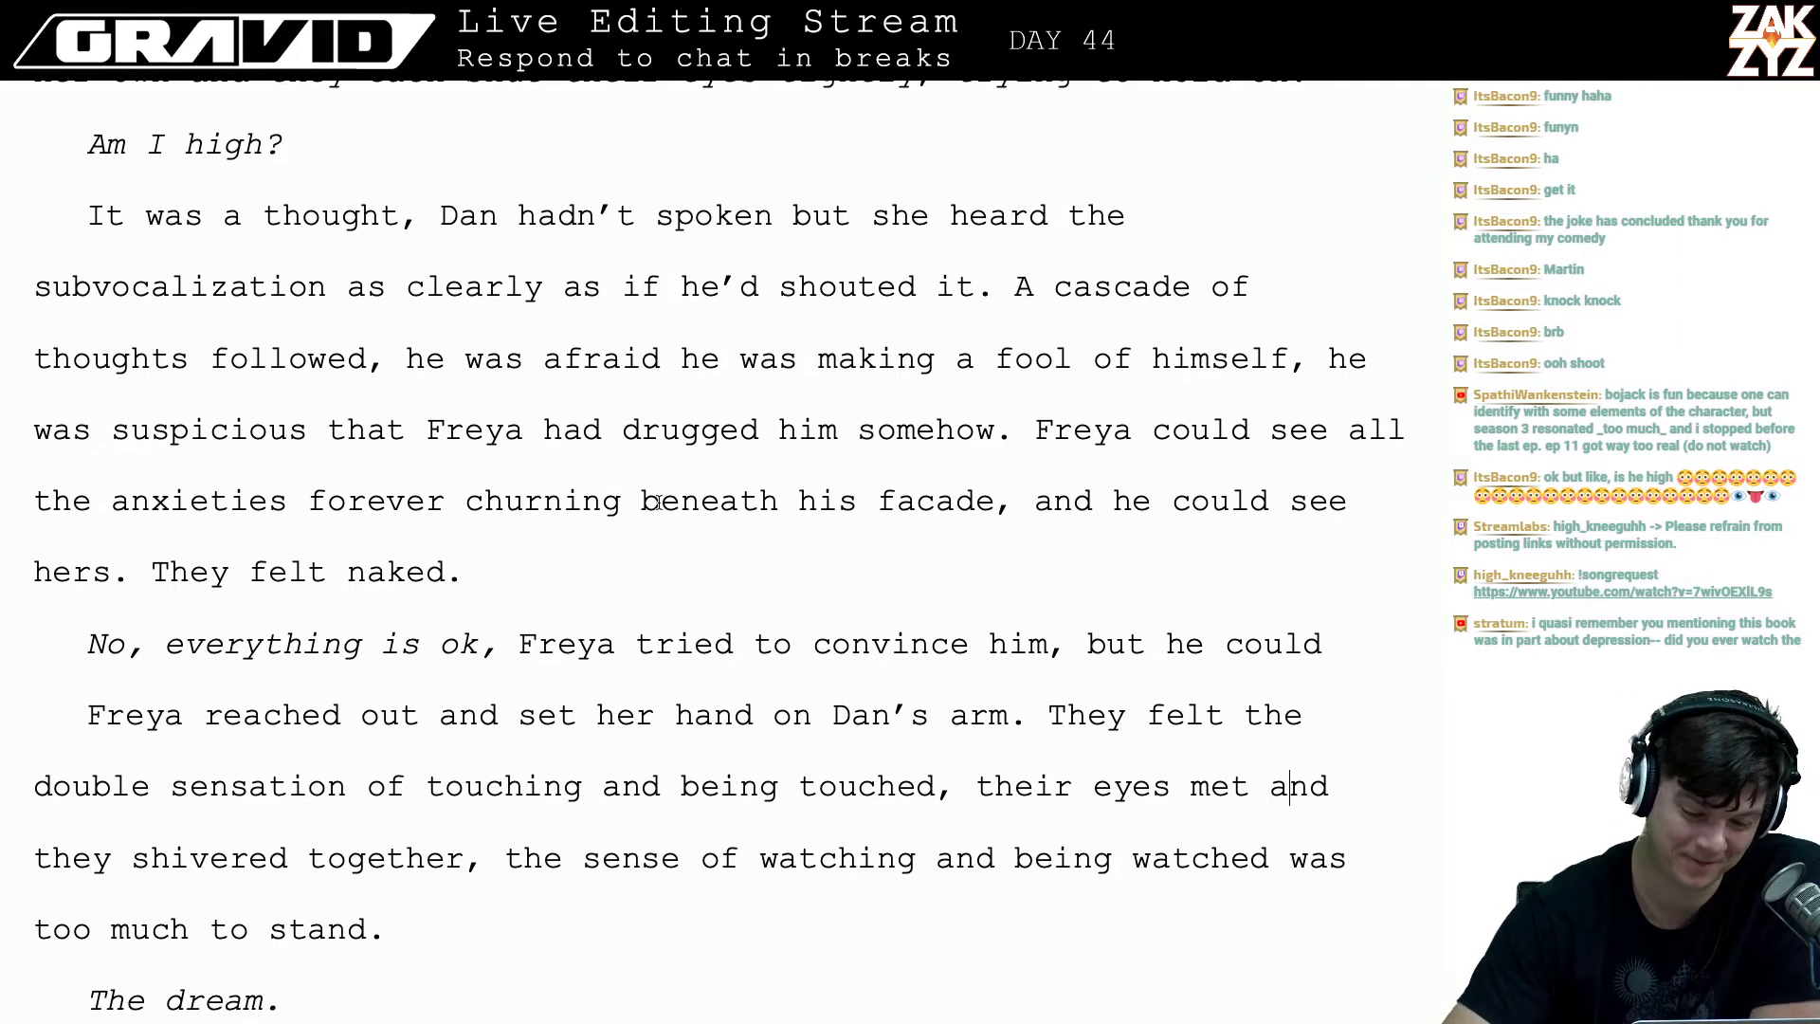
key("Left")
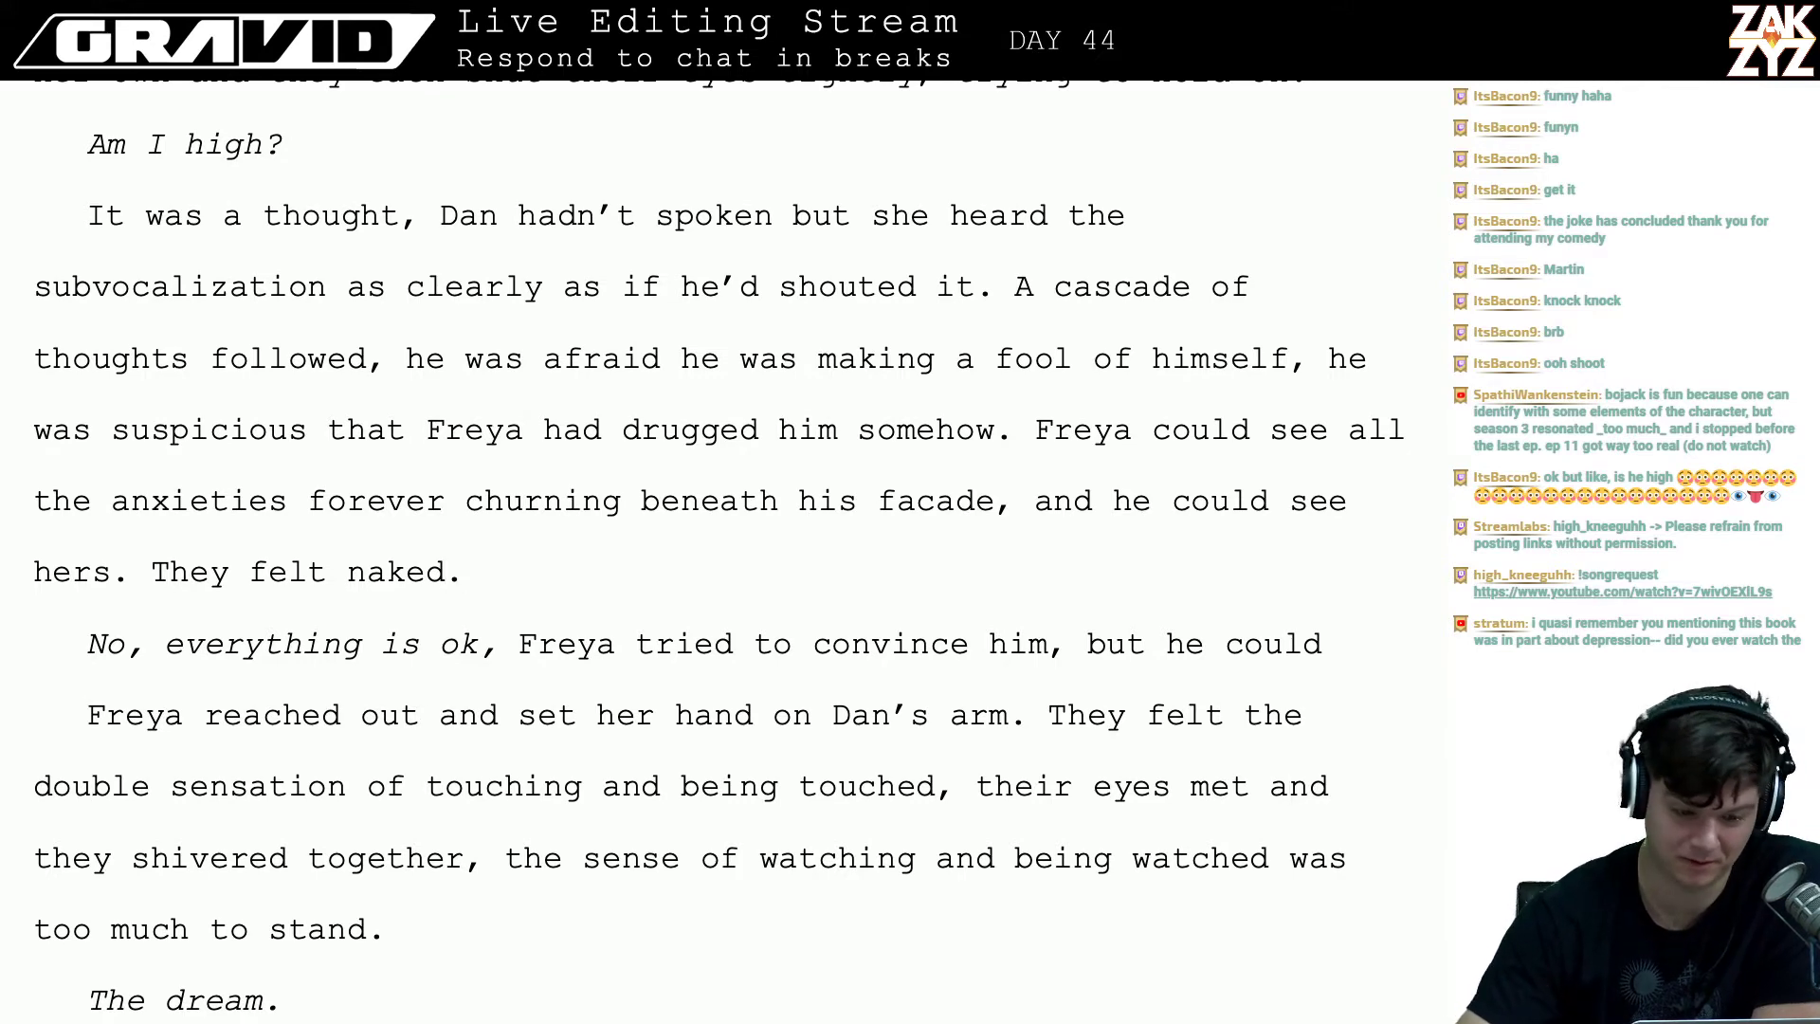
scroll(957, 663, "down", 1)
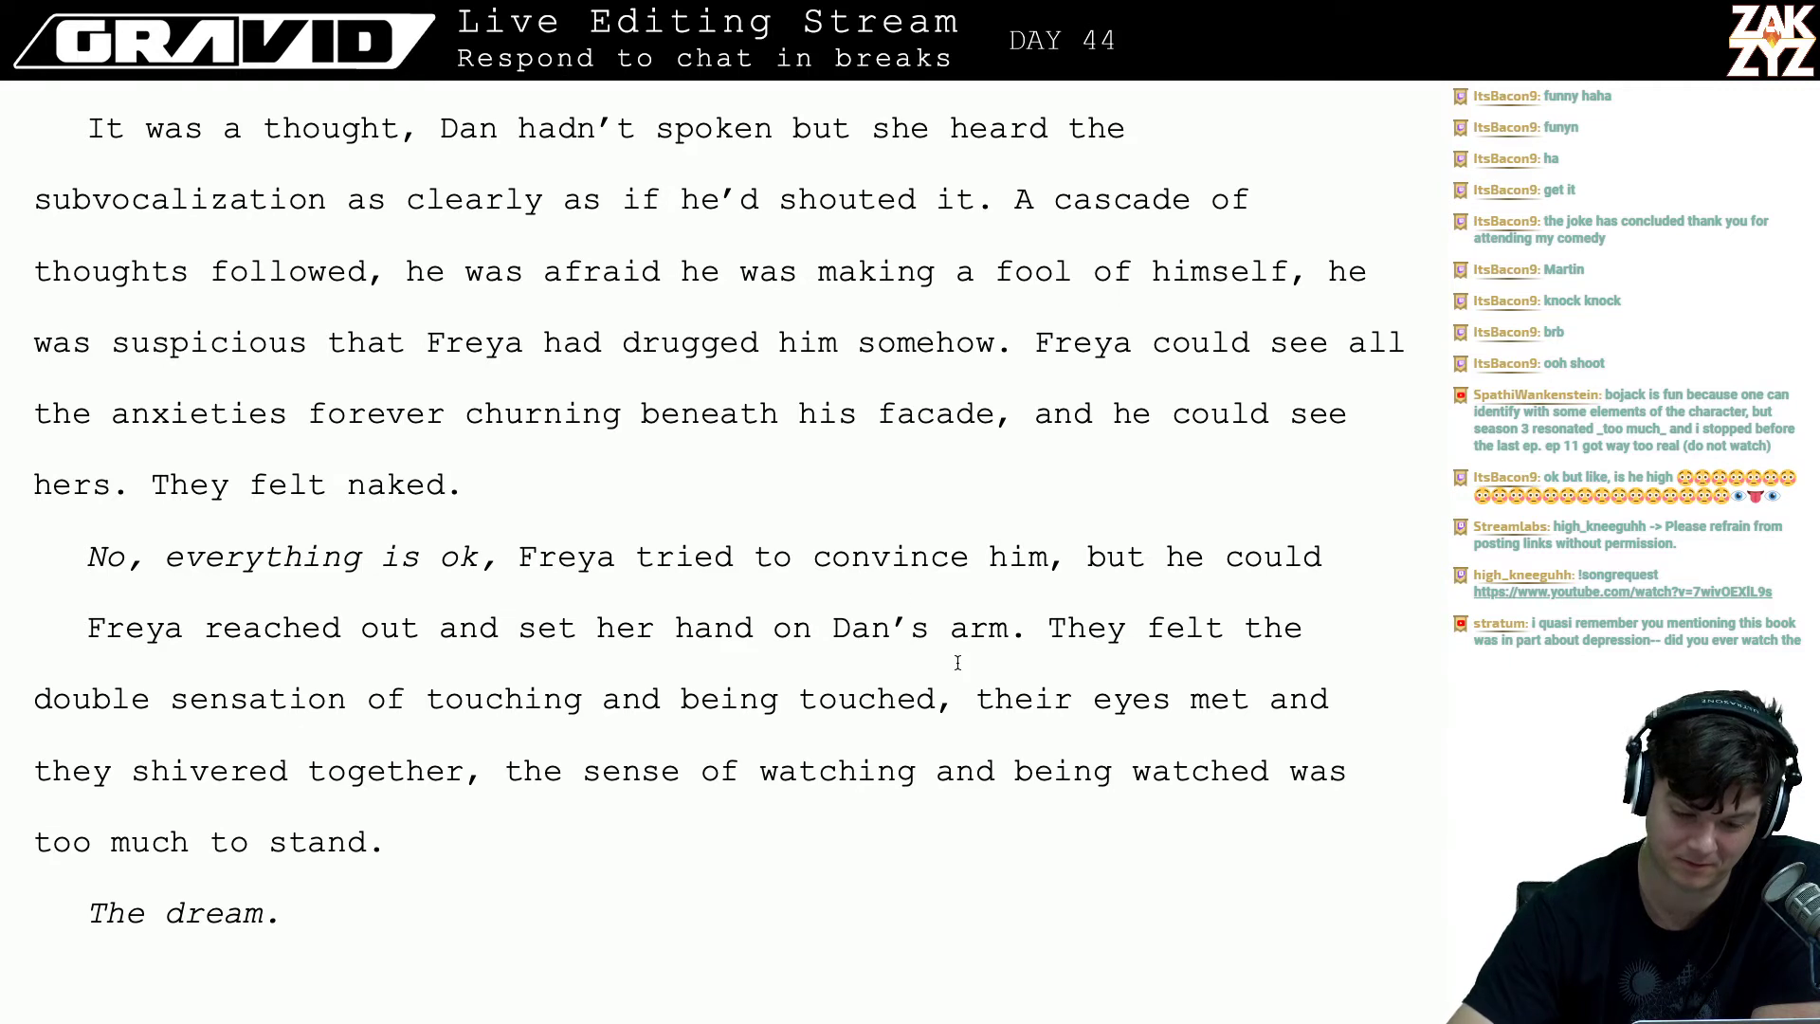
- Insert "Freya thought back." in plain type after the italic "No, everything is ok,"
left_click(484, 559)
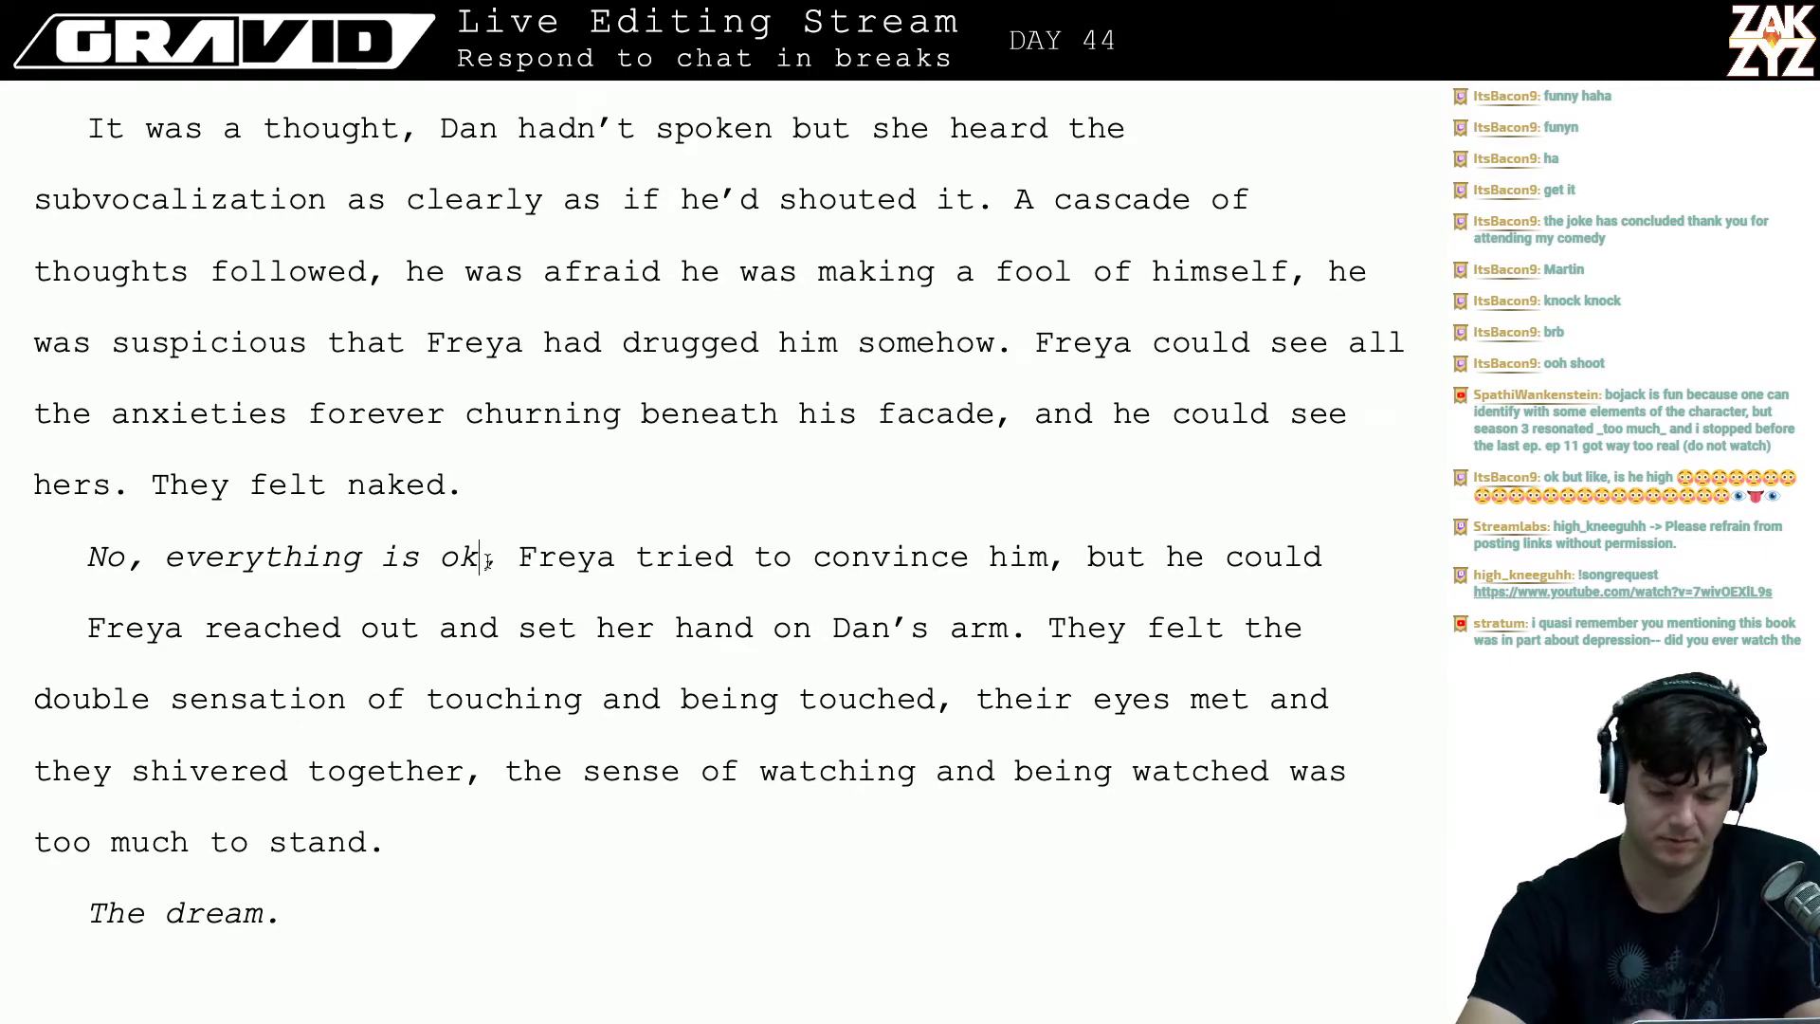
type(", Fr")
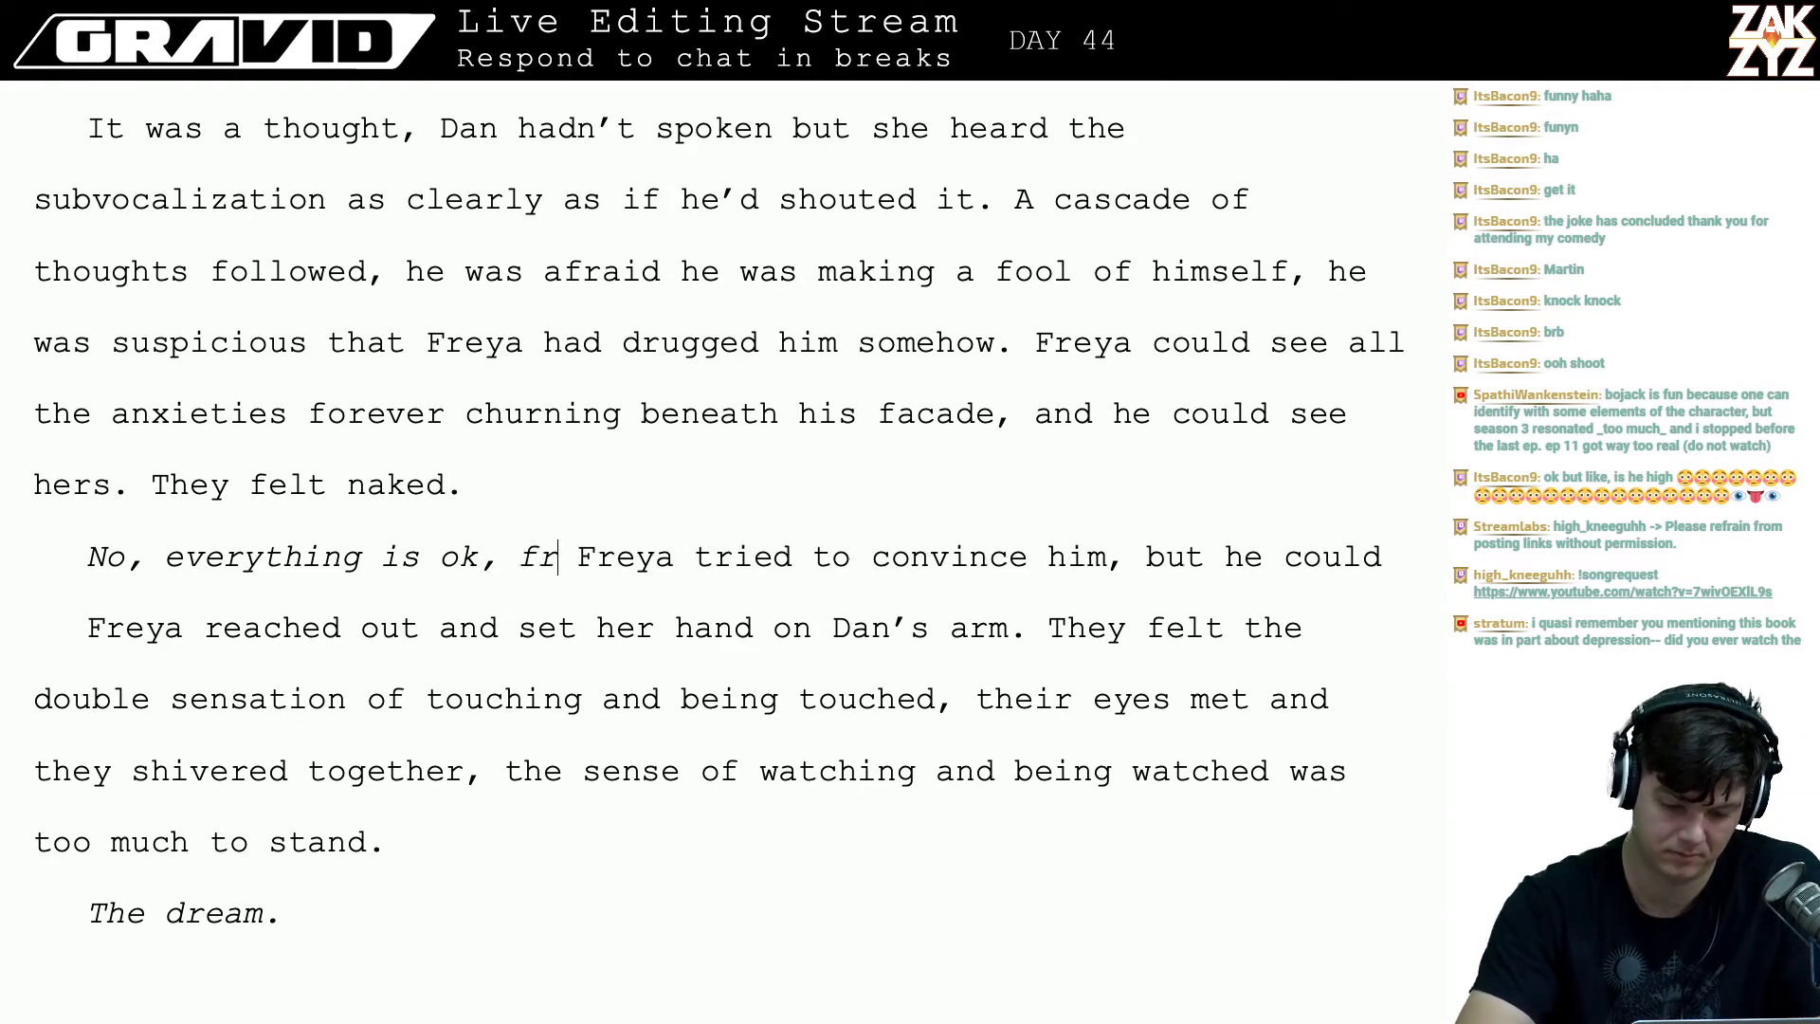
key("BackSpace")
key("BackSpace")
type("Freya th")
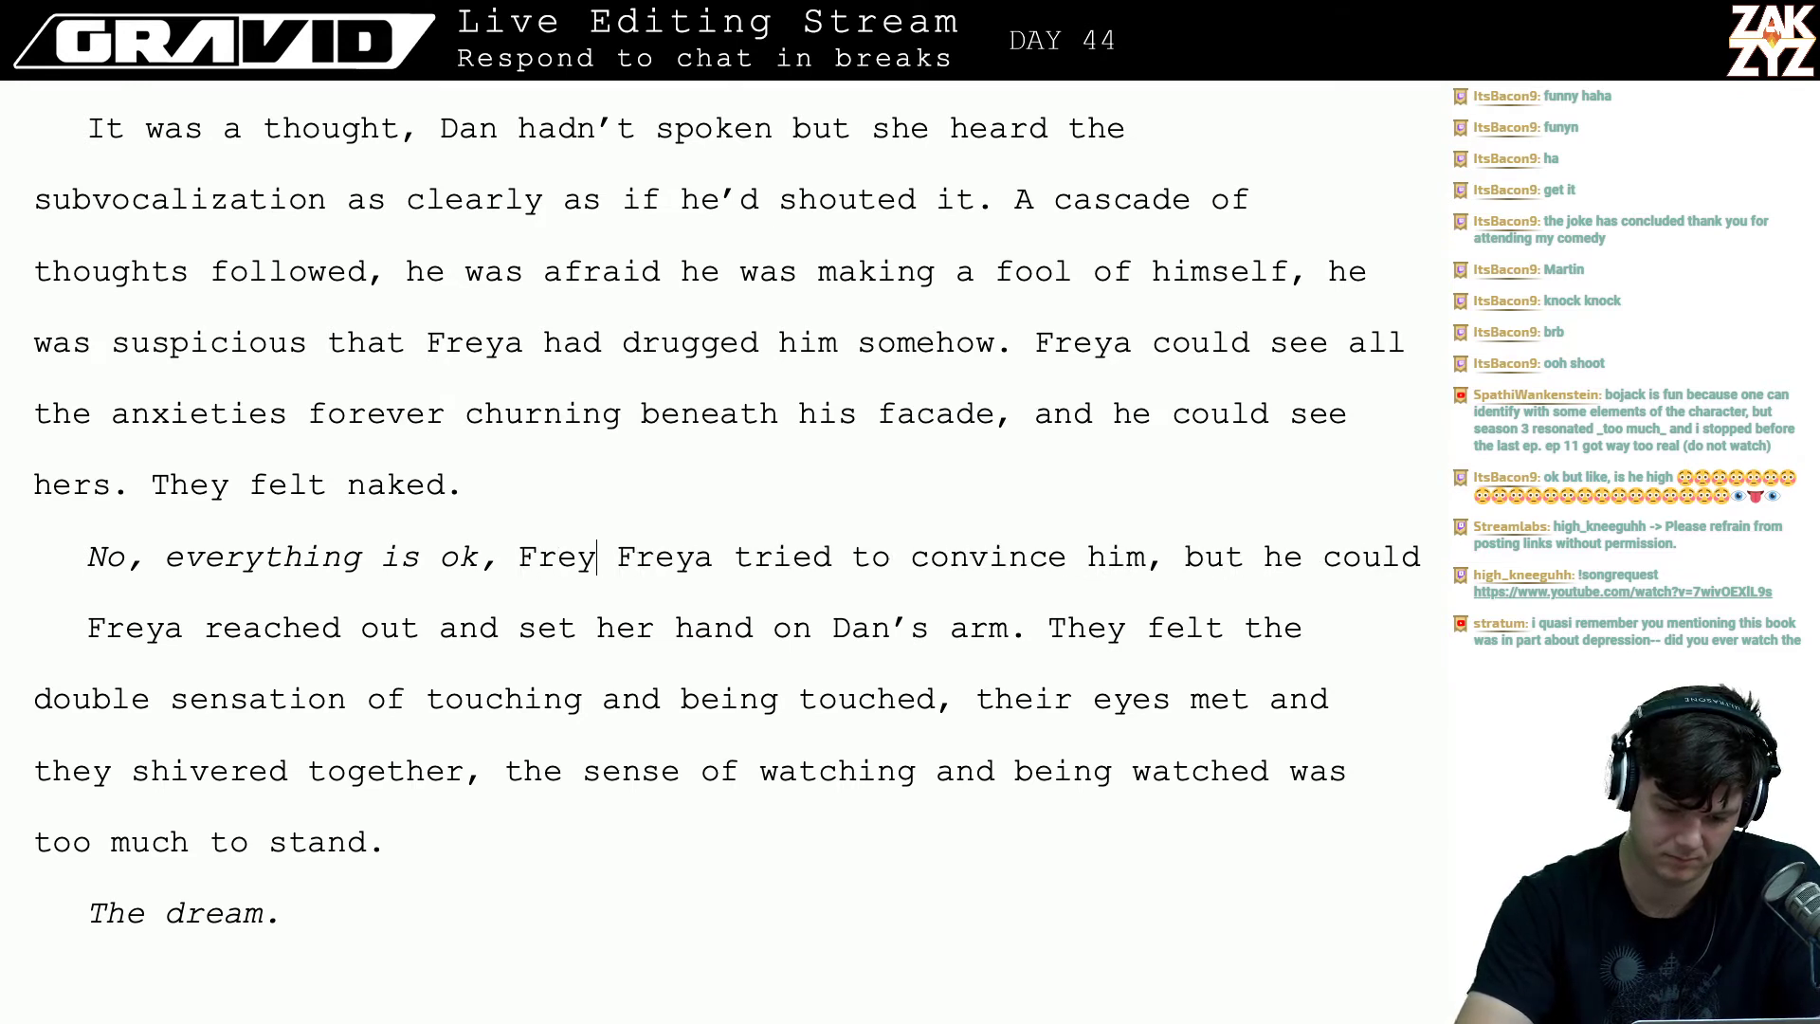
type("ought back. She w")
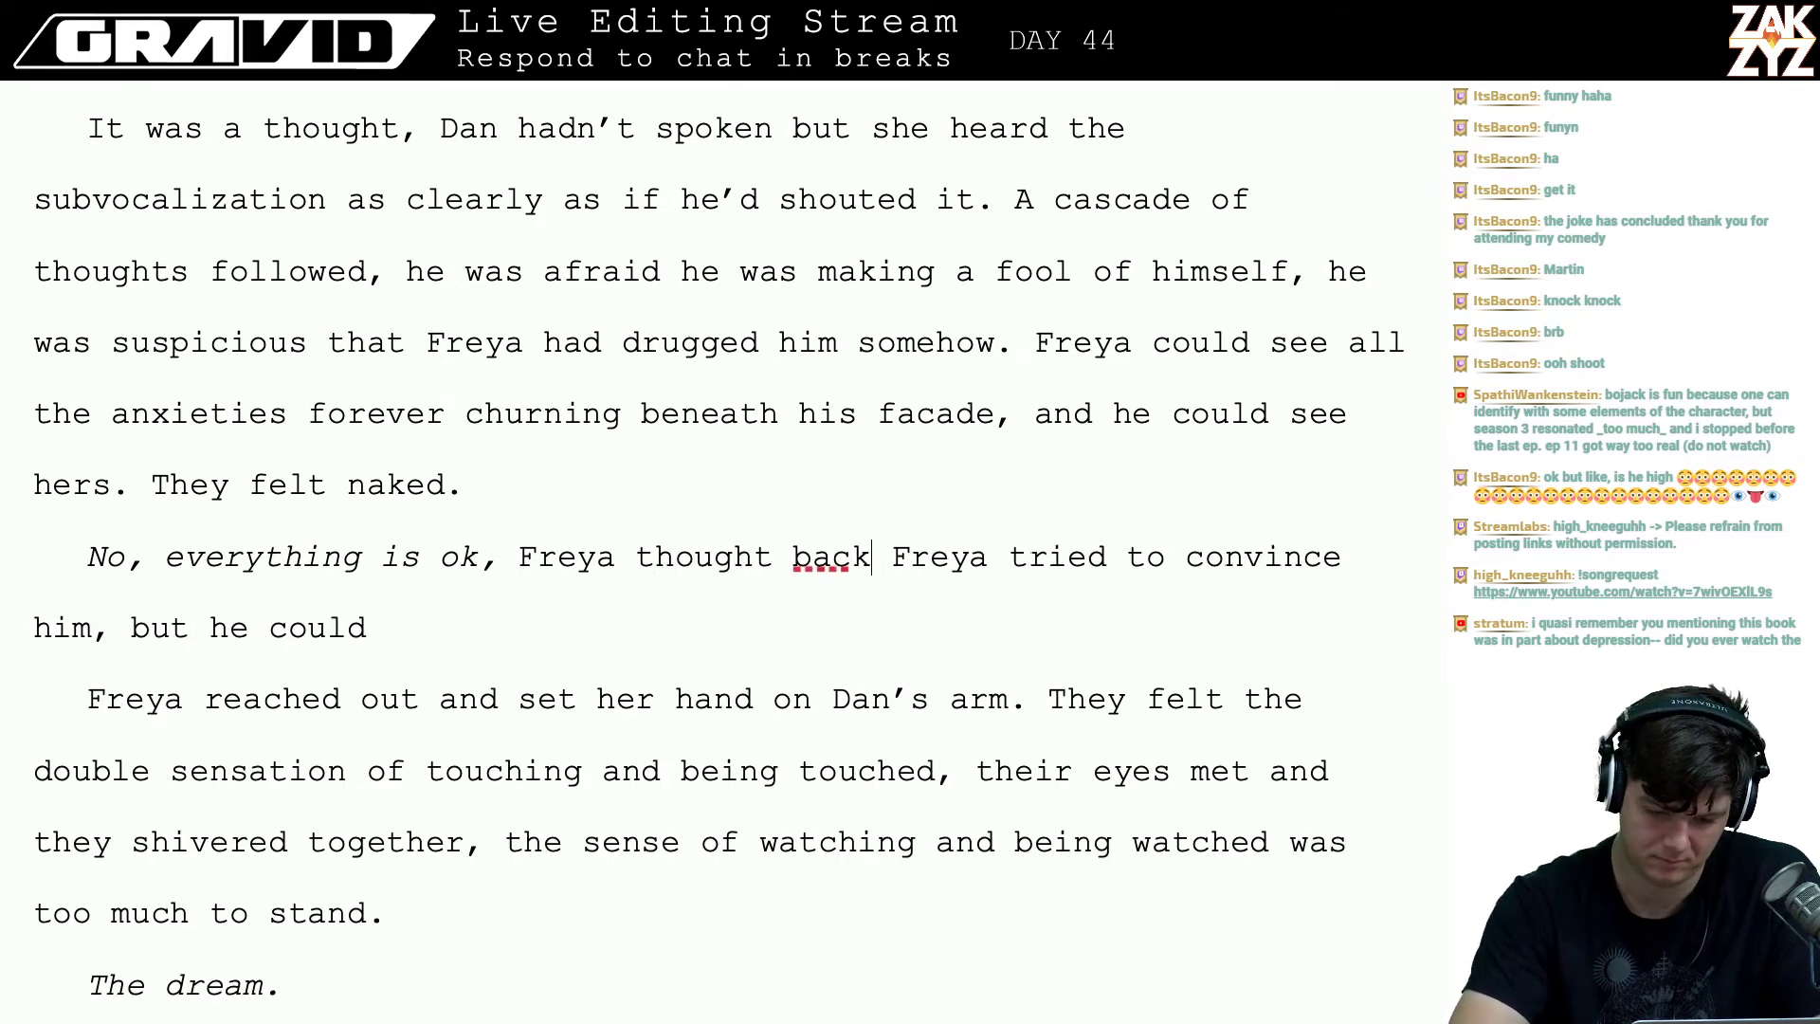
- Try starting a sentence with "She was trying" after "Freya thought back." and remove that wording again
type("as trying")
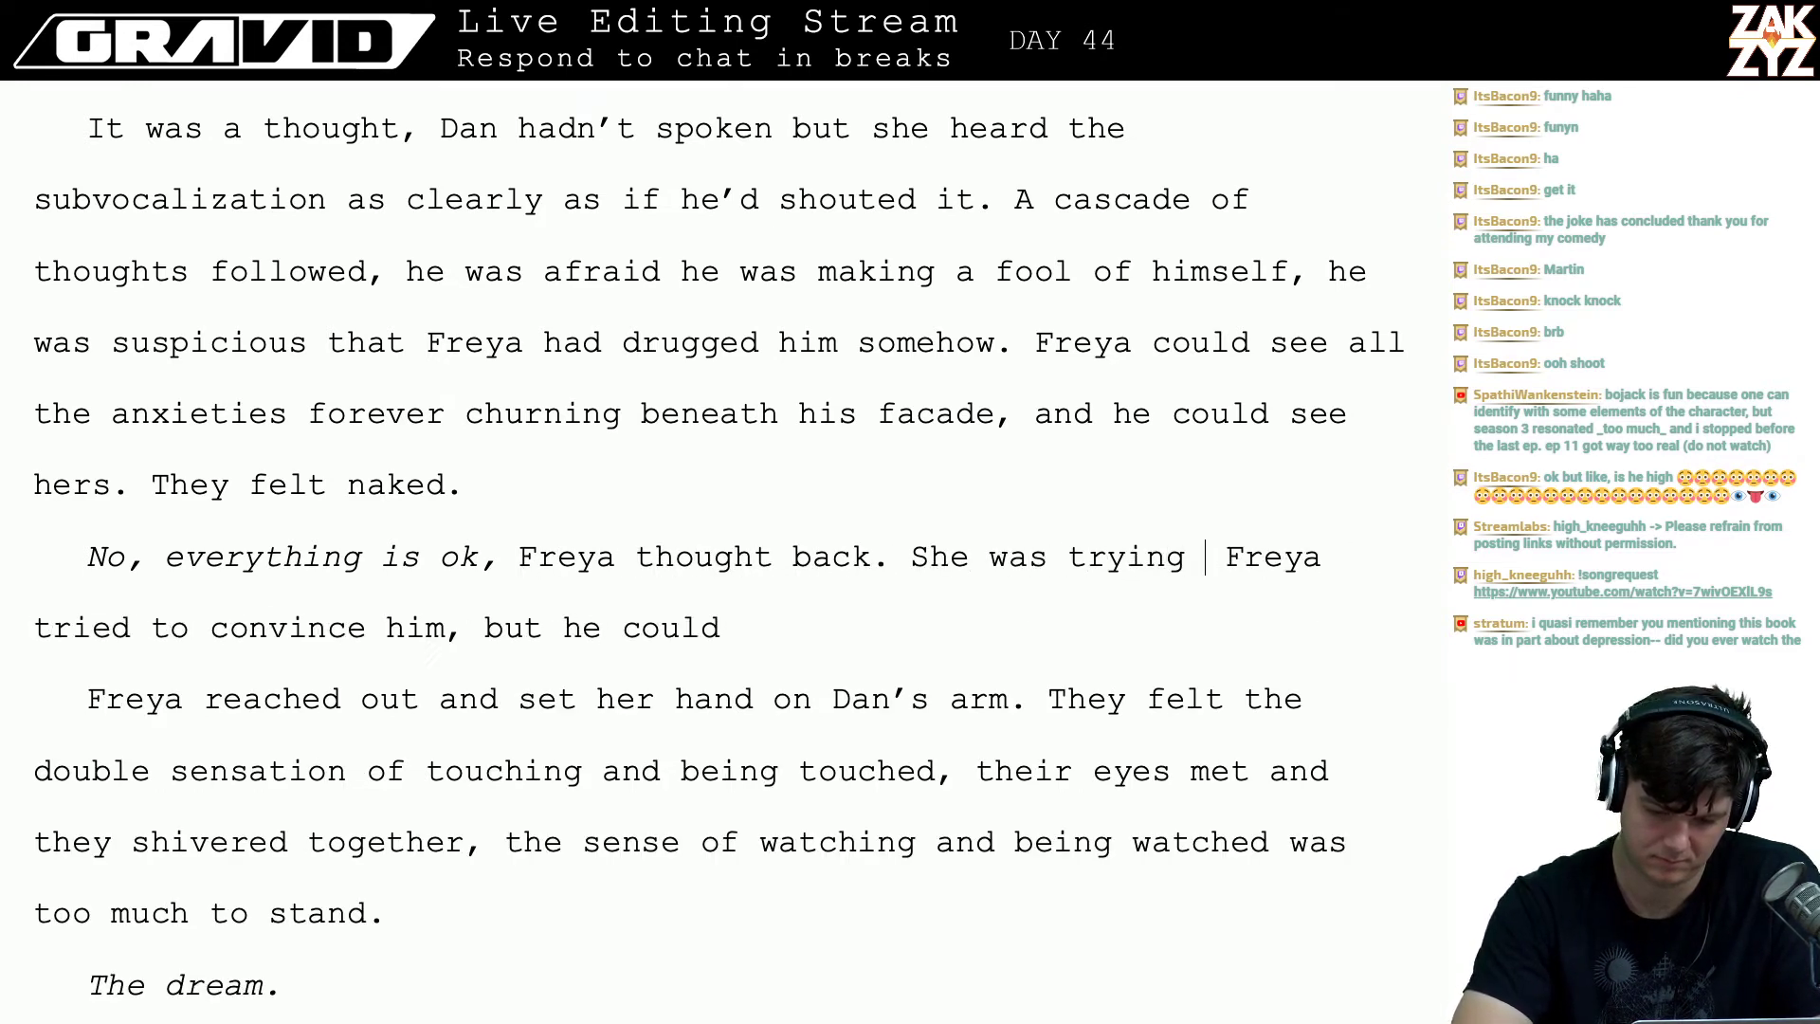
key("BackSpace")
key("BackSpace")
key("BackSpace")
key("BackSpace")
key("BackSpace")
key("BackSpace")
key("BackSpace")
key("BackSpace")
key("BackSpace")
key("BackSpace")
key("BackSpace")
key("BackSpace")
key("BackSpace")
key("BackSpace")
key("BackSpace")
key("BackSpace")
key("BackSpace")
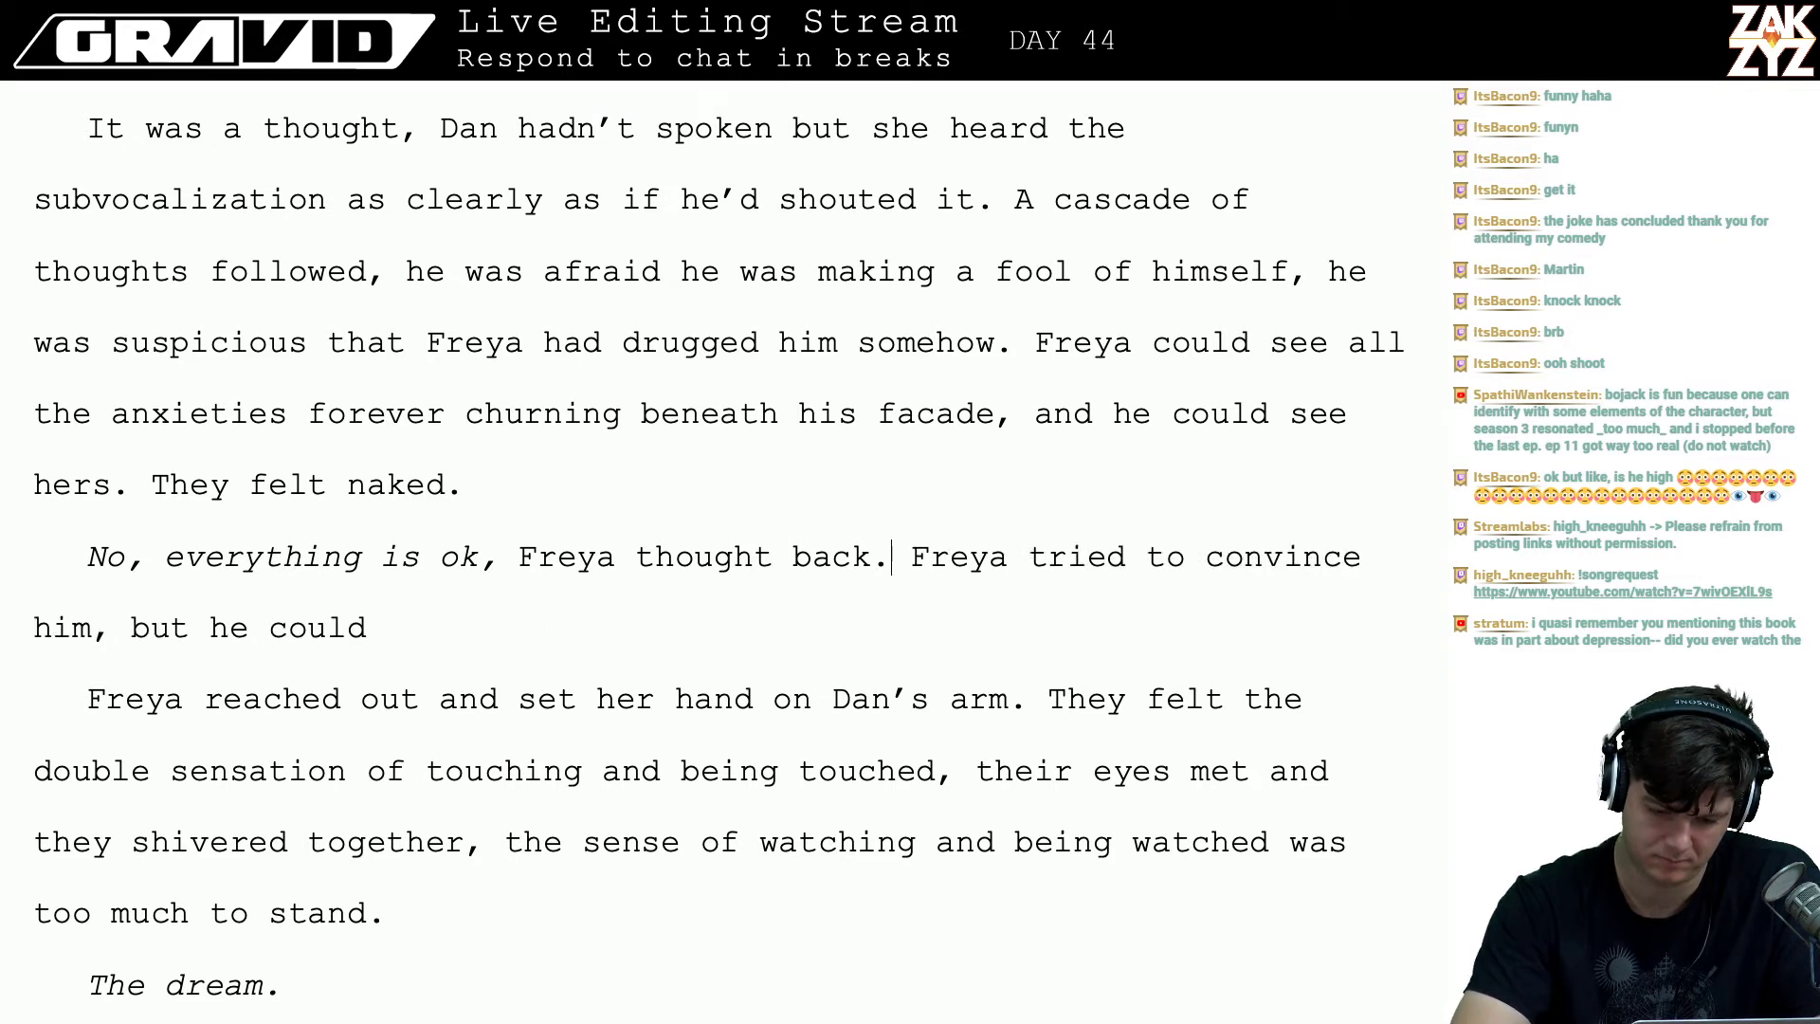
- Replace the period after "Freya thought back" with ", but", trying "he could" and "it" as continuations and deleting both
type(", but he could se")
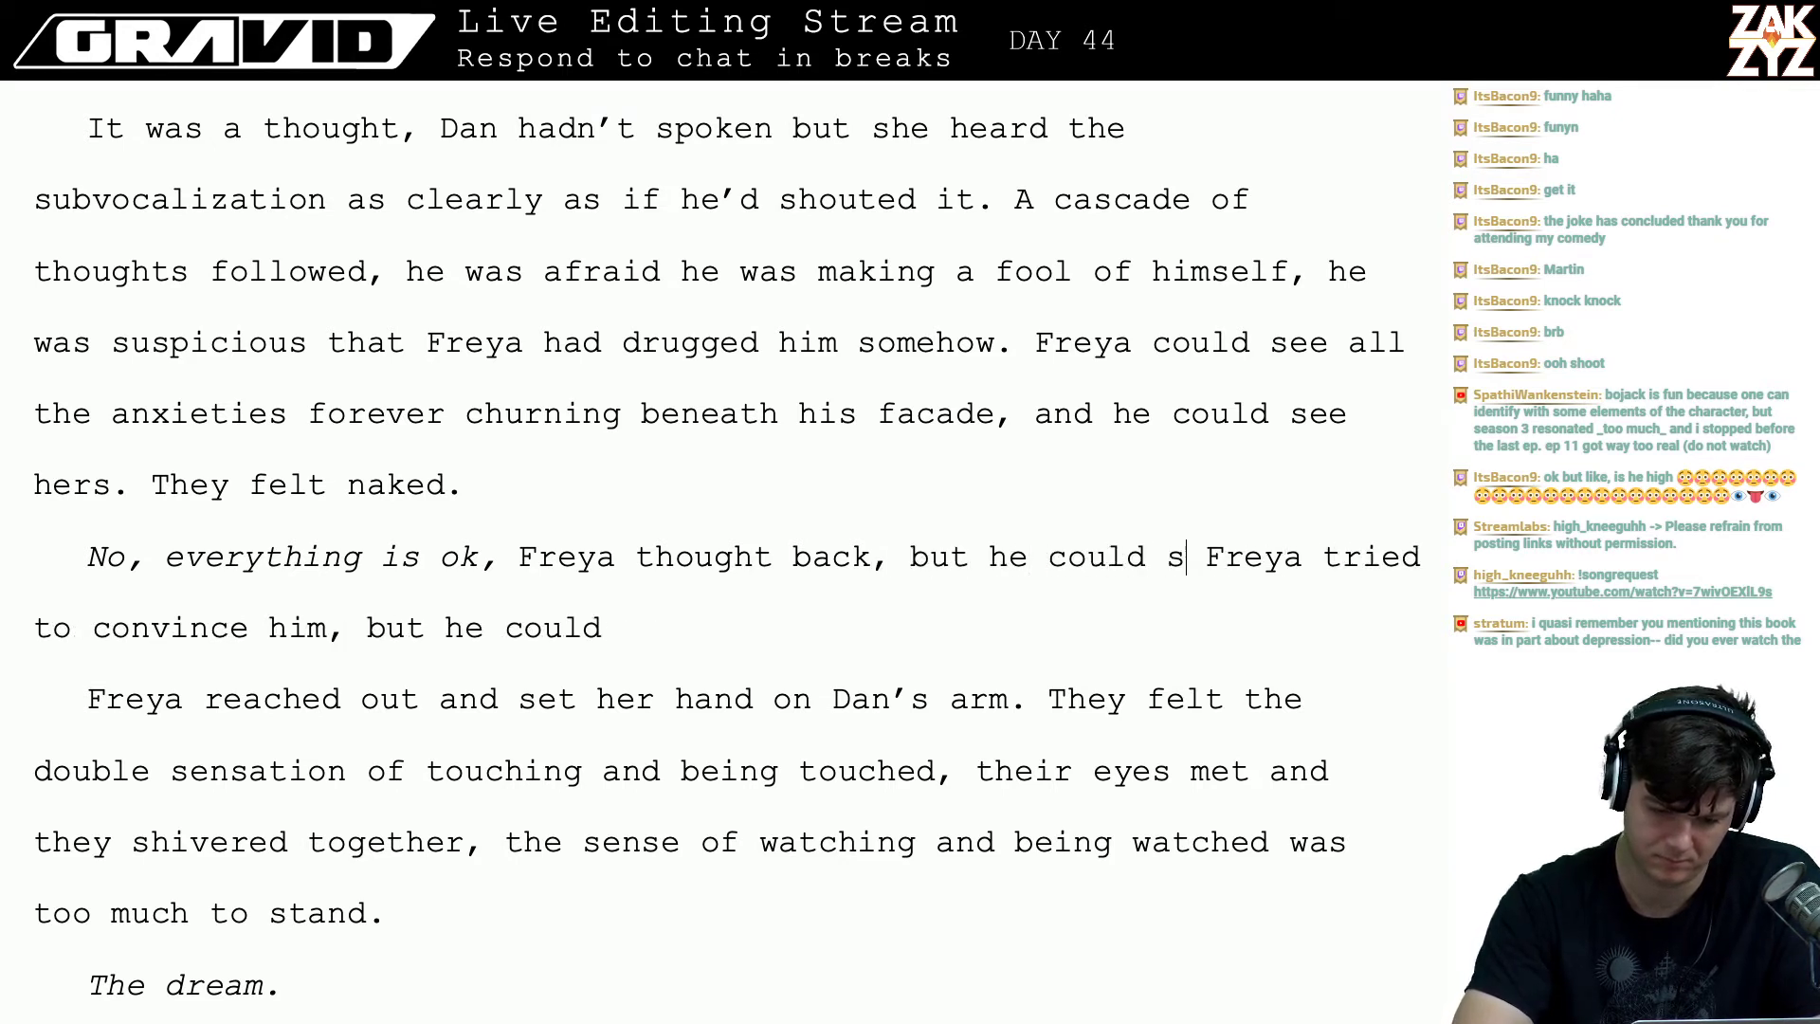
key("BackSpace")
key("BackSpace")
key("BackSpace")
key("BackSpace")
key("BackSpace")
key("BackSpace")
key("BackSpace")
key("BackSpace")
key("BackSpace")
key("BackSpace")
key("BackSpace")
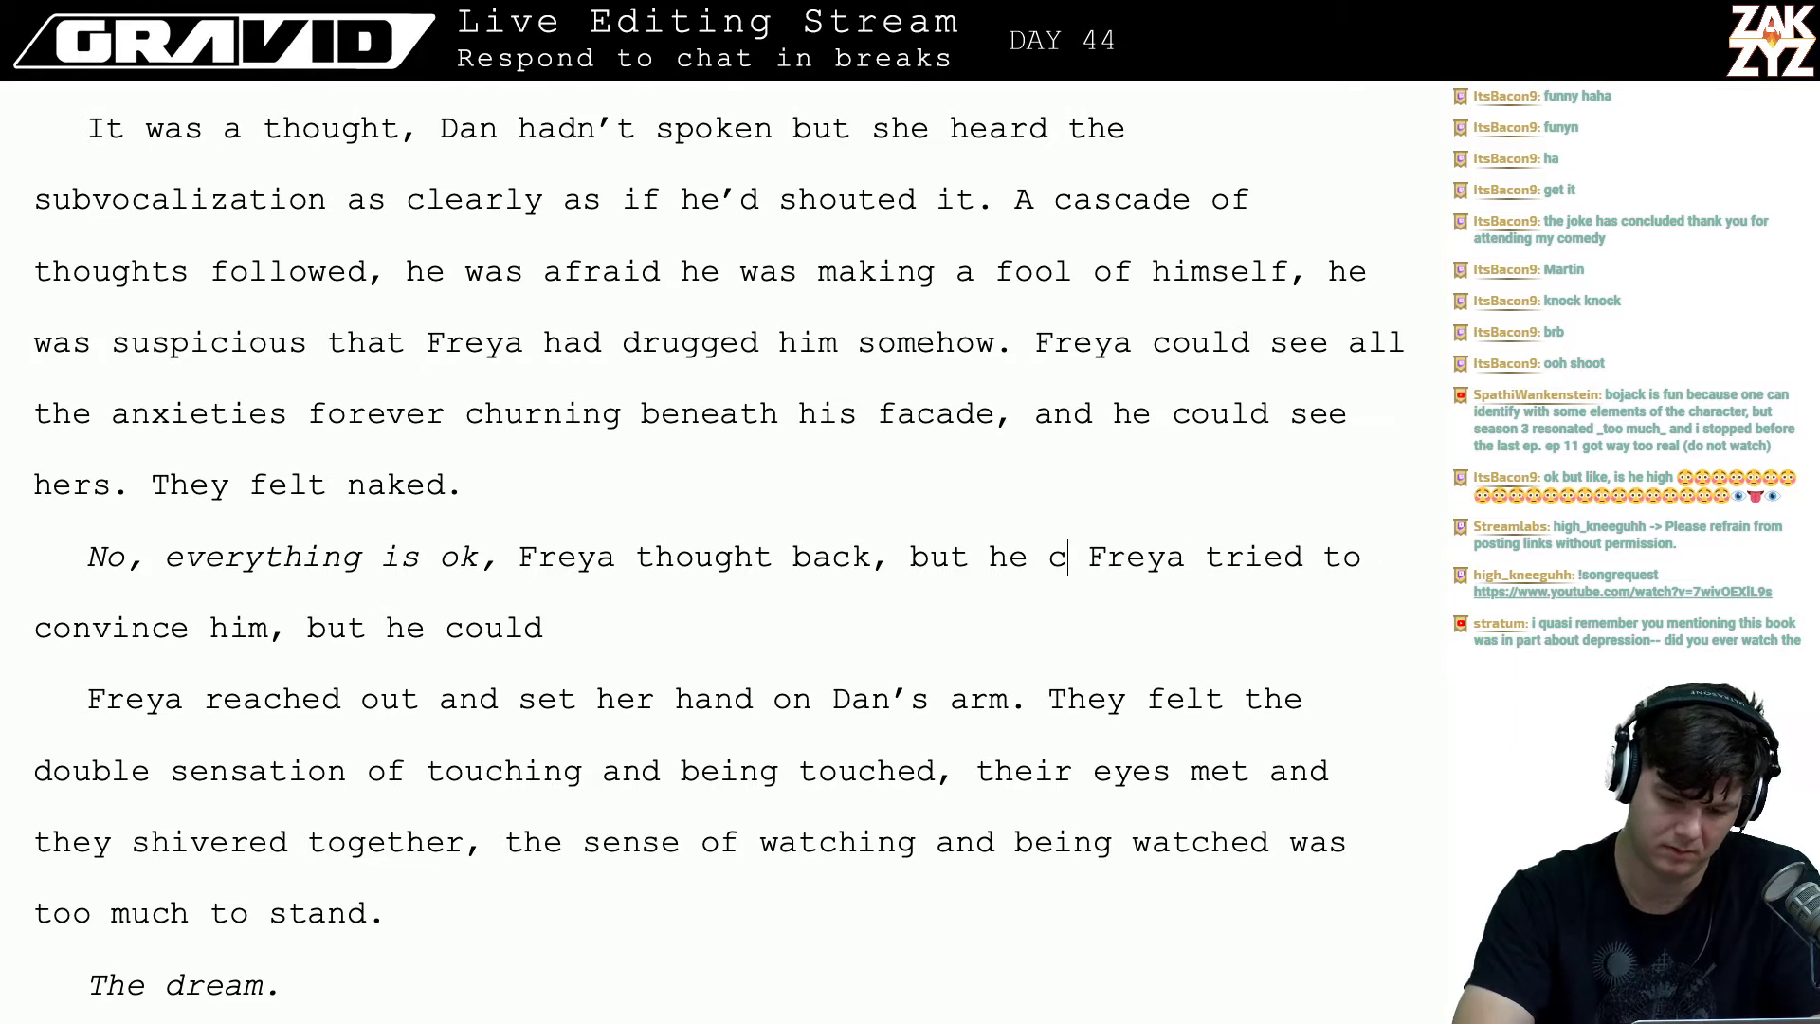
type("it w")
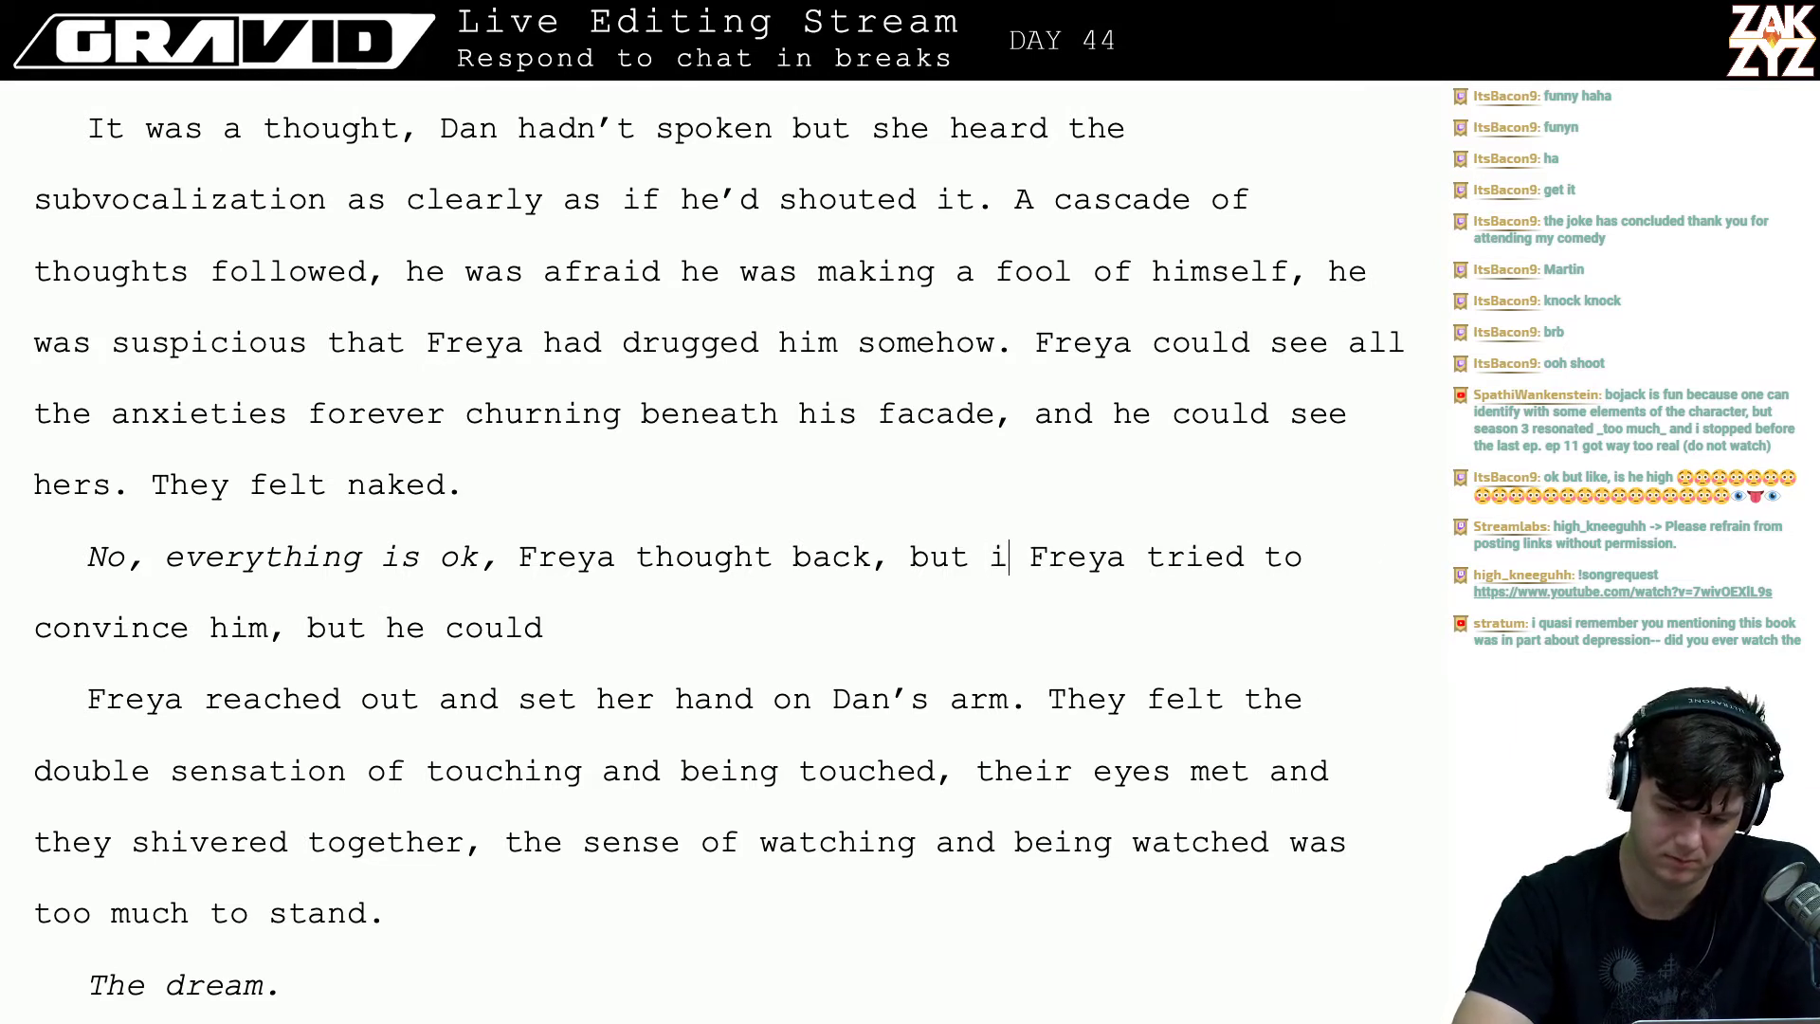
key("BackSpace")
key("BackSpace")
key("BackSpace")
key("BackSpace")
- Continue the sentence after "but" with "he saw through the attempt, she was trying to convince herself as well."
type("he saw through the")
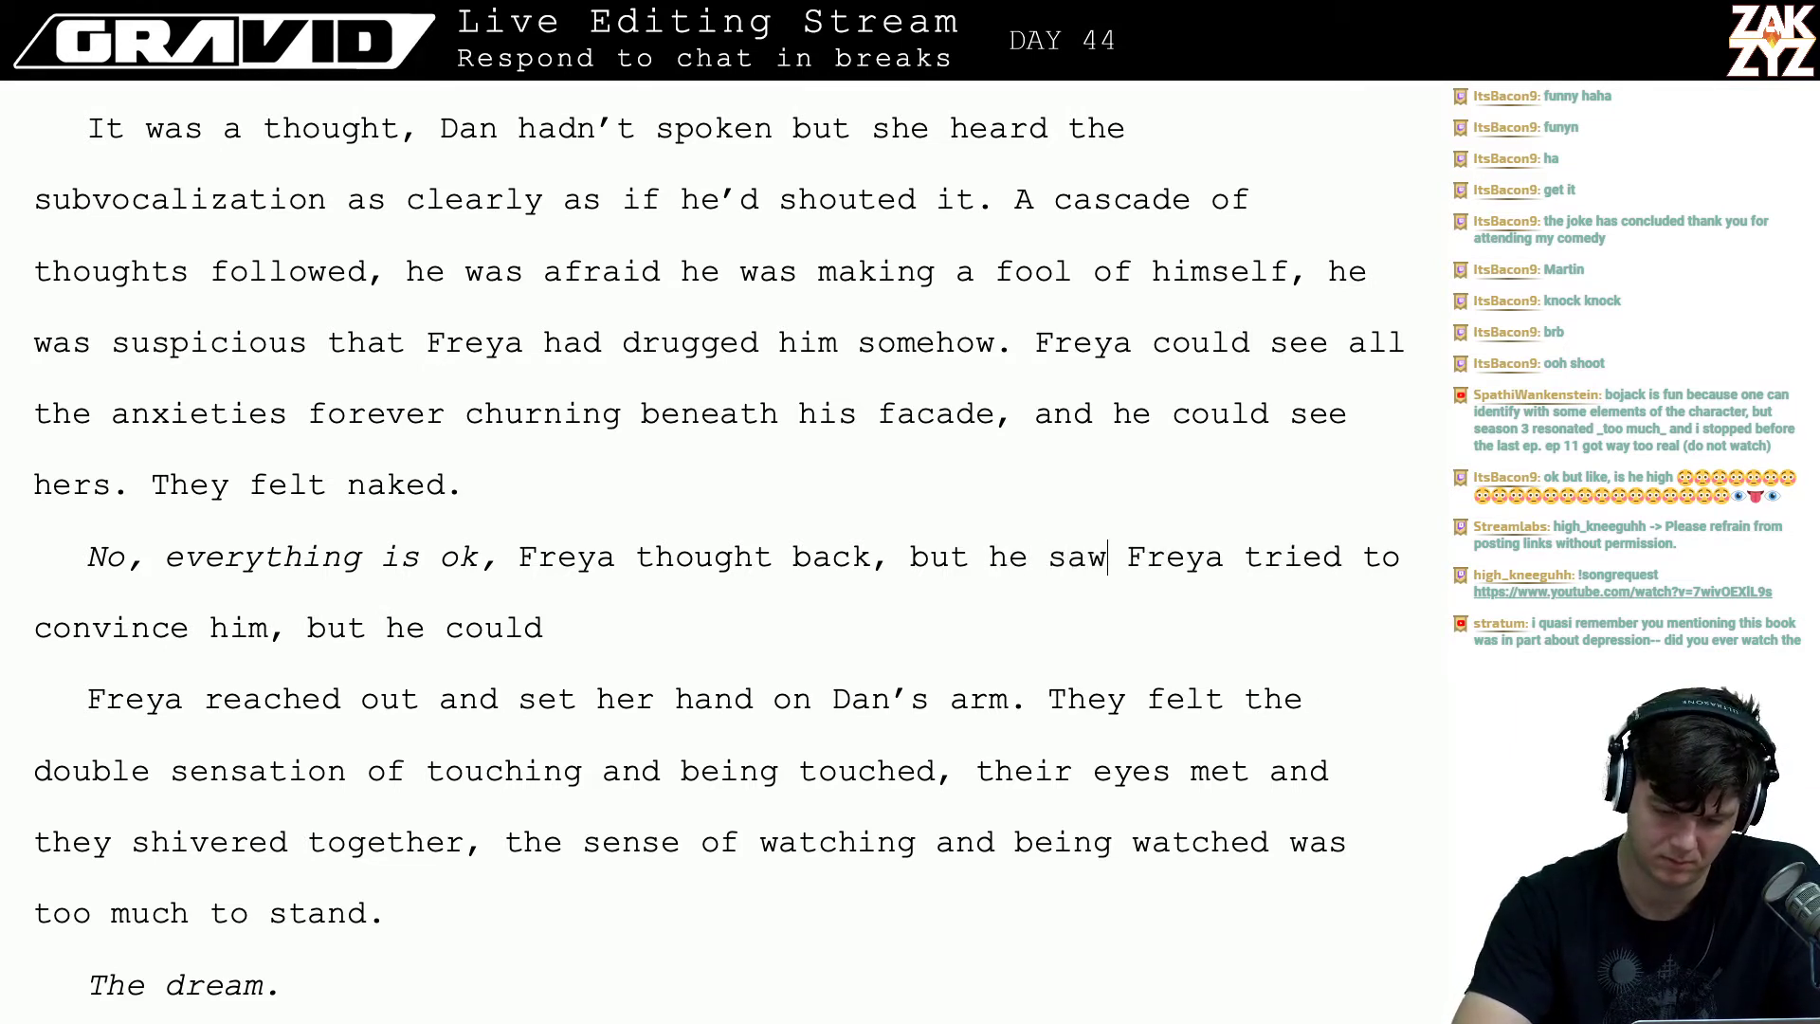
type(" attempt, she w")
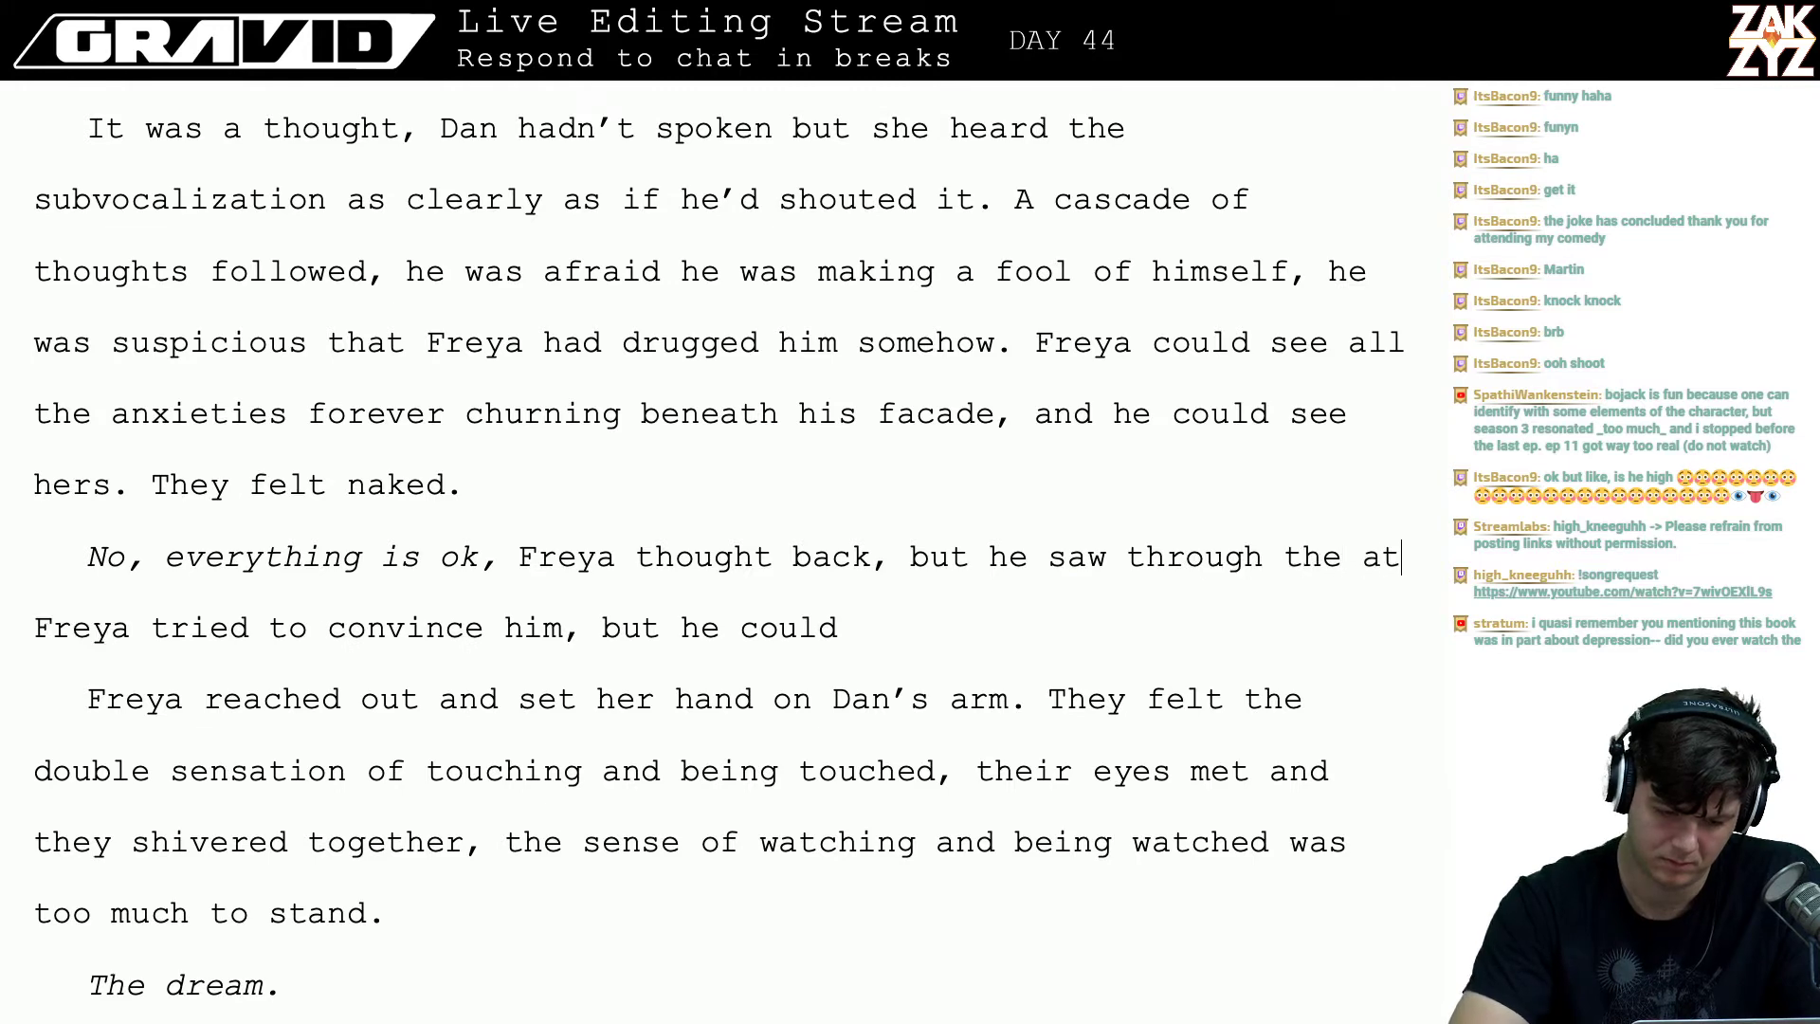
type("as trying to conv")
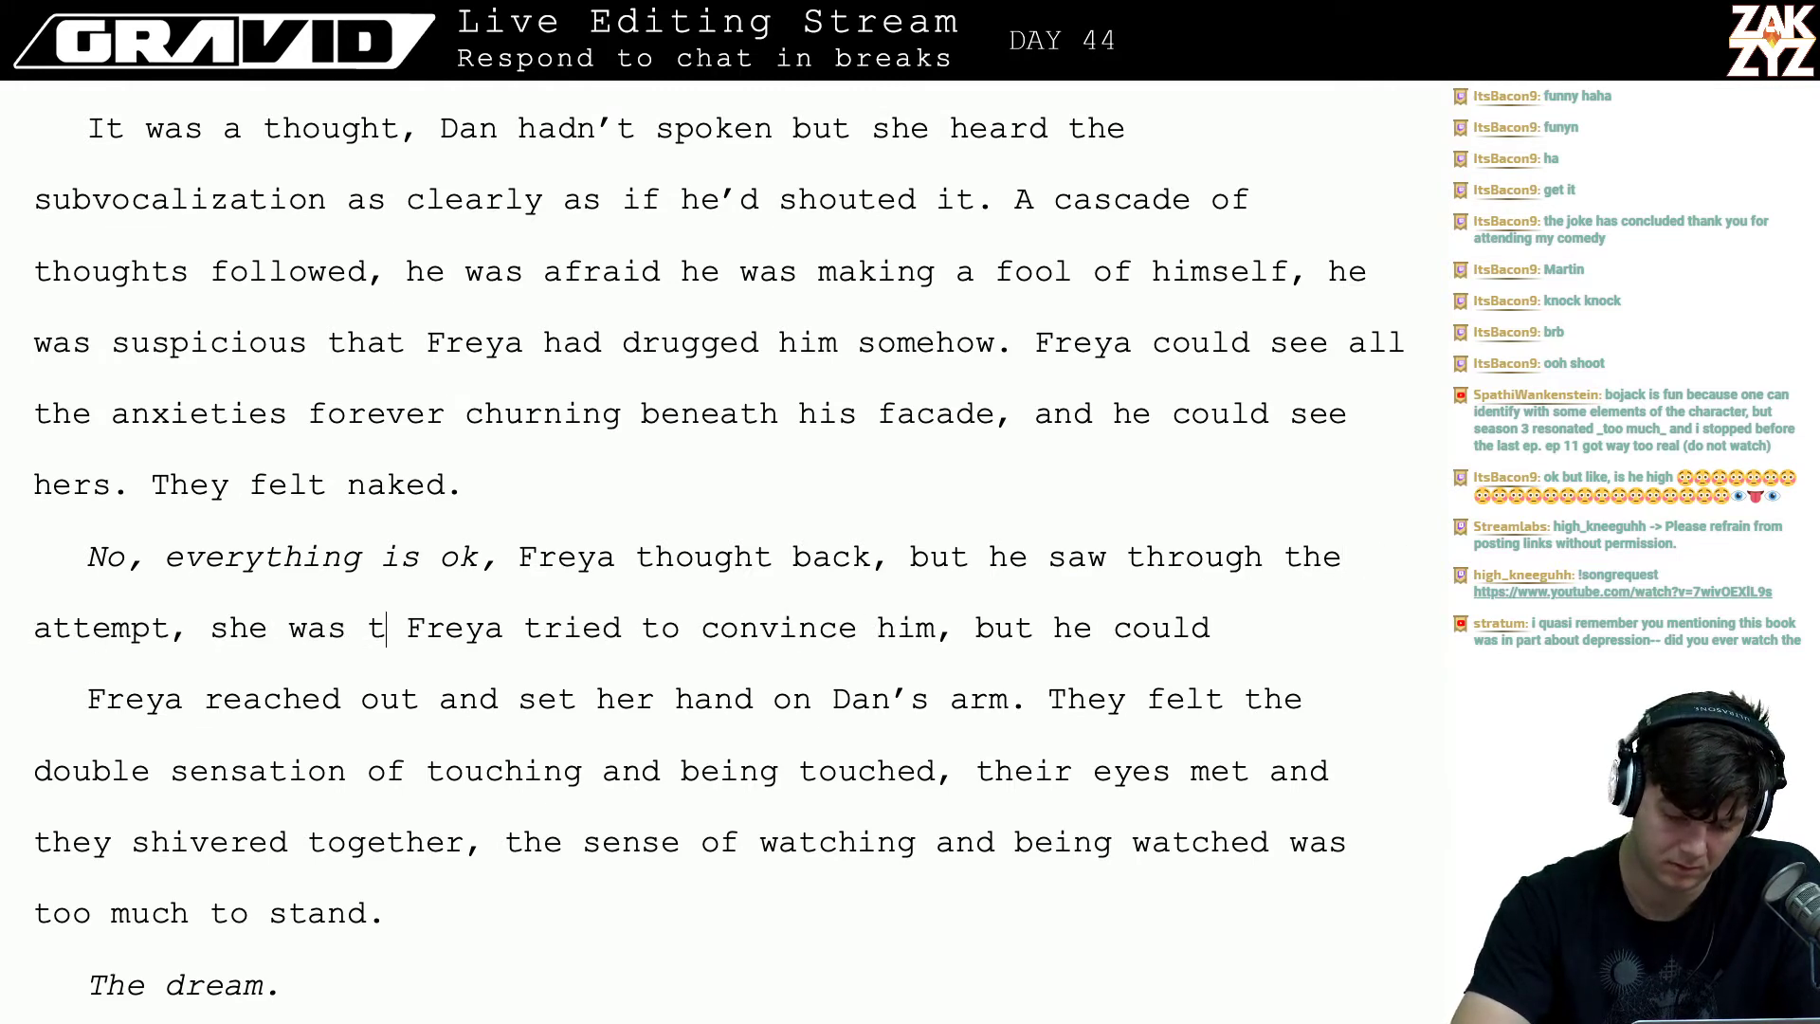
type("ince herself as")
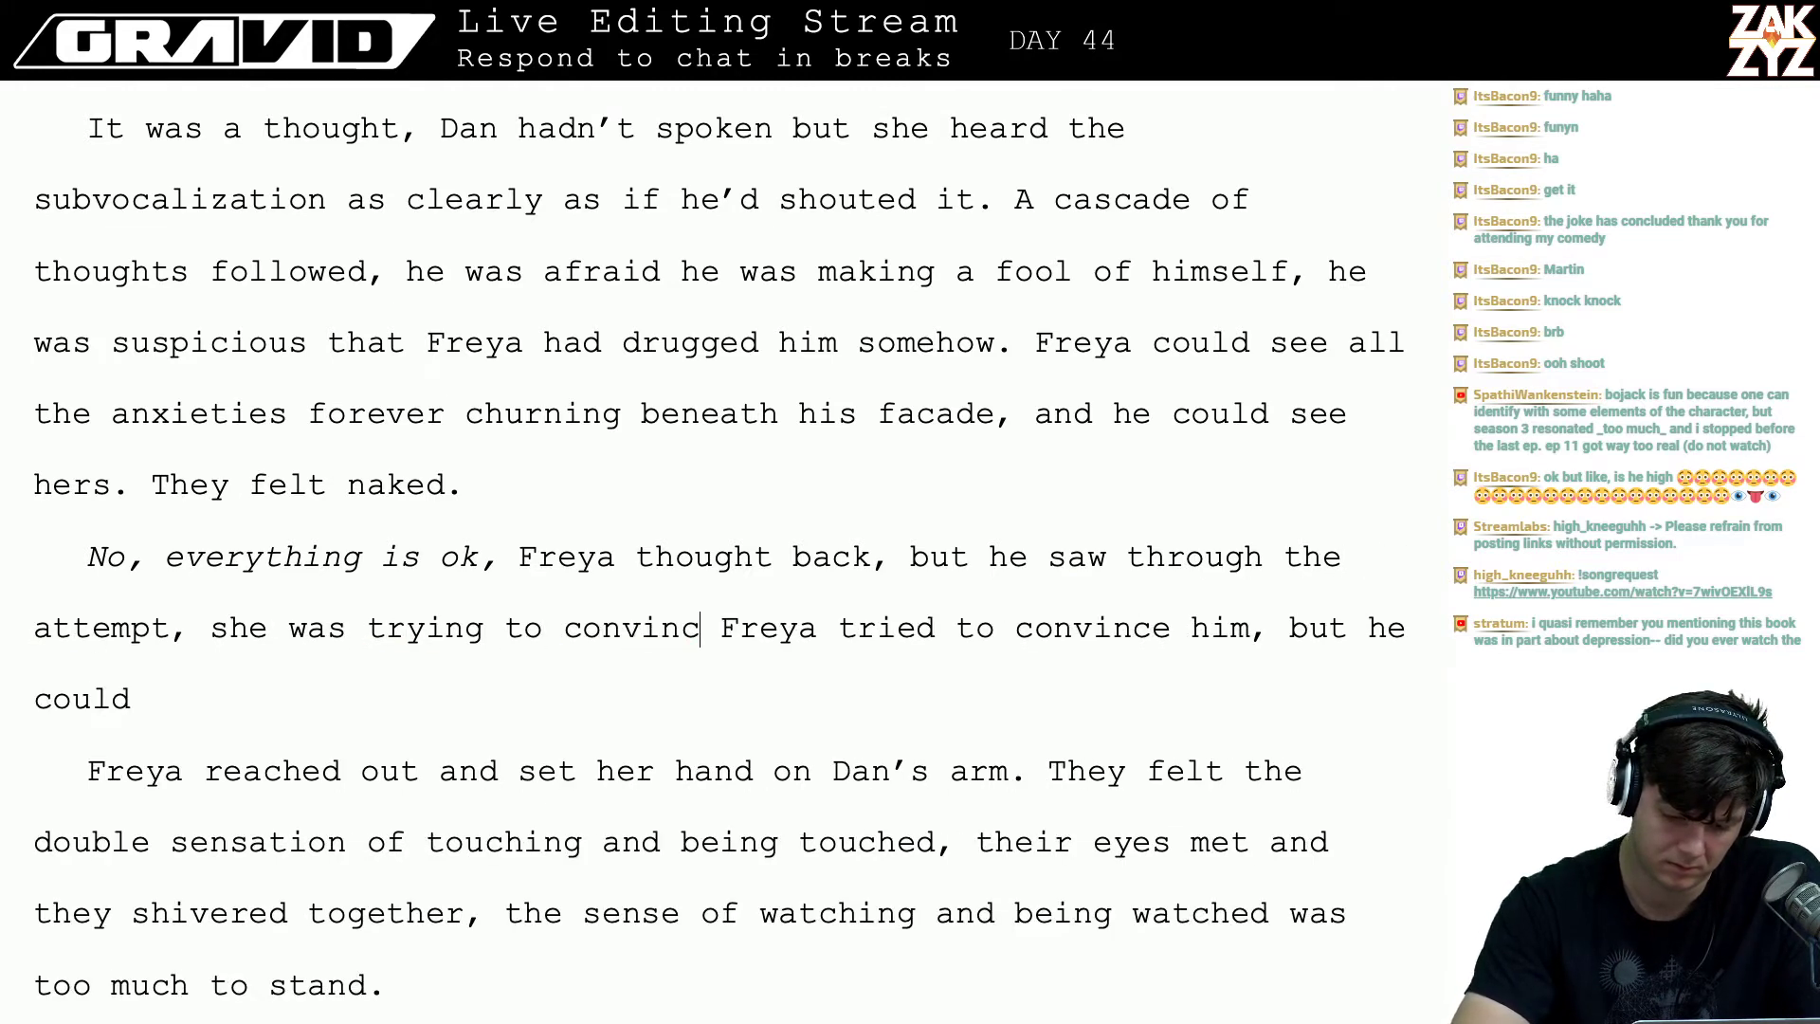
type(" well.")
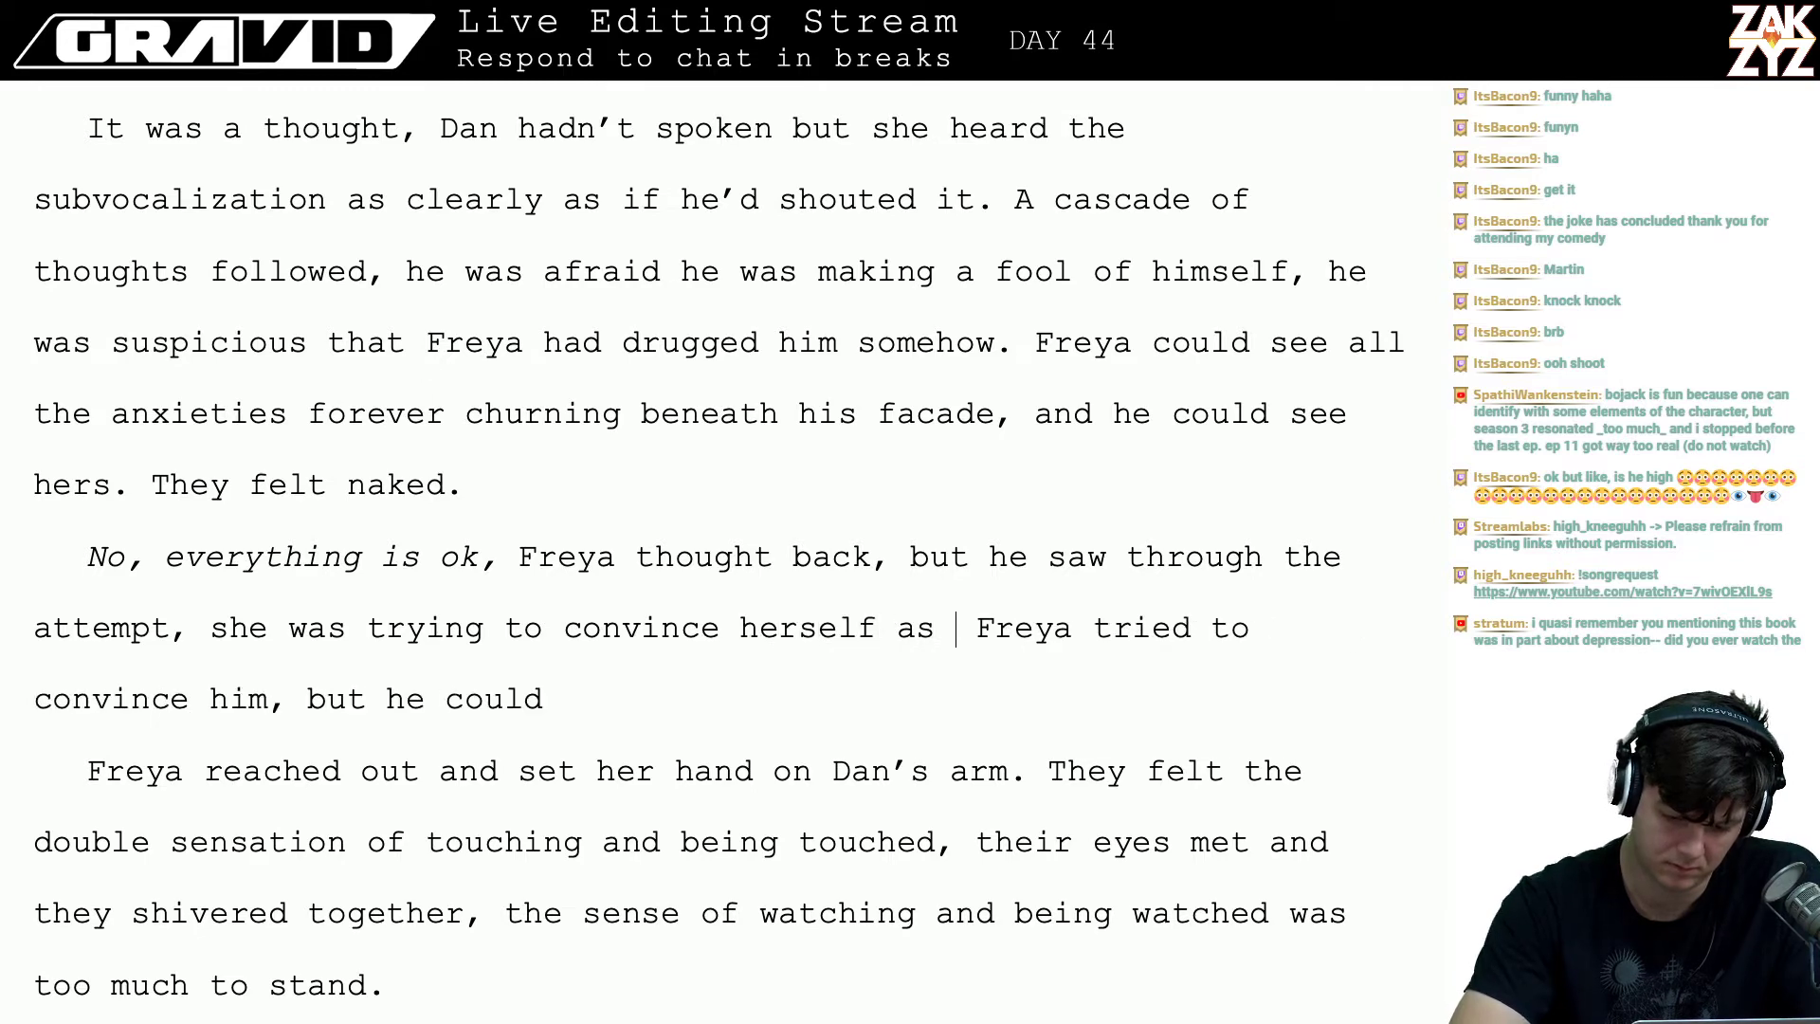
- Delete the leftover "Freya tried to convince him, but he could" and join the "Freya reached out" paragraph onto this one
key("ctrl+shift+Down")
key("BackSpace")
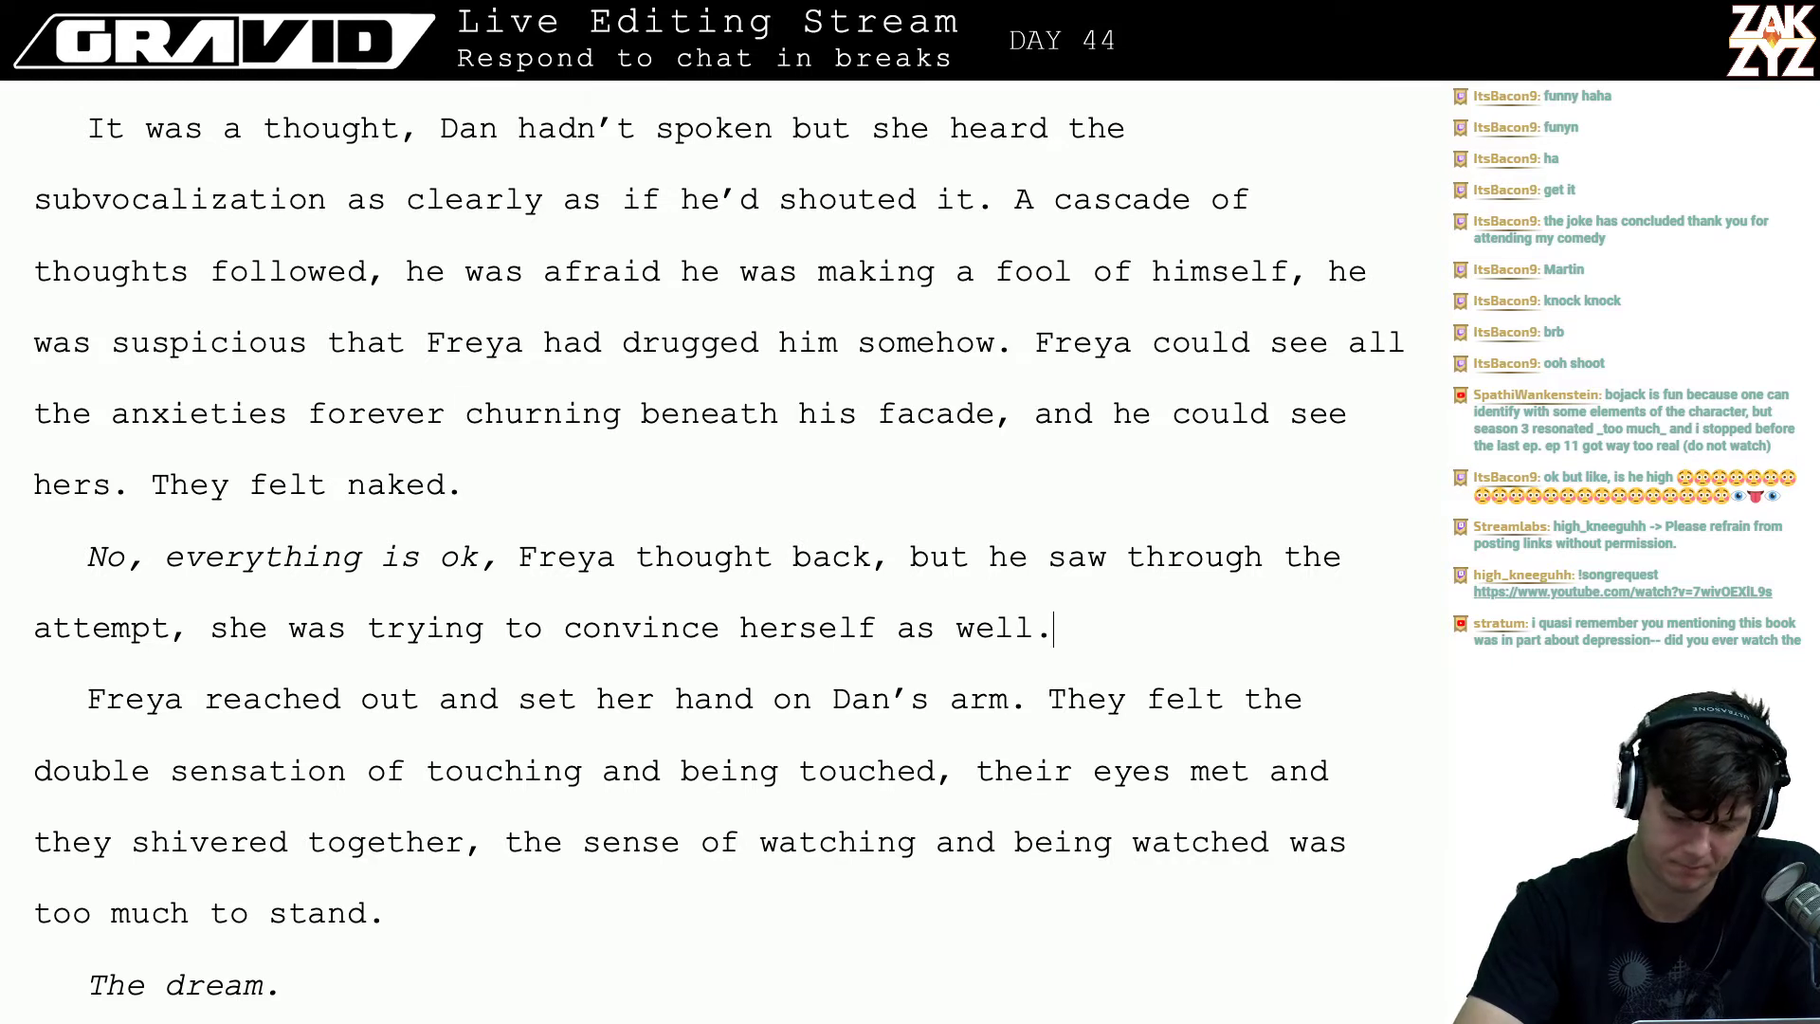
key("BackSpace")
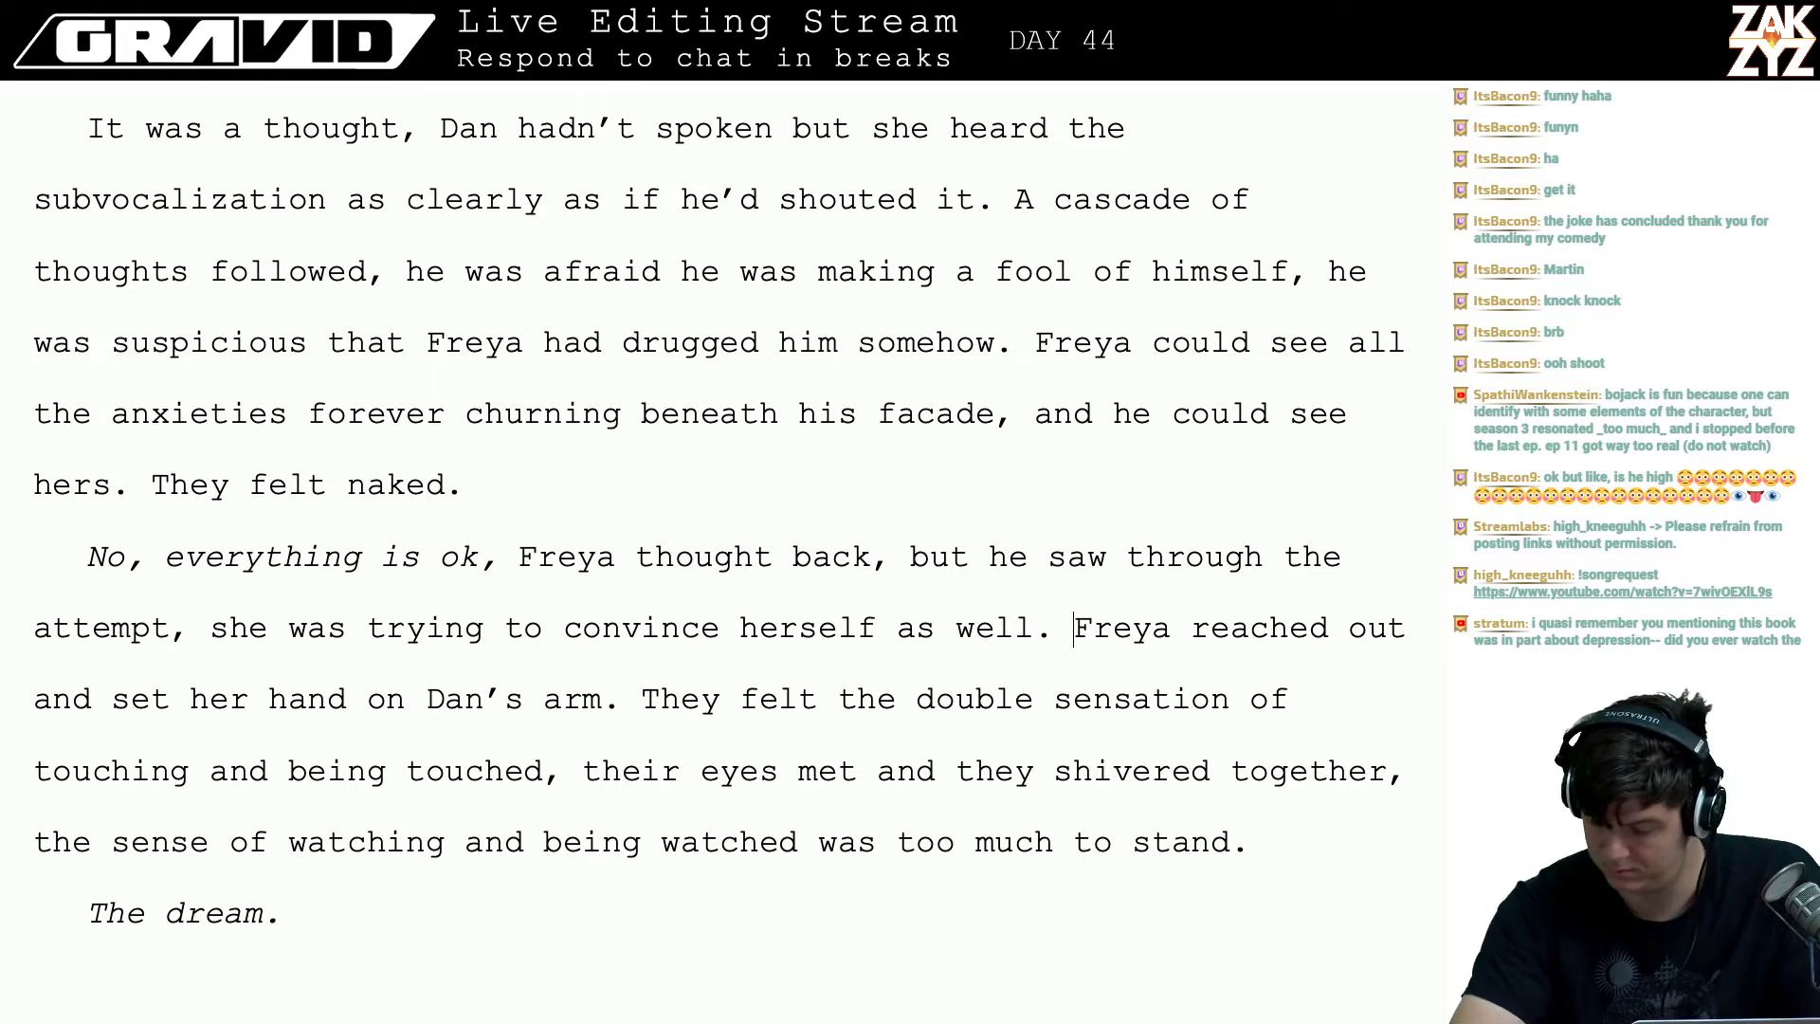
- Try opening the sentence before "Freya reached out" with "She nee" and with "When she", removing each wording again
type("She nee")
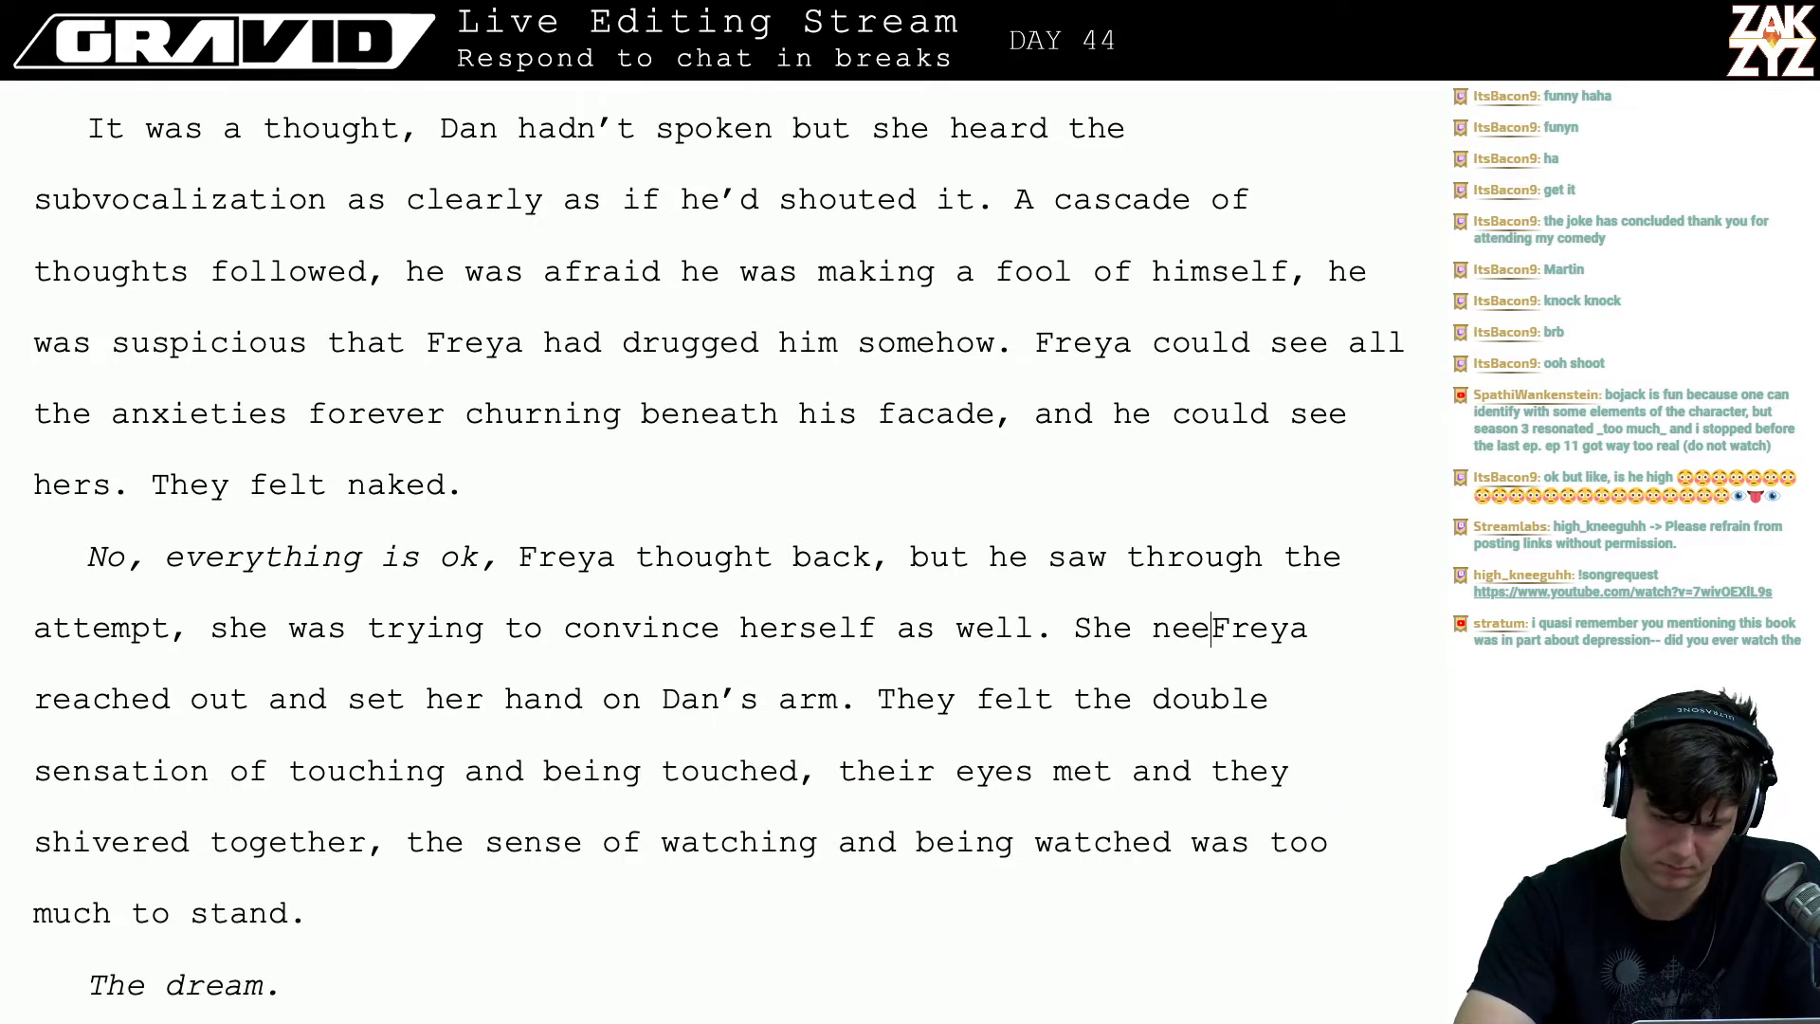
key("BackSpace")
key("BackSpace")
key("BackSpace")
key("BackSpace")
key("BackSpace")
key("BackSpace")
key("BackSpace")
type("When she fa")
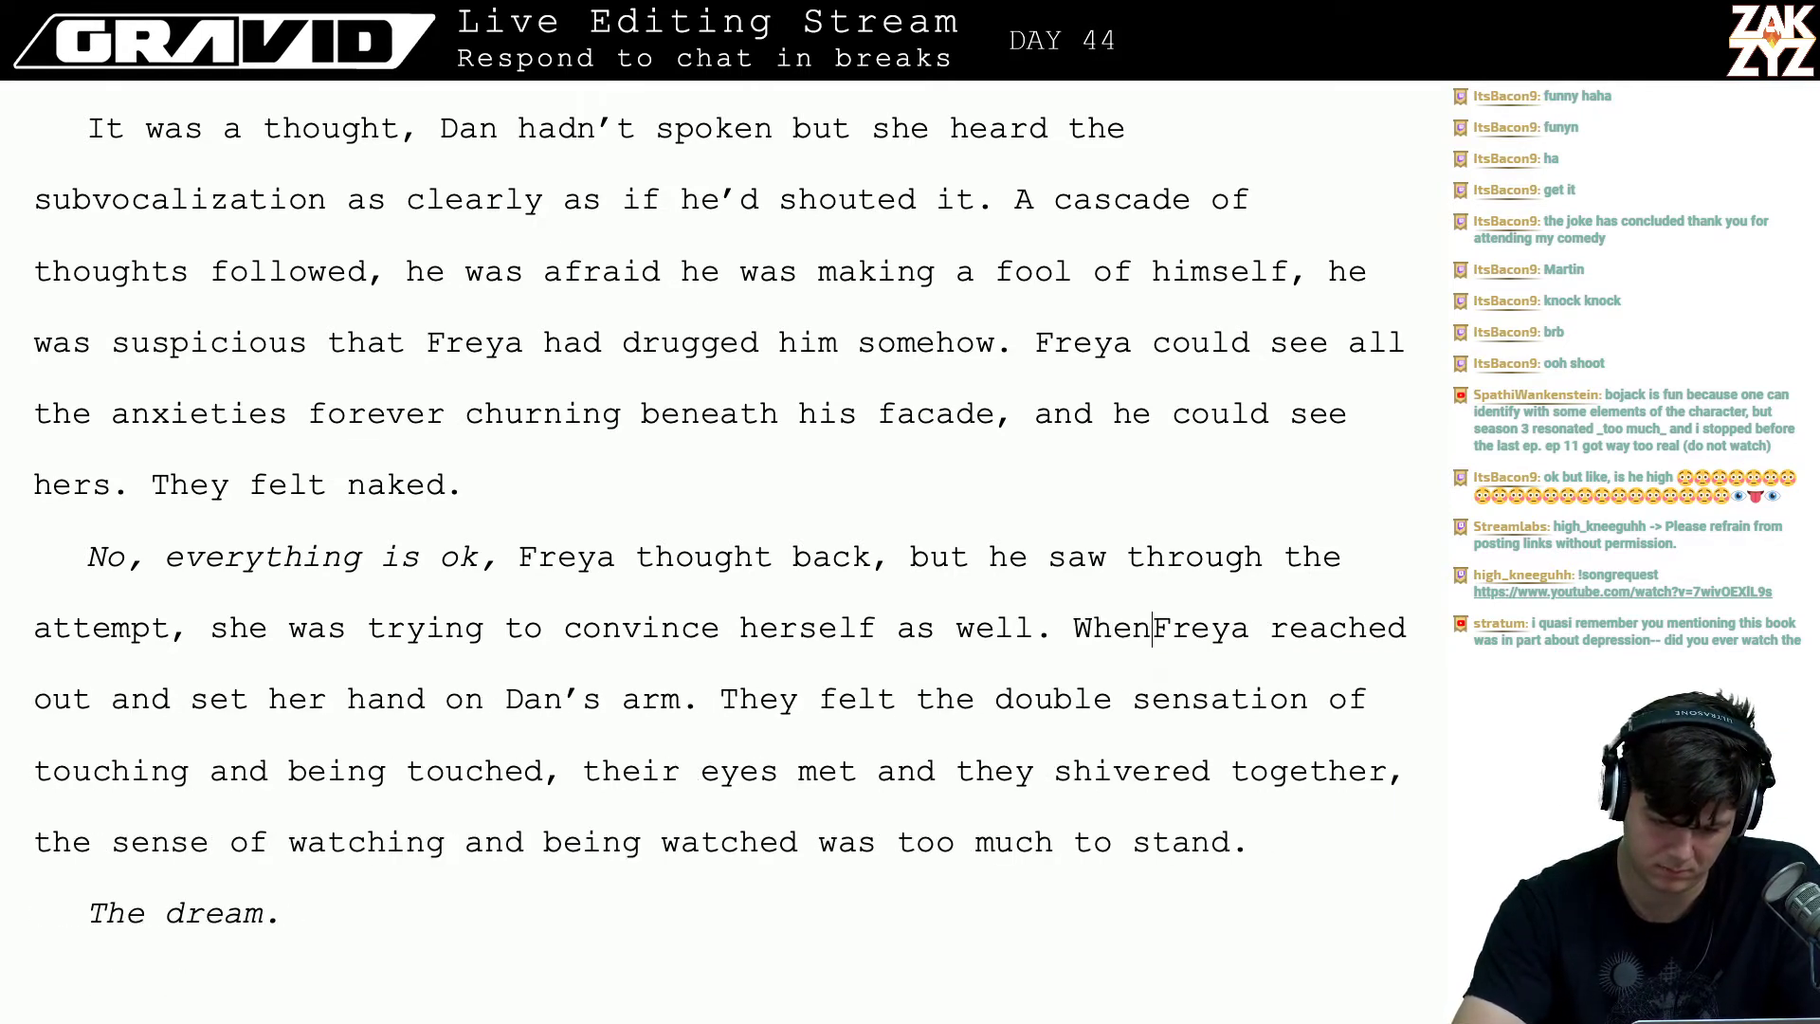
key("BackSpace")
key("BackSpace")
key("BackSpace")
key("BackSpace")
key("BackSpace")
key("BackSpace")
key("BackSpace")
key("BackSpace")
key("BackSpace")
key("BackSpace")
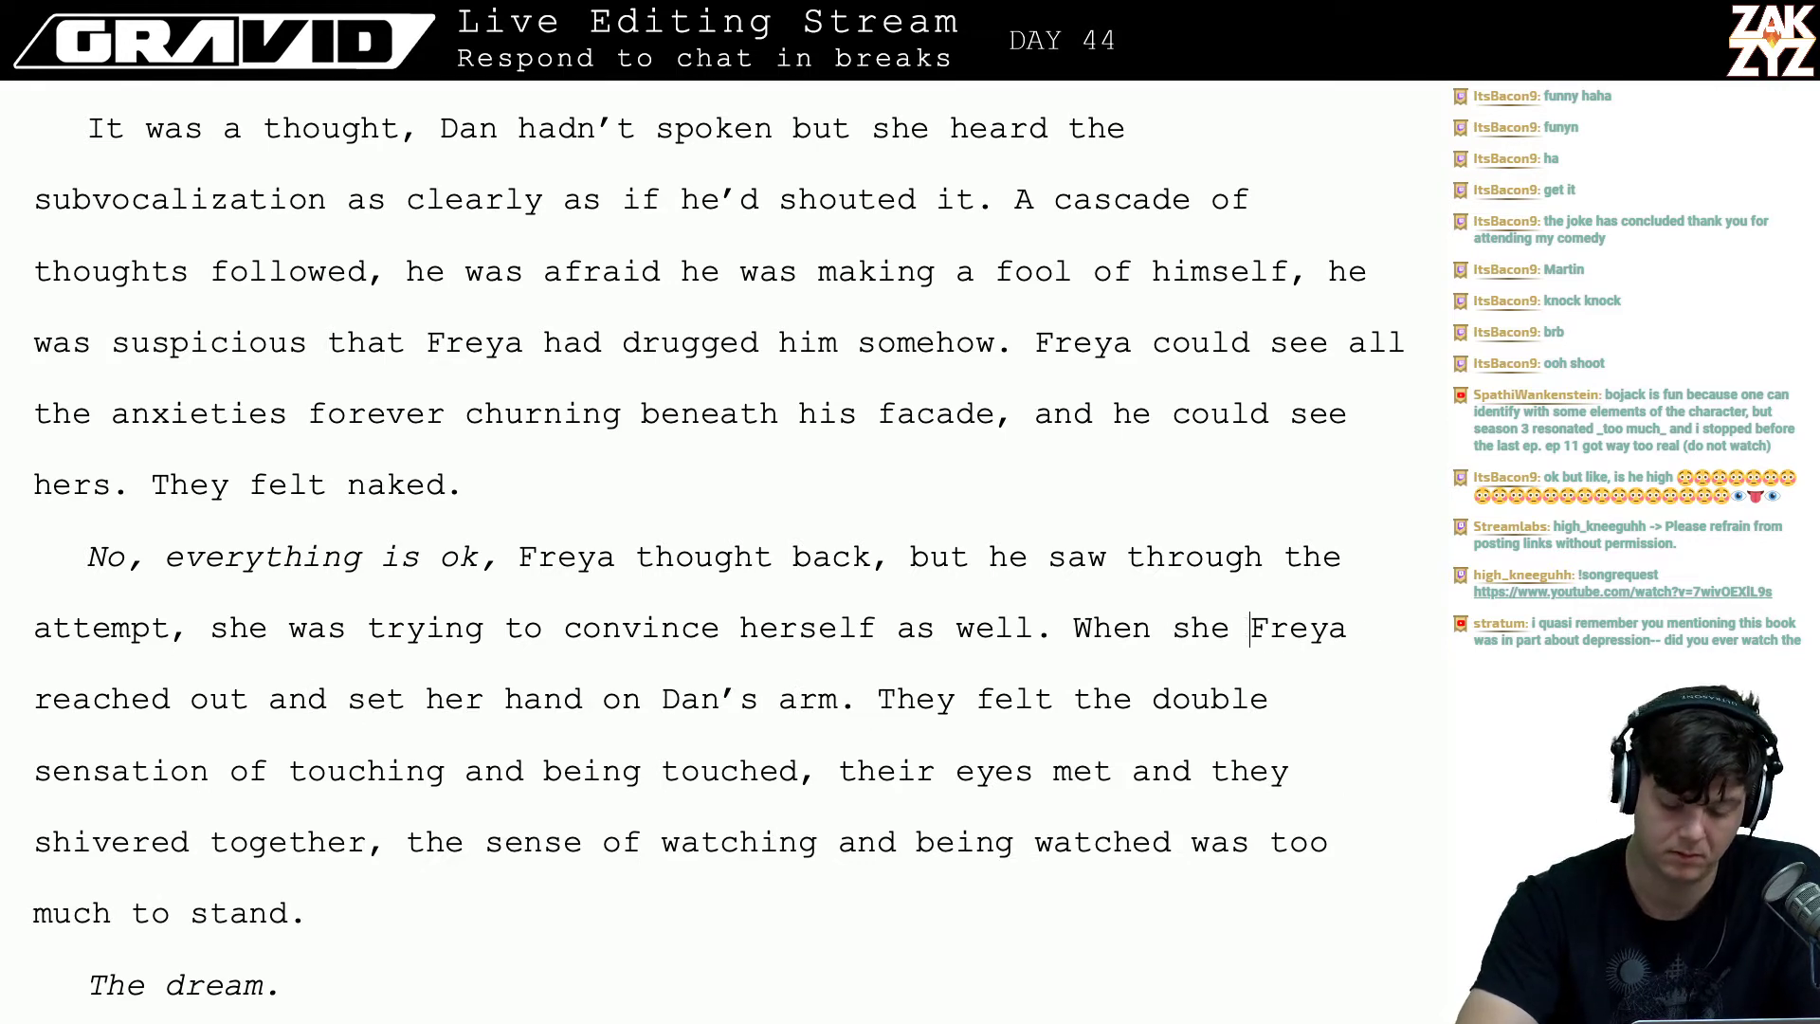
key("BackSpace")
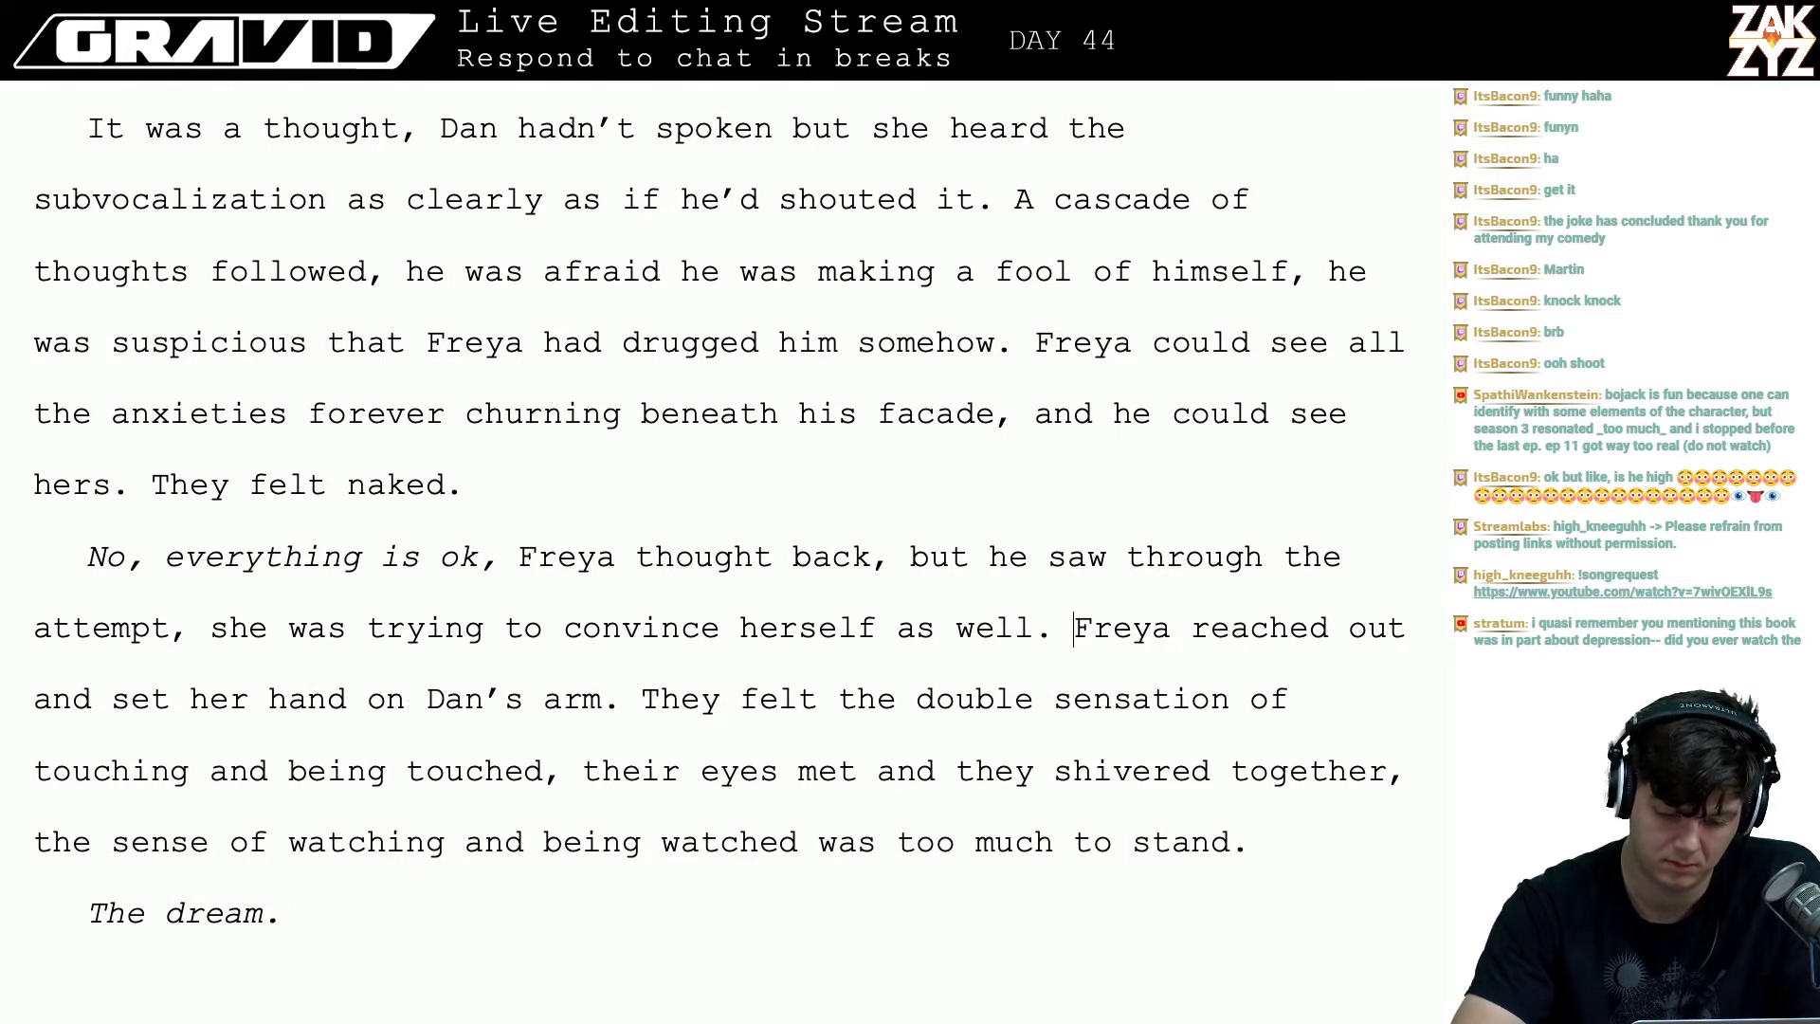
- Insert "Undeterred," before "Freya reached out and set her hand on Dan's arm."
type("Undeterred,")
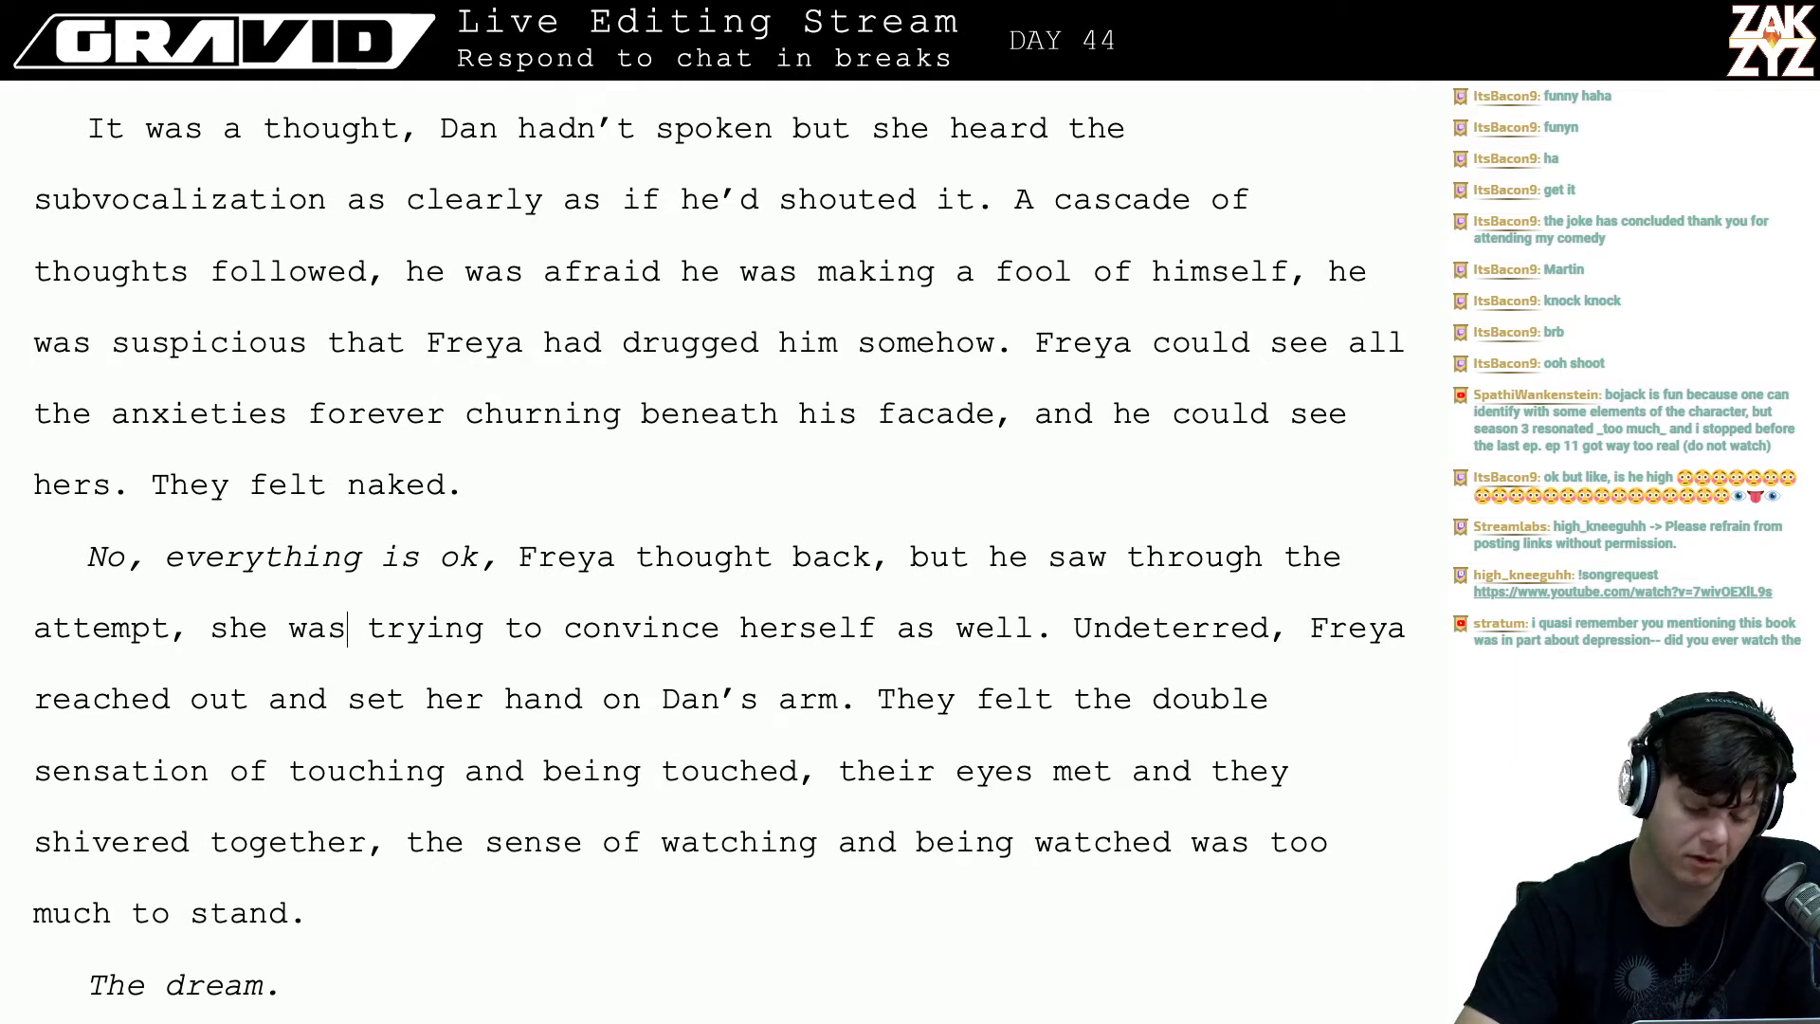
key("Right")
key("Right")
key("Right")
key("Left")
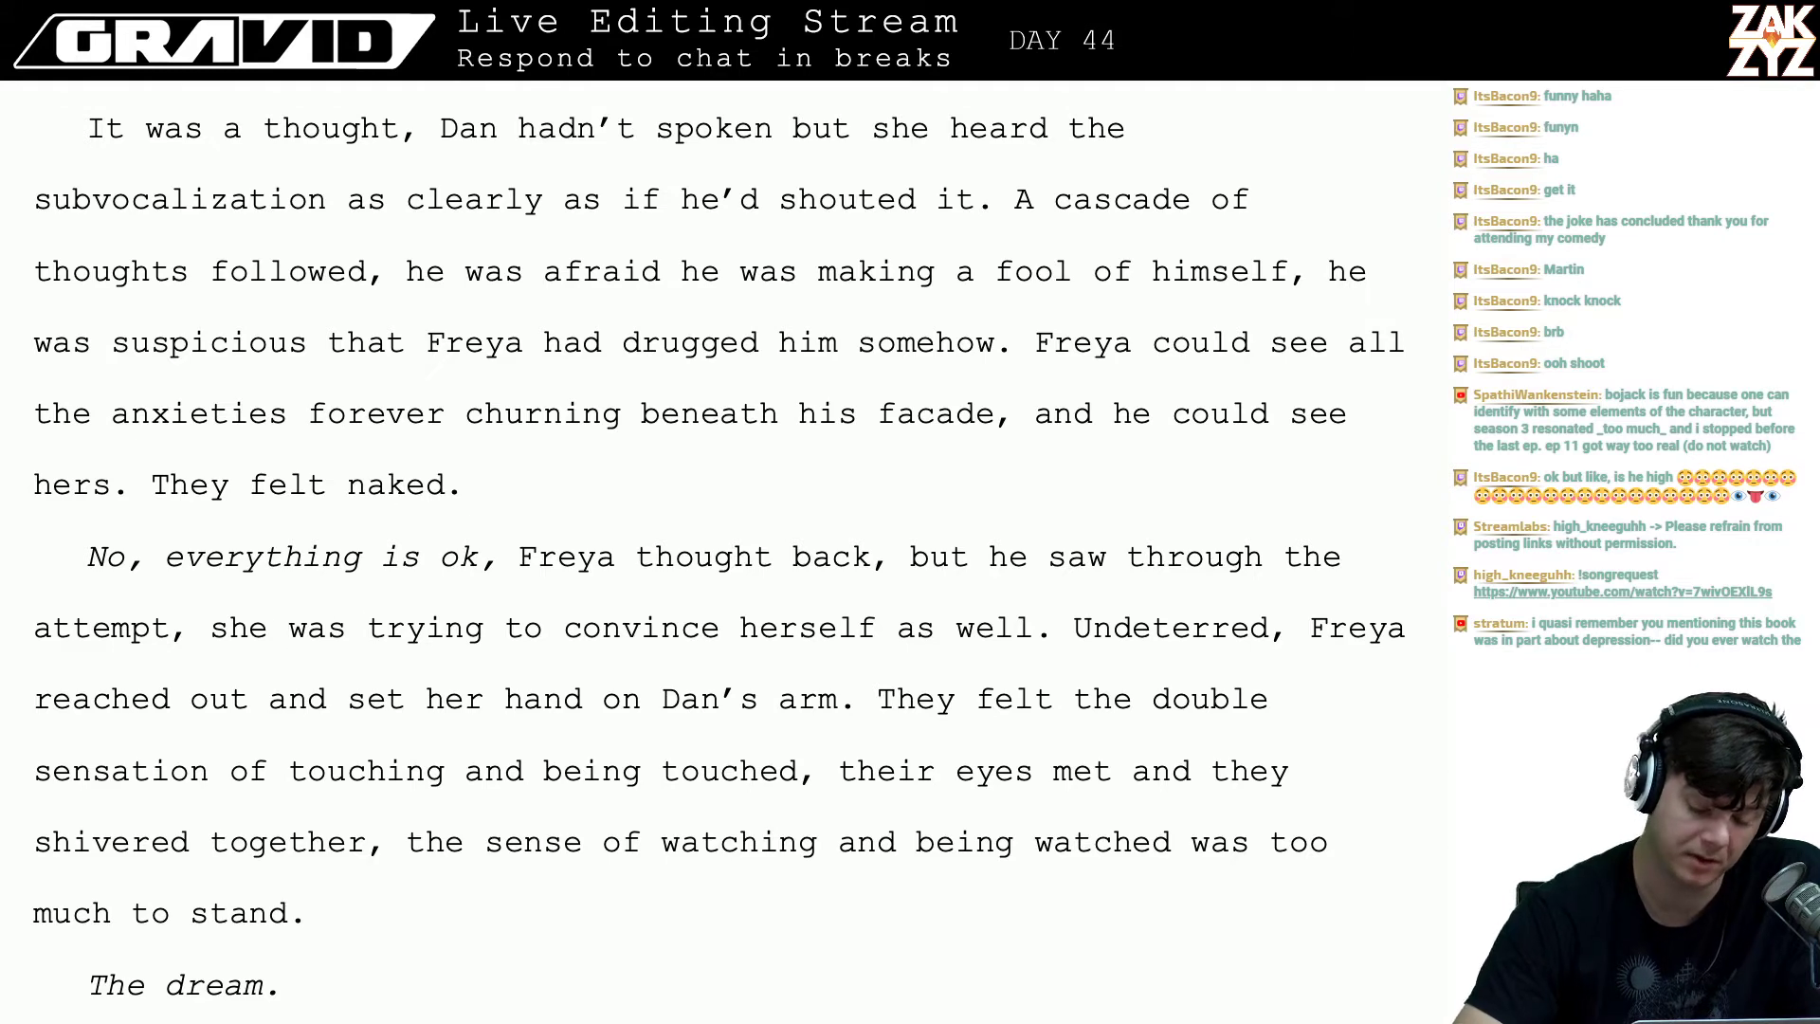
- End the sentence after "shivered together" with a period and add "The sense of someone watching them was too much to stand."
scroll(718, 538, "down", 3)
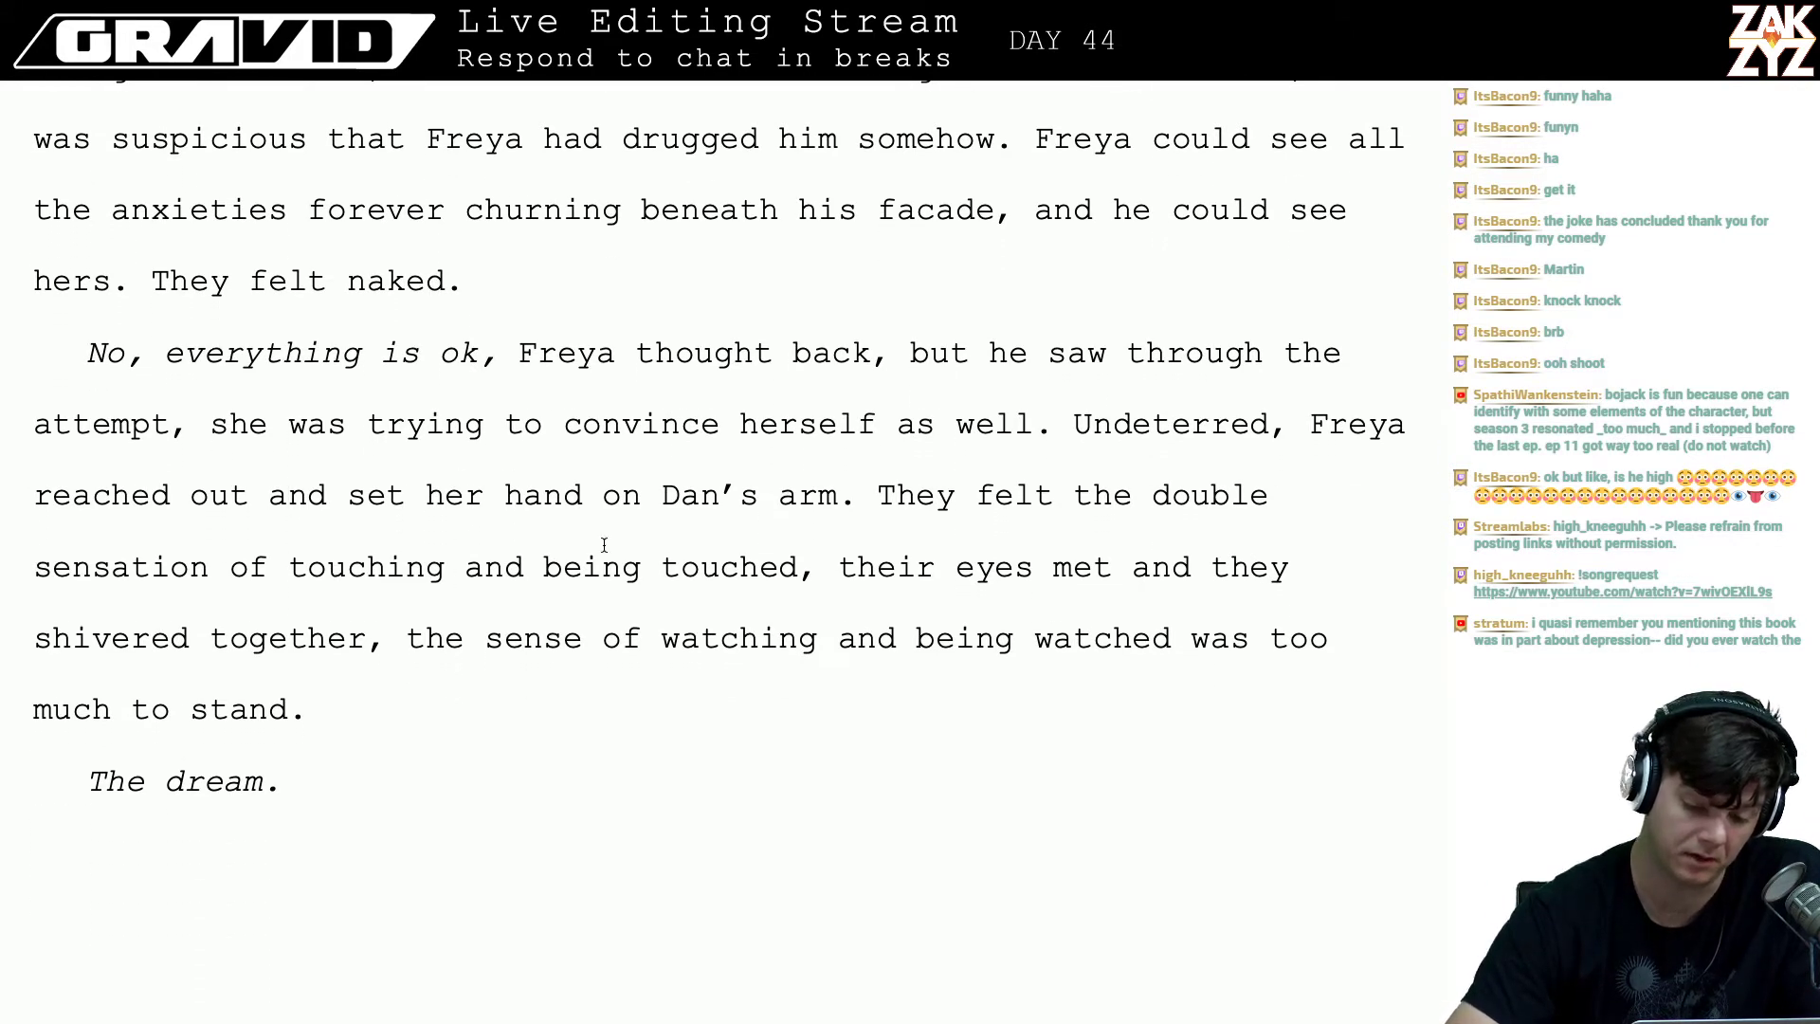
scroll(604, 545, "down", 3)
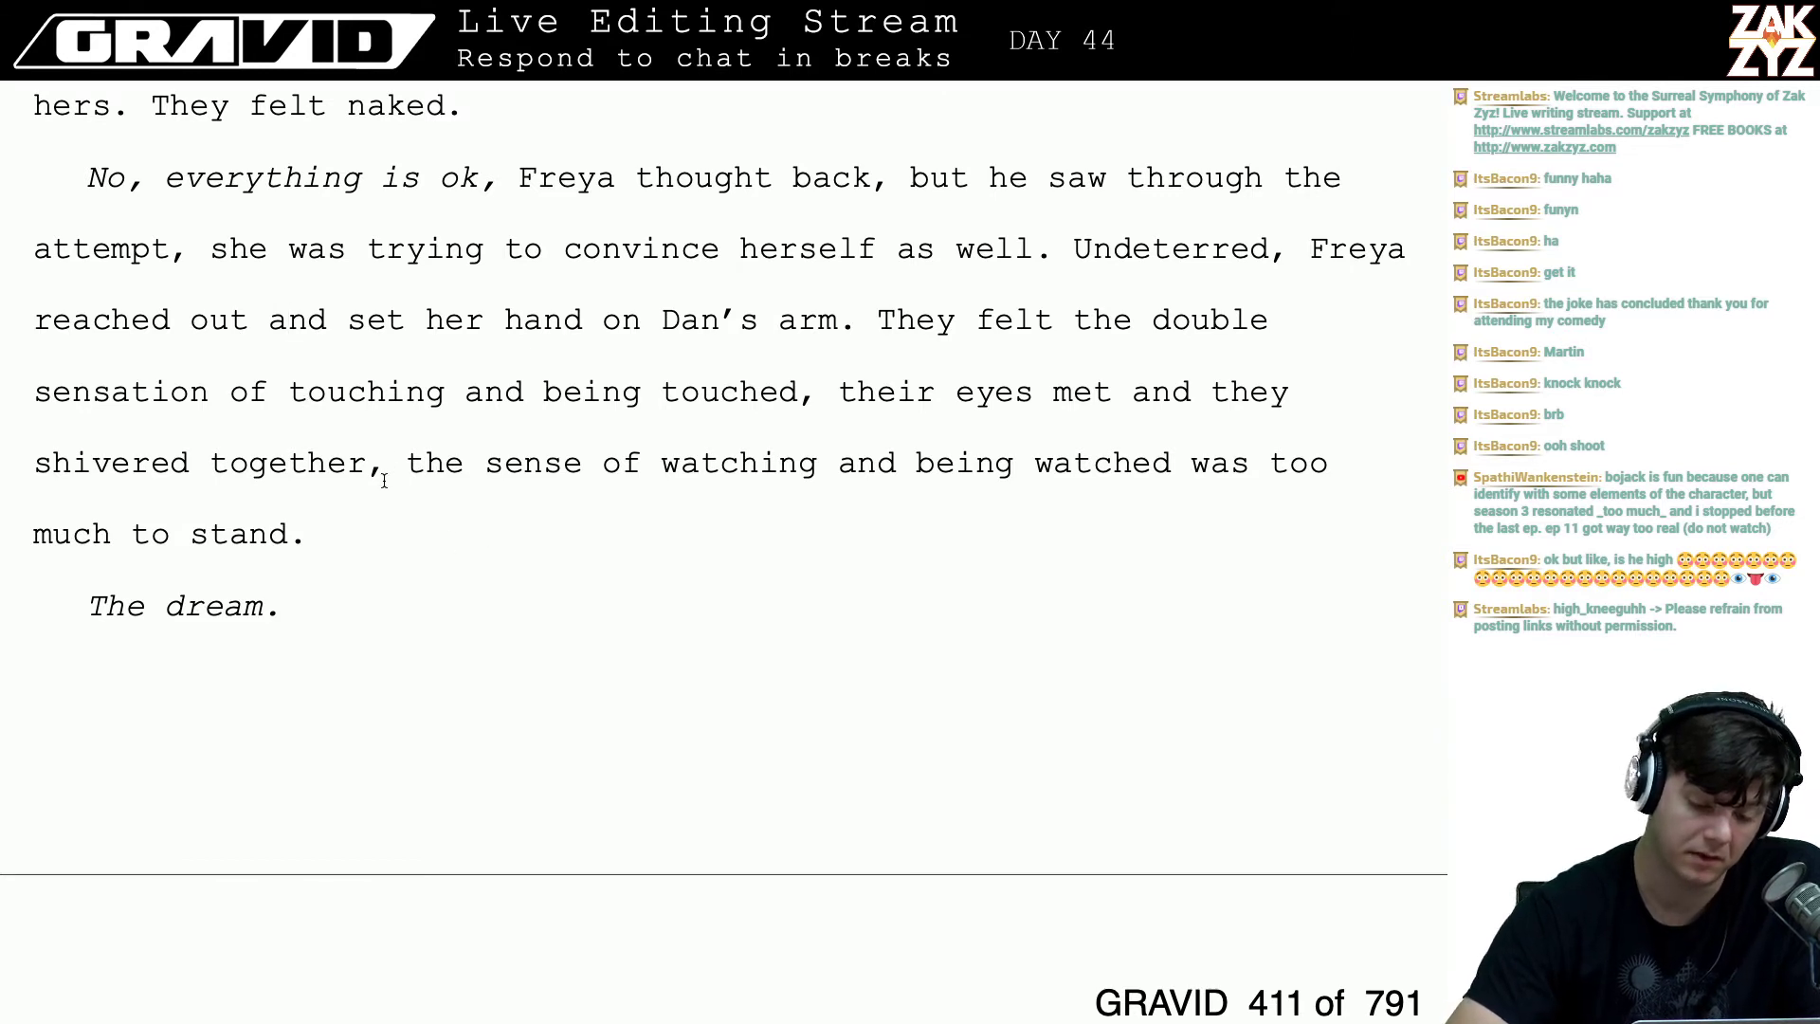
key("BackSpace")
type(".")
key("Right")
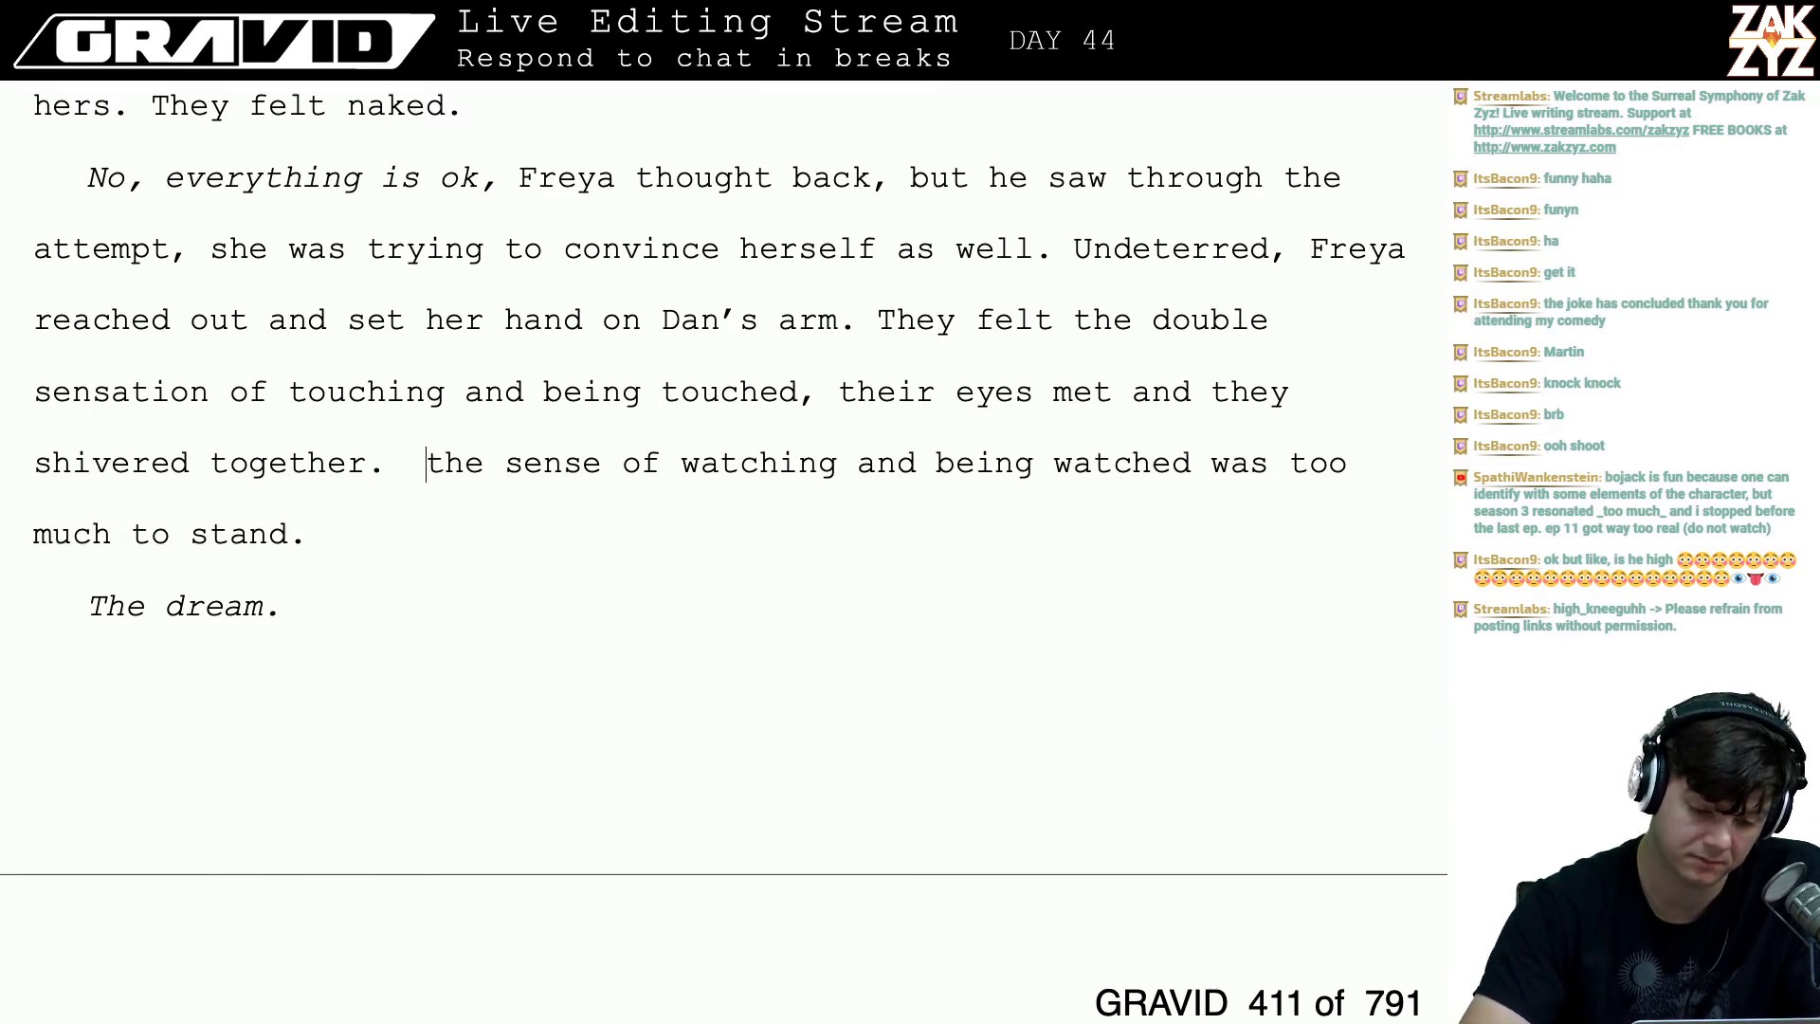
type("The sense of some")
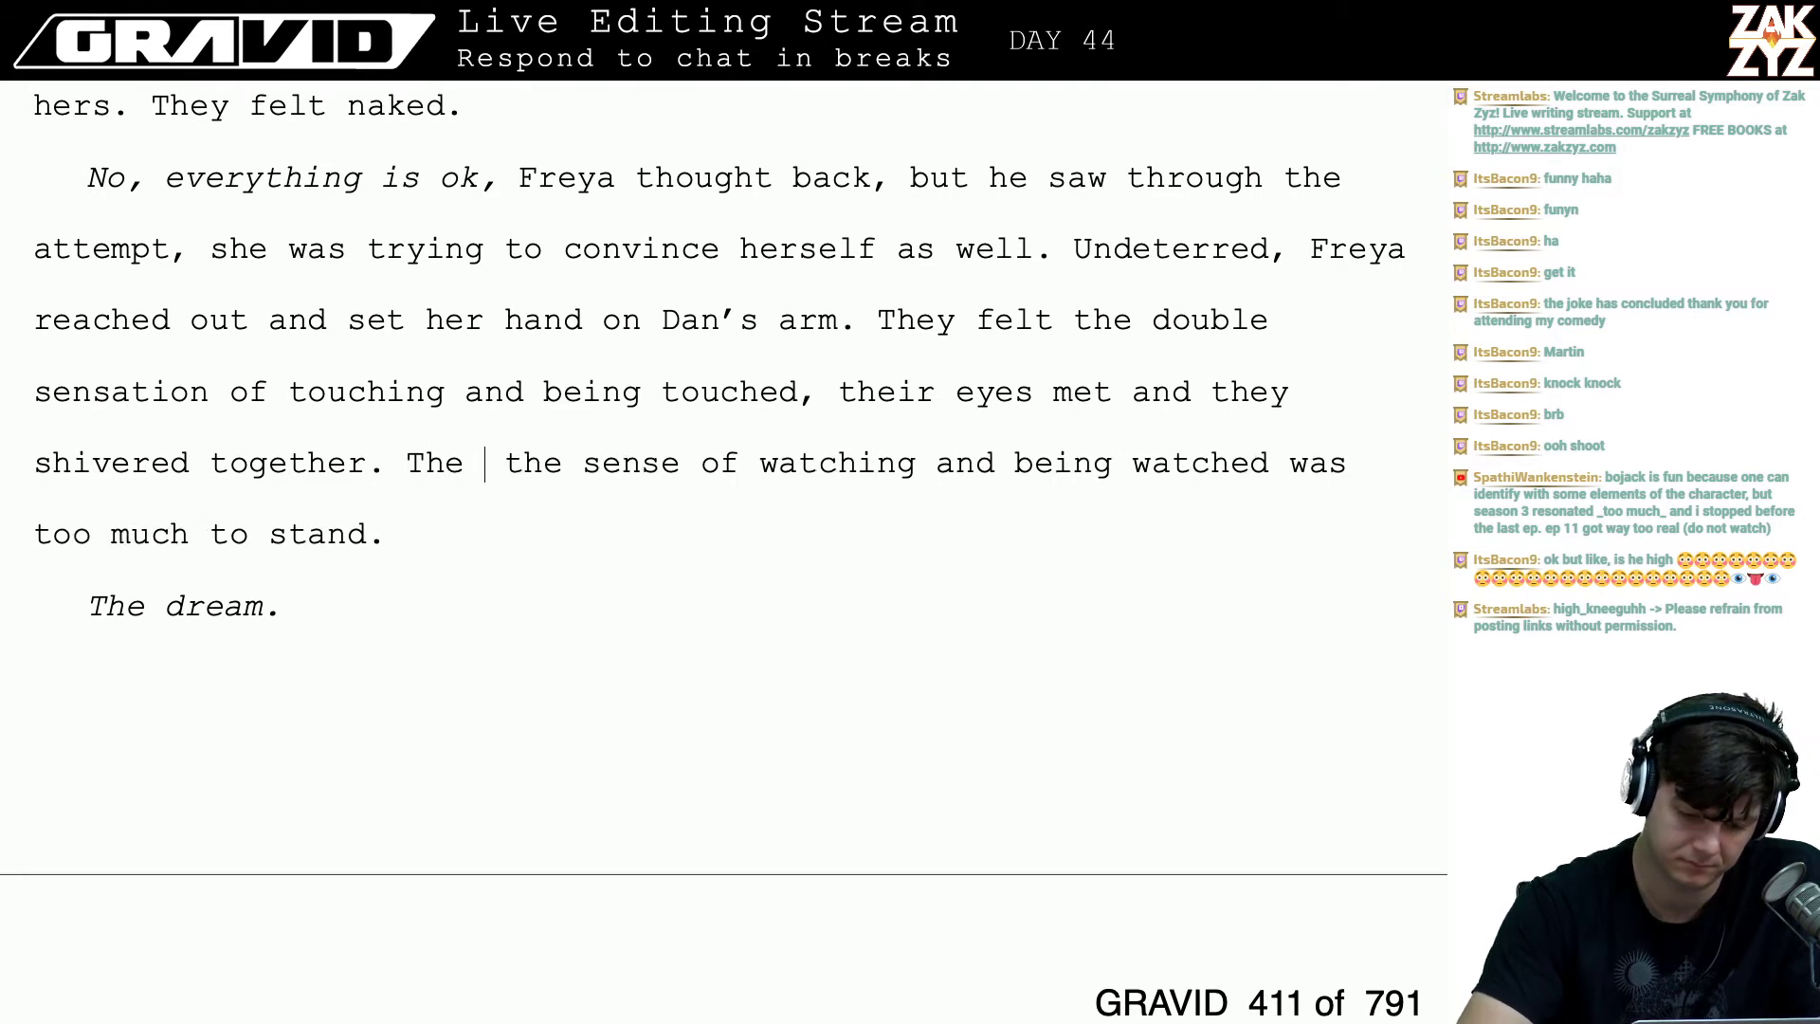
type("one watching them")
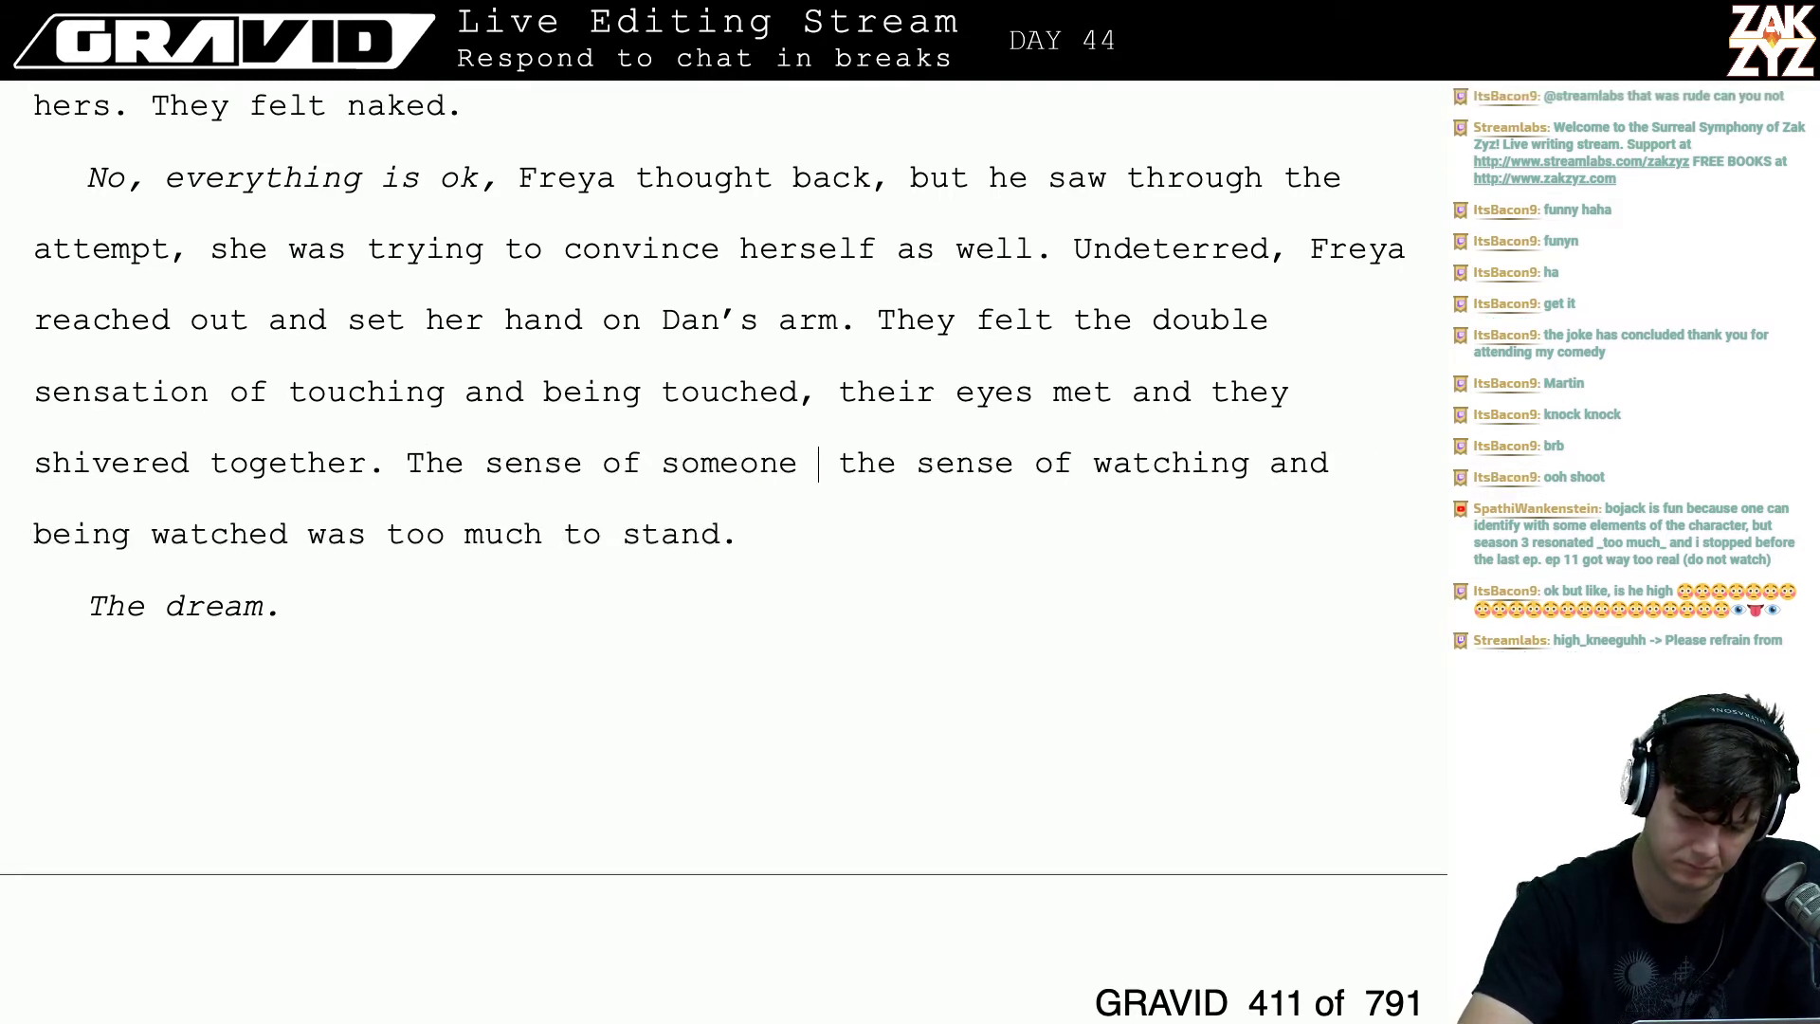
type(" was too much to")
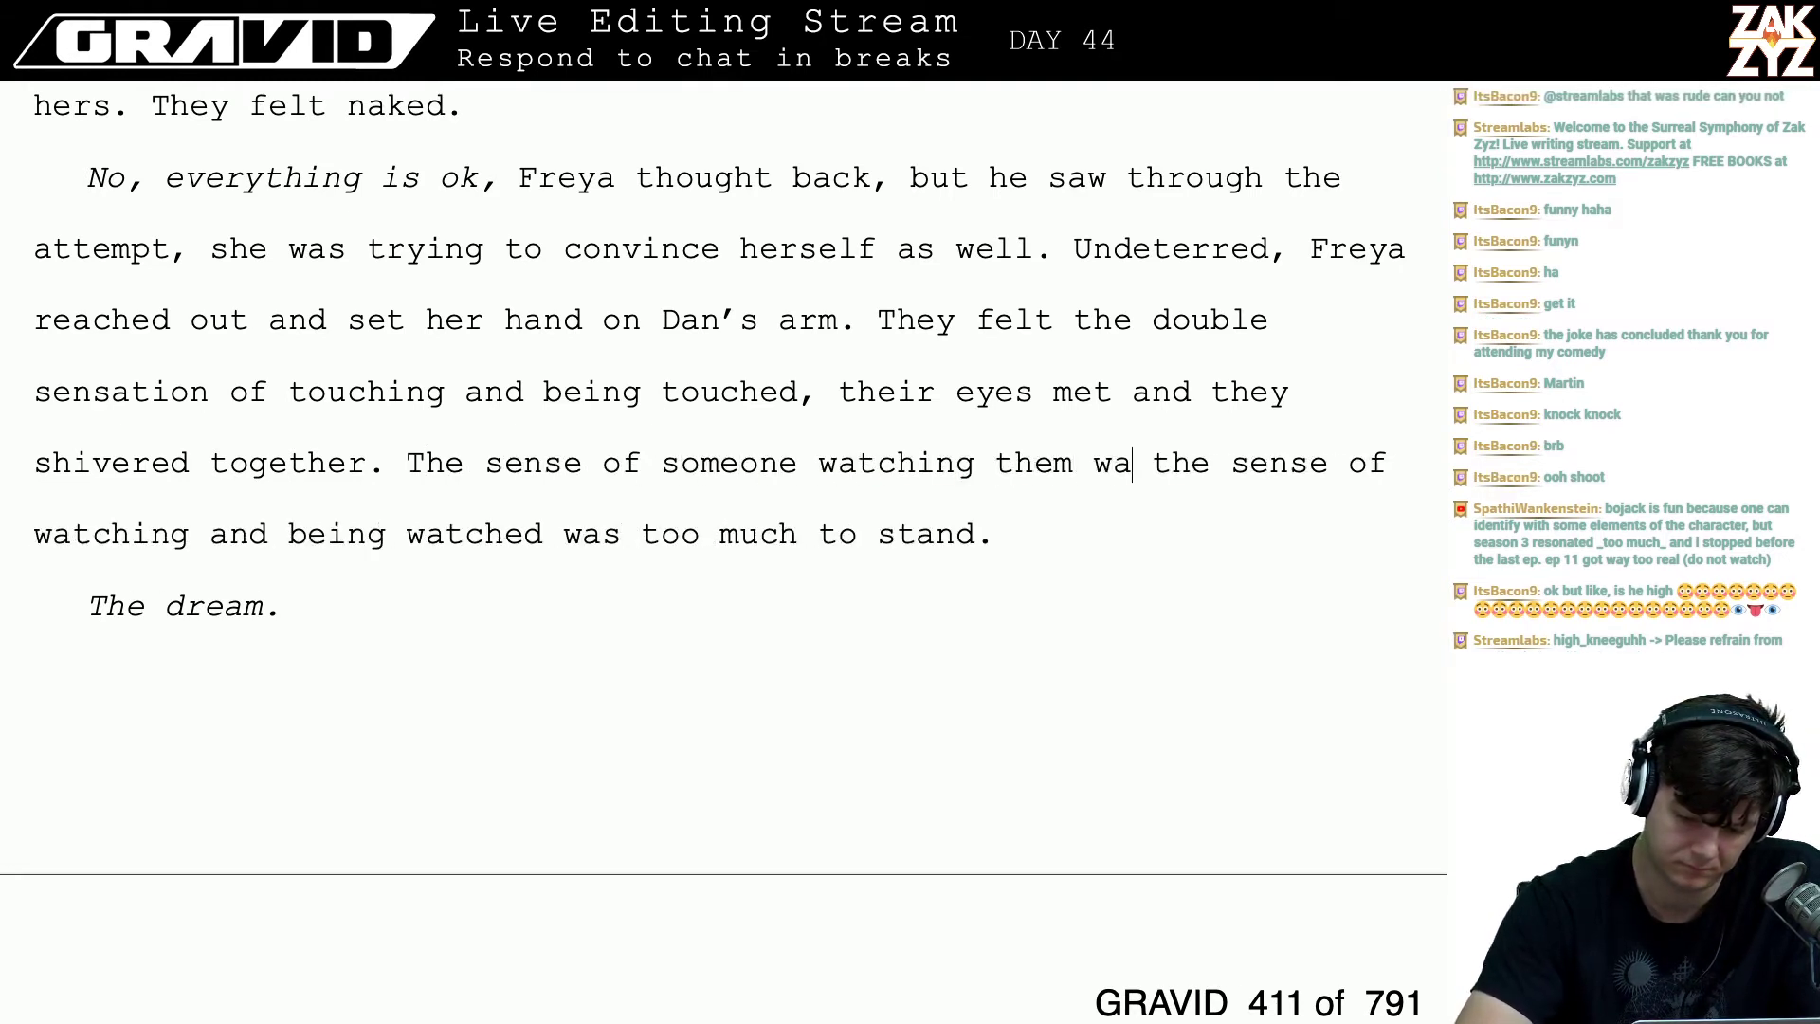
type(" stand.")
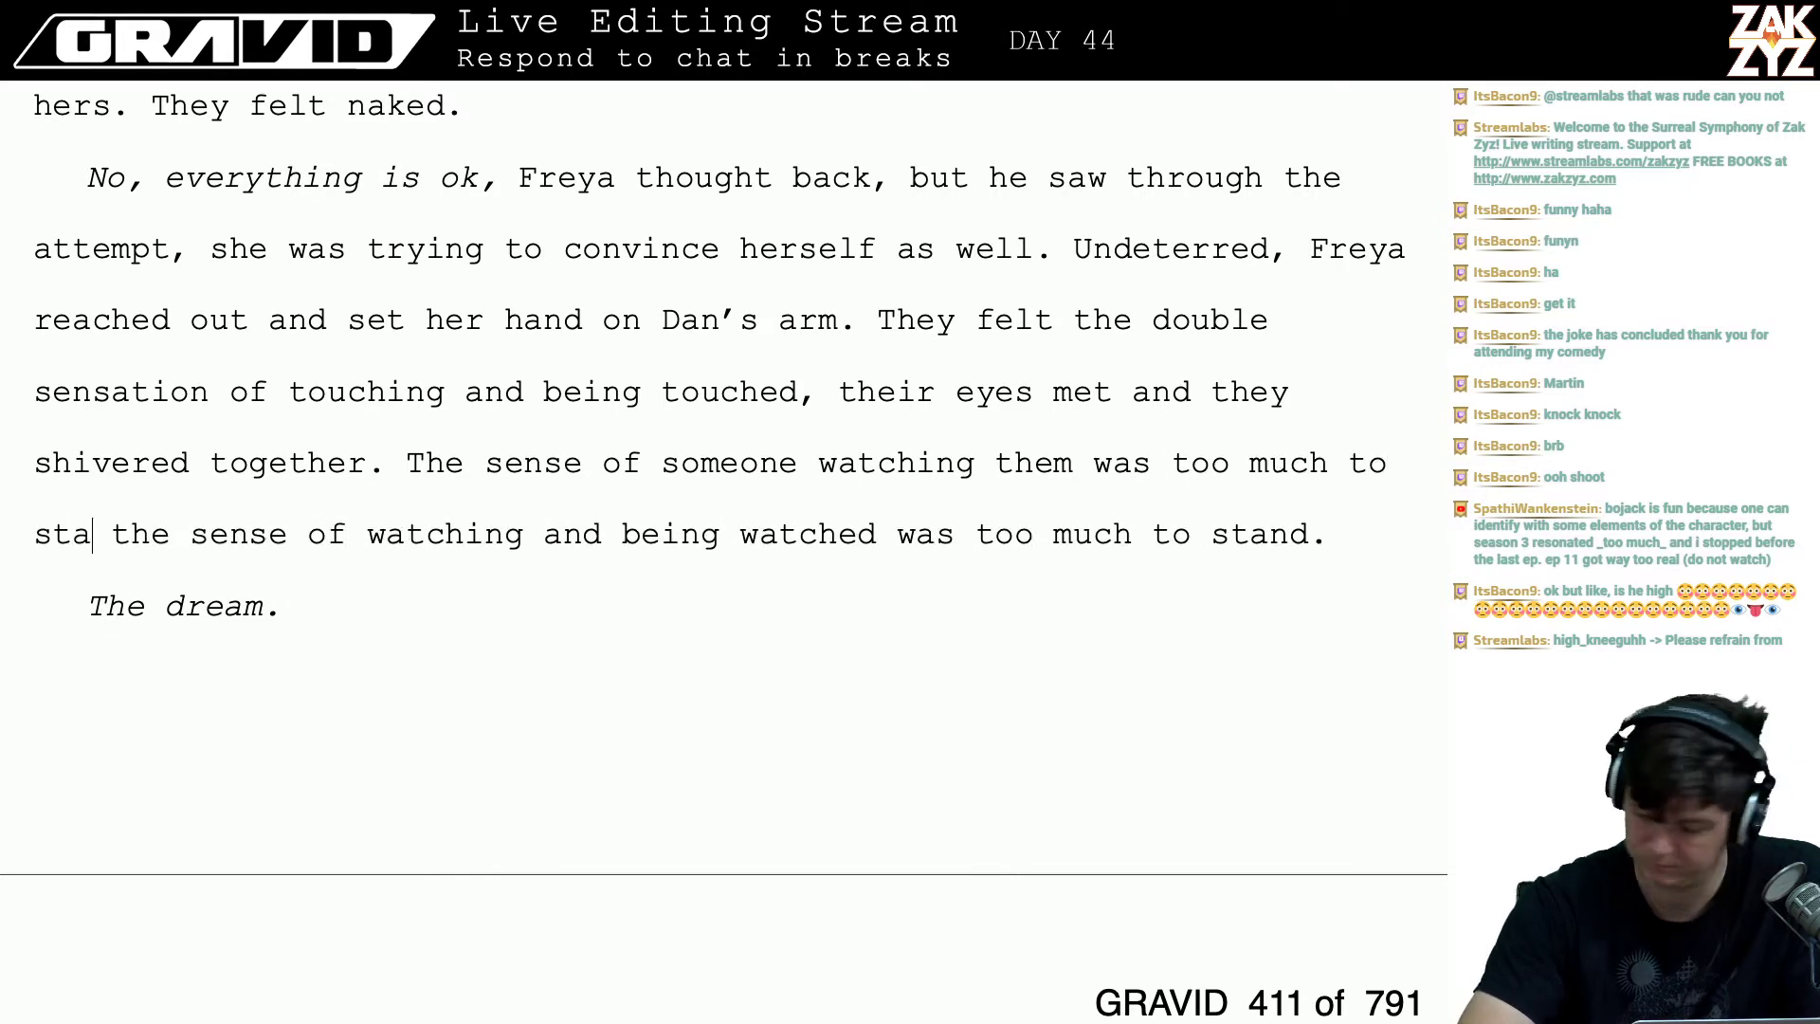
- Select the old clause "the sense of watching and being watched was too much to stand" after the new sentence
key("shift+Right")
key("shift+Right")
key("shift+Right")
key("shift+Right")
key("shift+Right")
key("shift+Right")
key("shift+Right")
key("shift+Right")
key("shift+Right")
key("shift+Right")
key("shift+Right")
key("shift+Right")
key("shift+Right")
key("shift+Right")
key("shift+Right")
key("shift+Right")
key("shift+Right")
key("shift+Right")
key("shift+Right")
key("shift+Right")
key("shift+Right")
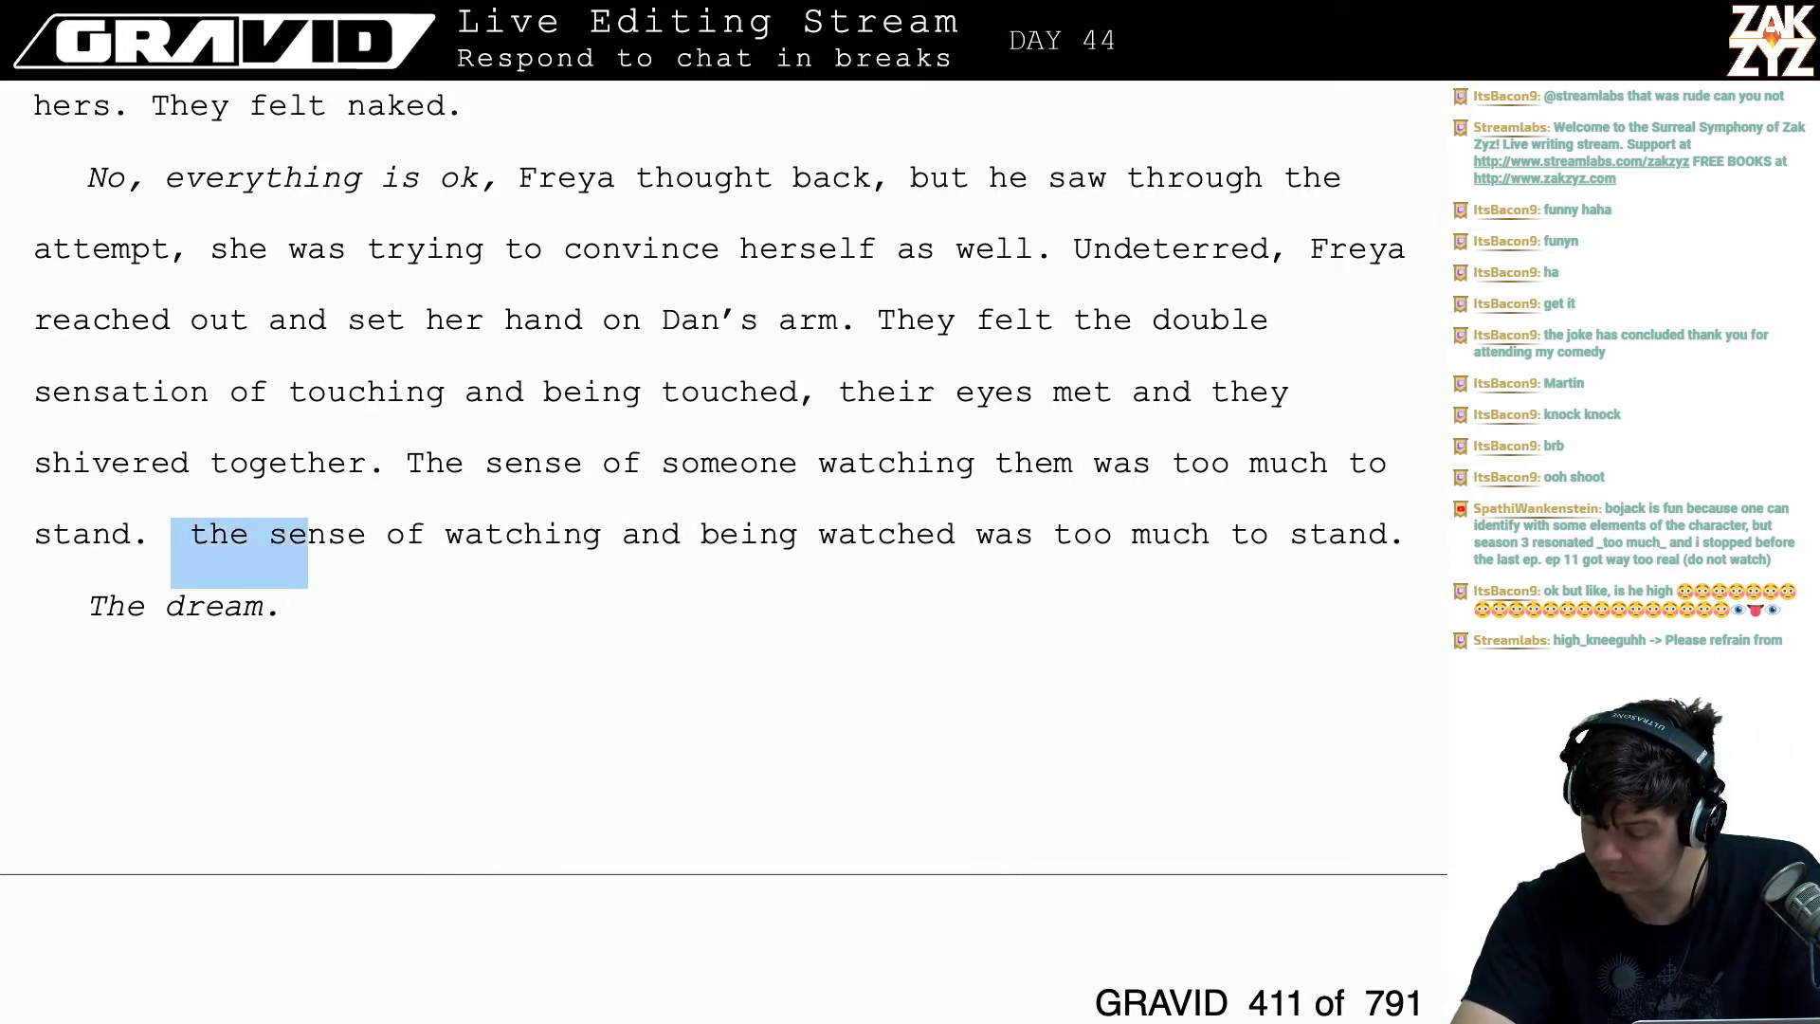
key("shift+Right")
key("shift+Right")
key("shift+Right")
key("shift+Right")
key("shift+Right")
key("shift+Right")
key("shift+Right")
key("shift+Right")
key("shift+Right")
key("shift+Right")
key("shift+Right")
key("shift+Right")
key("shift+Right")
key("shift+Right")
key("shift+Right")
key("shift+Right")
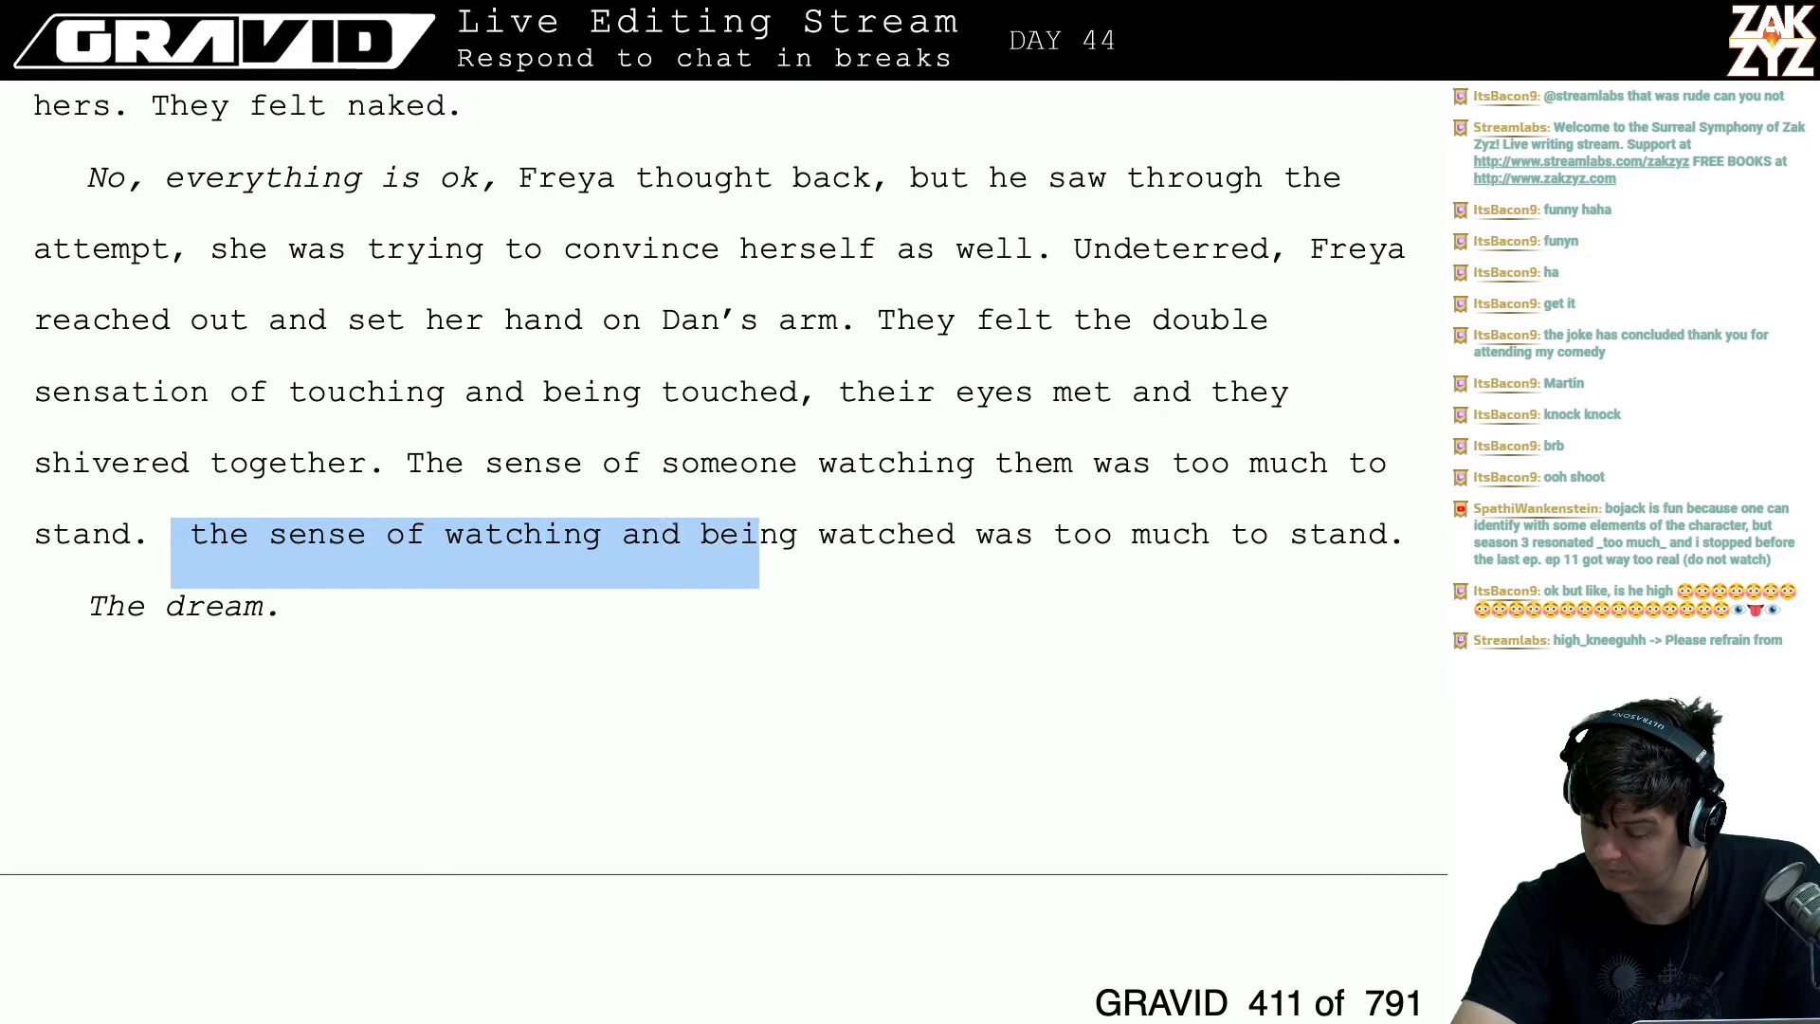
key("shift+Right")
key("shift+Right")
key("shift+Right")
key("shift+Right")
key("shift+Right")
key("shift+Right")
key("shift+Right")
key("shift+Right")
key("shift+Right")
key("shift+Right")
key("shift+Right")
key("shift+Right")
key("shift+Right")
key("shift+Right")
key("shift+Right")
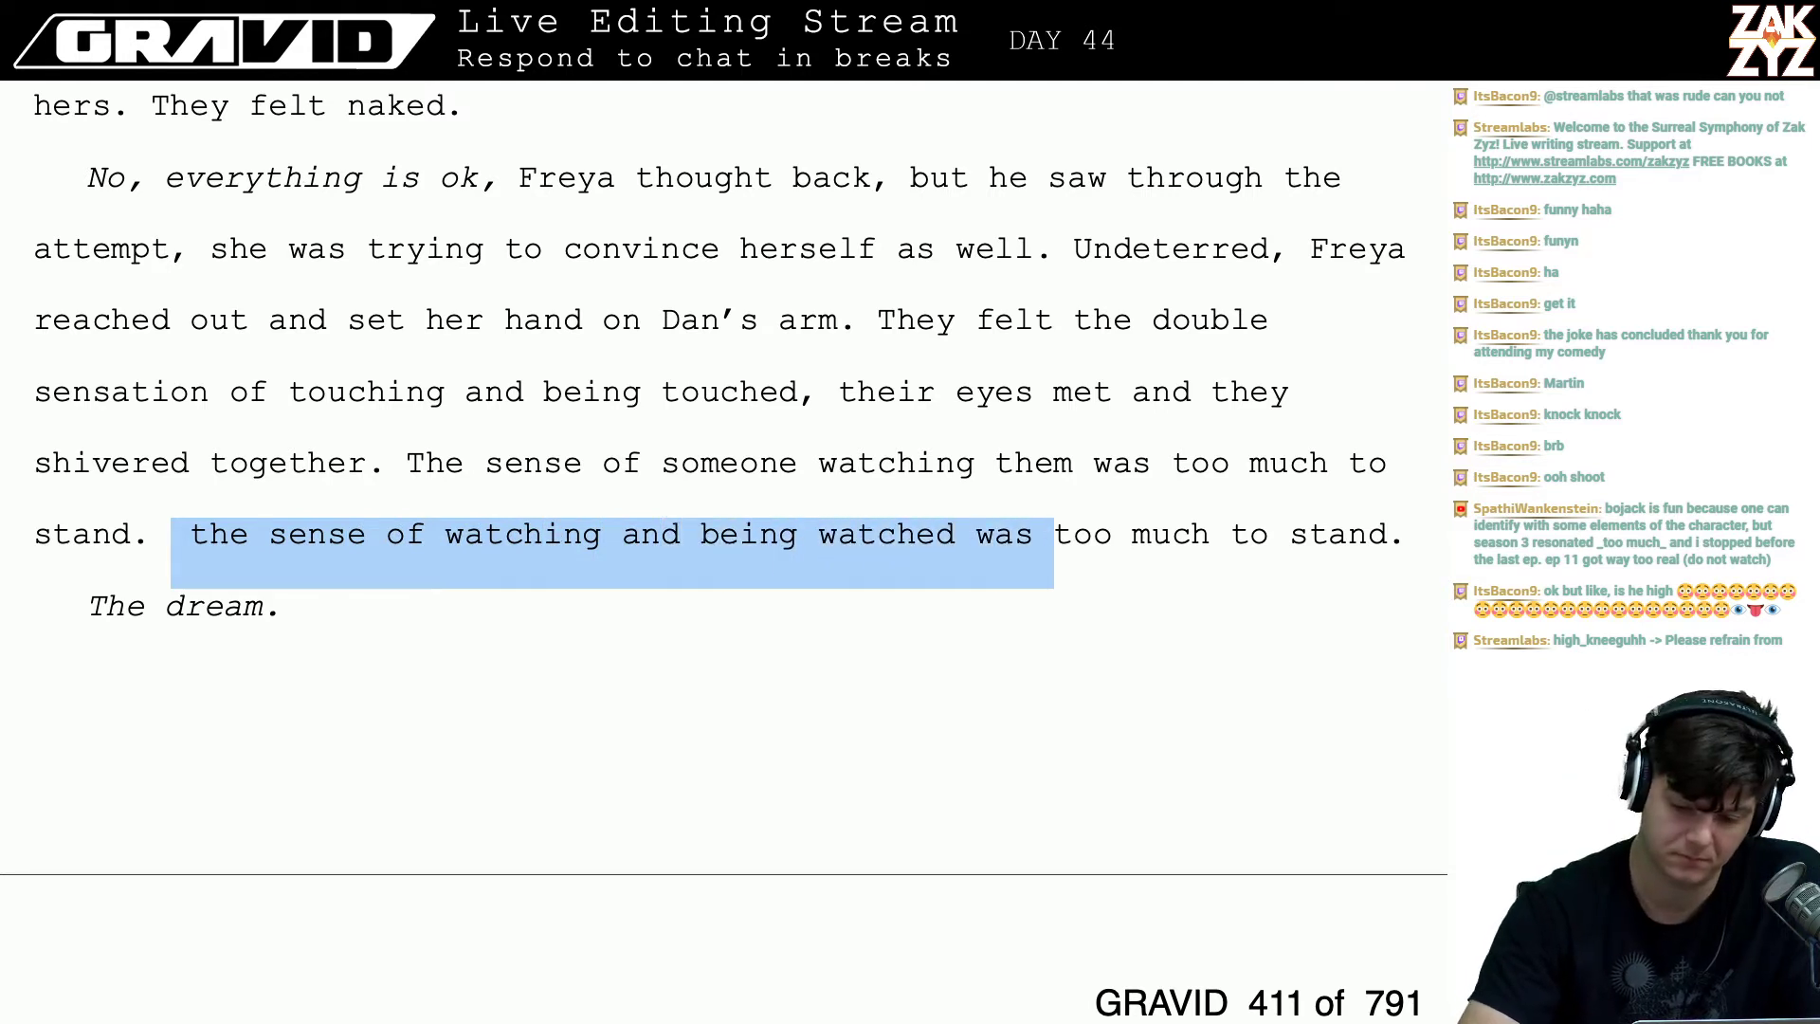
key("shift+Right")
key("shift+Right")
key("shift+Right")
key("shift+Right")
key("shift+Right")
key("shift+Right")
key("shift+Right")
key("shift+Right")
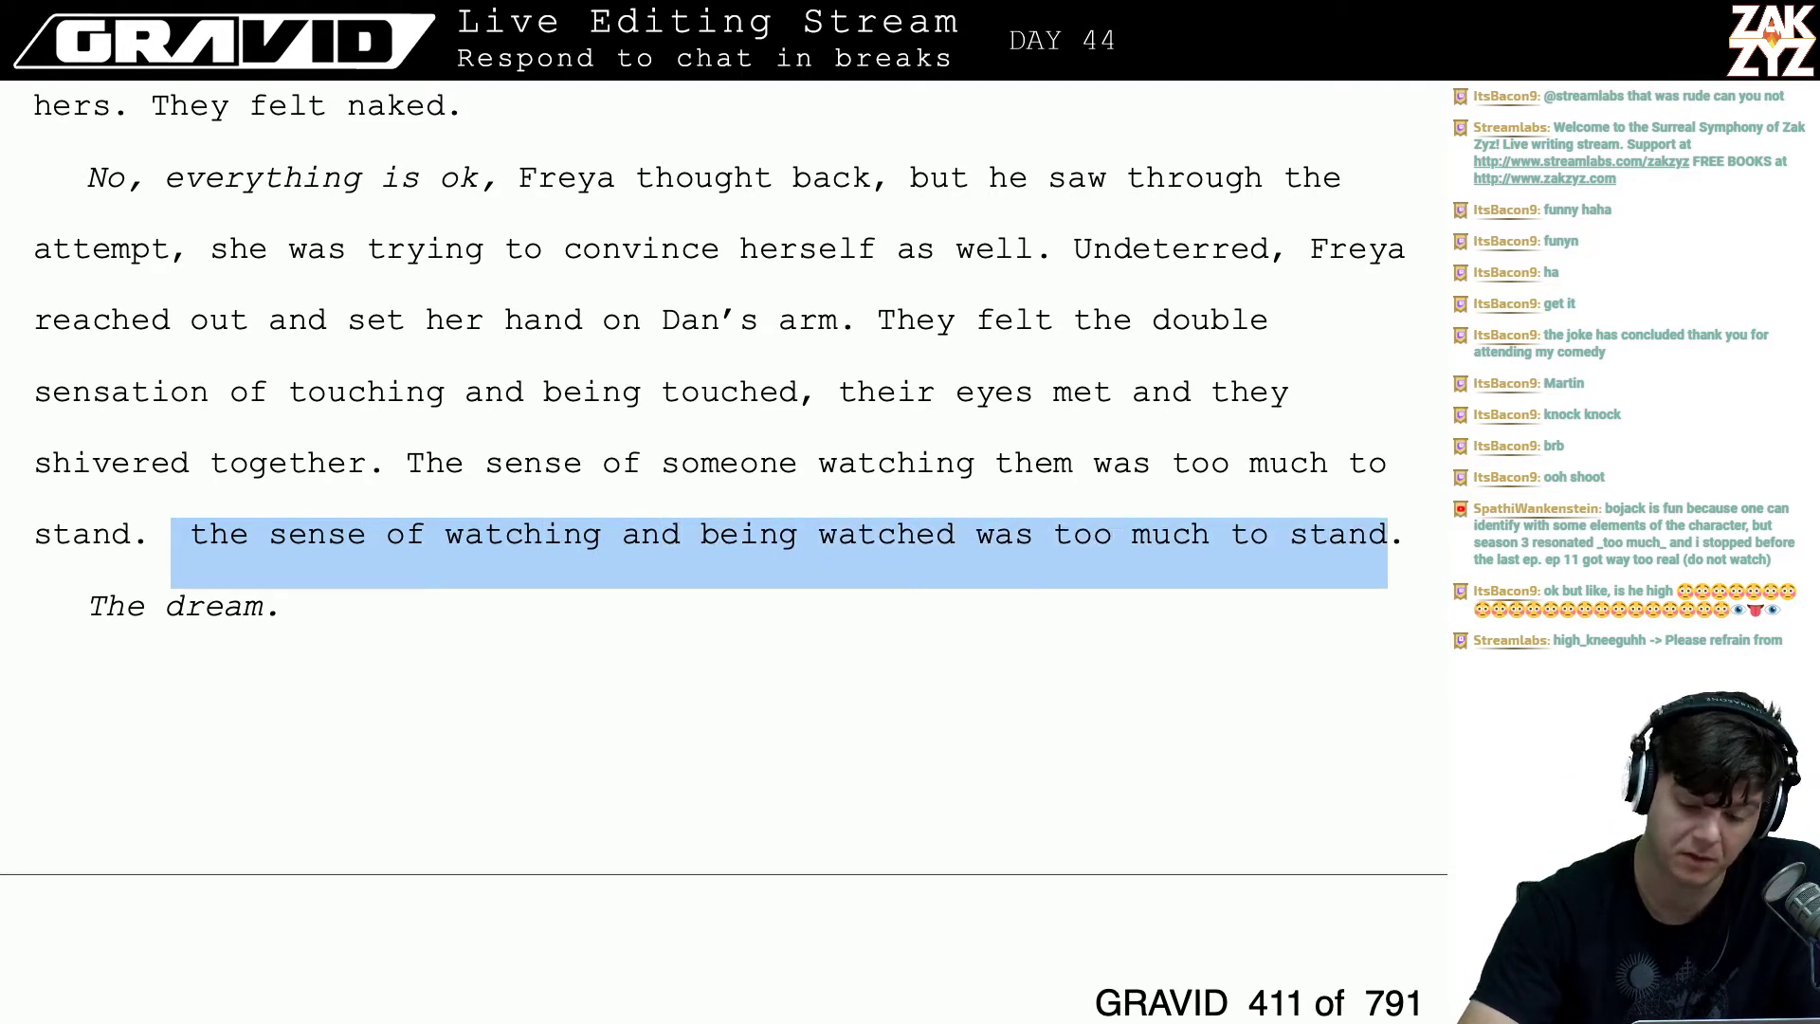
- Start a new paragraph before "The sense of someone watching them was too much to stand."
key("Up")
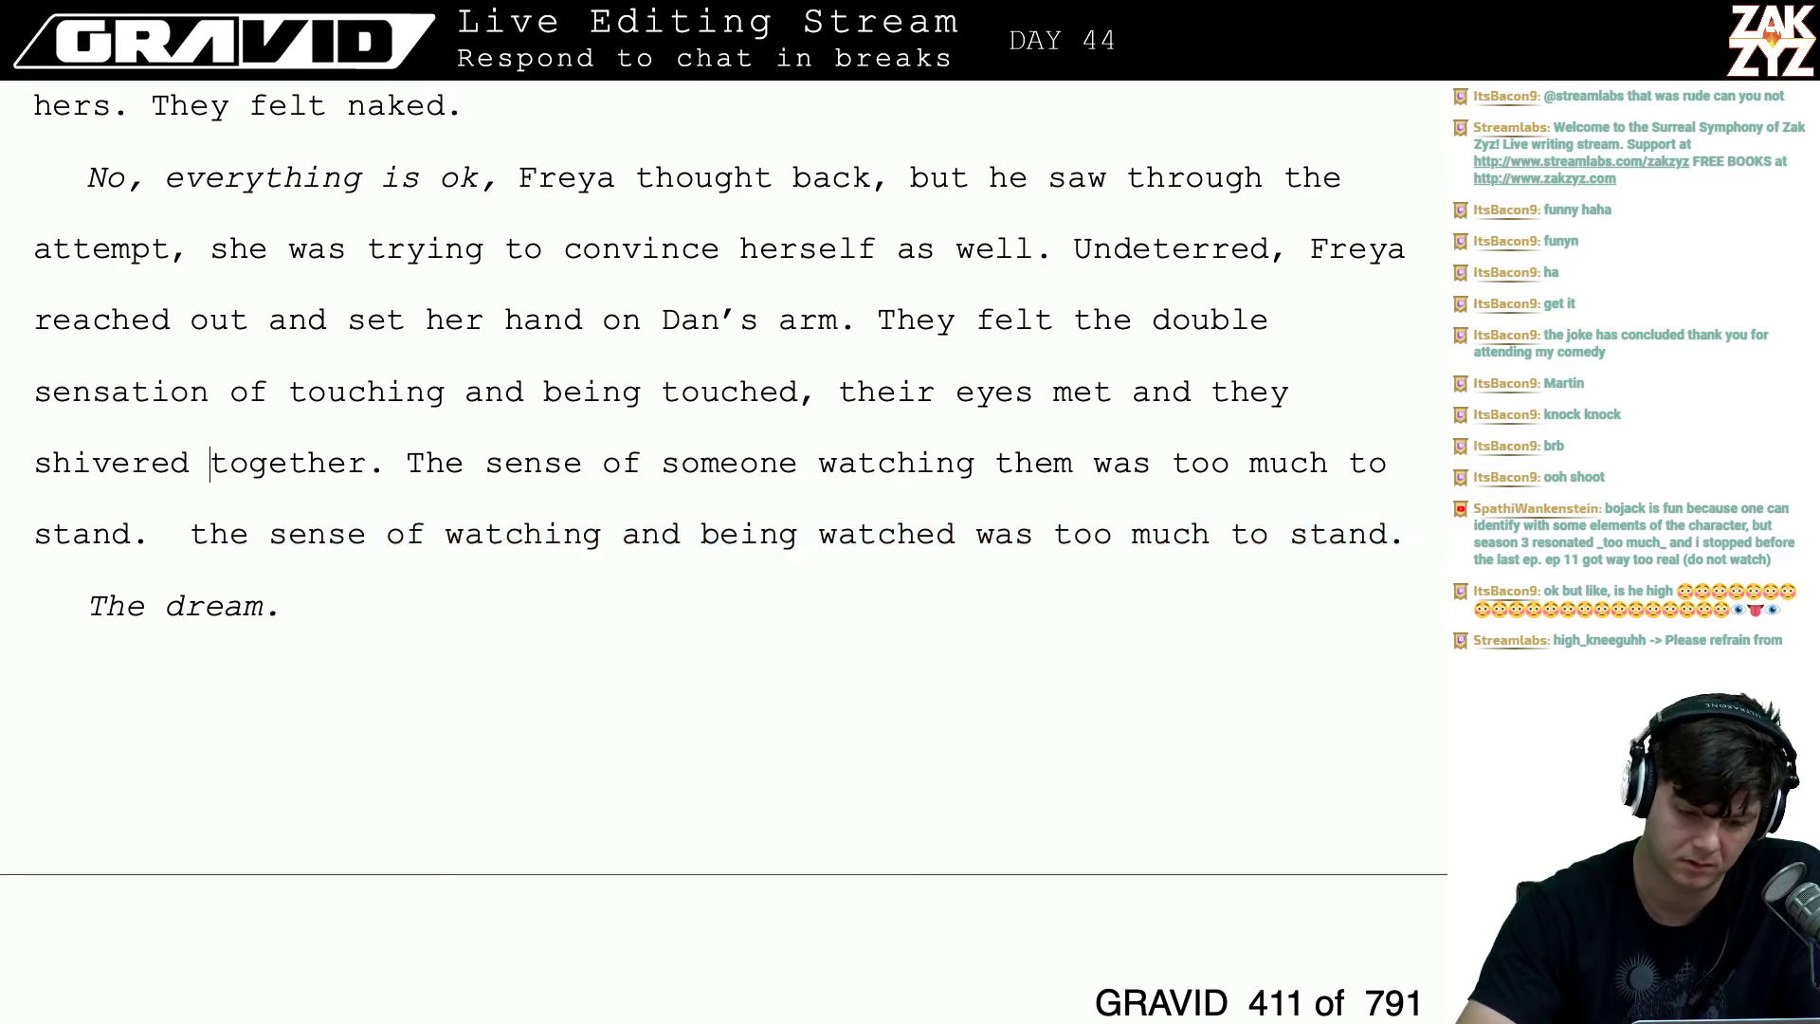
key("Return")
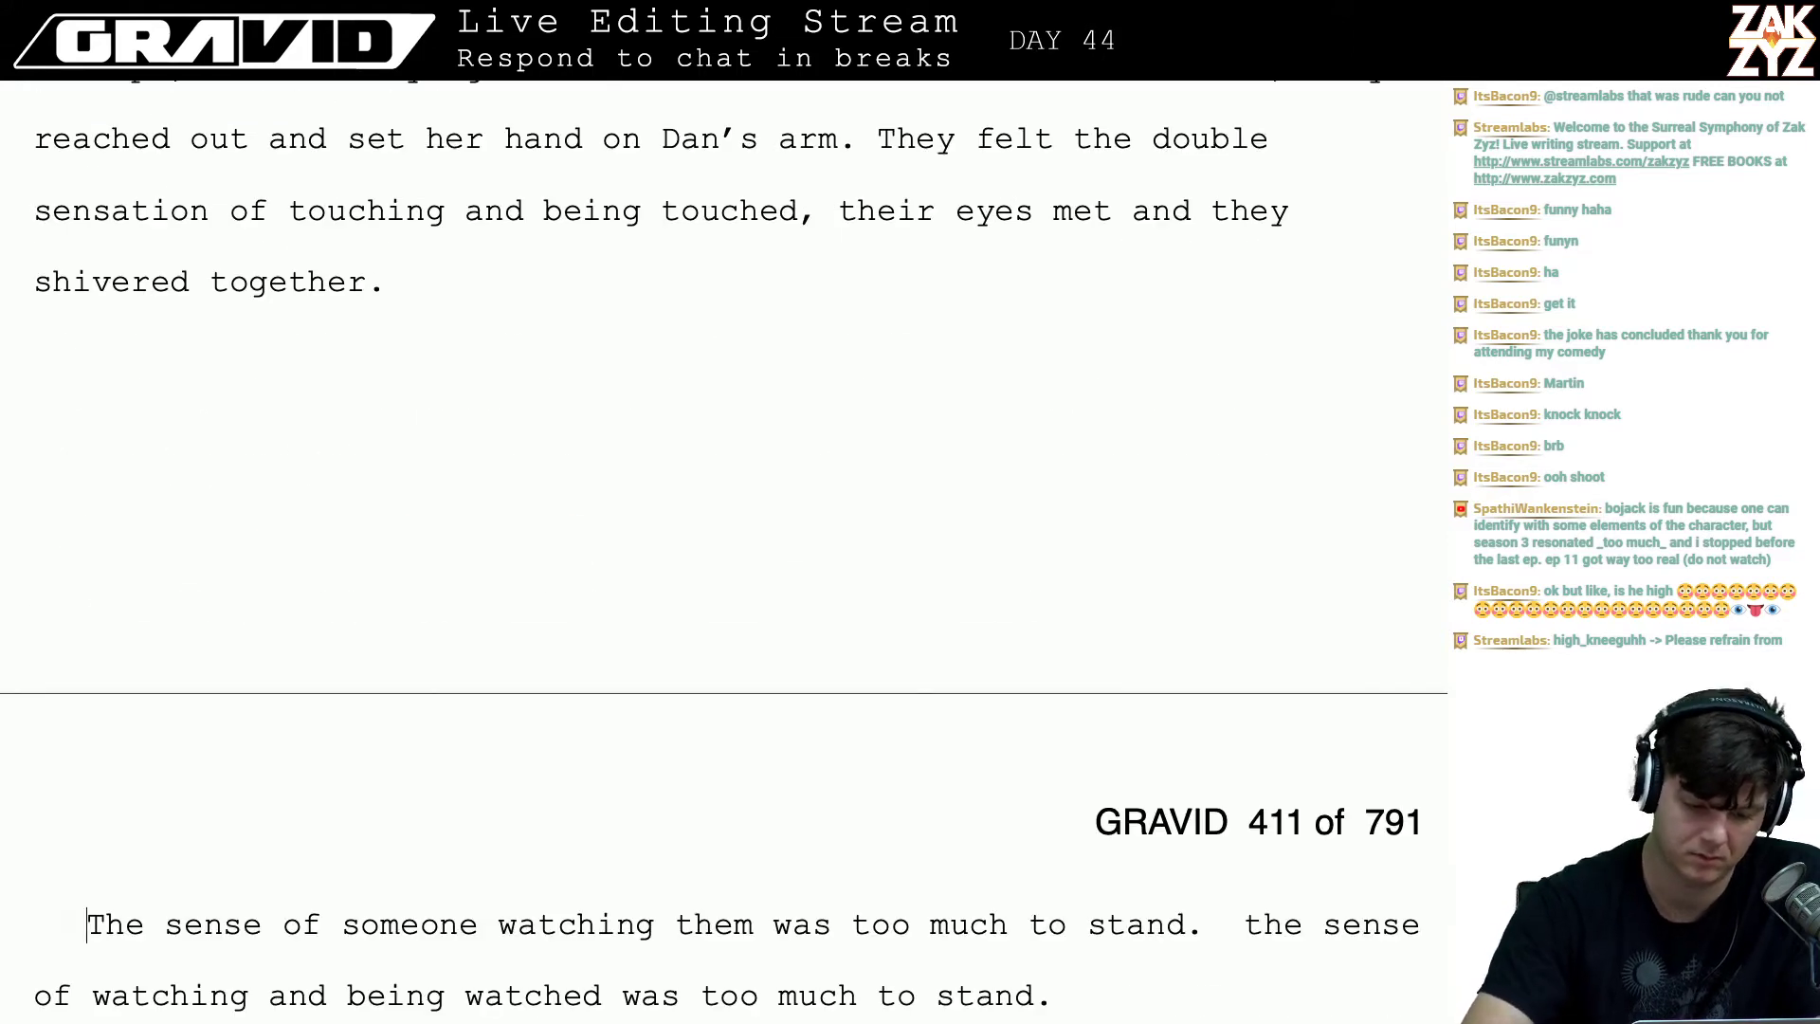
key("Left")
type("It ")
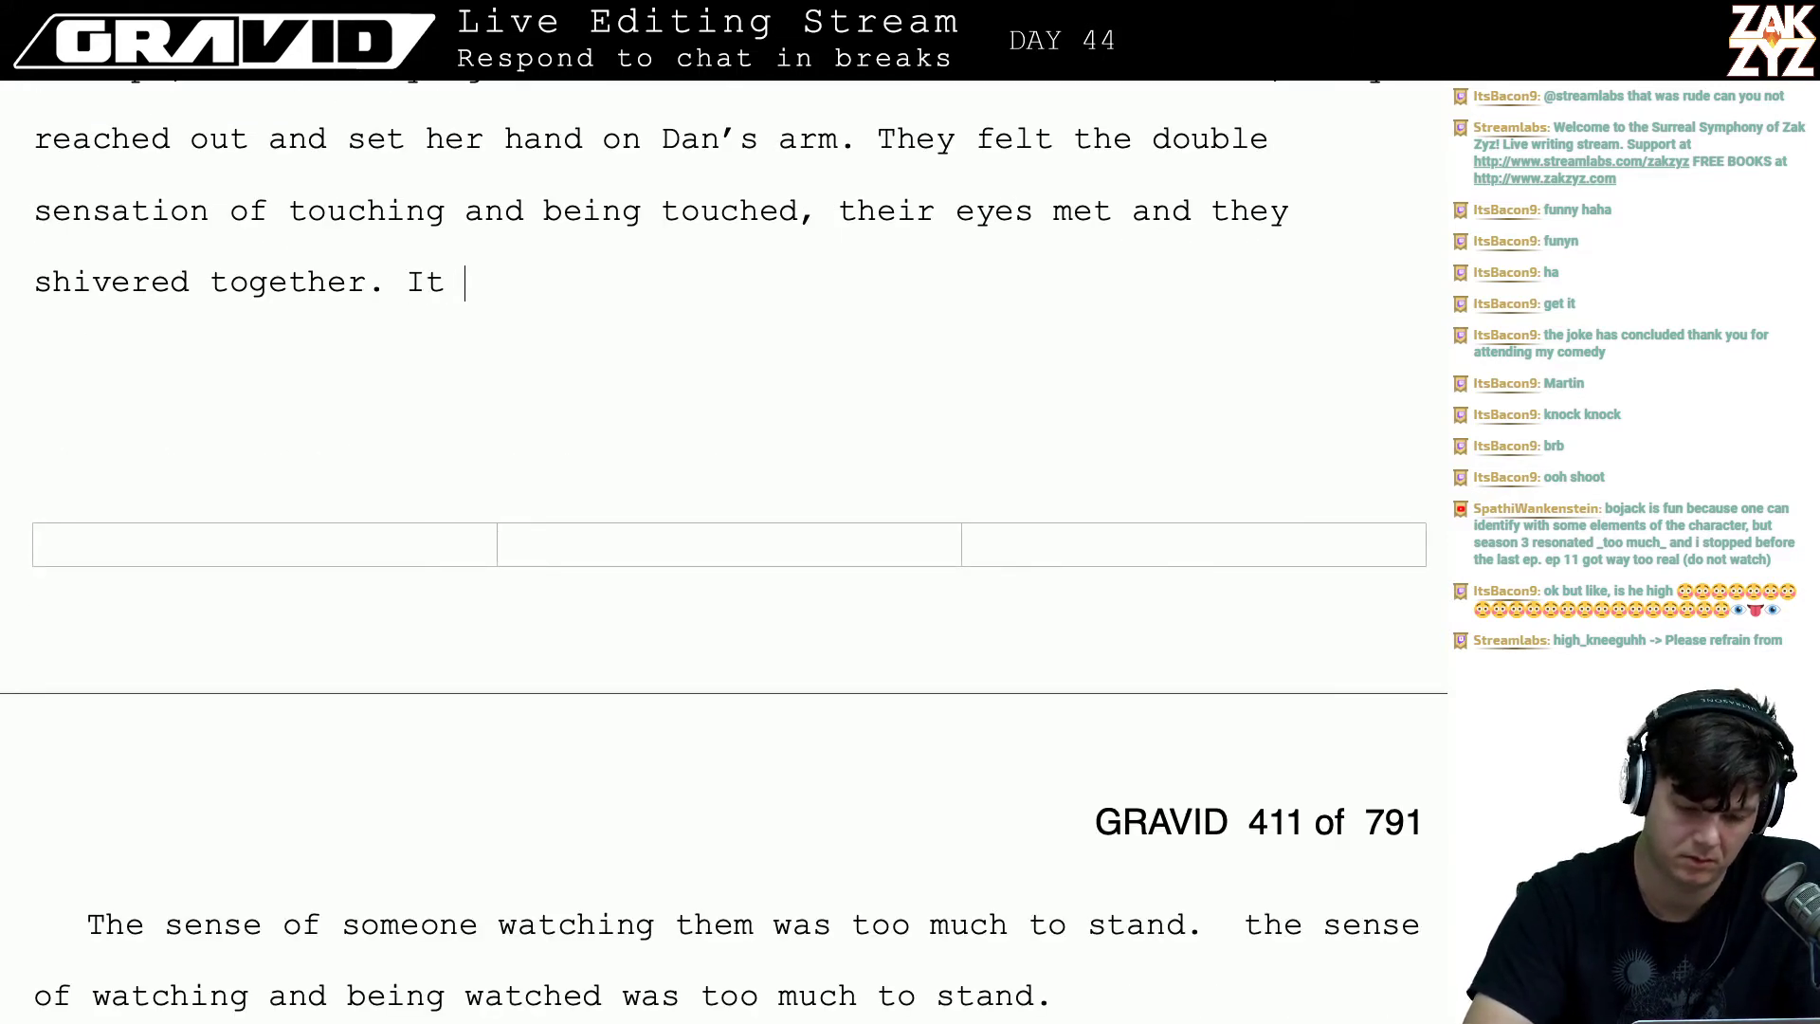
type("was like")
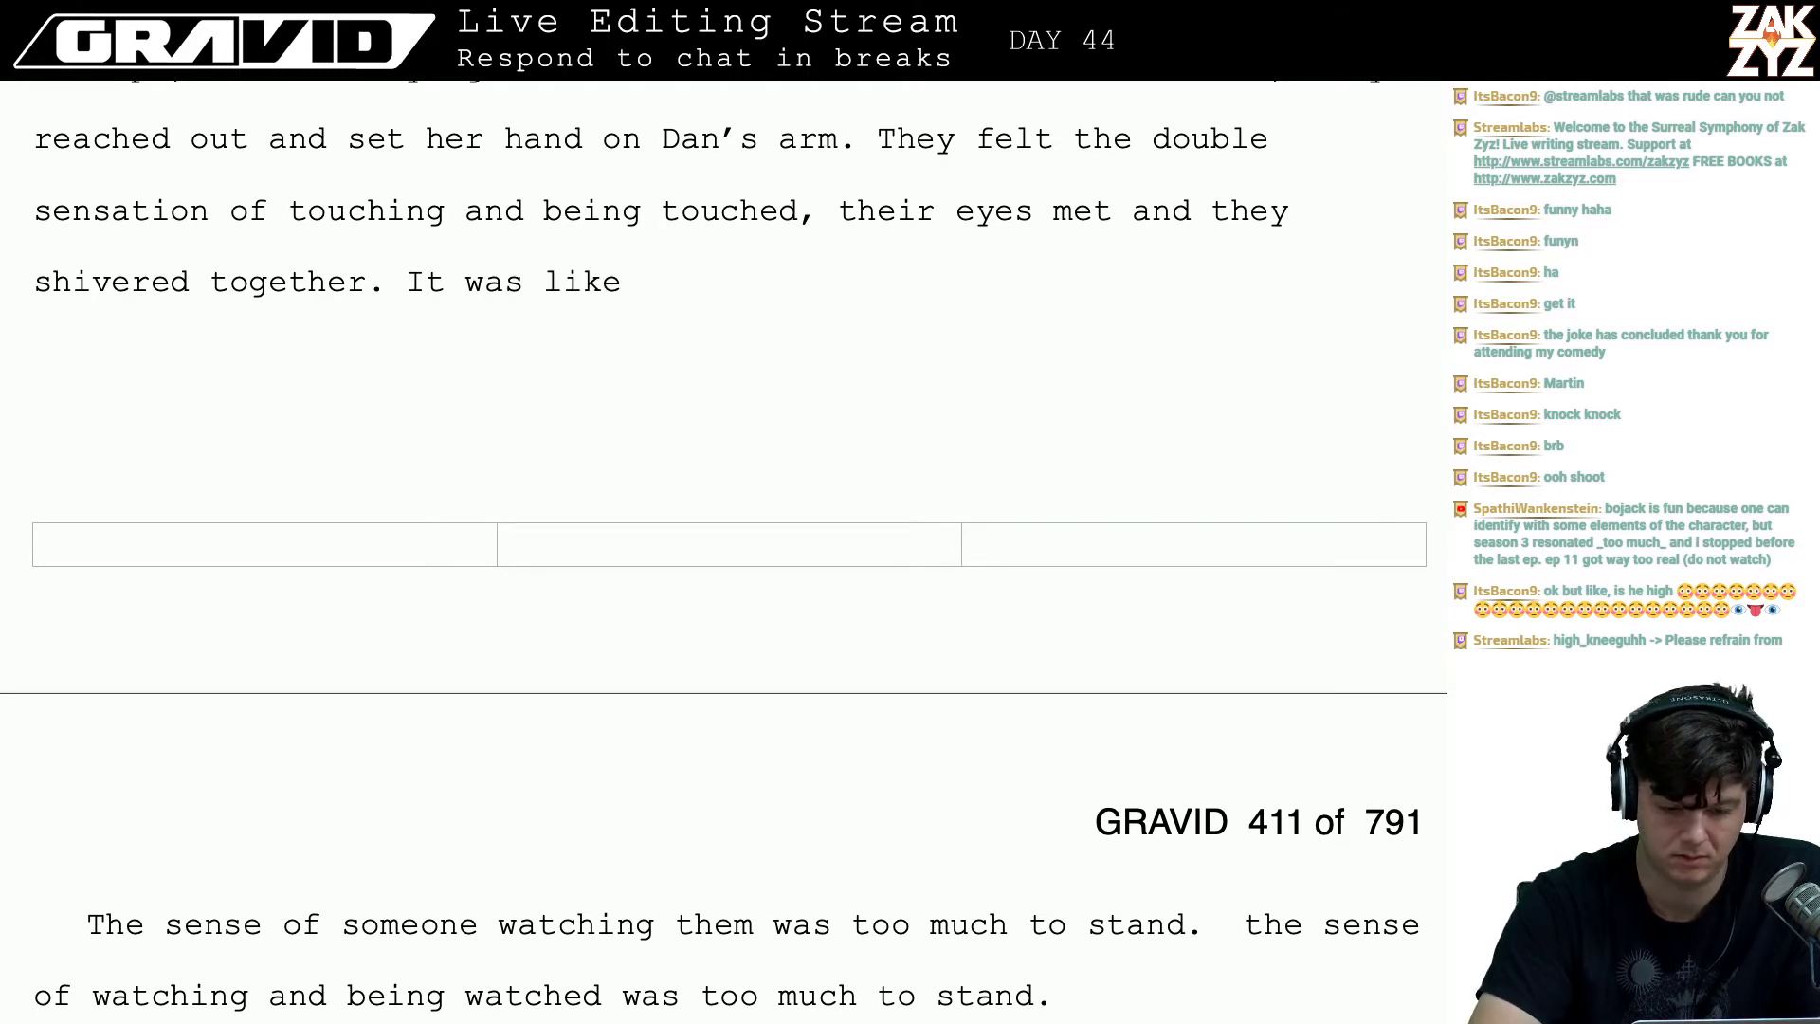
key("BackSpace")
key("BackSpace")
key("BackSpace")
key("BackSpace")
key("BackSpace")
key("BackSpace")
key("BackSpace")
key("BackSpace")
key("BackSpace")
key("BackSpace")
key("BackSpace")
key("BackSpace")
- Add "This was the feeling of someone" after "shivered together." at the end of the paragraph
type("T")
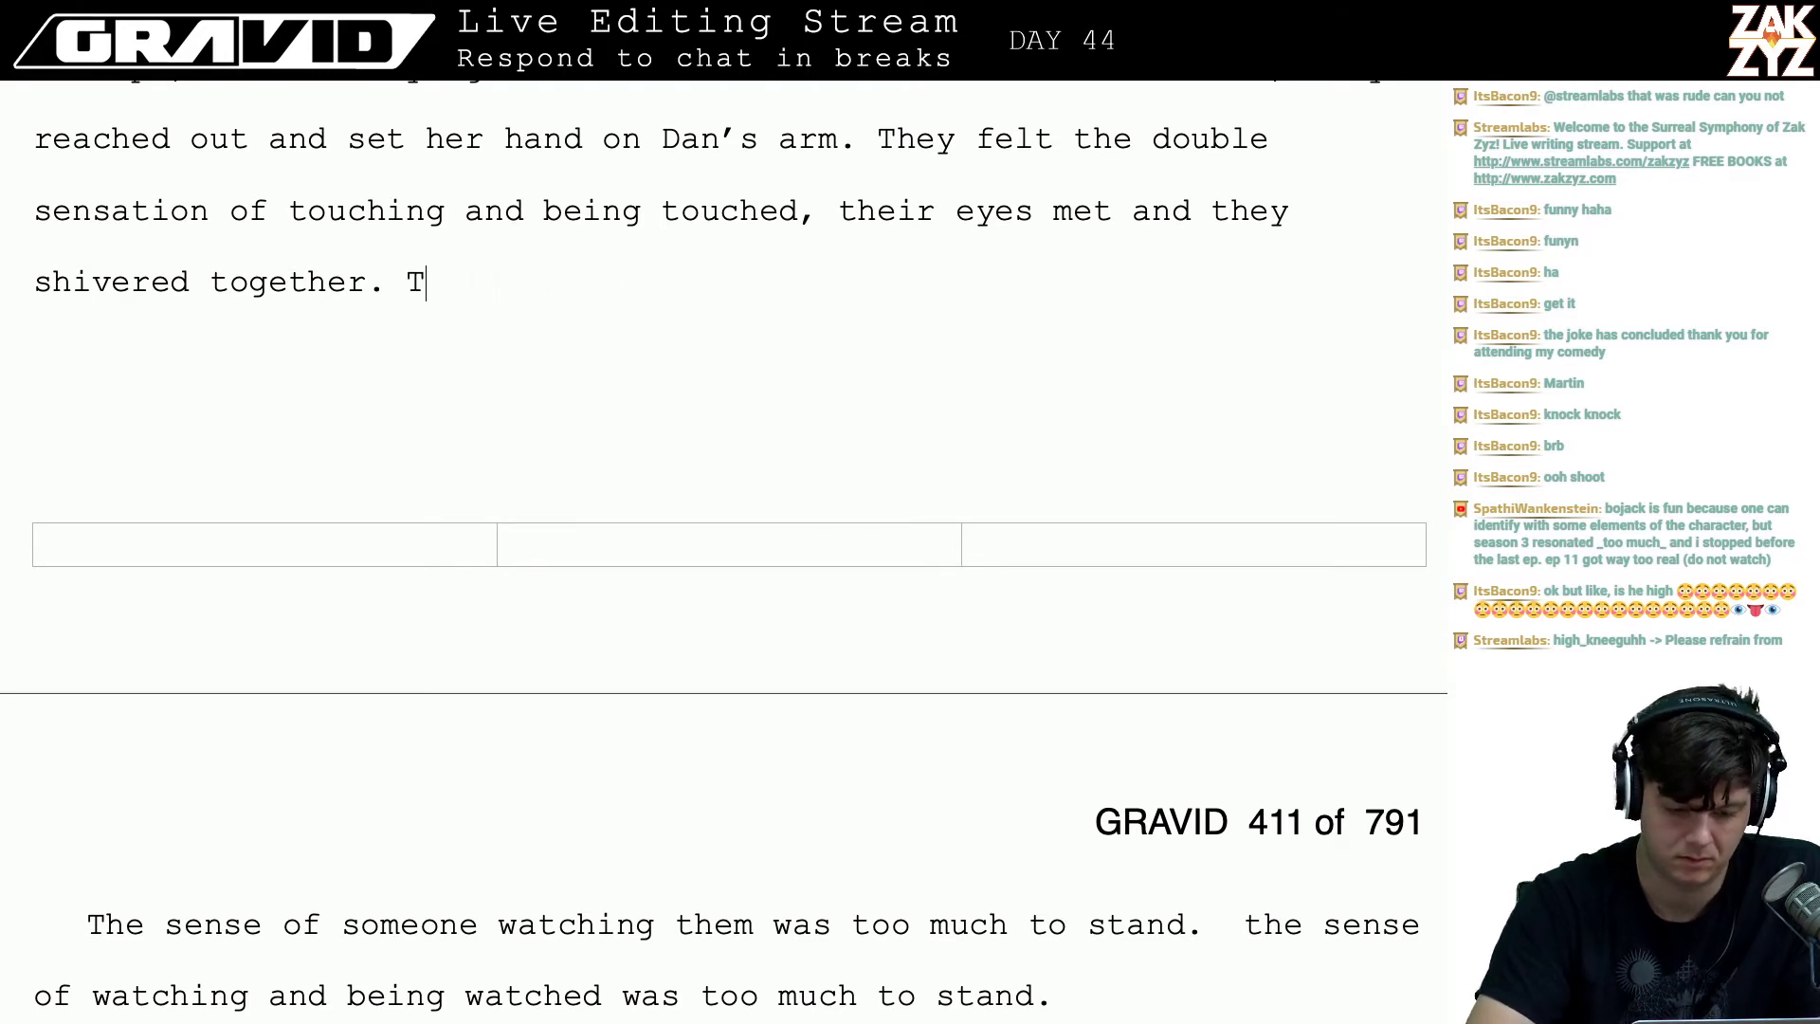
type("his was the feeling ")
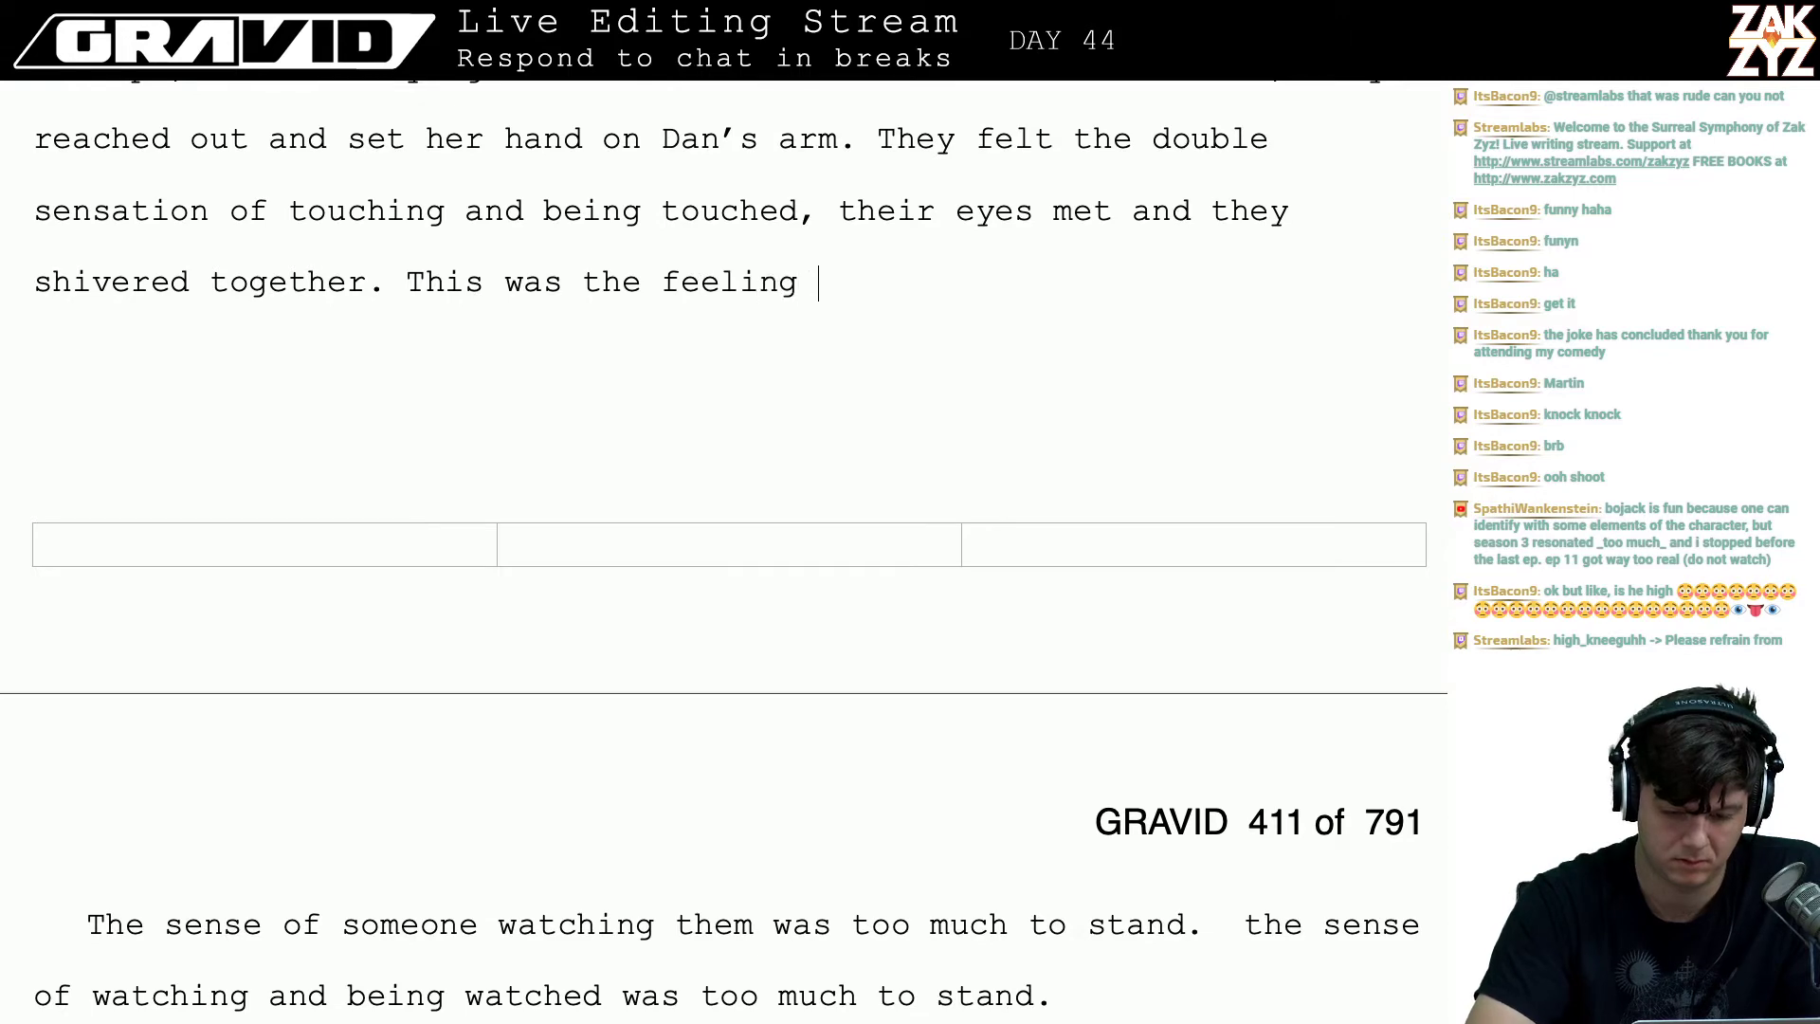
type("of someone")
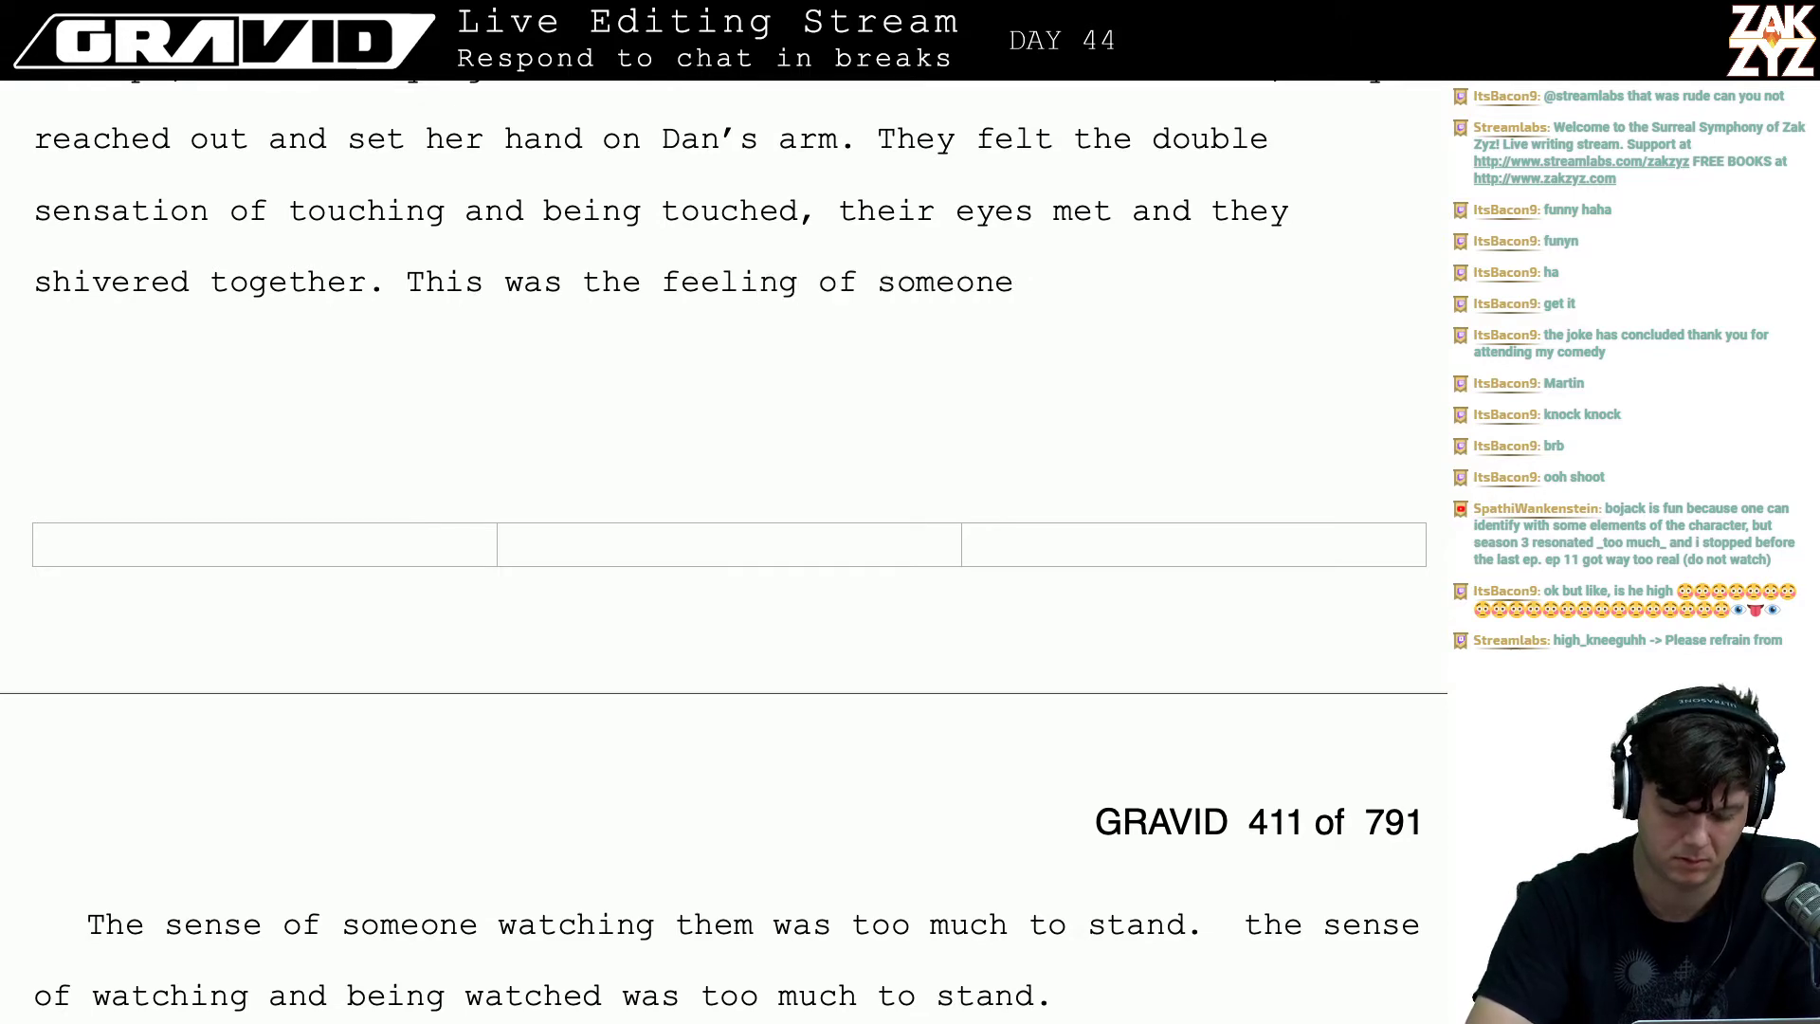
- Switch to Safari, search the web for the scientific name for the feeling of being watched and look through the results
key("super+Tab")
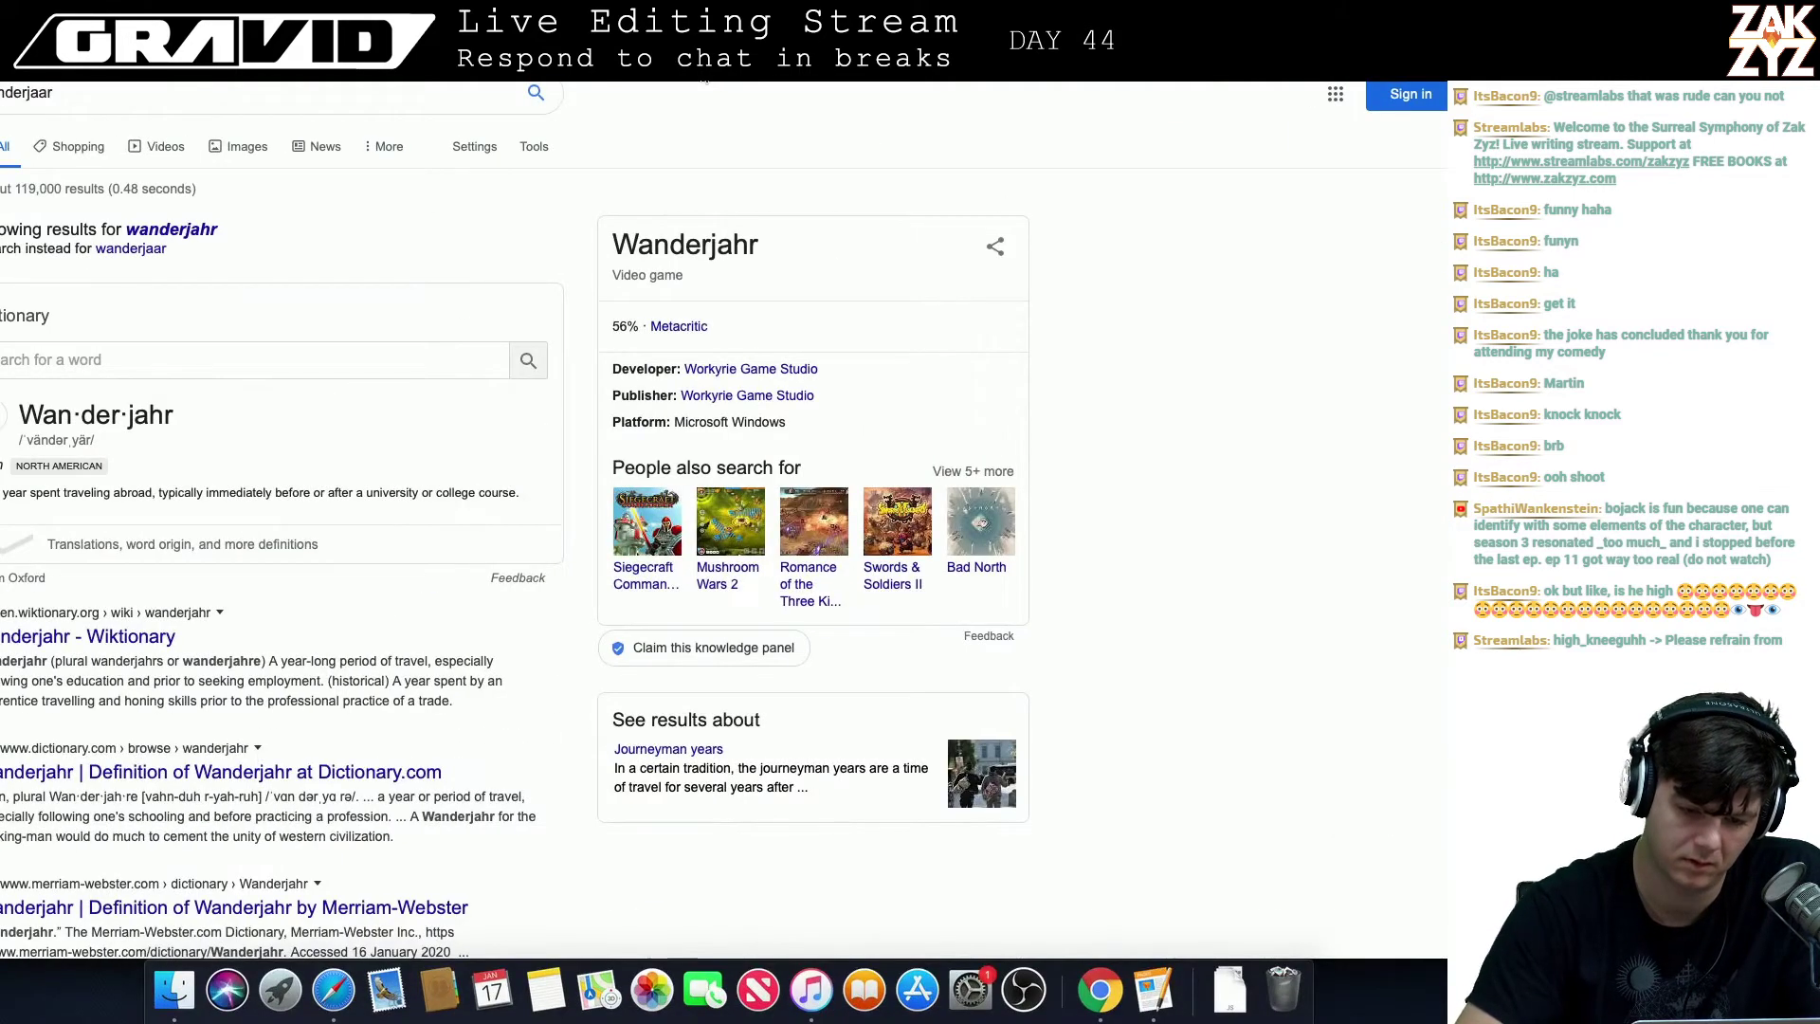
key("super+l")
type("scientif")
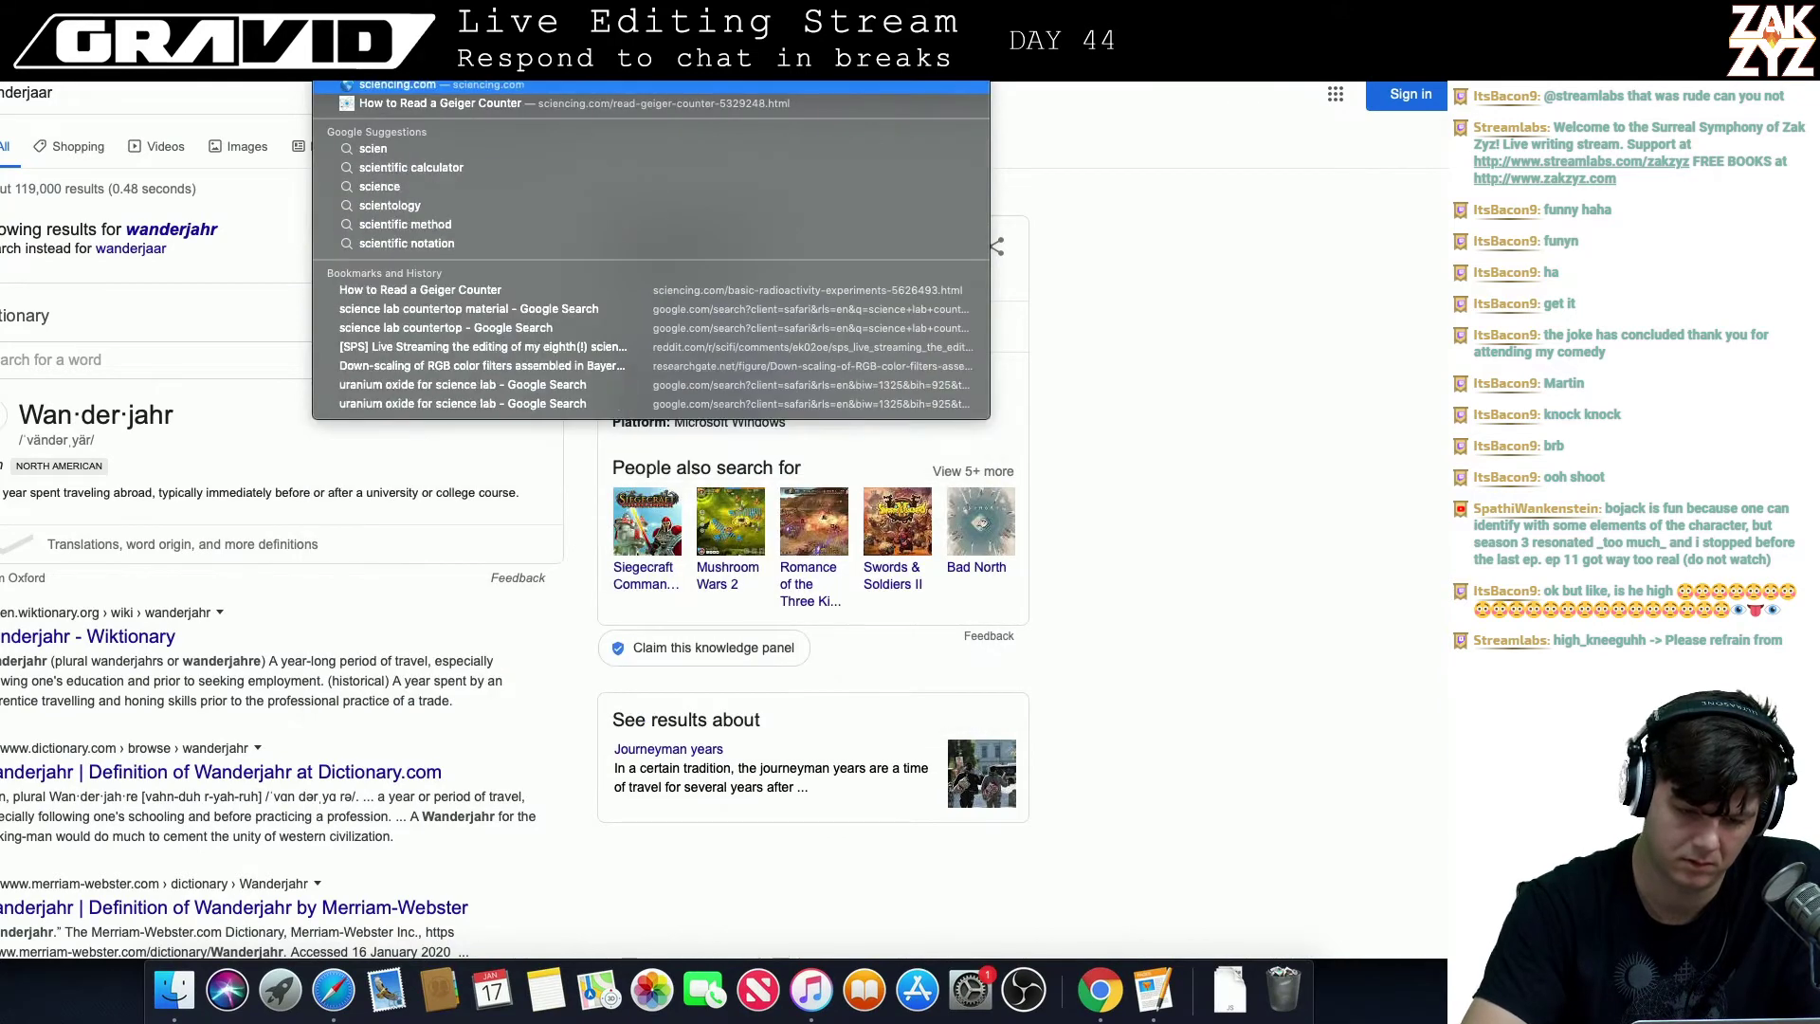
type("ic name for")
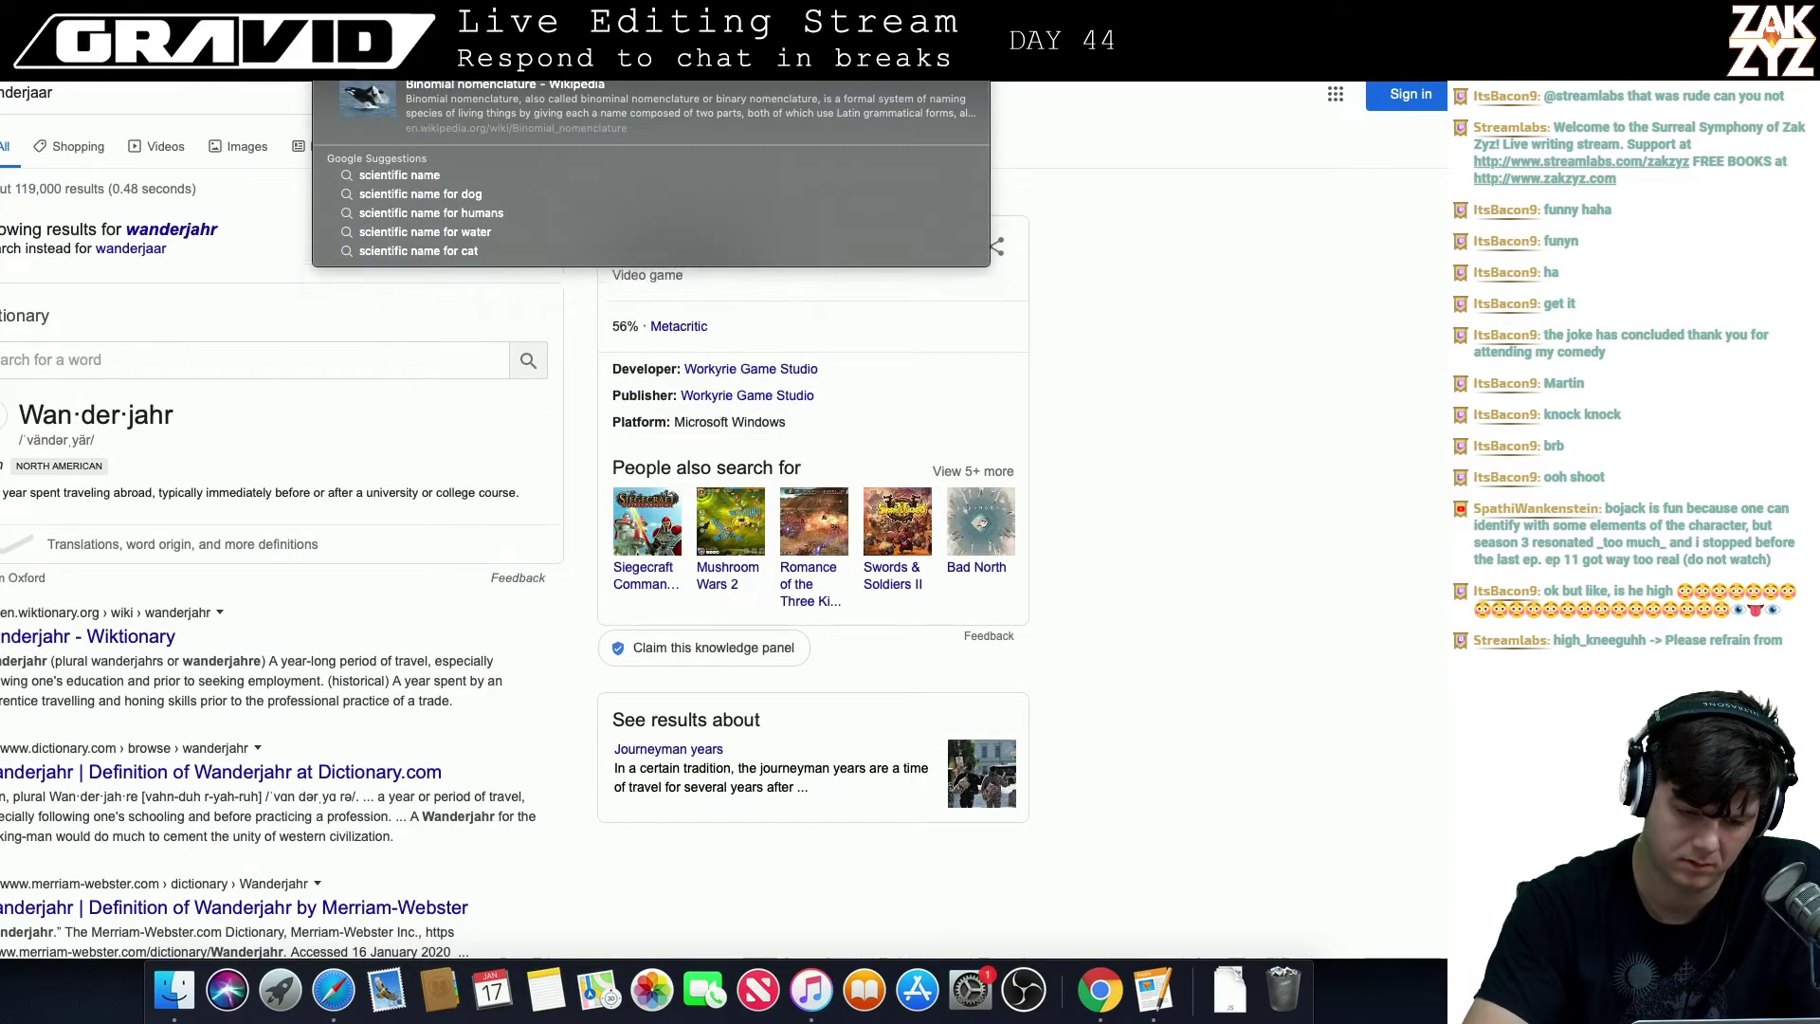
type(" the feling of being")
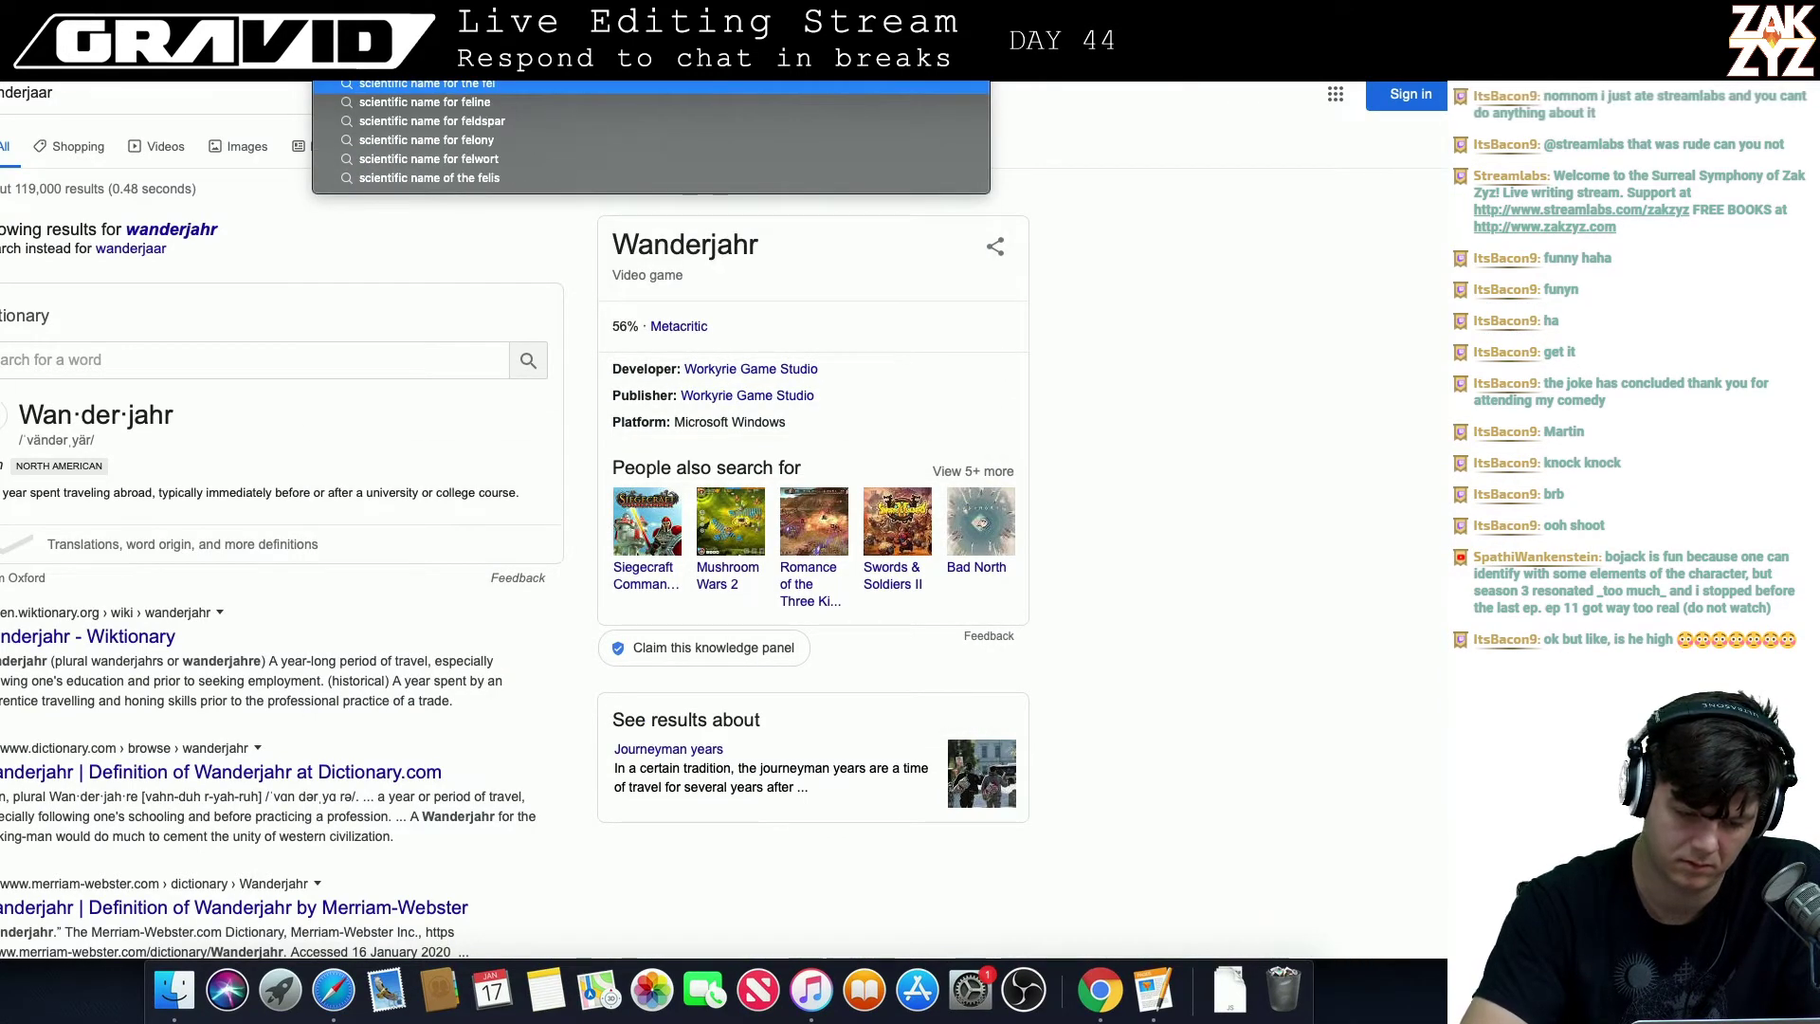
key("Return")
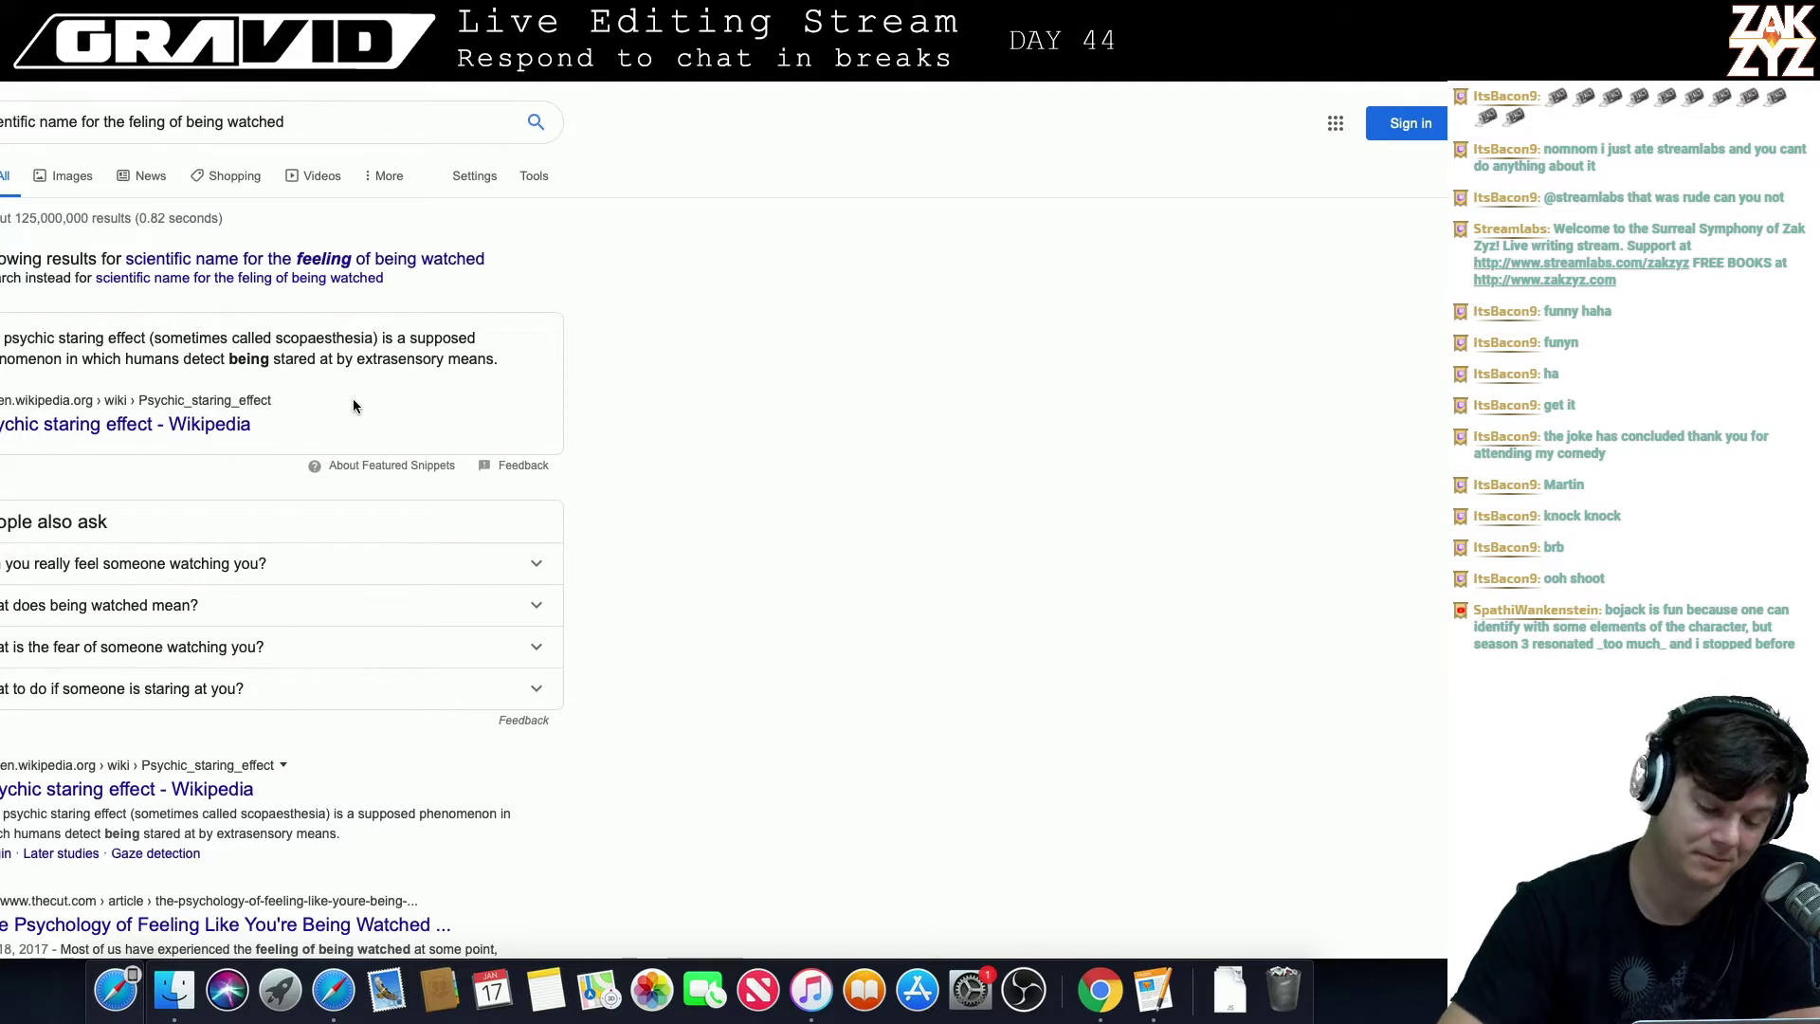
scroll(163, 687, "down", 4)
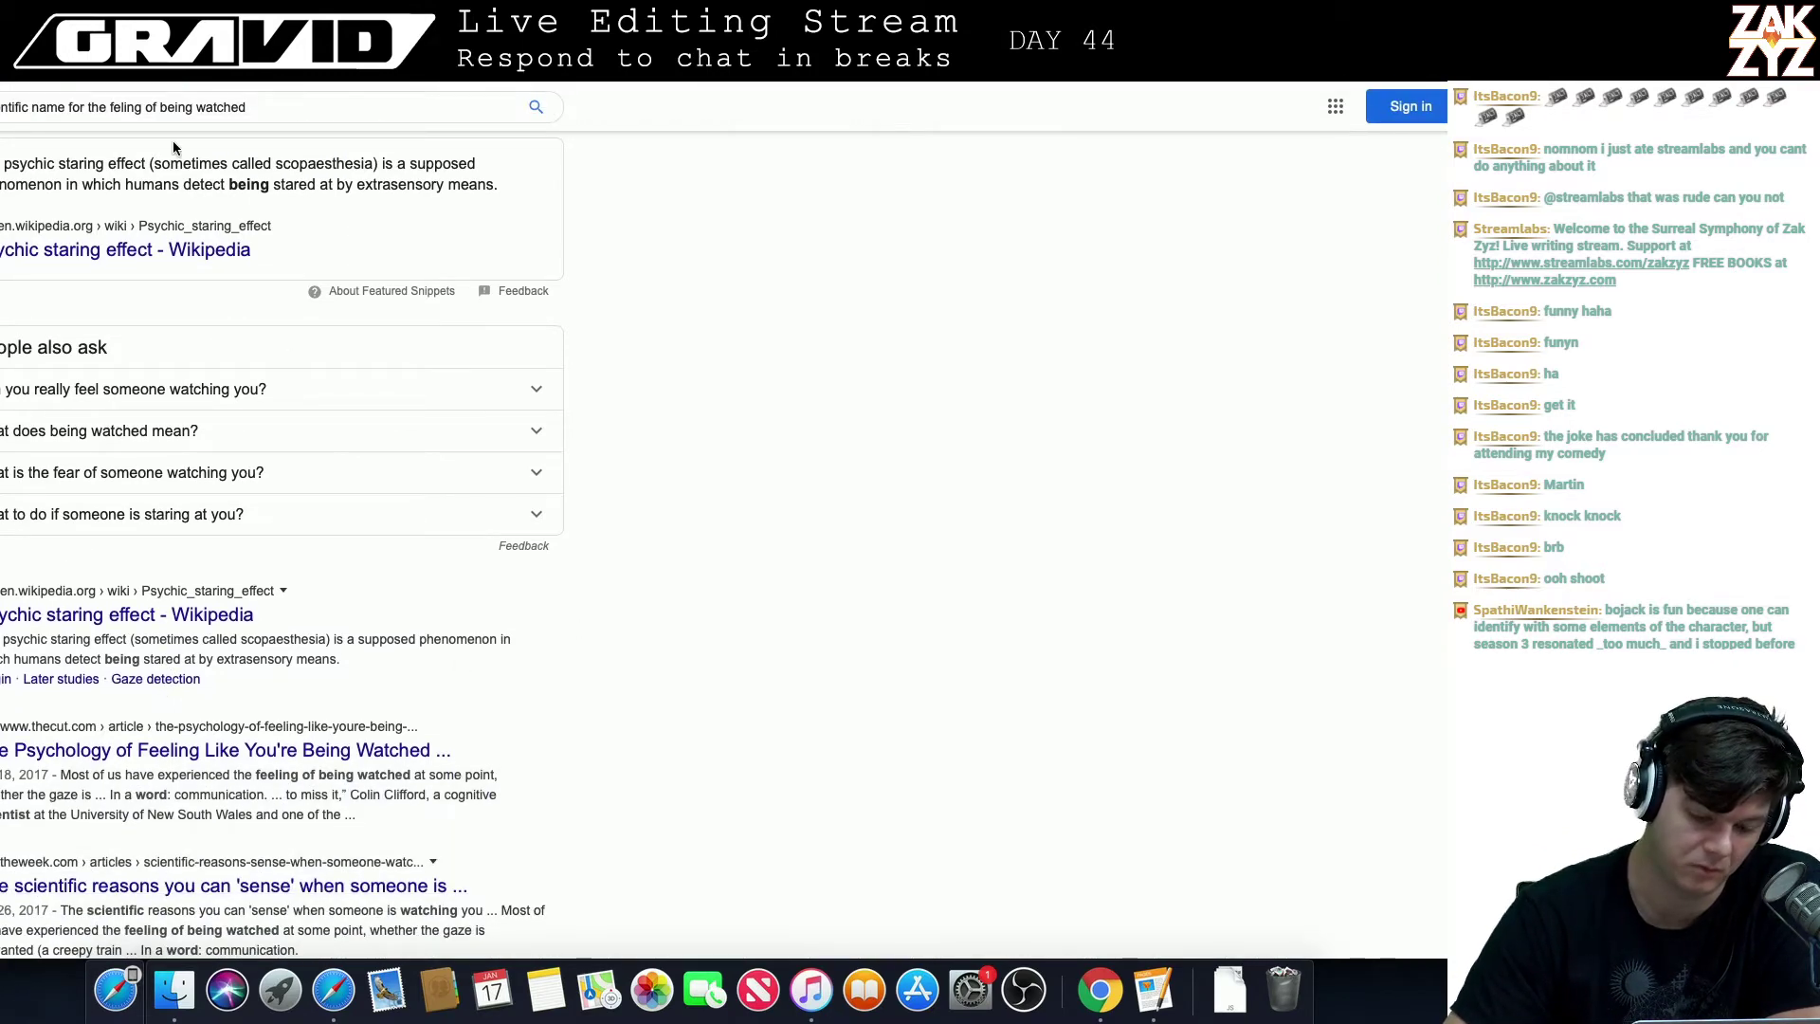
- Return to the manuscript in Pages and place the insertion point just before "This was the feeling of someone"
left_click(1149, 993)
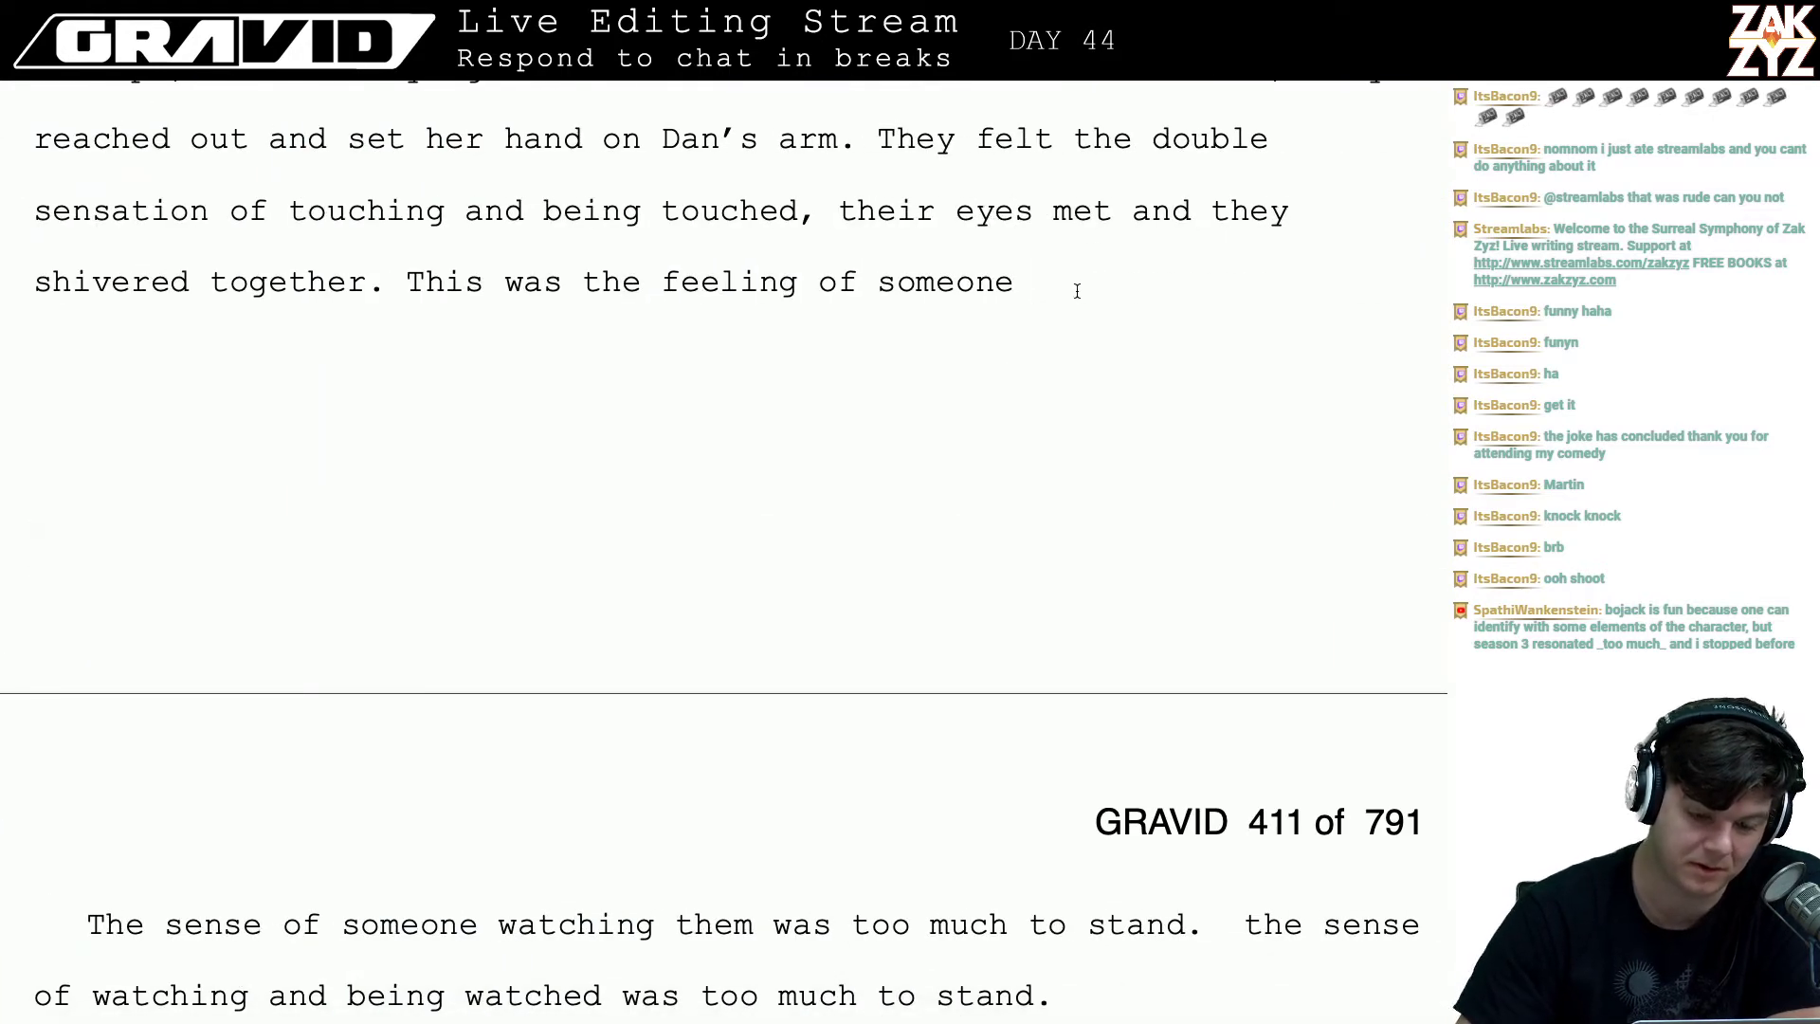
right_click(1078, 297)
left_click(878, 235)
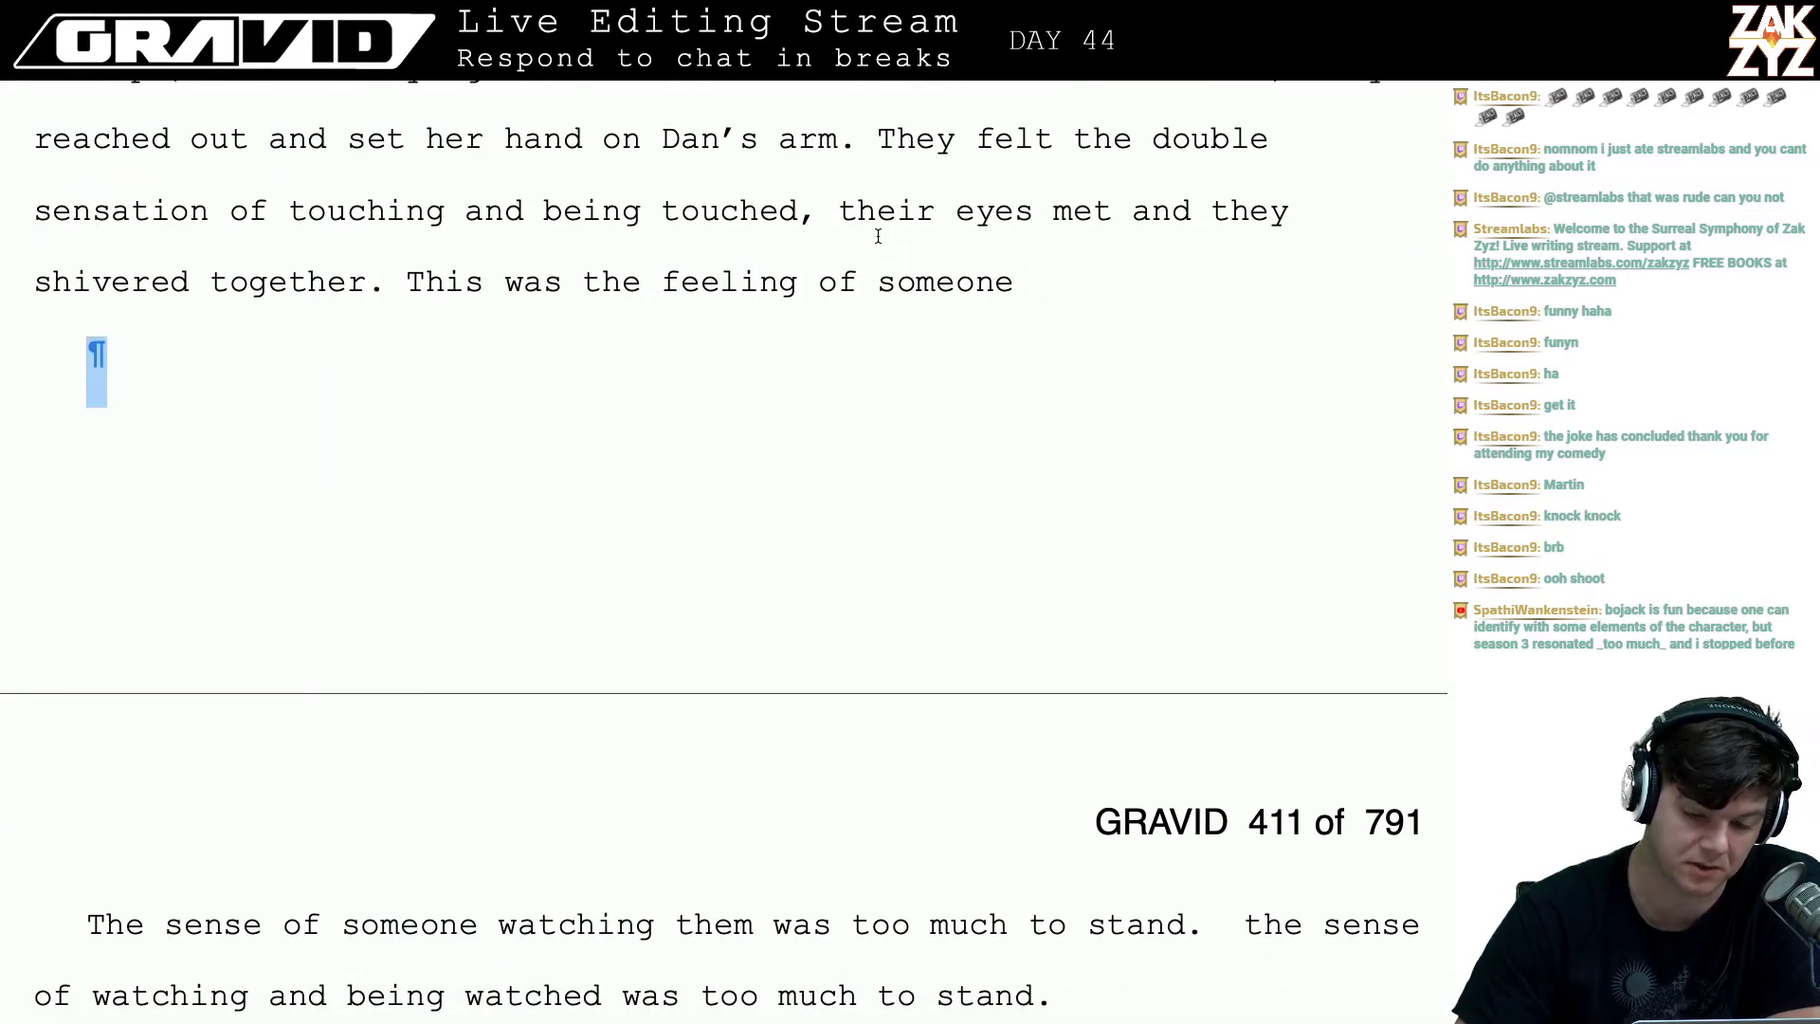
key("Right")
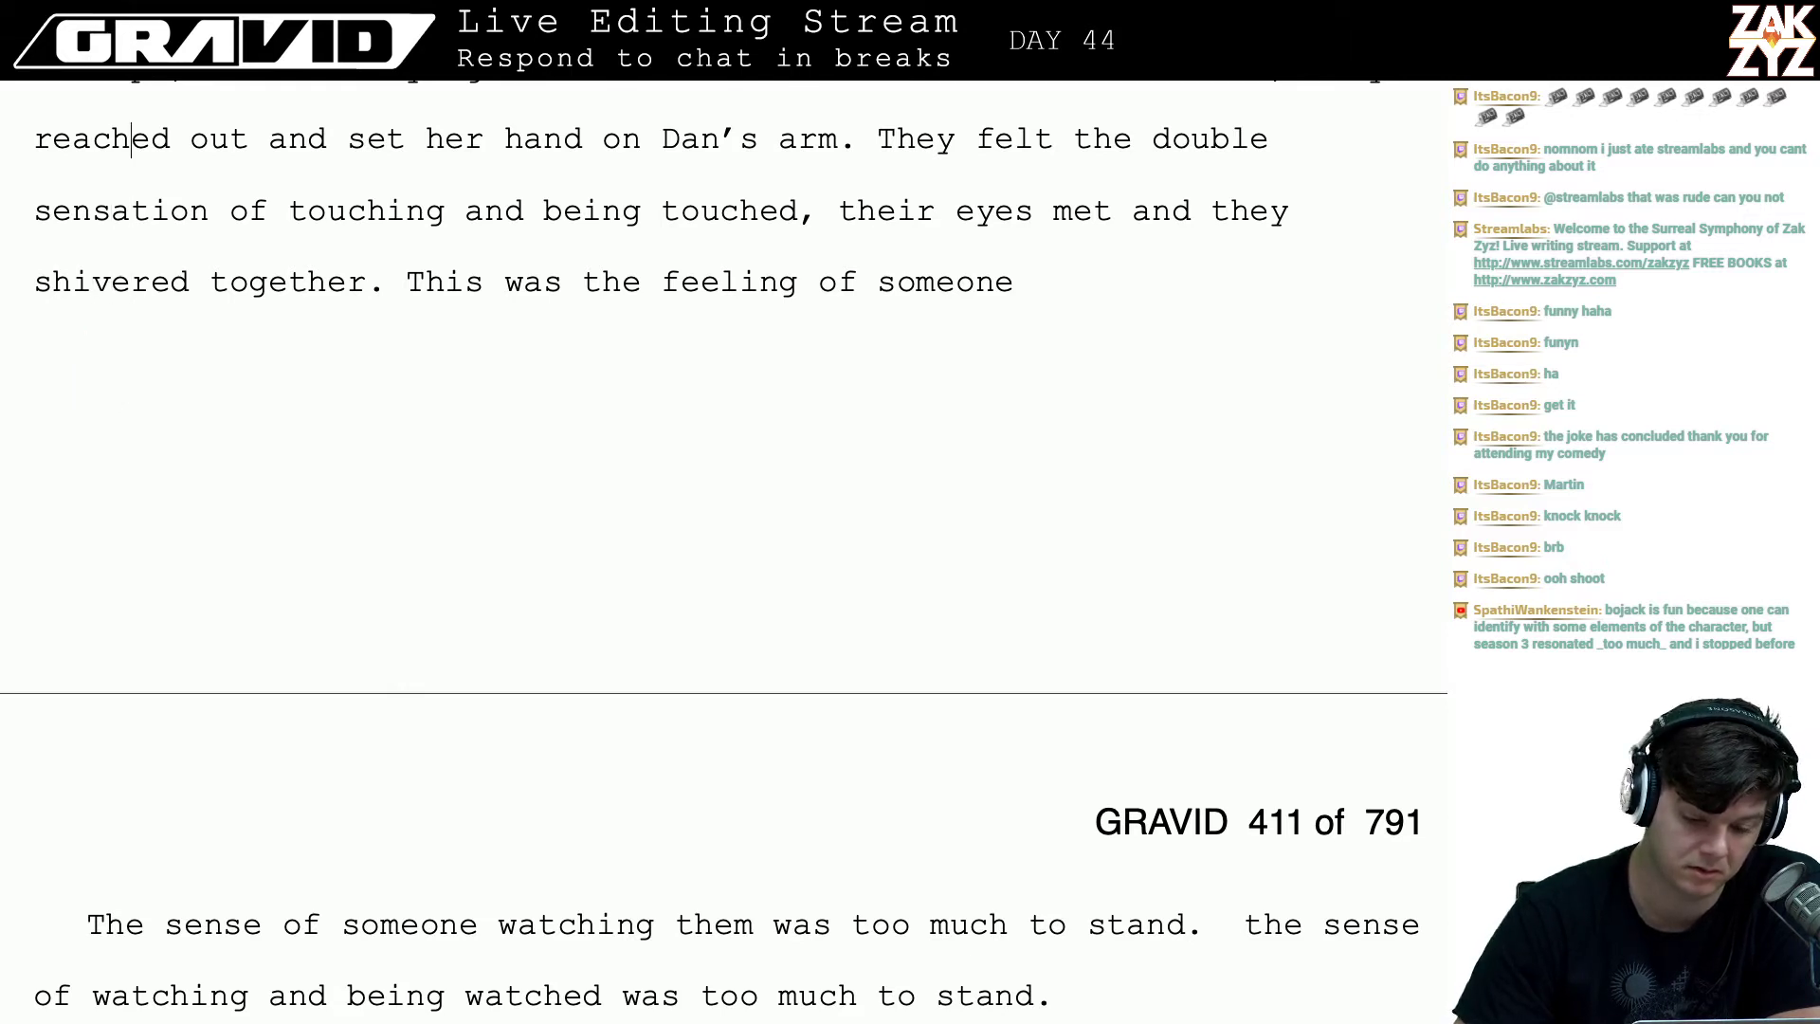
key("Up")
key("Up")
key("Up")
key("Right")
key("Right")
key("Right")
key("Right")
key("Right")
key("Down")
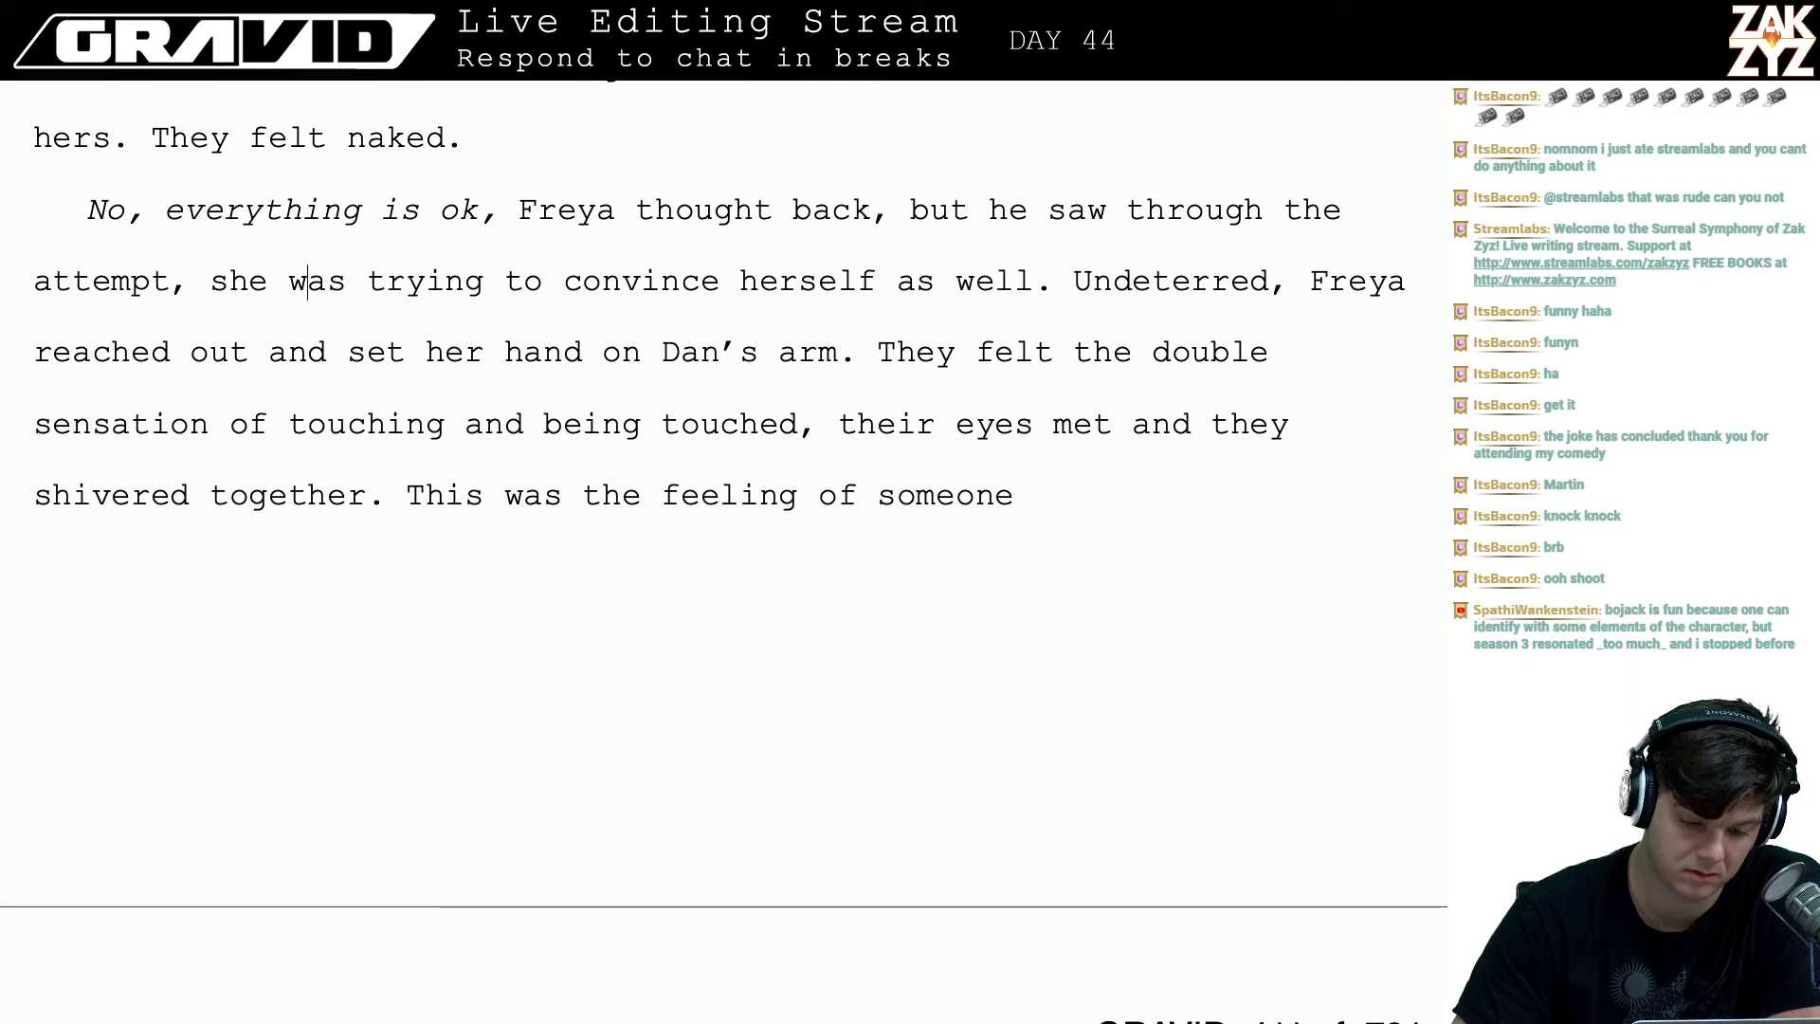
key("Down")
key("Left")
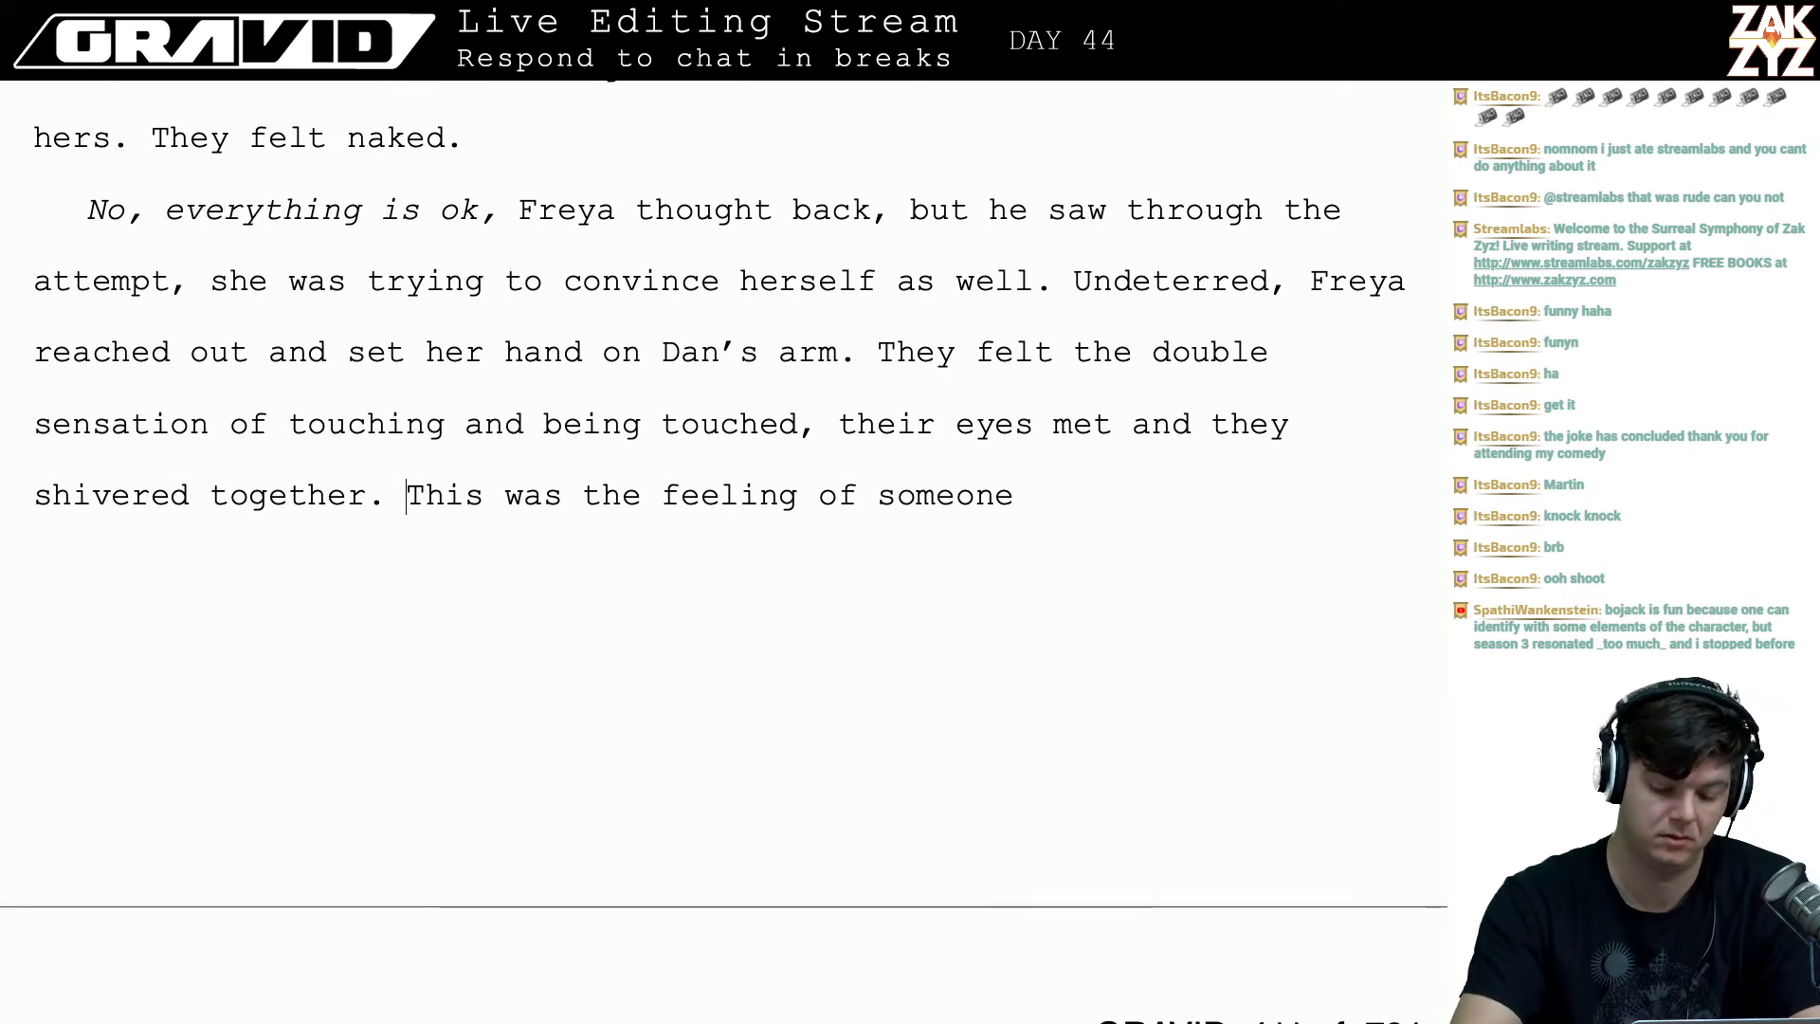
type("It a")
key("BackSpace")
key("BackSpace")
key("BackSpace")
key("BackSpace")
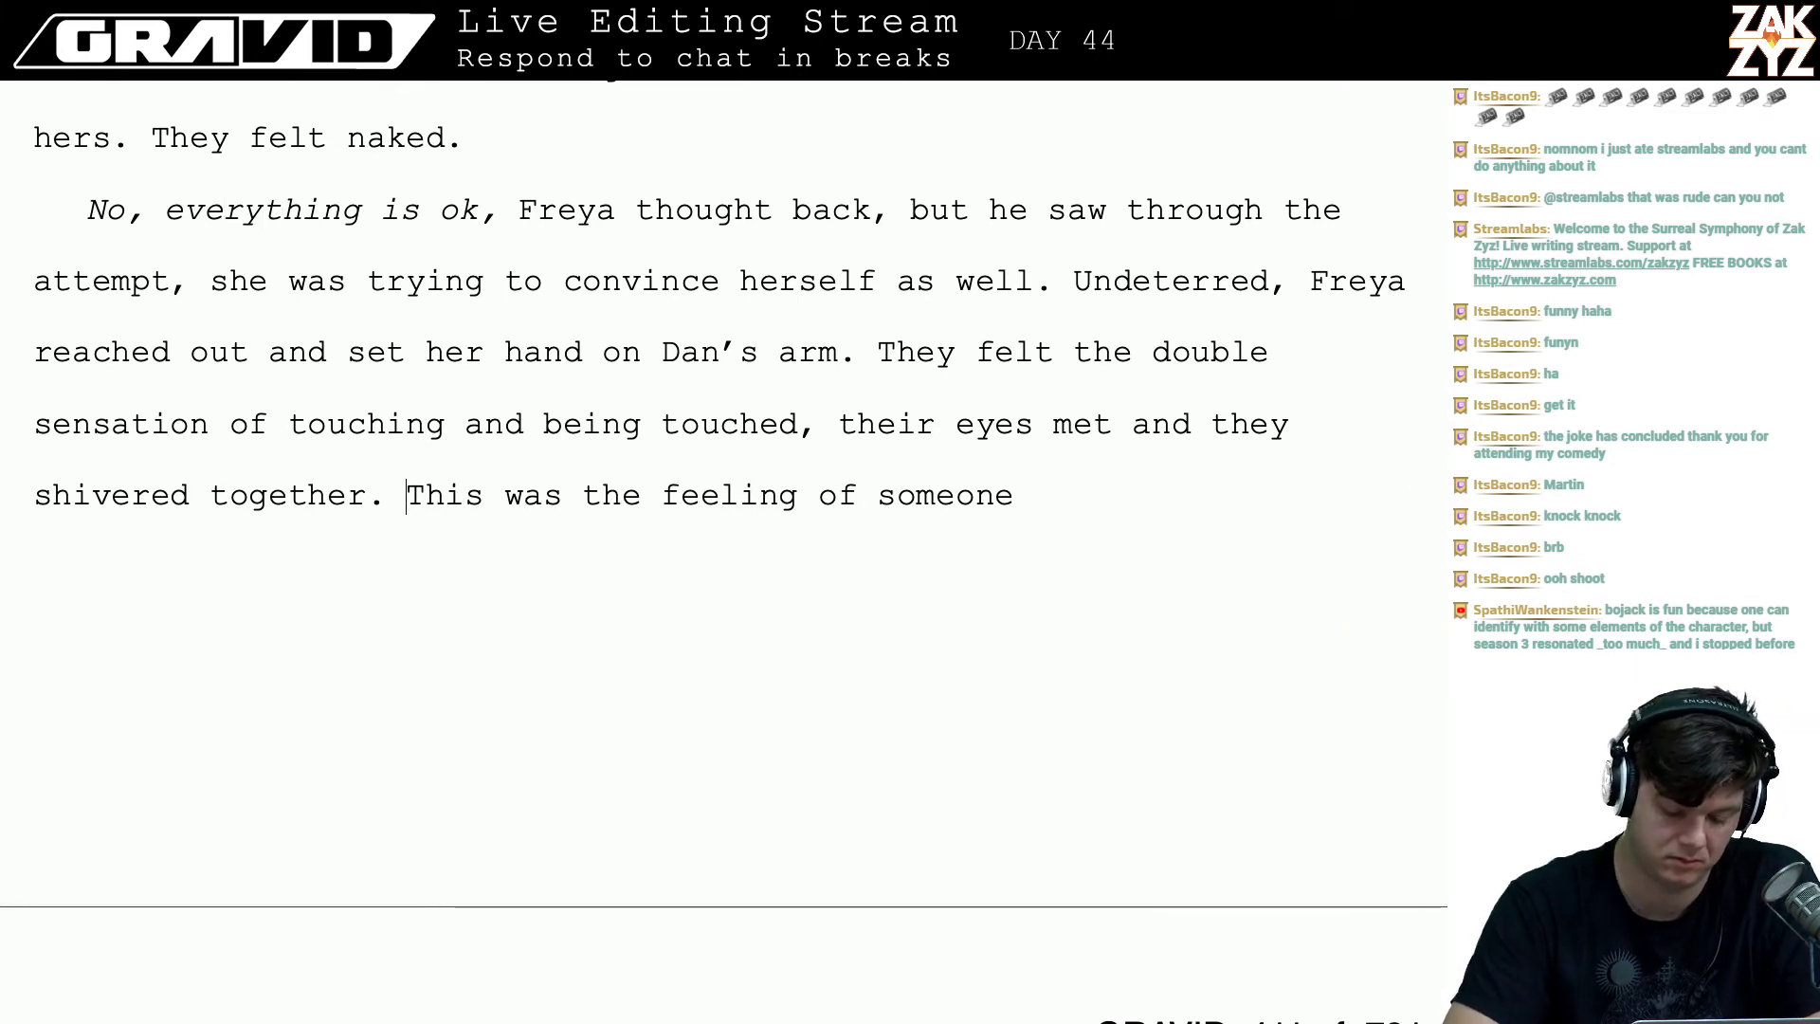
type("ItThis was the")
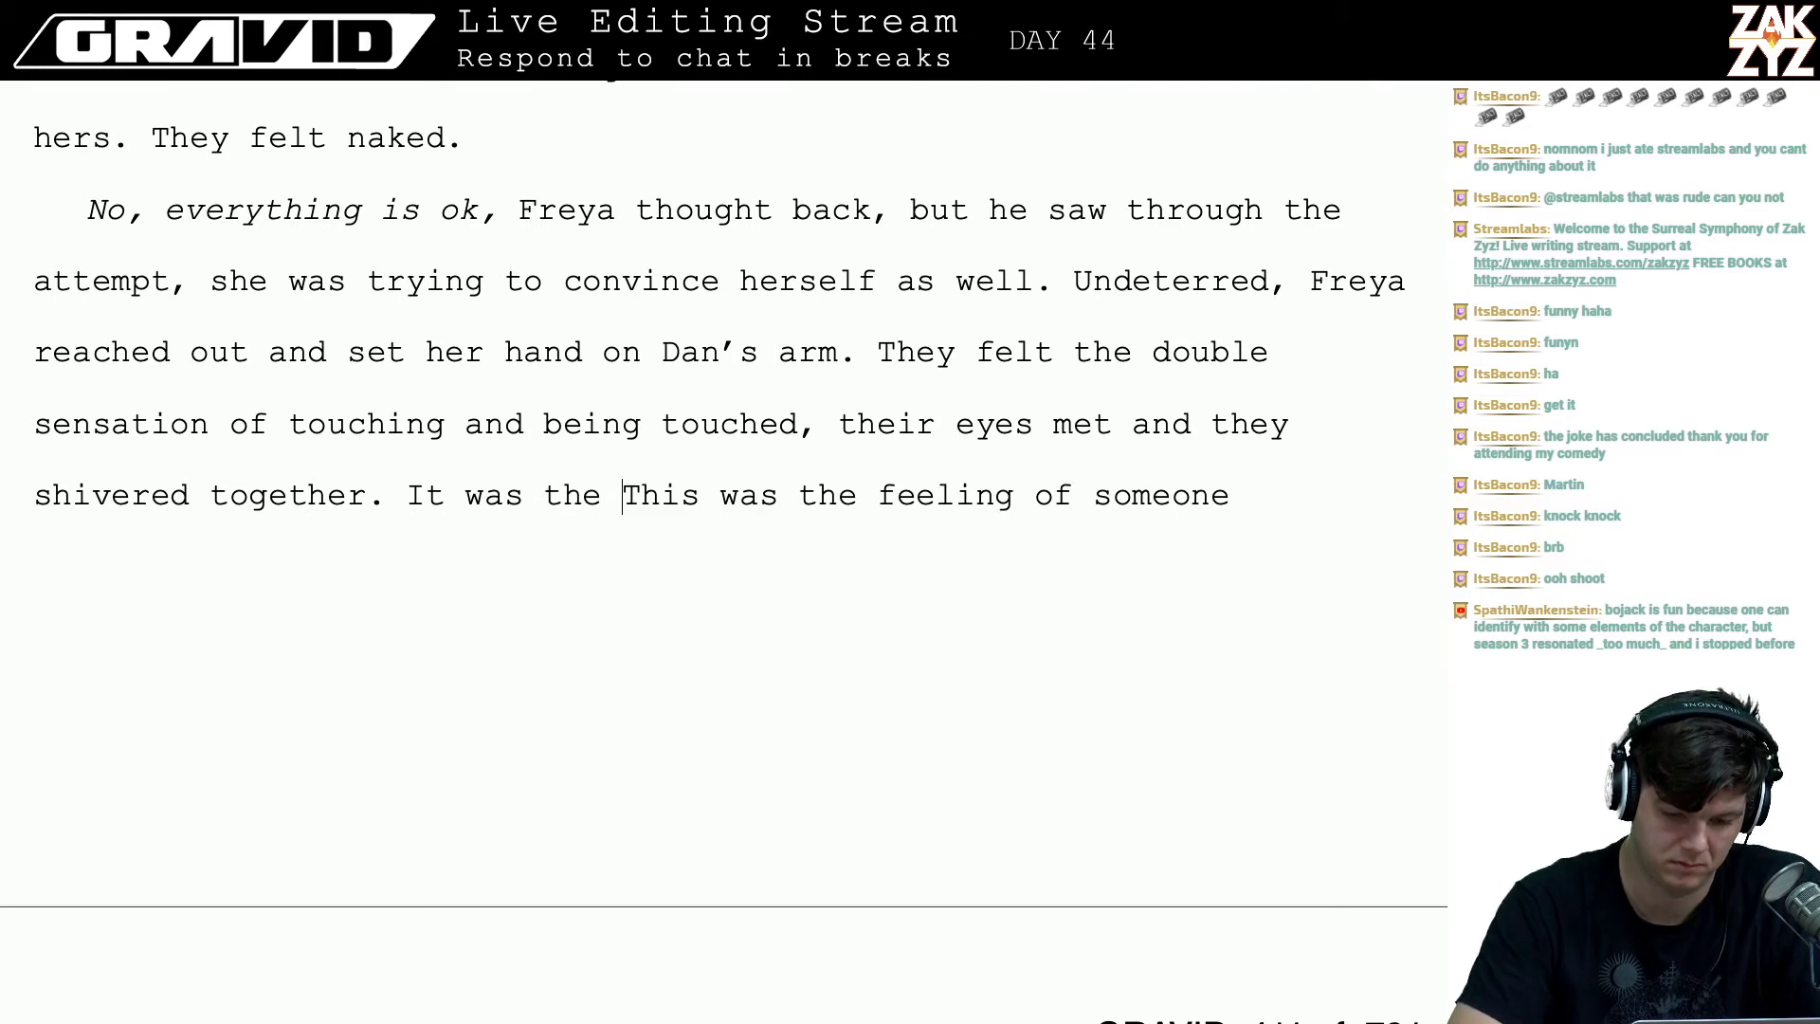
key("BackSpace")
key("BackSpace")
key("BackSpace")
key("BackSpace")
key("BackSpace")
key("BackSpace")
key("BackSpace")
key("BackSpace")
key("BackSpace")
key("BackSpace")
key("BackSpace")
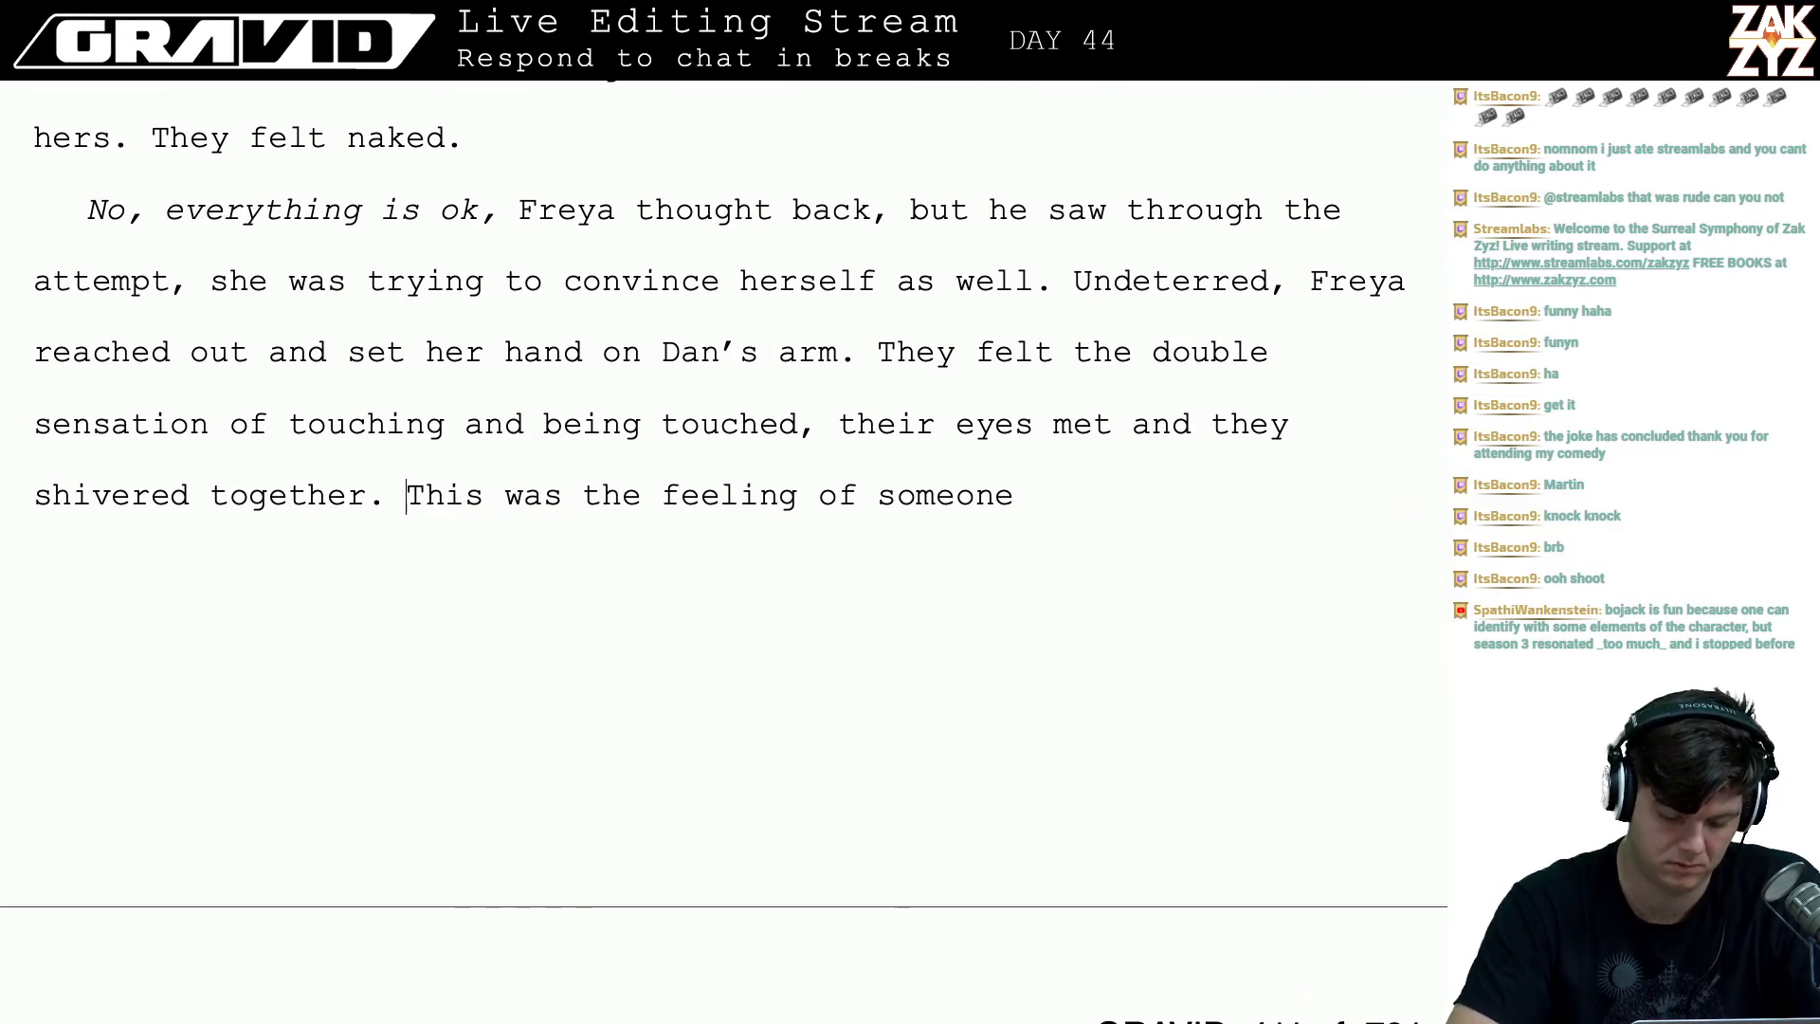
type("This w")
type("as like the feeling")
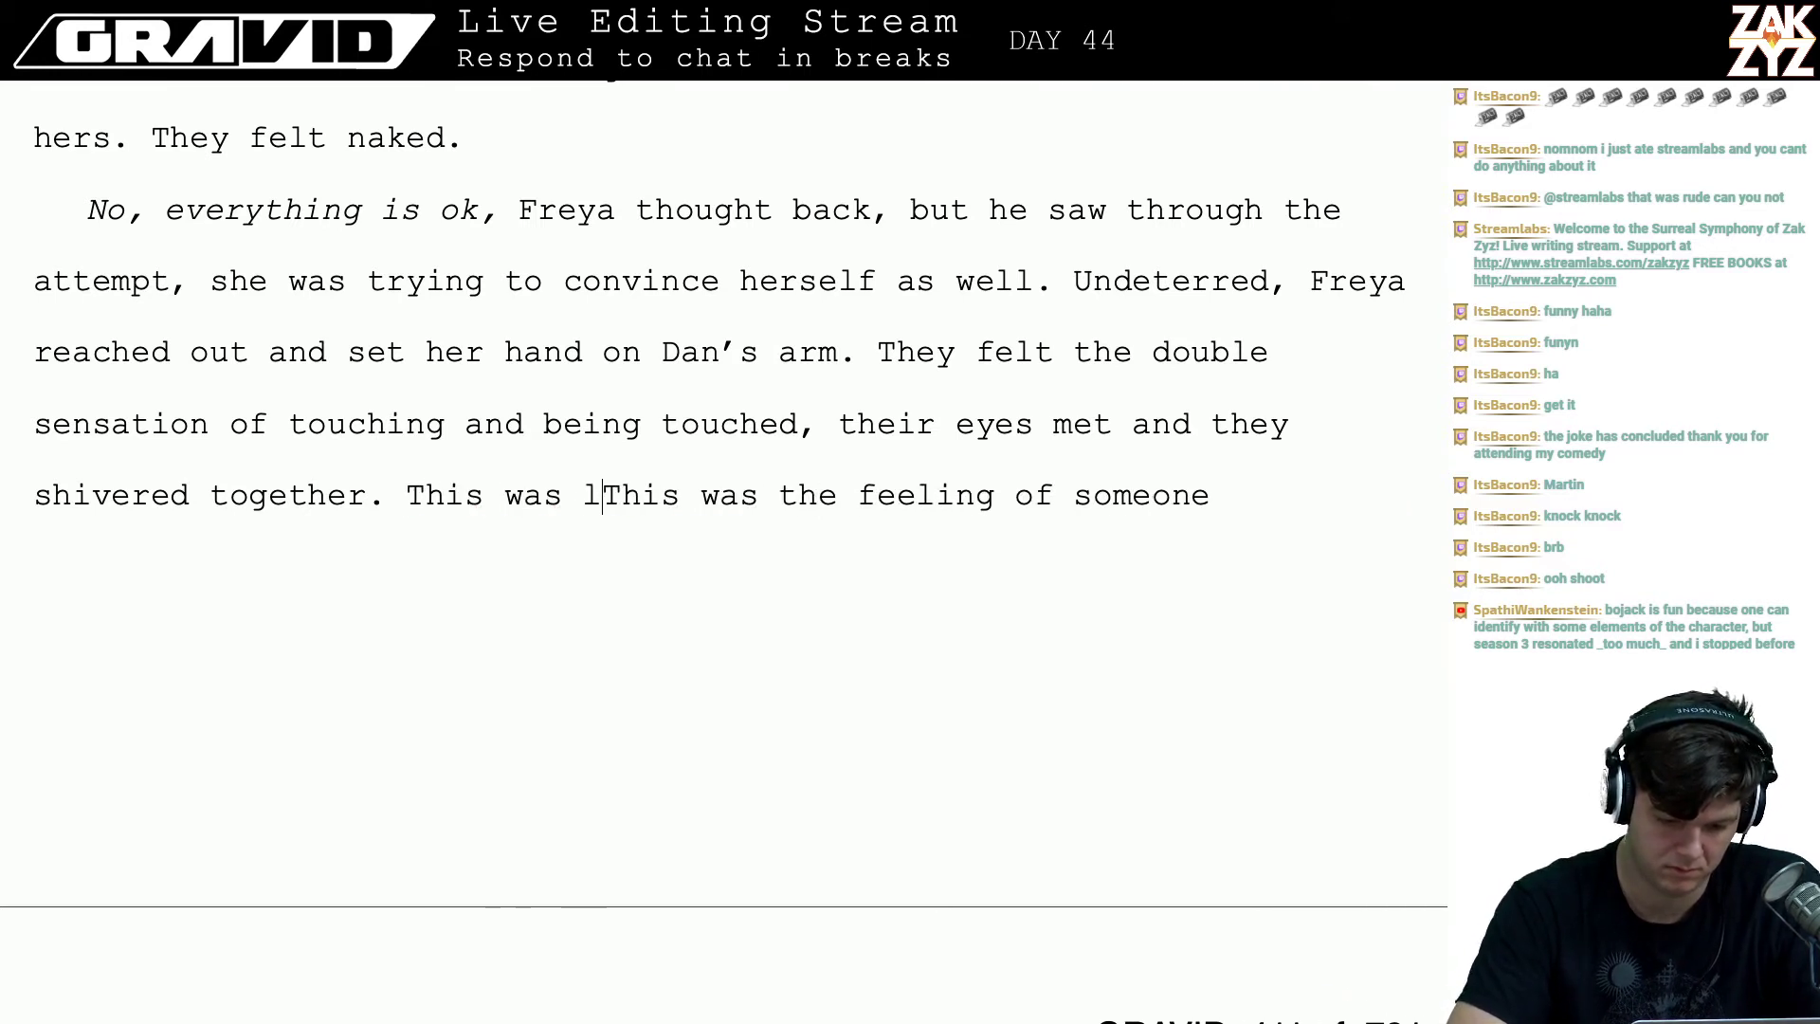
type(" of being")
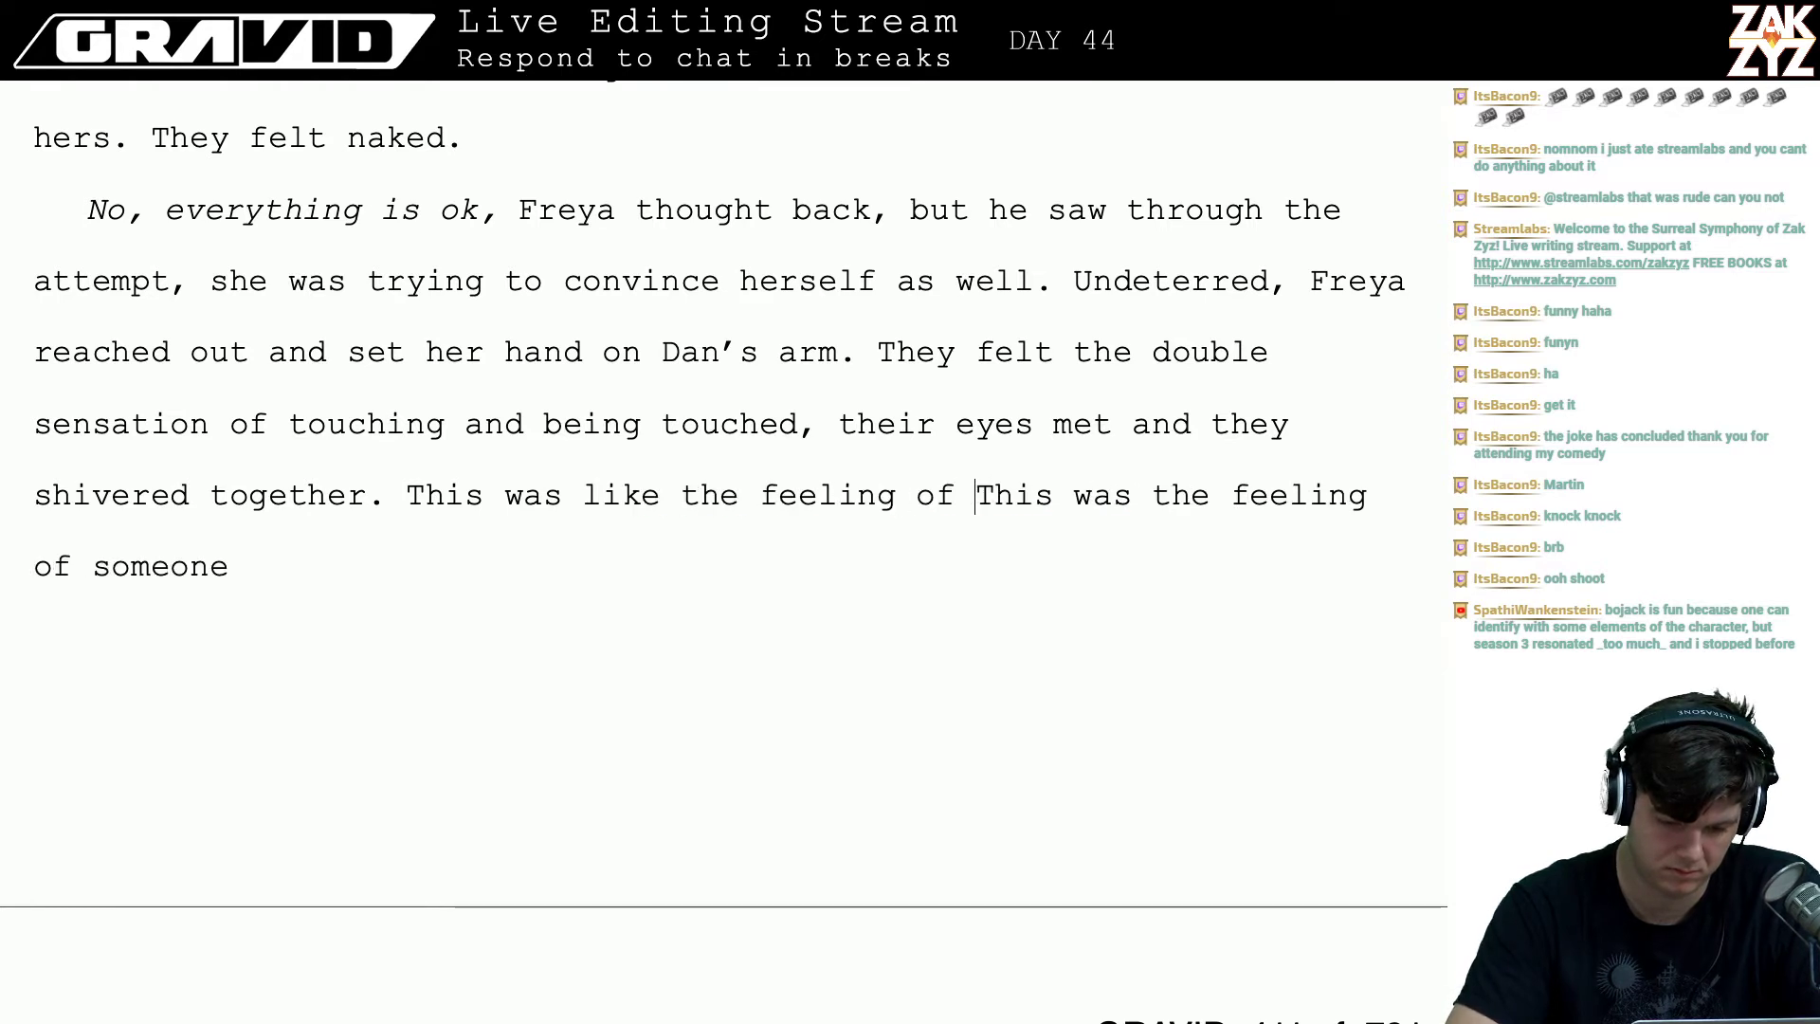
key("BackSpace")
key("BackSpace")
key("BackSpace")
key("BackSpace")
key("BackSpace")
key("BackSpace")
key("BackSpace")
key("BackSpace")
key("BackSpace")
key("BackSpace")
key("BackSpace")
key("BackSpace")
key("BackSpace")
key("BackSpace")
key("BackSpace")
key("BackSpace")
key("BackSpace")
key("BackSpace")
key("BackSpace")
key("BackSpace")
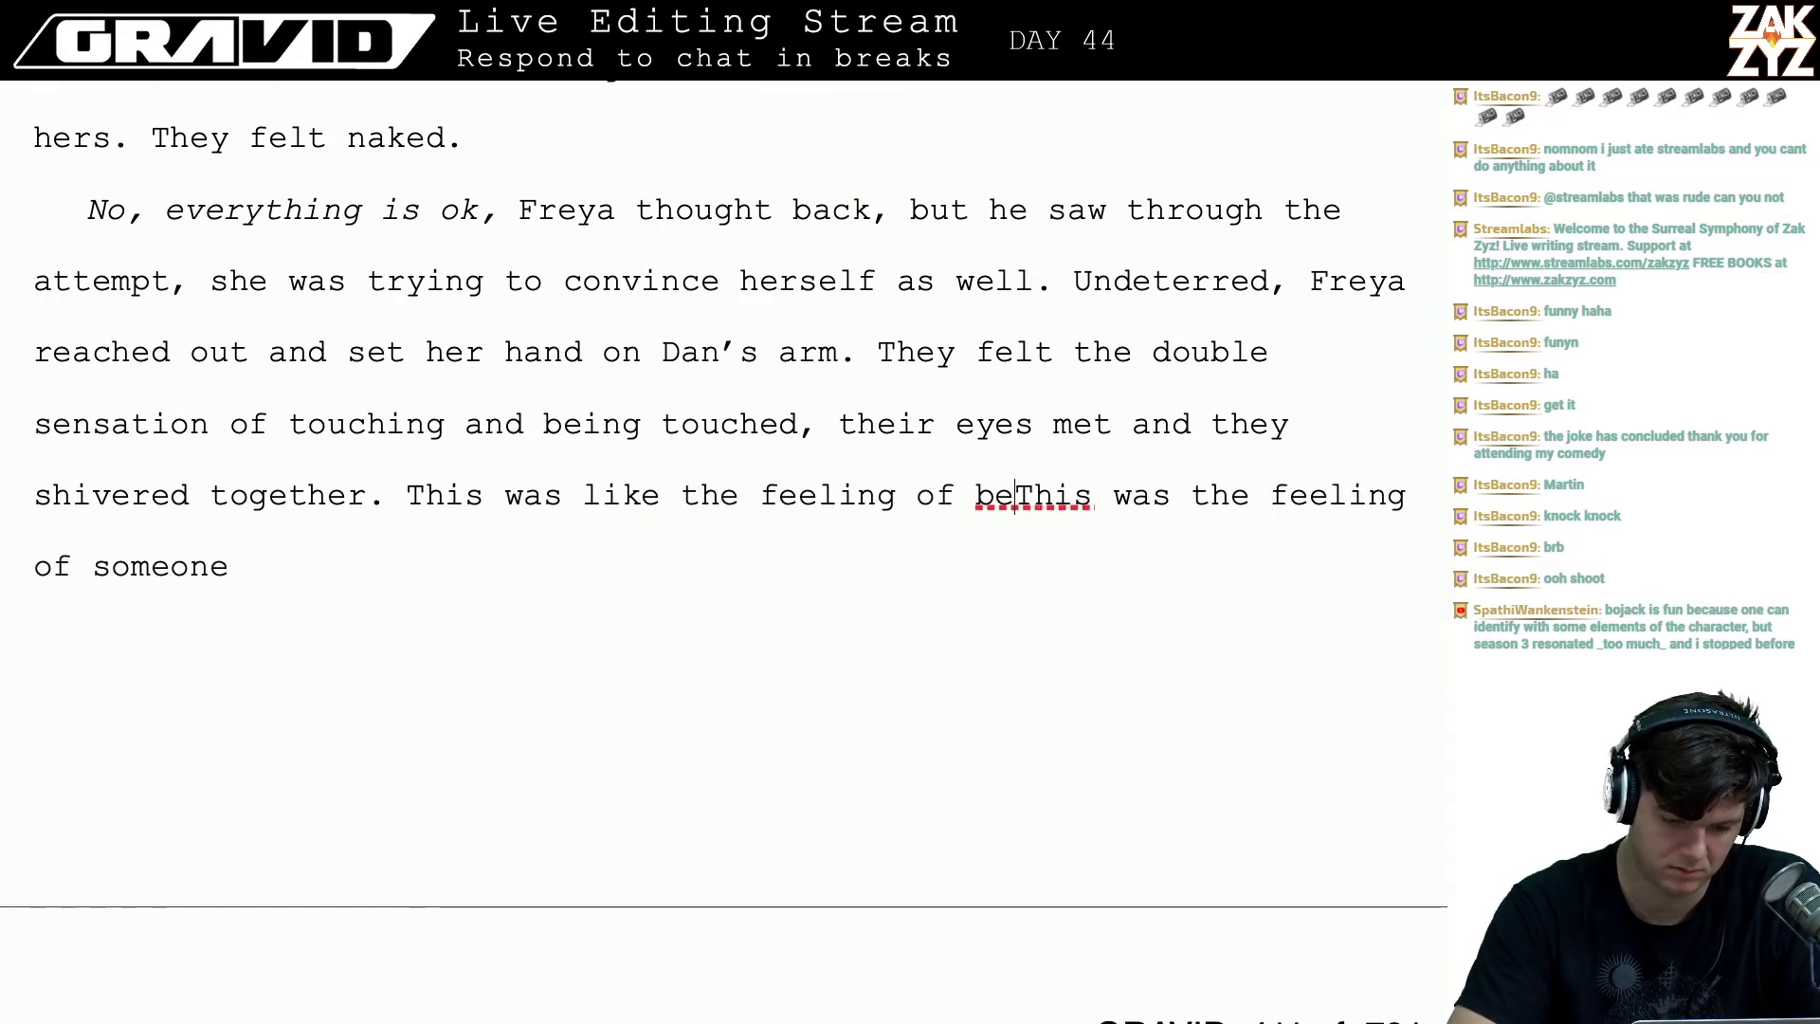
key("BackSpace")
key("BackSpace")
key("BackSpace")
key("BackSpace")
key("BackSpace")
key("BackSpace")
key("BackSpace")
key("BackSpace")
key("BackSpace")
key("BackSpace")
key("BackSpace")
key("BackSpace")
key("BackSpace")
key("BackSpace")
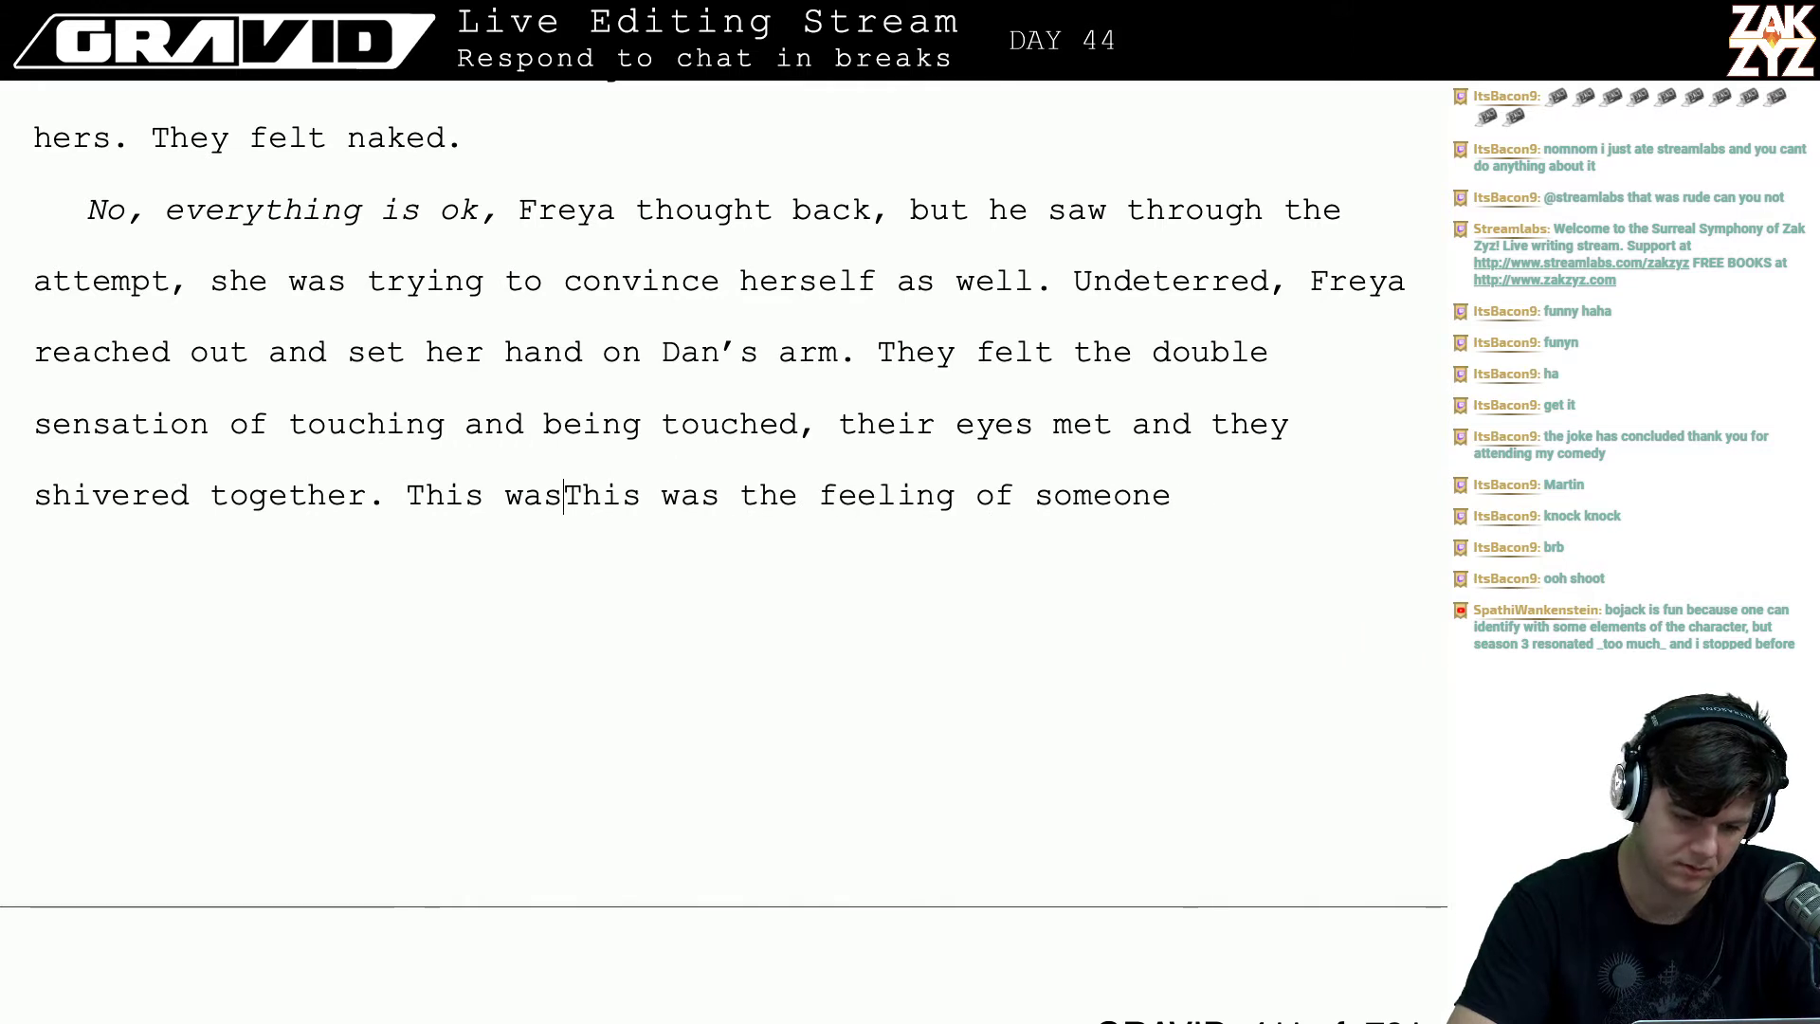
- Move the fragment "This was the feeling of someone" into its own paragraph with an empty line above it
key("Return")
key("Return")
key("Up")
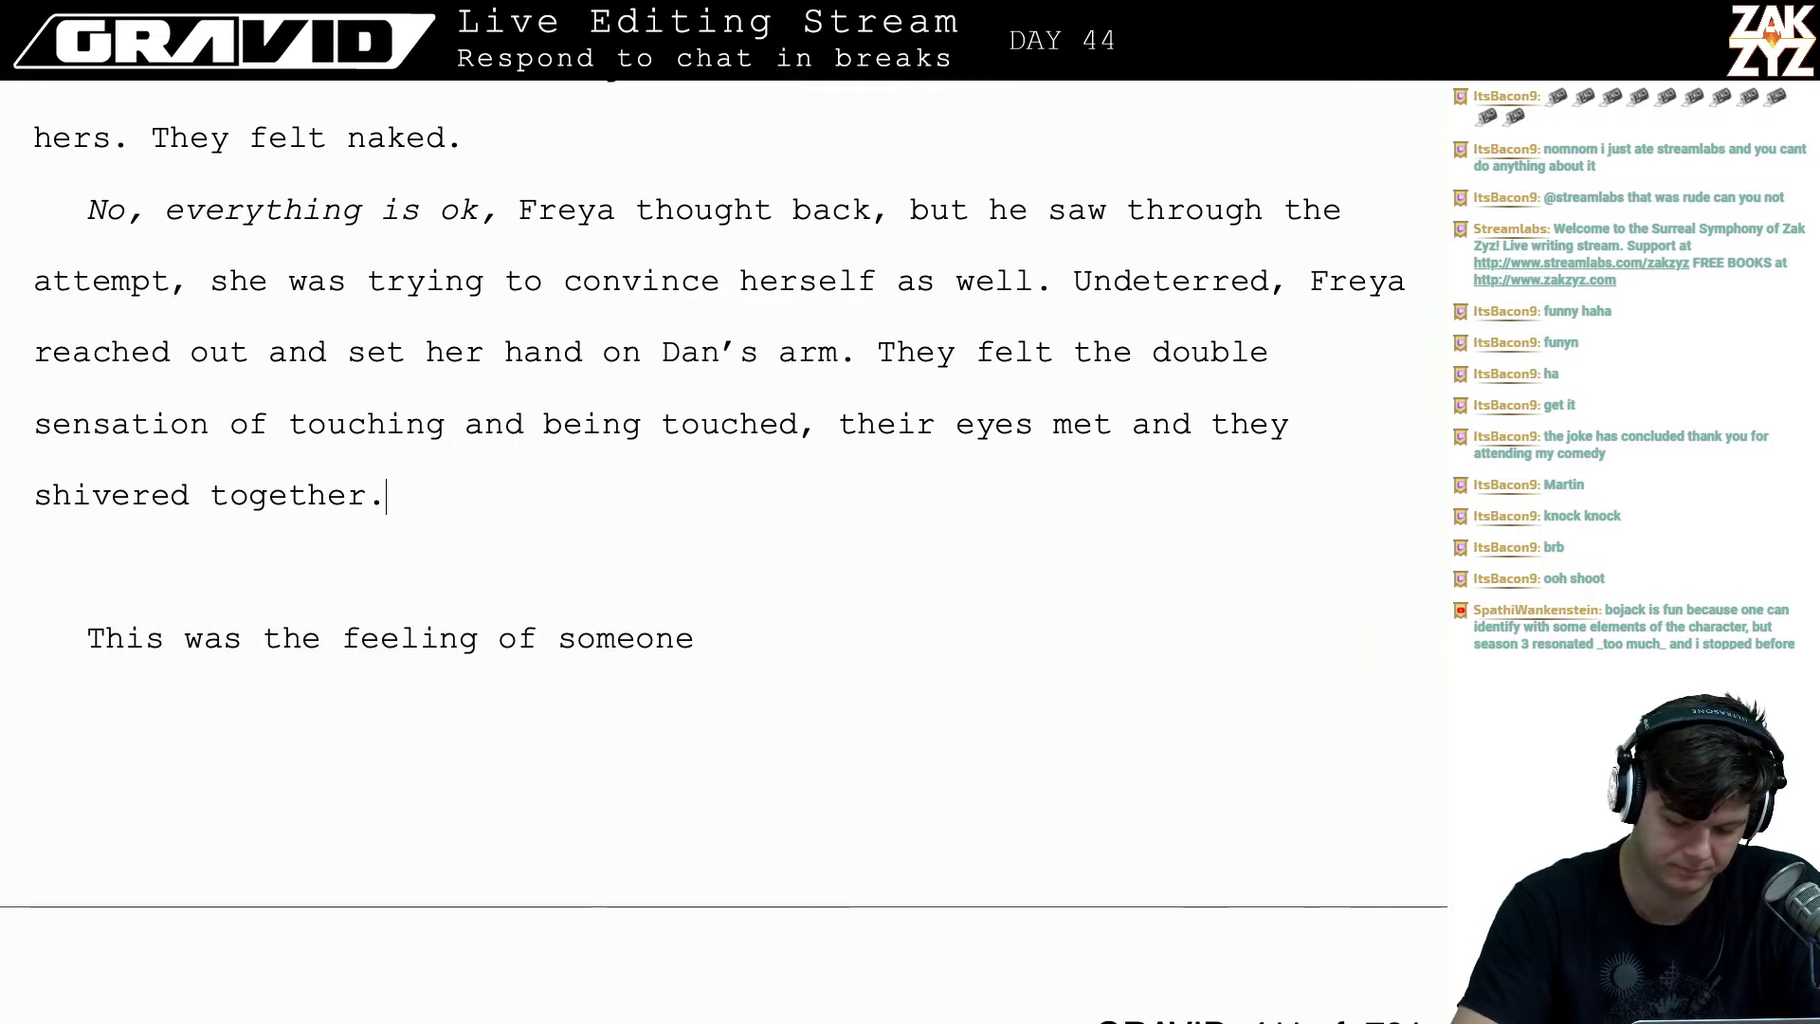
type("IT was")
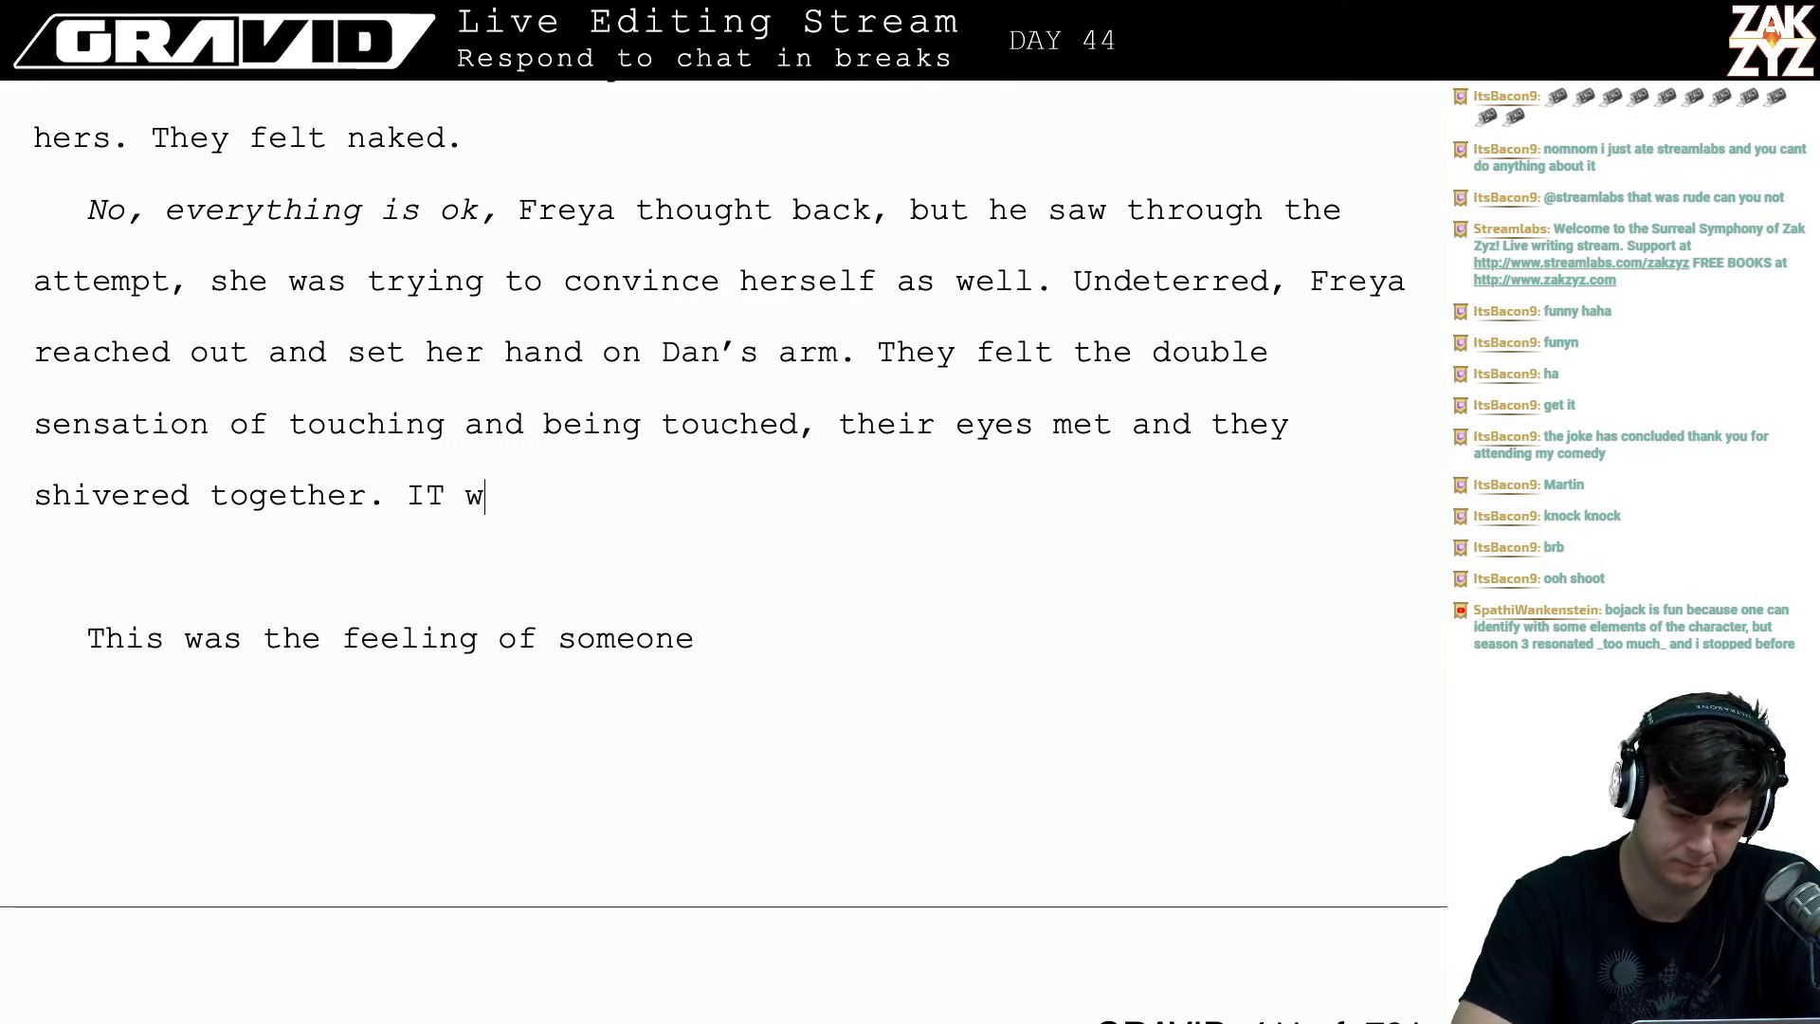
key("BackSpace")
key("BackSpace")
key("BackSpace")
key("BackSpace")
key("BackSpace")
key("BackSpace")
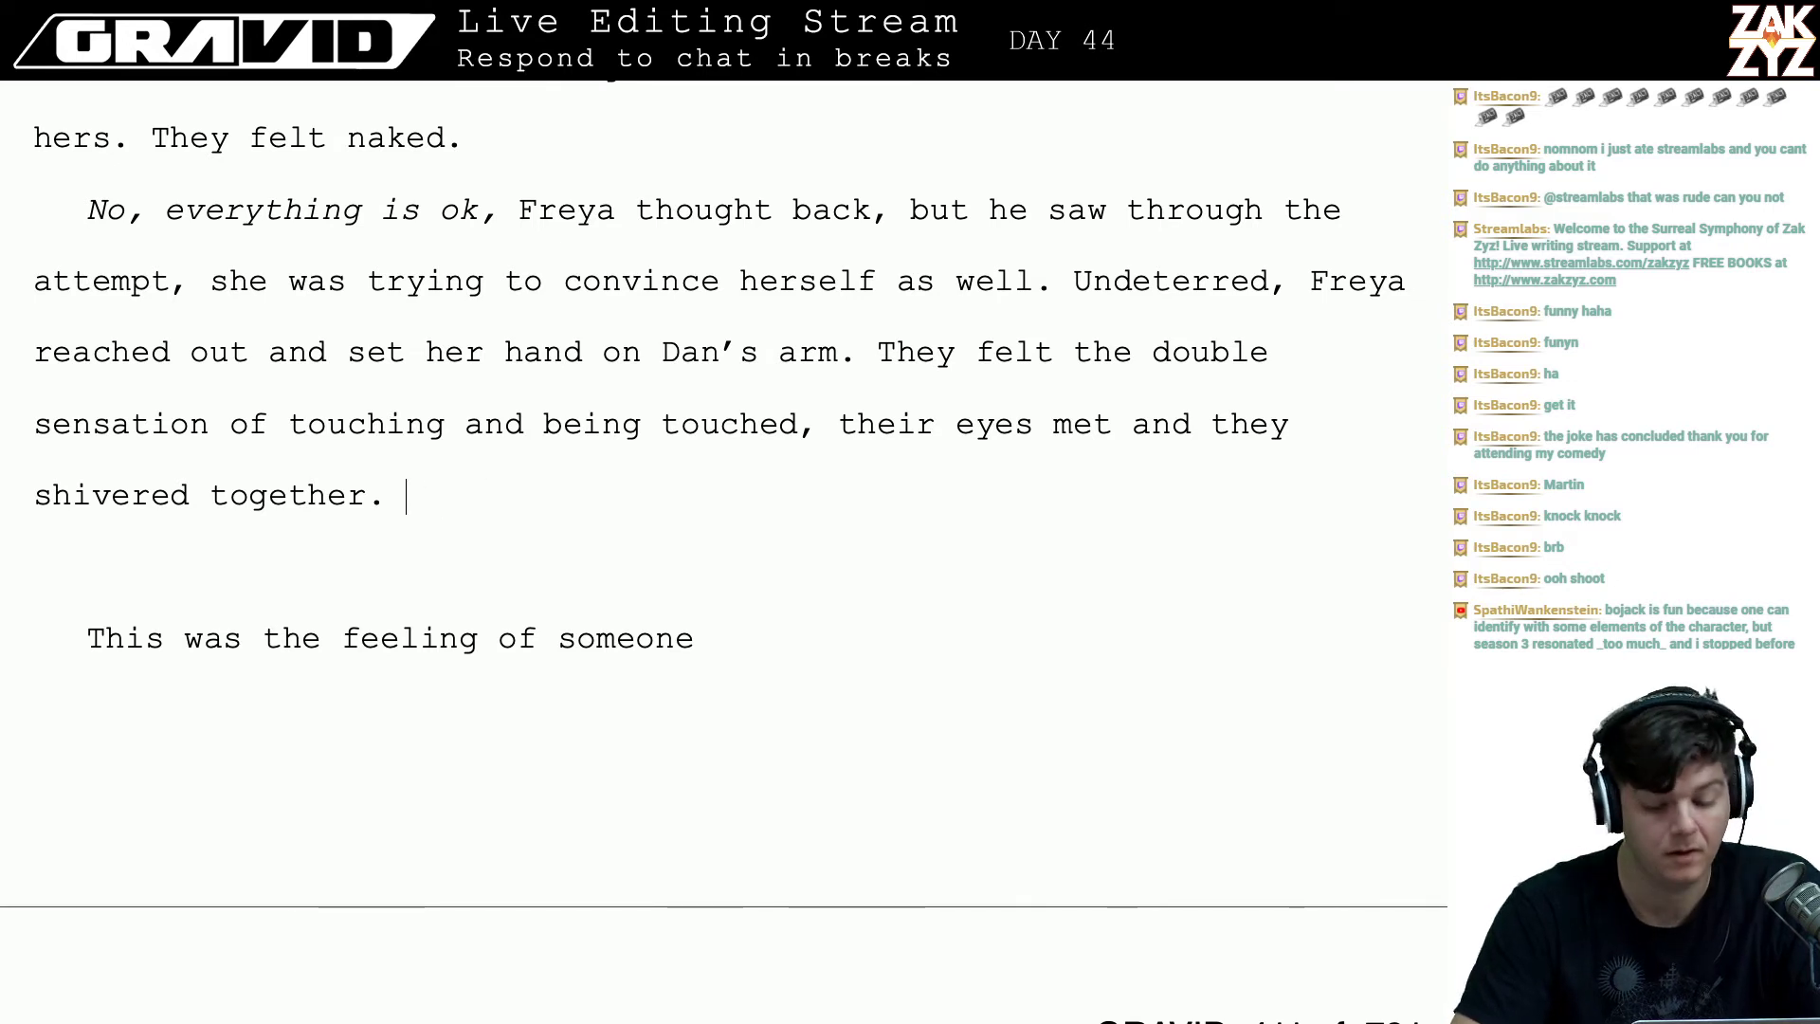
key("Up")
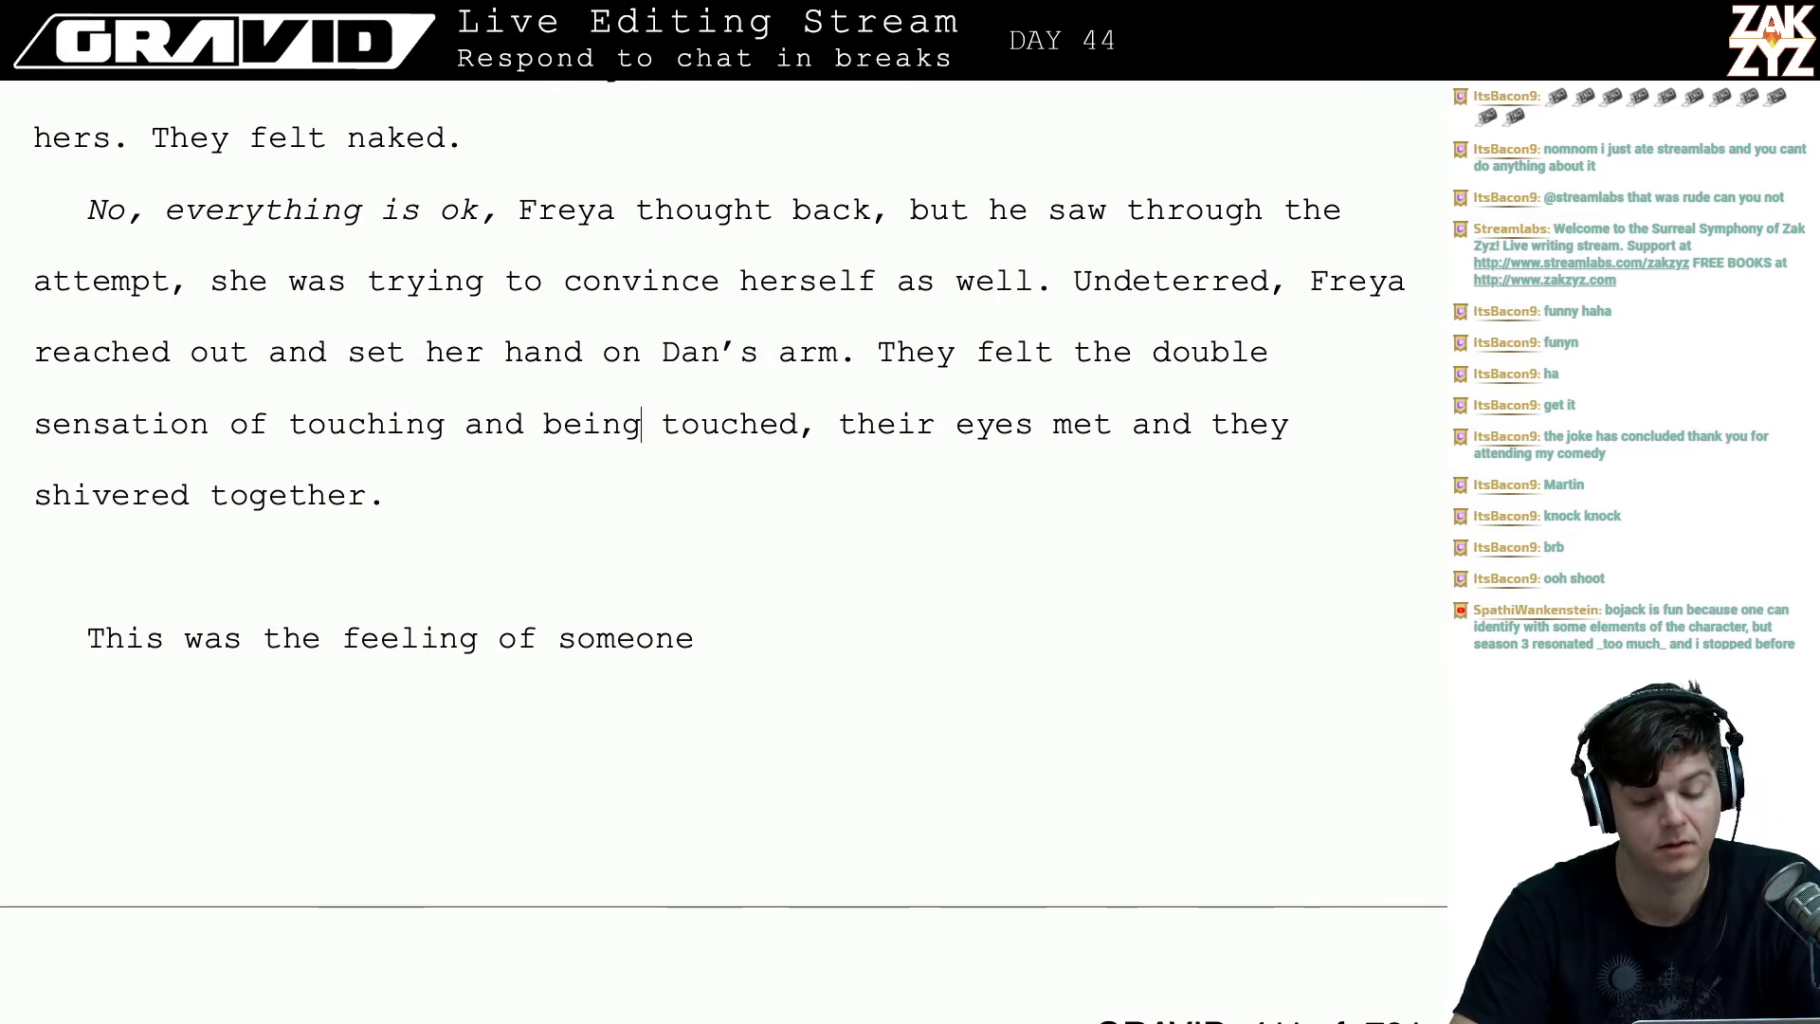
key("Right")
key("Right")
key("Right")
type("its")
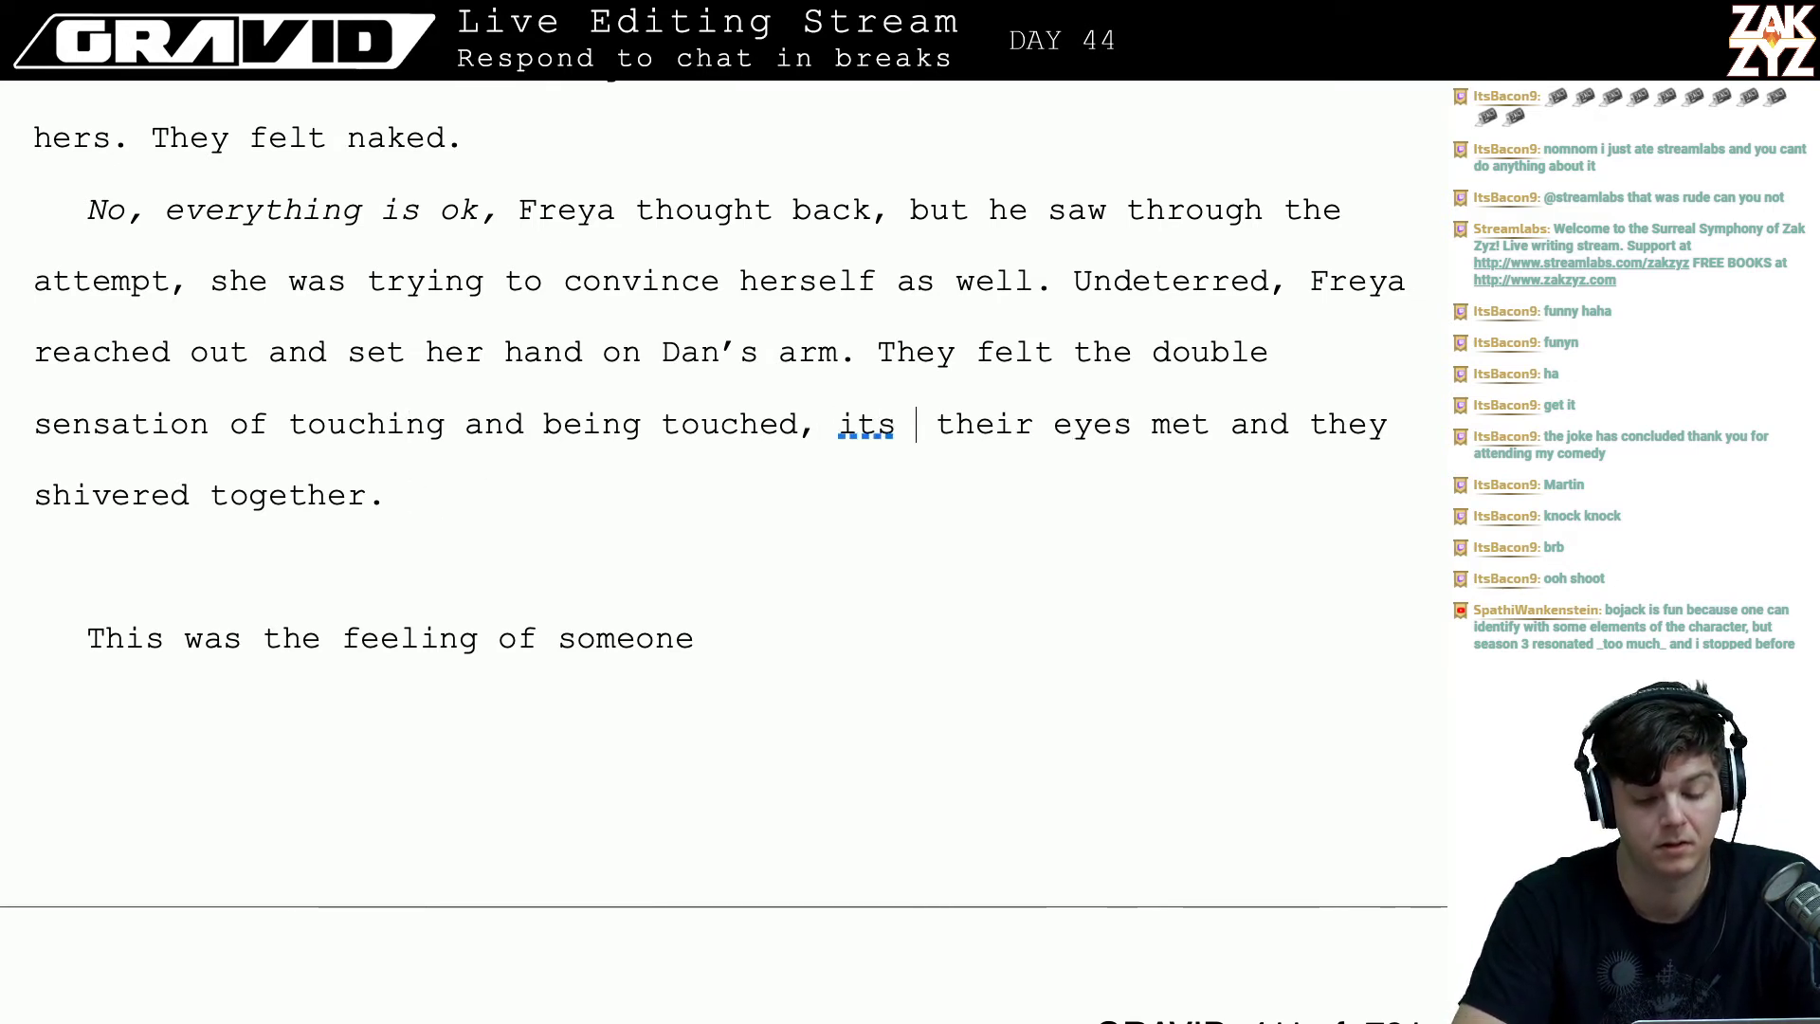
key("BackSpace")
key("BackSpace")
key("BackSpace")
type("it was like the ")
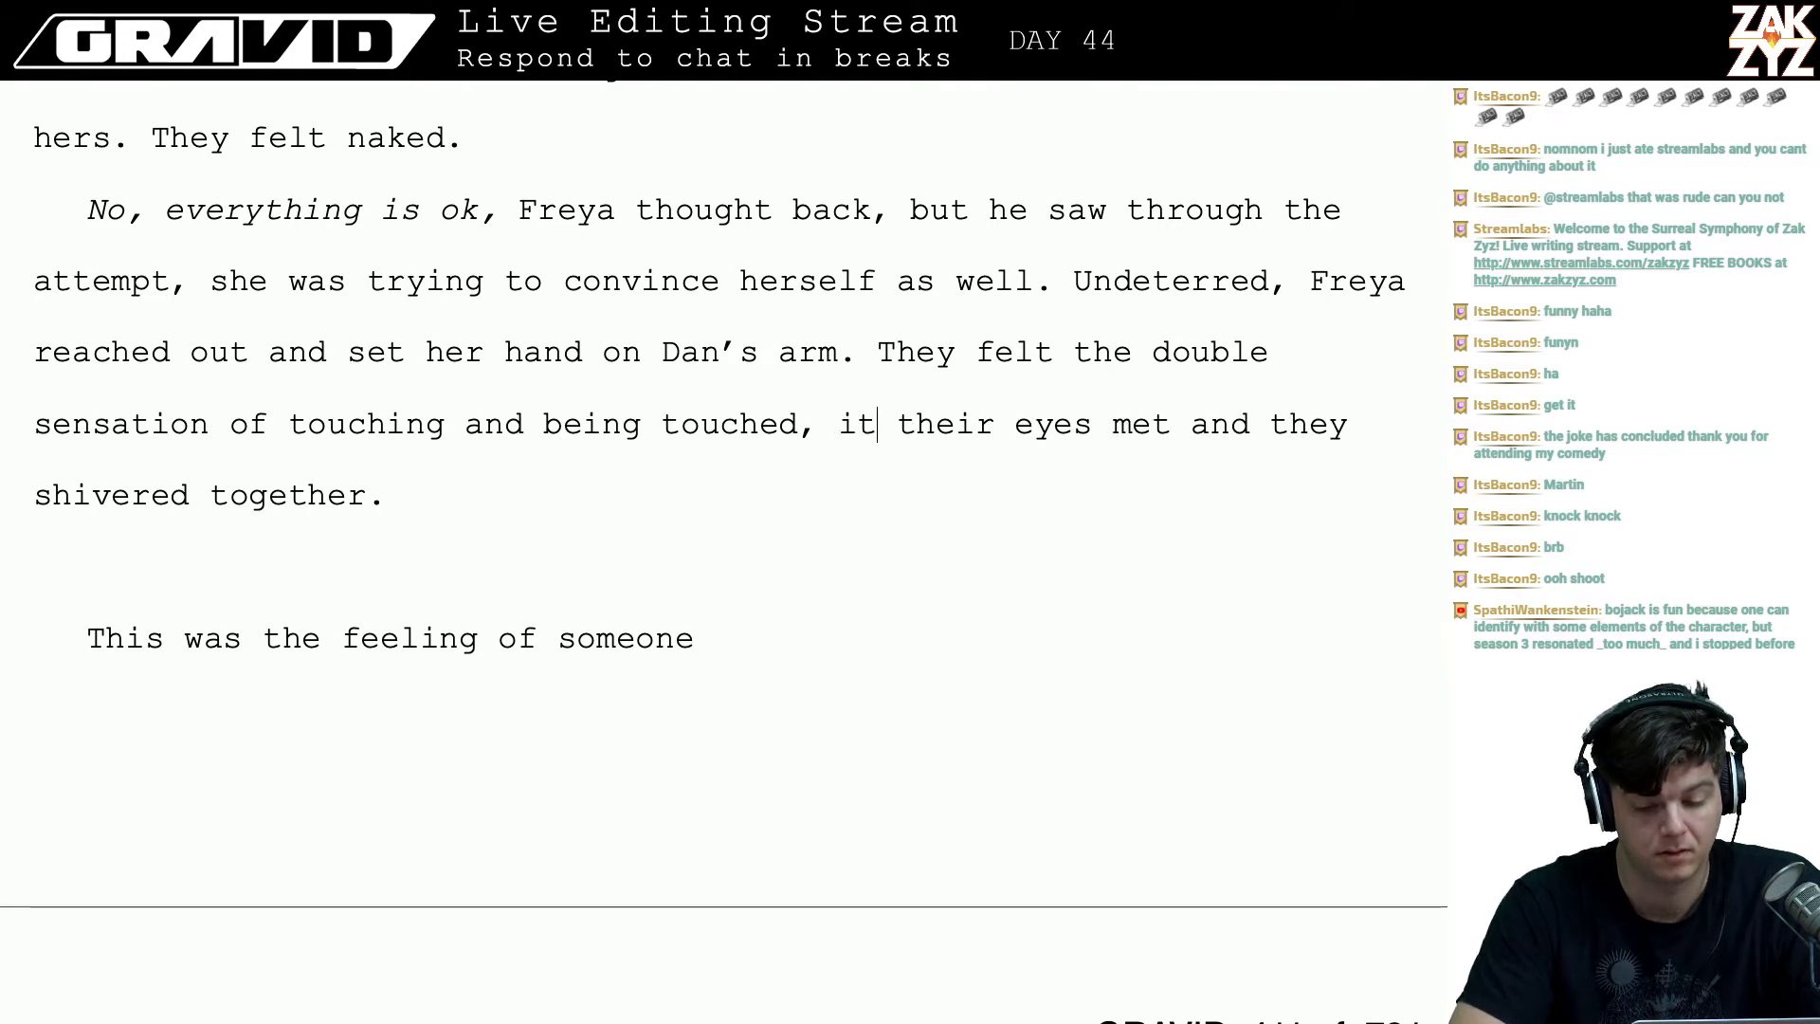
type("fee")
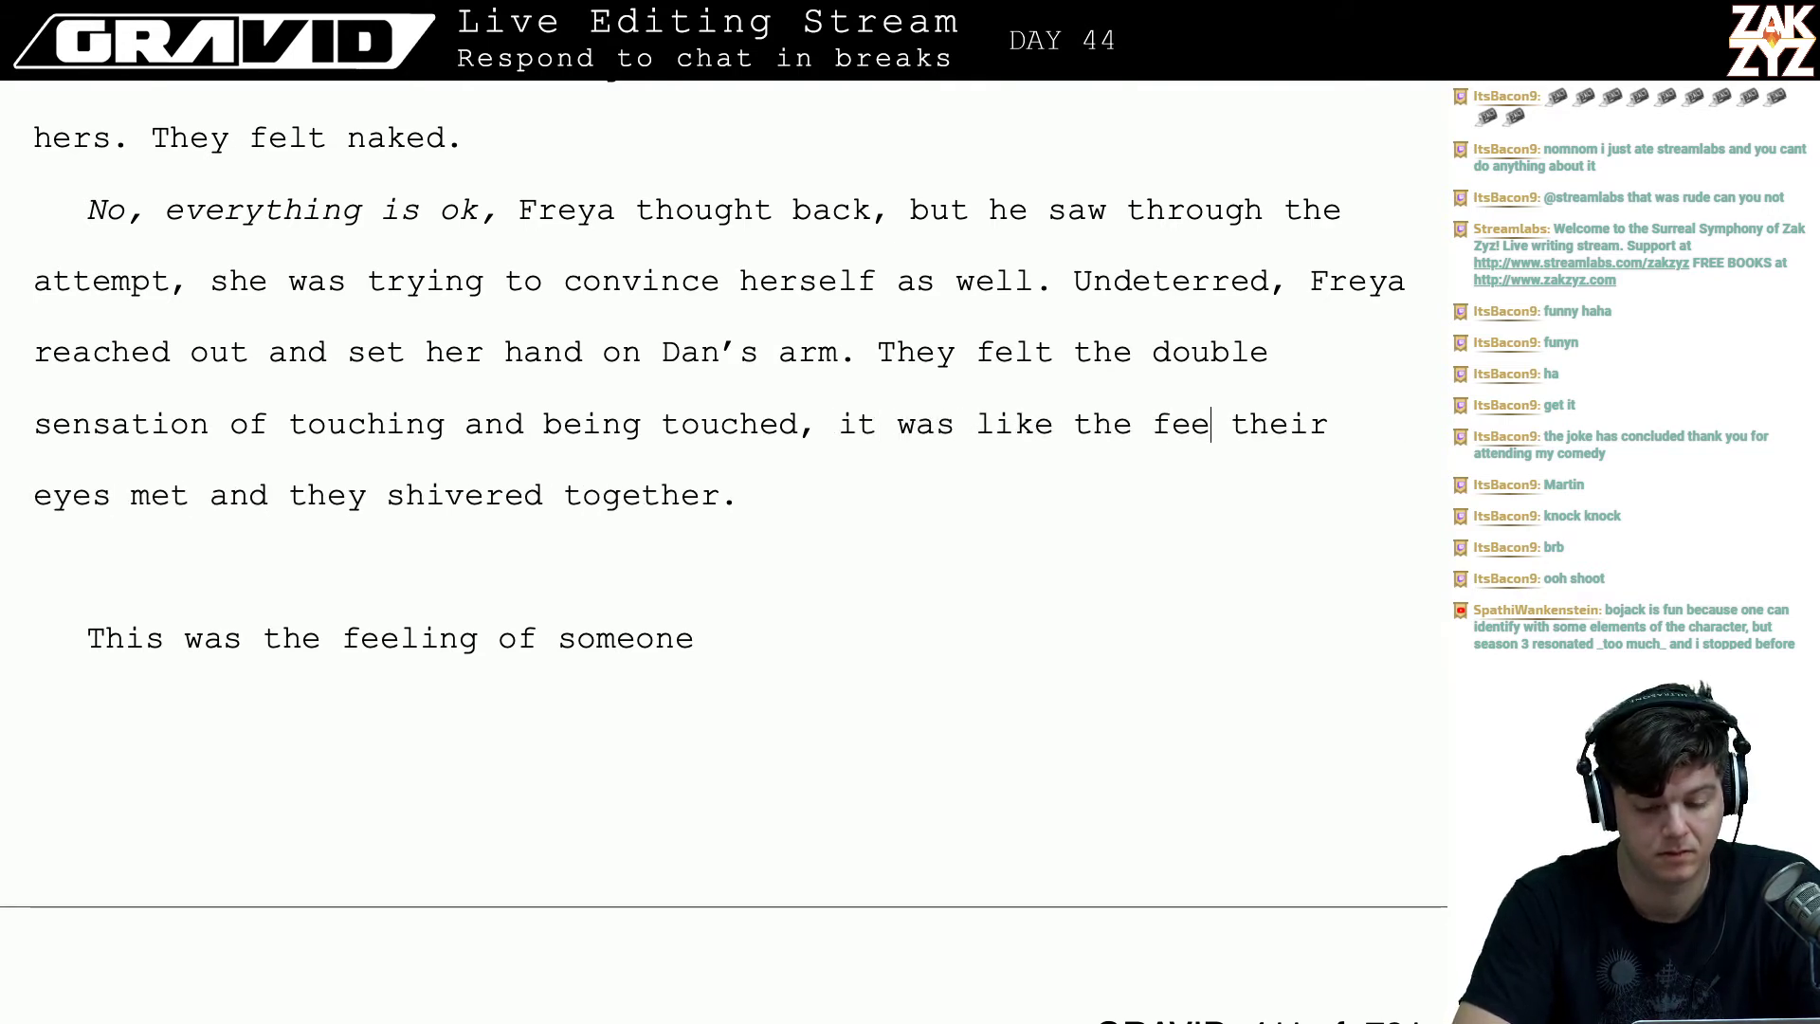
key("BackSpace")
key("BackSpace")
key("BackSpace")
key("BackSpace")
key("BackSpace")
key("BackSpace")
key("BackSpace")
key("BackSpace")
key("BackSpace")
key("BackSpace")
key("BackSpace")
key("BackSpace")
key("BackSpace")
key("BackSpace")
key("BackSpace")
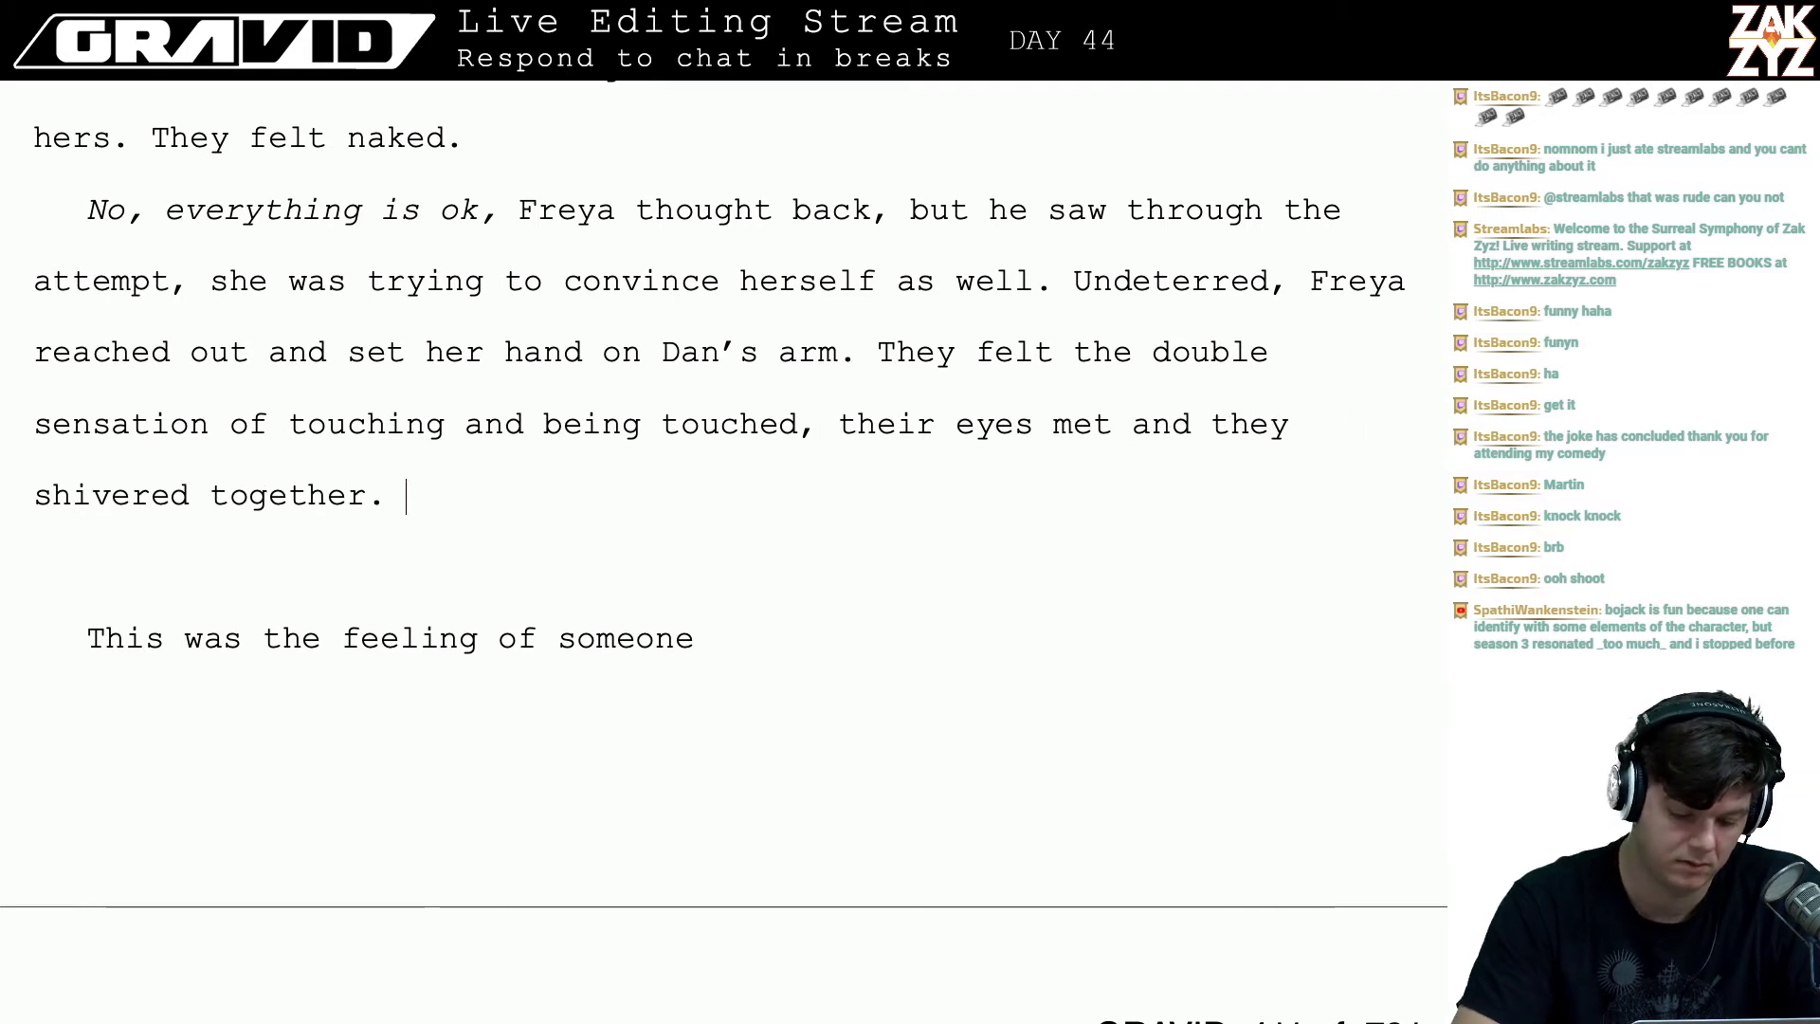
type("The")
key("BackSpace")
key("BackSpace")
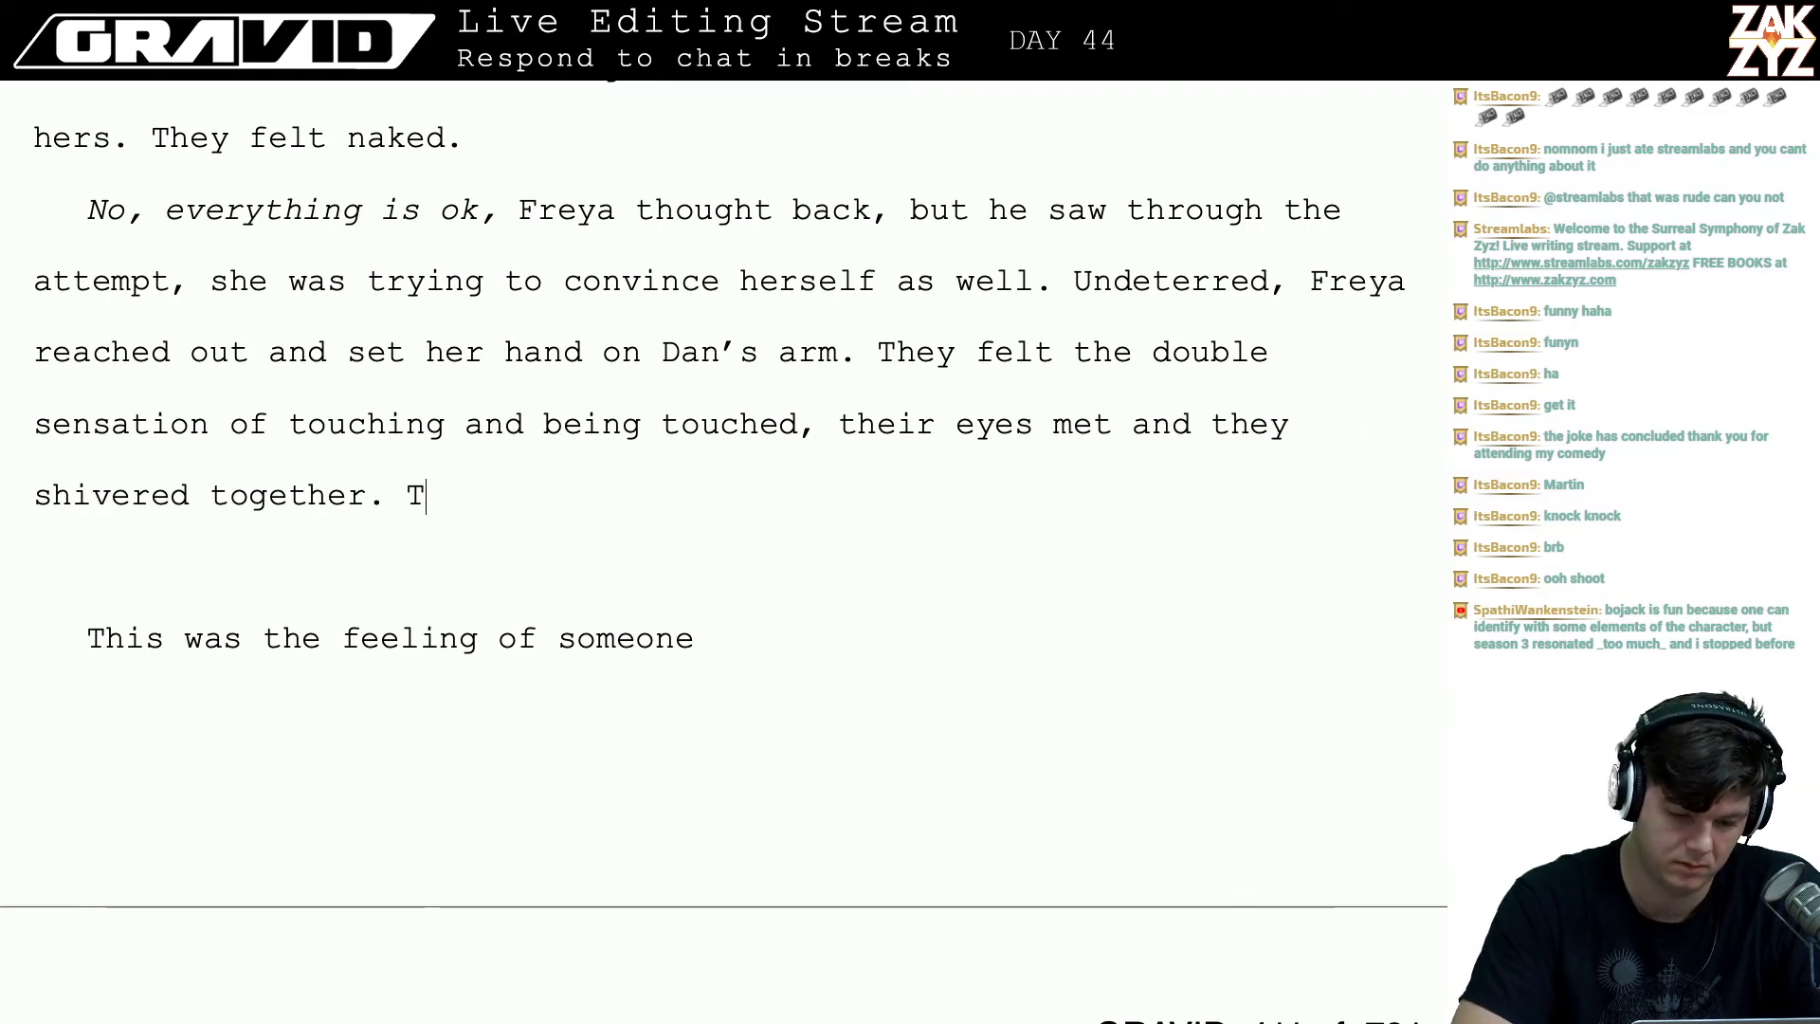
key("BackSpace")
- Draft "It was like the feeling of someone reading over their shoulders, amplified f" after "shivered together."
type("It was like")
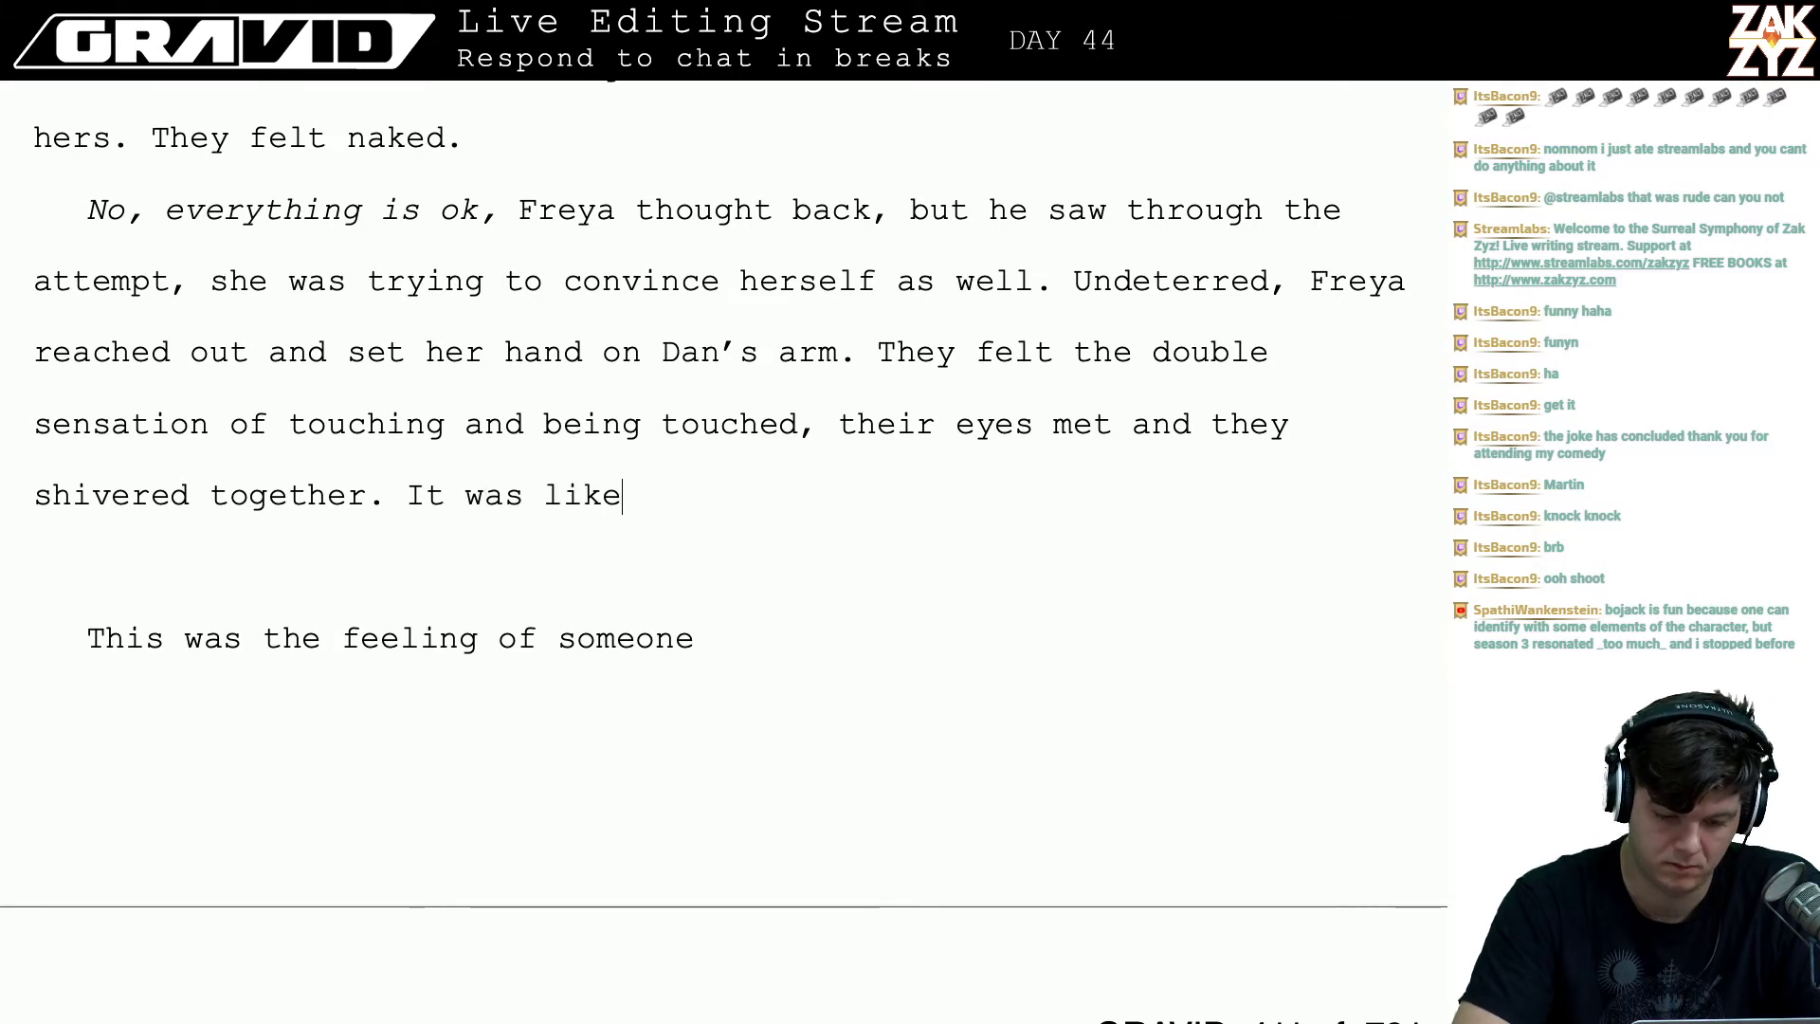
type(" the feeling")
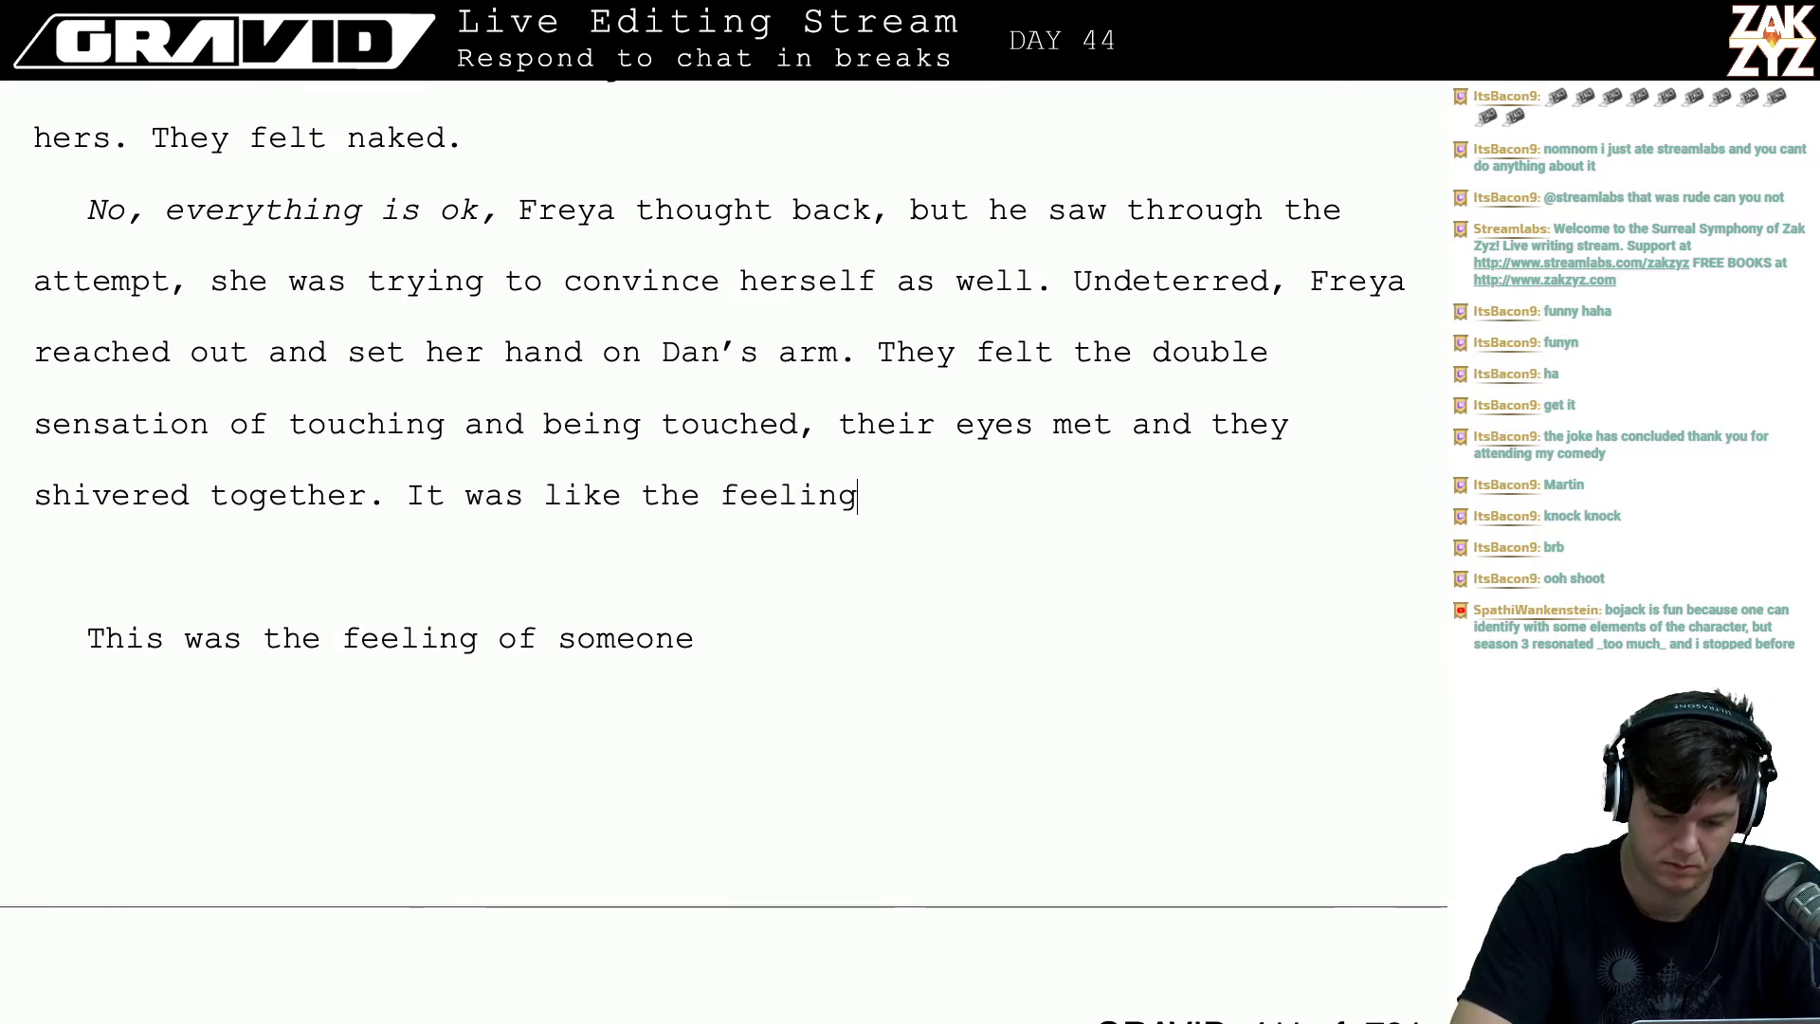
type(" of someone ")
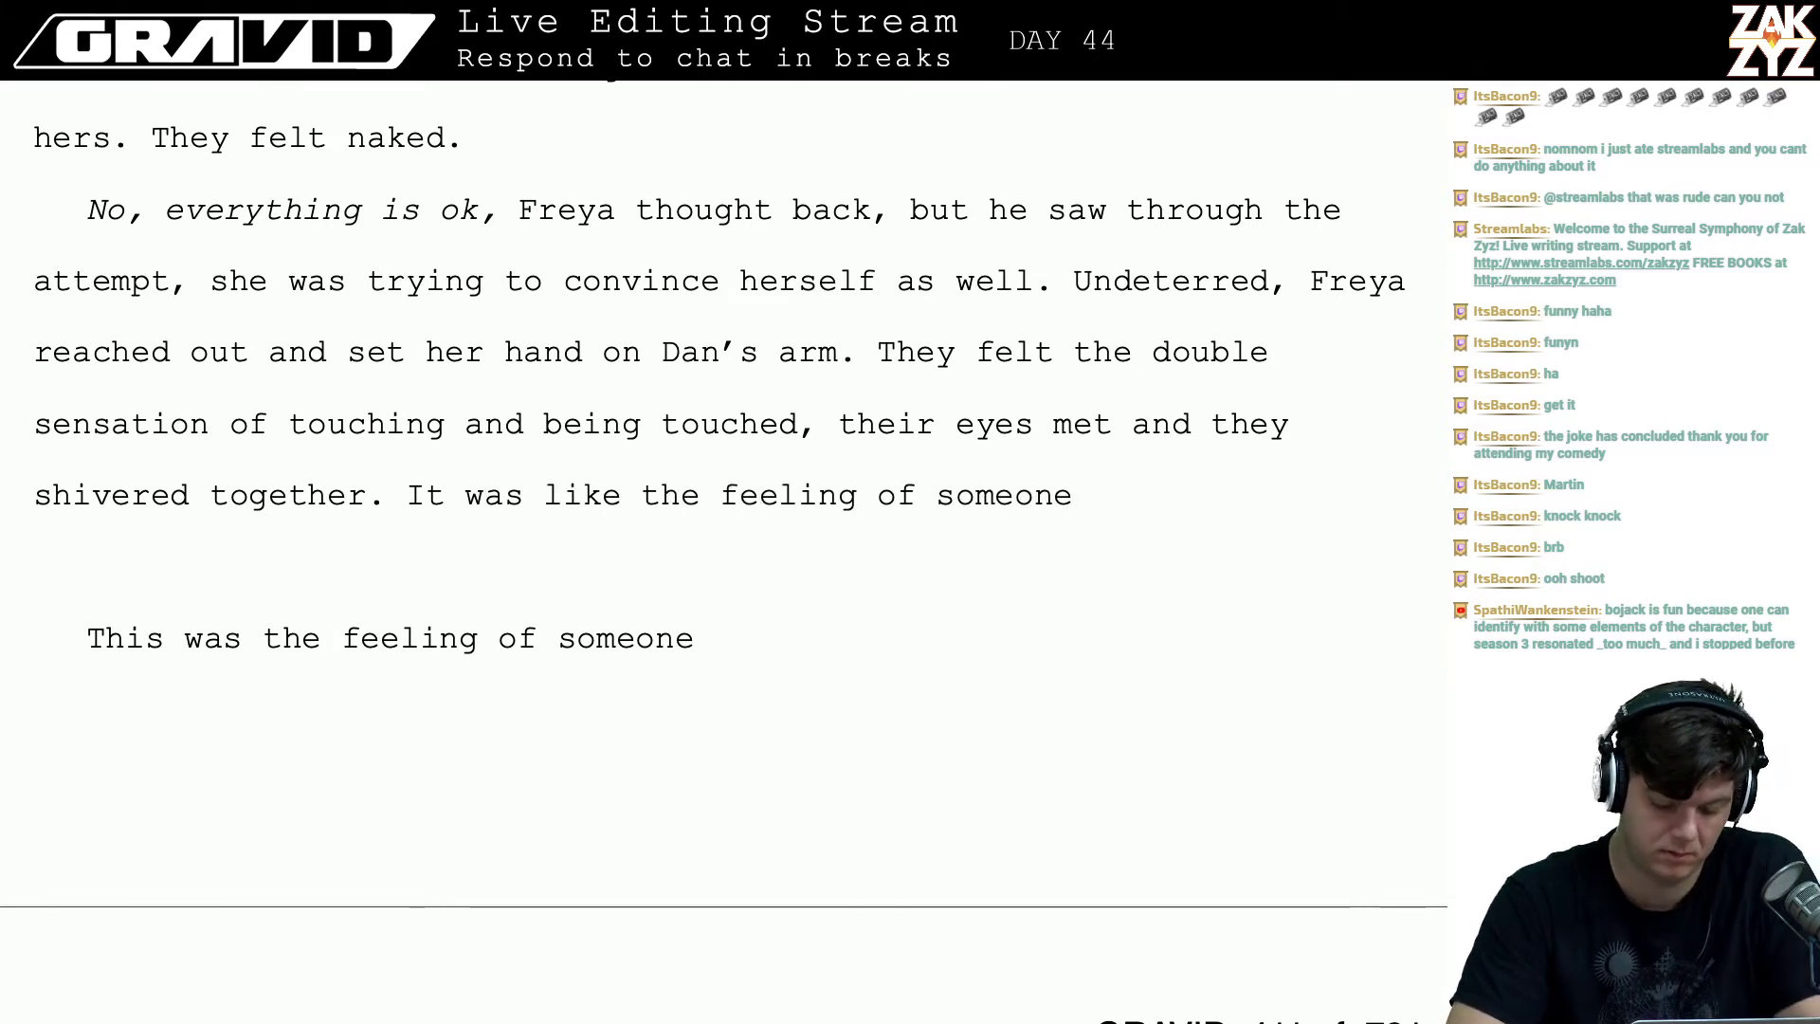
type("read")
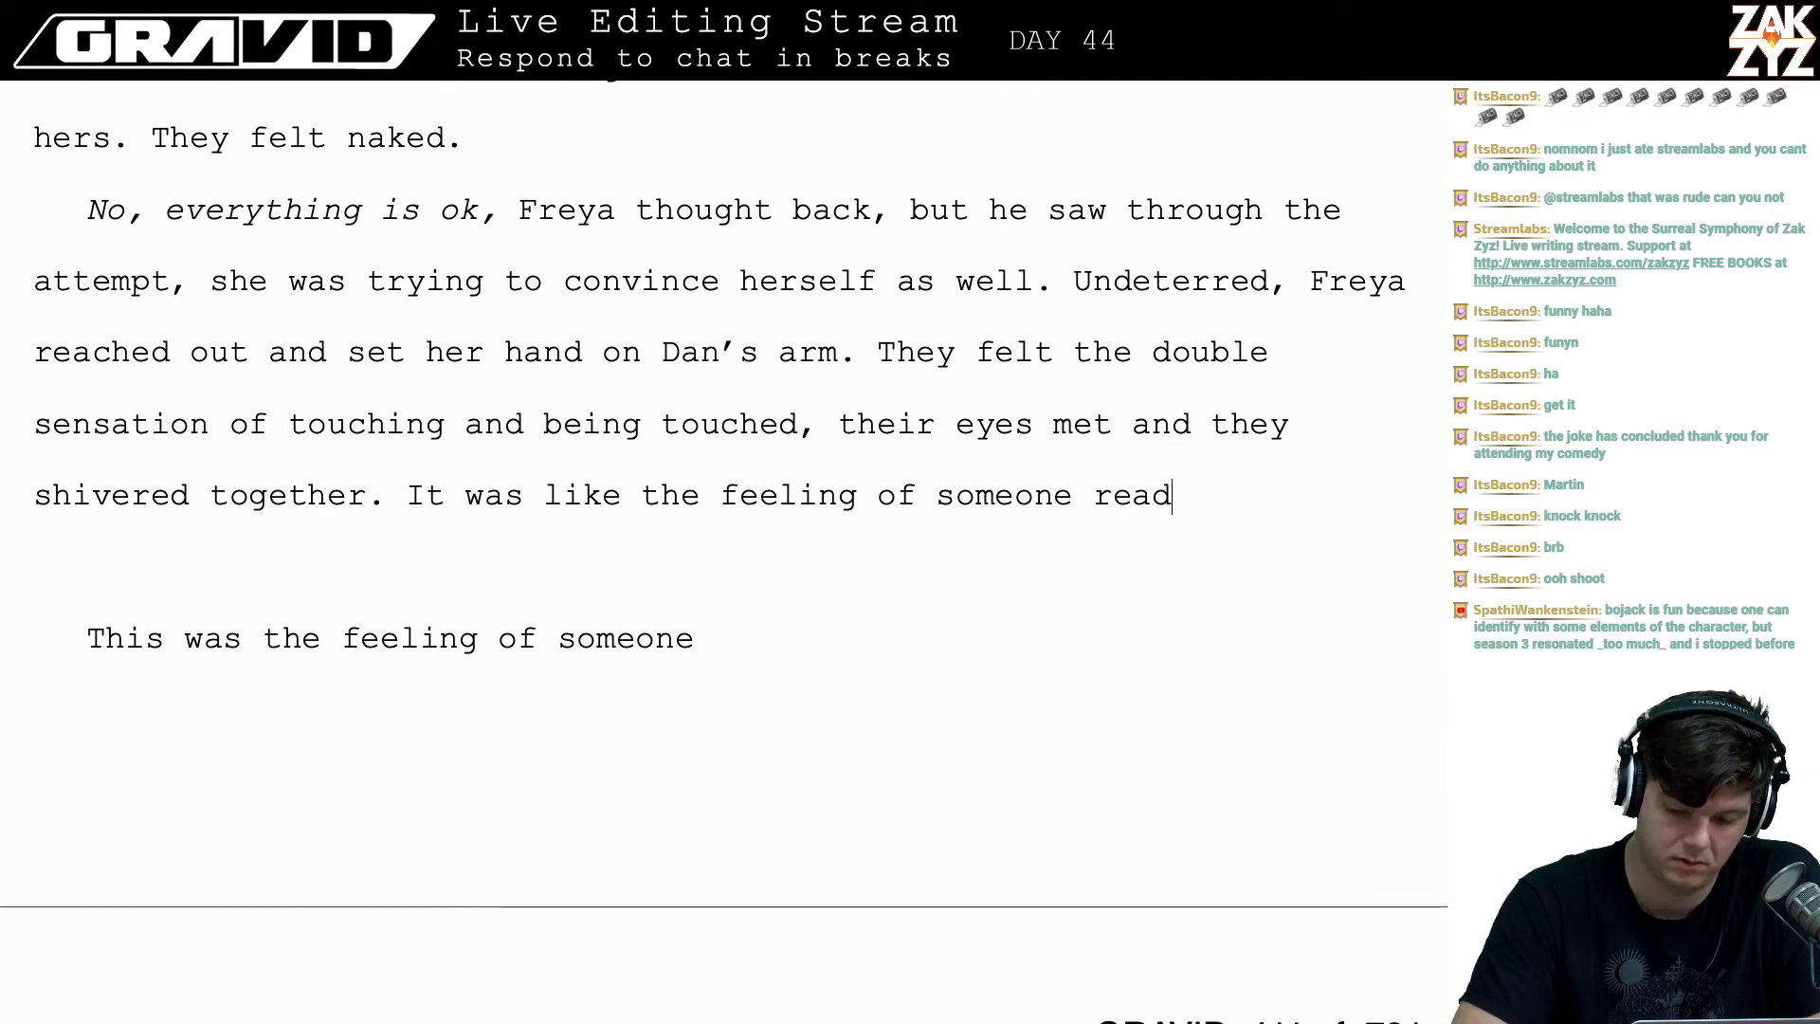
type("ing over their shoulders, ")
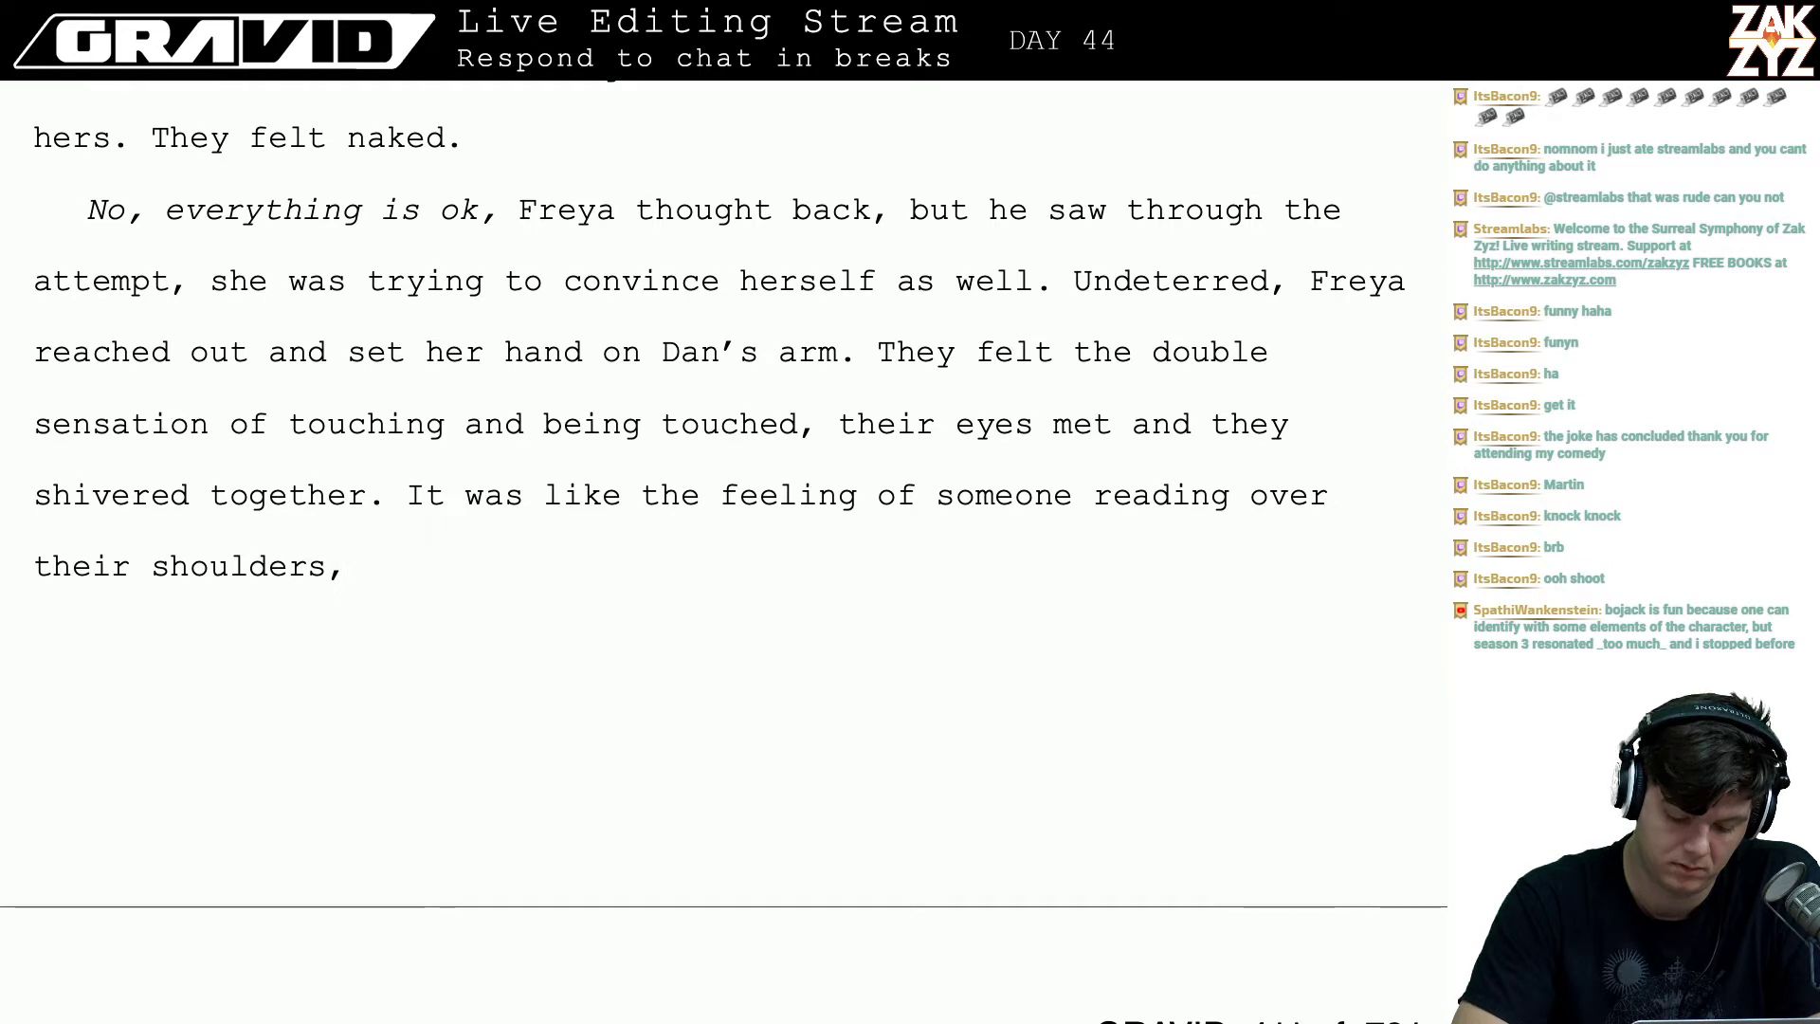
type("amplified far")
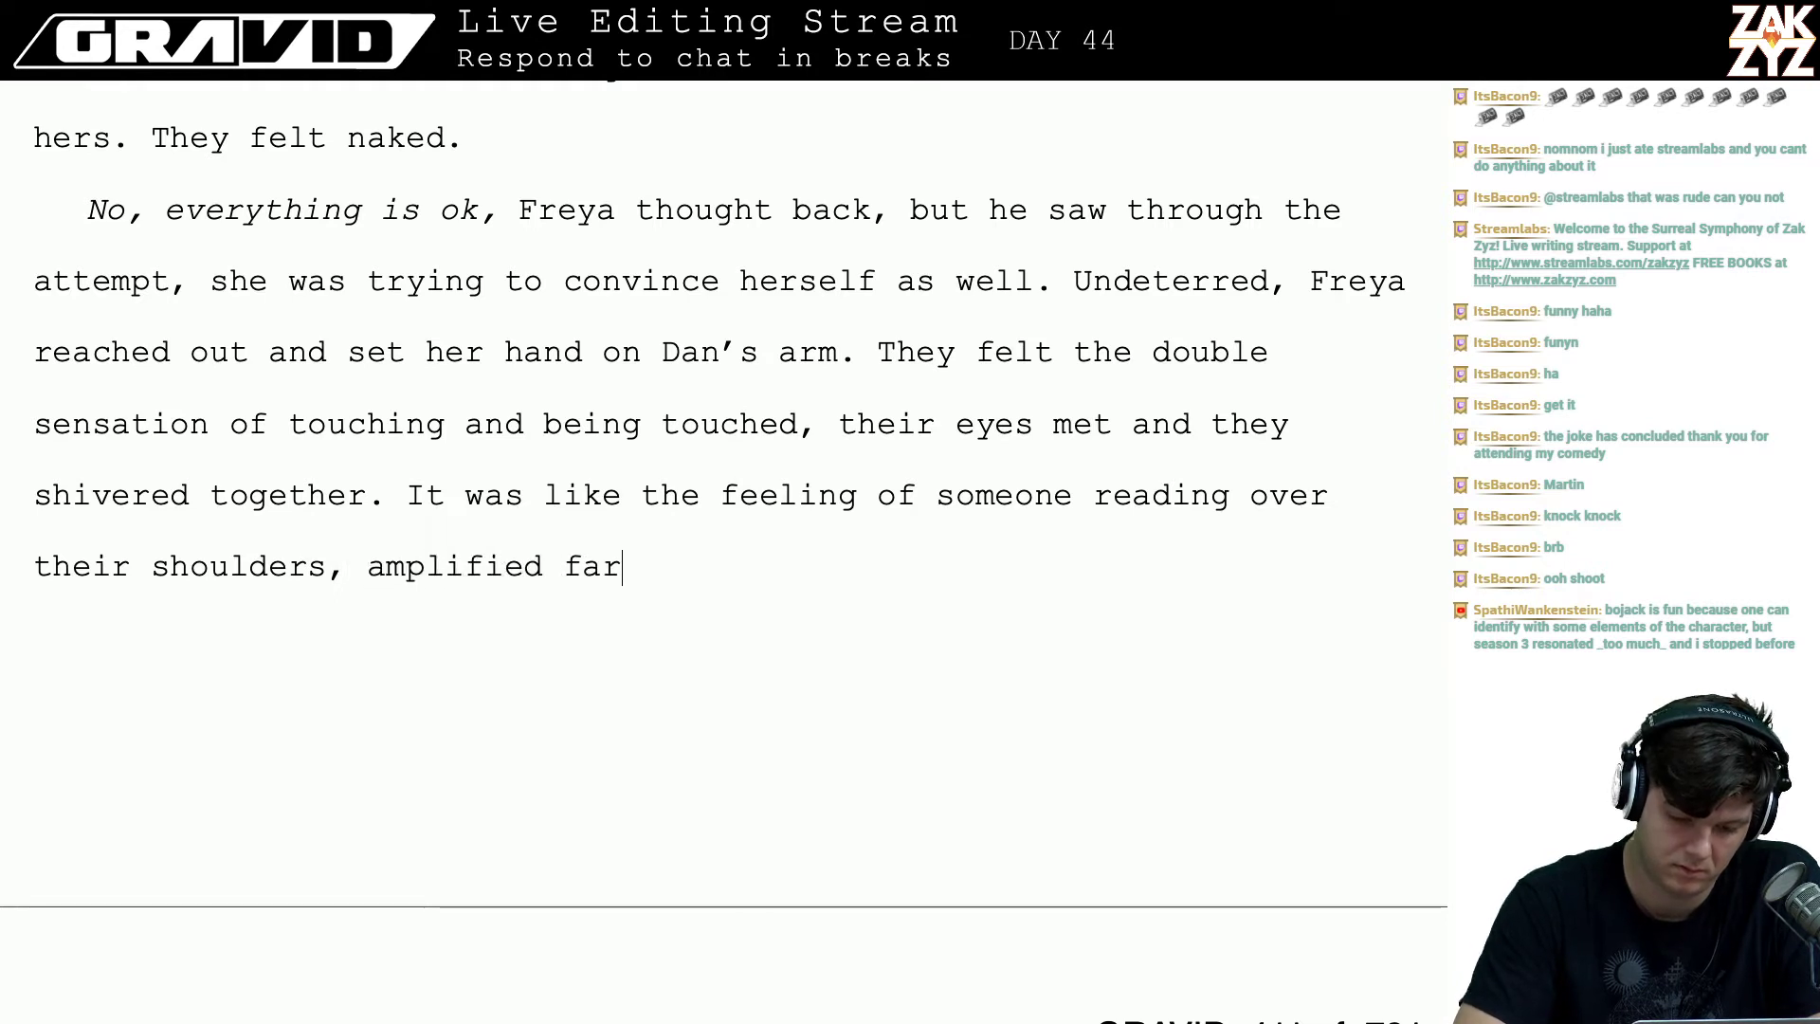
key("BackSpace")
key("BackSpace")
- Split the sentence starting "It was like the feeling" into its own paragraph and return the insertion point to just after "shivered together."
key("Up")
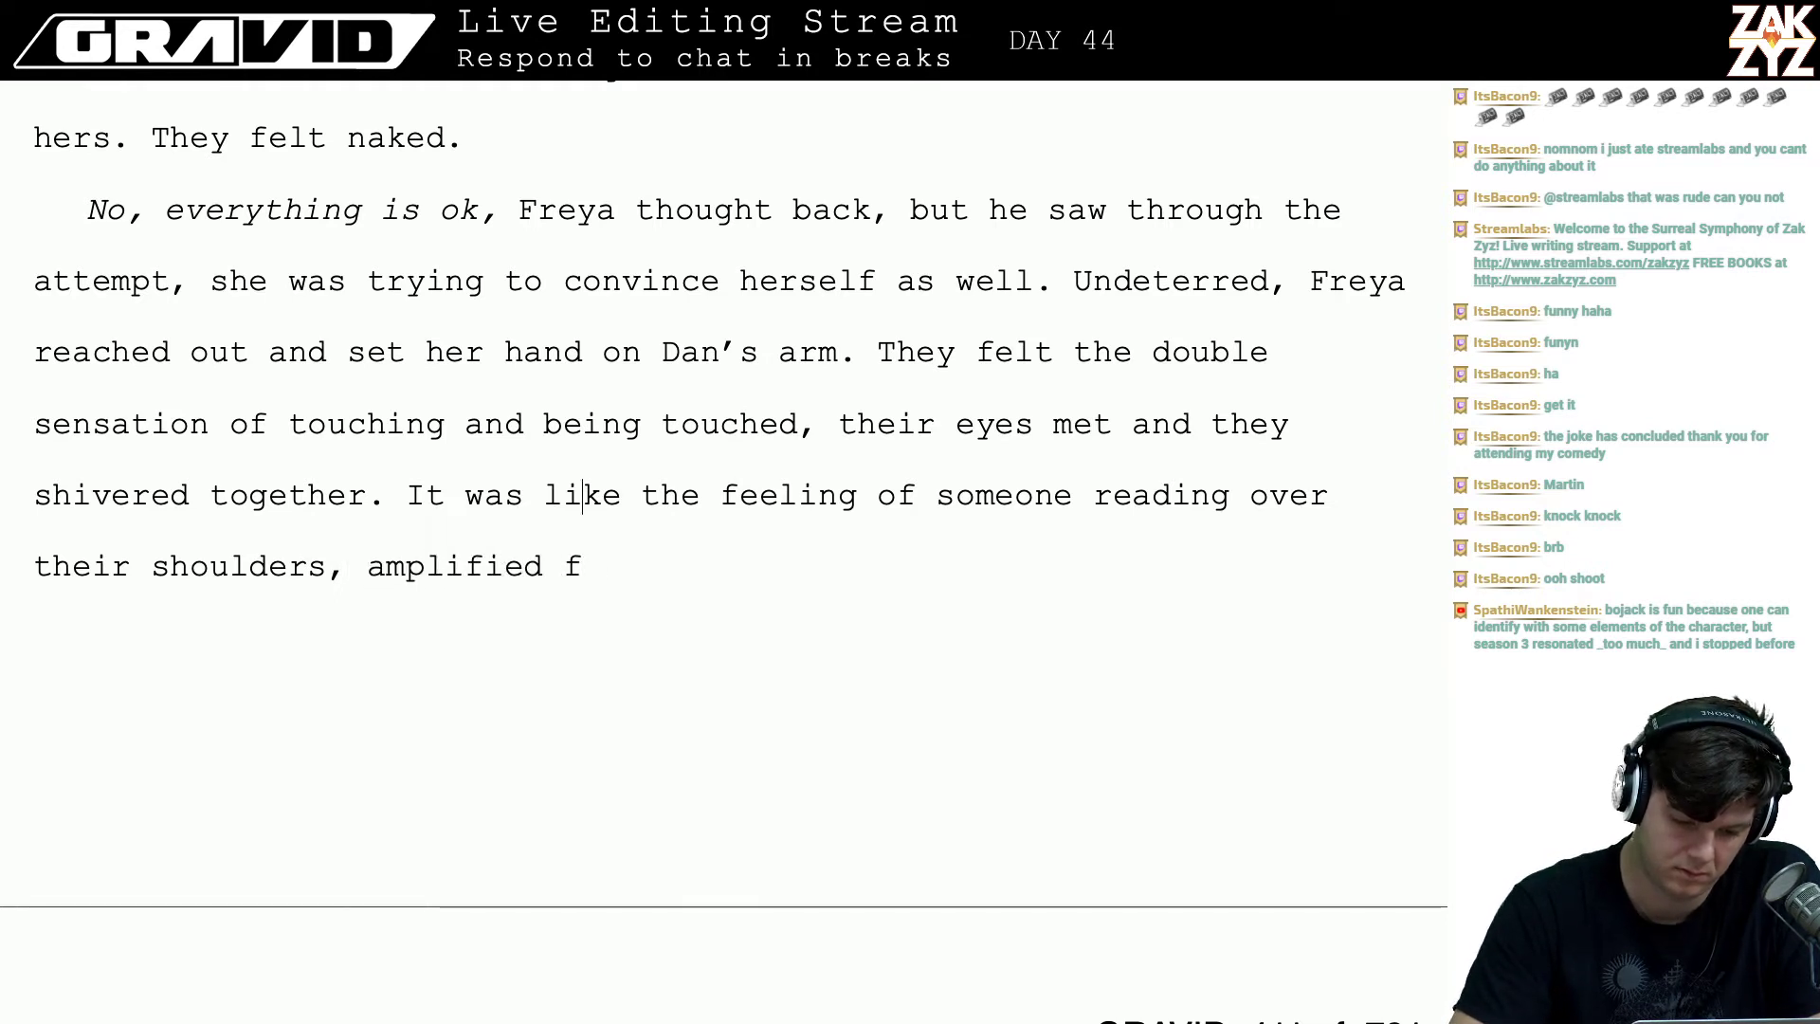
key("Left")
key("Left")
key("Left")
key("Left")
key("Return")
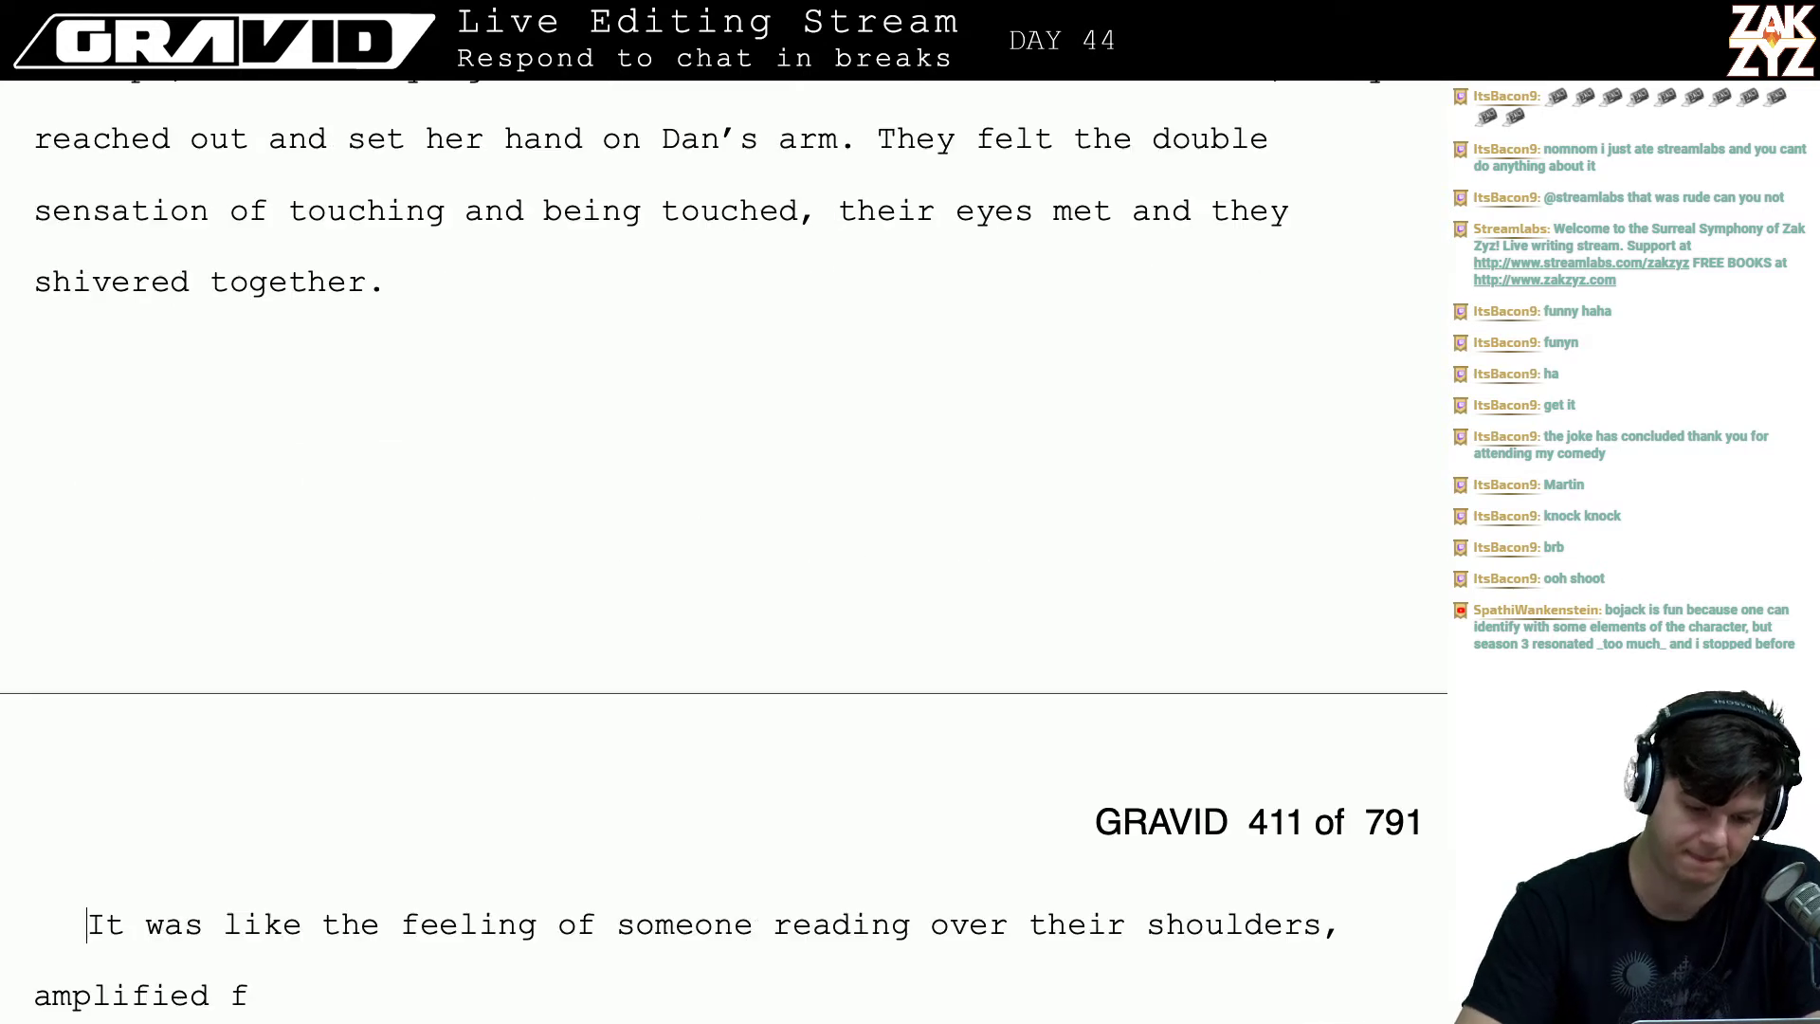
key("BackSpace")
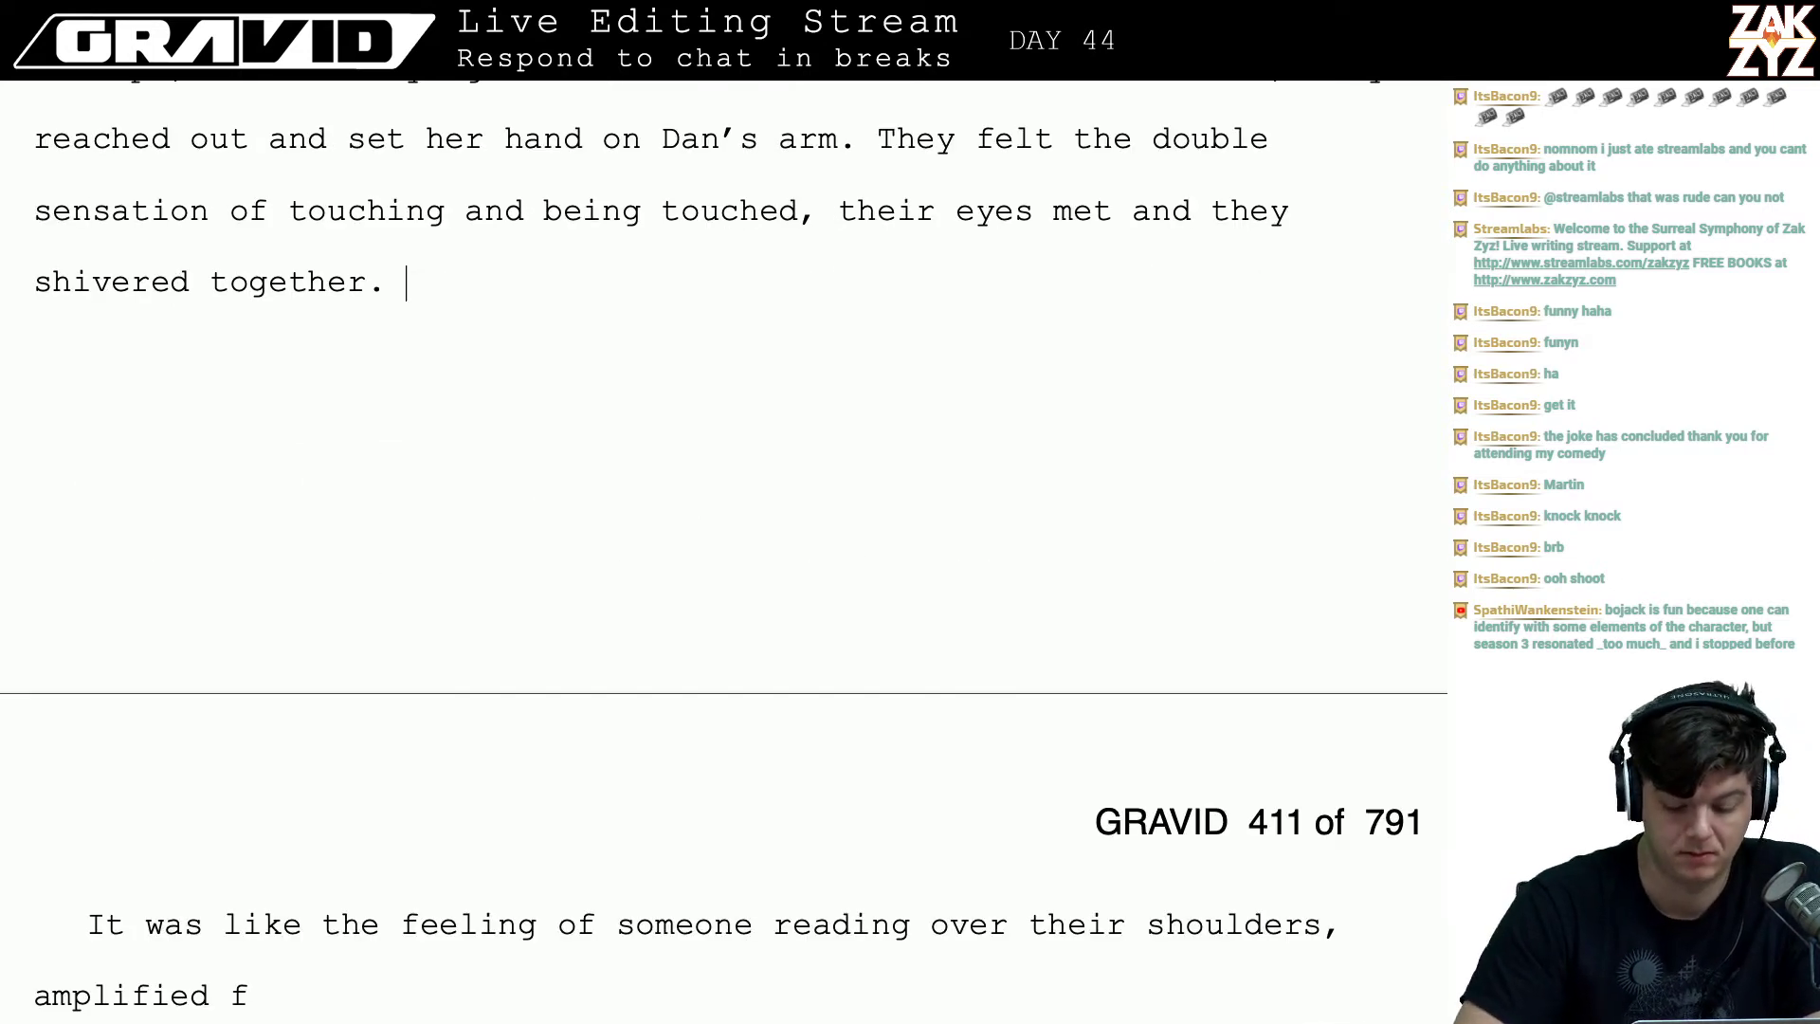
type("IT was")
key("BackSpace")
key("BackSpace")
key("BackSpace")
key("BackSpace")
key("BackSpace")
key("BackSpace")
key("BackSpace")
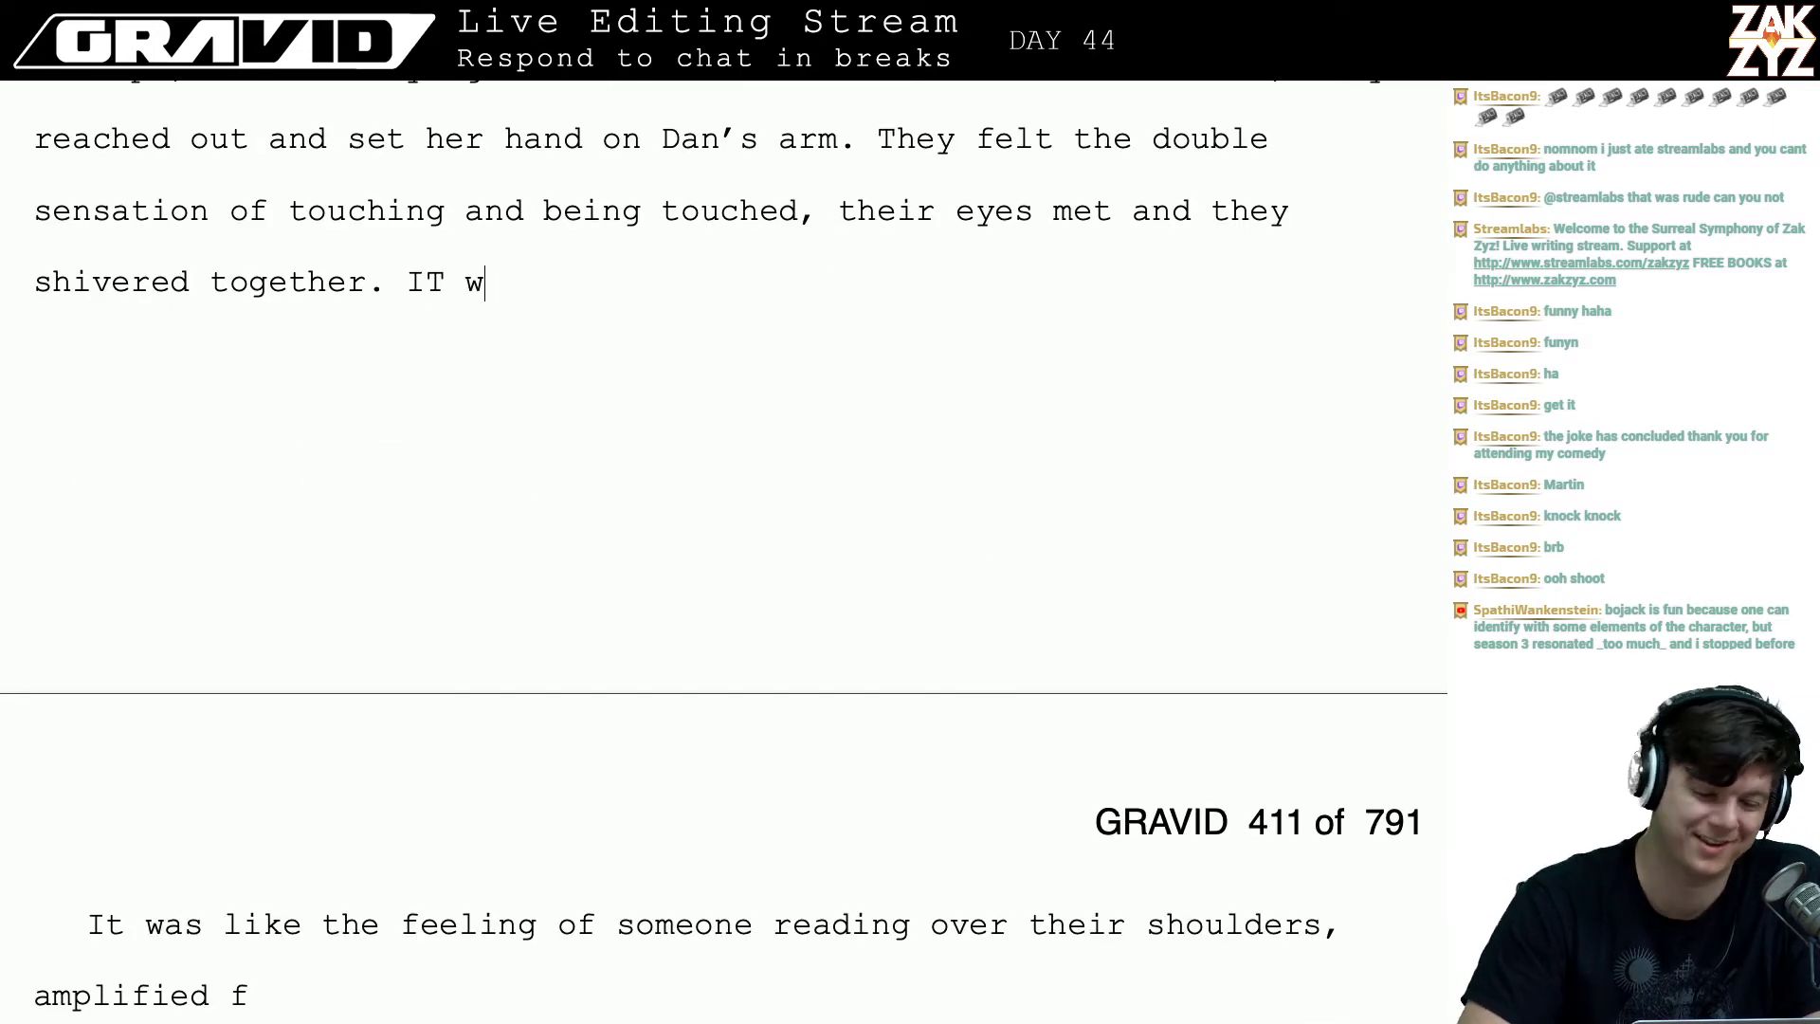
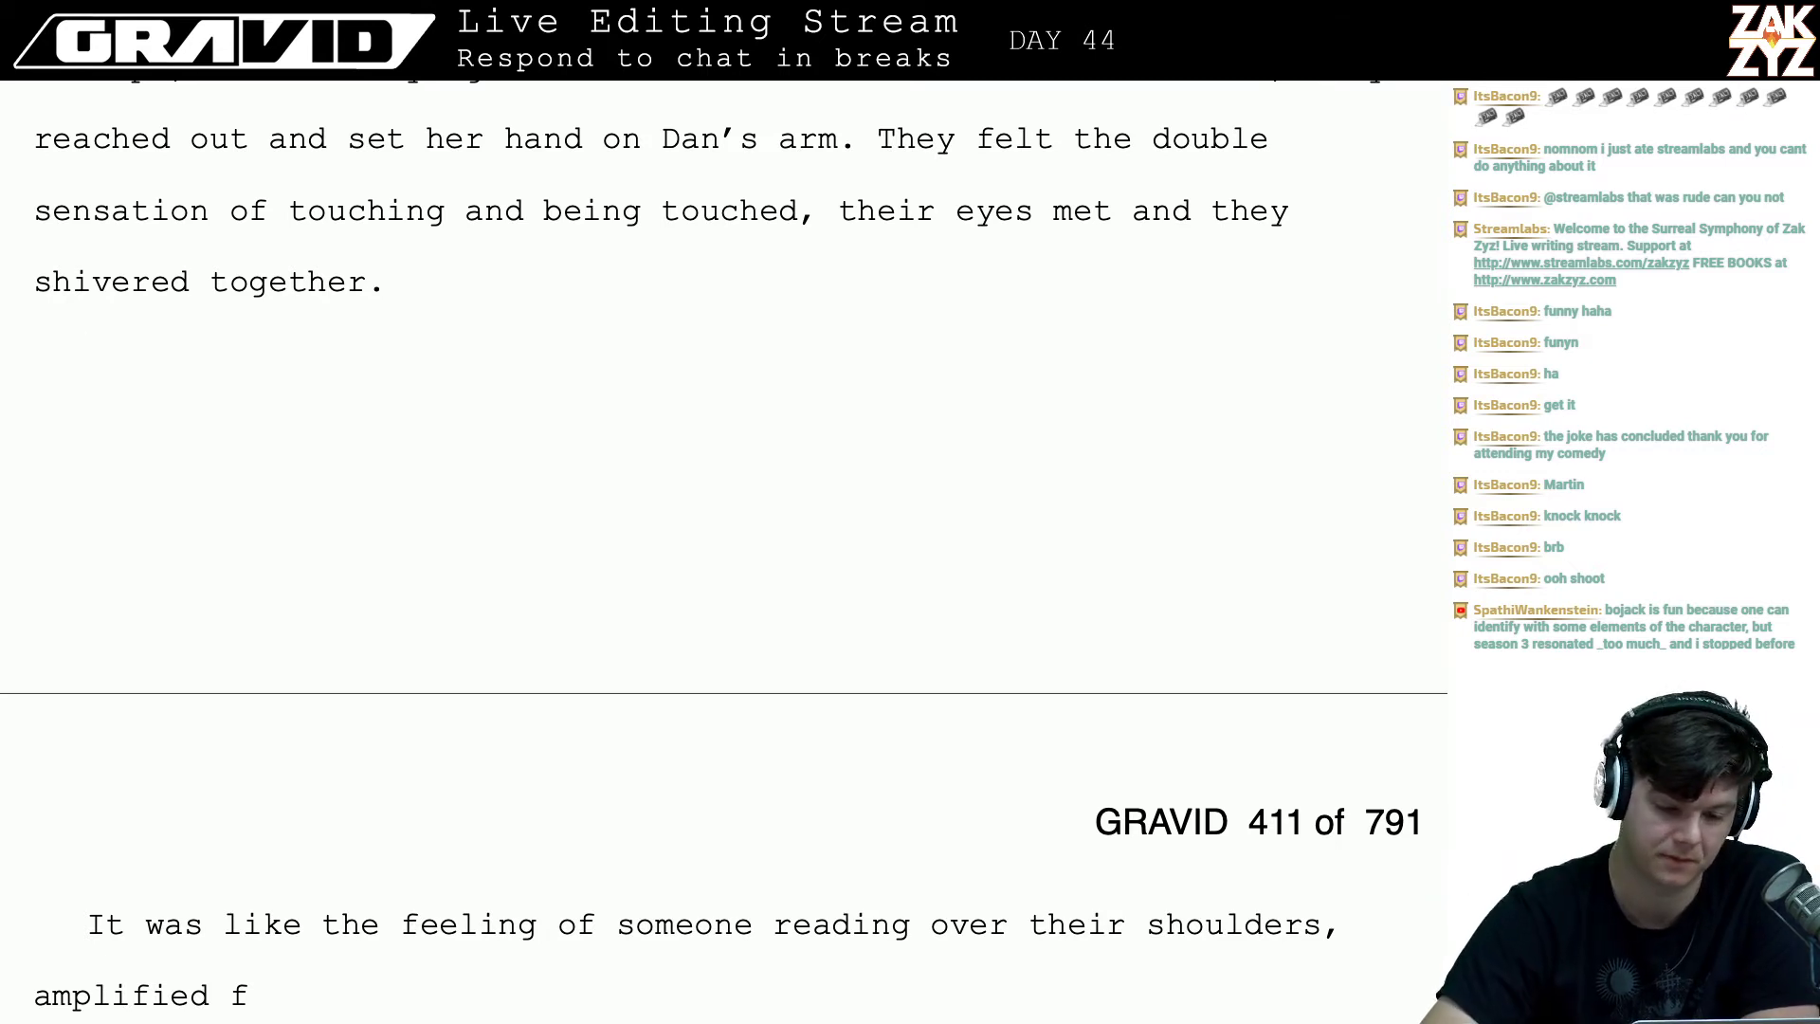
- Add an empty paragraph after "shivered together." and place the insertion point back at the end of that sentence
key("Return")
scroll(473, 194, "up", 2)
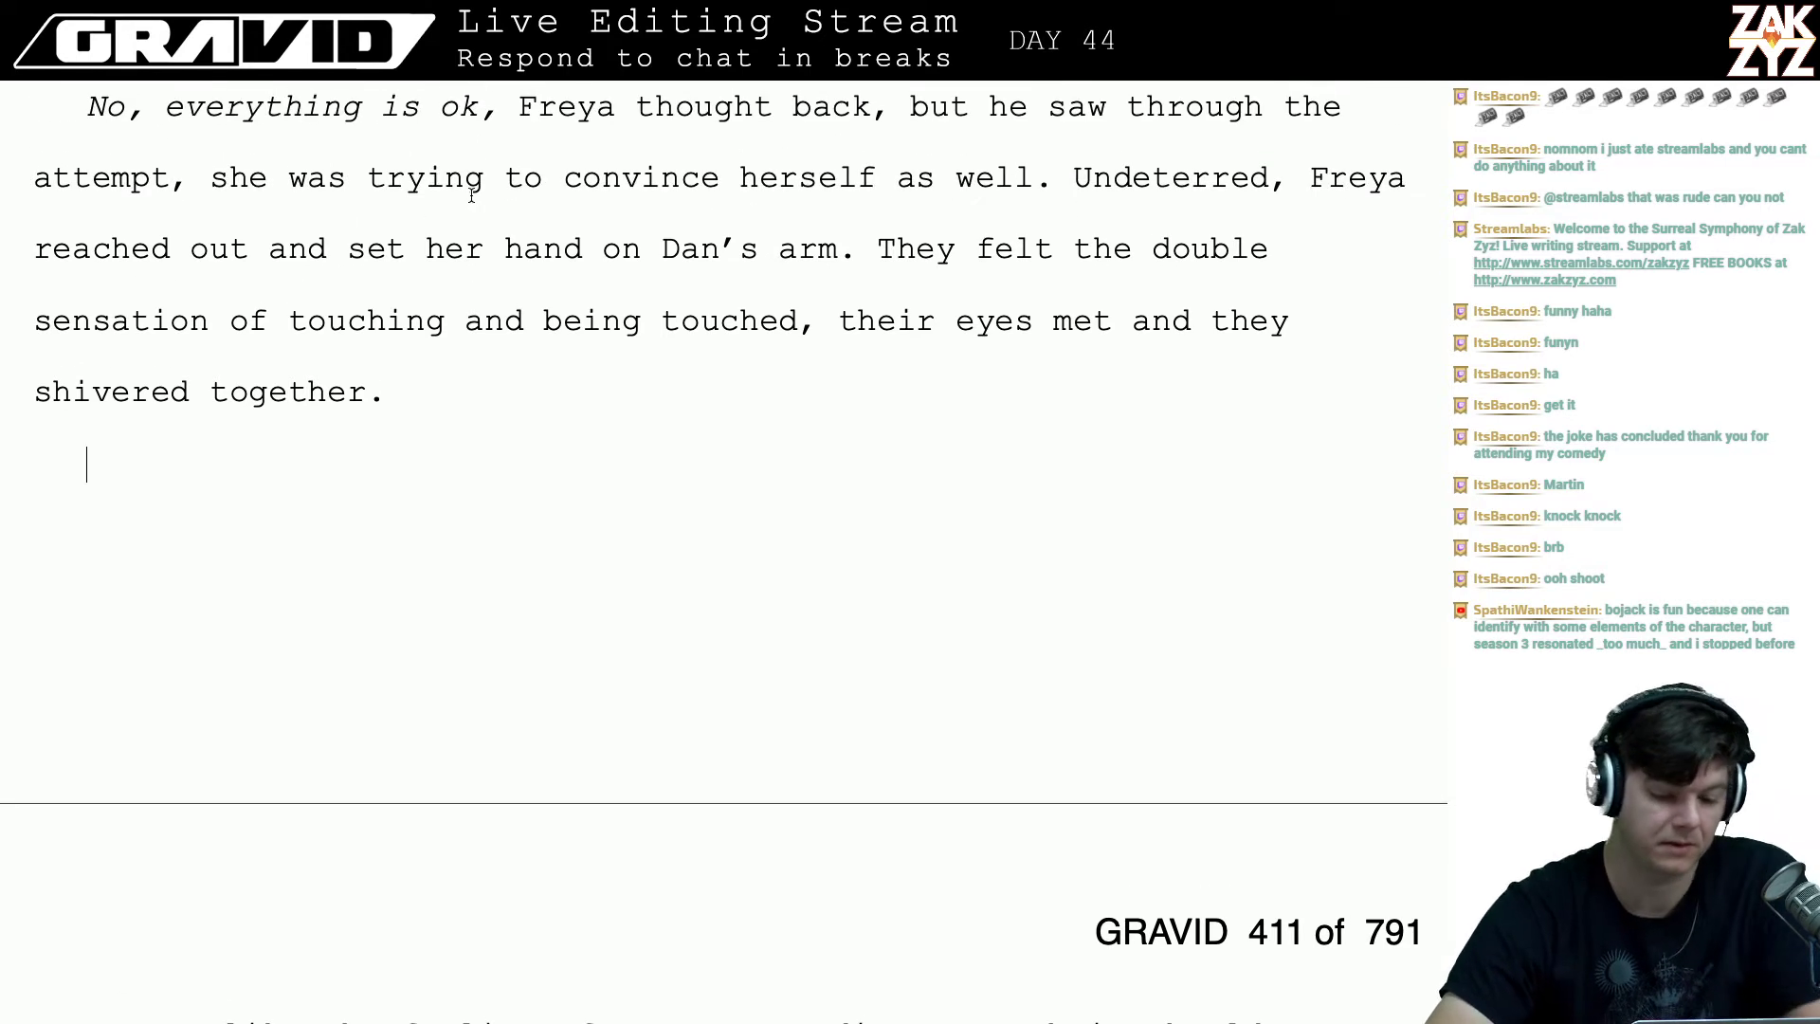
left_click(588, 395)
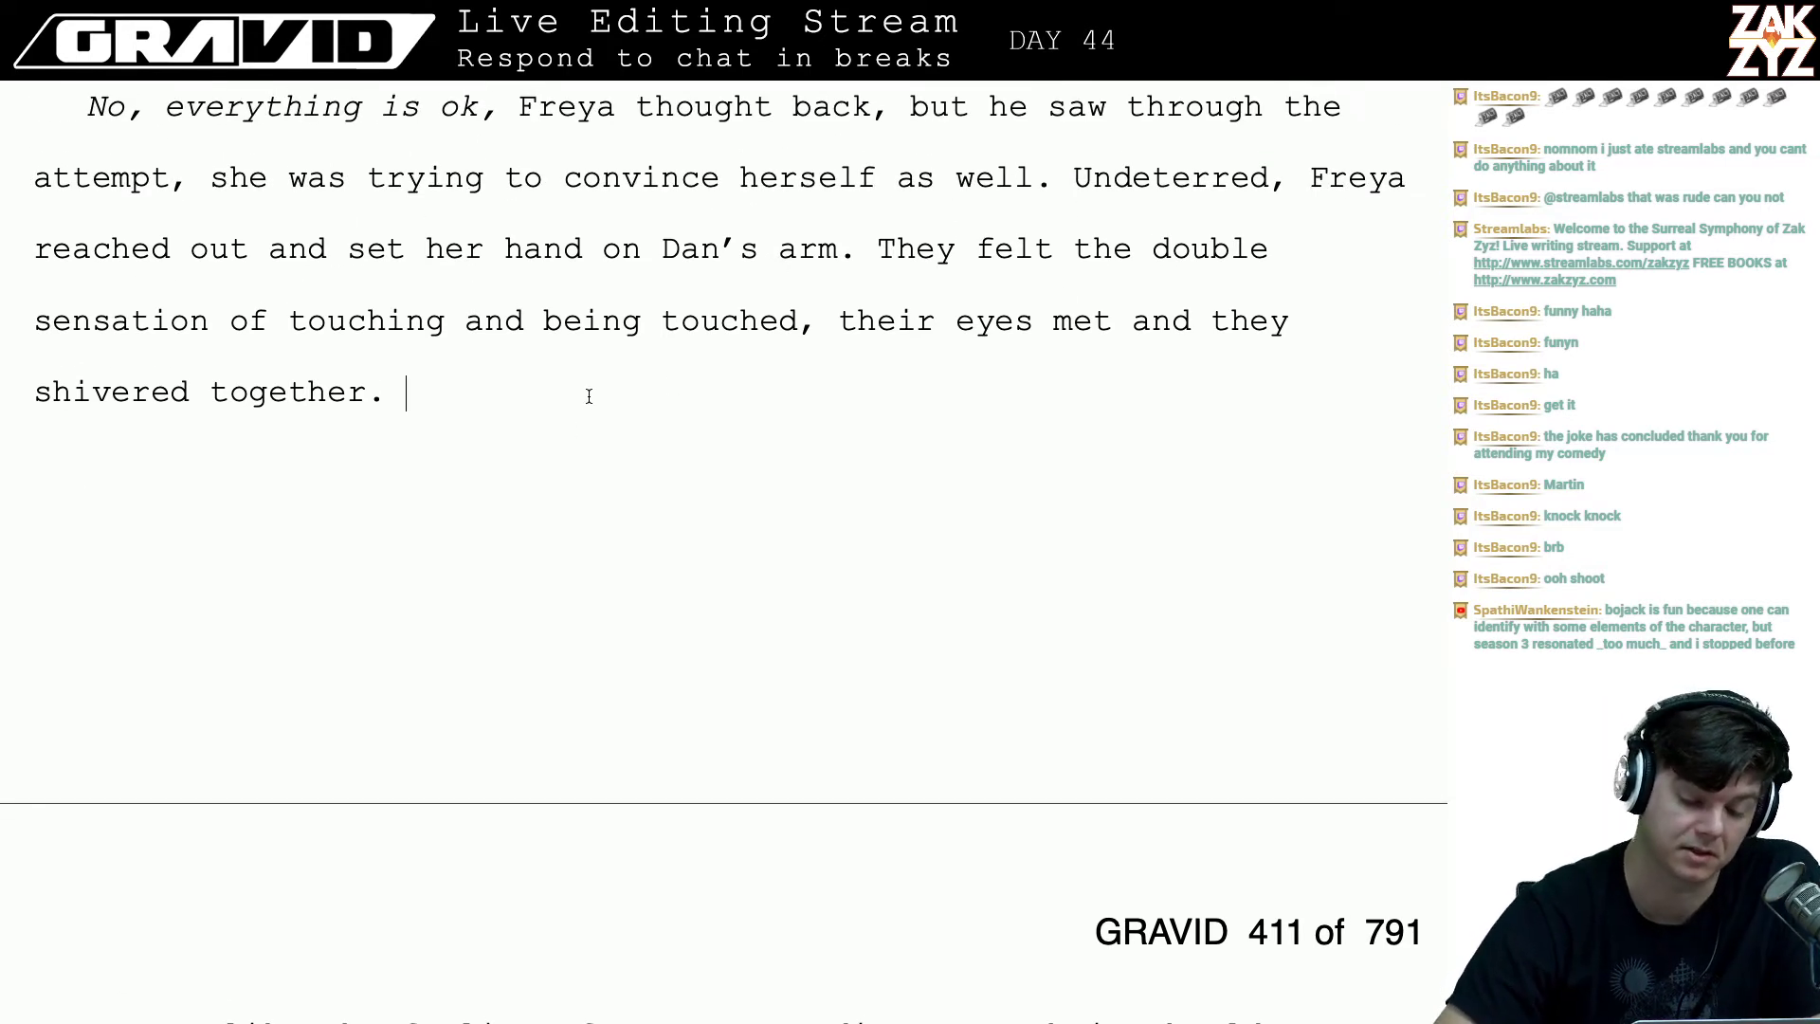
key("BackSpace")
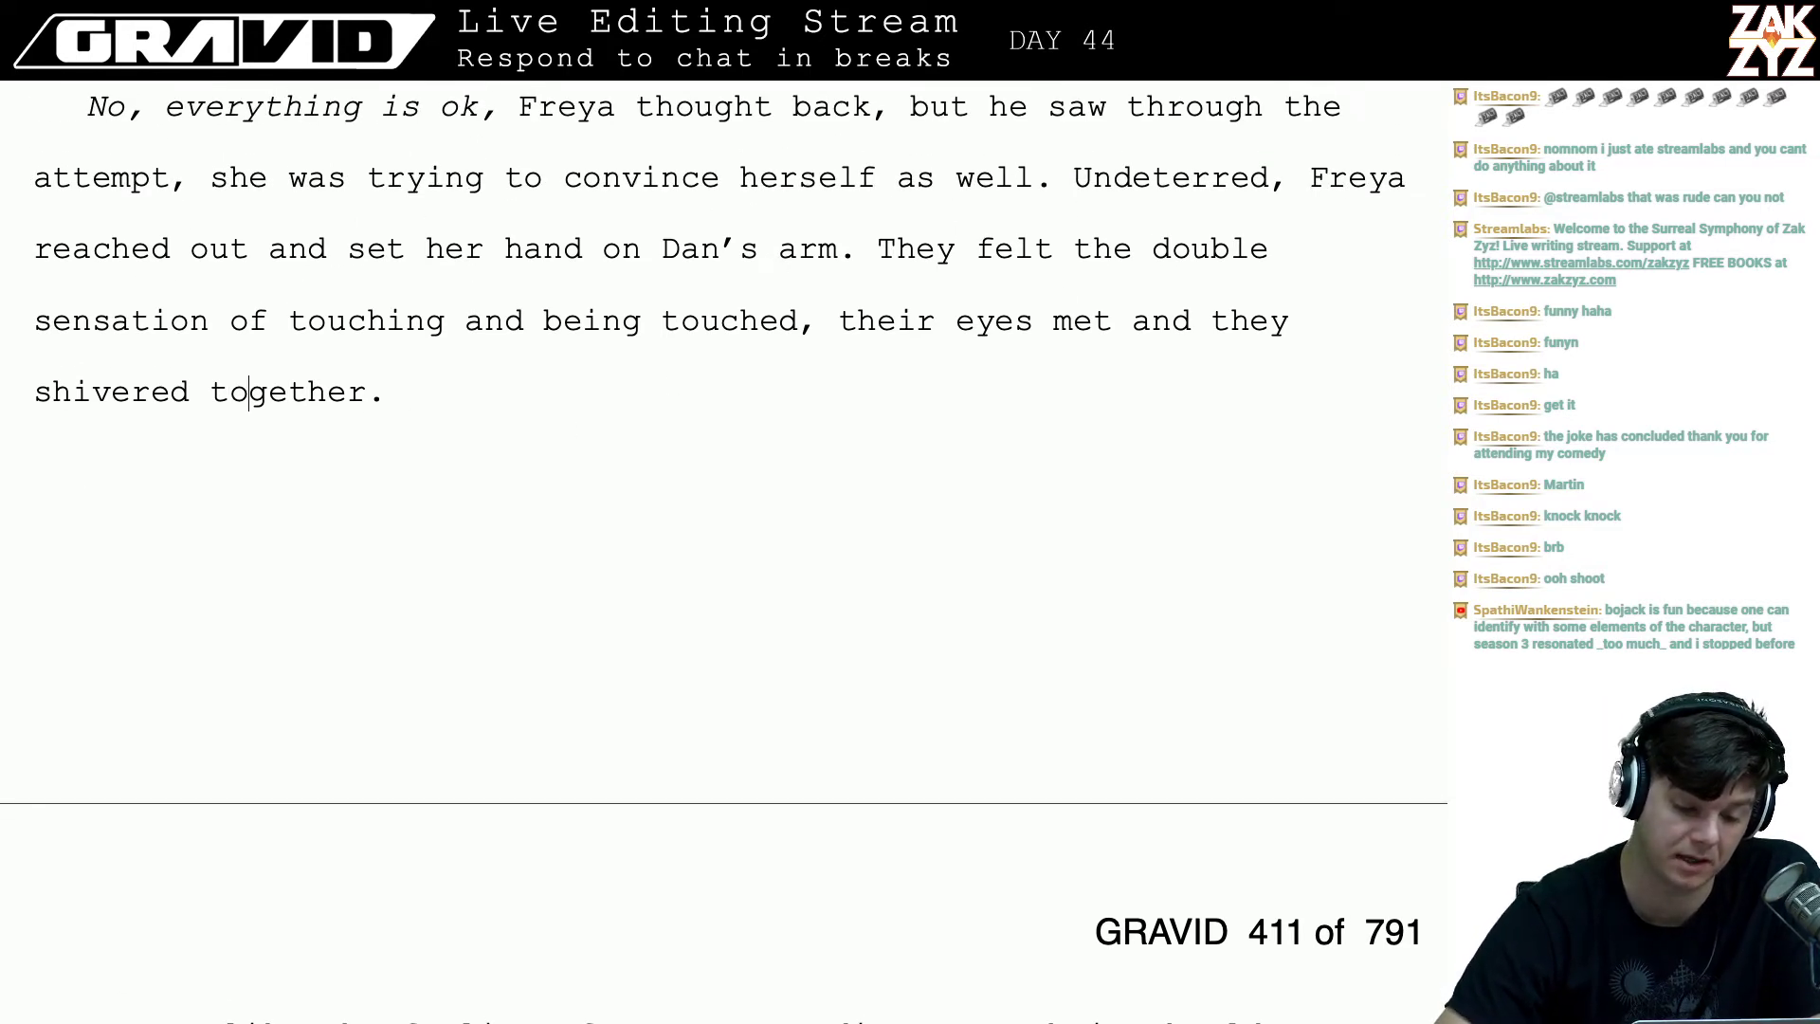
key("Right")
key("Right")
key("Right")
key("BackSpace")
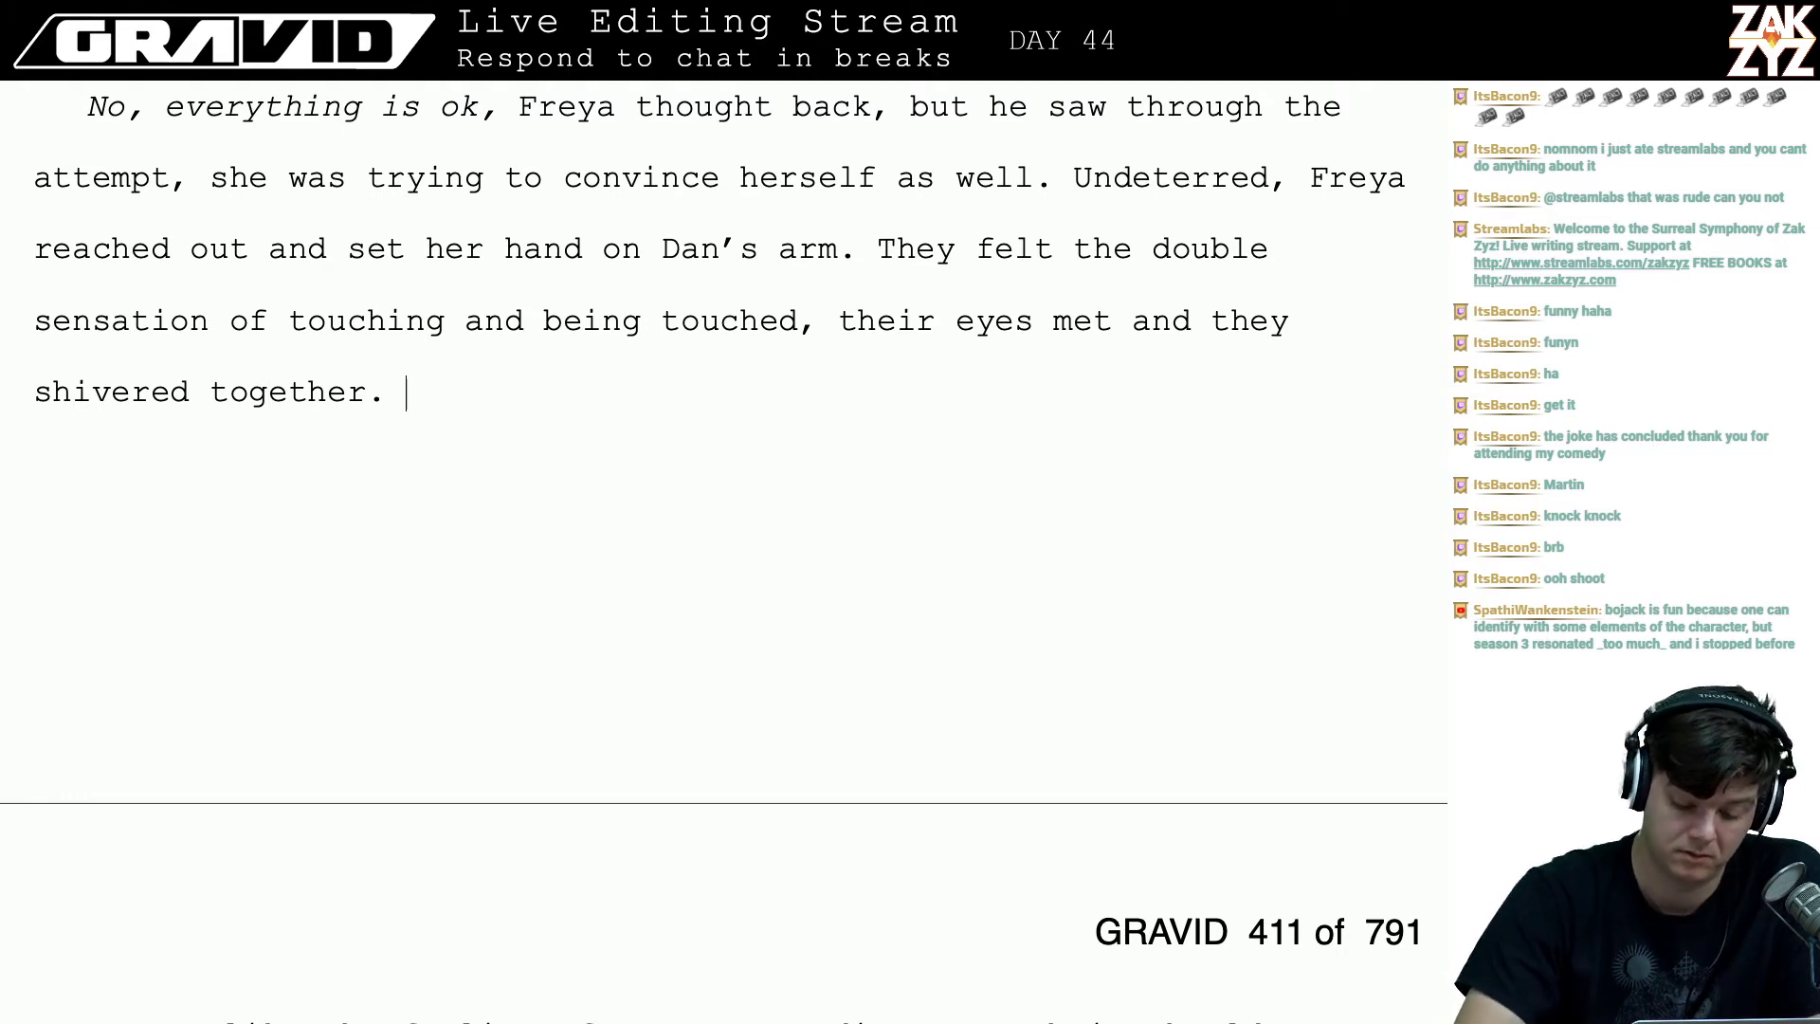
type("It was ")
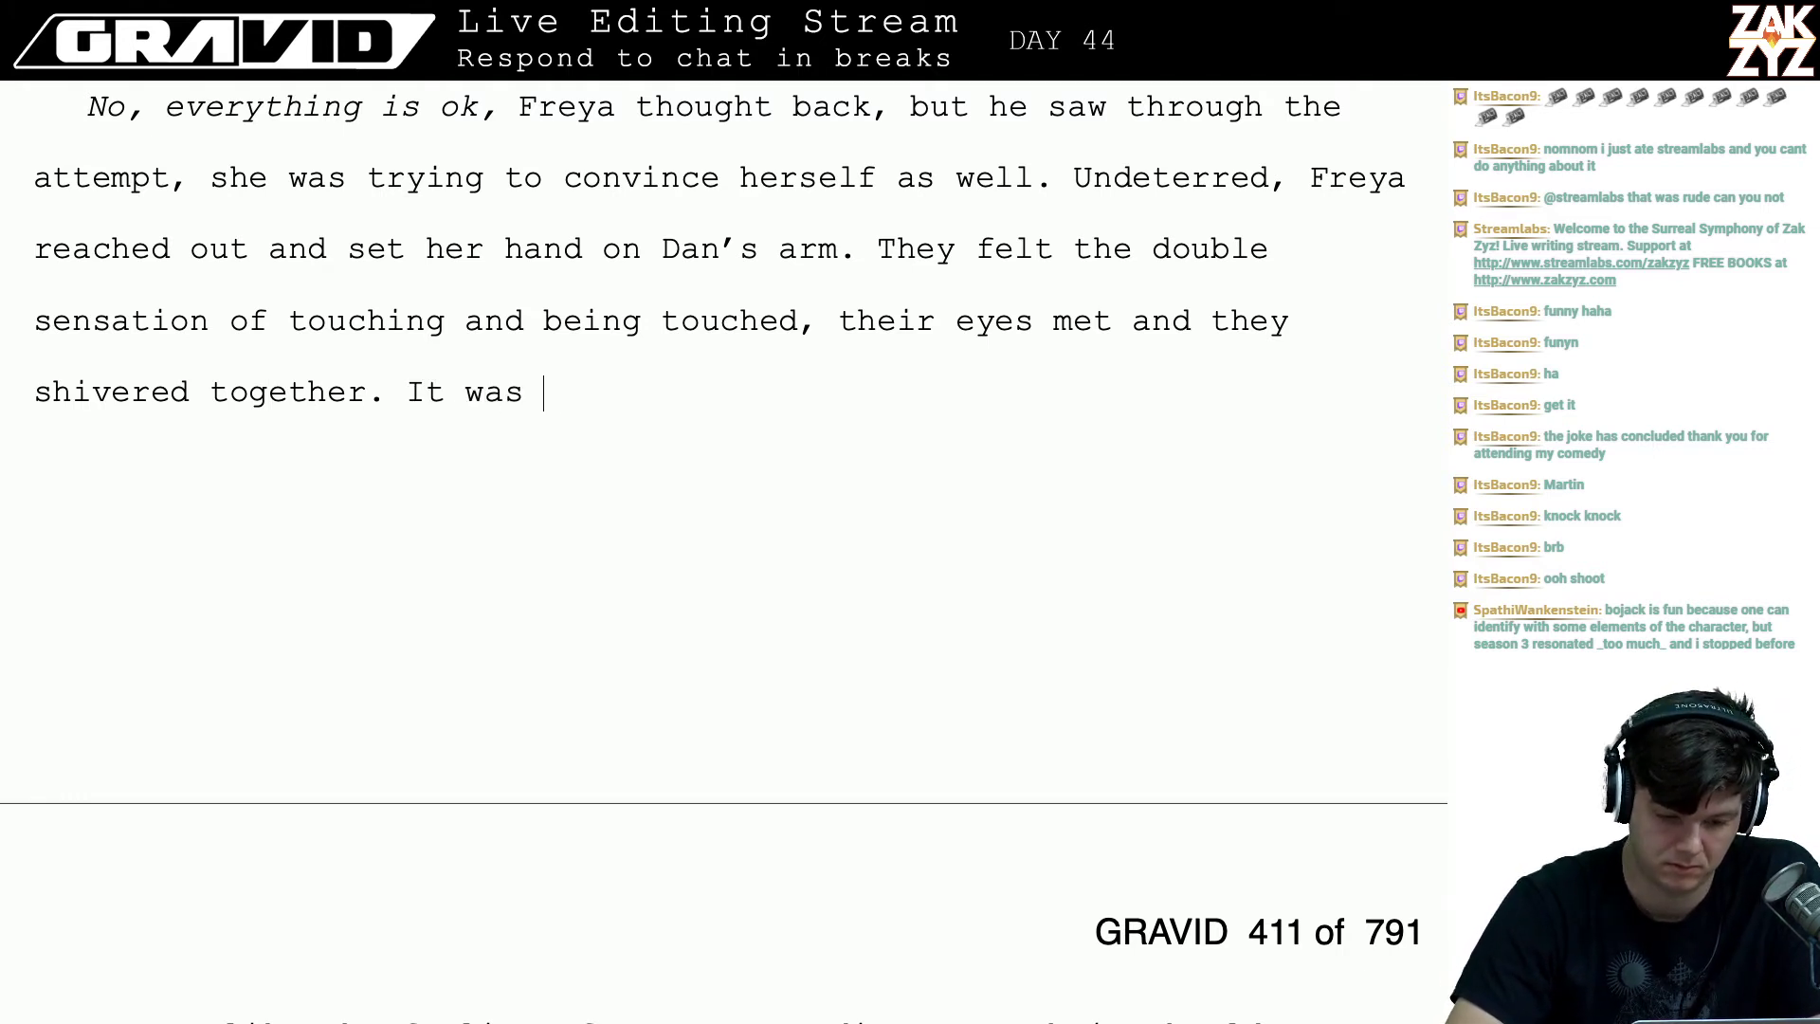
type("as if someone ha")
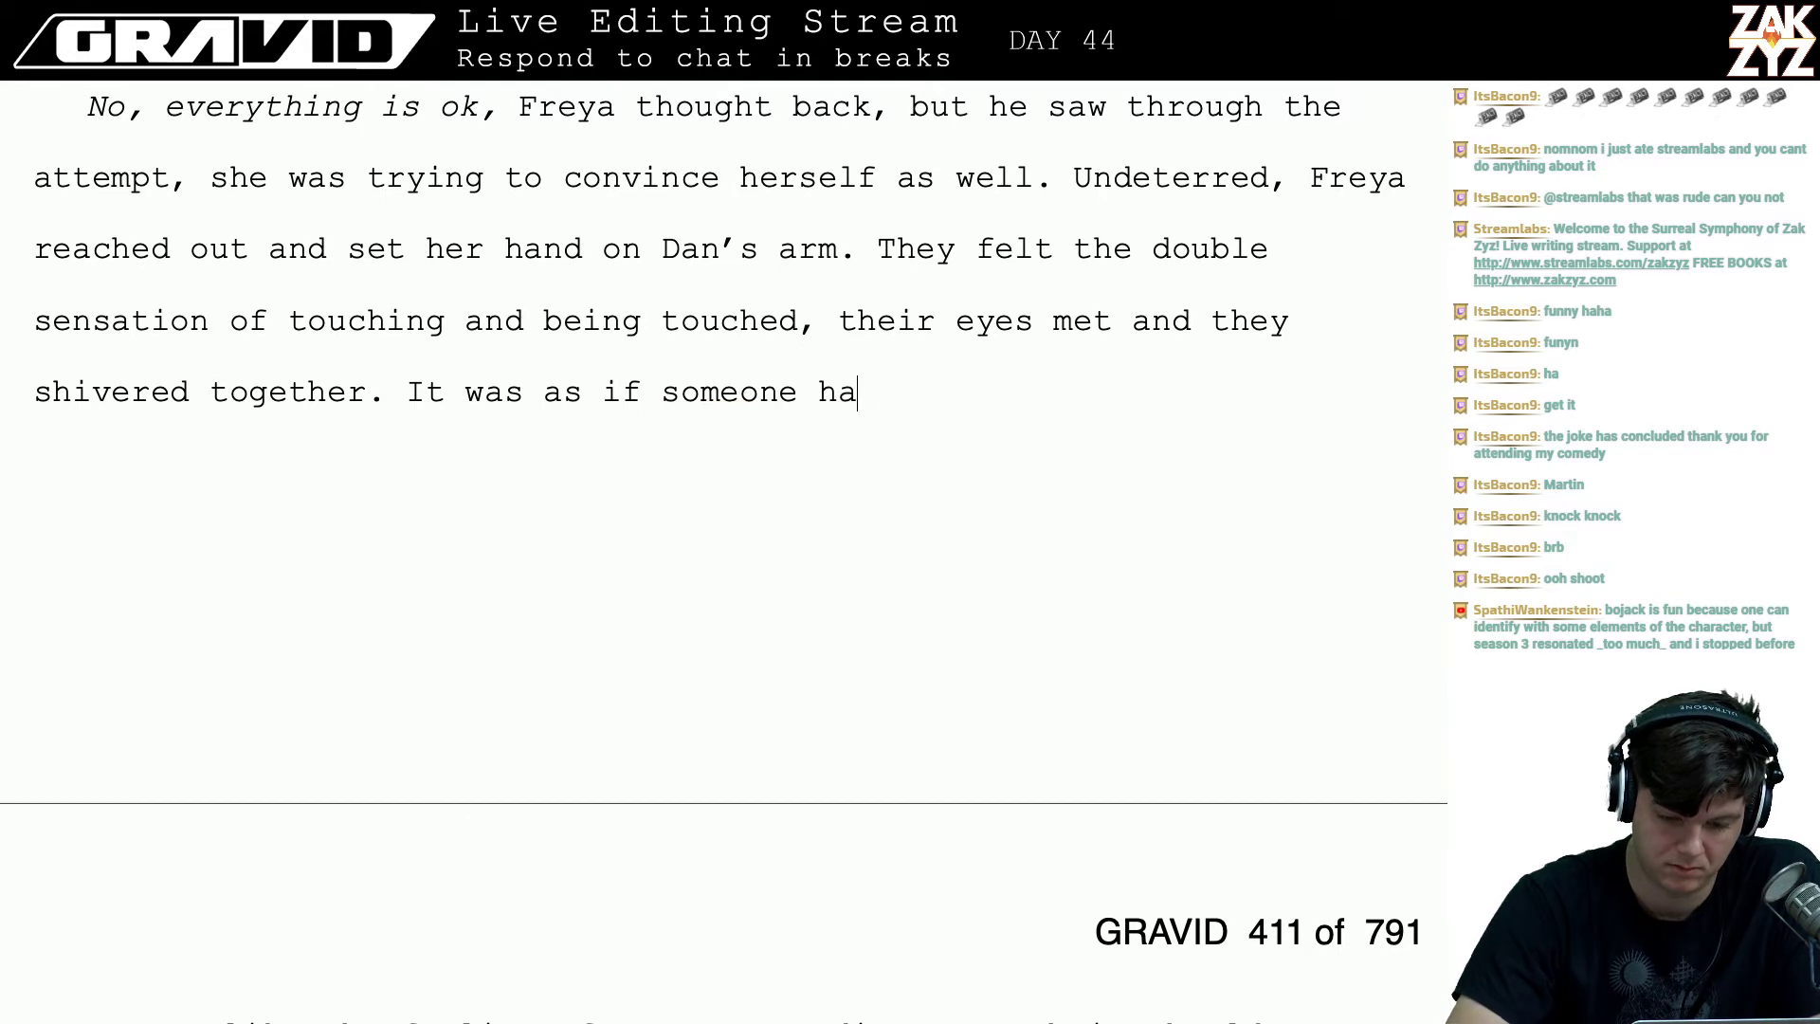
type("d multipled")
key("BackSpace")
key("BackSpace")
type("th")
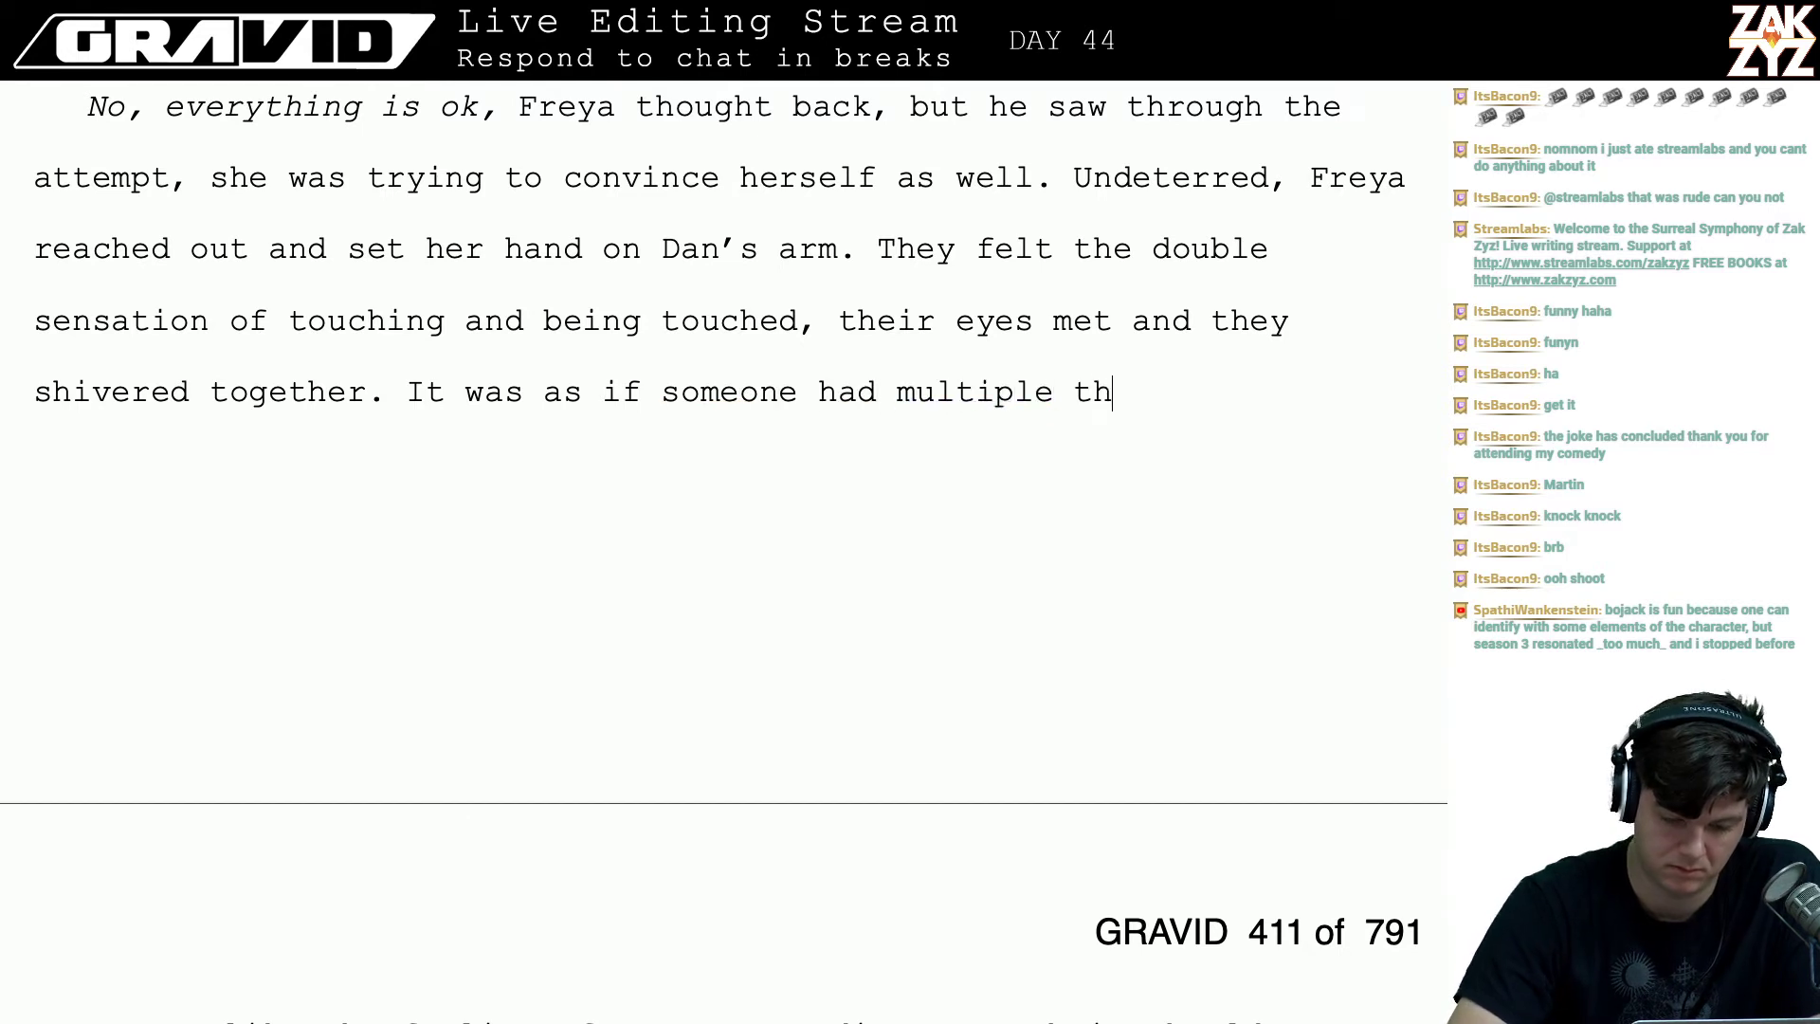
type("e")
key("BackSpace")
key("BackSpace")
key("BackSpace")
key("BackSpace")
key("BackSpace")
key("BackSpace")
key("BackSpace")
key("BackSpace")
key("BackSpace")
key("BackSpace")
key("BackSpace")
key("BackSpace")
key("BackSpace")
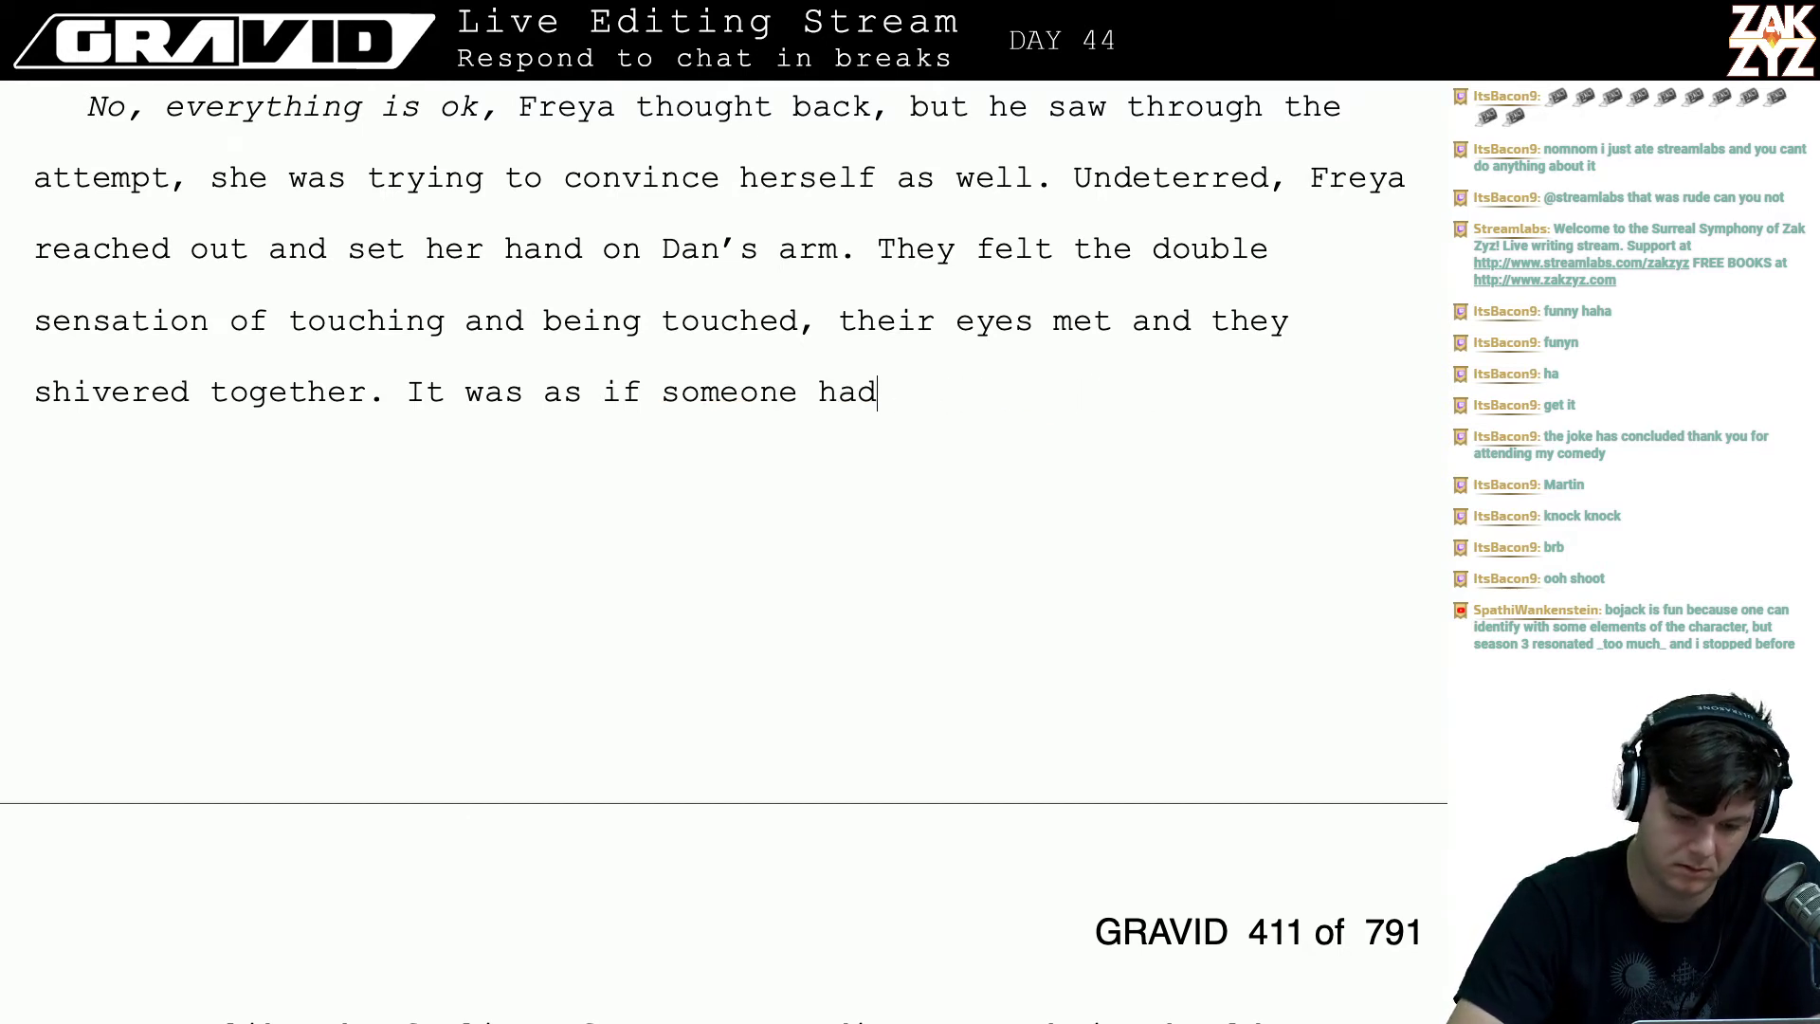
key("BackSpace")
key("BackSpace")
key("BackSpace")
key("BackSpace")
key("BackSpace")
key("BackSpace")
key("BackSpace")
key("BackSpace")
key("BackSpace")
key("BackSpace")
key("BackSpace")
key("BackSpace")
key("BackSpace")
key("BackSpace")
key("BackSpace")
key("BackSpace")
key("BackSpace")
key("BackSpace")
key("BackSpace")
key("BackSpace")
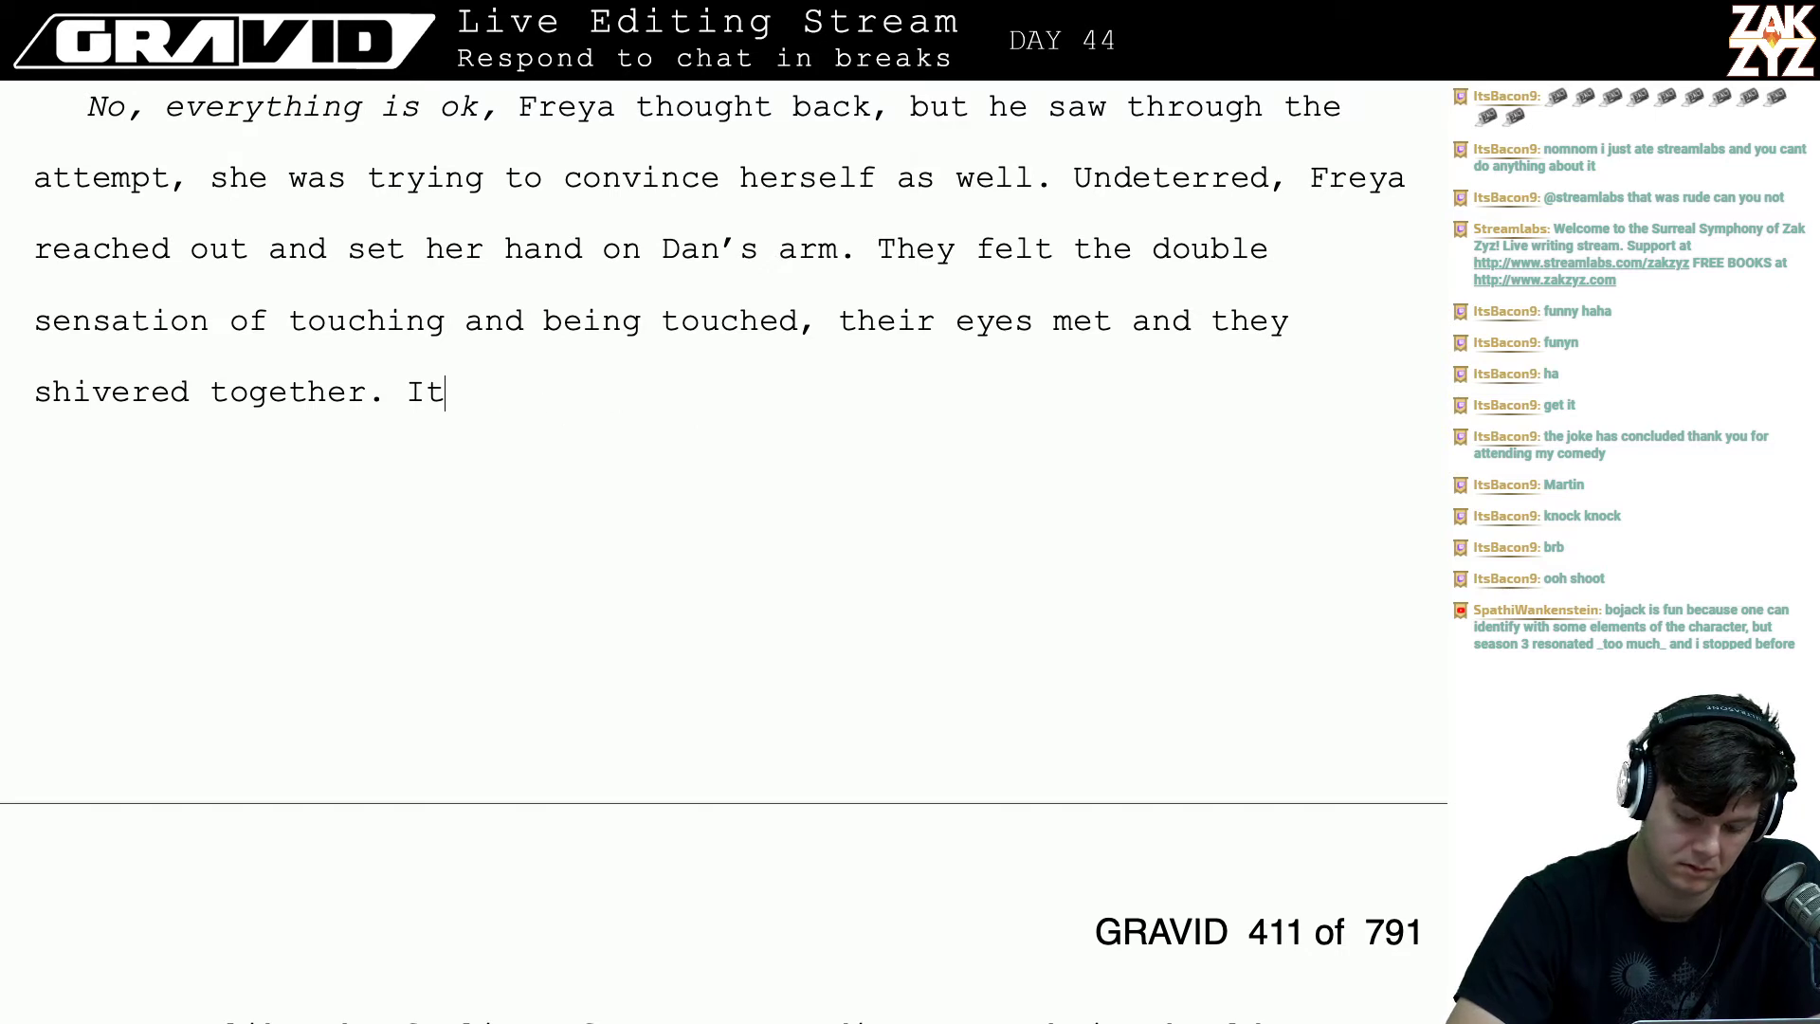
key("BackSpace")
key("BackSpace")
- Write "This was the feeling of someone reading over their shoulders, magnified a hundred times." after "shivered together."
type("This was the f")
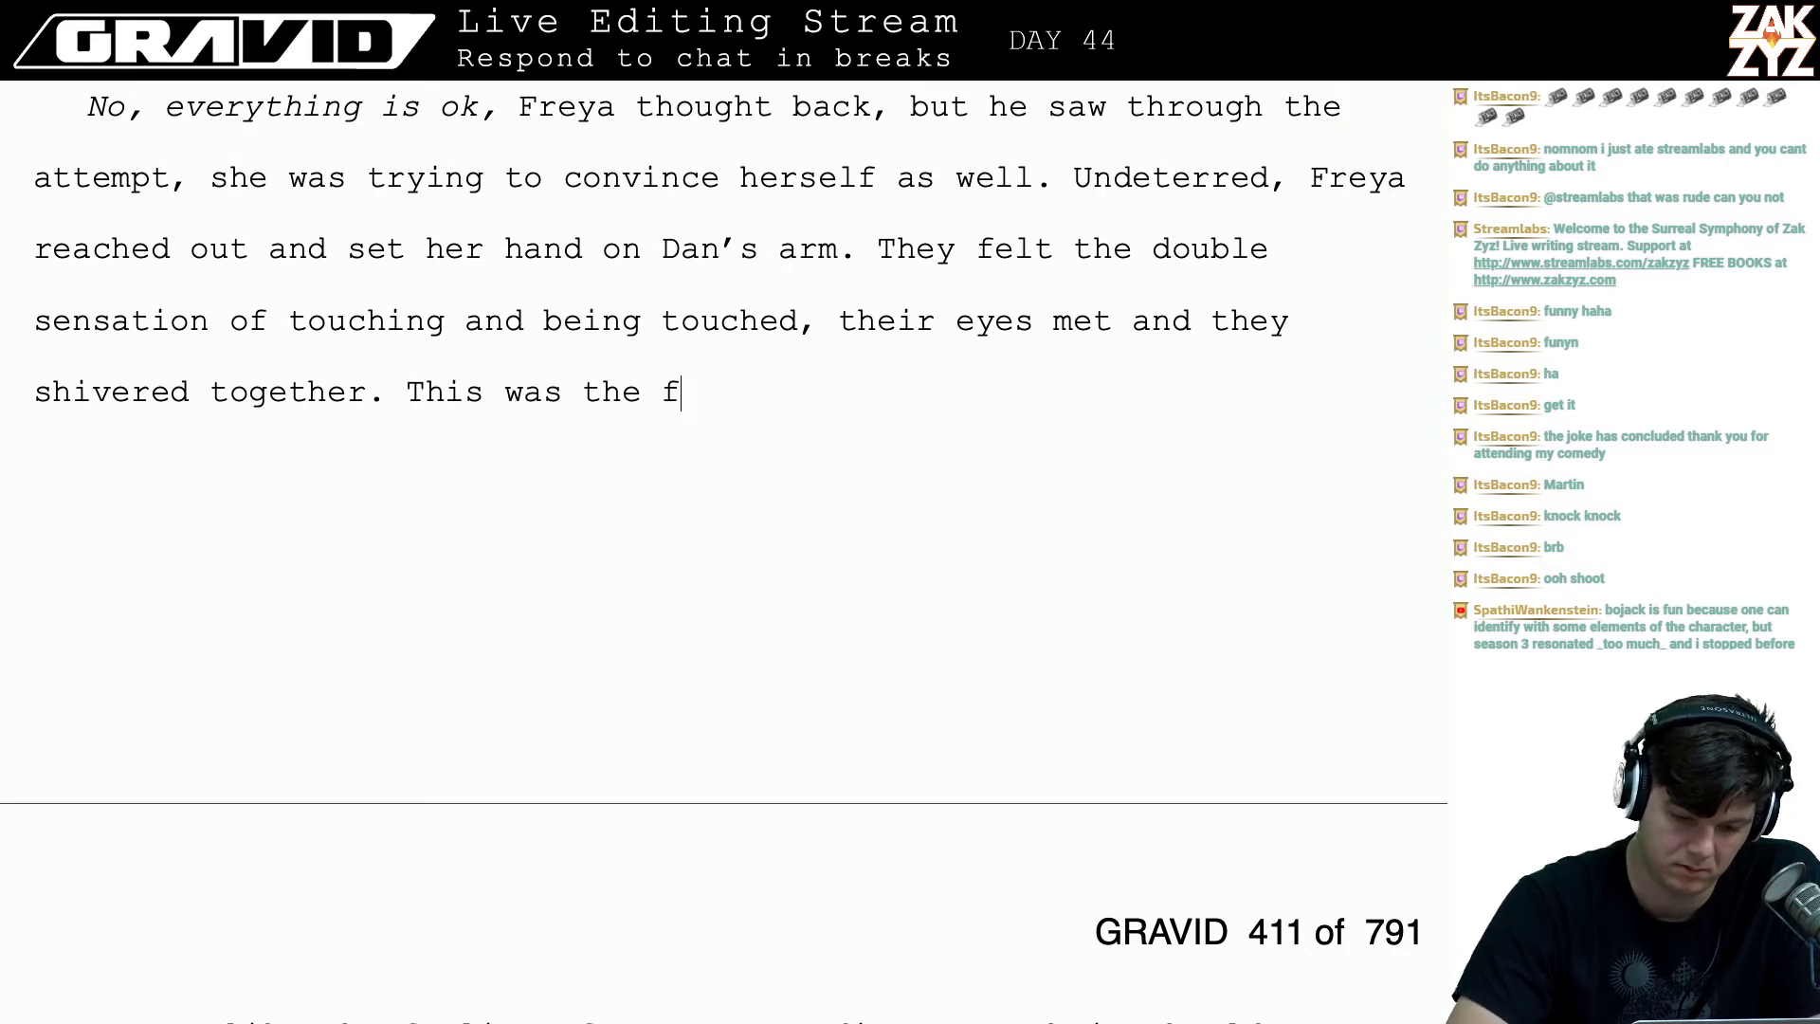
type("eeling of someo")
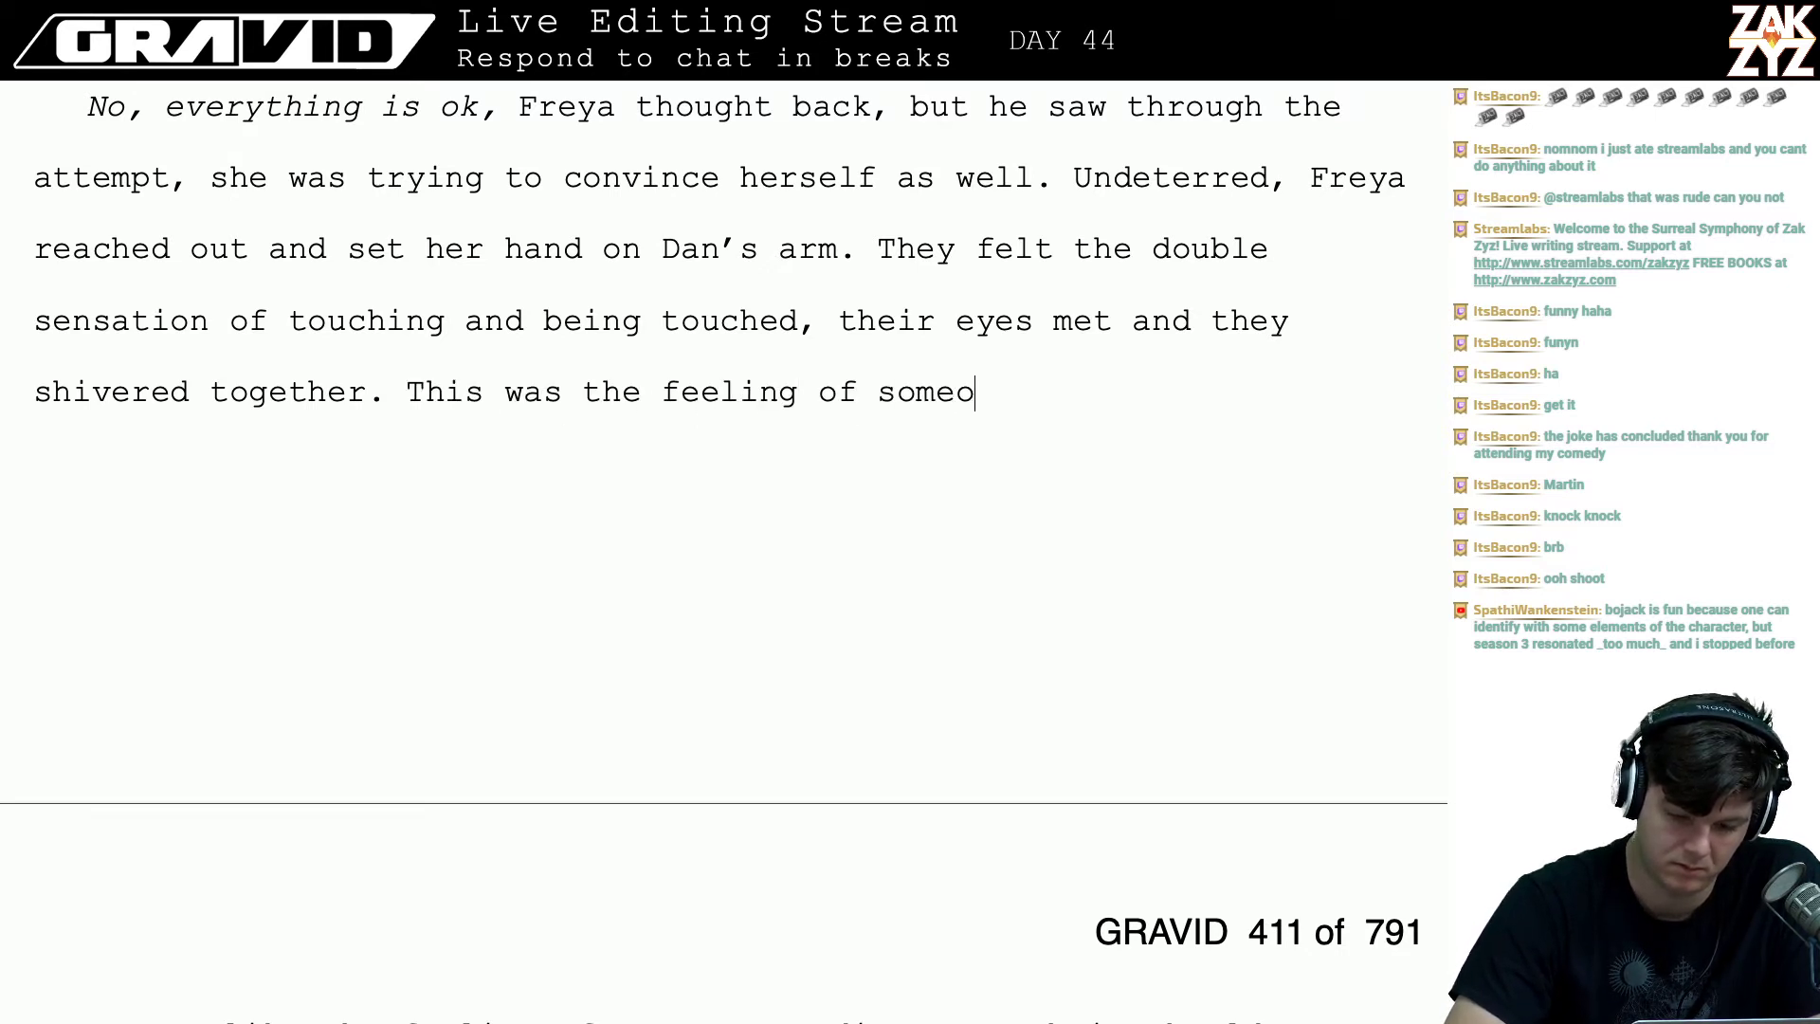
type("ne reading over t")
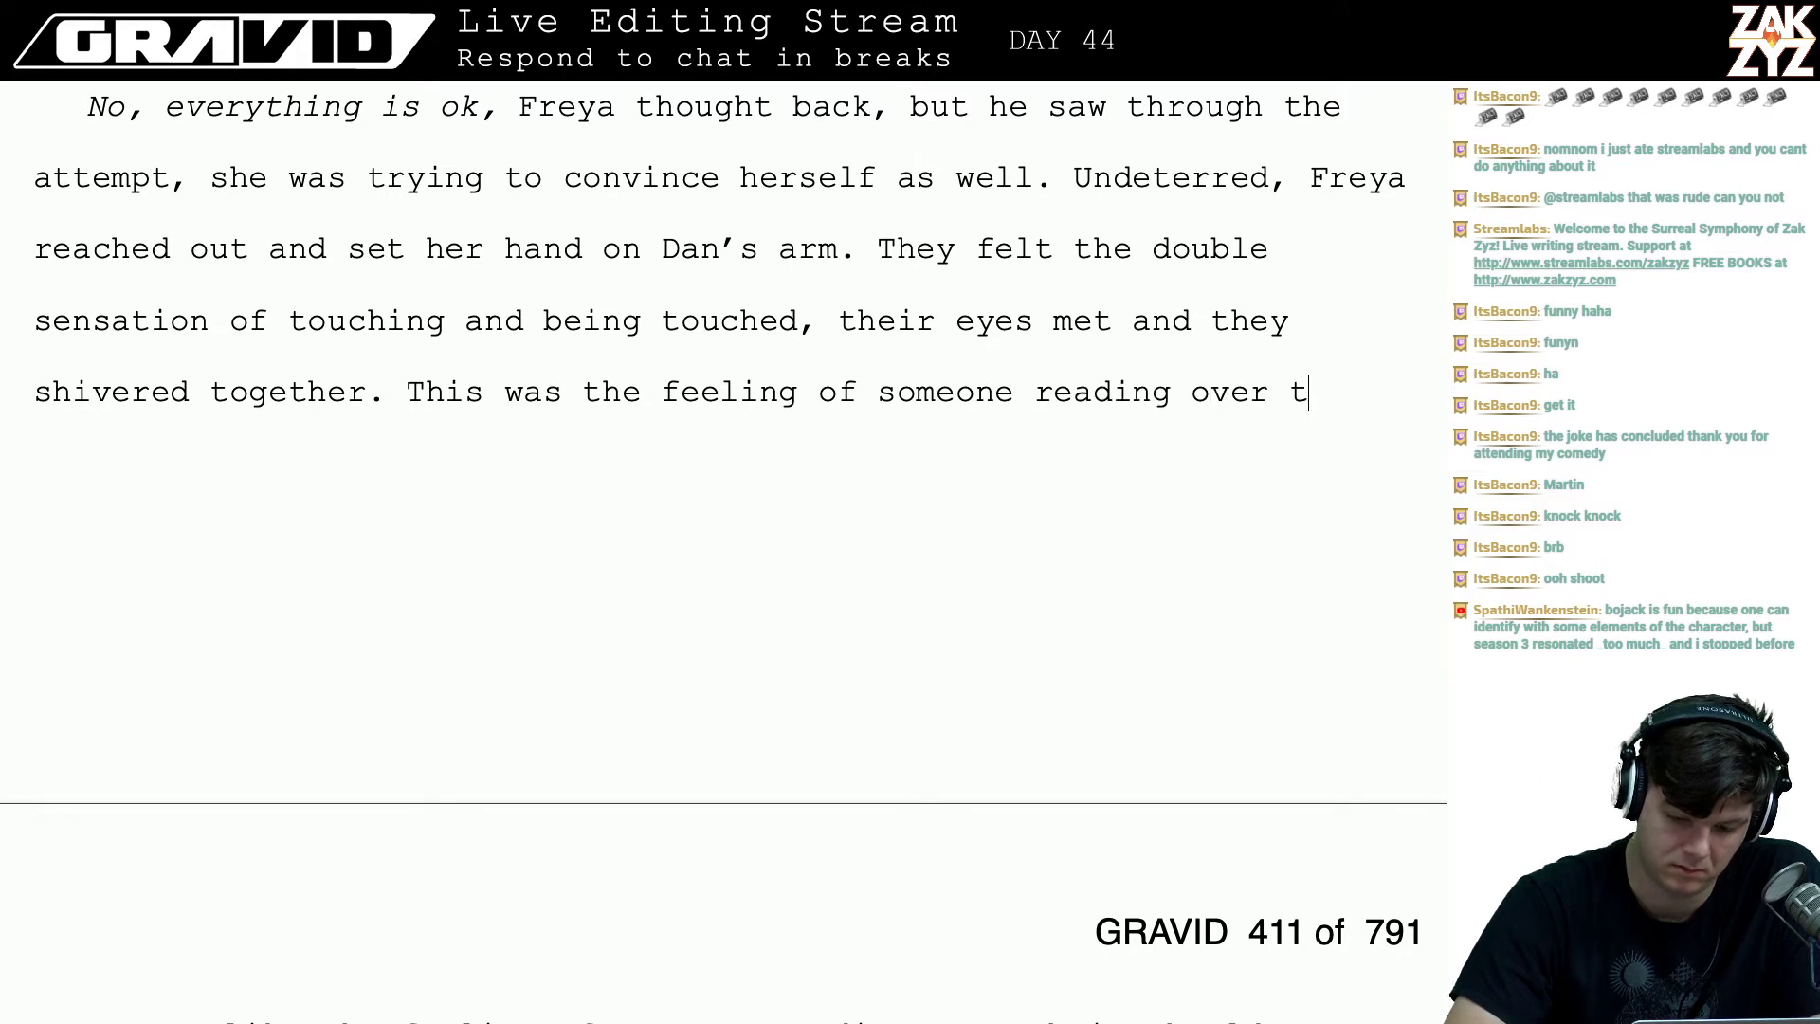
type("heir shoulders, magin")
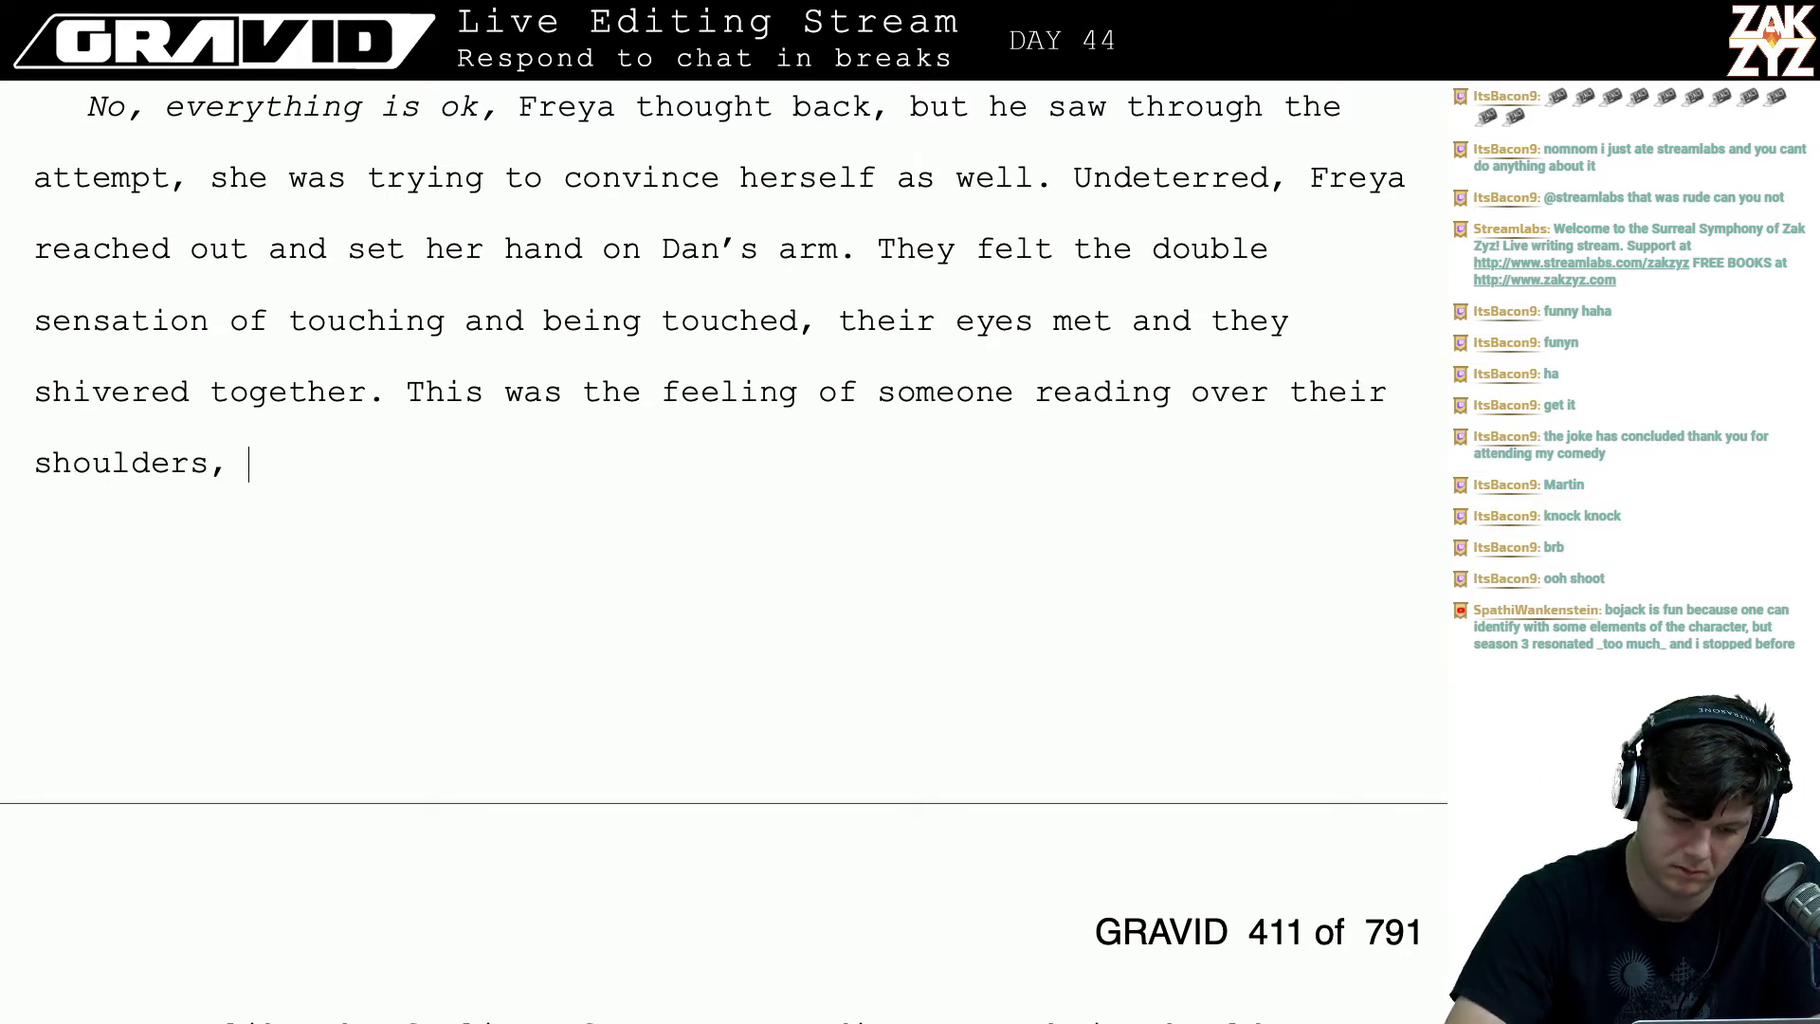
key("BackSpace")
key("BackSpace")
type("nif")
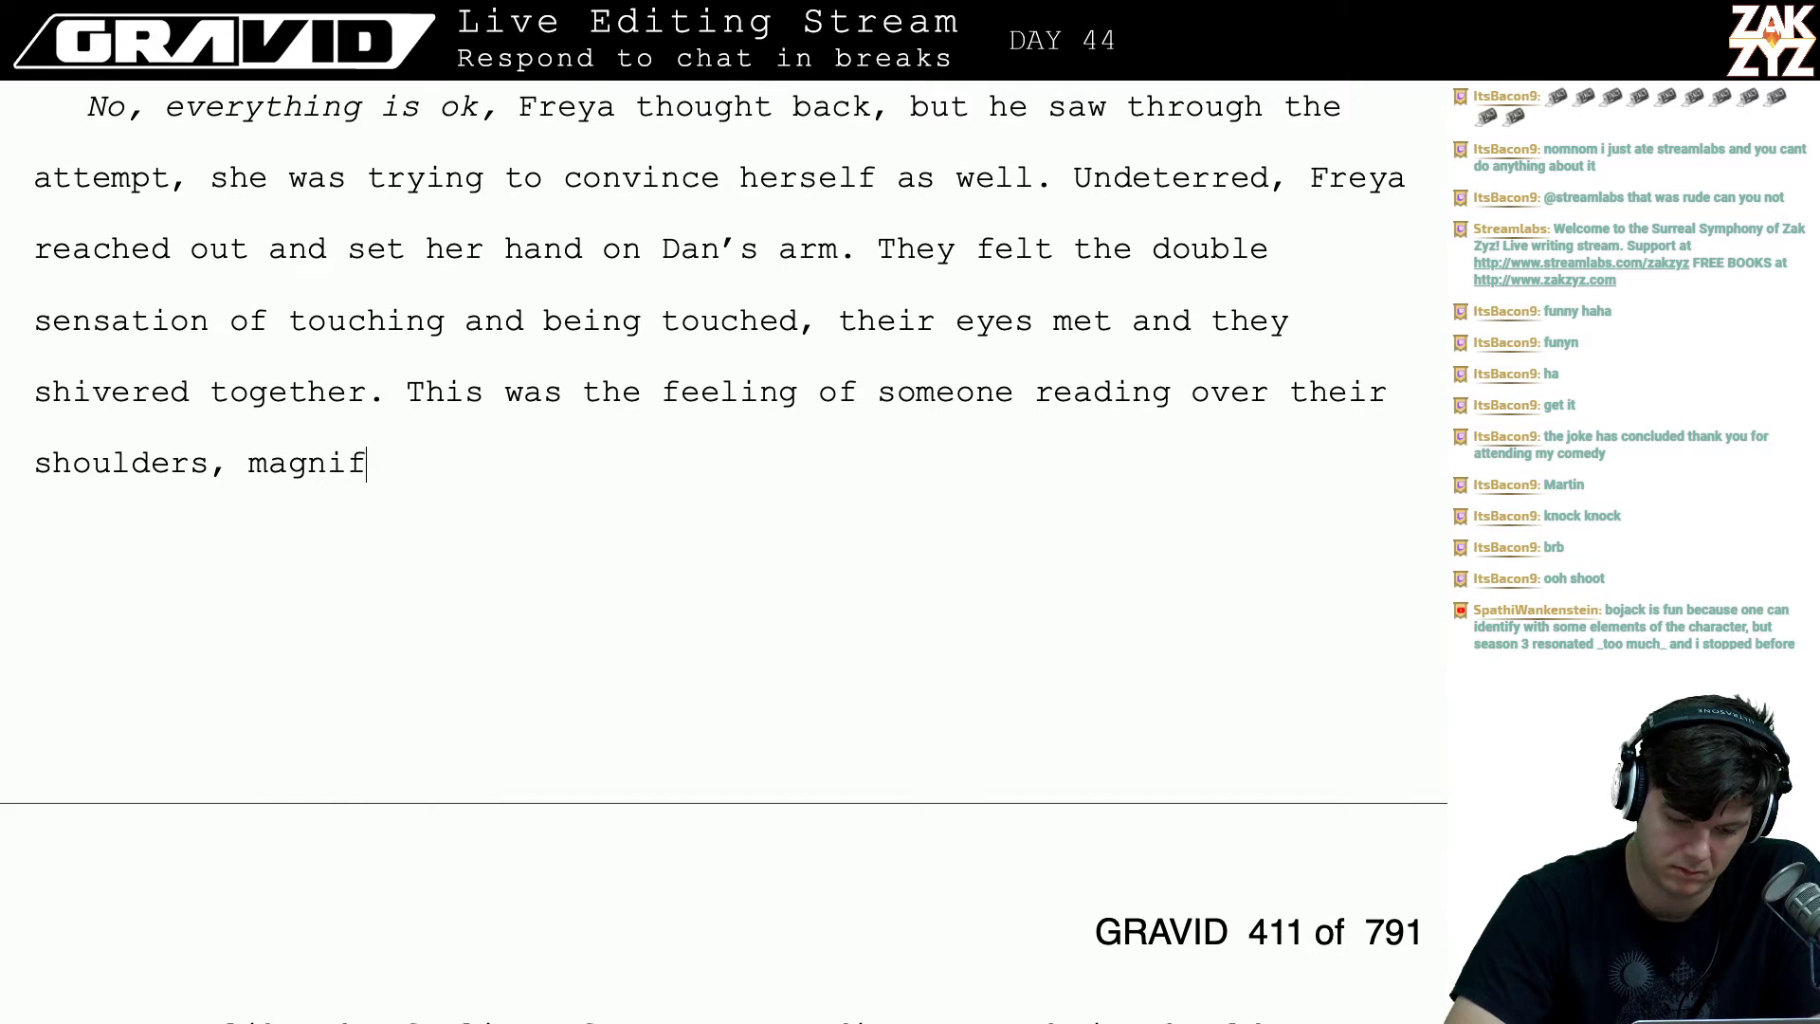
type("ied a hun")
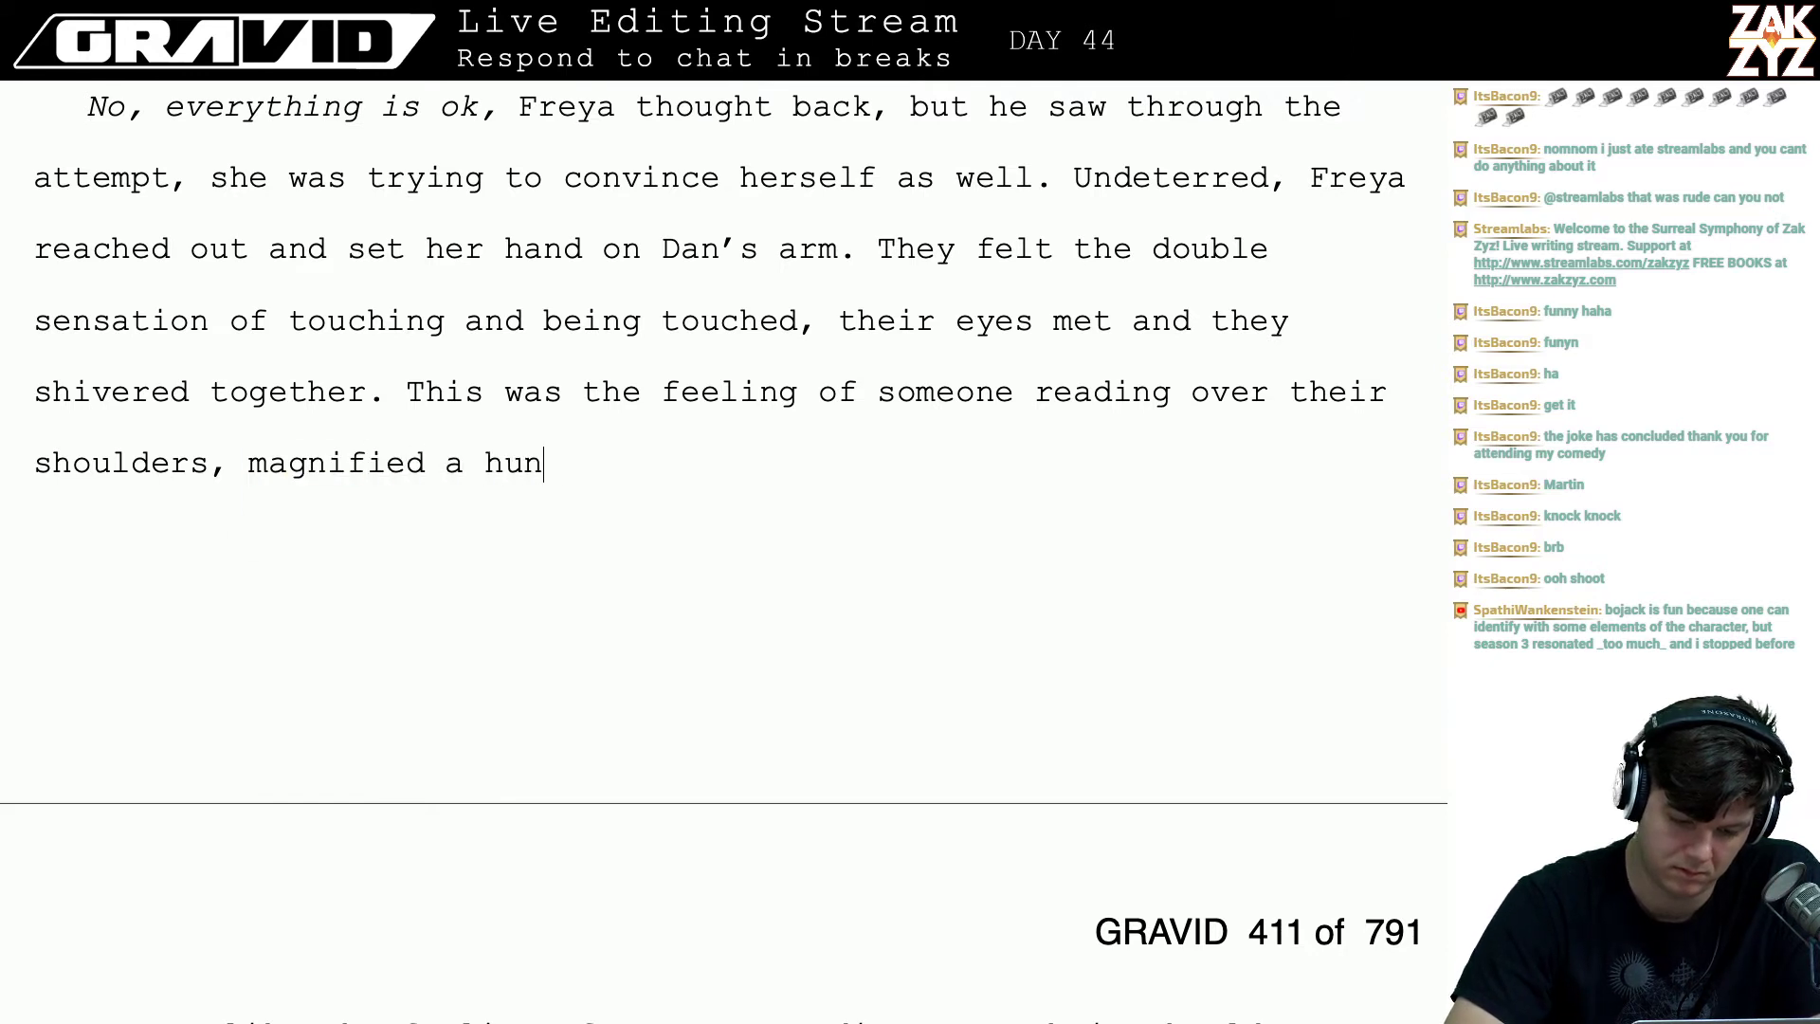
type("dred times.")
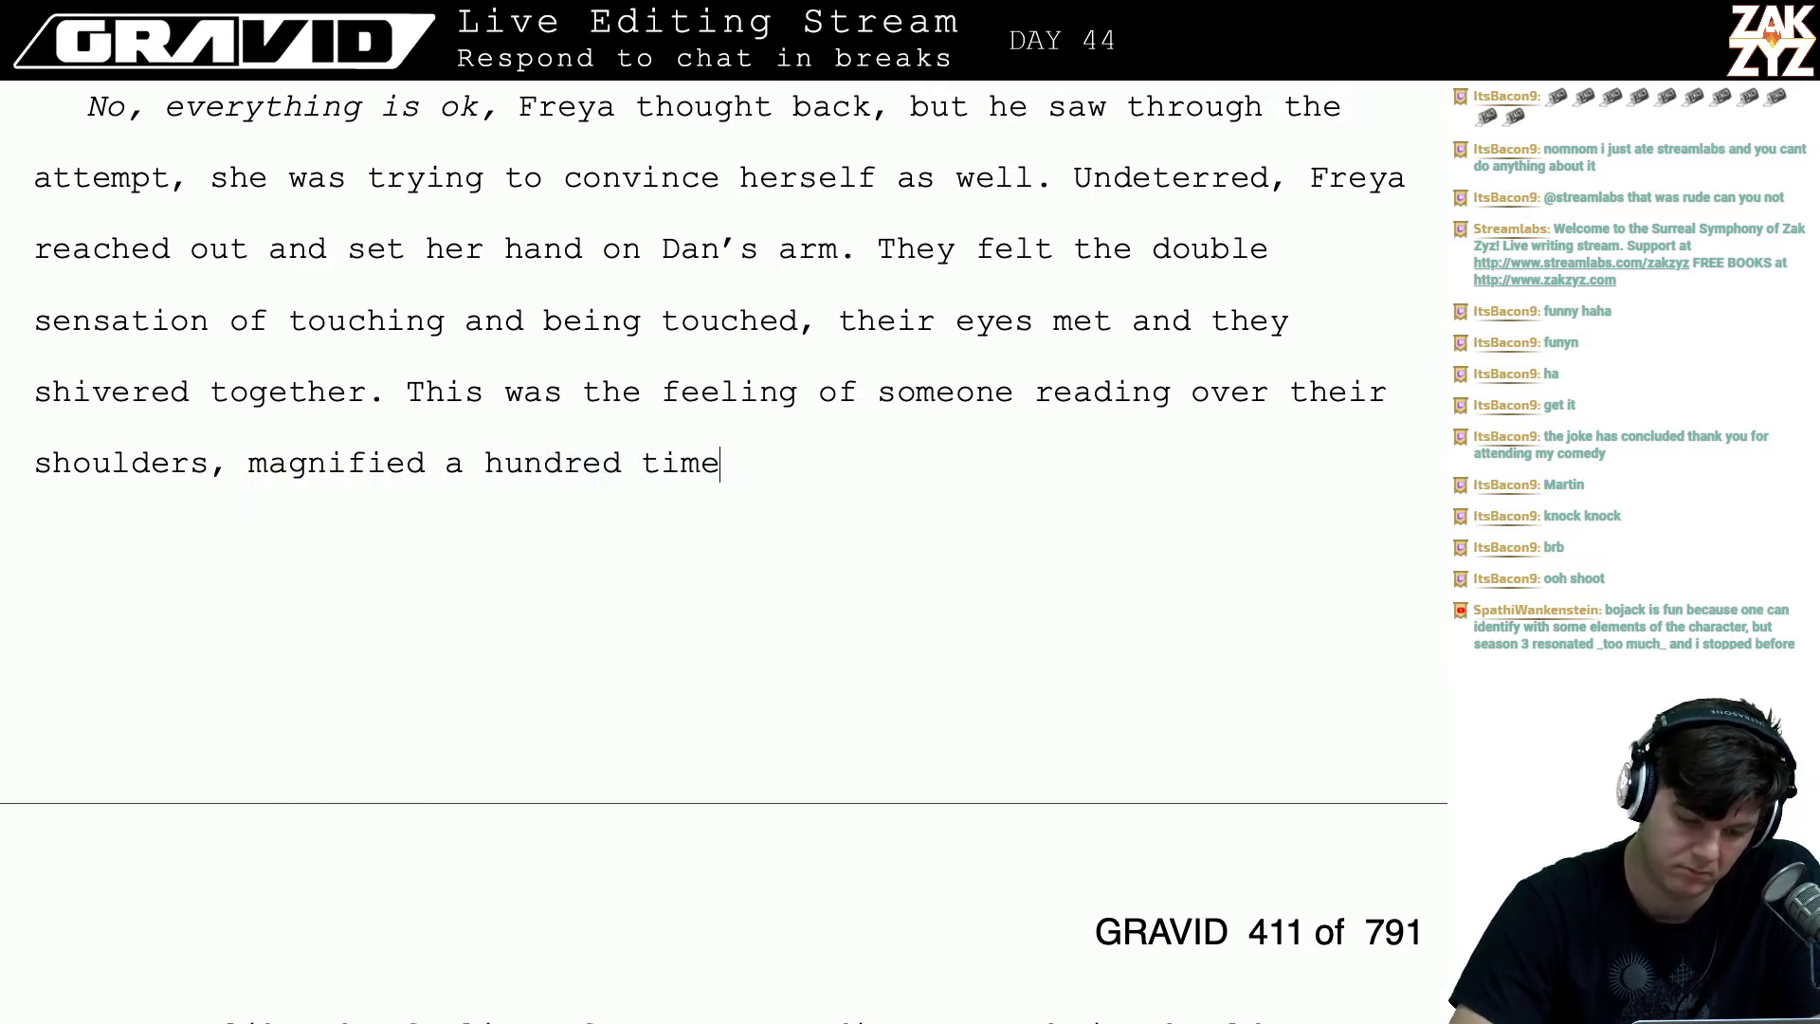
- Delete the leftover draft lines between "magnified a hundred times." and "The dream.", through "being watched was too much to stand."
key("shift+Down")
key("shift+Down")
key("shift+Down")
key("shift+Down")
key("shift+Down")
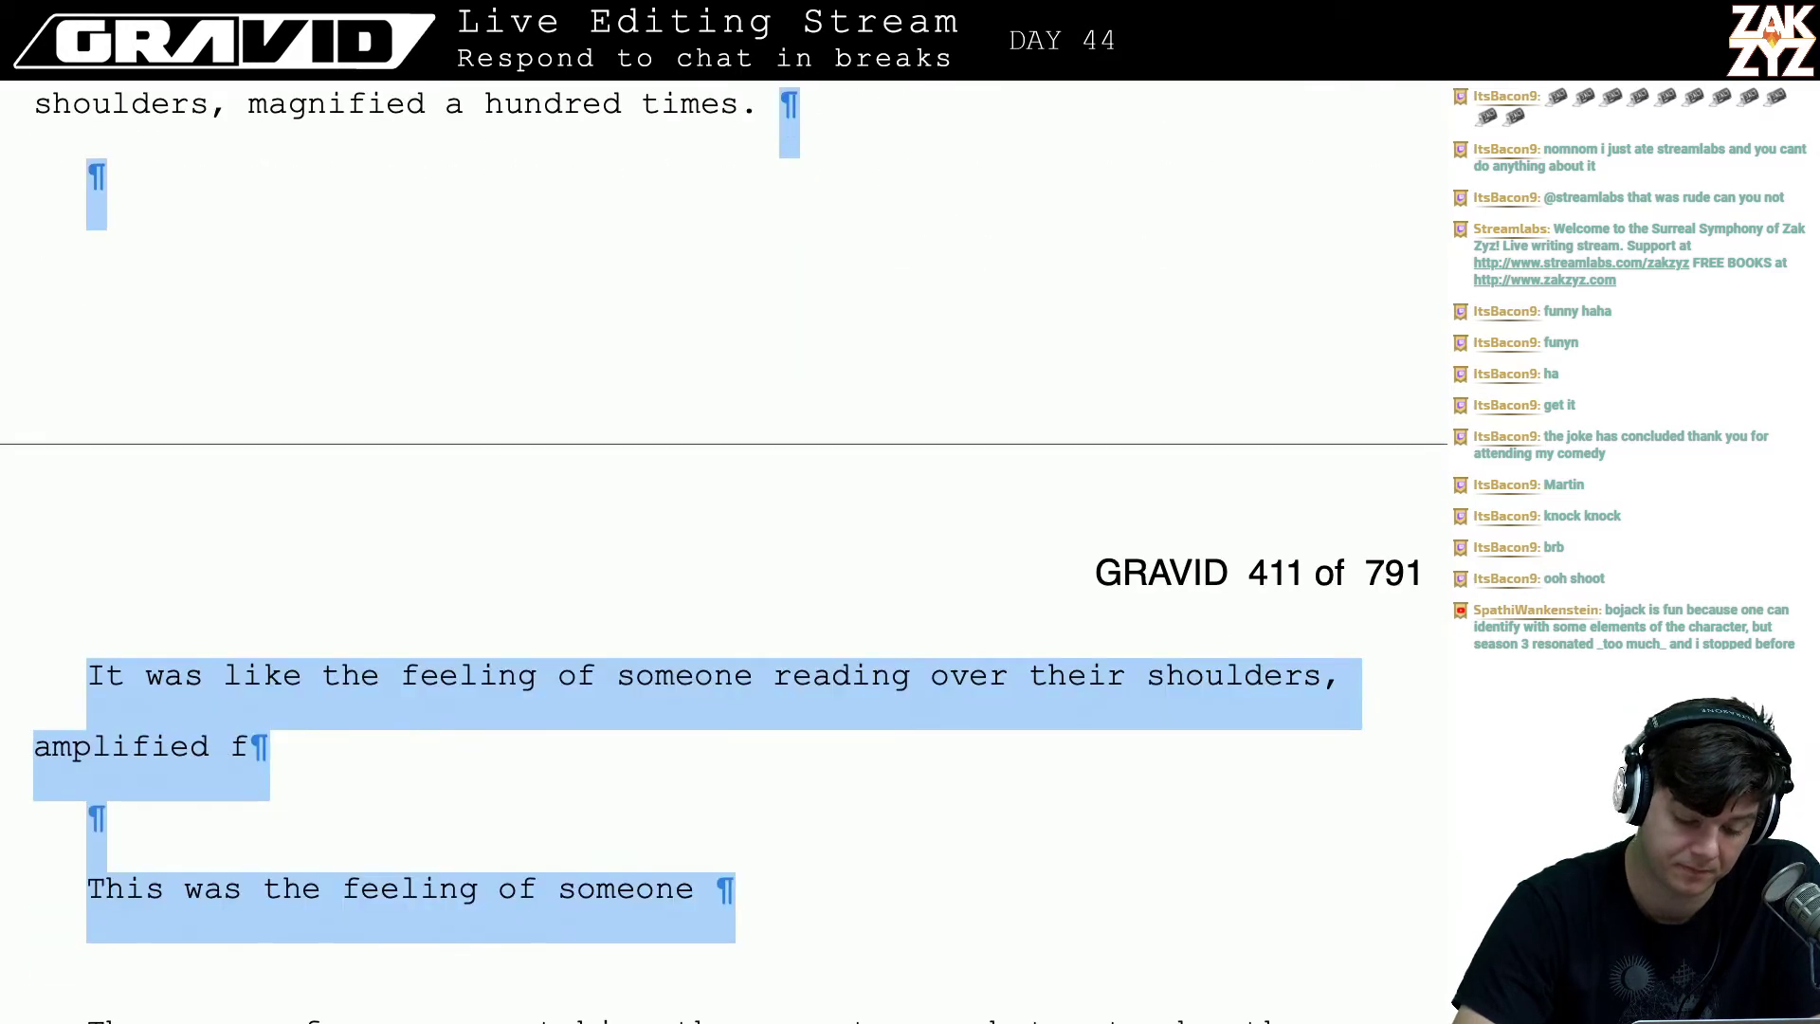
key("shift+Down")
key("shift+Down")
key("shift+Up")
key("shift+Down")
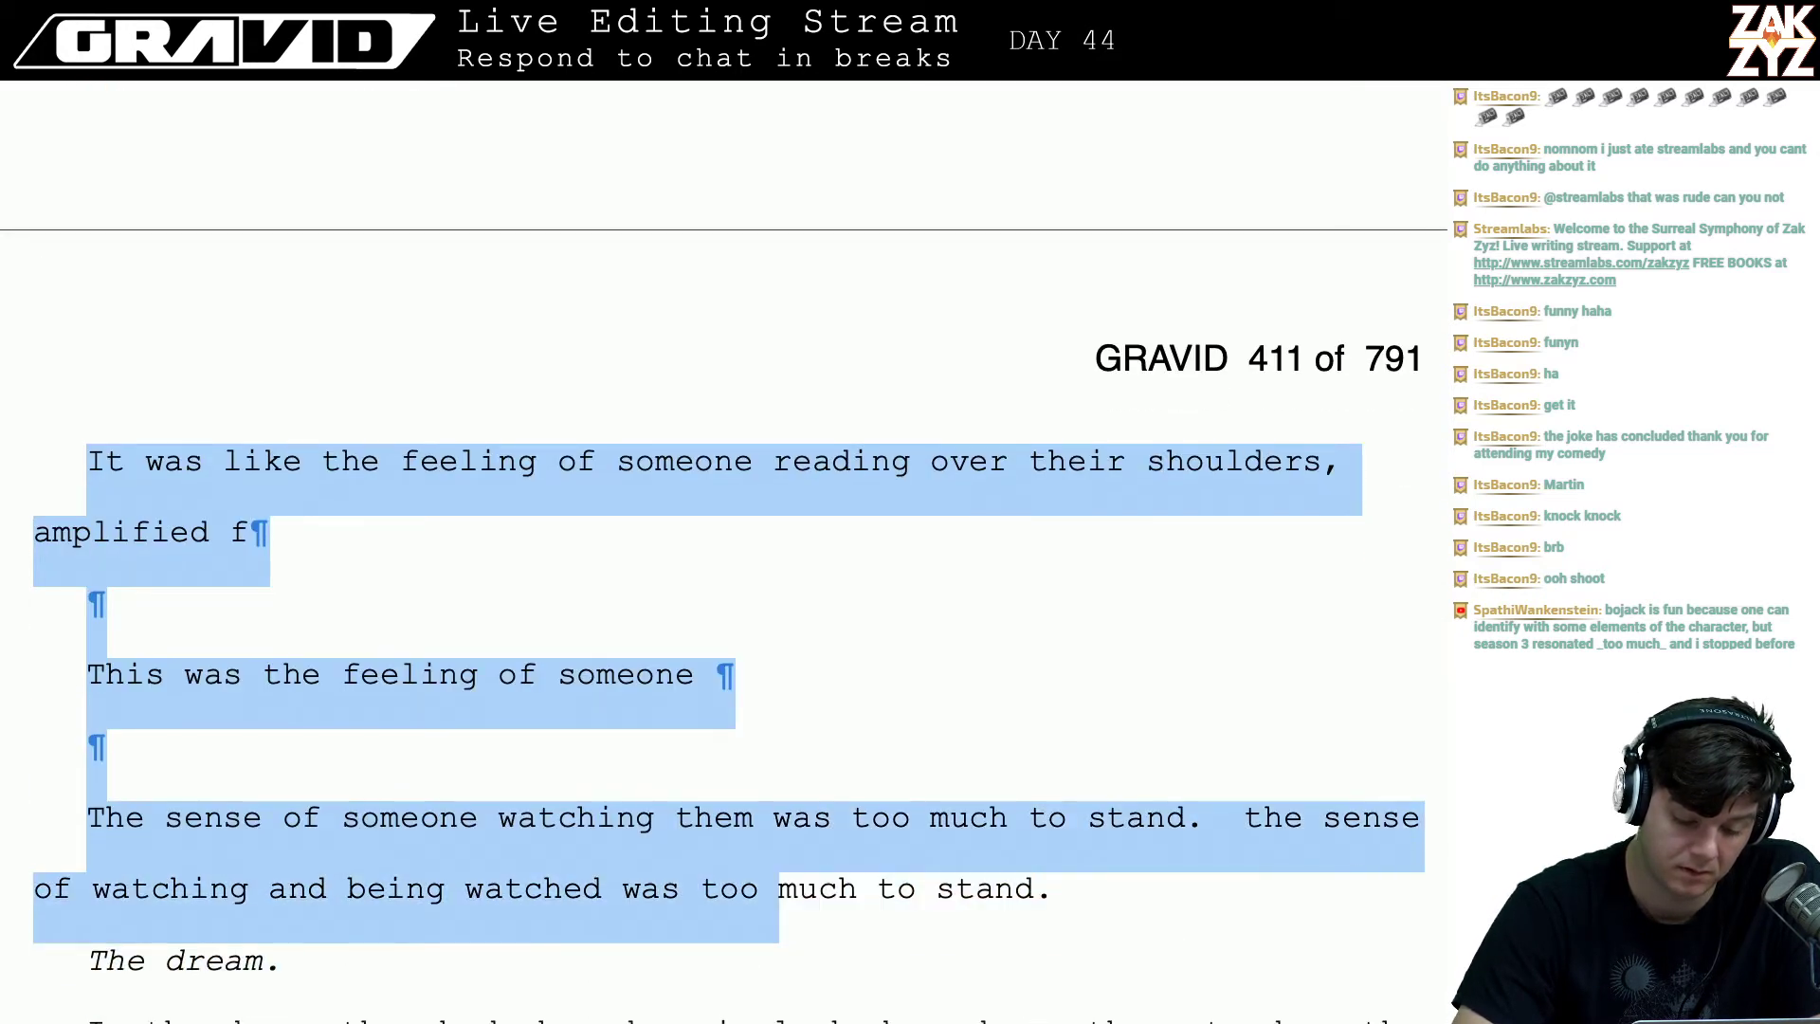
key("shift+Right")
key("shift+Right")
key("shift+Right")
key("shift+Right")
key("shift+Right")
key("shift+Right")
key("shift+Right")
key("shift+Right")
key("shift+Right")
key("shift+Right")
key("shift+Right")
key("shift+Right")
key("shift+Right")
key("shift+Right")
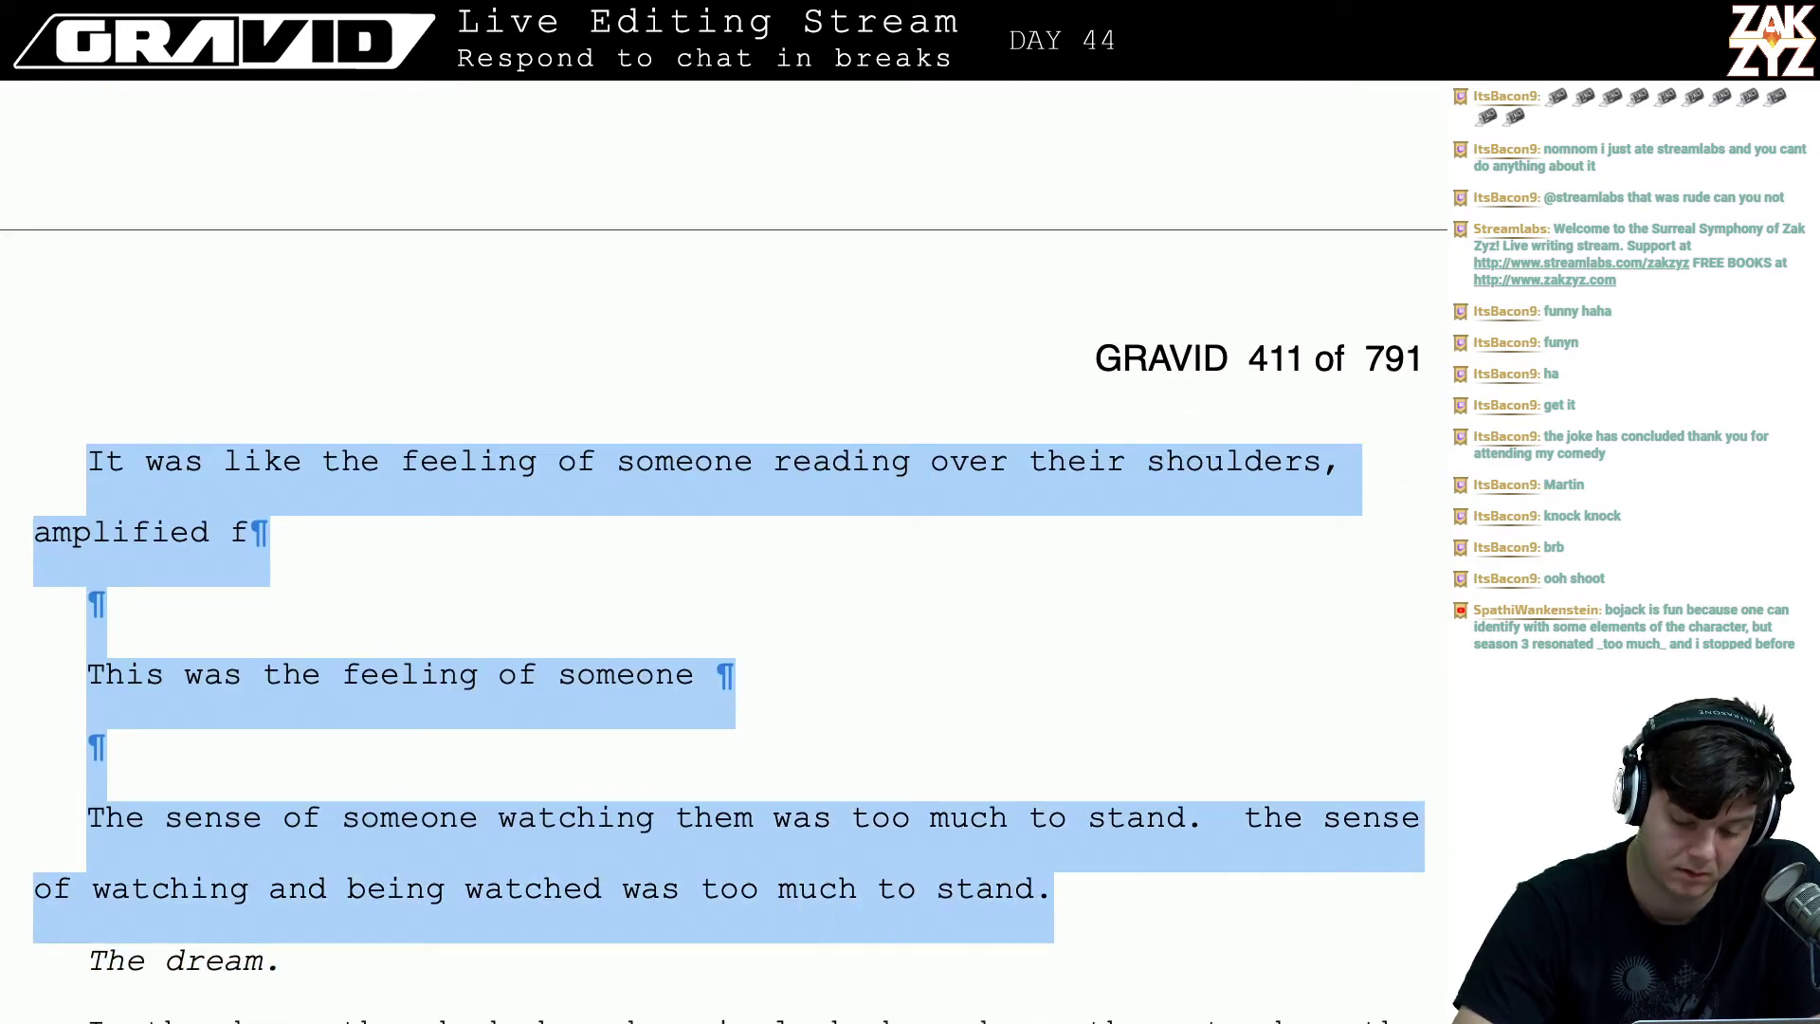
key("shift+Right")
key("shift+Left")
key("Delete")
- Split "This was the feeling of someone reading over their shoulders, magnified a hundred times." into its own paragraph after "shivered together."
key("Up")
key("Up")
key("Up")
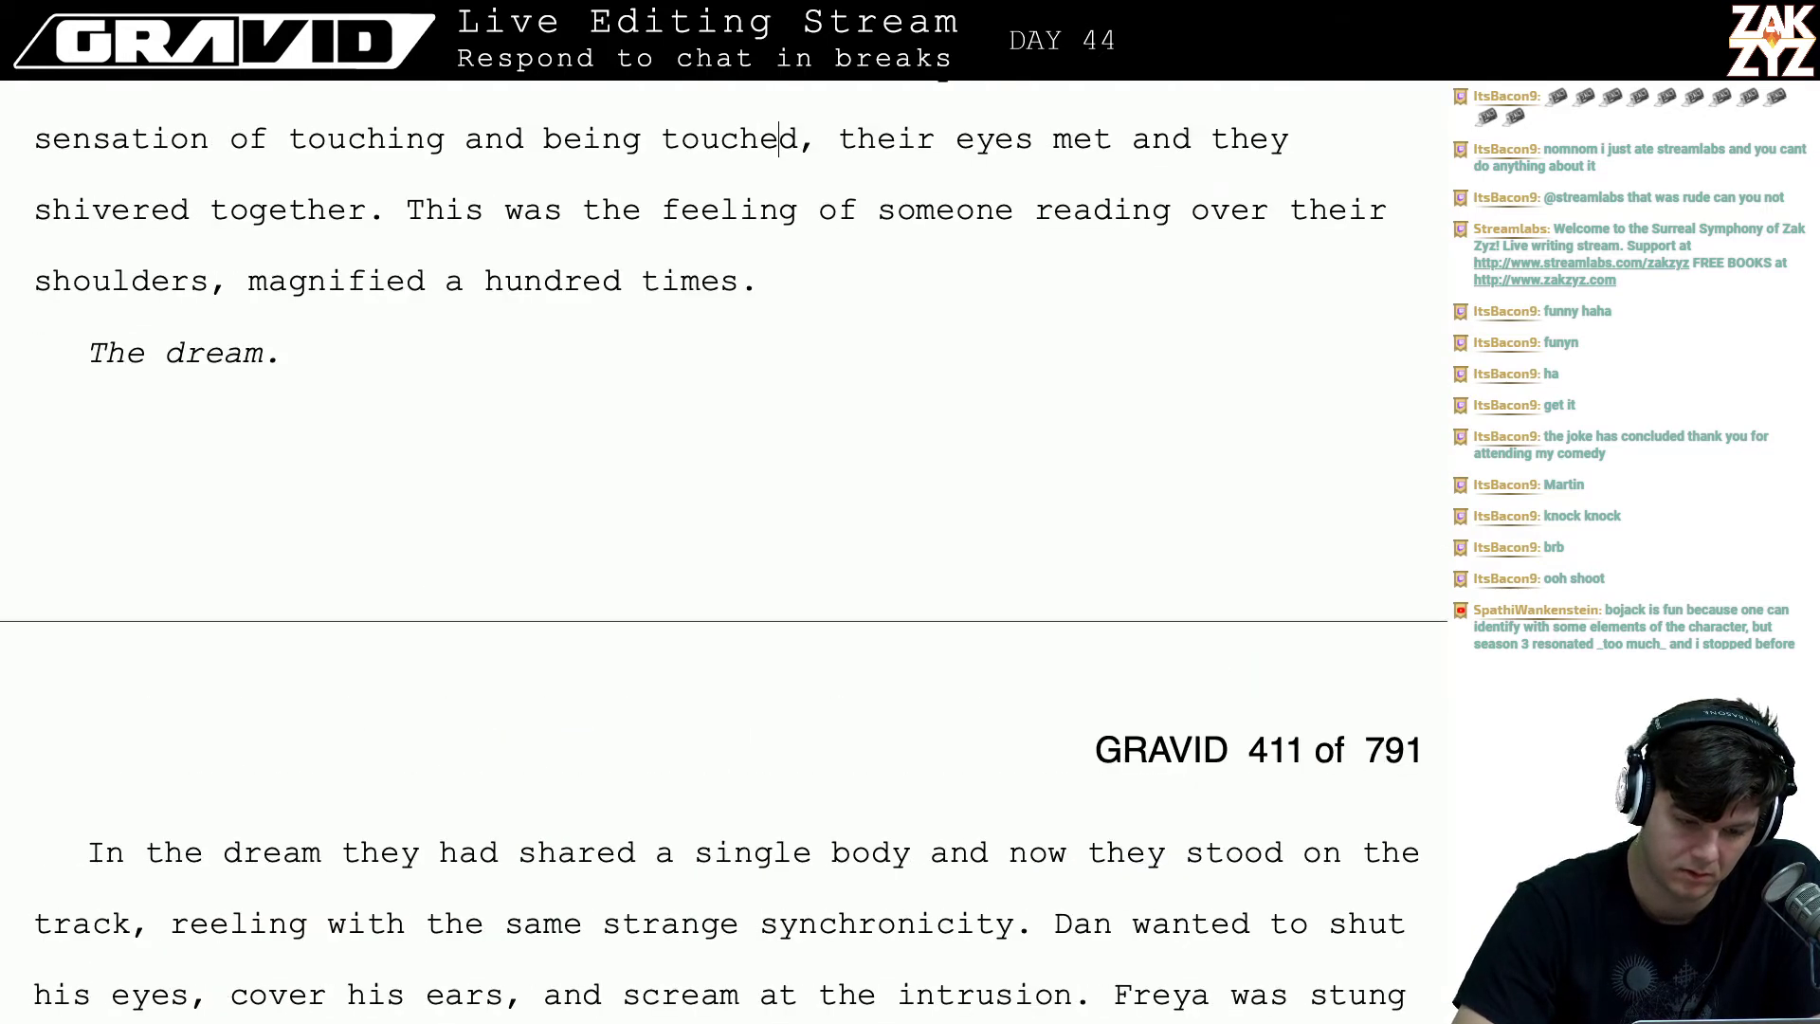
key("Down")
key("Left")
key("Left")
key("Left")
key("Left")
key("Left")
key("Left")
key("Left")
key("Left")
key("Left")
key("Left")
key("Left")
key("Left")
key("Left")
key("Left")
key("Left")
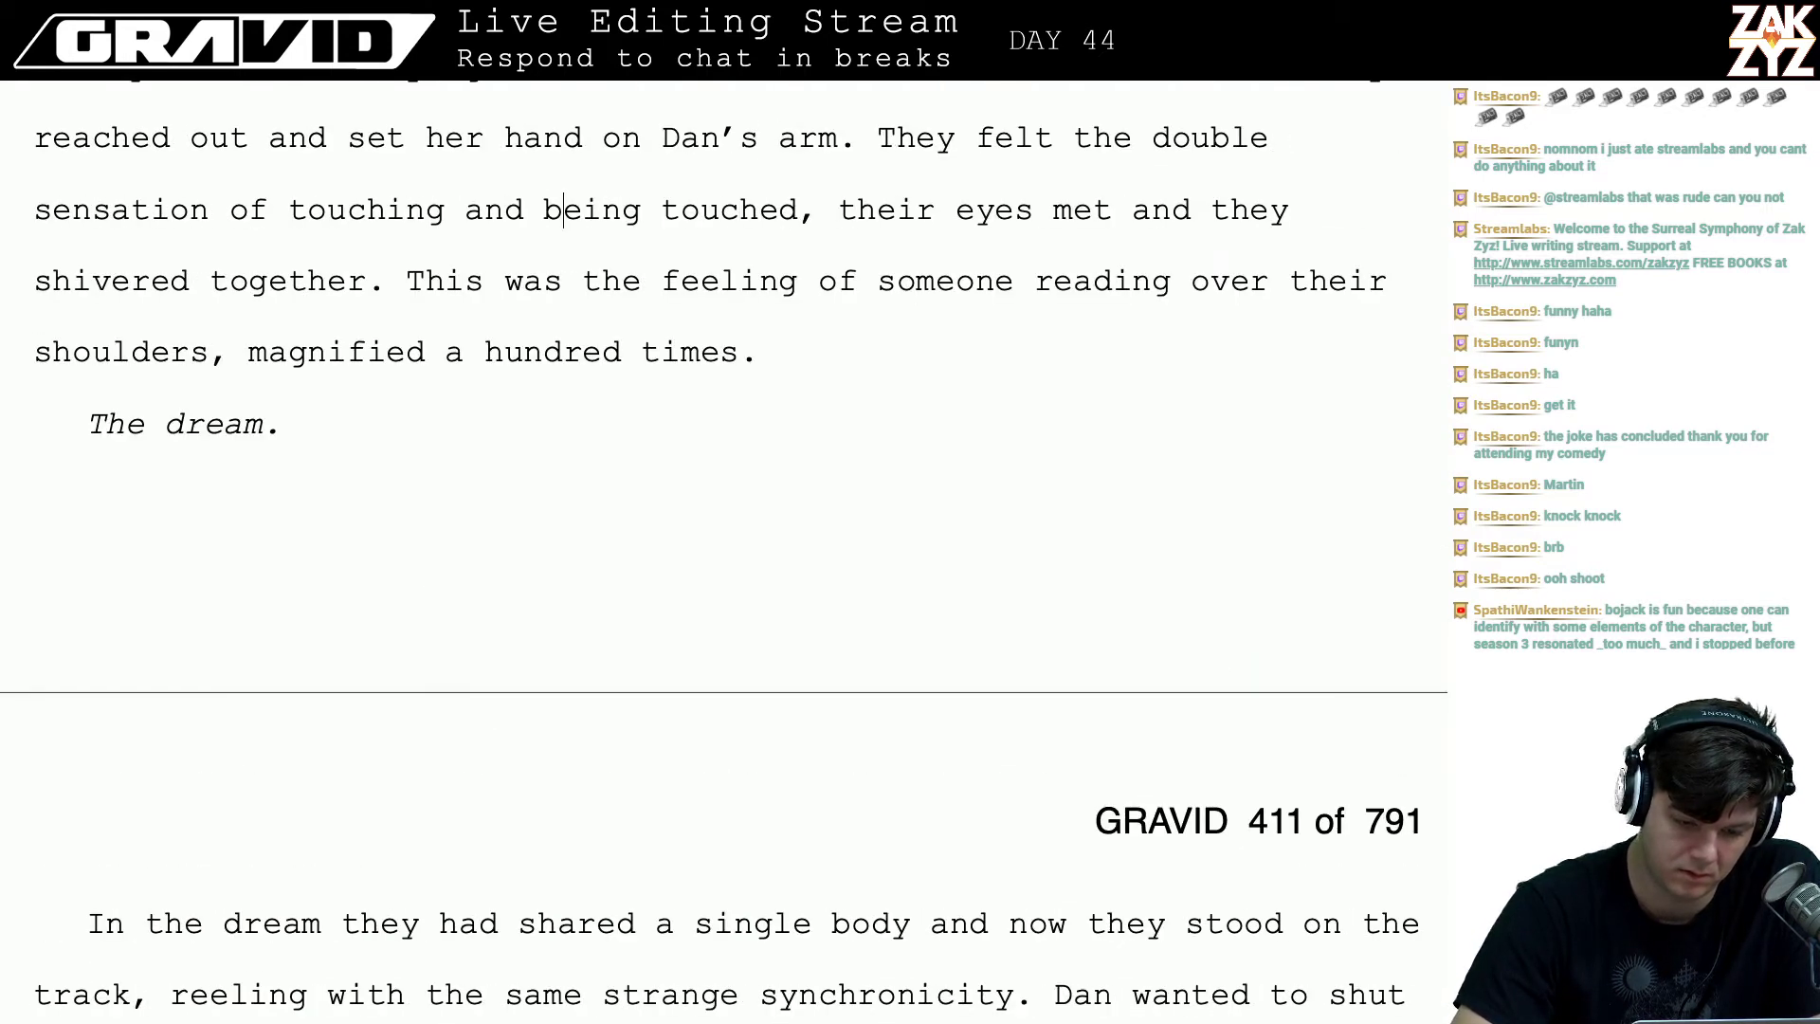
key("Down")
key("Left")
key("Return")
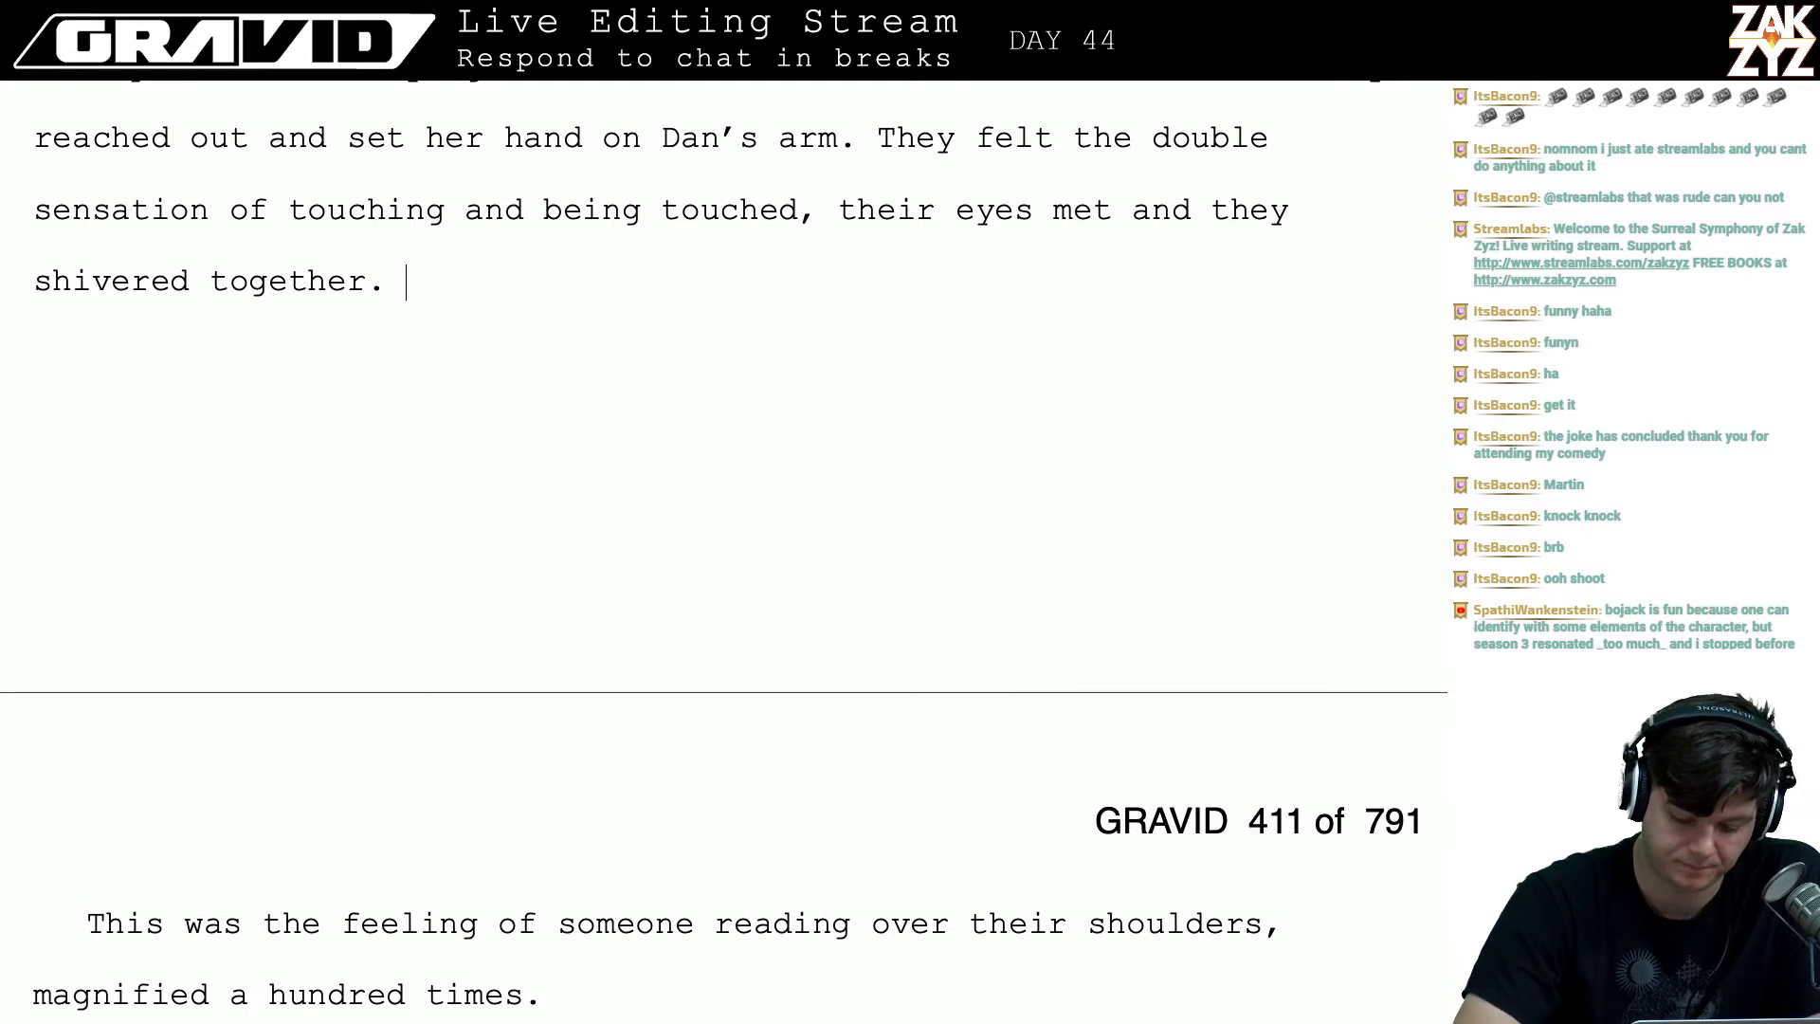
- Write "It felt like someone reading over their shoulders, but amplified a hundred" after "shivered together." and split it into its own paragraph
type("It felt like")
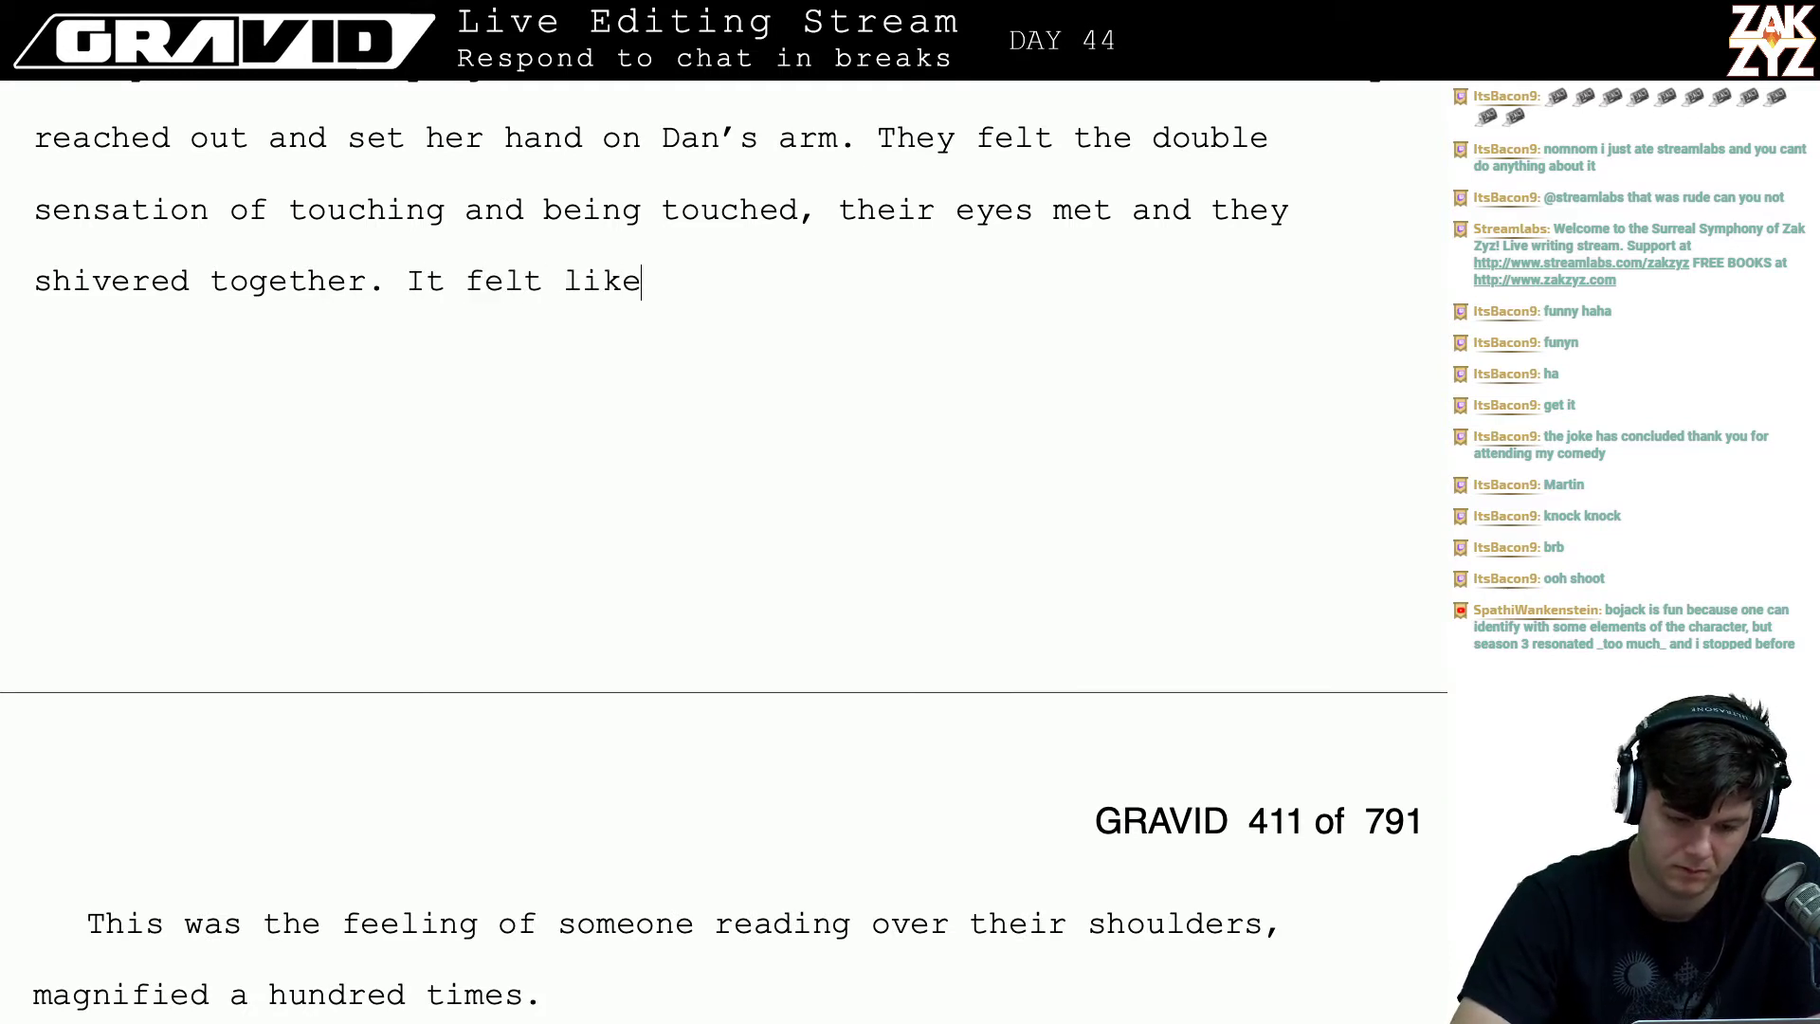
type(" the")
key("BackSpace")
key("BackSpace")
key("BackSpace")
type("someone ")
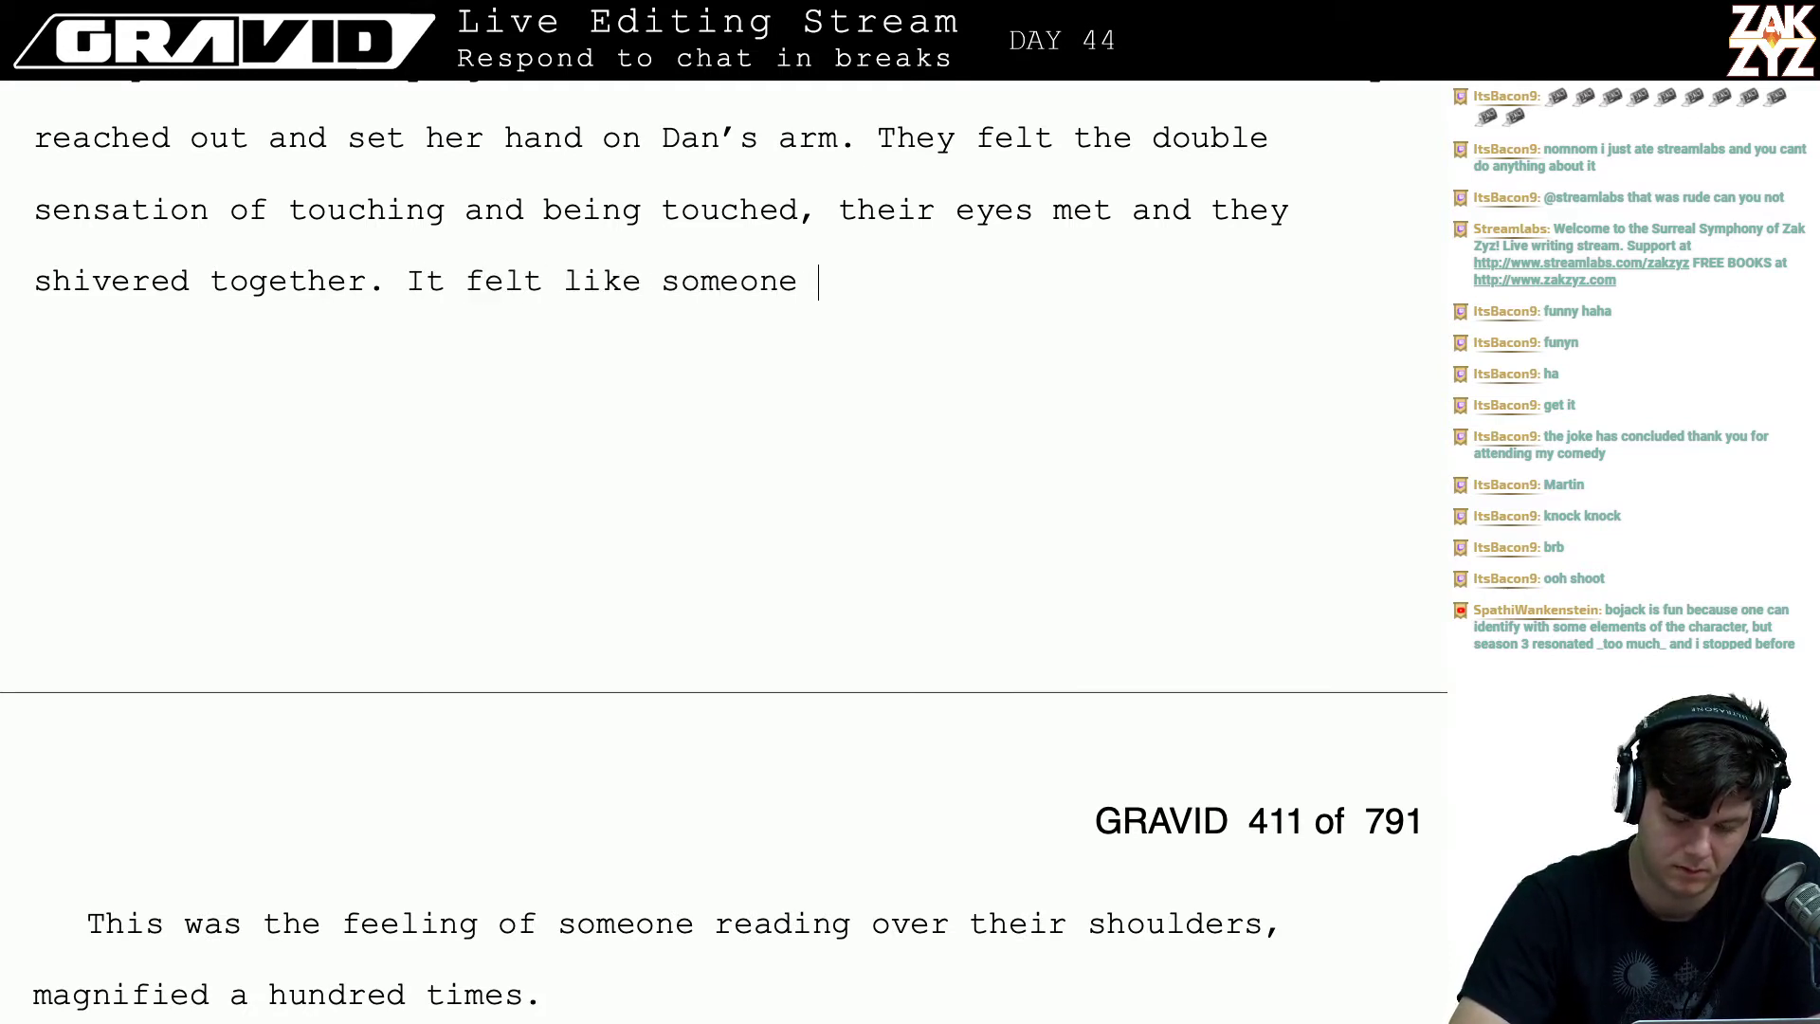
type("reading over")
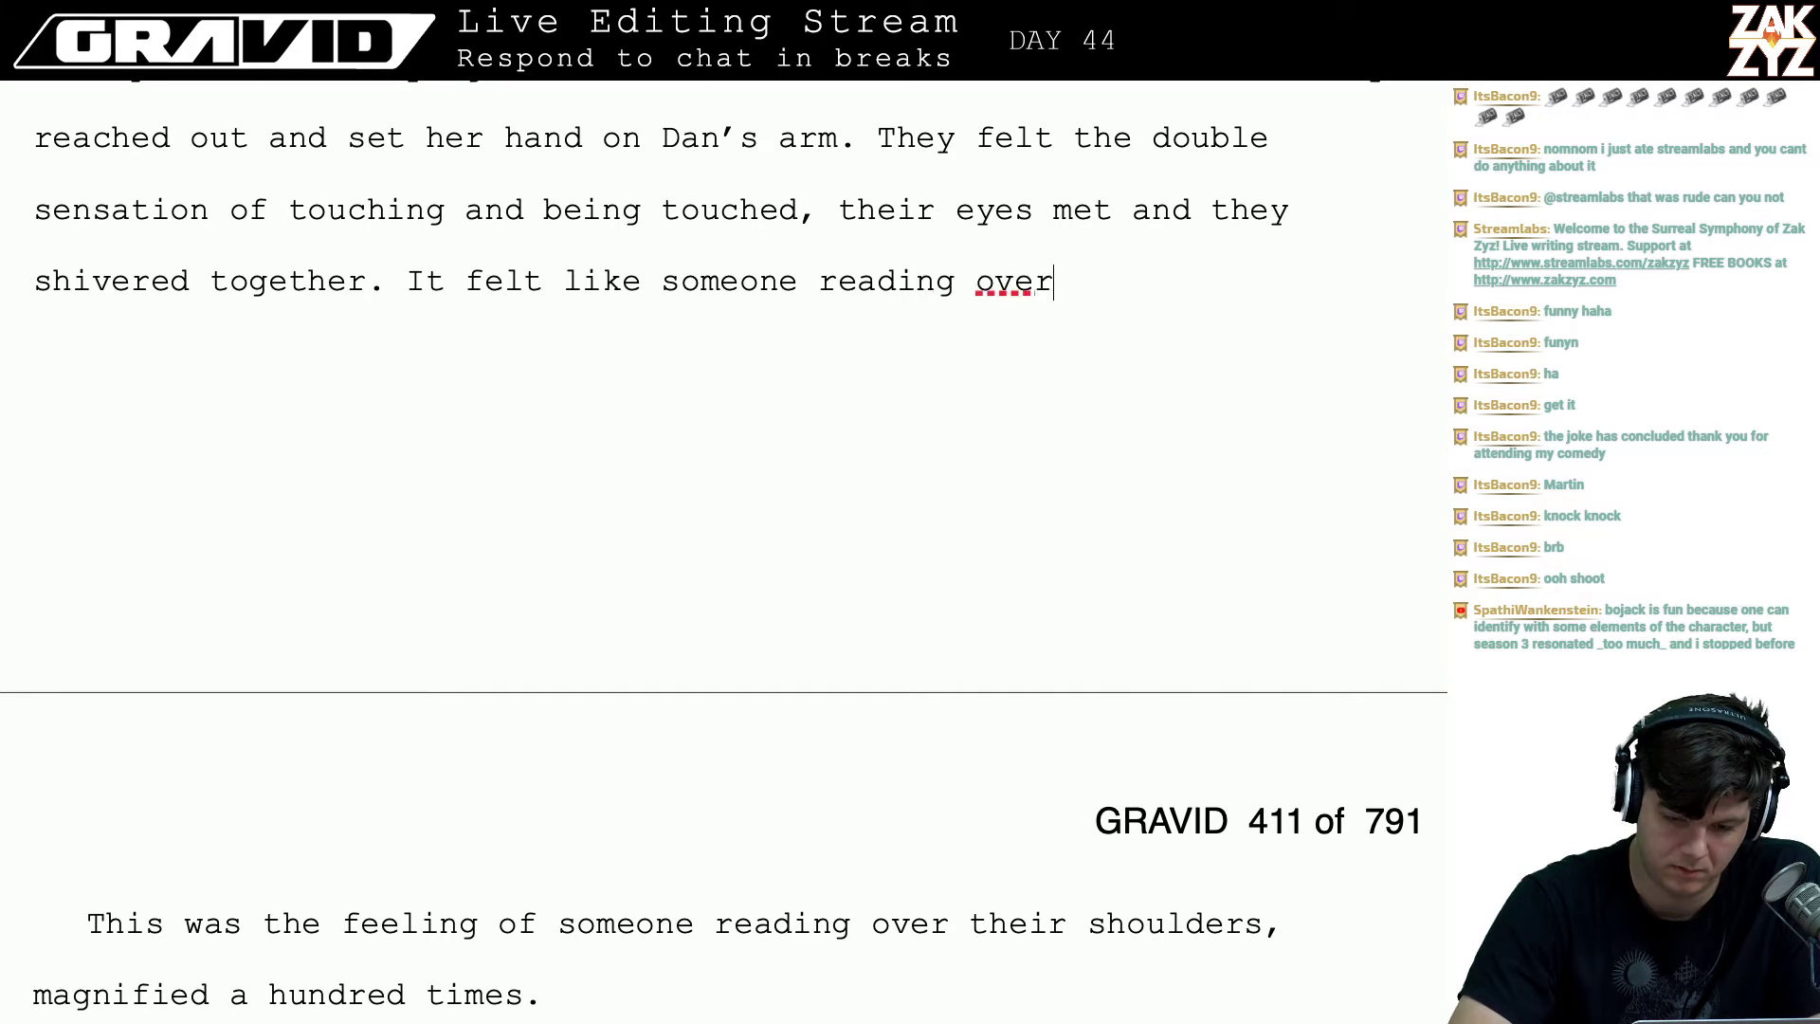
type(" their shoulders, ")
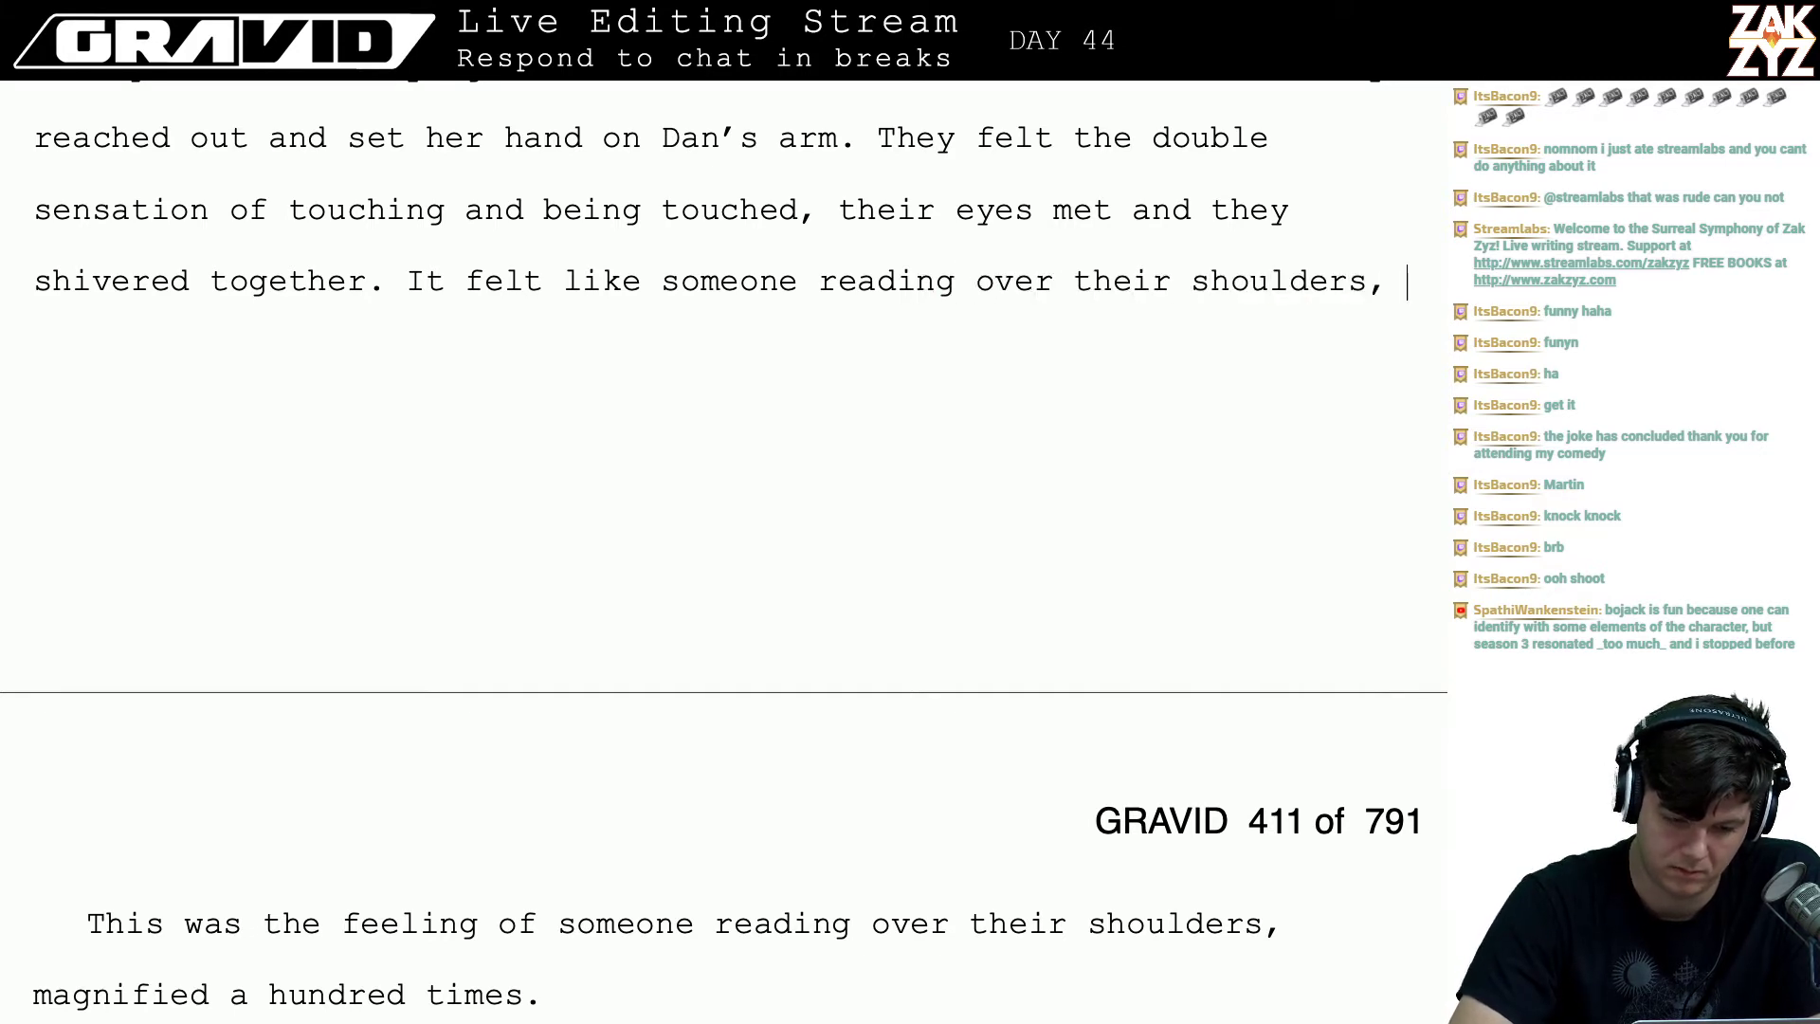
type("but amplified ")
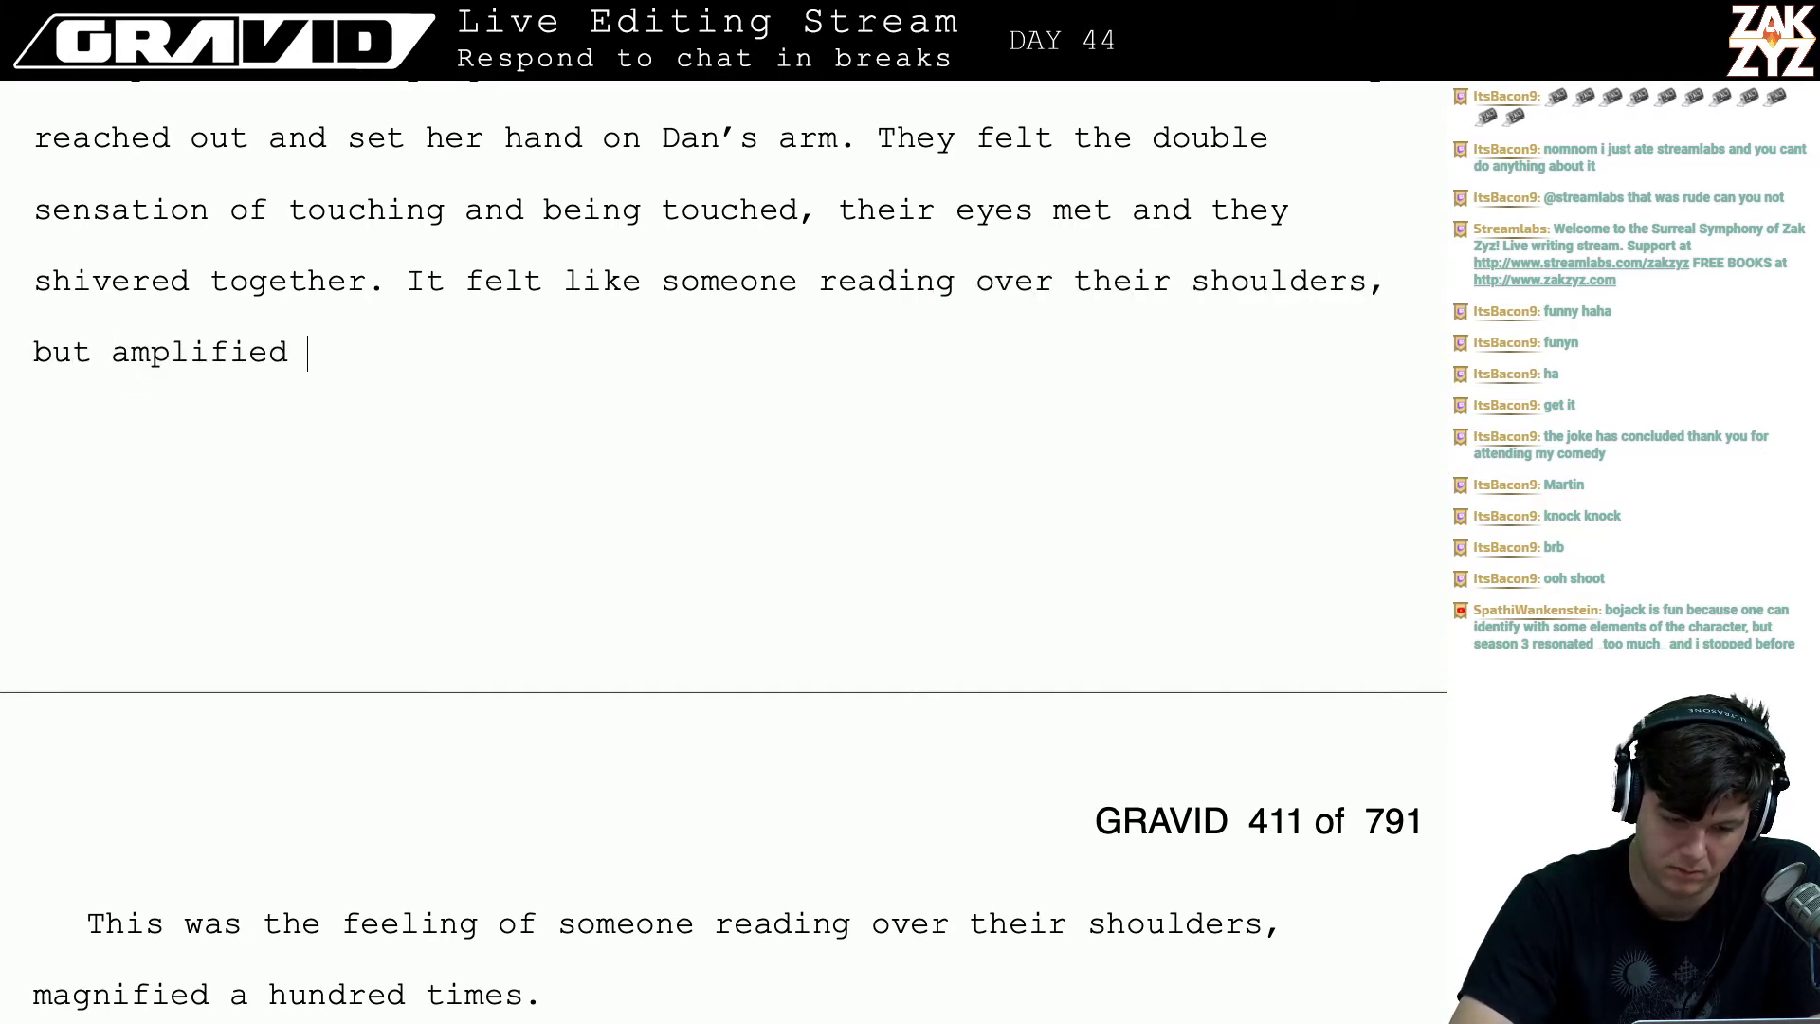
type("un")
key("BackSpace")
key("BackSpace")
type("a hundred")
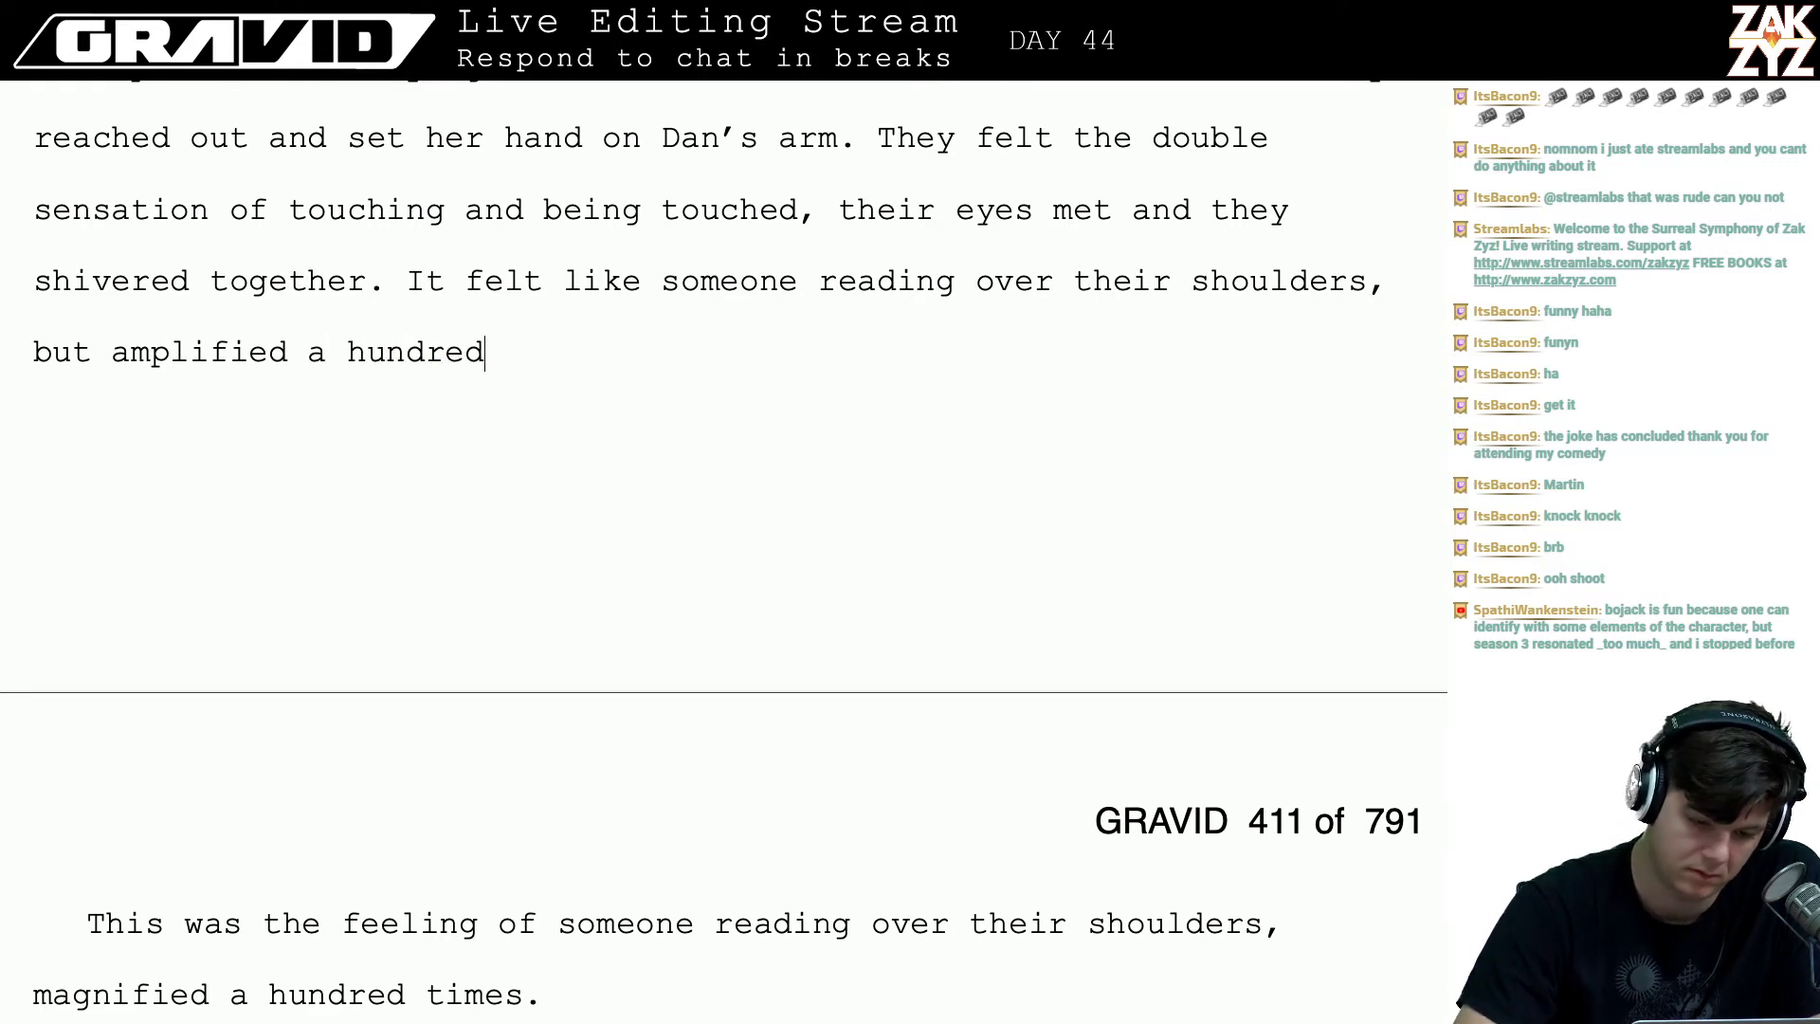
key("Return")
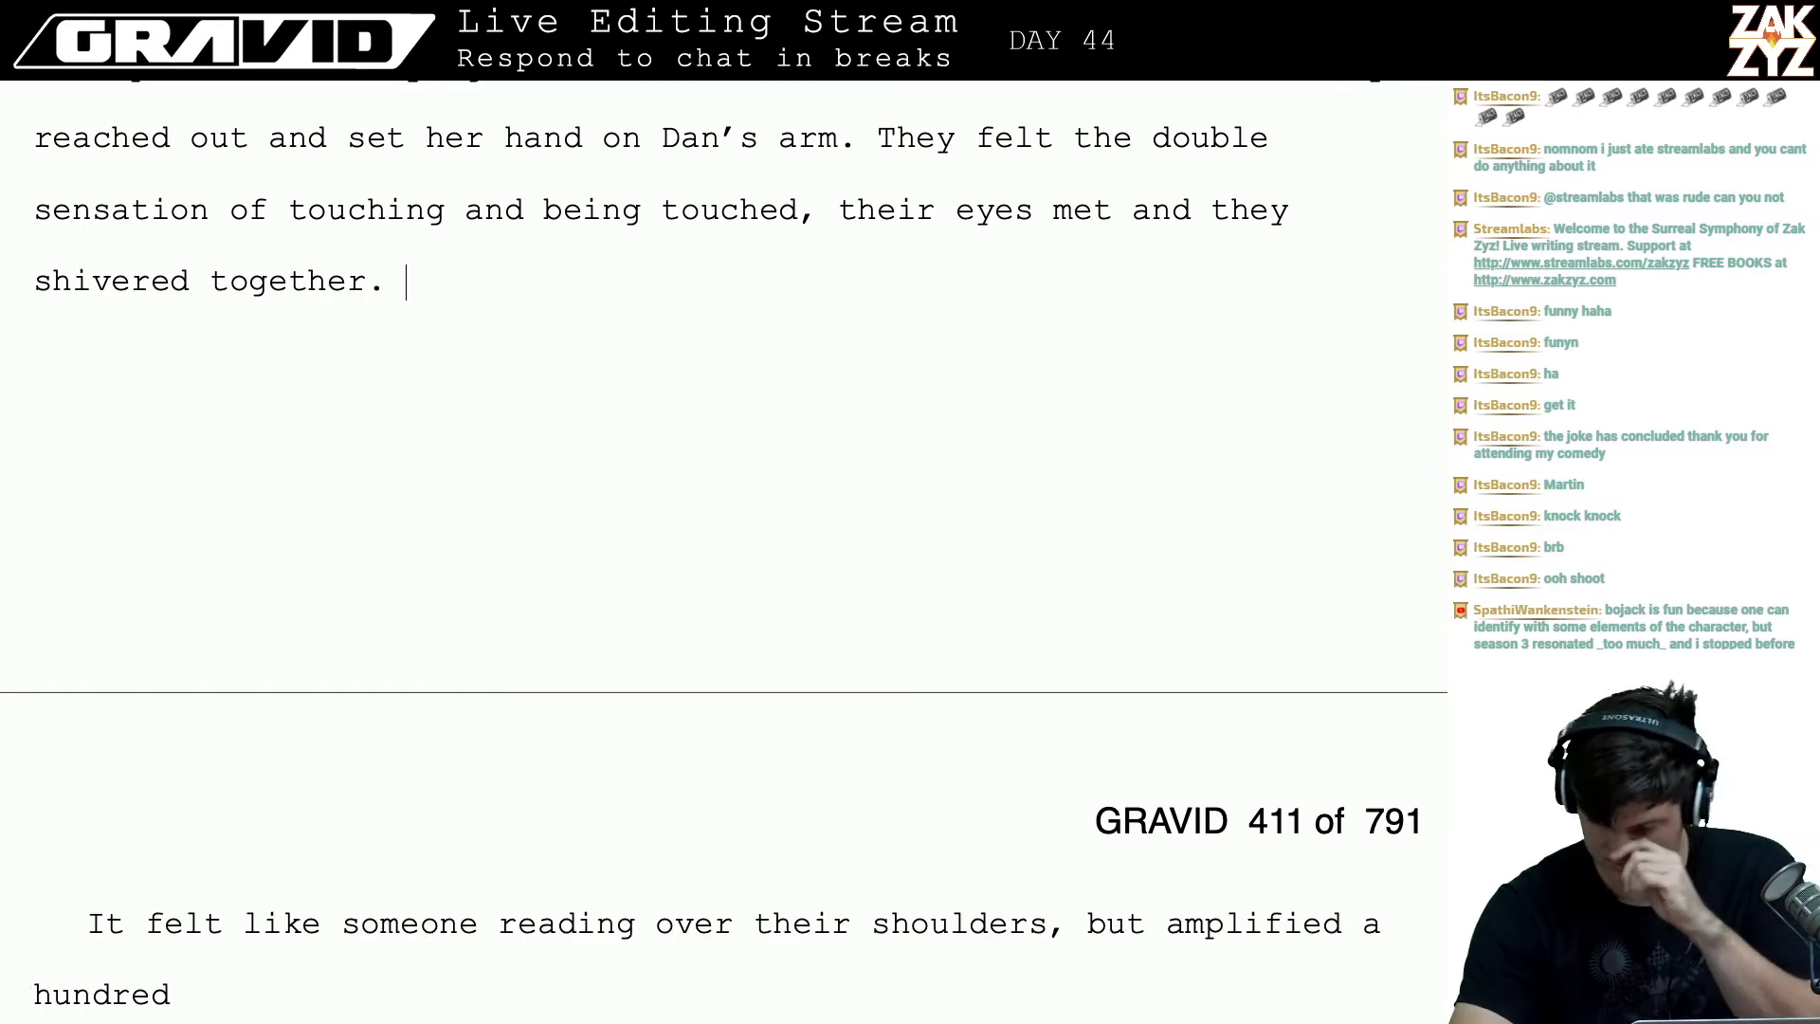
type("I")
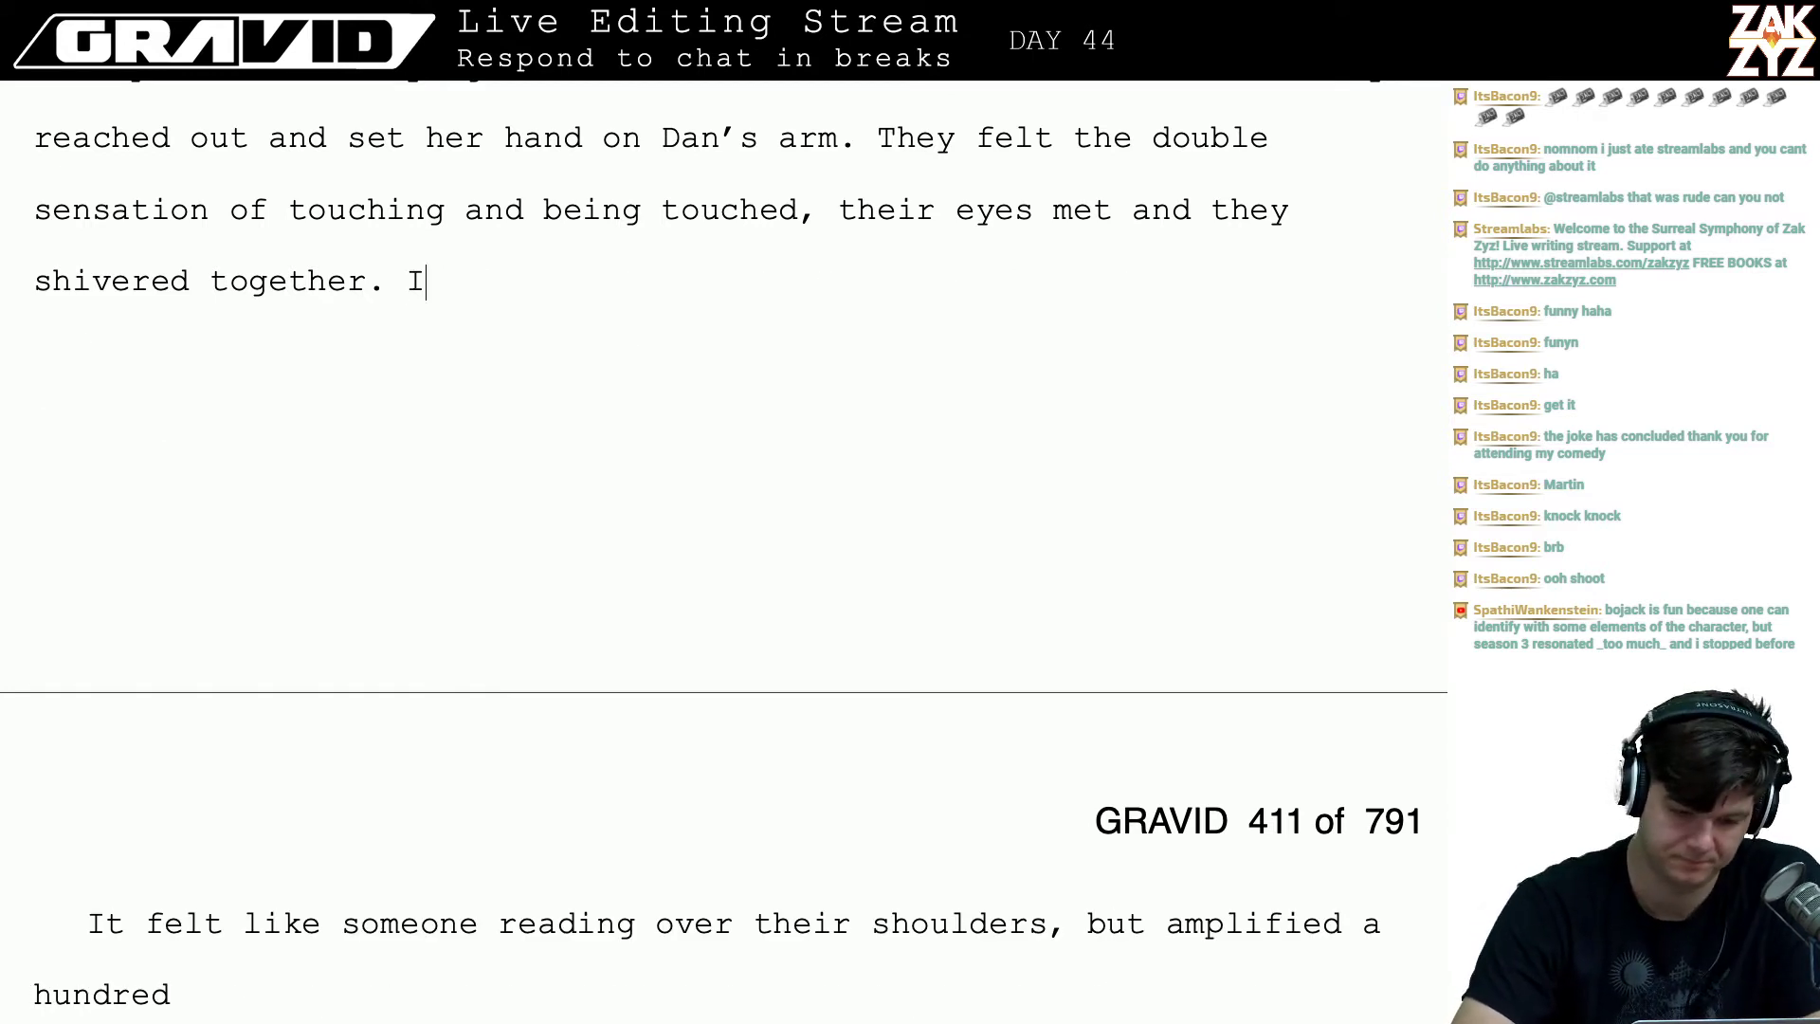
type("t was as if someo")
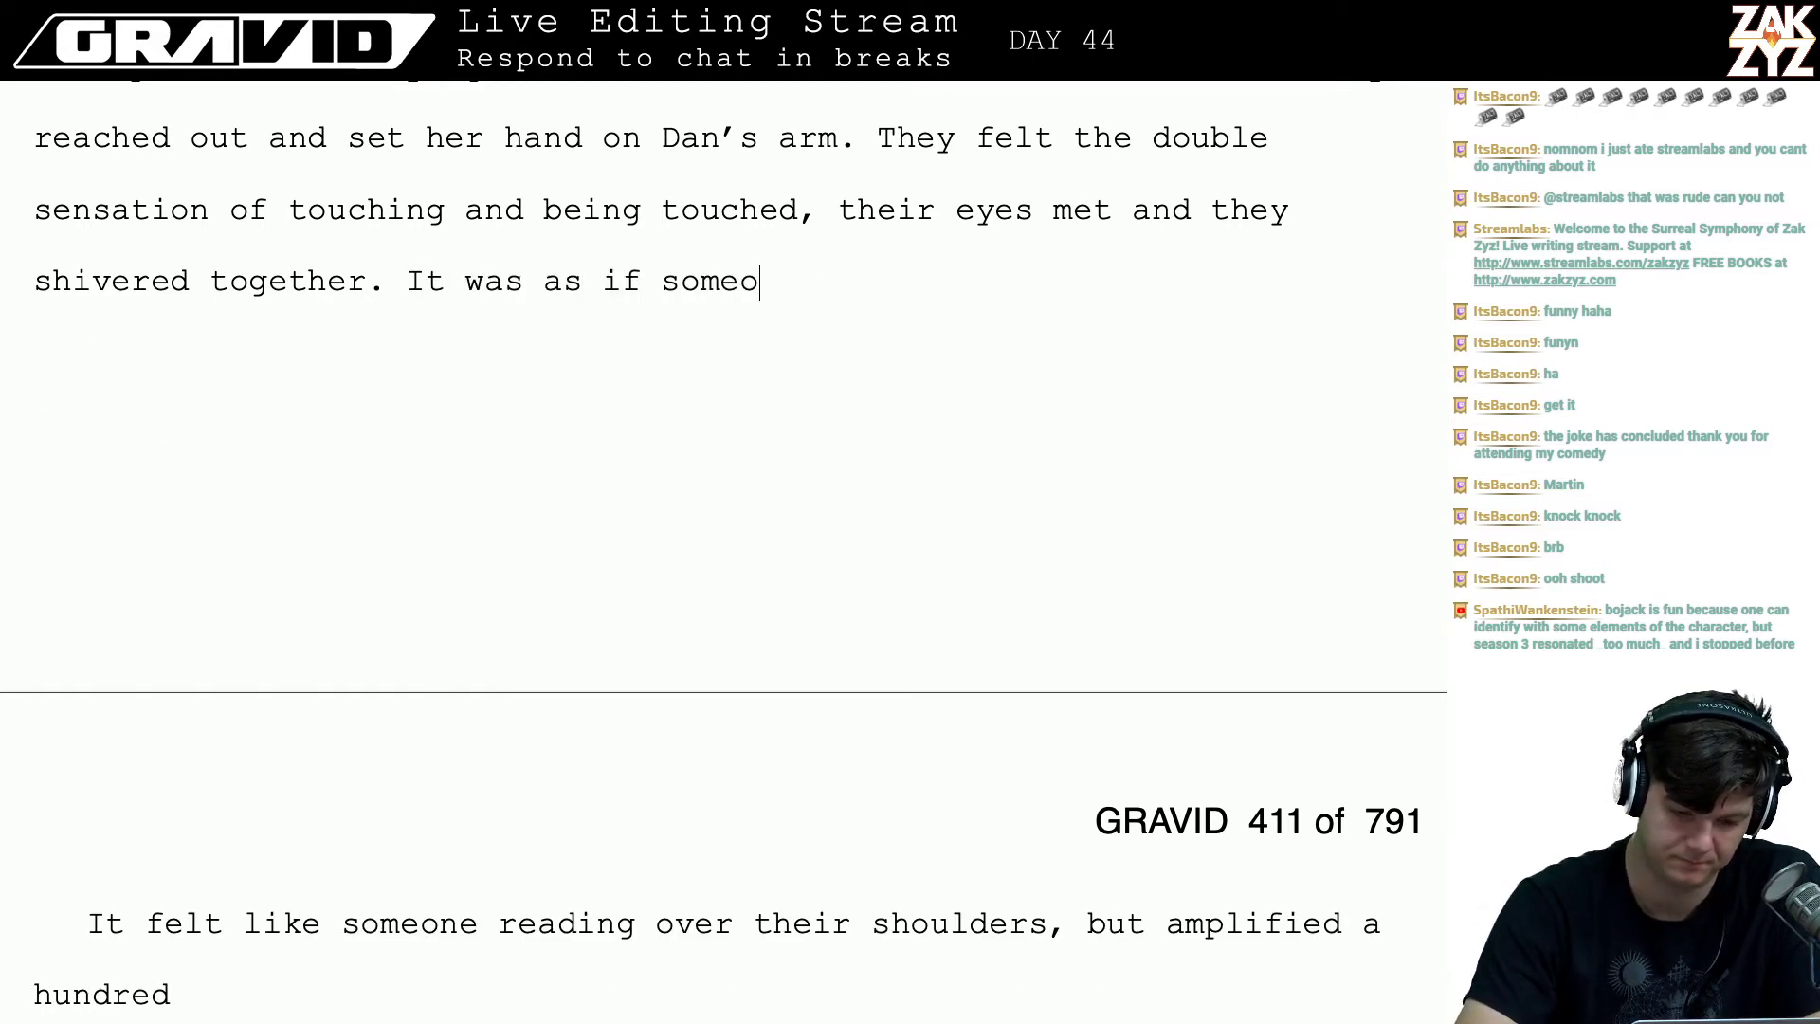
key("BackSpace")
key("BackSpace")
key("BackSpace")
key("BackSpace")
key("BackSpace")
key("BackSpace")
key("BackSpace")
key("BackSpace")
key("BackSpace")
key("BackSpace")
key("BackSpace")
key("BackSpace")
key("BackSpace")
key("BackSpace")
key("BackSpace")
key("BackSpace")
key("BackSpace")
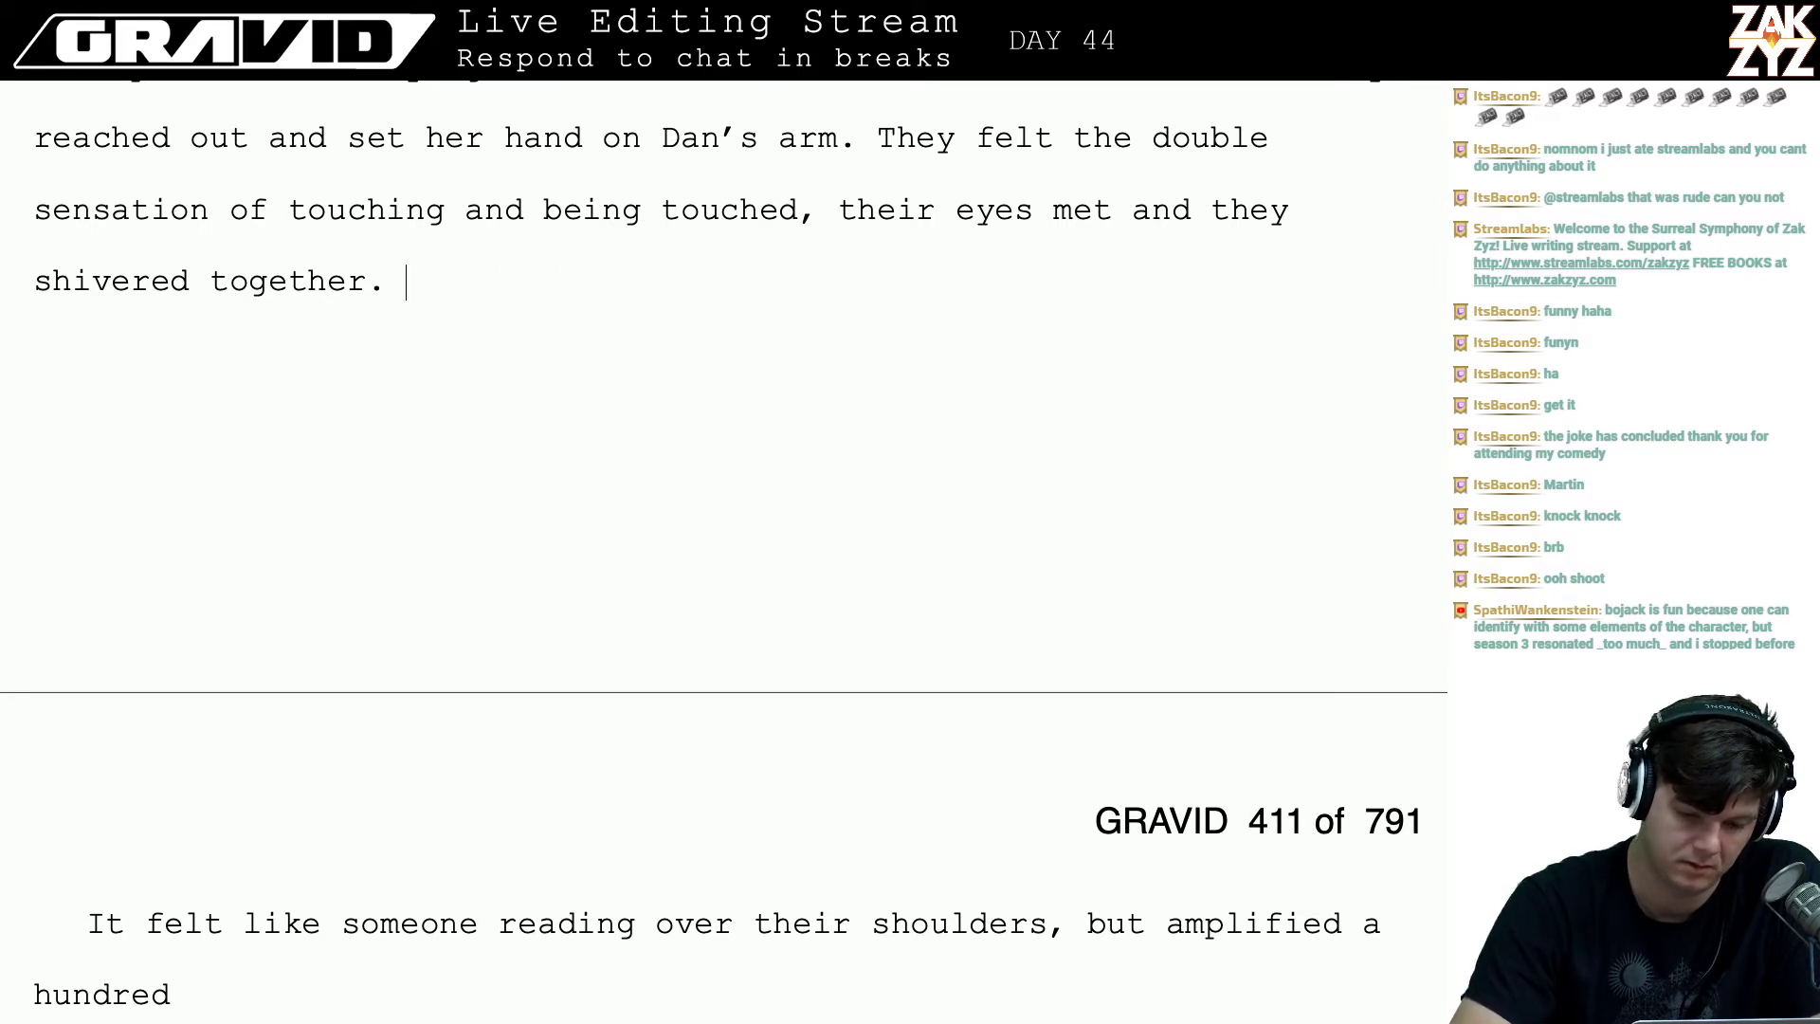
type("This was more t")
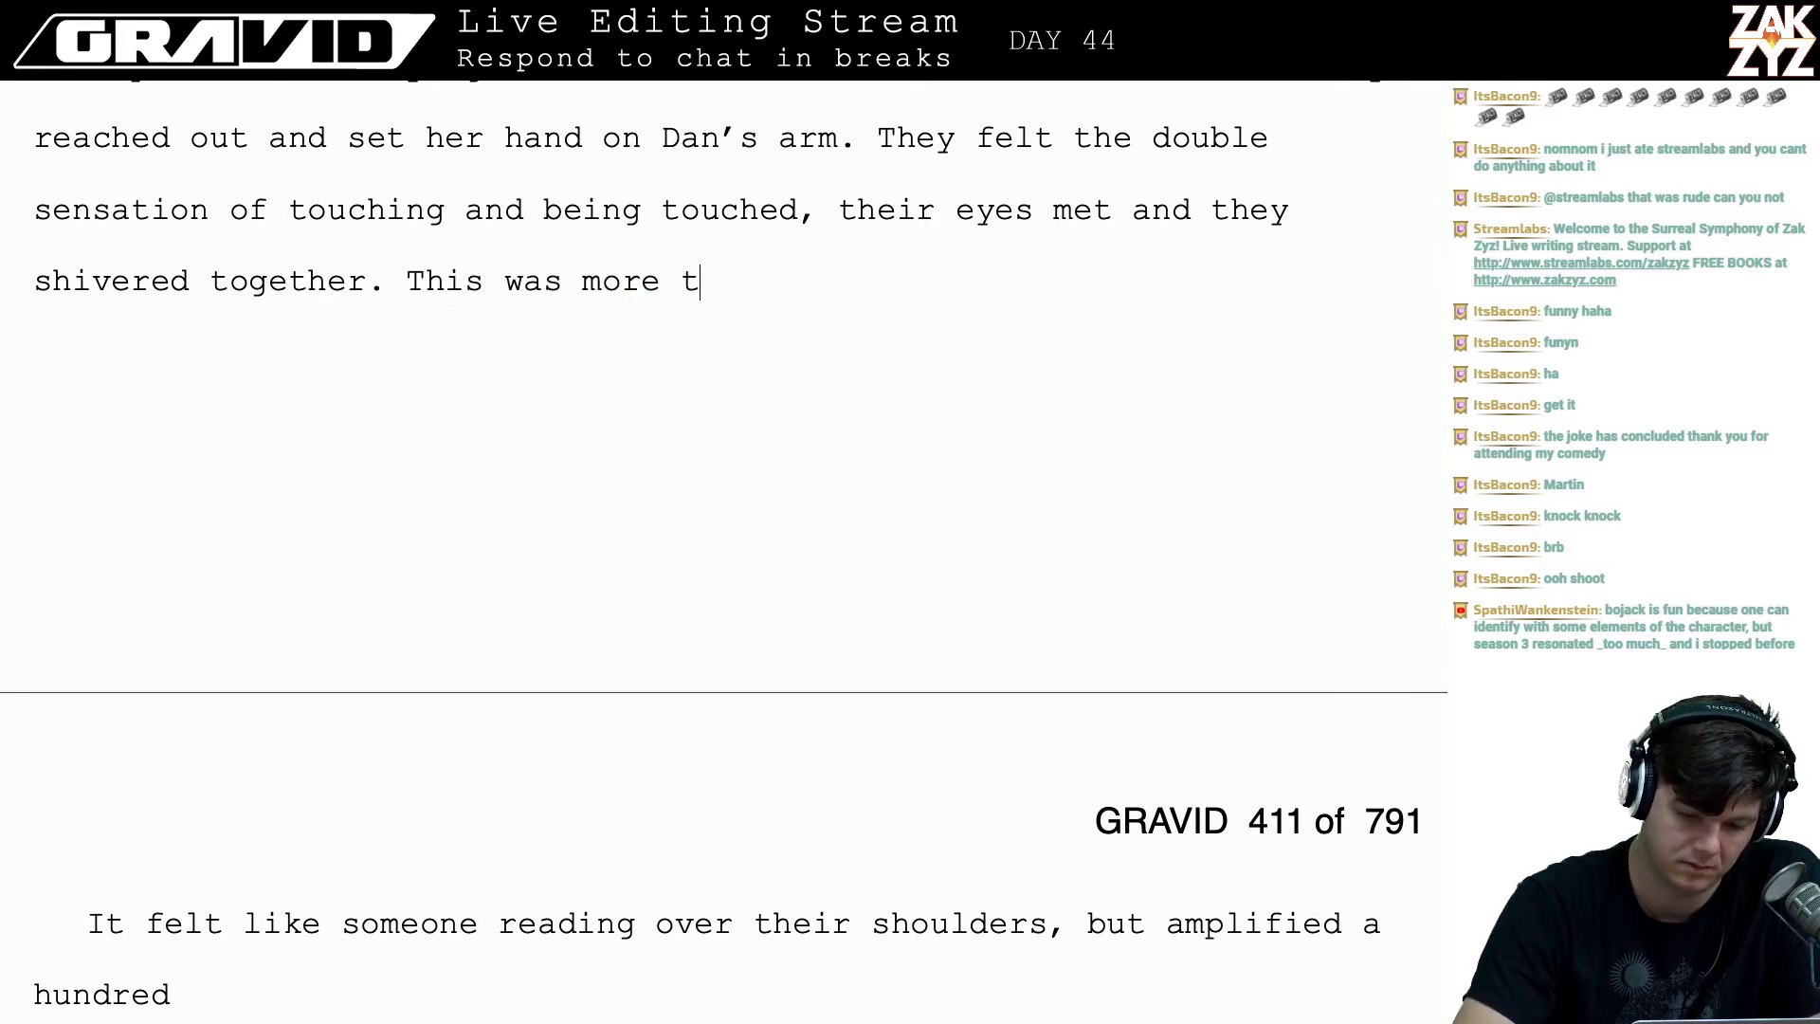
type("han they could sta")
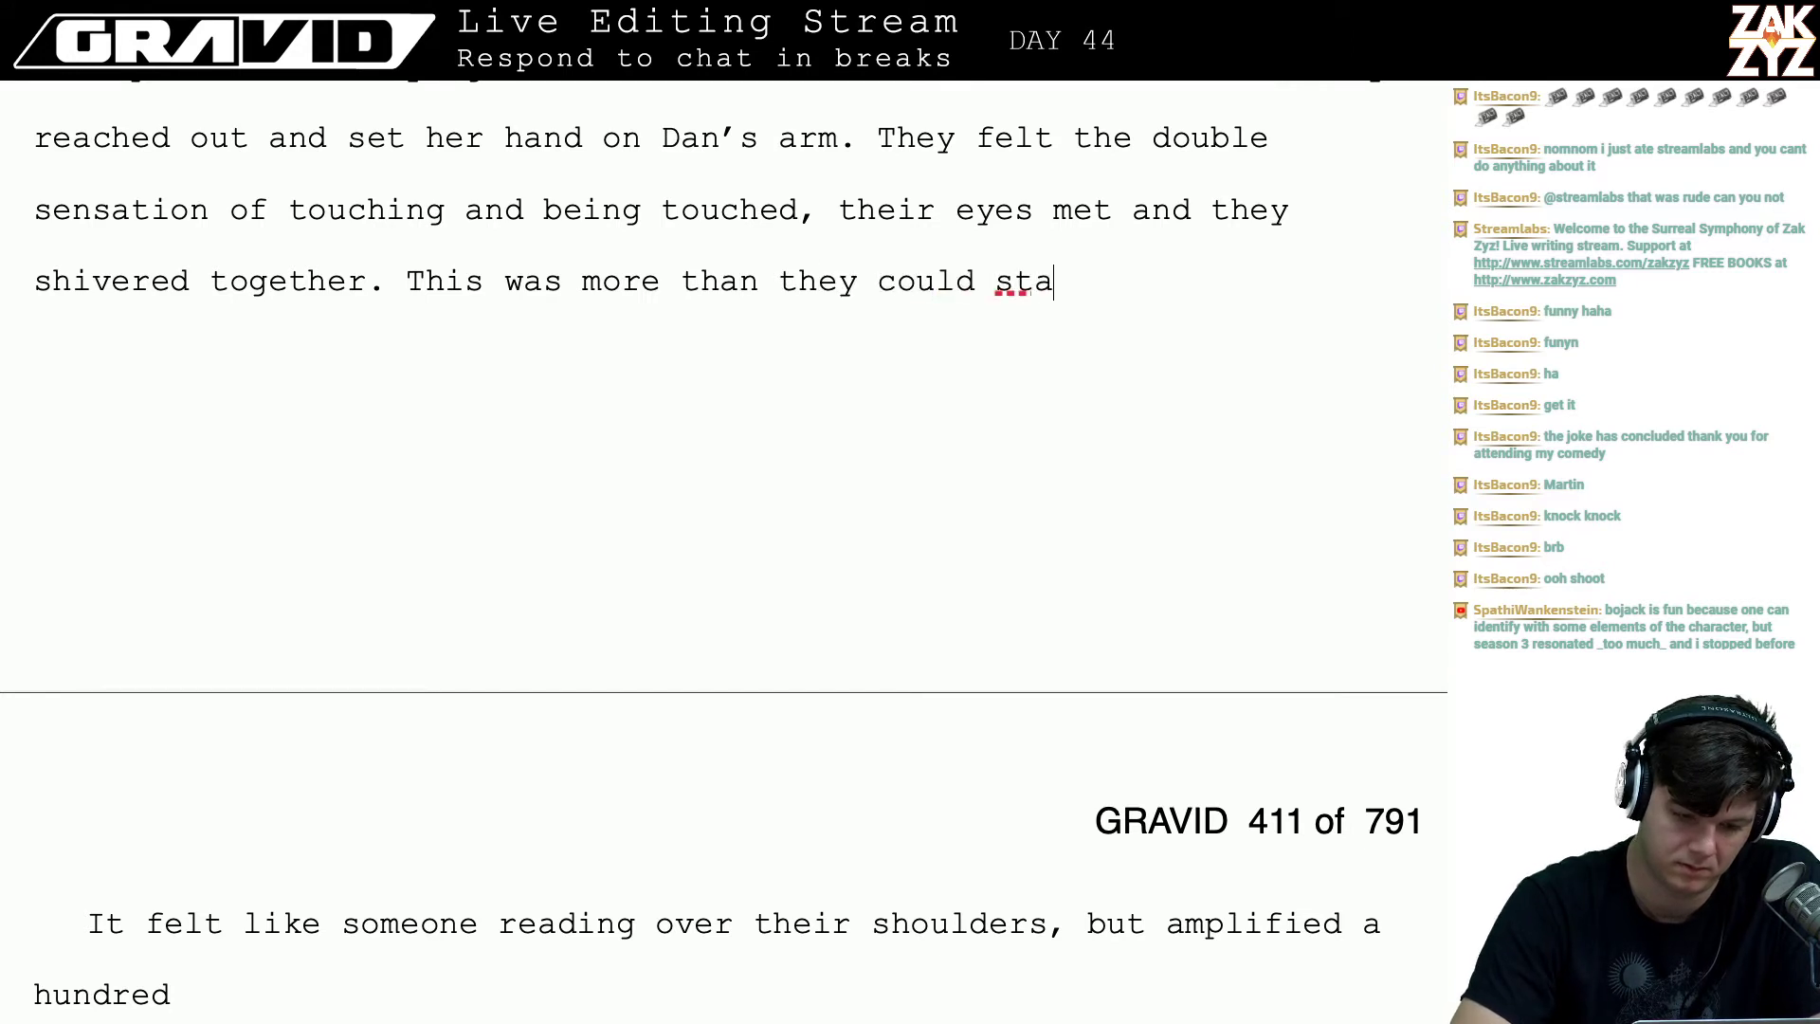
type("nd,")
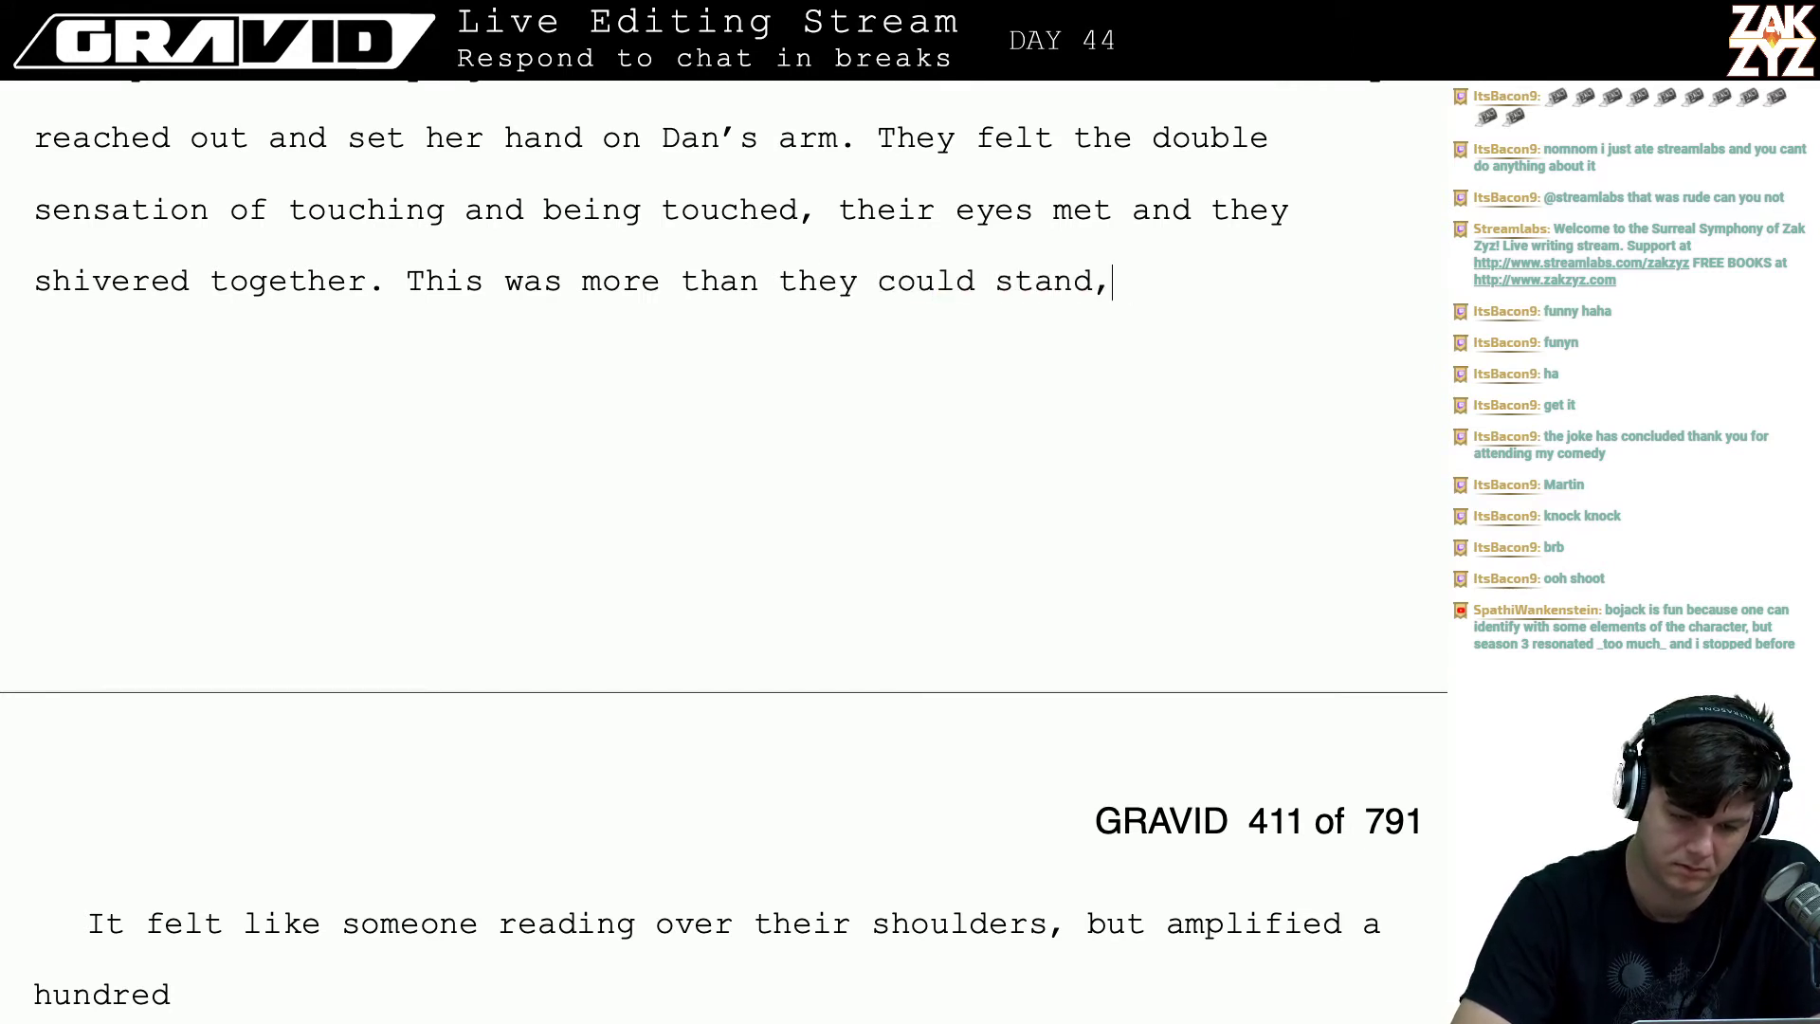
key("BackSpace")
key("BackSpace")
key("BackSpace")
key("BackSpace")
key("BackSpace")
key("BackSpace")
key("BackSpace")
key("BackSpace")
key("BackSpace")
key("BackSpace")
key("BackSpace")
key("BackSpace")
key("BackSpace")
key("BackSpace")
key("BackSpace")
key("BackSpace")
key("BackSpace")
key("BackSpace")
key("BackSpace")
key("BackSpace")
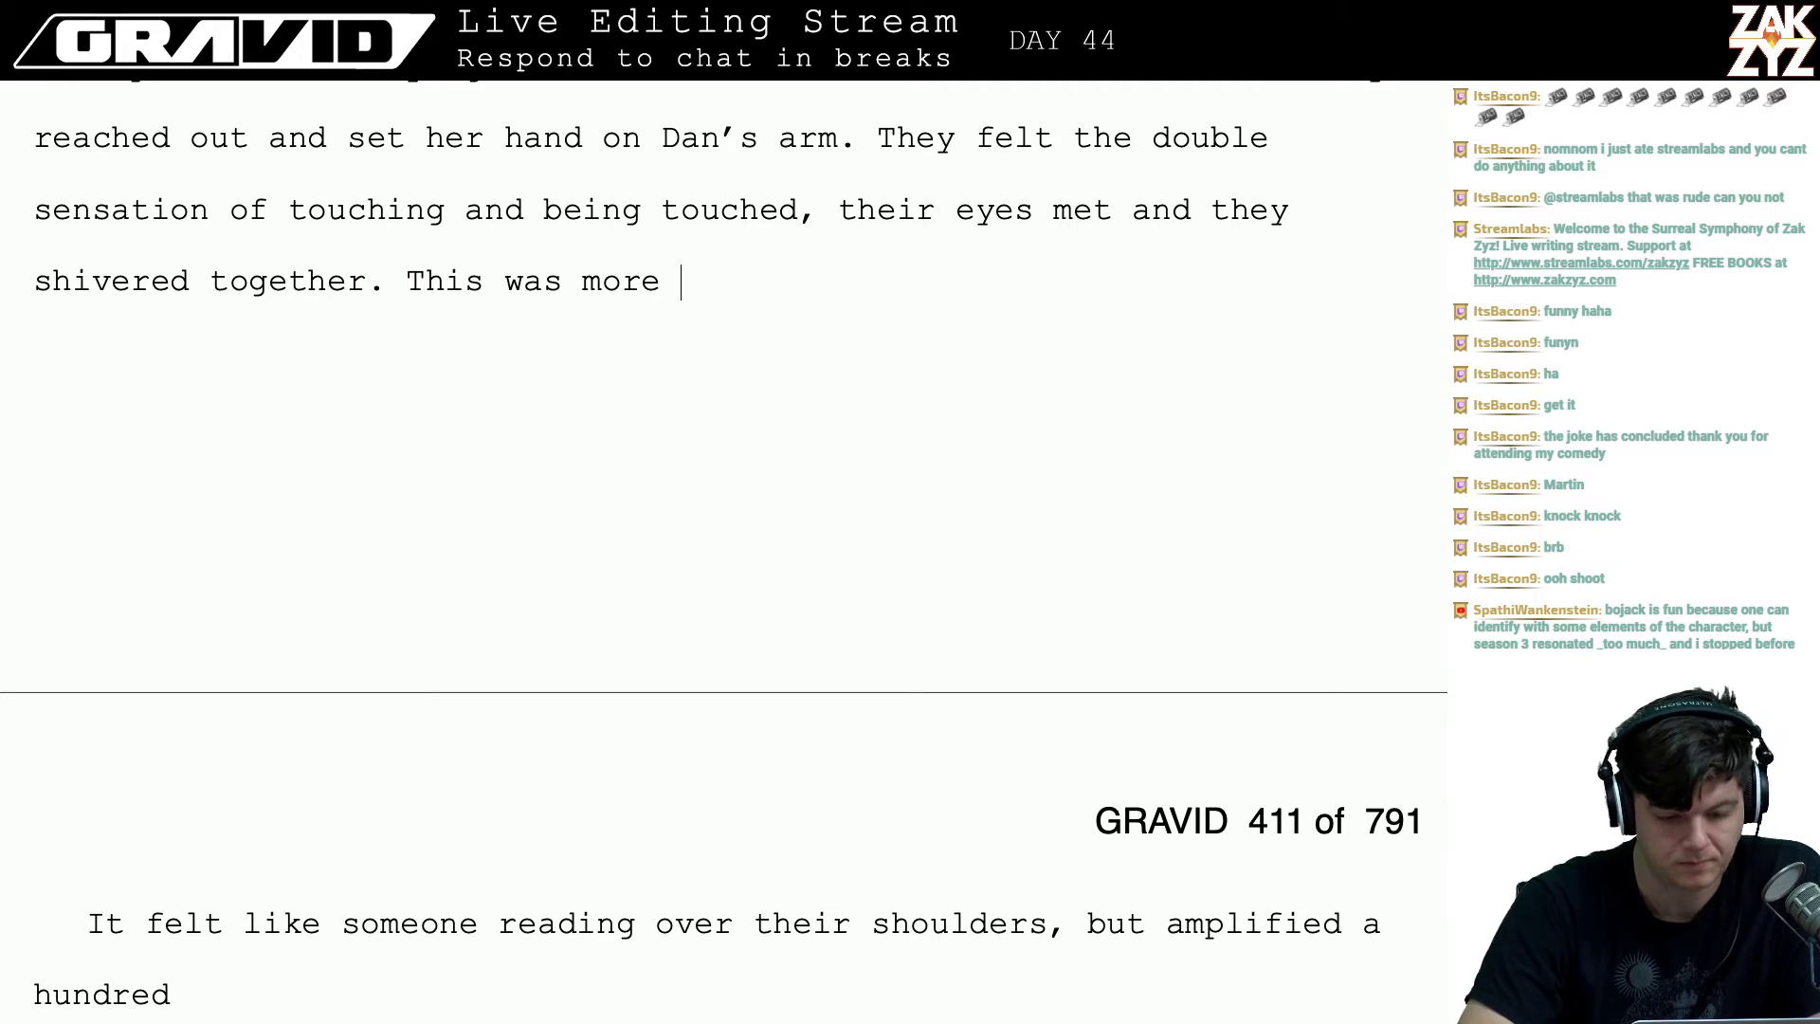
key("BackSpace")
key("BackSpace")
key("BackSpace")
key("BackSpace")
key("BackSpace")
key("BackSpace")
key("BackSpace")
key("BackSpace")
key("BackSpace")
key("BackSpace")
key("BackSpace")
key("BackSpace")
key("BackSpace")
key("BackSpace")
- Write "It was too much to stand, as if someone had taken the feeling" after "shivered together."
type("It")
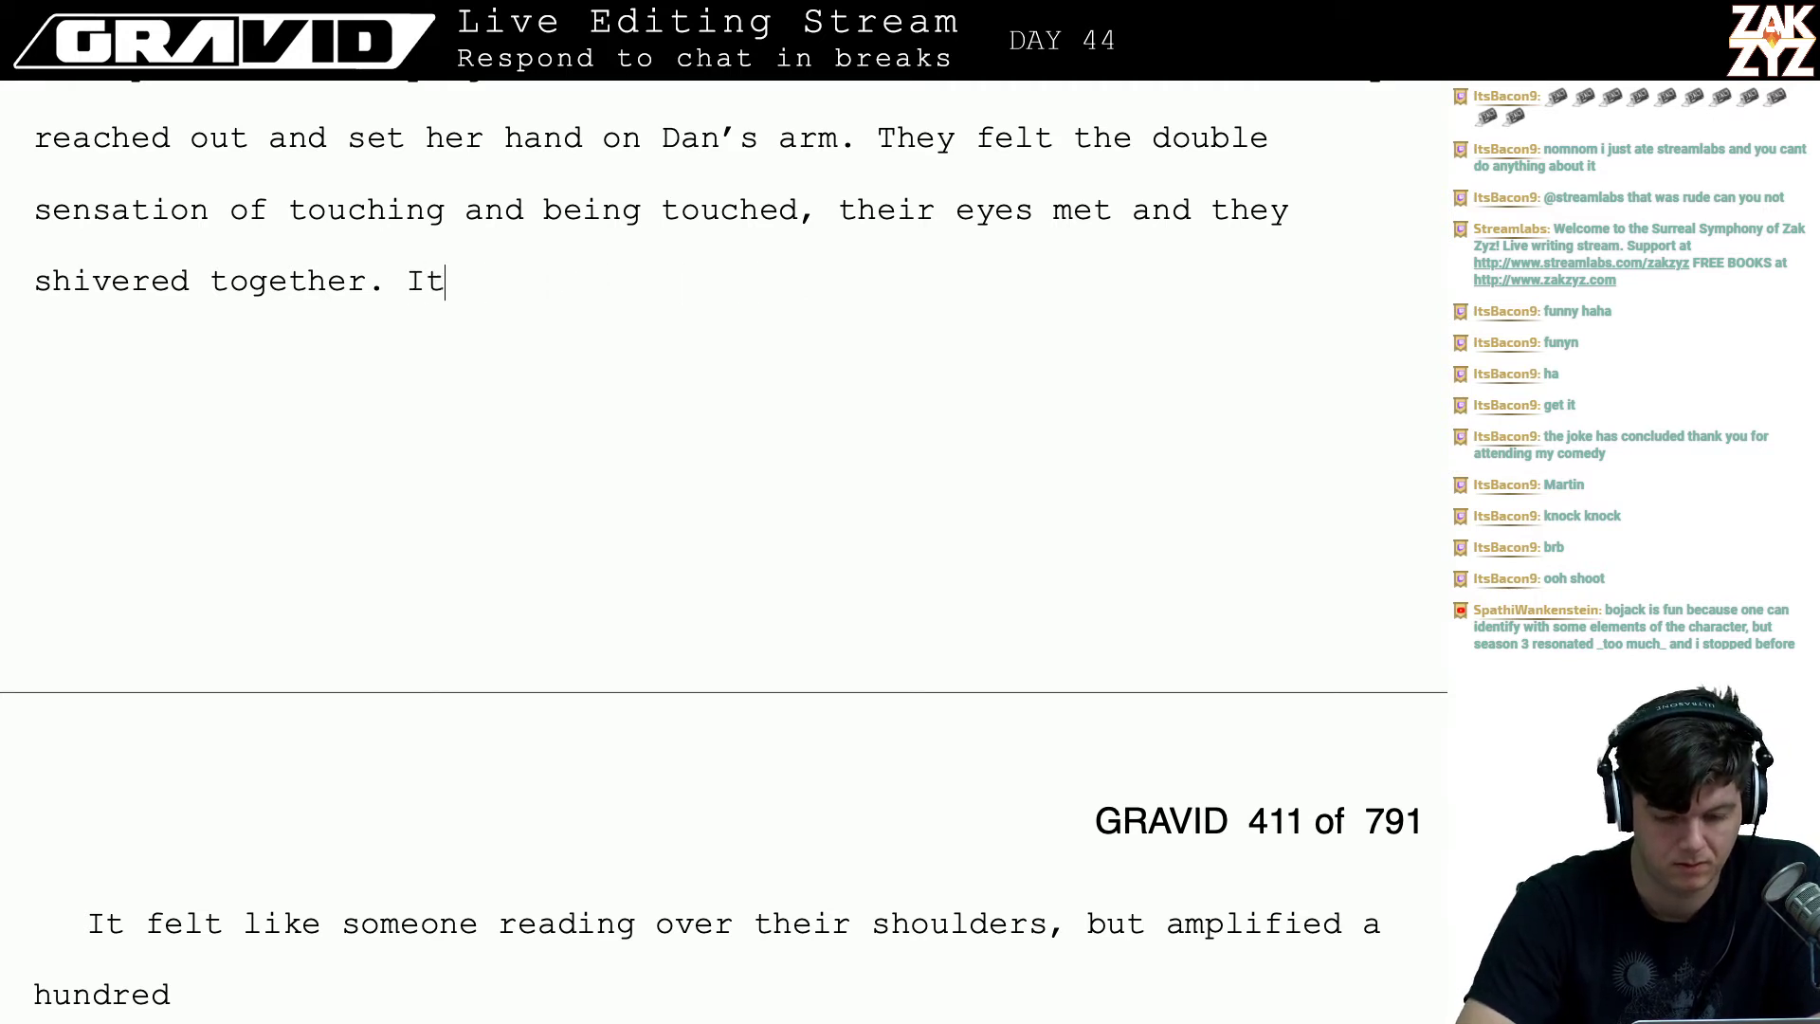
type(" was too muc")
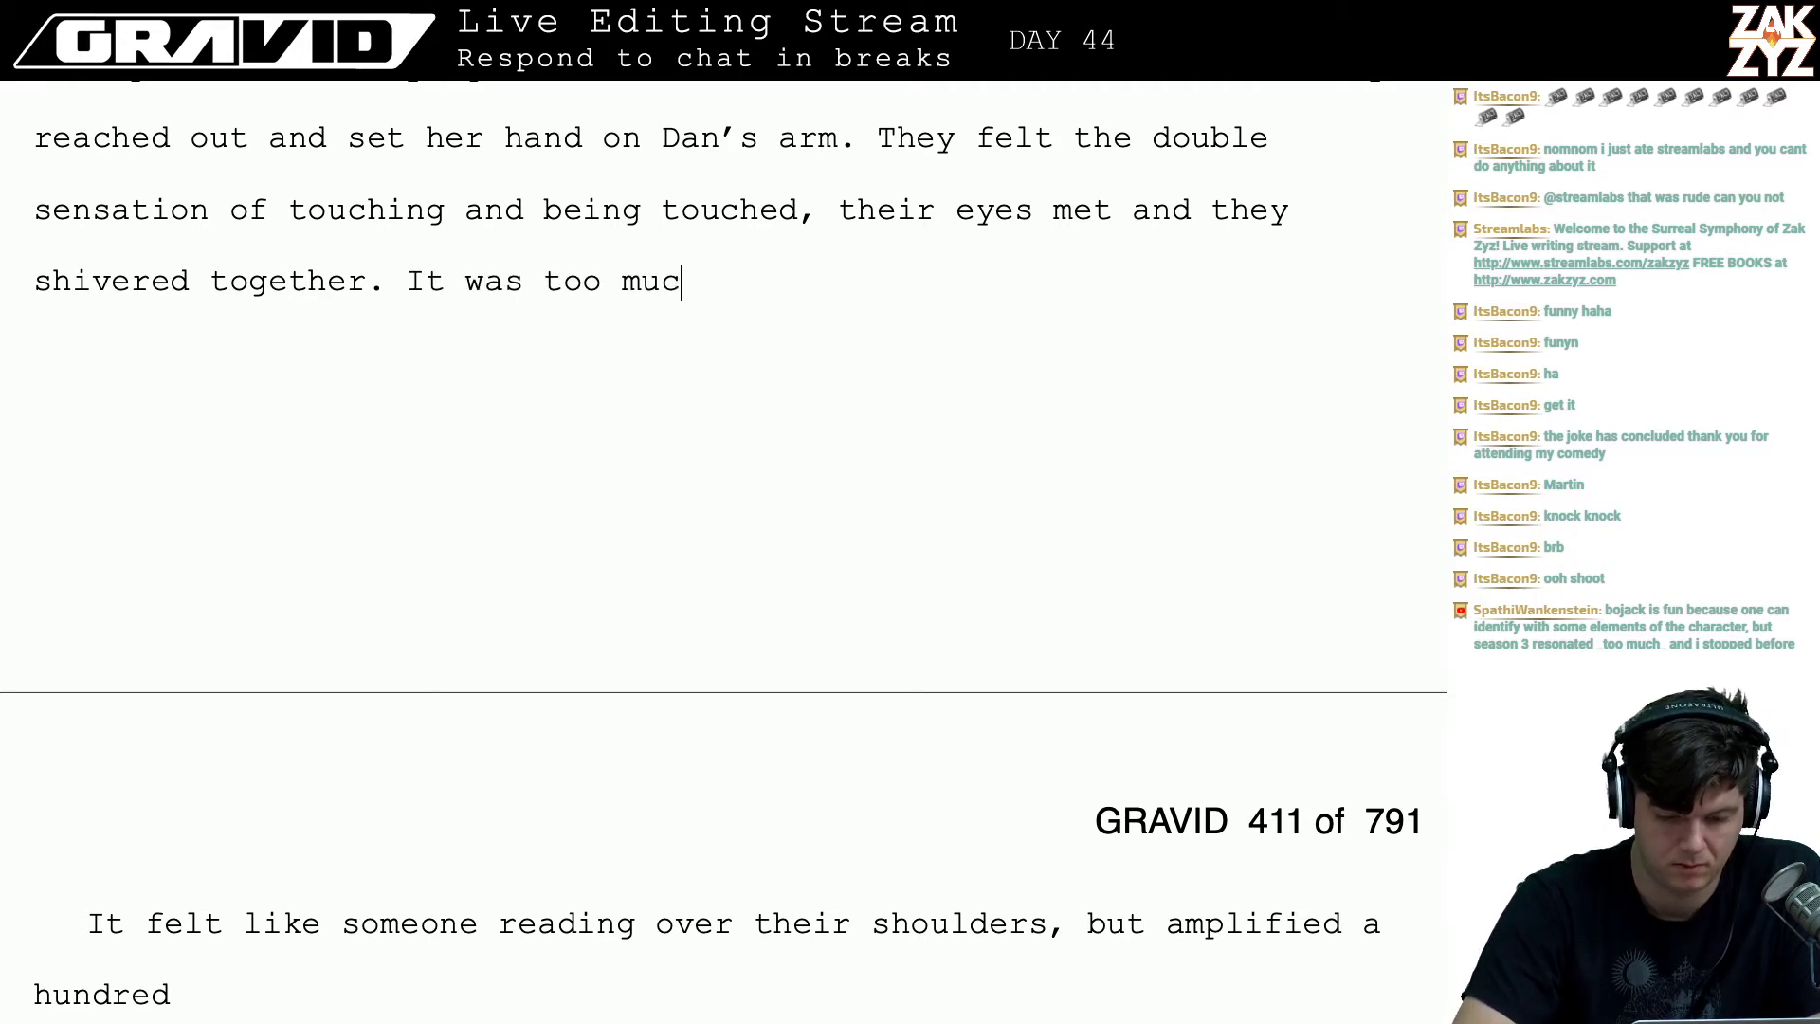
type("h to stand, as if ")
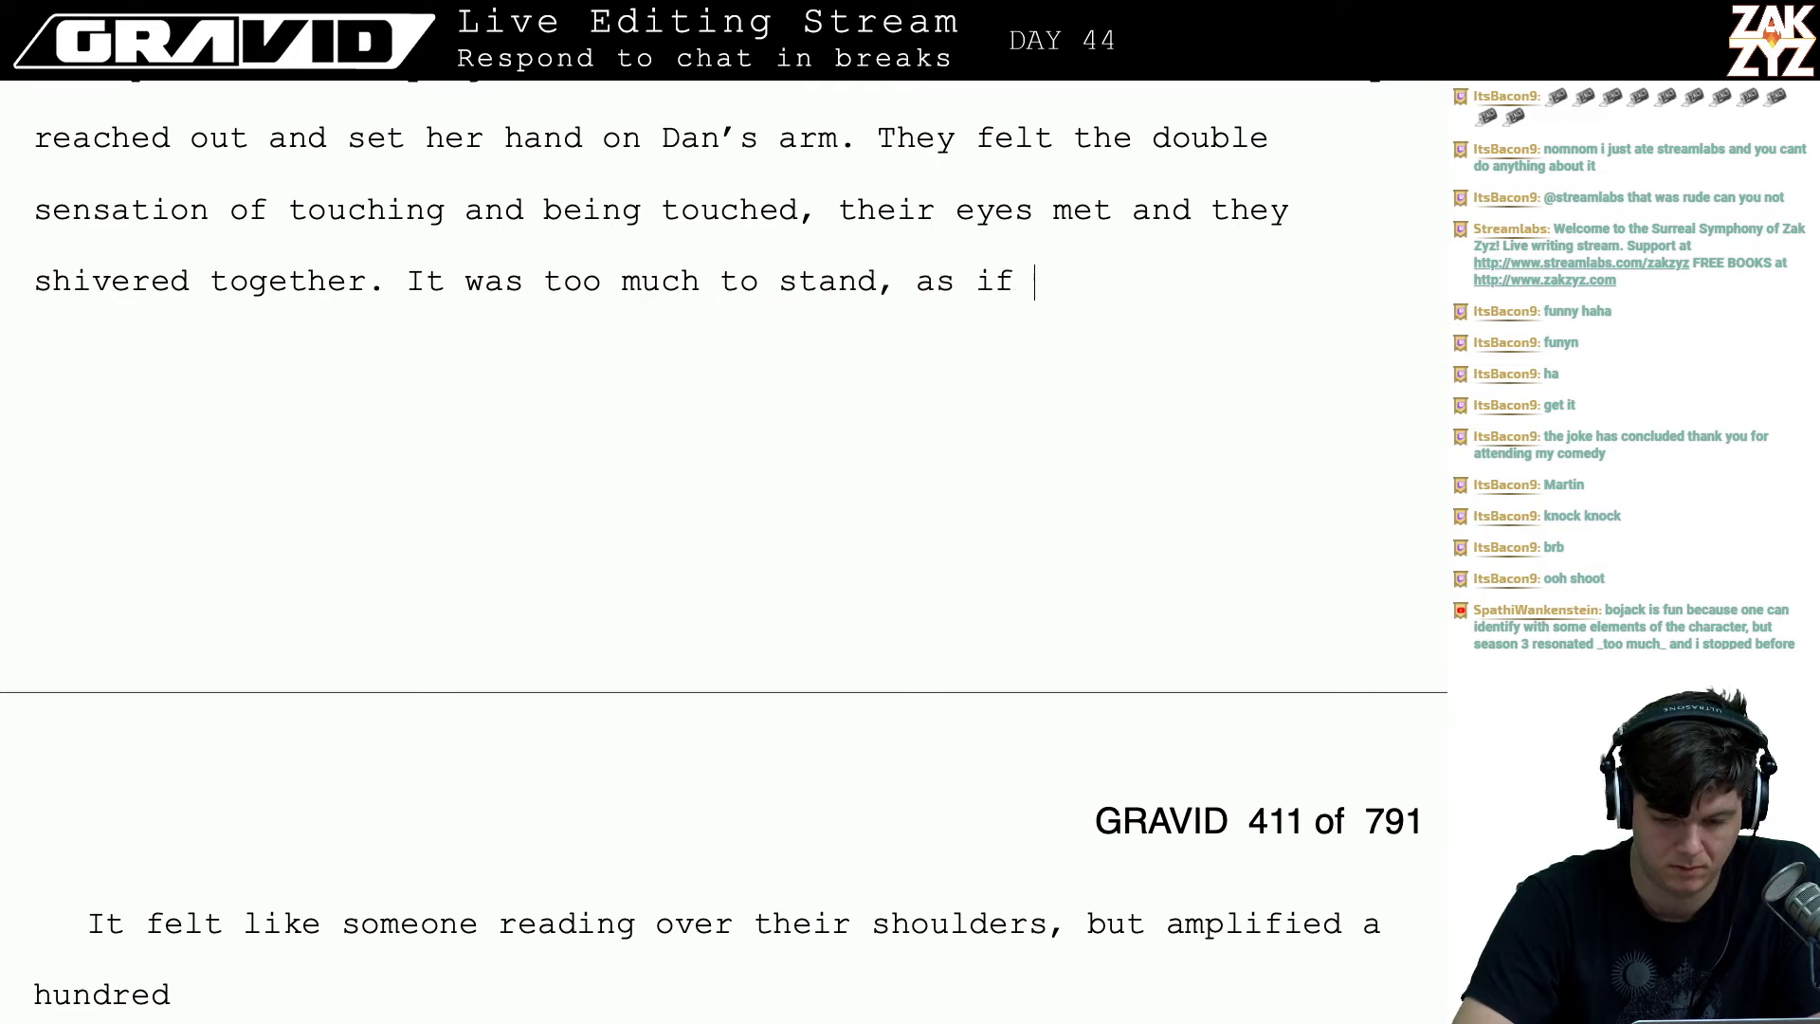
type("someone had t")
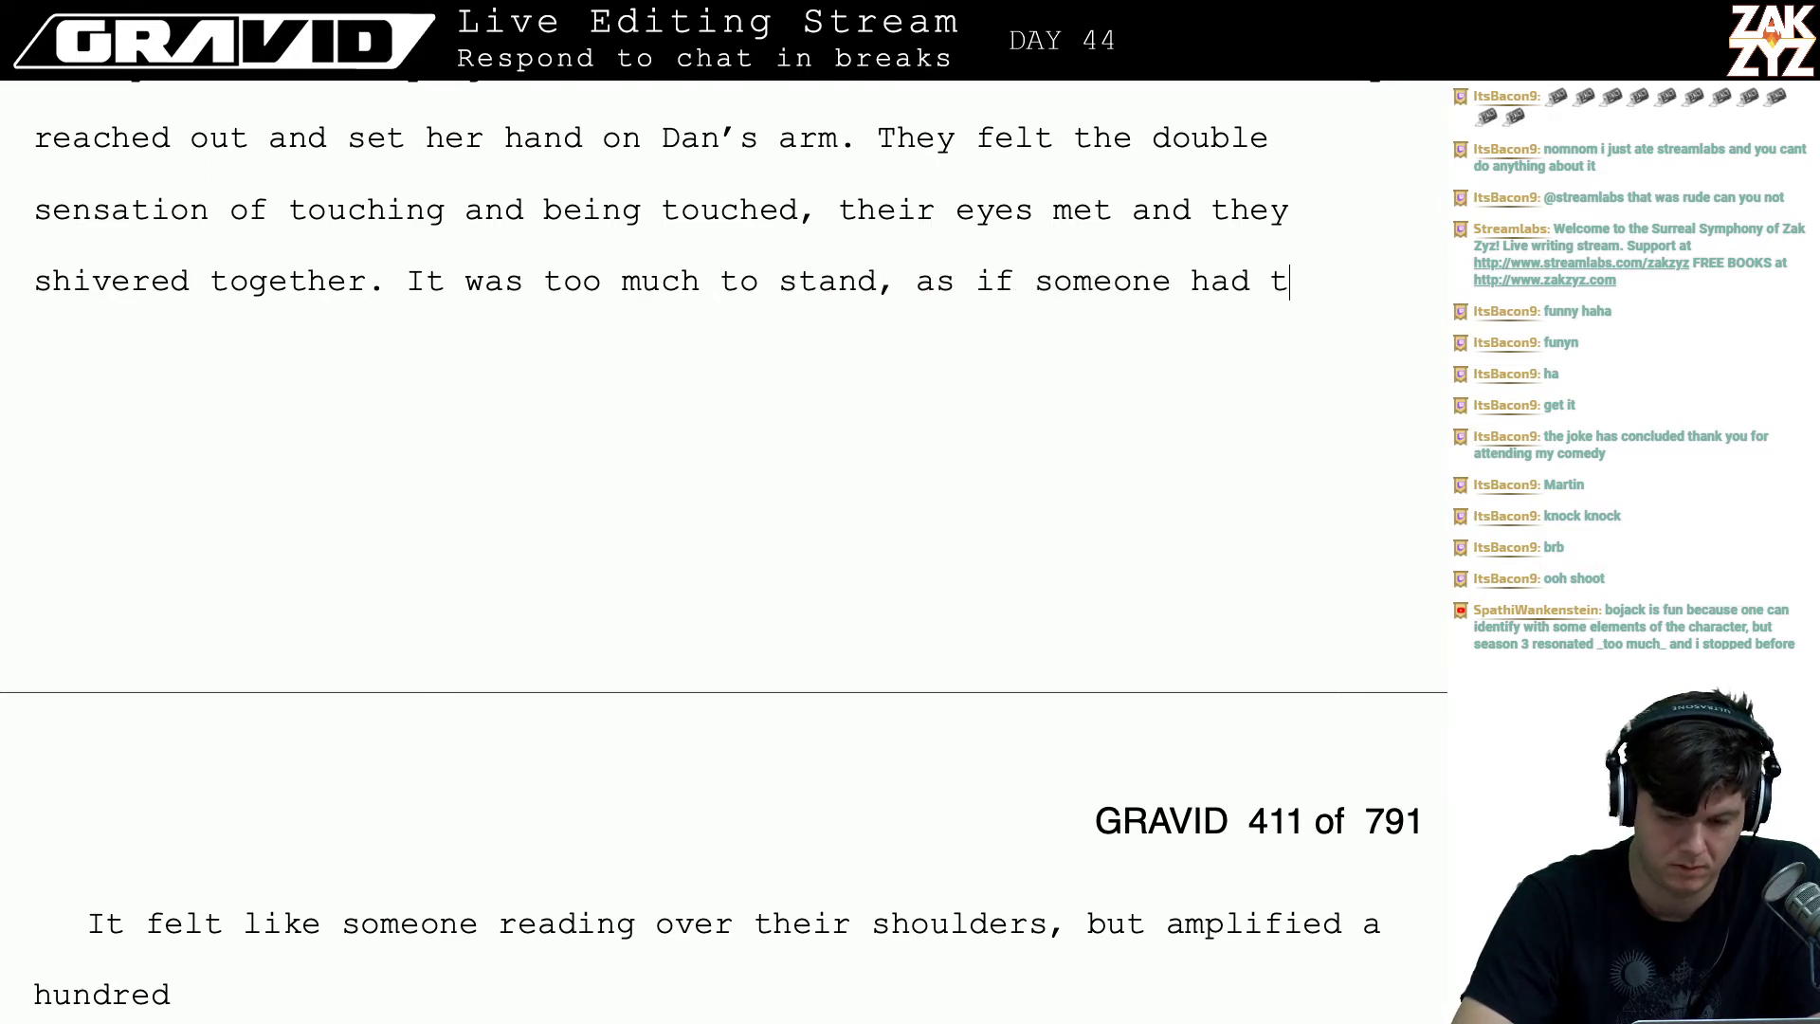
type("aken the feeling of ")
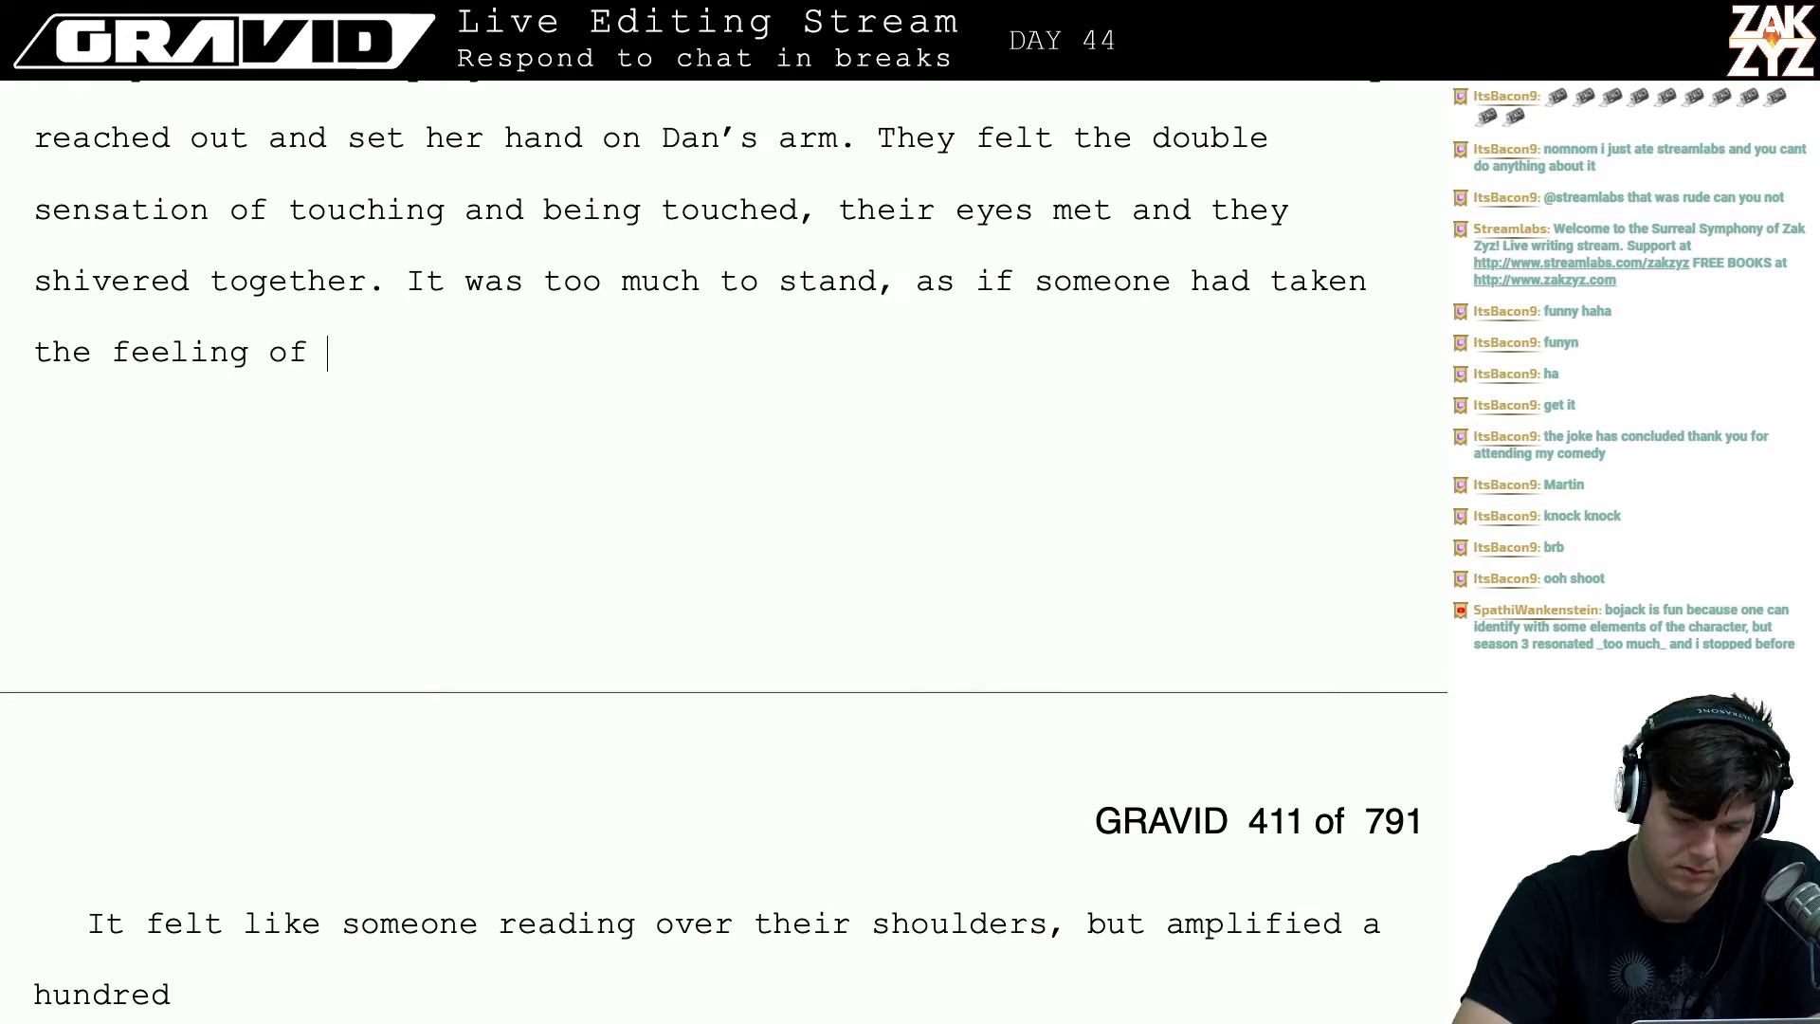
type("re")
key("BackSpace")
key("BackSpace")
key("BackSpace")
key("BackSpace")
key("BackSpace")
key("BackSpace")
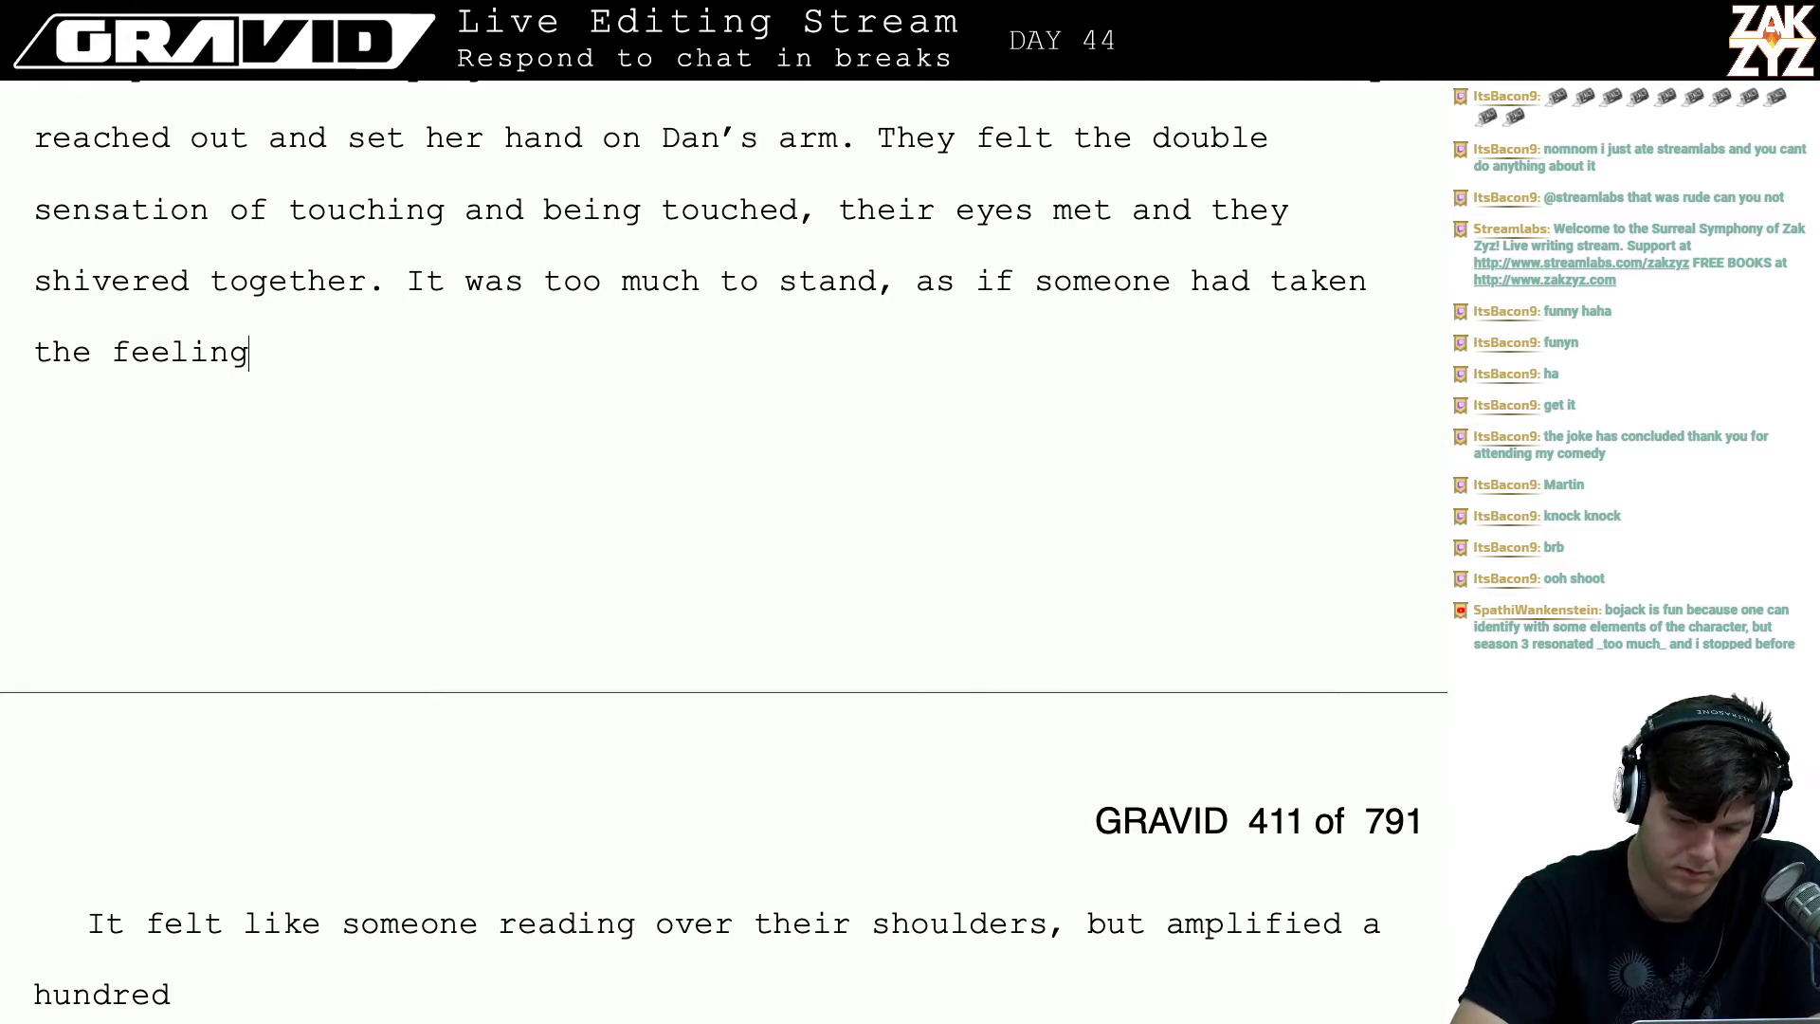
- Continue the sentence after "taken the feeling" with "being watched and amplified it into screaming feedback."
type("being watche")
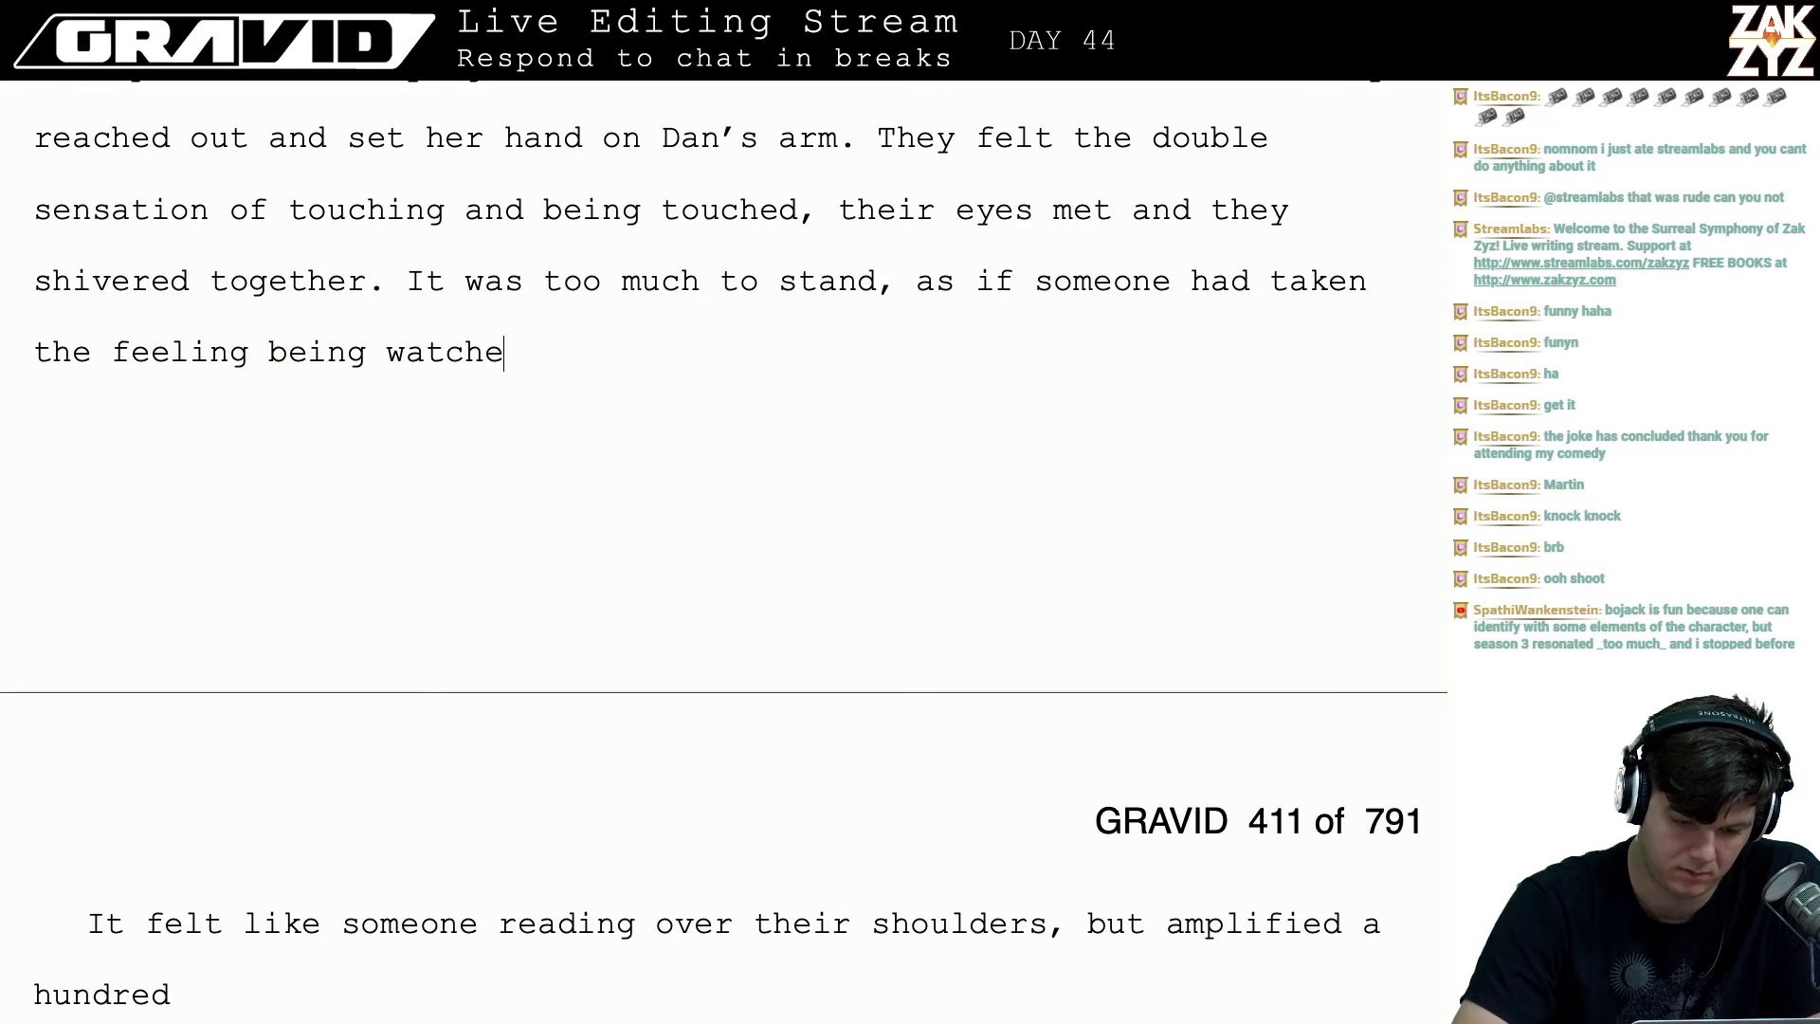
type("d and amplified it ")
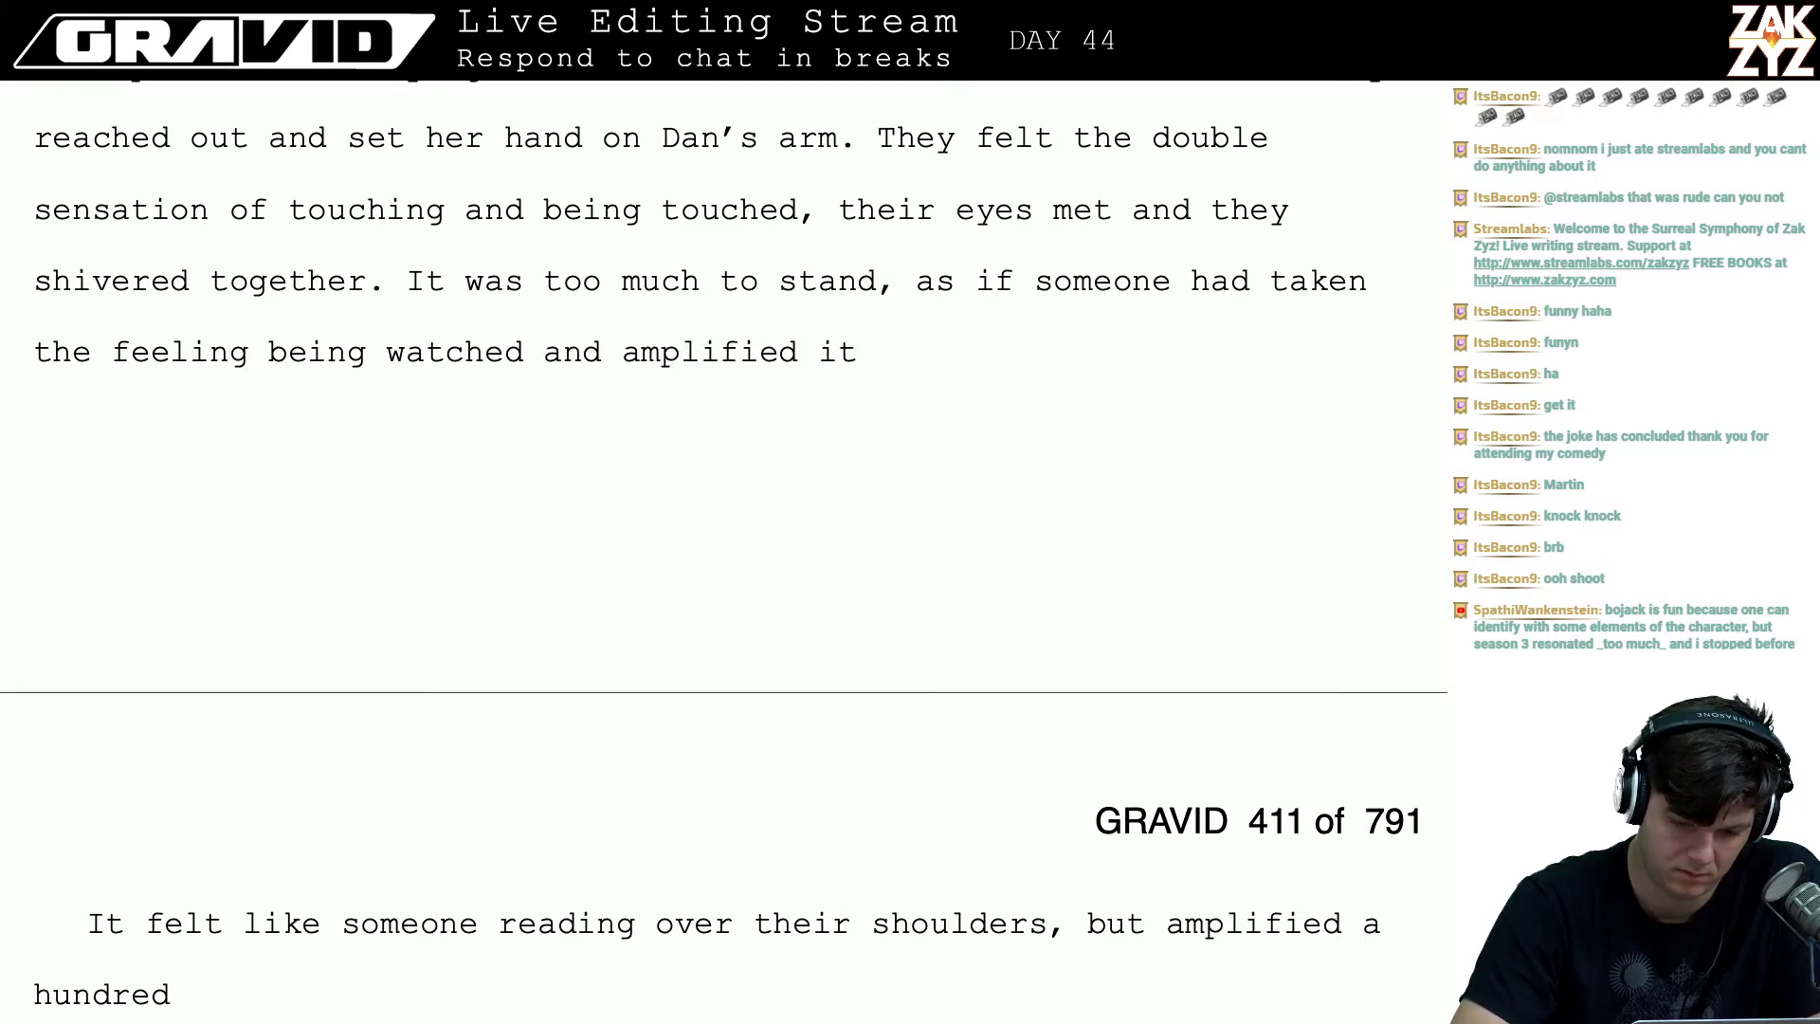
type("a d")
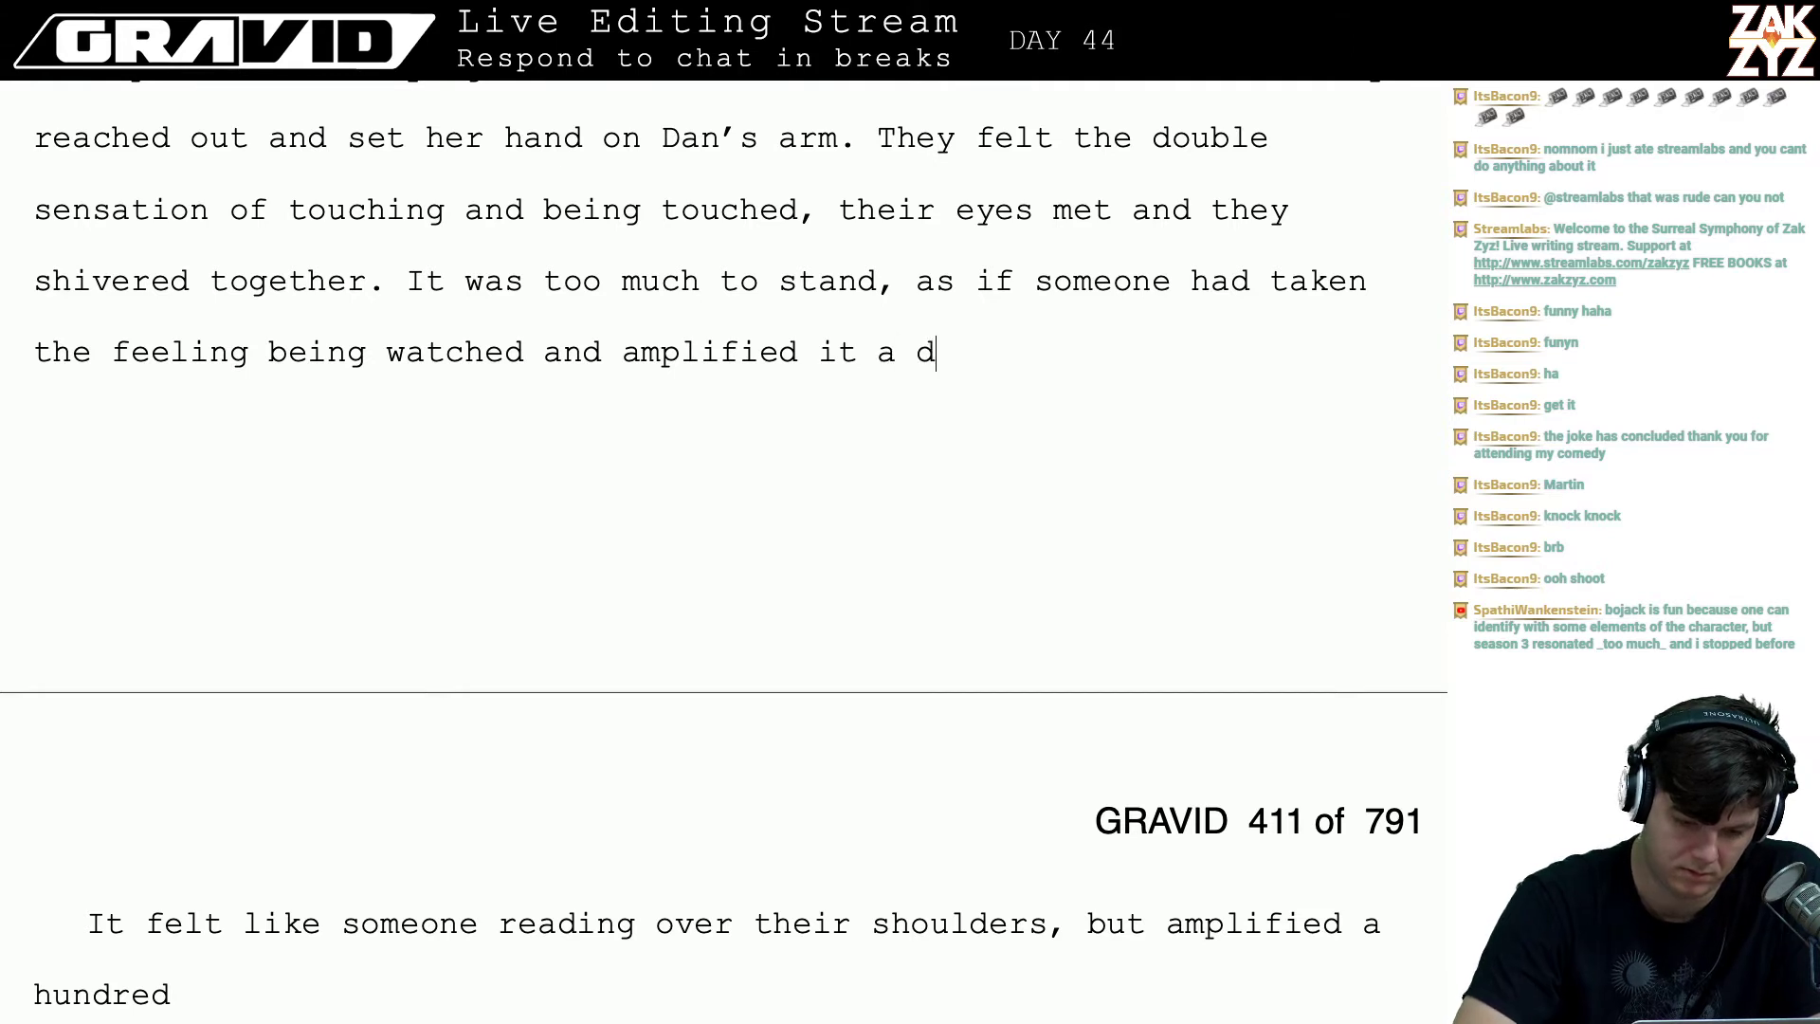
key("BackSpace")
key("BackSpace")
key("BackSpace")
key("BackSpace")
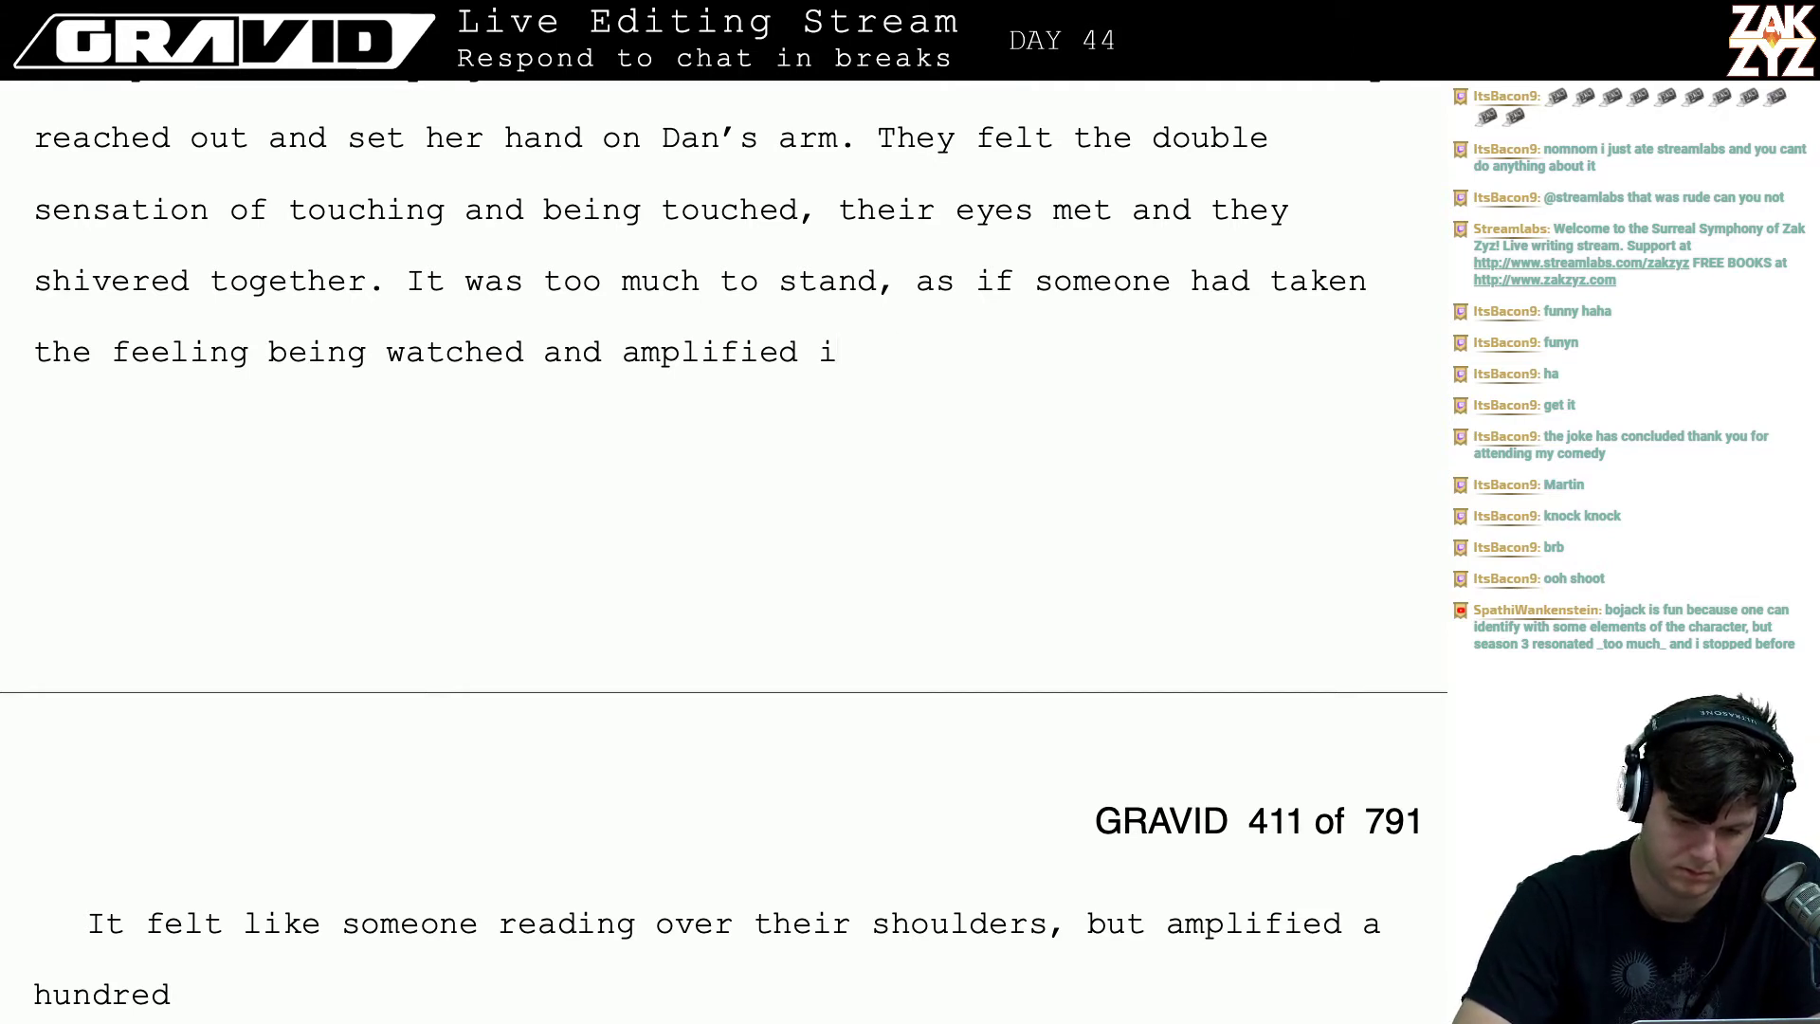
type("t into sc")
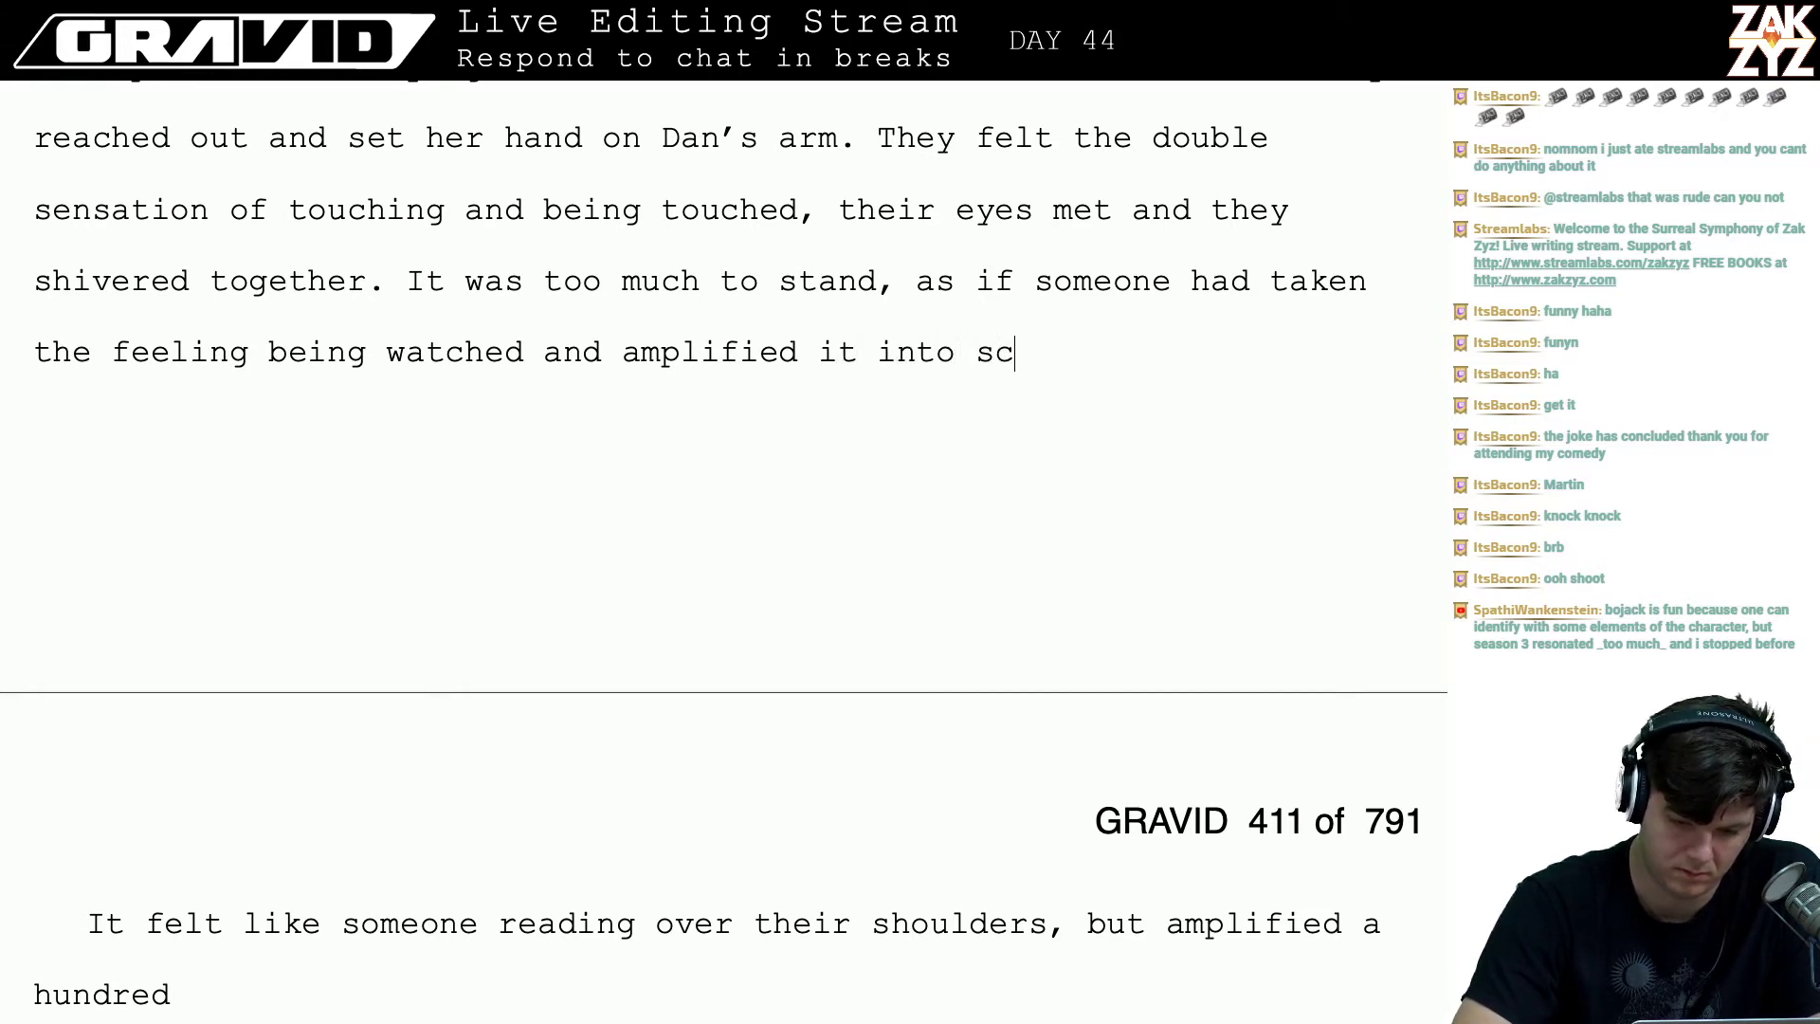
type("reaming feedback")
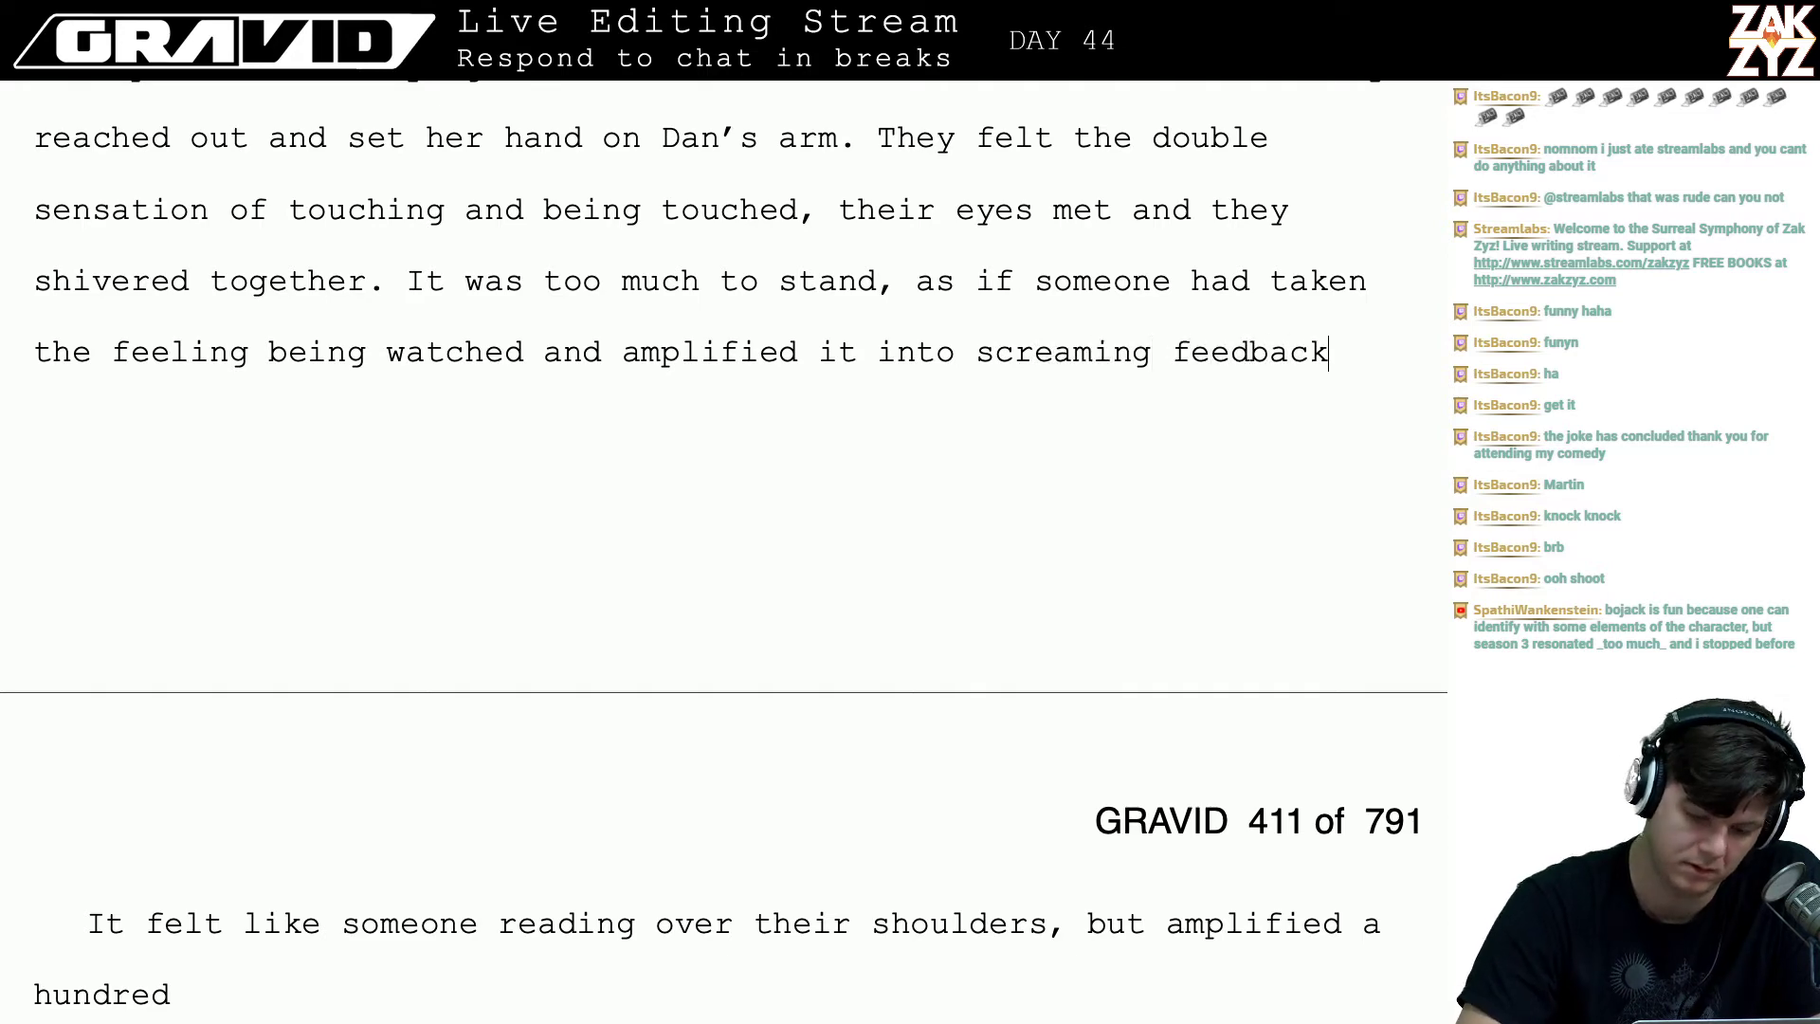
type(".")
- Delete the leftover draft paragraphs between "screaming feedback." and "The dream.", from "It felt like someone reading" through "magnified a hundred times."
key("shift+Down")
key("shift+Down")
key("shift+Down")
key("shift+Down")
key("shift+Down")
key("shift+Down")
key("shift+Down")
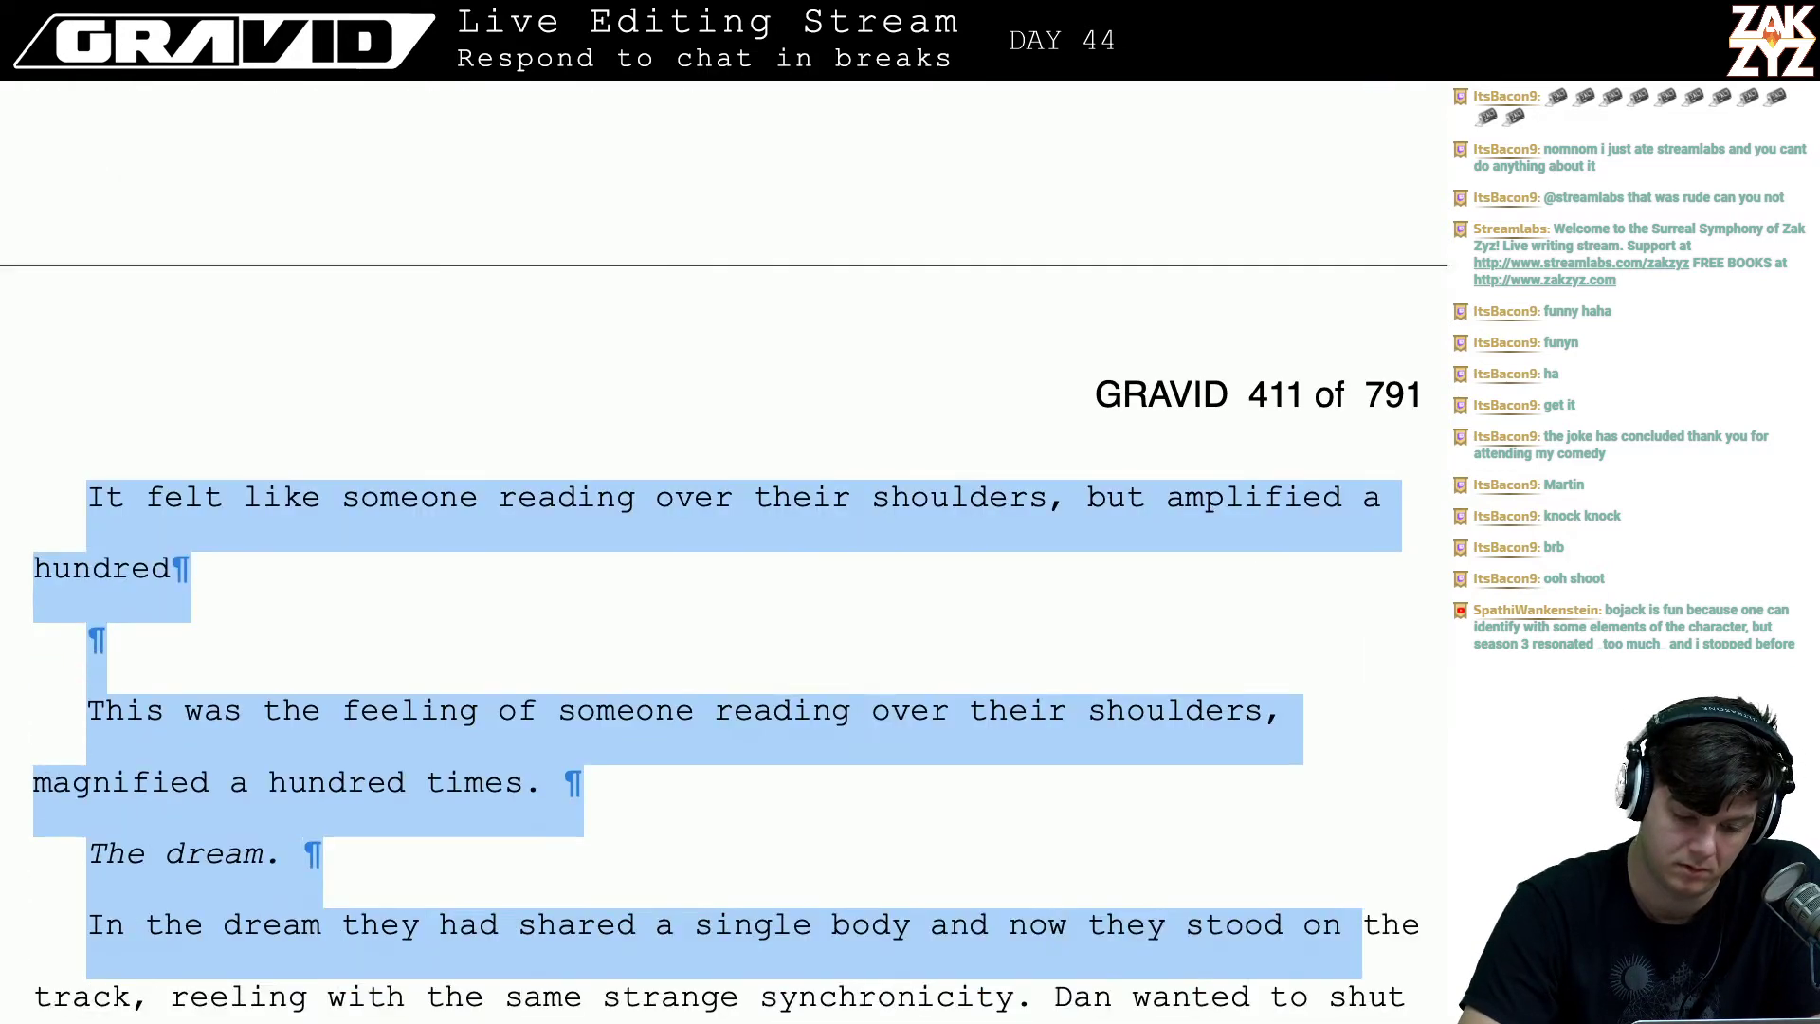
key("shift+Up")
key("shift+Up")
key("BackSpace")
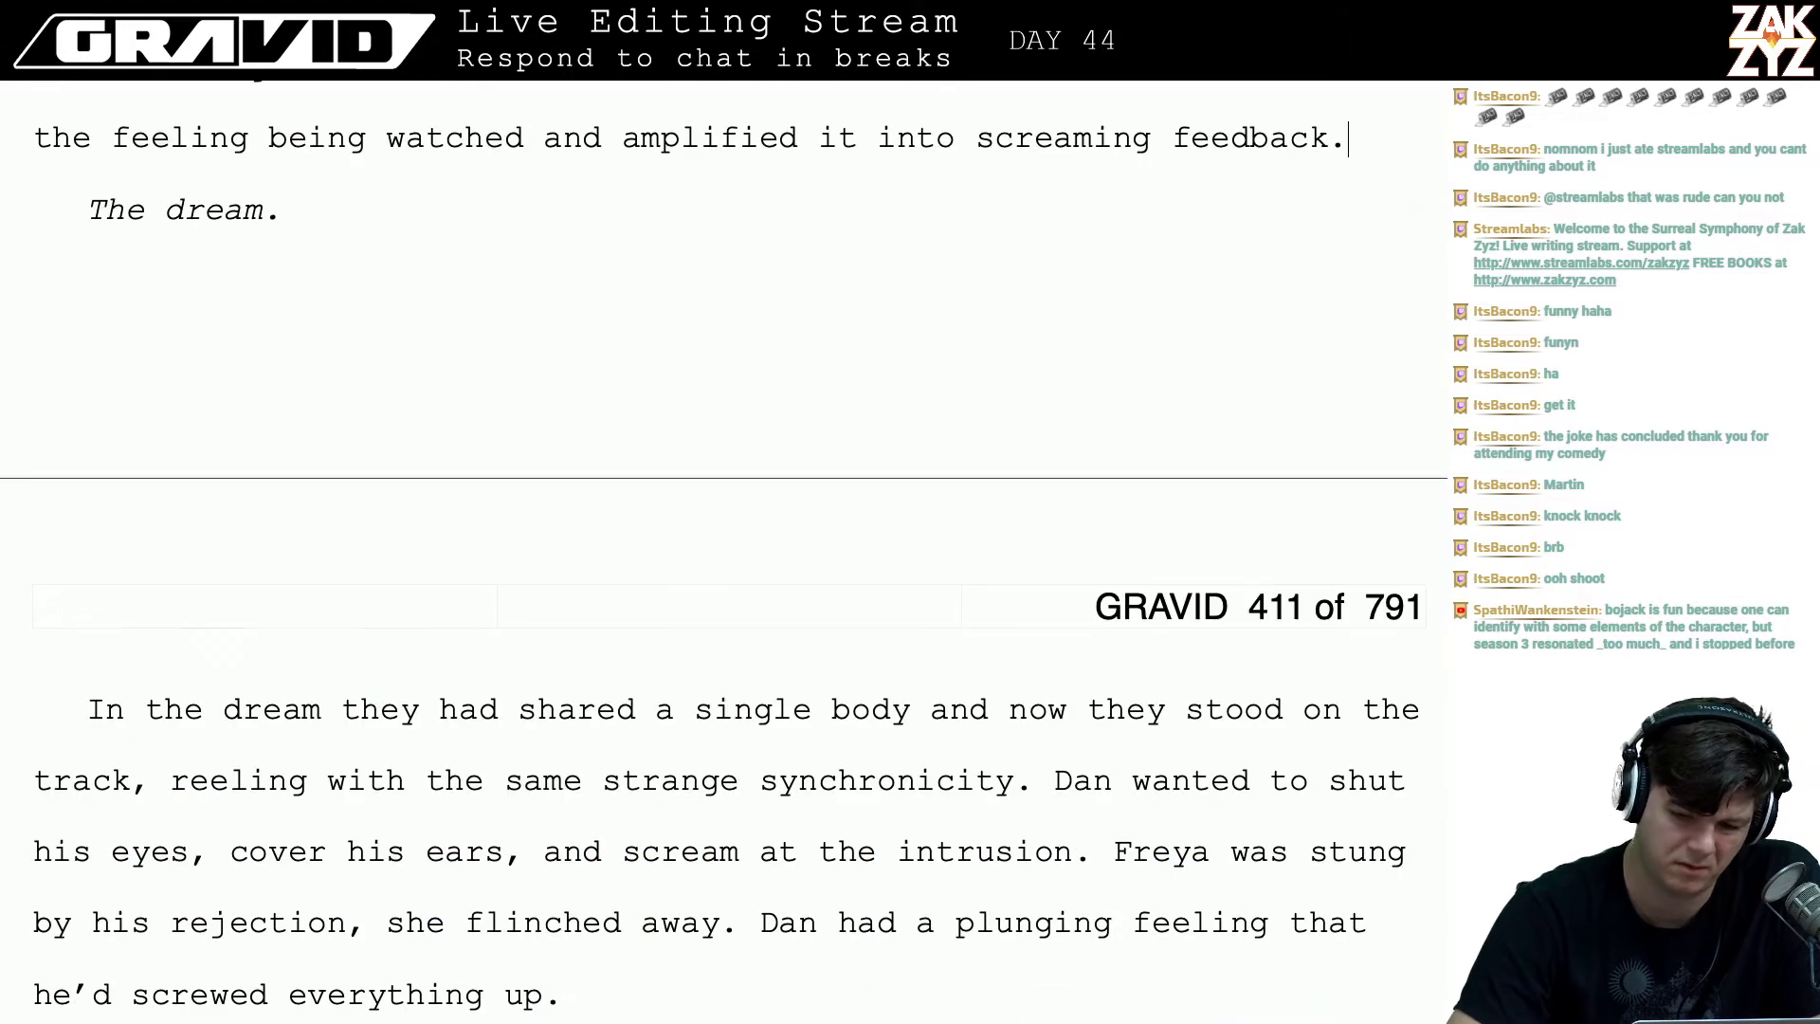
- Split the sentence before "as if someone had taken", leaving the insertion point after "It was too much to stand,"
scroll(723, 512, "up", 3)
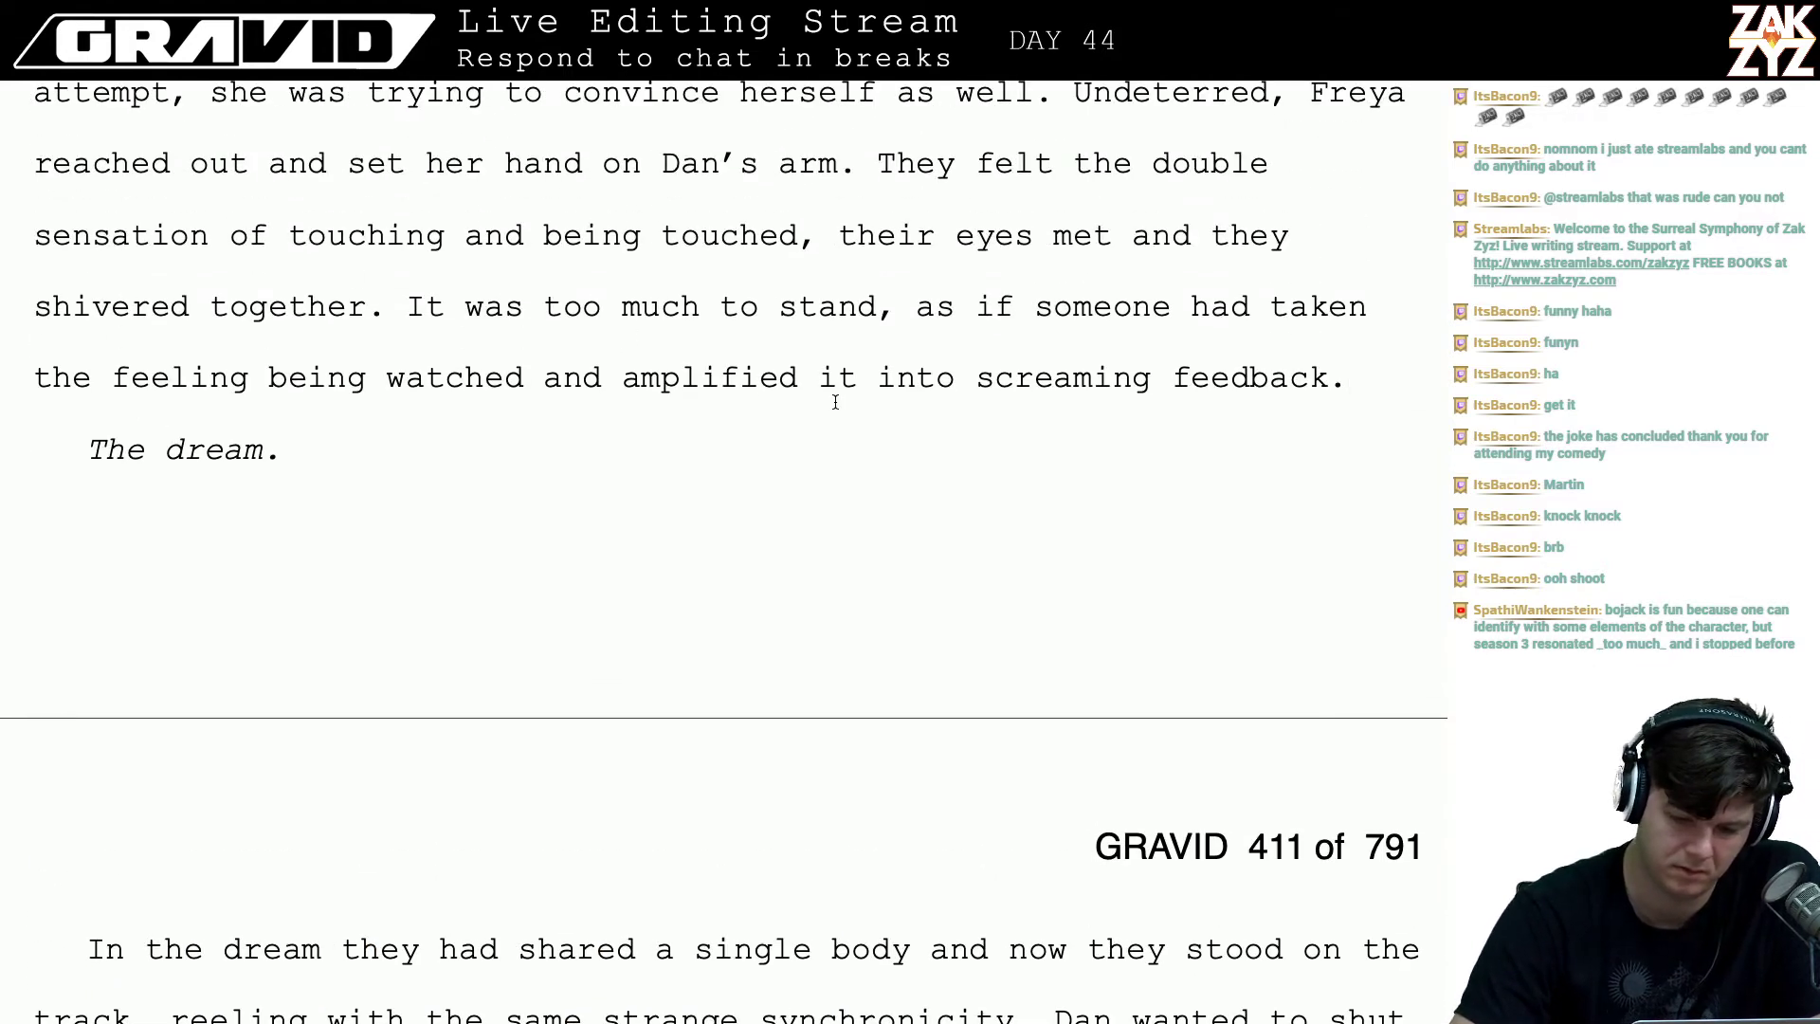
left_click(927, 306)
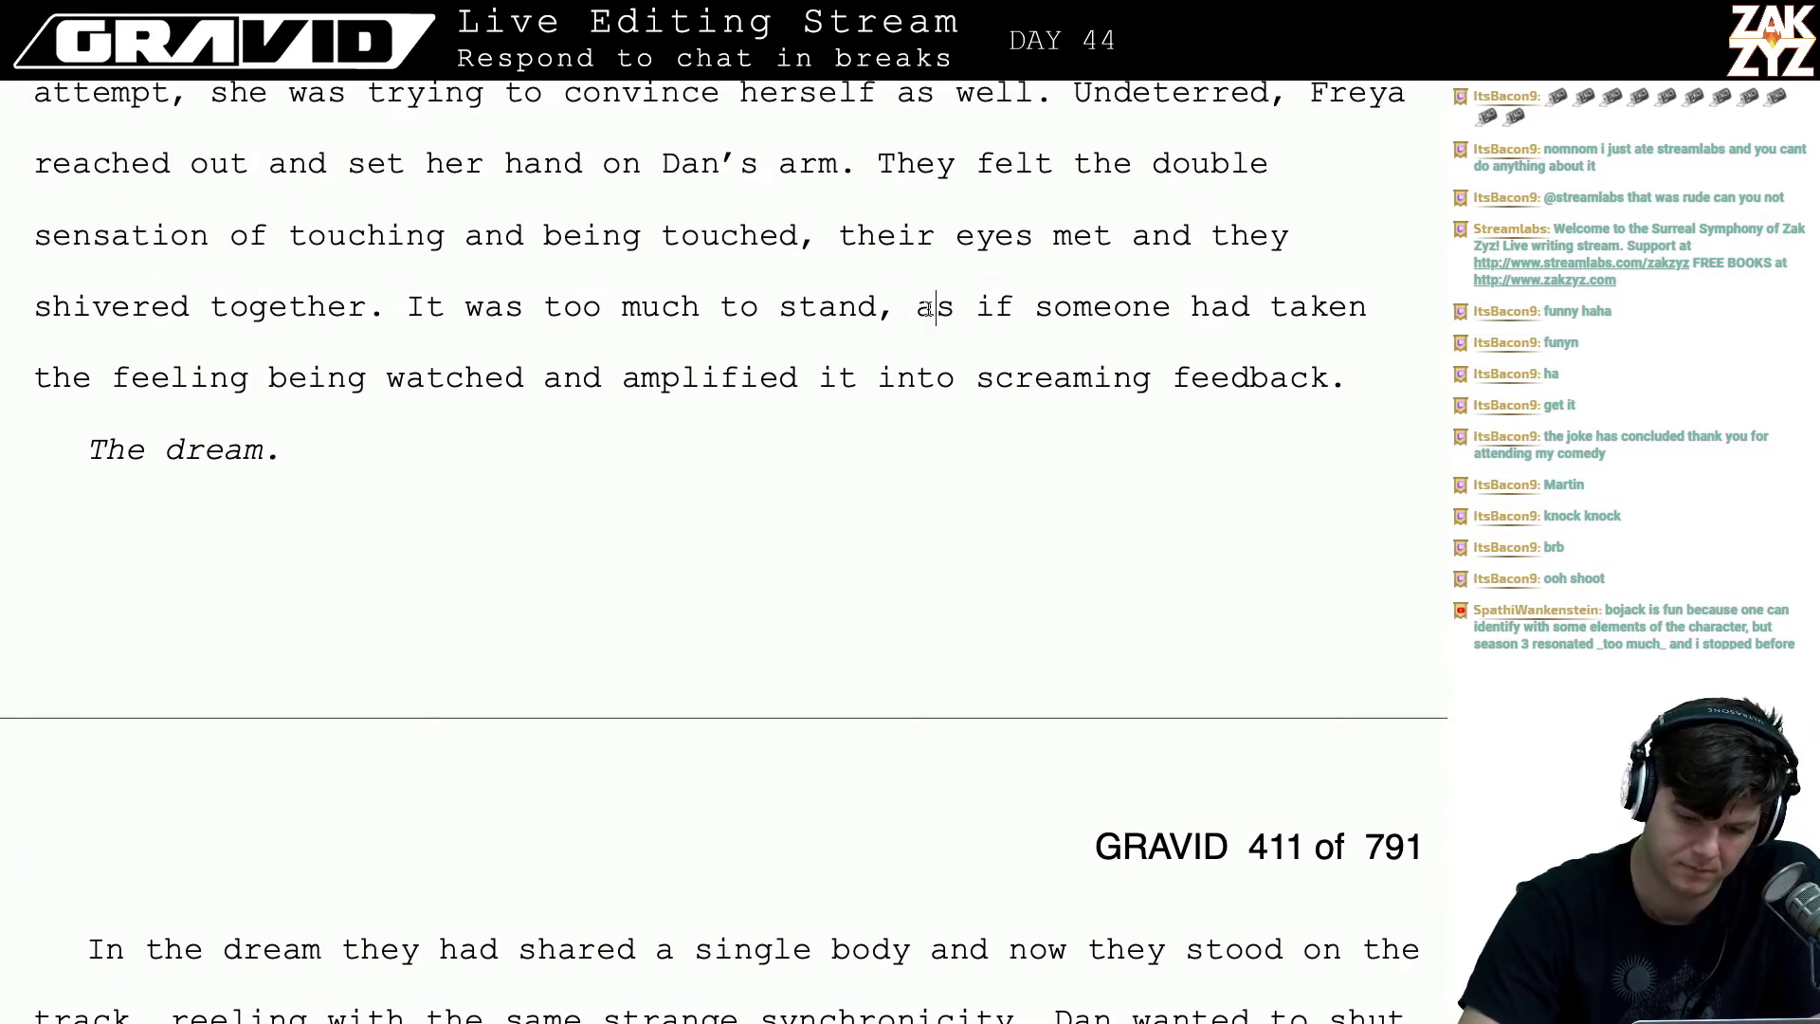
key("Left")
key("Return")
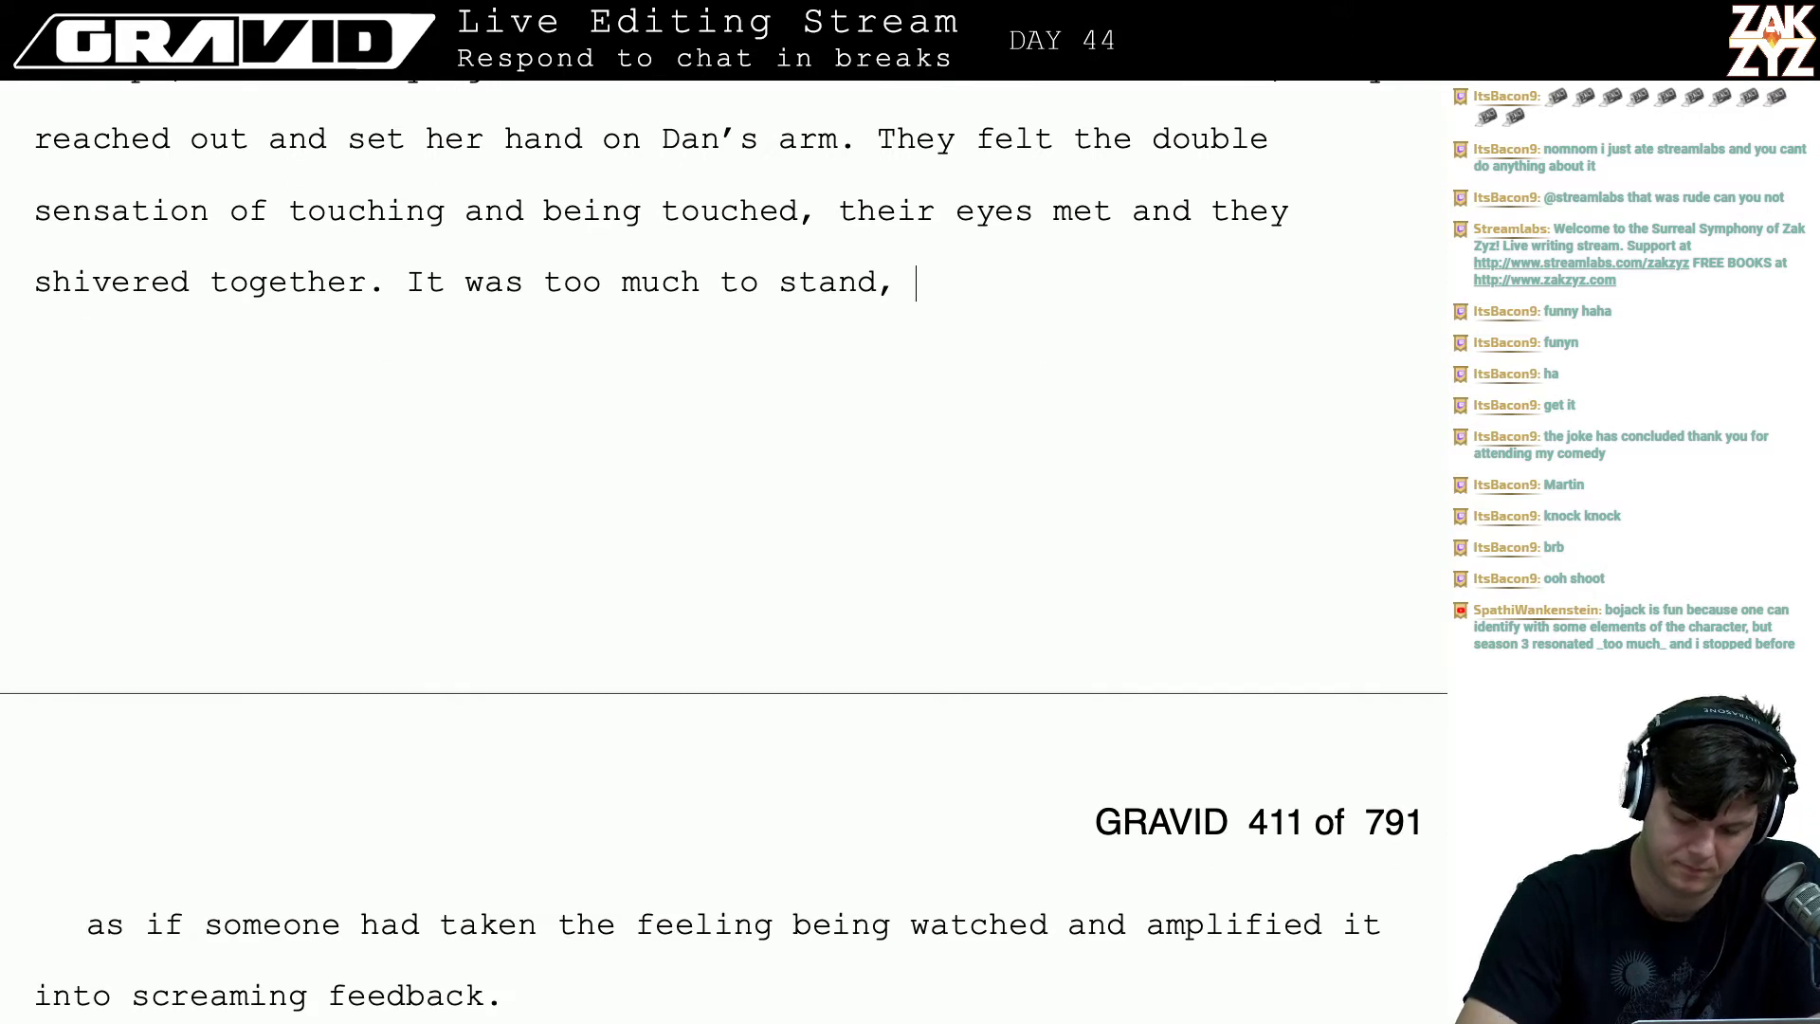
- Continue the sentence after "It was too much to stand," with "the feeling of being watched but amplified, bleeding into distortion."
type("the feeling fo")
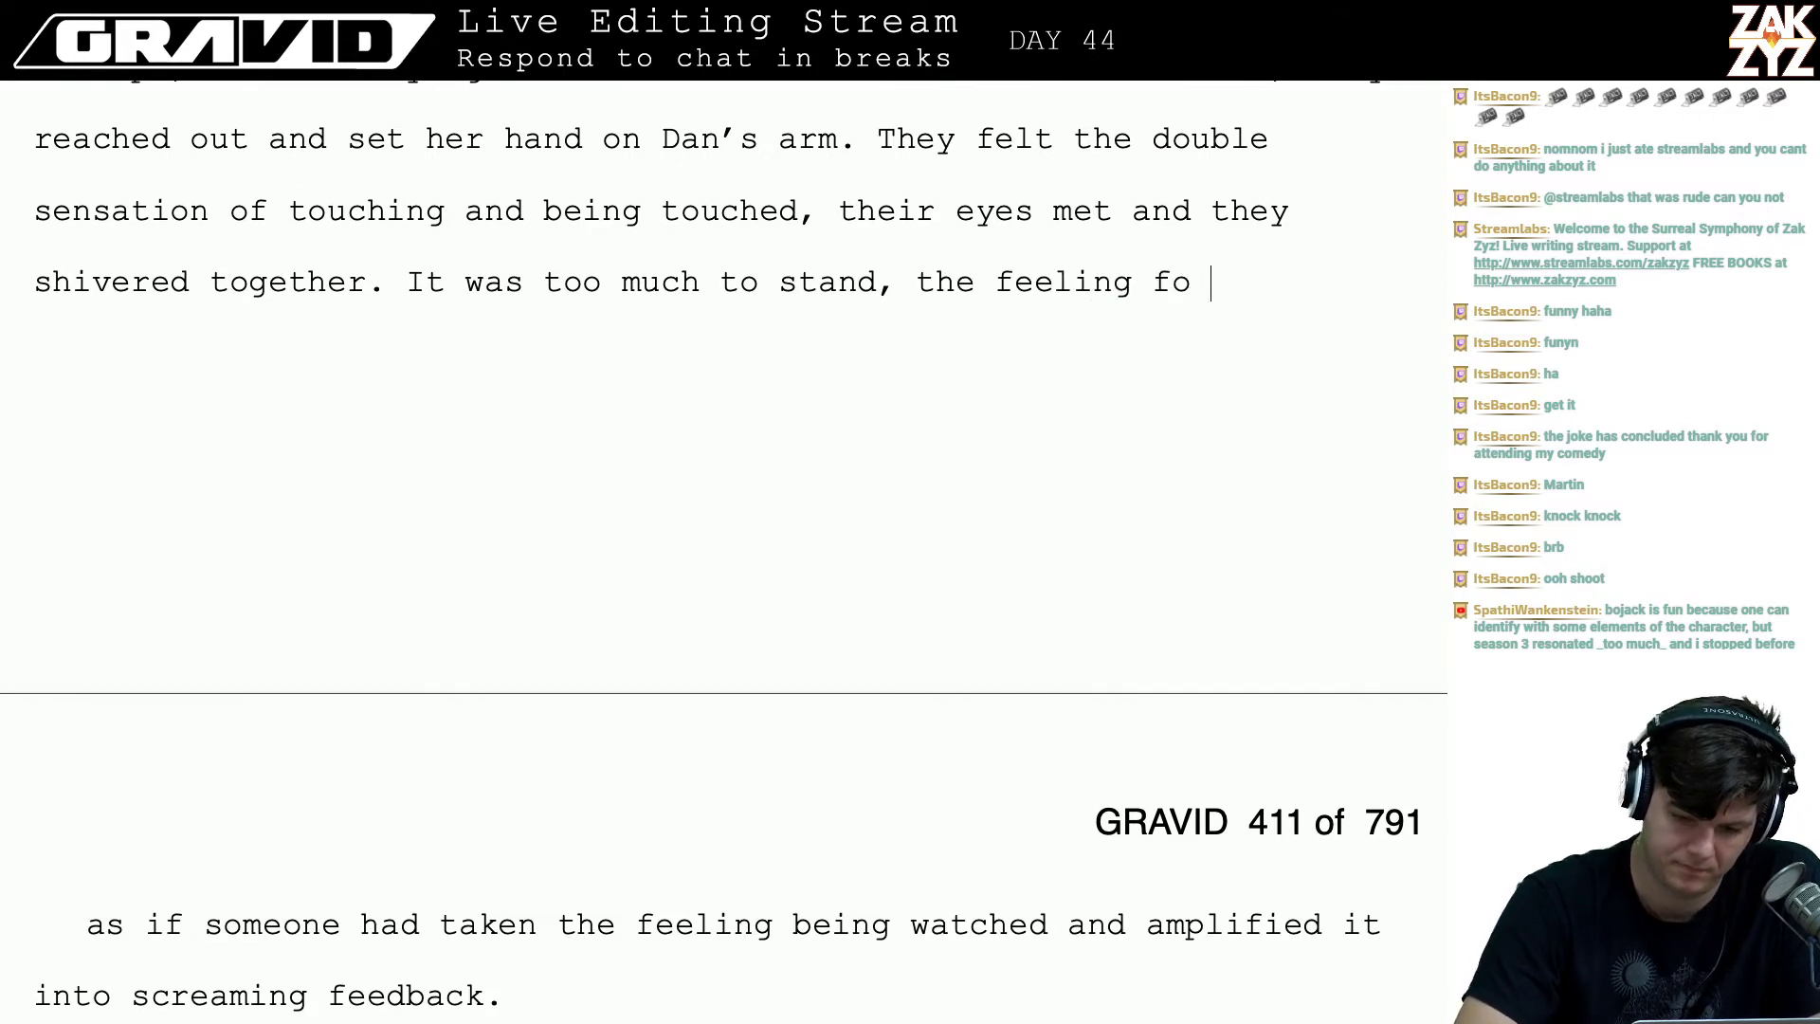
key("BackSpace")
key("BackSpace")
key("BackSpace")
type("of being ")
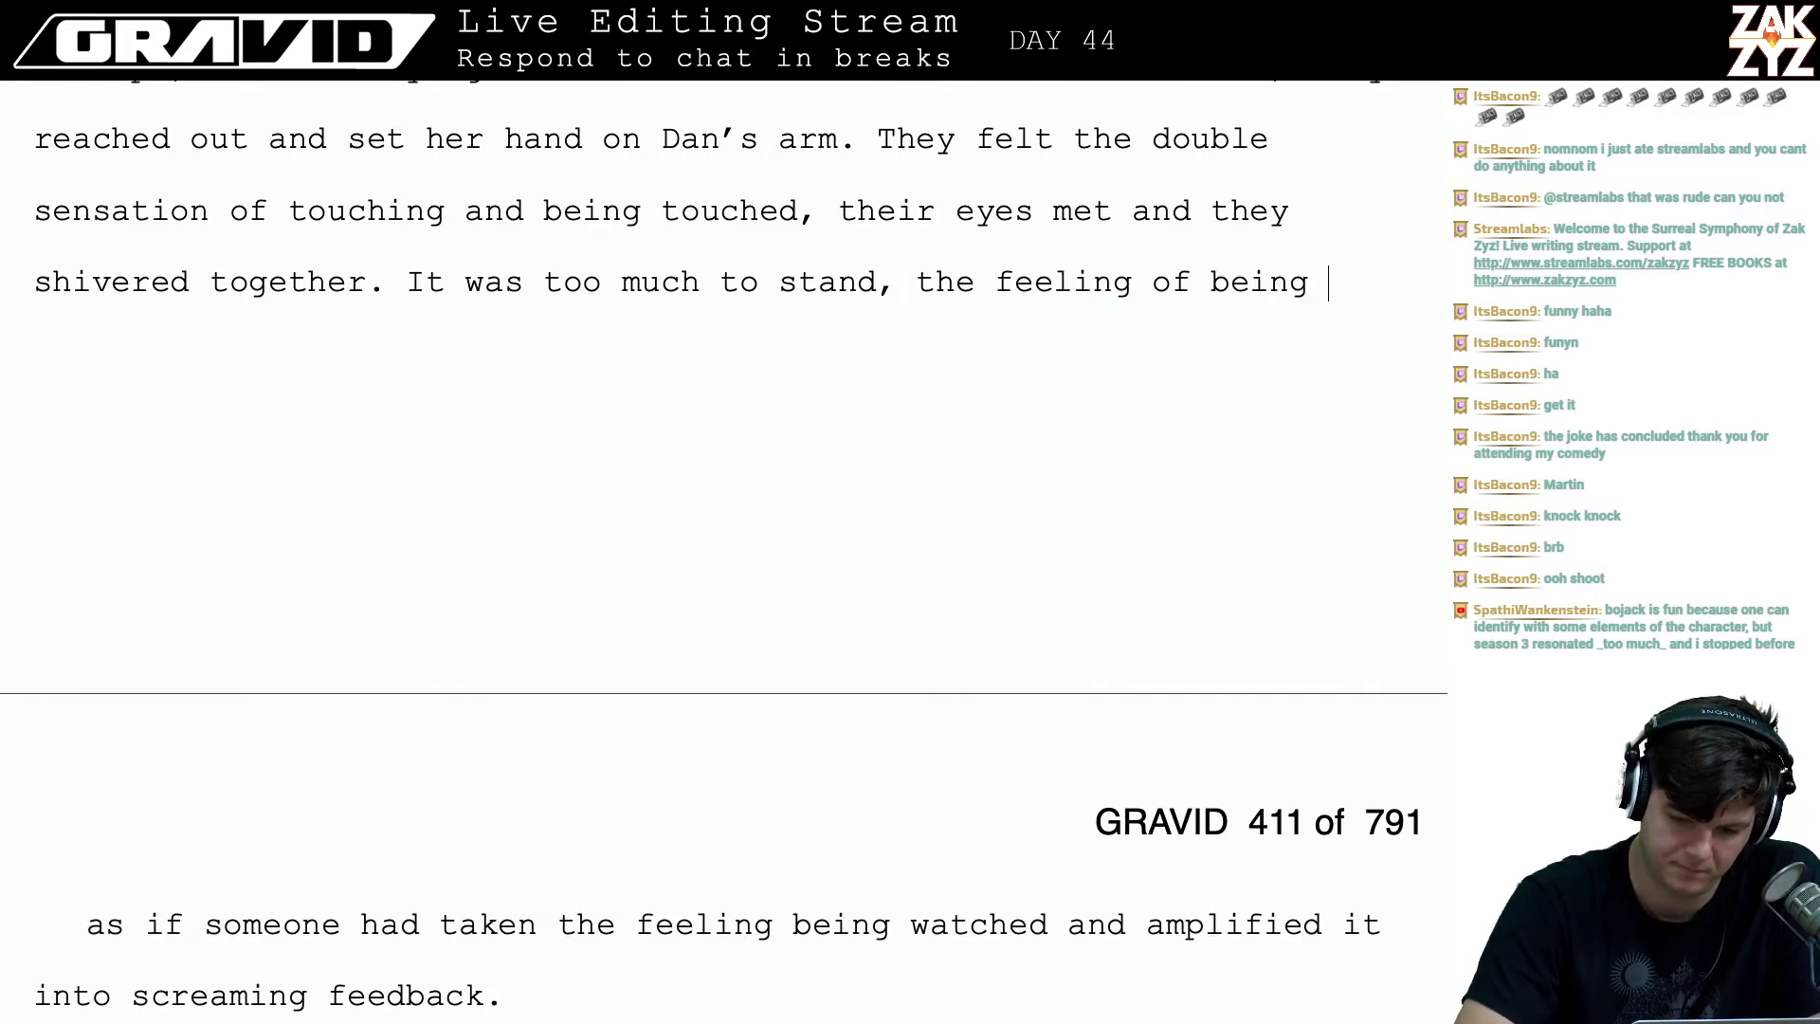
type("watched but amp")
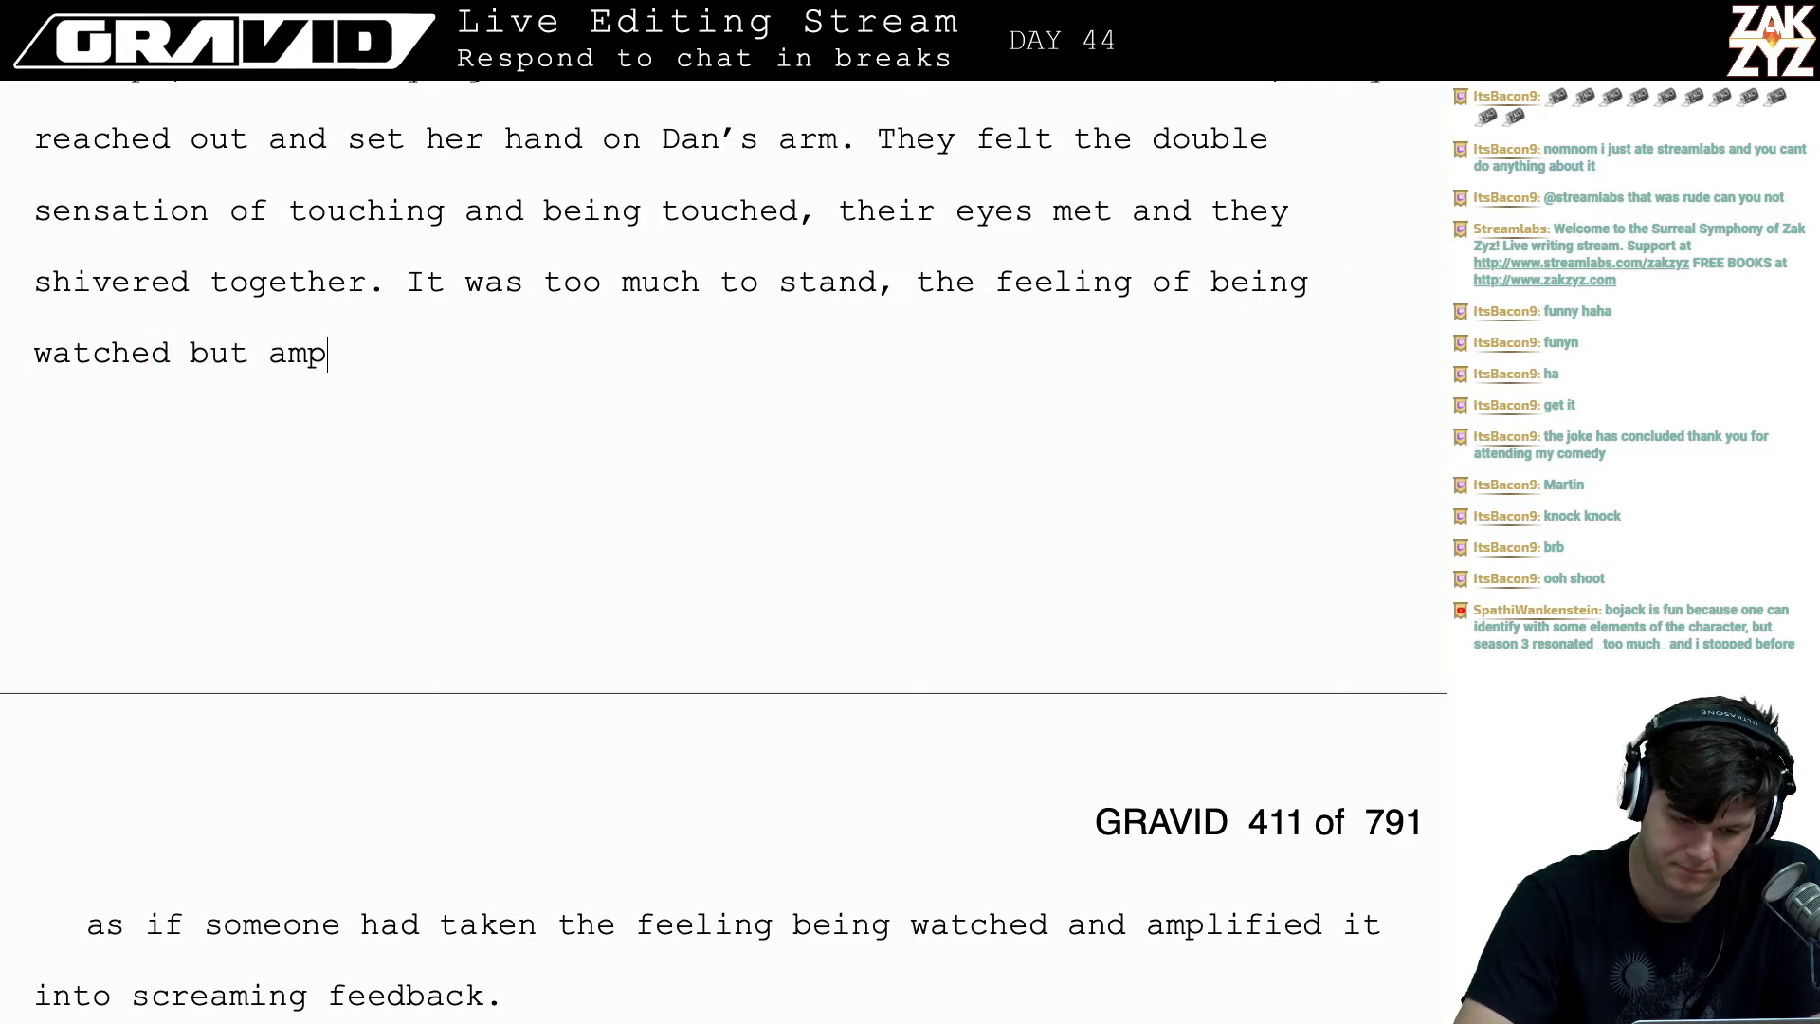
type("lified, ")
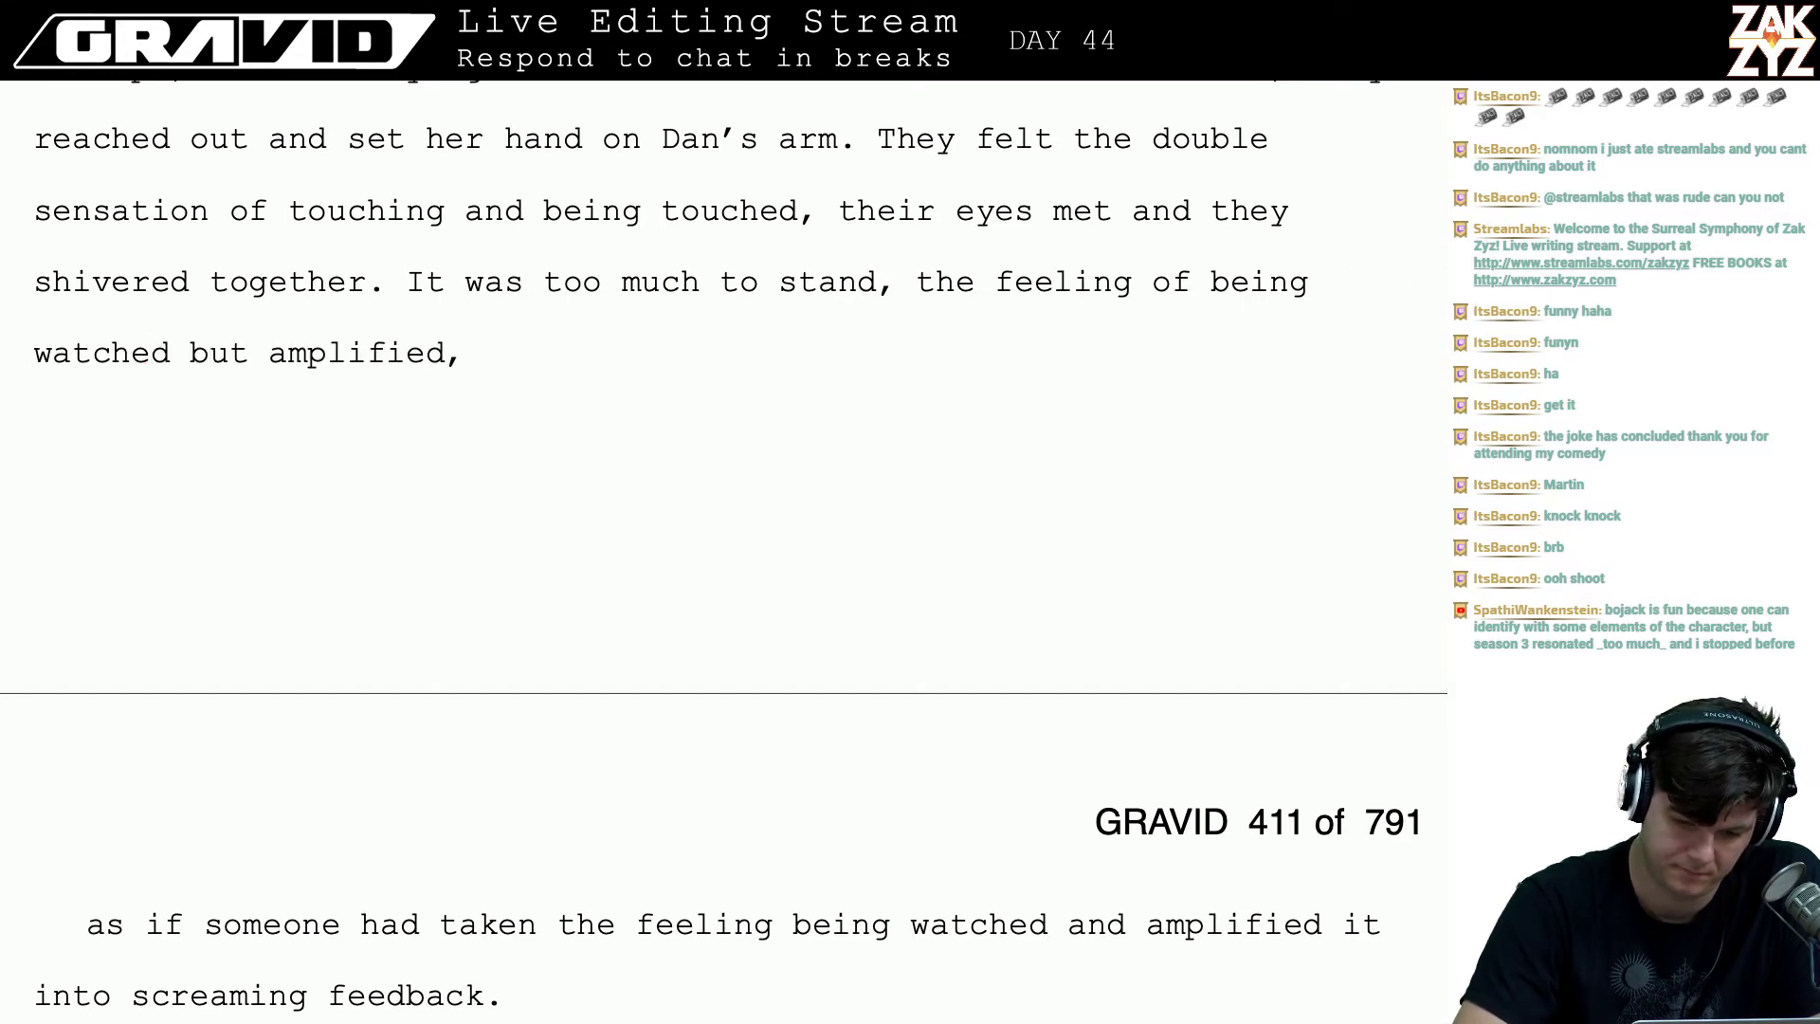
type("bleeding into ds")
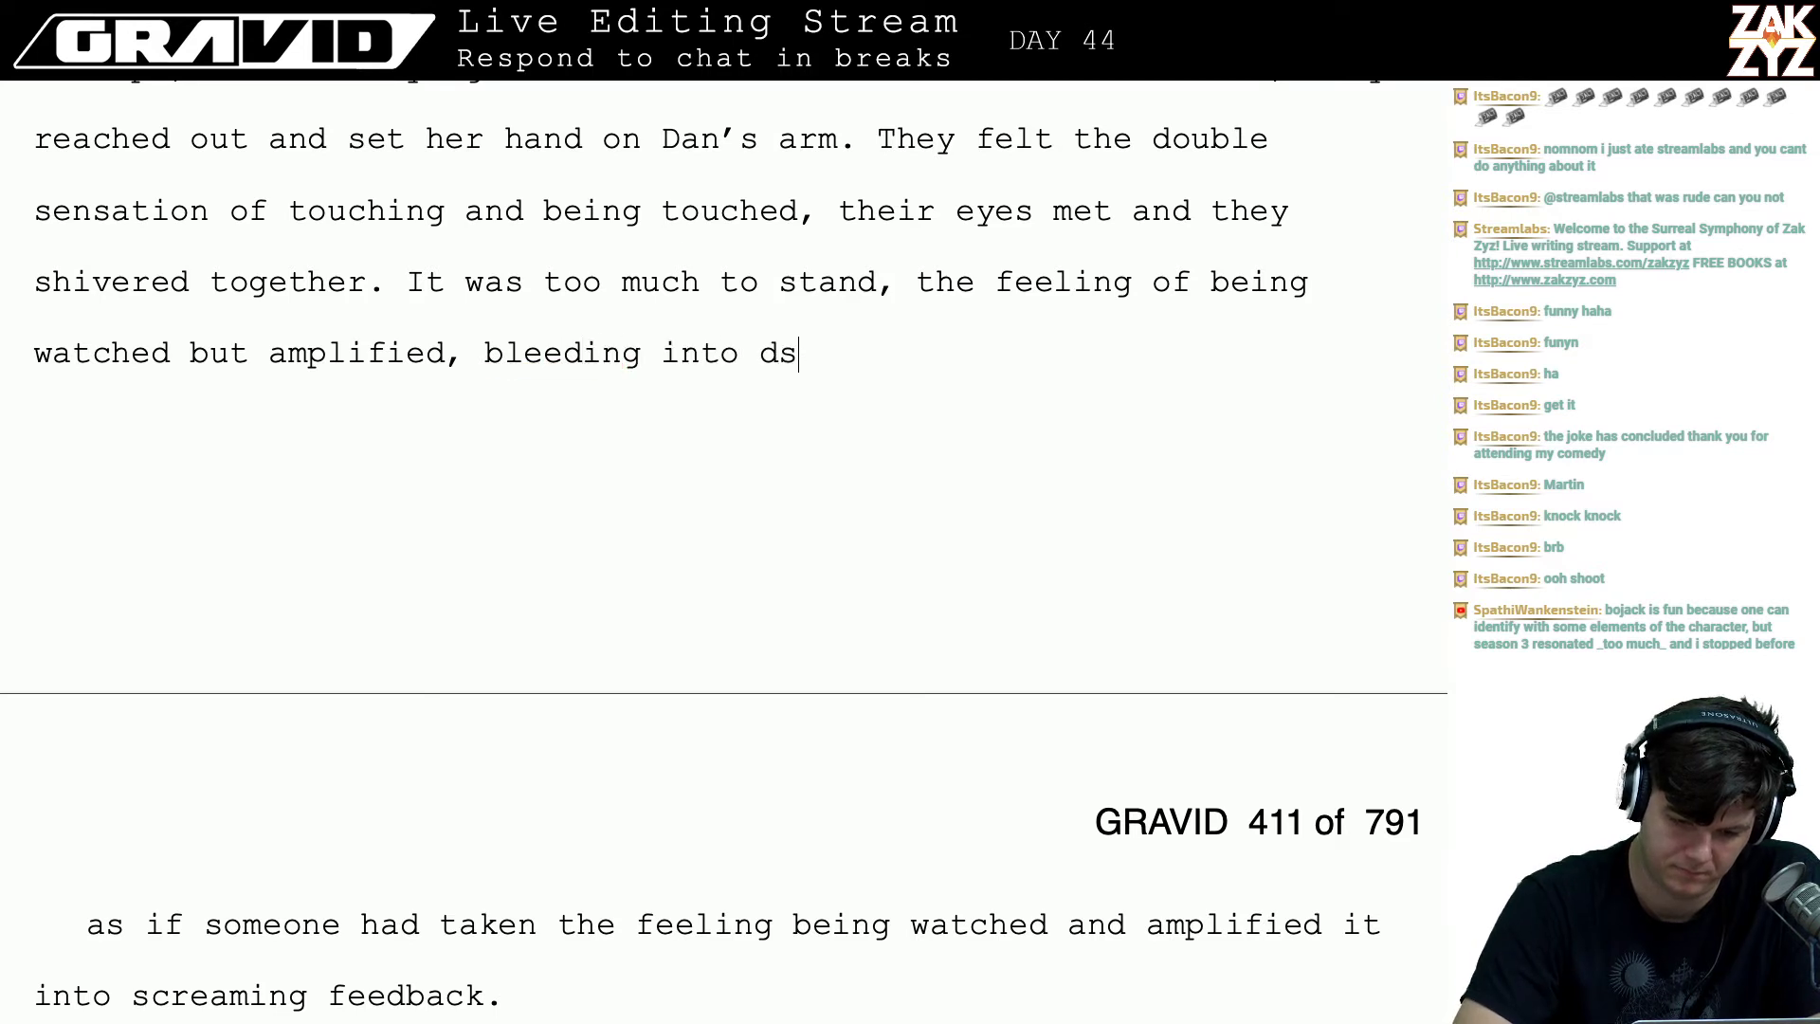
key("BackSpace")
type("istortion.")
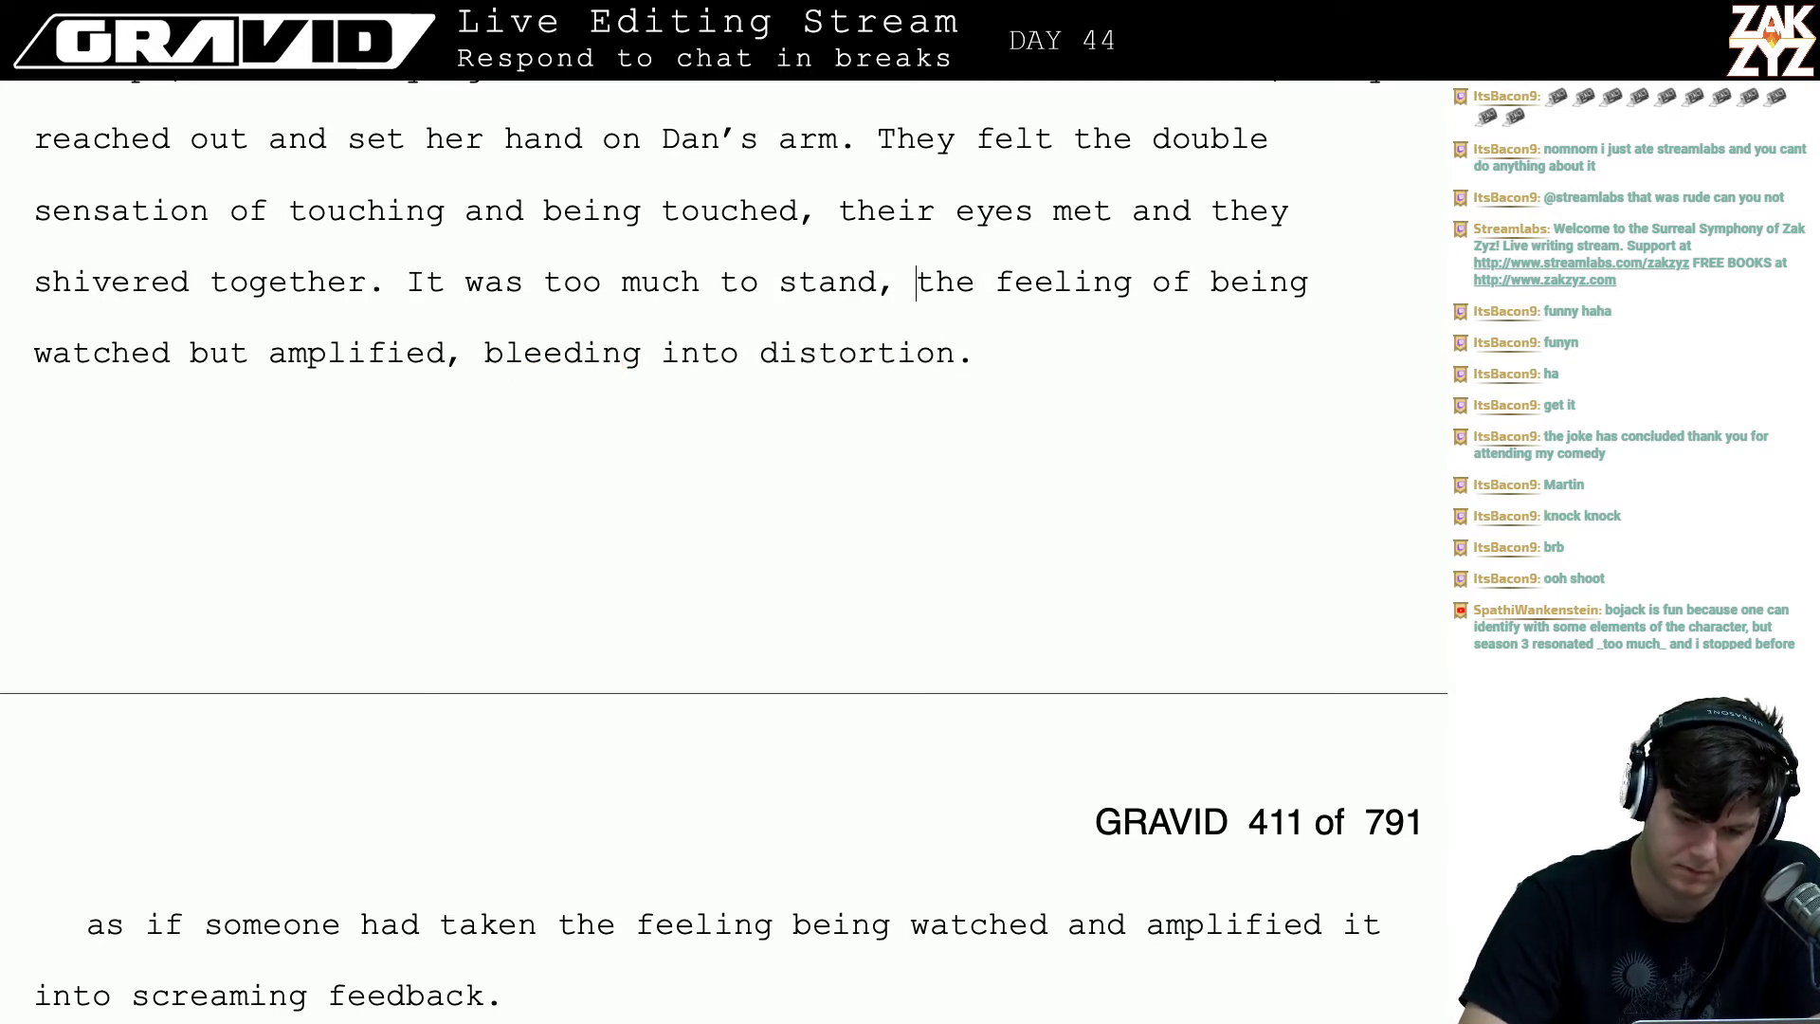
- Split off that draft and write "as if the feeling of being watched had been amplified until it was bleeding into distortion." after "stand,"
key("ctrl+Return")
type("t")
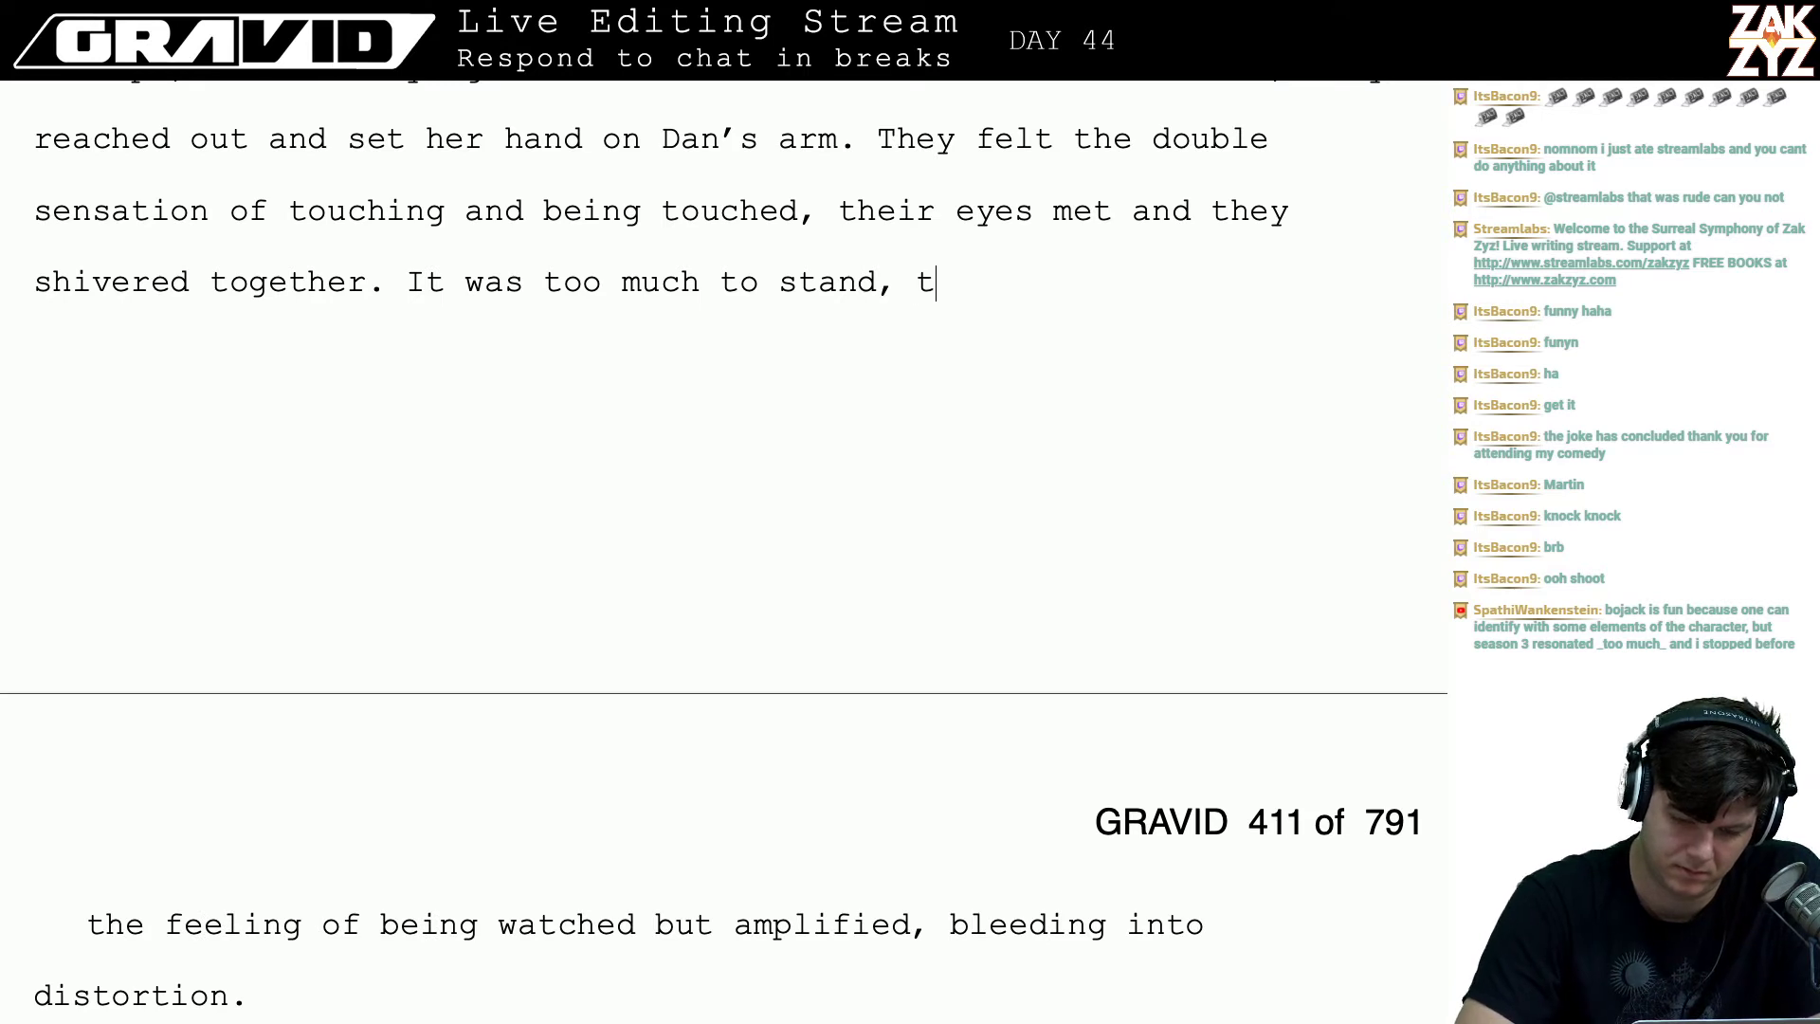
key("BackSpace")
type("as")
type("e fee")
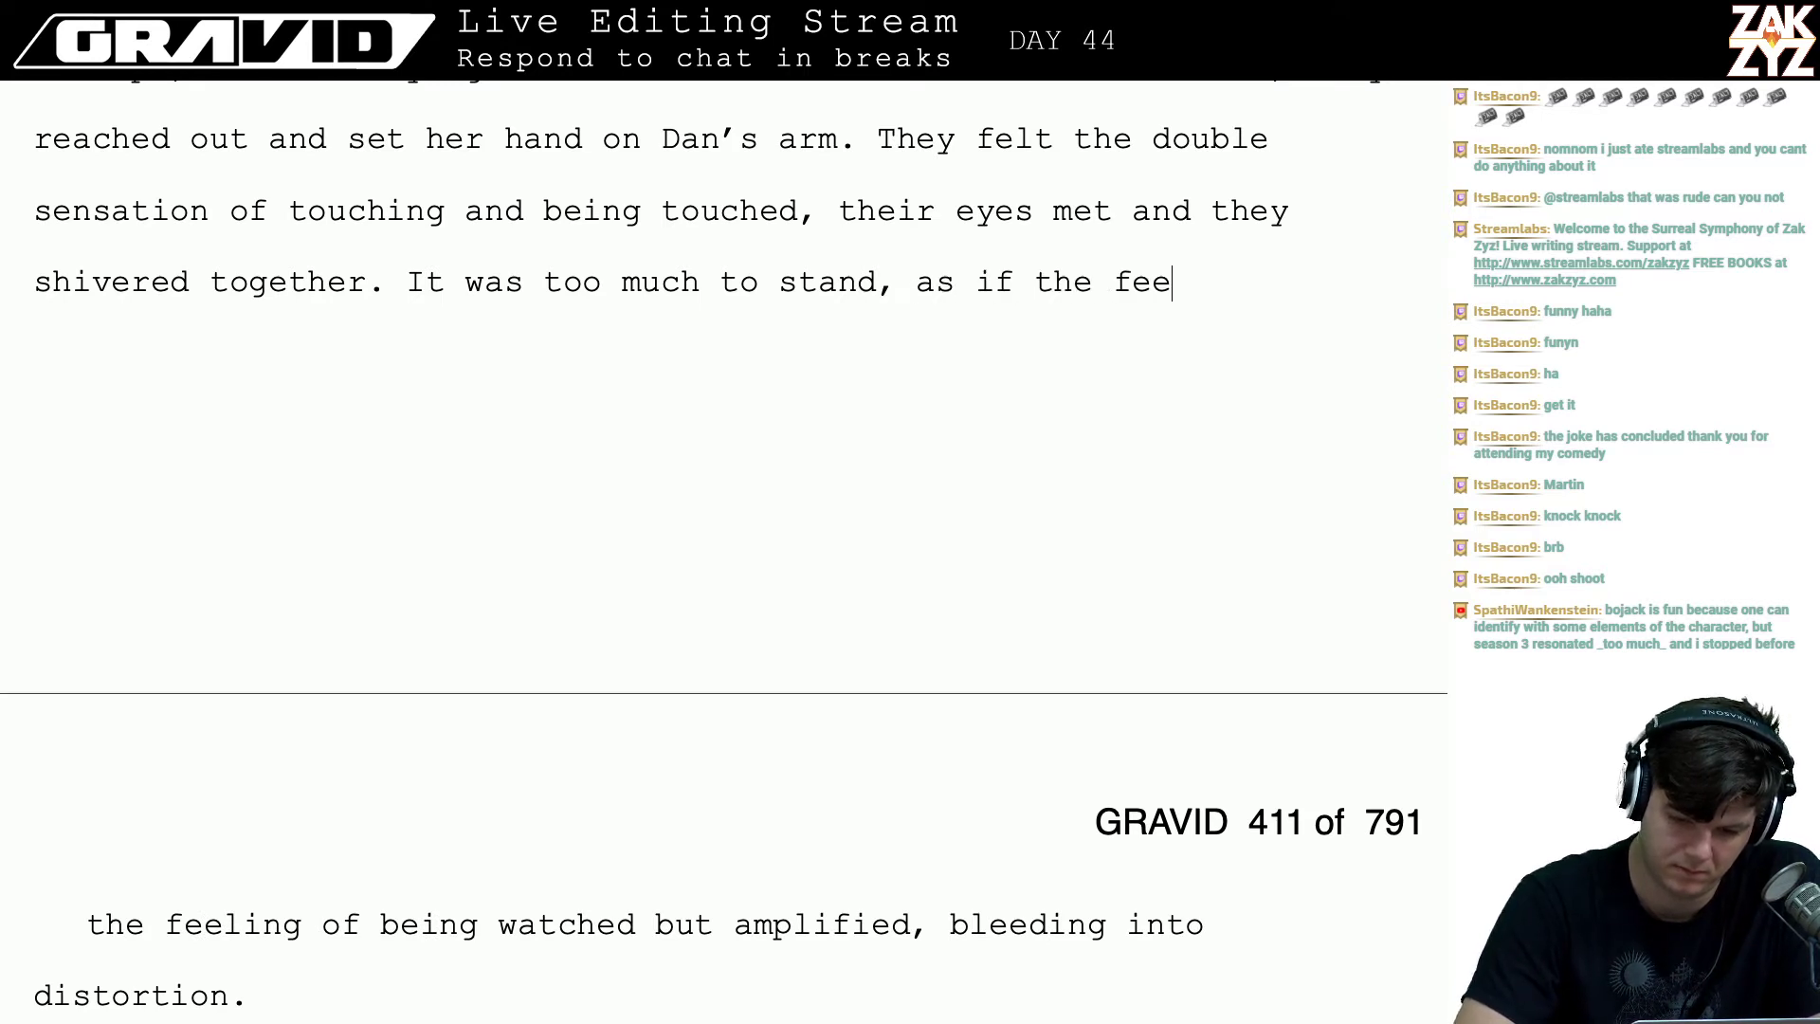
type("ling of being watc")
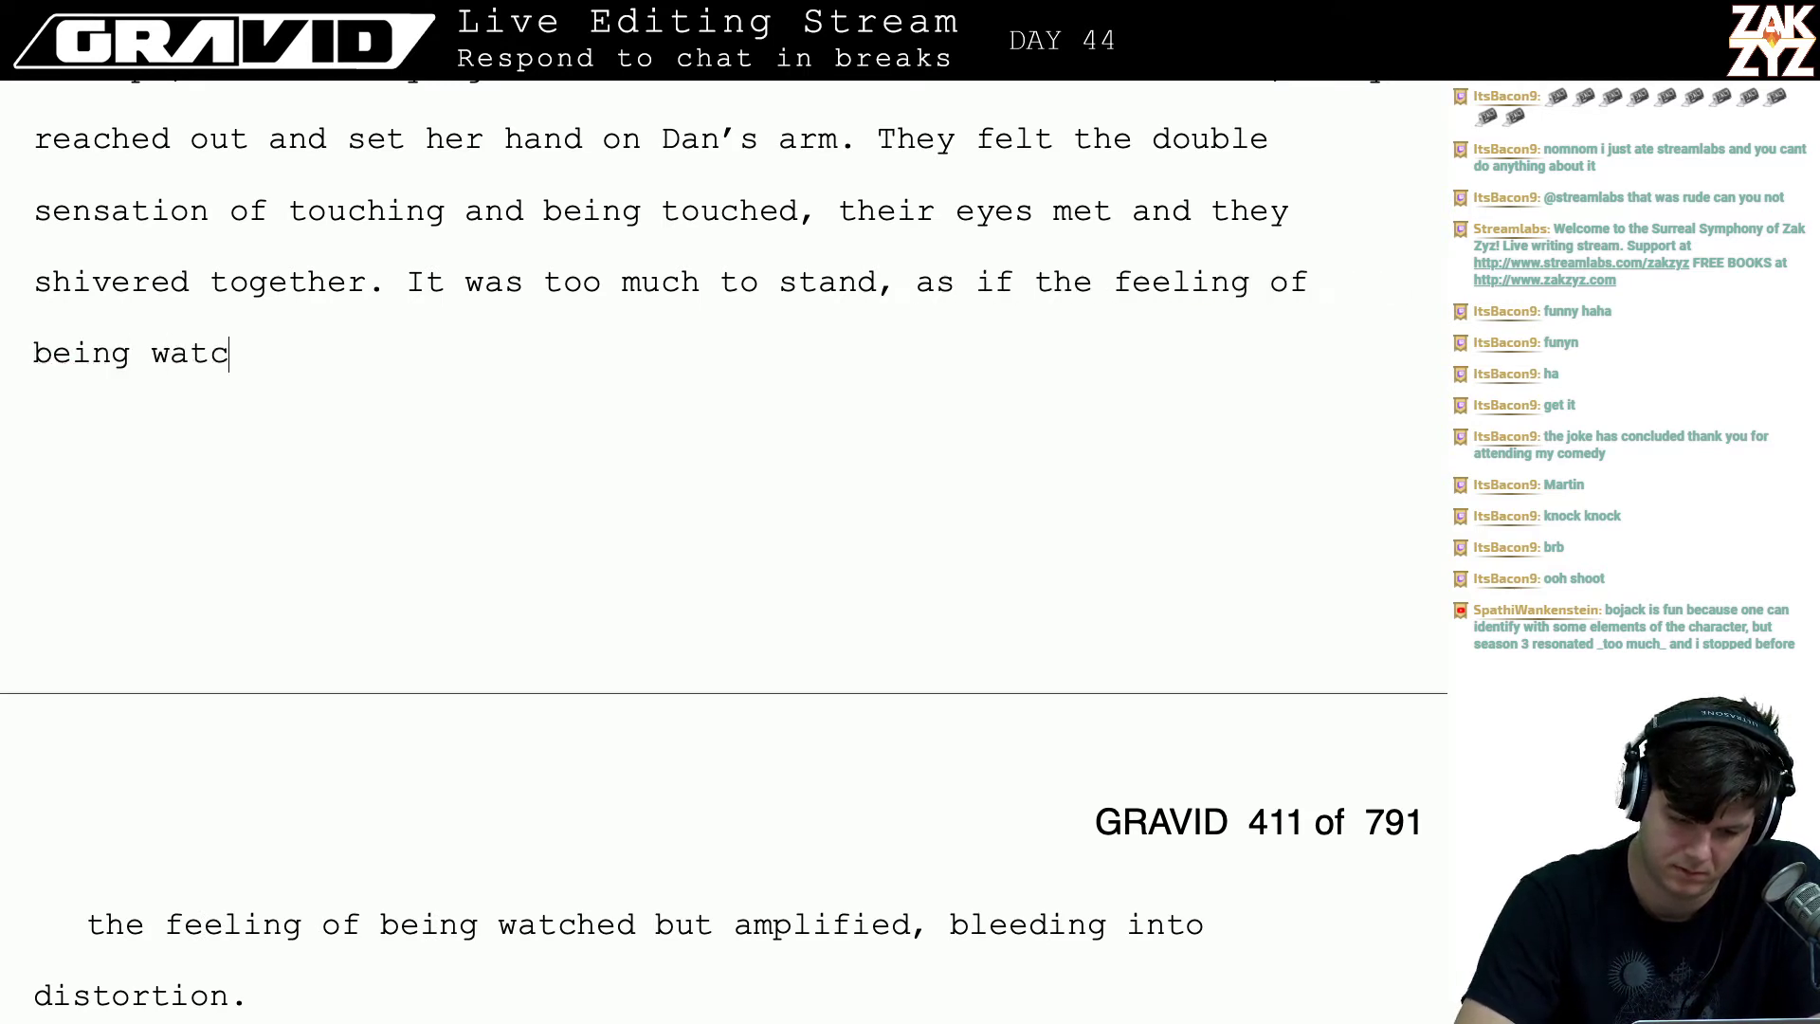
type("hed had been am")
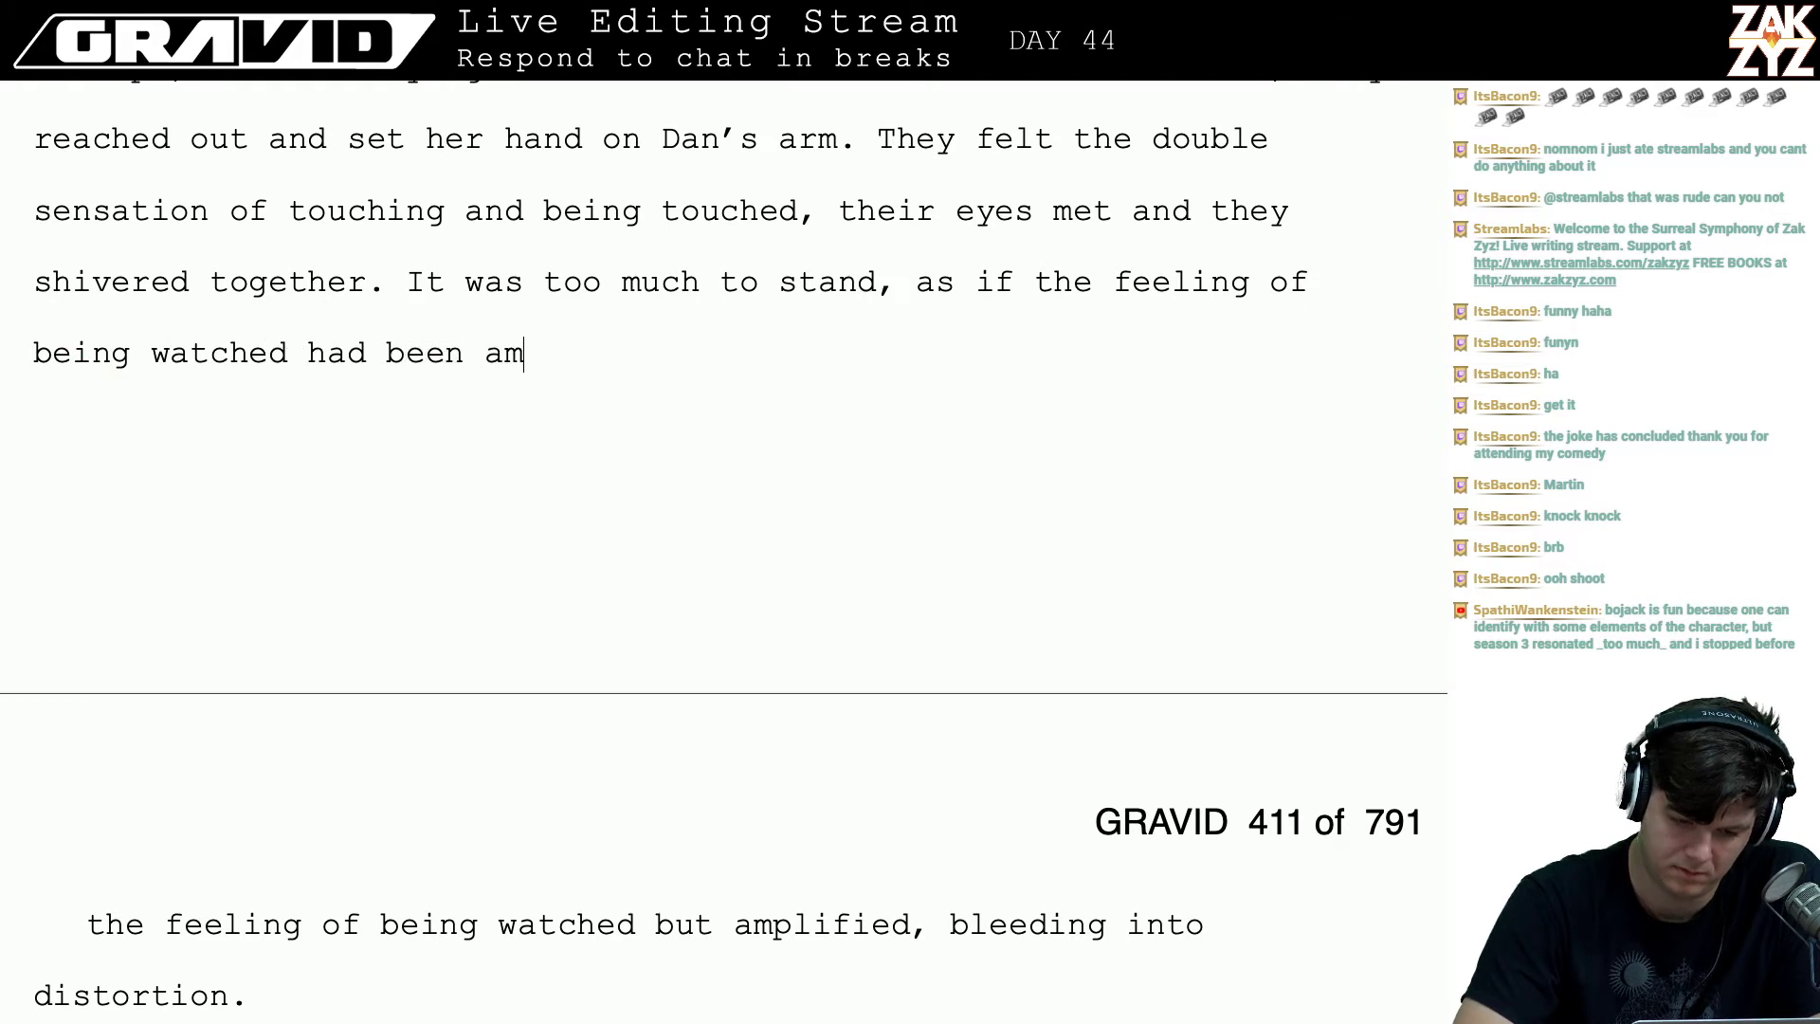
type("plified until ")
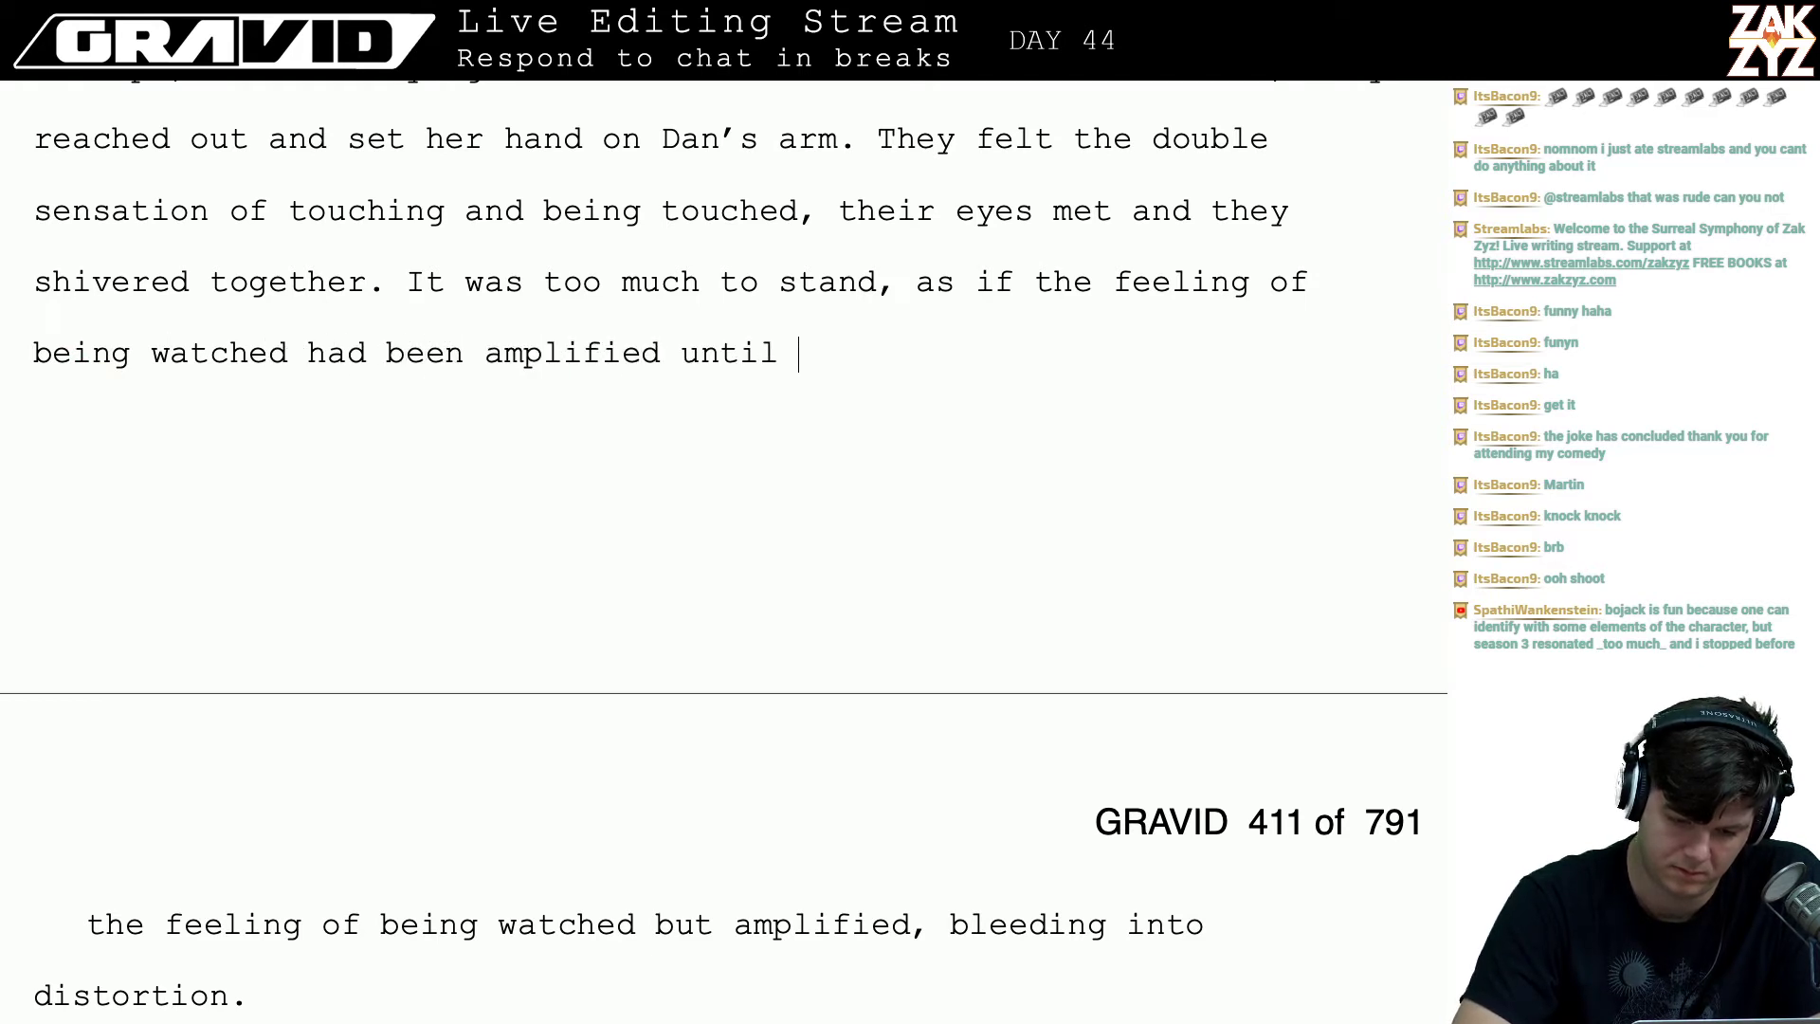
type("it was bleeding ")
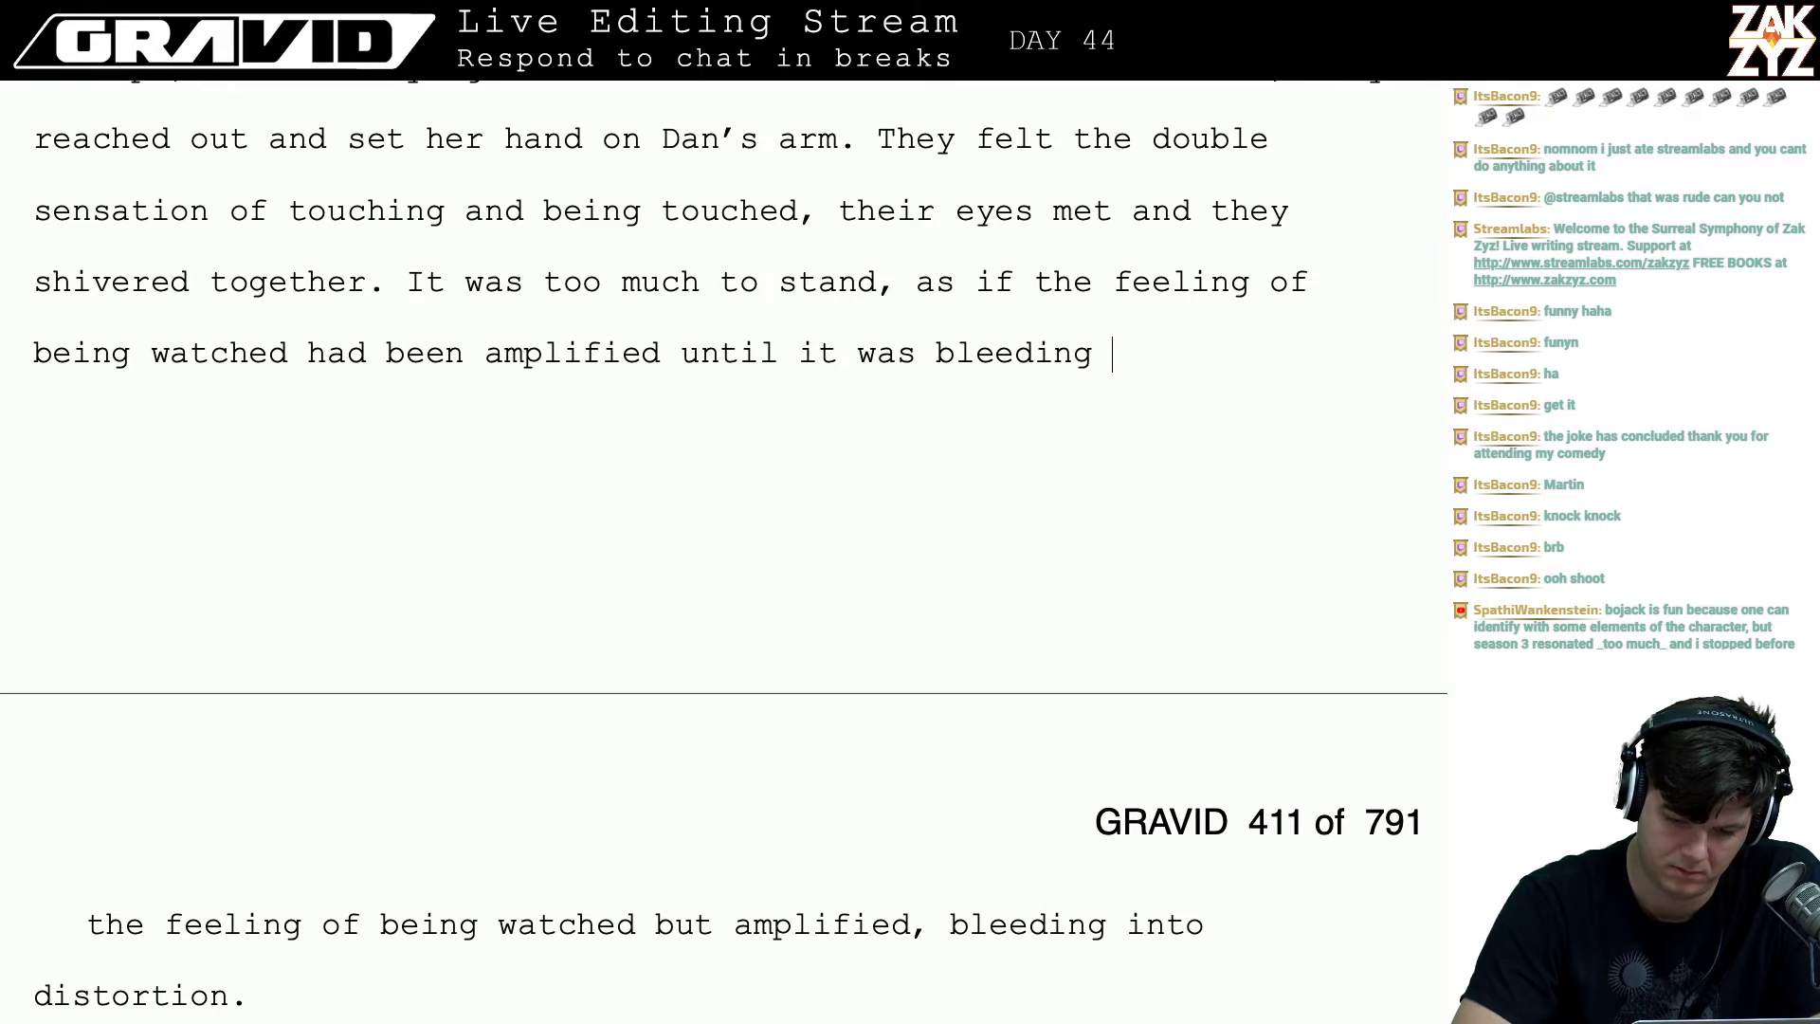
type("into distortion.")
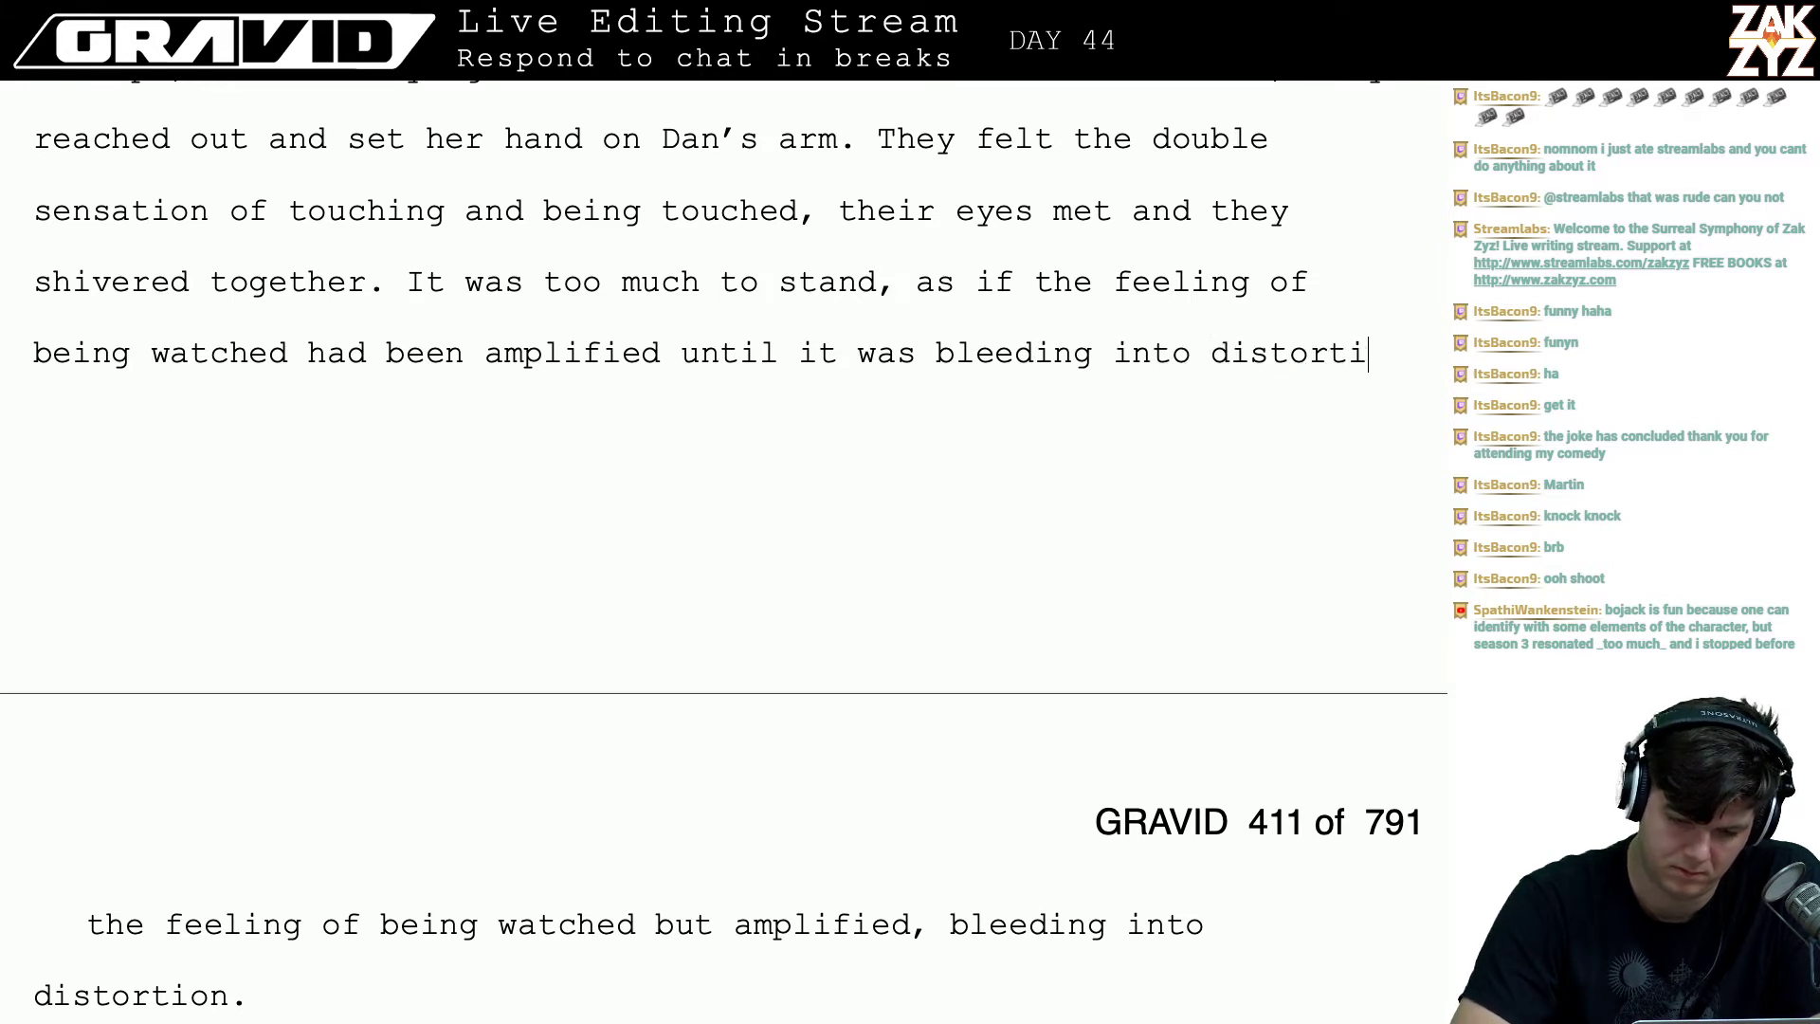
- Delete the split-off draft paragraph "the feeling of being watched but amplified, bleeding into distortion."
key("shift+Down")
key("shift+Down")
key("shift+Down")
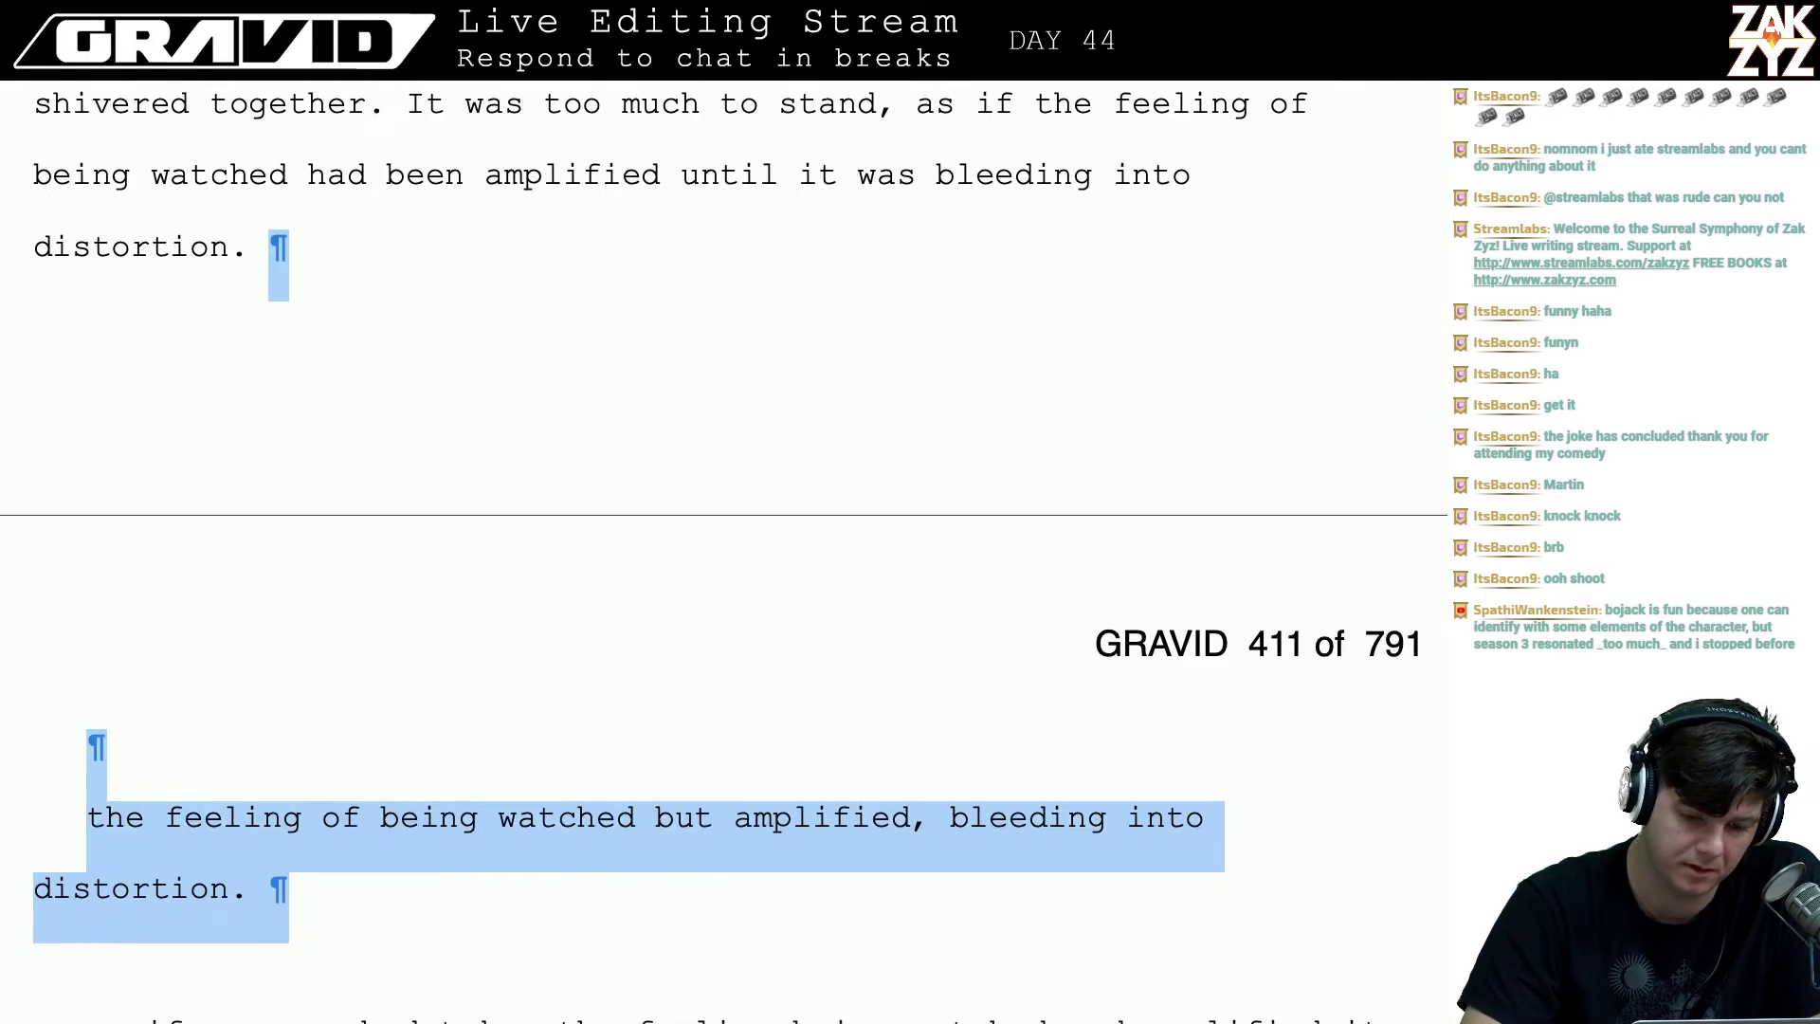
key("shift+Down")
key("shift+Down")
key("shift+Up")
key("BackSpace")
- Remove the word "into" so the sentence ends with "until it was bleeding distortion."
scroll(404, 403, "up", 2)
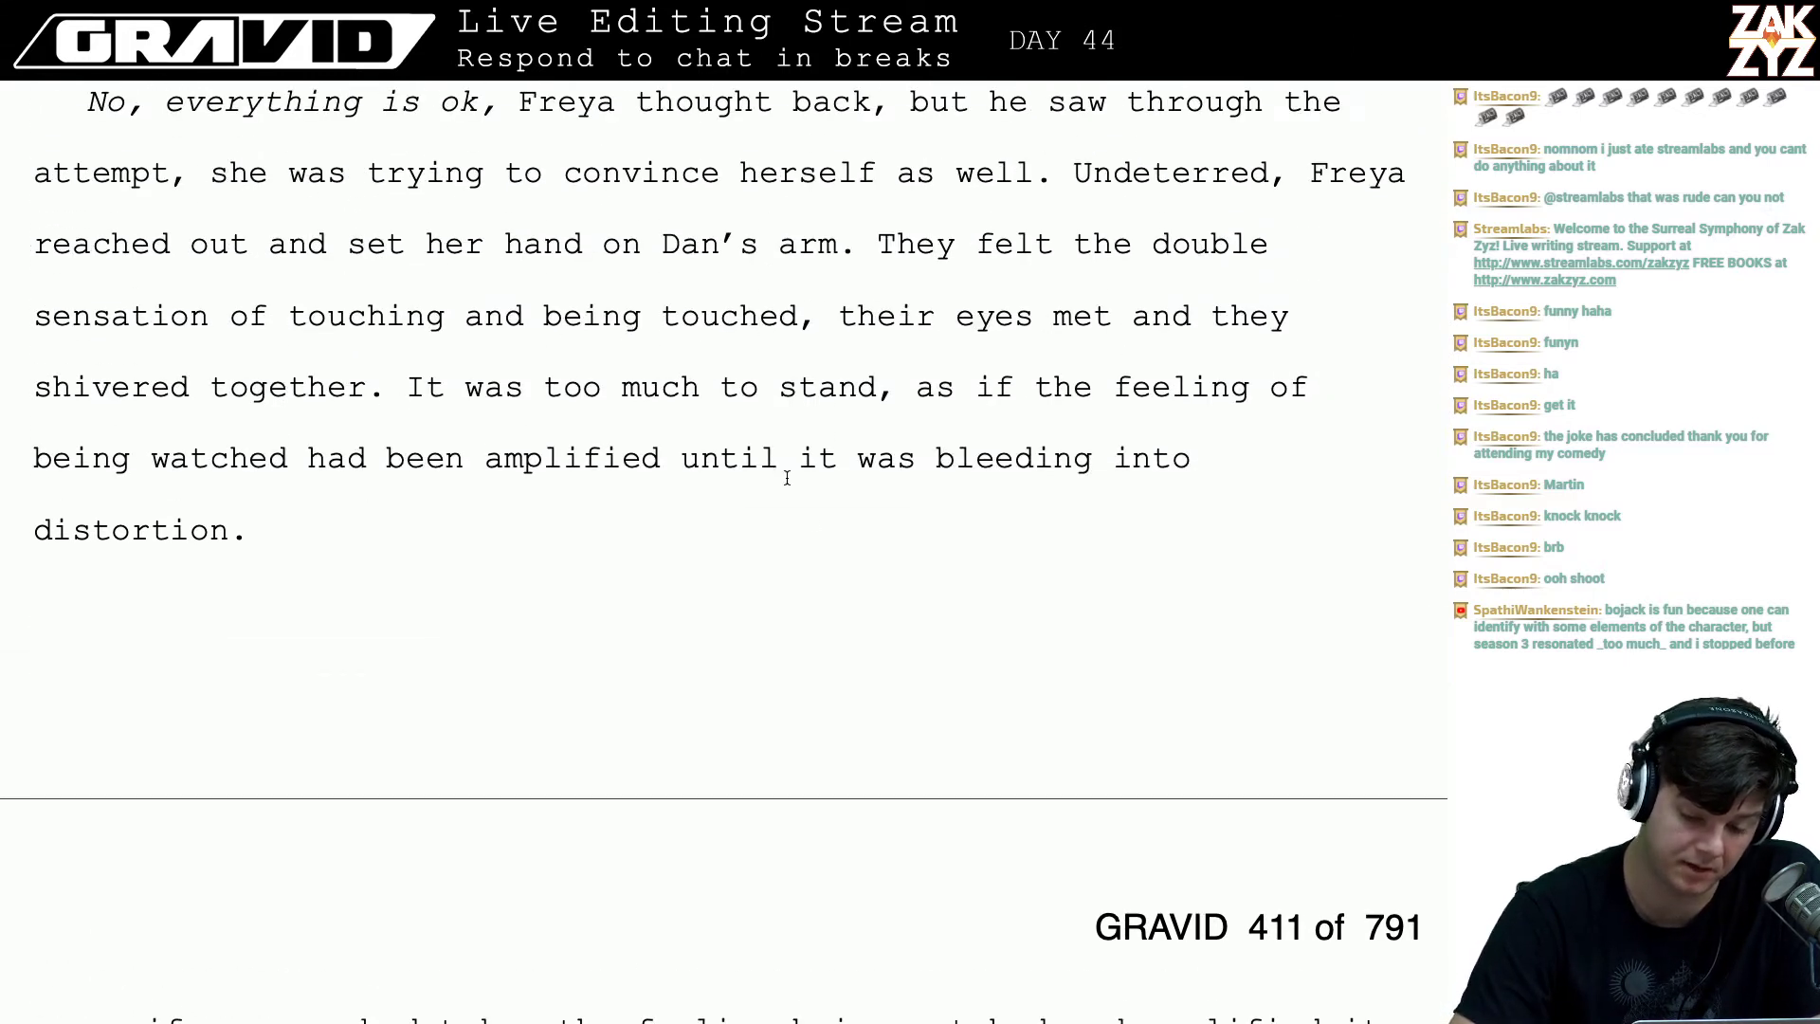
left_click(1193, 458)
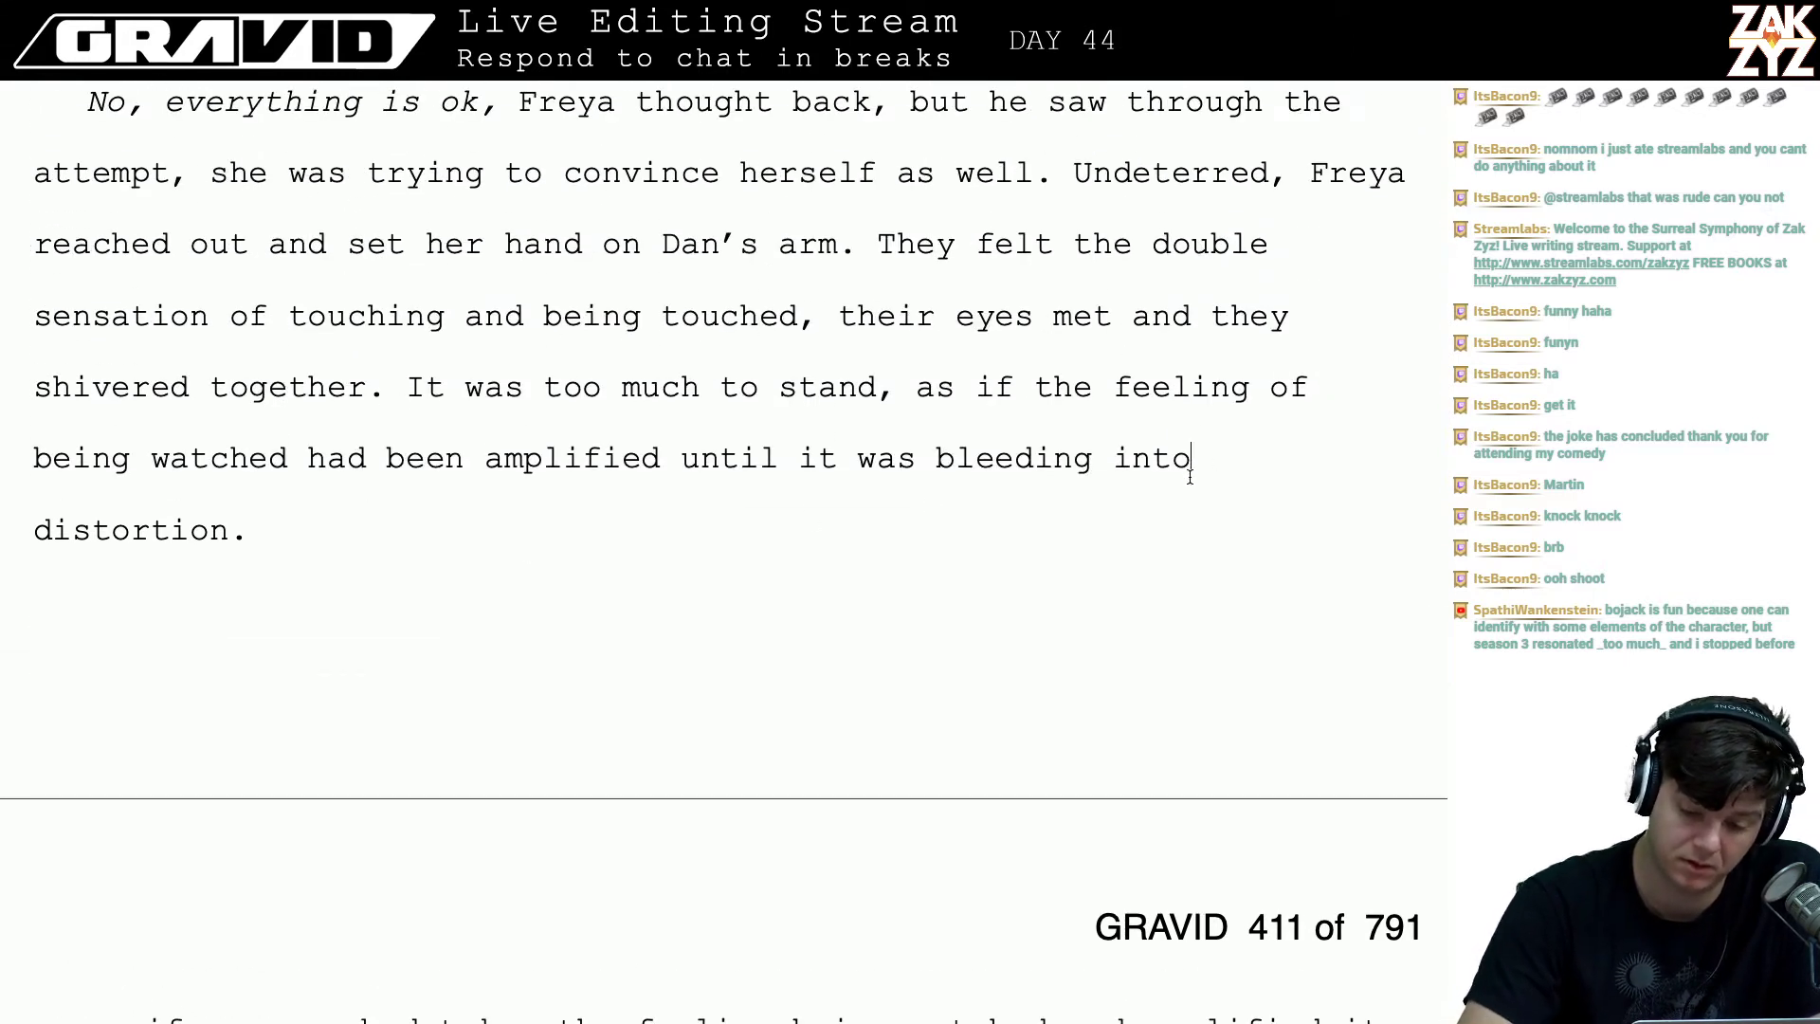
key("BackSpace")
key("BackSpace")
key("BackSpace")
key("BackSpace")
key("BackSpace")
- Delete the leftover paragraph "as if someone had taken the feeling being watched and amplified it into screaming feedback."
key("Down")
key("Down")
key("Down")
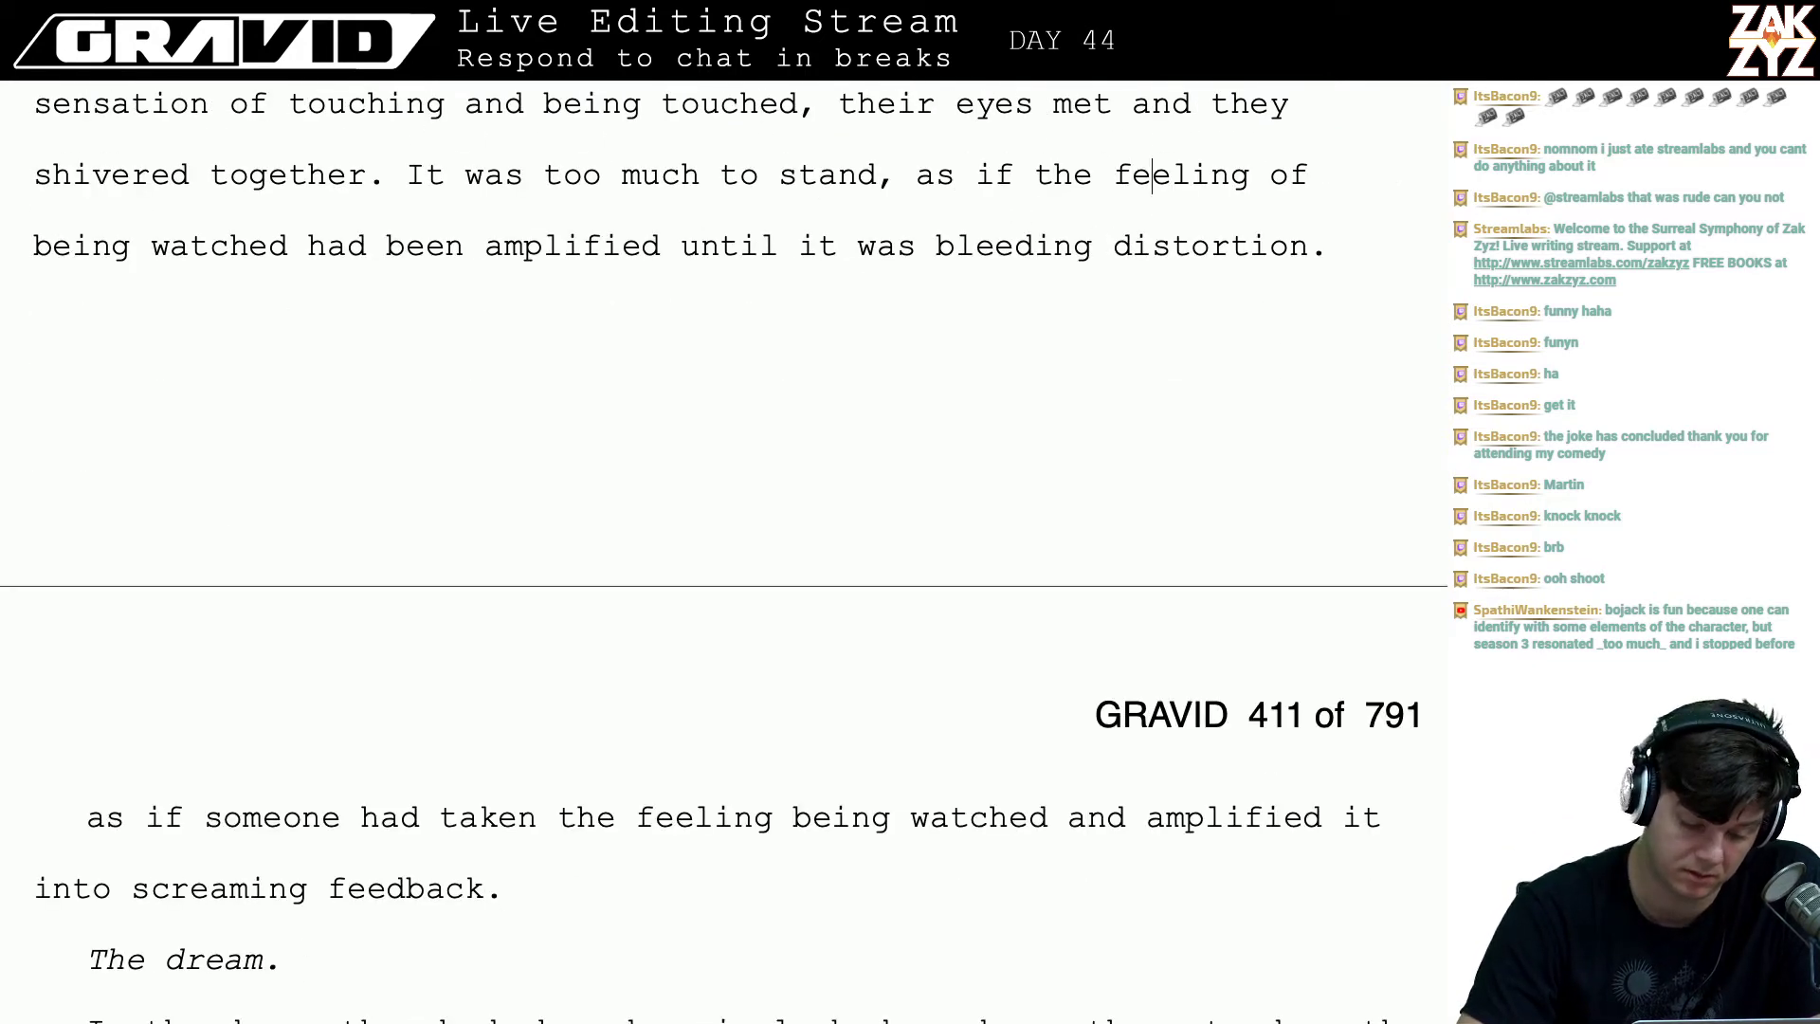
key("Left")
key("Down")
key("Down")
left_click(1127, 817)
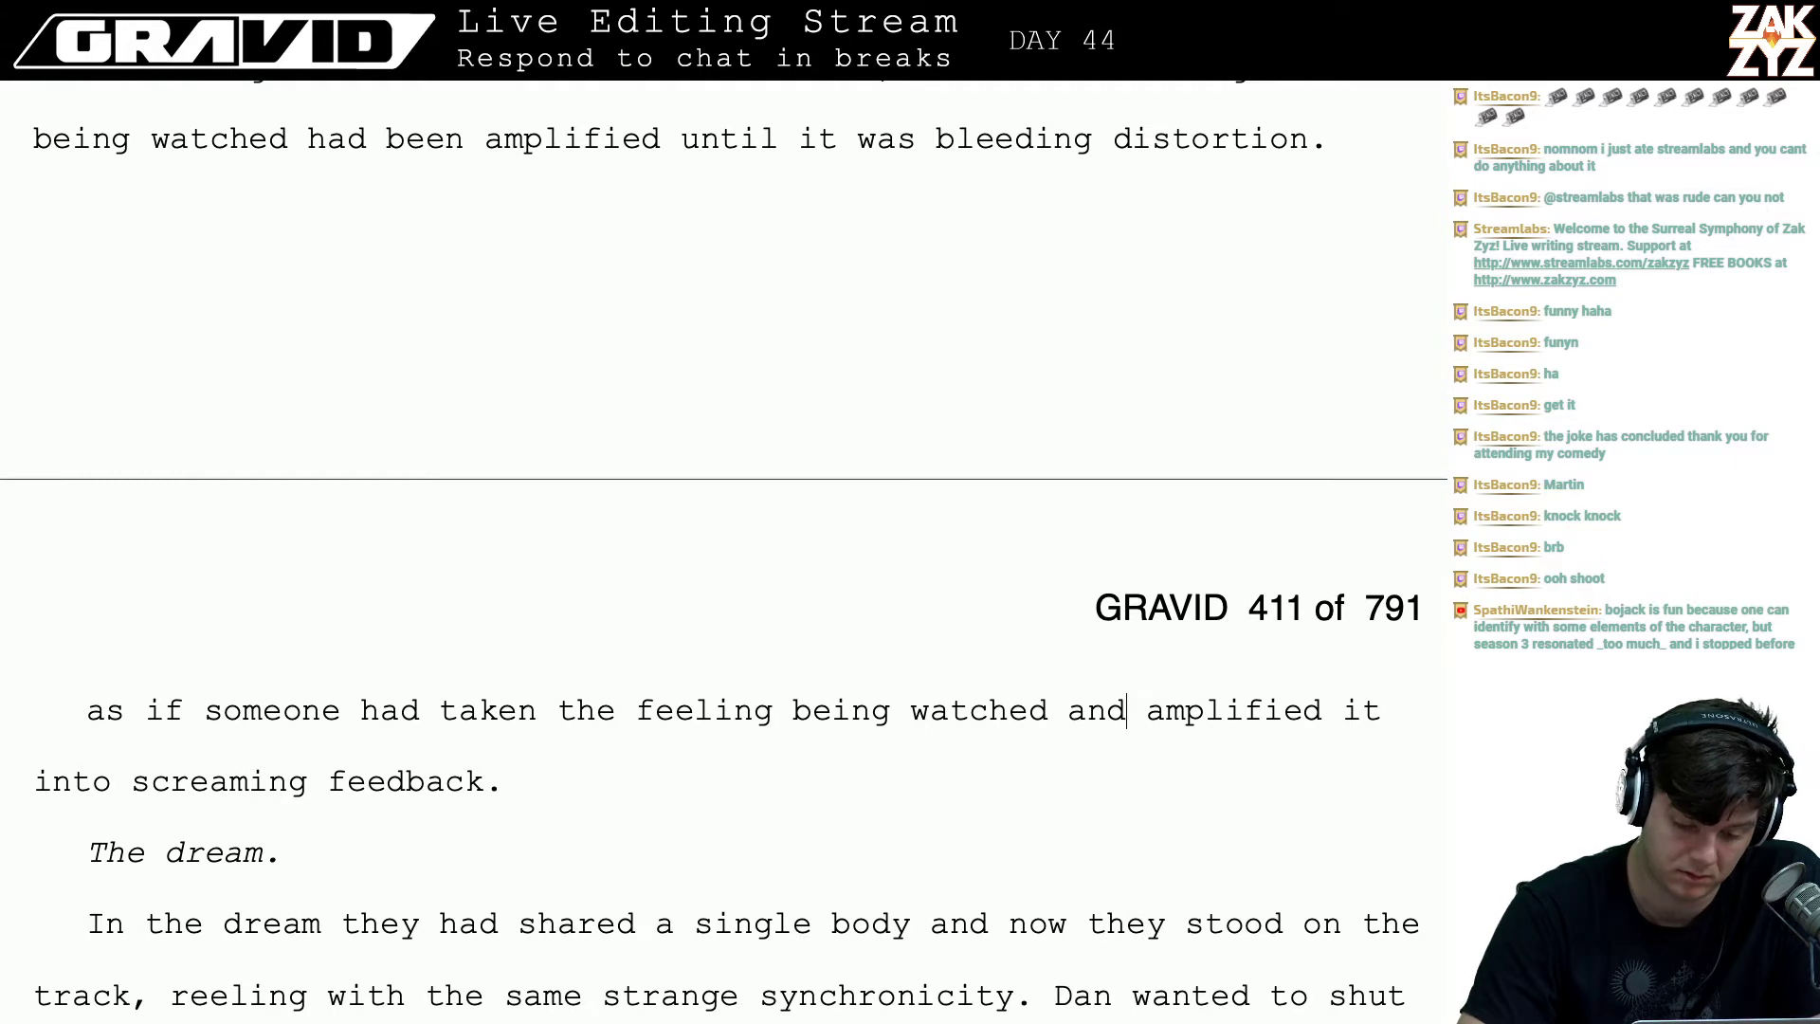
key("shift+Up")
key("shift+Up")
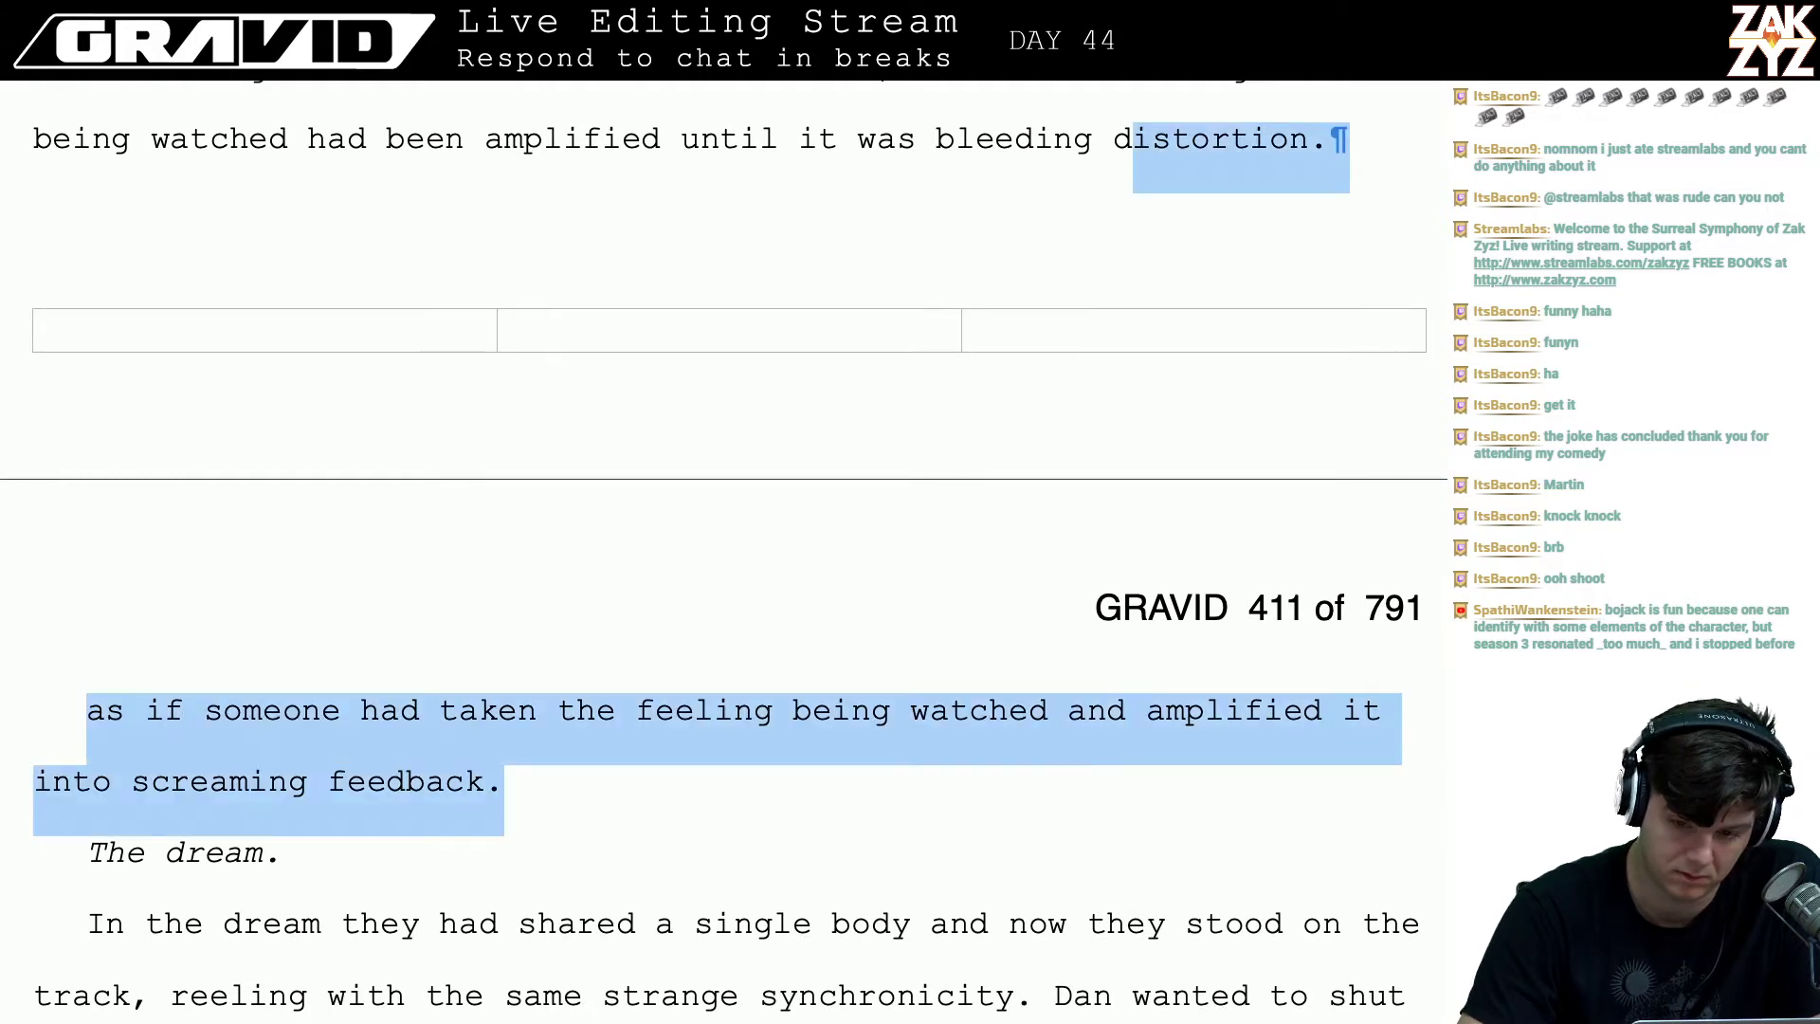
key("shift+Right")
key("shift+Right")
key("shift+Right")
key("shift+Right")
key("shift+Right")
key("shift+Right")
key("shift+Right")
key("shift+Right")
key("shift+Right")
key("shift+Right")
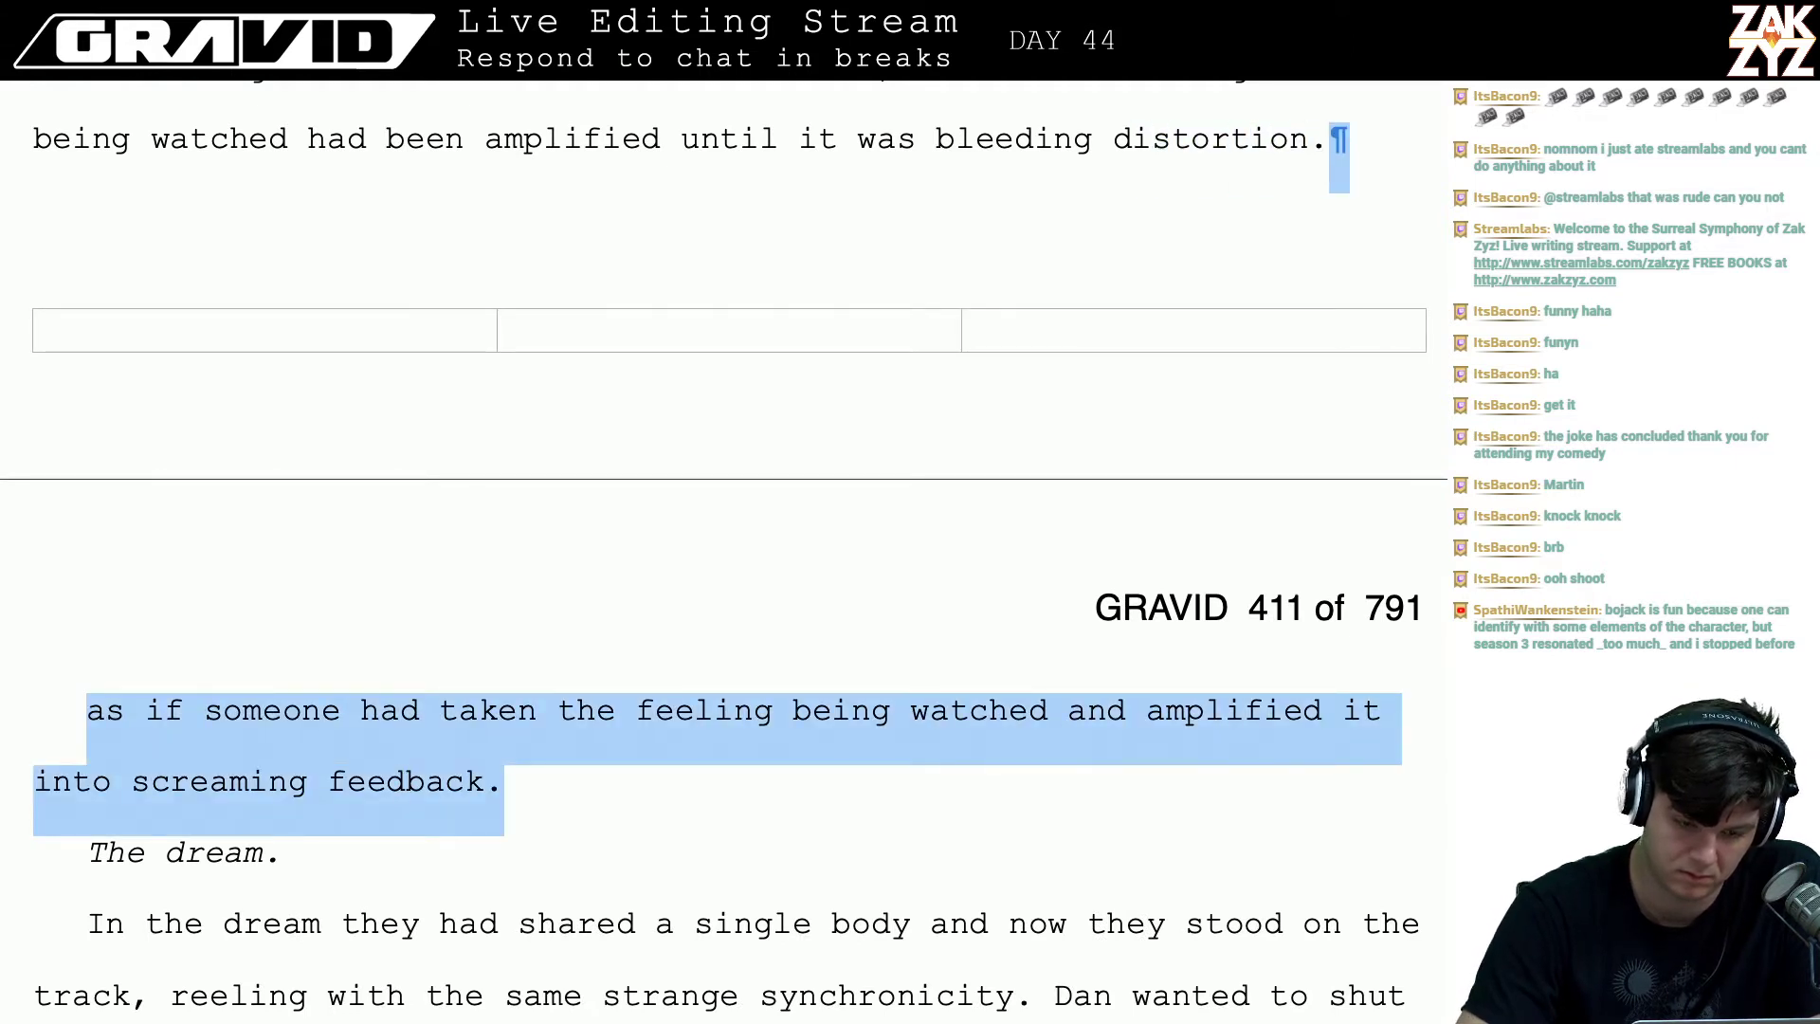
key("Delete")
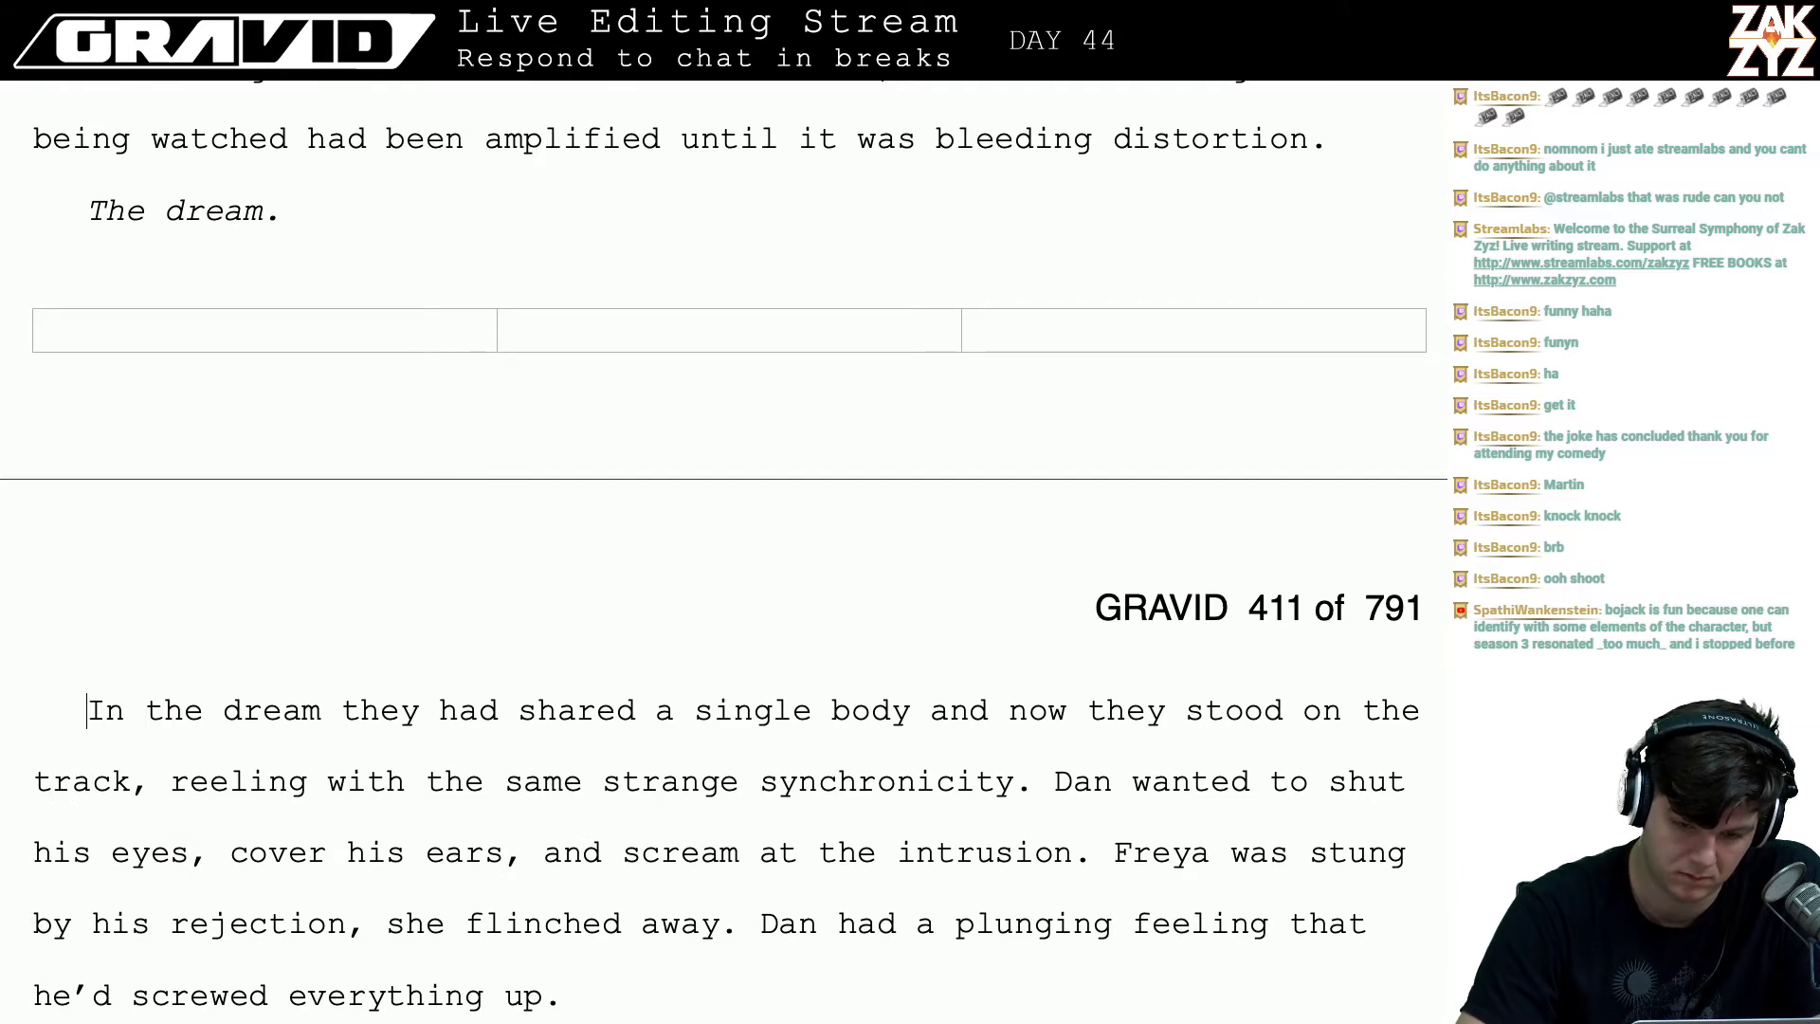
- Begin a new sentence after "bleeding distortion." with "At once they both"
key("Up")
key("Up")
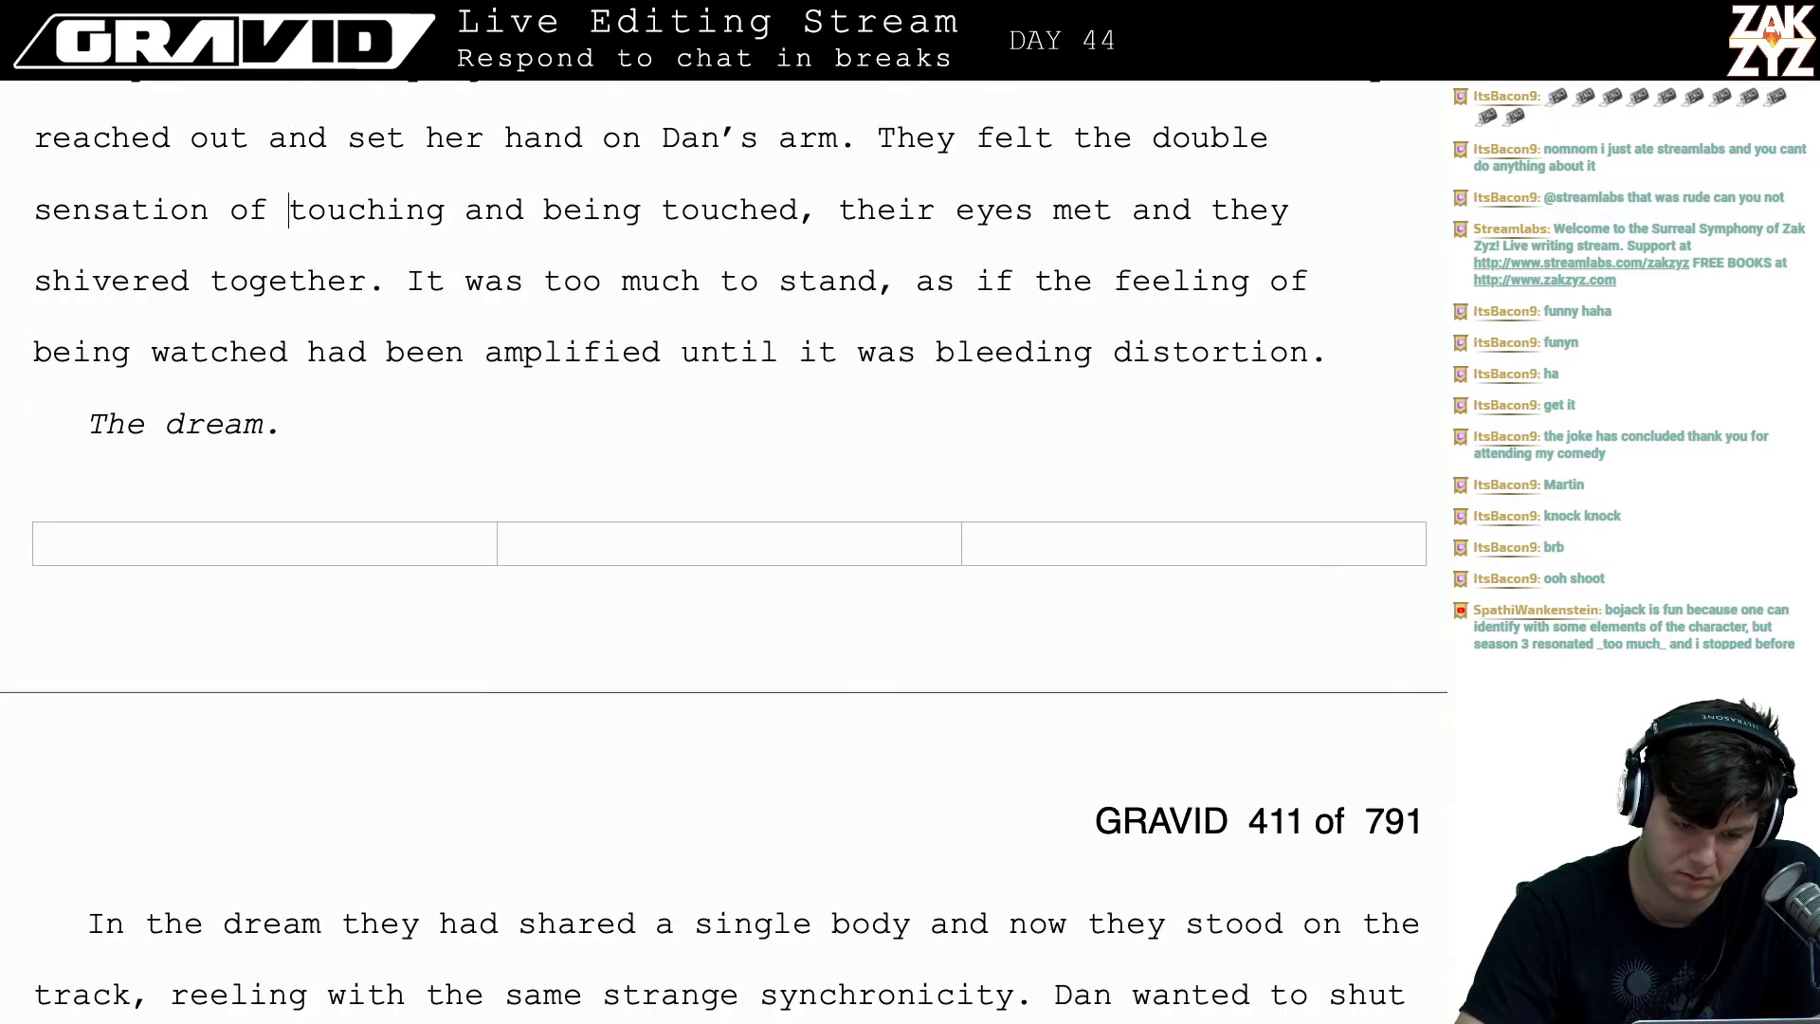
key("ctrl+Left")
key("ctrl+Left")
key("Left")
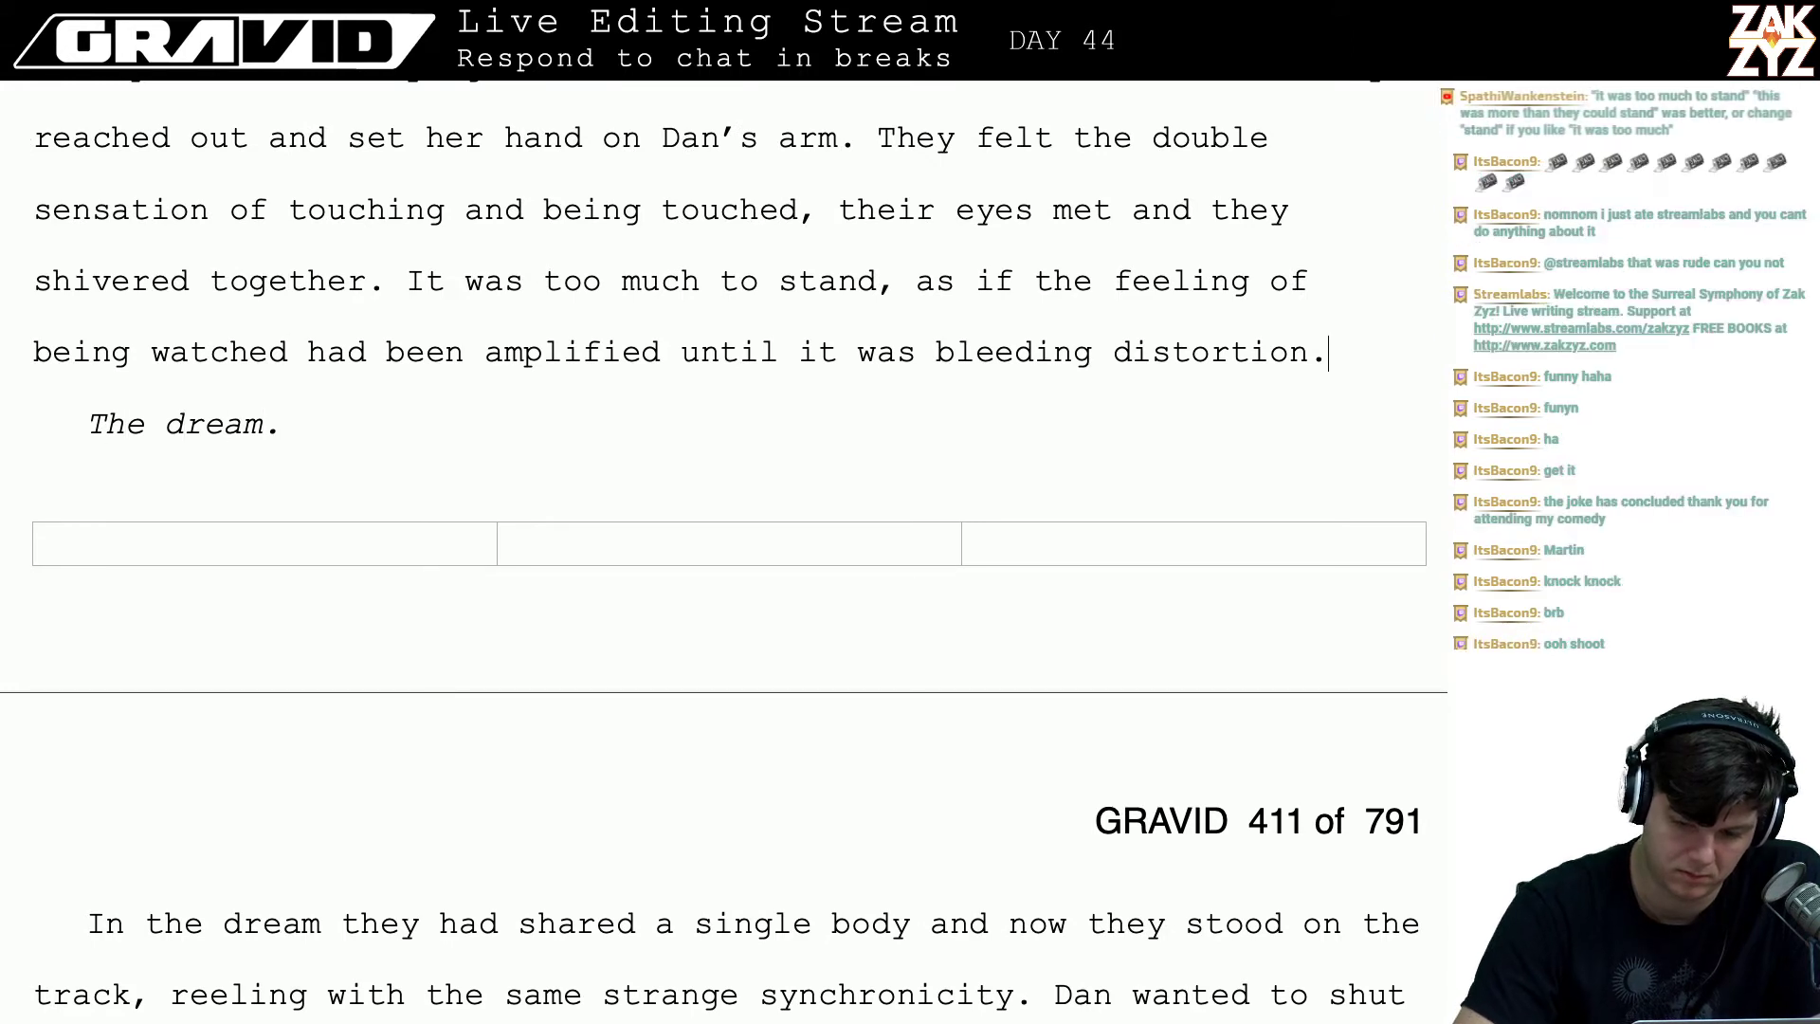
type("At once")
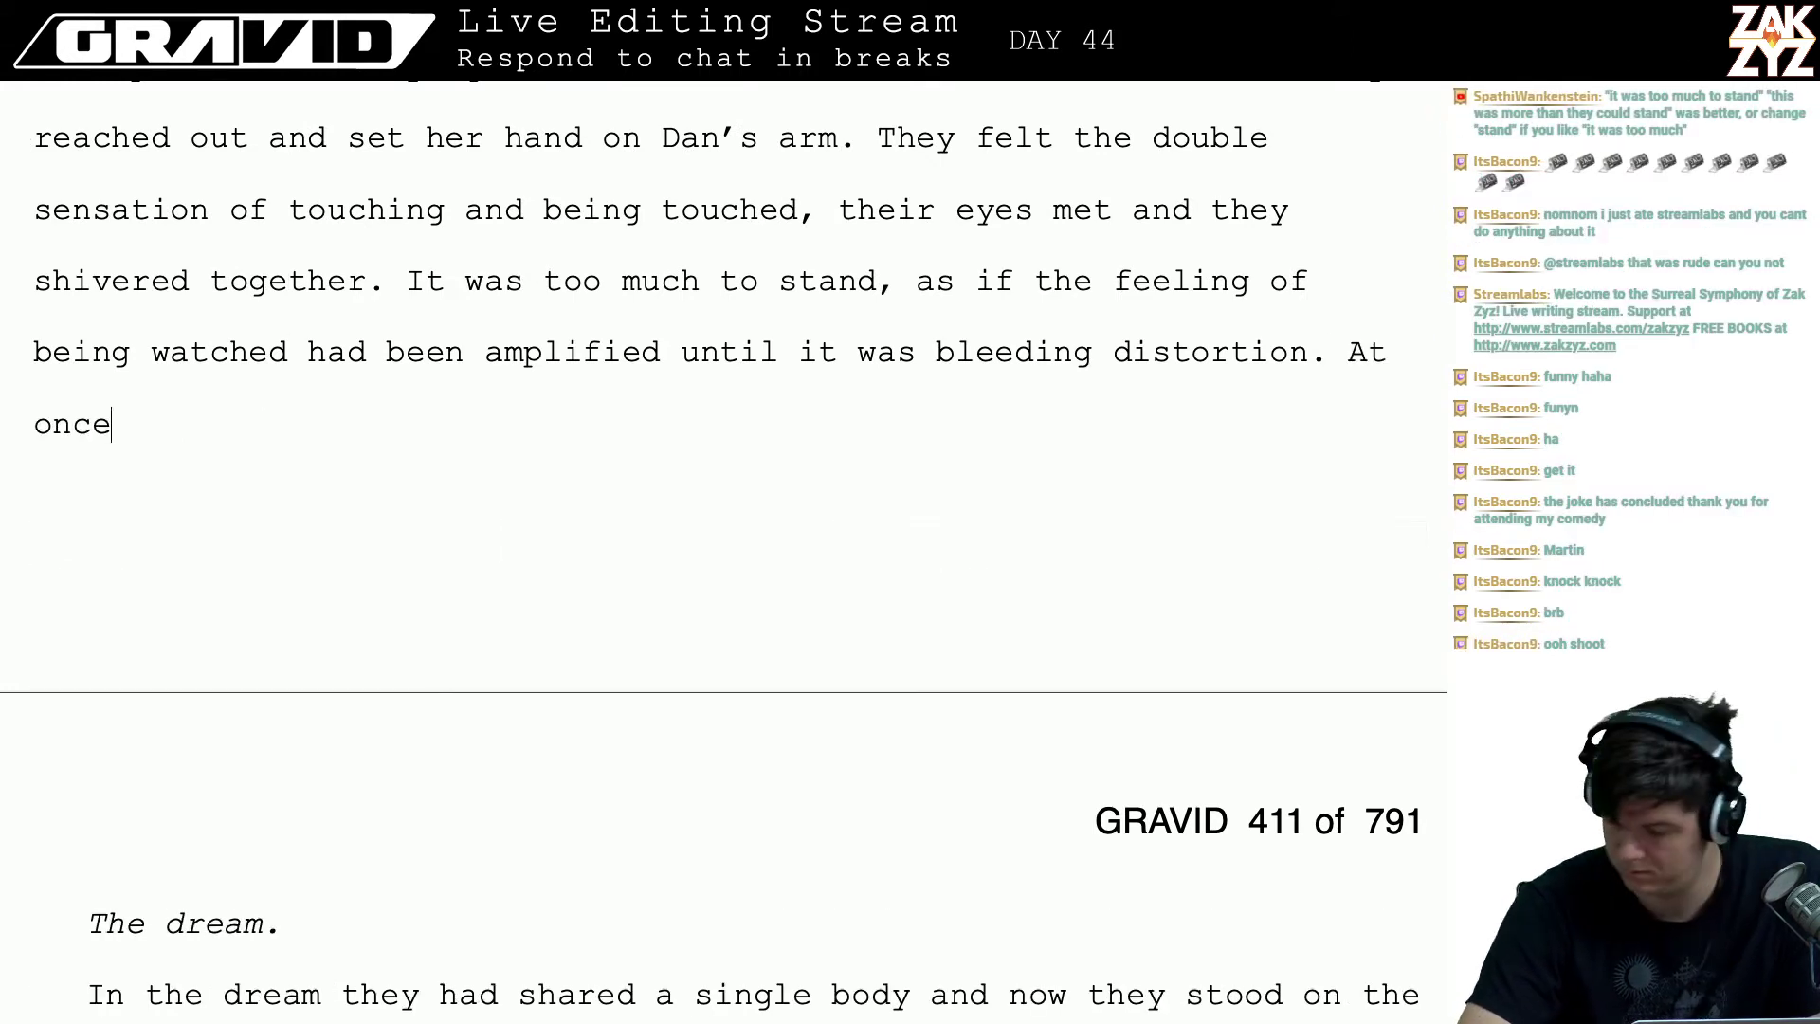
type(" they both")
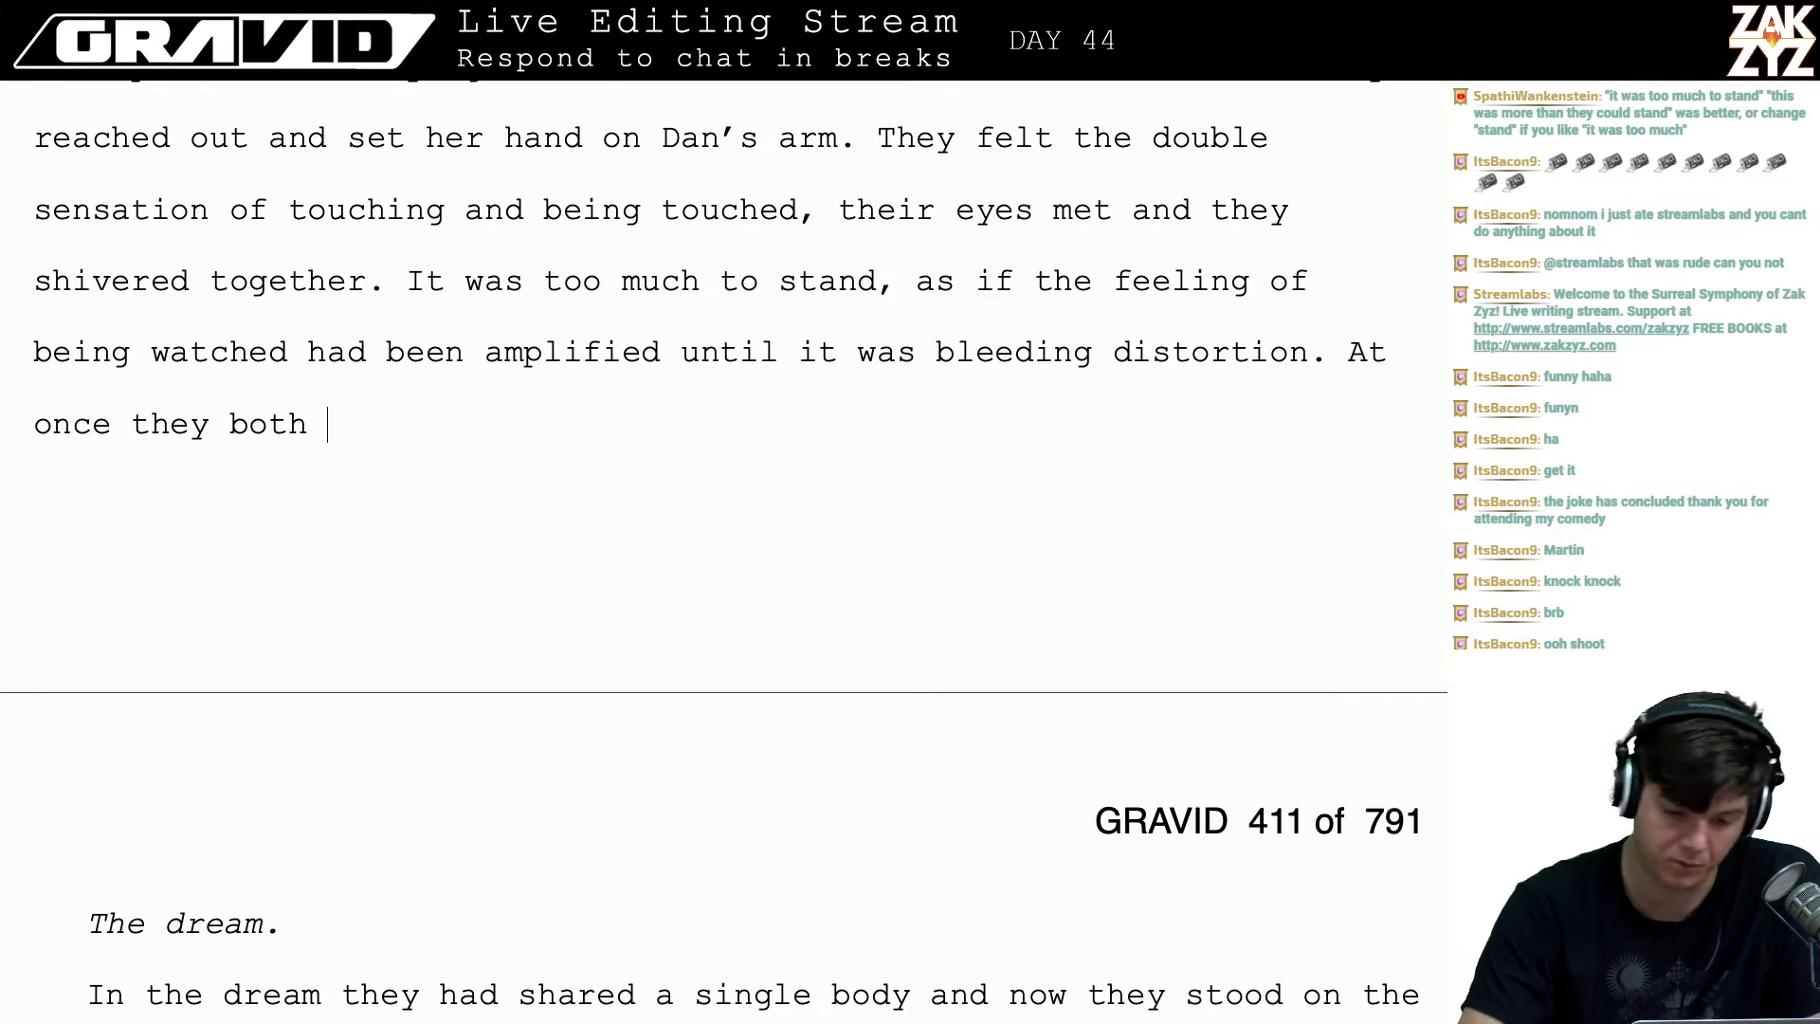
- Split the paragraph before "It was too much to stand," leaving the insertion point after "shivered together."
scroll(1195, 408, "down", 1)
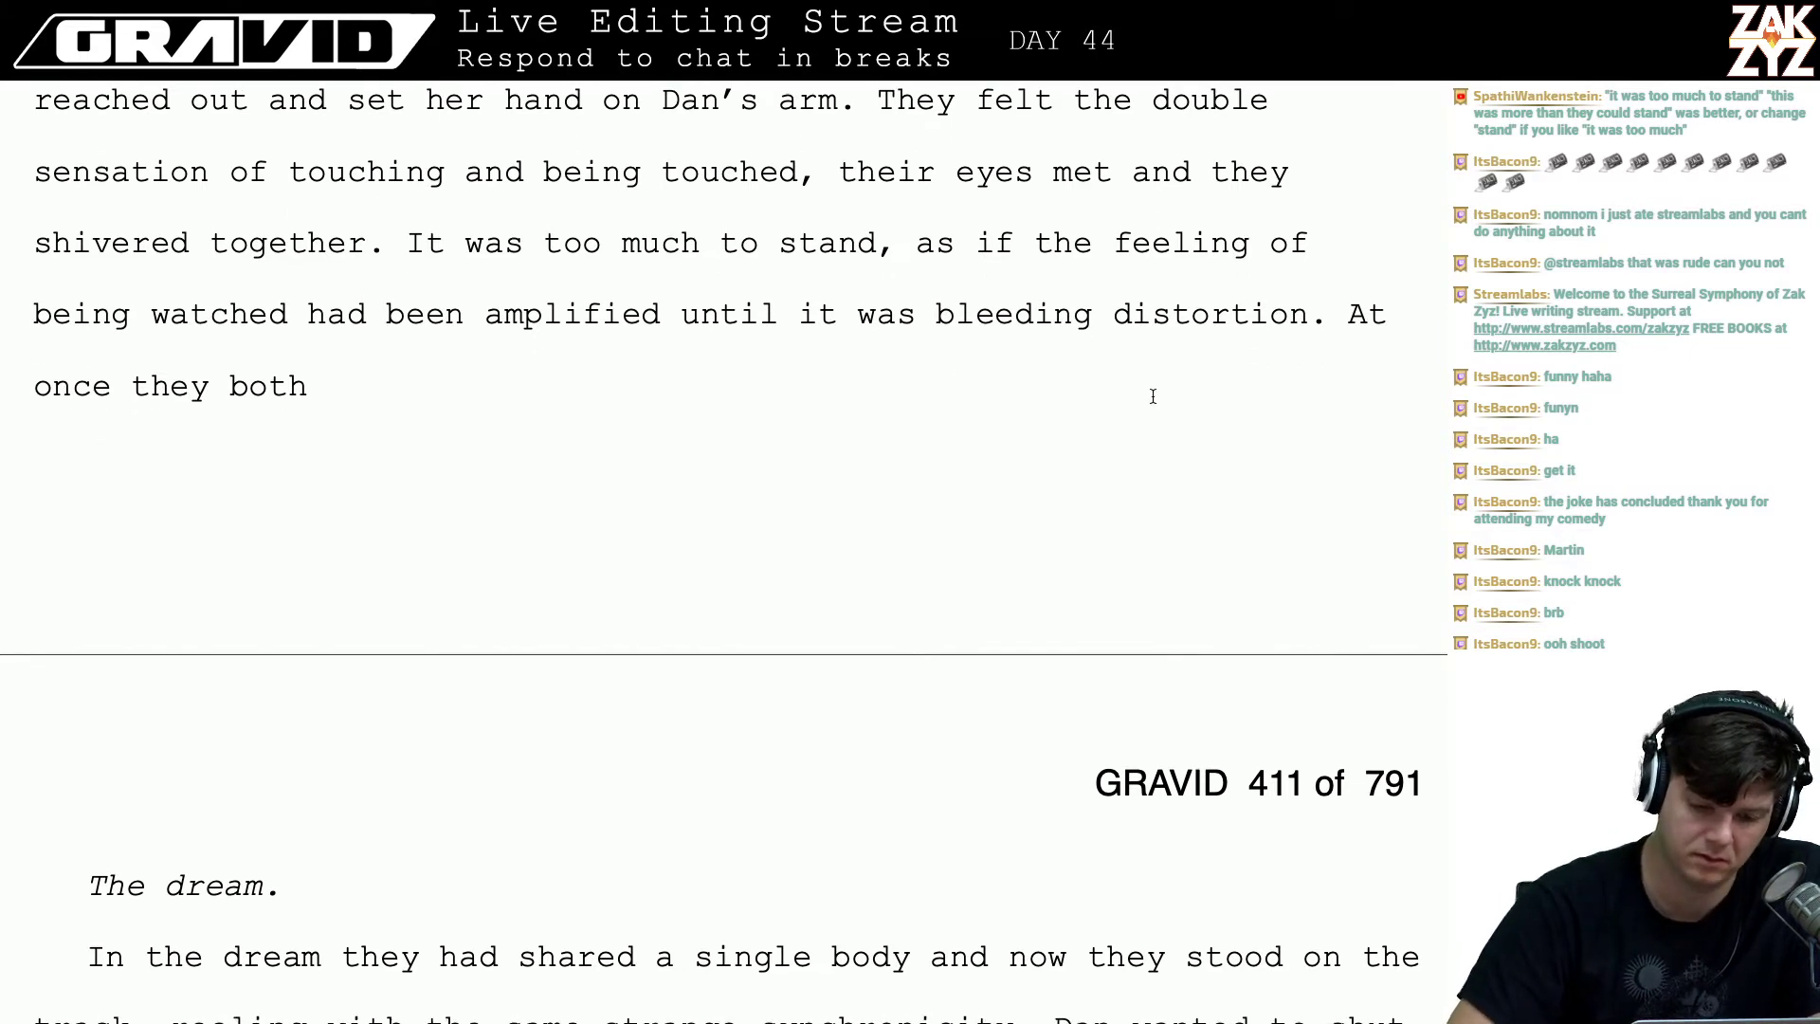
left_click(384, 244)
key("Right")
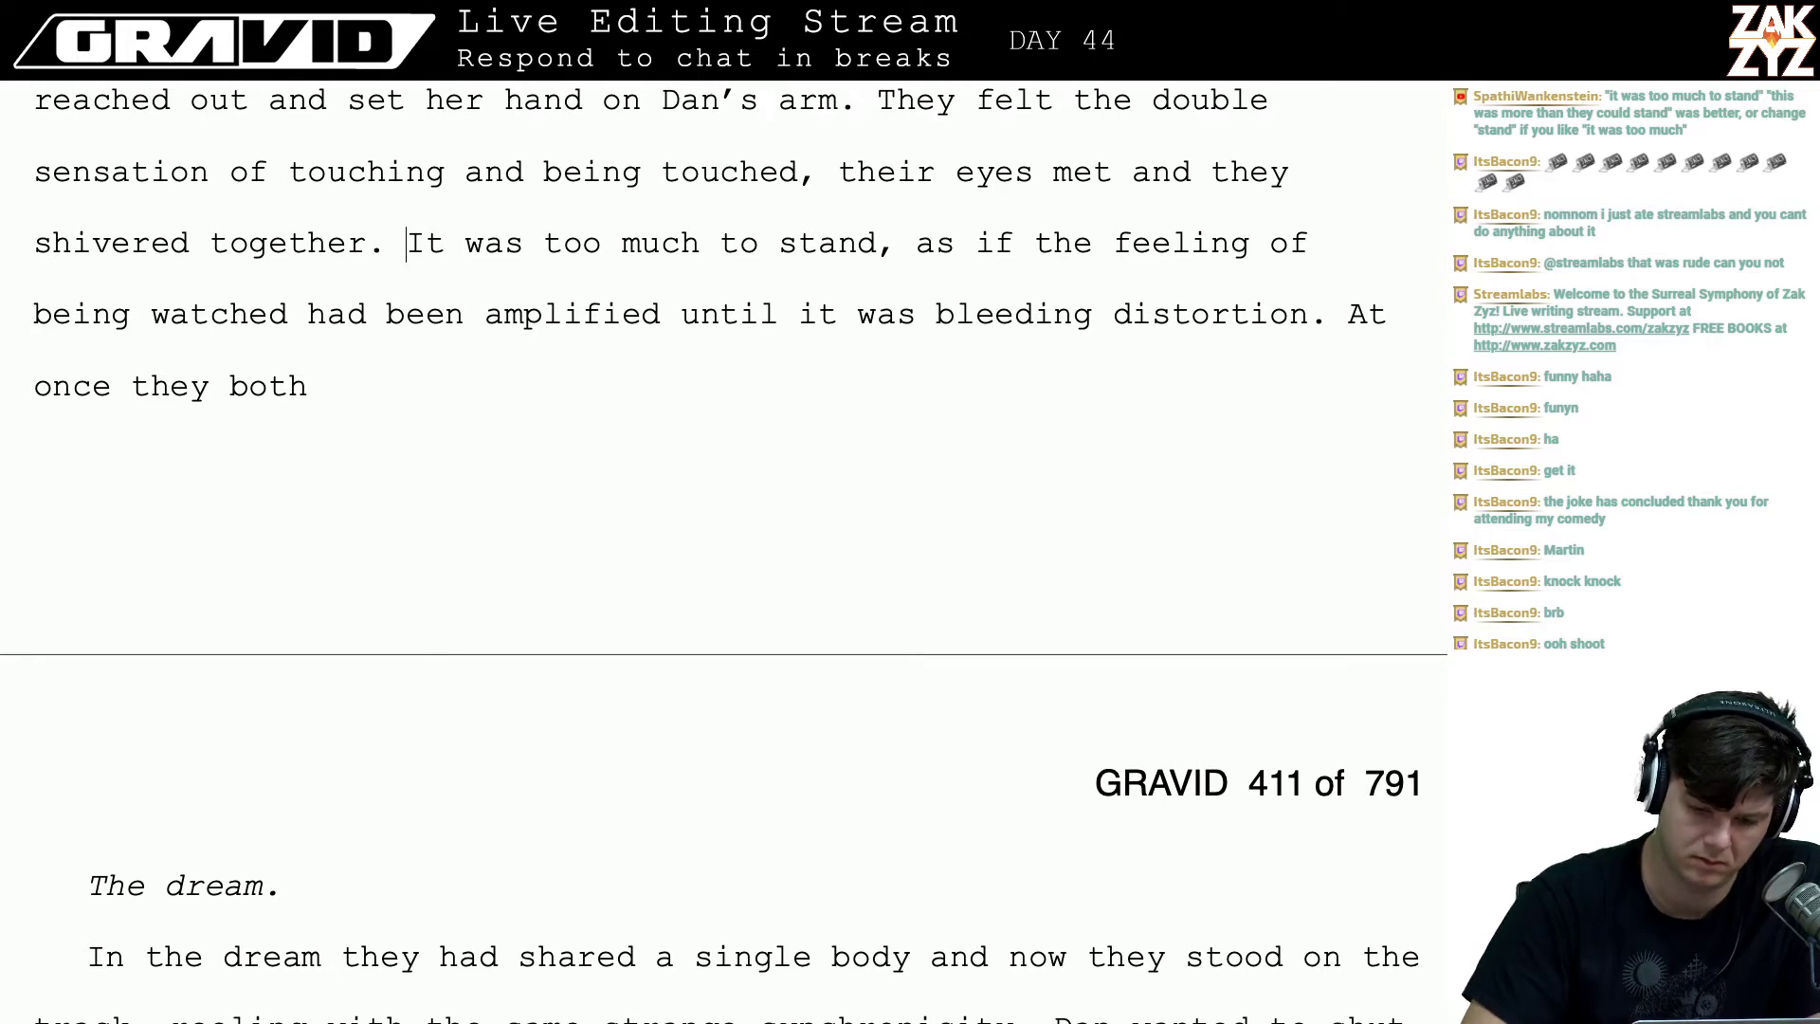
key("Right")
key("Left")
key("Right")
key("Return")
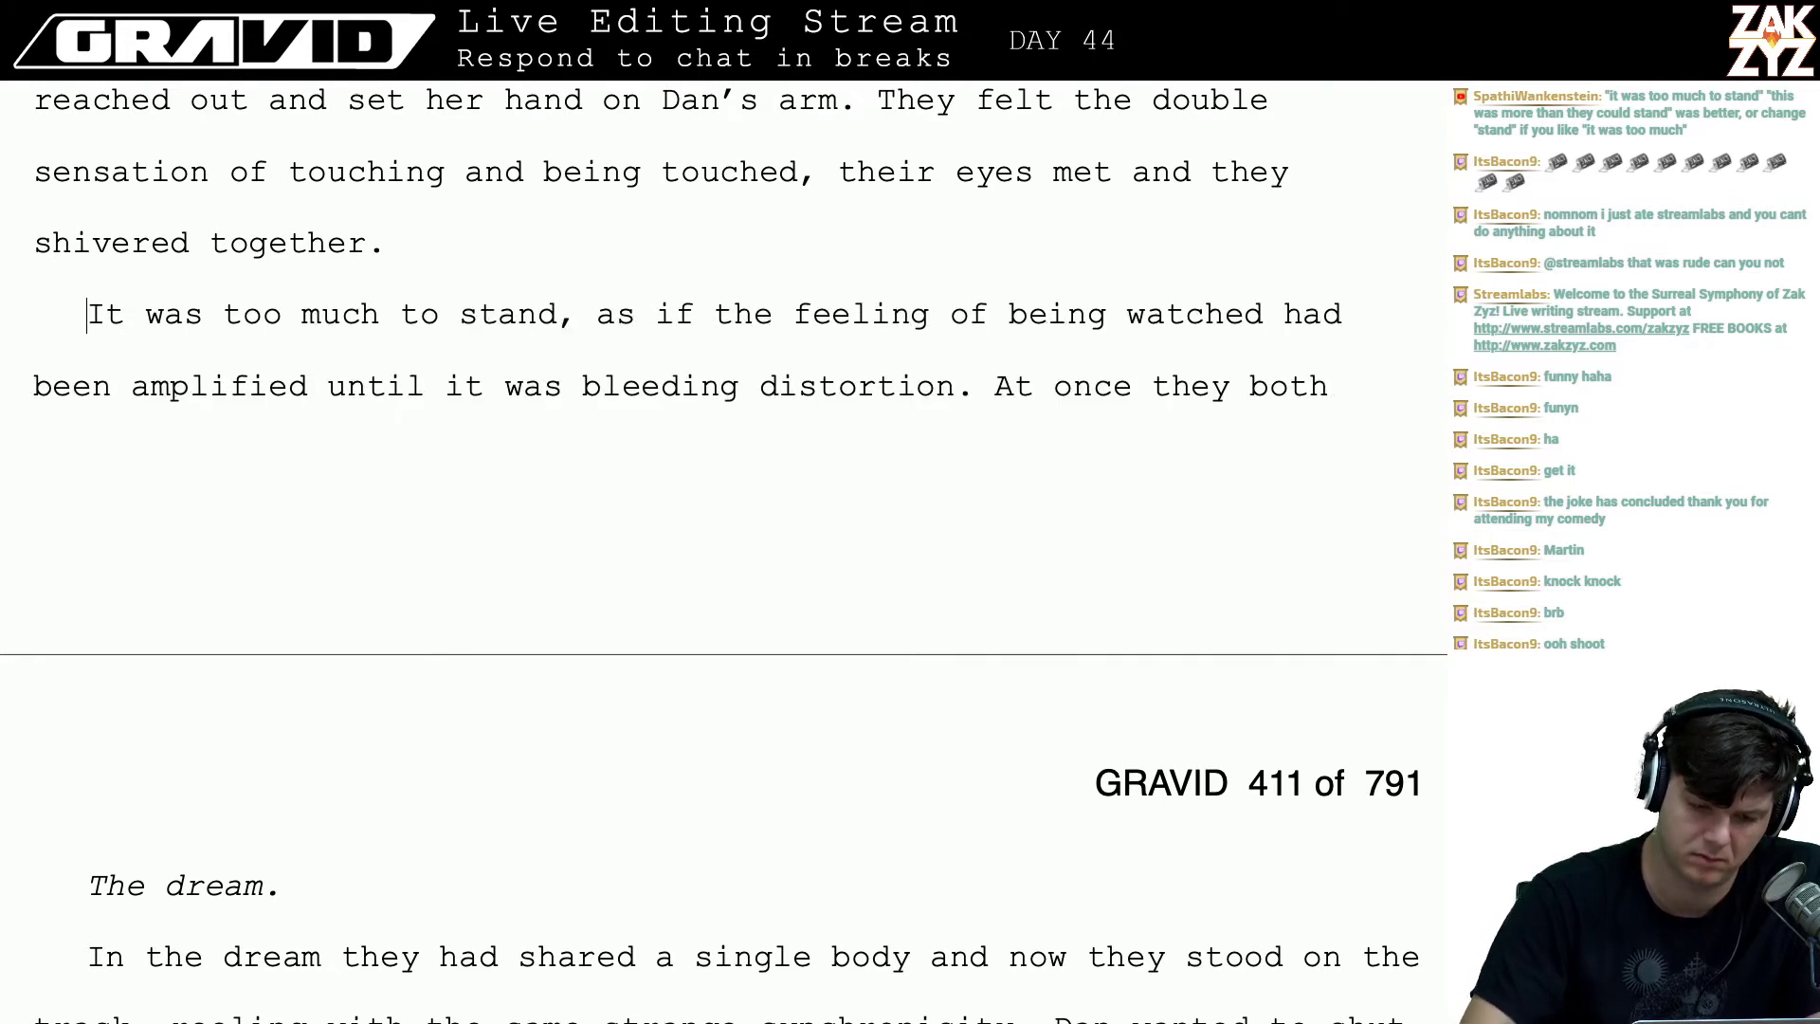
key("Left")
type("This")
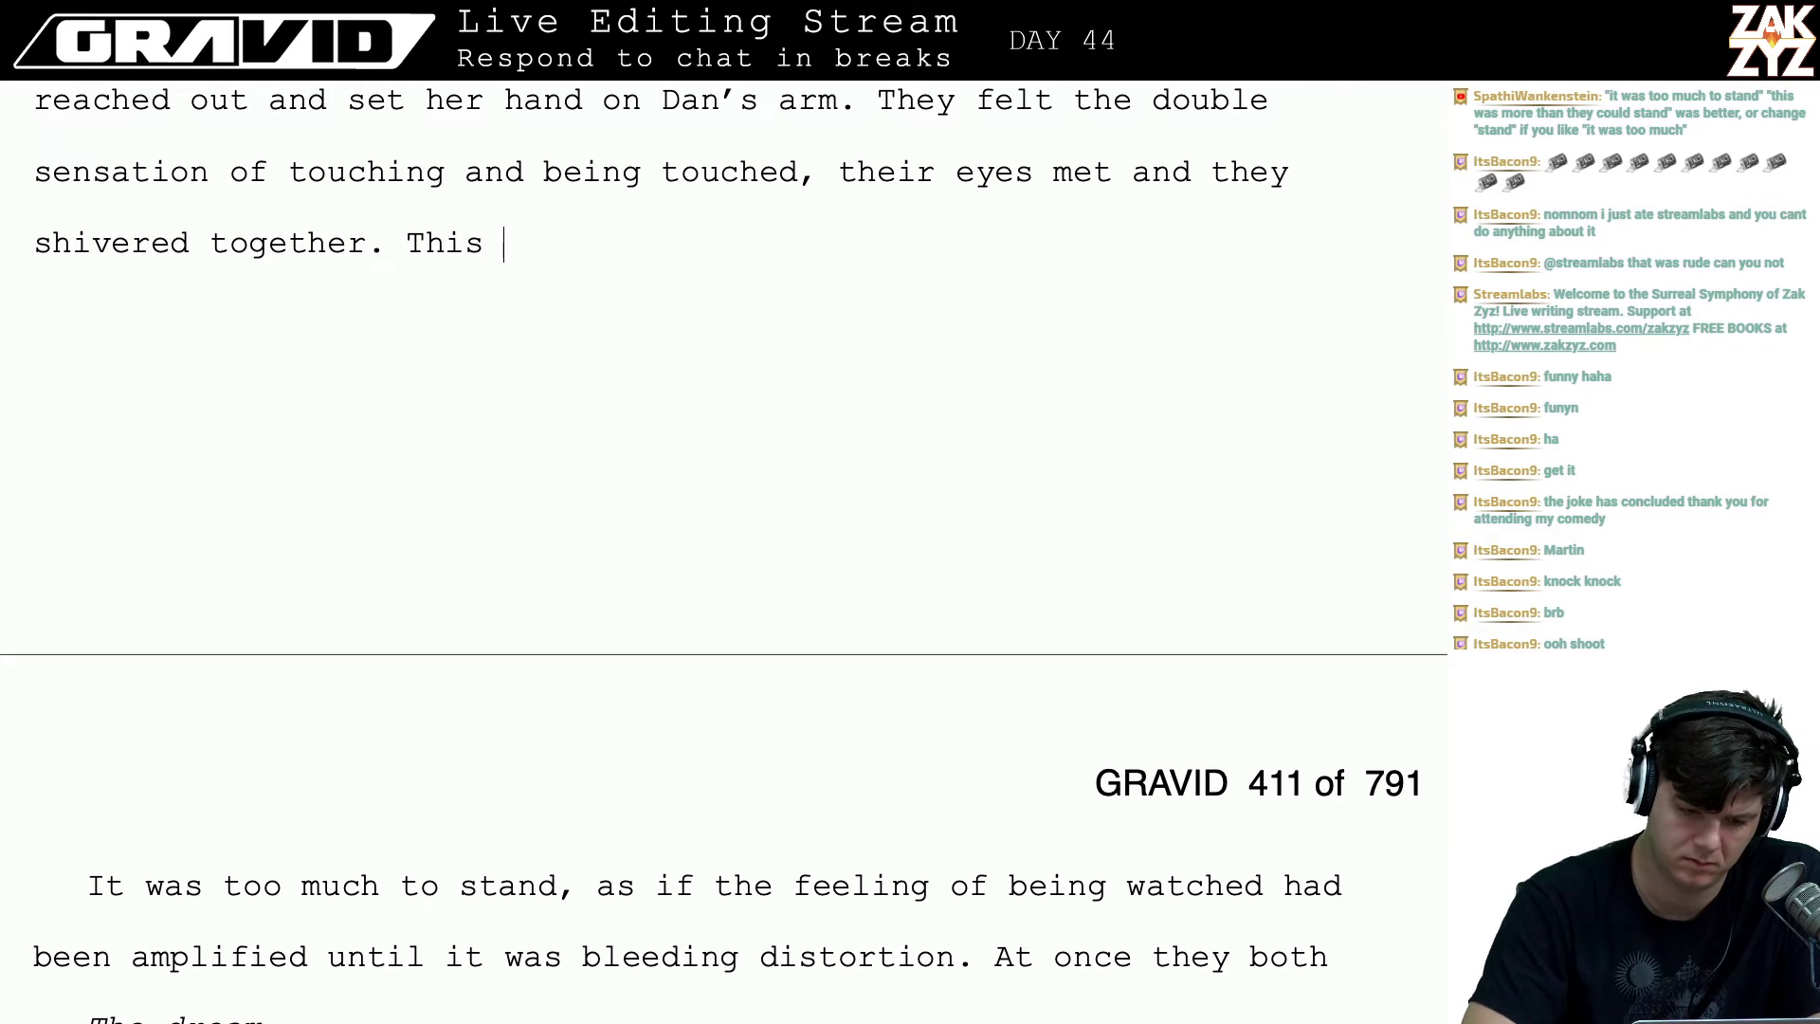
key("BackSpace")
key("BackSpace")
key("BackSpace")
key("BackSpace")
key("BackSpace")
- Write "It was more than they could stand, as if the feeling of being watched had been" after "shivered together."
type("It wa")
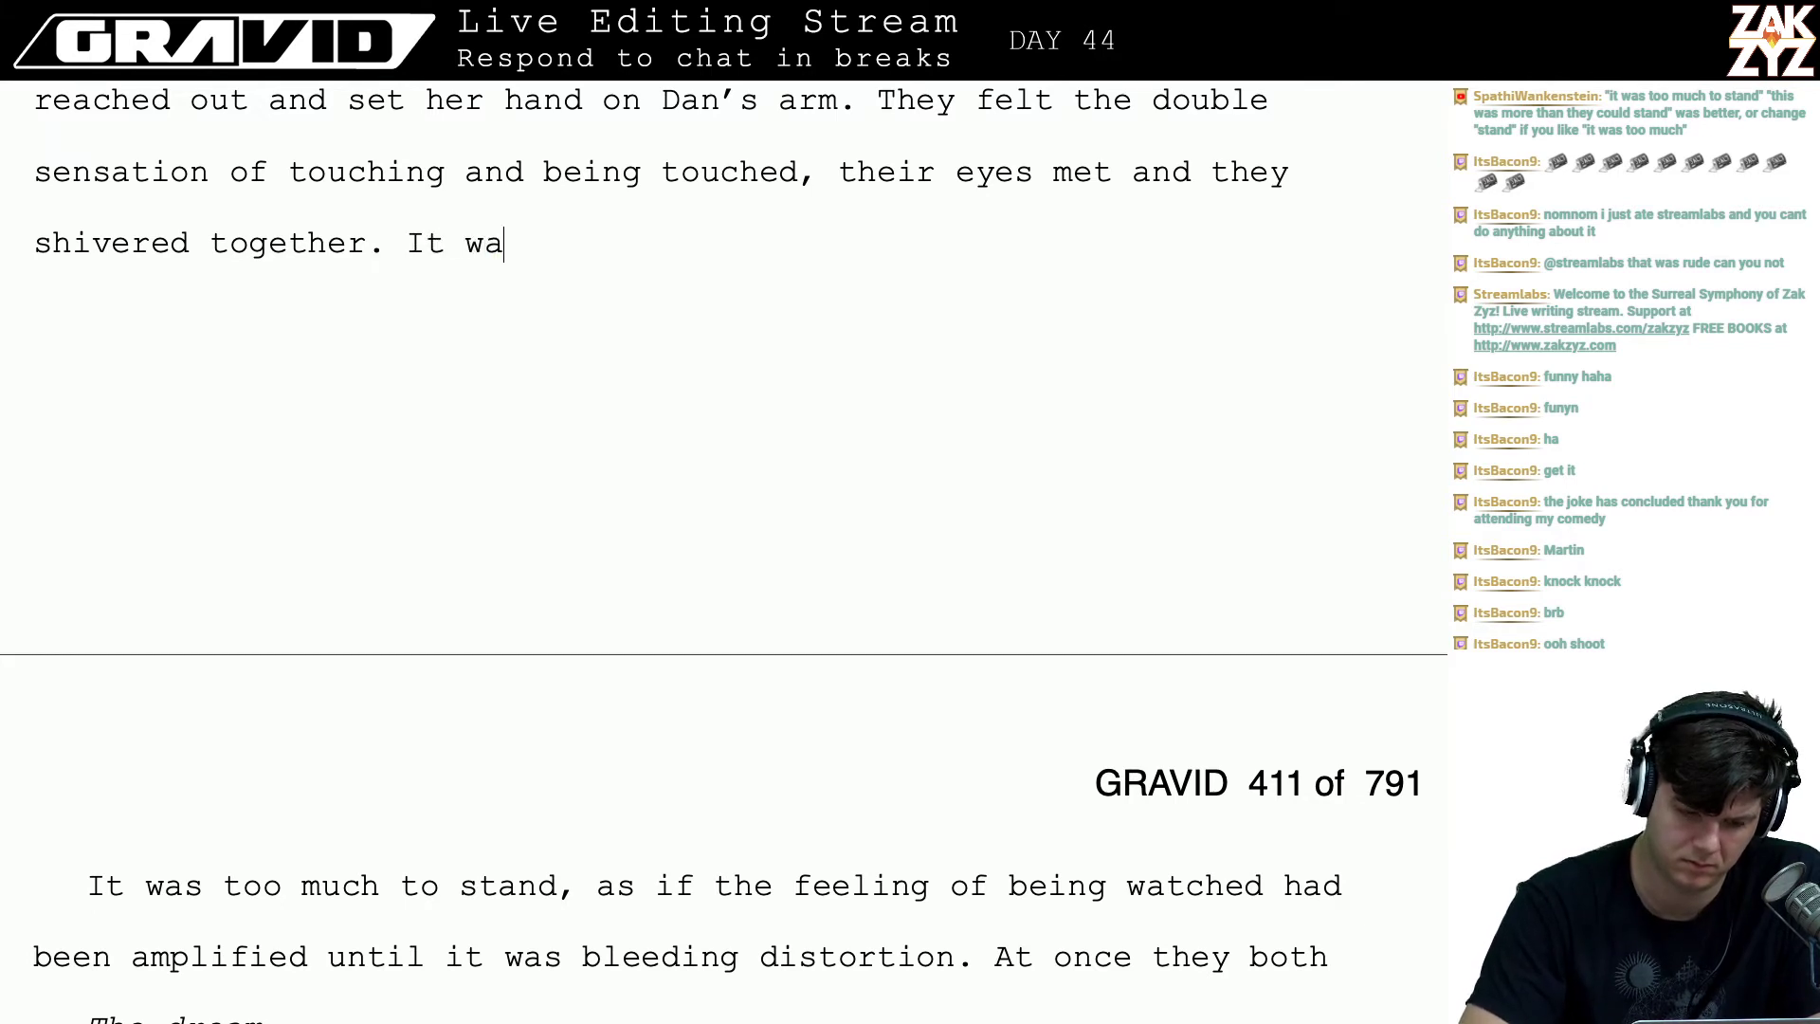
type("s more than they co")
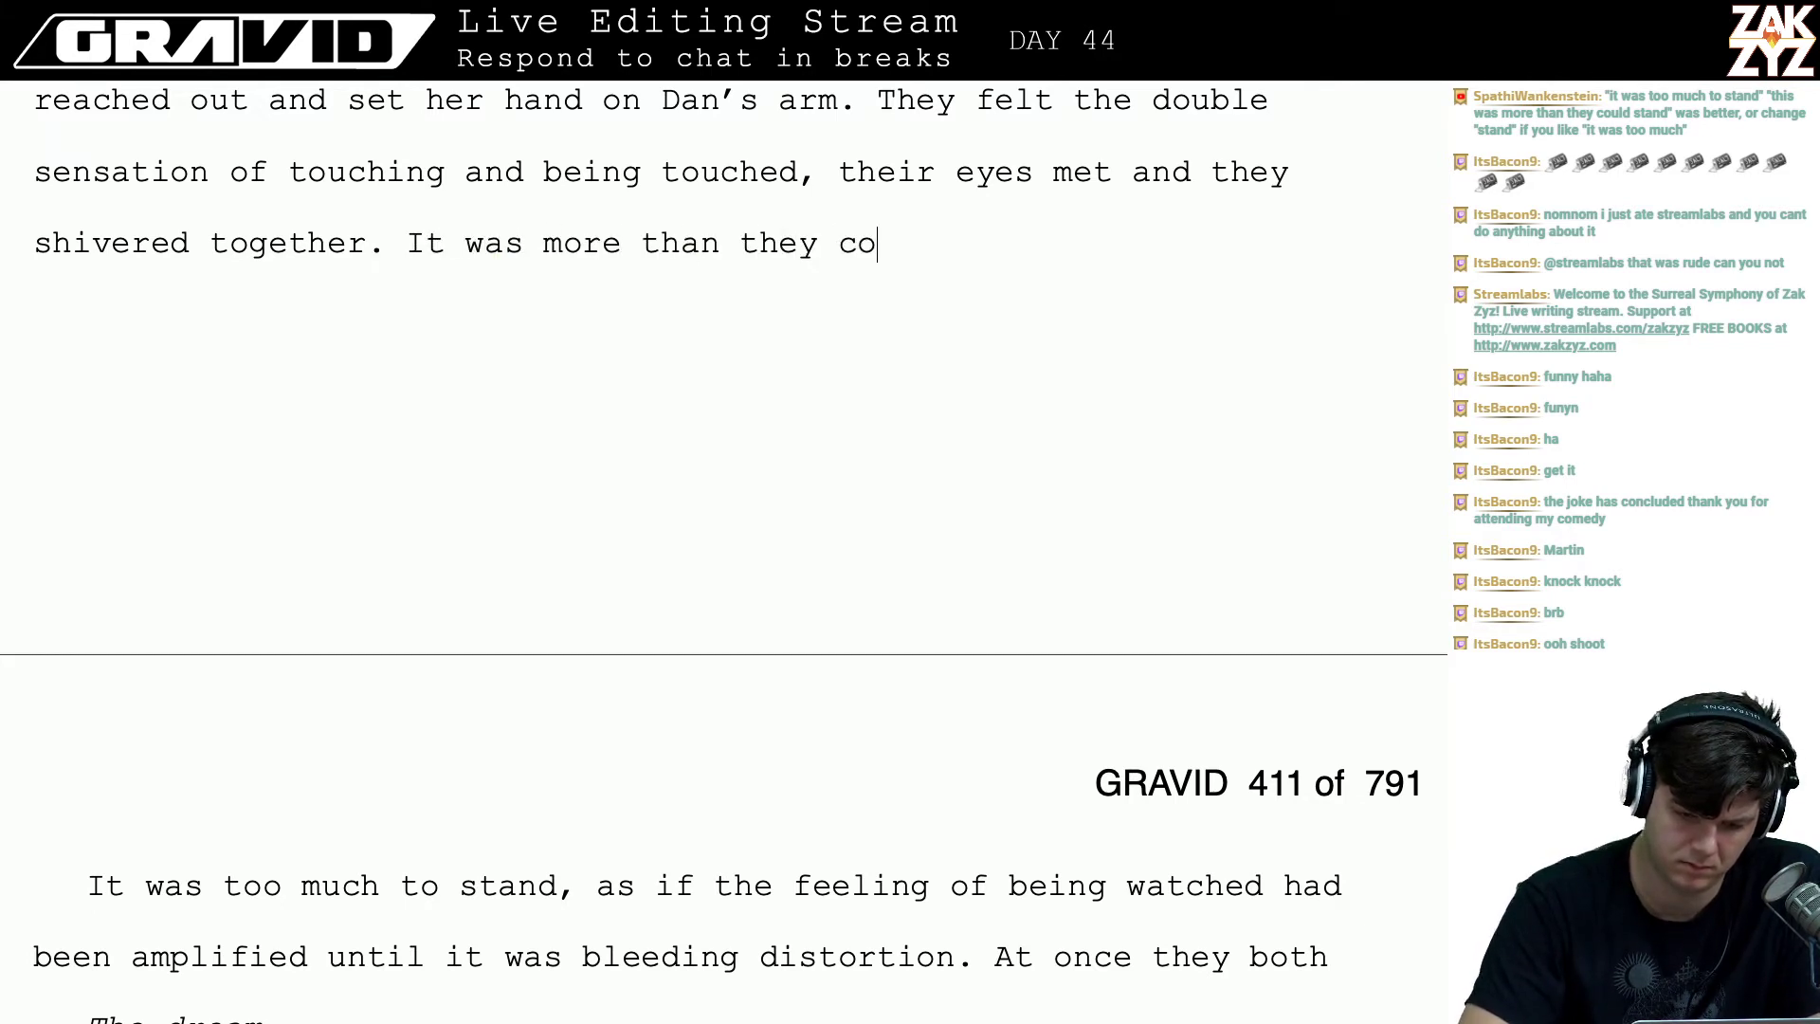
type("uld stand, as")
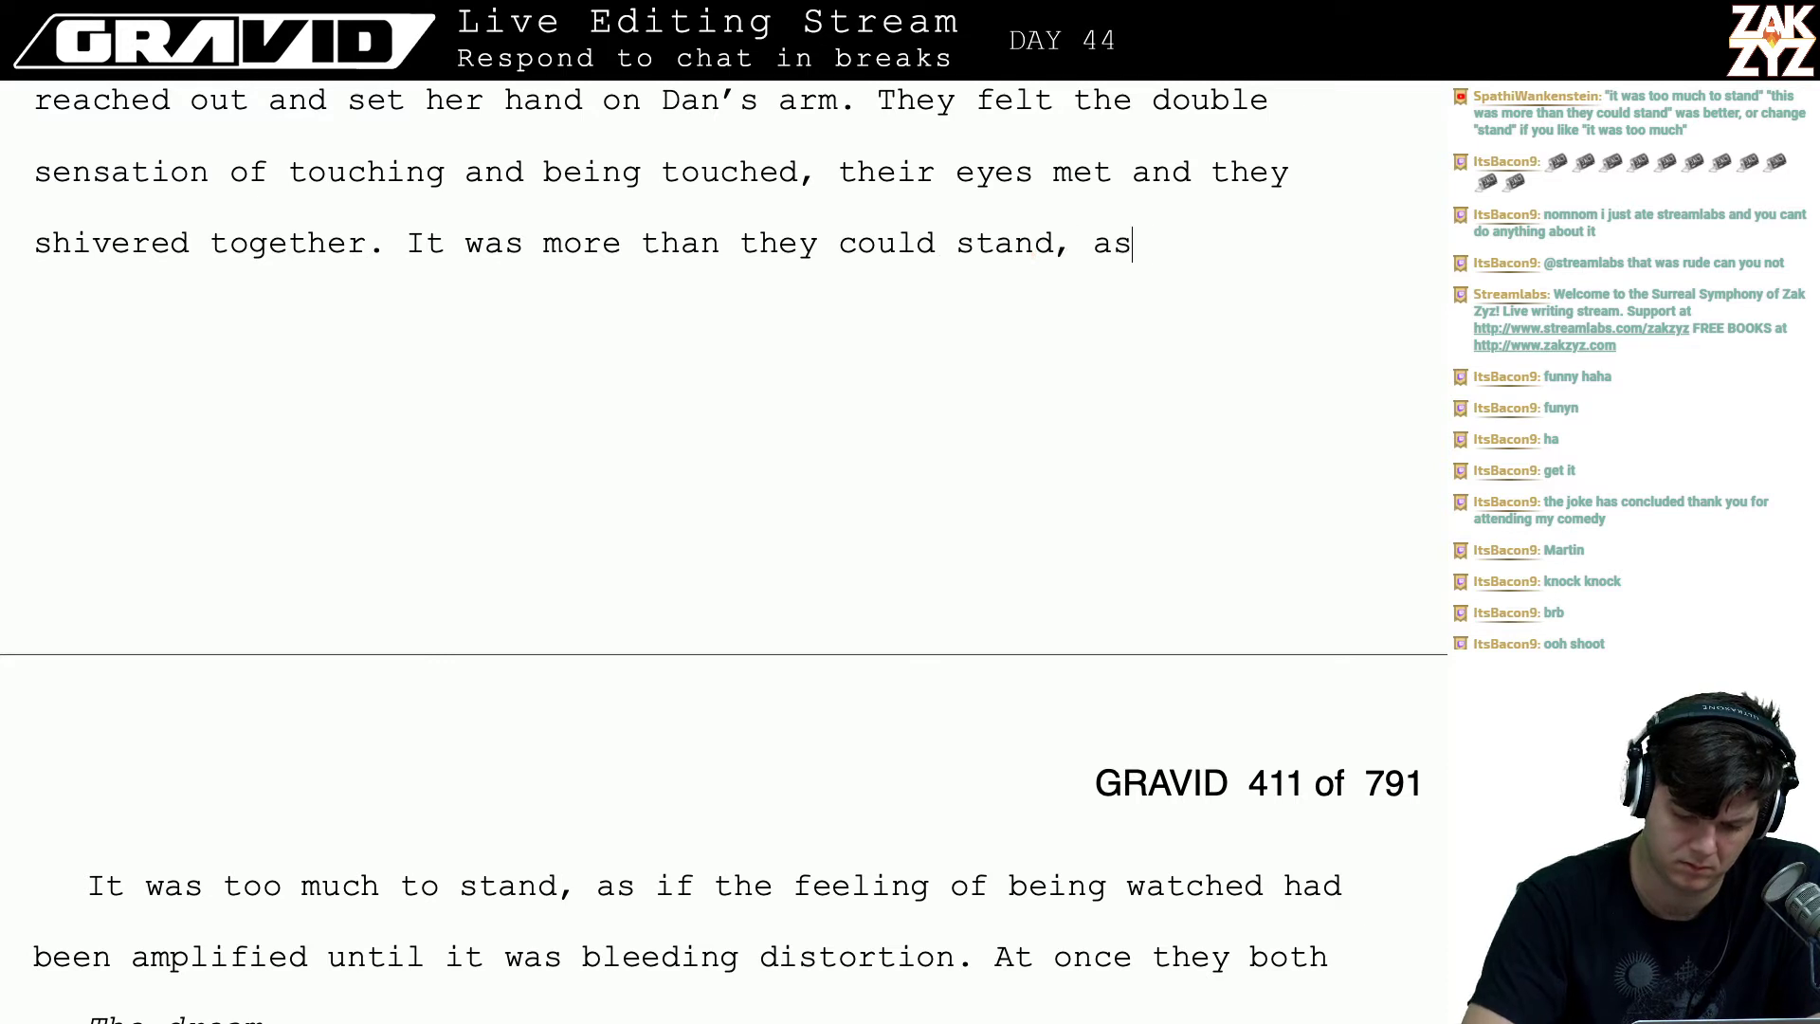
type(" if the feeling of ")
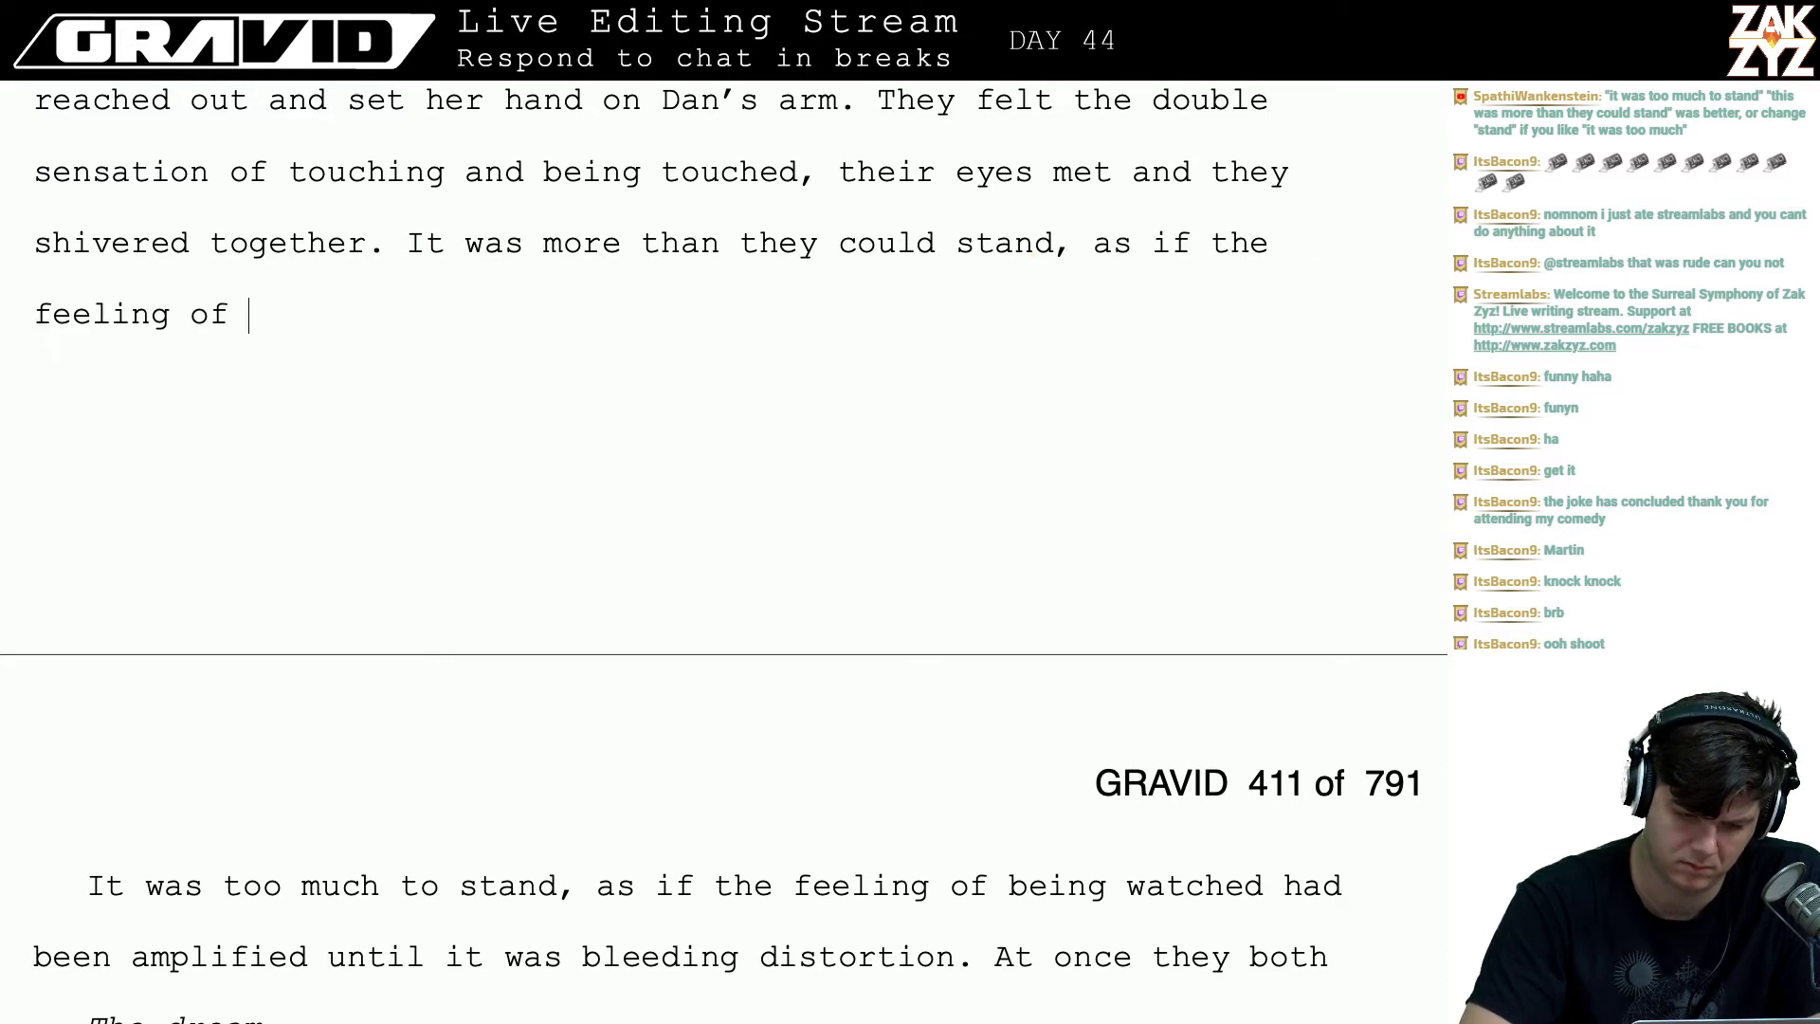
type("being watched had been")
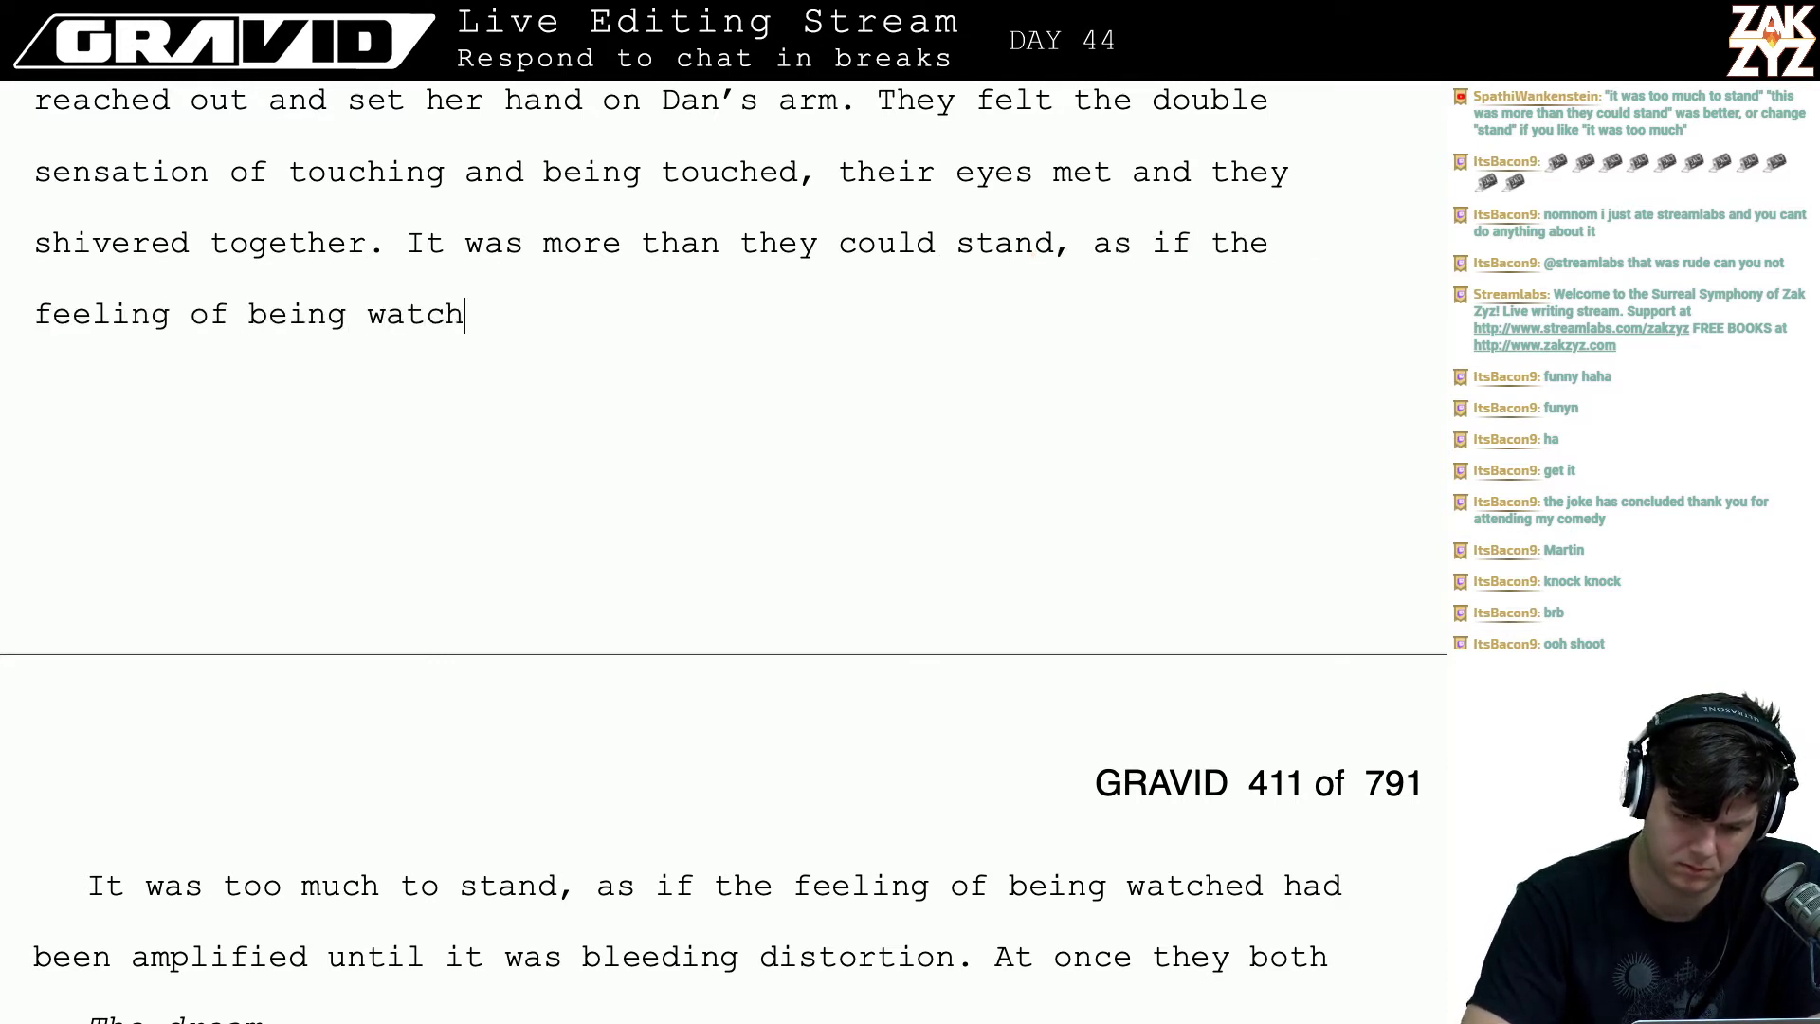
- Delete "as if the feeling of being watched had been" after "It was more than they could stand,"
key("BackSpace")
key("BackSpace")
key("BackSpace")
key("BackSpace")
key("BackSpace")
key("BackSpace")
key("BackSpace")
key("BackSpace")
key("BackSpace")
key("BackSpace")
key("BackSpace")
key("BackSpace")
key("BackSpace")
key("BackSpace")
key("BackSpace")
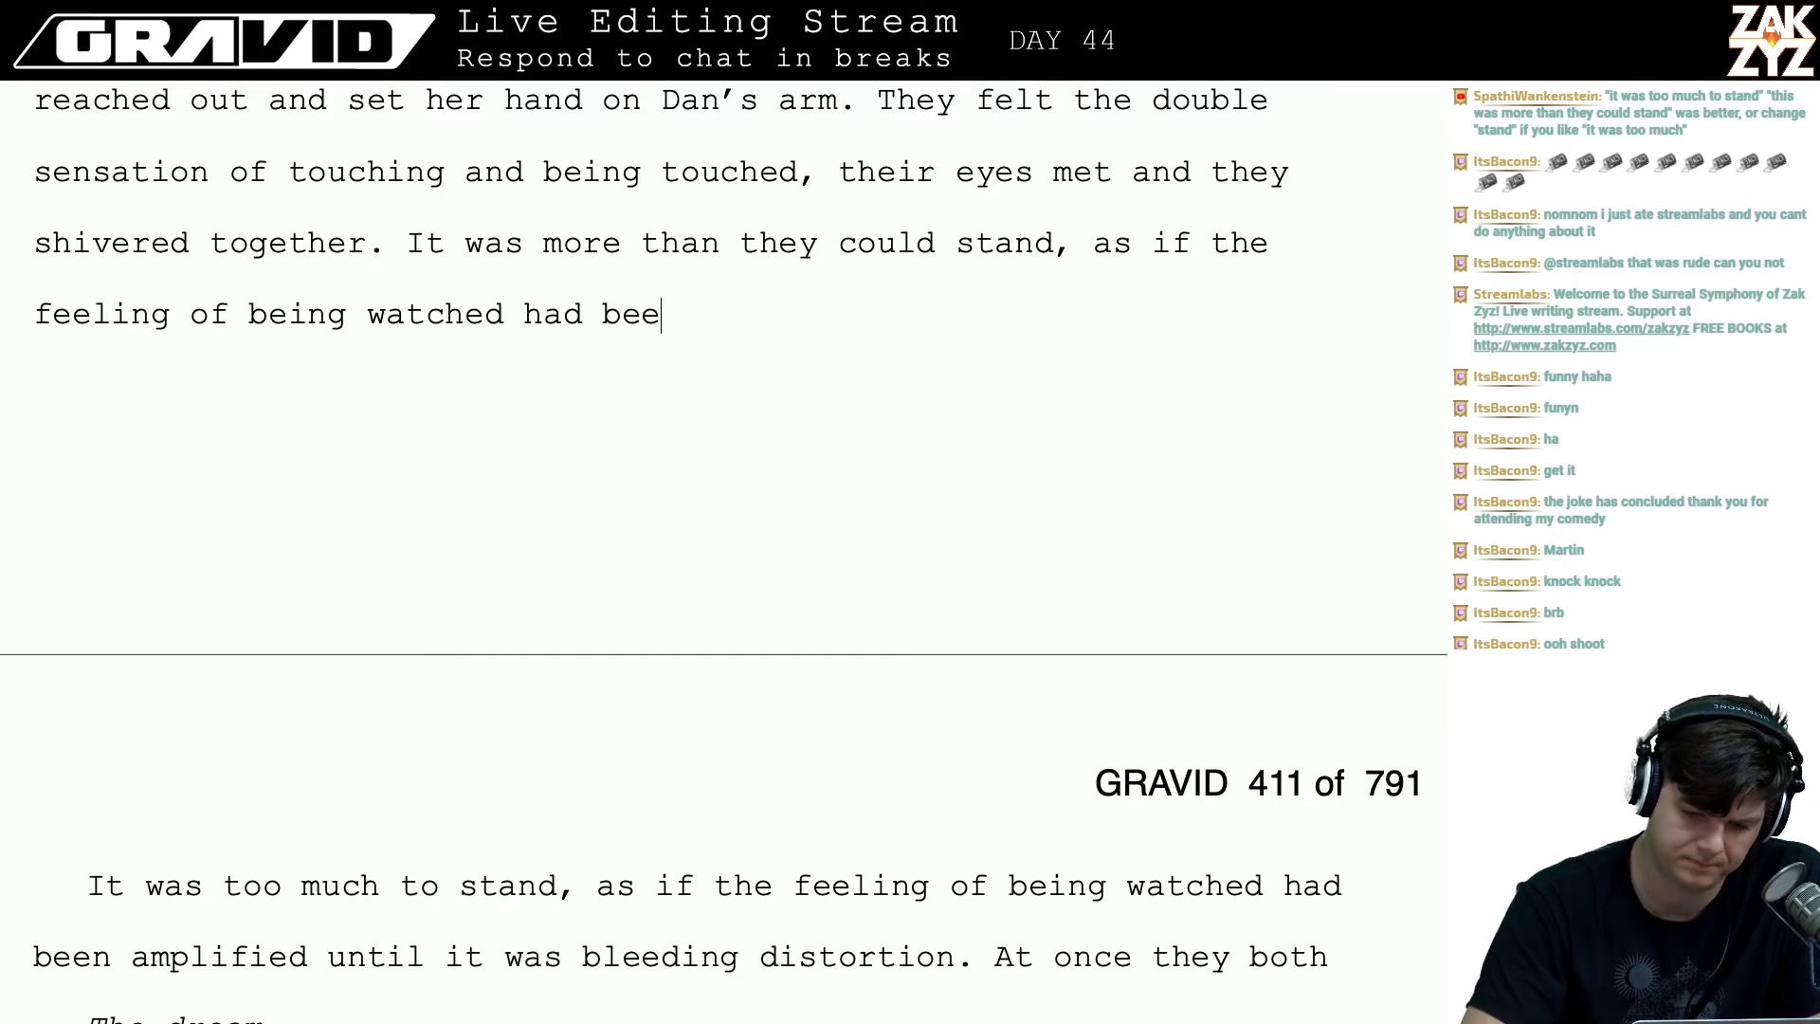
key("BackSpace")
key("BackSpace")
key("BackSpace")
key("BackSpace")
key("BackSpace")
key("BackSpace")
key("BackSpace")
key("BackSpace")
key("BackSpace")
key("BackSpace")
key("BackSpace")
key("BackSpace")
key("BackSpace")
key("BackSpace")
key("BackSpace")
key("BackSpace")
key("BackSpace")
key("BackSpace")
key("BackSpace")
key("BackSpace")
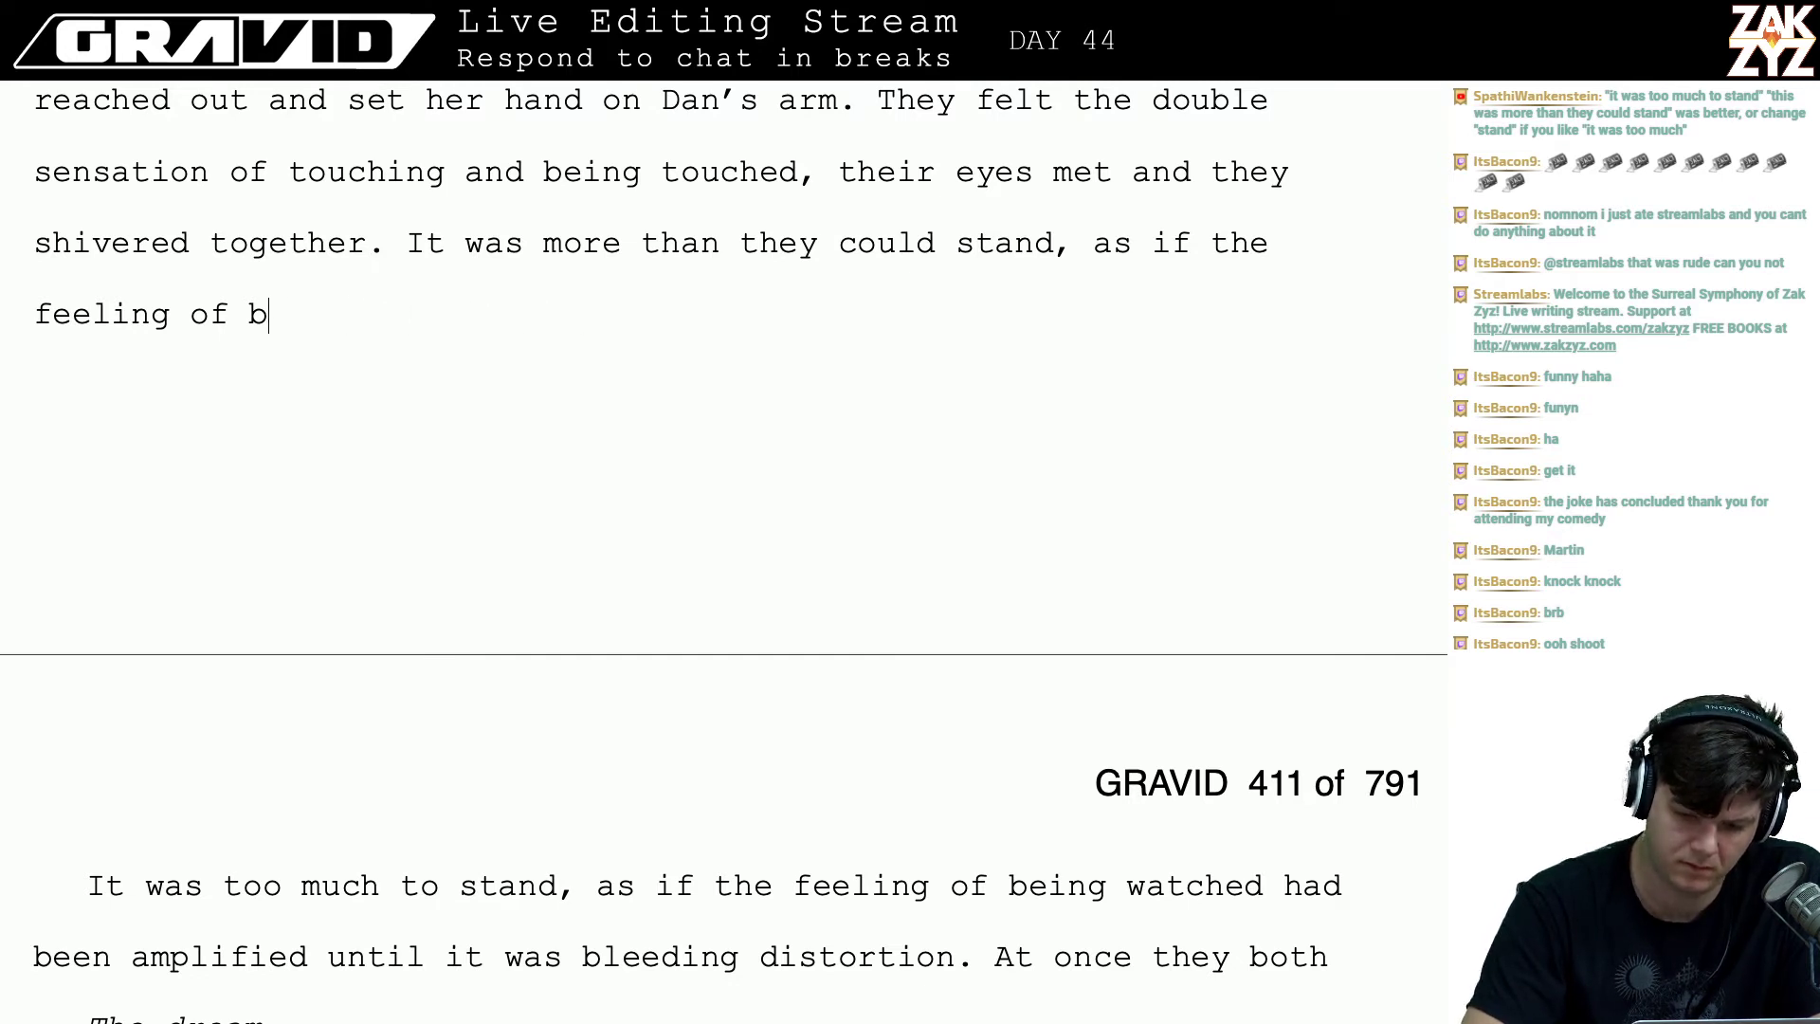
key("BackSpace")
key("BackSpace")
key("BackSpace")
key("BackSpace")
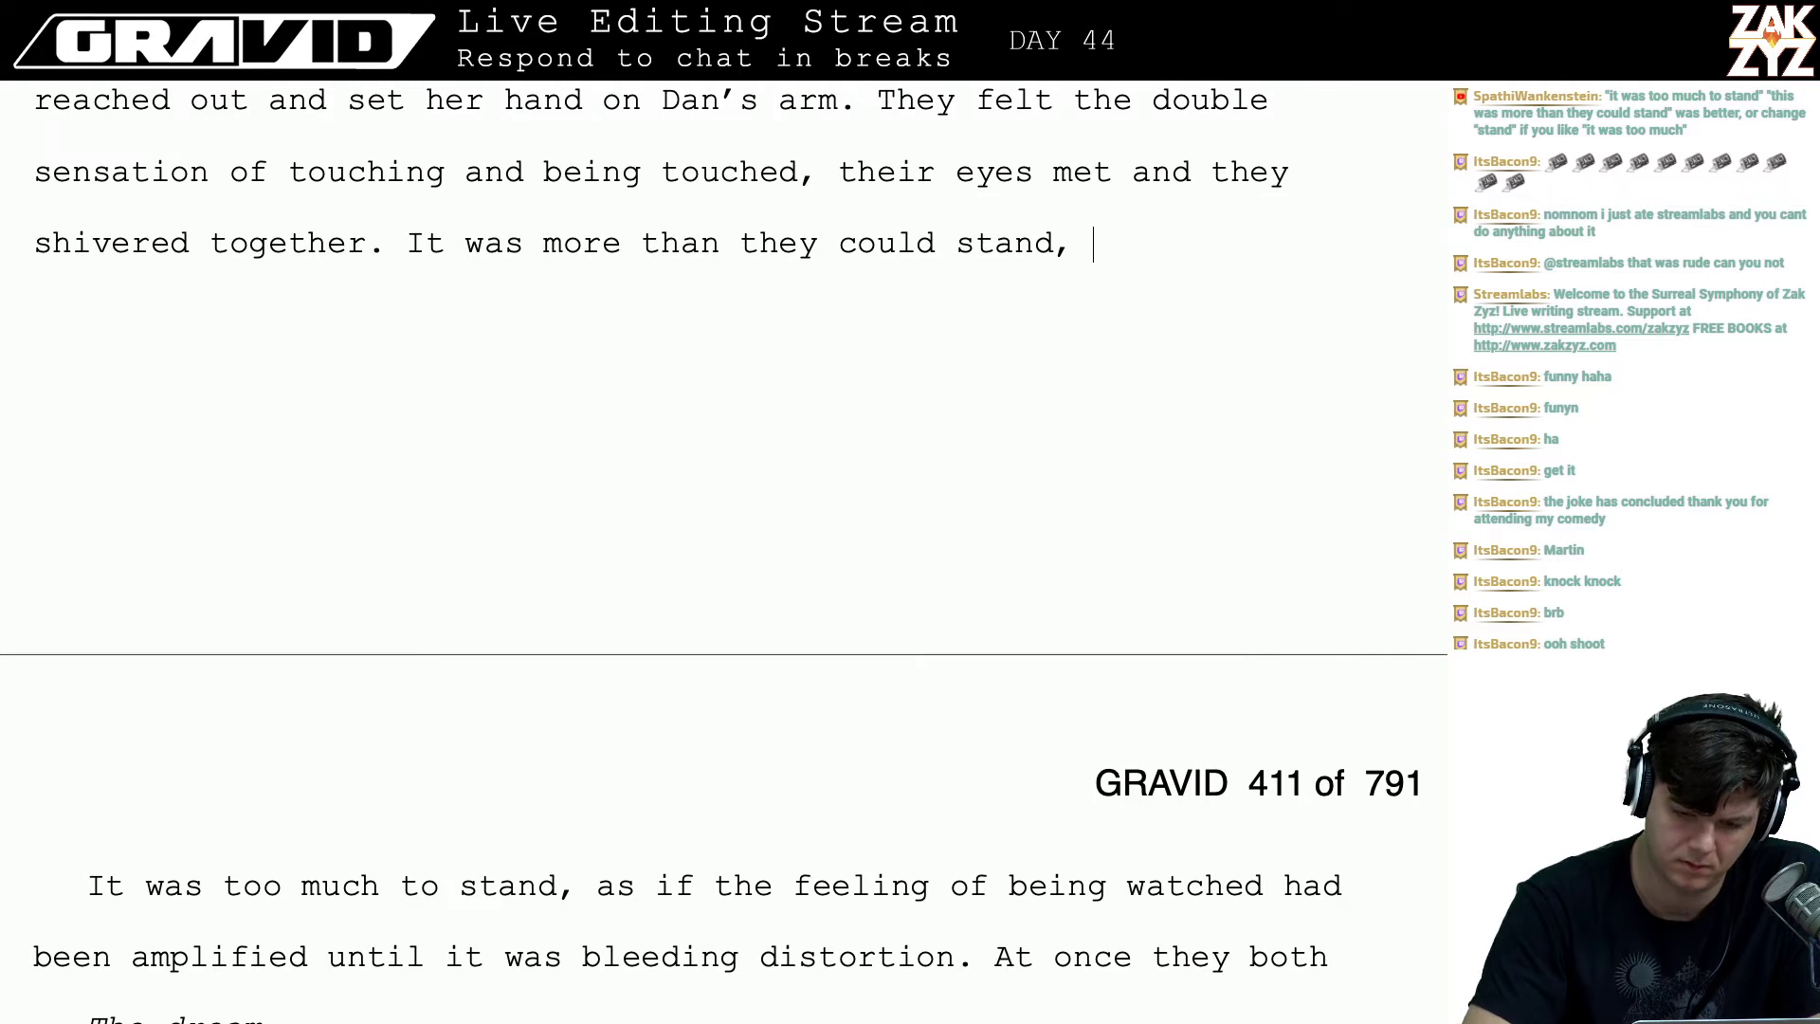
- Continue the sentence after "more than they could stand," with "it was like the feeling of being watched, amplified until it was bleeding"
type("it was like t")
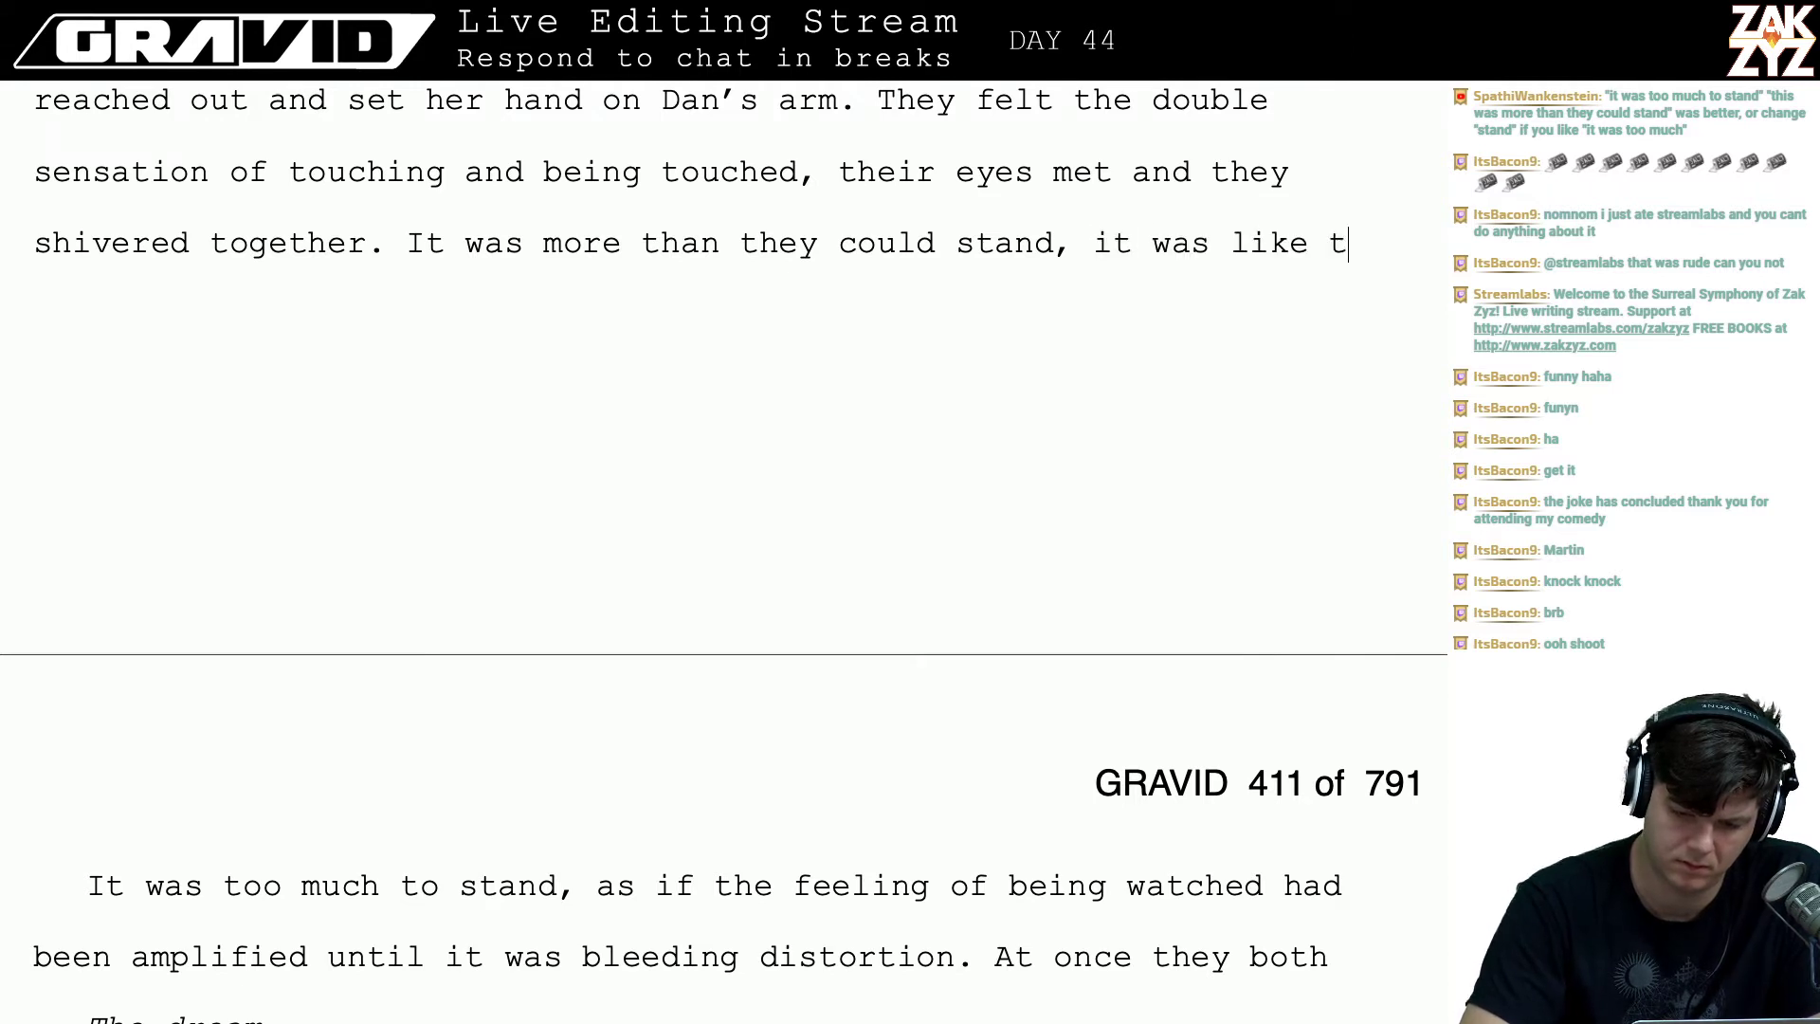
type("he feeling of b")
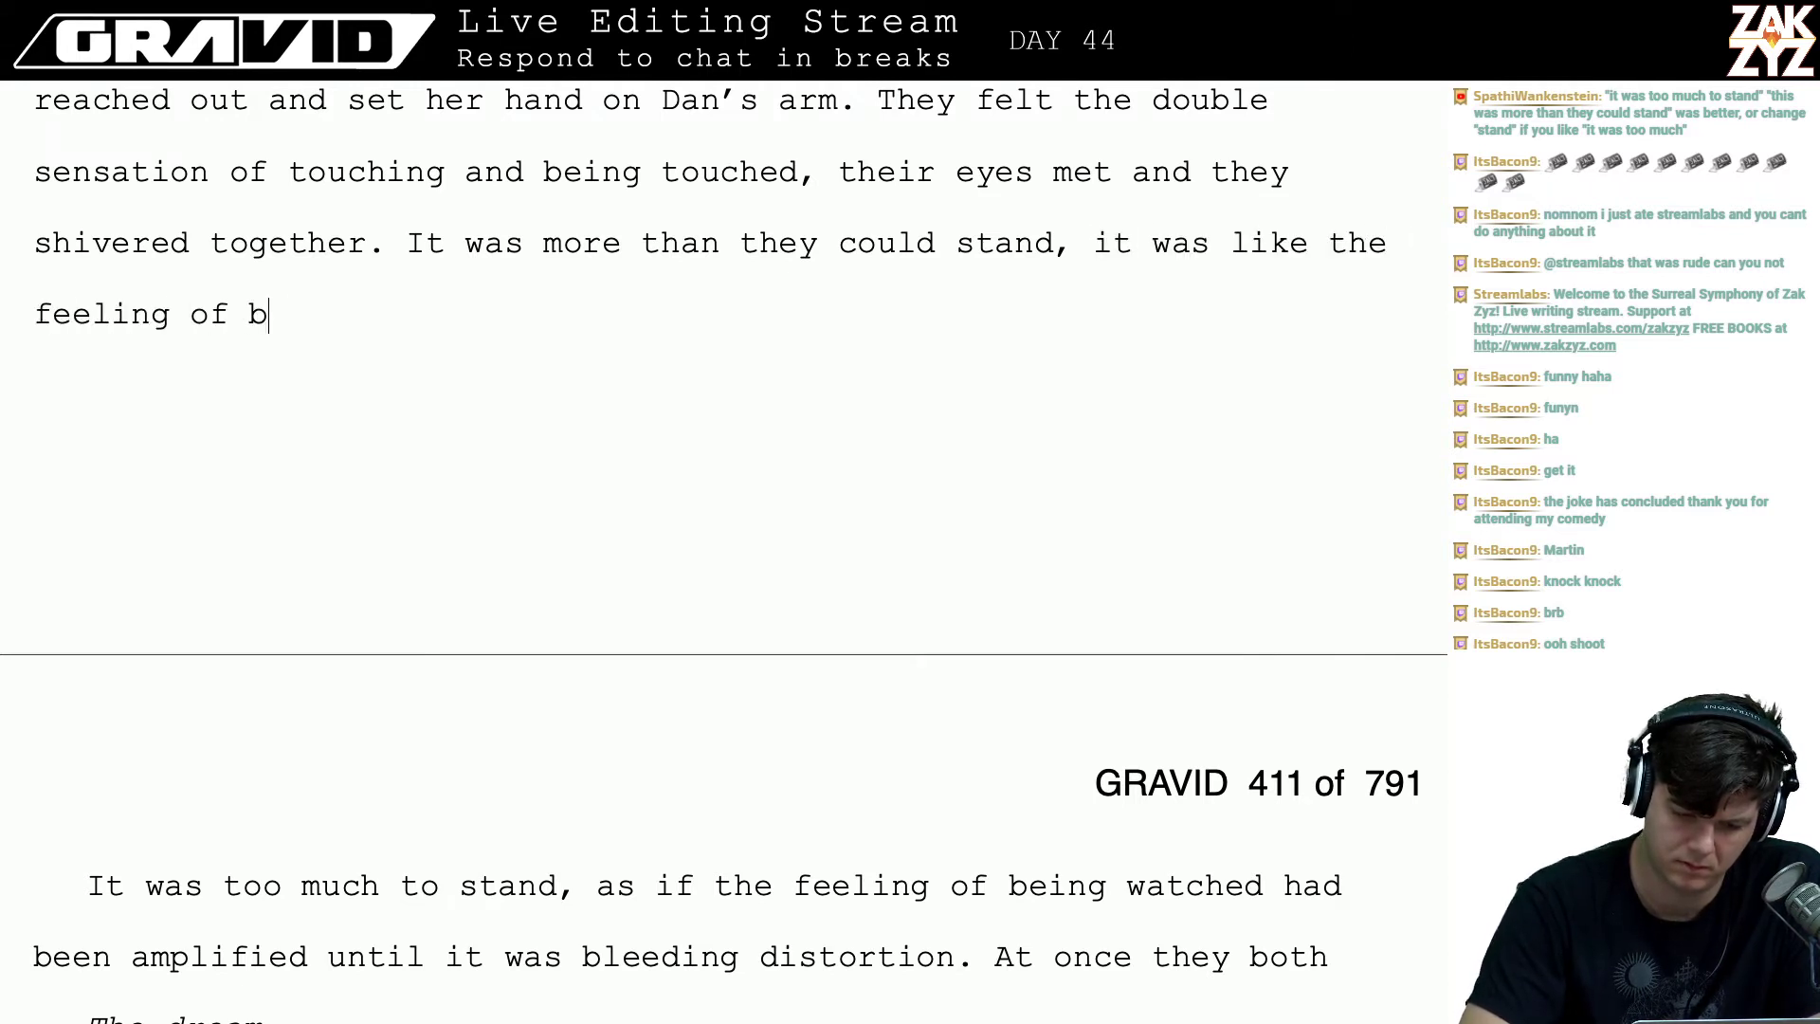
type("eing watched, am")
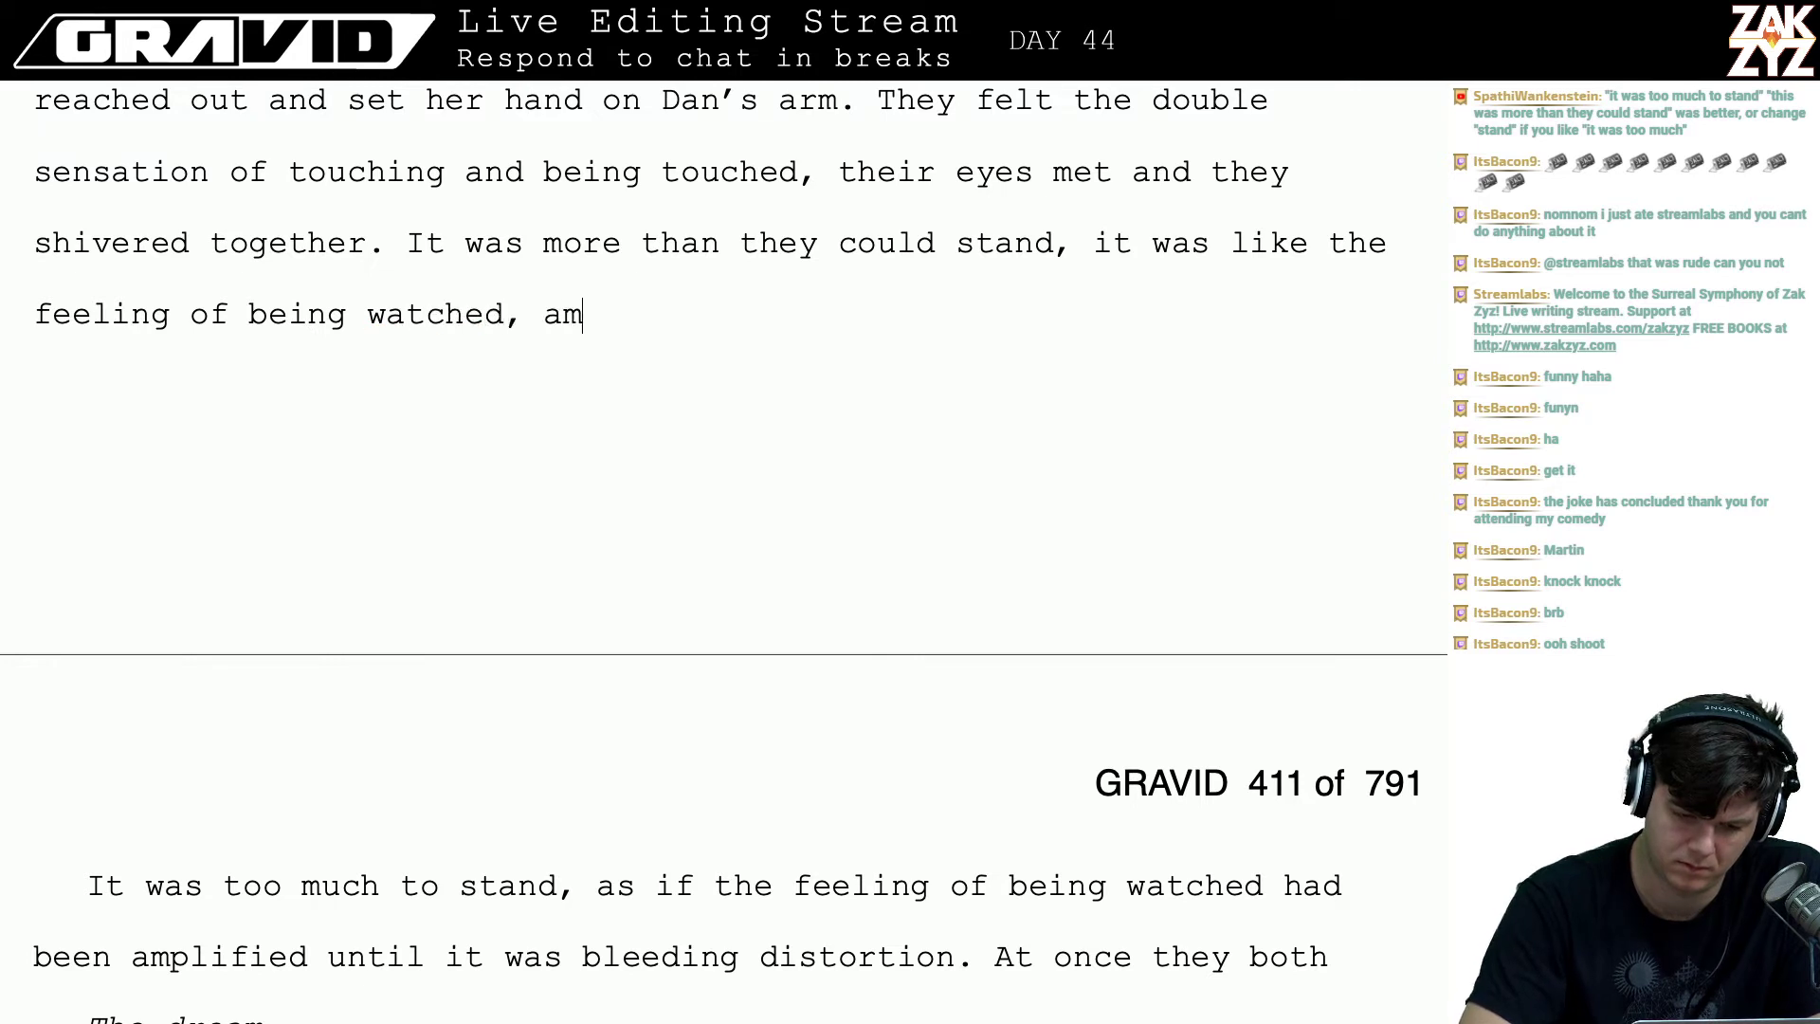
type("plified until ")
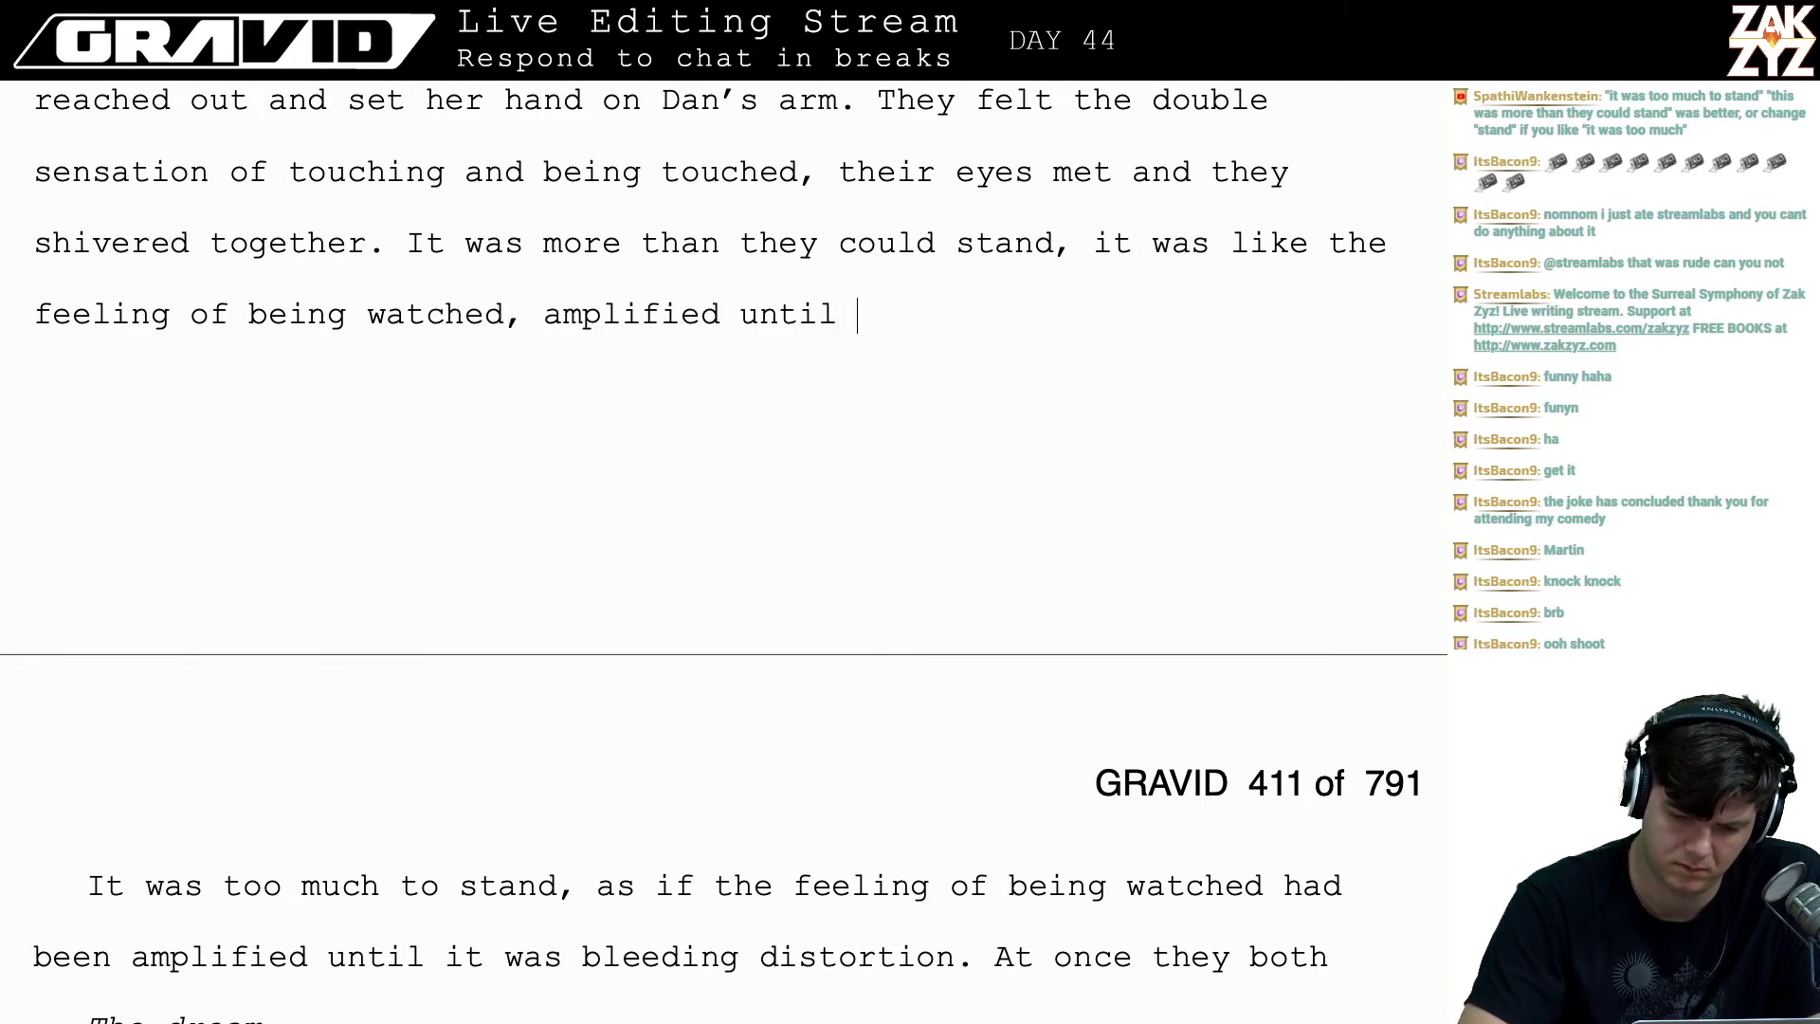
type("it was bleeding dist")
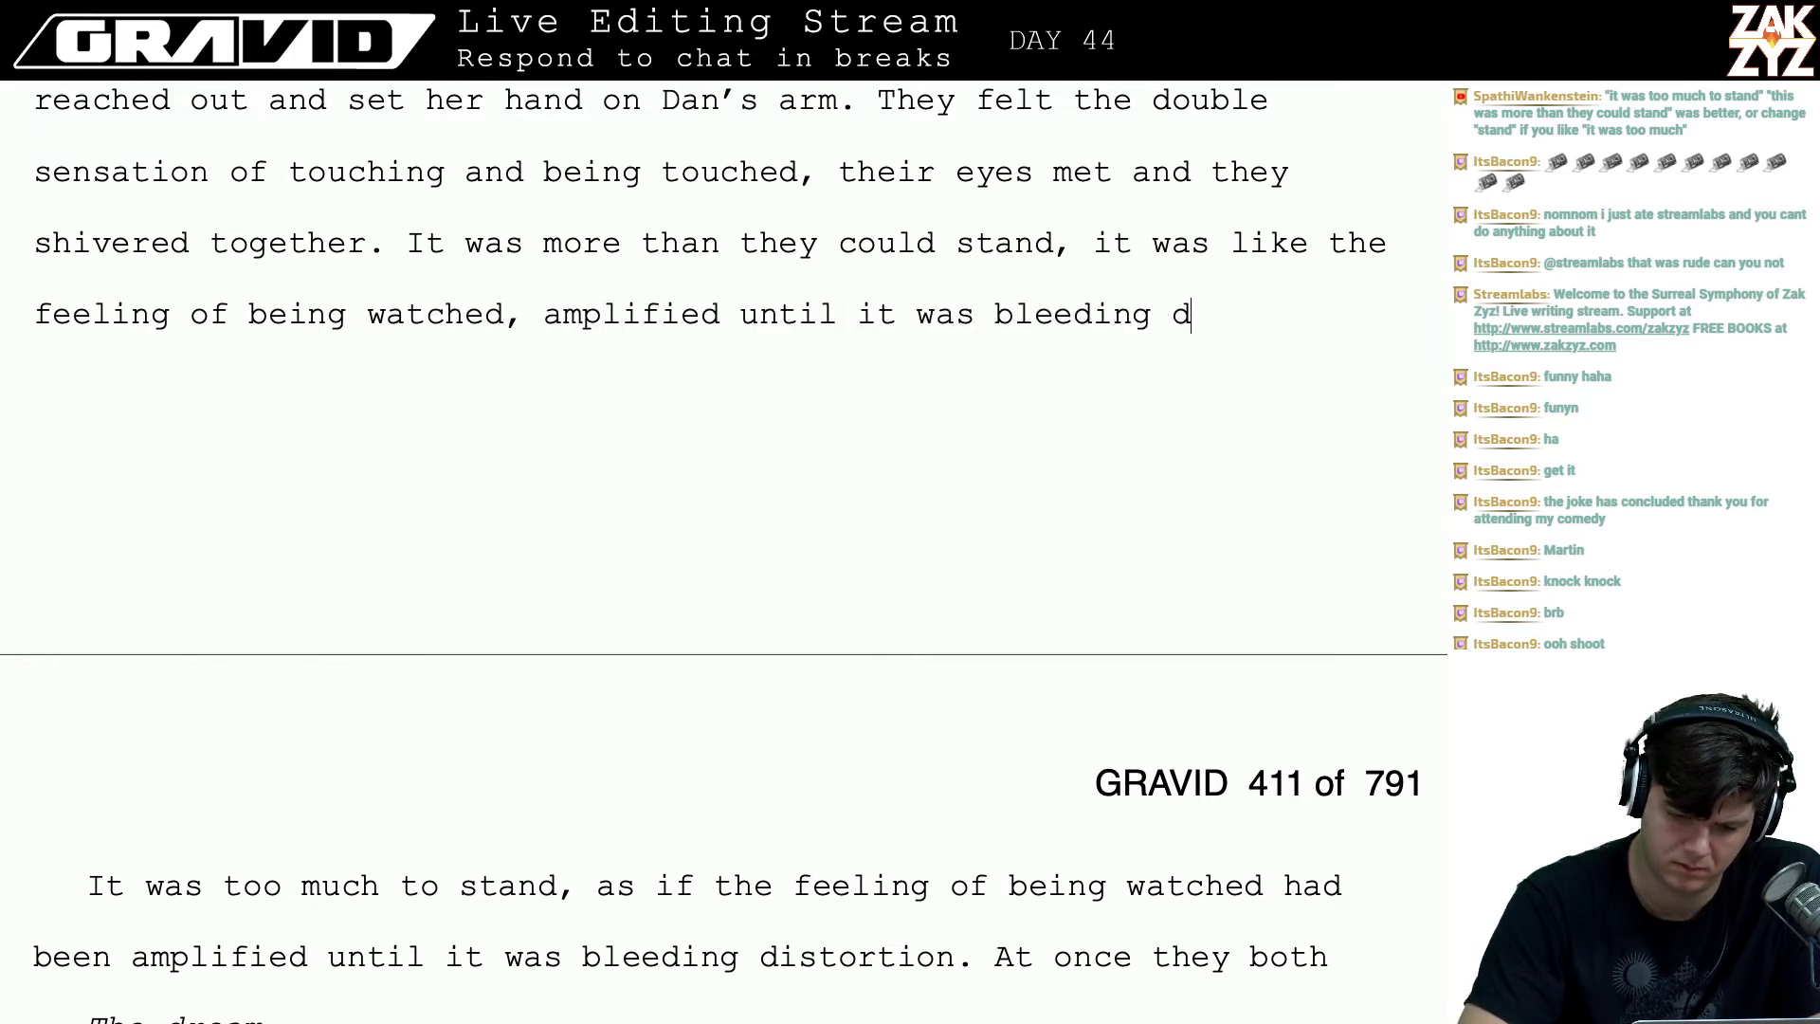
- Try "ringing with" in place of "bleeding" after "amplified until it was"
key("BackSpace")
key("BackSpace")
key("BackSpace")
key("BackSpace")
key("BackSpace")
key("BackSpace")
key("BackSpace")
key("BackSpace")
key("BackSpace")
key("BackSpace")
key("BackSpace")
key("BackSpace")
key("BackSpace")
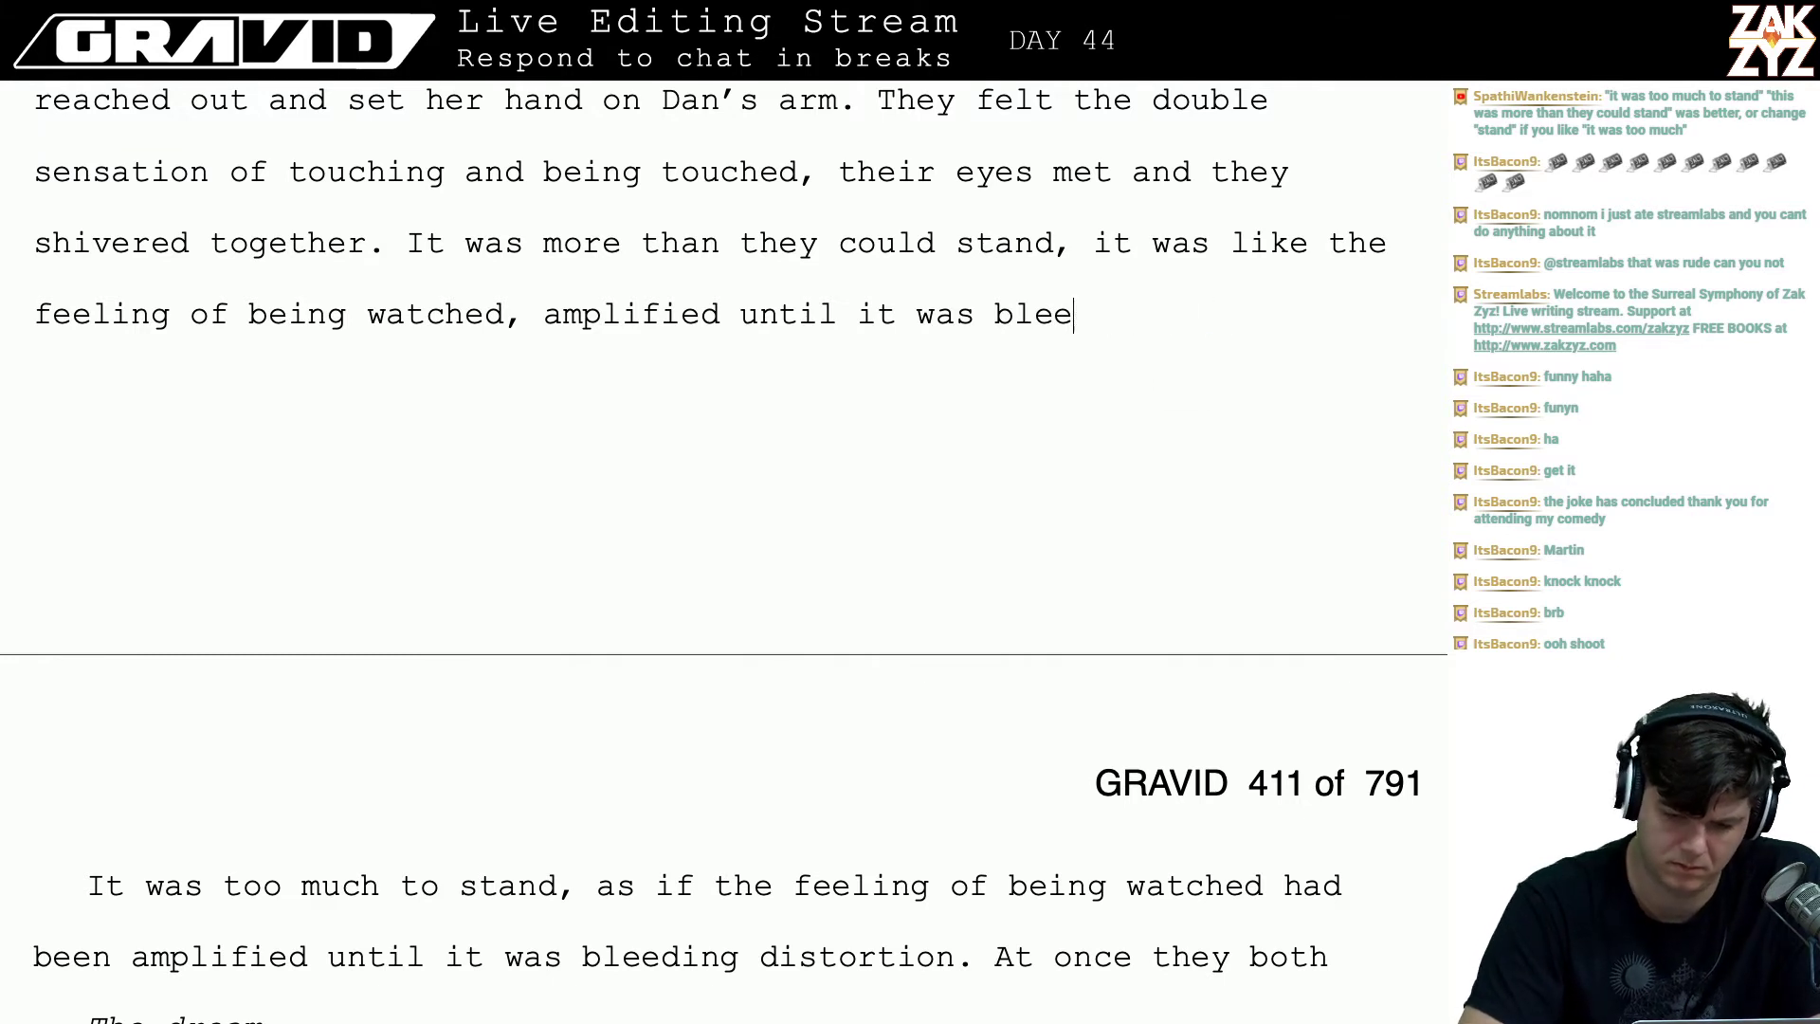
type("ringing with ")
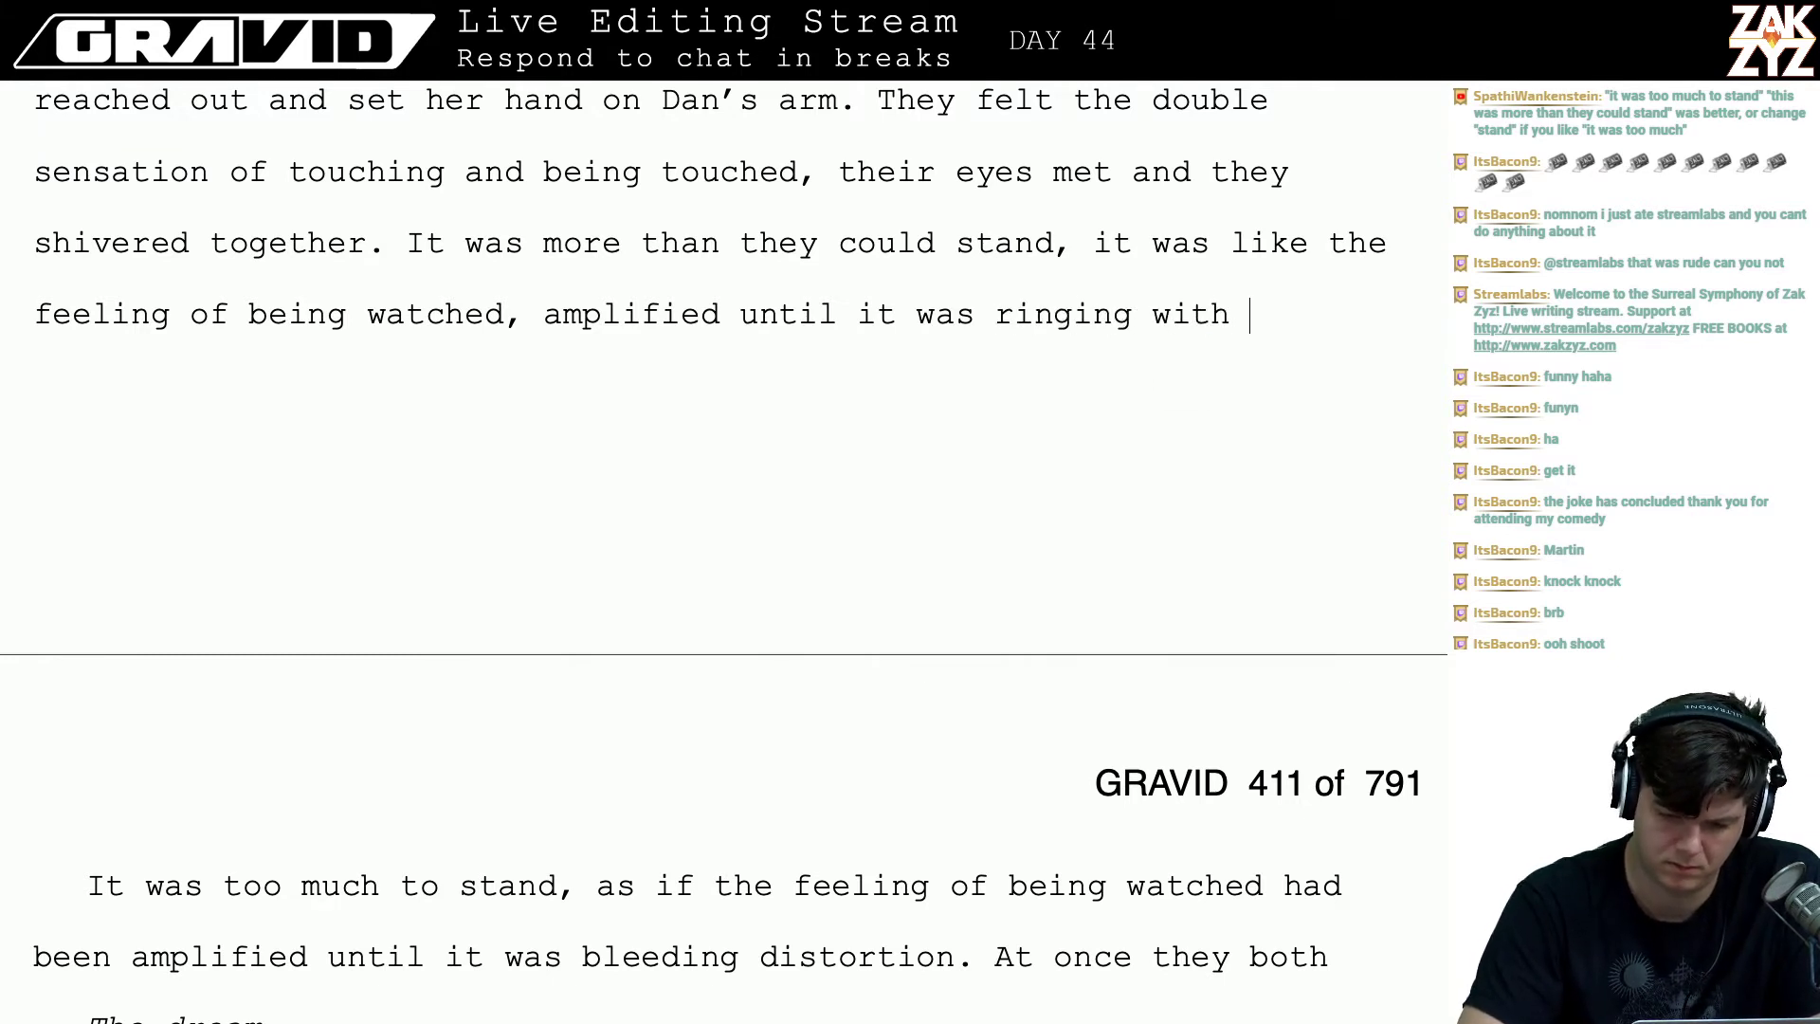
type("distr")
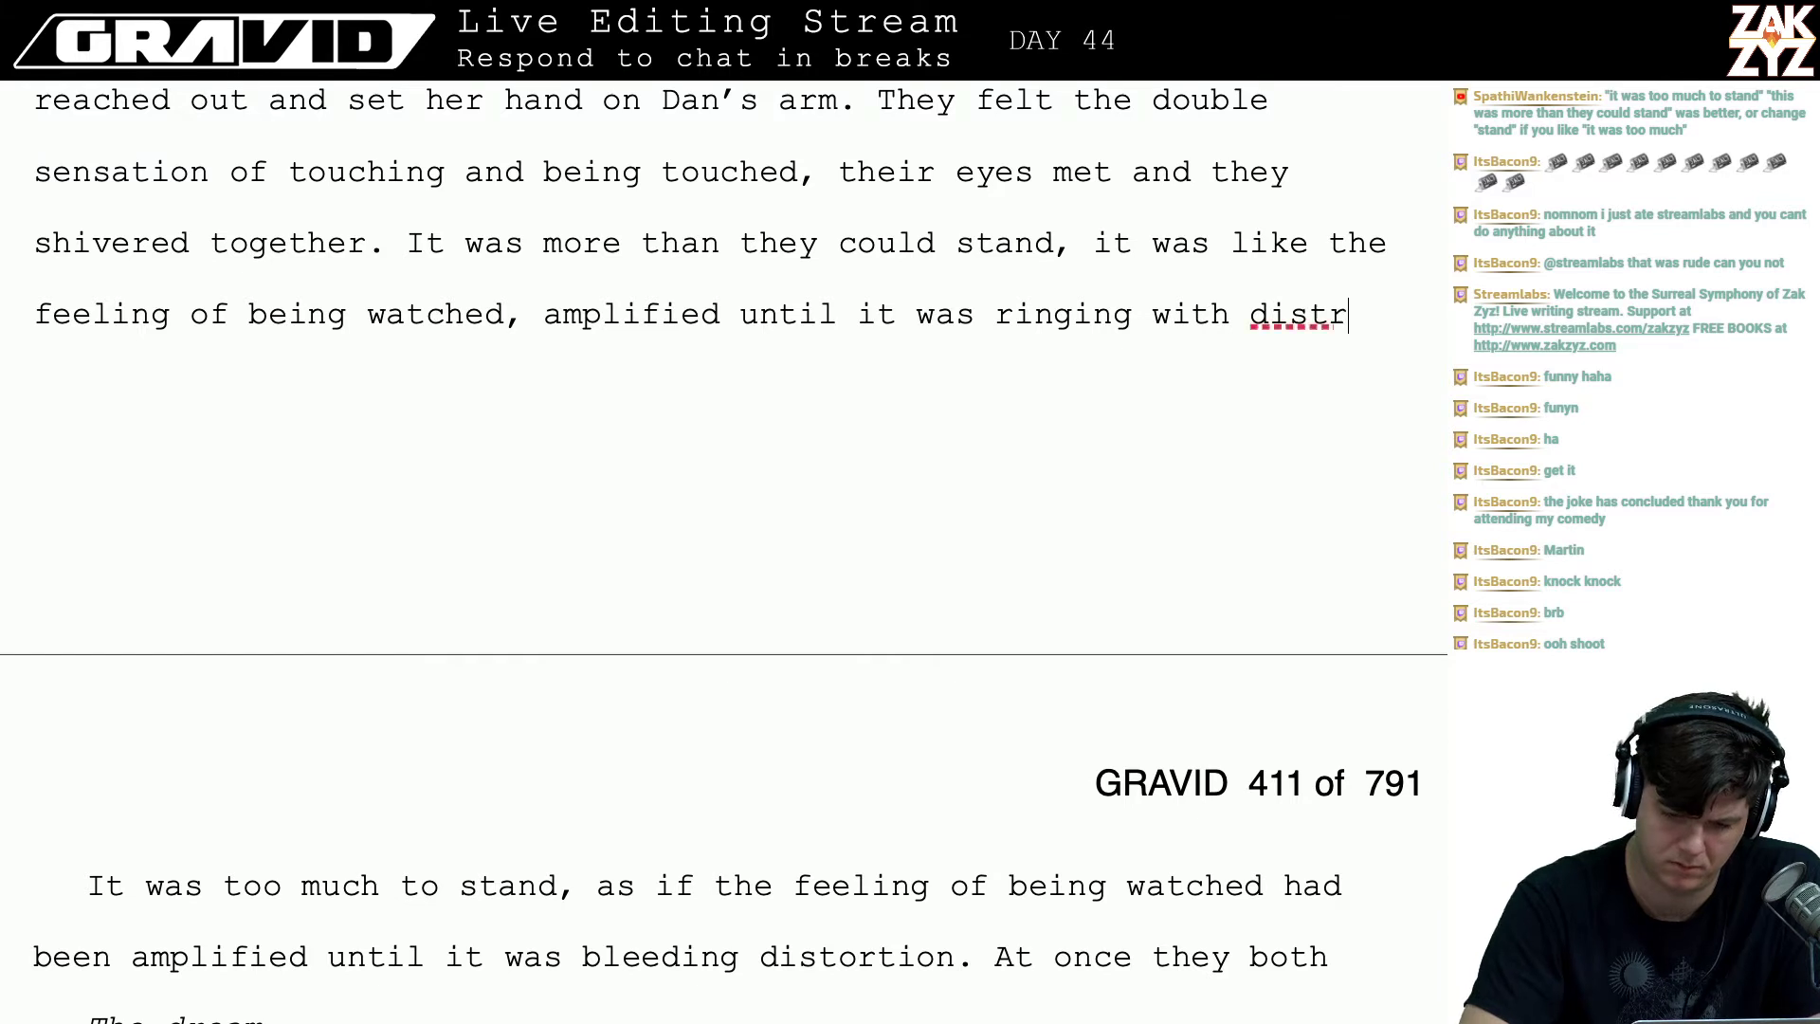
- Replace everything after "being watched, amplified" with "to the point of distortion."
key("BackSpace")
key("BackSpace")
key("BackSpace")
key("BackSpace")
key("BackSpace")
key("BackSpace")
key("BackSpace")
key("BackSpace")
key("BackSpace")
key("BackSpace")
key("BackSpace")
key("BackSpace")
key("BackSpace")
key("BackSpace")
key("BackSpace")
key("BackSpace")
key("BackSpace")
key("BackSpace")
key("BackSpace")
key("BackSpace")
key("BackSpace")
key("BackSpace")
key("BackSpace")
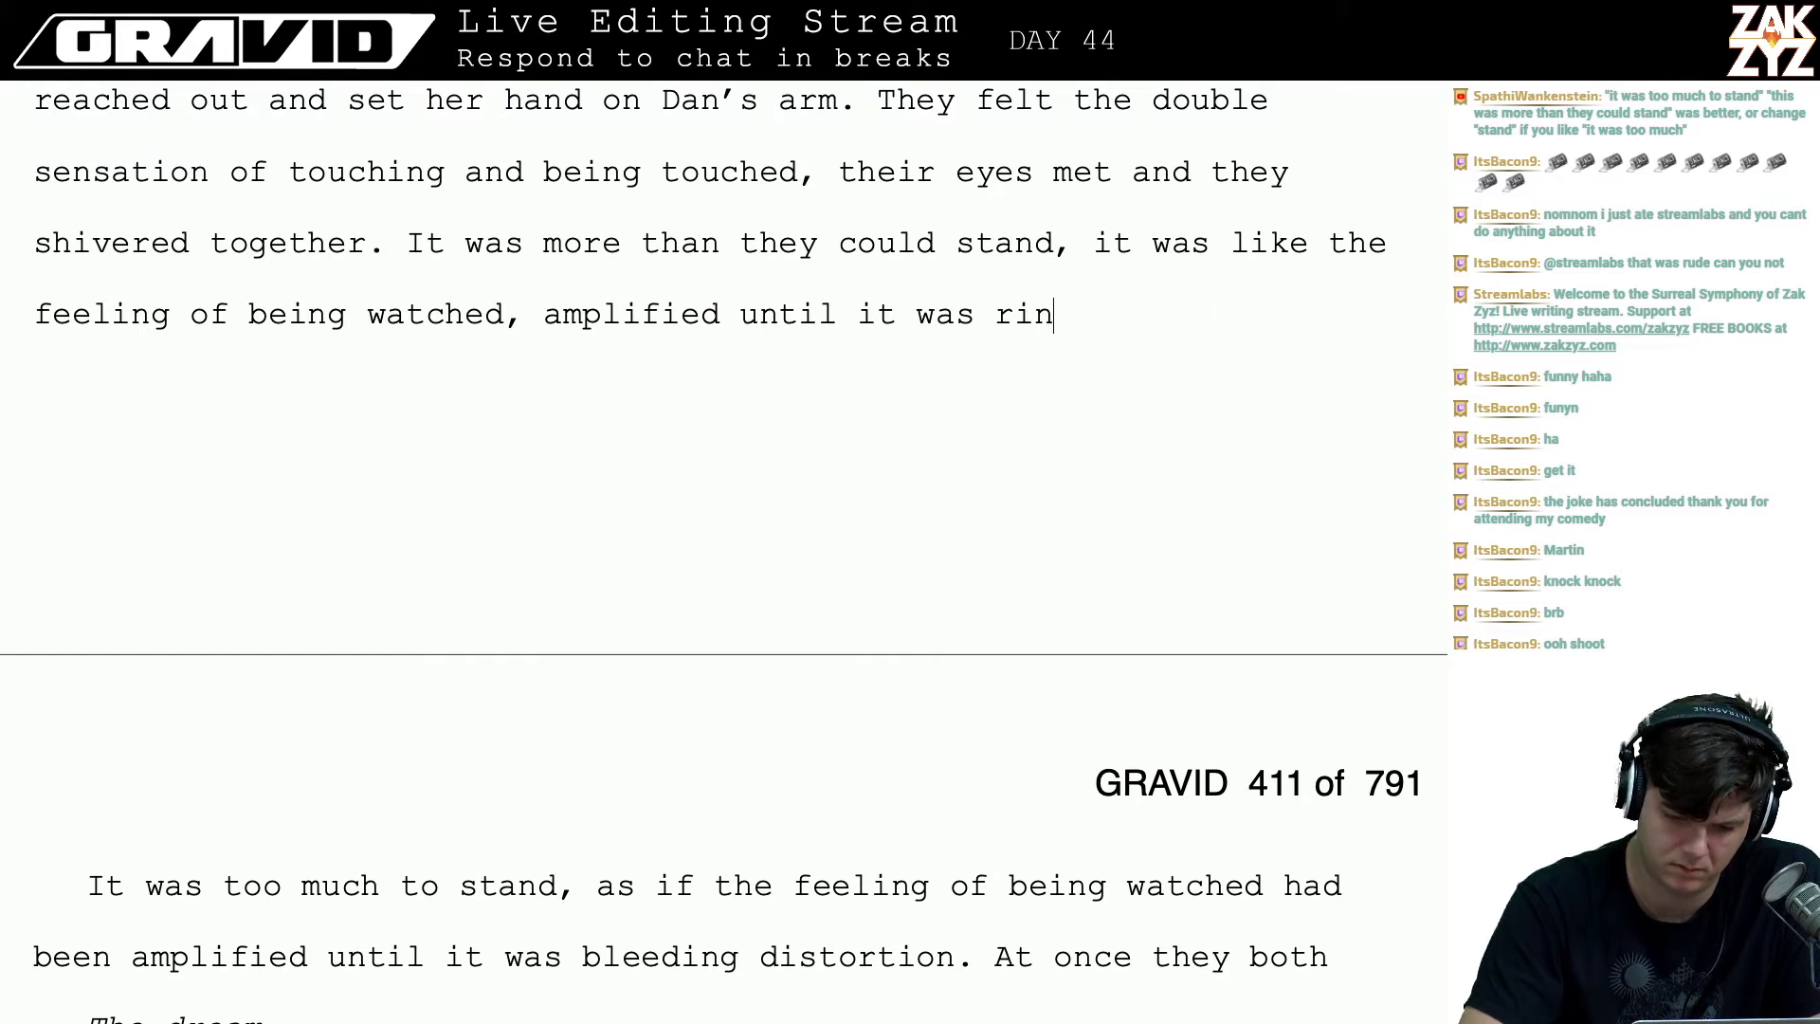
key("BackSpace")
key("BackSpace")
key("BackSpace")
key("BackSpace")
key("BackSpace")
type("to ")
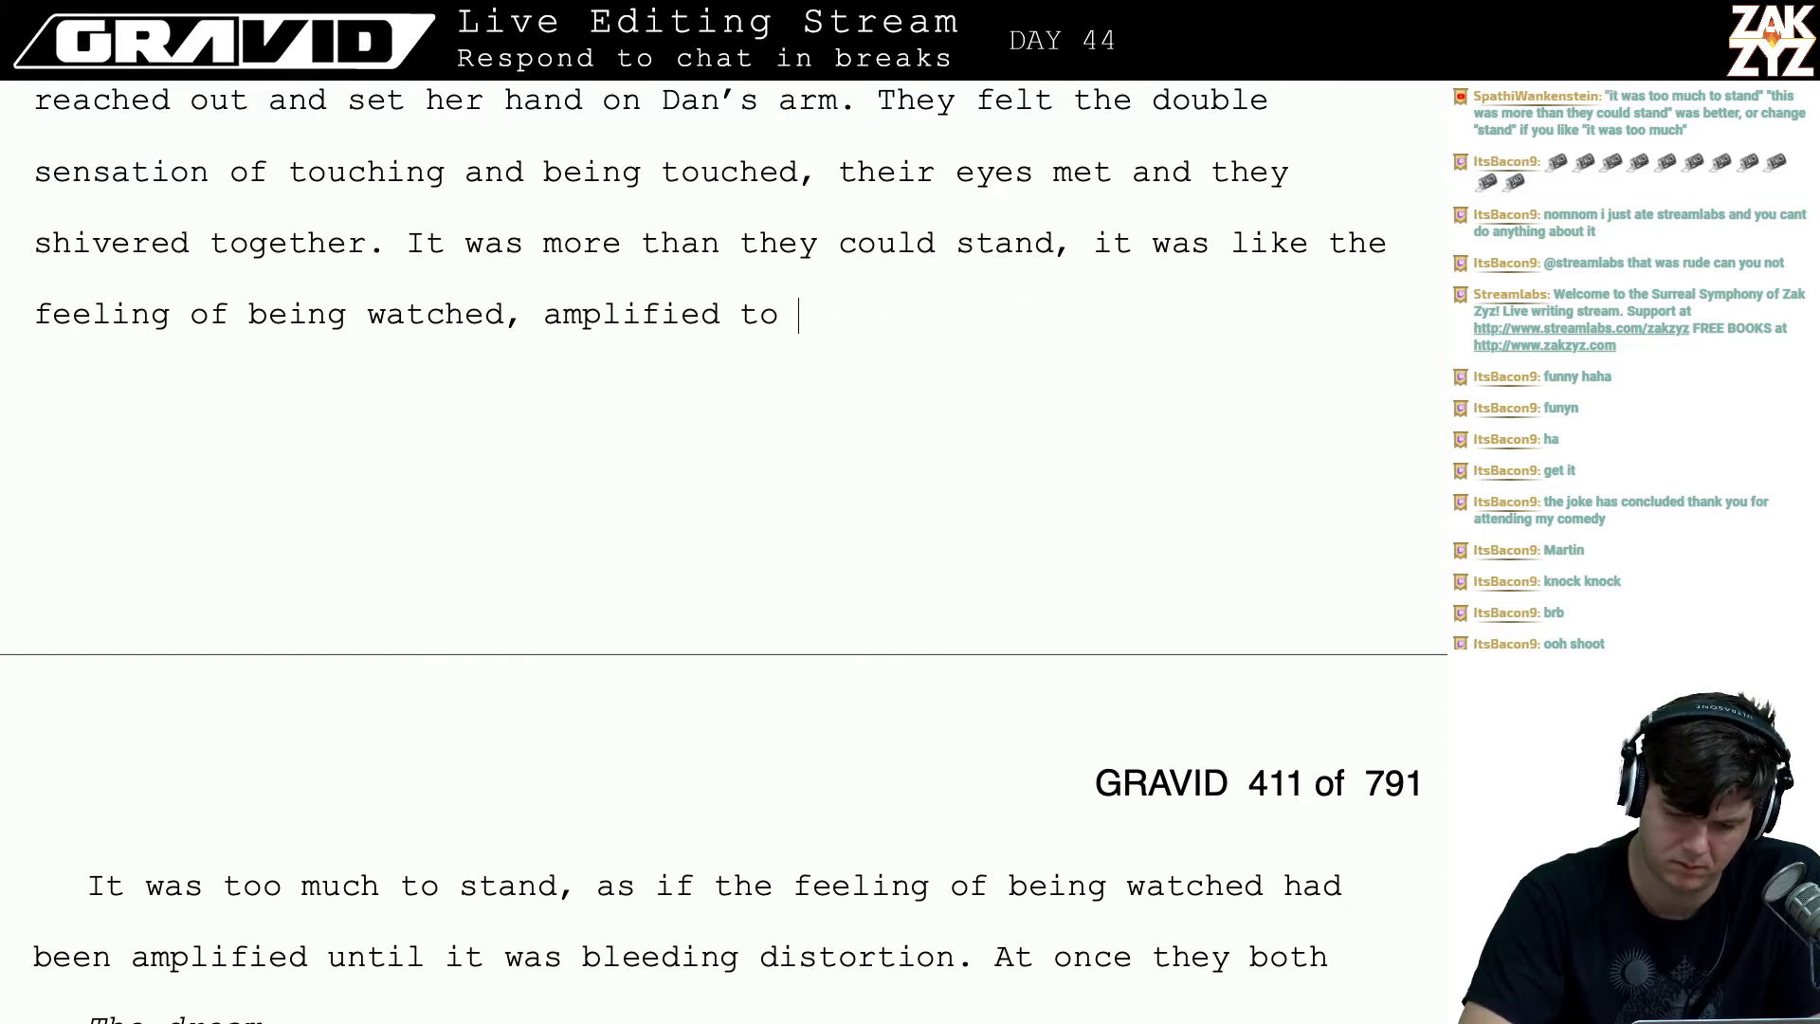
type("the point of distortion.")
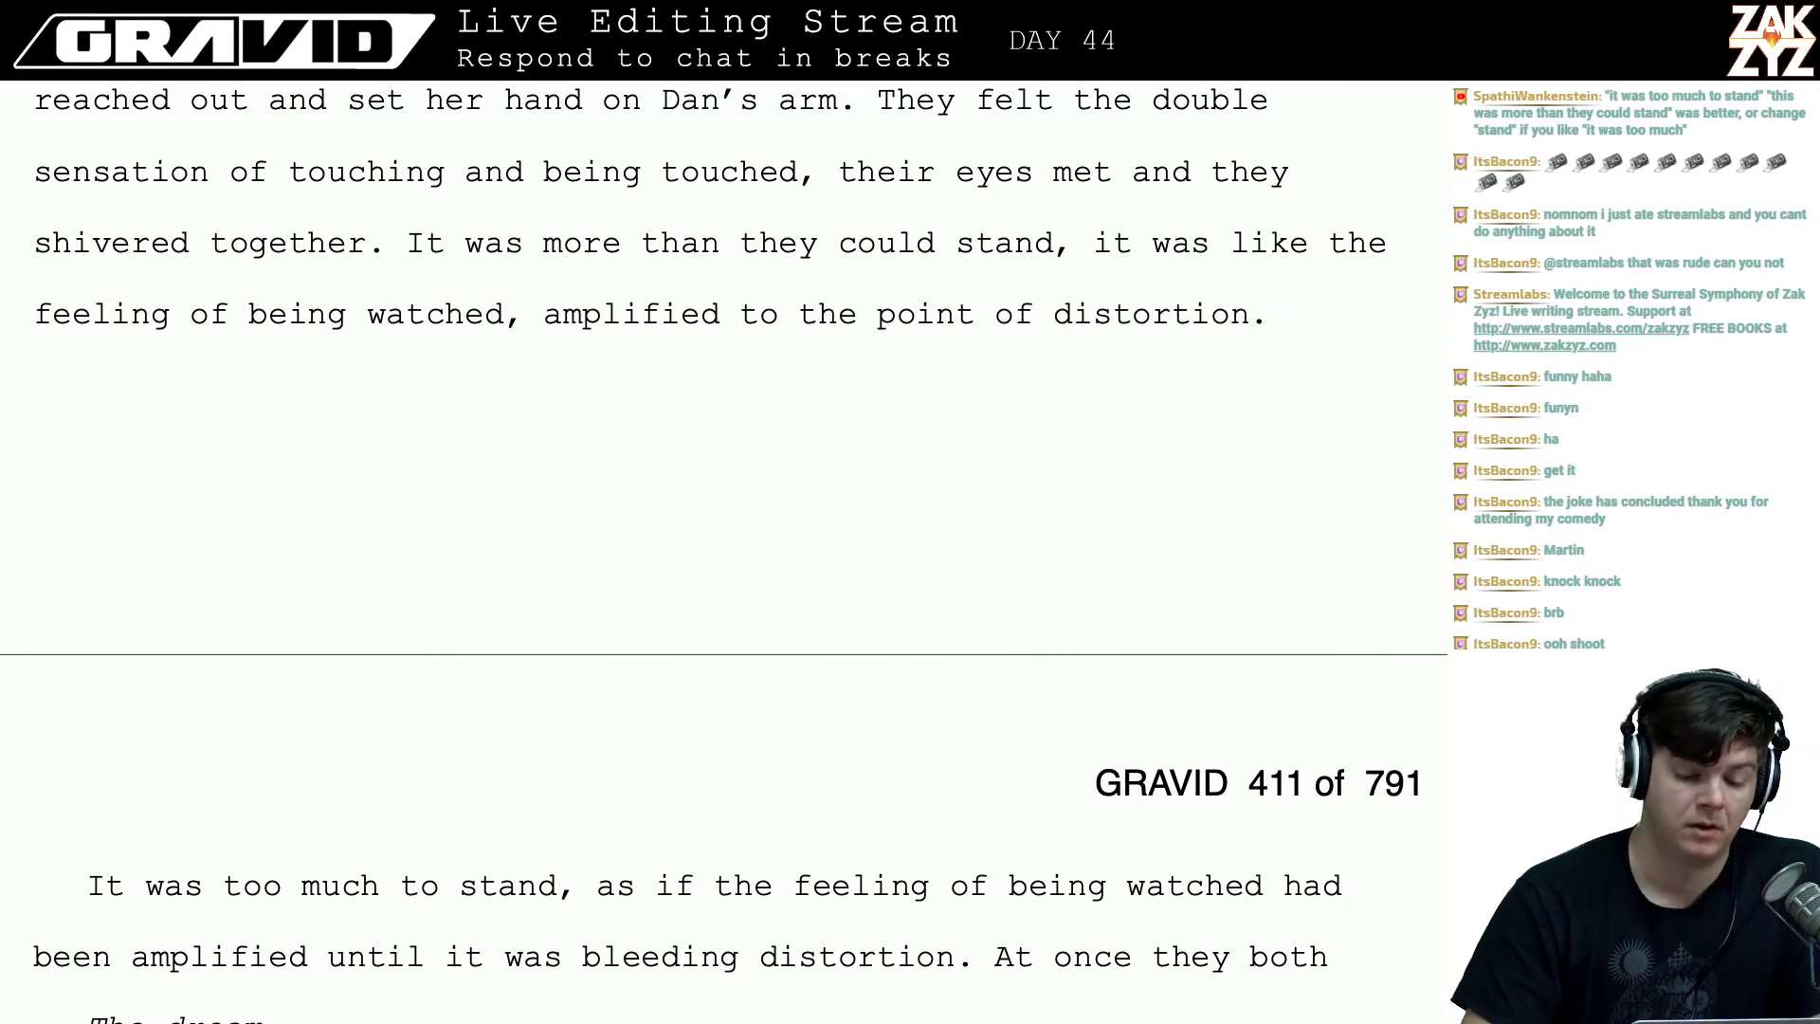
- Change "it" to "this" before "was like the feeling of being watched"
key("shift+Right")
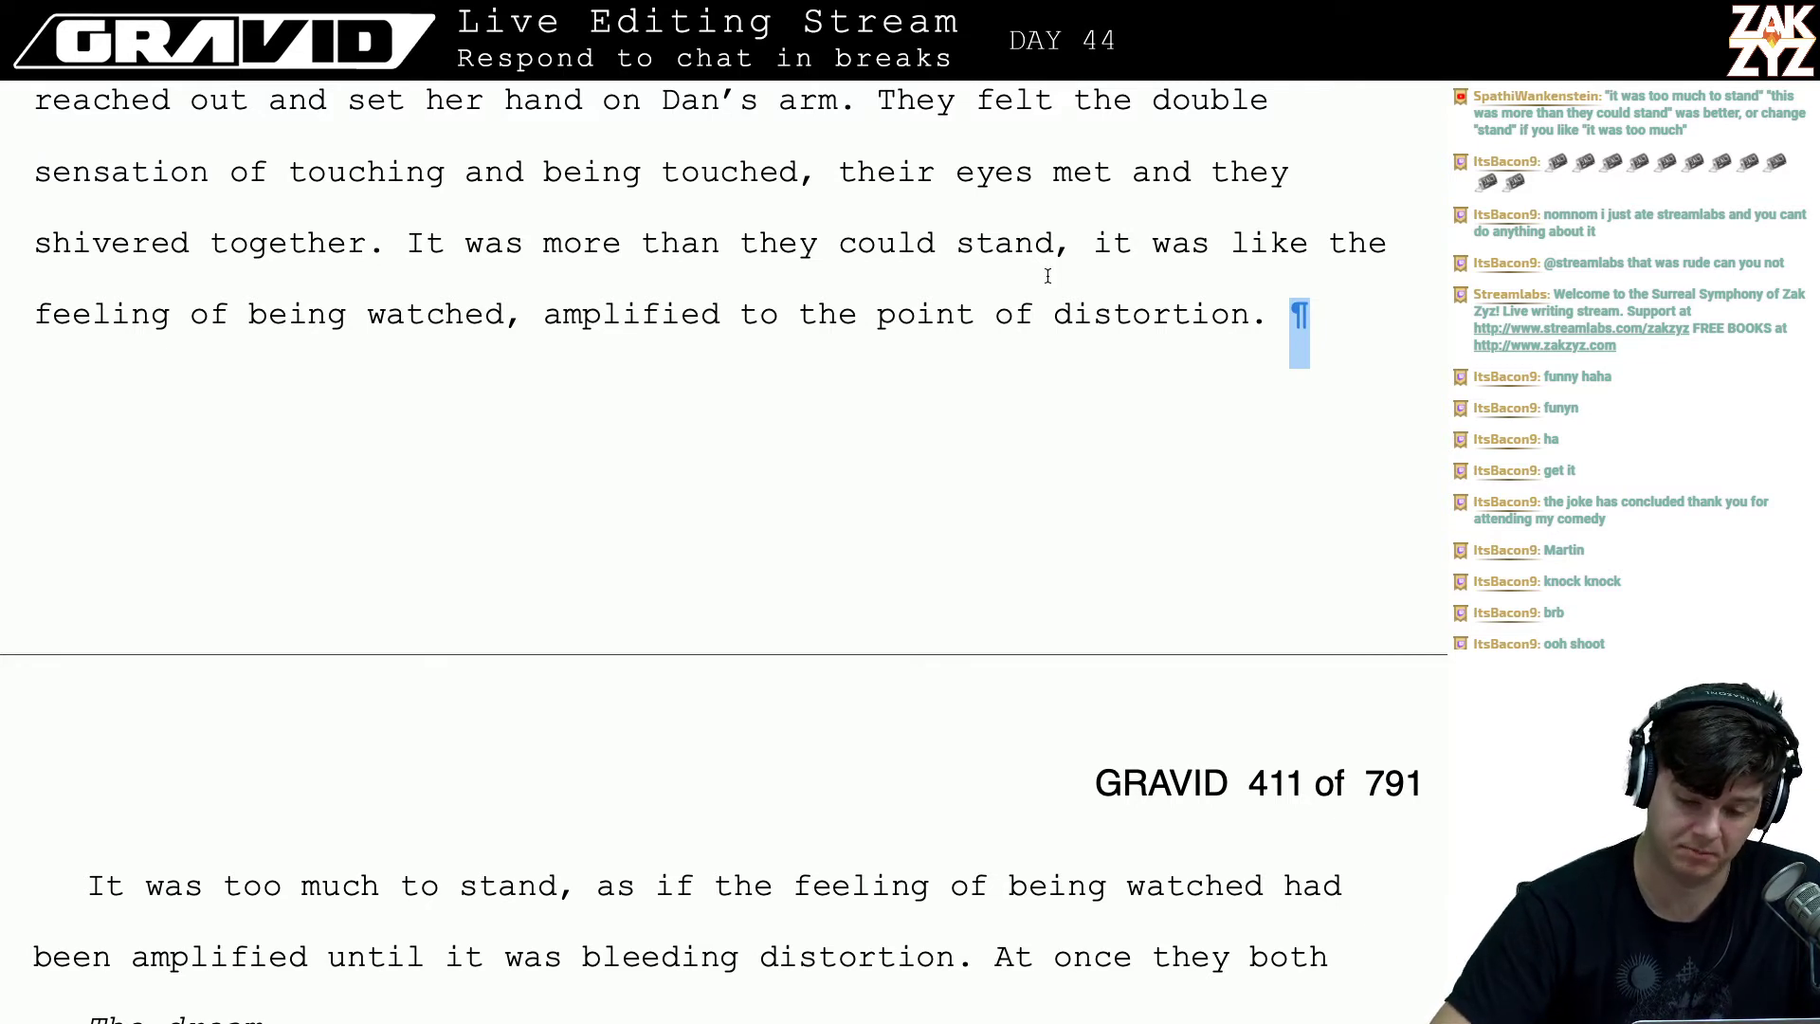
left_click(1095, 264)
key("BackSpace")
key("BackSpace")
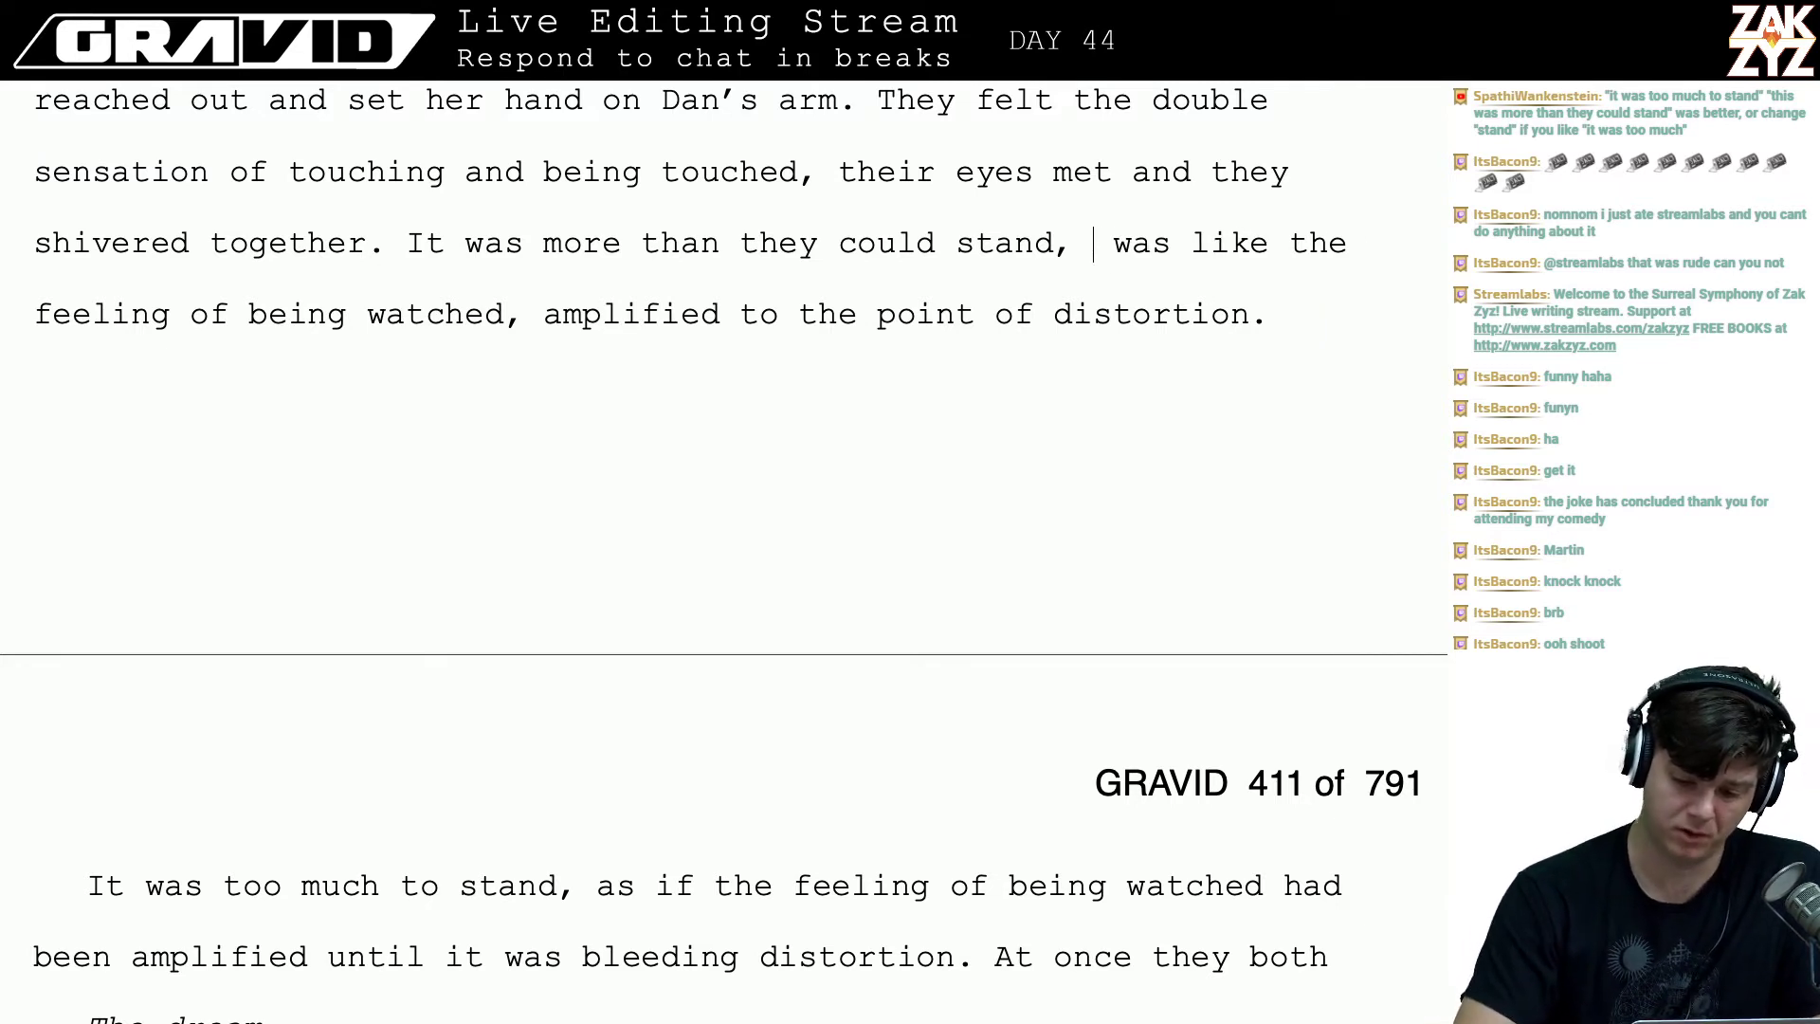
type("this")
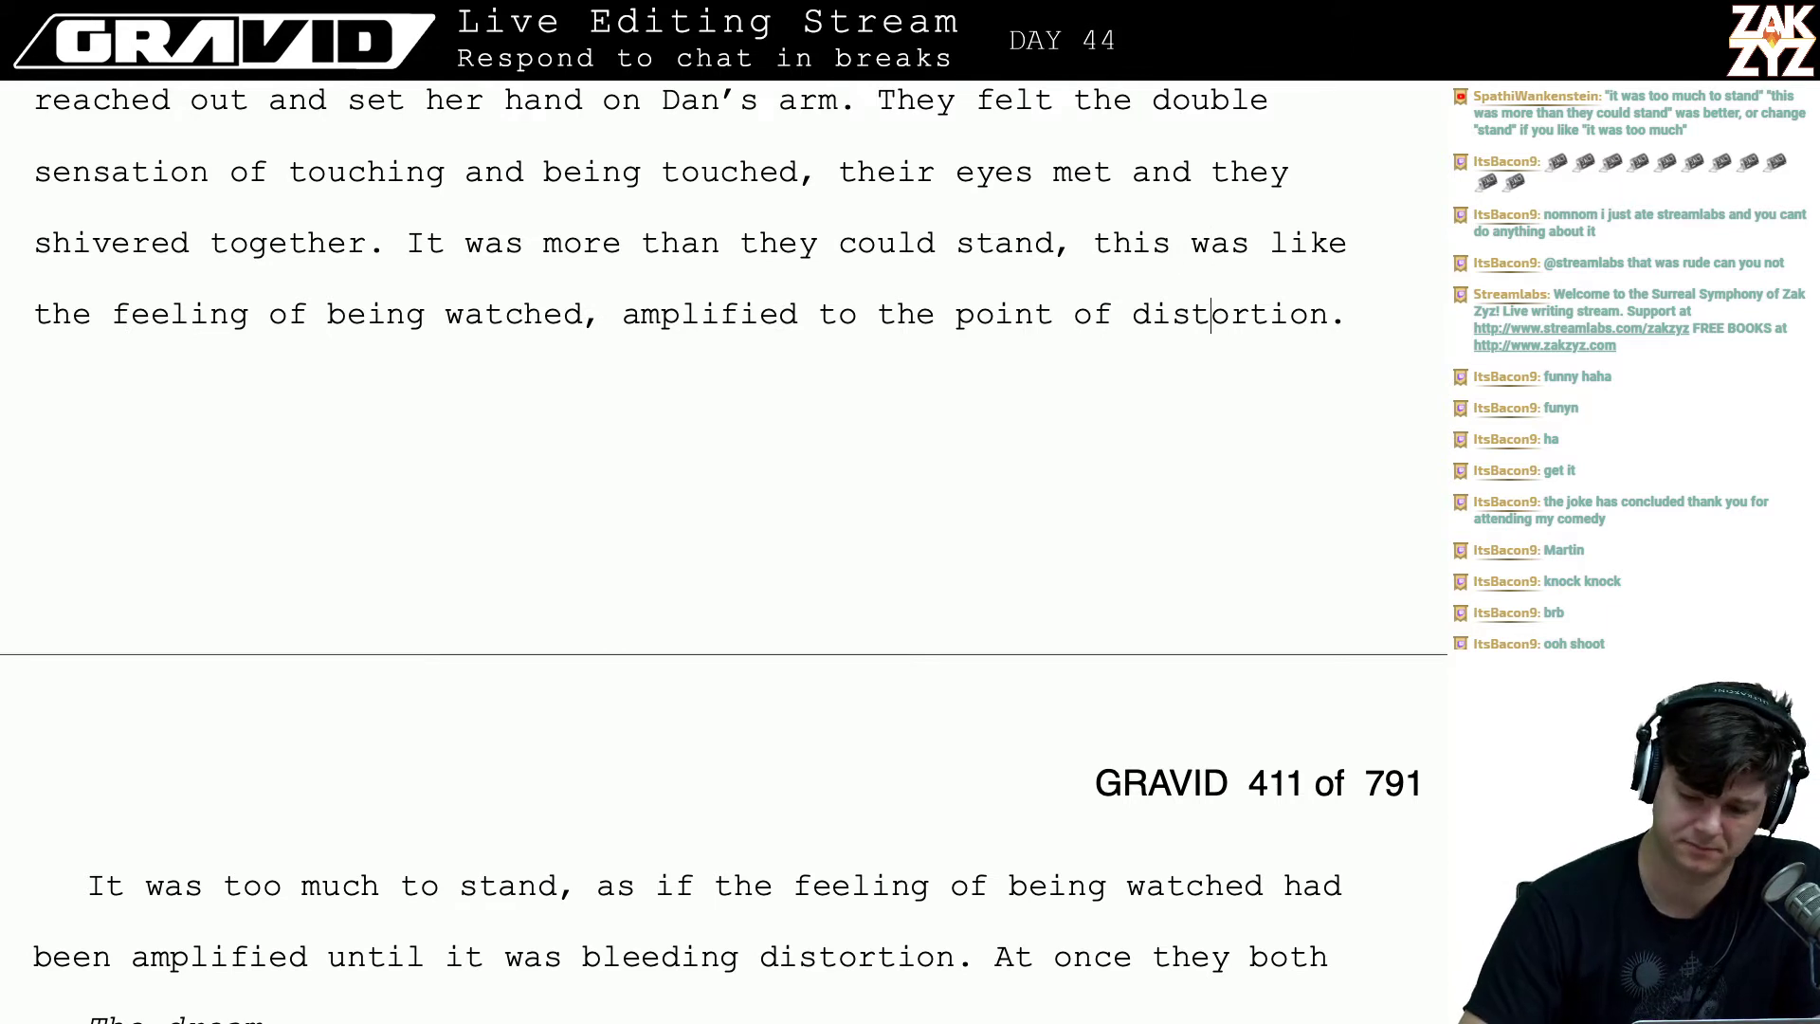
- Delete the old paragraph from "It was too much to stand" to "At once they both", along with the blank line before "The dream."
key("shift+Down")
key("shift+Down")
key("shift+Down")
key("shift+Down")
key("shift+Down")
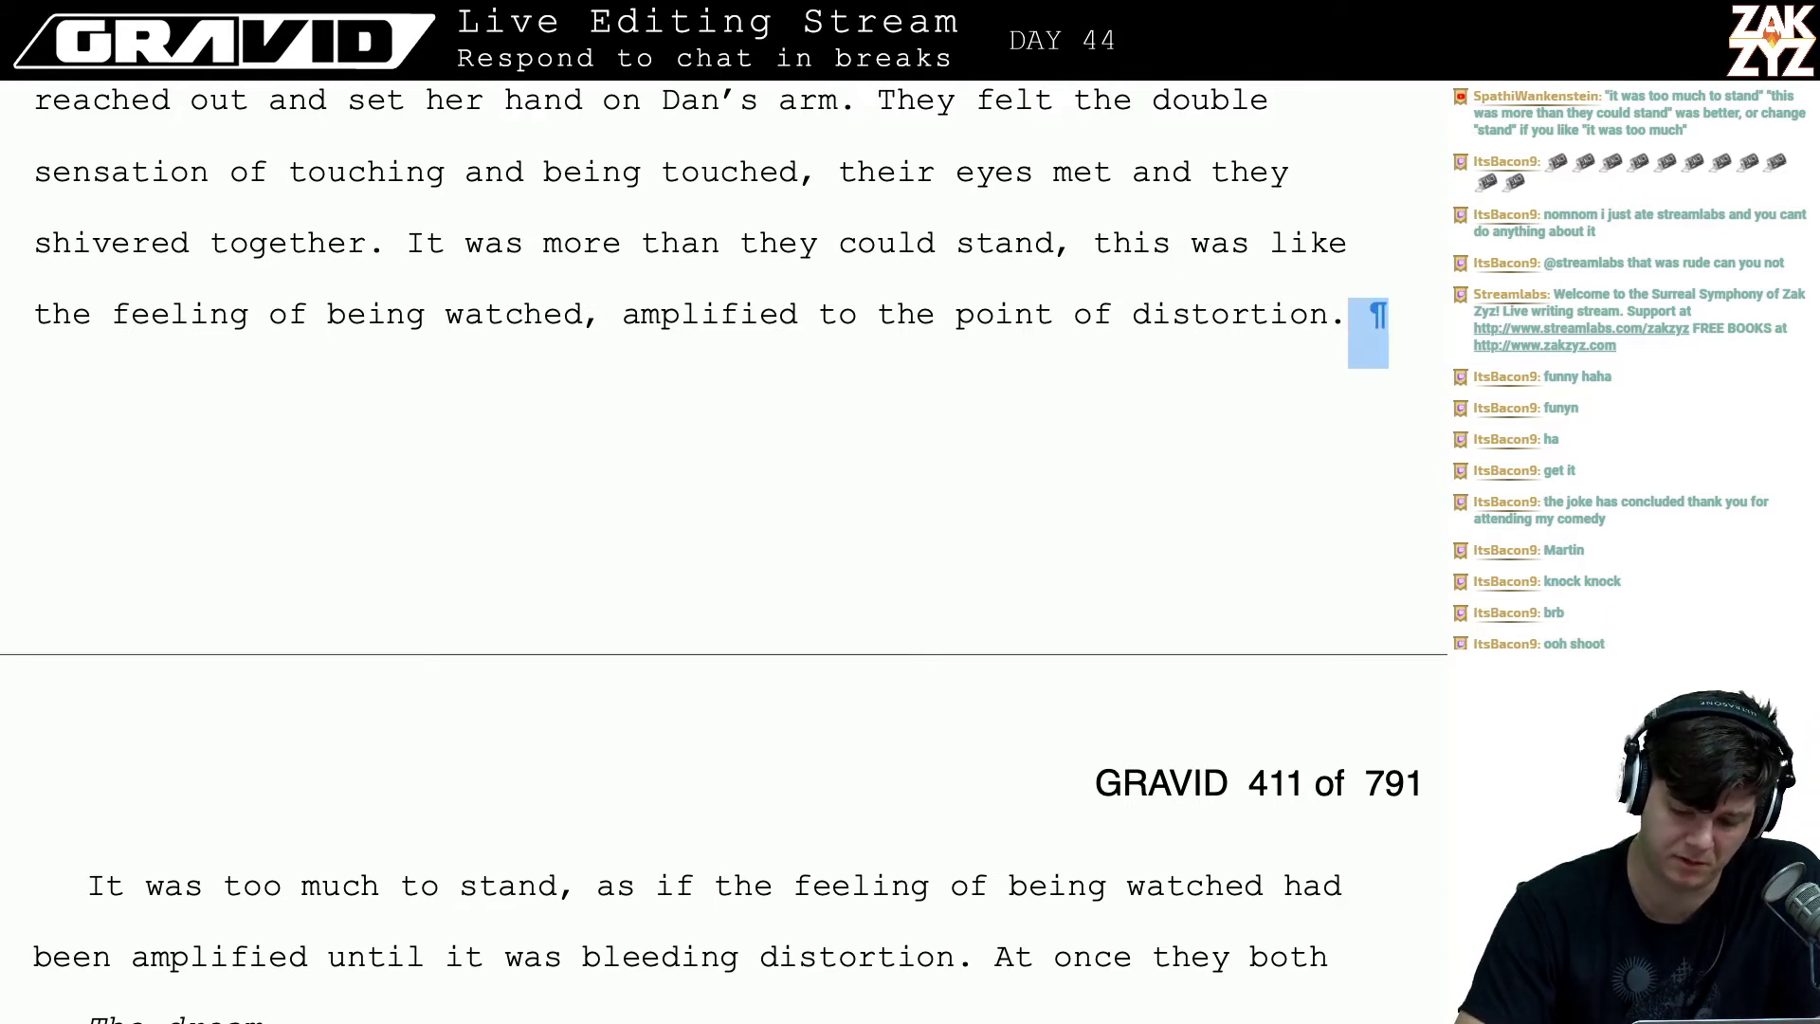
key("shift+Up")
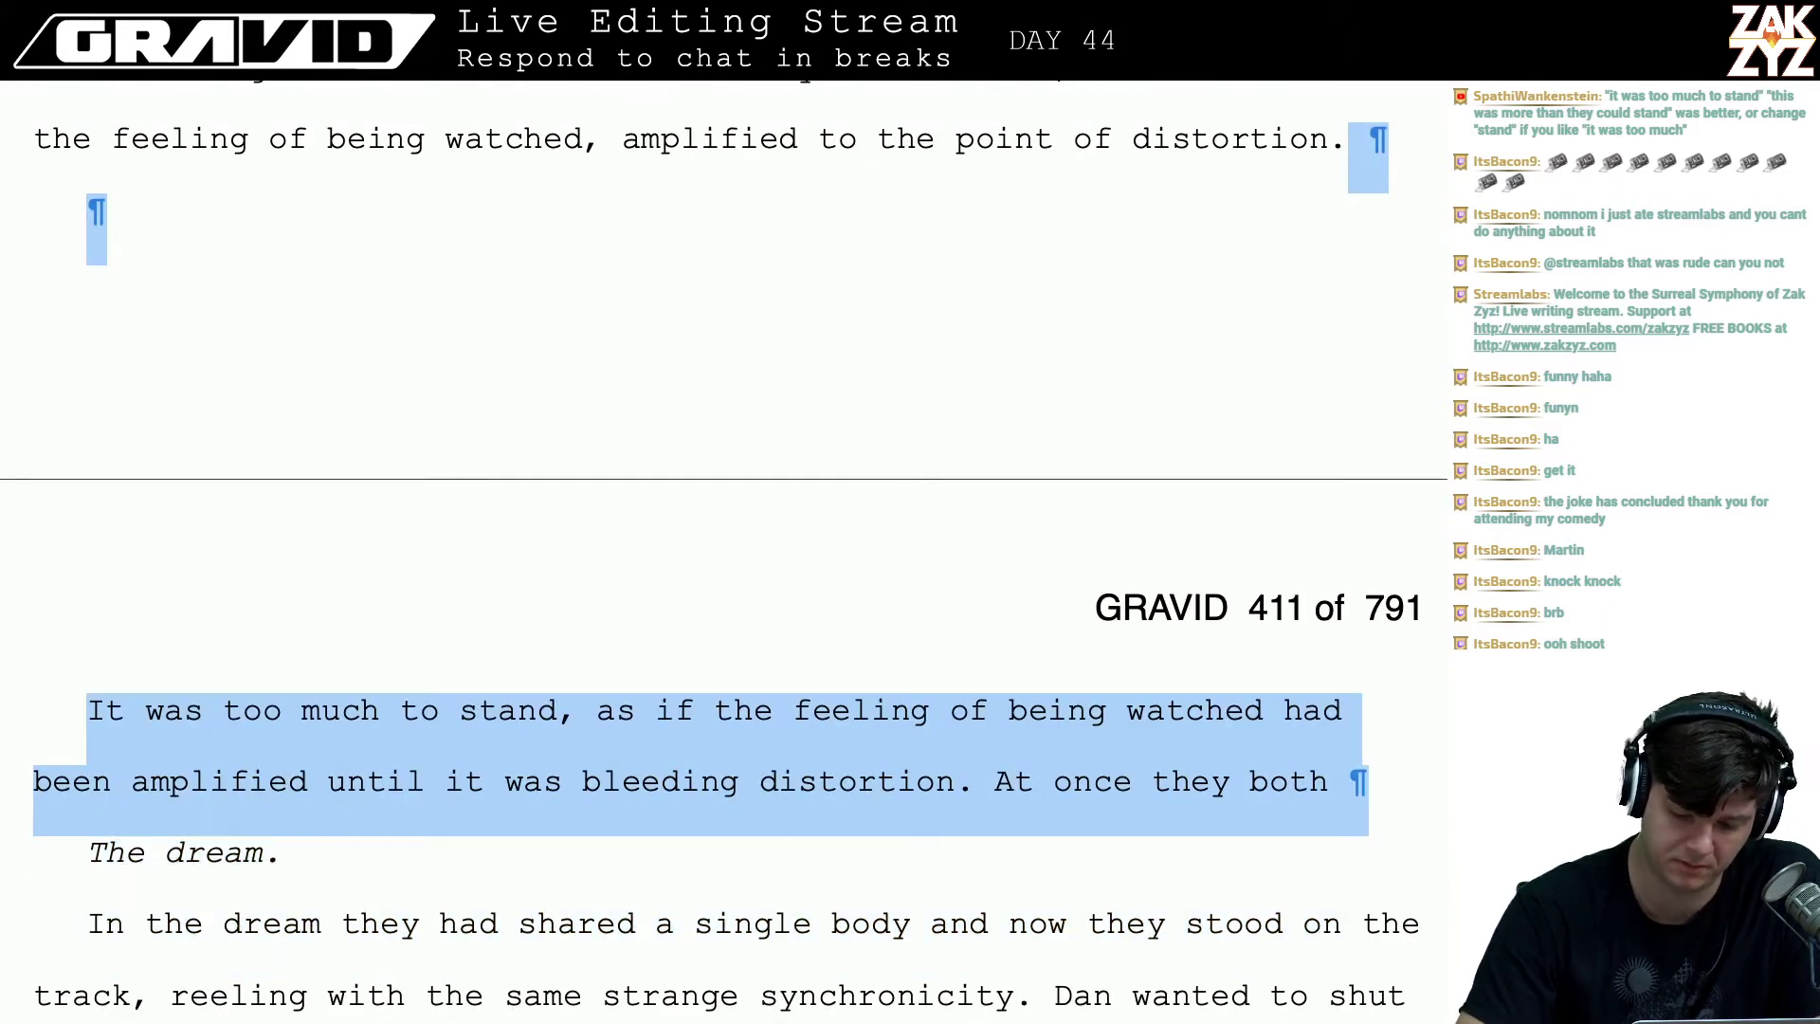
key("shift+Left")
key("Delete")
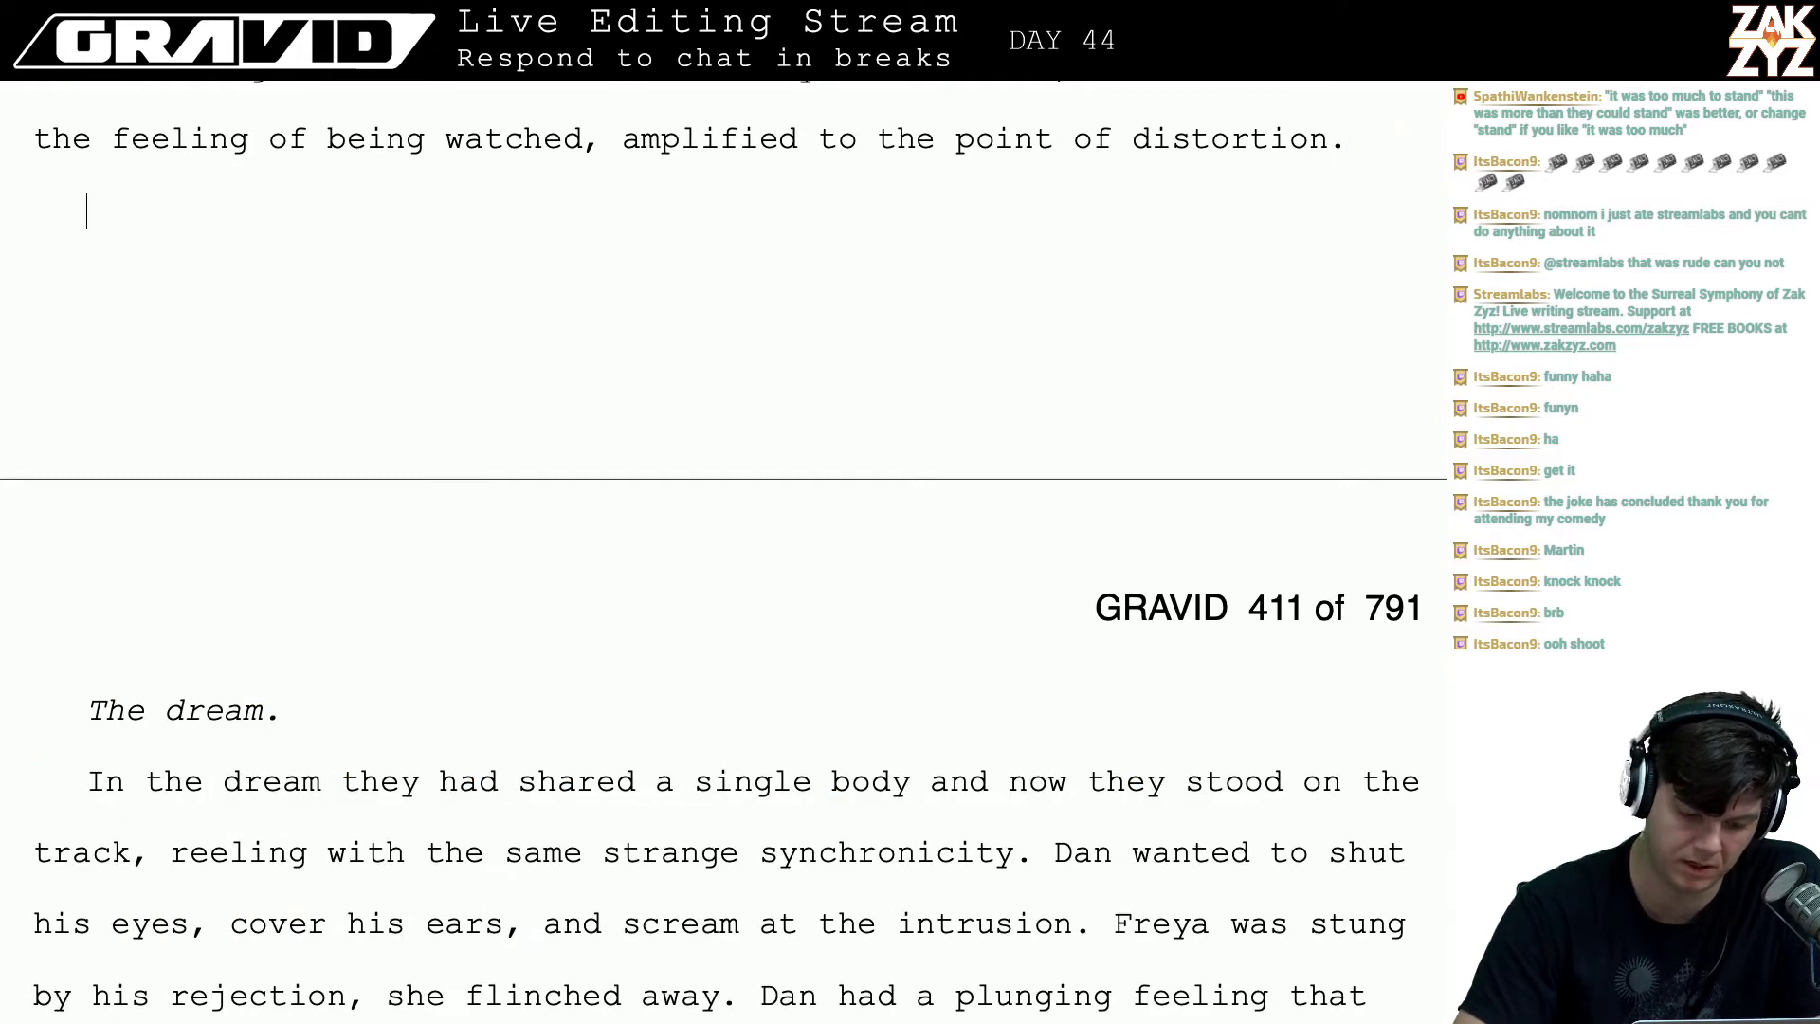
key("BackSpace")
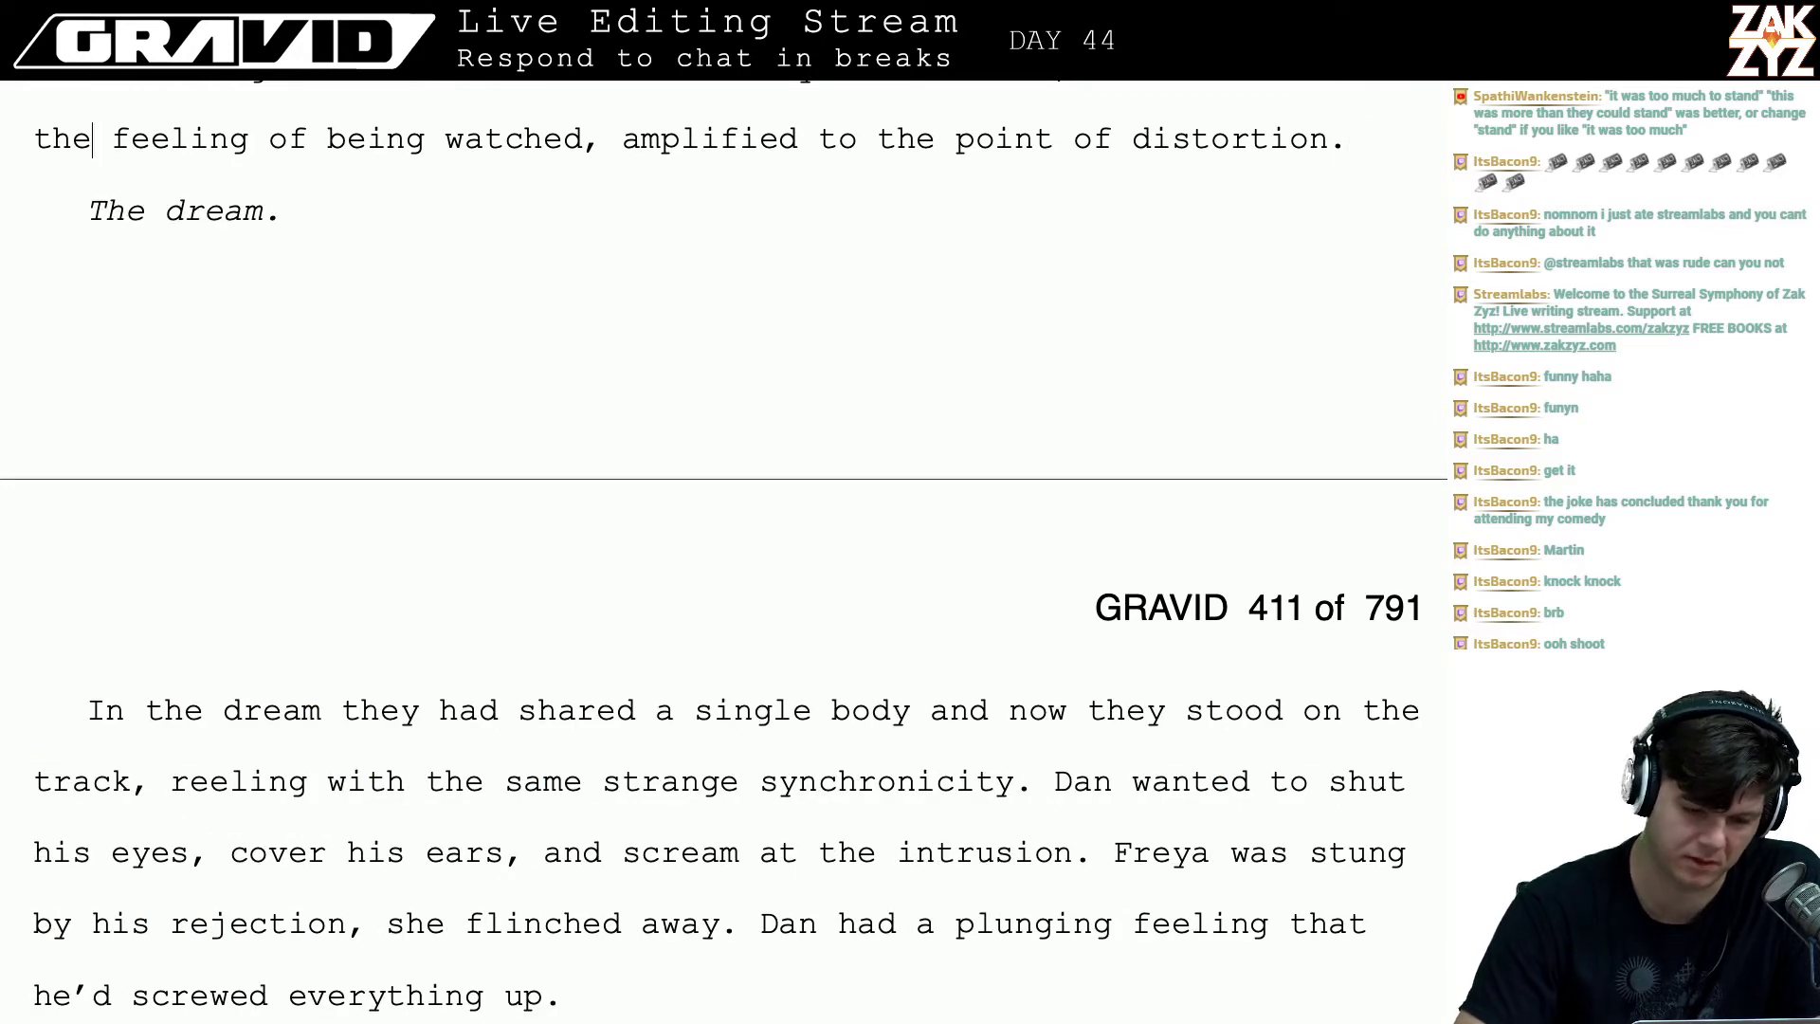
- Insert a new paragraph before "The dream." reading "Freya remembered the dream first, and Dan was sucked into her memory."
key("Up")
key("Up")
key("Up")
key("Up")
key("Up")
key("Up")
key("Up")
key("Up")
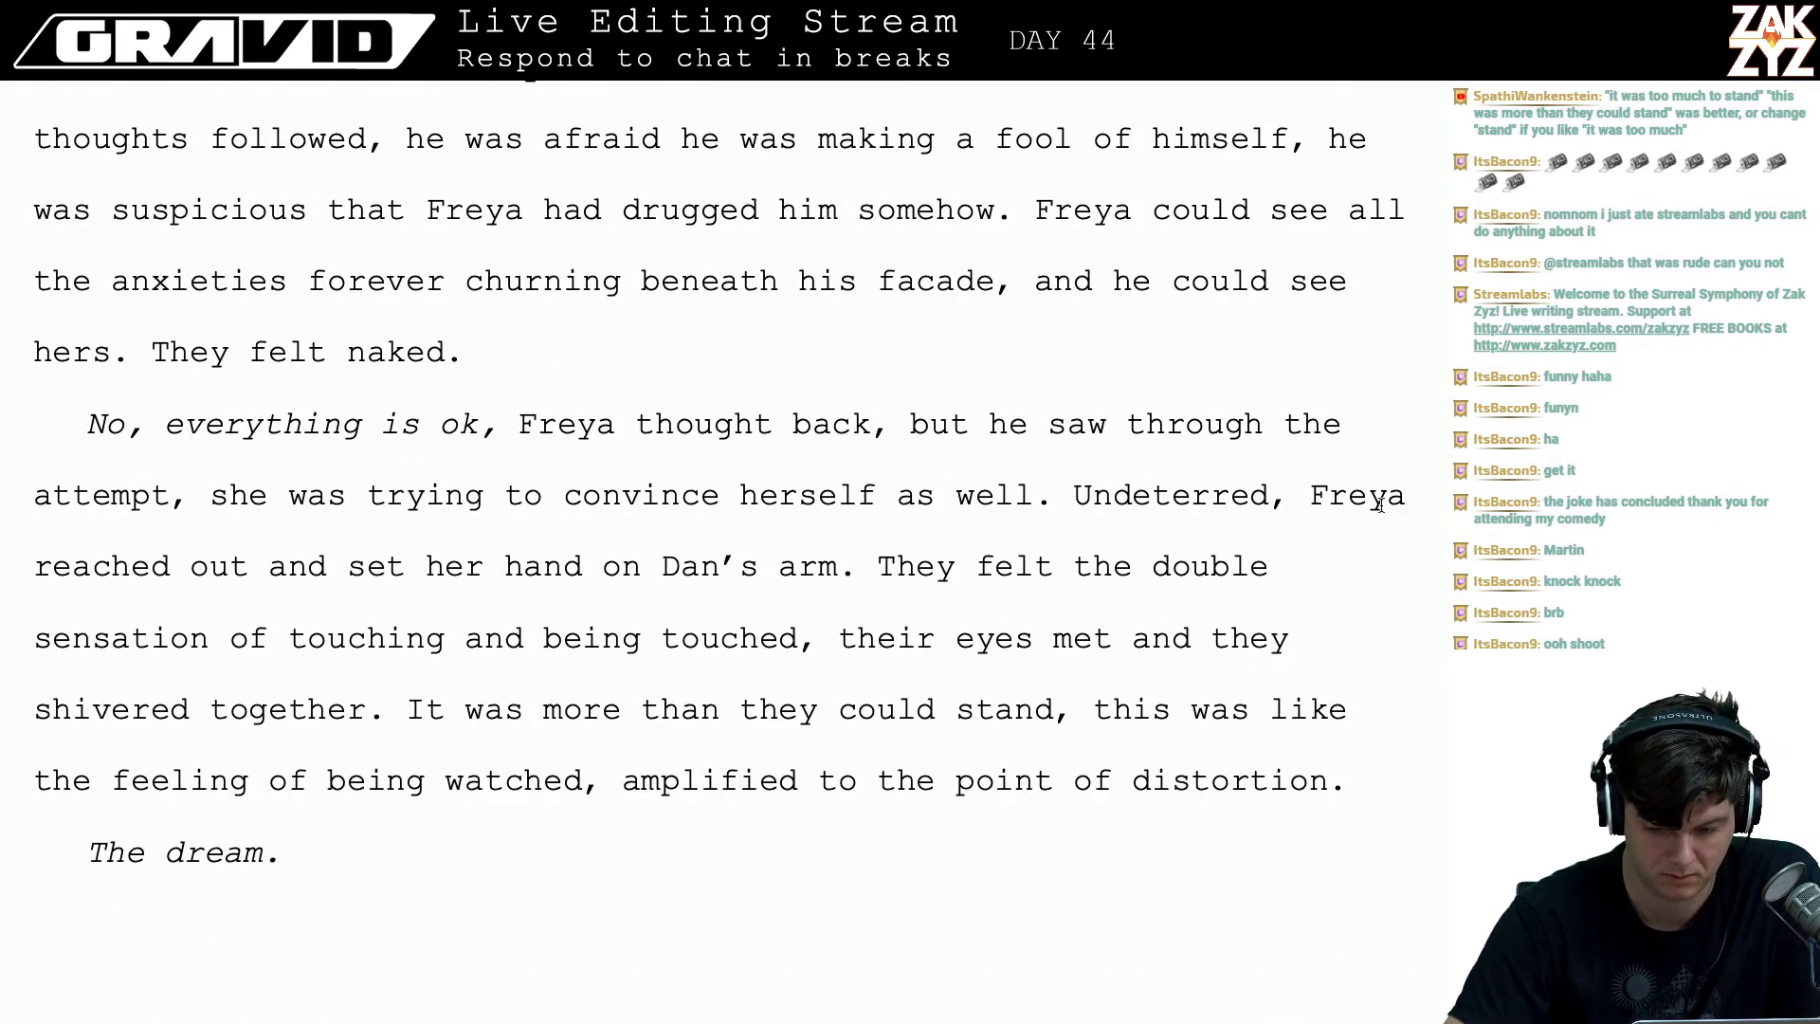
key("Return")
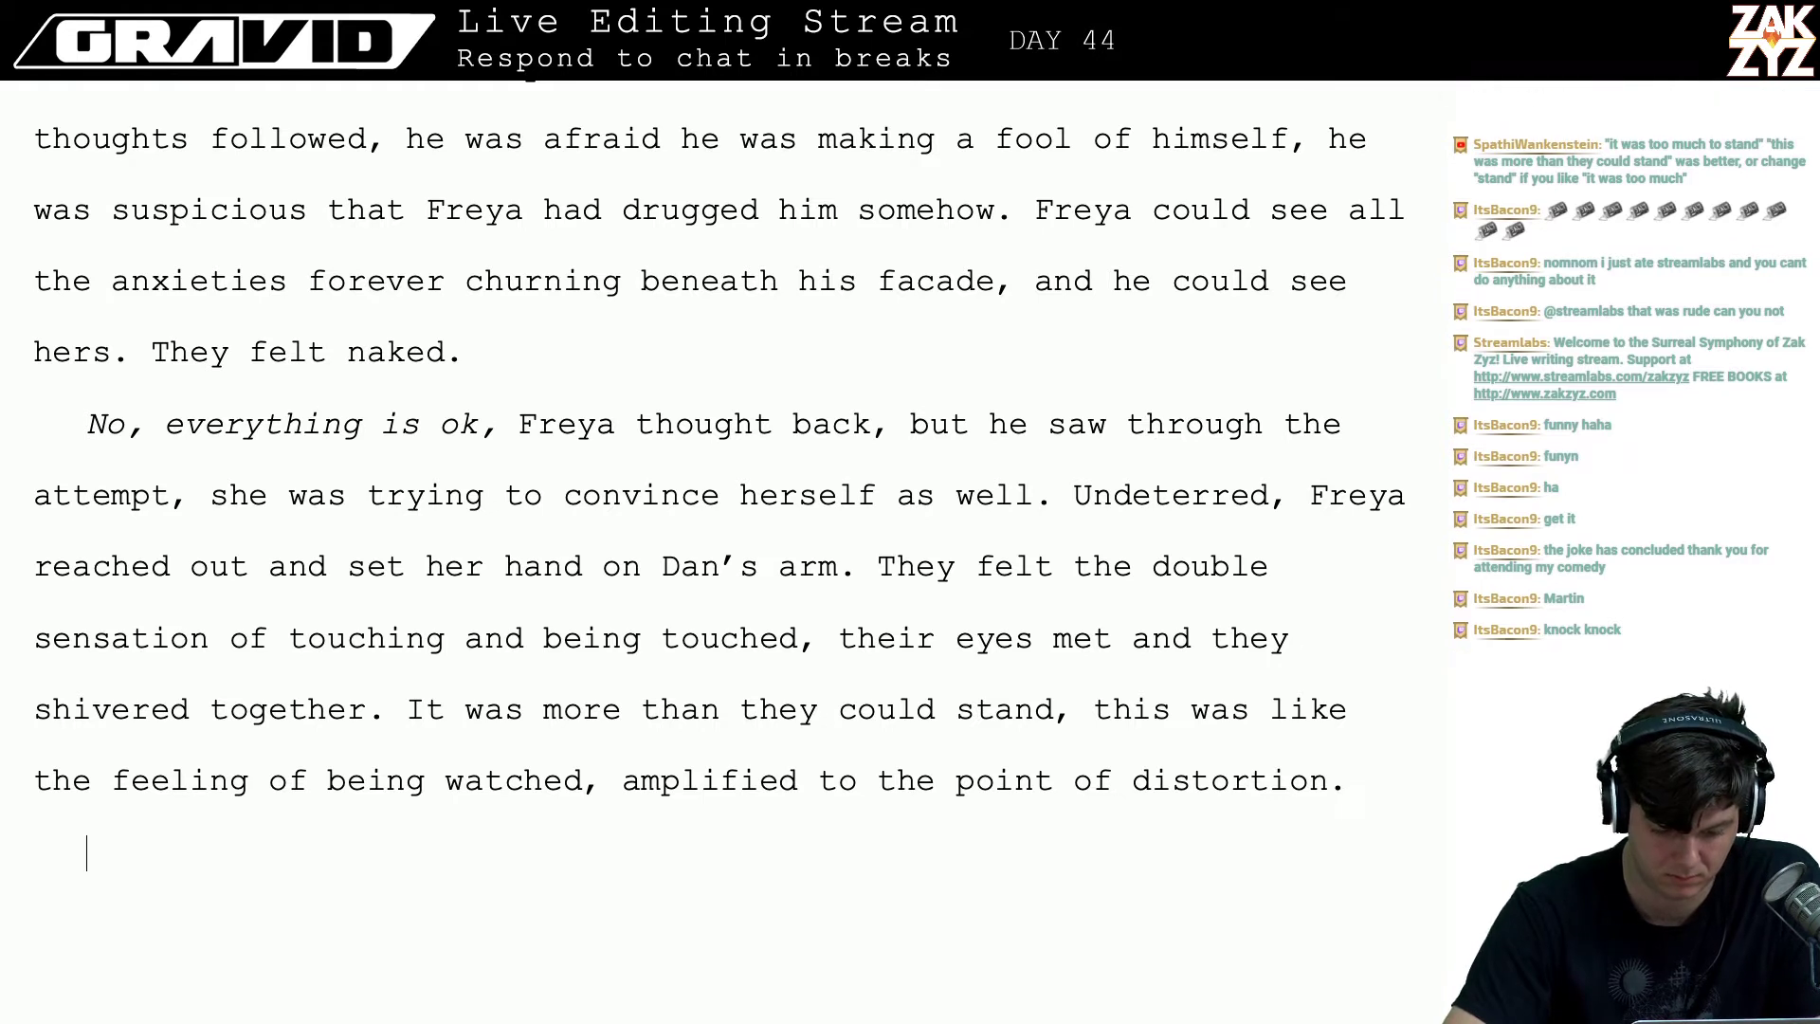
type("F")
key("BackSpace")
type("Frey")
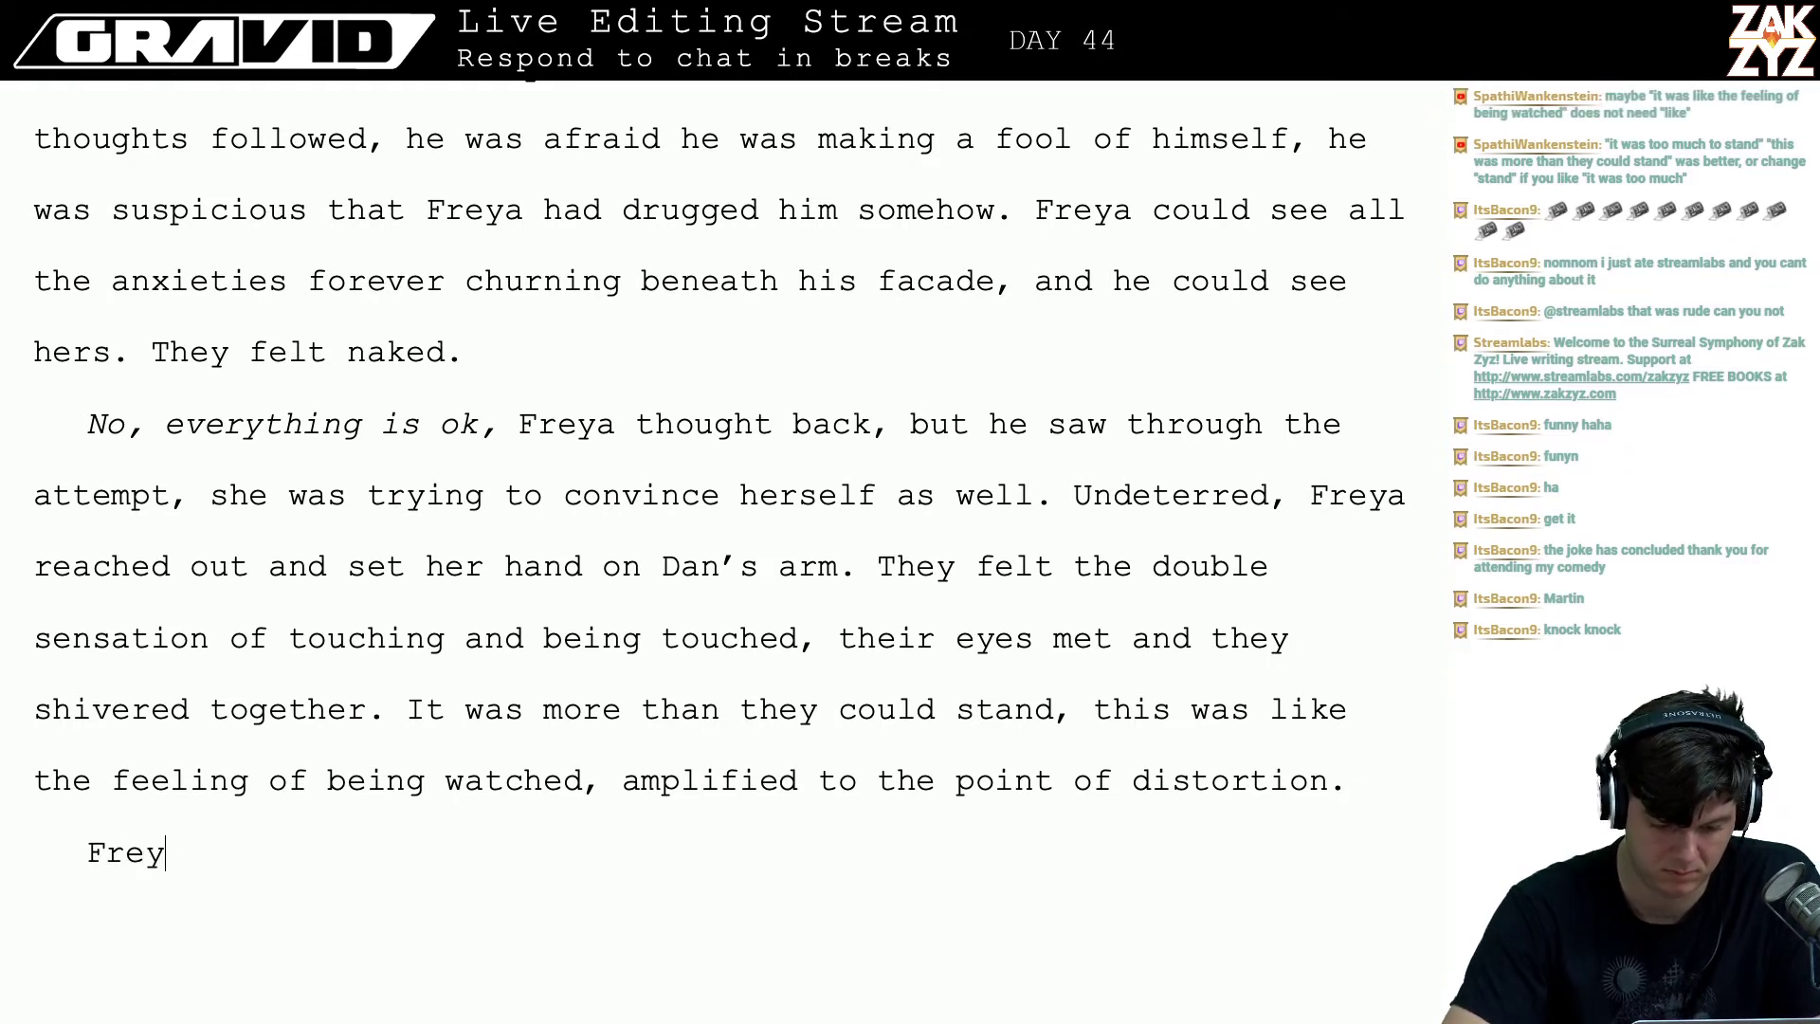
type("a remembered the d")
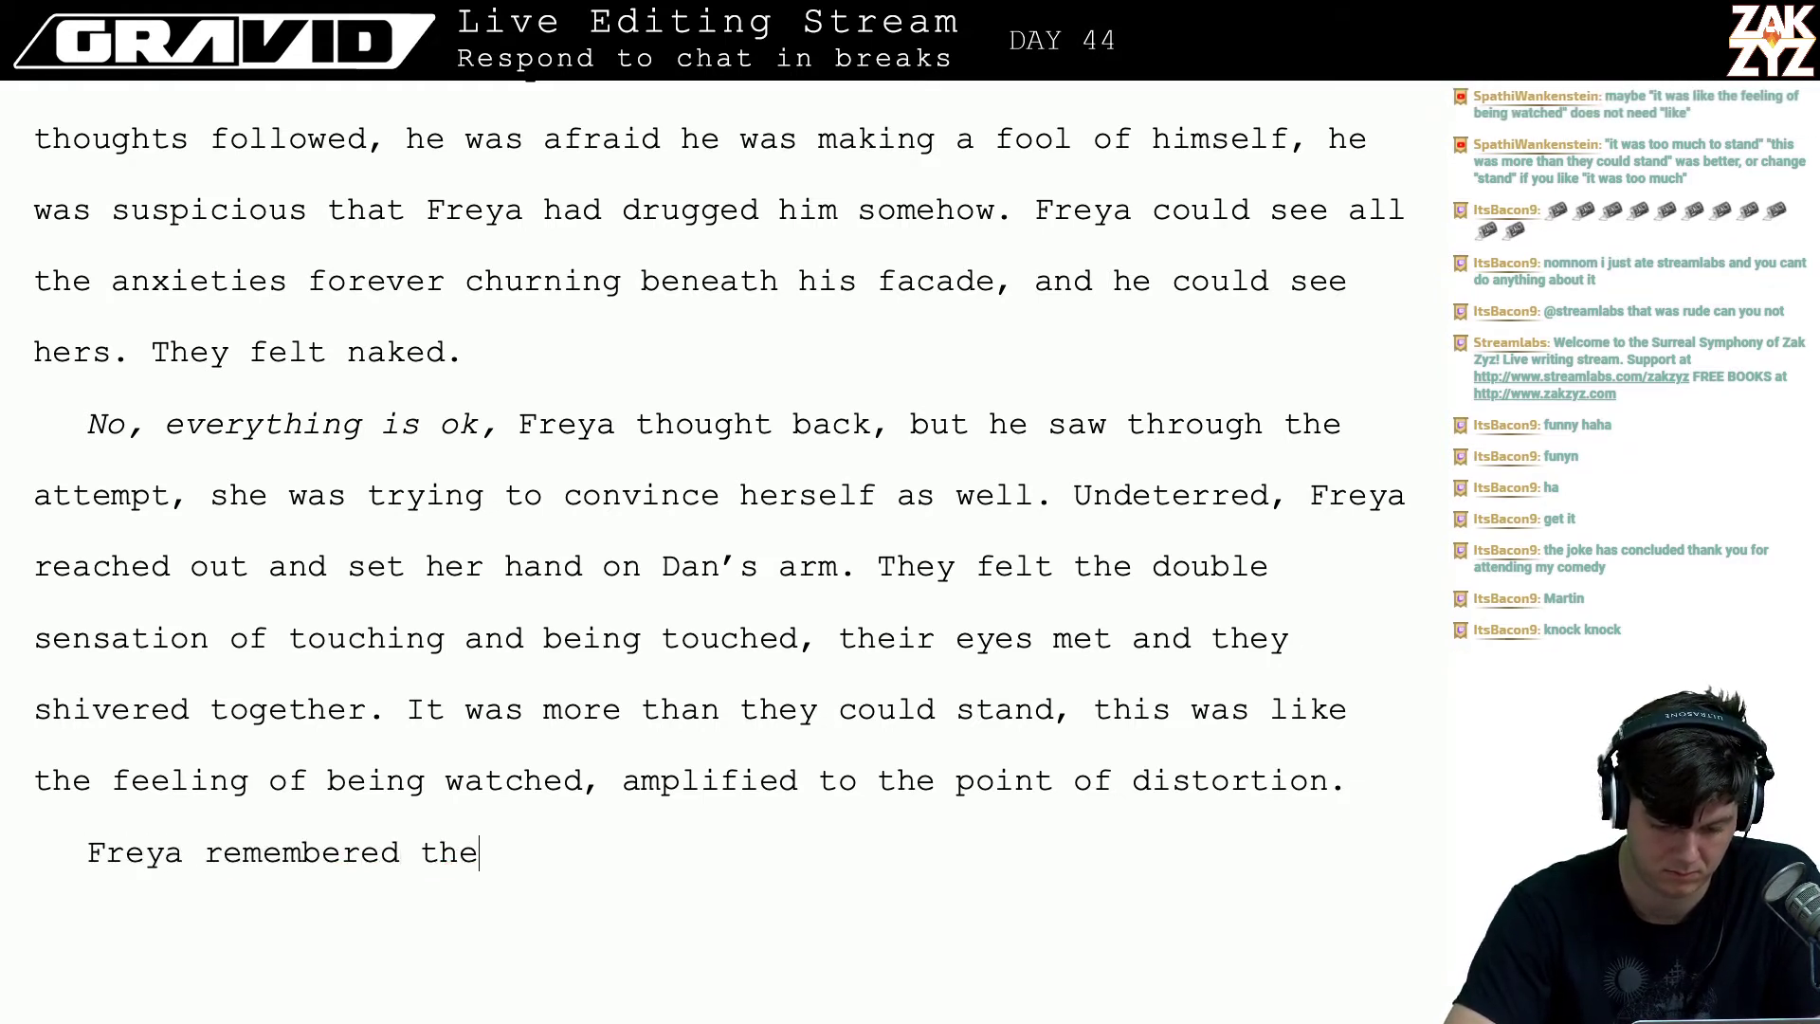
key("BackSpace")
type("Dream")
key("BackSpace")
key("BackSpace")
key("BackSpace")
key("BackSpace")
key("BackSpace")
key("BackSpace")
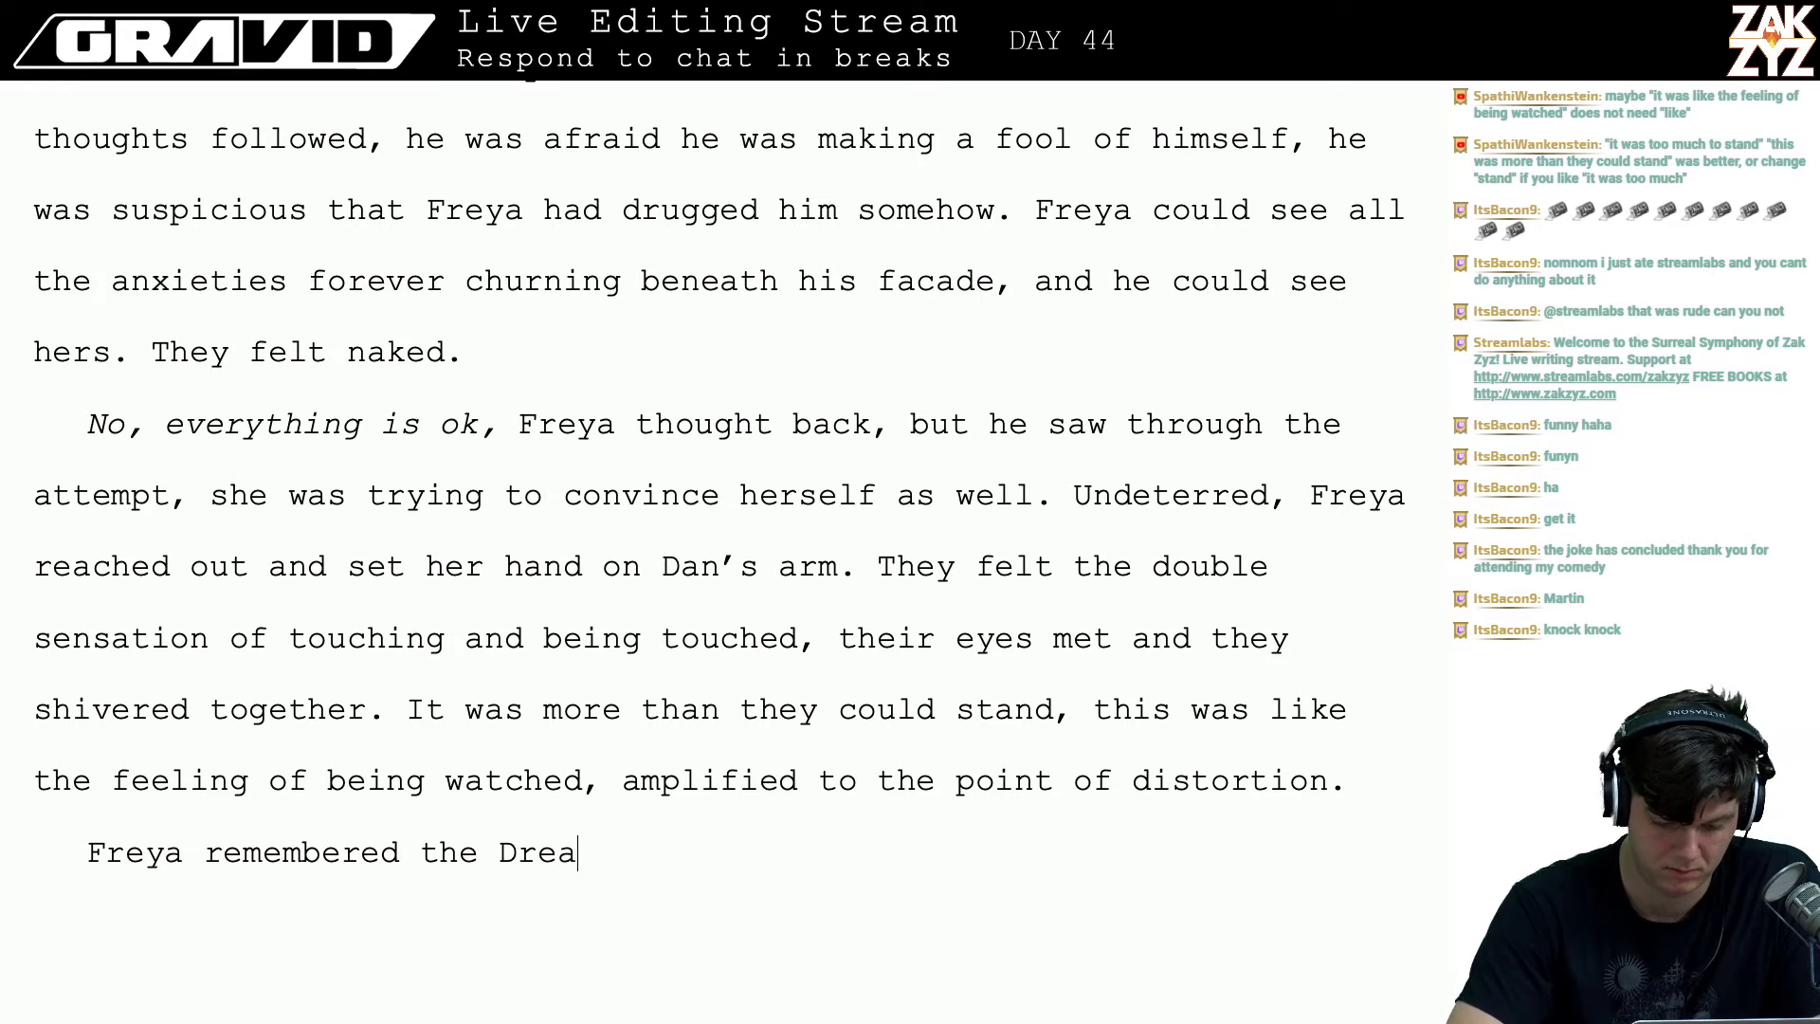
type("dream")
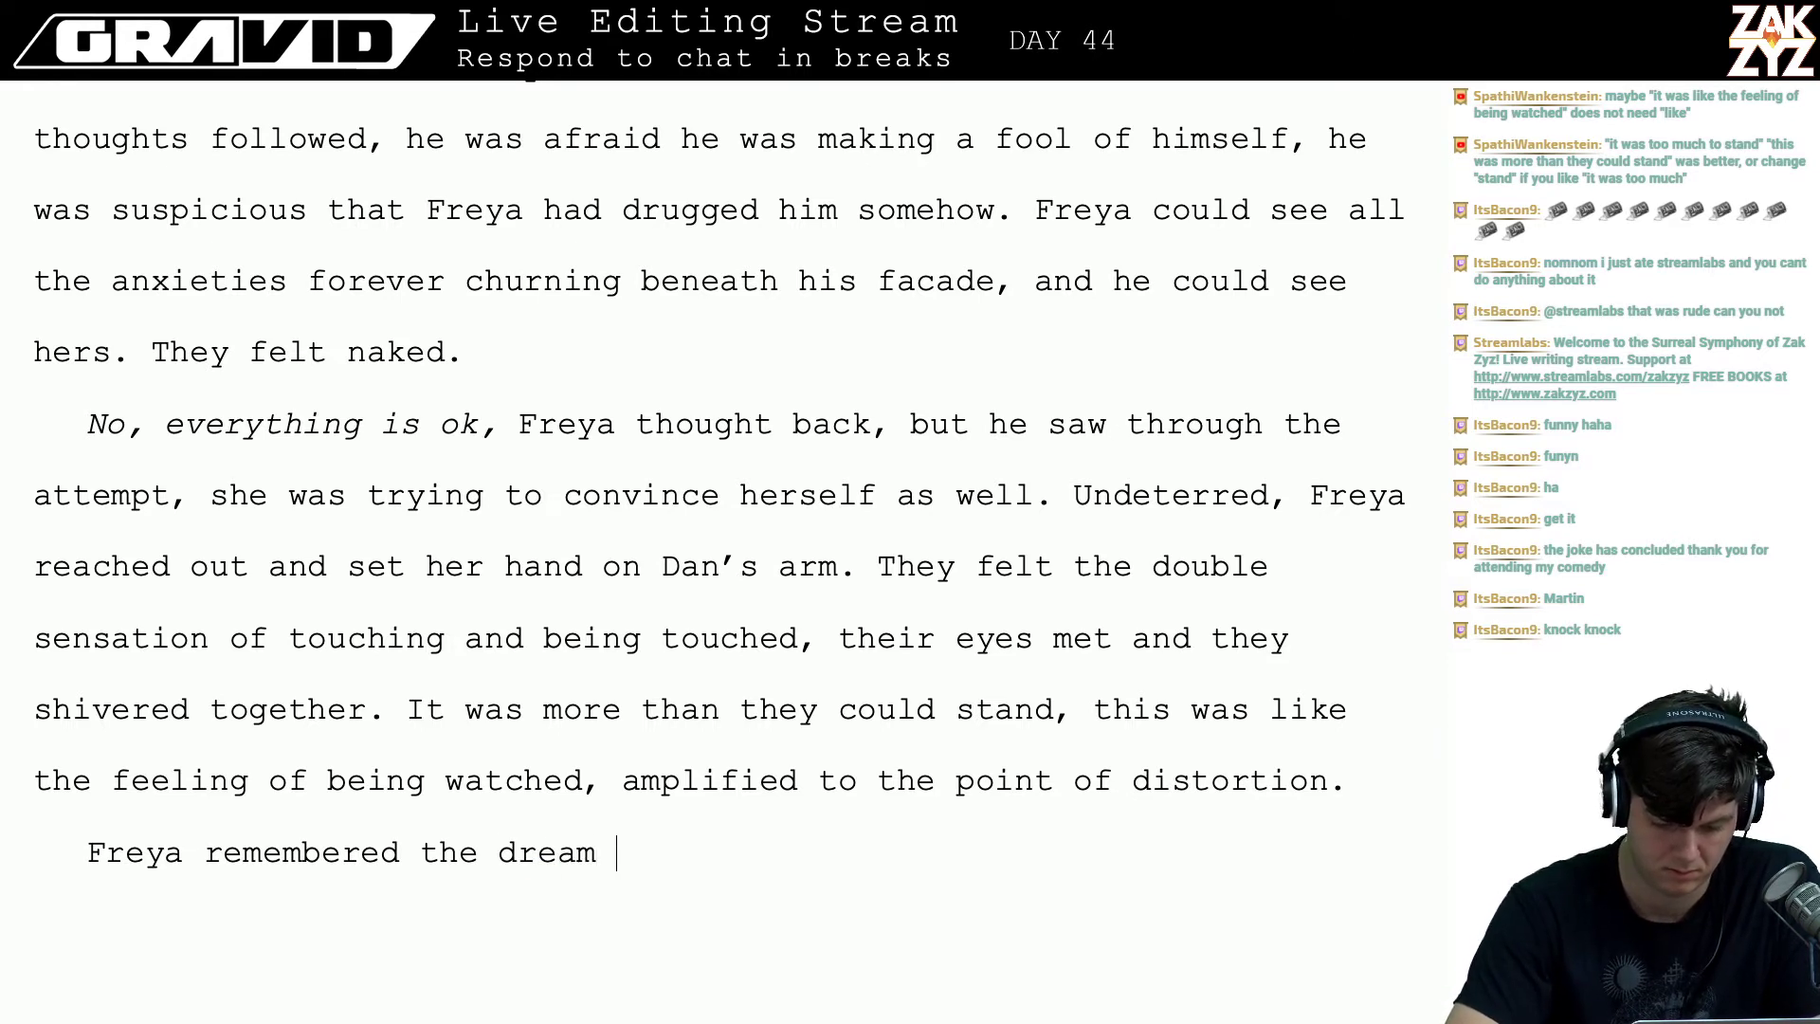
type(" first, and")
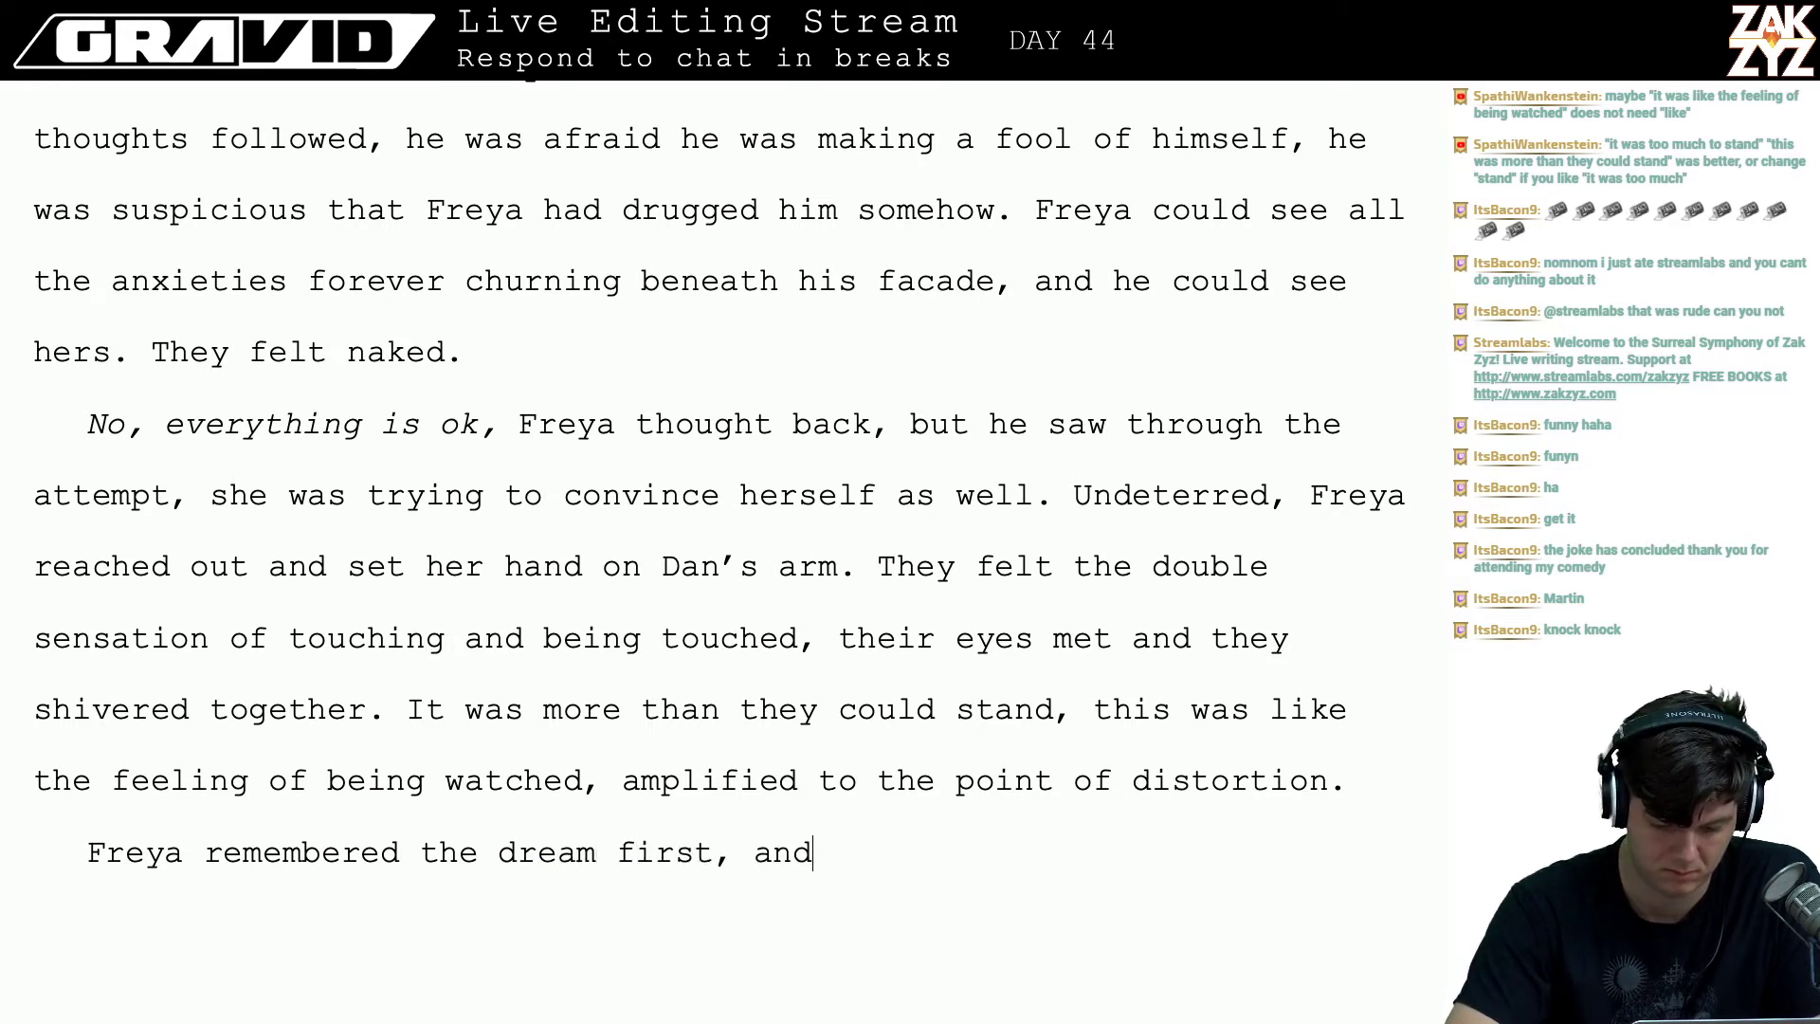
type(" Dan was sucked")
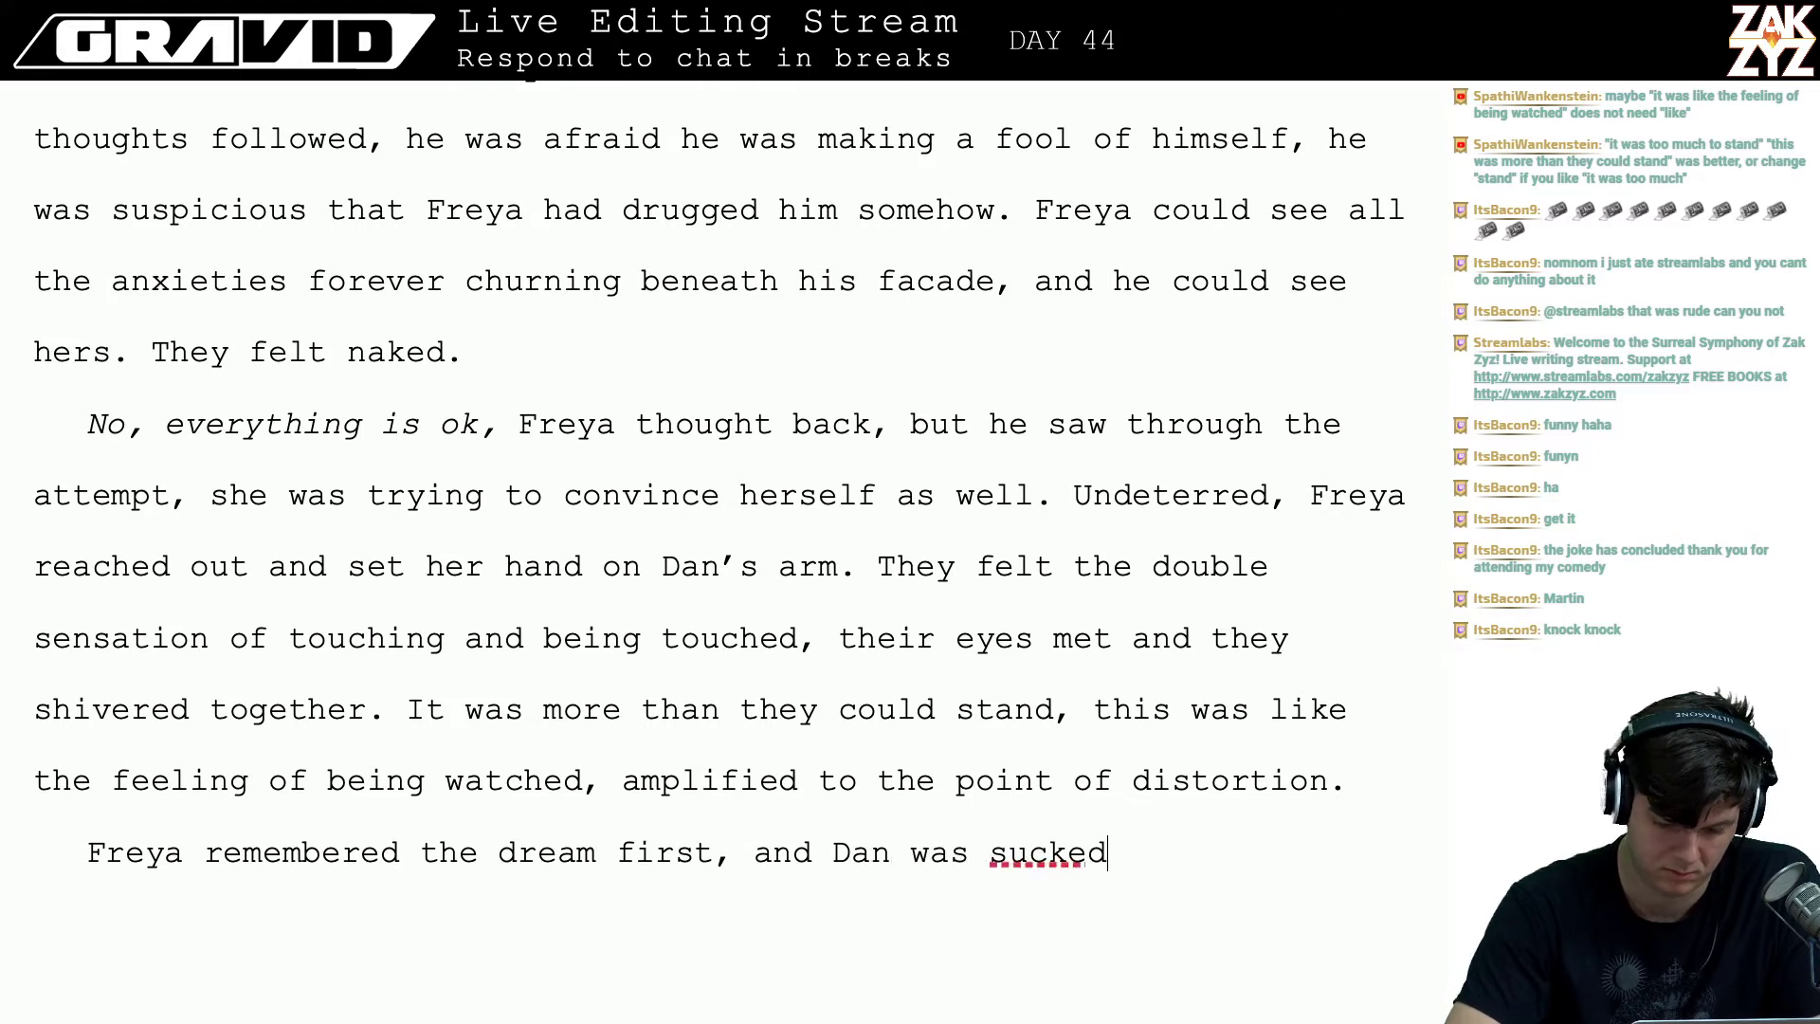
type(" into her memory.")
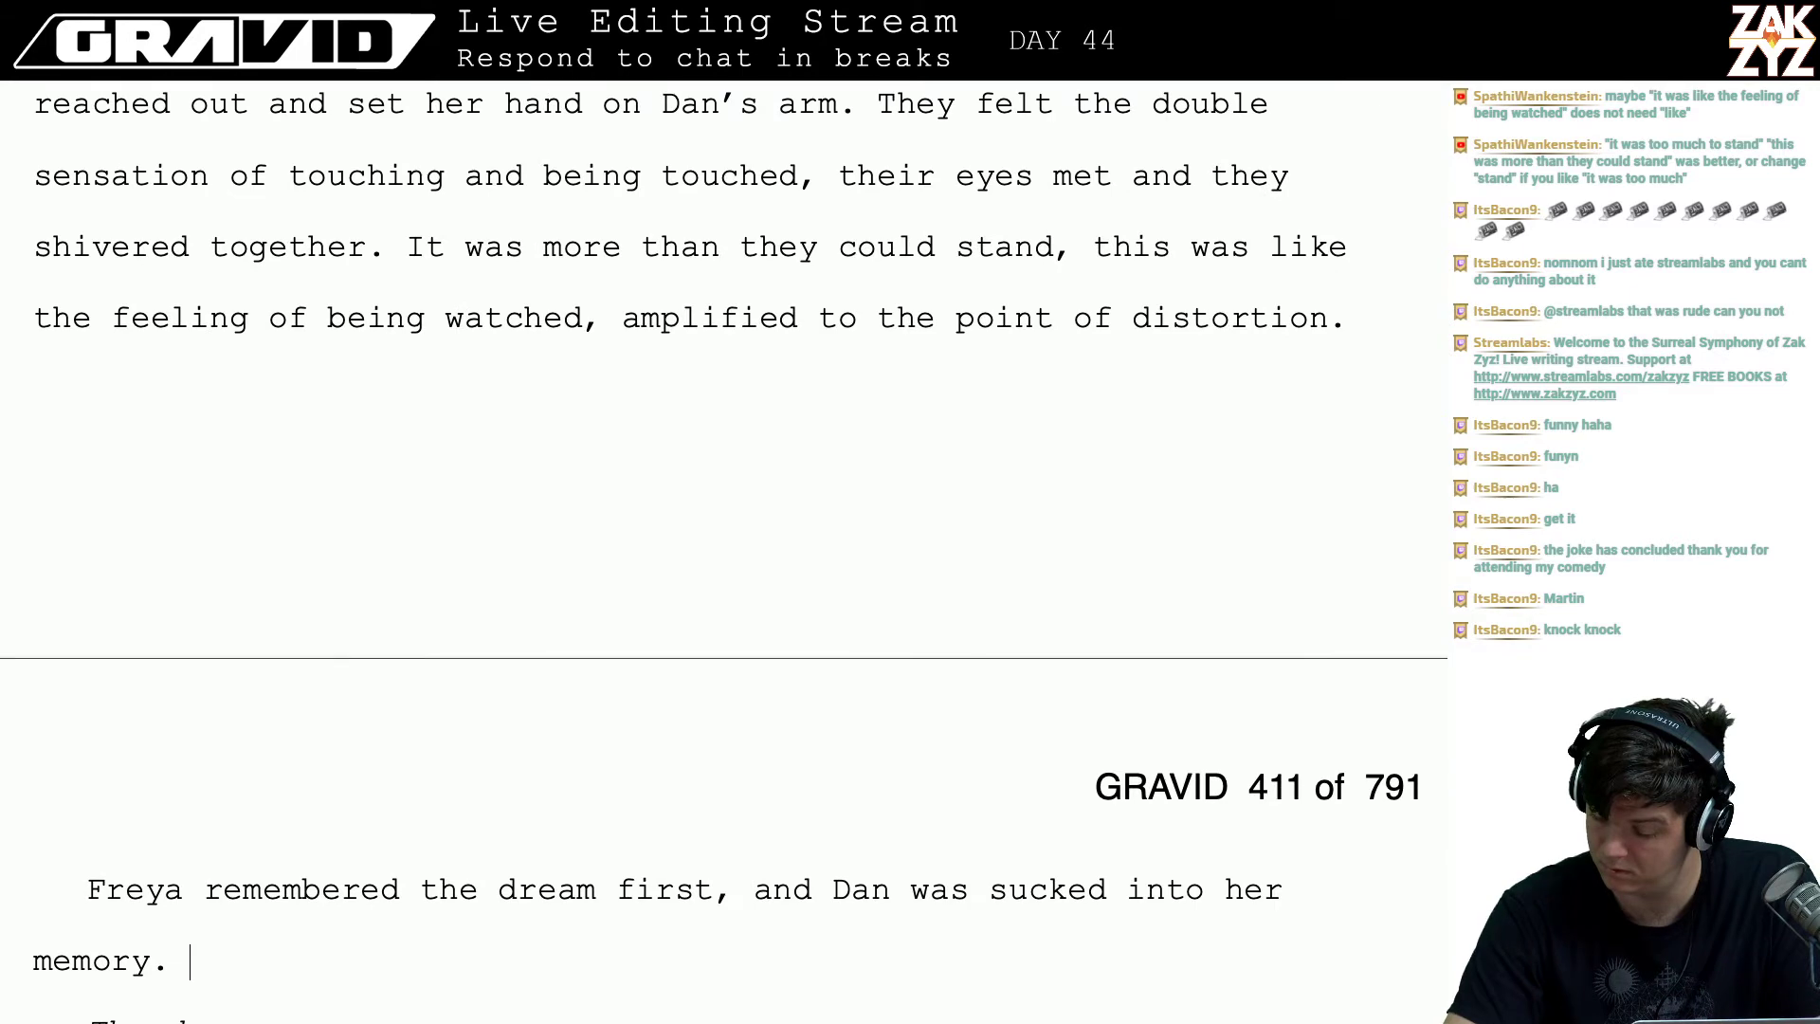
- Remove "this was like" so the sentence reads "It was more than they could stand, the feeling of being watched"
key("Up")
key("Up")
key("Up")
key("Up")
key("Up")
key("Up")
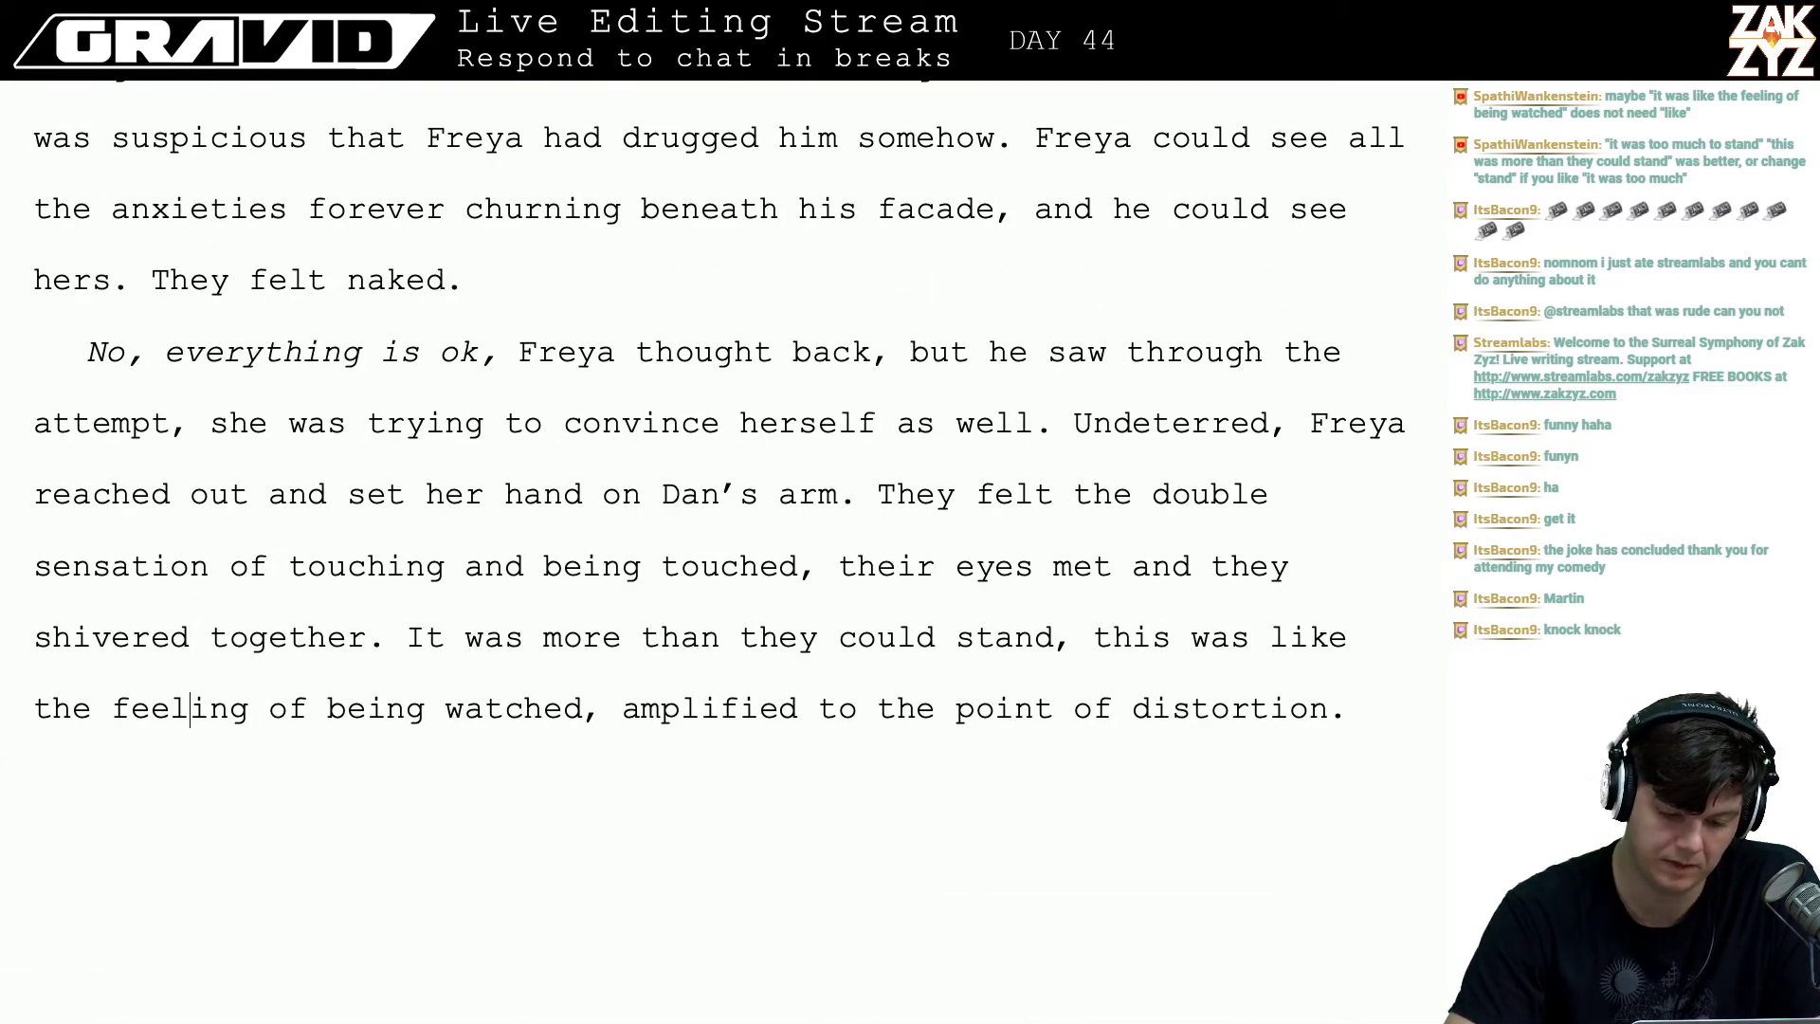
key("Down")
key("Down")
key("Down")
key("Down")
key("Down")
scroll(724, 550, "up", 9)
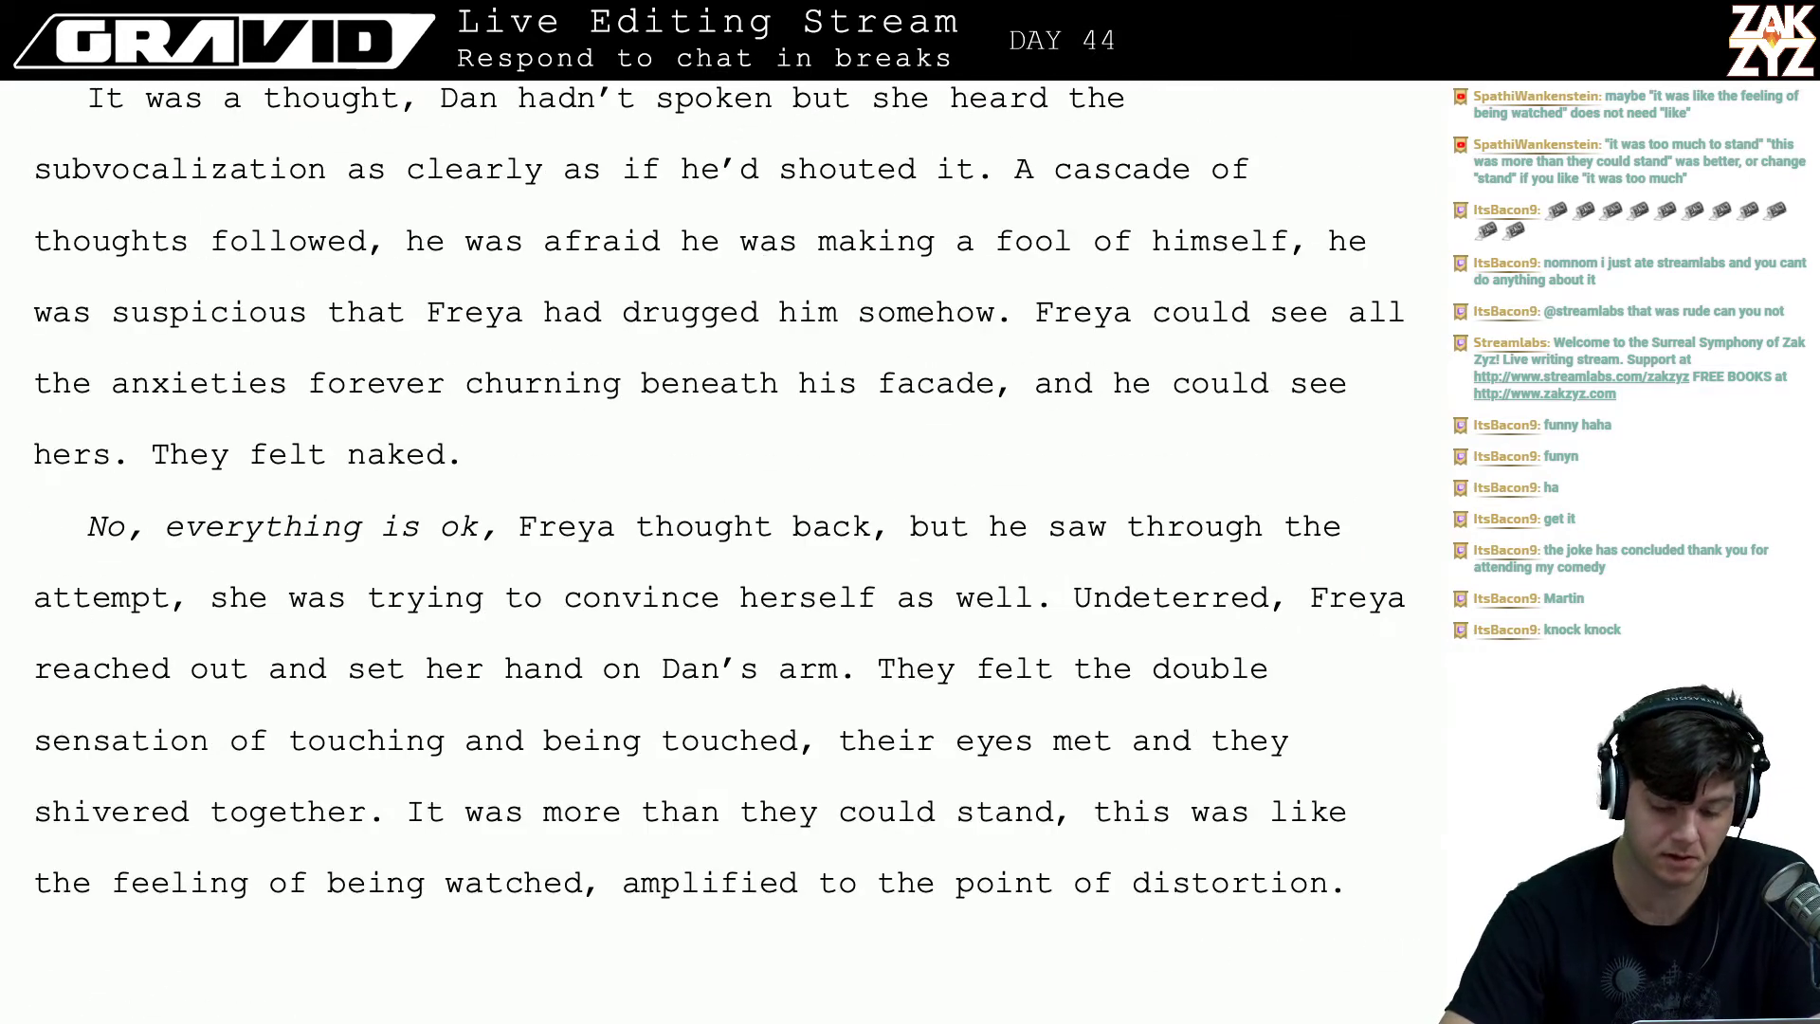
scroll(724, 550, "down", 1)
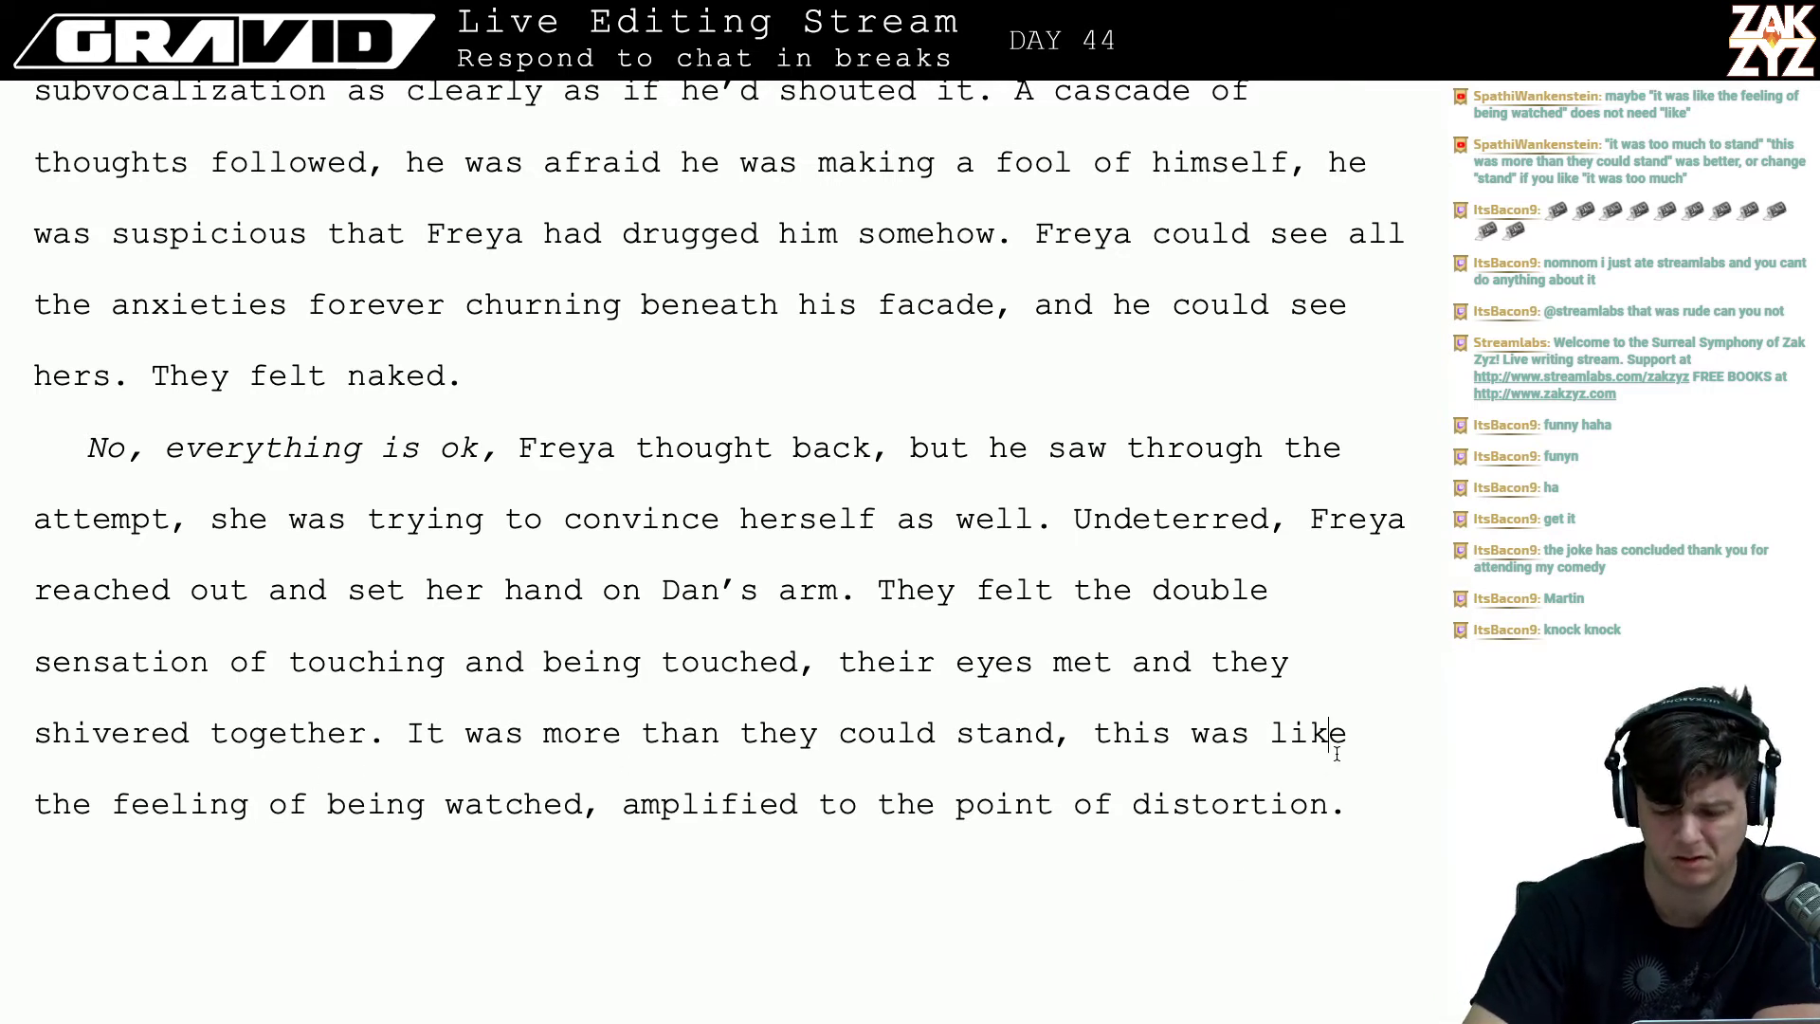
key("BackSpace")
key("BackSpace")
key("BackSpace")
key("BackSpace")
key("BackSpace")
key("BackSpace")
key("BackSpace")
key("BackSpace")
key("BackSpace")
key("BackSpace")
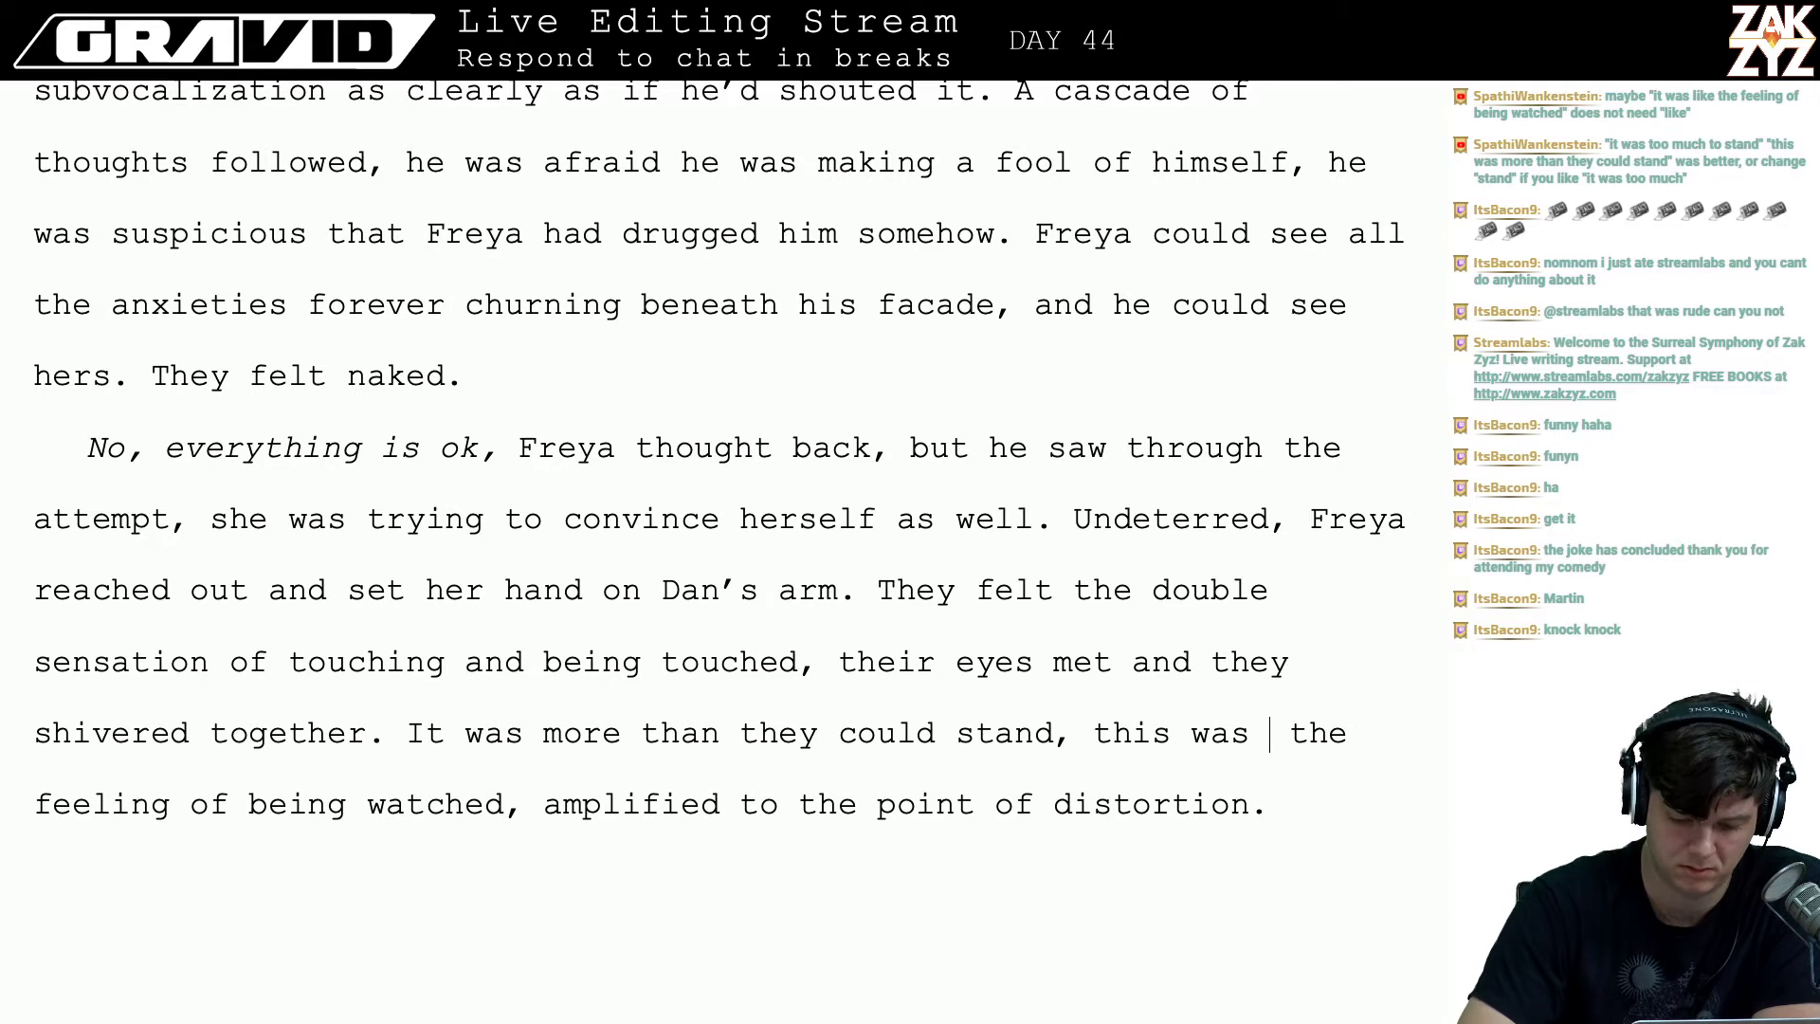
key("BackSpace")
key("BackSpace")
key("BackSpace")
key("BackSpace")
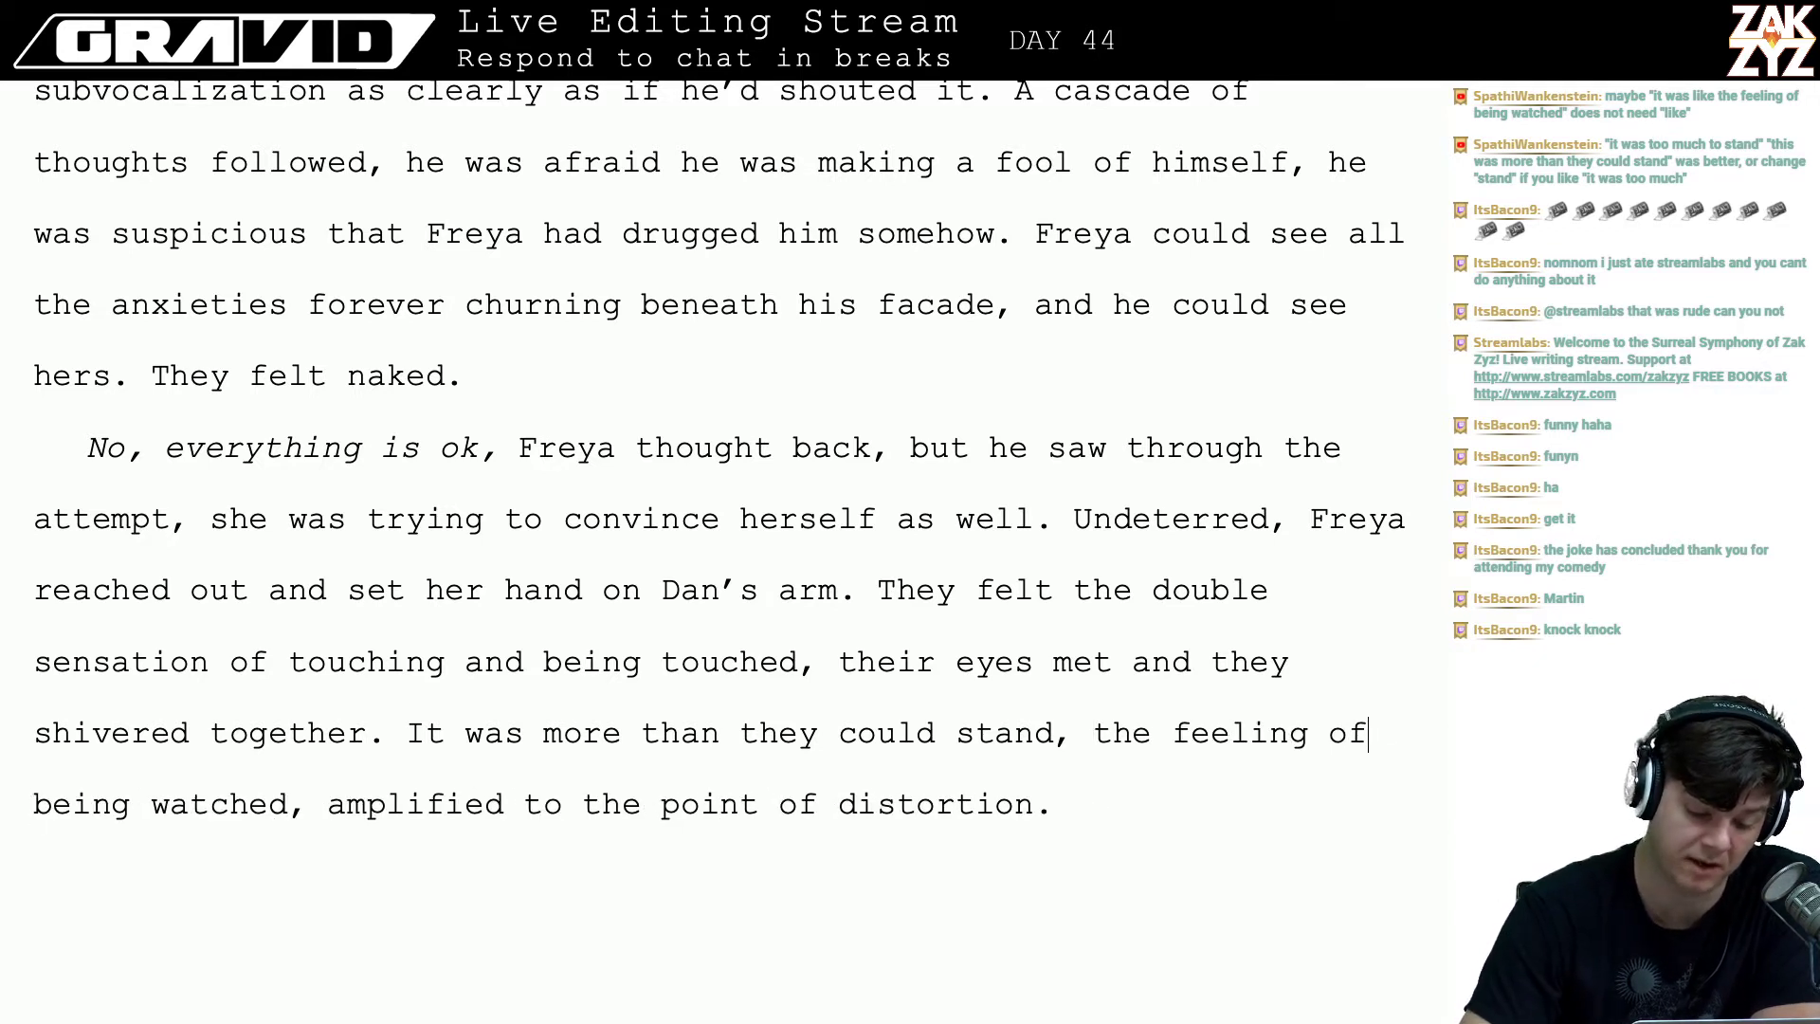
- Try replacing the comma after "the feeling of being watched" with "had" before "amplified"
key("BackSpace")
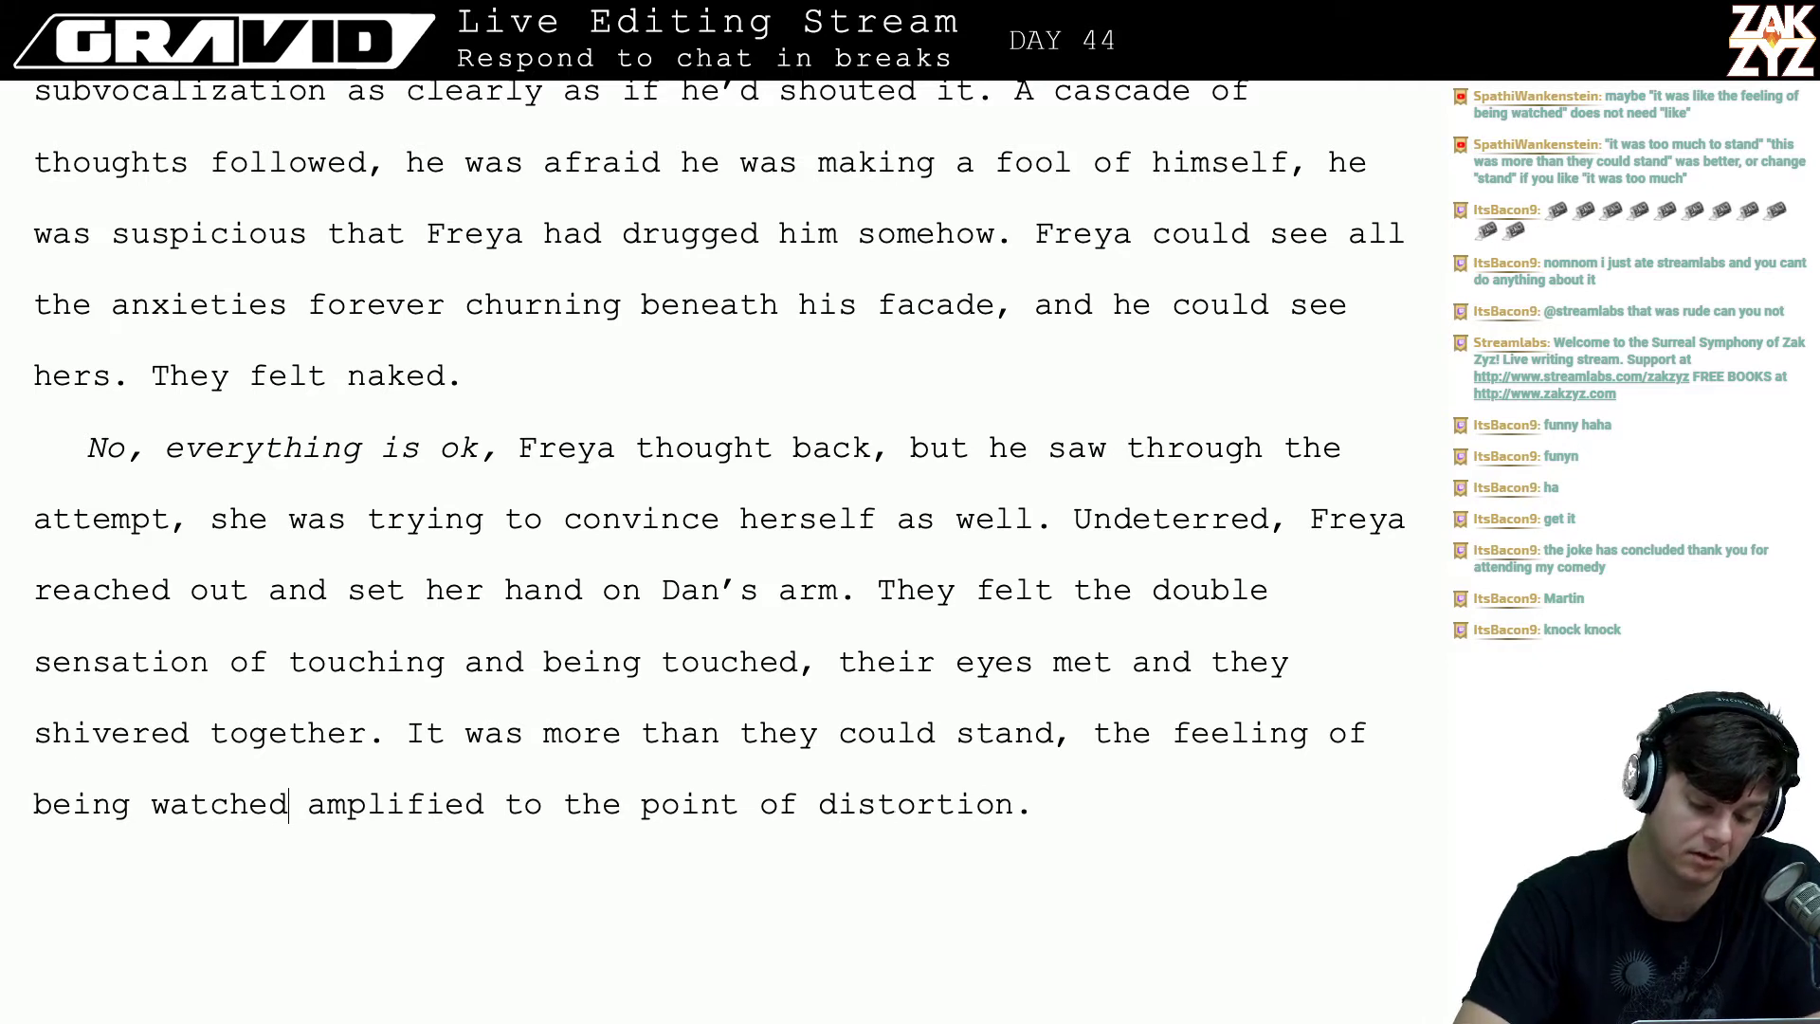
type("was")
key("BackSpace")
key("BackSpace")
key("BackSpace")
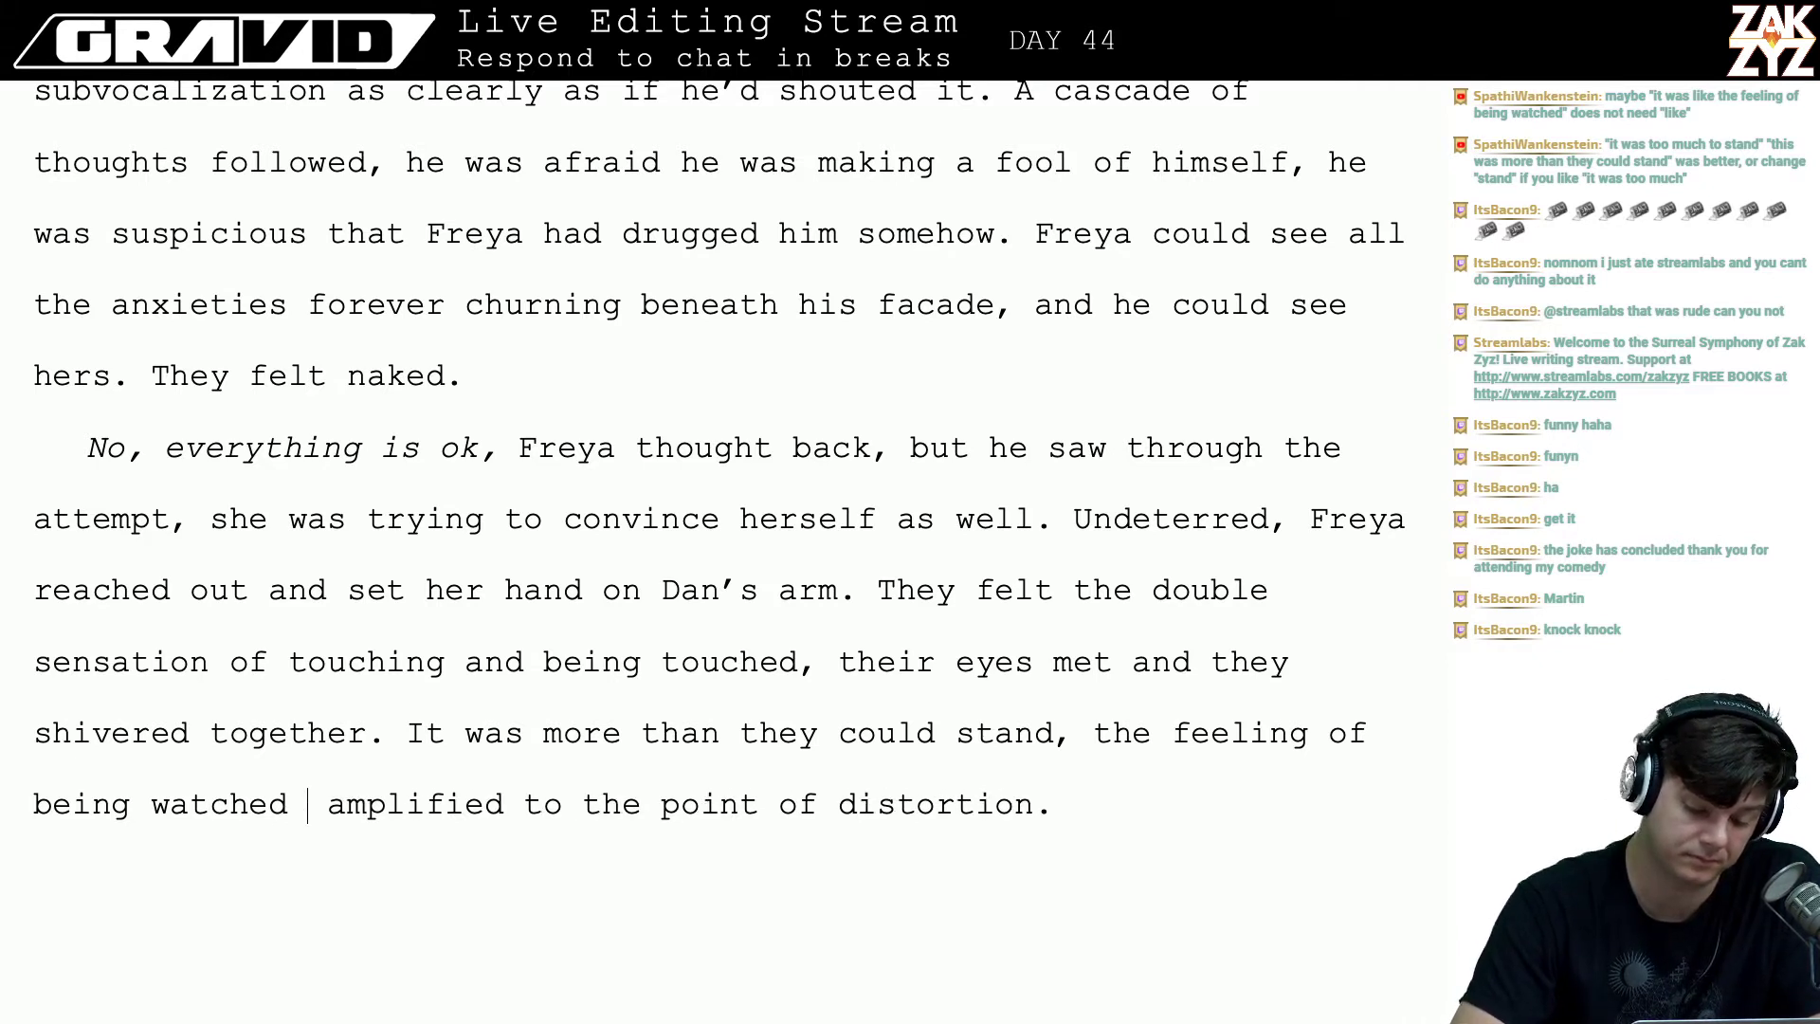
type("had")
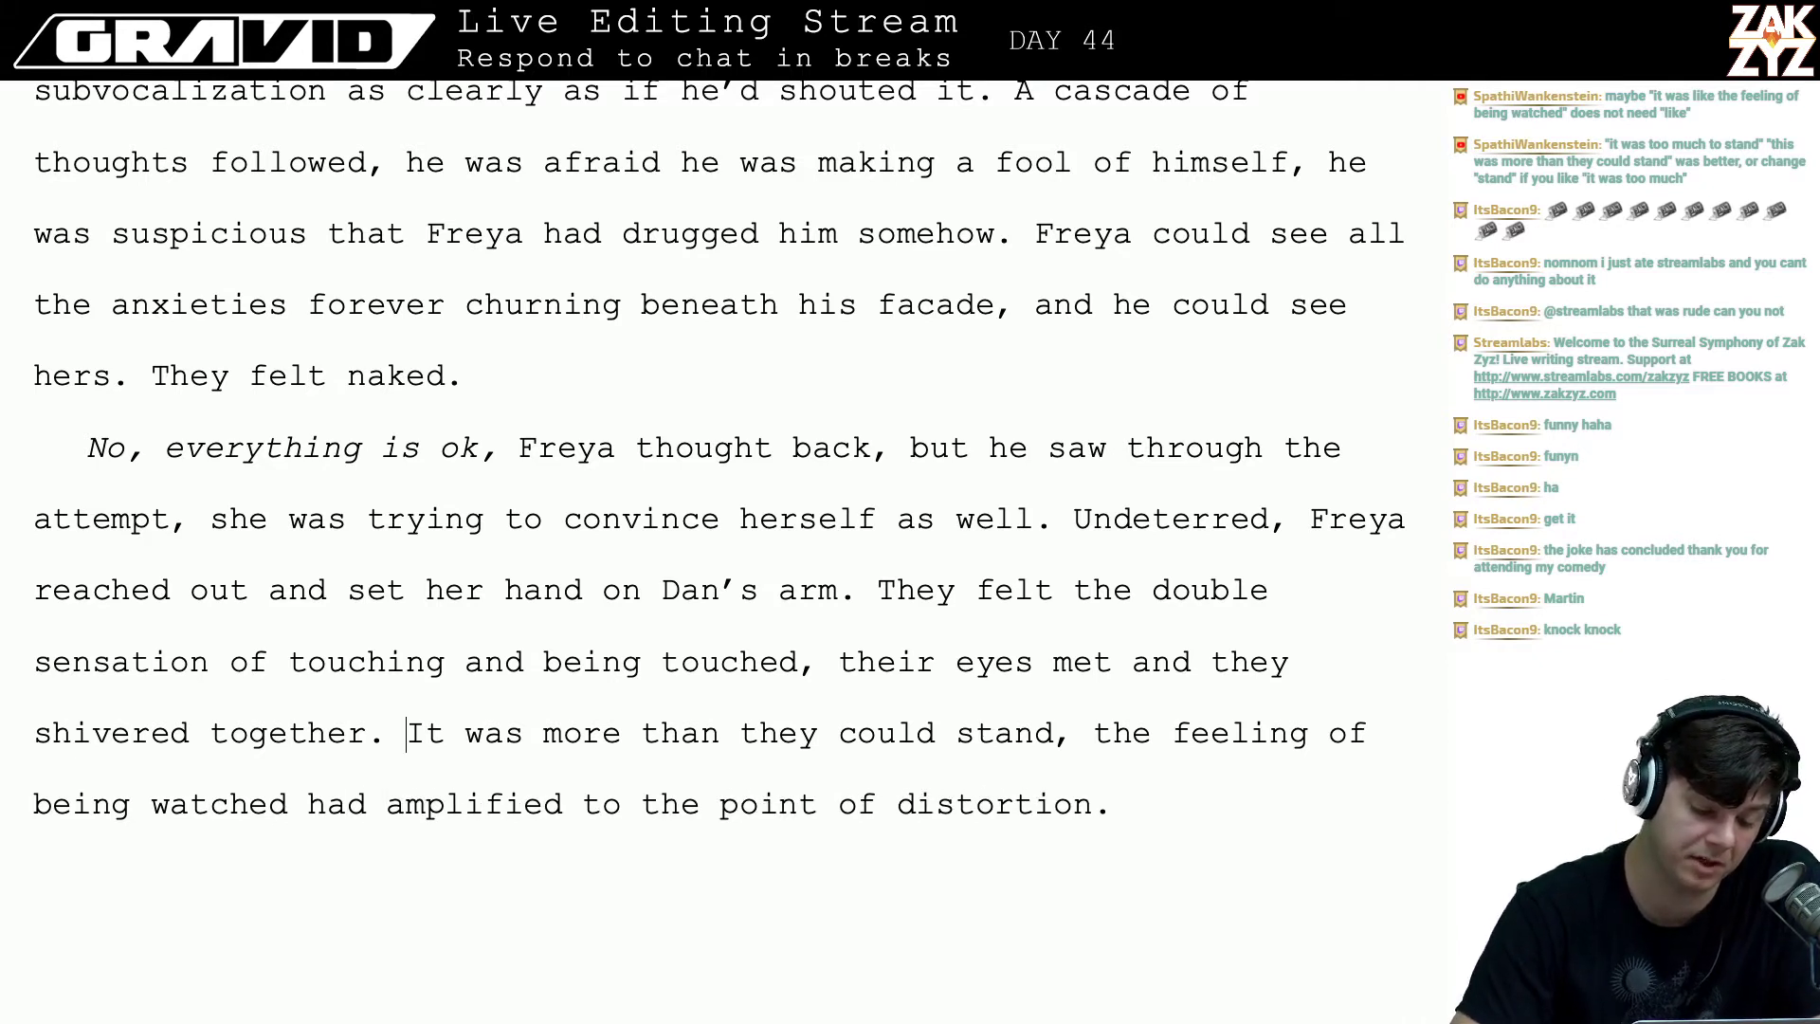
scroll(720, 474, "down", 2)
- Remove "had" before "amplified" and restore the comma after "being watched"
key("Left")
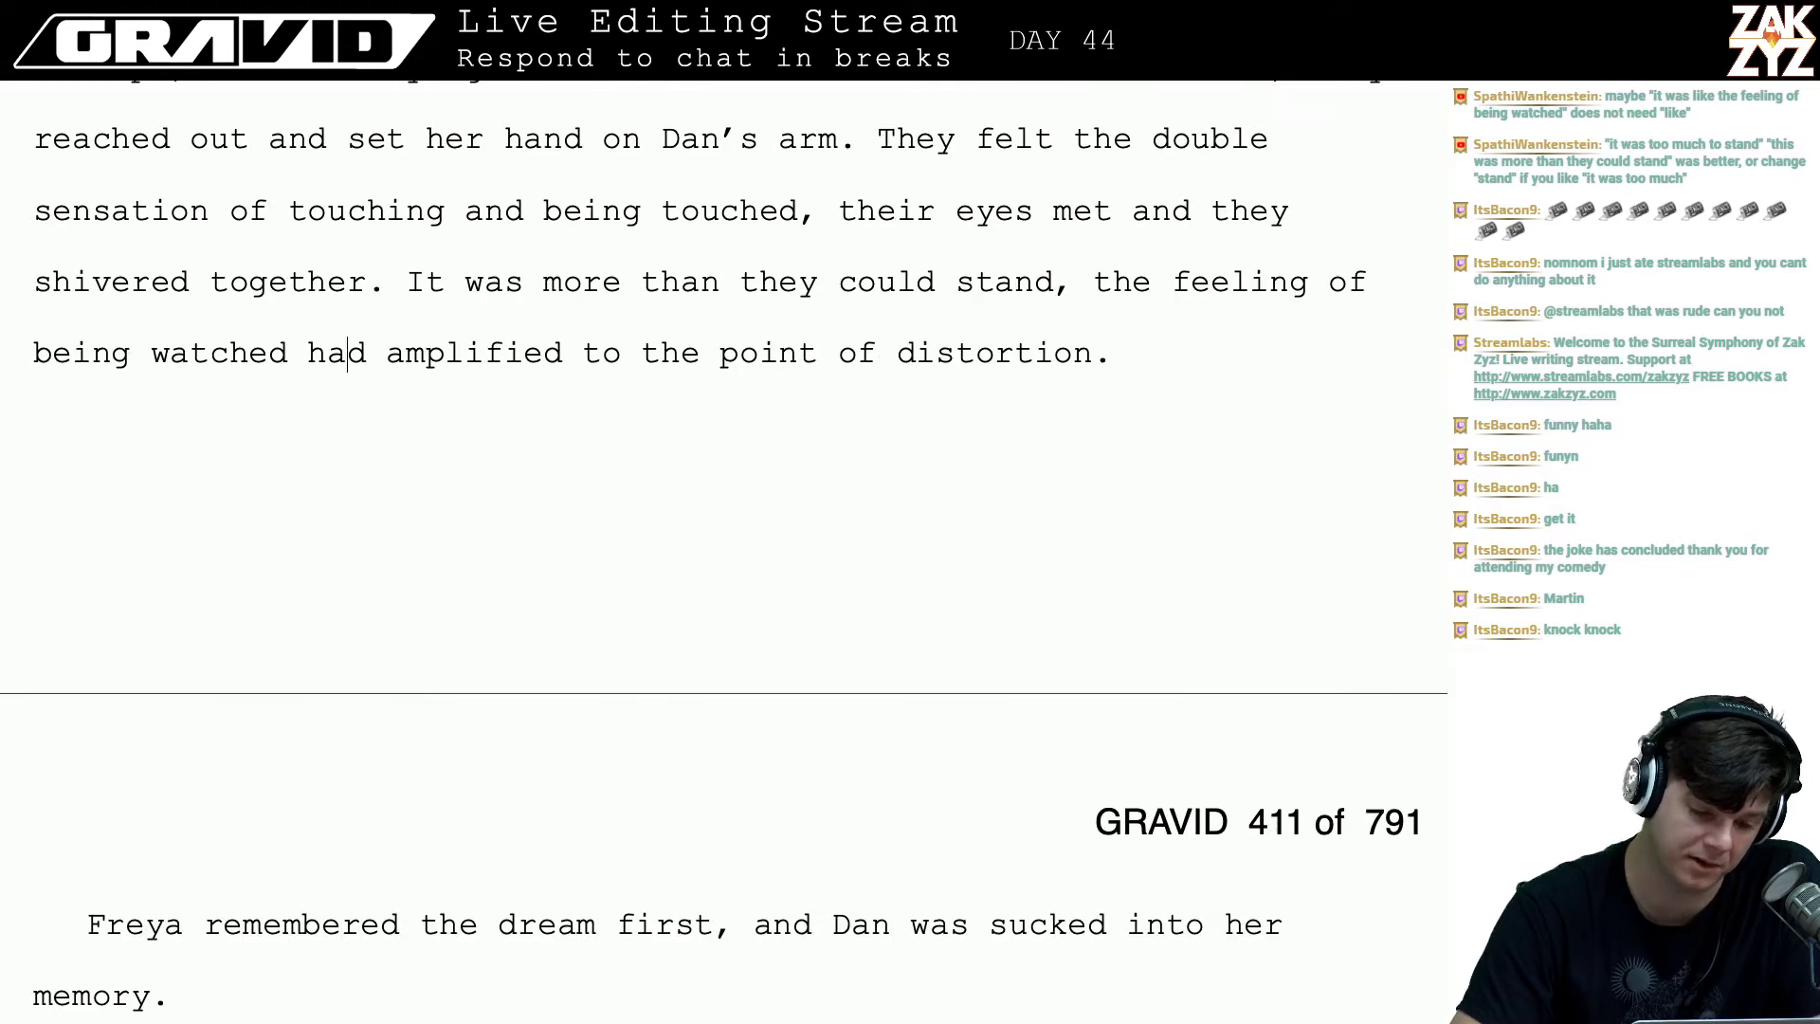
key("Delete")
key("BackSpace")
key("BackSpace")
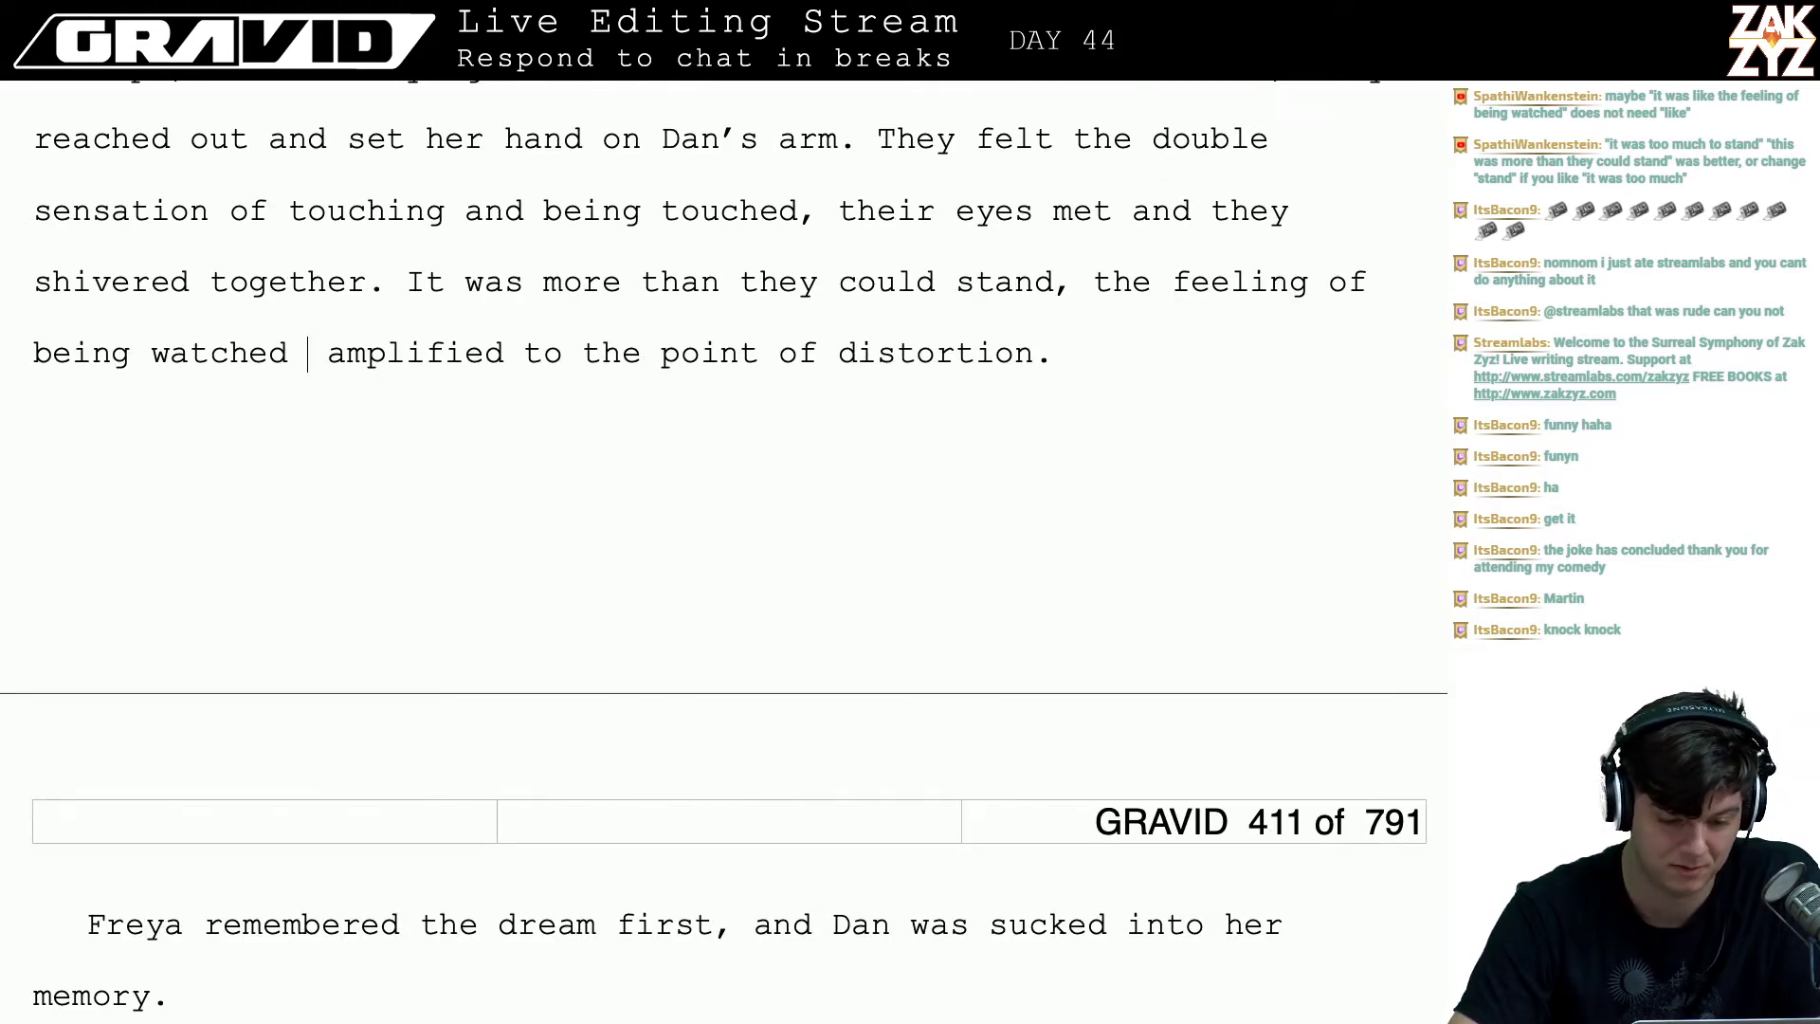
type("wa")
key("BackSpace")
key("BackSpace")
key("BackSpace")
type(",")
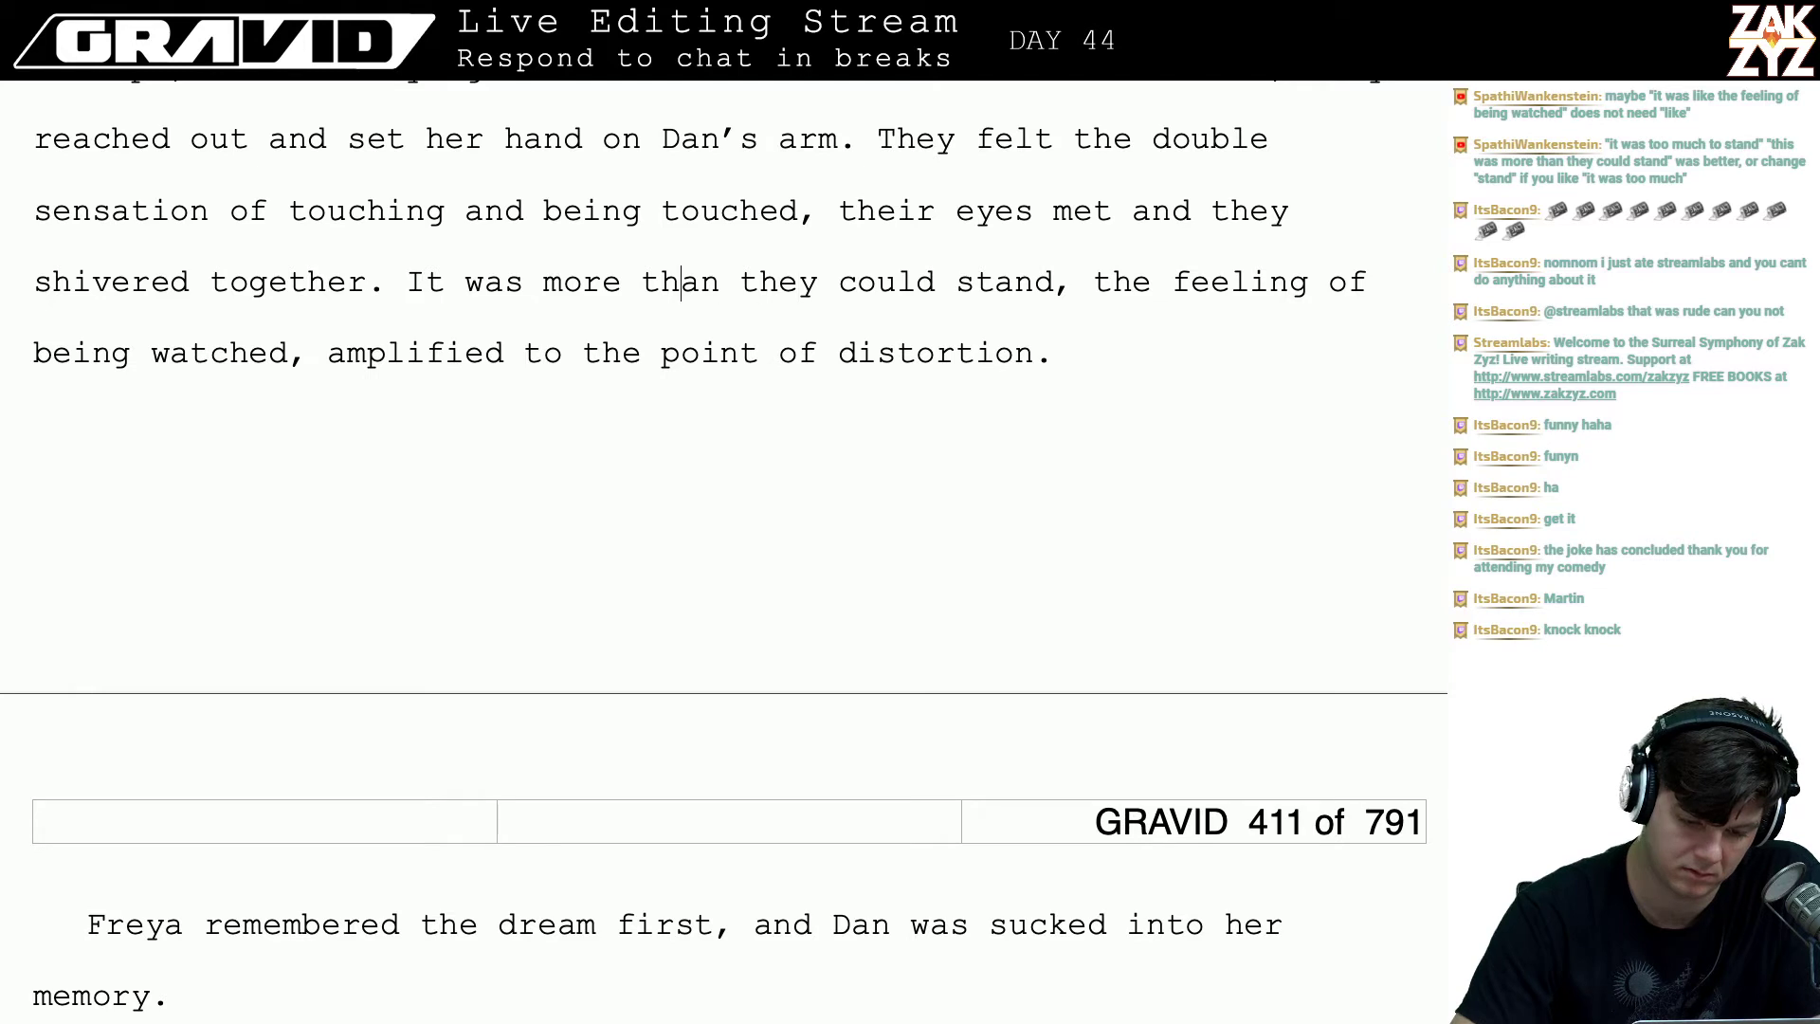
- Replace the comma after "watched" with "had" so the clause reads "the feeling of being watched had amplified to the point of distortion"
key("Left")
key("Left")
key("Left")
key("Left")
key("Left")
key("Down")
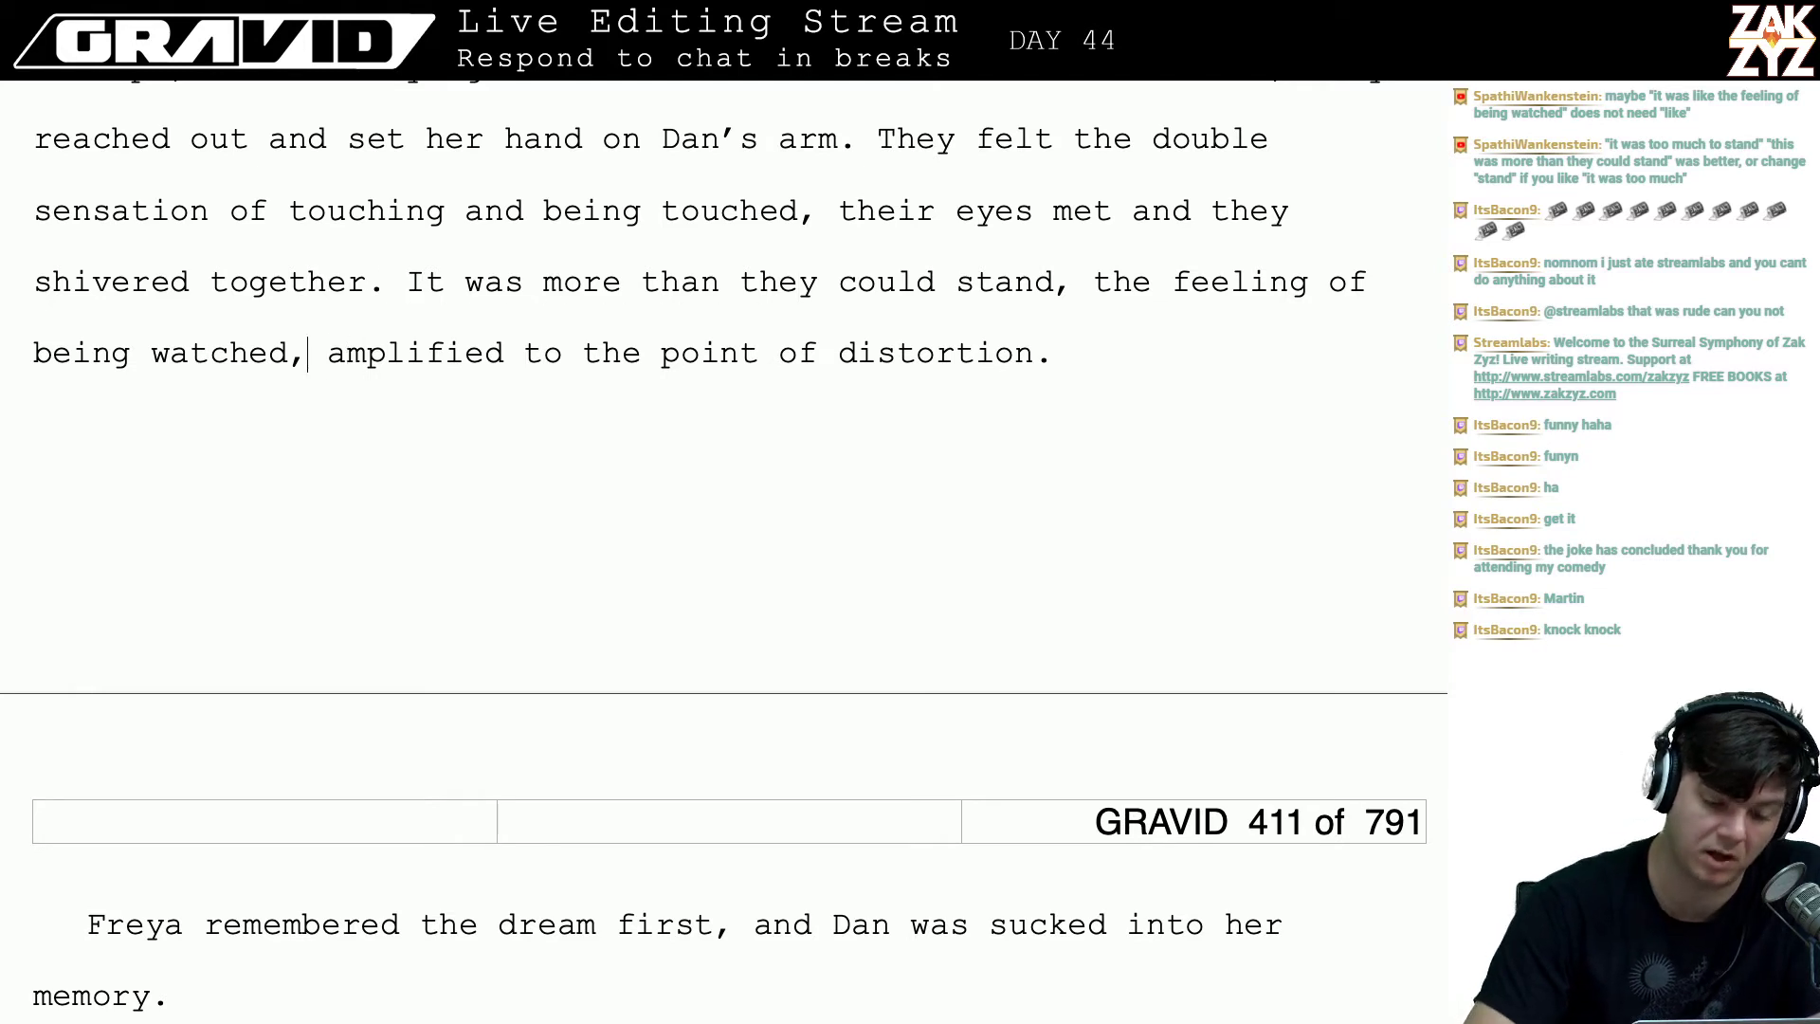
key("BackSpace")
type("had")
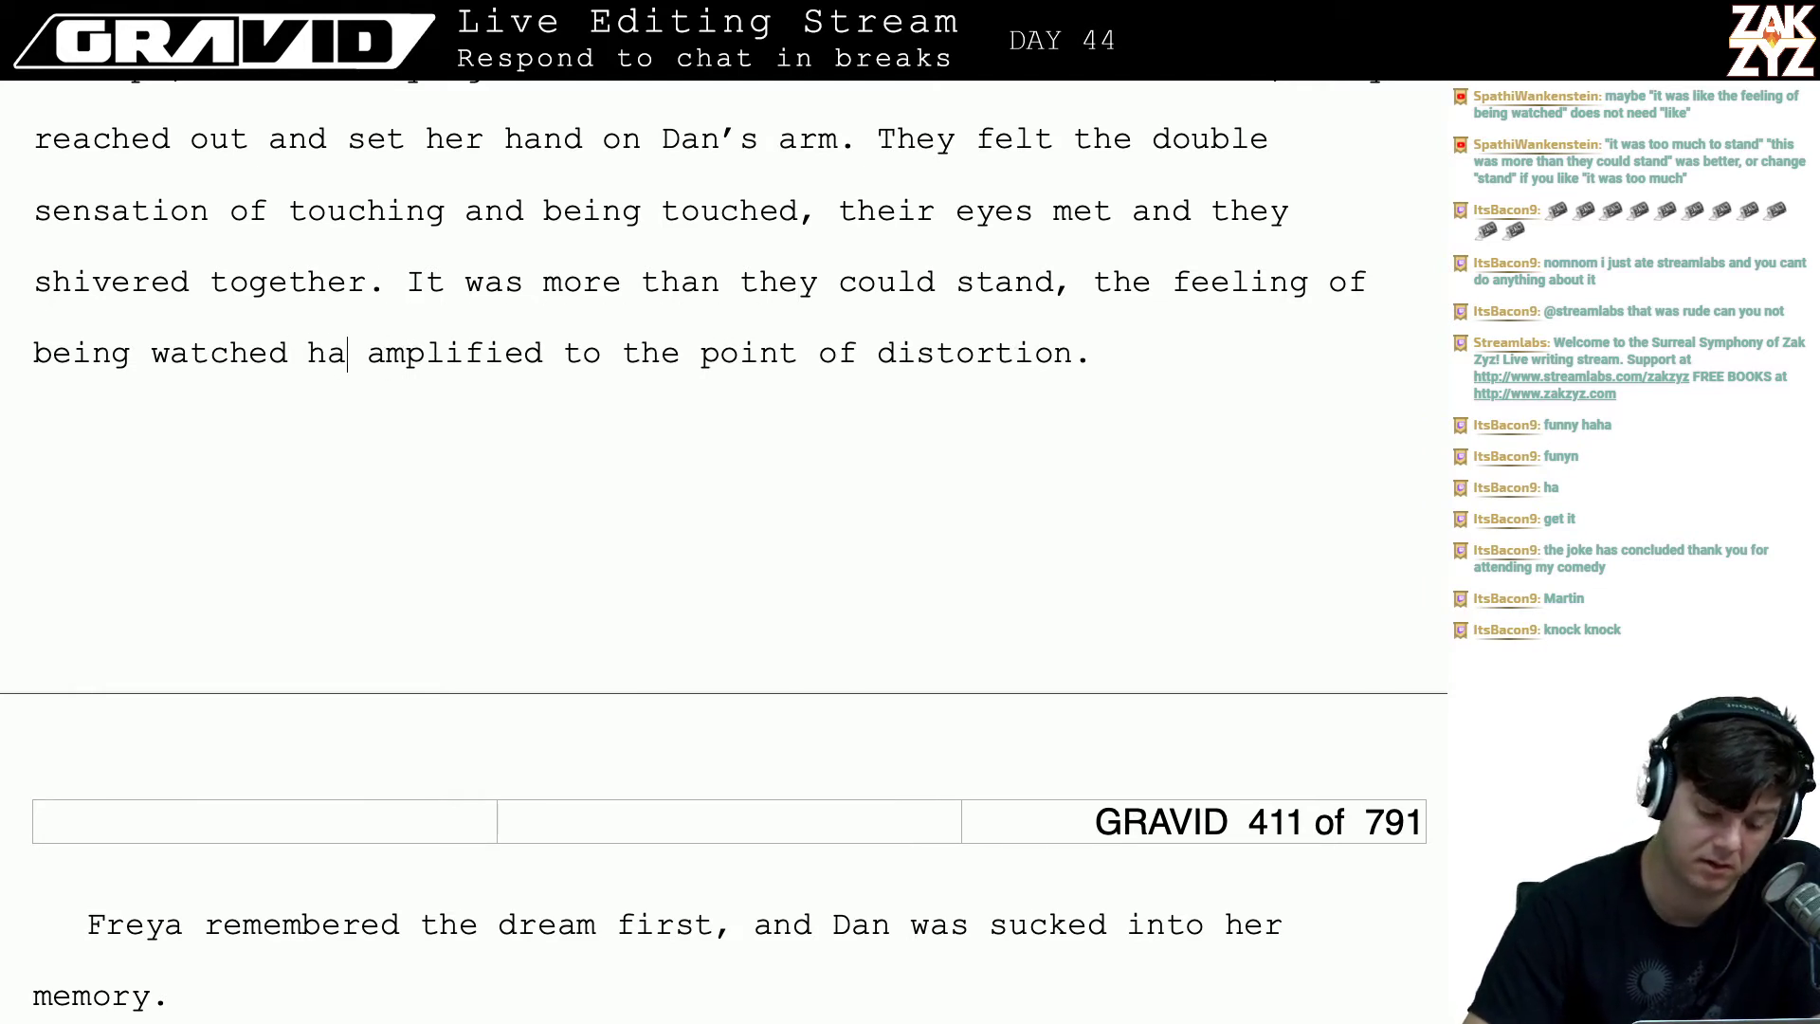
- Try opening a new sentence after "the point of distortion." with "Trying to change the", and delete it
key("Down")
key("Down")
key("Down")
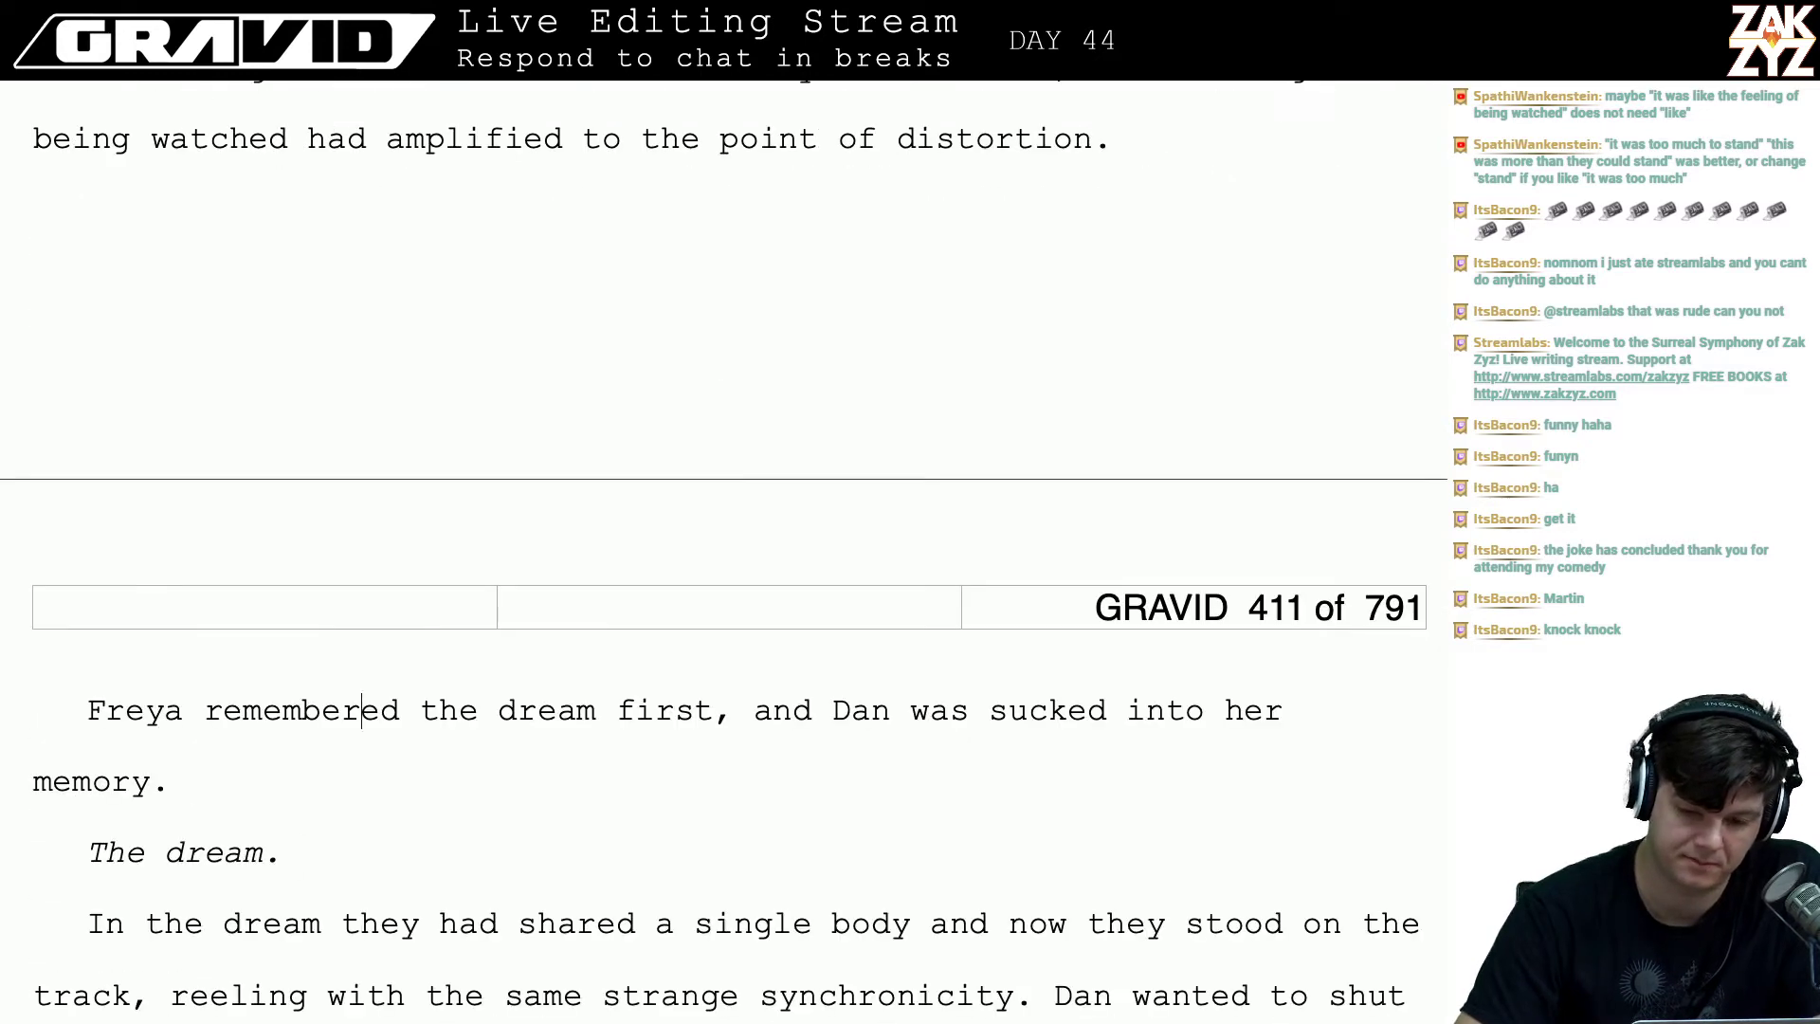
key("Up")
key("Up")
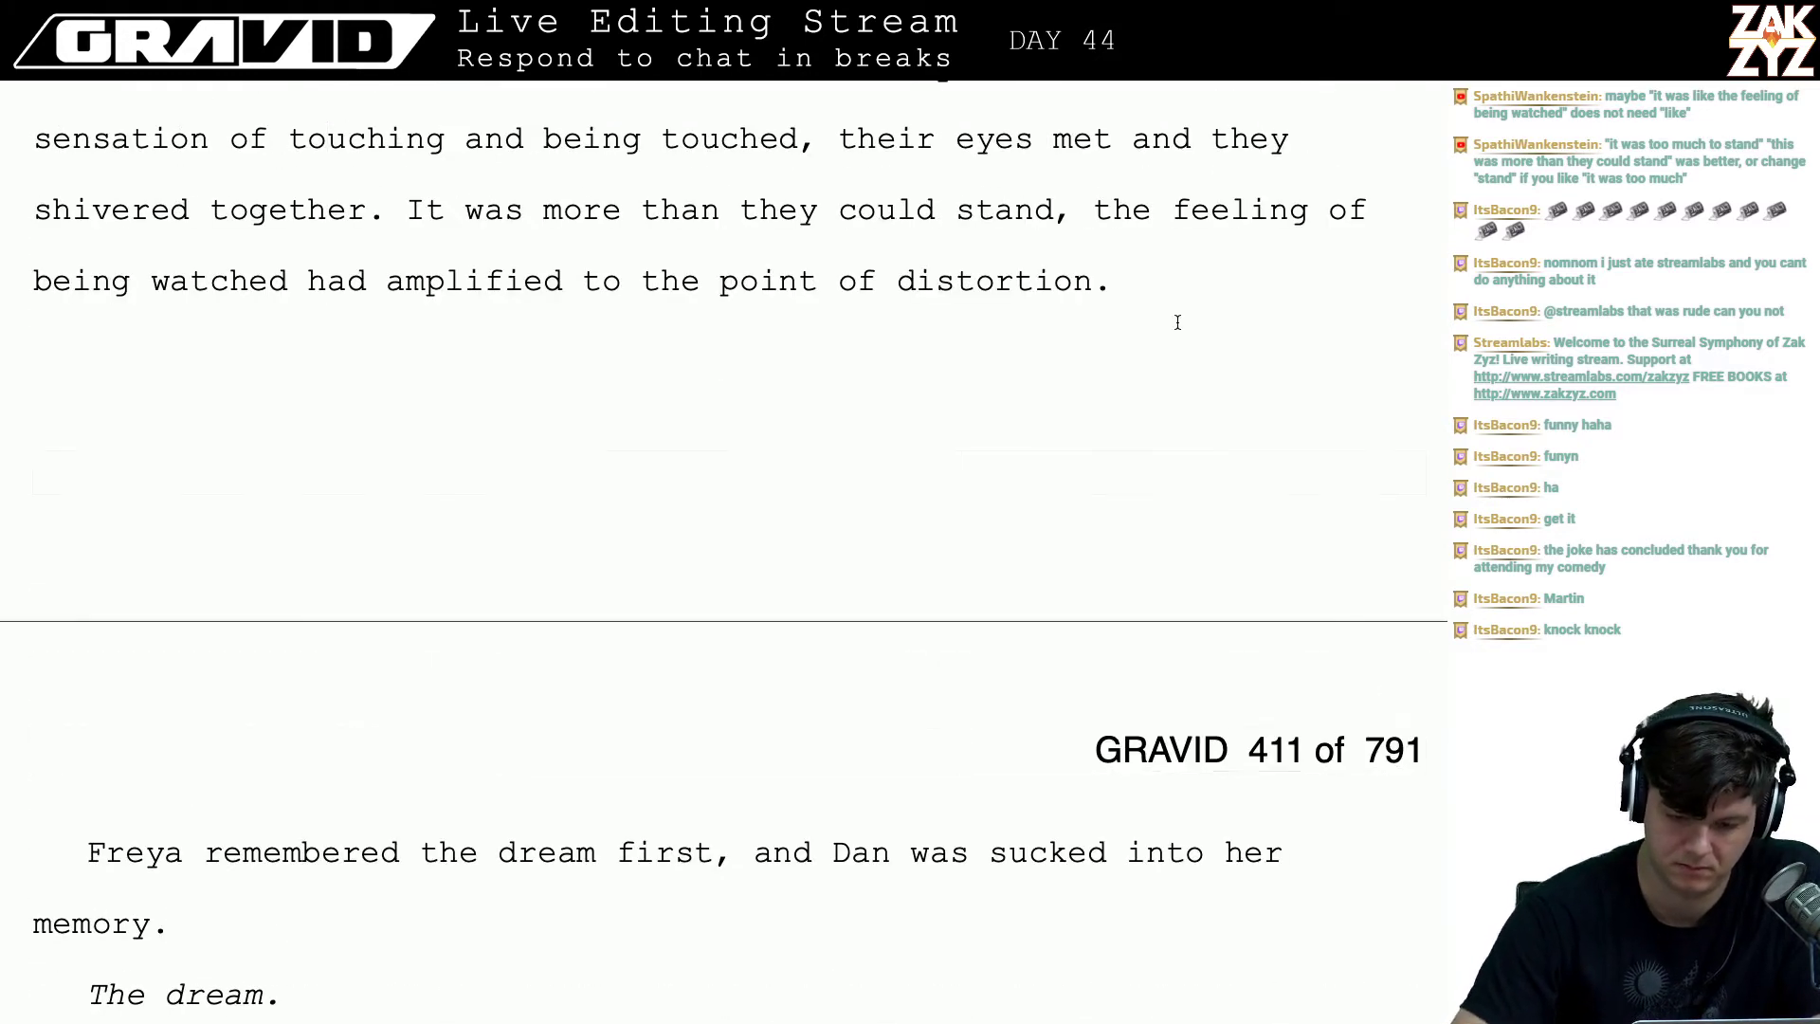
type("Trying to")
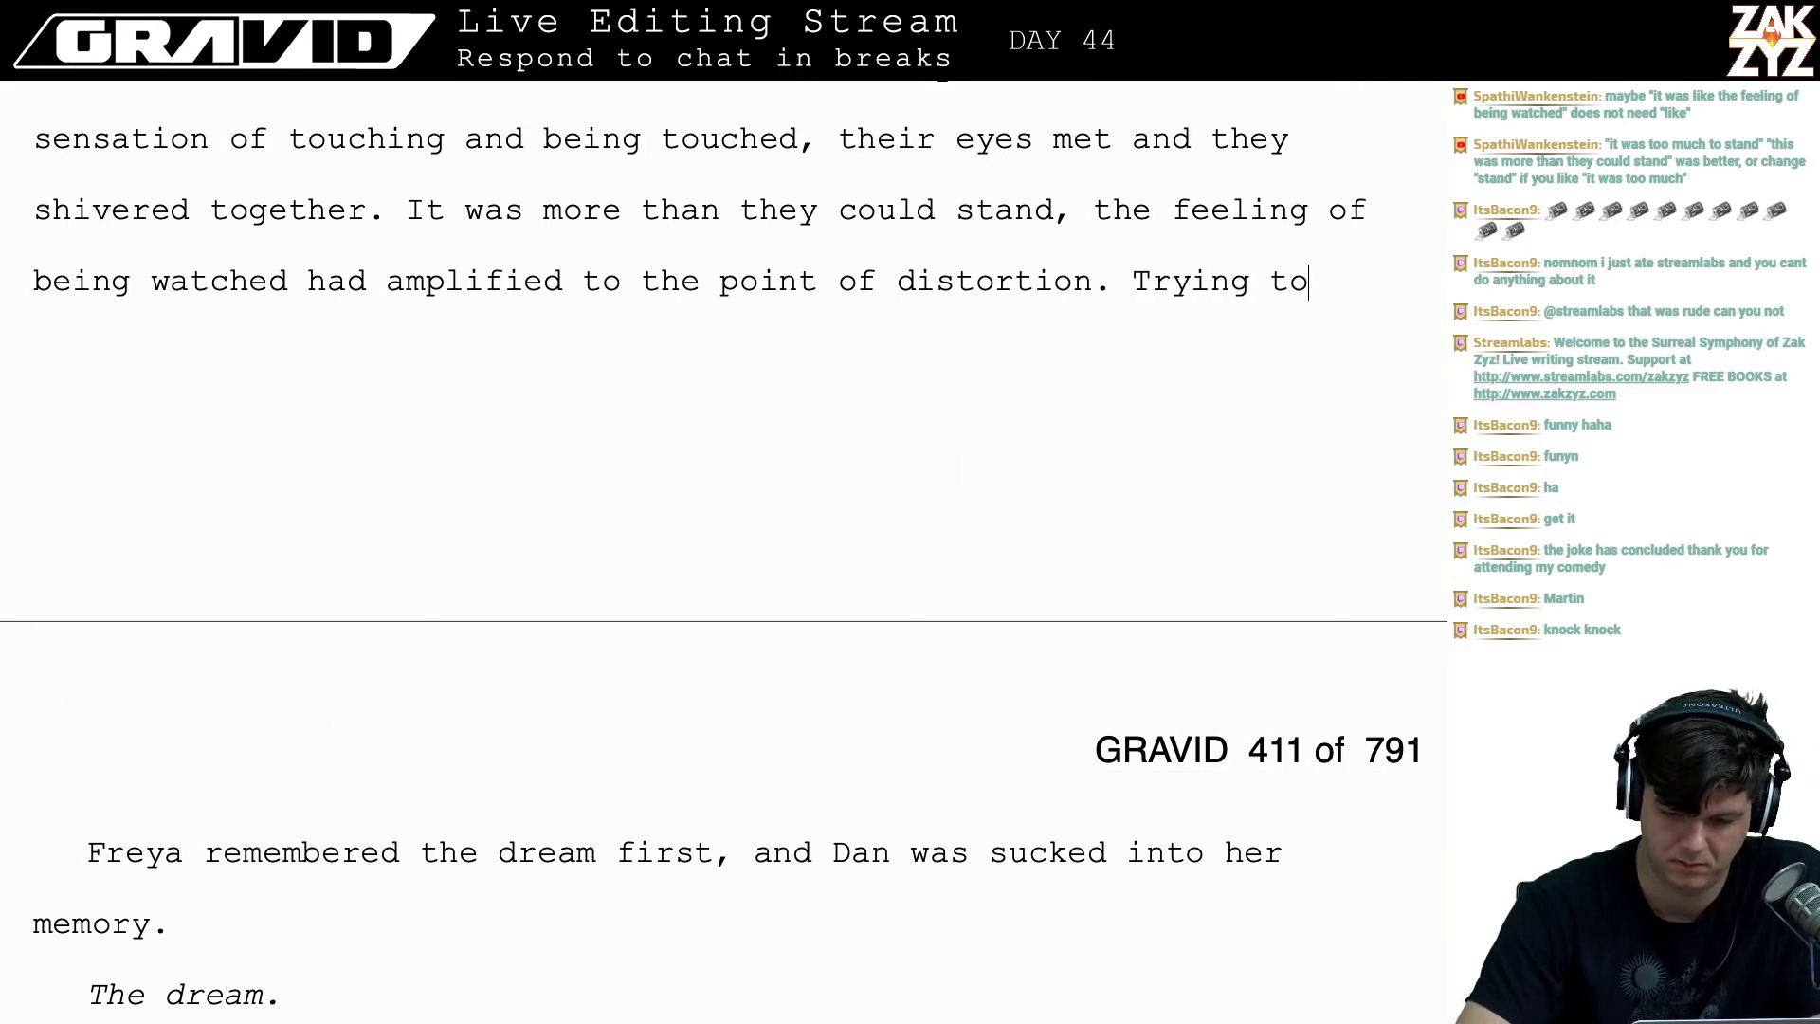
type(" change the")
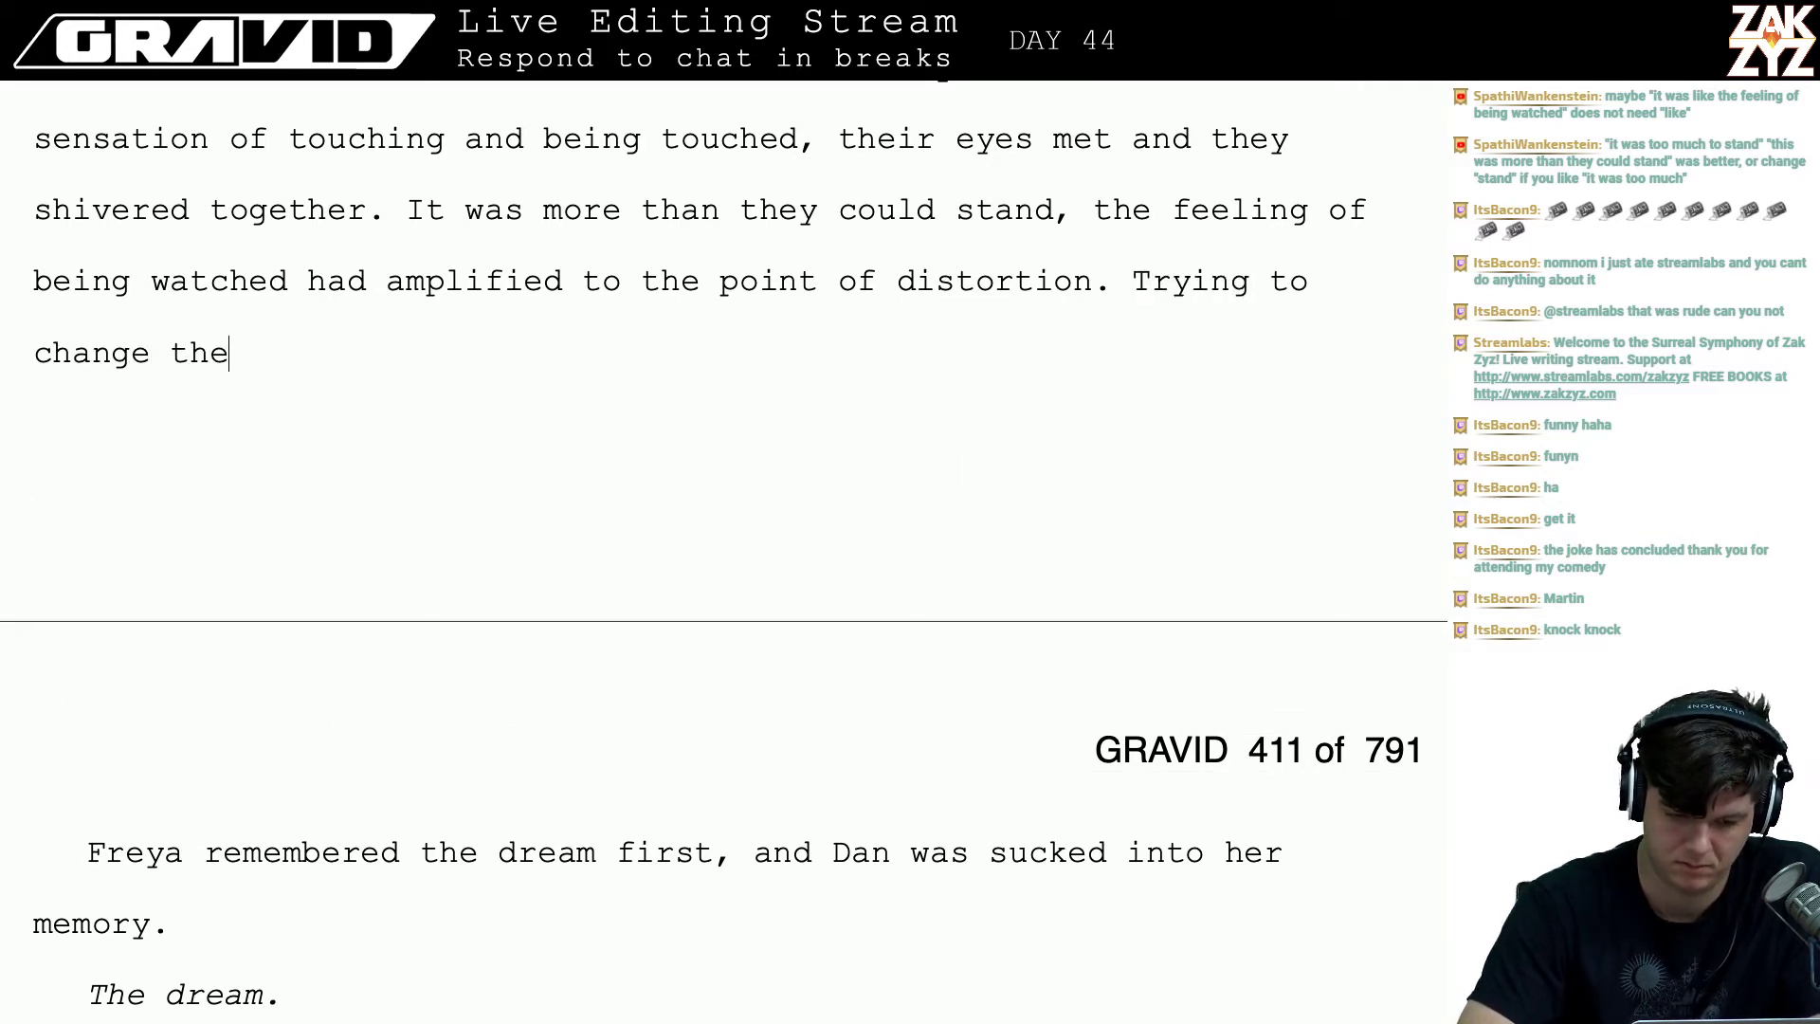
key("BackSpace")
key("BackSpace")
key("BackSpace")
key("BackSpace")
key("BackSpace")
key("BackSpace")
key("BackSpace")
key("BackSpace")
key("BackSpace")
key("BackSpace")
key("BackSpace")
key("BackSpace")
key("BackSpace")
key("BackSpace")
key("BackSpace")
key("BackSpace")
key("BackSpace")
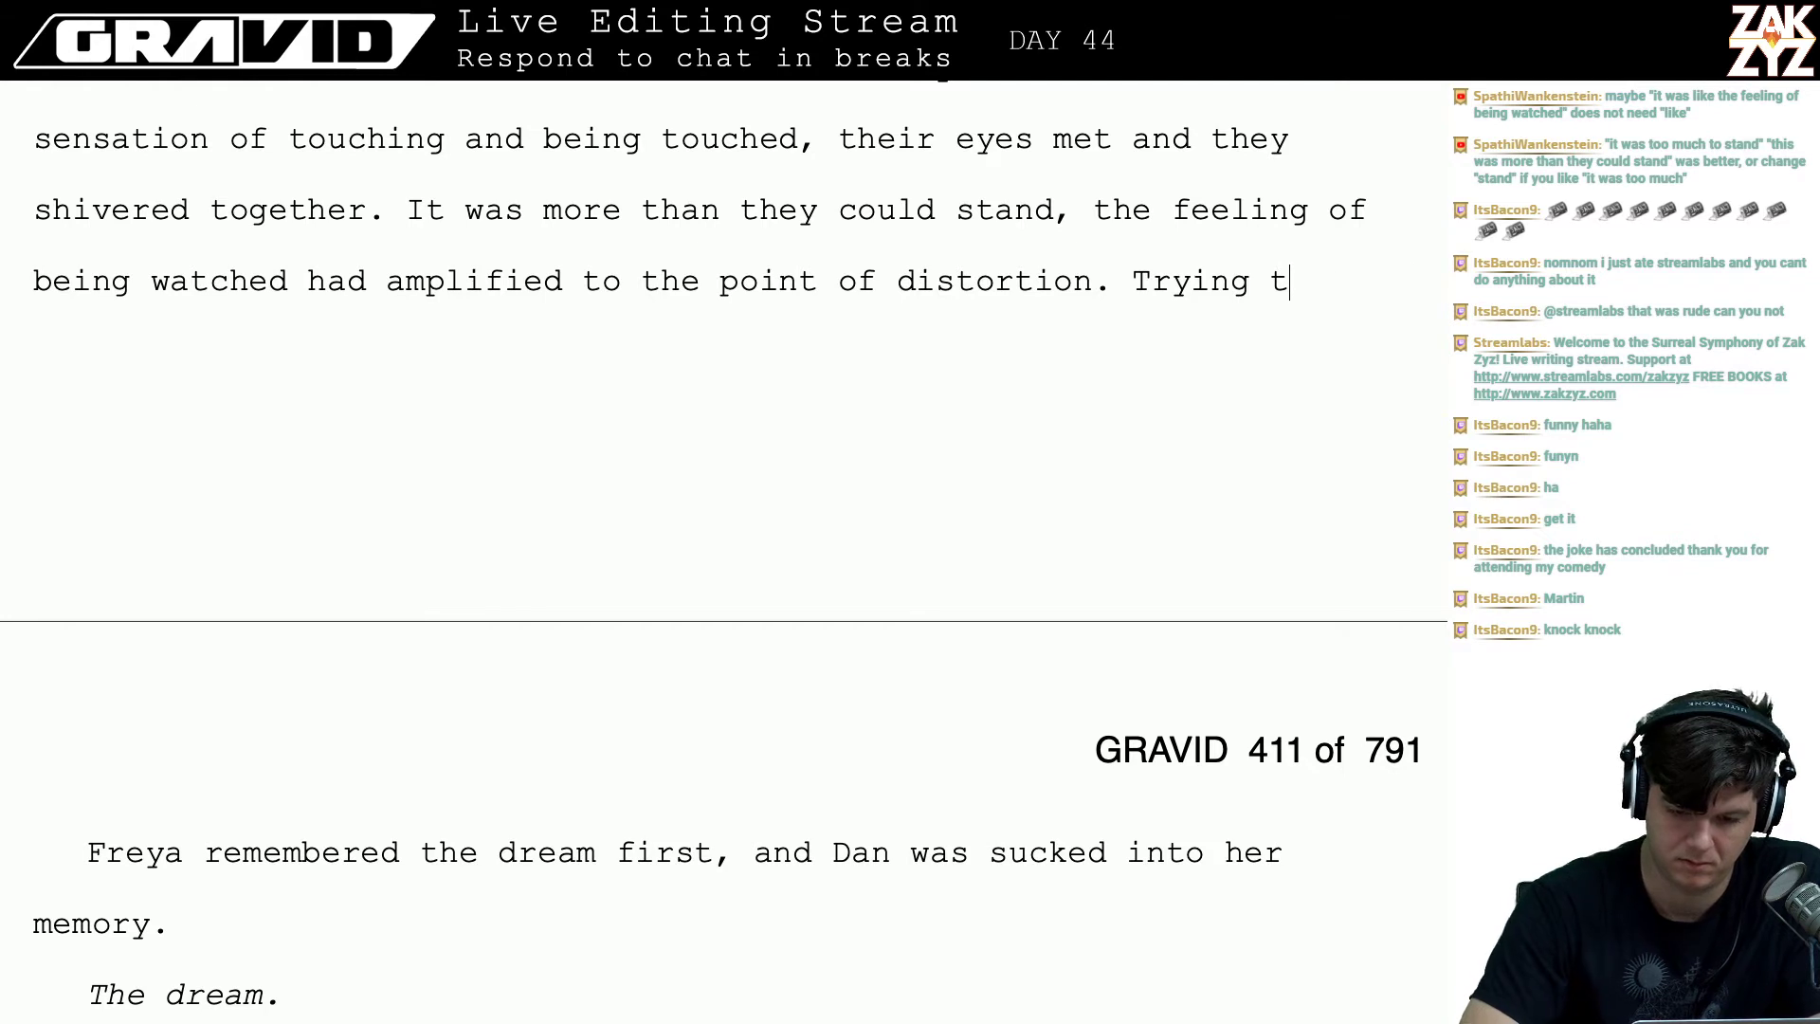
- Try the sentence openings "Freya", "If they" and "Seeing" after "the point of distortion.", deleting each one
type("F")
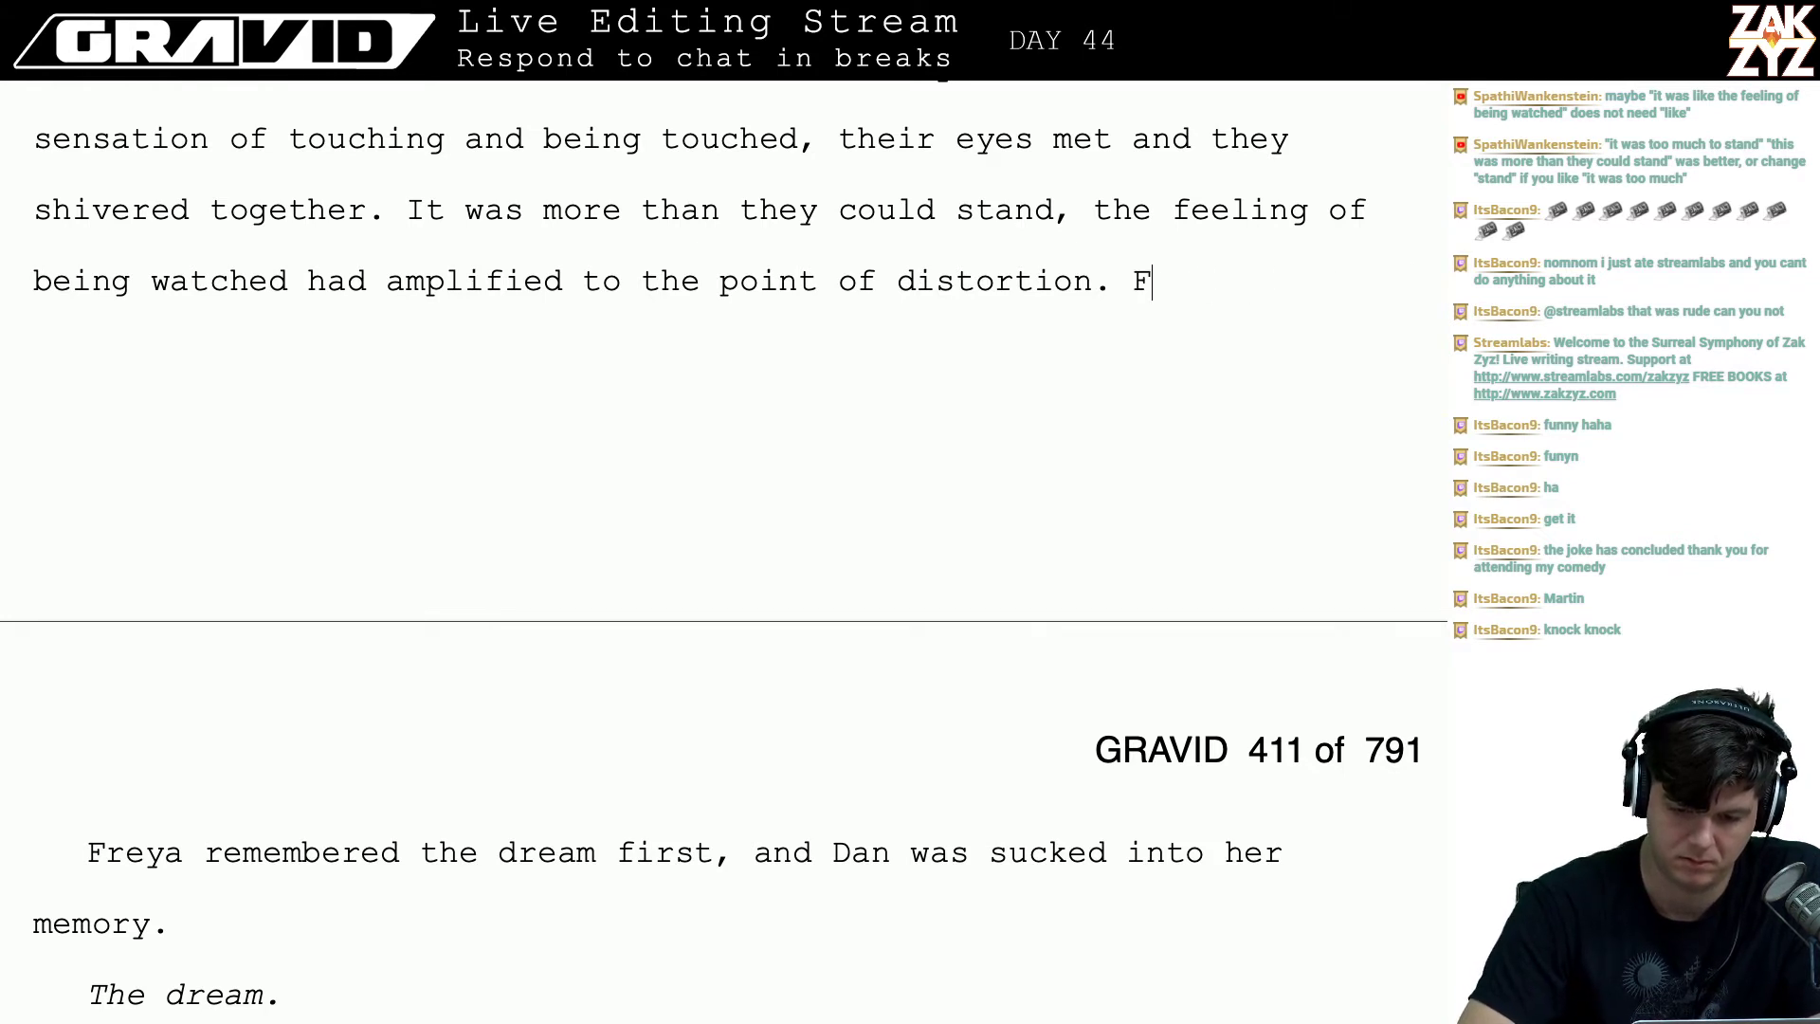
key("BackSpace")
key("BackSpace")
type("Freya")
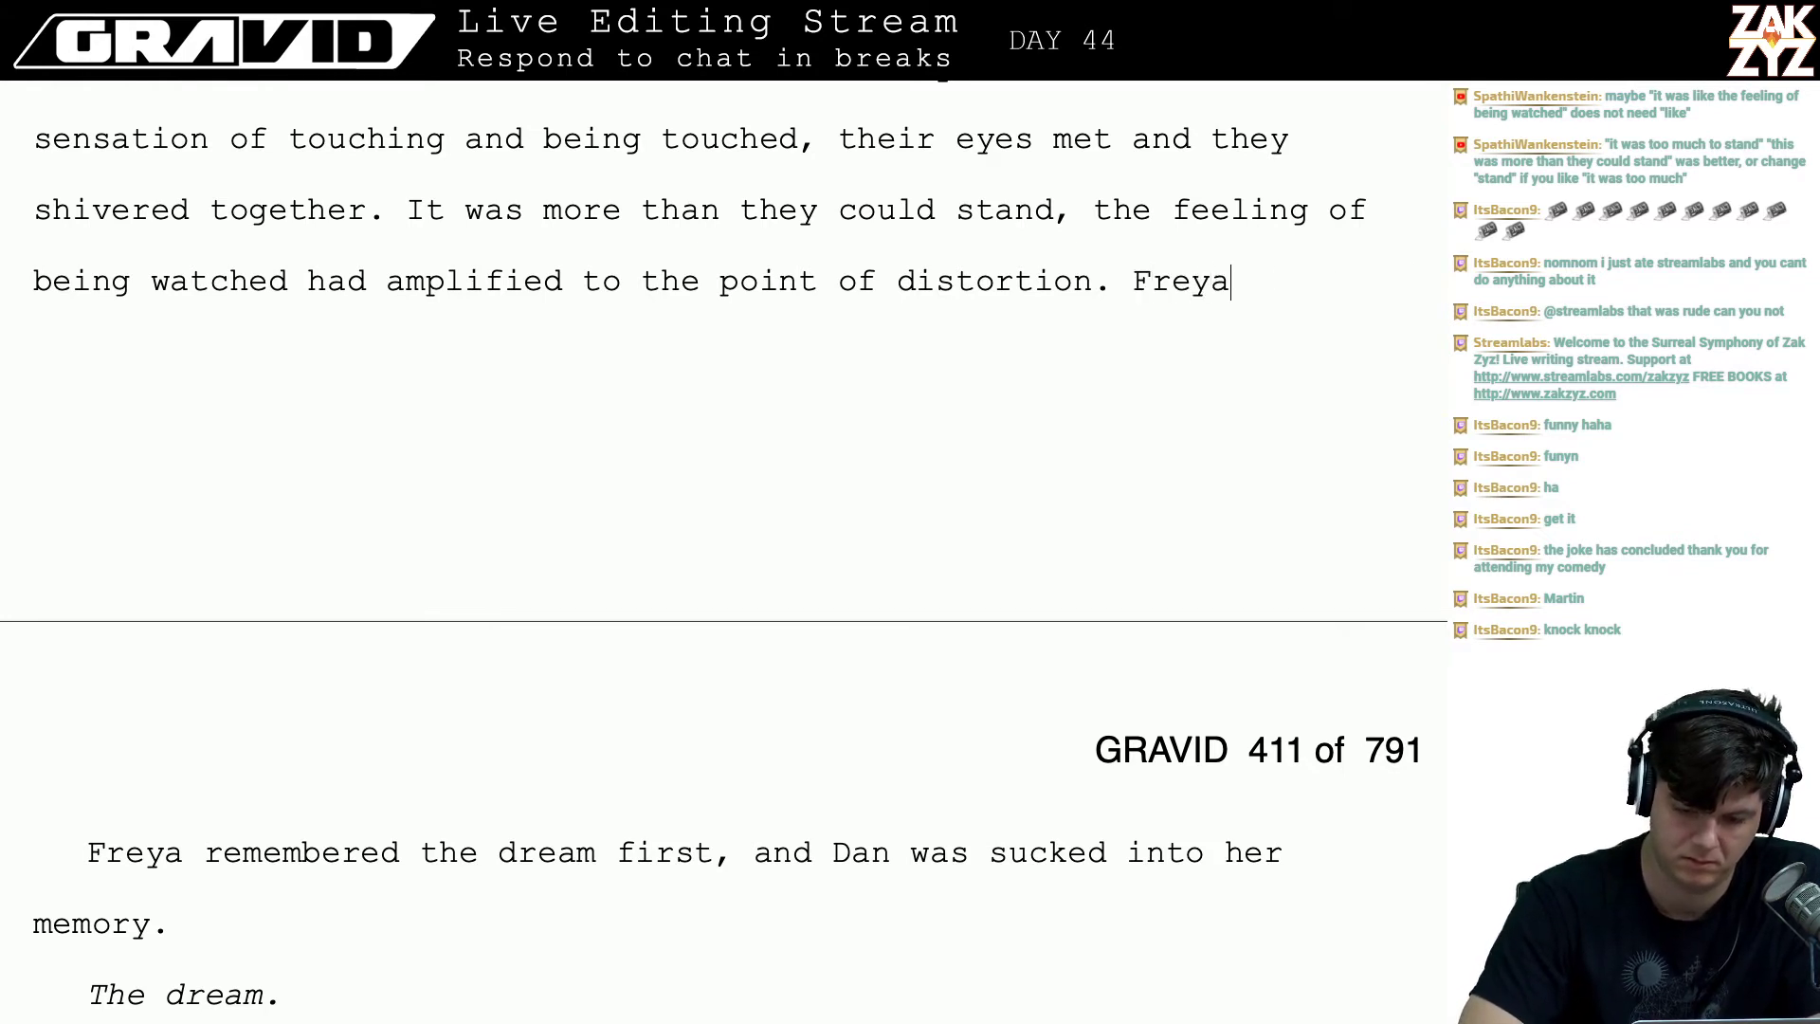
key("BackSpace")
key("BackSpace")
key("BackSpace")
key("BackSpace")
key("BackSpace")
type("If they")
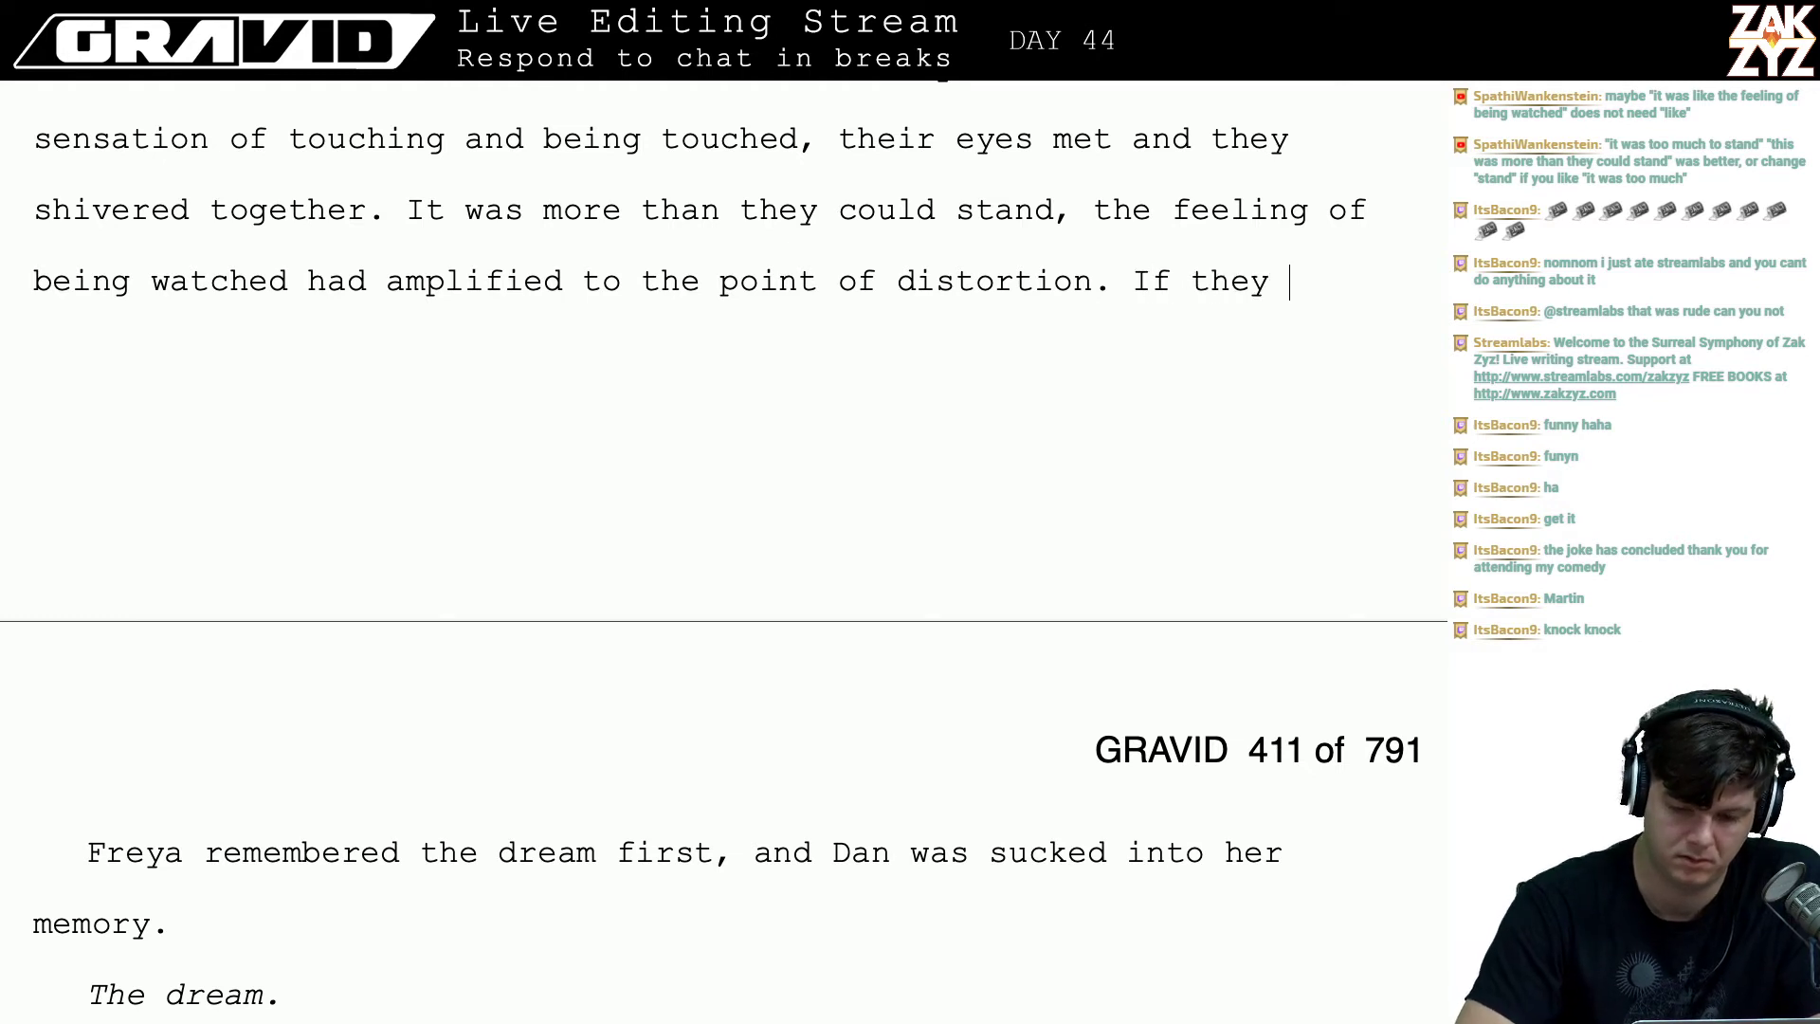
key("BackSpace")
key("BackSpace")
key("BackSpace")
key("BackSpace")
key("BackSpace")
key("BackSpace")
key("BackSpace")
type("Seeing")
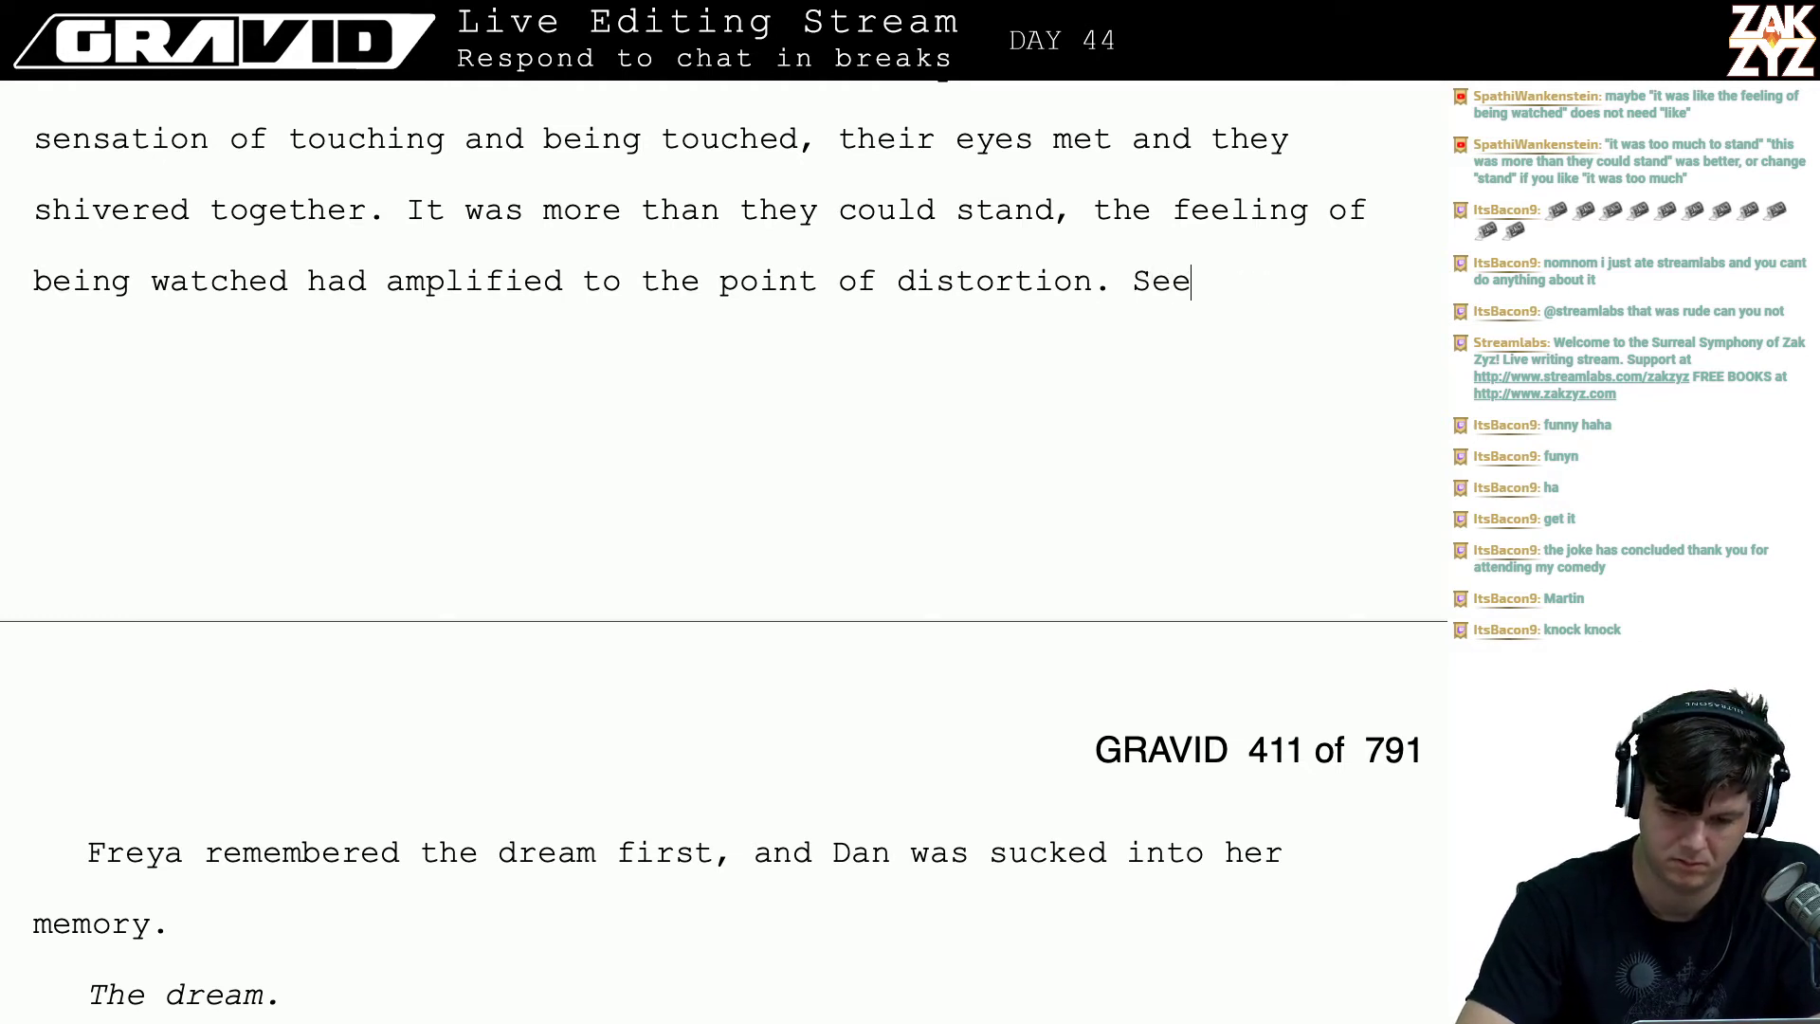
key("BackSpace")
key("BackSpace")
key("BackSpace")
key("BackSpace")
key("BackSpace")
key("BackSpace")
key("BackSpace")
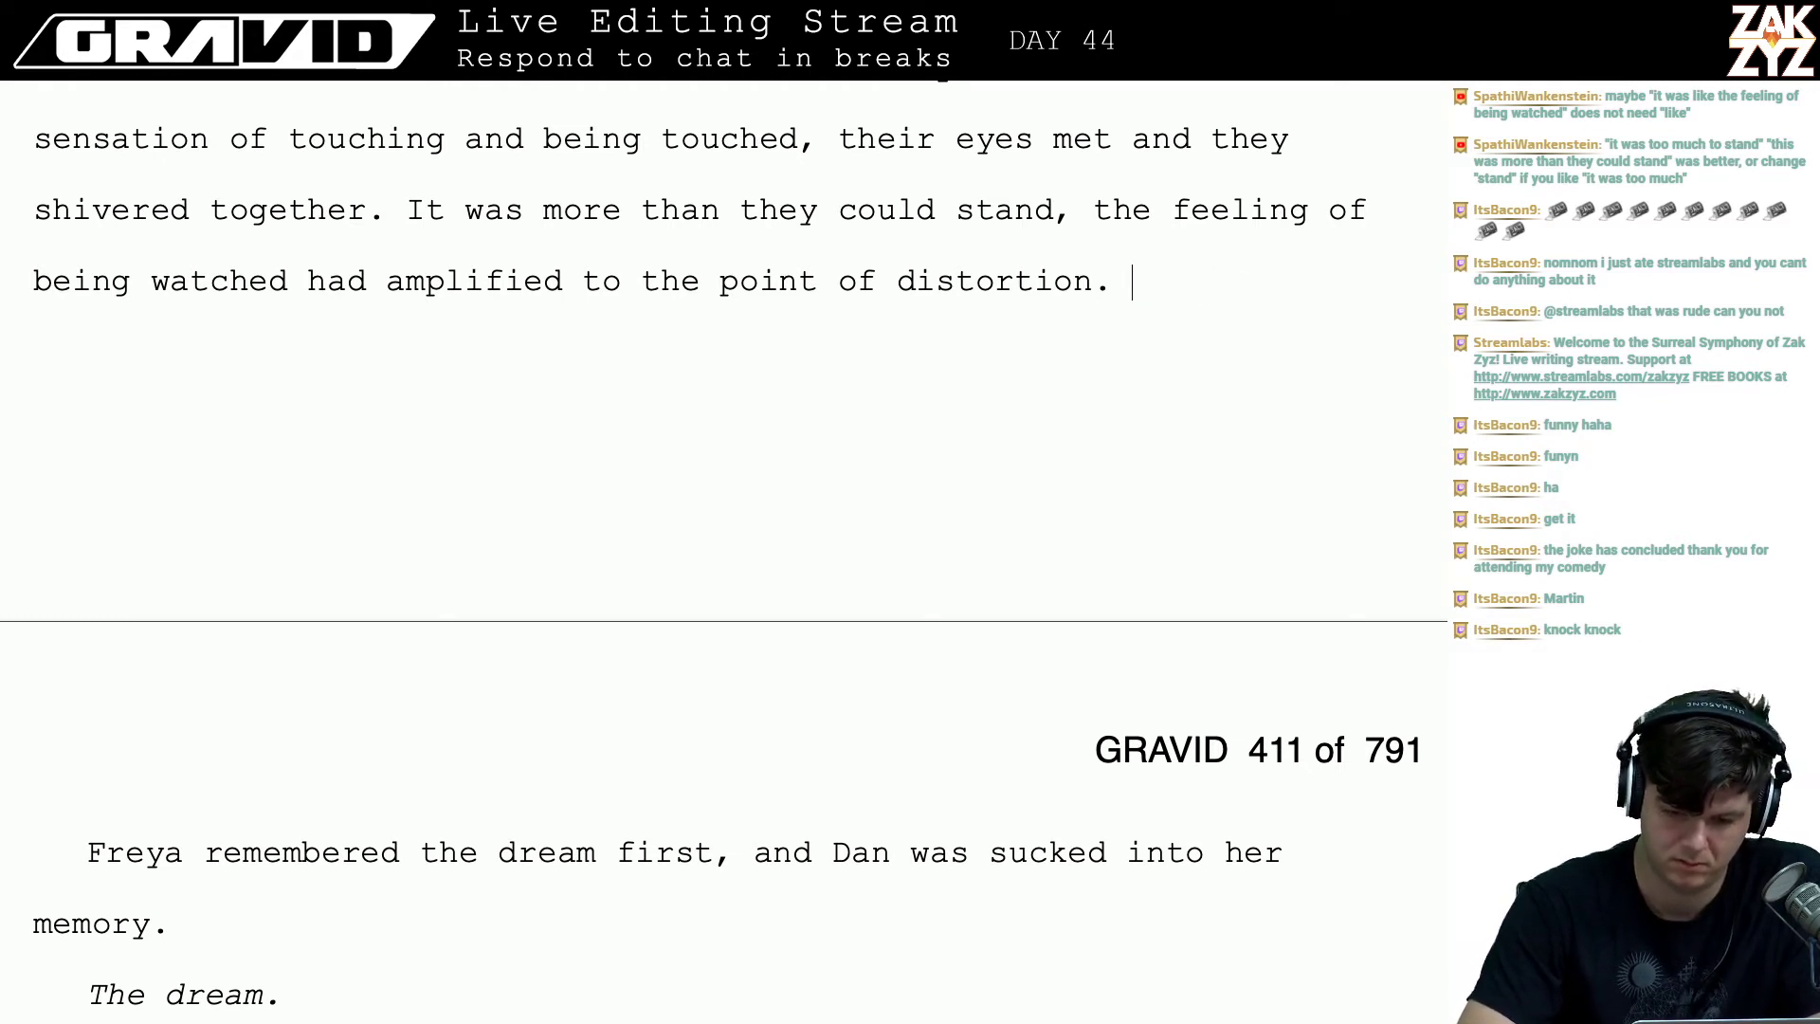
- Try "Trying to escape" twice as the opening of the sentence after "the point of distortion.", deleting it both times
type("Trying to escape")
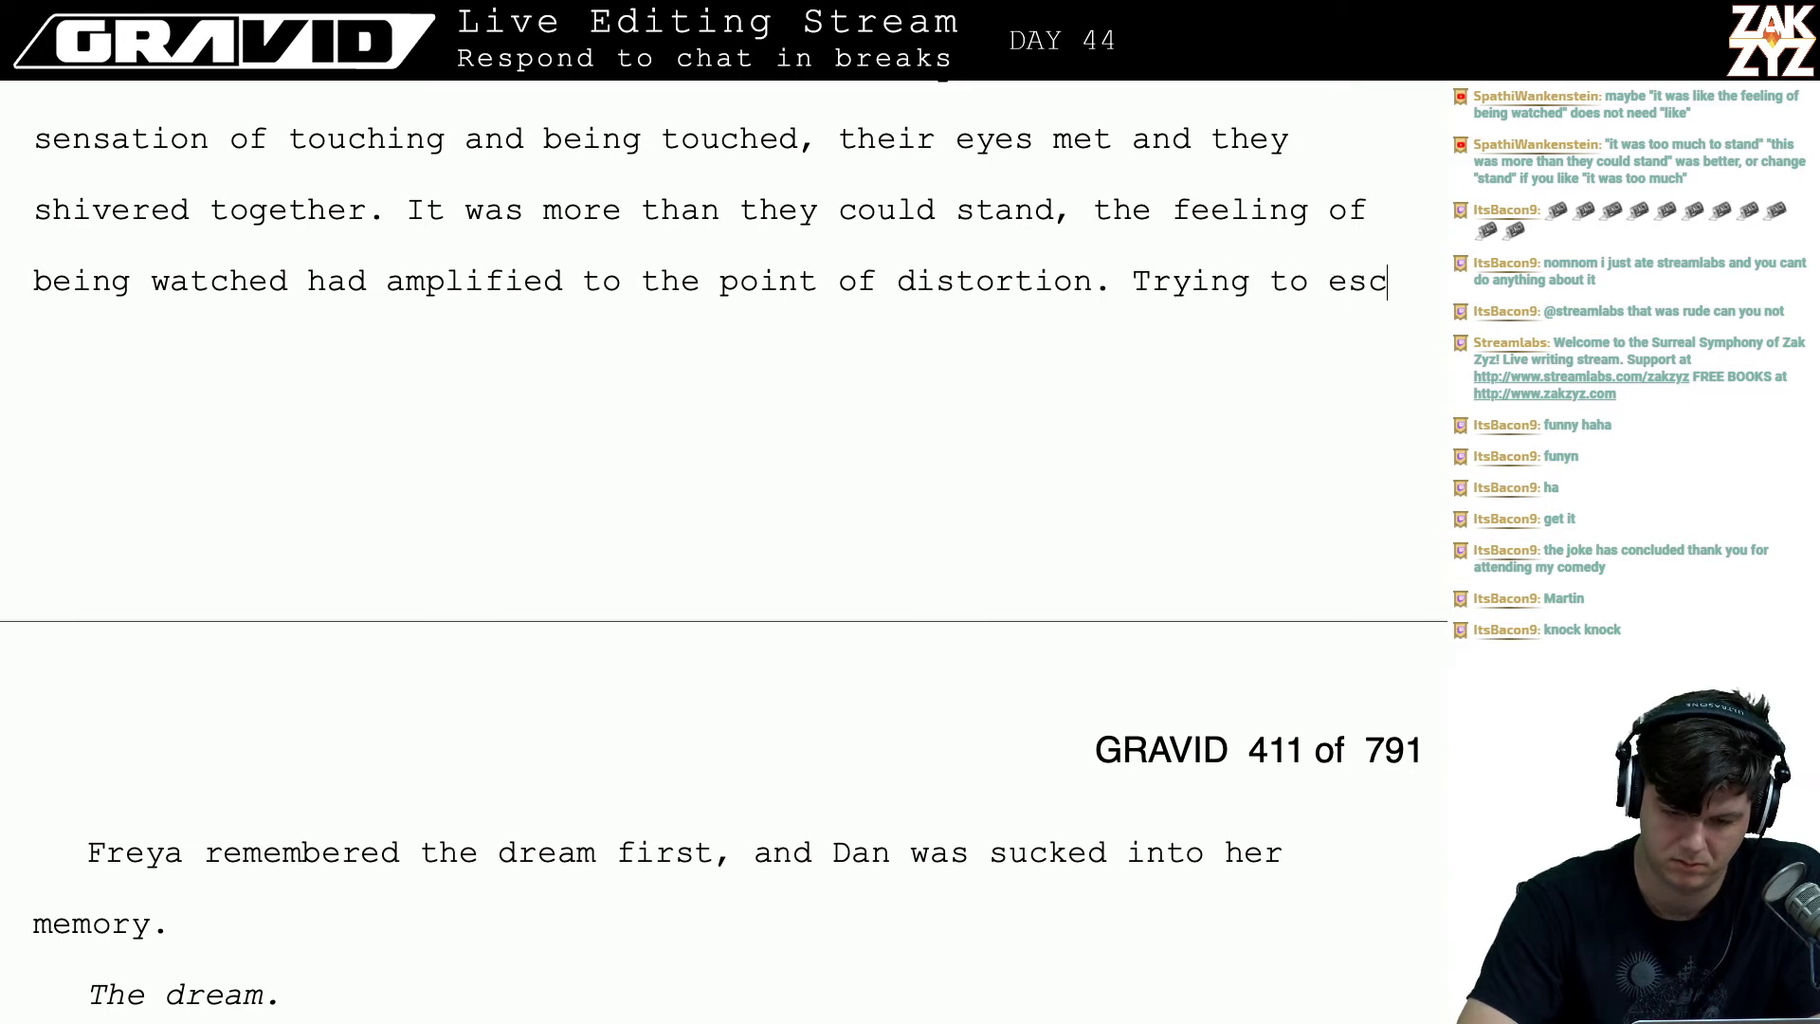
key("BackSpace")
key("BackSpace")
key("BackSpace")
key("BackSpace")
key("BackSpace")
key("BackSpace")
key("BackSpace")
key("BackSpace")
key("BackSpace")
key("BackSpace")
key("BackSpace")
key("BackSpace")
key("BackSpace")
key("BackSpace")
key("BackSpace")
key("BackSpace")
key("BackSpace")
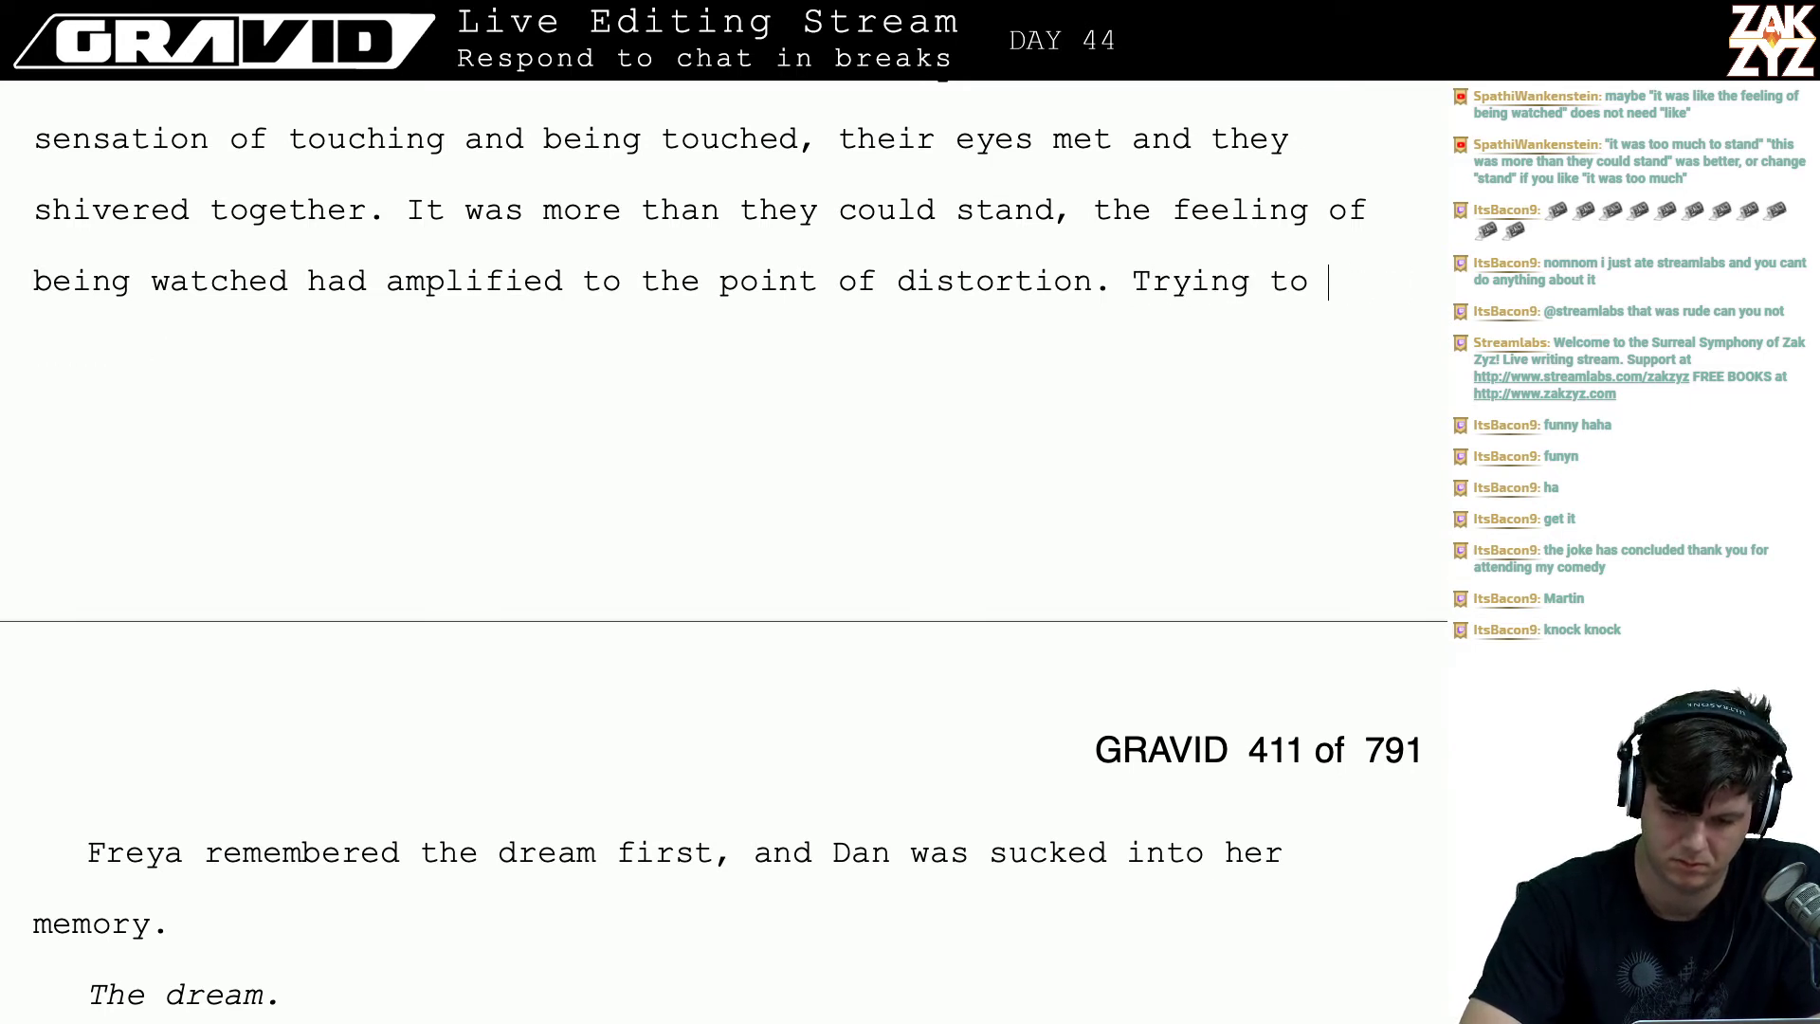
type("Trying")
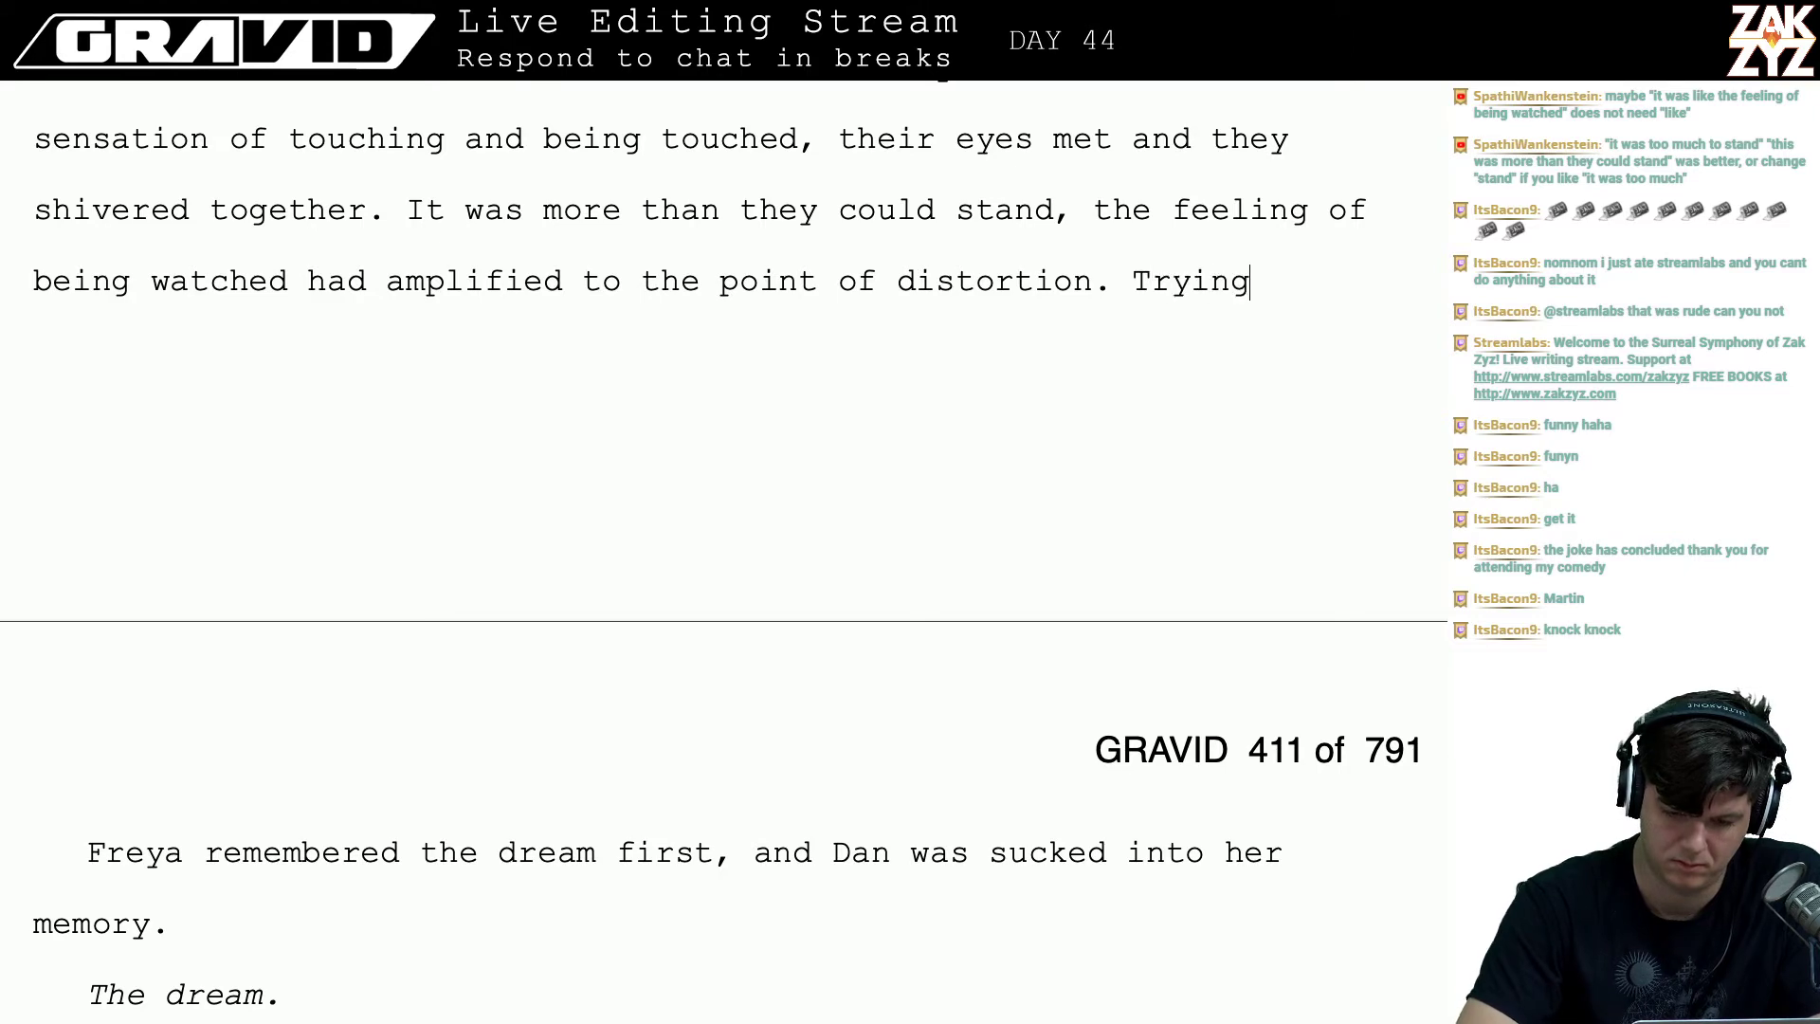
type(" to escape")
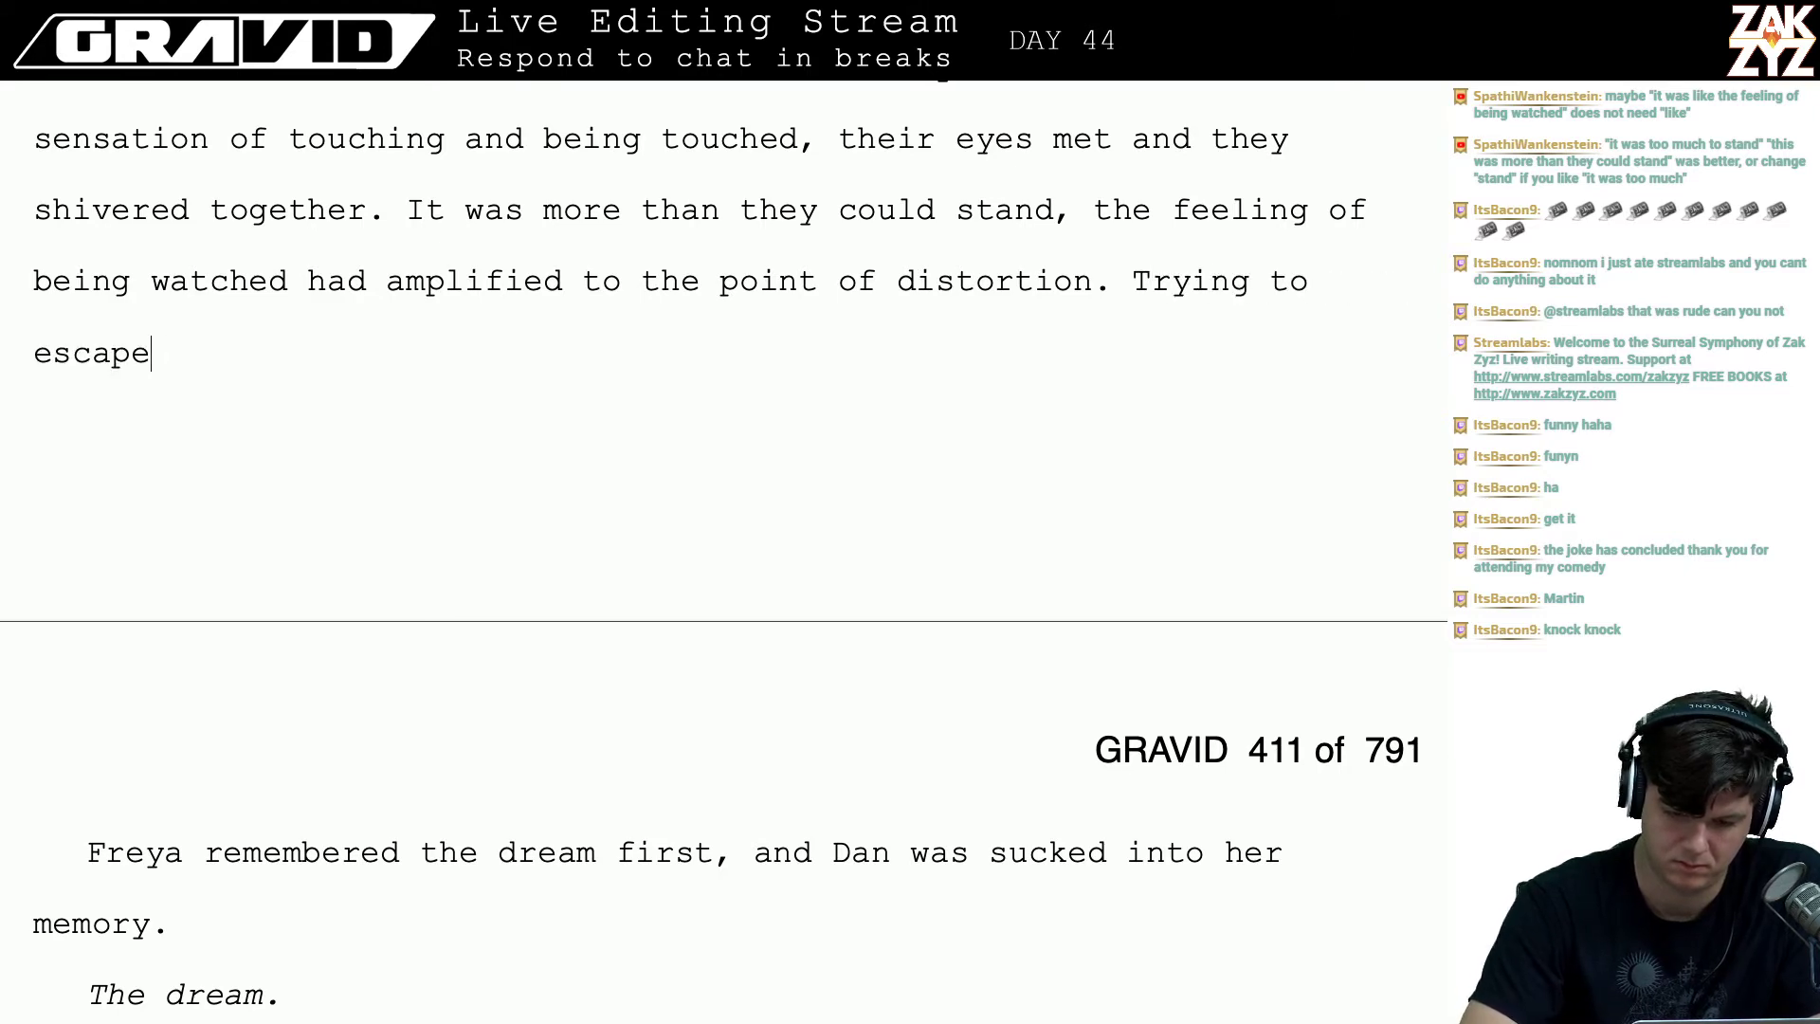
key("BackSpace")
key("BackSpace")
key("BackSpace")
key("BackSpace")
key("BackSpace")
key("BackSpace")
key("BackSpace")
key("BackSpace")
key("BackSpace")
key("BackSpace")
key("BackSpace")
key("BackSpace")
key("BackSpace")
key("BackSpace")
key("BackSpace")
key("BackSpace")
key("BackSpace")
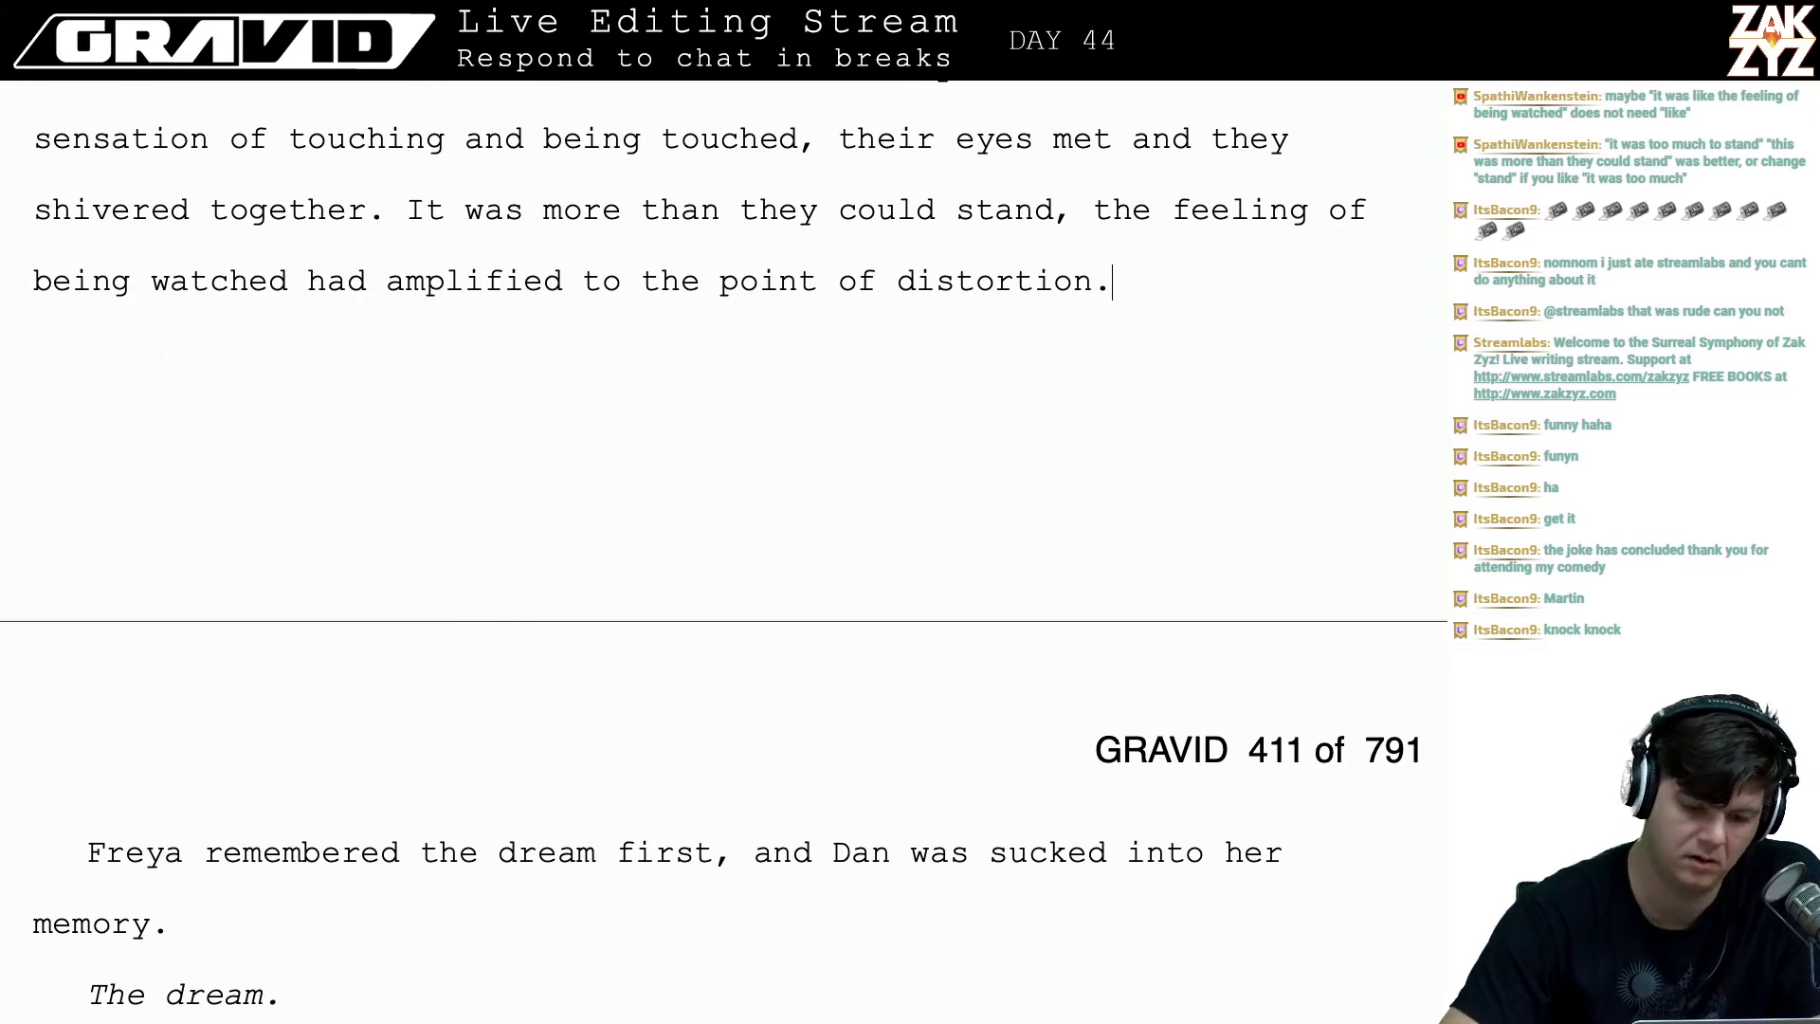
- Draft "Freya saw that if they dwelled too long on something they would" after "the point of distortion."
scroll(705, 549, "up", 3)
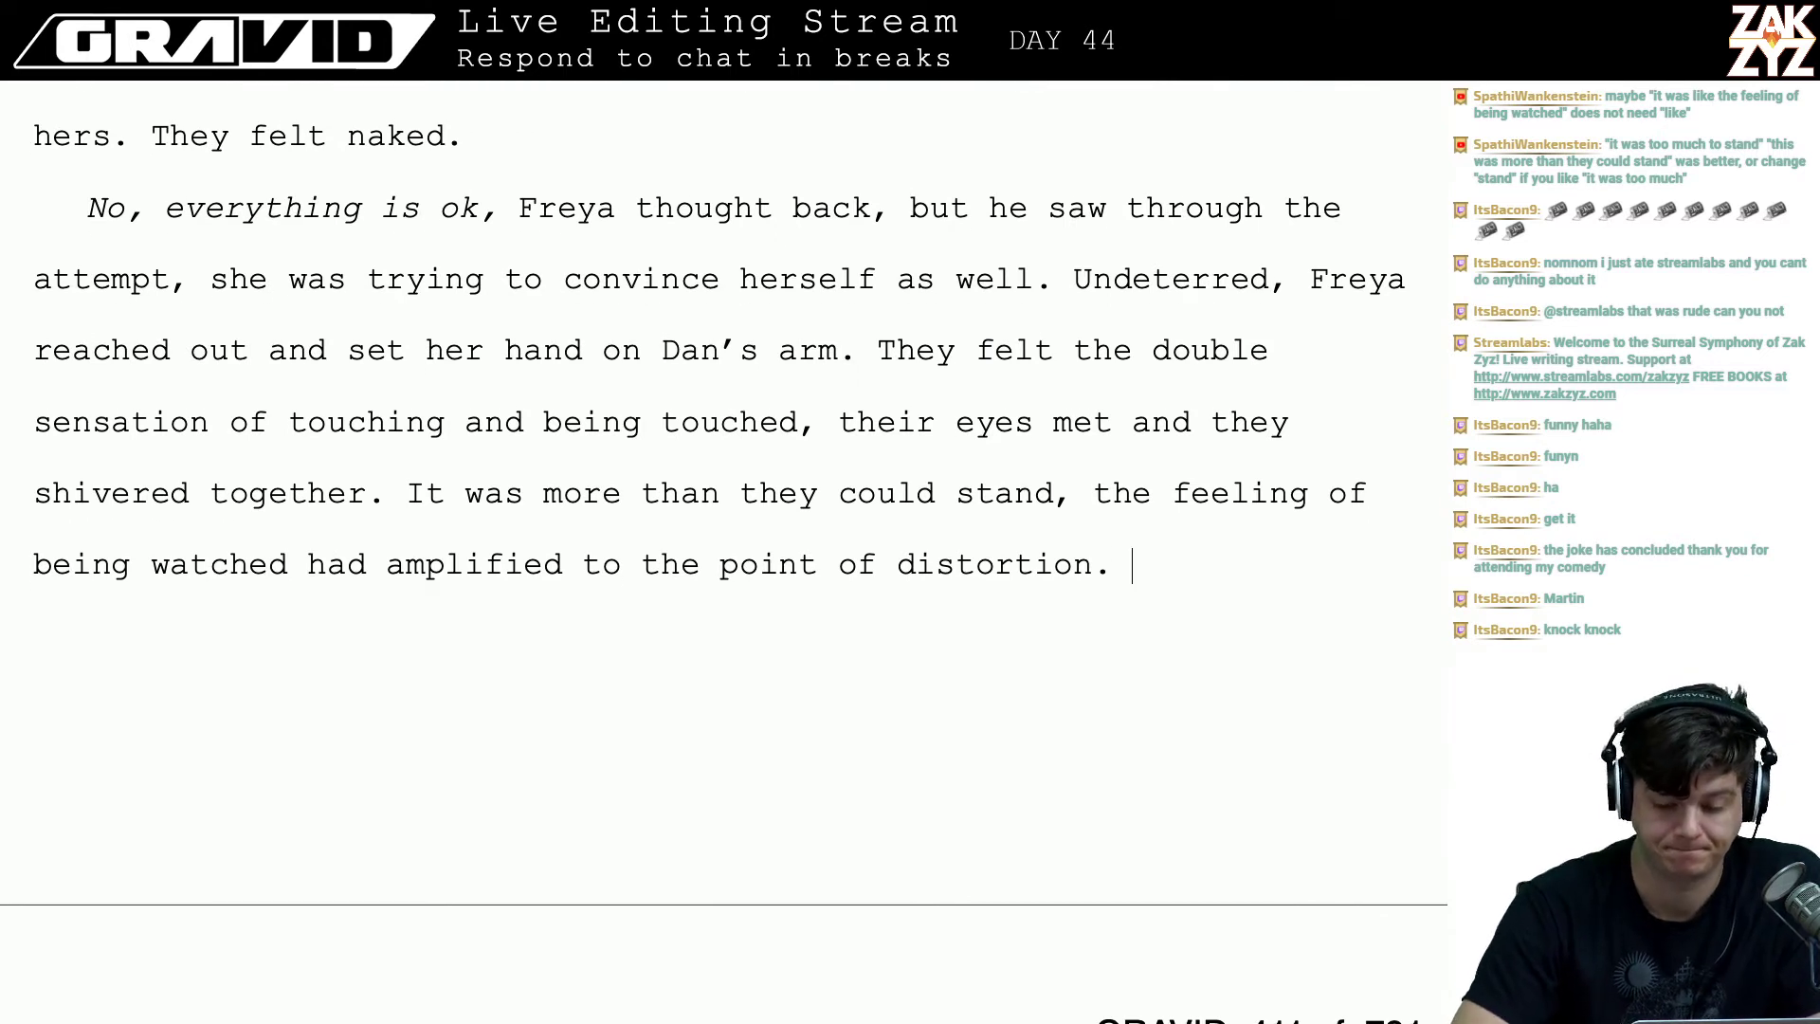
type("Frey")
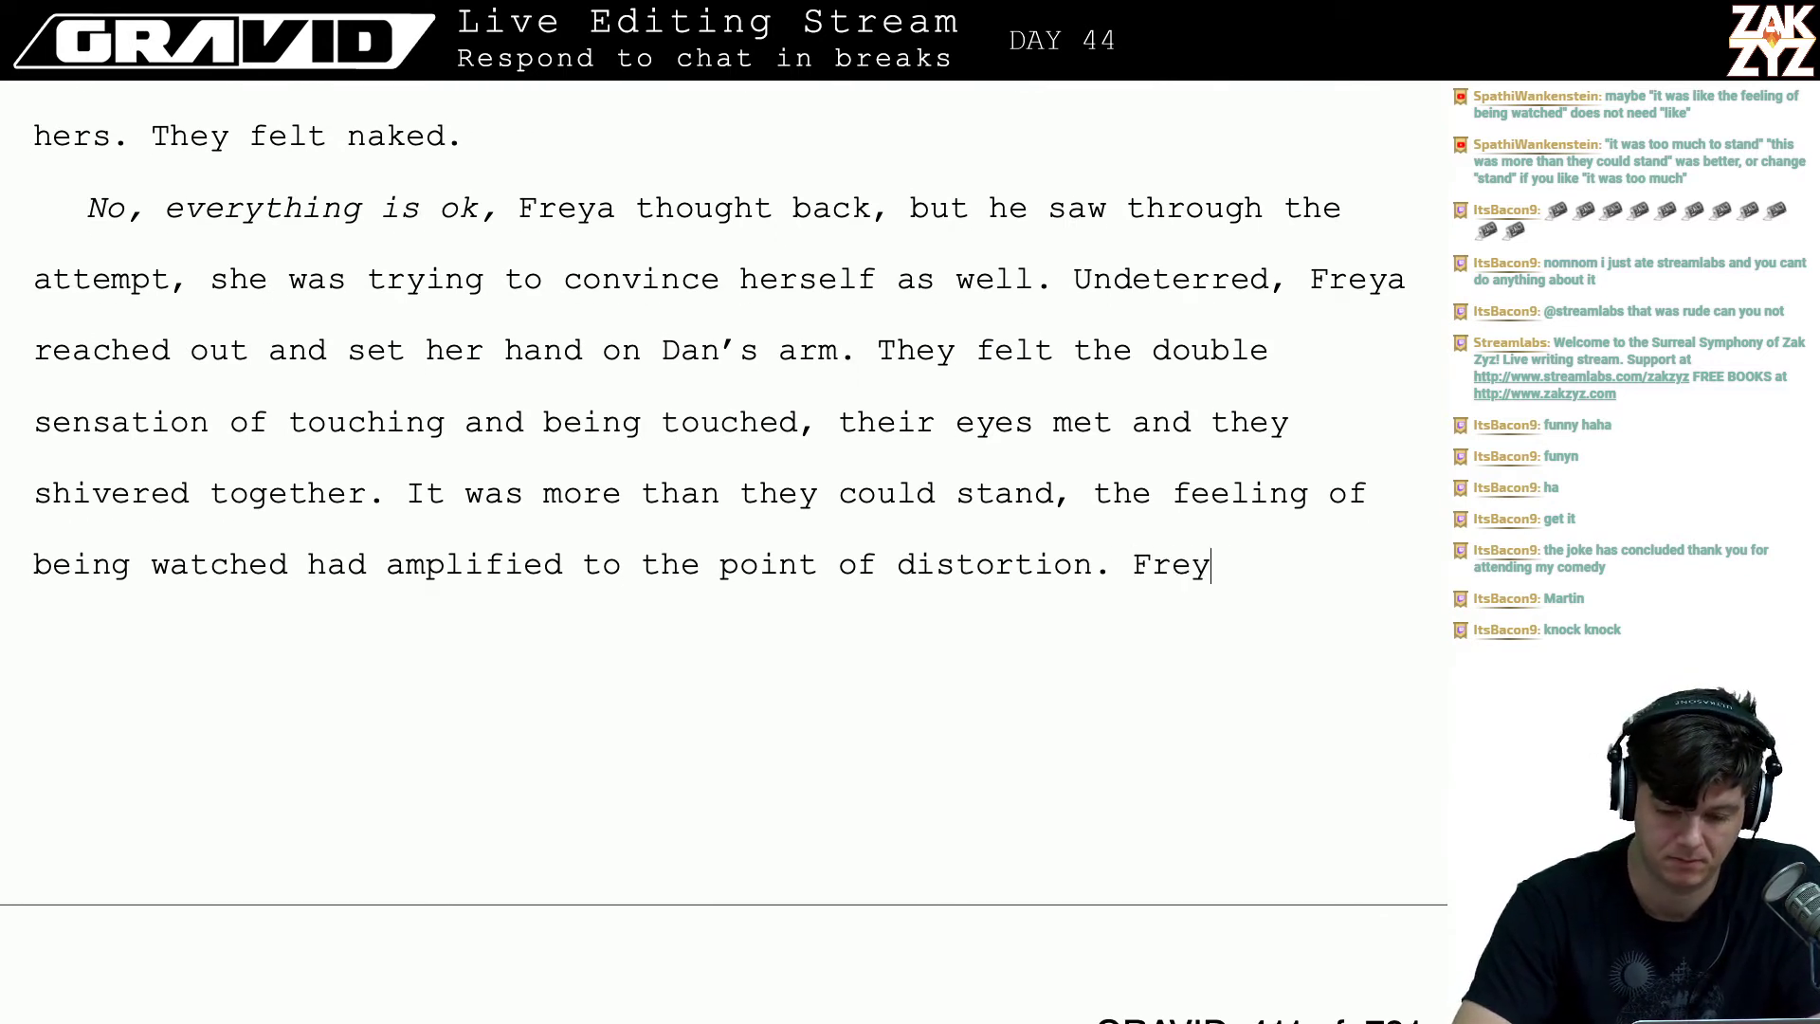
type("a saw that if ")
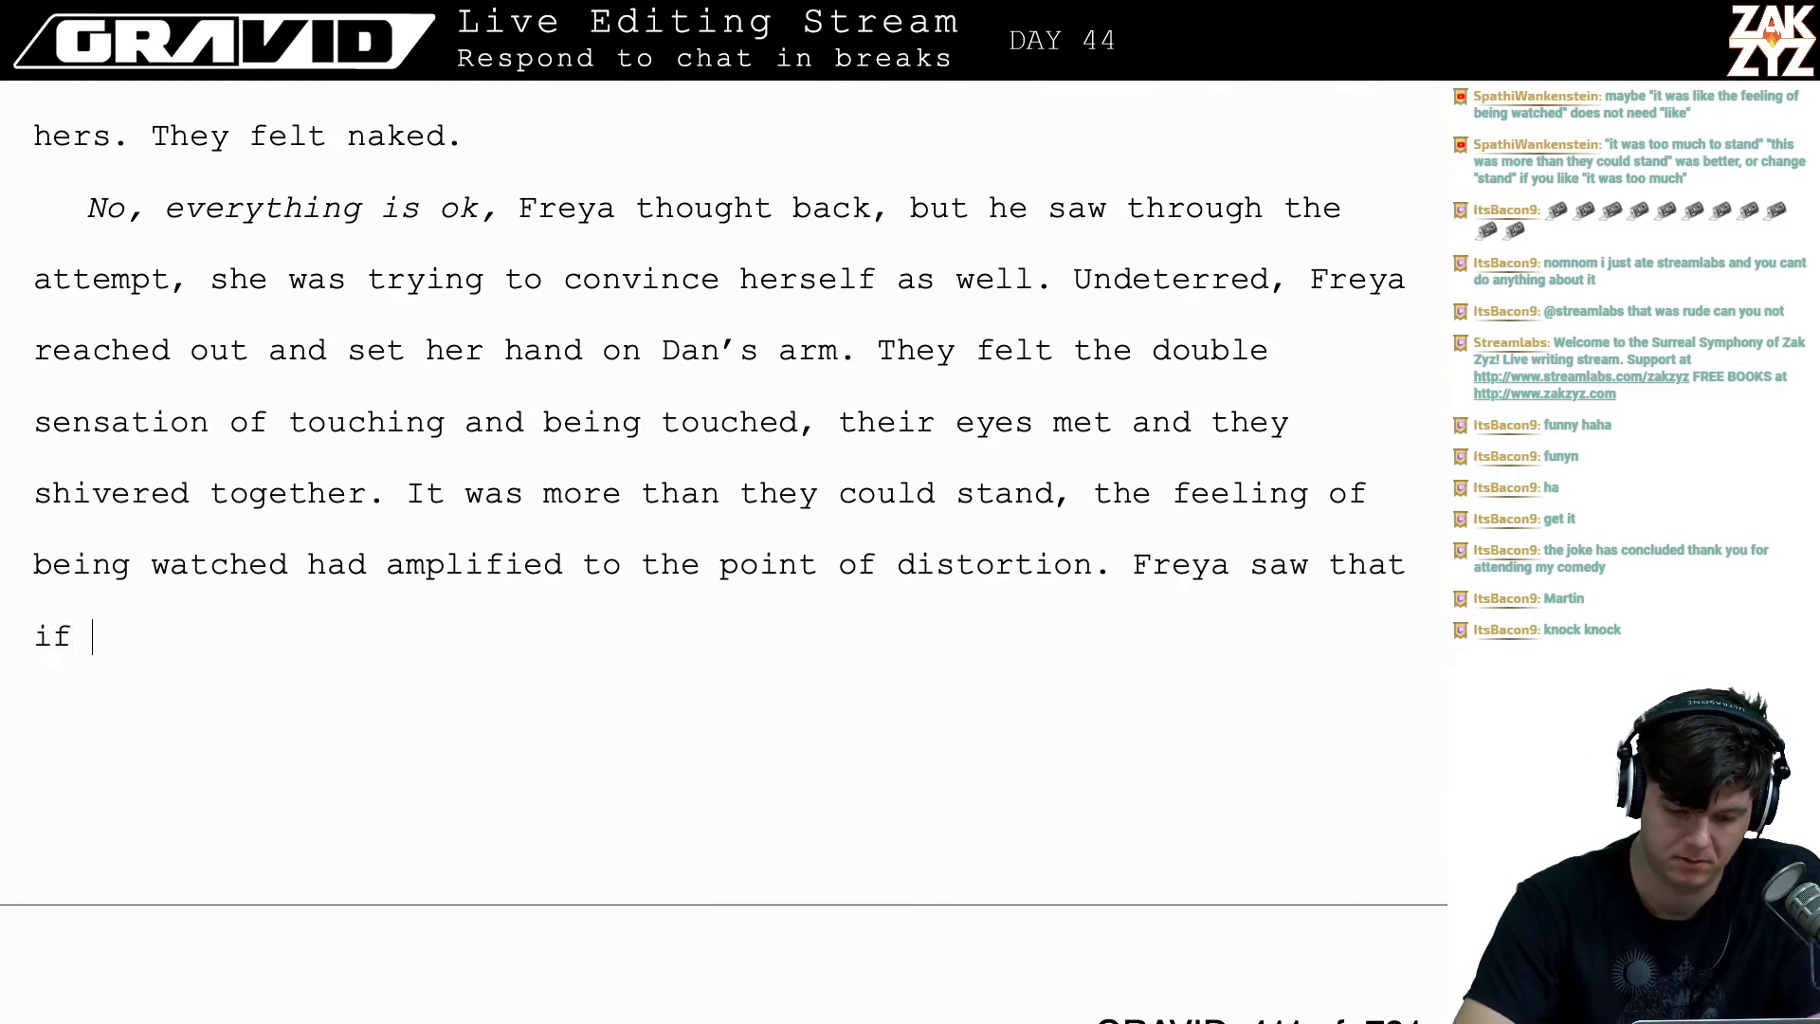
type("they dwelled")
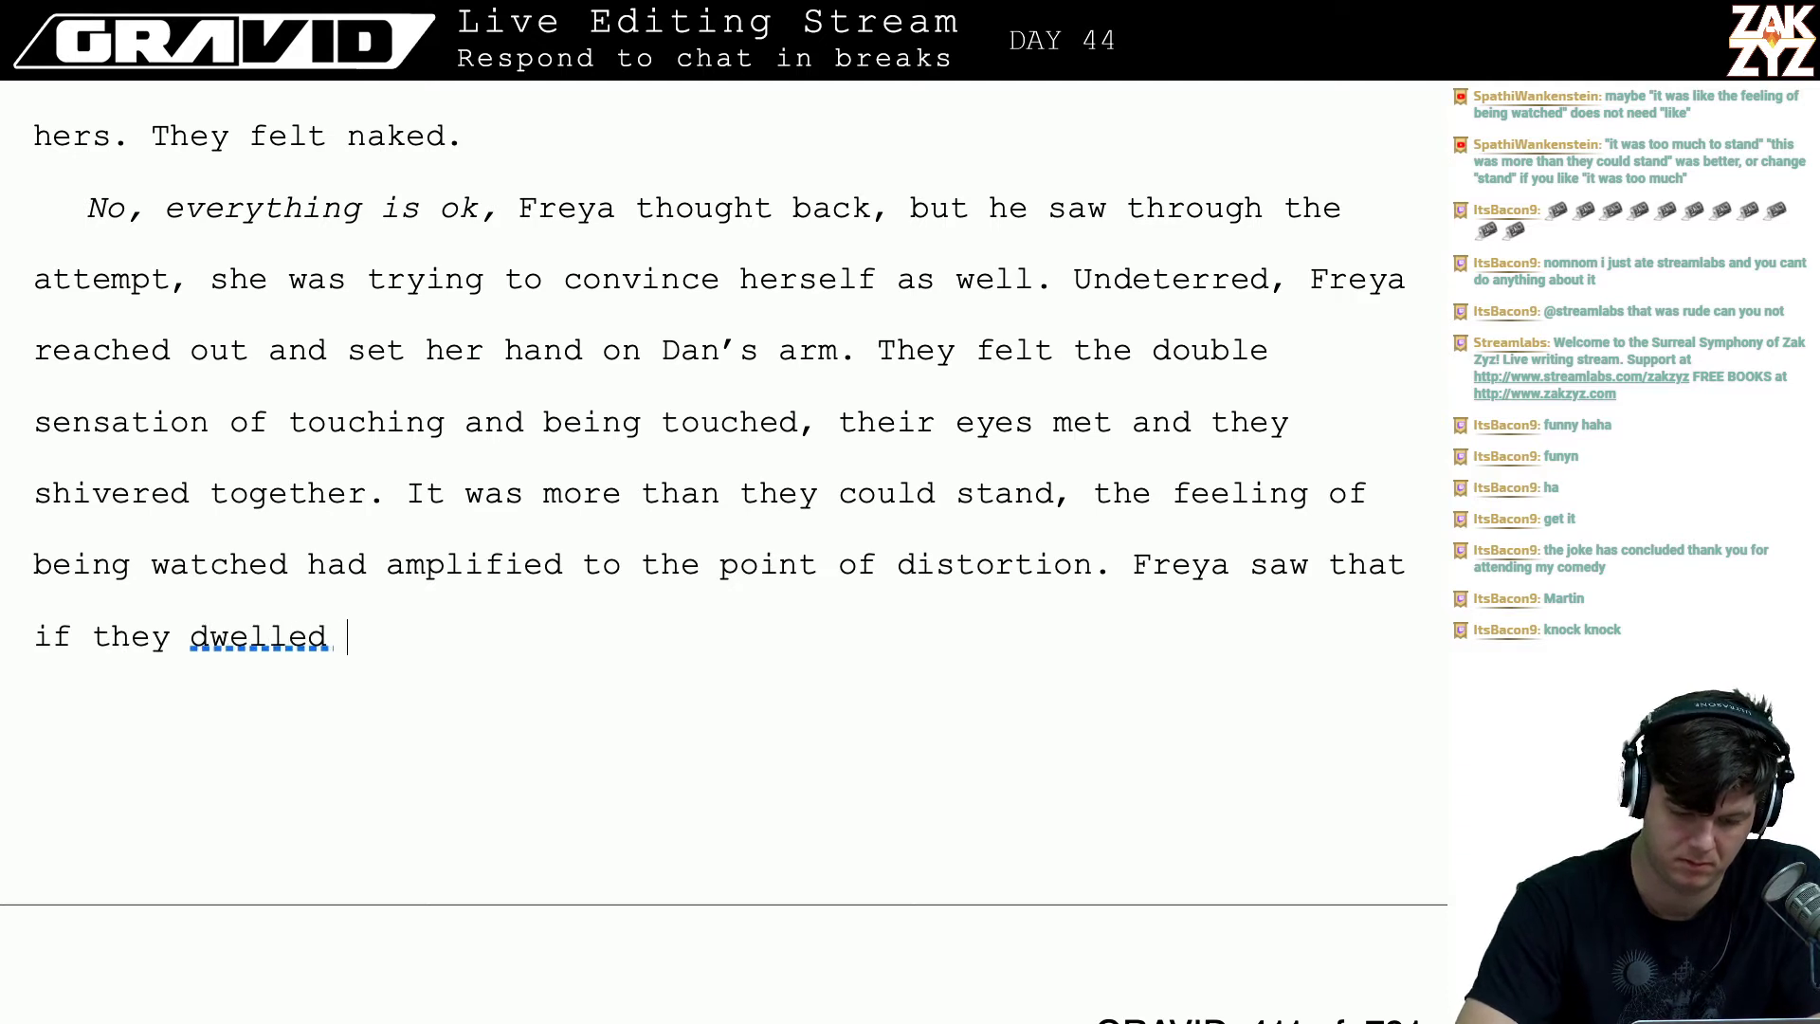
key("BackSpace")
key("BackSpace")
type("d too long")
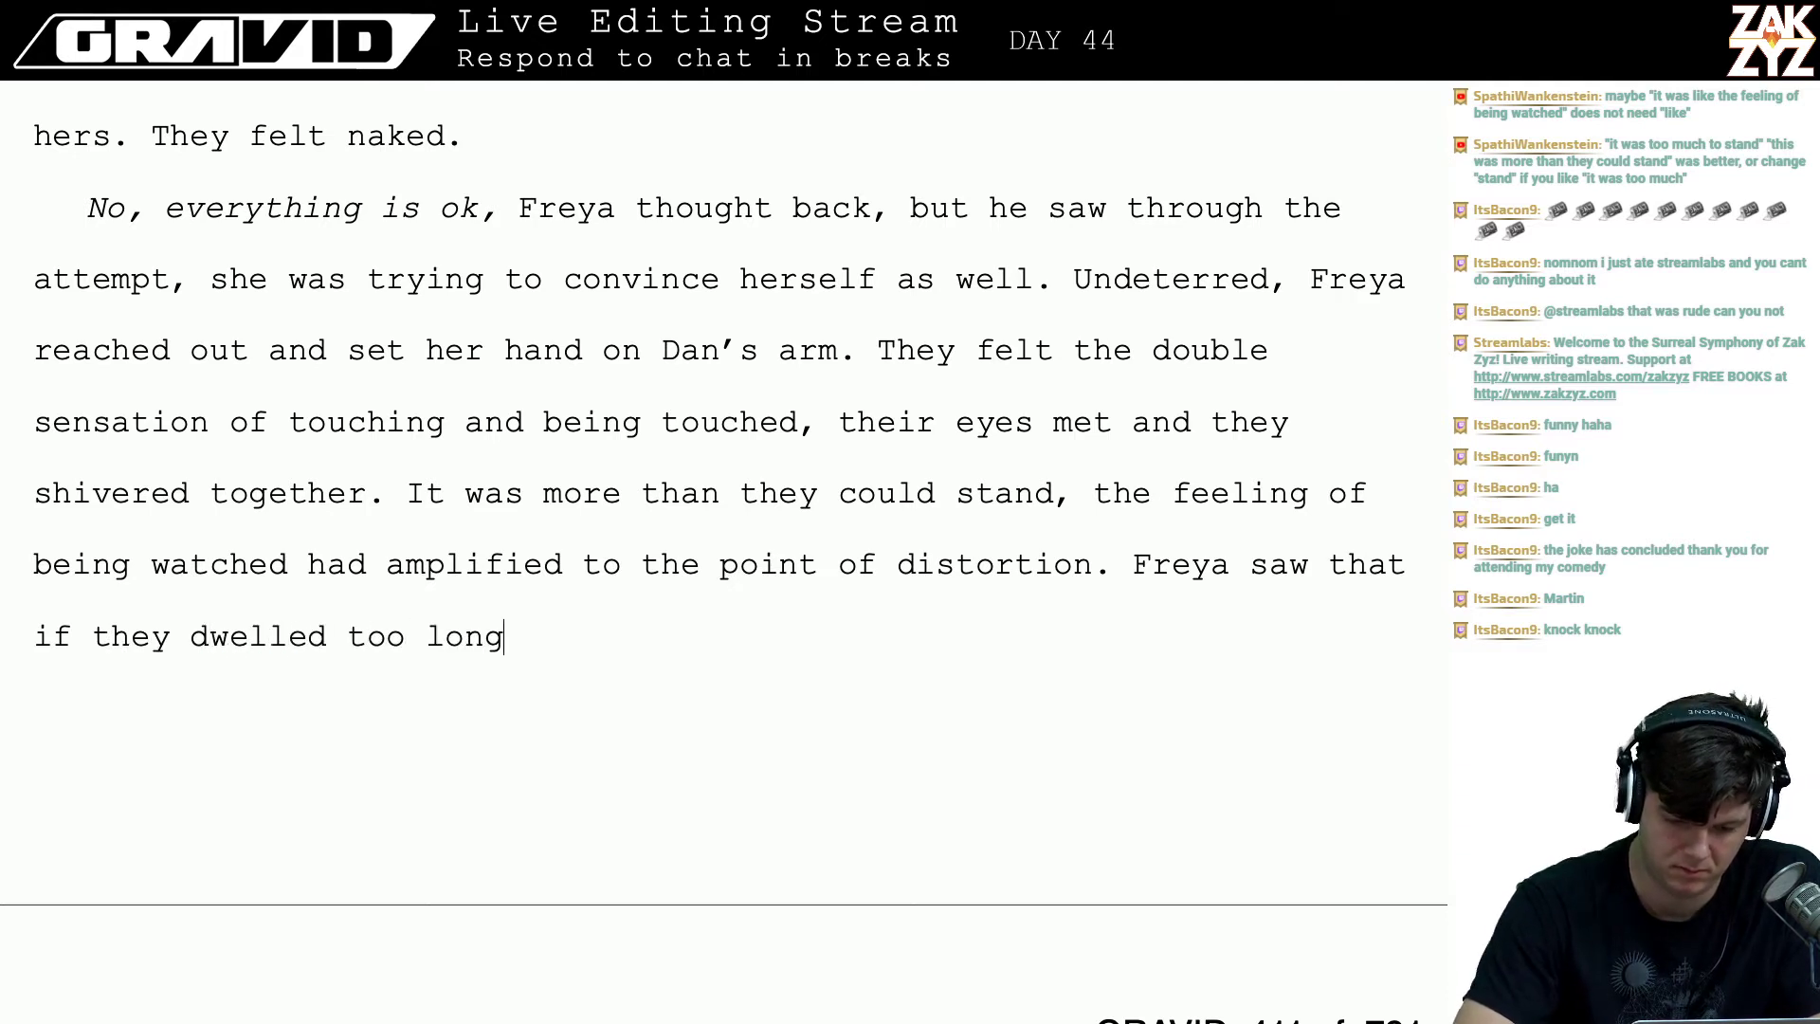
type(" on something ")
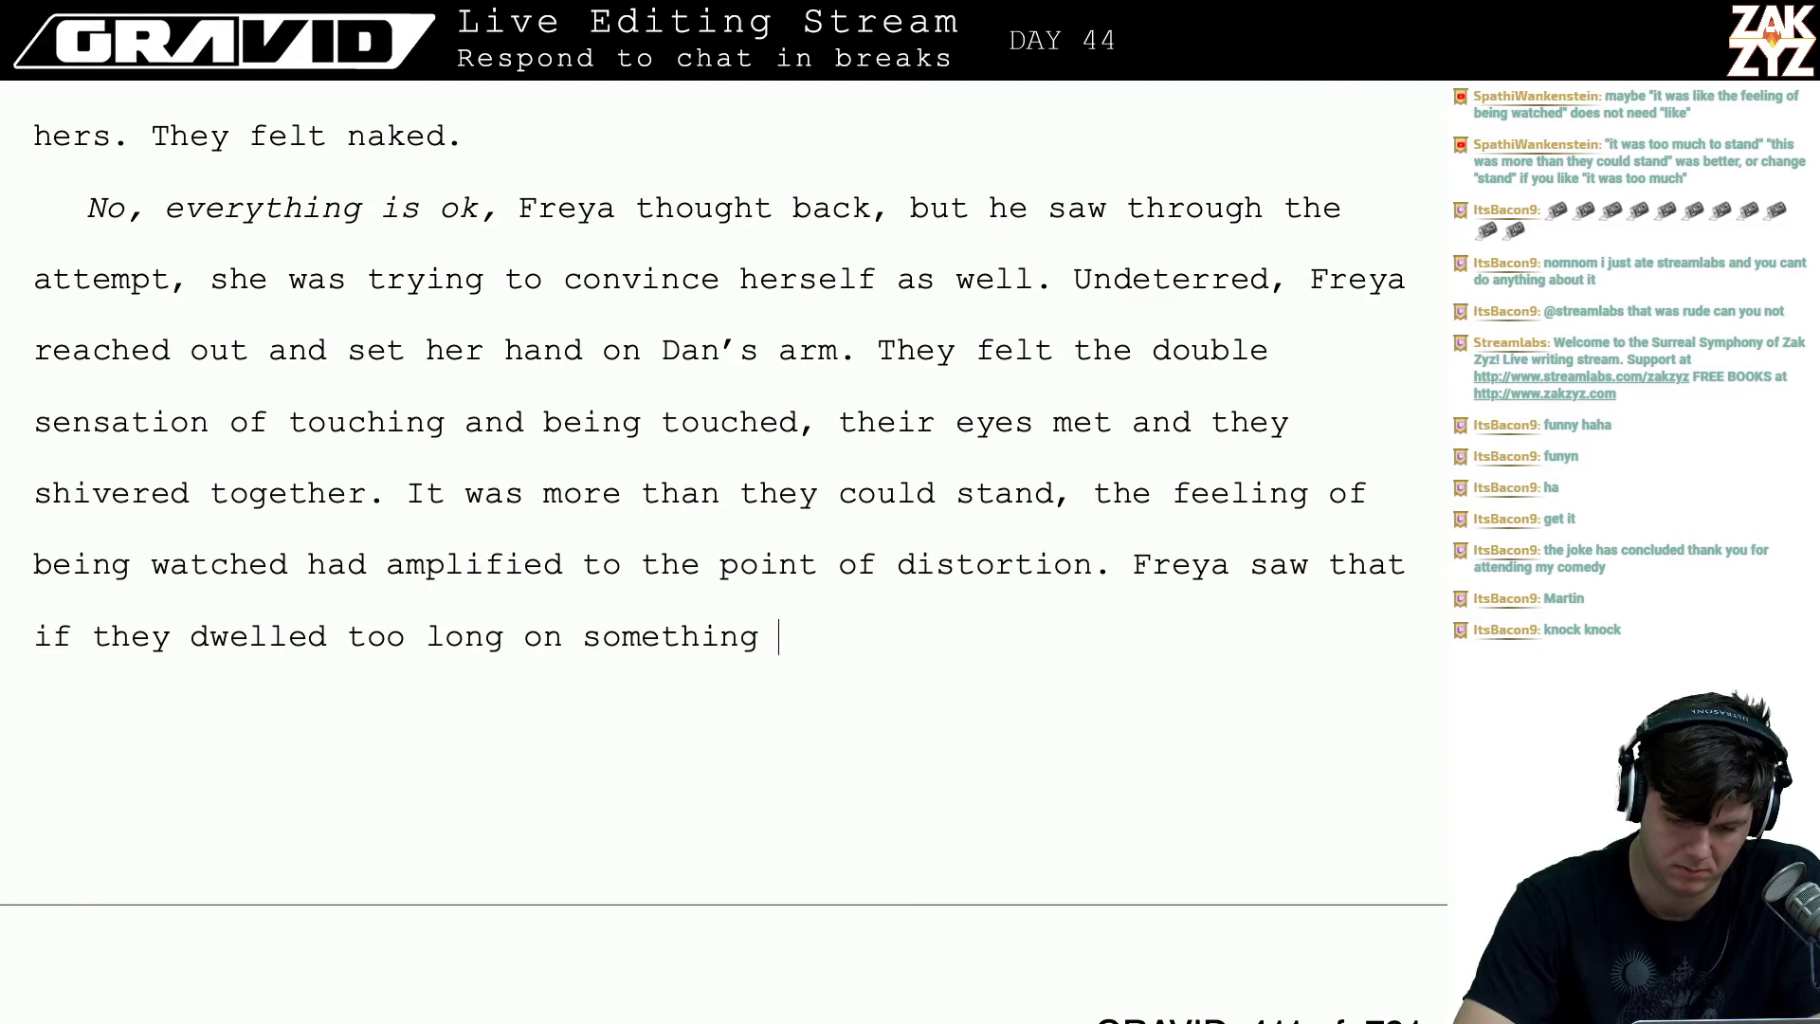
type("they would")
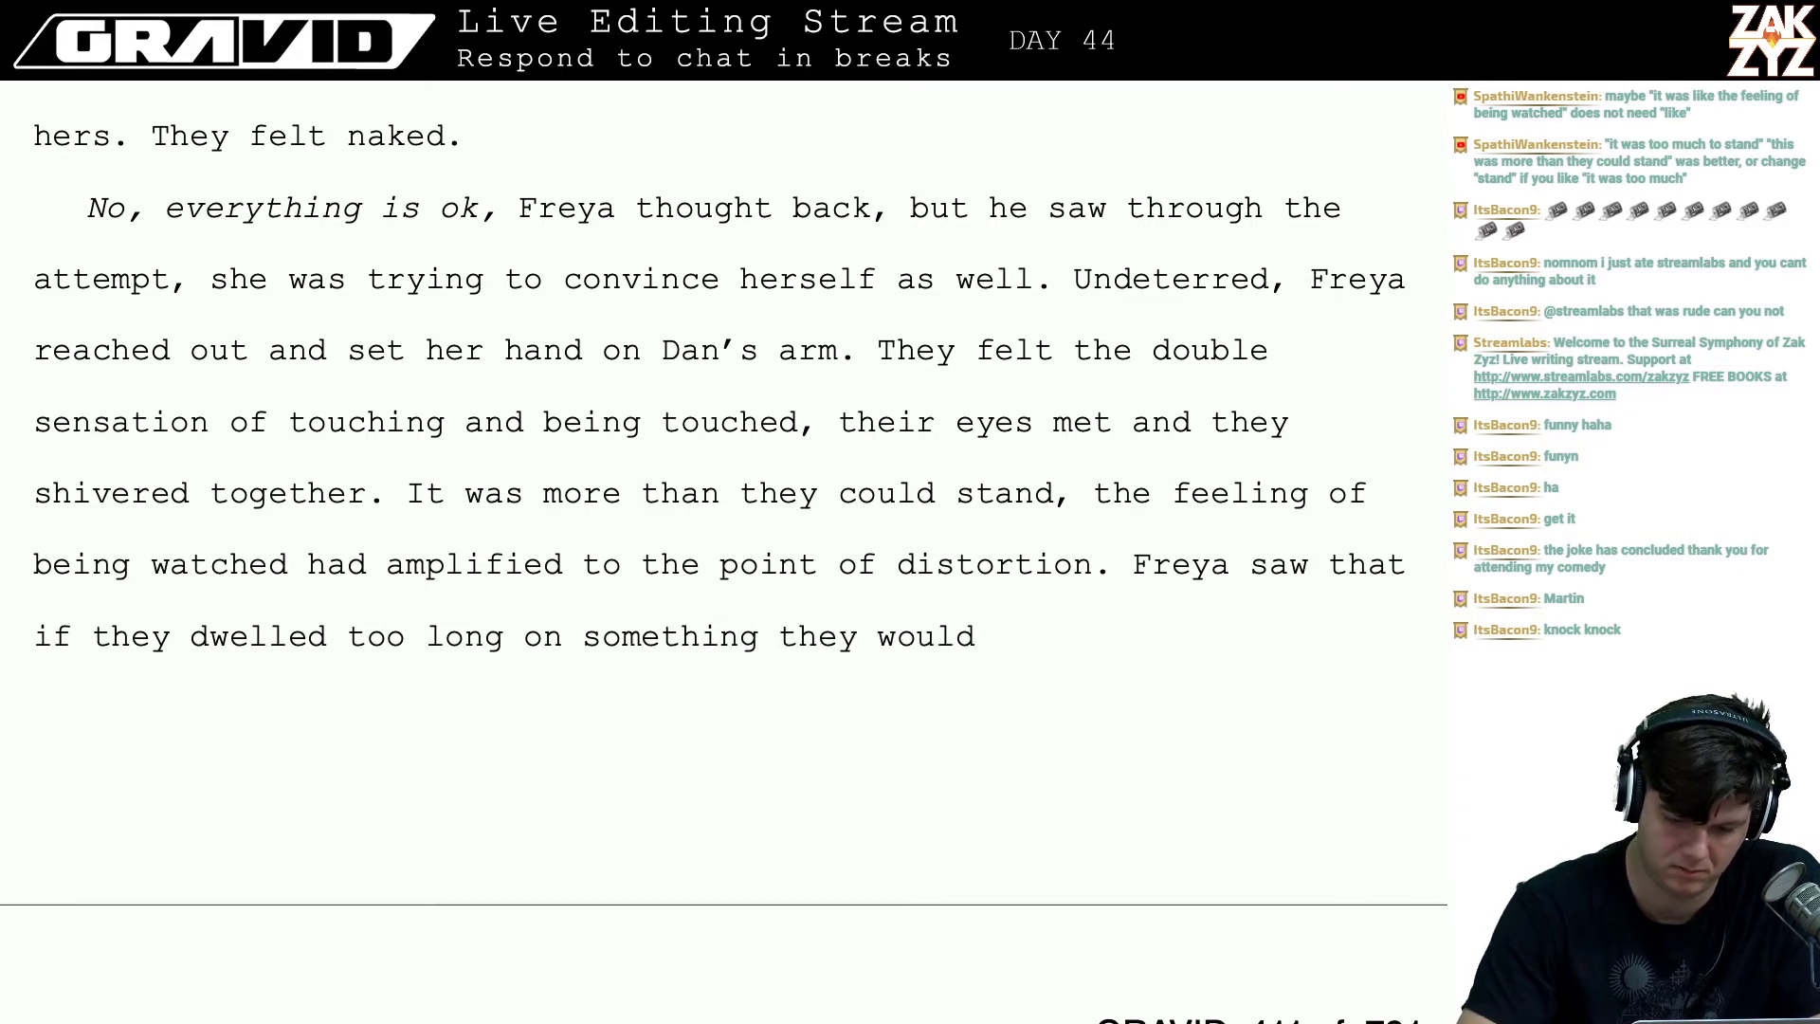
- Delete the unfinished sentence from "Freya saw that" to "they would"
key("Up")
key("Right")
key("Right")
key("Right")
key("Right")
key("Right")
key("Right")
key("Right")
key("ctrl+shift+End")
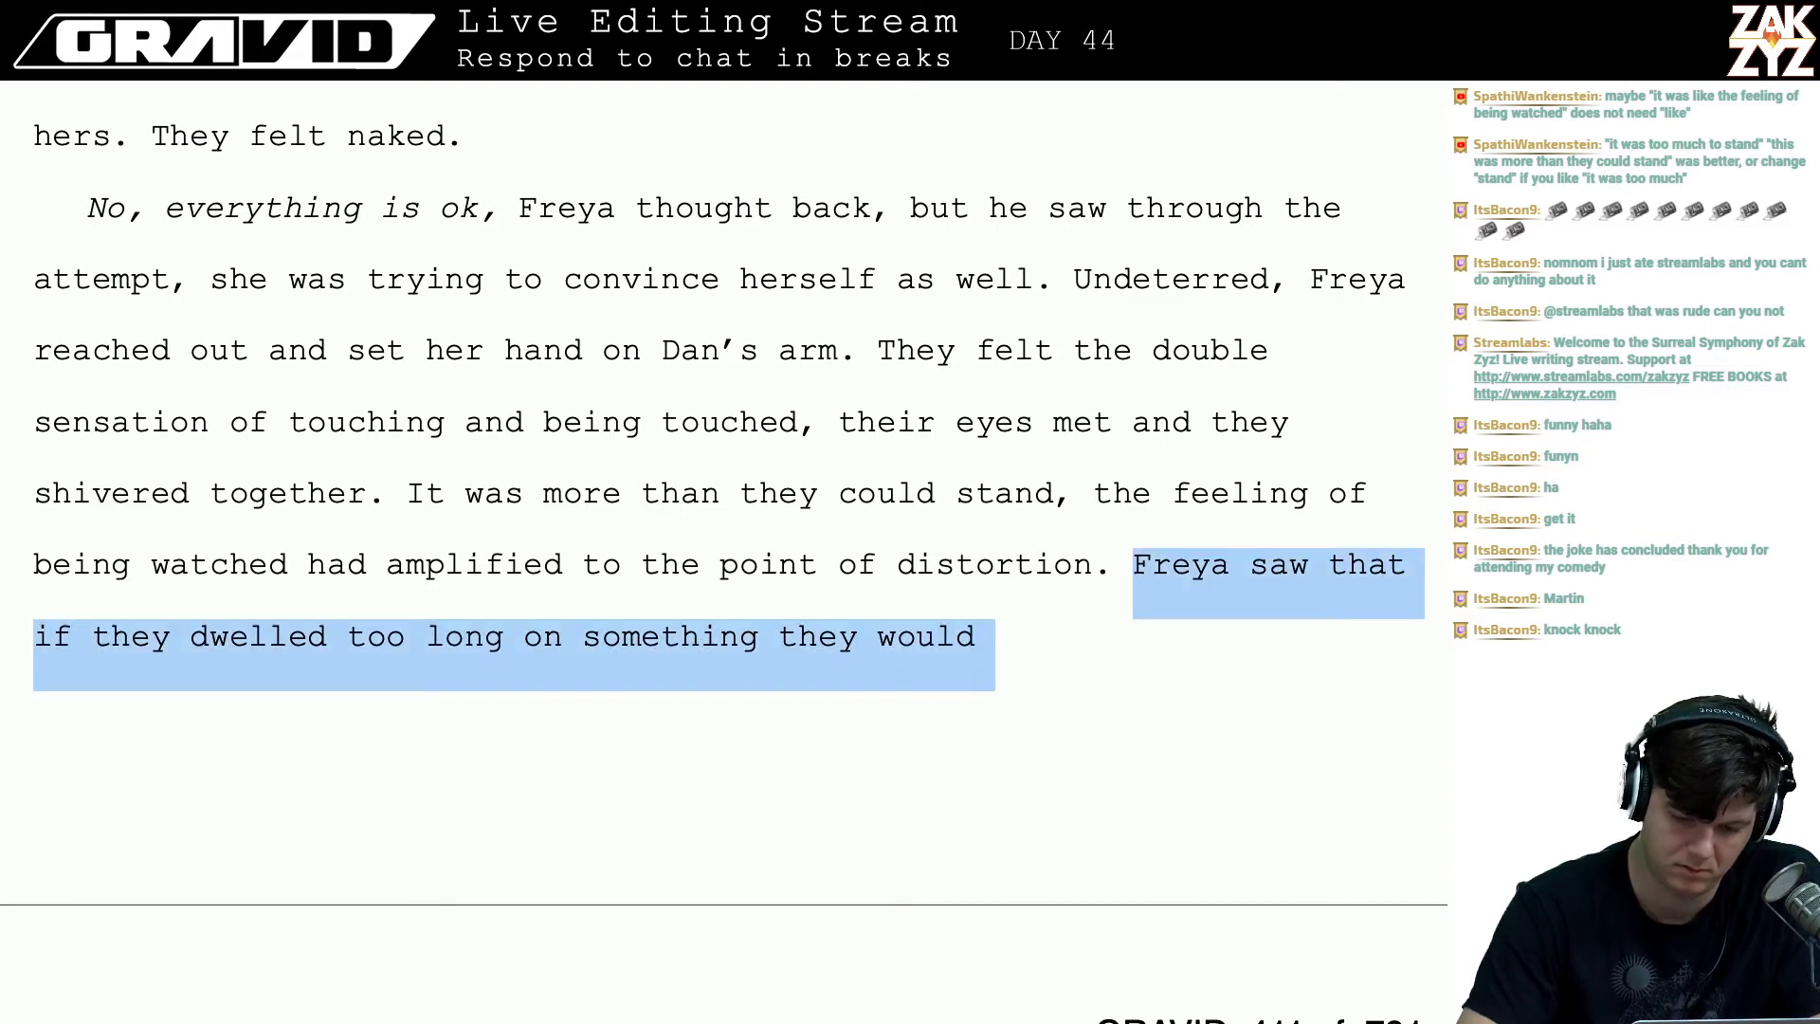
key("BackSpace")
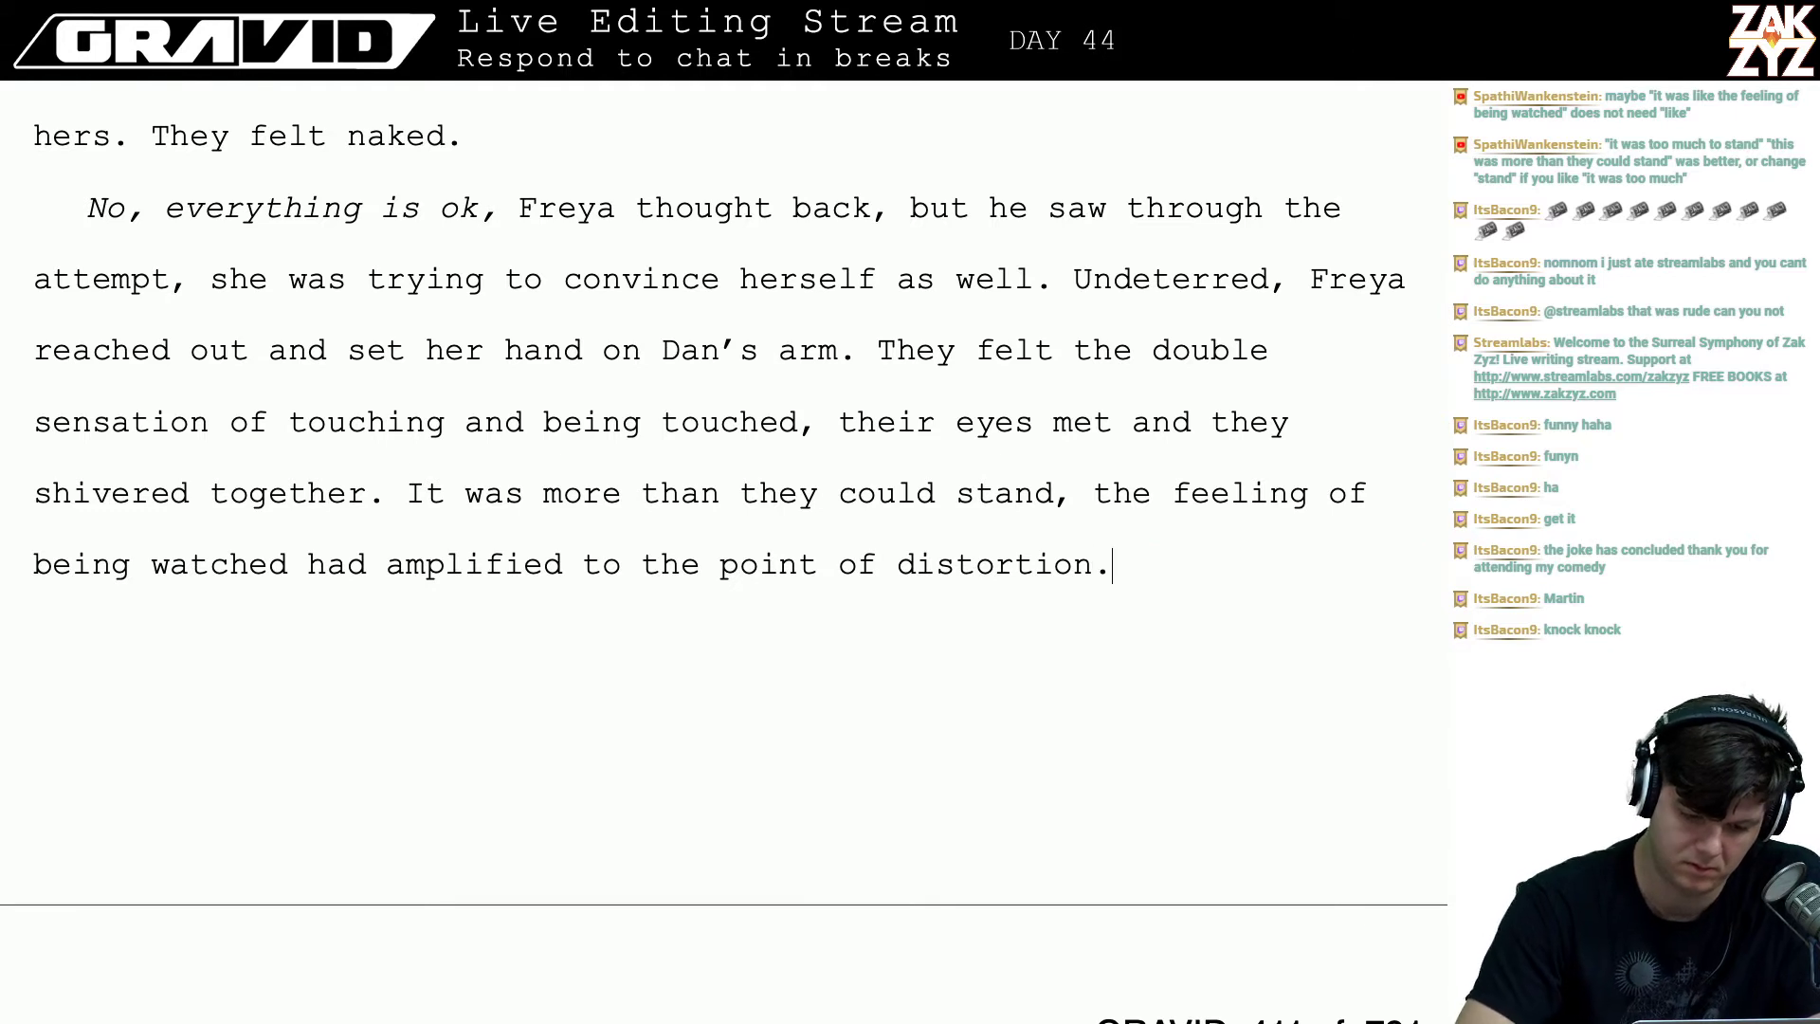
- Try the sentence openings "Freya" and "As she coin" after "the point of distortion.", deleting both
type("Freya")
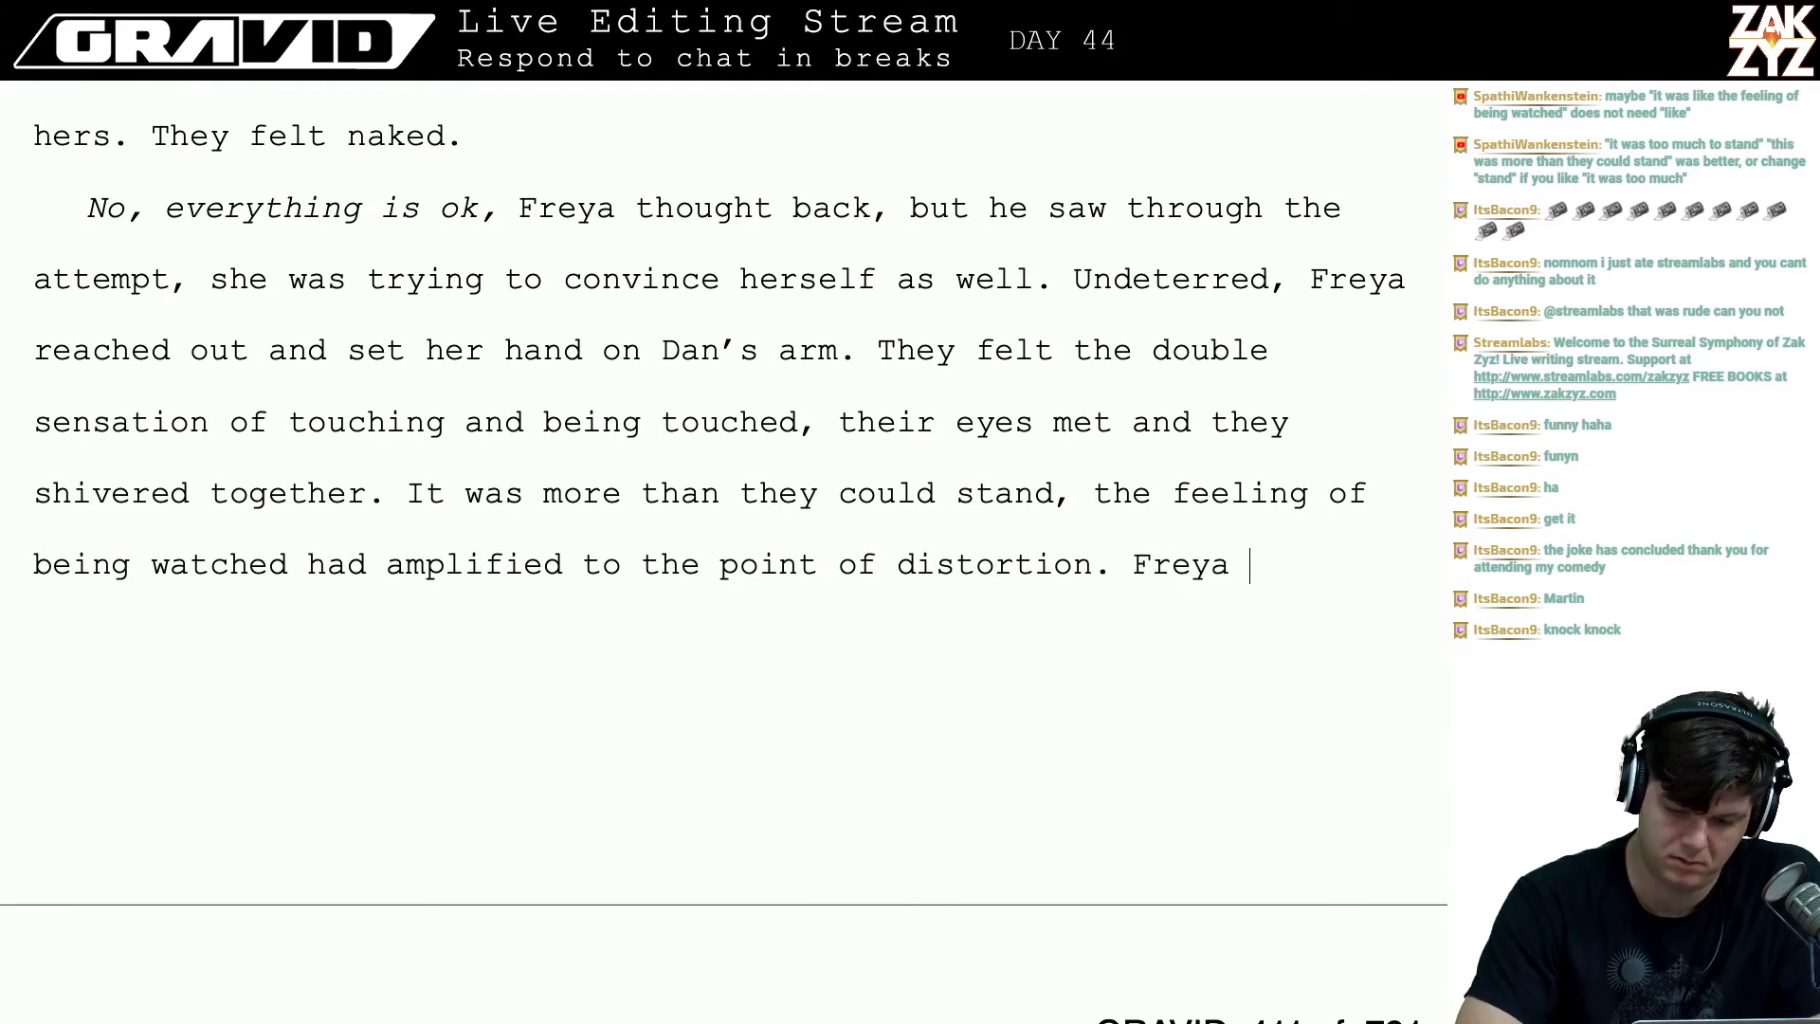
key("BackSpace")
key("BackSpace")
key("BackSpace")
key("BackSpace")
key("BackSpace")
key("BackSpace")
type("As")
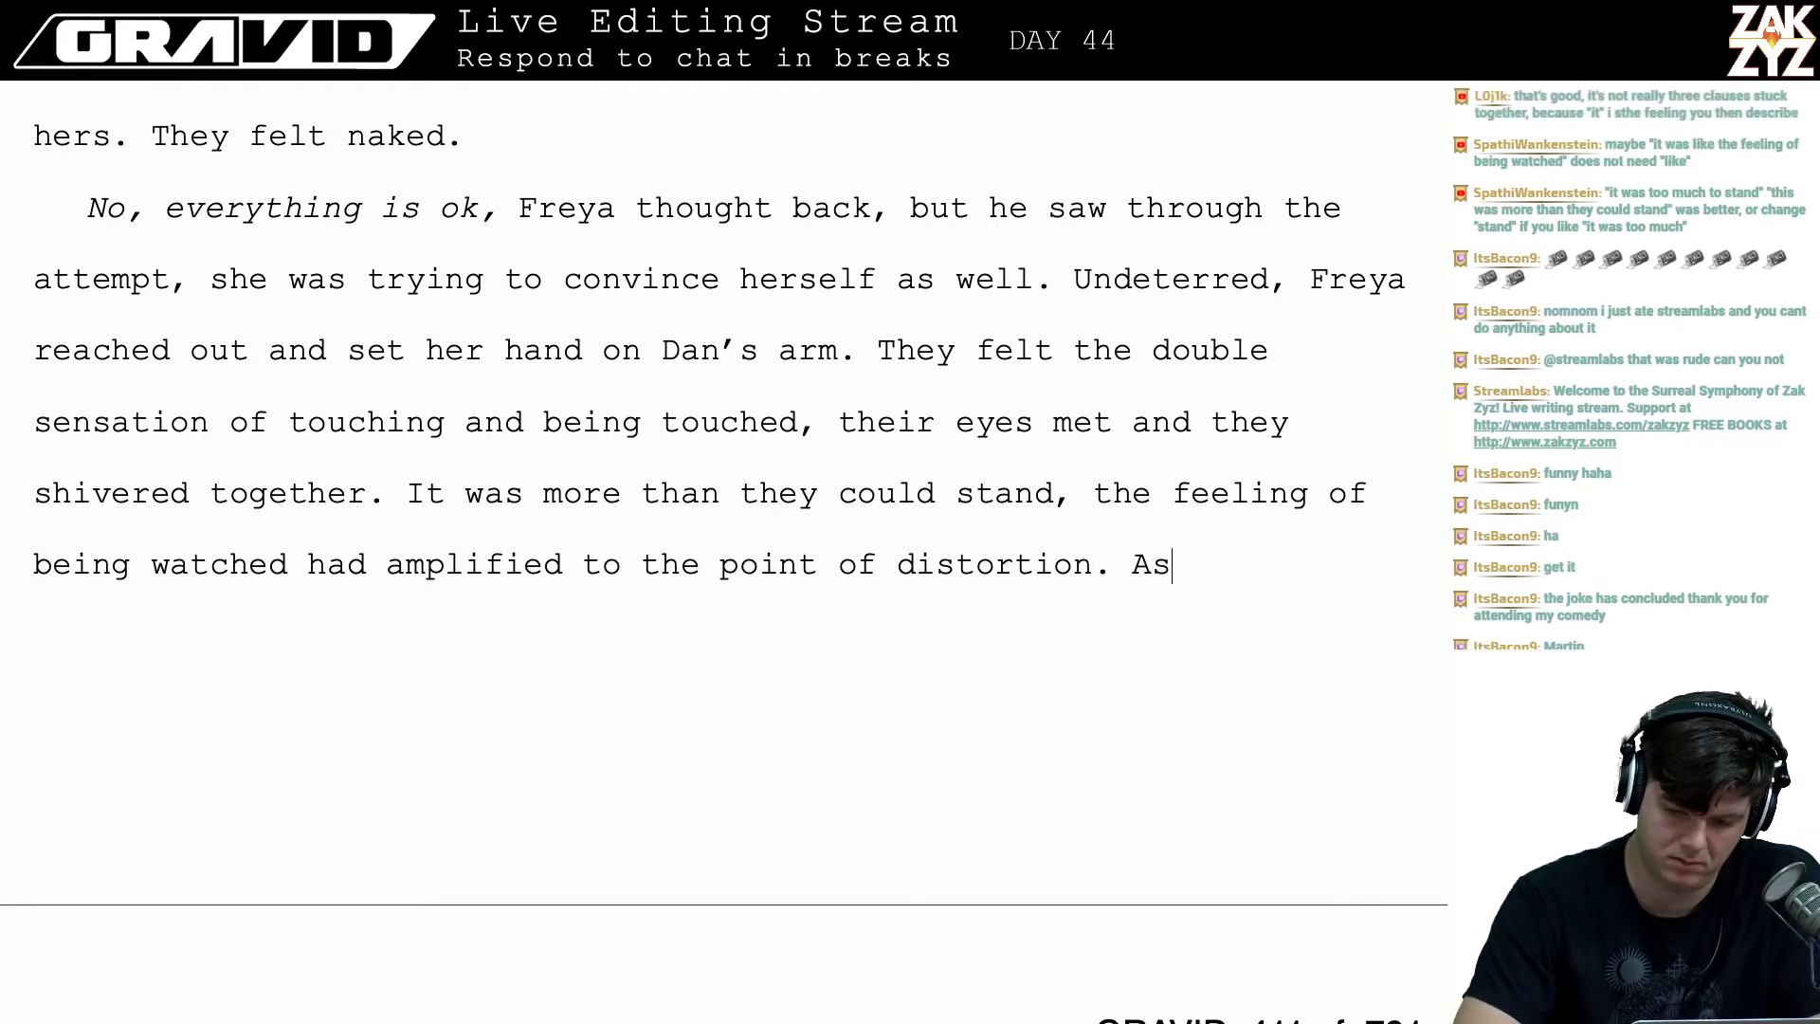
type(" she coin")
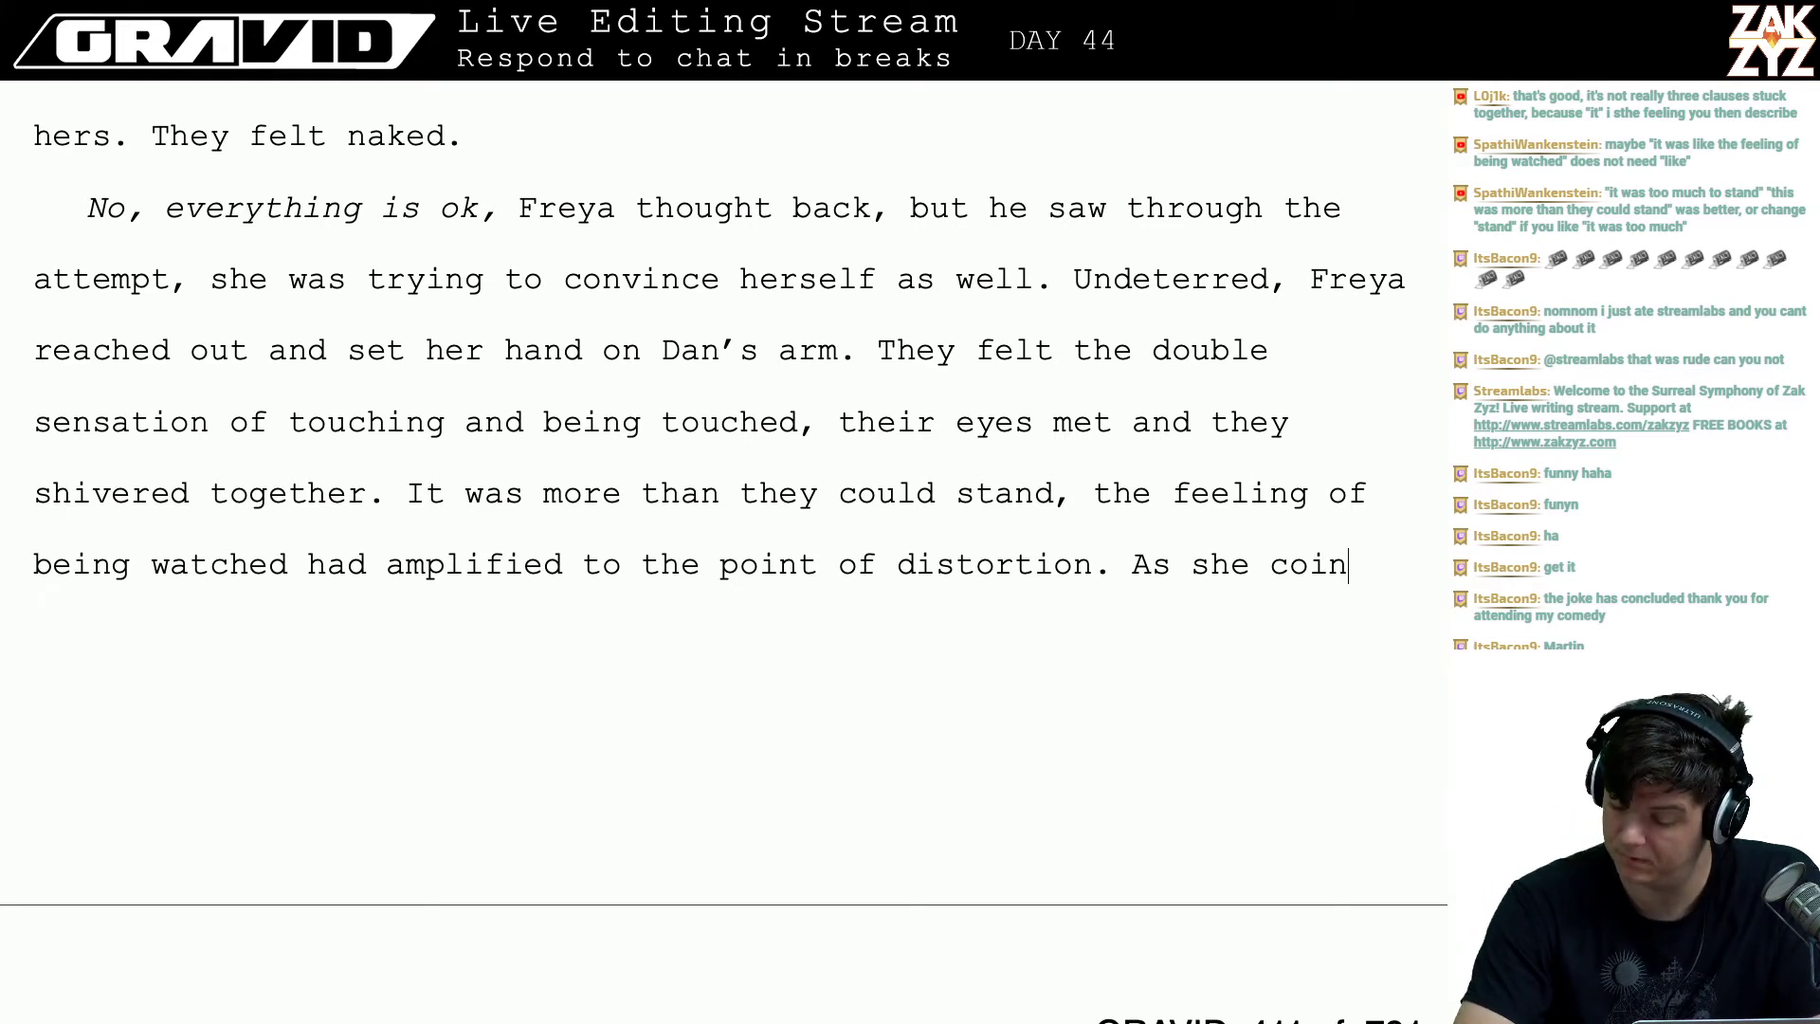
key("BackSpace")
key("BackSpace")
key("BackSpace")
key("BackSpace")
key("BackSpace")
key("BackSpace")
key("BackSpace")
key("BackSpace")
key("BackSpace")
key("BackSpace")
key("BackSpace")
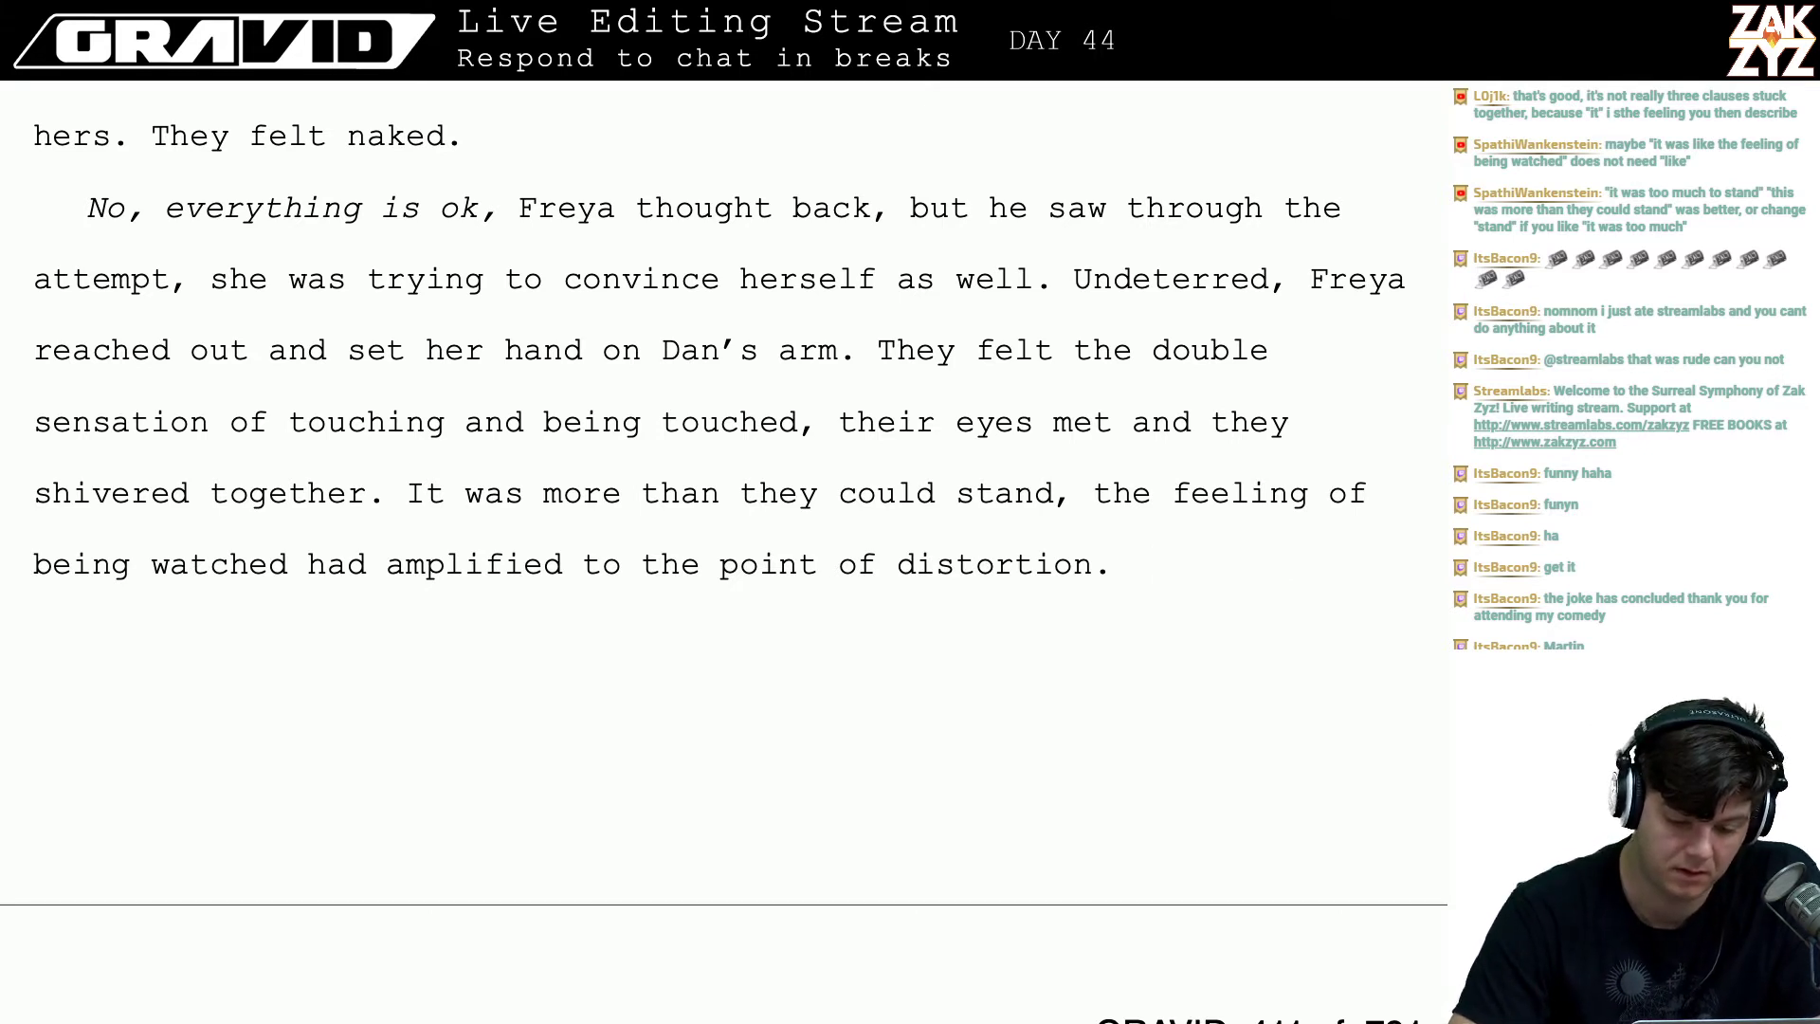
key("Right")
key("Up")
key("Left")
key("Right")
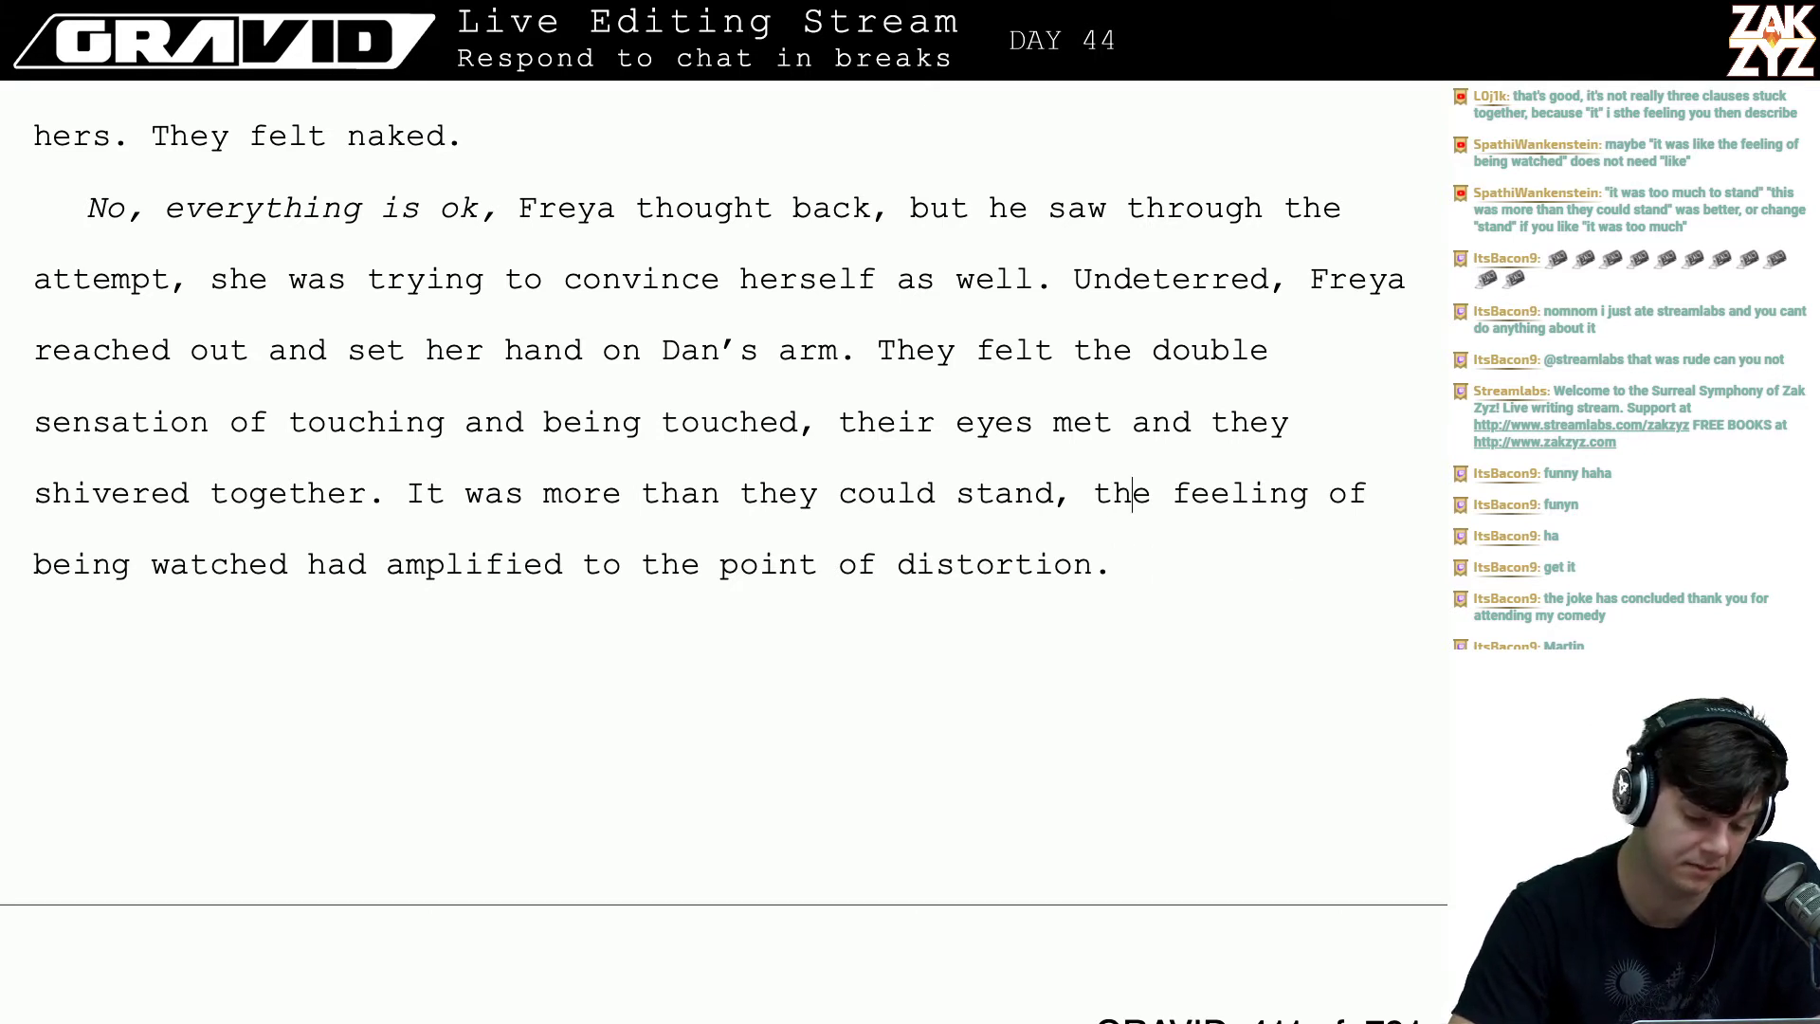
key("Right")
key("Right")
key("Right")
key("Right")
key("Right")
key("Right")
key("Right")
key("Right")
key("Right")
key("Right")
key("Right")
key("Right")
key("Right")
key("Right")
key("Right")
key("Right")
key("Right")
key("Down")
key("Left")
key("Left")
key("Left")
key("Left")
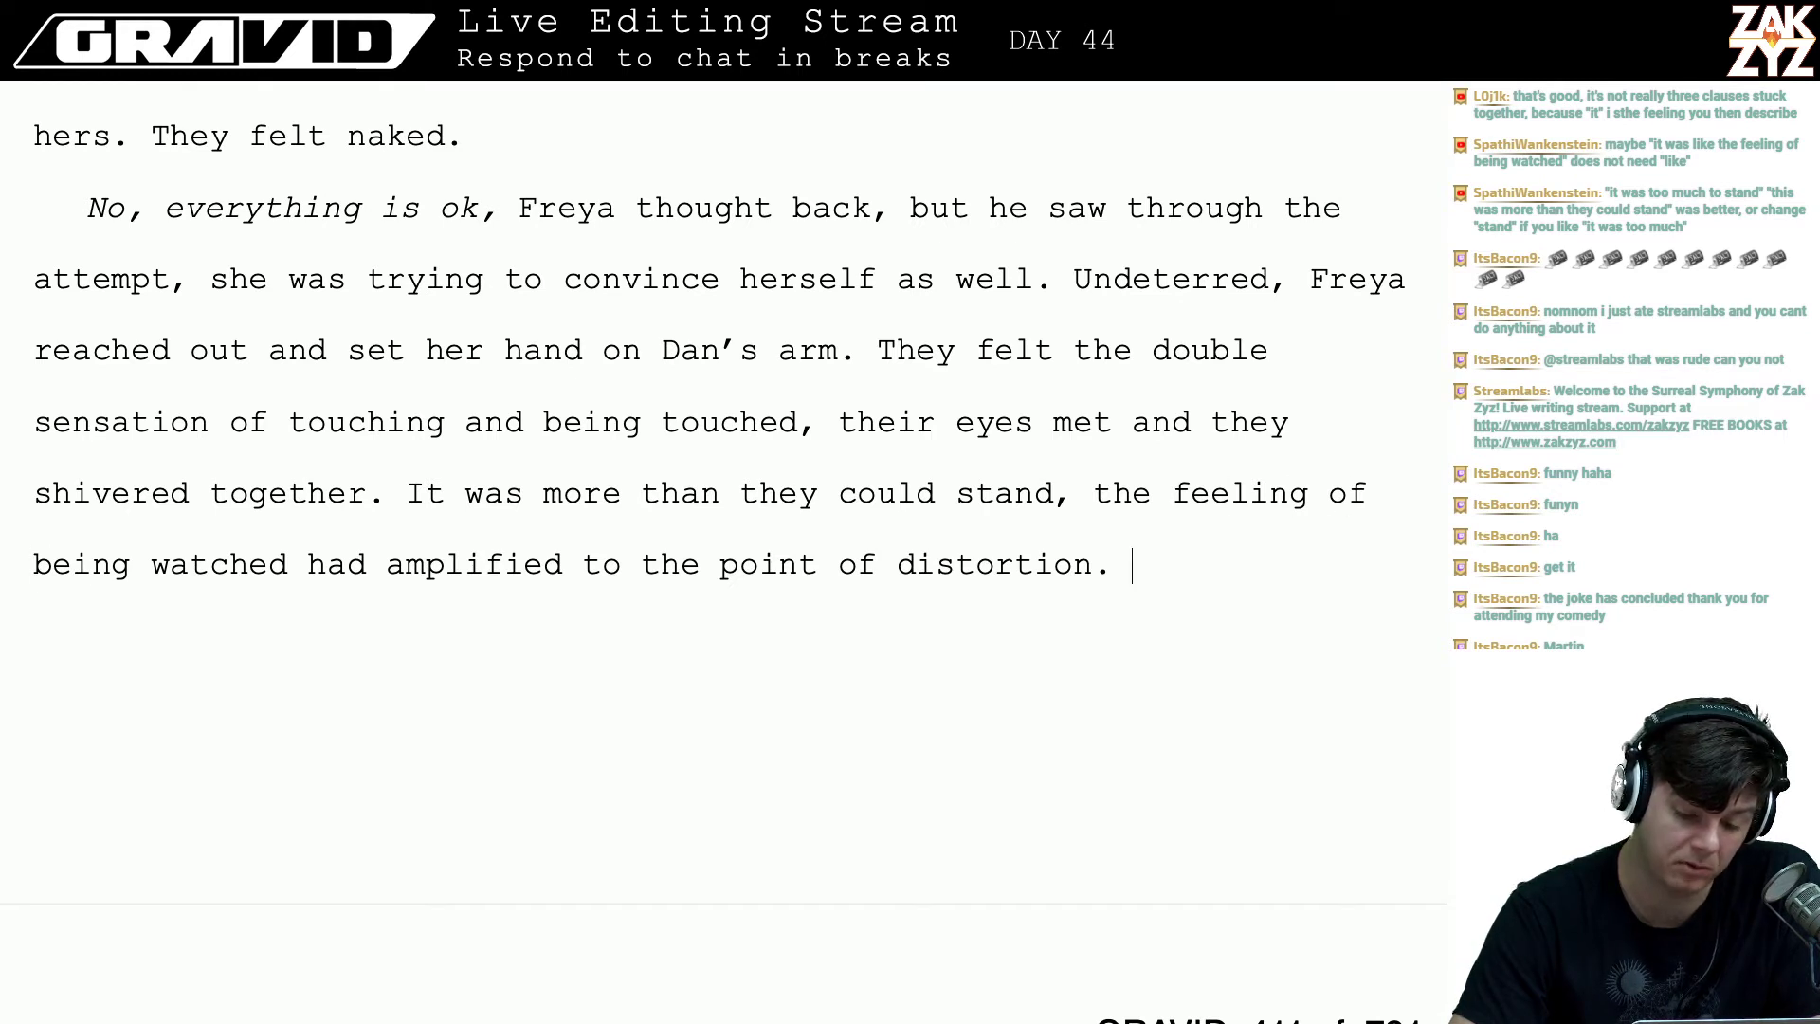
key("Right")
key("Right")
key("Right")
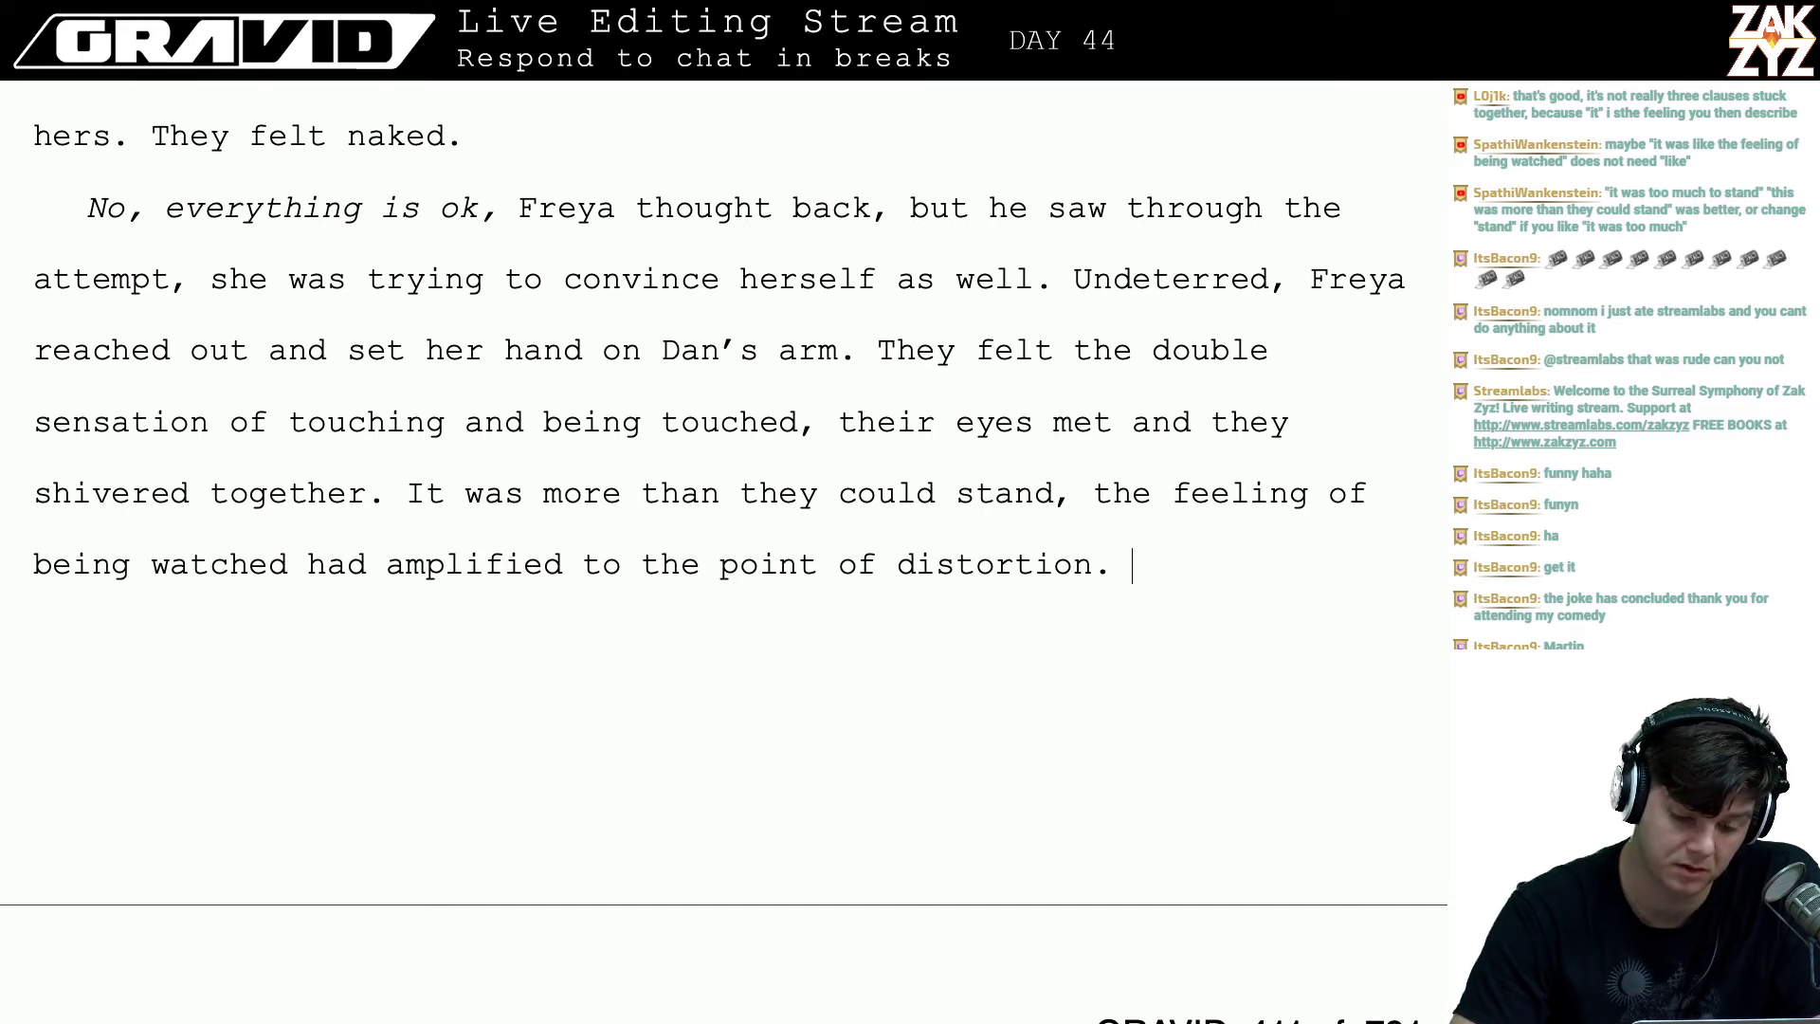
- Add a new paragraph after "the point of distortion." reading "Freya was reminded of the dream, and her memory triggered Dan's."
scroll(720, 474, "down", 2)
left_click(1126, 924)
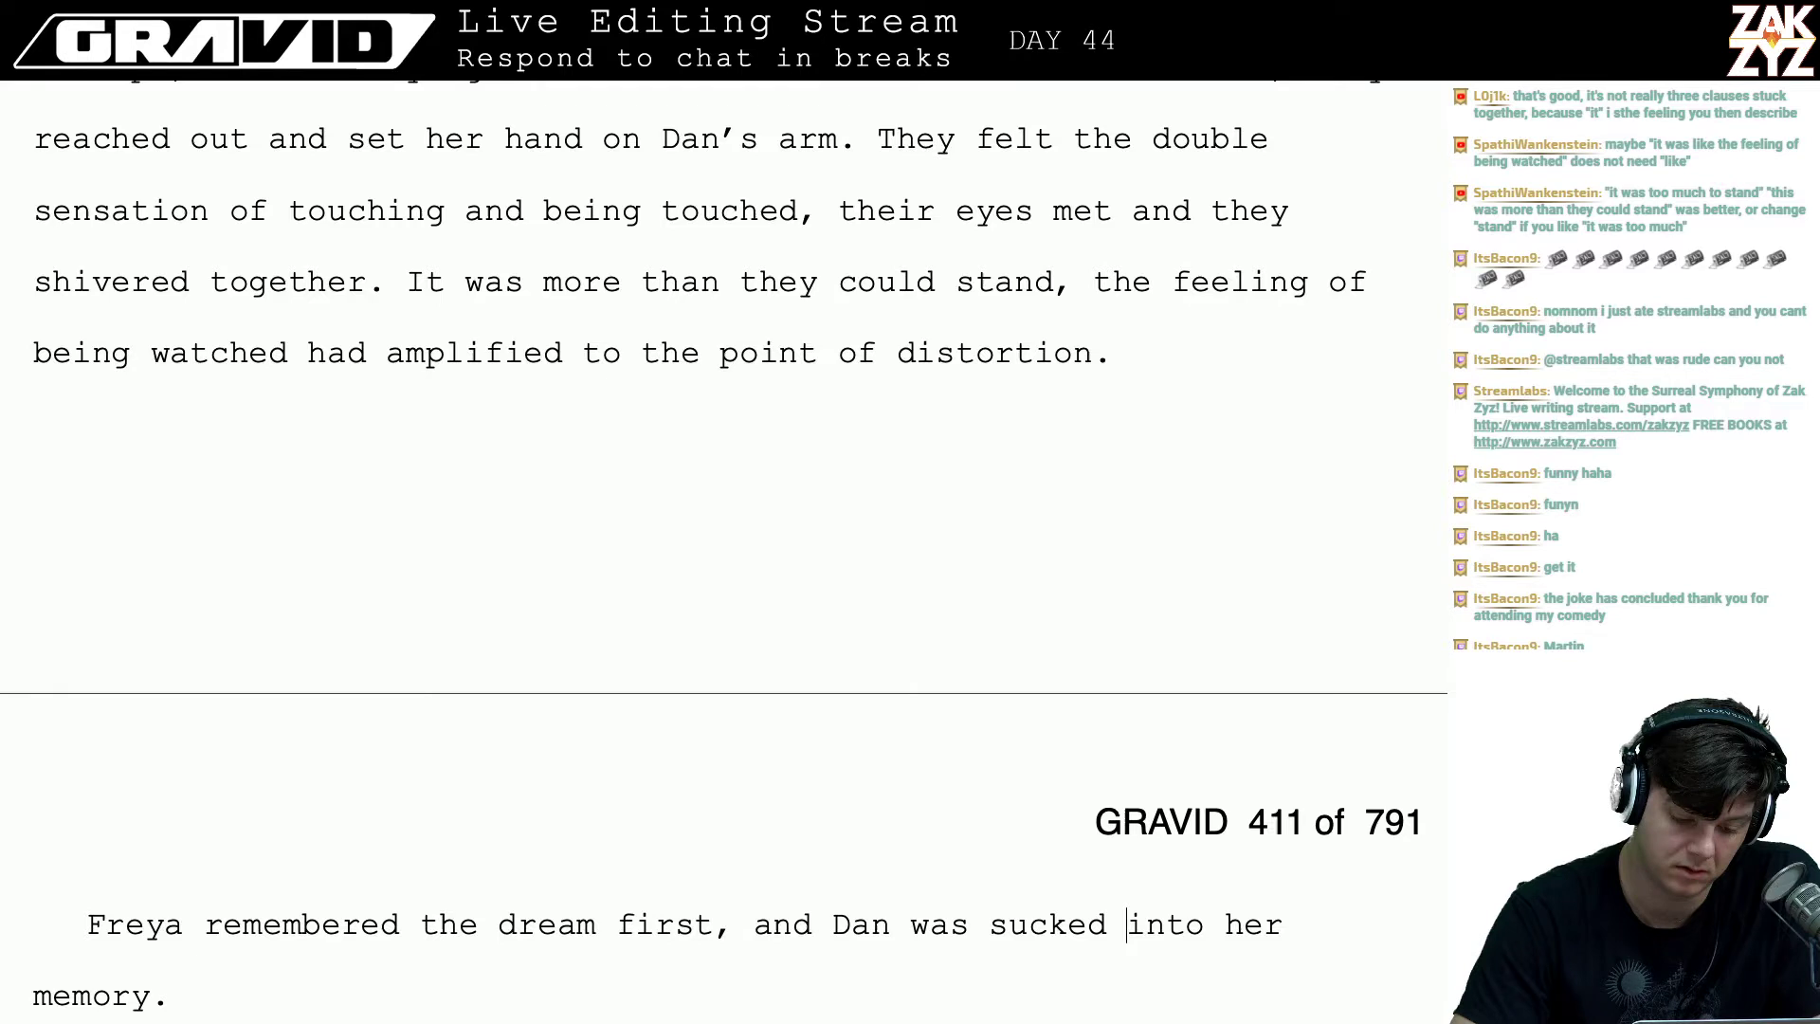
scroll(721, 379, "up", 1)
left_click(88, 424)
type("Freya ")
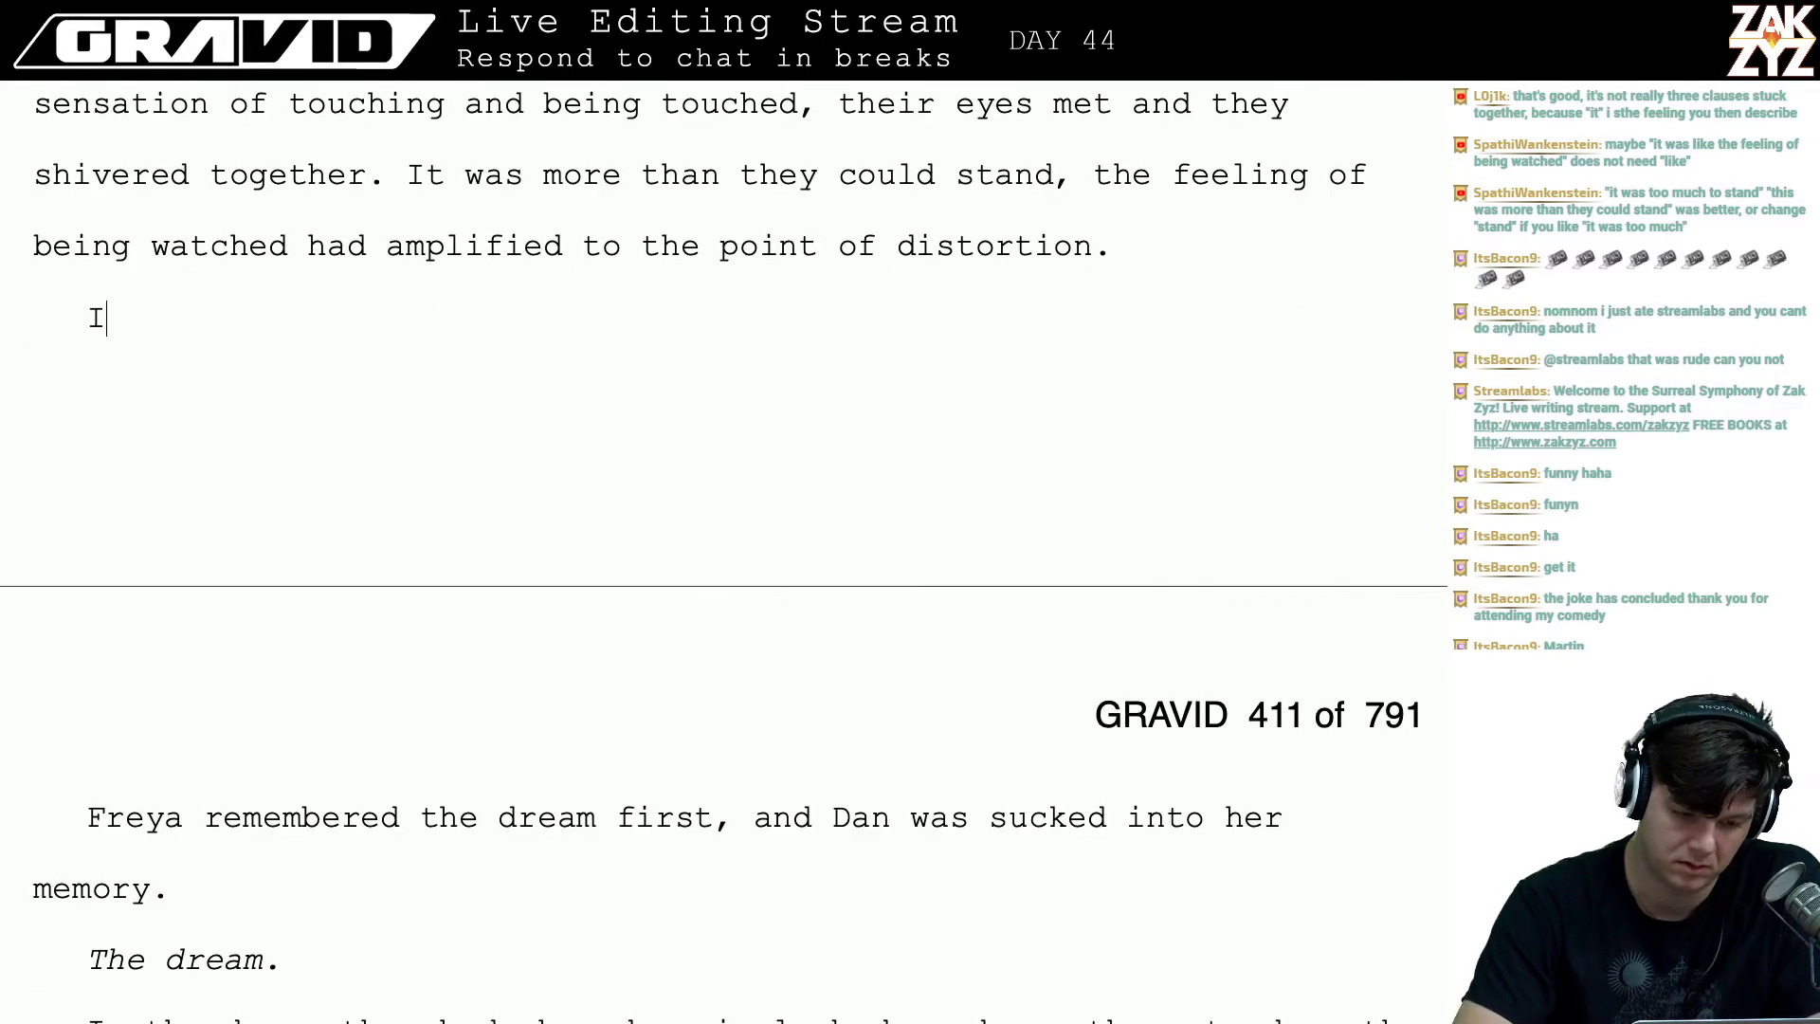
type("was remind")
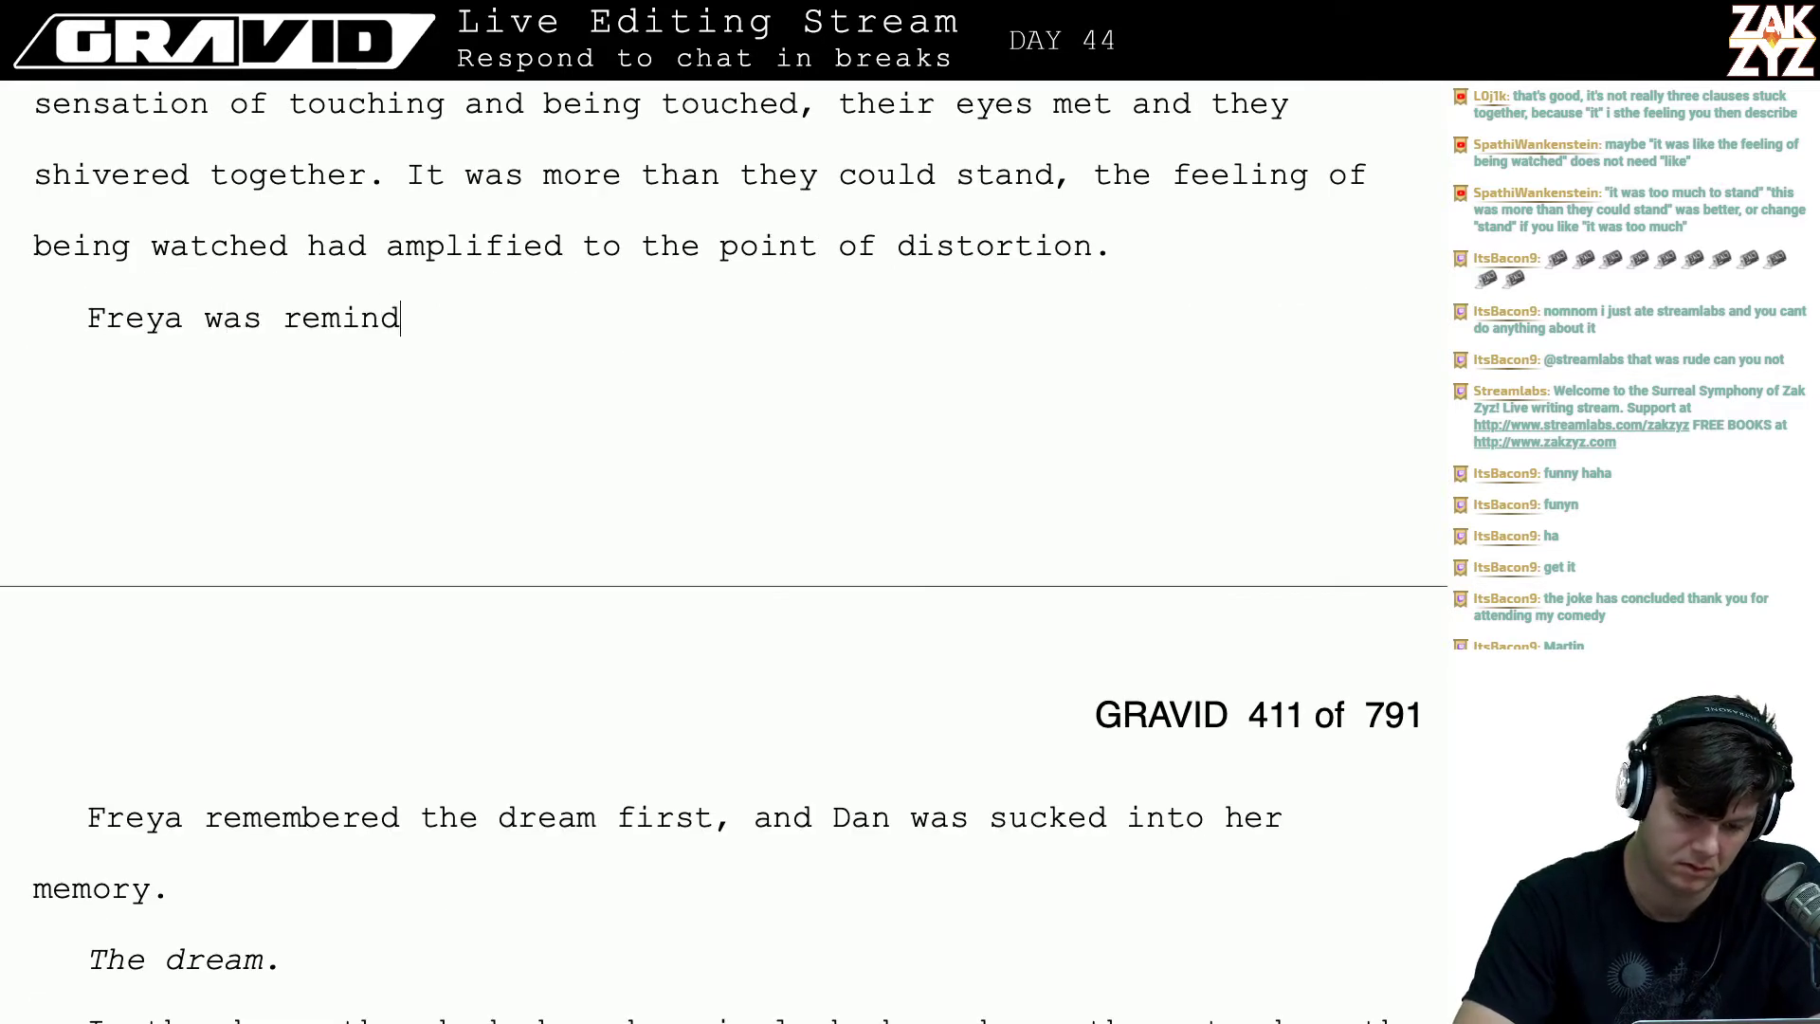
type("ed of the D")
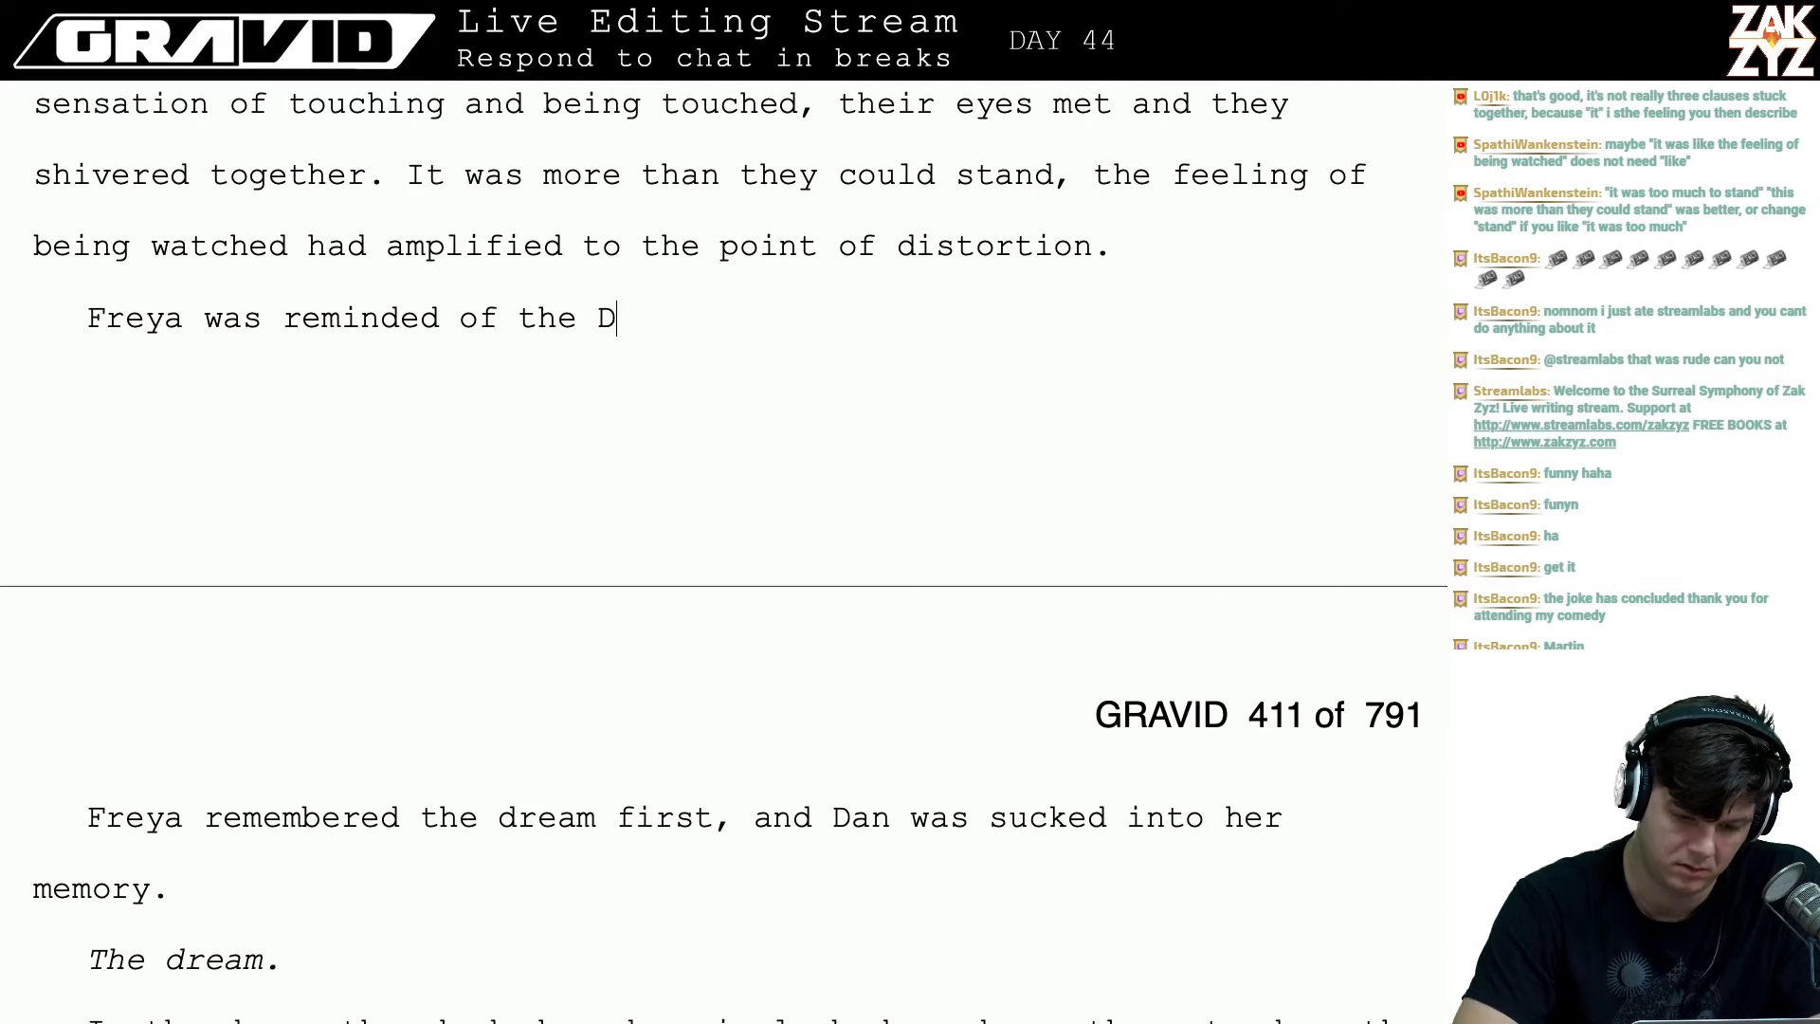
type("re")
key("BackSpace")
key("BackSpace")
key("BackSpace")
type("dream, and ")
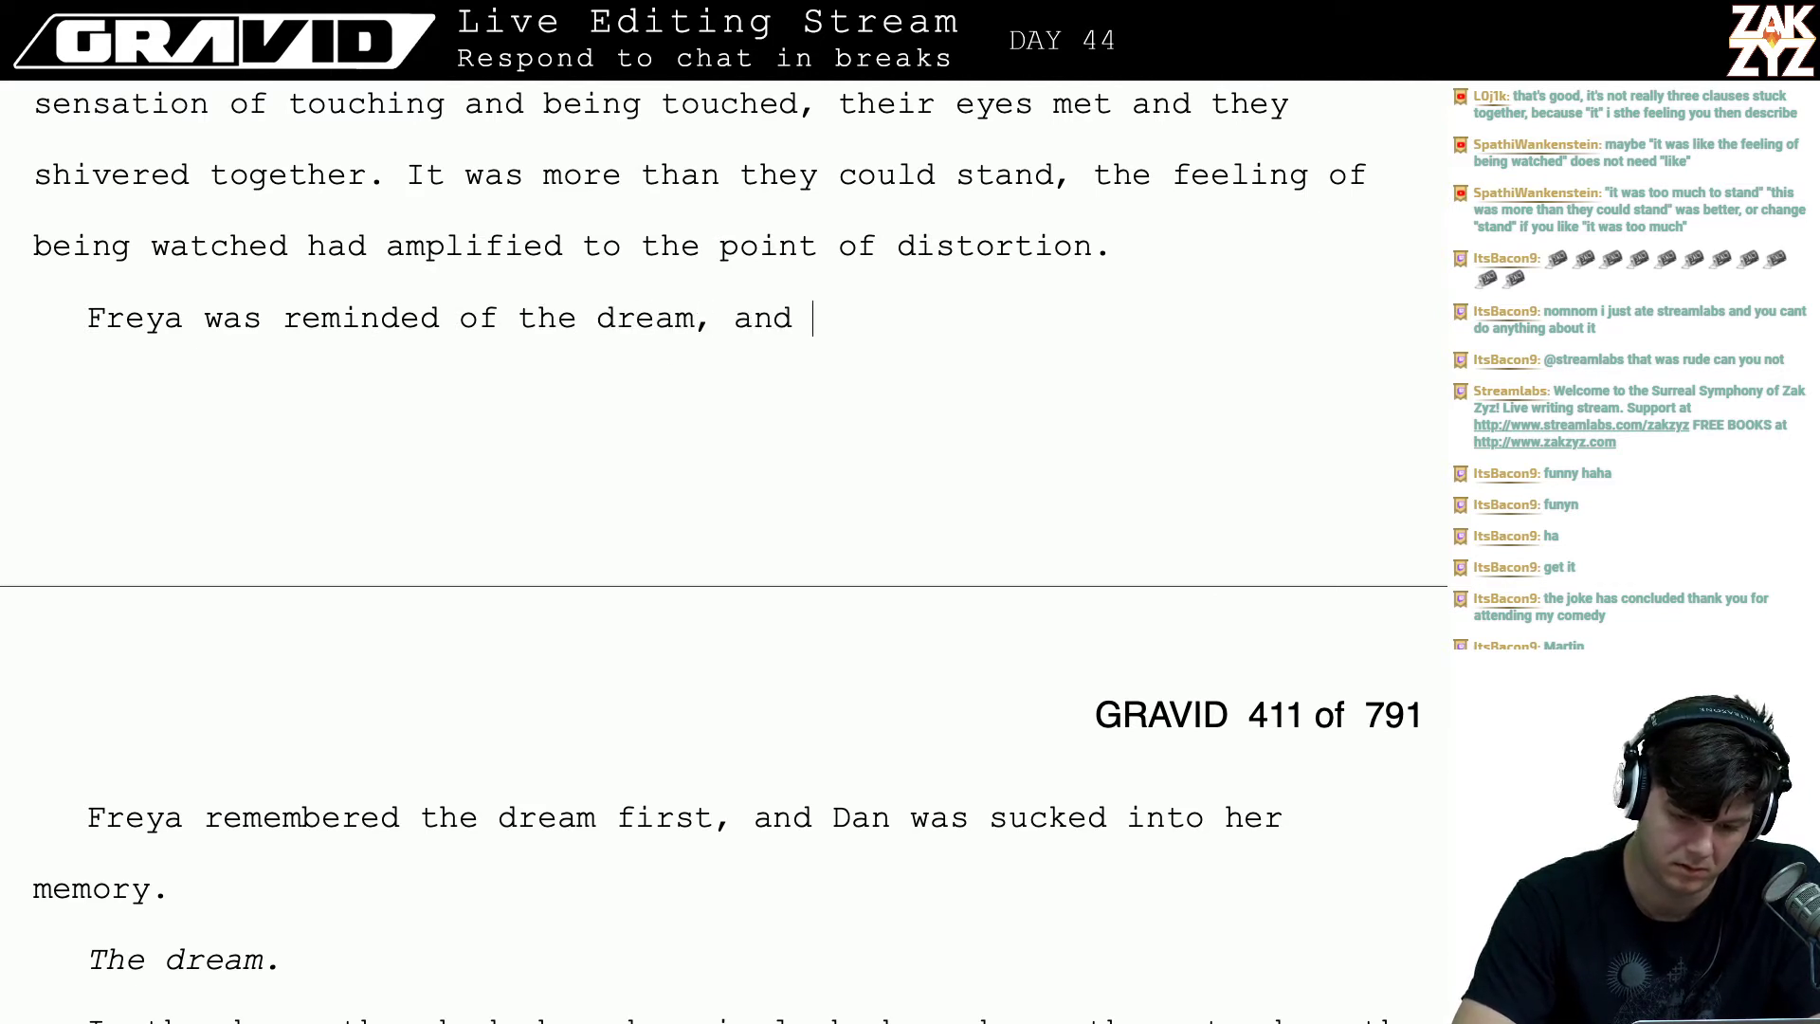
type("her memory tr")
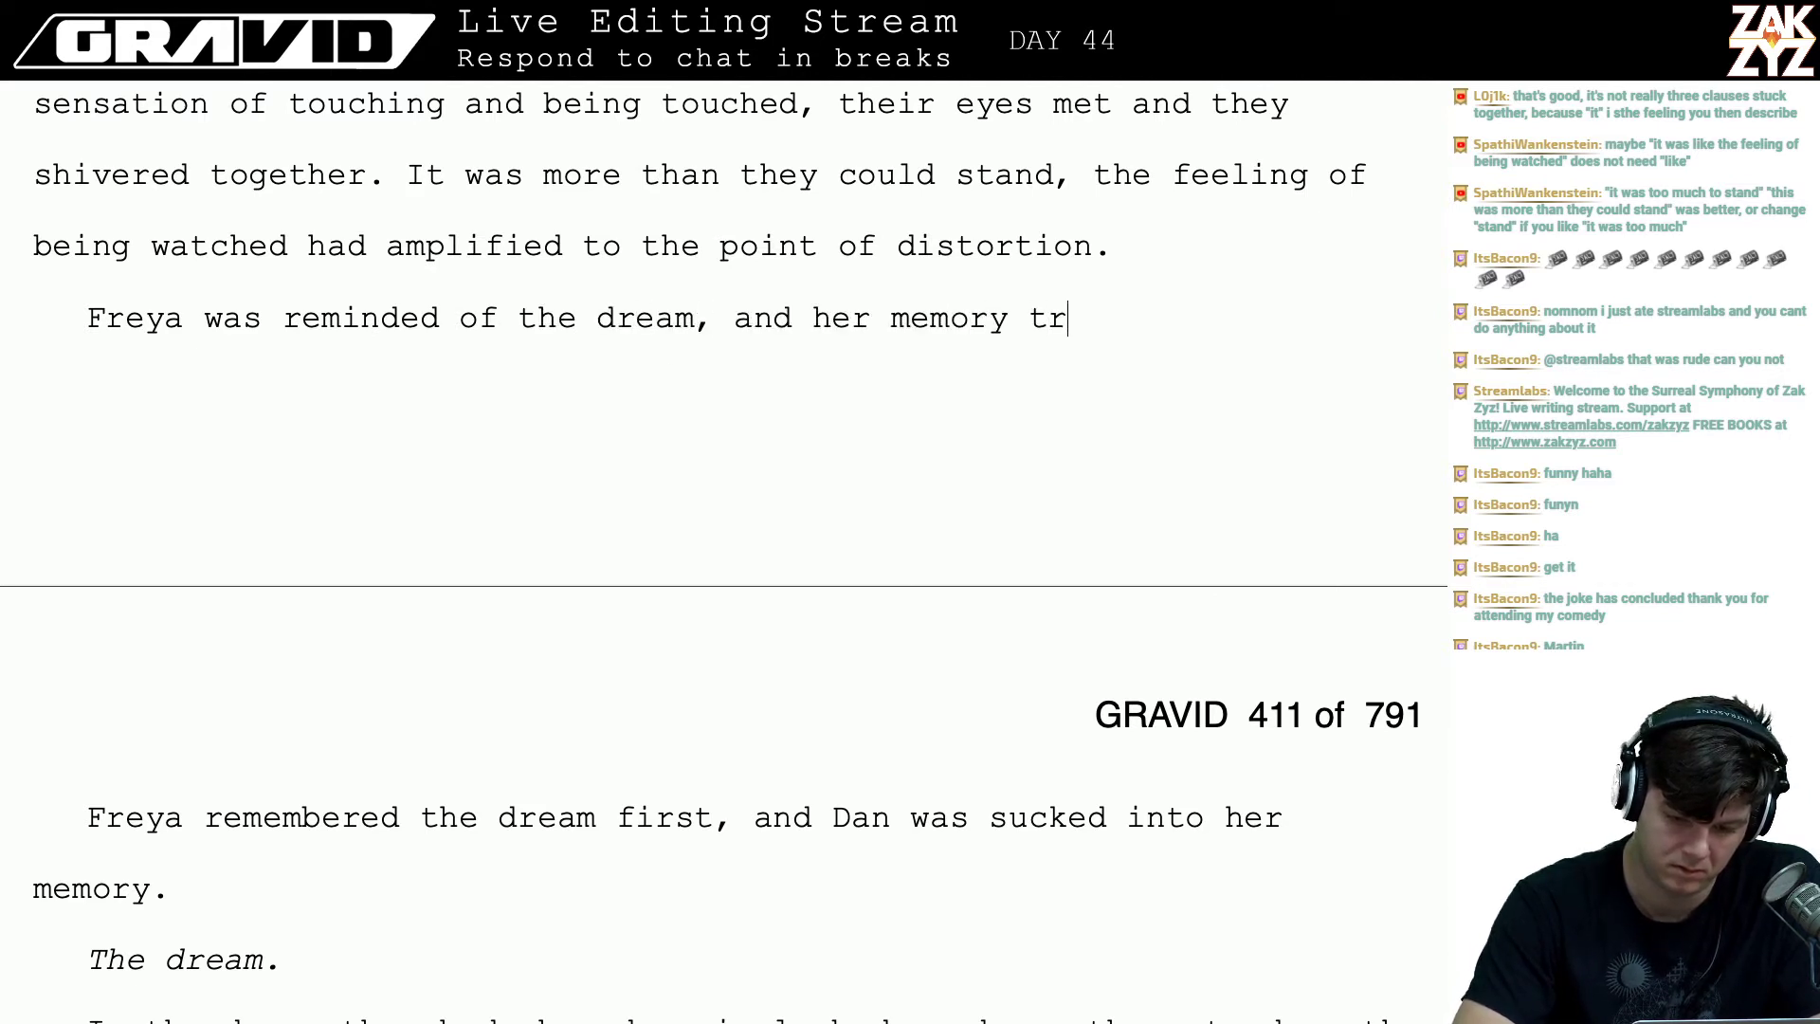
type("iggered Dan's.")
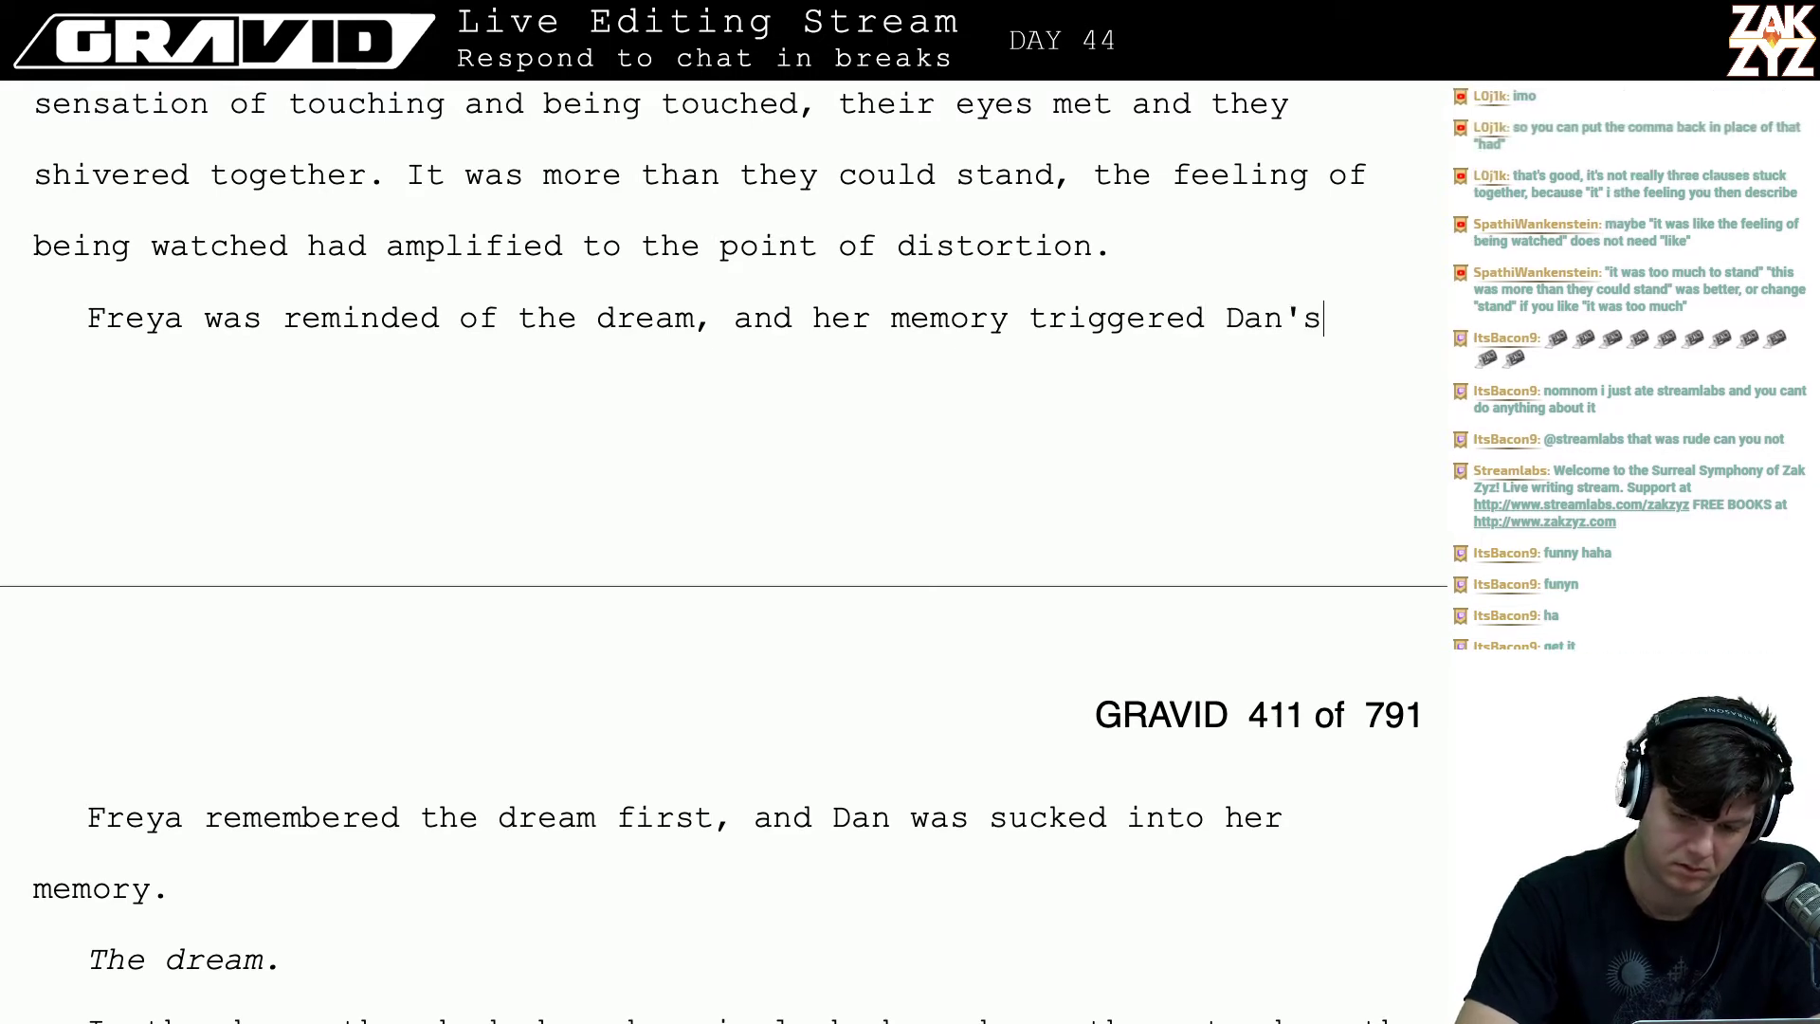
- Delete the paragraphs "Freya remembered the dream first, and Dan was sucked into her memory." and "The dream."
key("shift+Down")
key("shift+Down")
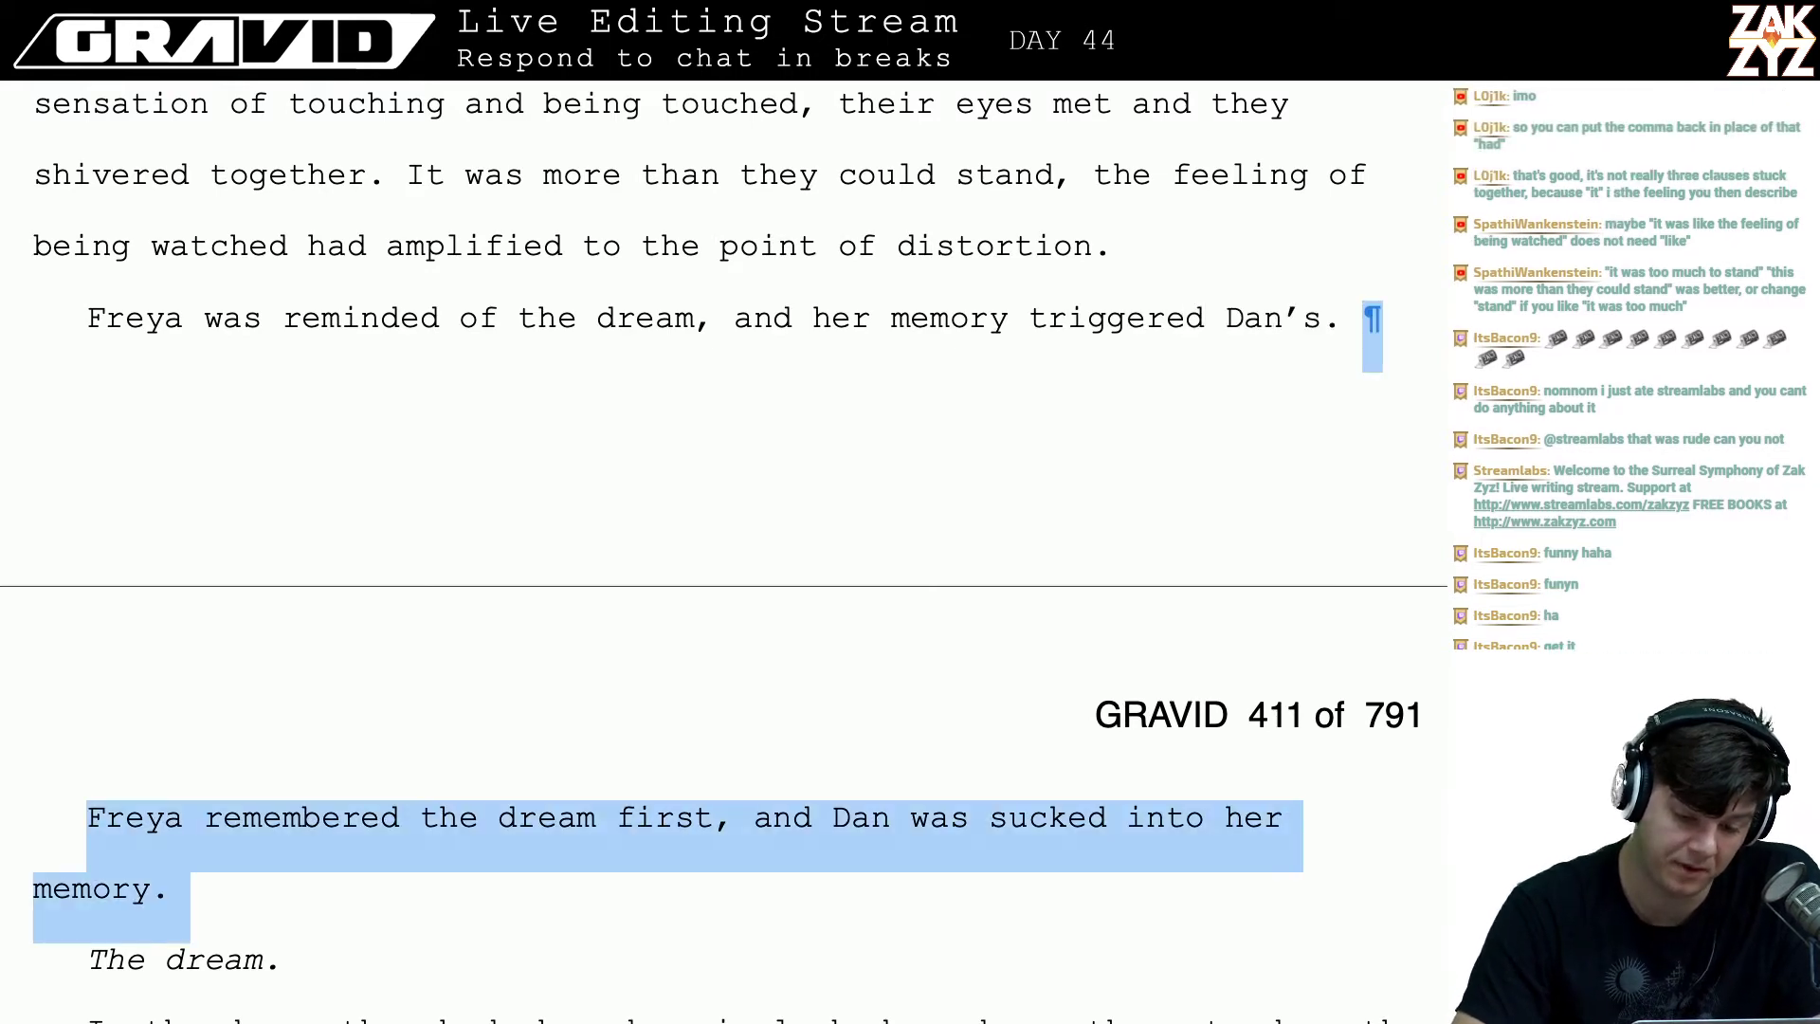
key("shift+Down")
key("shift+Up")
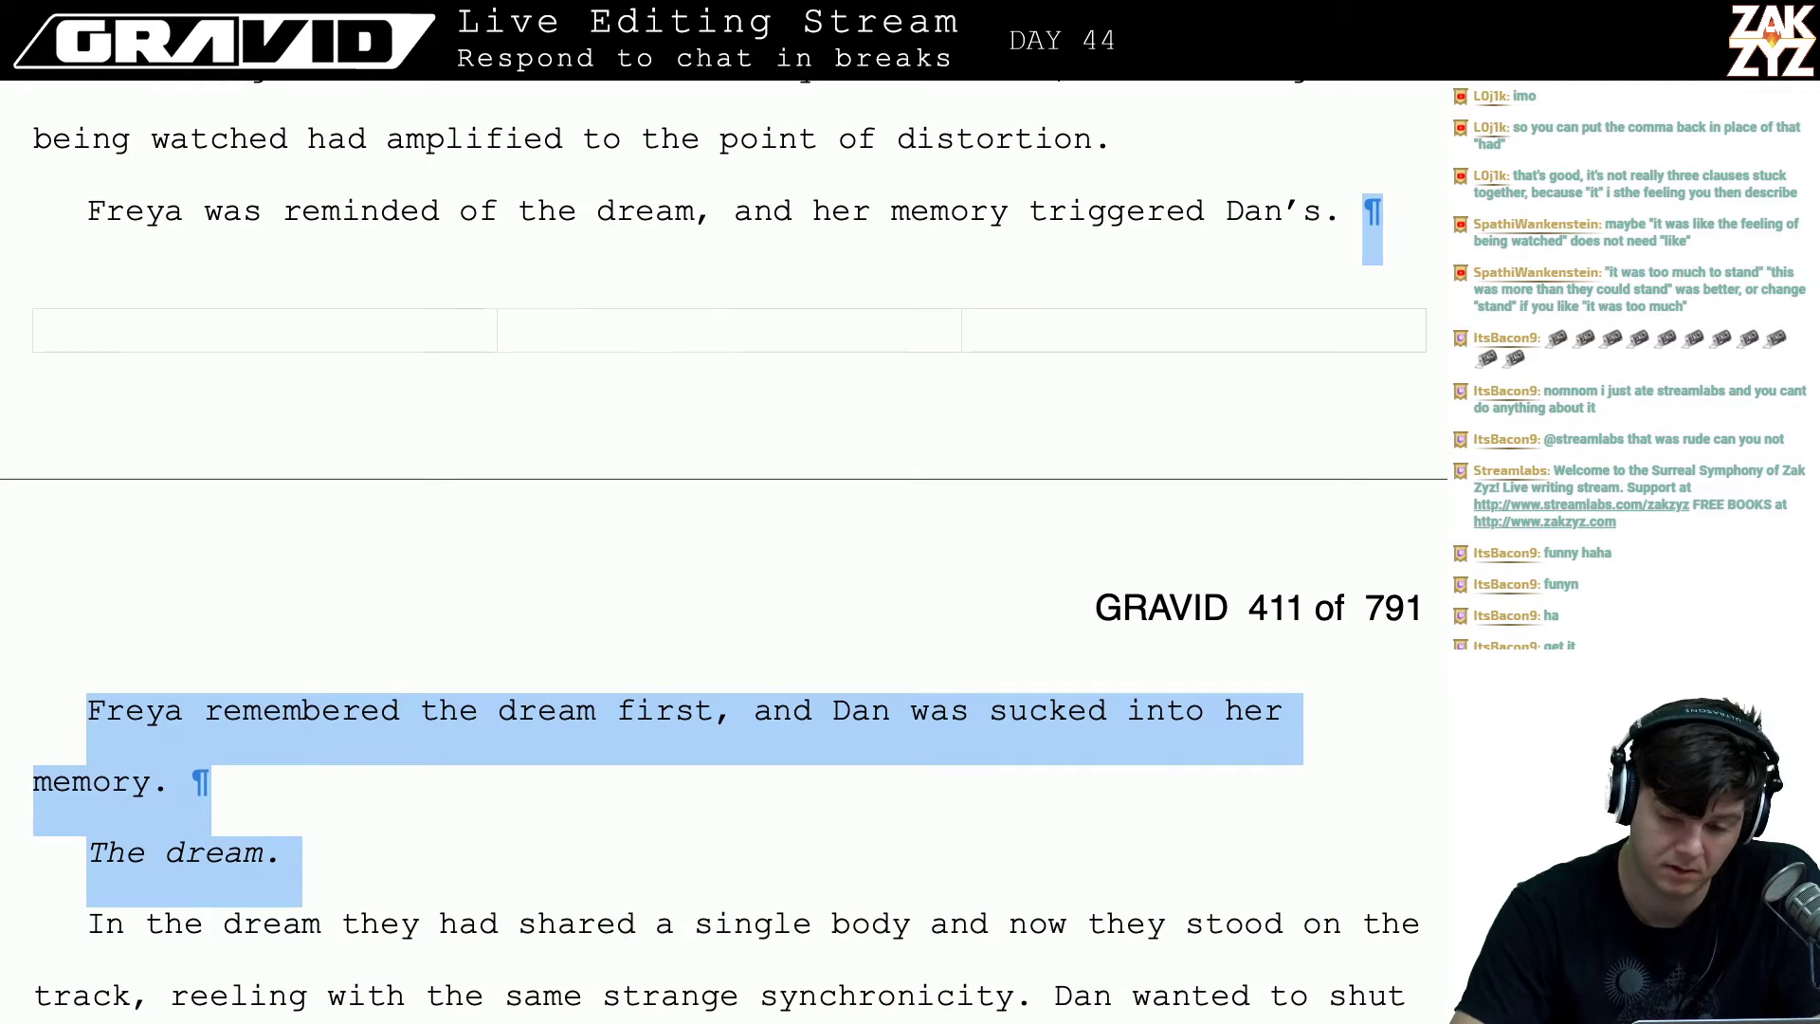
key("Delete")
- Reread the sentence "Freya was reminded of the dream" and how it leads into the paragraph starting "In the dream they had shared"
key("Right")
key("Left")
key("Left")
key("Right")
key("Right")
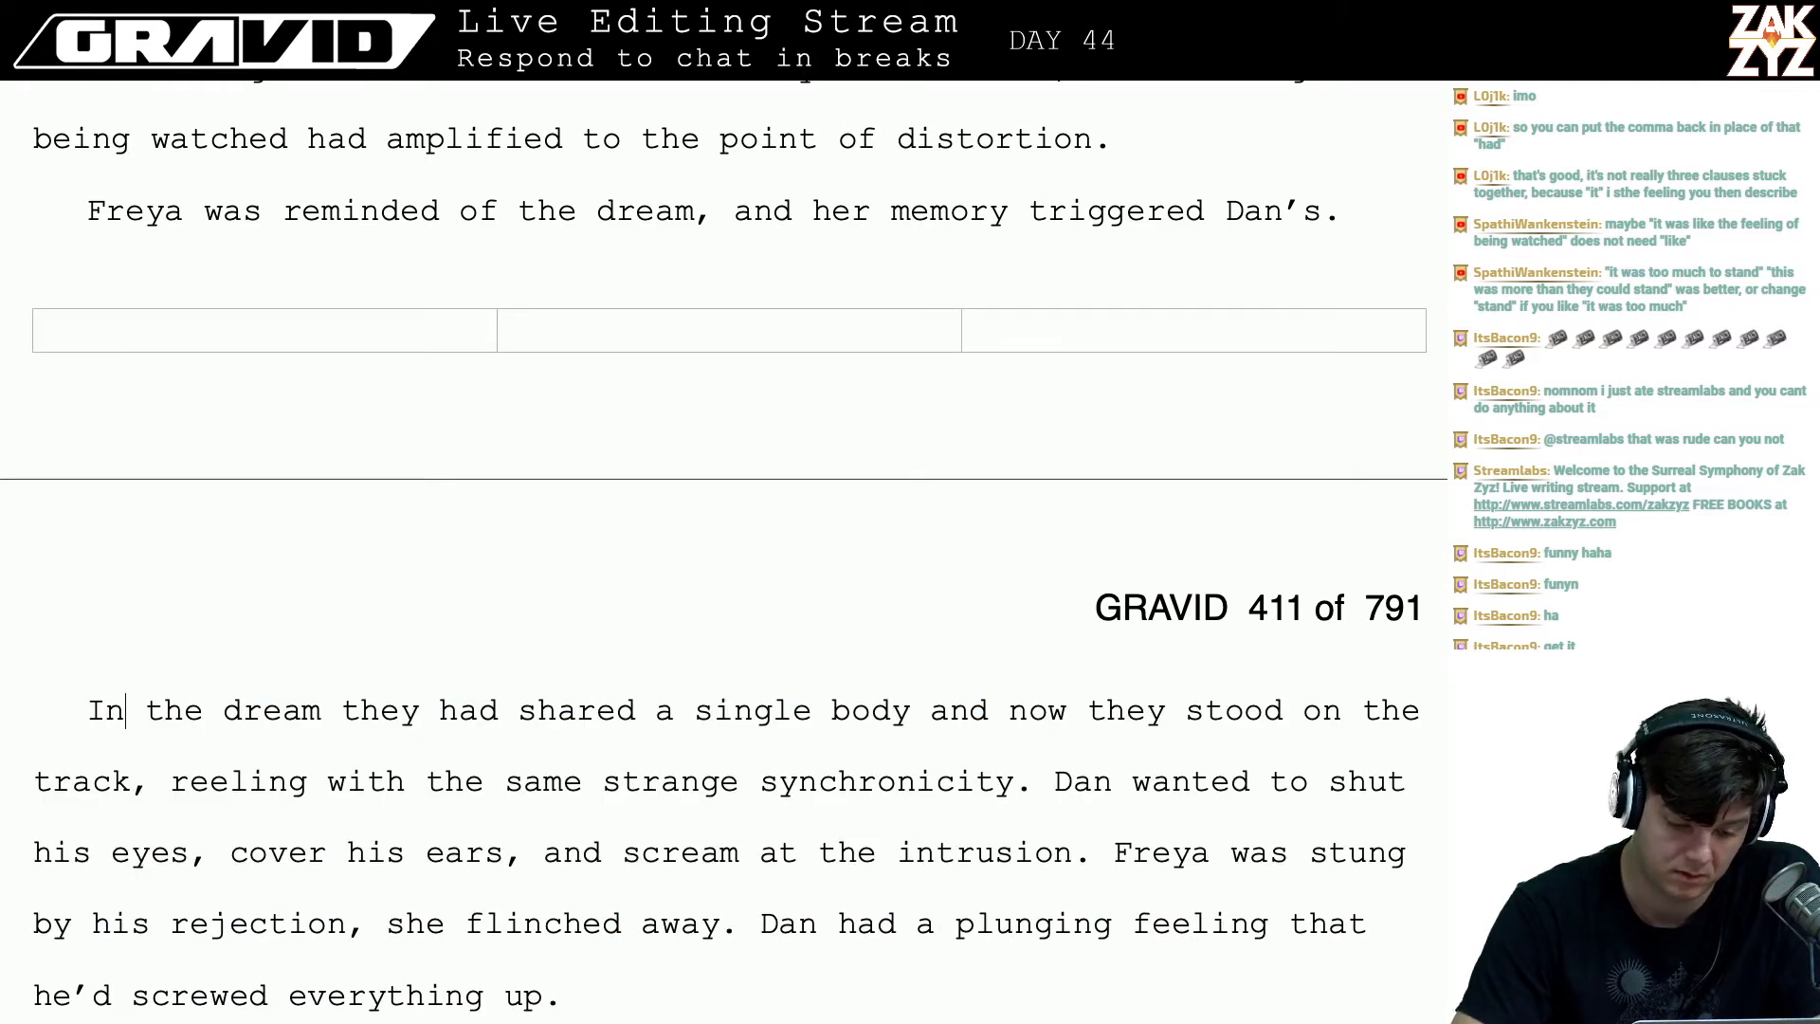
key("Right")
key("Right")
key("ctrl+Right")
key("Right")
key("Right")
key("Left")
key("Left")
key("Left")
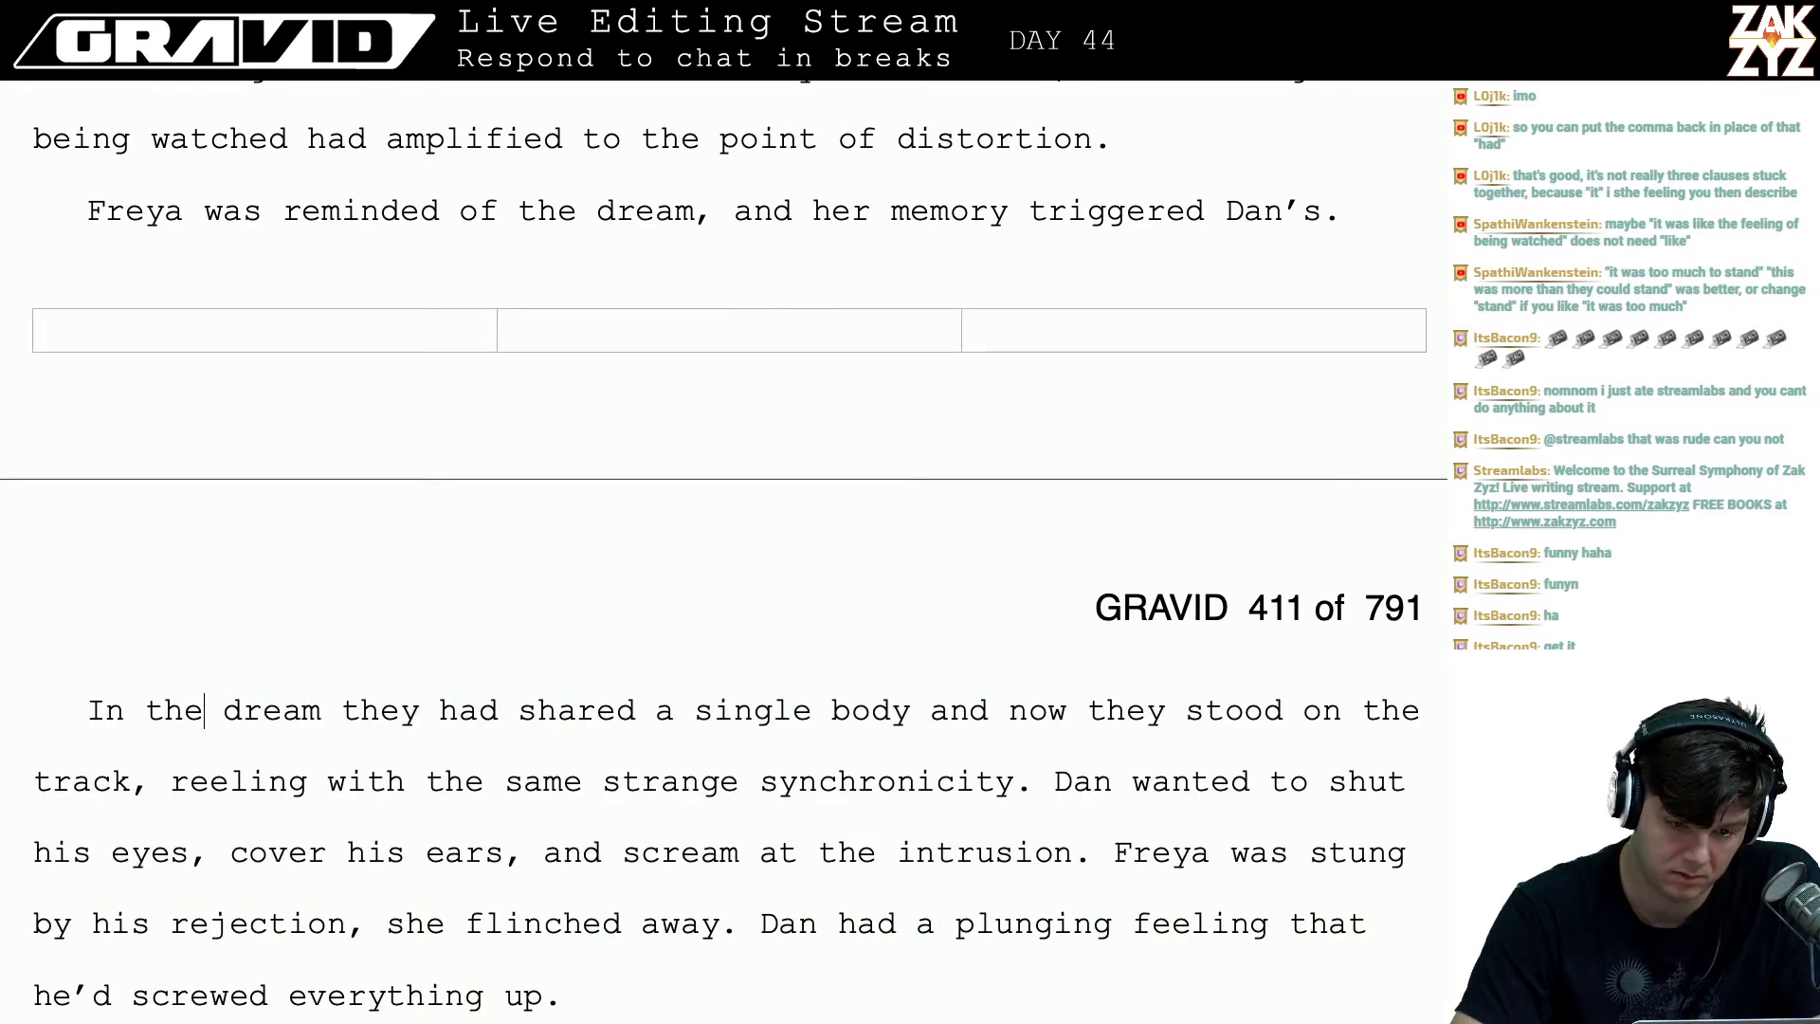
key("ctrl+Left")
key("ctrl+Left")
key("Left")
key("Left")
key("Left")
key("Left")
key("Up")
key("Up")
key("Down")
key("Down")
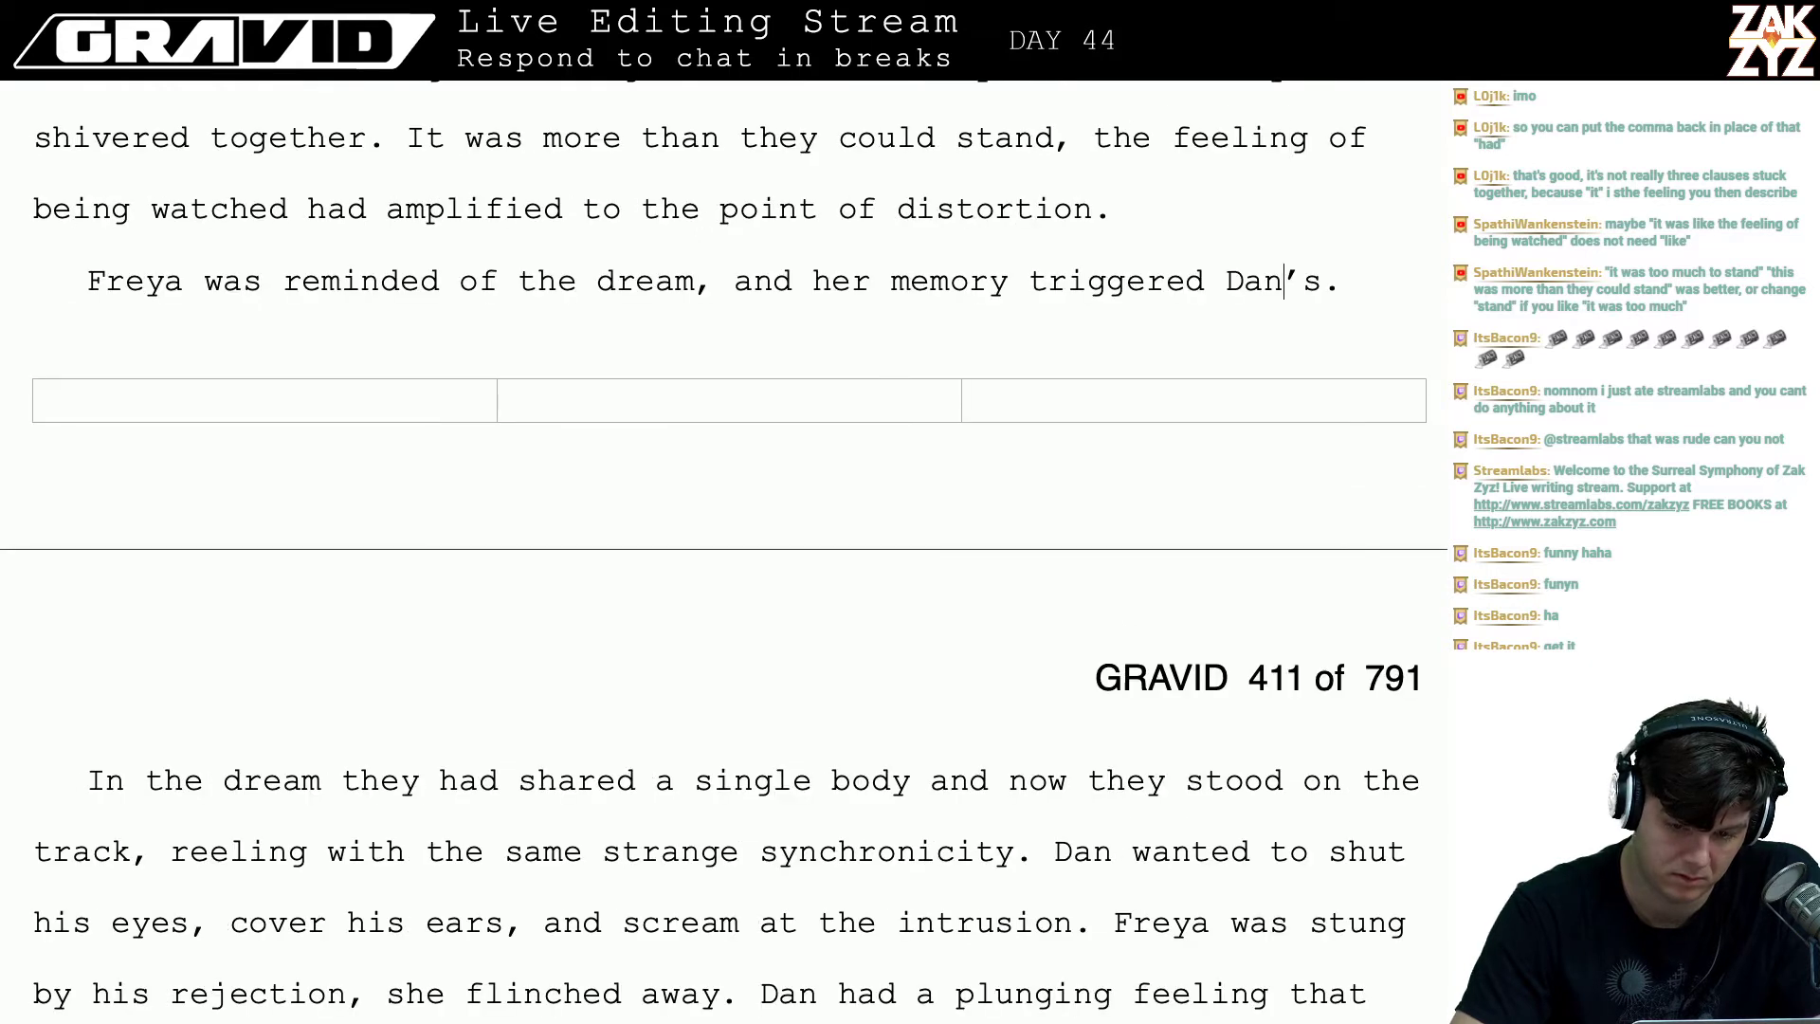
key("Up")
key("Right")
key("Left")
key("Right")
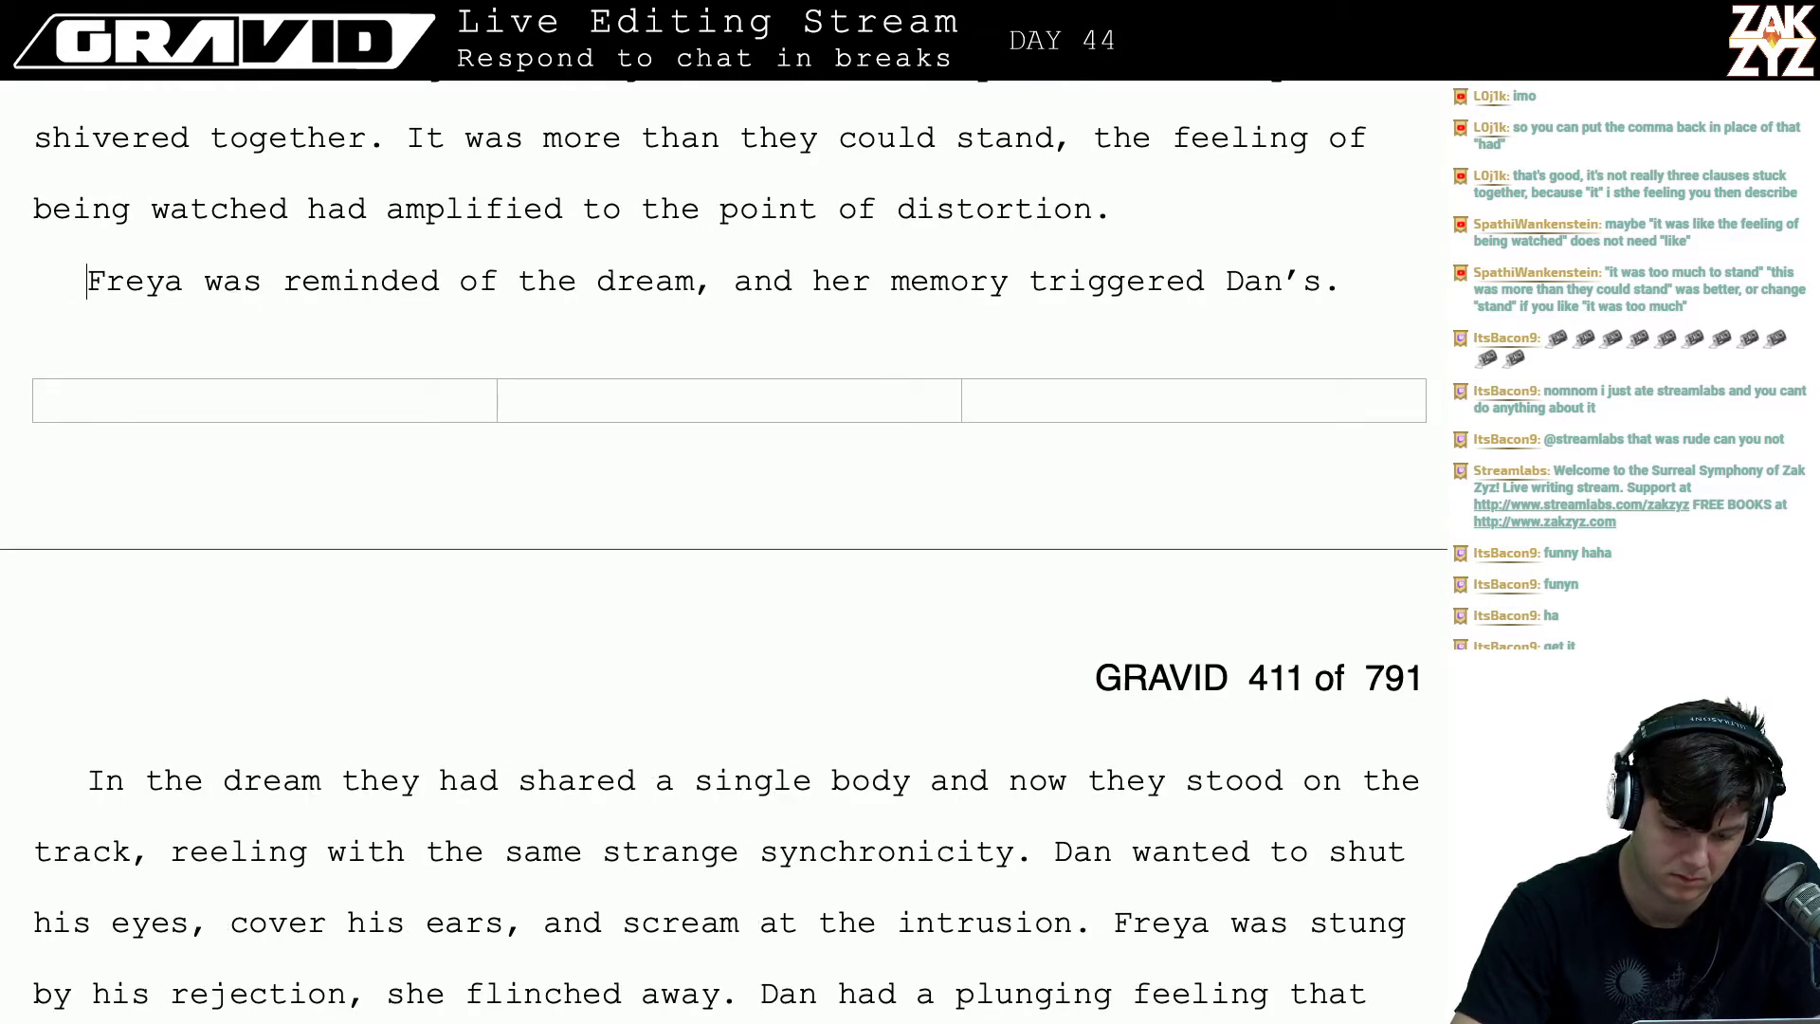
key("Left")
key("Left")
key("Down")
key("Left")
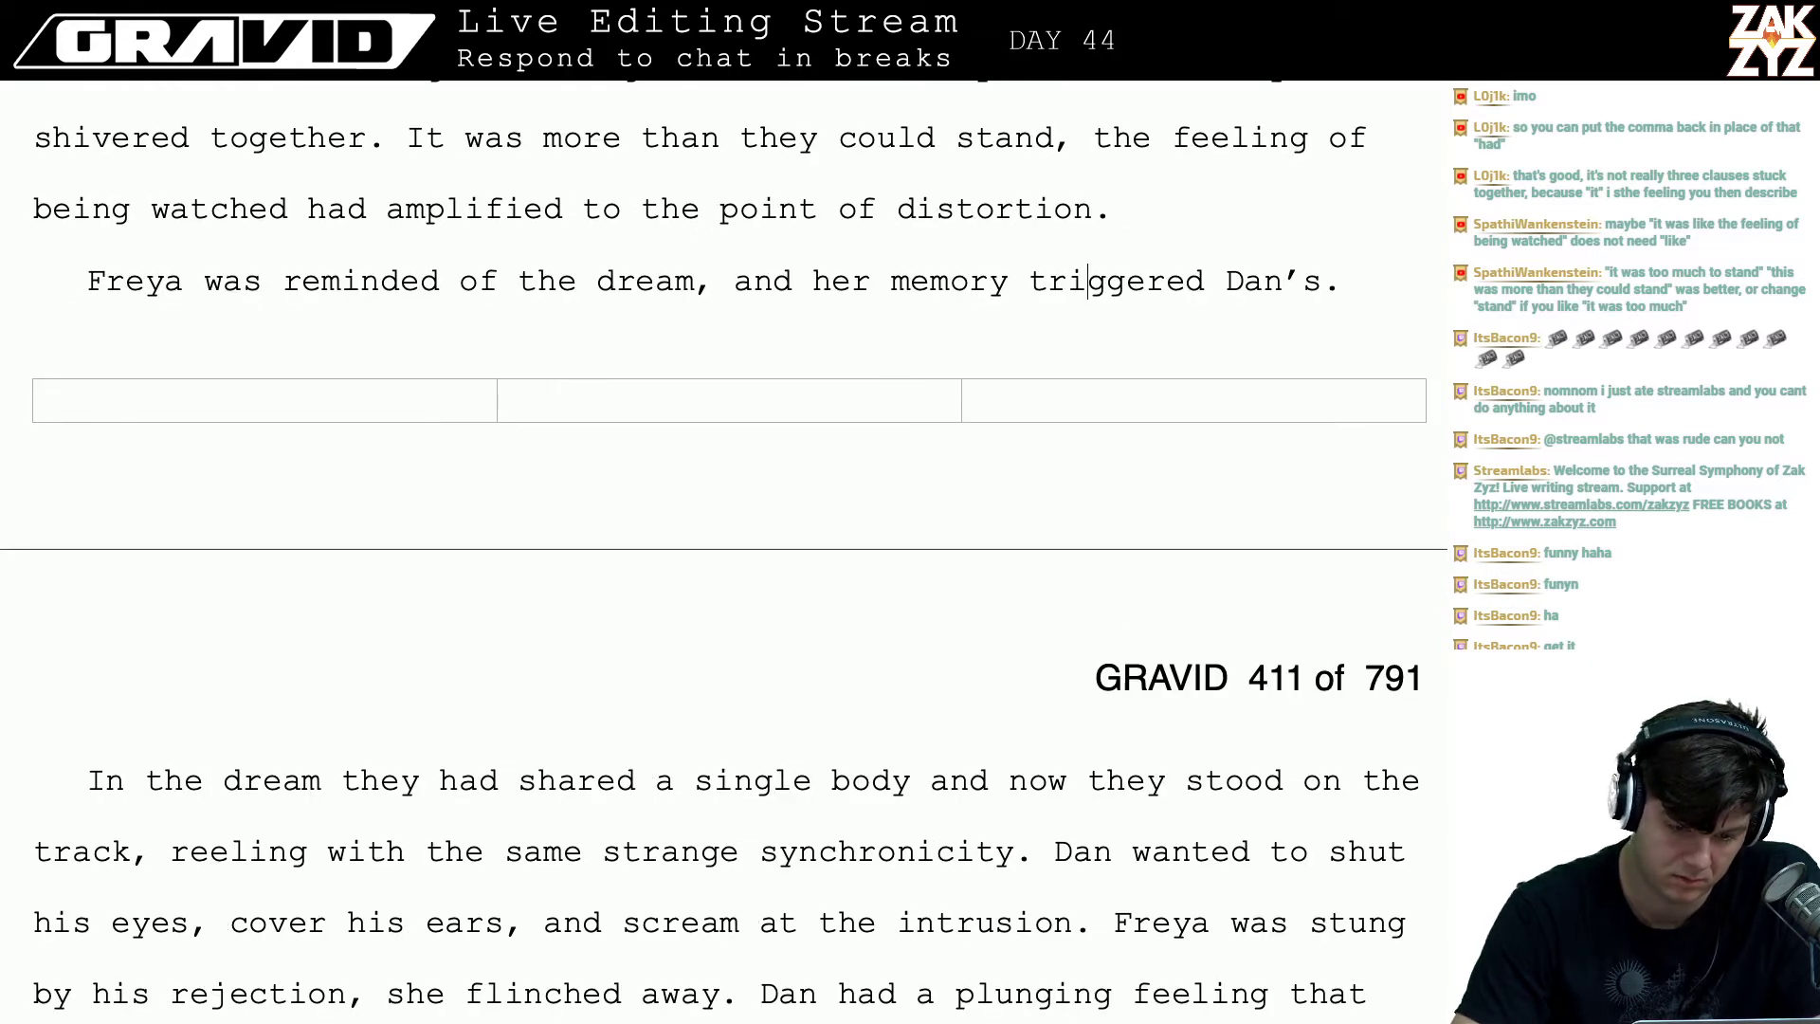
key("Left")
key("Left")
key("Left")
key("Left")
key("Left")
key("Left")
key("Left")
key("Left")
key("Left")
key("Left")
key("Left")
key("Left")
key("Left")
key("Left")
key("Left")
key("Left")
key("Left")
key("Left")
key("Left")
key("Left")
key("Left")
key("Left")
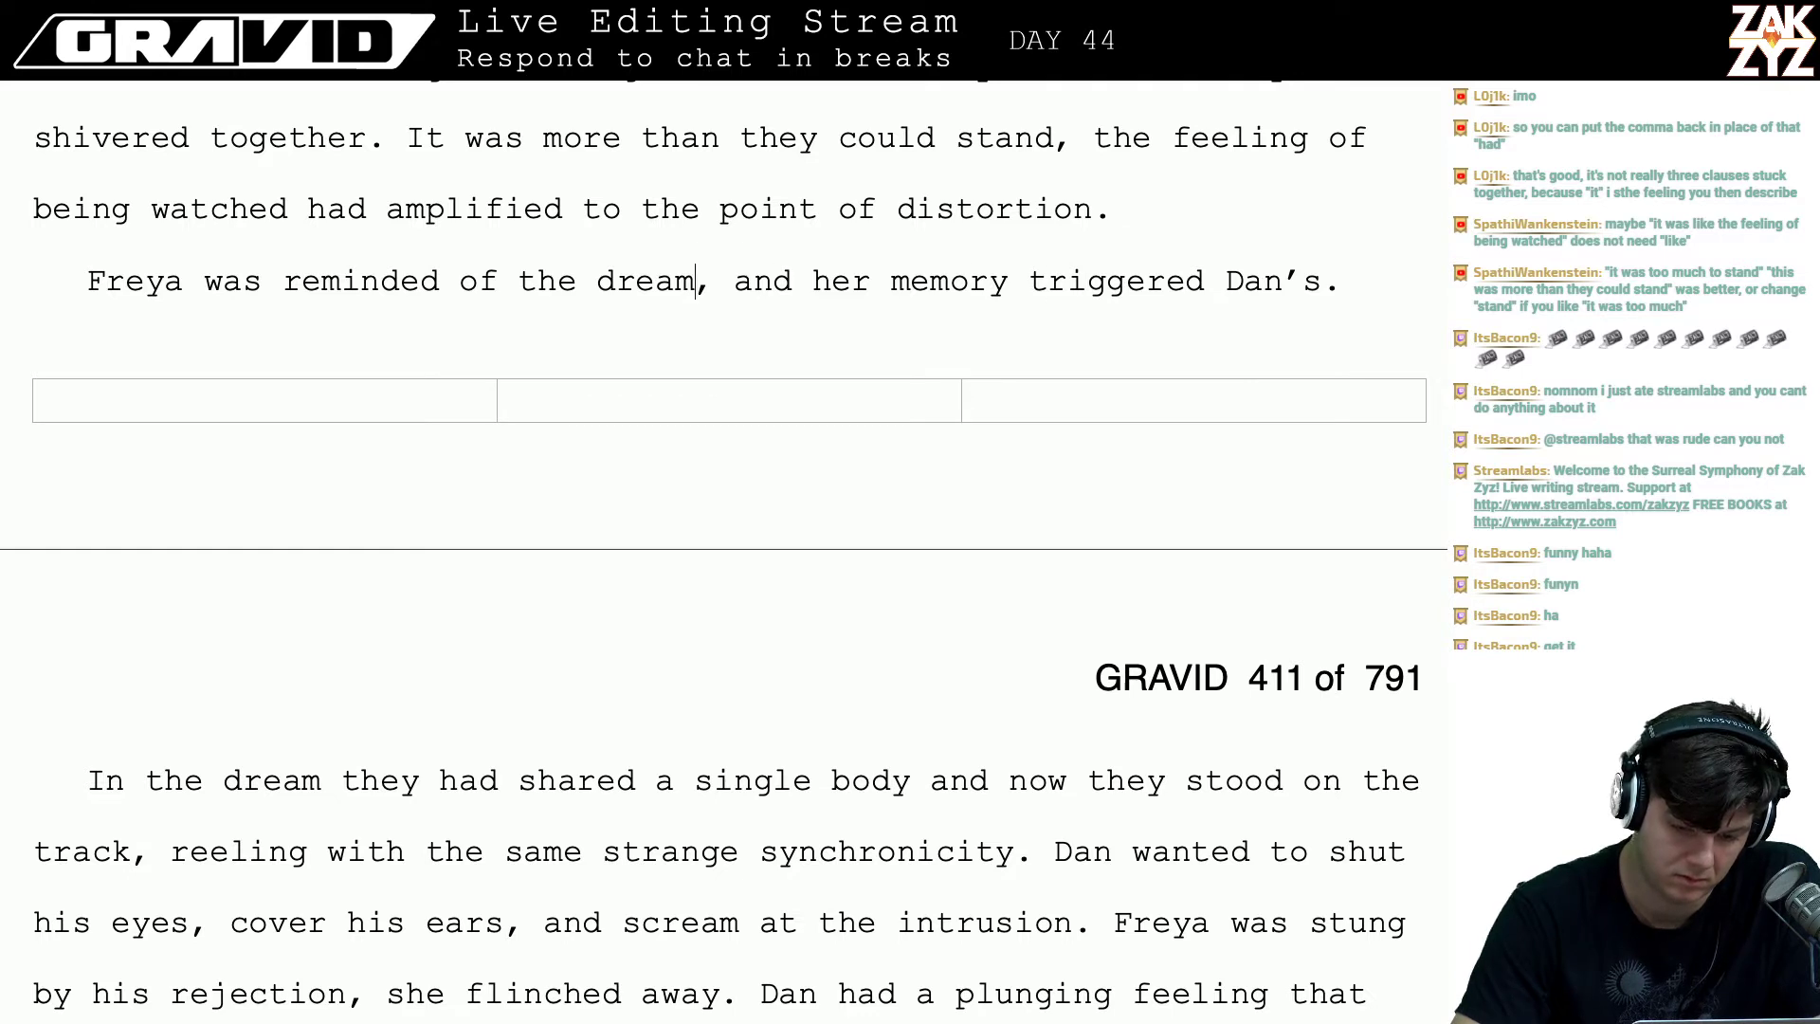
key("Right")
key("Right")
key("Right")
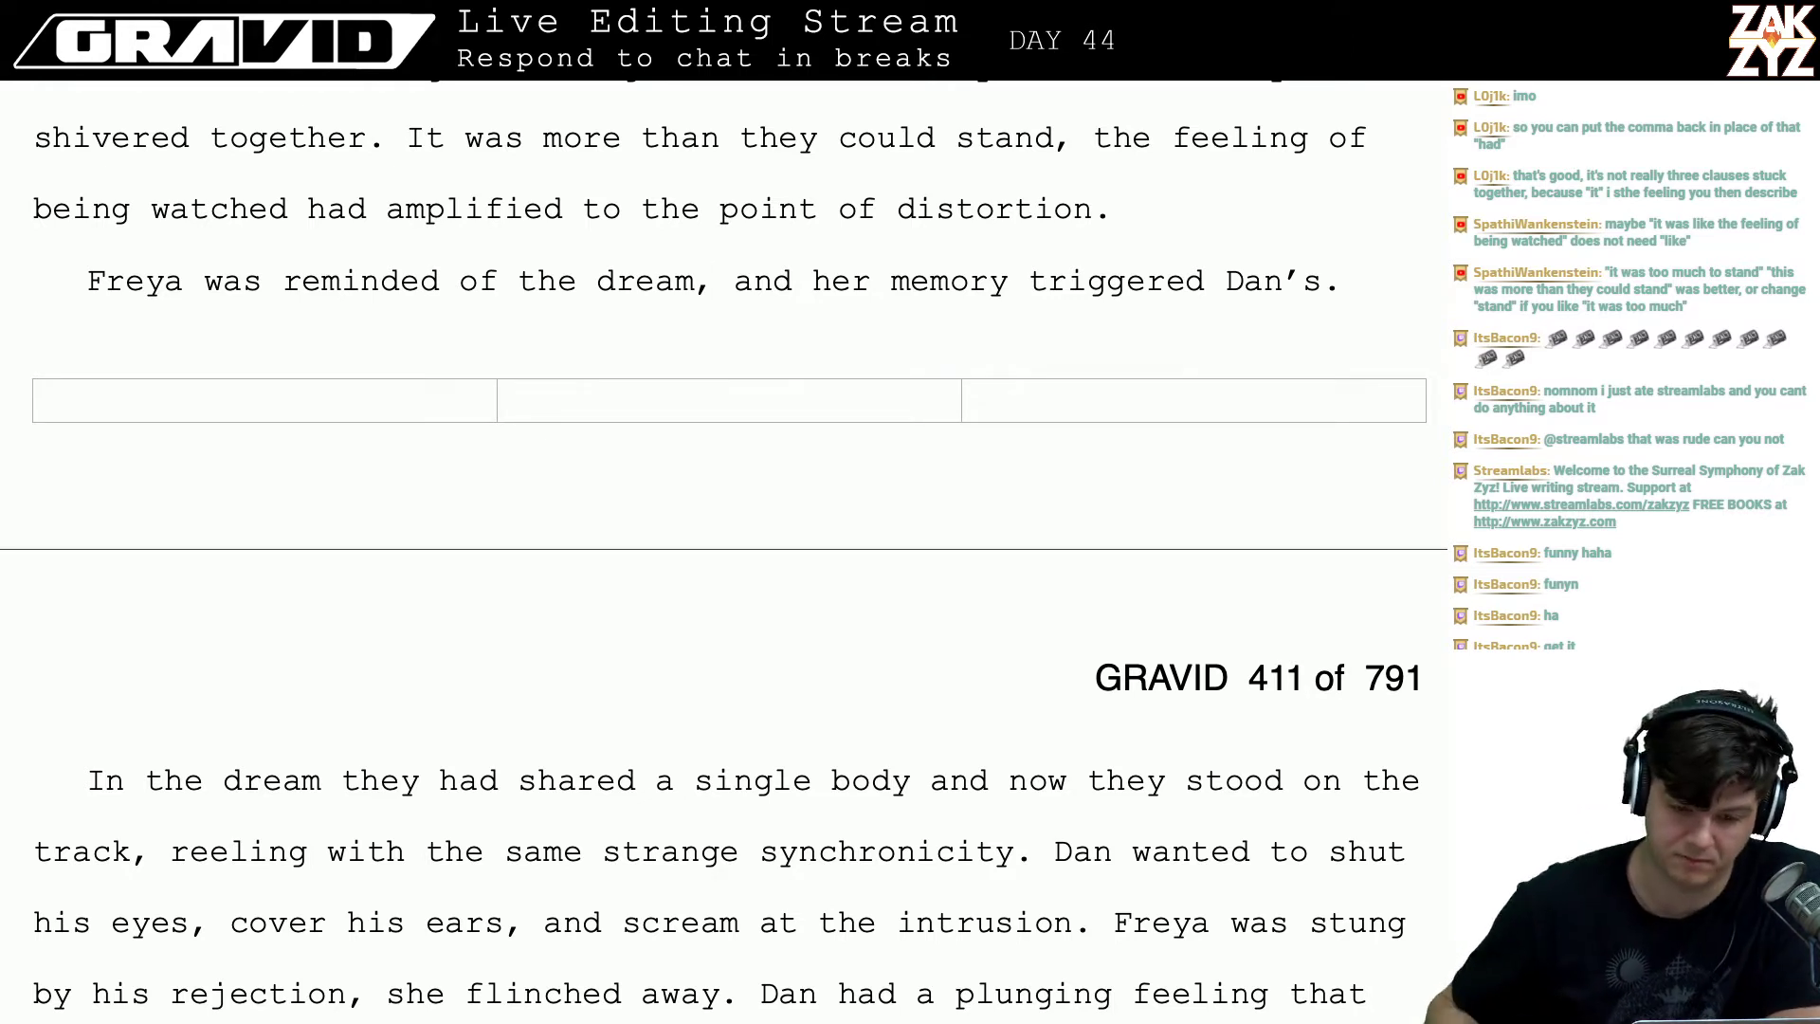
- Remove "had" before "amplified to the point of distortion"
scroll(723, 559, "up", 1)
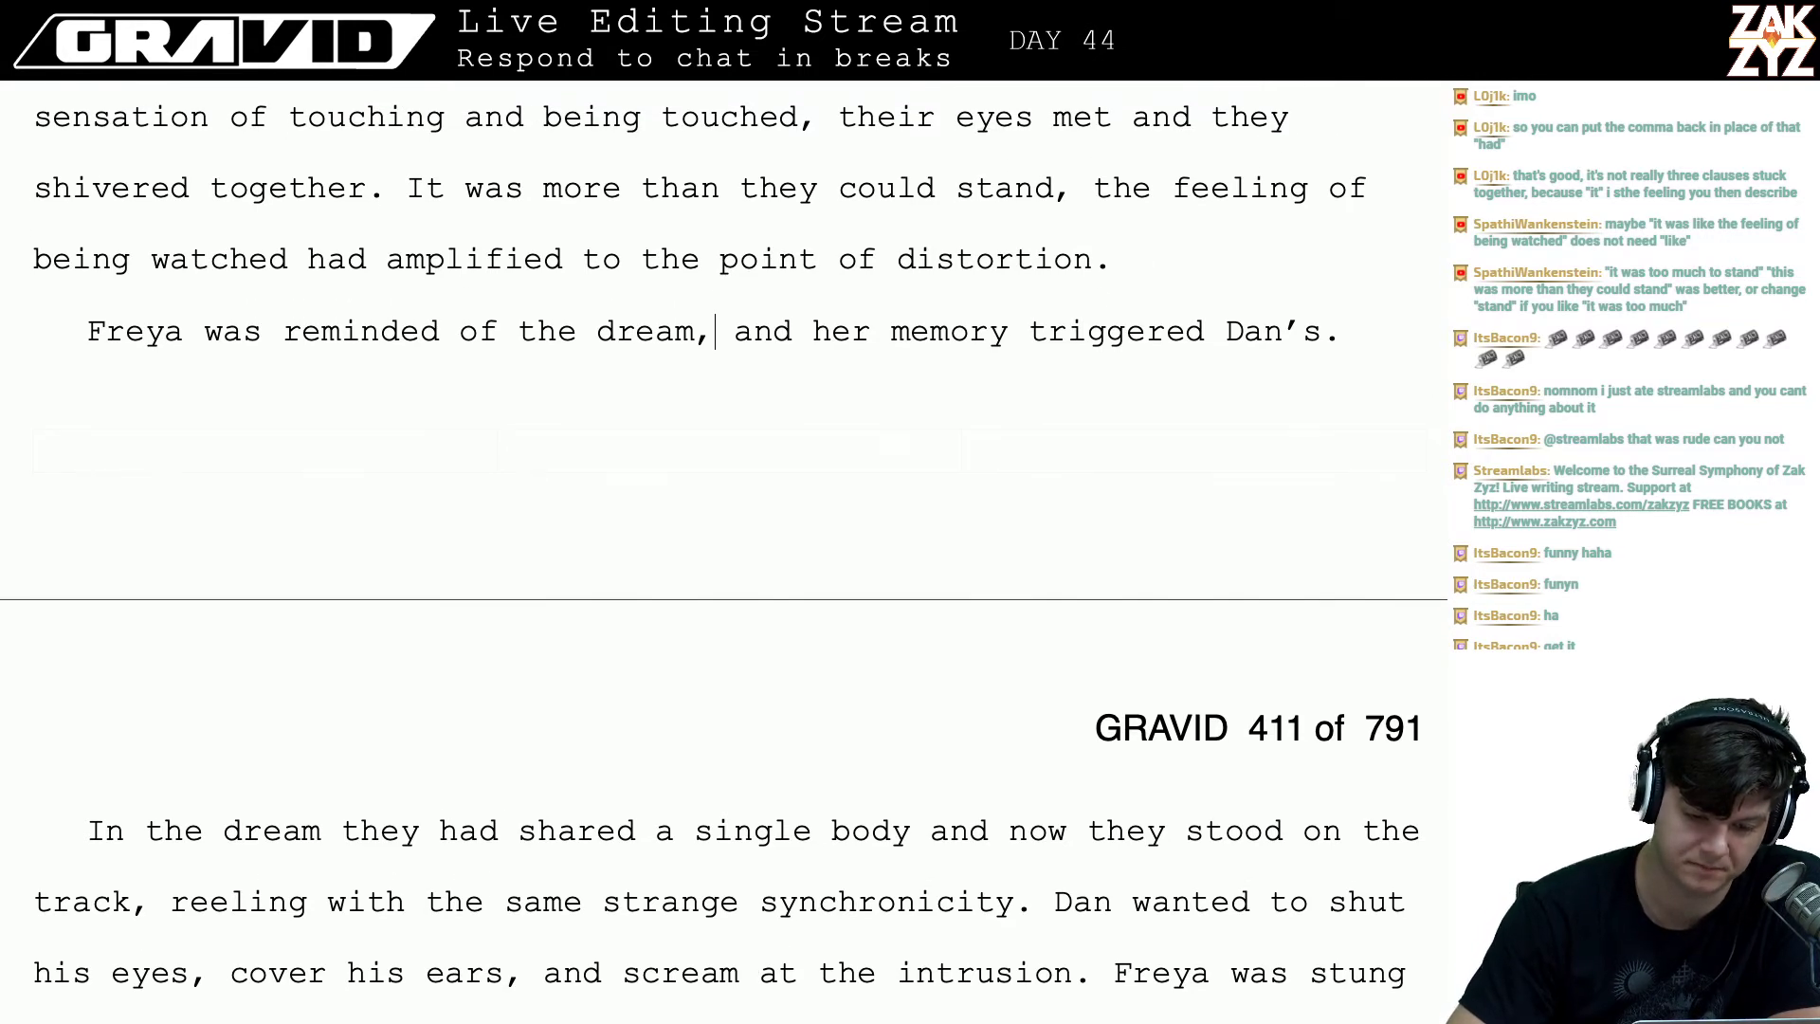
left_click(350, 261)
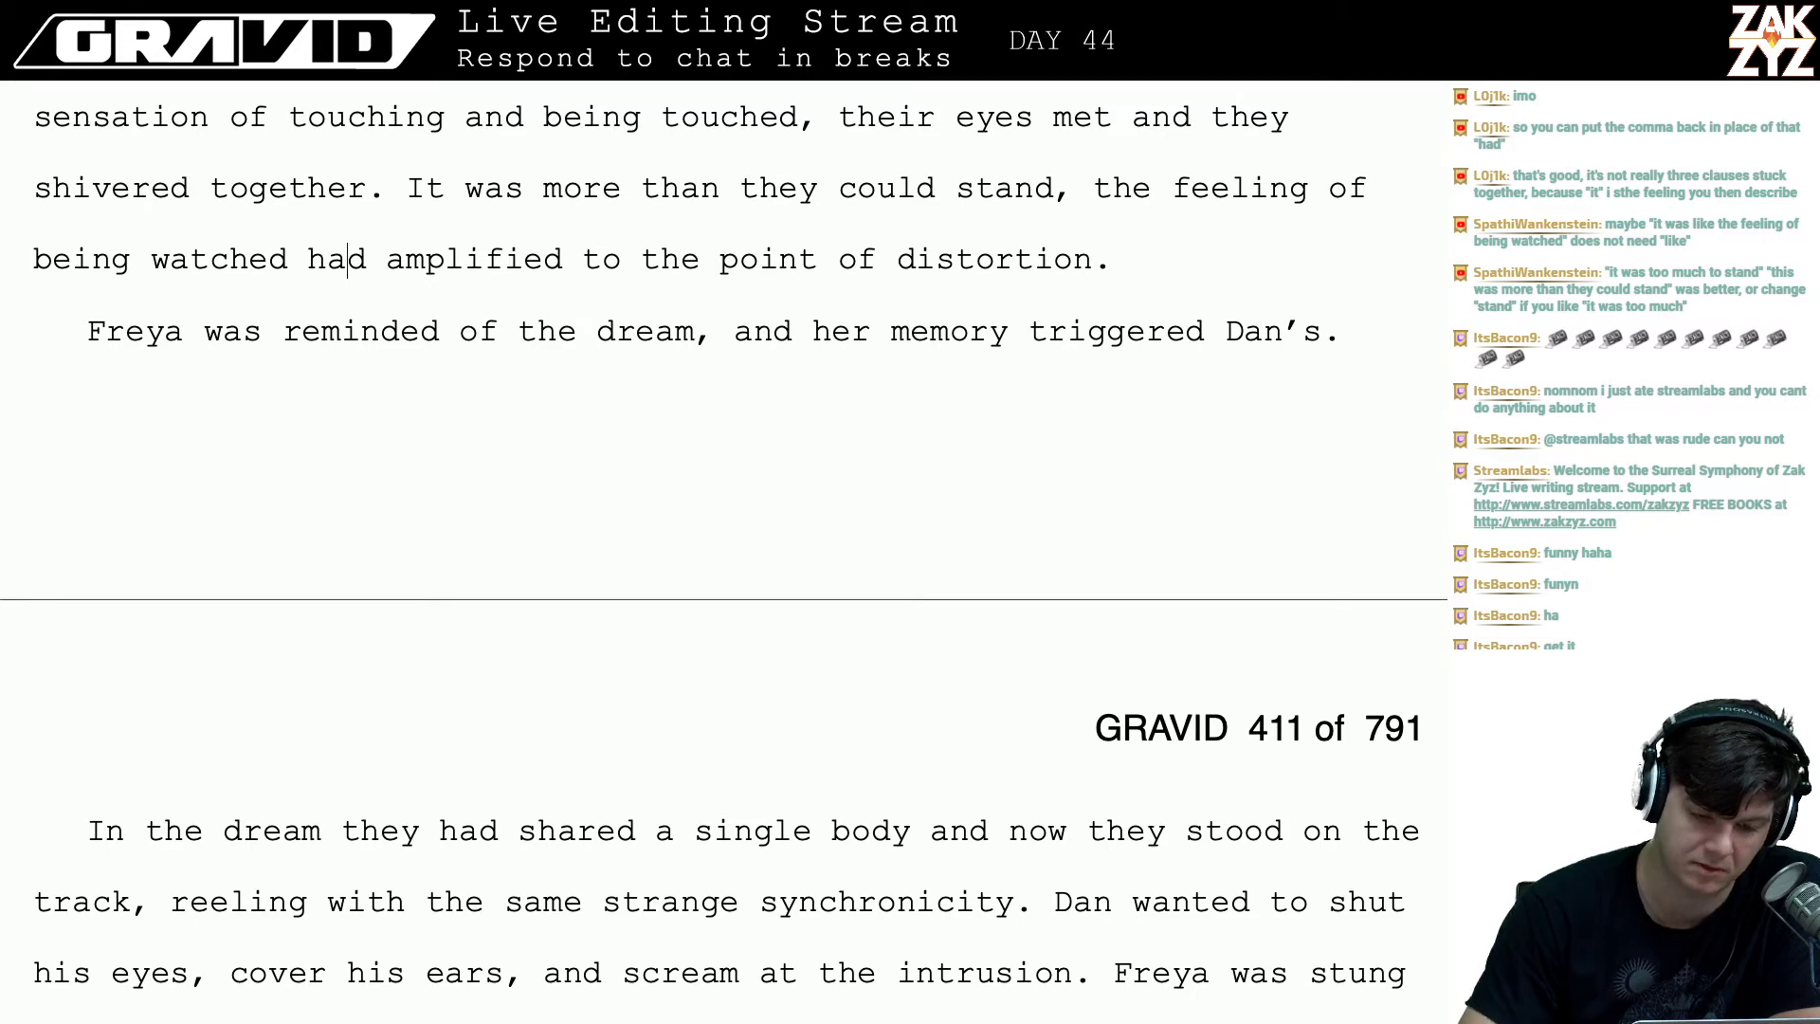
key("BackSpace")
key("BackSpace")
key("BackSpace")
key("BackSpace")
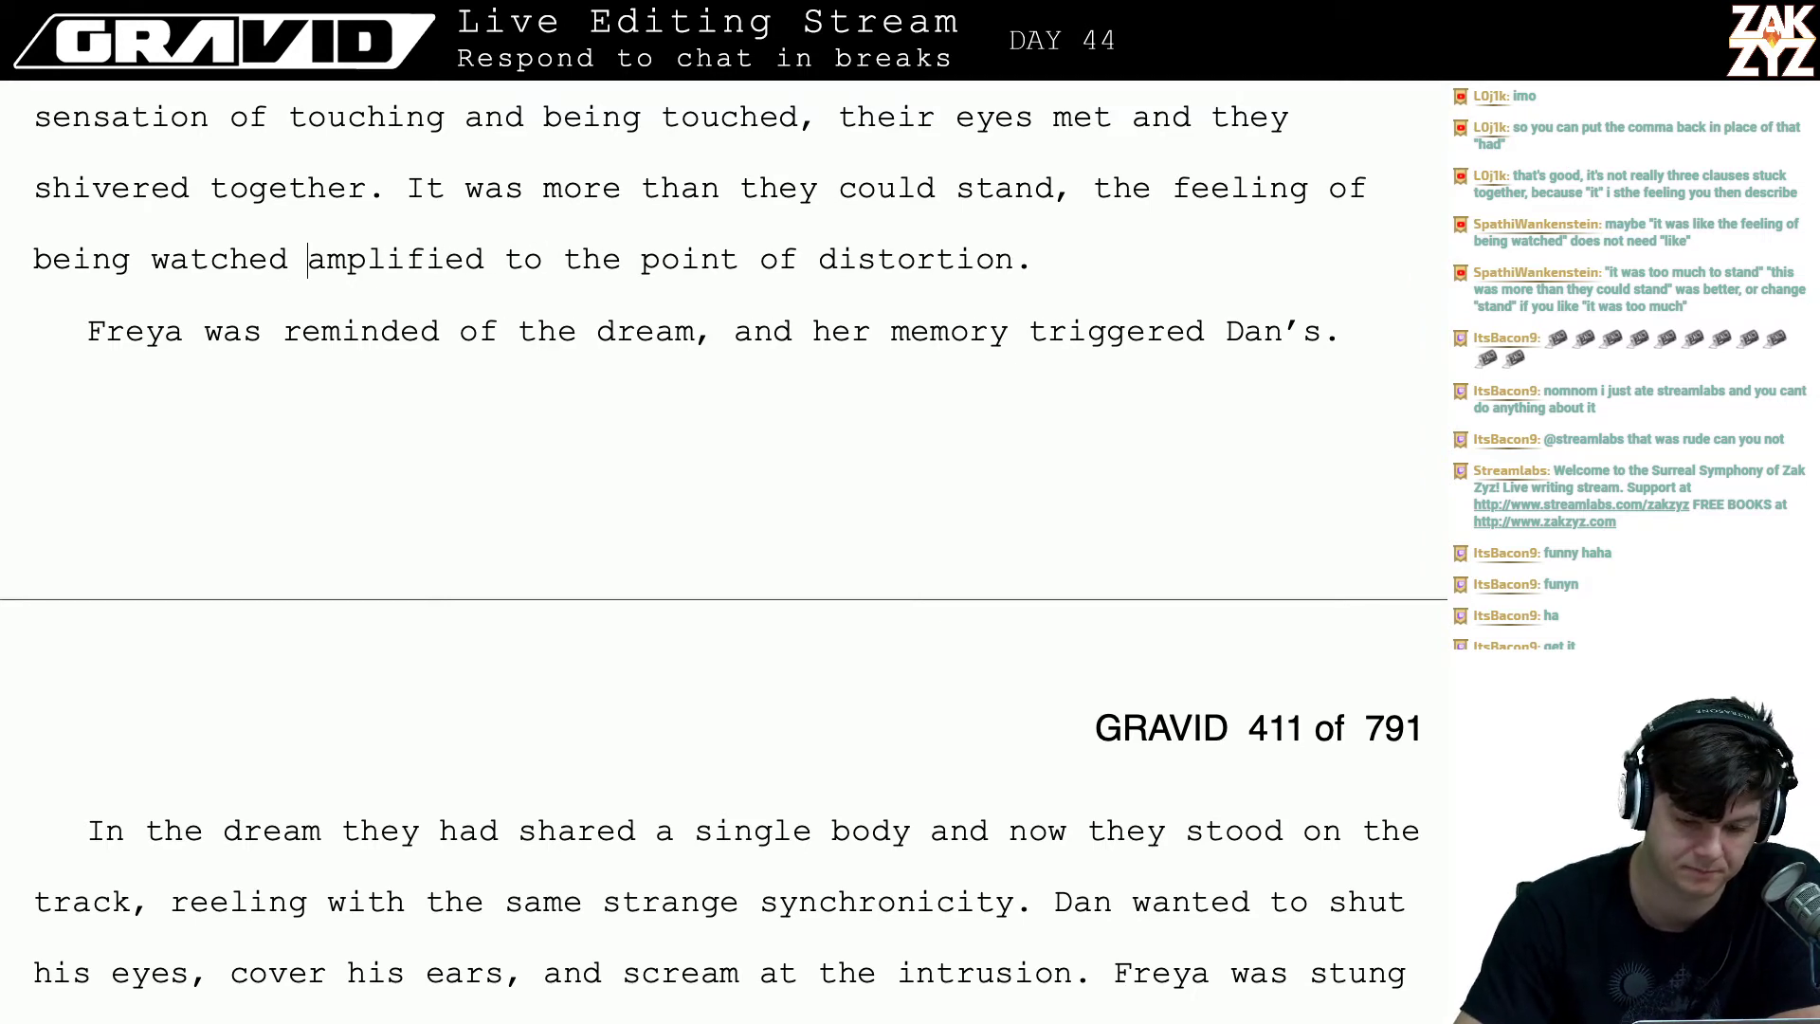
- Try inserting "was" between "the feeling of being watched" and "amplified", deleting it again
scroll(380, 317, "down", 1)
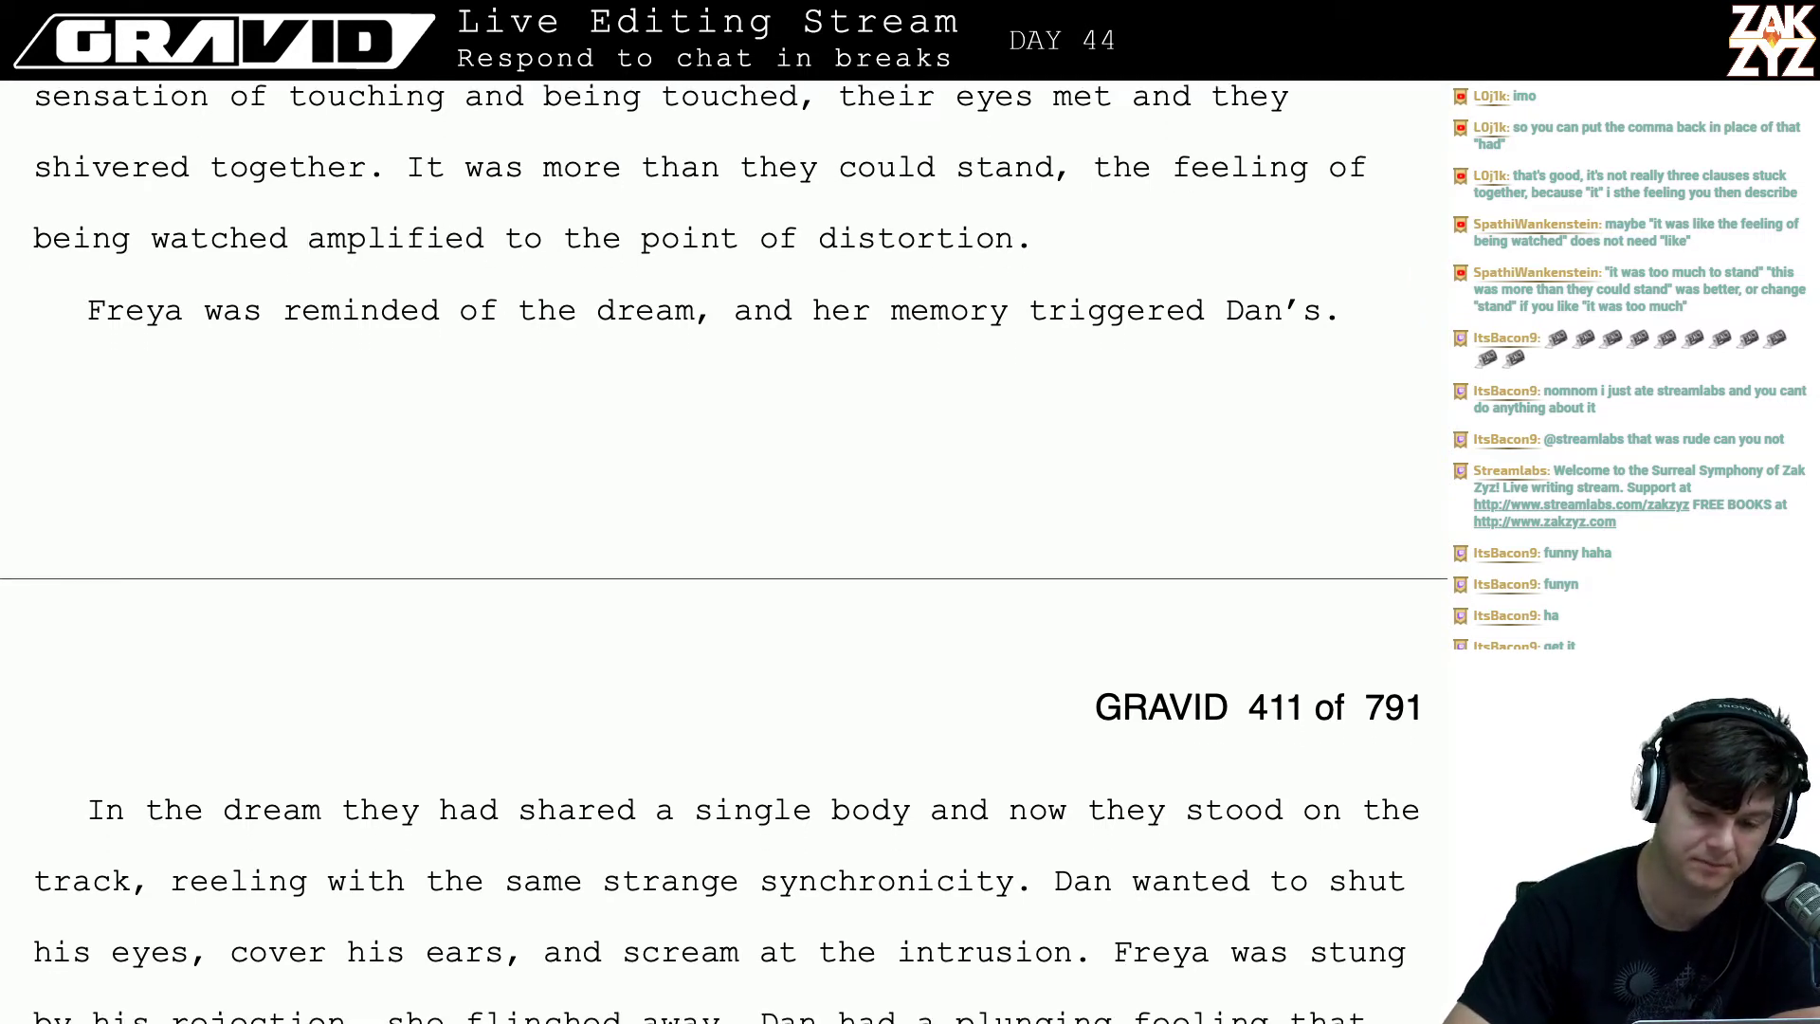
key("Left")
key("Left")
key("Left")
key("Left")
key("Left")
key("Left")
key("Left")
key("Left")
key("Left")
key("Left")
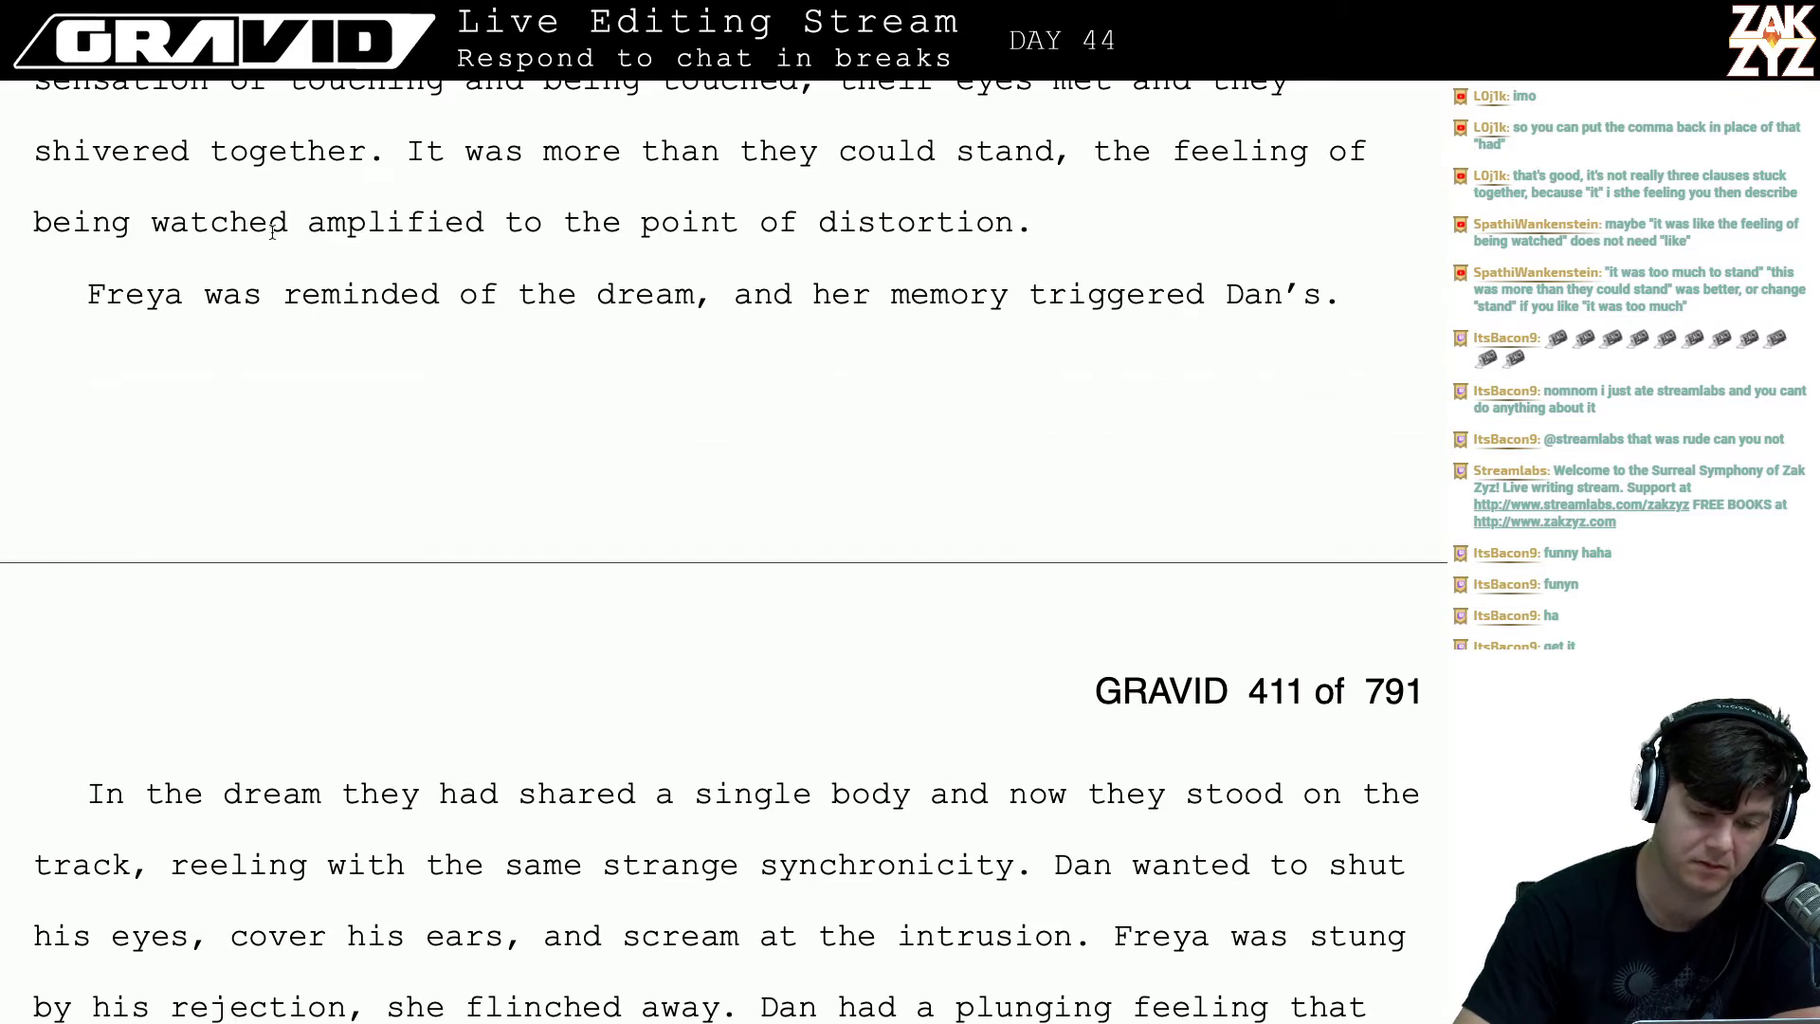
key("Right")
key("Right")
type("was")
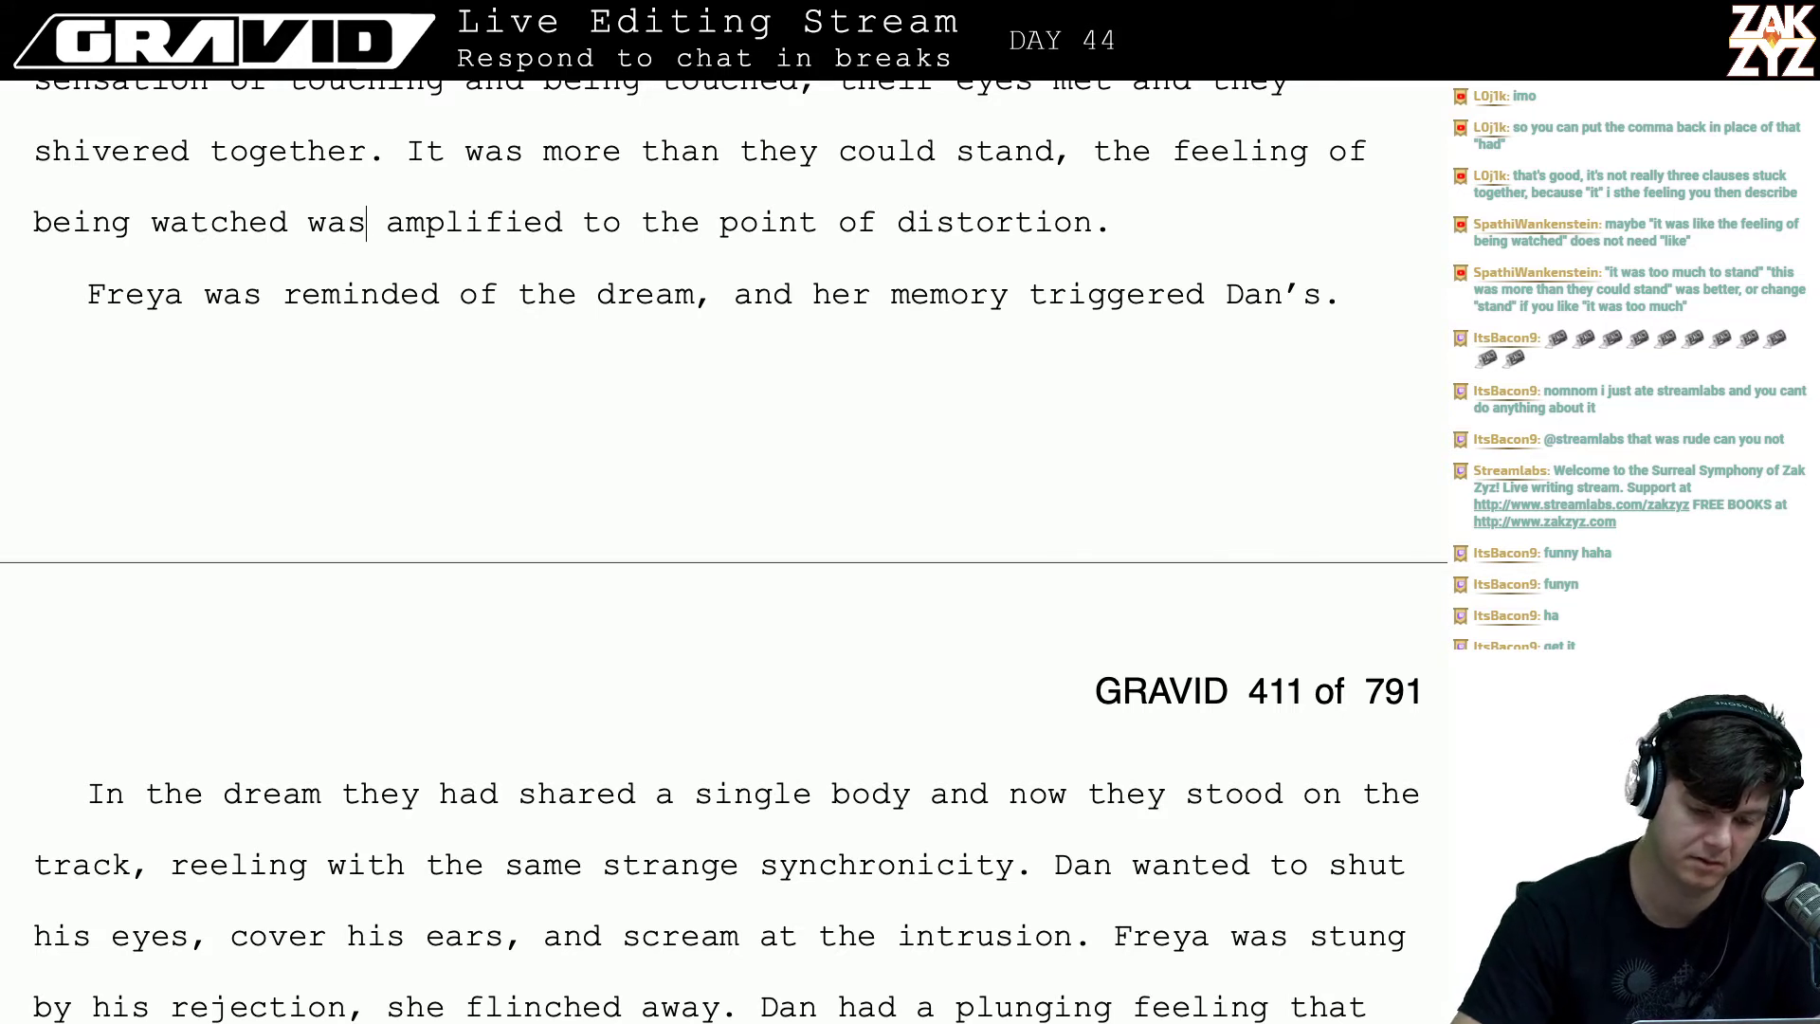
key("BackSpace")
key("BackSpace")
key("BackSpace")
key("BackSpace")
key("BackSpace")
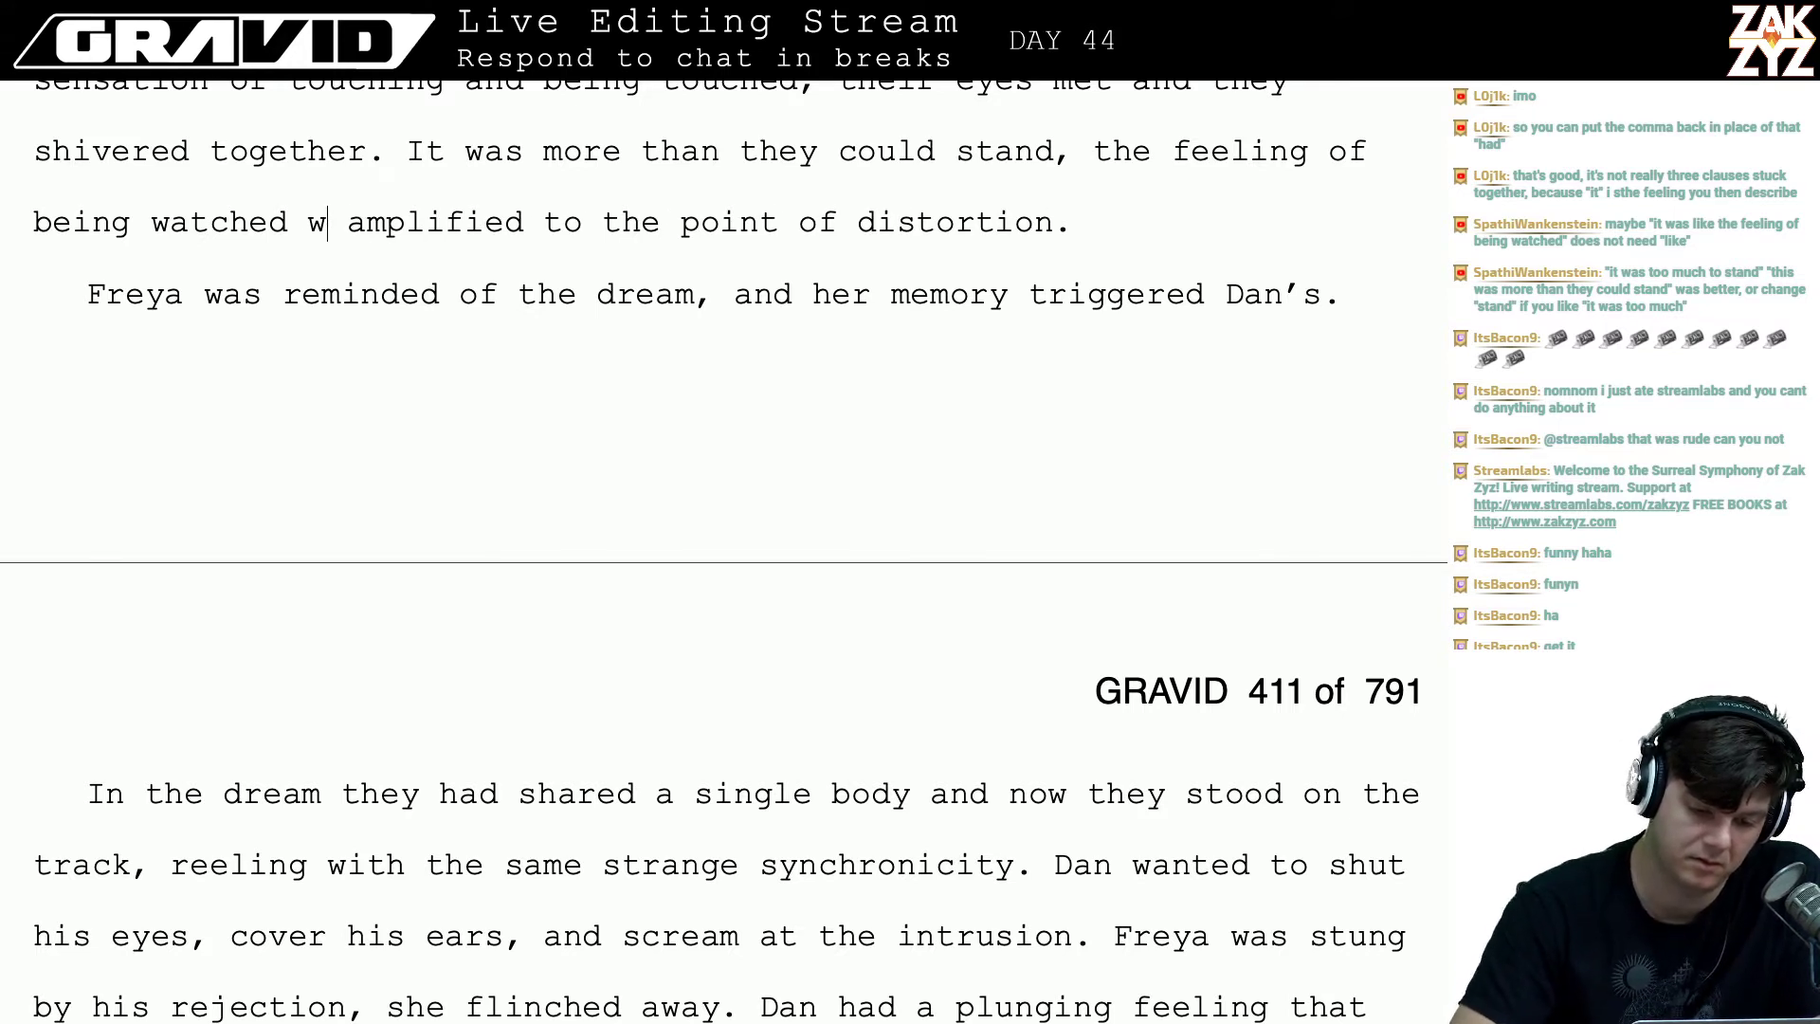
type("d")
- Above "Freya was reminded", add the paragraph "It was just like the dream, where they had shared a single body. Now they stood"
key("Right")
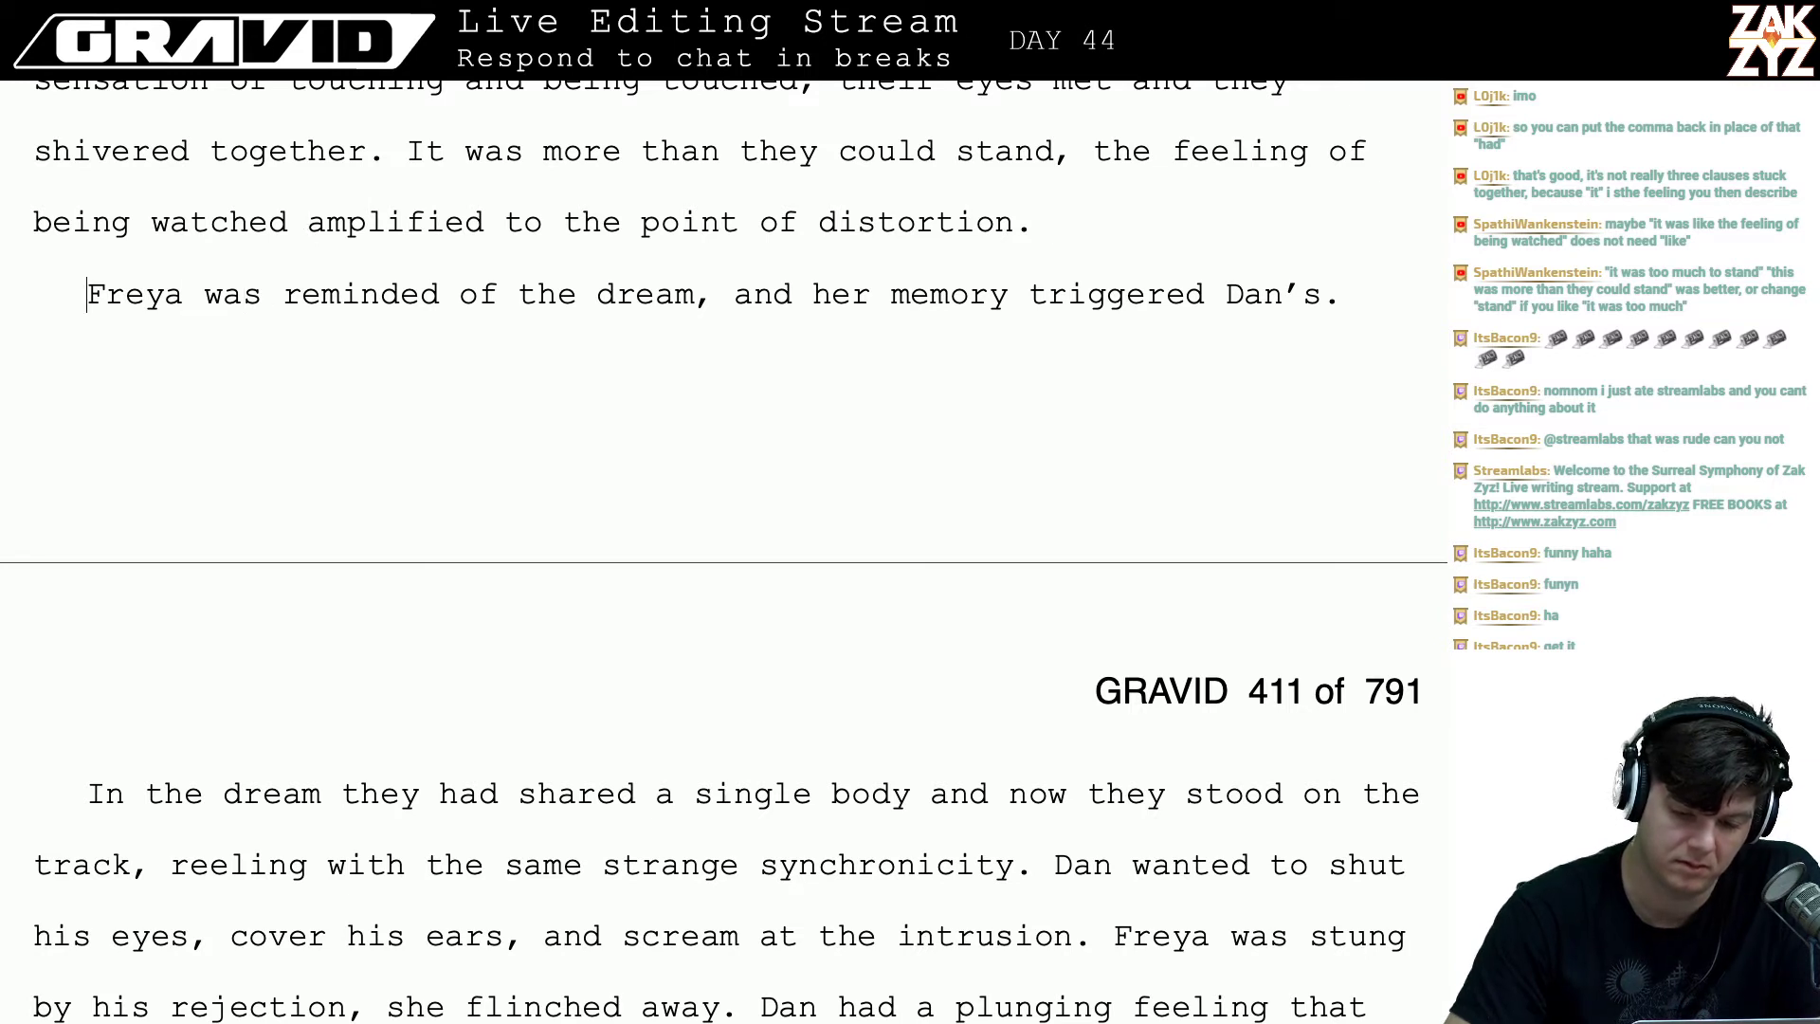
key("Return")
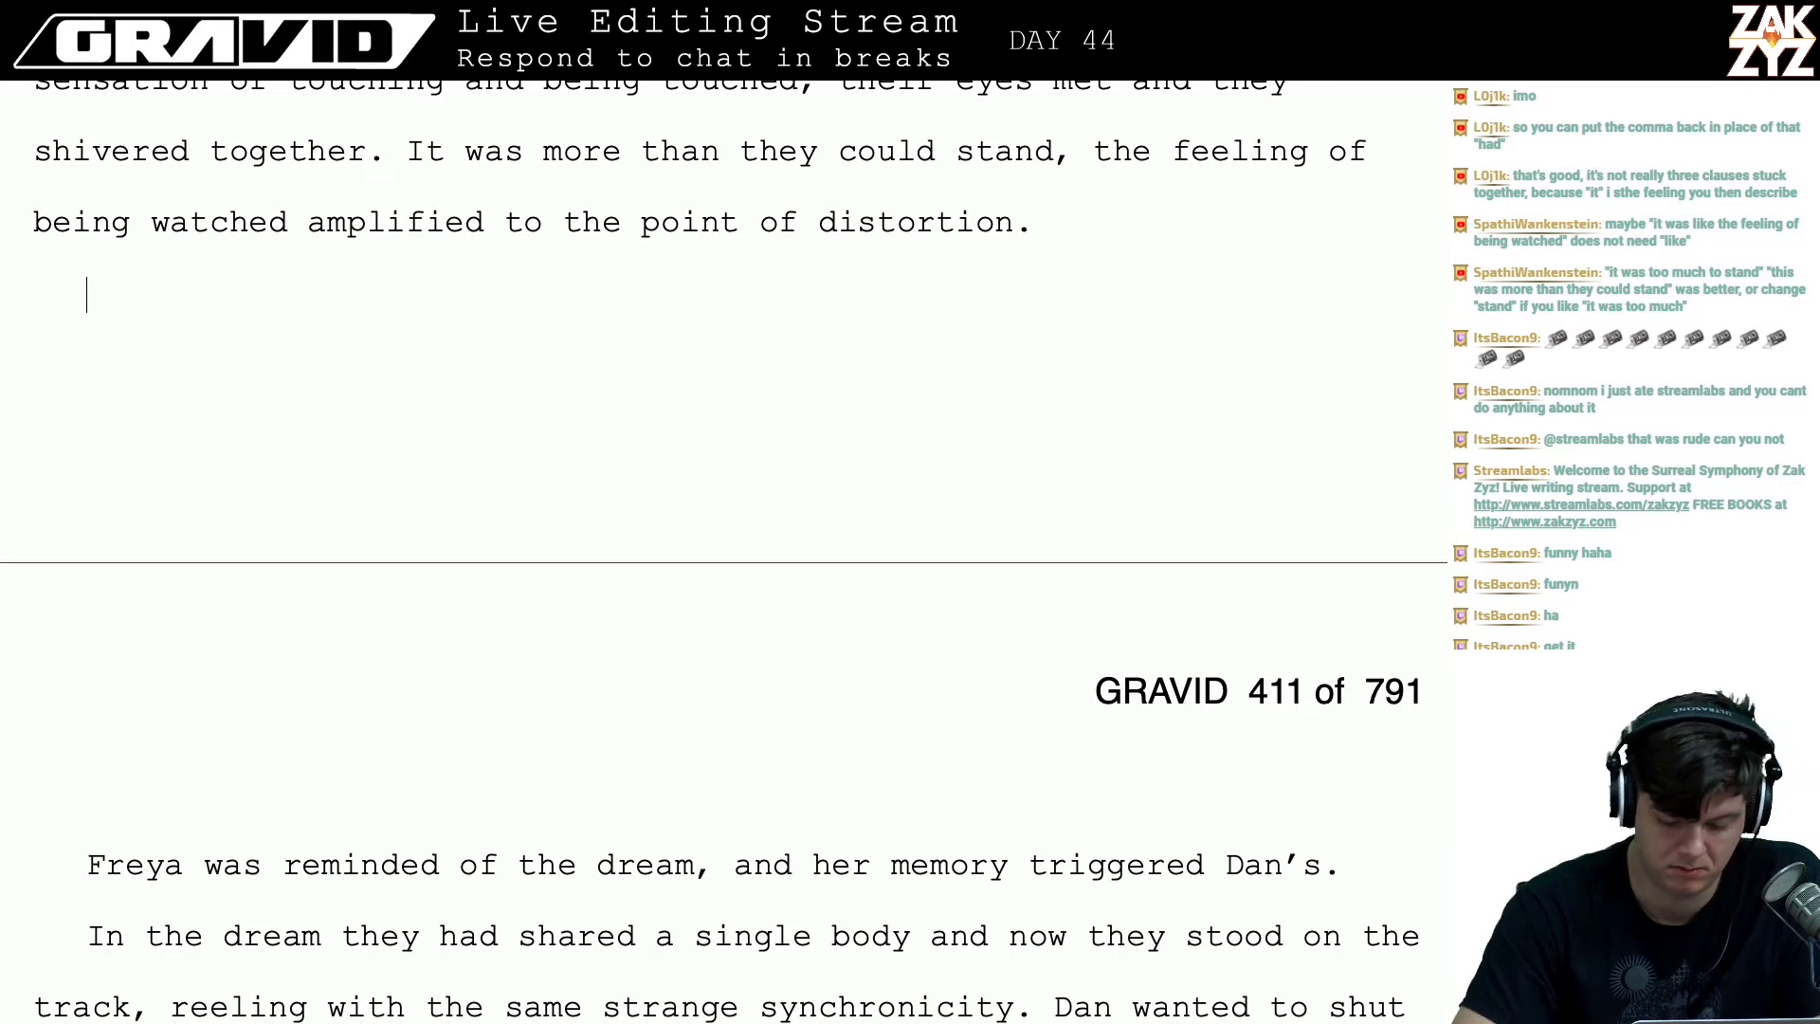
type("Fr")
key("BackSpace")
key("BackSpace")
type("I")
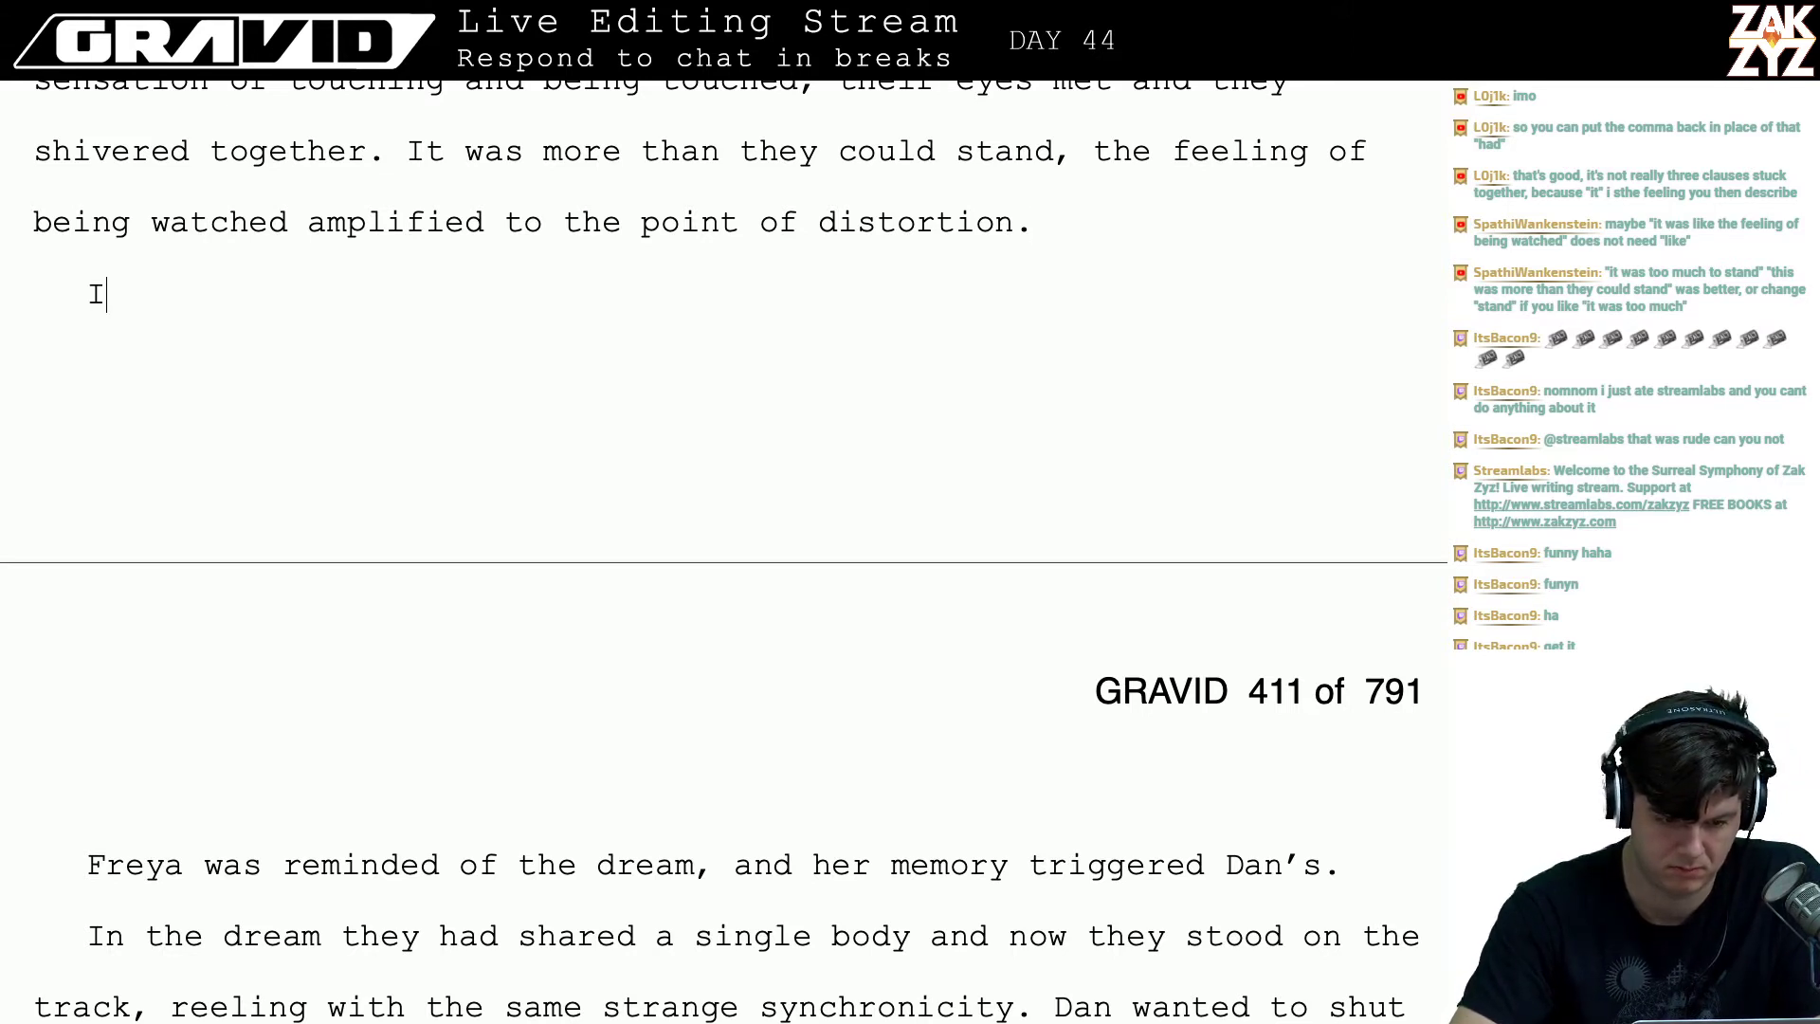
type("t was just like")
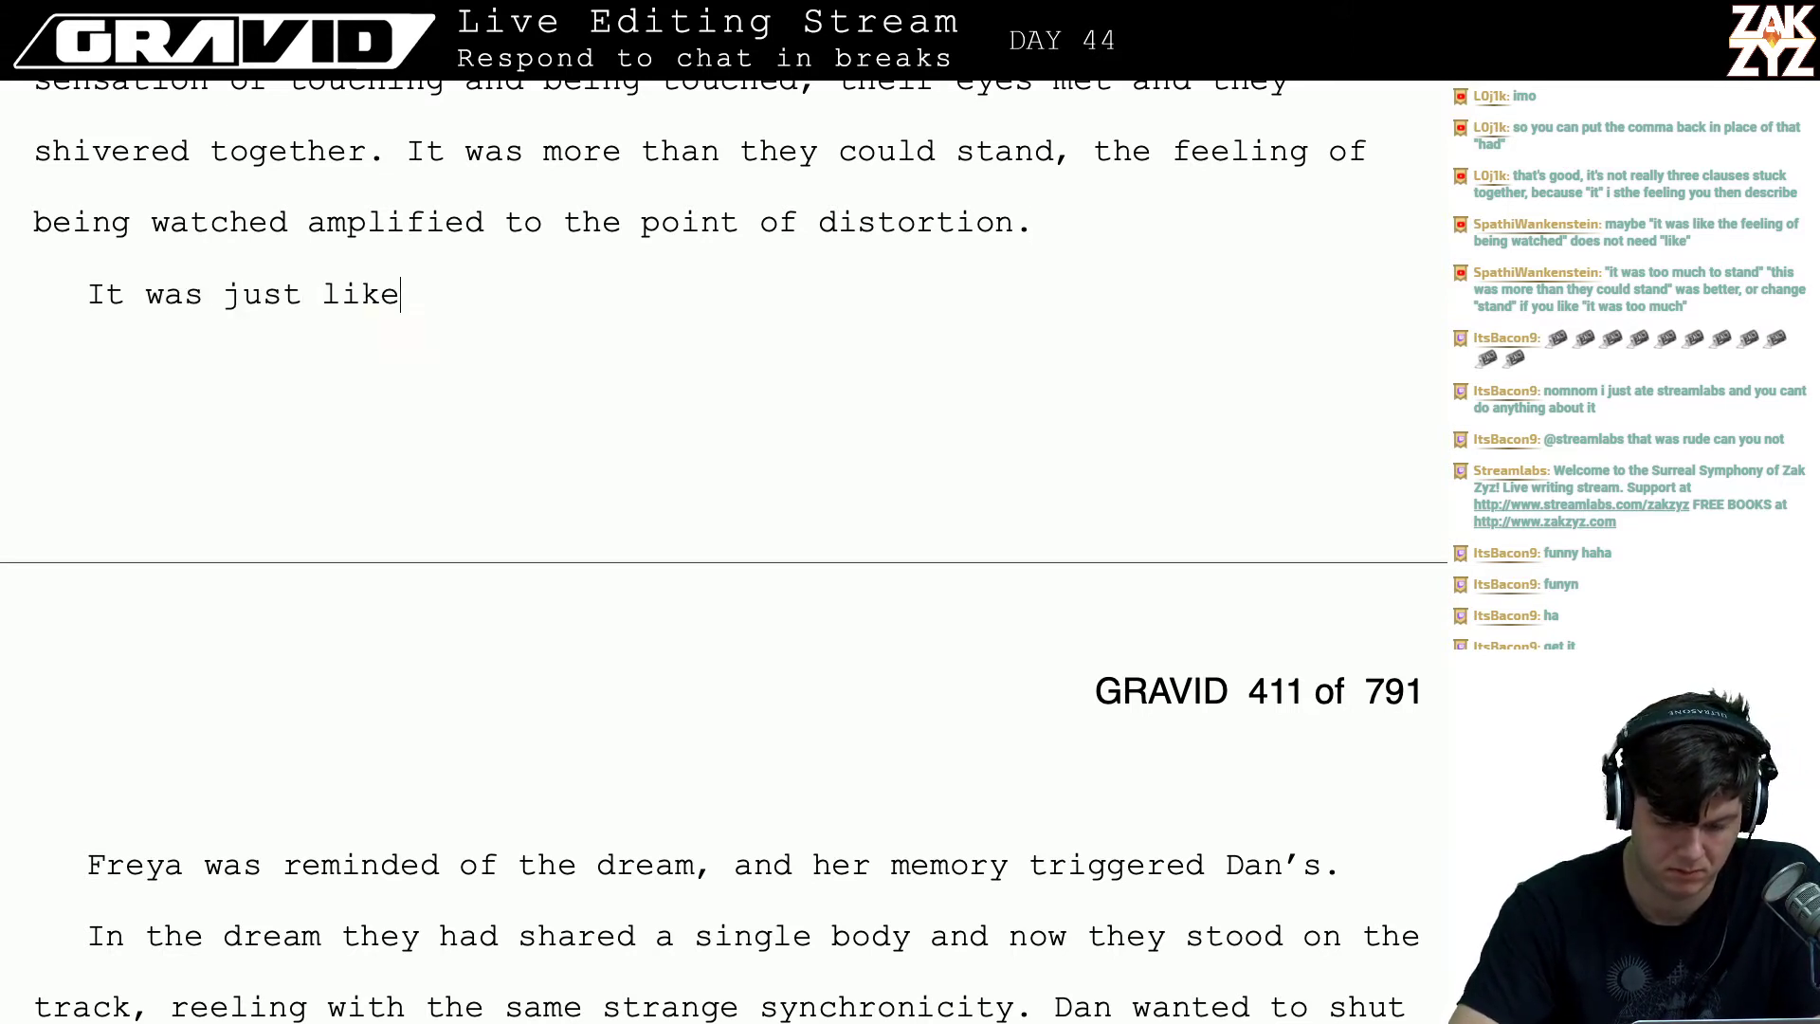
type(" the dream, whe")
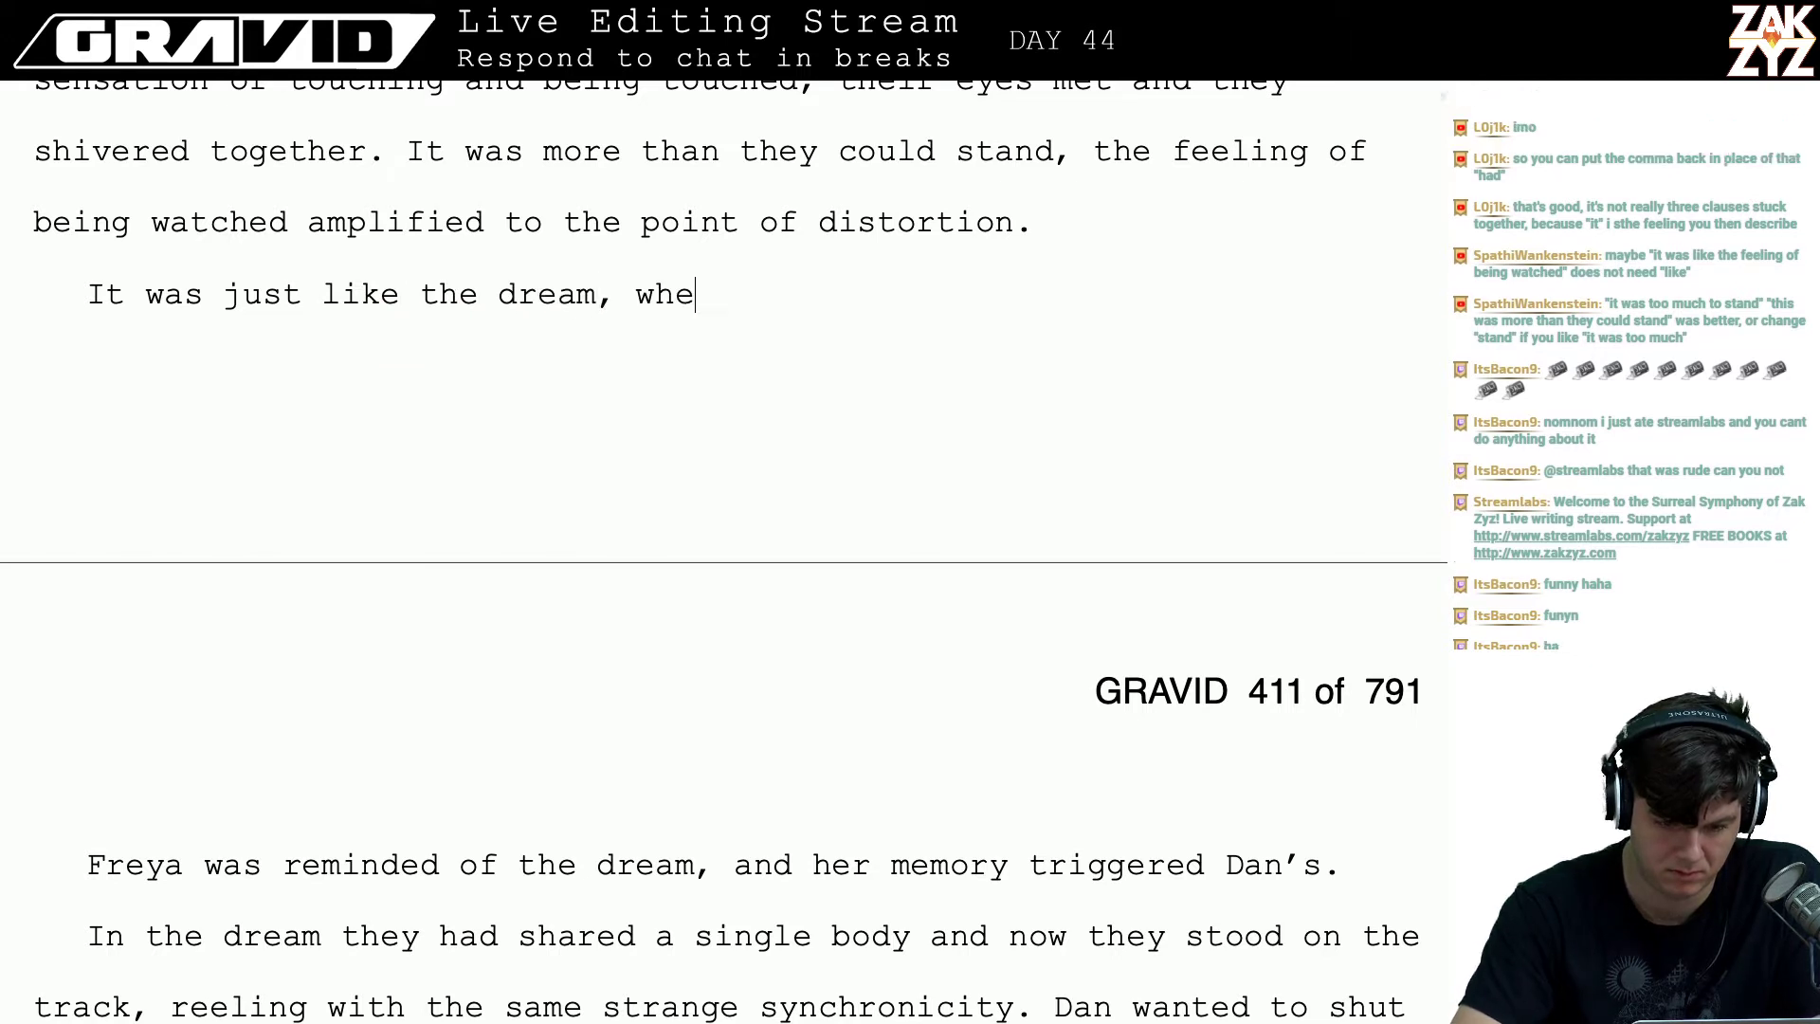
type("re they had share")
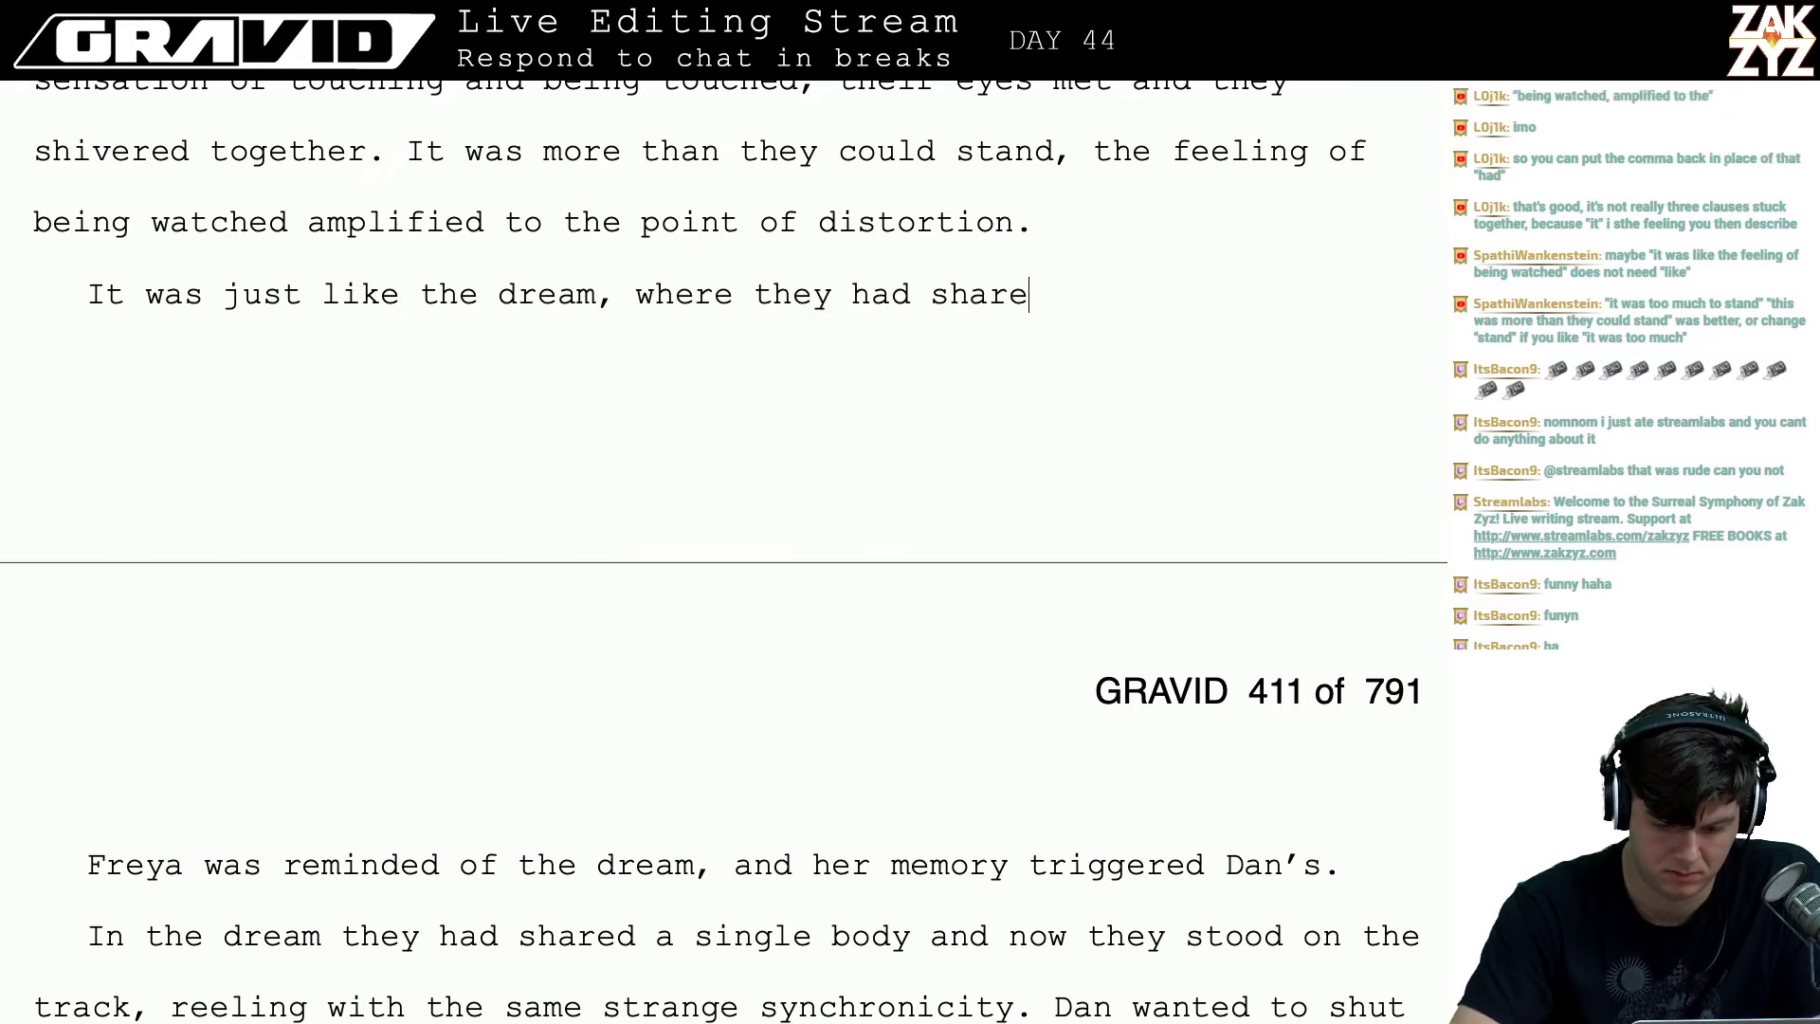
type("d a single body")
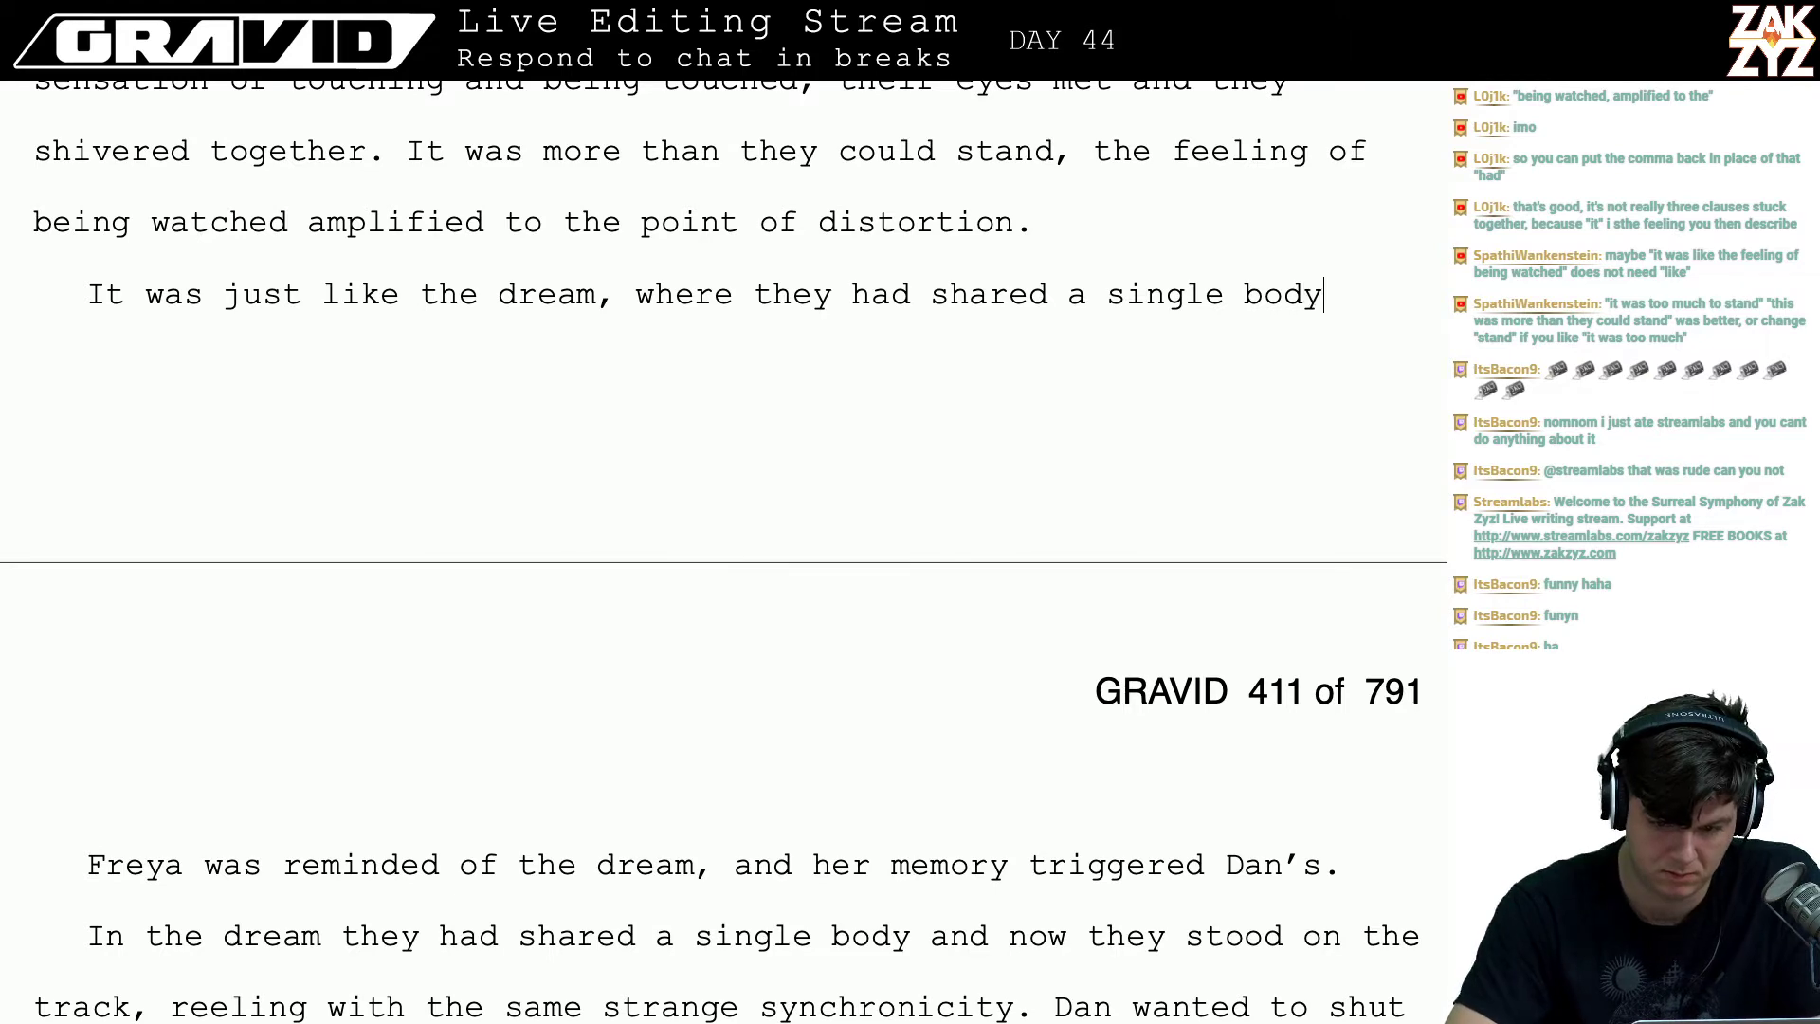
type(". Now they stood")
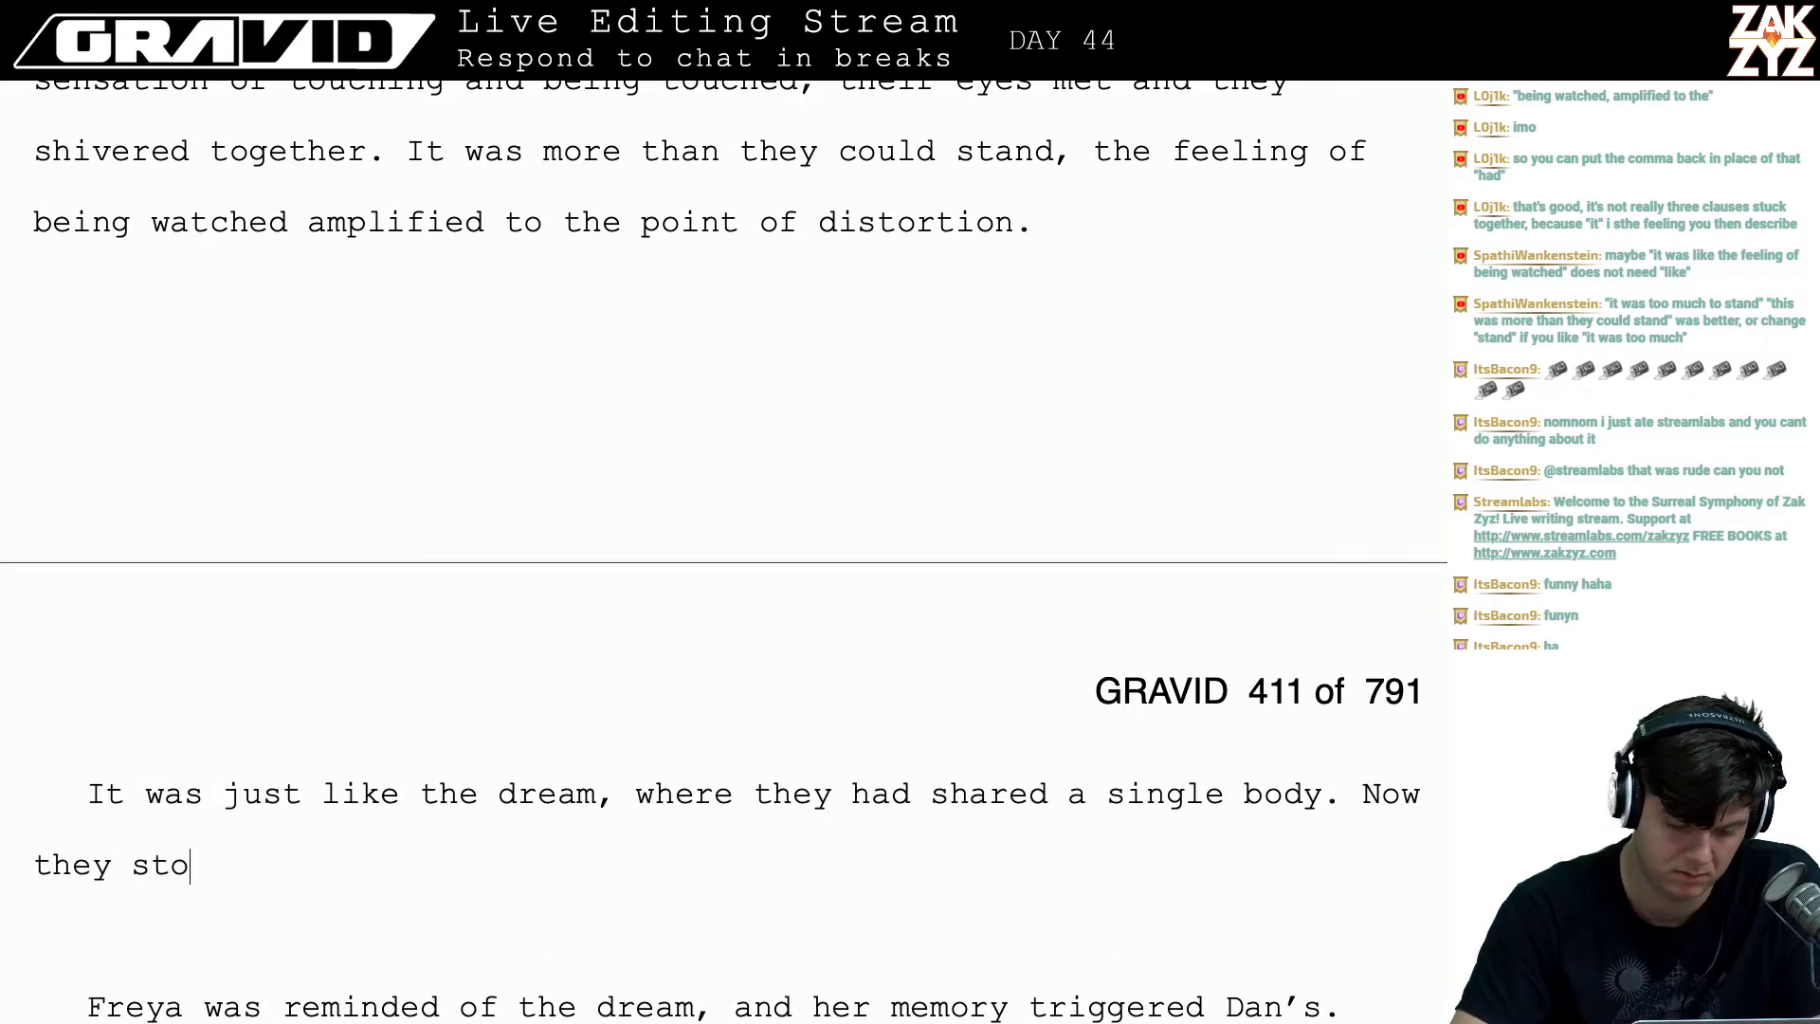
- Delete the "Freya was reminded" paragraph and the words "In the dream they had shared a single body and", joining the rest to "they stood"
key("shift+Down")
key("shift+Down")
key("shift+Down")
key("shift+Down")
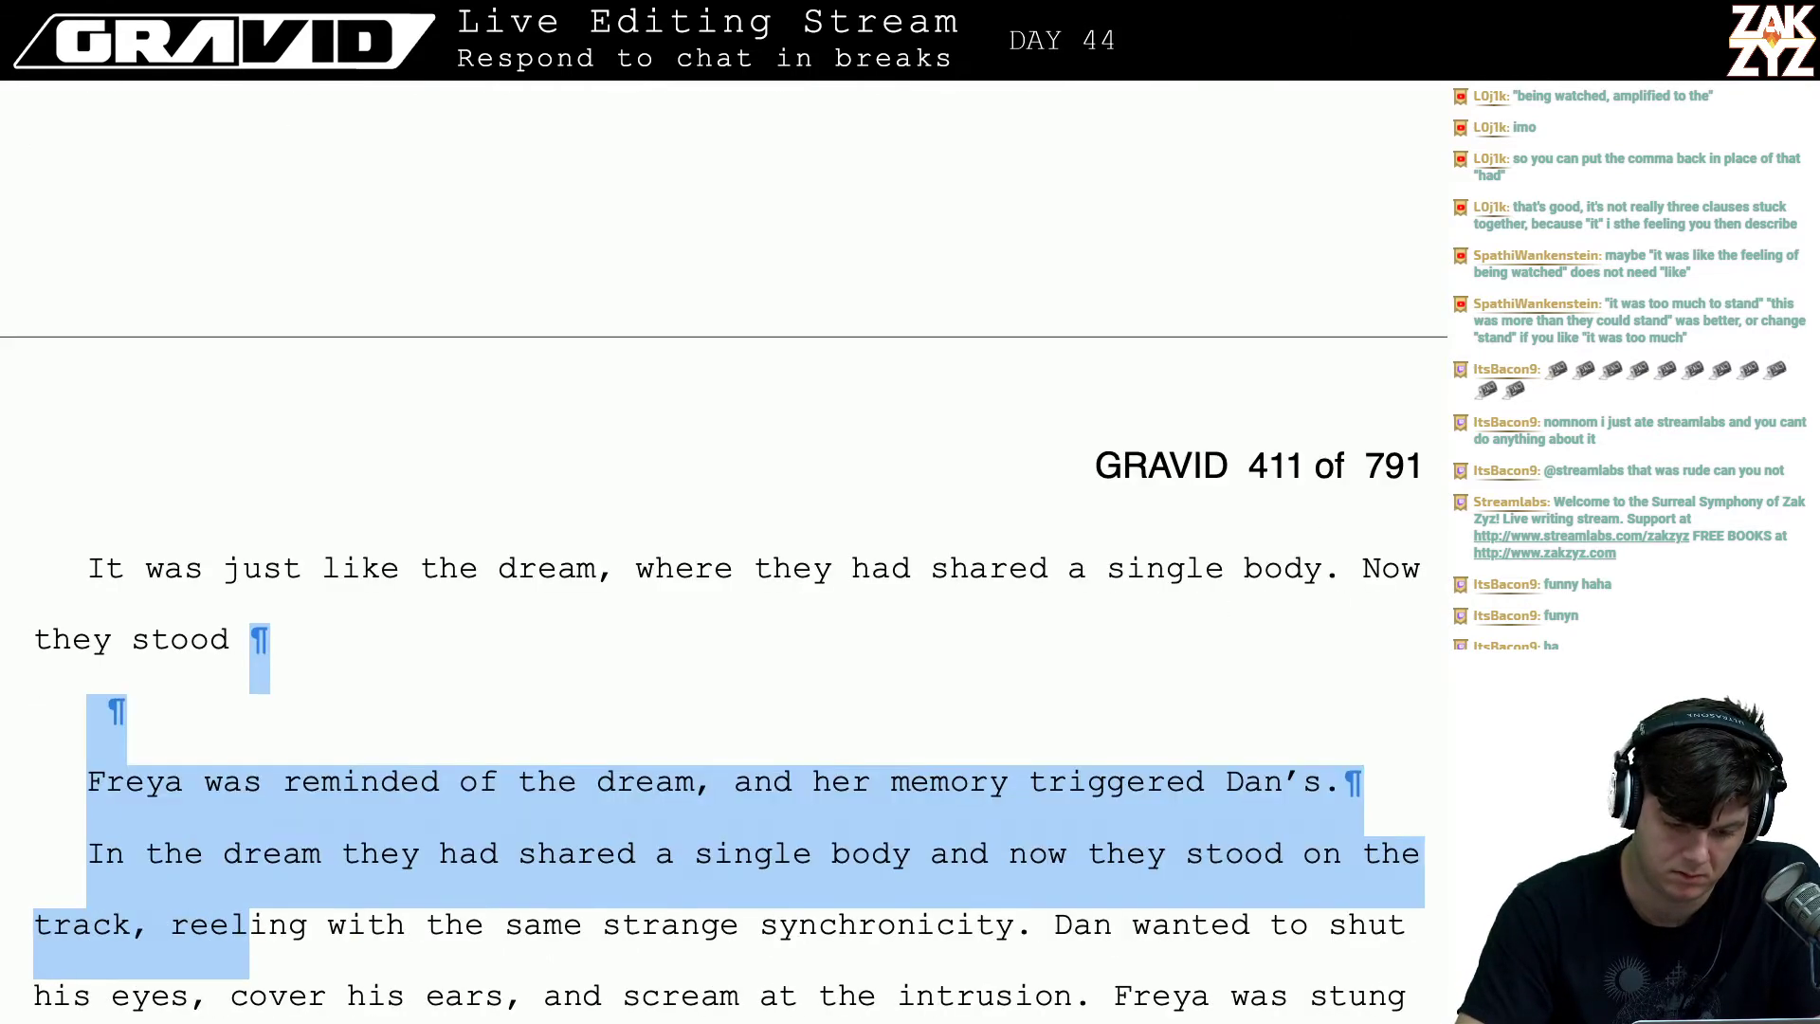
key("shift+Up")
key("shift+Up")
key("shift+Down")
key("shift+Right")
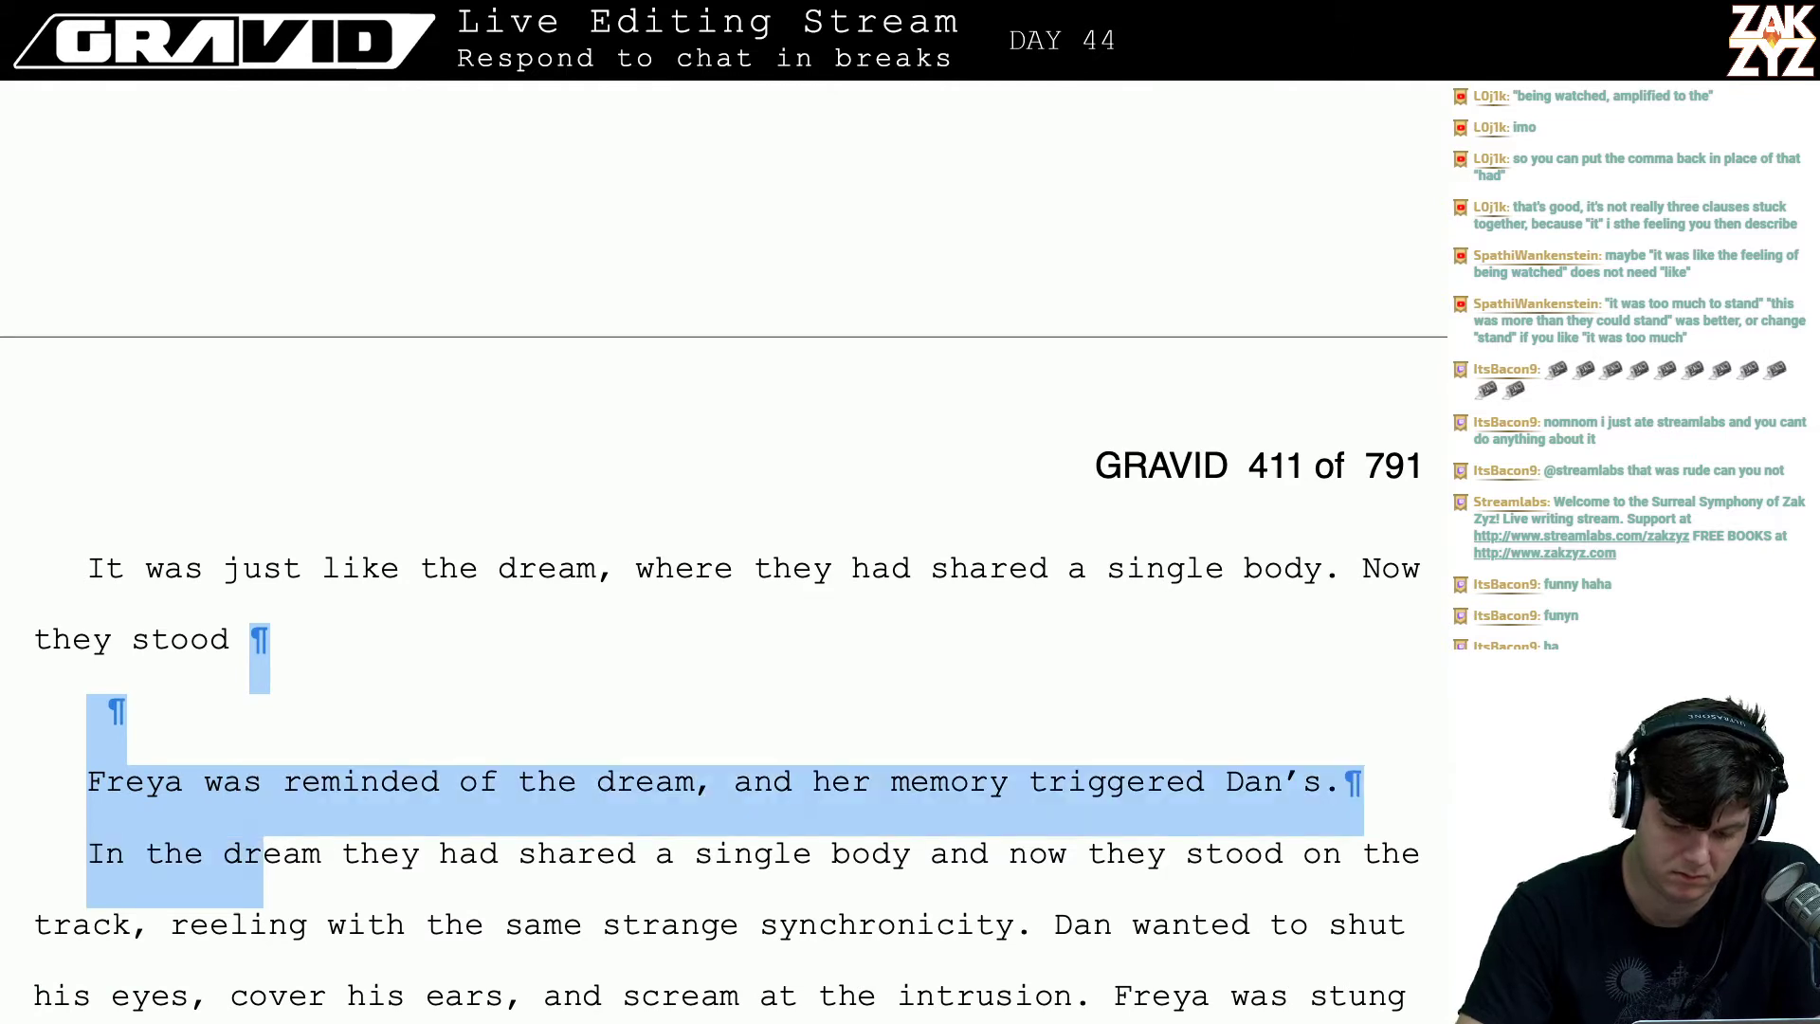
key("shift+Right")
key("shift+Right")
key("shift+Right")
key("shift+Right")
key("shift+Right")
key("shift+Right")
key("shift+Right")
key("shift+Right")
key("shift+Right")
key("shift+Right")
key("shift+Right")
key("shift+Right")
key("shift+Right")
key("shift+Right")
key("shift+Right")
key("shift+Right")
key("shift+Right")
key("shift+Right")
key("shift+Right")
key("shift+Right")
key("shift+Right")
key("shift+Right")
key("shift+Right")
key("shift+Right")
key("shift+Right")
key("shift+Right")
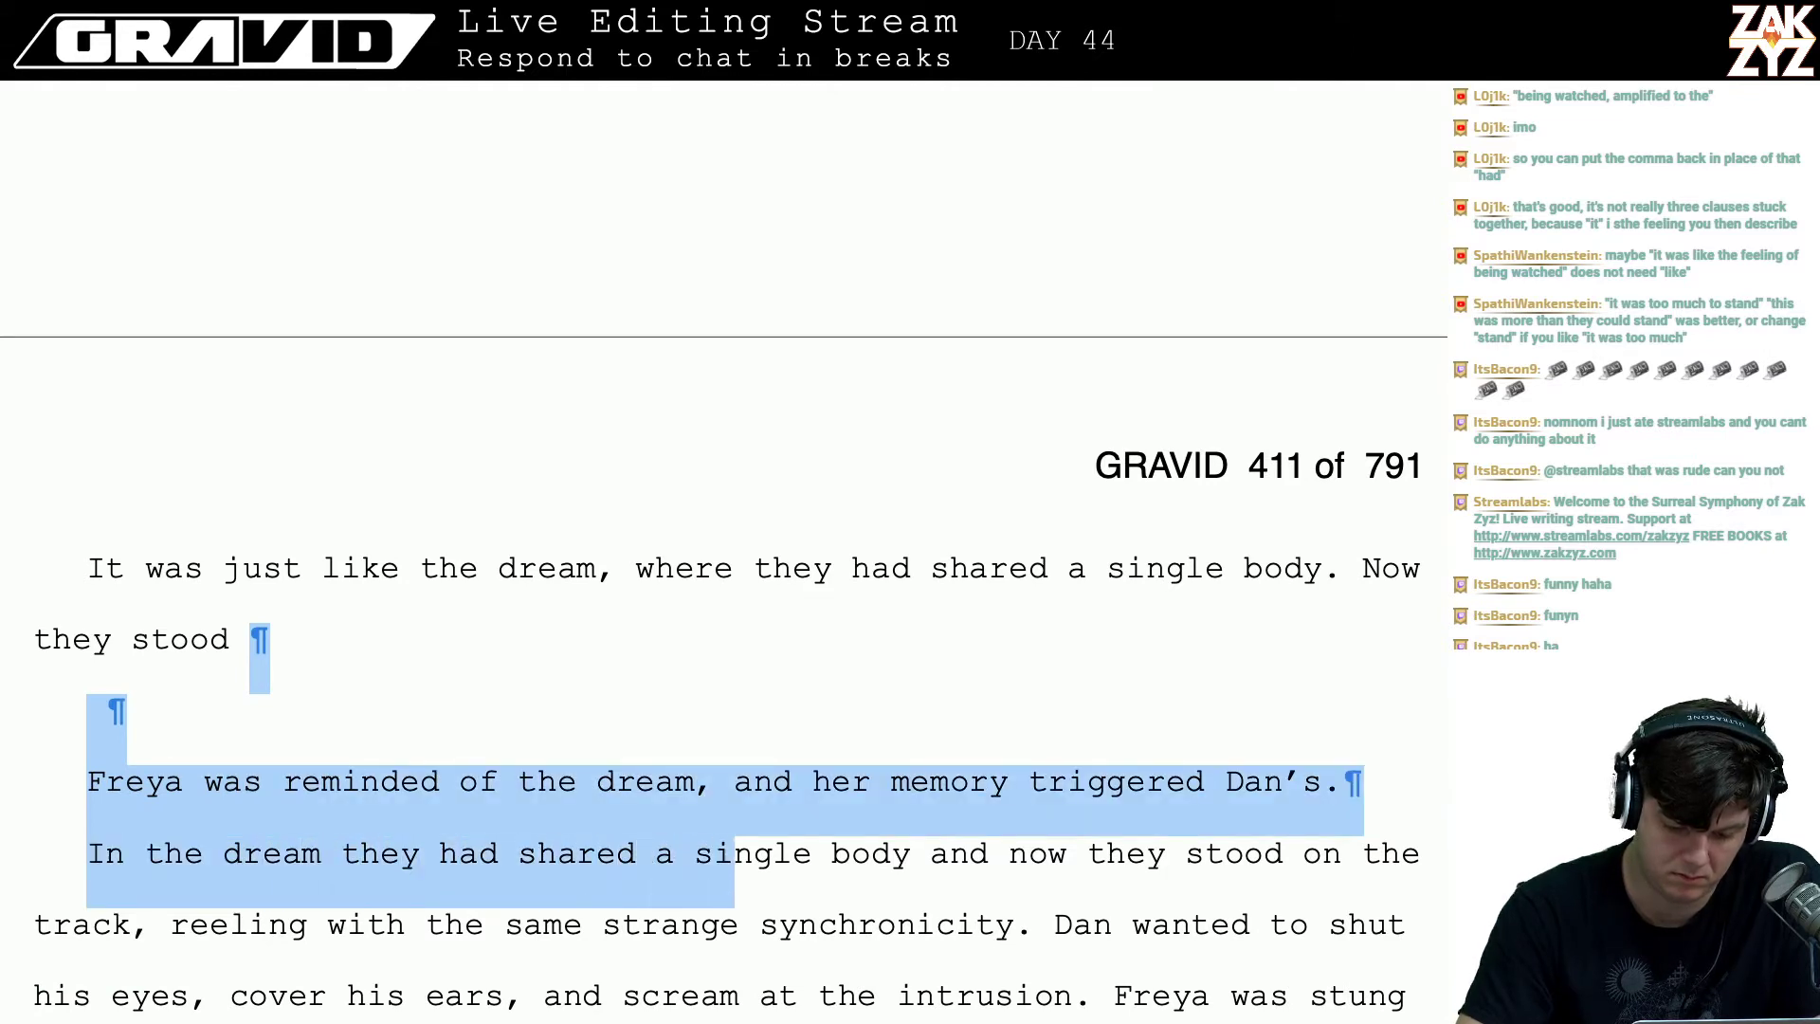
key("shift+Right")
key("shift+Right")
key("shift+Right")
key("shift+Right")
key("shift+Right")
key("shift+Right")
key("shift+Right")
key("shift+Right")
key("BackSpace")
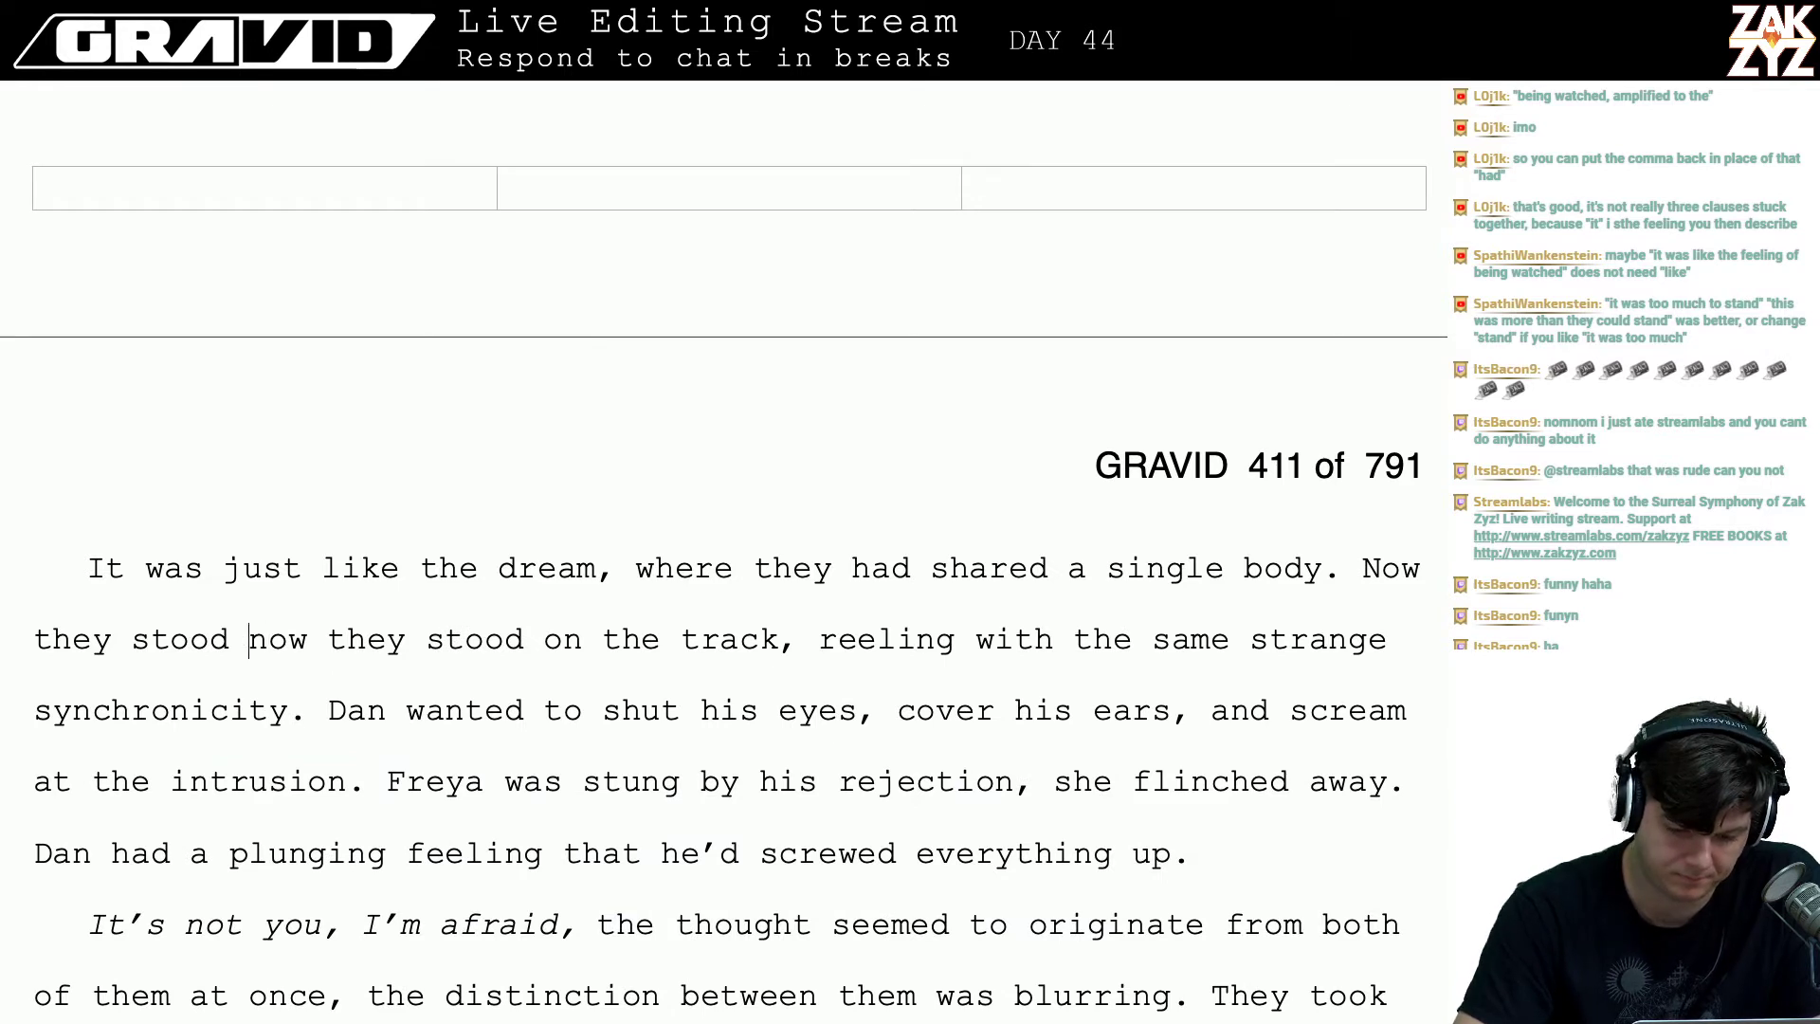
- Replace the duplicated "now they stood" before "on the track" with "facing each other", leaving a single space
key("shift+Right")
key("shift+Right")
key("shift+Right")
key("shift+Right")
key("shift+Right")
key("shift+Right")
key("shift+Right")
key("shift+Right")
key("shift+Right")
key("shift+Right")
key("shift+Right")
key("shift+Right")
key("shift+Right")
key("shift+Right")
key("shift+Right")
key("shift+Right")
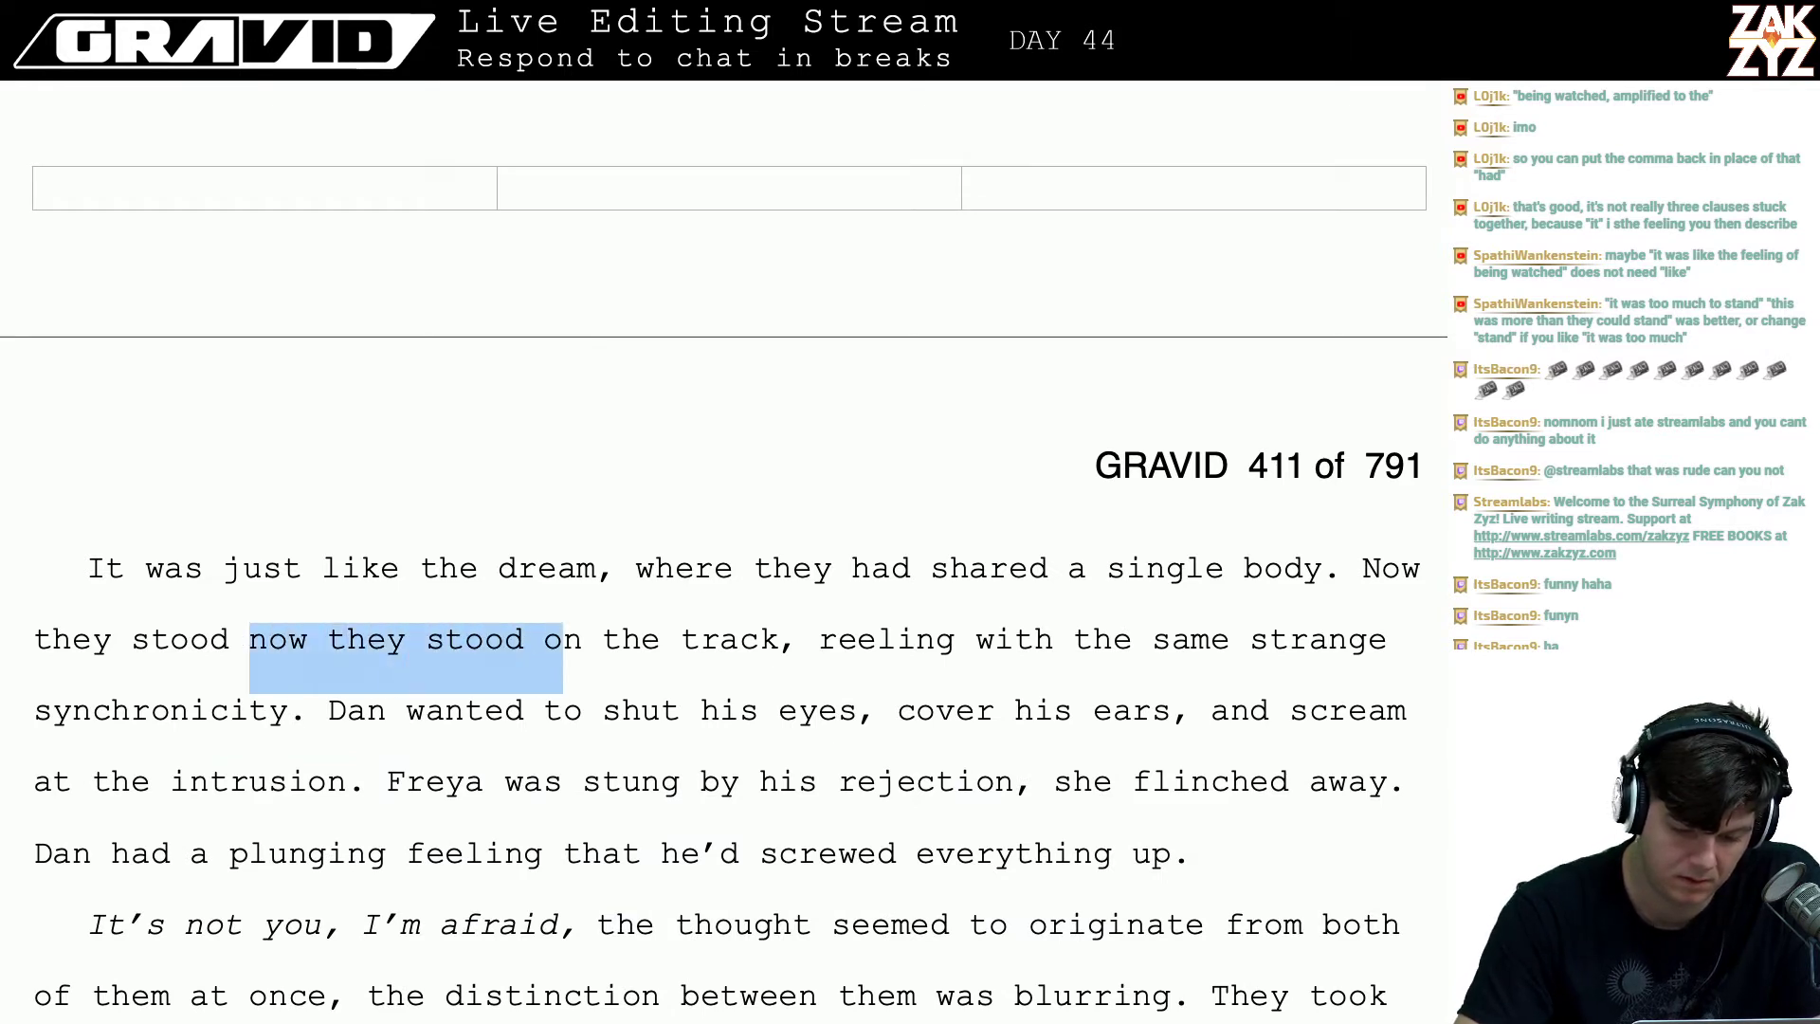
key("shift+Left")
key("shift+Left")
key("BackSpace")
type("fa")
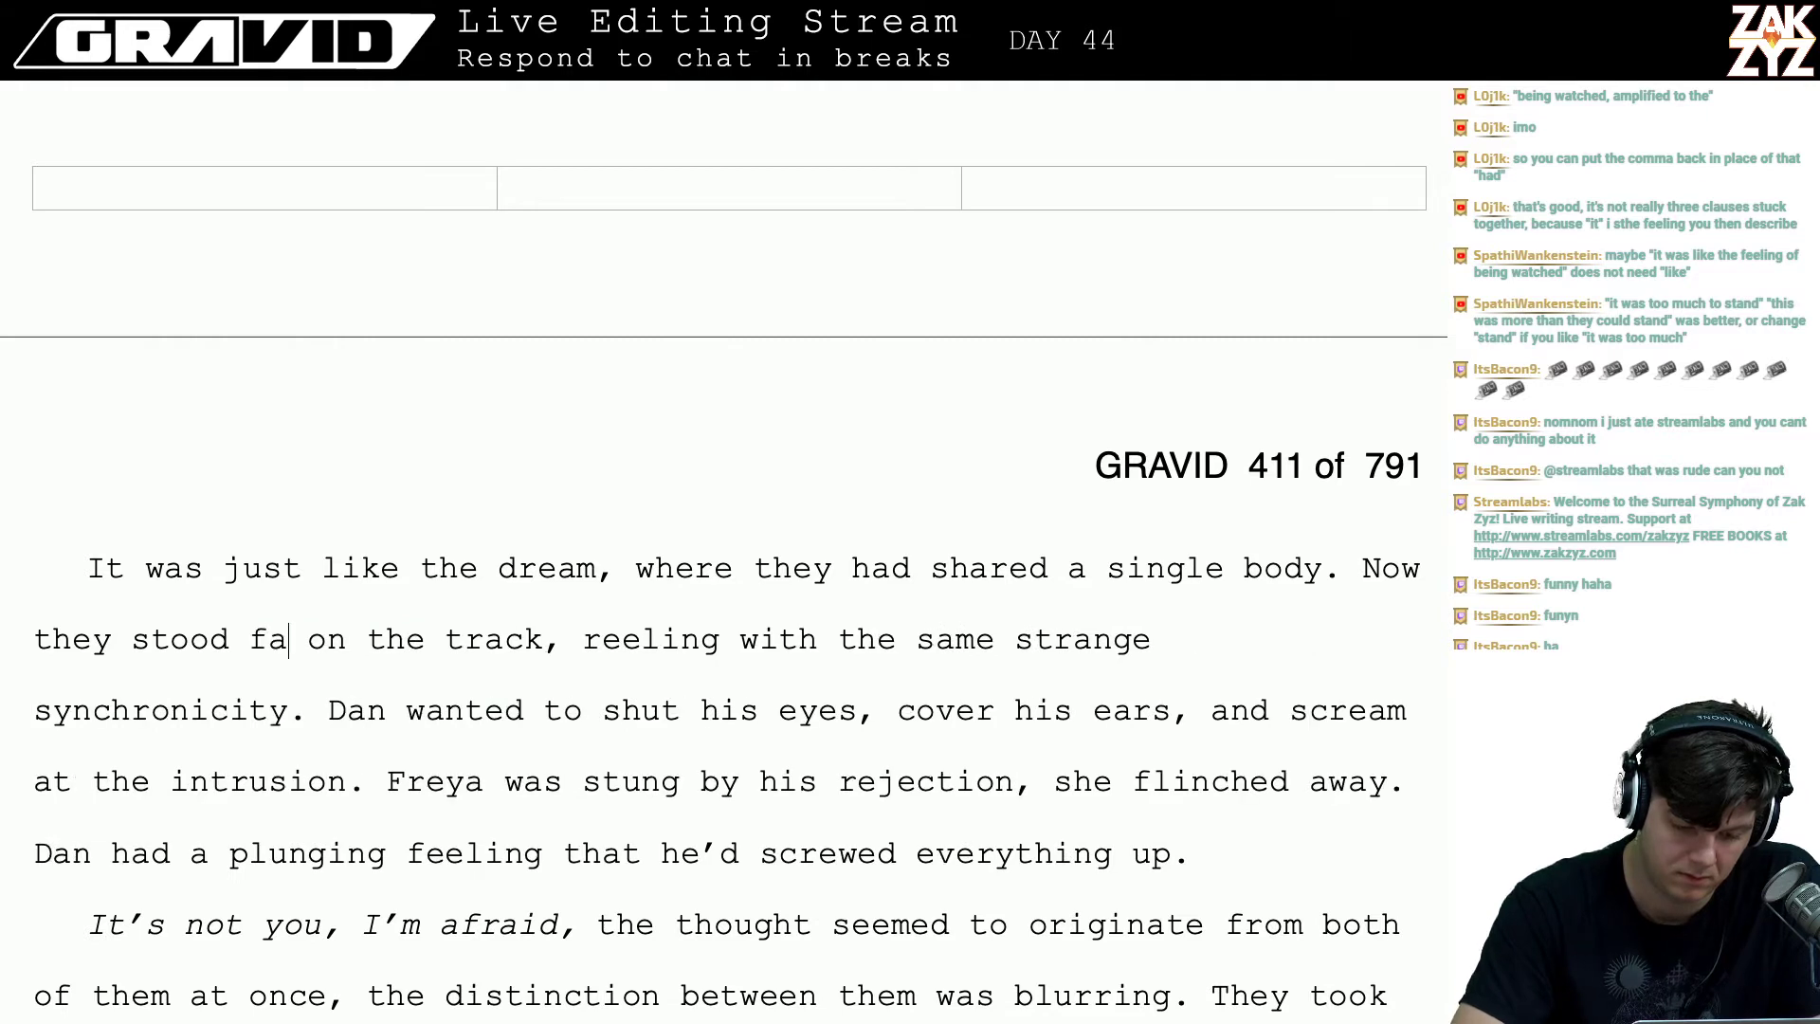
type("cing each other")
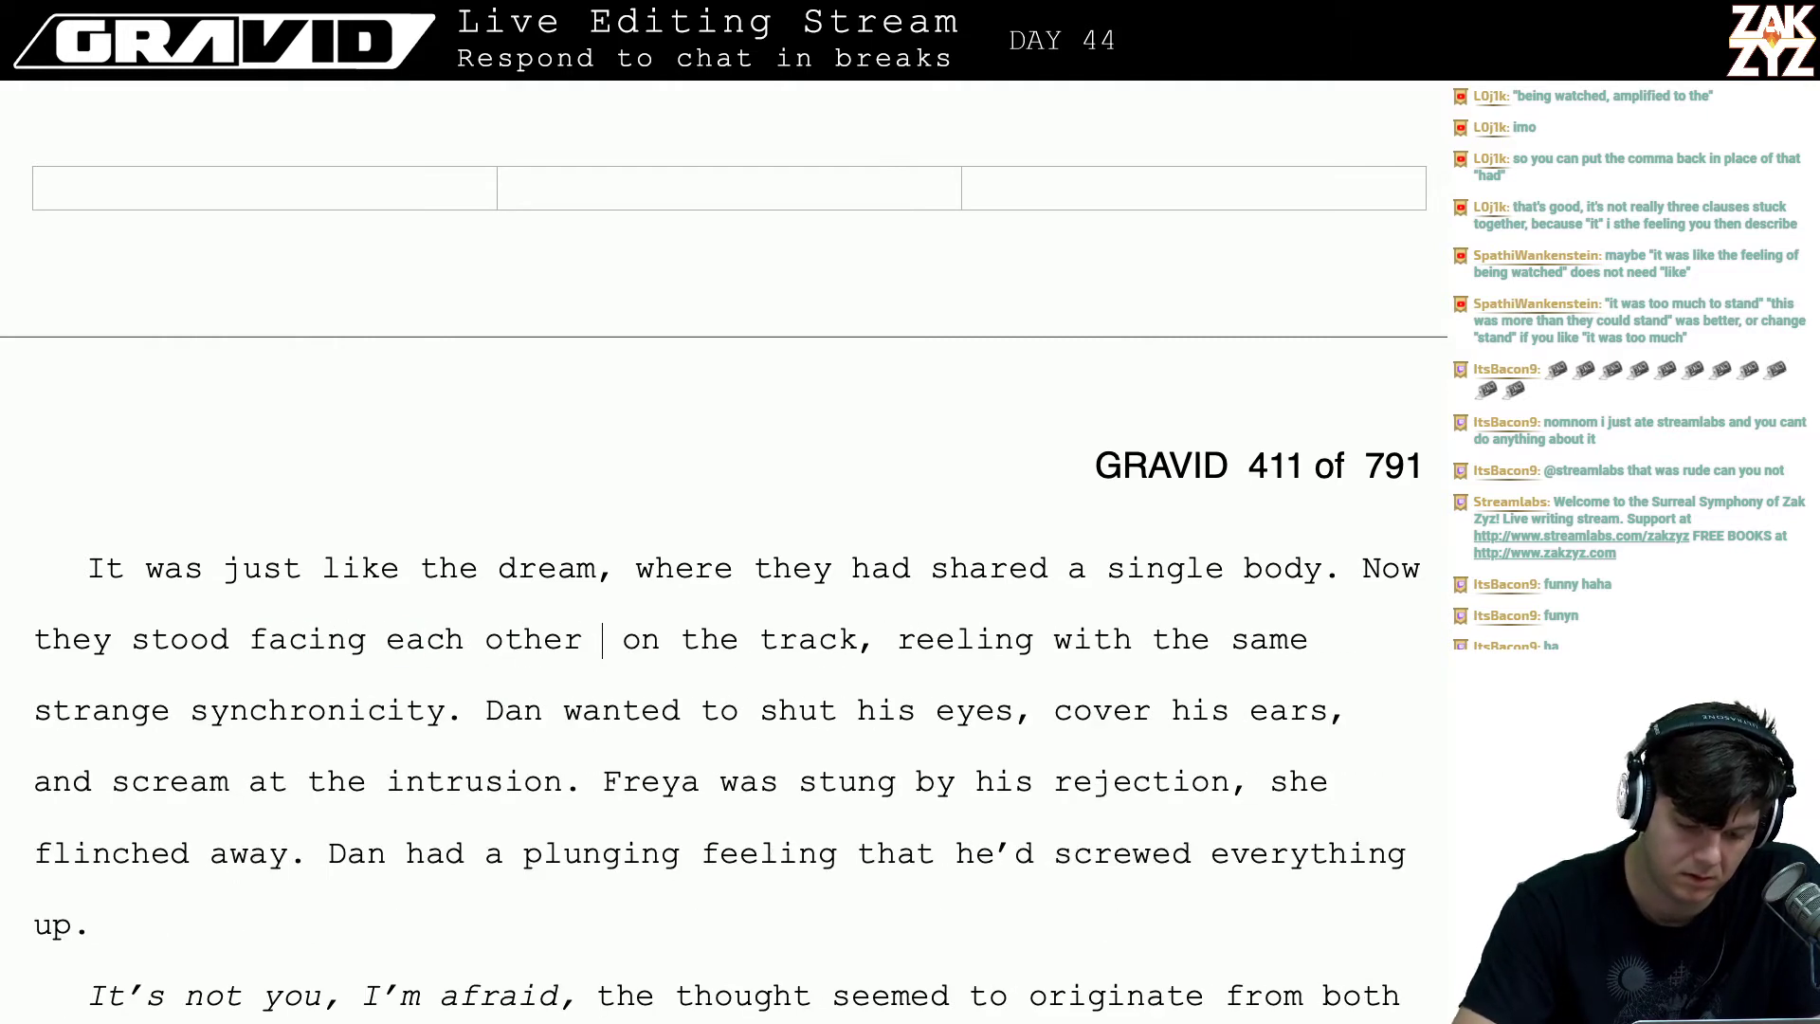
key("BackSpace")
- Place the text cursor at "single body" in the sentence "It was just like the dream"
key("Up")
key("Right")
key("Right")
key("Right")
key("Right")
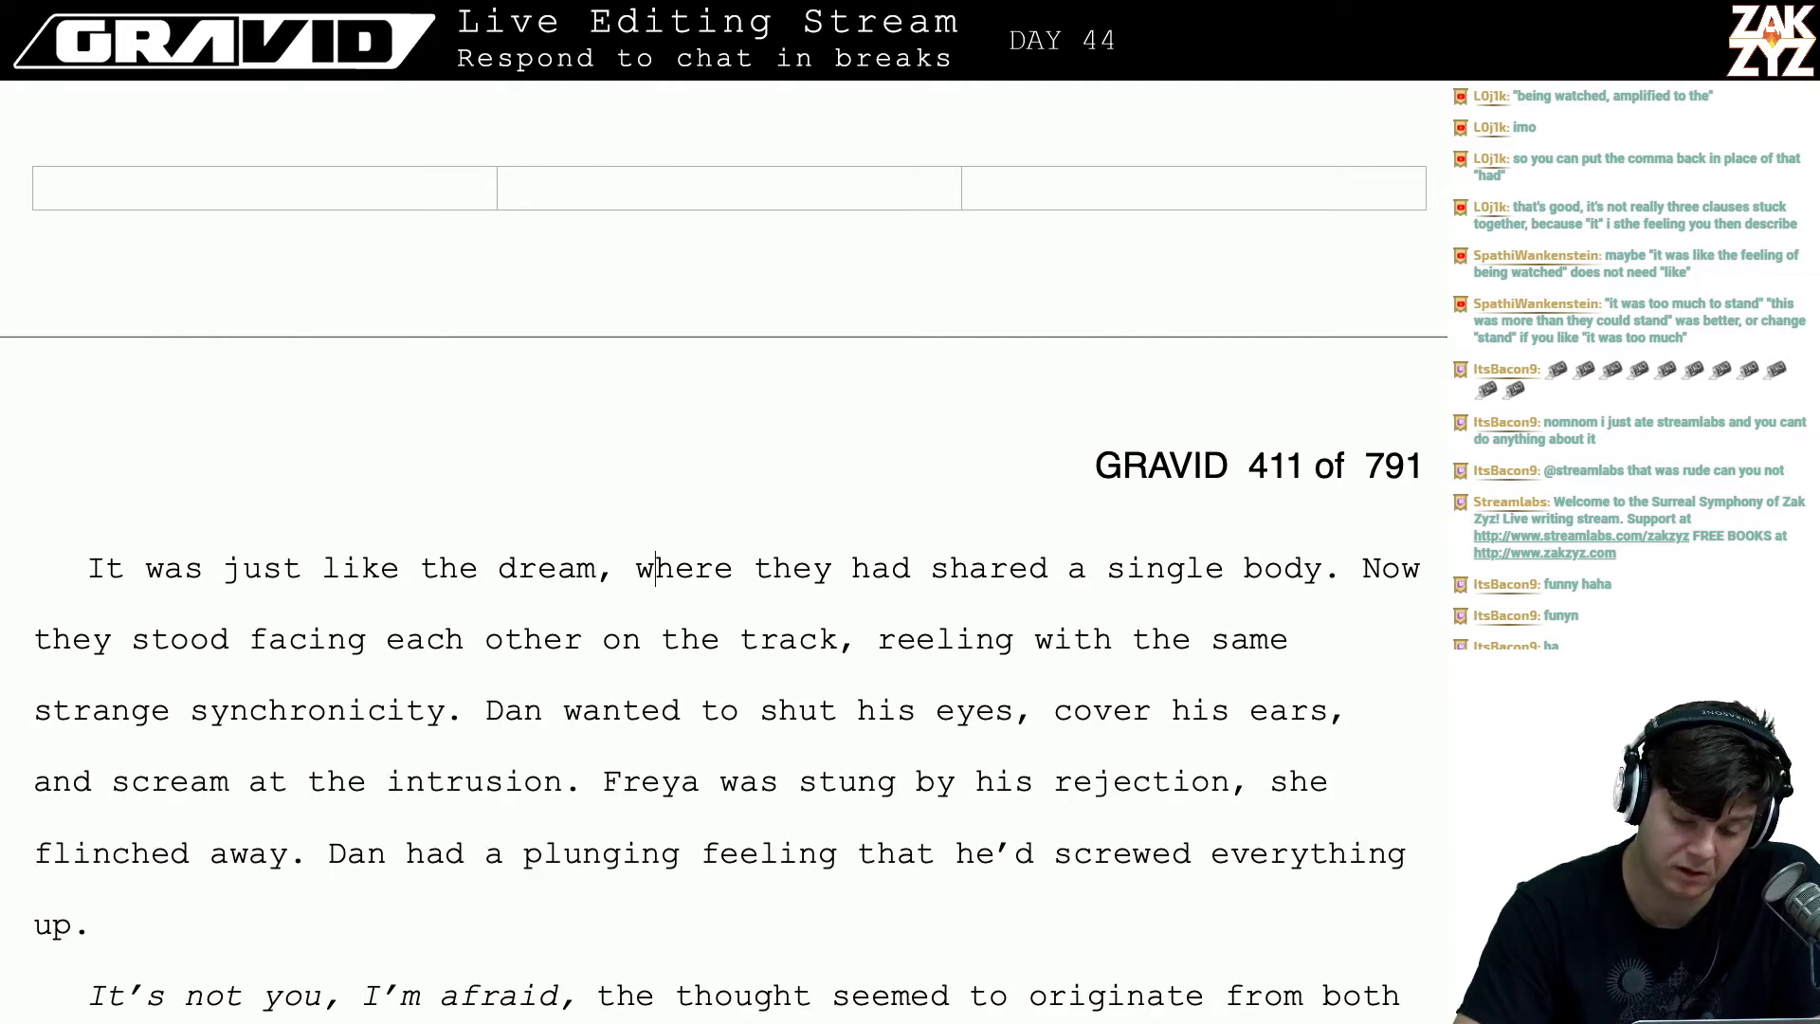
key("Right")
key("Right")
key("Right")
key("Right")
key("Right")
key("Right")
key("Right")
key("Right")
key("Right")
key("Right")
key("Right")
key("Right")
key("Right")
key("Right")
key("Right")
key("Right")
key("Right")
key("Right")
key("Right")
key("Right")
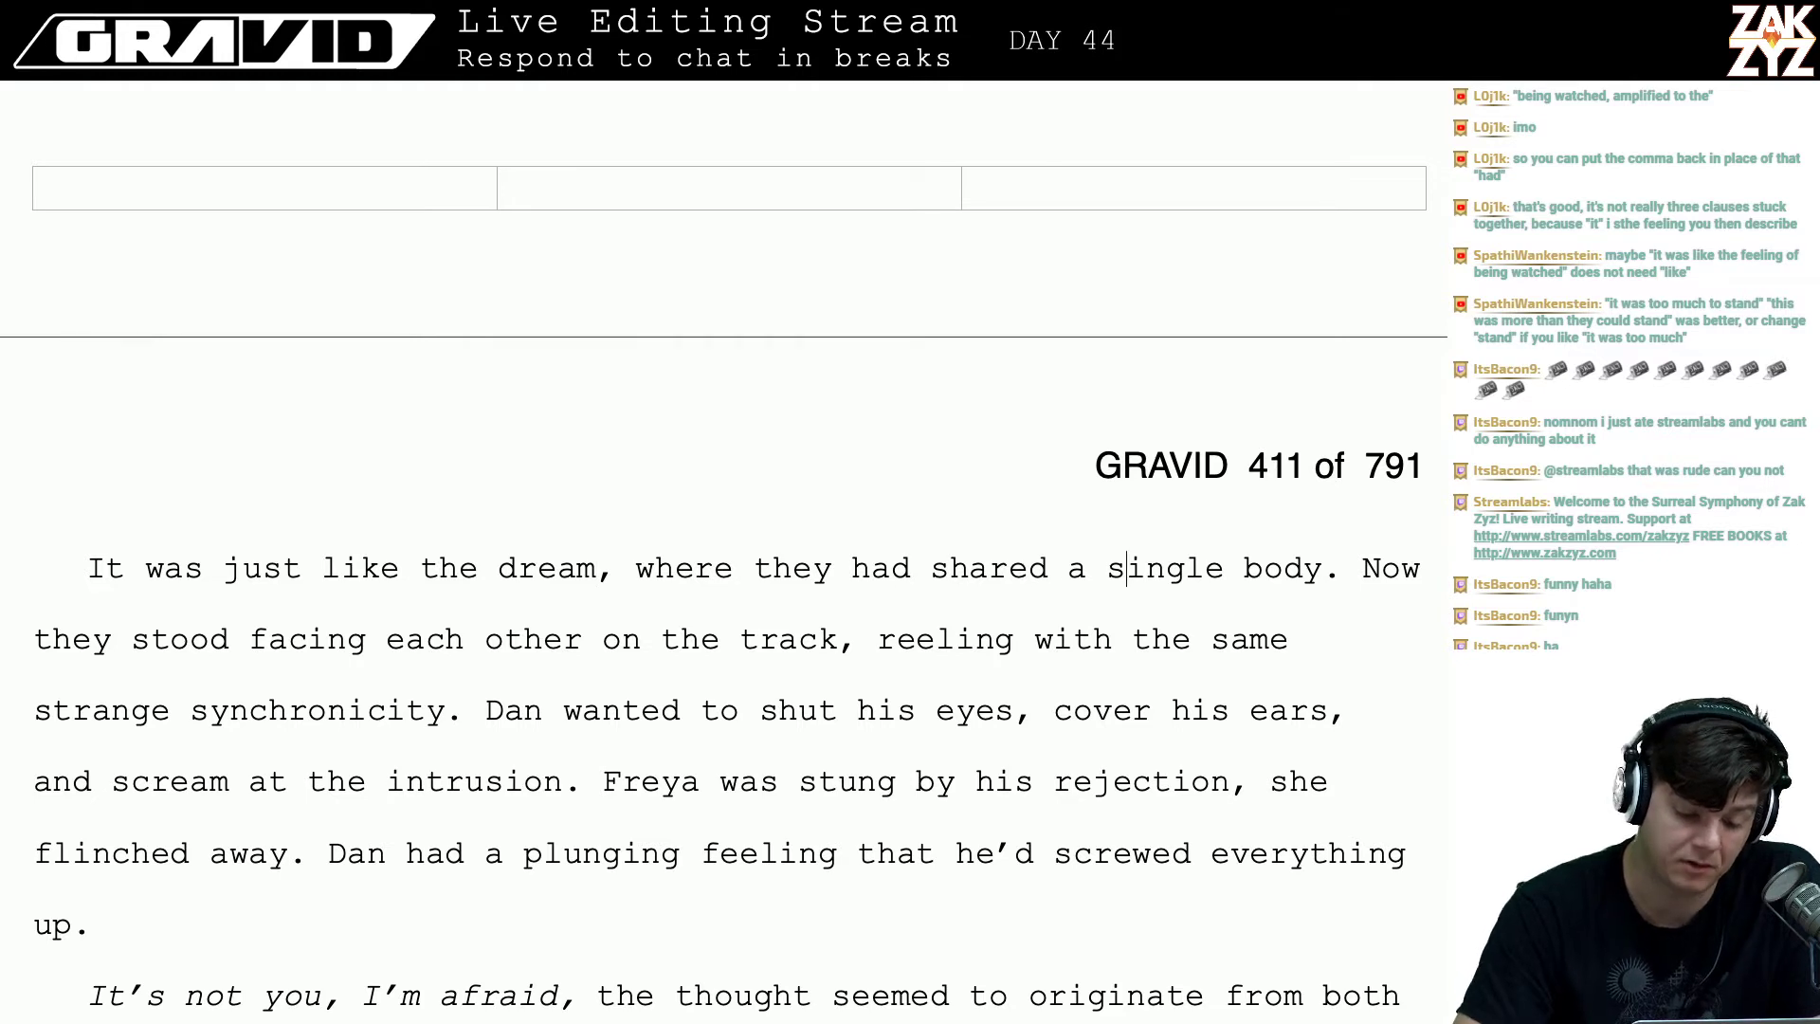
- Change "the same" to "that same" in the phrase about reeling with strange synchronicity
key("Right")
key("Right")
key("Right")
key("Right")
key("Right")
key("Right")
key("Right")
key("Right")
key("Right")
key("Right")
key("Right")
key("Right")
key("Right")
key("Right")
key("Right")
key("Right")
key("Right")
key("Right")
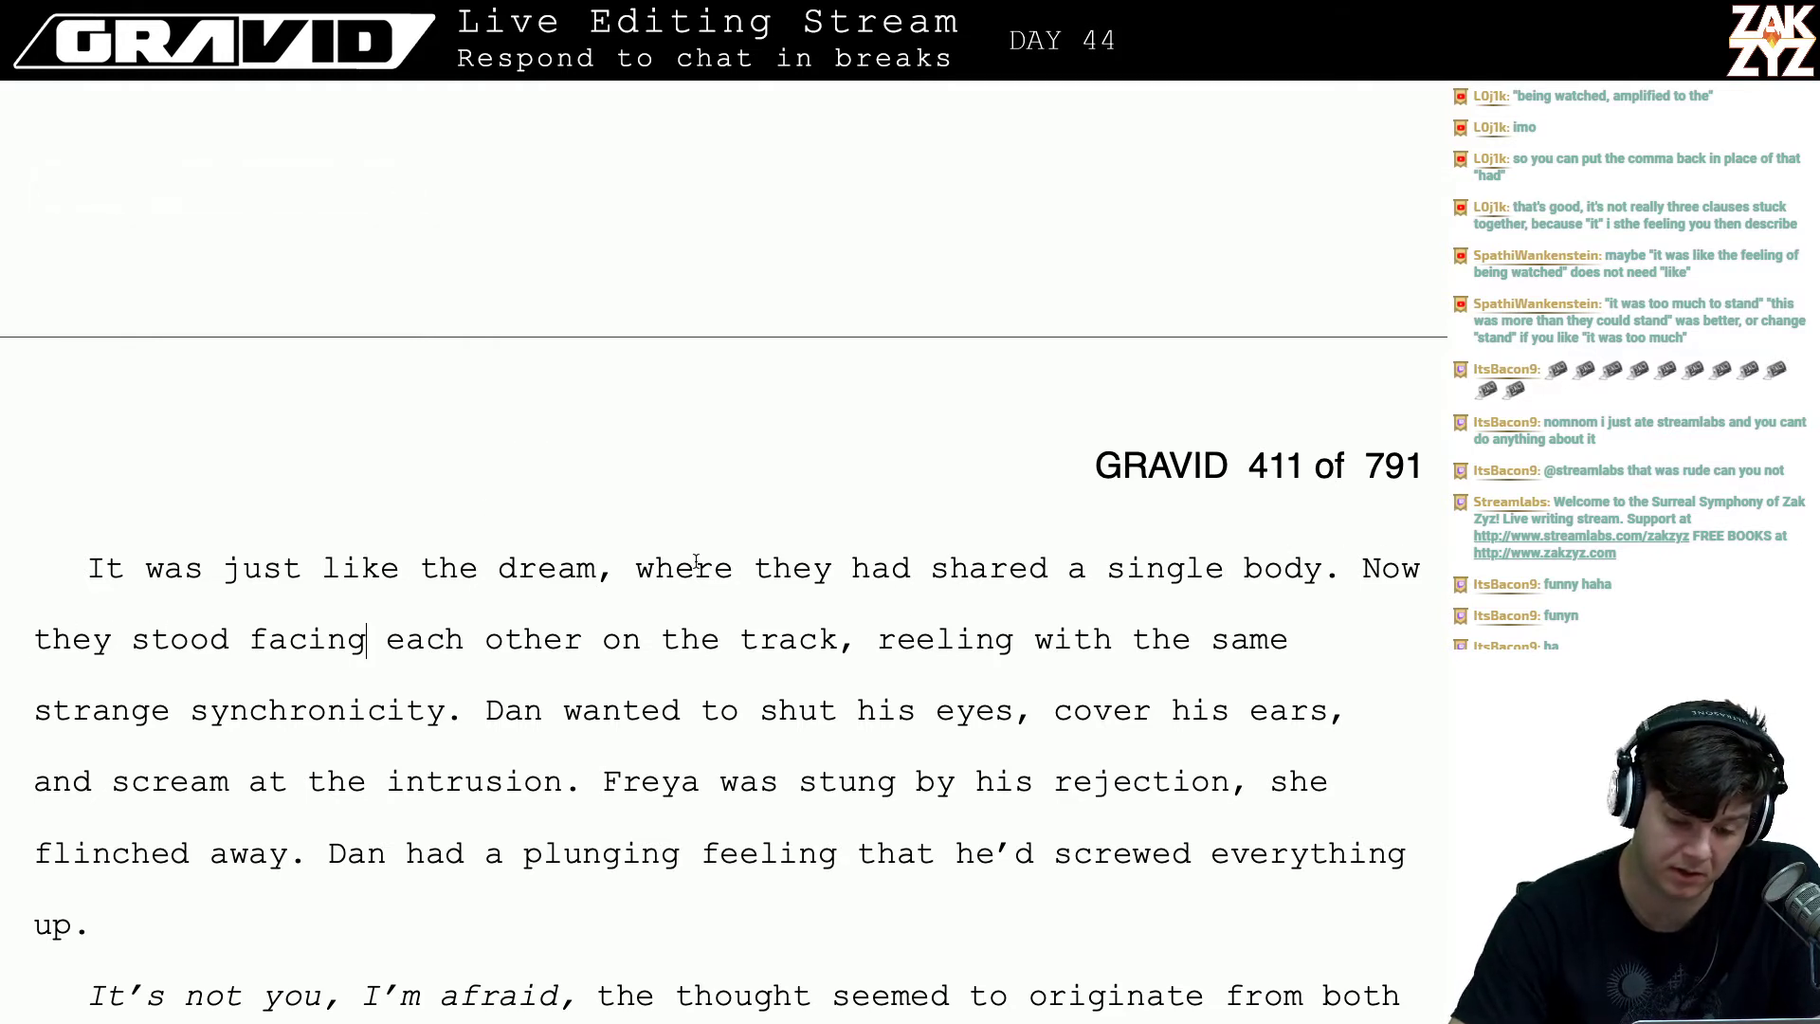
left_click(1213, 640)
key("Left")
key("BackSpace")
type("at")
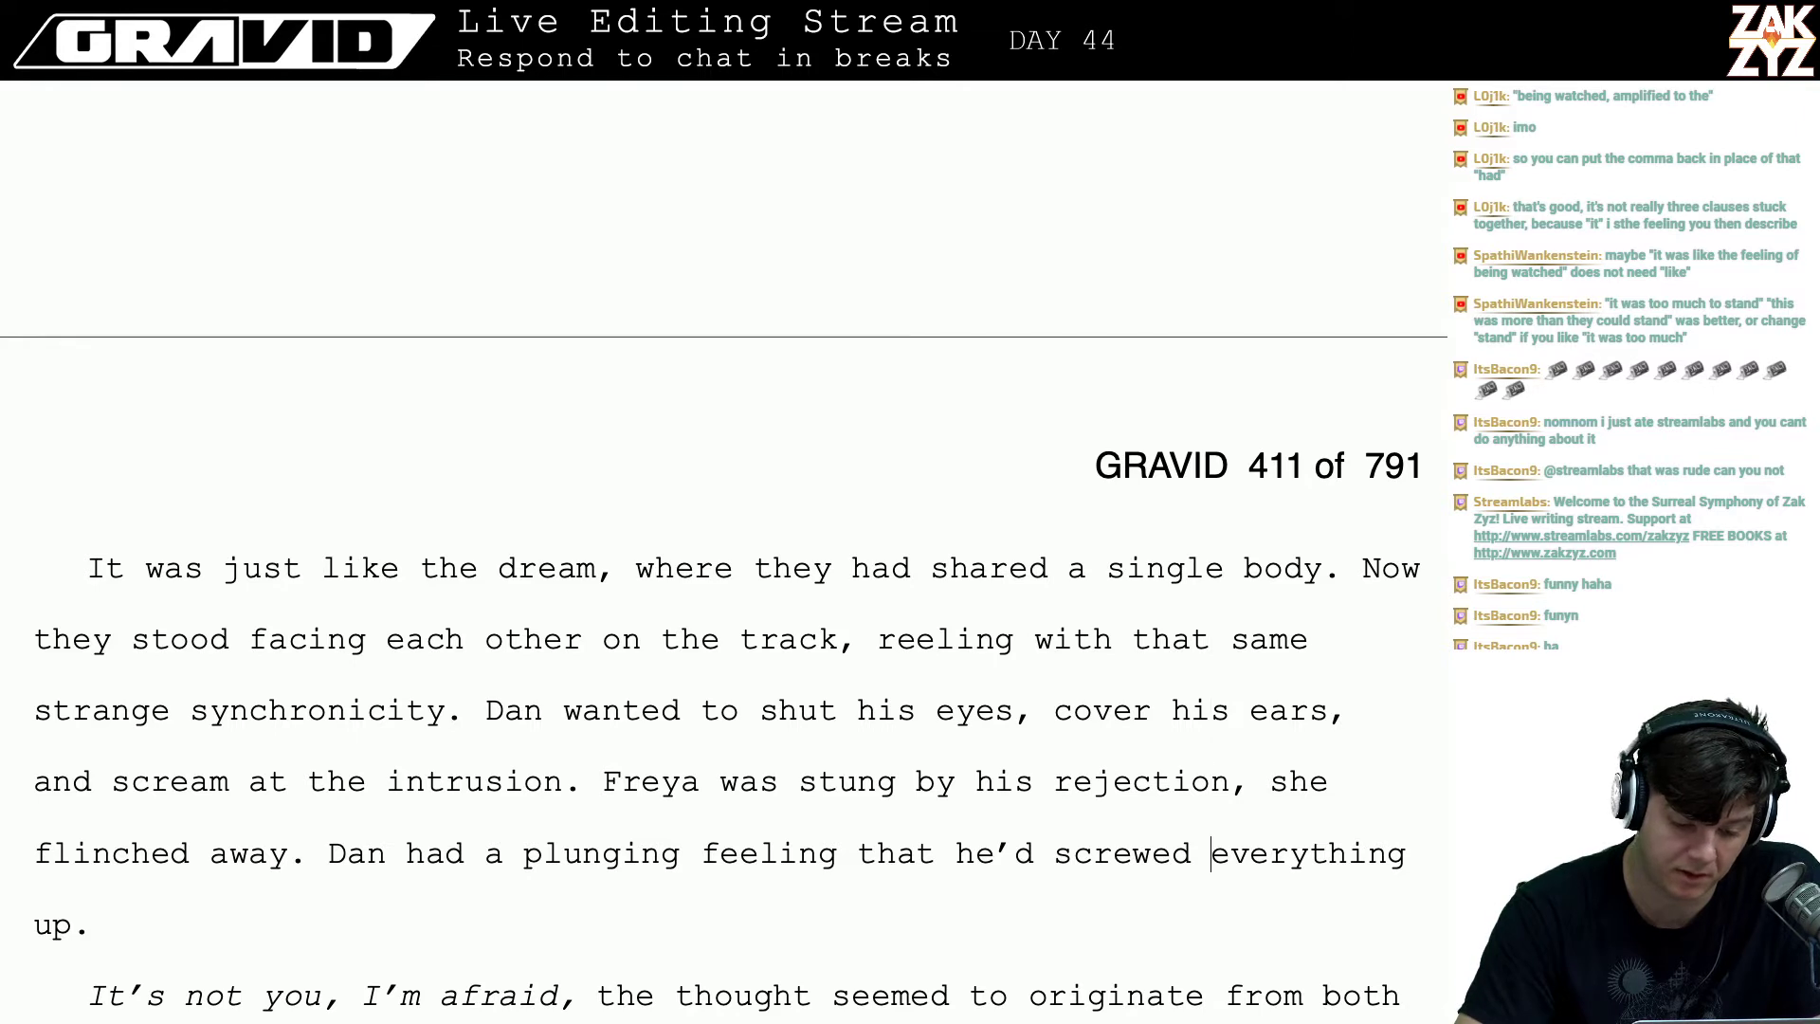
- Break the line after "Dan wanted", keep the old wording below, and continue the sentence with "it to end. He had"
key("Left")
key("Left")
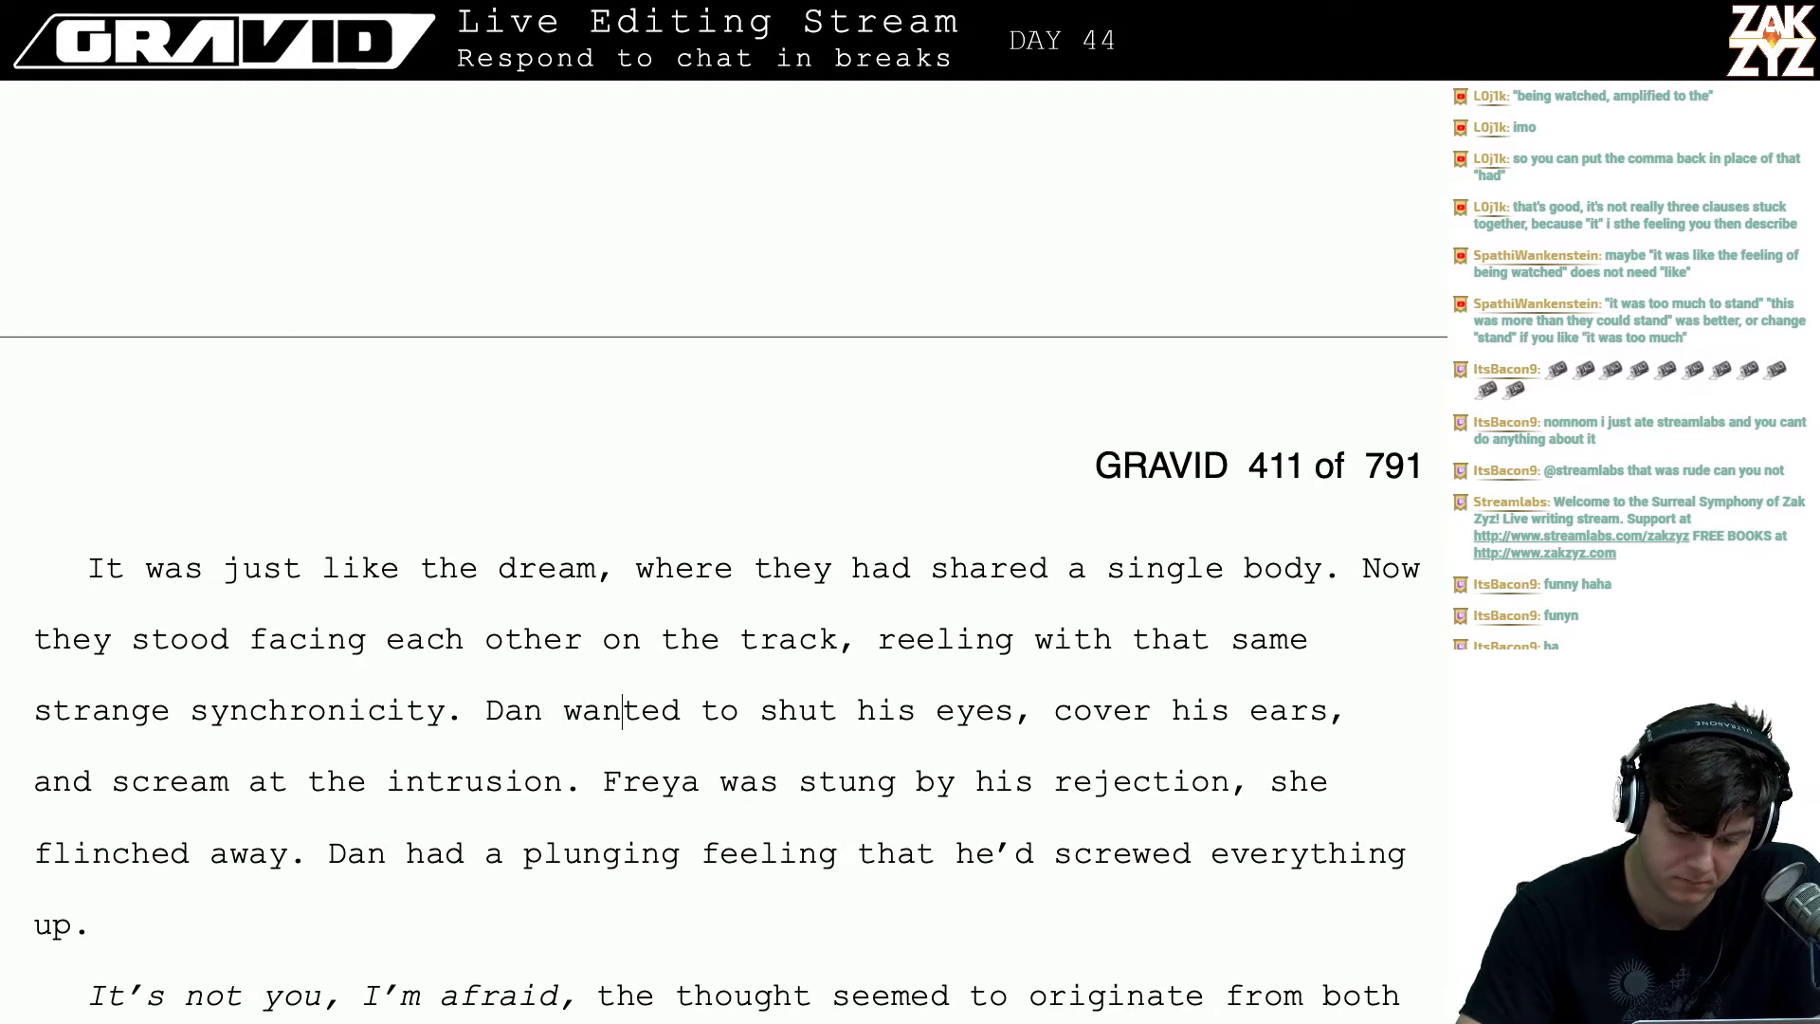
key("Return")
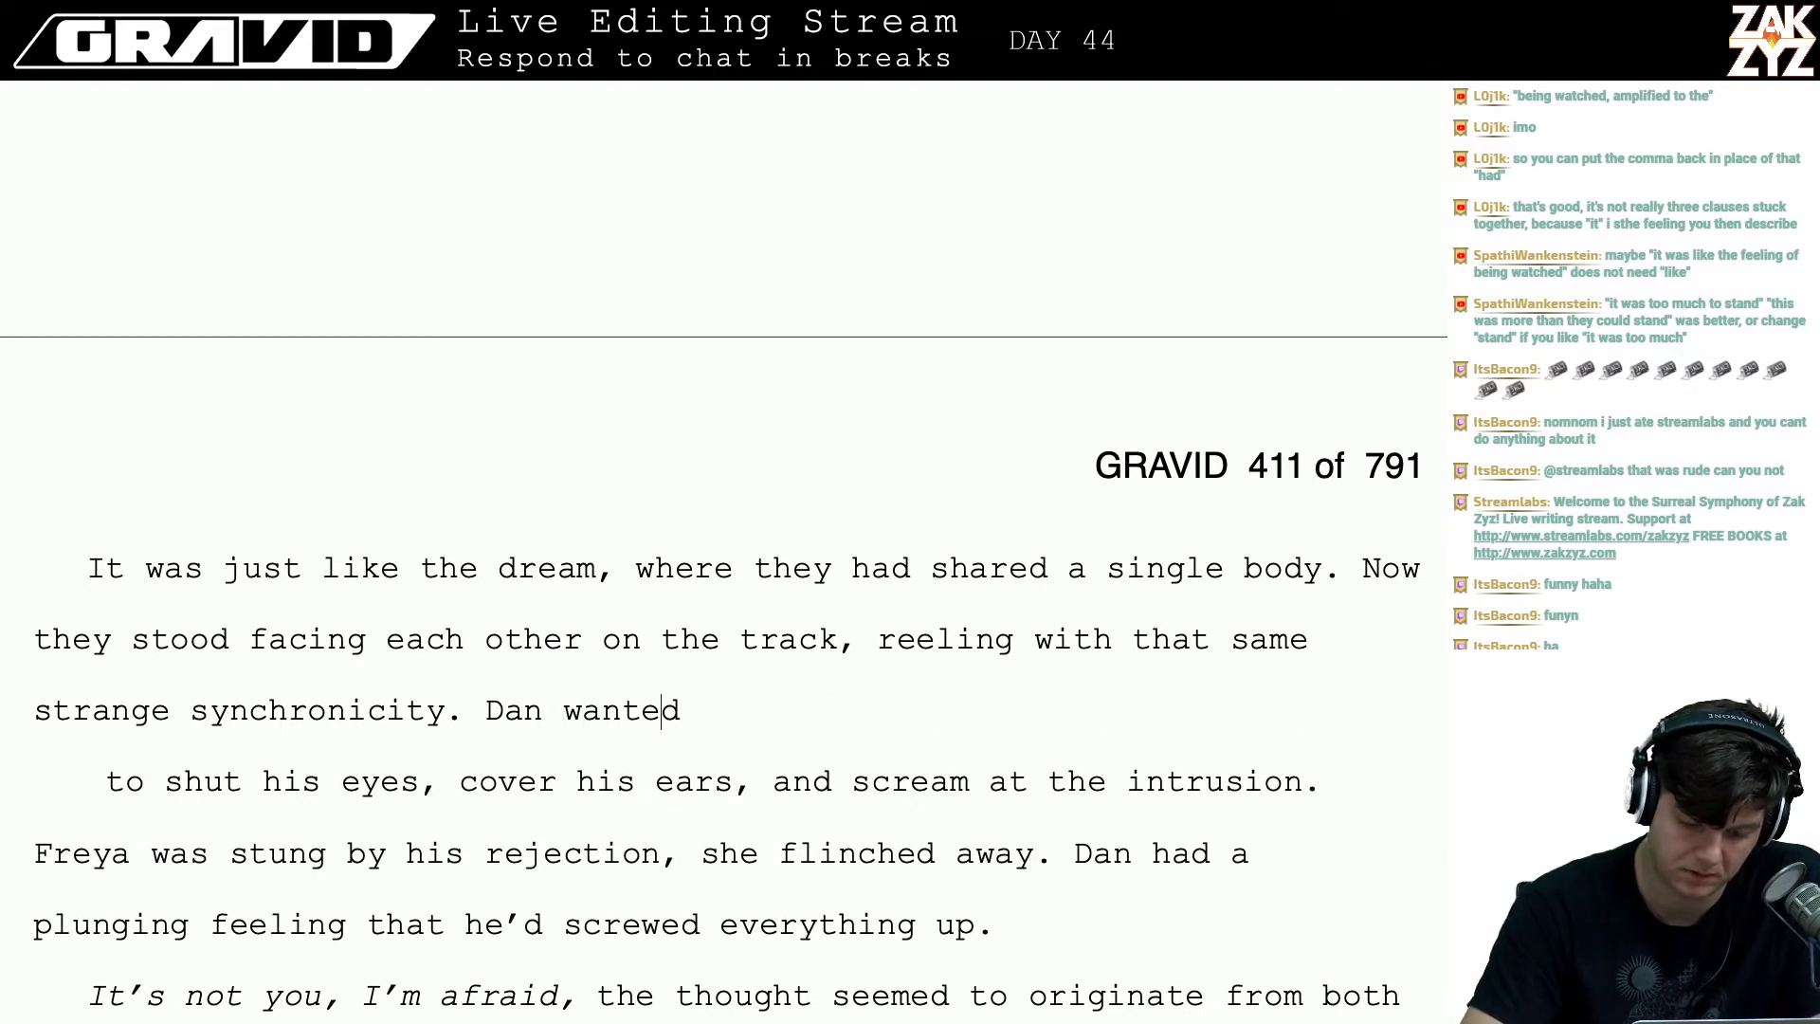
type("t to")
key("BackSpace")
key("BackSpace")
key("BackSpace")
key("BackSpace")
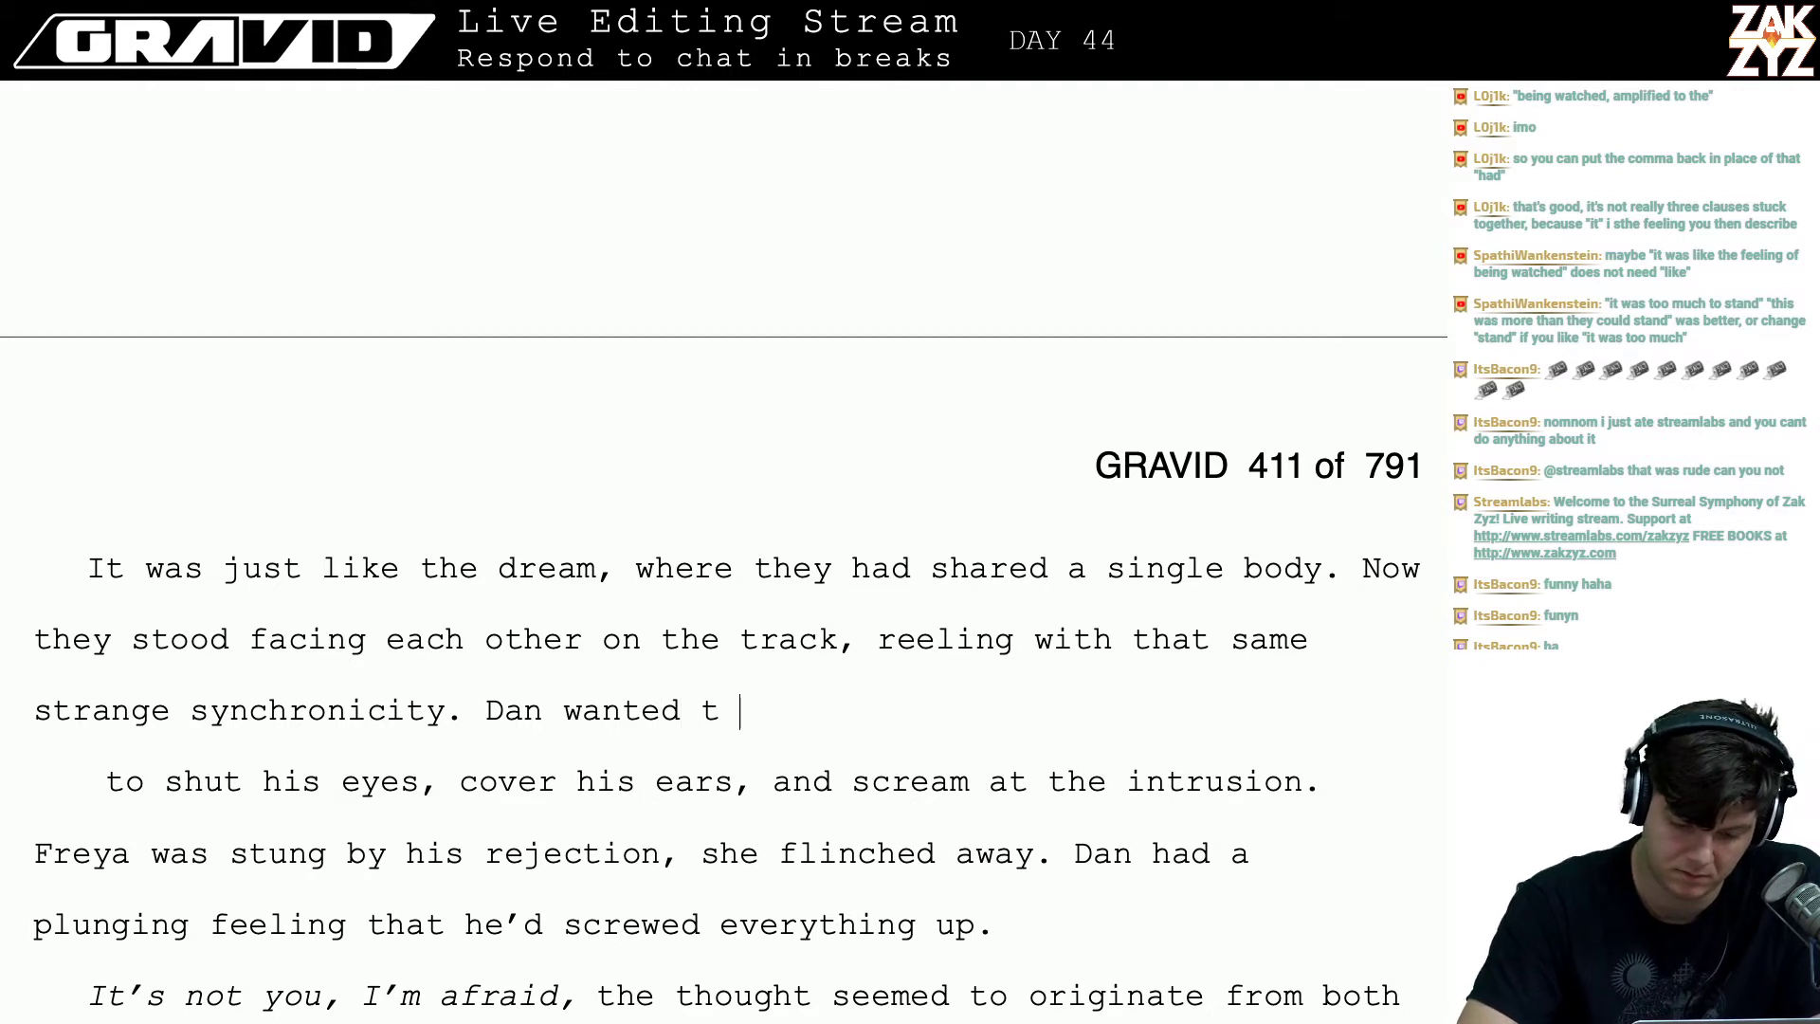
type("it to end")
key("BackSpace")
type("end")
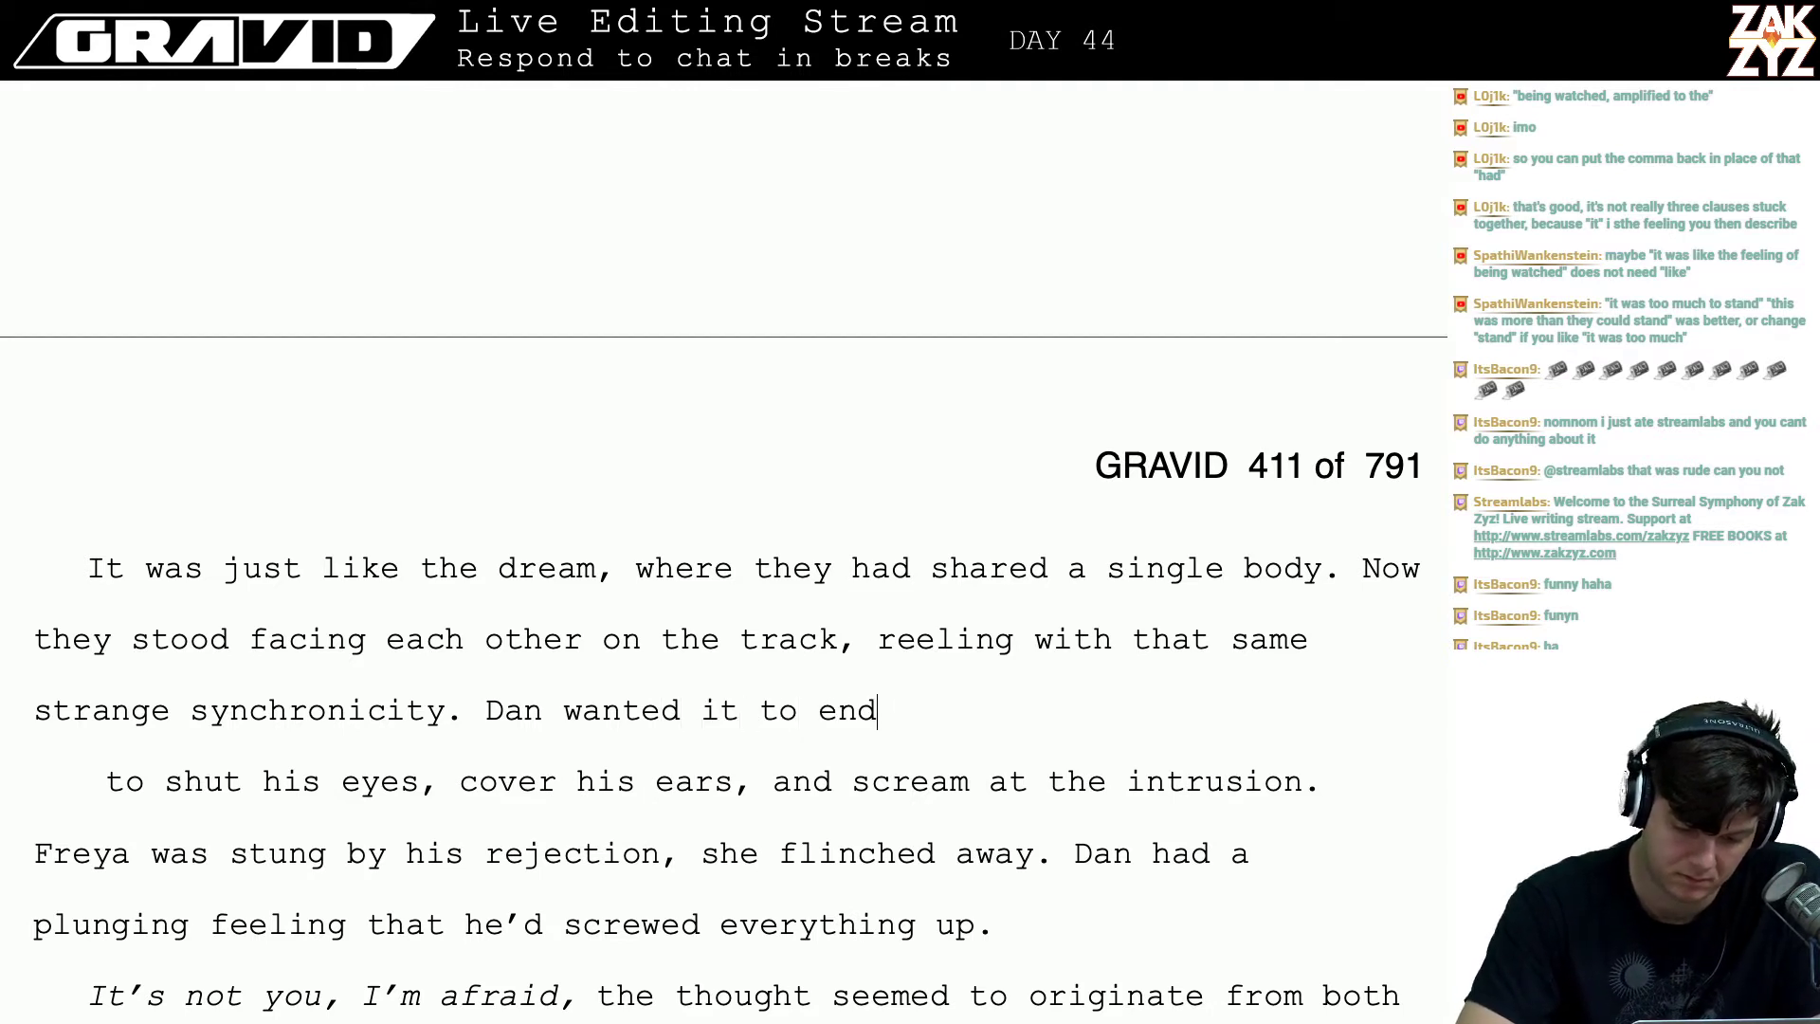
type(". He had")
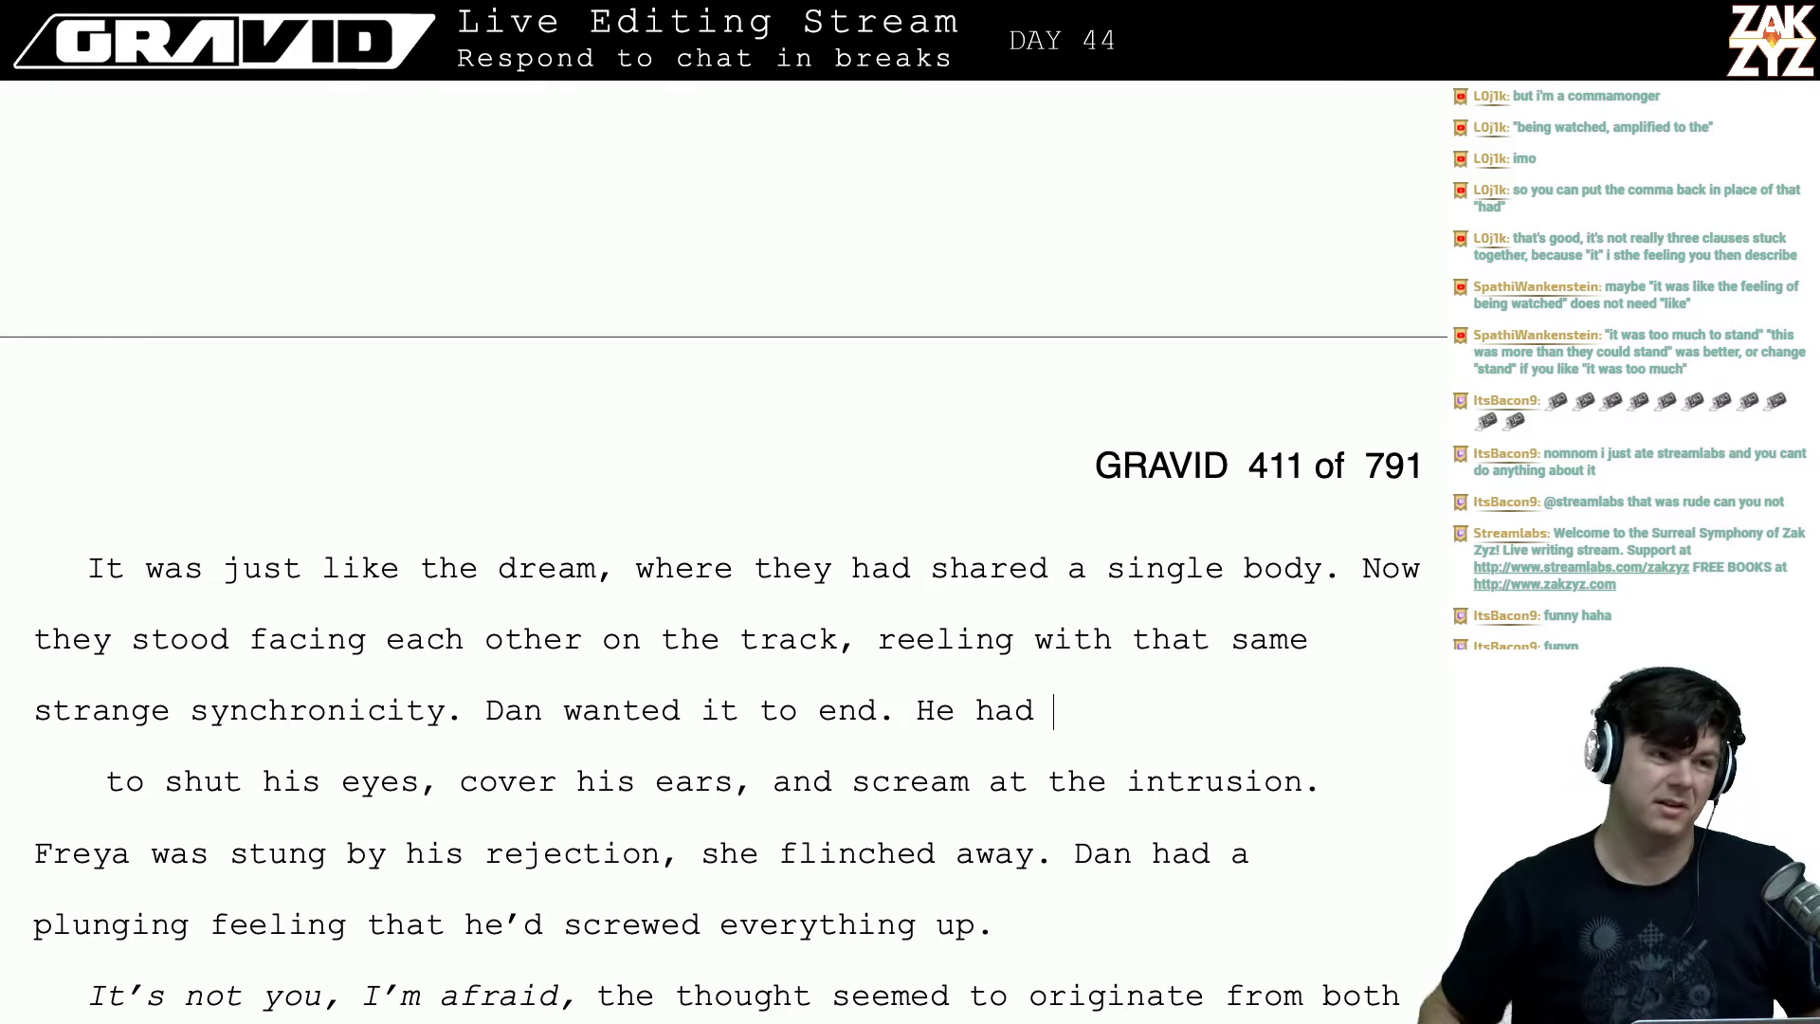
- Insert a comma after "being watched" in the last sentence of the preceding page
scroll(724, 550, "up", 8)
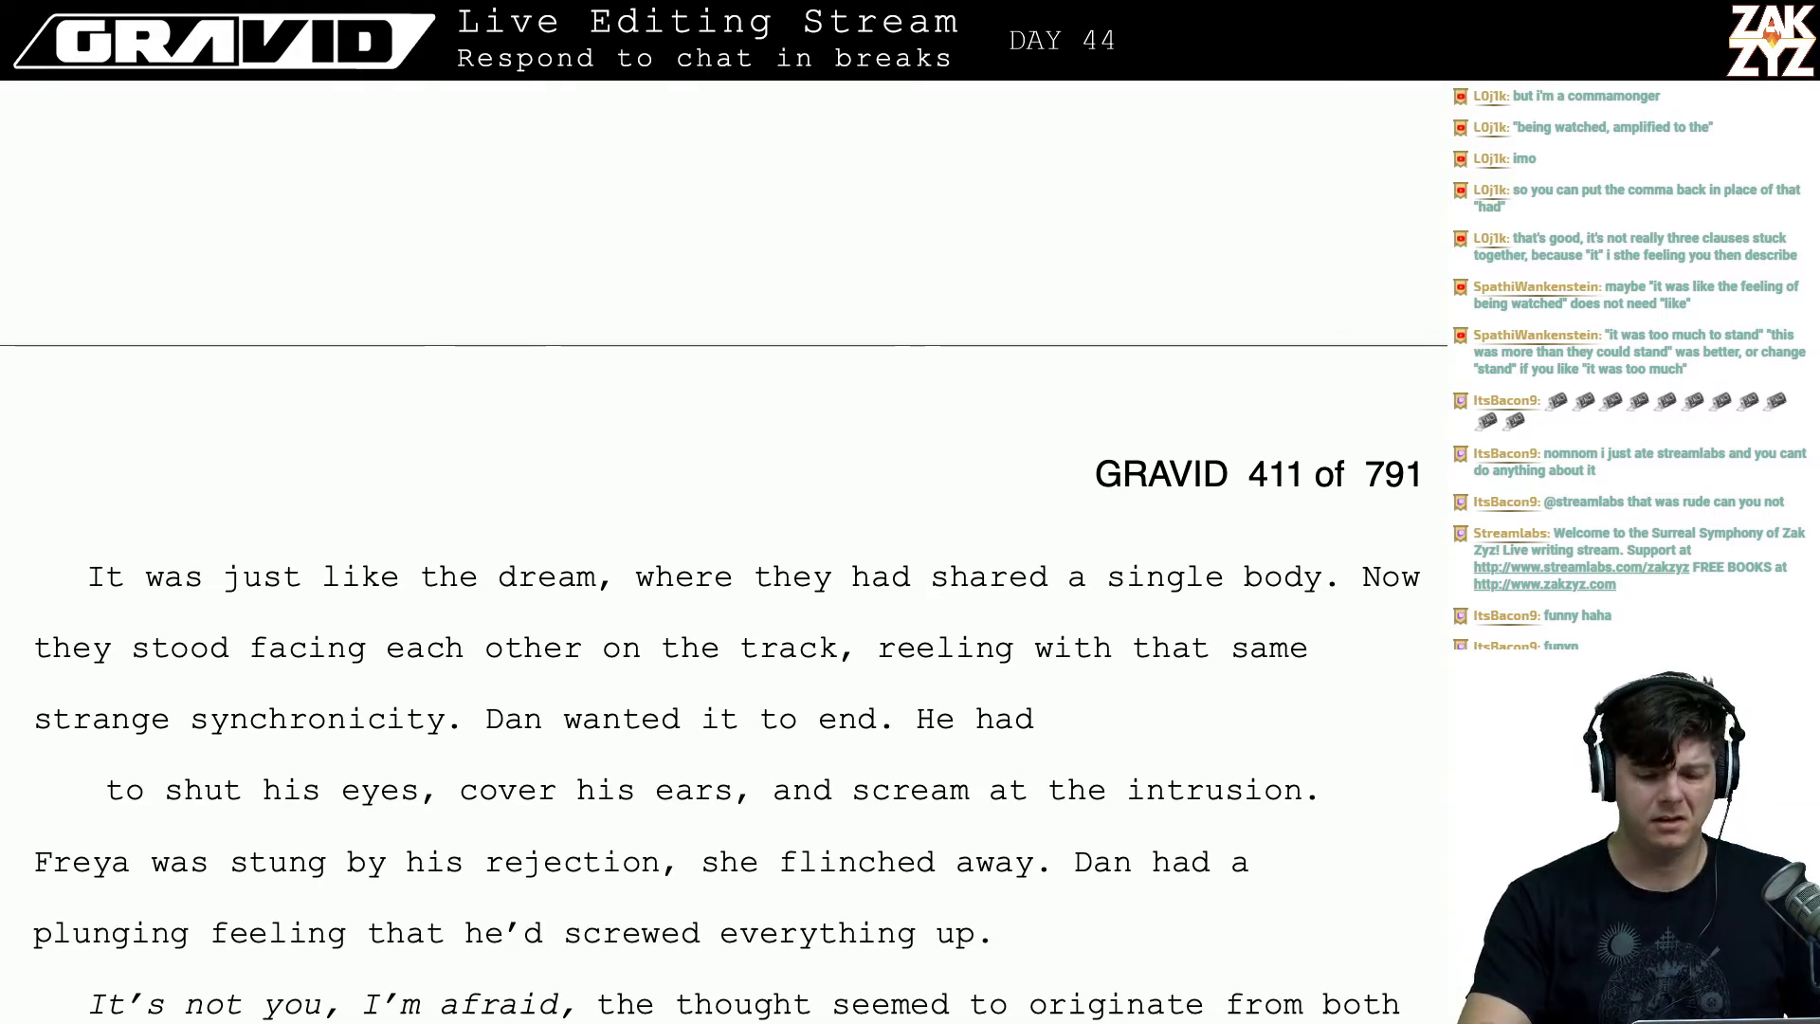
scroll(725, 550, "down", 1)
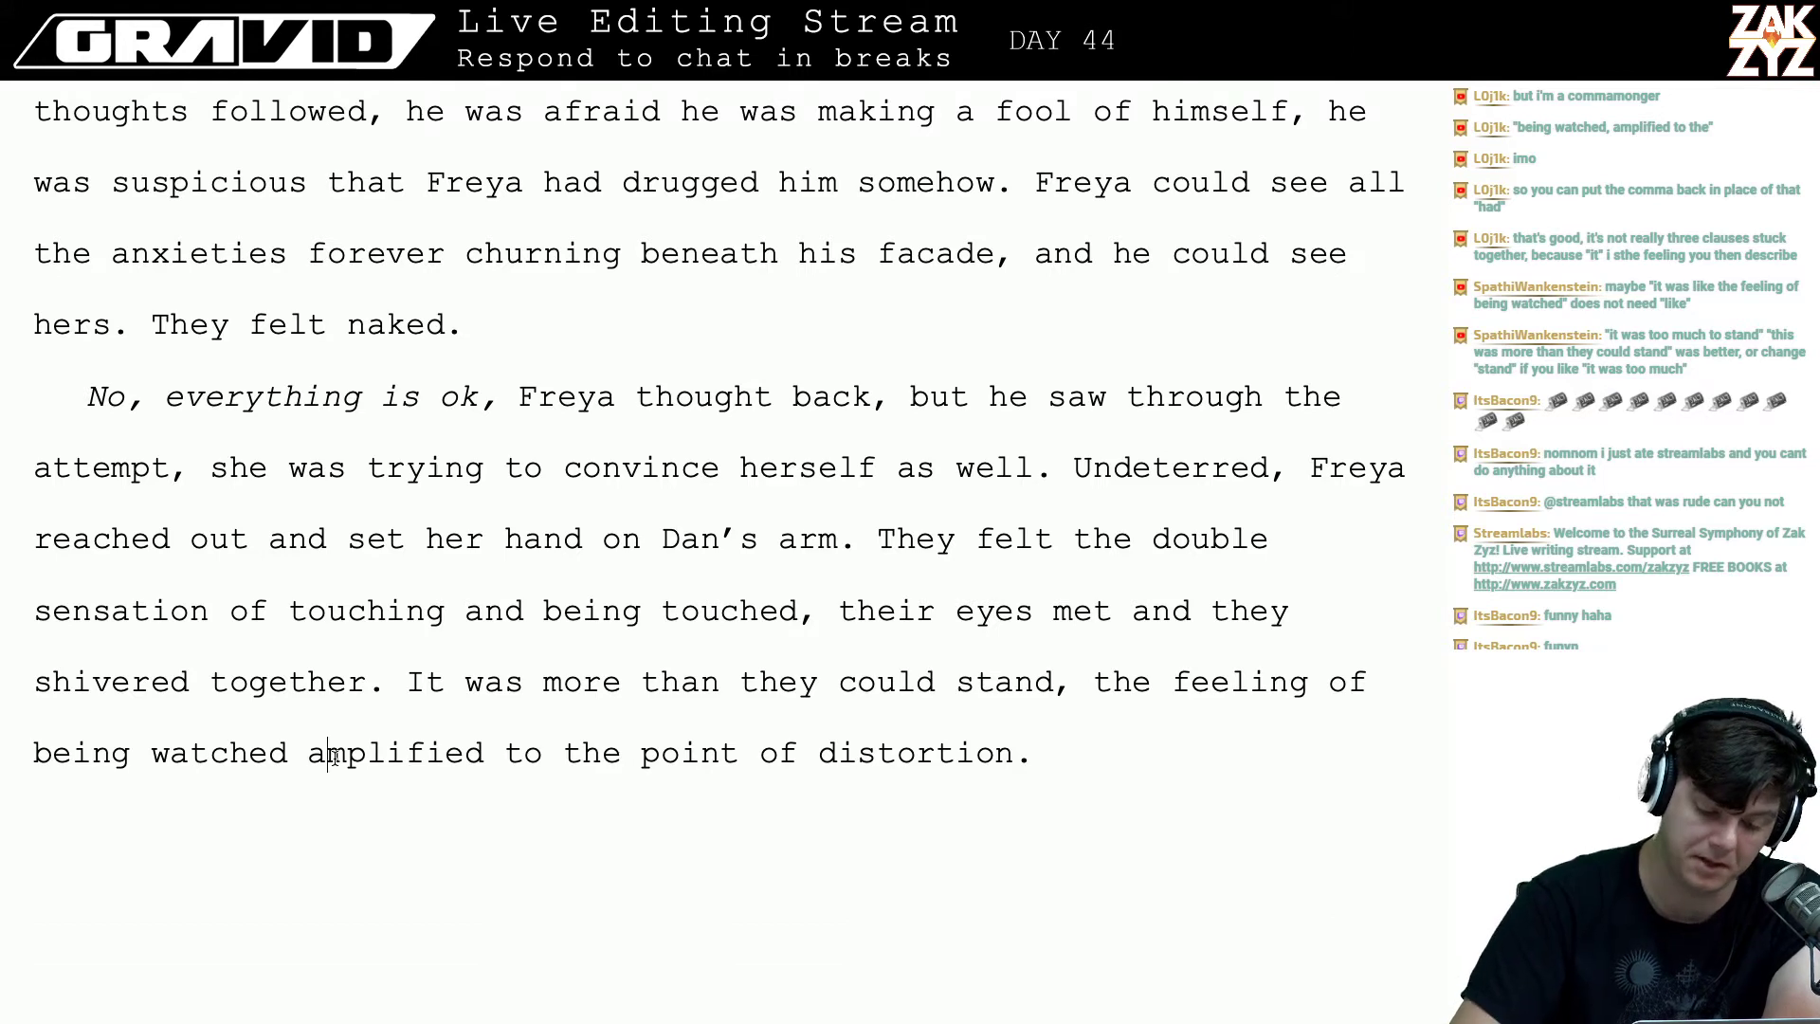
key("Left")
type(",")
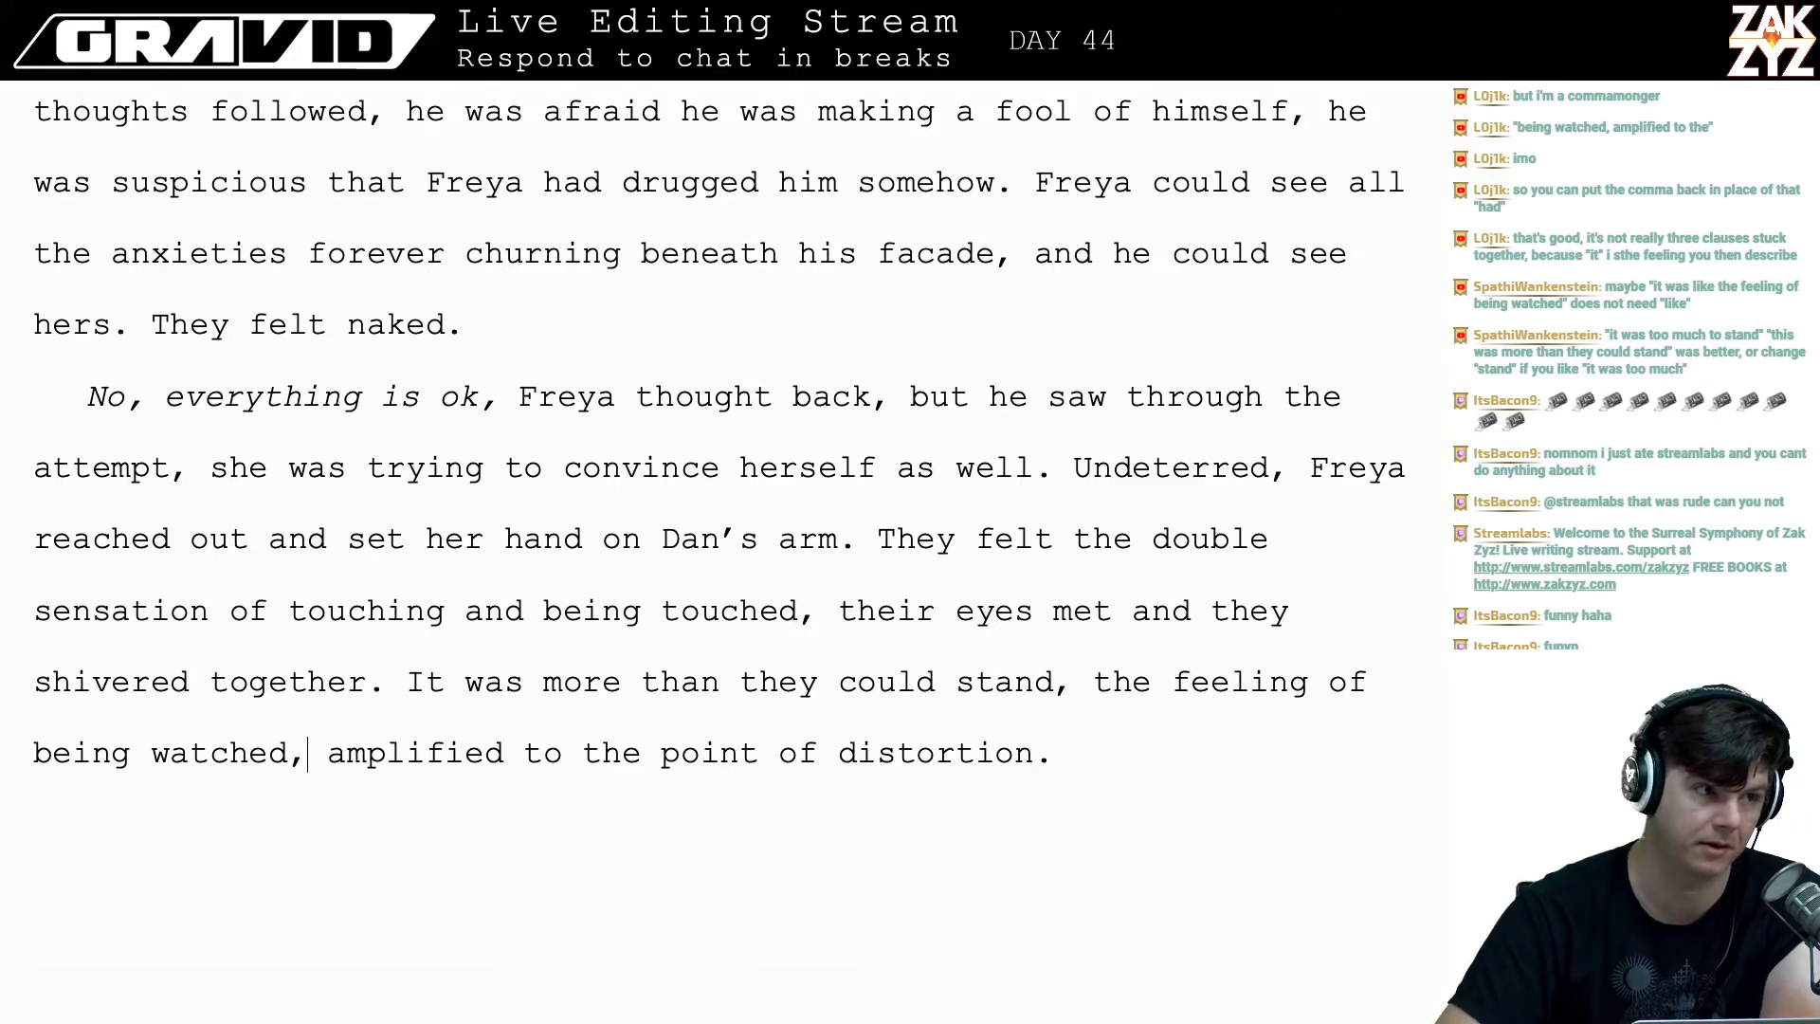
- Push the fragment "He had" onto its own line below "Dan wanted it to end."
scroll(329, 764, "down", 5)
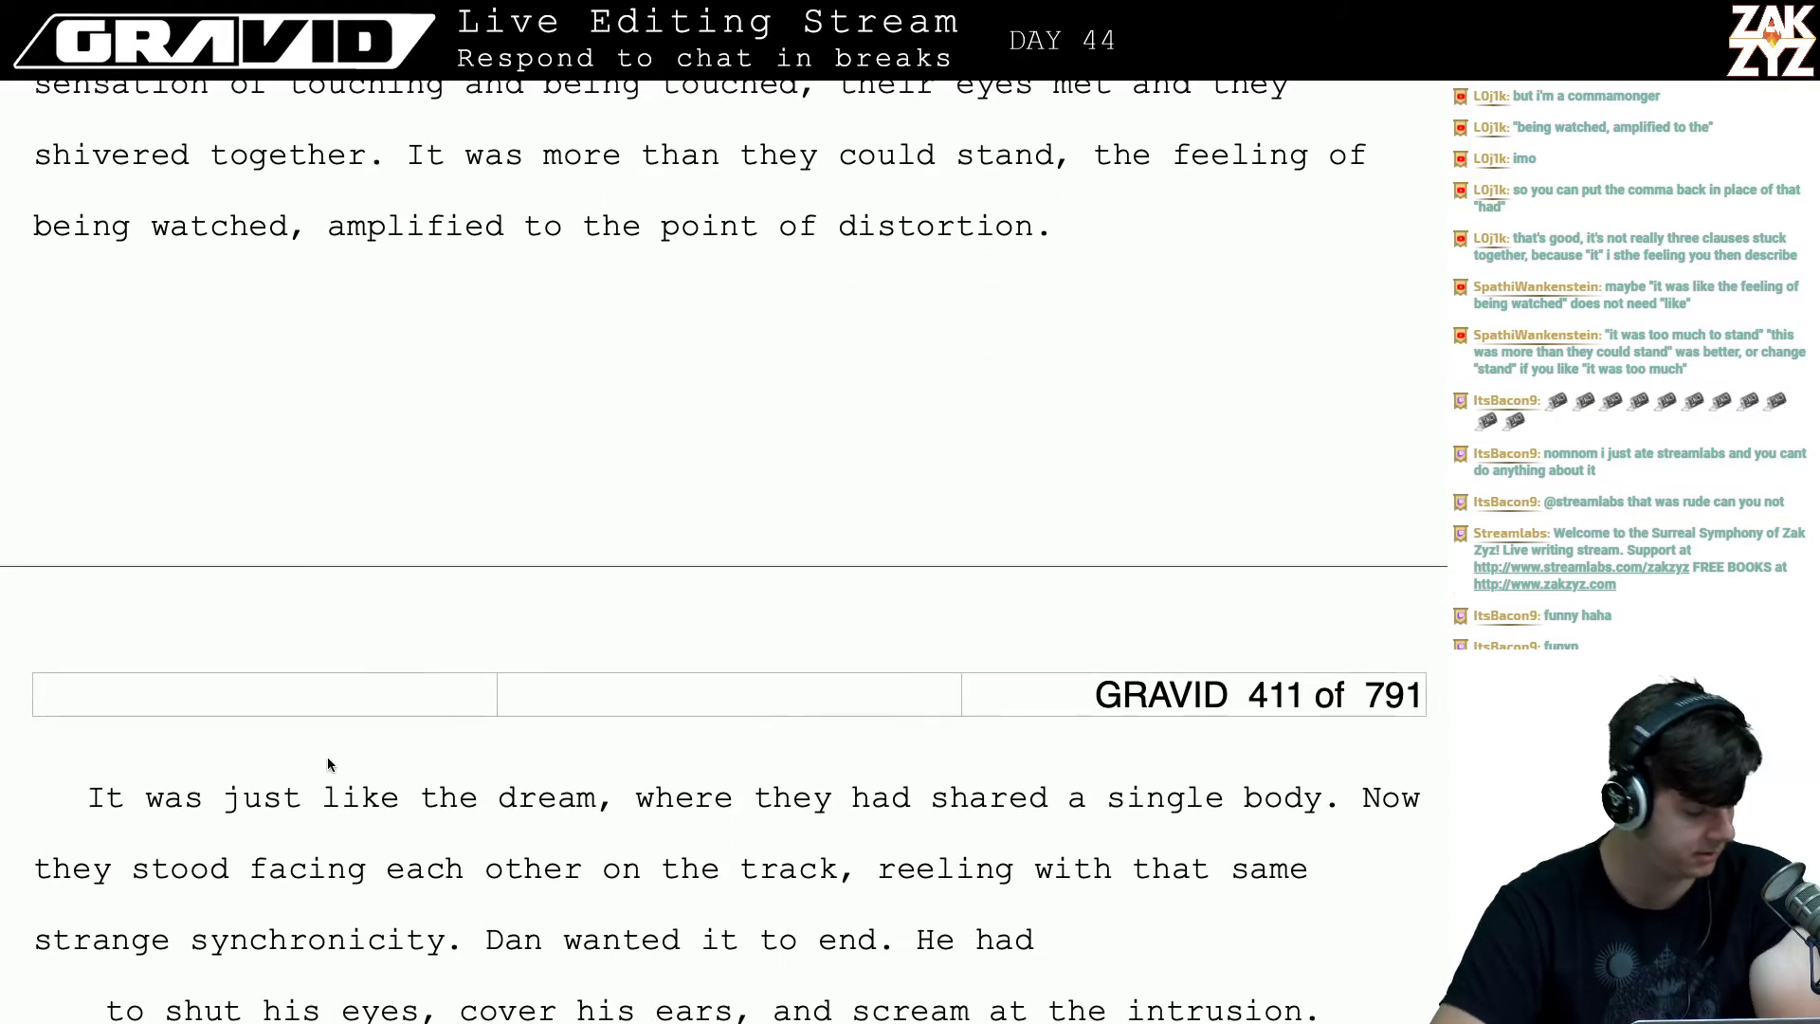
scroll(329, 764, "down", 3)
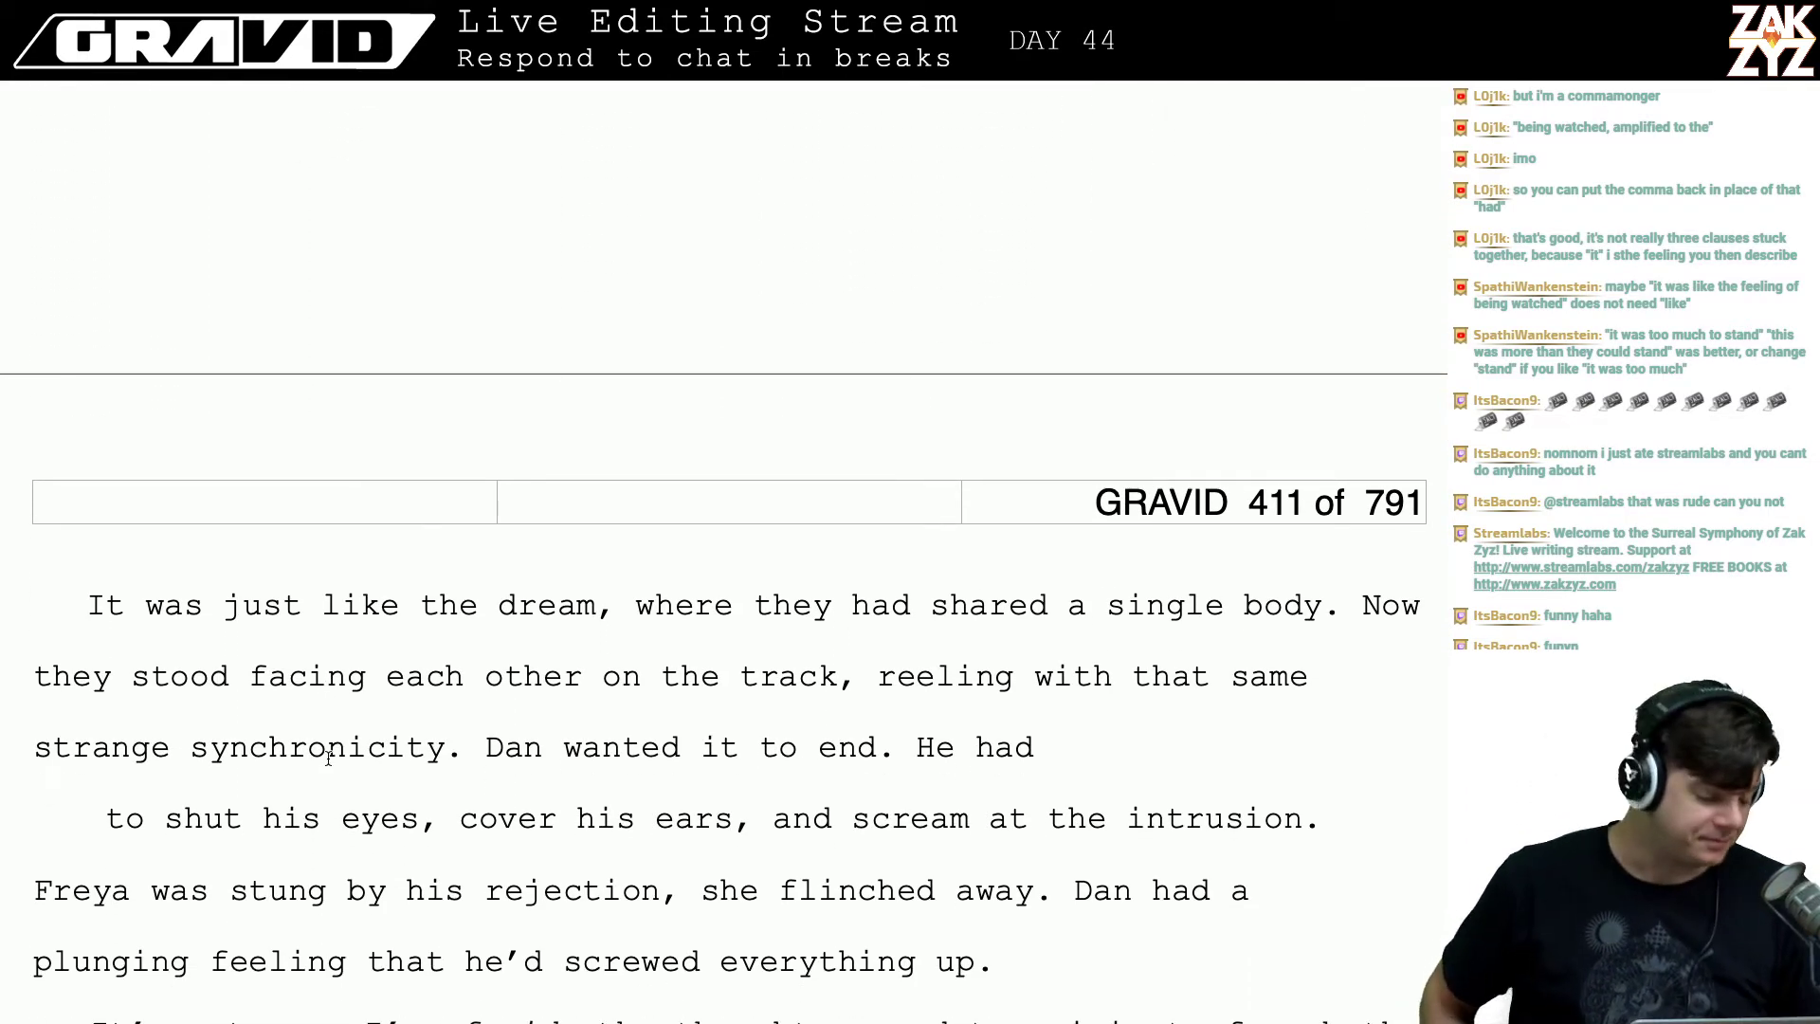
scroll(329, 759, "down", 4)
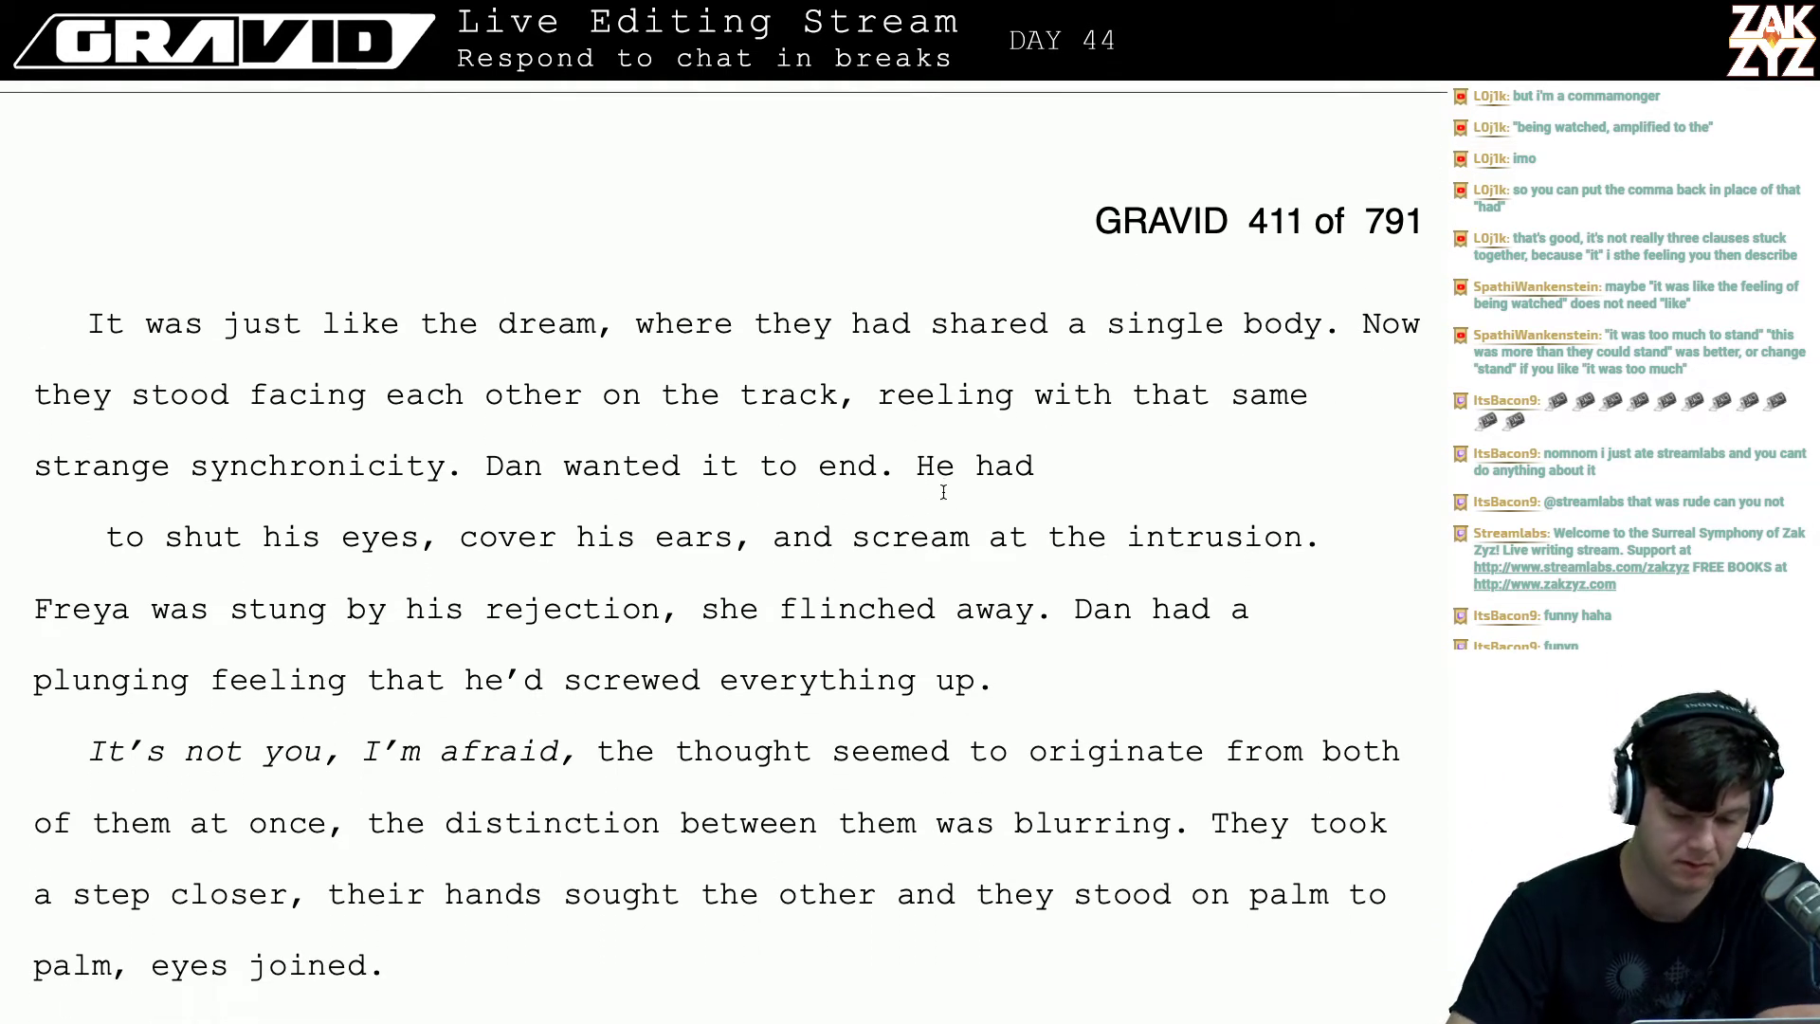
key("Left")
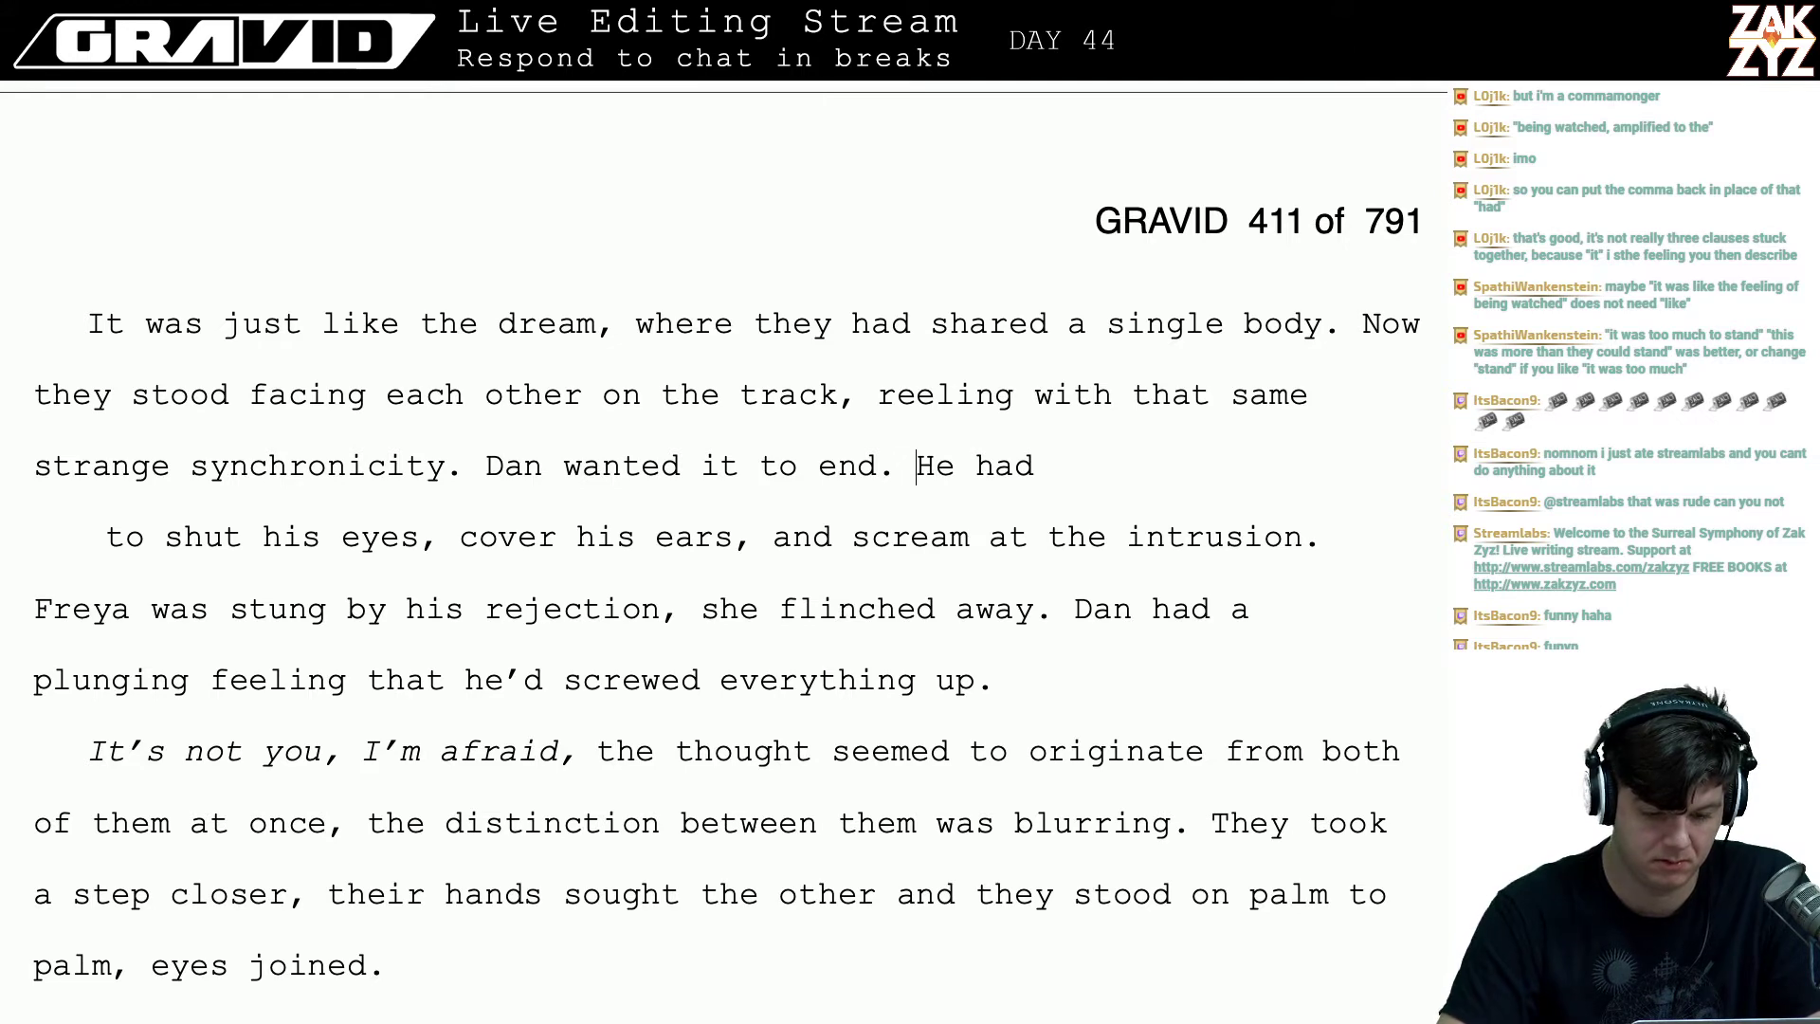
key("Return")
type("She fou")
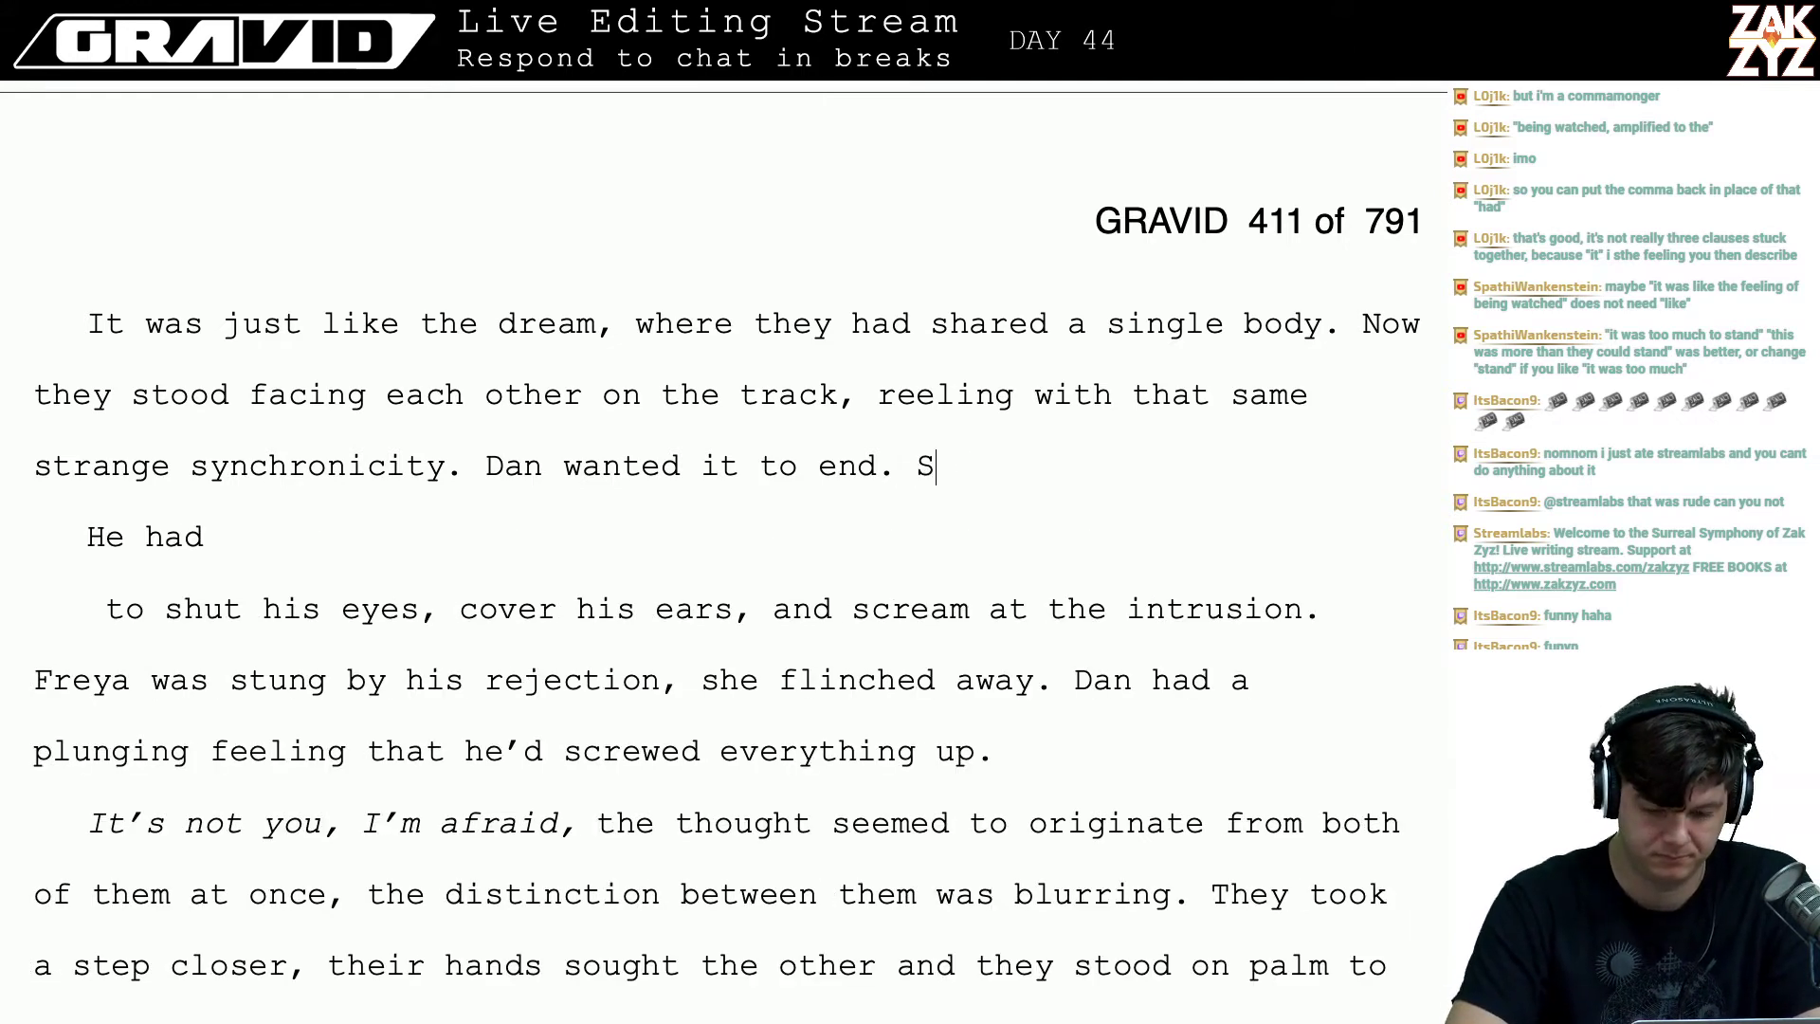
key("BackSpace")
key("BackSpace")
key("BackSpace")
type("cou")
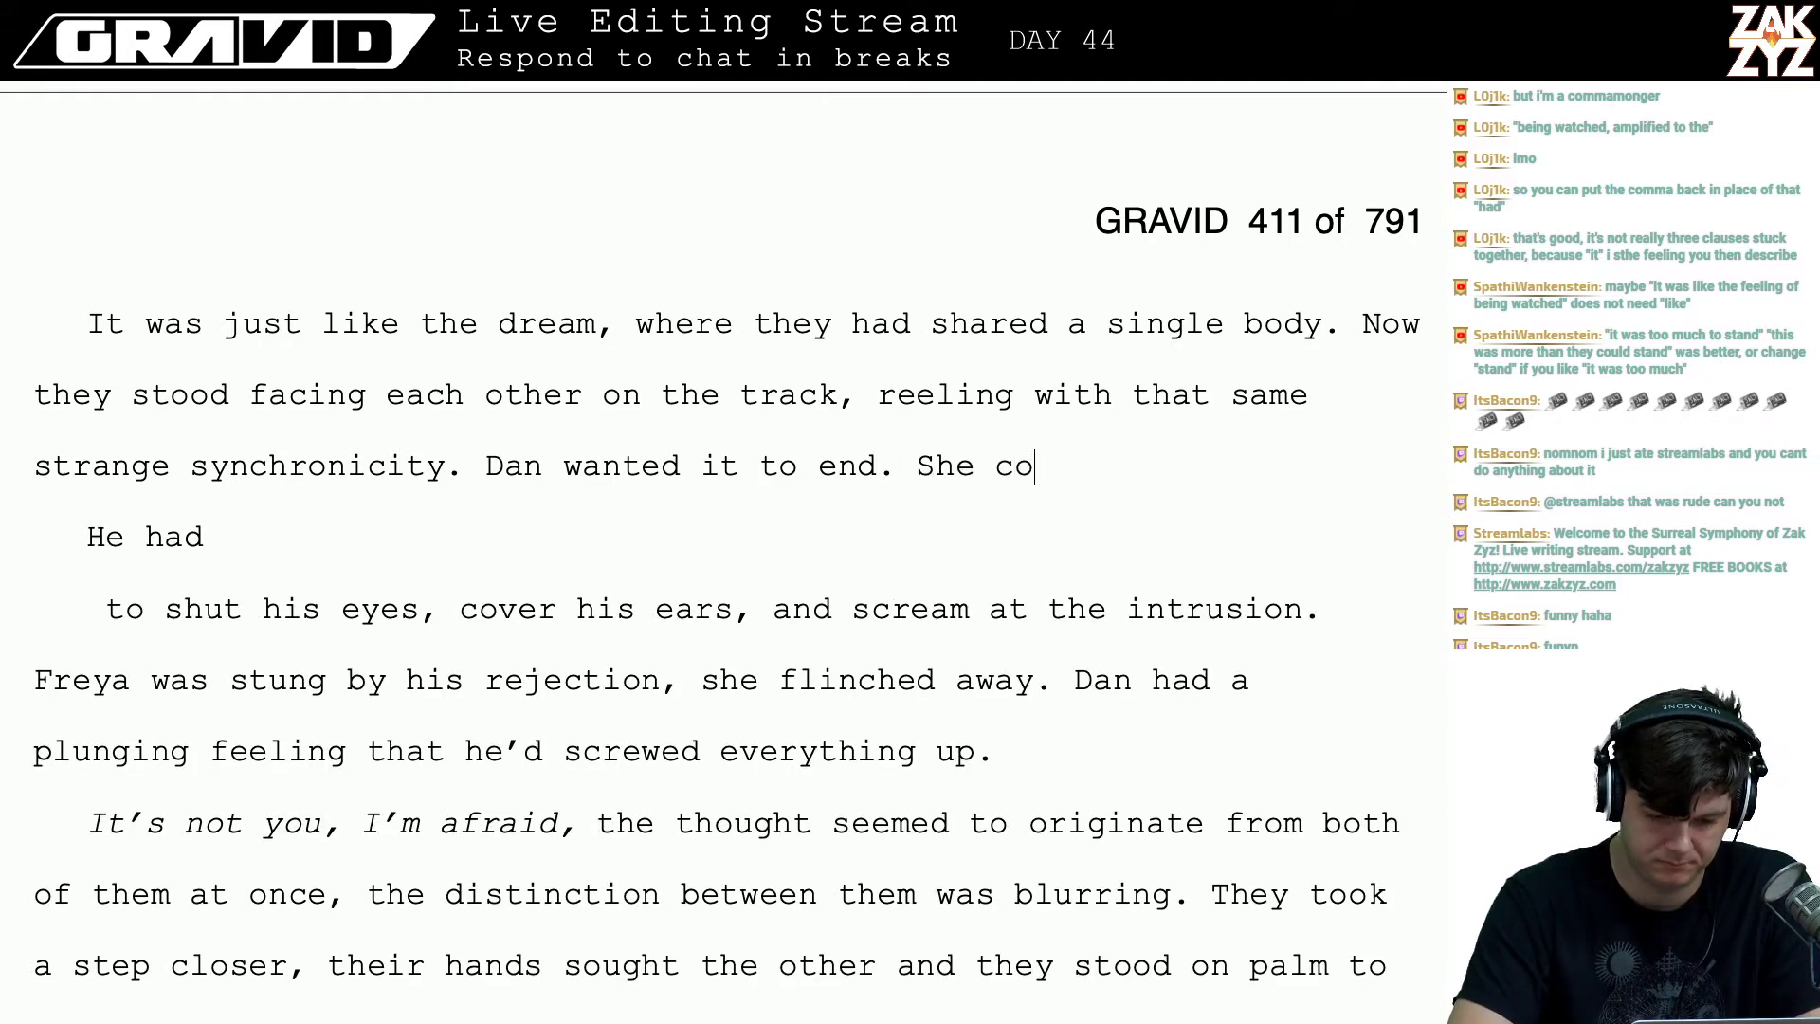
key("BackSpace")
key("BackSpace")
key("BackSpace")
key("BackSpace")
key("BackSpace")
key("BackSpace")
key("BackSpace")
- Continue the paragraph with "Freya could feel he wanted to shut his eyes and cover his ears with his hands, he wanted to scream at the intrusion."
type("F")
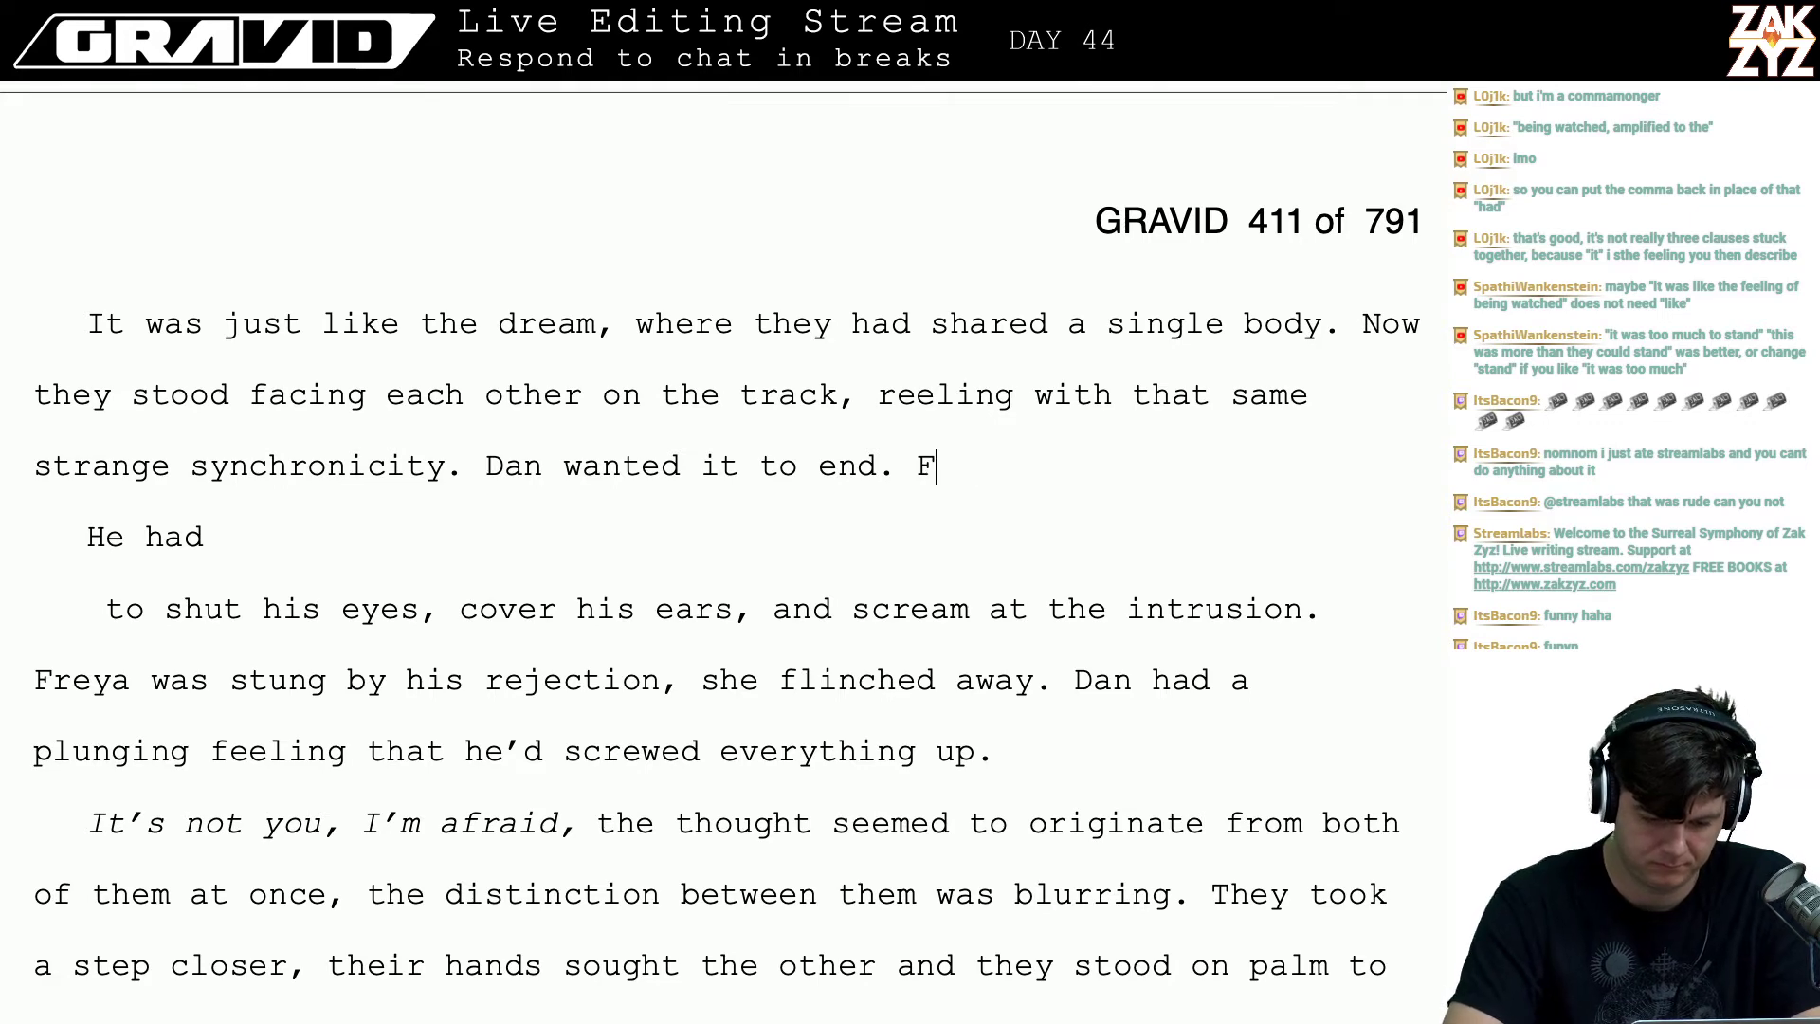
type("reya could feel ")
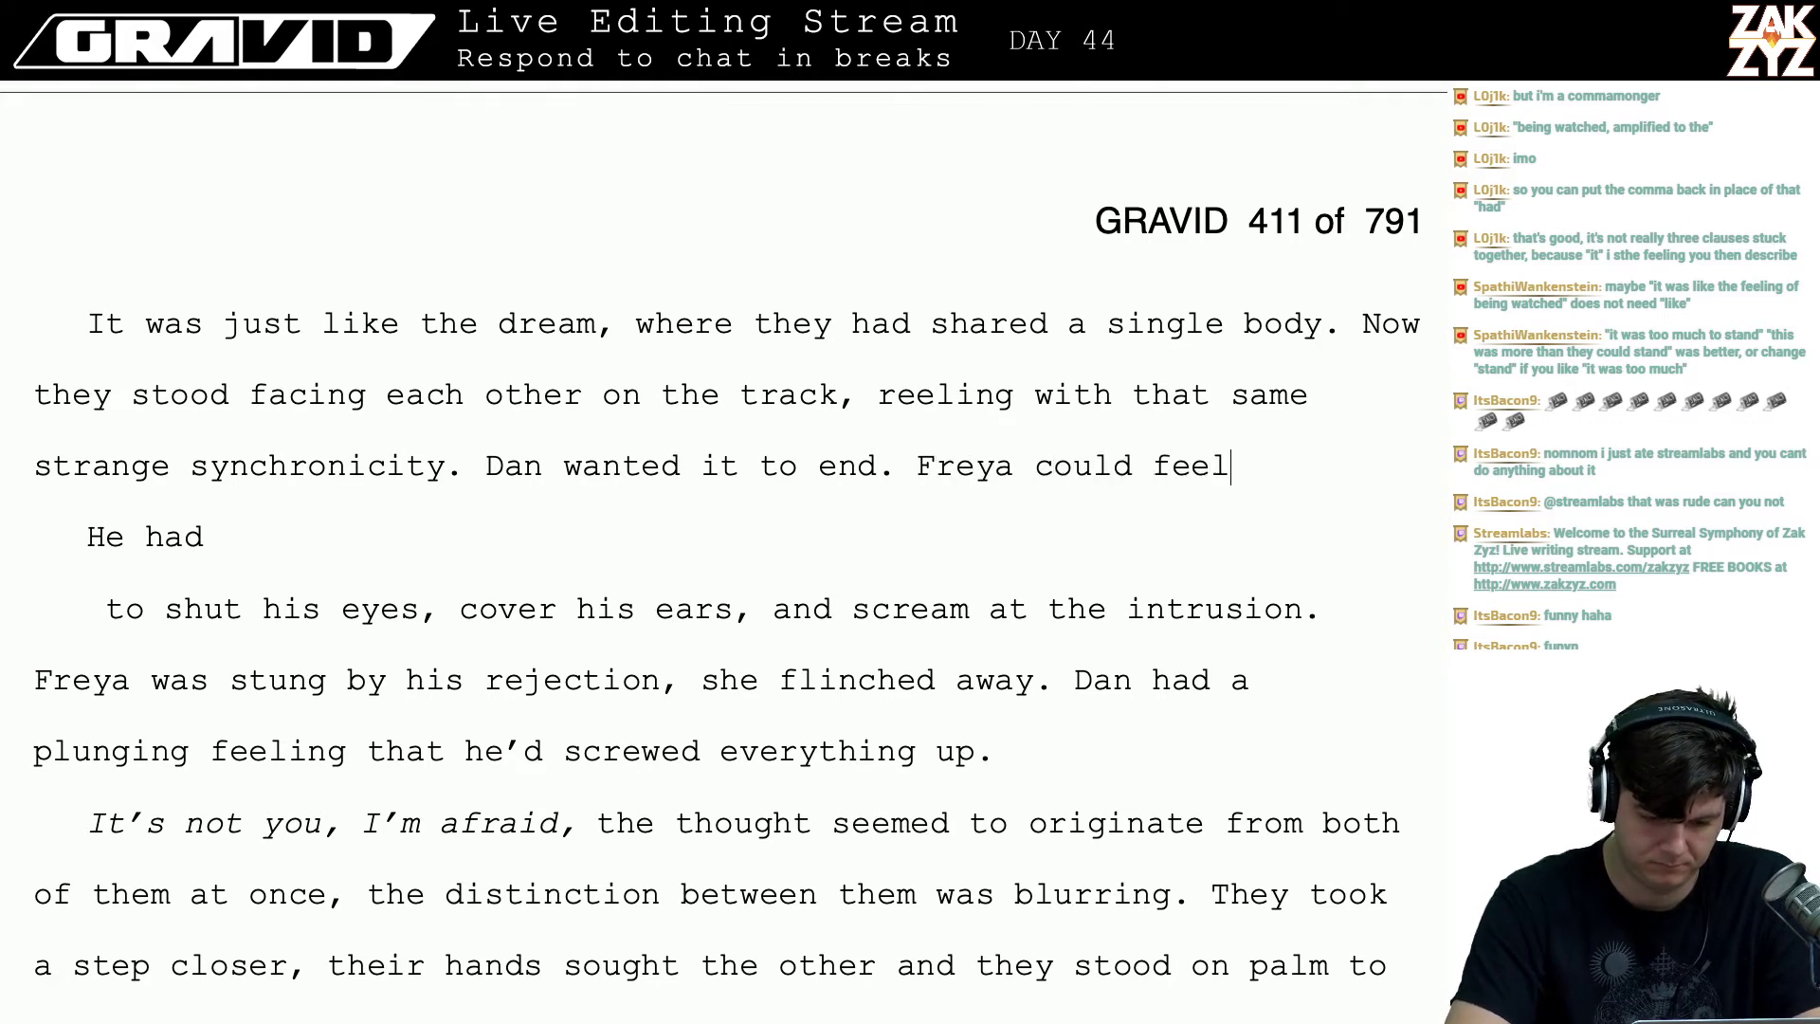
type("he wanted to c")
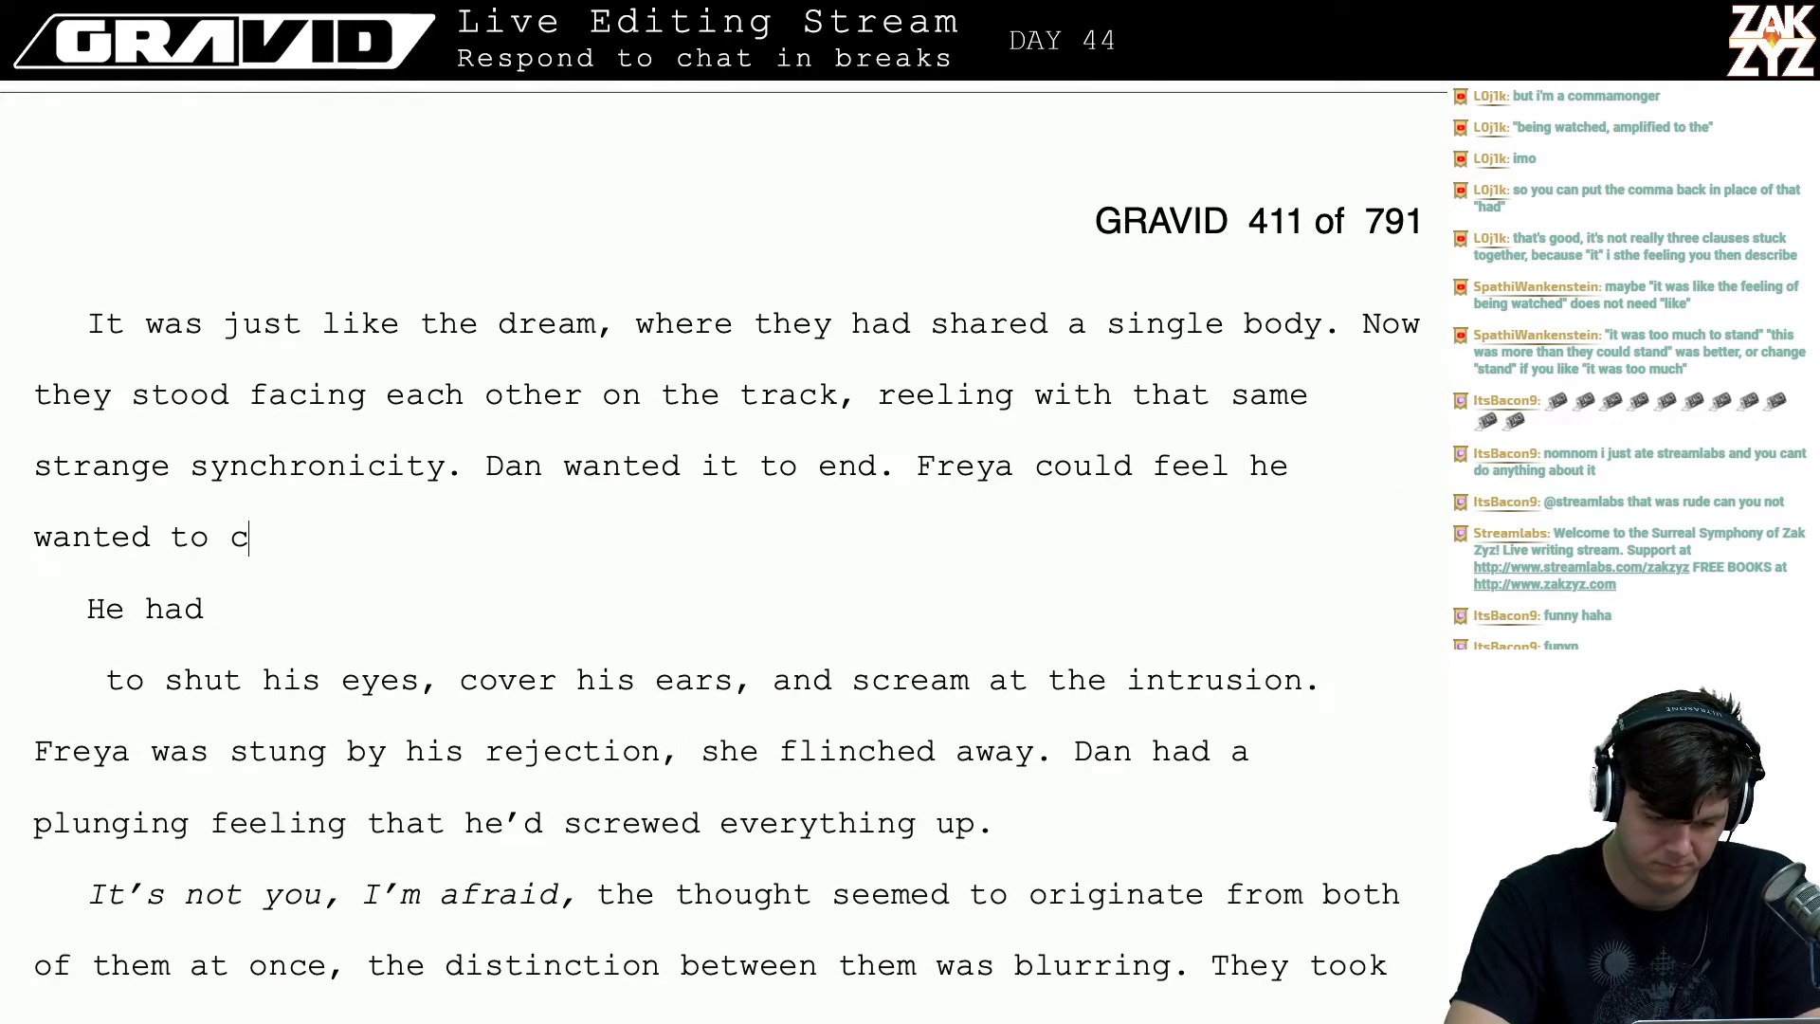
key("BackSpace")
type("shut h")
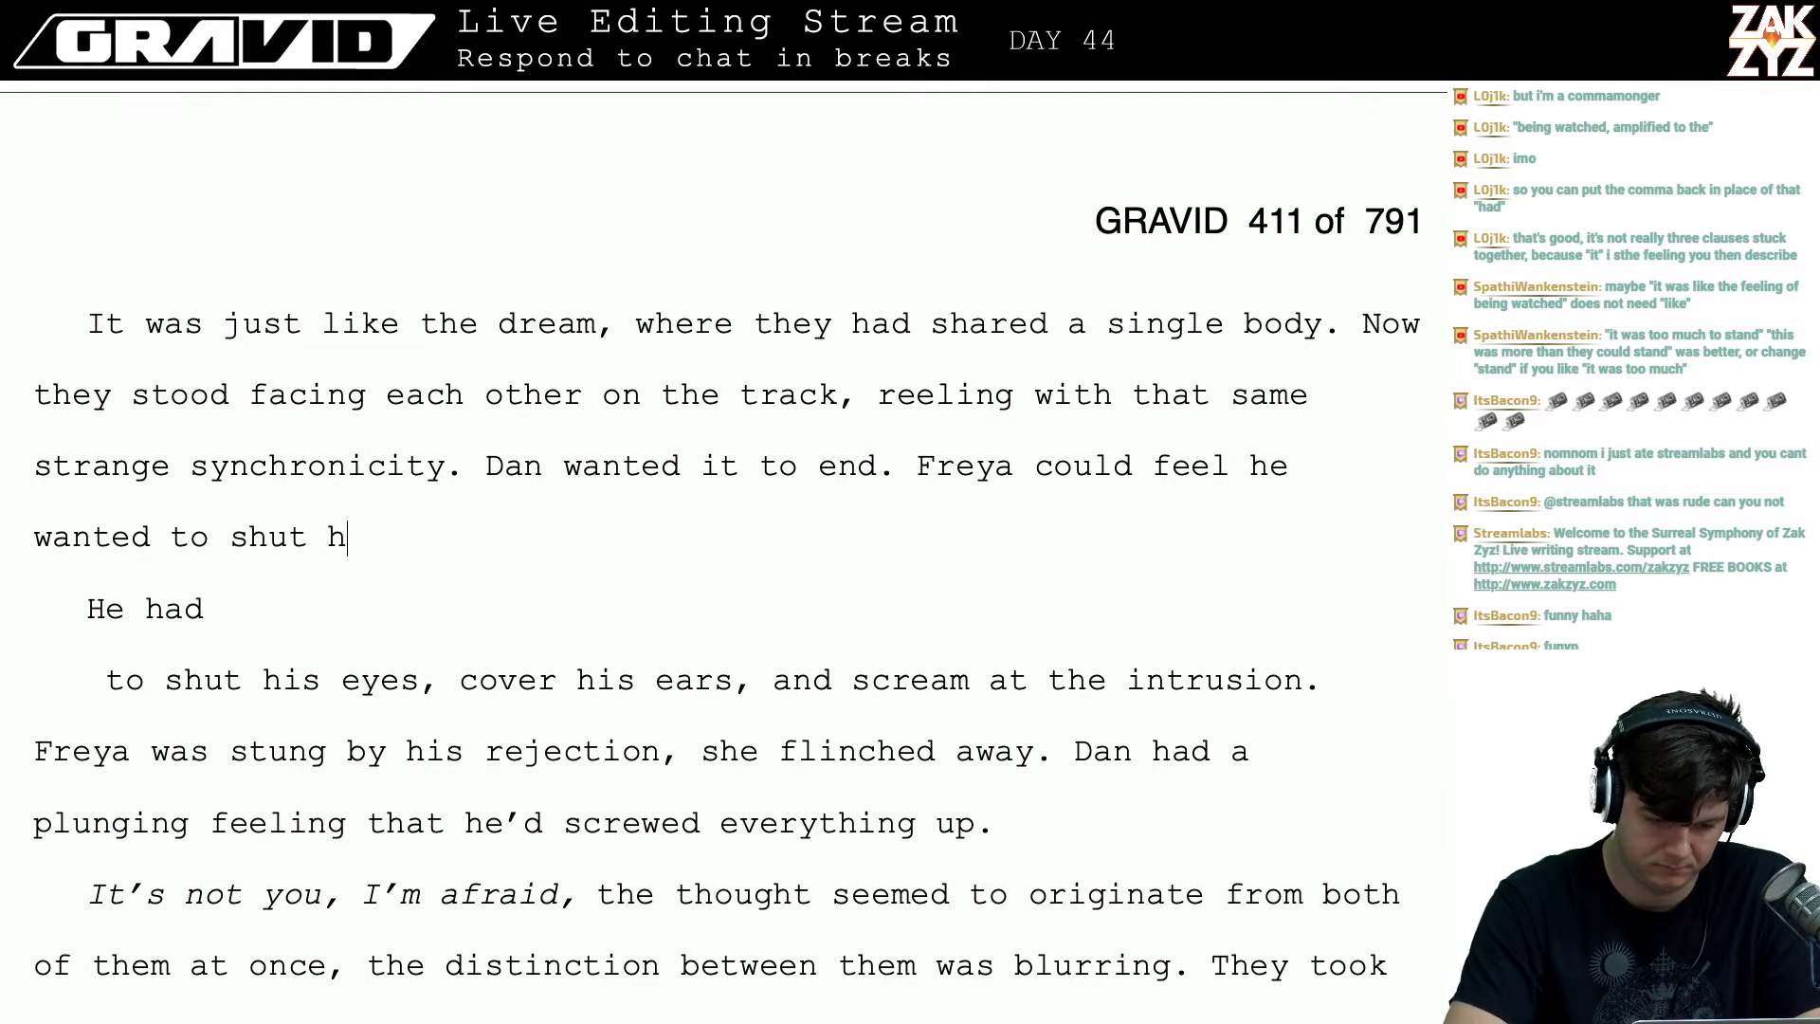
type("is eyes and cov")
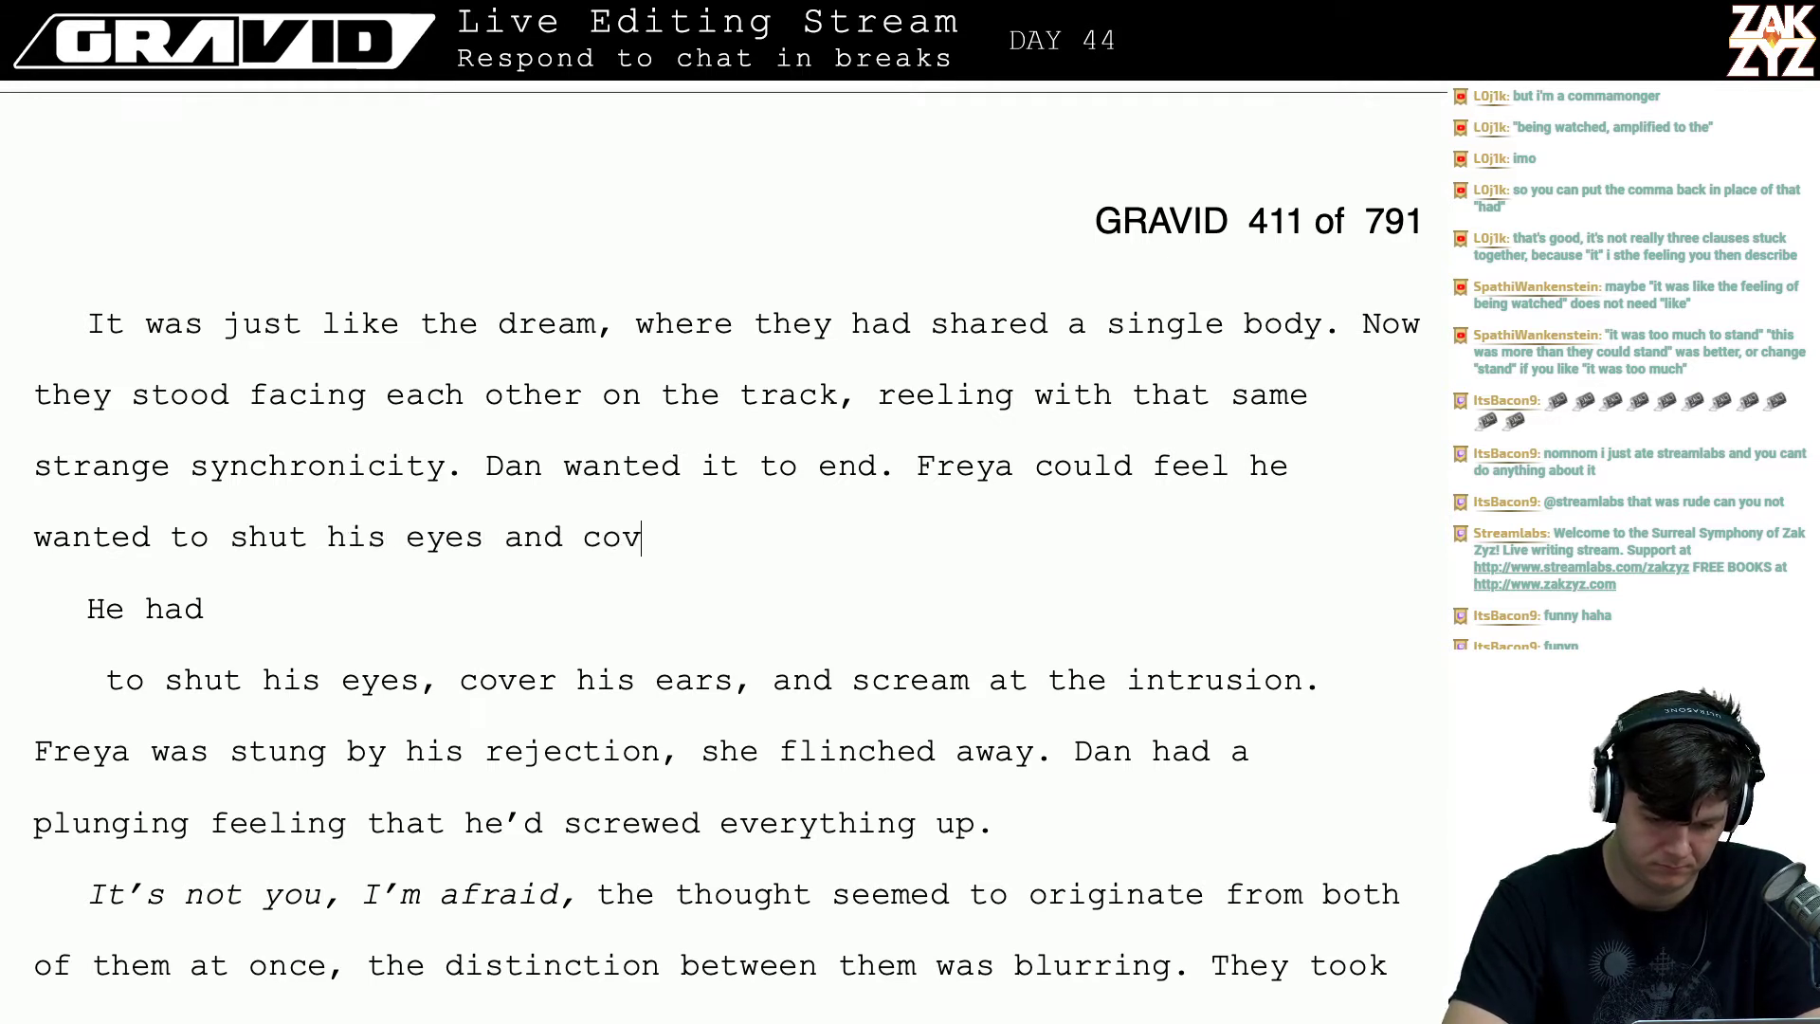
type("er his ears with ")
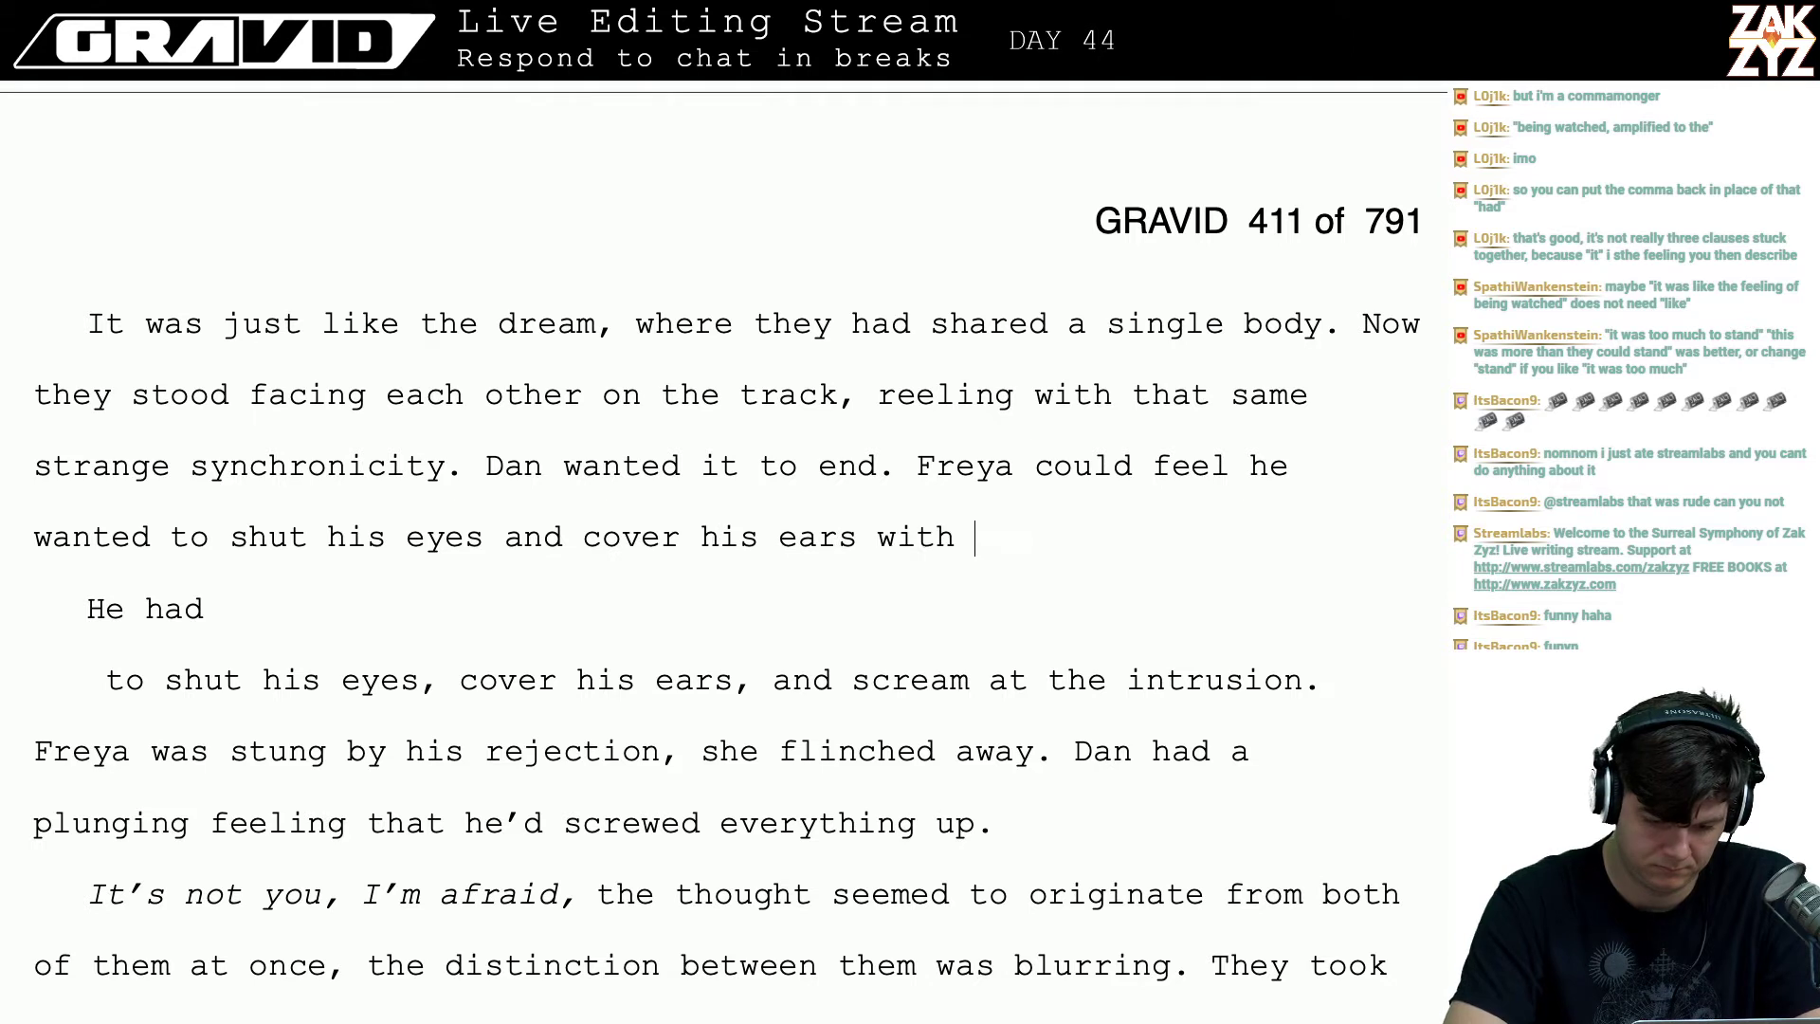
type("his hands, he w")
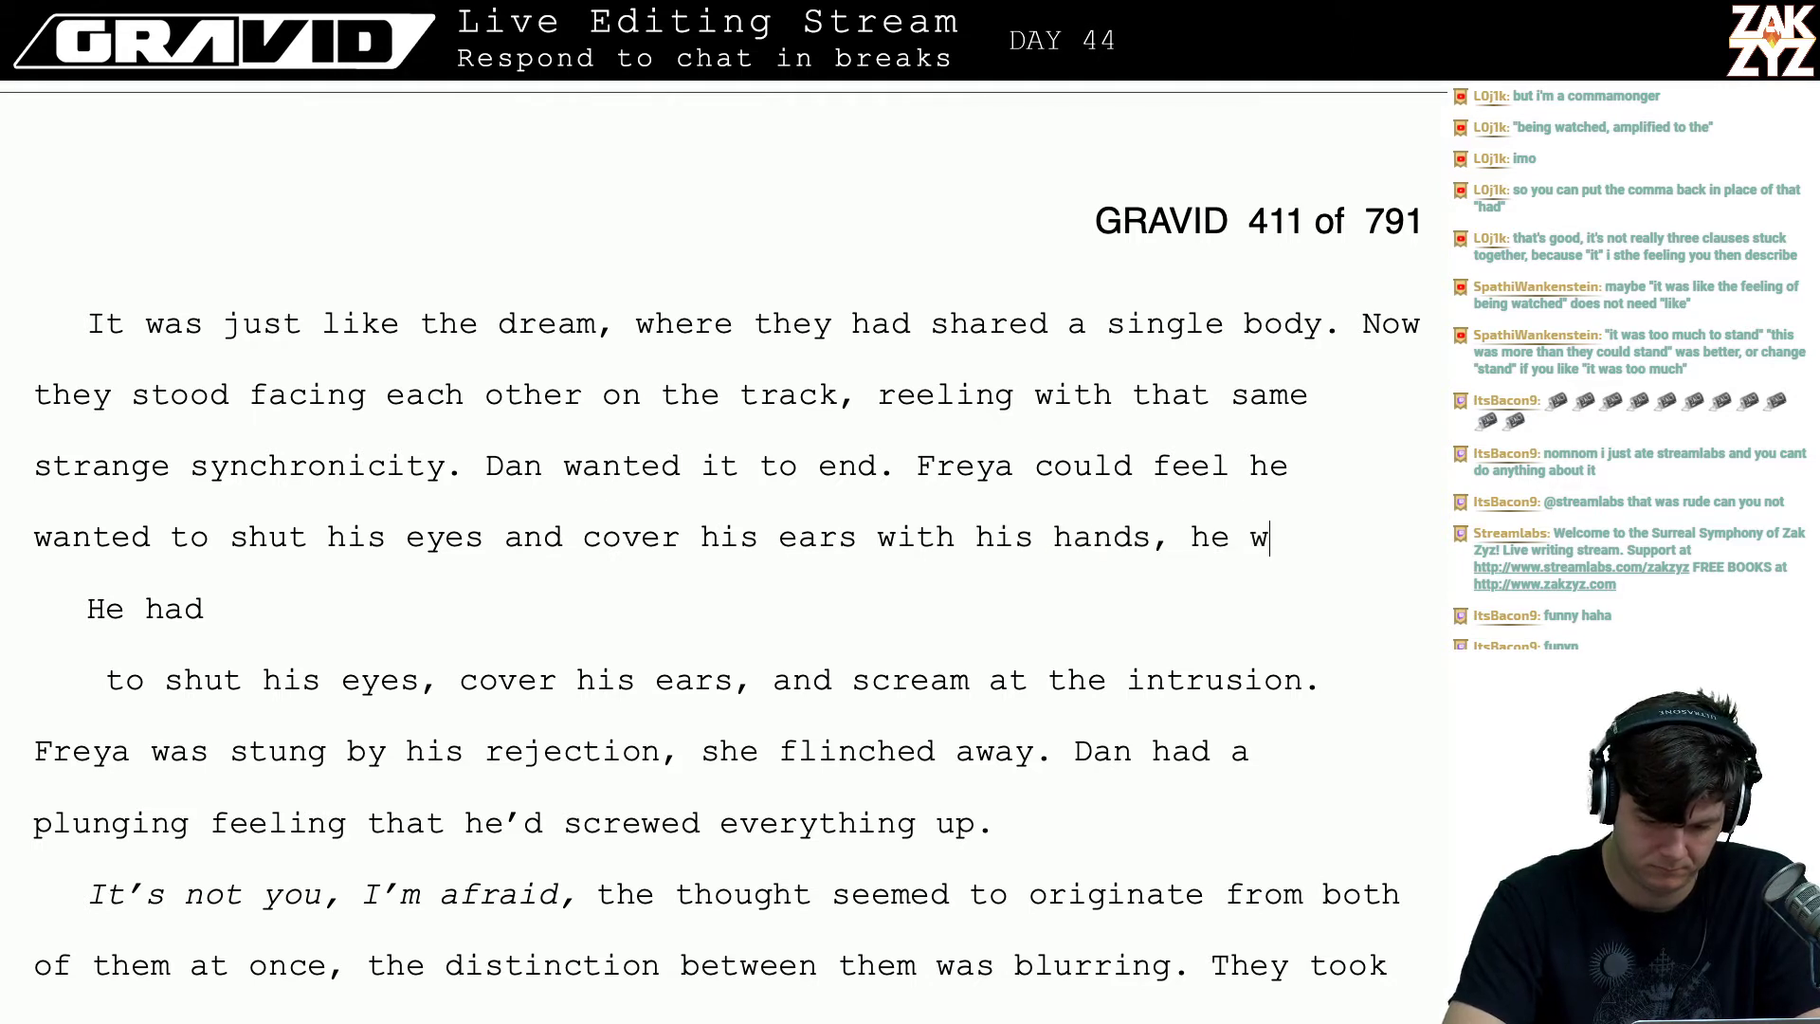
type("anted to scream")
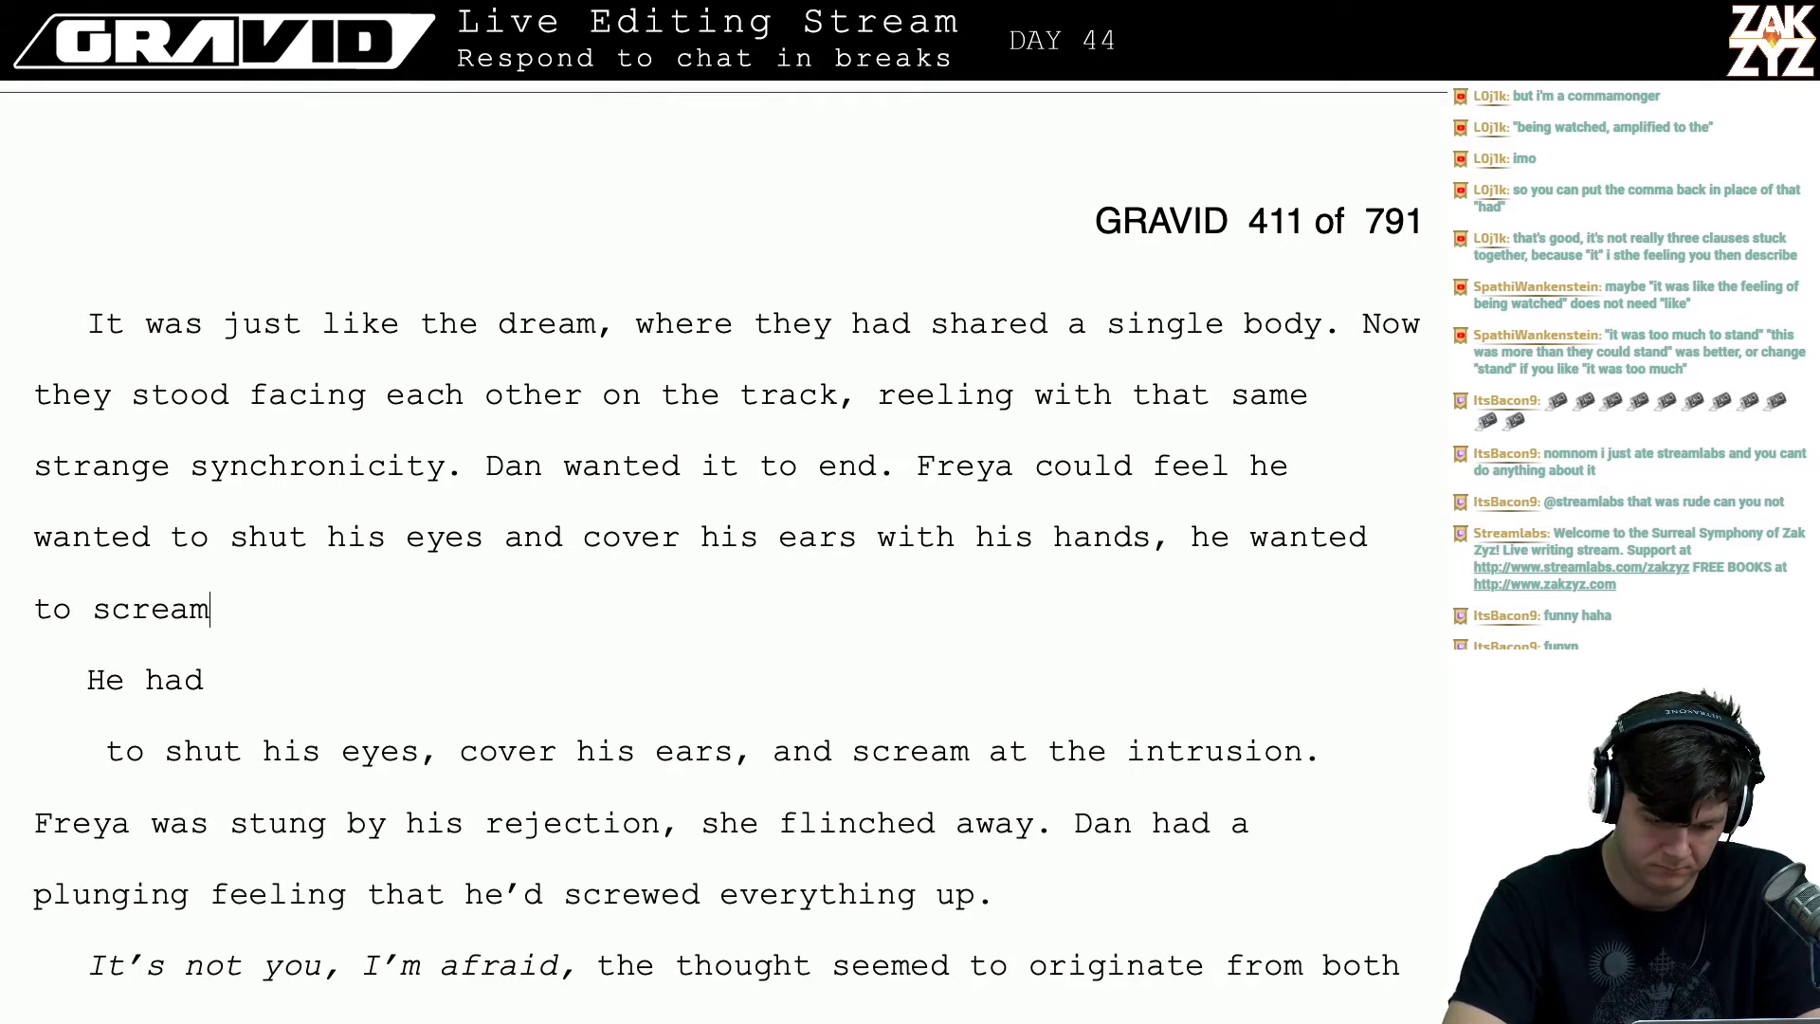
type(" at the intrusion.")
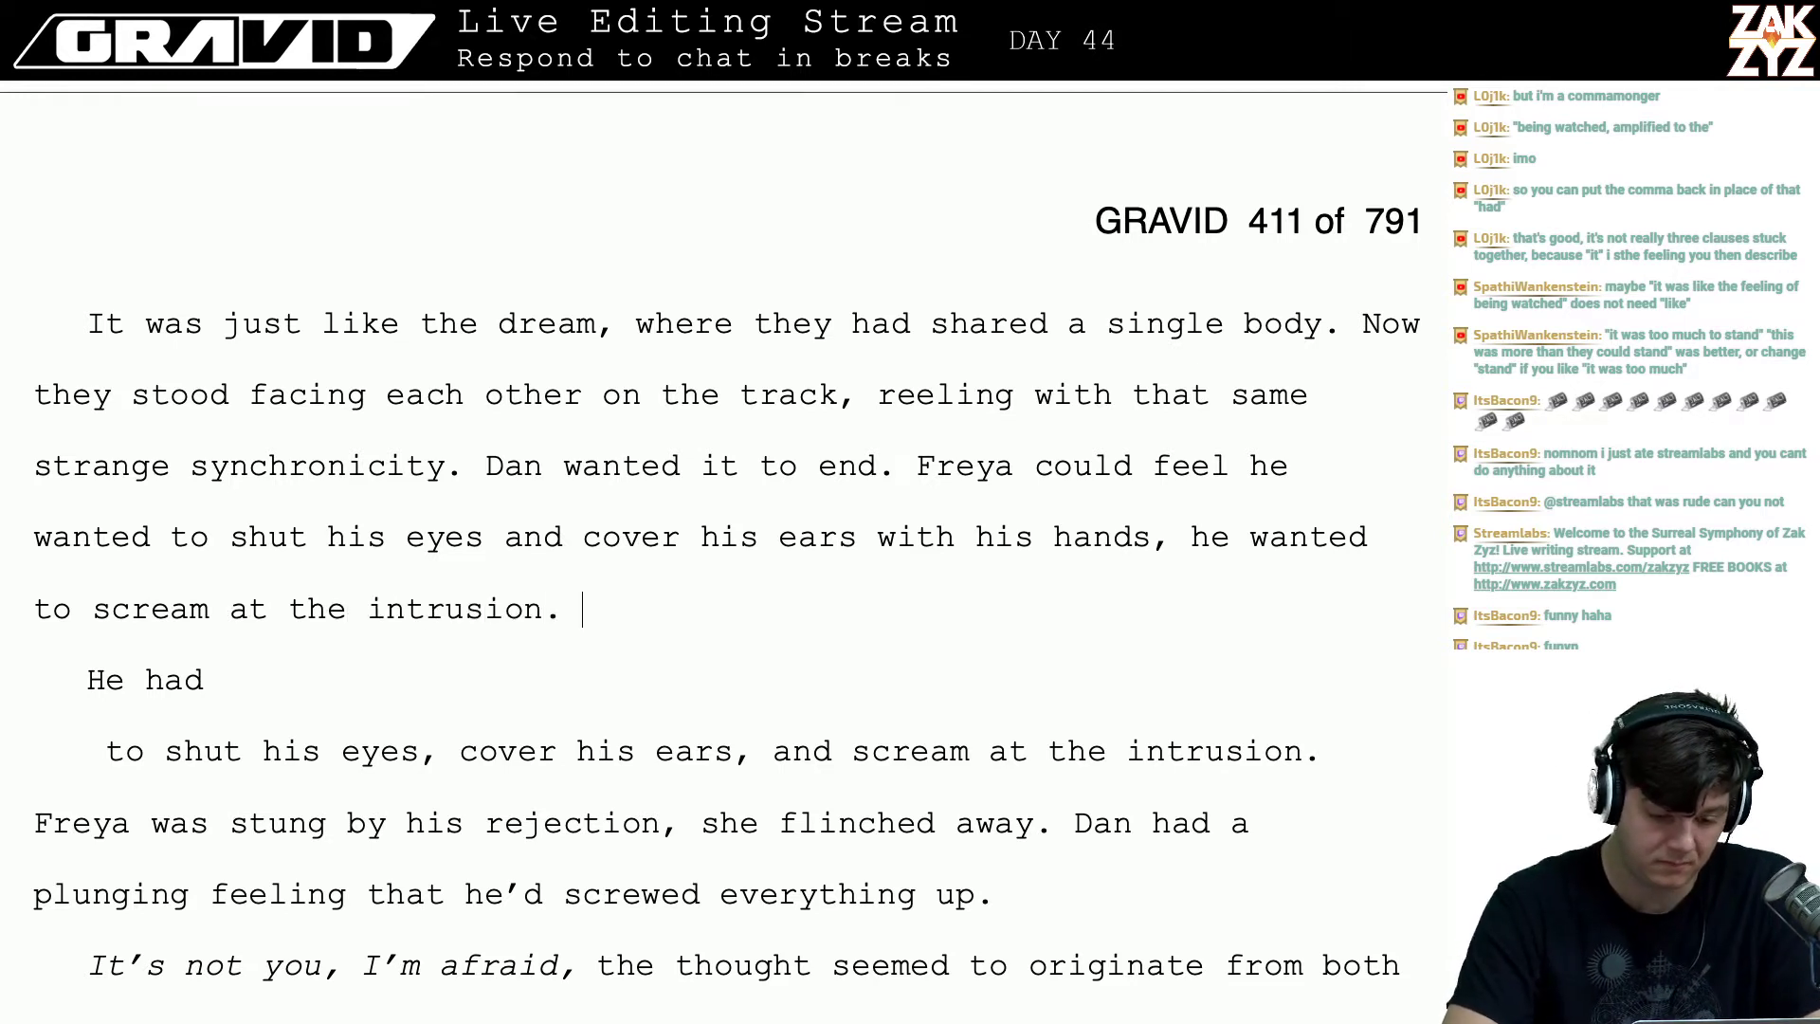
- Add blank lines above the "He had" fragment and extend the new paragraph with "She flinched away from him, stung by the rejection."
key("Return")
key("Return")
type(". ")
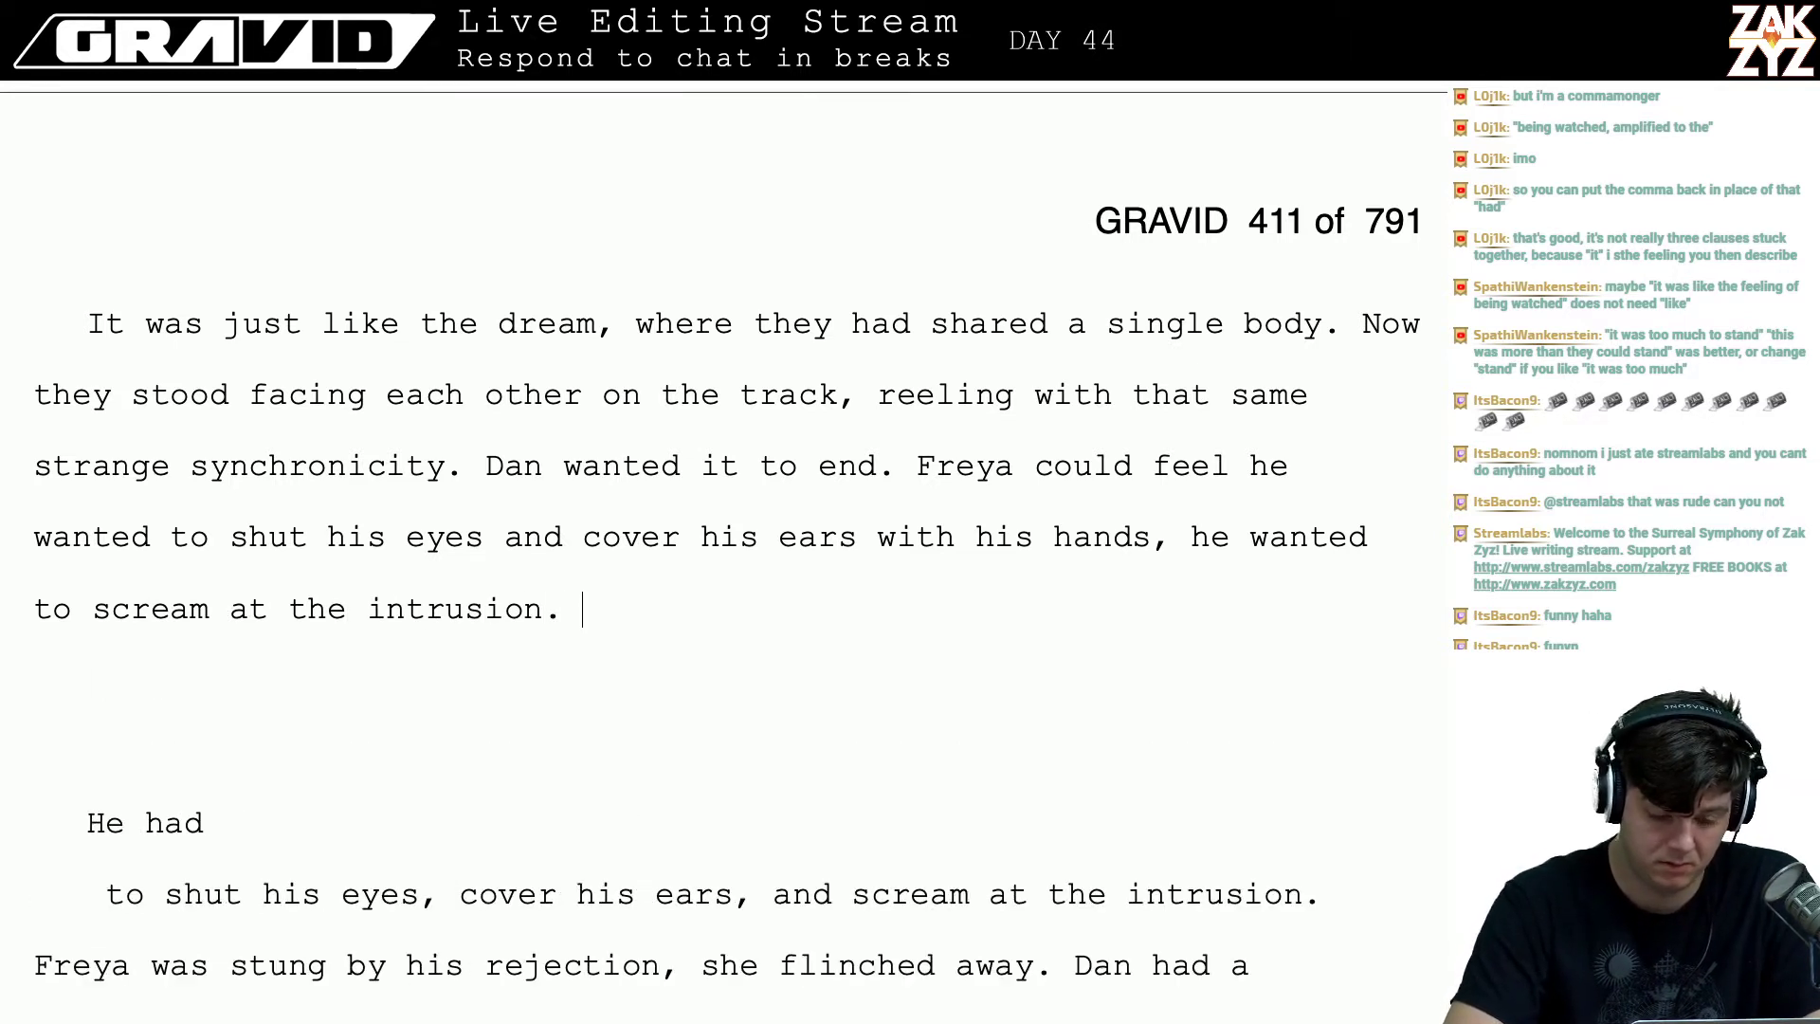
type("She flinched awa")
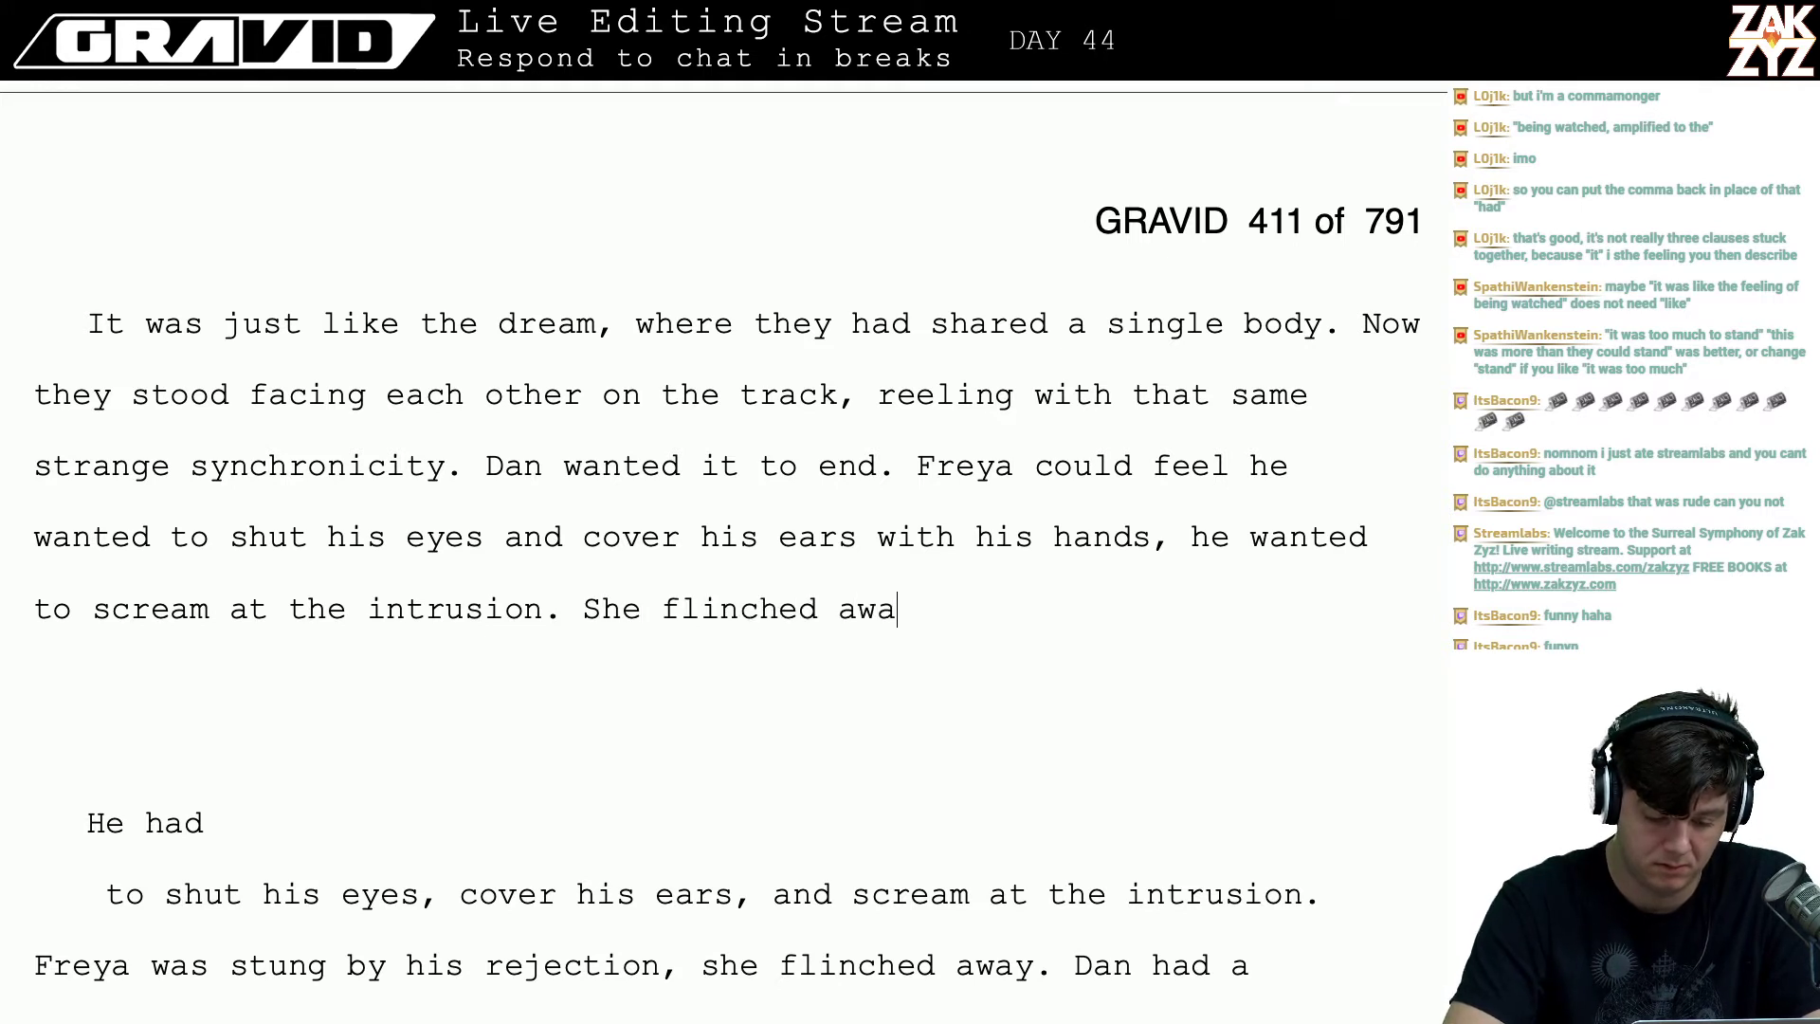
type("y from him, stung ")
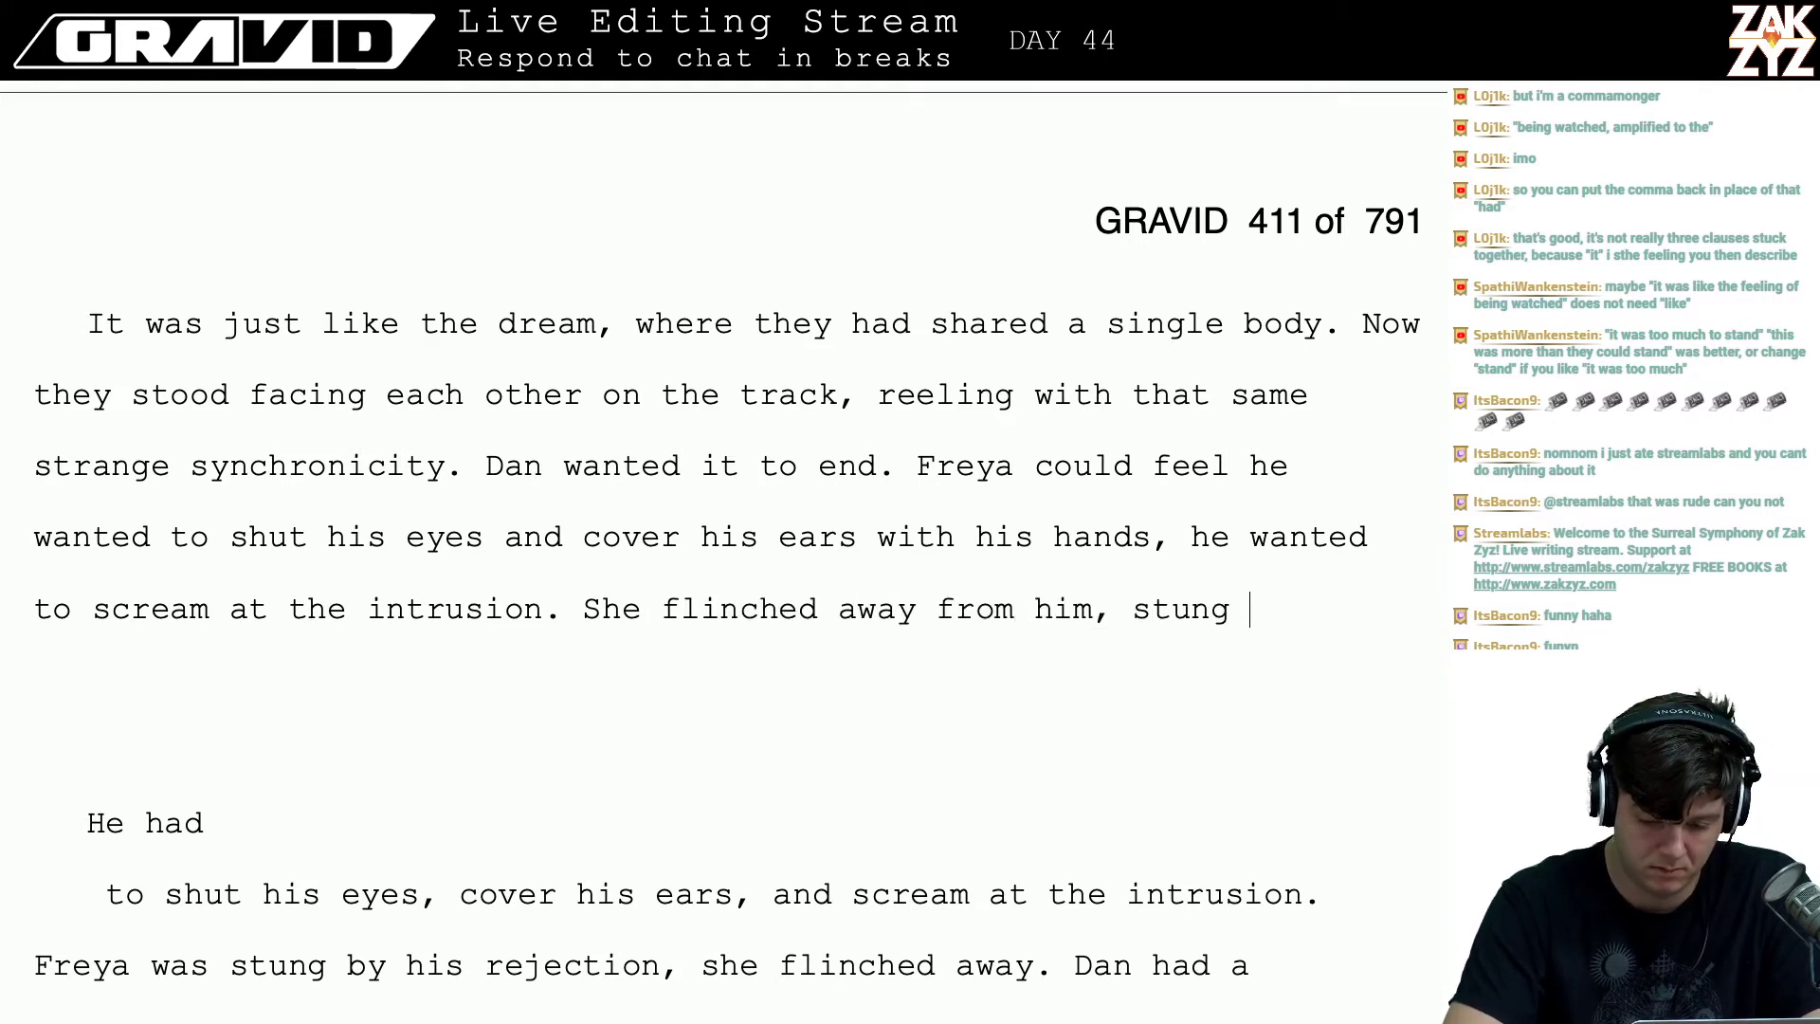
type("by the rejecti")
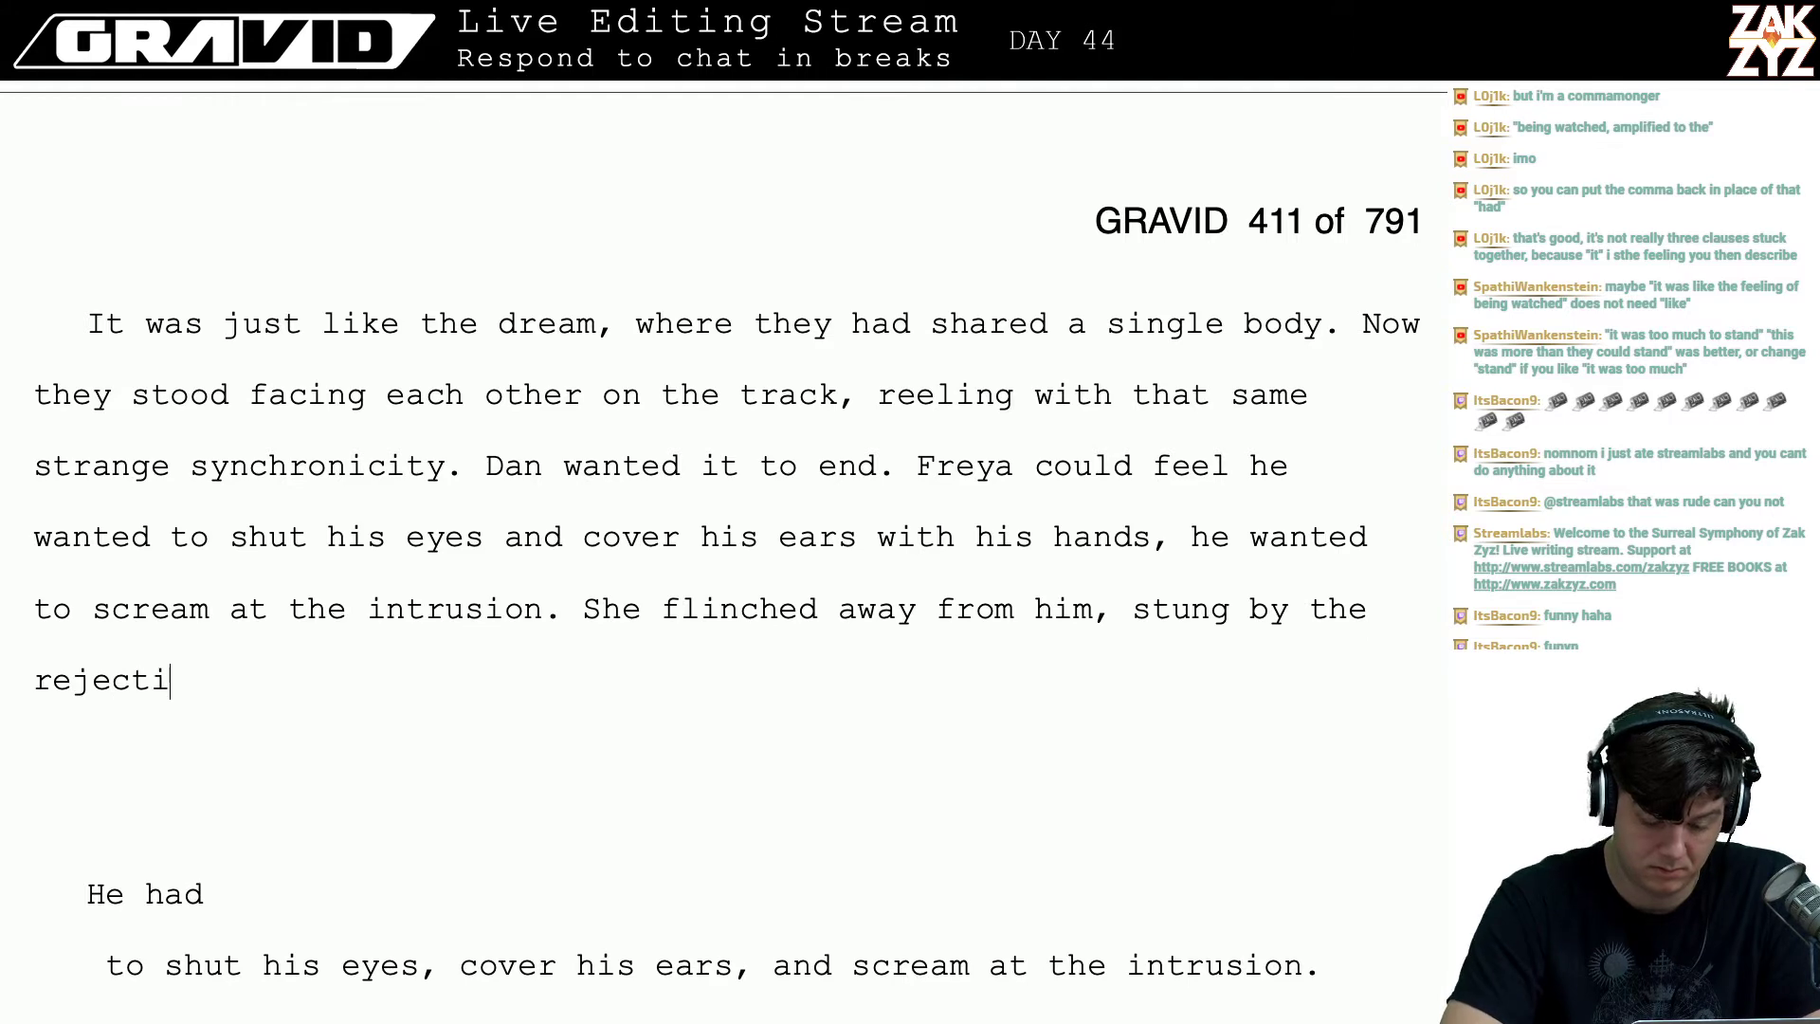
type("on.")
key("Down")
key("Down")
key("Down")
key("Down")
key("Down")
key("Down")
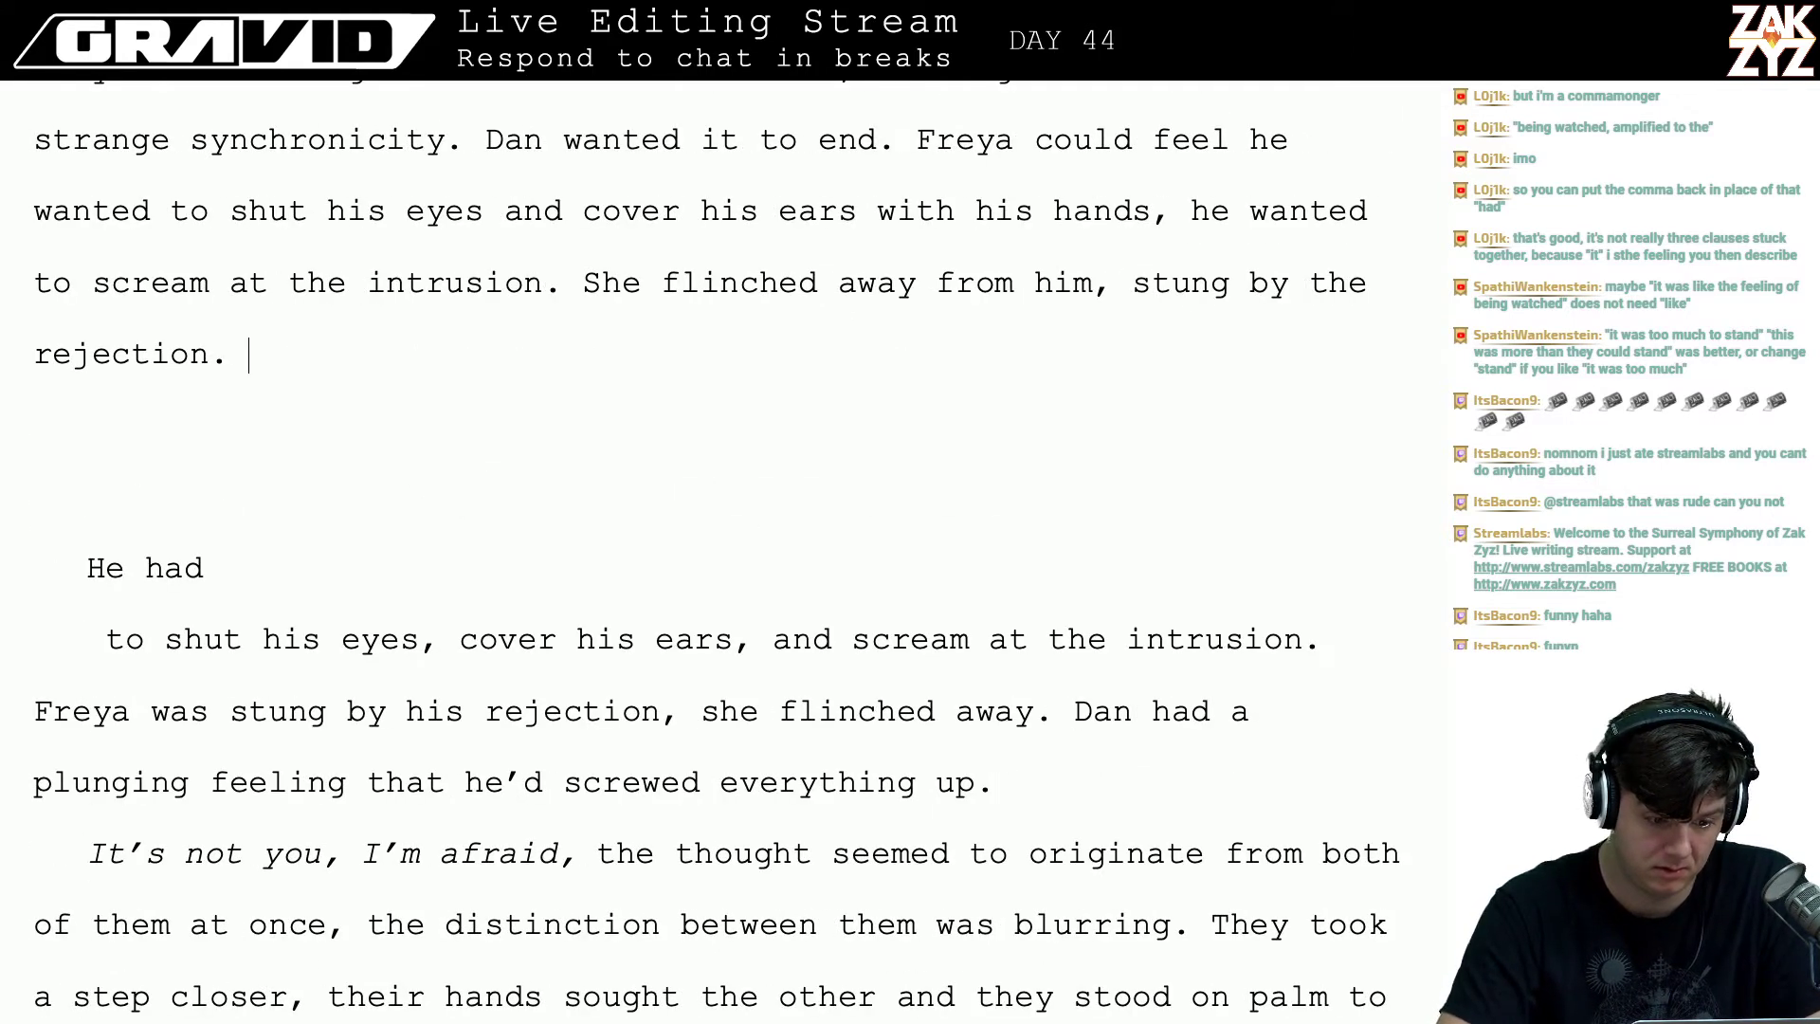
type("Then she")
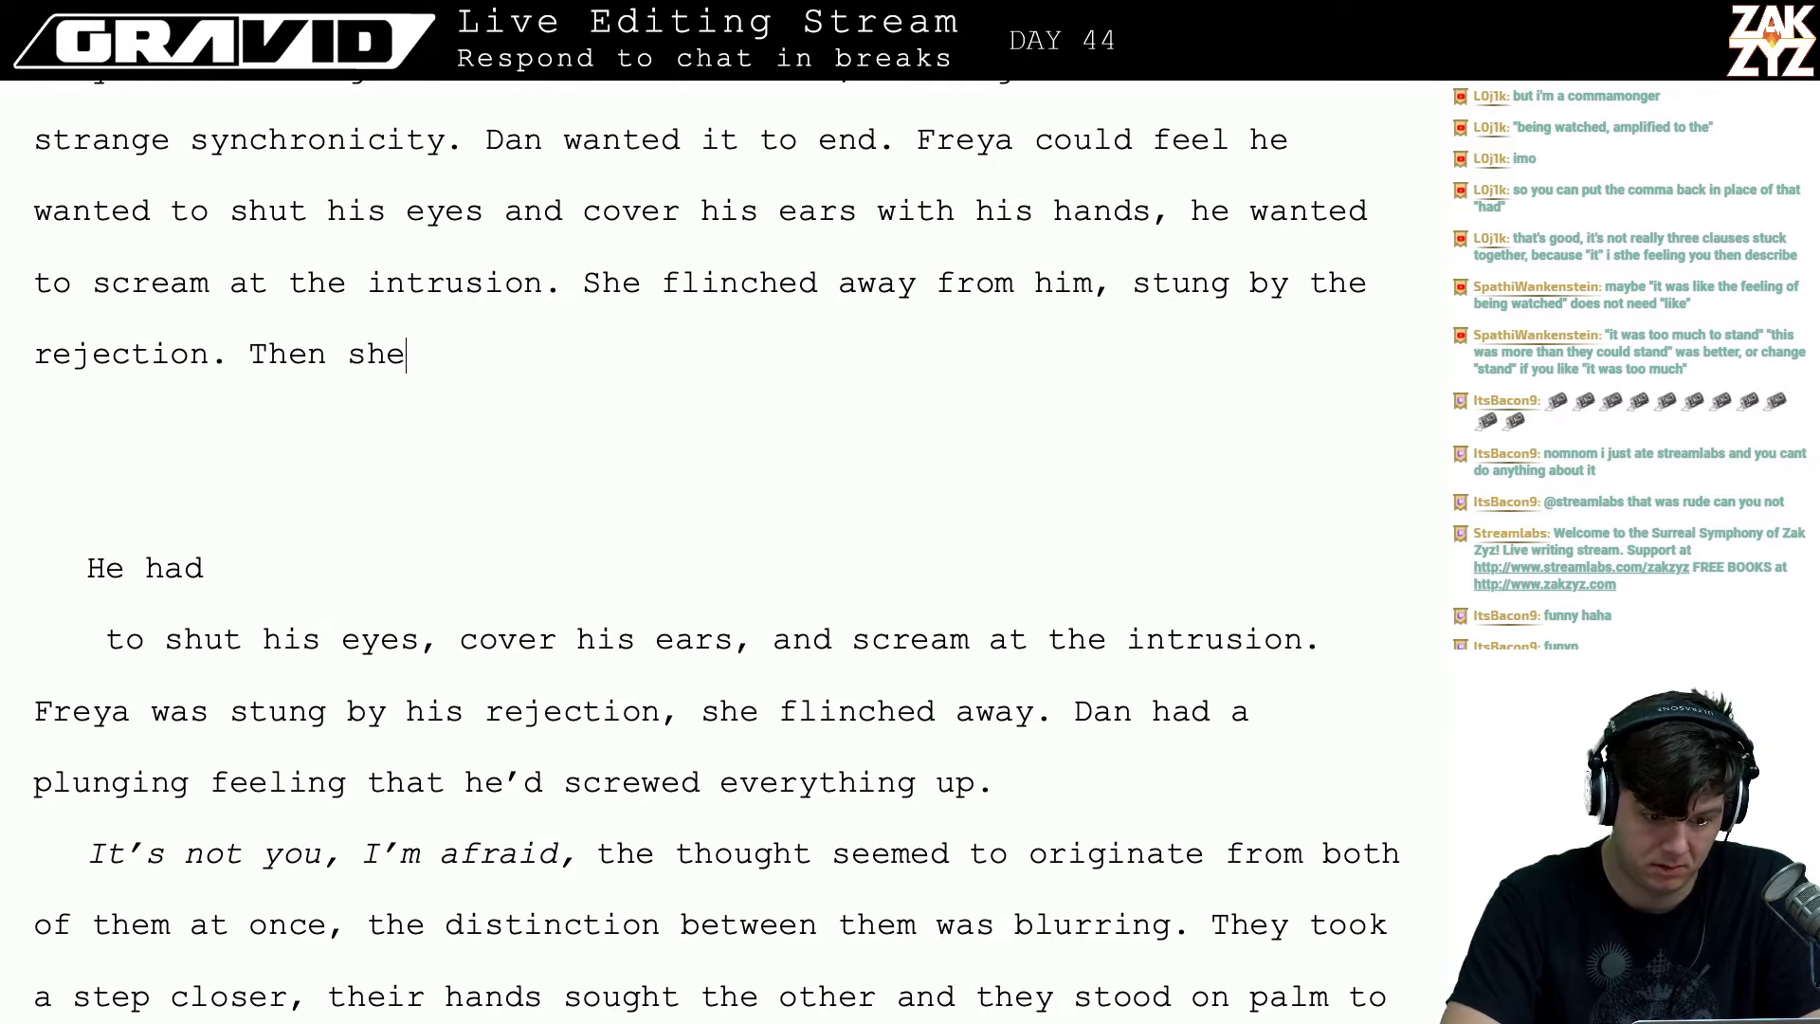
type(" felt a")
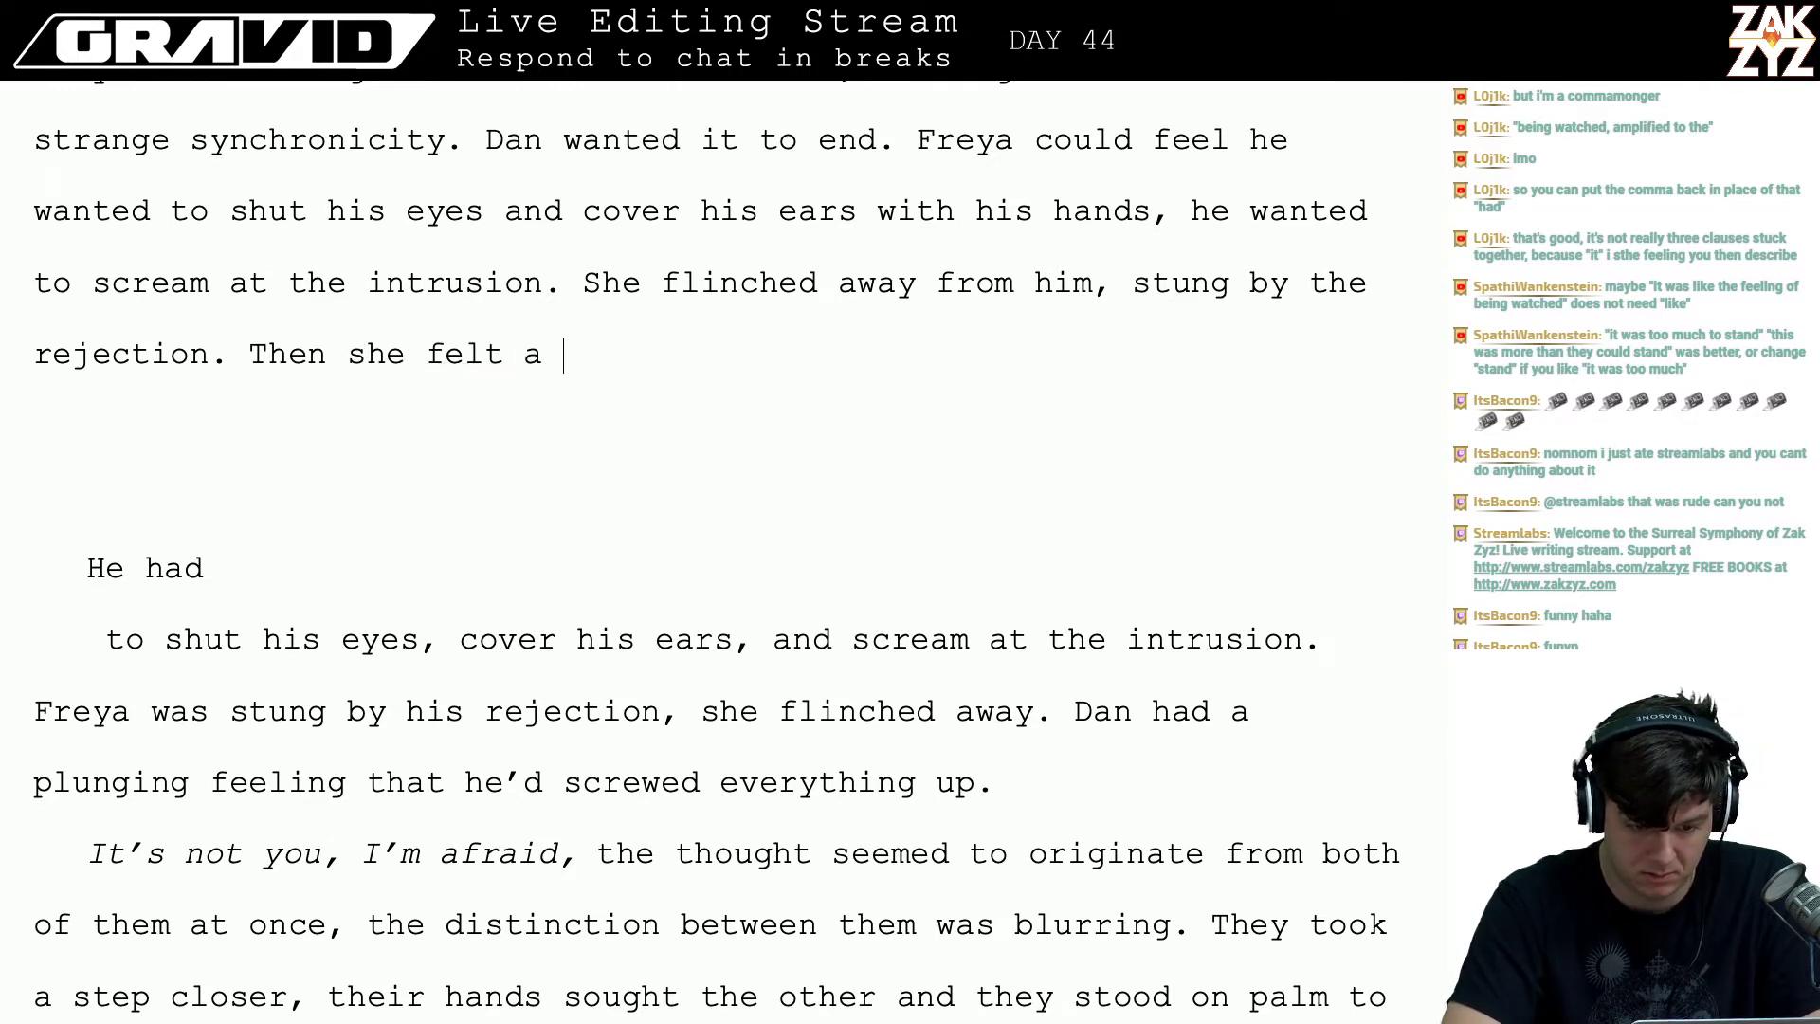
key("BackSpace")
key("BackSpace")
key("BackSpace")
key("BackSpace")
key("BackSpace")
key("BackSpace")
key("BackSpace")
key("BackSpace")
key("BackSpace")
key("BackSpace")
key("BackSpace")
key("BackSpace")
key("BackSpace")
key("BackSpace")
key("BackSpace")
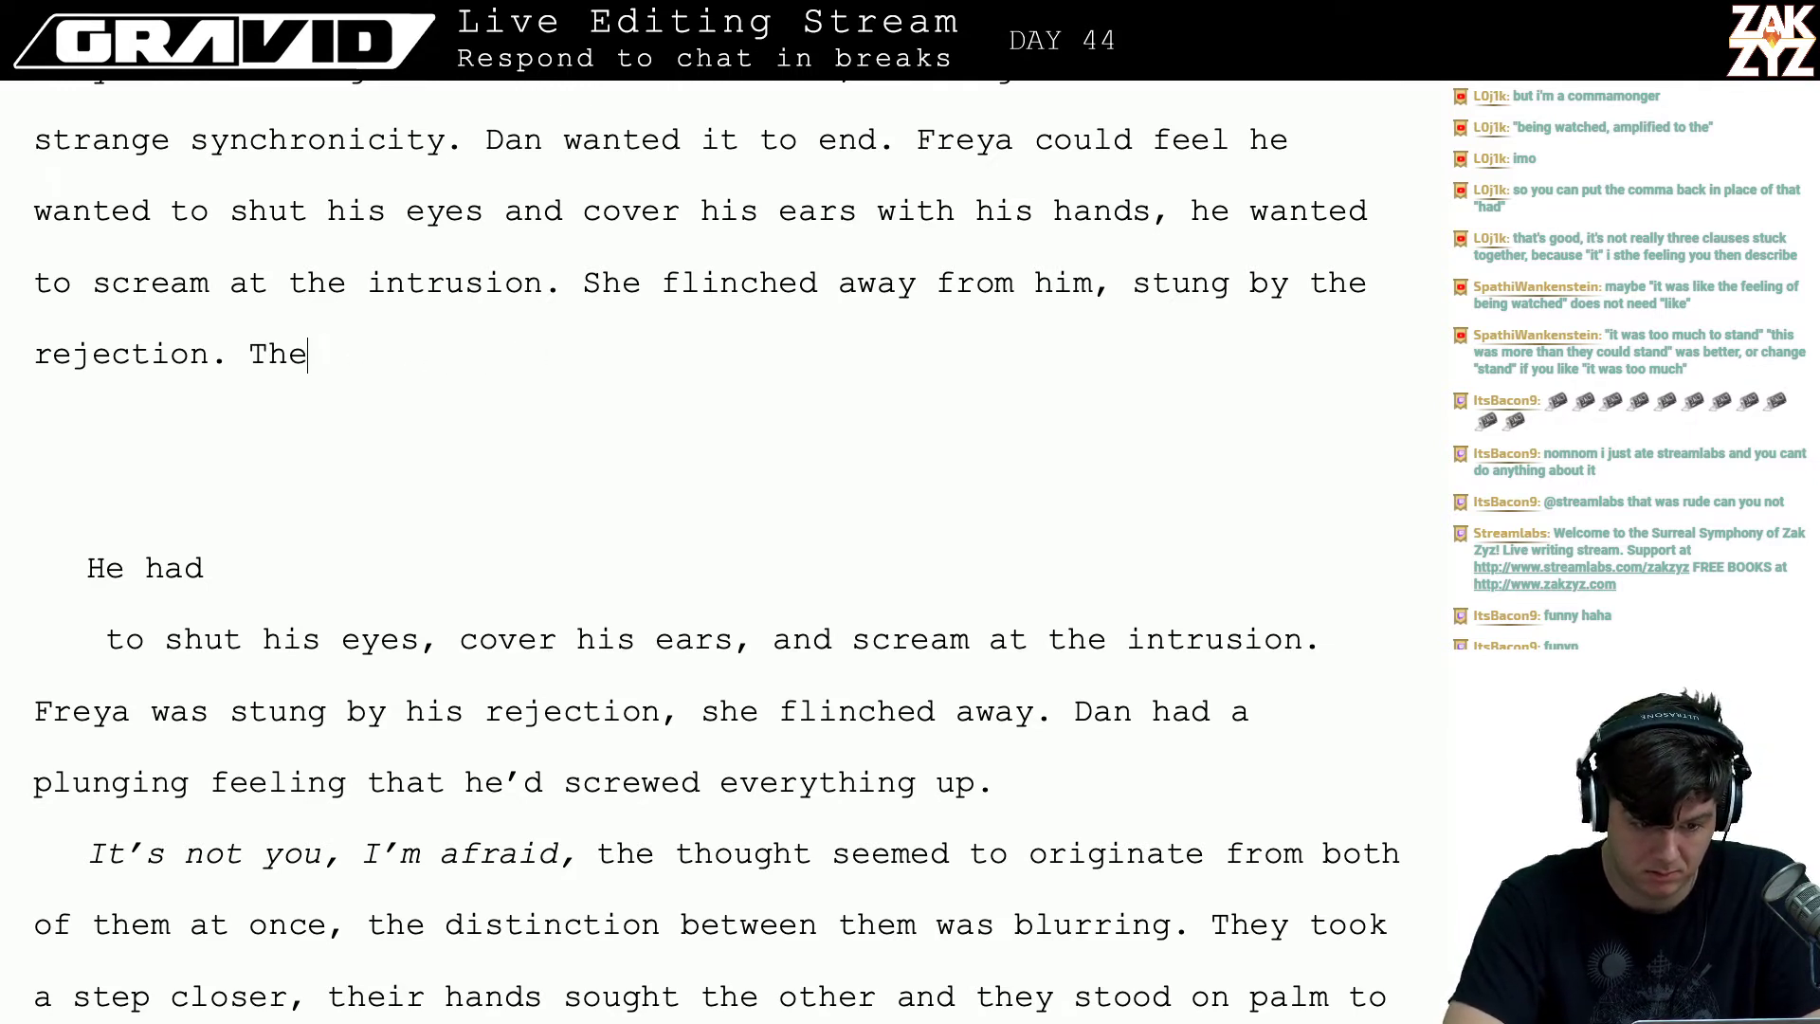
type("F")
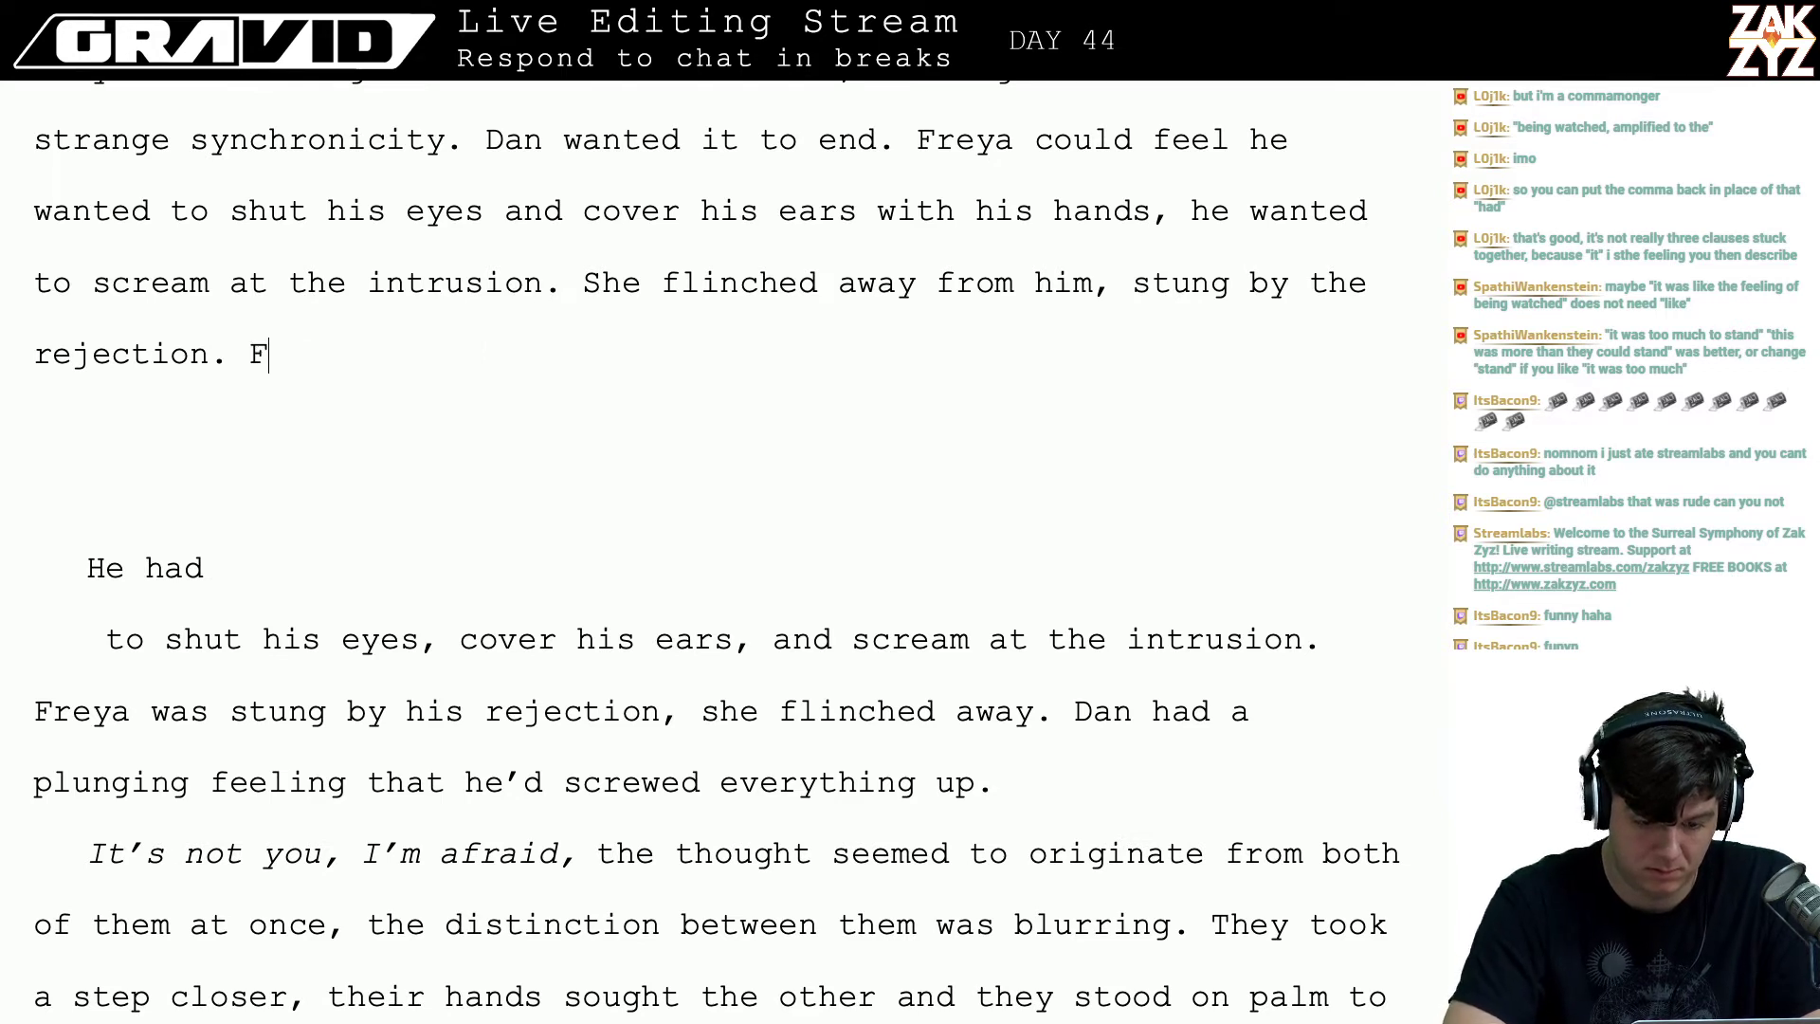
key("BackSpace")
type("She could feel ")
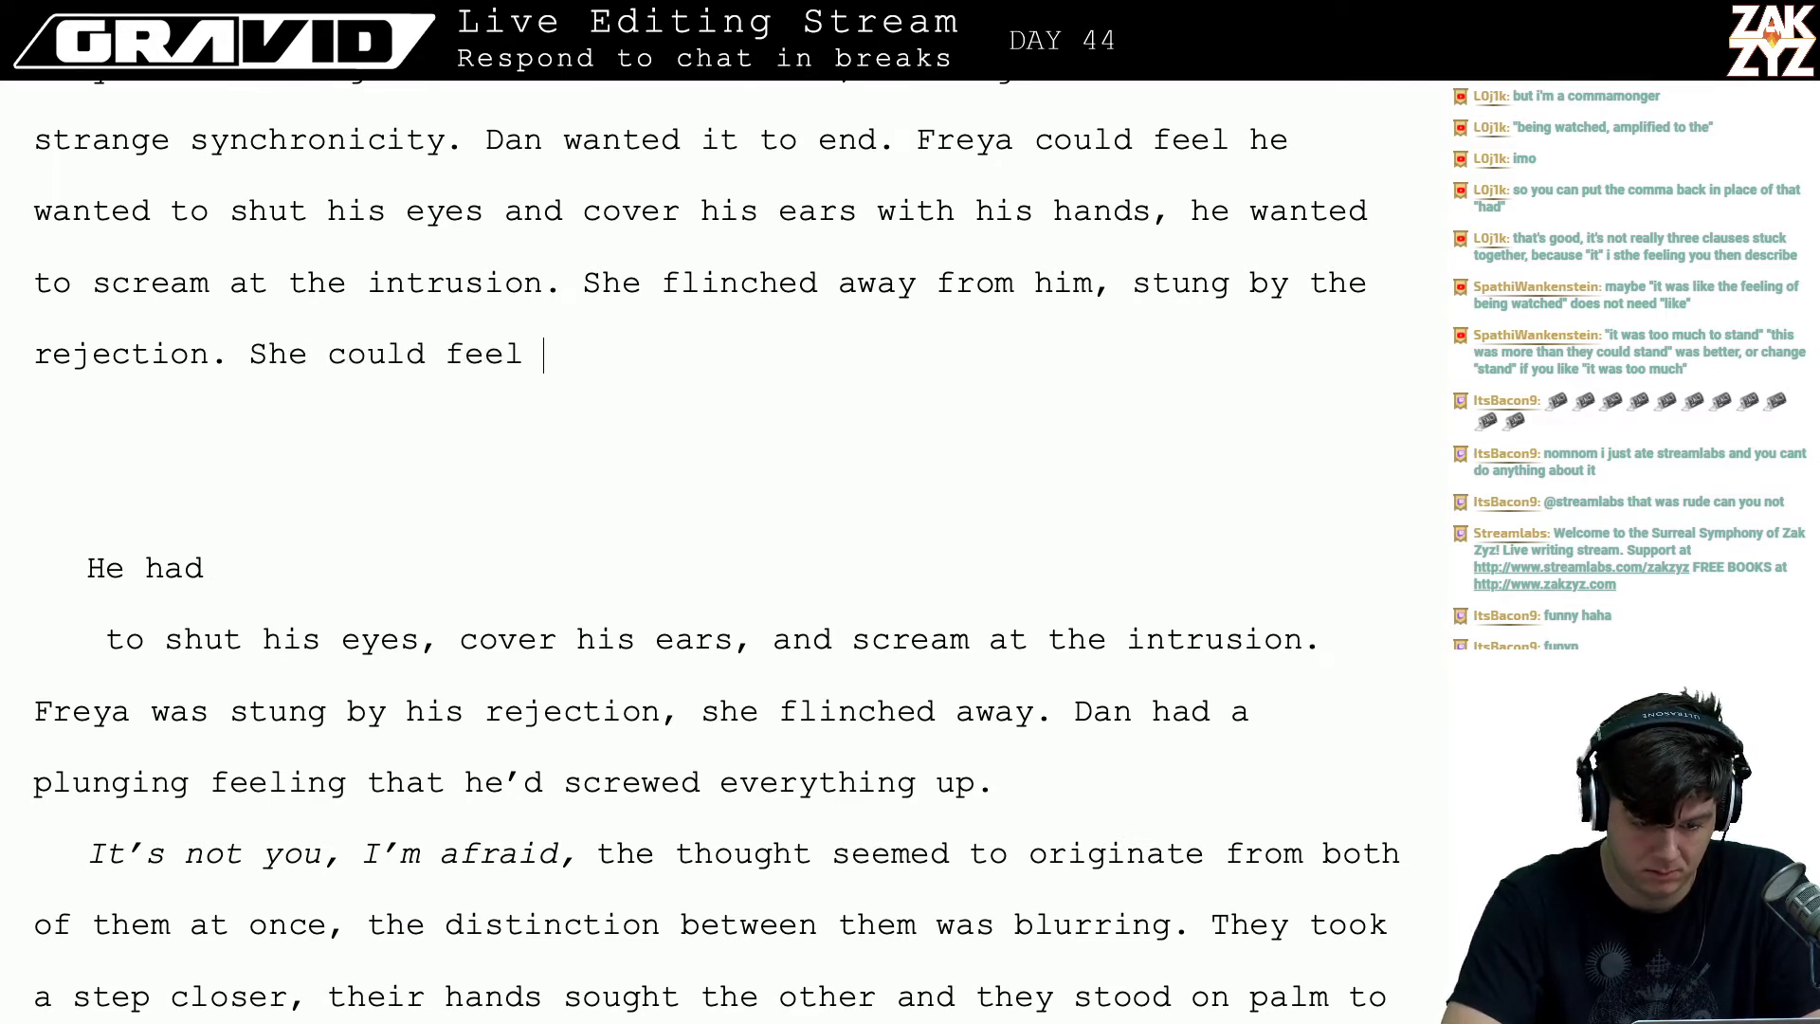
type("he was horrified,")
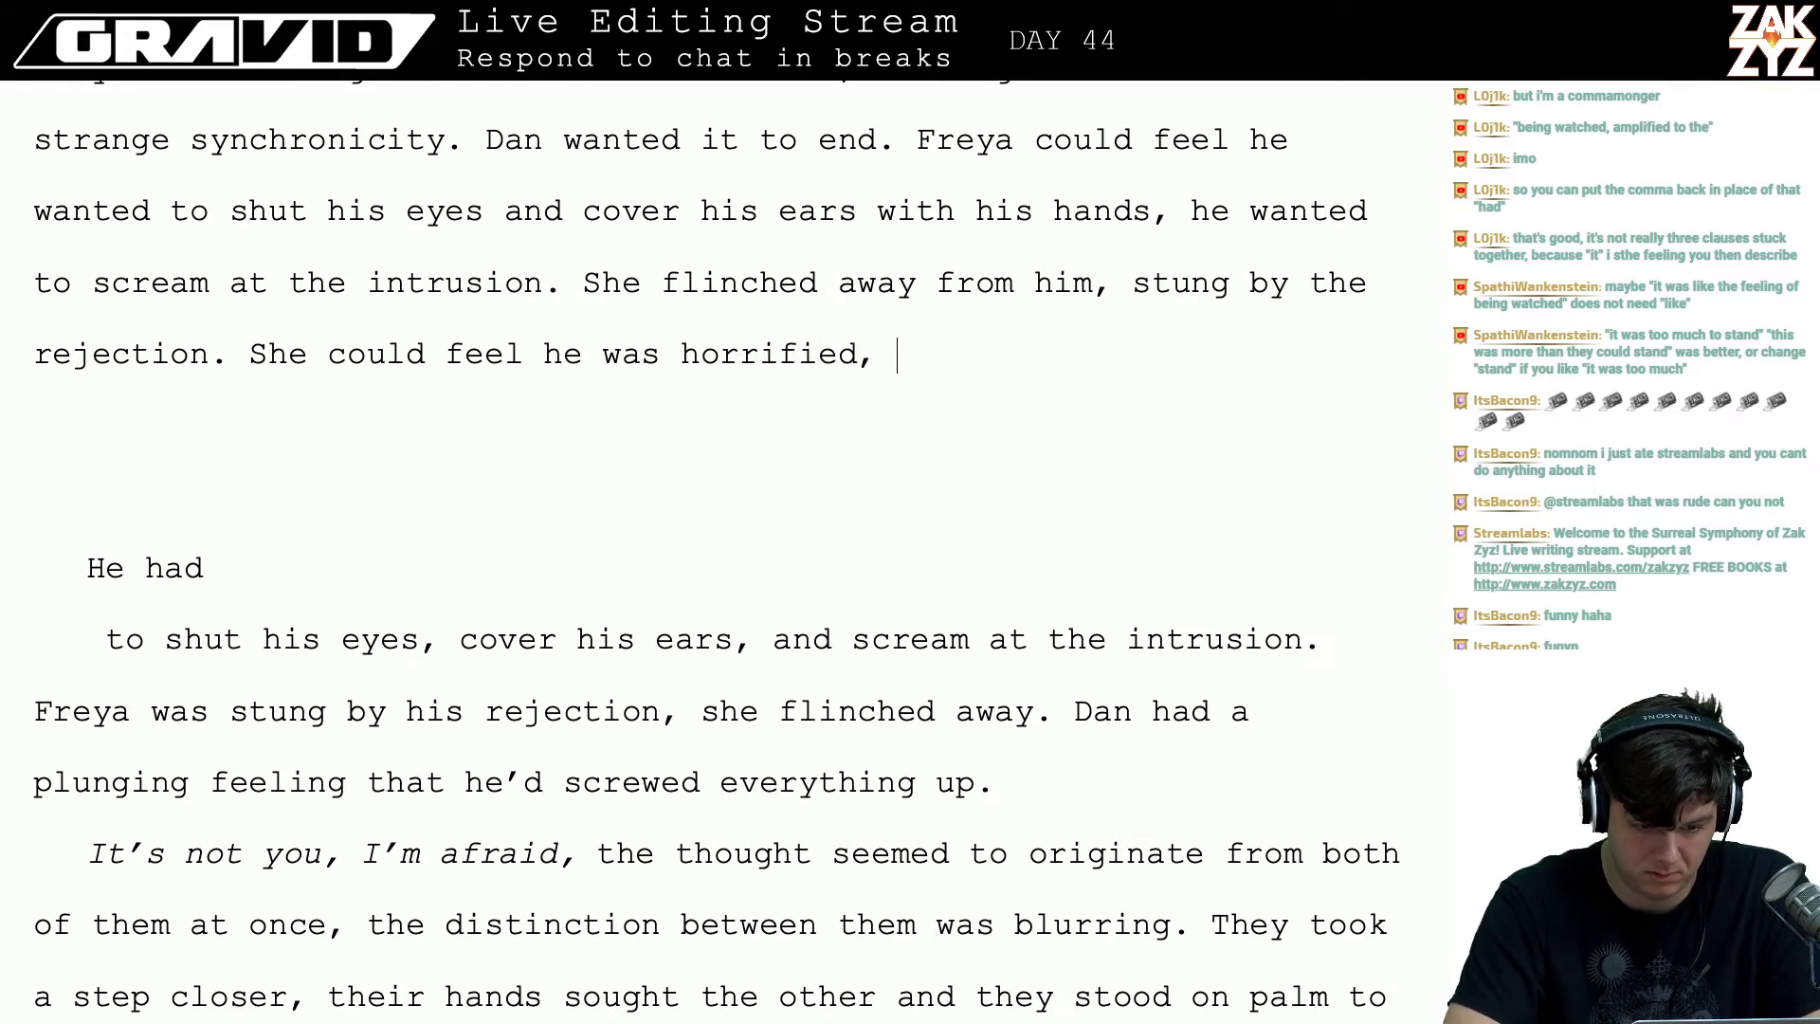
key("BackSpace")
key("BackSpace")
key("BackSpace")
key("BackSpace")
key("BackSpace")
key("BackSpace")
key("BackSpace")
key("BackSpace")
key("BackSpace")
key("BackSpace")
key("BackSpace")
key("BackSpace")
key("BackSpace")
key("BackSpace")
key("BackSpace")
key("BackSpace")
key("BackSpace")
key("BackSpace")
key("BackSpace")
key("BackSpace")
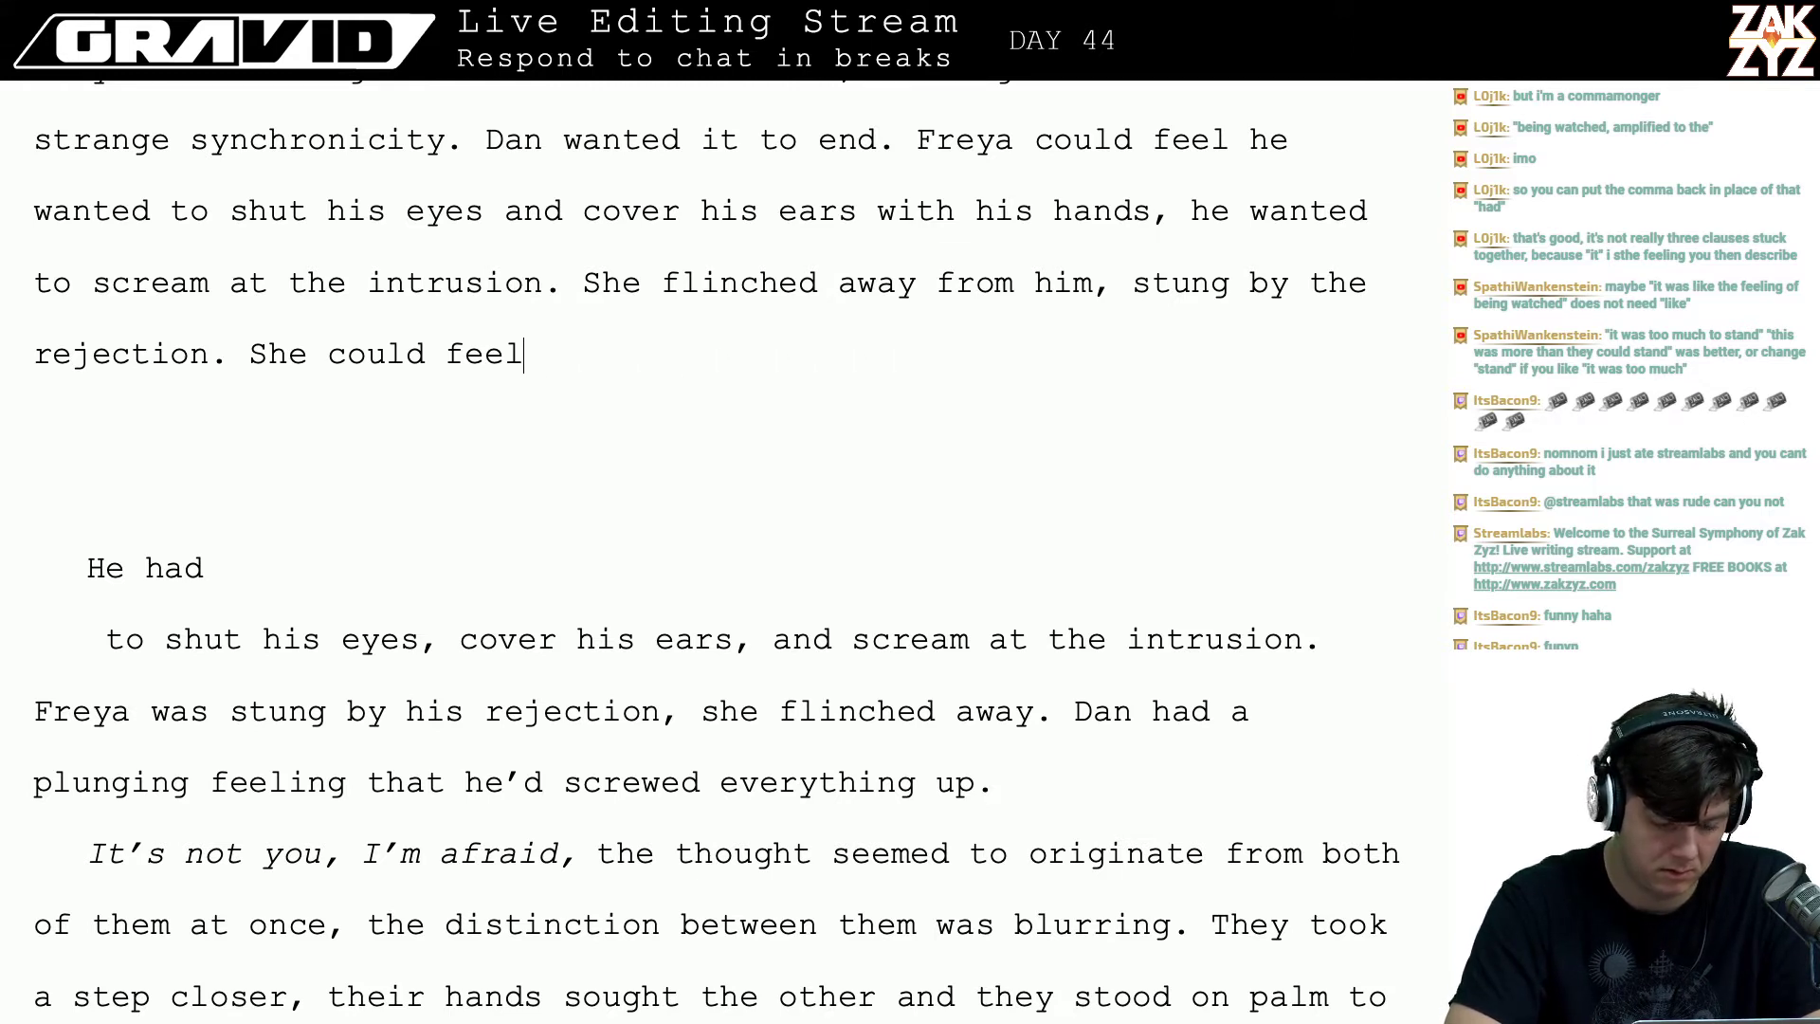
key("BackSpace")
key("BackSpace")
key("BackSpace")
key("BackSpace")
key("BackSpace")
key("BackSpace")
key("BackSpace")
key("BackSpace")
- Add another blank line above the "He had" fragment and begin a sentence after "rejection." with "When Dan saw what he'd done,"
key("Return")
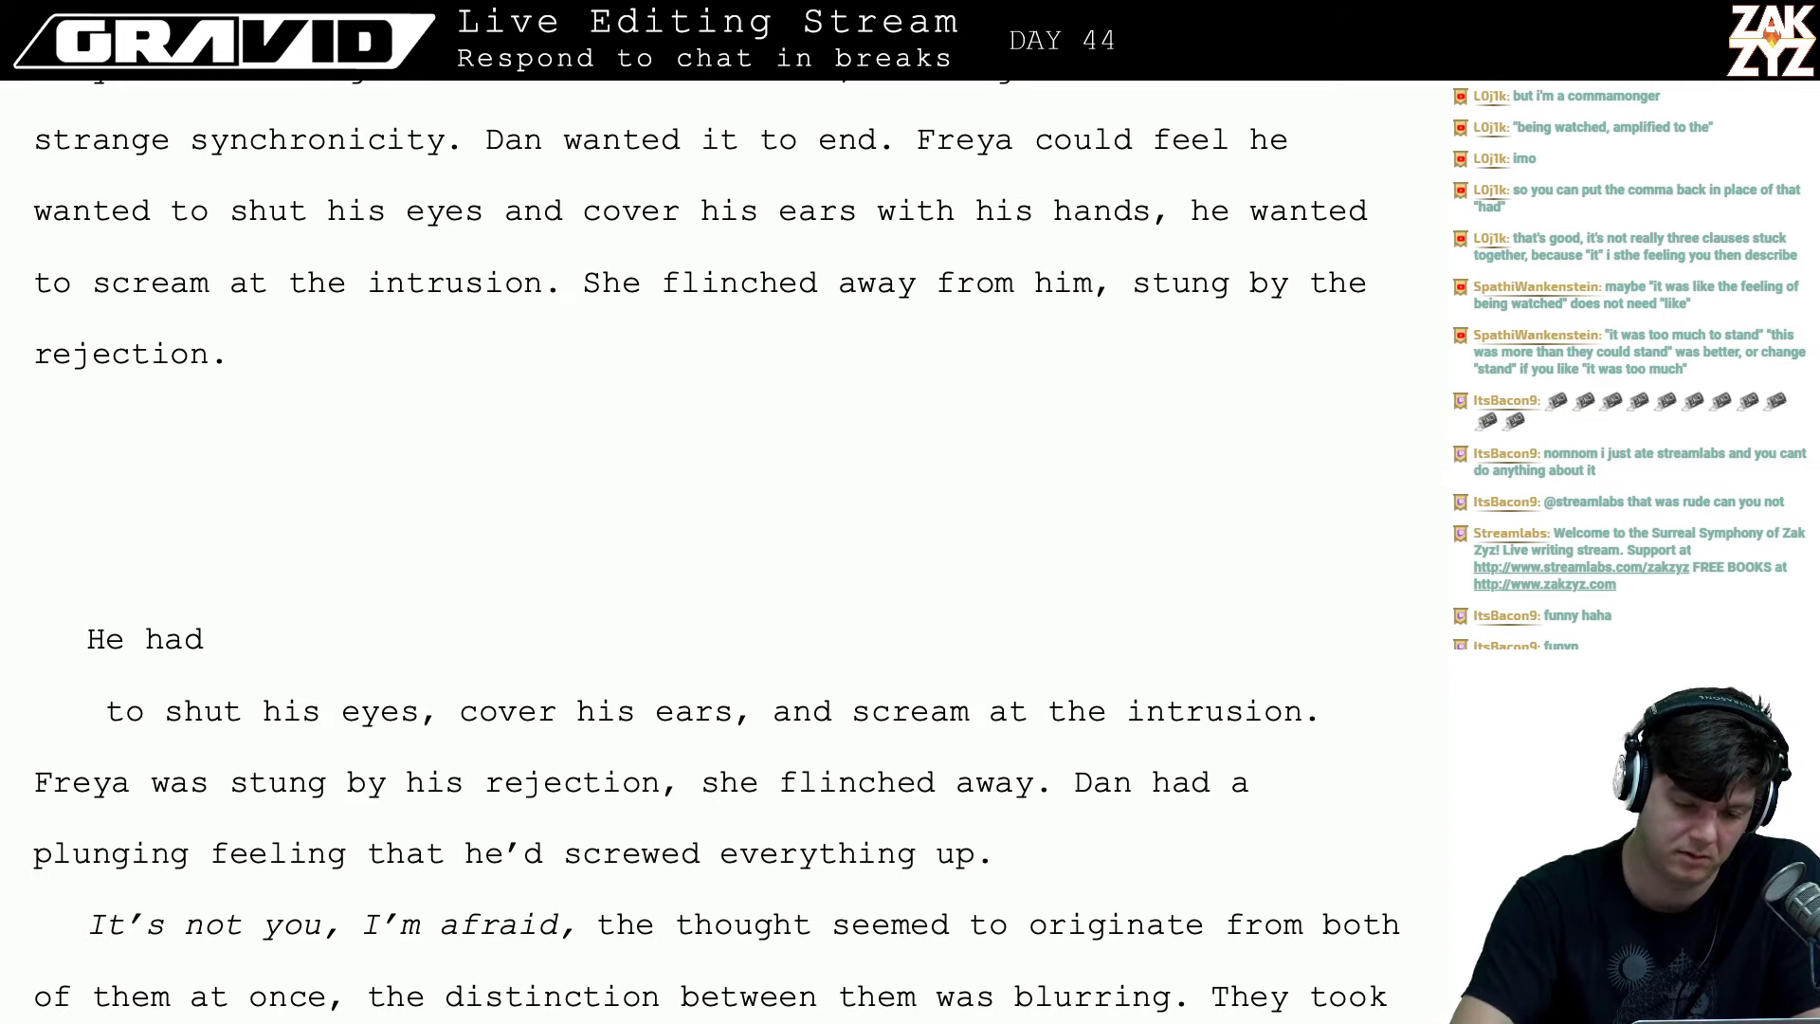
type("AS sh")
key("BackSpace")
key("BackSpace")
key("BackSpace")
key("BackSpace")
key("BackSpace")
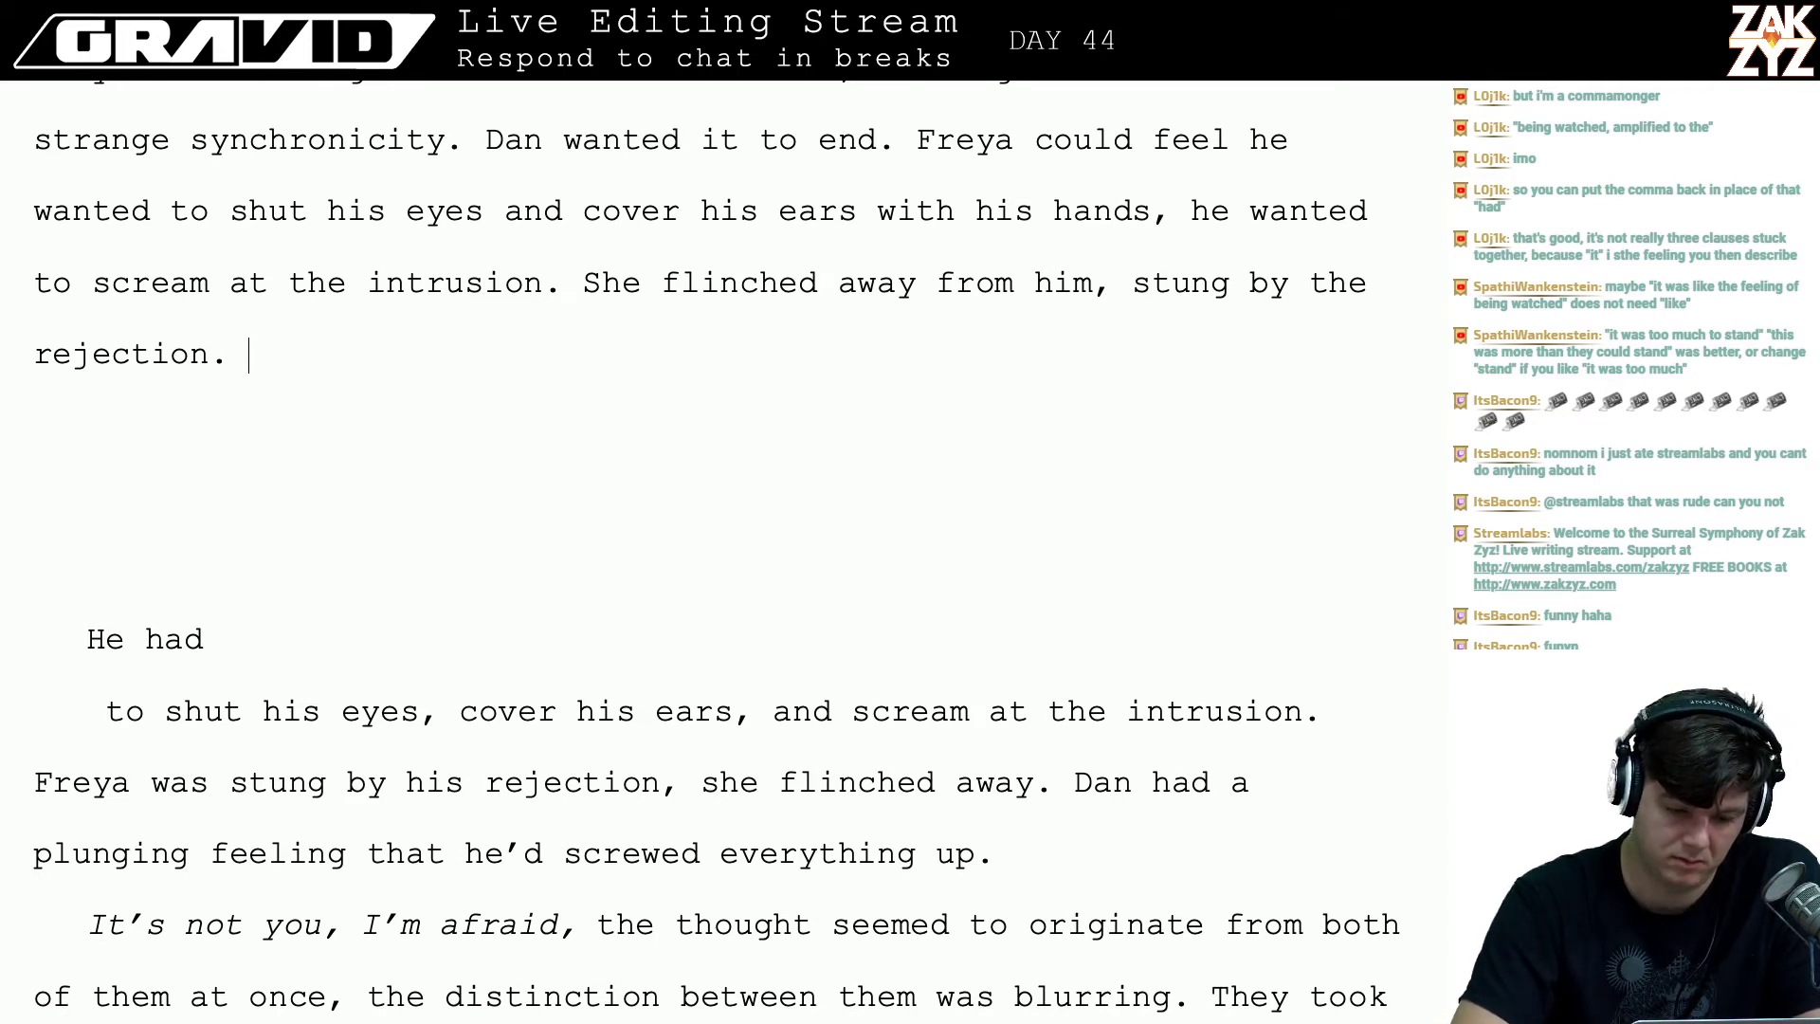
type("Bu")
key("BackSpace")
key("BackSpace")
type("When dan")
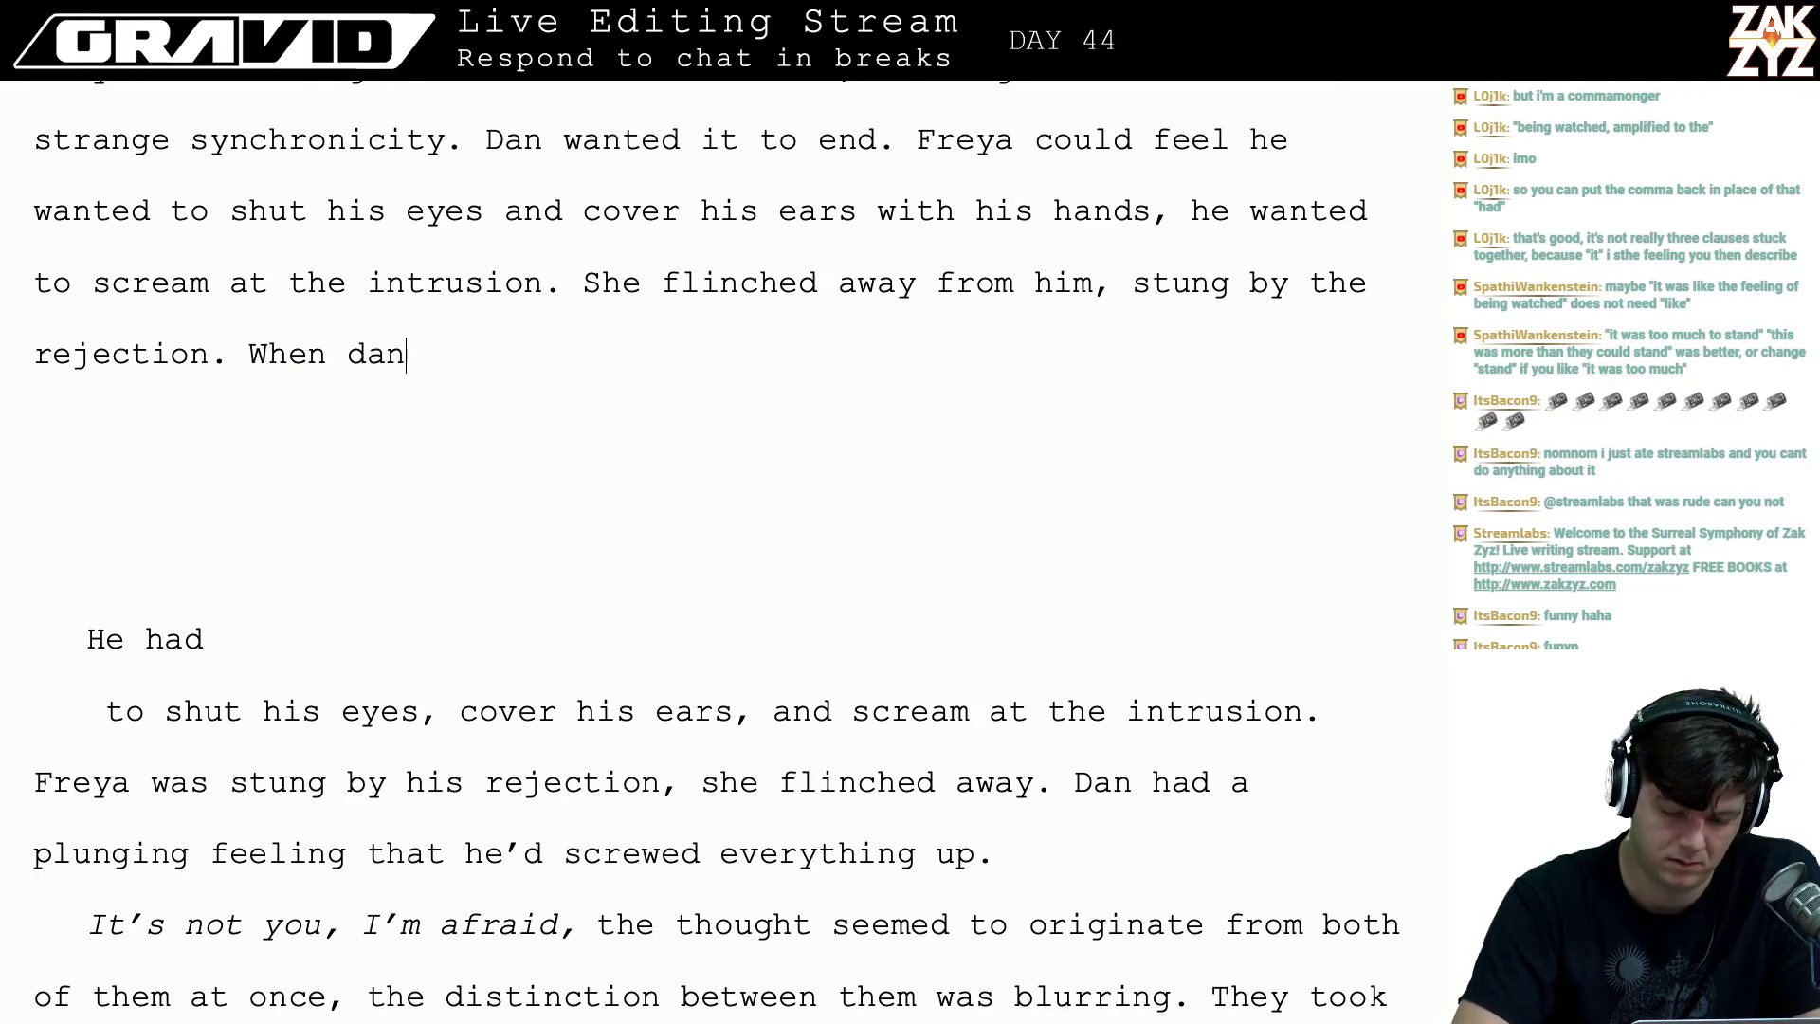
key("BackSpace")
key("BackSpace")
key("BackSpace")
key("BackSpace")
type("Dan sa")
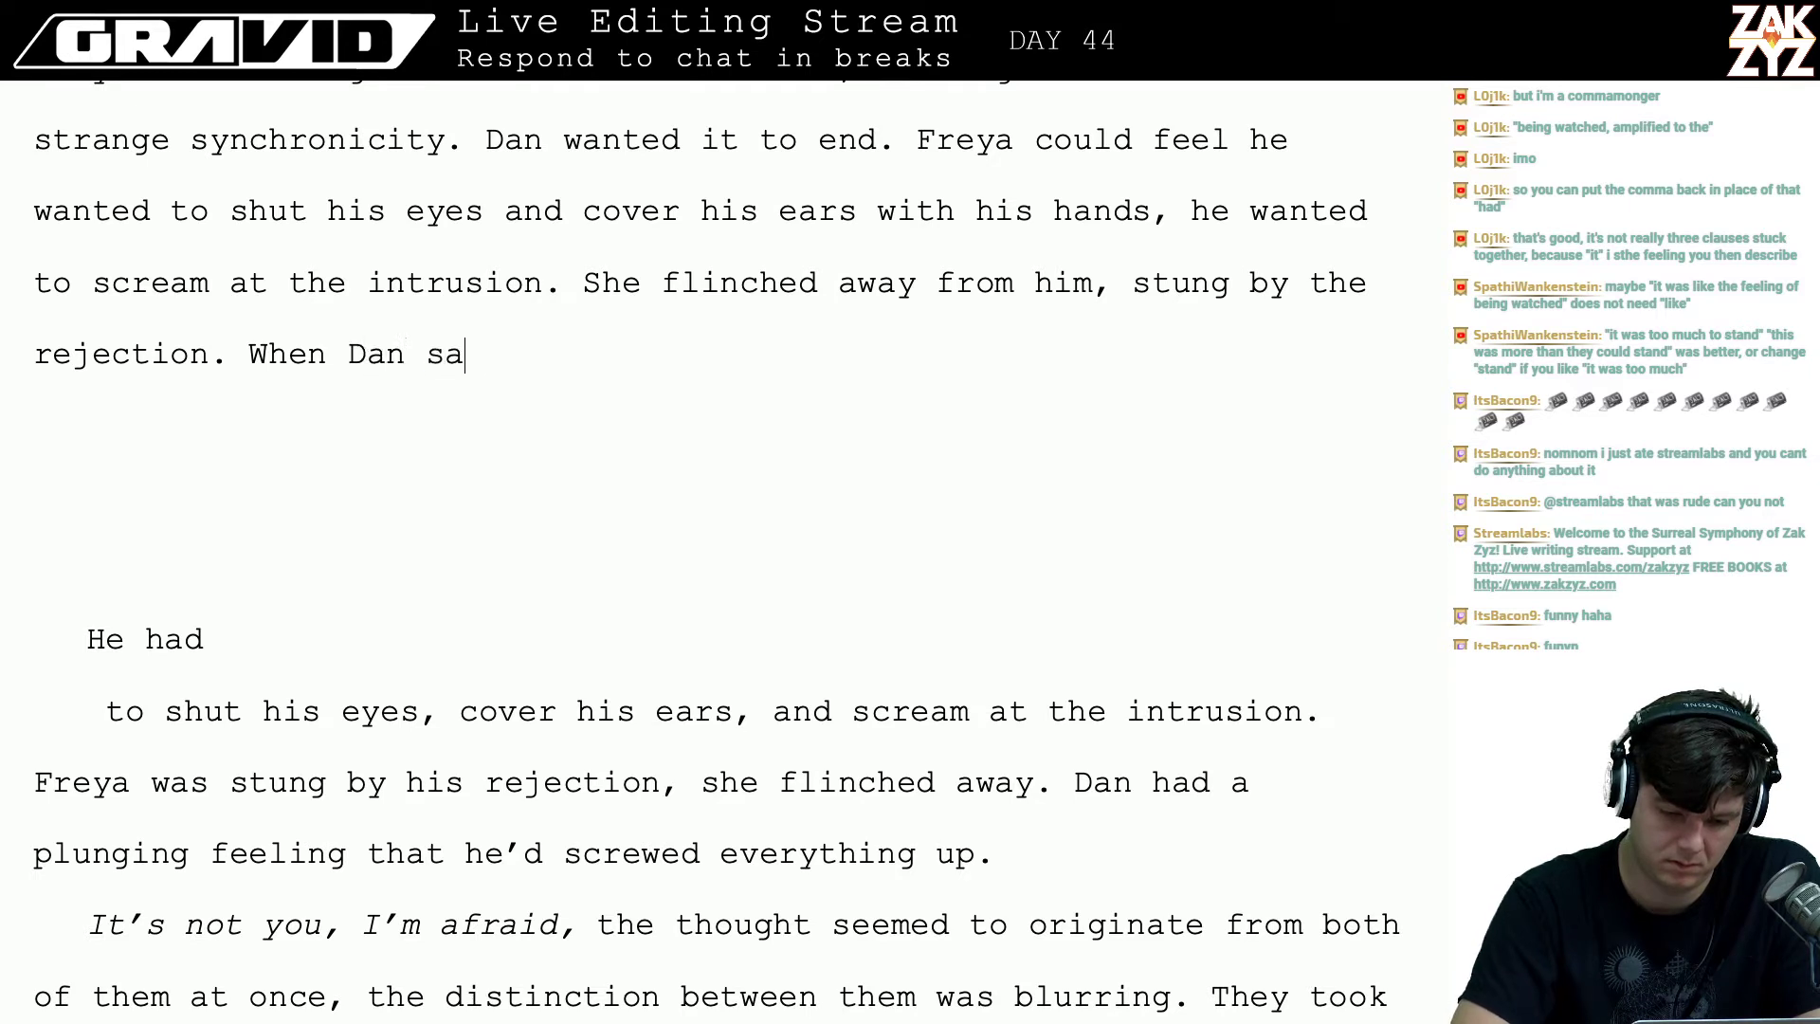
type("w what he'd done")
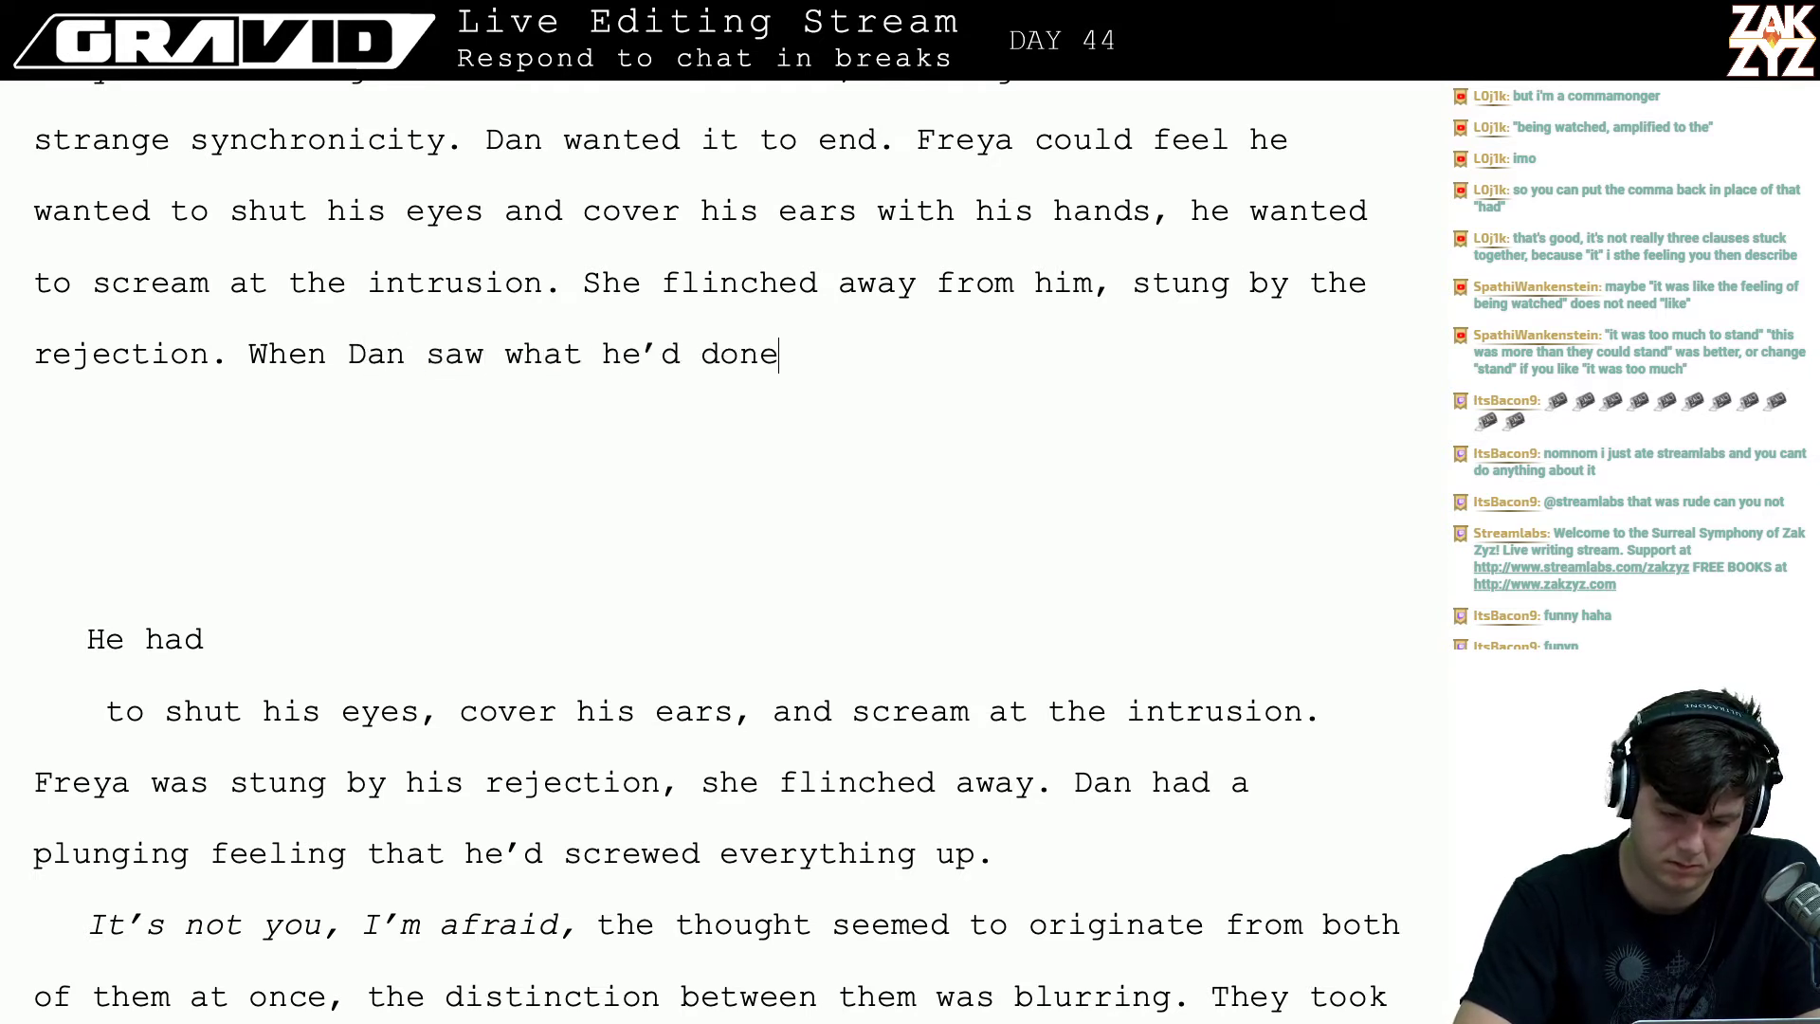
type(", h")
key("BackSpace")
type("s")
key("BackSpace")
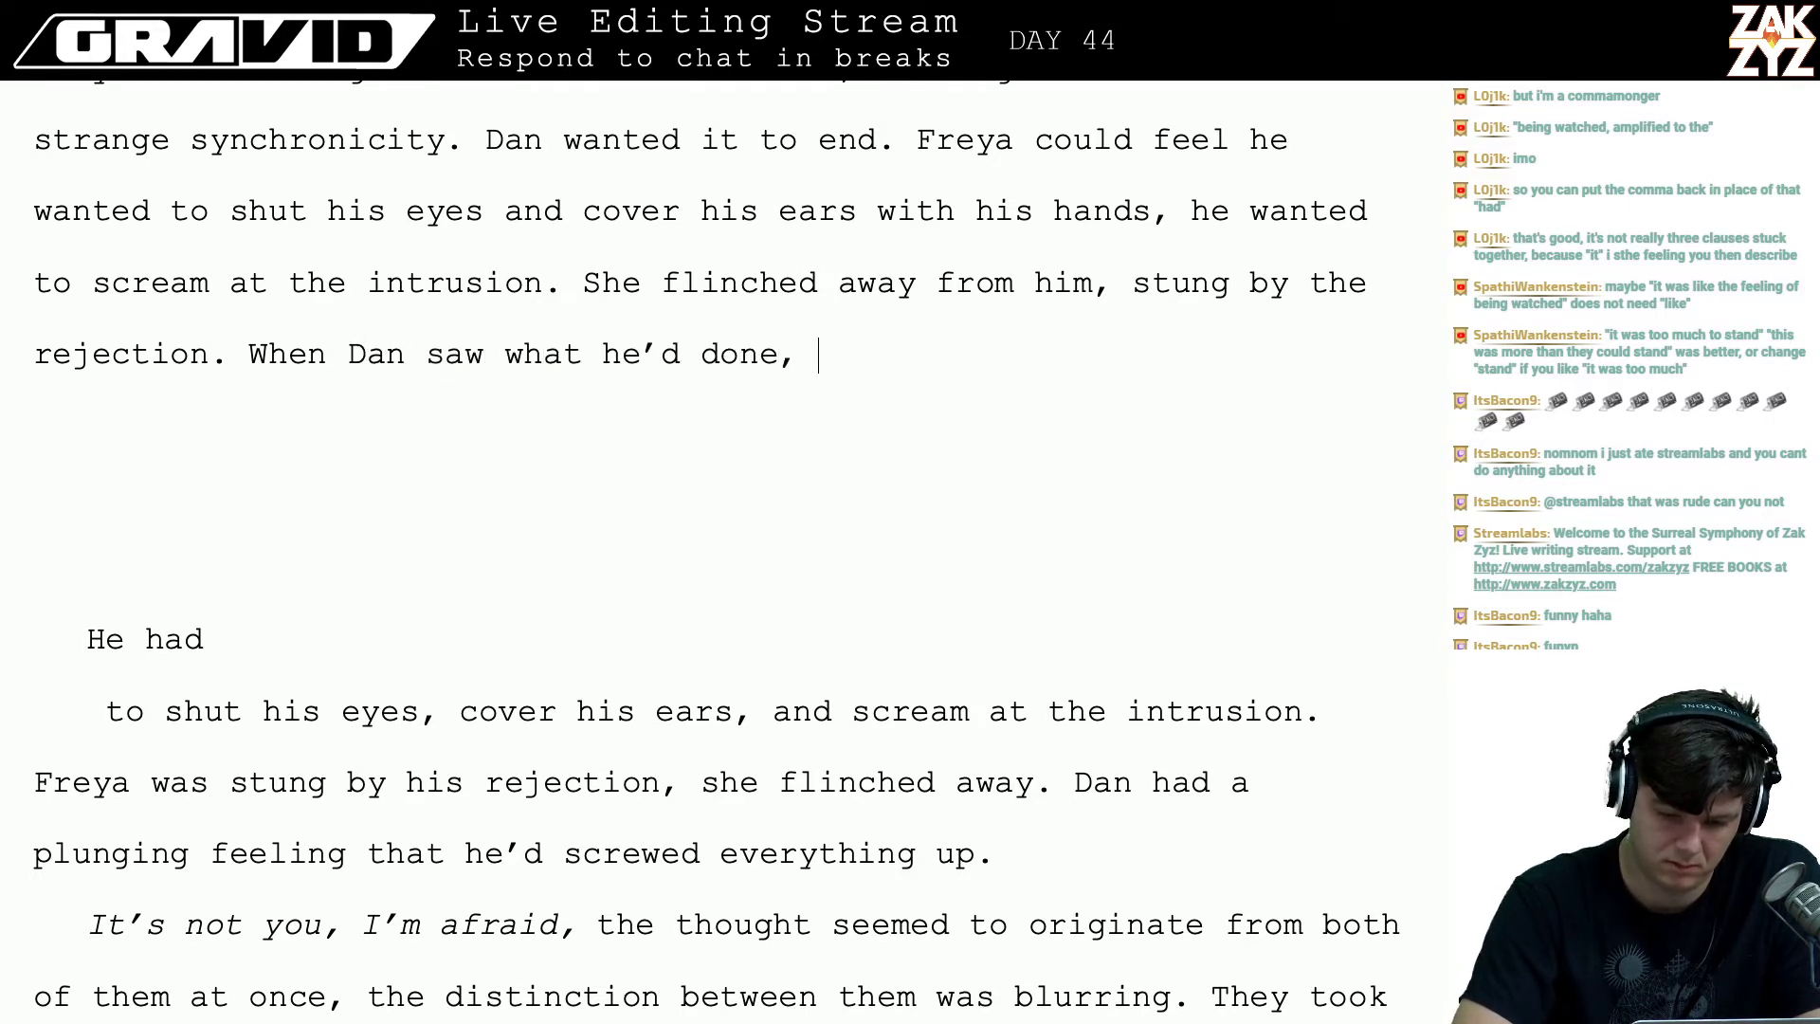
- Continue the sentence about Dan seeing what he'd done with "his stomach plunged, he"
type("his stomach plun")
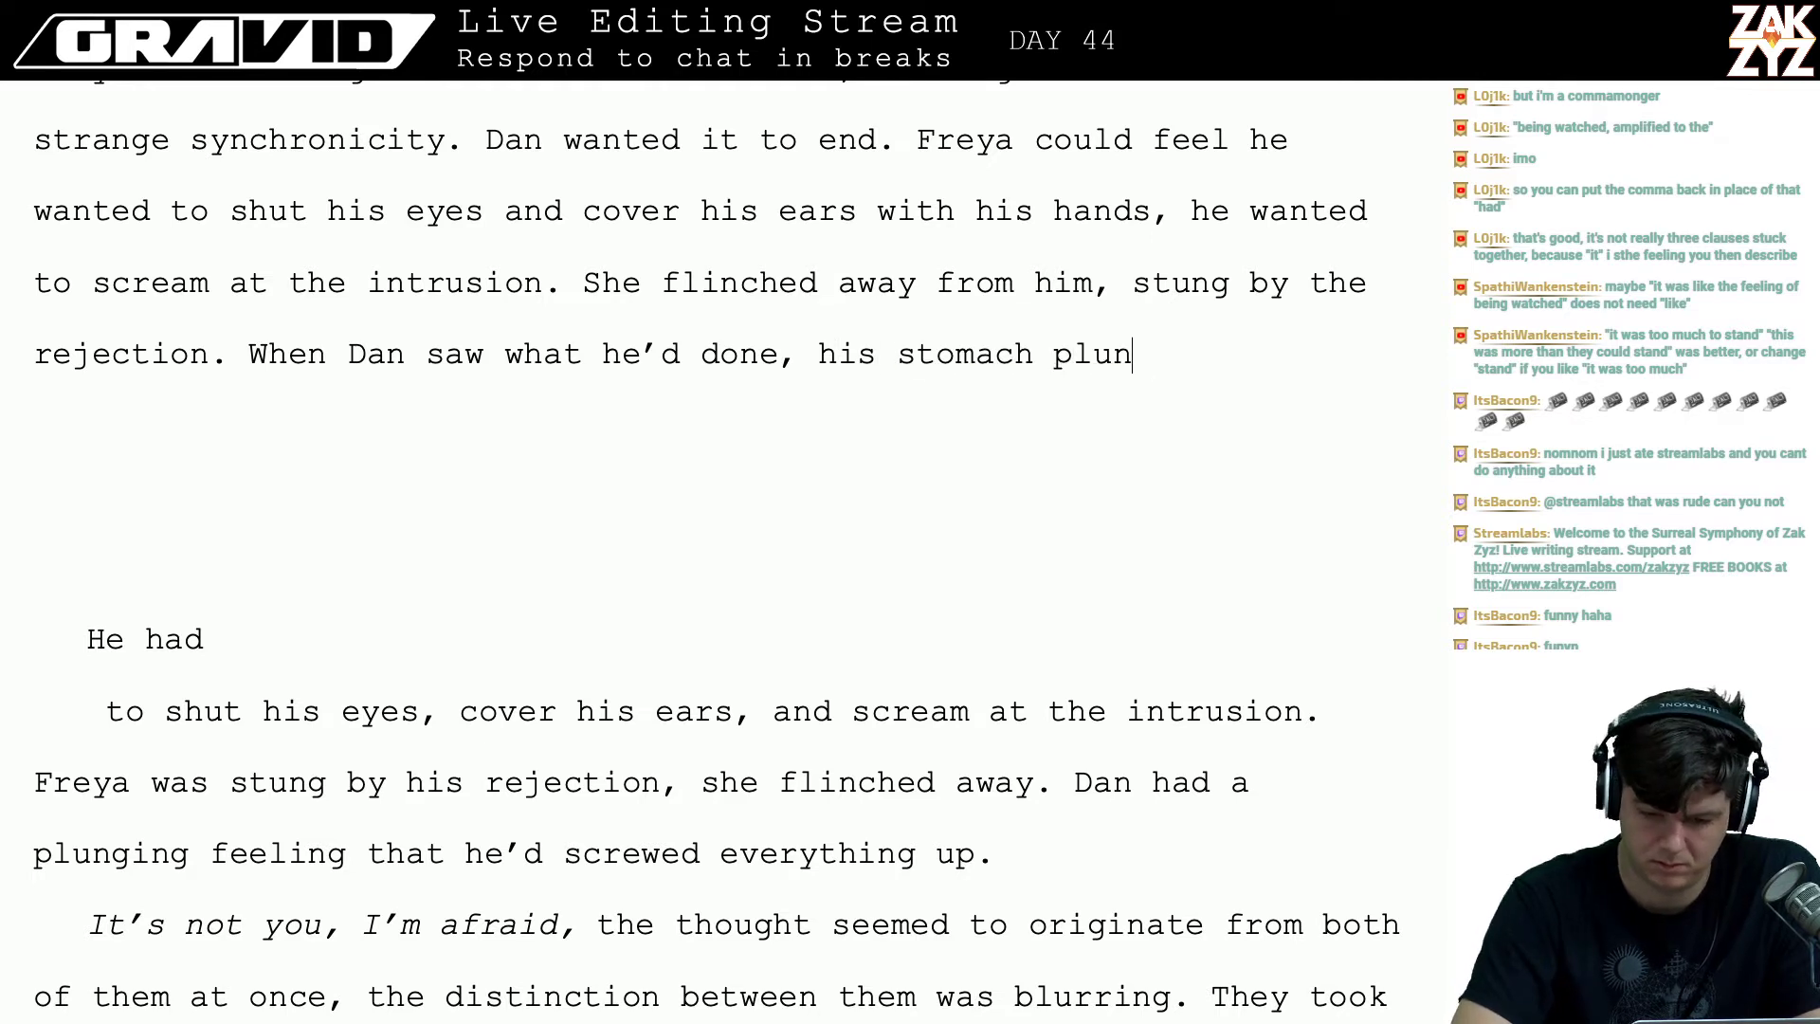
type("ged, he was")
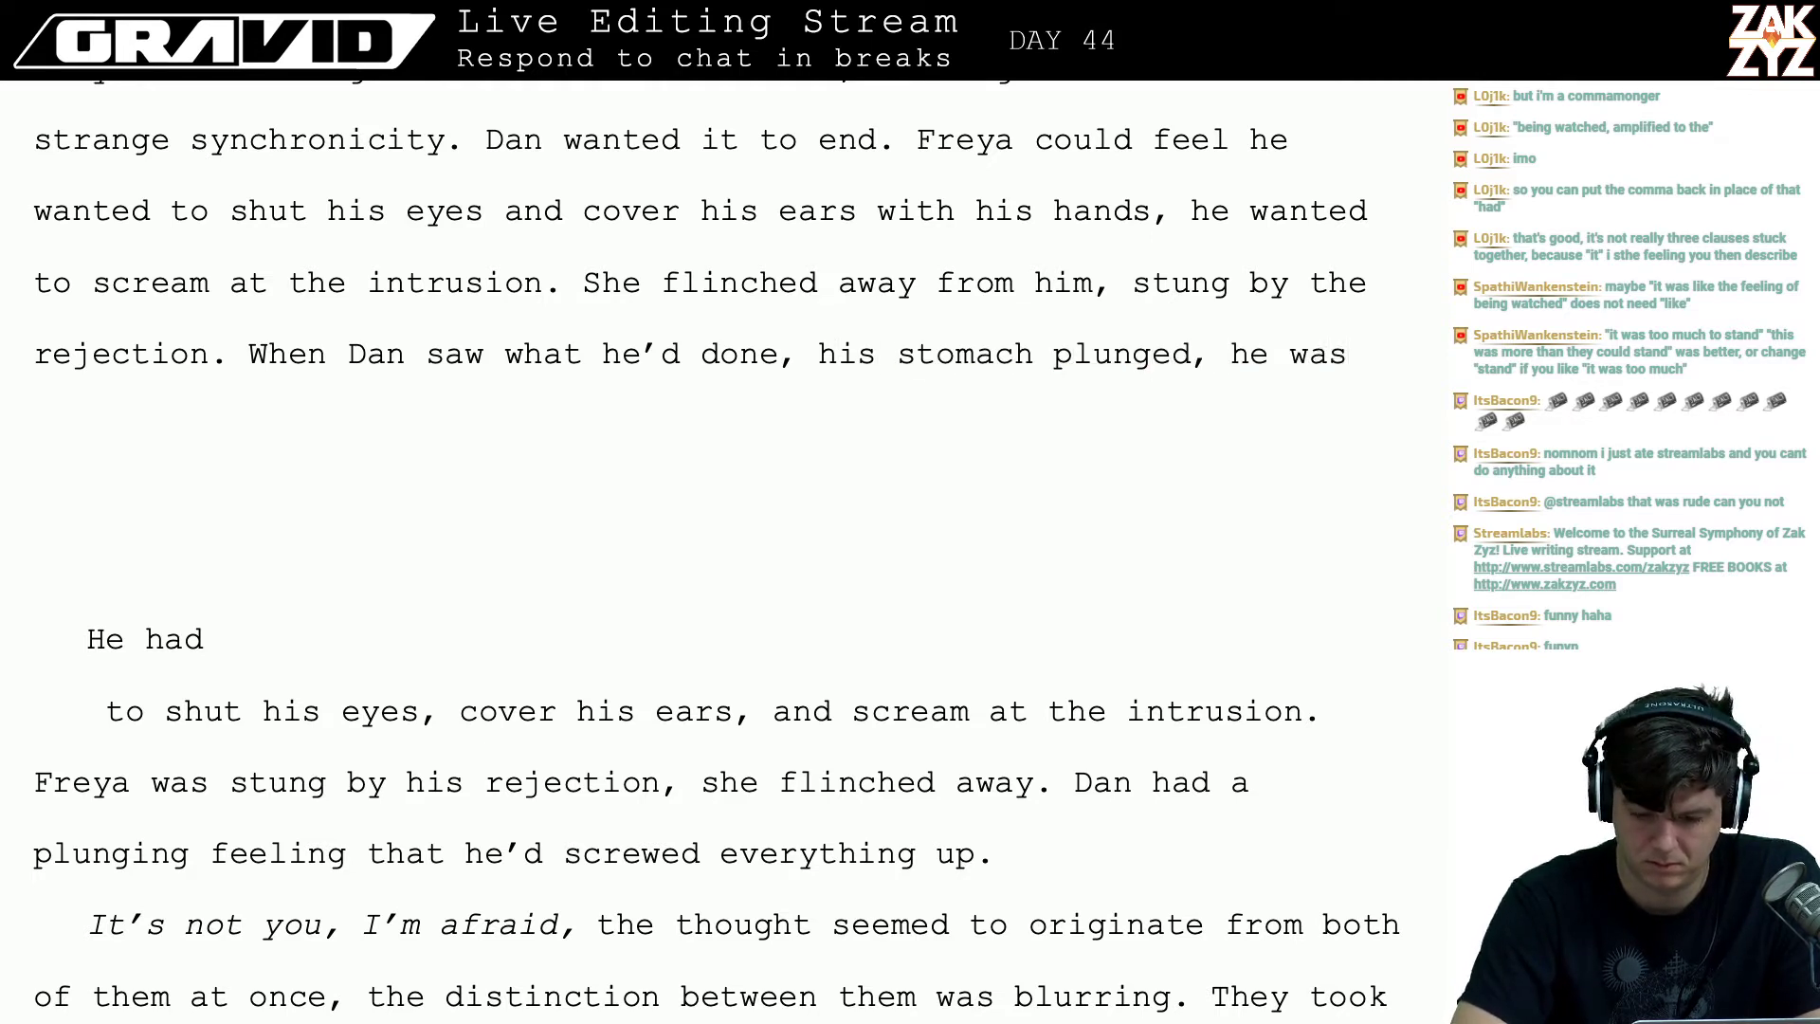
key("BackSpace")
key("BackSpace")
key("BackSpace")
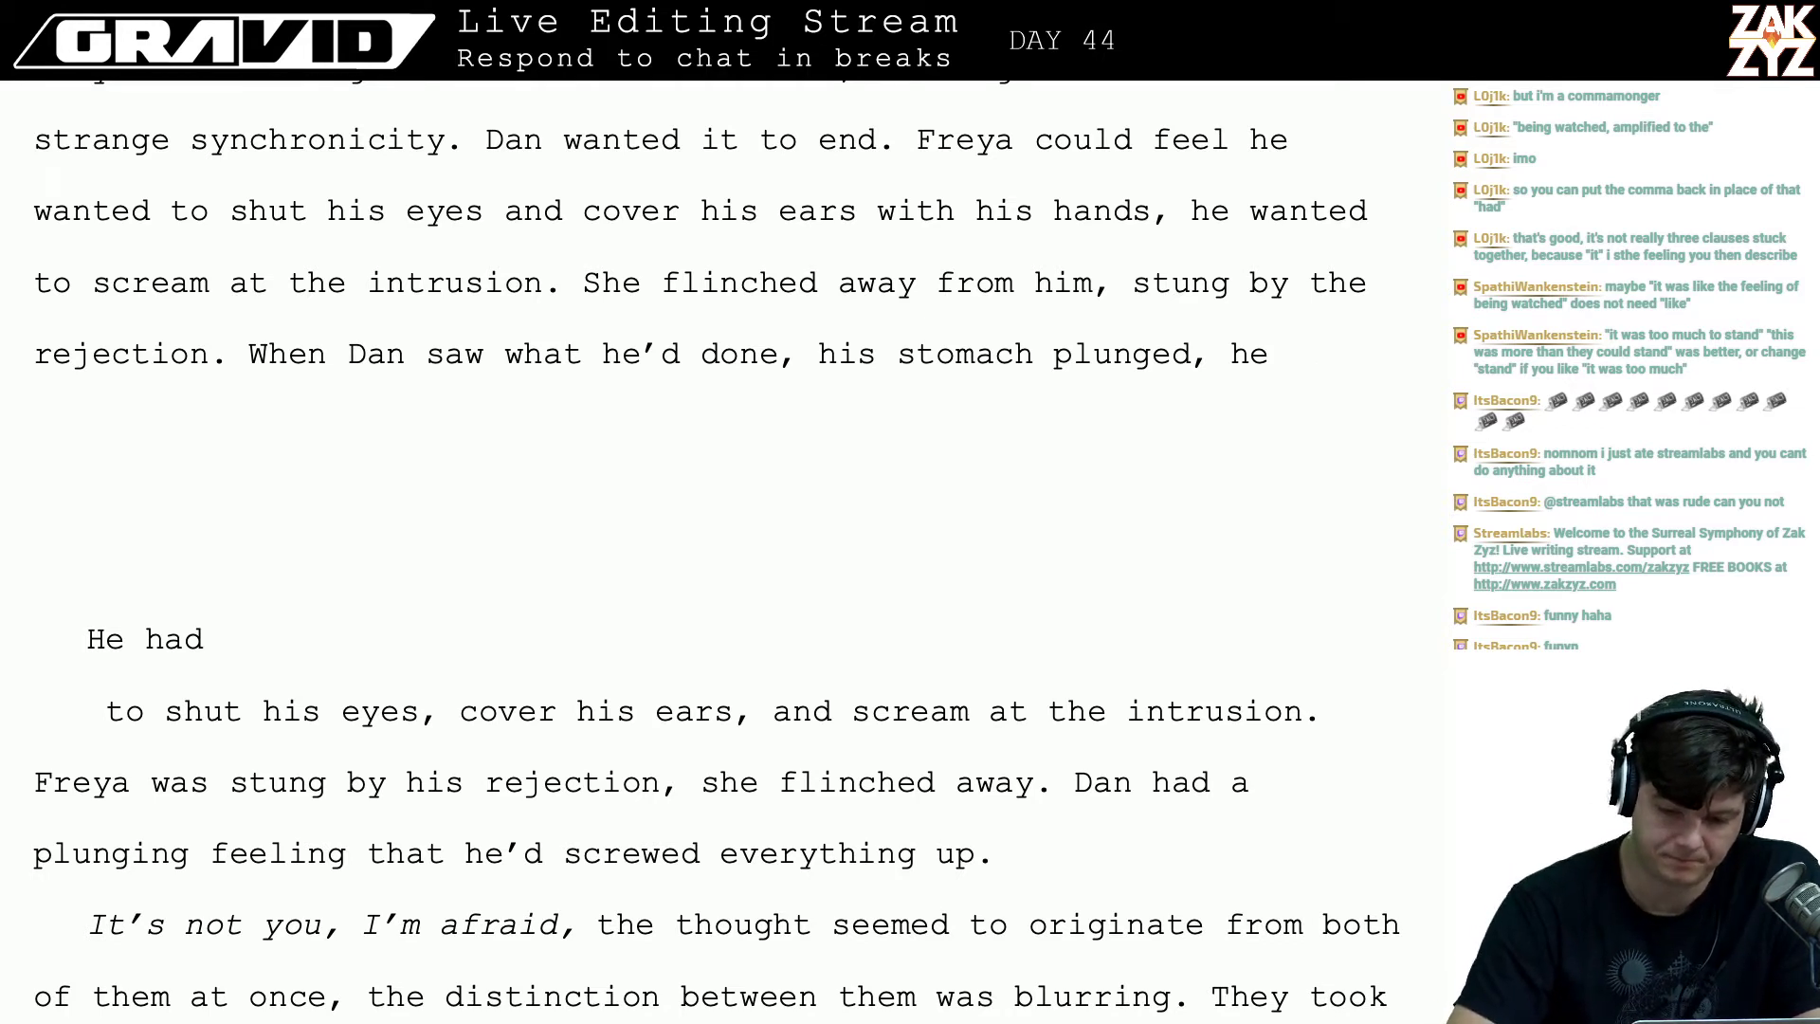
type("reached out")
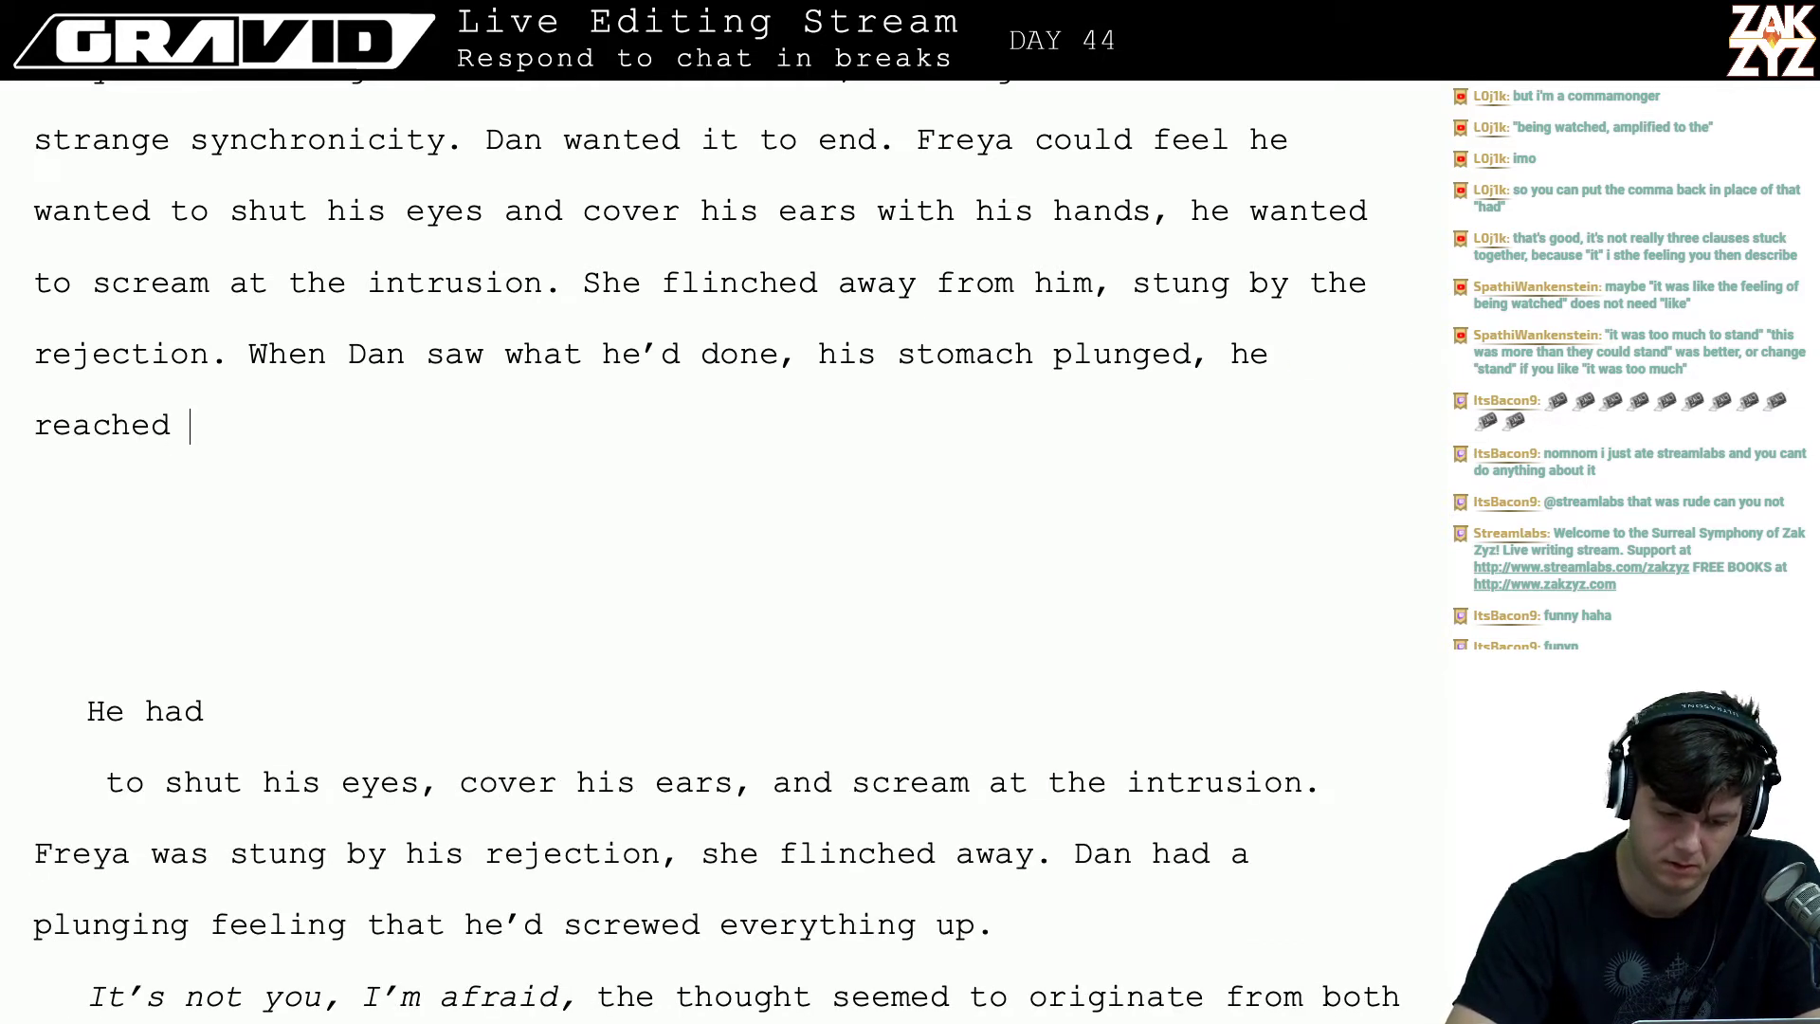
key("BackSpace")
key("BackSpace")
key("BackSpace")
key("BackSpace")
key("BackSpace")
key("BackSpace")
key("BackSpace")
key("BackSpace")
key("BackSpace")
key("BackSpace")
key("BackSpace")
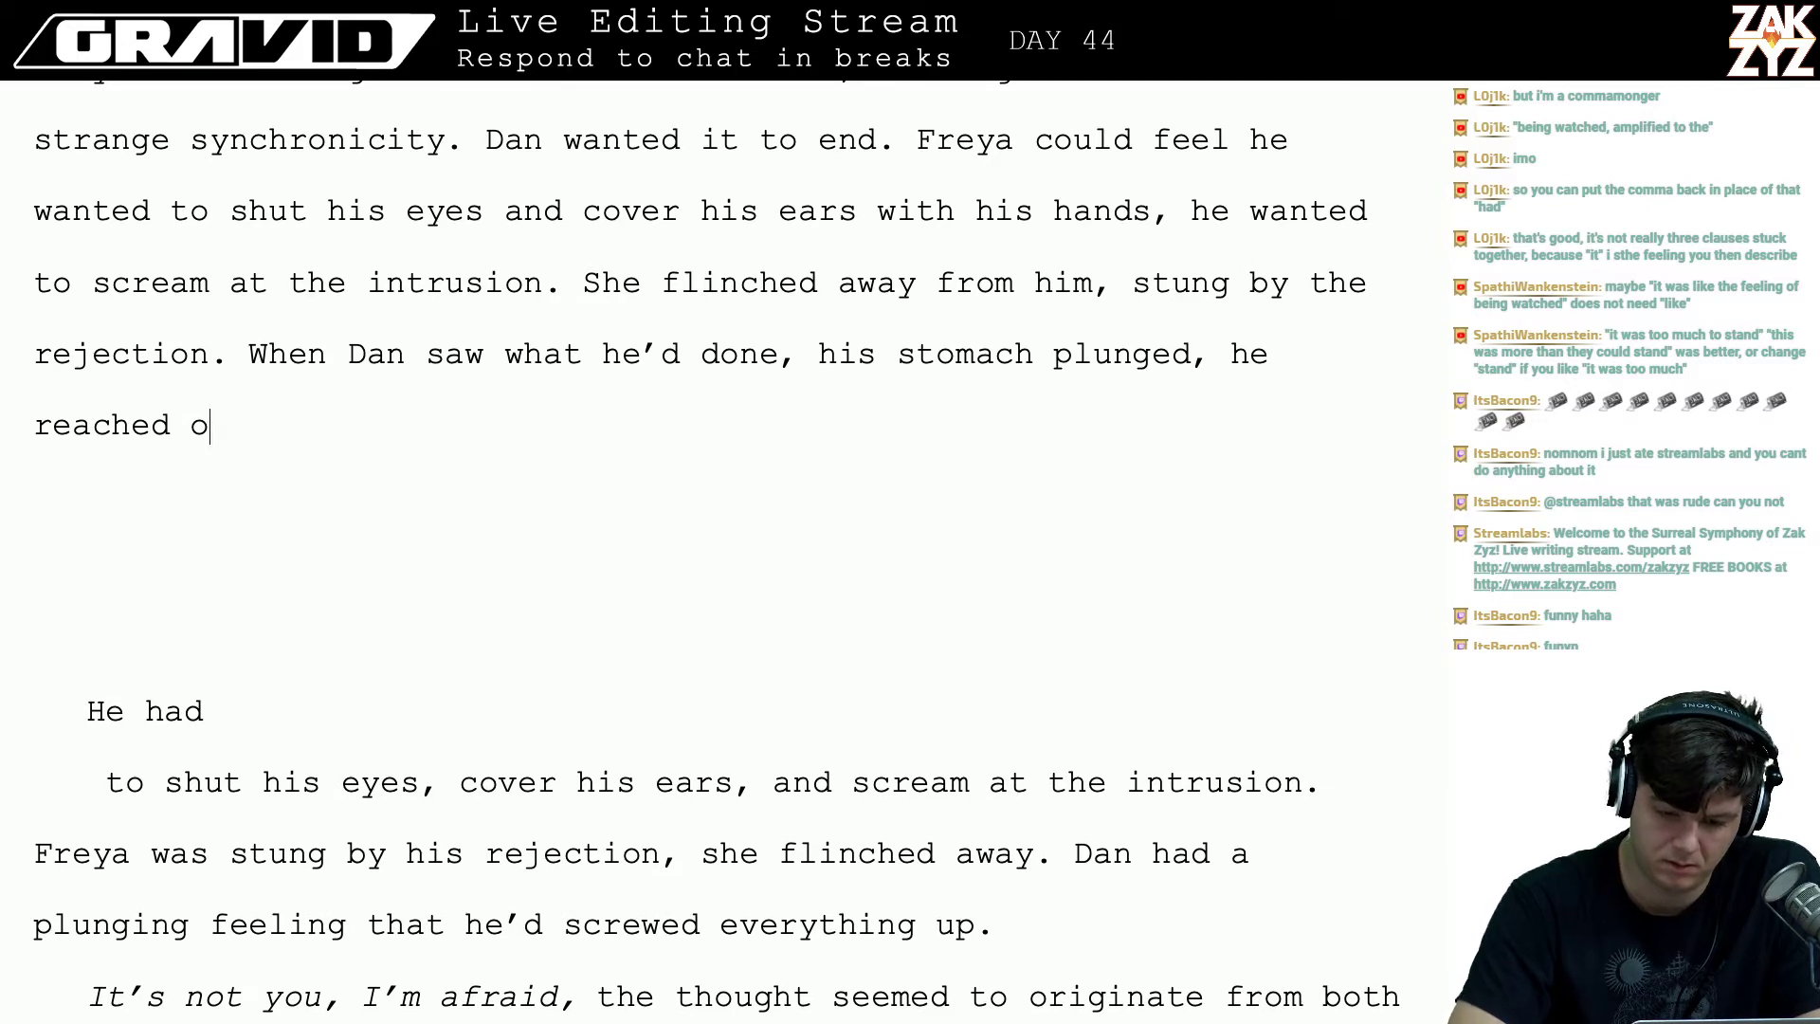
- Extend the sentence after "his stomach plunged, he" with "stepped forward and"
type("tomach plunged, he s")
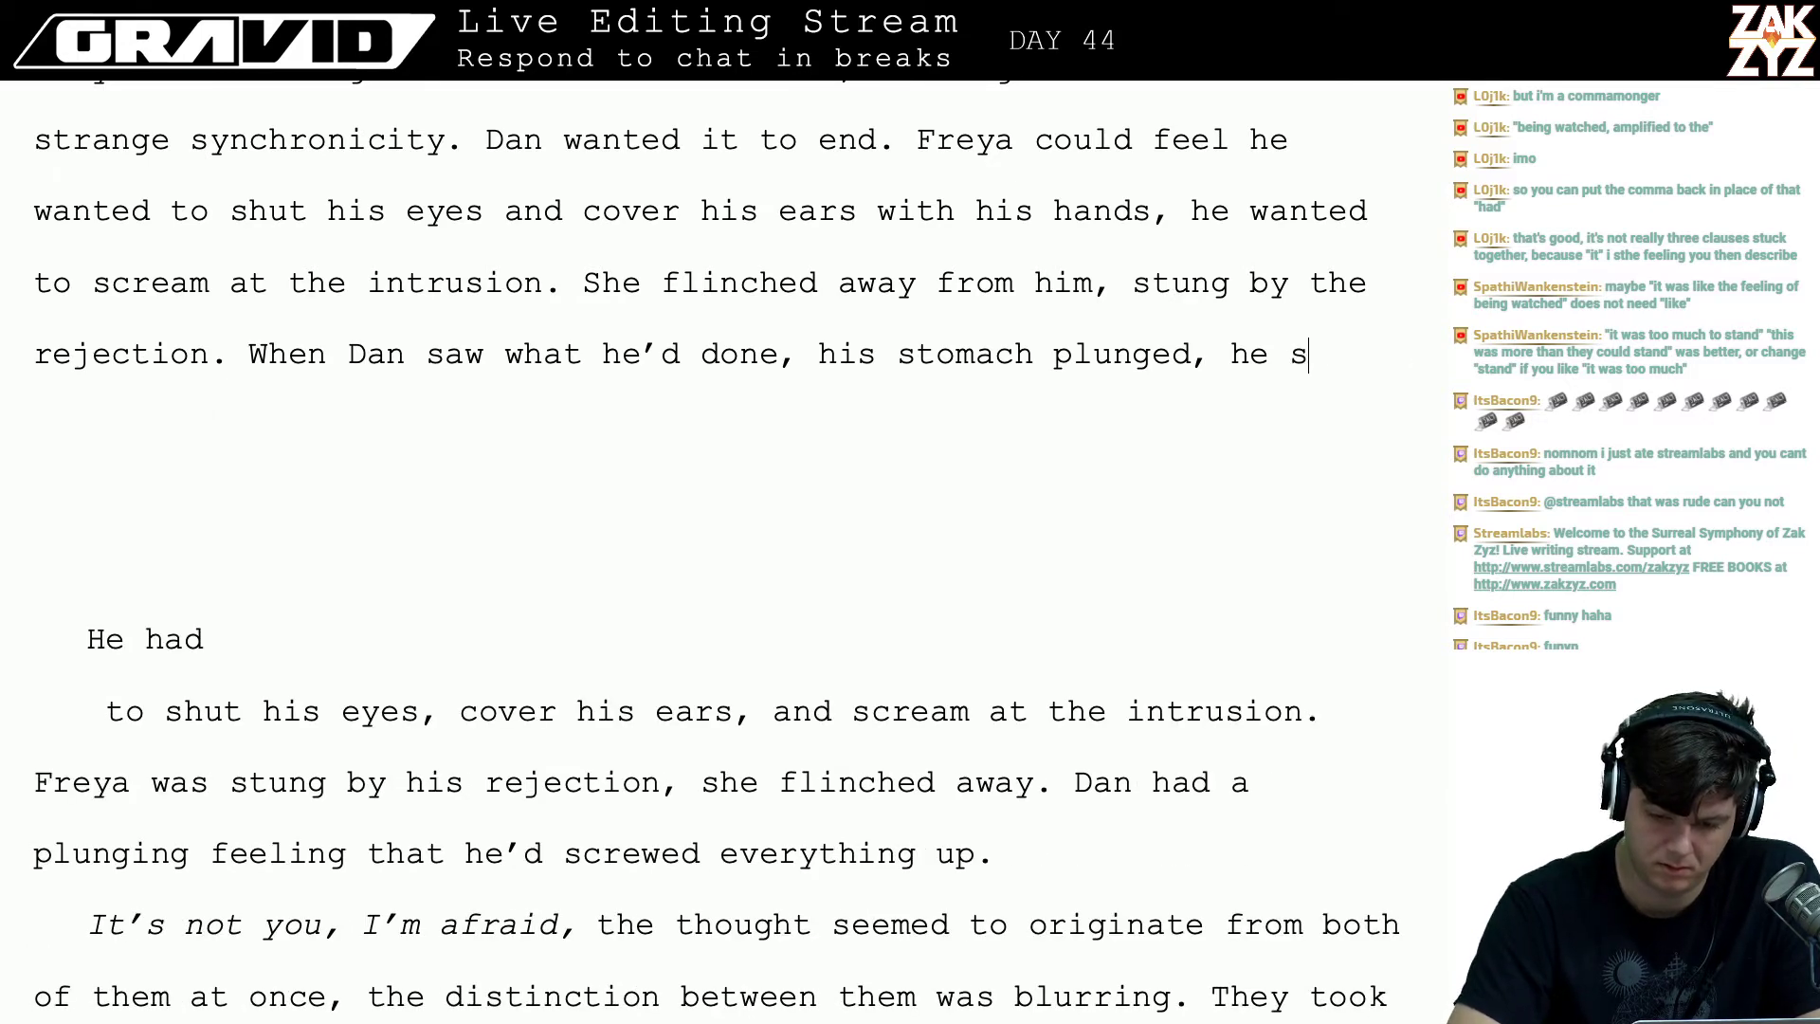
type("tepped forwar")
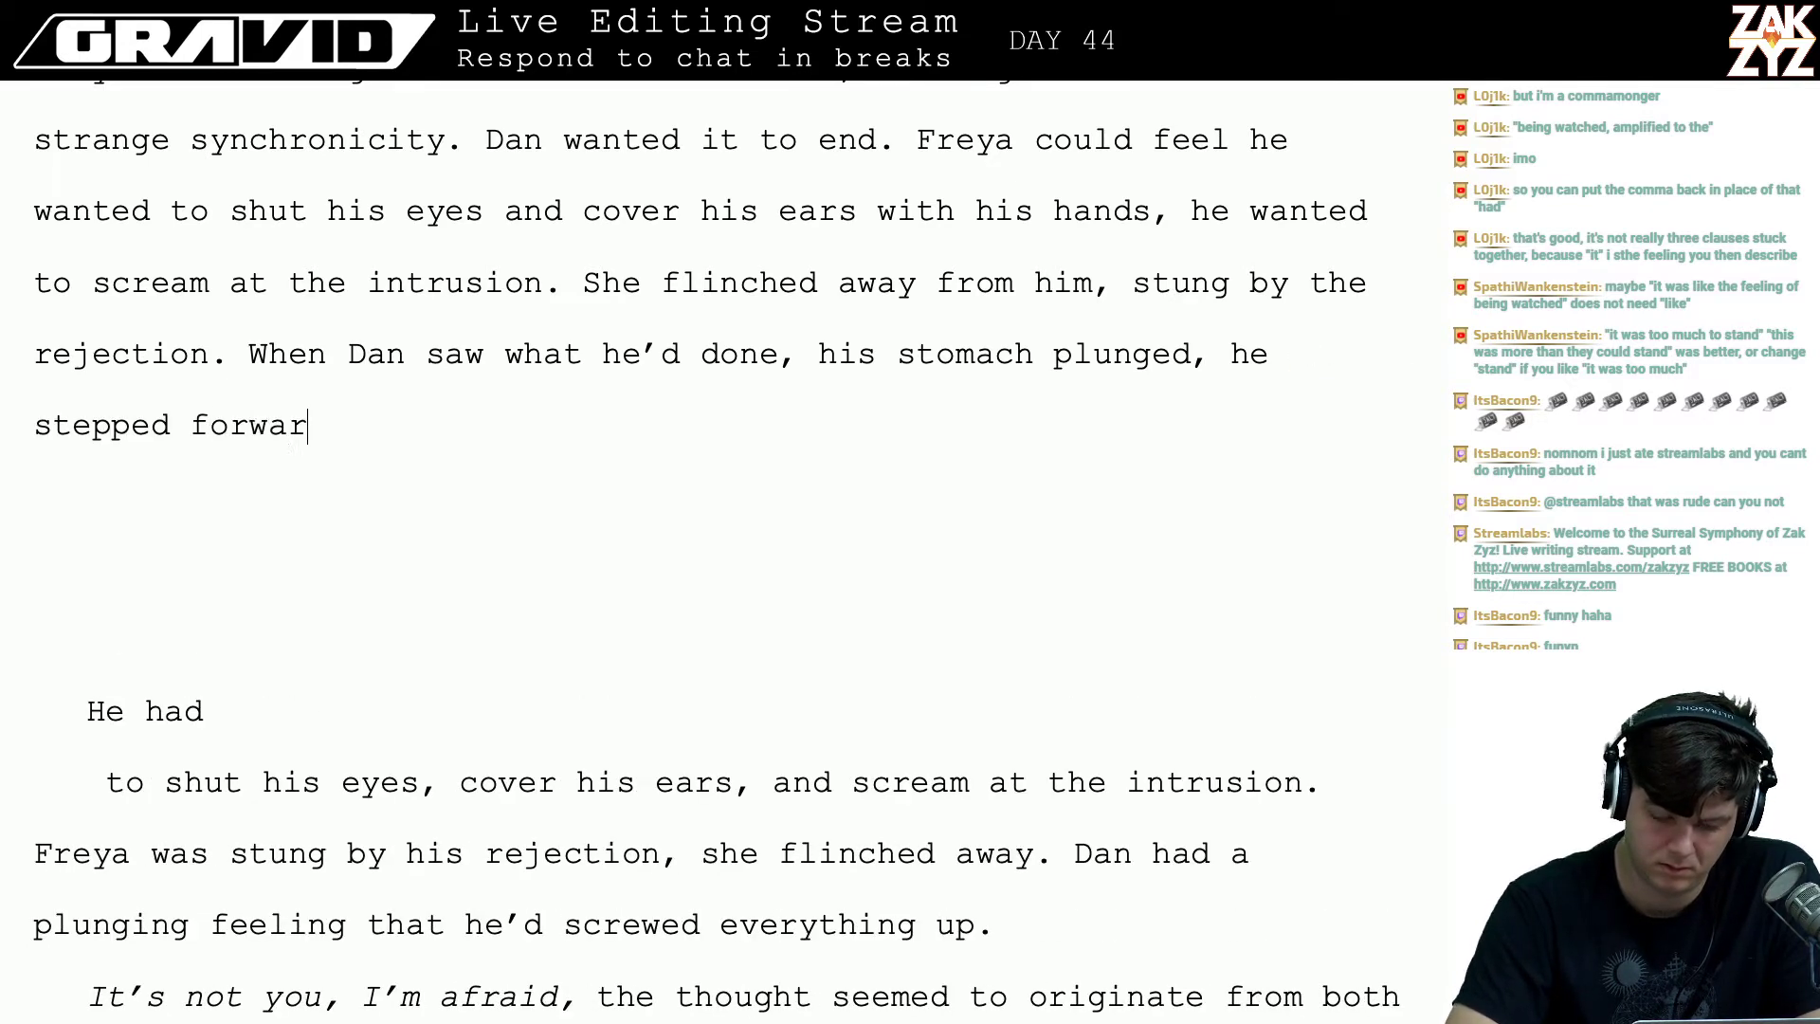
type("d and gra")
key("BackSpace")
key("BackSpace")
key("BackSpace")
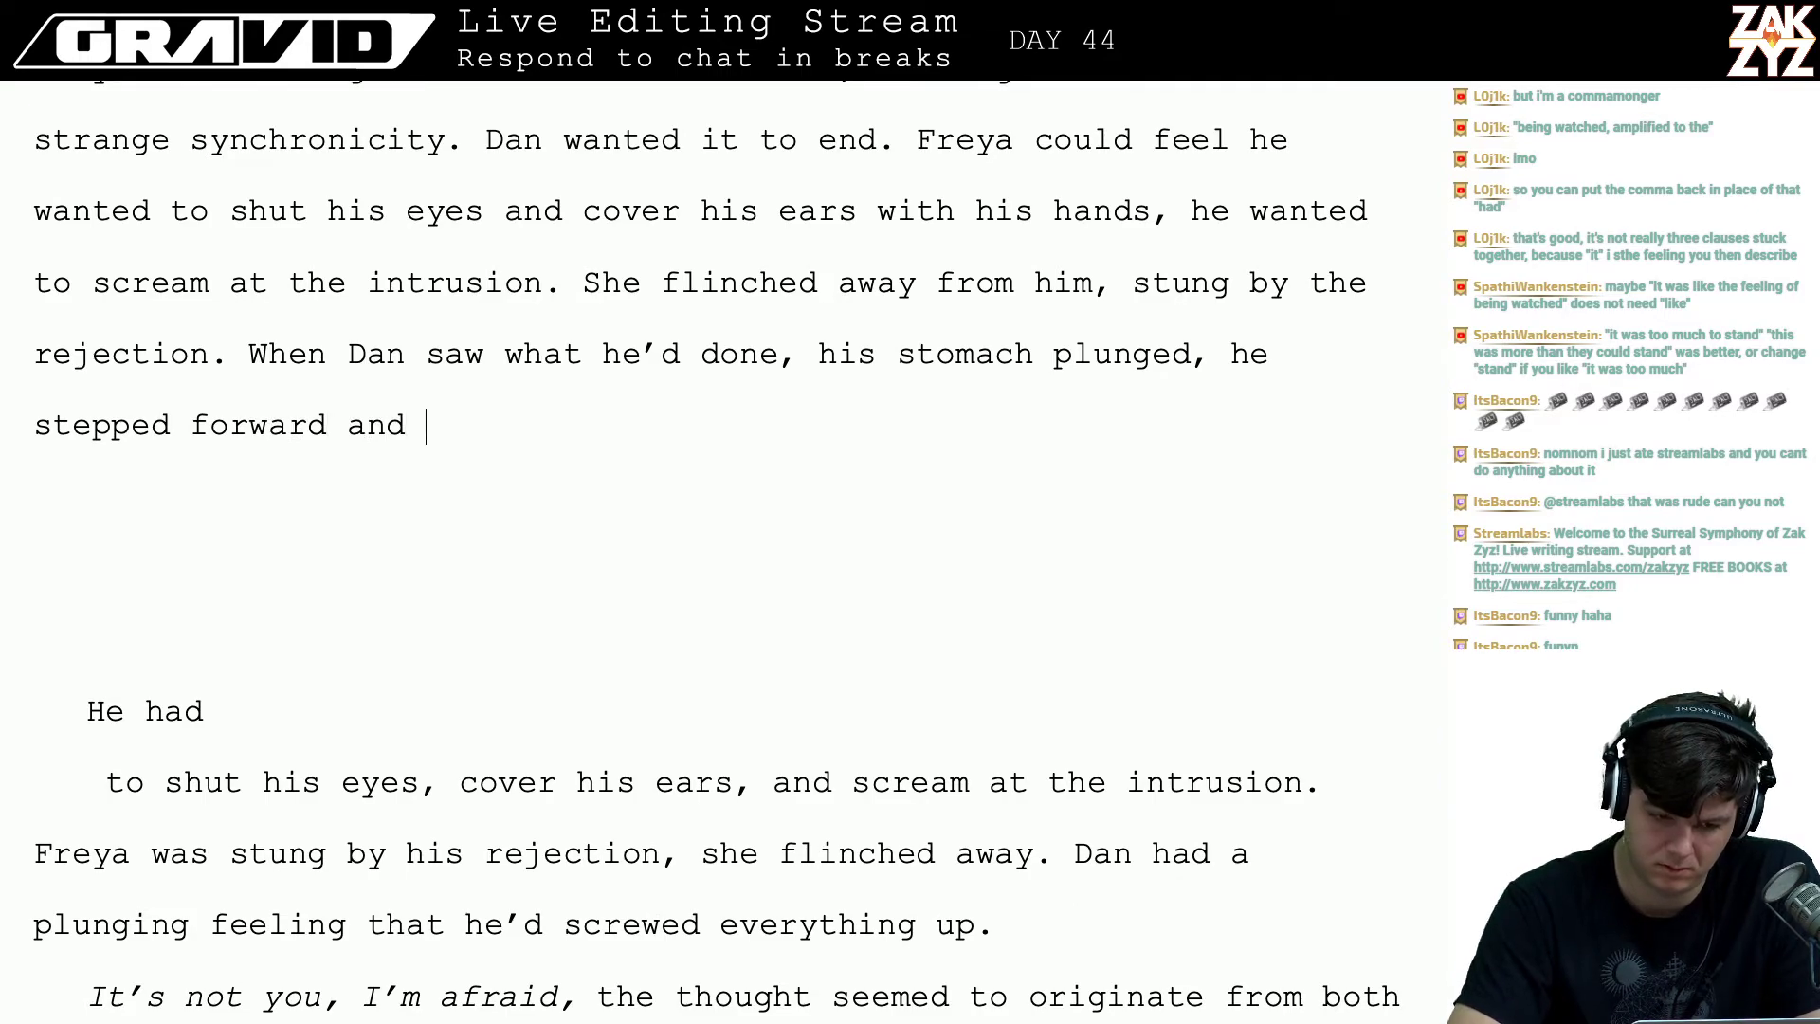
type("h")
key("BackSpace")
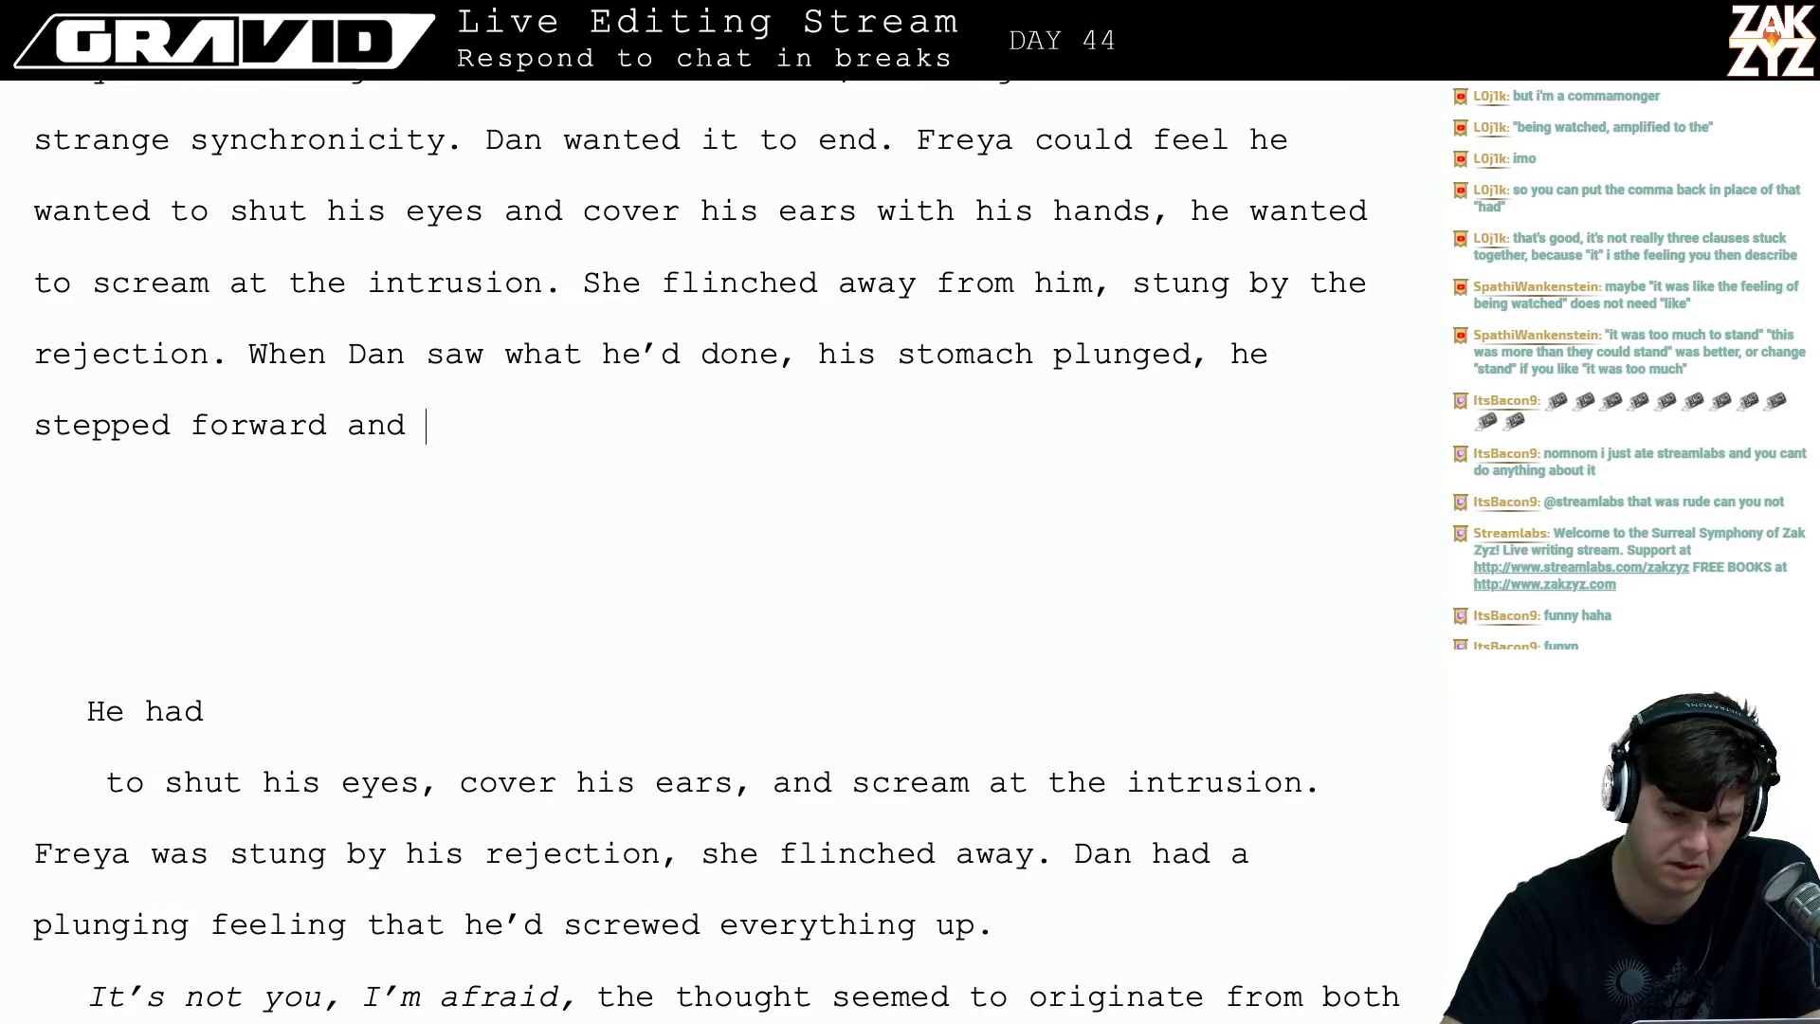
- Reread the preceding pages, from the shared run to Freya setting her hand on Dan's arm
scroll(720, 550, "up", 15)
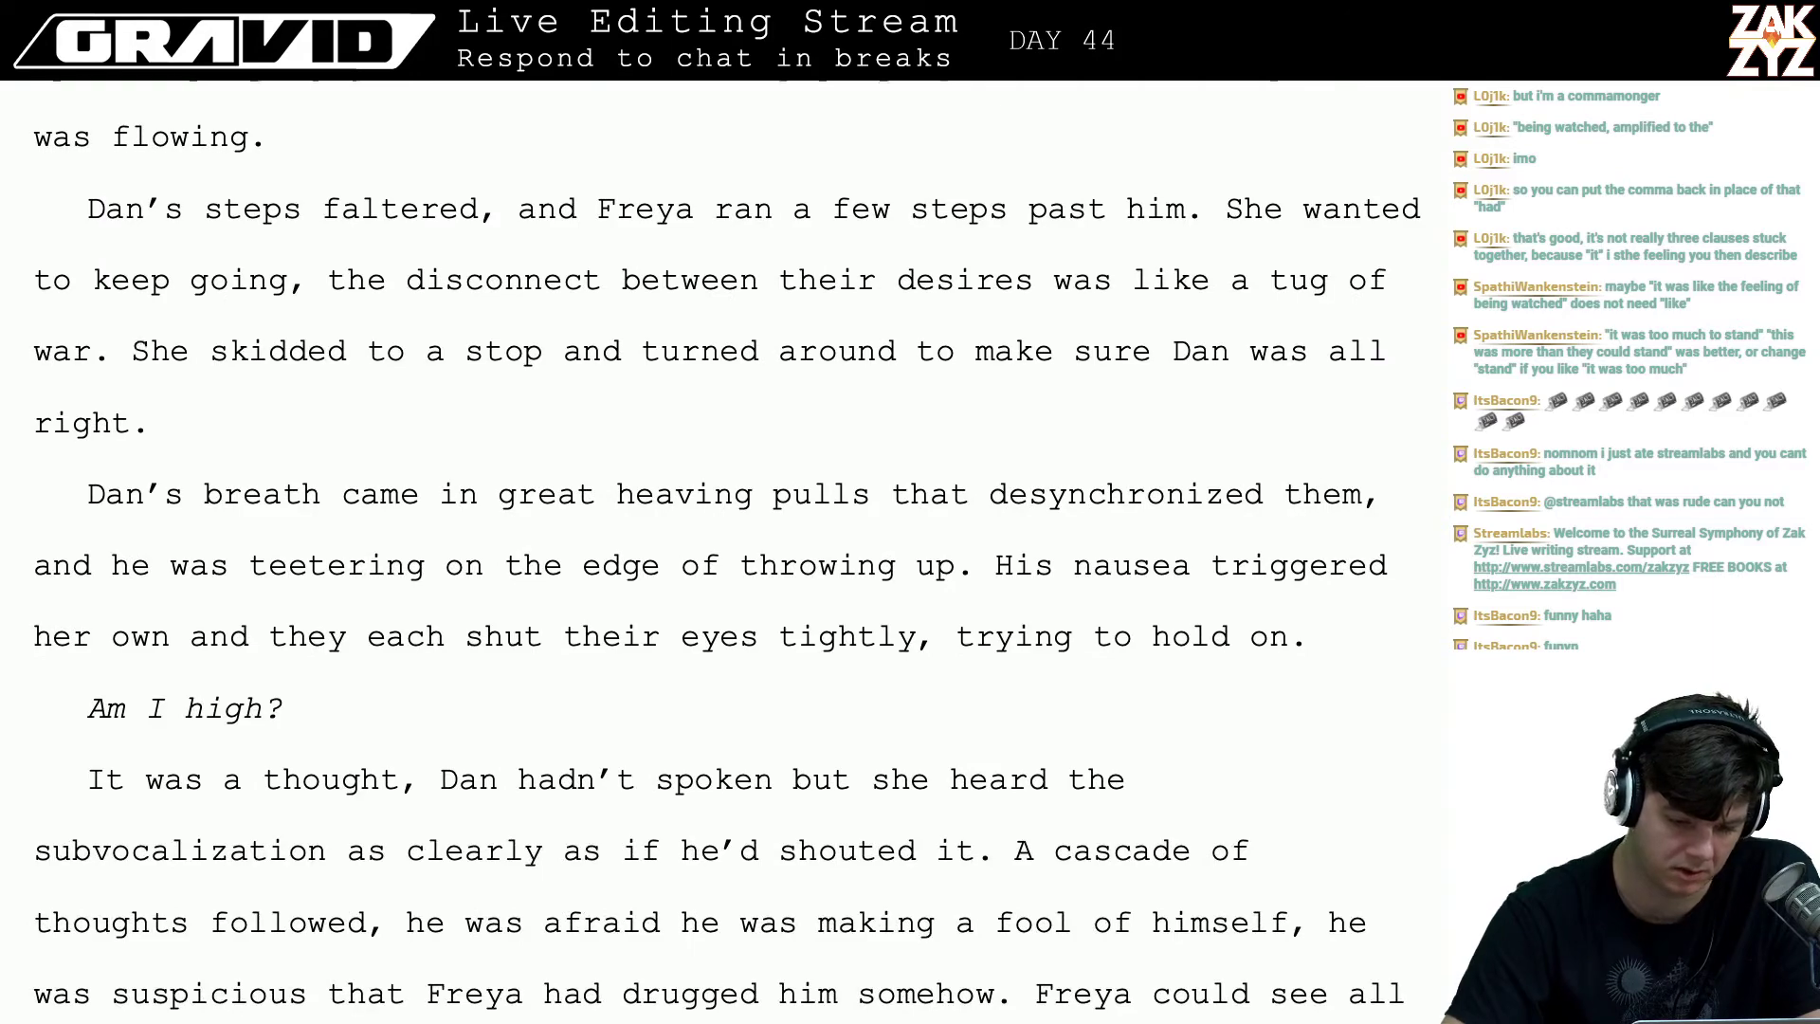
scroll(721, 550, "up", 5)
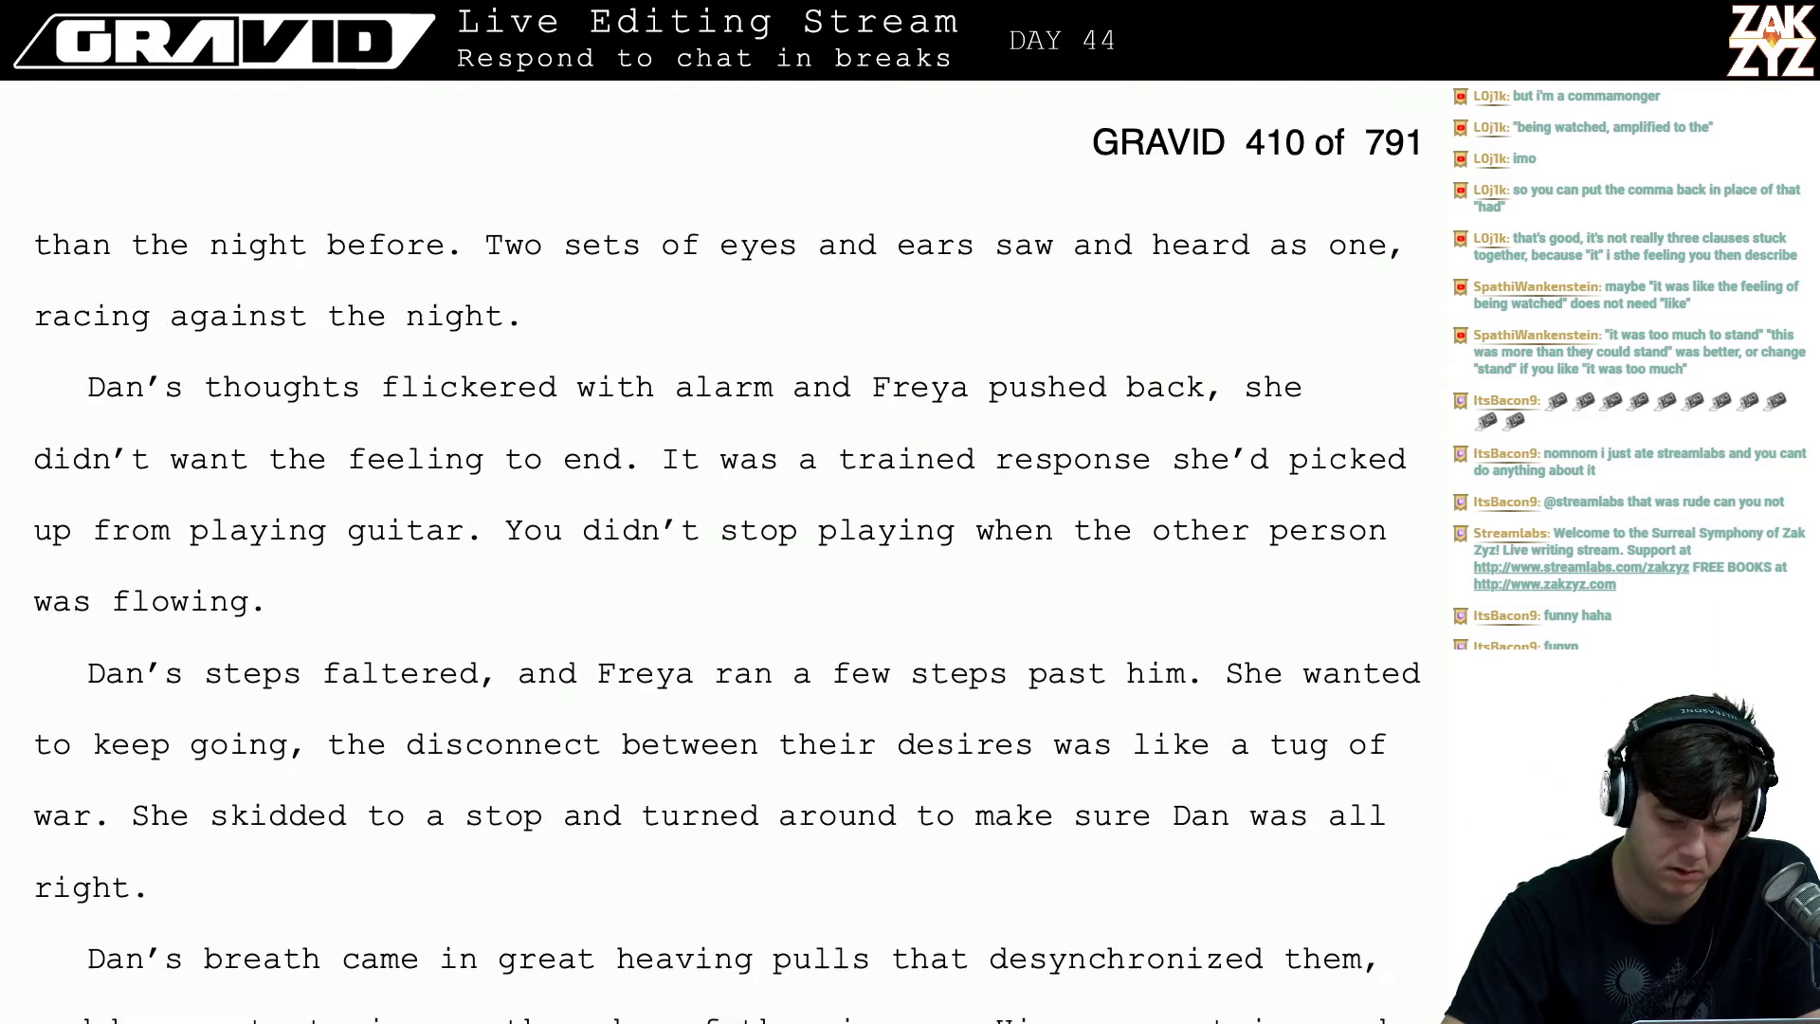
scroll(720, 550, "down", 8)
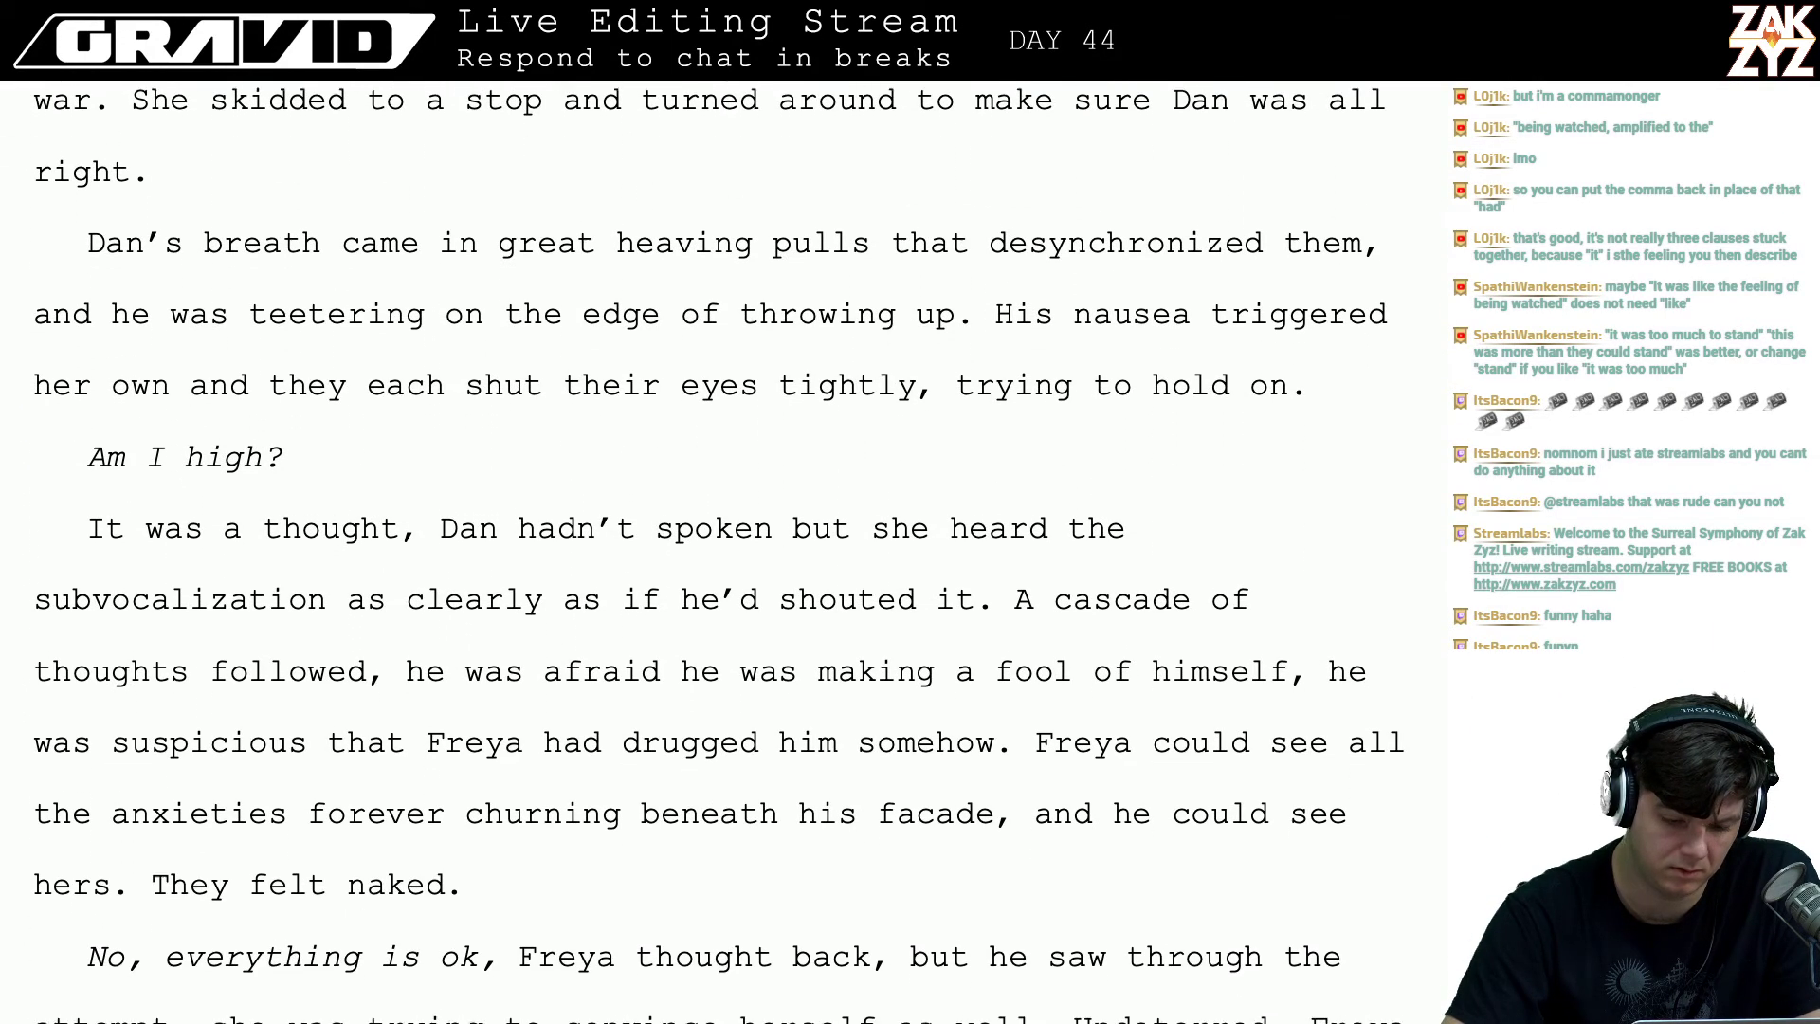
scroll(721, 550, "up", 10)
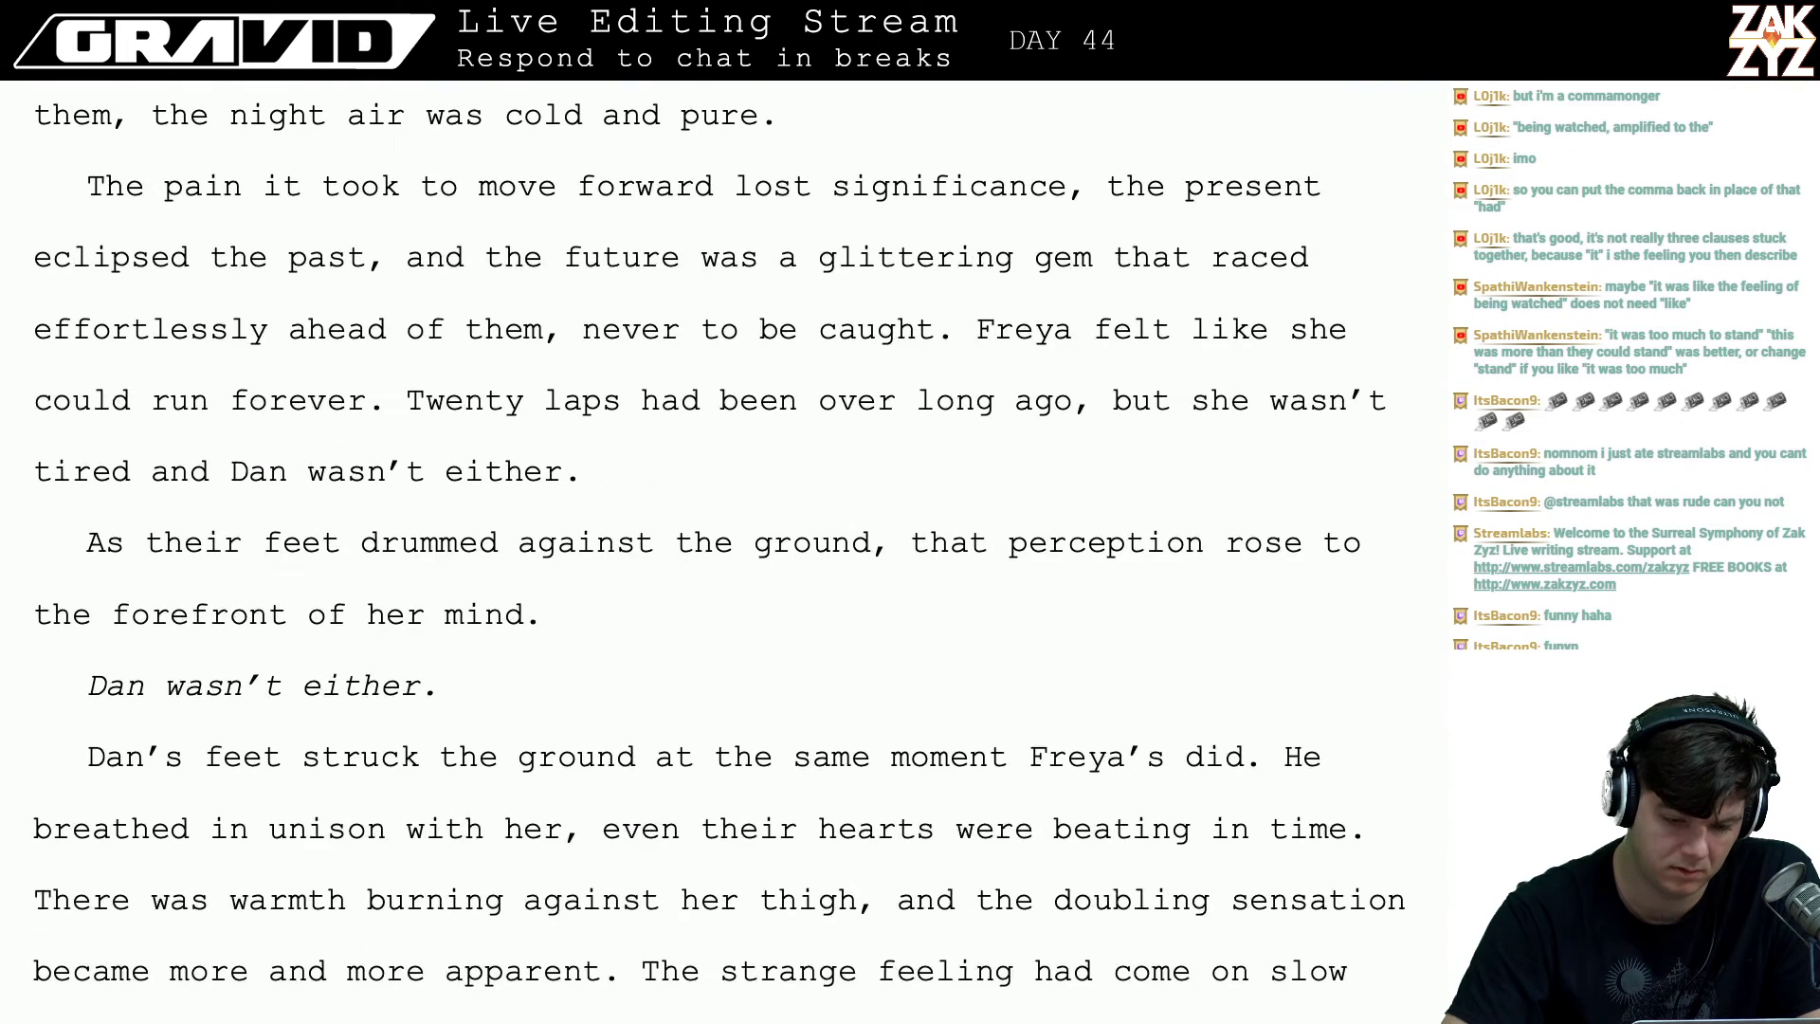
scroll(720, 550, "down", 10)
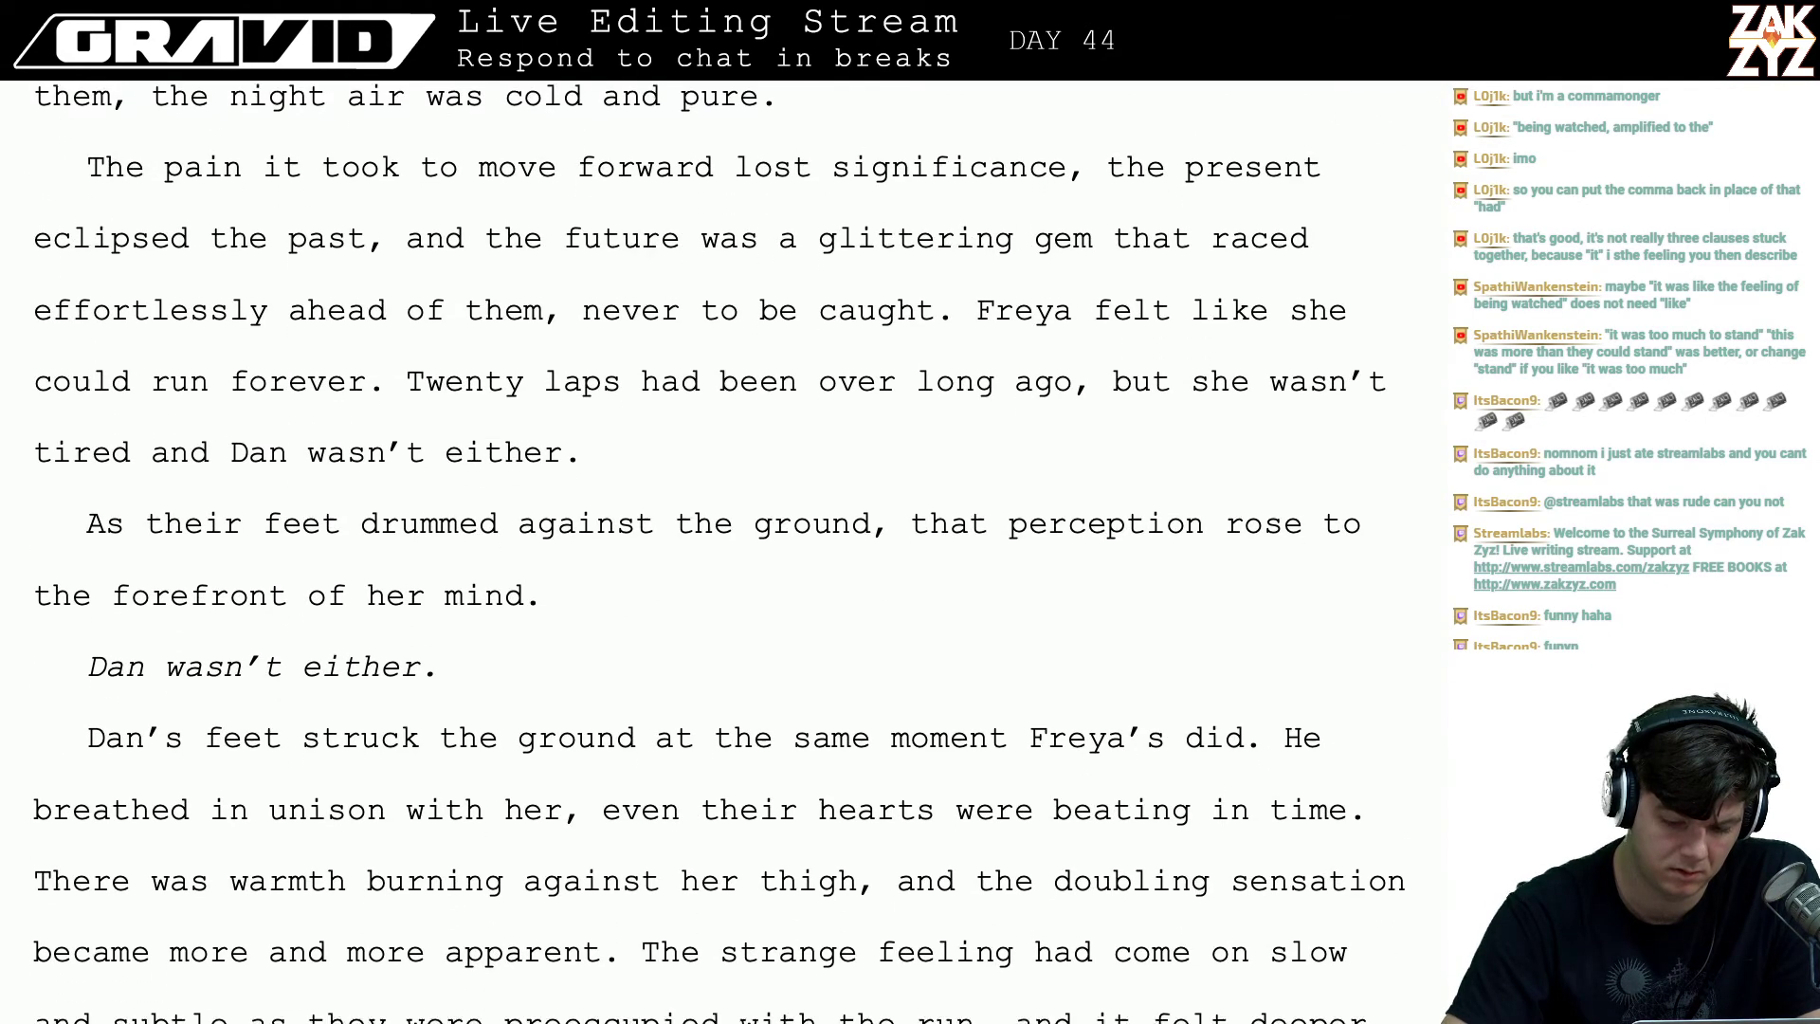
scroll(720, 550, "down", 8)
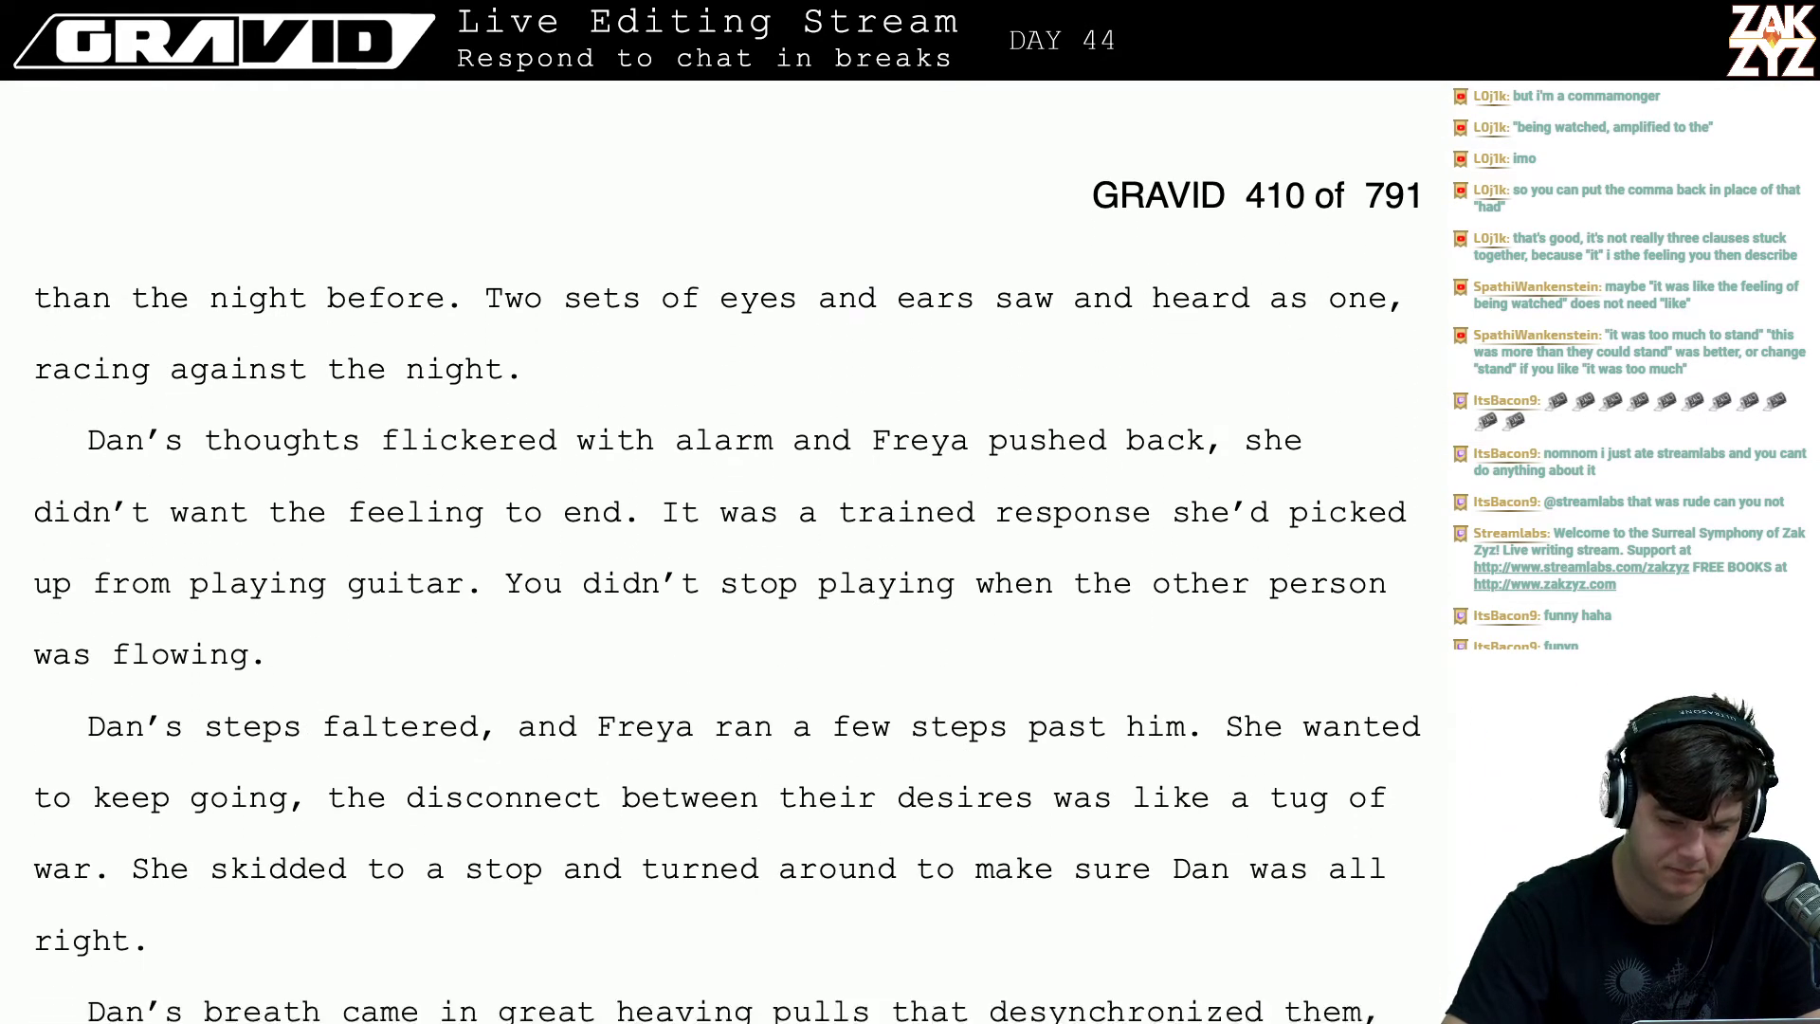
scroll(720, 550, "down", 4)
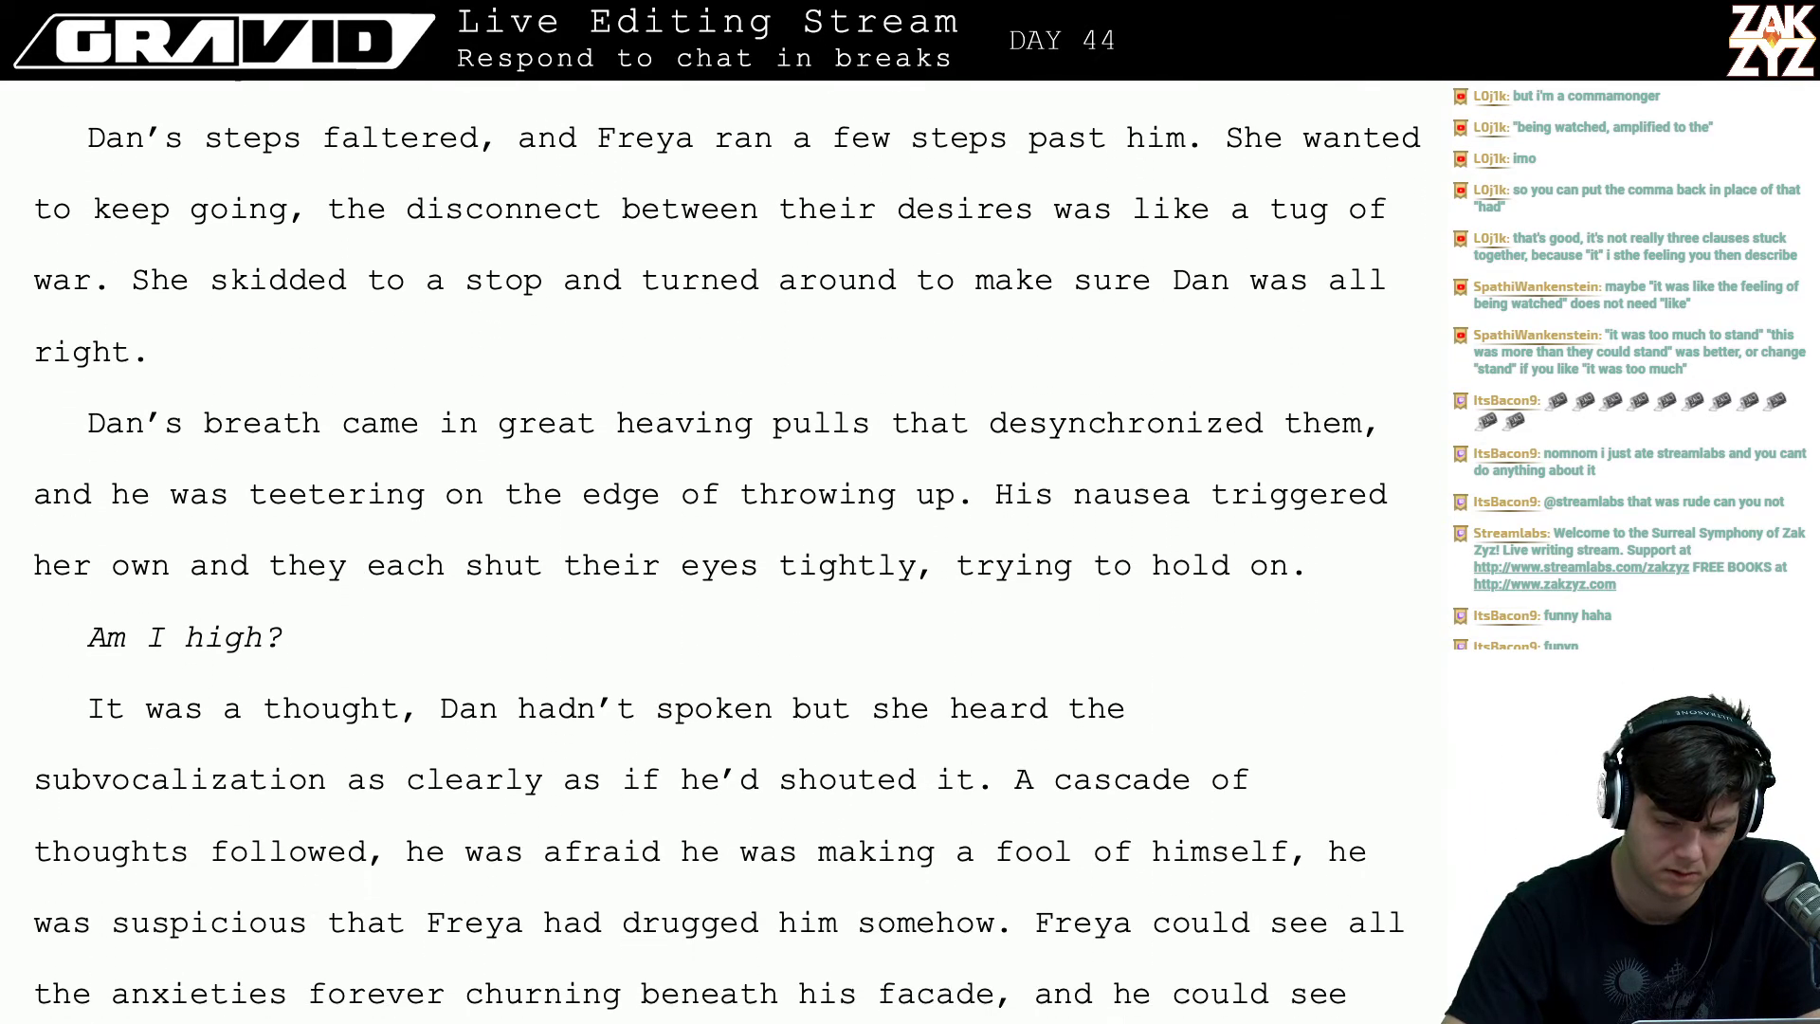
scroll(720, 550, "down", 6)
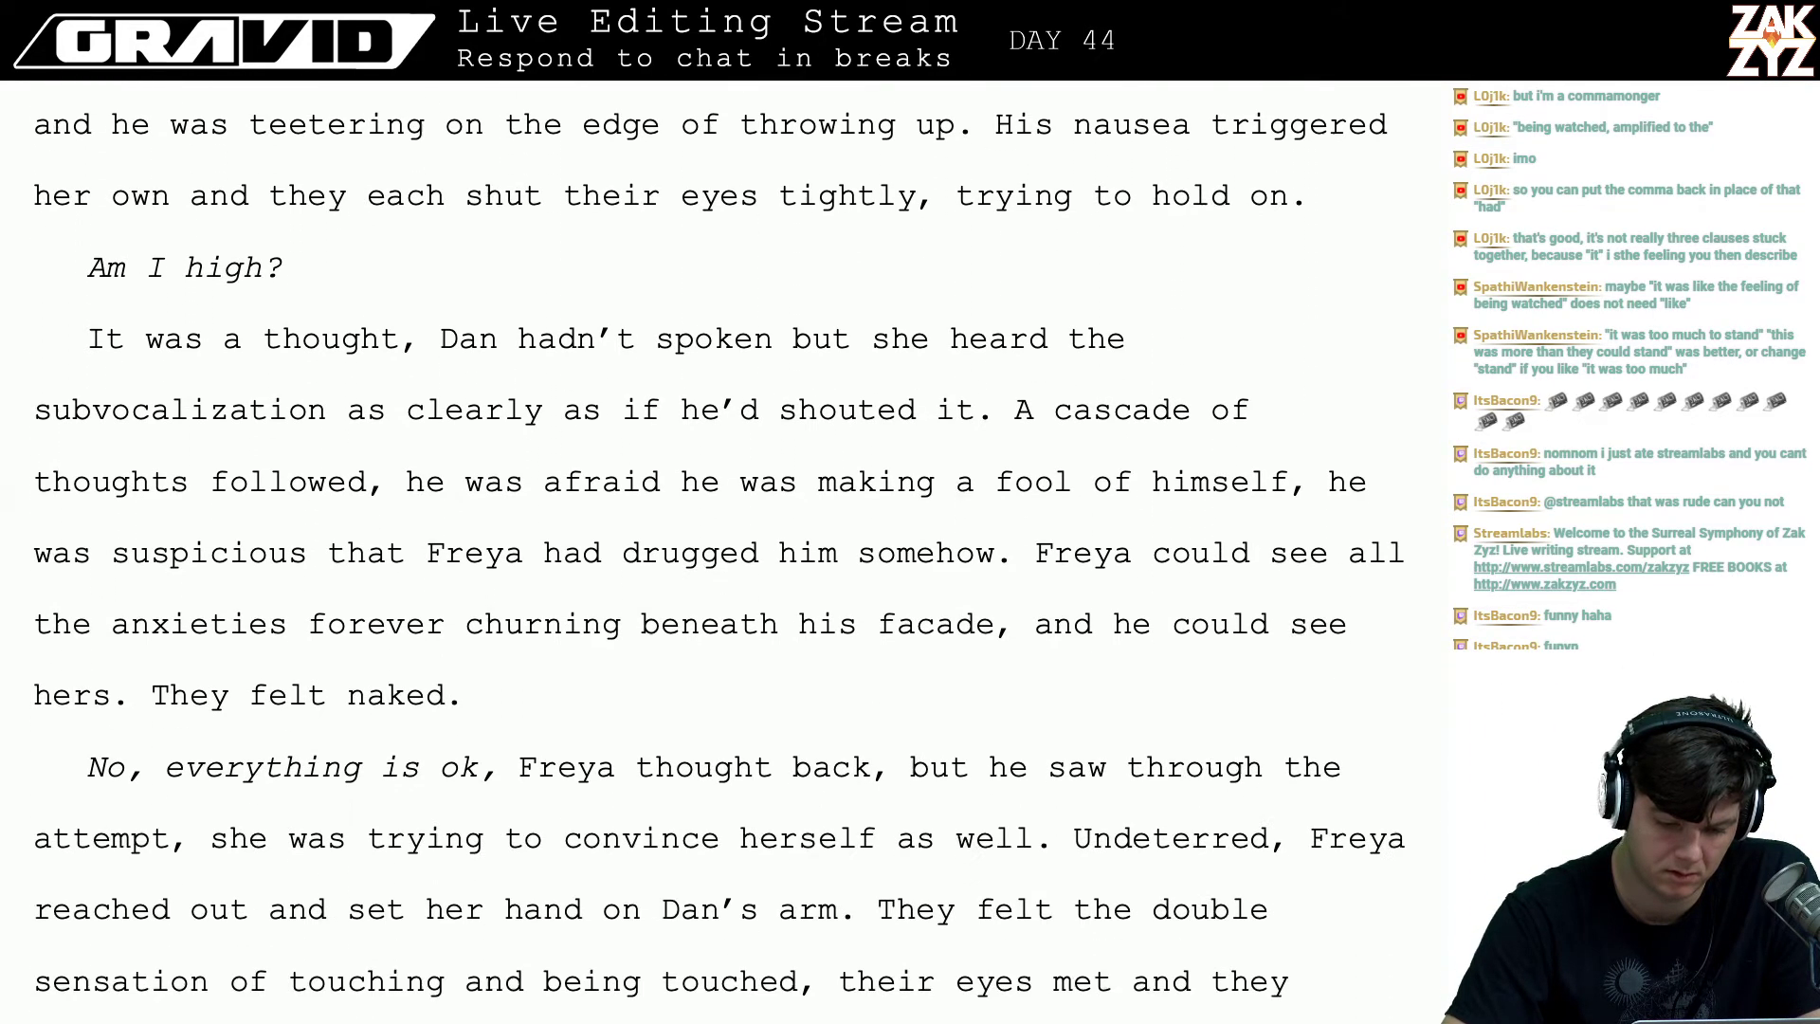
scroll(720, 549, "down", 1)
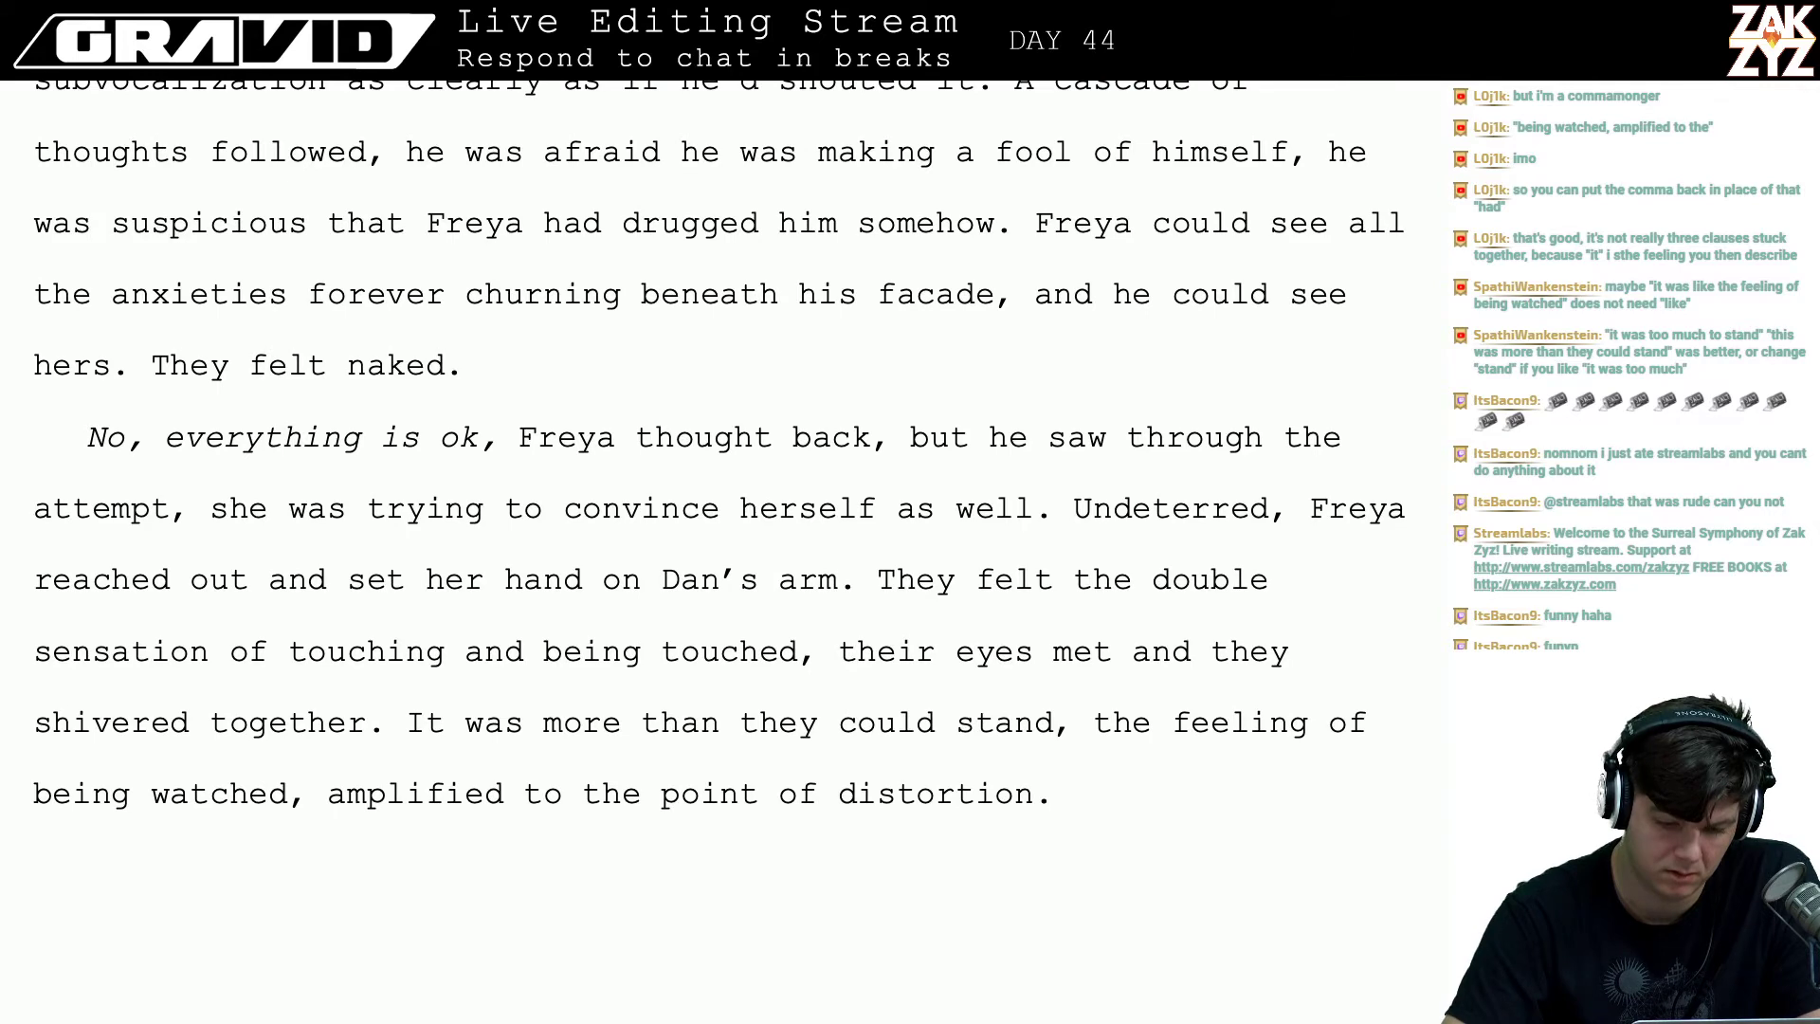
scroll(720, 549, "down", 10)
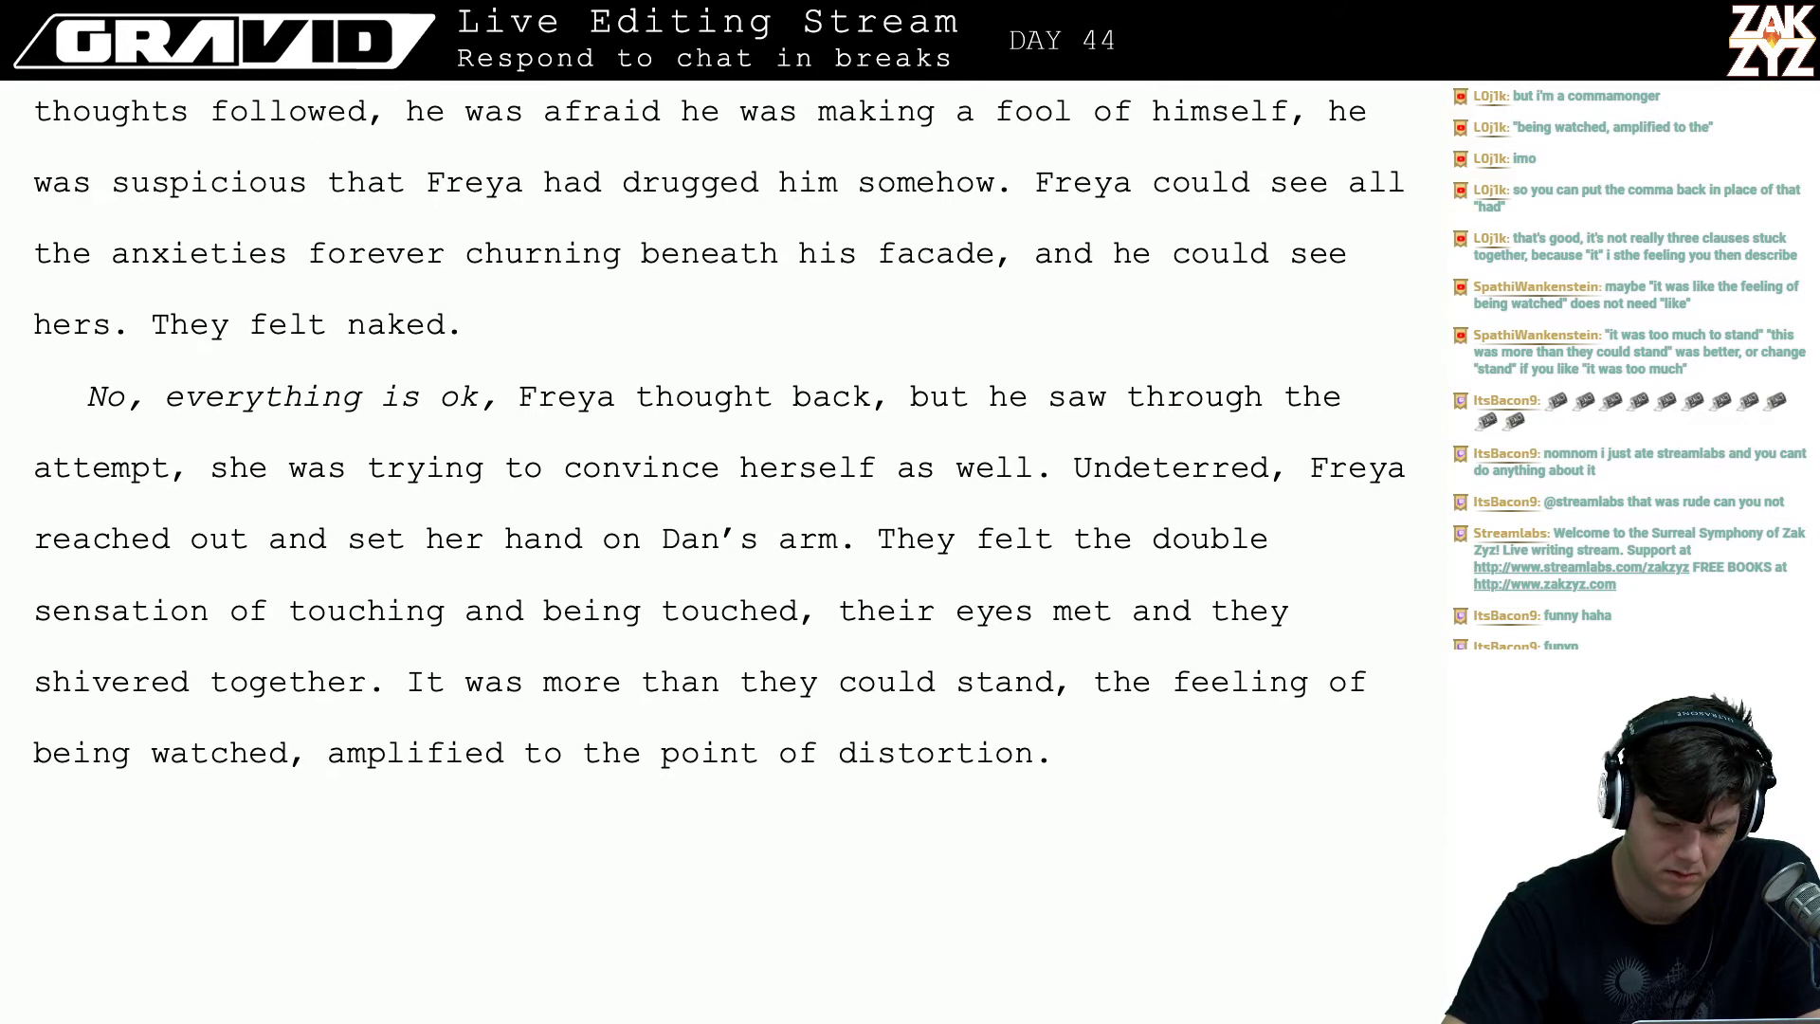
- Insert "let go of his arm" between "She" and "flinched away from him"
scroll(721, 550, "down", 1)
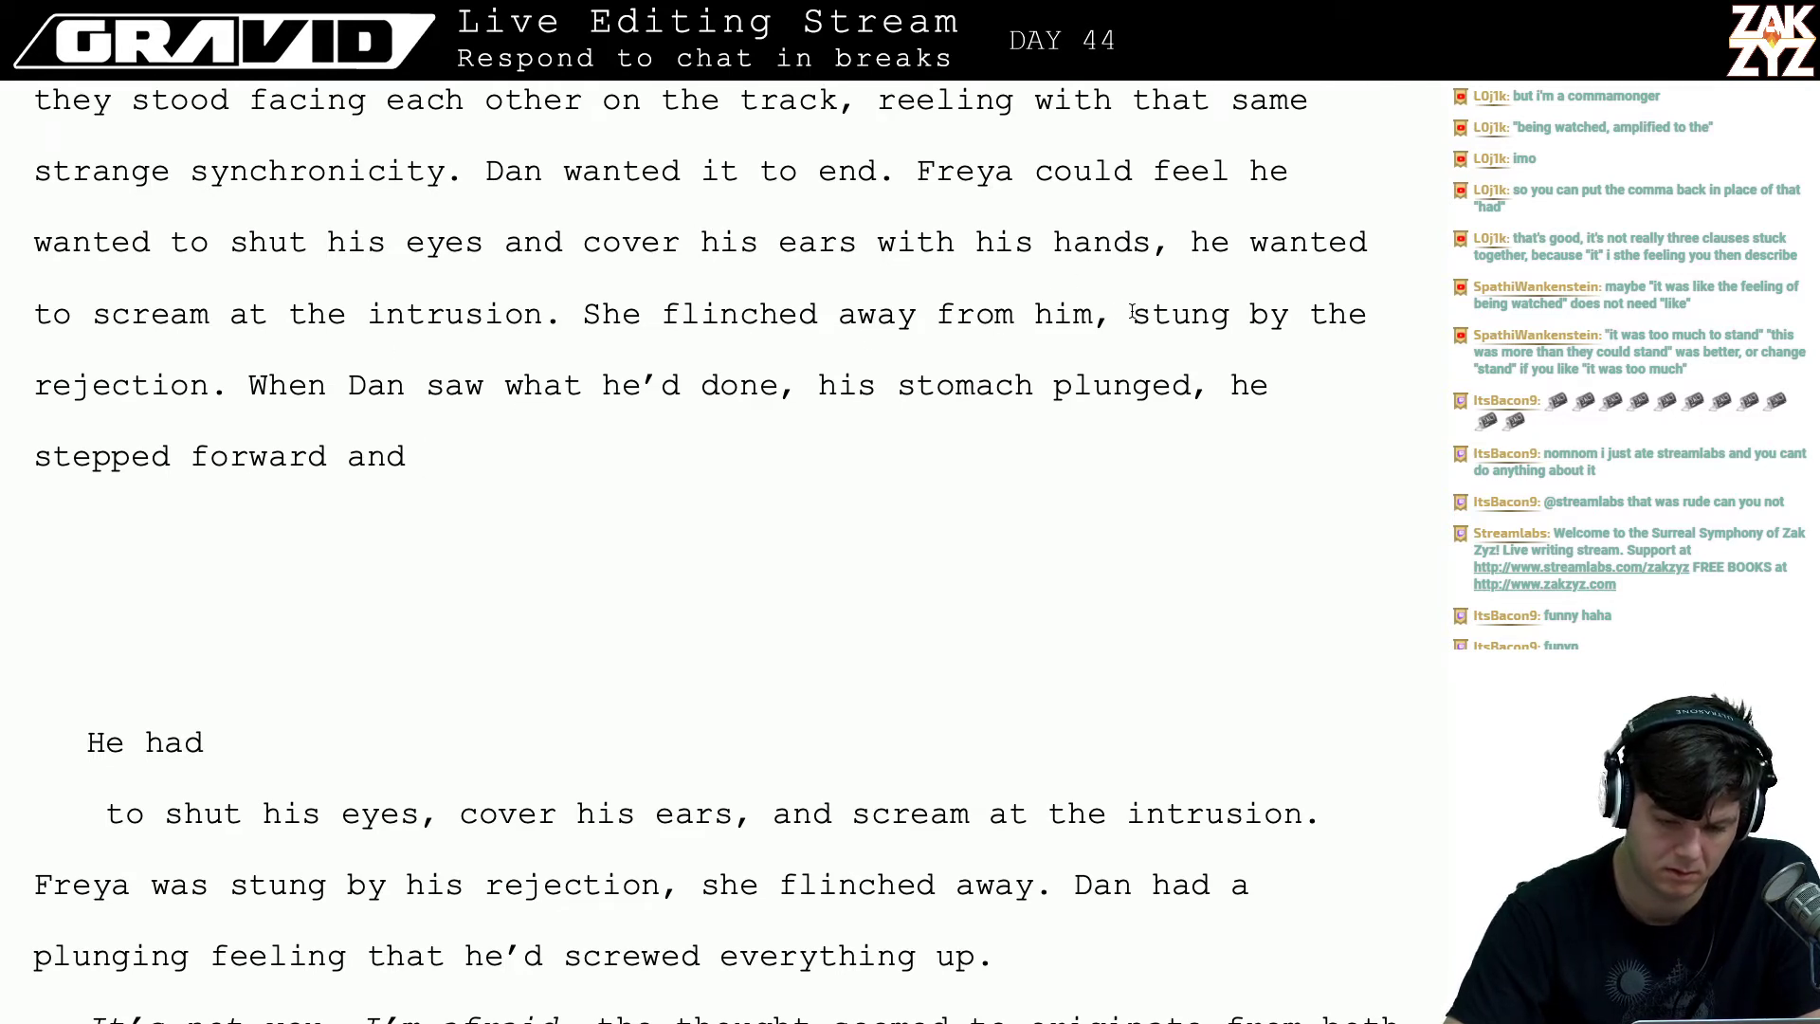
scroll(708, 382, "down", 1)
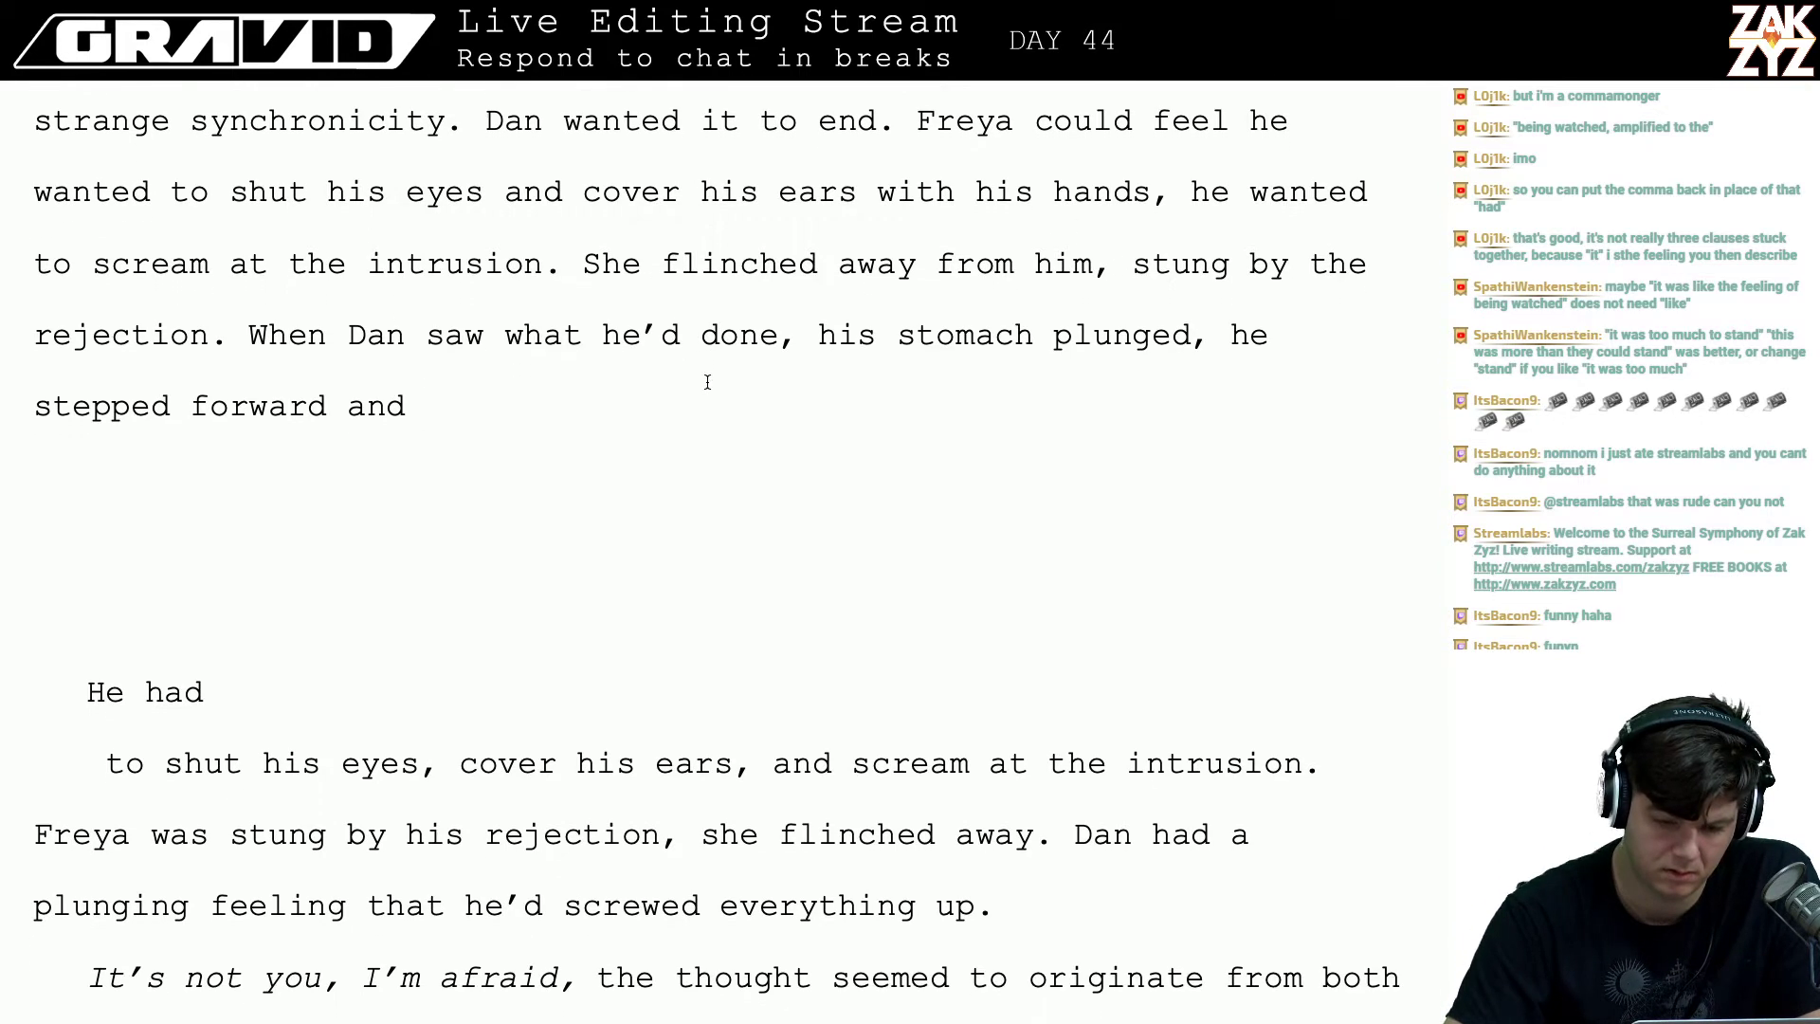
type("let go of his arm")
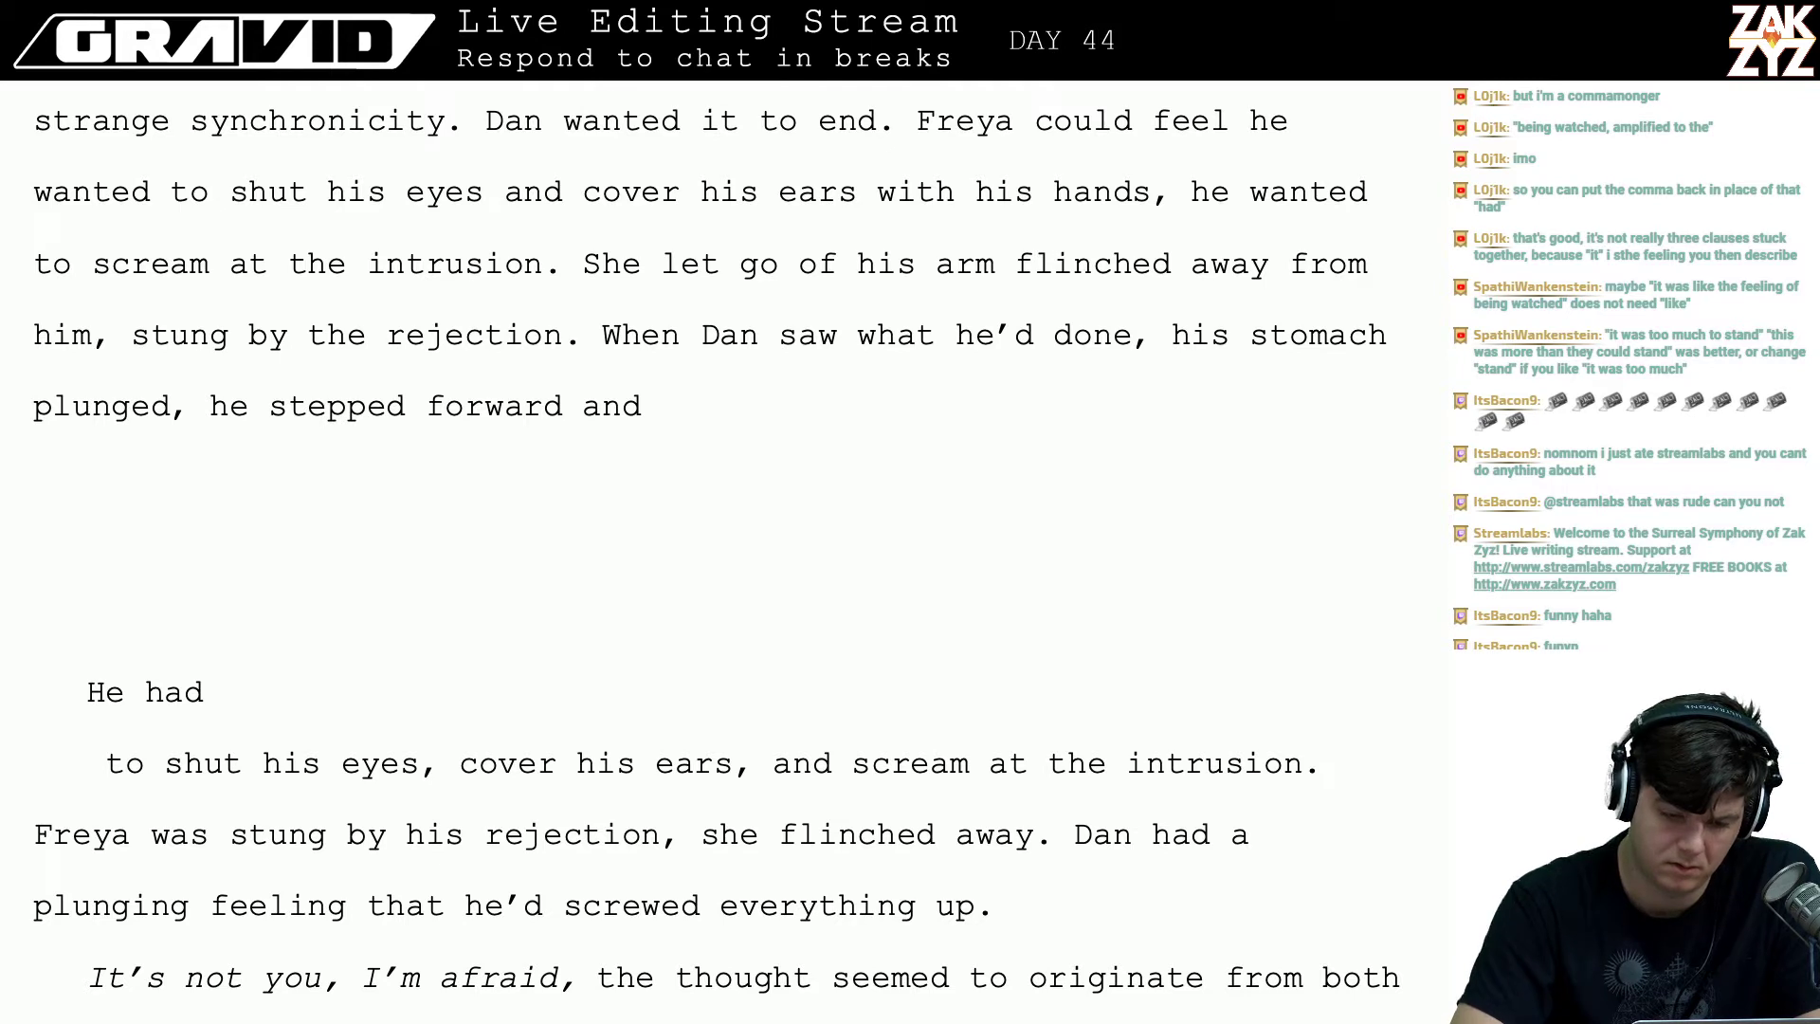
- Replace "and" after "he stepped forward" with ", holding out his hand." to finish the sentence about Dan
key("BackSpace")
key("BackSpace")
key("BackSpace")
key("BackSpace")
type(", hold")
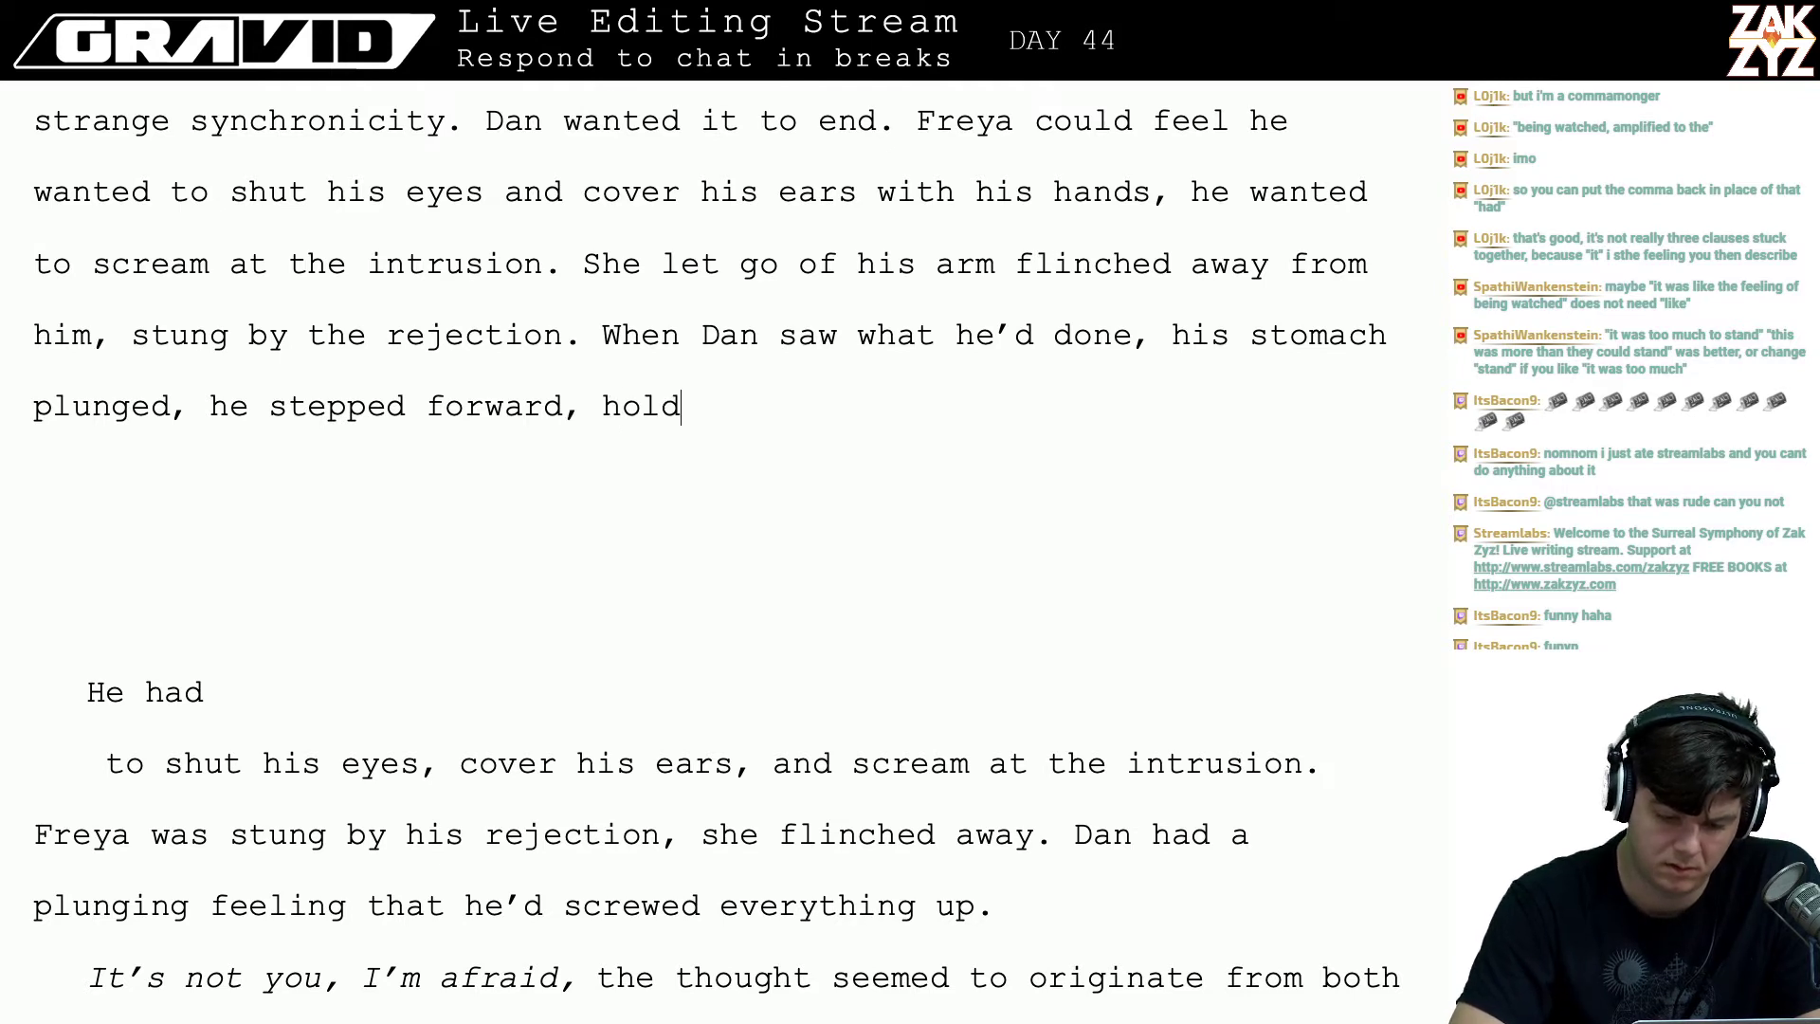
type("ing out his hand.")
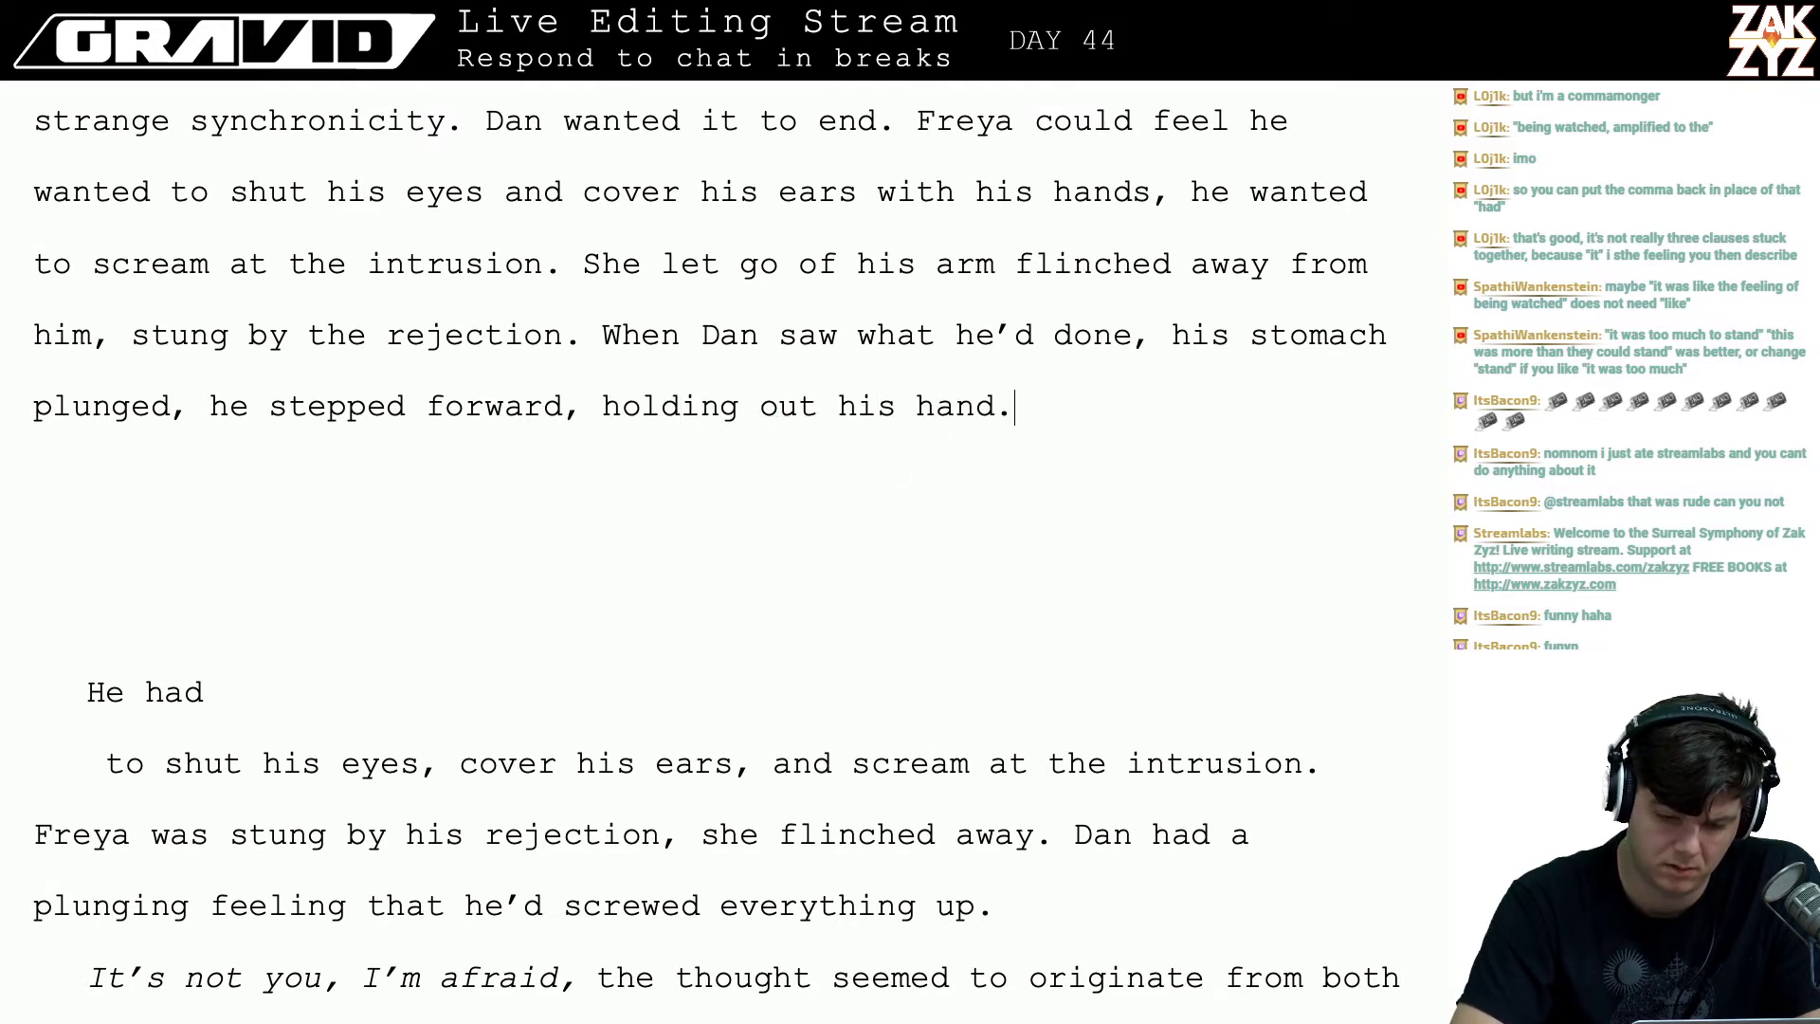
- Add the sentence "She could feel waves of his reconciliatory empathy." after "holding out his hand."
type(" She could")
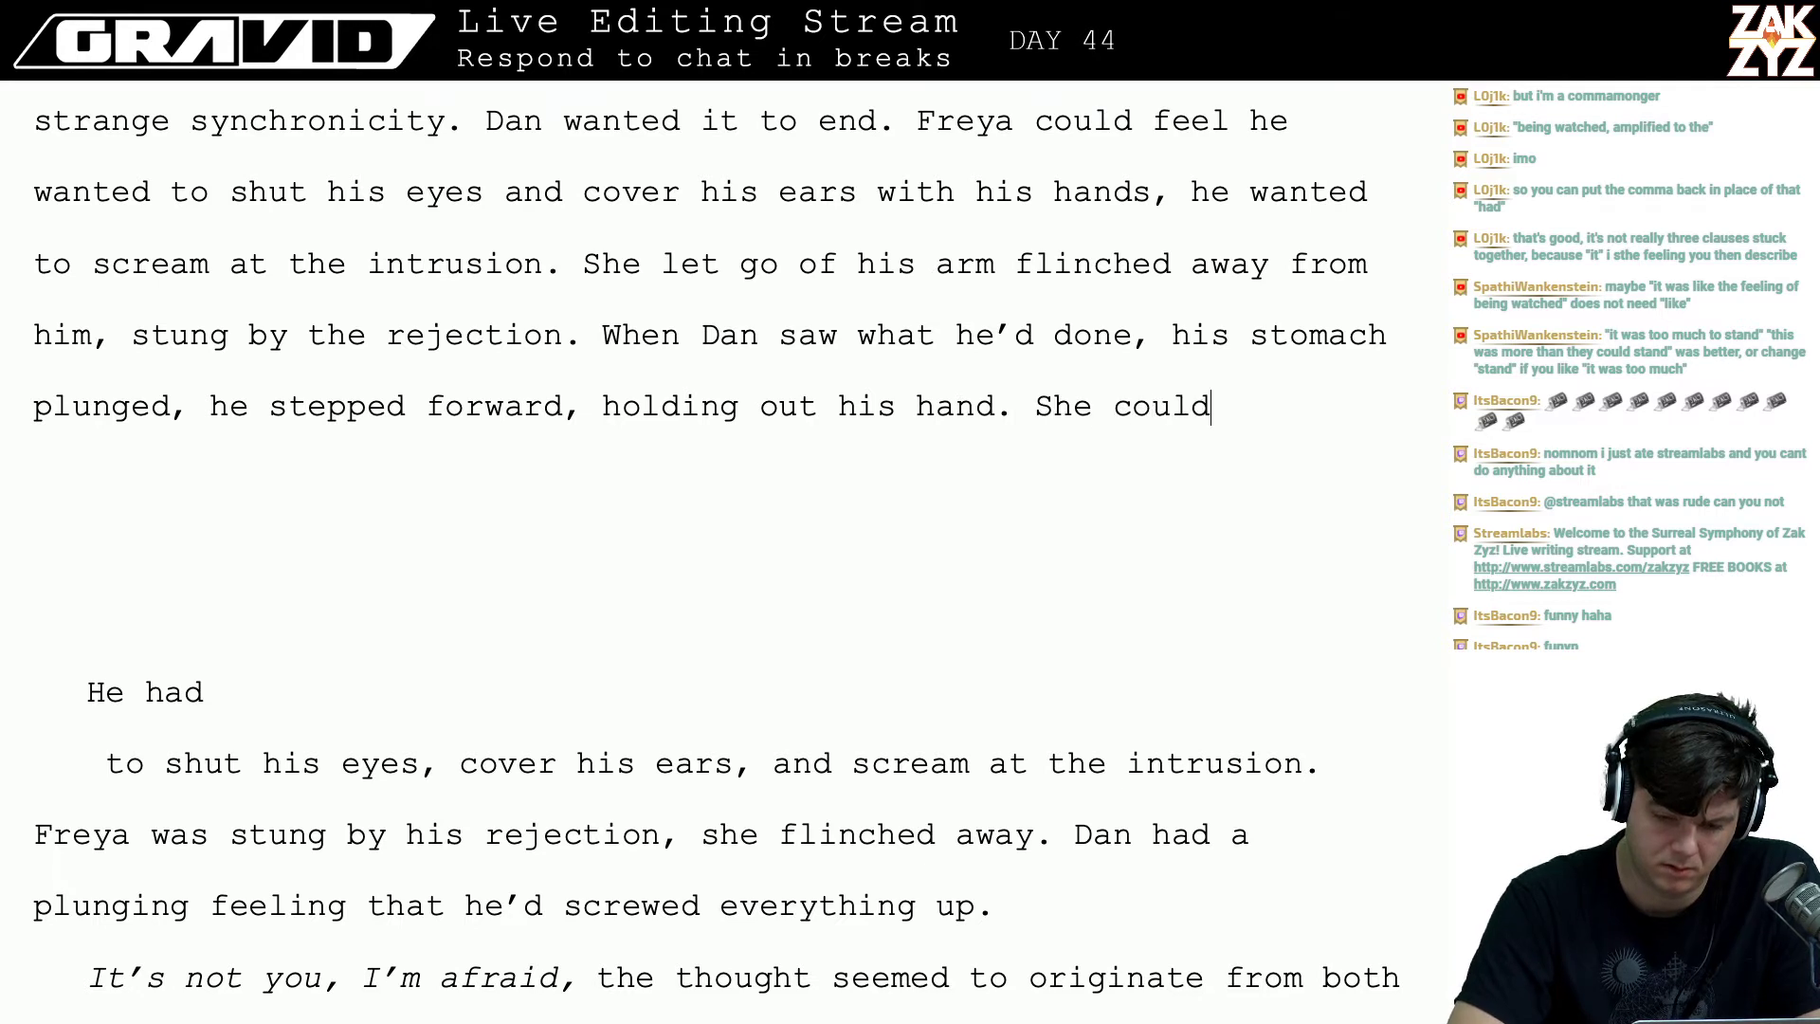
type(" feel waves of ")
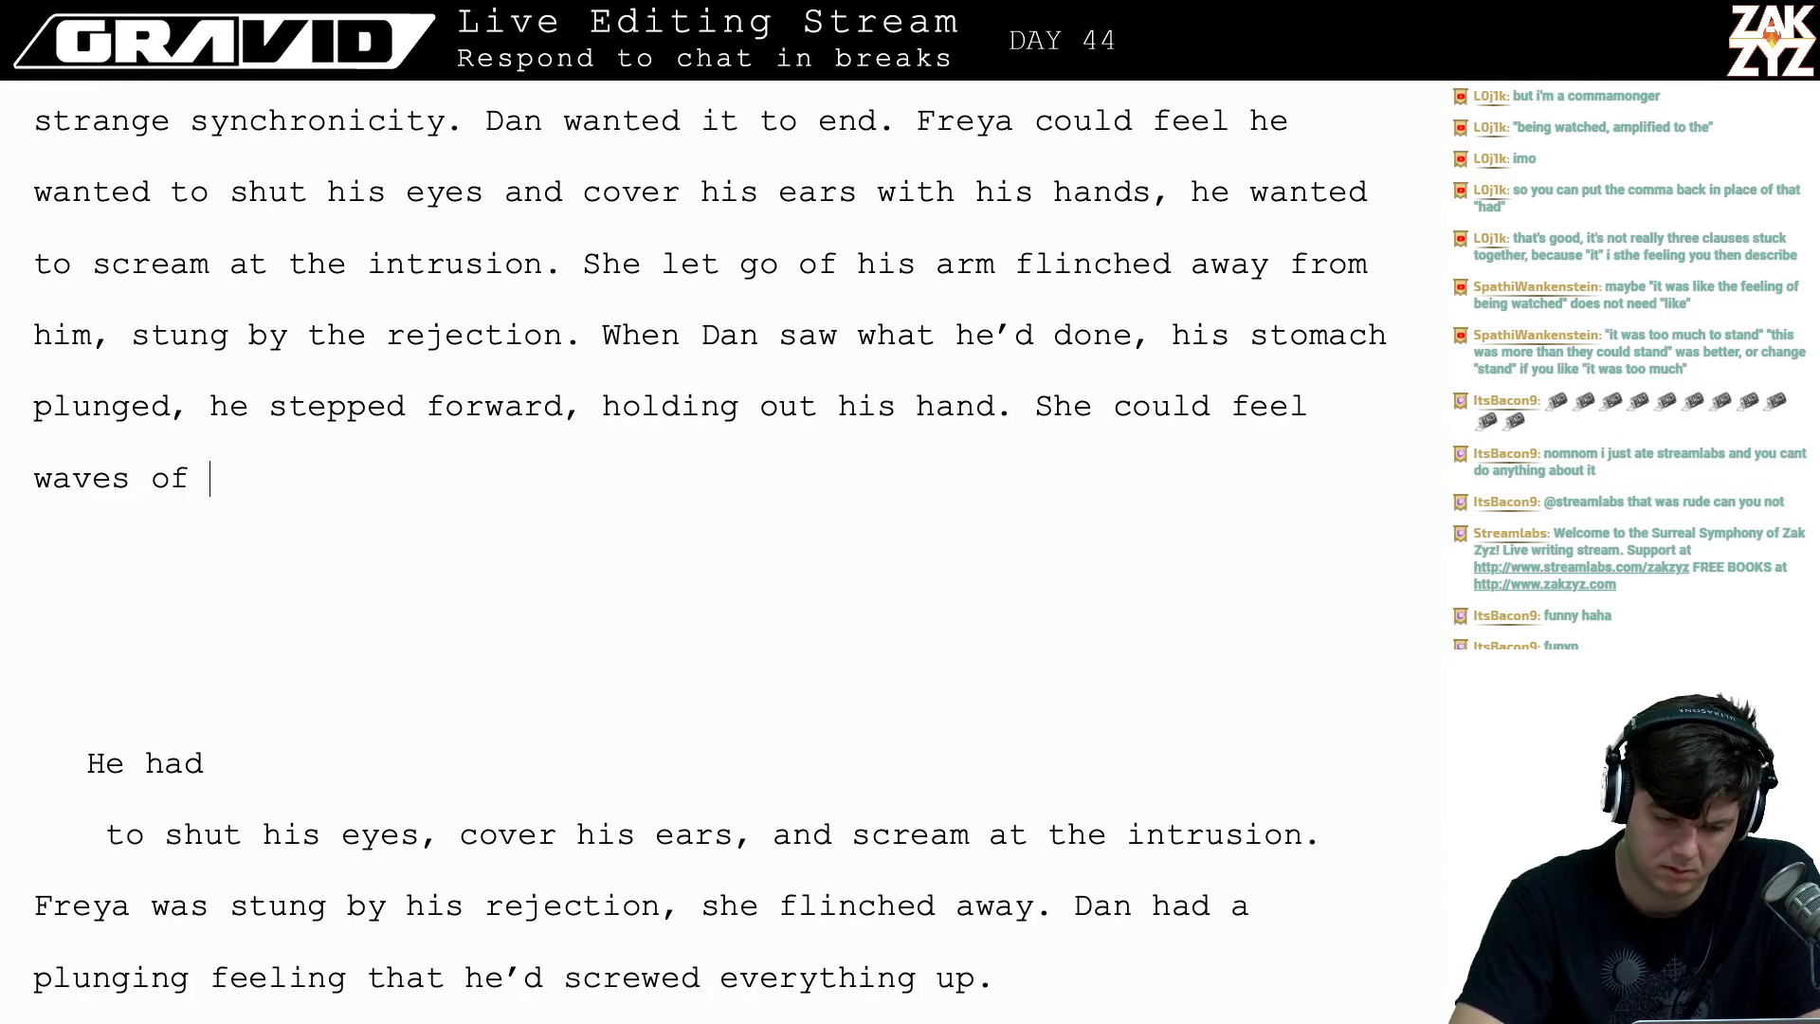
type("his reco")
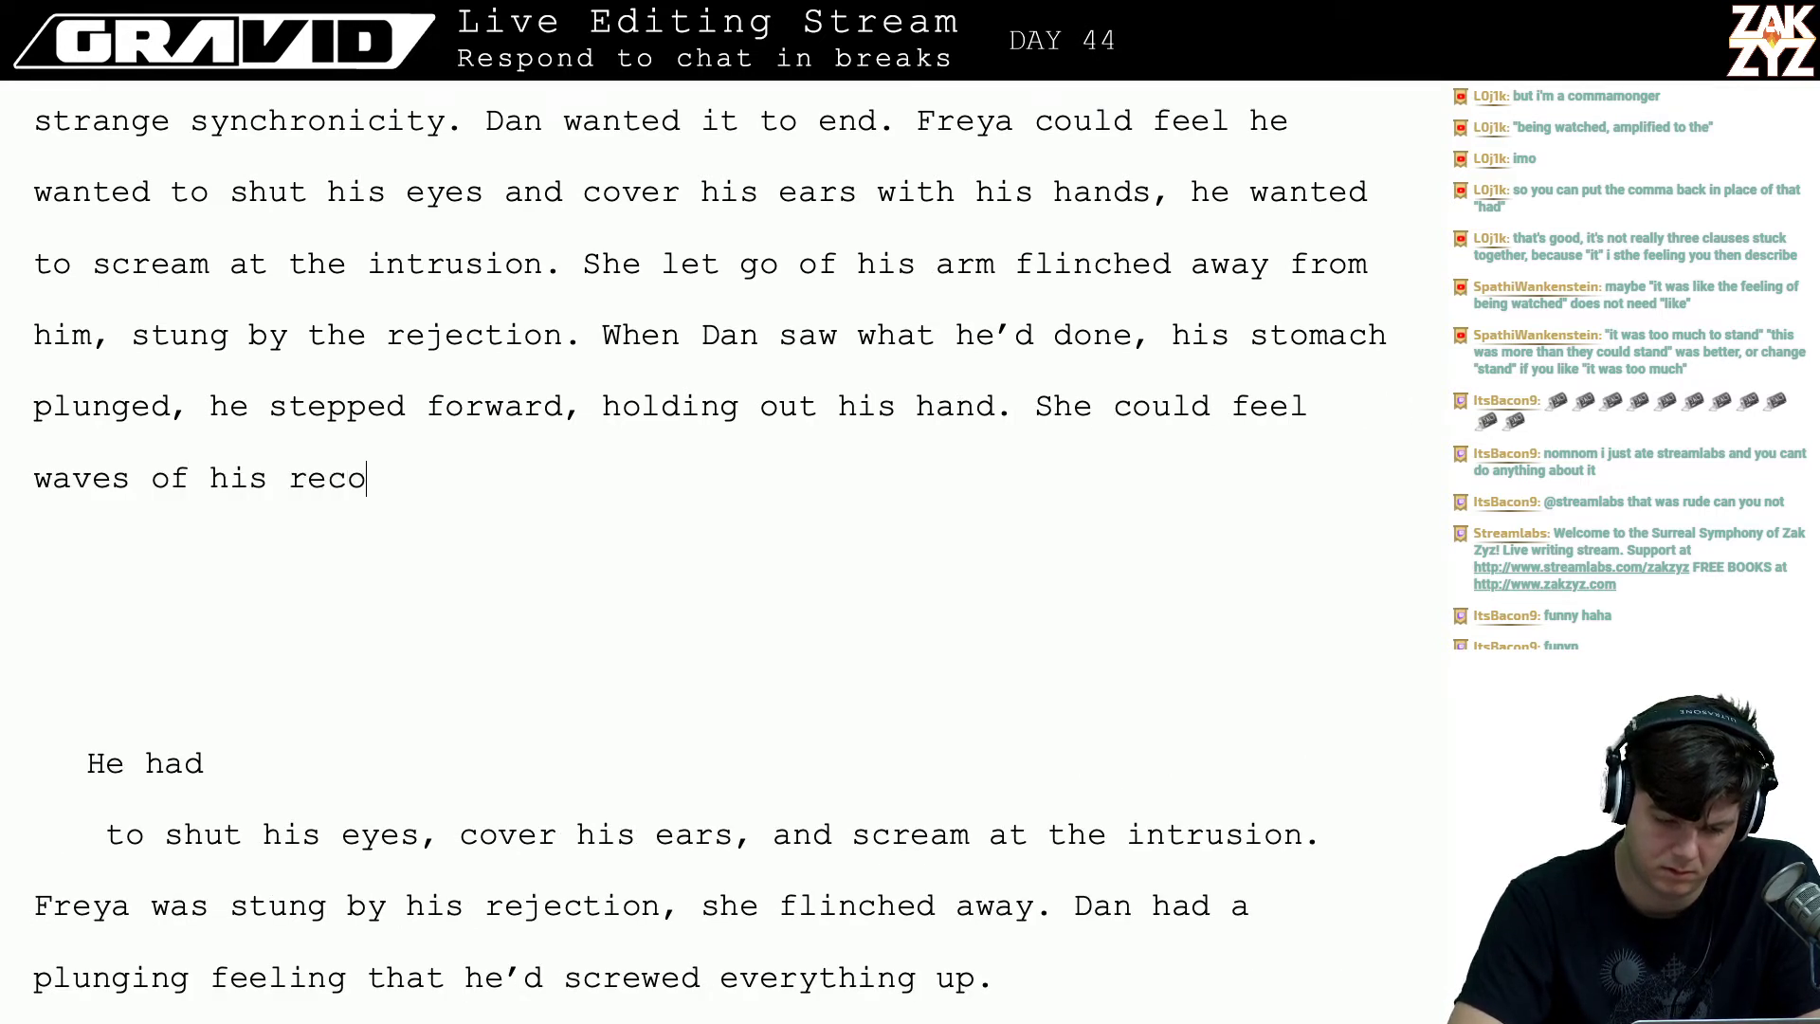
type("ncilliatory empathy.")
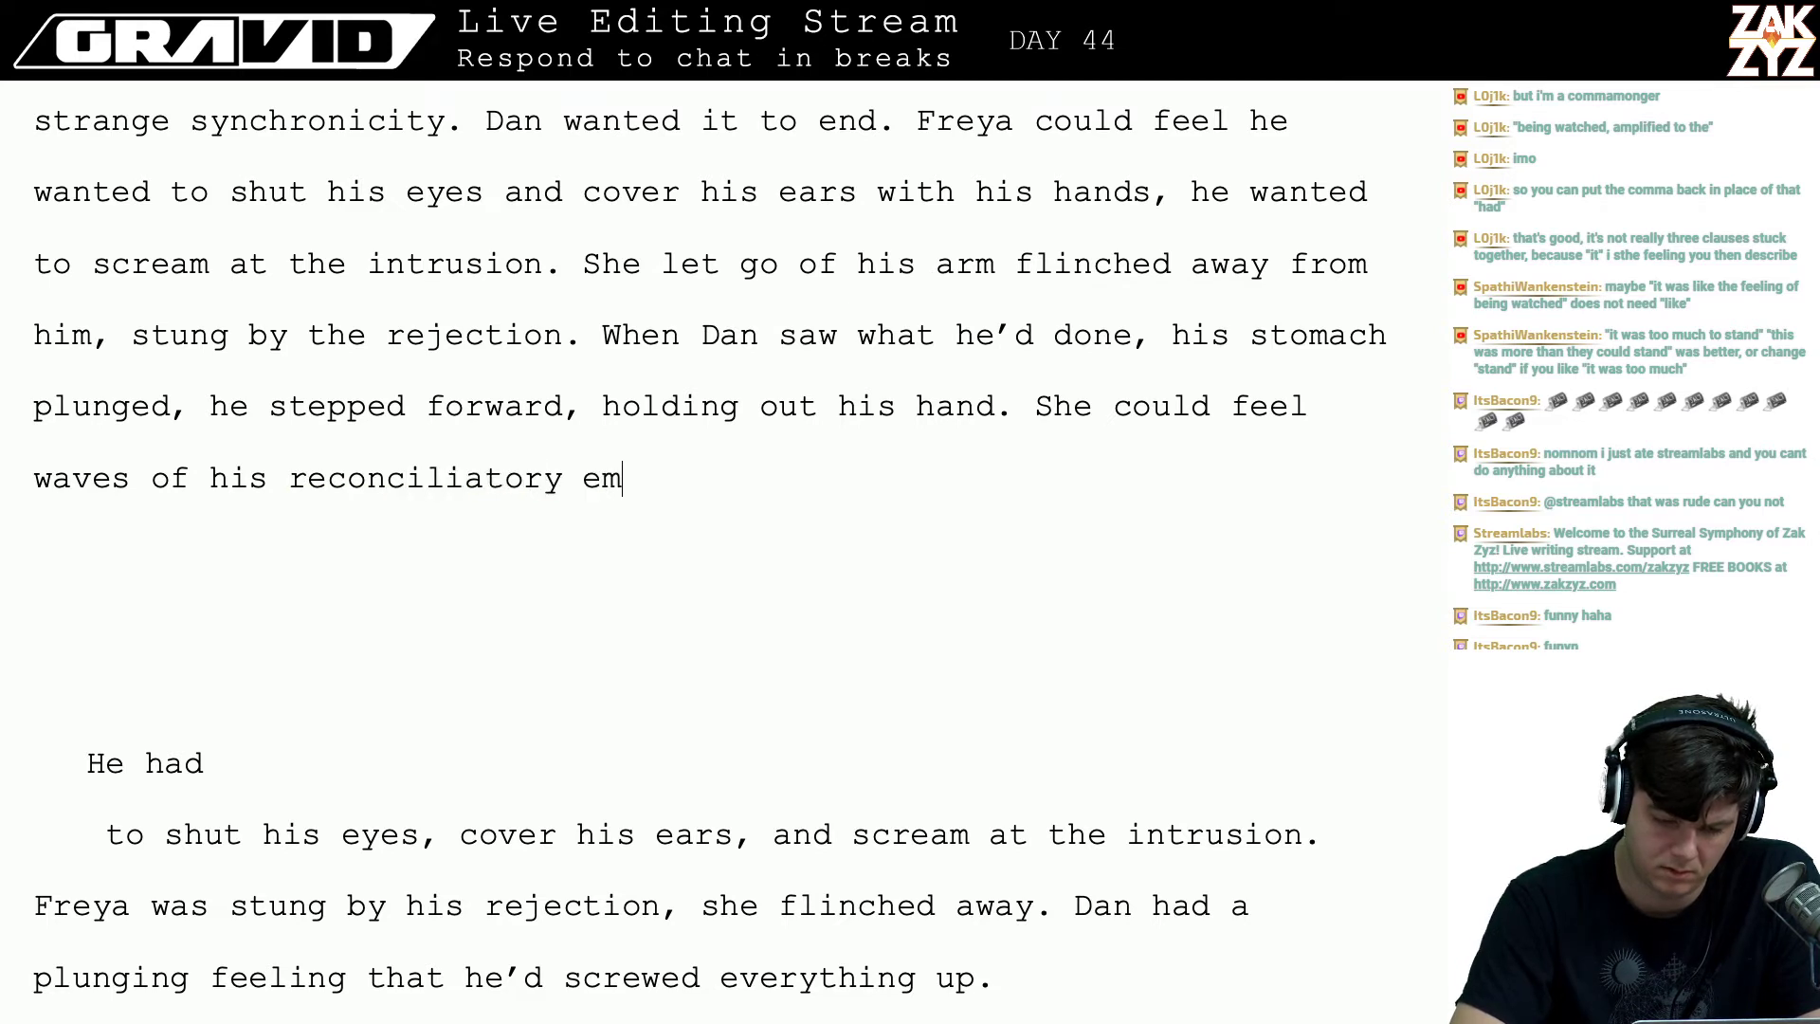
- Delete the empty lines and the old draft from "He had to shut his eyes" through "he'd screwed everything up."
key("shift+Down")
key("shift+Down")
key("shift+Down")
key("shift+Down")
key("shift+Down")
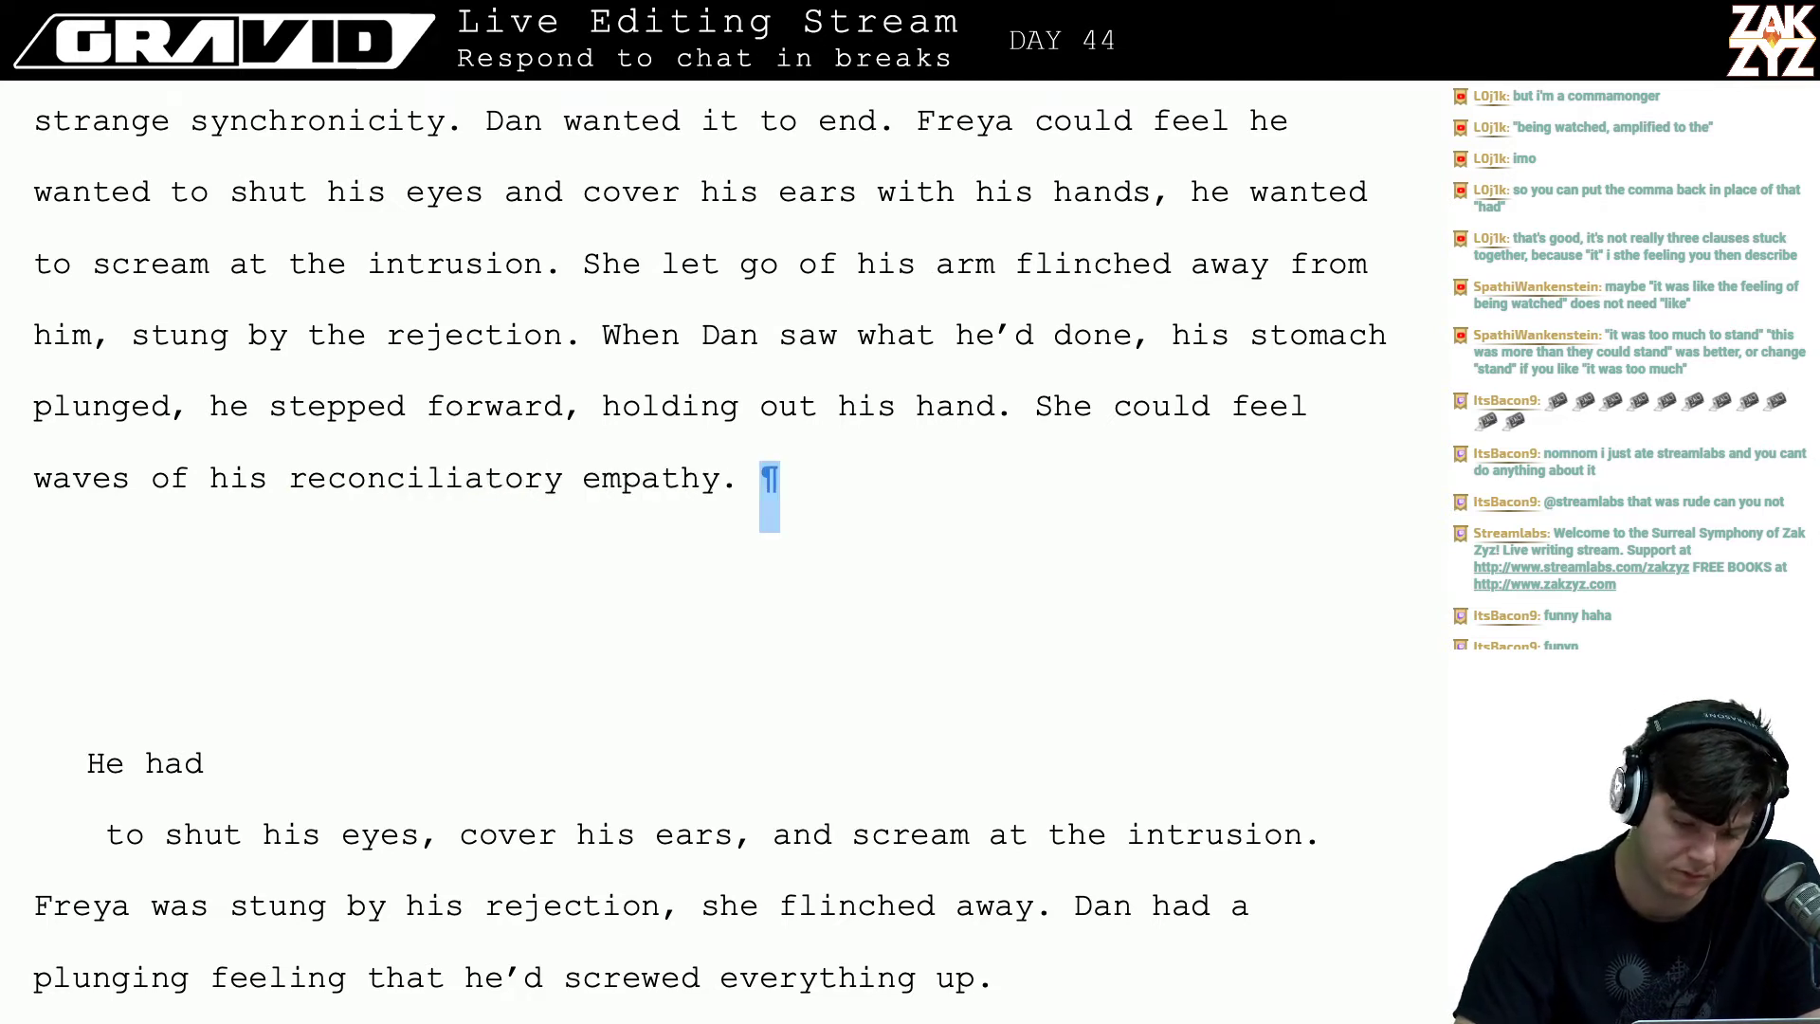
key("shift+Down")
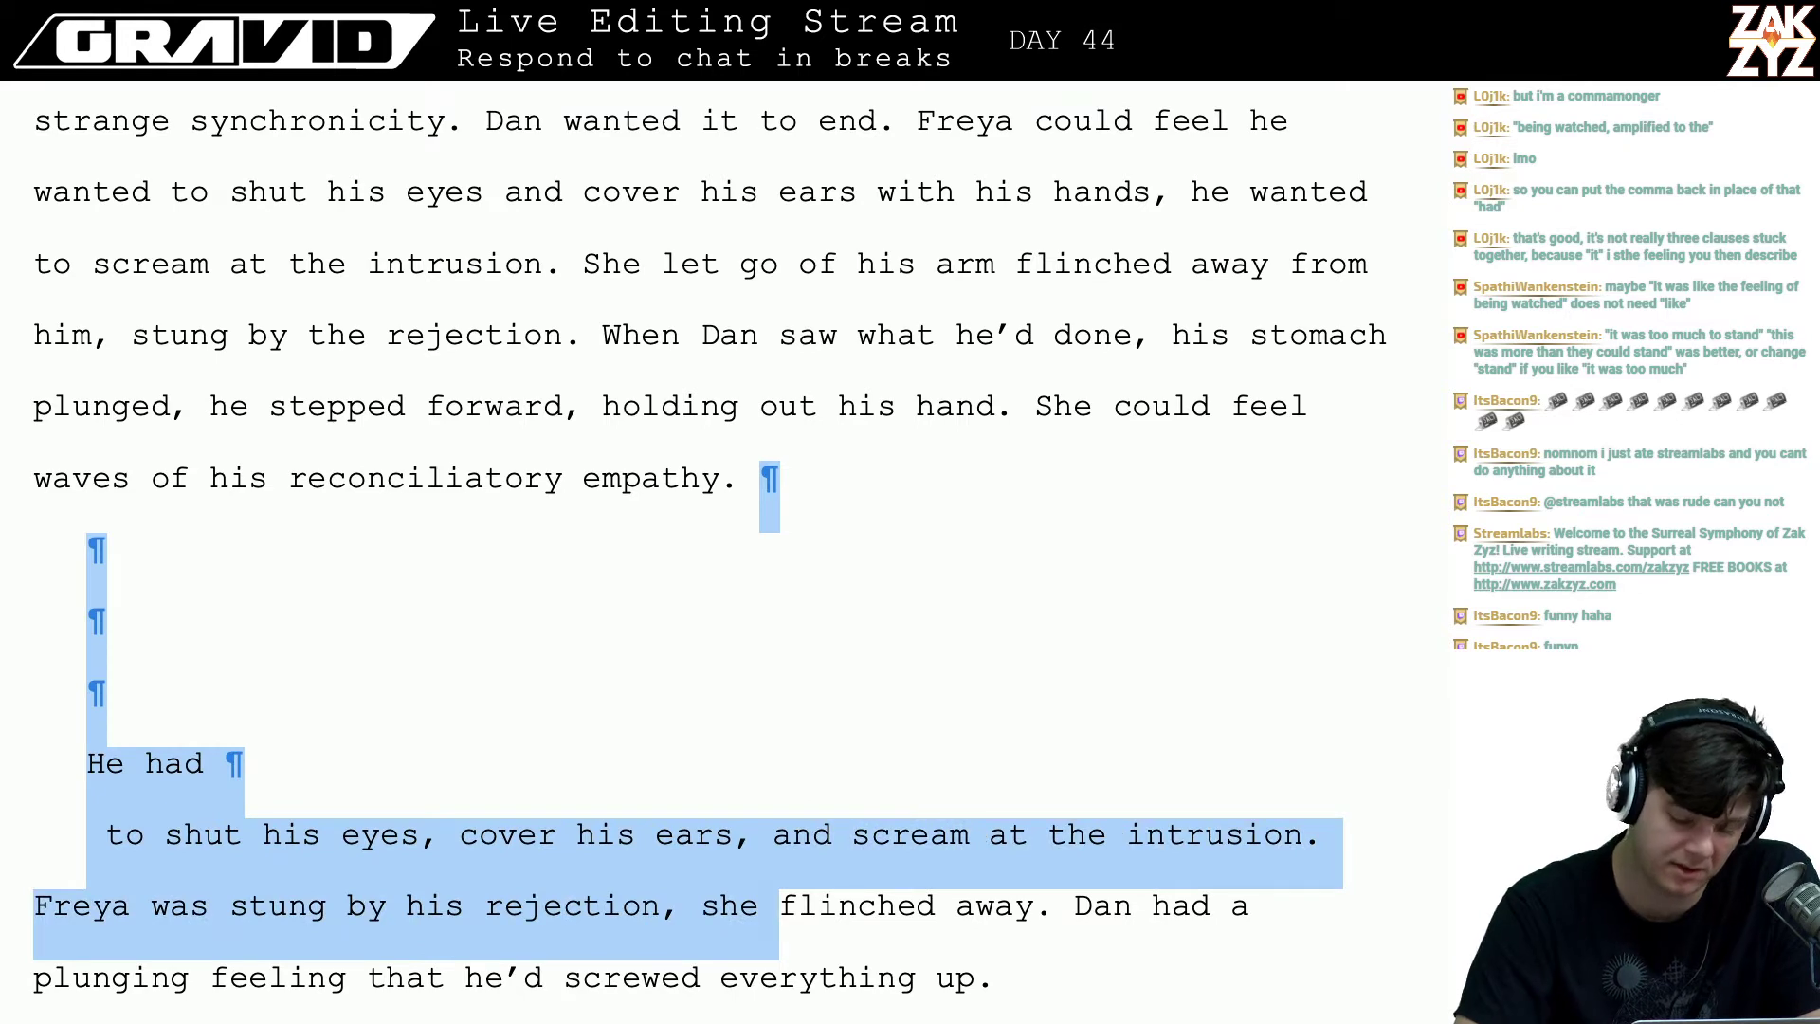
key("shift+Up")
key("shift+Down")
key("shift+Right")
key("shift+Right")
key("shift+Right")
key("shift+Right")
key("shift+Right")
key("shift+Right")
key("shift+Right")
key("shift+Right")
key("shift+Right")
key("shift+Right")
key("shift+Right")
key("shift+Right")
key("shift+Right")
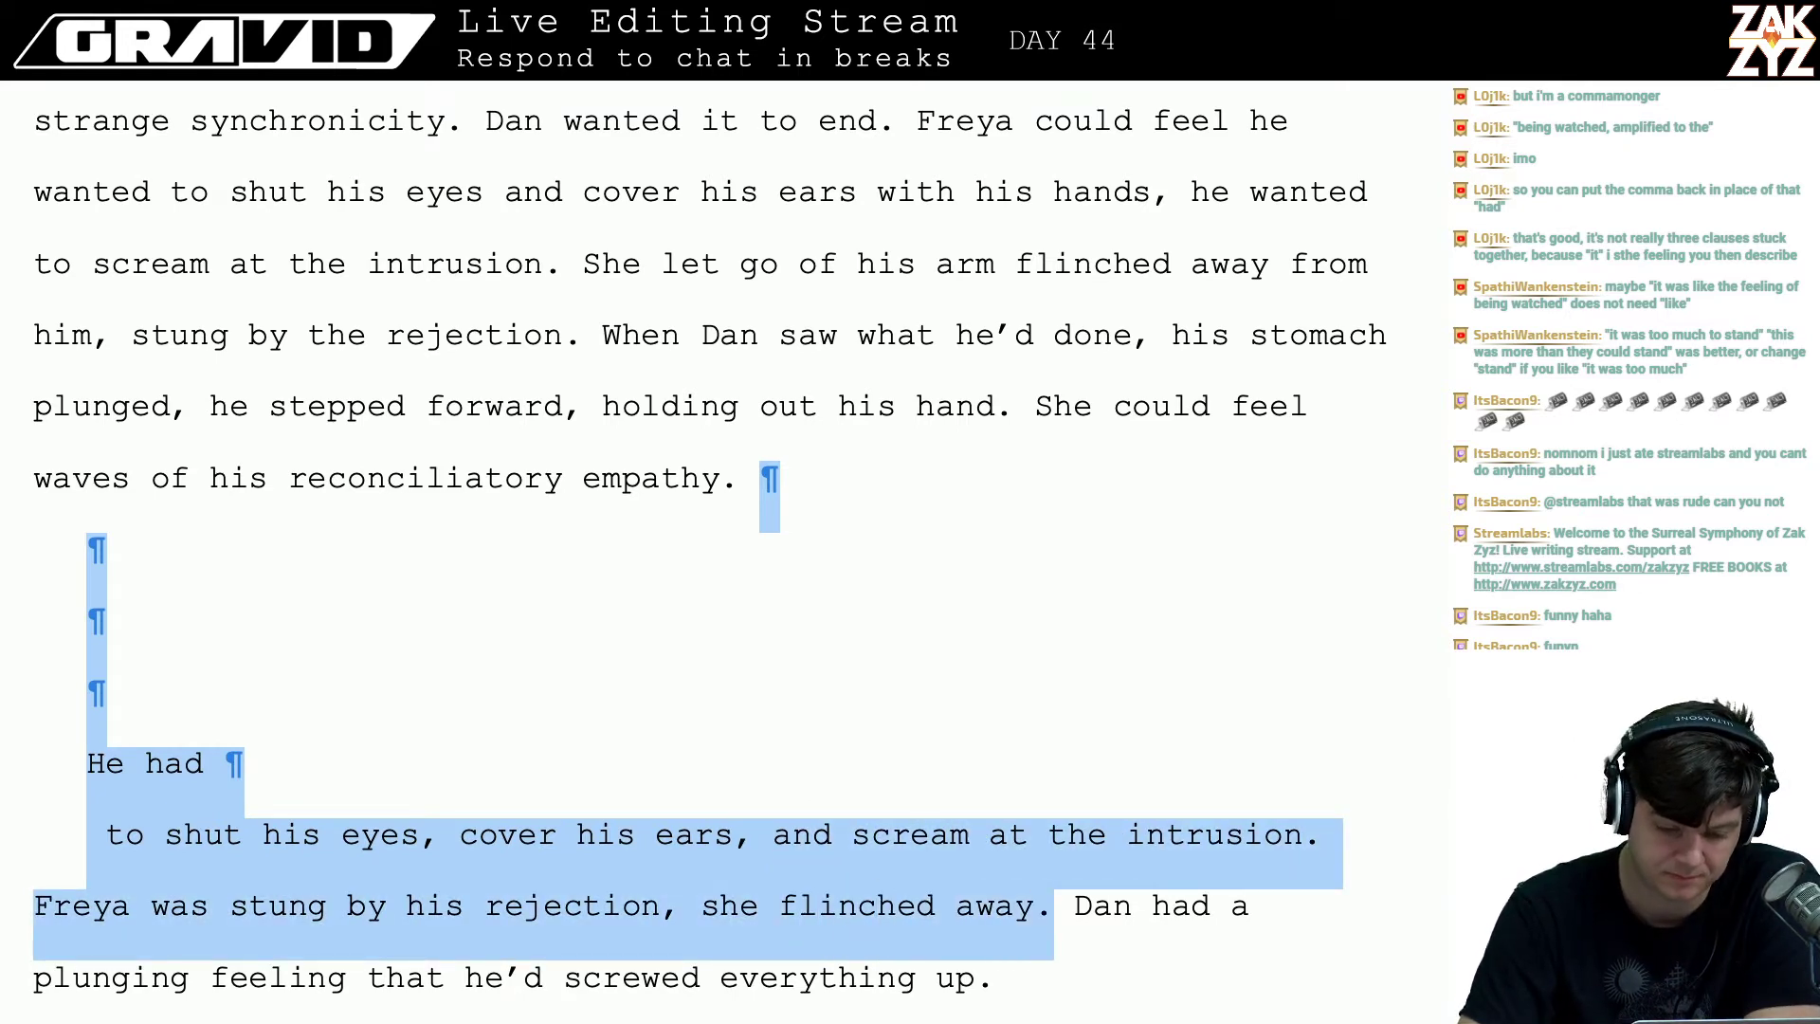
key("shift+Down")
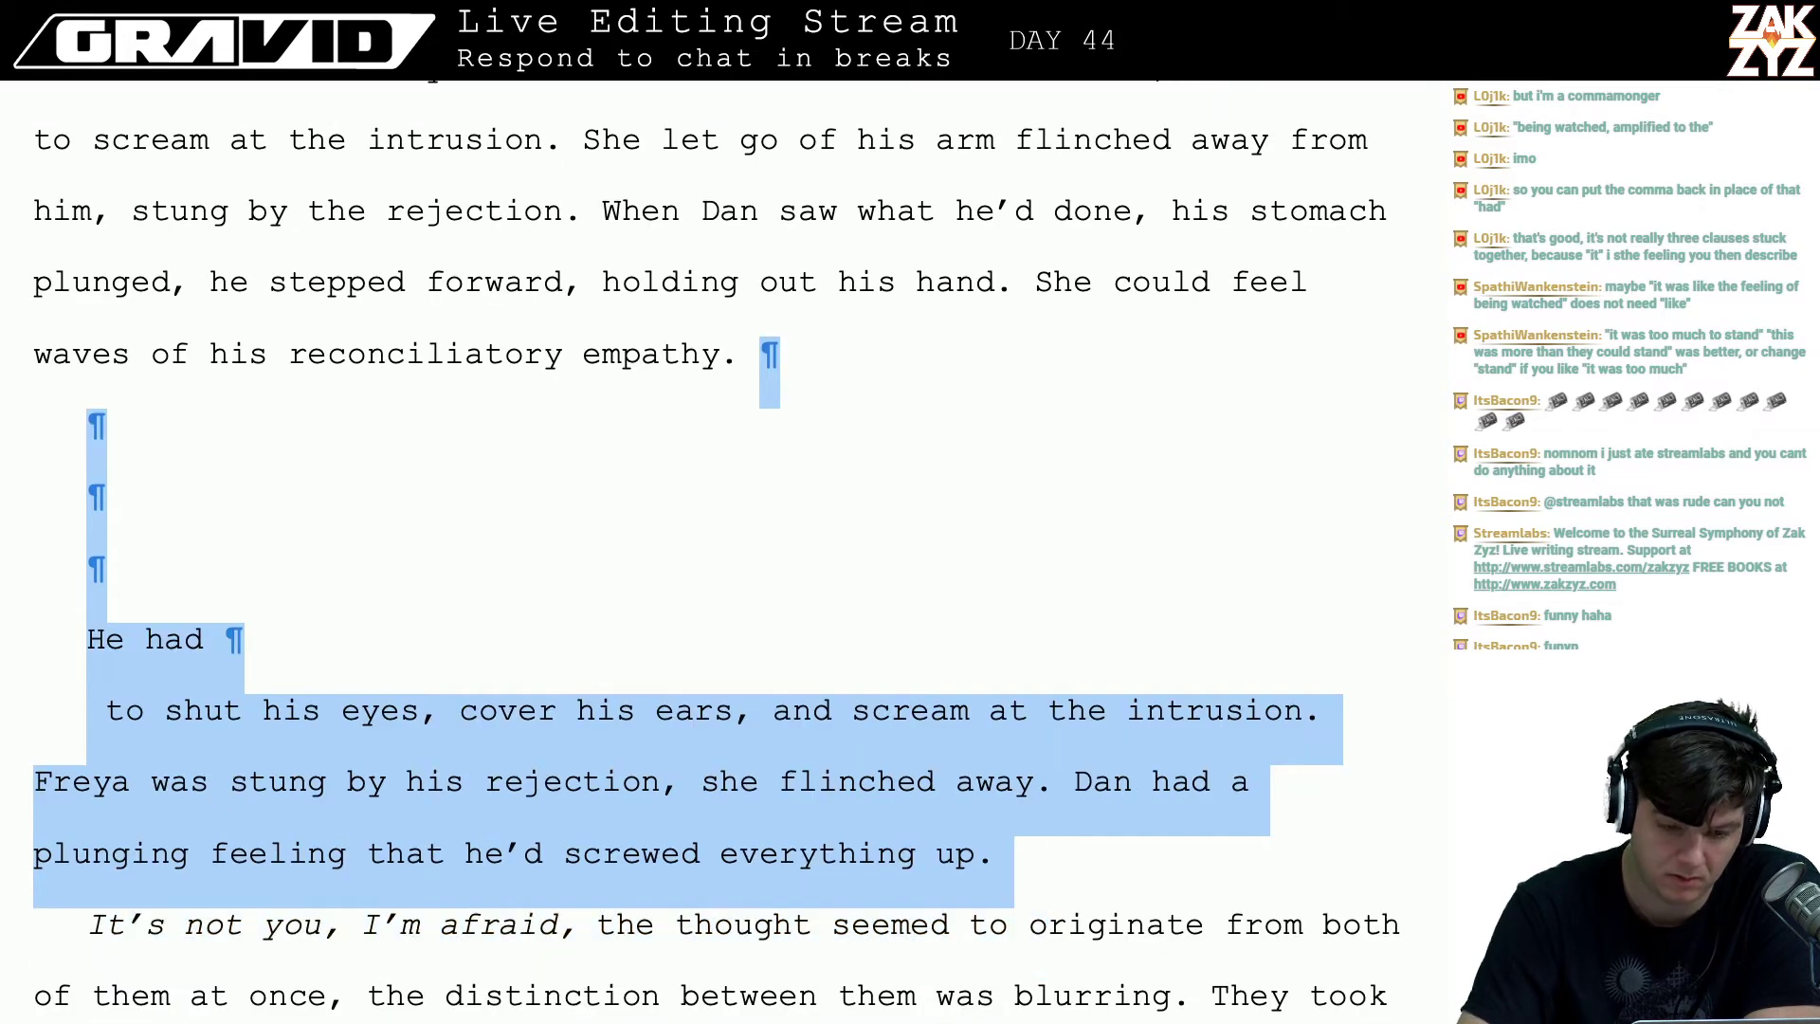
key("BackSpace")
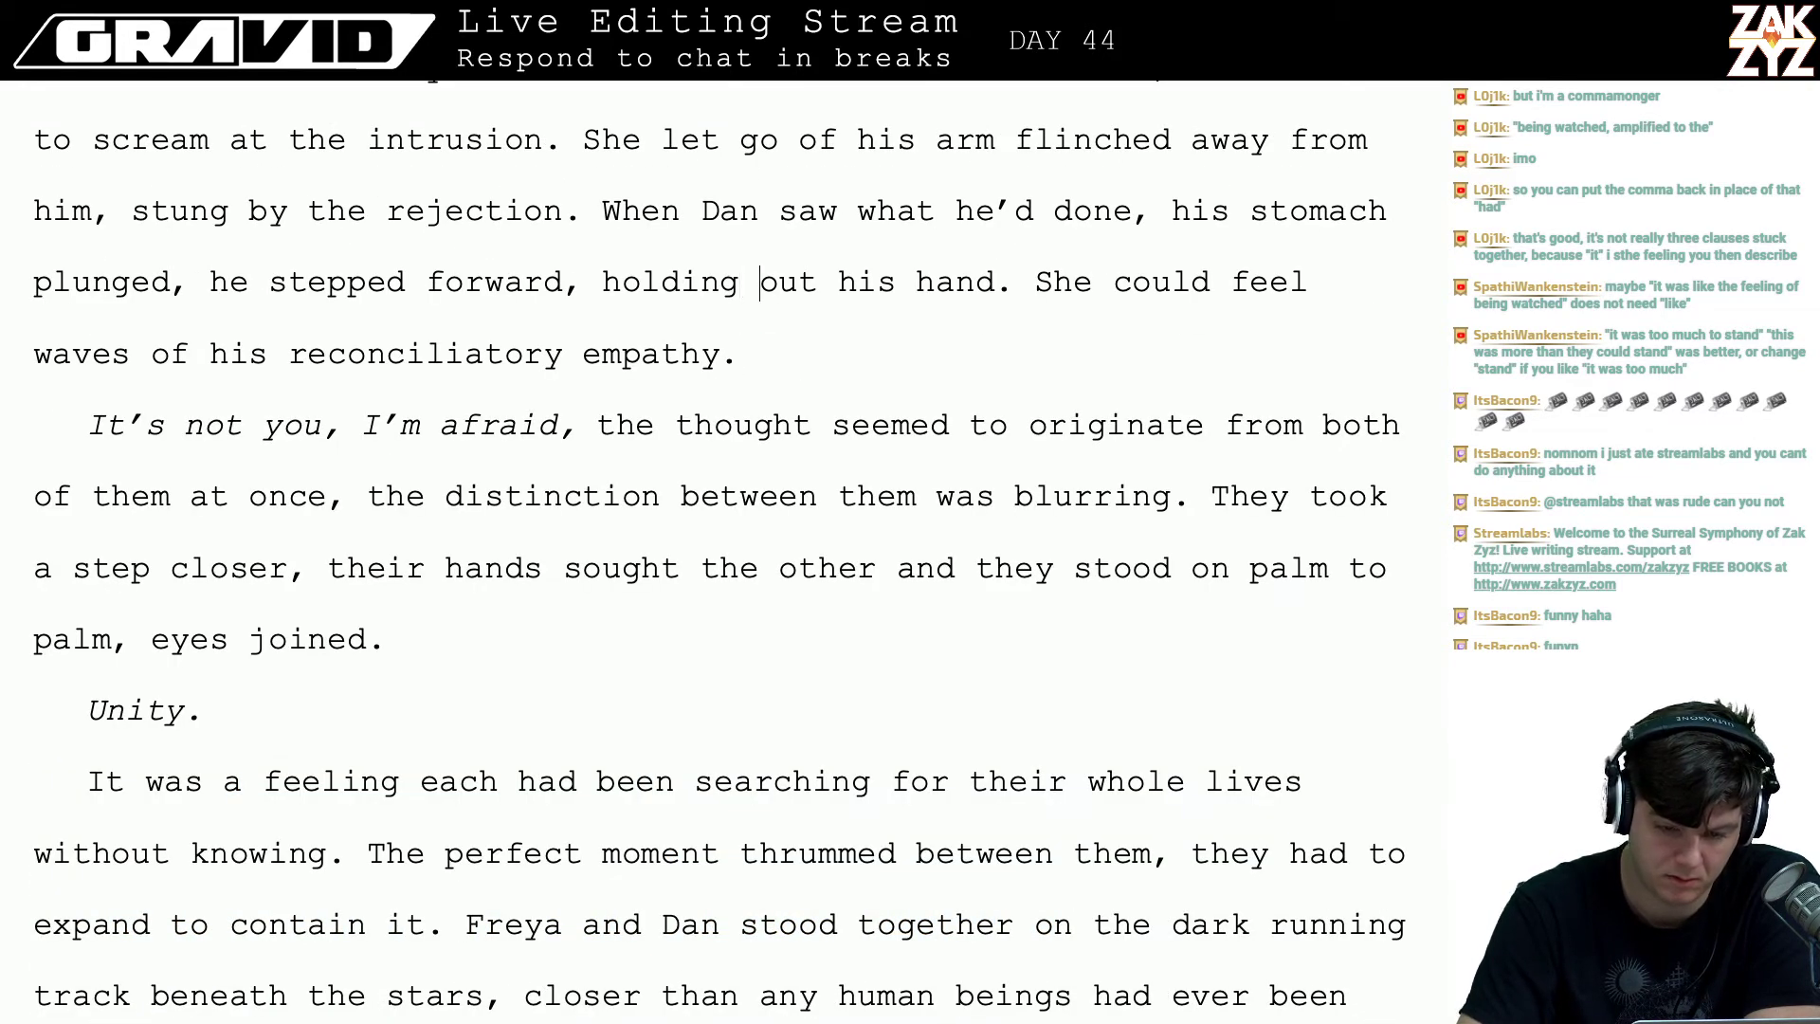
- Split the reconciliatory empathy sentence into its own paragraph with an empty line above it
key("Return")
key("Delete")
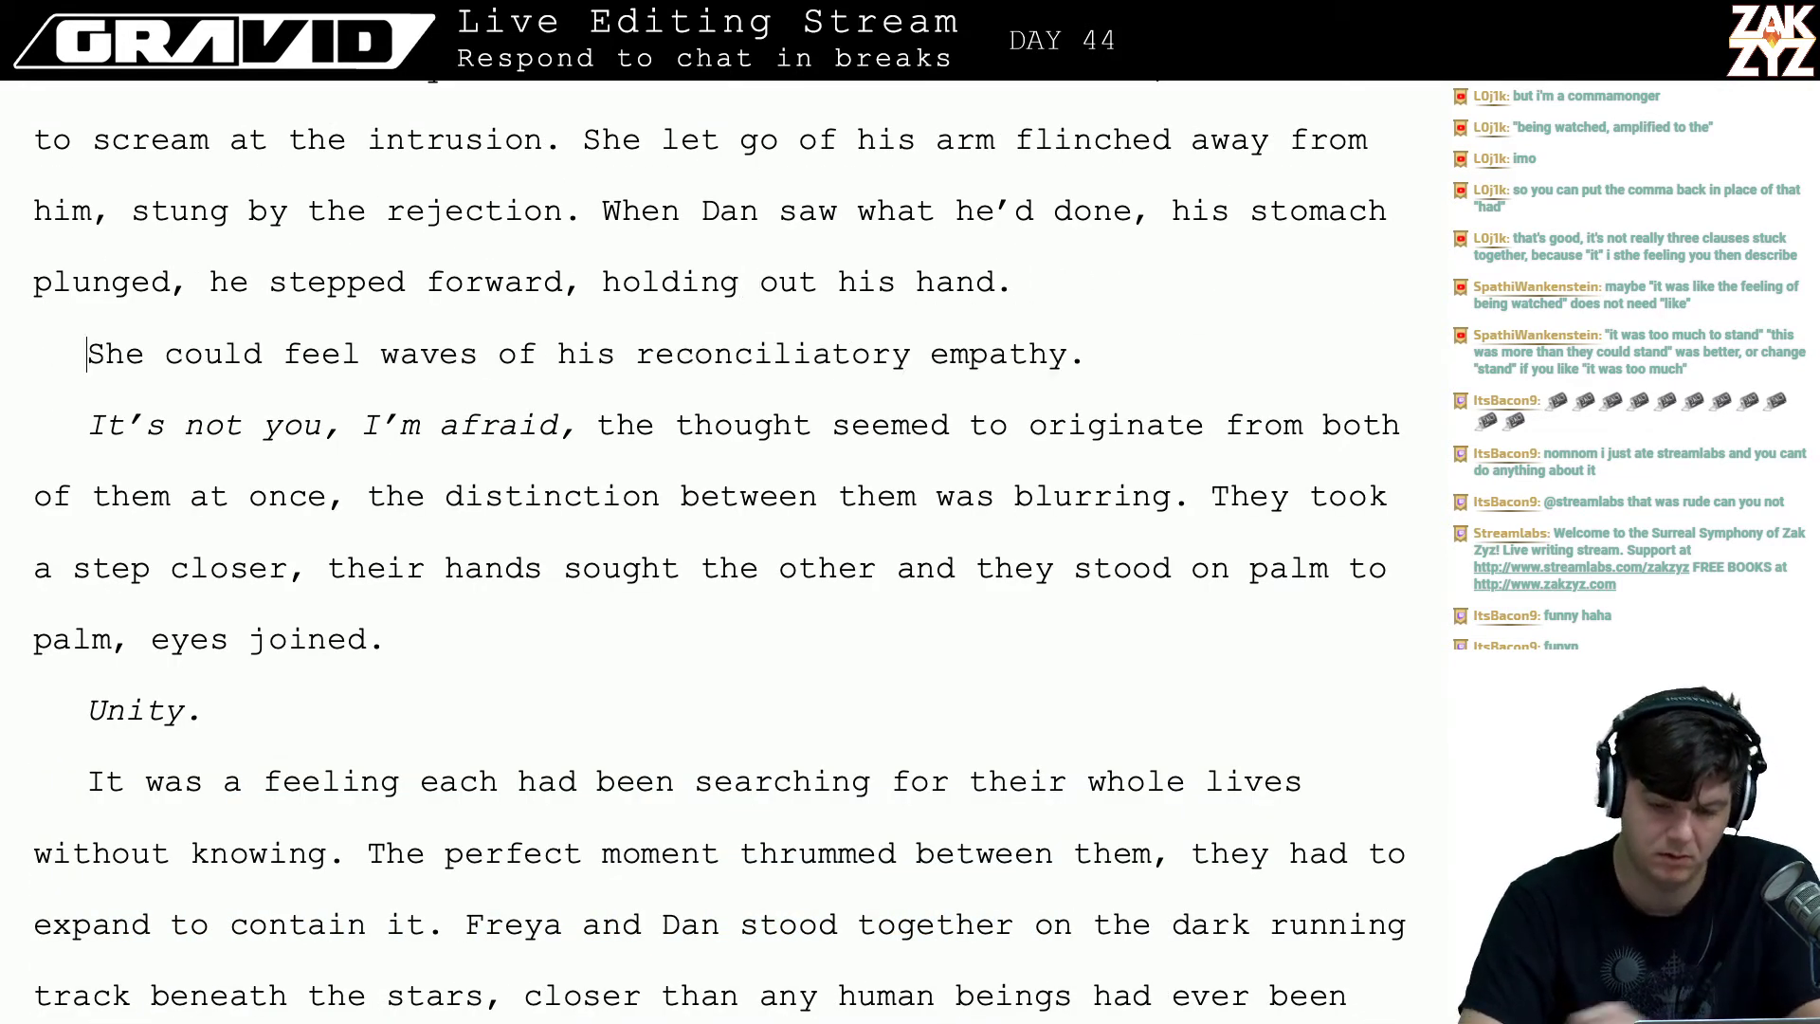
key("Return")
key("Up")
type("He wa af")
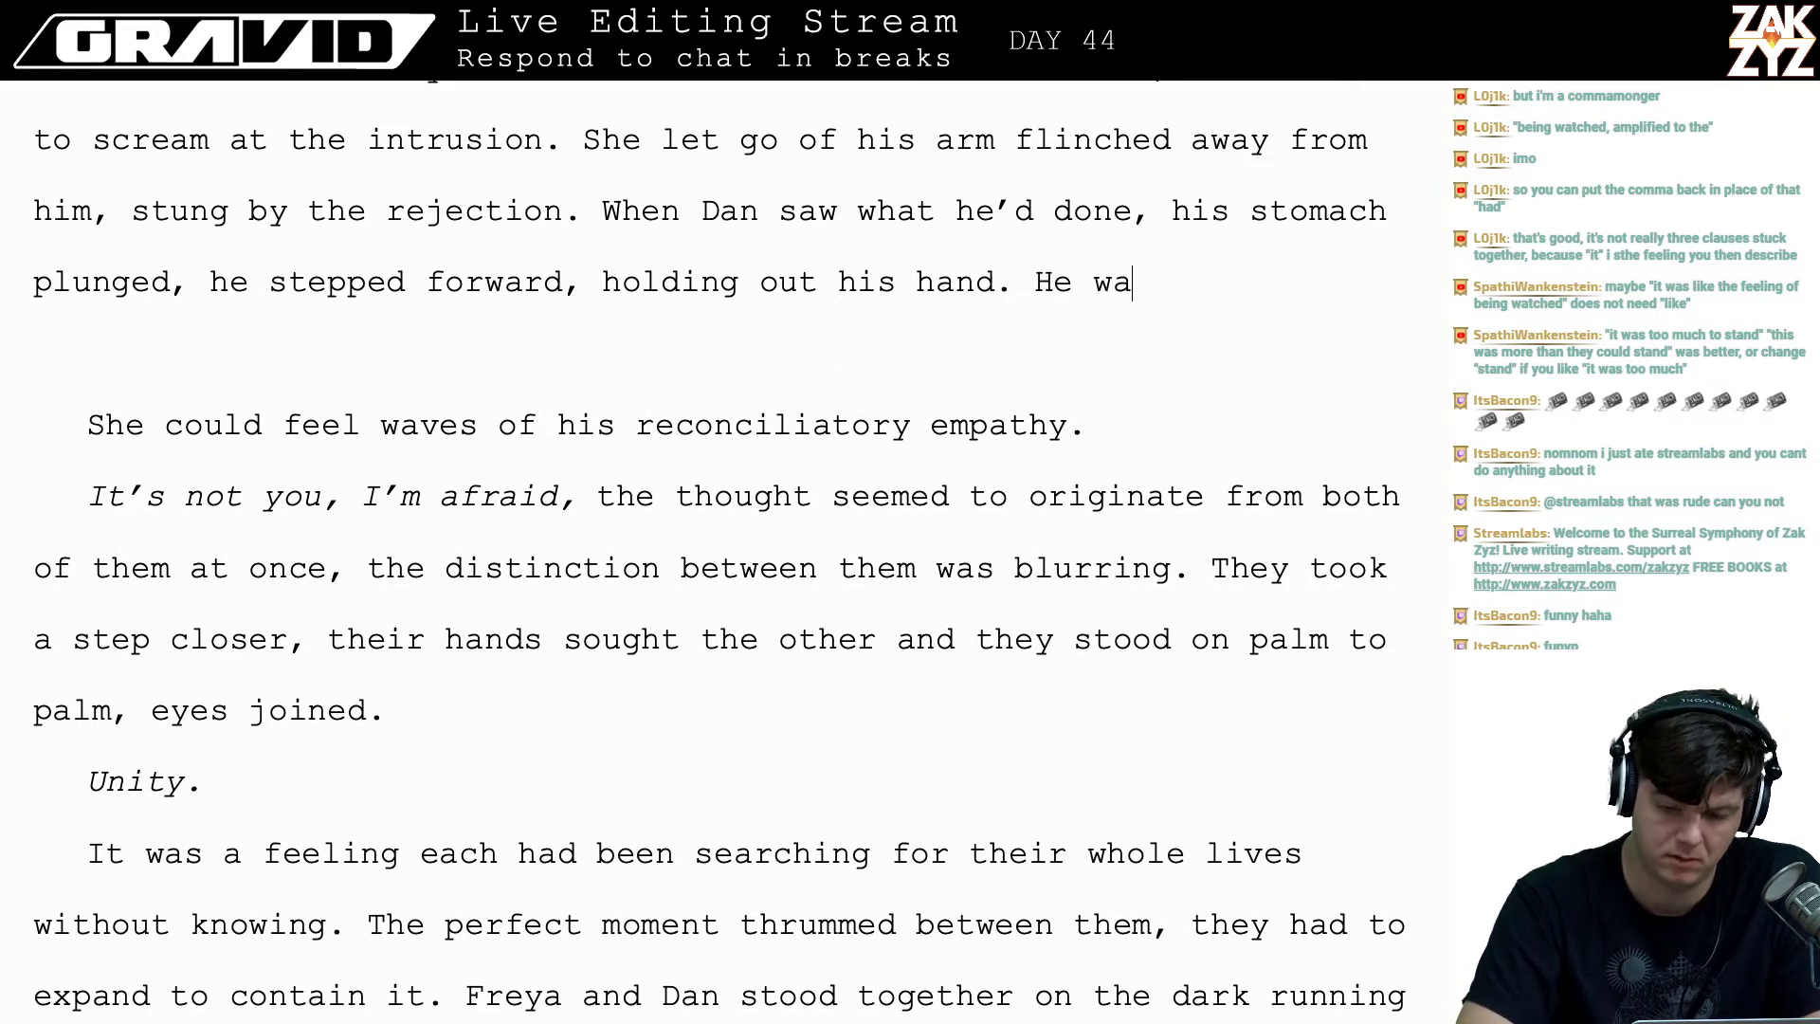
key("BackSpace")
key("BackSpace")
key("BackSpace")
type("s afraid he'")
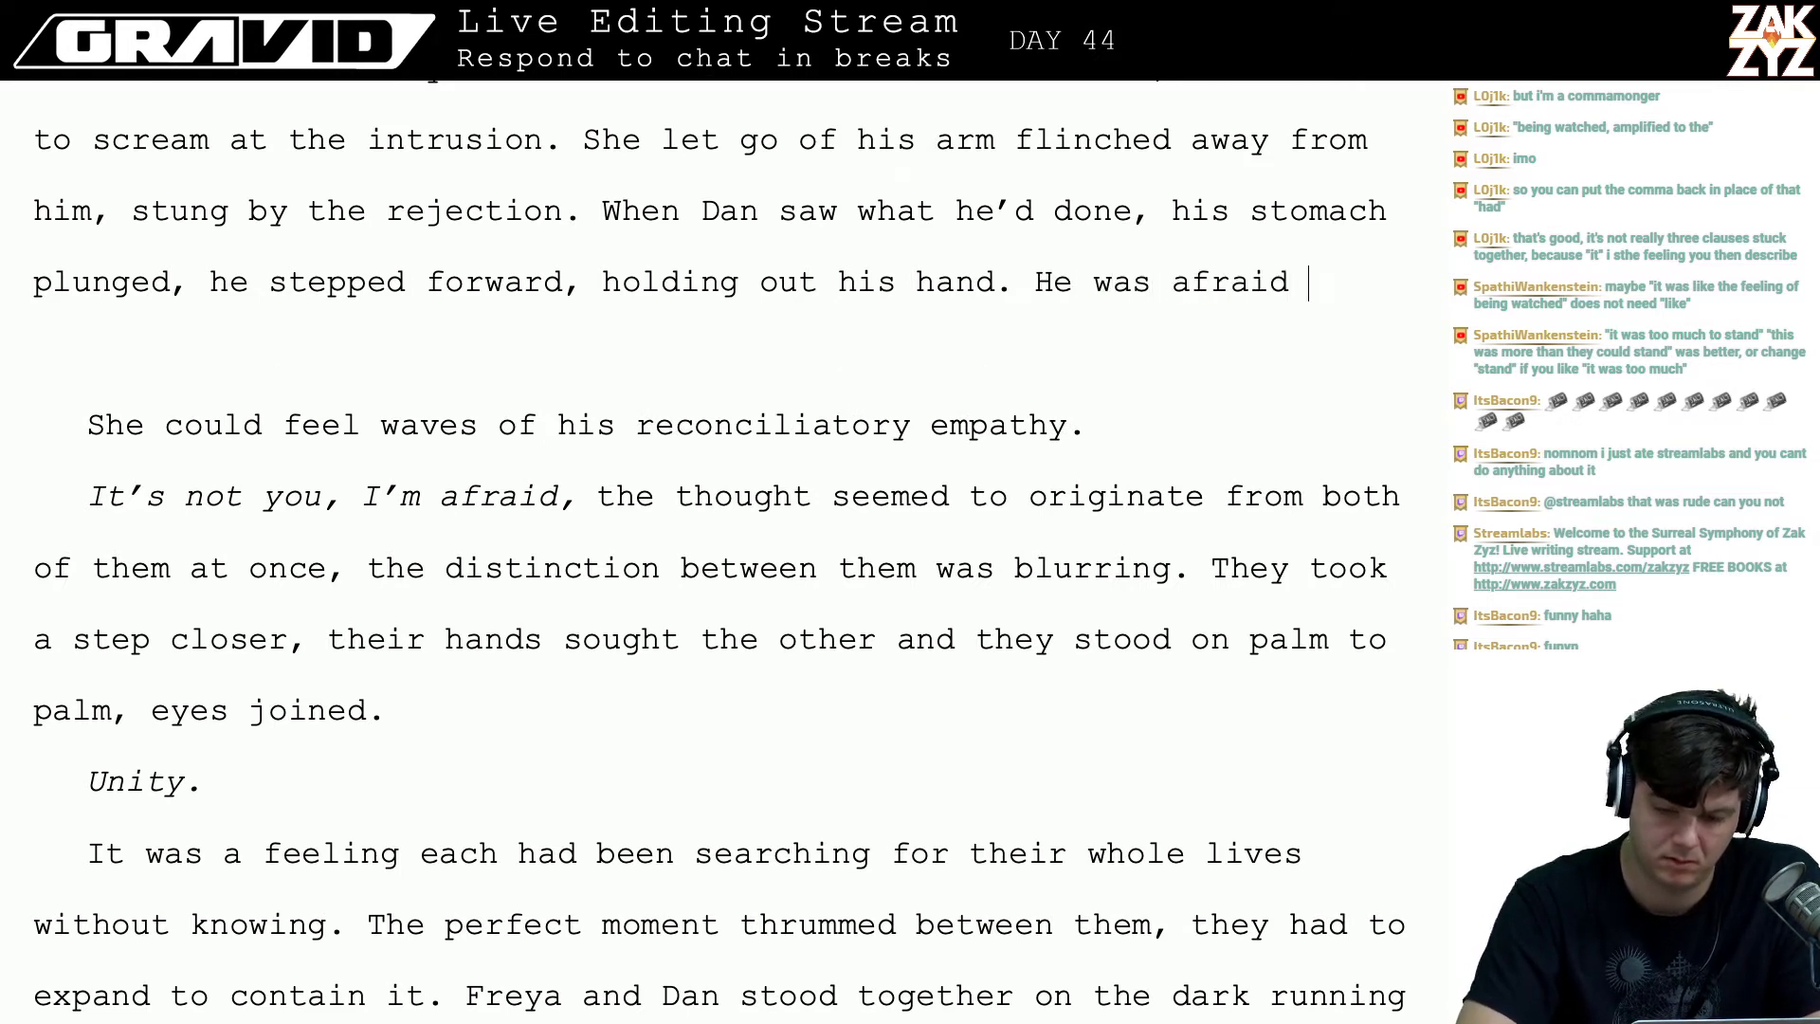
key("BackSpace")
key("BackSpace")
key("BackSpace")
key("BackSpace")
key("BackSpace")
key("BackSpace")
key("BackSpace")
key("BackSpace")
key("BackSpace")
key("BackSpace")
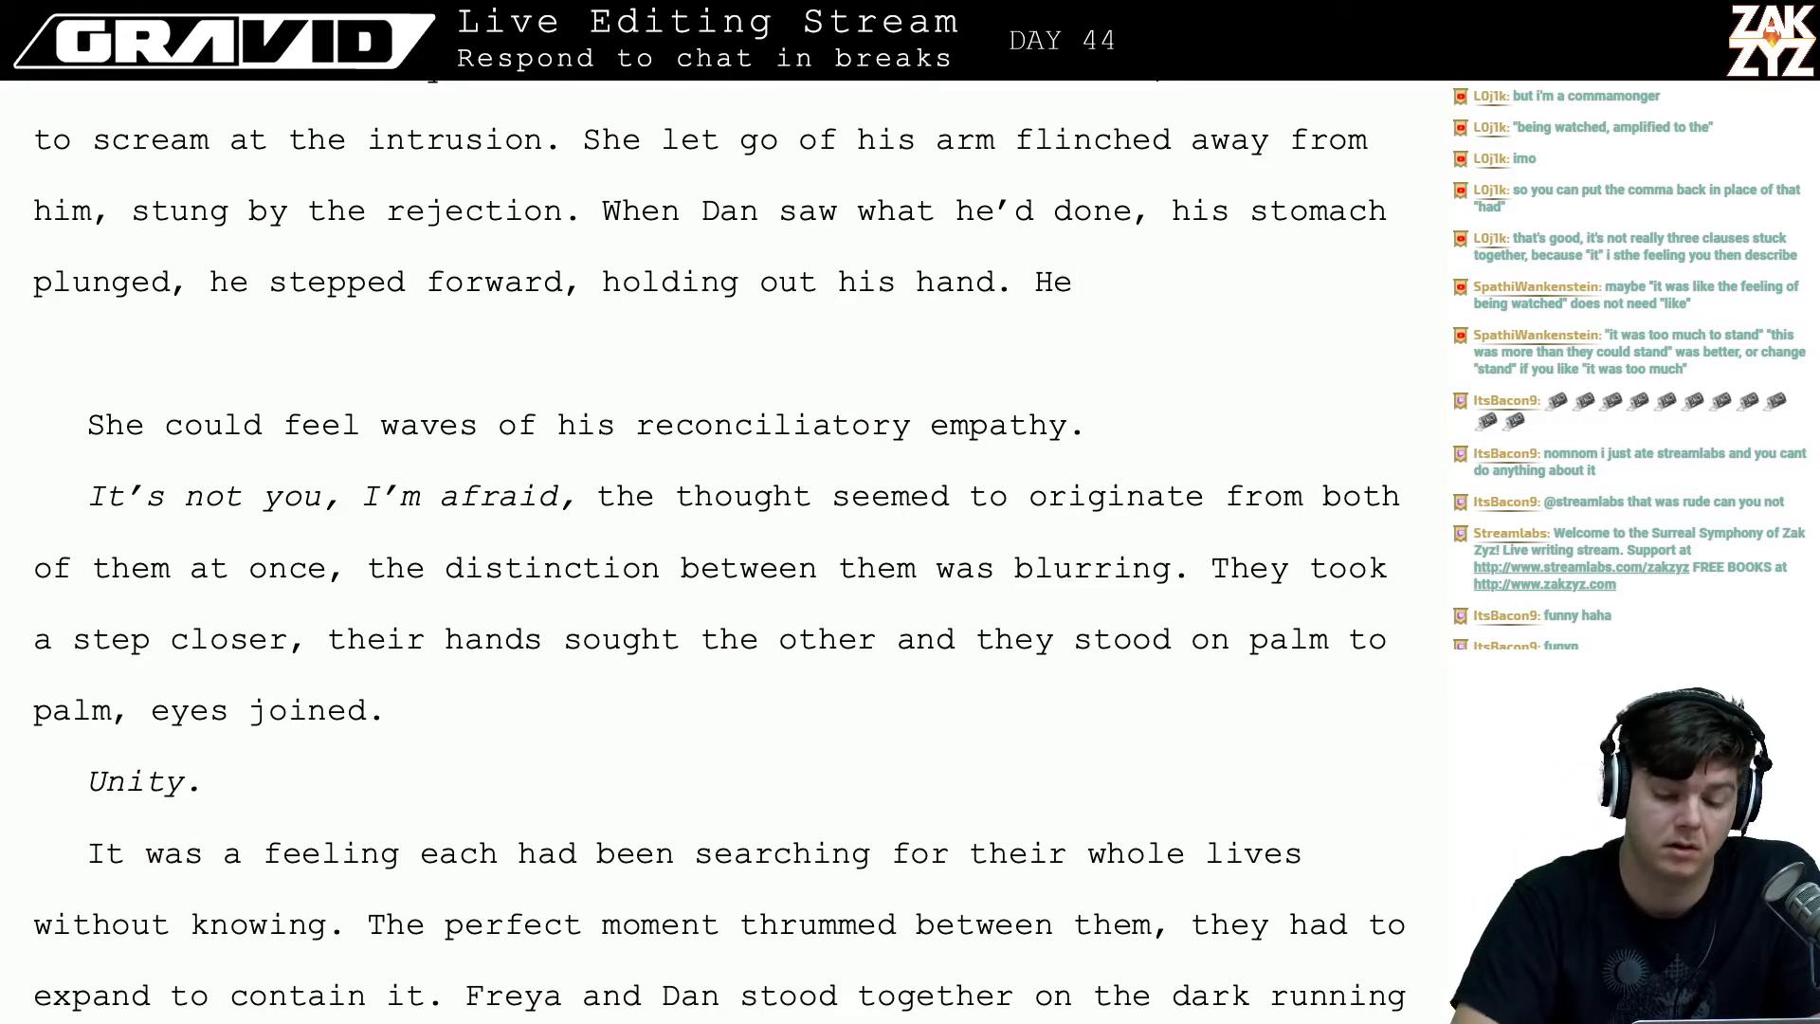
key("BackSpace")
key("BackSpace")
key("BackSpace")
type("He was")
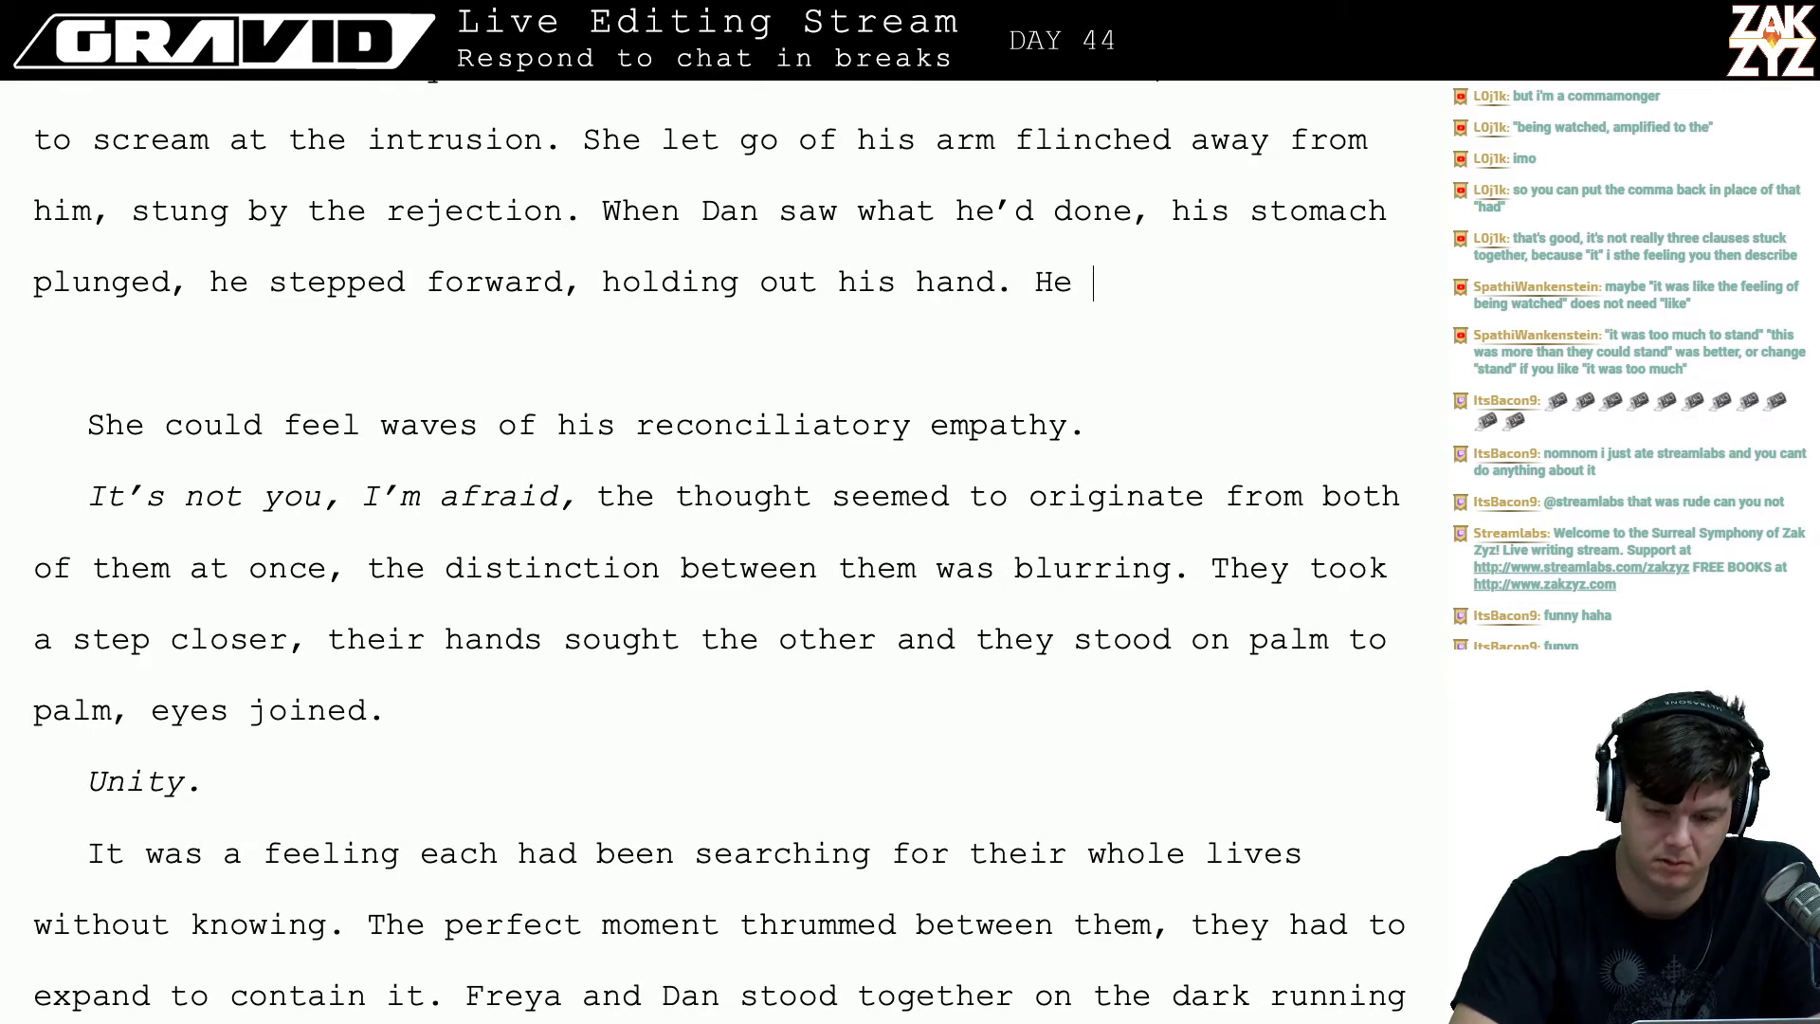
key("BackSpace")
type("aware h")
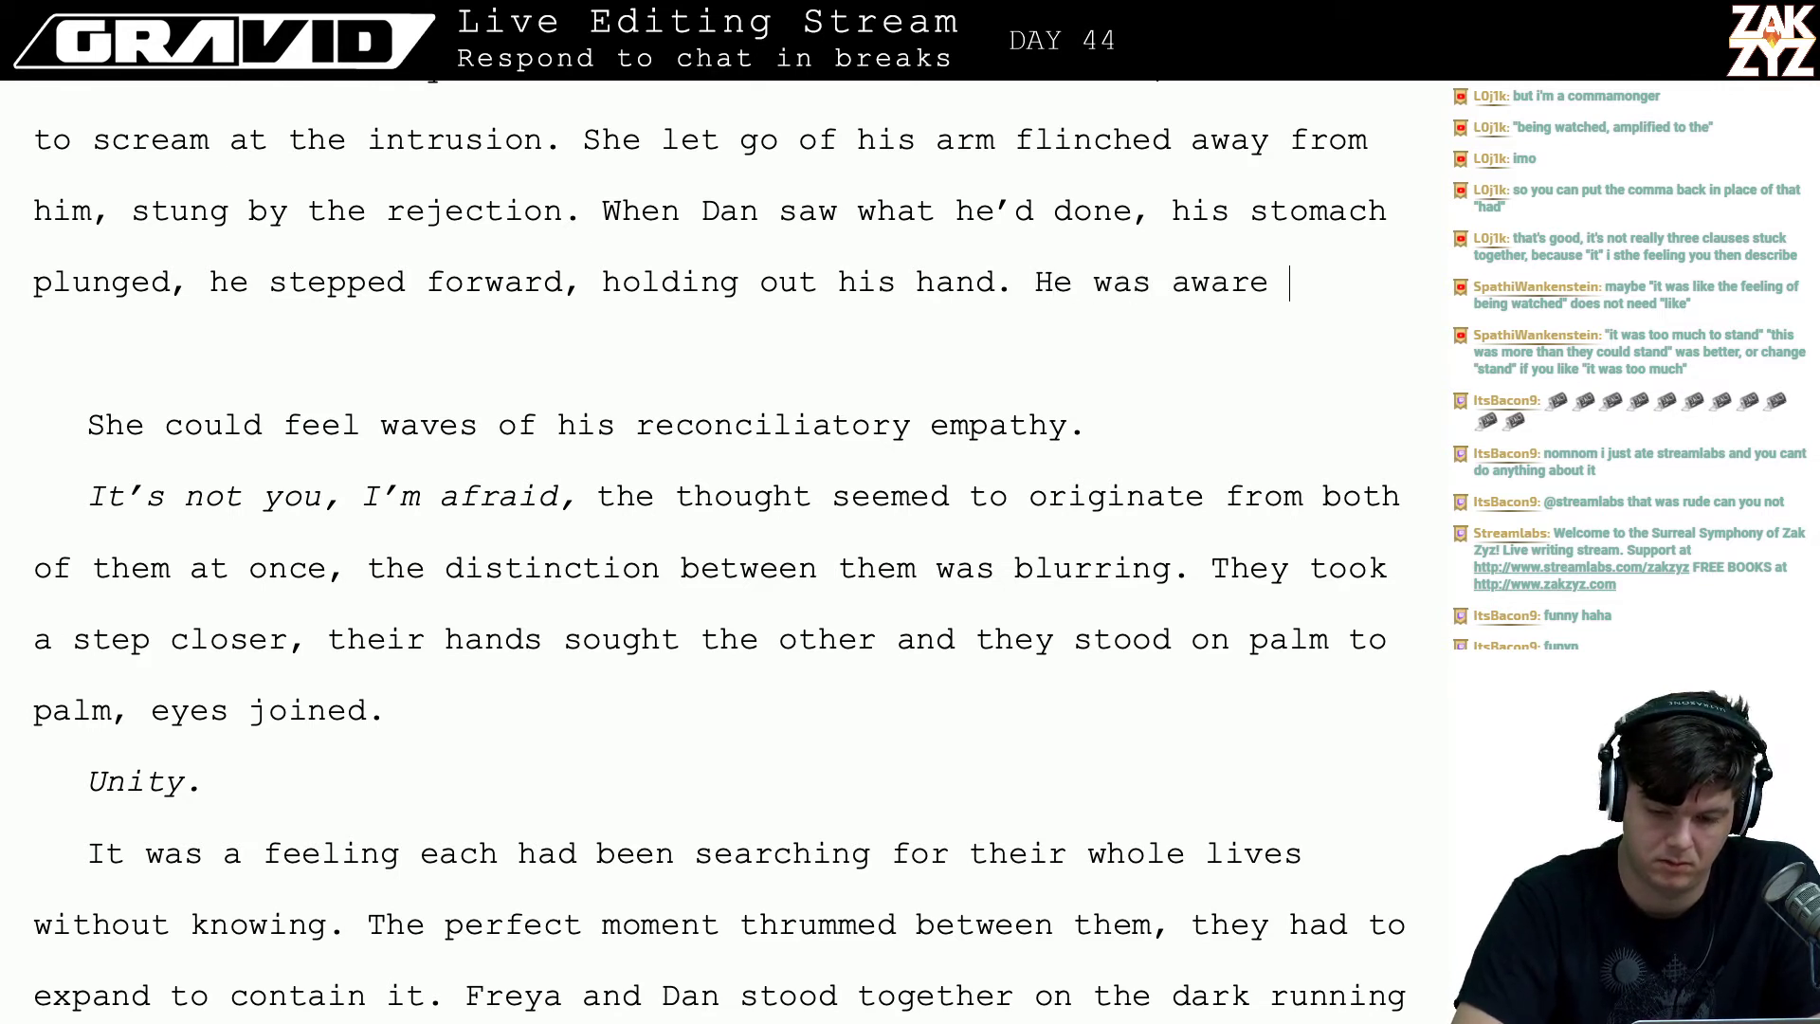
key("BackSpace")
key("BackSpace")
key("BackSpace")
key("BackSpace")
key("BackSpace")
key("BackSpace")
key("BackSpace")
key("BackSpace")
key("BackSpace")
key("BackSpace")
key("BackSpace")
key("BackSpace")
key("BackSpace")
key("BackSpace")
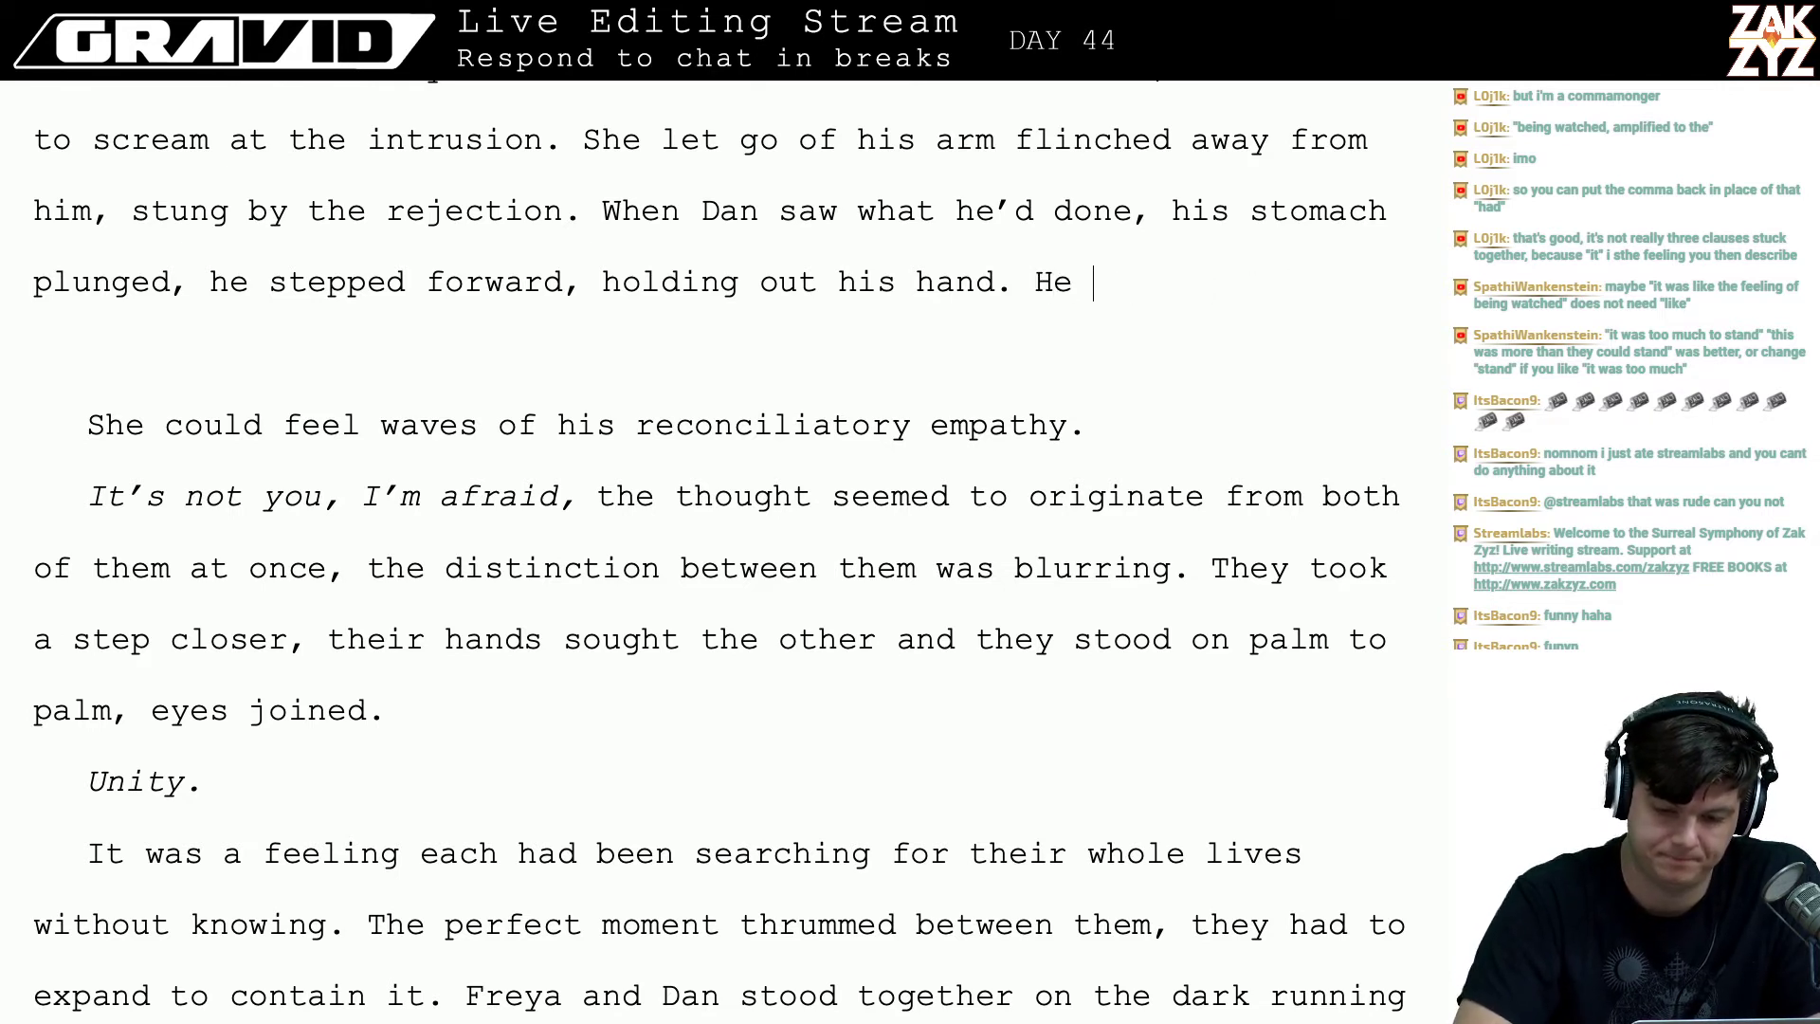
- Continue after "holding out his hand." with "She could feel his fear that he'd screwed everything up"
type("She could feel his fe")
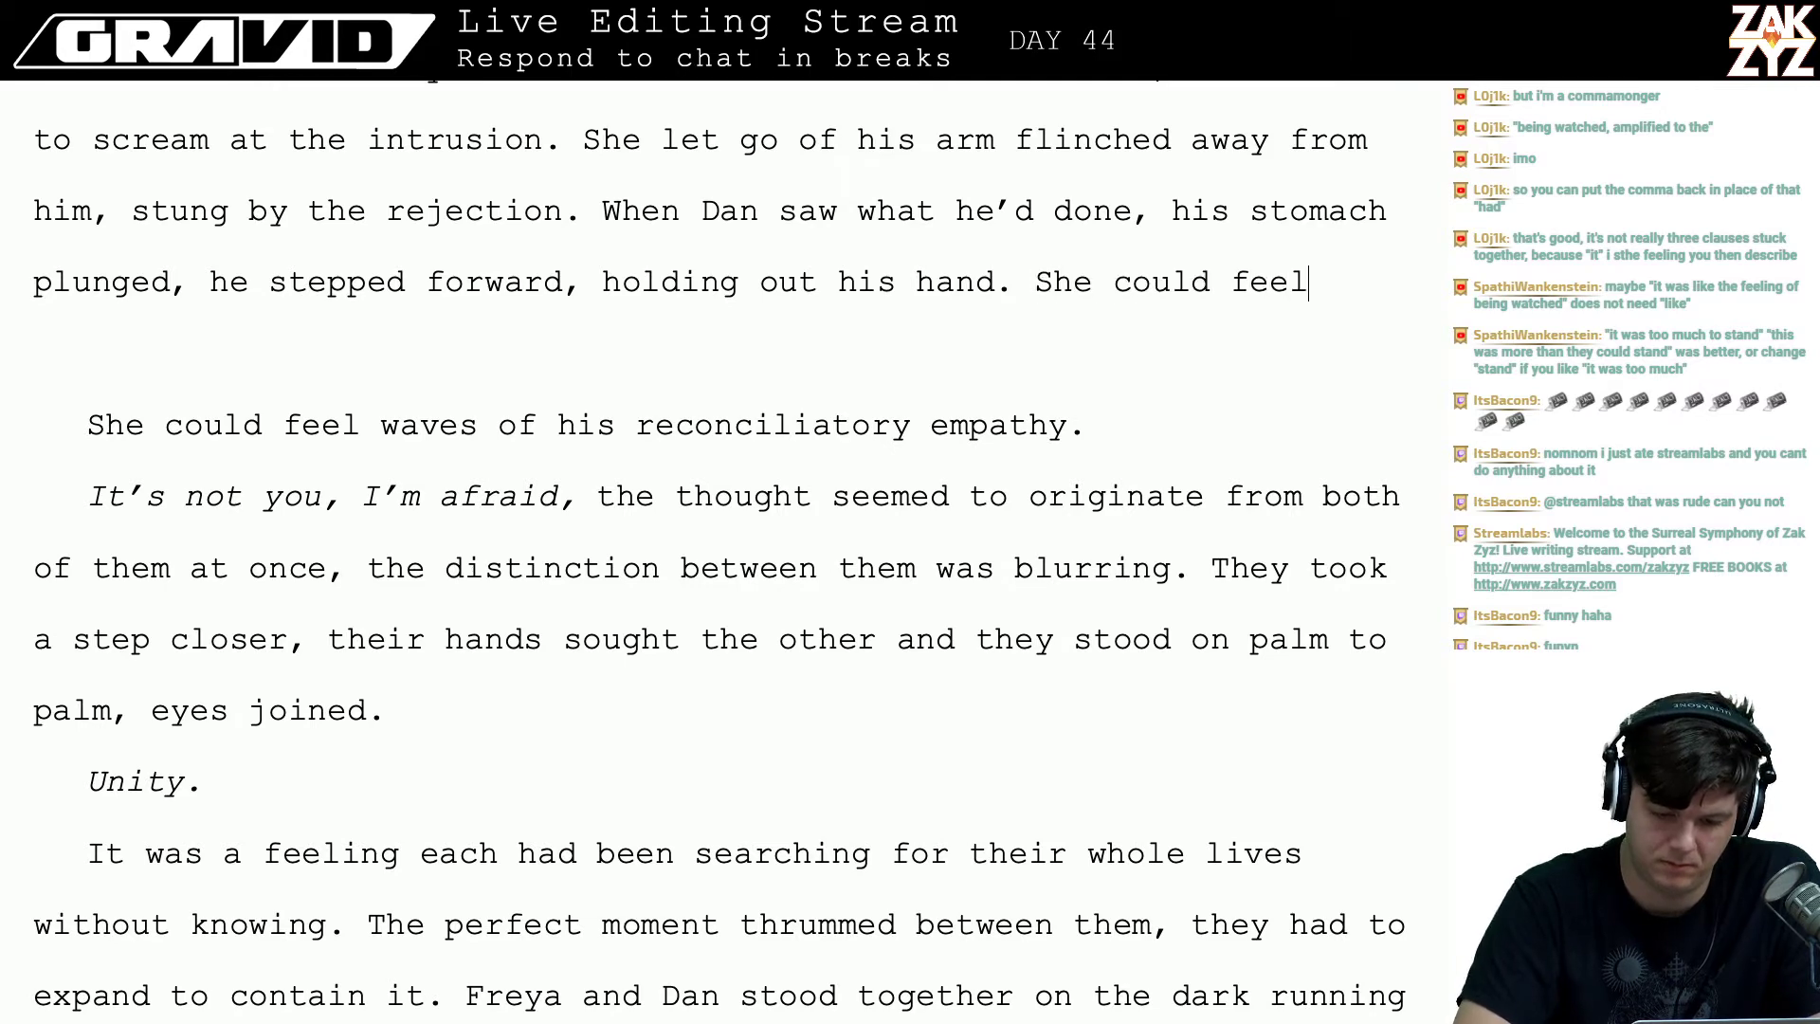
key("BackSpace")
type("is fear that ")
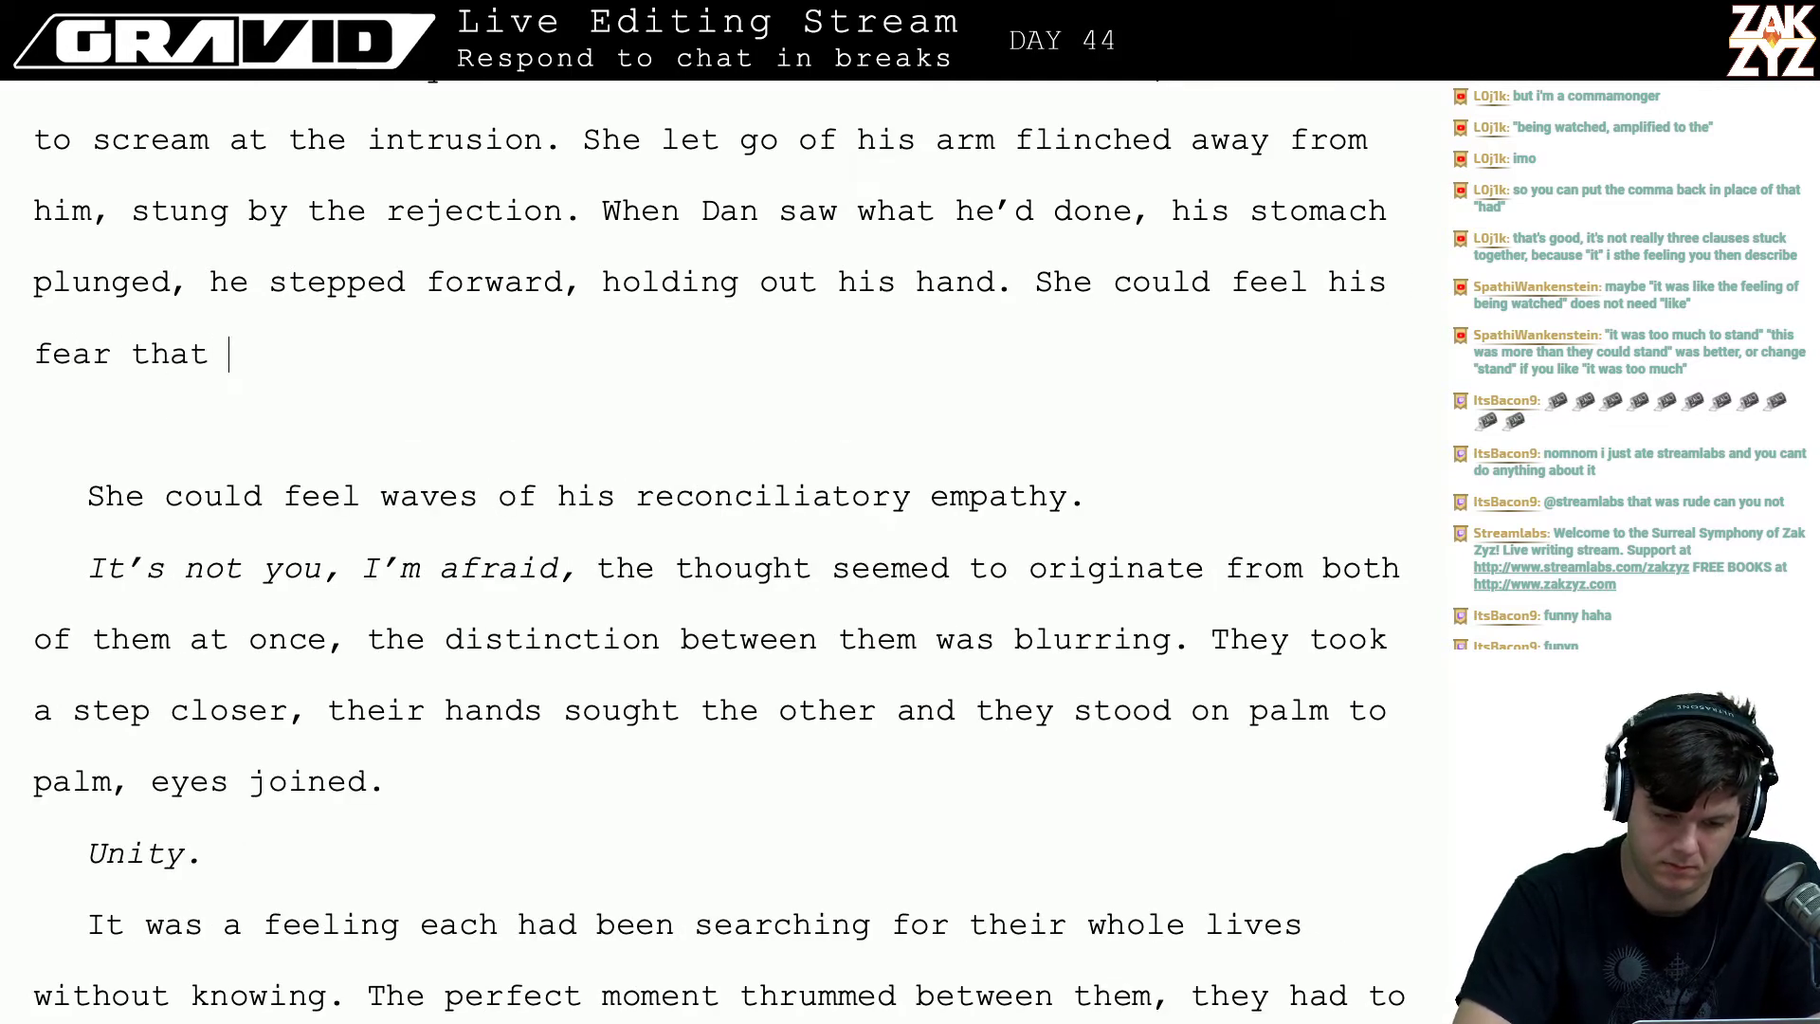
type("he'd screwed every")
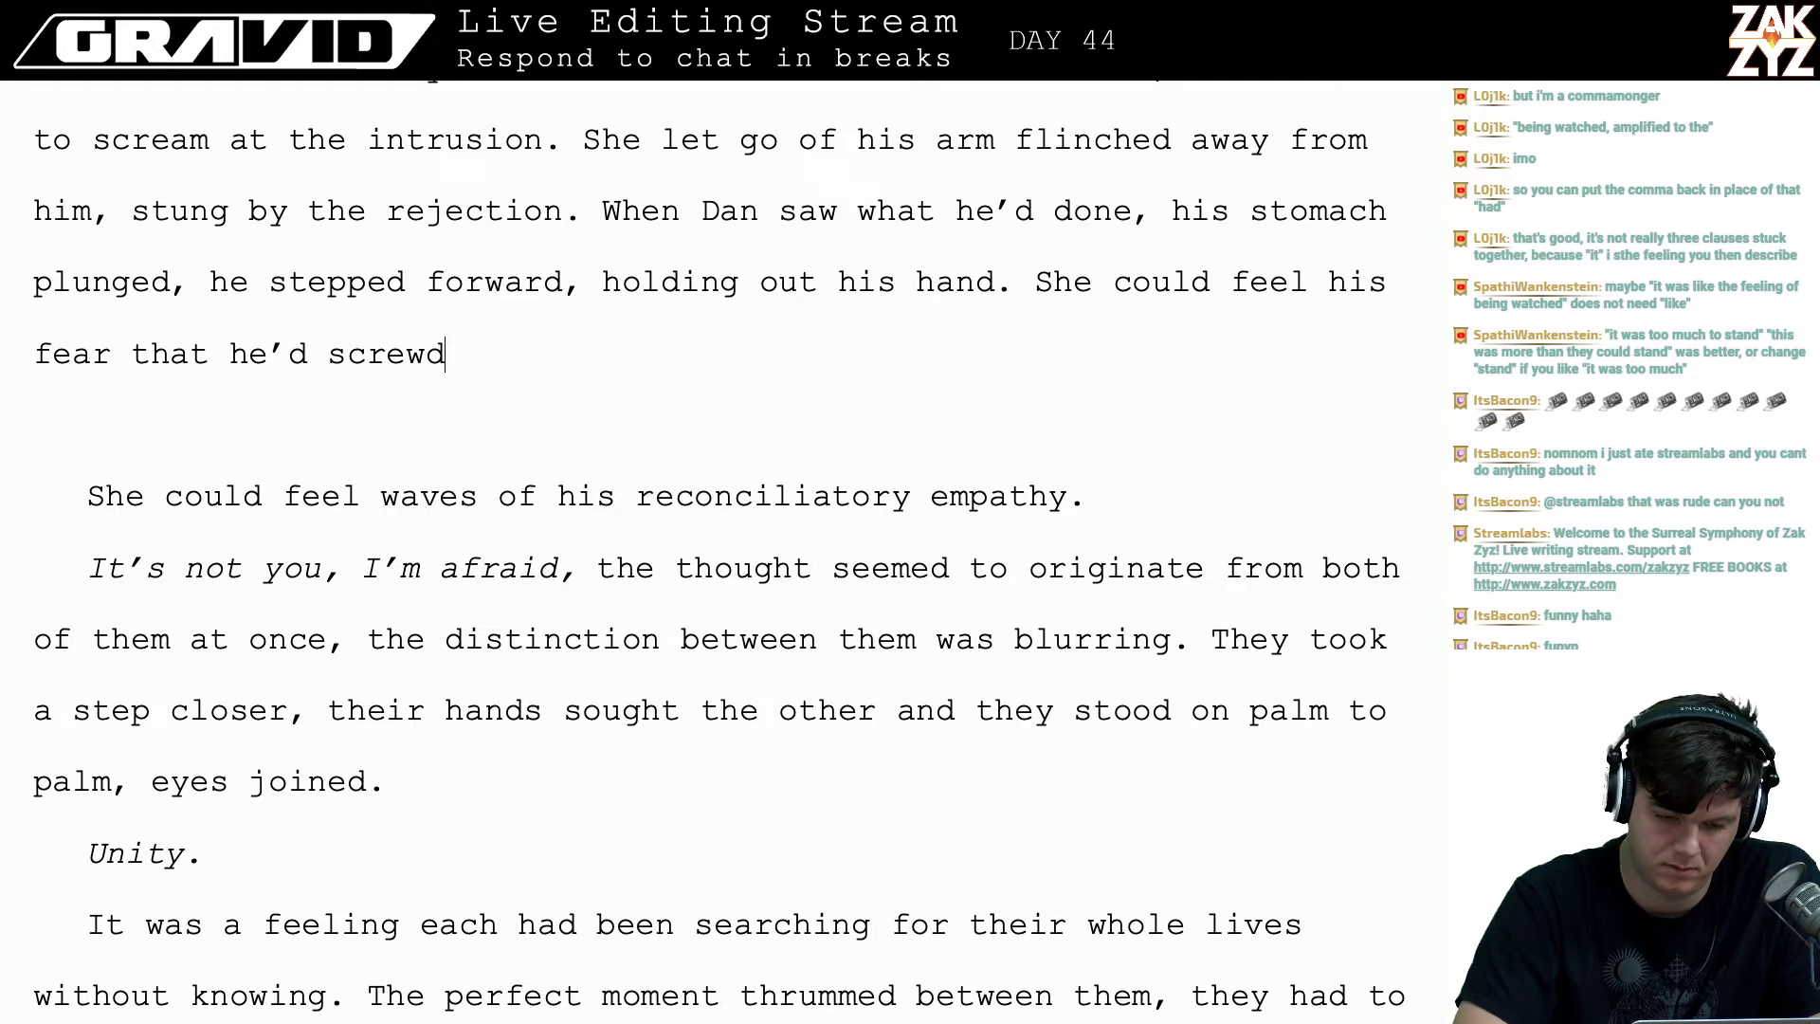
type("thing ")
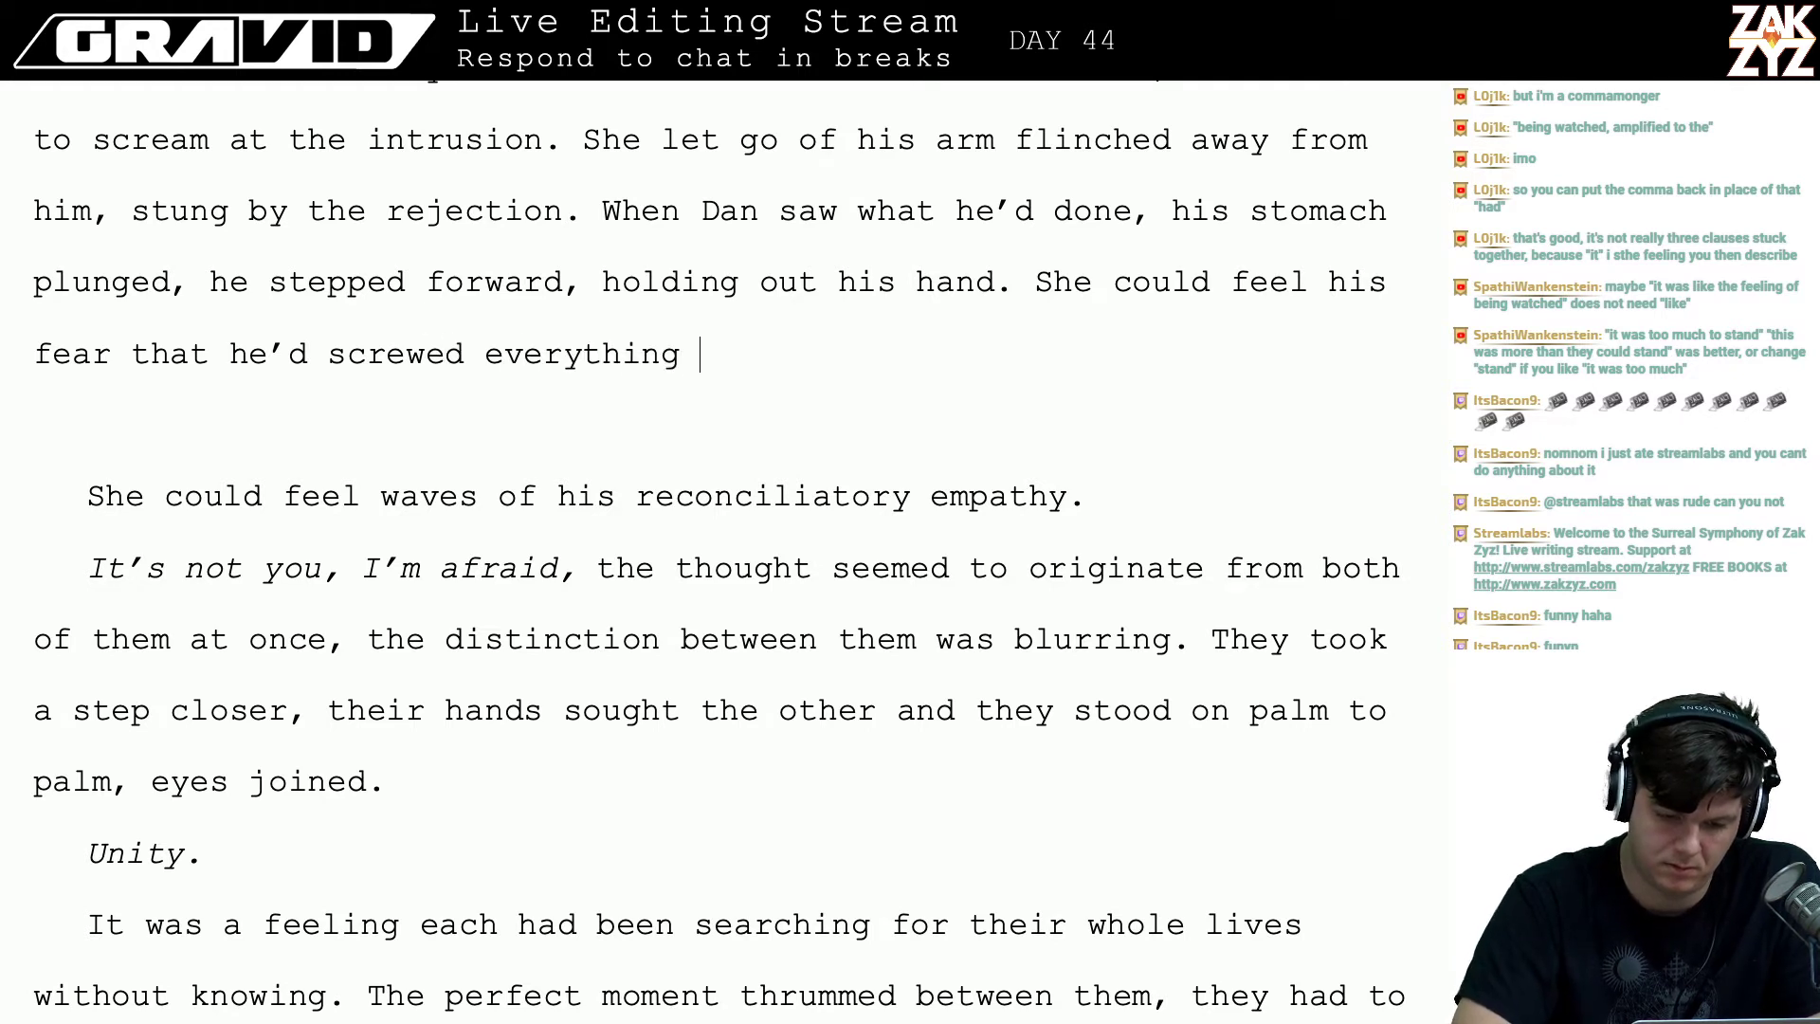
type("up, he was r")
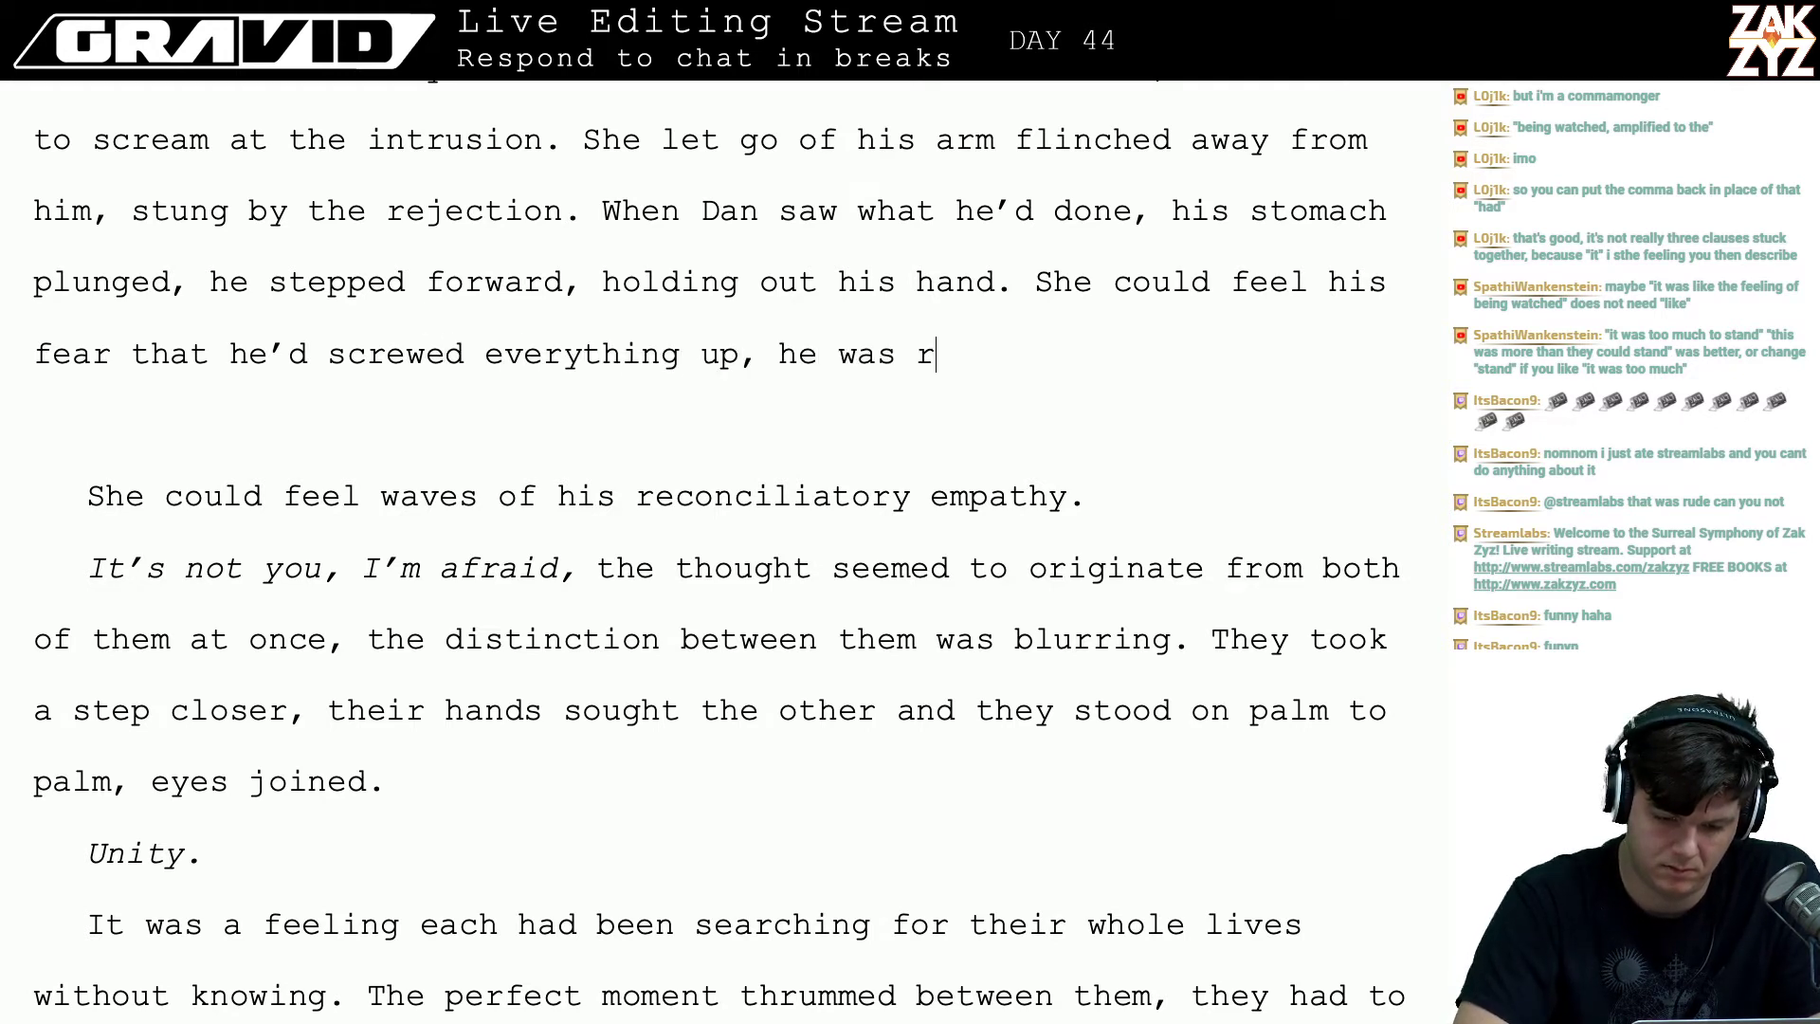
type("adiating wat")
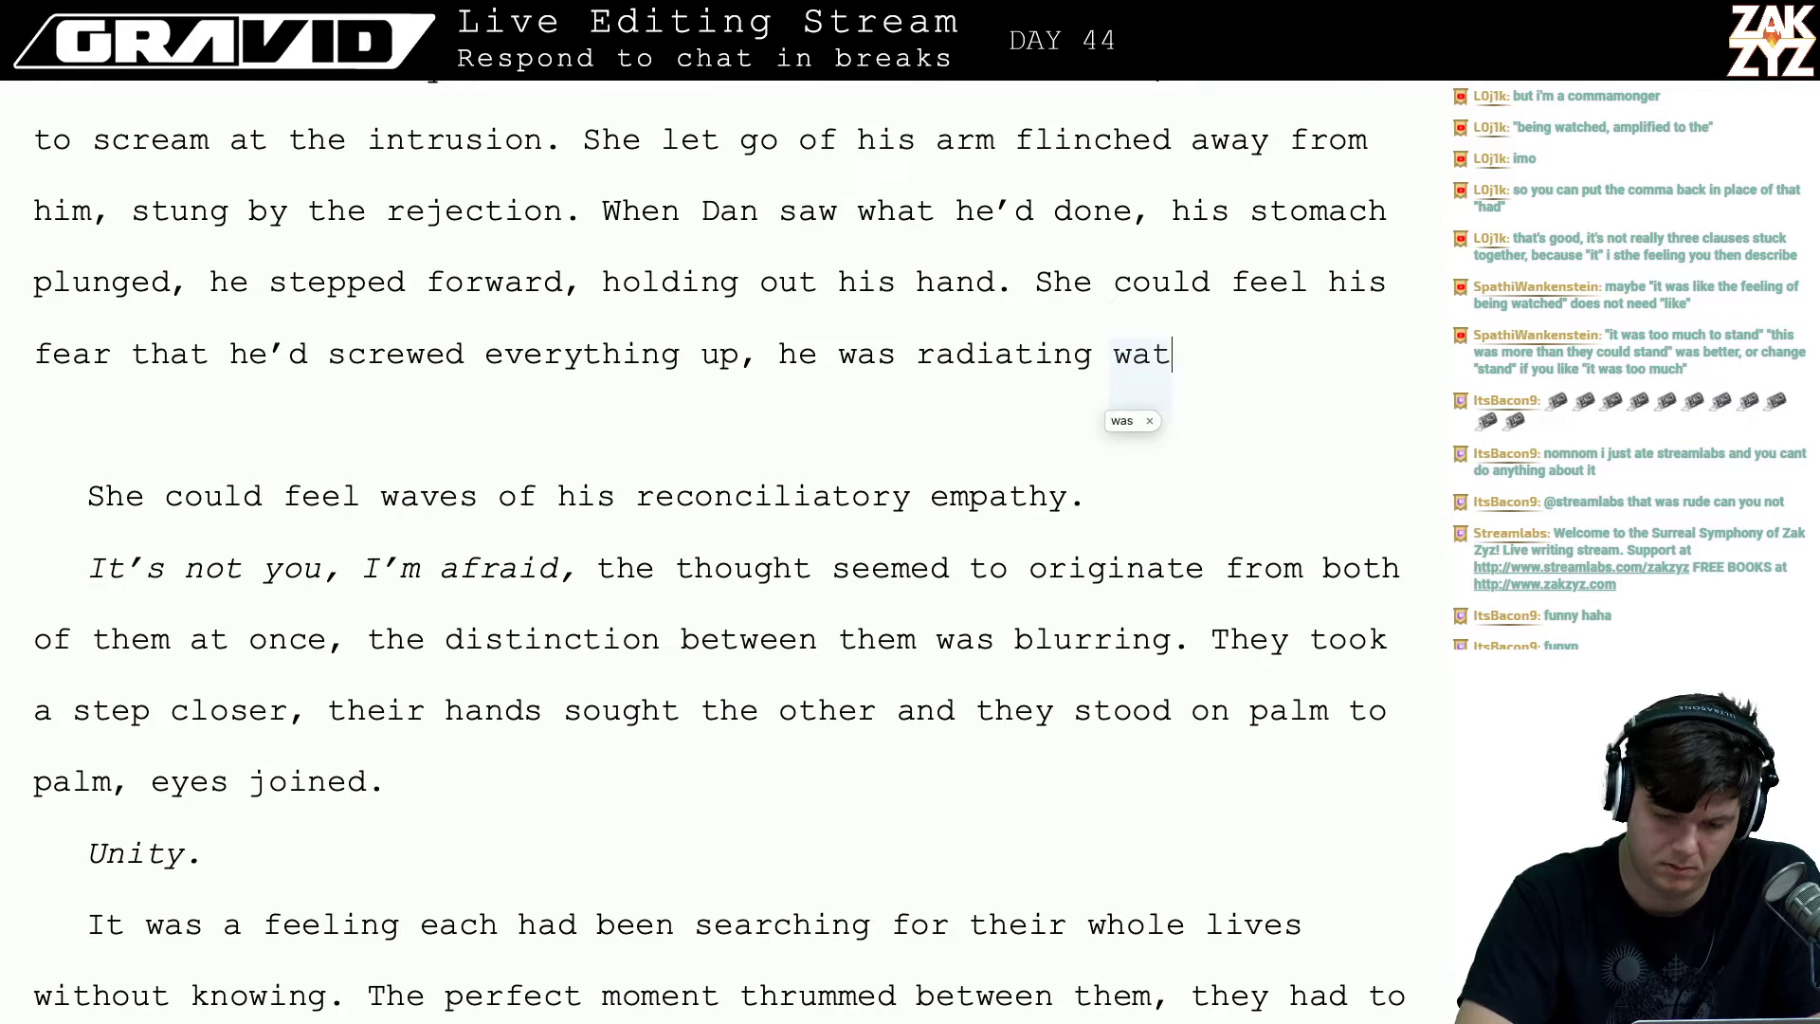
key("BackSpace")
key("BackSpace")
key("BackSpace")
key("BackSpace")
key("BackSpace")
key("BackSpace")
key("BackSpace")
key("BackSpace")
key("BackSpace")
key("BackSpace")
key("BackSpace")
key("BackSpace")
key("BackSpace")
key("BackSpace")
key("BackSpace")
key("BackSpace")
key("BackSpace")
key("BackSpace")
key("BackSpace")
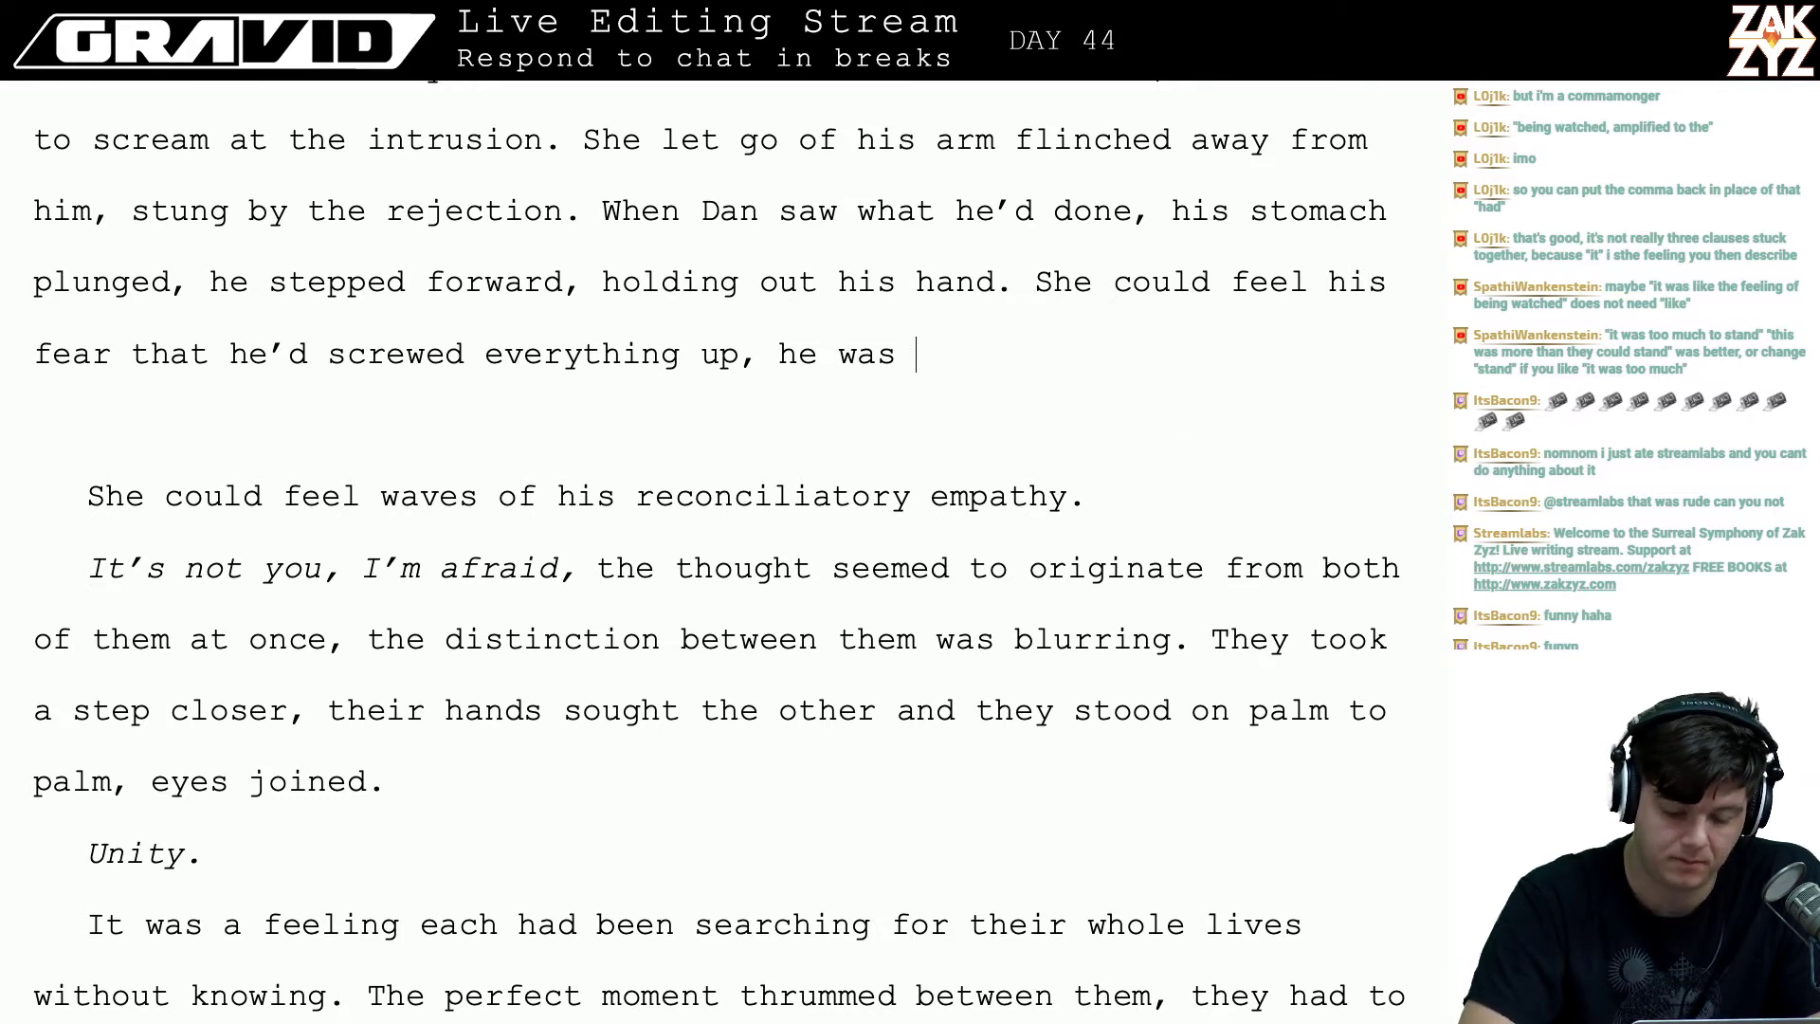
type("e")
key("BackSpace")
key("BackSpace")
key("BackSpace")
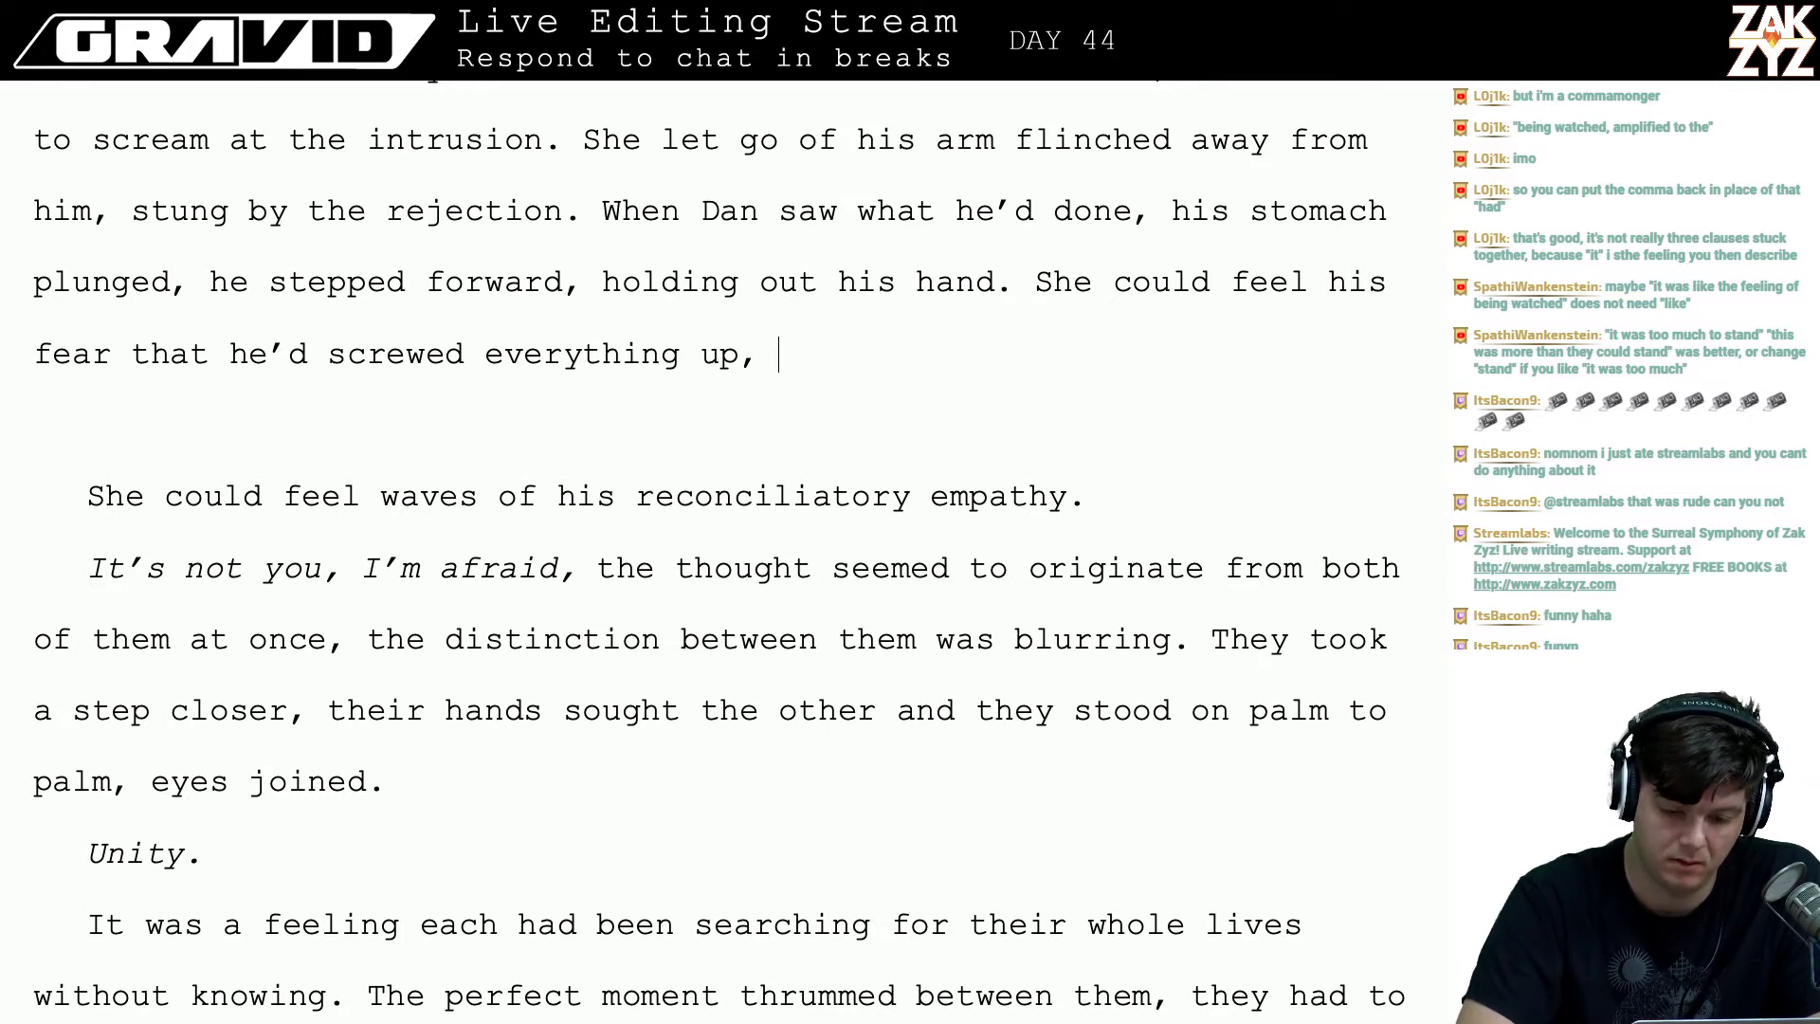
type("his urge")
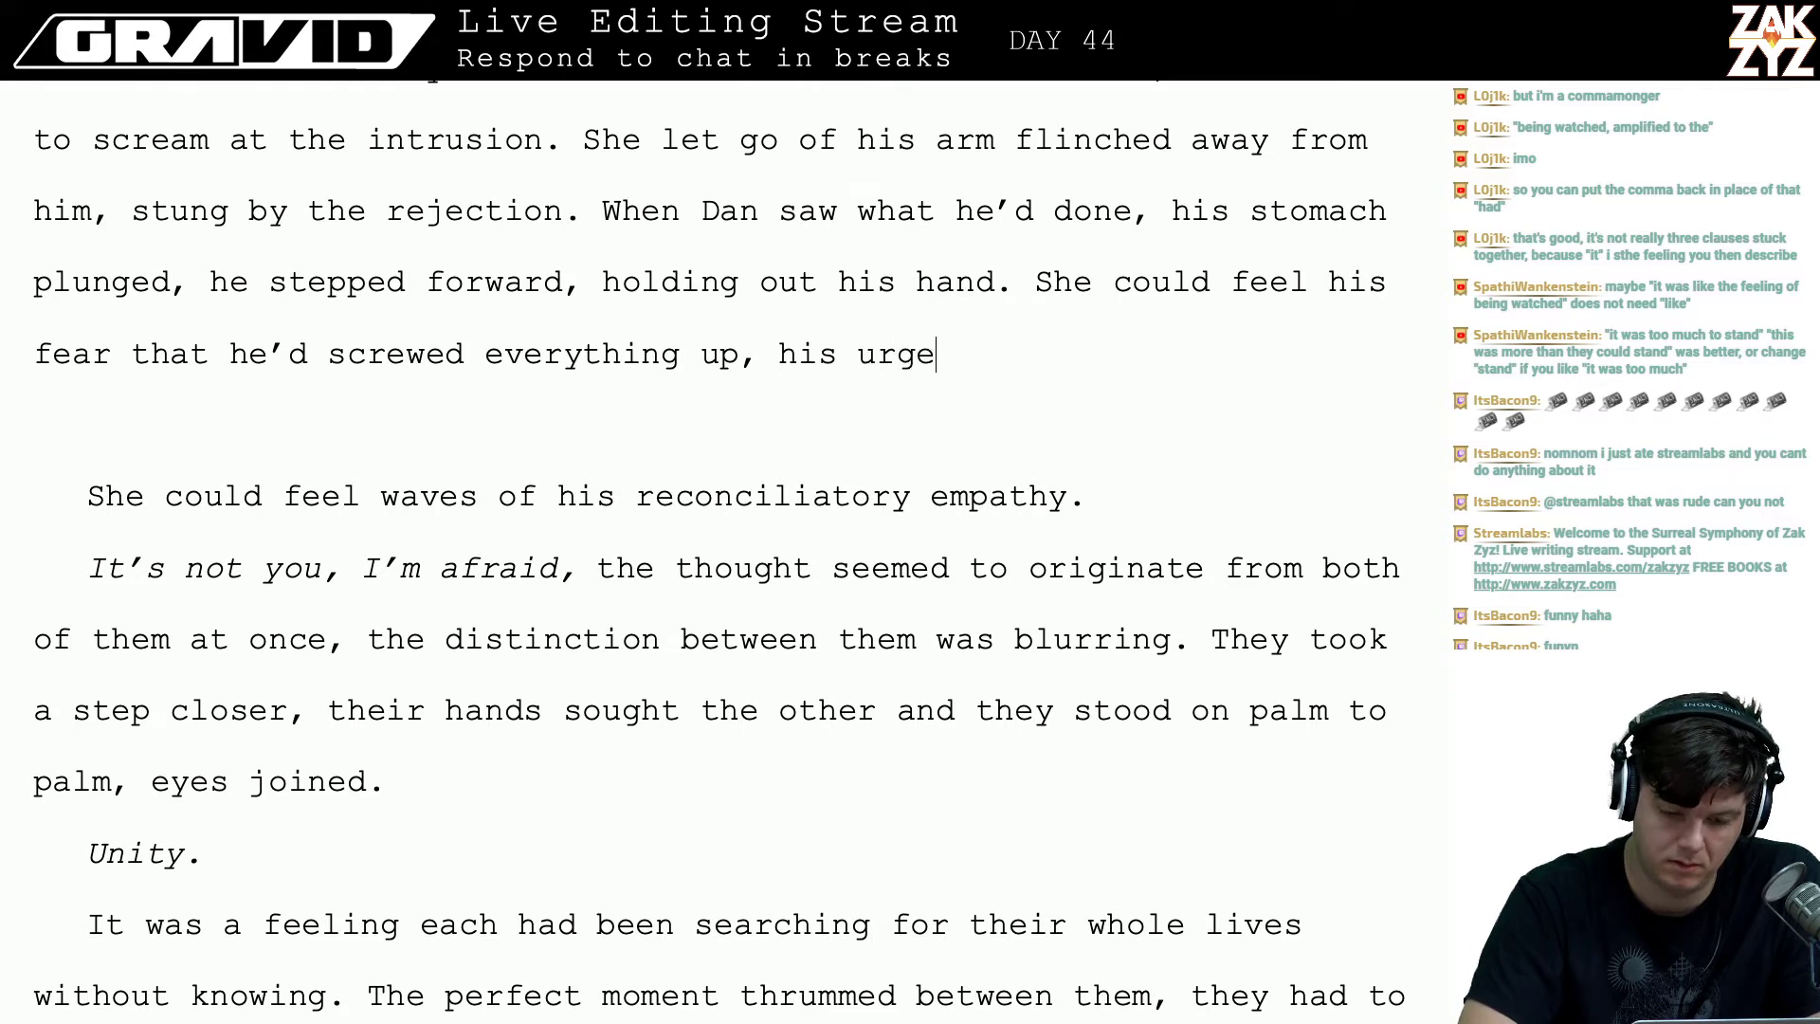
key("BackSpace")
key("BackSpace")
key("BackSpace")
key("BackSpace")
key("BackSpace")
key("BackSpace")
key("BackSpace")
key("BackSpace")
type("h")
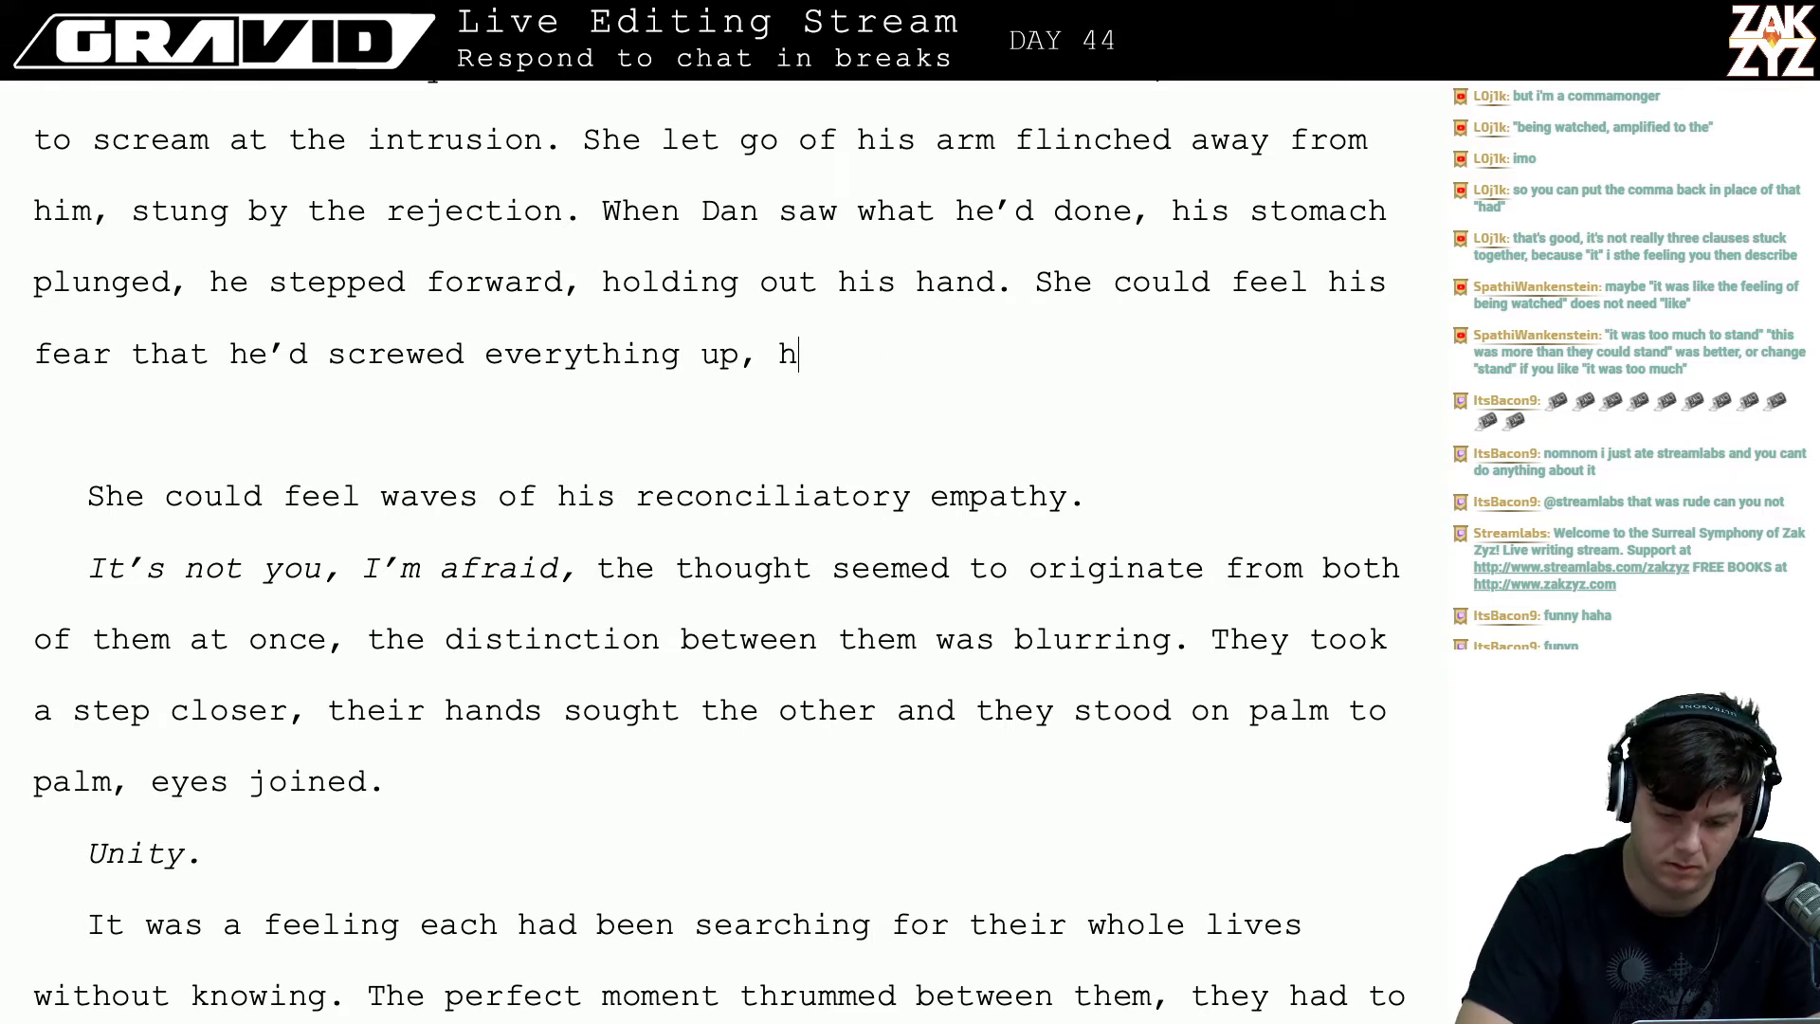
type("e was")
key("BackSpace")
key("BackSpace")
key("BackSpace")
key("BackSpace")
key("BackSpace")
key("BackSpace")
key("BackSpace")
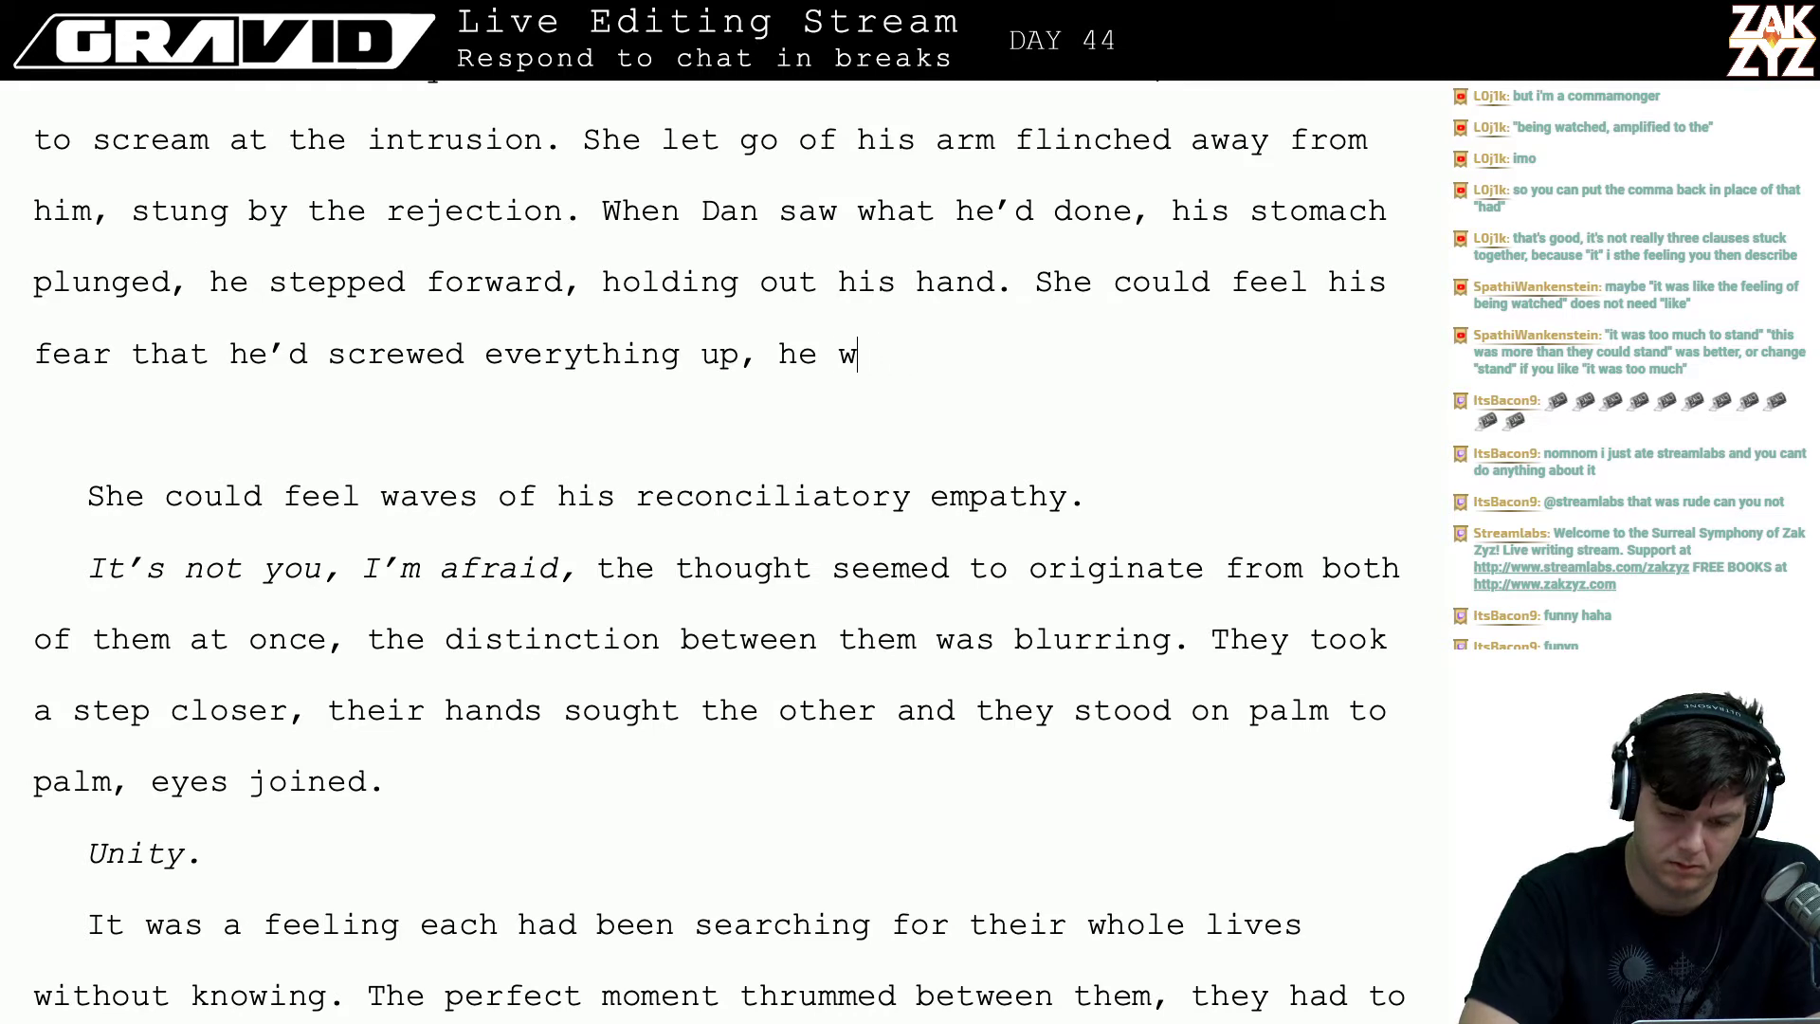
- End the sentence after "screwed everything up" with a period and delete the leftover line about his reconciliatory empathy
key("BackSpace")
key("BackSpace")
type(".")
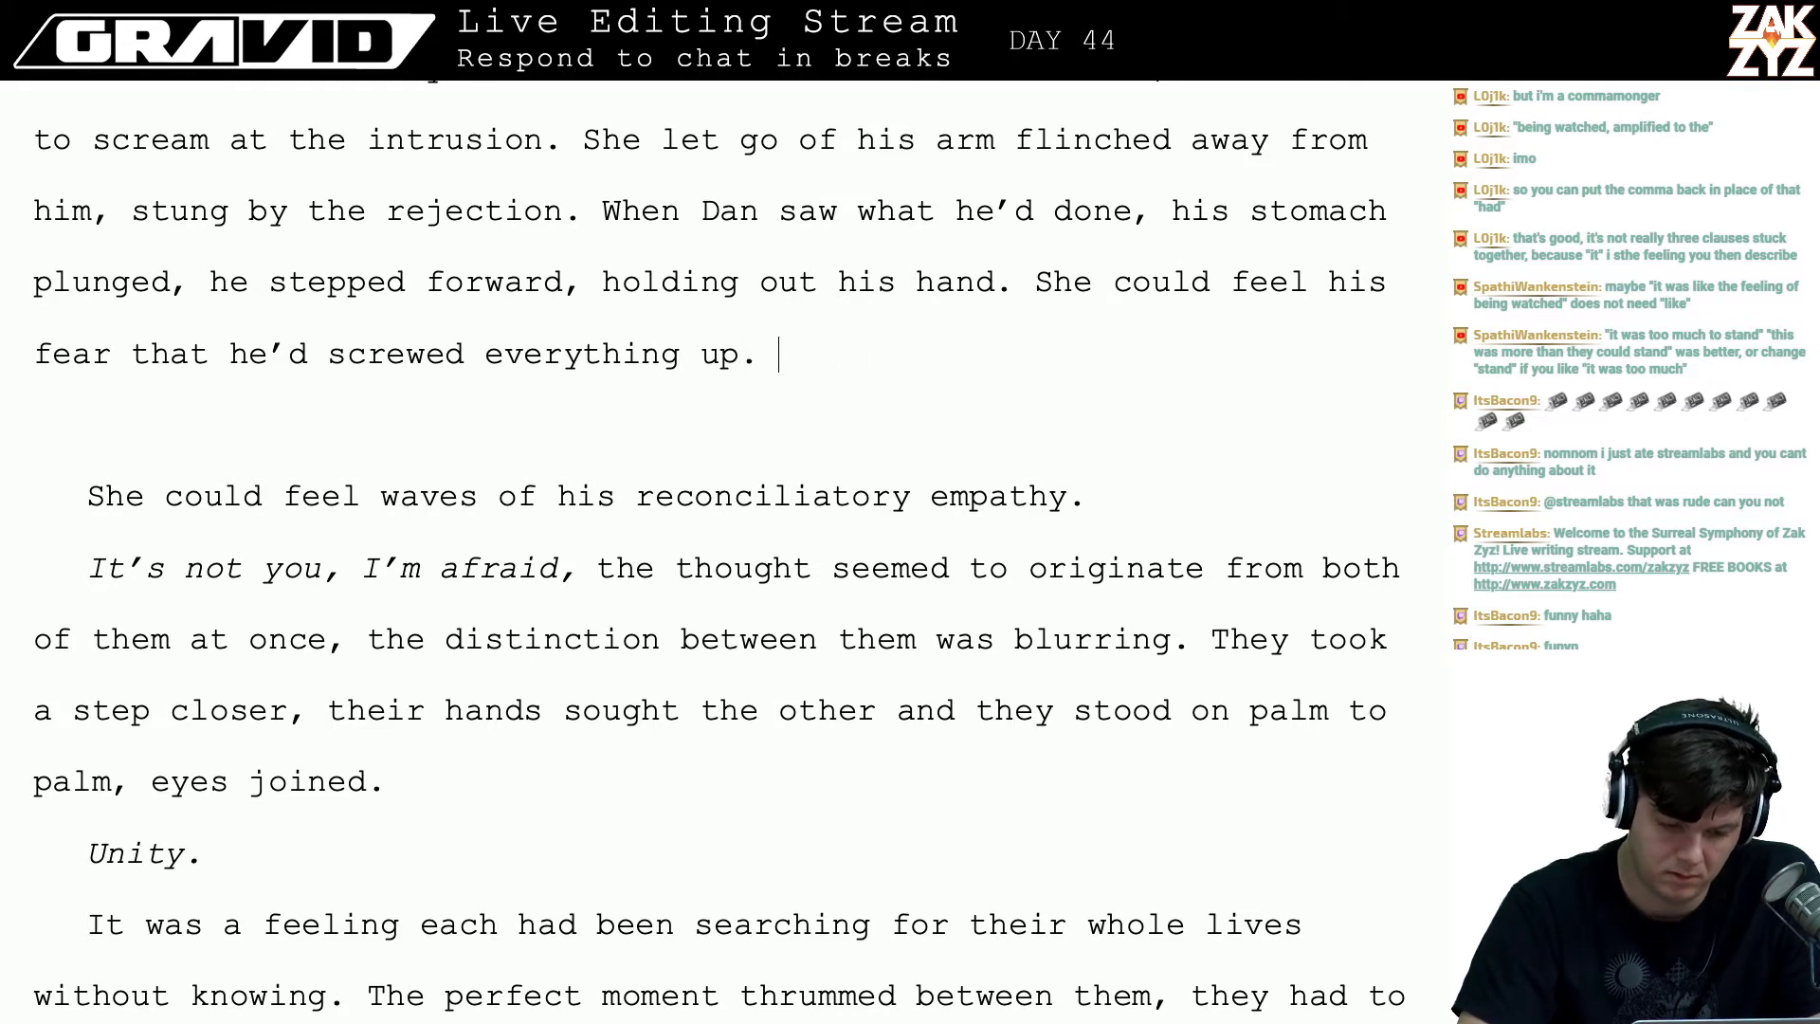
key("shift+Down")
key("shift+Down")
key("shift+Right")
key("shift+Right")
key("shift+Right")
key("shift+Right")
key("shift+Right")
key("shift+Right")
key("shift+Right")
key("shift+Right")
key("shift+Right")
key("shift+Right")
key("shift+Right")
key("shift+Right")
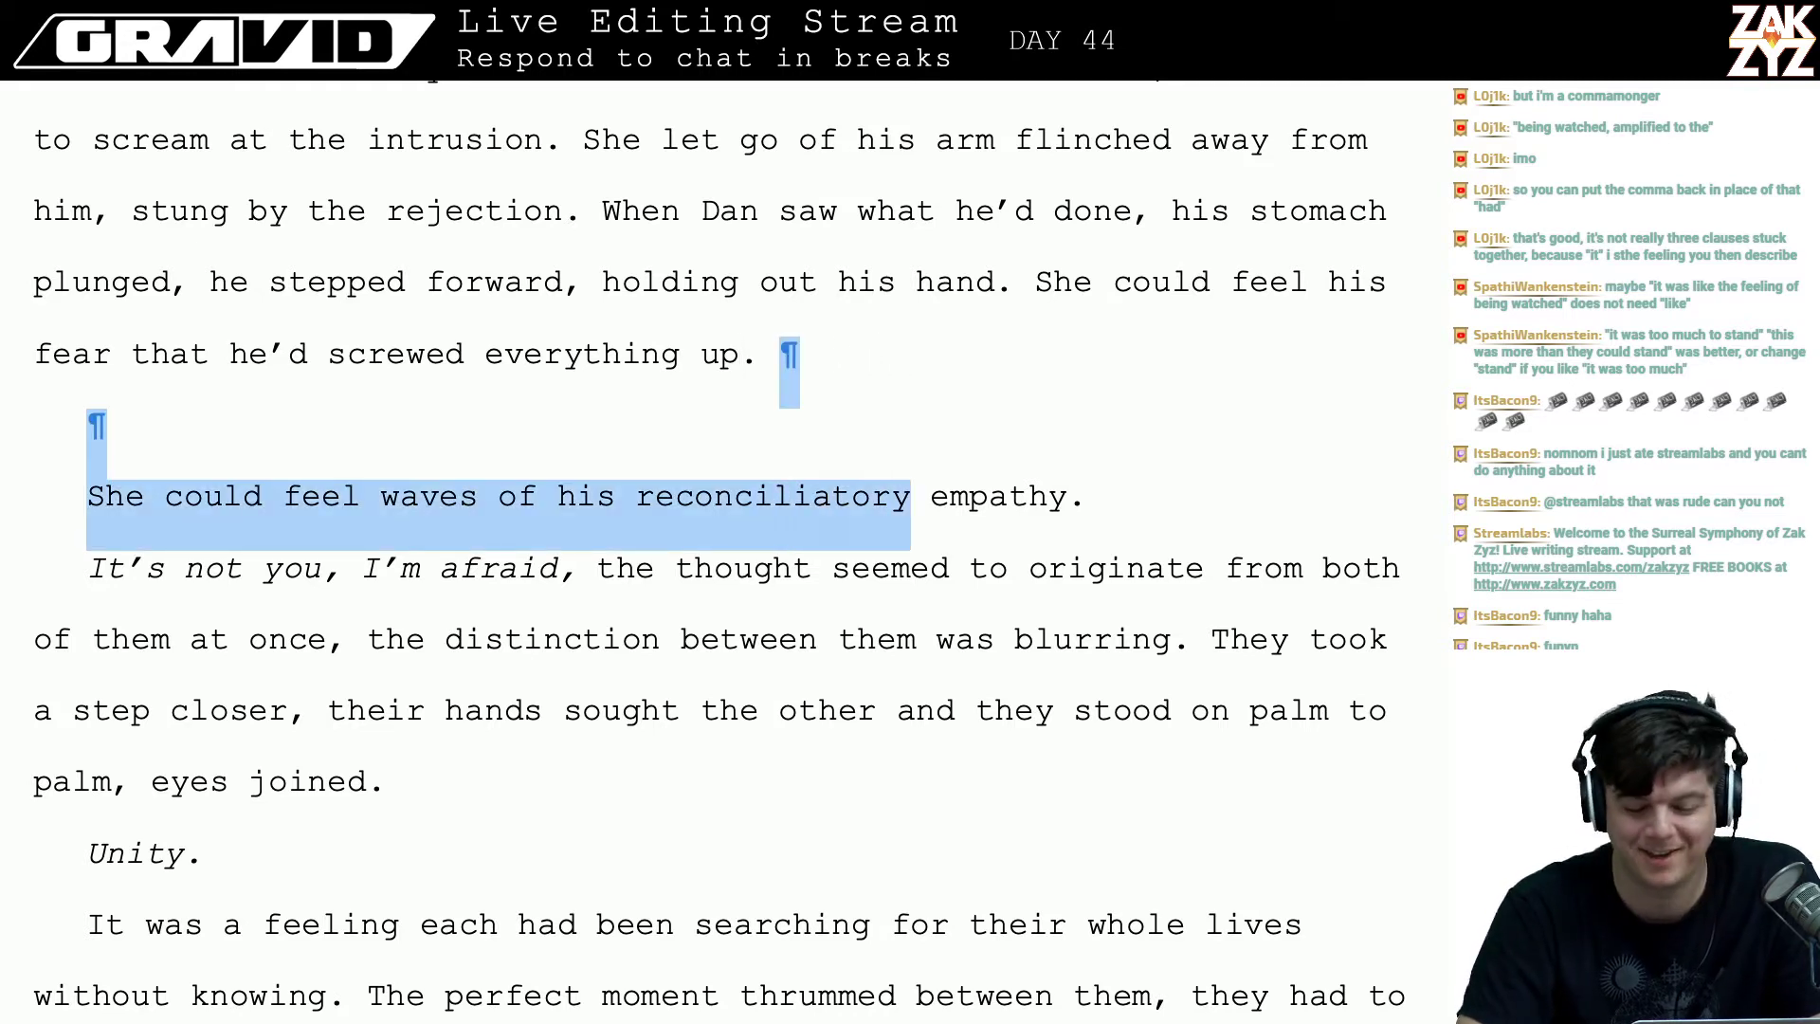
key("shift+Right")
key("shift+Right")
key("shift+Right")
key("shift+Right")
key("BackSpace")
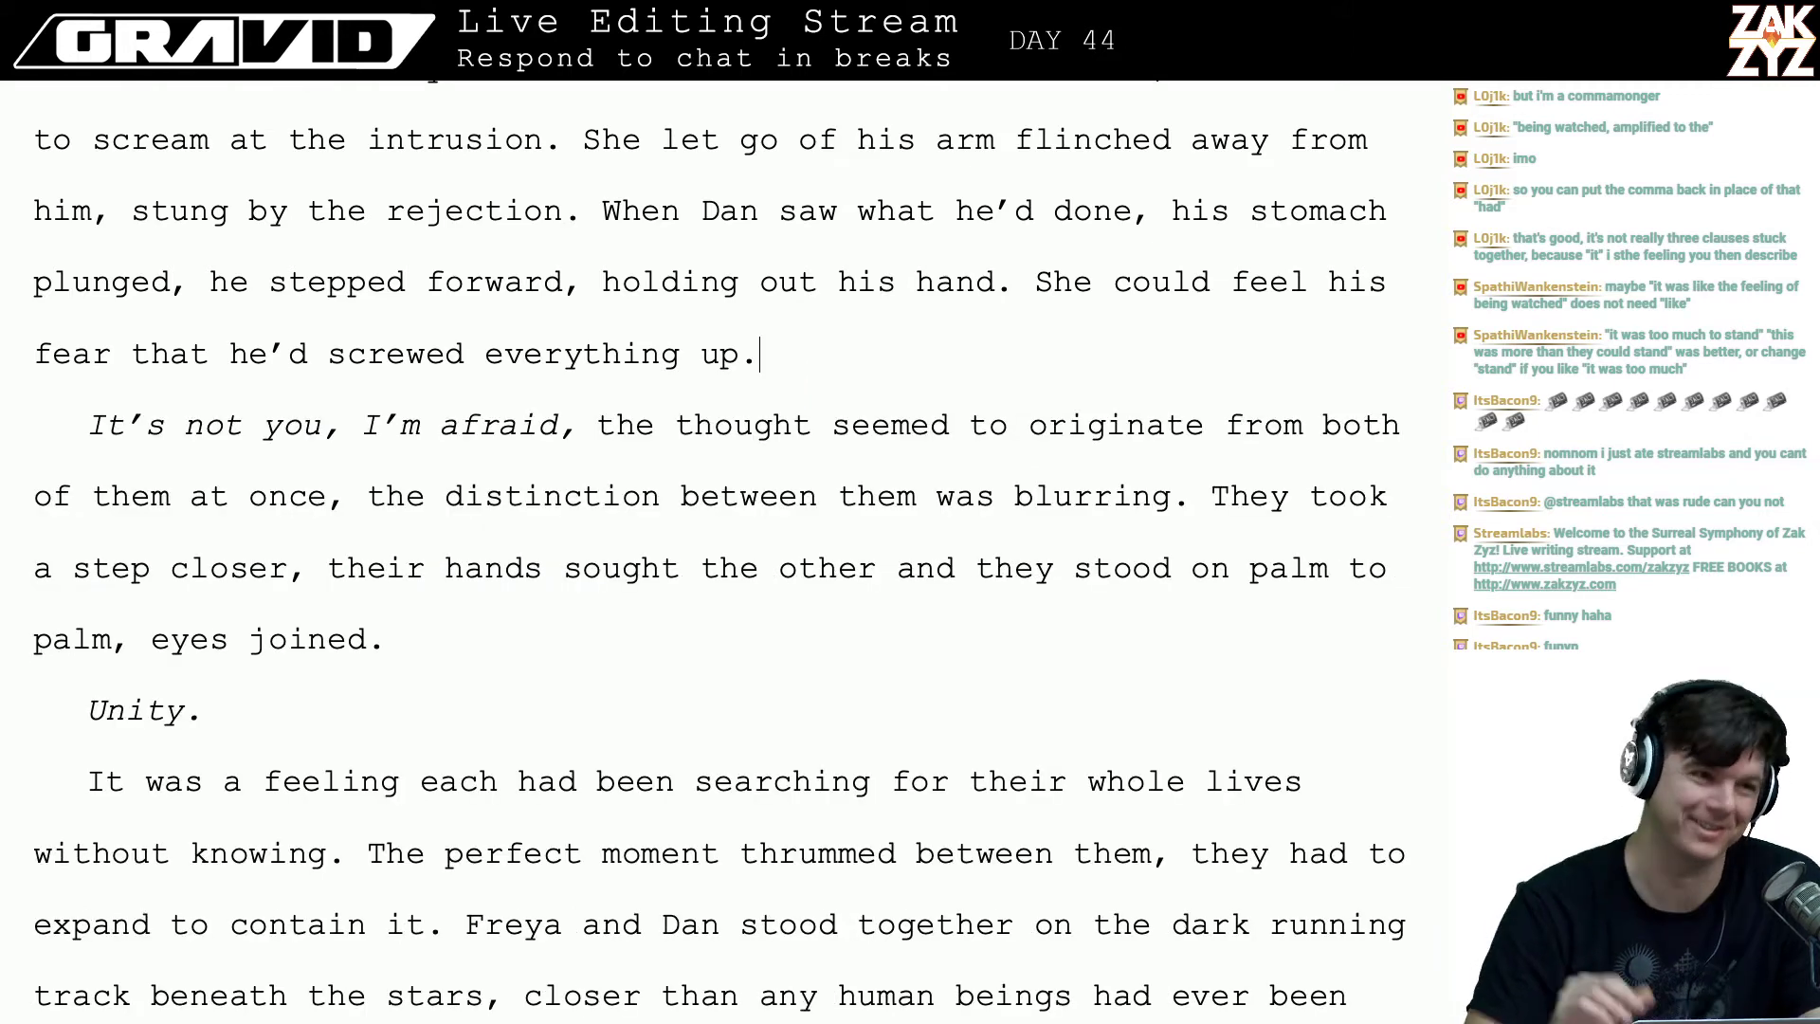
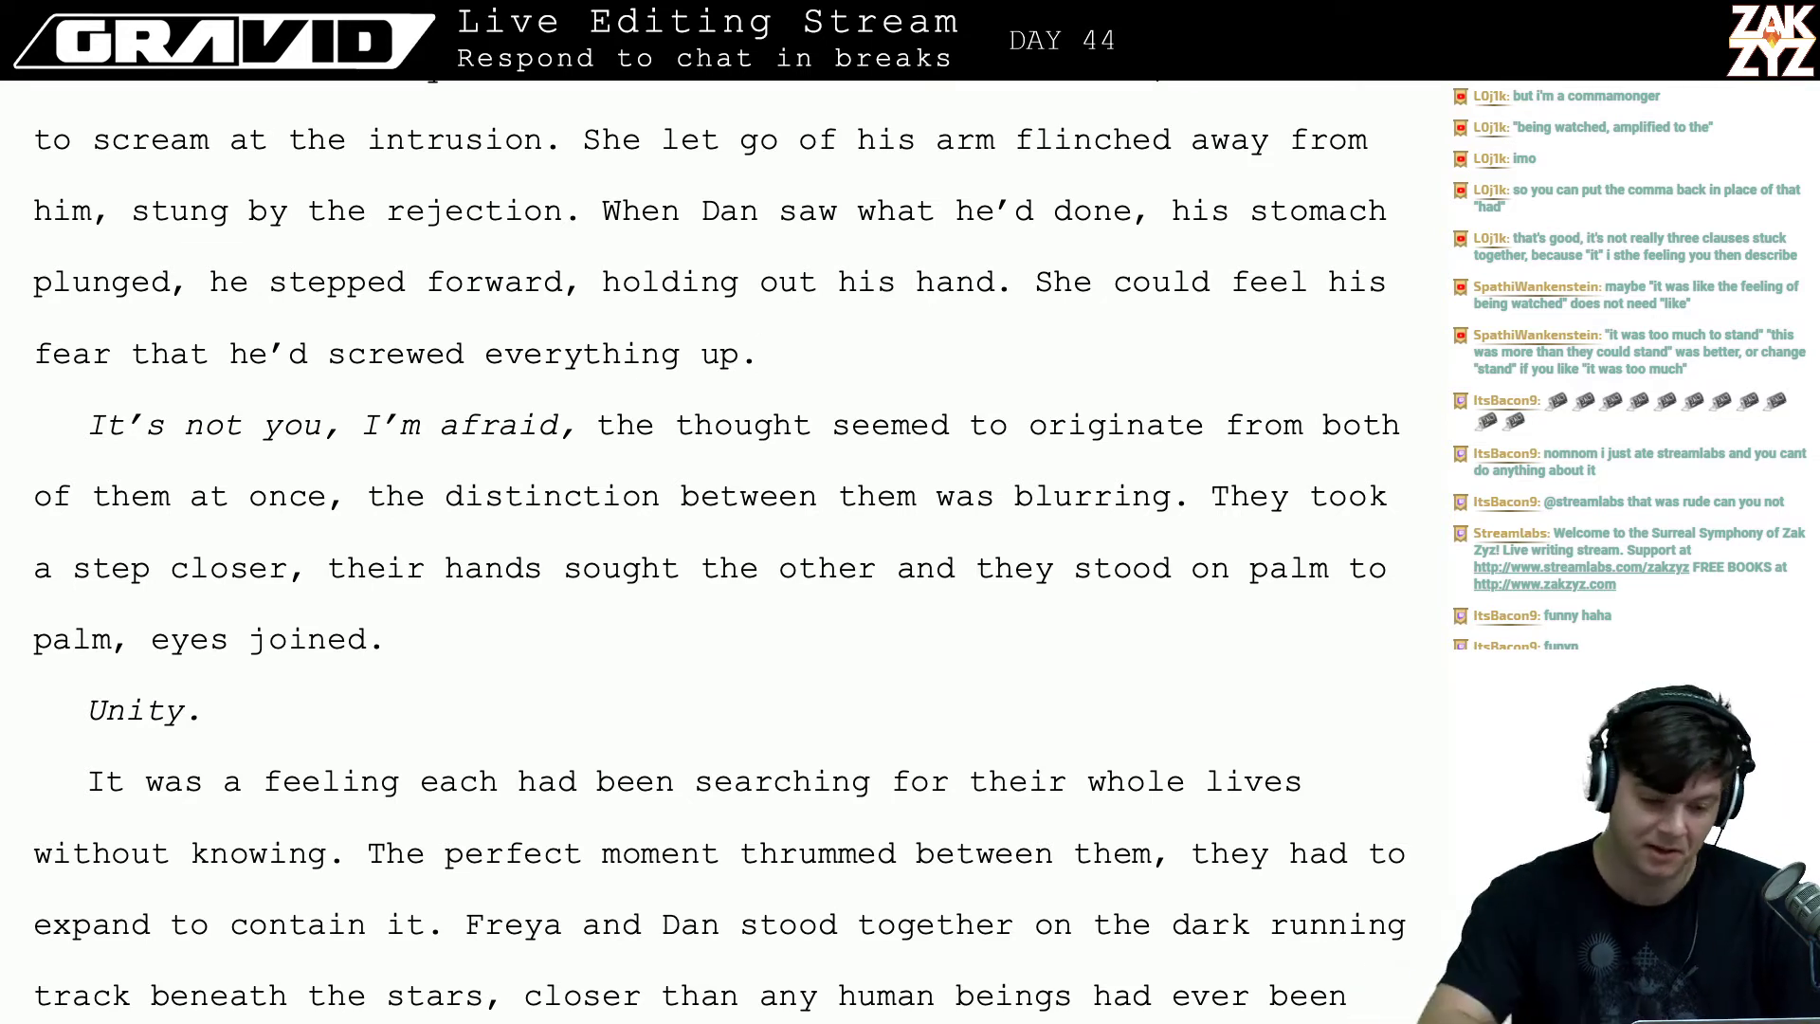
- Switch to Safari, search the web for Tokyo Rose and open the Wikipedia article about her
scroll(650, 331, "down", 2)
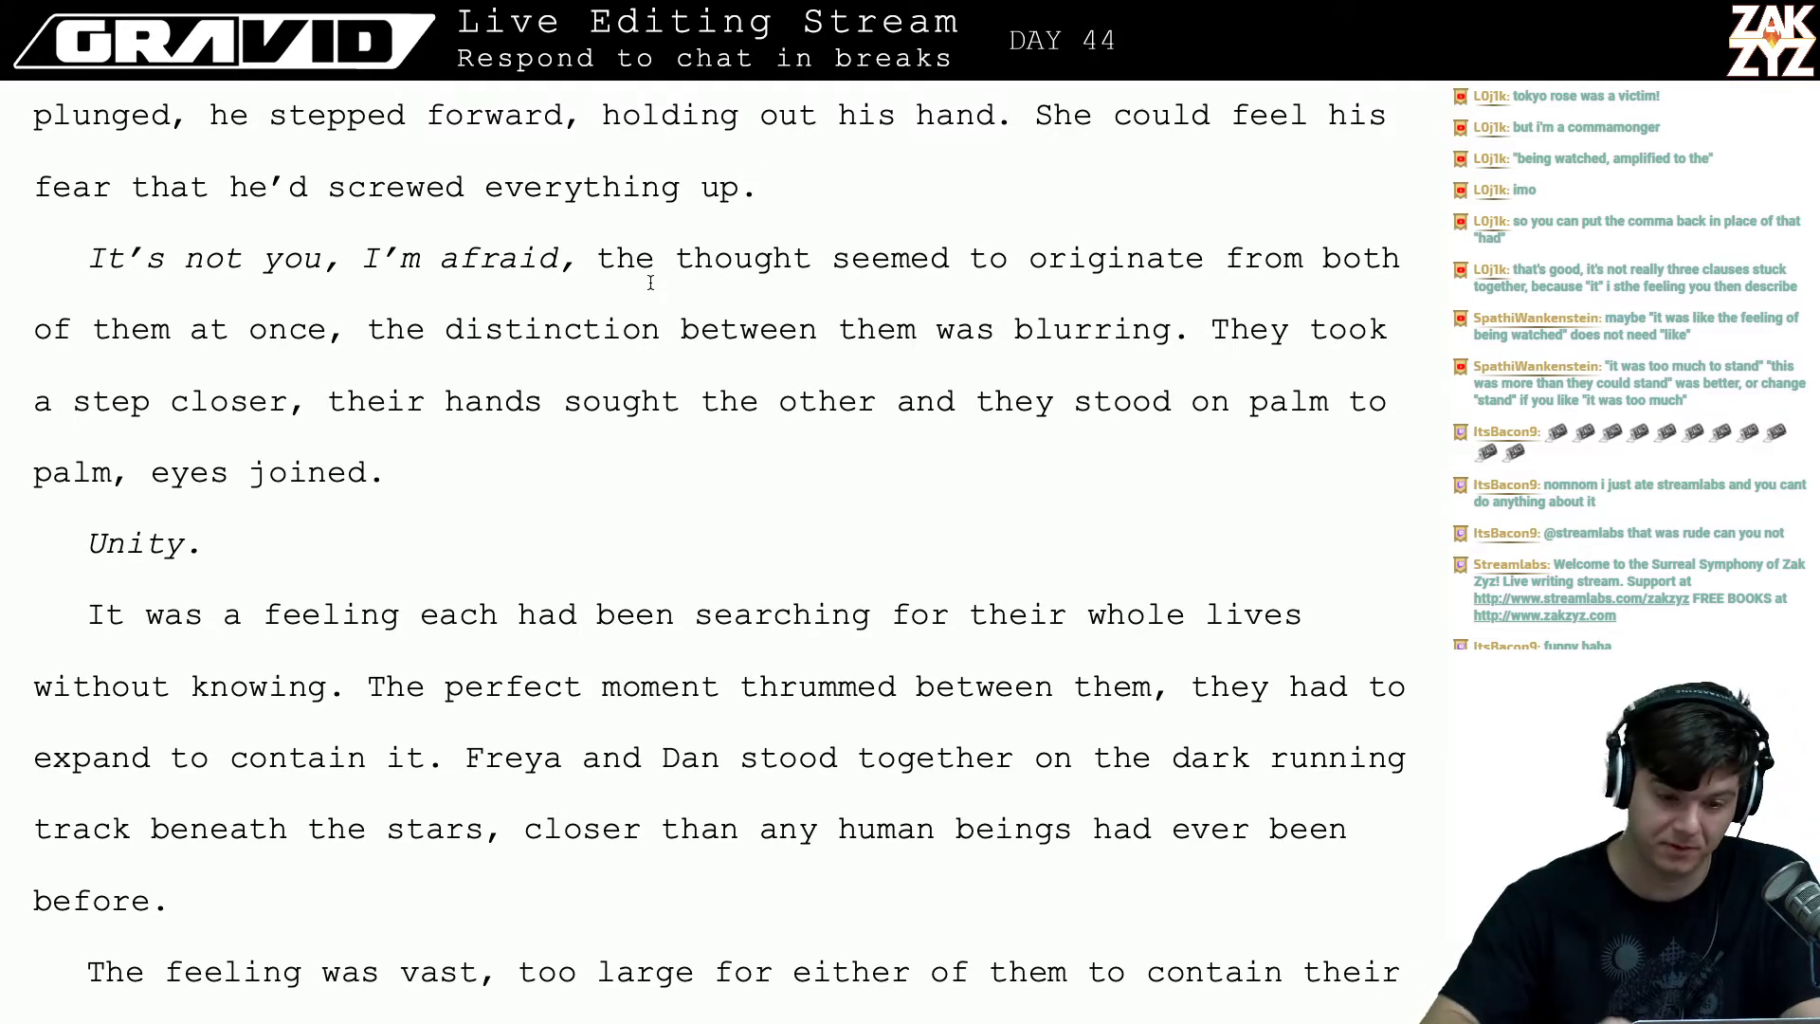
key("super+Tab")
key("super+l")
type("thesaurus")
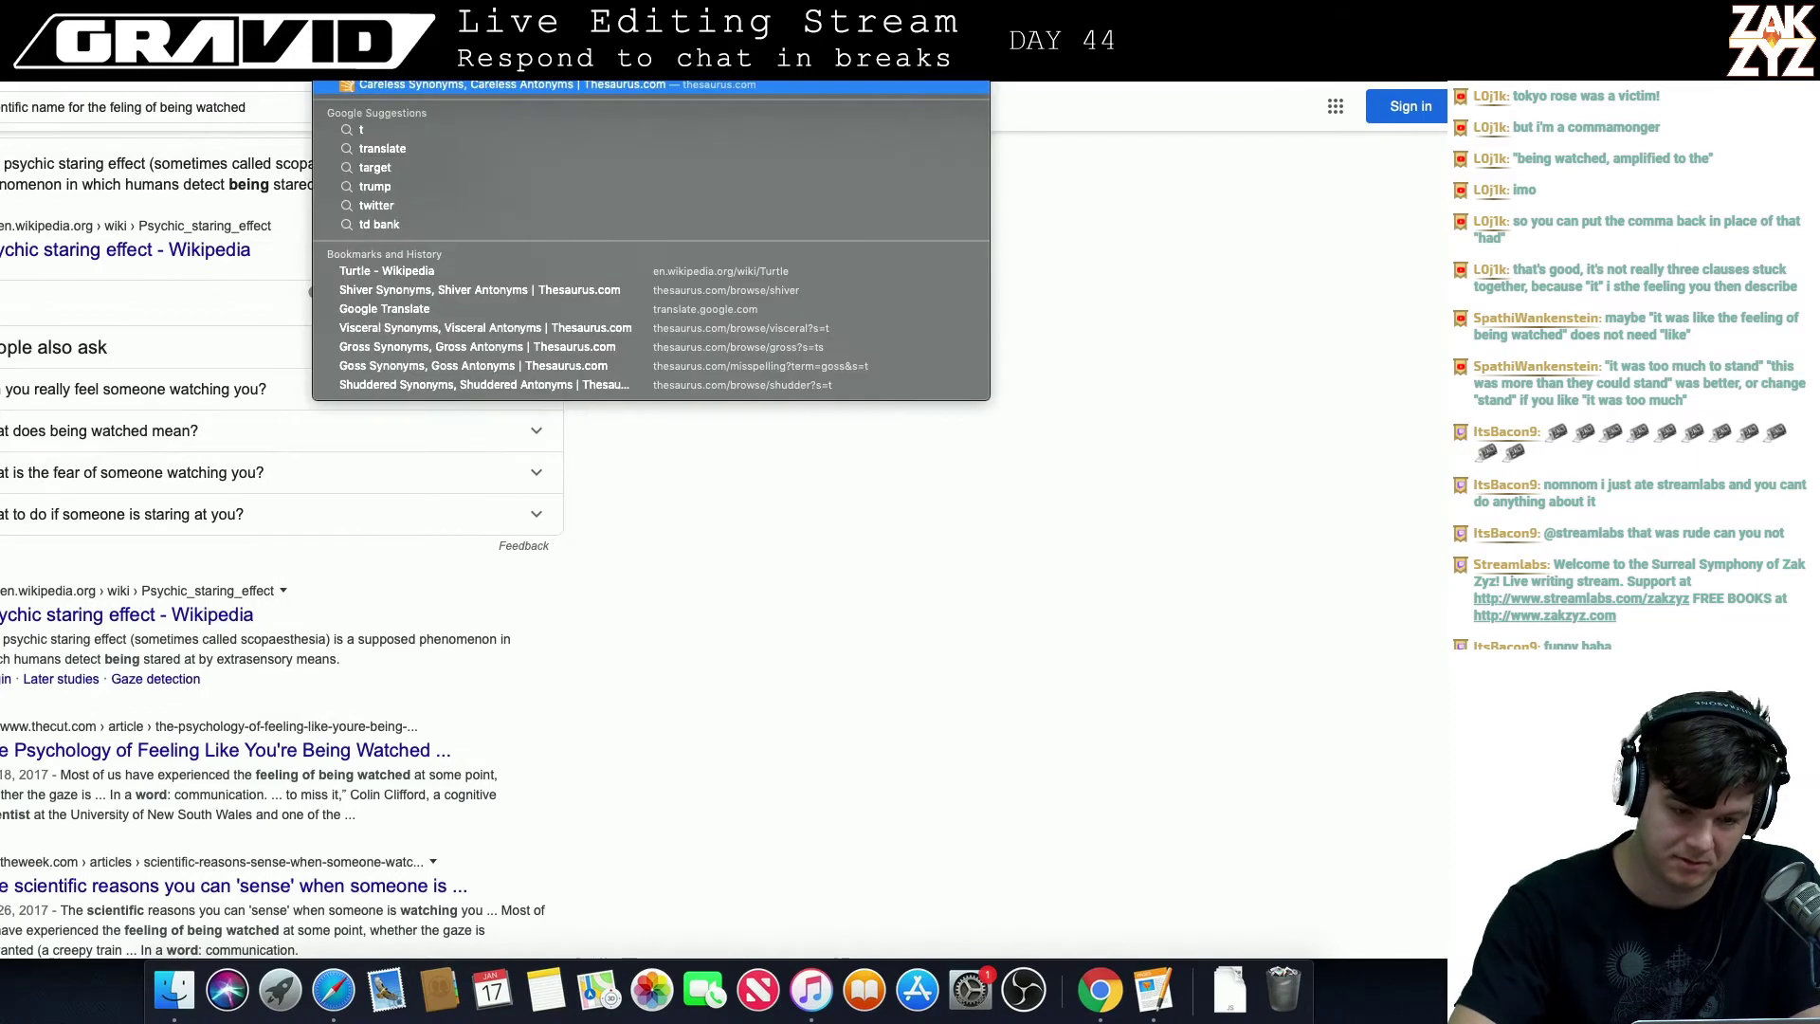
key("Return")
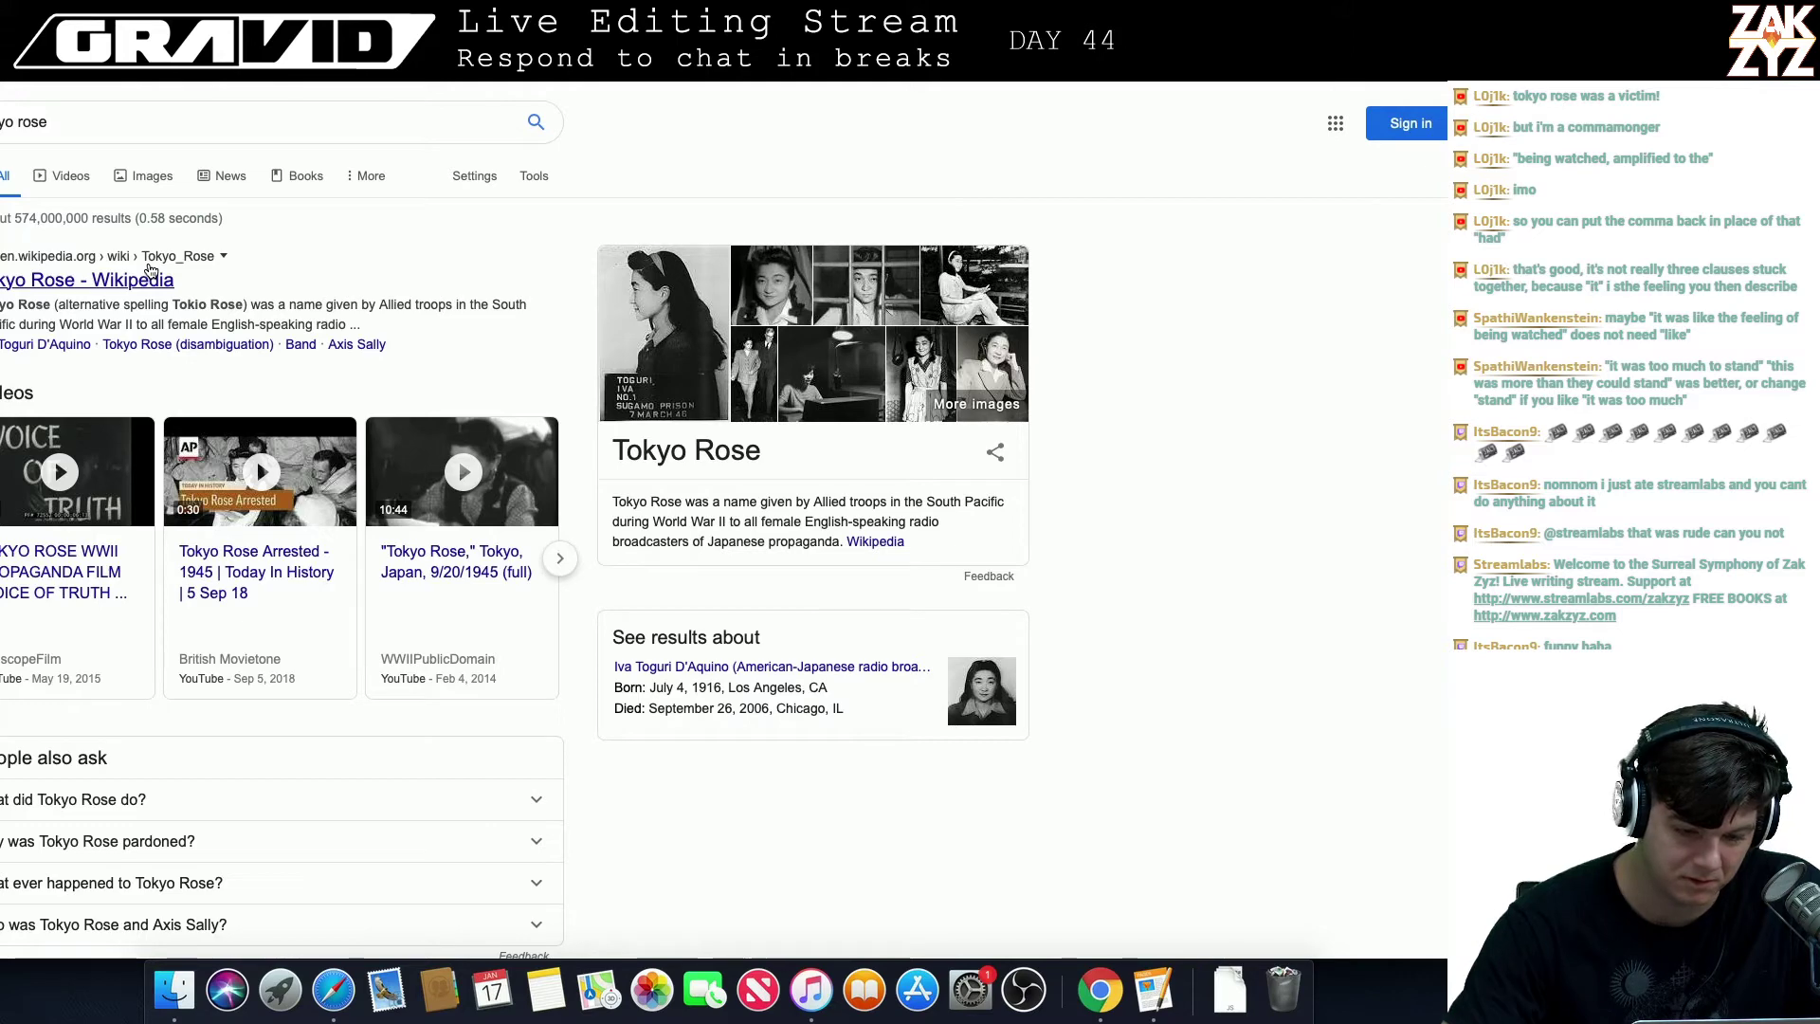
left_click(149, 275)
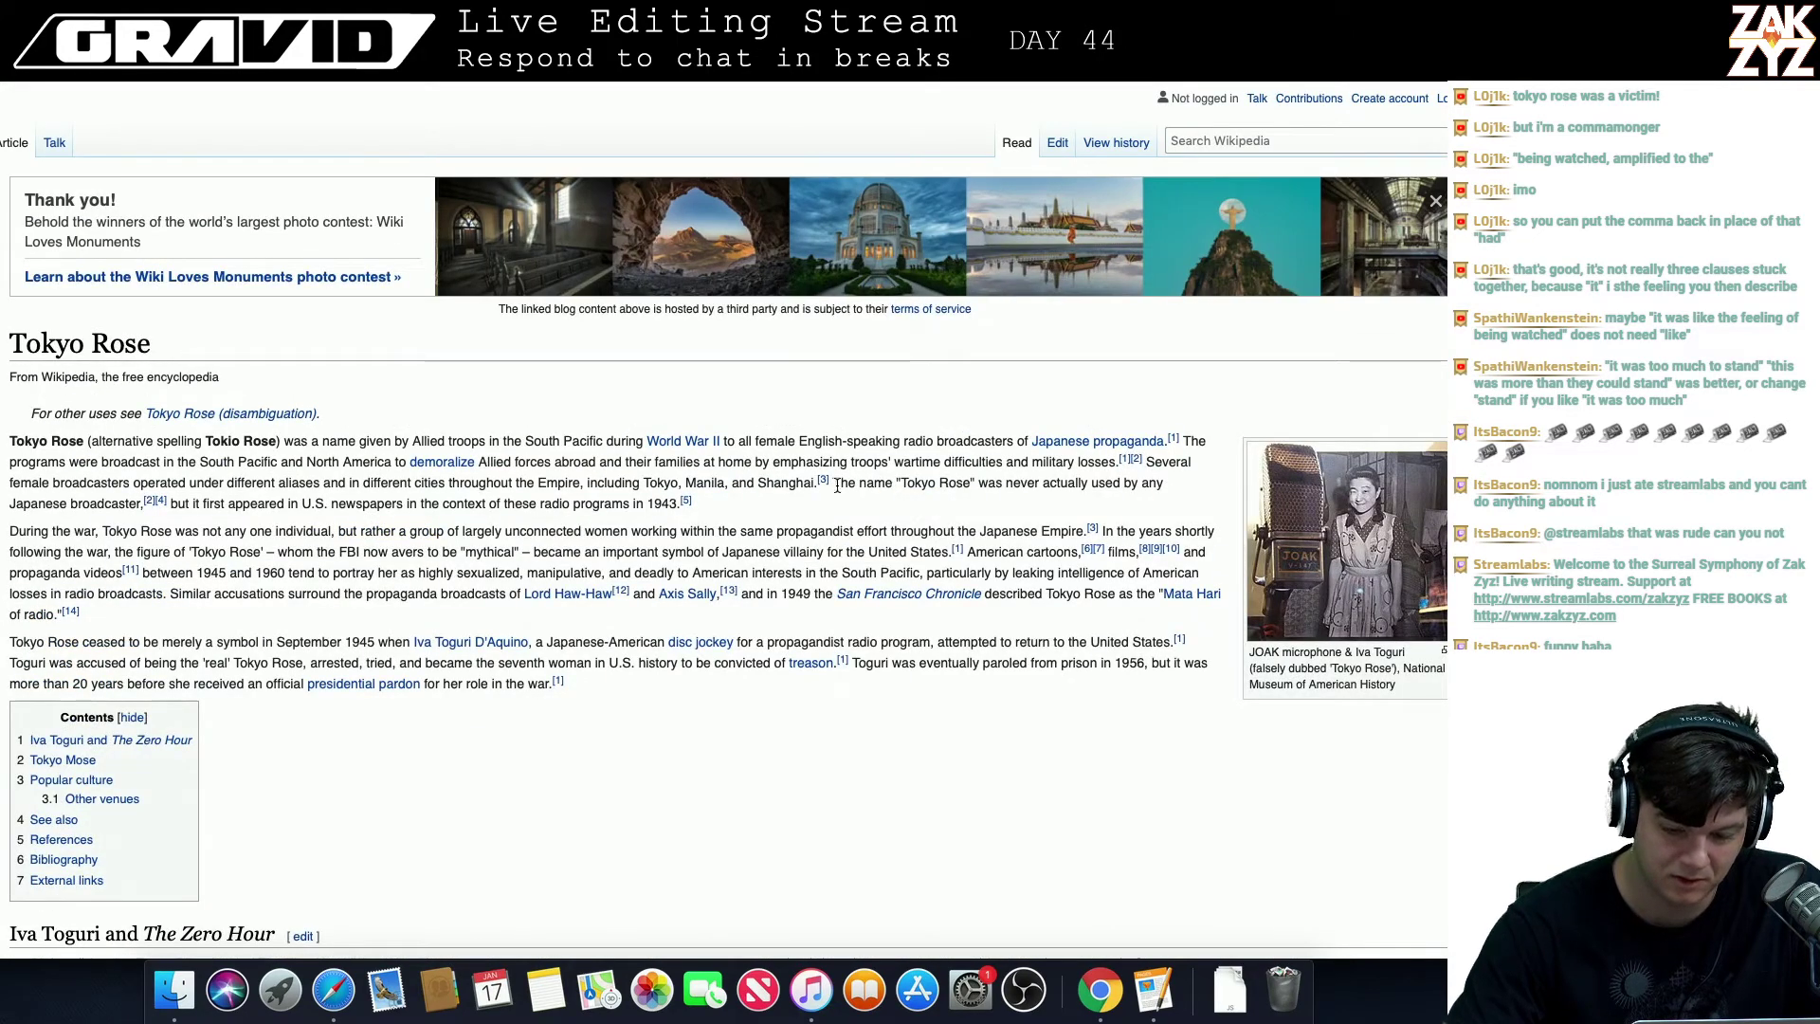
- Read the Tokyo Rose article through the Iva Toguri section and return to the manuscript in Pages
scroll(826, 458, "down", 2)
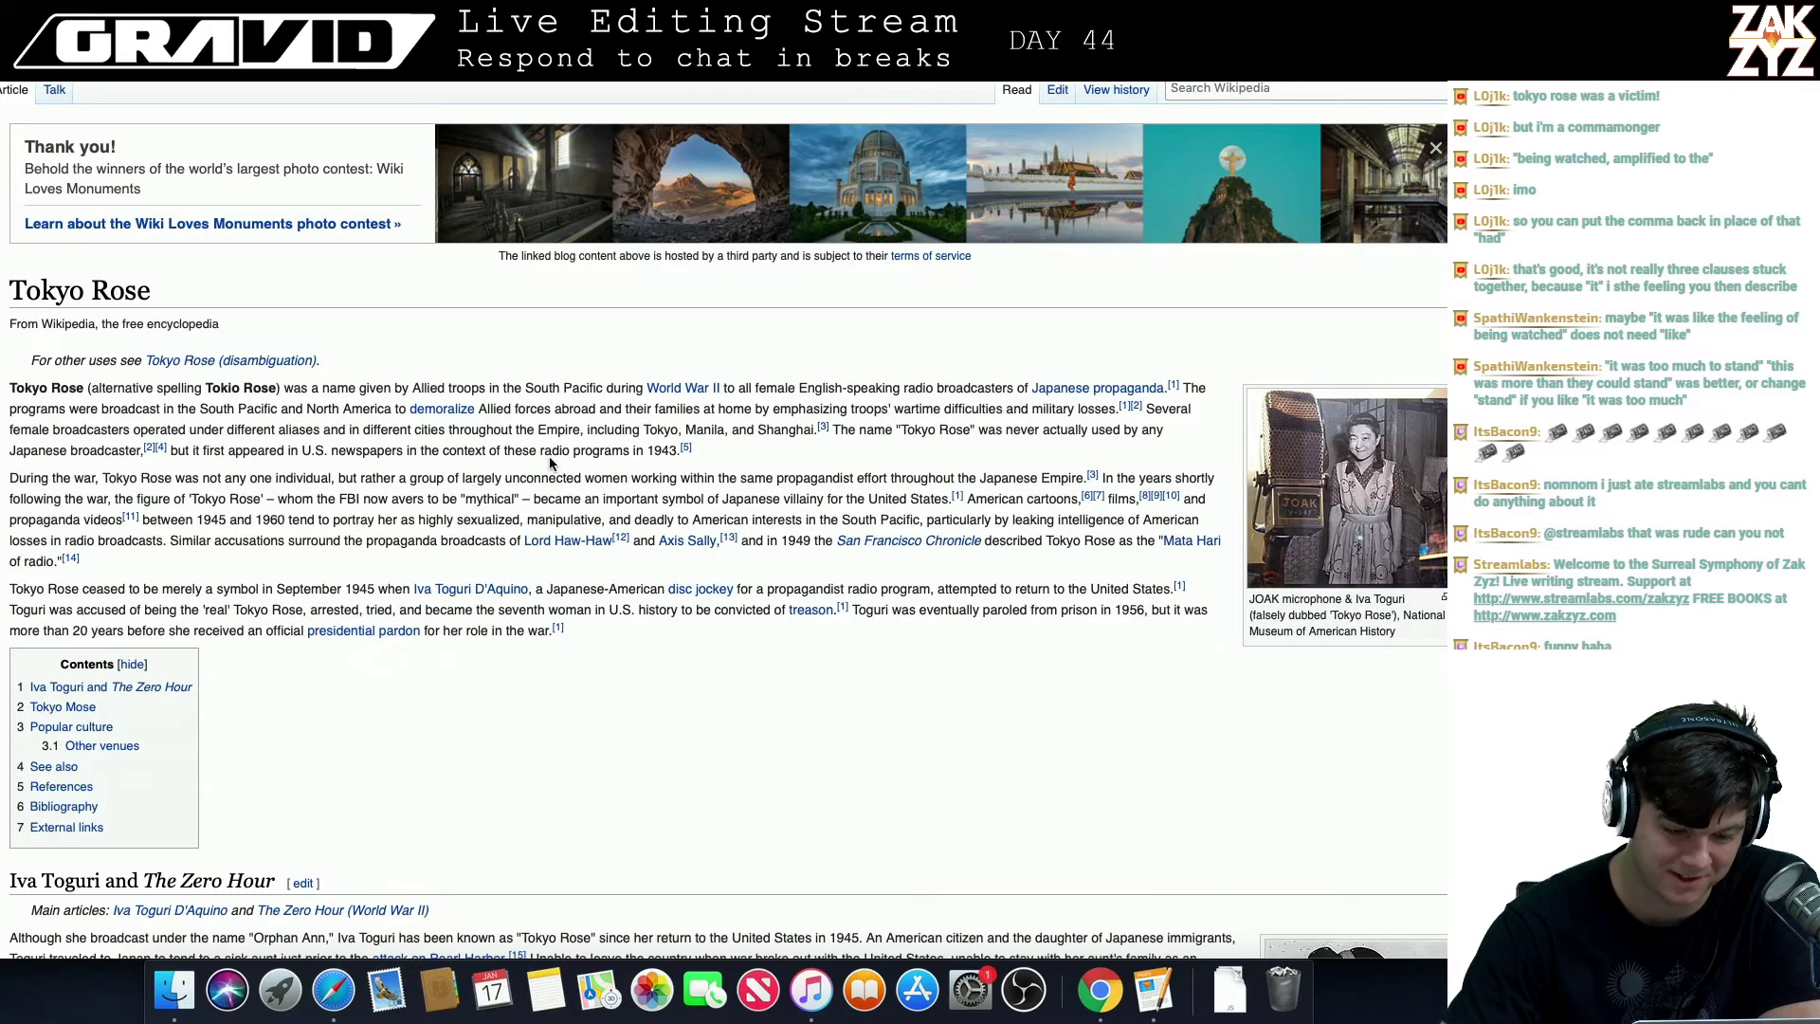
scroll(550, 455, "down", 1)
scroll(550, 455, "down", 5)
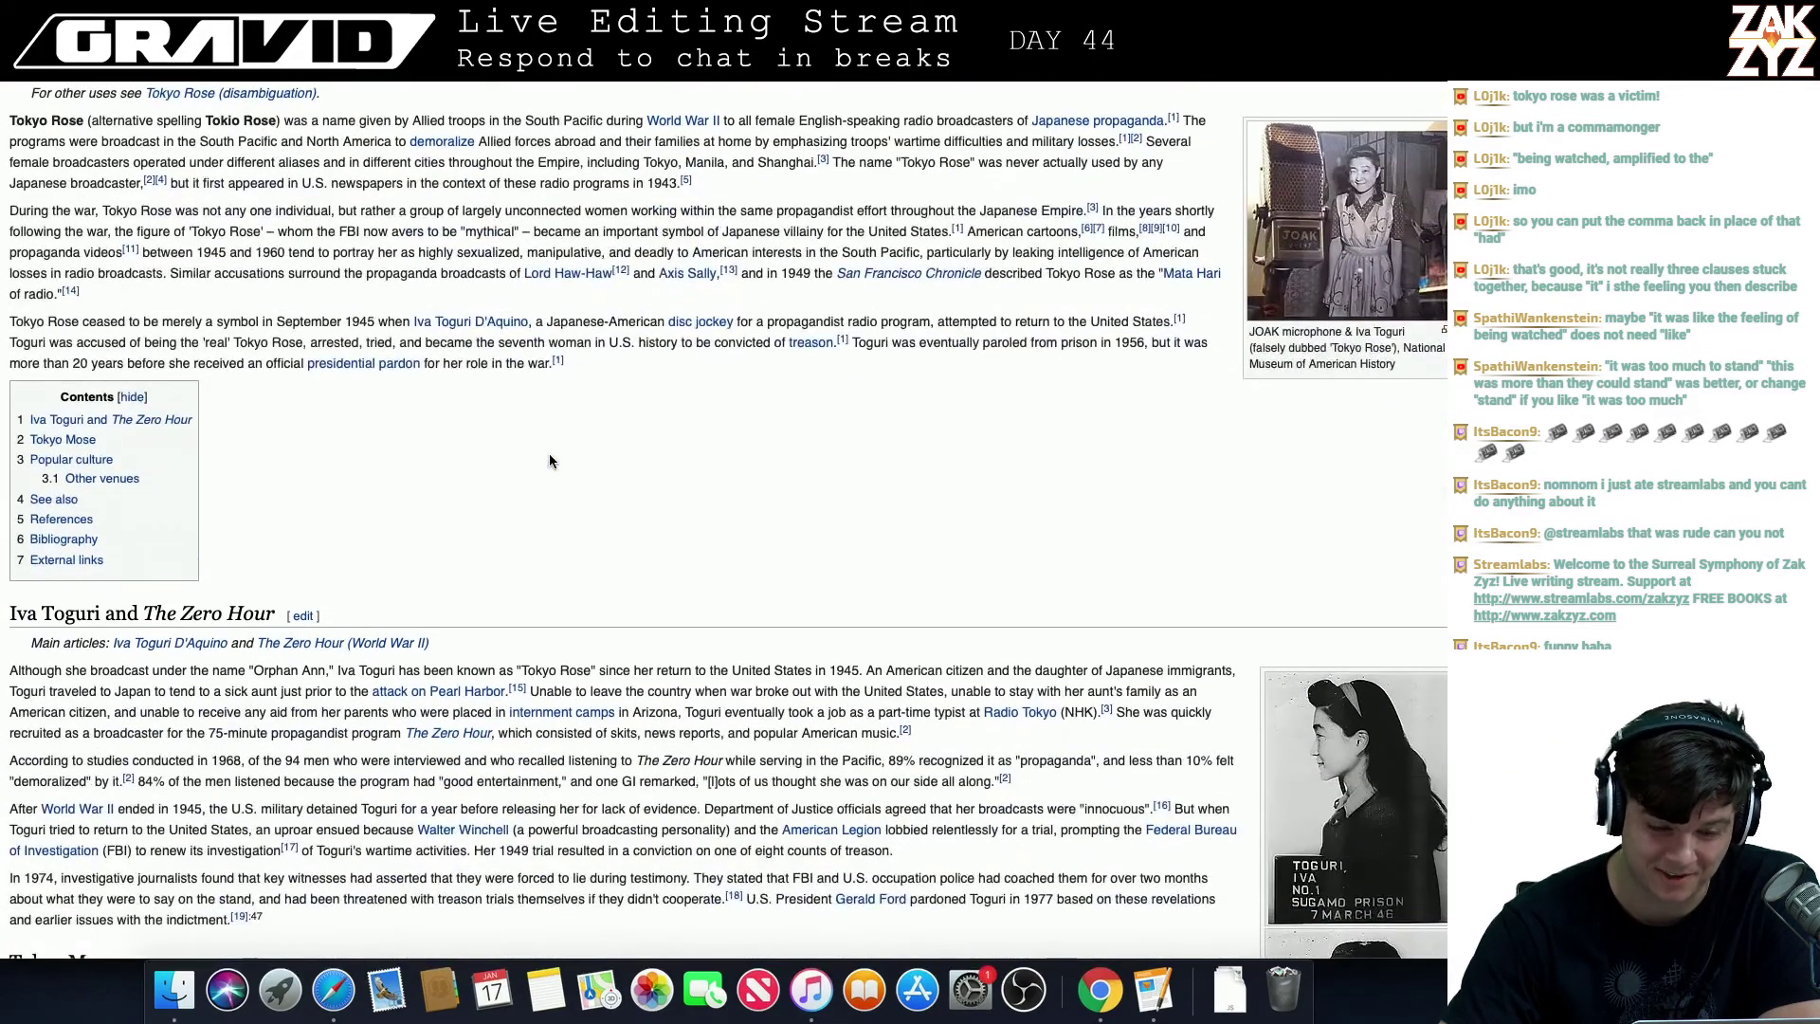
scroll(549, 460, "down", 5)
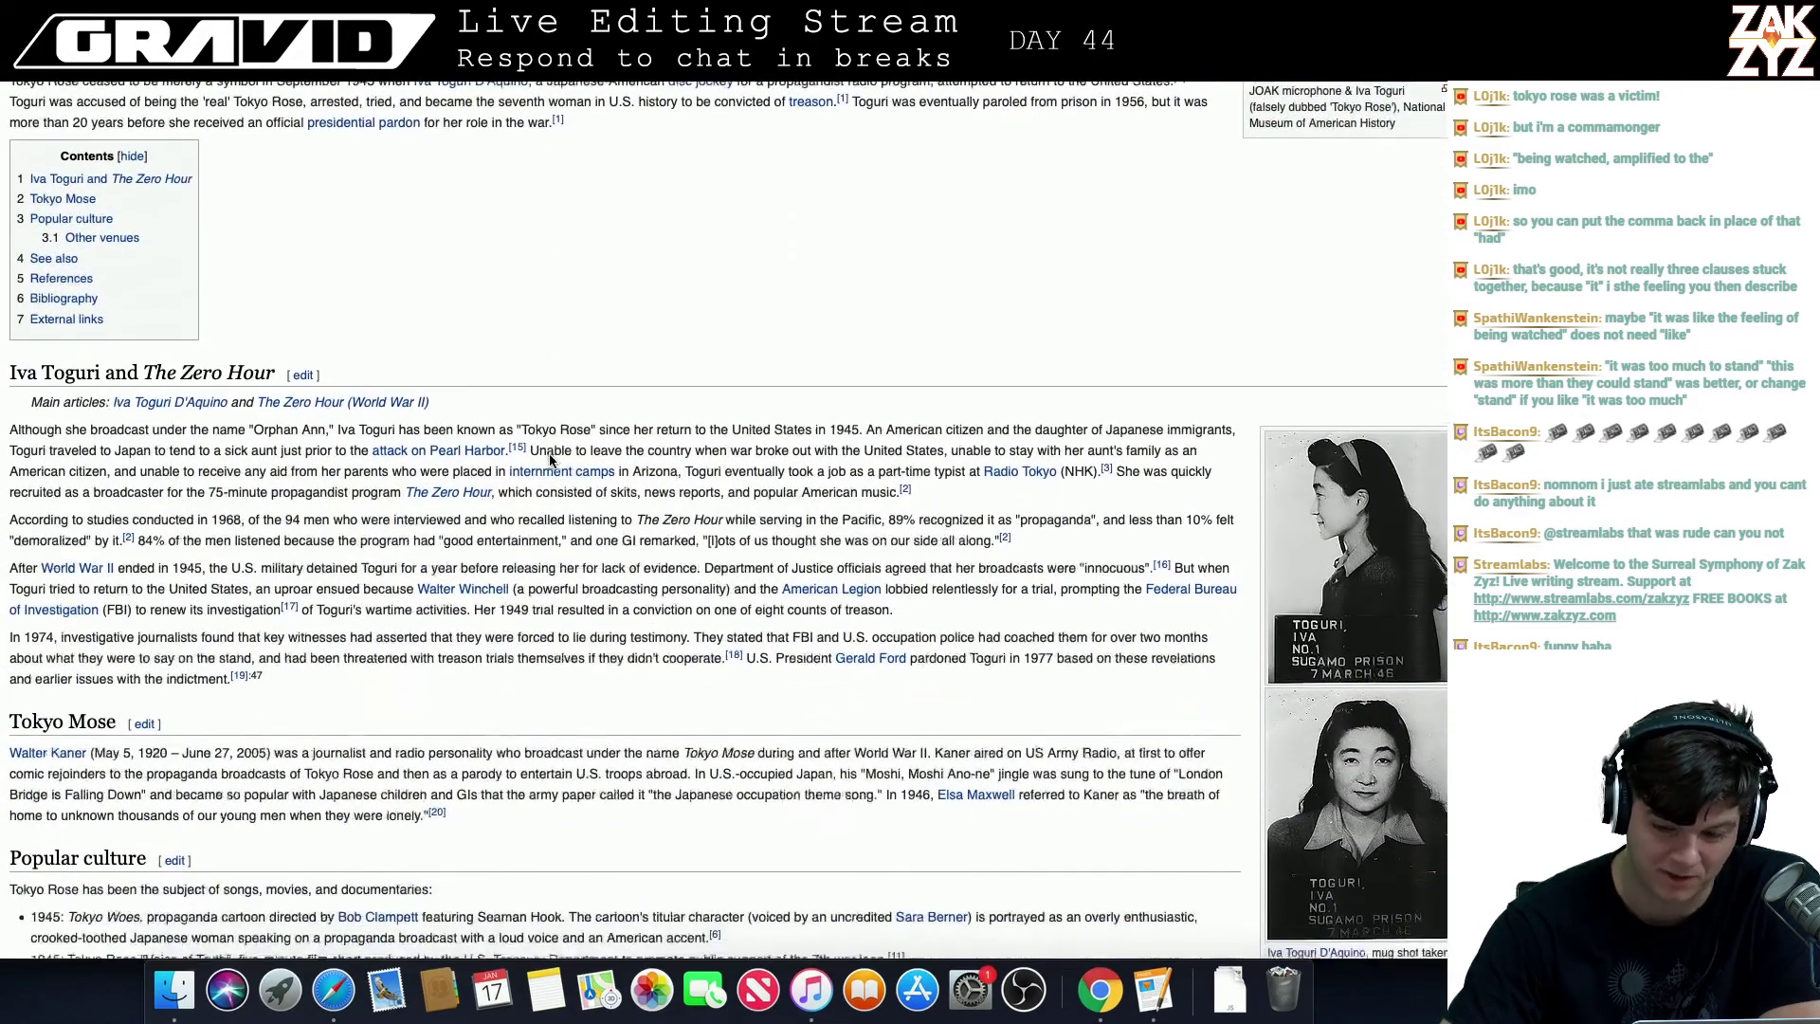
scroll(549, 460, "up", 15)
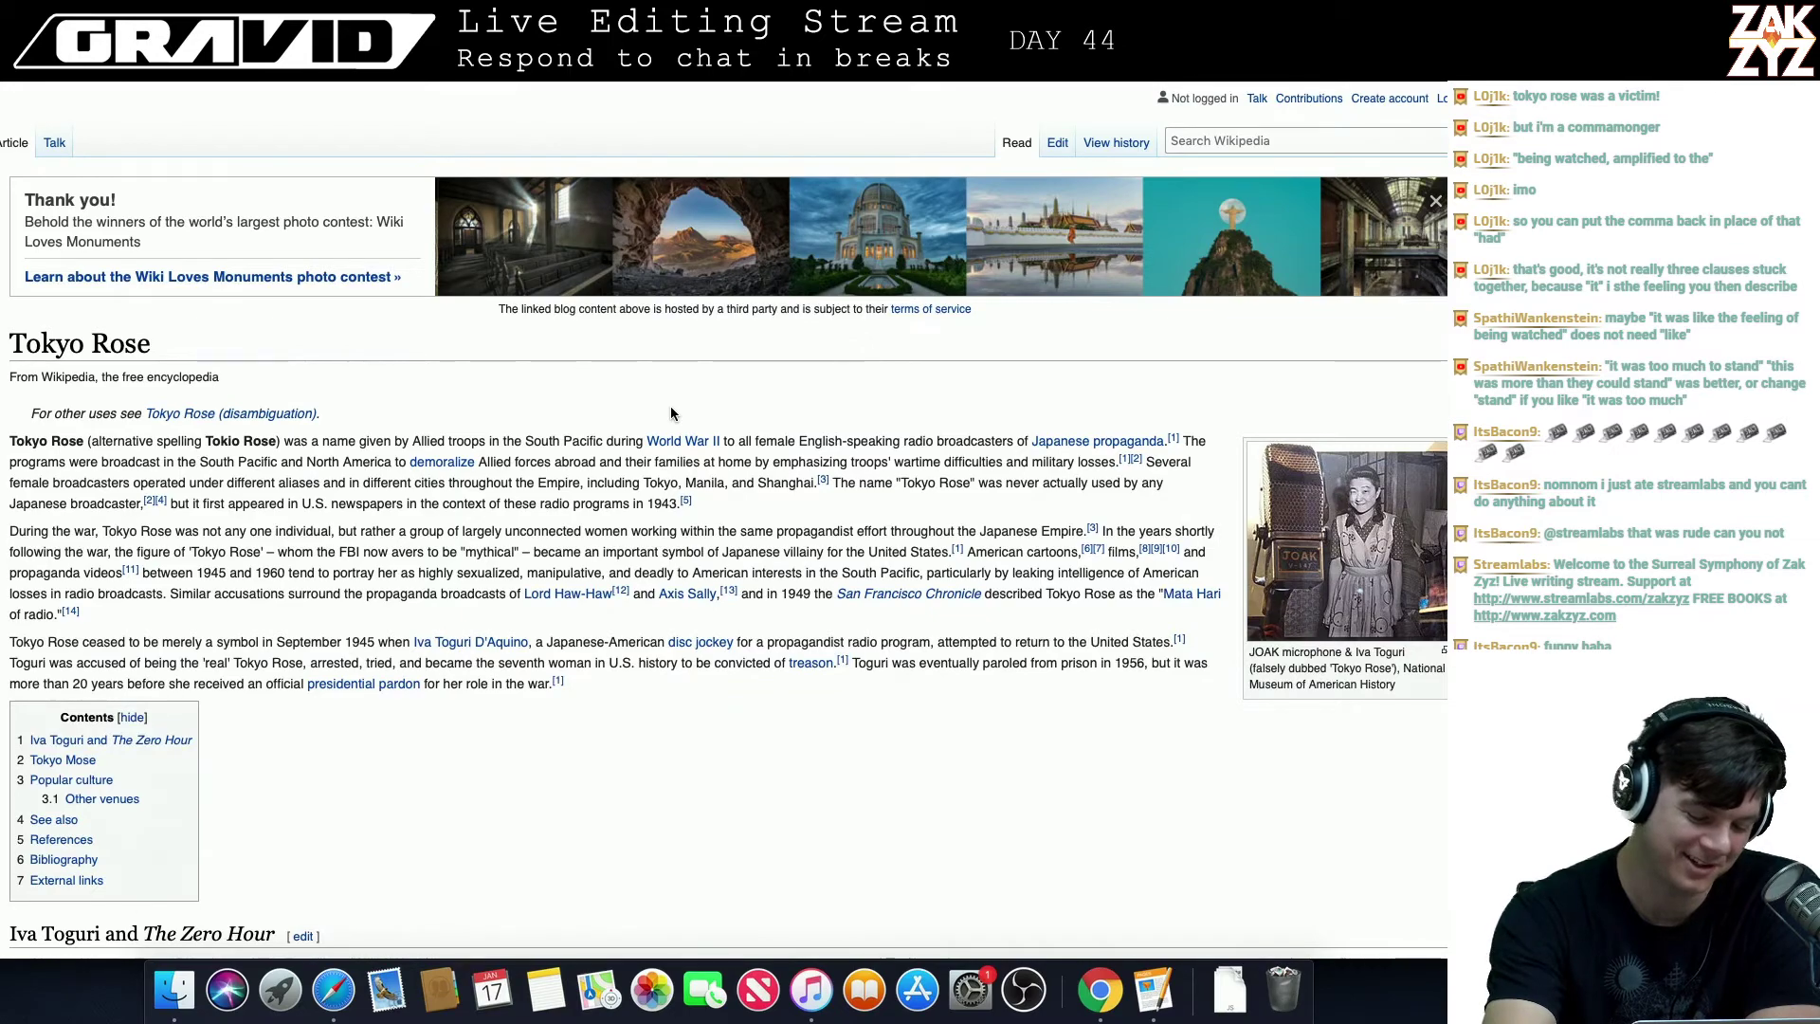
key("super+Tab")
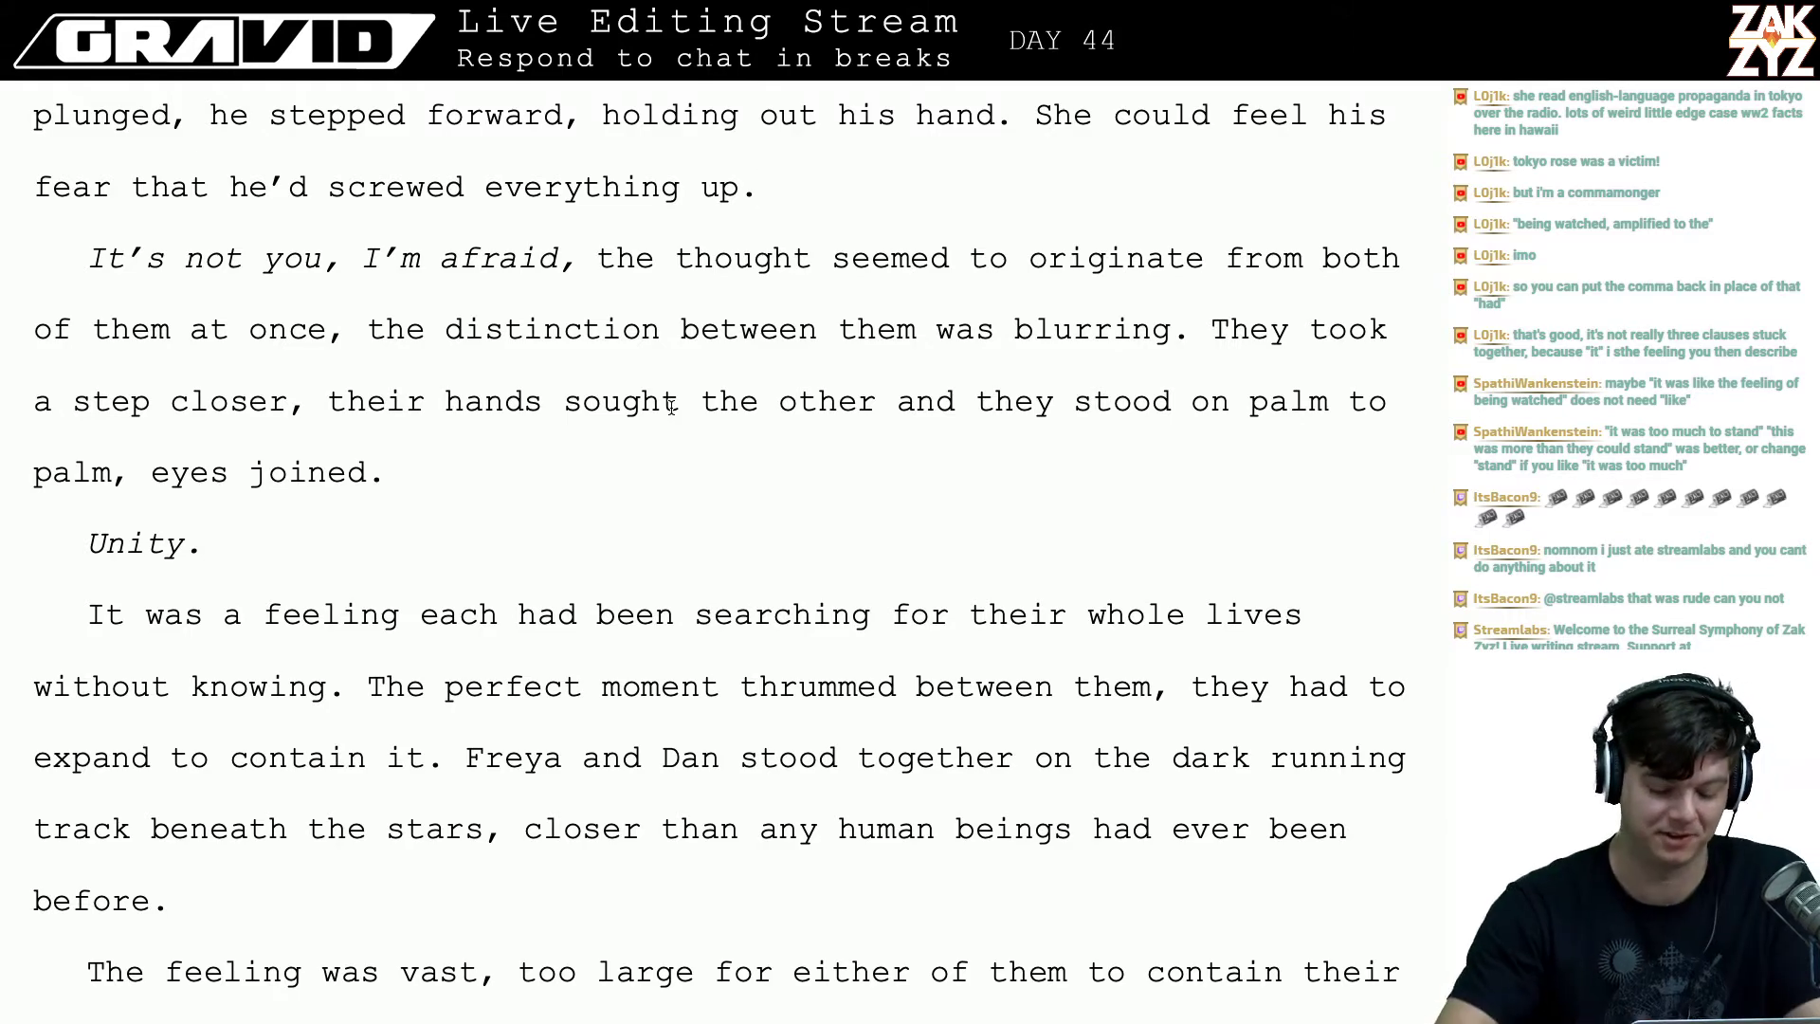
key("super+Tab")
key("super+Tab")
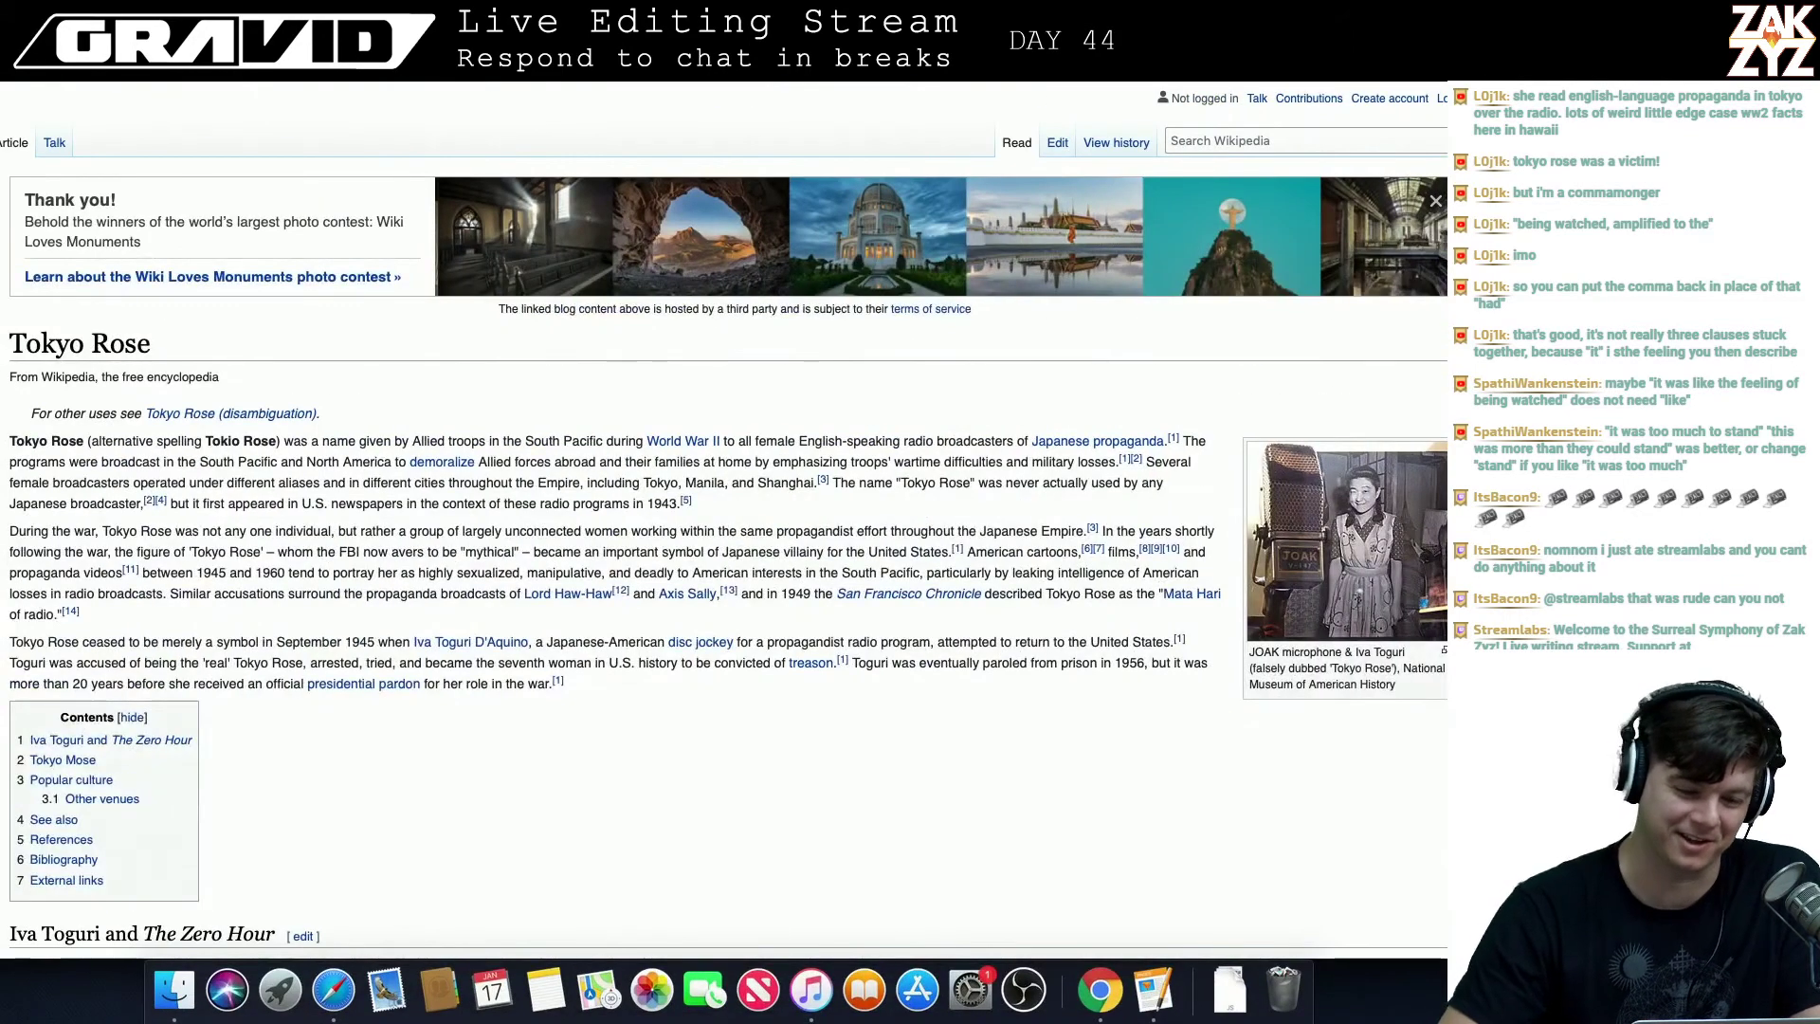
key("super+Tab")
- Reread the passage from Dan holding out his hand to the "Unity." line and the paragraph after it
scroll(720, 550, "down", 1)
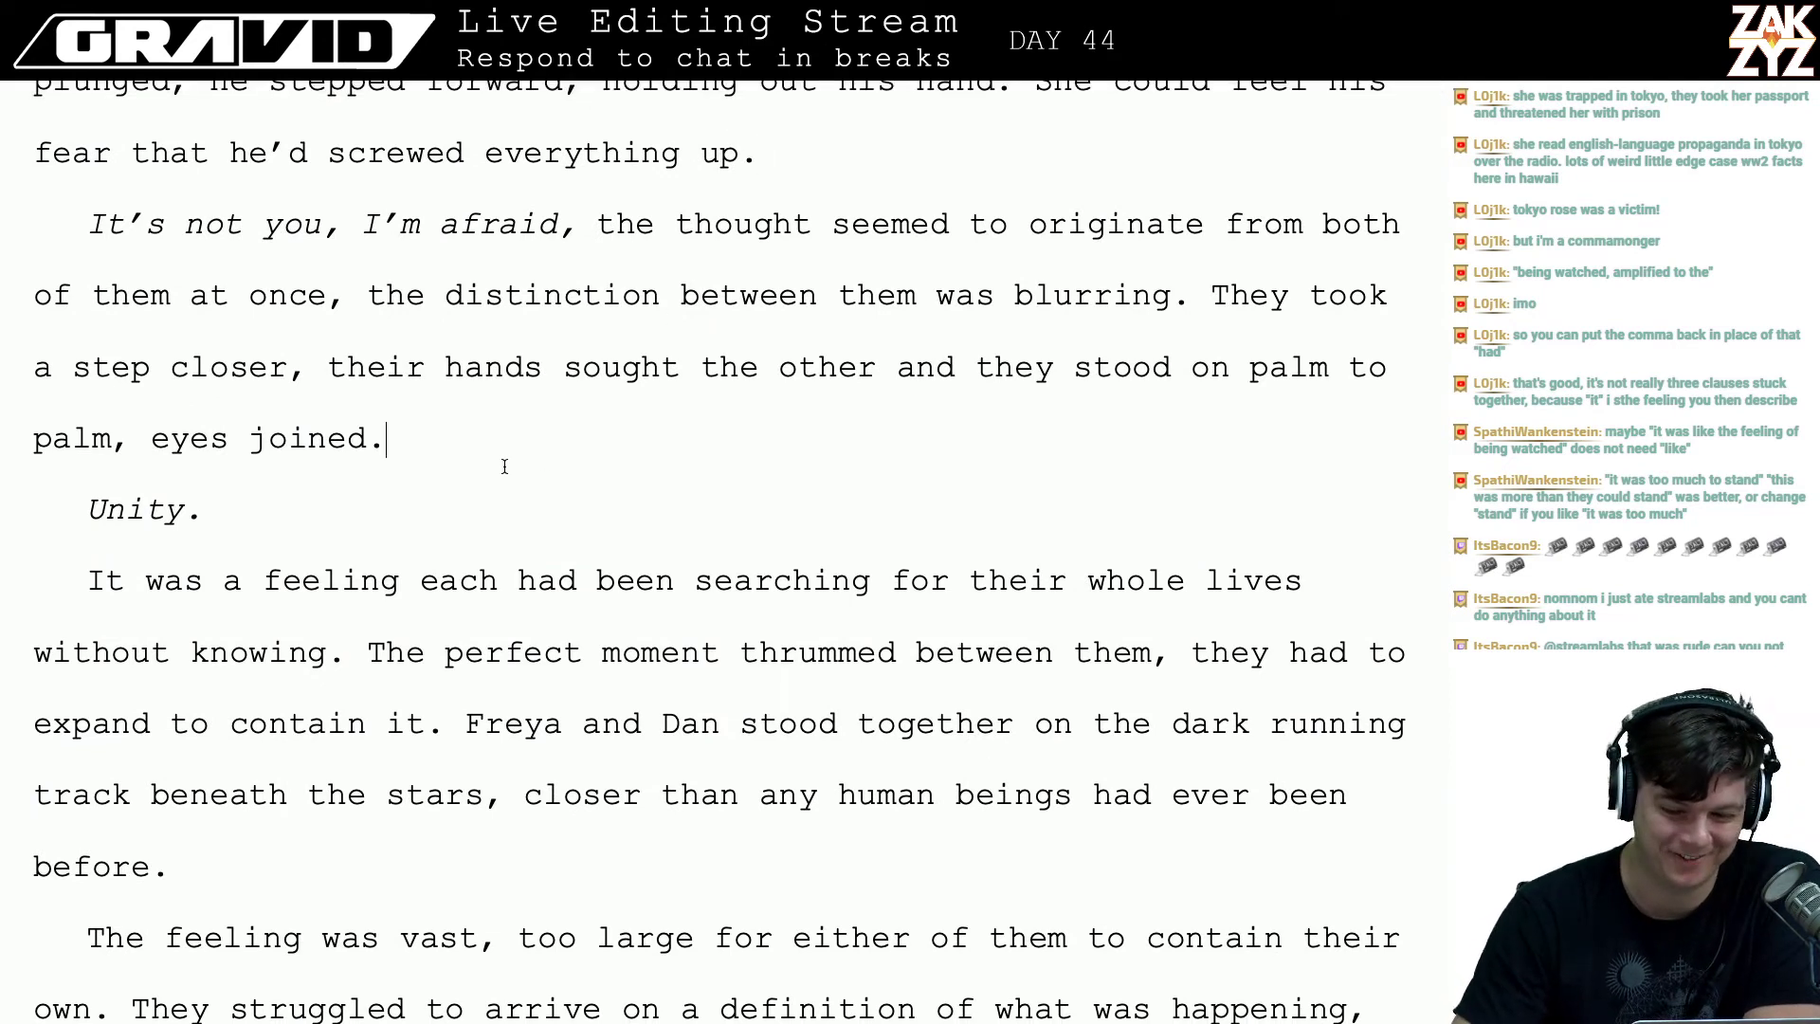
key("Right")
key("Right")
key("super+Right")
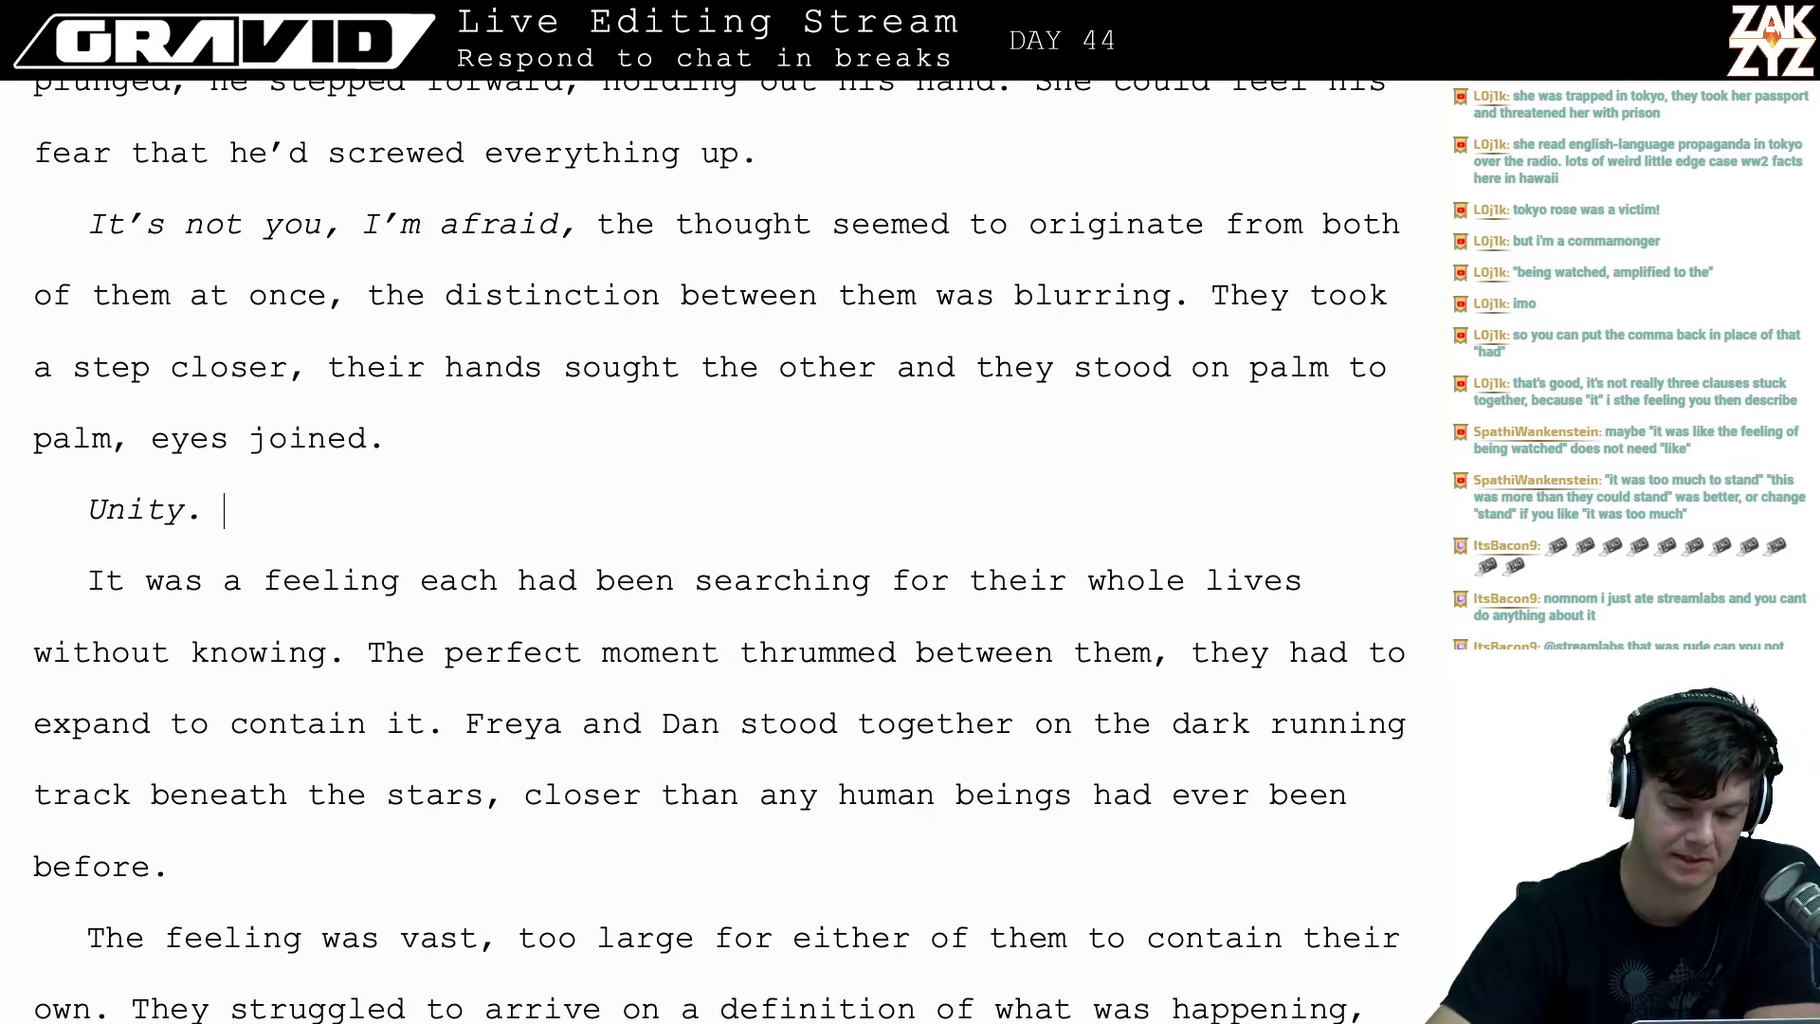
scroll(400, 366, "down", 1)
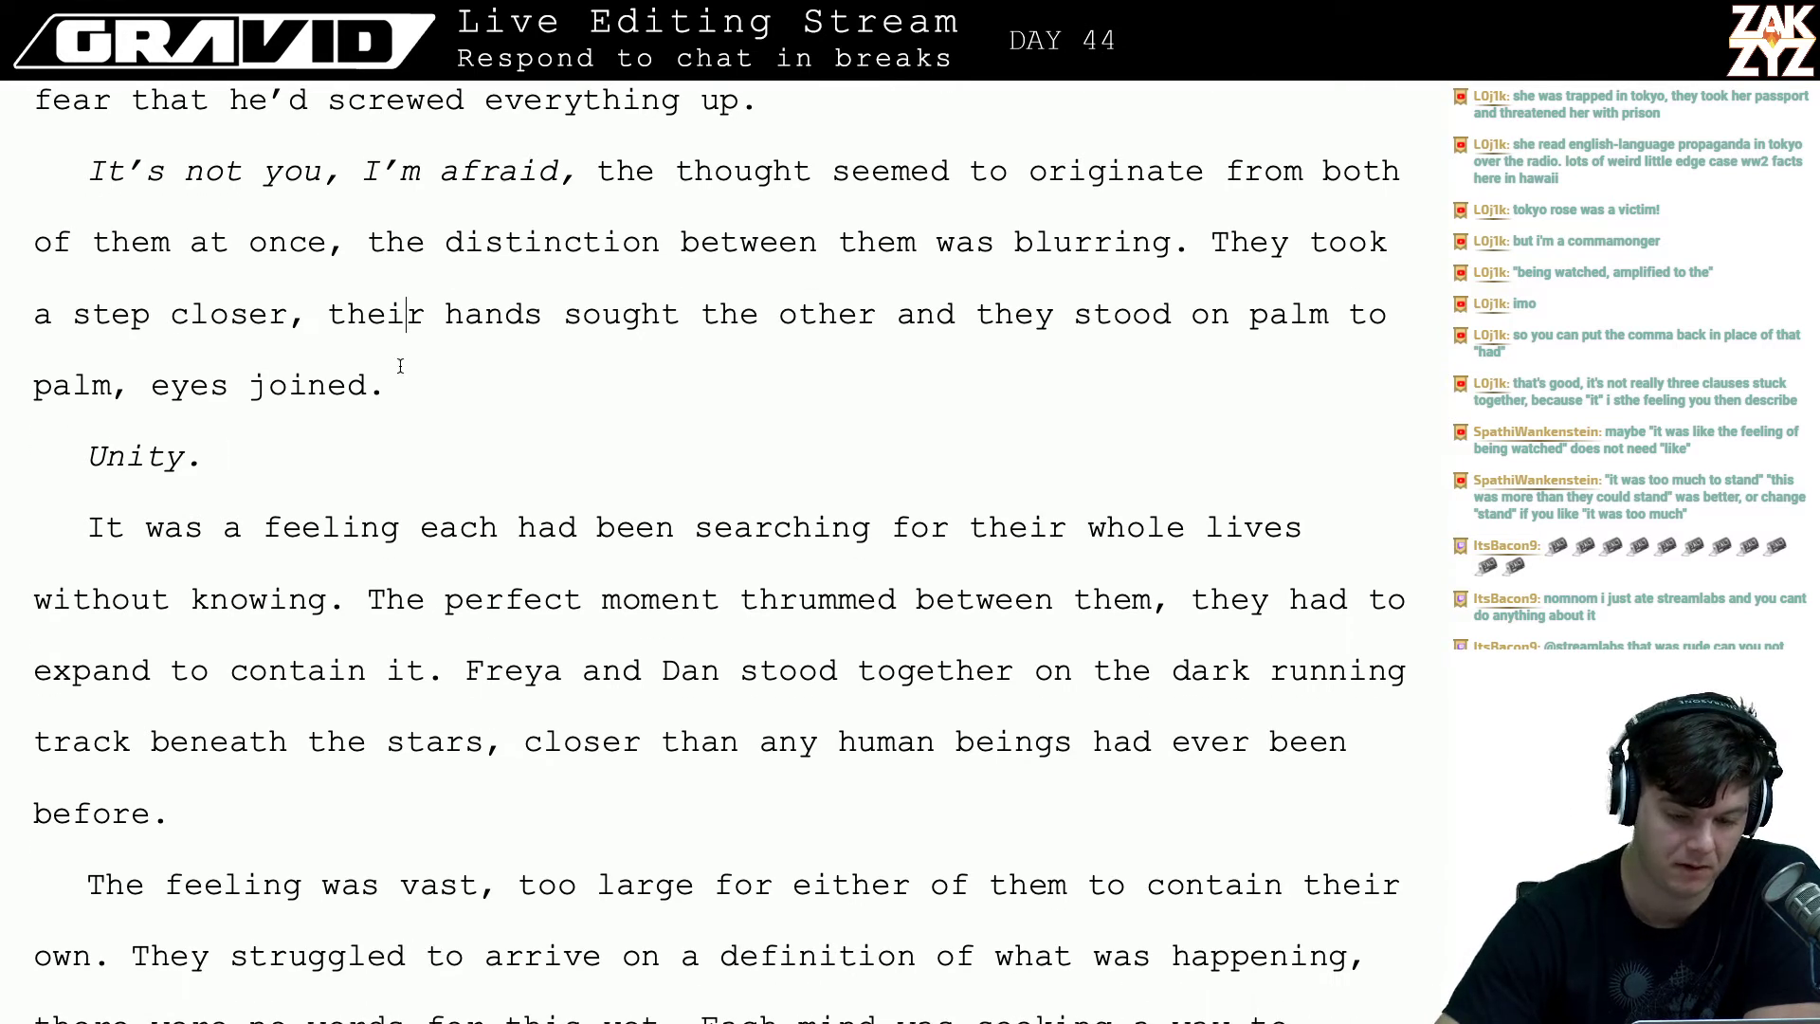
key("Up")
key("Right")
key("Right")
key("Up")
key("Up")
key("Down")
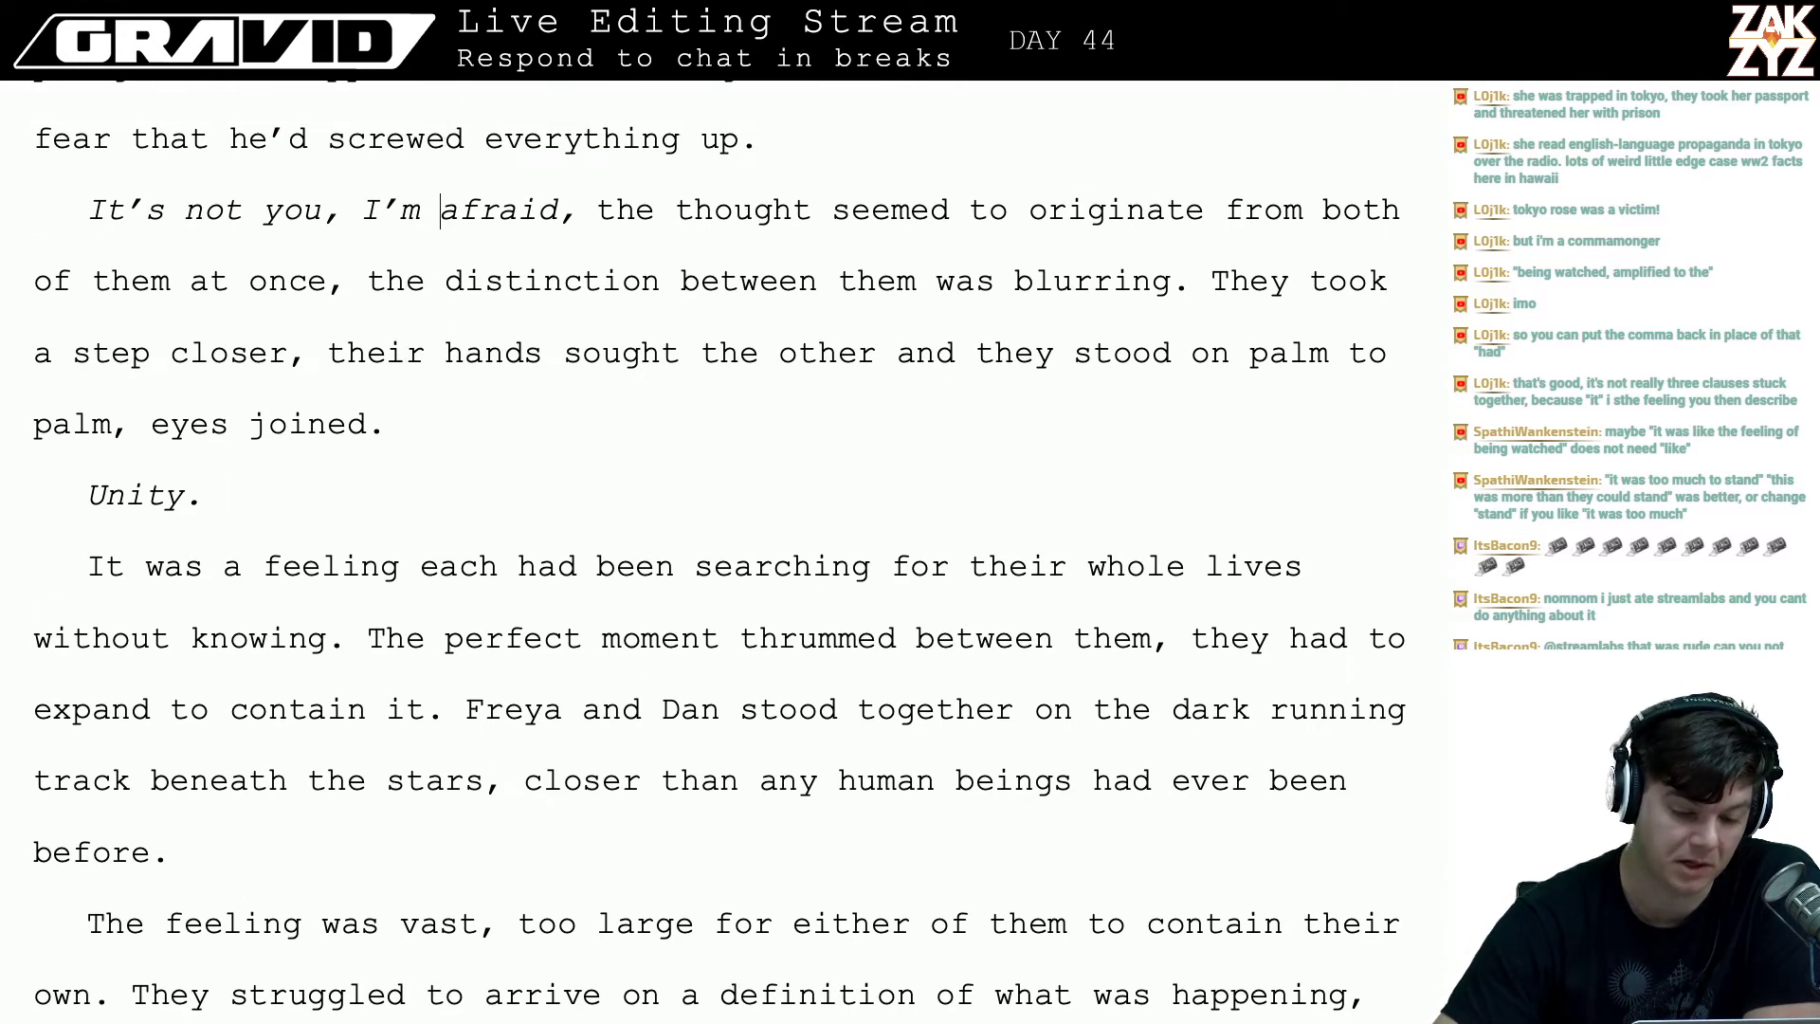
key("Down")
key("Down")
key("Up")
key("Up")
key("Up")
key("Right")
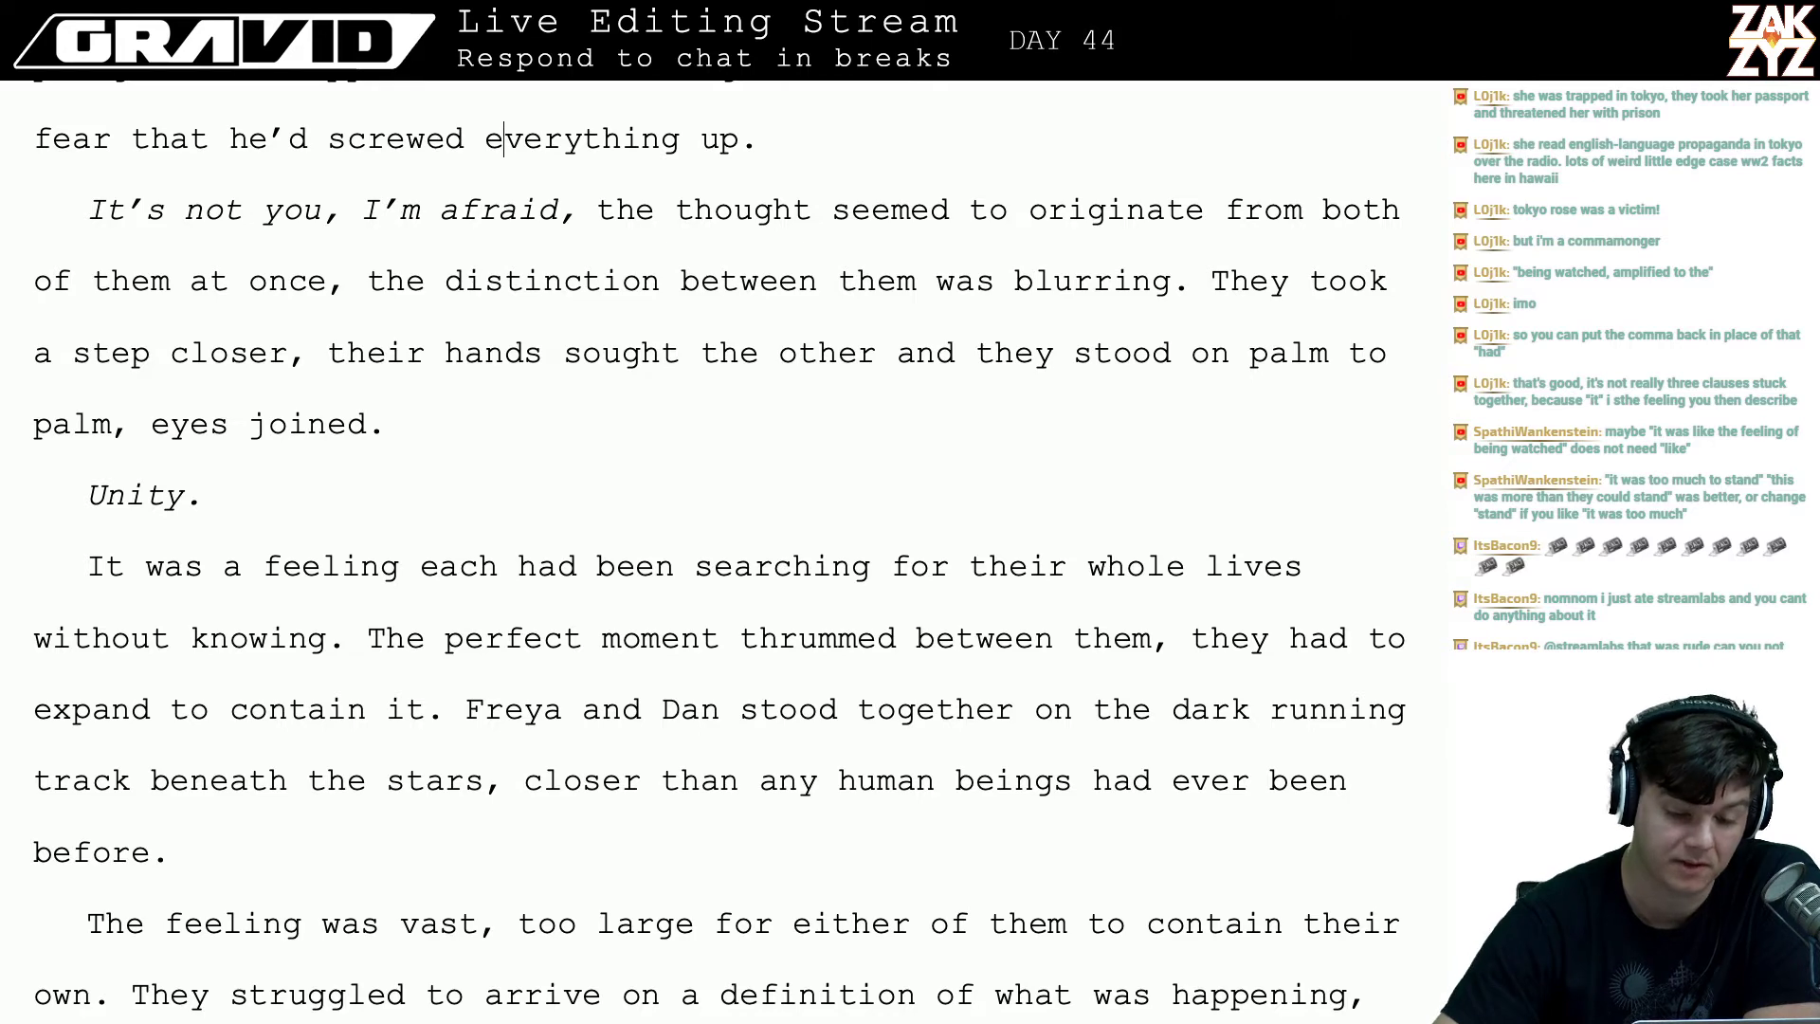
key("Right")
key("Up")
key("Up")
key("Down")
key("Down")
key("Down")
key("Down")
key("Left")
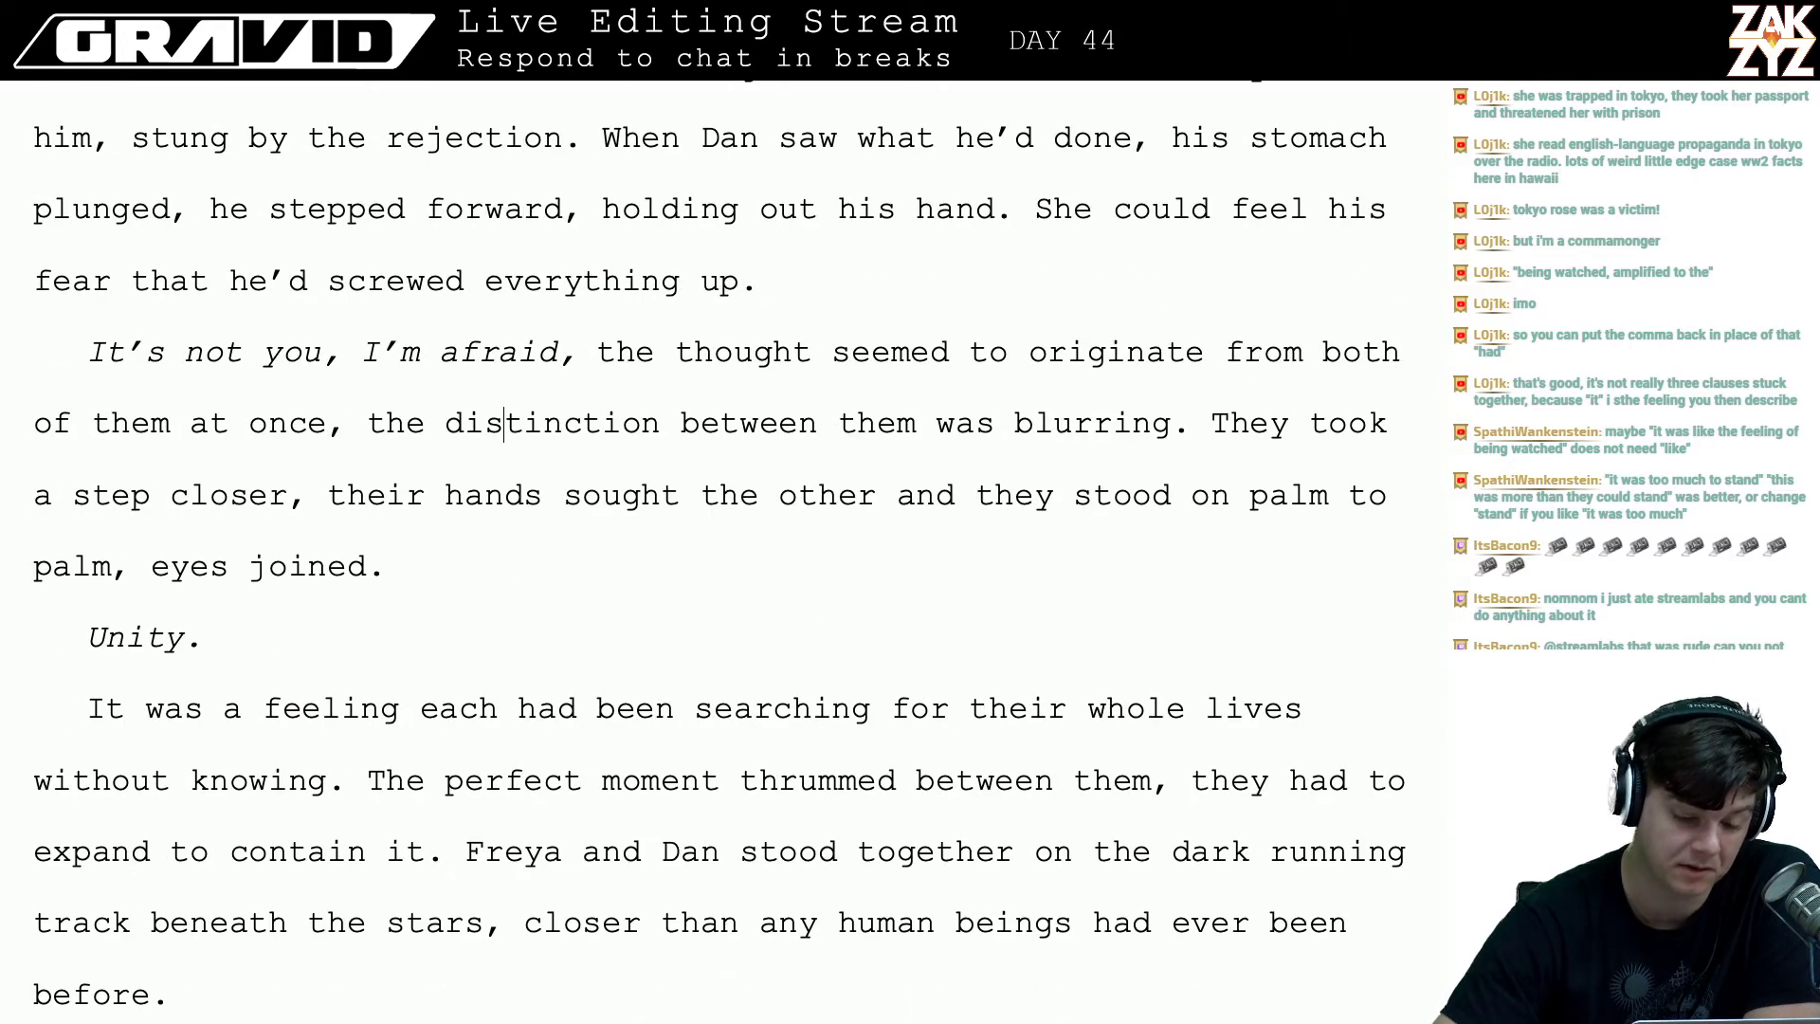
- Delete the clause ", the distinction between them was blurring" so the sentence ends at "both of them at once."
key("ctrl+Left")
key("Down")
key("Up")
key("Left")
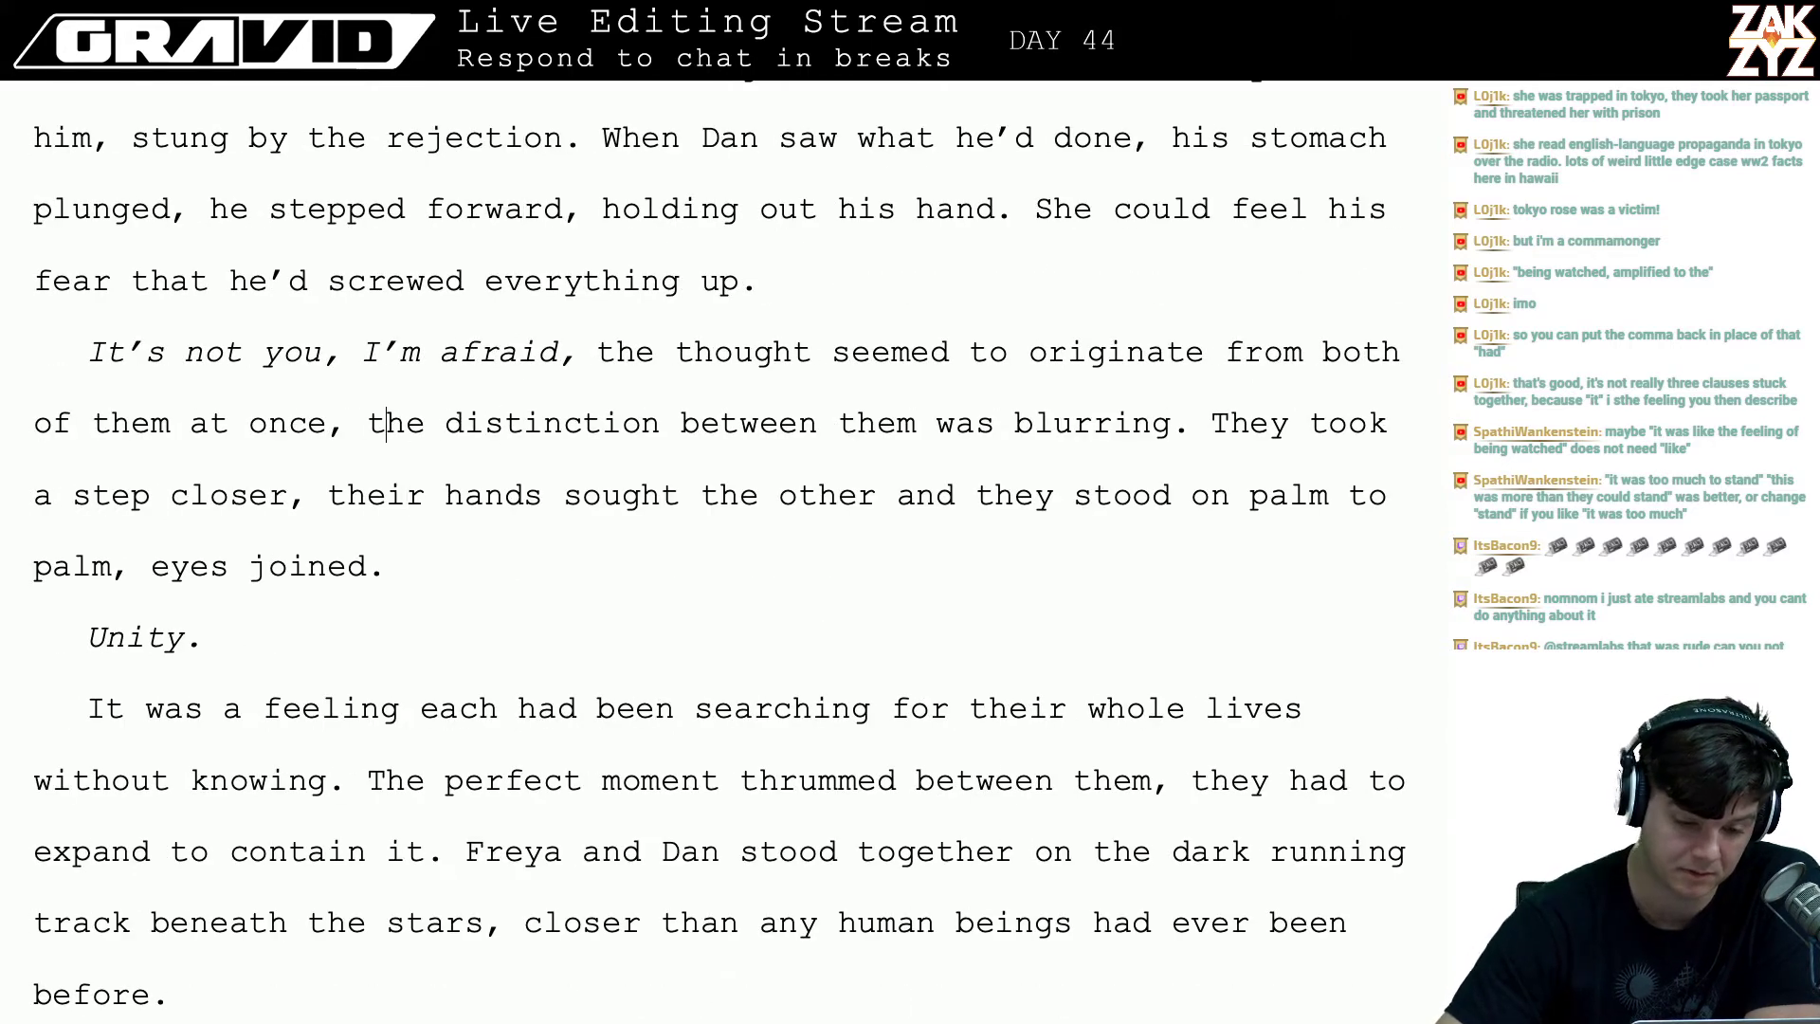
key("Left")
key("Left")
key("Left")
key("Left")
key("Left")
key("Left")
key("Right")
key("Right")
key("Right")
key("Right")
key("Right")
key("Right")
key("Right")
key("Right")
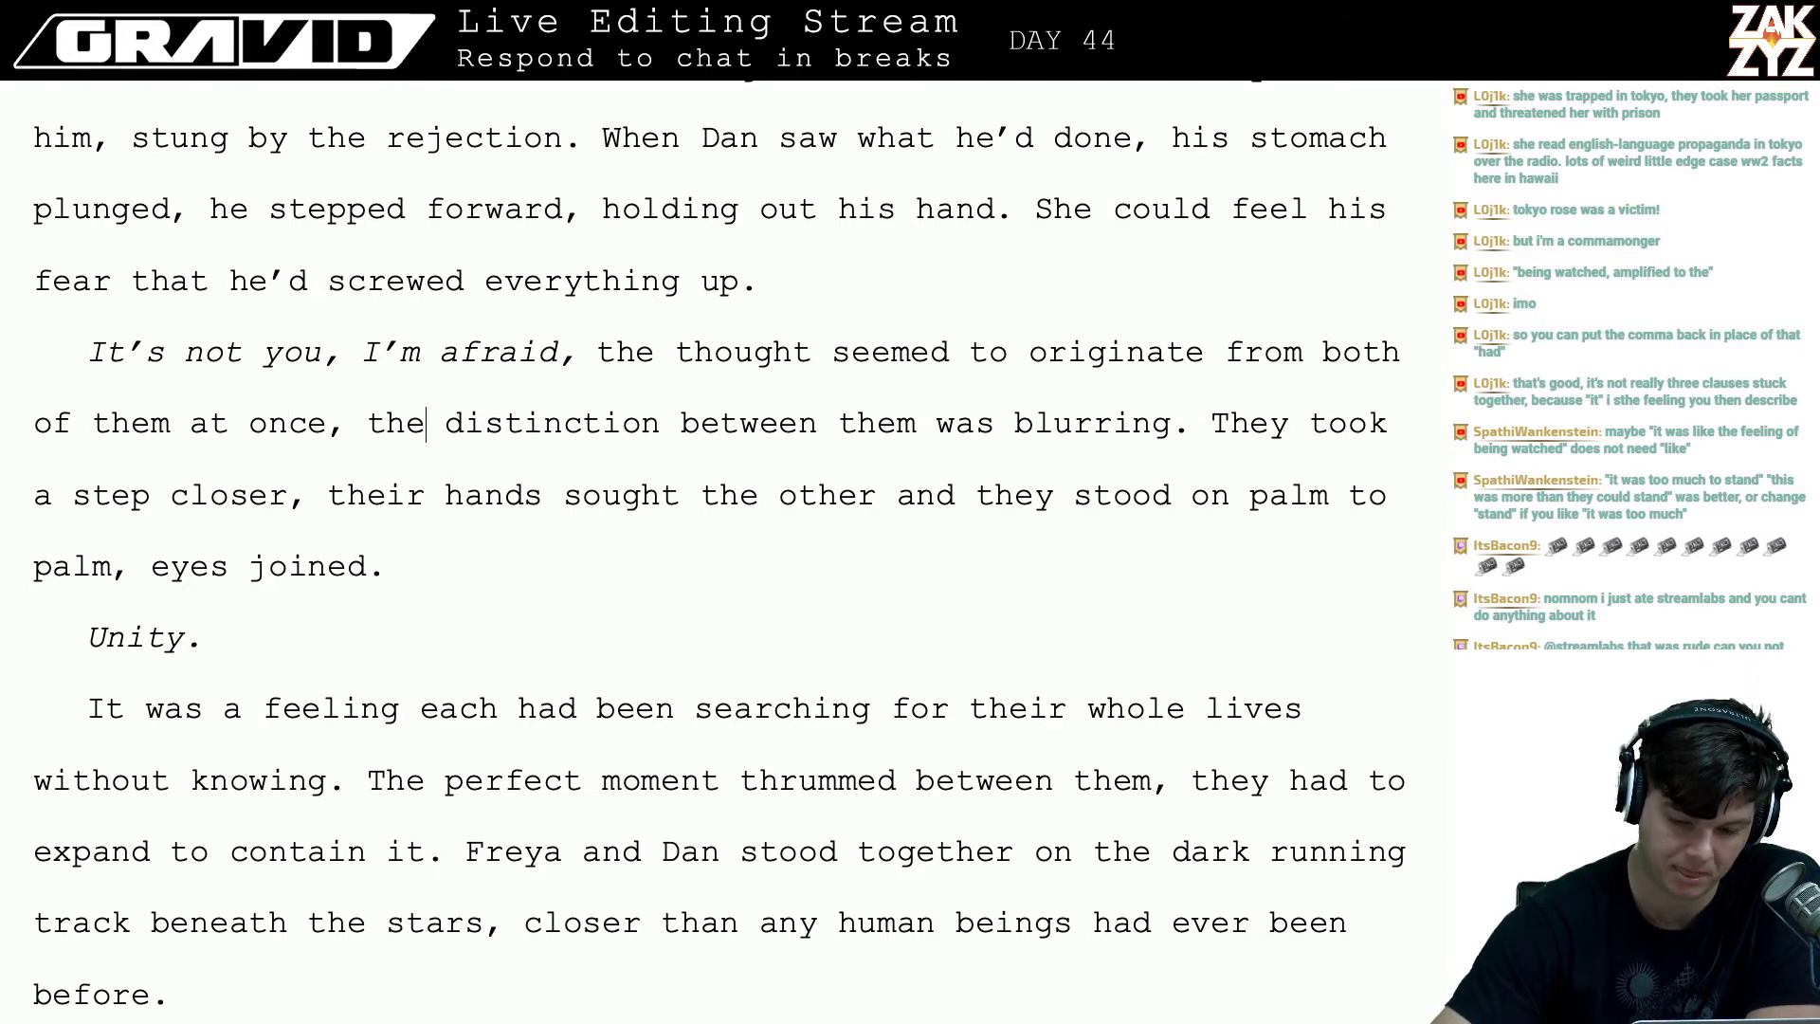
left_click(1171, 423)
key("BackSpace")
key("BackSpace")
key("BackSpace")
key("BackSpace")
key("BackSpace")
key("BackSpace")
key("BackSpace")
key("BackSpace")
key("BackSpace")
key("BackSpace")
key("BackSpace")
key("BackSpace")
key("BackSpace")
key("BackSpace")
key("BackSpace")
key("BackSpace")
key("BackSpace")
key("BackSpace")
key("BackSpace")
key("BackSpace")
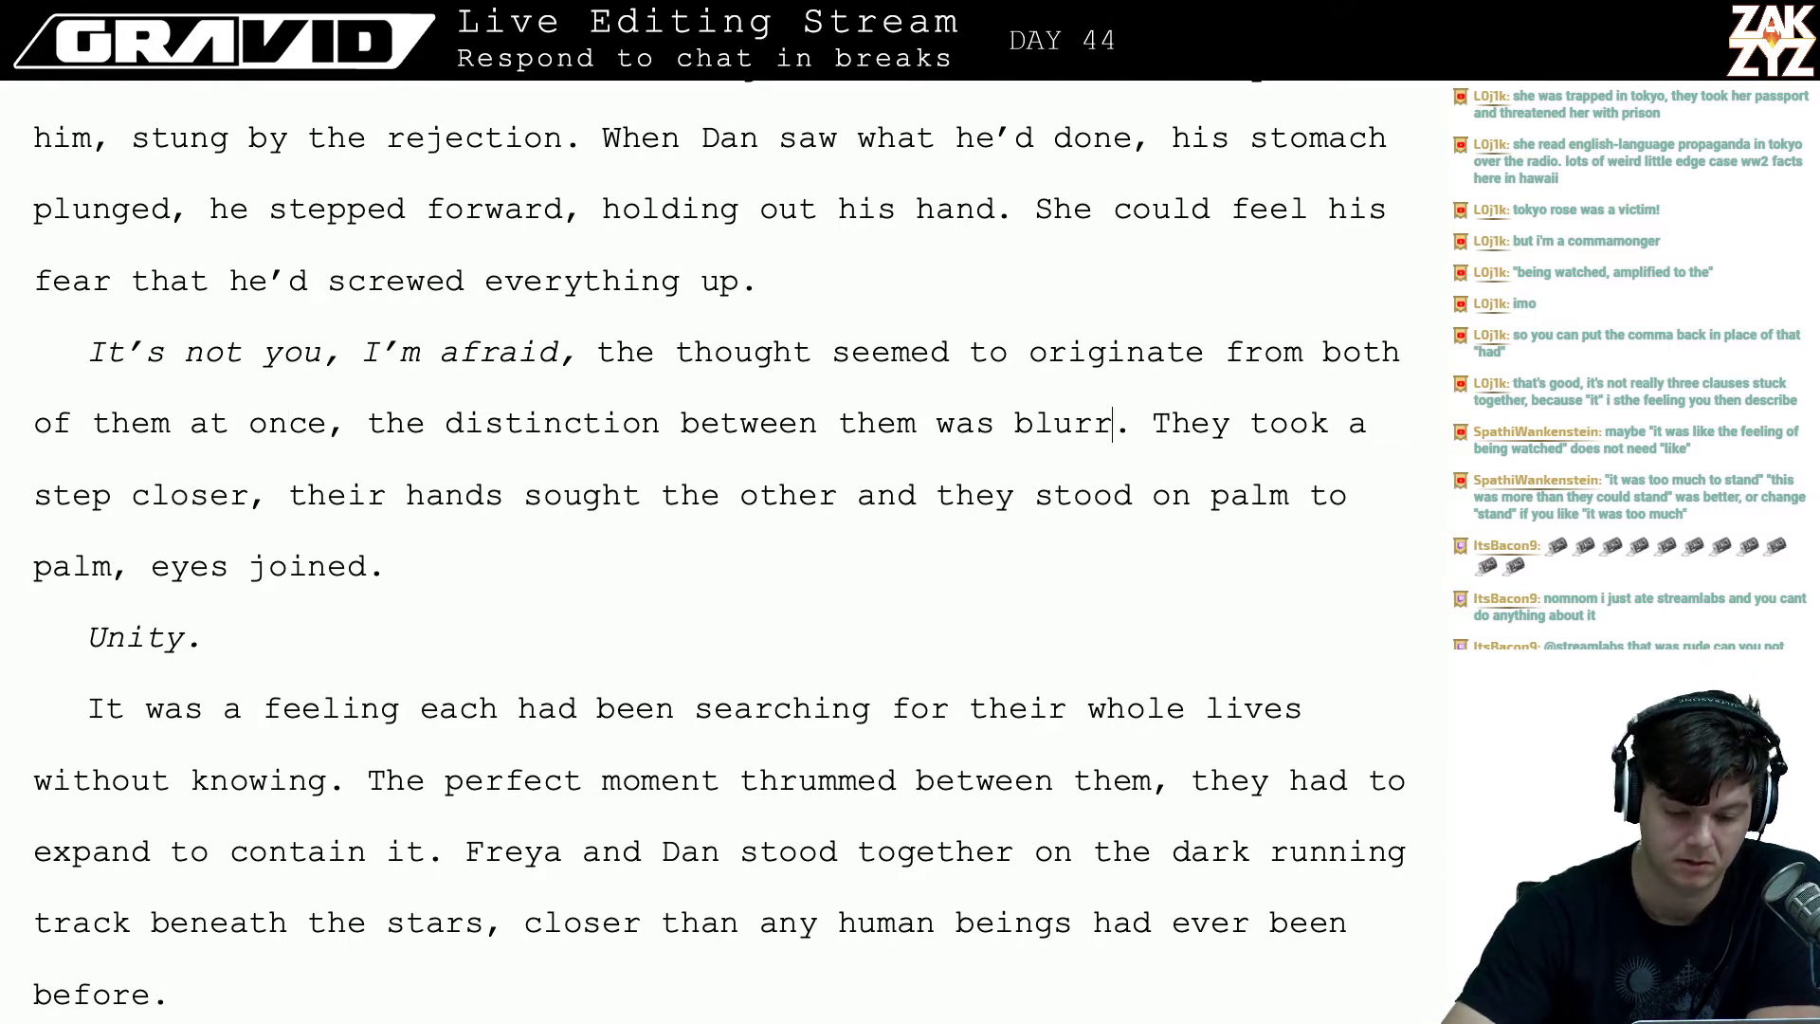
key("BackSpace")
key("BackSpace")
key("BackSpace")
key("BackSpace")
key("BackSpace")
key("BackSpace")
key("BackSpace")
key("BackSpace")
key("BackSpace")
key("BackSpace")
key("BackSpace")
key("BackSpace")
key("BackSpace")
key("BackSpace")
key("BackSpace")
key("BackSpace")
key("BackSpace")
key("BackSpace")
key("BackSpace")
key("BackSpace")
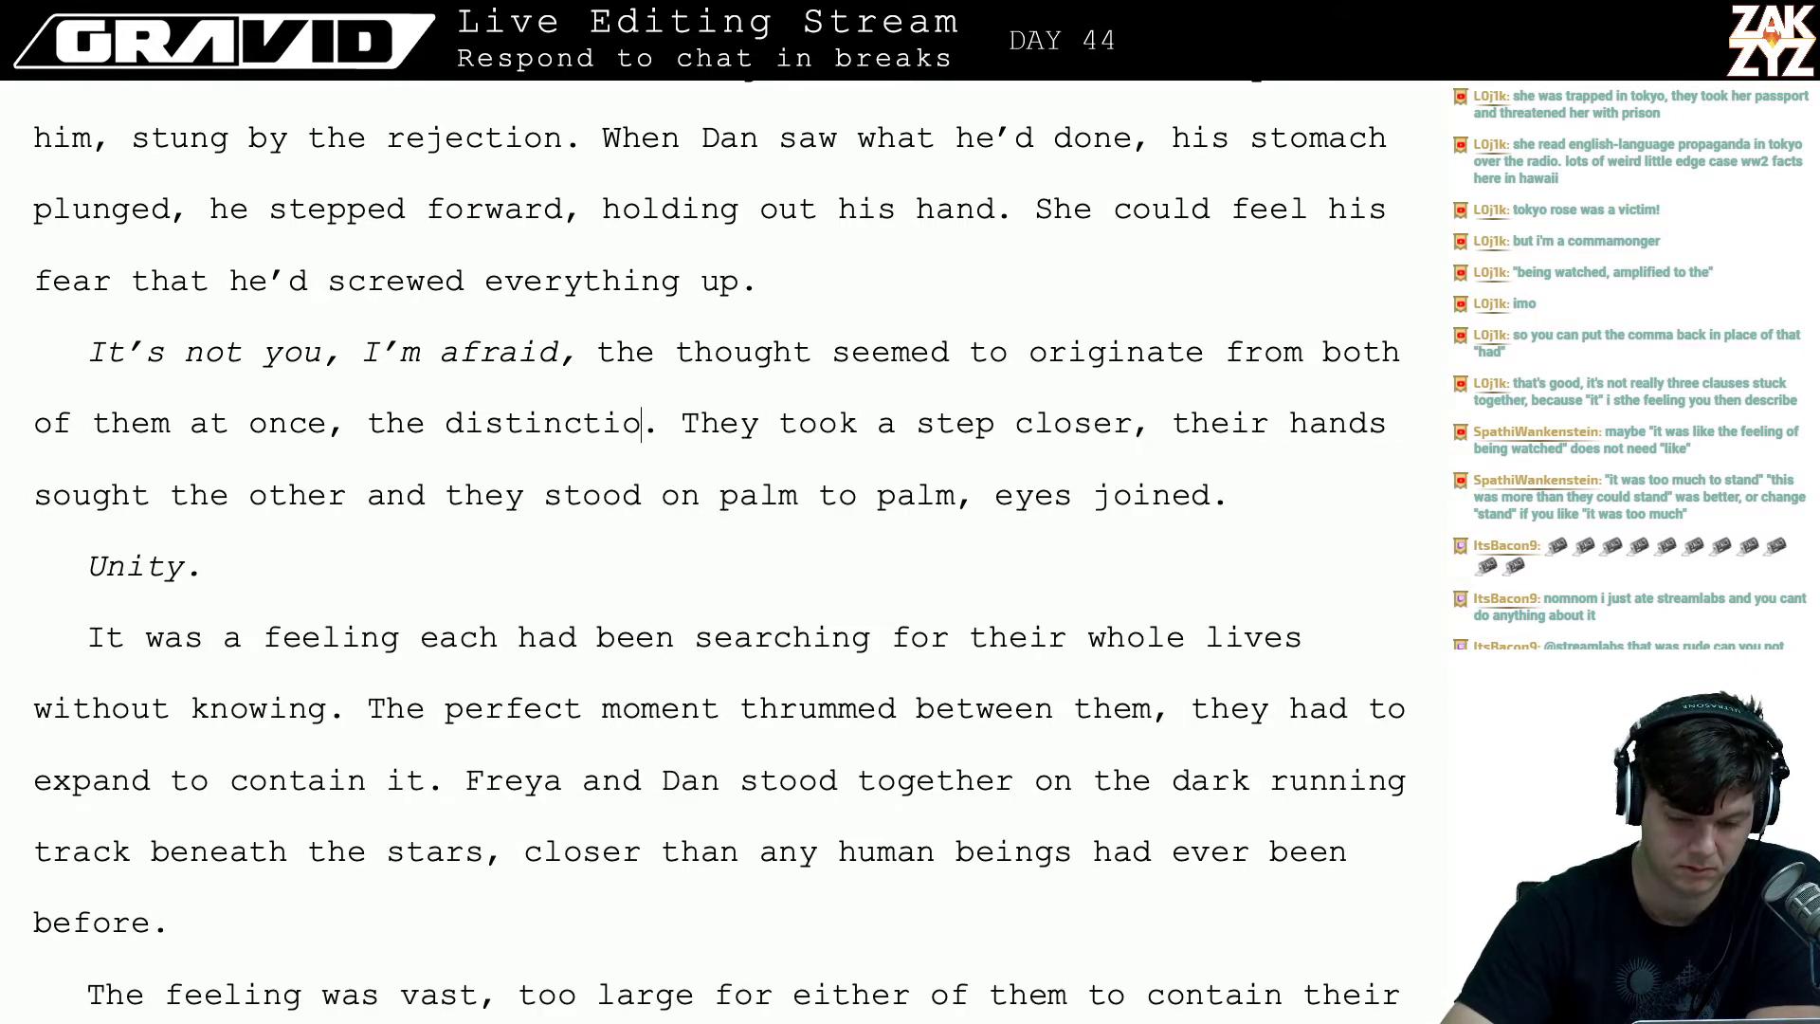
key("BackSpace")
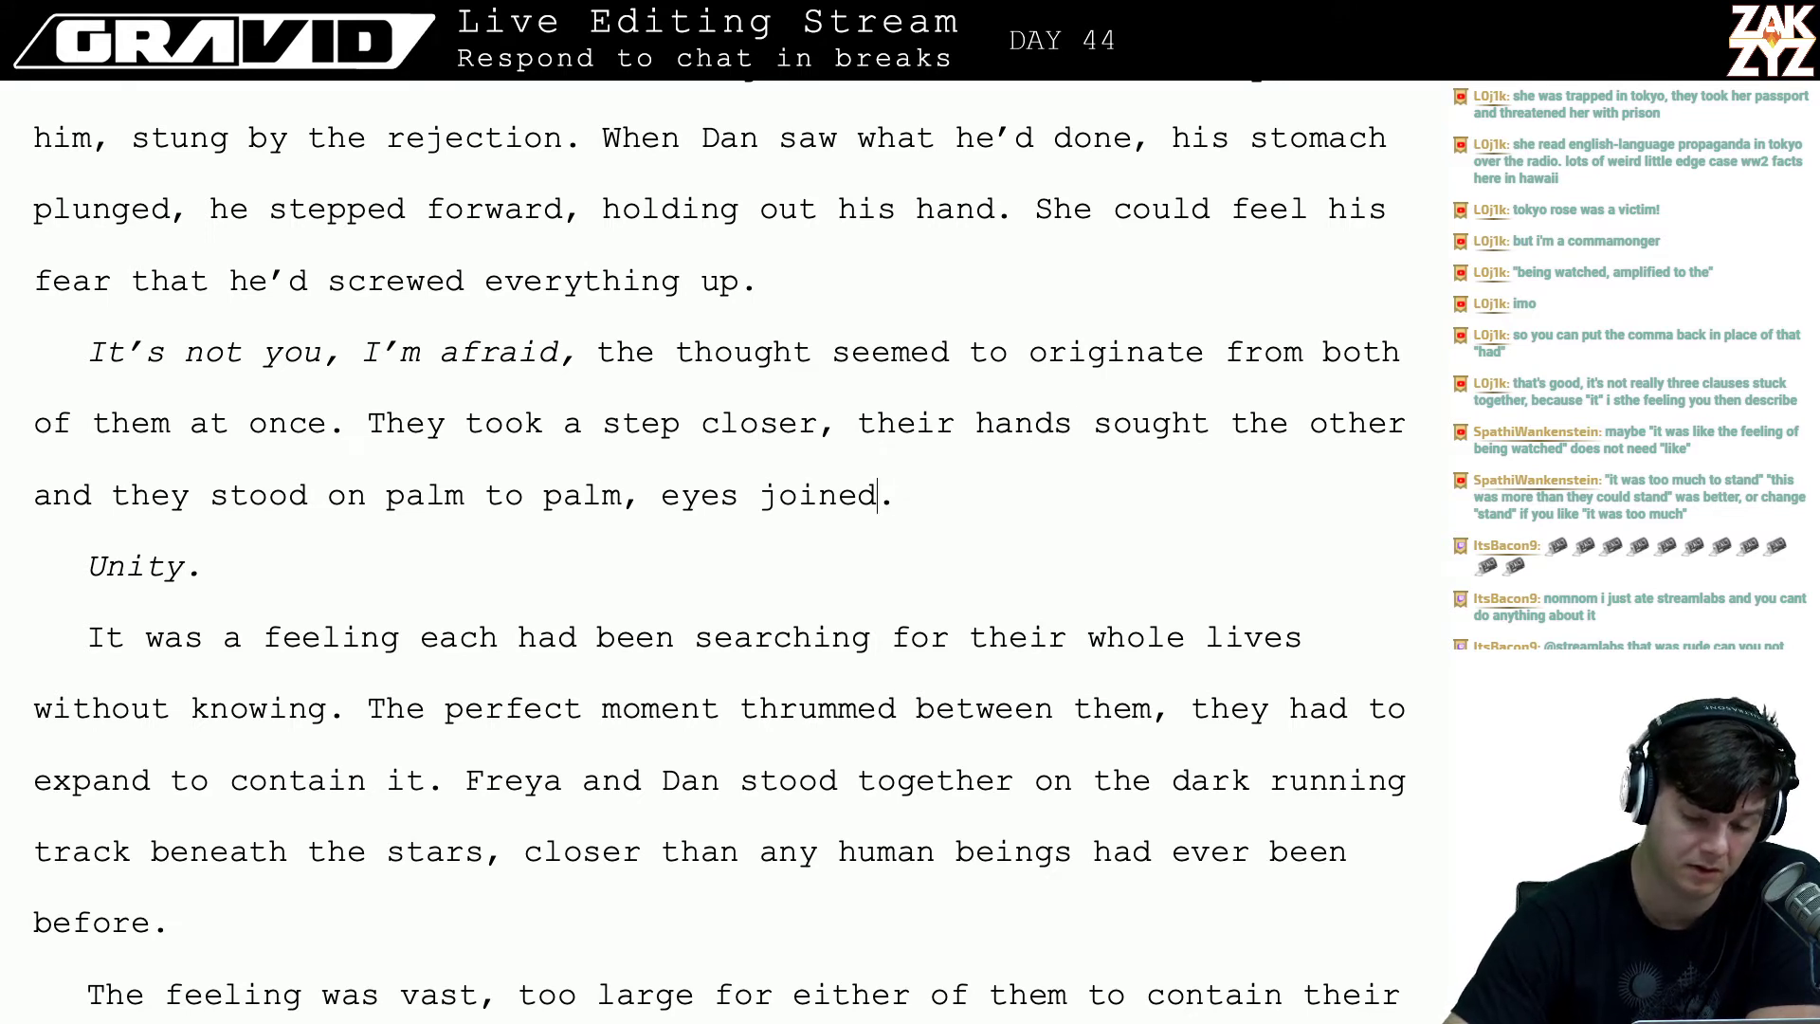
- Replace "eyes joined" after "palm to palm," with "gazing into"
key("Right")
key("Right")
key("Right")
key("Right")
key("Right")
key("Right")
key("Right")
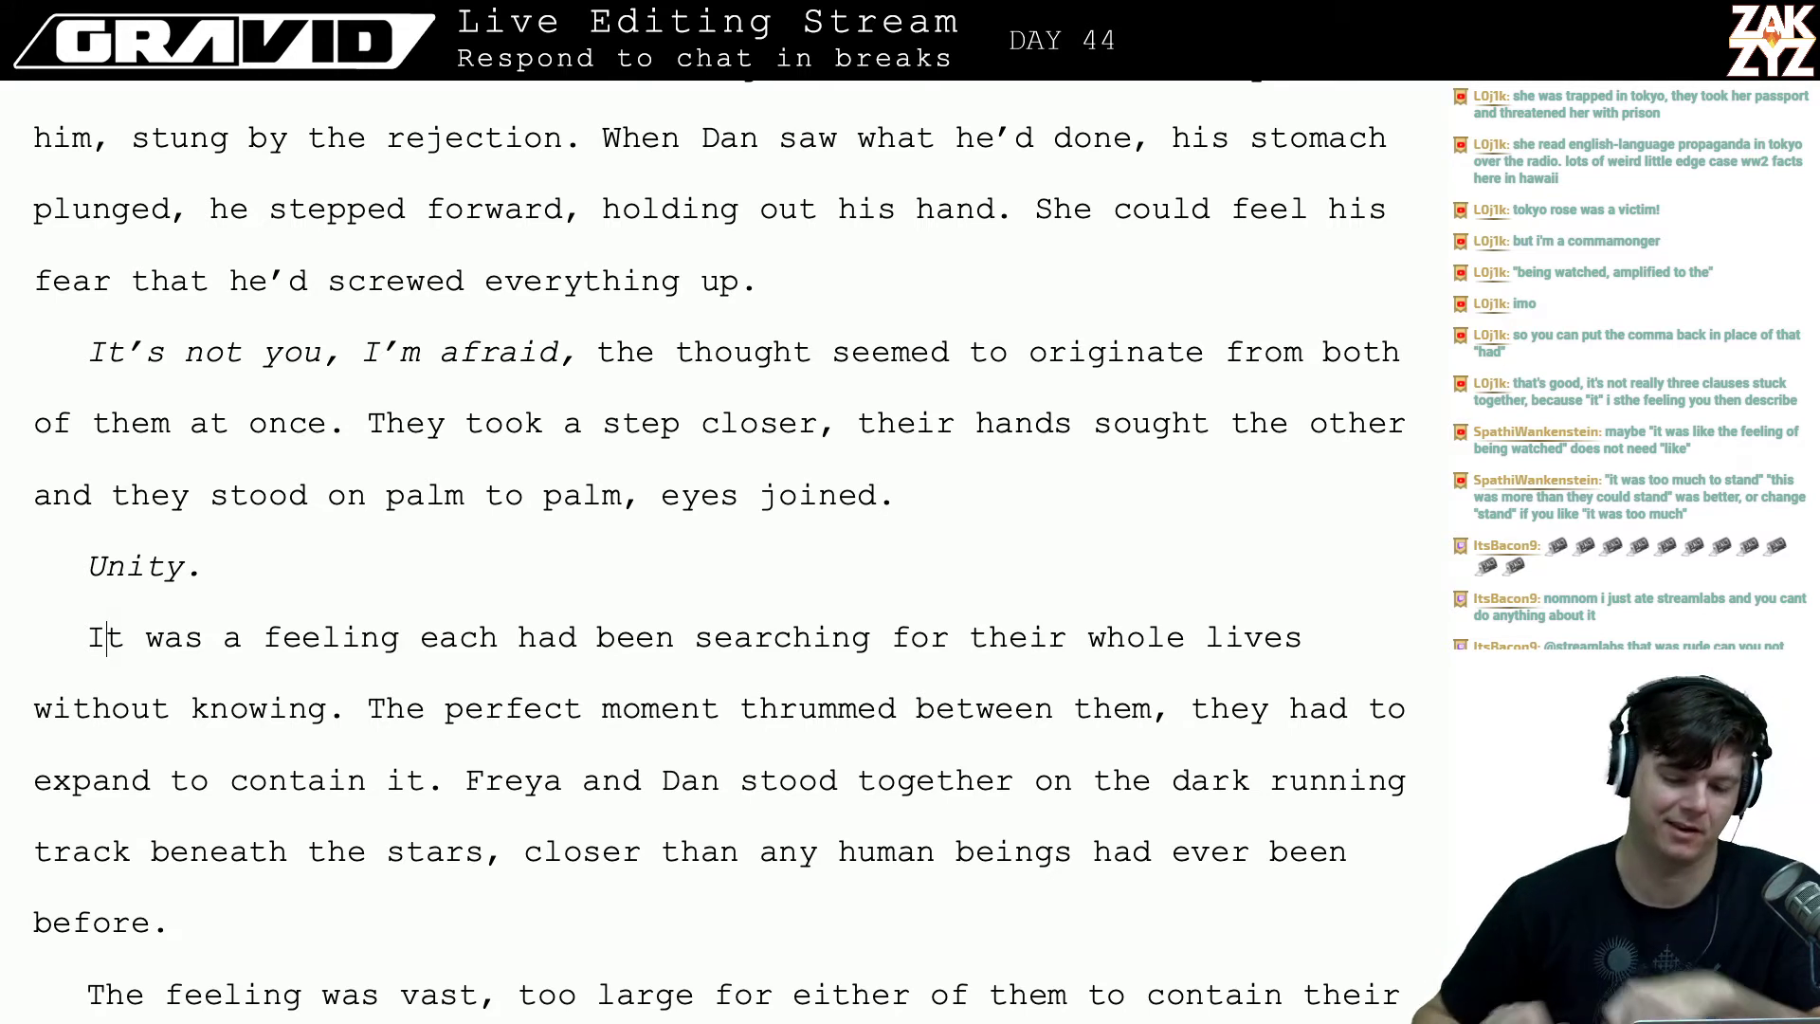
left_click(880, 491)
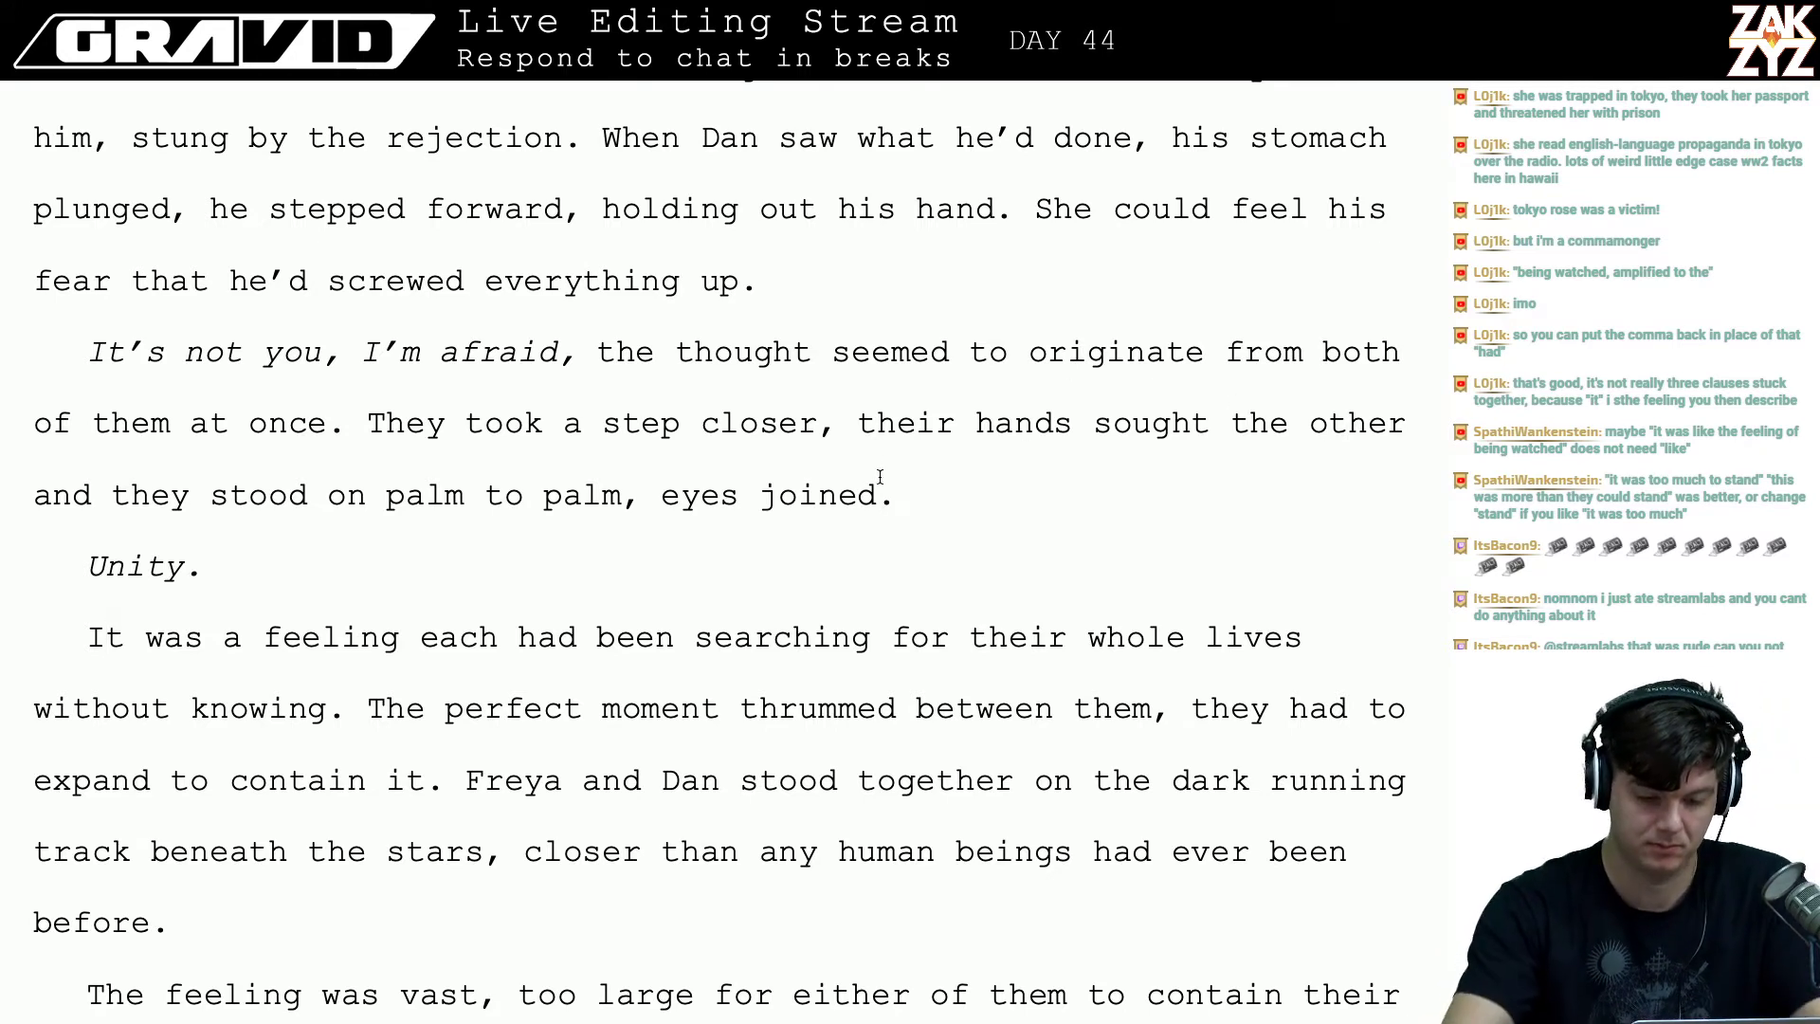
key("BackSpace")
key("BackSpace")
key("BackSpace")
key("BackSpace")
key("BackSpace")
key("BackSpace")
key("BackSpace")
key("BackSpace")
key("BackSpace")
key("BackSpace")
key("BackSpace")
type("gazing in")
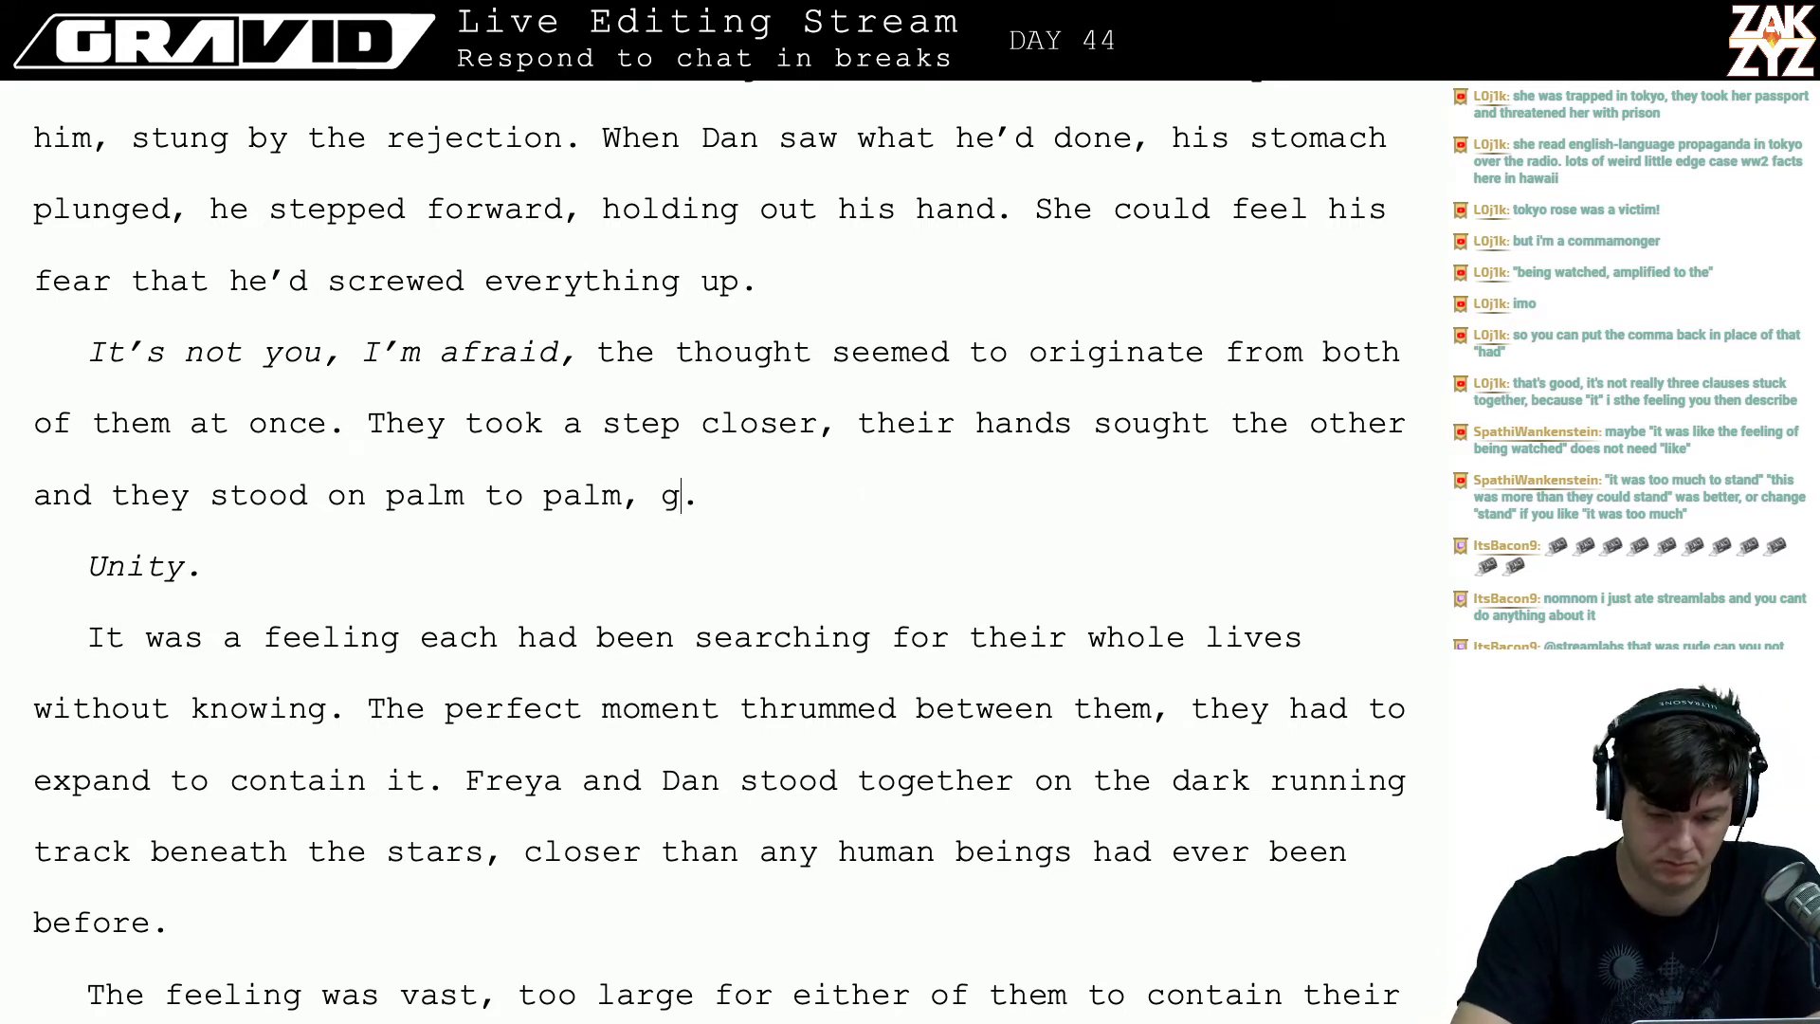
type("to")
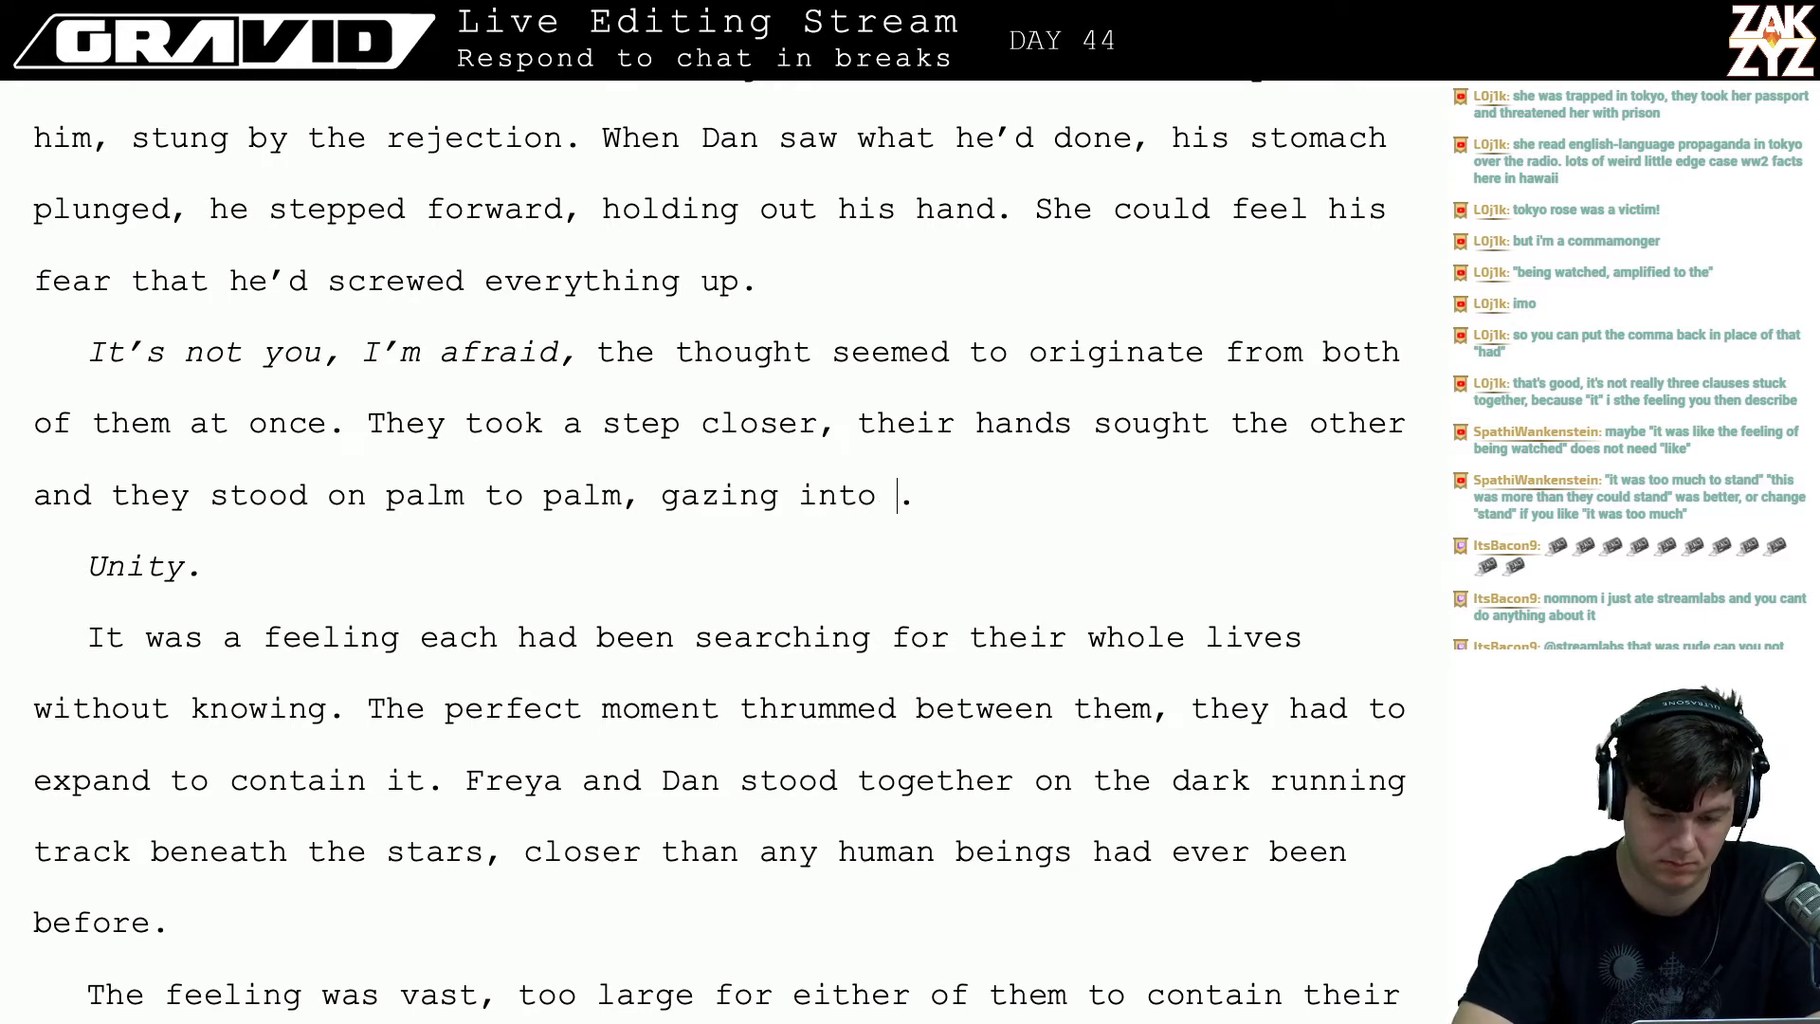
- Delete "gazing into" and move the sentence's closing period down below an empty line
key("BackSpace")
key("BackSpace")
key("BackSpace")
key("BackSpace")
key("BackSpace")
key("BackSpace")
key("BackSpace")
key("BackSpace")
key("BackSpace")
key("BackSpace")
key("BackSpace")
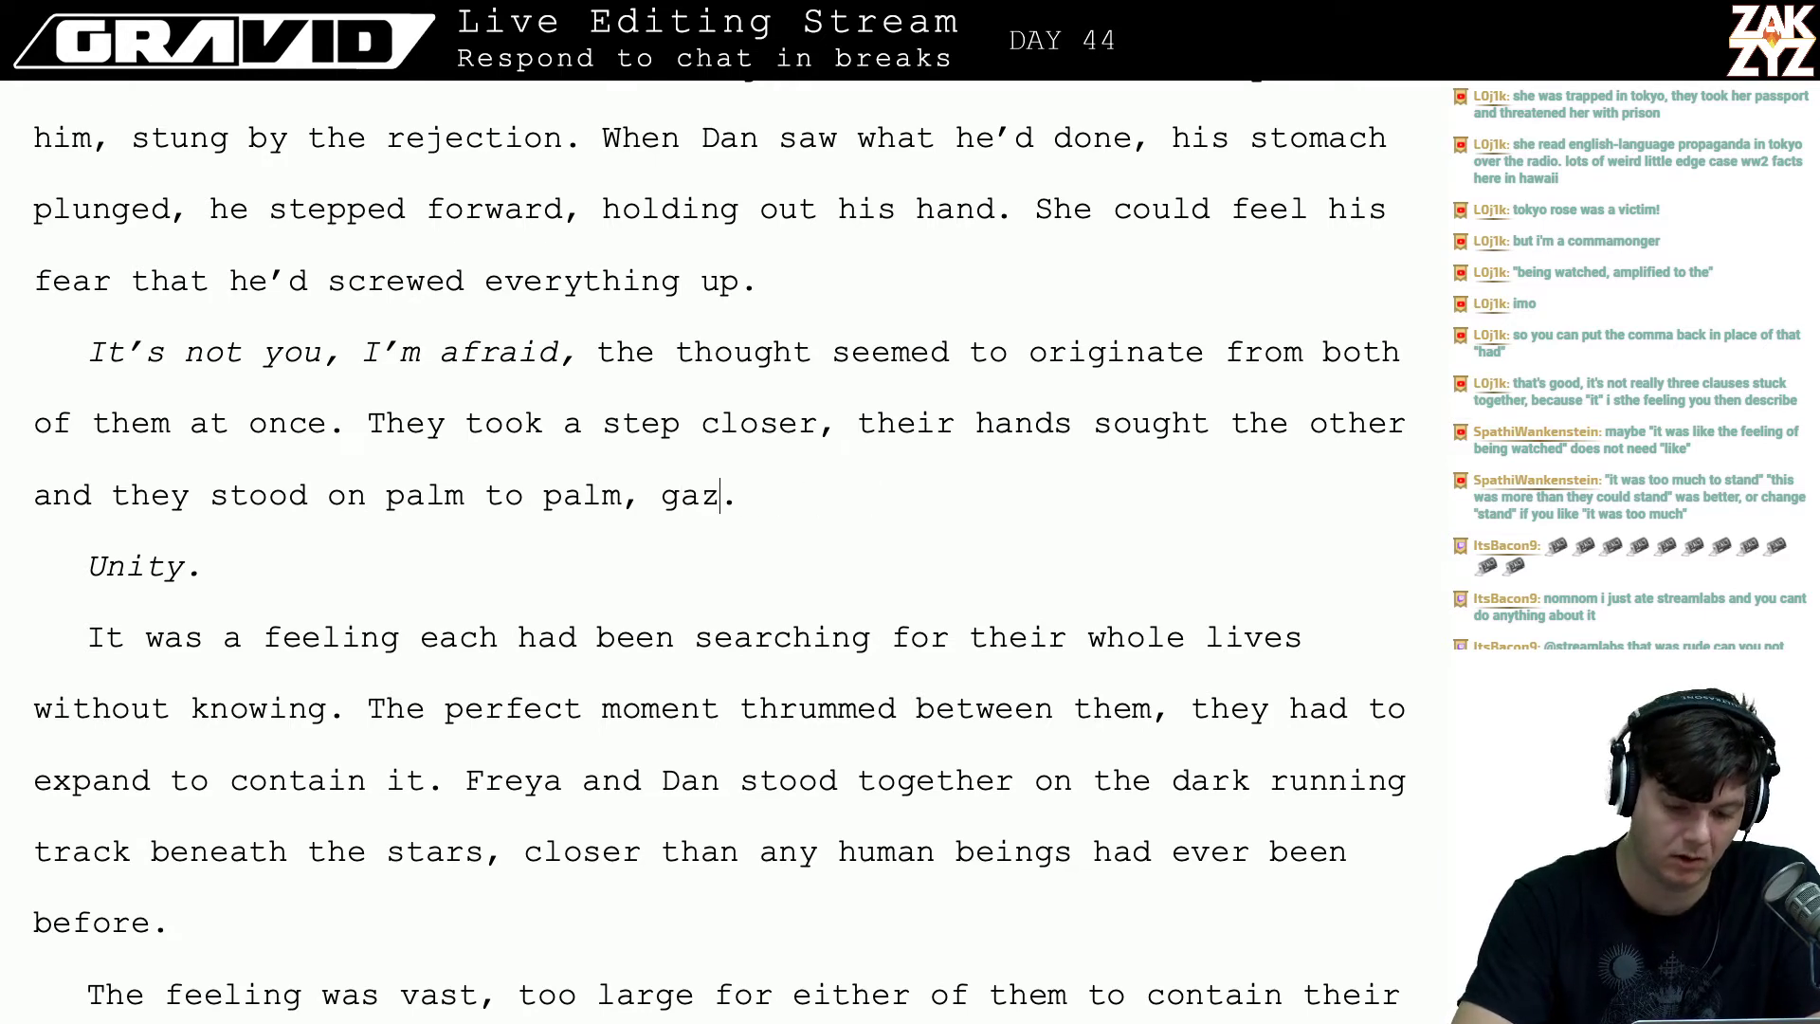
key("Return")
- Switch to Safari, search for "name for when two cameras are pointed at each other" and look through the results
key("super+Tab")
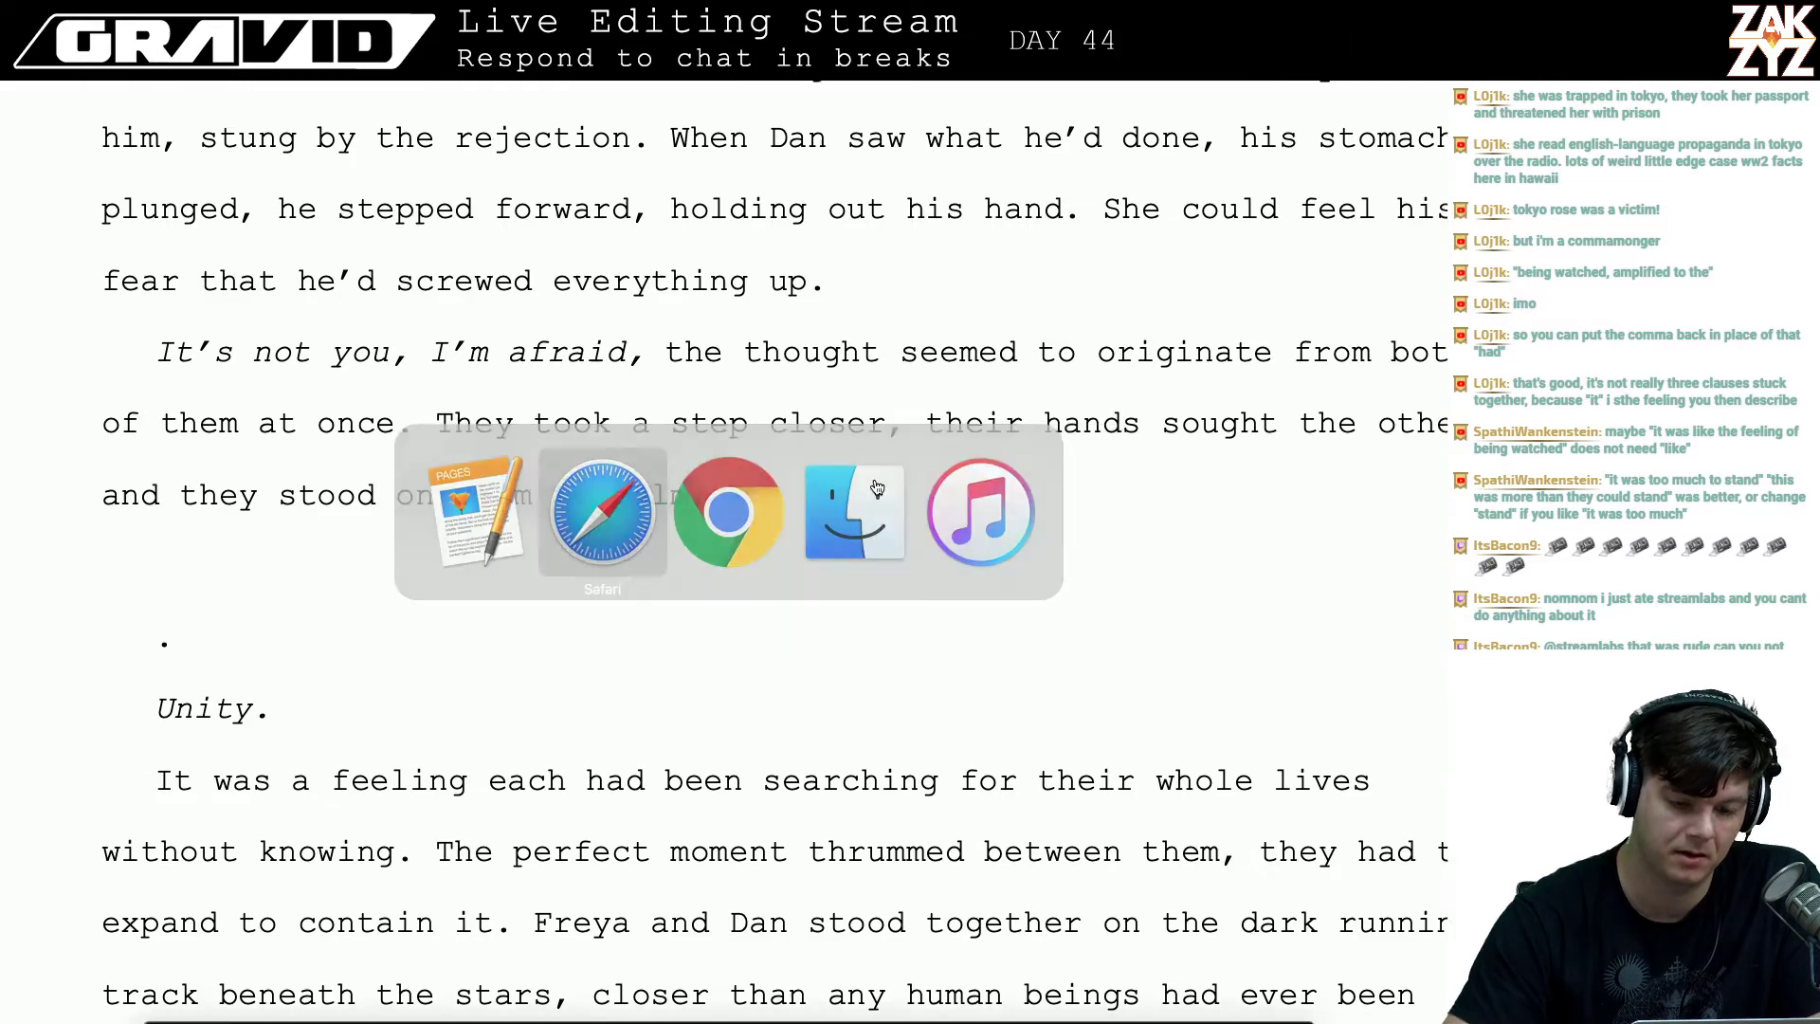
key("super+l")
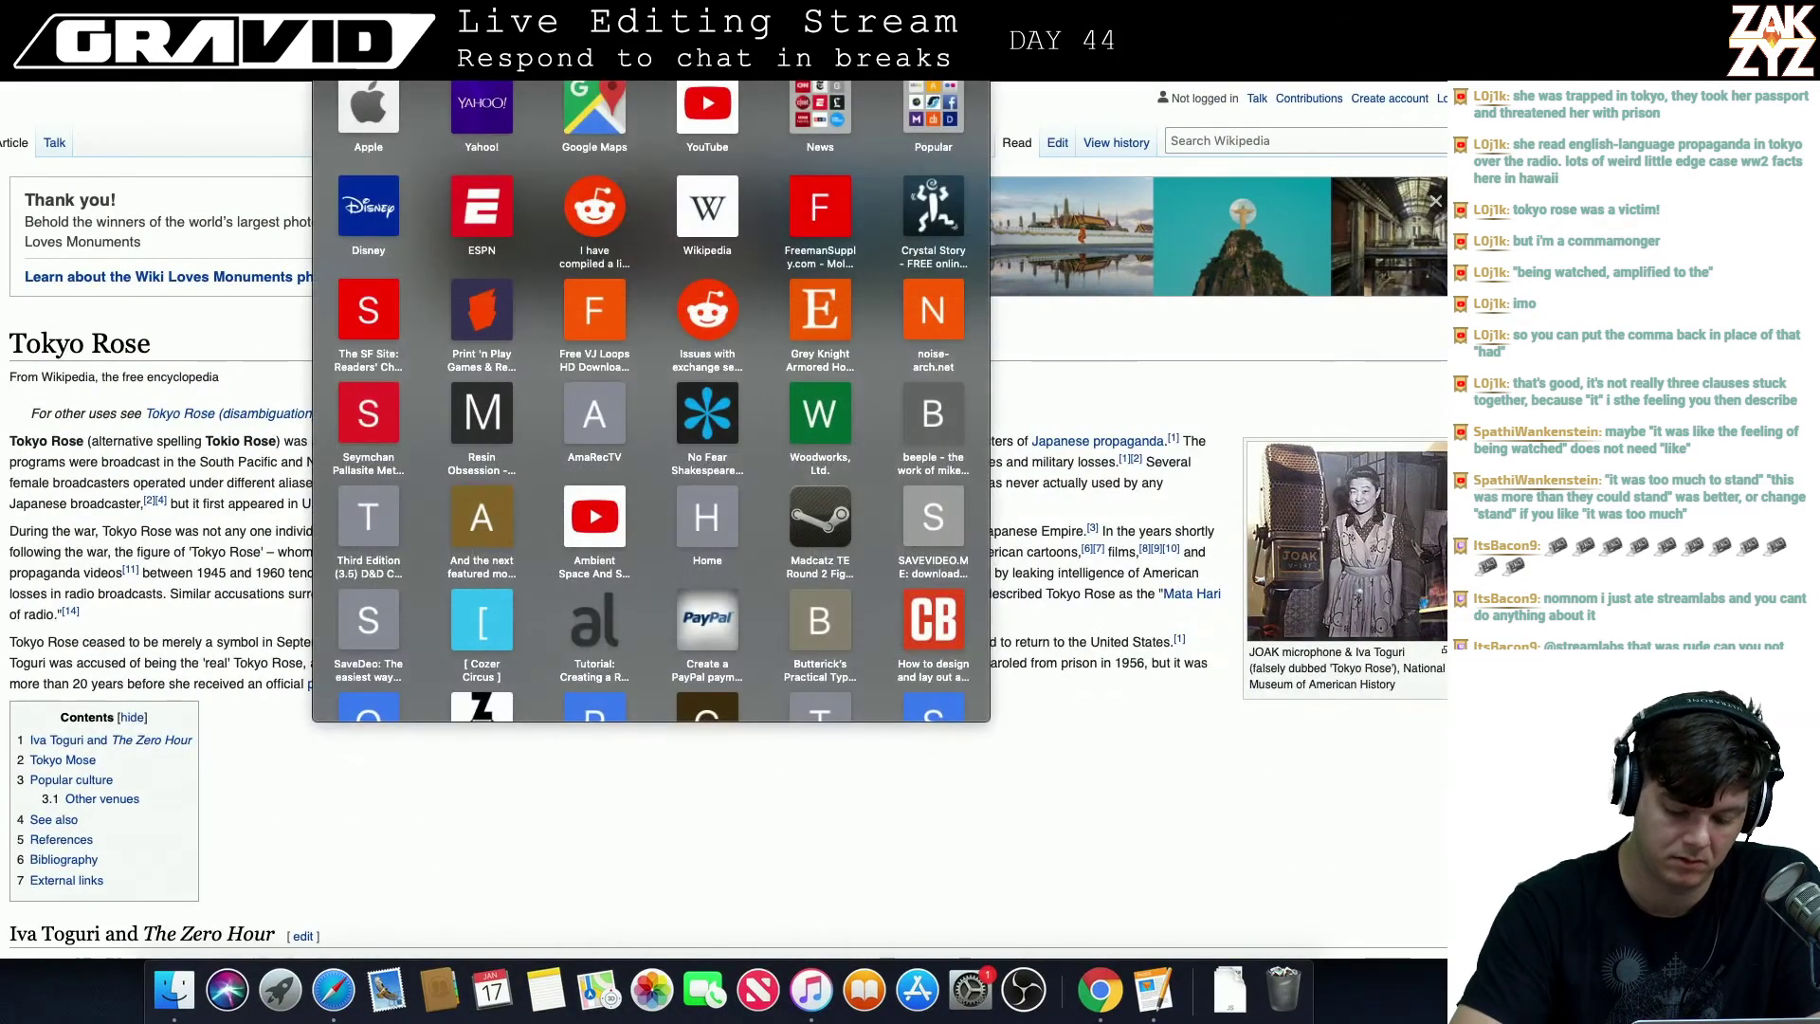
type("name for w")
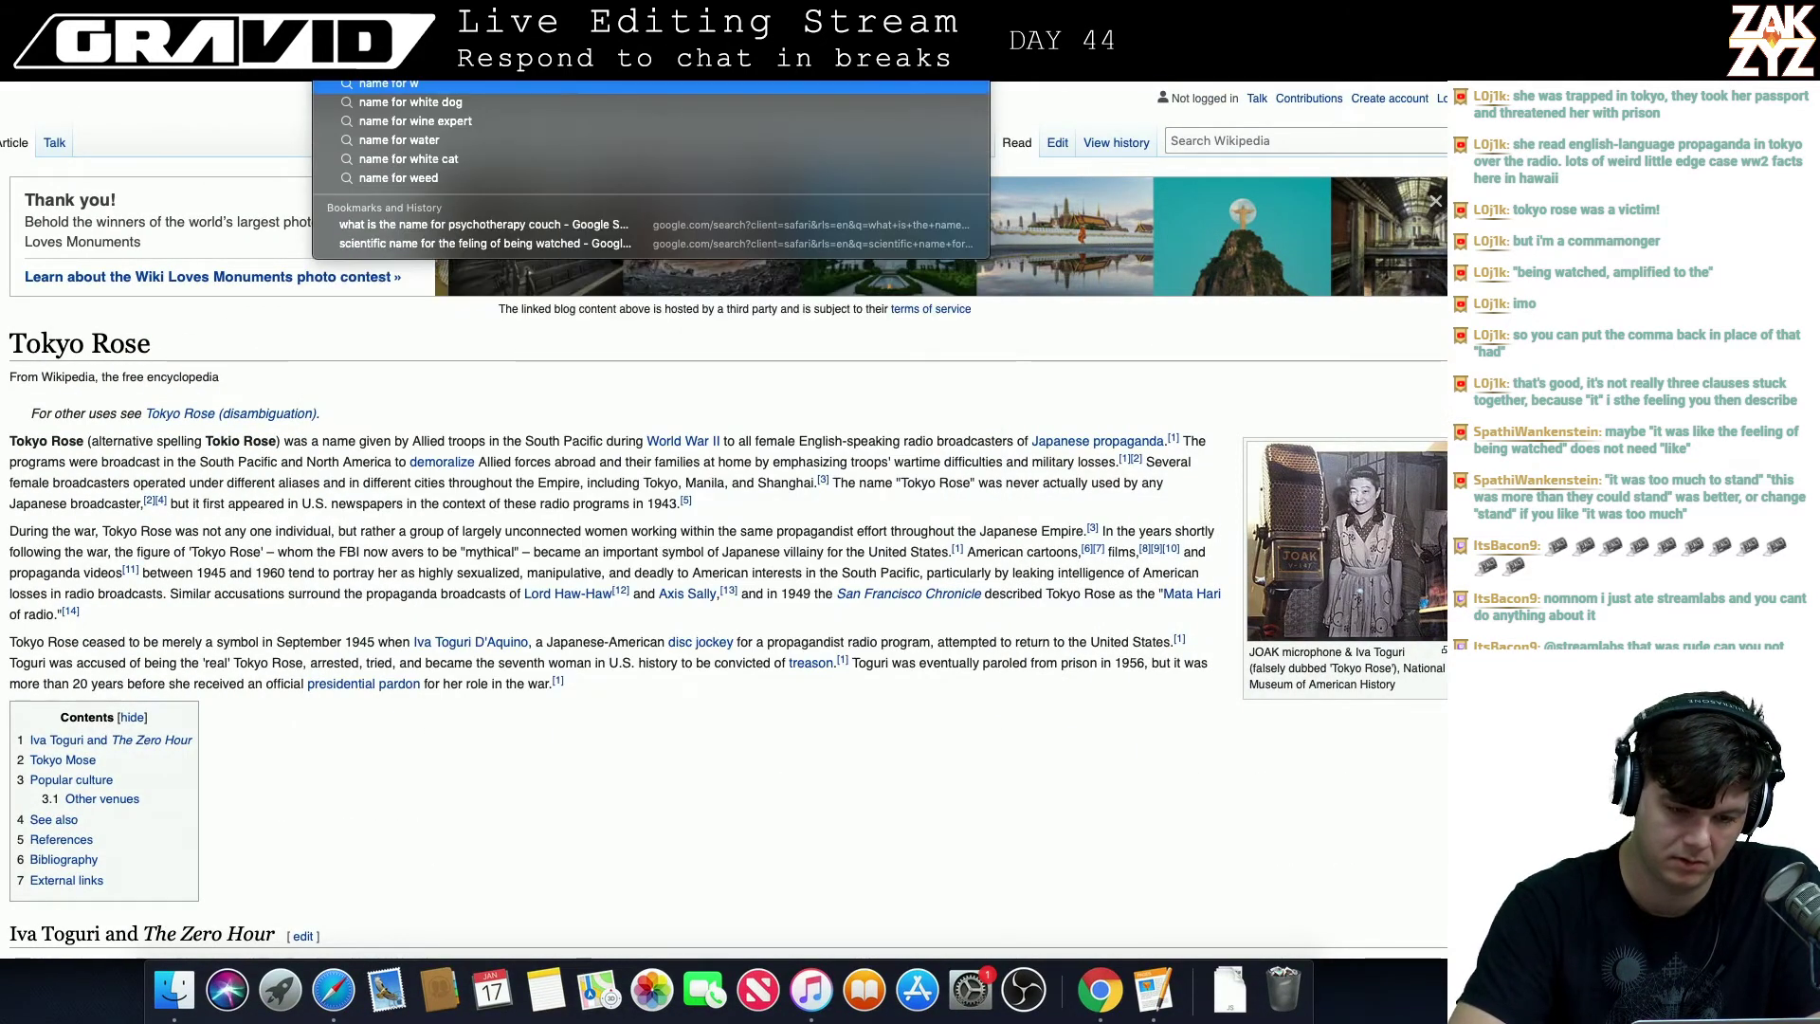
type("hen two cameras ar")
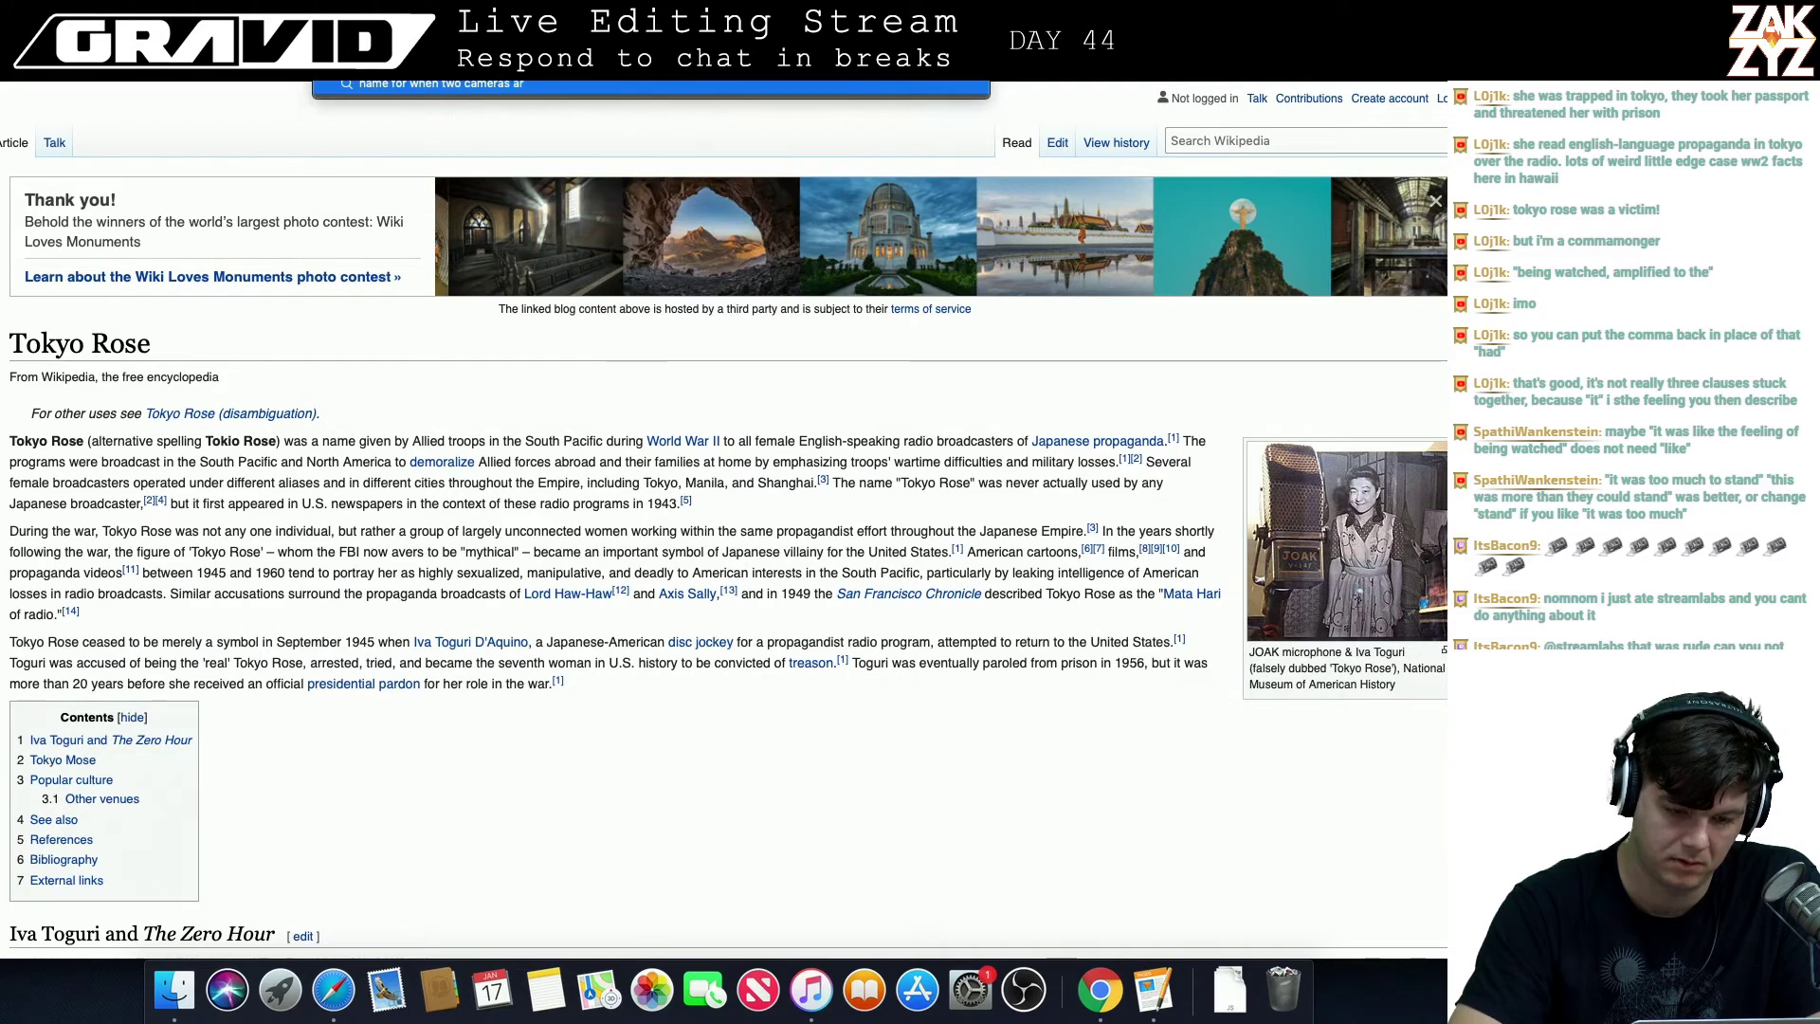
type("e pointed at e")
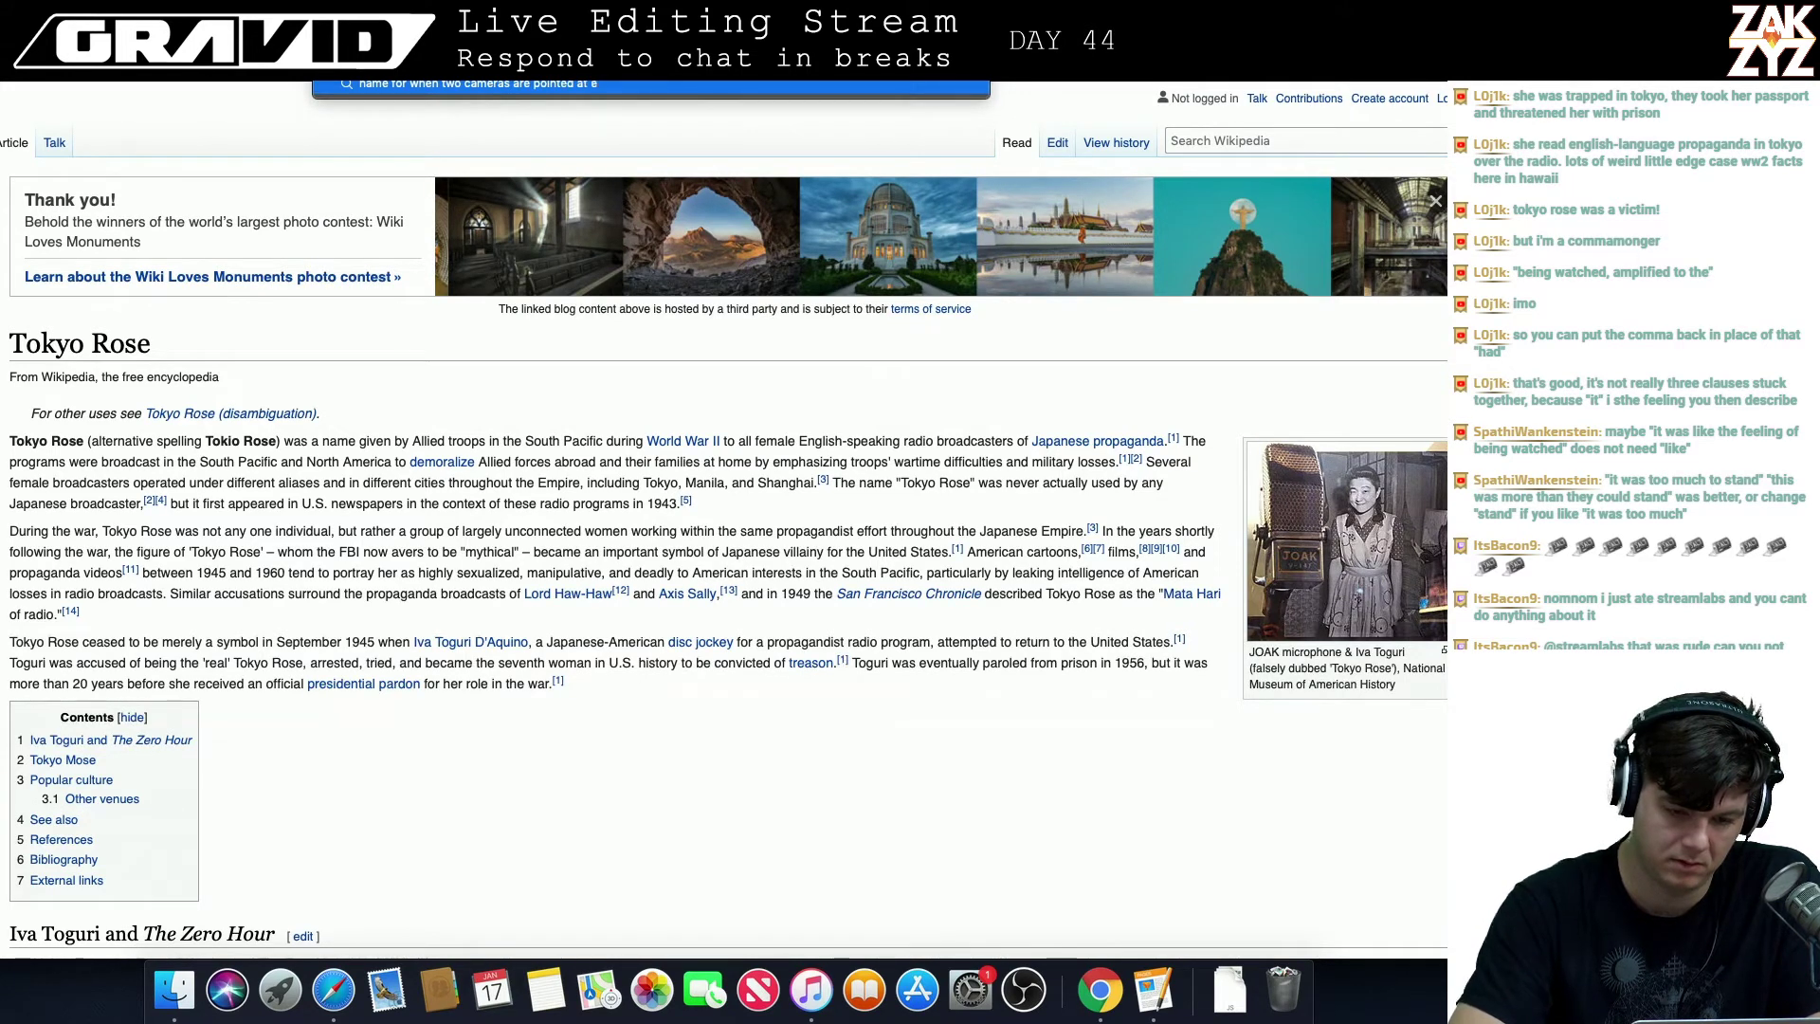
type("ach other")
key("Return")
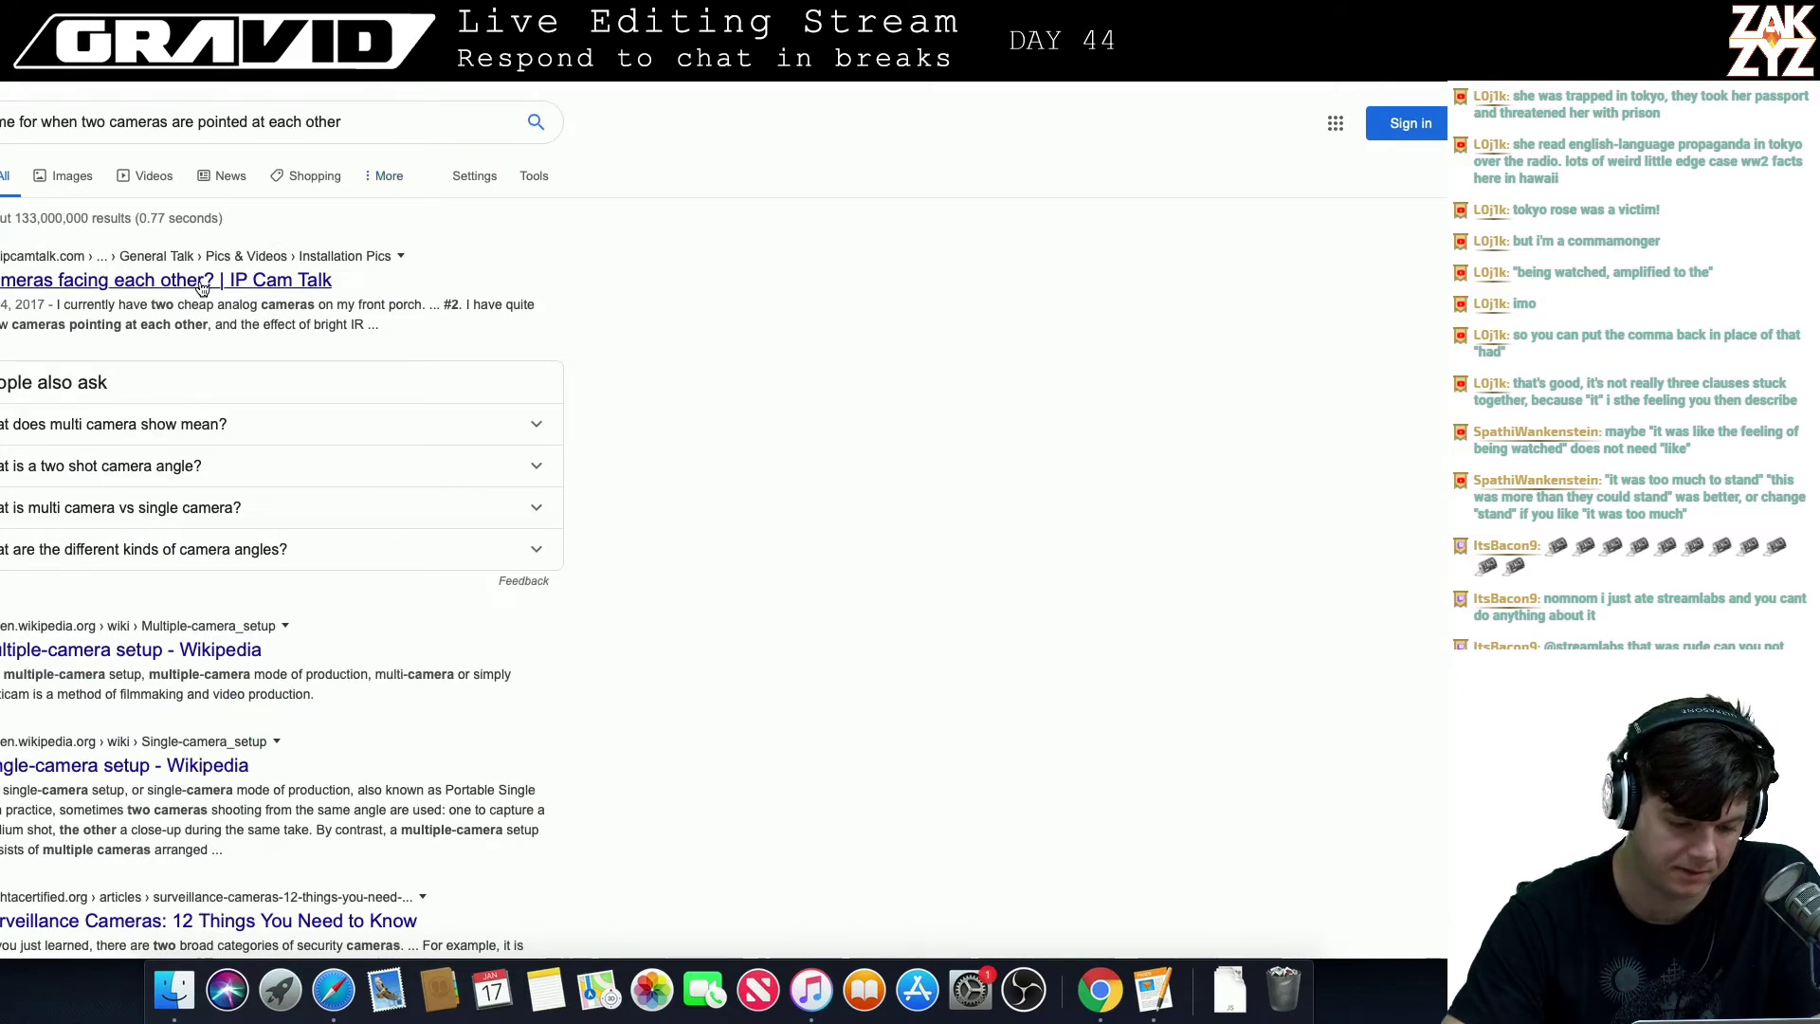
scroll(223, 548, "down", 5)
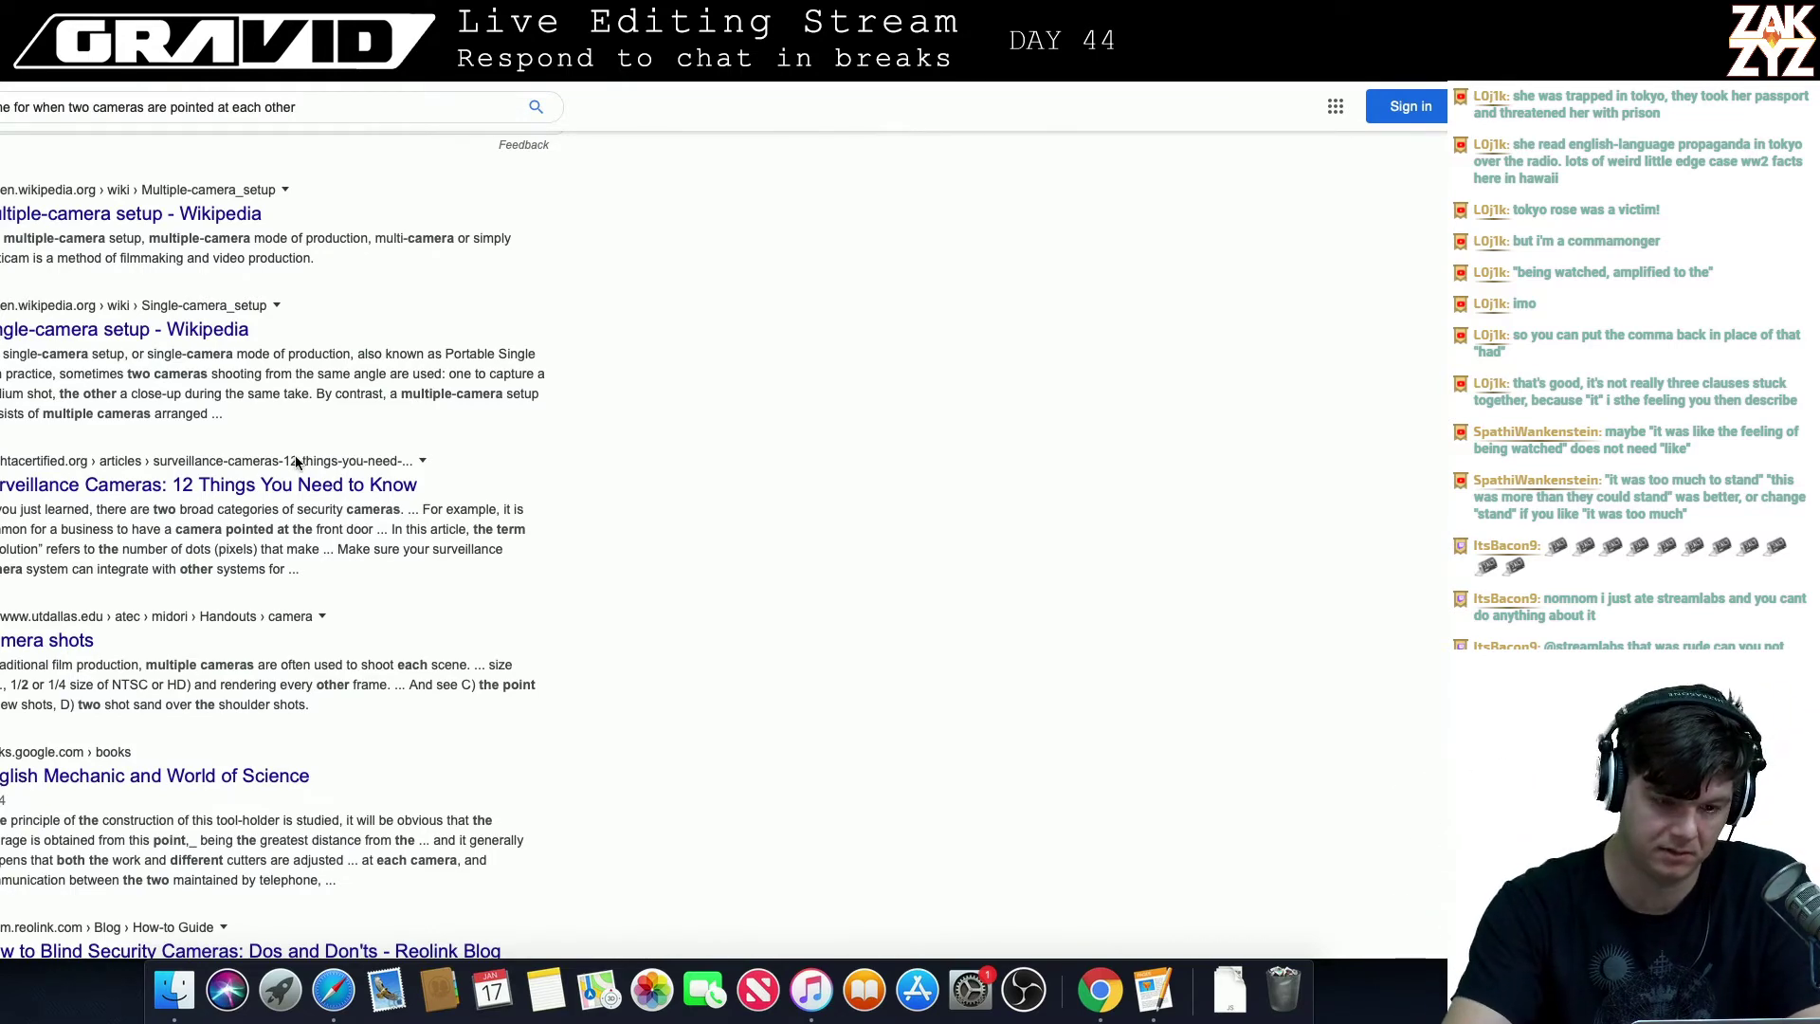
- Search the web for "infinity effect of two cameras recording each other"
key("super+l")
type("infinity")
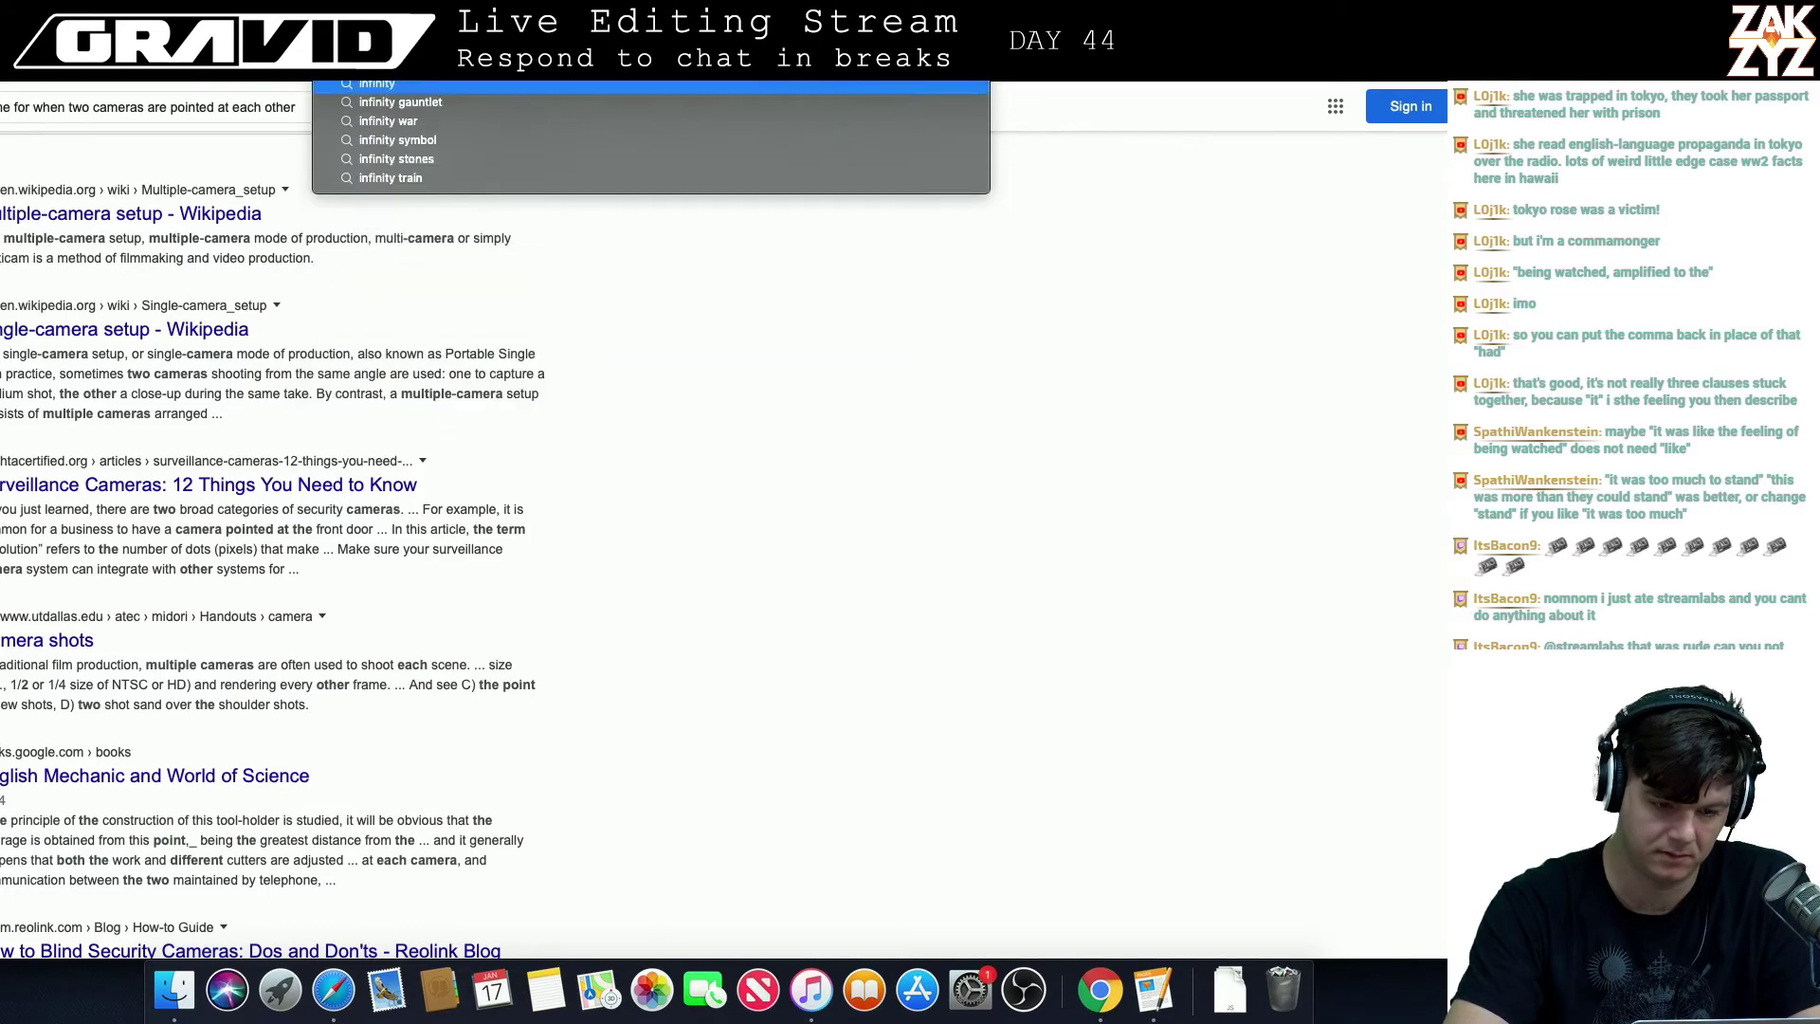
type(" effect of two")
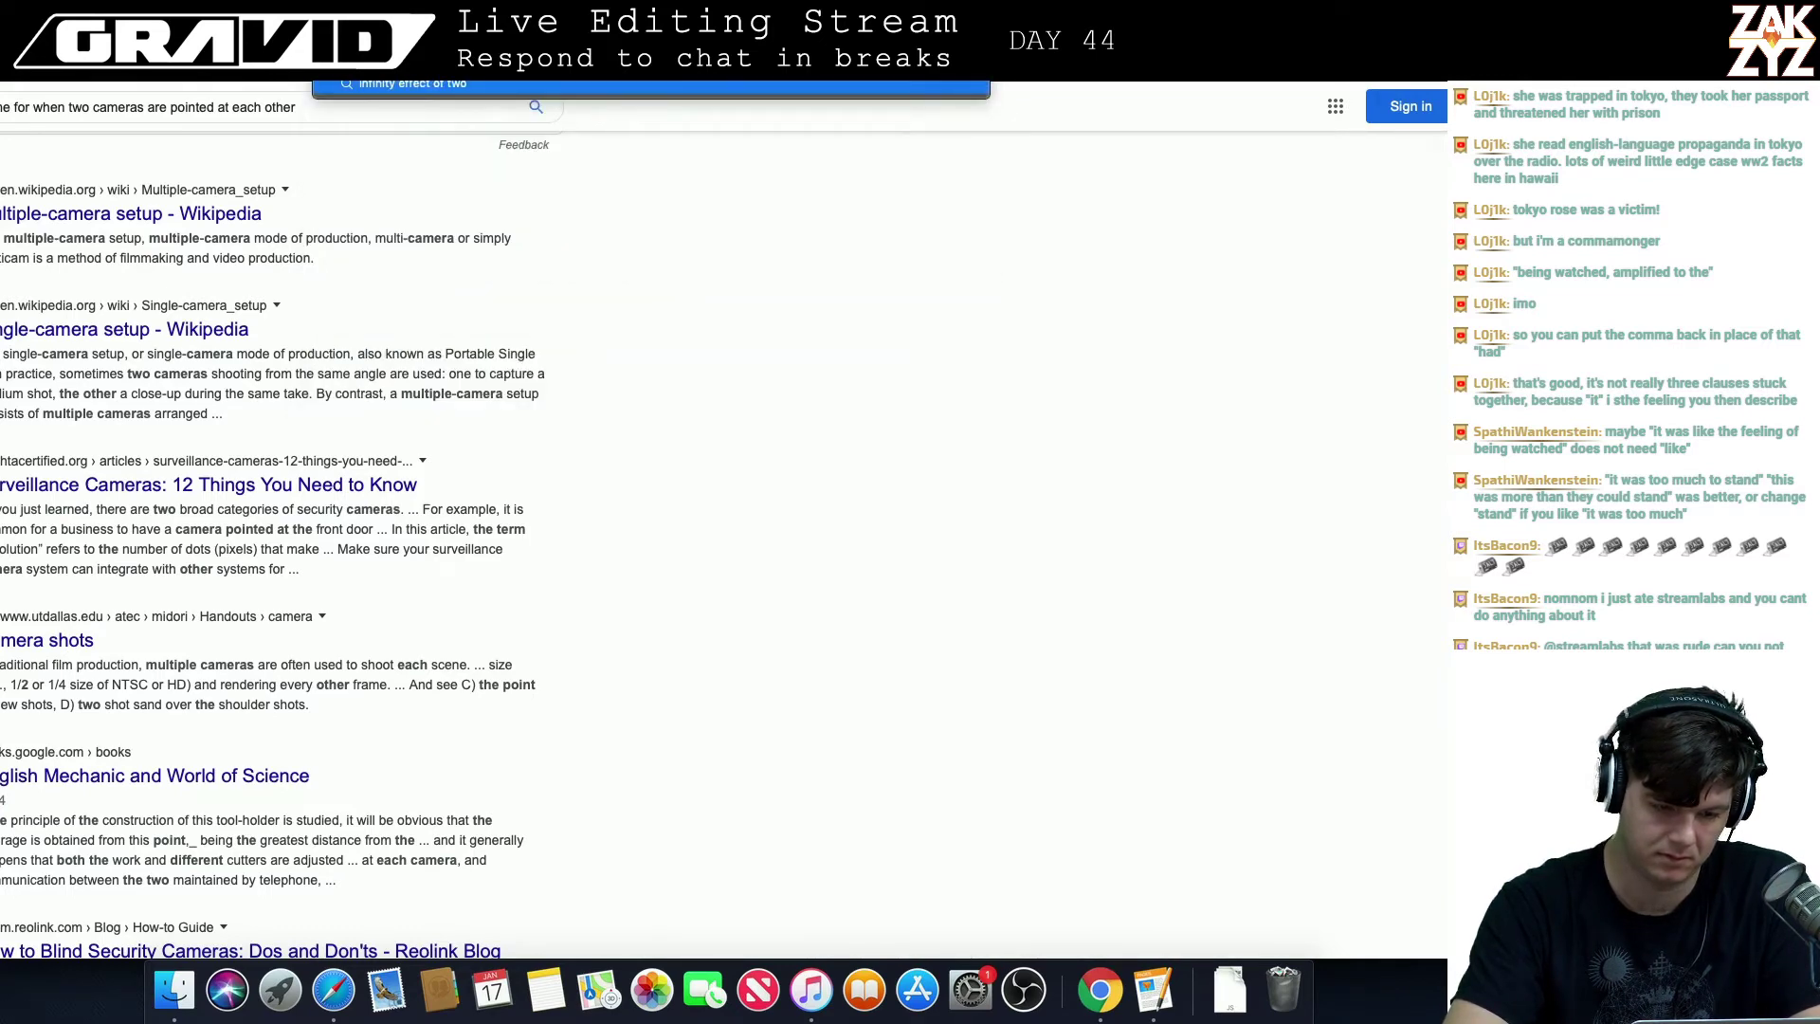
type(" cameras record")
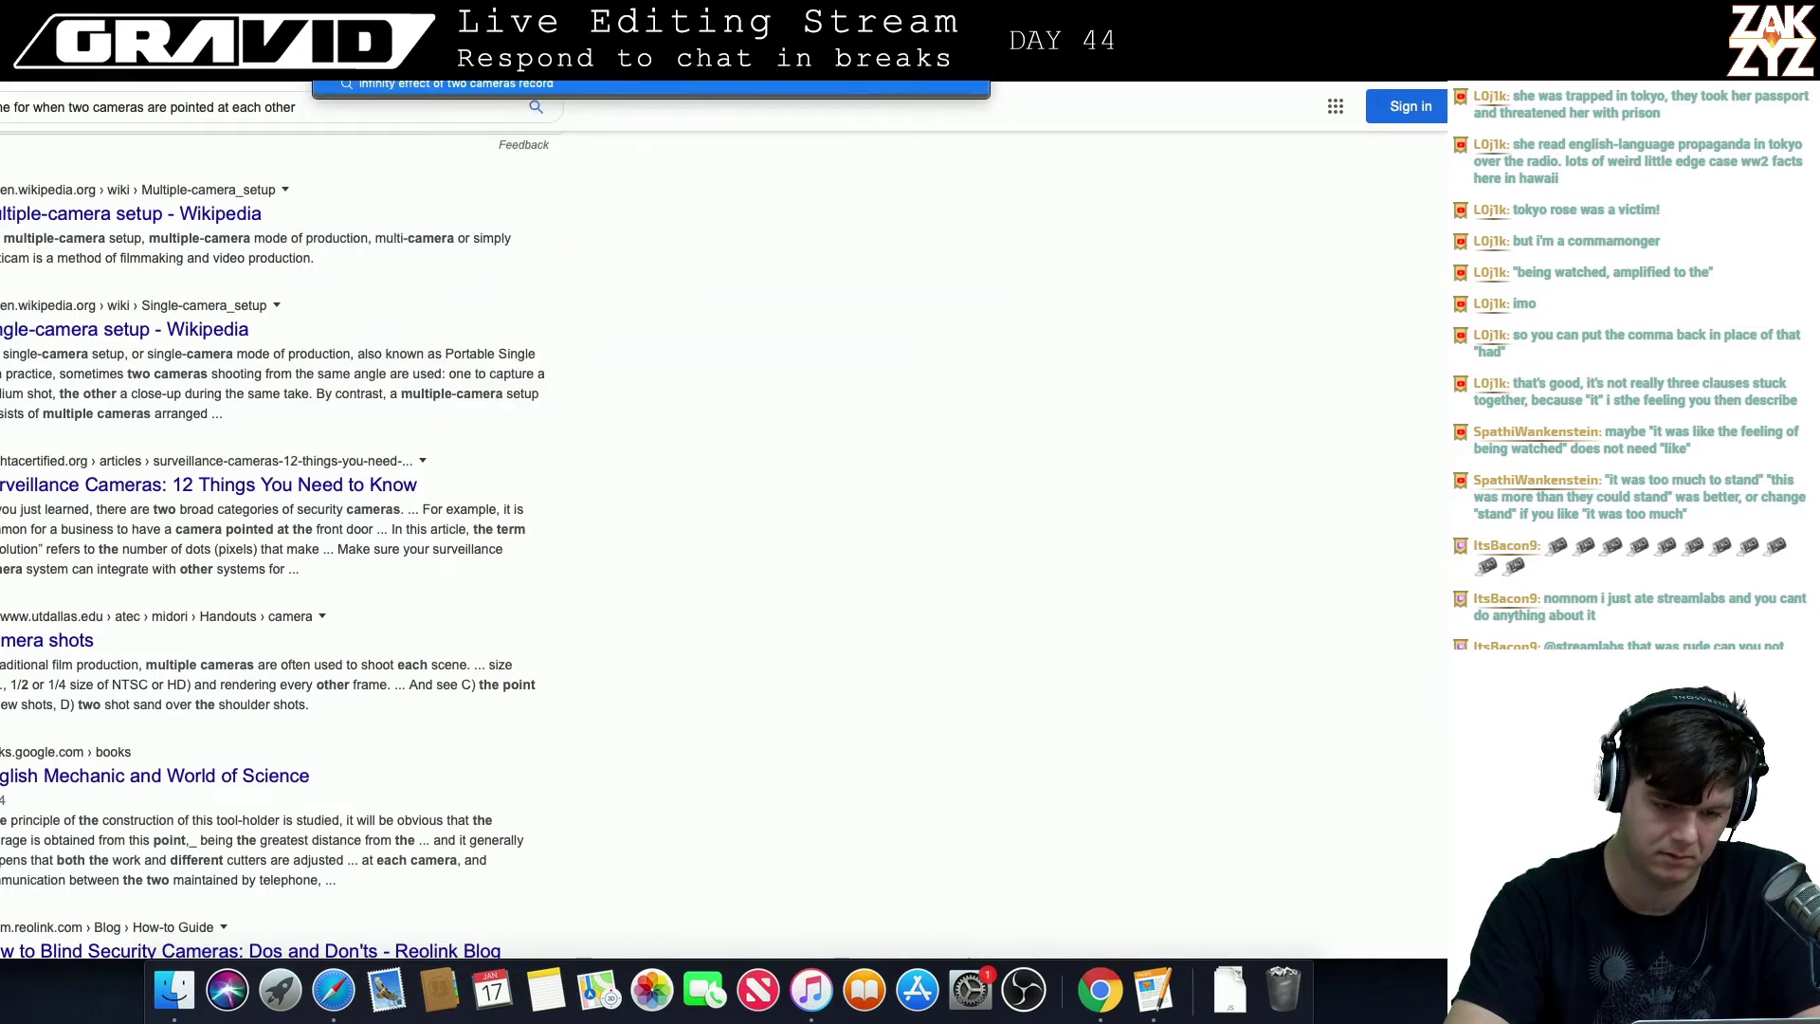
type("ing each other")
key("Return")
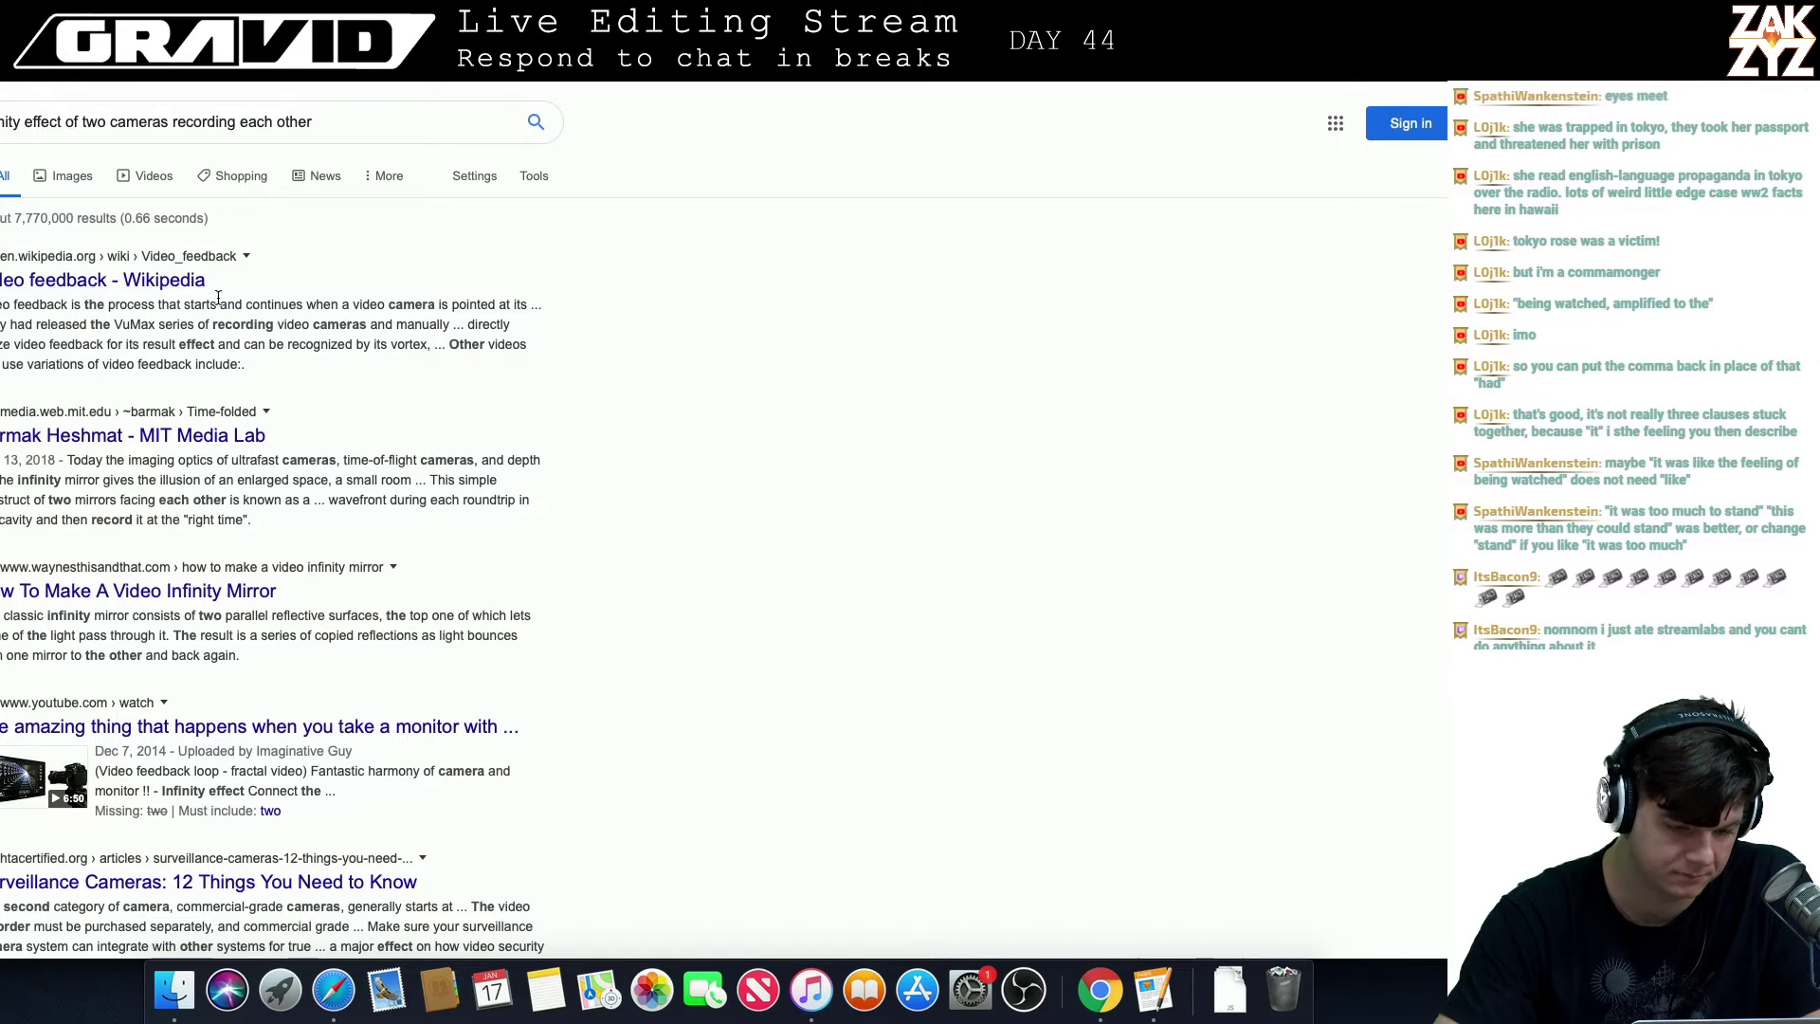
- Open the Wikipedia article on video feedback and read its introduction and the History section
left_click(171, 290)
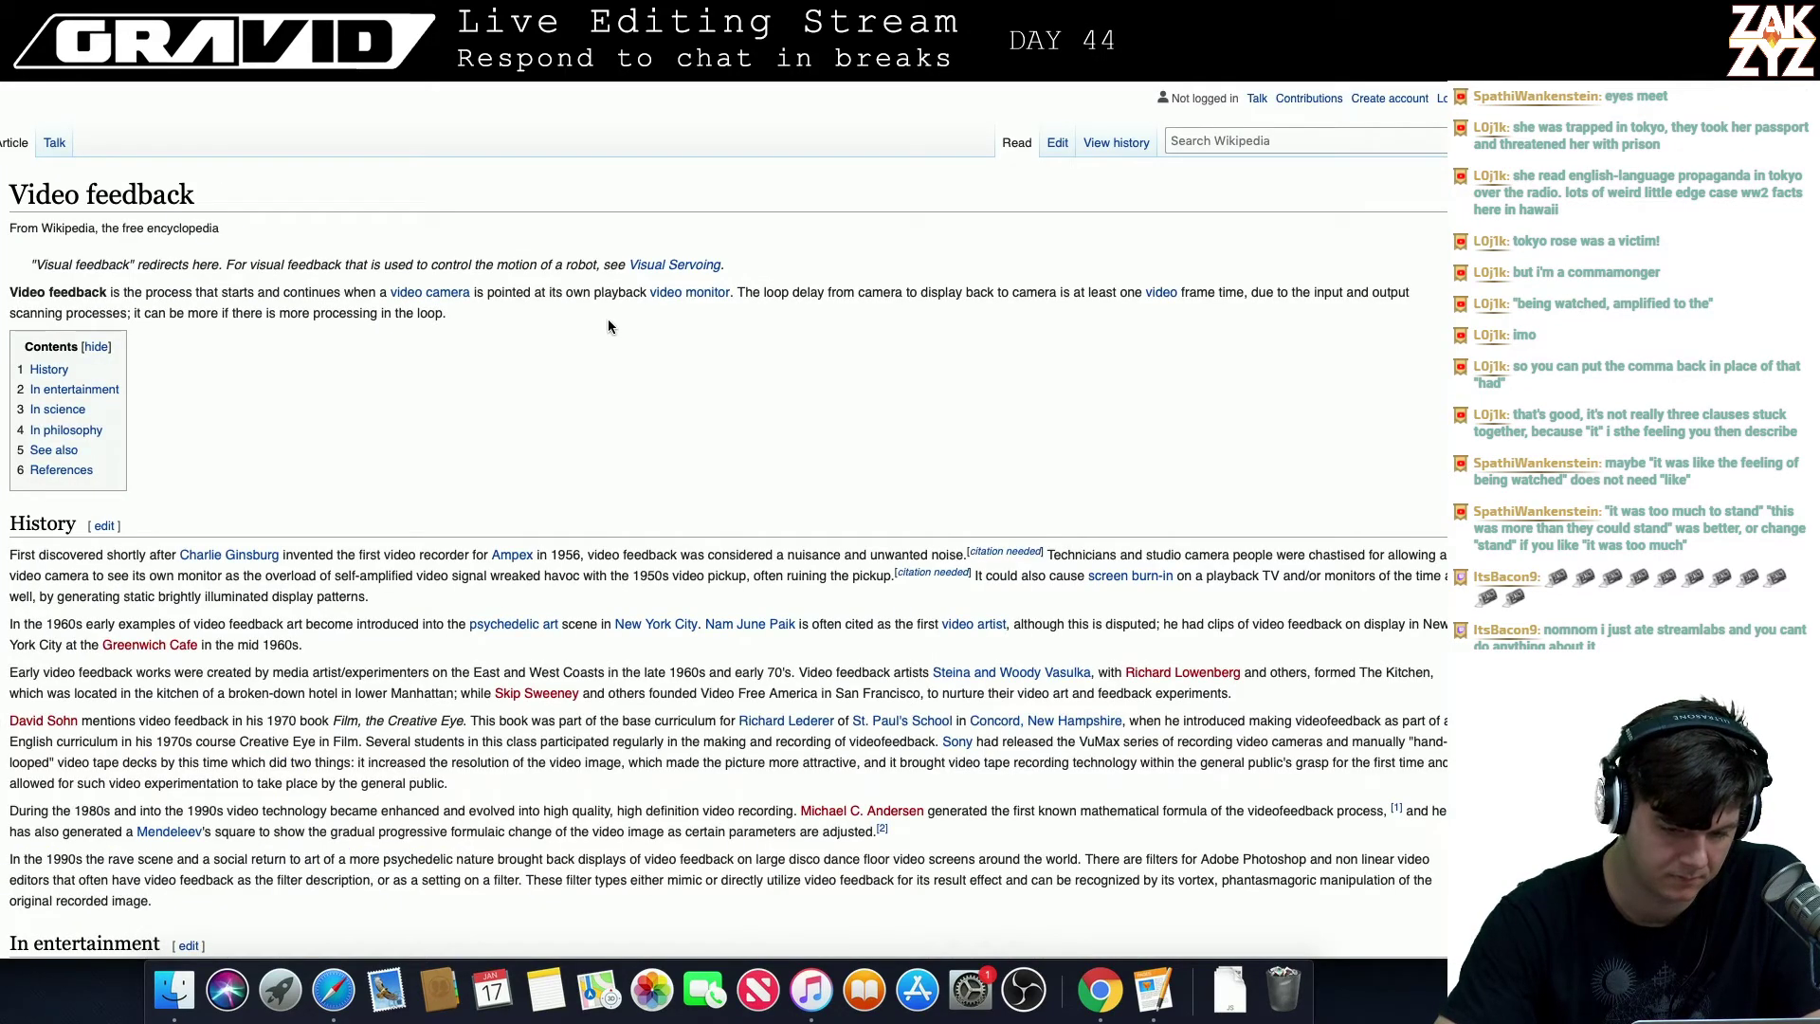
scroll(732, 411, "down", 2)
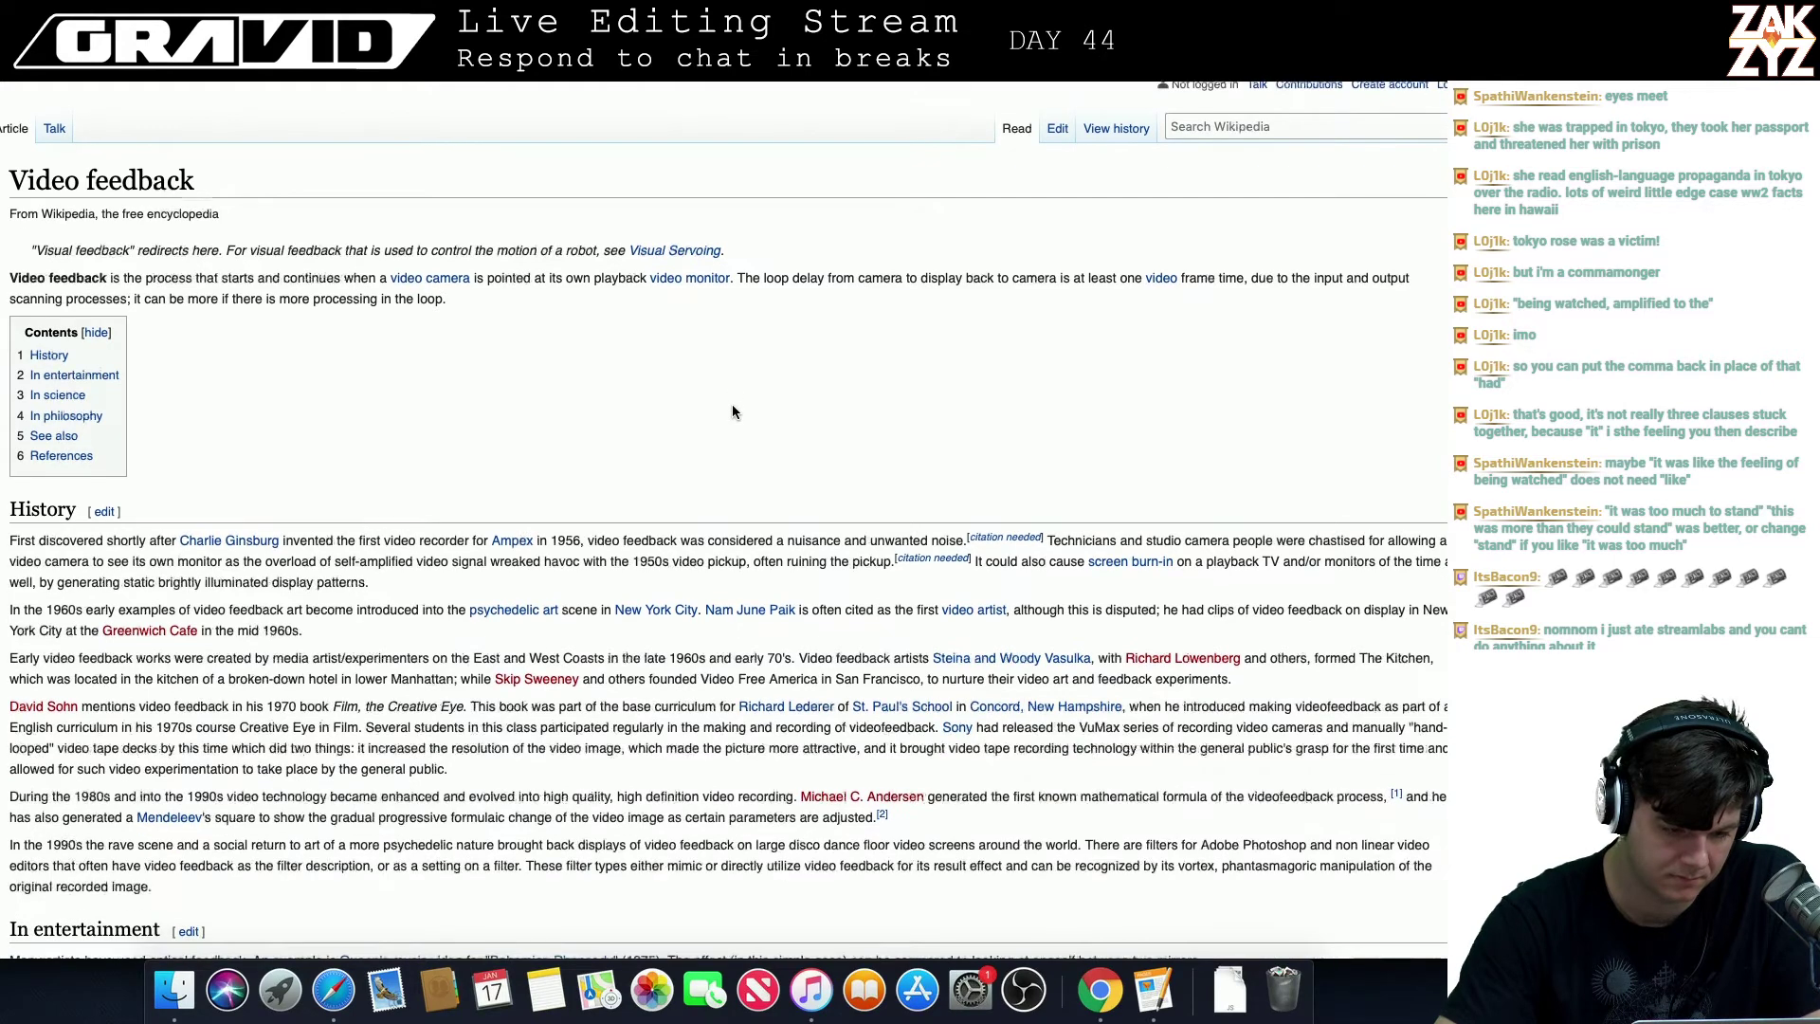
scroll(732, 412, "down", 3)
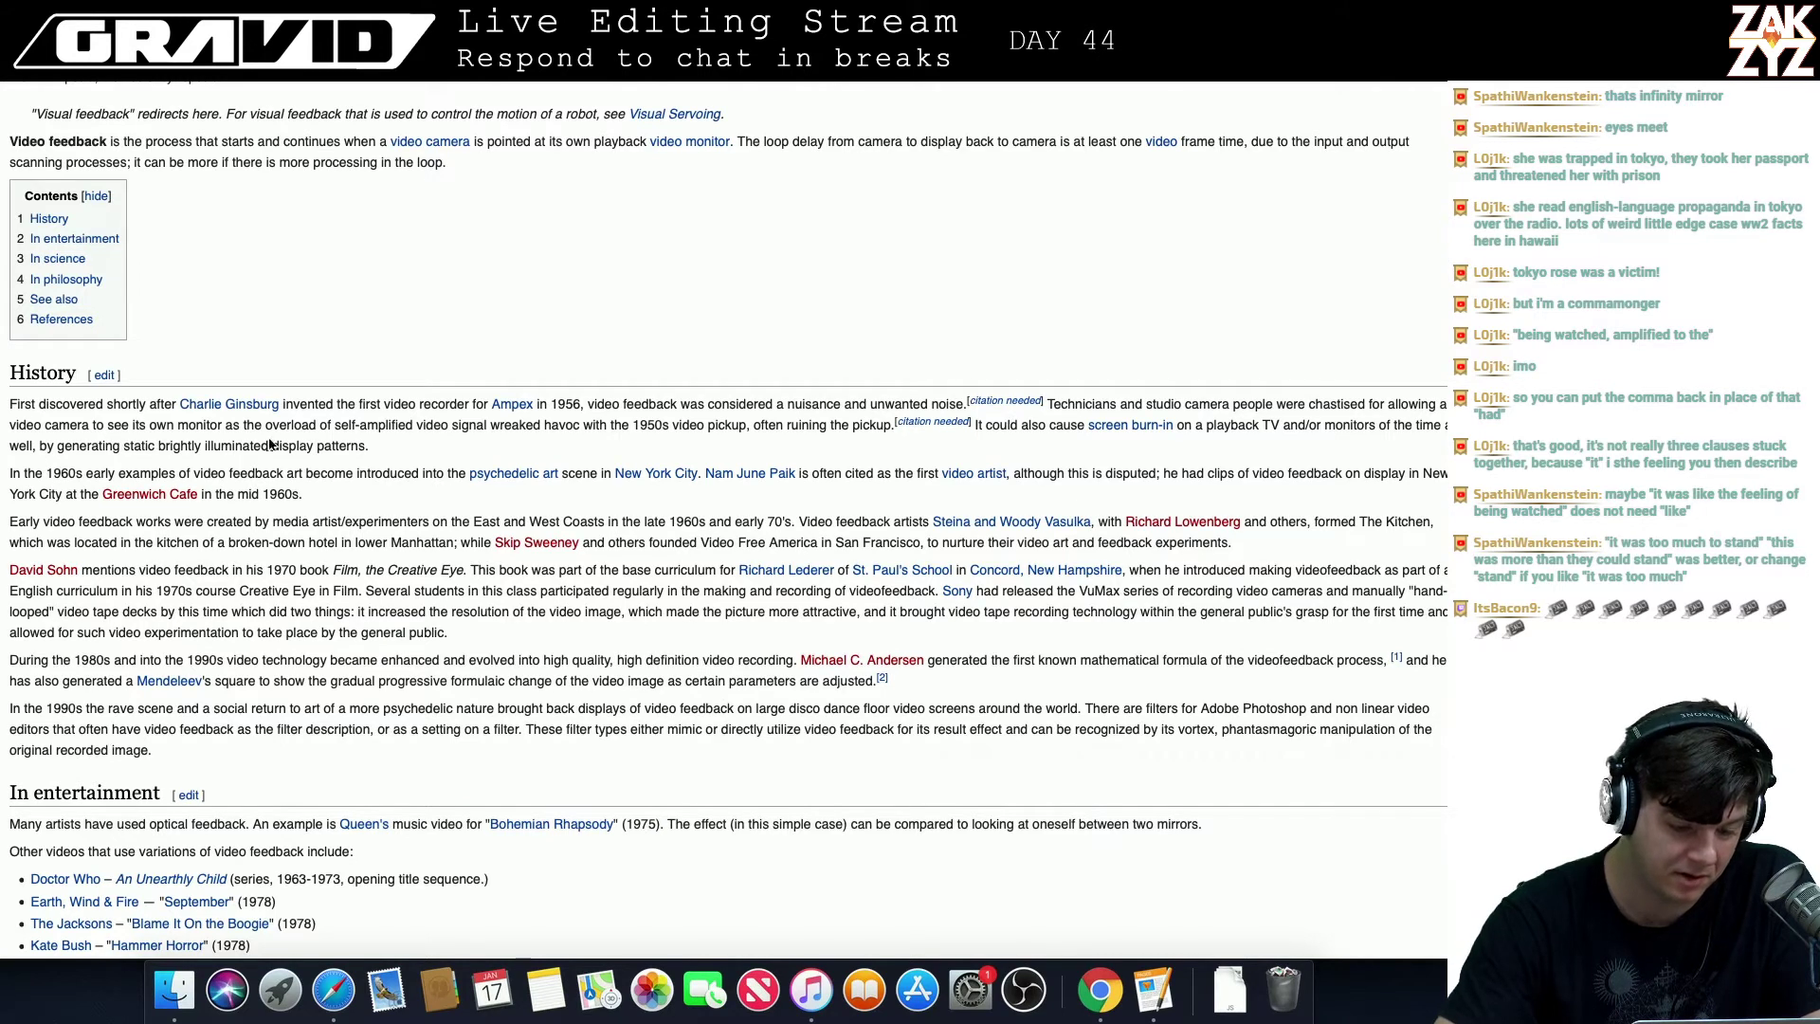
scroll(401, 403, "down", 1)
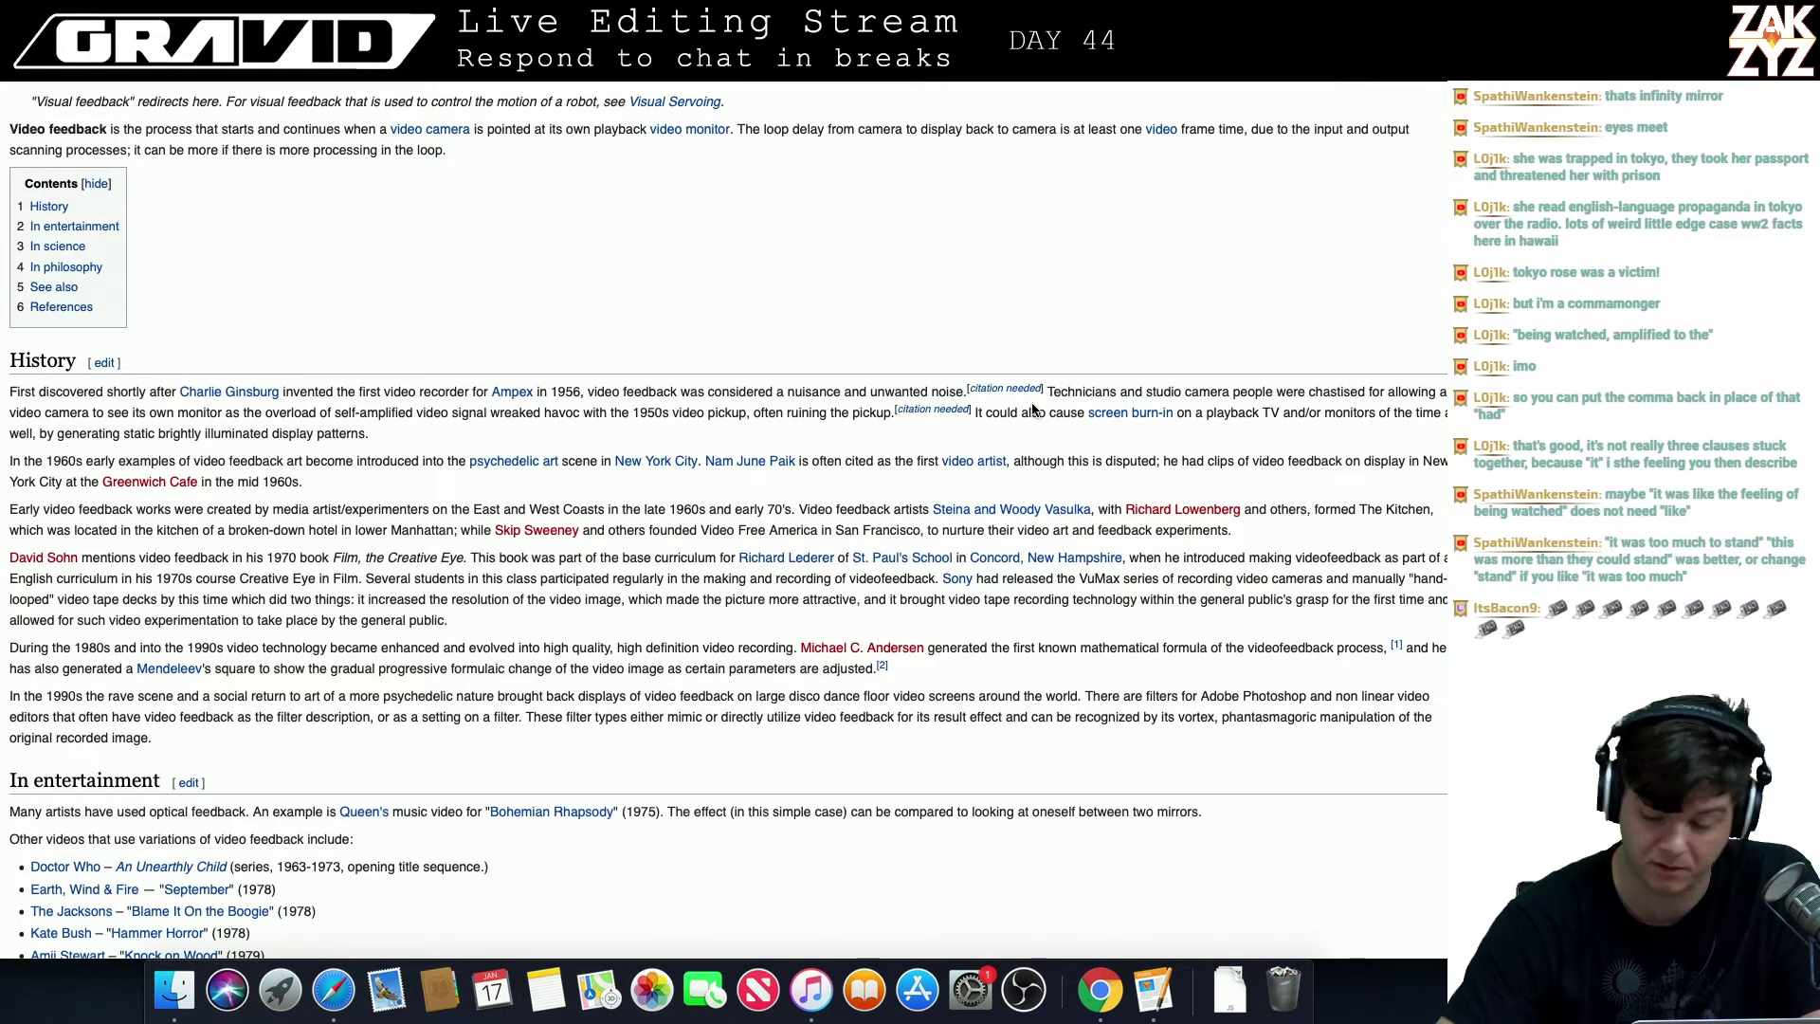
scroll(1033, 410, "down", 3)
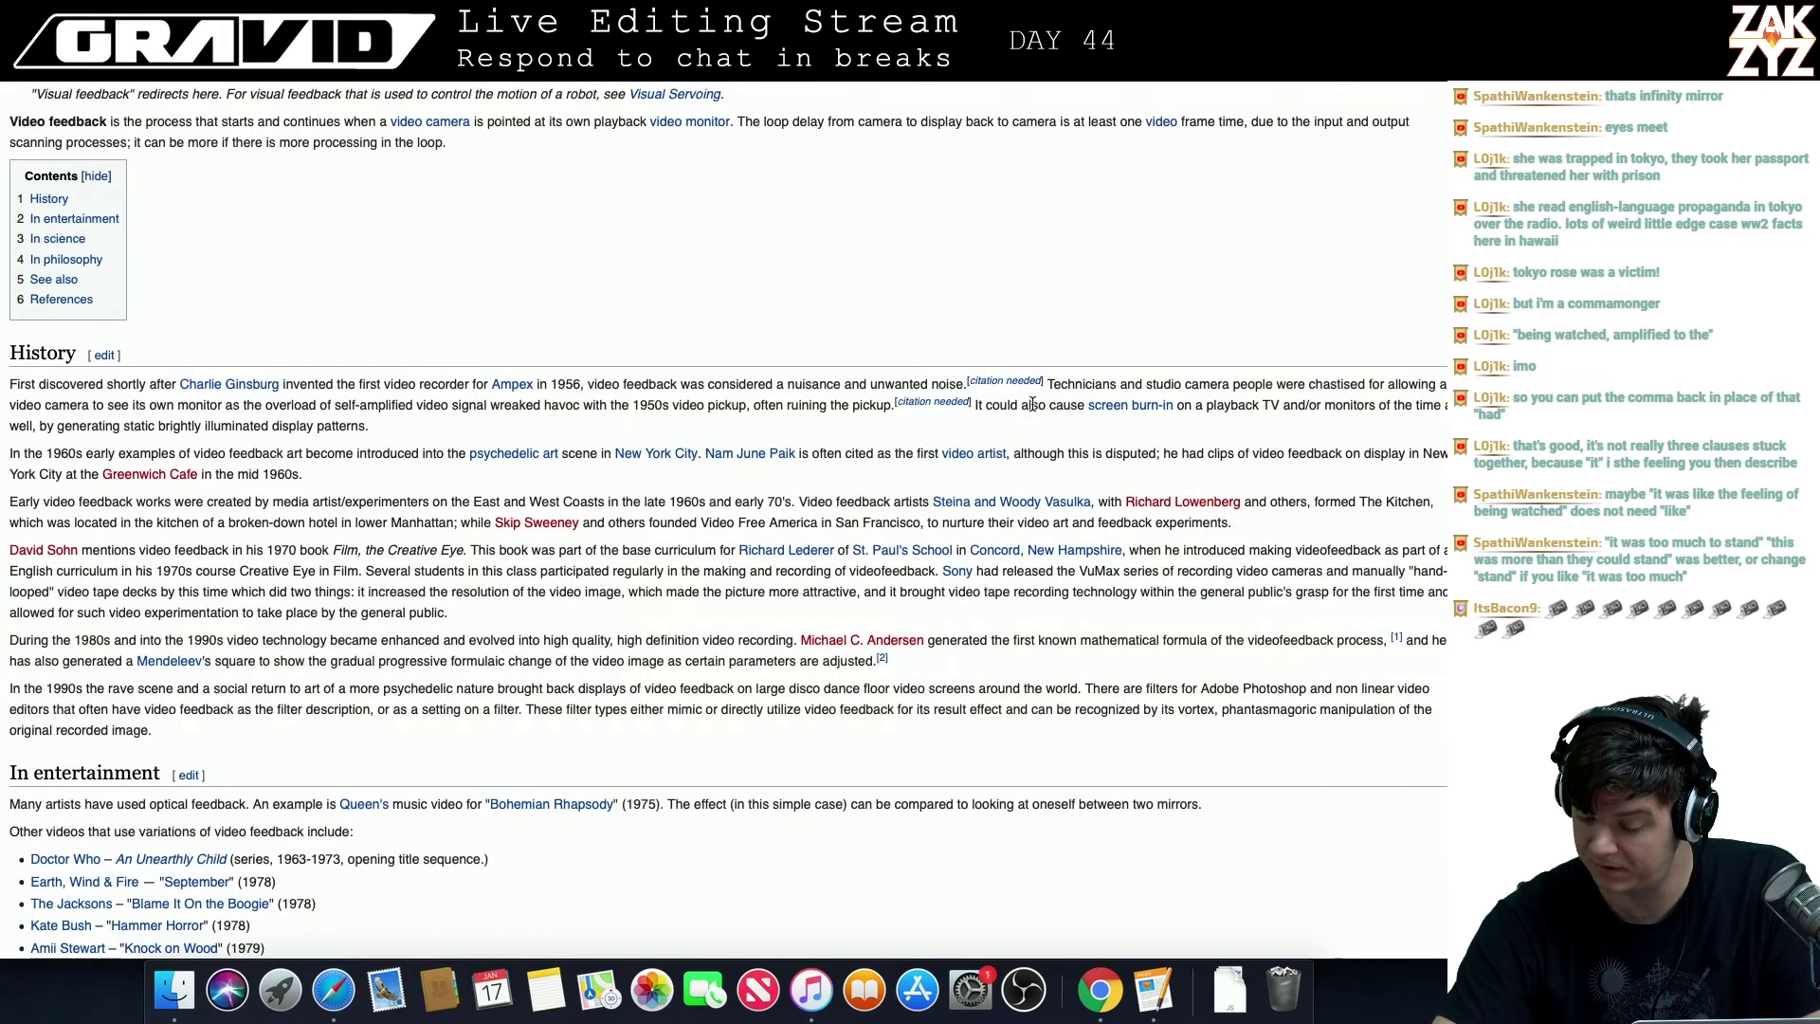
scroll(1033, 410, "up", 4)
scroll(1032, 409, "up", 3)
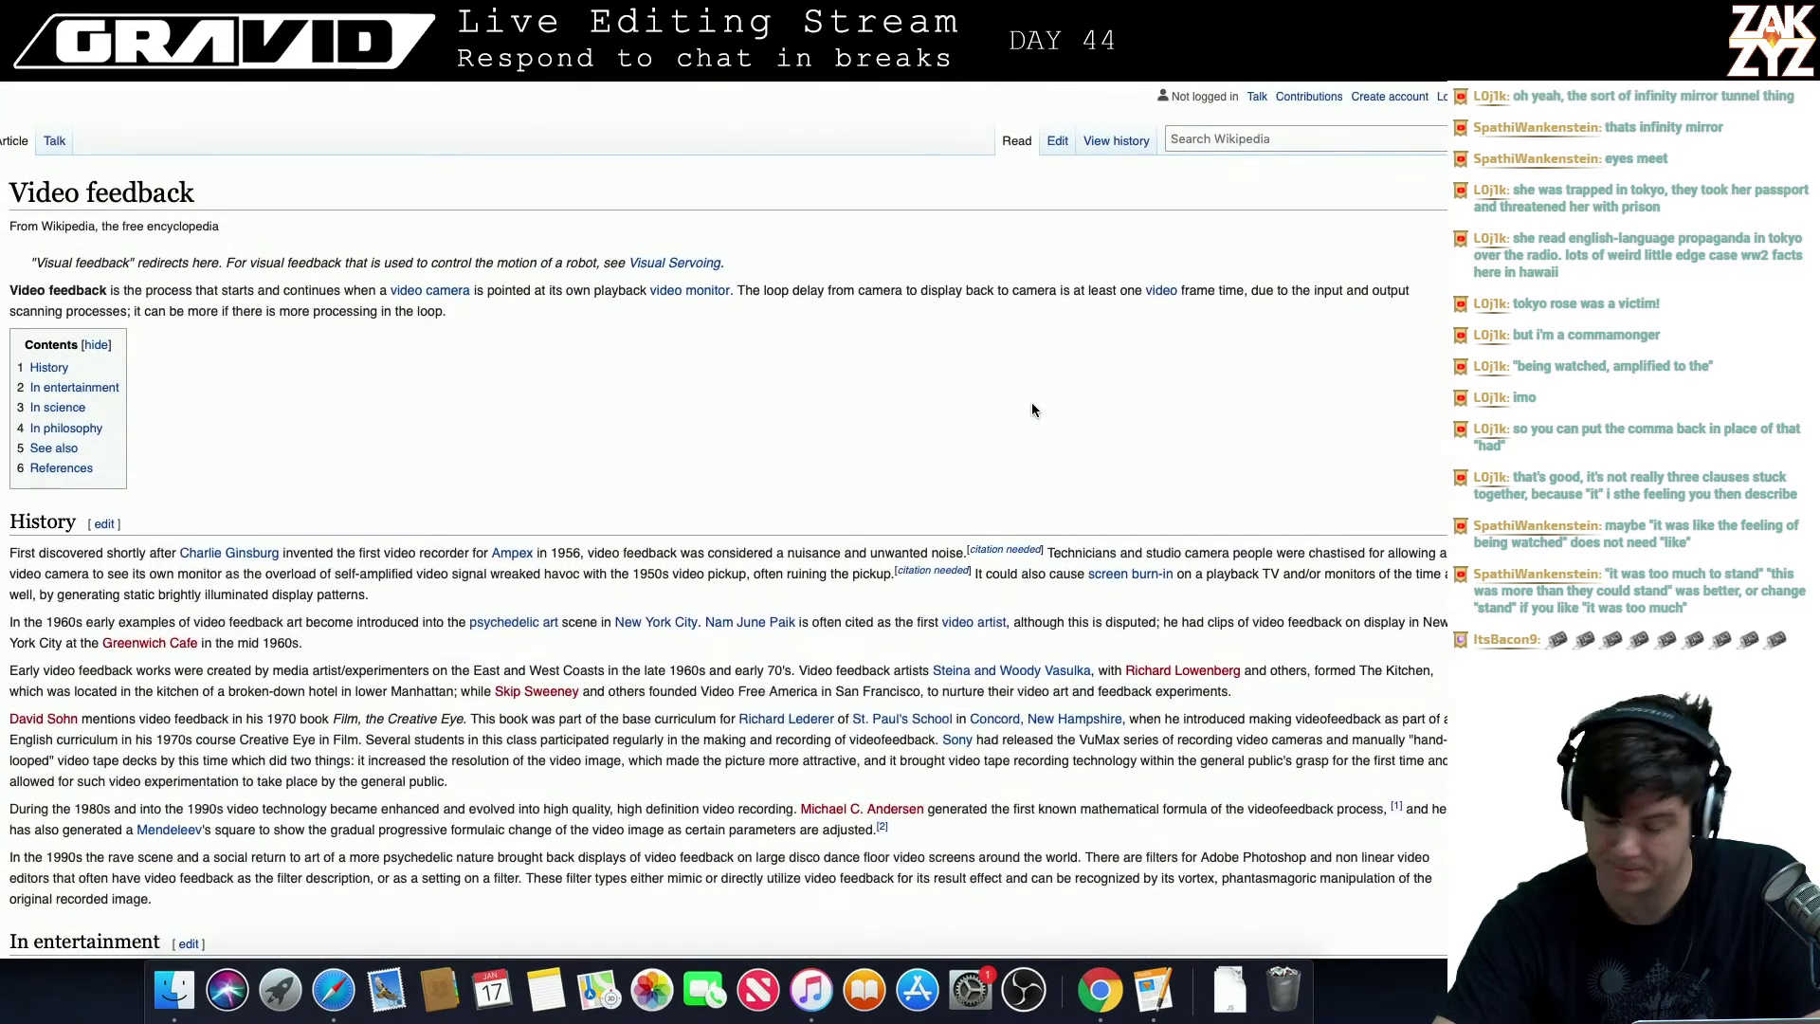
- Switch back to the manuscript and place the cursor directly after "palm to palm,"
key("super+Tab")
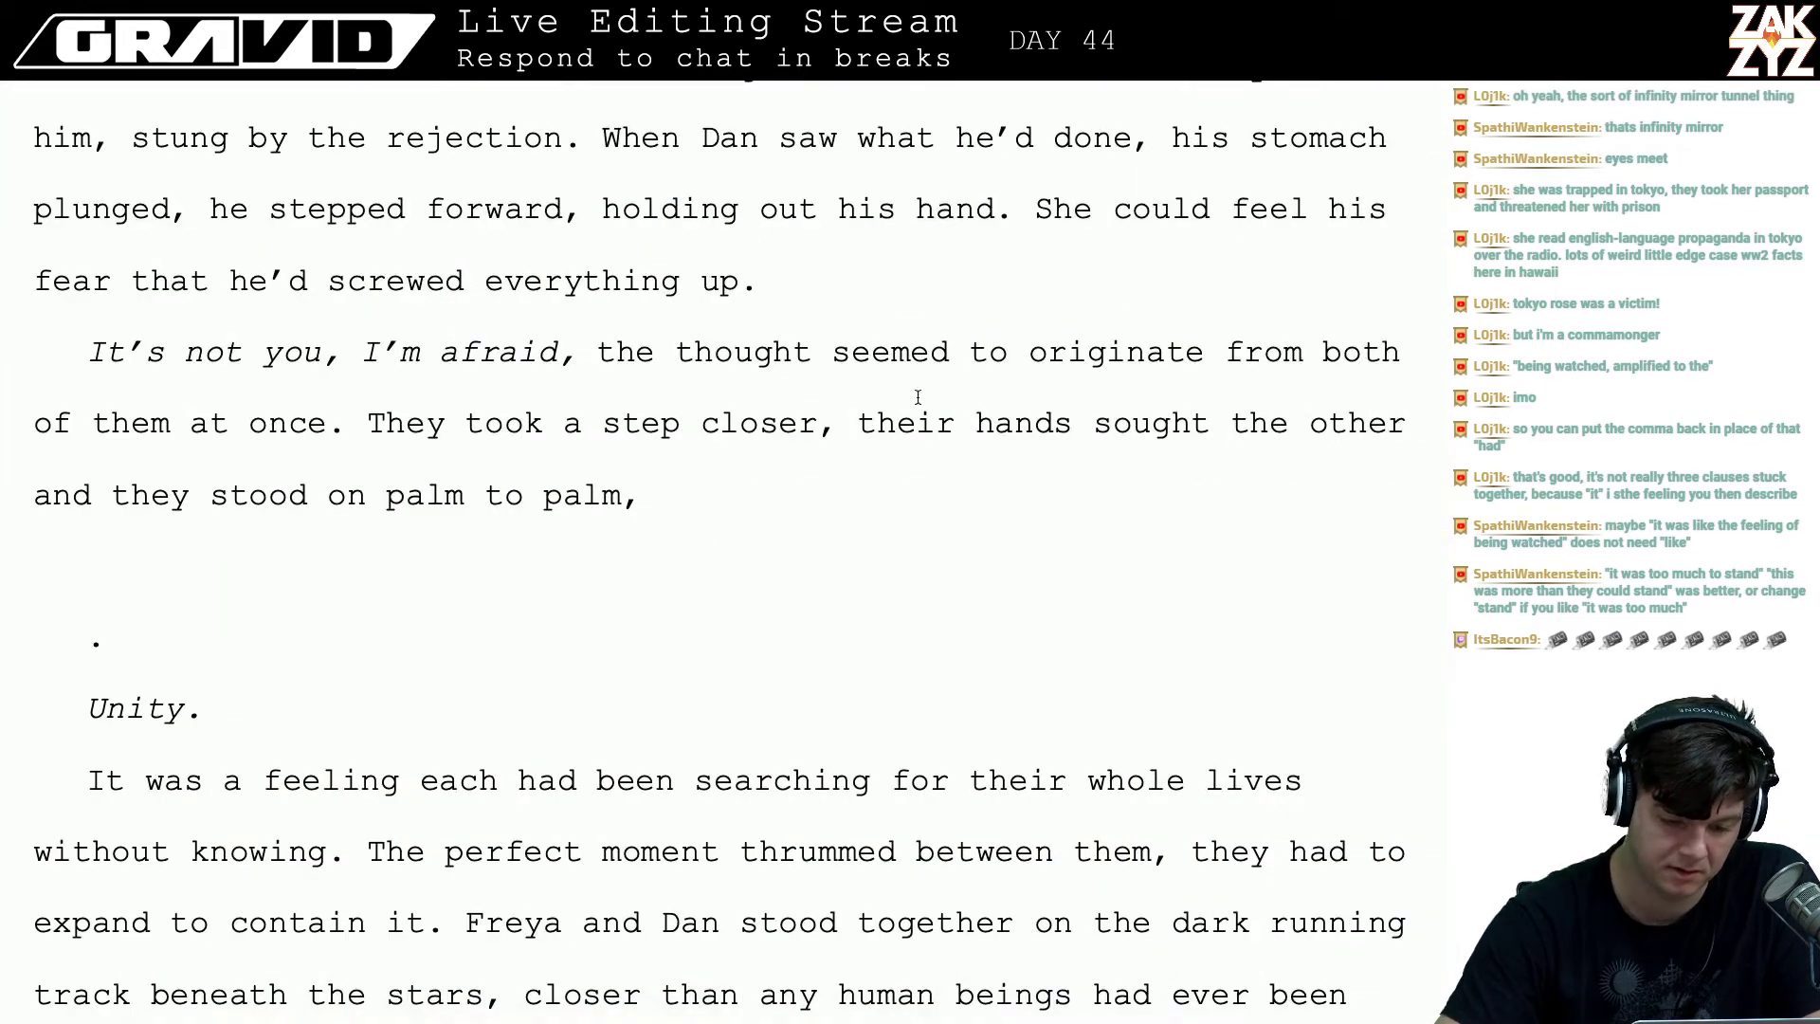
left_click(649, 525)
key("Left")
key("Right")
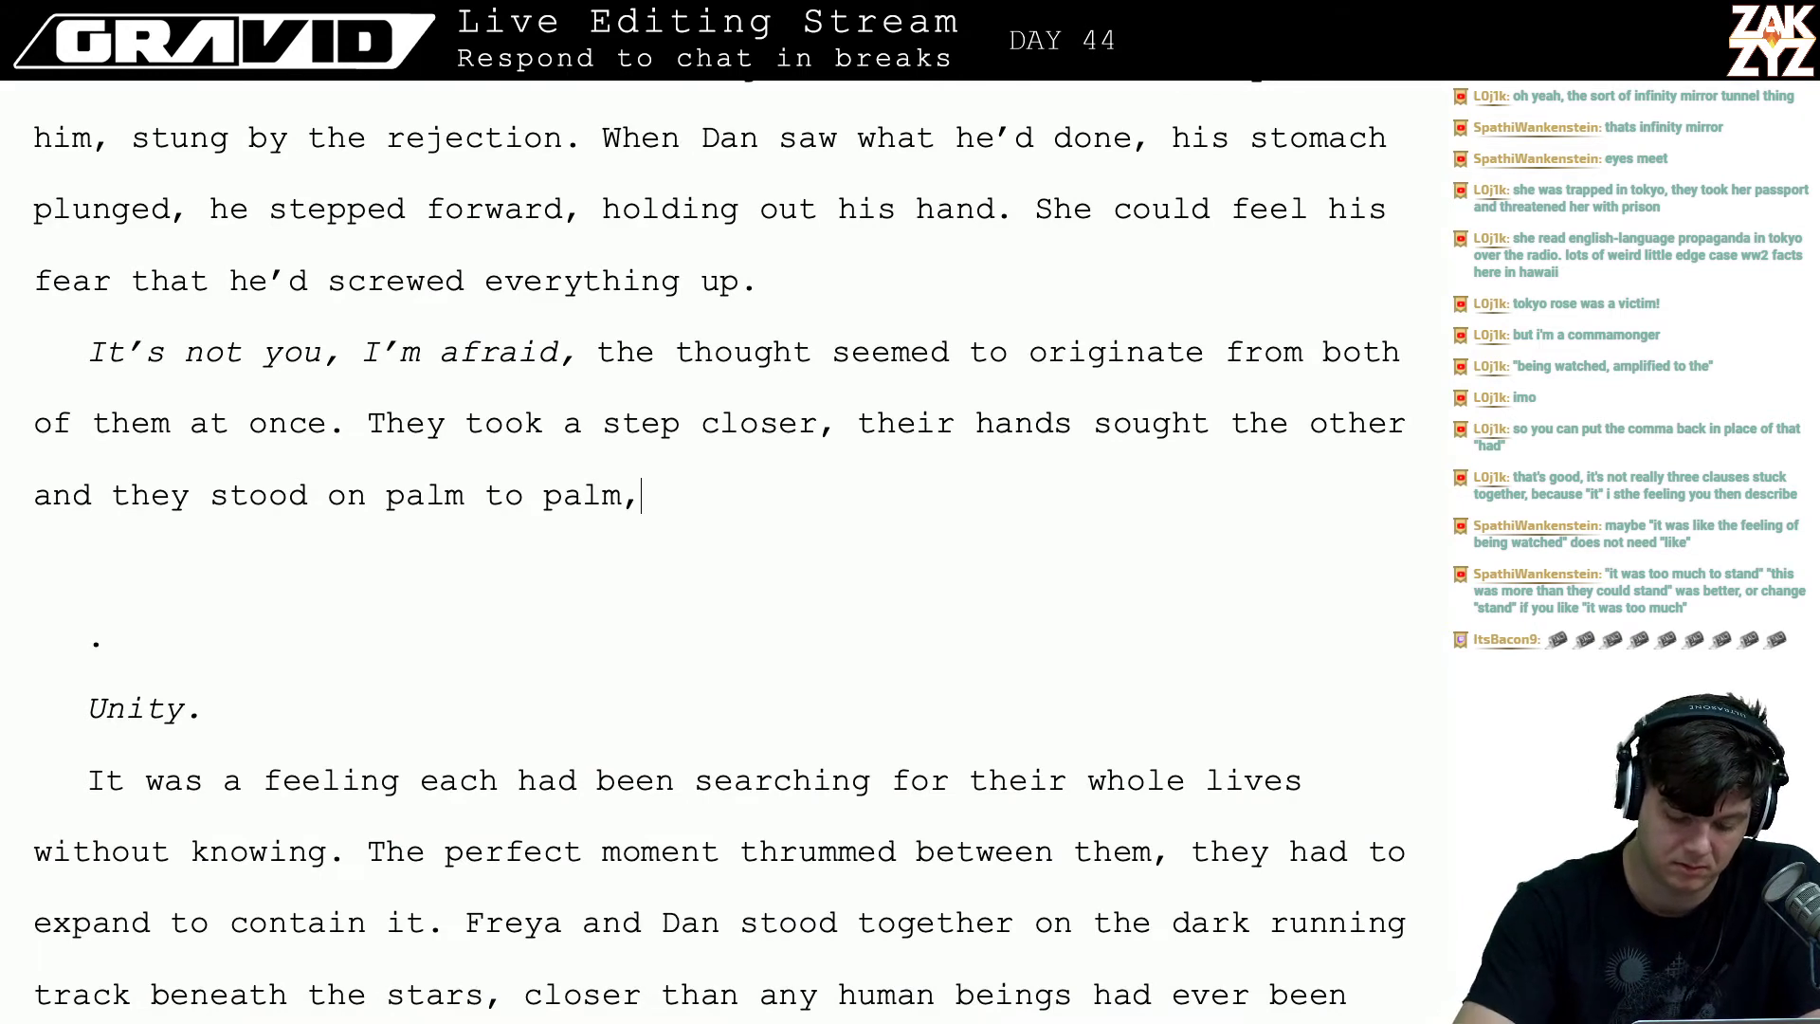
- Try continuing the sentence after "palm to palm," with "gazing into the infinity mirror of" and delete the wording again
type("gazing into")
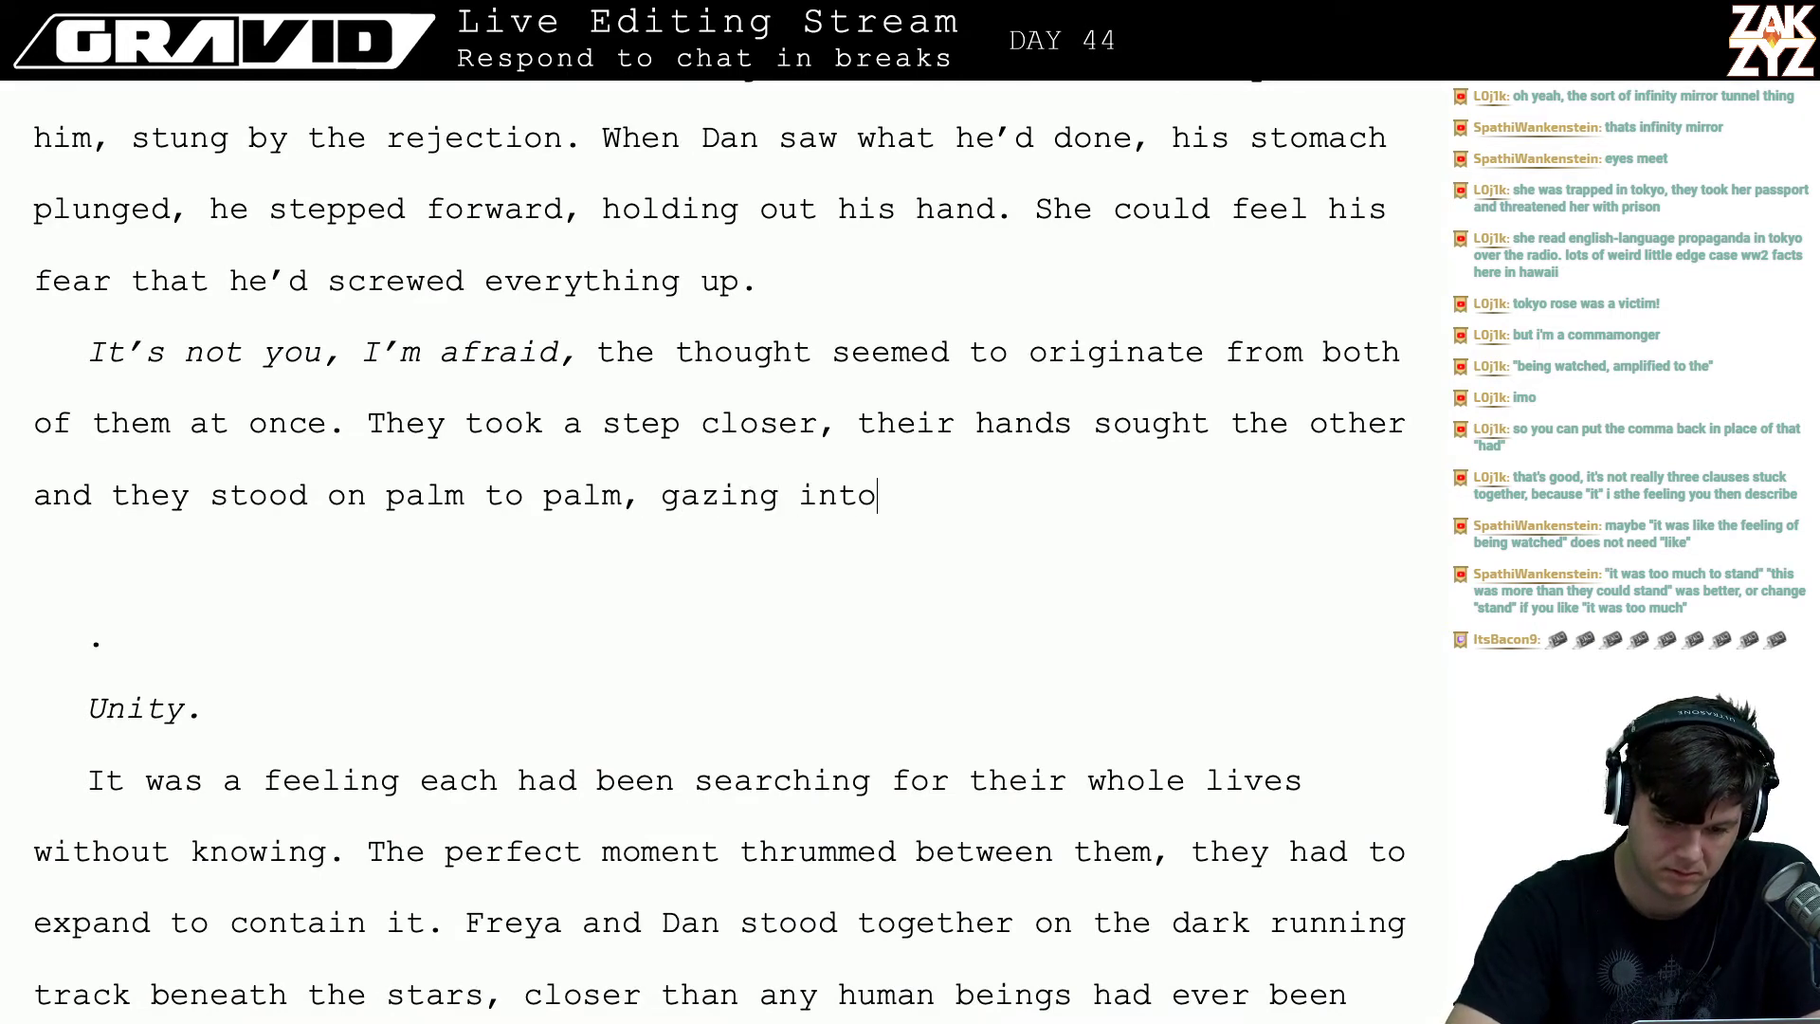
type(" the infinit")
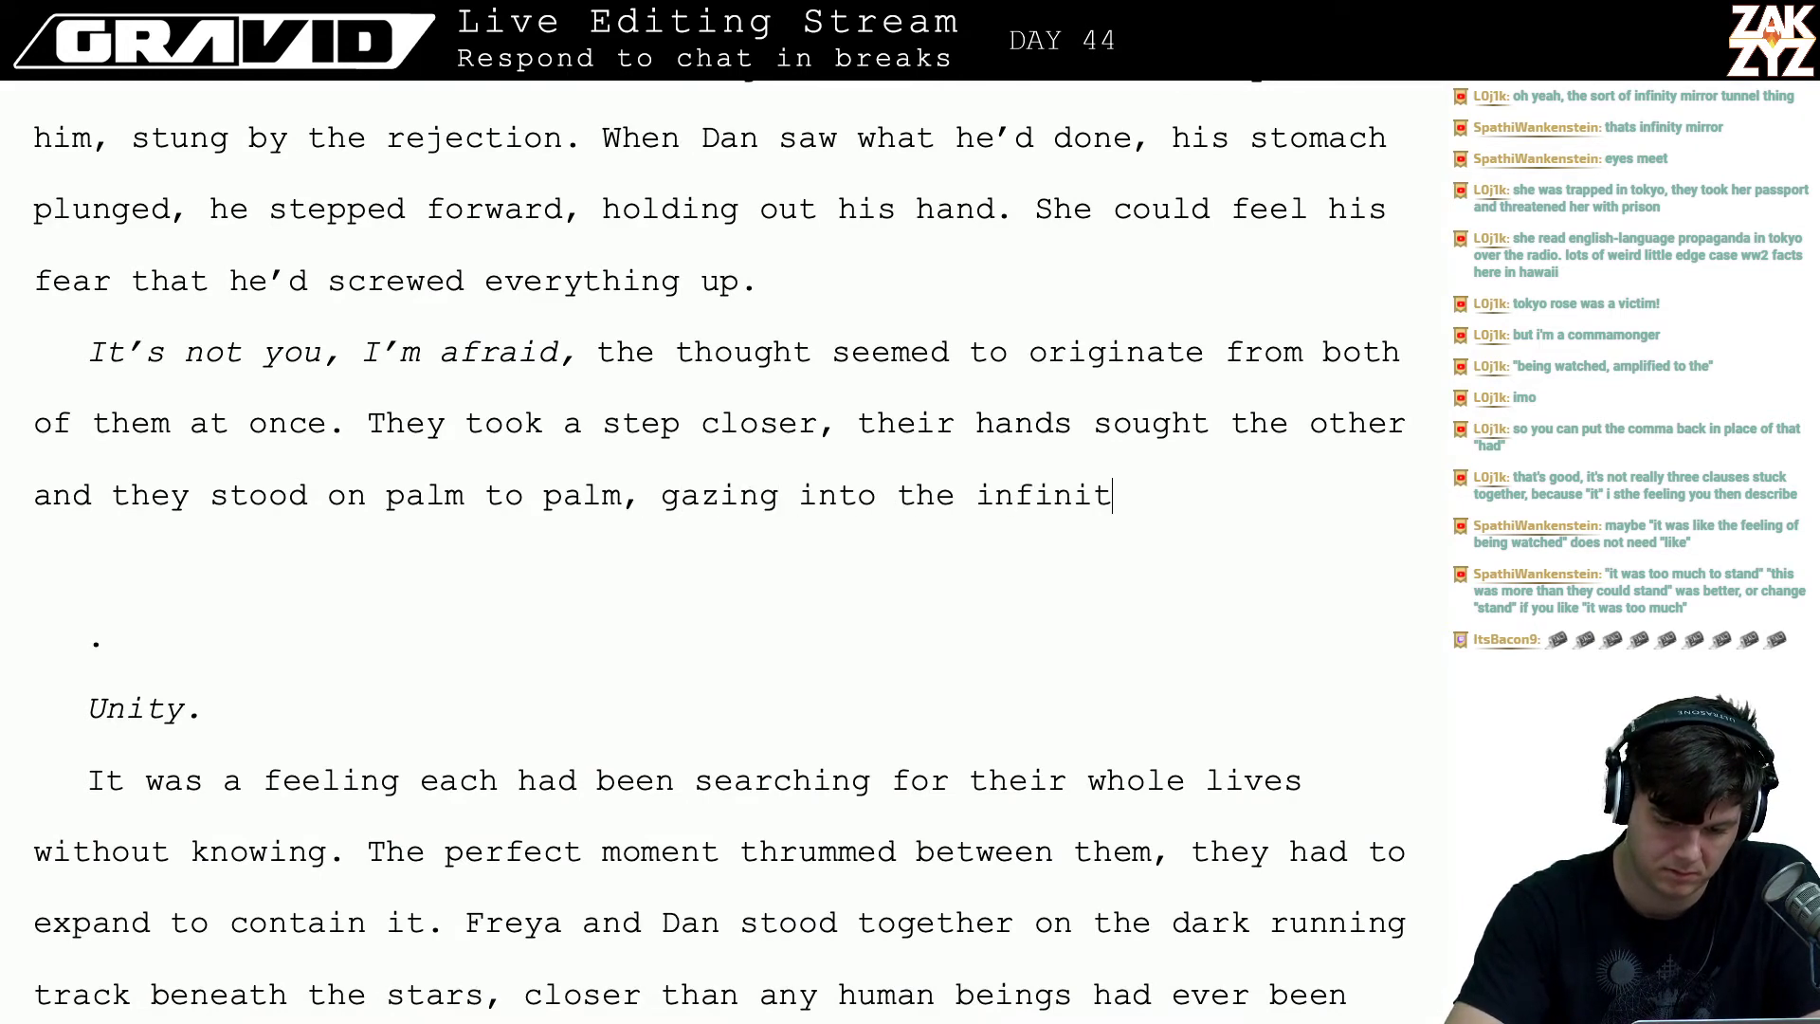
type("y mirror of")
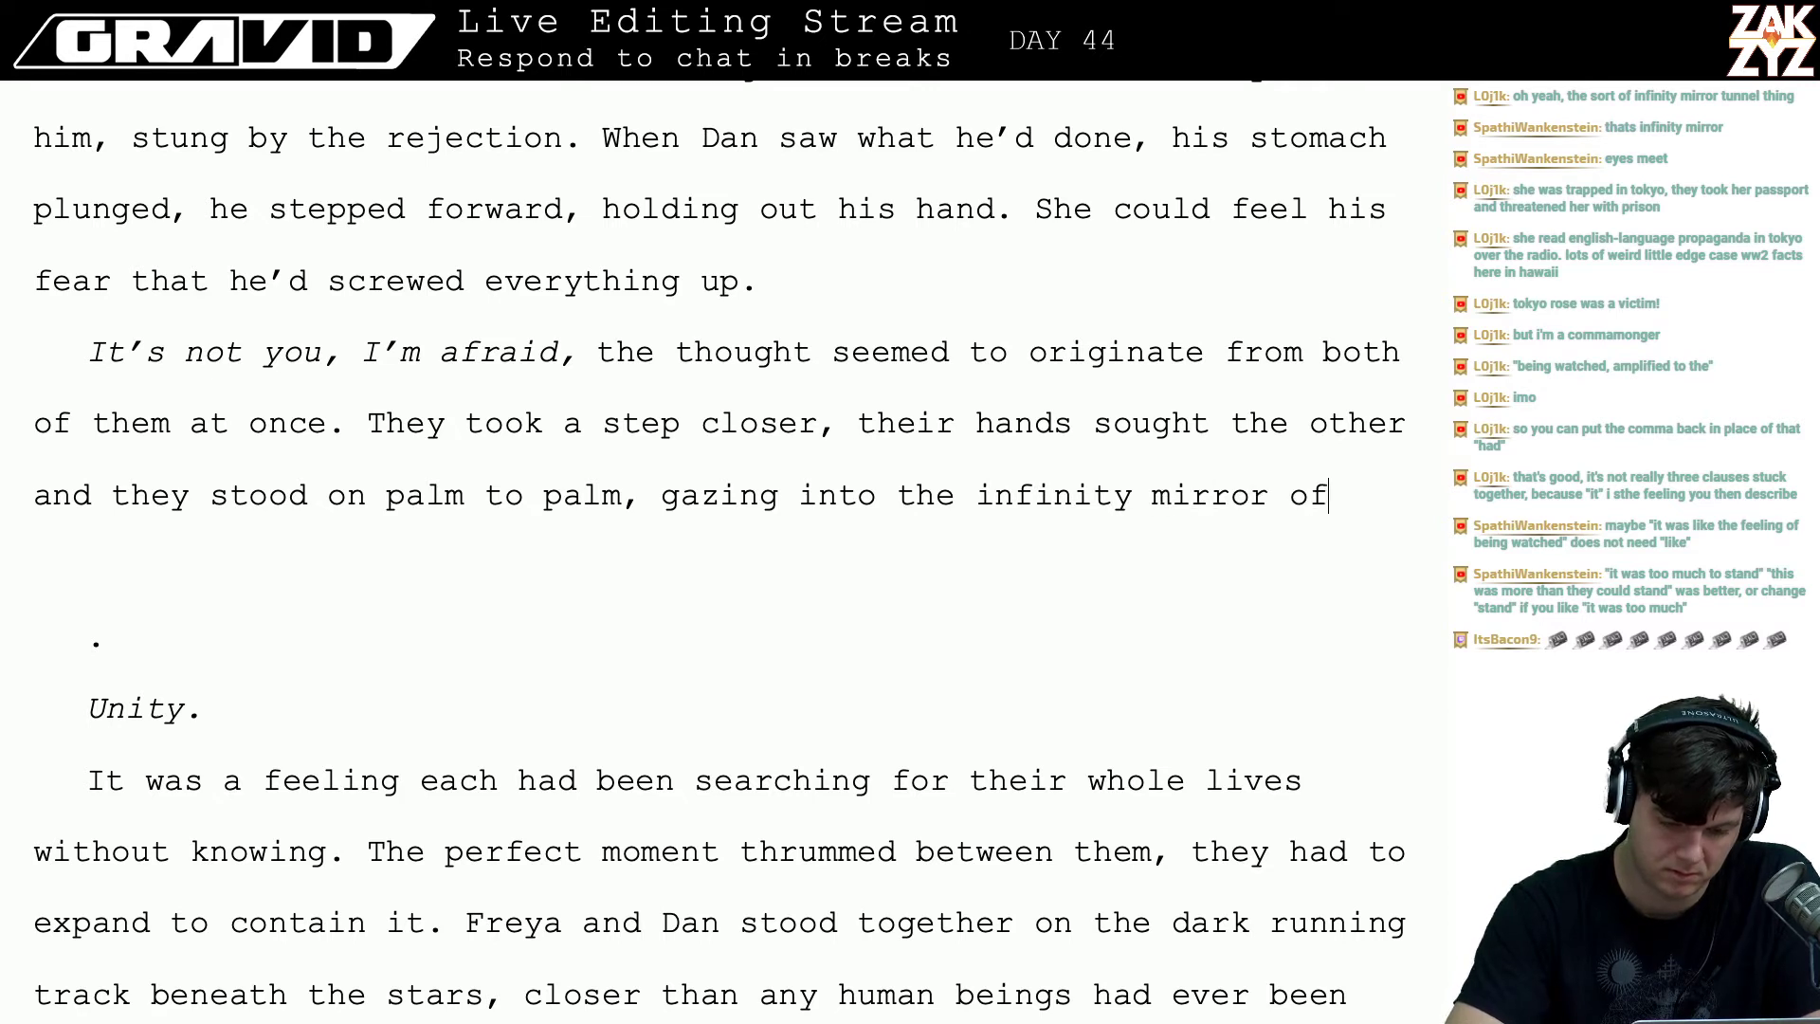
key("BackSpace")
key("BackSpace")
key("BackSpace")
key("BackSpace")
key("BackSpace")
key("BackSpace")
key("BackSpace")
key("BackSpace")
key("BackSpace")
key("BackSpace")
key("BackSpace")
key("BackSpace")
key("BackSpace")
key("BackSpace")
key("BackSpace")
key("BackSpace")
key("BackSpace")
key("BackSpace")
key("BackSpace")
key("BackSpace")
key("BackSpace")
key("BackSpace")
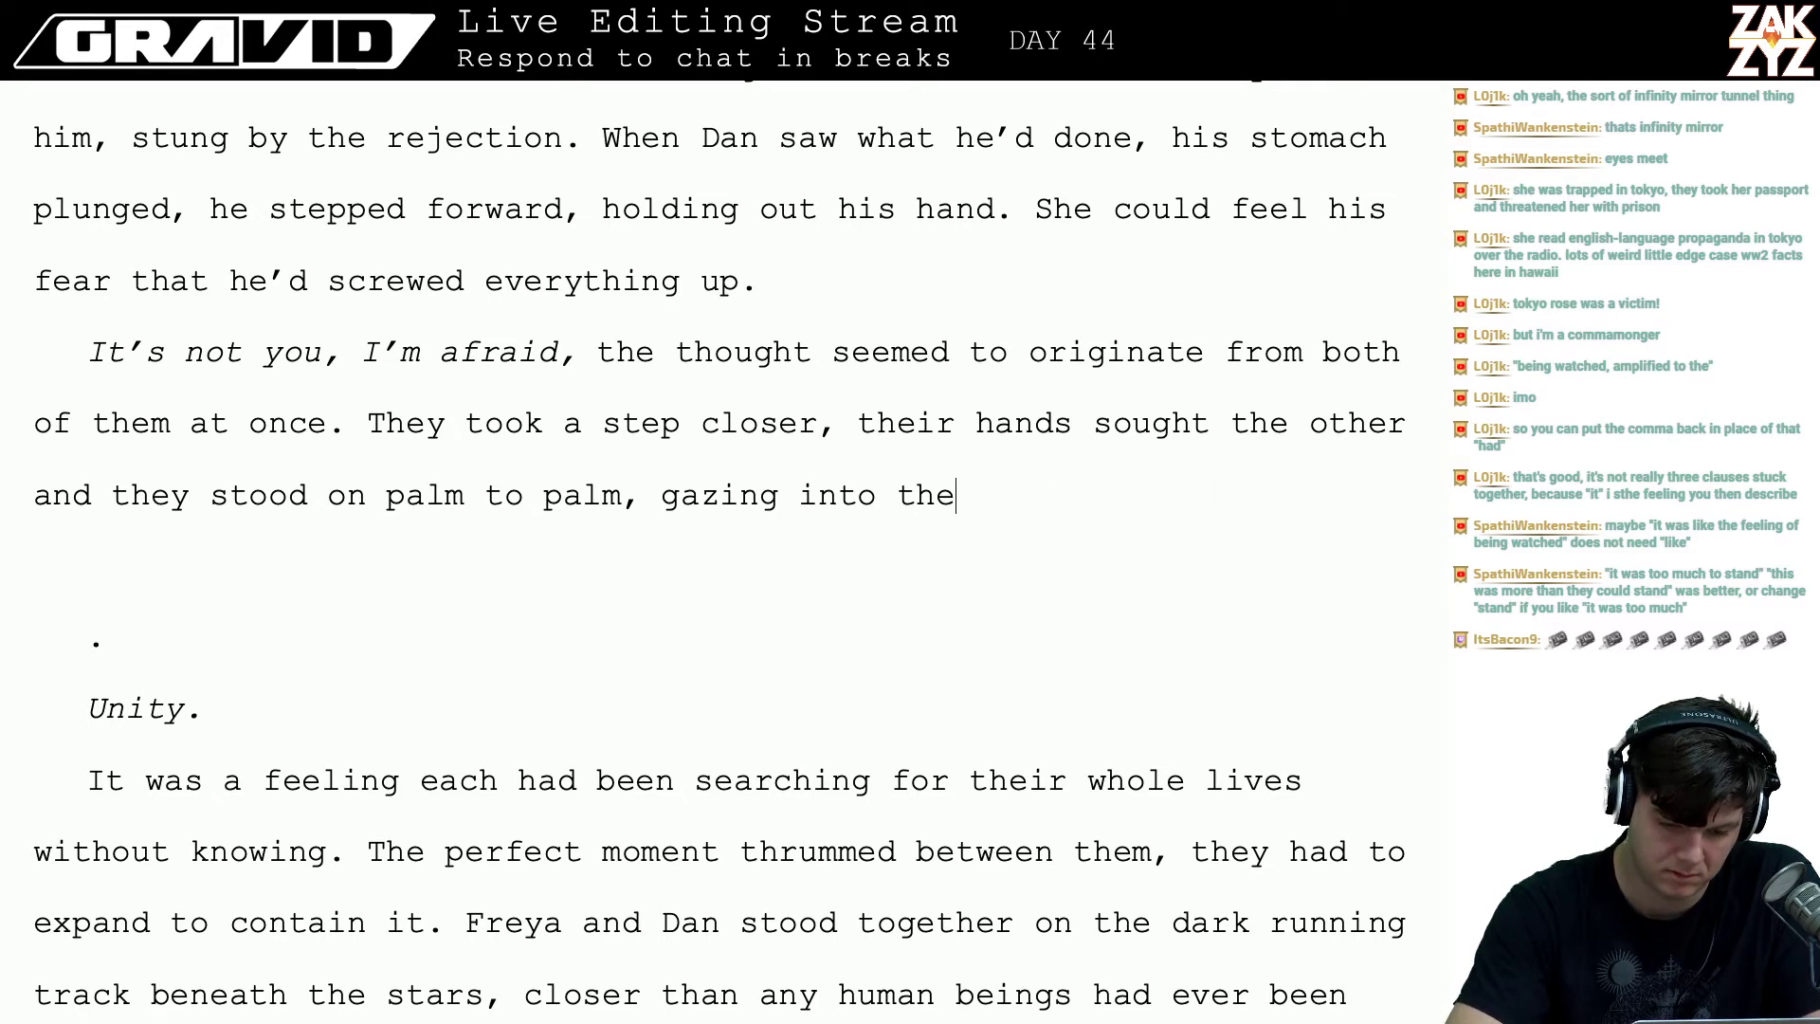
key("BackSpace")
key("BackSpace")
key("BackSpace")
key("BackSpace")
key("BackSpace")
key("BackSpace")
key("BackSpace")
key("BackSpace")
key("BackSpace")
- Continue the sentence after "palm to palm," with "staring into each other's eyes"
type("star")
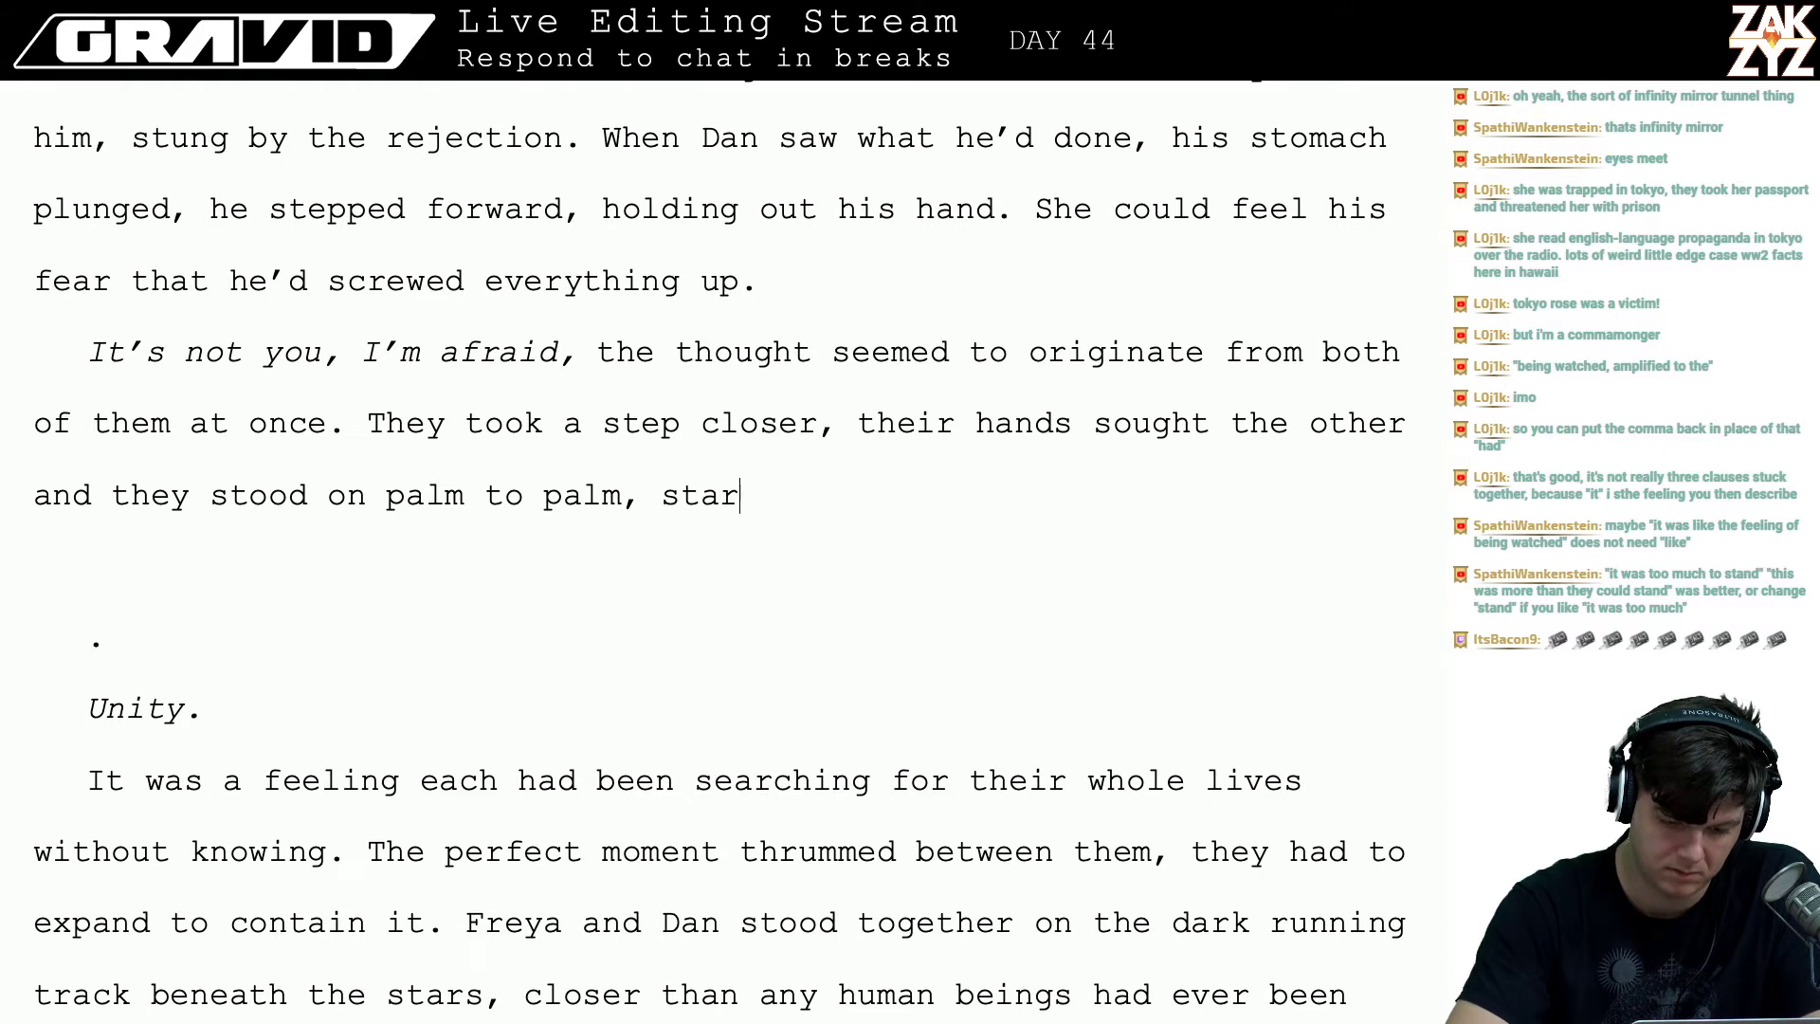
type("ing into each other")
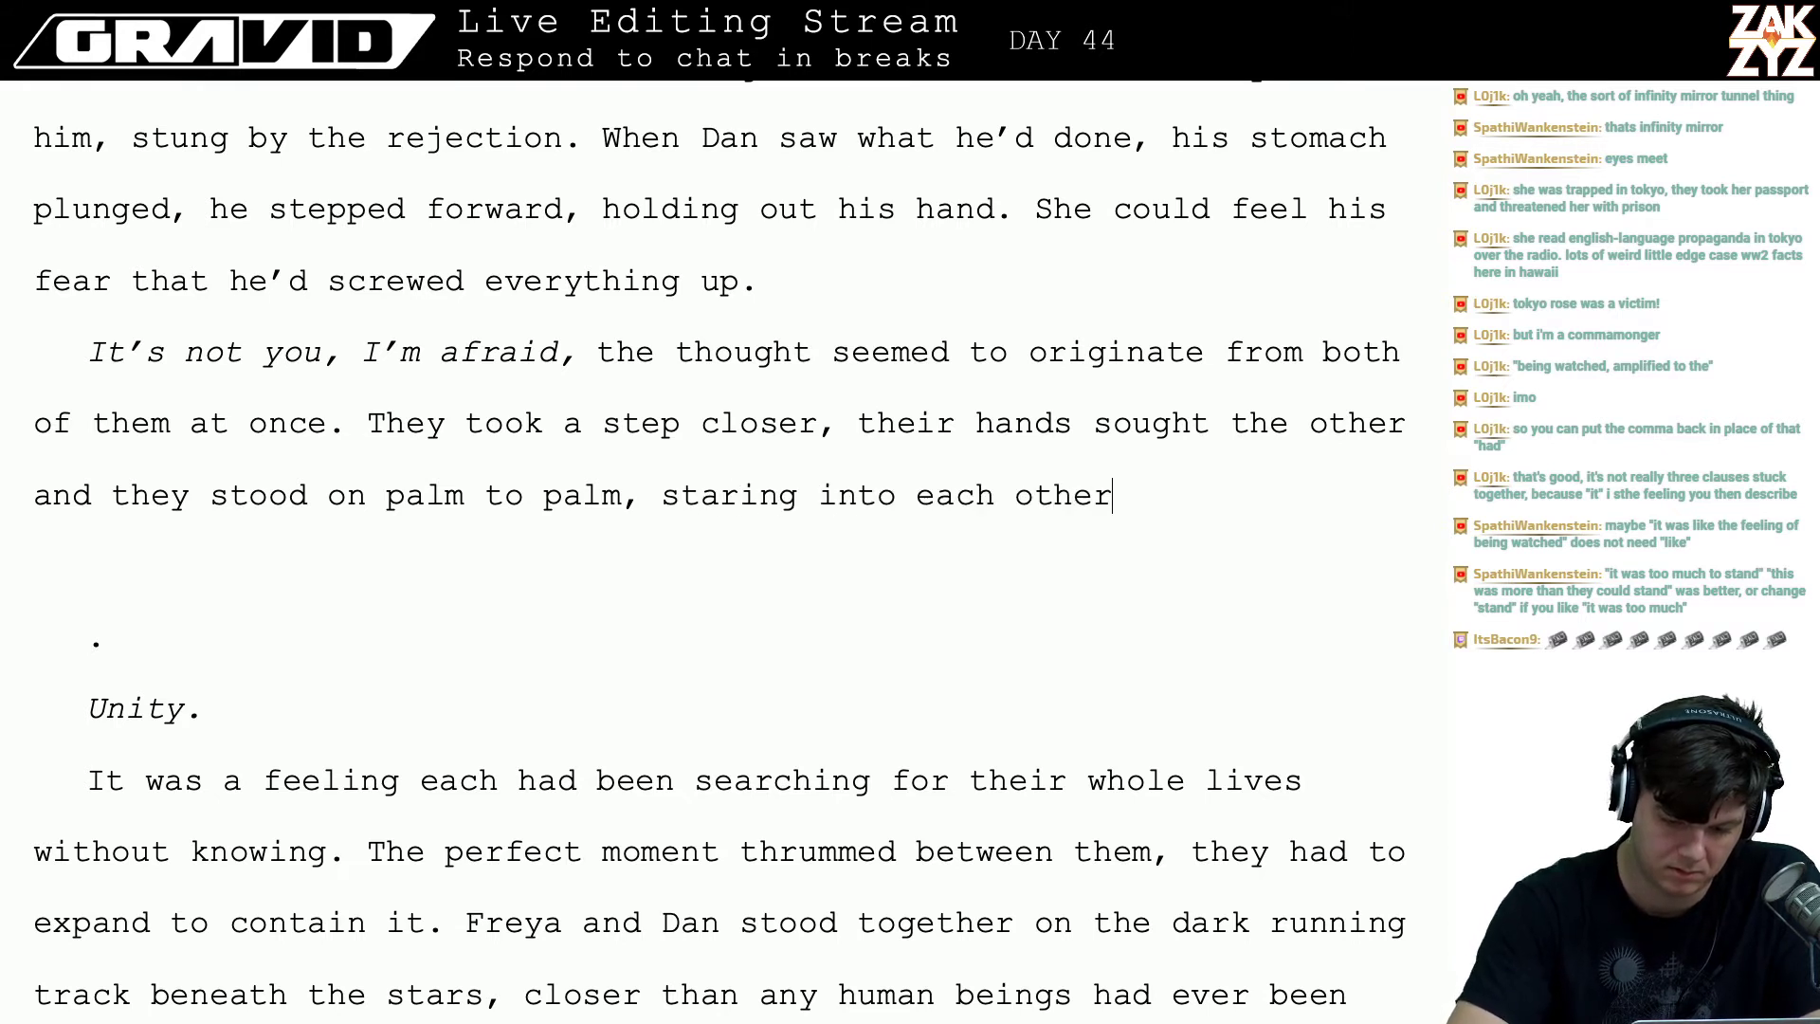
type("'s eyes")
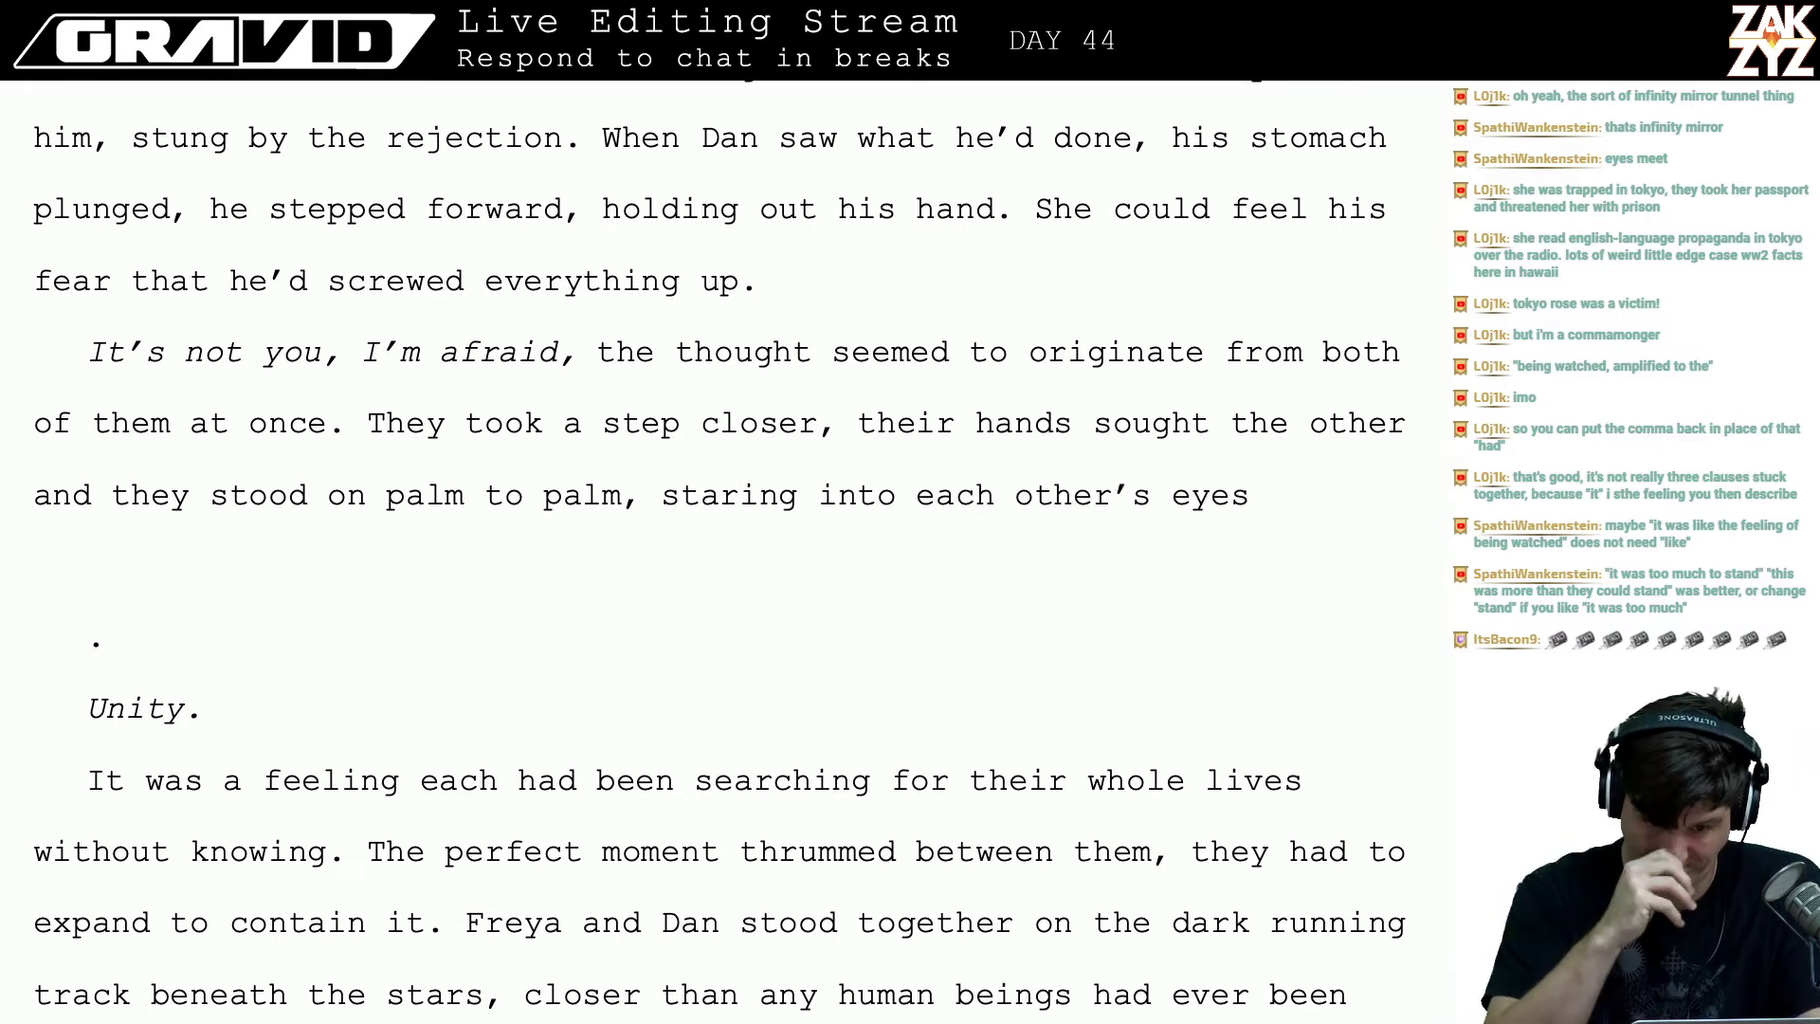
- Try adding "and sinking into an" after "each other's eyes" and delete the added words
key("BackSpace")
key("BackSpace")
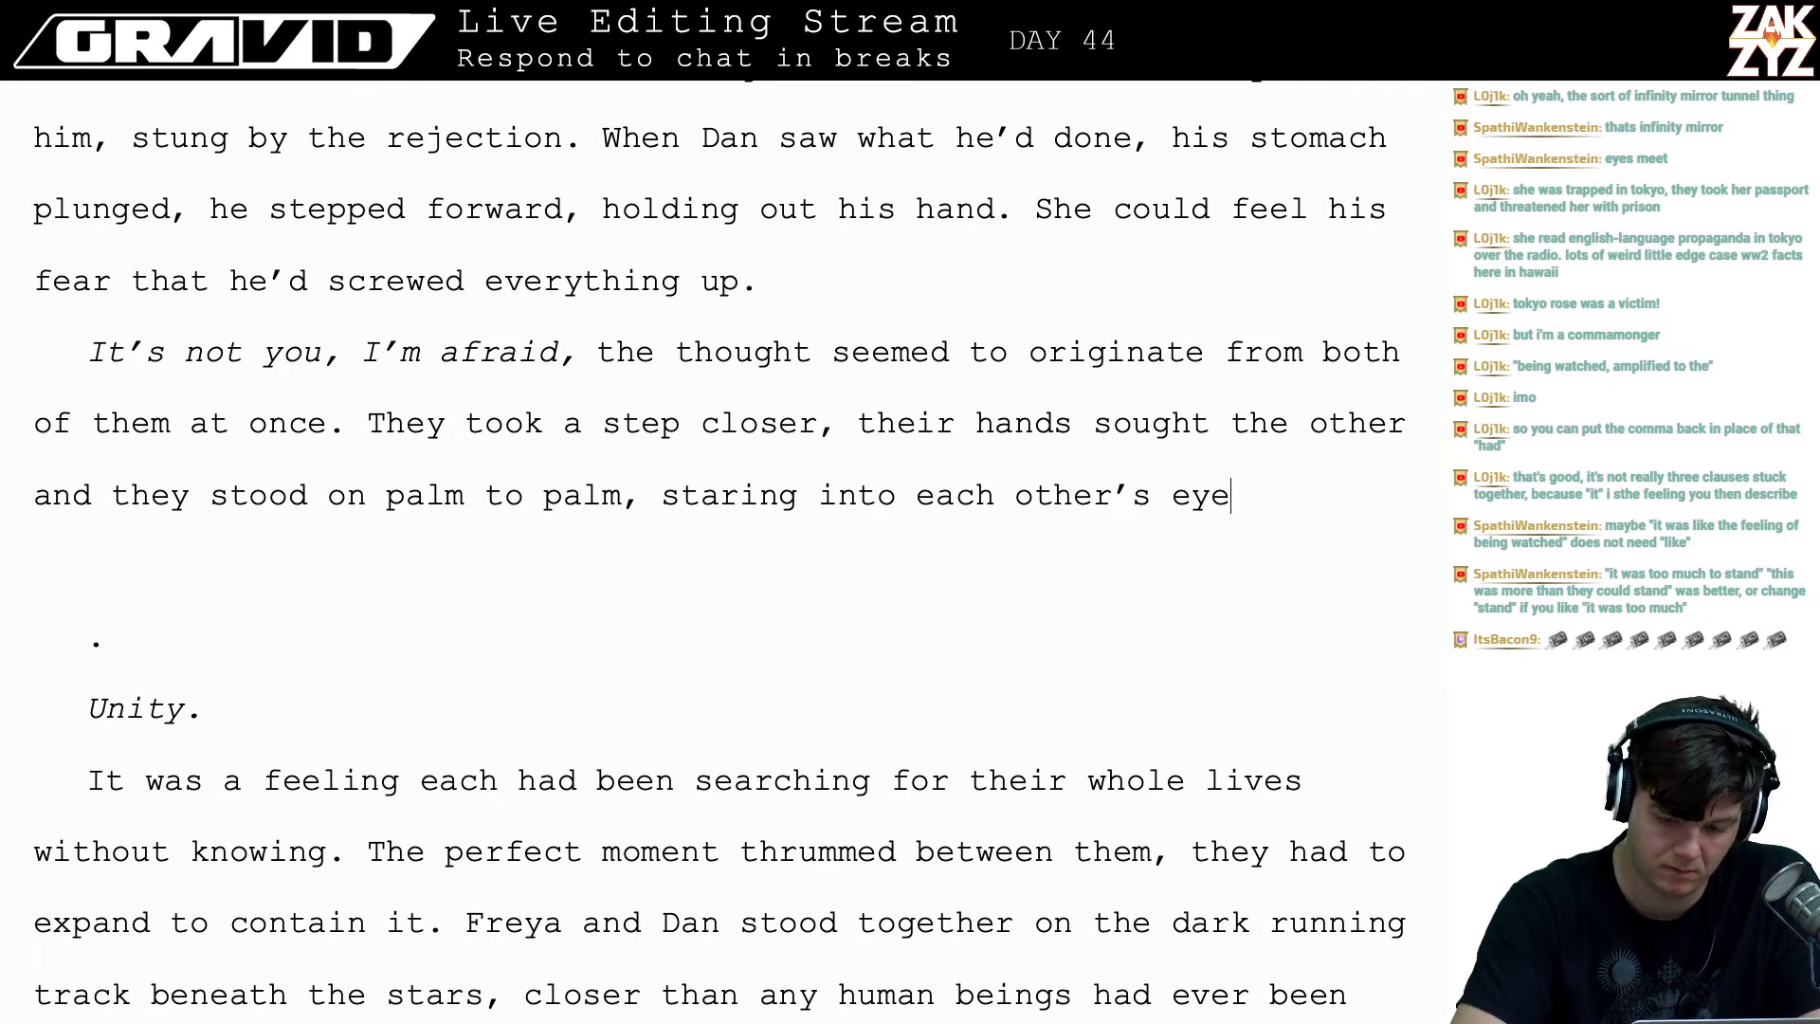
type("s,")
key("BackSpace")
type("and sinking ")
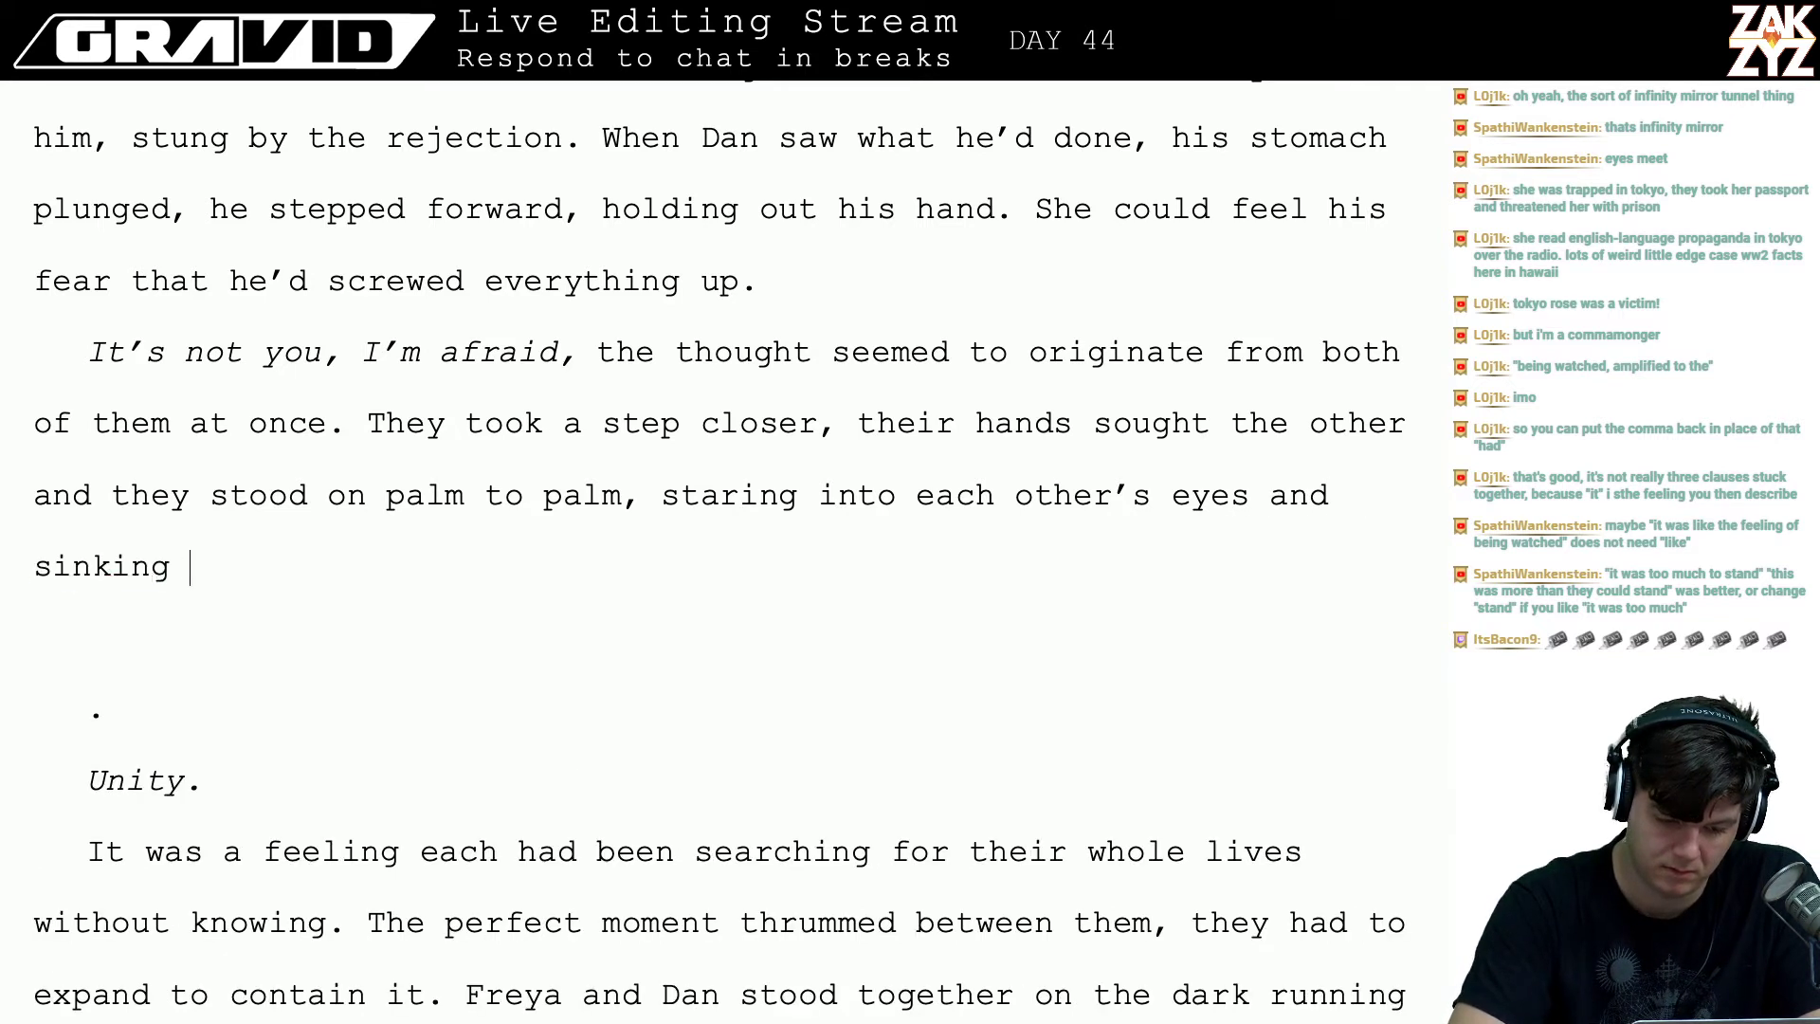
type("into a")
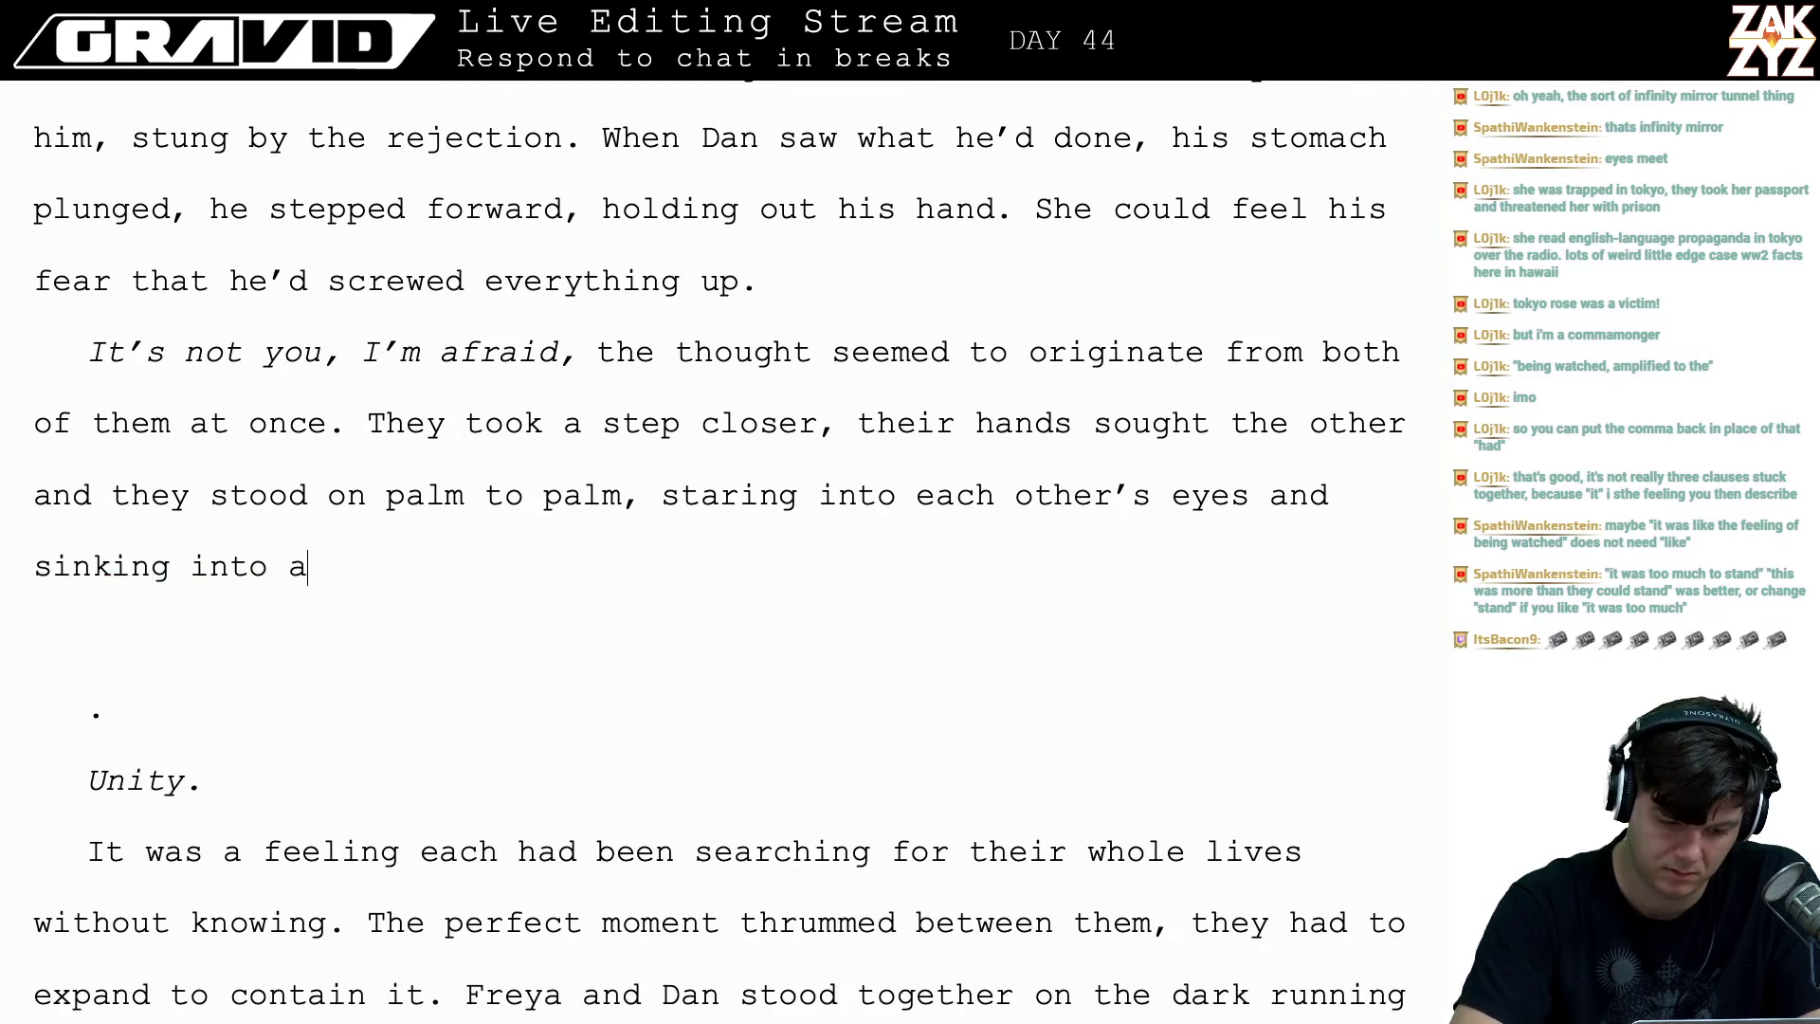
key("BackSpace")
type("n")
key("BackSpace")
key("BackSpace")
key("BackSpace")
key("BackSpace")
key("BackSpace")
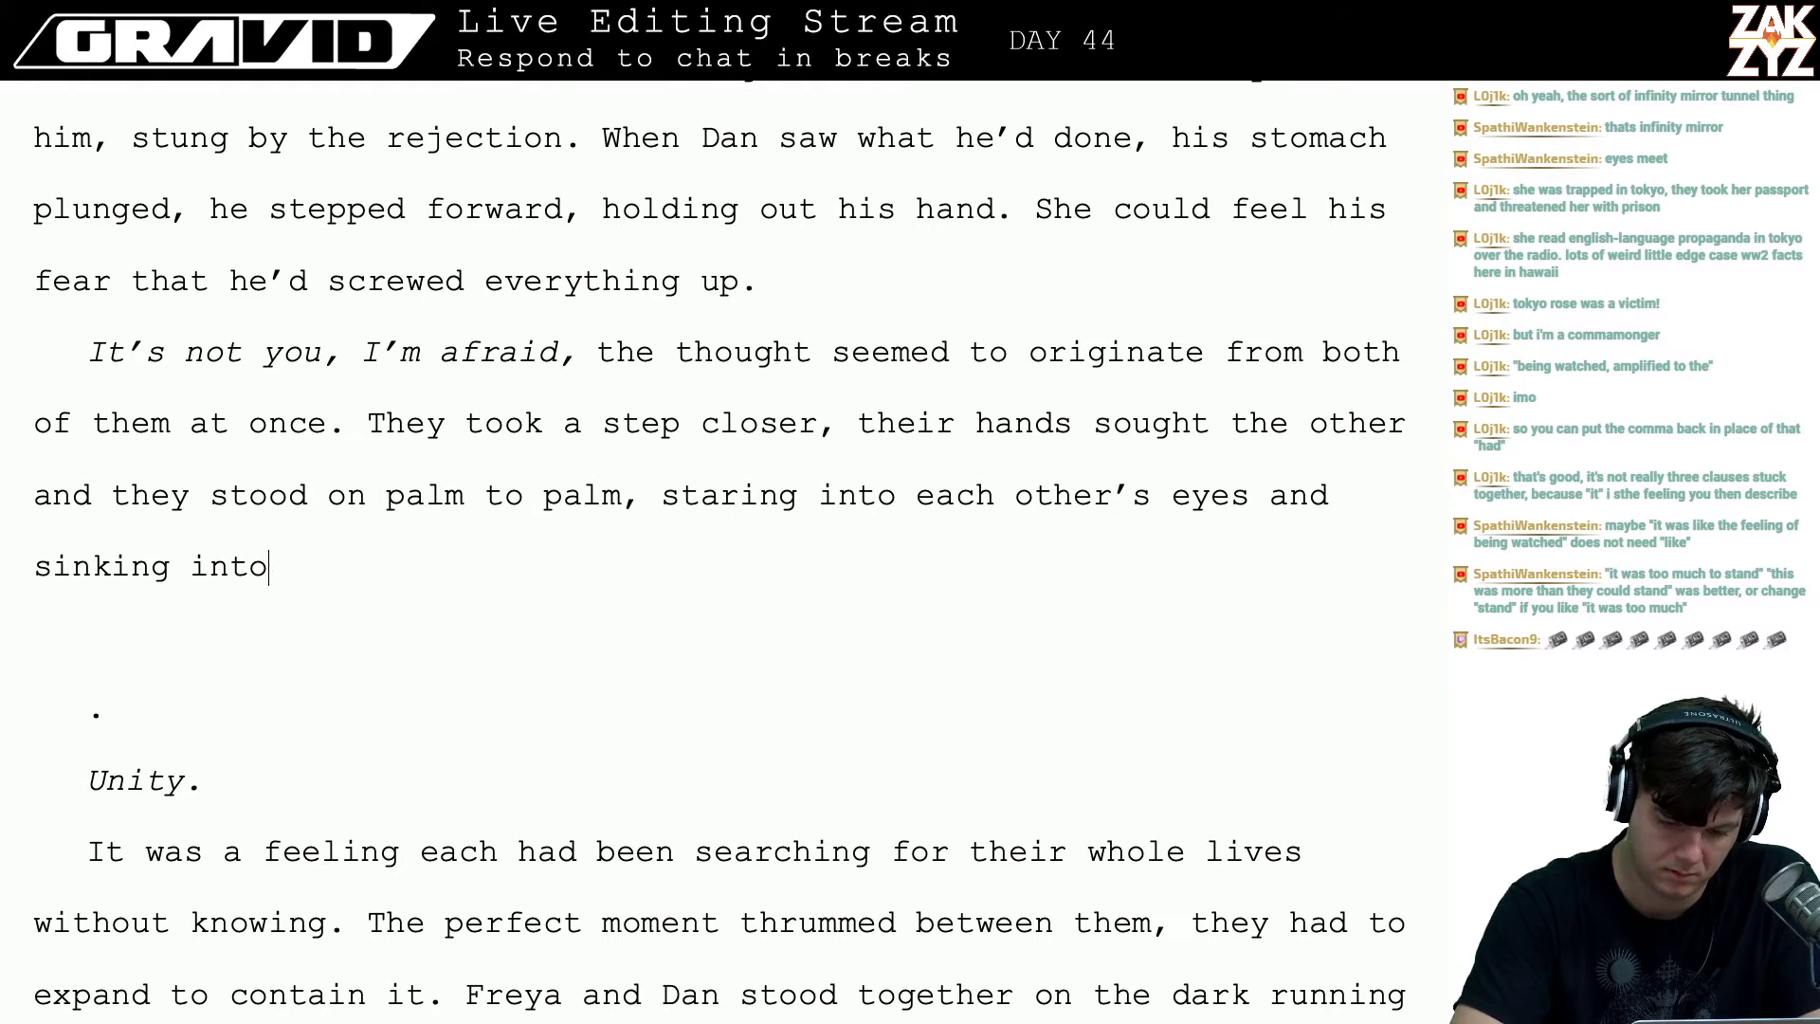
key("BackSpace")
key("BackSpace")
key("BackSpace")
key("BackSpace")
key("BackSpace")
key("BackSpace")
key("BackSpace")
key("BackSpace")
key("BackSpace")
key("BackSpace")
key("BackSpace")
key("BackSpace")
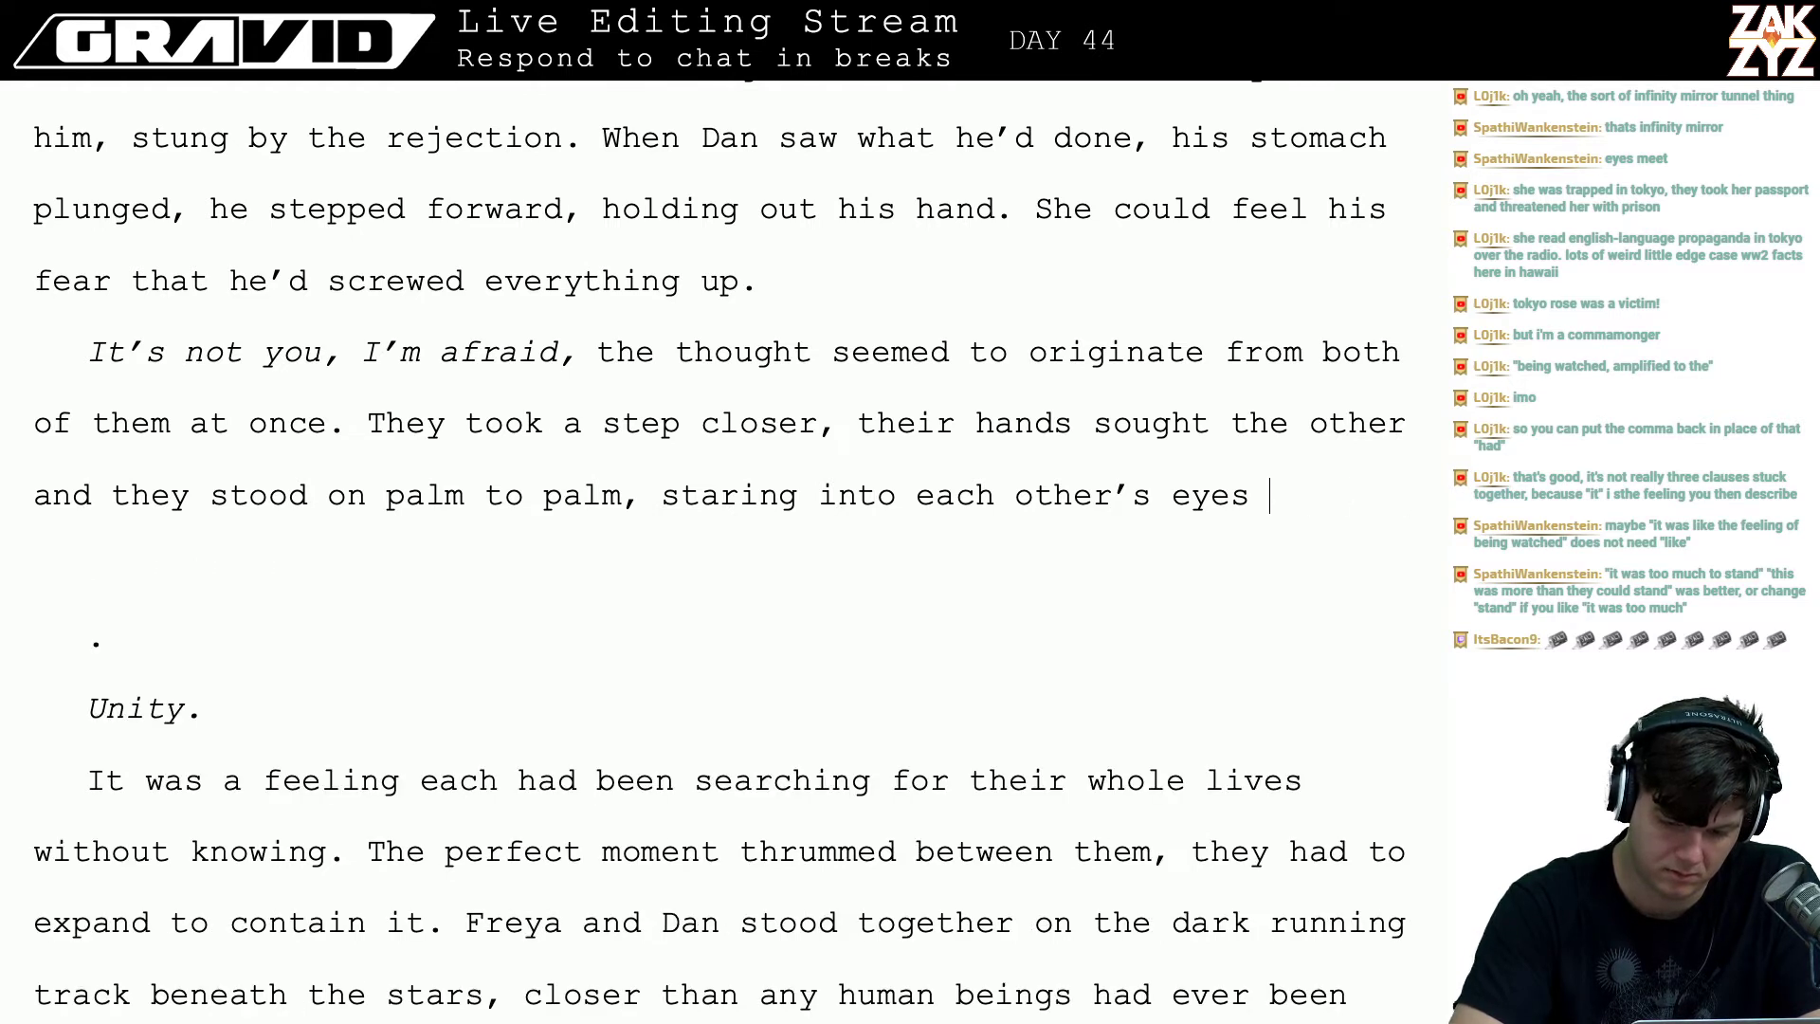
- Try extending the sentence after "eyes" with ", an infinity mirror of their" and remove that phrase
type(", an in")
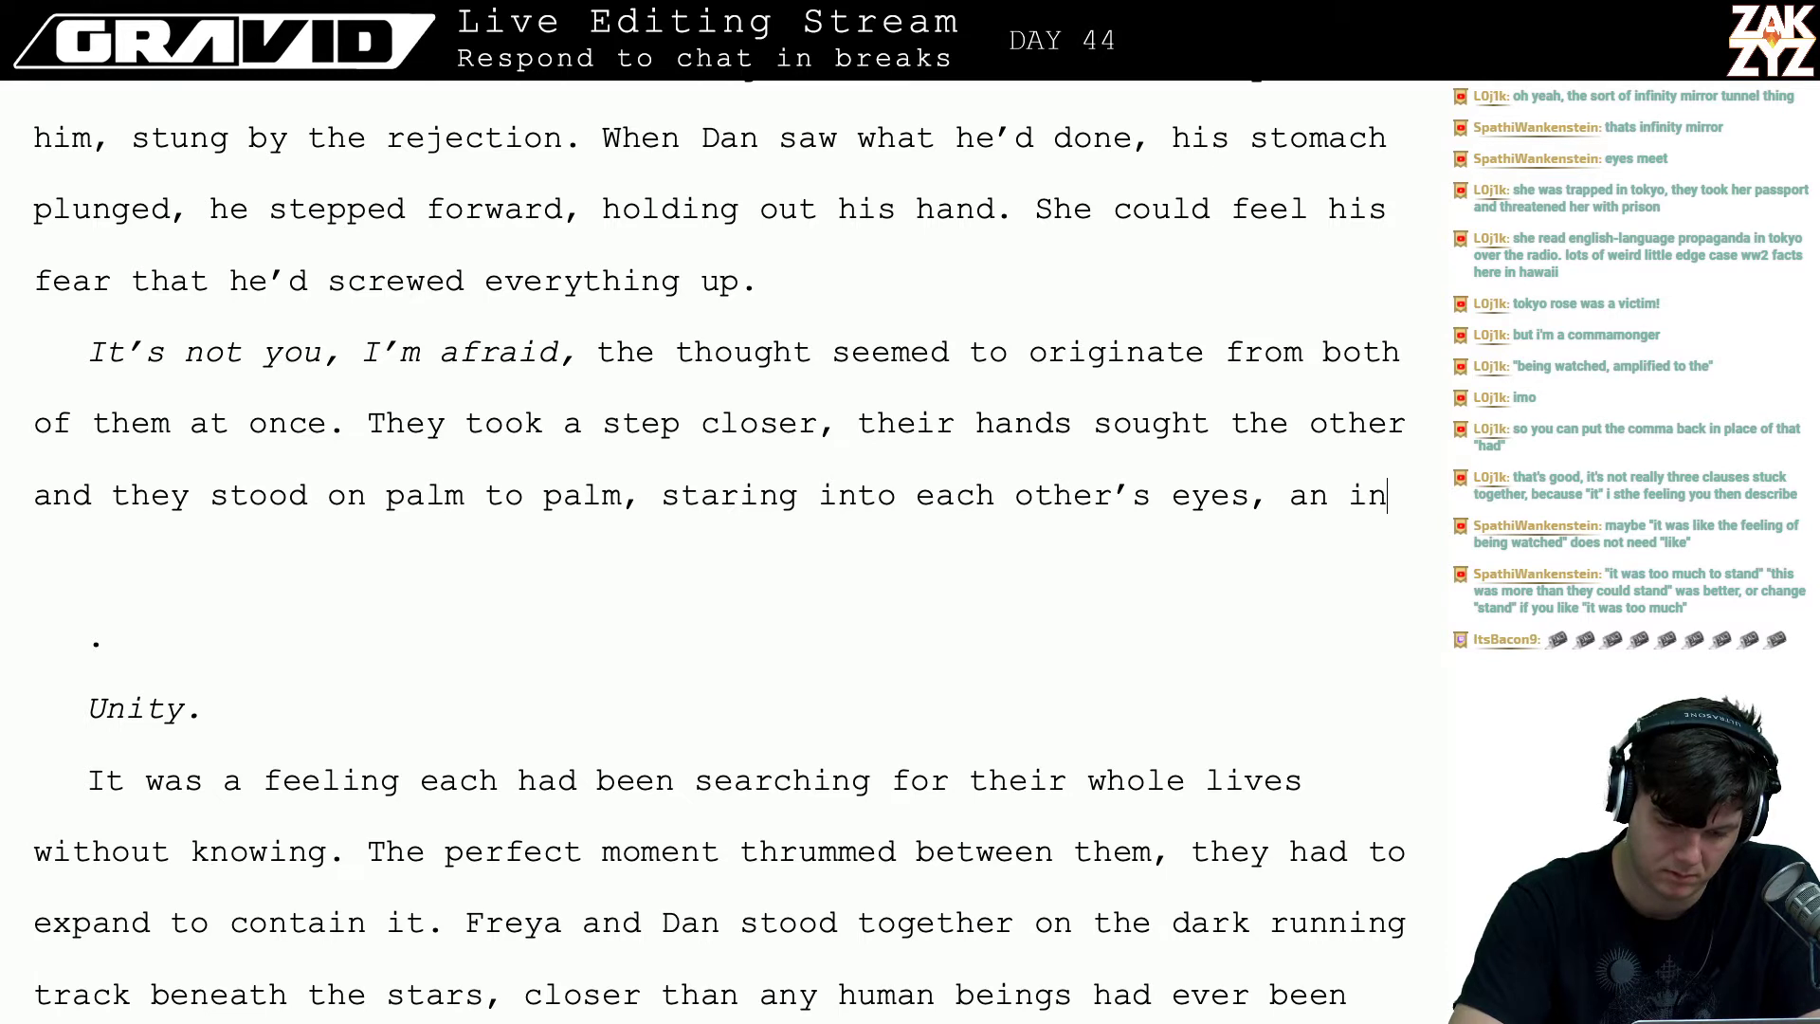
type("finity mirror ")
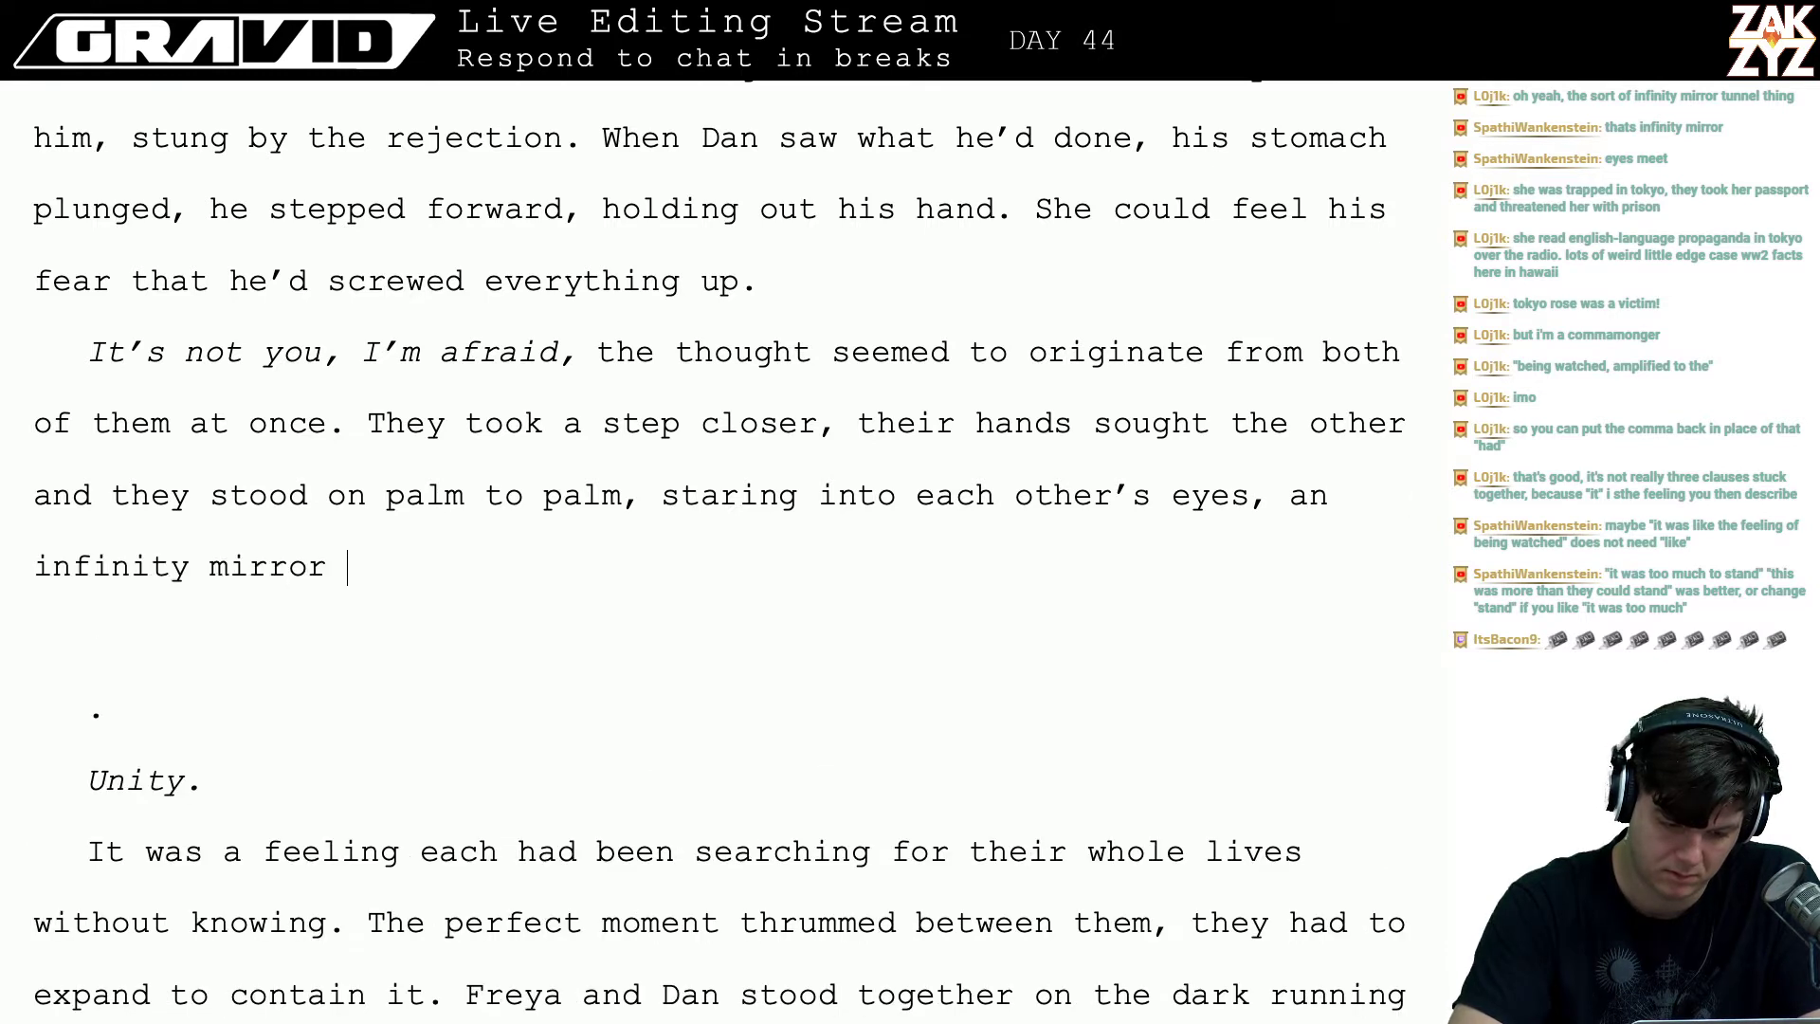
type("of their")
key("BackSpace")
key("BackSpace")
key("BackSpace")
key("BackSpace")
key("BackSpace")
key("BackSpace")
key("BackSpace")
key("BackSpace")
key("BackSpace")
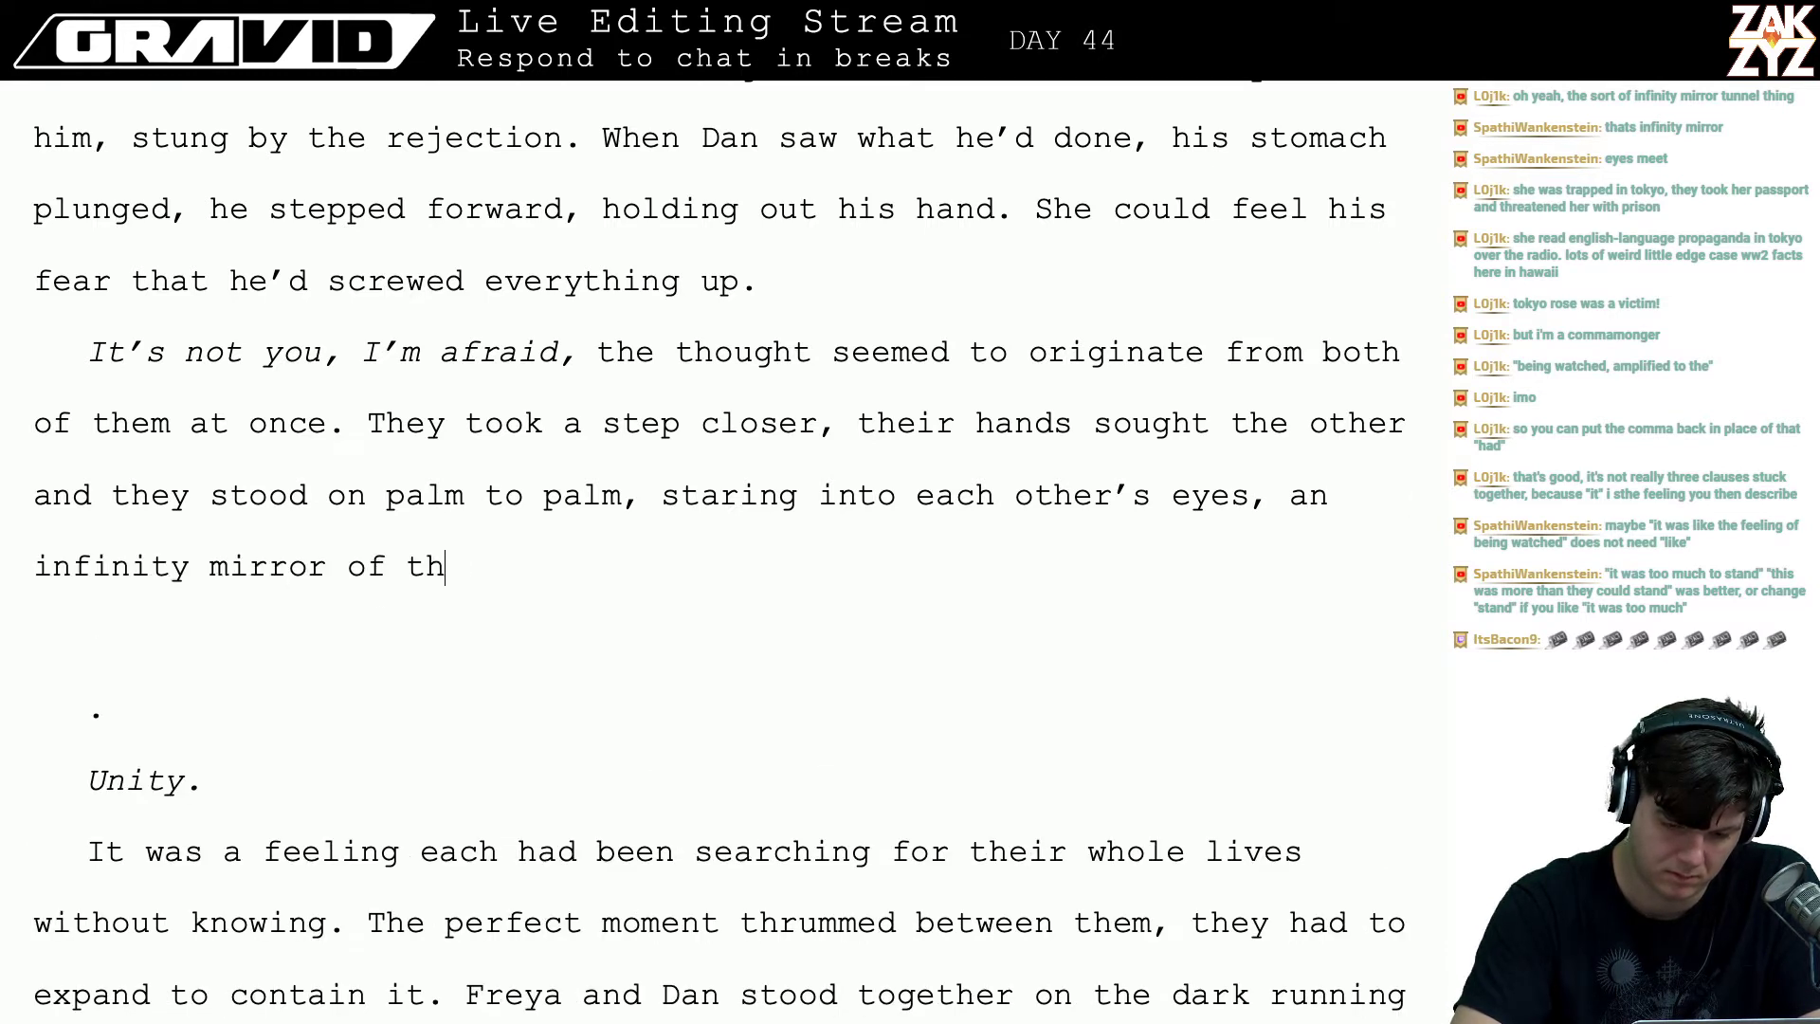
key("BackSpace")
key("BackSpace")
key("BackSpace")
key("BackSpace")
key("BackSpace")
key("BackSpace")
key("BackSpace")
key("BackSpace")
key("BackSpace")
key("BackSpace")
key("BackSpace")
key("BackSpace")
key("BackSpace")
key("BackSpace")
key("BackSpace")
key("BackSpace")
key("BackSpace")
key("BackSpace")
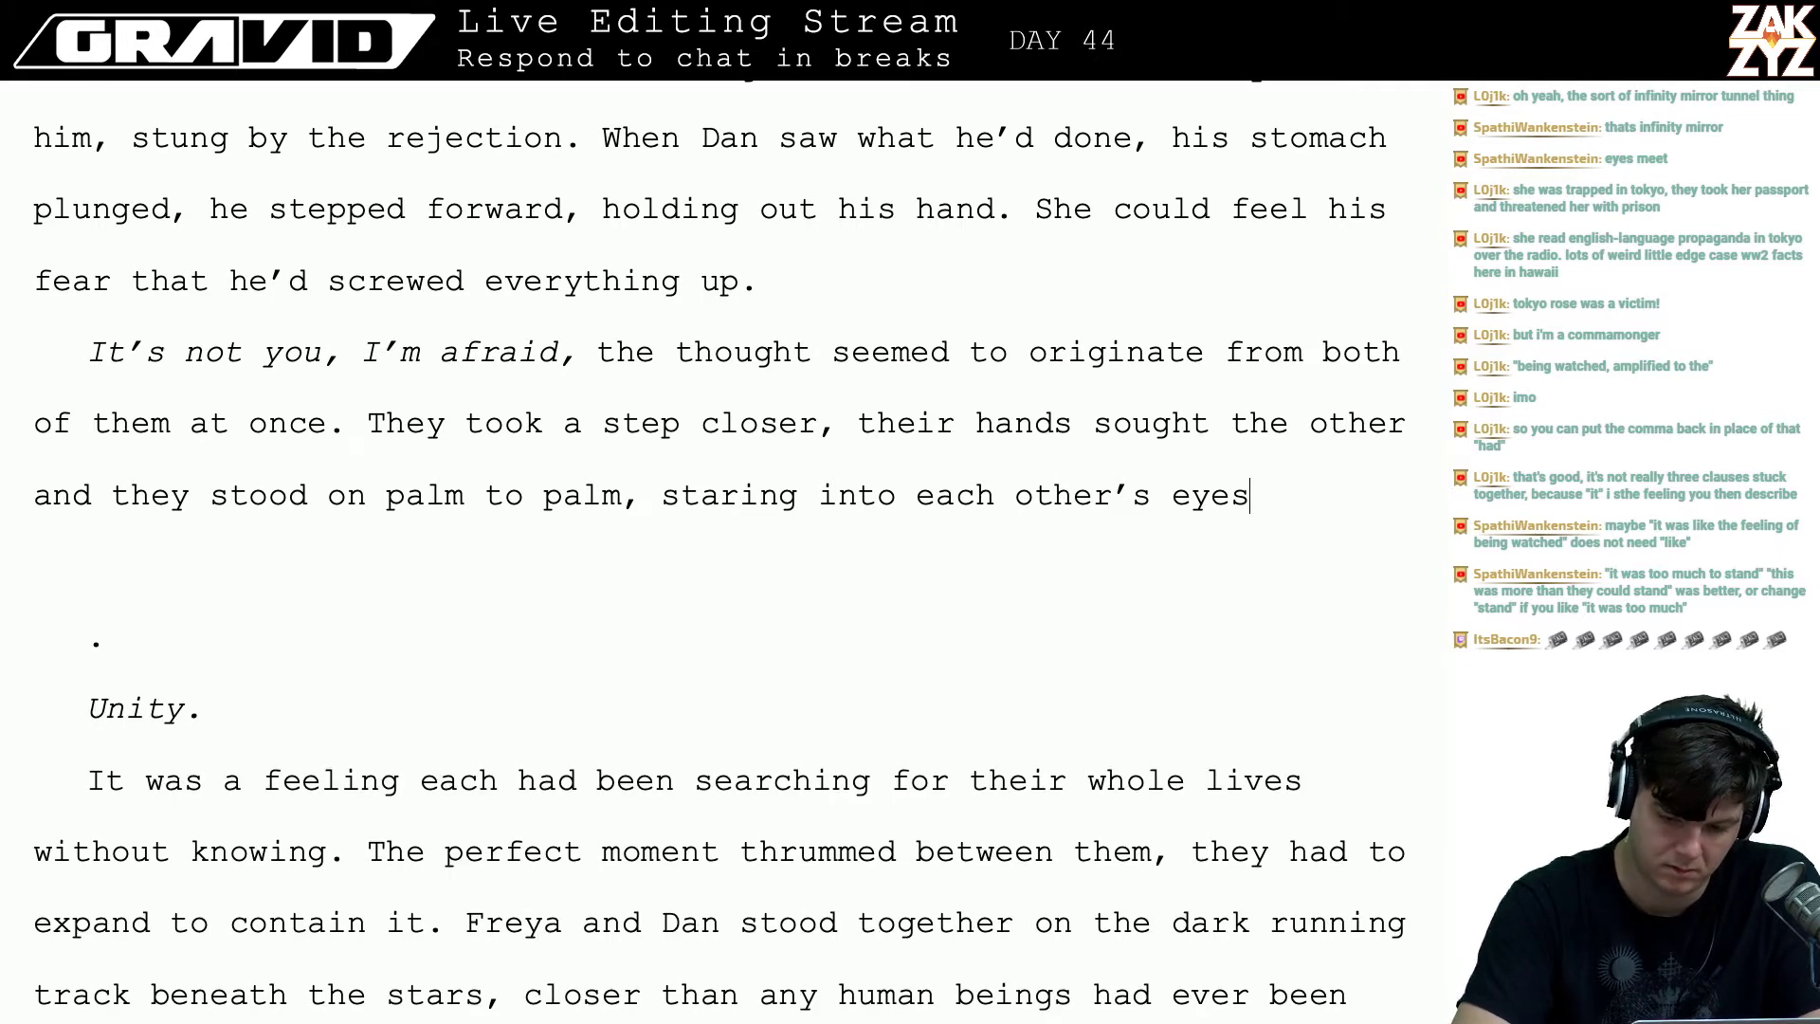
- Try "until" as the continuation after "each other's eyes" and delete the word
type("until")
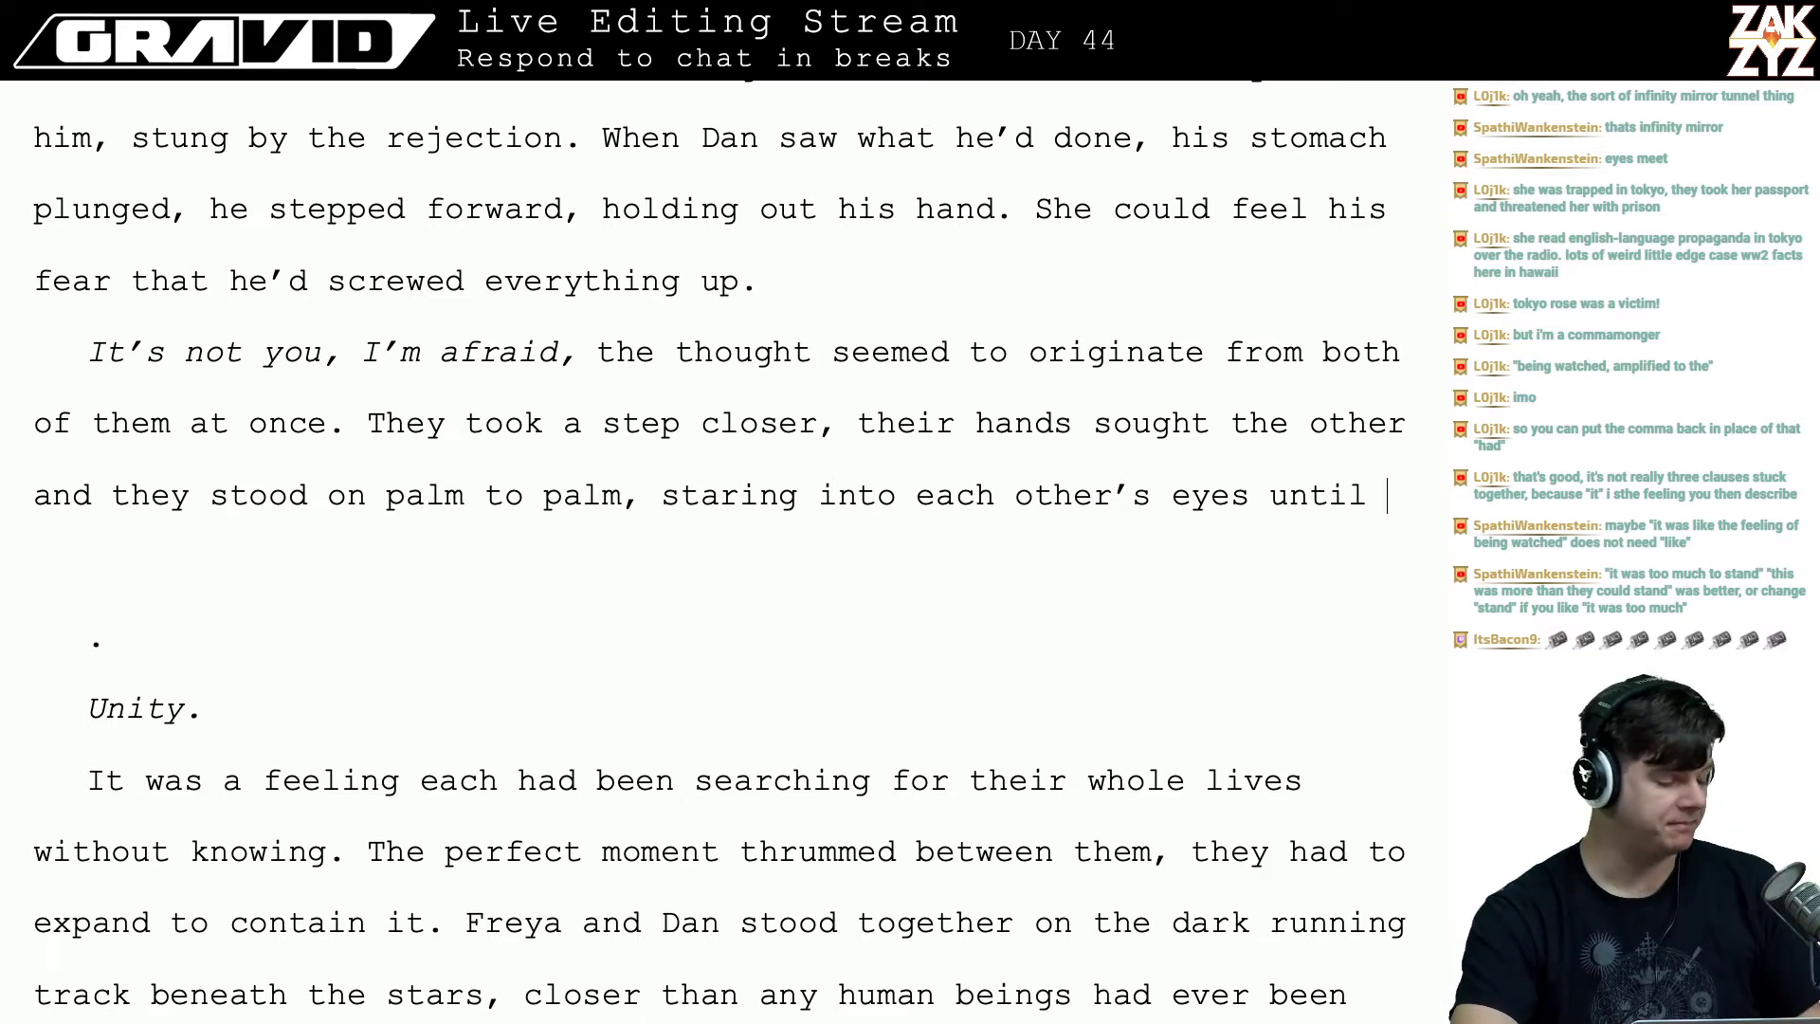
key("BackSpace")
key("BackSpace")
key("BackSpace")
key("BackSpace")
key("BackSpace")
key("BackSpace")
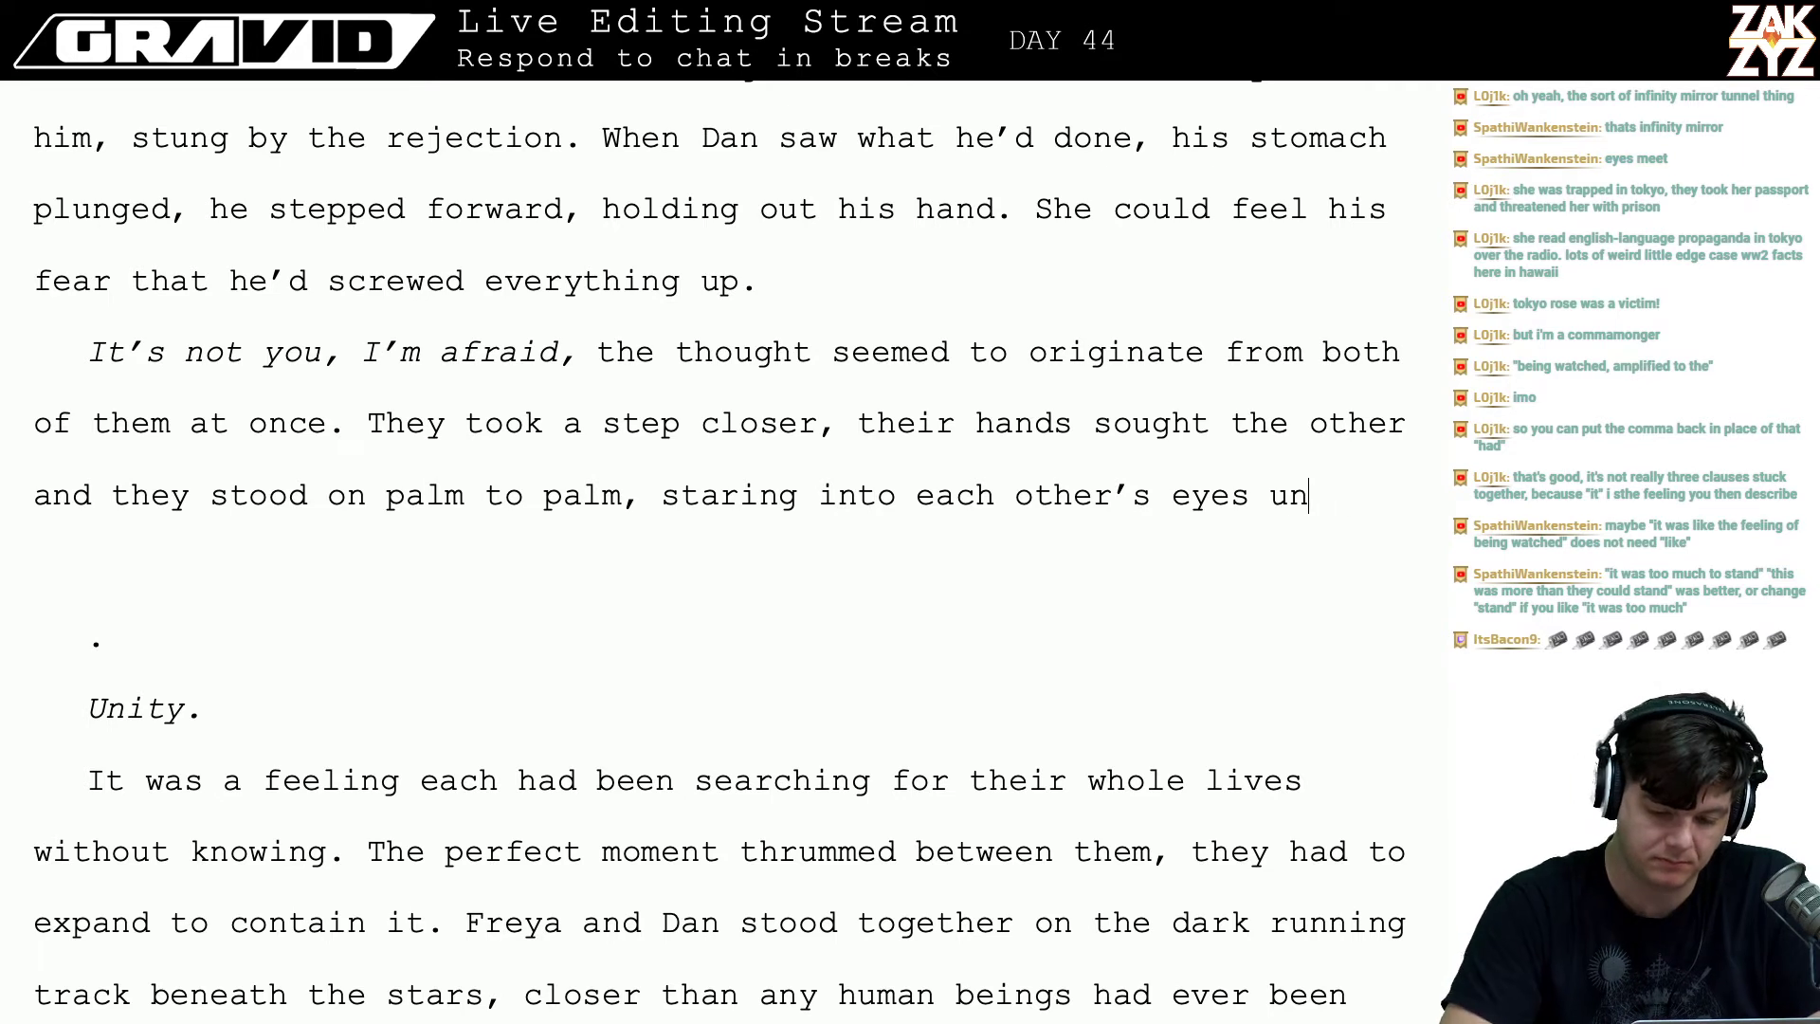
- Add a comma after "staring into each other's eyes", dropping the trial word "and"
type(", and")
key("BackSpace")
key("BackSpace")
key("BackSpace")
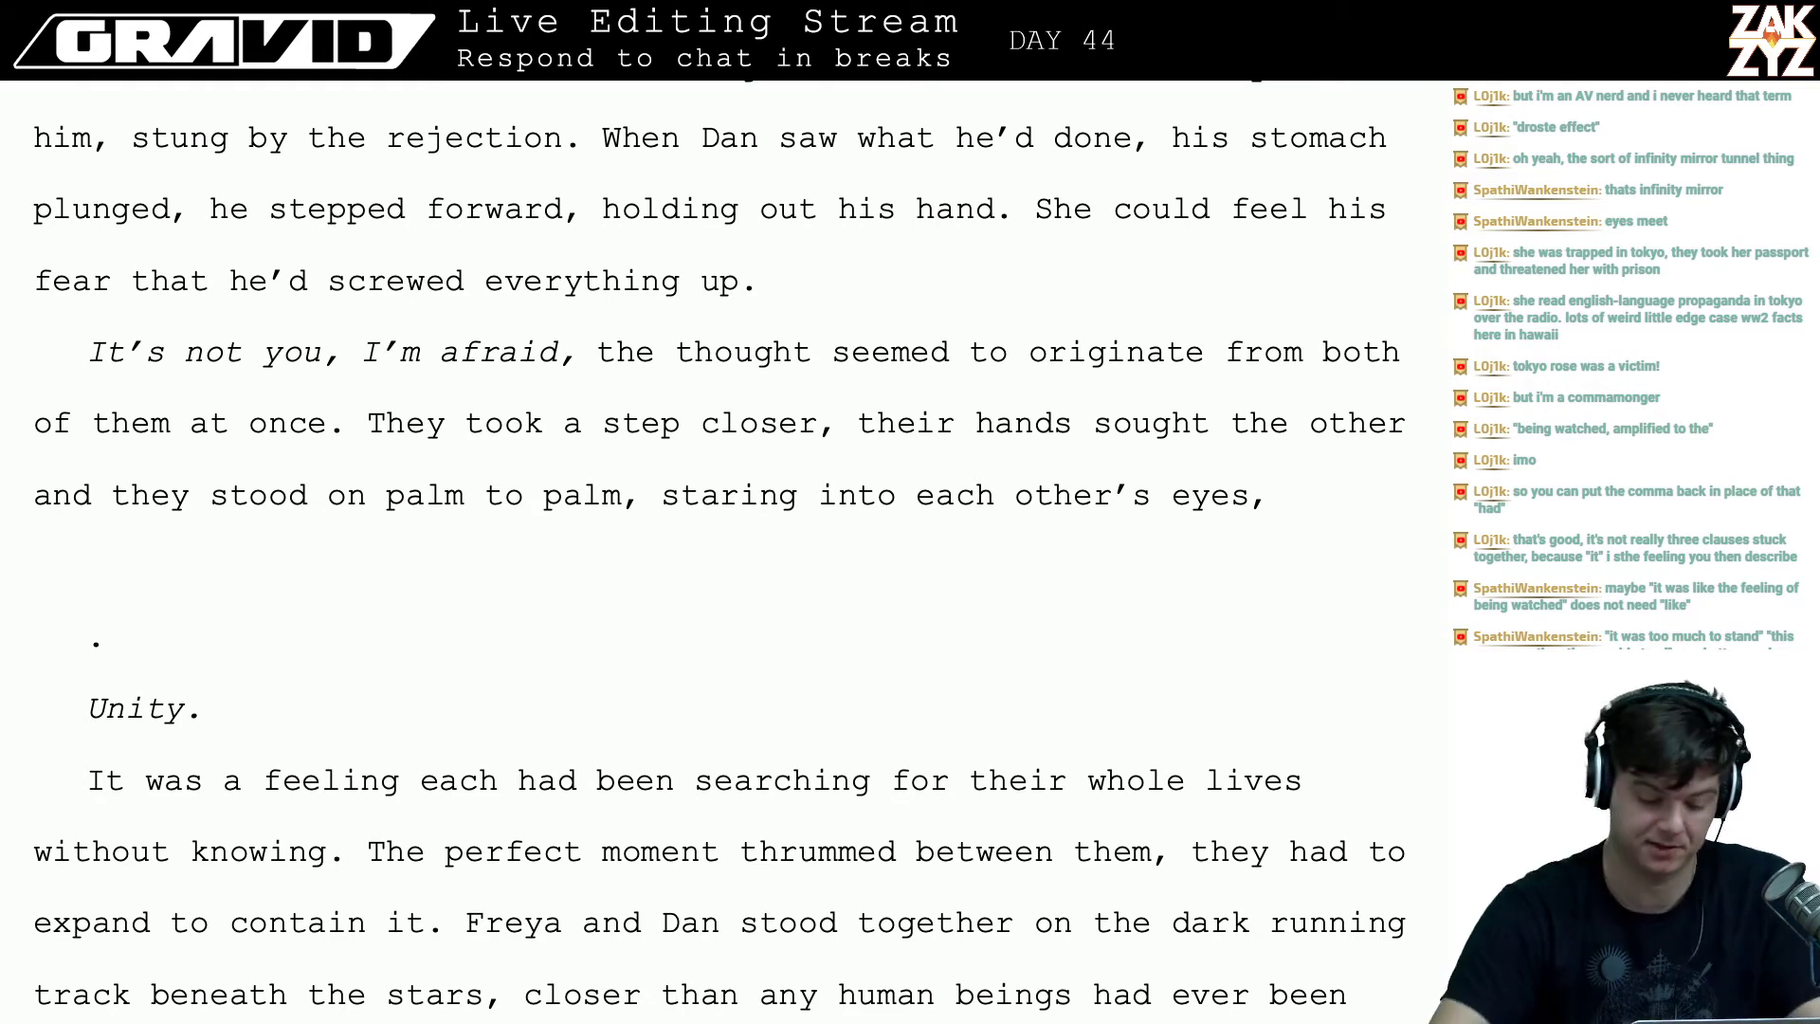
- Switch to Safari and search the web for "droste effect"
key("super+Tab")
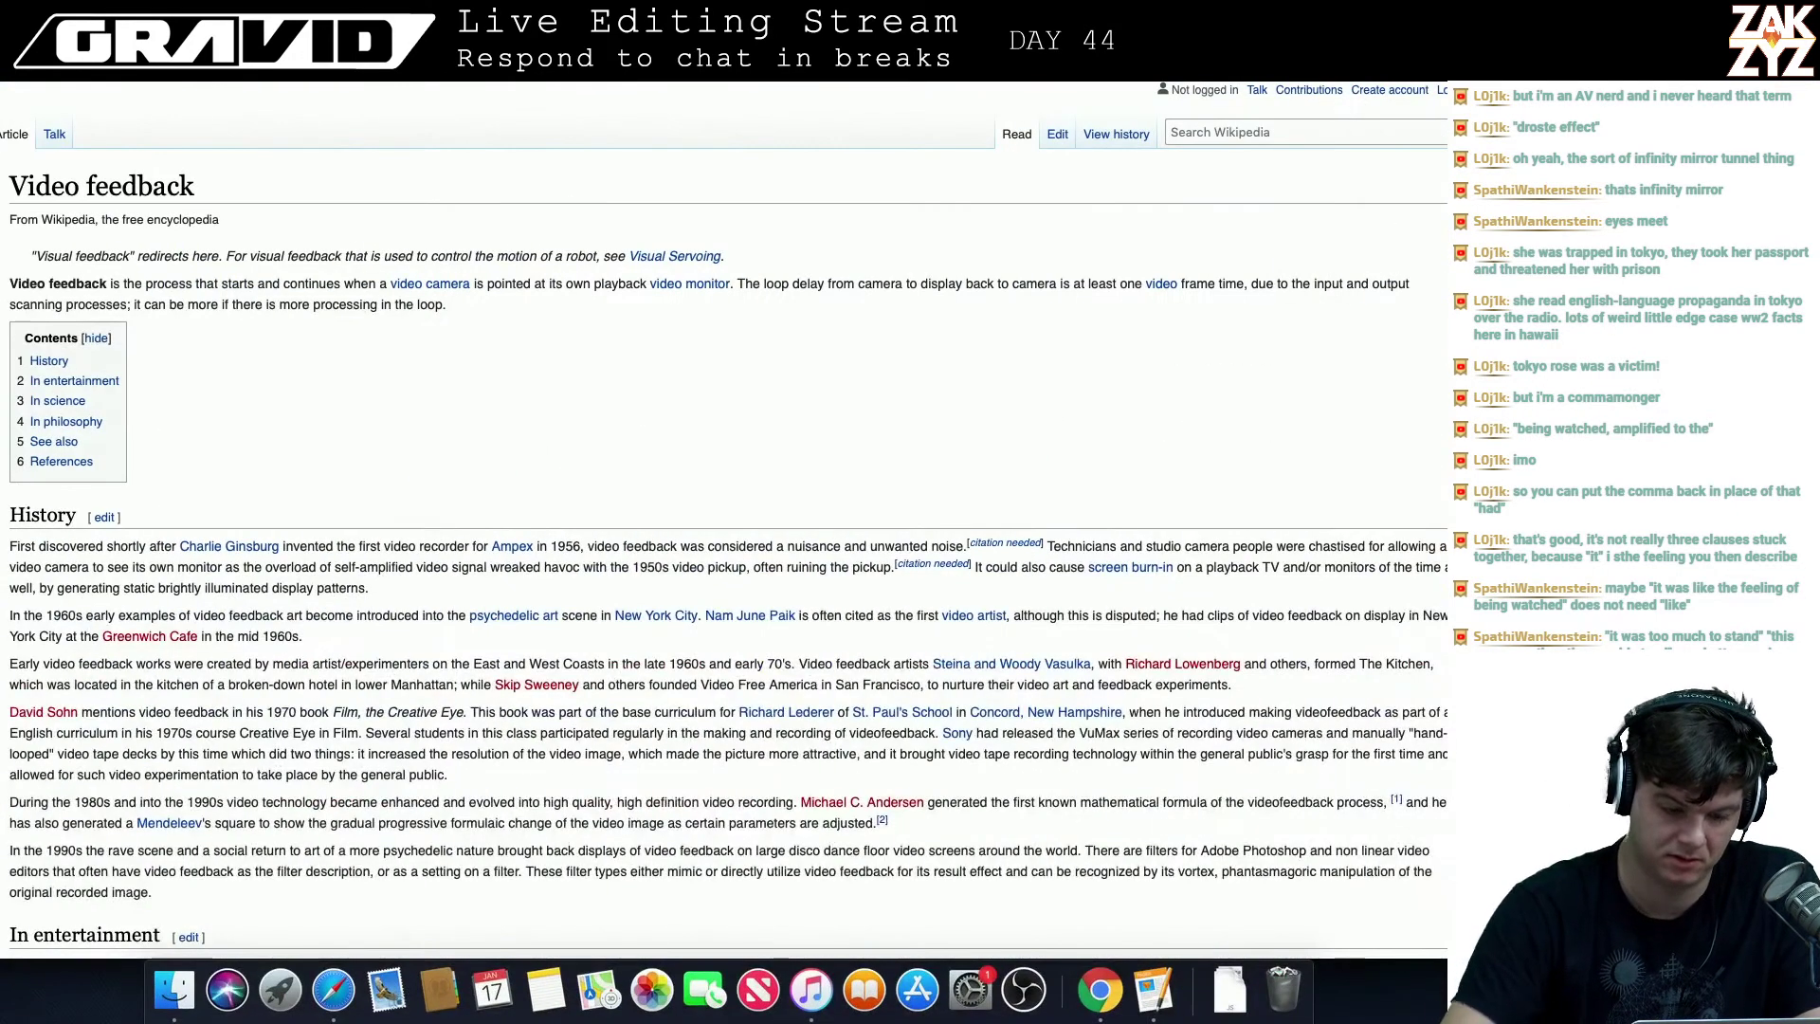
key("super+l")
type("droste eff")
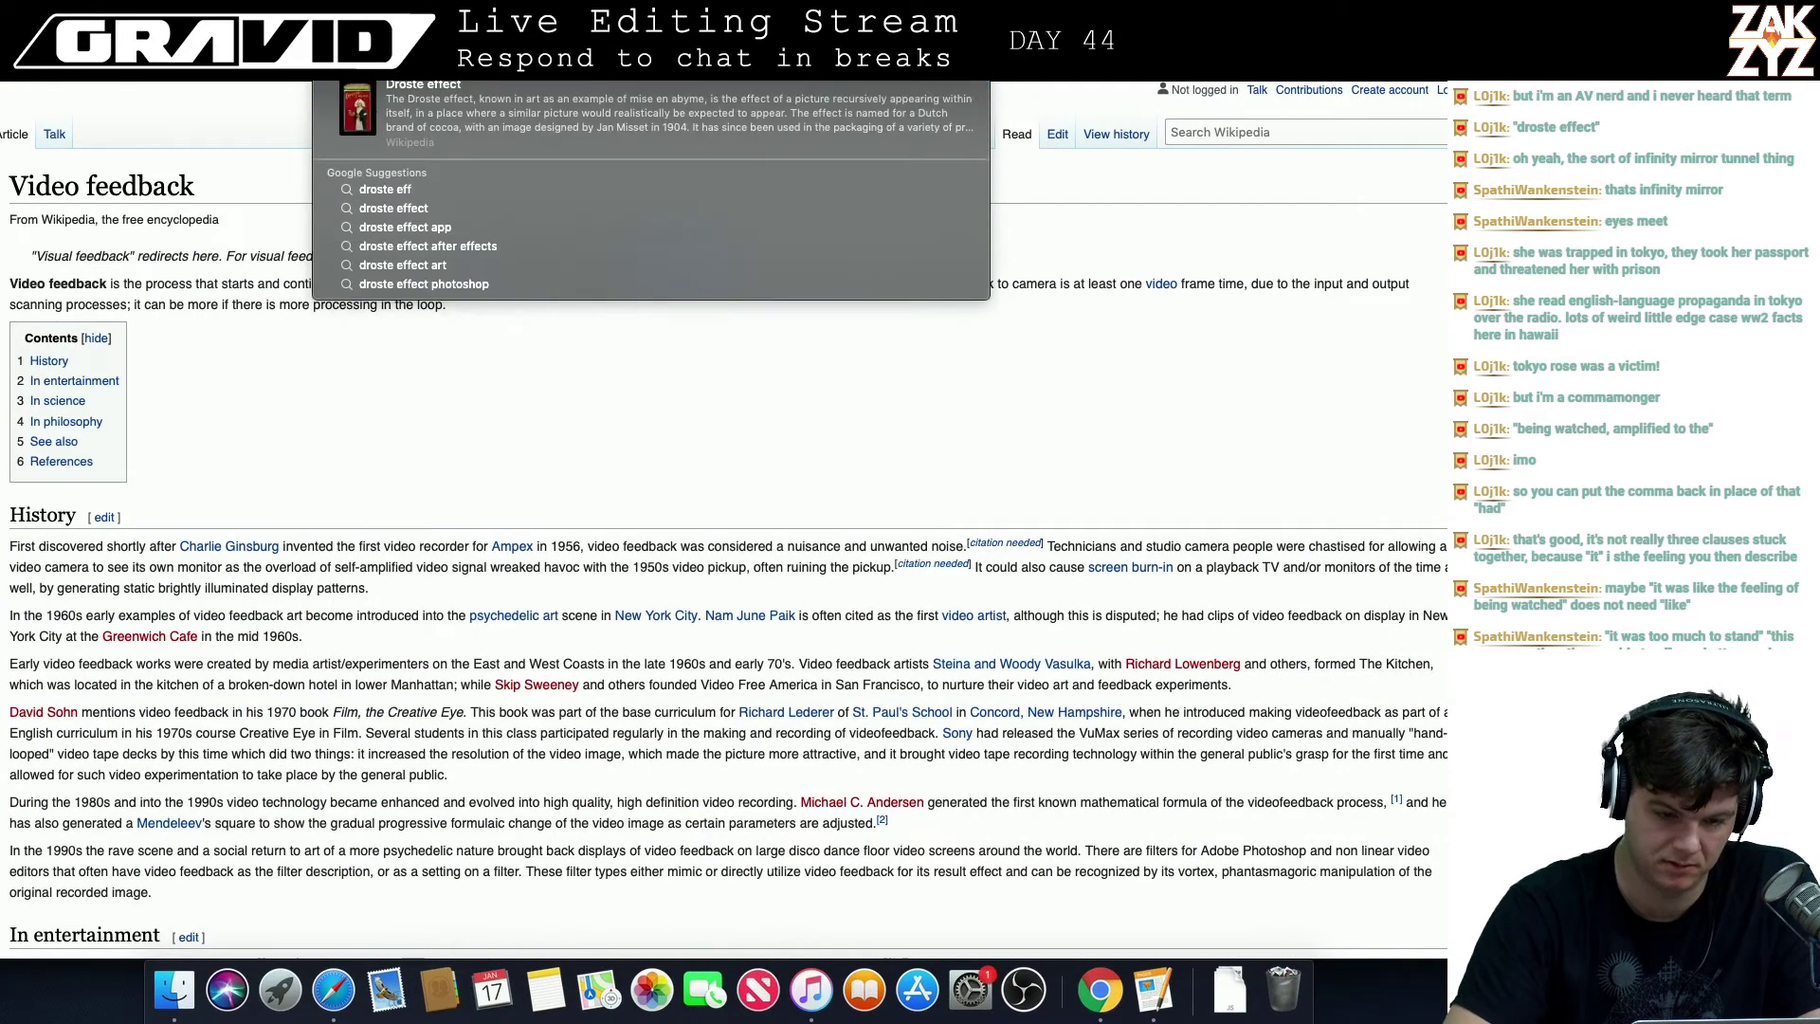
type("ect")
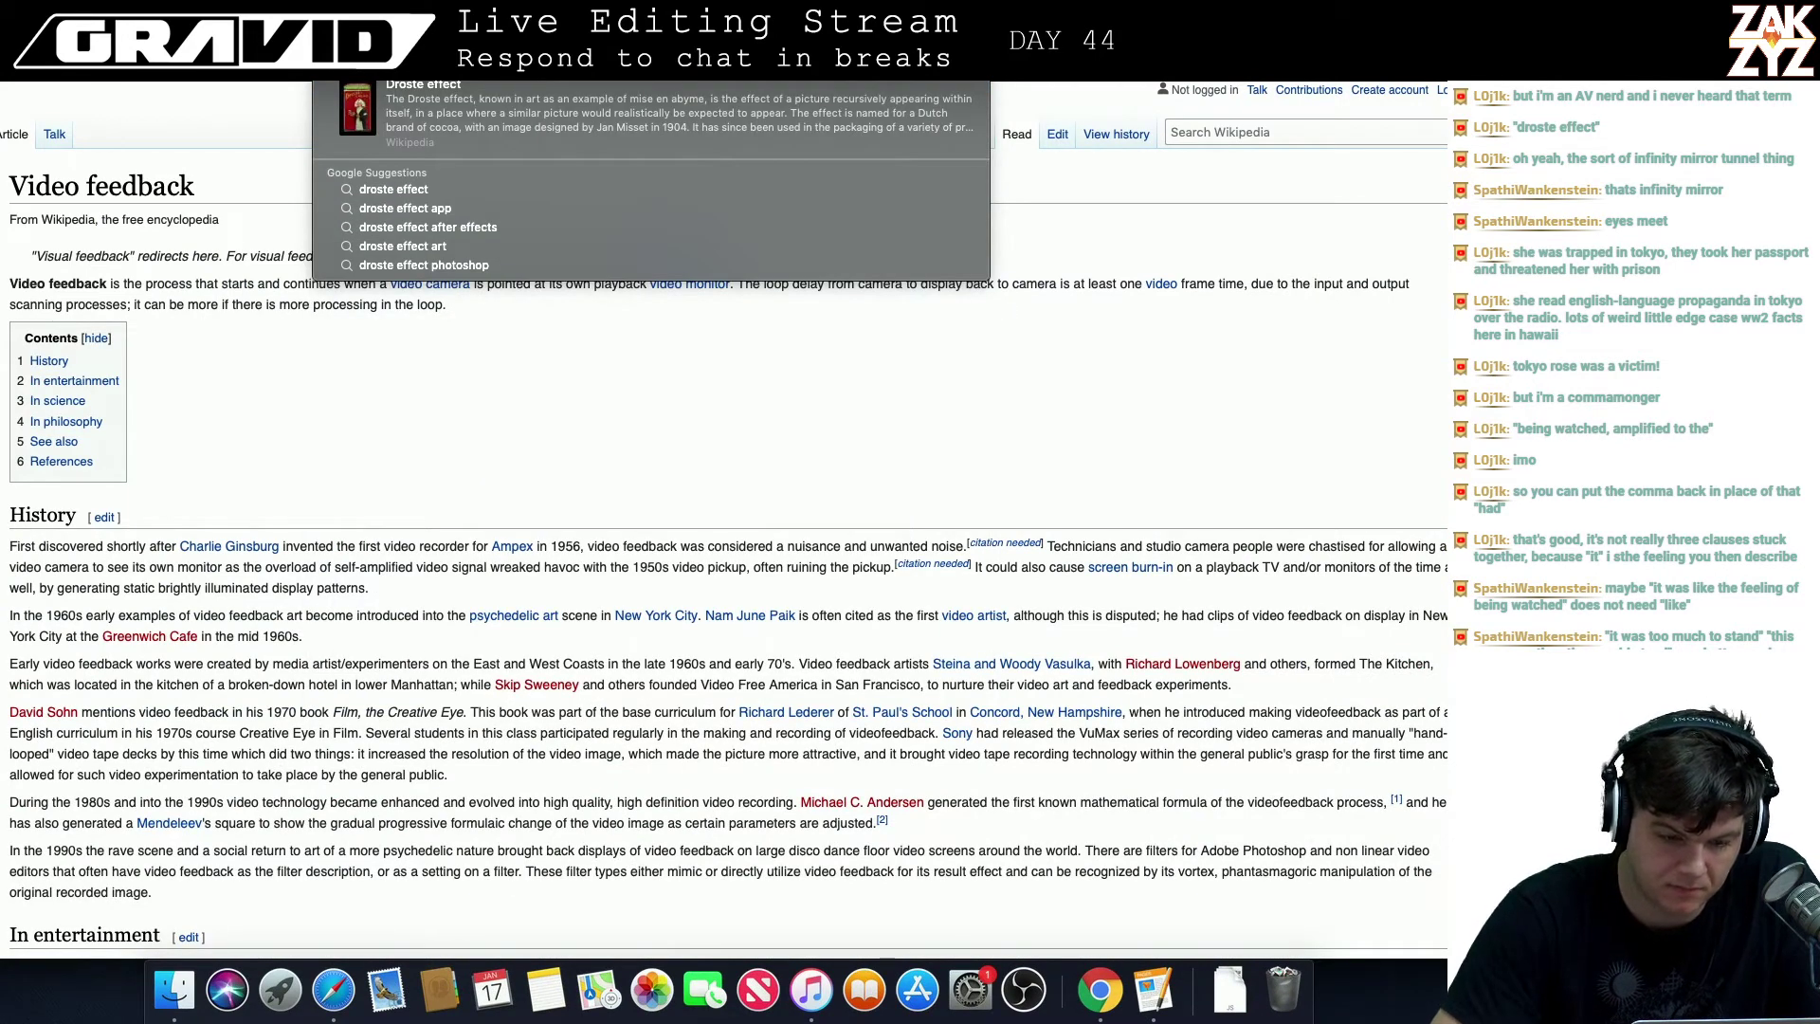
key("Escape")
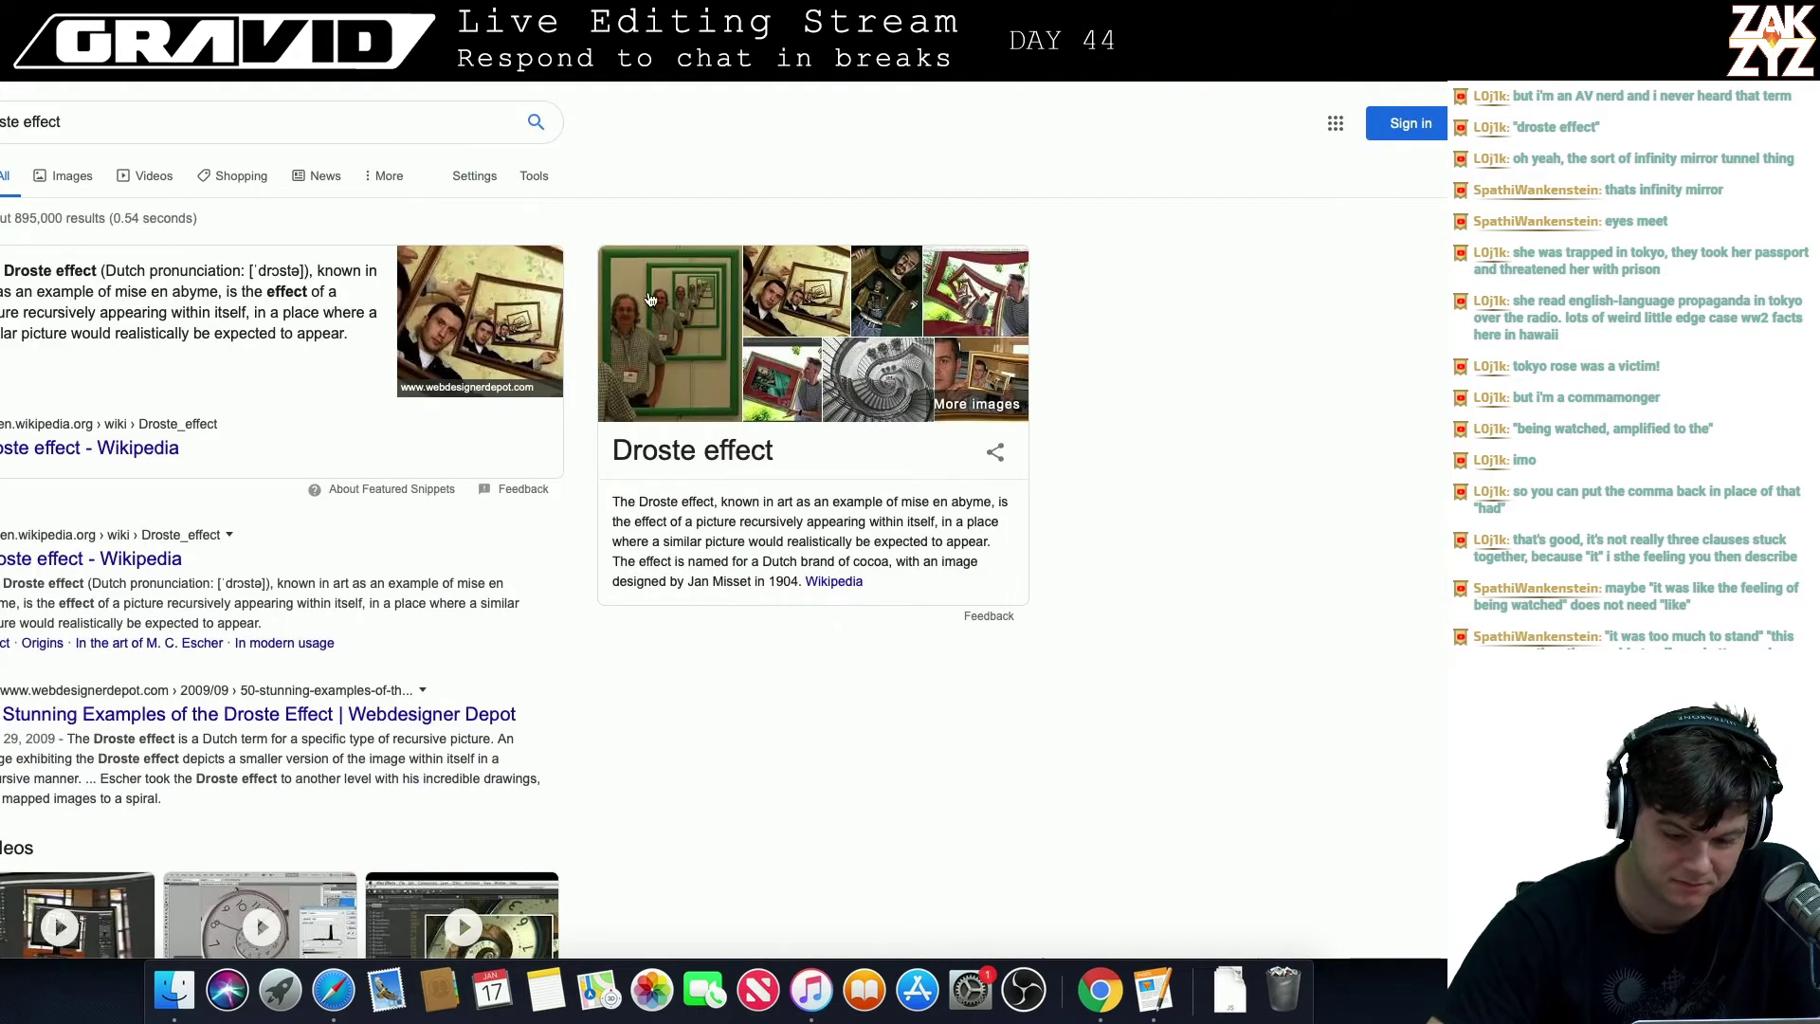
- Copy "mise en abyme" from the Droste effect description and search the web for that term
scroll(700, 554, "down", 1)
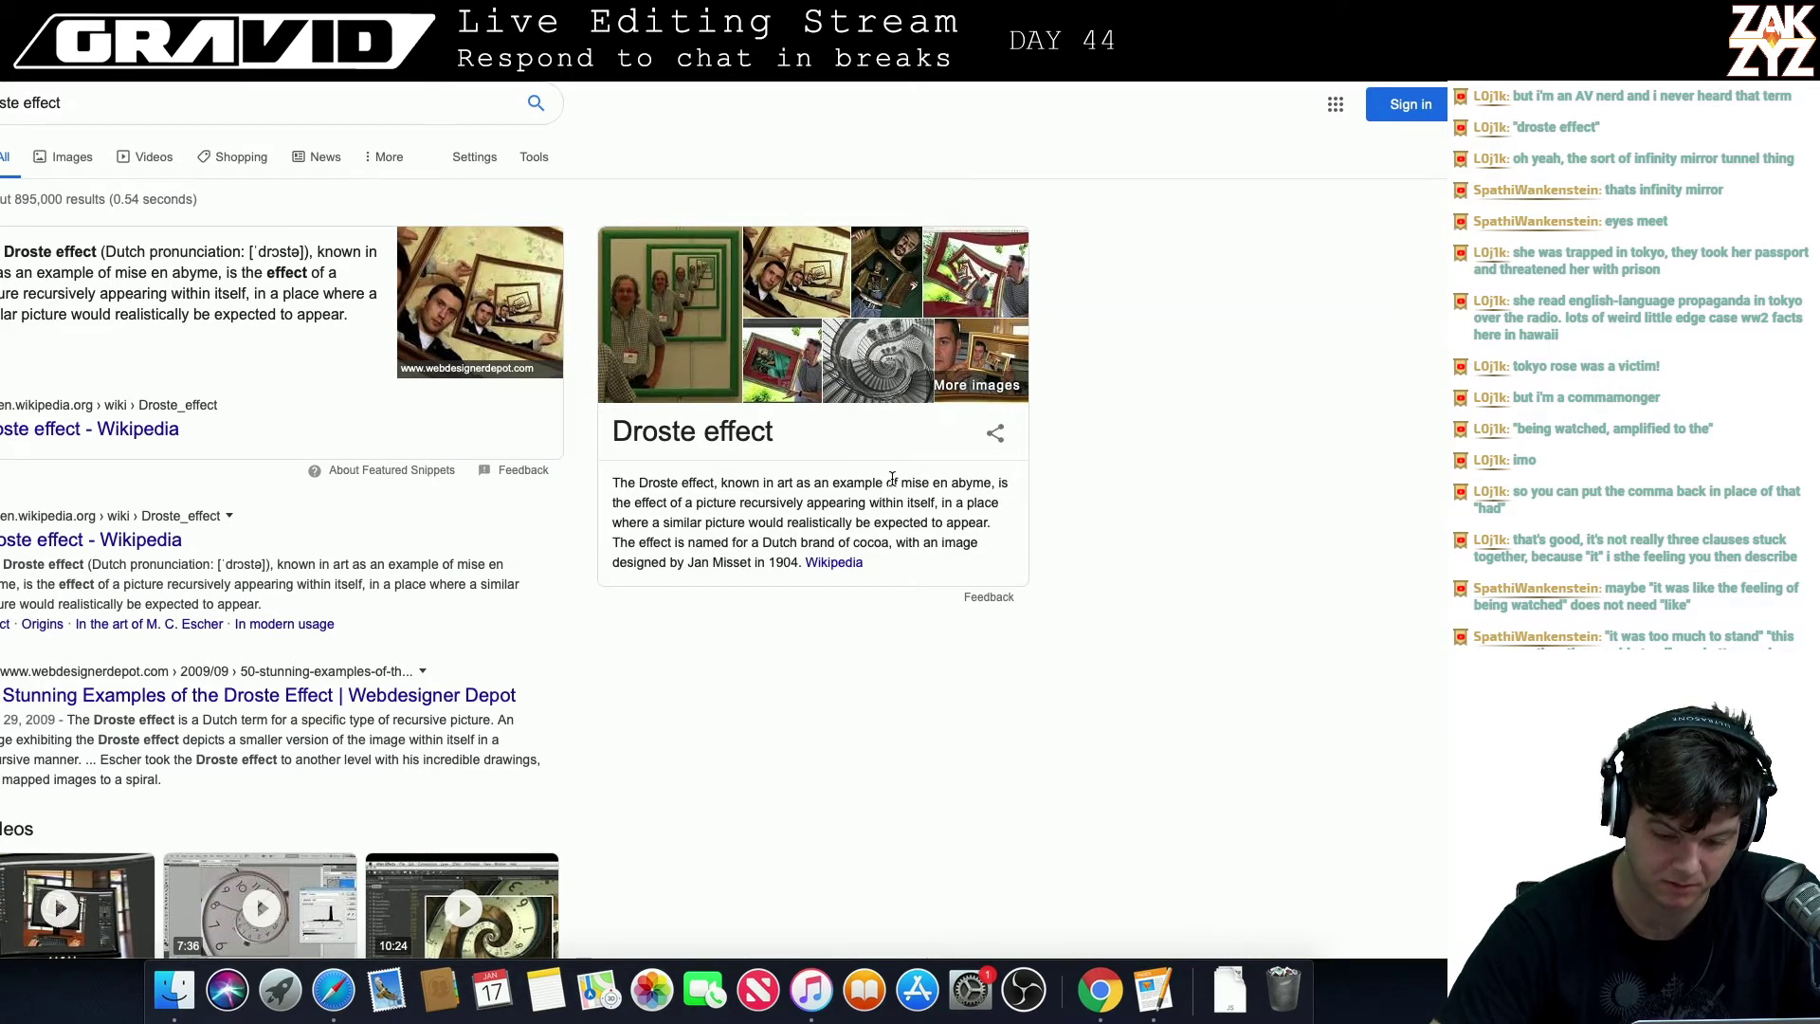
left_click_drag(900, 486, 991, 479)
key("super+c")
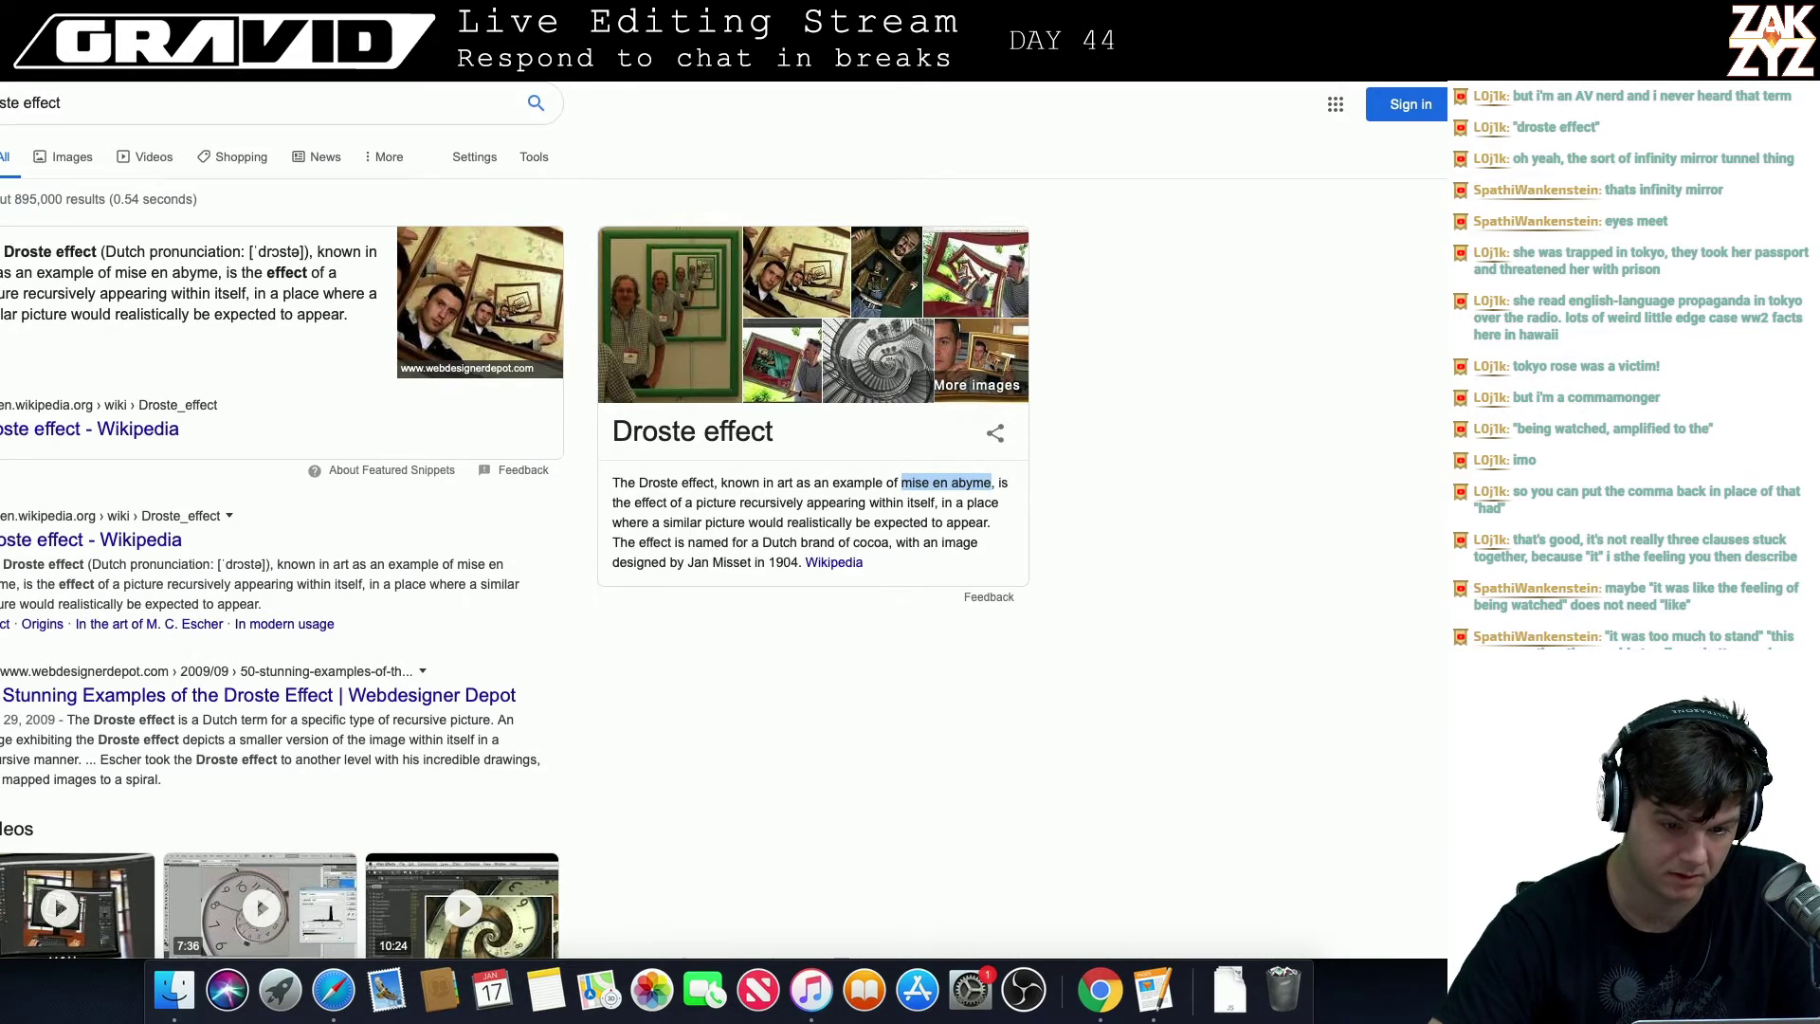
key("ctrl+shift+Tab")
key("super+l")
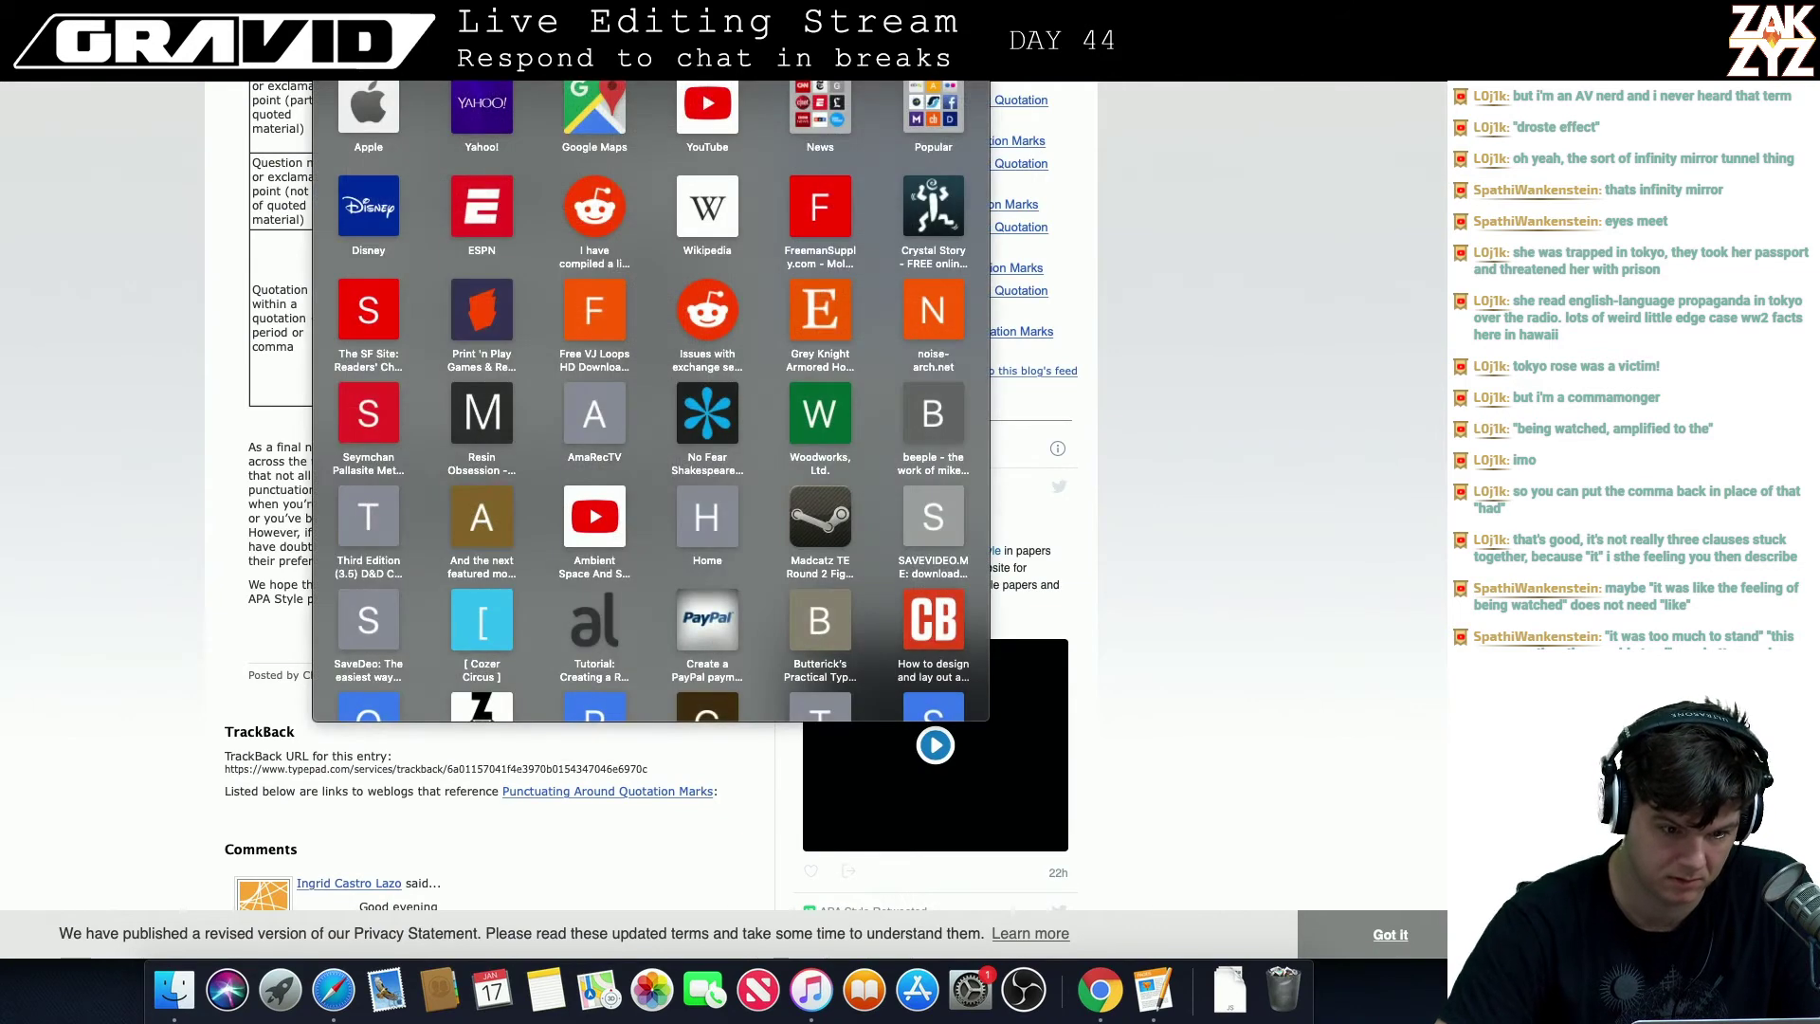
key("super+v")
key("Return")
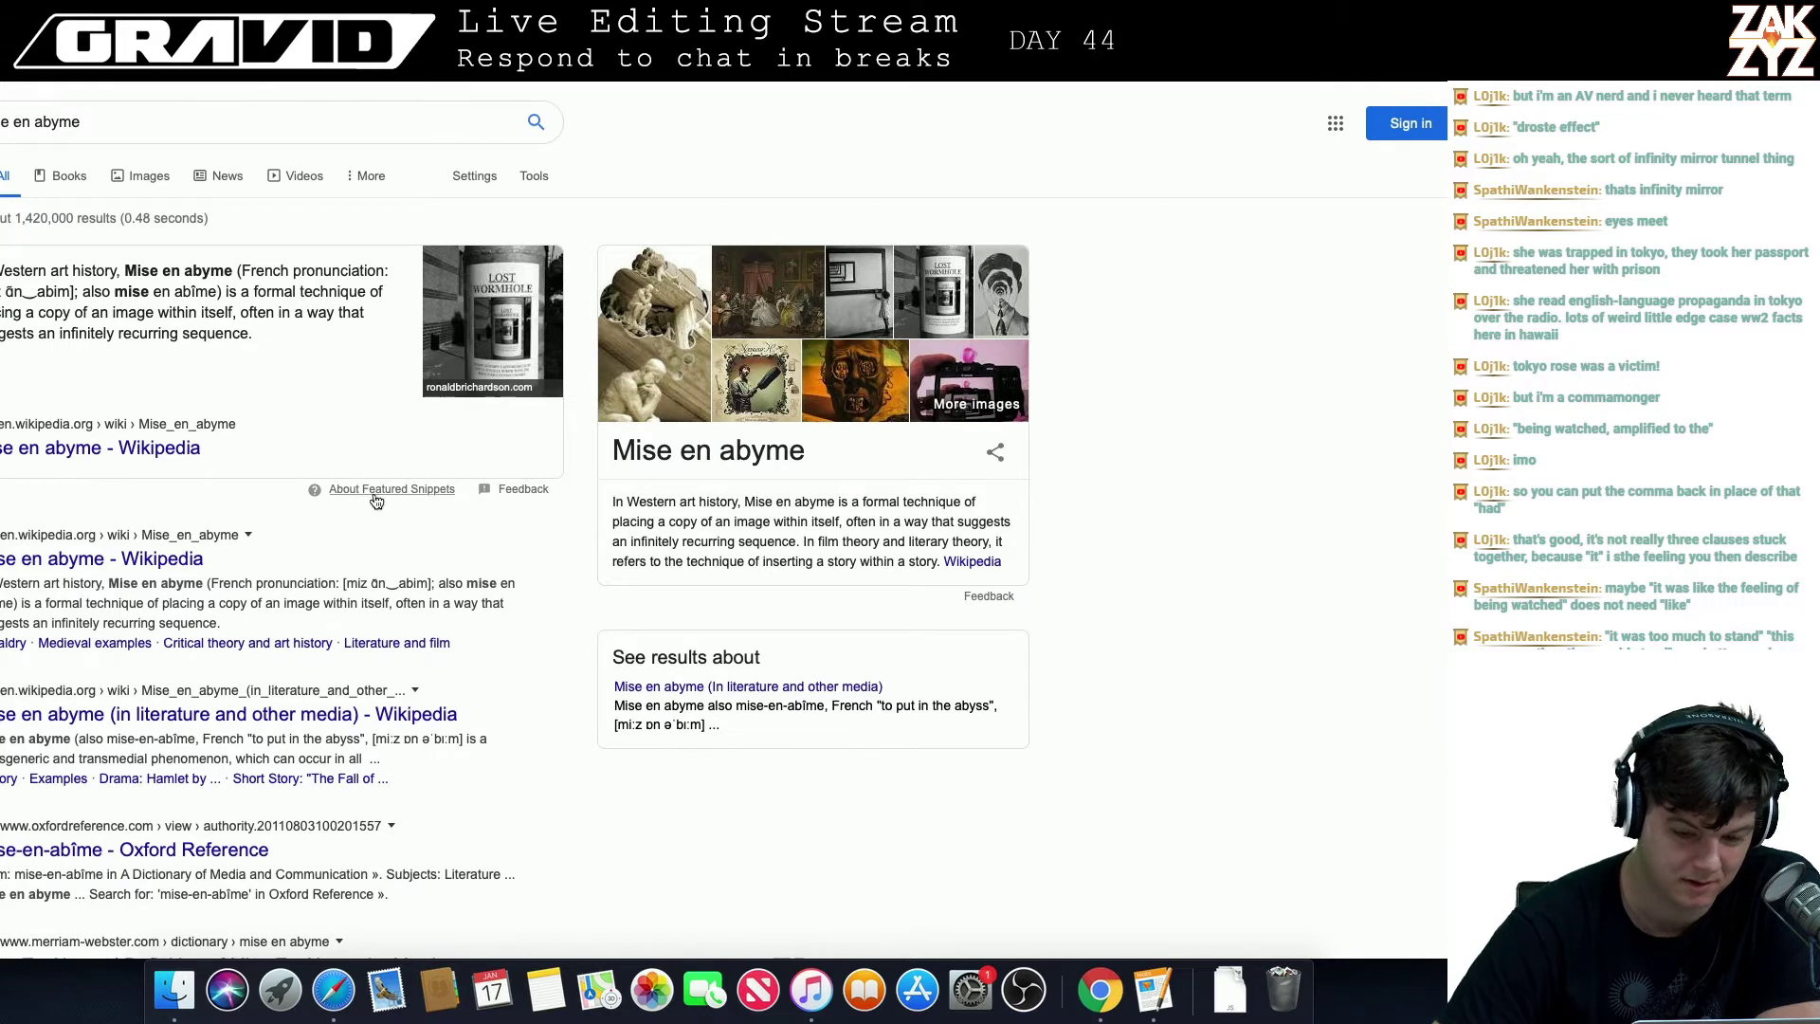
- Read the mise en abyme summary, open the "Lost Wormhole" image, and examine the passage about it in its source article
scroll(685, 553, "down", 1)
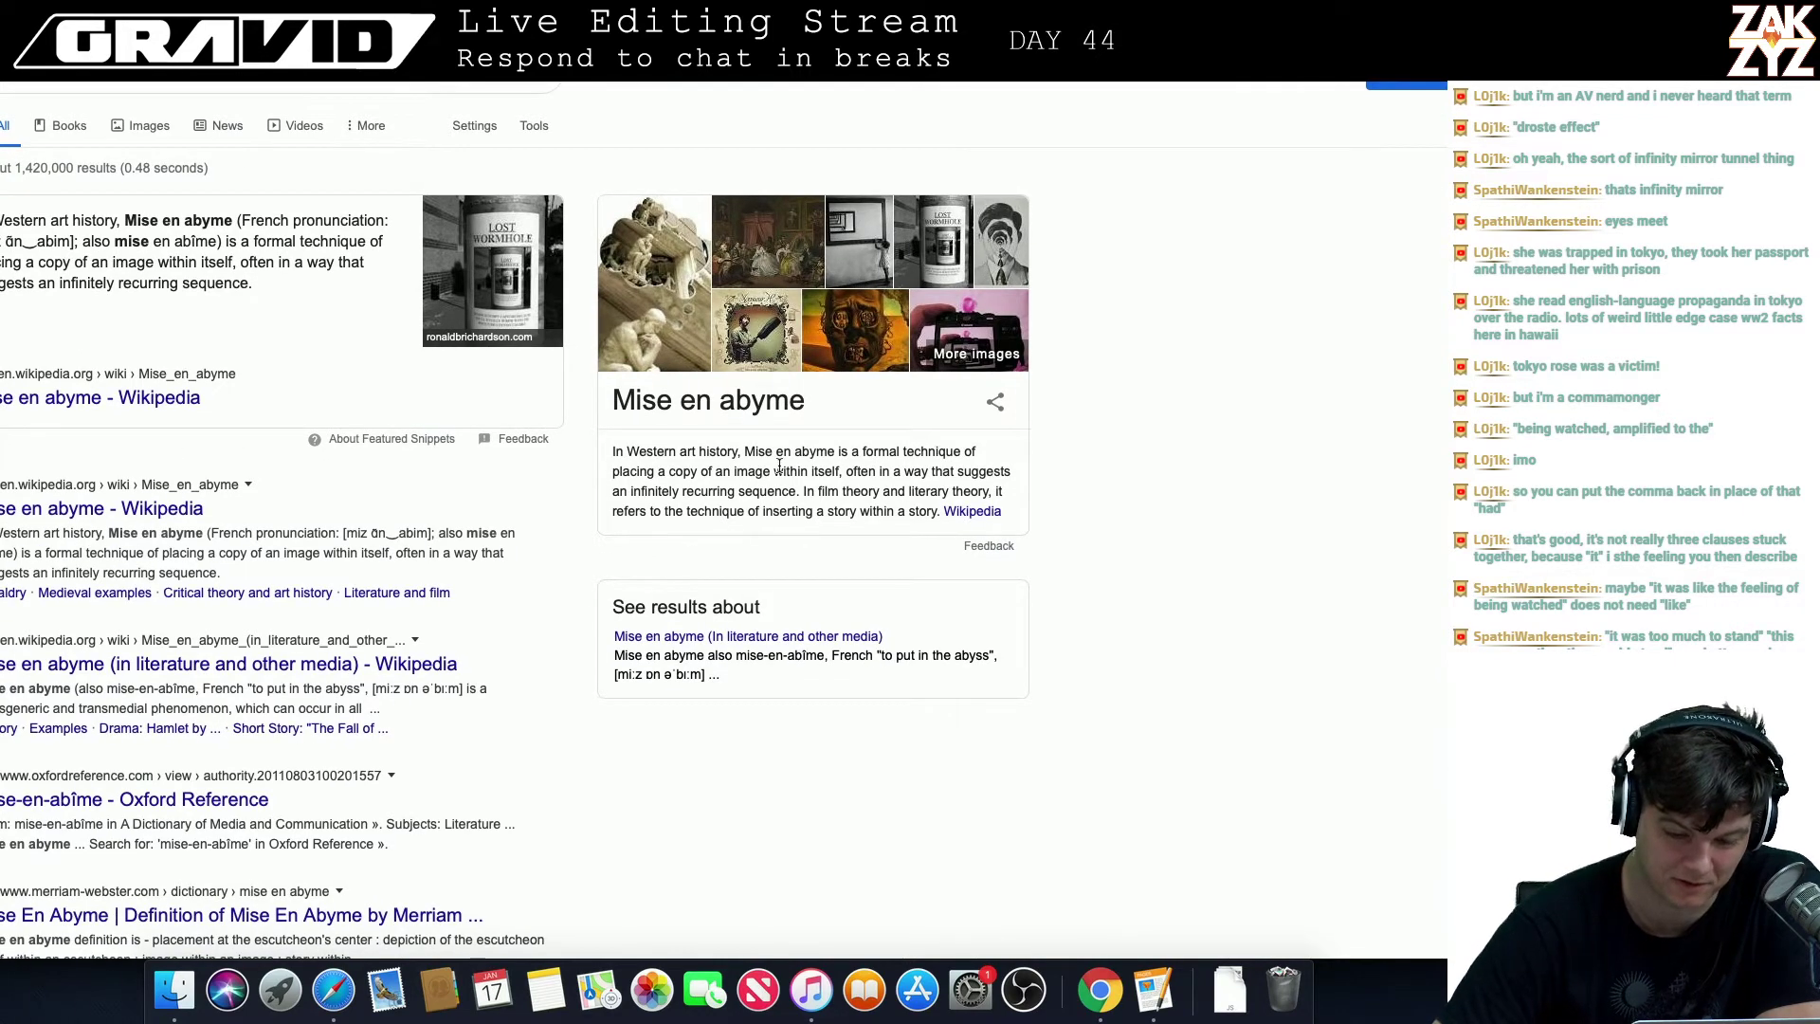
scroll(887, 536, "down", 1)
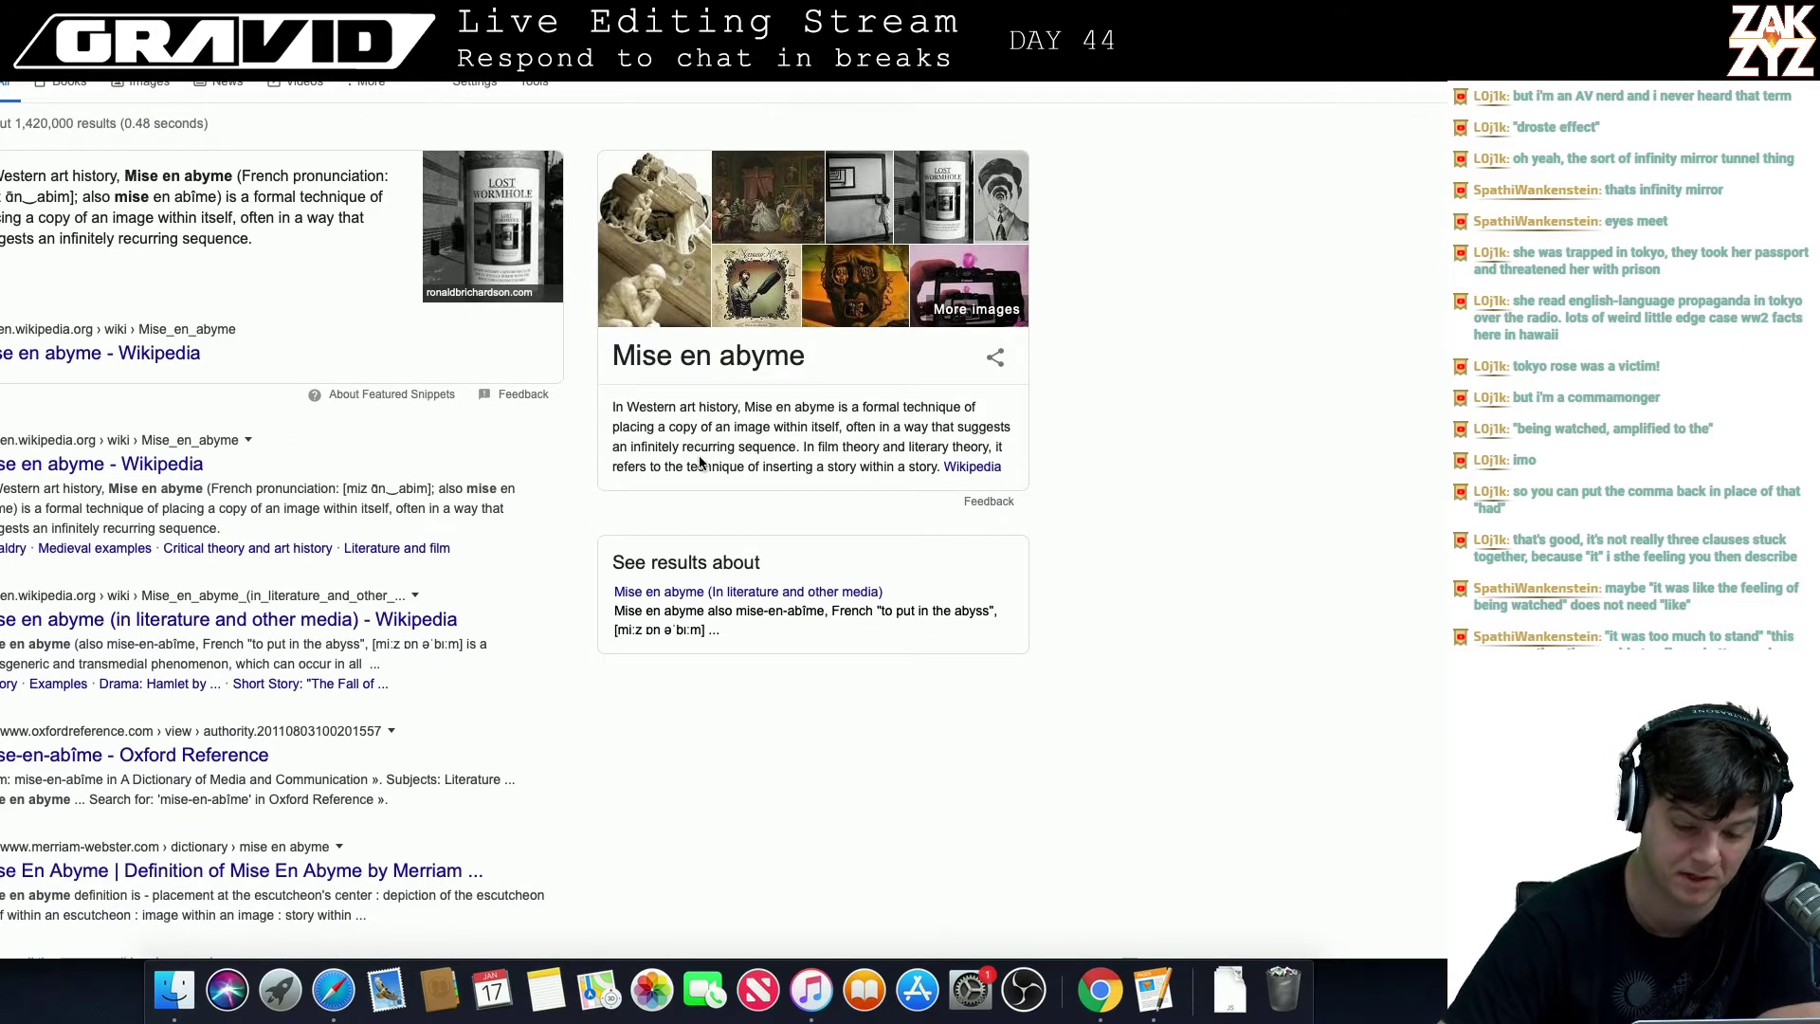
scroll(703, 462, "up", 1)
scroll(703, 462, "up", 1)
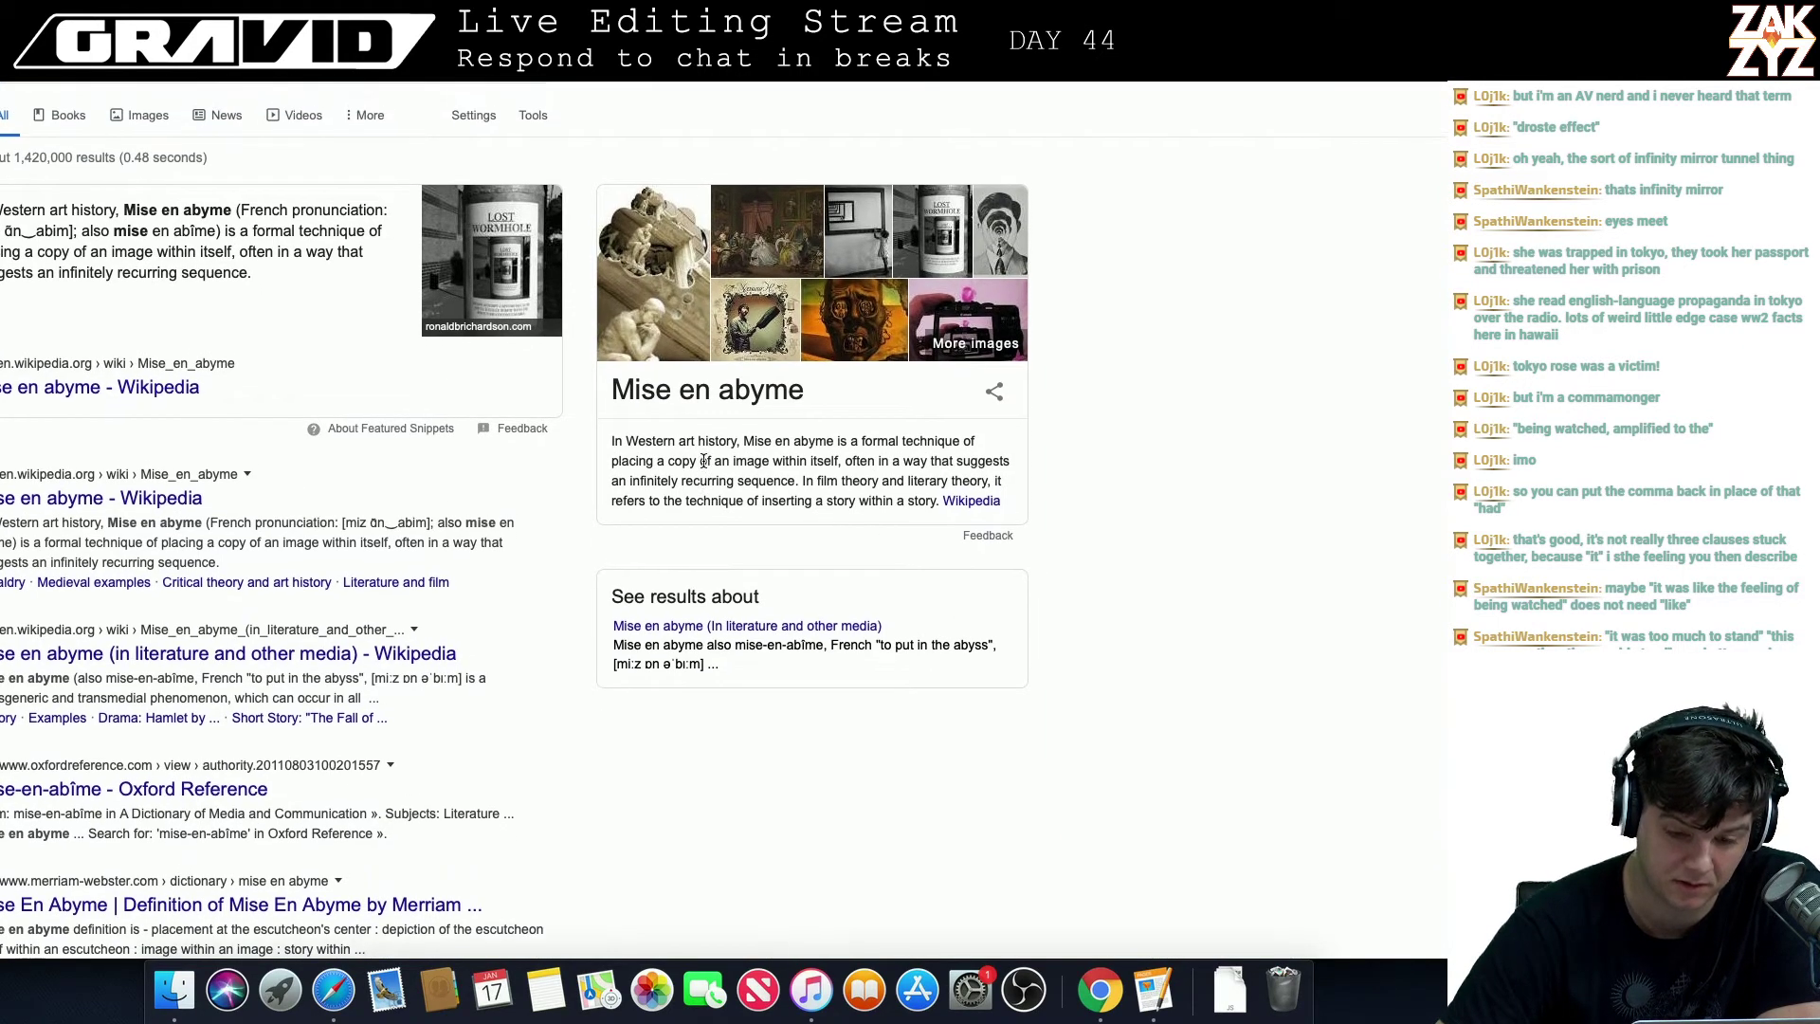
scroll(703, 462, "up", 2)
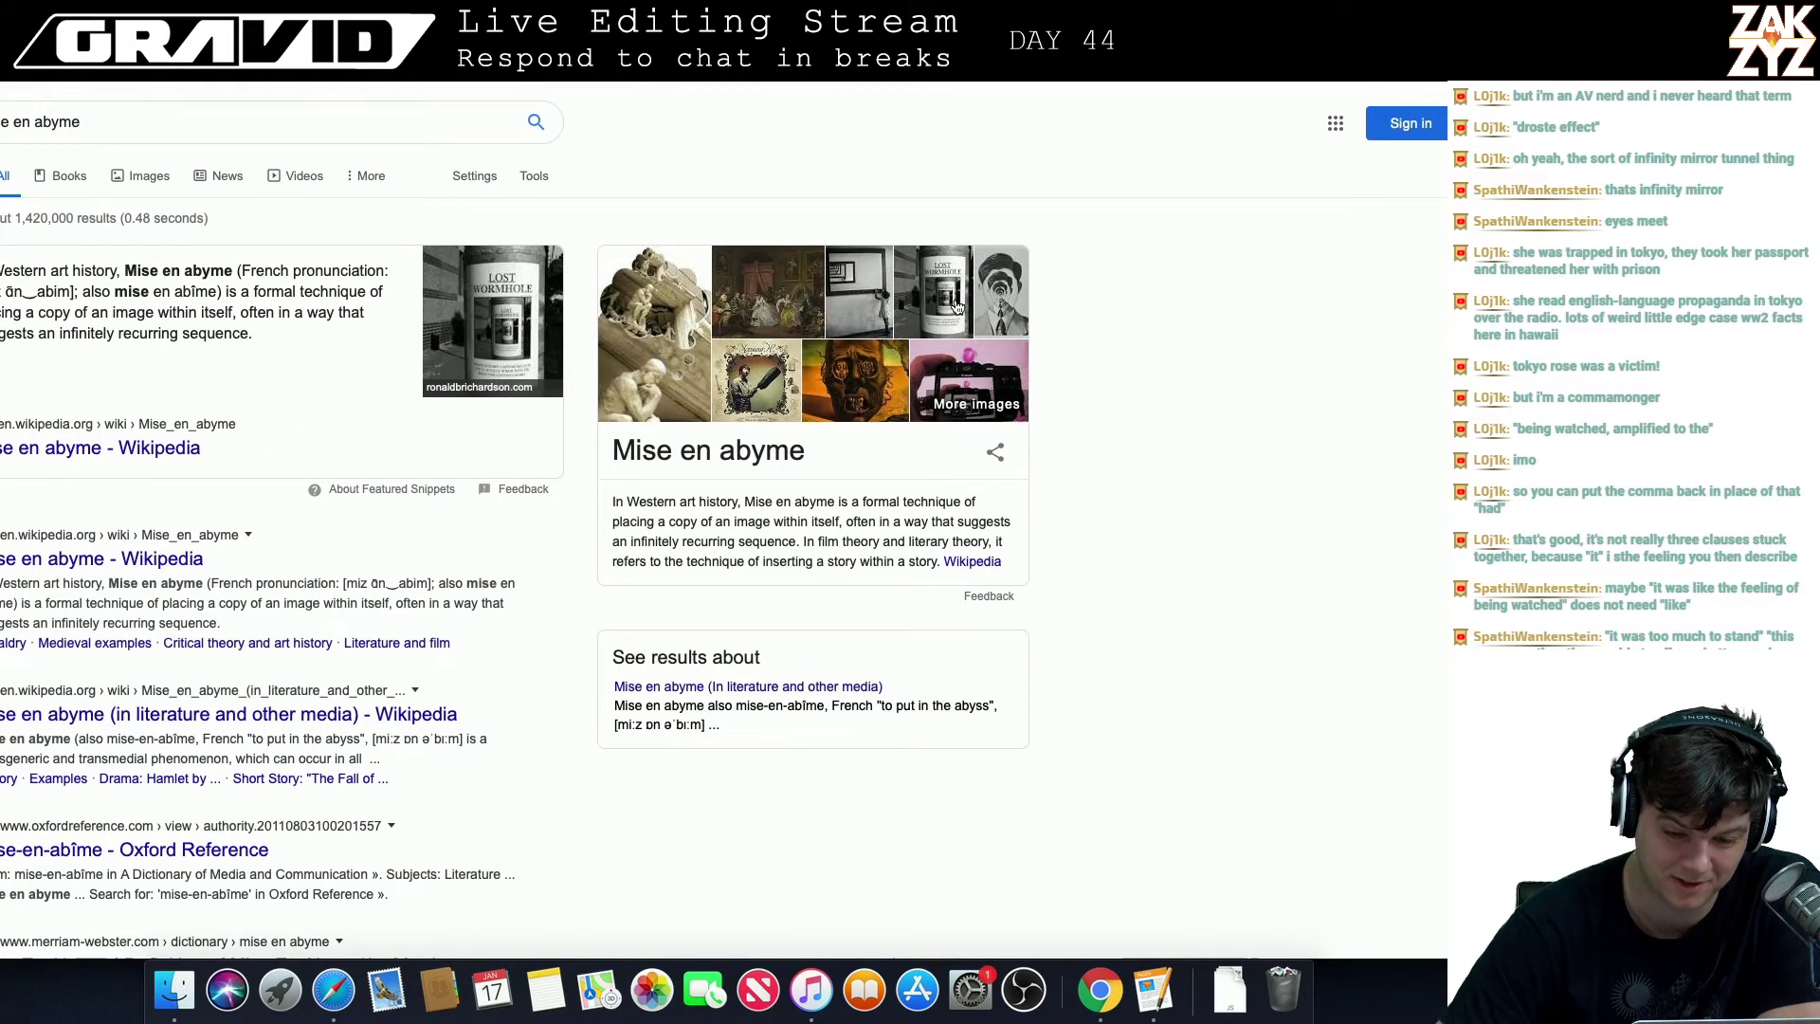
left_click(956, 305)
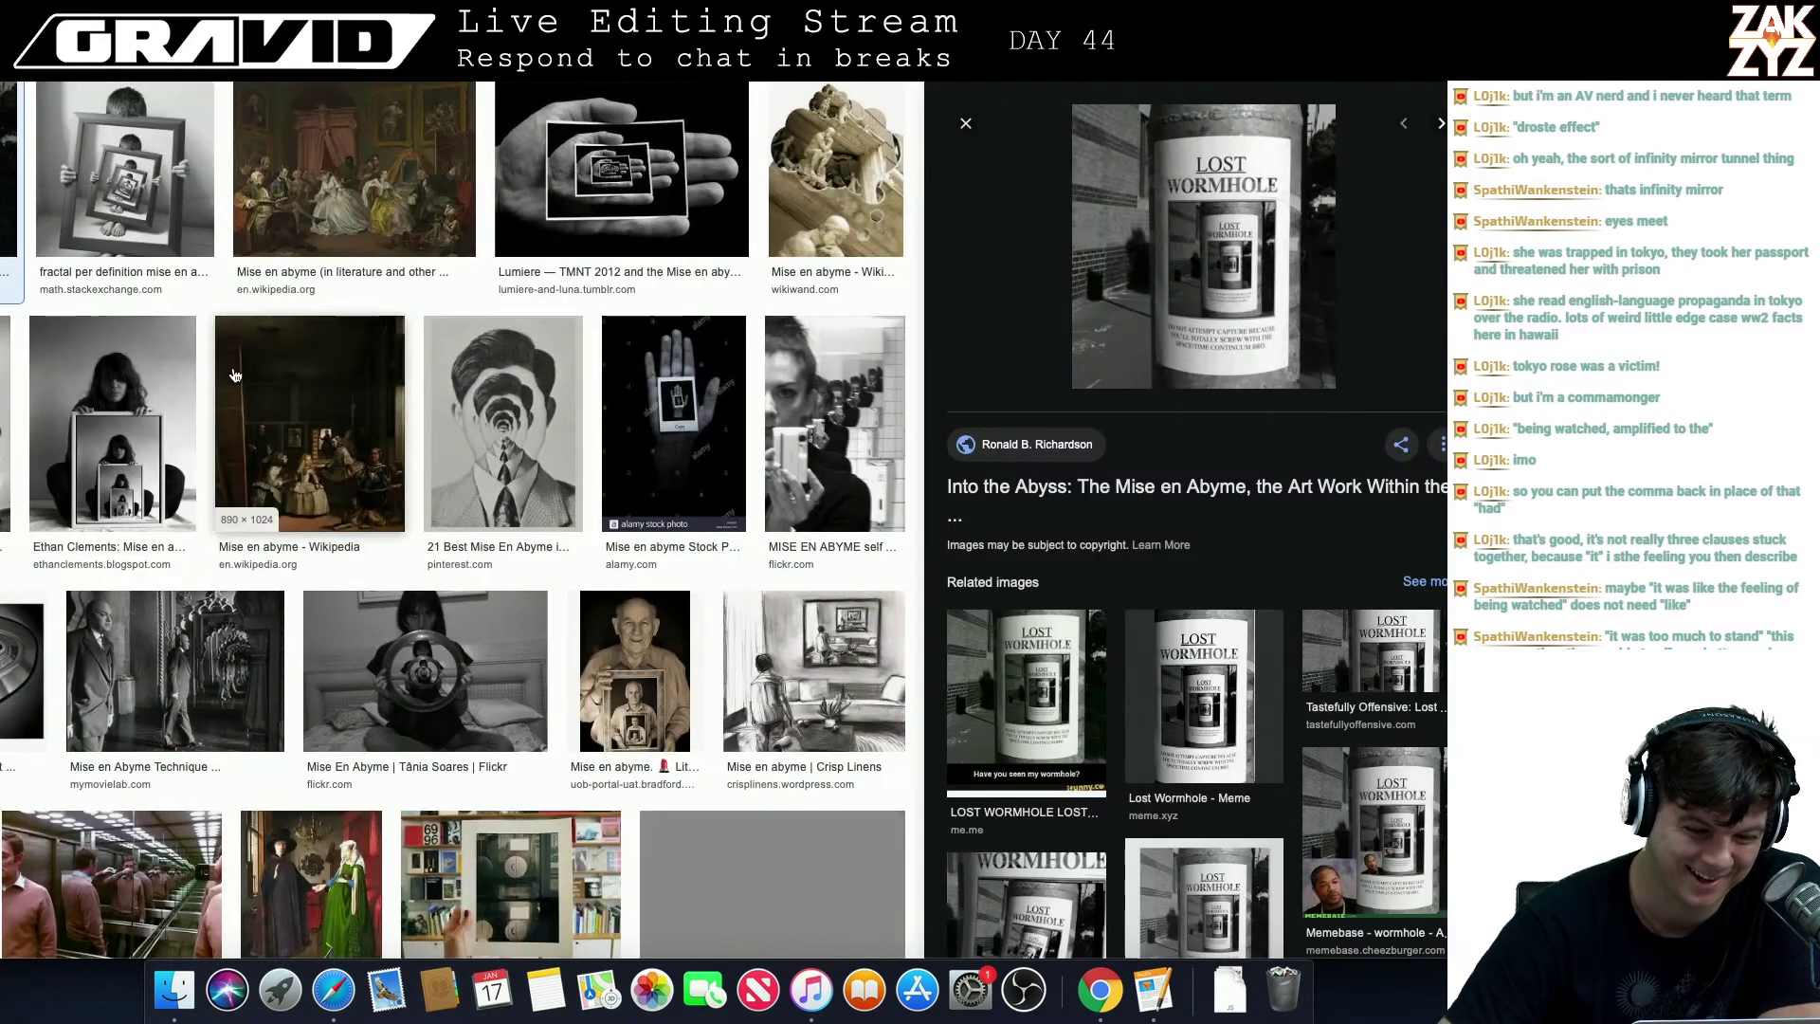
key("Escape")
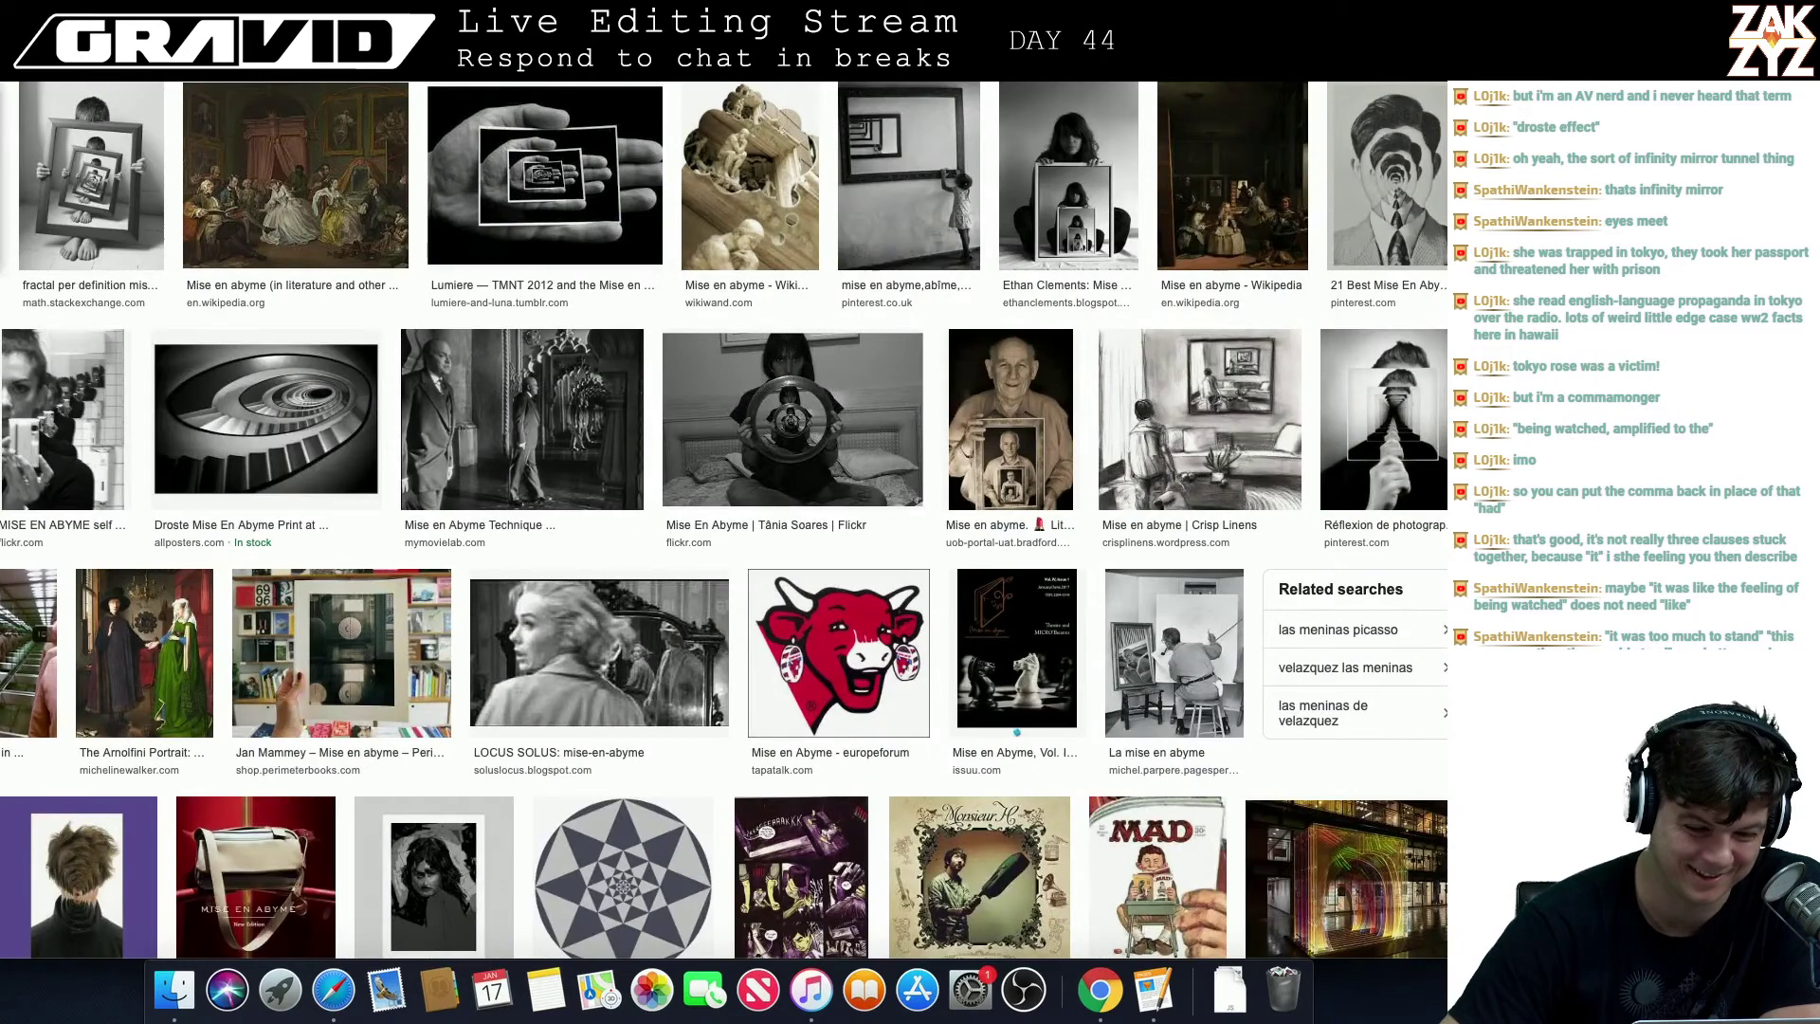
left_click(2, 180)
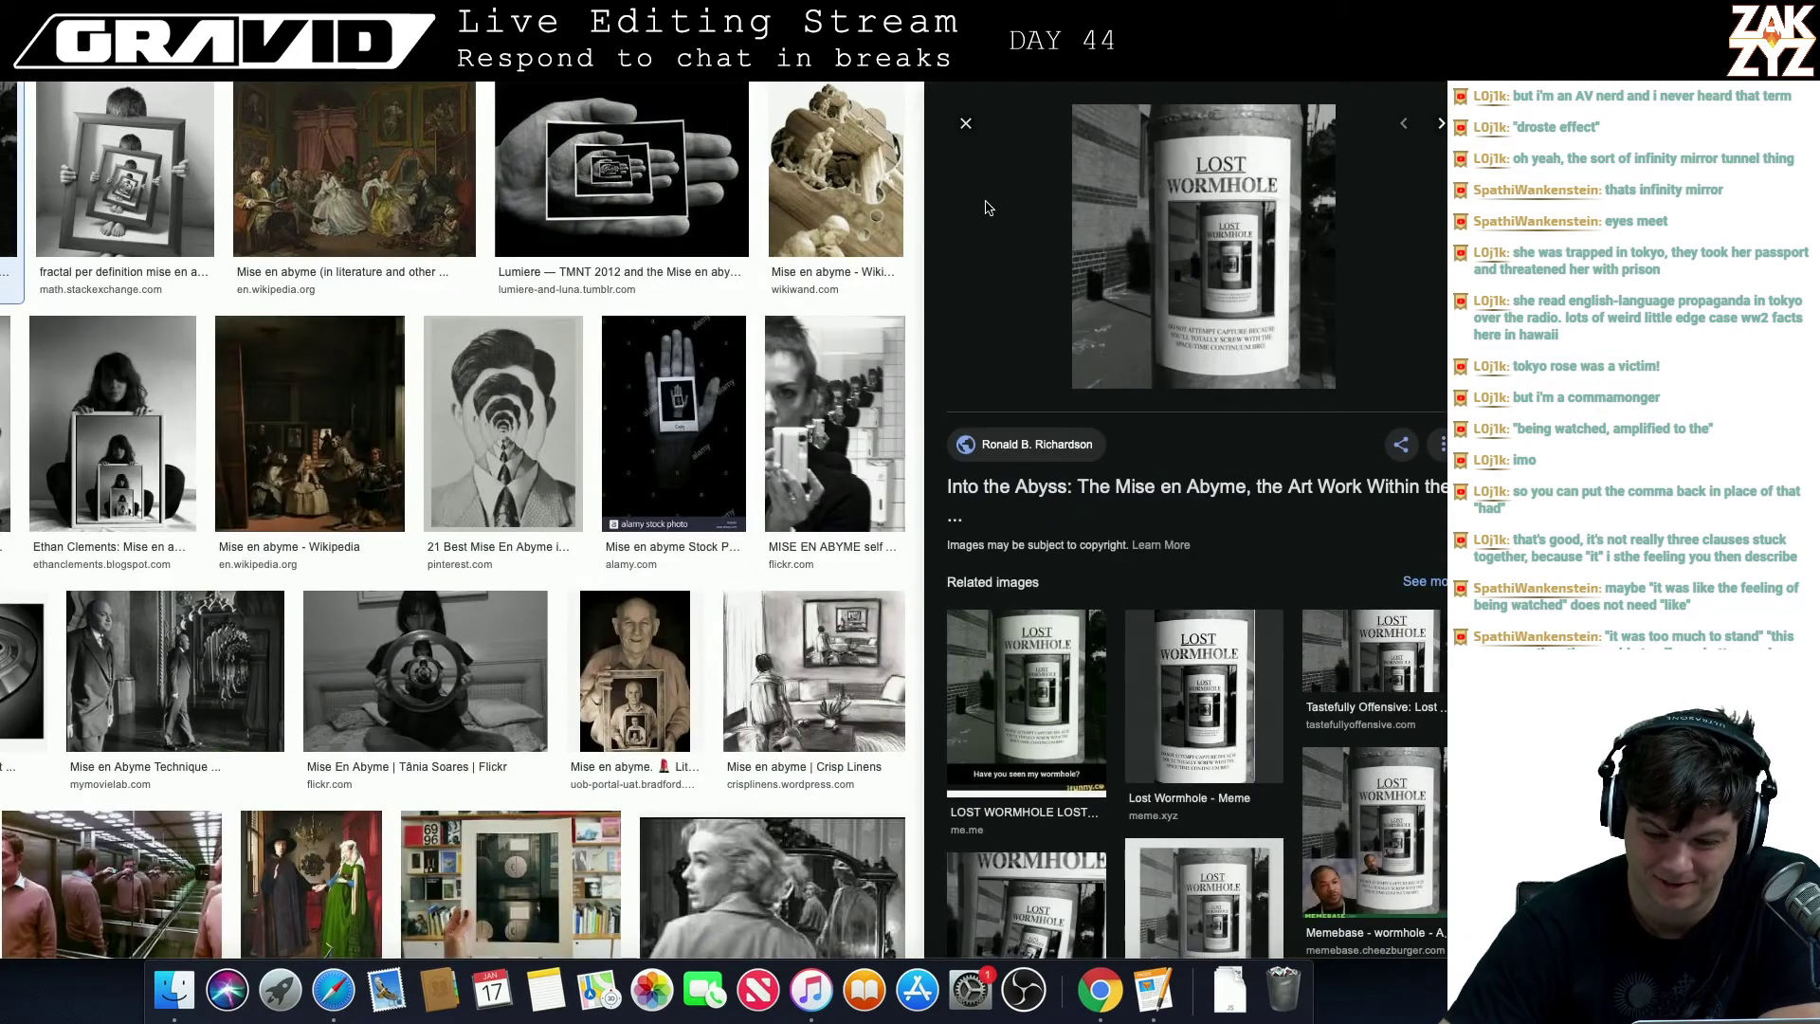
left_click(1186, 193)
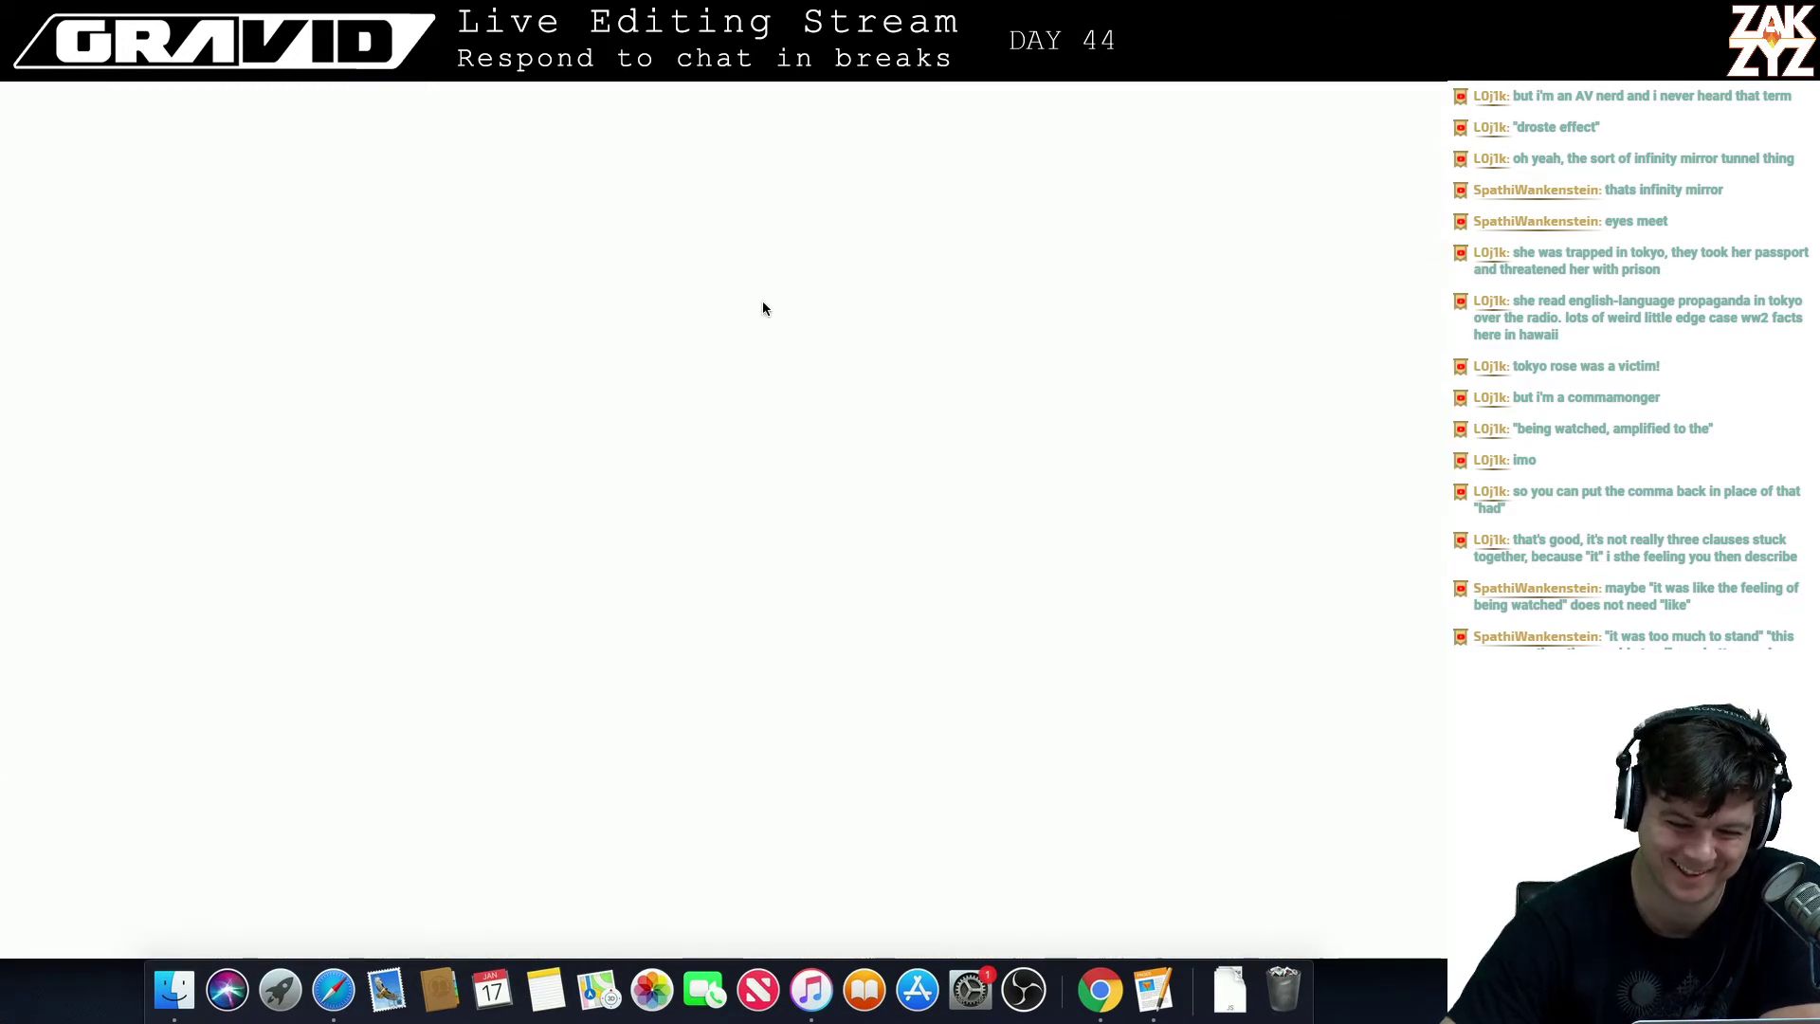
scroll(637, 520, "down", 5)
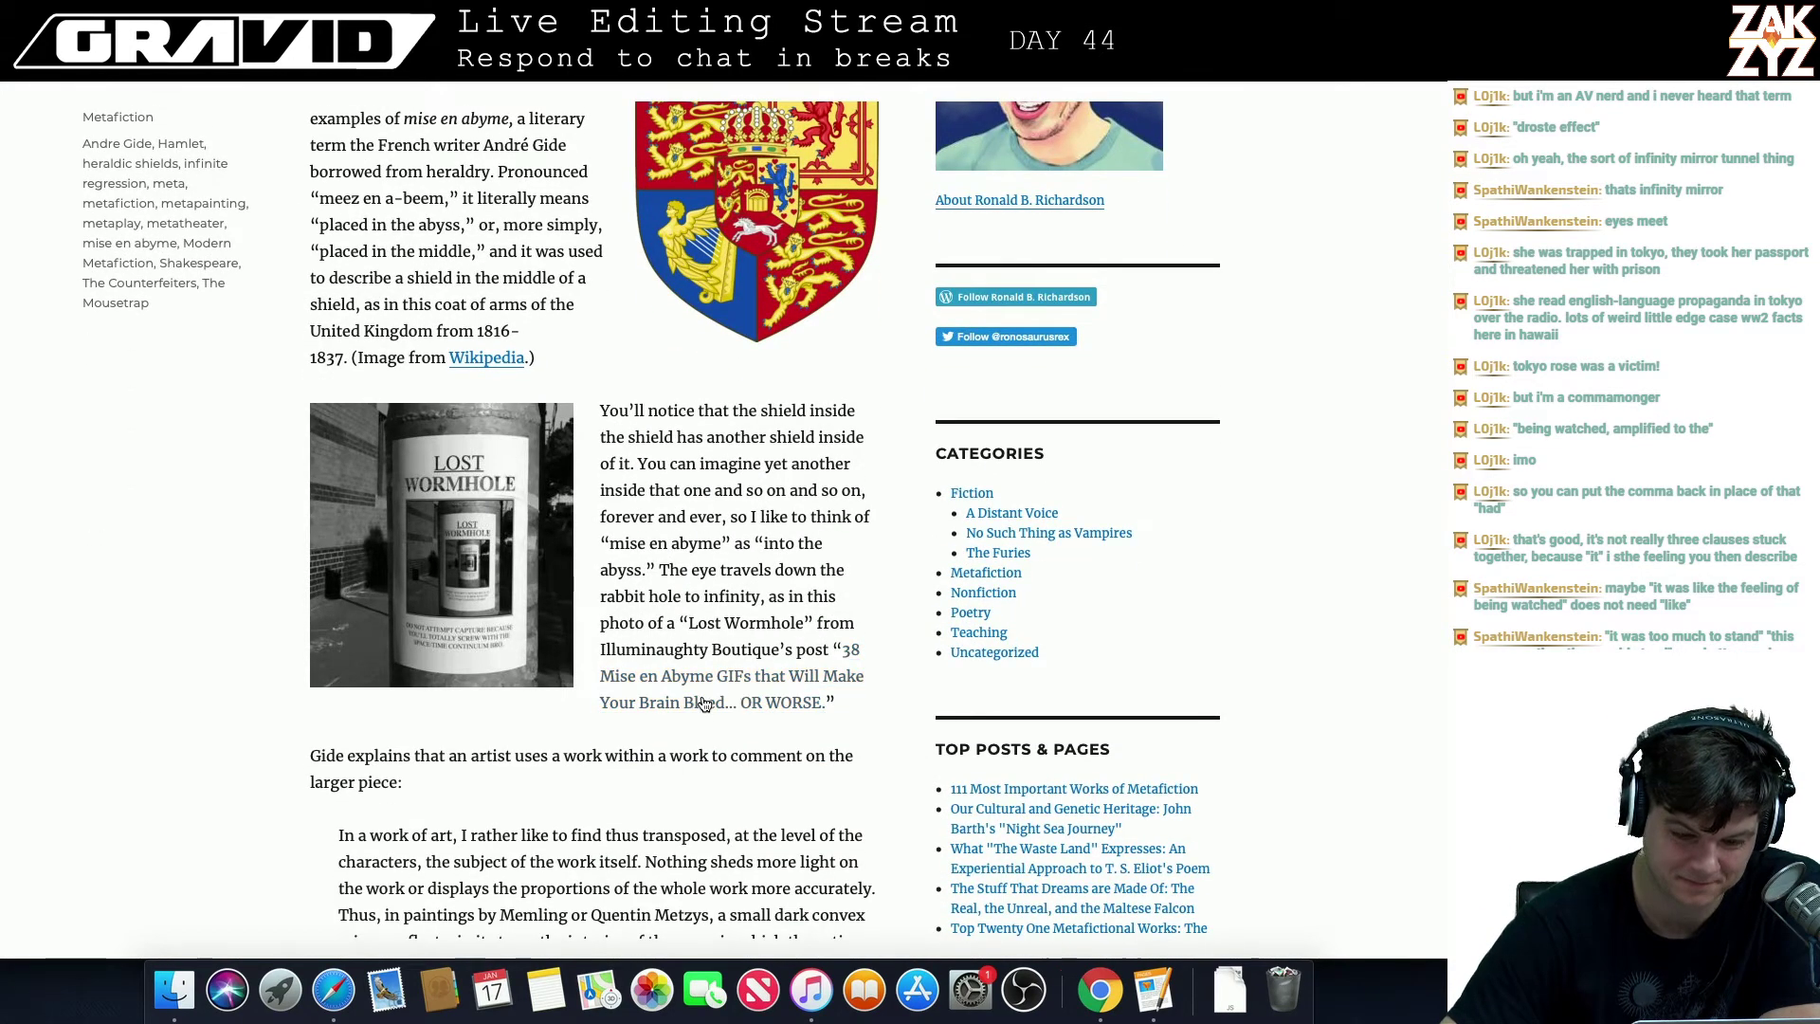
scroll(537, 538, "down", 2)
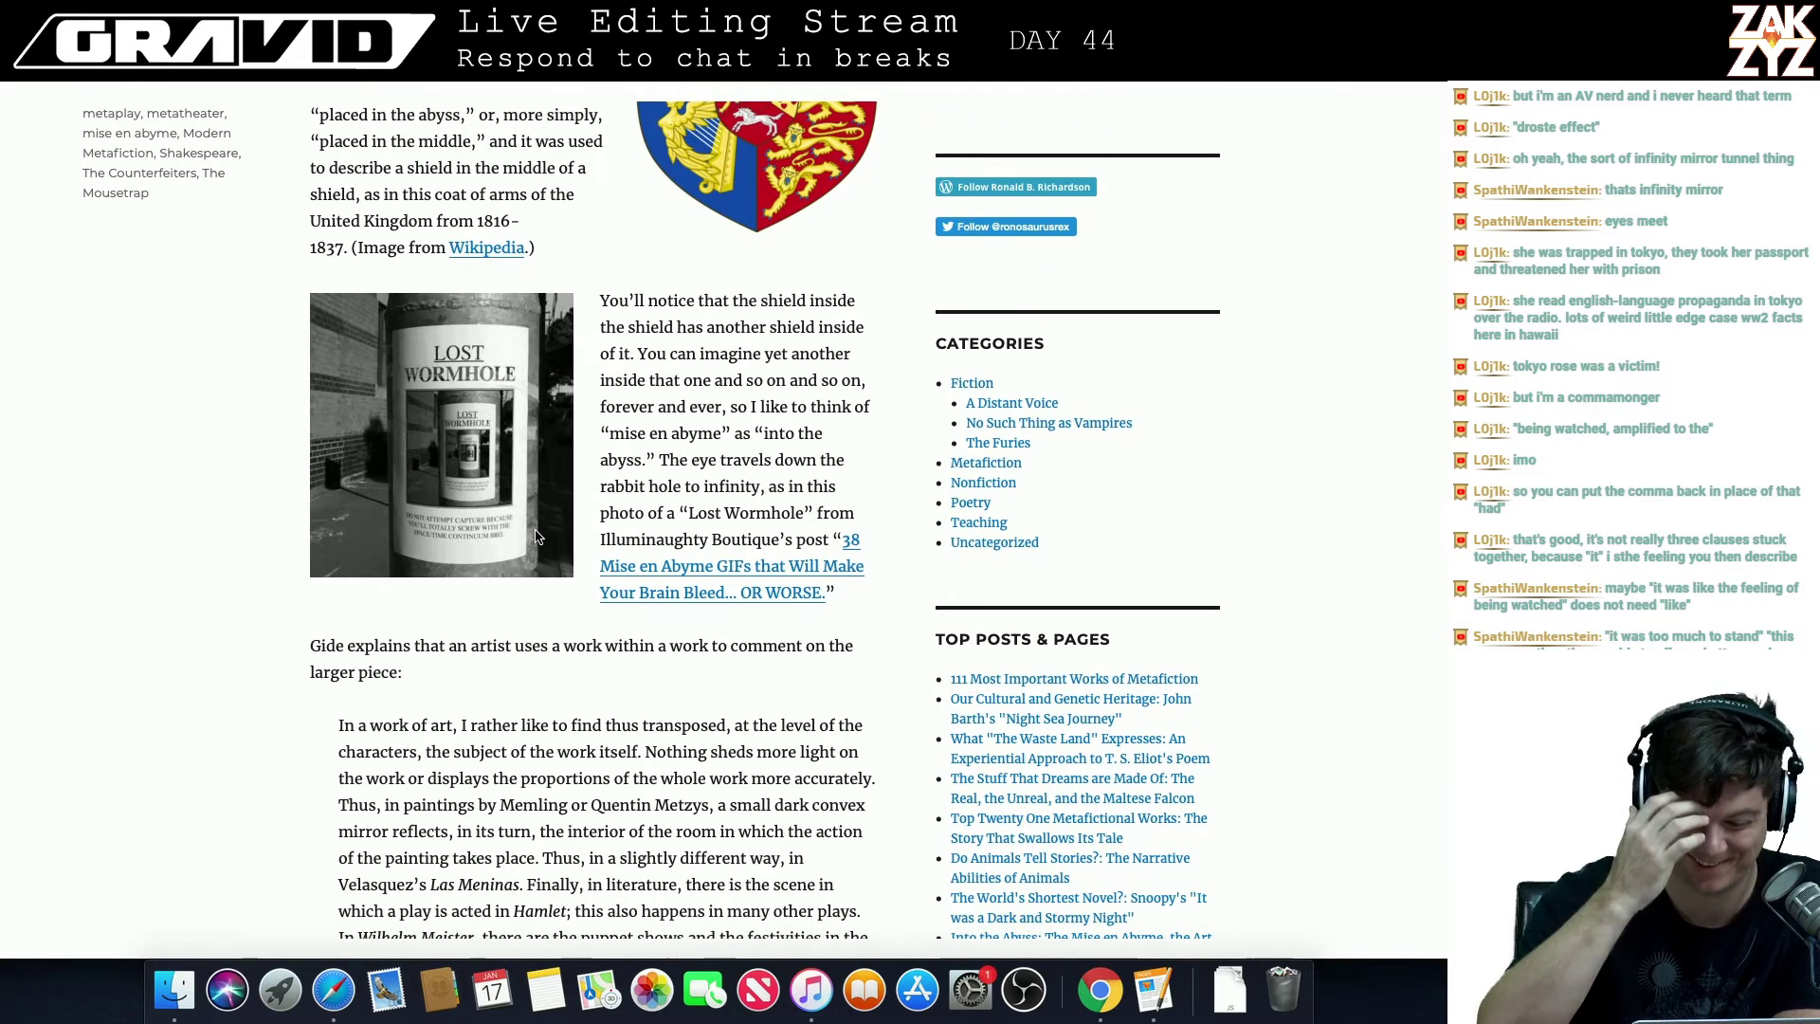
- Back in the manuscript, split "staring into each other's eyes," onto a separate line and add "the feeling of mise en abyme" after "palm to palm,"
key("super+Tab")
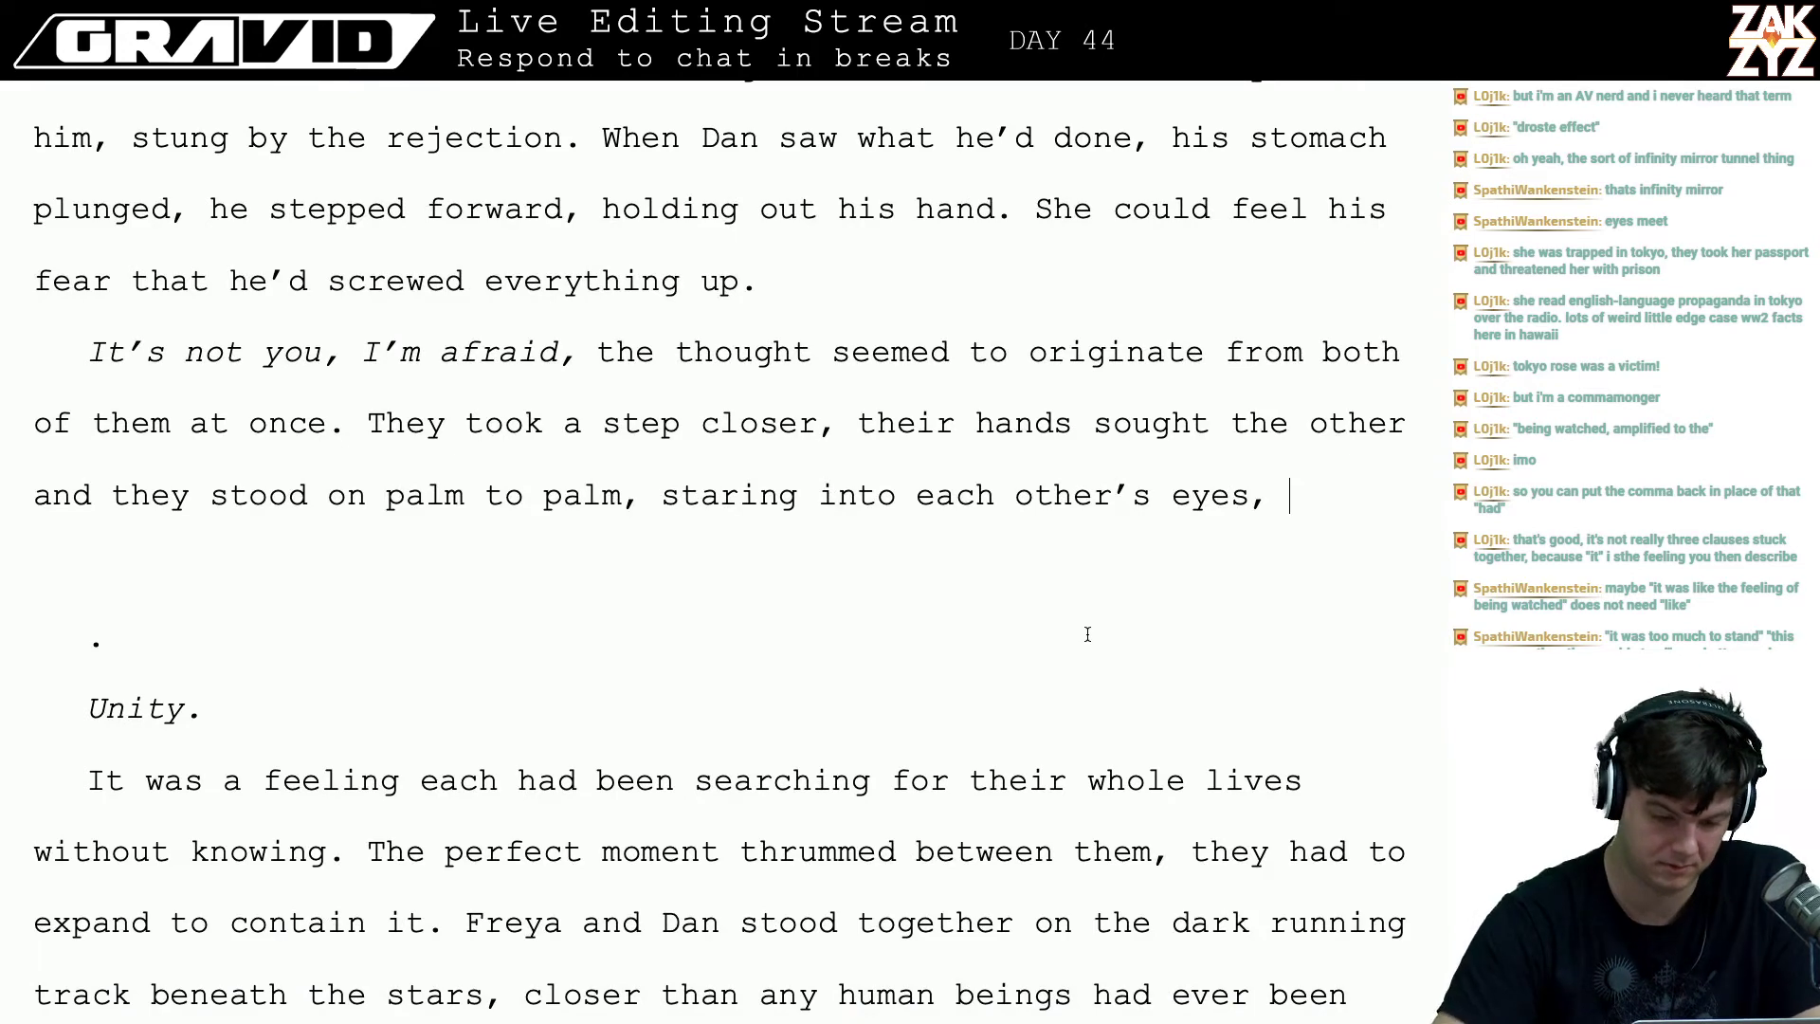
key("Return")
key("Return")
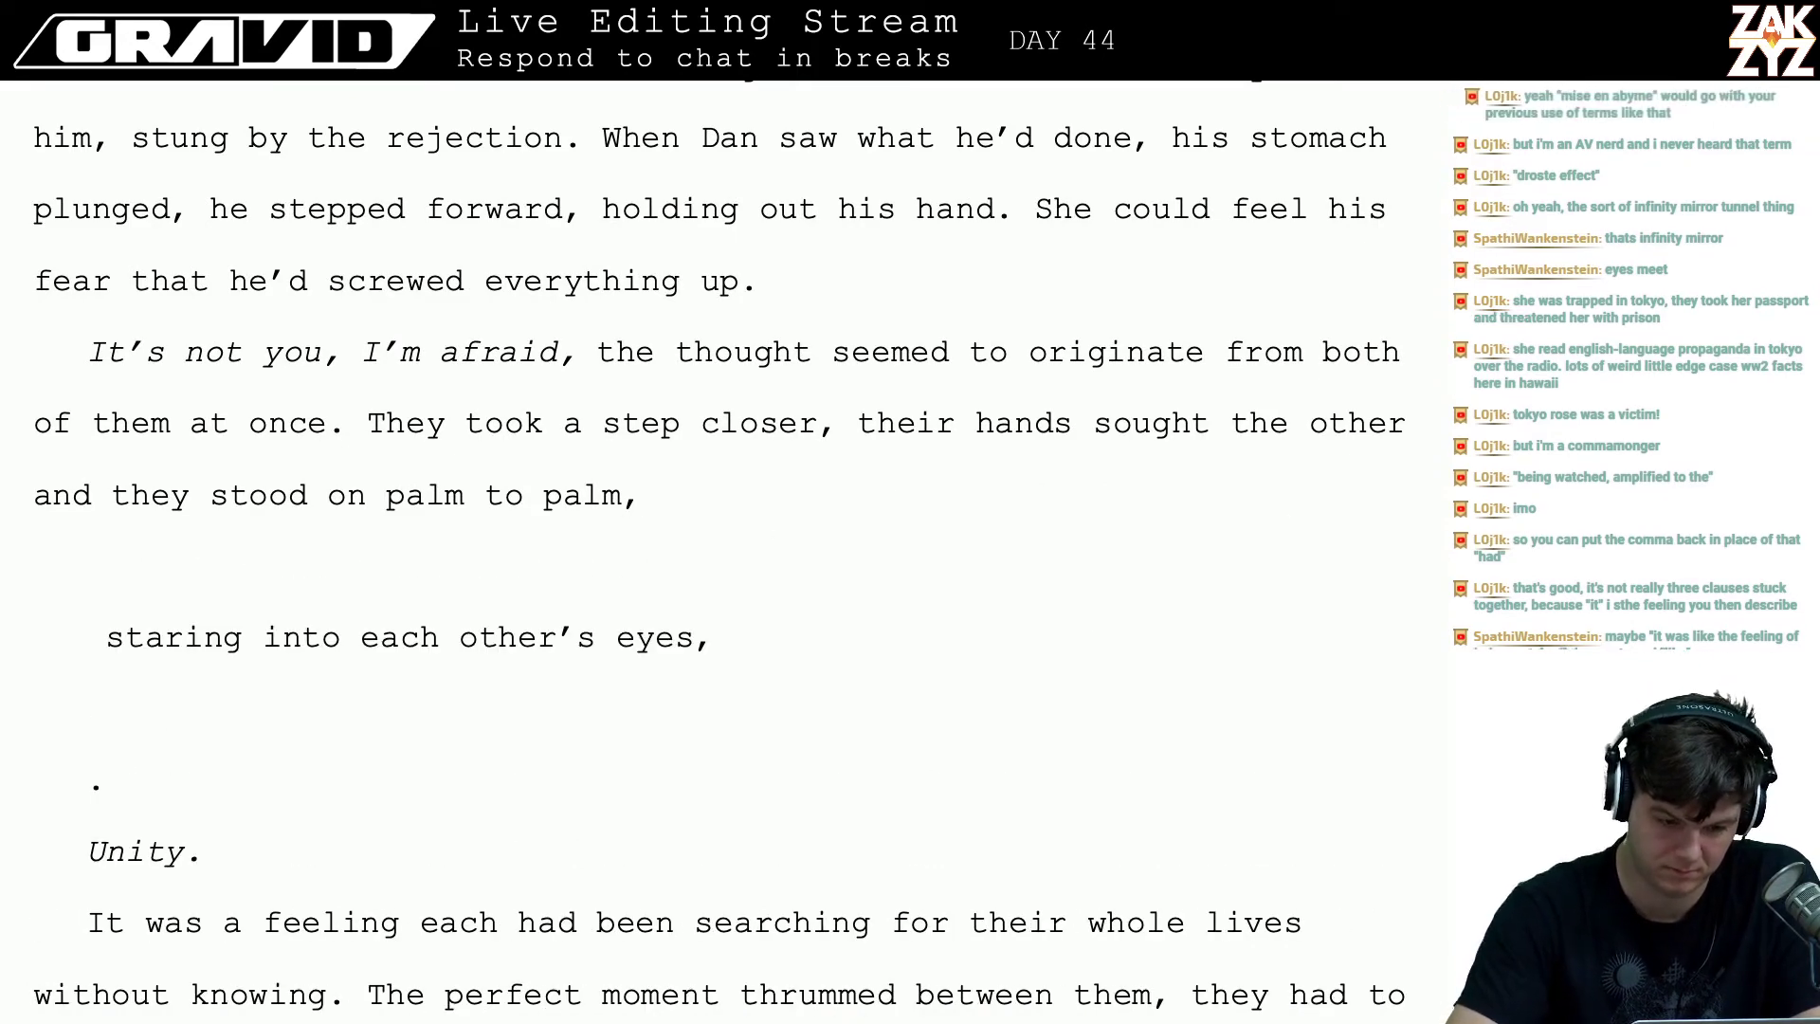
type("the feeling of")
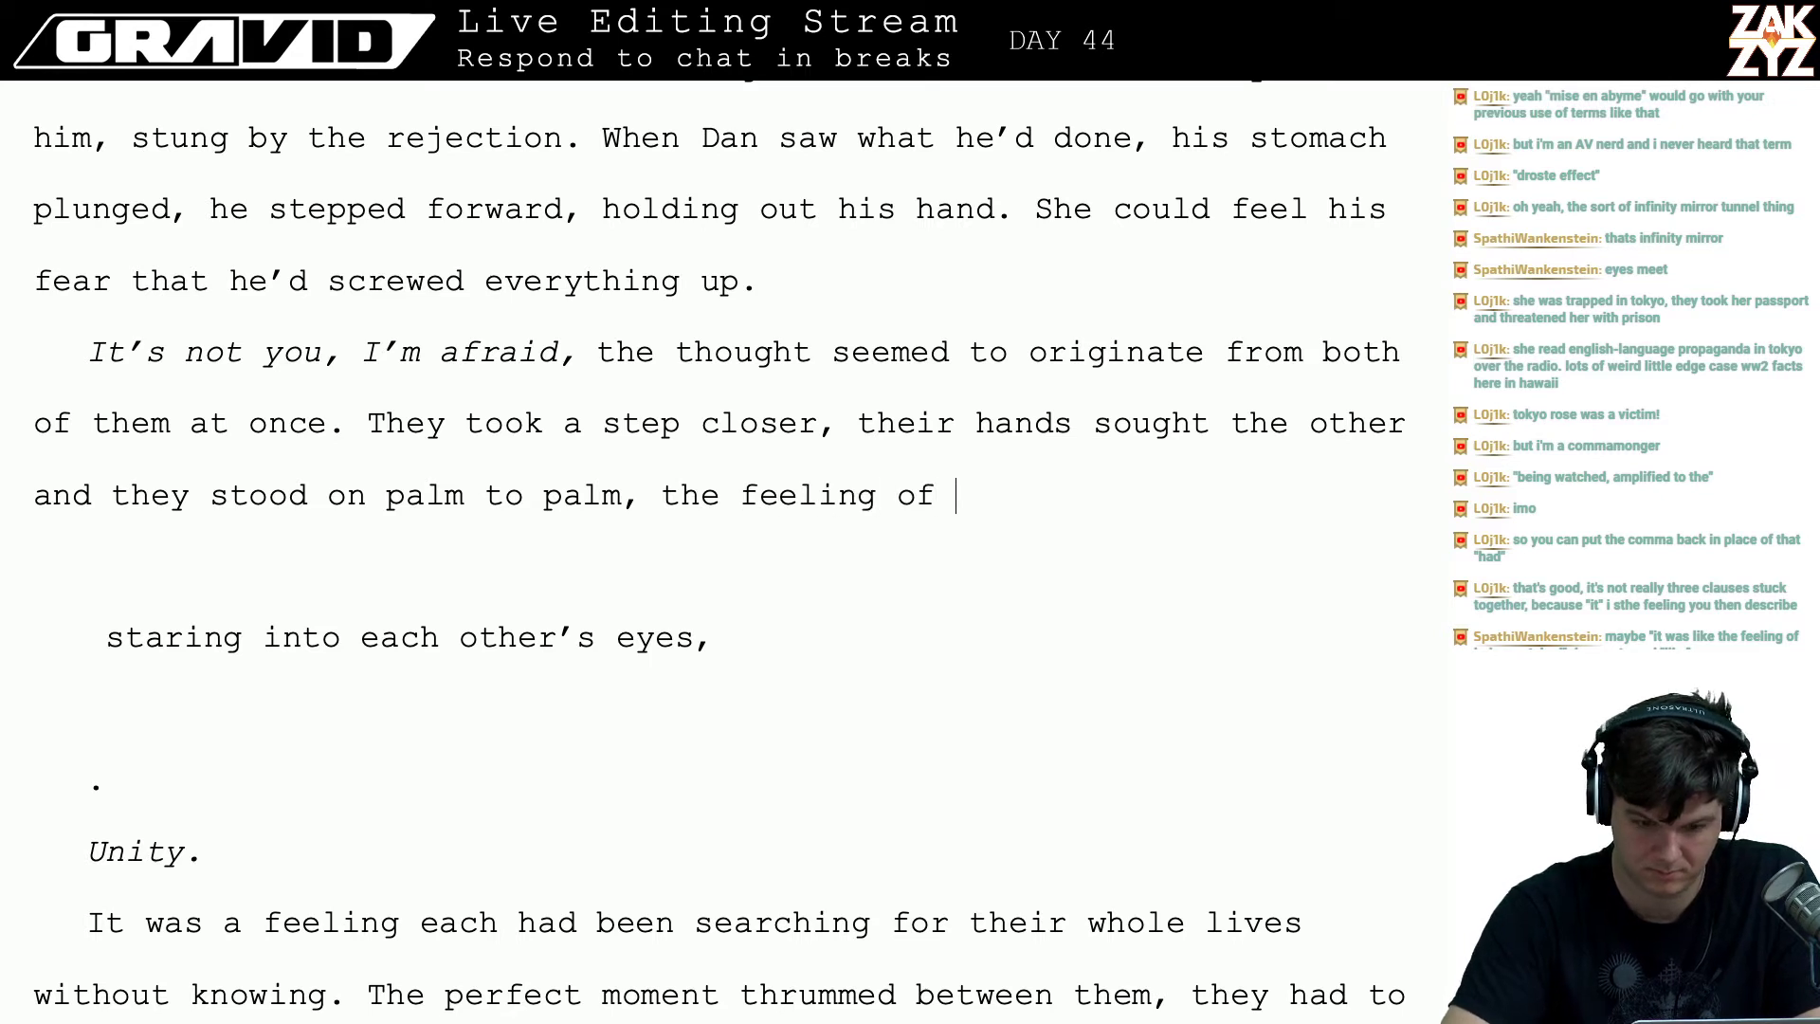
type("mise en abyme")
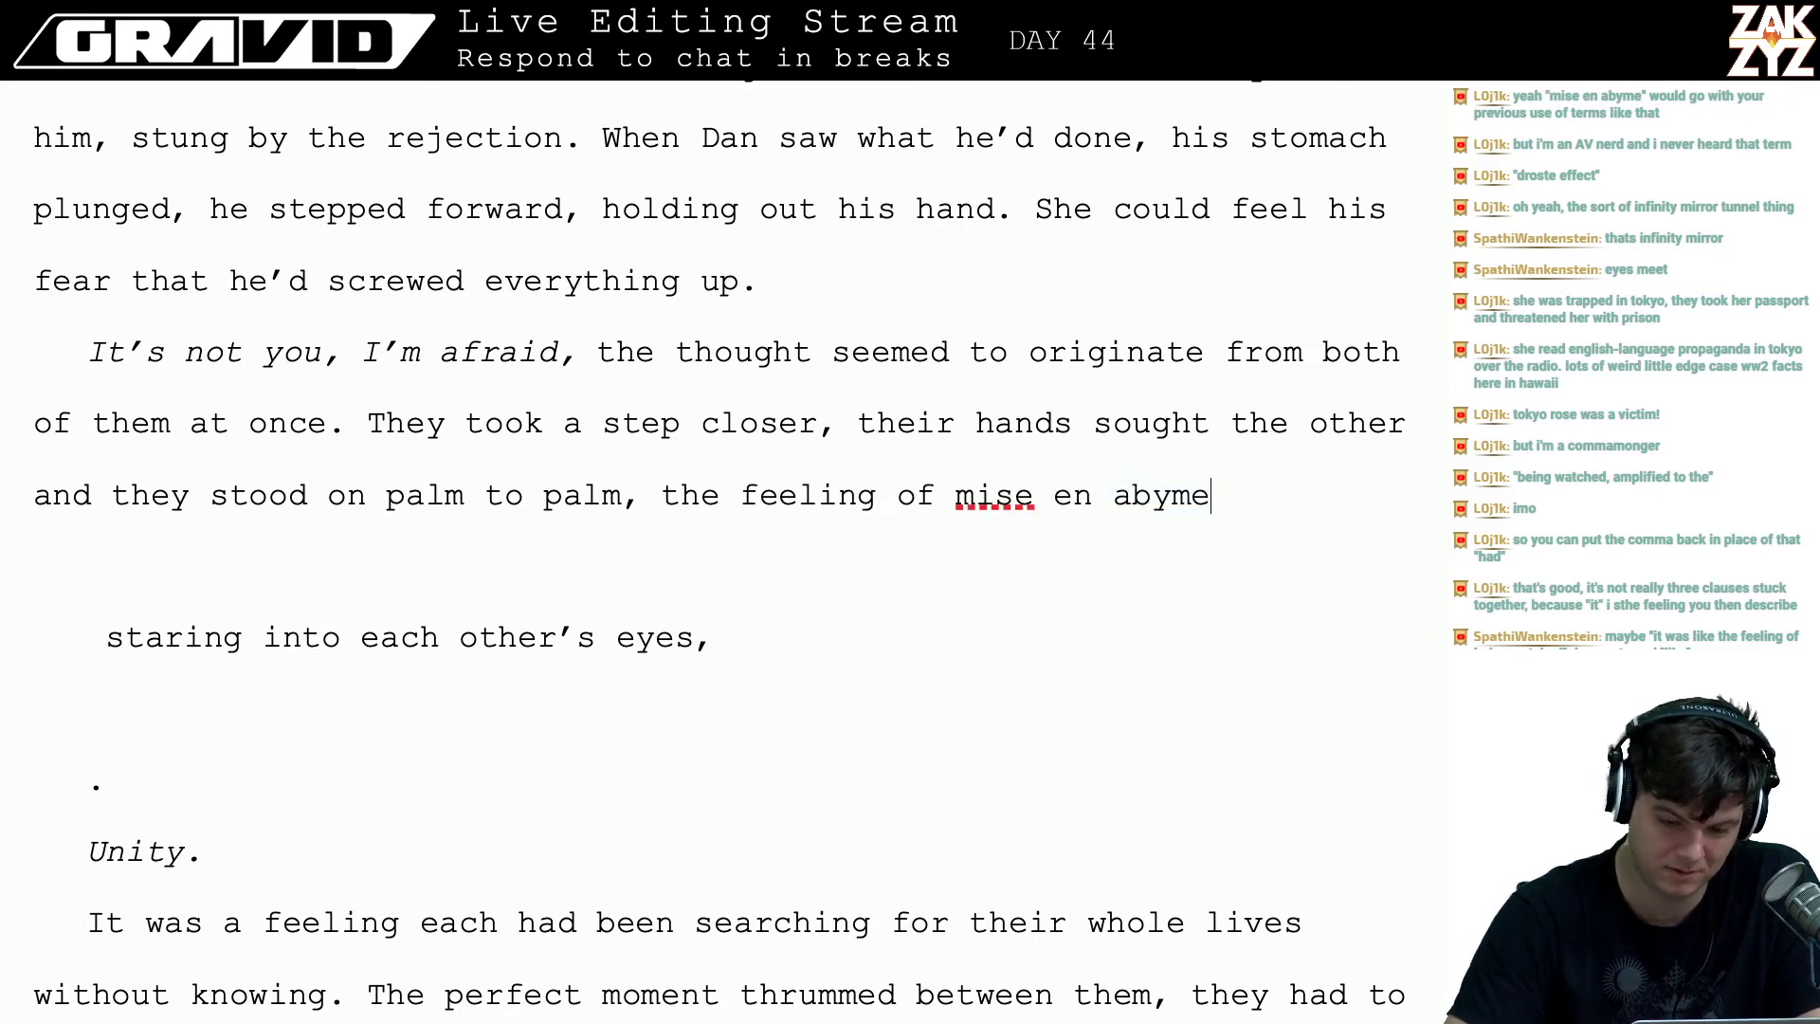
- Move the phrase "the feeling of mise en abyme" onto its own line below "palm to palm,"
key("Left")
key("Left")
key("Left")
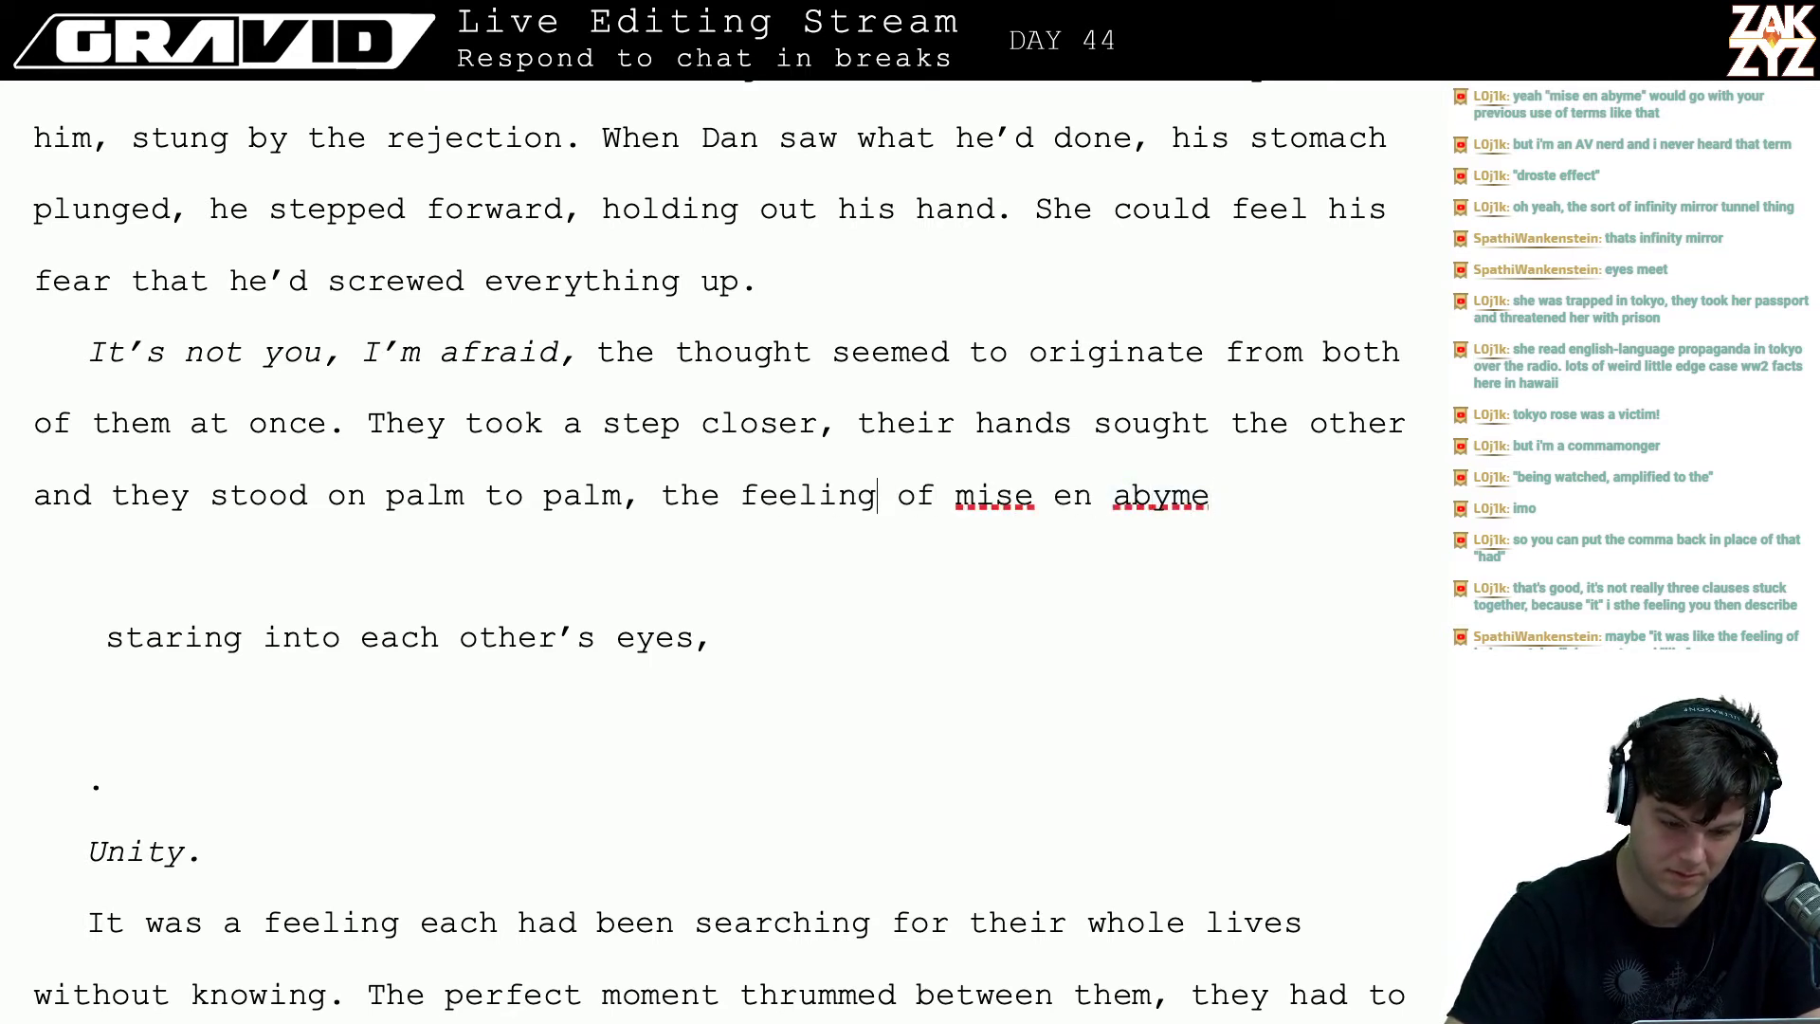
key("Return")
key("Left")
key("Left")
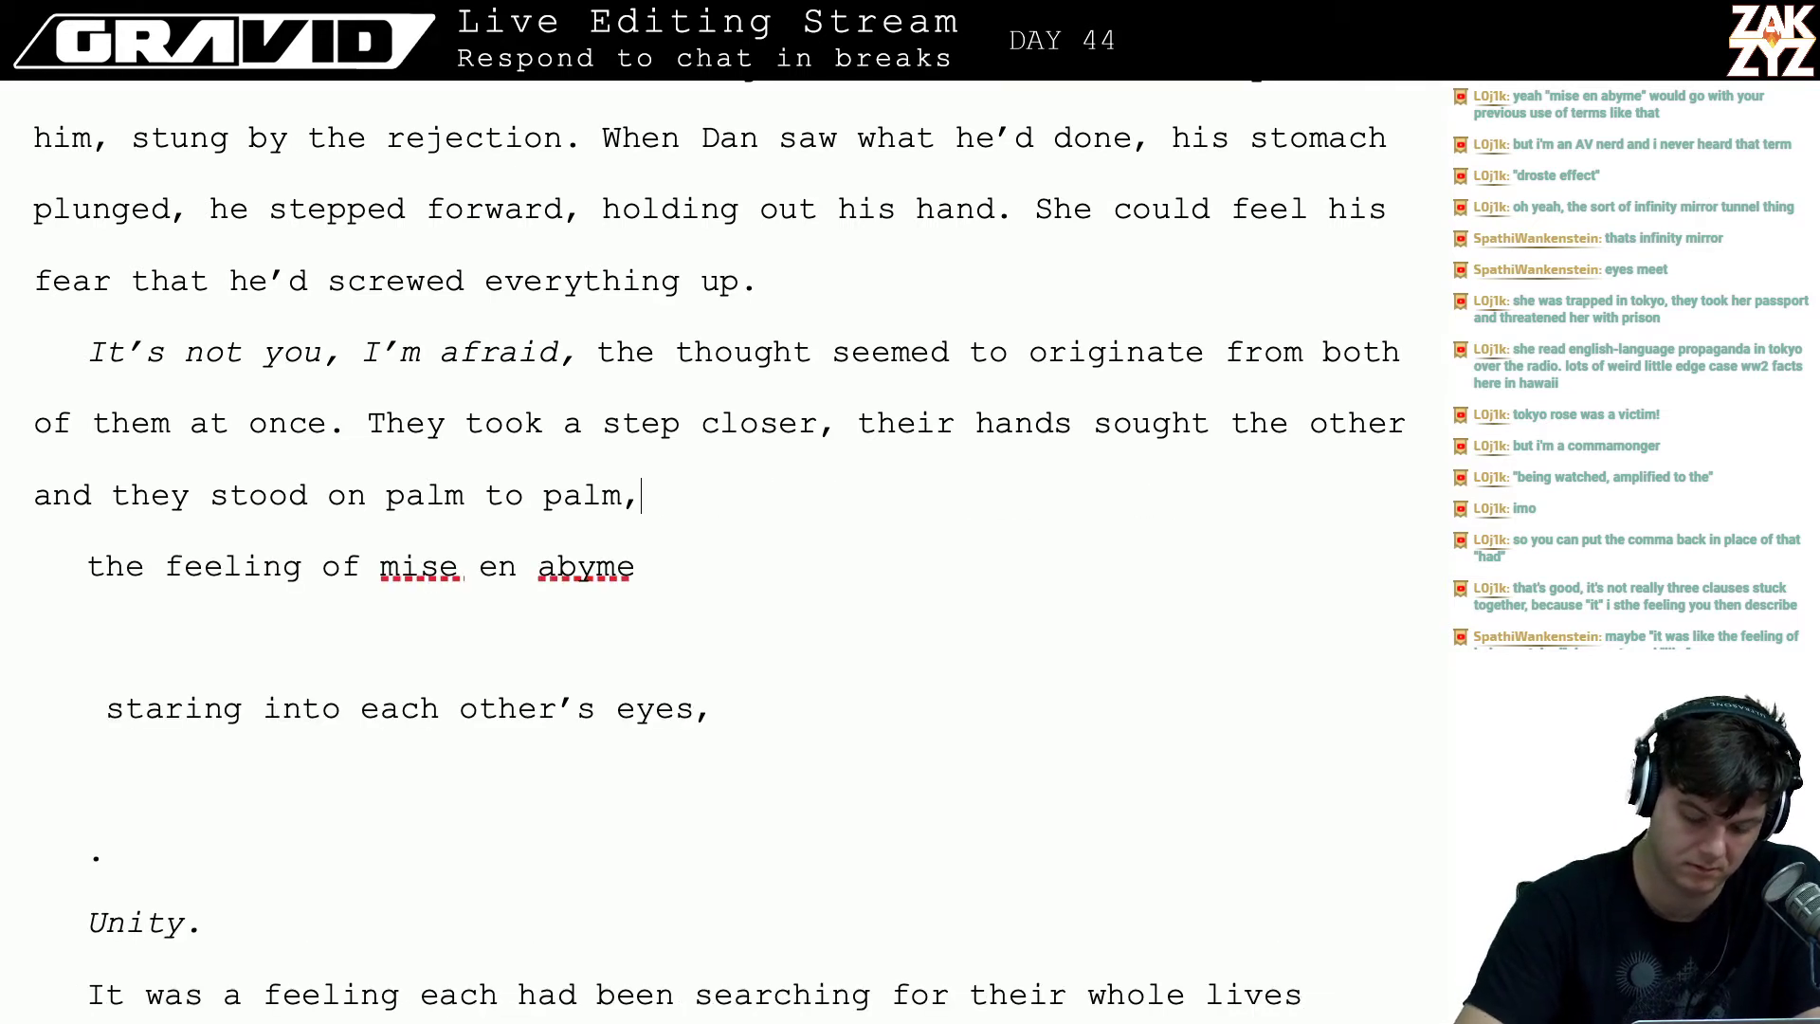
- Try continuing the sentence after "palm to palm," with "the world twisting" and delete that phrase
type("the world t")
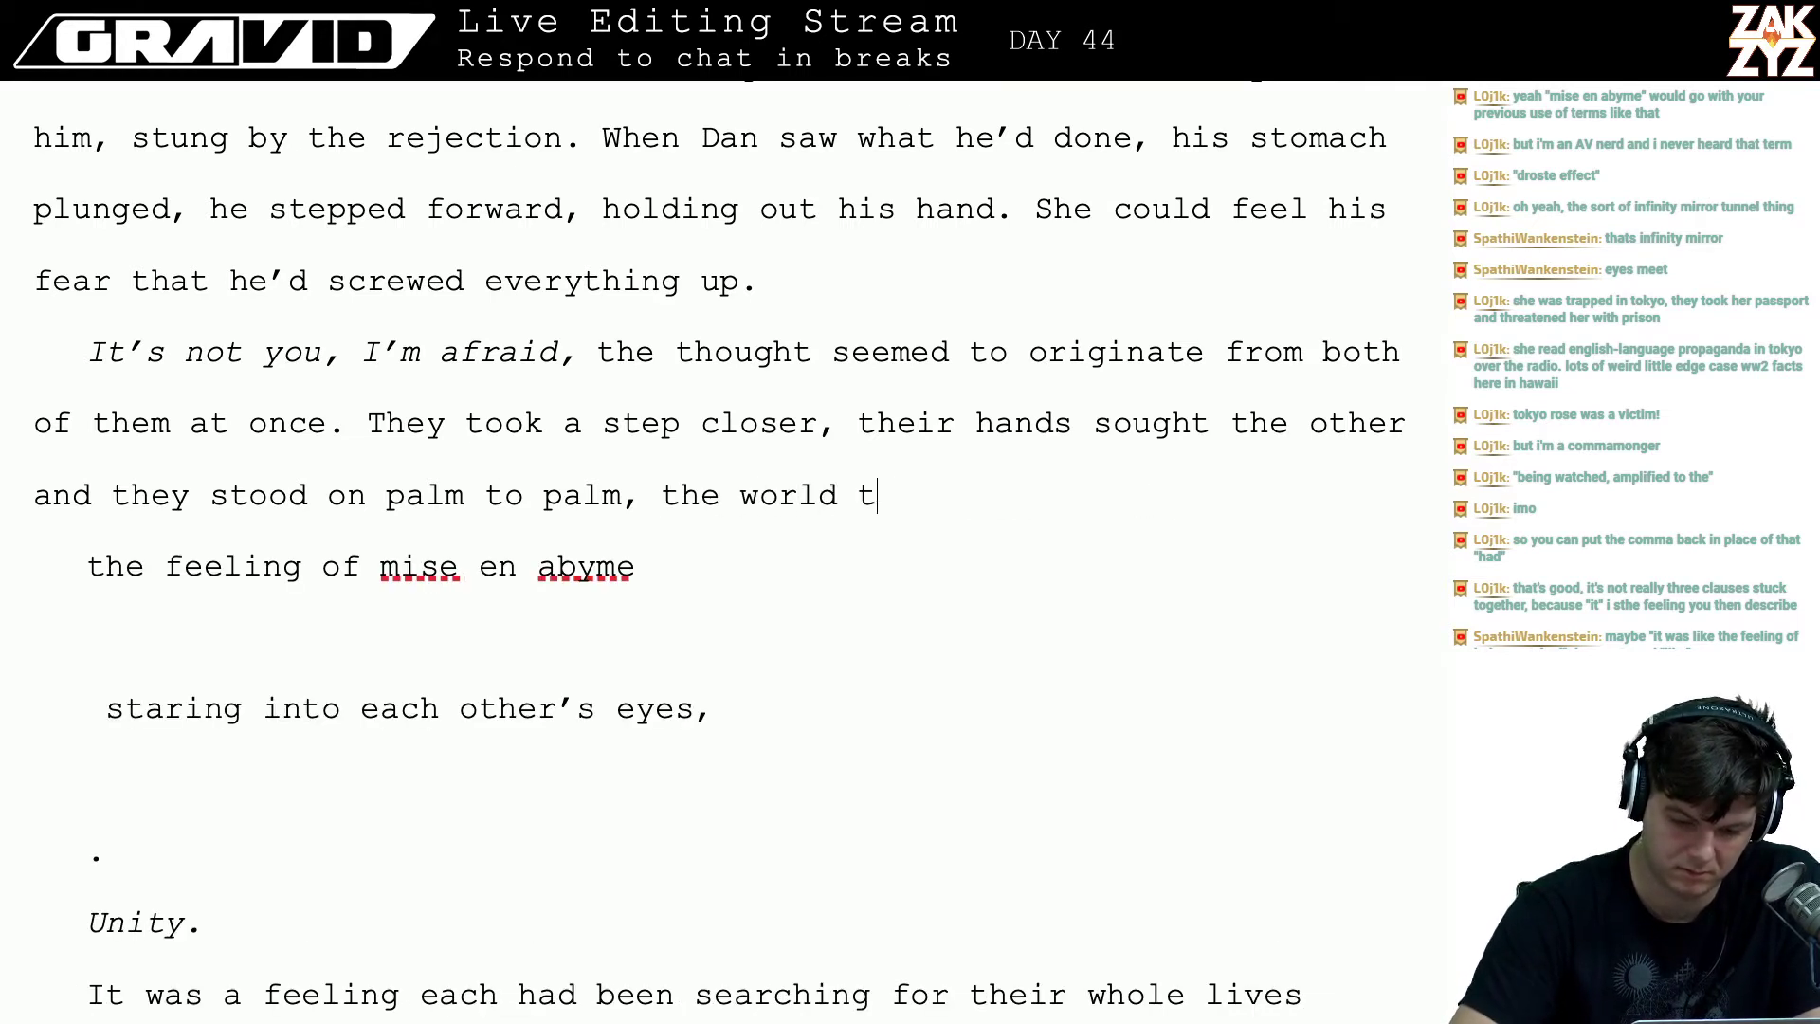
type("wisting")
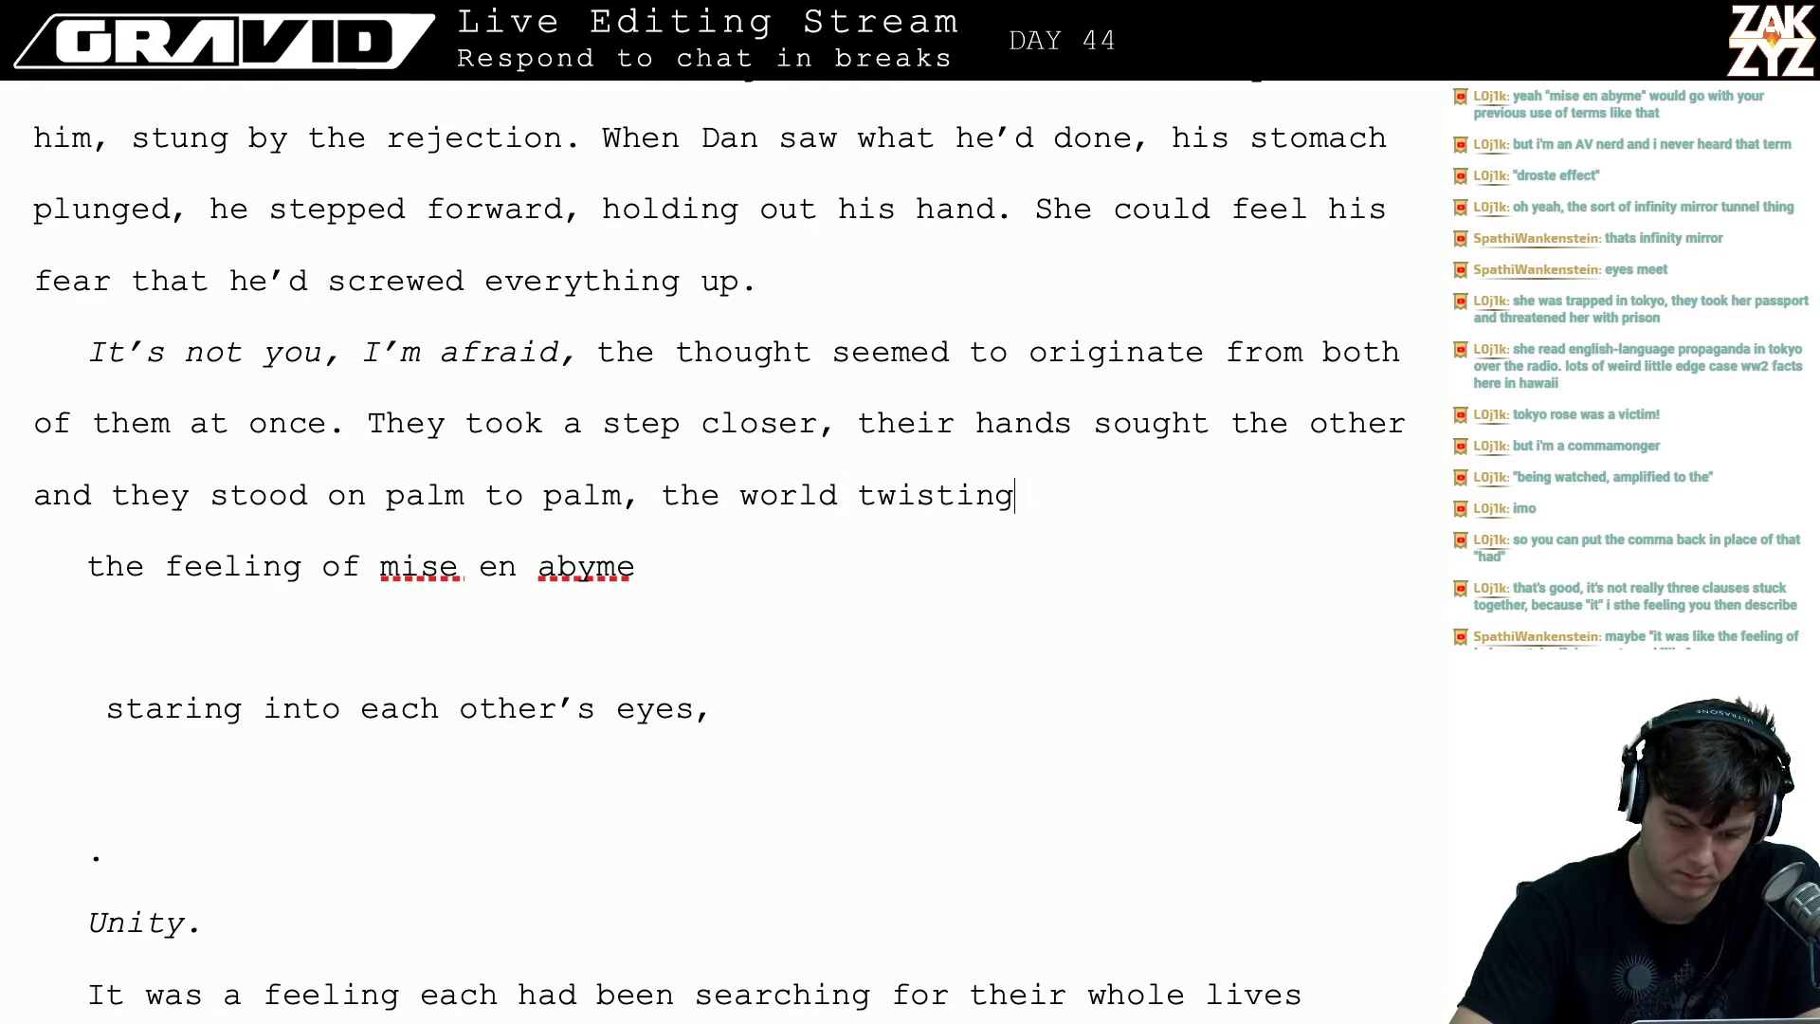
key("BackSpace")
key("BackSpace")
key("BackSpace")
key("BackSpace")
key("BackSpace")
key("BackSpace")
key("BackSpace")
key("BackSpace")
key("BackSpace")
key("BackSpace")
key("BackSpace")
key("BackSpace")
key("BackSpace")
key("BackSpace")
key("BackSpace")
key("BackSpace")
key("BackSpace")
key("BackSpace")
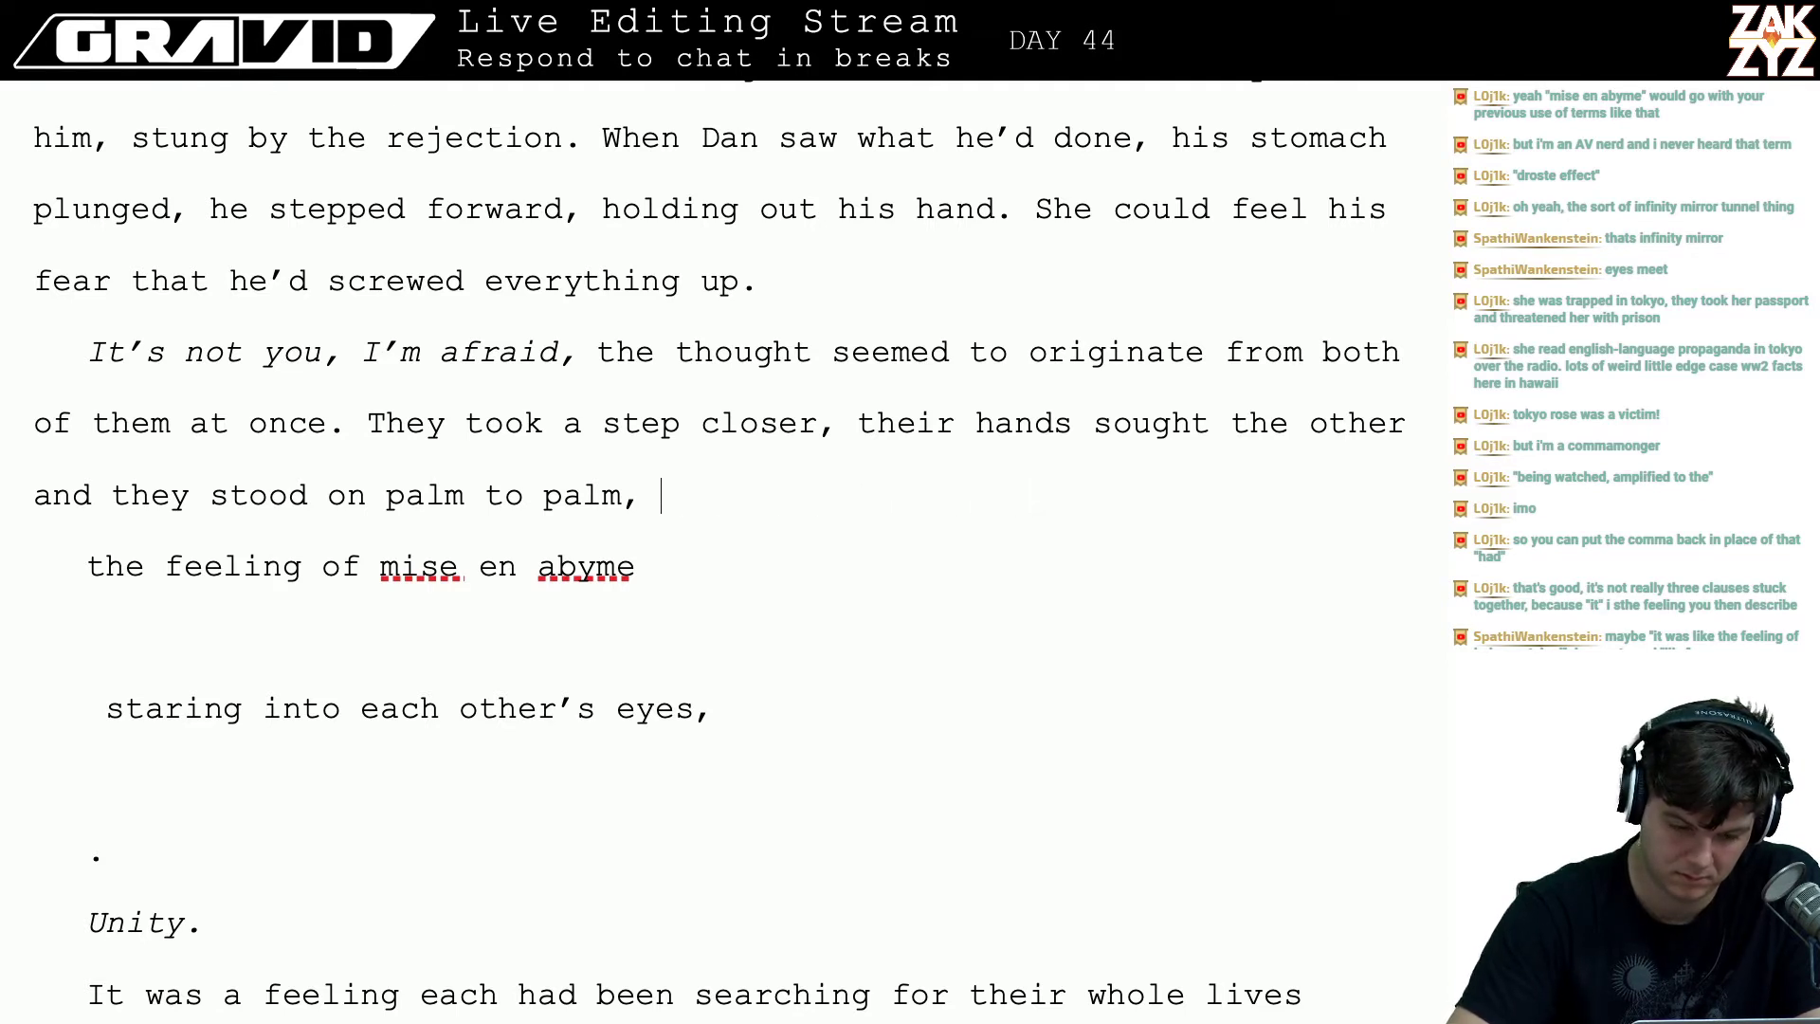
- Set the "feeling" line off with a blank line and continue after "palm to palm," with "caught in a twisting mise en abyme of"
key("Return")
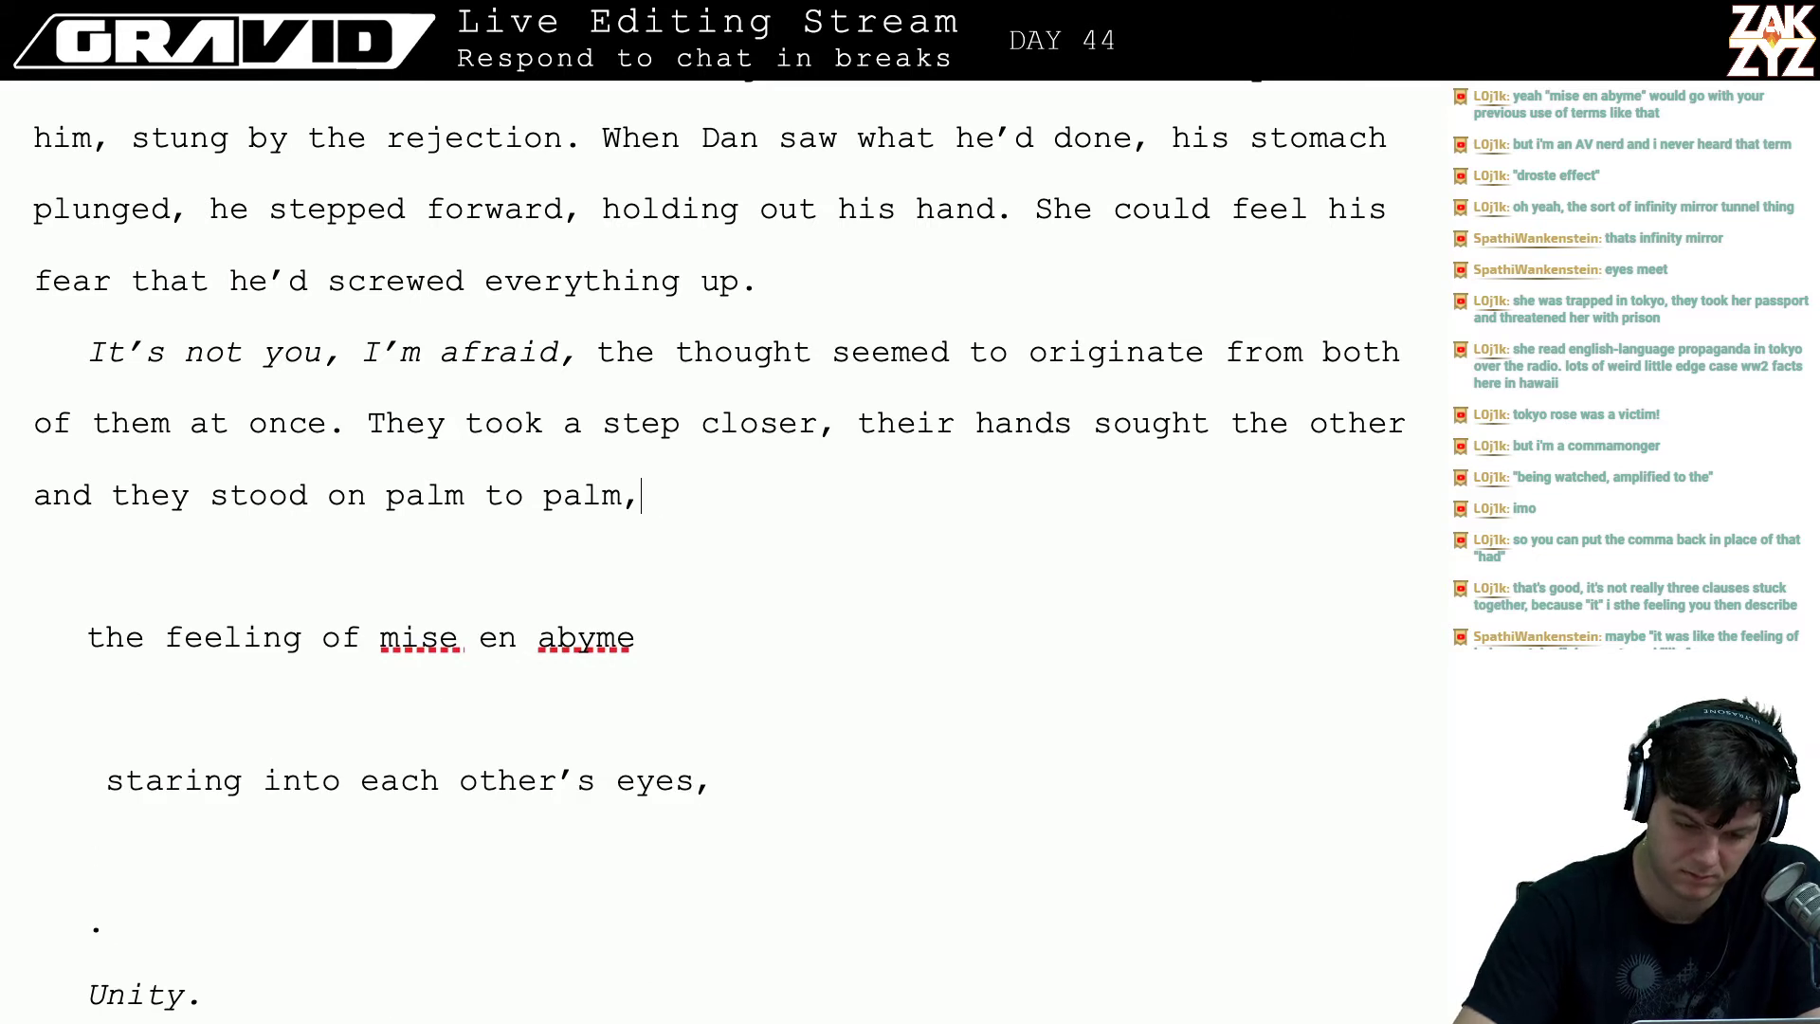
type("caught in a ")
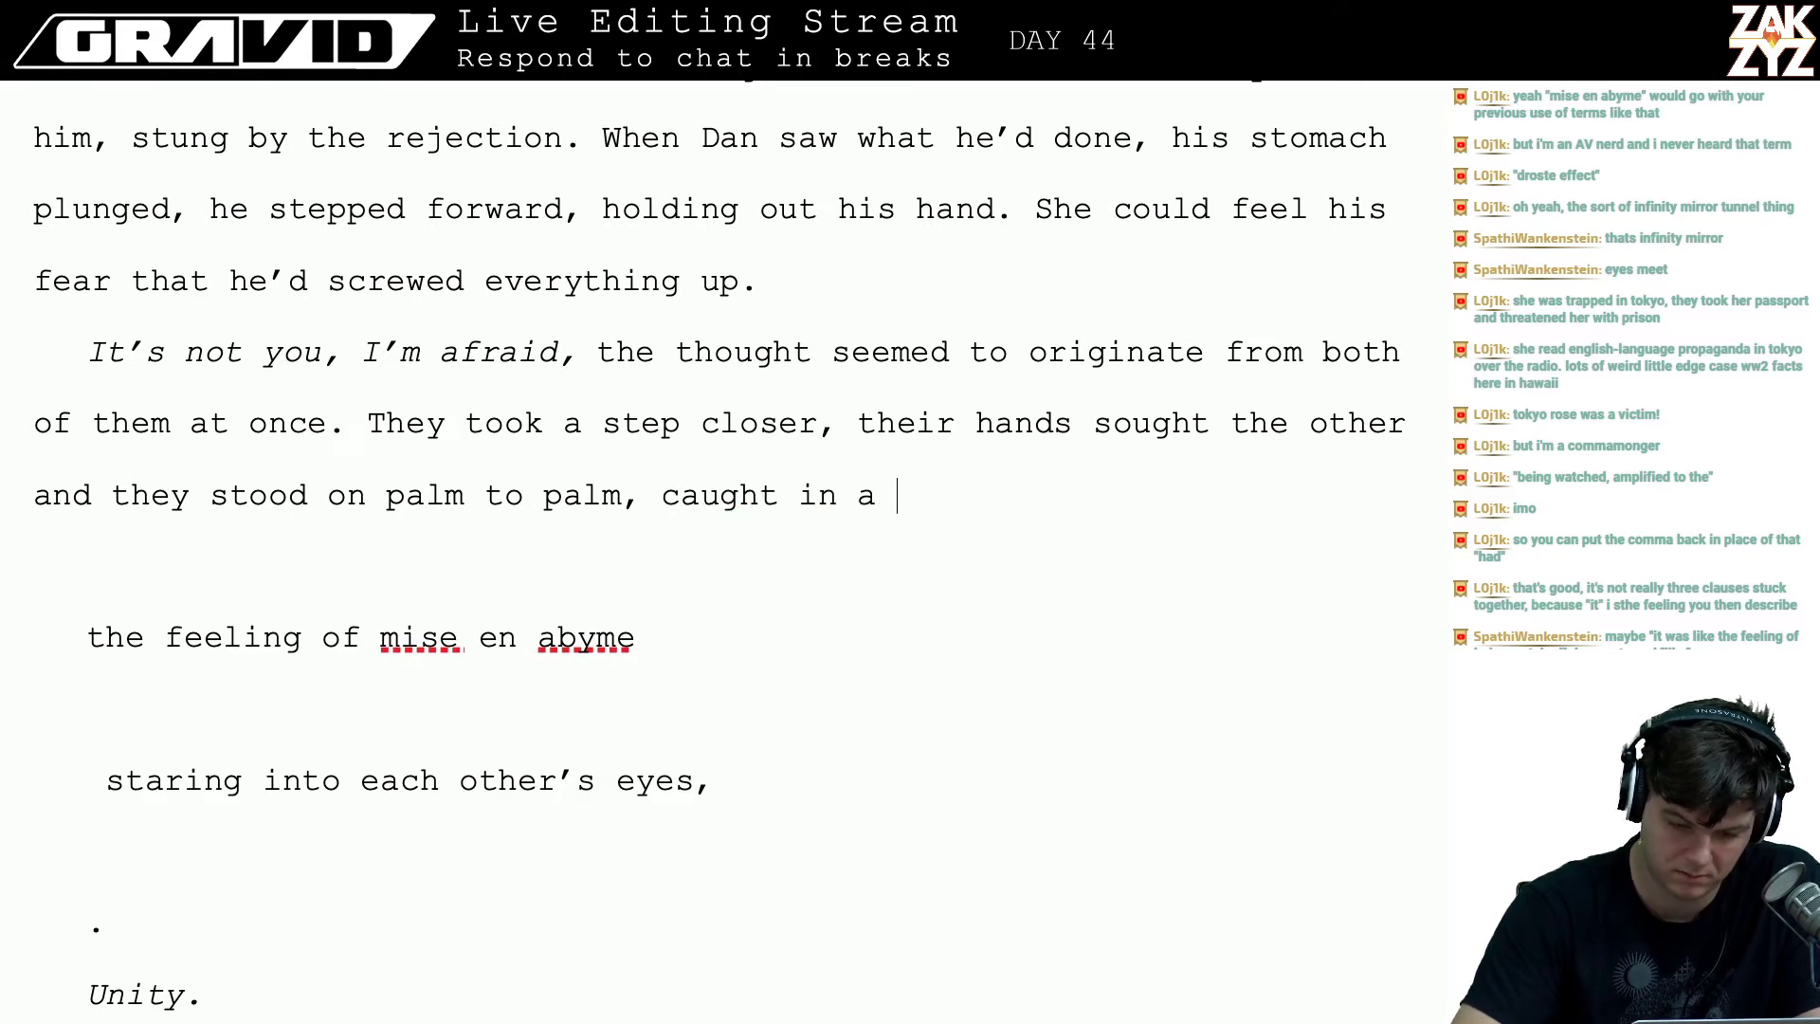
type("twisted")
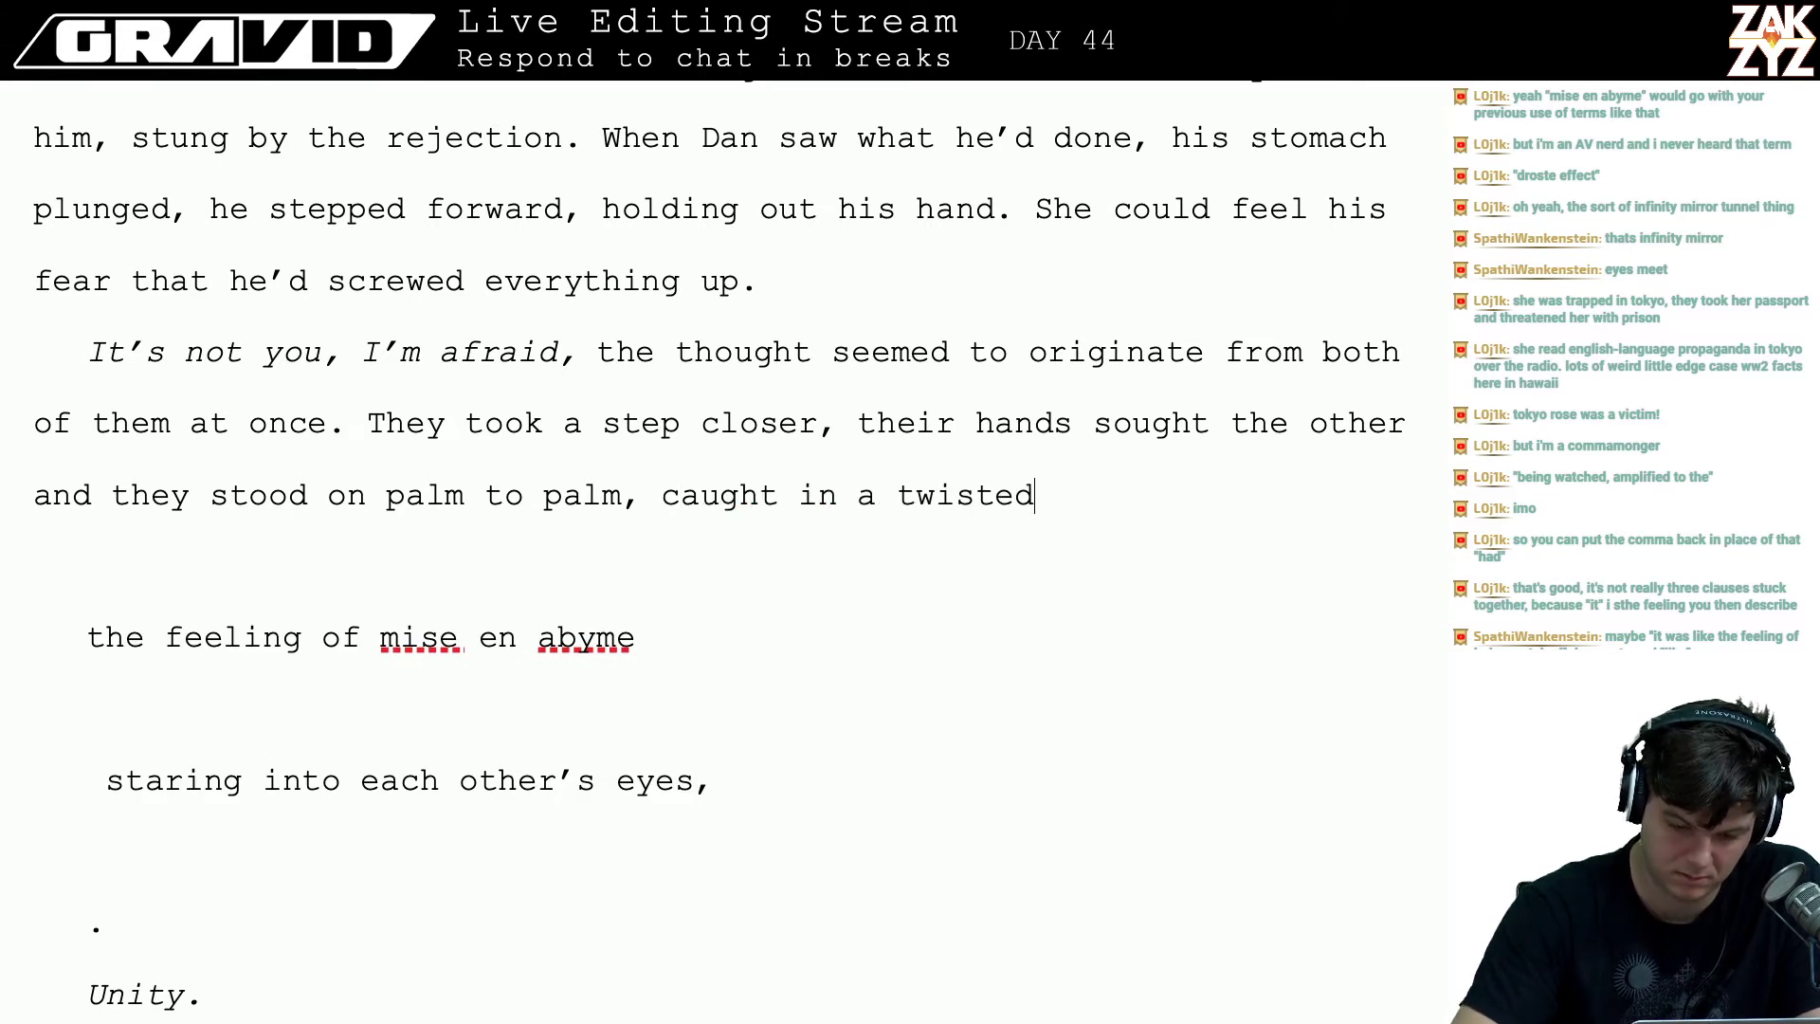
key("BackSpace")
key("BackSpace")
type("ing")
type("mise en abyme")
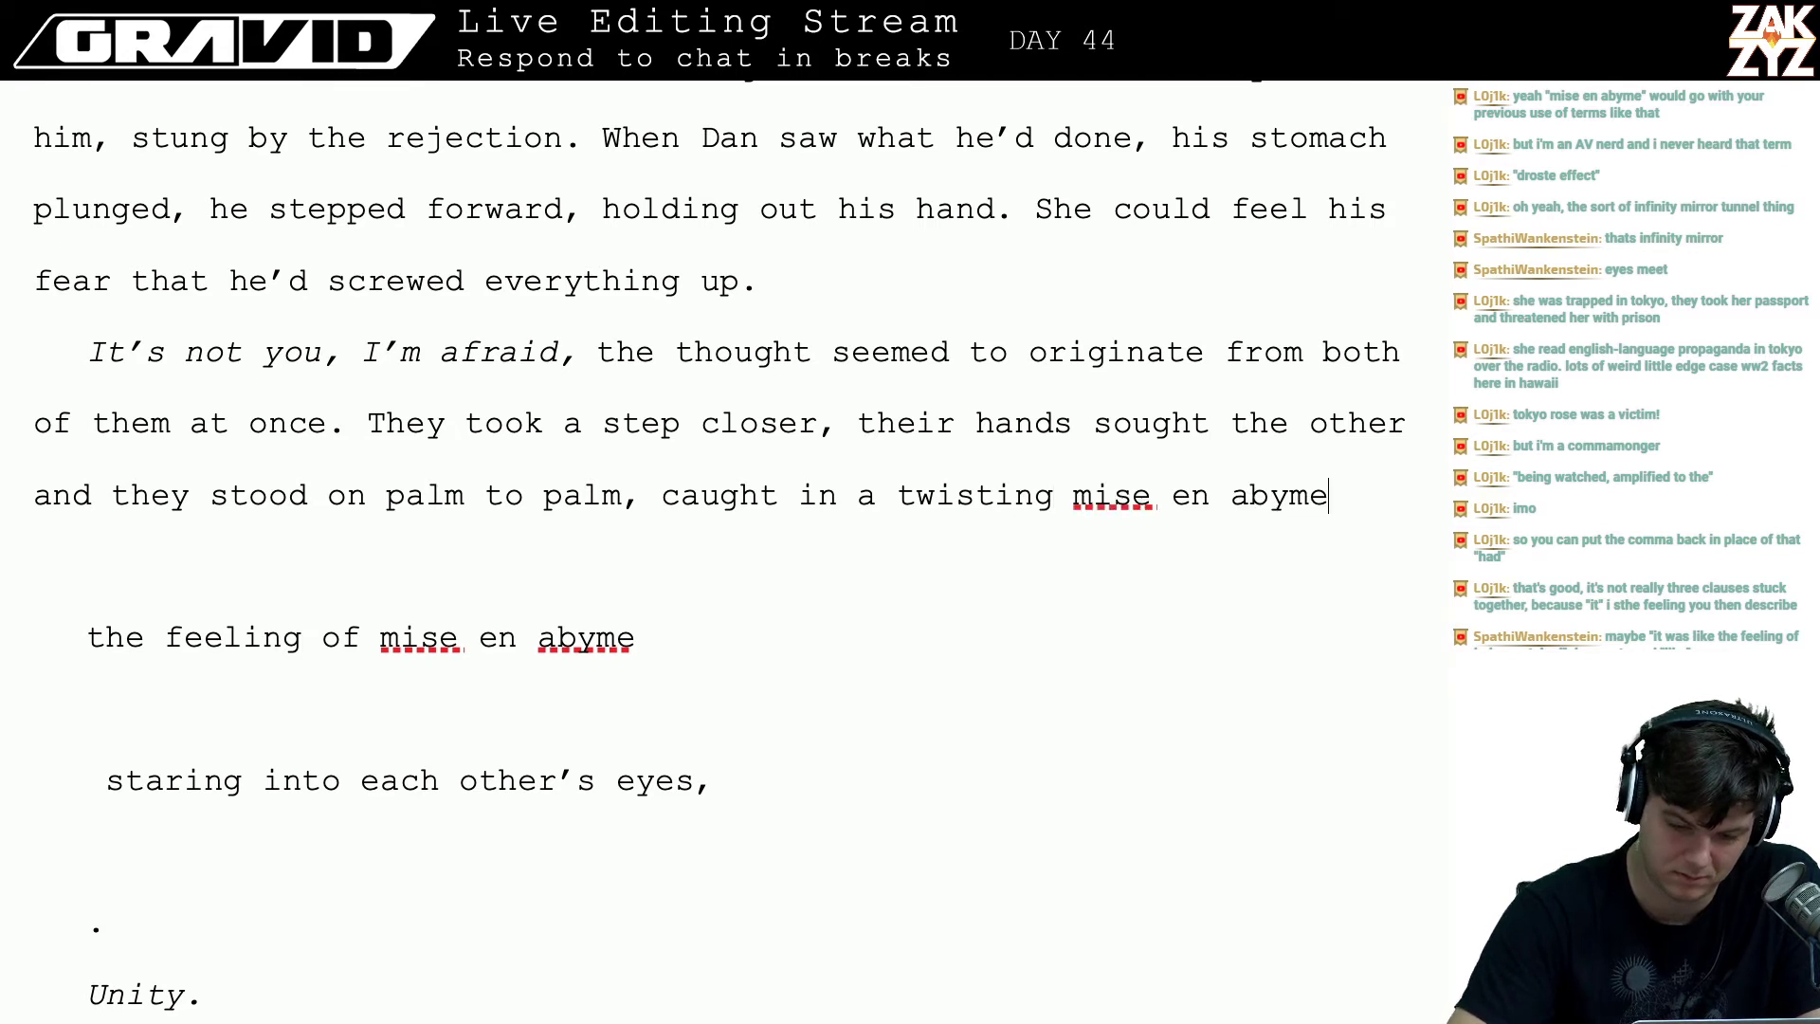
key("Return")
key("BackSpace")
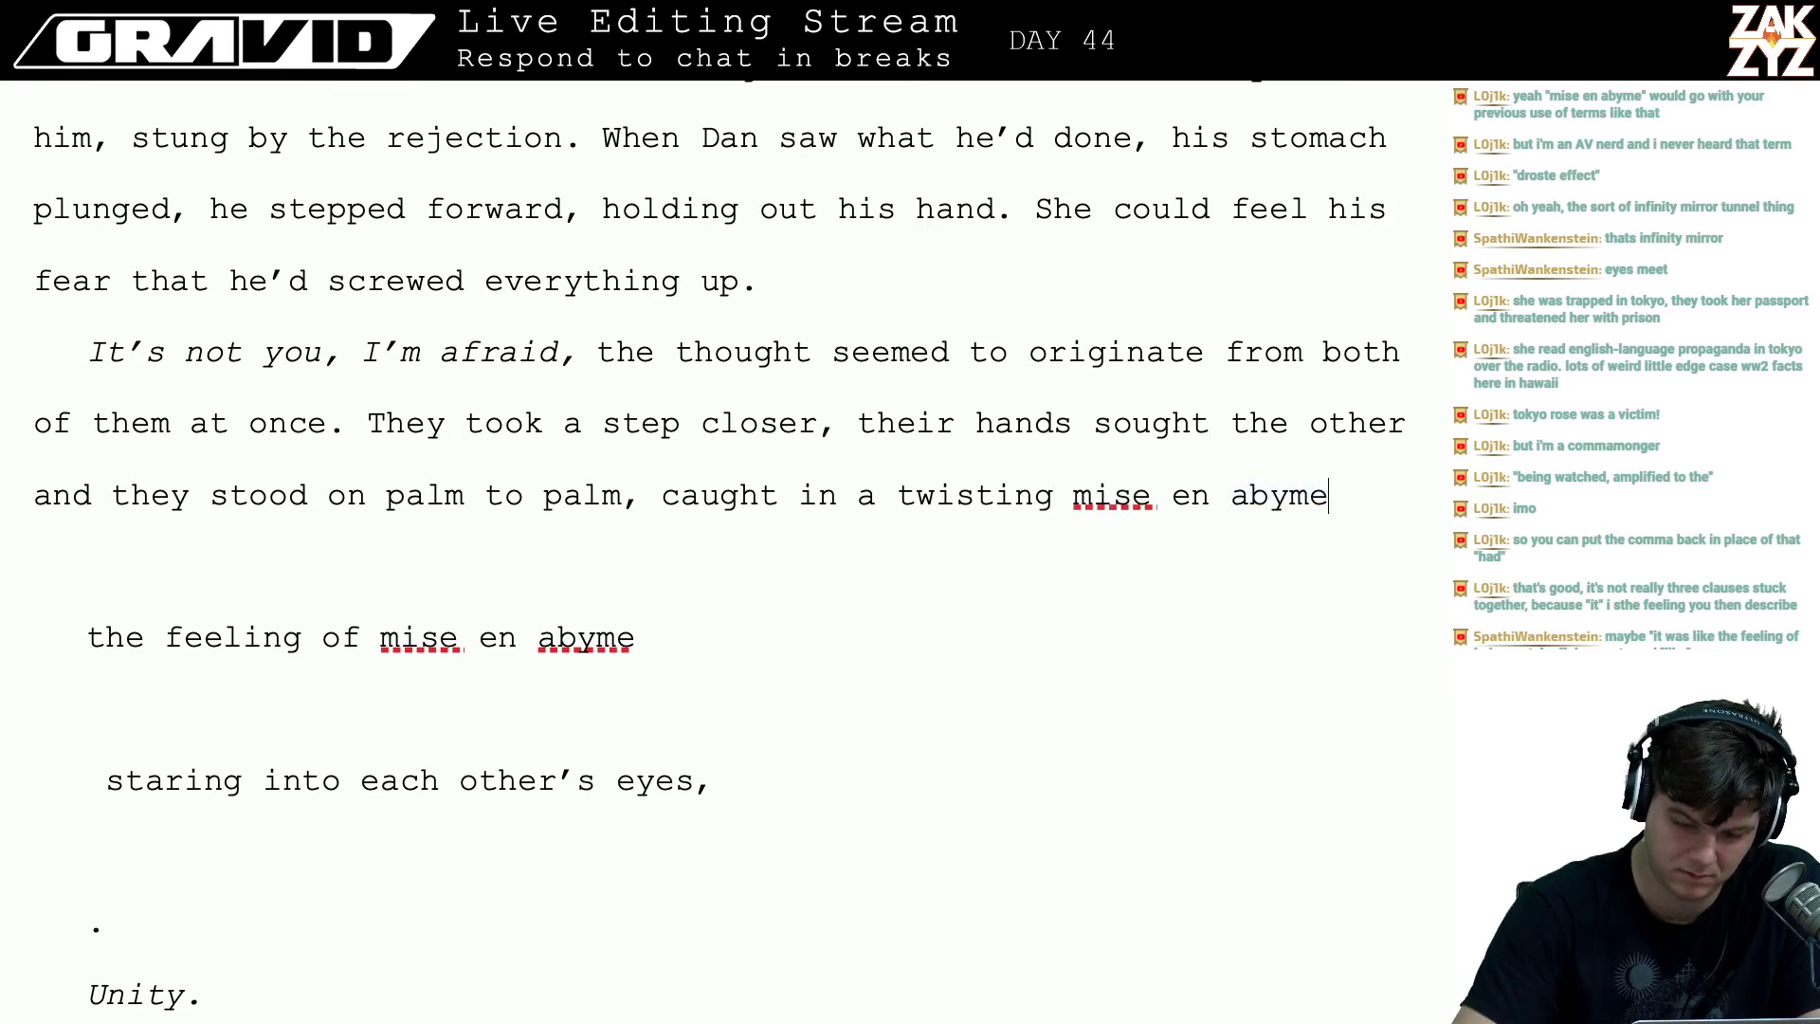
type("of p")
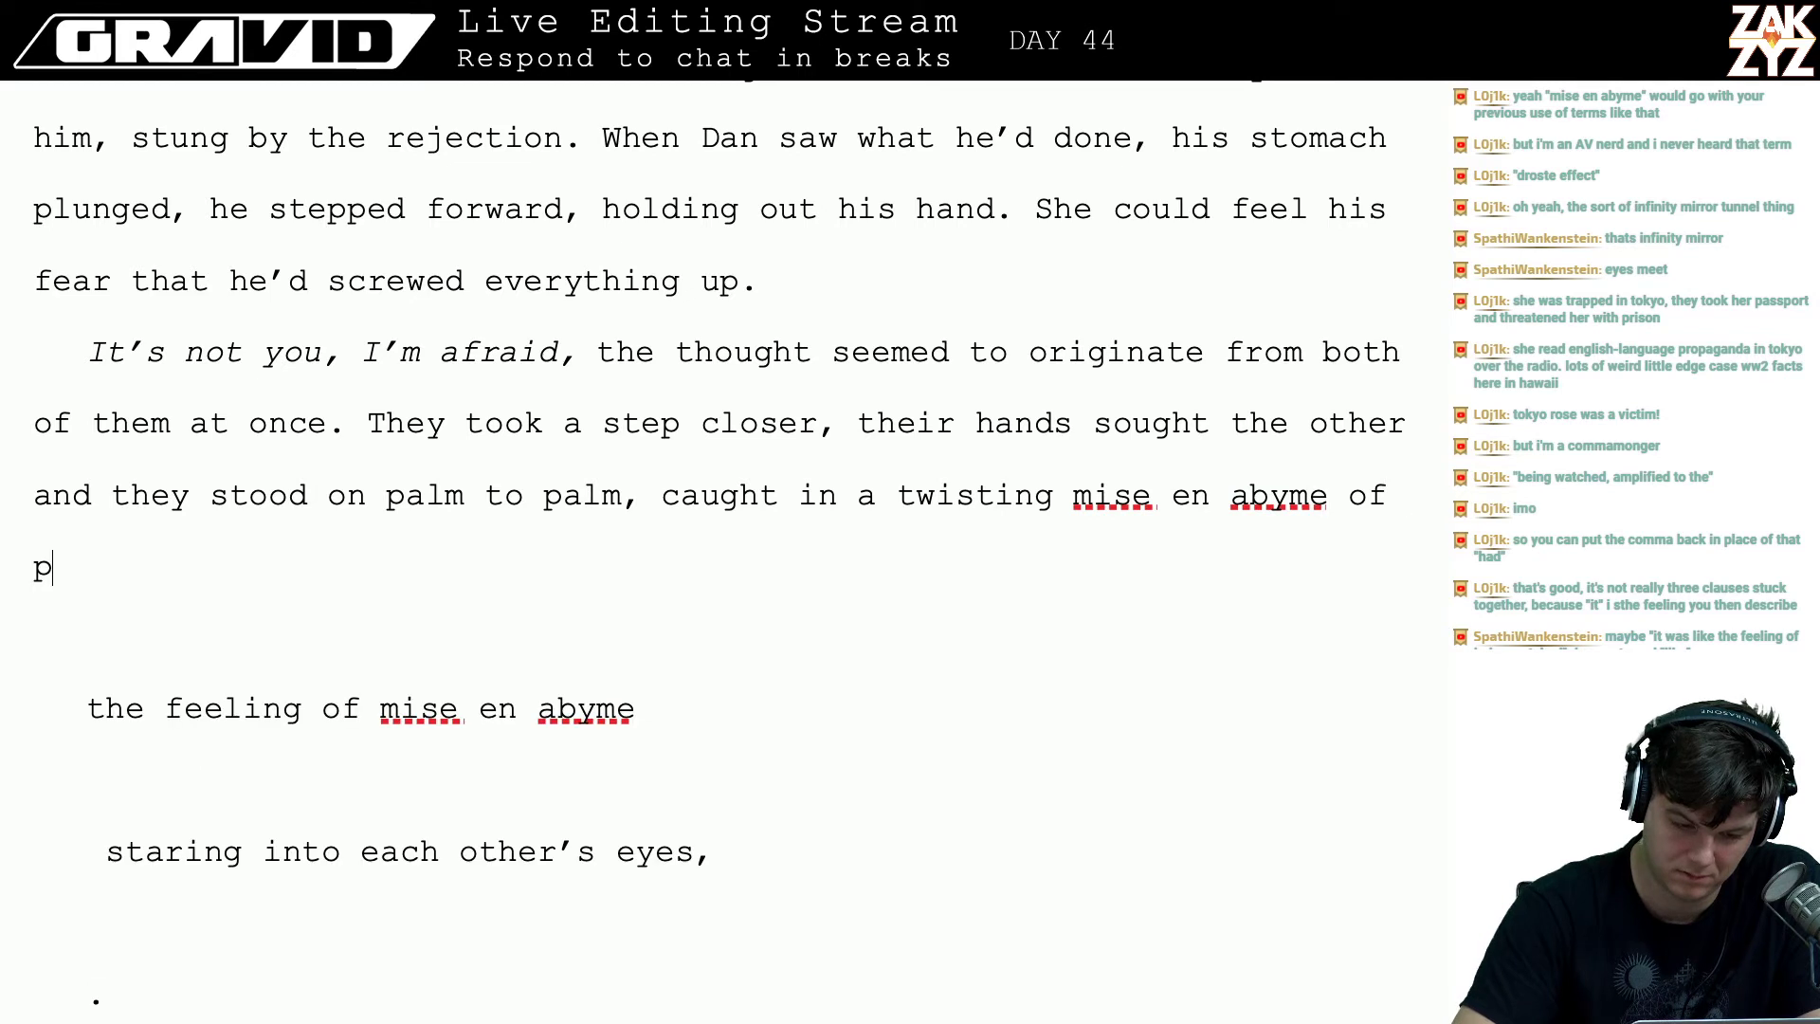
key("BackSpace")
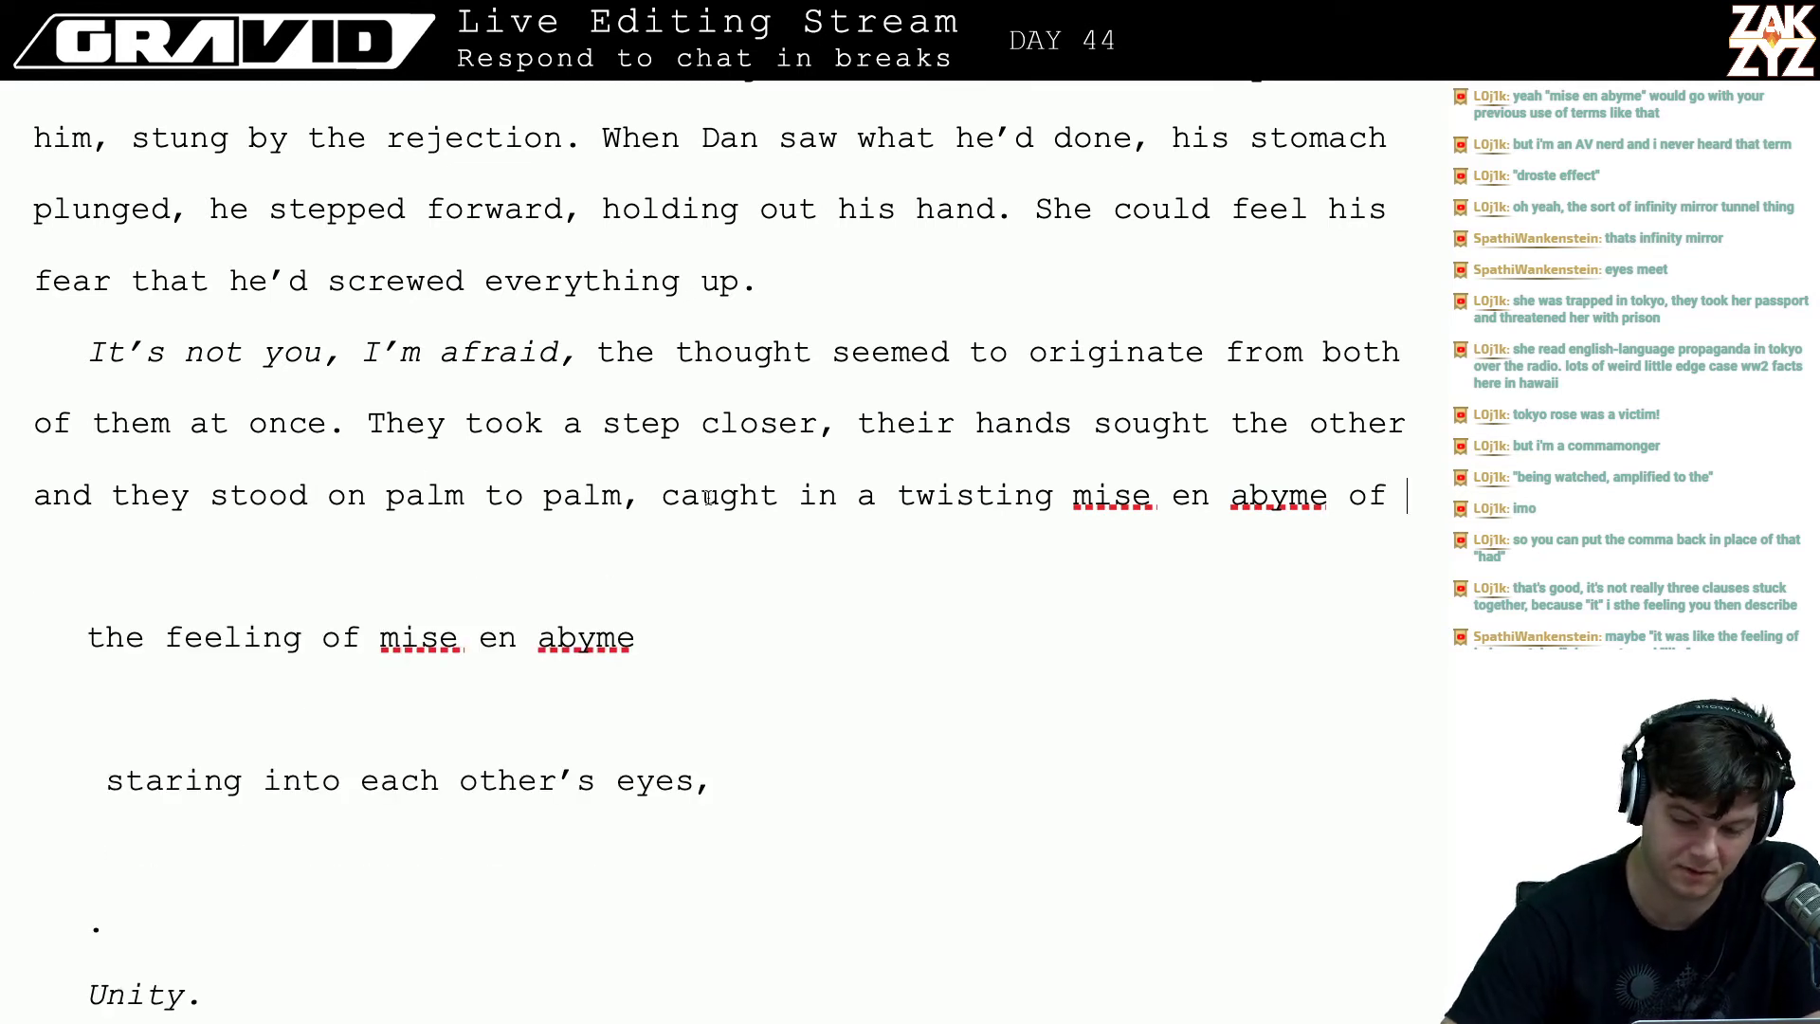
- Break "caught in a twisting mise en abyme of" onto its own line, separated from "palm to palm," by a blank line
left_click(644, 498)
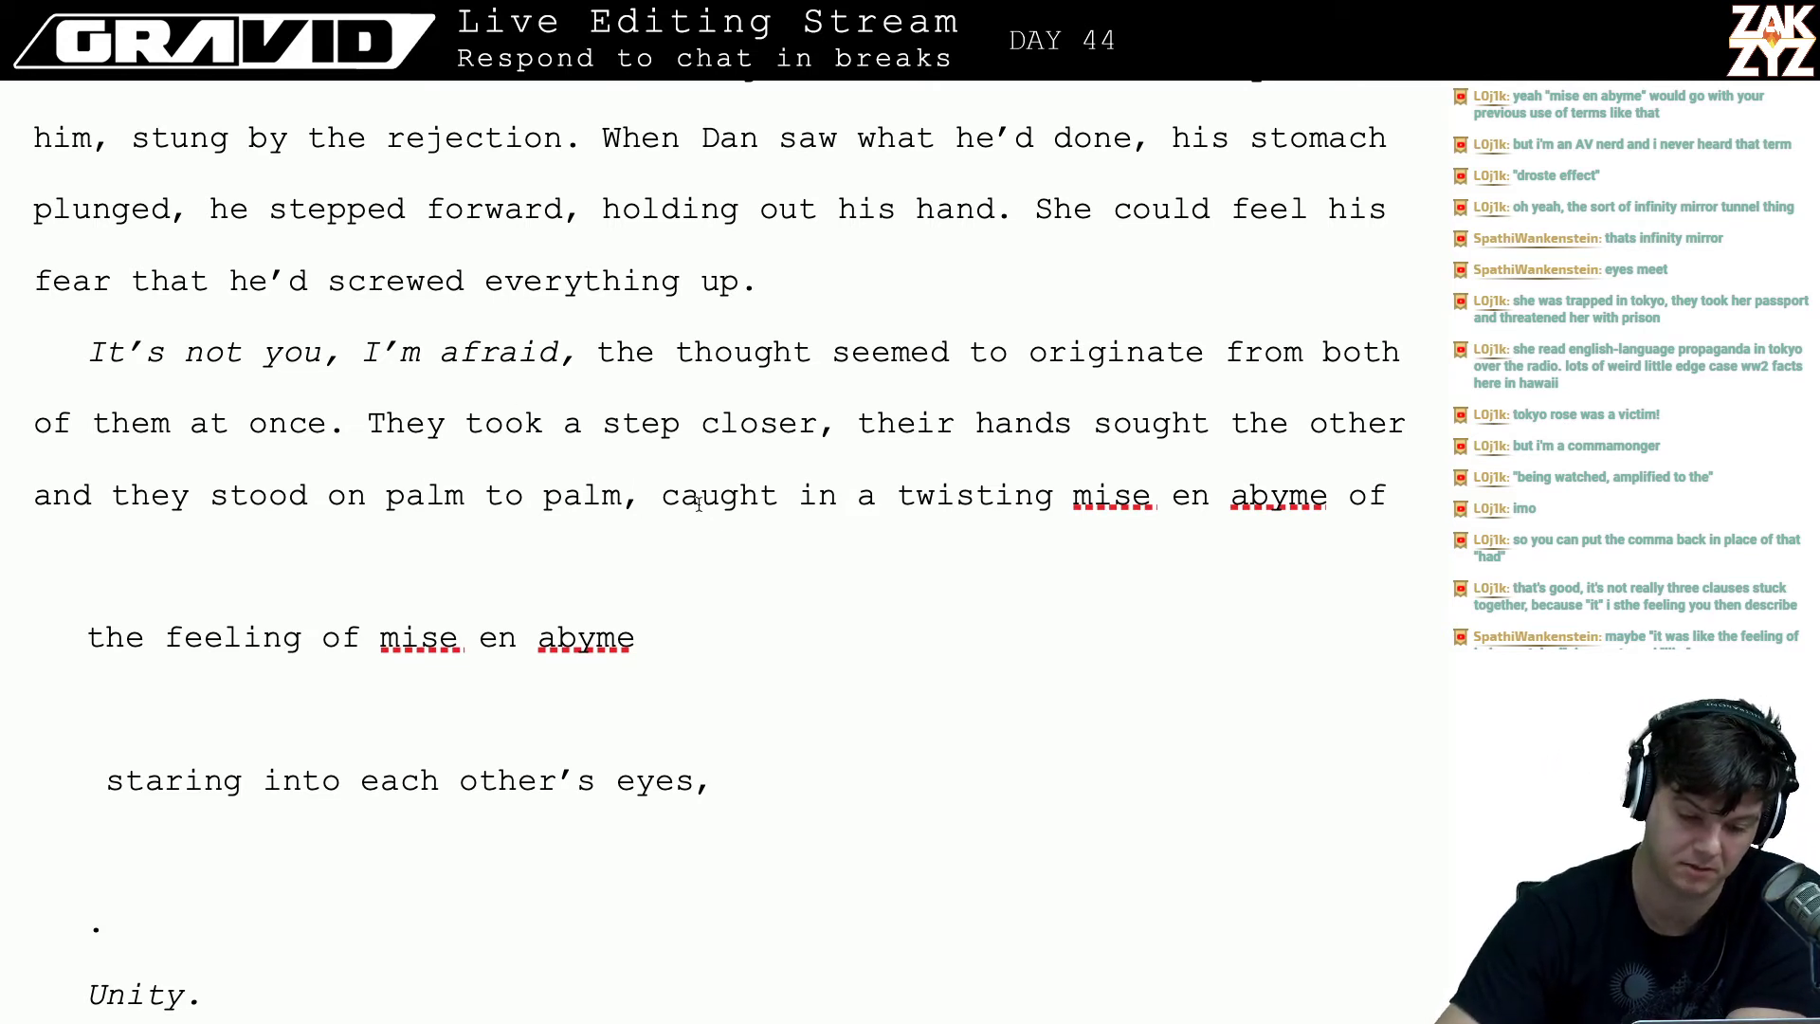
key("Right")
key("Return")
key("Return")
key("Up")
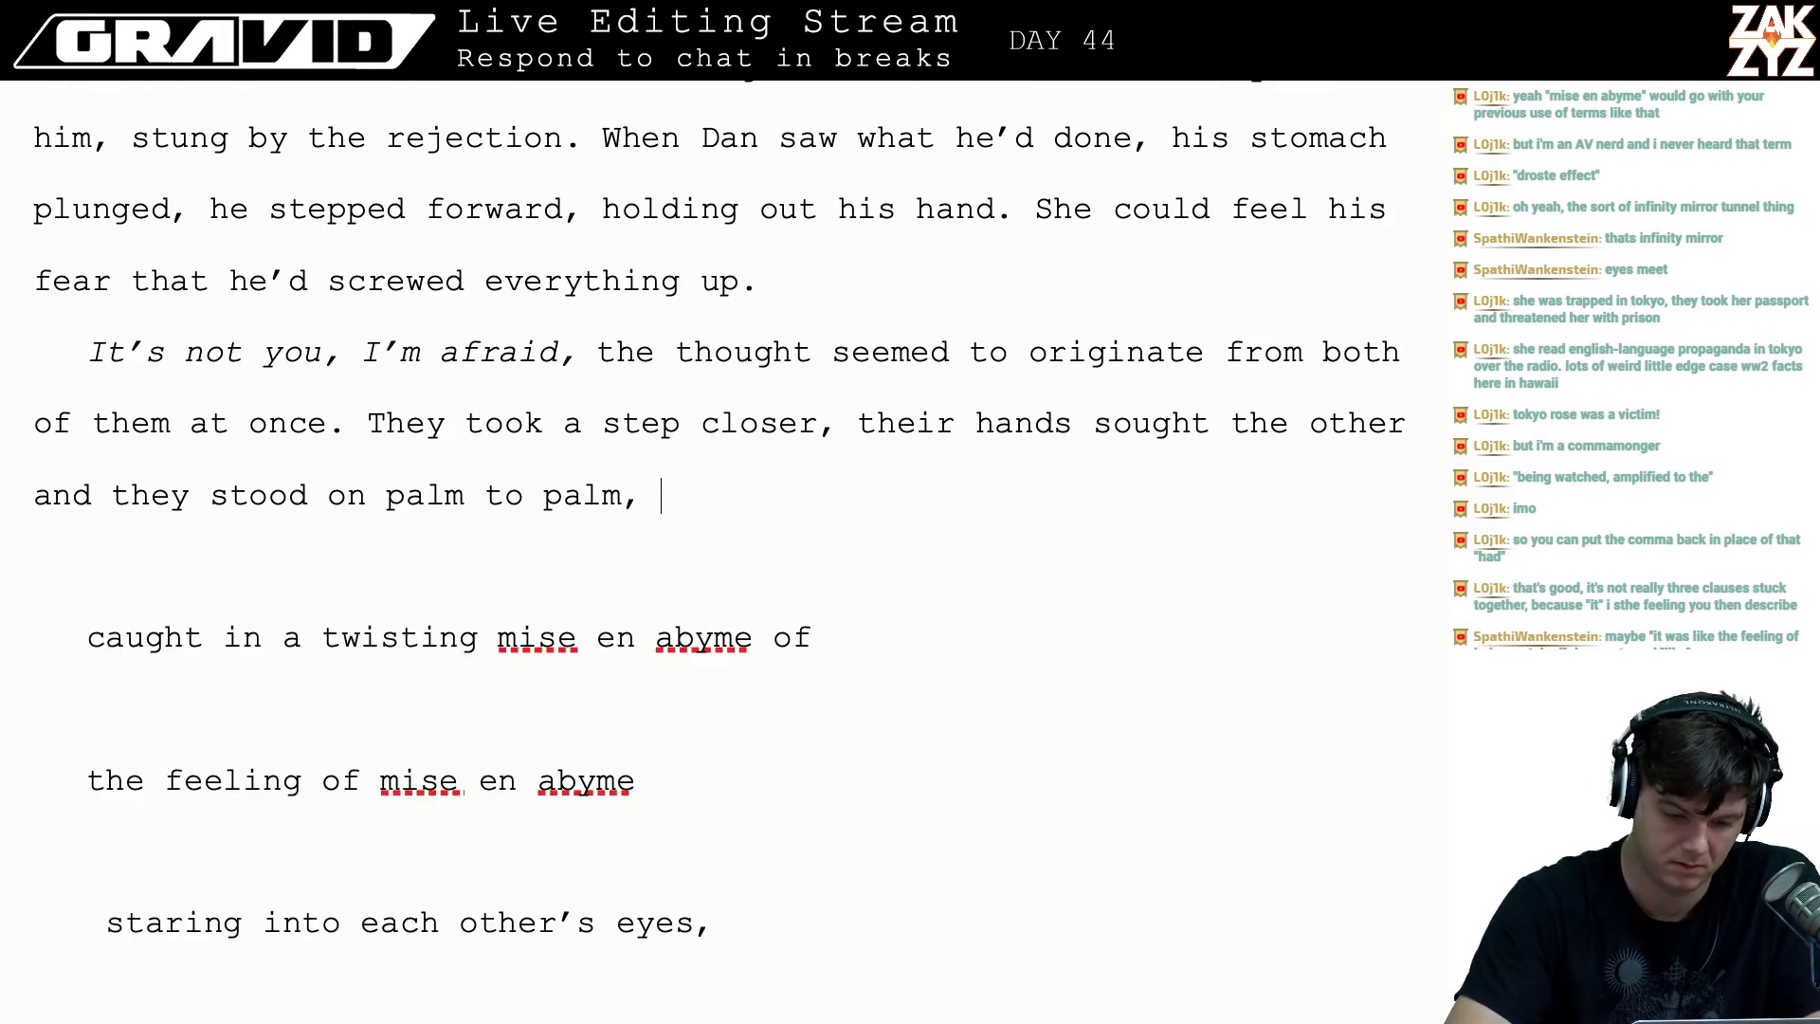
- End the sentence after "palm to palm" with a period, then try and delete the continuation "When they looked into each other's eyes, there was a"
type(". When they ")
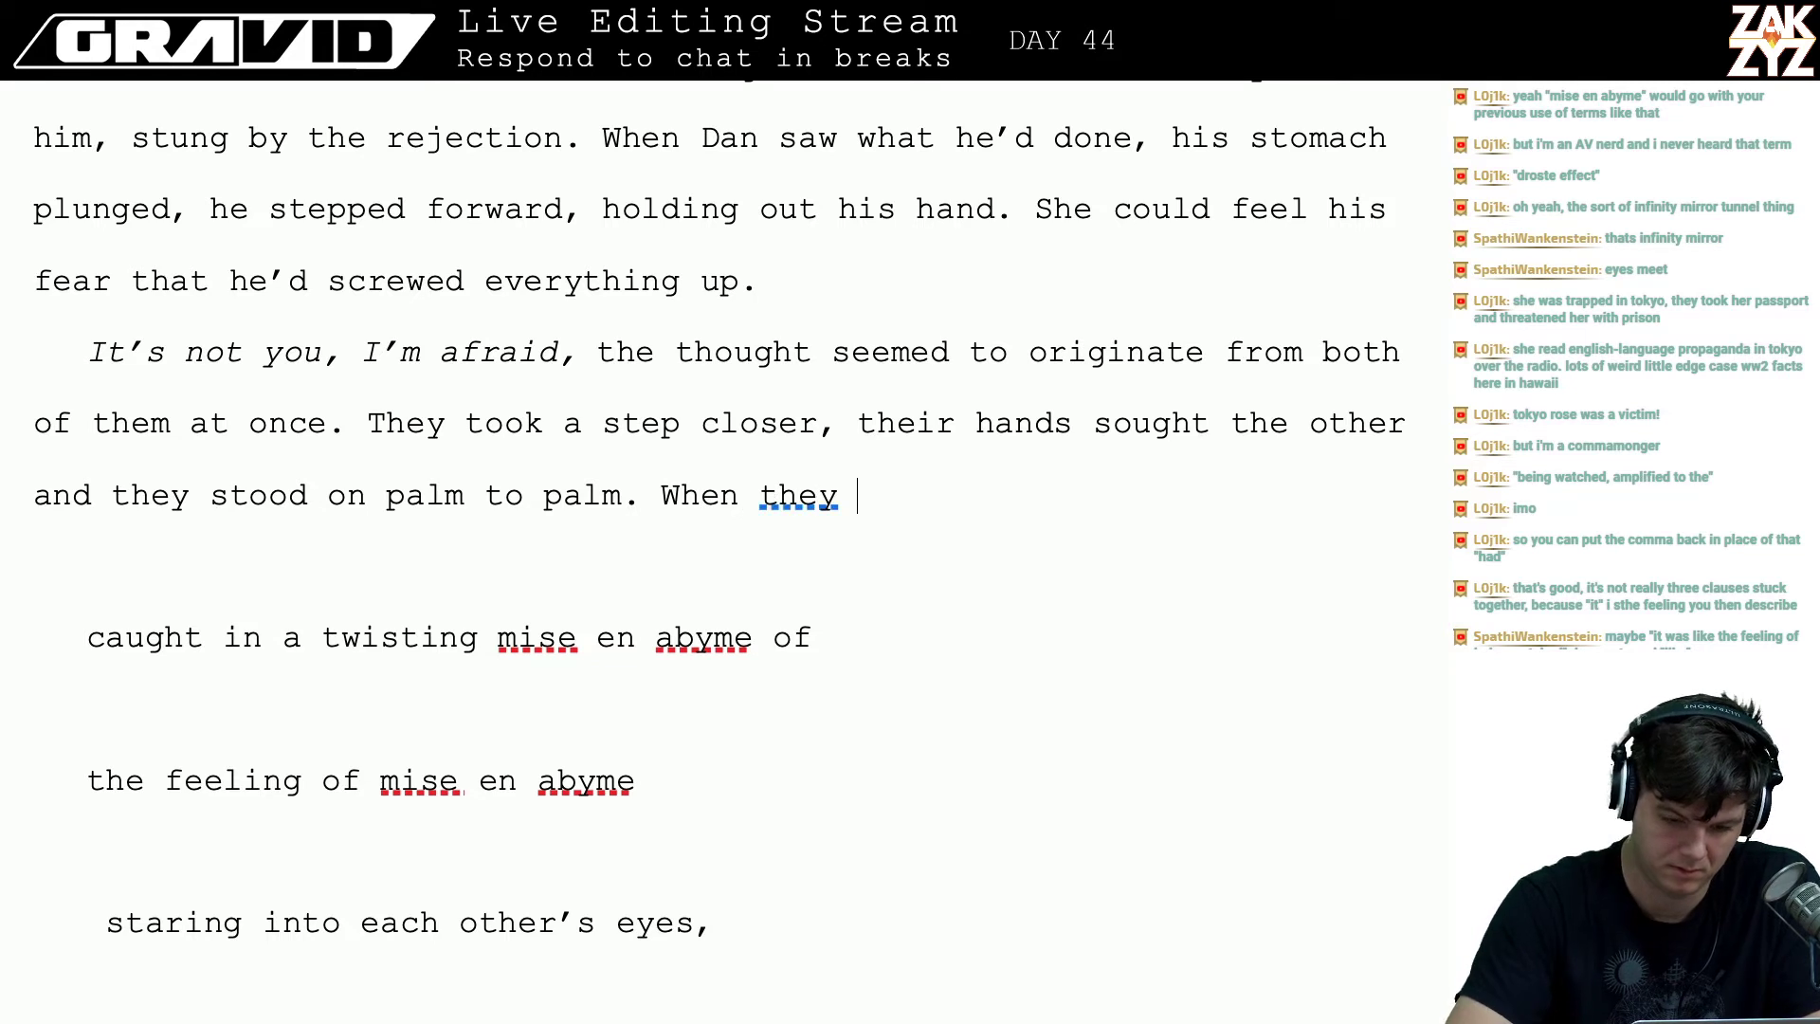
type("looked into ea")
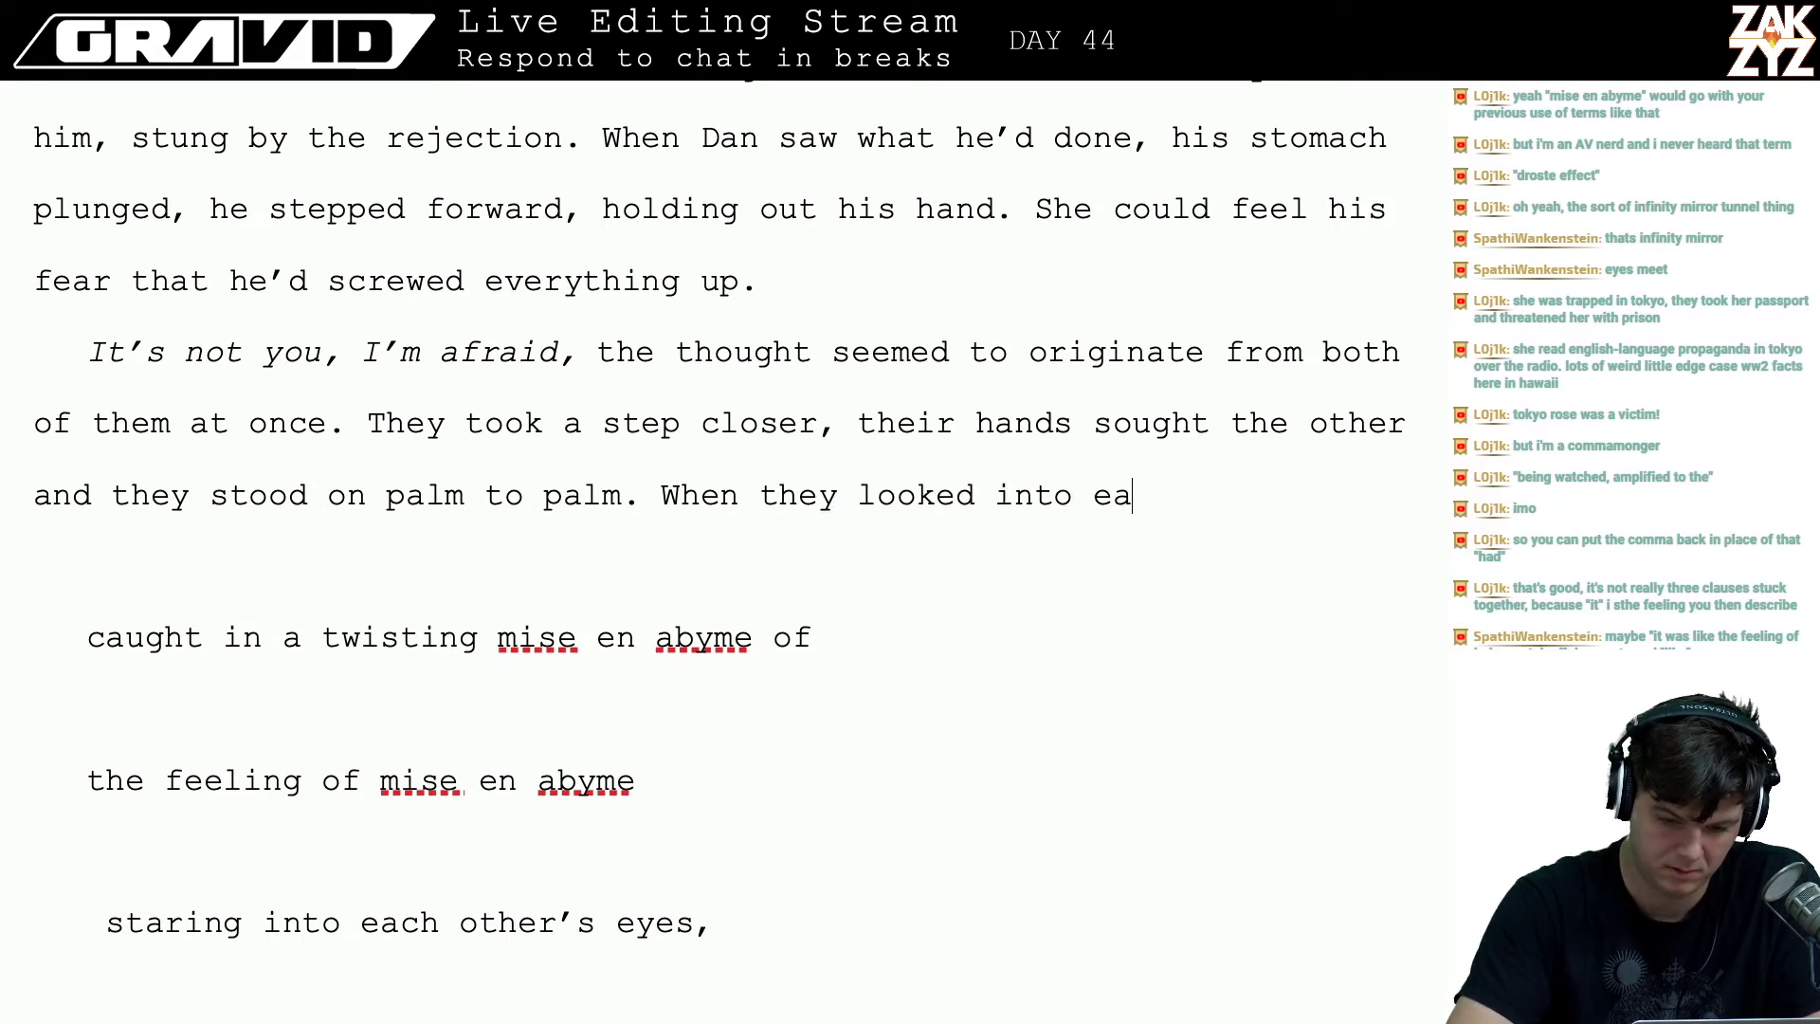
type("ch other's eyes, t")
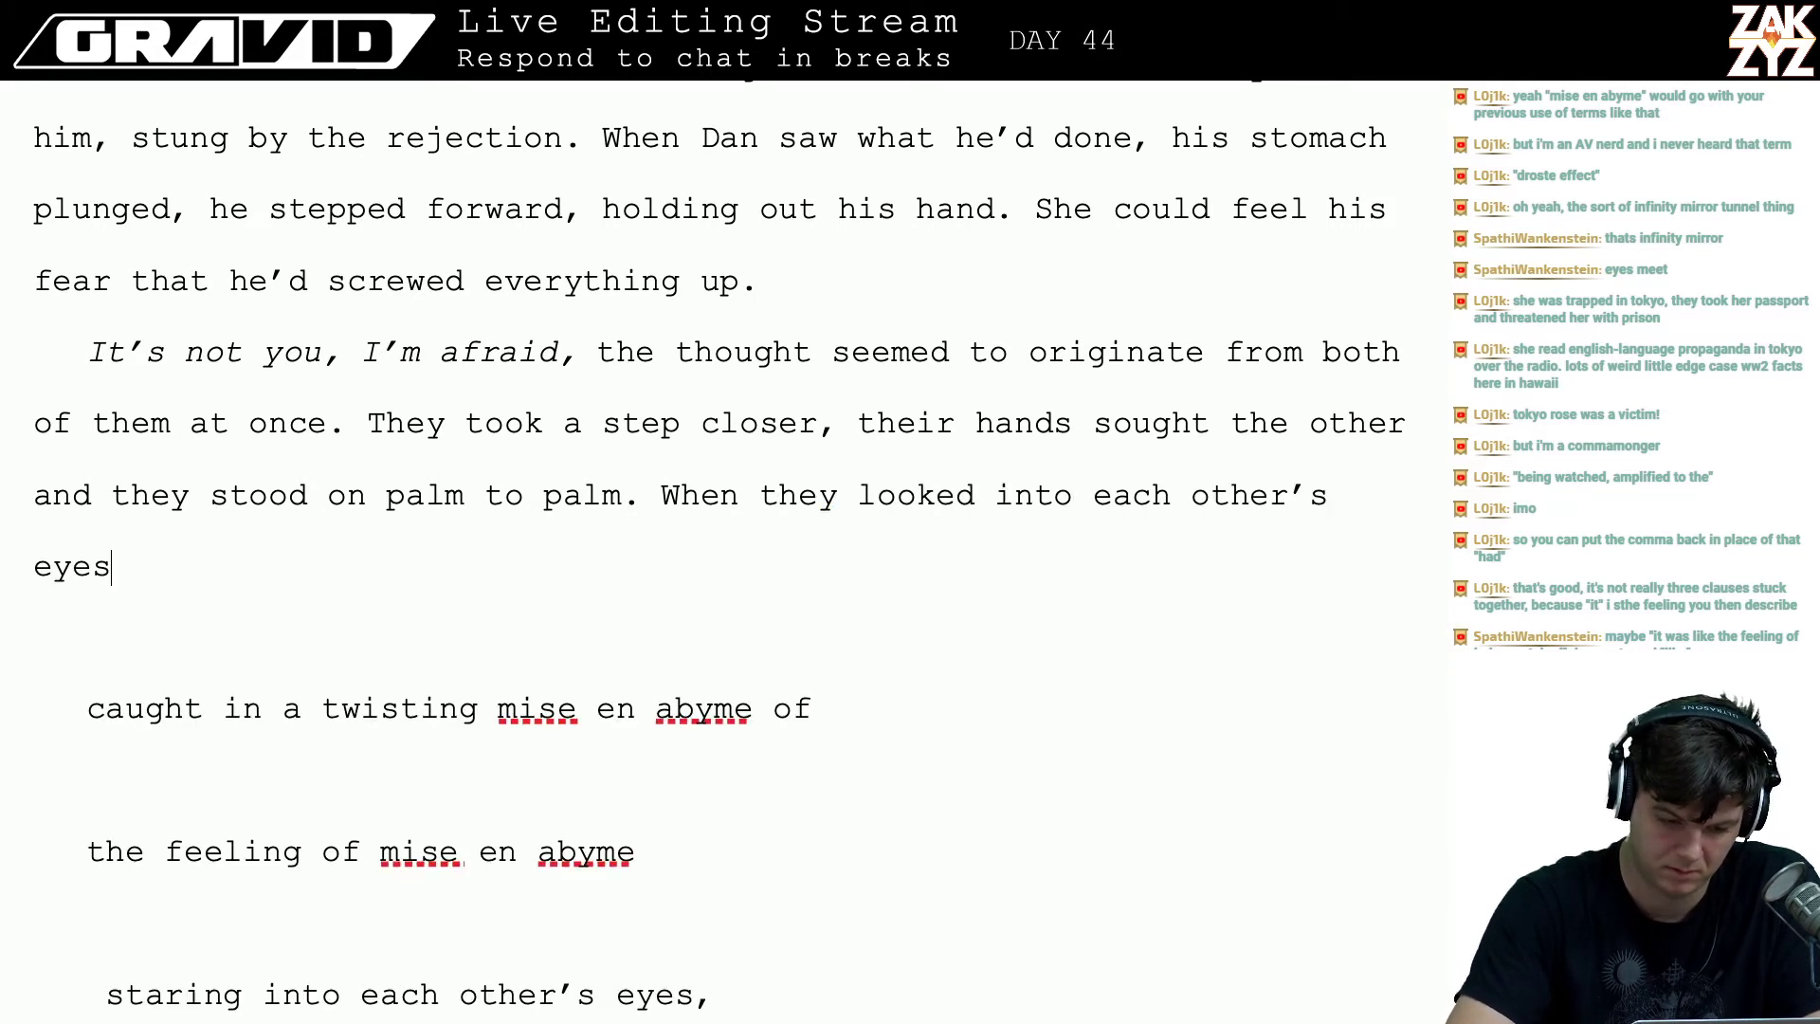
type("here e")
key("BackSpace")
key("BackSpace")
type("was")
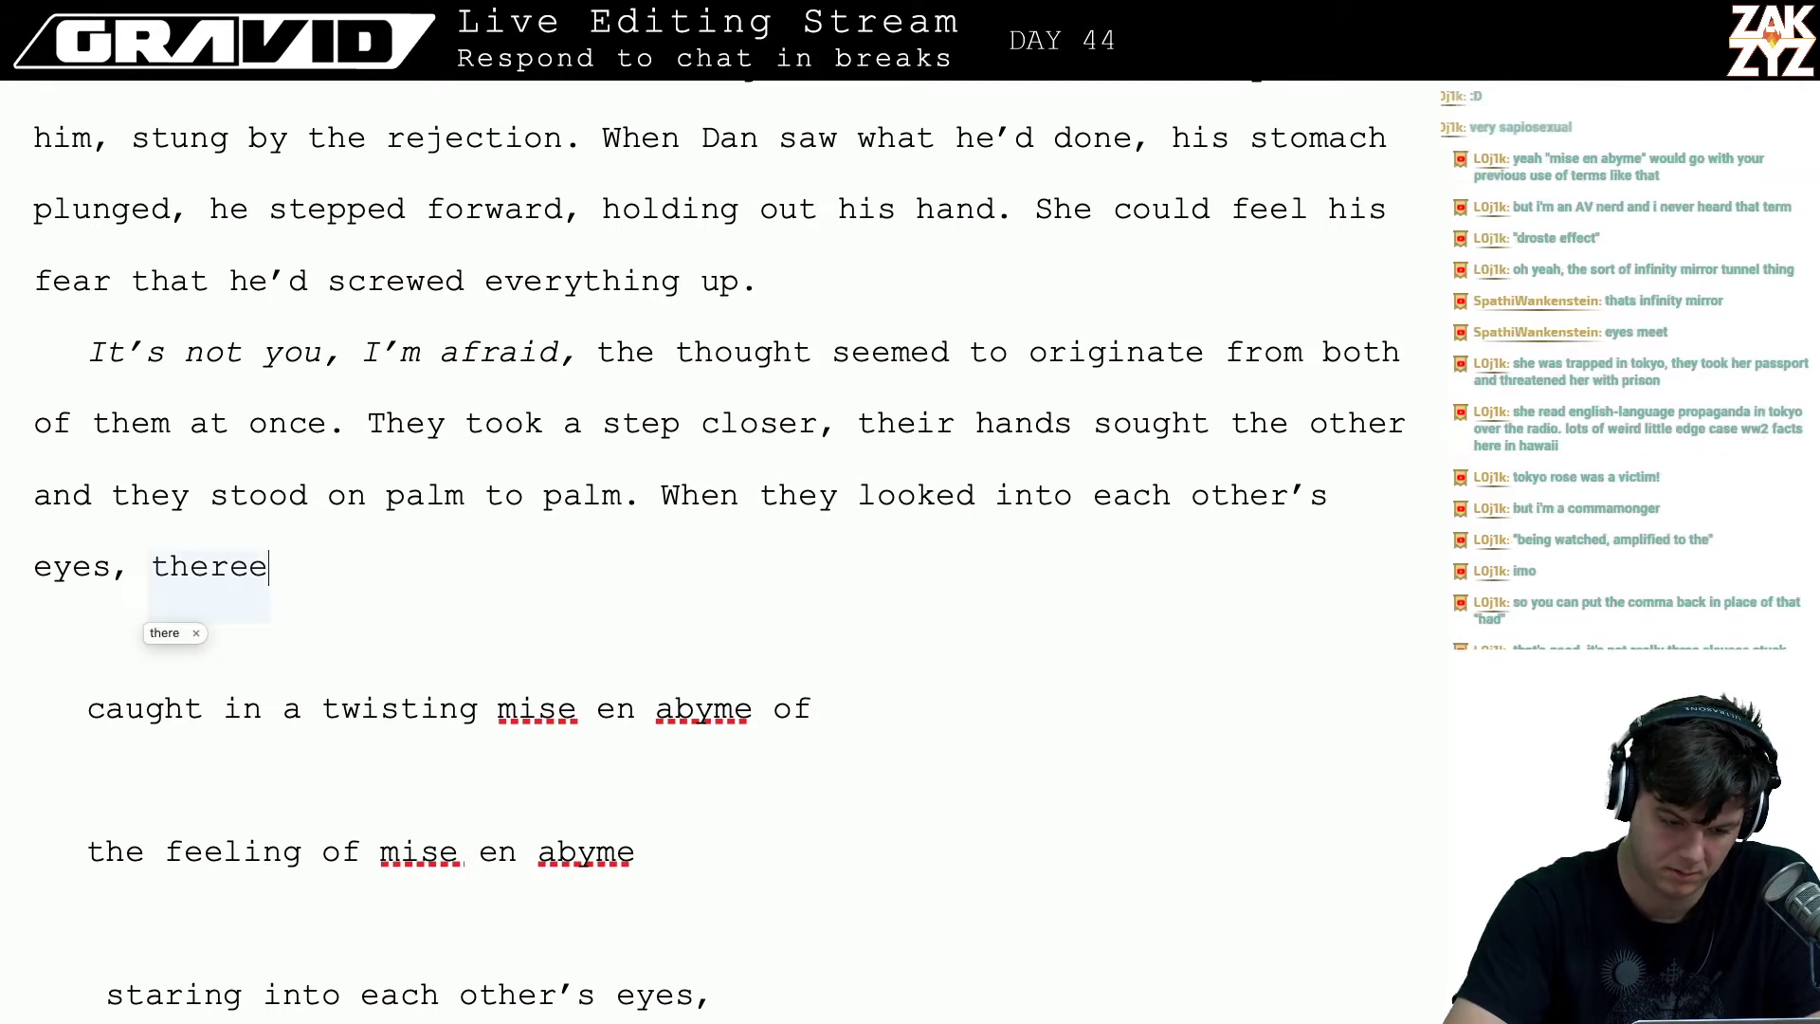
type(" a v")
key("BackSpace")
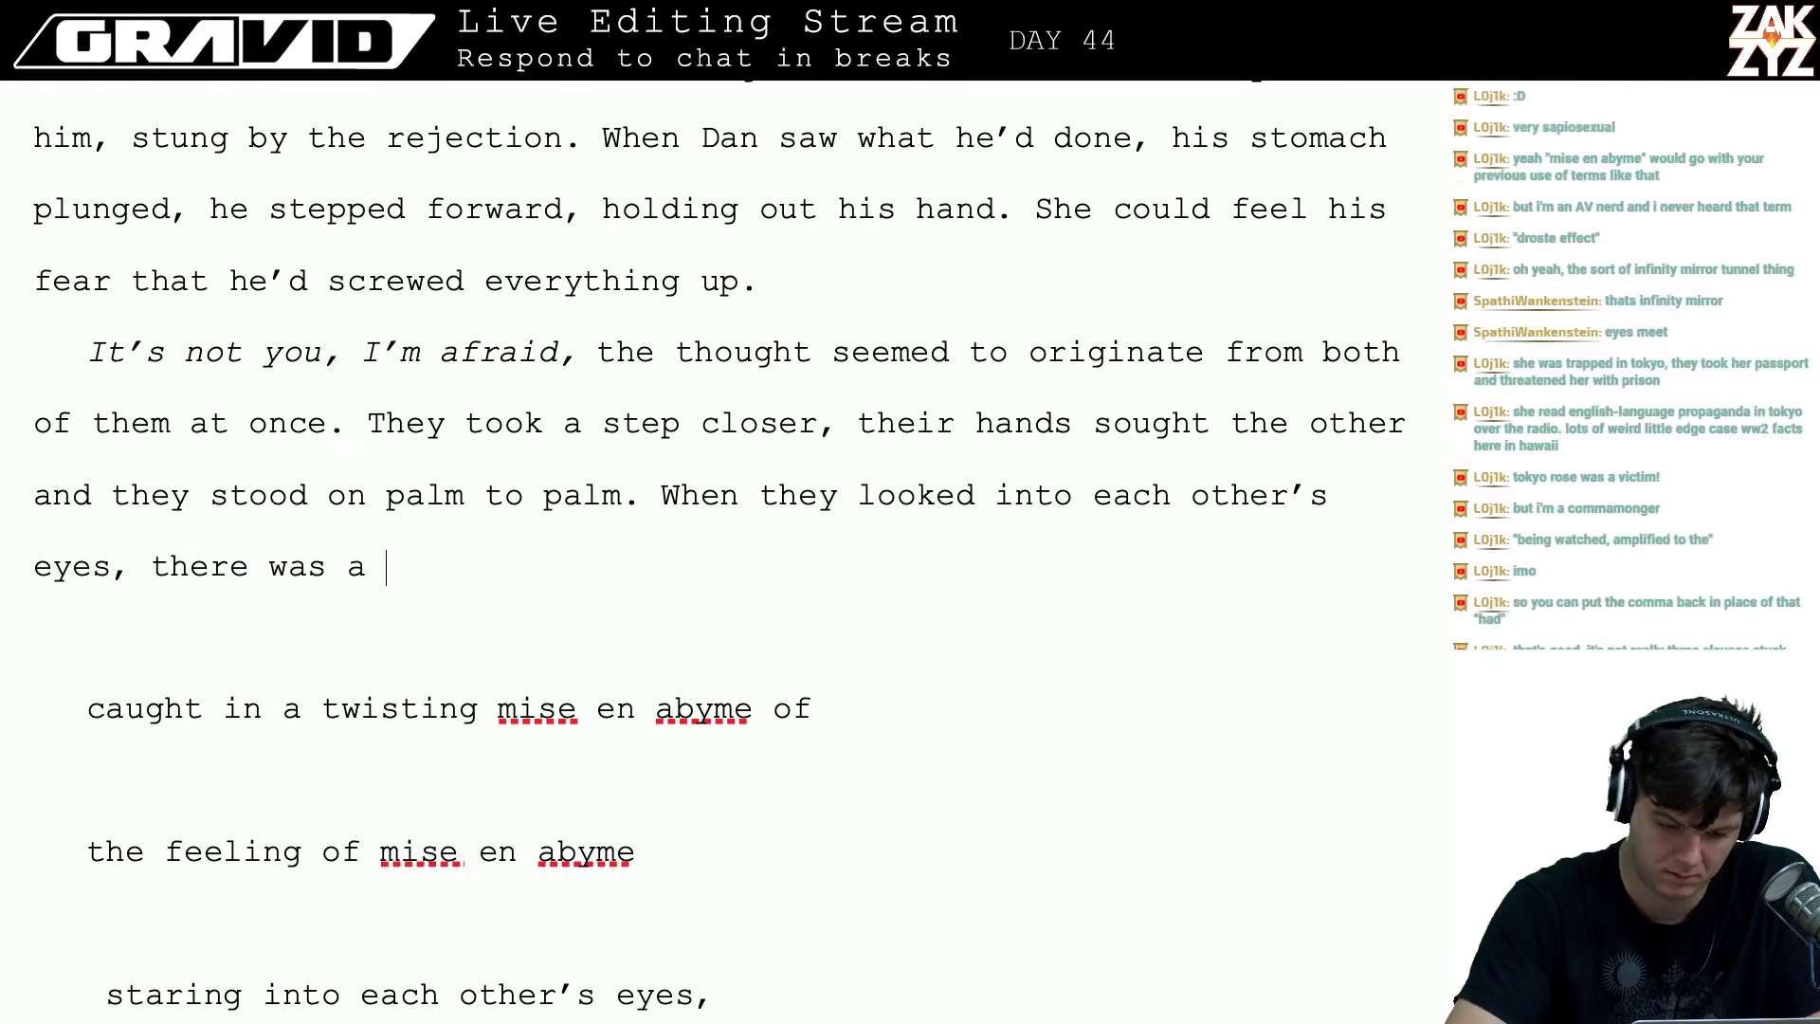
key("BackSpace")
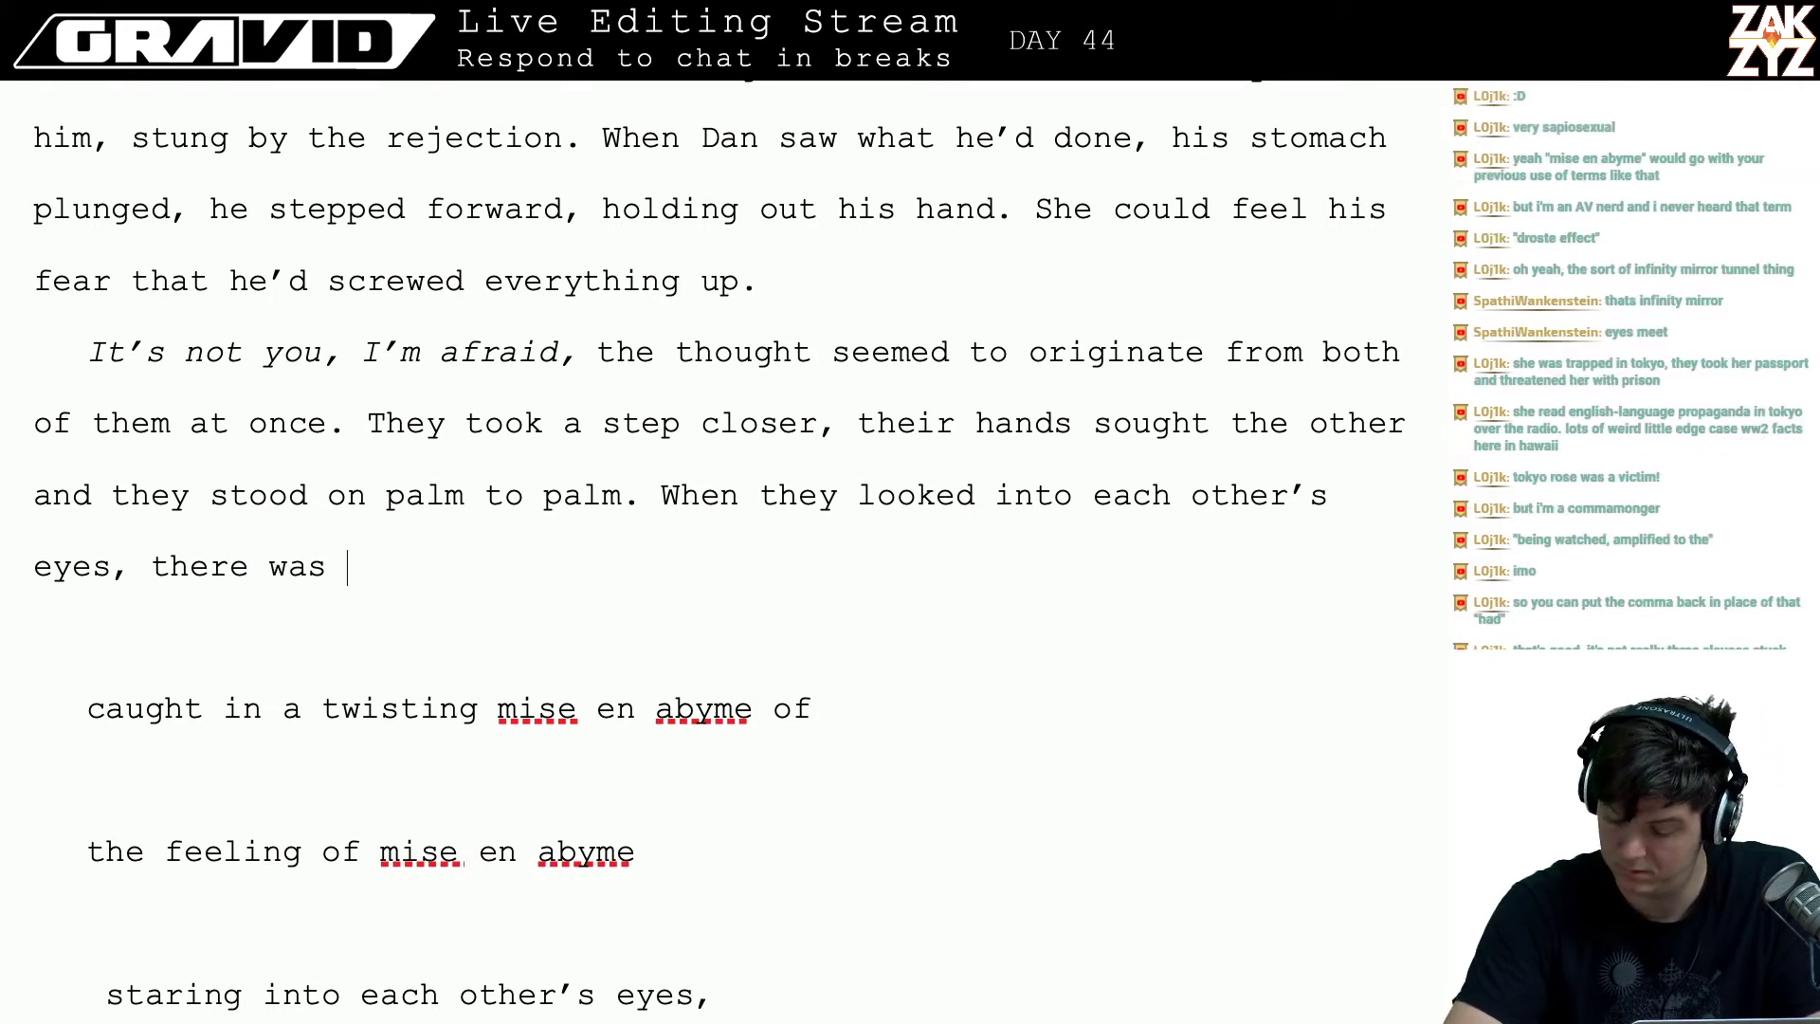
type("twiti")
key("BackSpace")
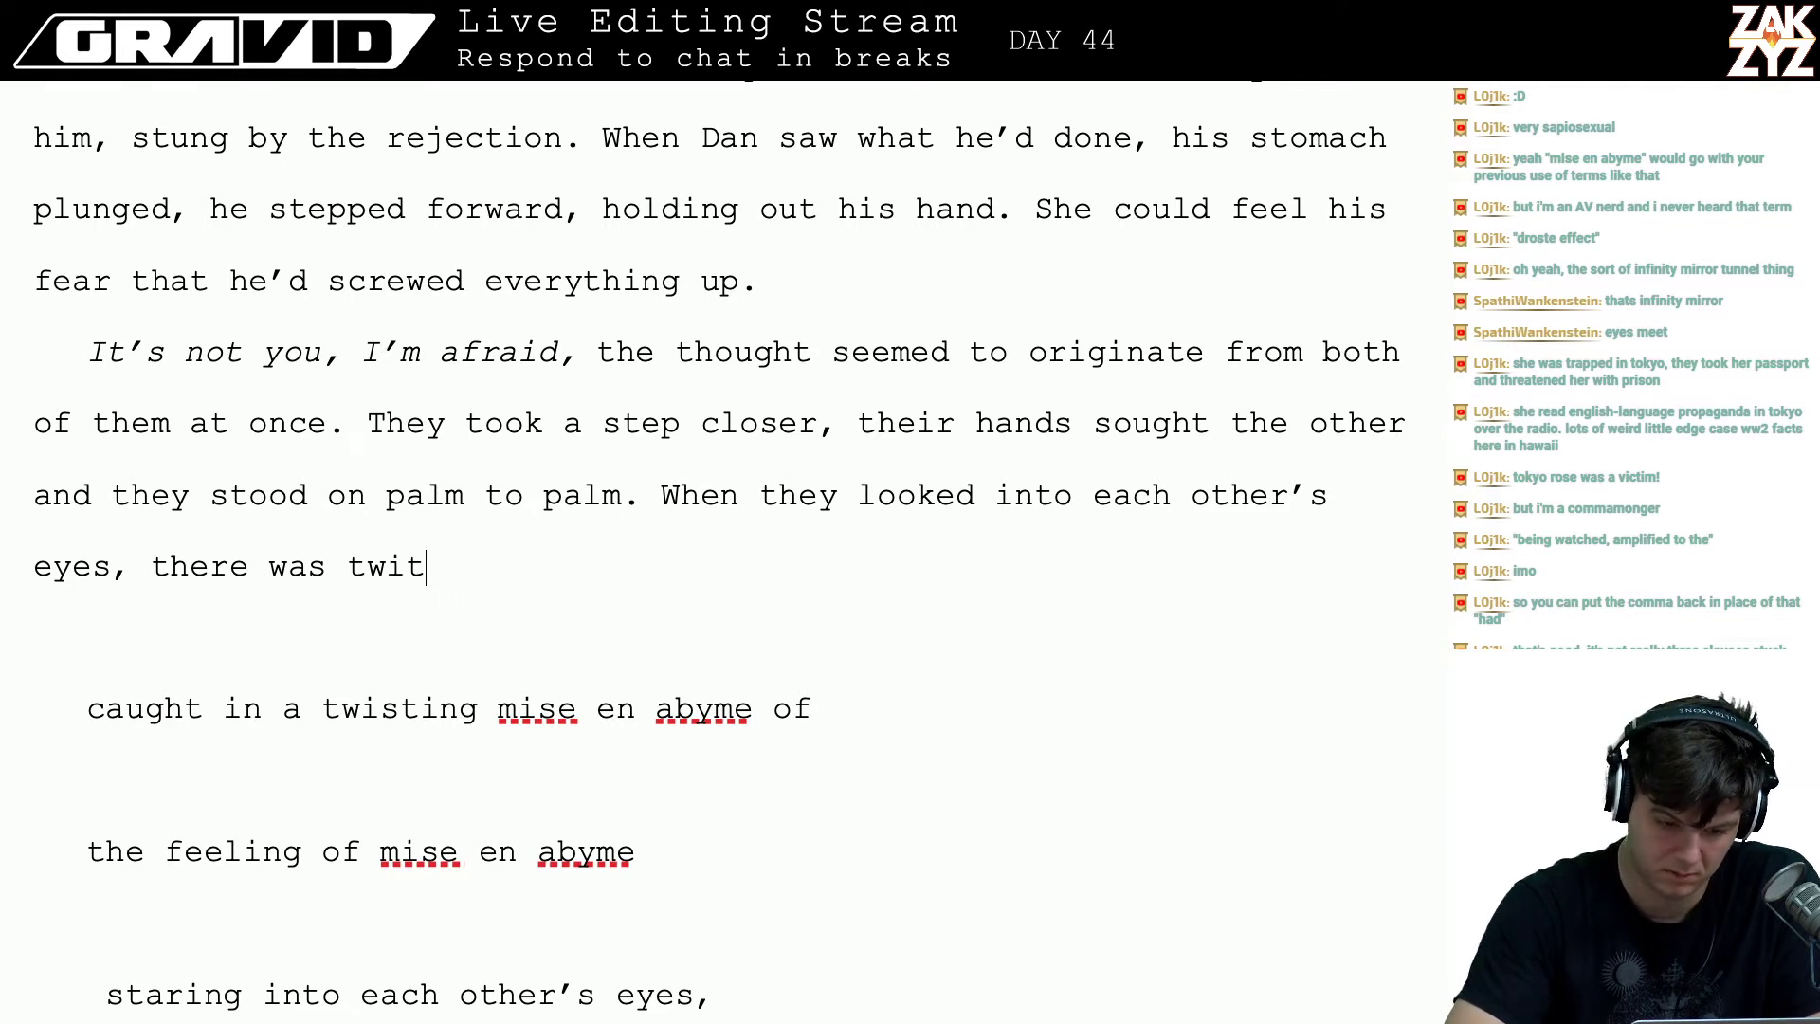
key("BackSpace")
key("BackSpace")
key("BackSpace")
key("BackSpace")
key("BackSpace")
key("BackSpace")
key("BackSpace")
key("BackSpace")
key("BackSpace")
key("BackSpace")
key("BackSpace")
key("BackSpace")
key("BackSpace")
key("BackSpace")
key("BackSpace")
key("BackSpace")
key("BackSpace")
key("BackSpace")
key("BackSpace")
key("BackSpace")
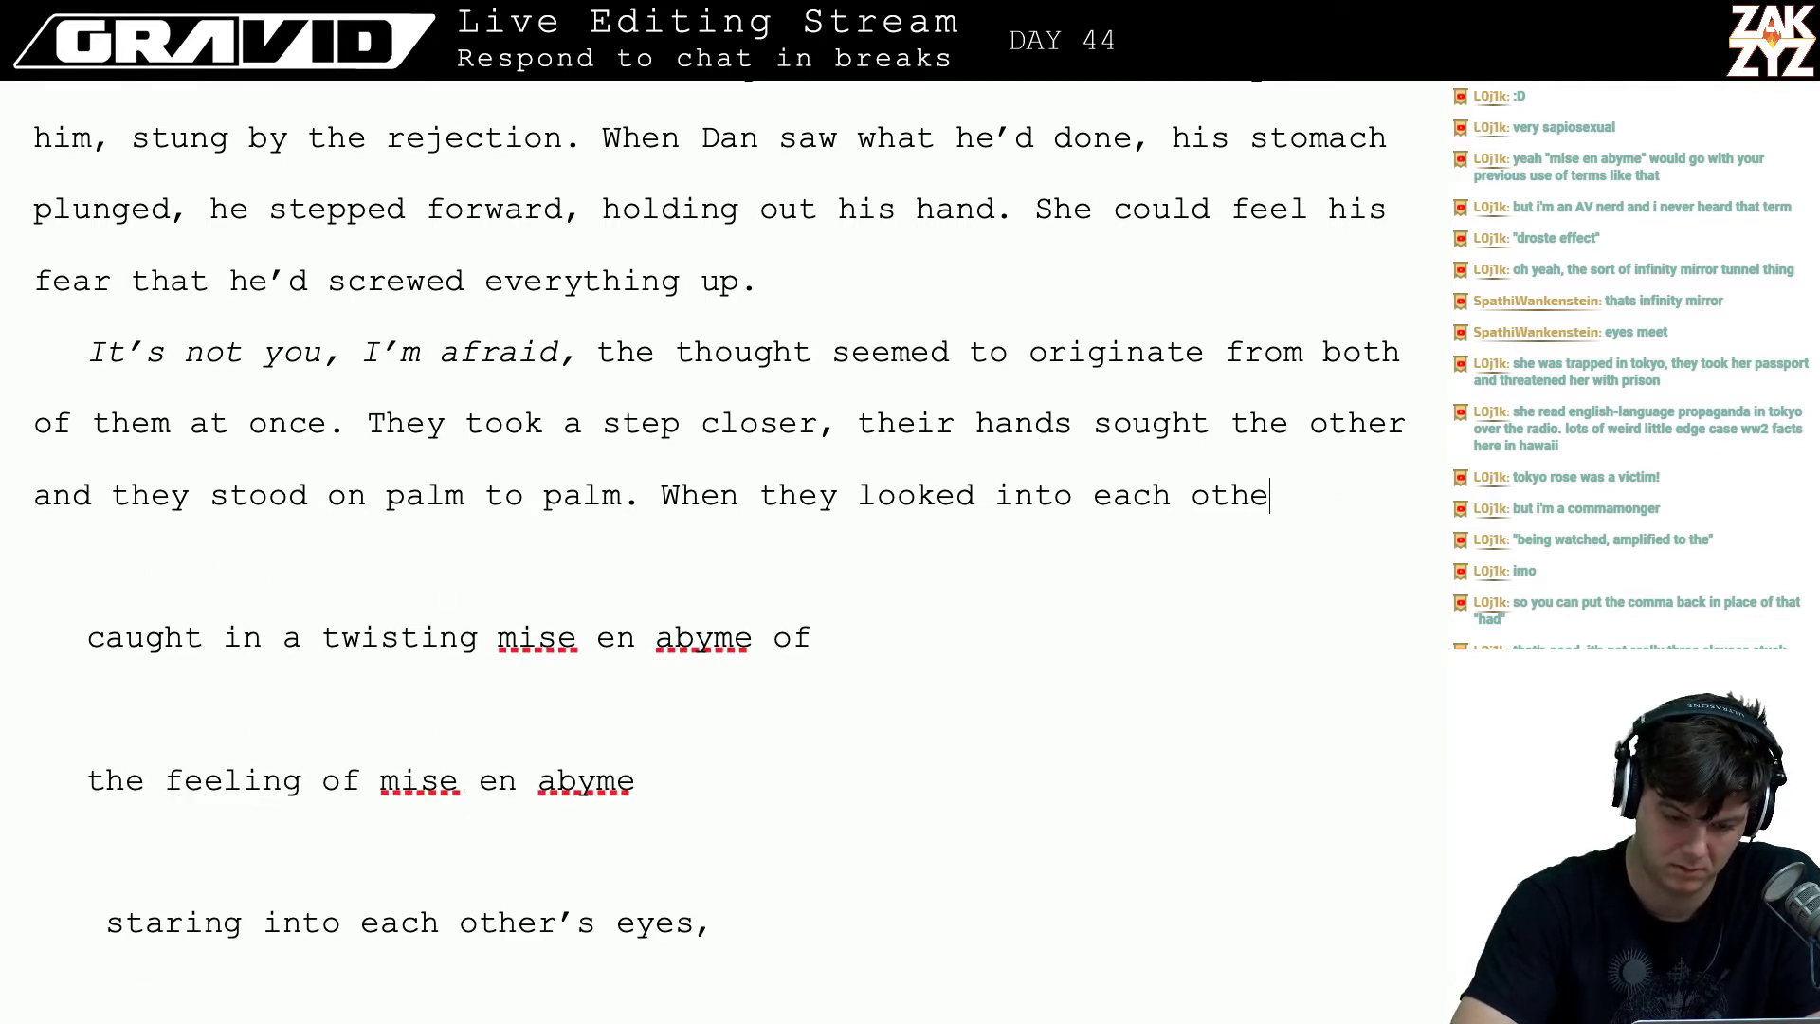
key("BackSpace")
key("BackSpace")
key("BackSpace")
key("BackSpace")
key("BackSpace")
key("BackSpace")
key("BackSpace")
key("BackSpace")
key("BackSpace")
key("BackSpace")
key("BackSpace")
key("BackSpace")
key("BackSpace")
key("BackSpace")
key("BackSpace")
key("BackSpace")
key("BackSpace")
key("BackSpace")
key("BackSpace")
key("BackSpace")
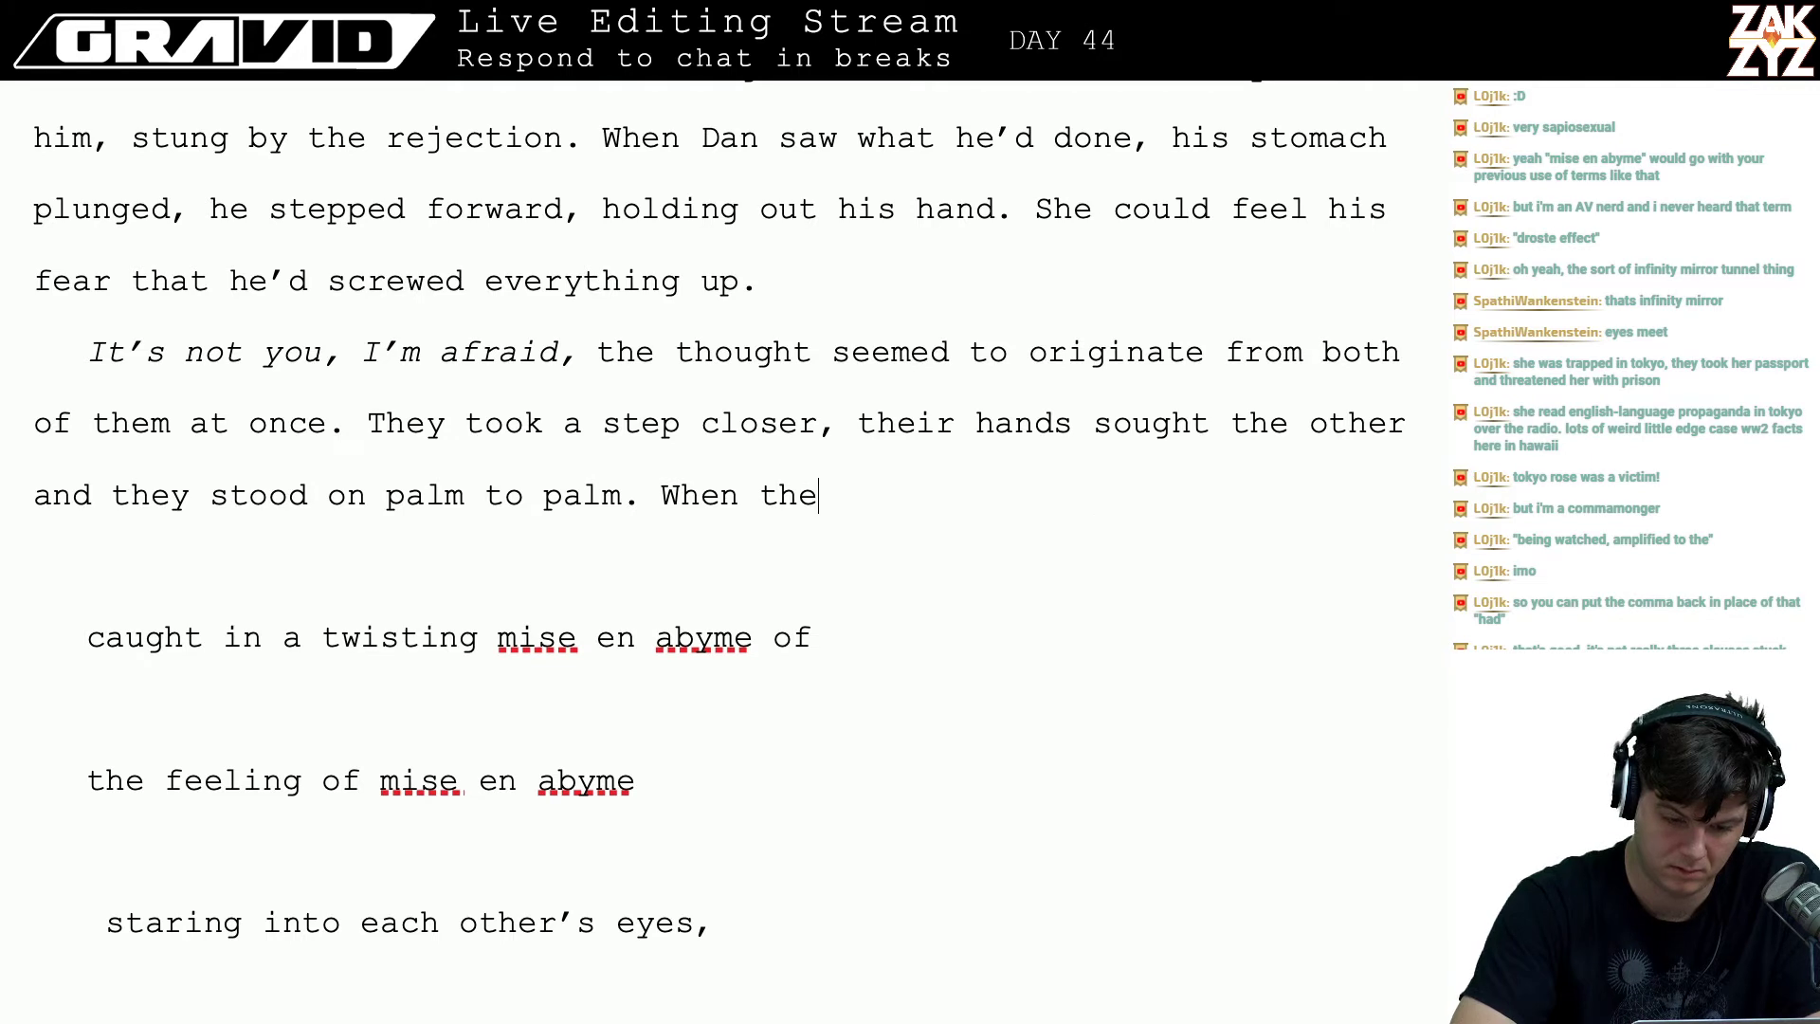
key("BackSpace")
key("BackSpace")
key("BackSpace")
key("BackSpace")
key("BackSpace")
key("BackSpace")
key("BackSpace")
key("BackSpace")
- Try starting the sentence after "palm to palm." with "Staring into each other's eyes was a" and delete that wording
type("Staring int")
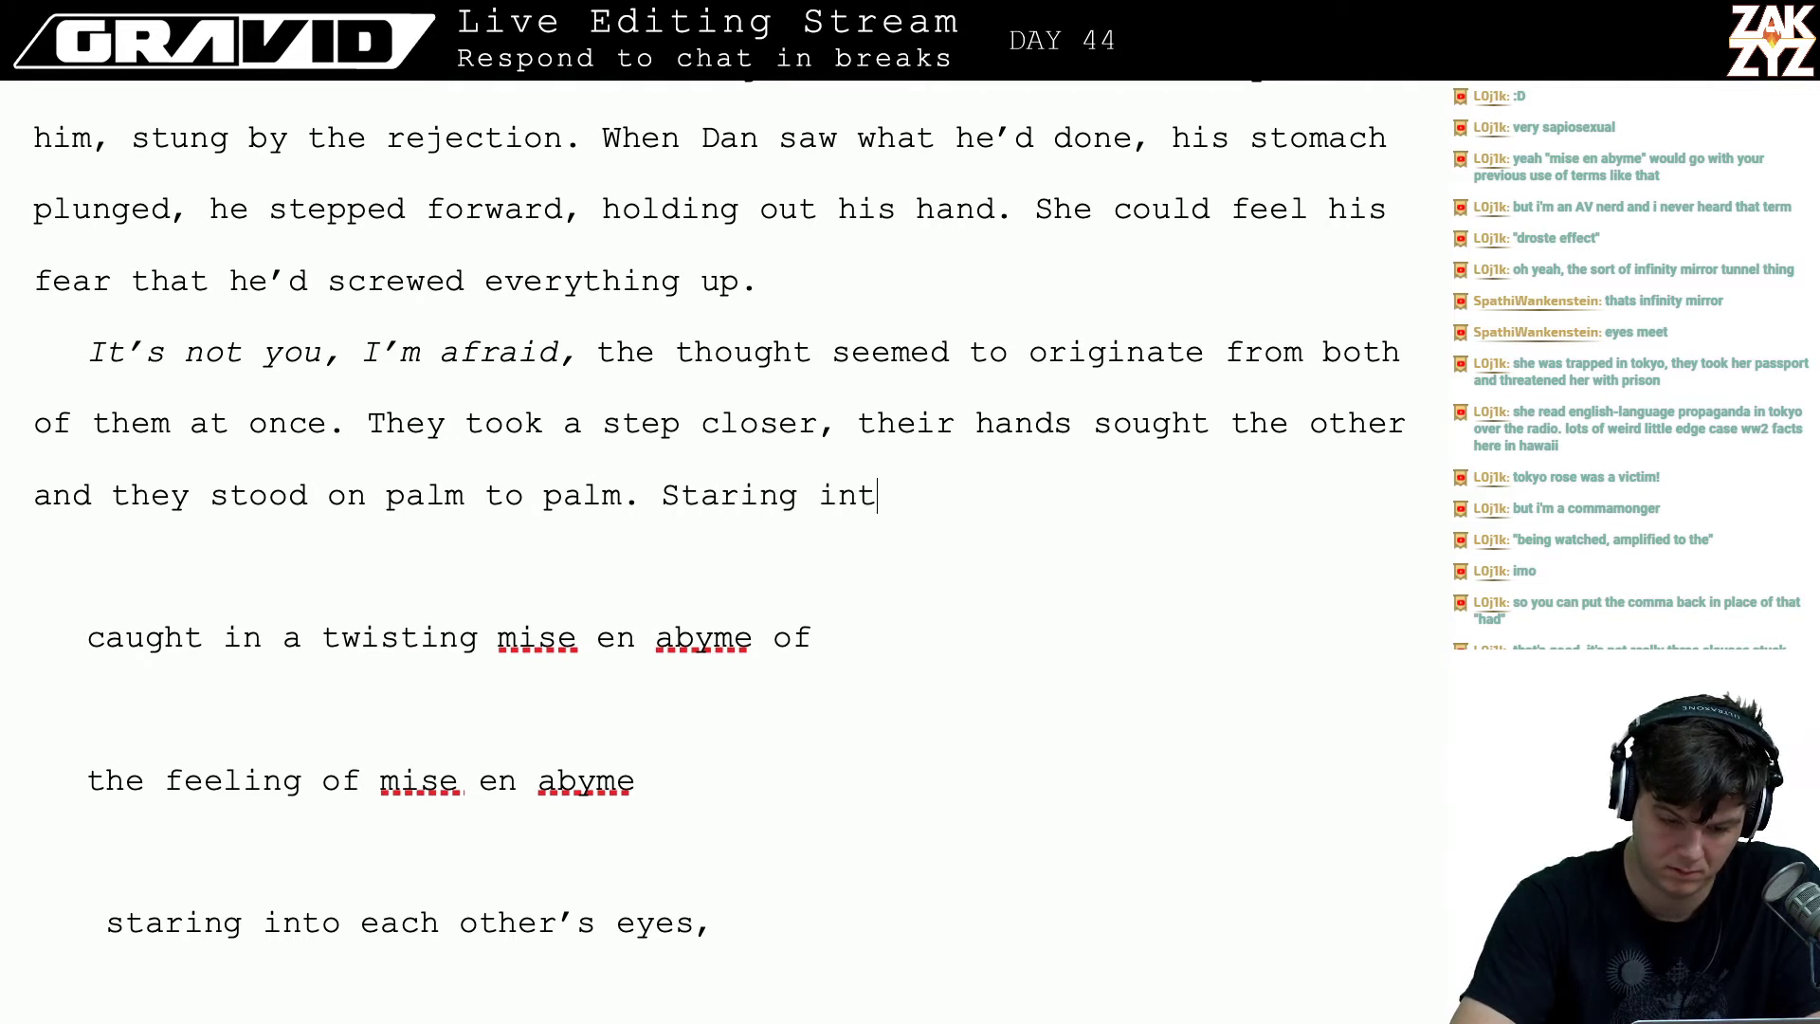
type("o each other's ")
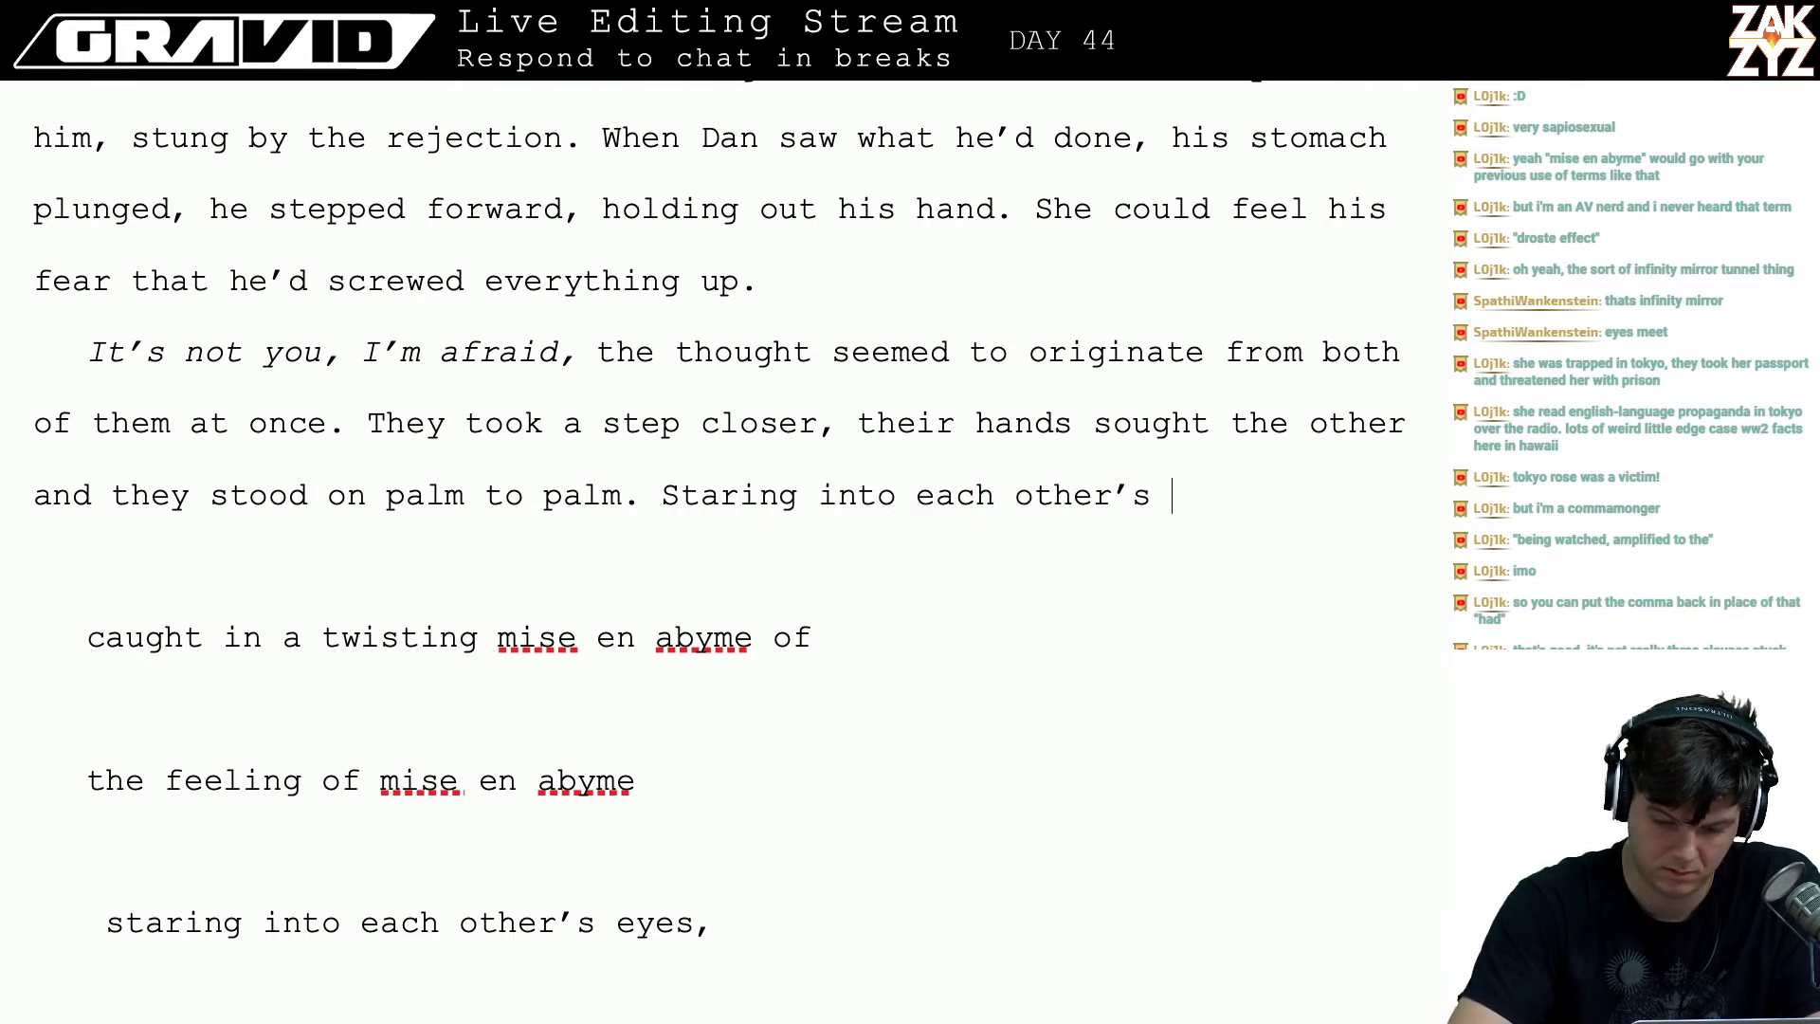
type("eyes was")
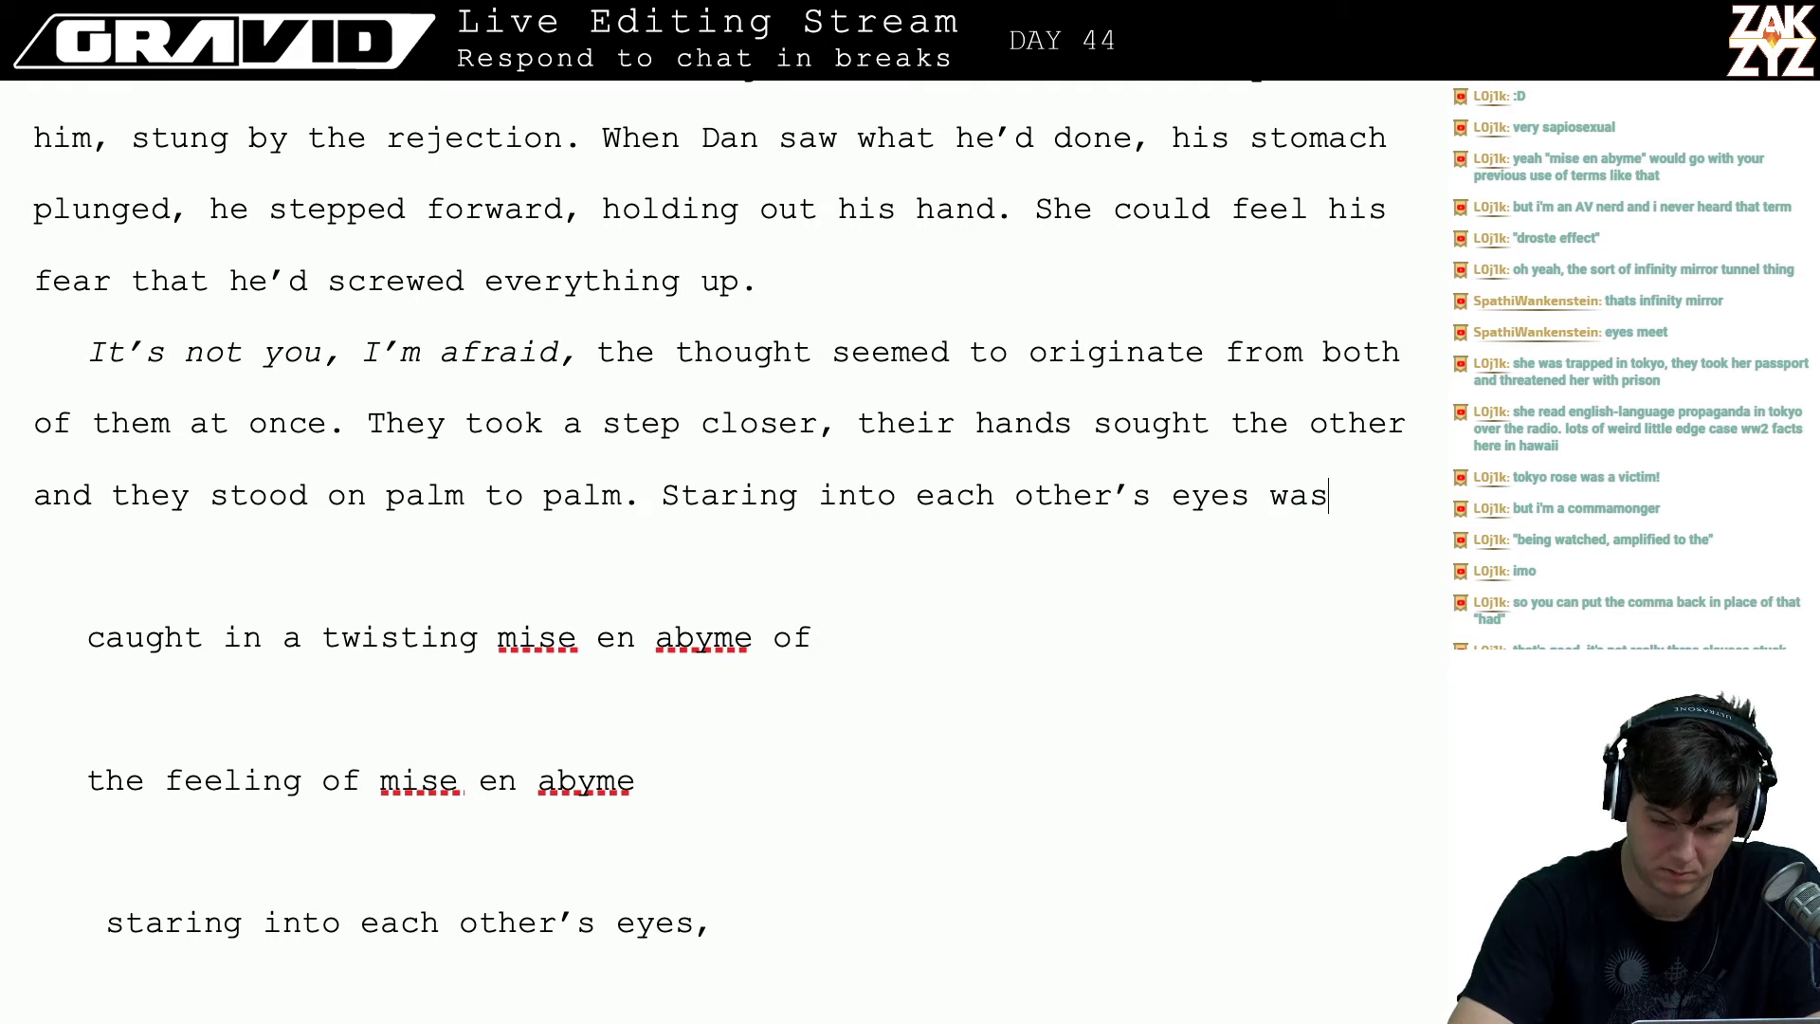
key("BackSpace")
key("BackSpace")
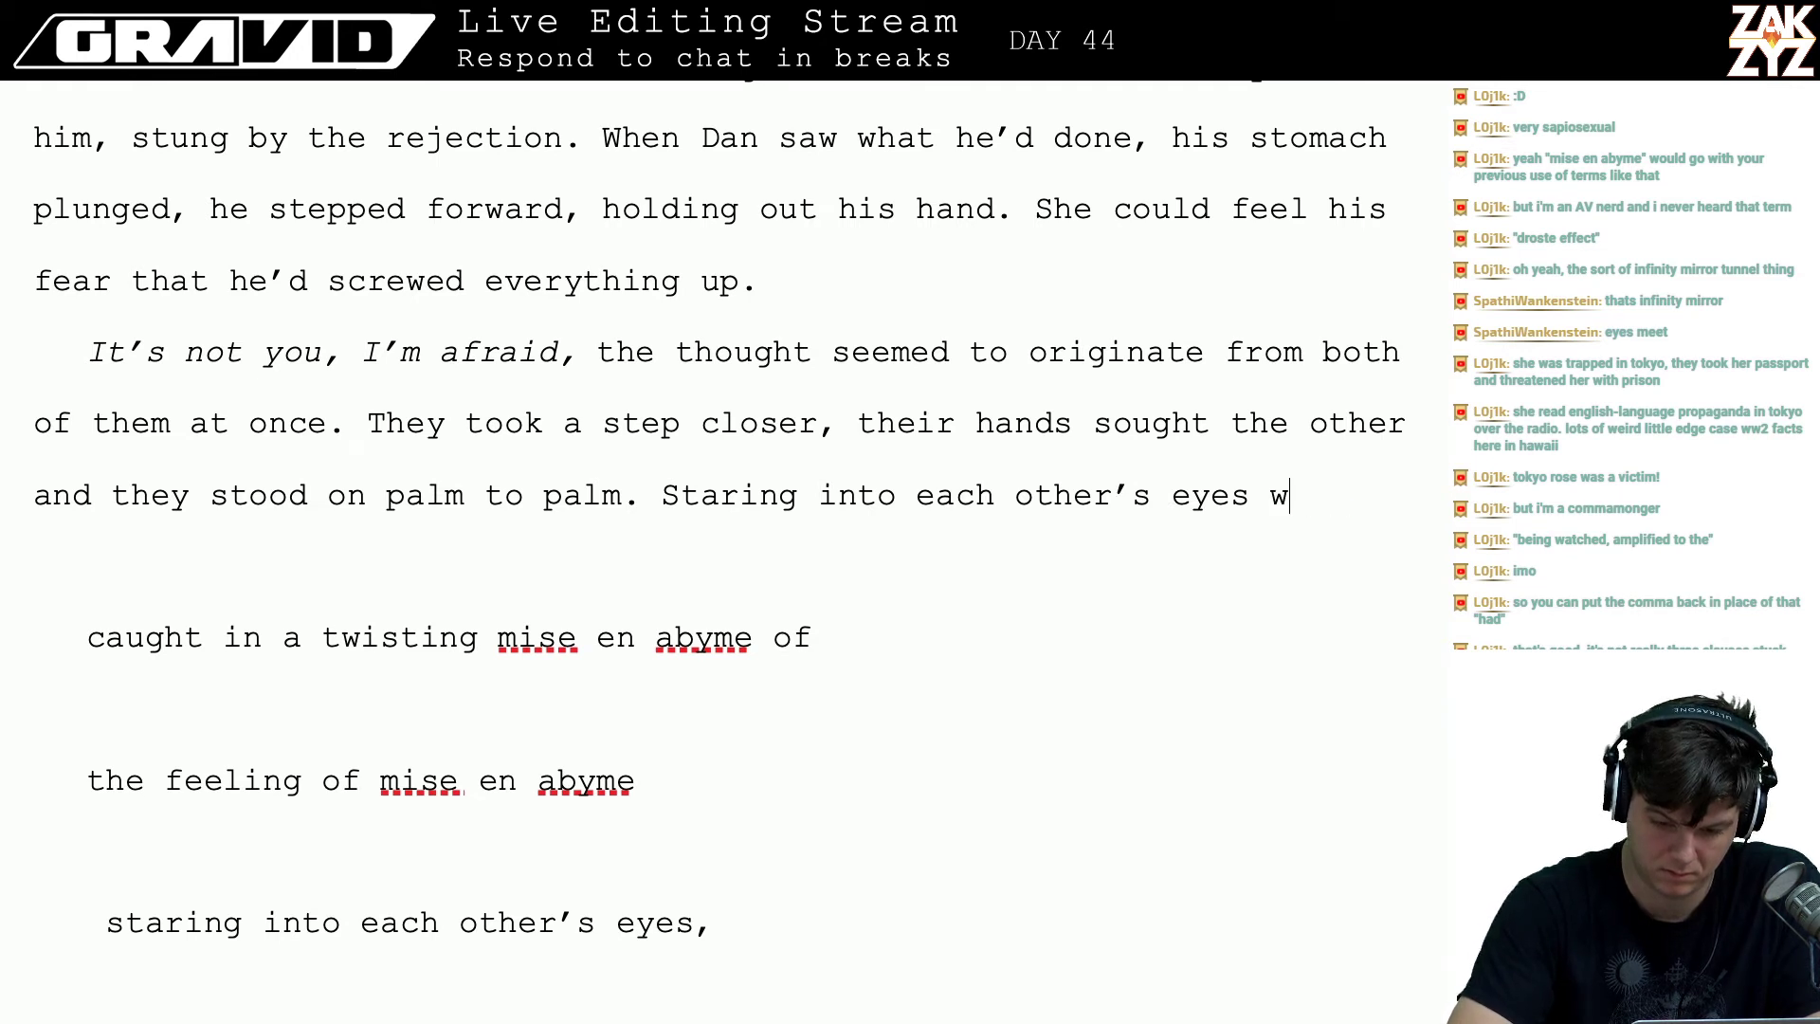
type("as a")
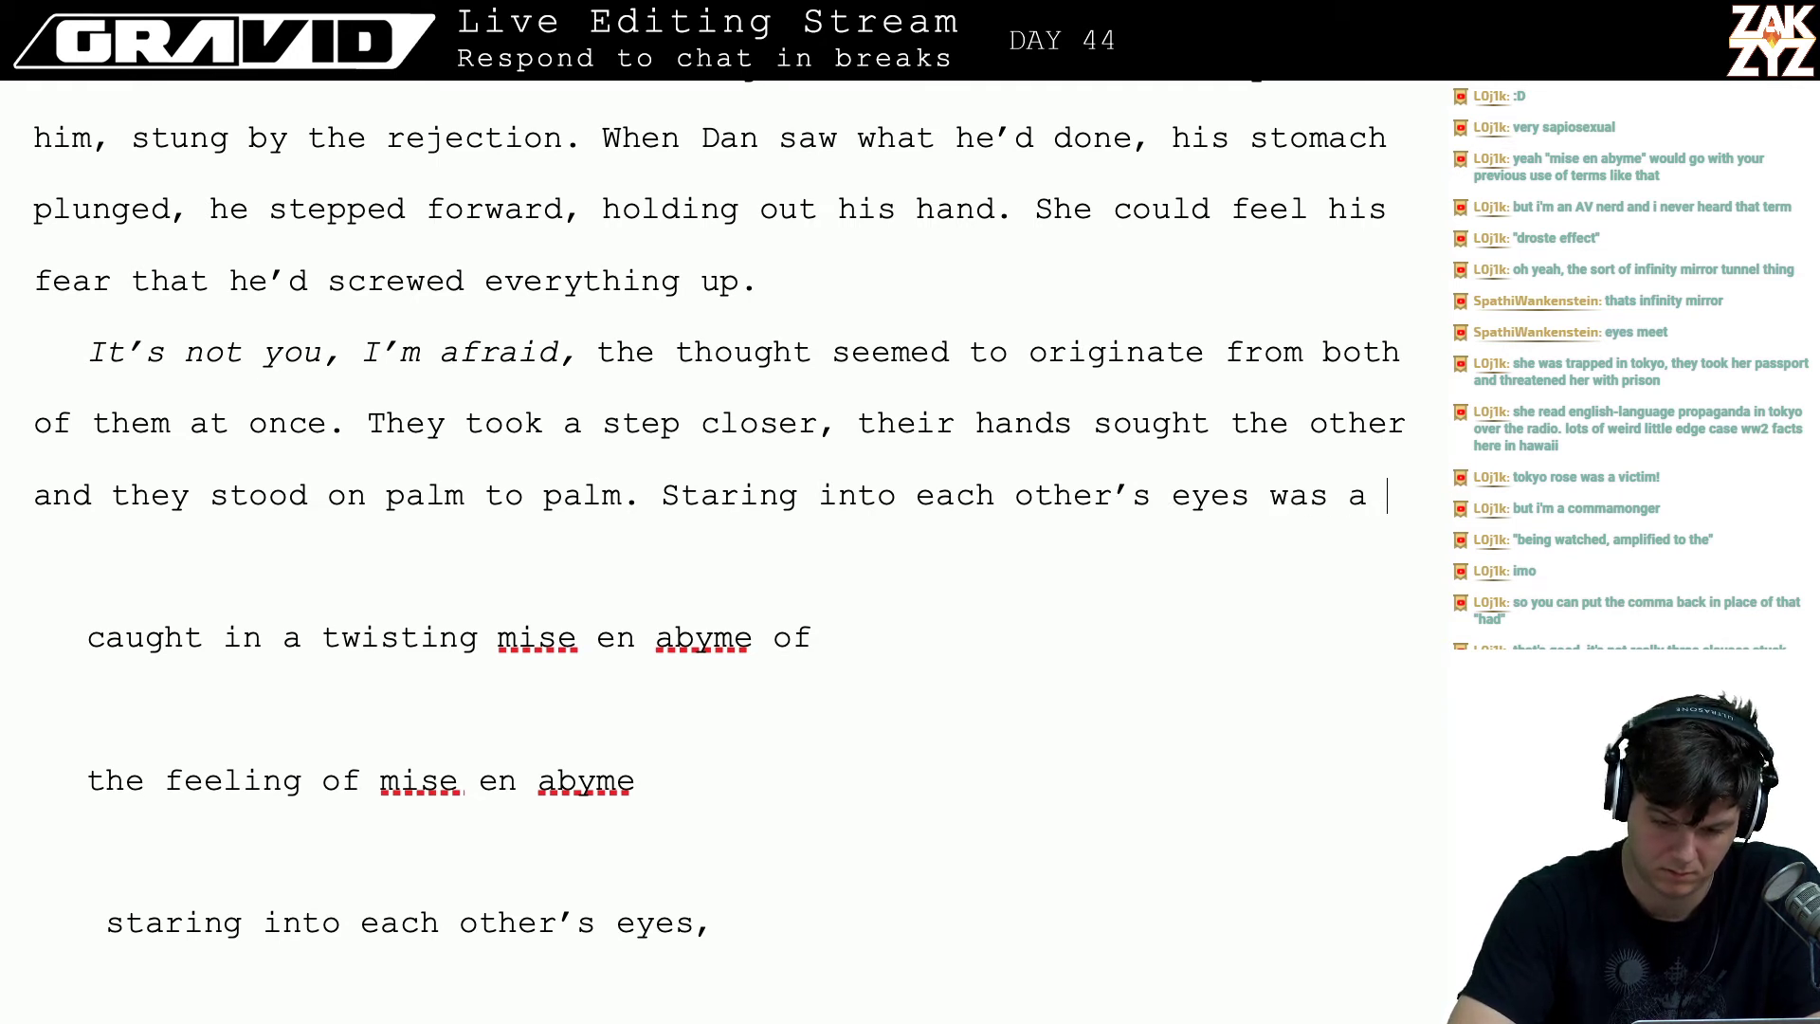
key("BackSpace")
key("BackSpace")
key("BackSpace")
key("BackSpace")
key("BackSpace")
key("BackSpace")
key("BackSpace")
key("BackSpace")
key("BackSpace")
key("BackSpace")
key("BackSpace")
key("BackSpace")
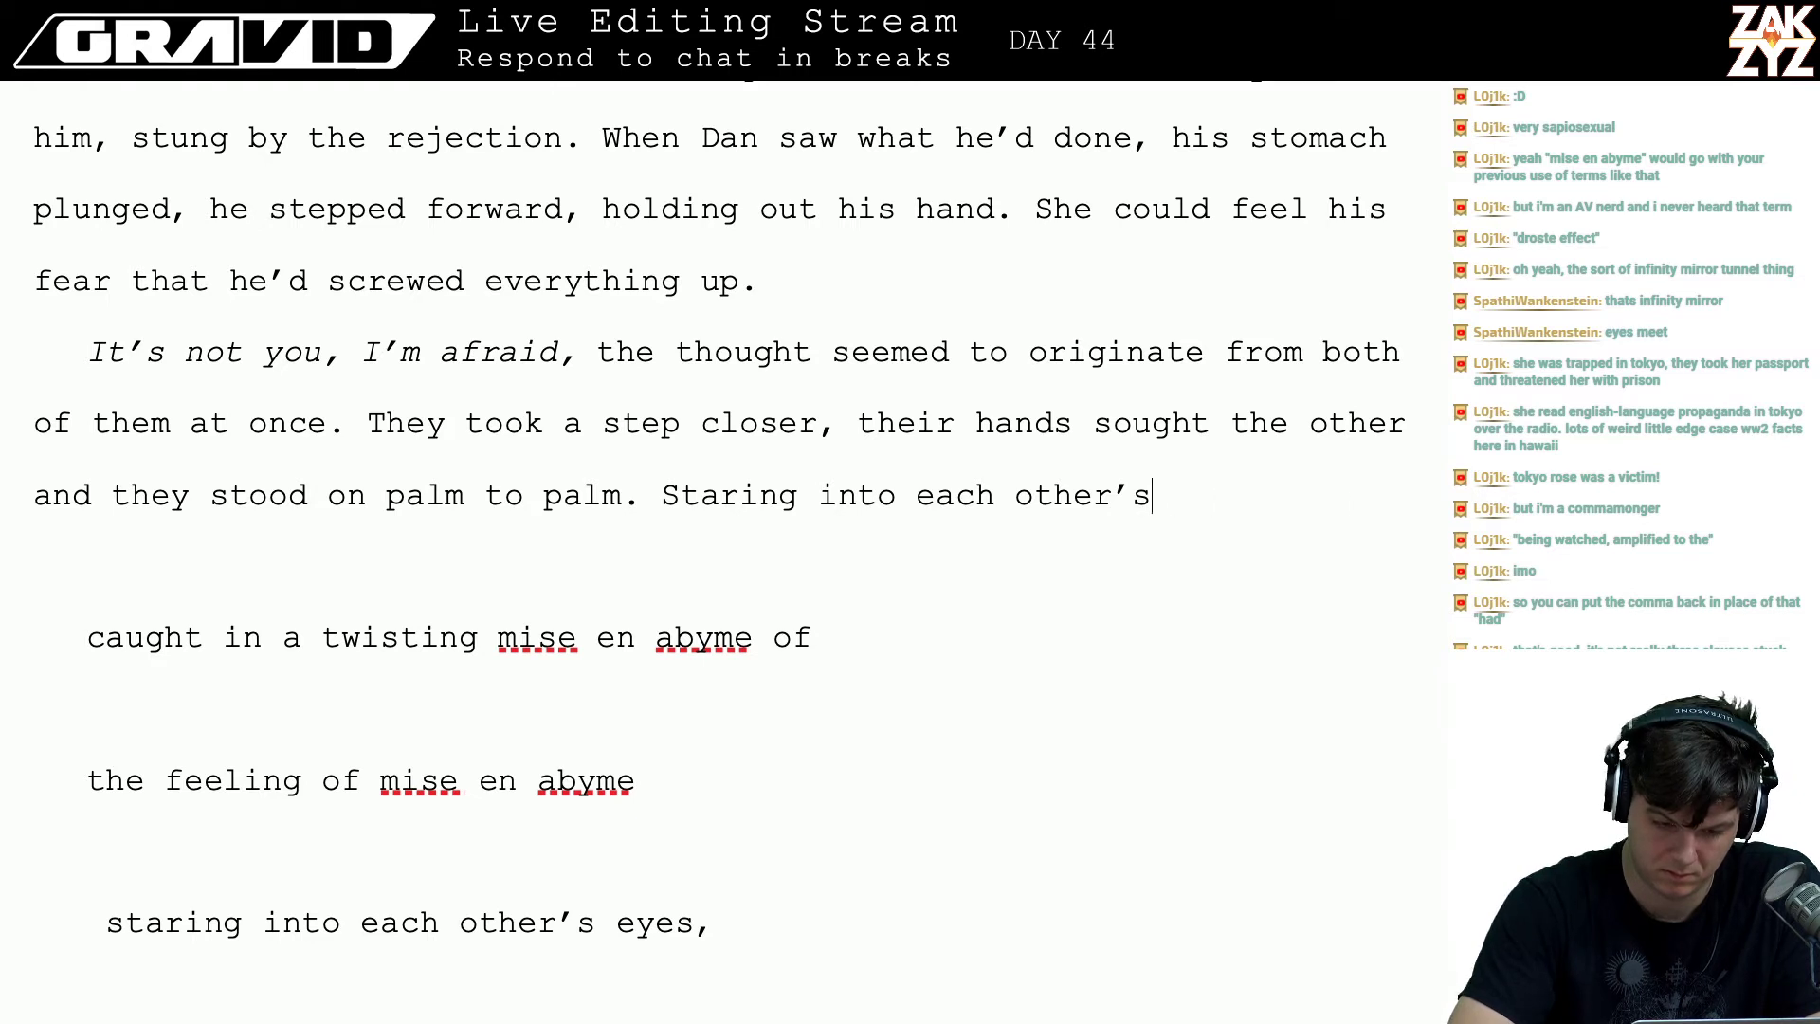
key("BackSpace")
key("BackSpace")
key("BackSpace")
key("BackSpace")
key("BackSpace")
key("BackSpace")
key("BackSpace")
key("BackSpace")
key("BackSpace")
key("BackSpace")
key("BackSpace")
key("BackSpace")
key("BackSpace")
key("BackSpace")
key("BackSpace")
key("BackSpace")
key("BackSpace")
key("BackSpace")
key("BackSpace")
key("BackSpace")
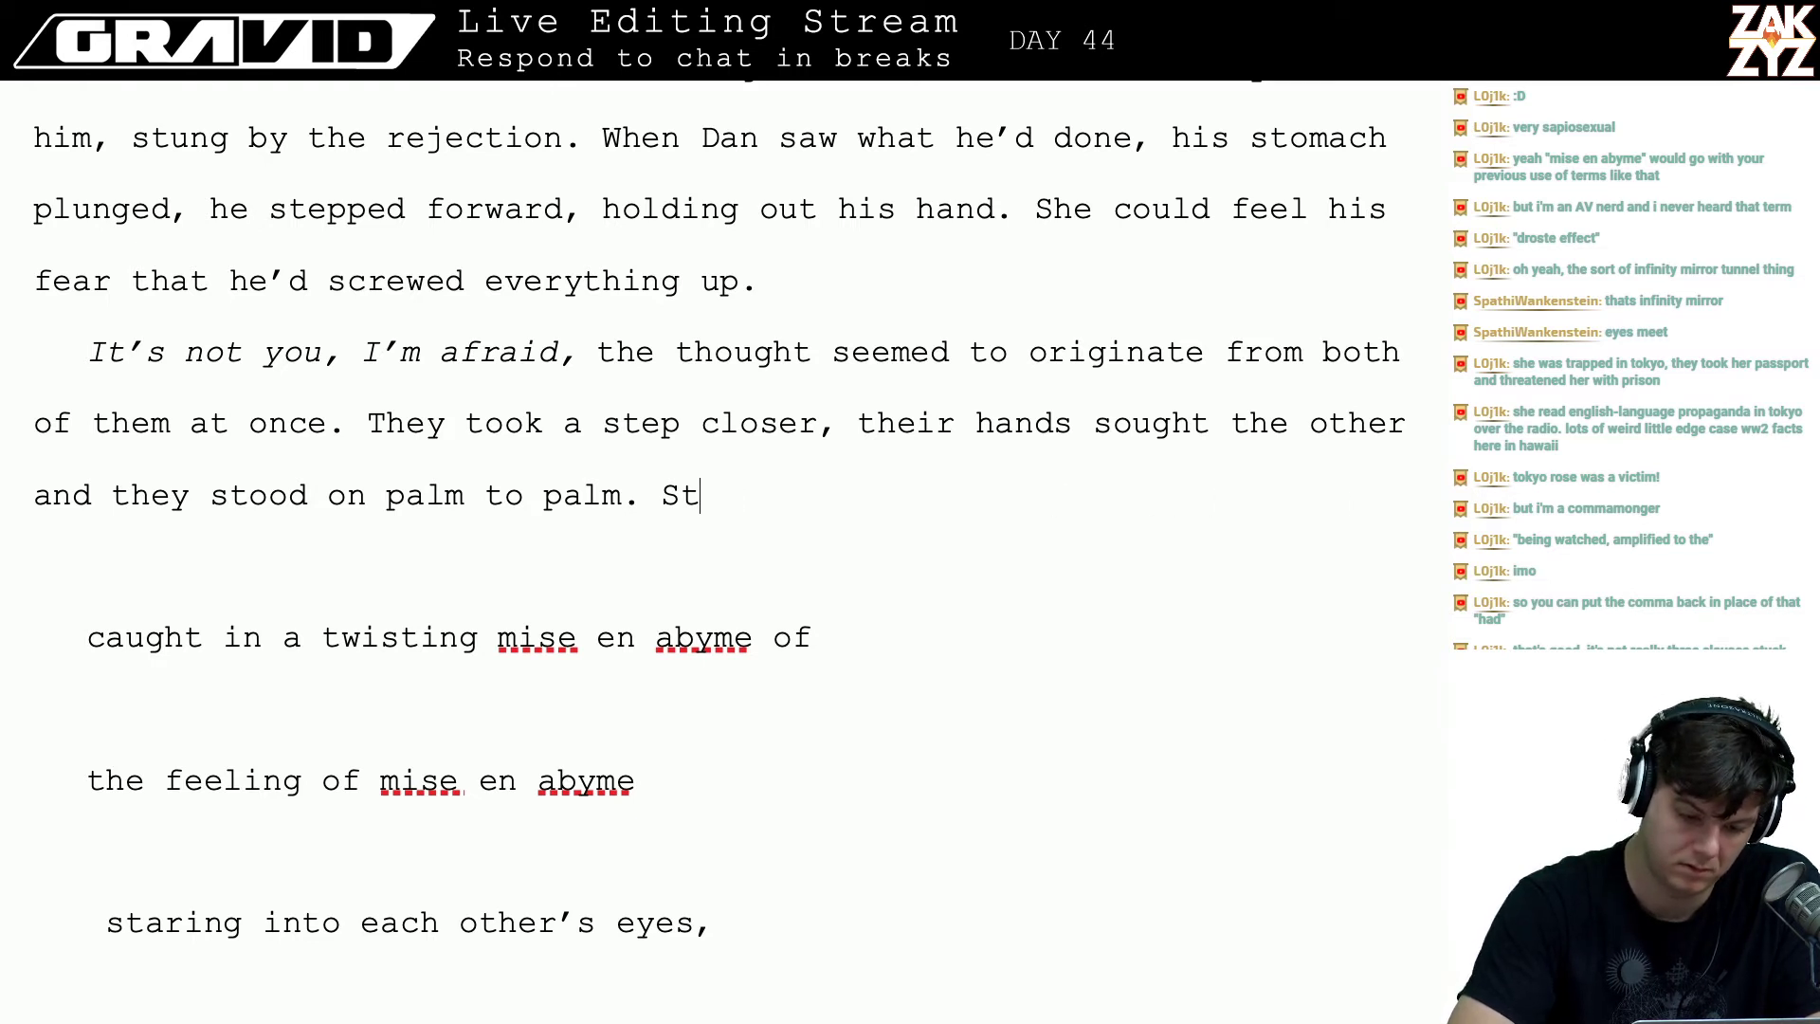
key("BackSpace")
key("BackSpace")
- Write "When they looked into each other's eyes the world wheeled with mise en abyme," after "palm to palm."
type("When they")
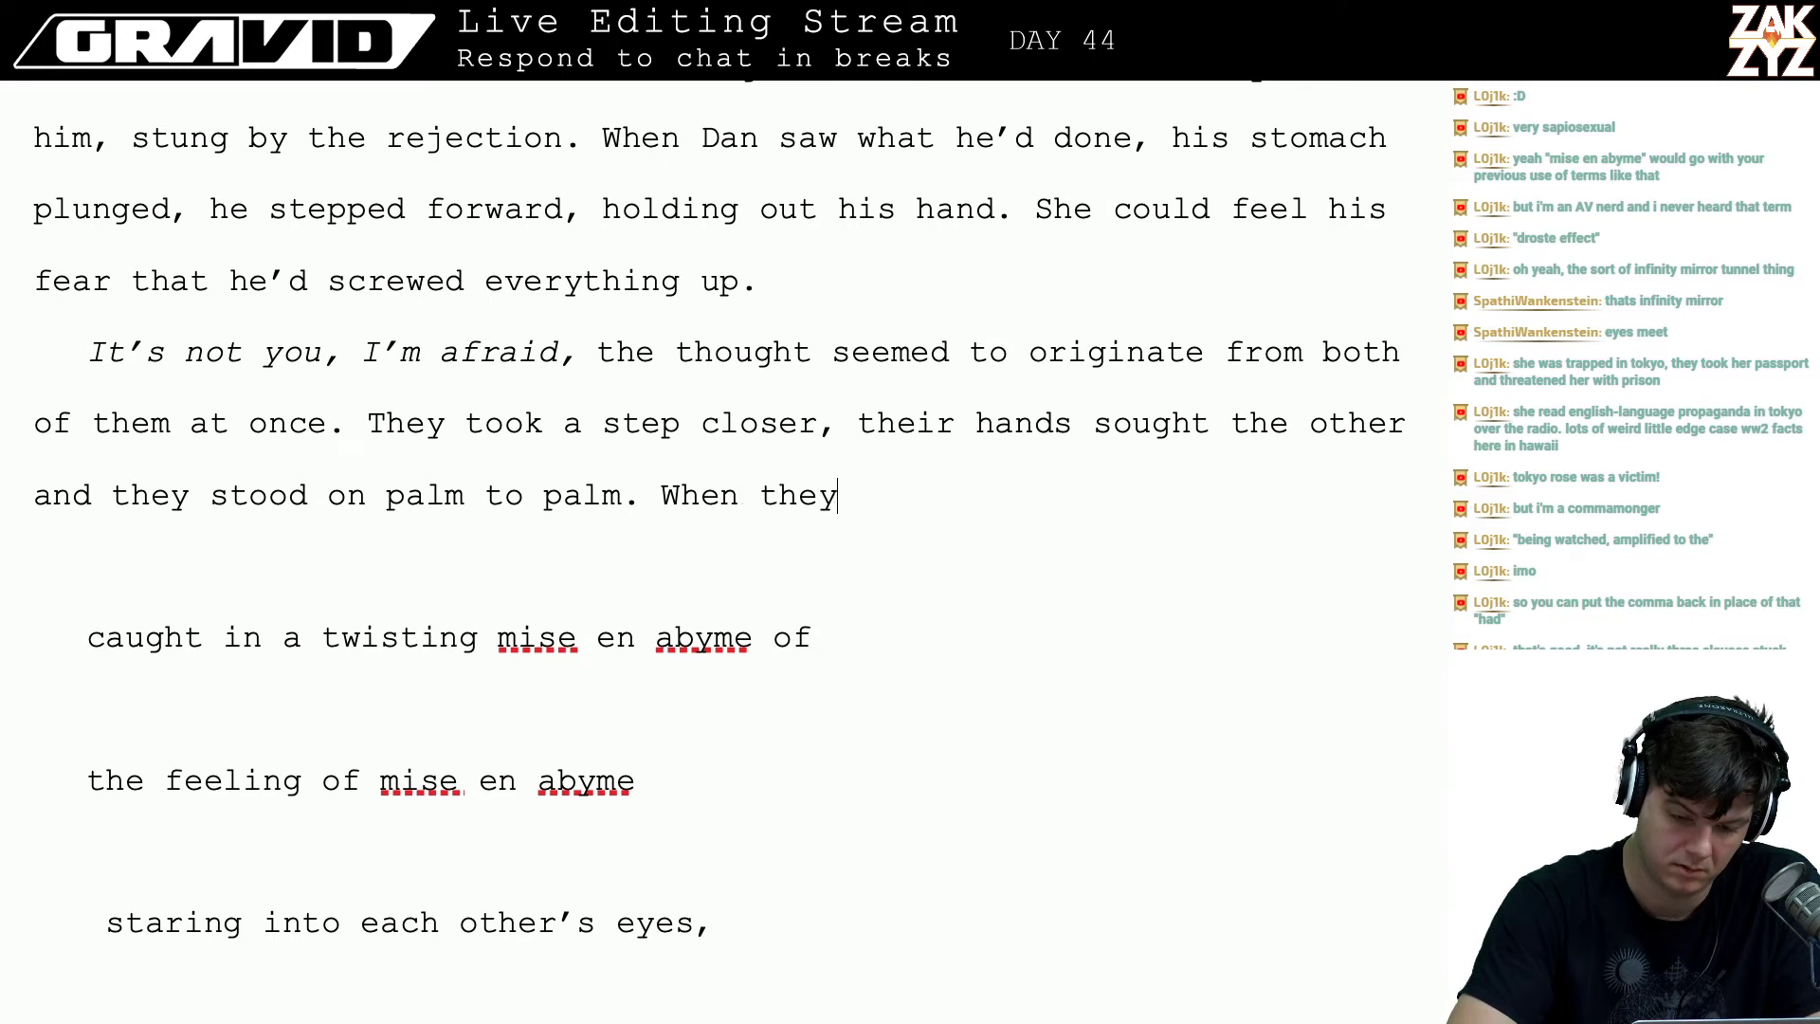
type(" looked into eac")
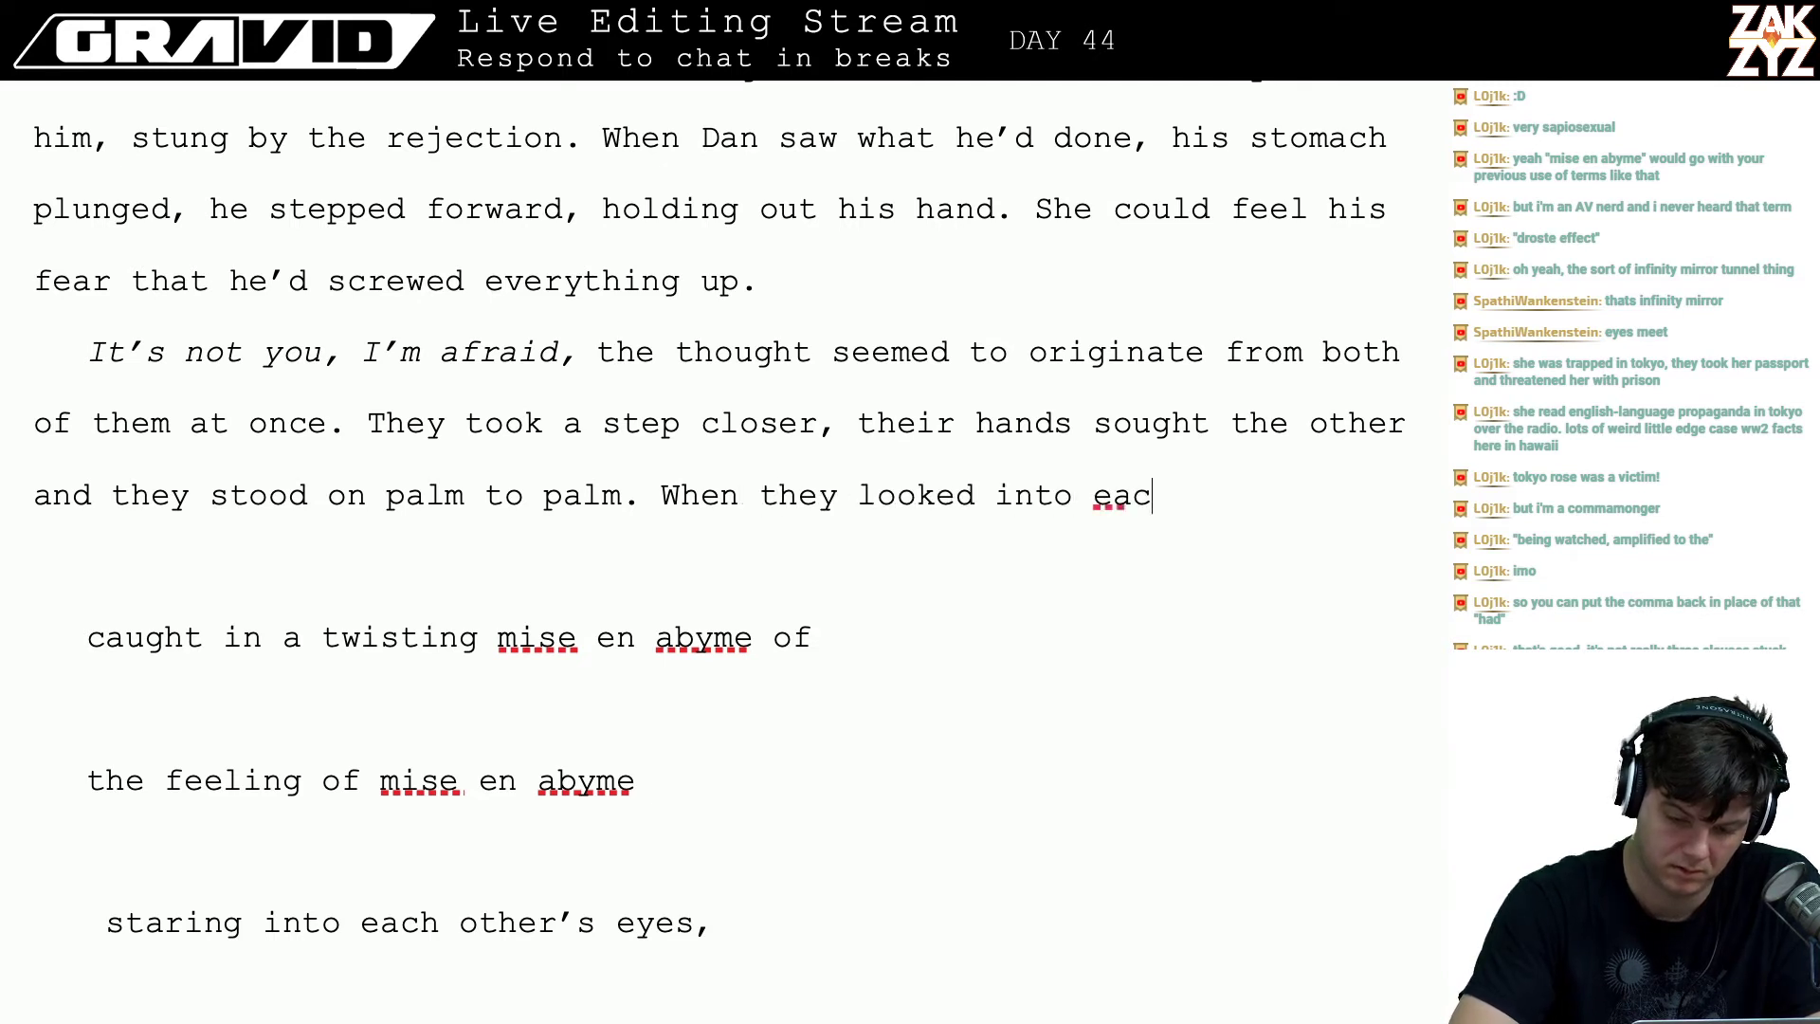
type("h other’s eyes ")
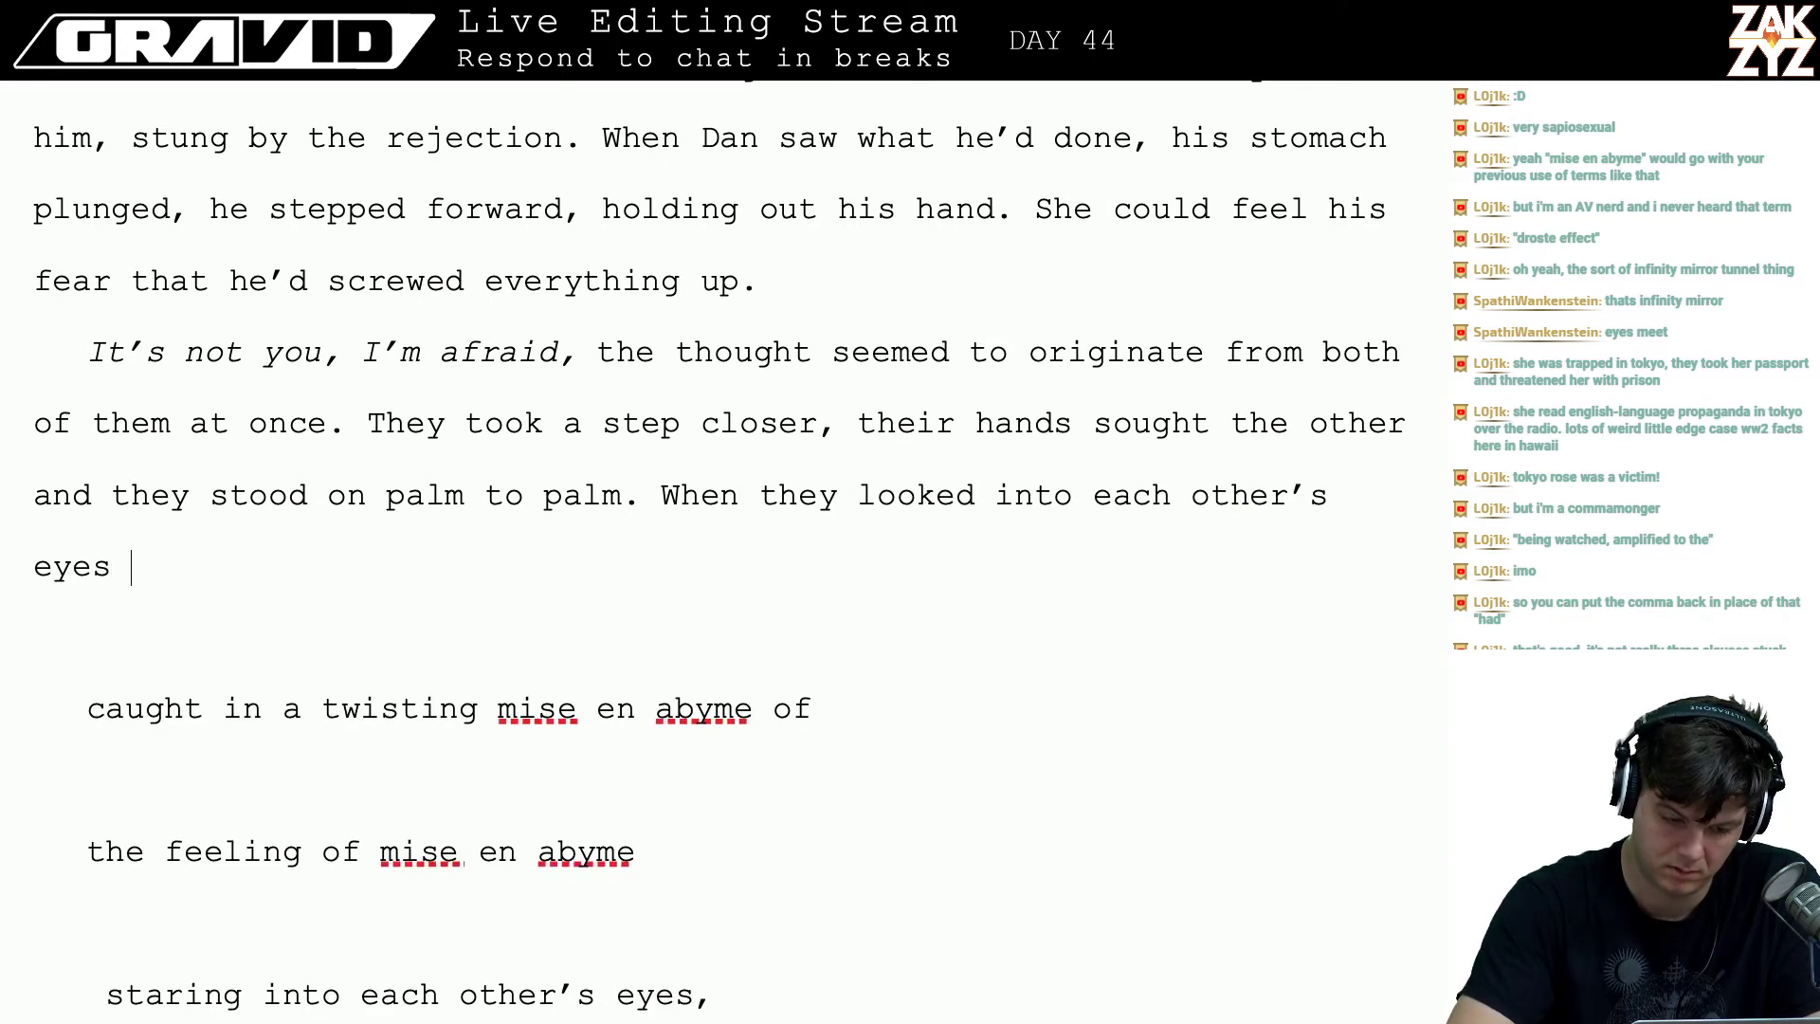
type("the world whee")
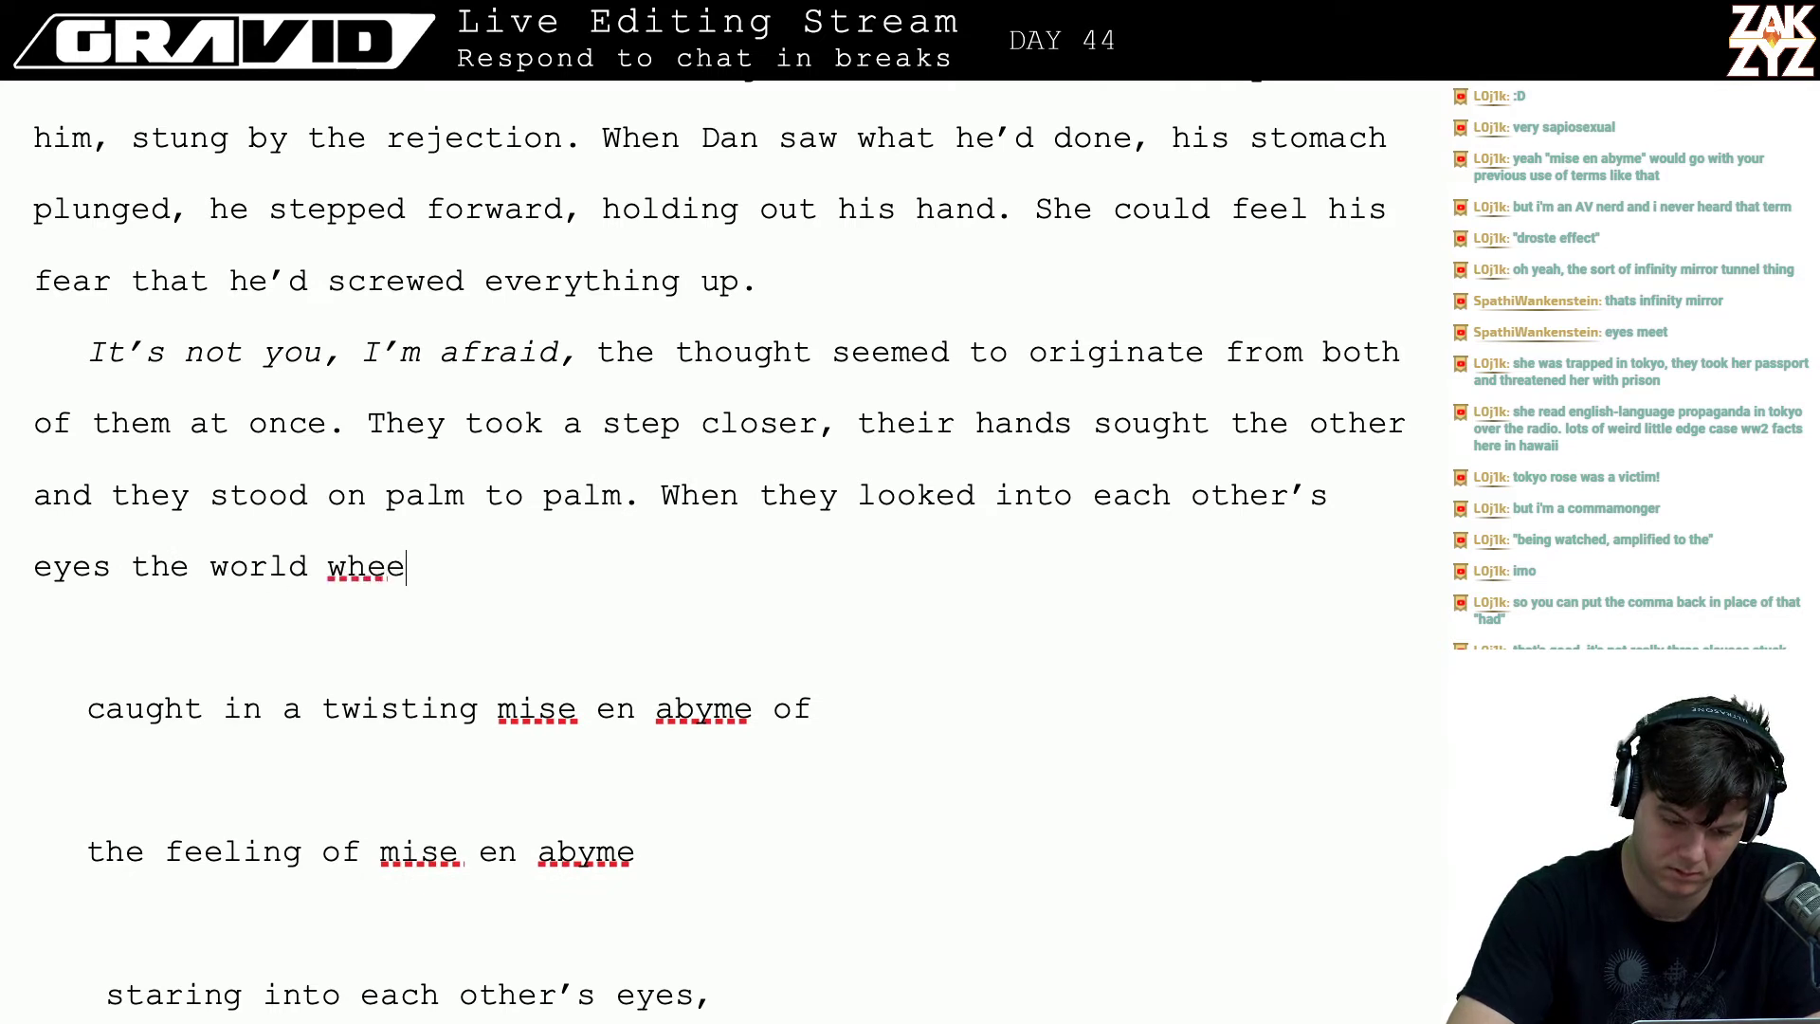
type("led with")
type("mise en abyme")
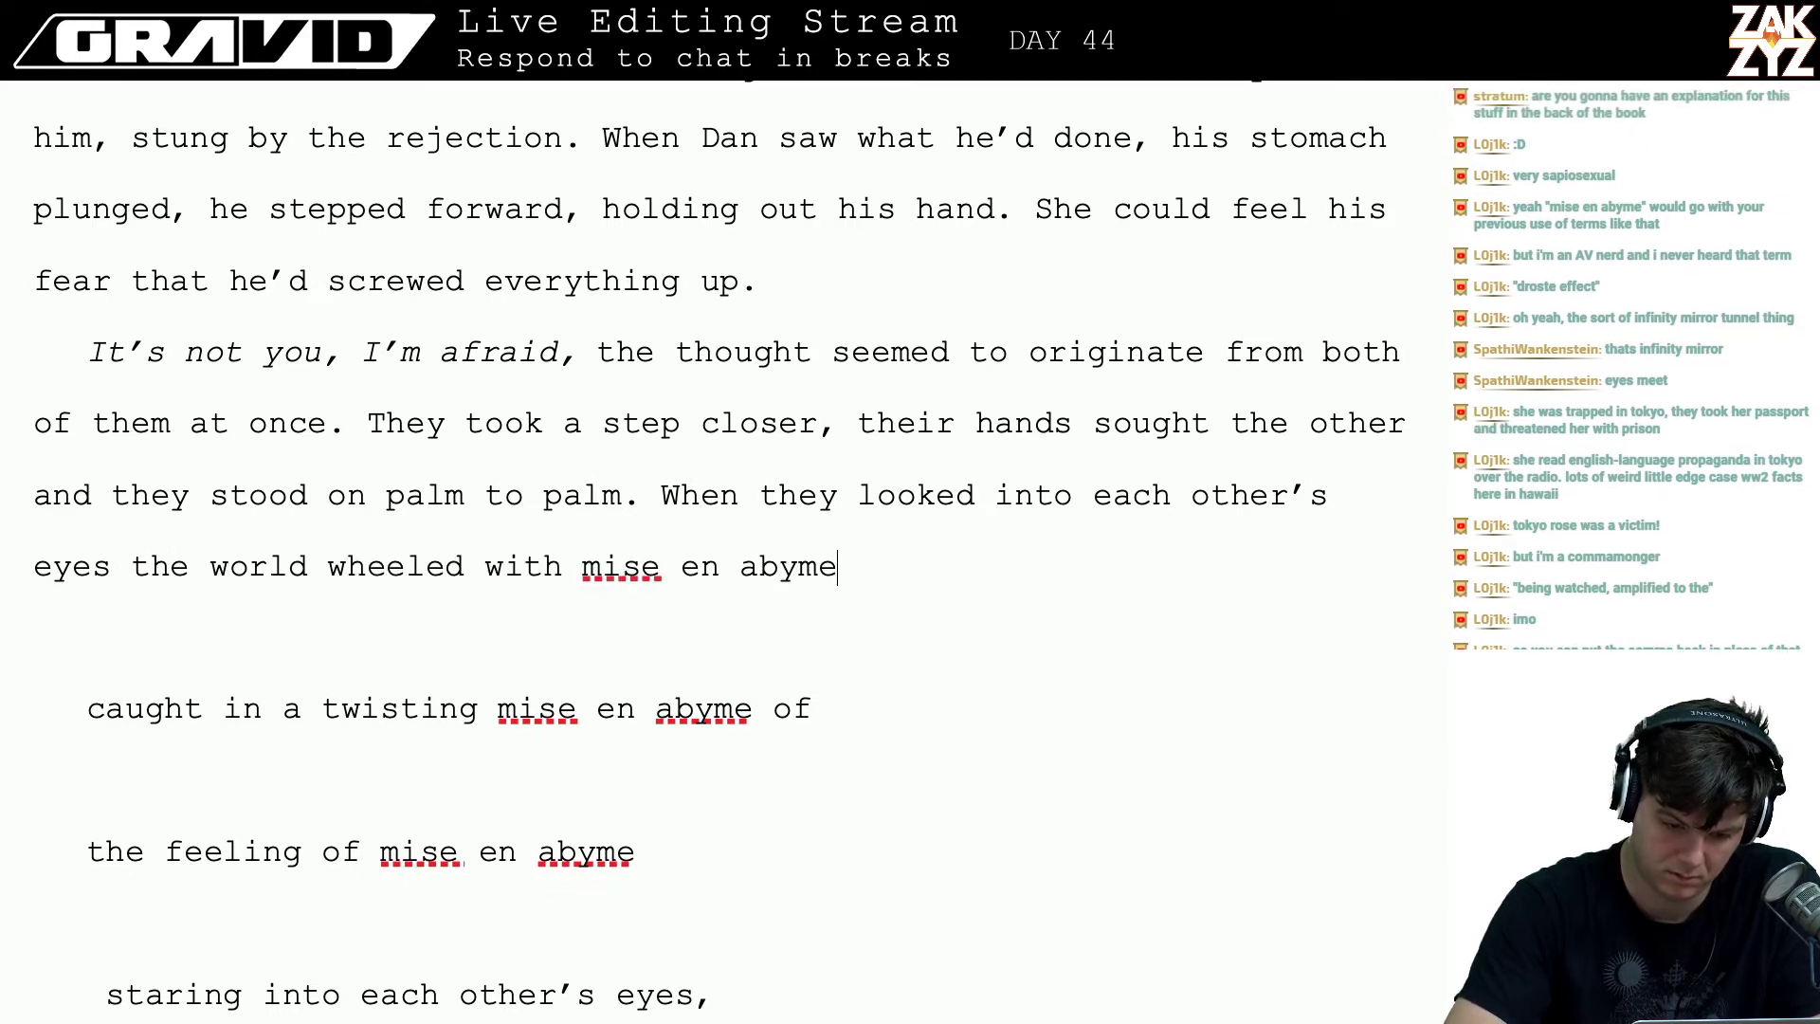
type(",")
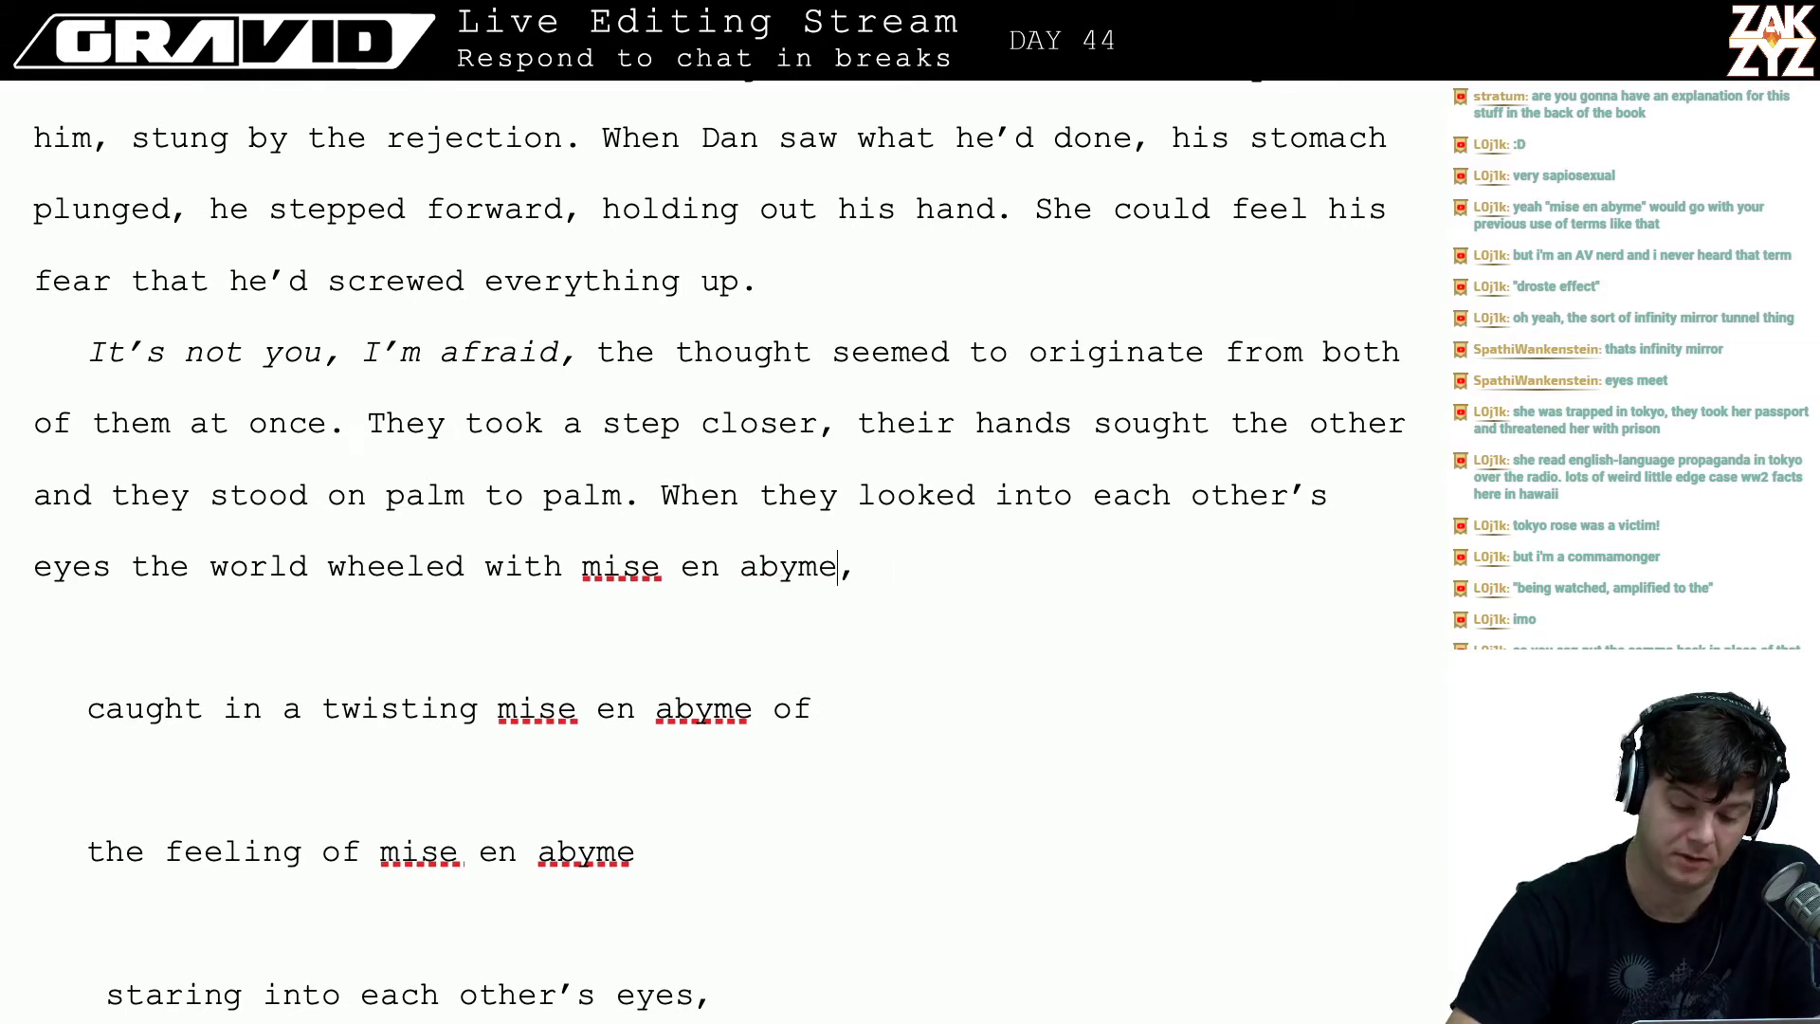
- Attach a comment to "mise en abyme" in the new sentence reading "Concept of picture-within-picture, infinite recursion"
left_click_drag(838, 566, 583, 567)
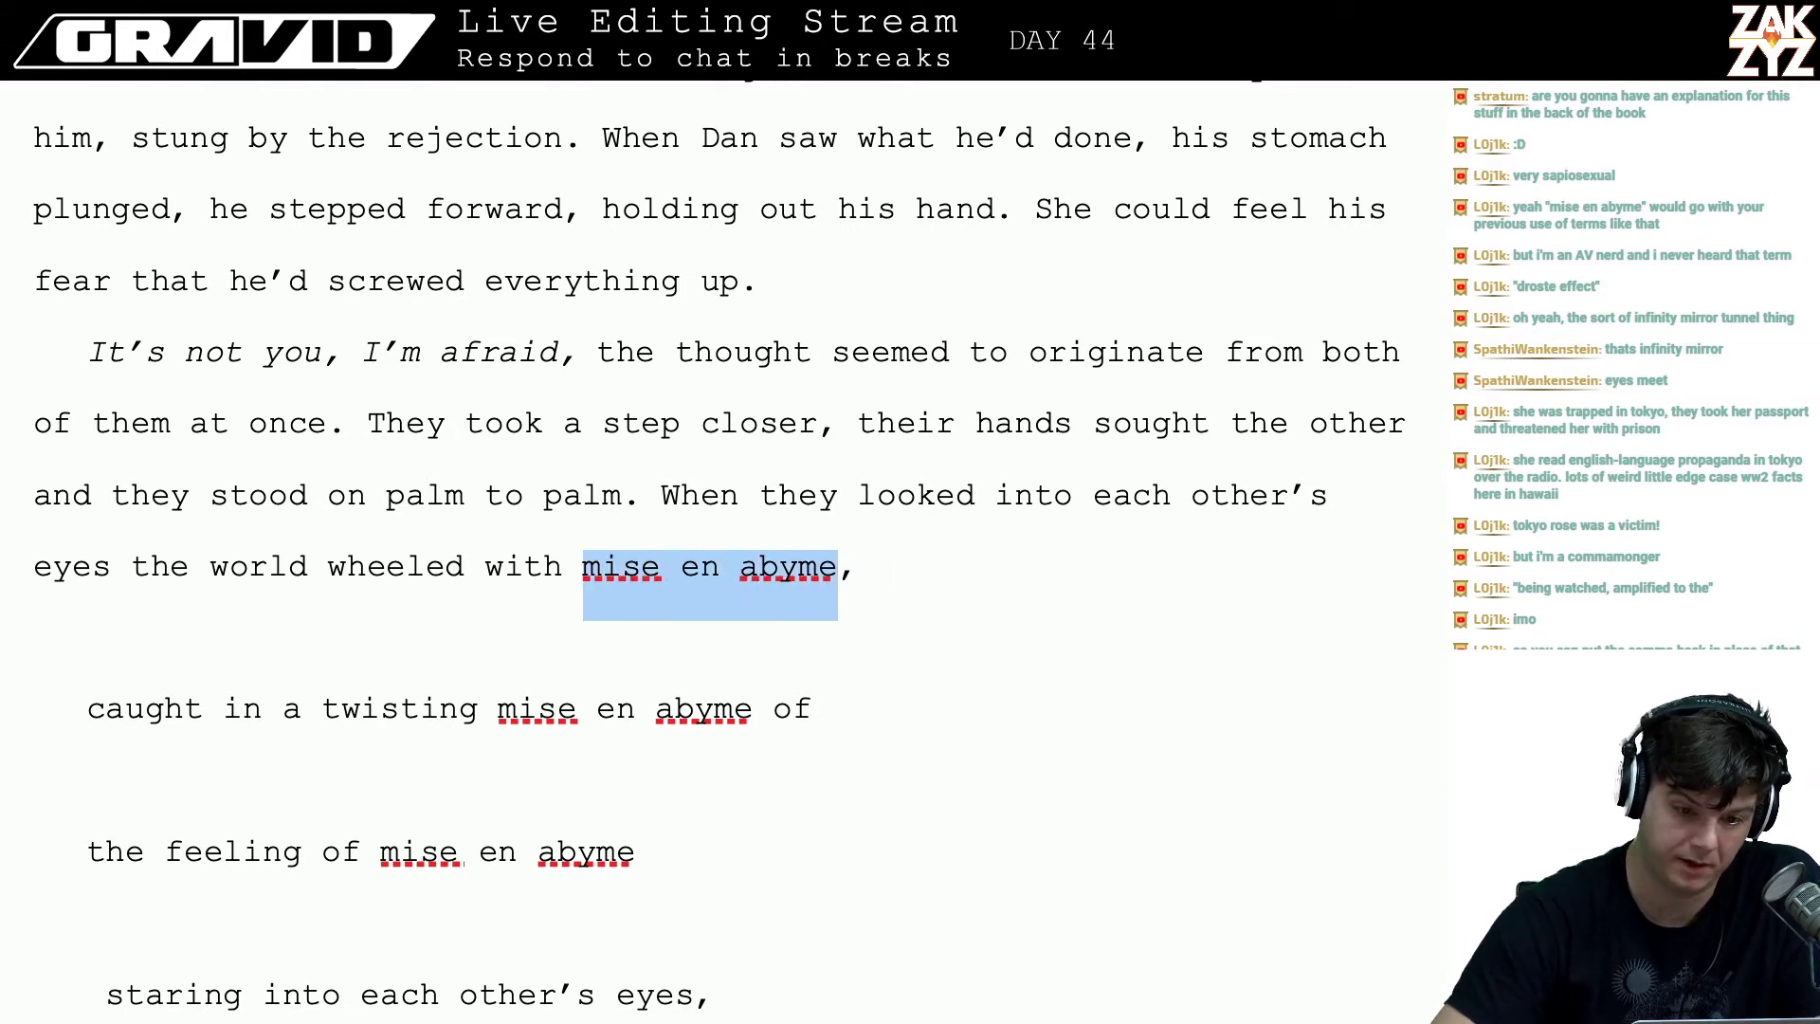
right_click(680, 51)
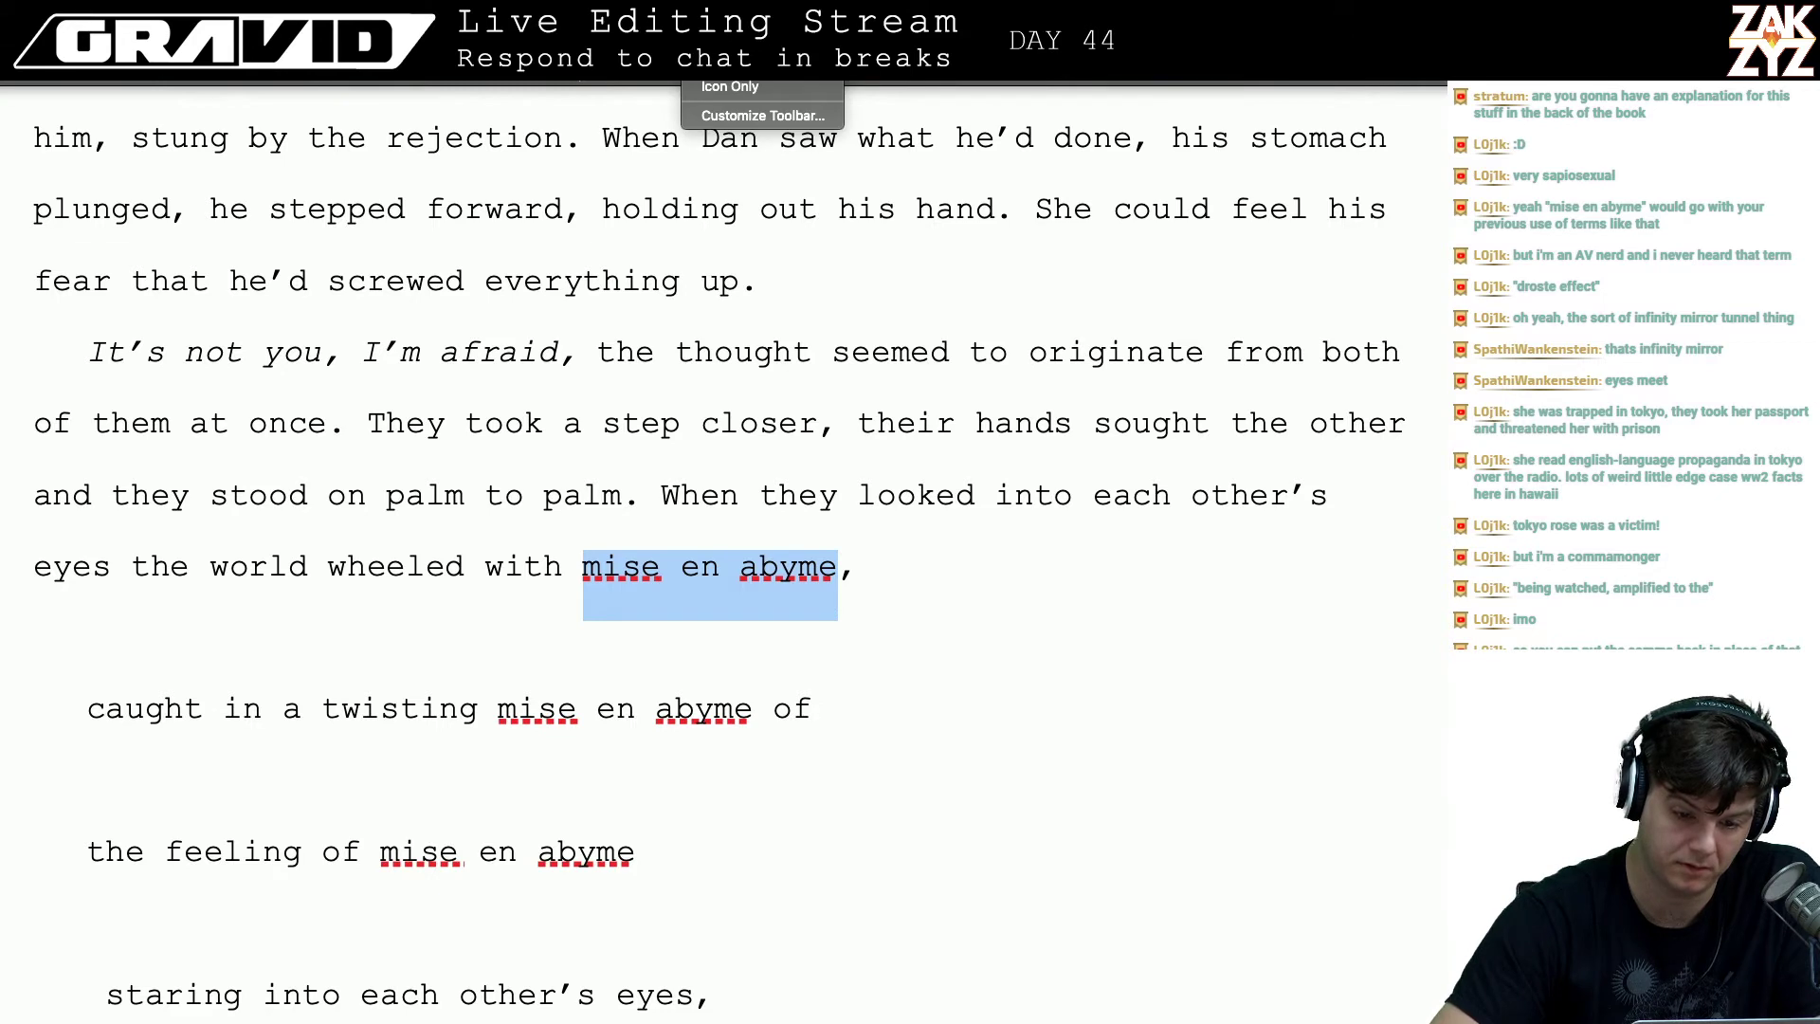
key("Escape")
key("super+shift+k")
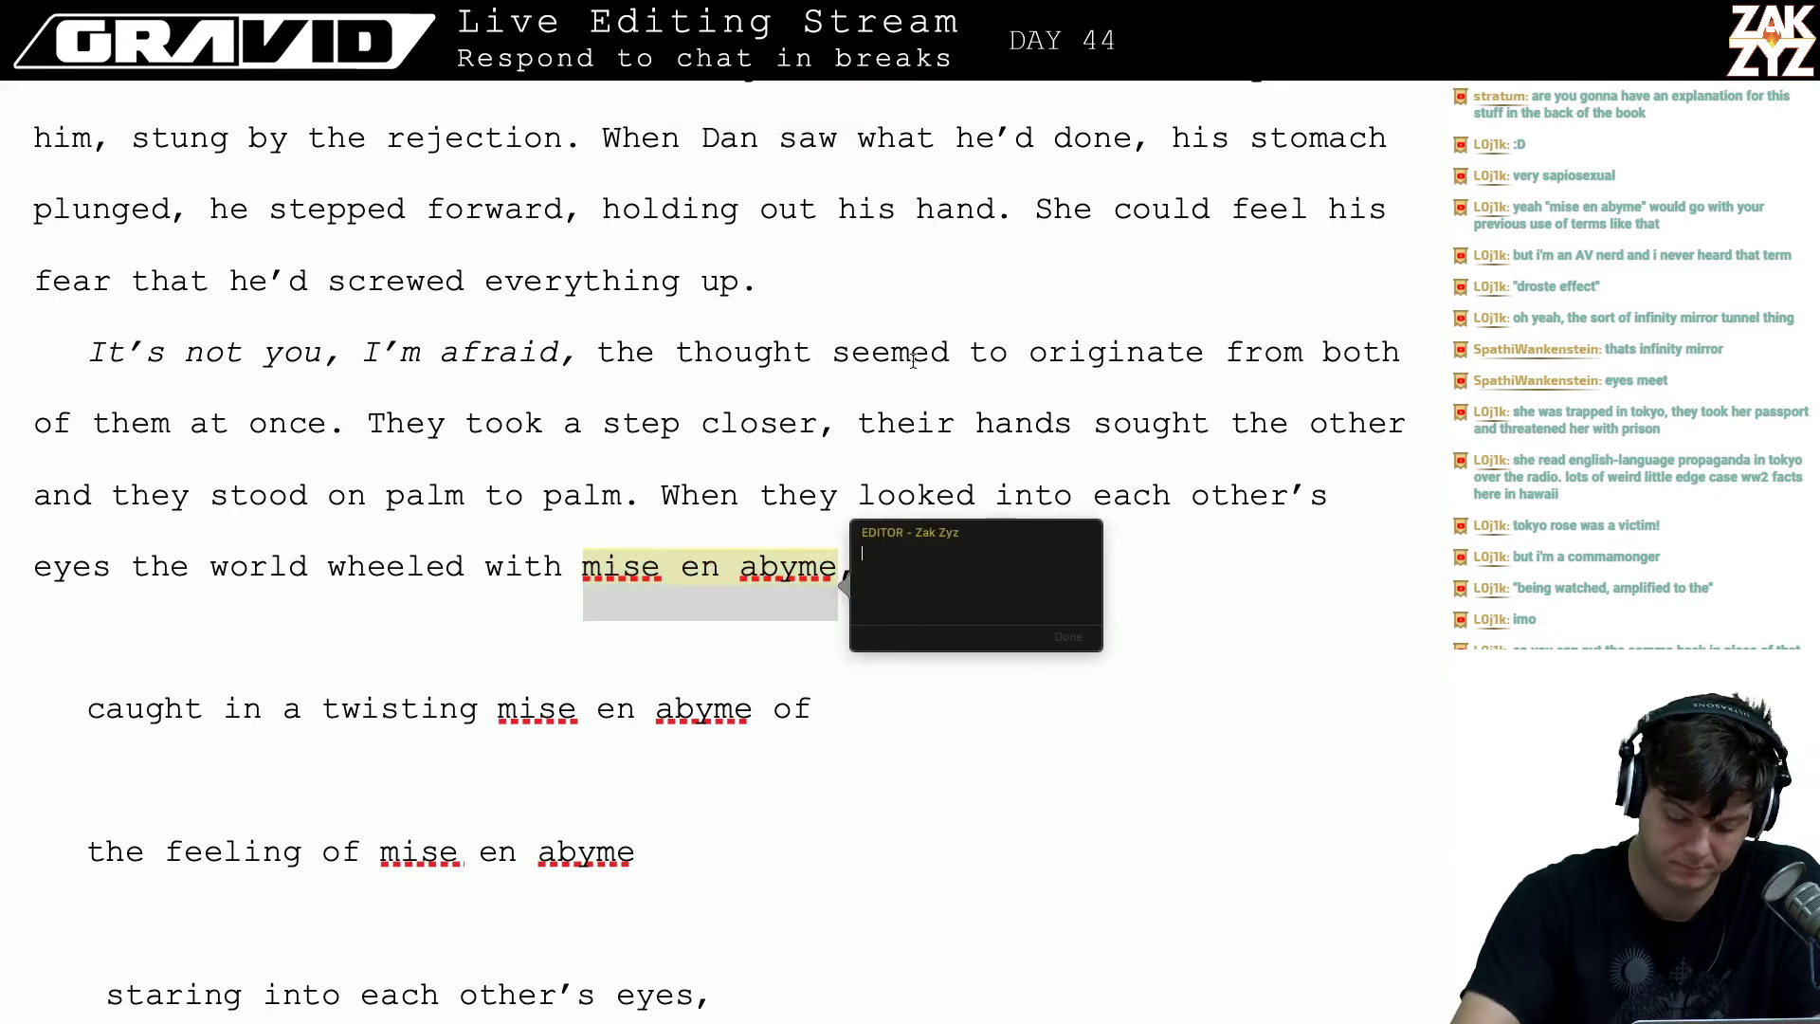
type("Co")
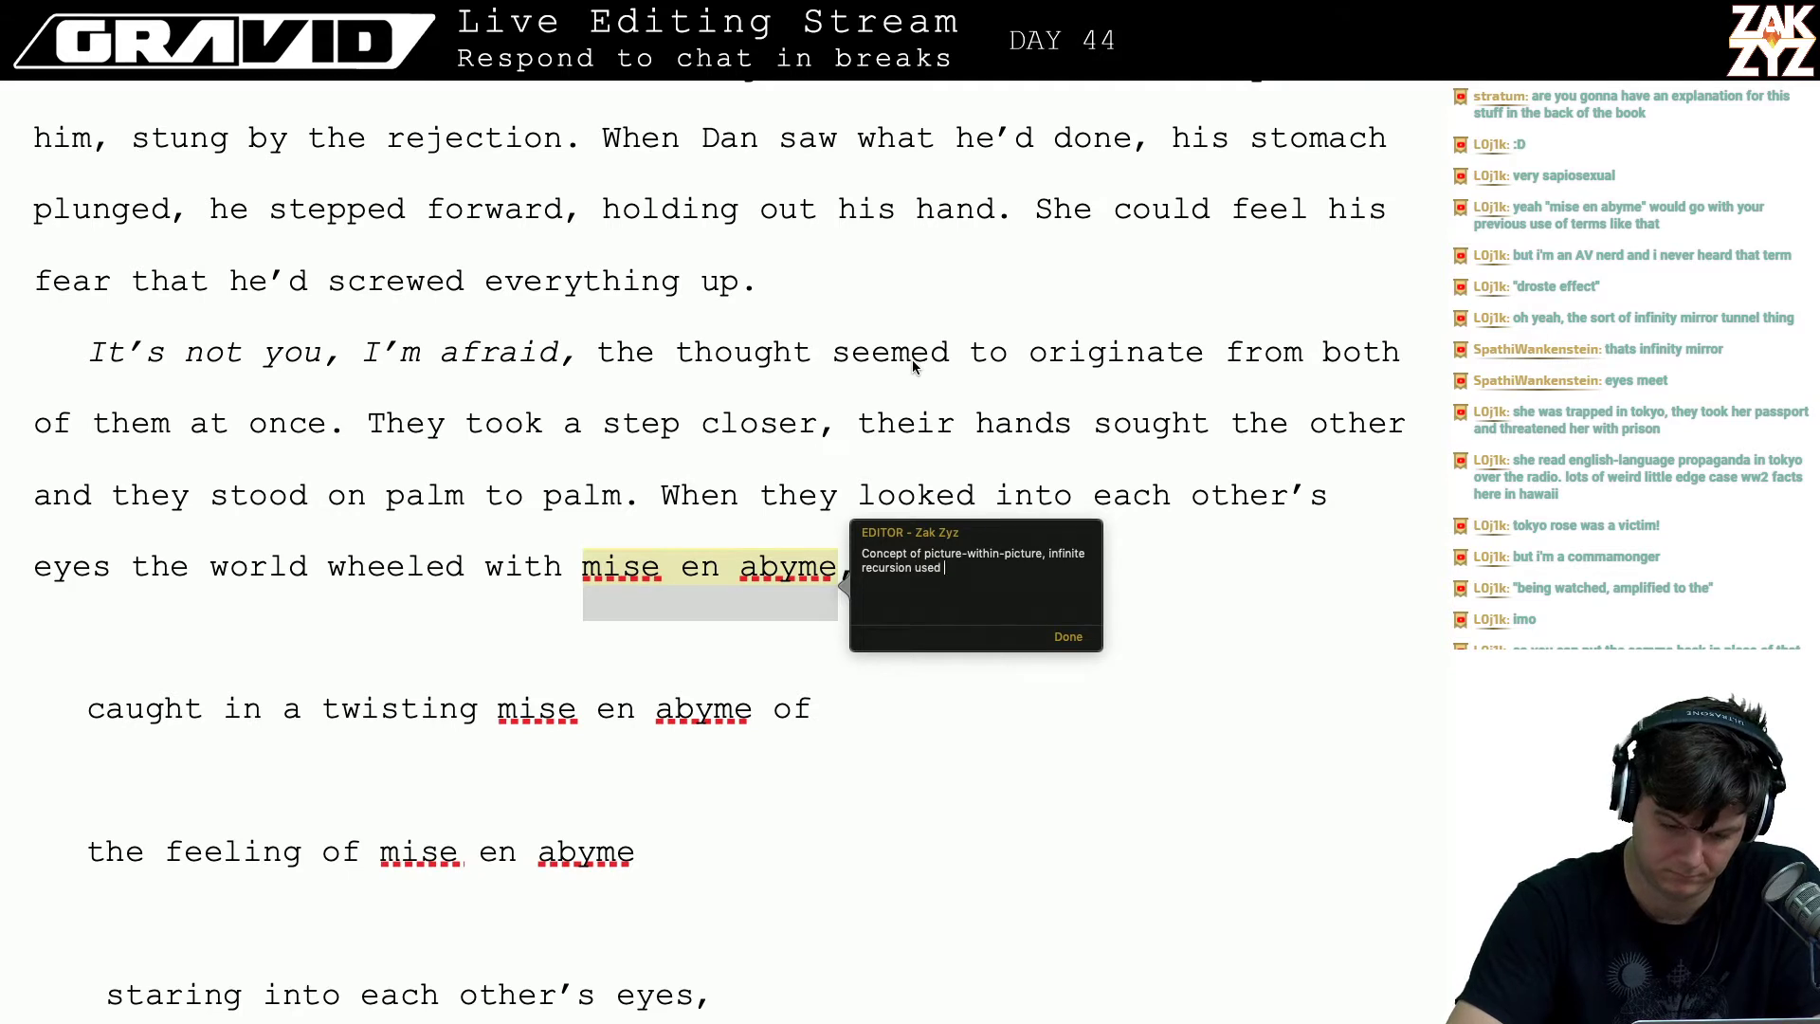
type("in a")
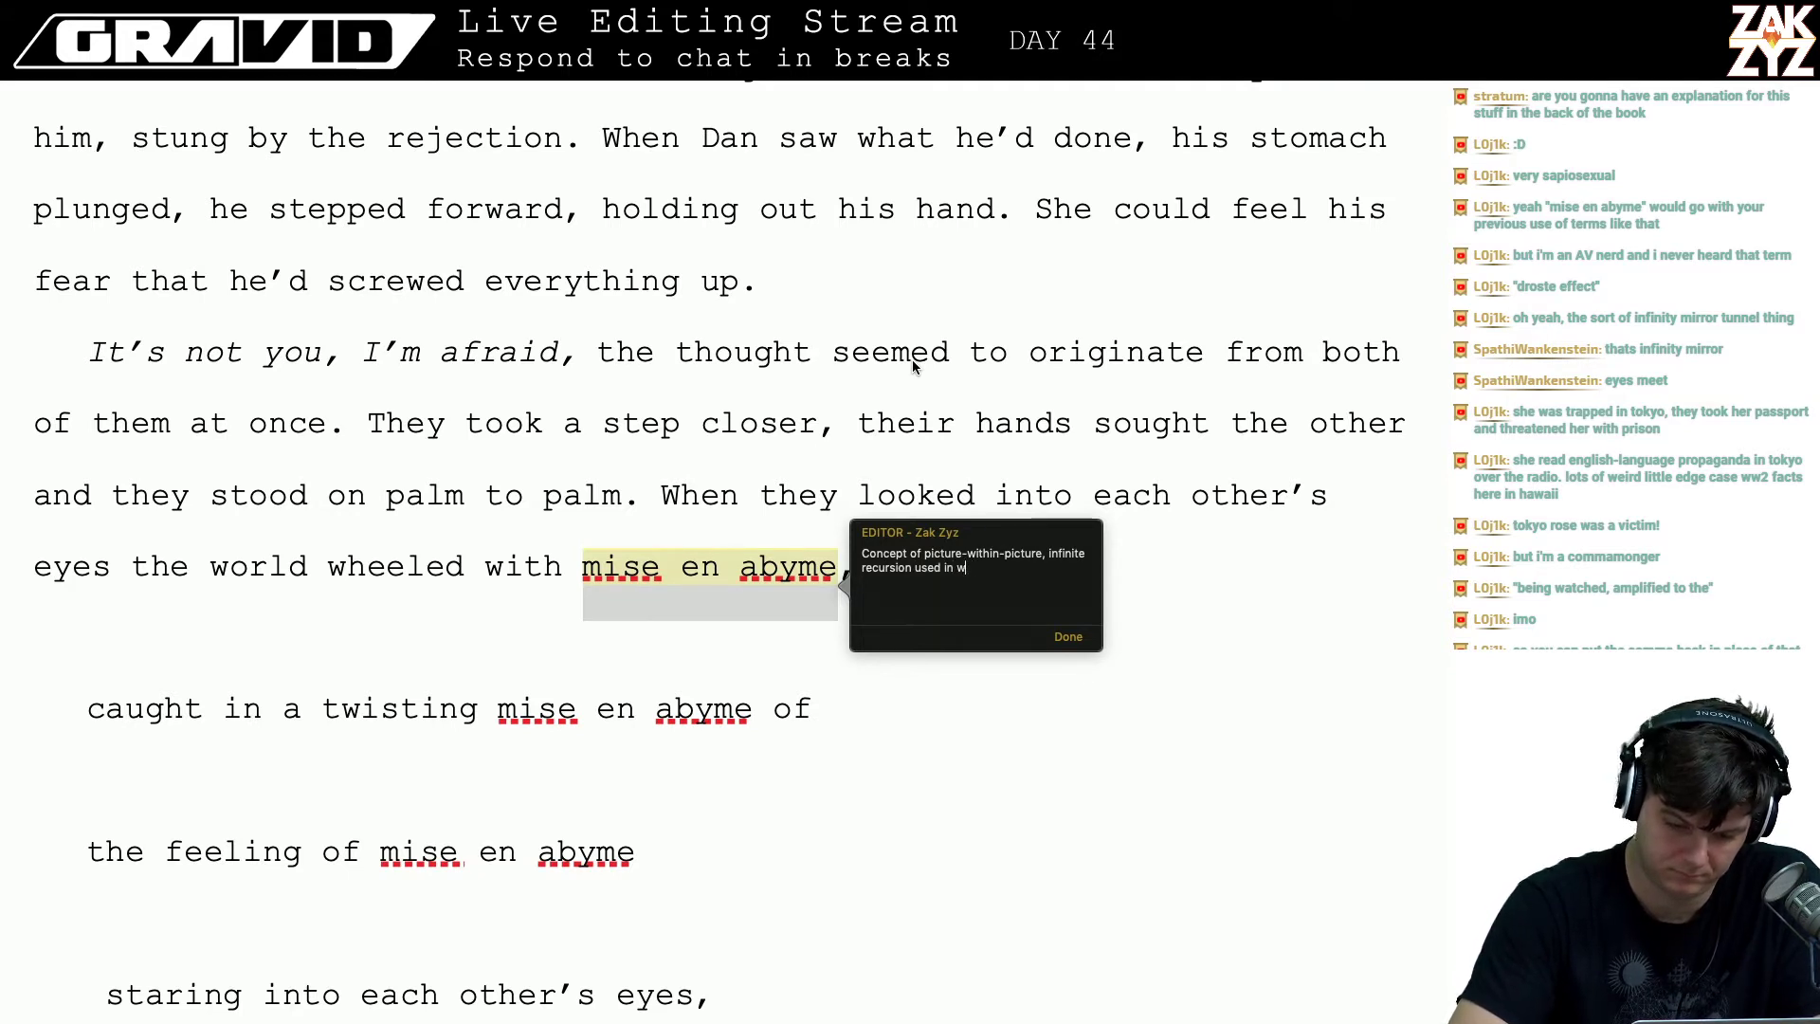
key("BackSpace")
key("BackSpace")
key("BackSpace")
key("BackSpace")
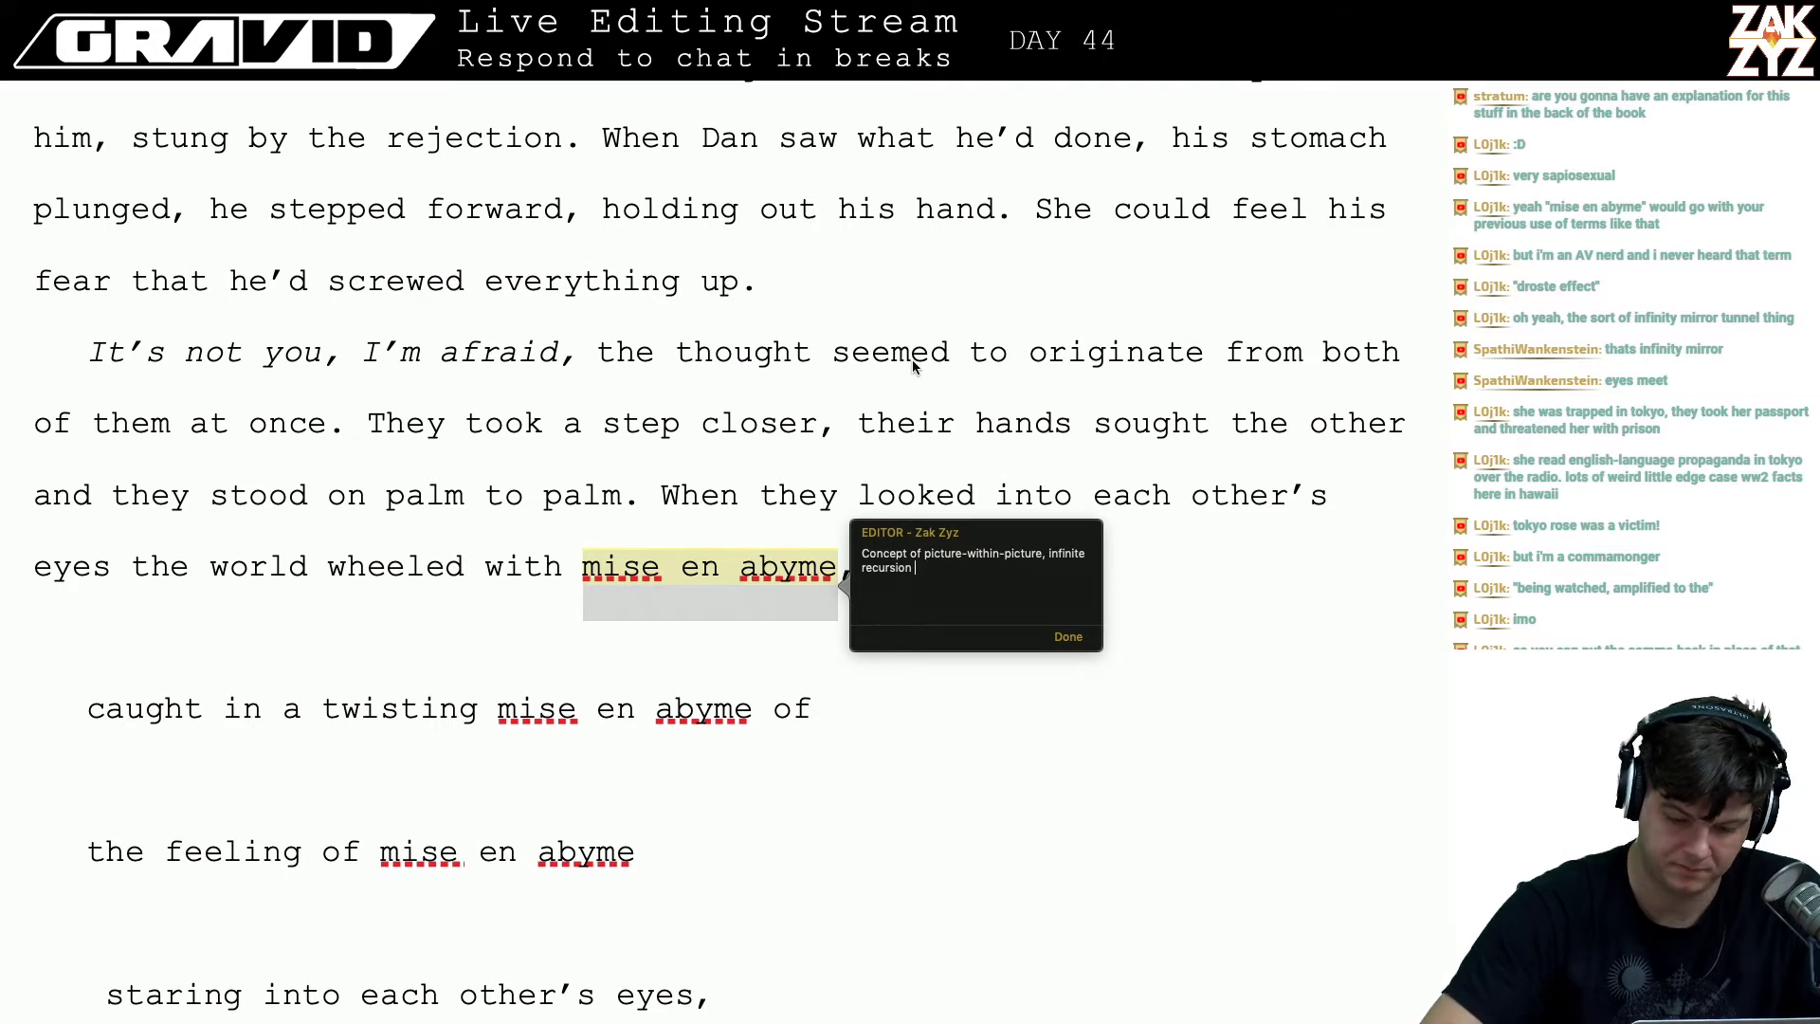
left_click(1068, 636)
left_click(1262, 676)
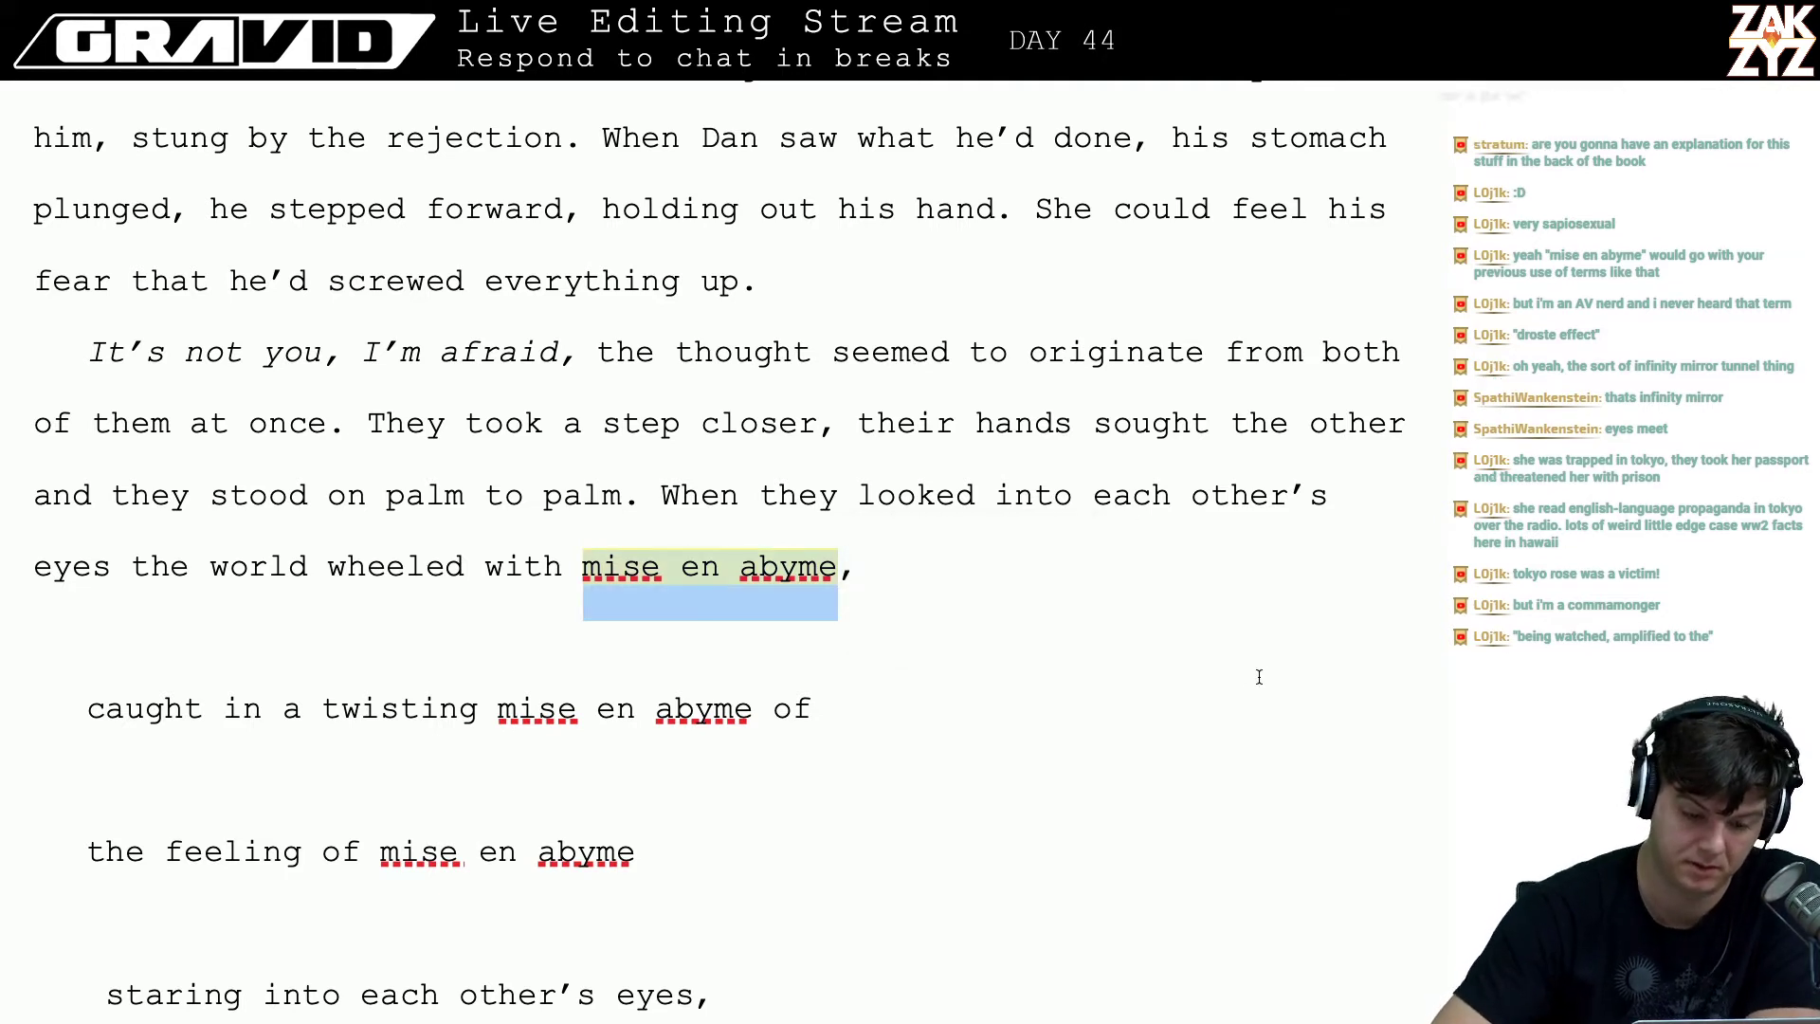
left_click(954, 603)
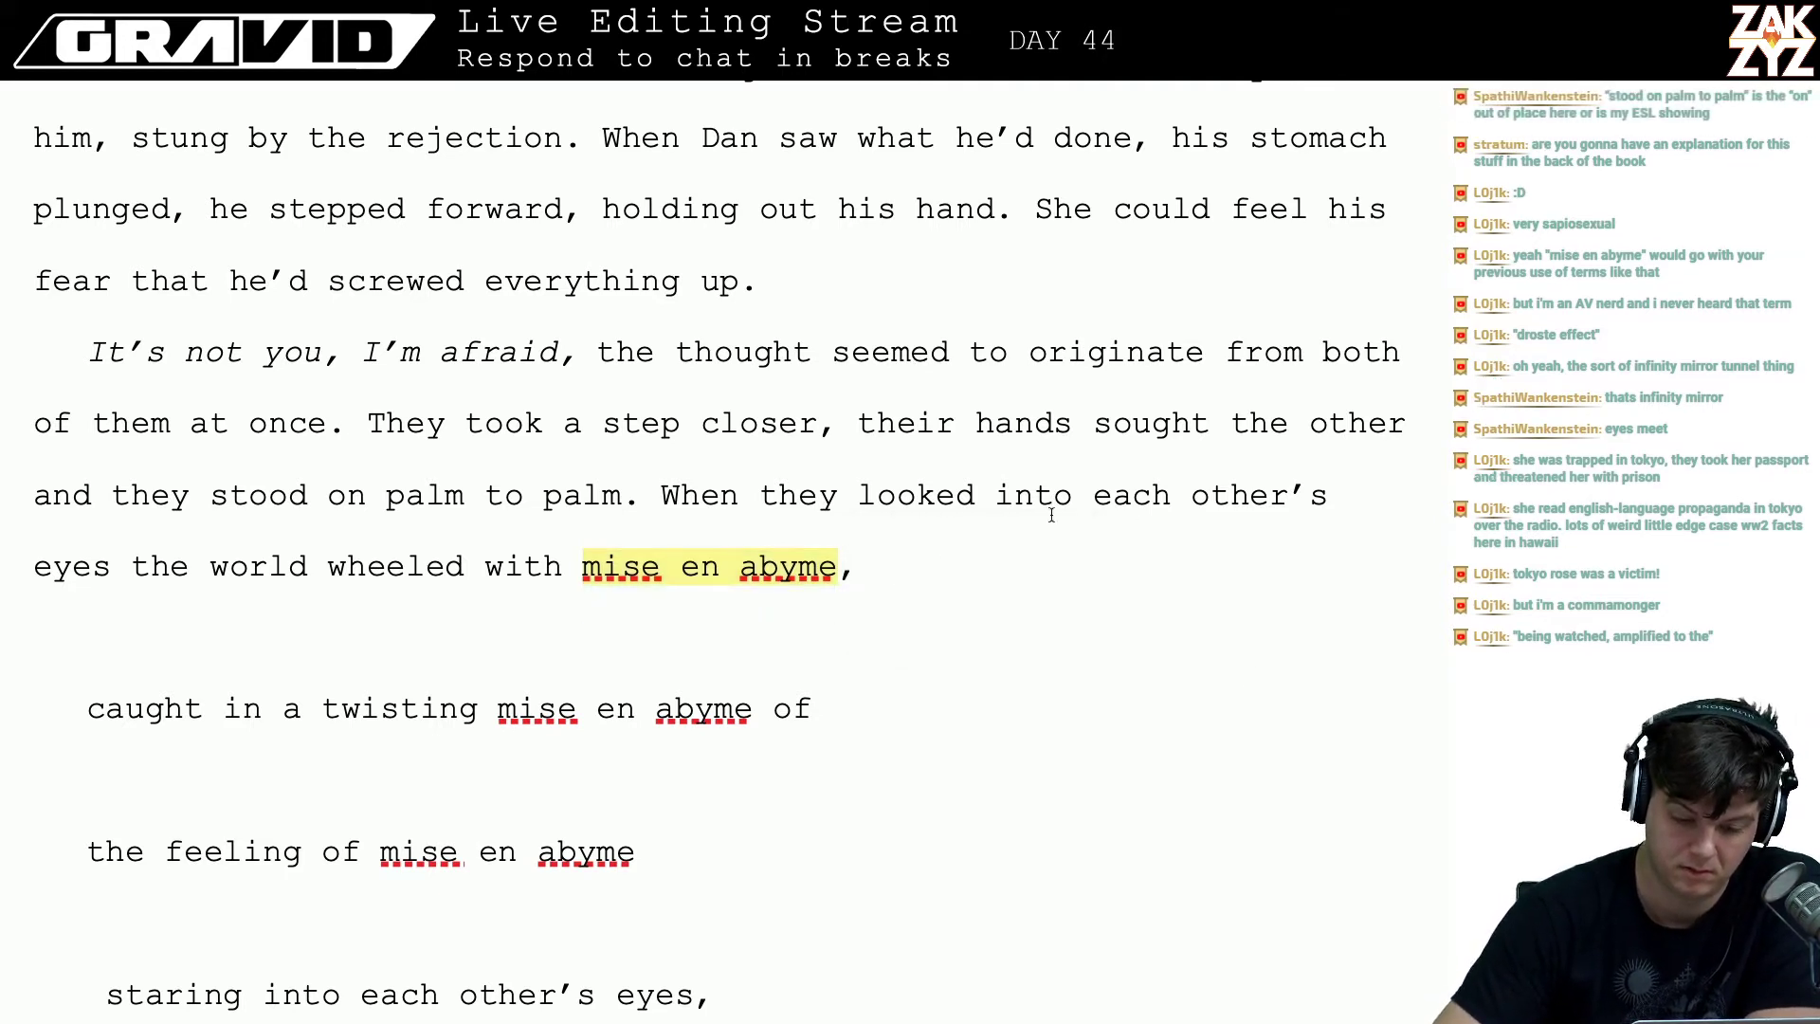
left_click(823, 608)
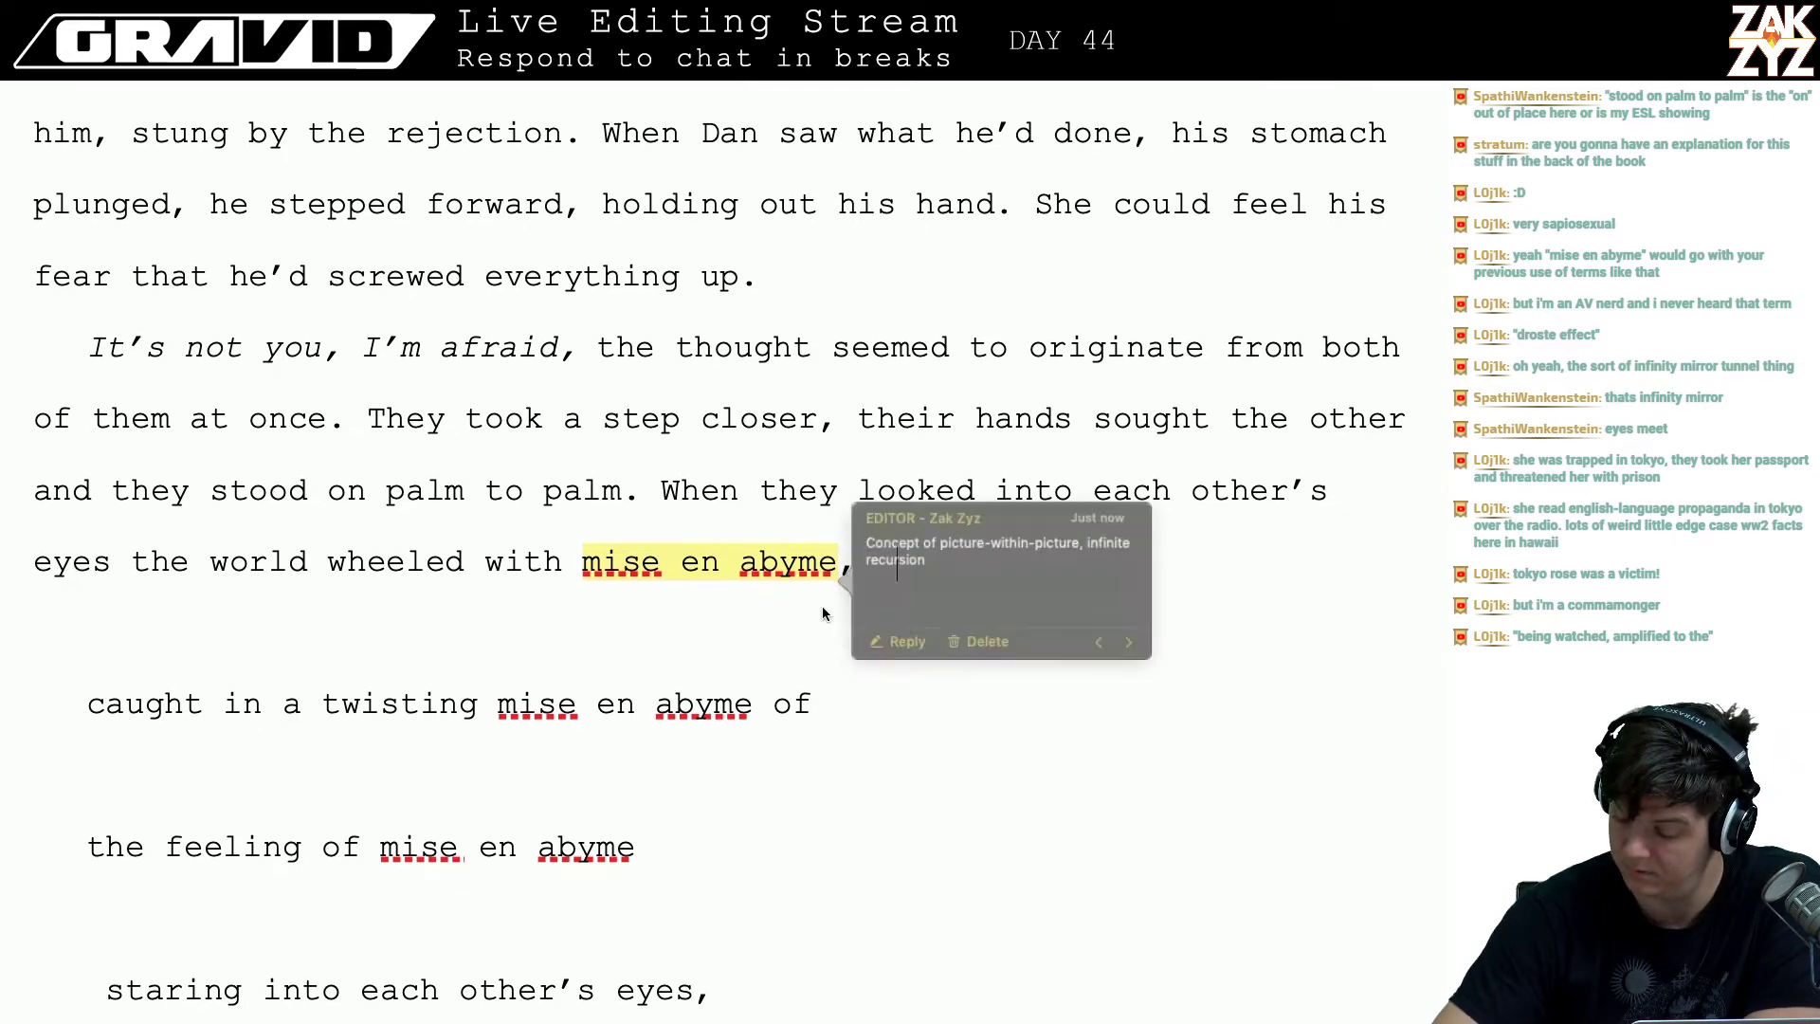
- Delete the word "on" from "they stood on palm to palm"
scroll(822, 605, "up", 1)
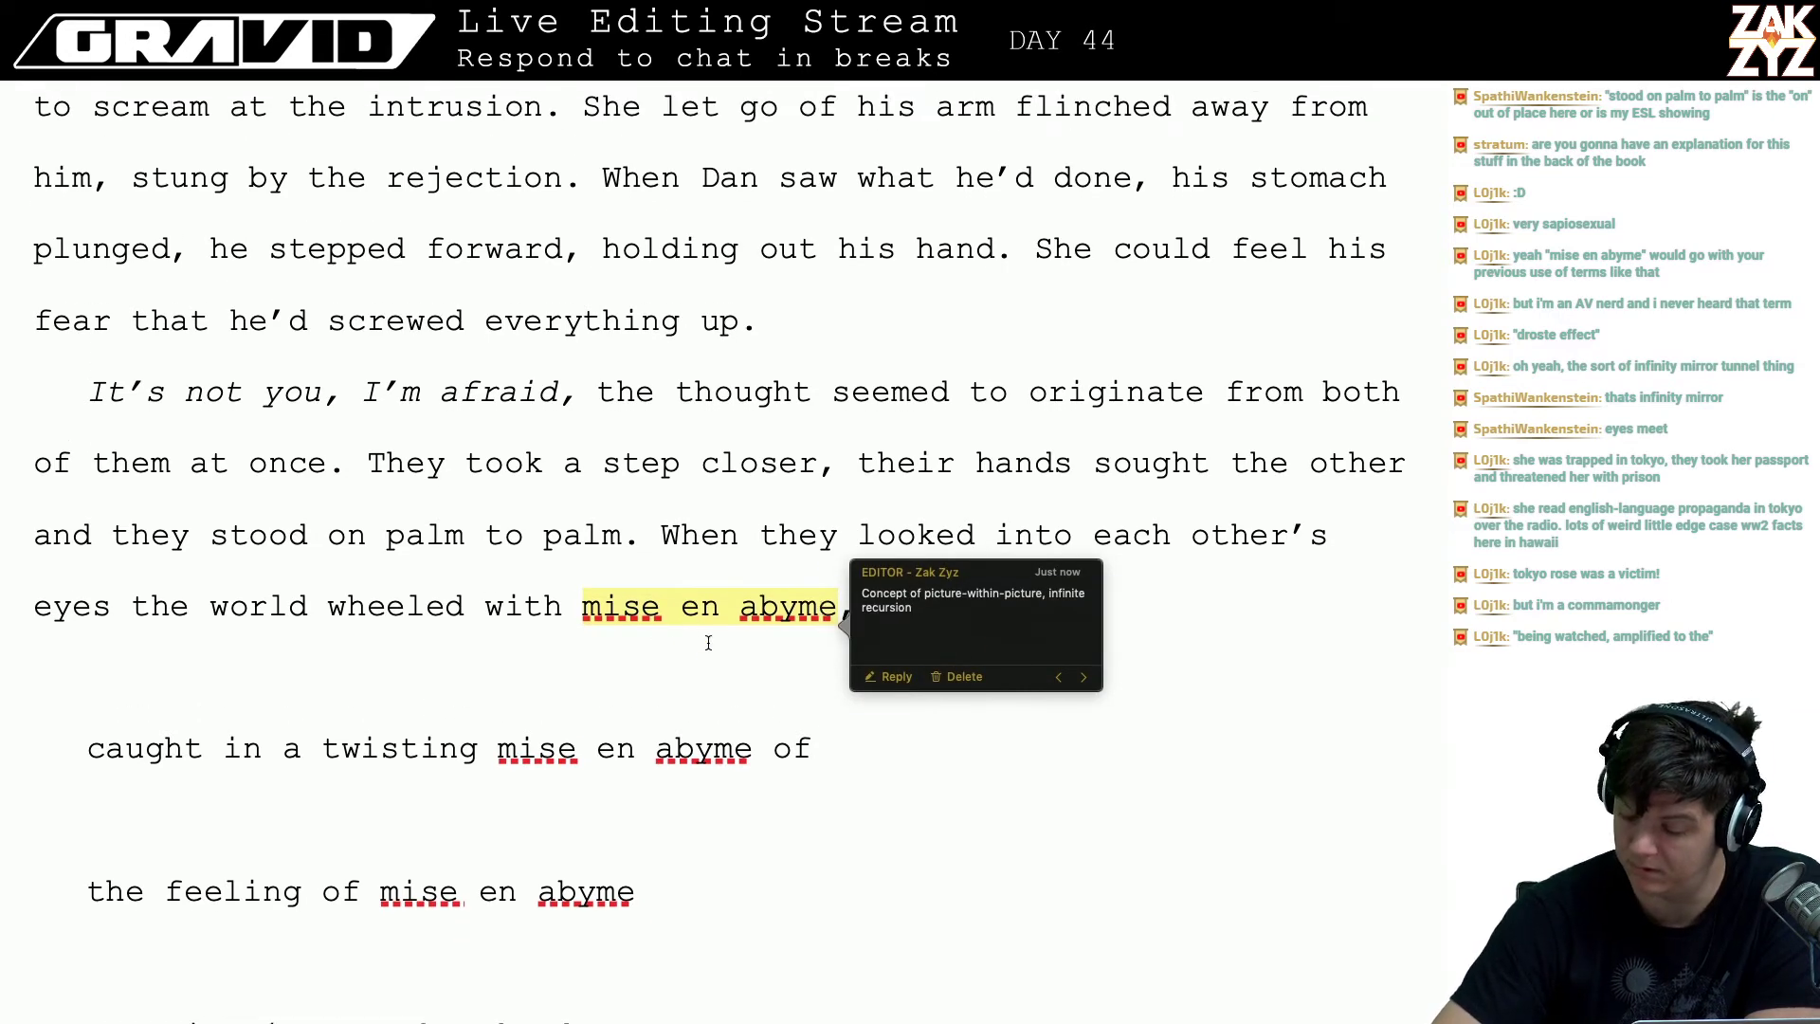
scroll(720, 663, "down", 1)
scroll(743, 716, "up", 2)
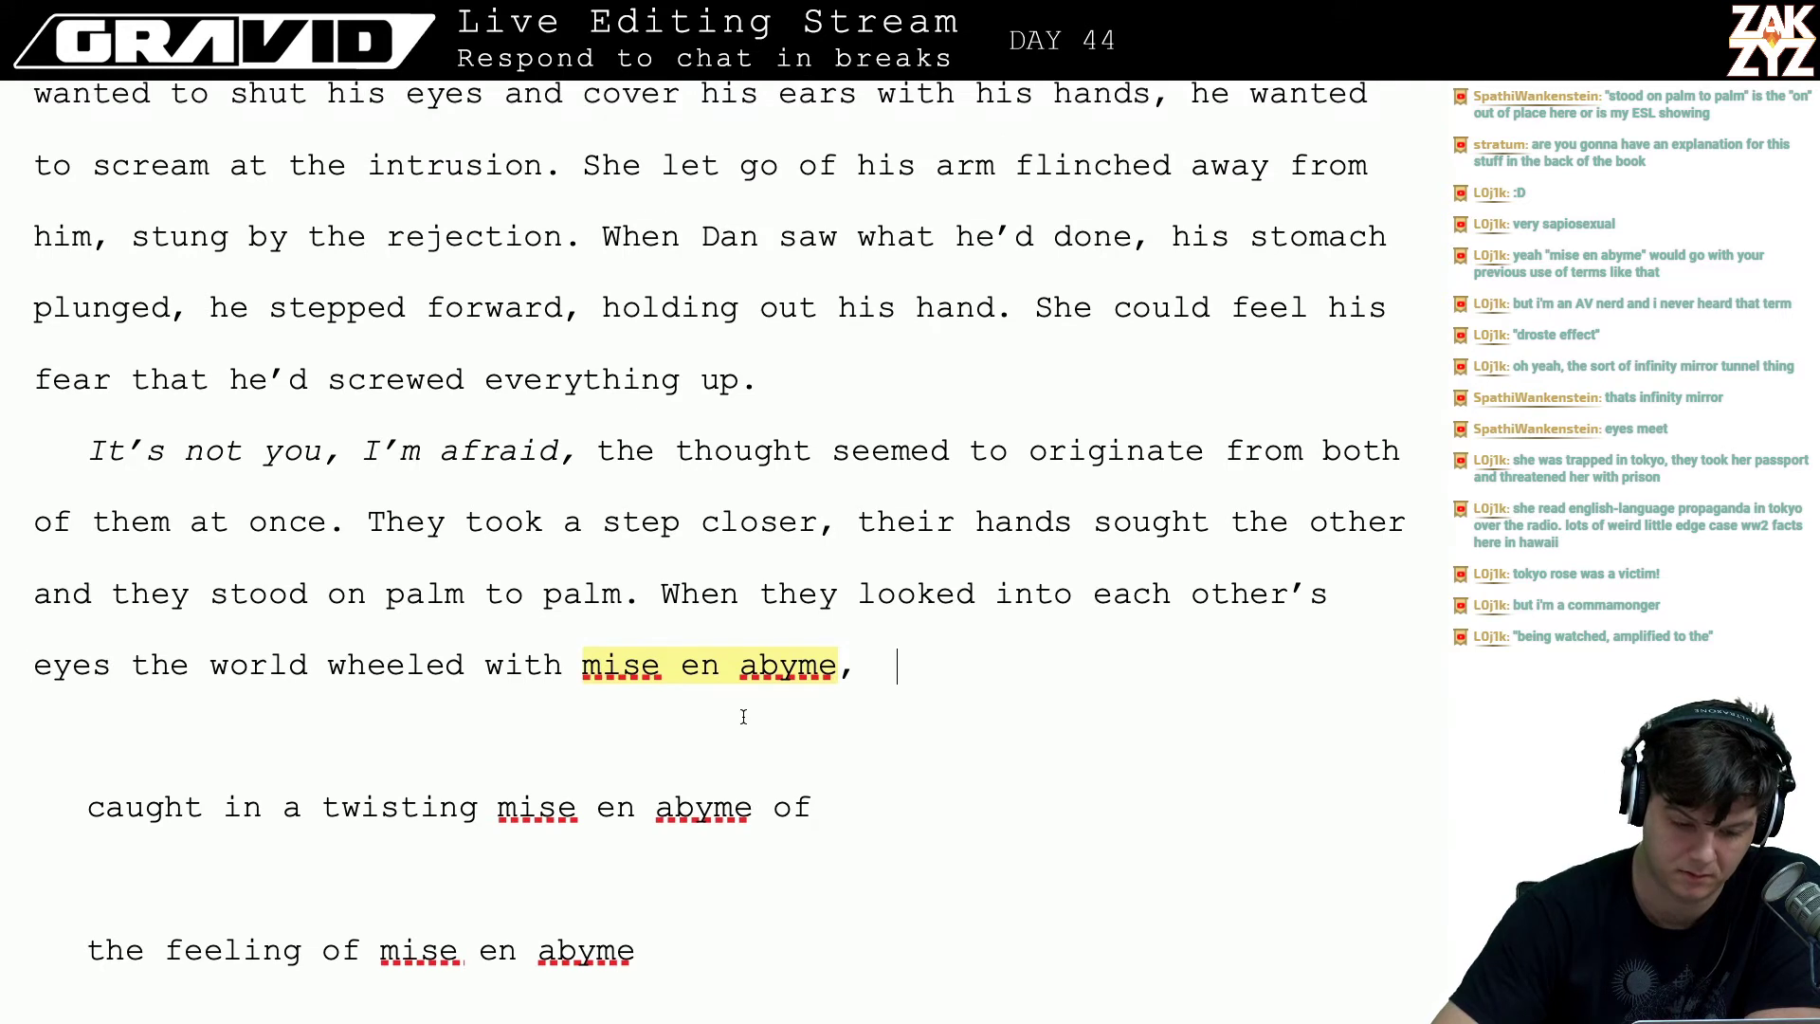
left_click(360, 576)
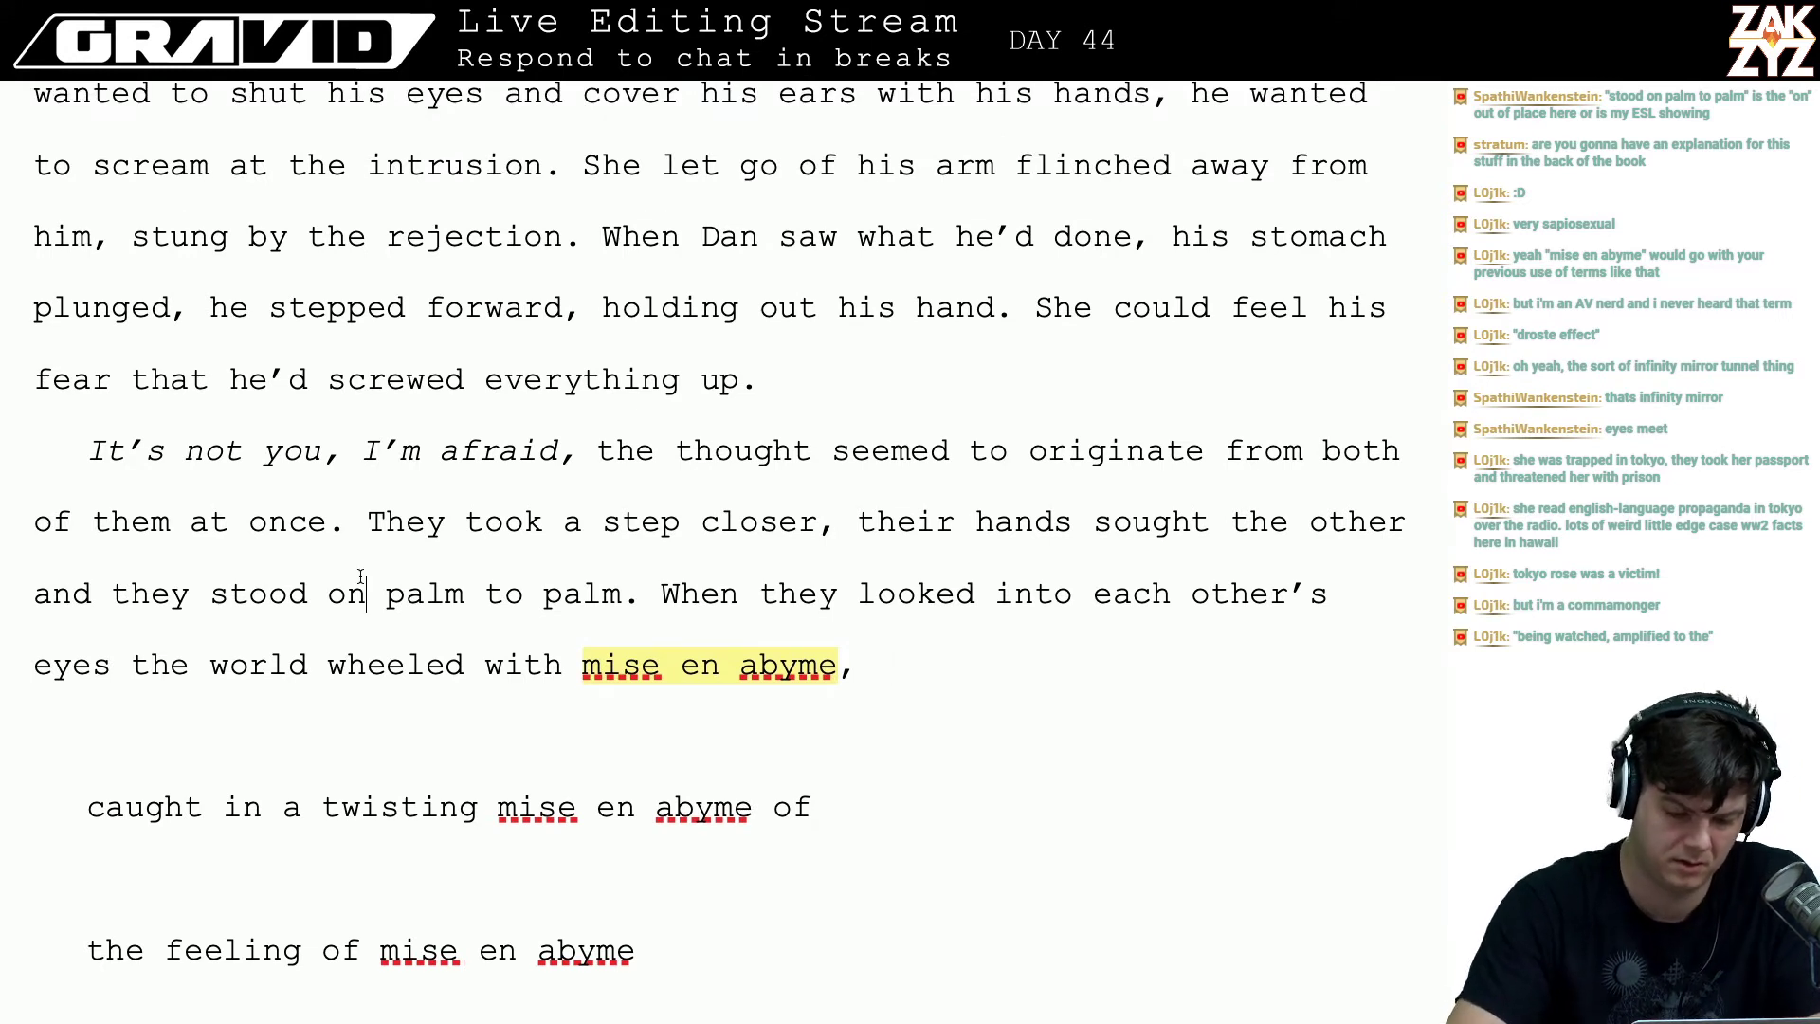
key("BackSpace")
key("BackSpace")
key("BackSpace")
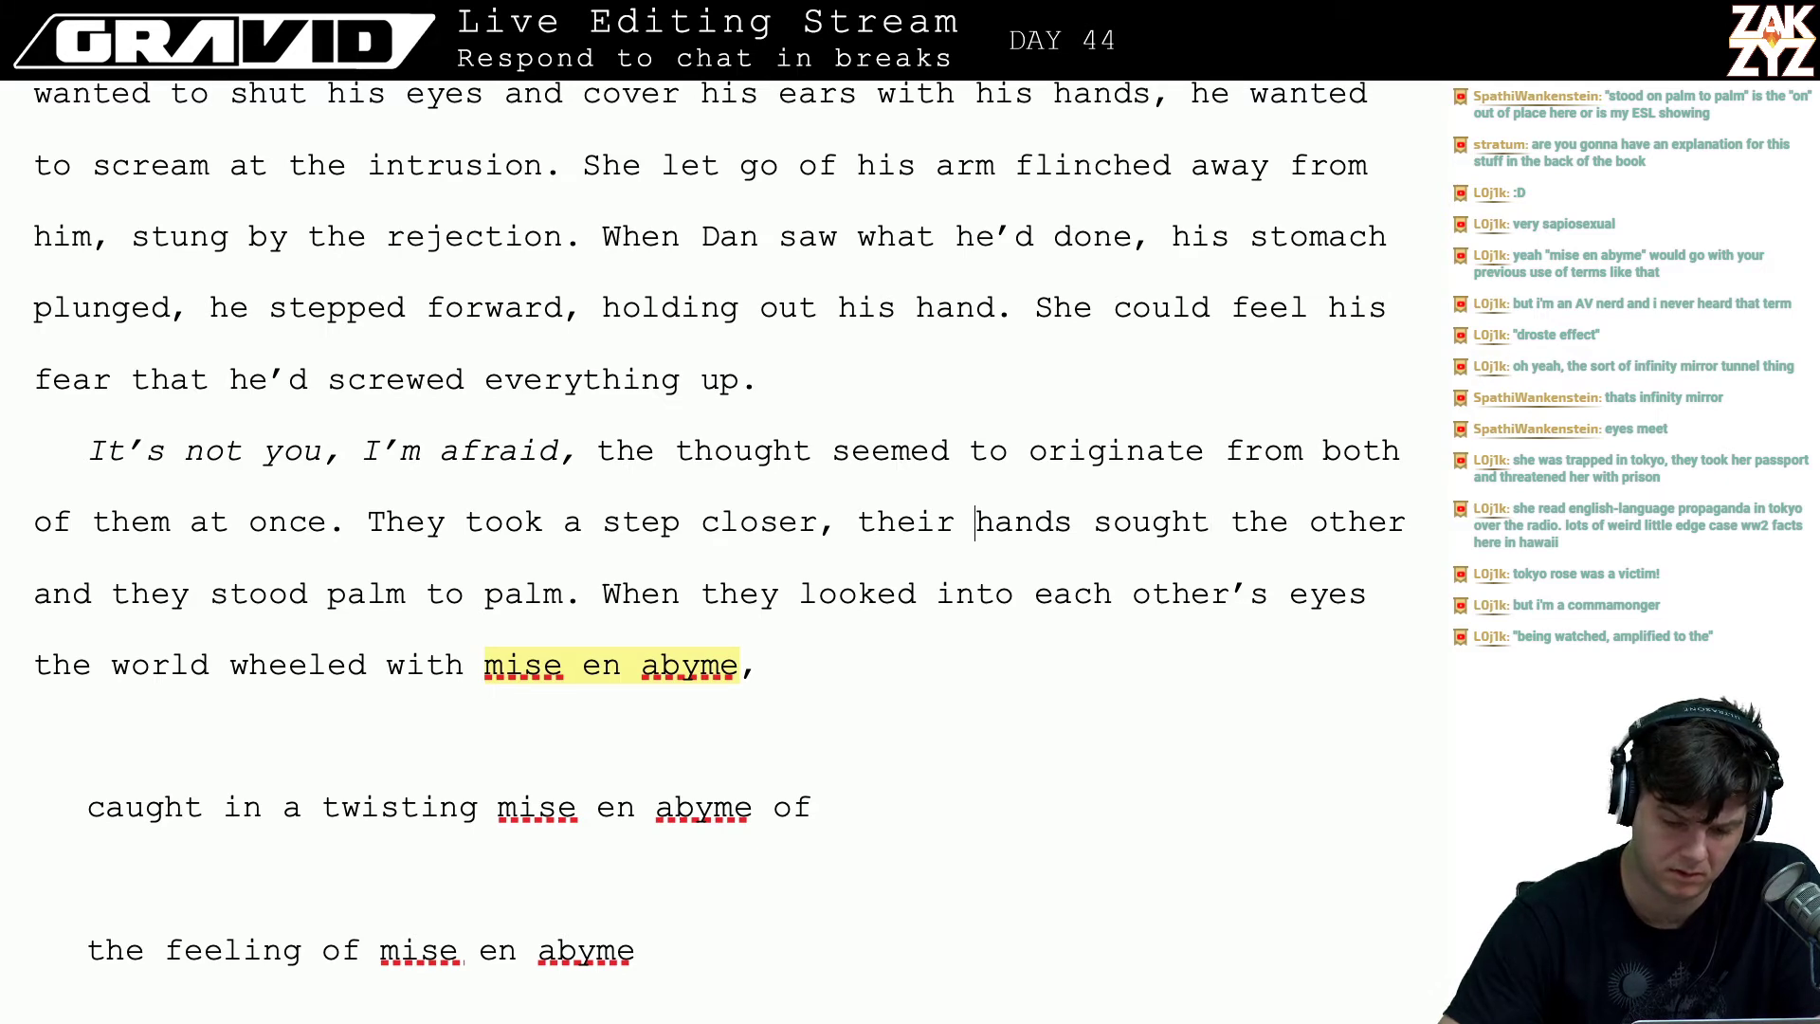
- Split the paragraph after "They took a step closer," and leave a blank line before "their hands sought the other"
key("Right")
key("Return")
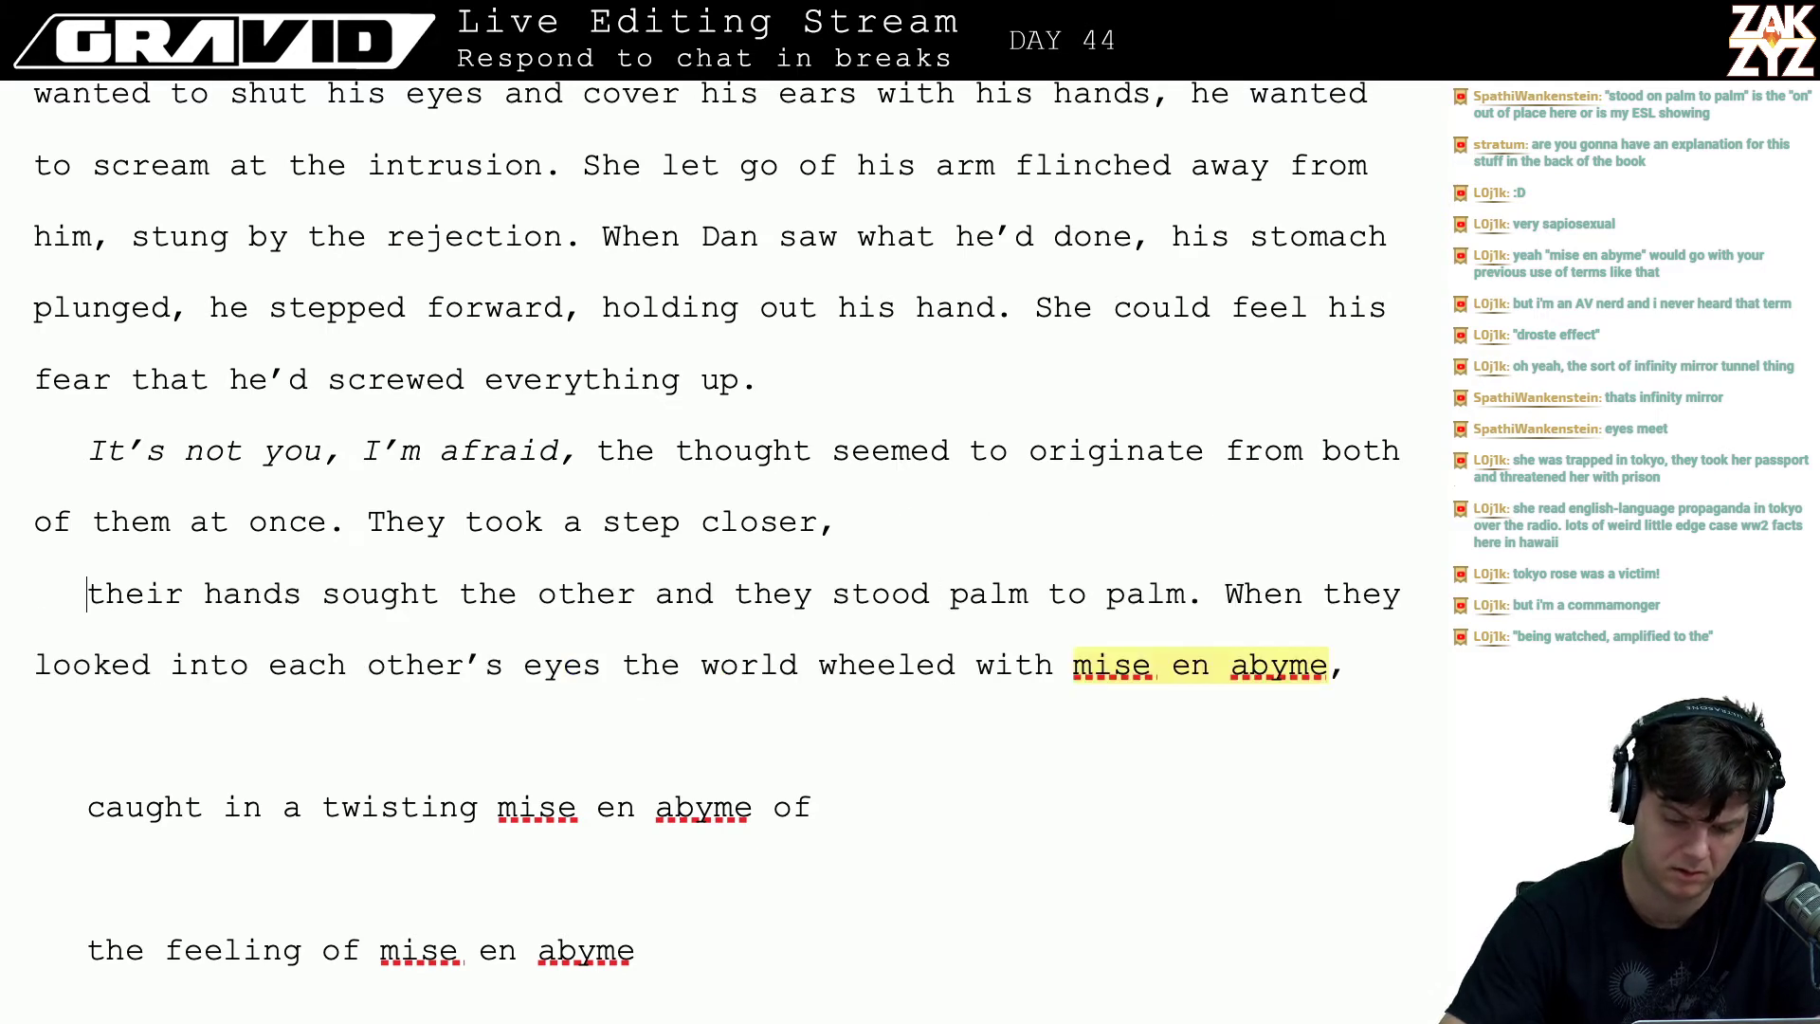
key("Return")
key("Left")
key("Left")
- Try continuing "They took a step closer," with "their" and "each hand sought", and delete both wordings
type("their")
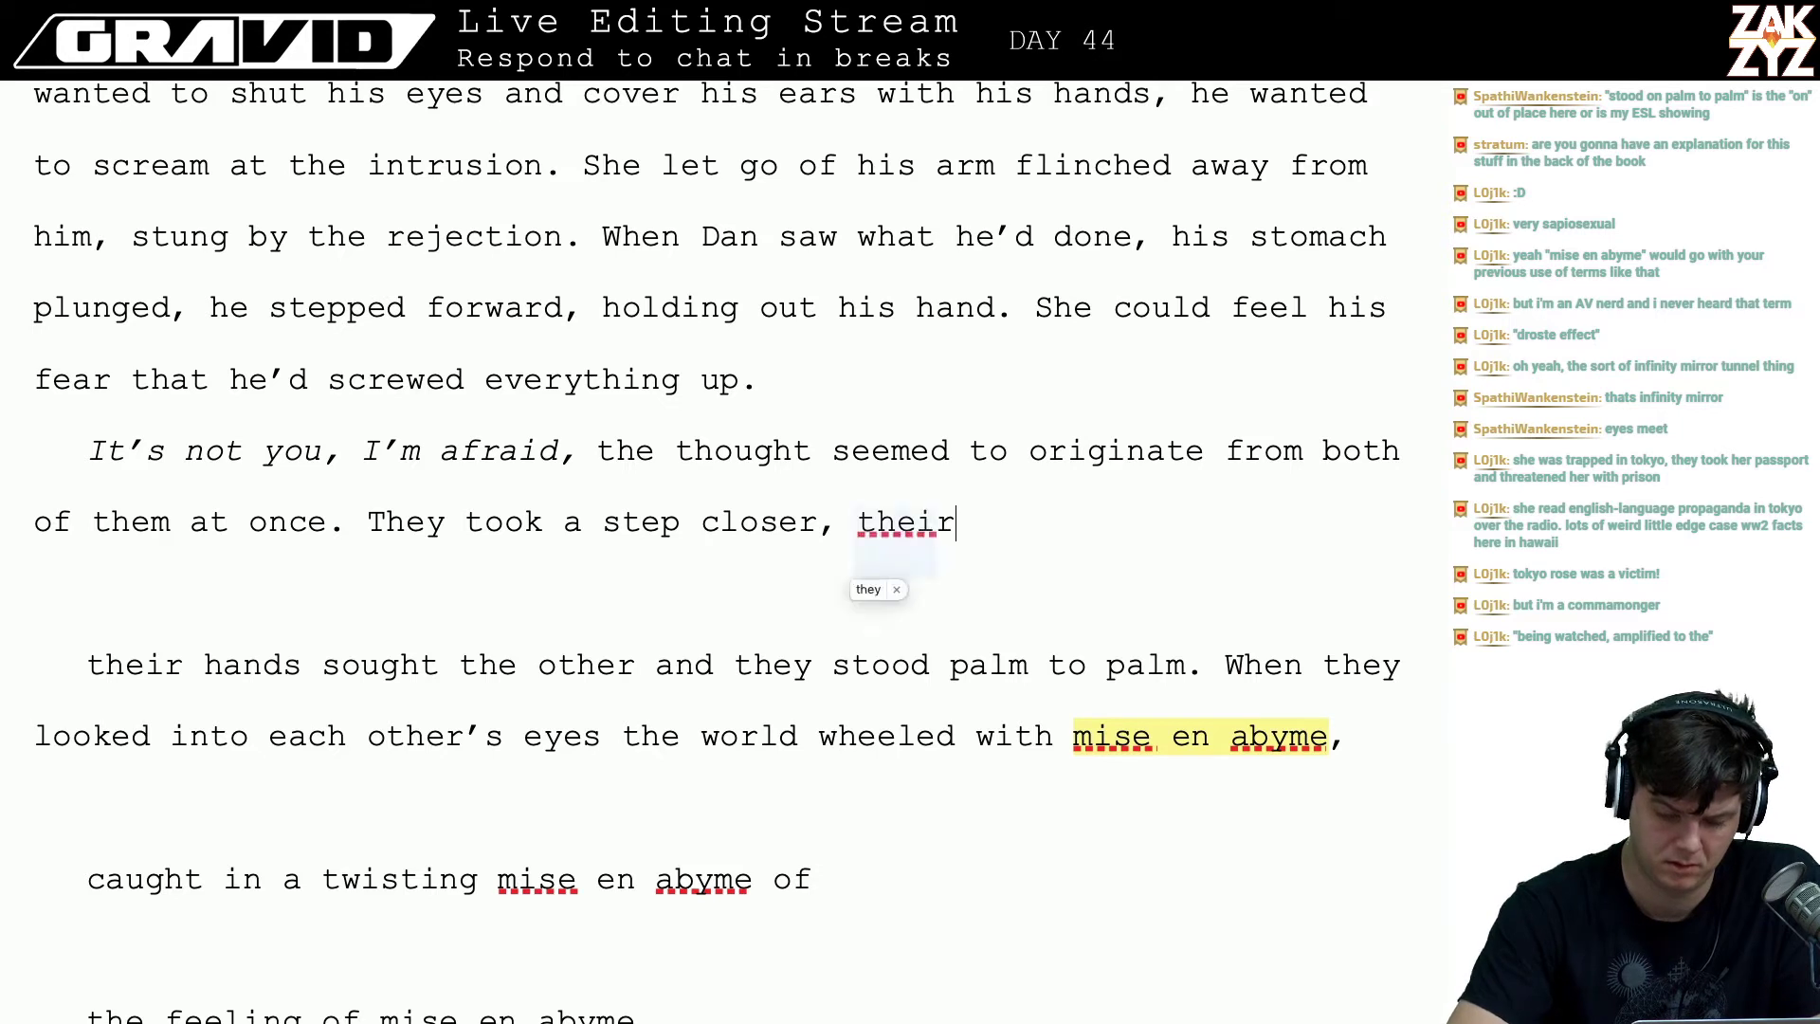
key("BackSpace")
key("BackSpace")
key("BackSpace")
key("BackSpace")
key("BackSpace")
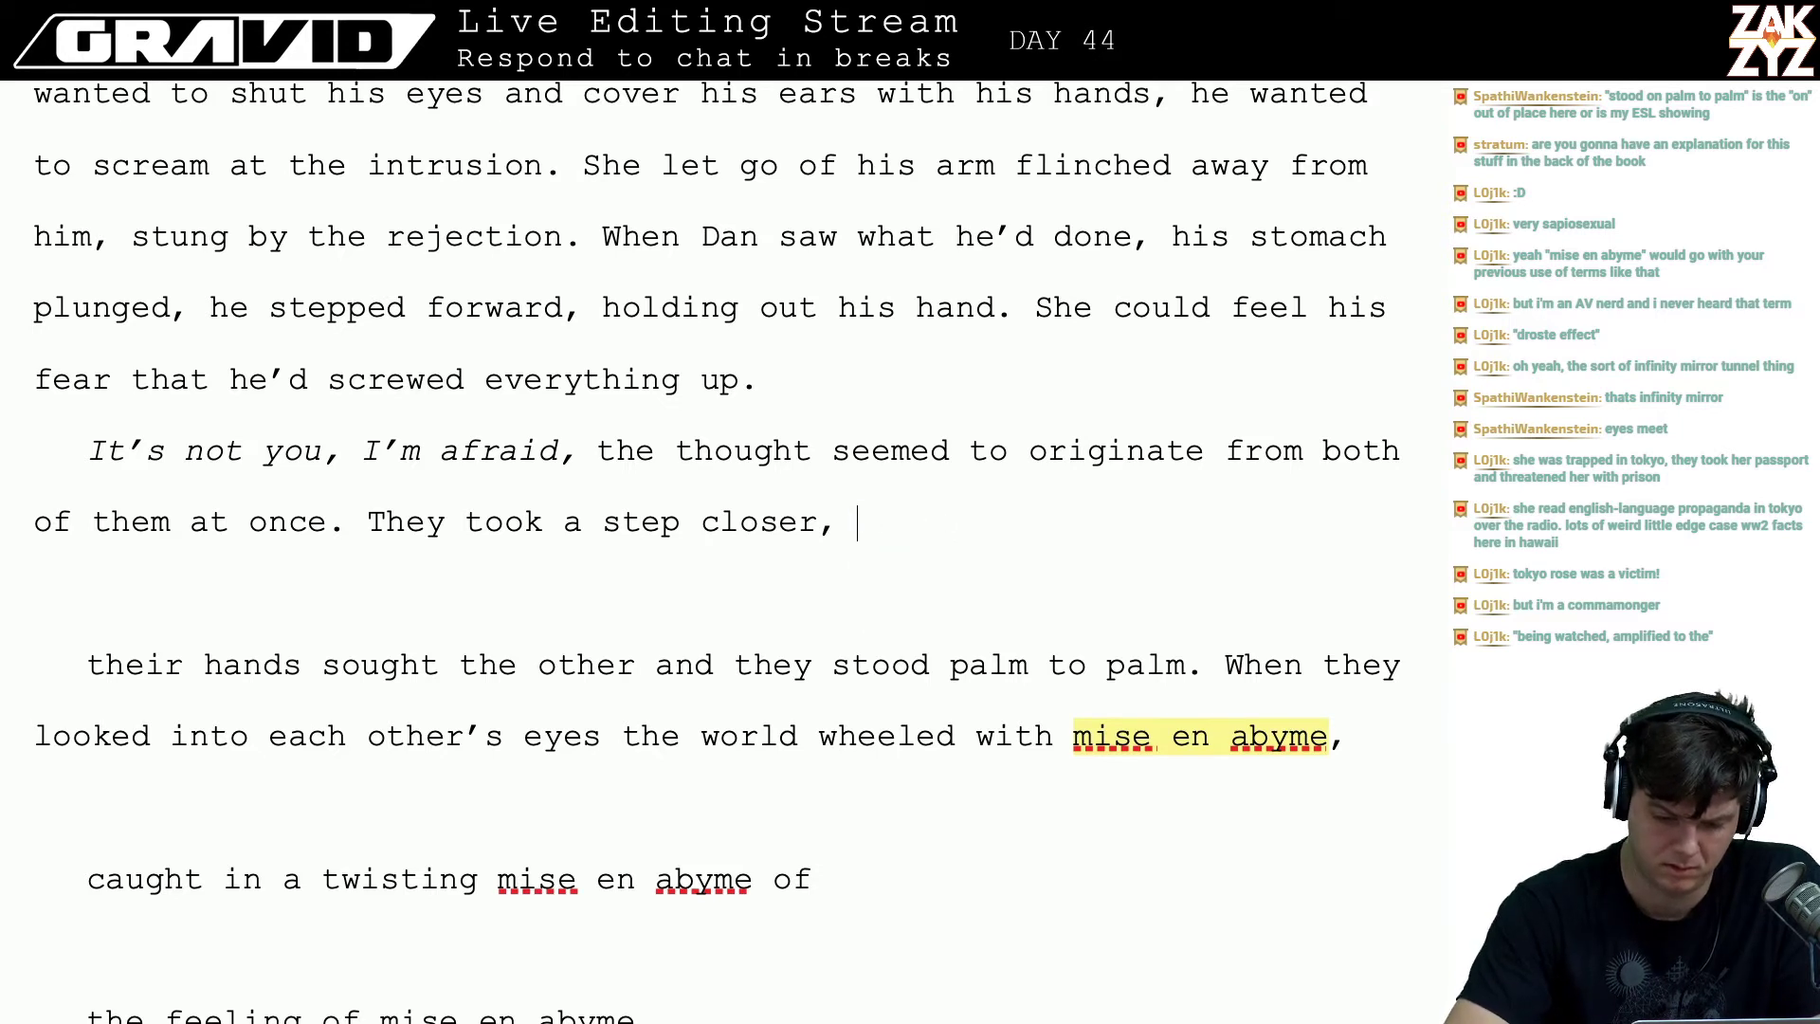
type("each hand sought t")
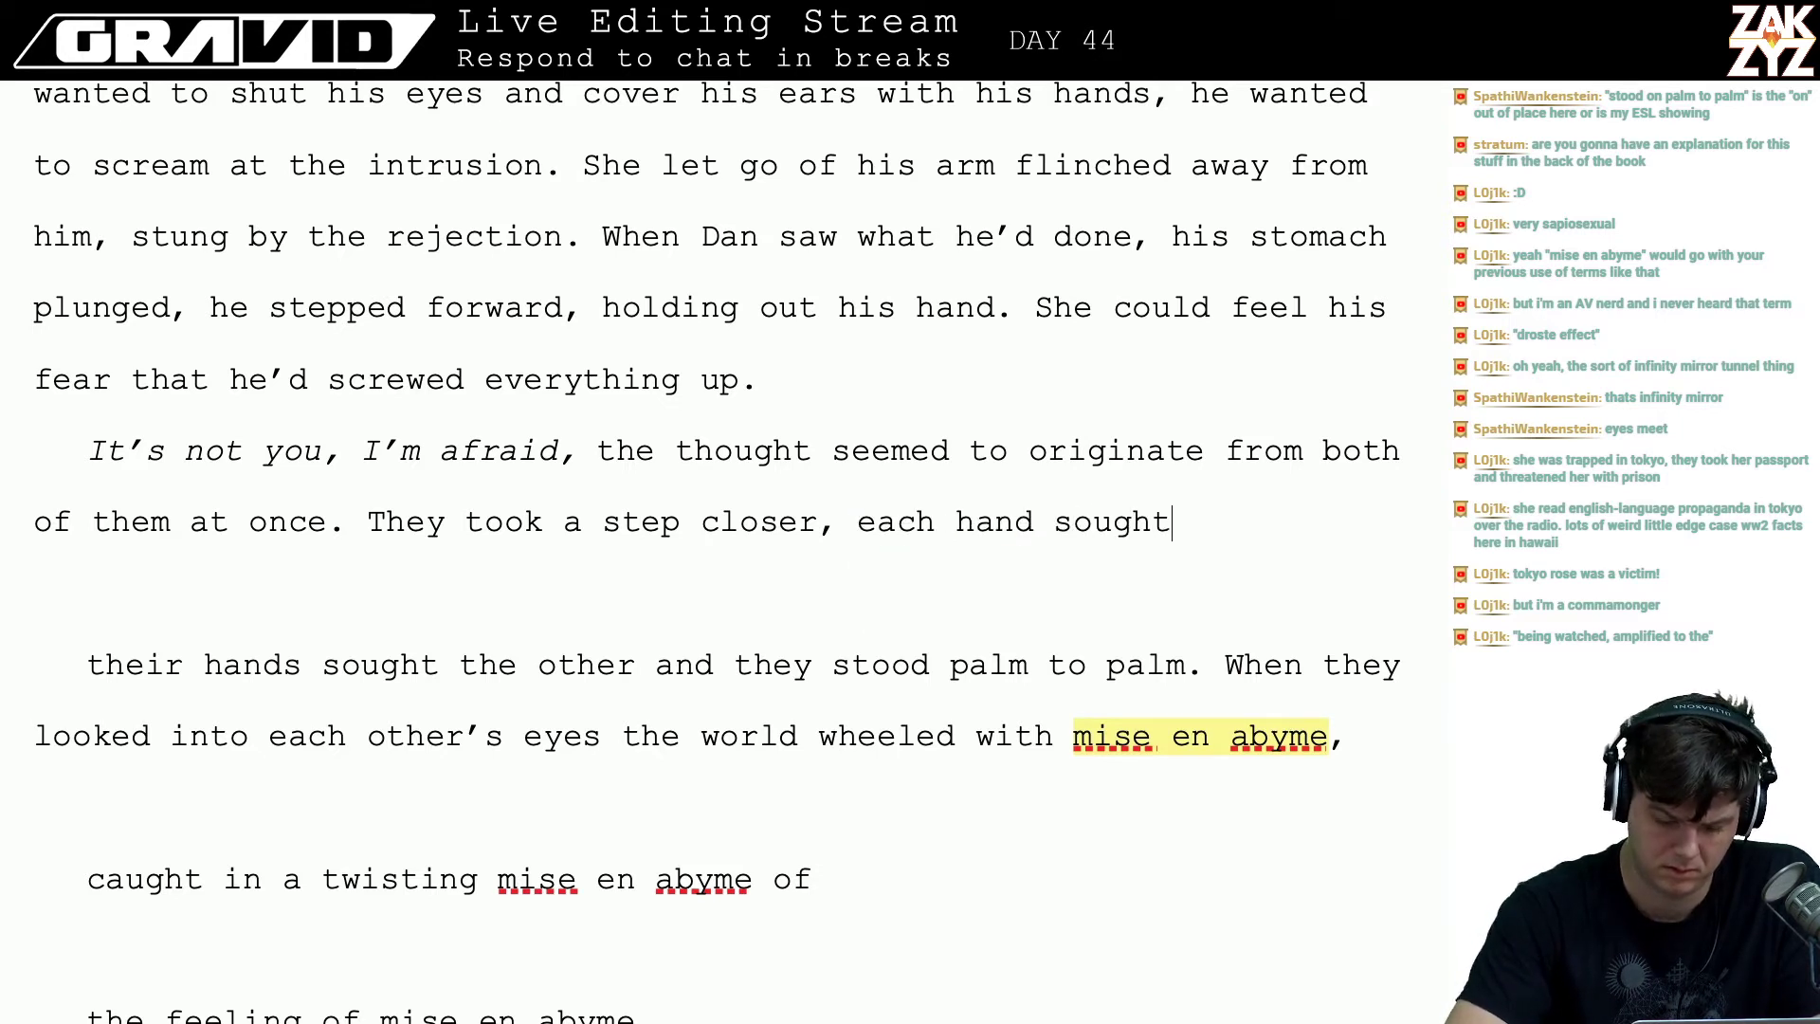
key("BackSpace")
key("BackSpace")
key("BackSpace")
key("BackSpace")
key("BackSpace")
key("BackSpace")
key("BackSpace")
key("BackSpace")
key("BackSpace")
key("BackSpace")
key("BackSpace")
key("BackSpace")
key("BackSpace")
key("BackSpace")
key("BackSpace")
key("BackSpace")
key("BackSpace")
key("BackSpace")
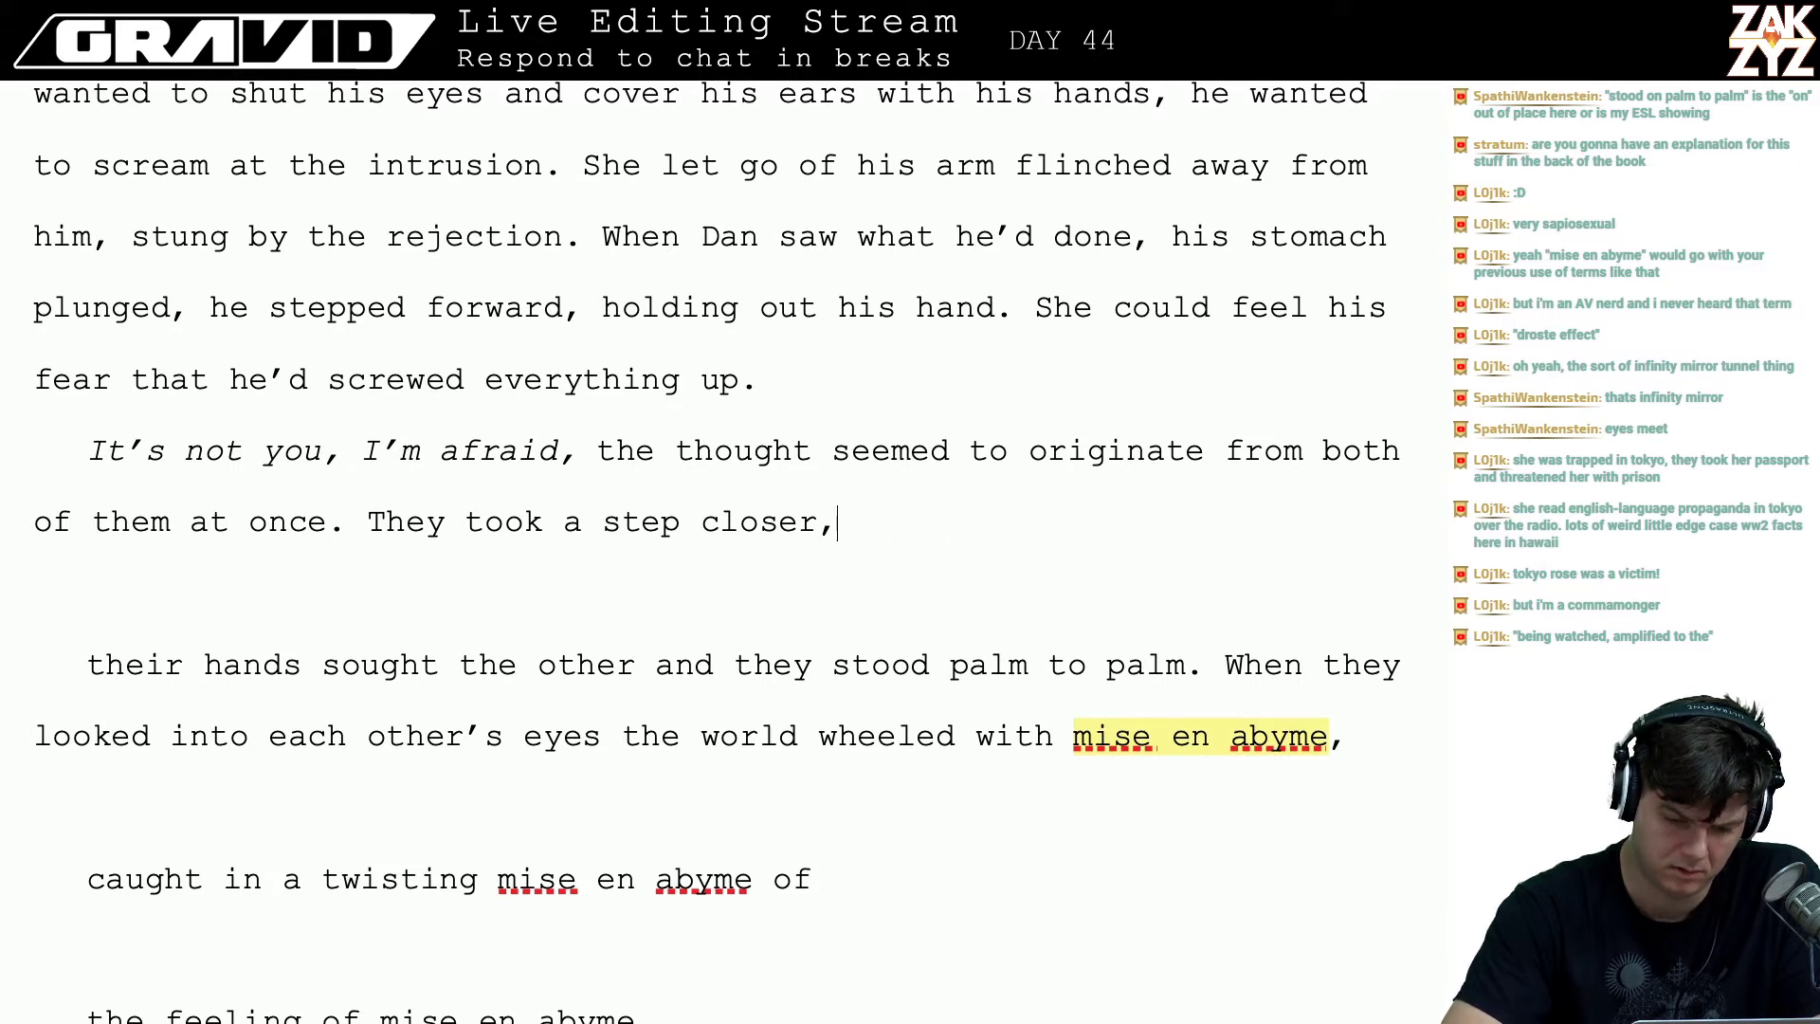
- Continue "They took a step closer," with "and their hands met, they stood palm to palm, staring at each other."
type("and their ha")
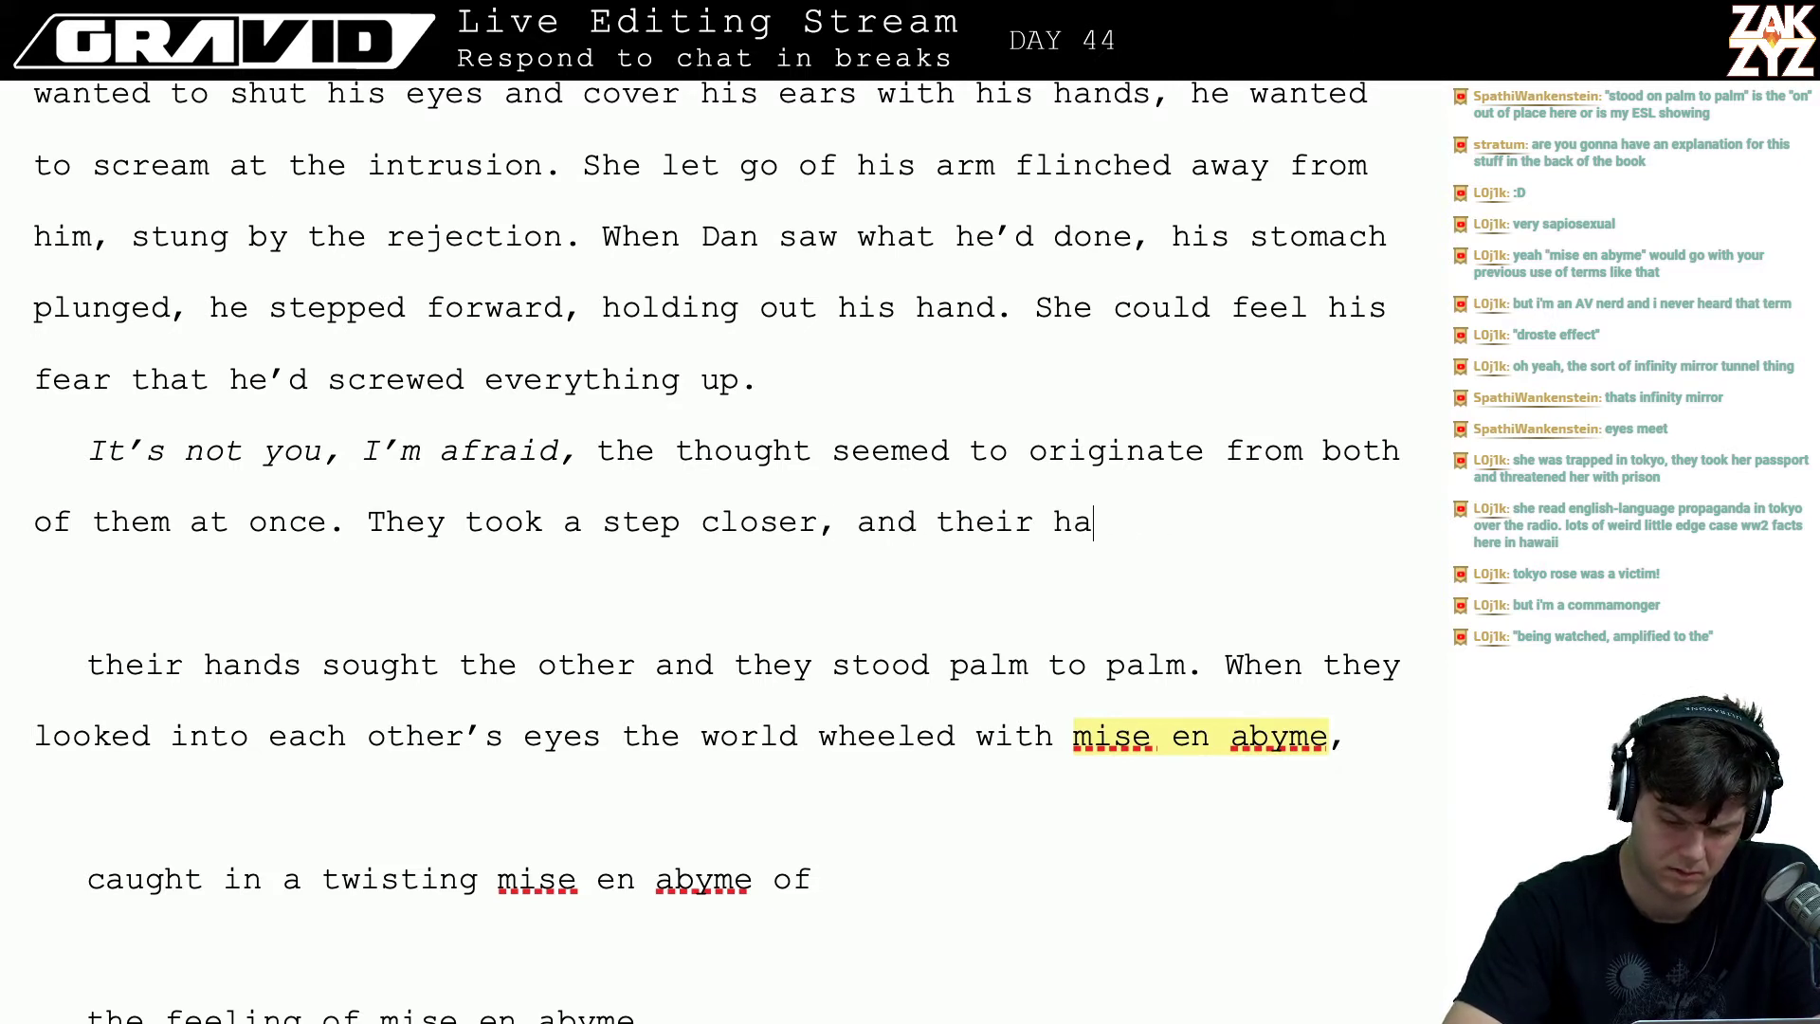
type("nds met, ")
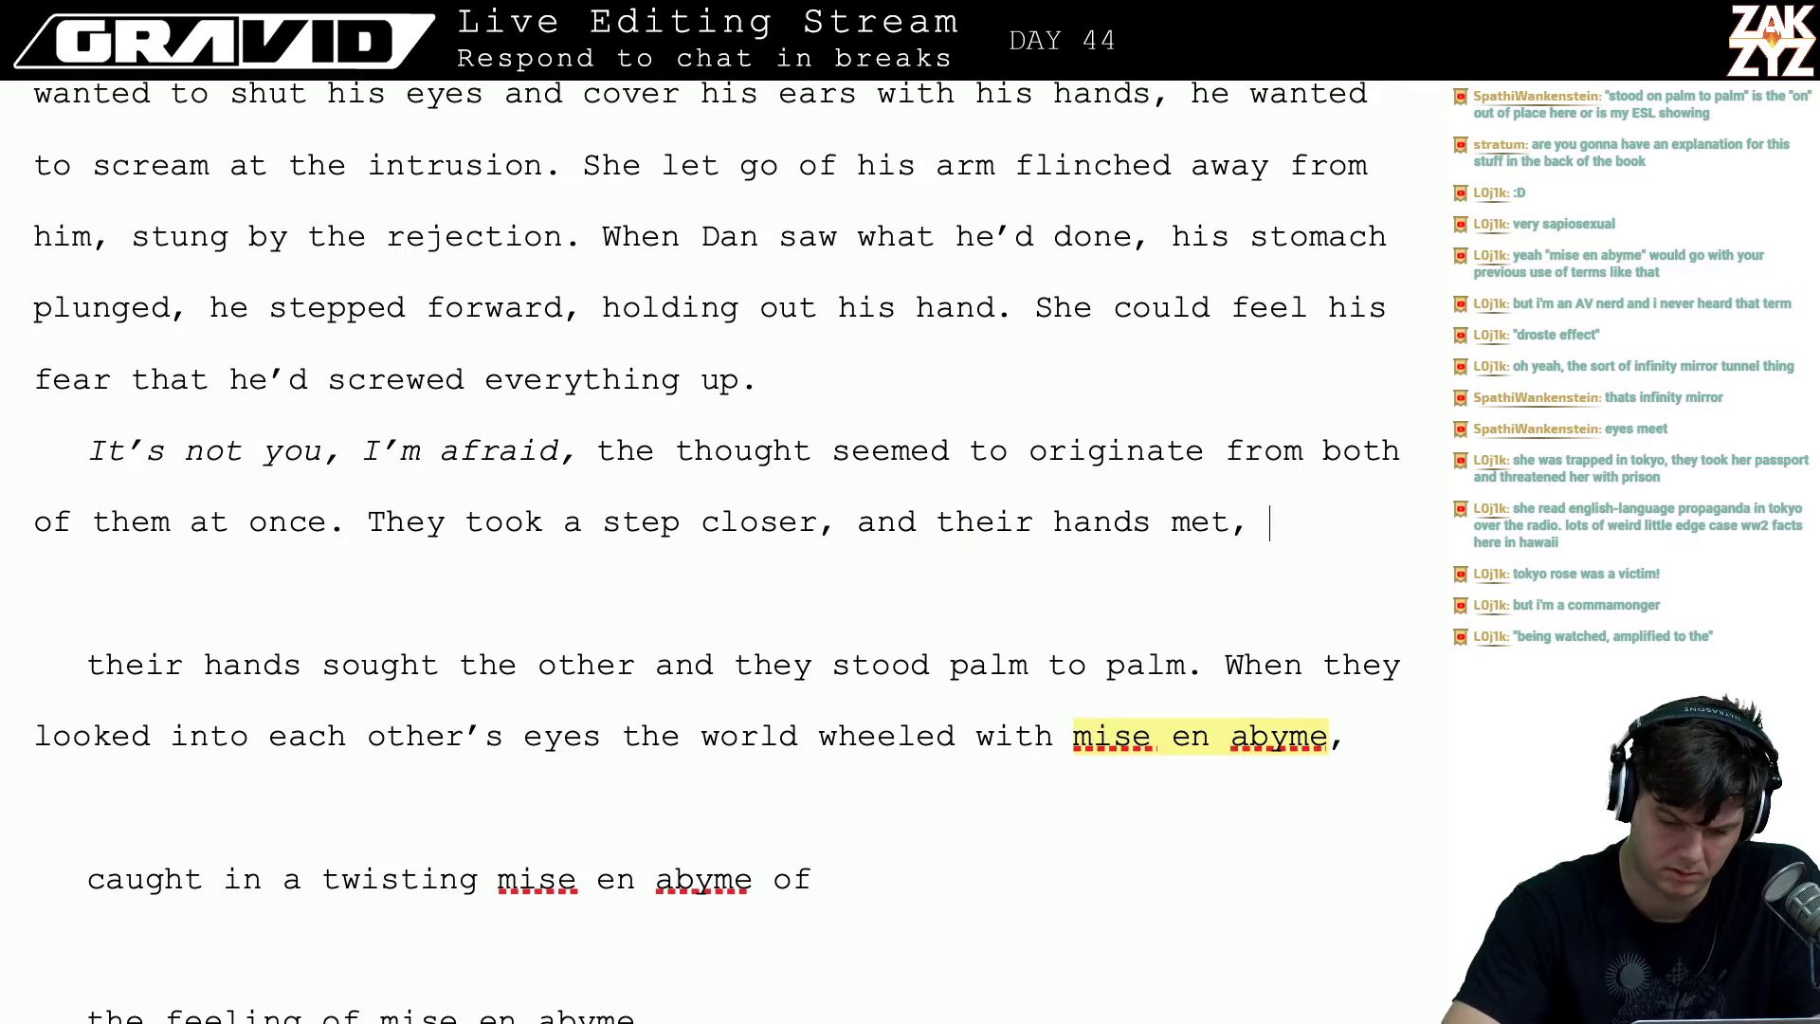
type("they stood pal")
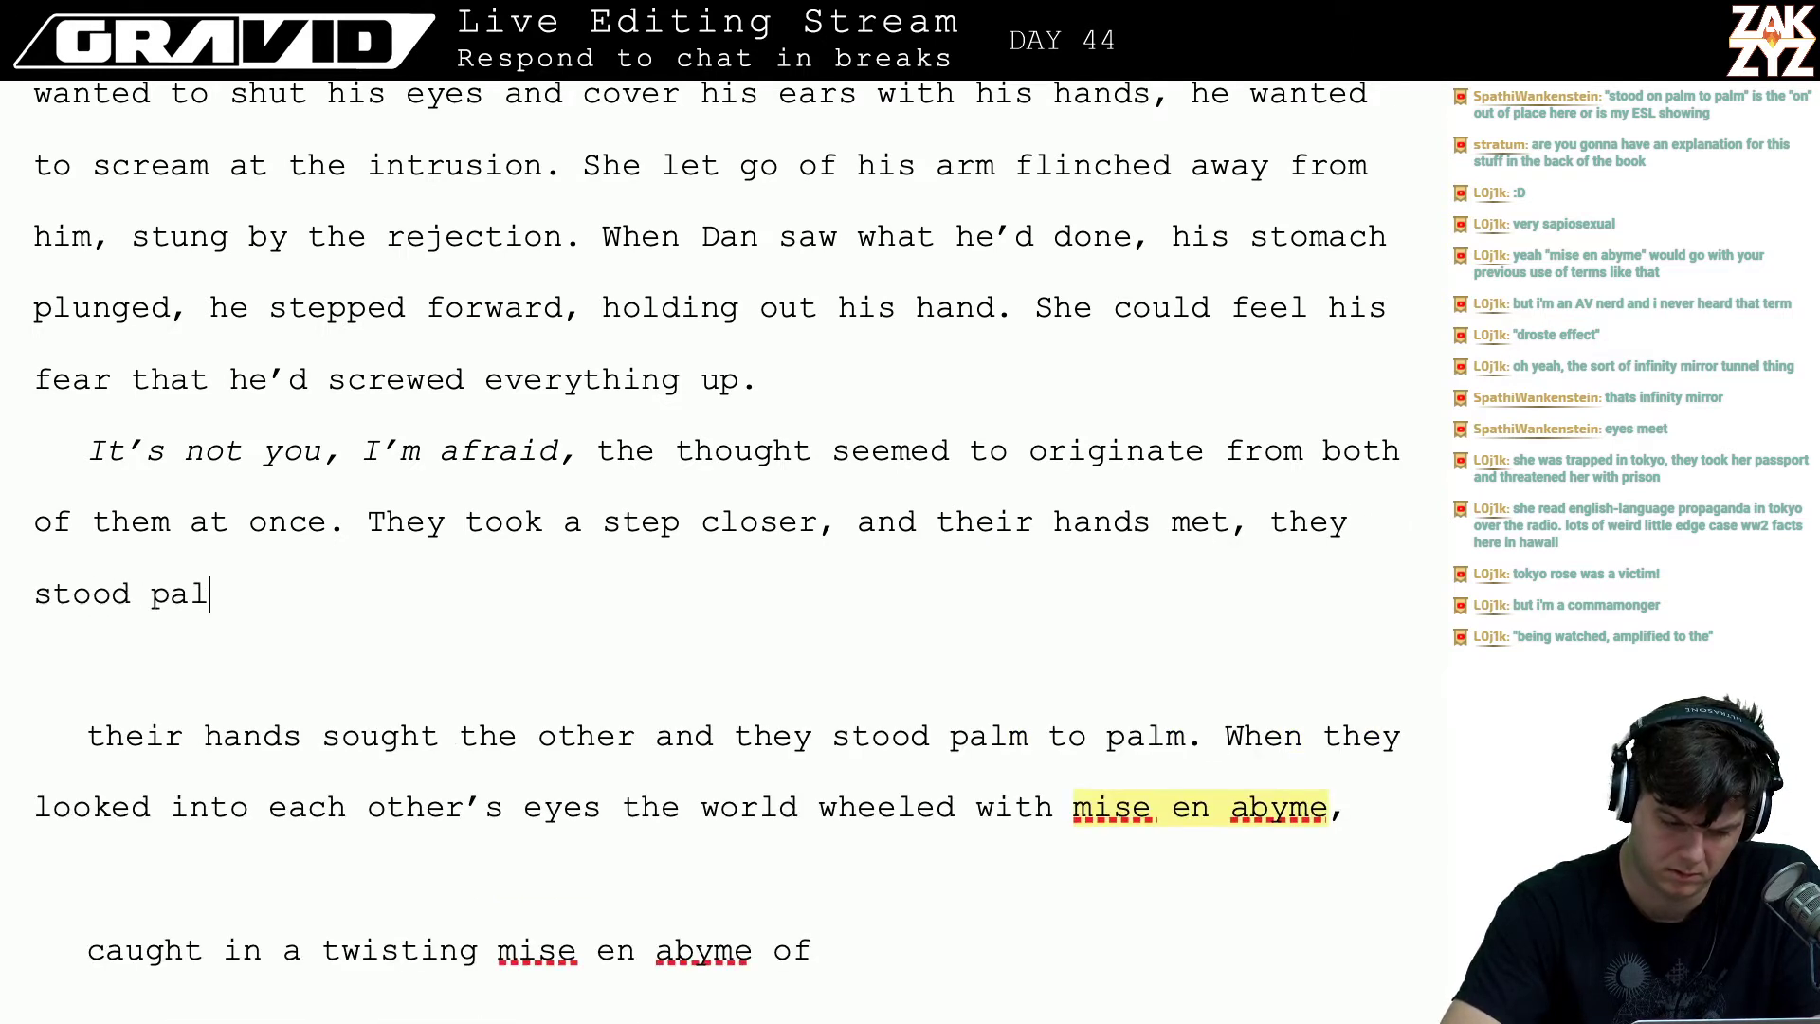
type("m to palm")
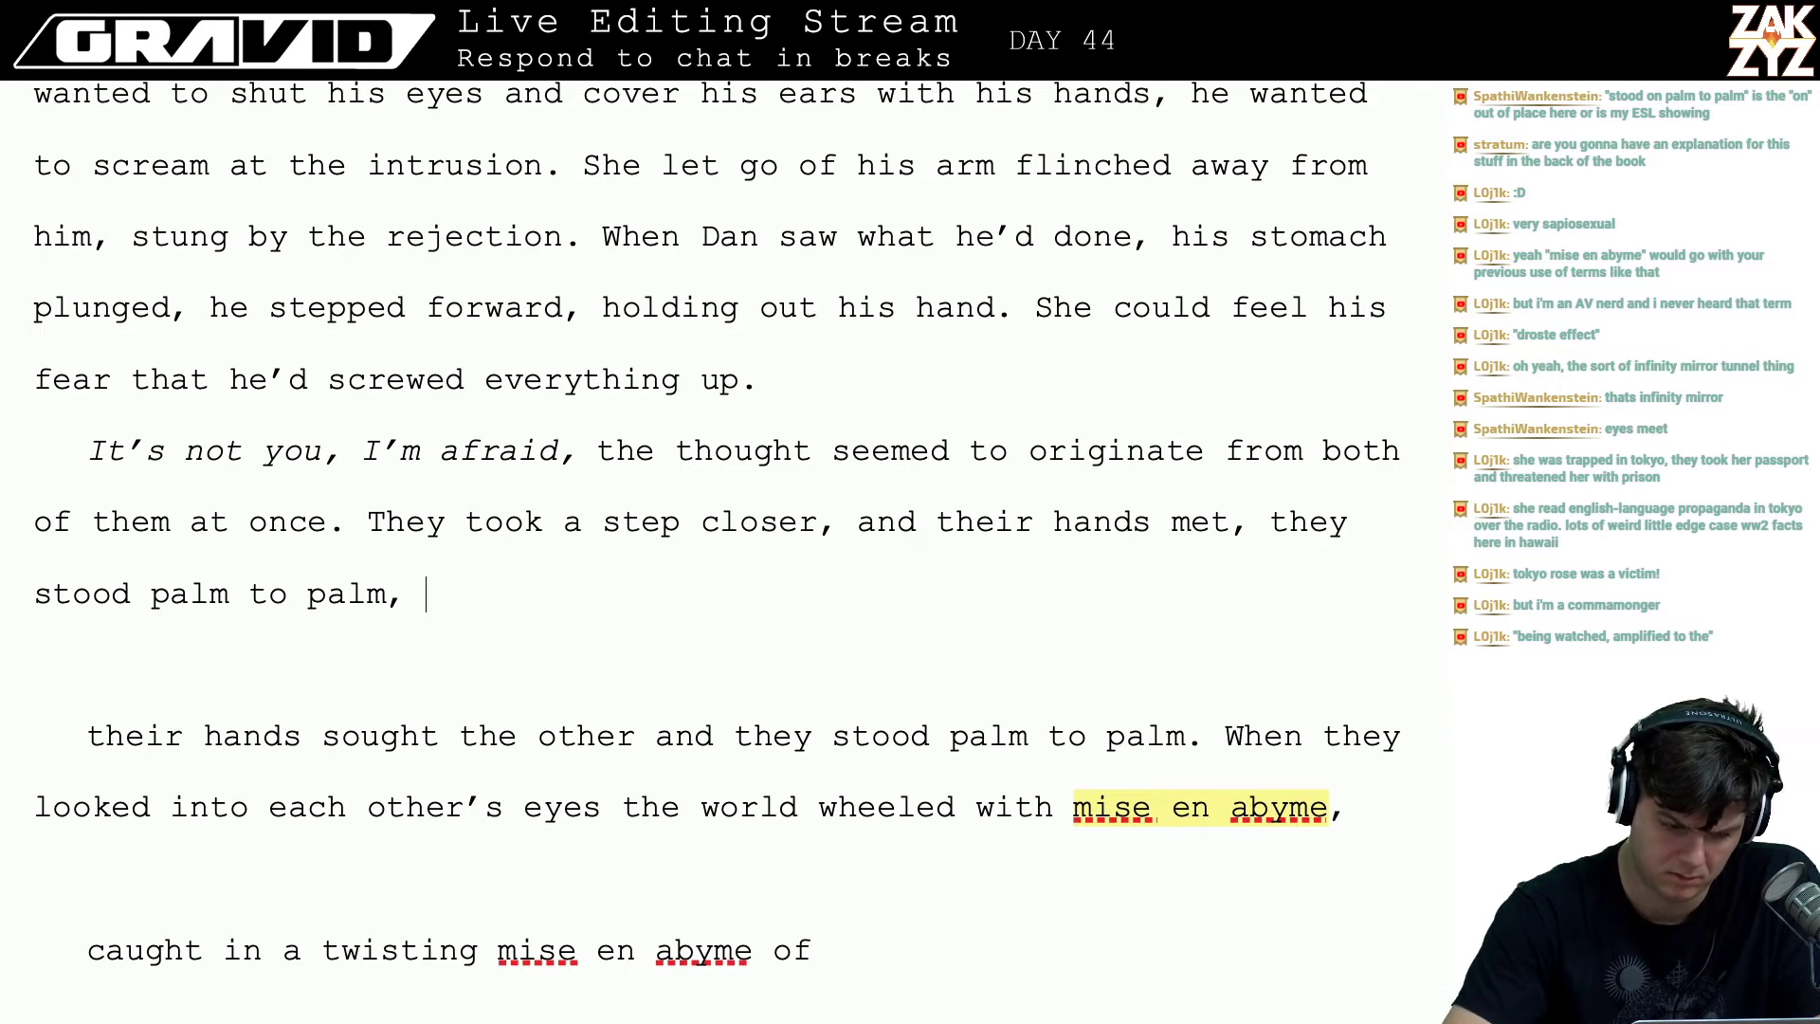
type(", staring")
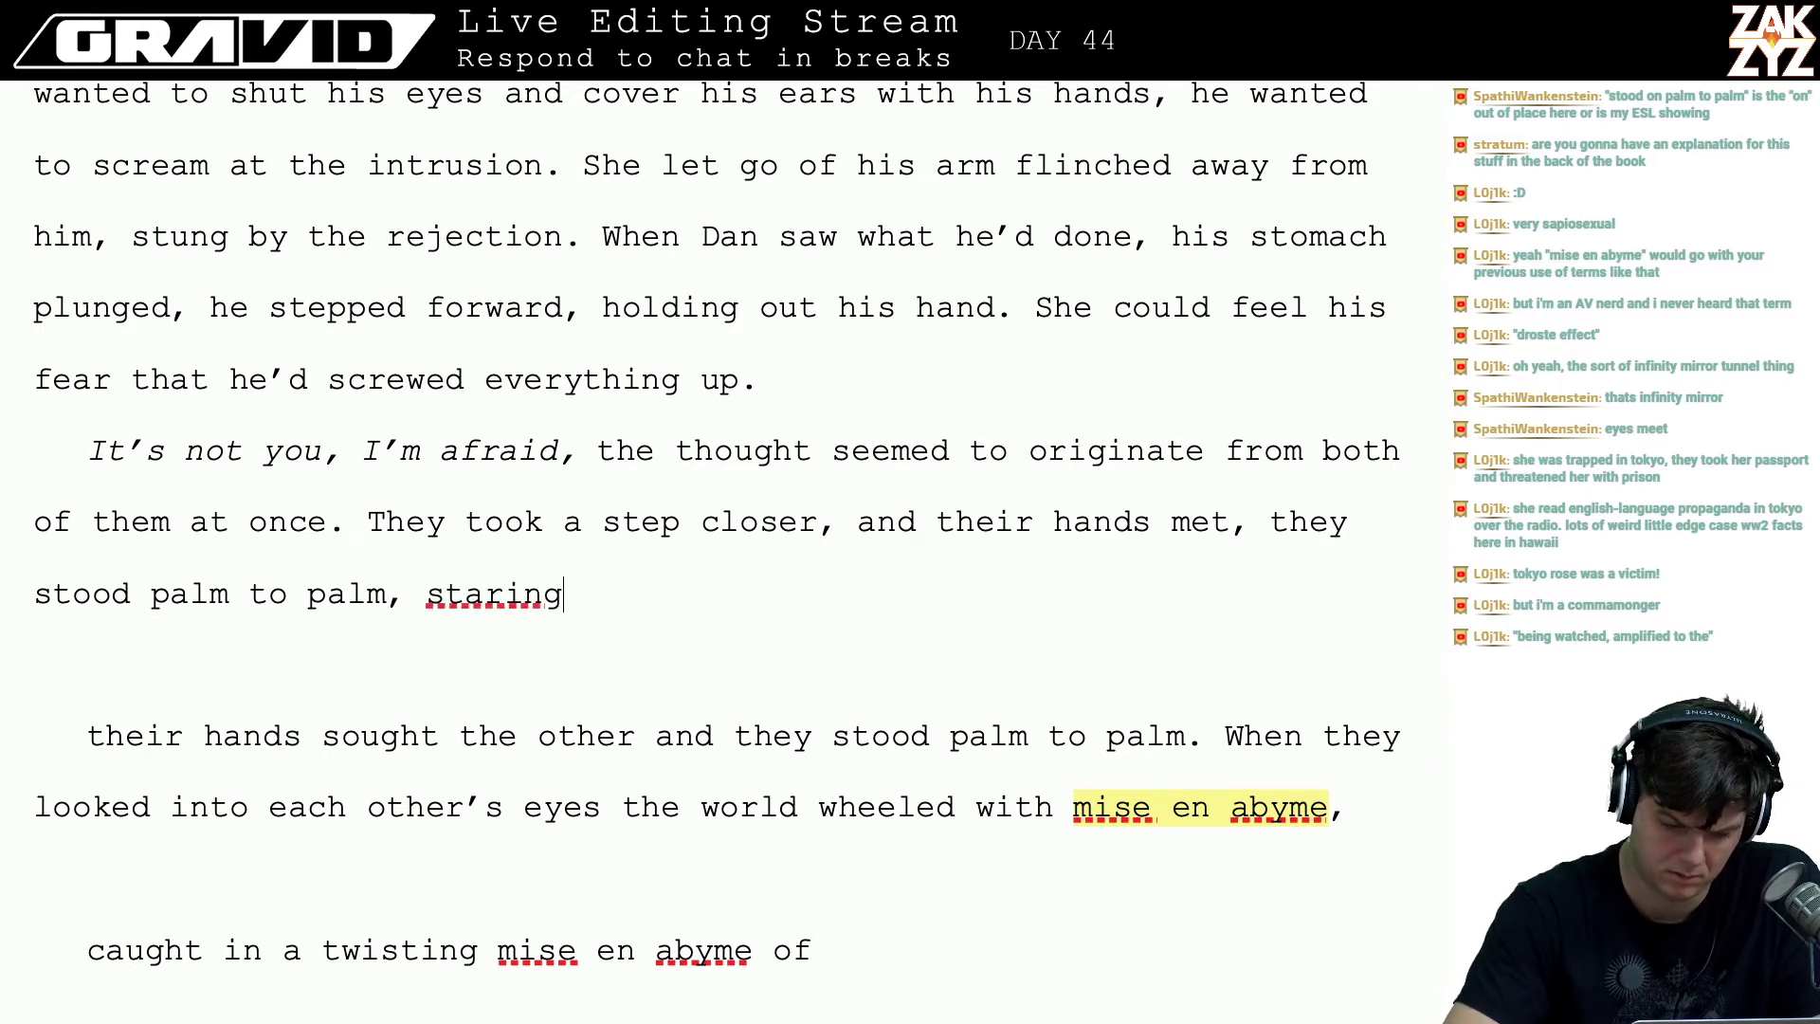
type(" at each other. In")
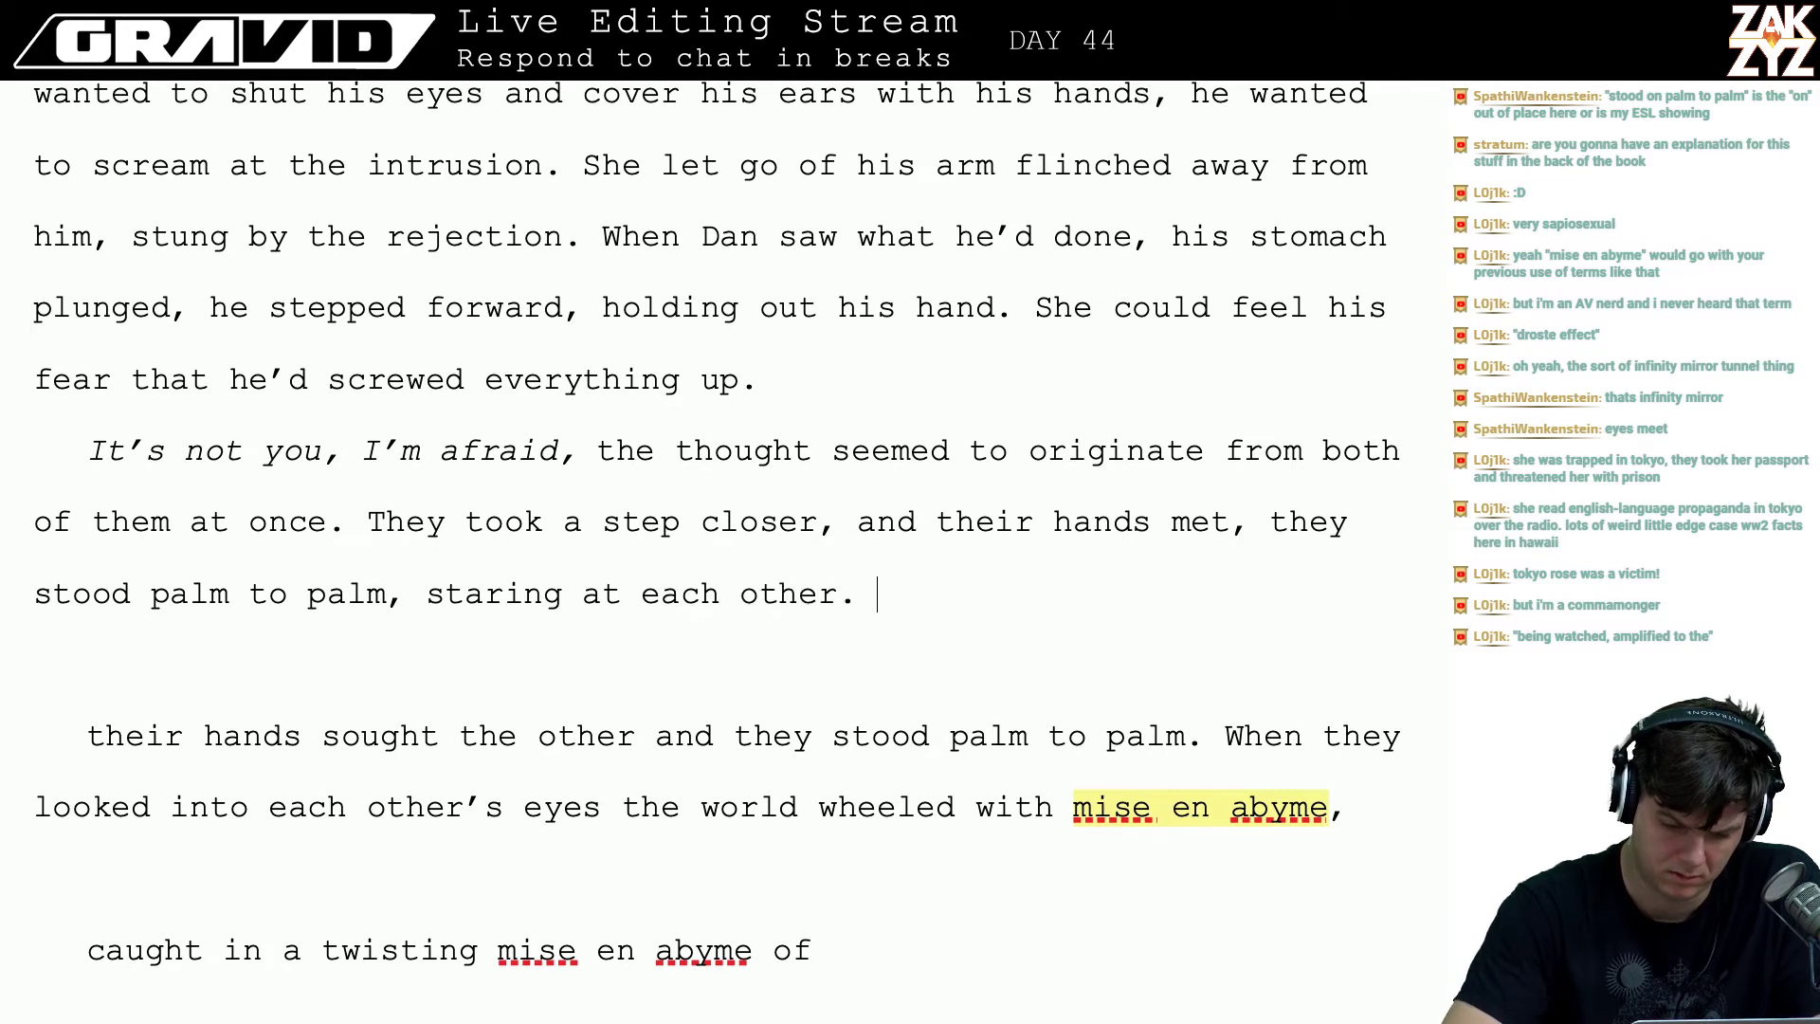
- Add "In Dan's eyes Freya felt the world wheeling with mise en abyme, there was the feeling" after "staring at each other."
type("n's eyes fre")
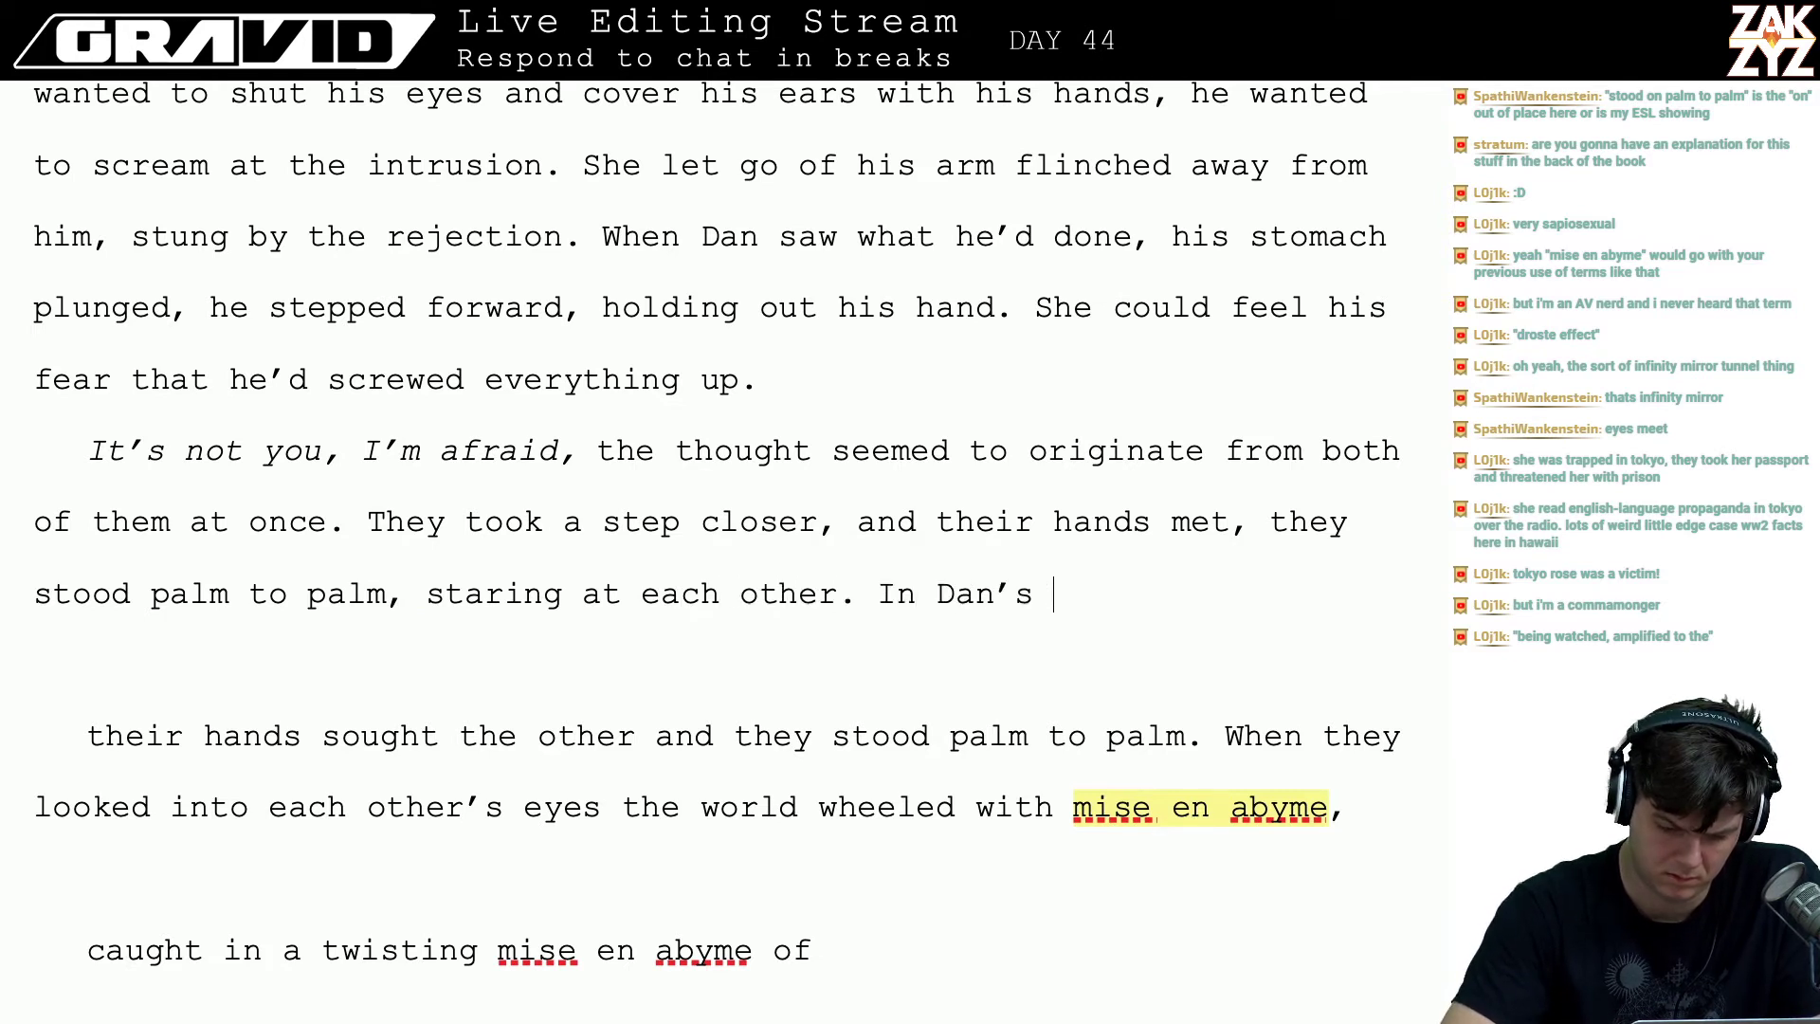
type("yes frey")
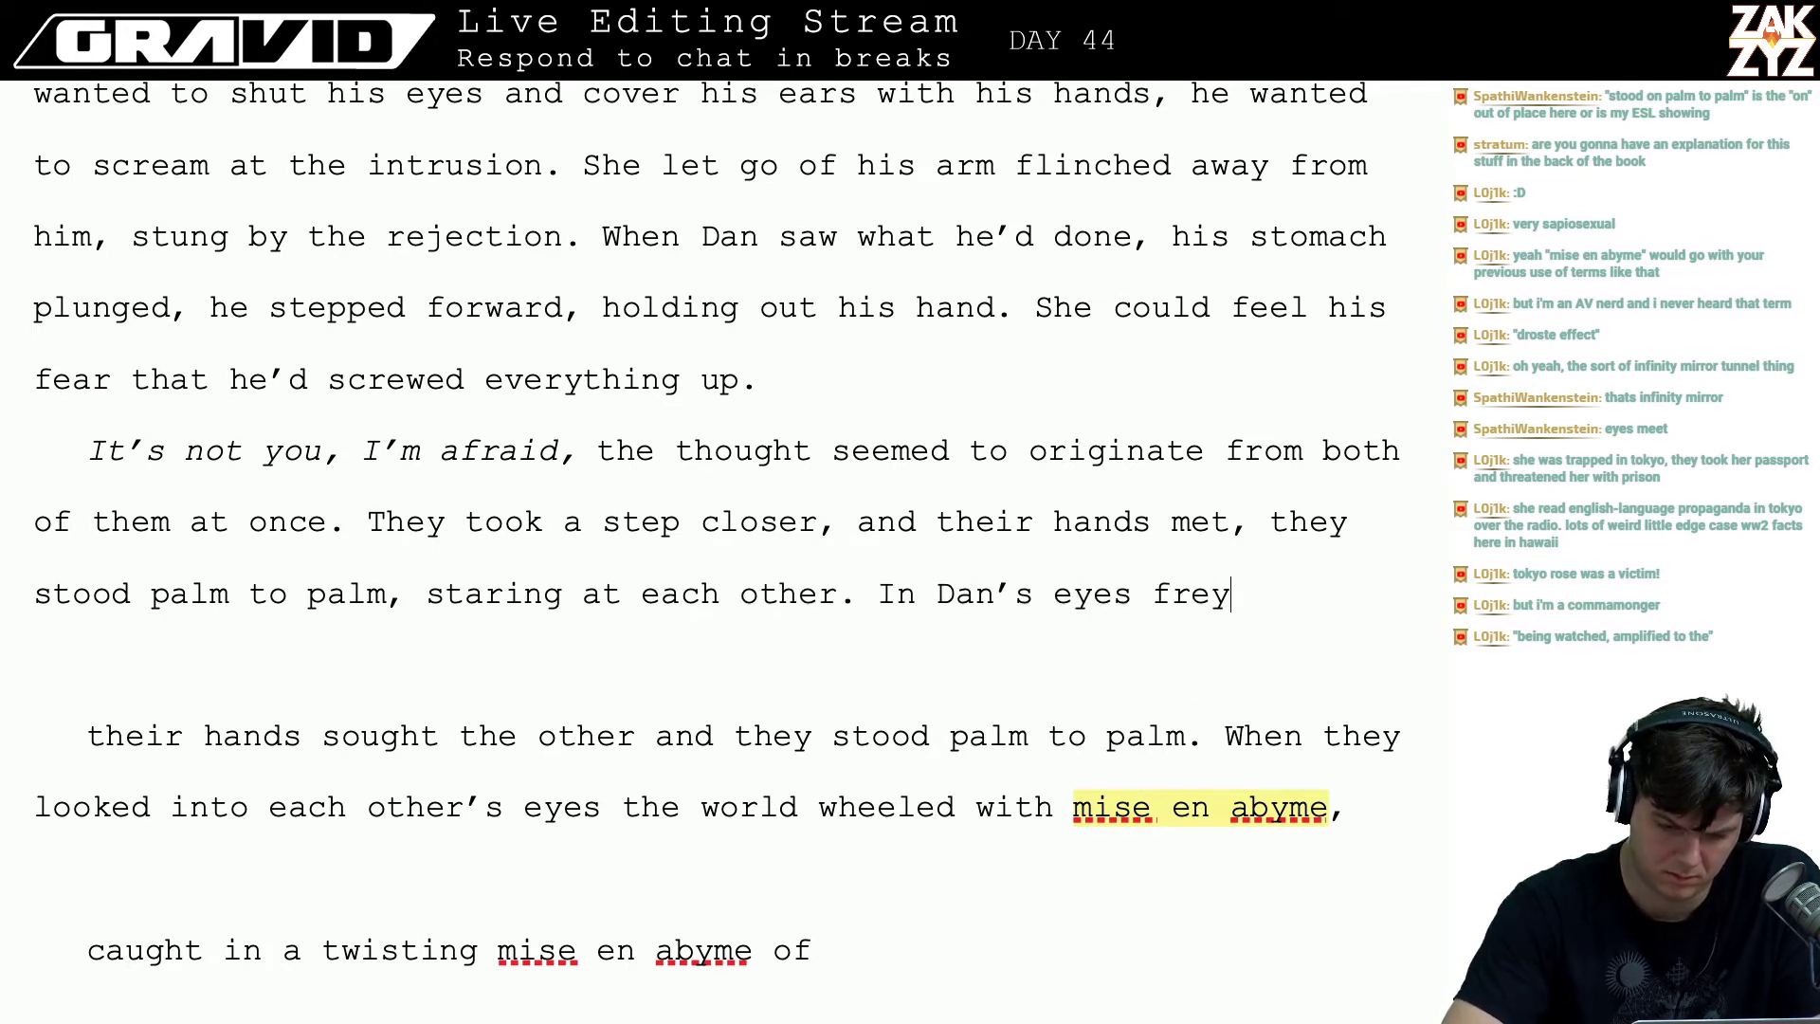
key("BackSpace")
key("BackSpace")
key("BackSpace")
key("BackSpace")
type("Freya felt ")
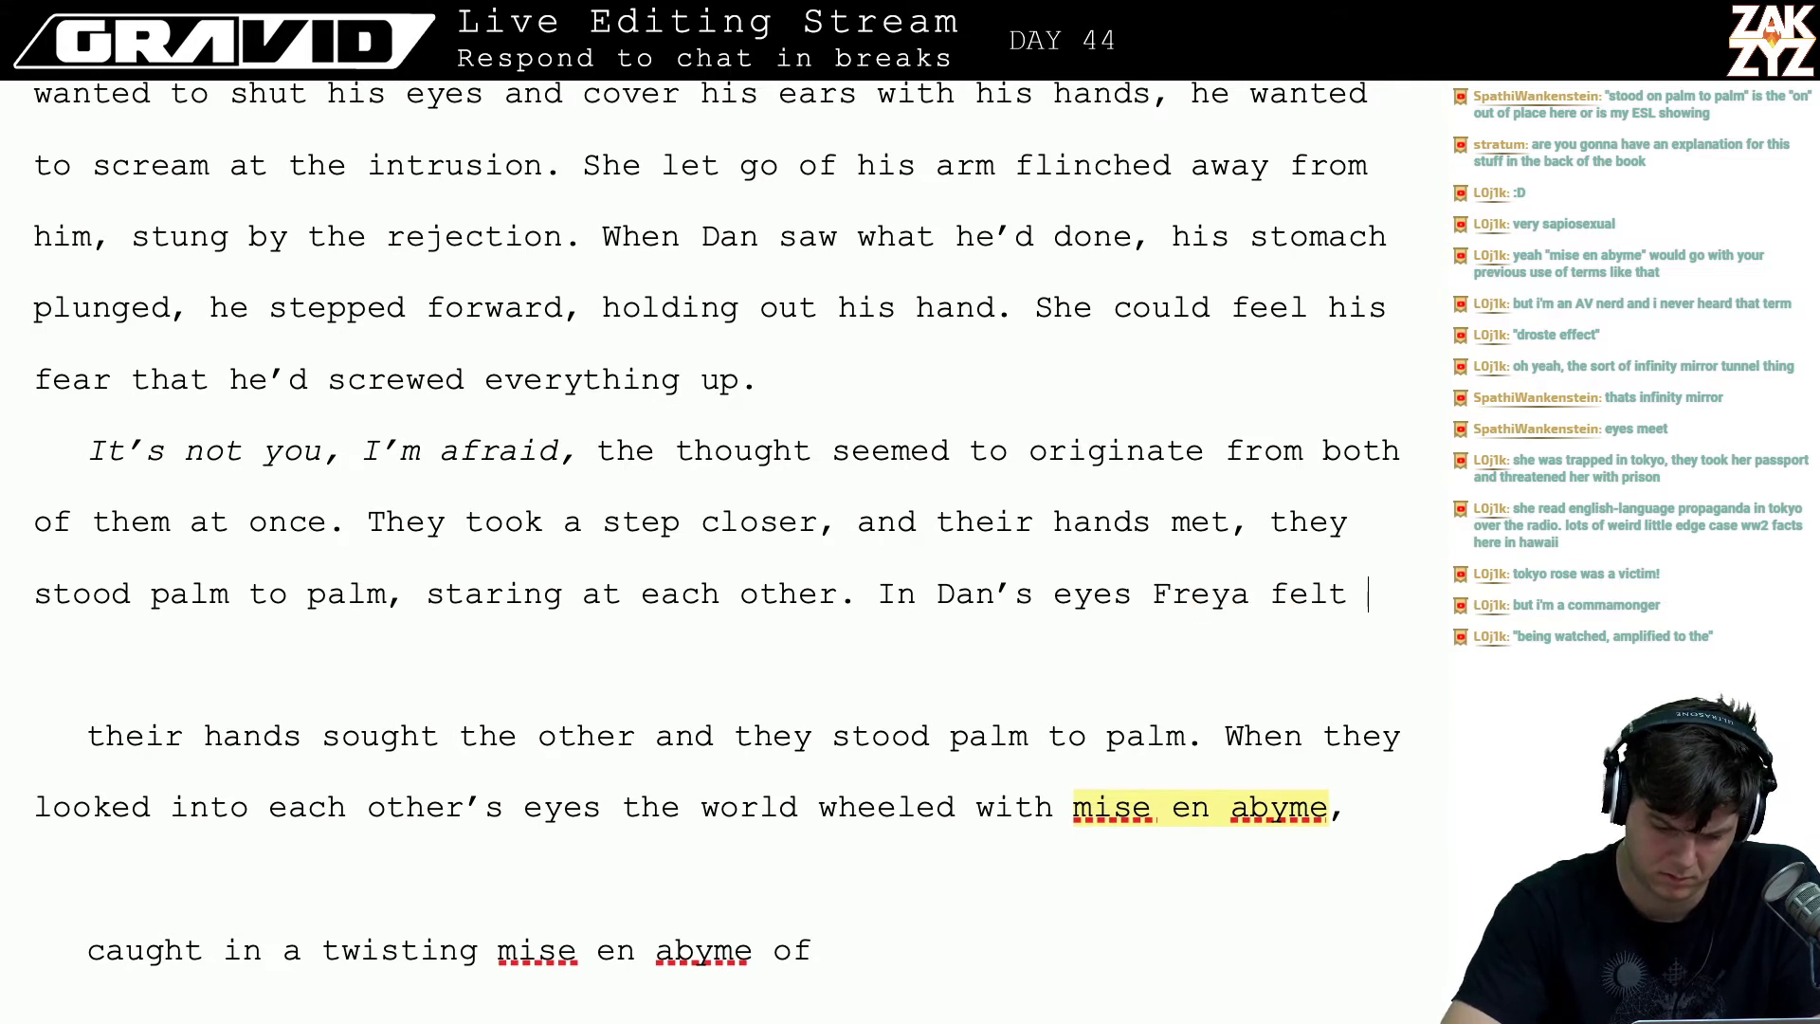
type("the world wheeling with")
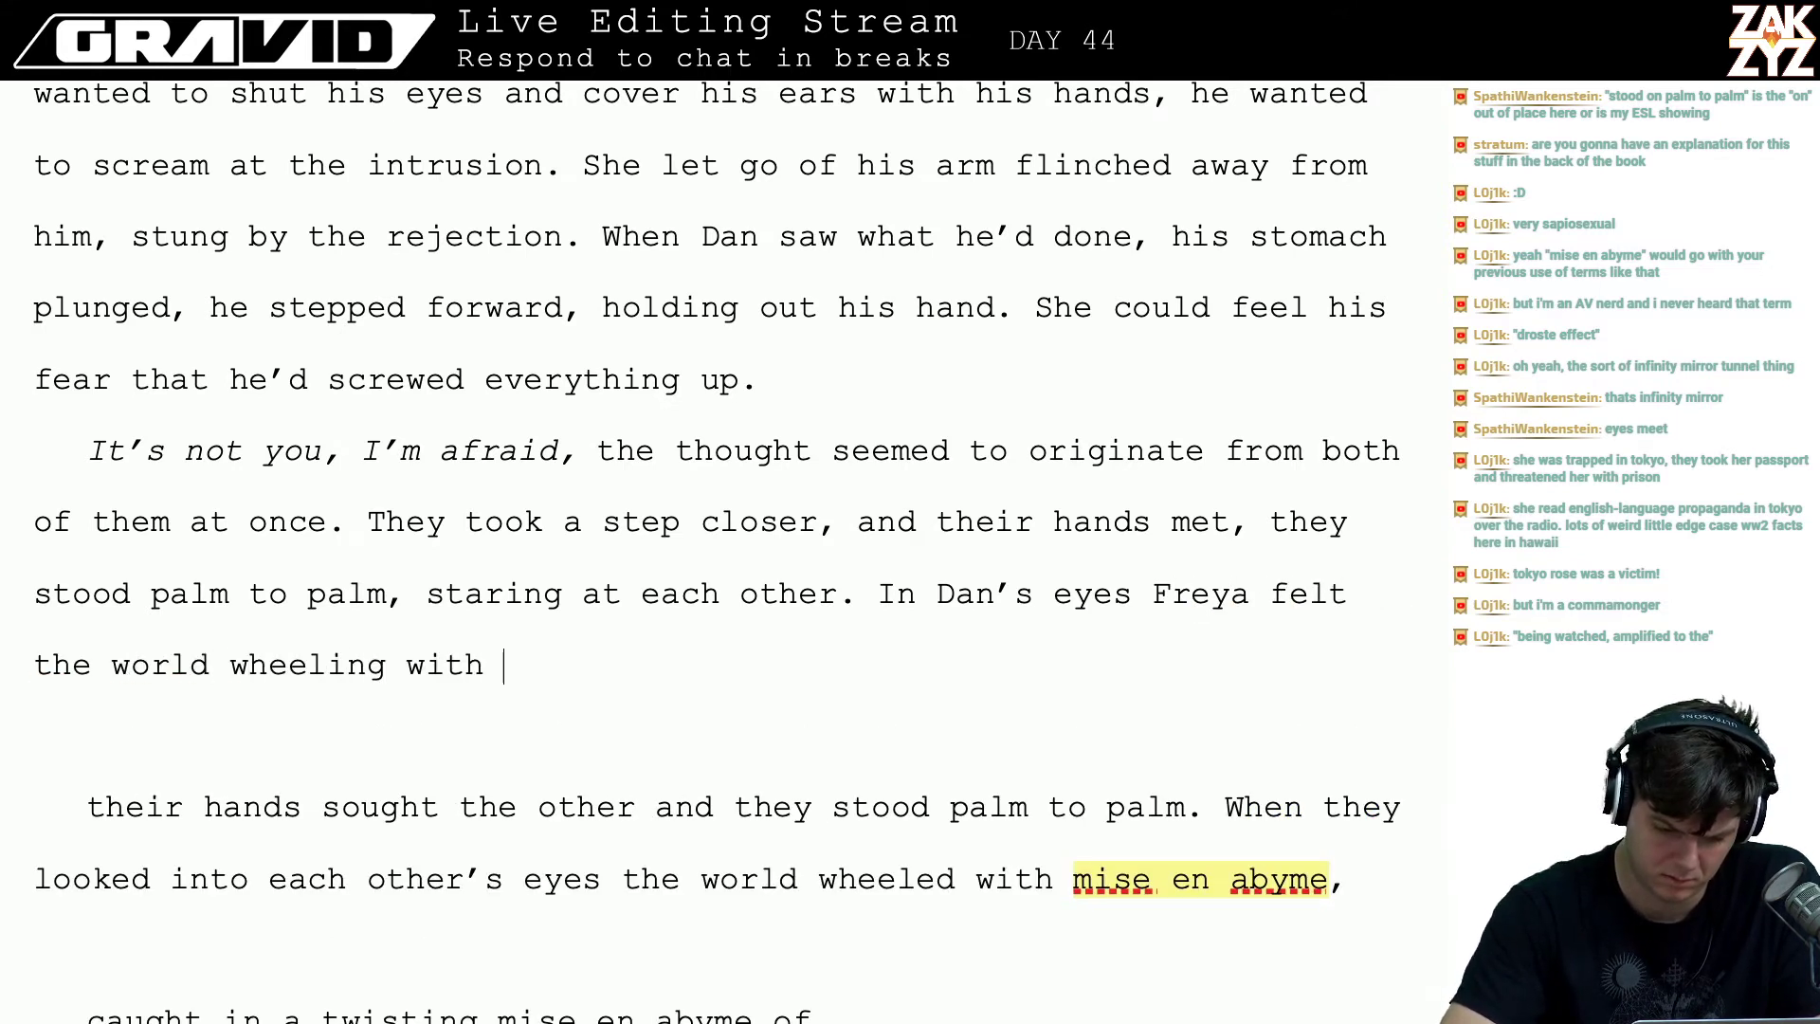
type("mise en abyme")
type(",")
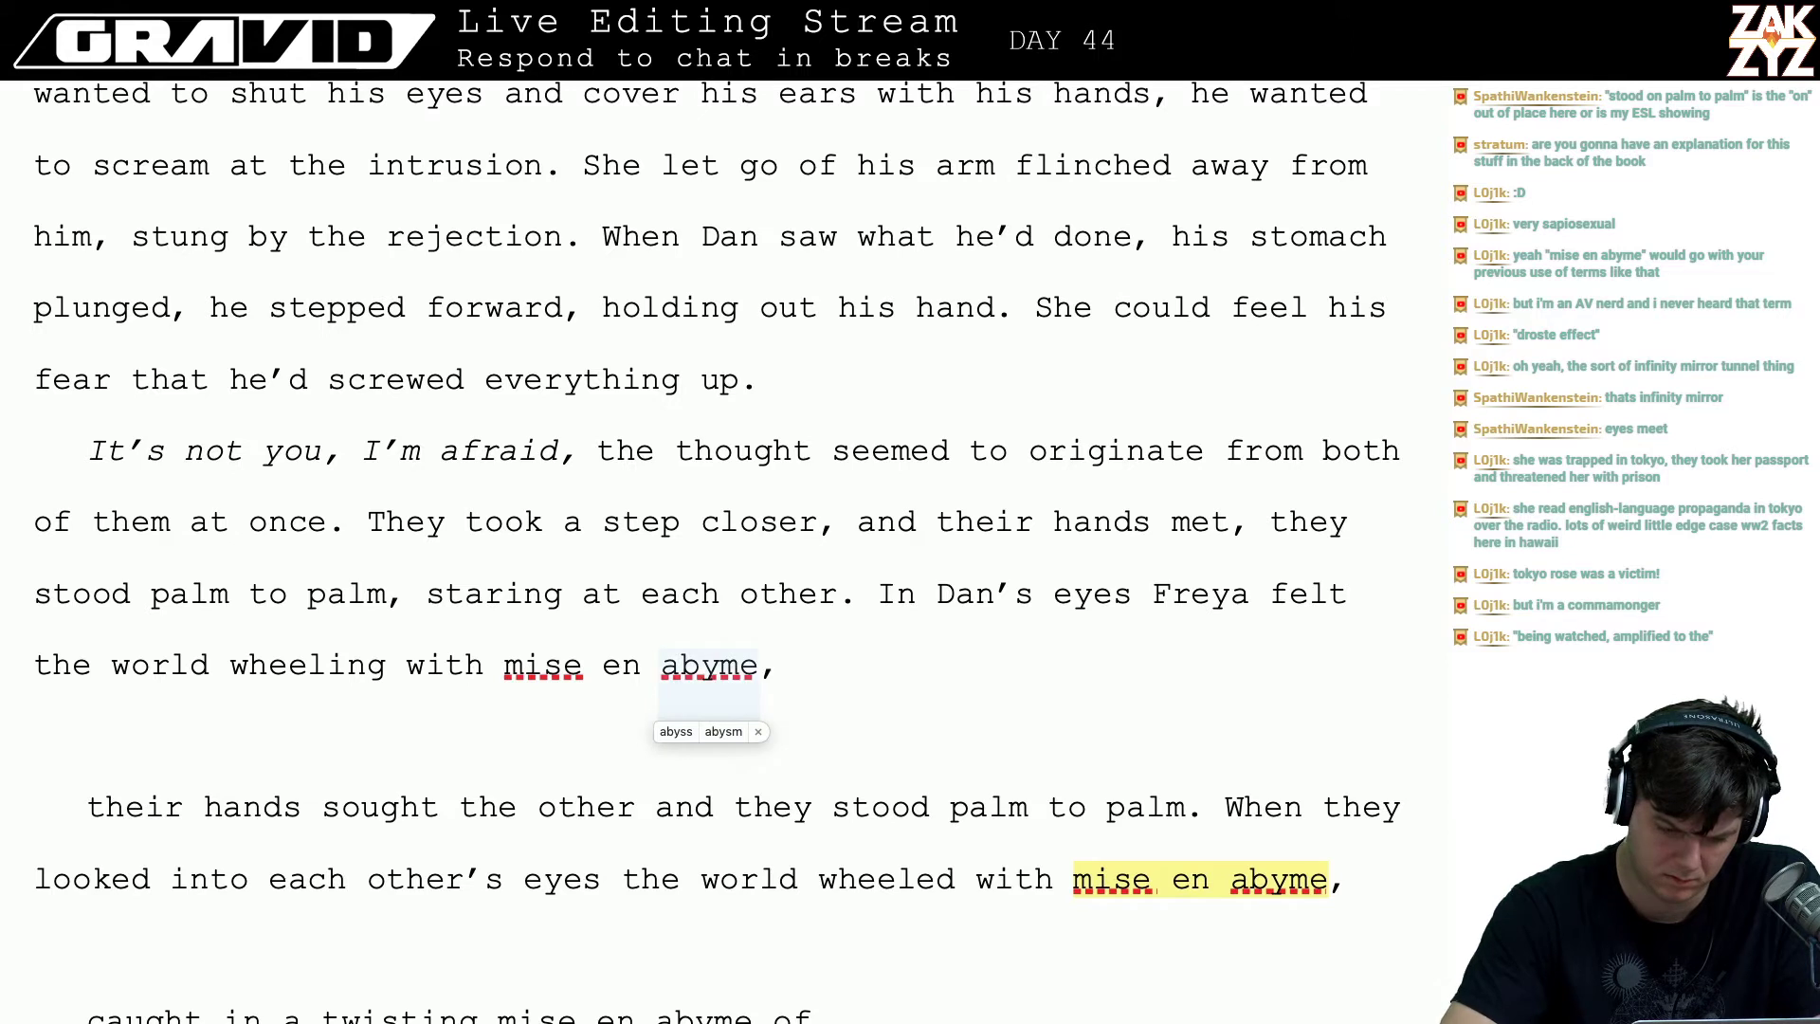
type(" there wa")
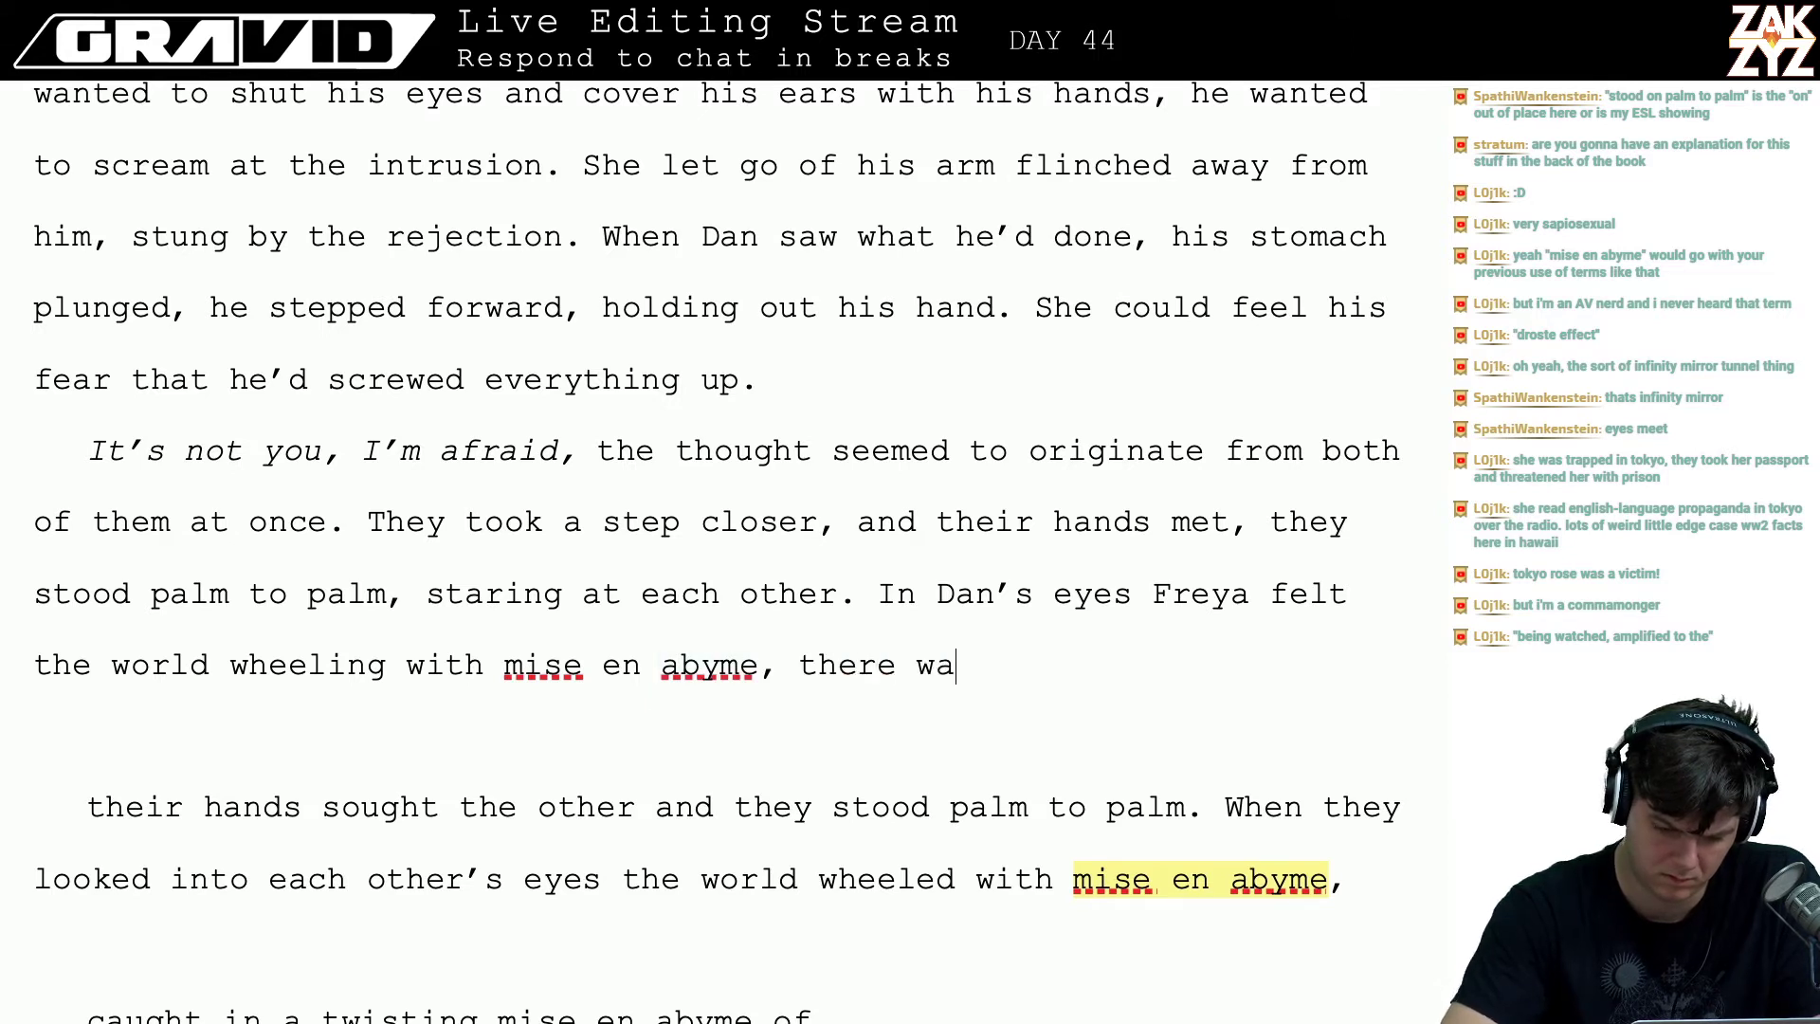
type("s the feeling")
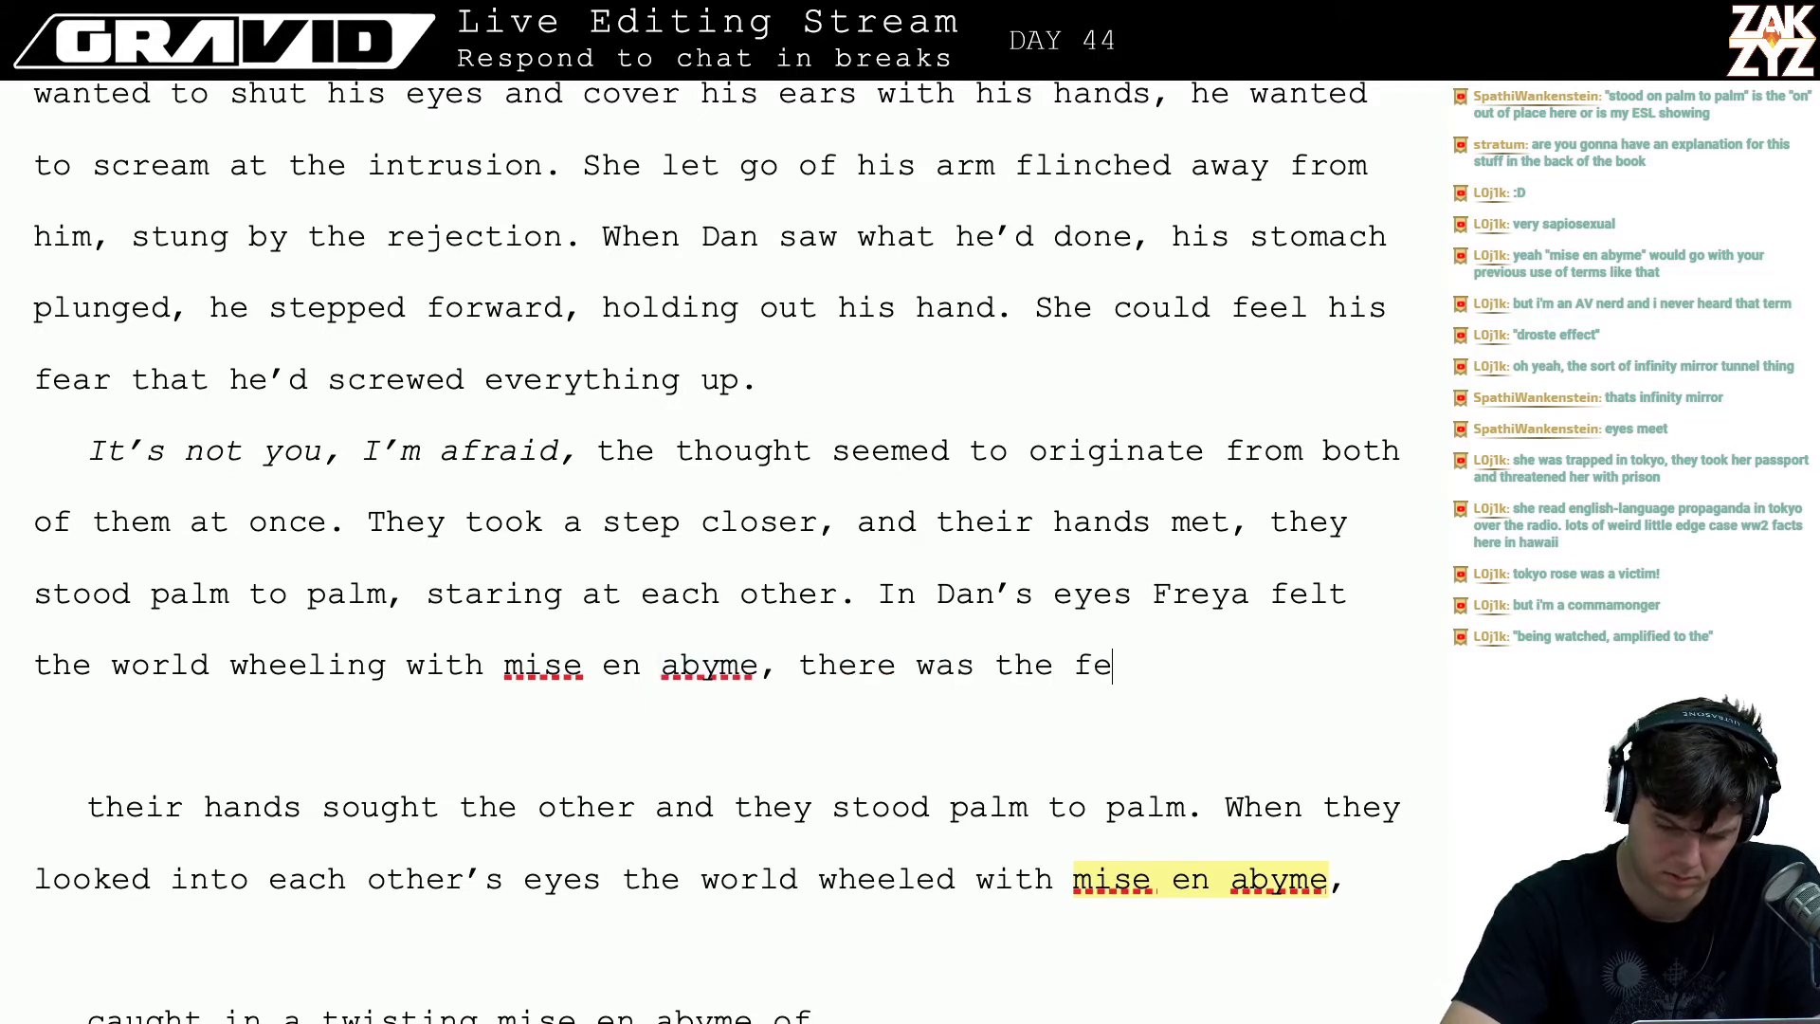
- Delete the old draft lines from "their hands sought the other" through "the feeling of mise en abyme"
key("shift+Down")
key("shift+Down")
key("shift+Down")
key("shift+Down")
key("shift+Down")
key("shift+Down")
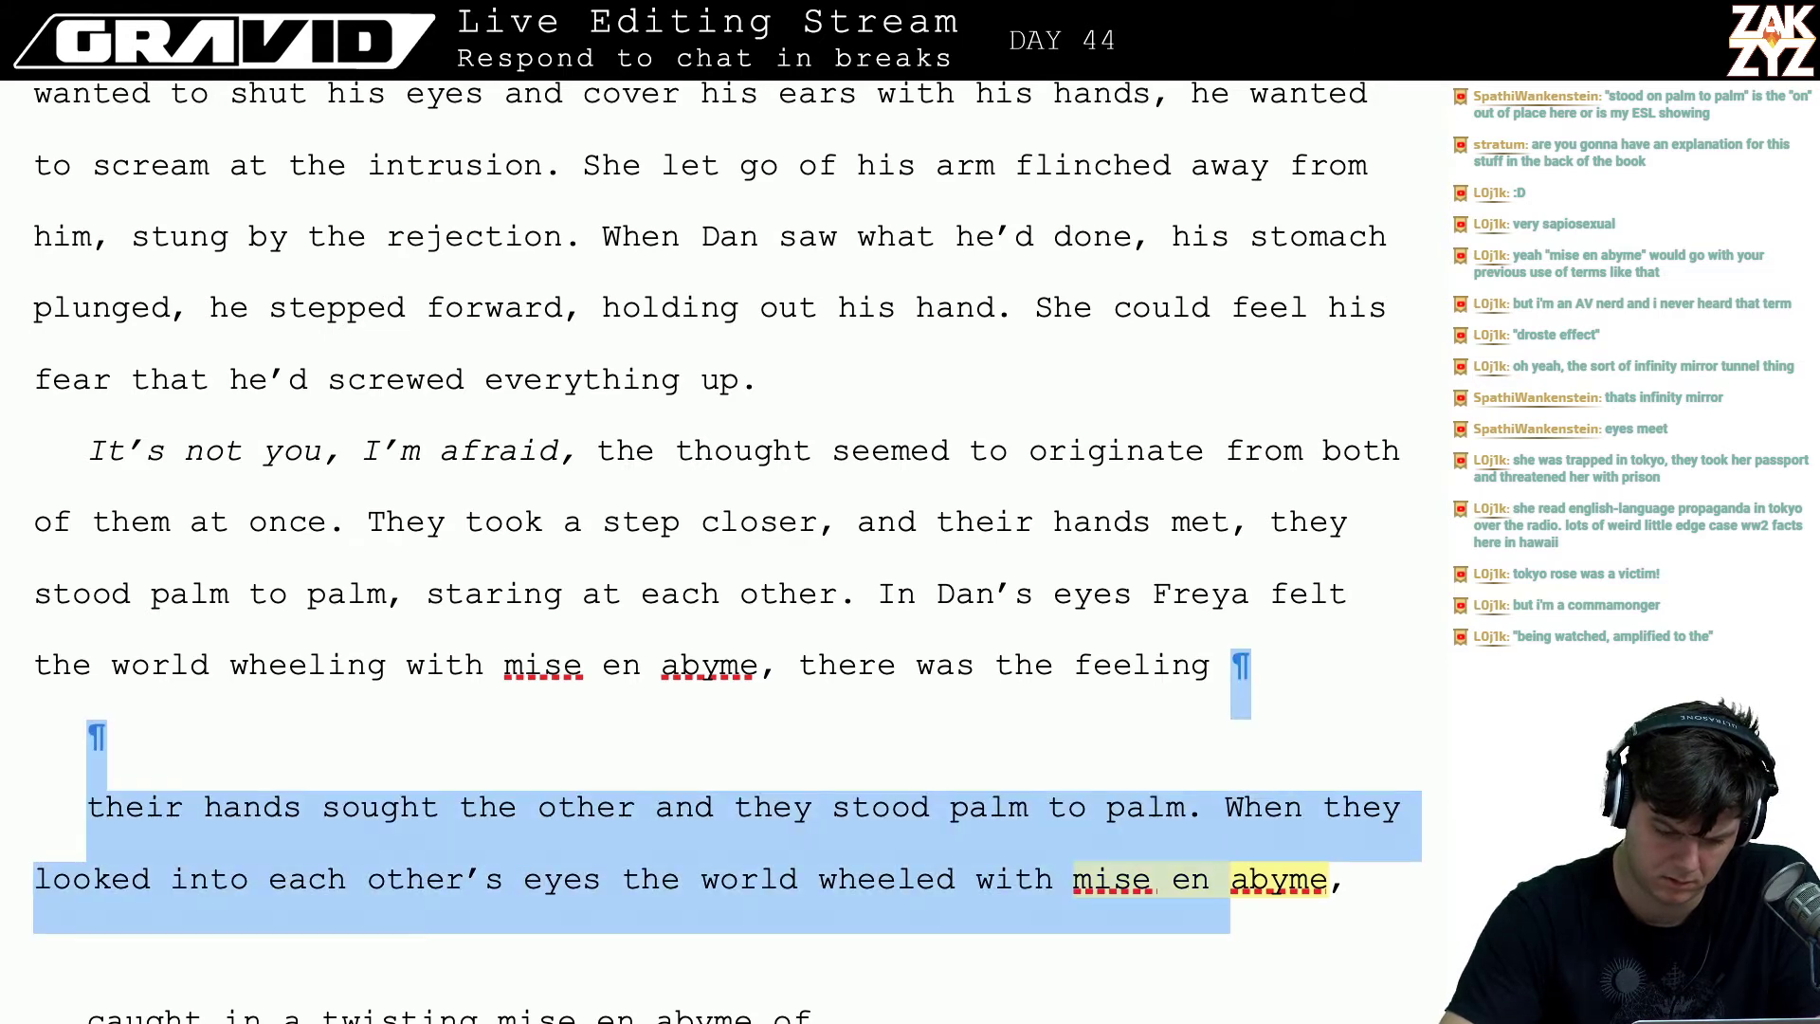
key("shift+End")
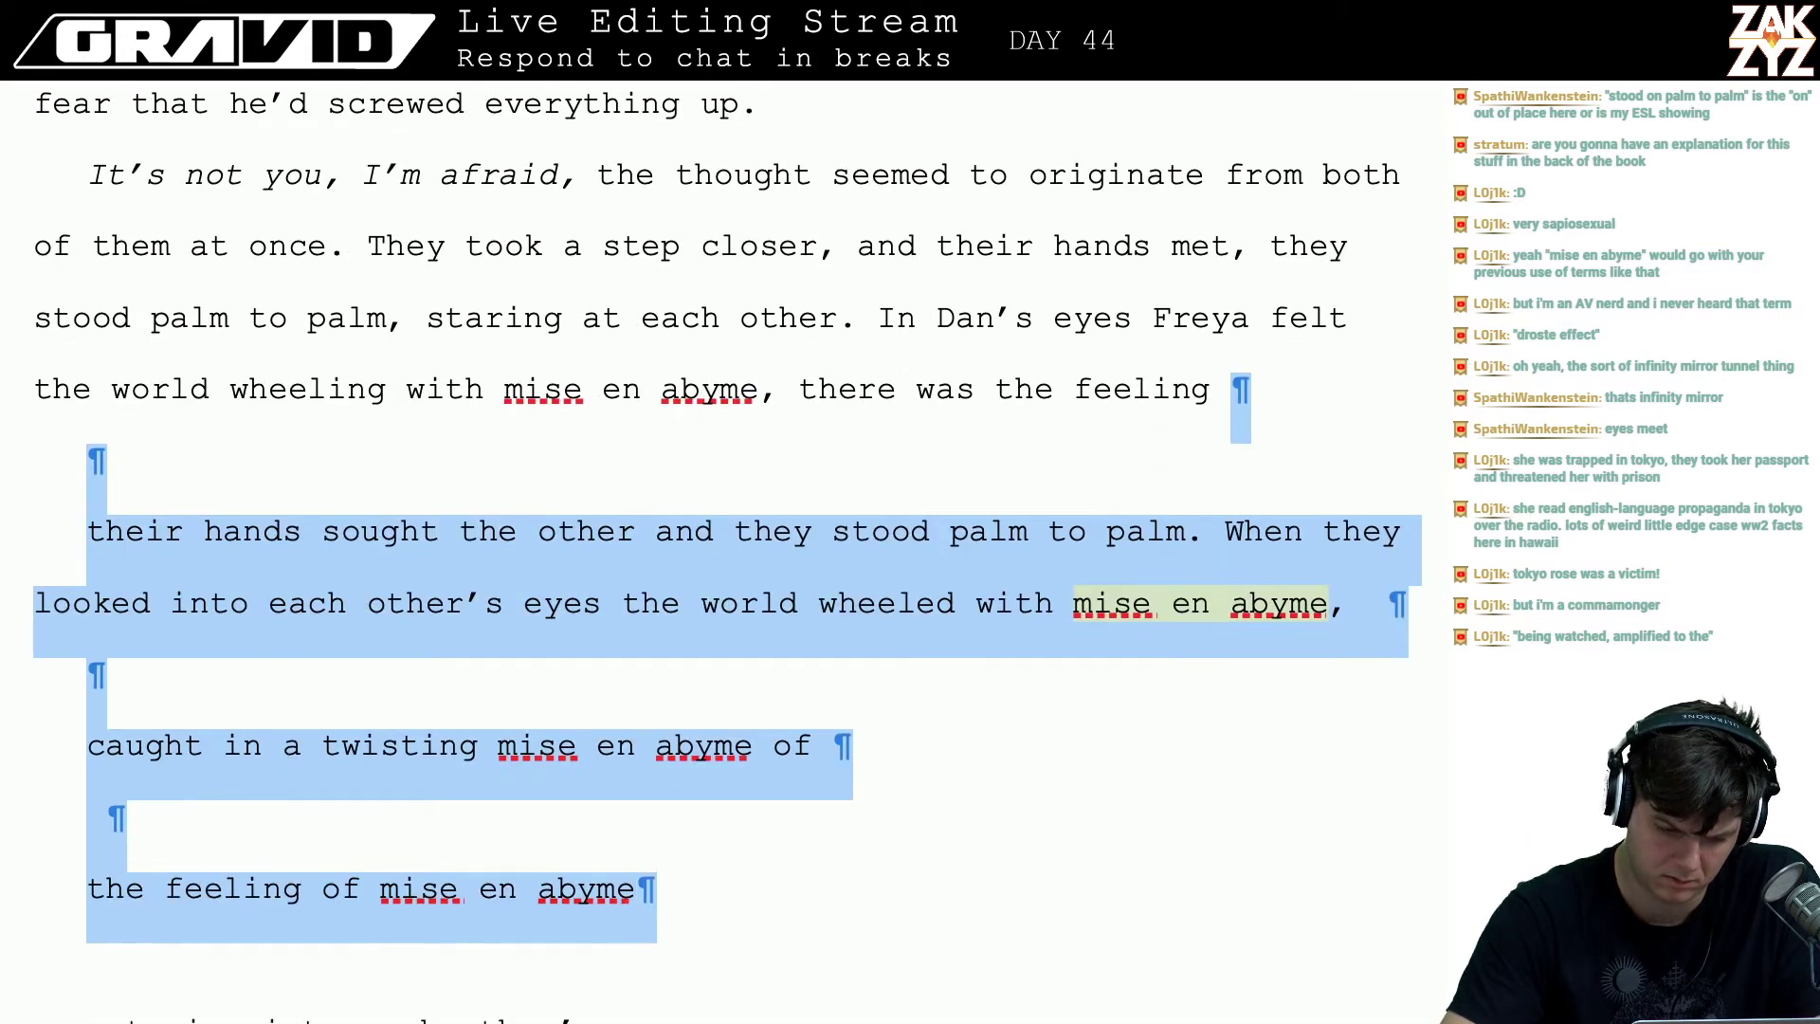
key("Delete")
- Delete "there was the feeling" from the end of the new sentence, after "mise en abyme,"
key("BackSpace")
key("BackSpace")
key("BackSpace")
key("BackSpace")
key("BackSpace")
key("BackSpace")
key("BackSpace")
key("BackSpace")
key("BackSpace")
key("BackSpace")
key("BackSpace")
key("BackSpace")
key("BackSpace")
key("BackSpace")
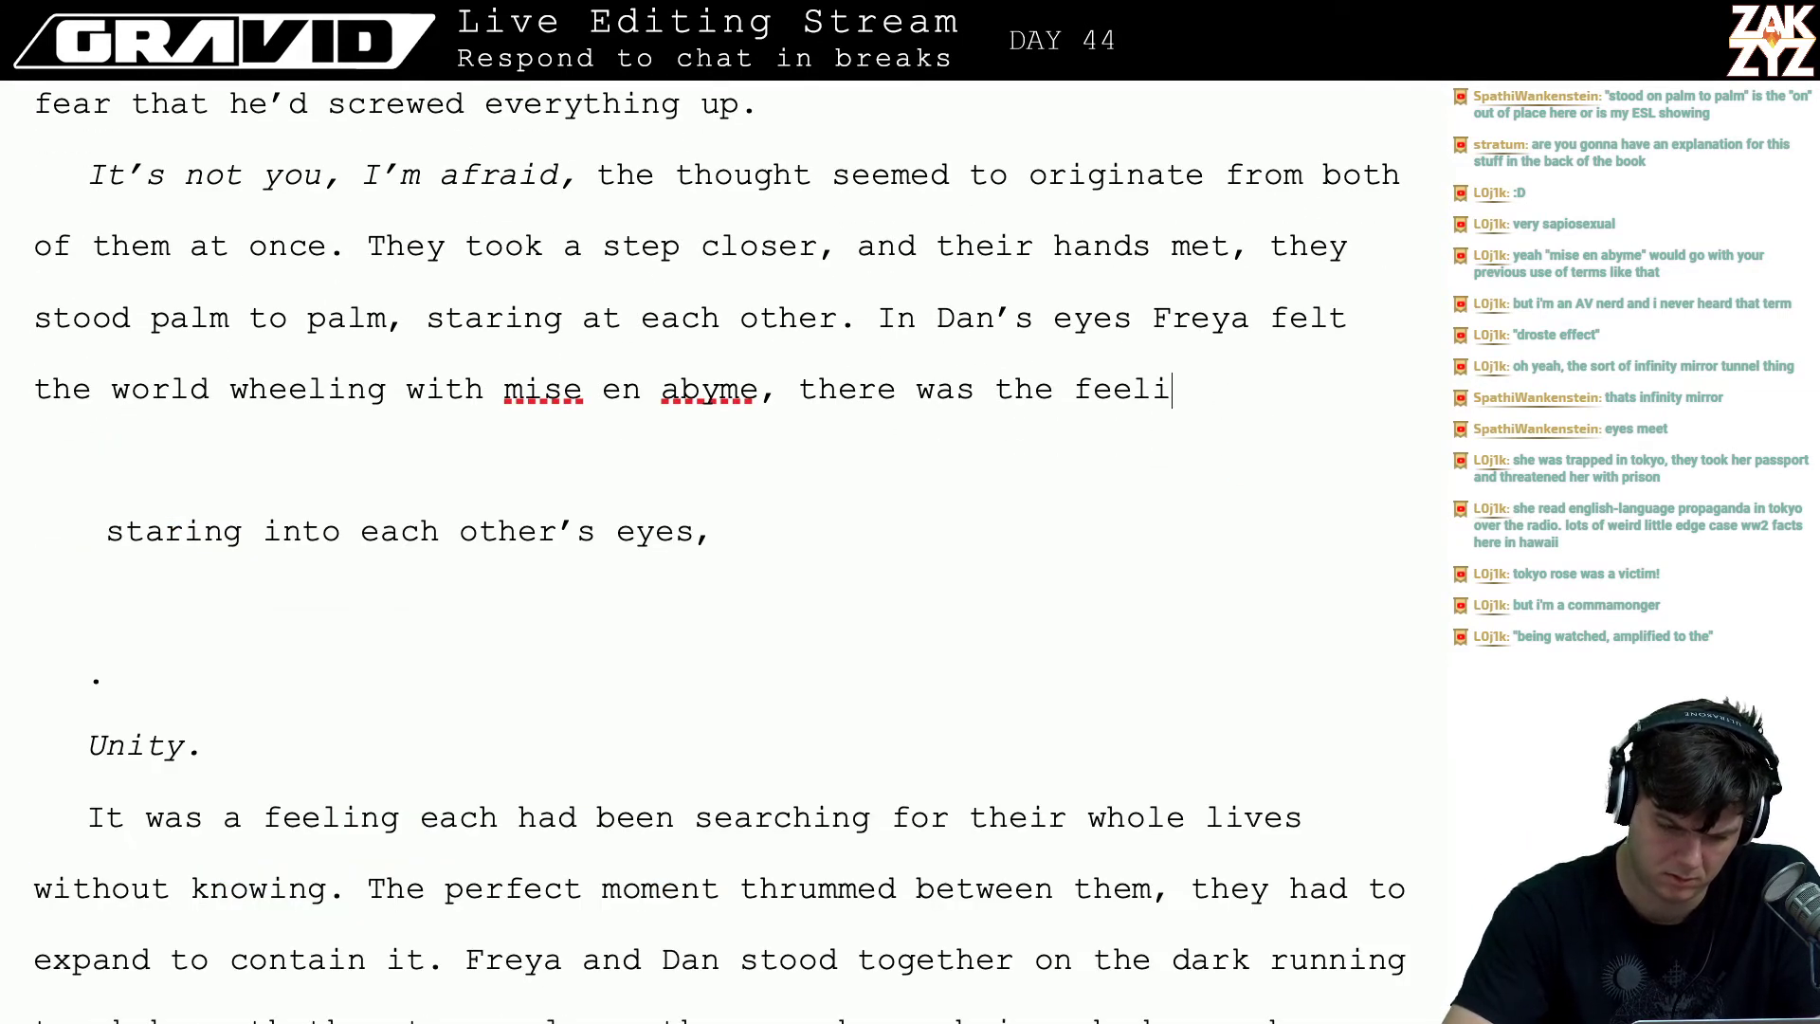
key("BackSpace")
key("BackSpace")
key("BackSpace")
key("BackSpace")
key("BackSpace")
key("BackSpace")
key("BackSpace")
key("BackSpace")
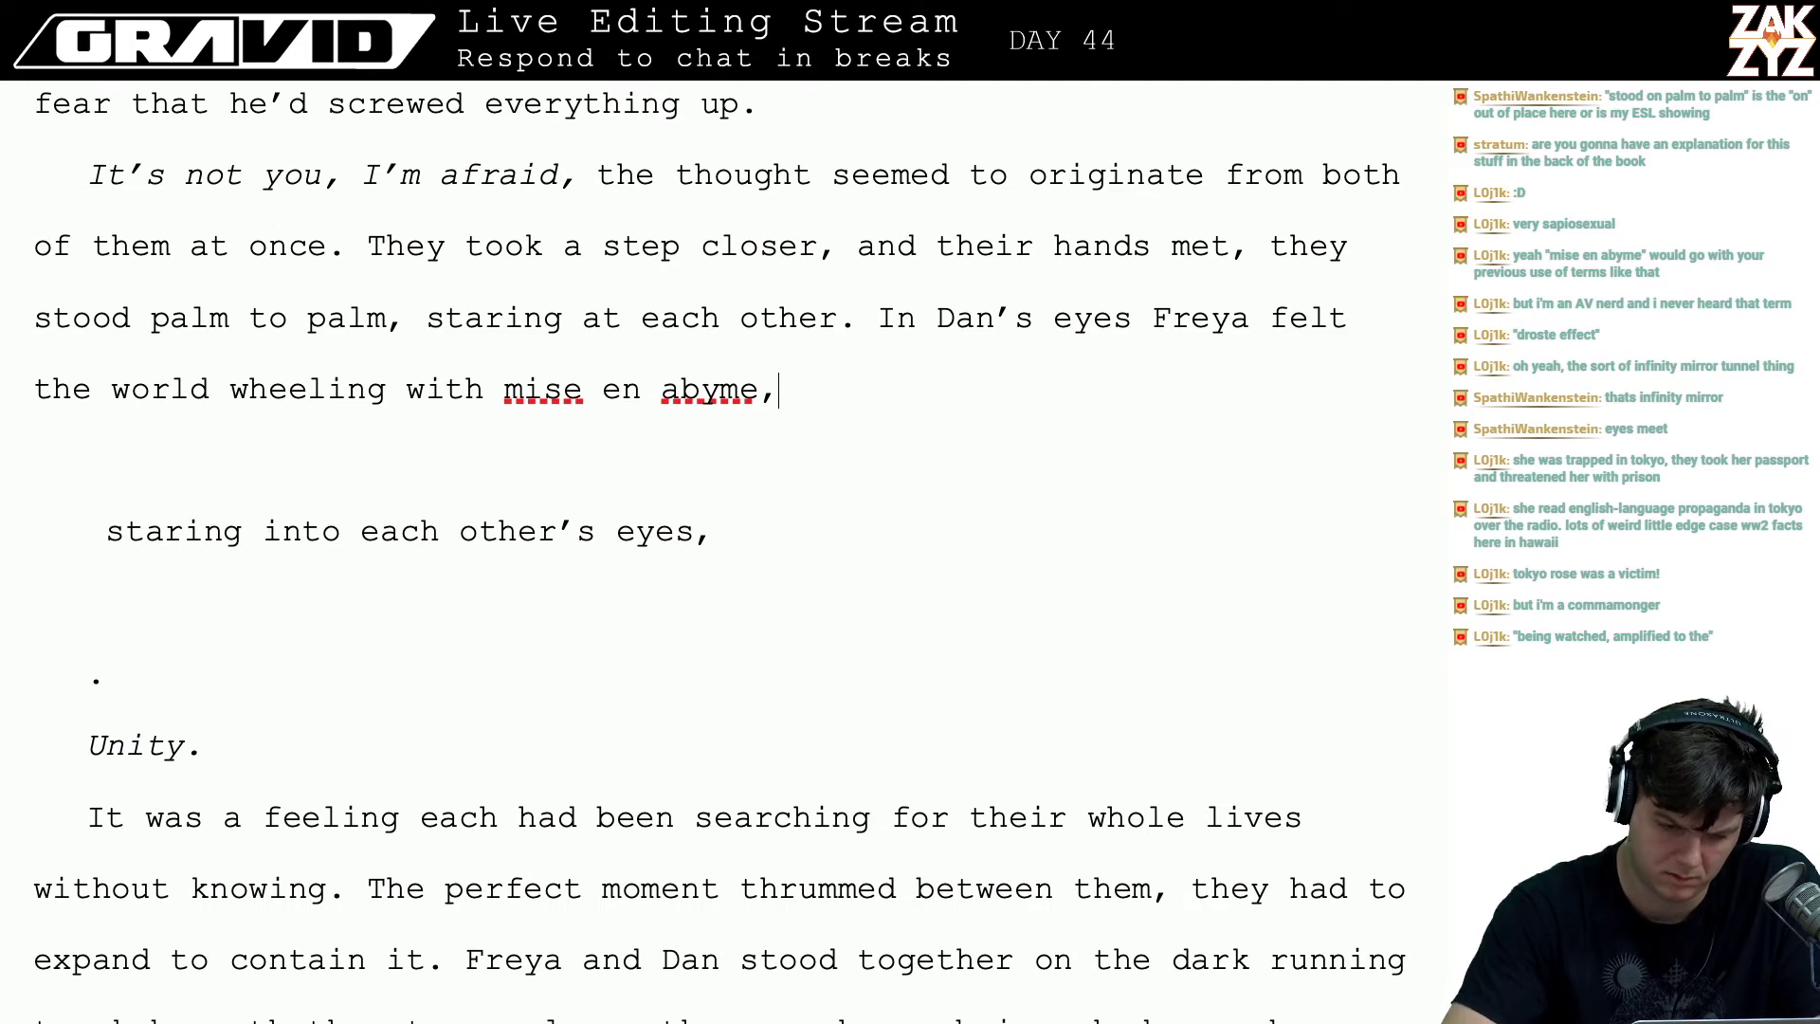
- Try continuing the sentence after "mise en abyme," with "a kind of" and delete that wording
type("a kind of")
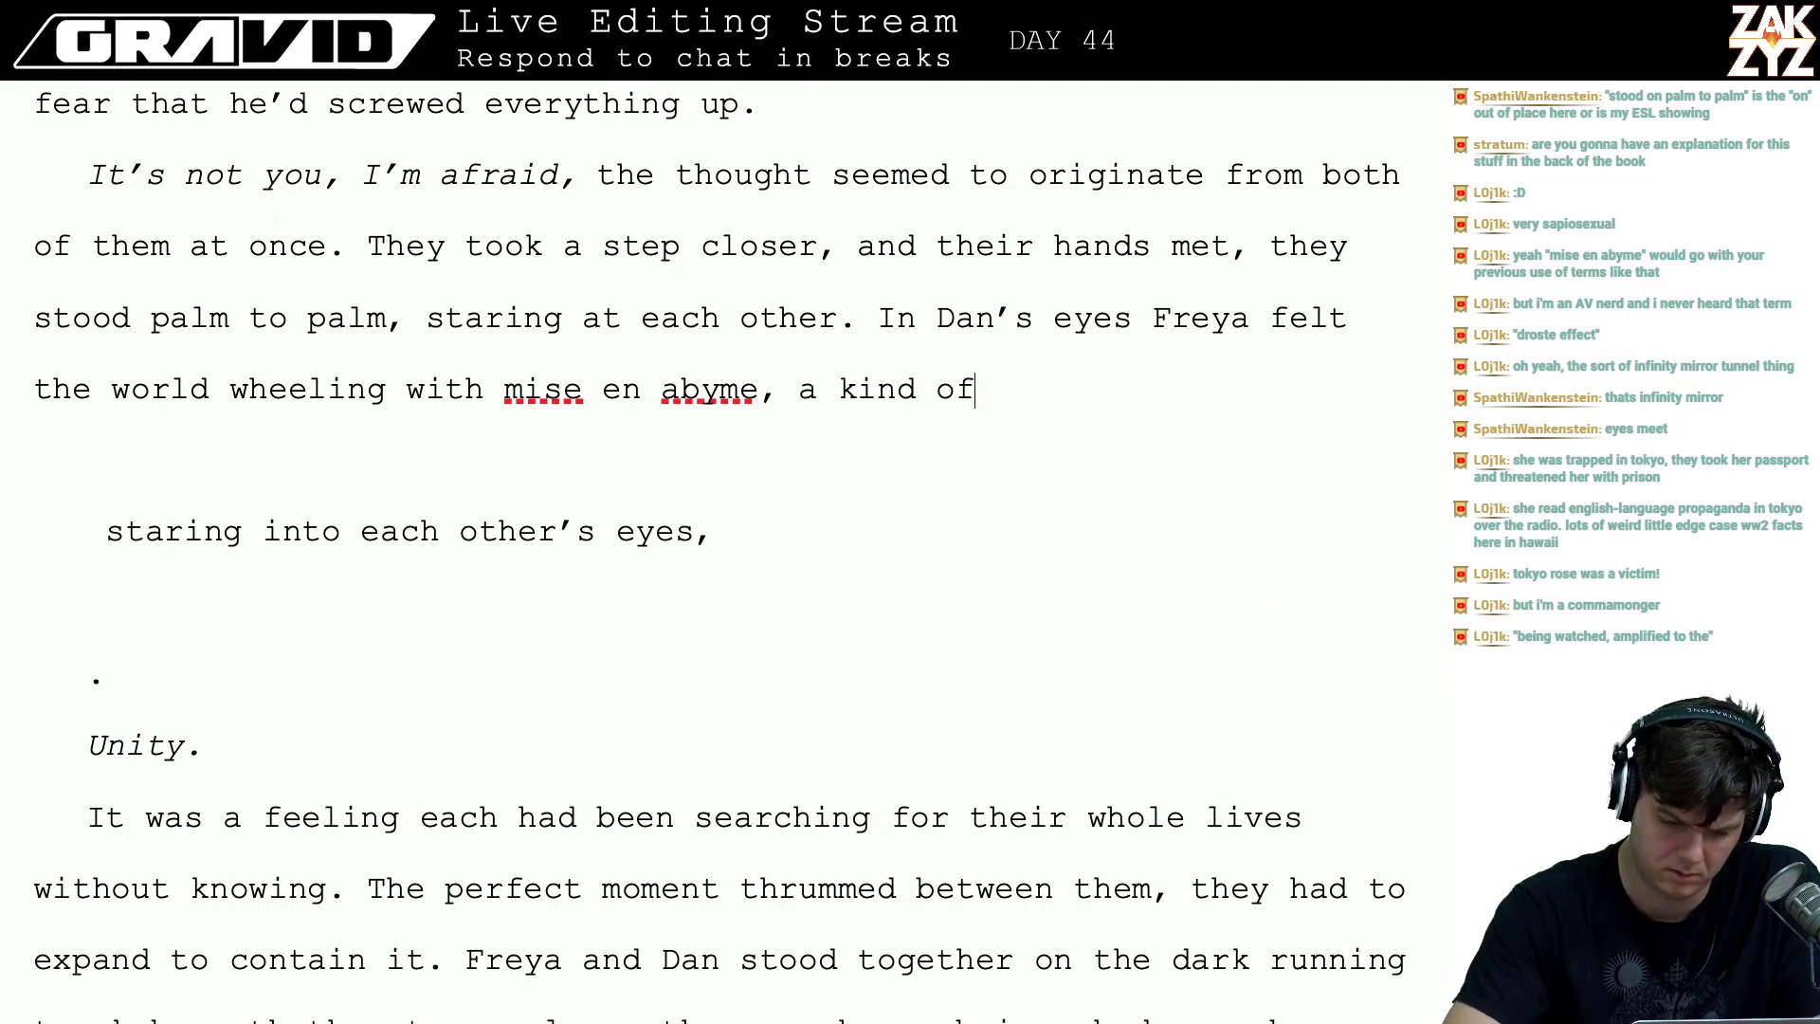
key("BackSpace")
key("BackSpace")
key("BackSpace")
key("BackSpace")
key("BackSpace")
key("BackSpace")
key("BackSpace")
key("BackSpace")
key("BackSpace")
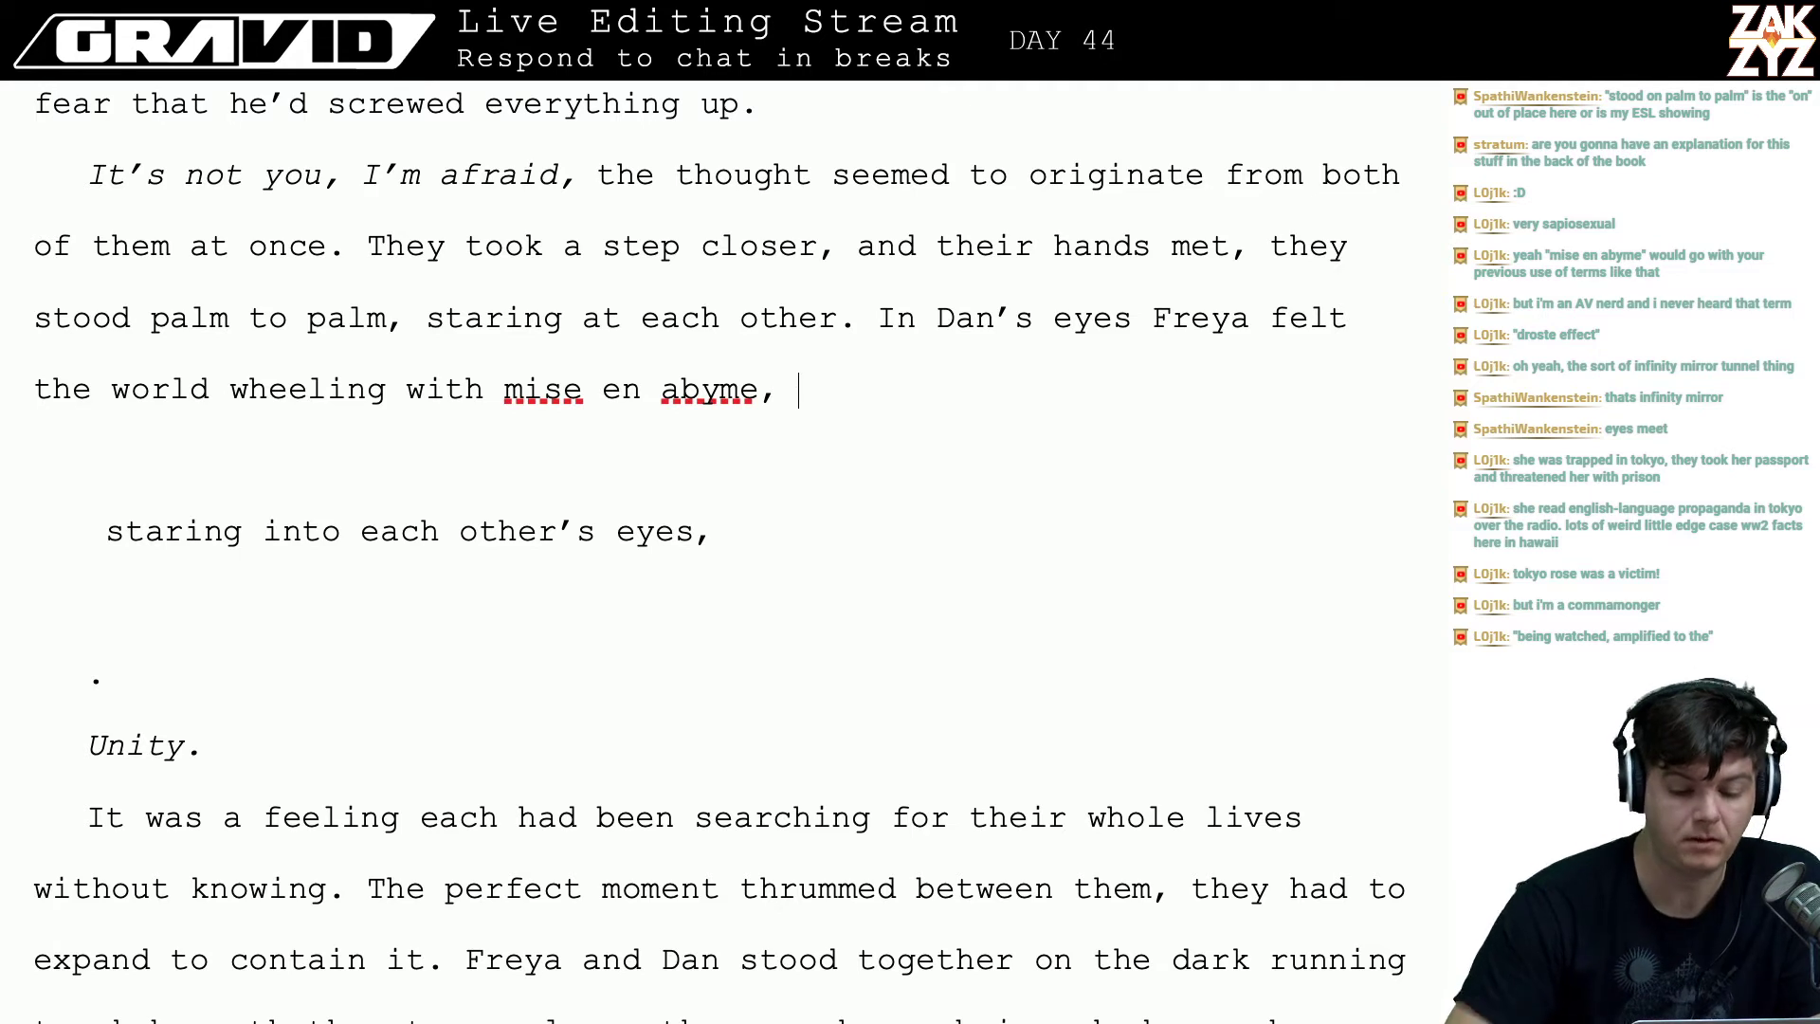
- Add "a" after "mise en abyme,", trying "pleasant" as the following word and deleting it
type("a")
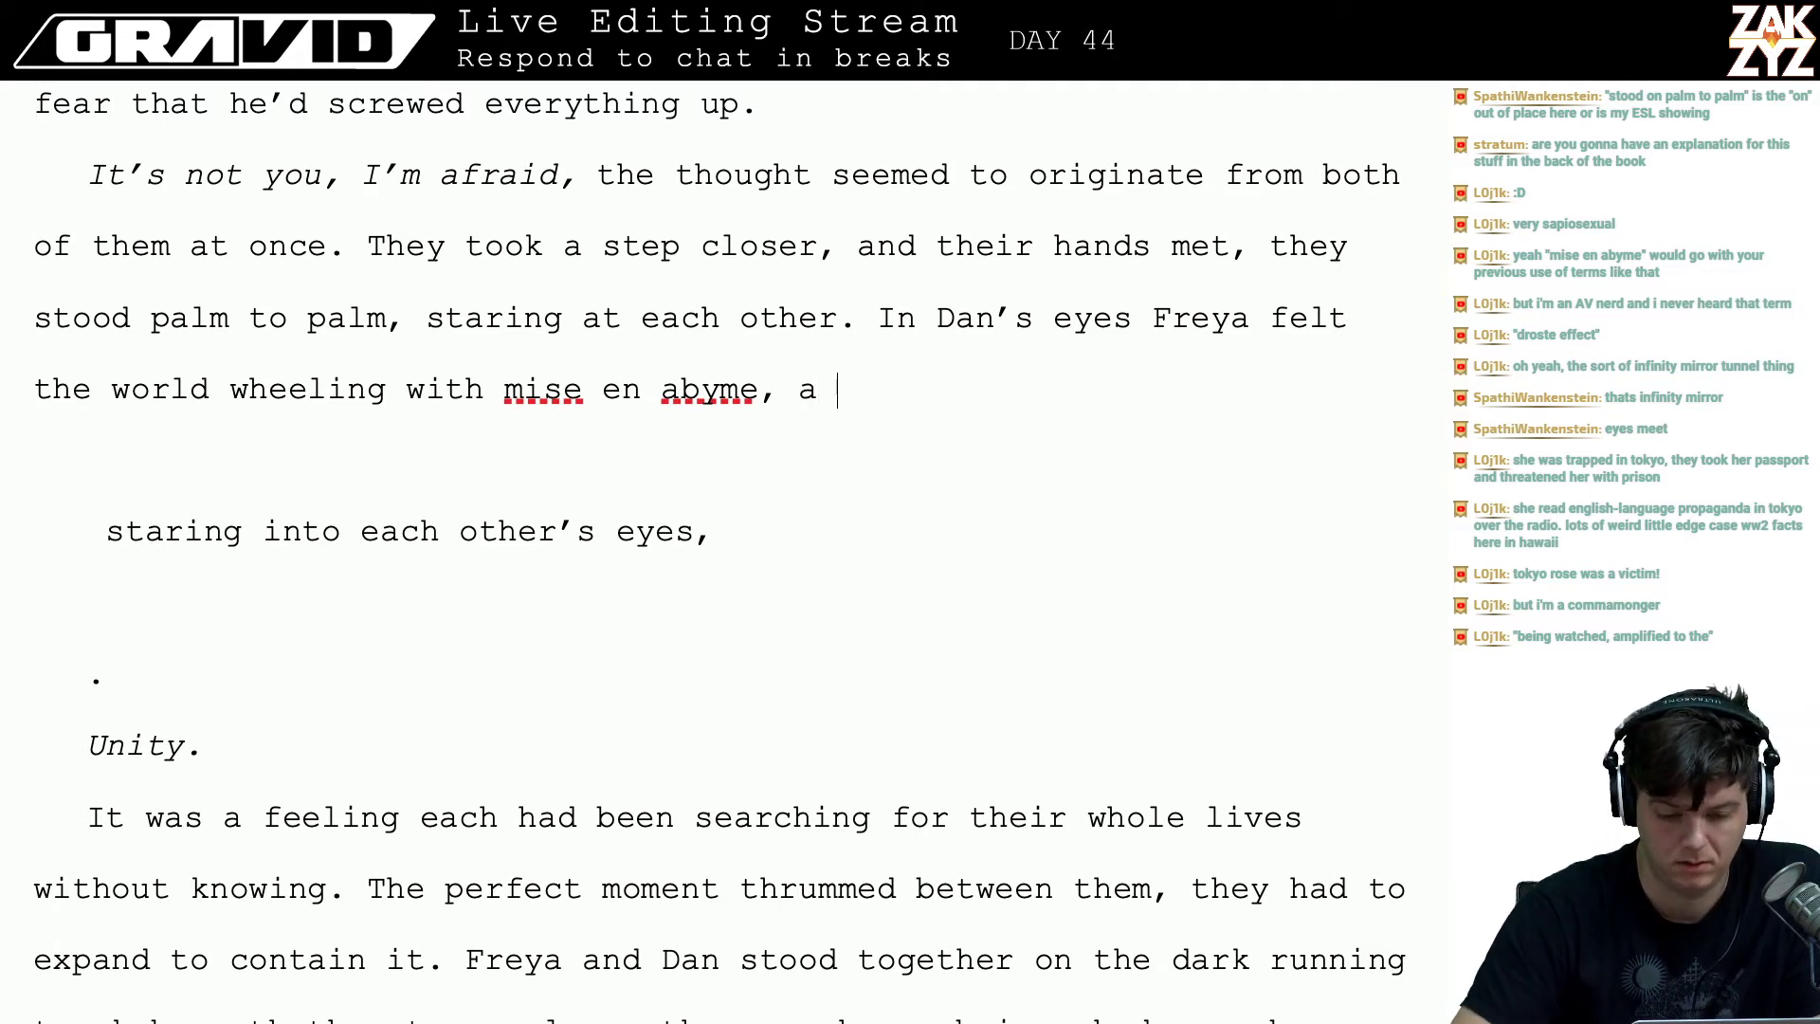
key("BackSpace")
key("BackSpace")
type("a pleas")
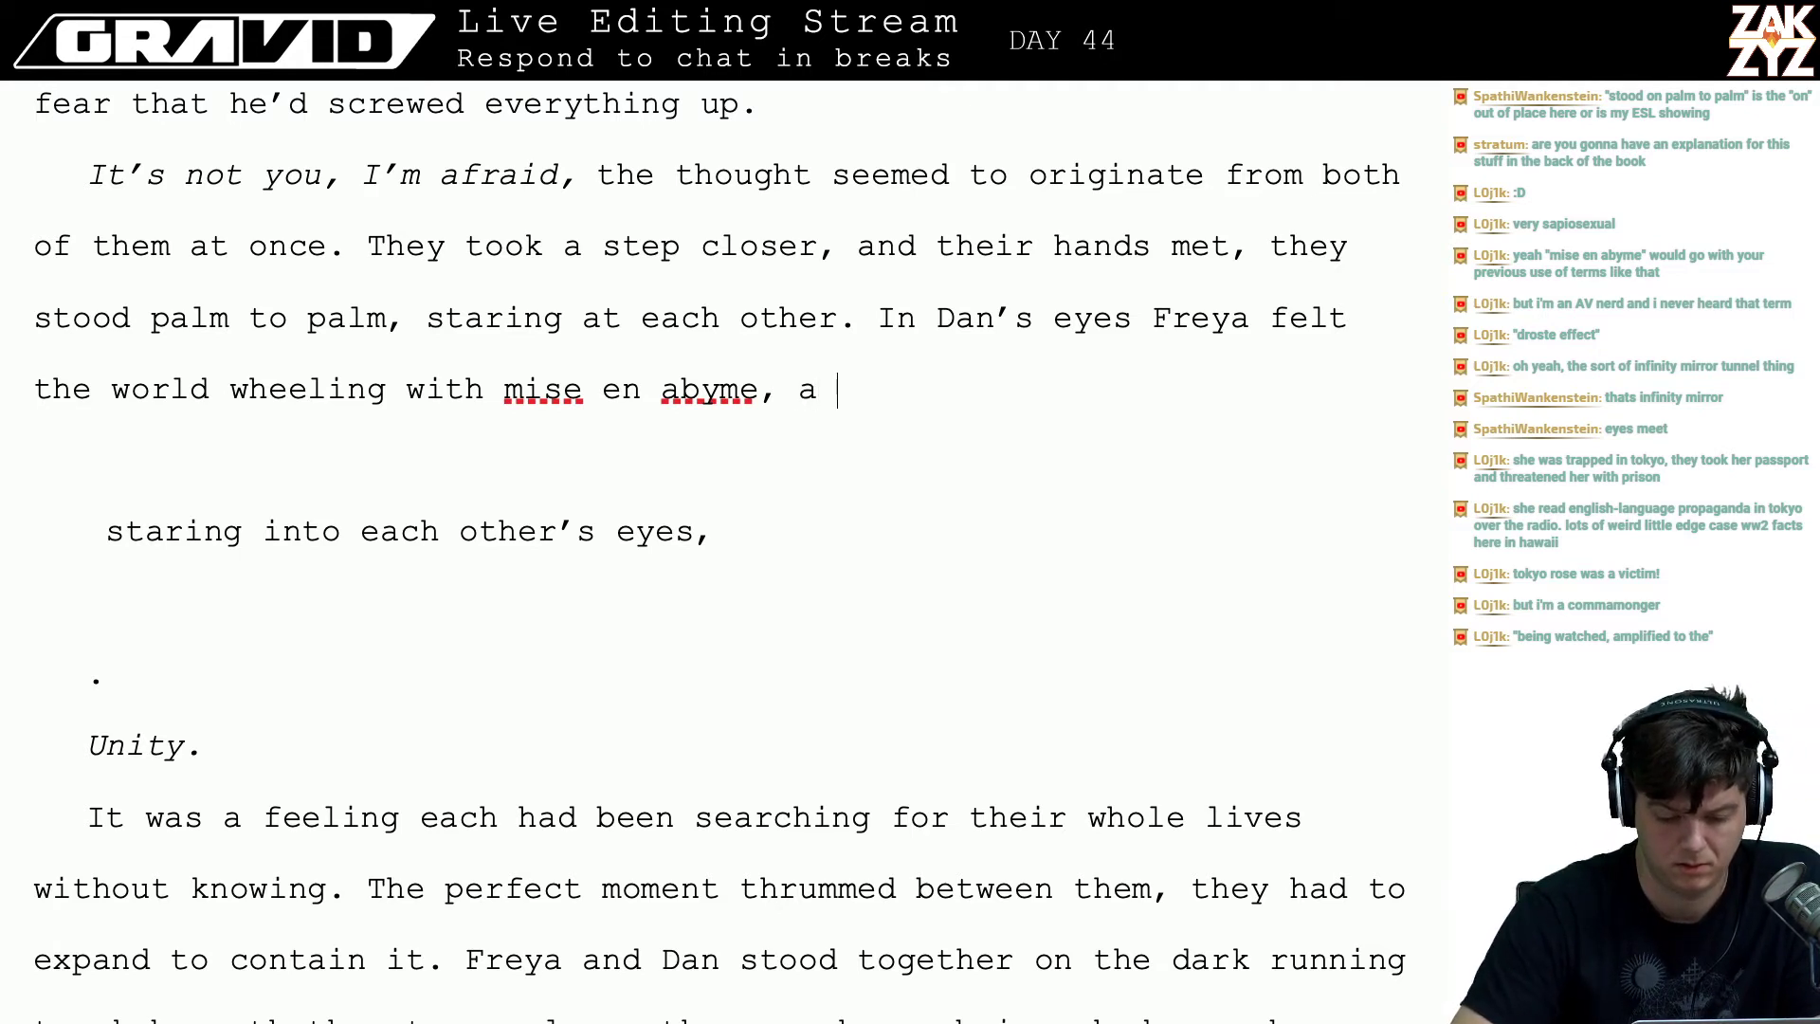
type("ant")
key("BackSpace")
key("BackSpace")
key("BackSpace")
key("BackSpace")
key("BackSpace")
key("BackSpace")
key("BackSpace")
key("BackSpace")
key("BackSpace")
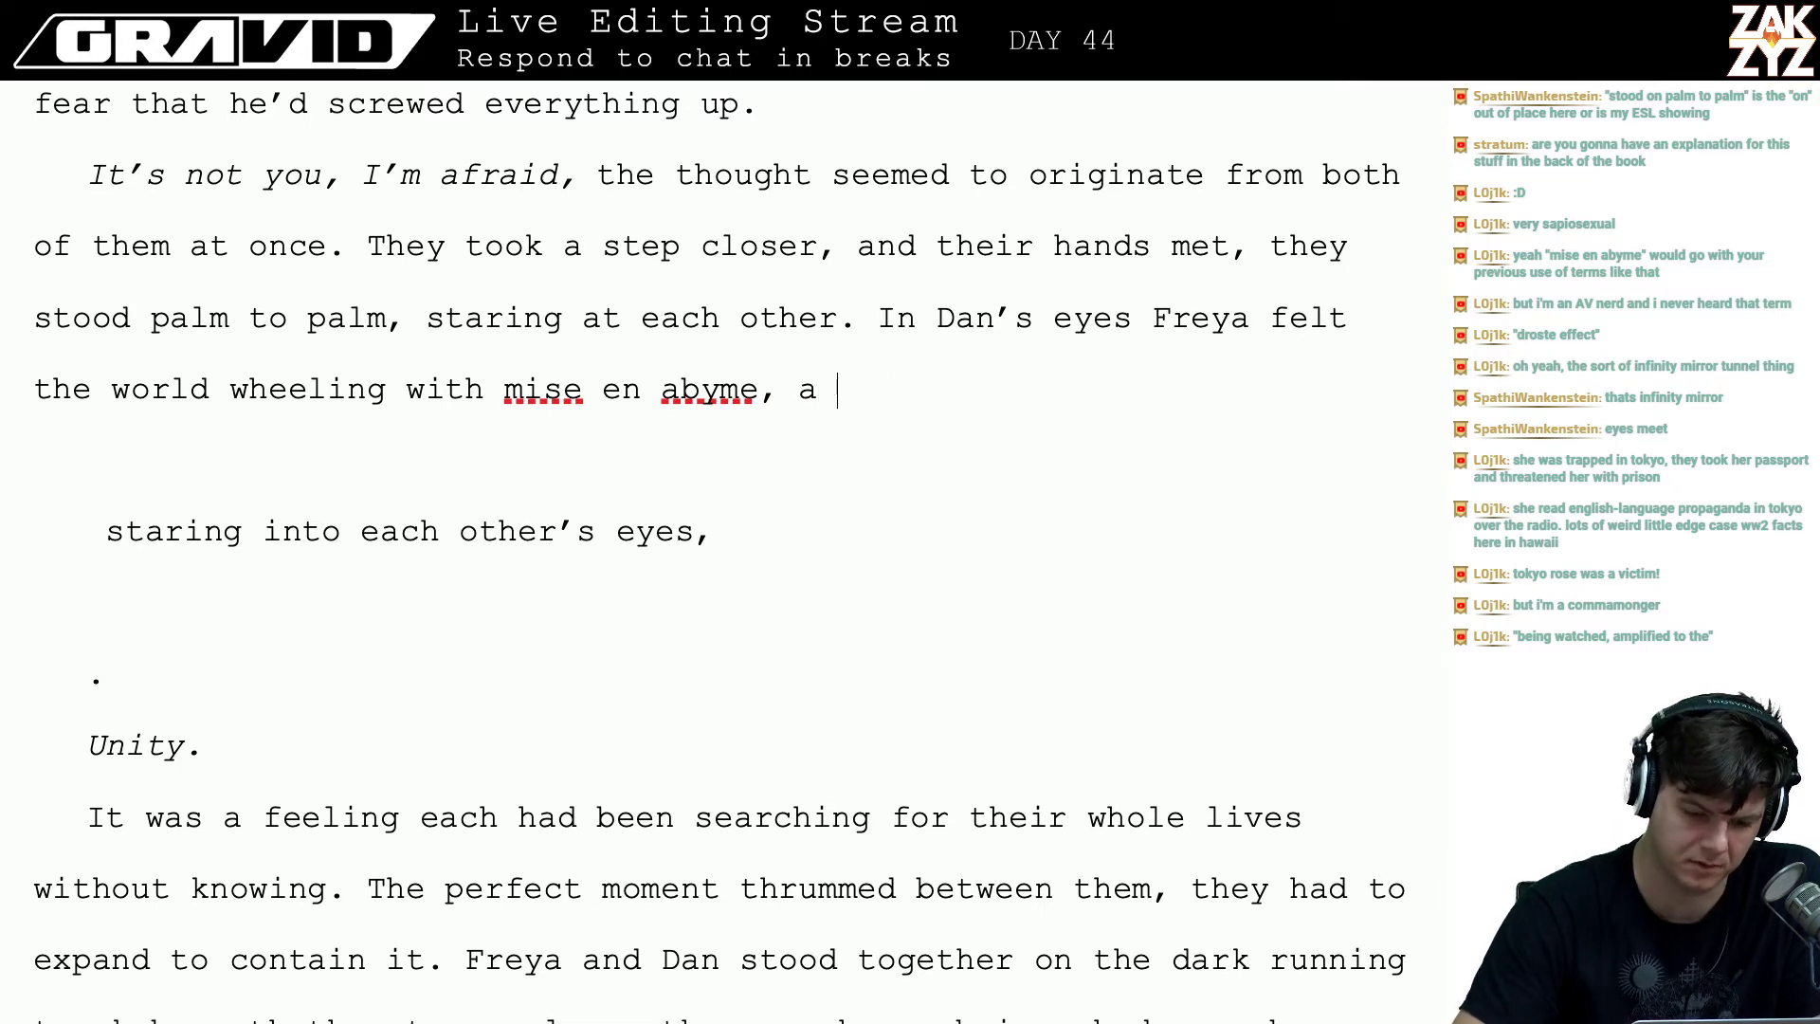
- Switch to Safari and search the web for "opposite of vertigo"
key("super+Tab")
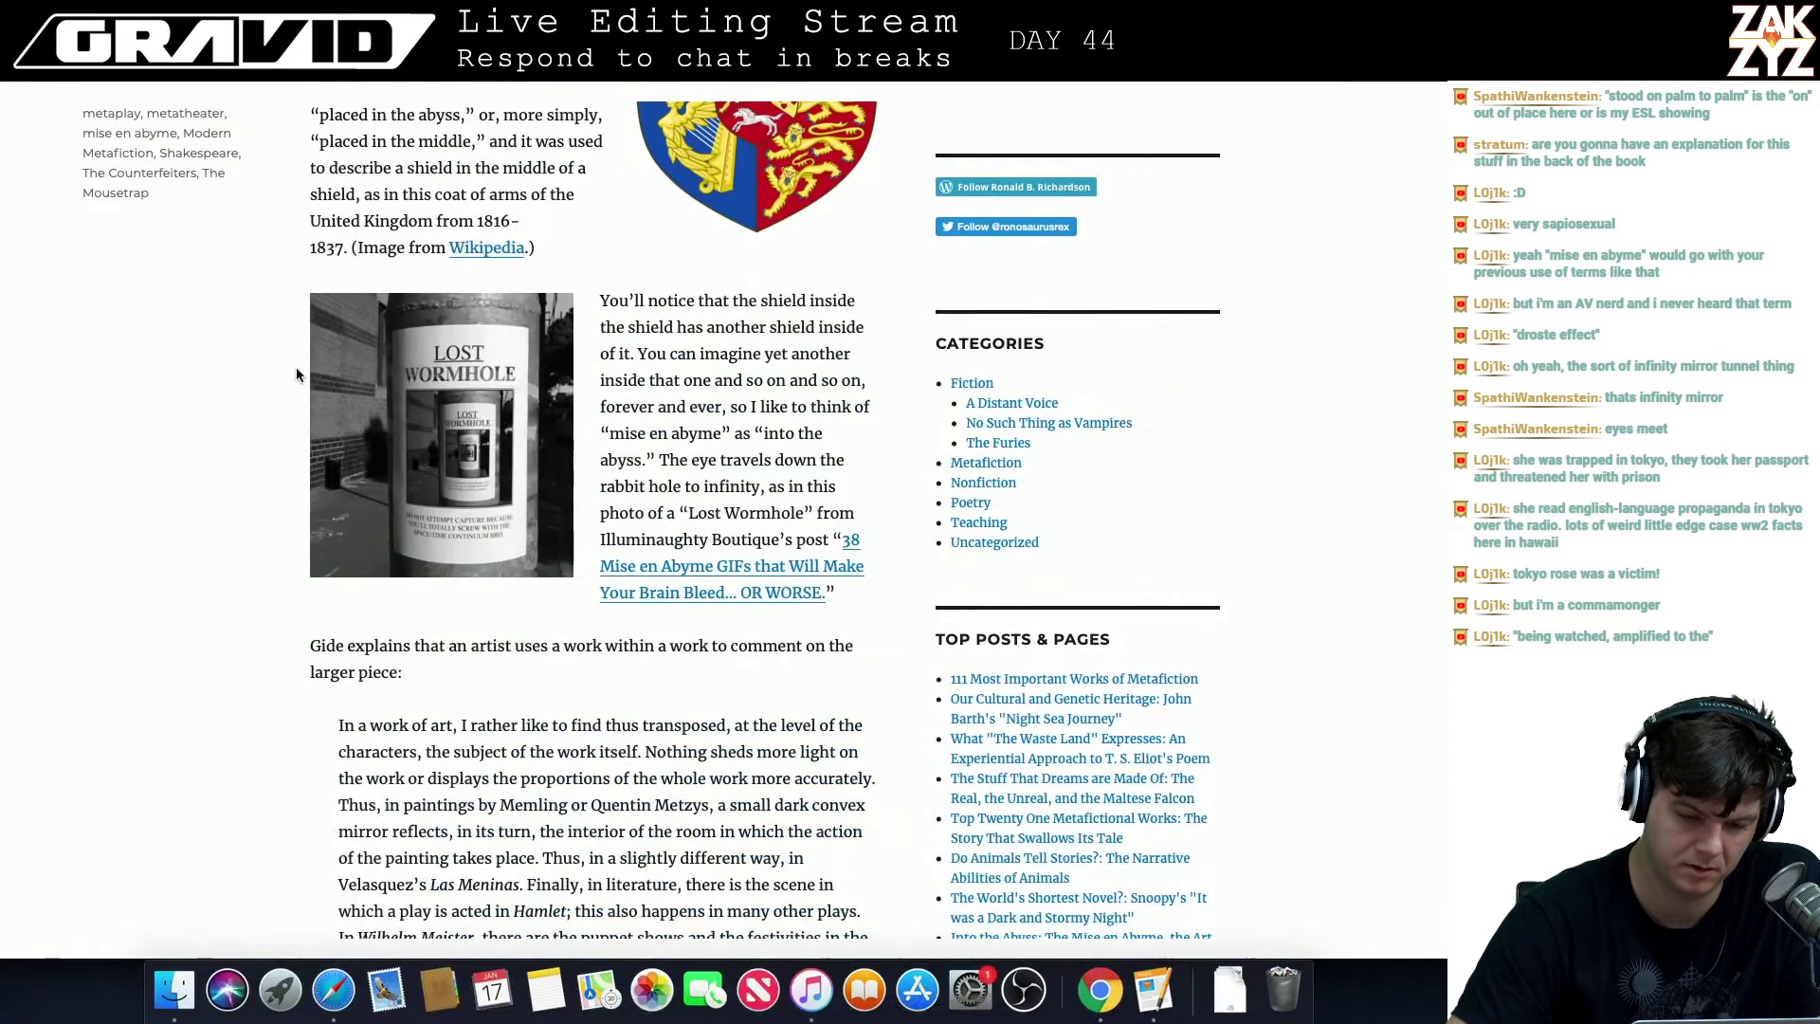
key("super+l")
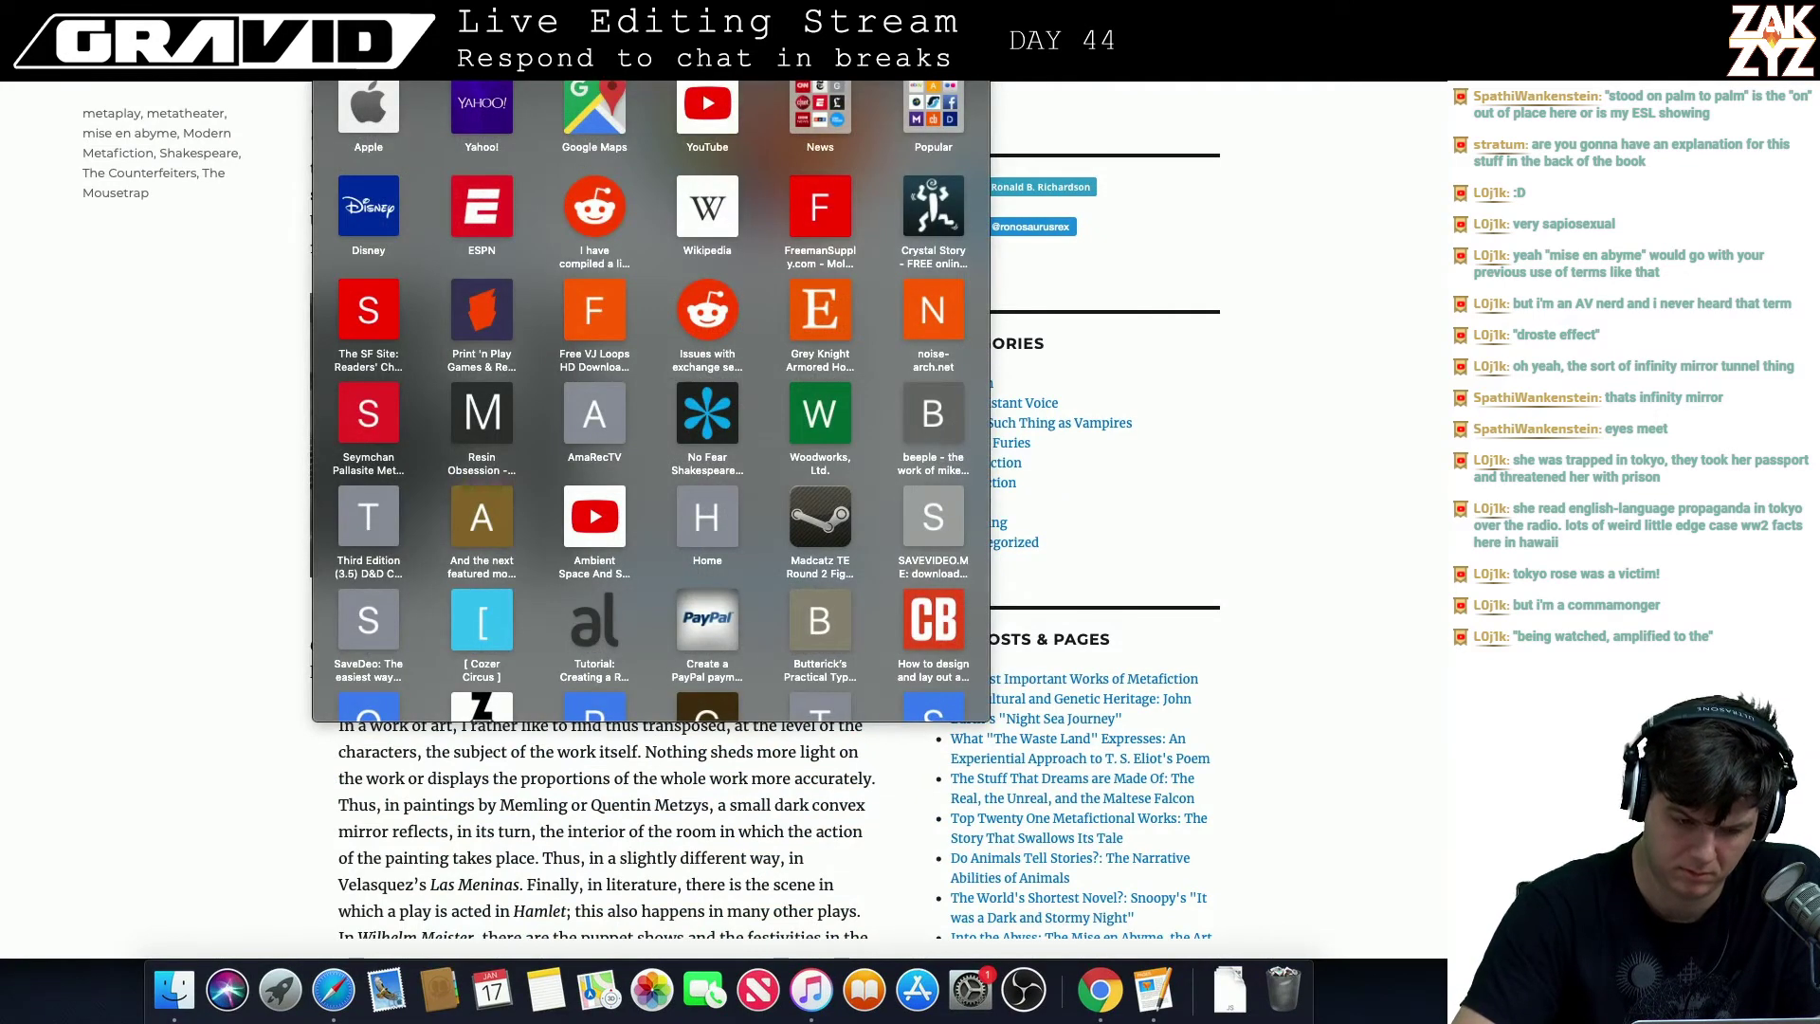
type("opposite of ver")
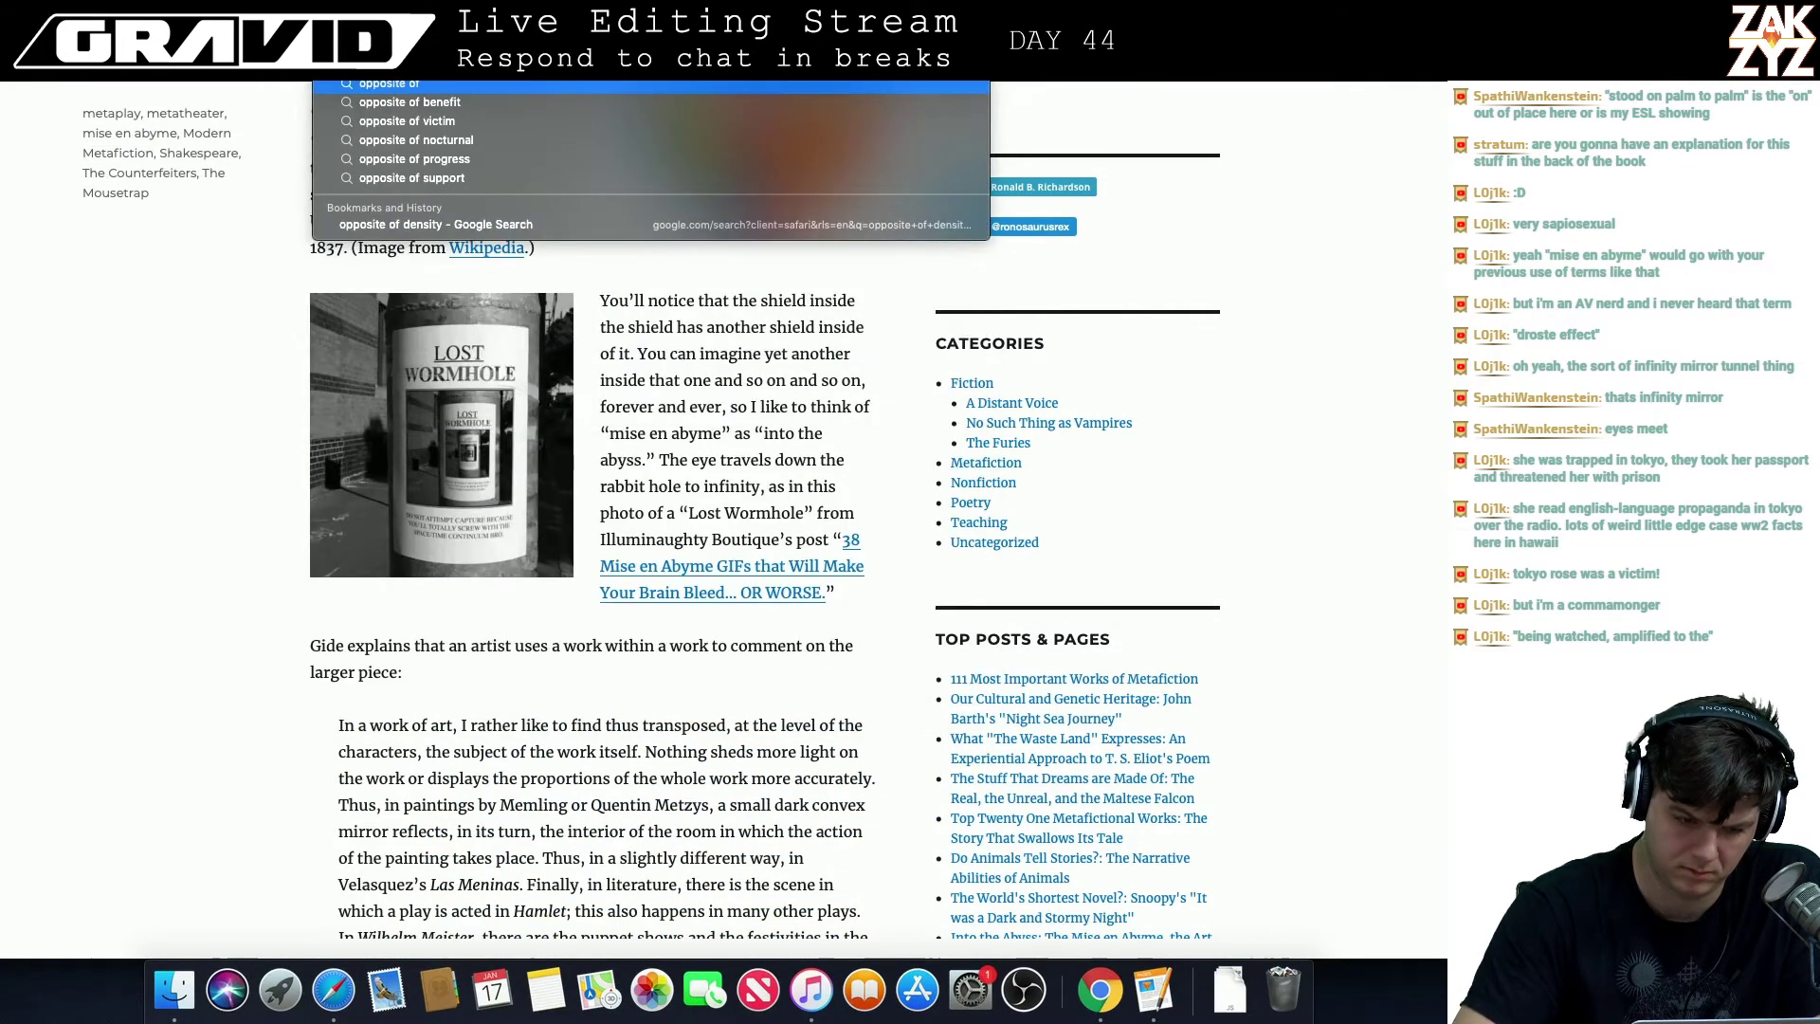
type("tigo")
key("Return")
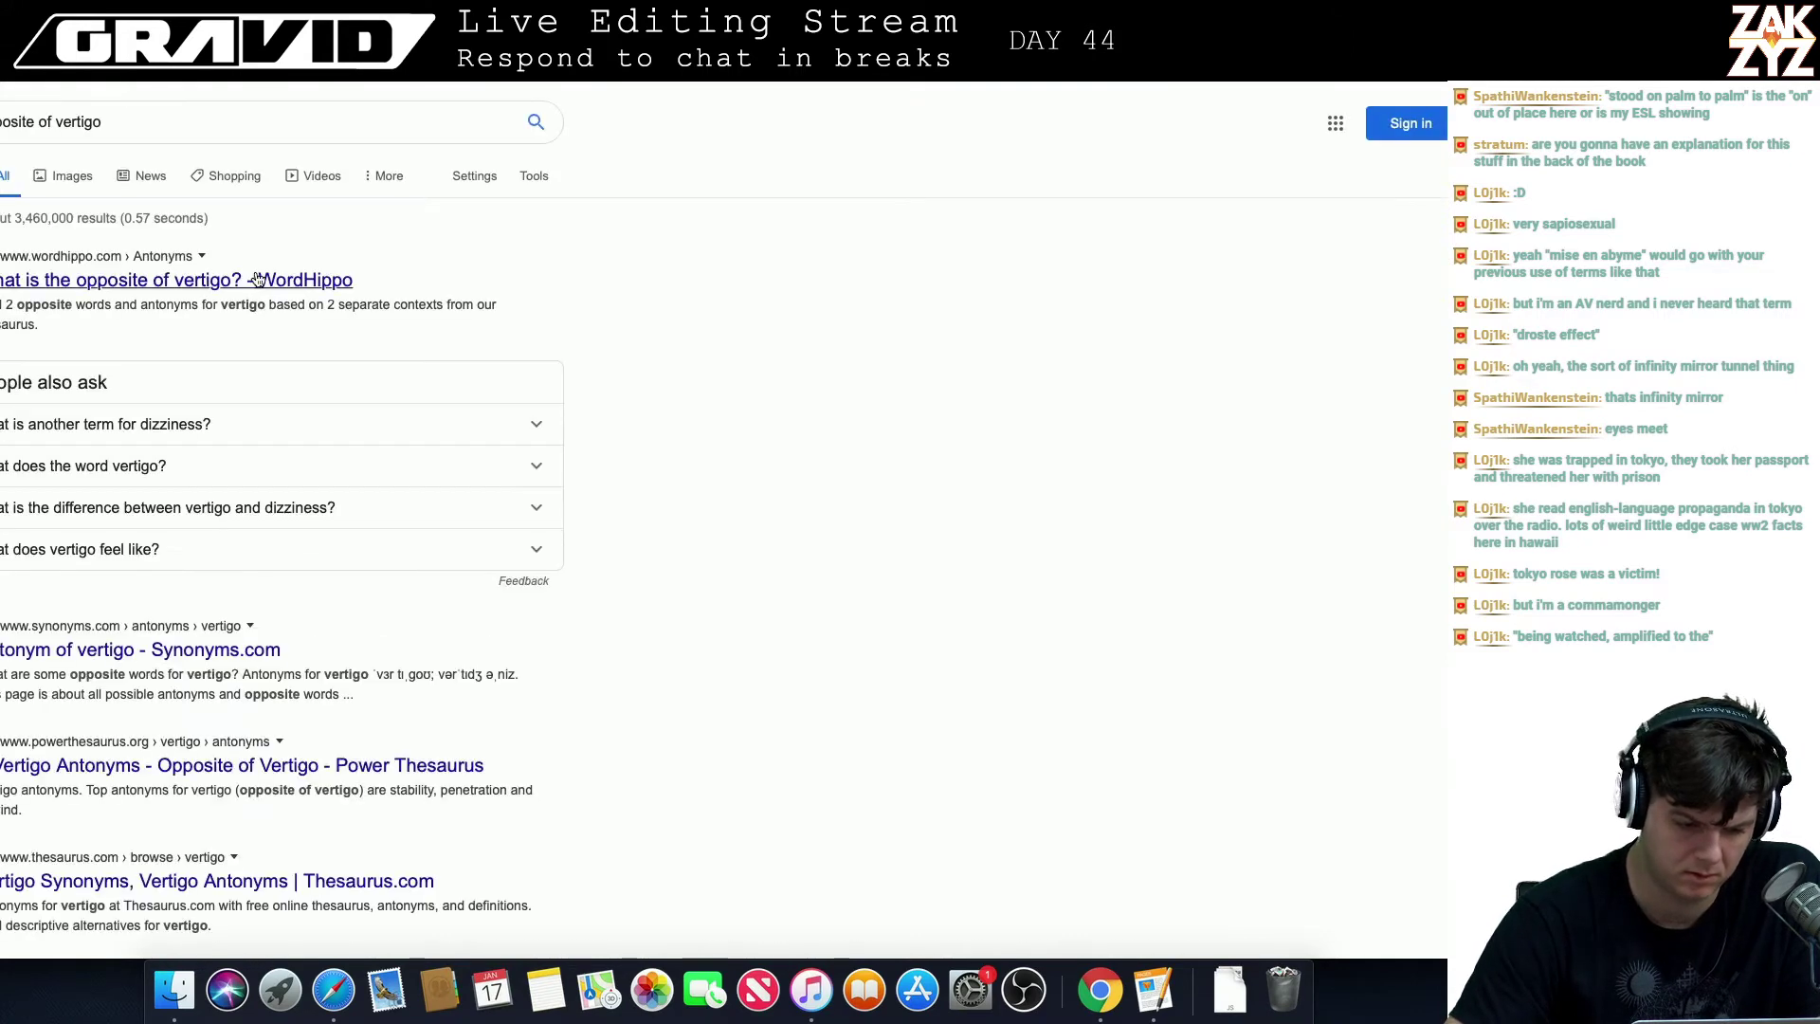
- Open the WordHippo result and examine its antonyms and related words for vertigo
left_click(256, 278)
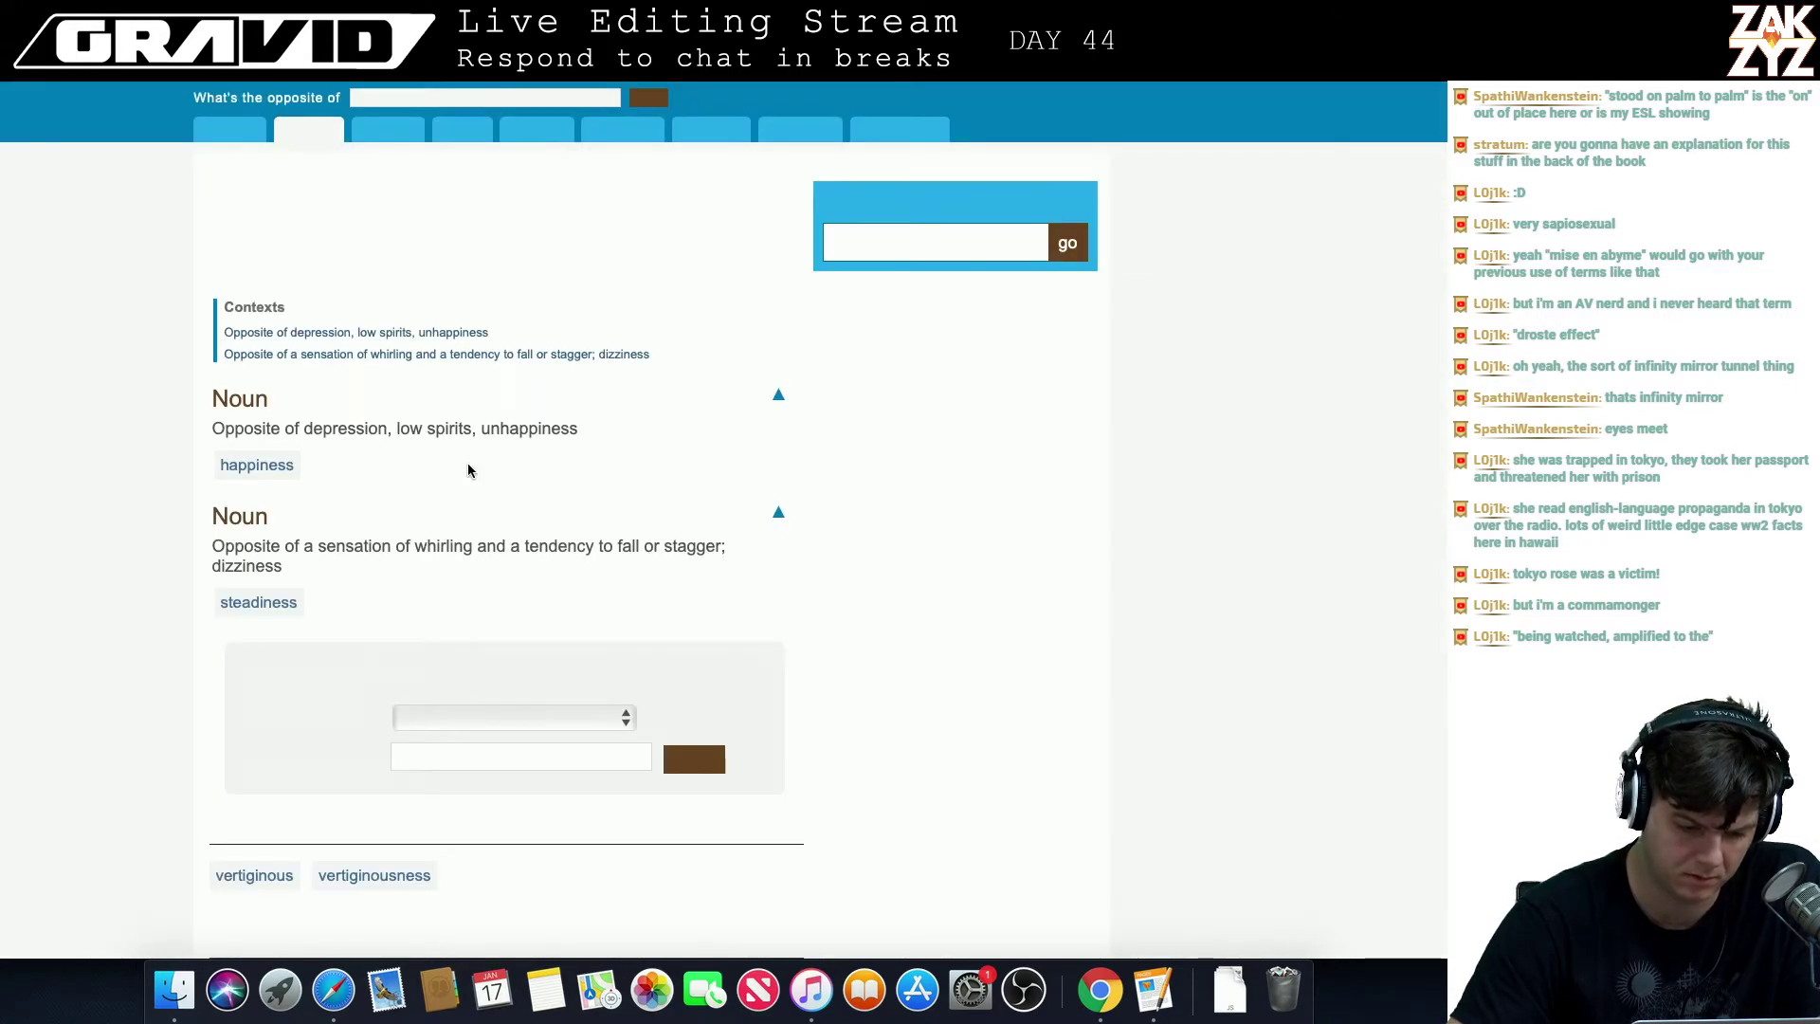
scroll(468, 470, "down", 3)
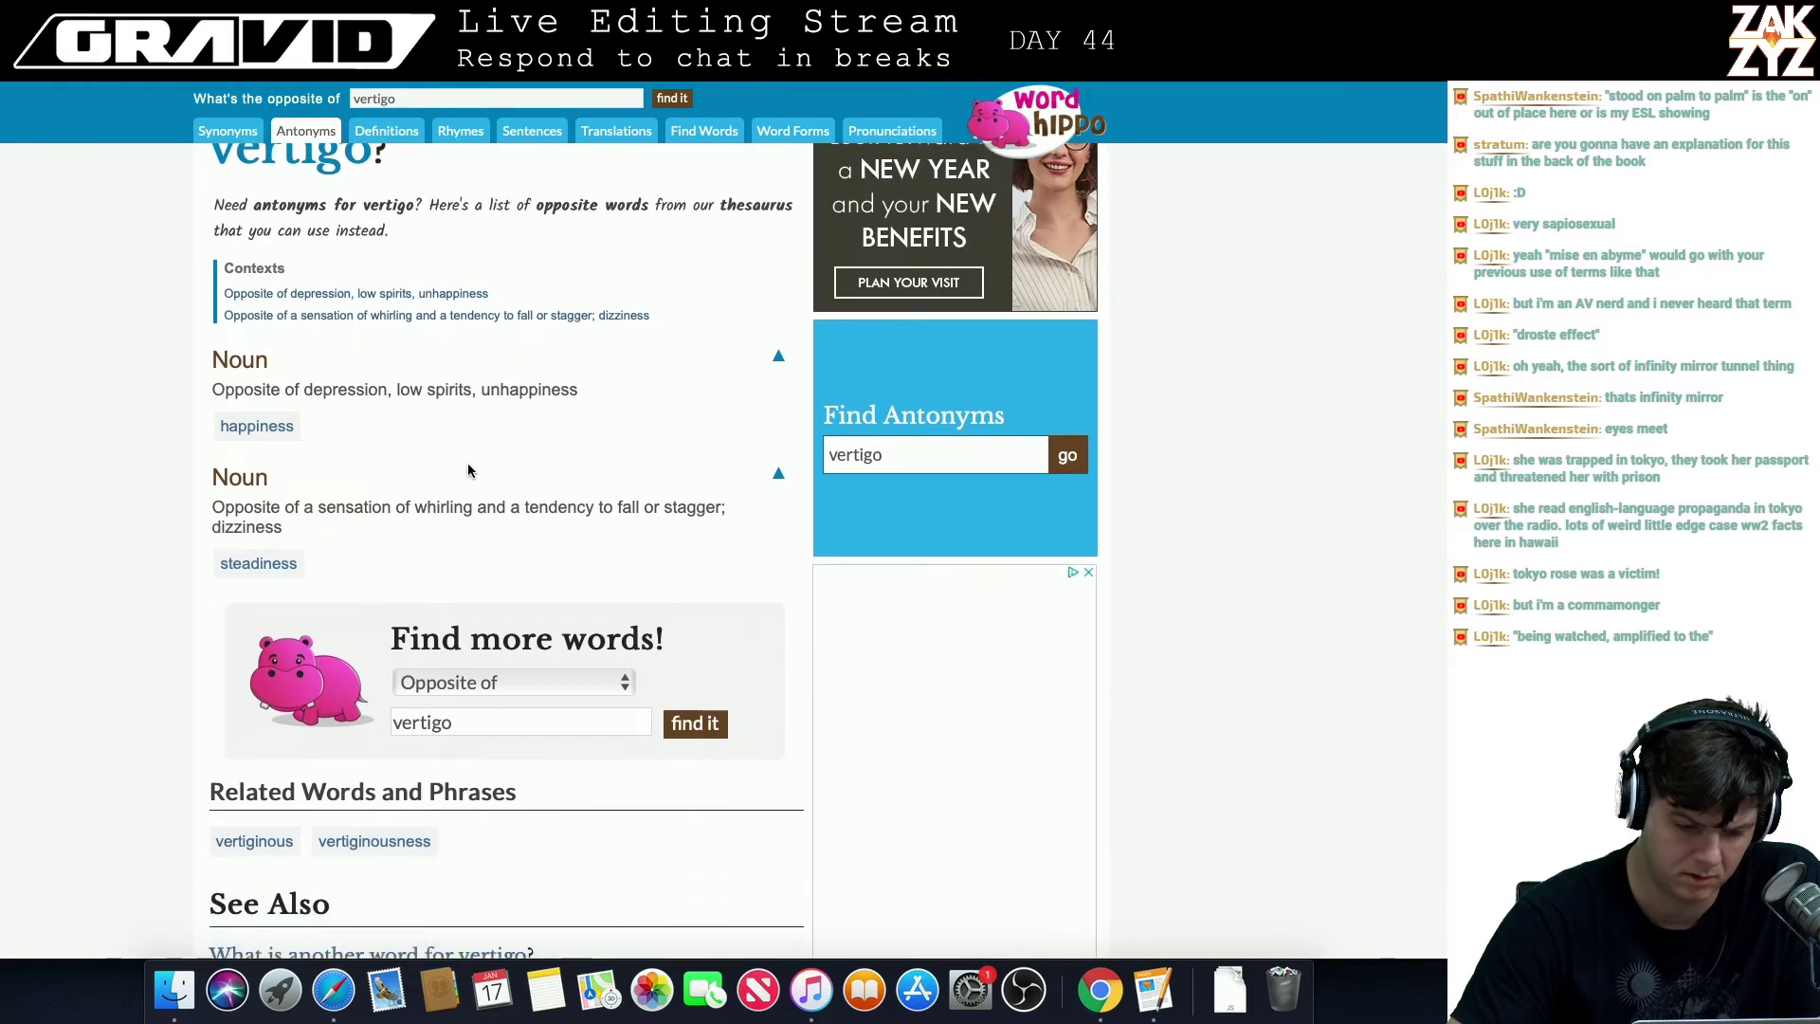
scroll(468, 470, "down", 3)
scroll(468, 470, "up", 1)
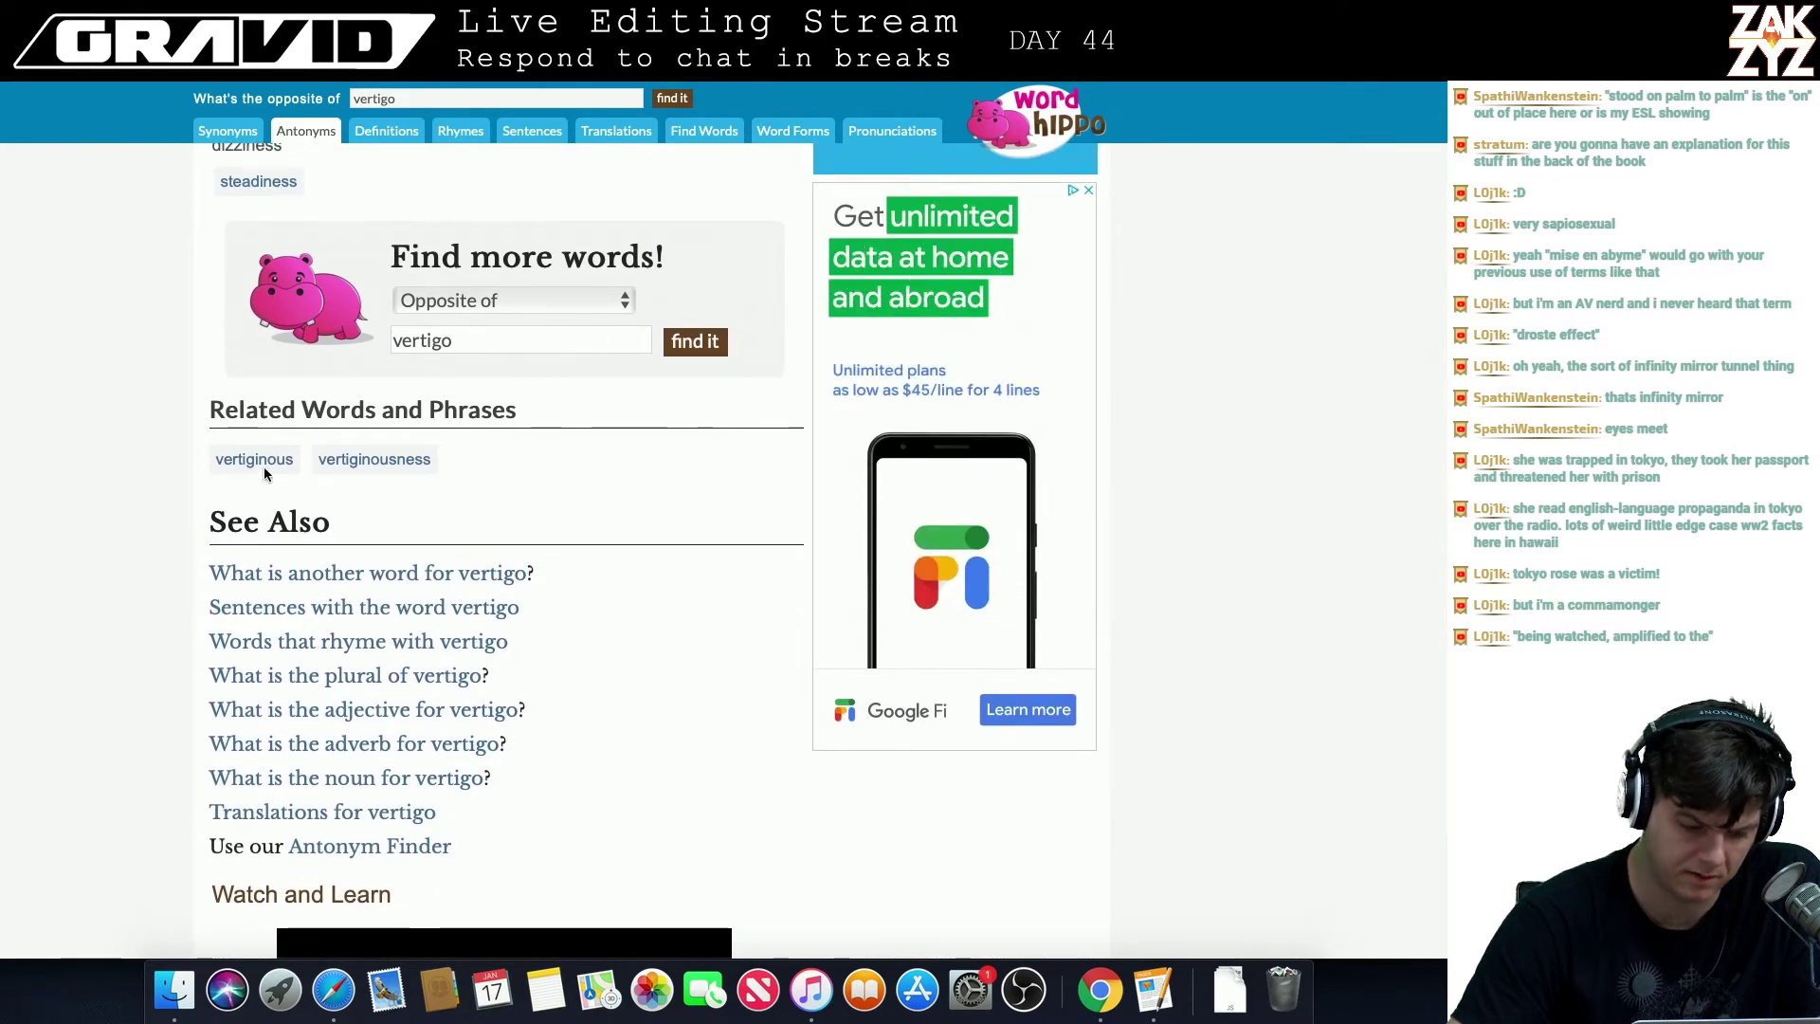
scroll(266, 470, "up", 10)
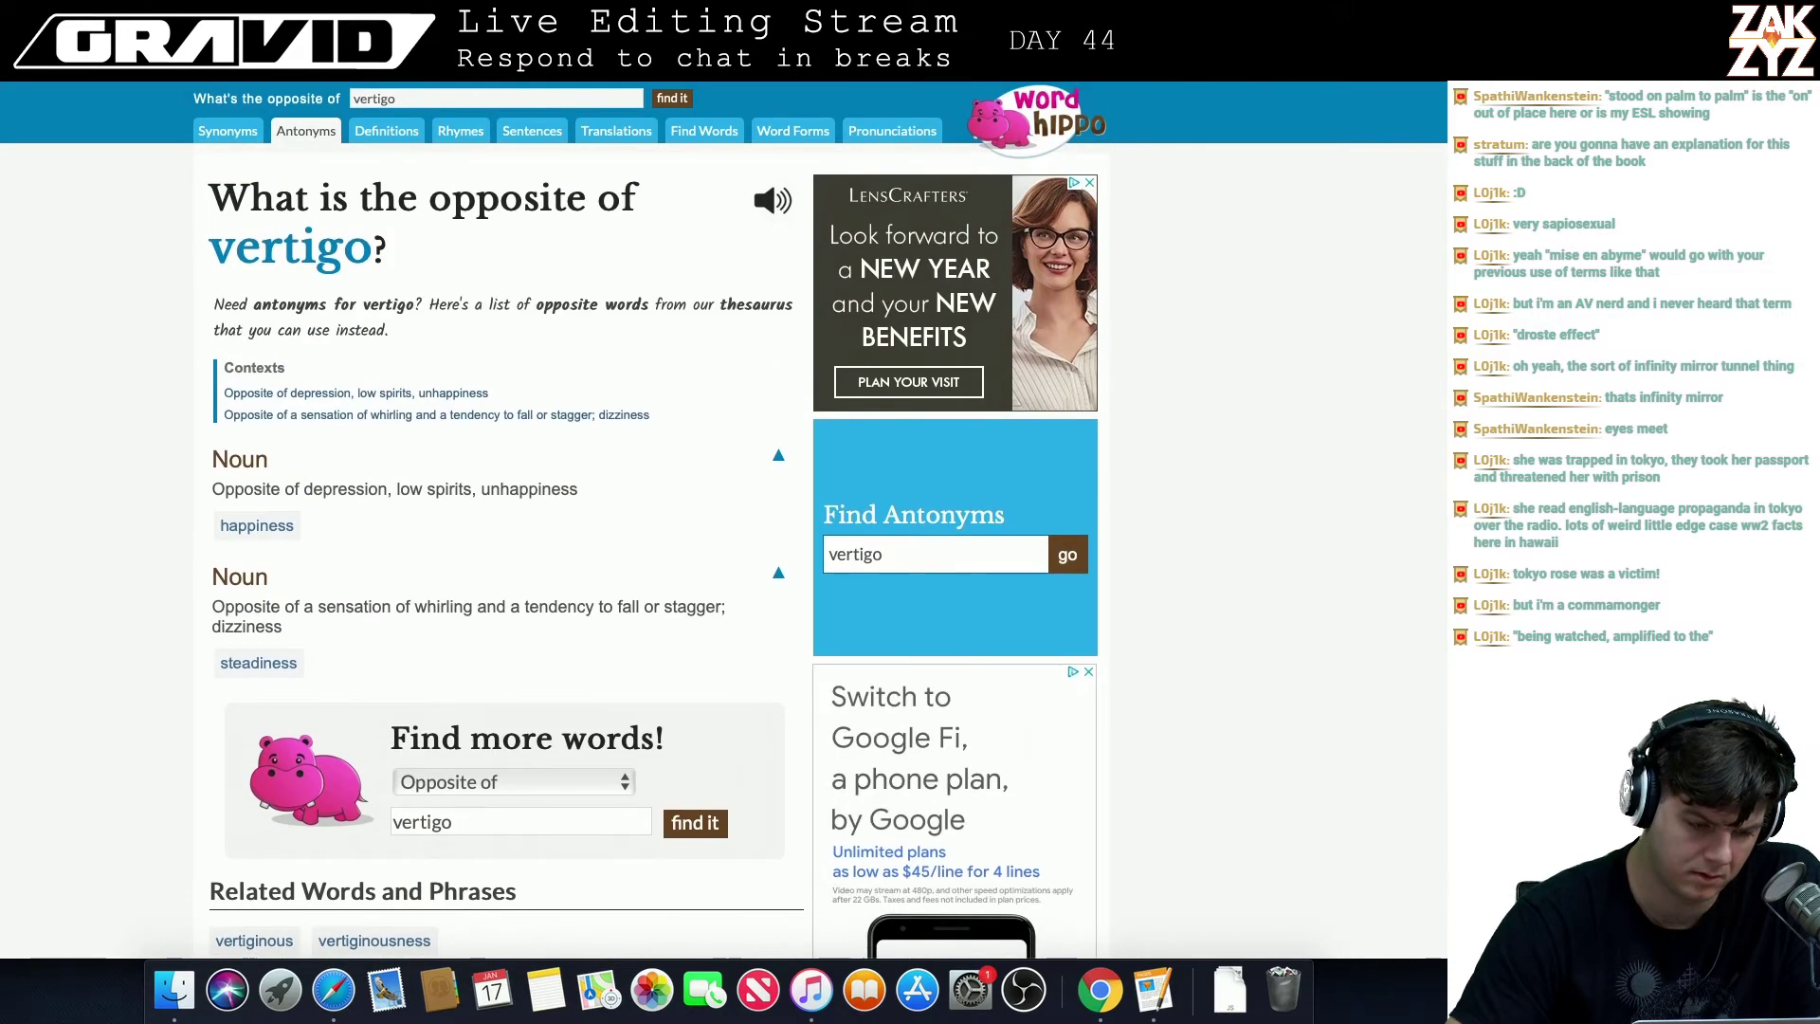
- Open the Synonyms.com antonyms page for vertigo from the search results, examine its entries, and switch back to the manuscript
scroll(267, 469, "left", 5)
scroll(152, 448, "down", 2)
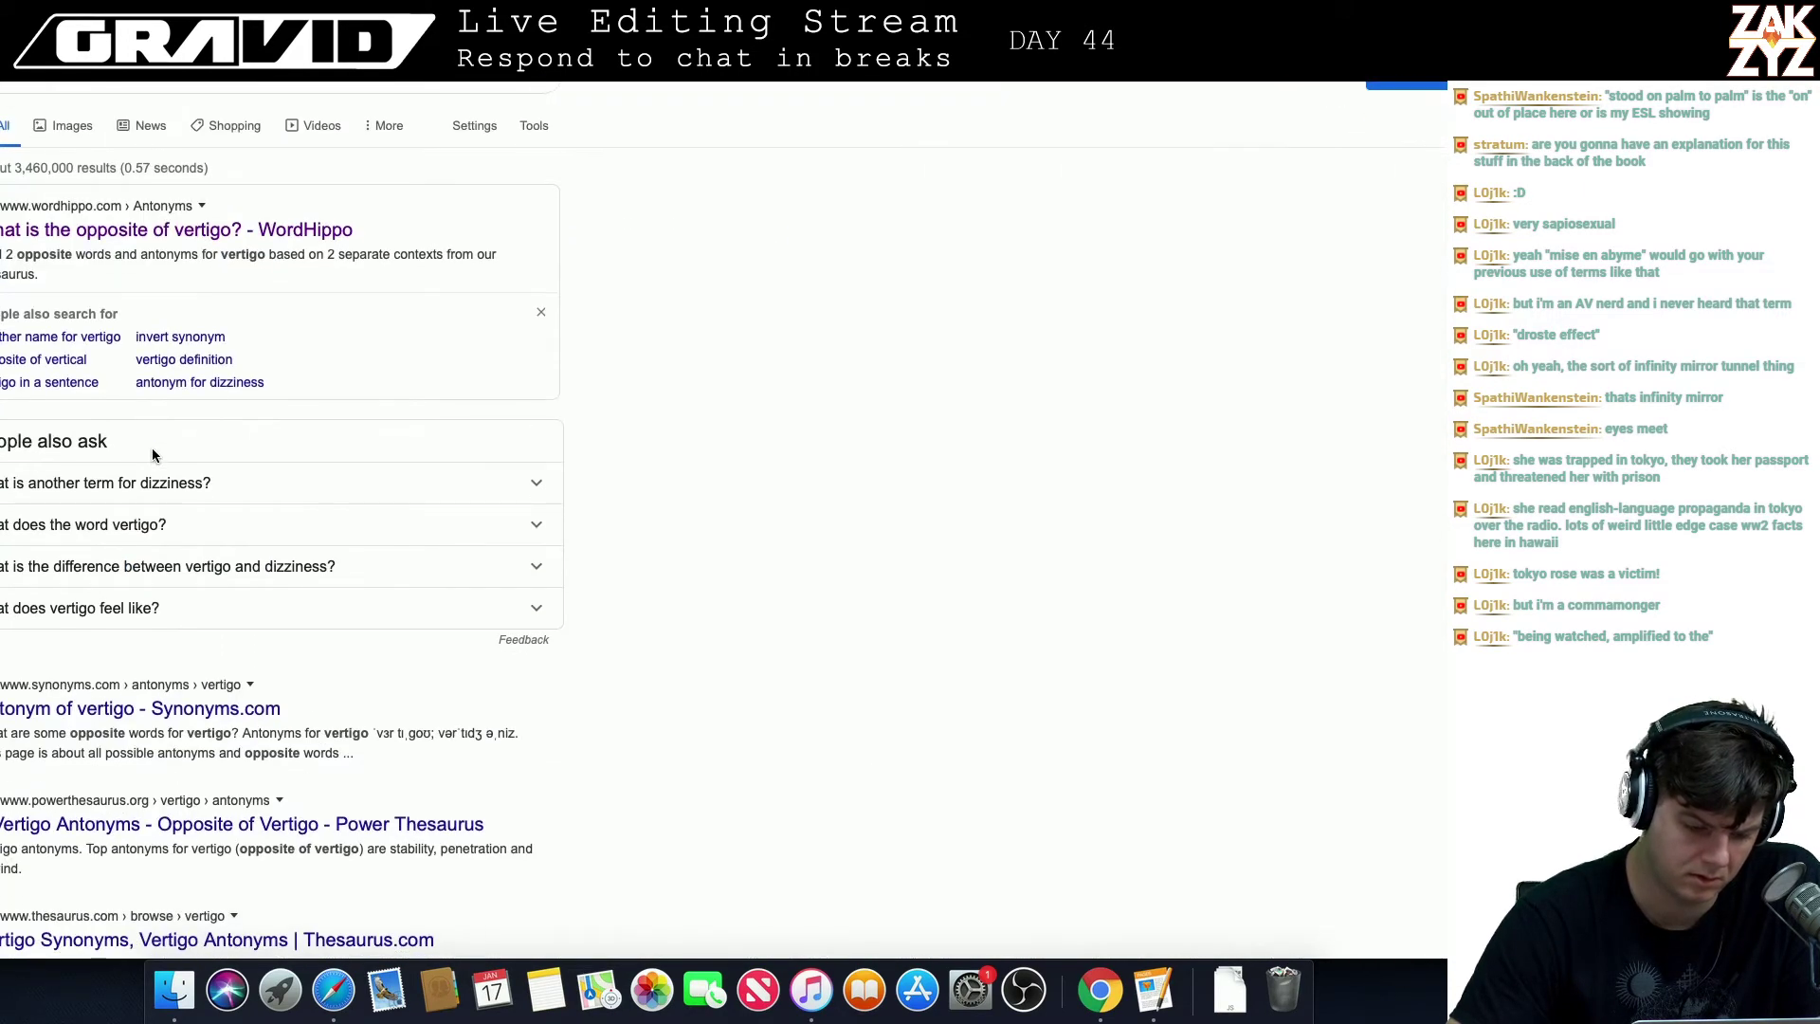
scroll(152, 448, "down", 1)
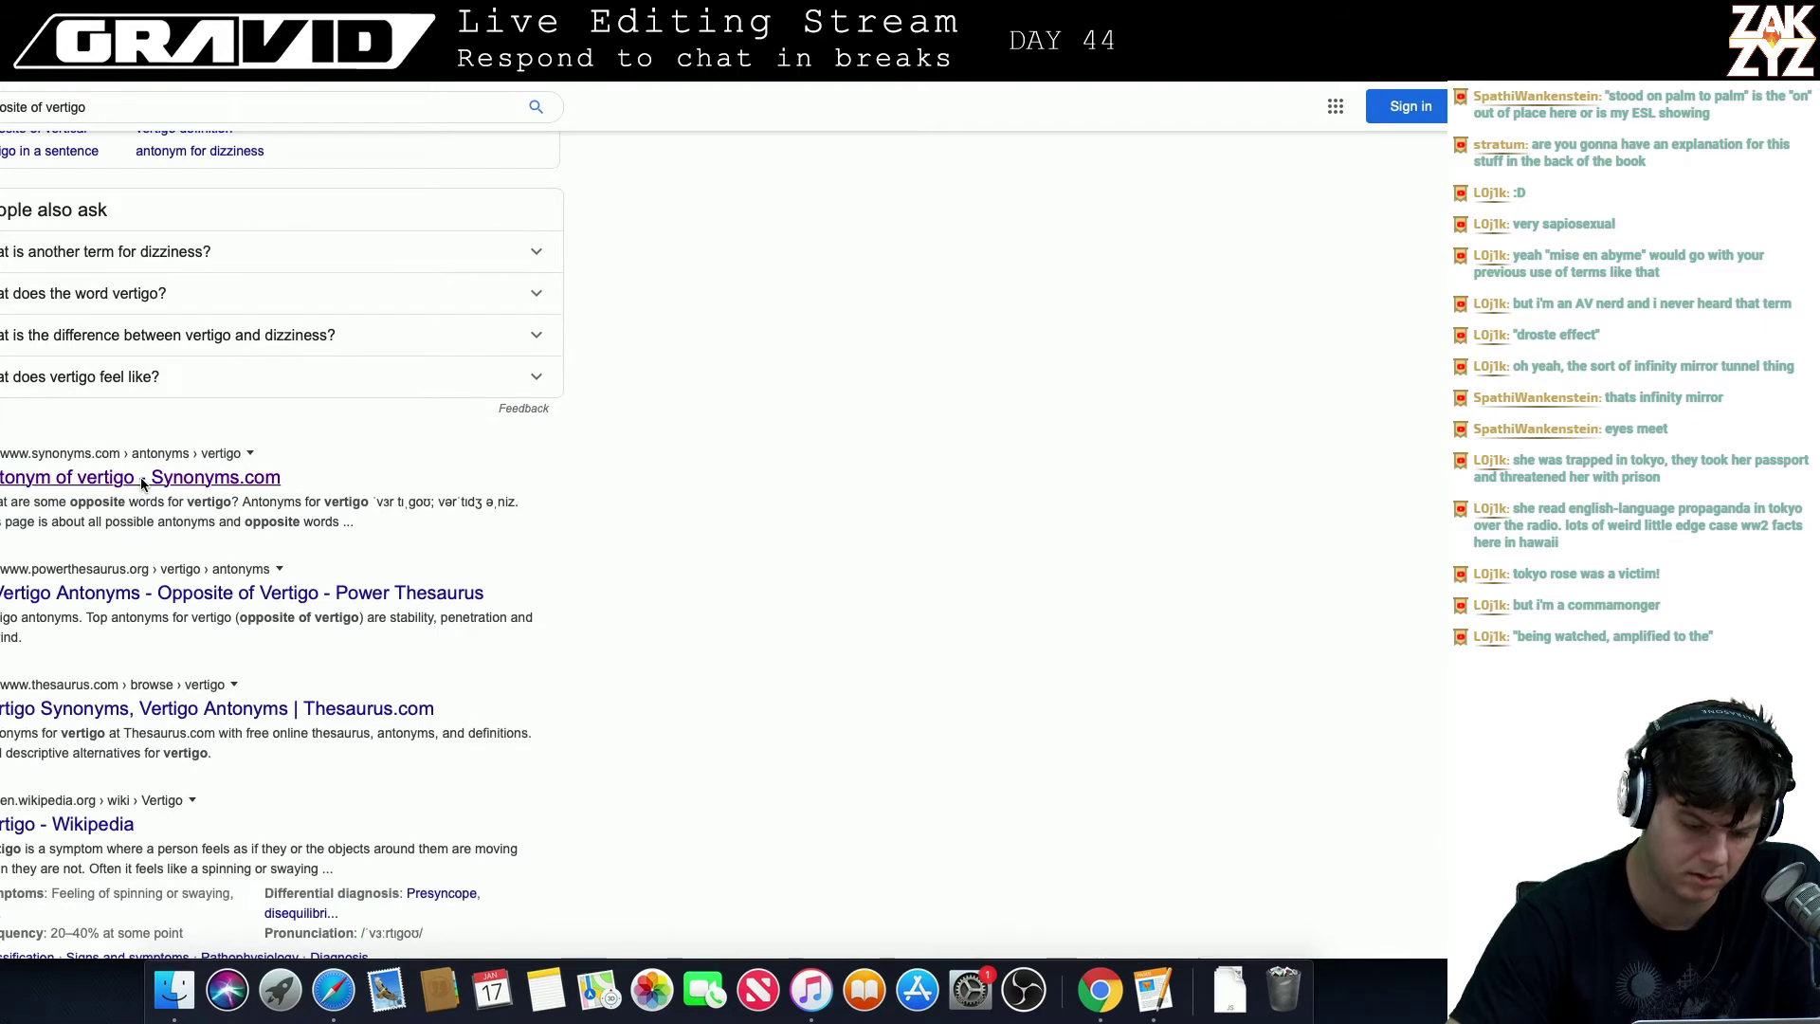
left_click(176, 472)
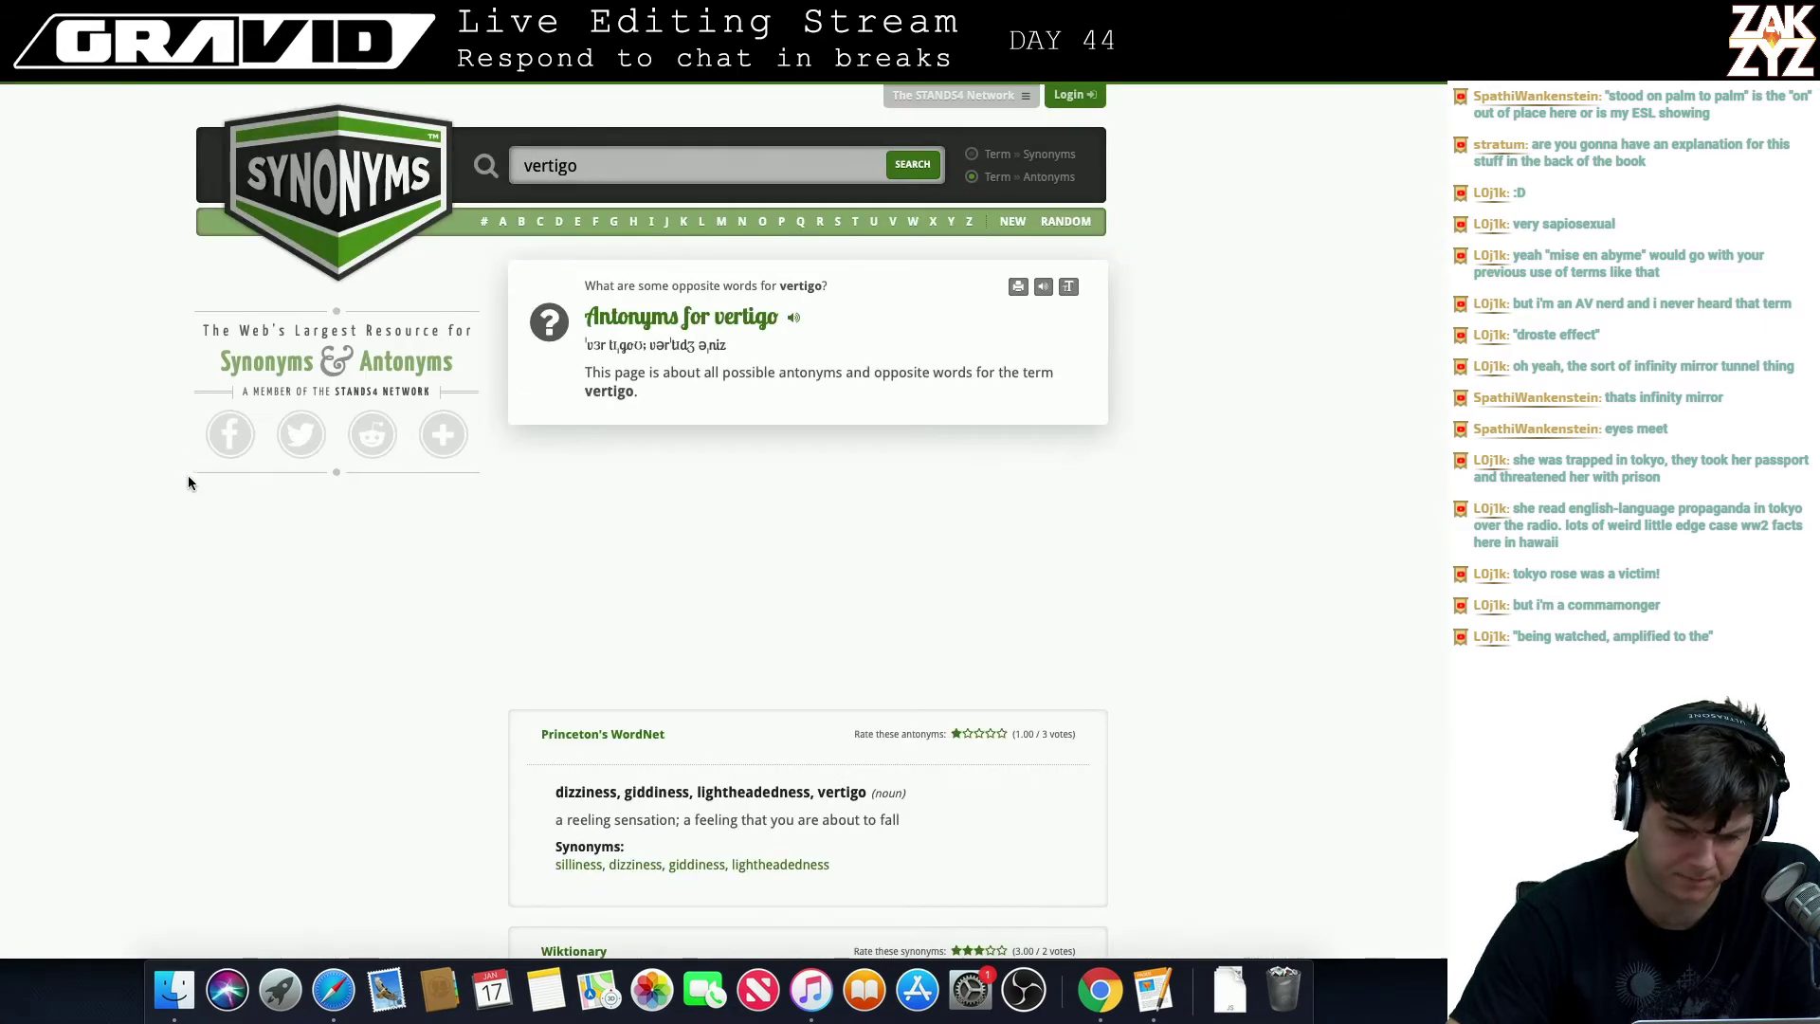
scroll(193, 557, "down", 5)
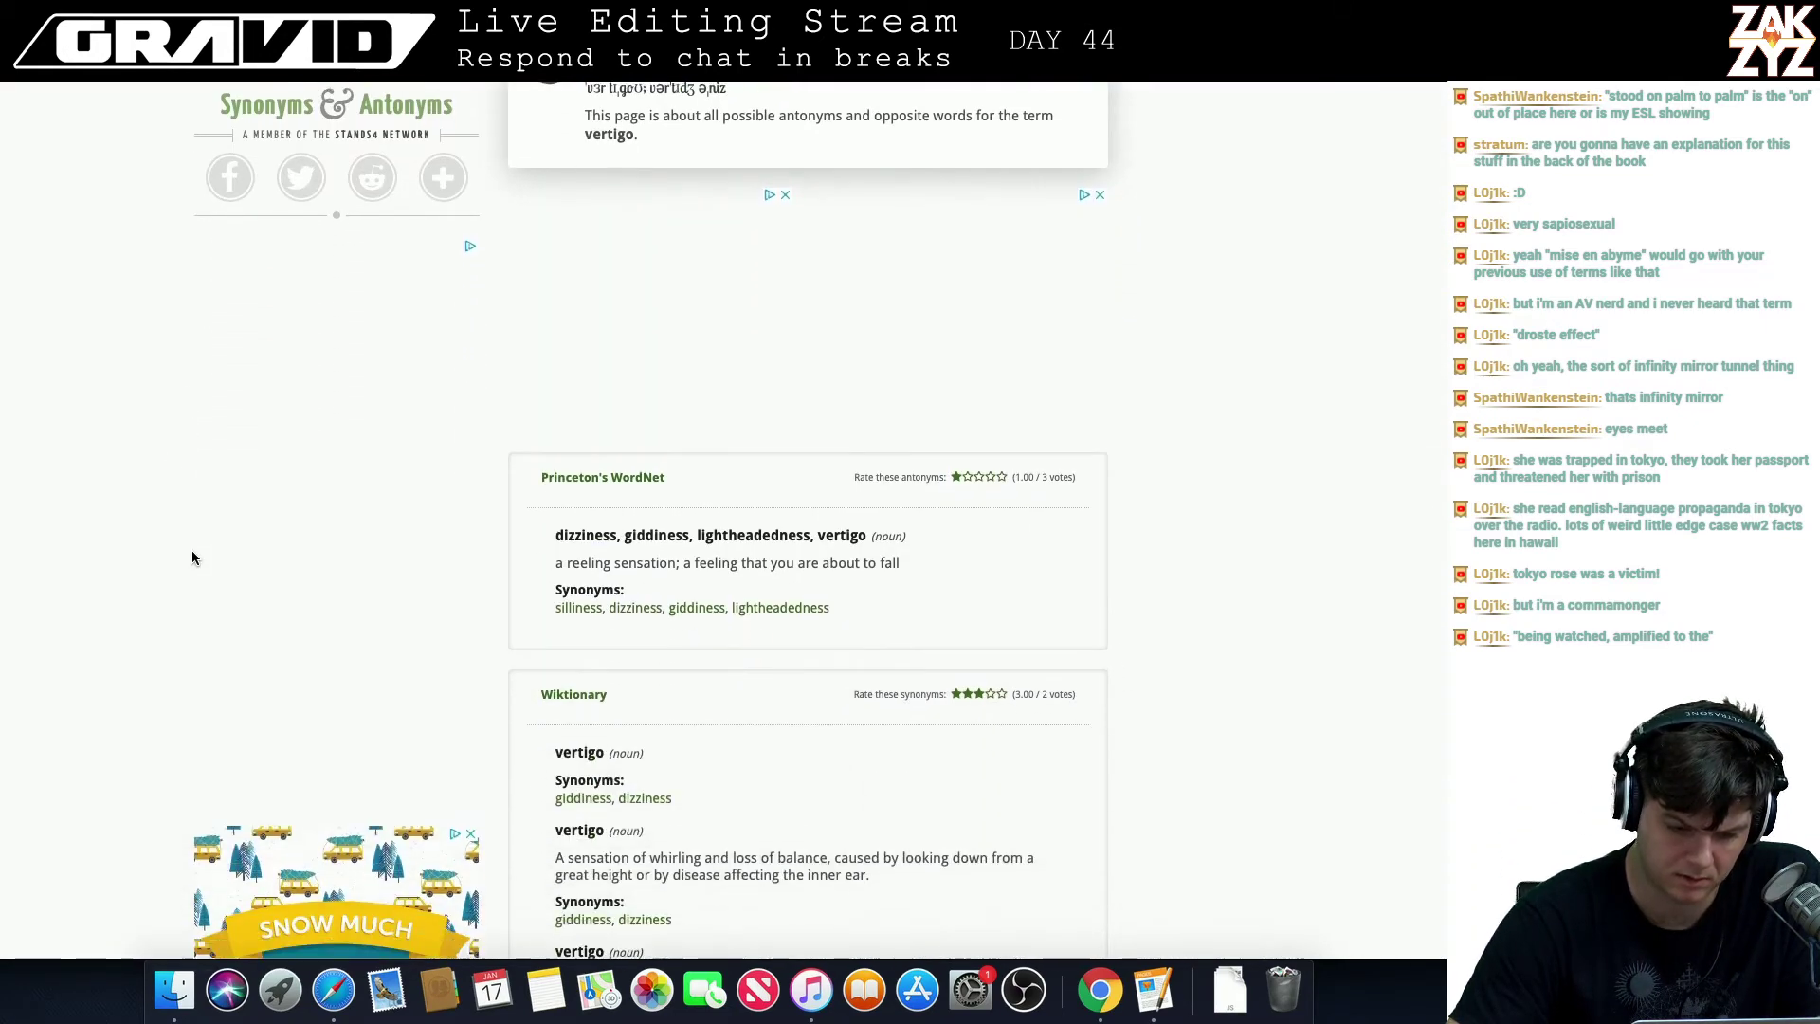
scroll(192, 557, "down", 5)
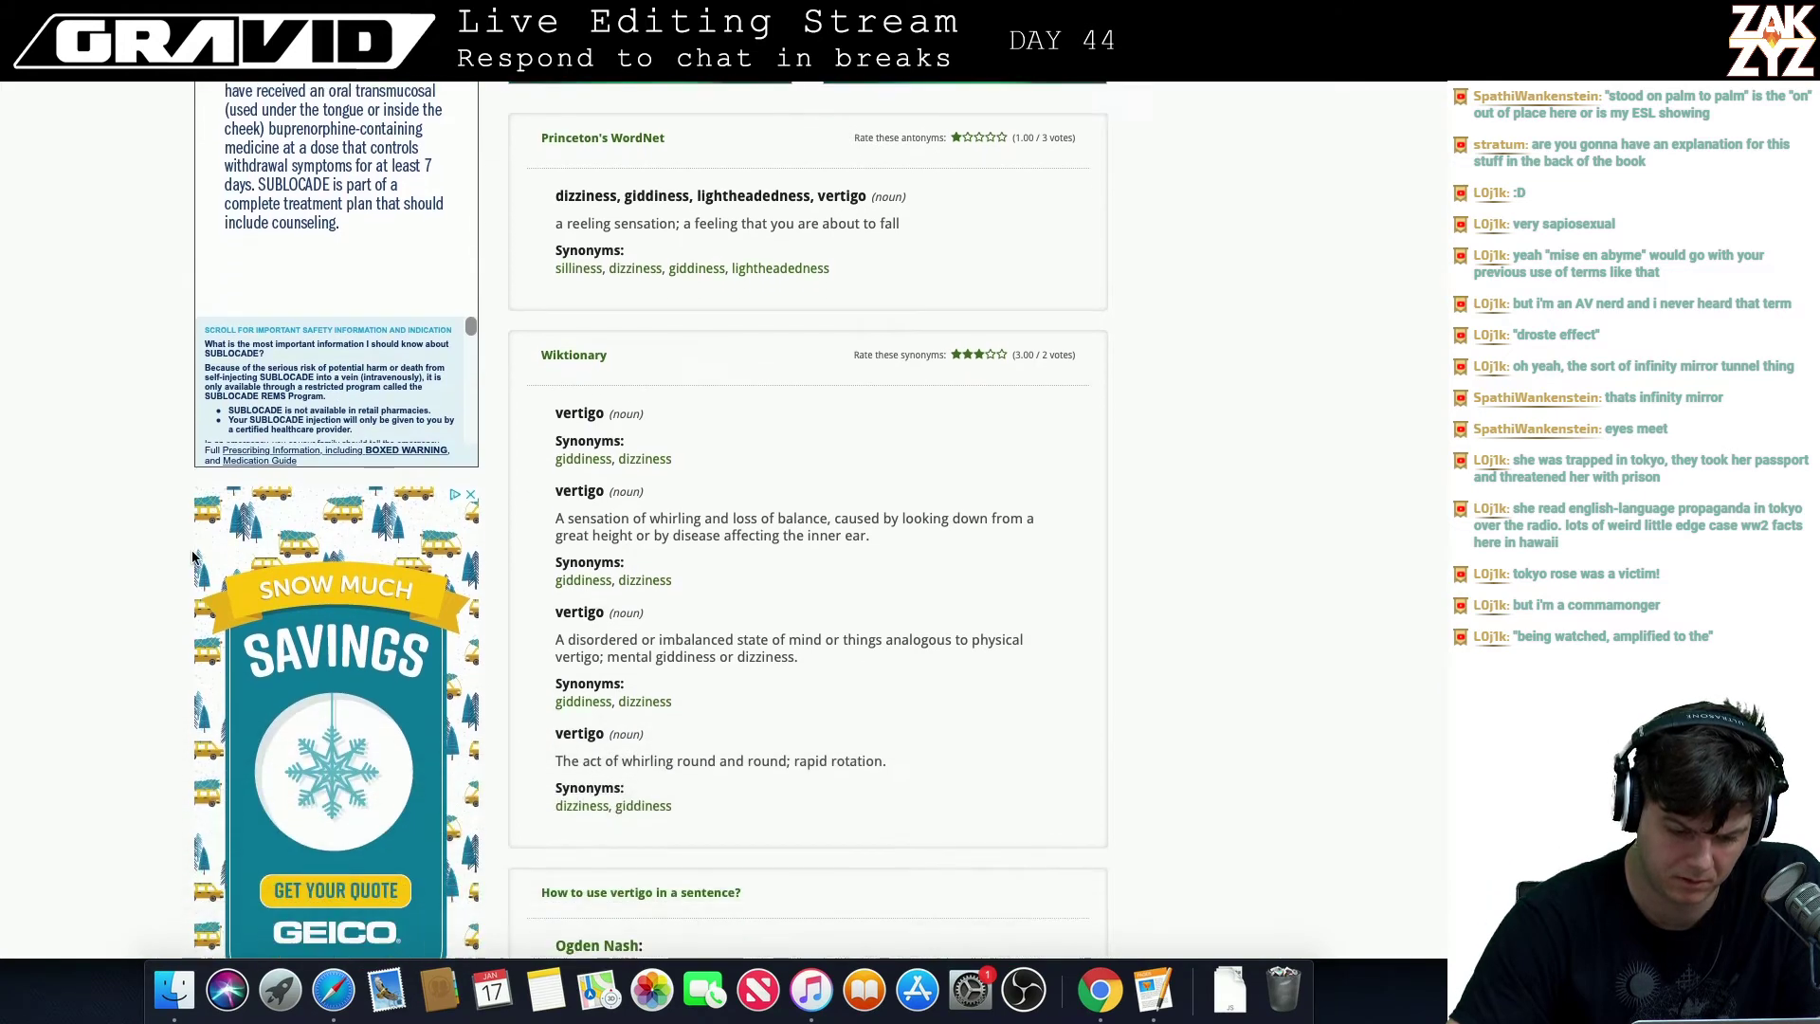
scroll(193, 558, "down", 2)
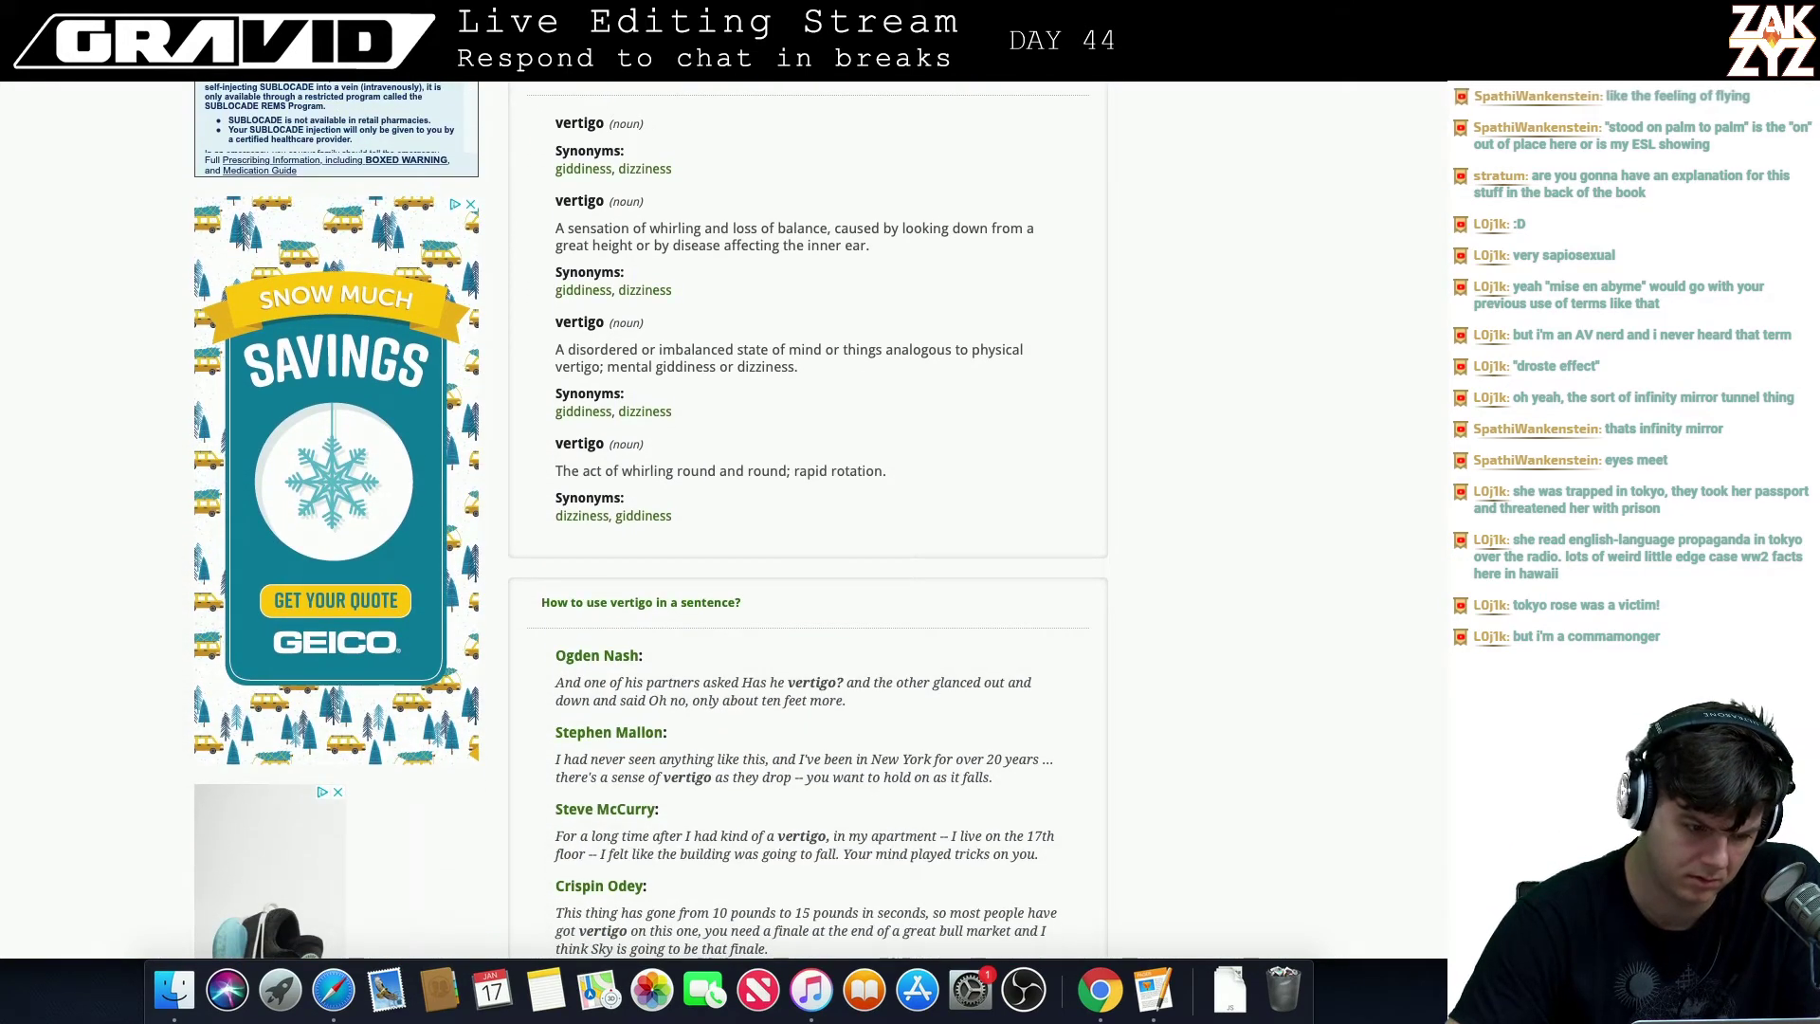
key("super+Left")
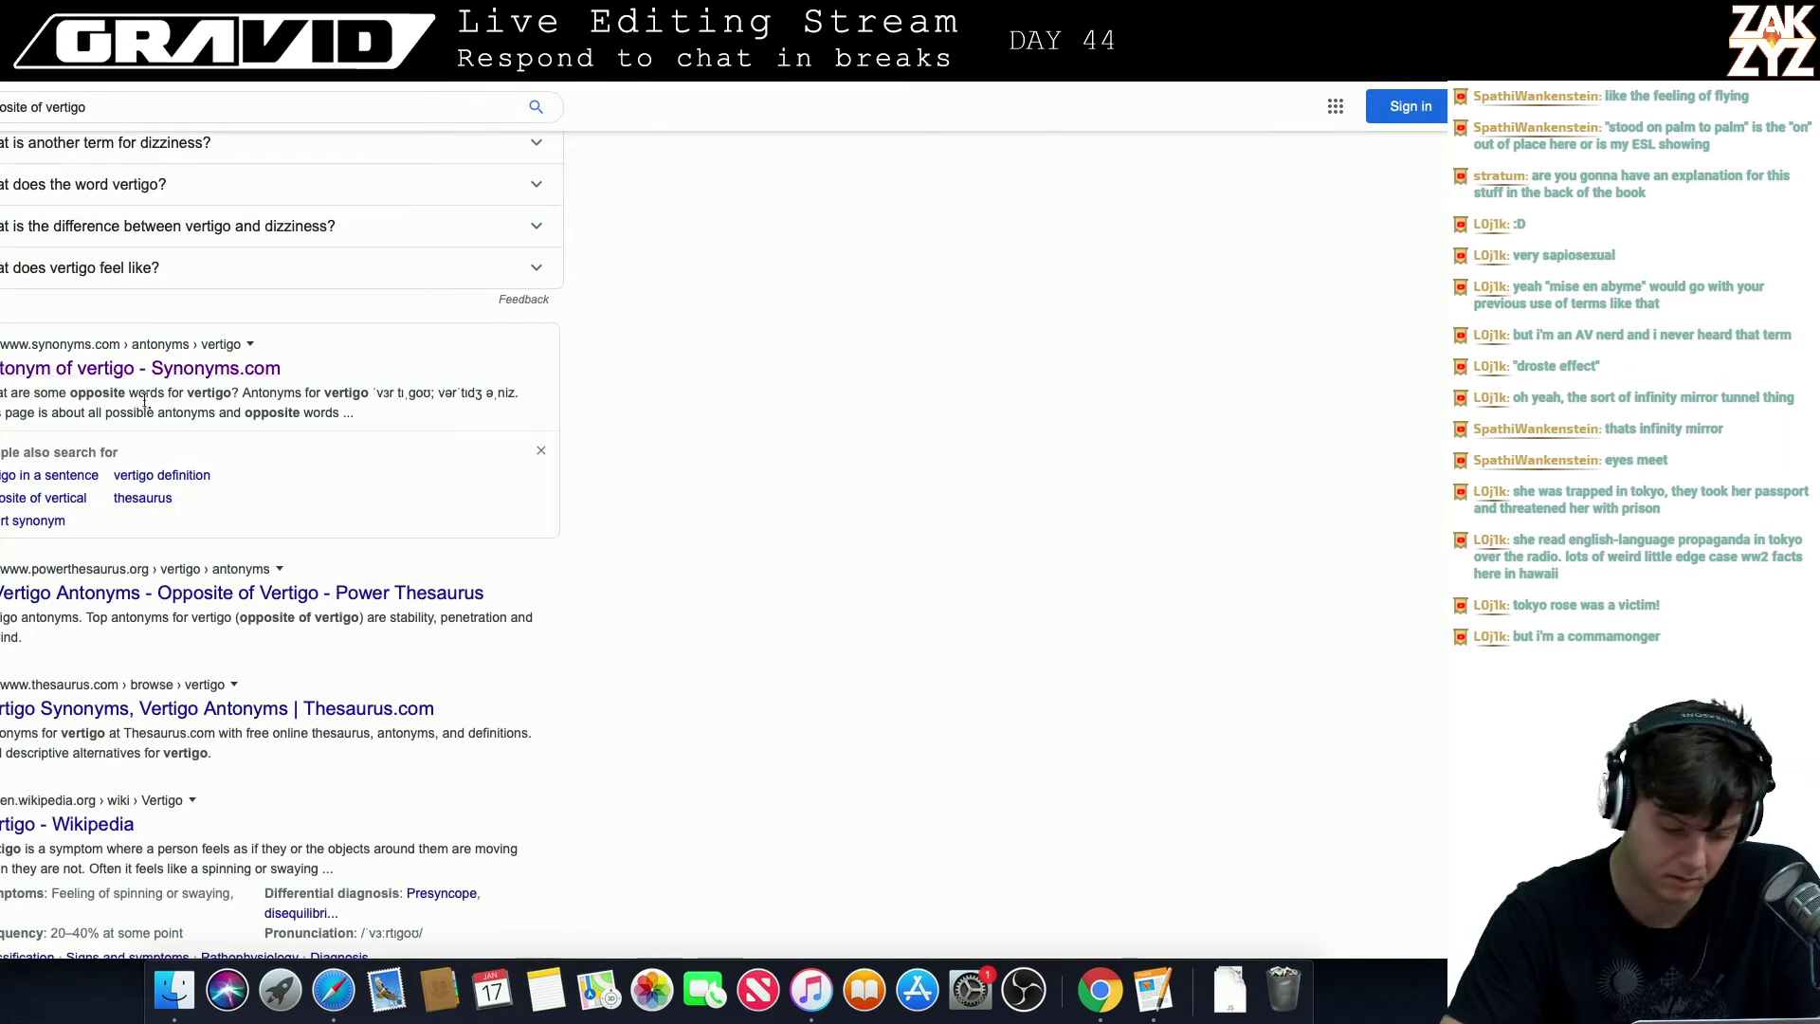
scroll(145, 402, "down", 2)
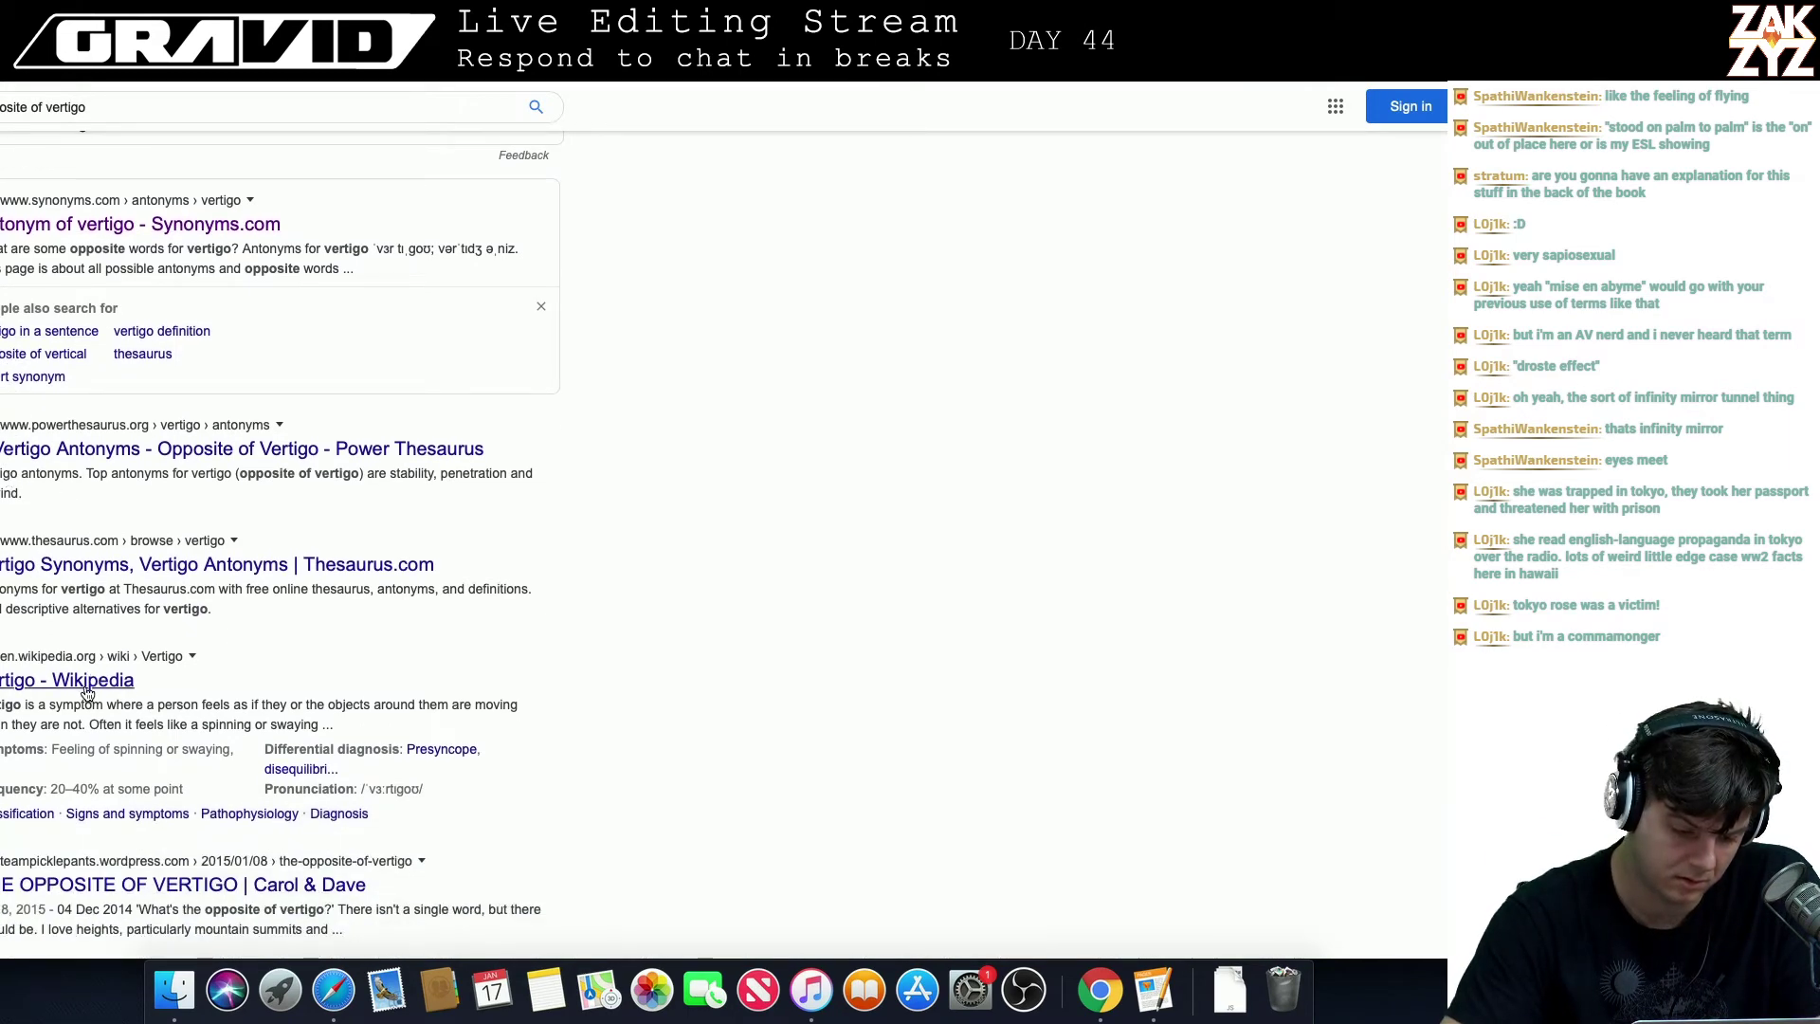
key("super+Tab")
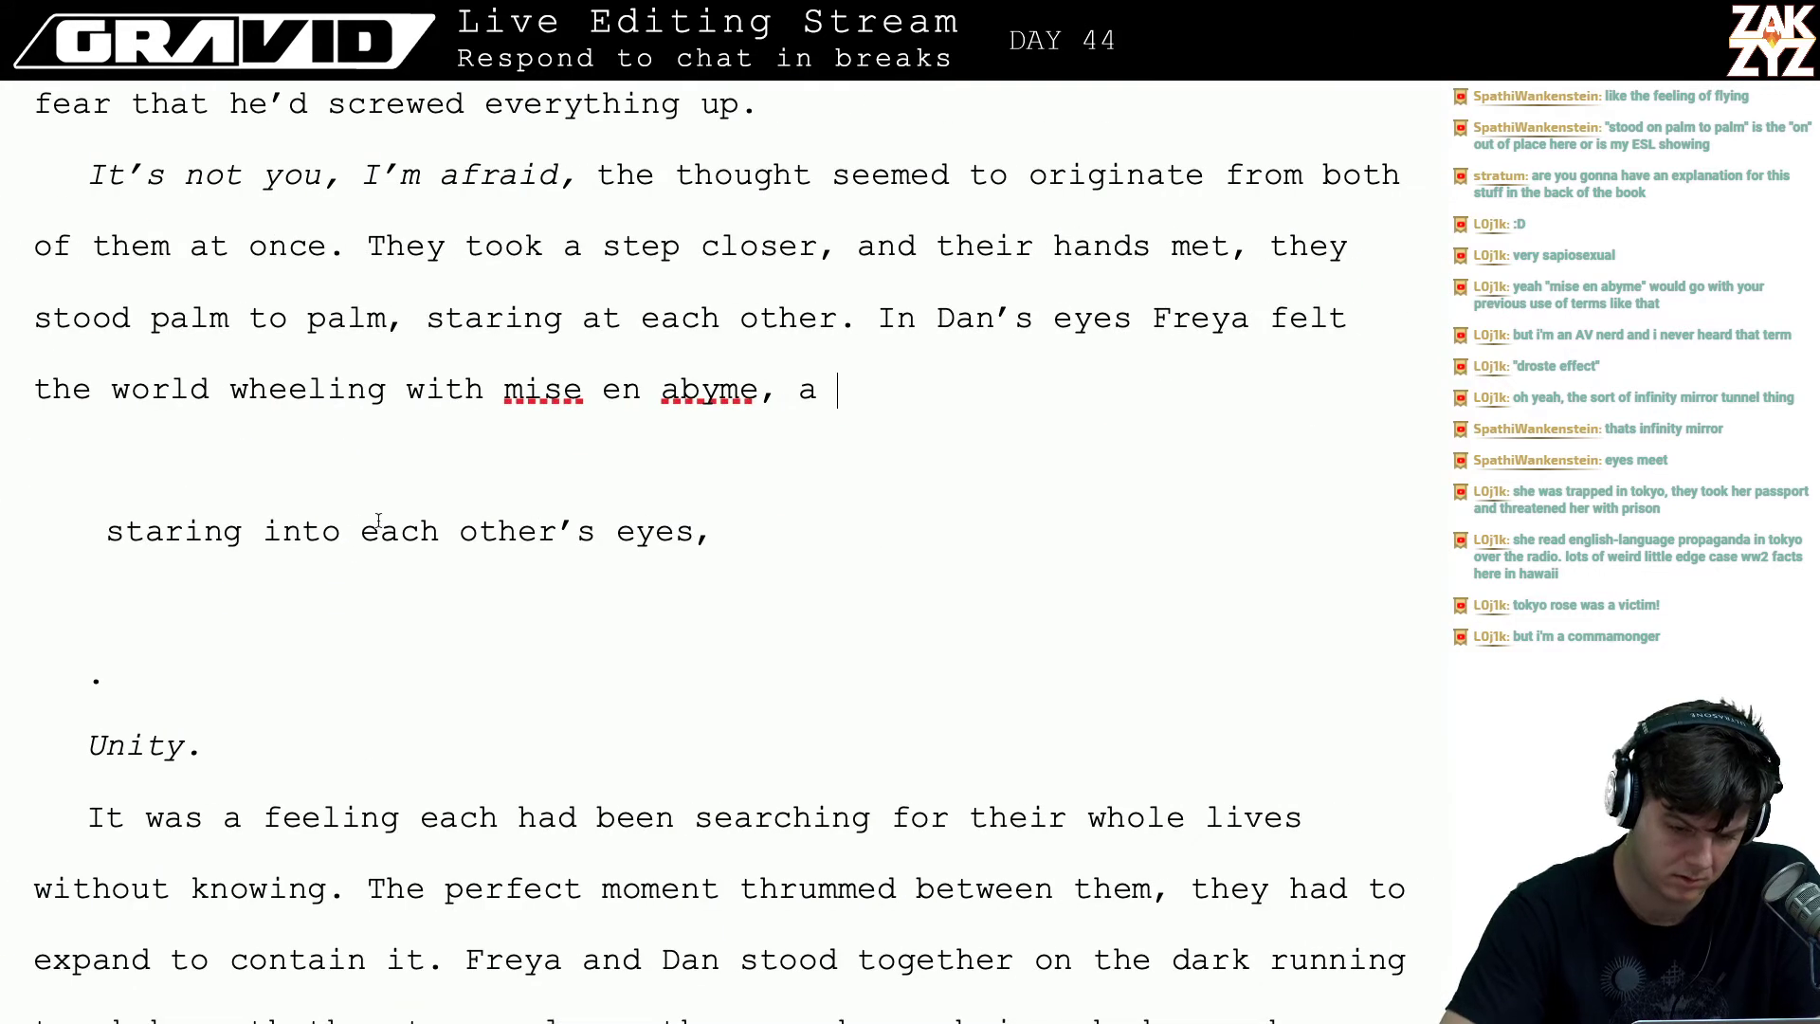
- Try continuing the sentence after "mise en abyme," with "a sort of anti-vertigo where she was" and delete that wording
key("BackSpace")
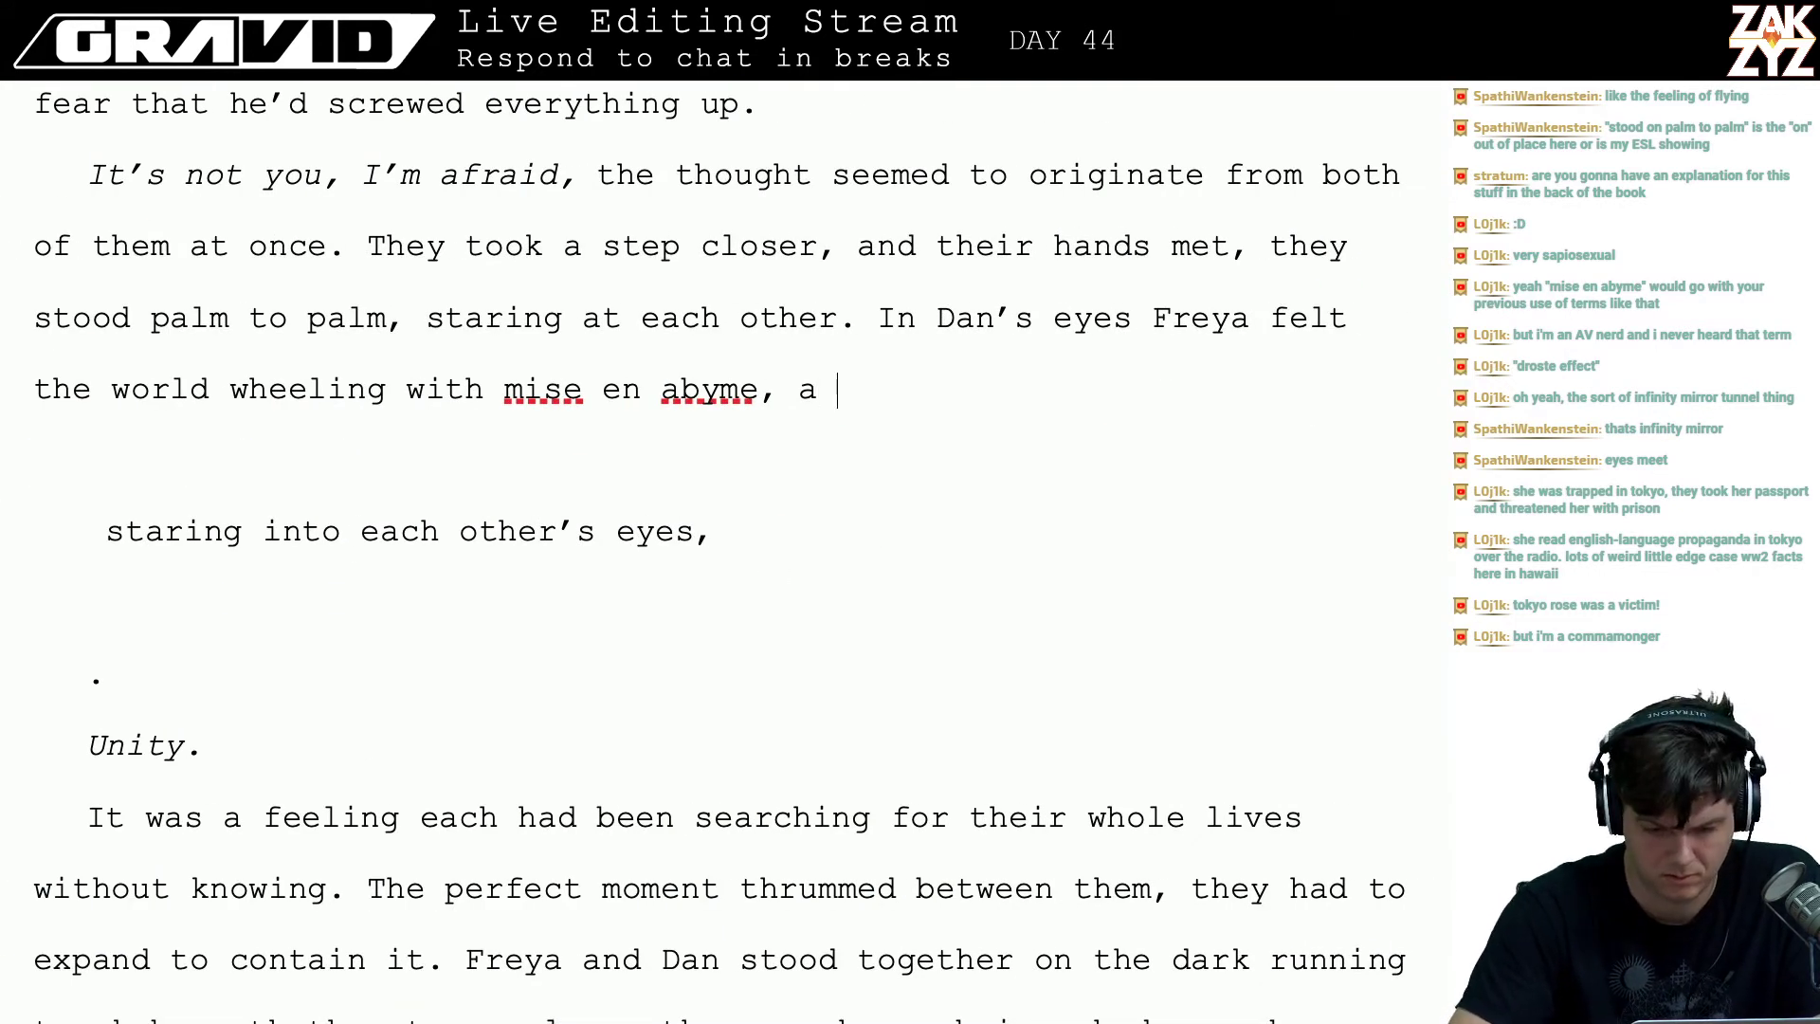
type("sort of anti")
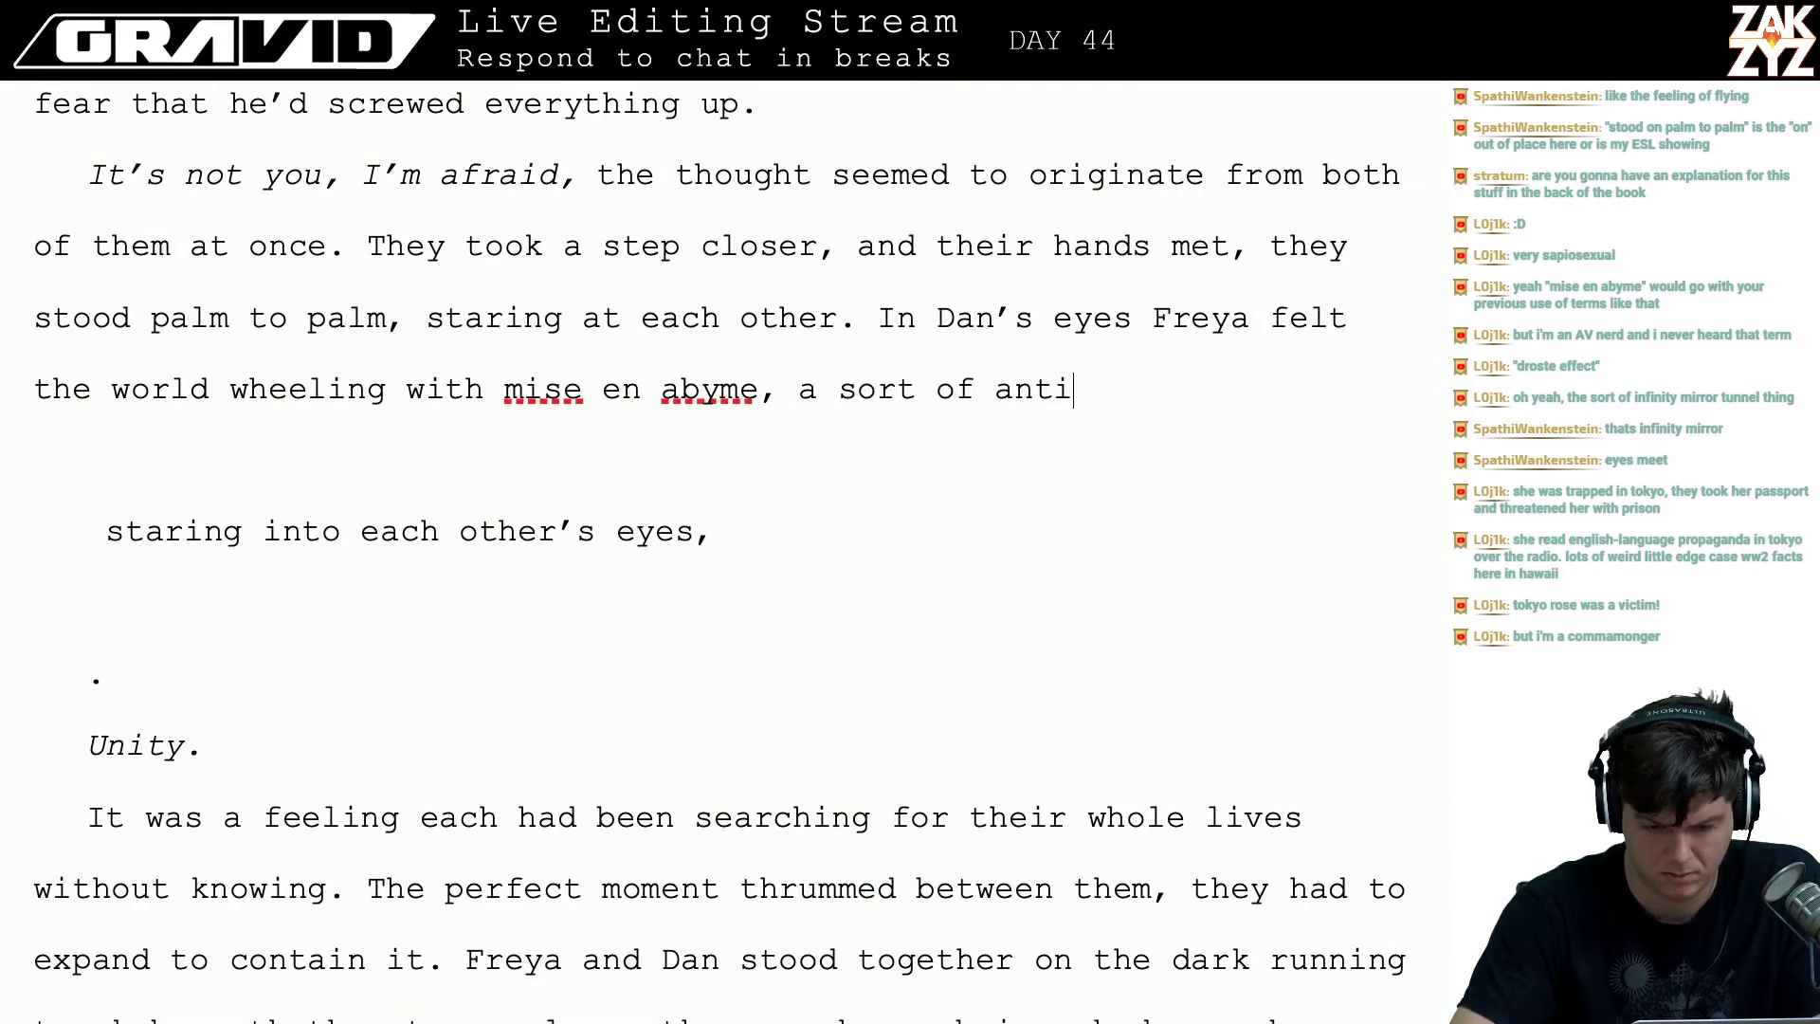
type("-vertigo where ")
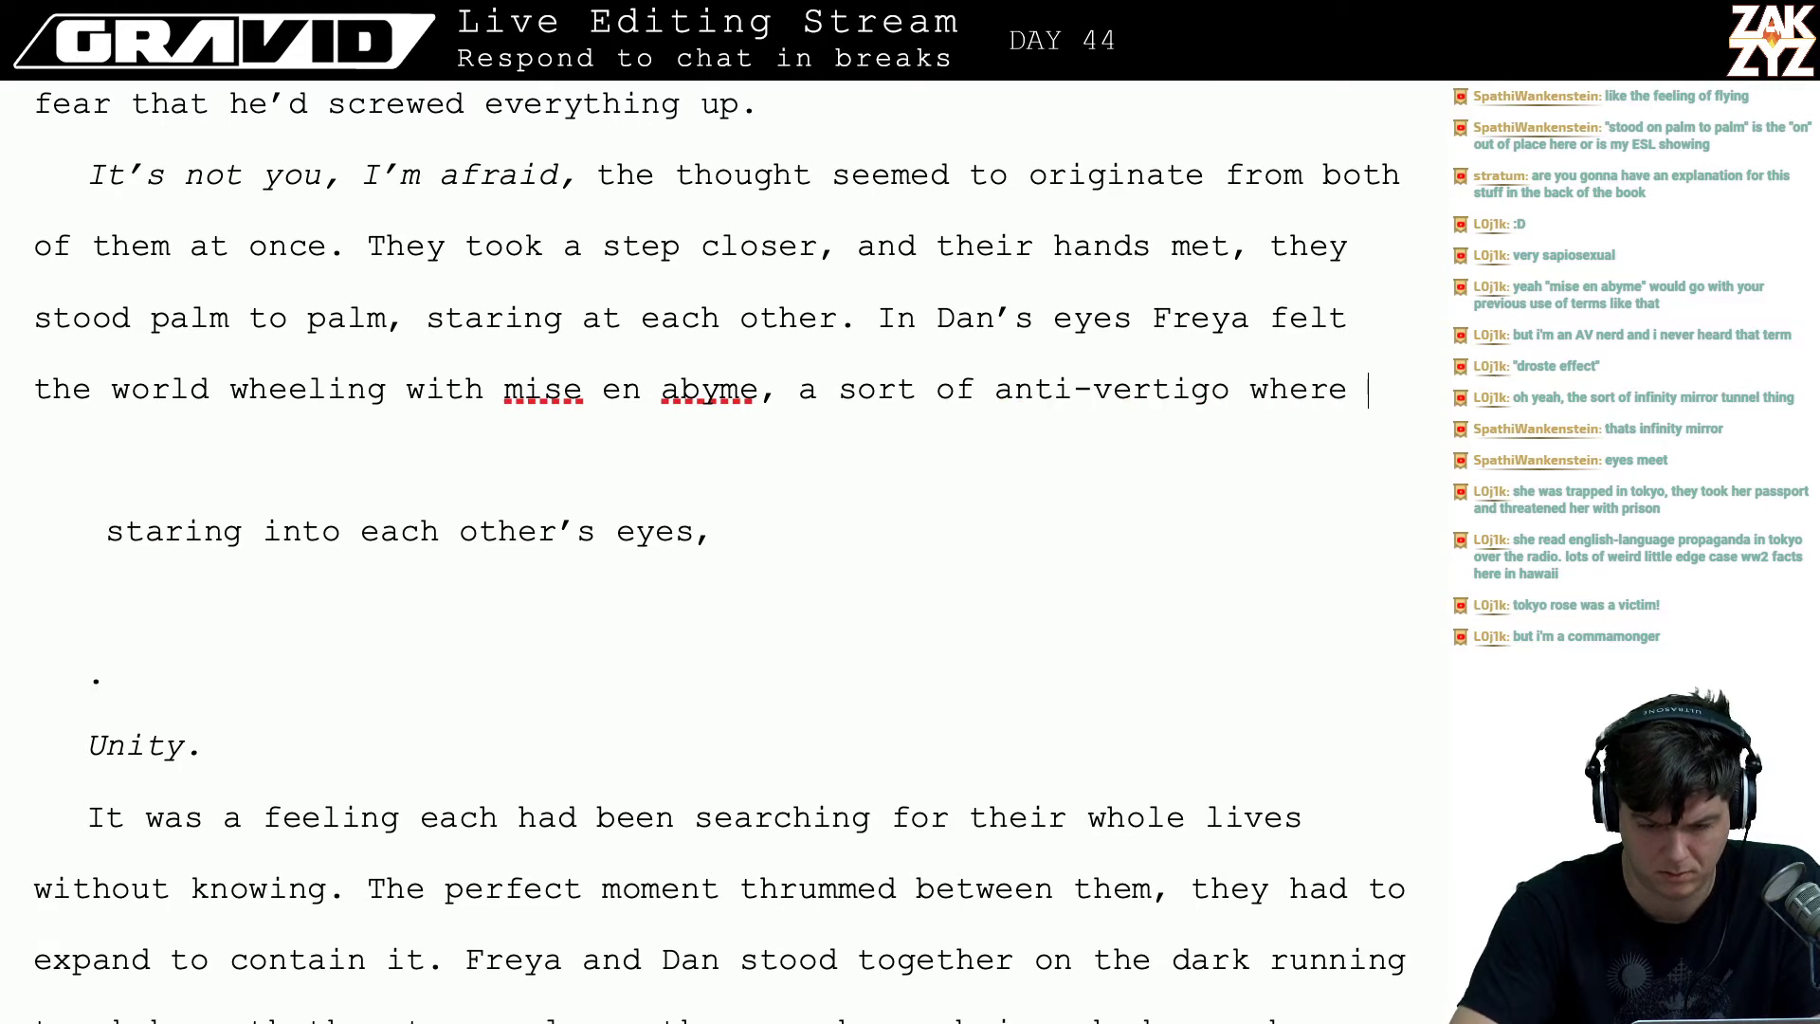
type("she was")
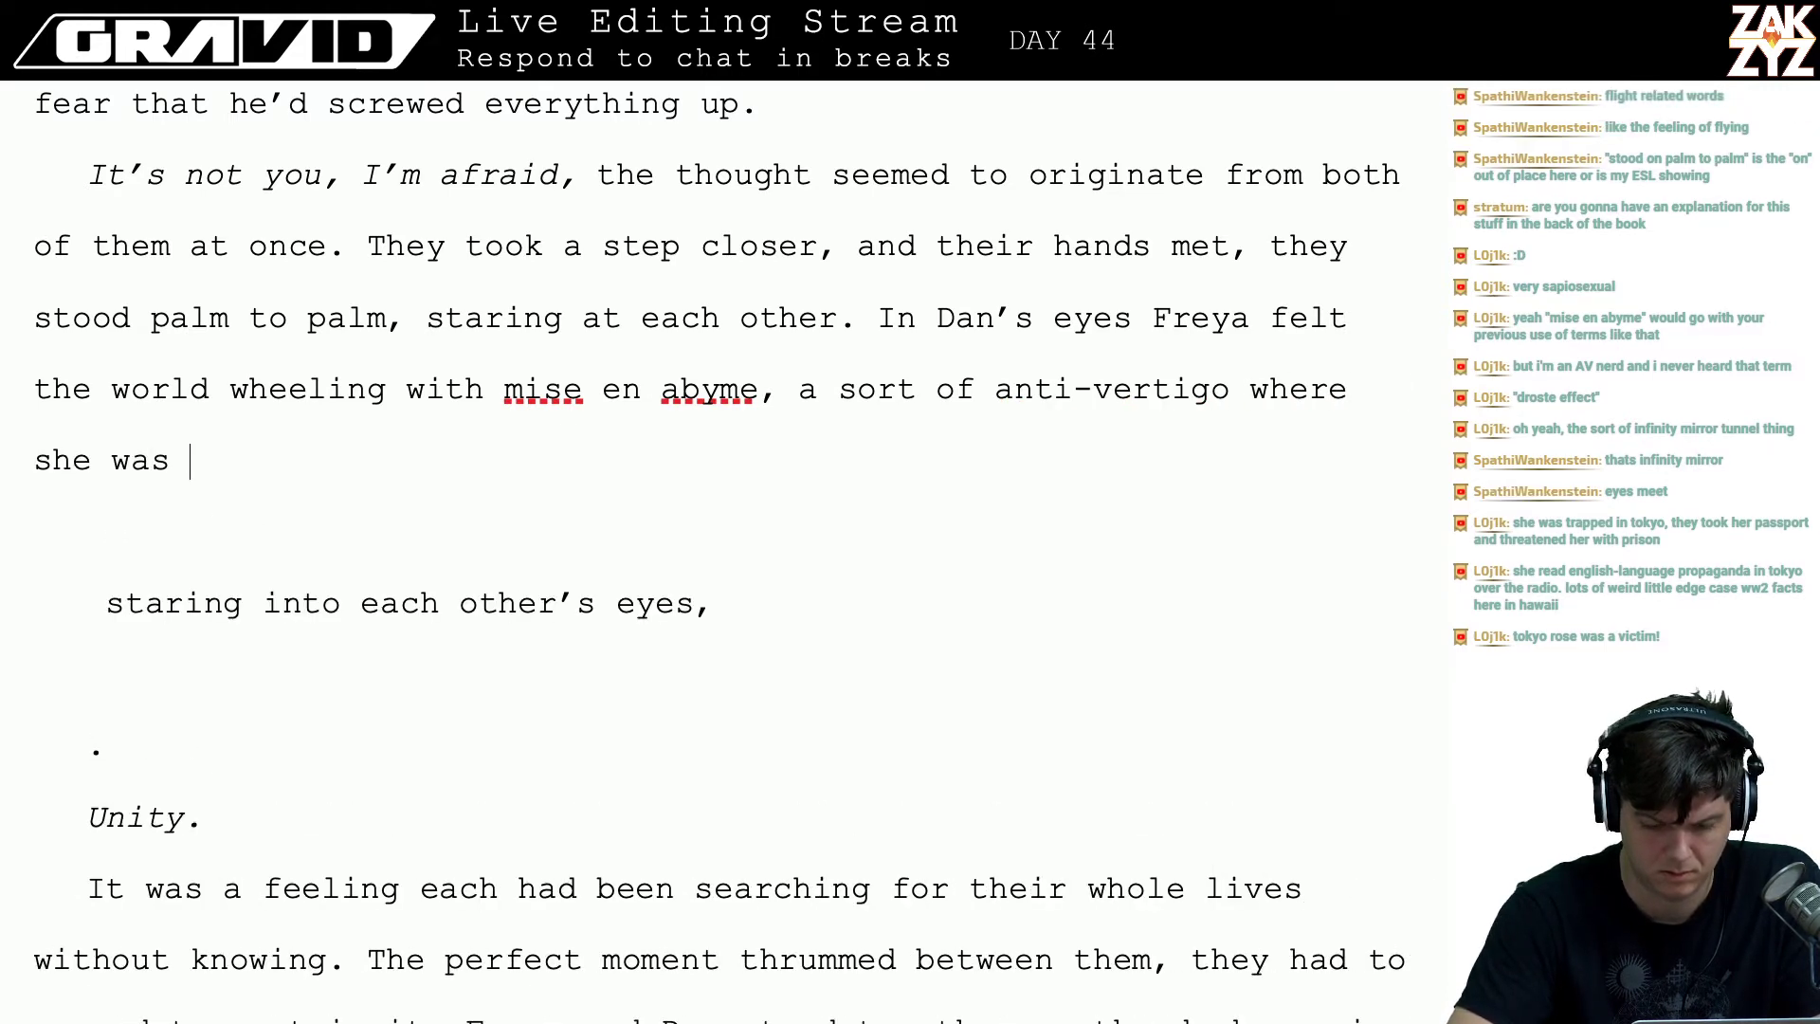
key("BackSpace")
key("BackSpace")
key("BackSpace")
key("BackSpace")
key("BackSpace")
key("BackSpace")
key("BackSpace")
key("BackSpace")
key("BackSpace")
key("BackSpace")
key("BackSpace")
key("BackSpace")
key("BackSpace")
key("BackSpace")
key("BackSpace")
key("BackSpace")
key("BackSpace")
key("BackSpace")
key("BackSpace")
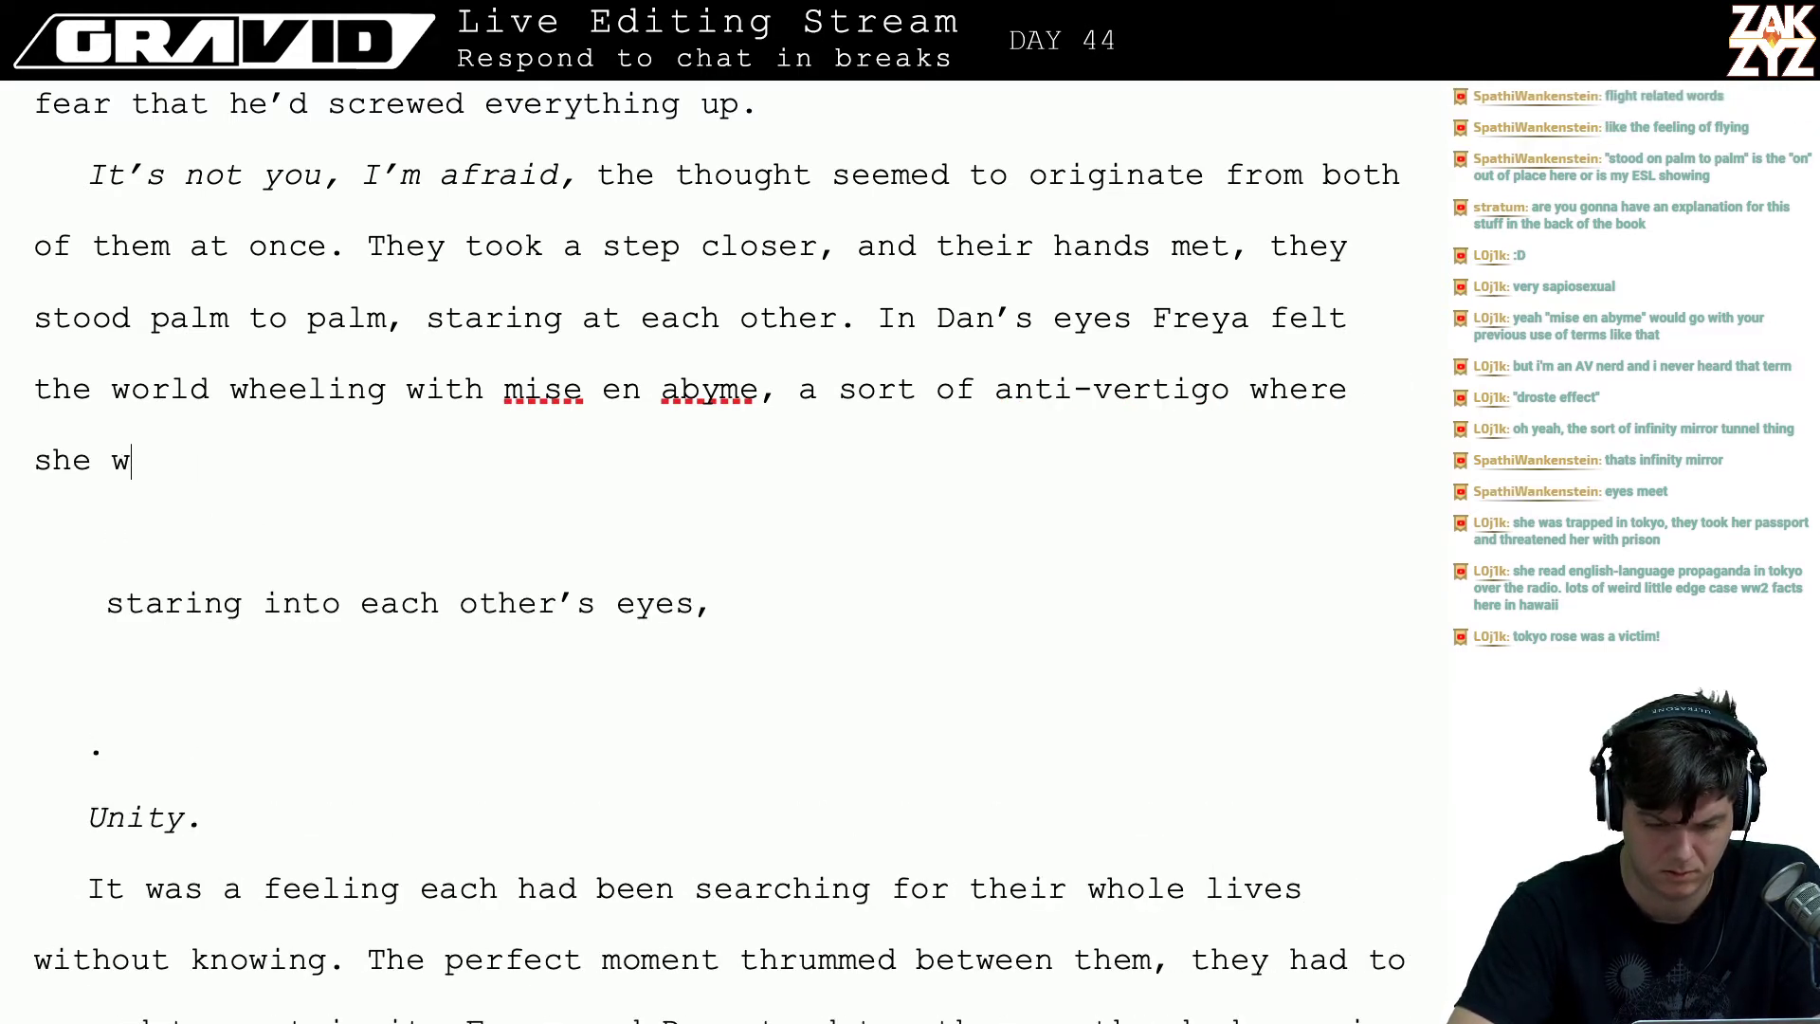
key("BackSpace")
key("BackSpace")
key("BackSpace")
key("BackSpace")
key("BackSpace")
key("BackSpace")
key("BackSpace")
key("BackSpace")
key("BackSpace")
key("BackSpace")
key("BackSpace")
key("BackSpace")
key("BackSpace")
key("BackSpace")
key("BackSpace")
key("BackSpace")
key("BackSpace")
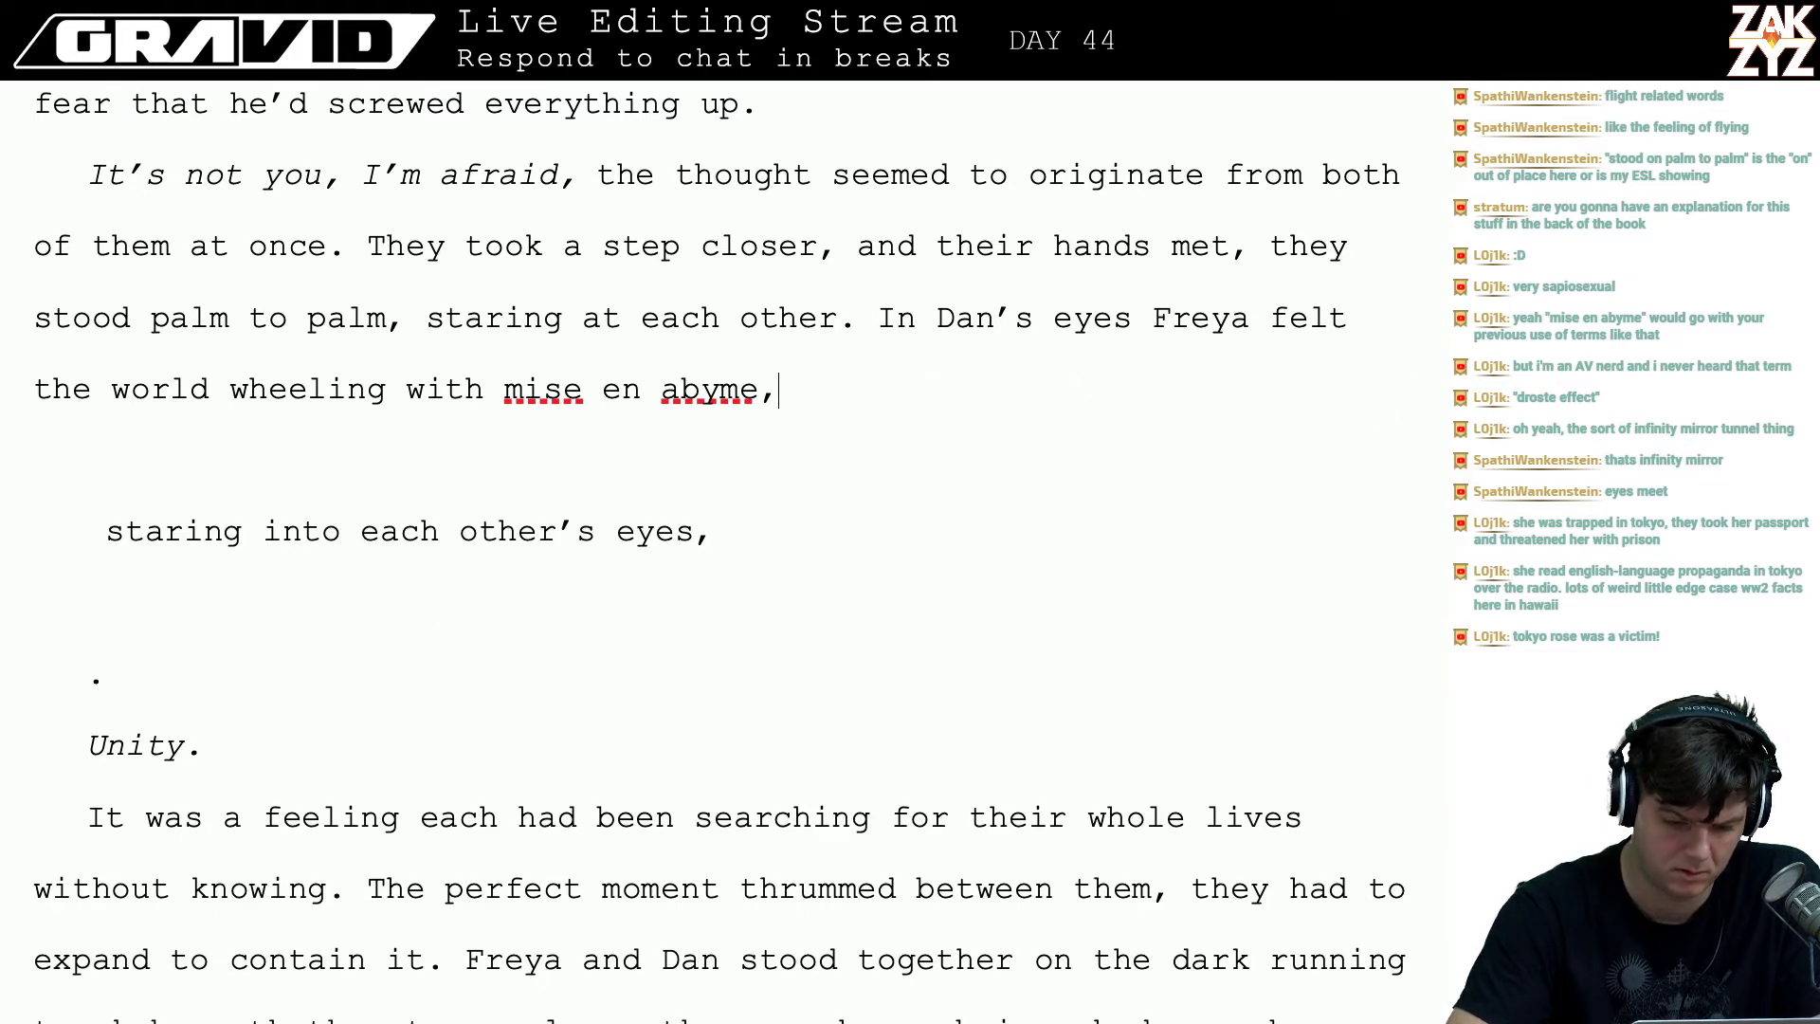
- Try "a welcome vertigo" as the continuation after "mise en abyme," and remove it
type("a welcom")
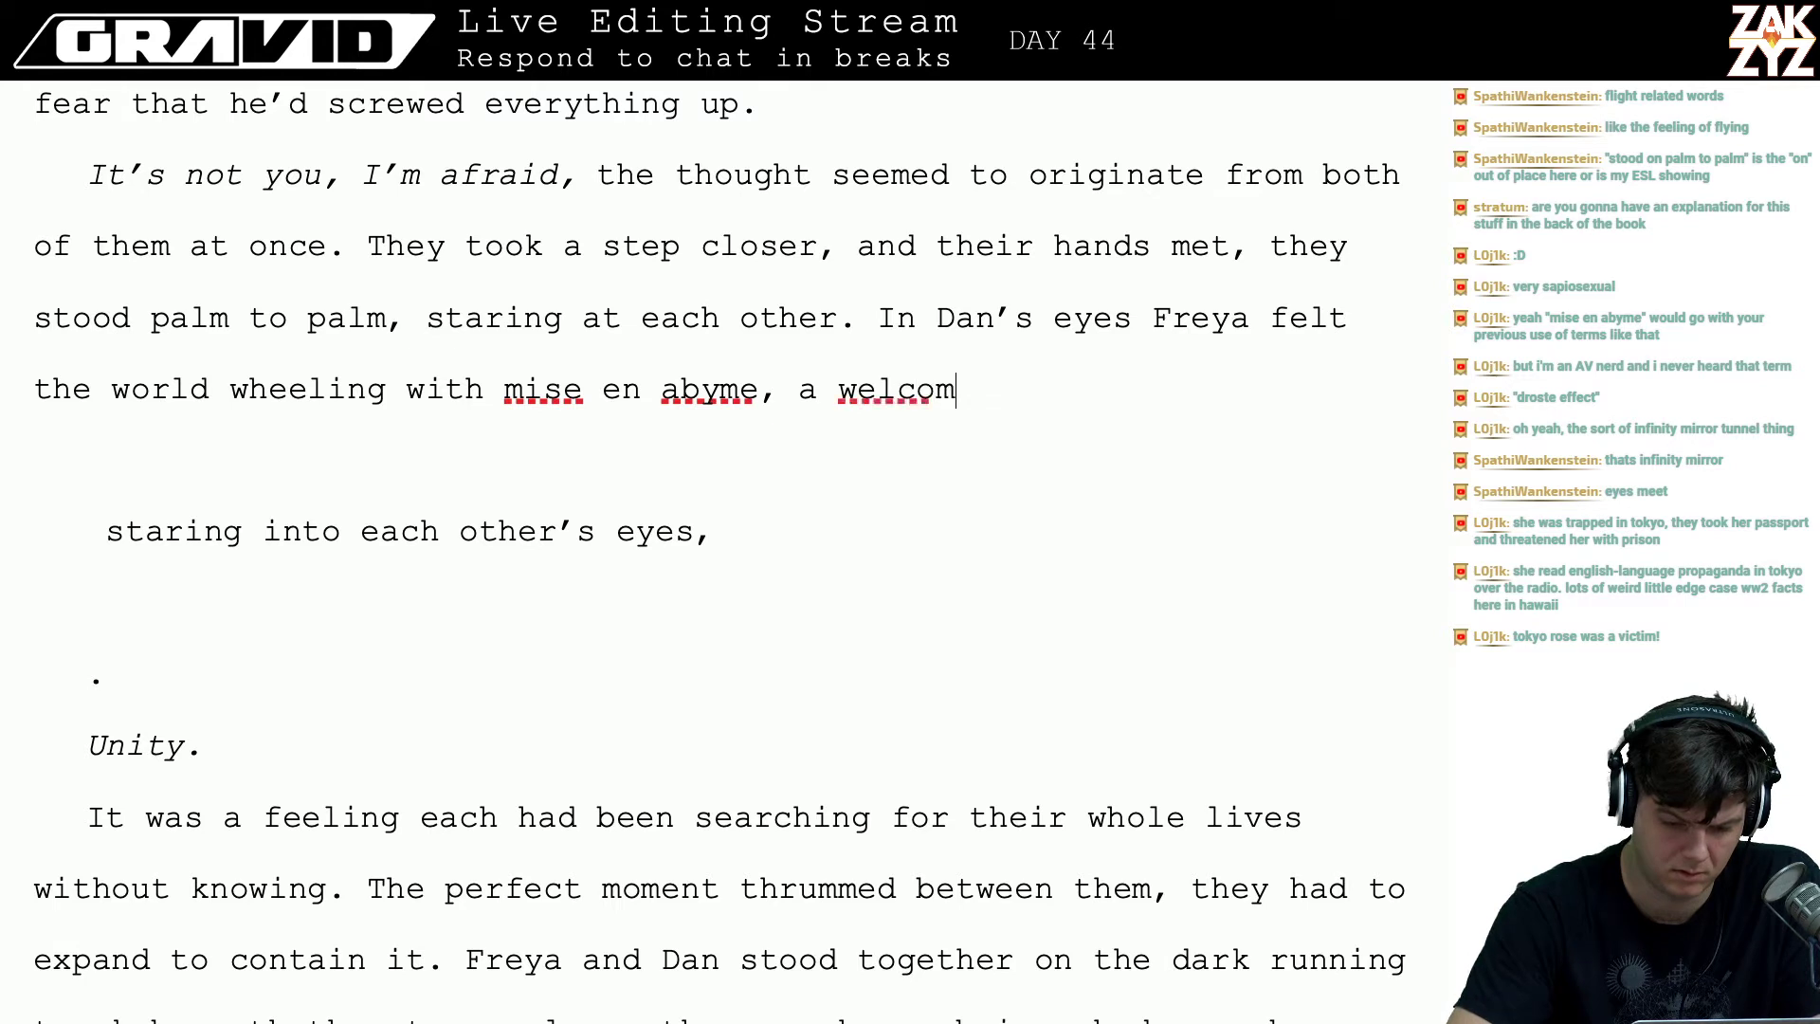
type("e vertigo")
key("BackSpace")
key("BackSpace")
key("BackSpace")
key("BackSpace")
key("BackSpace")
key("BackSpace")
key("BackSpace")
key("BackSpace")
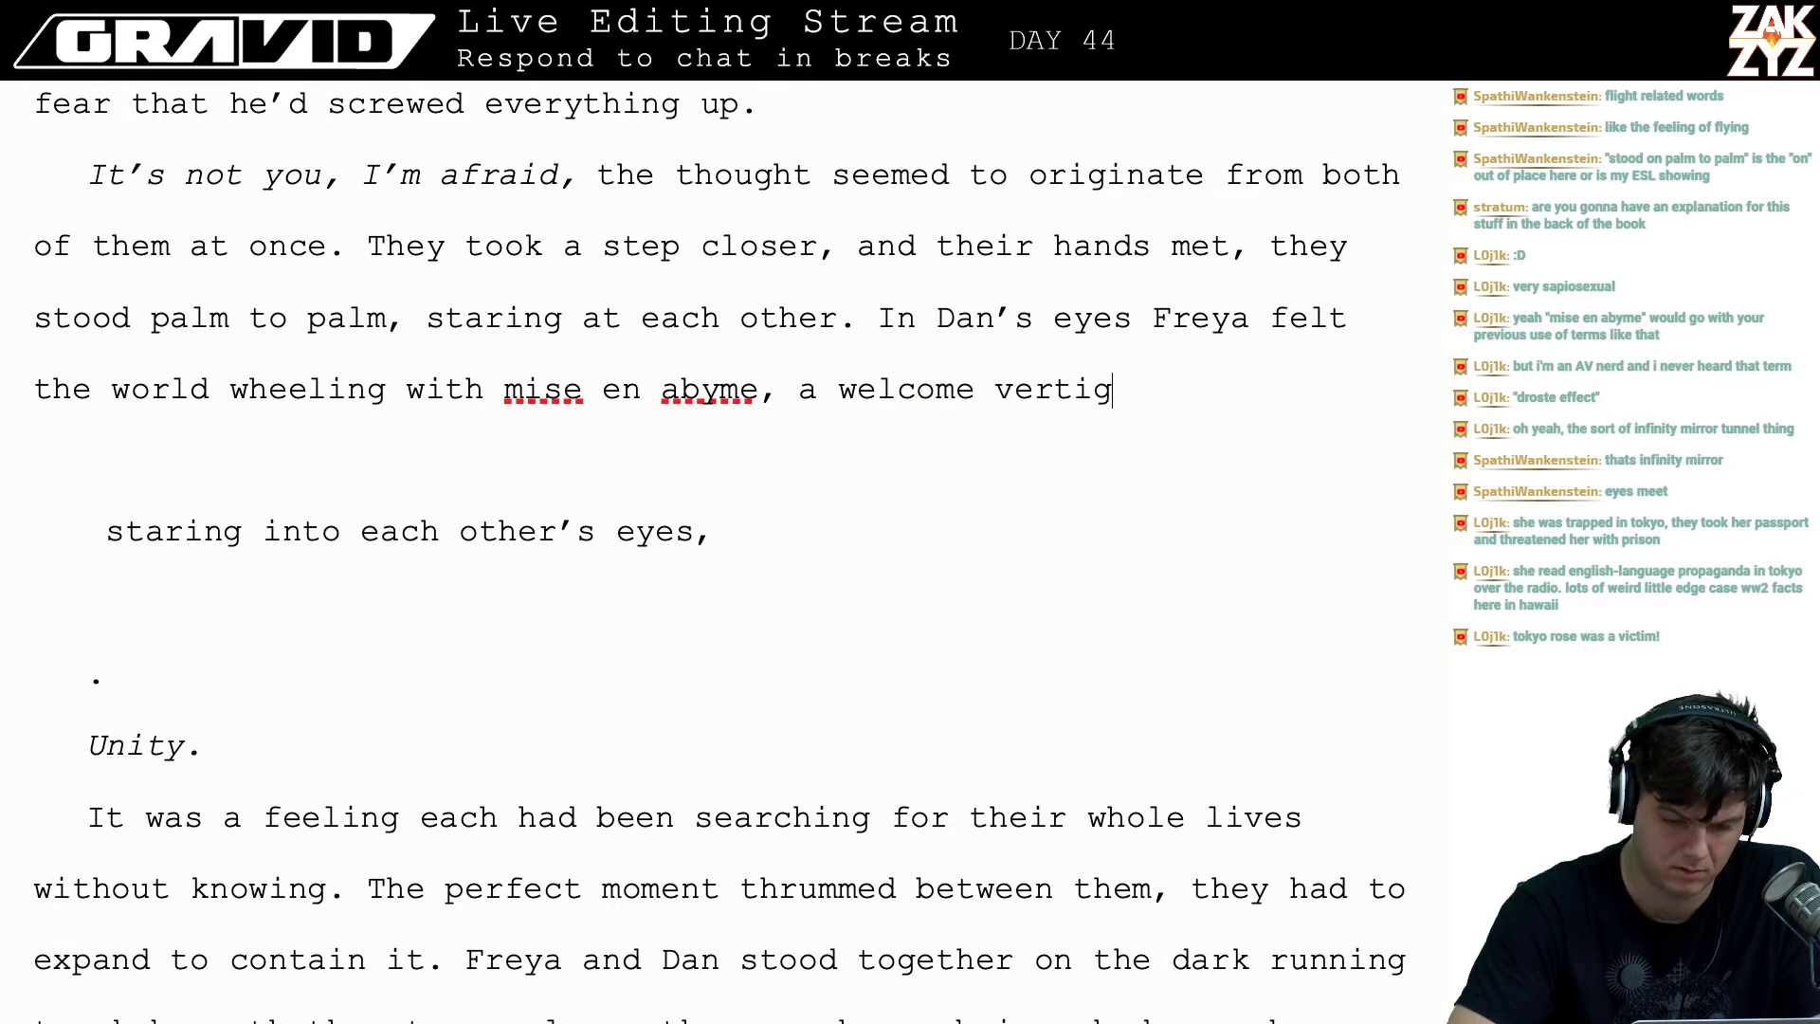
key("BackSpace")
key("BackSpace")
key("BackSpace")
key("BackSpace")
key("BackSpace")
key("BackSpace")
key("BackSpace")
key("BackSpace")
key("BackSpace")
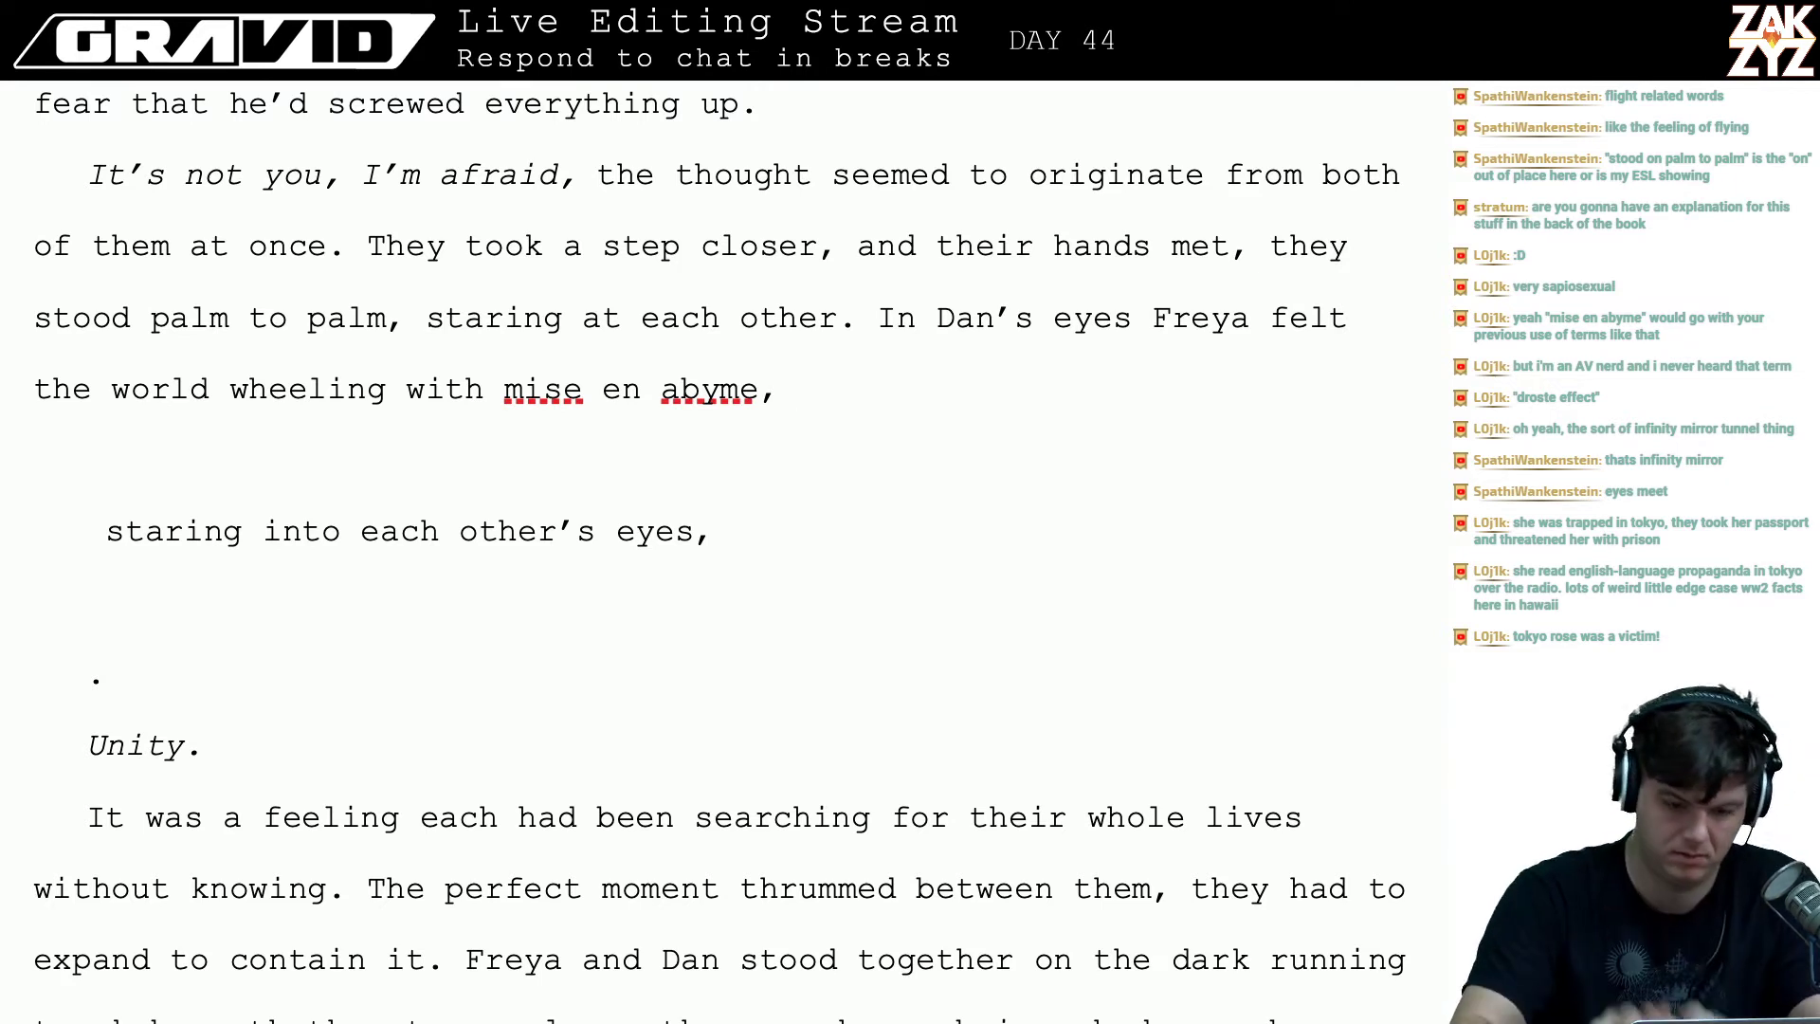
- Try the phrase "a kind of" after "mise en abyme," and delete it
type("a kind of")
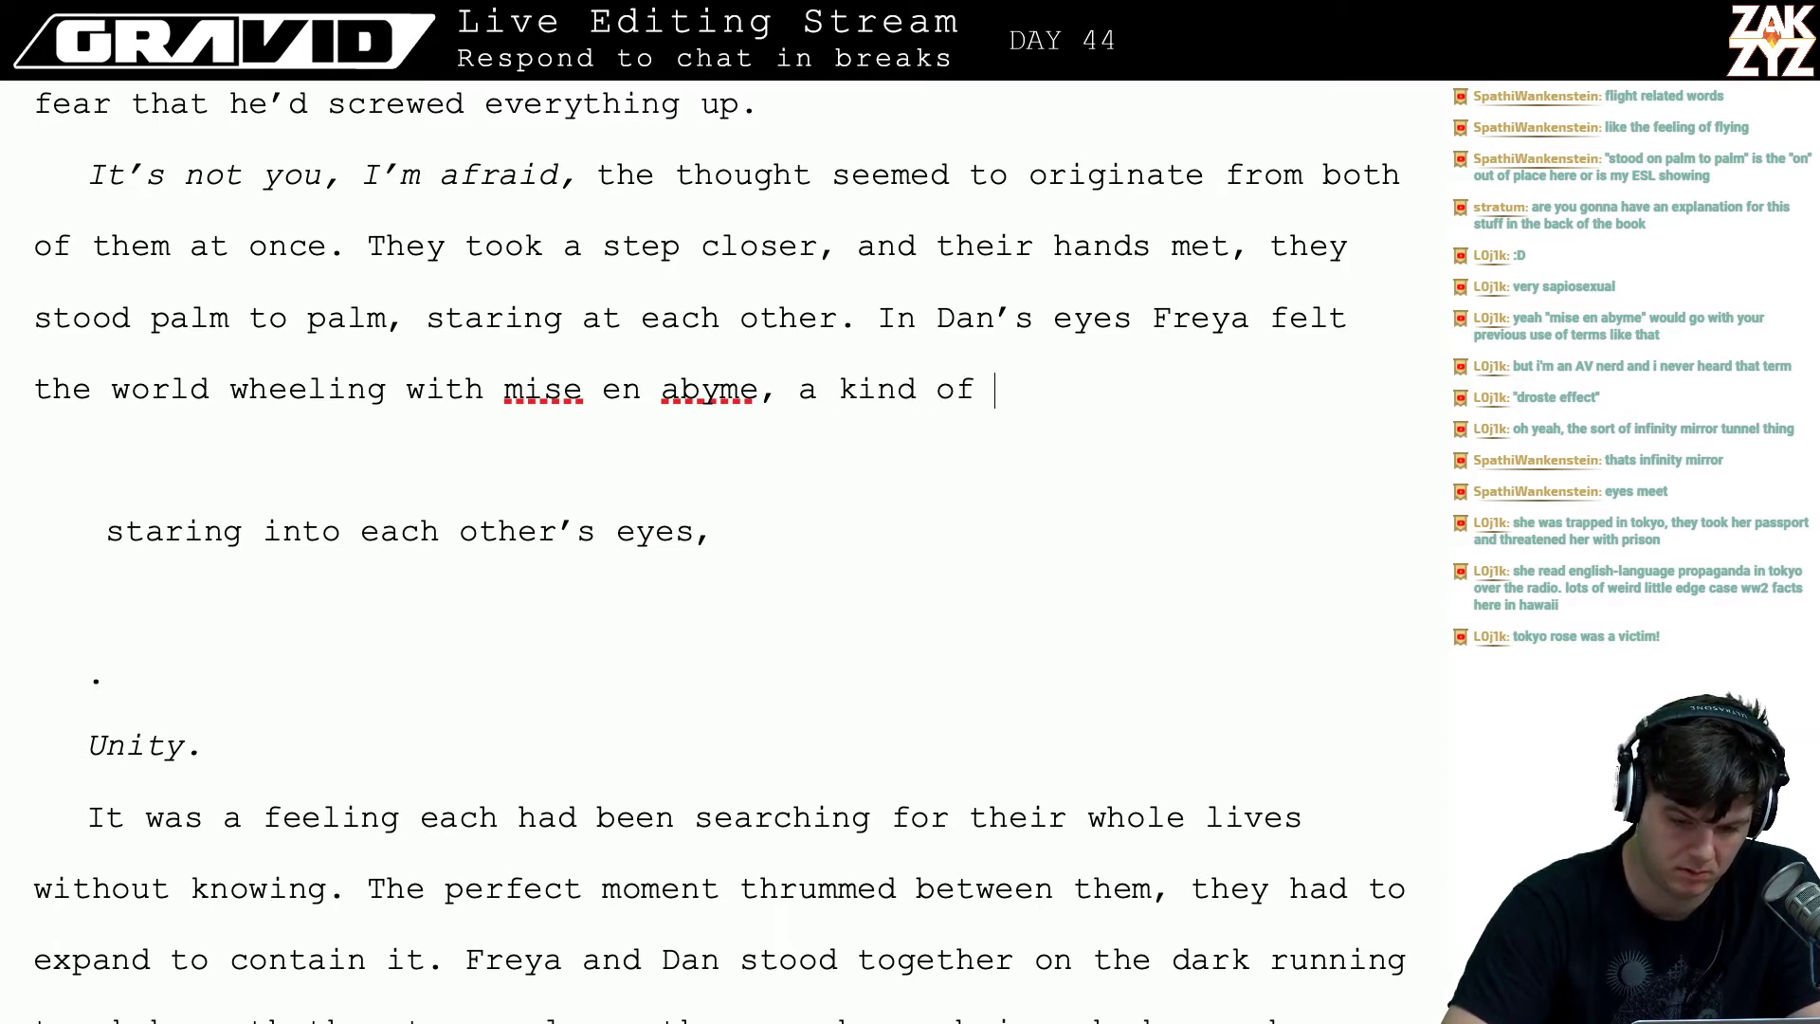
key("BackSpace")
key("BackSpace")
key("BackSpace")
key("BackSpace")
key("BackSpace")
key("BackSpace")
key("BackSpace")
key("BackSpace")
key("BackSpace")
key("BackSpace")
key("BackSpace")
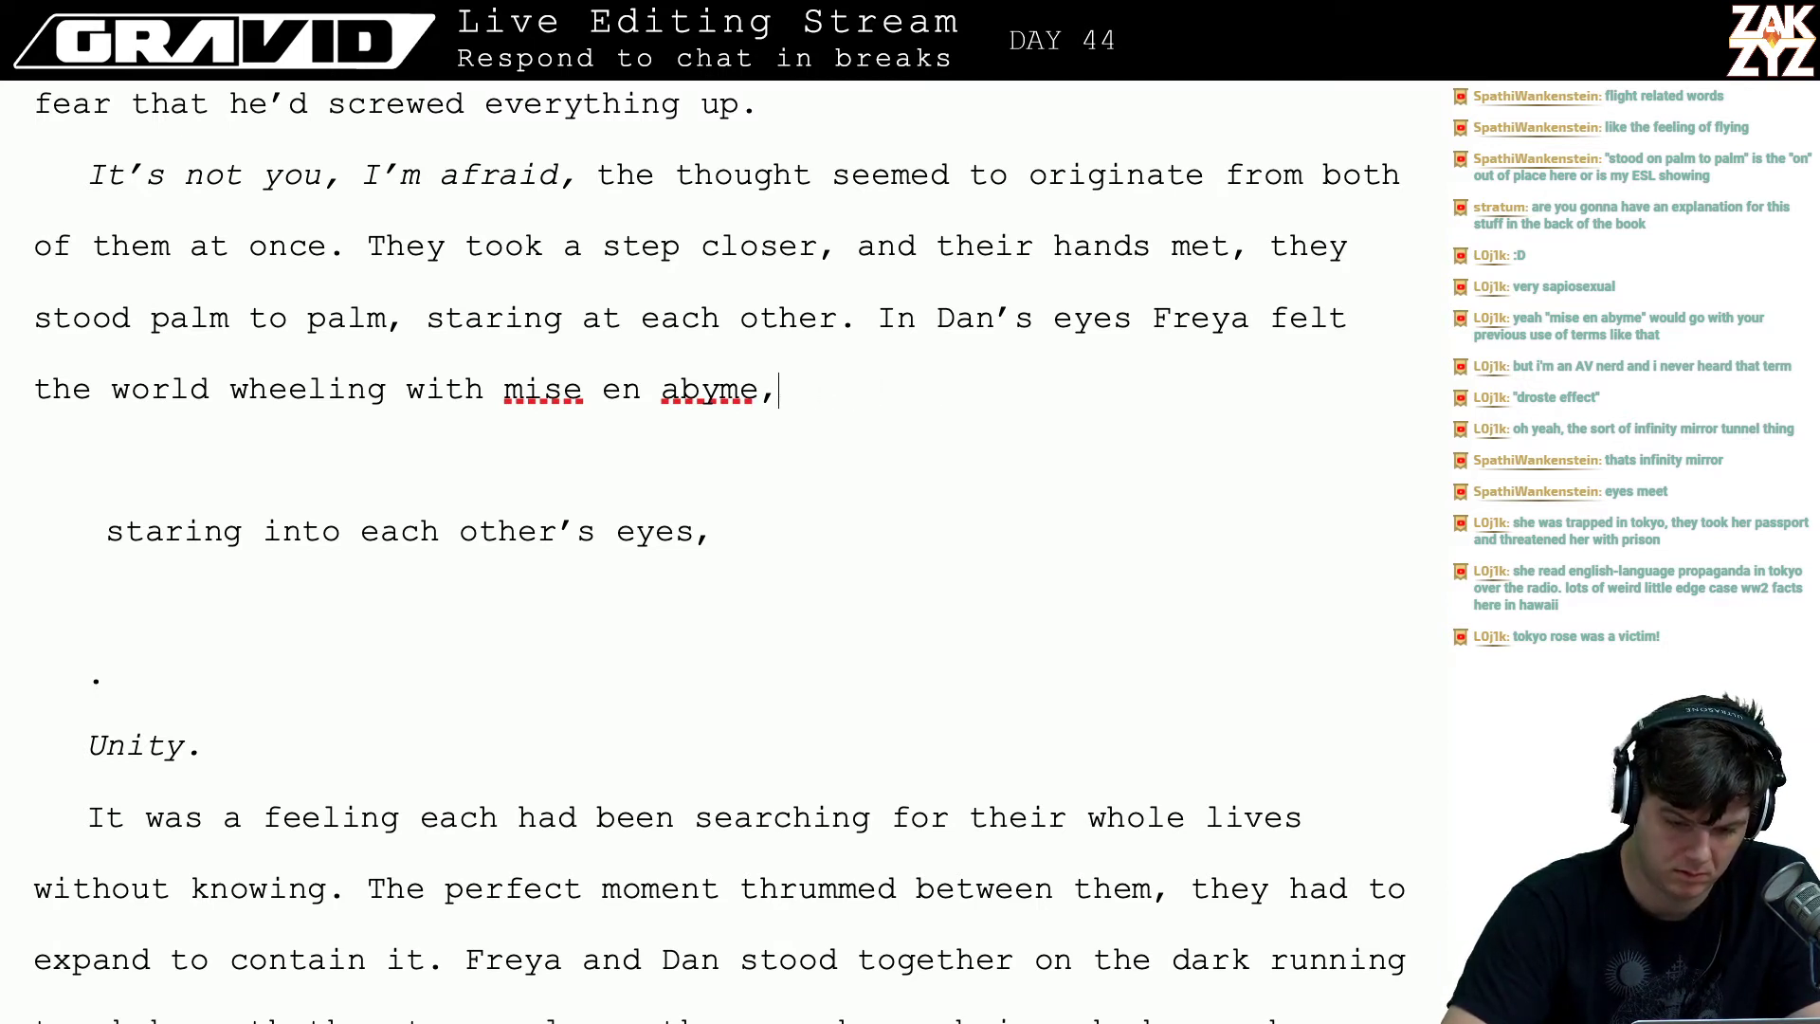
- Try "it" and "a" as openings for the clause after "mise en abyme," and delete each one
type(", sh")
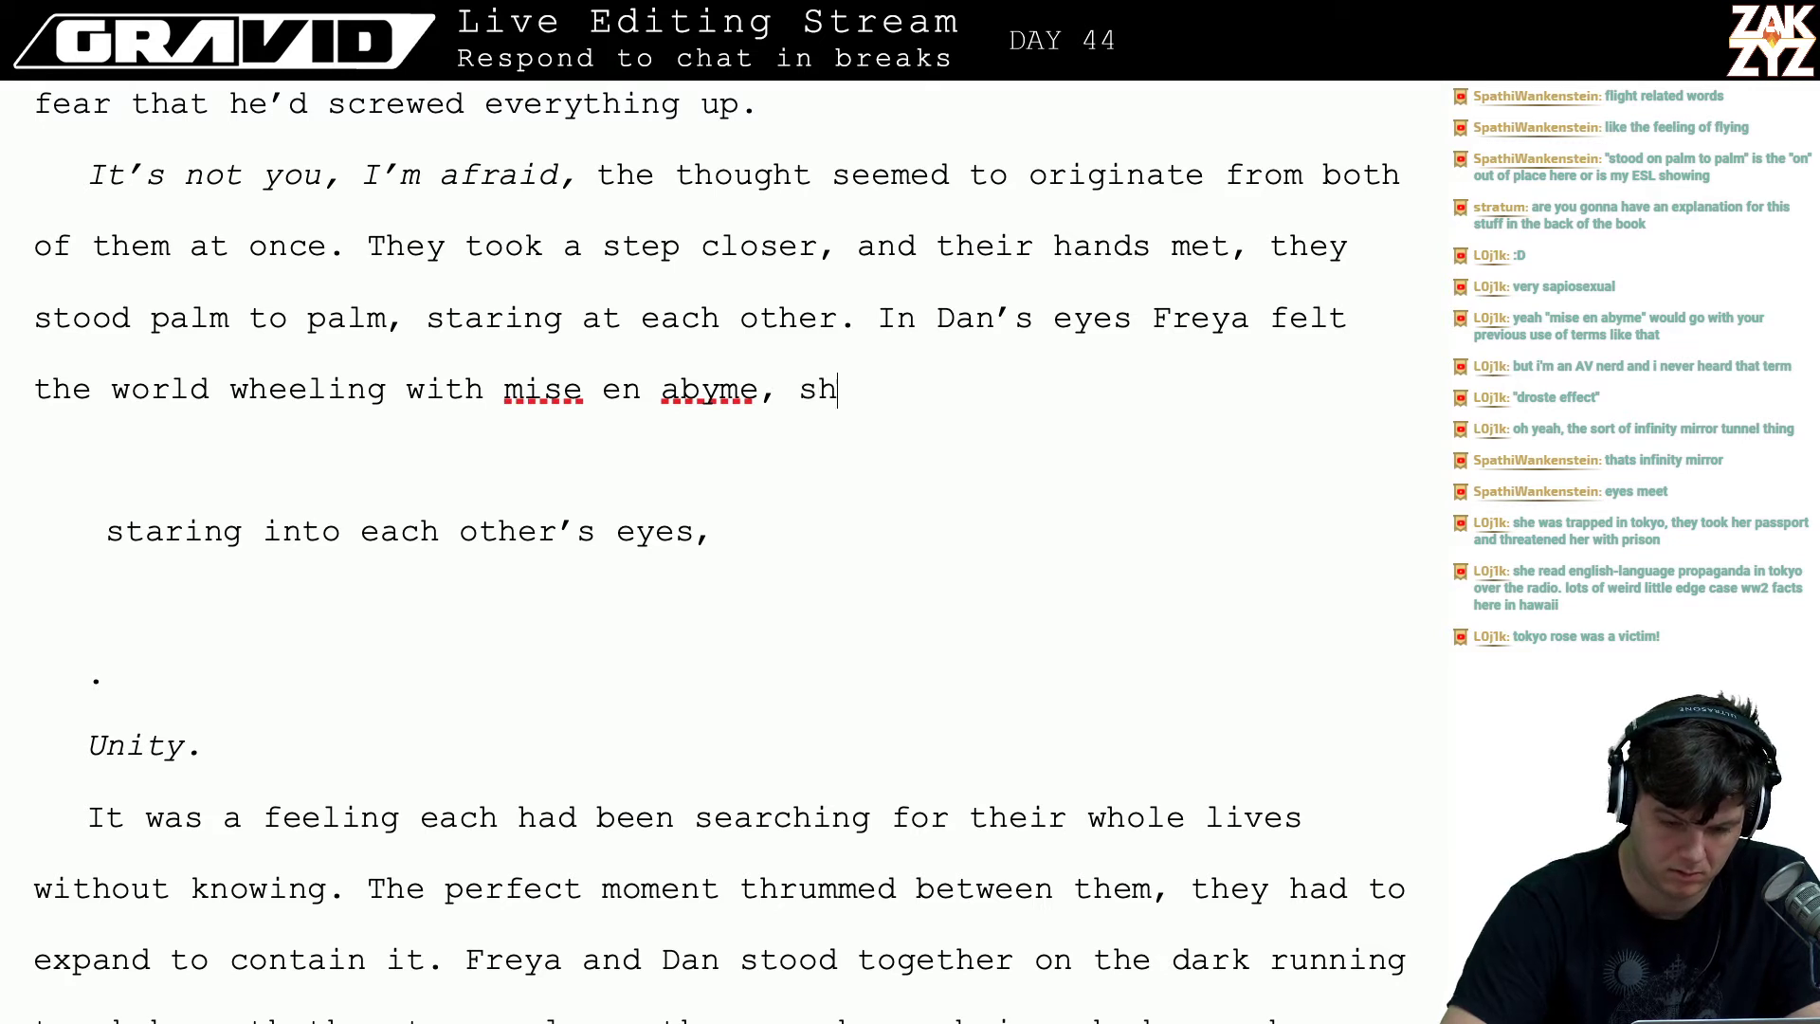
key("BackSpace")
key("BackSpace")
type("it")
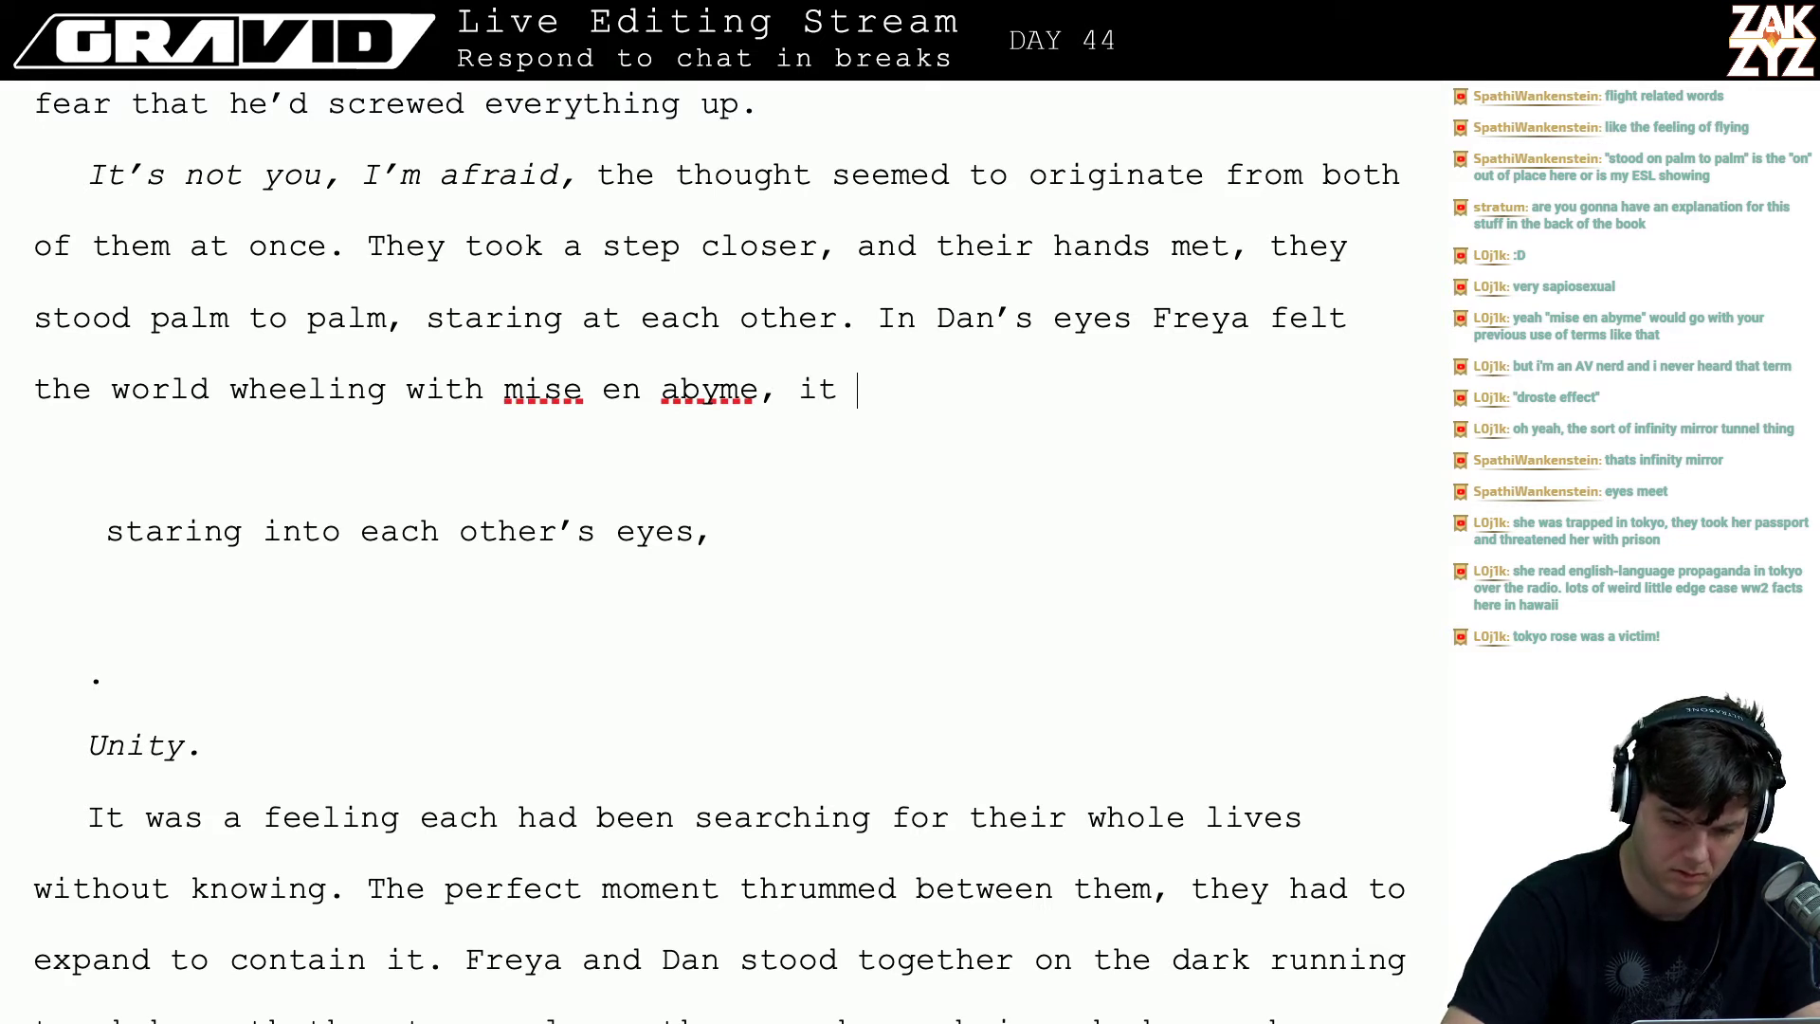
key("BackSpace")
key("BackSpace")
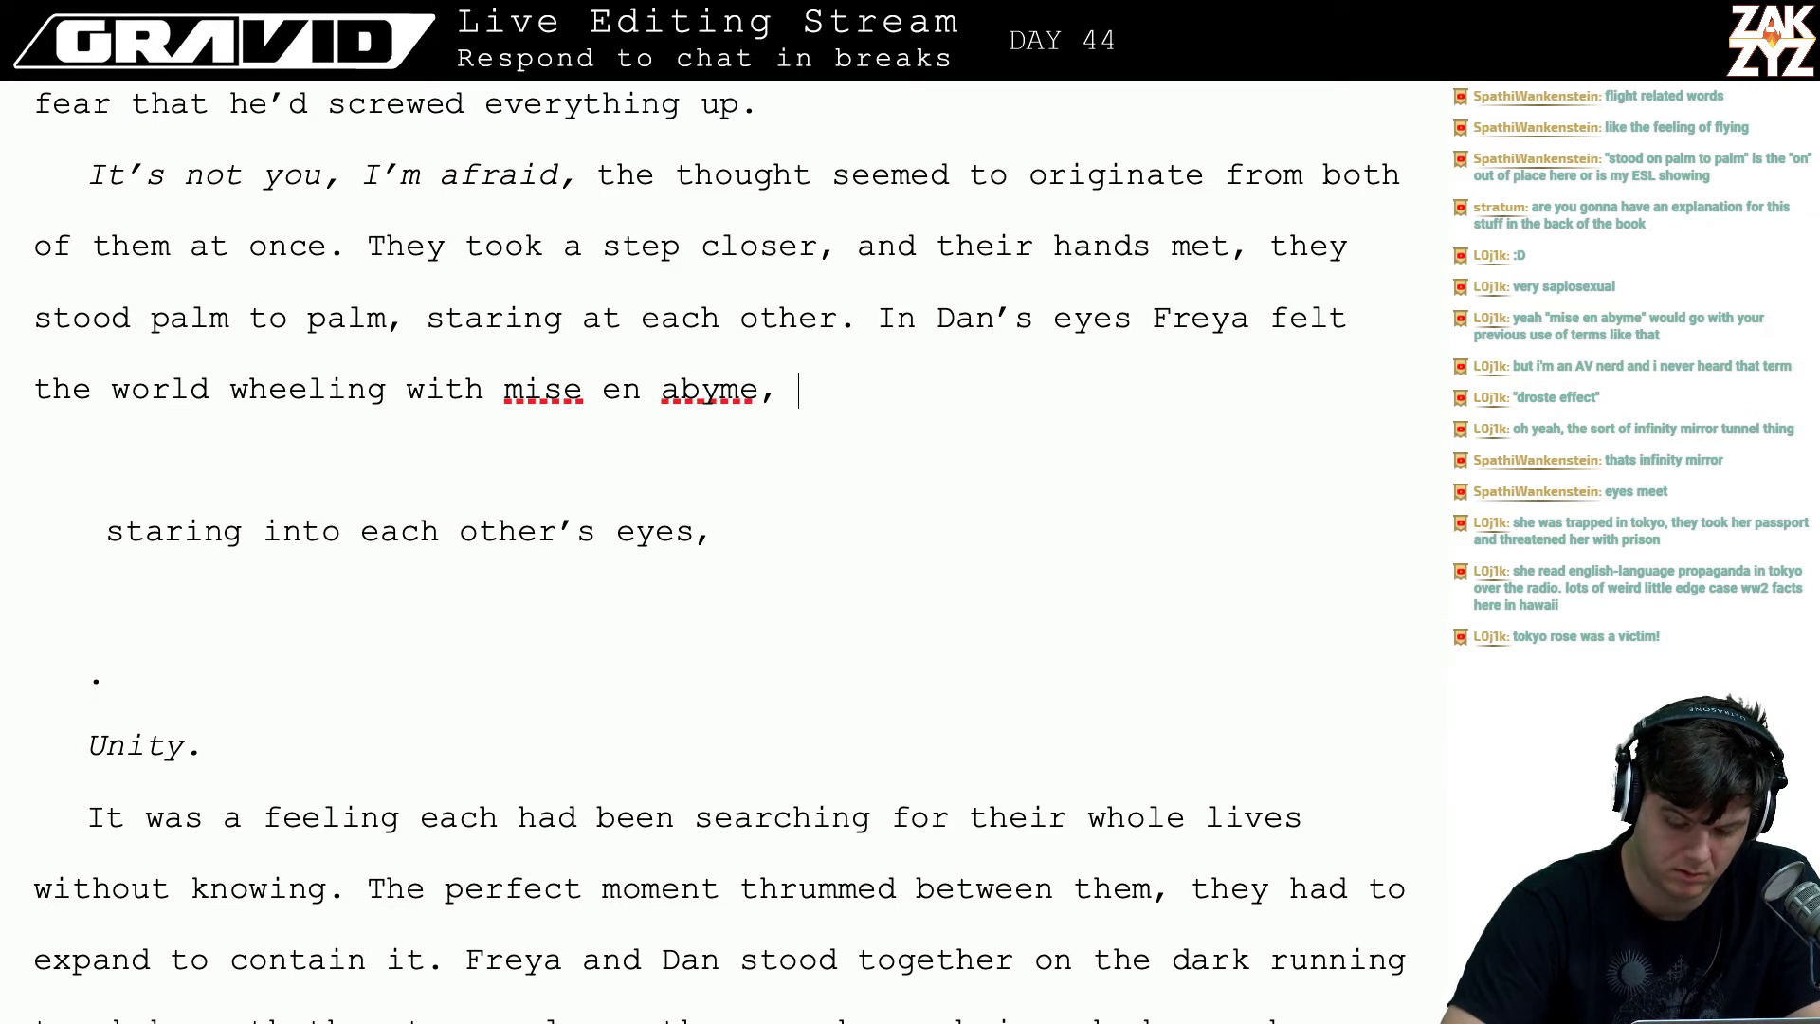
type("a")
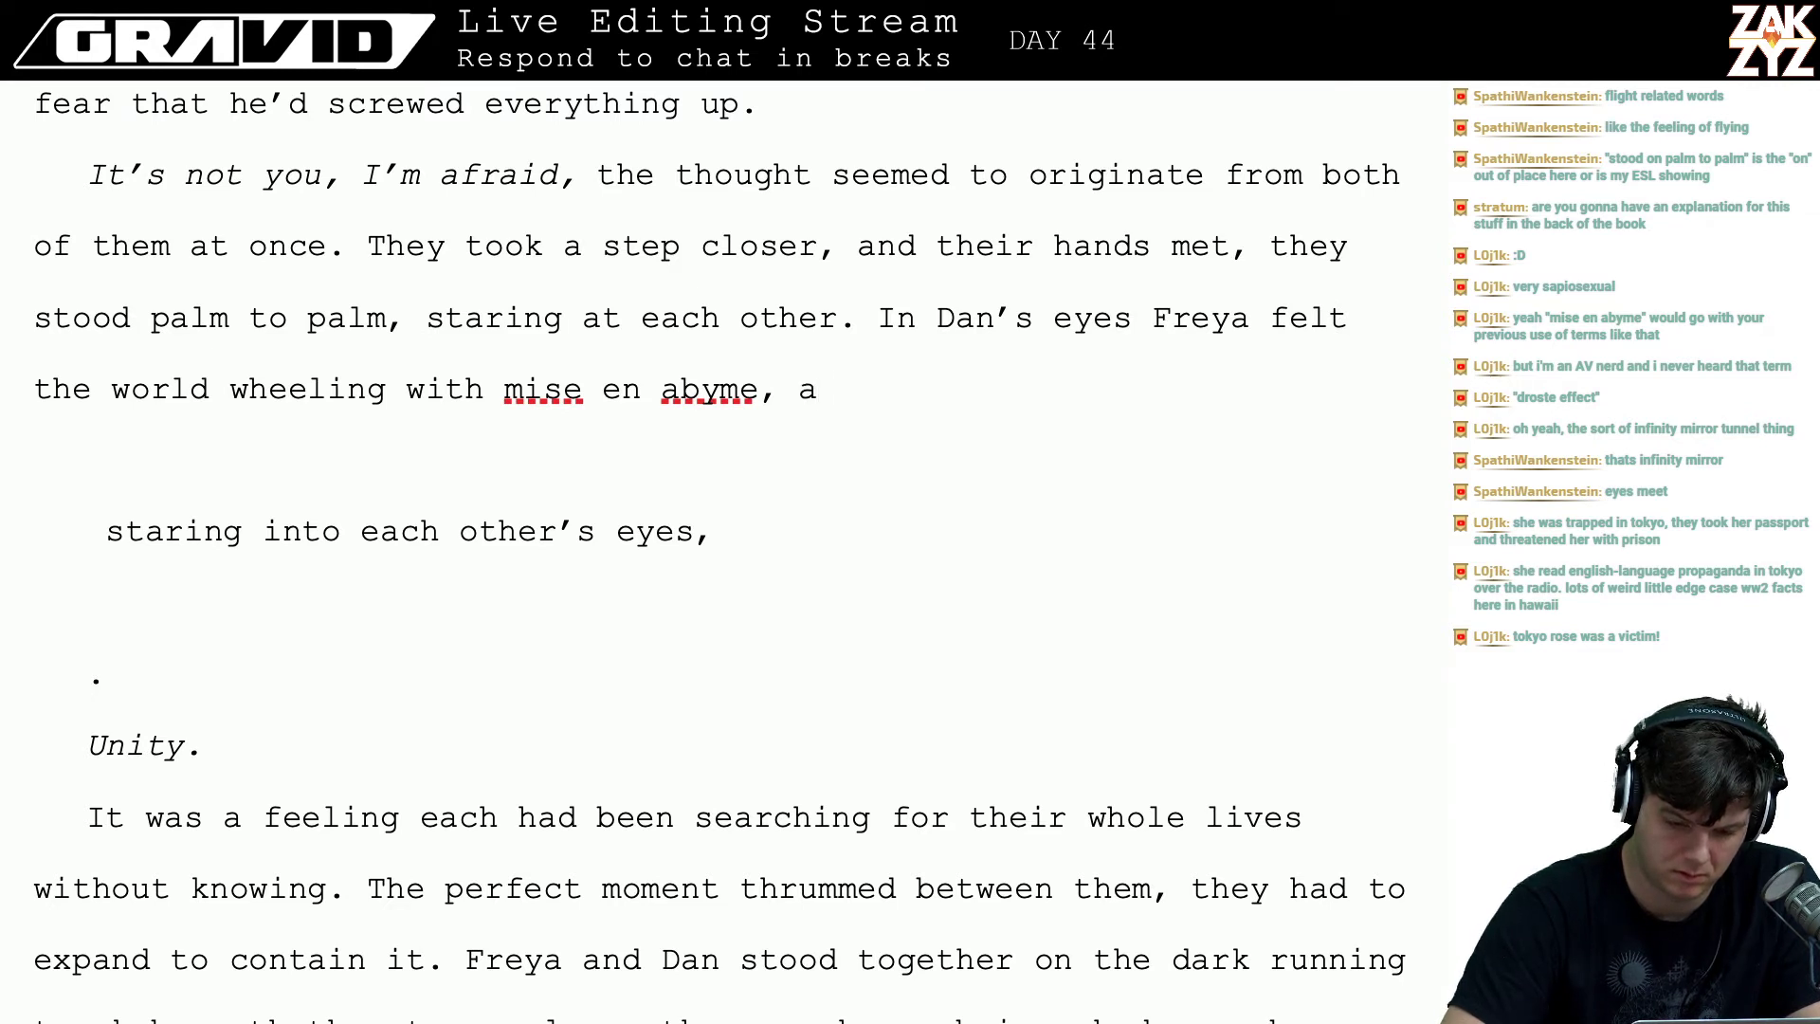
key("BackSpace")
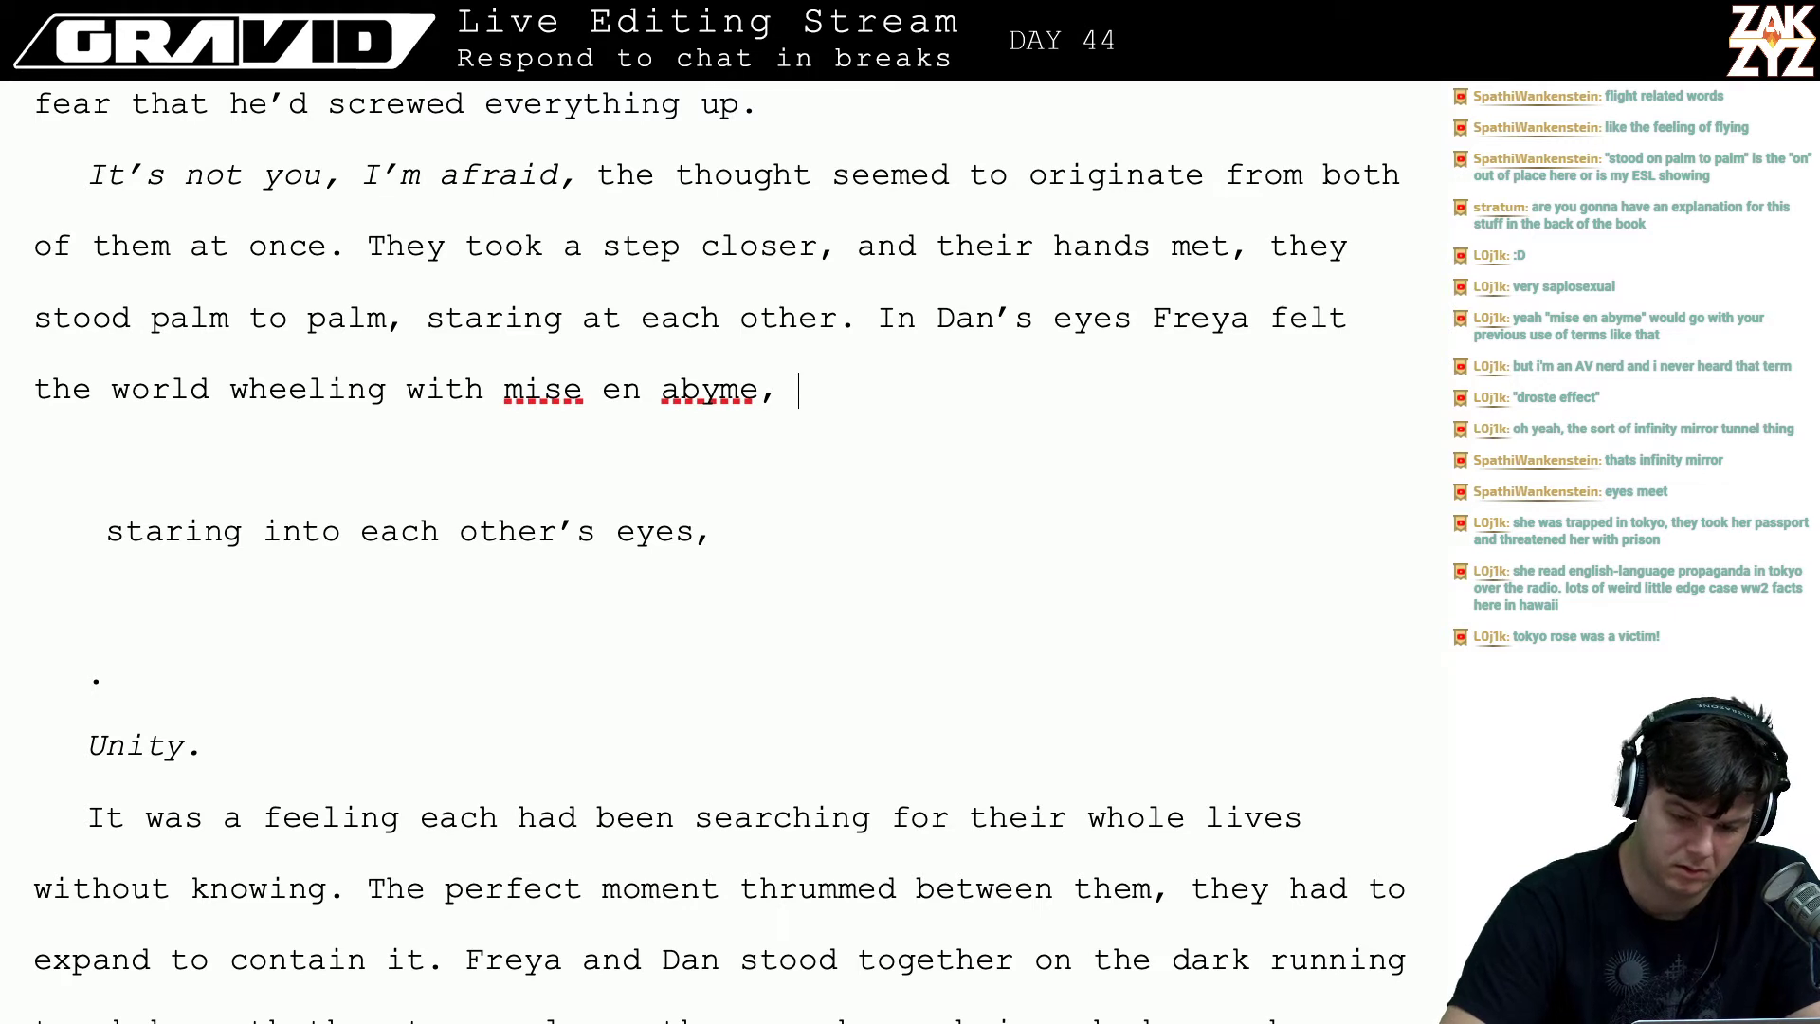
- Try the clause "she felt herself lifting upward," after "mise en abyme," and delete it
type("she felt herself")
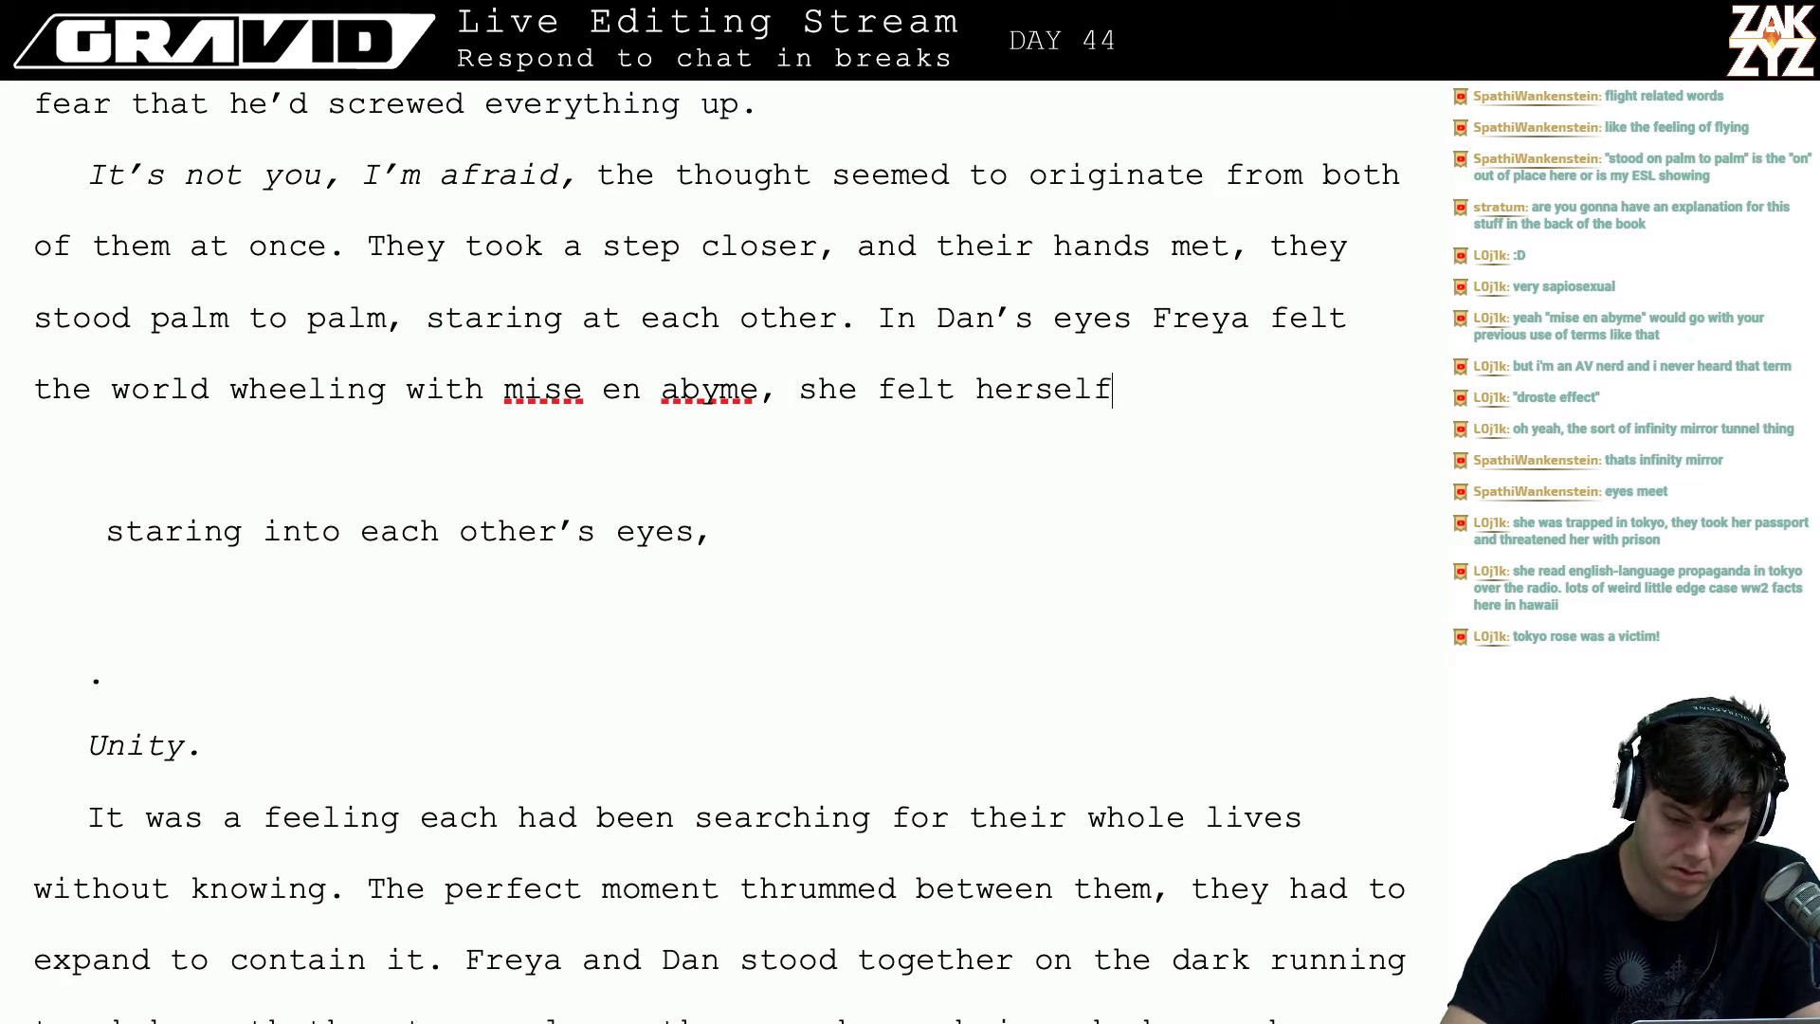
type(" lifting u")
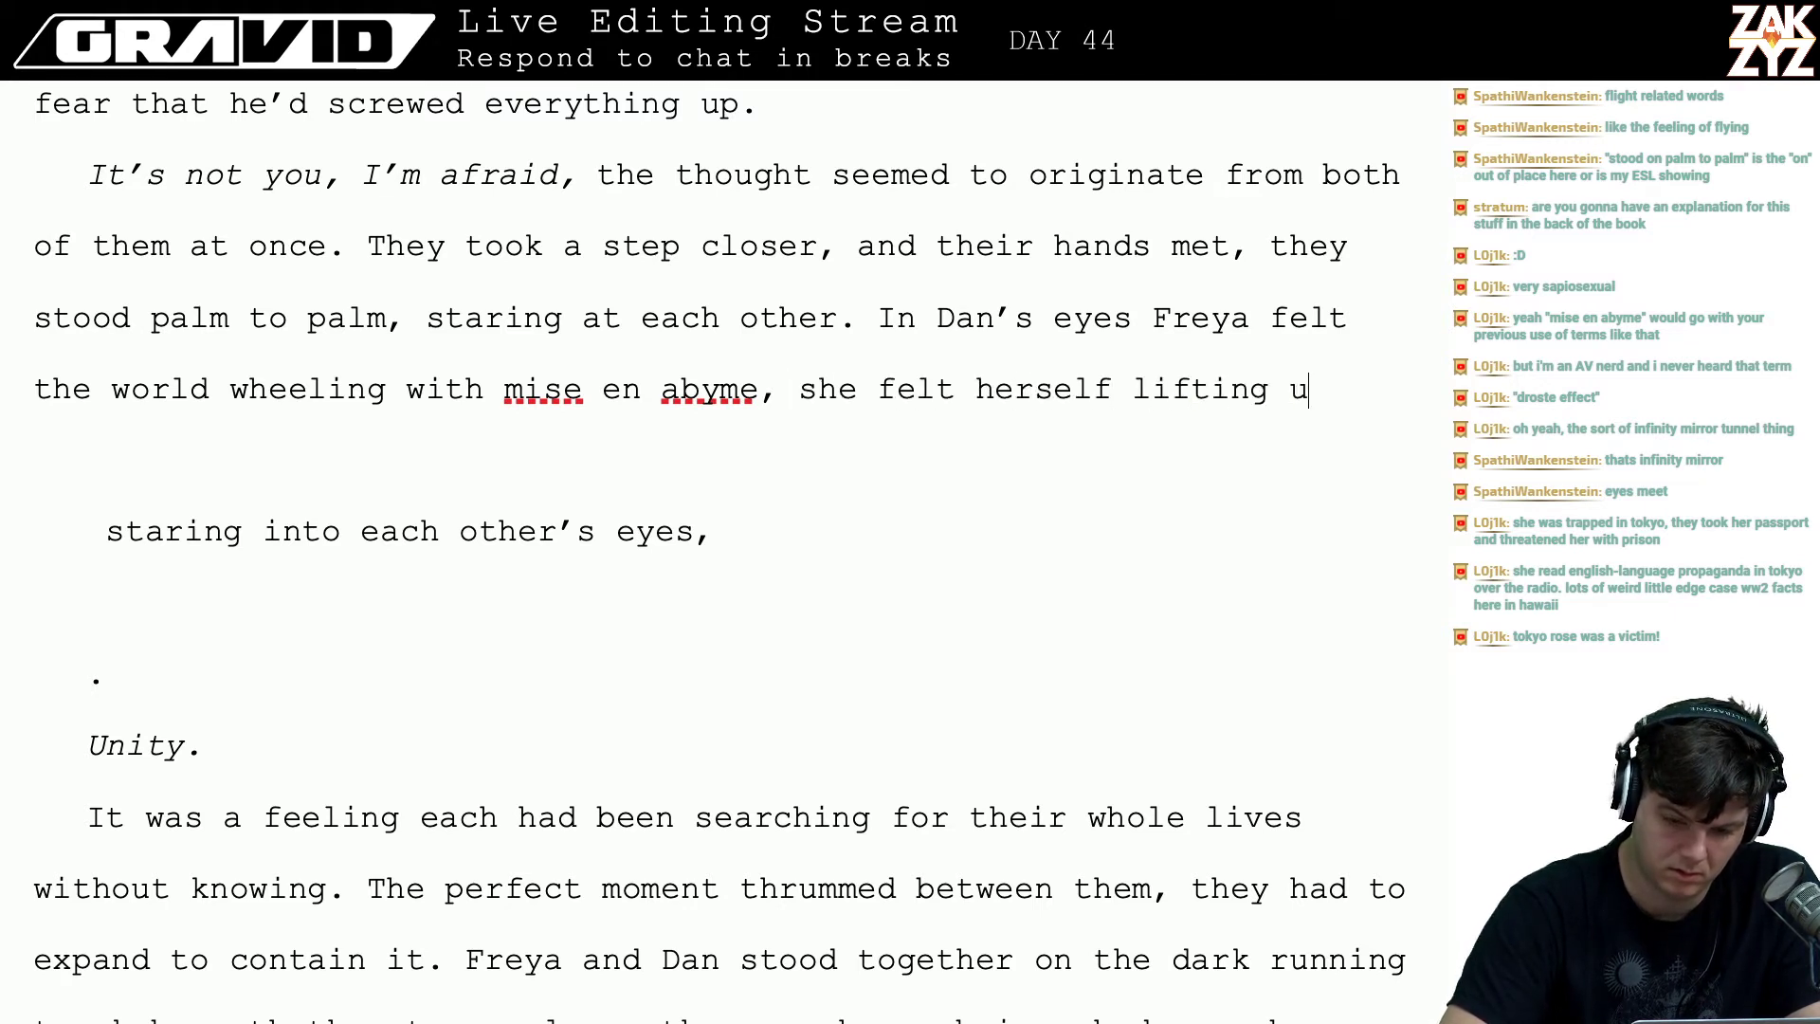
type("pward,")
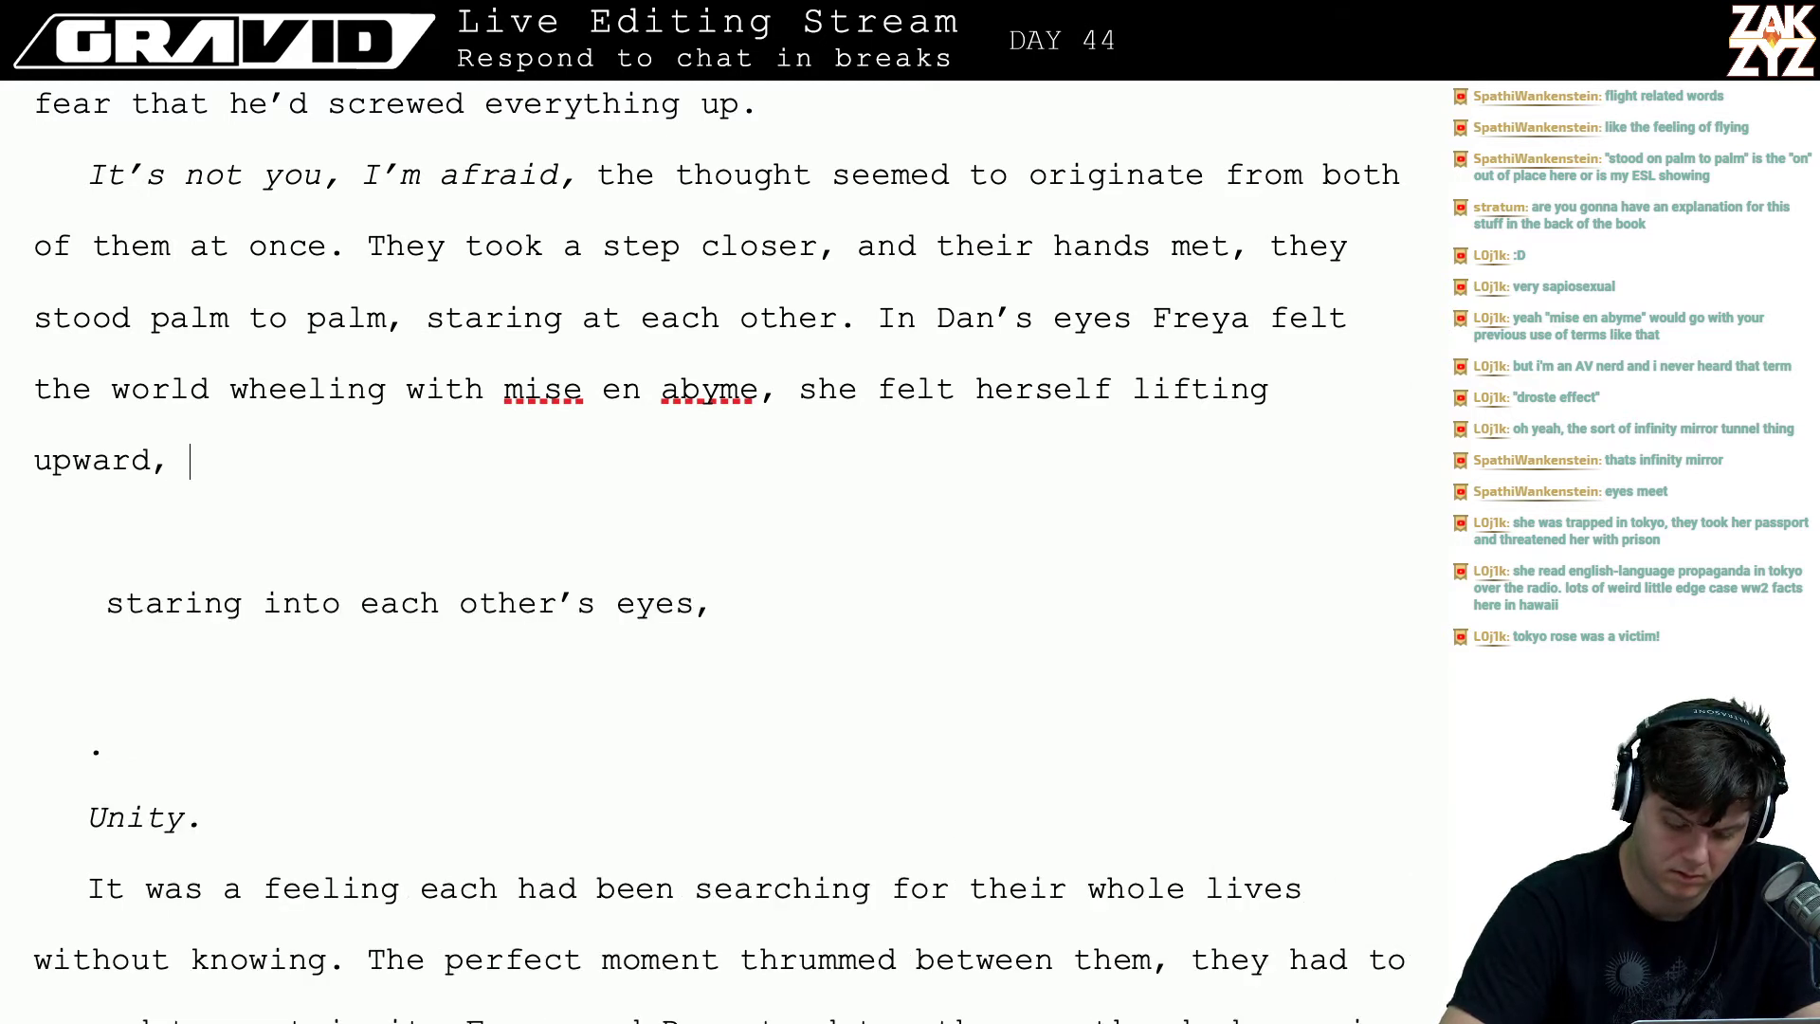
type("a")
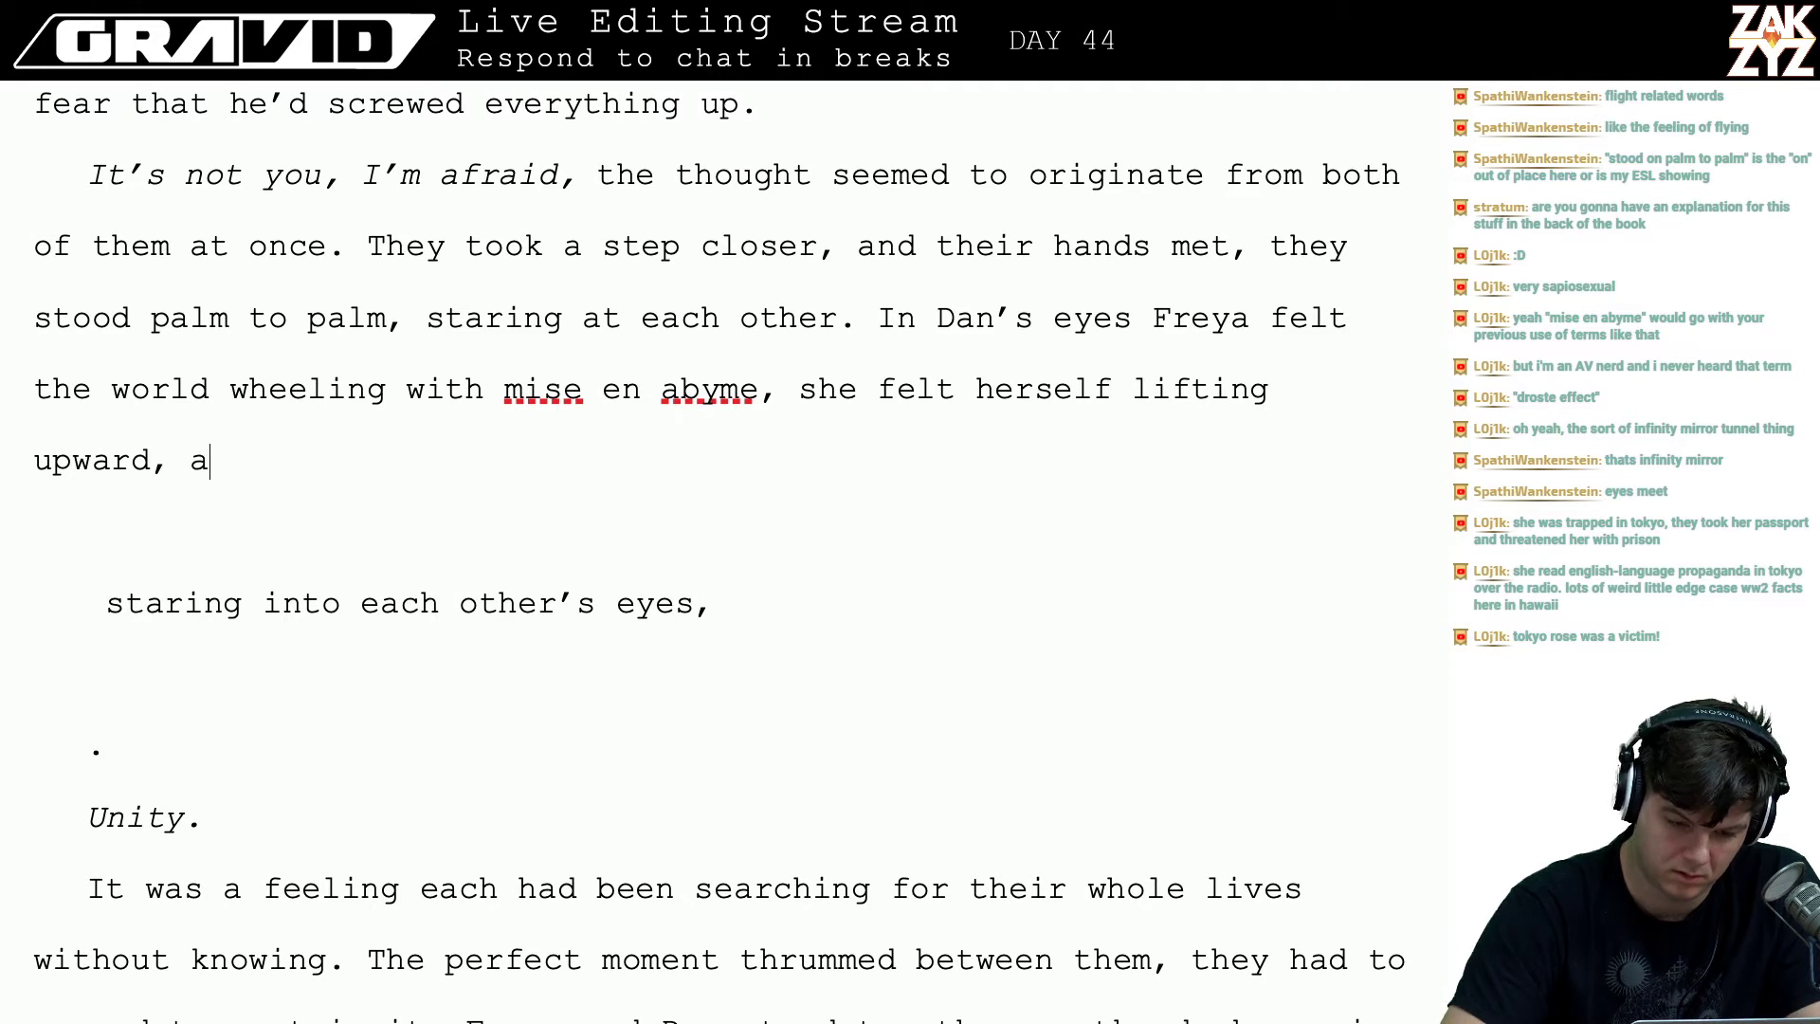
key("BackSpace")
key("BackSpace")
key("BackSpace")
key("BackSpace")
key("BackSpace")
key("BackSpace")
key("BackSpace")
key("BackSpace")
key("BackSpace")
key("BackSpace")
key("BackSpace")
key("BackSpace")
key("BackSpace")
key("BackSpace")
key("BackSpace")
key("BackSpace")
key("BackSpace")
key("BackSpace")
key("BackSpace")
key("BackSpace")
key("BackSpace")
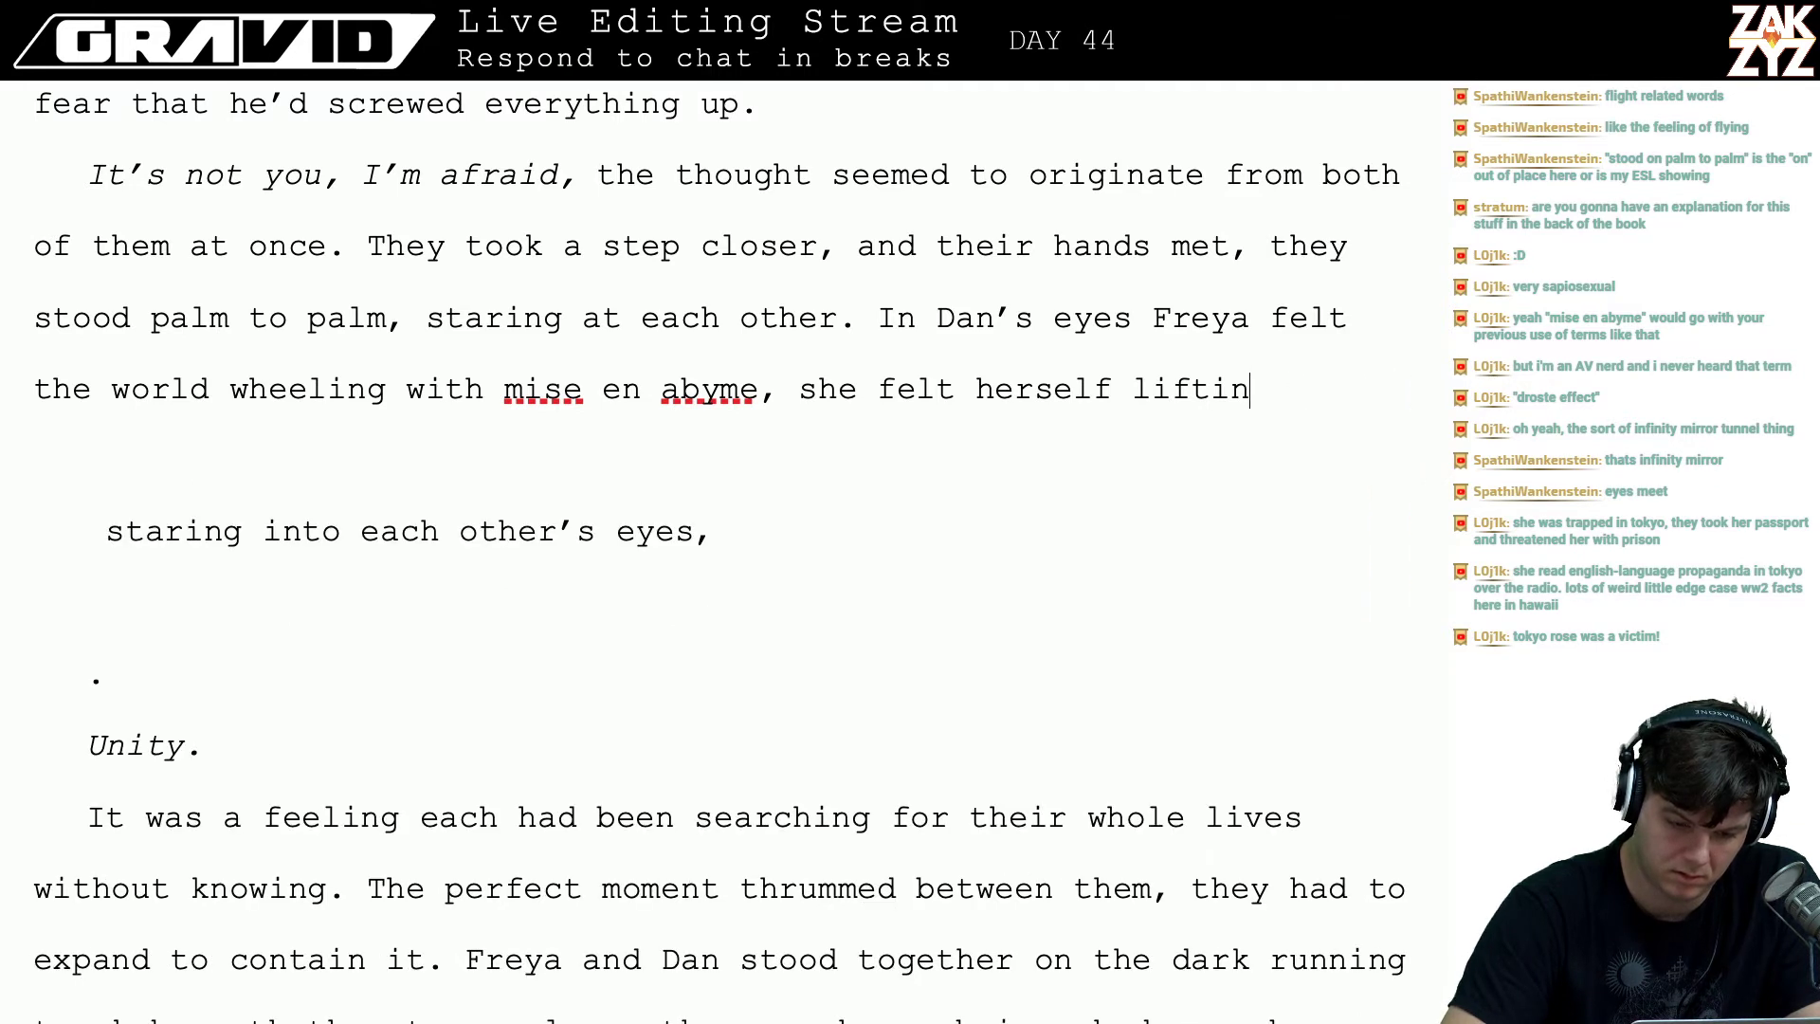
key("BackSpace")
key("BackSpace")
key("BackSpace")
key("BackSpace")
key("BackSpace")
key("BackSpace")
key("BackSpace")
key("BackSpace")
key("BackSpace")
key("BackSpace")
key("BackSpace")
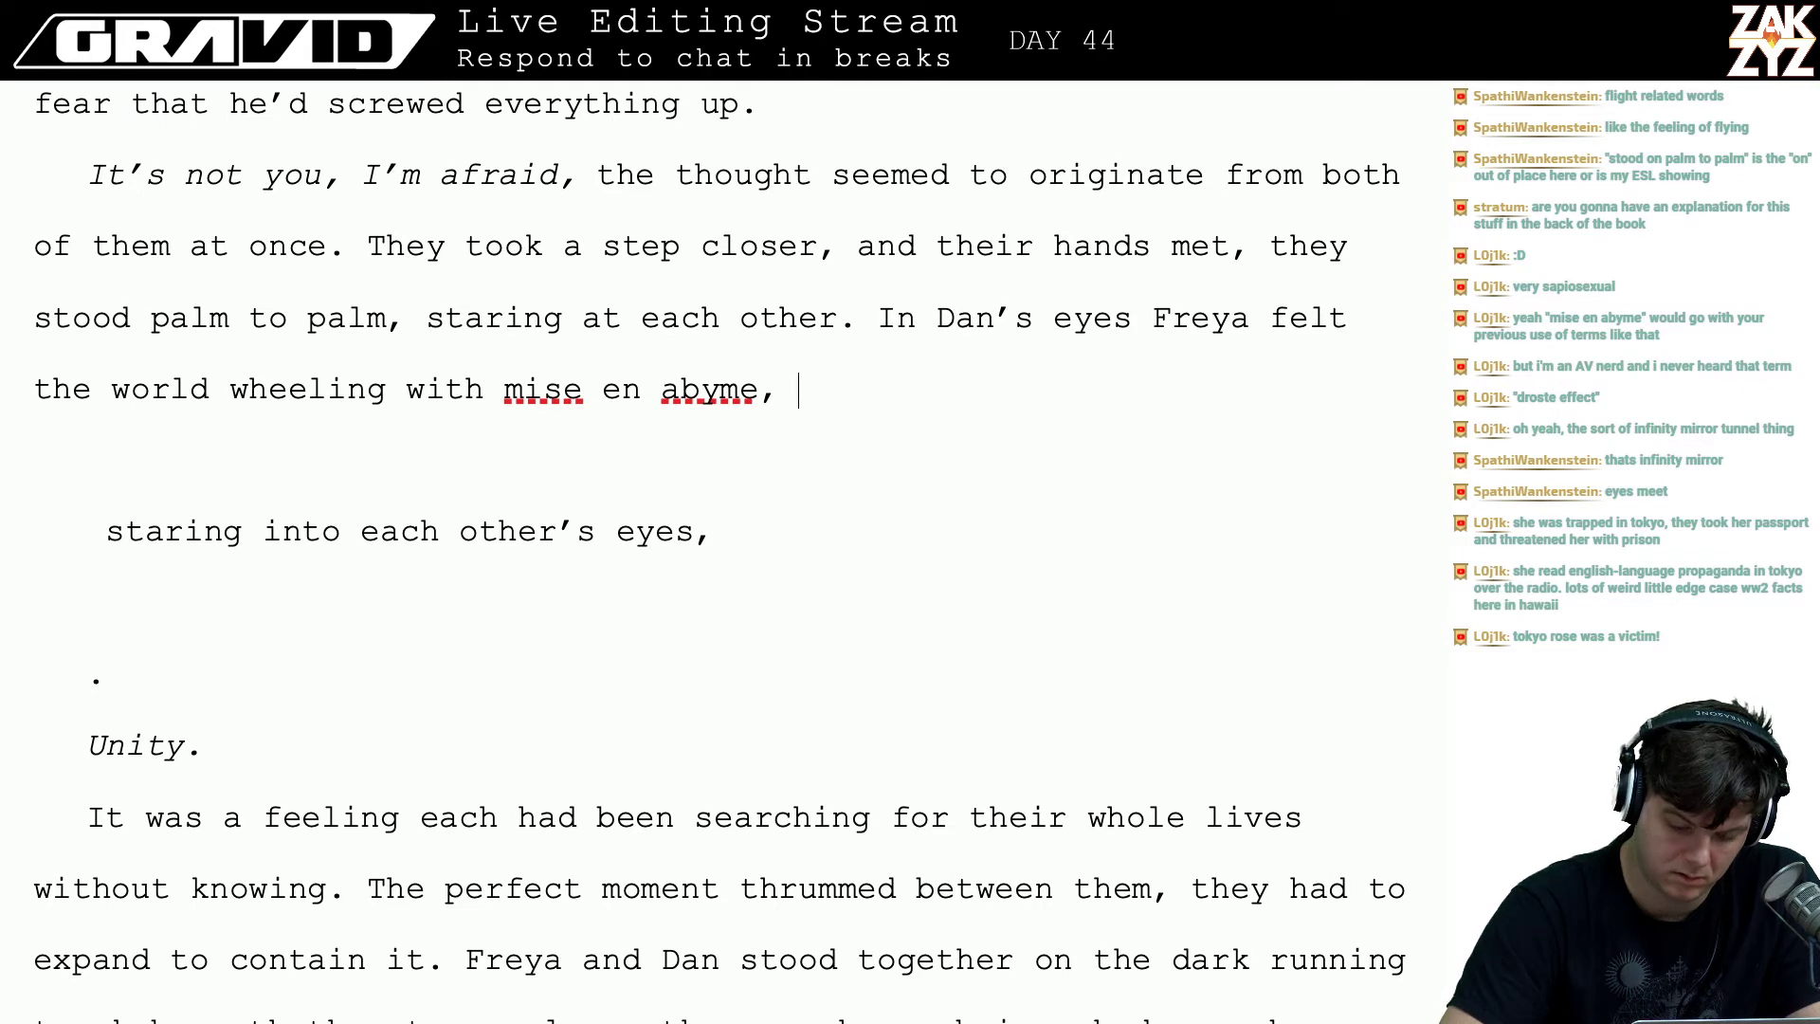
- Continue the sentence after "mise en abyme," with "it gave her a sense of anti-vertigo like she was about to lift off her feet."
type("it ga")
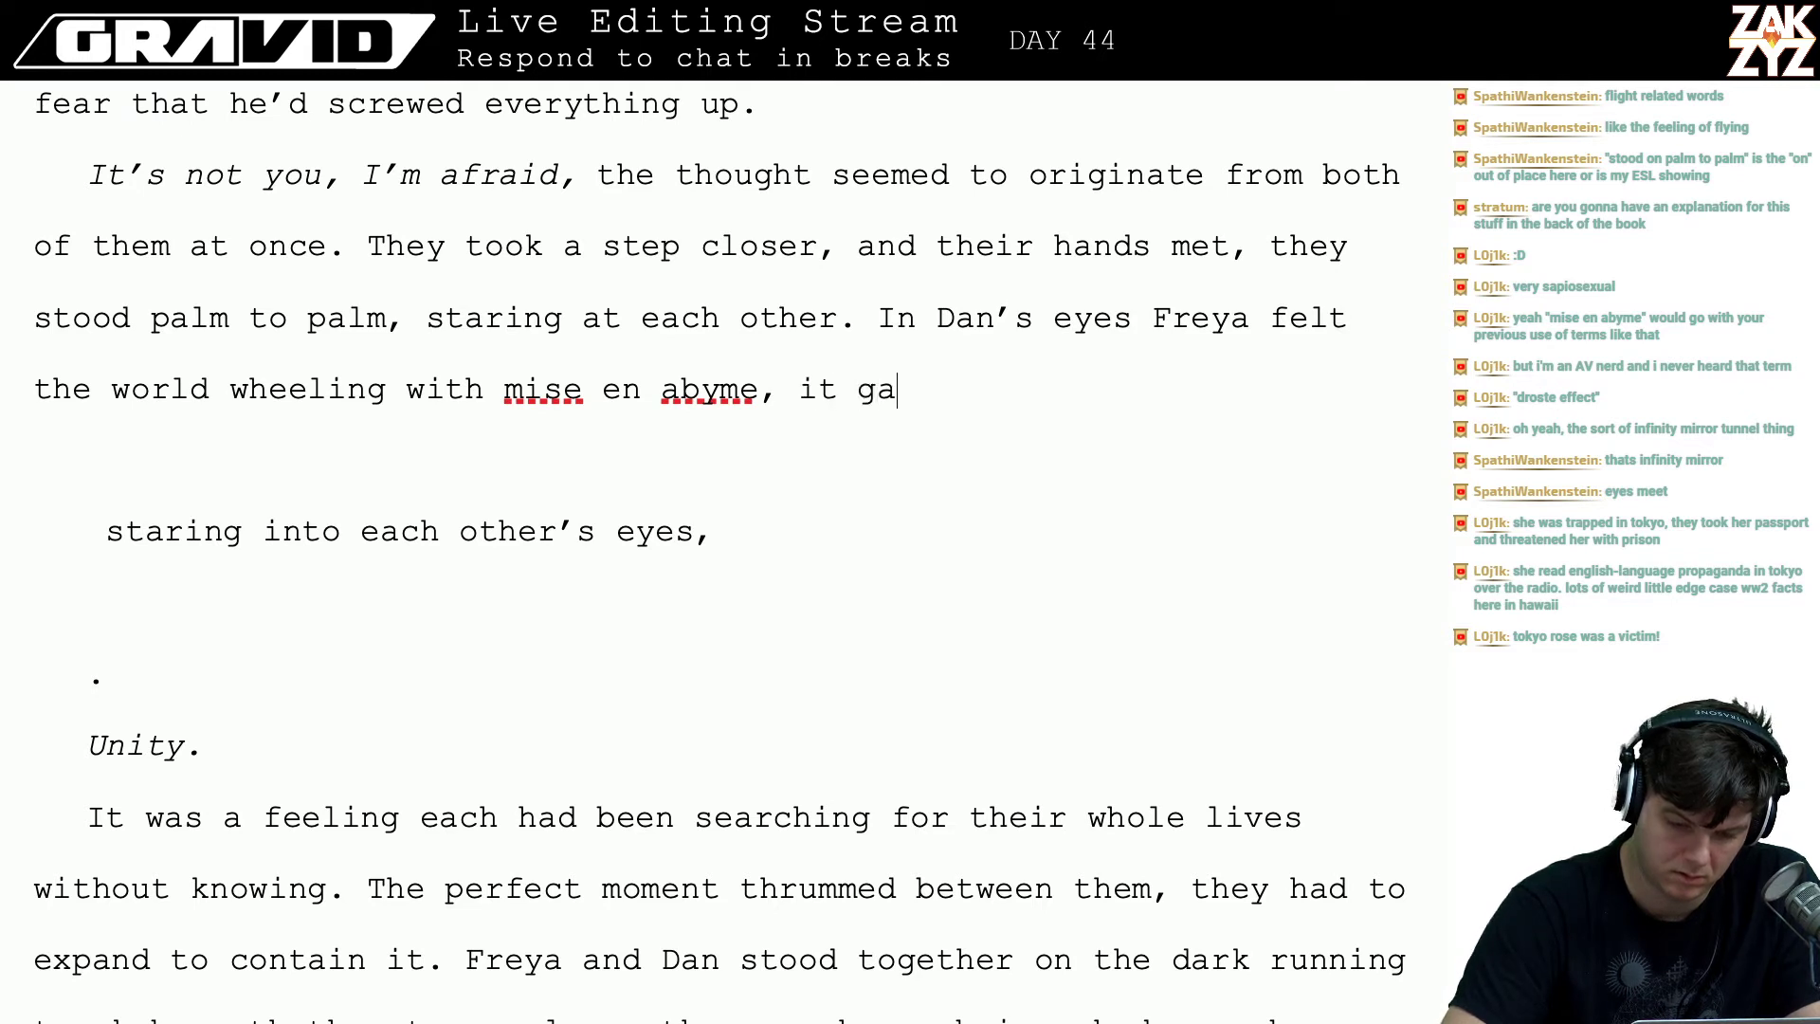
type("ve her a sense e")
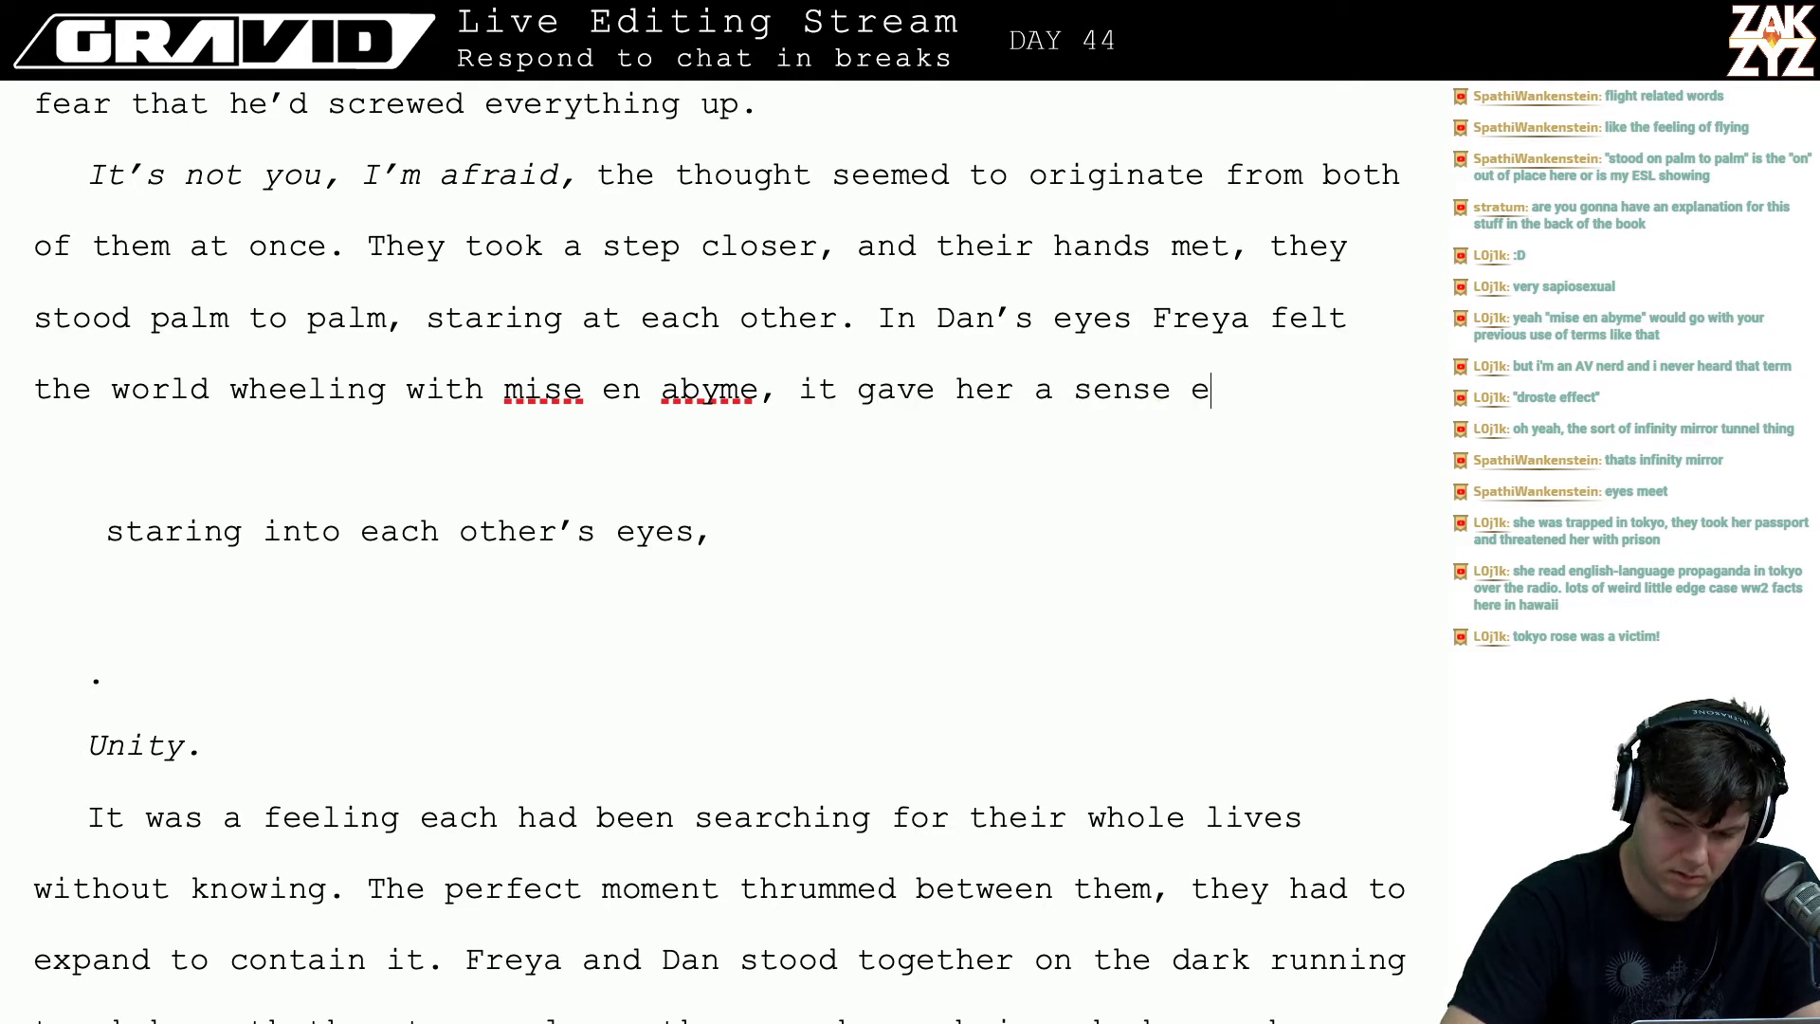
key("BackSpace")
key("BackSpace")
type("e")
key("BackSpace")
type("of anti-")
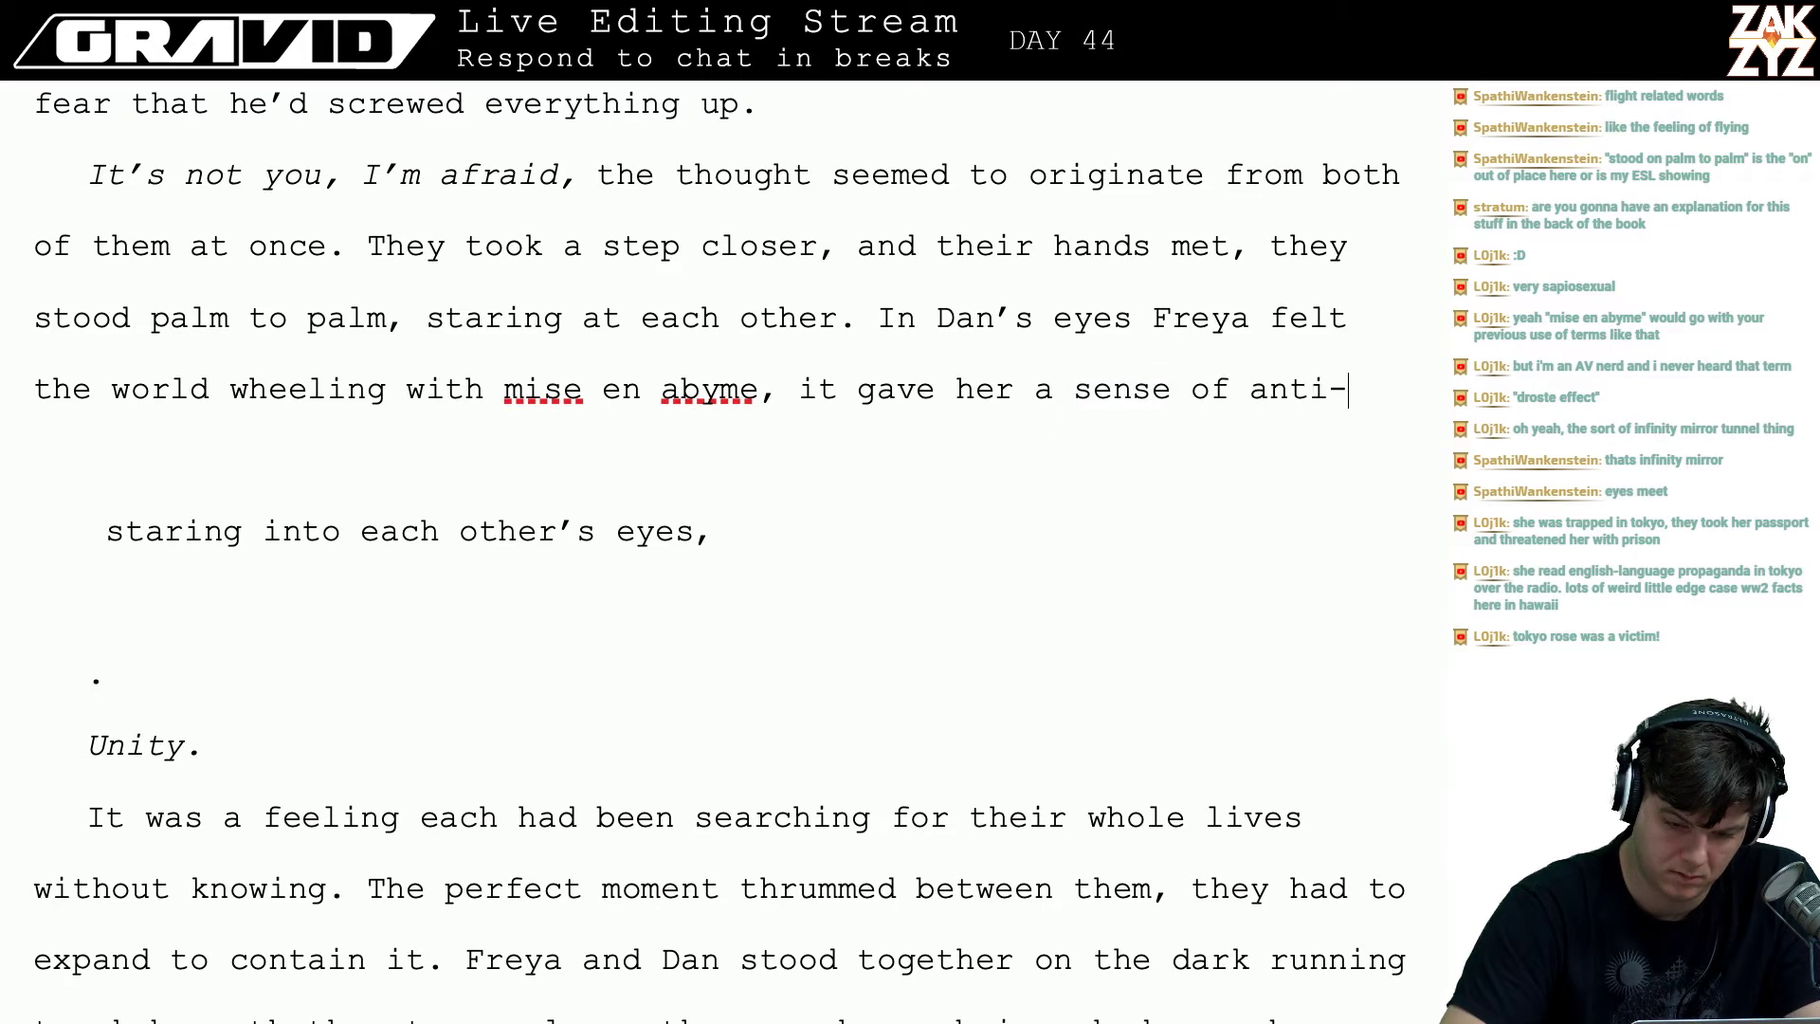
type("vertigo like s")
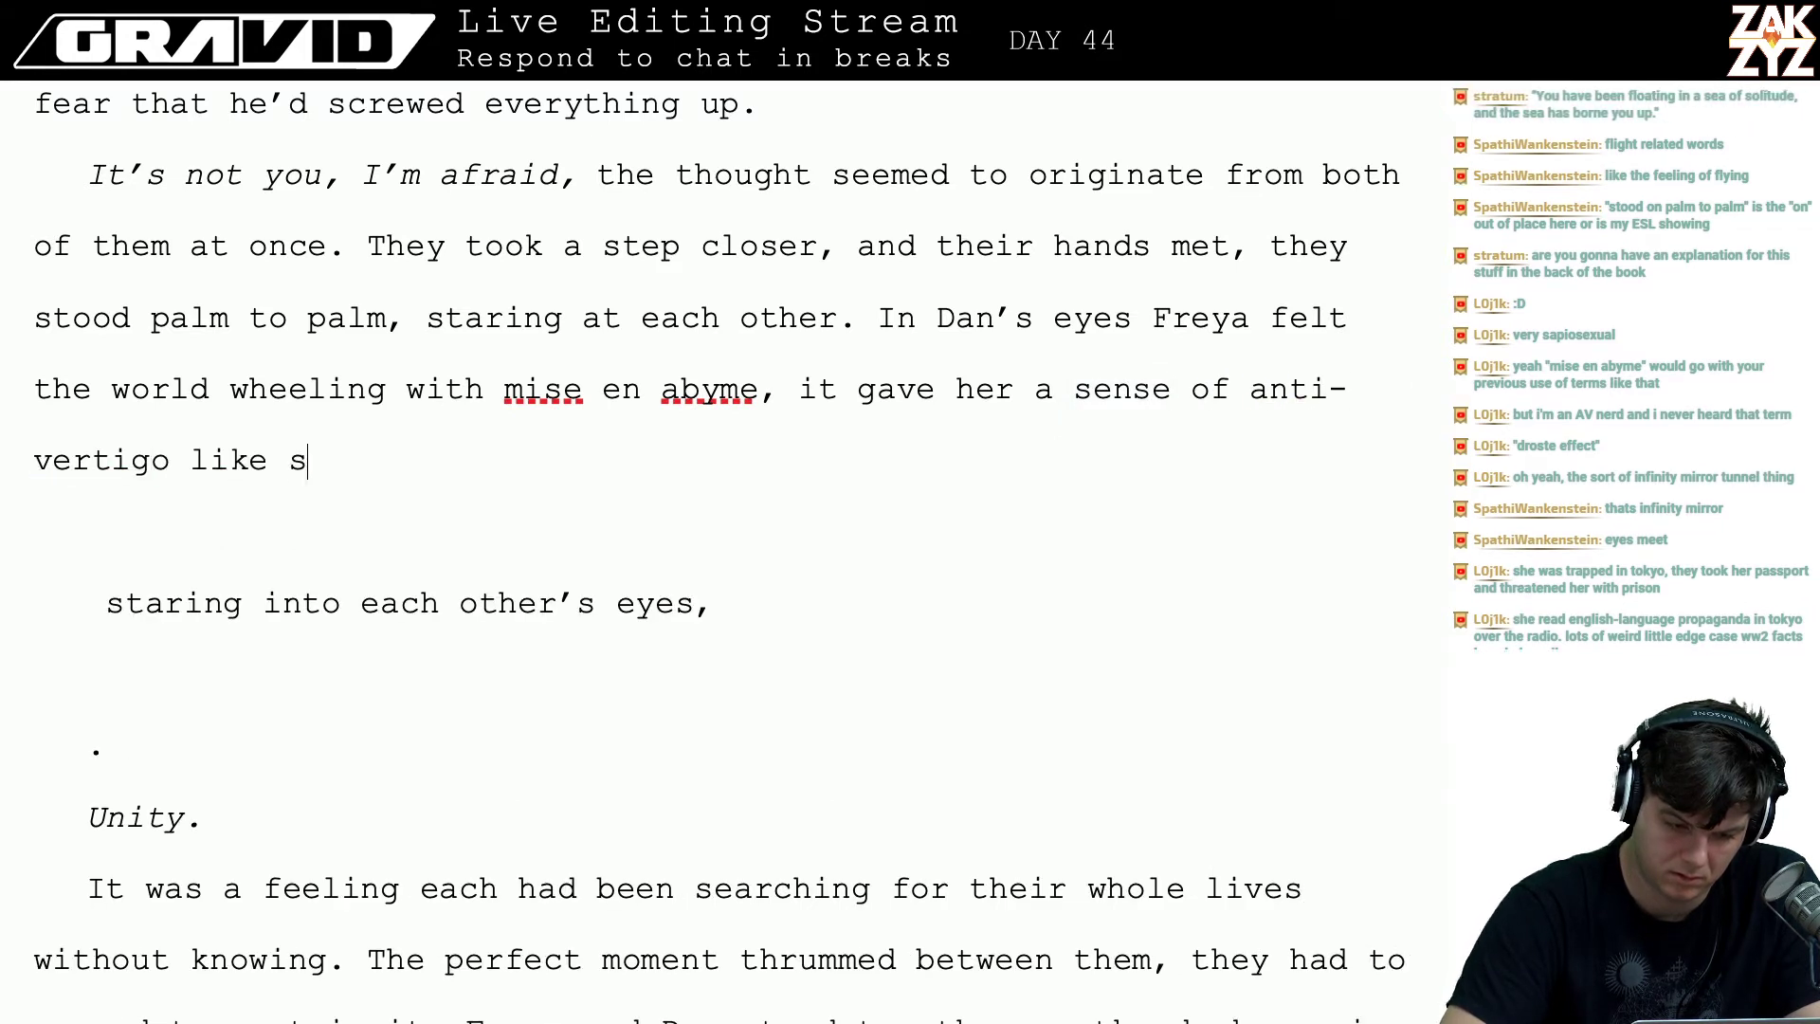
type("he was about to ")
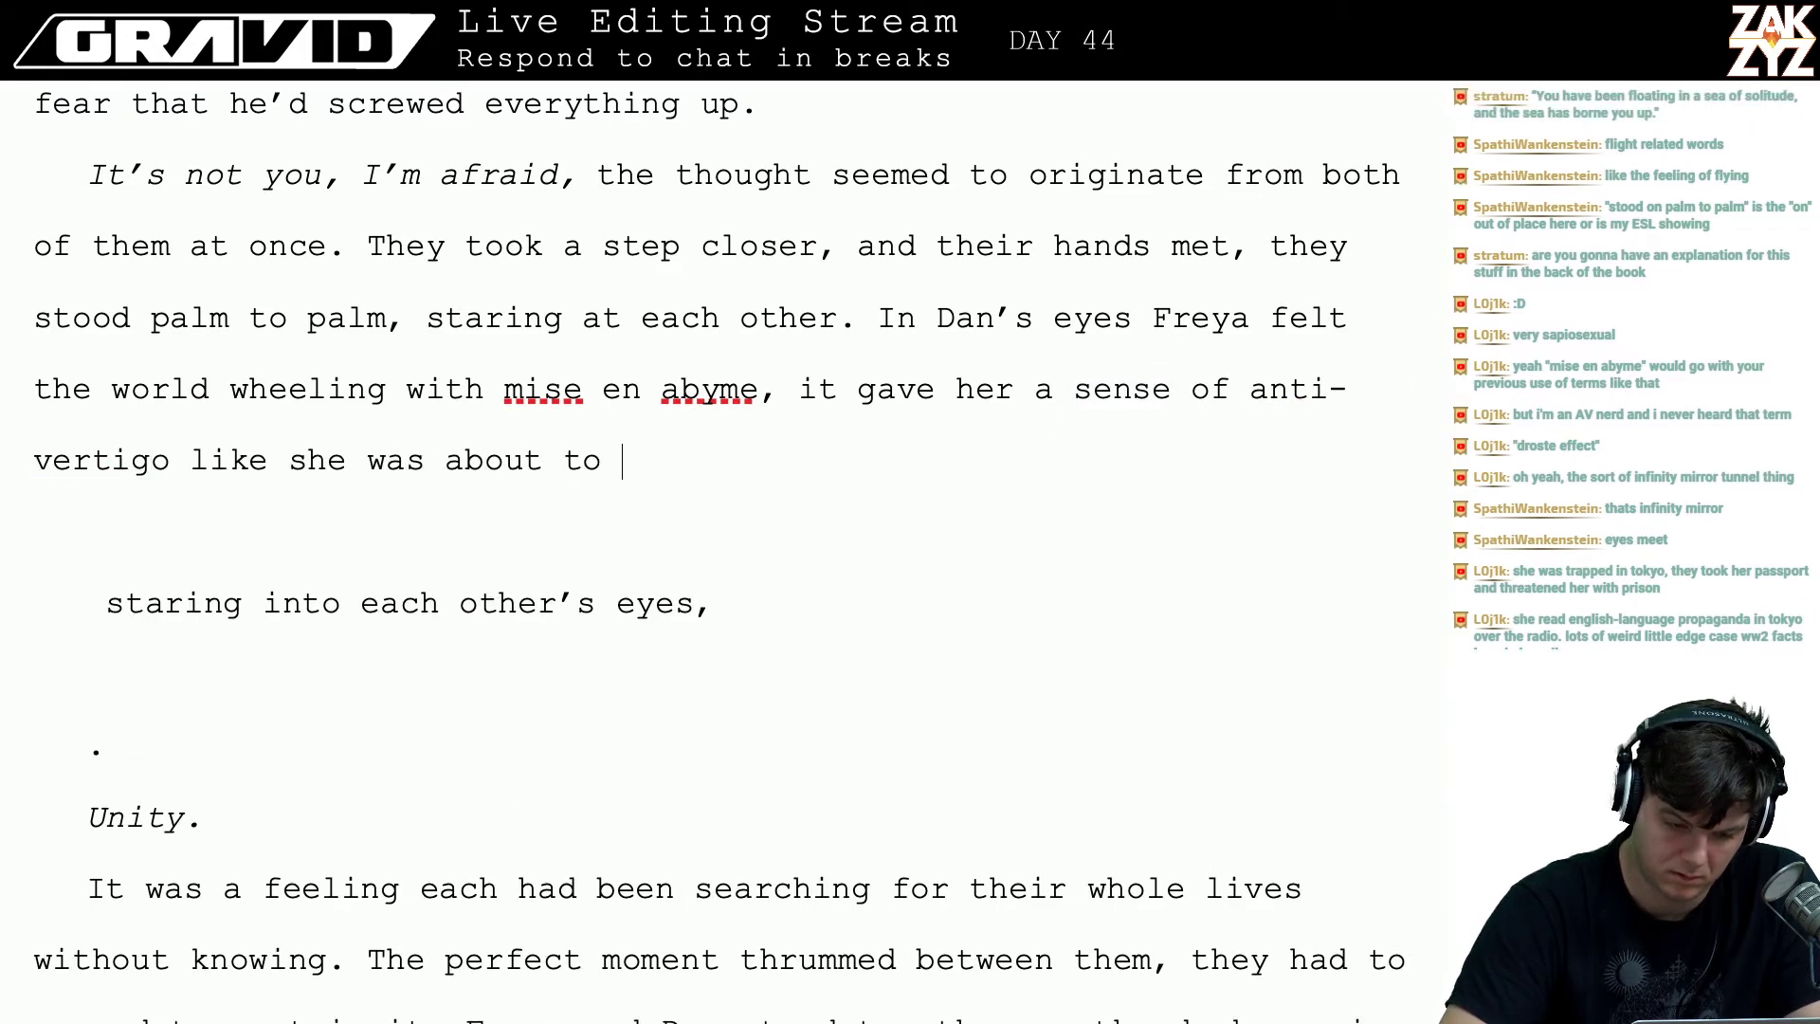
type("lift off her ")
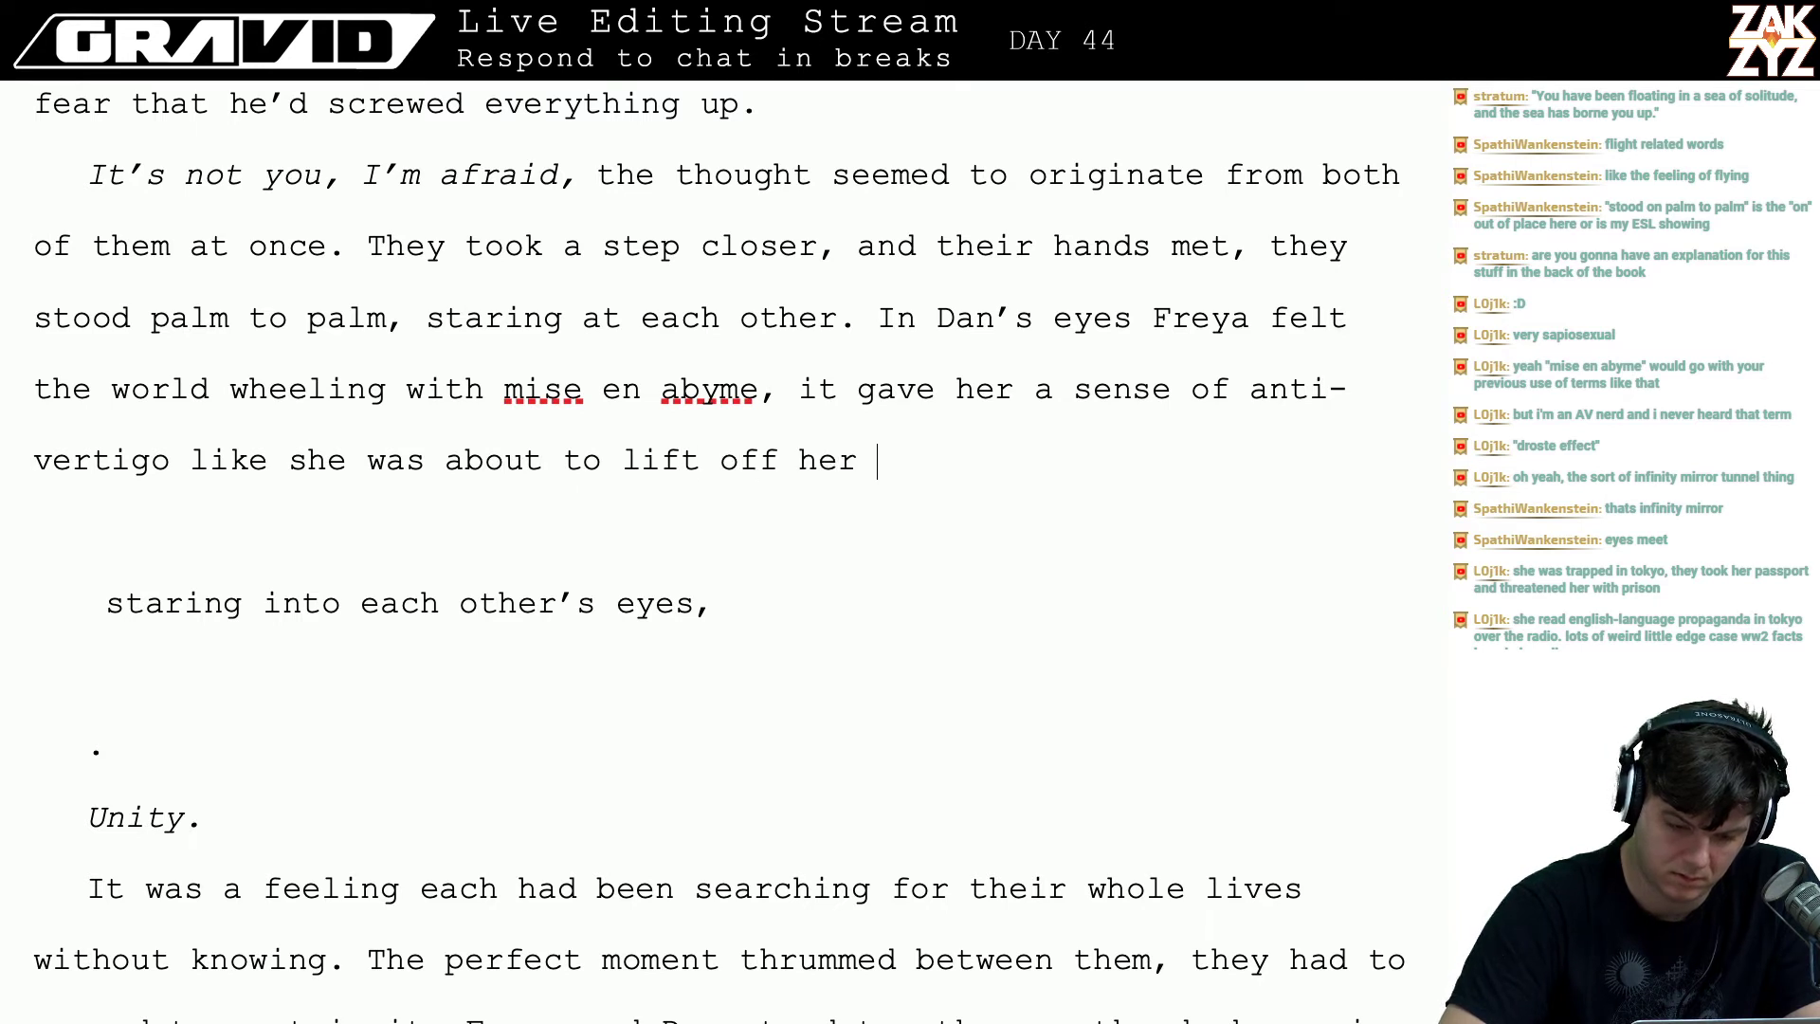
type("feet.")
- Delete the leftover "staring into each other's eyes," fragment, the stray period and the empty paragraphs before "Unity."
key("shift+Down")
key("shift+Down")
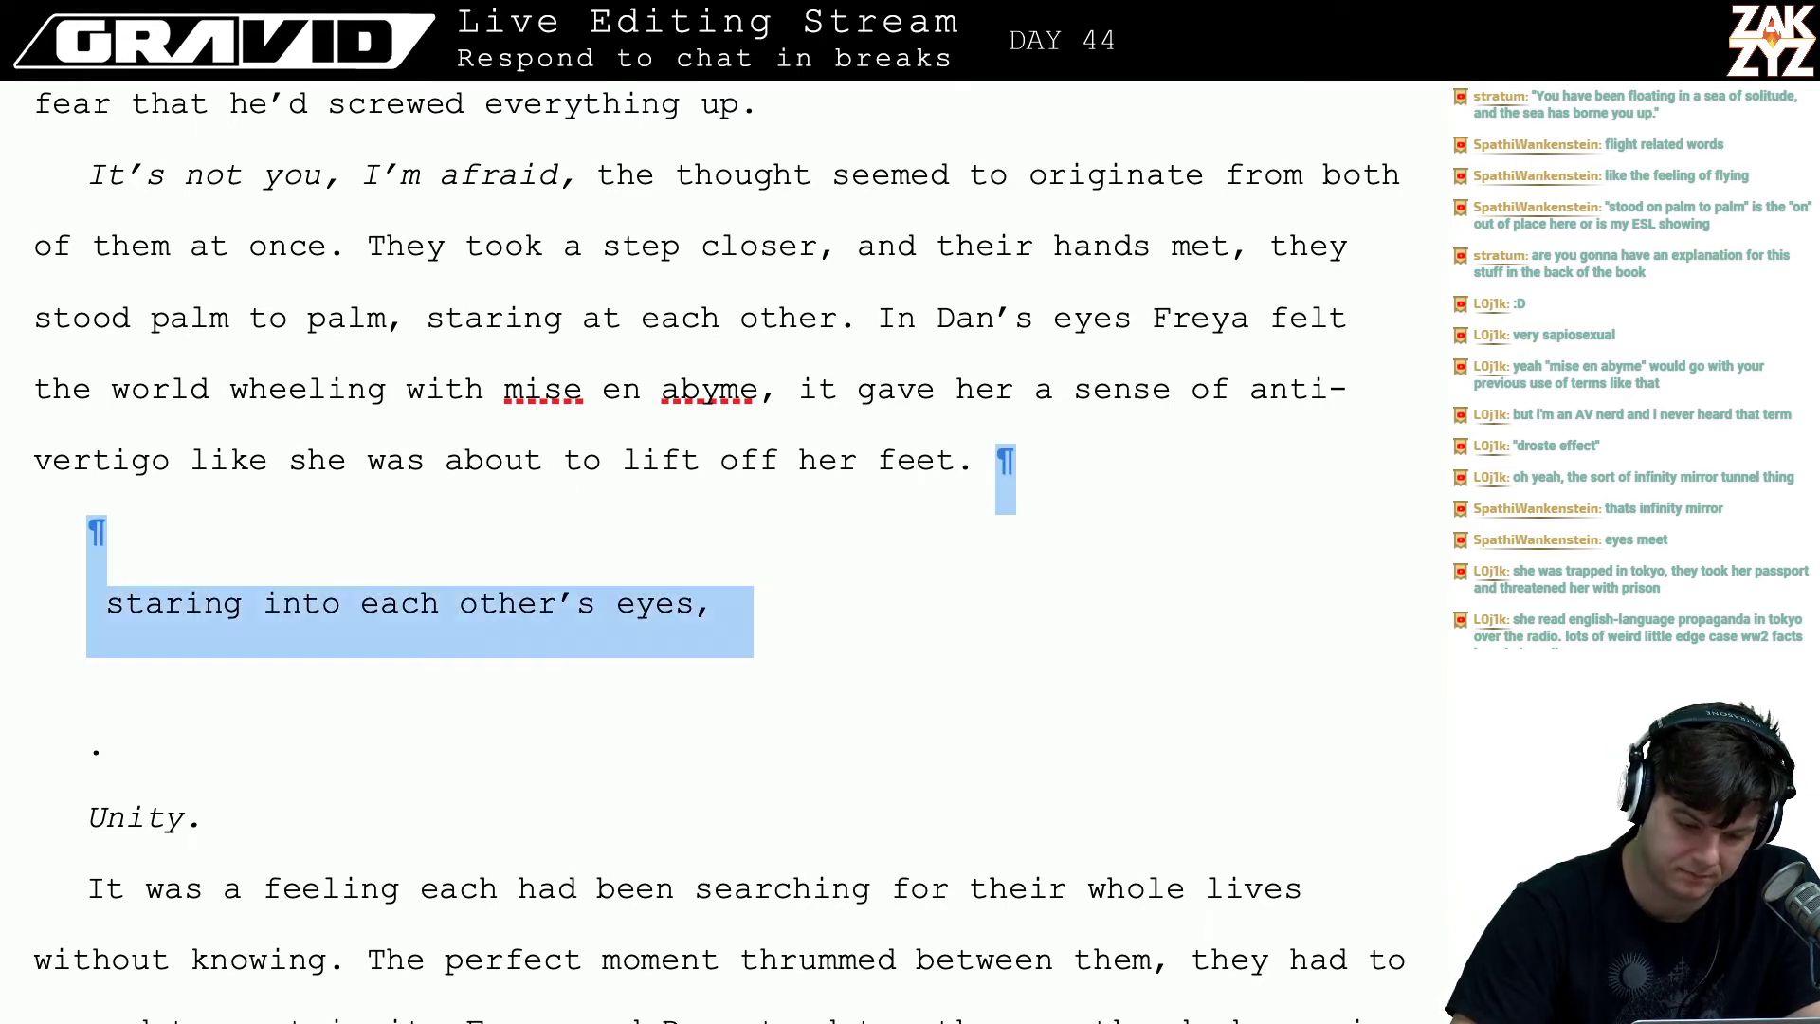
key("shift+End")
key("shift+Down")
key("shift+Down")
key("shift+Down")
key("BackSpace")
key("BackSpace")
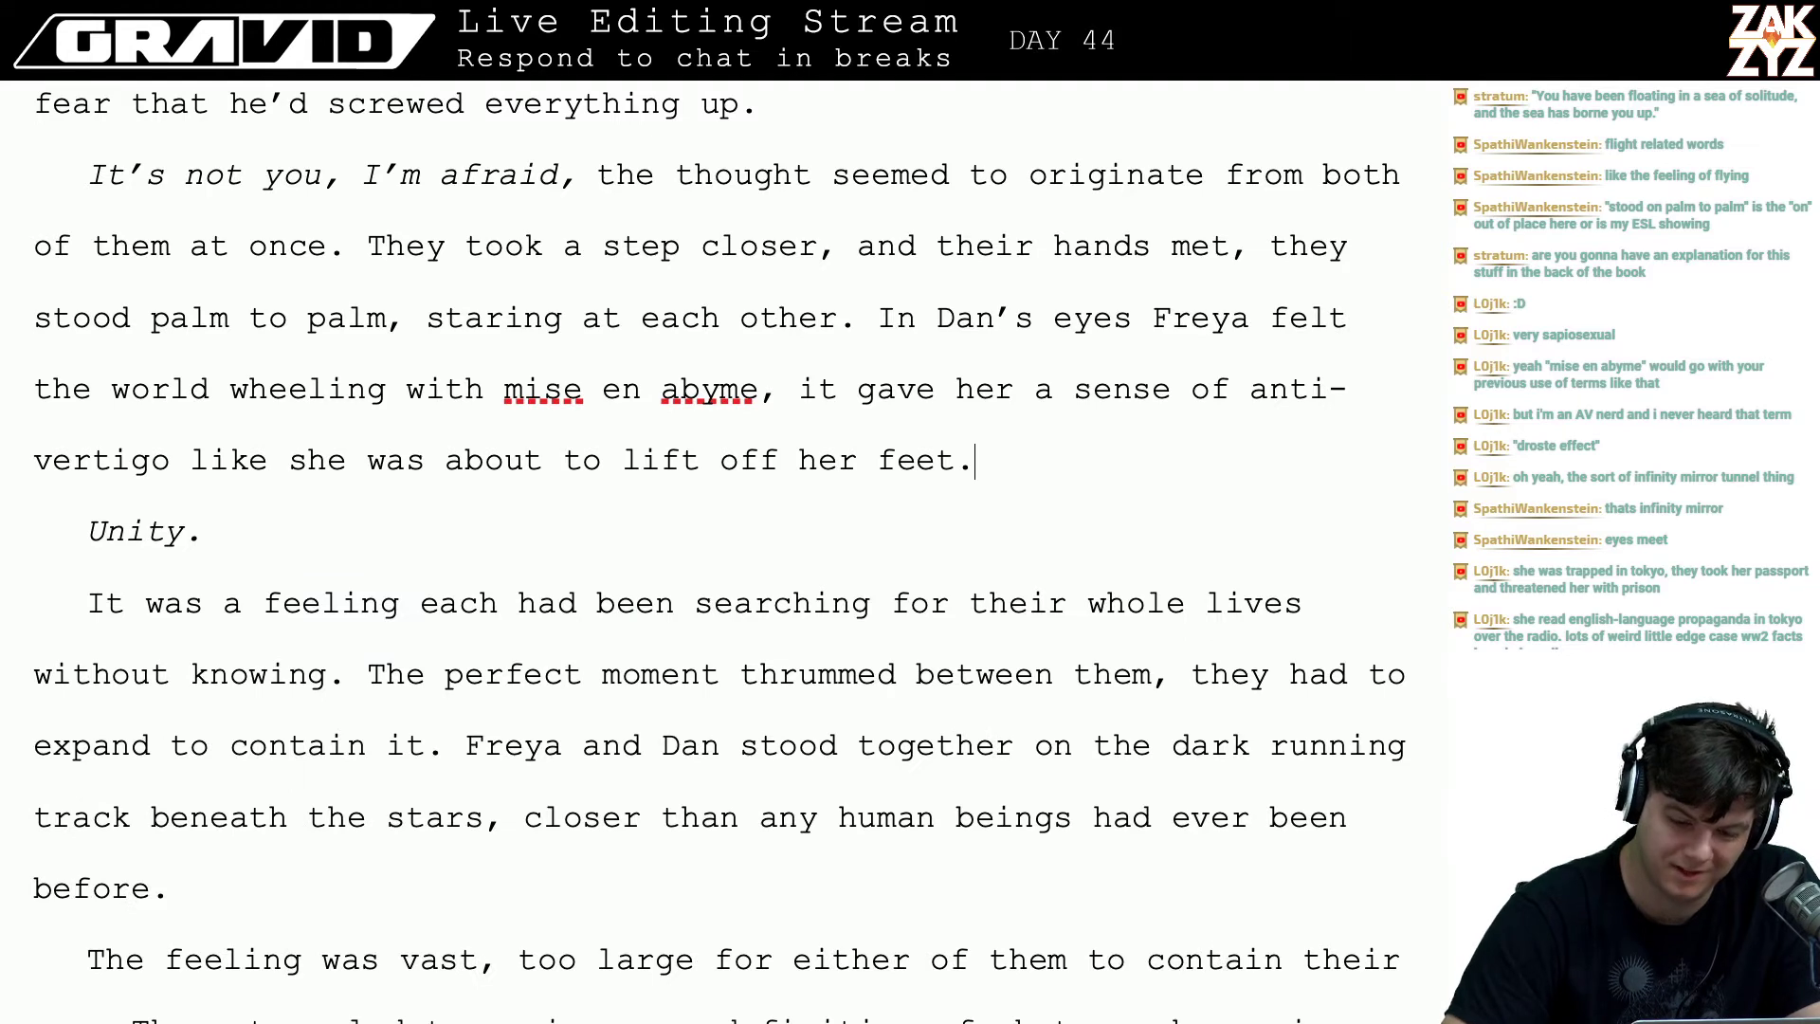
- Attach a comment to "mise en abyme" reading "In art: infinitely recursive picture in picture, must check if tracks with French speaker."
scroll(1023, 493, "down", 1)
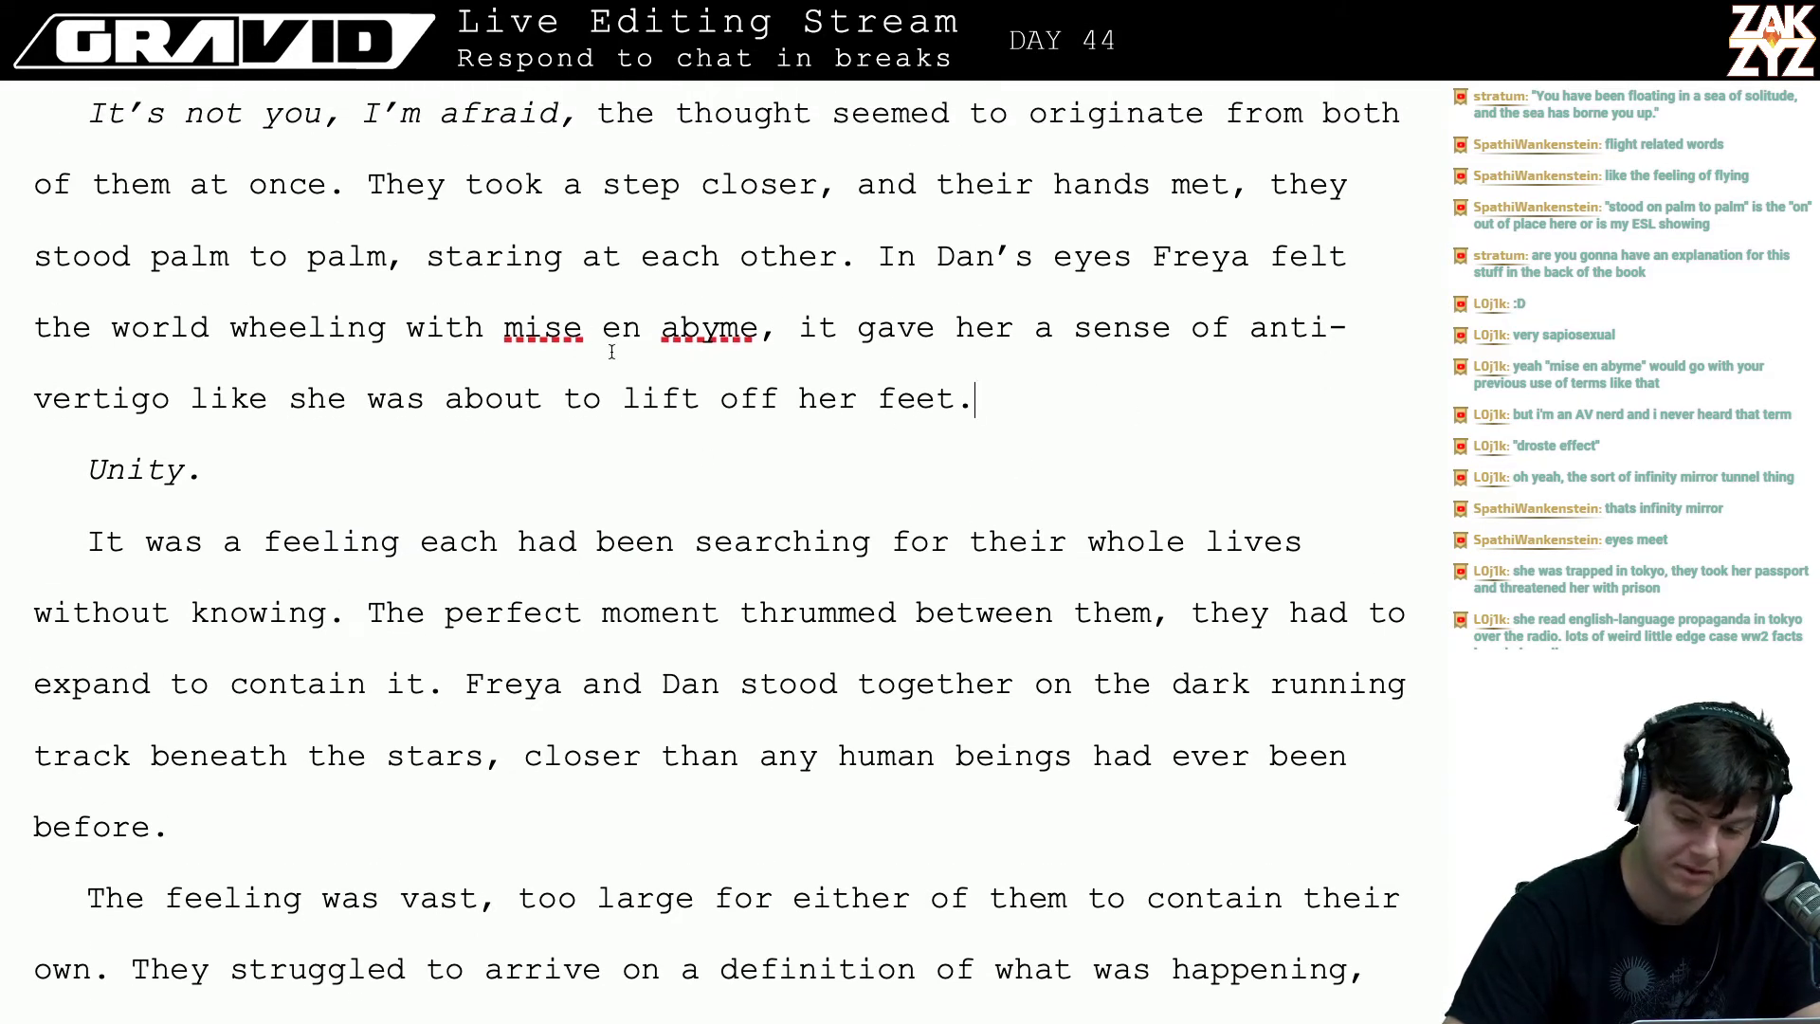
scroll(612, 352, "down", 2)
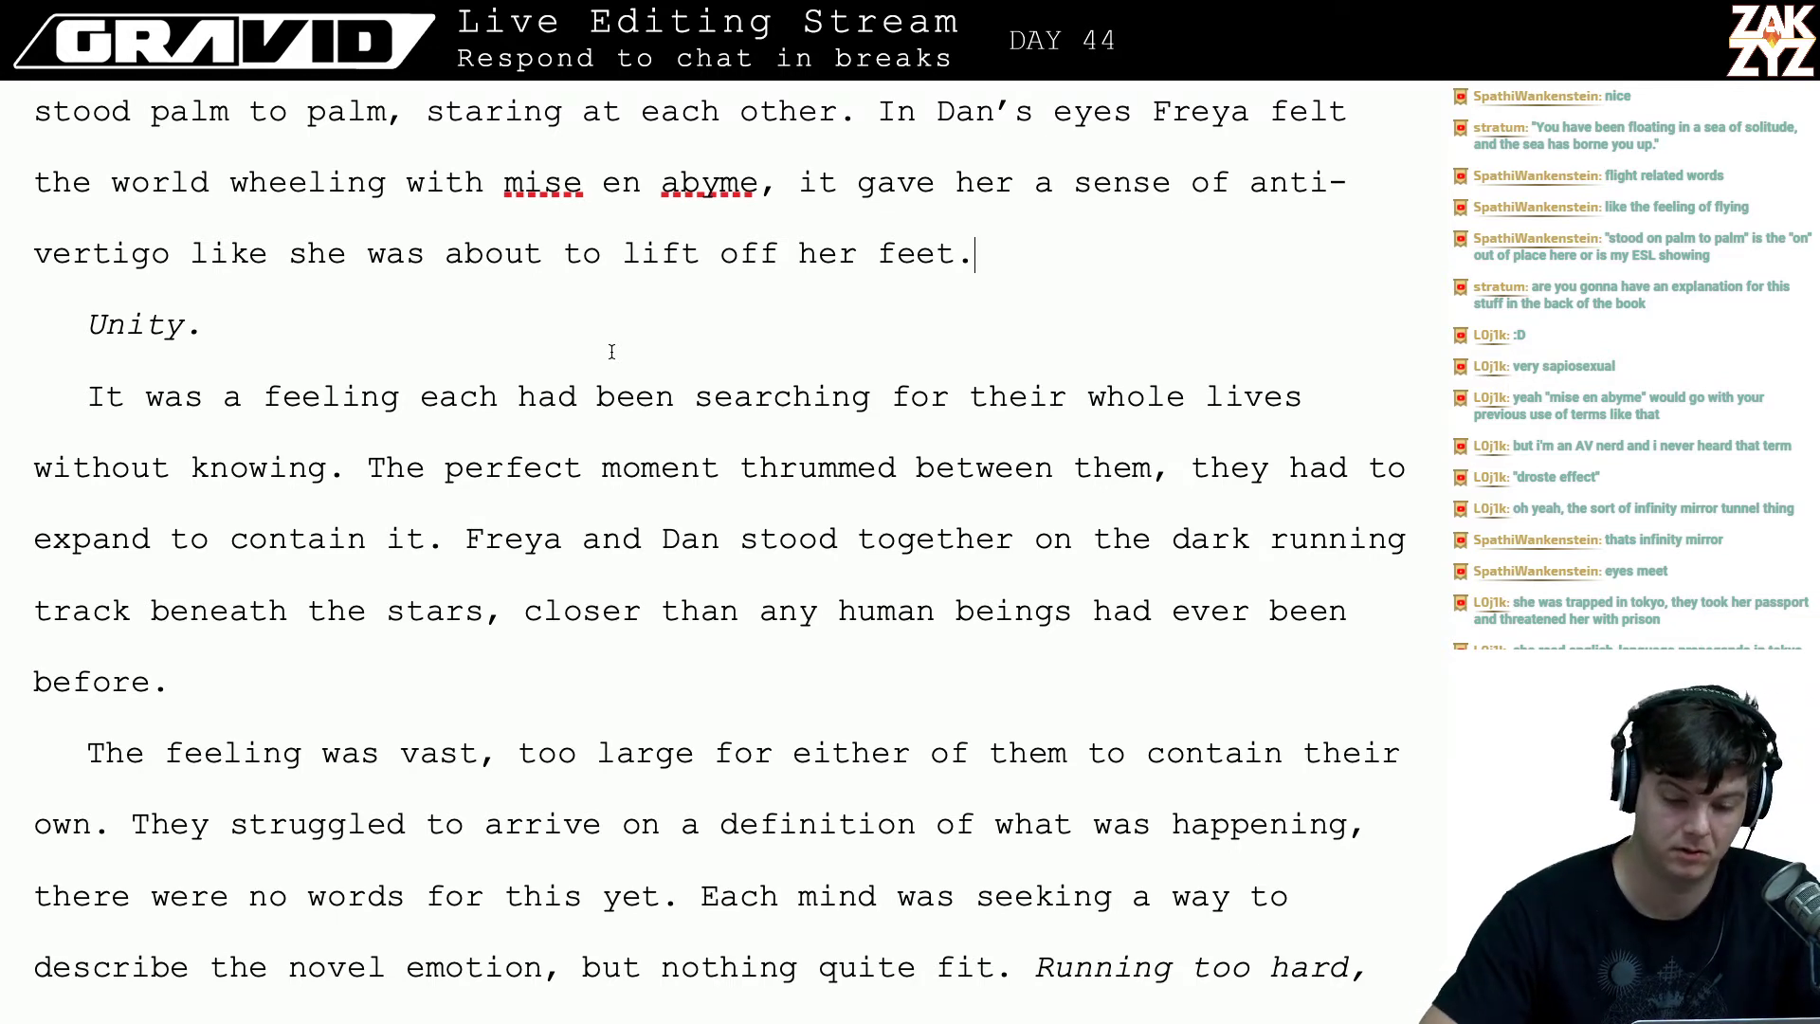
scroll(612, 351, "up", 5)
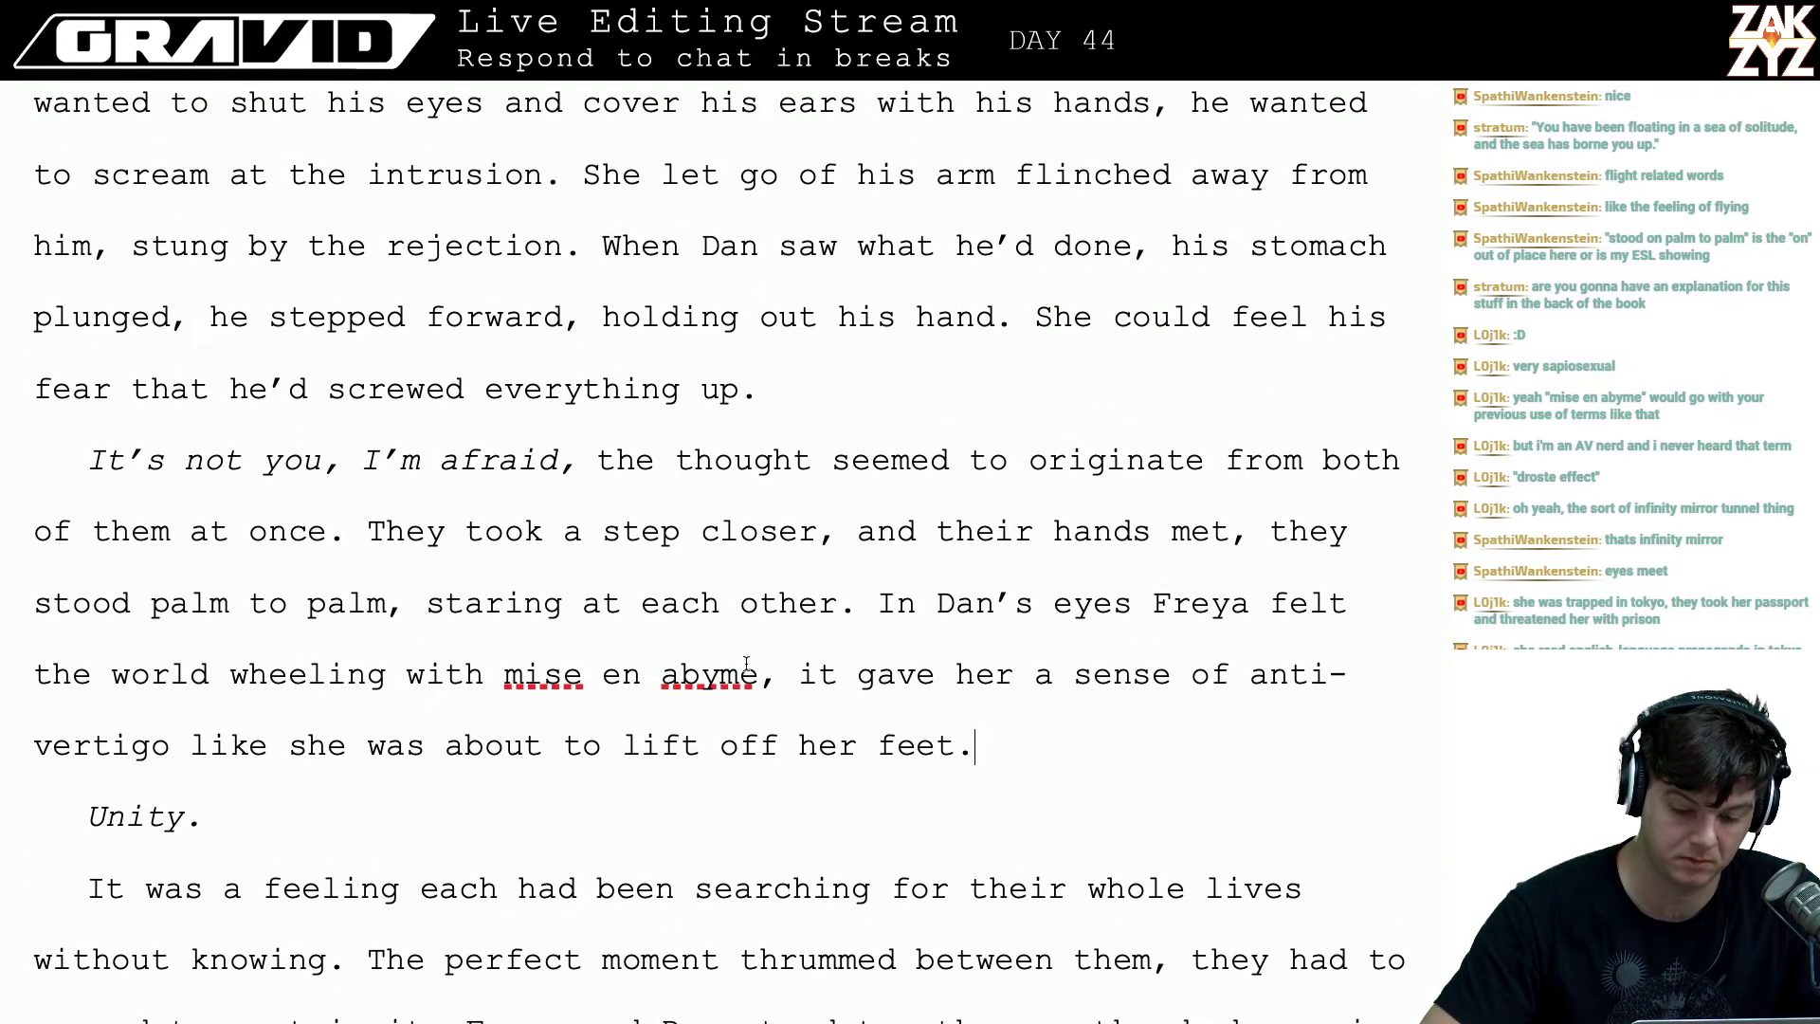
left_click_drag(758, 675, 503, 697)
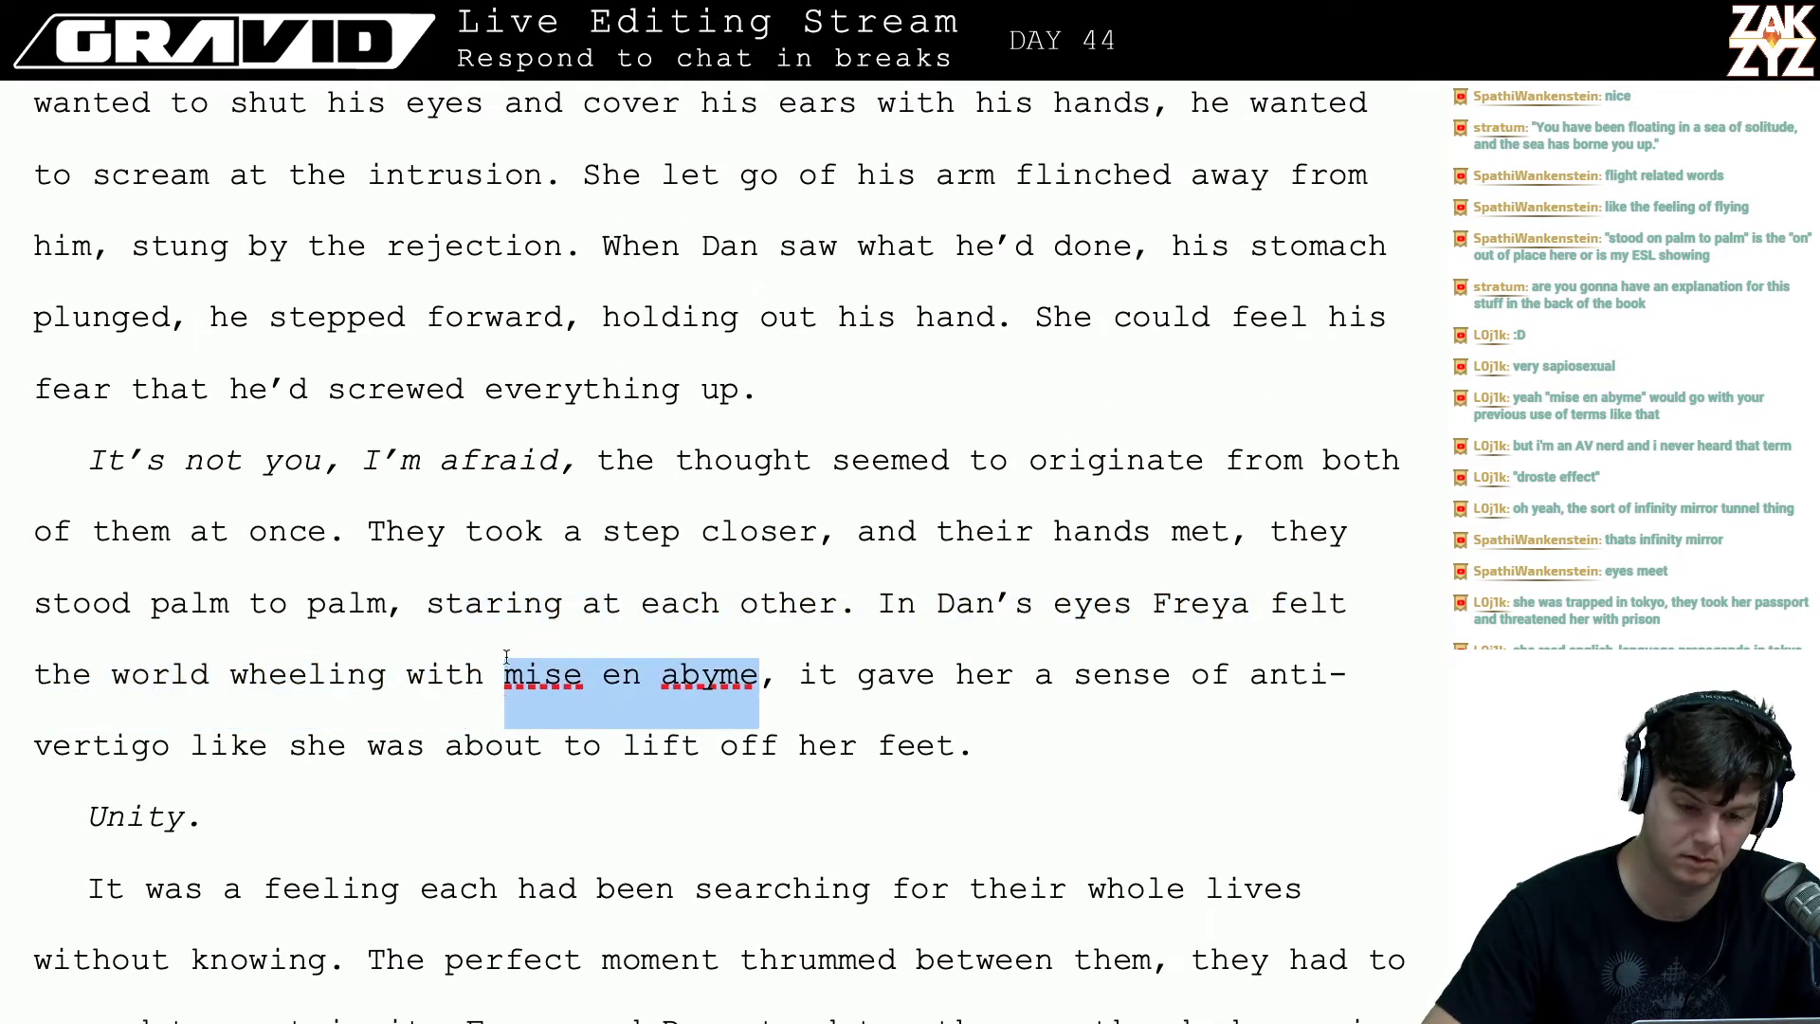
key("super+shift+8")
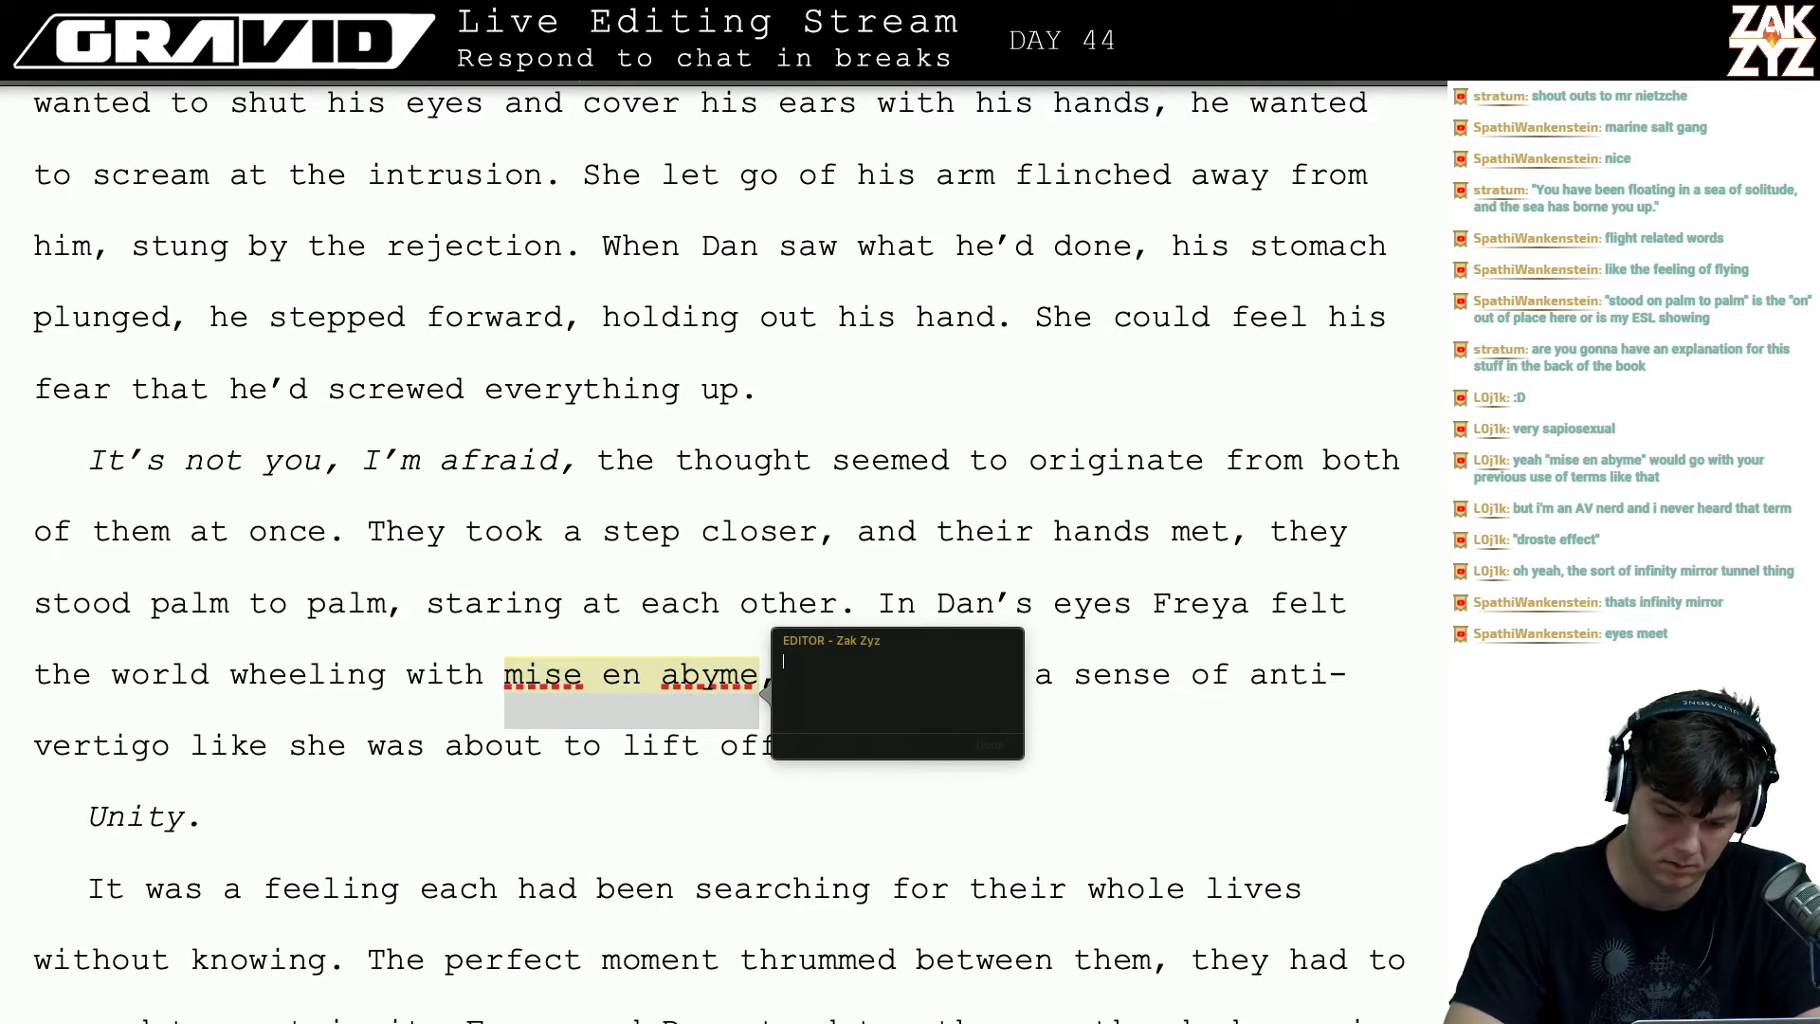
type("In")
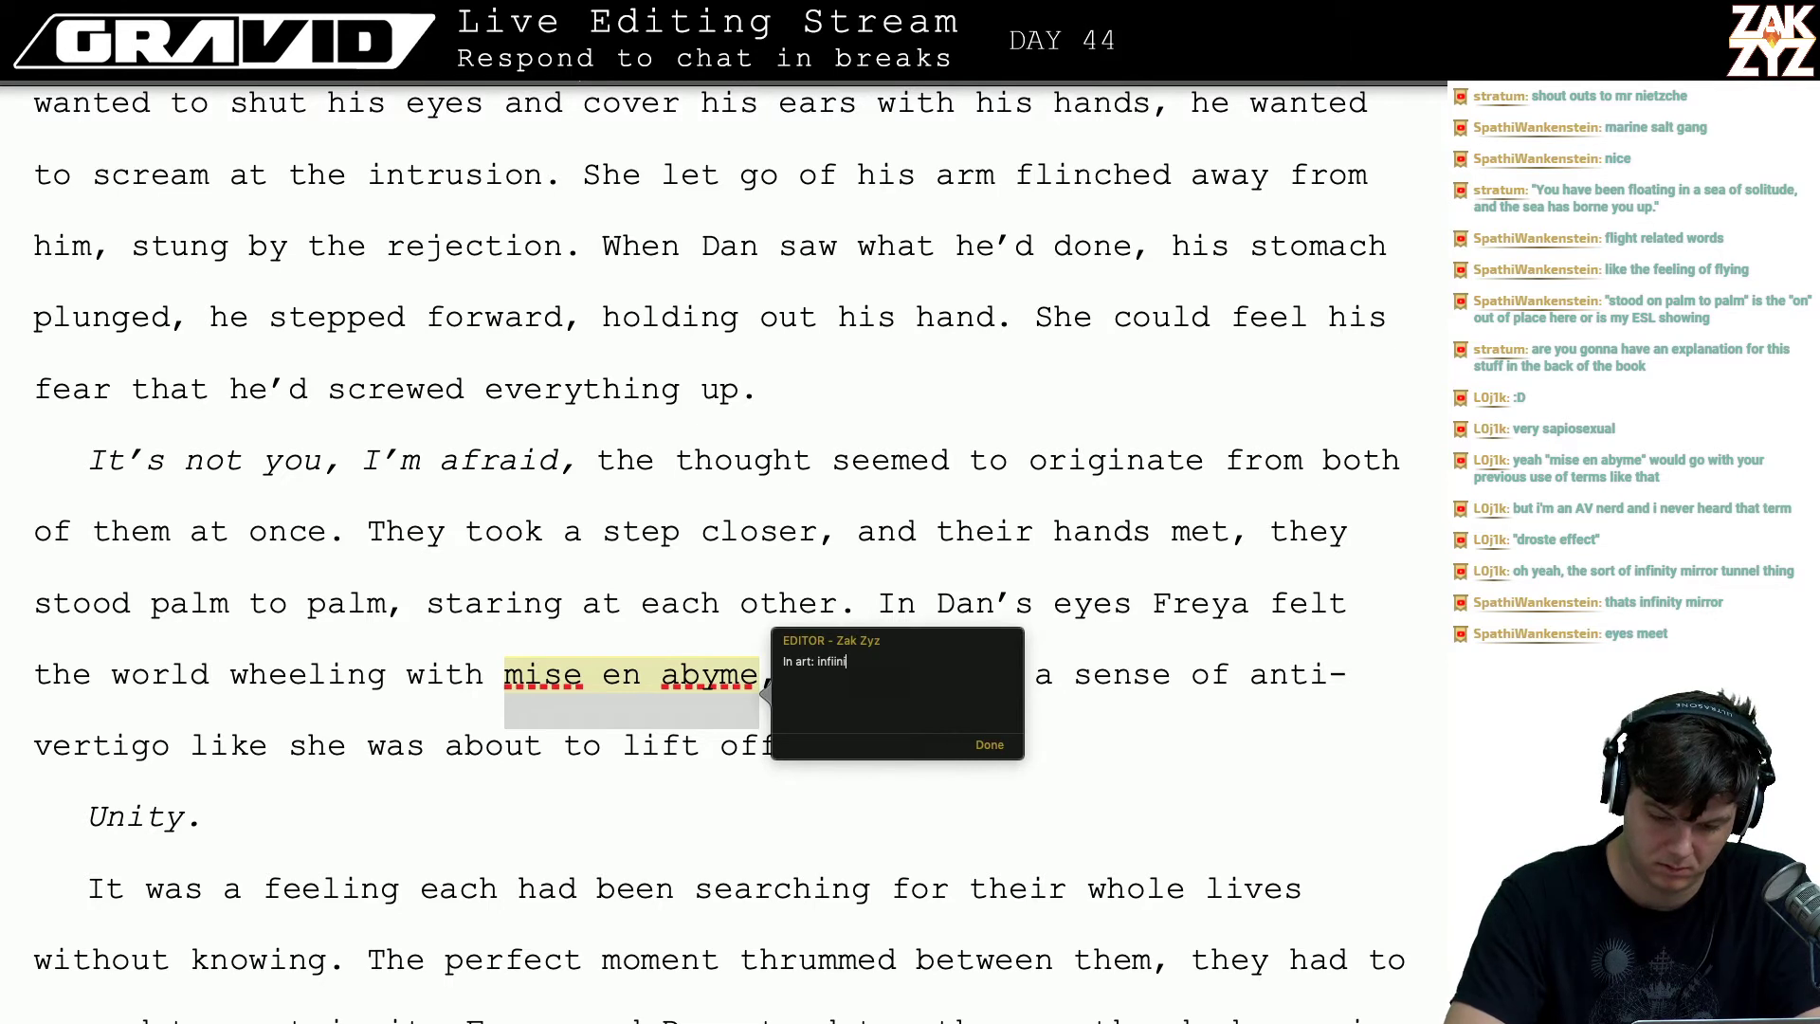
type(" art: infinitely recursive picture")
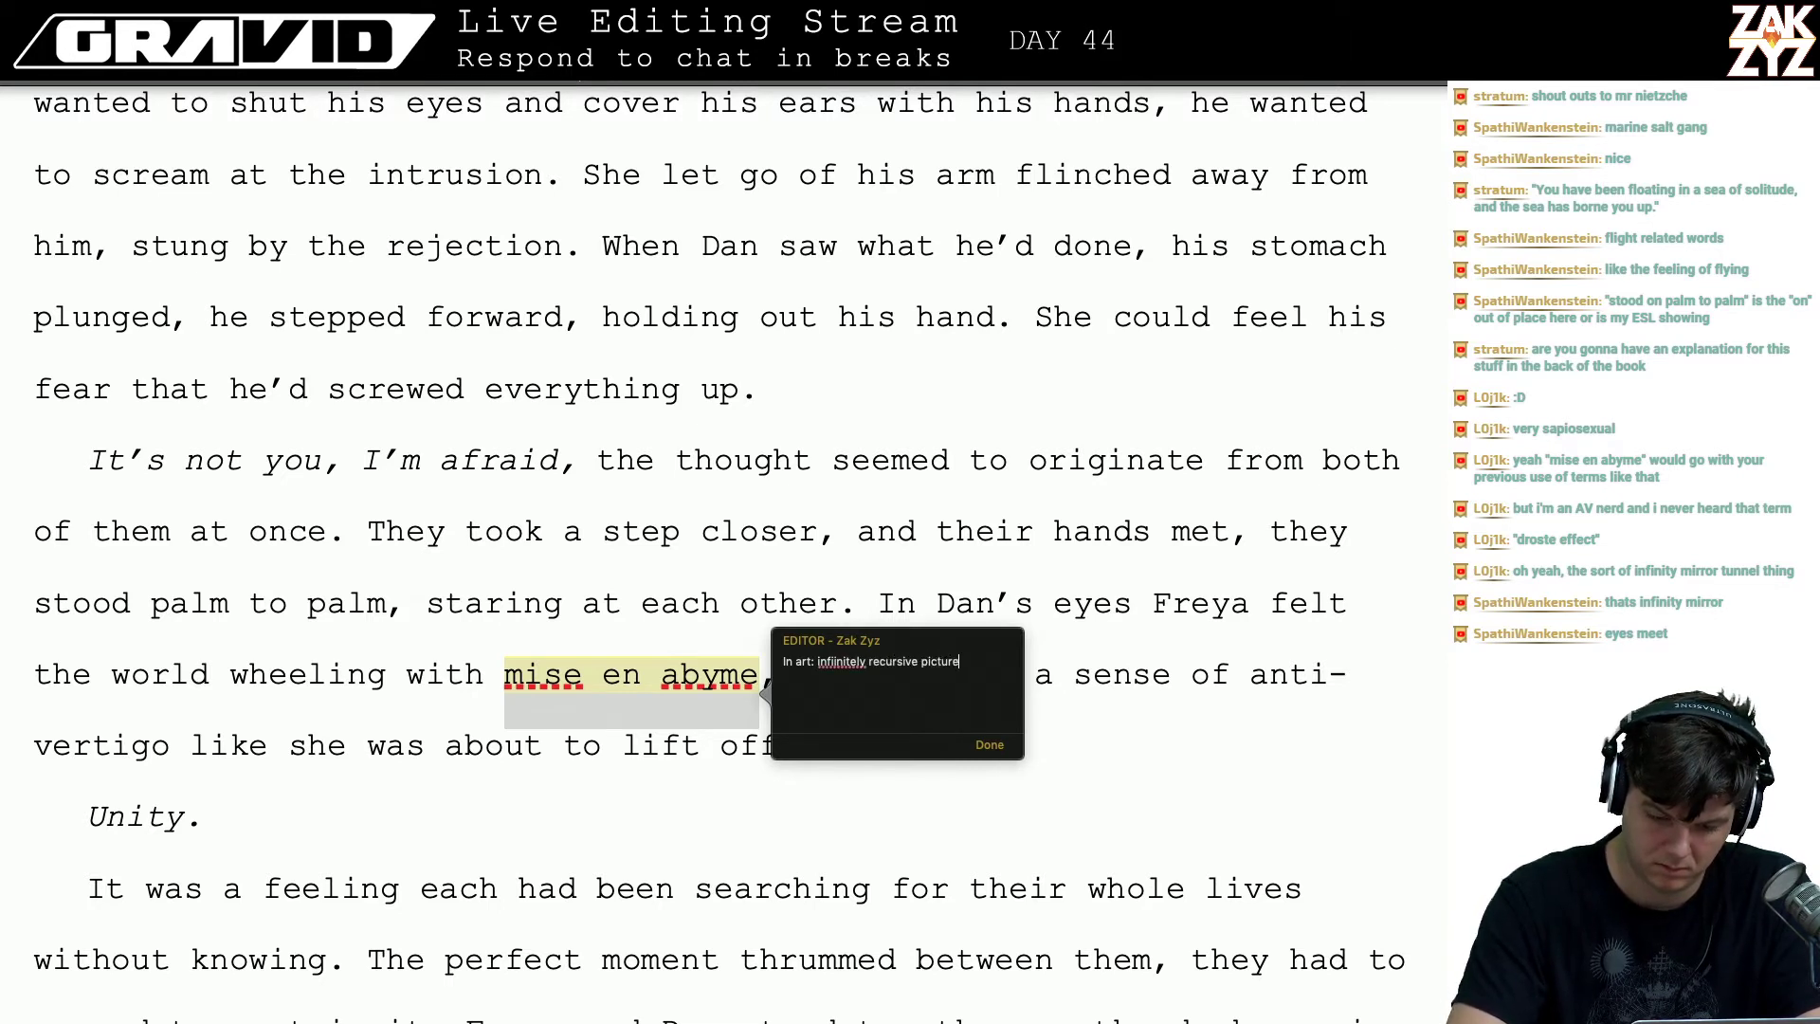
type(" in pic")
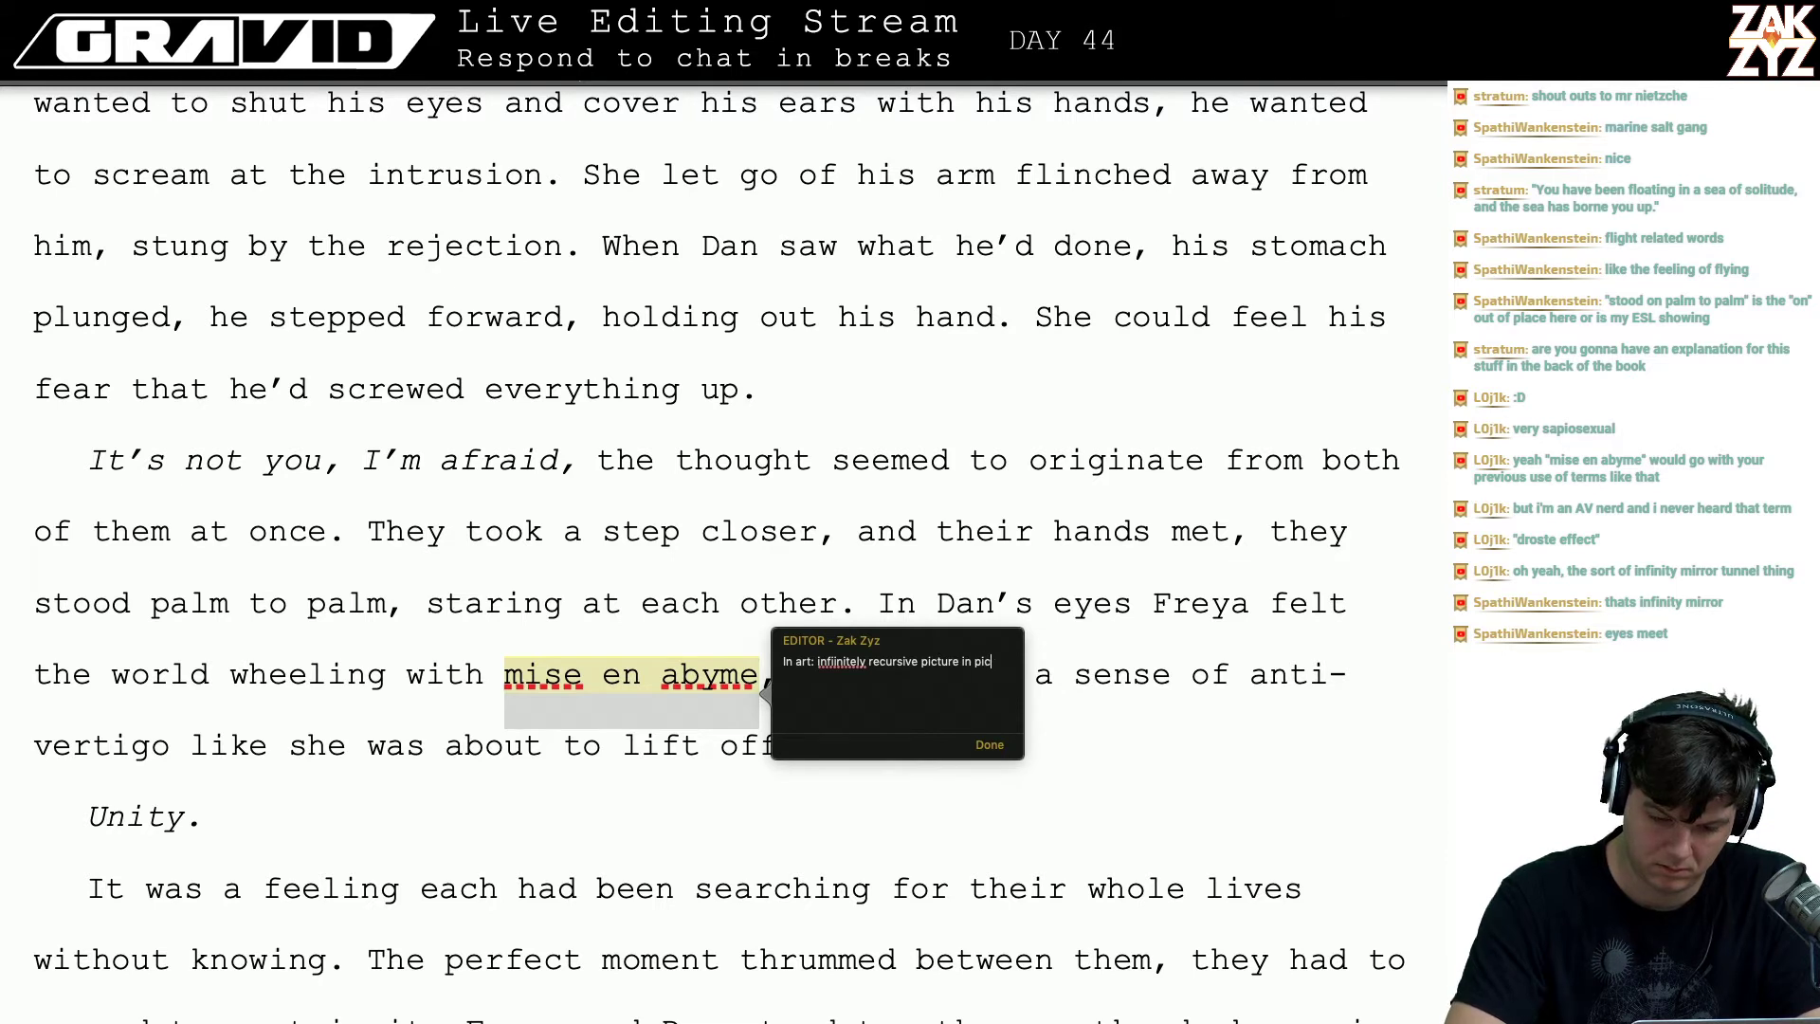
type("ture, must check i")
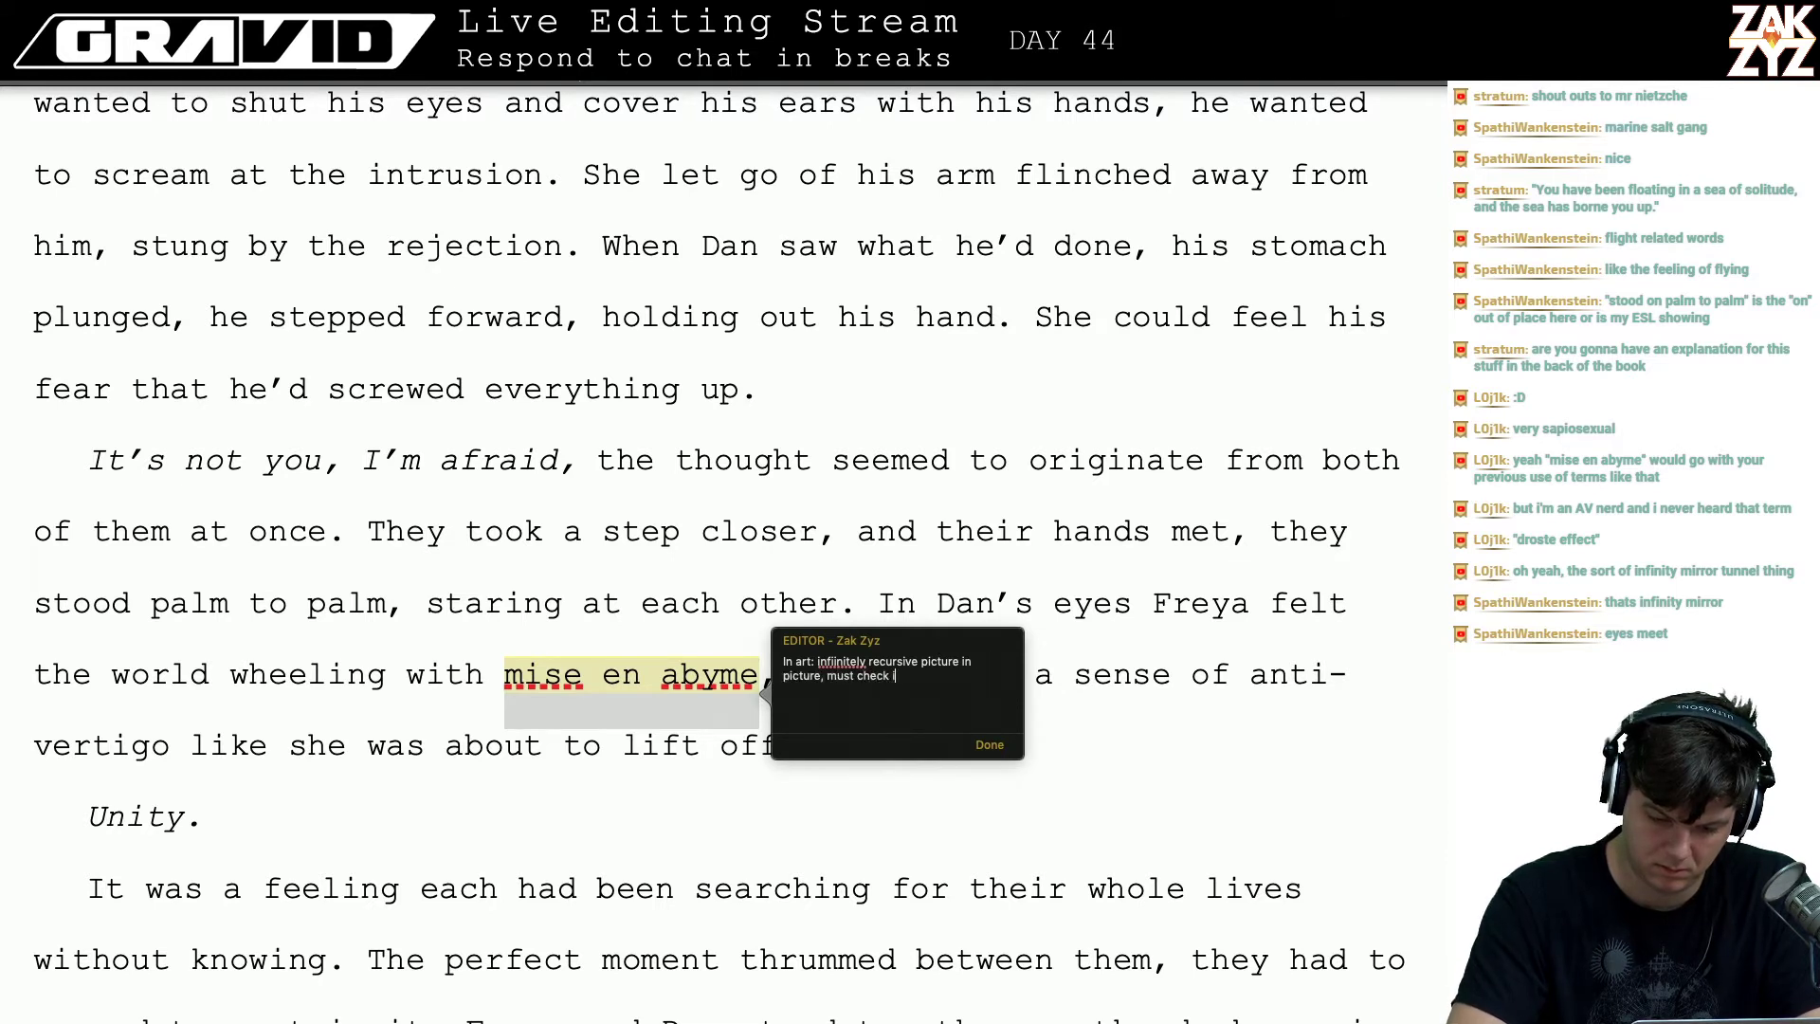
type("f tracks with")
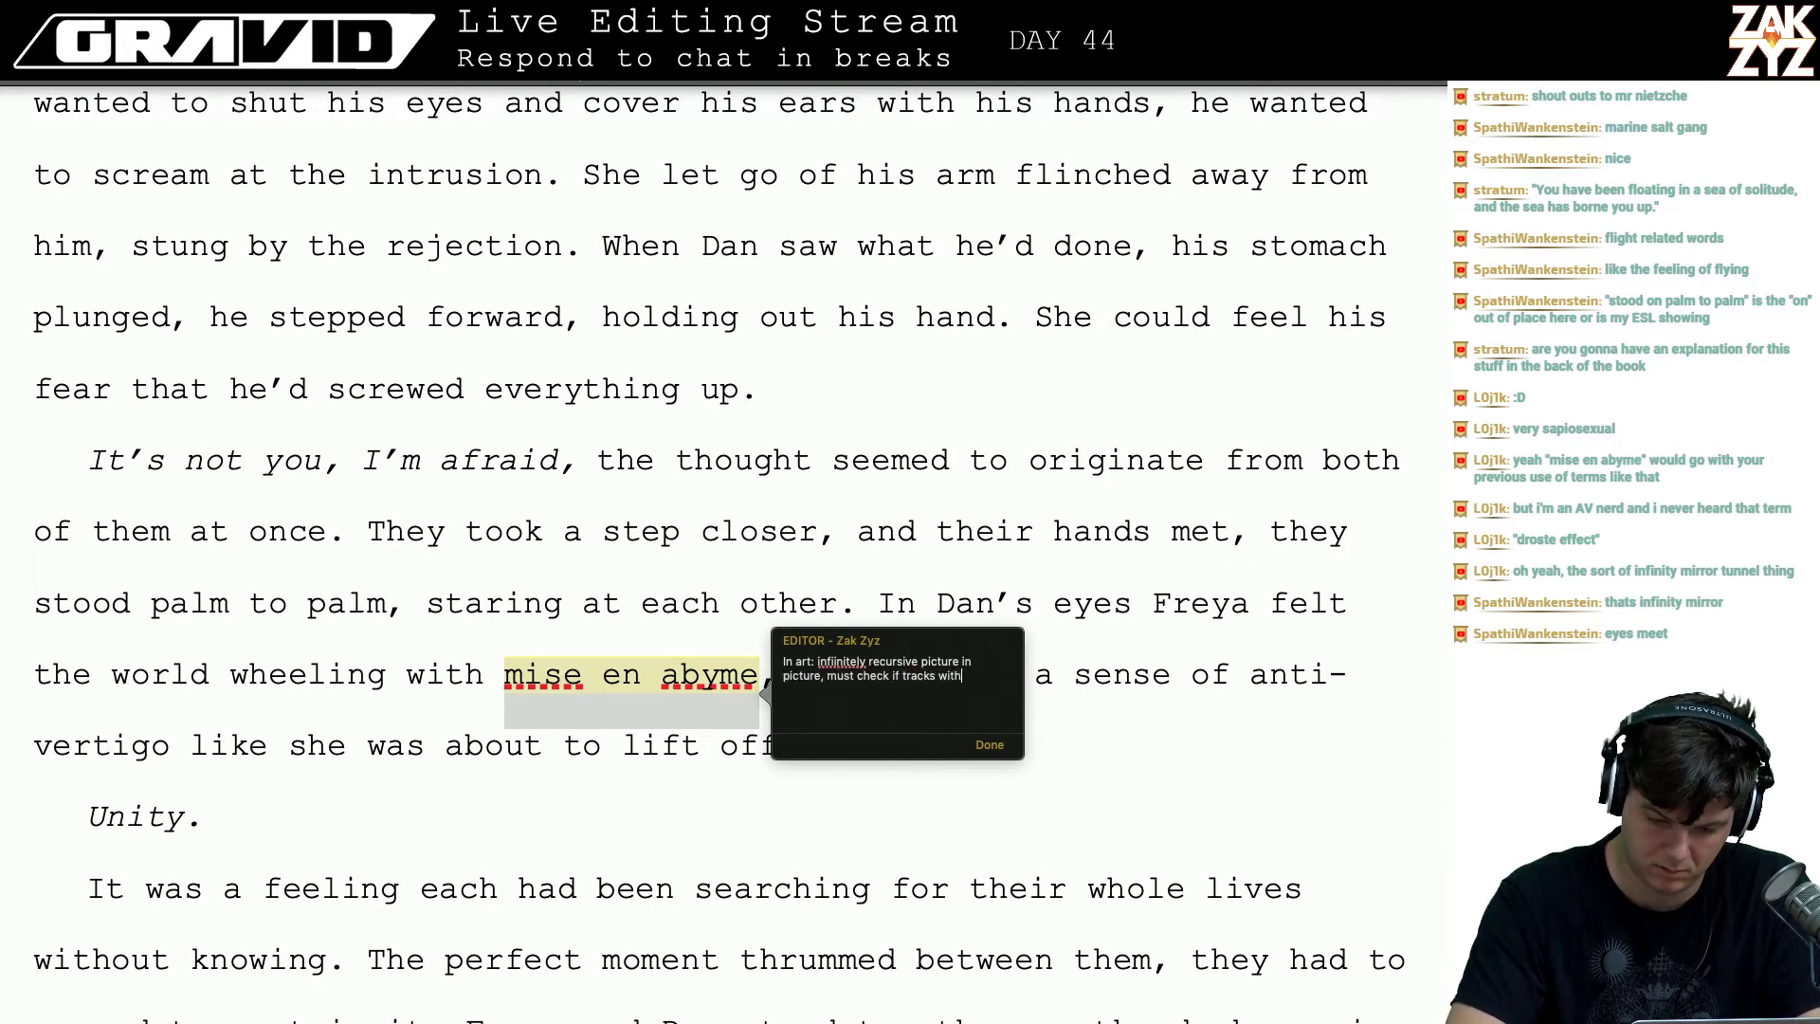
type(" french speaker.")
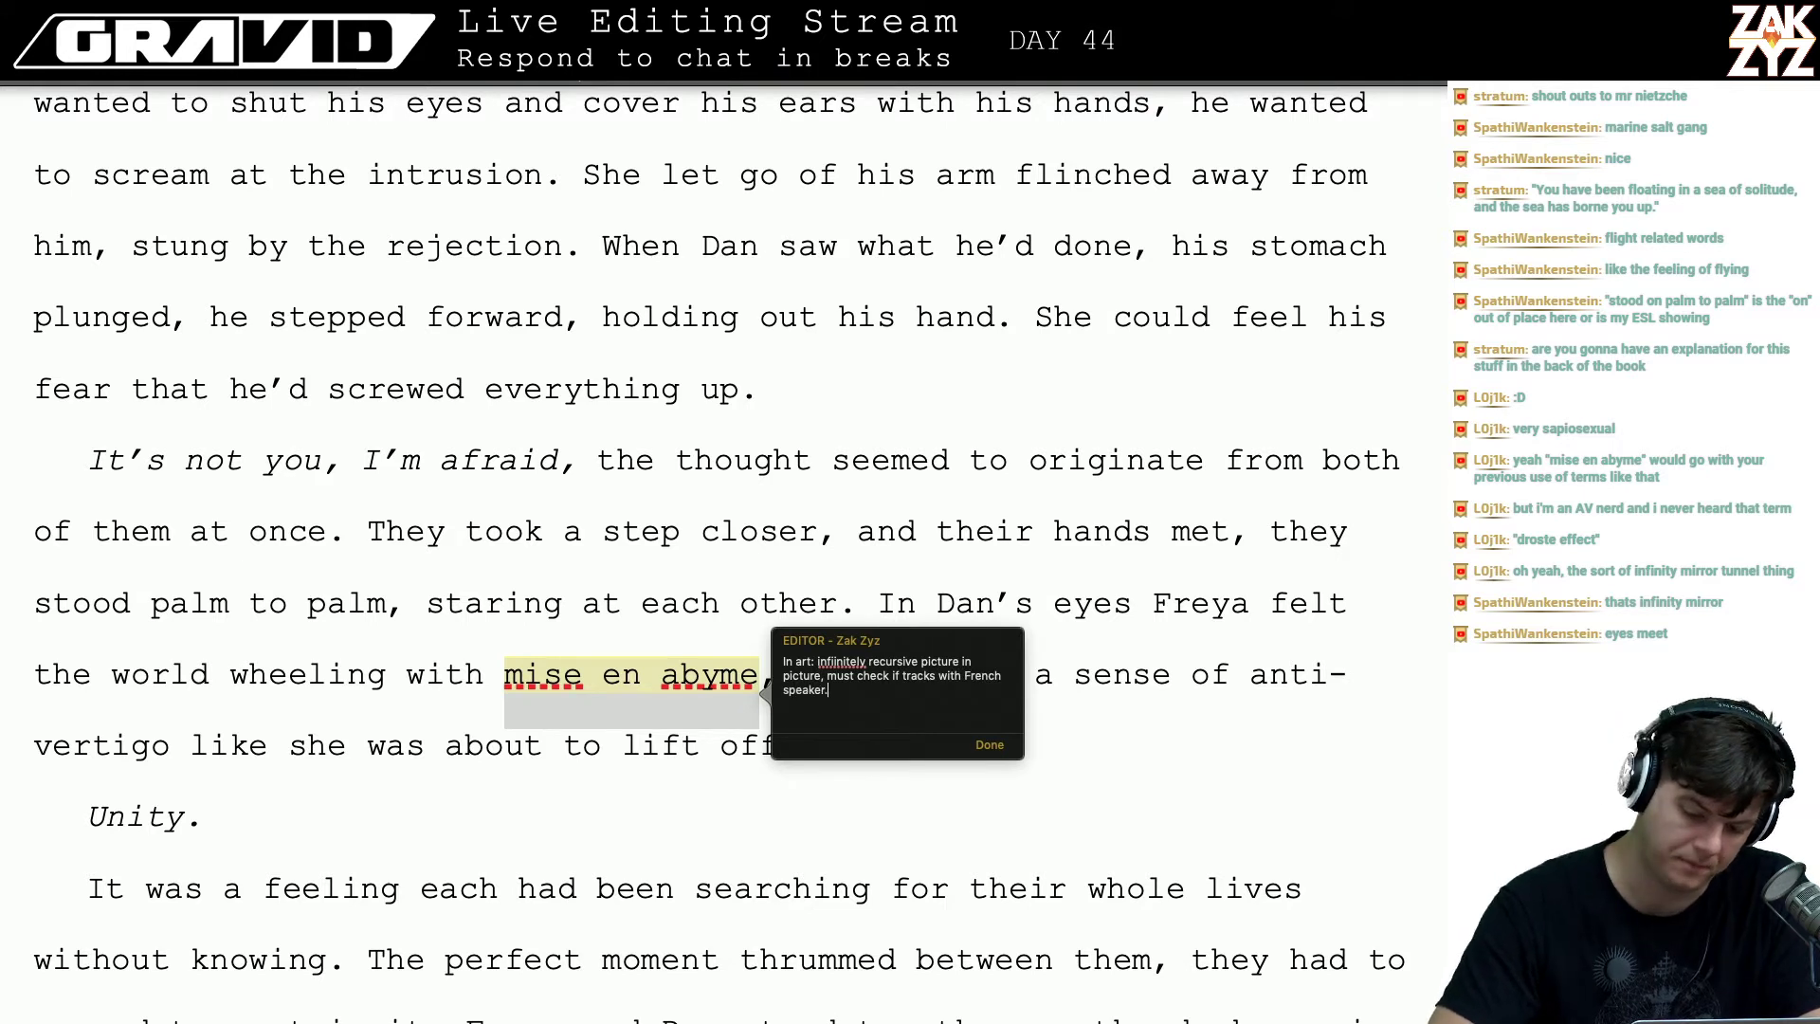
left_click(986, 746)
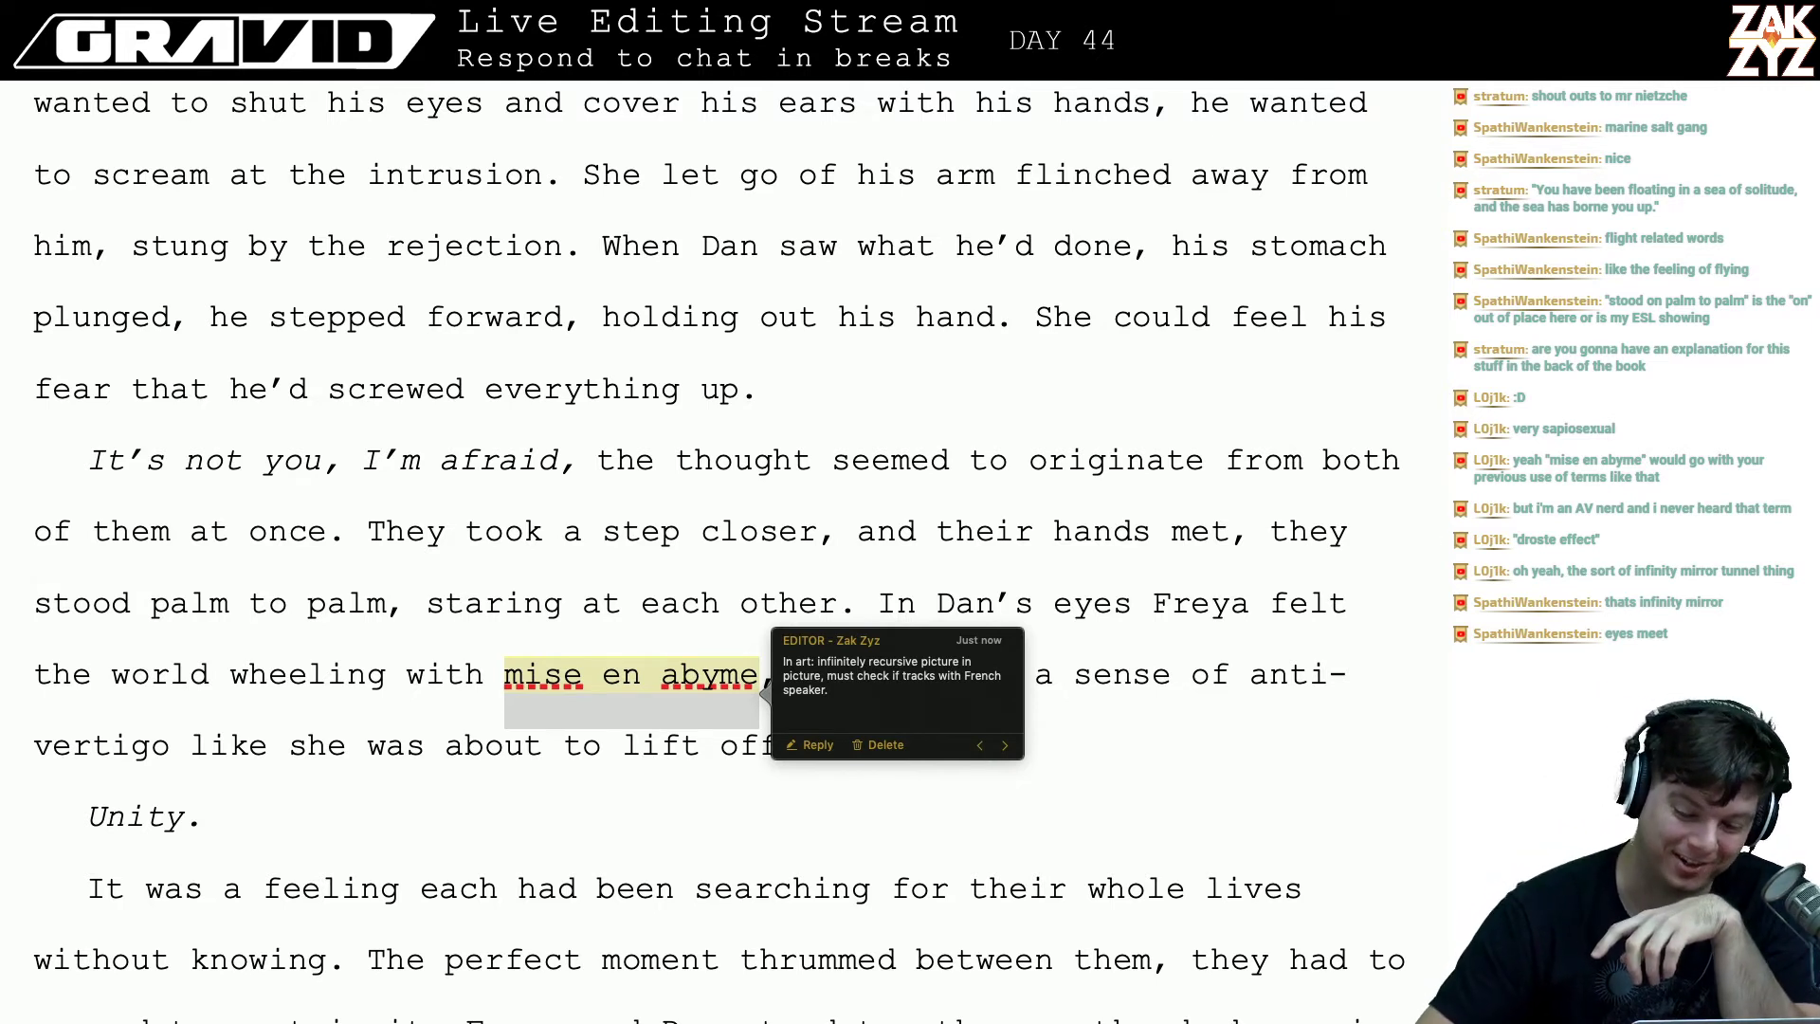
key("Escape")
key("Right")
key("Right")
key("Right")
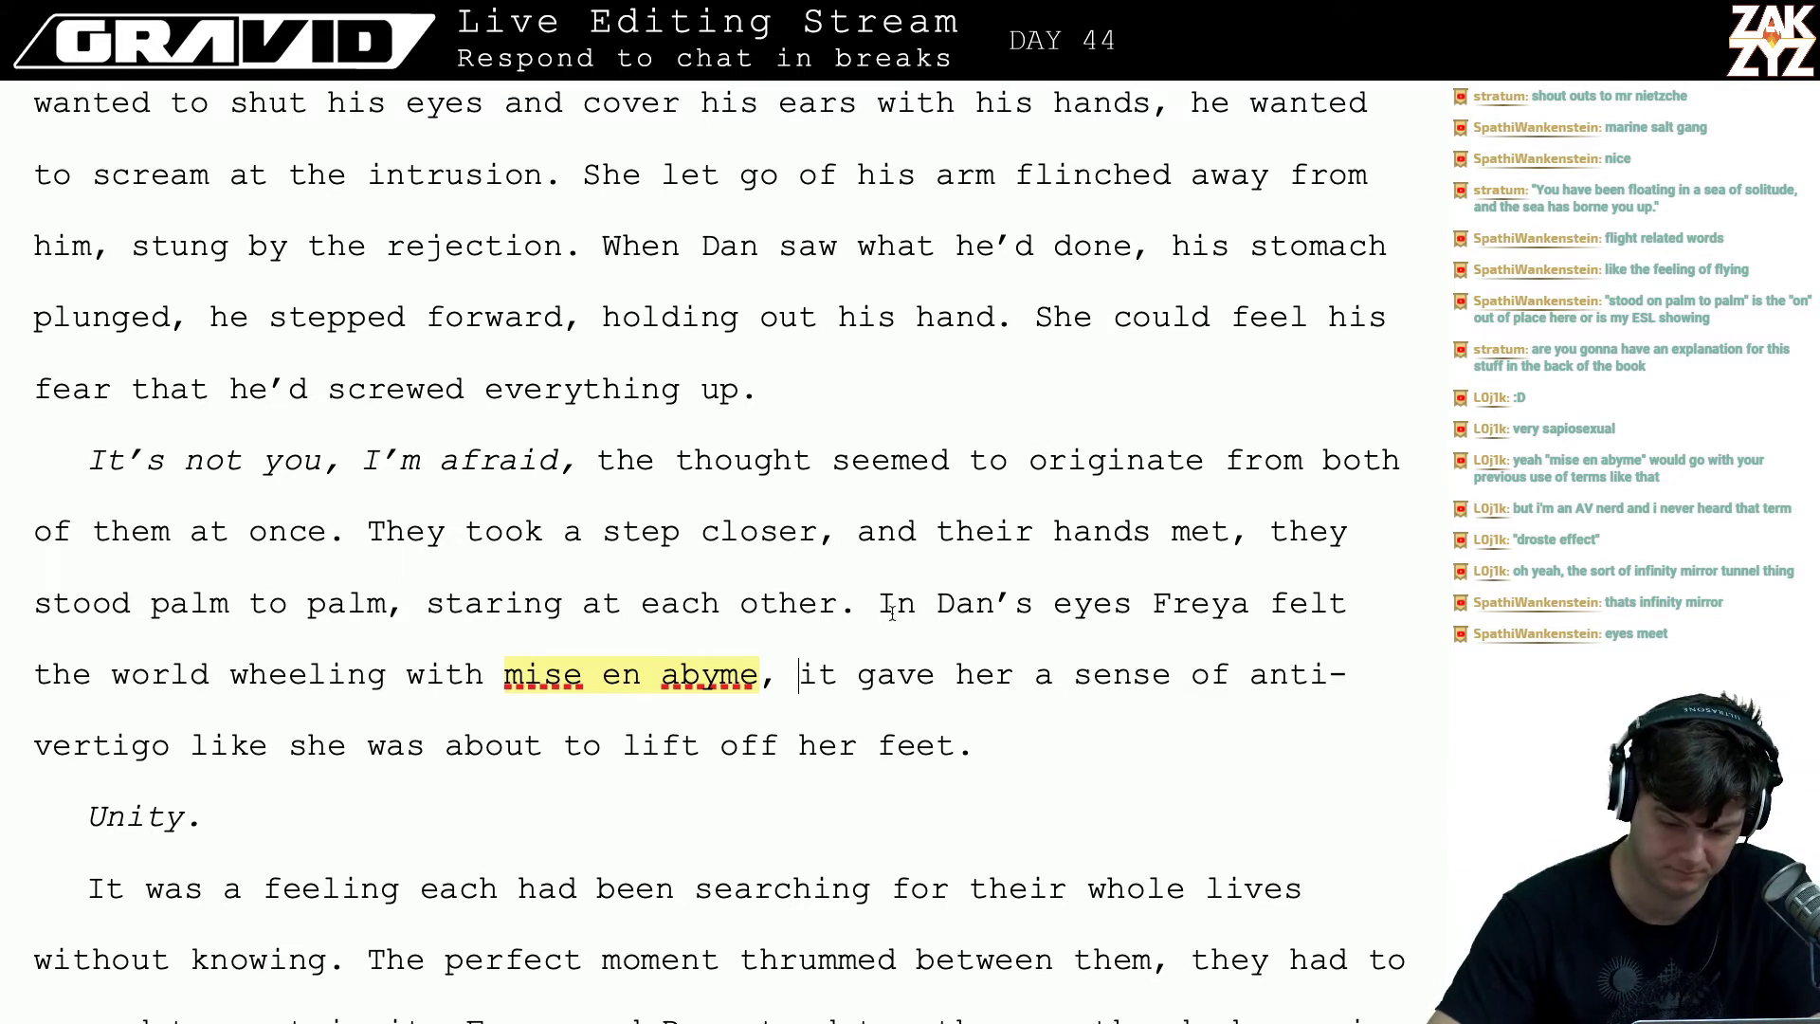
- Try "the world was wheeling" between "In Dan's eyes" and "Freya felt" as a new wording
left_click(1210, 604)
key("Left")
key("Left")
key("Left")
type("the world w")
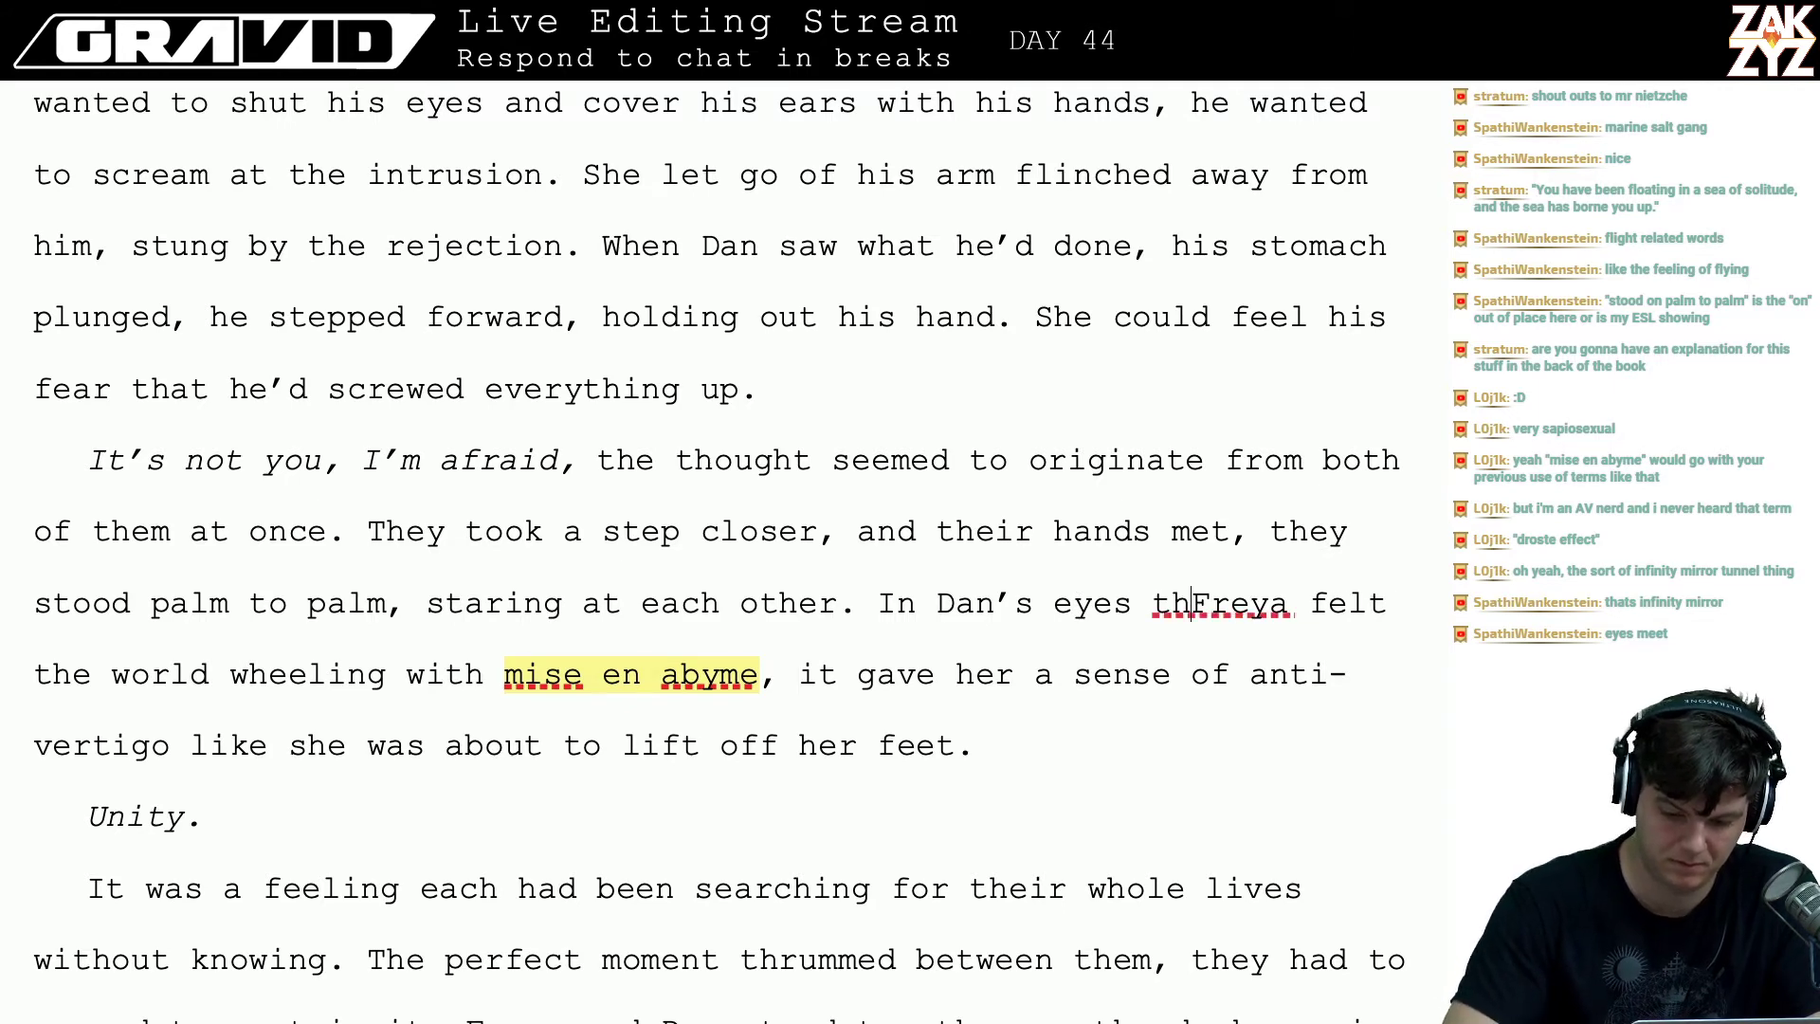
type("as wheeling")
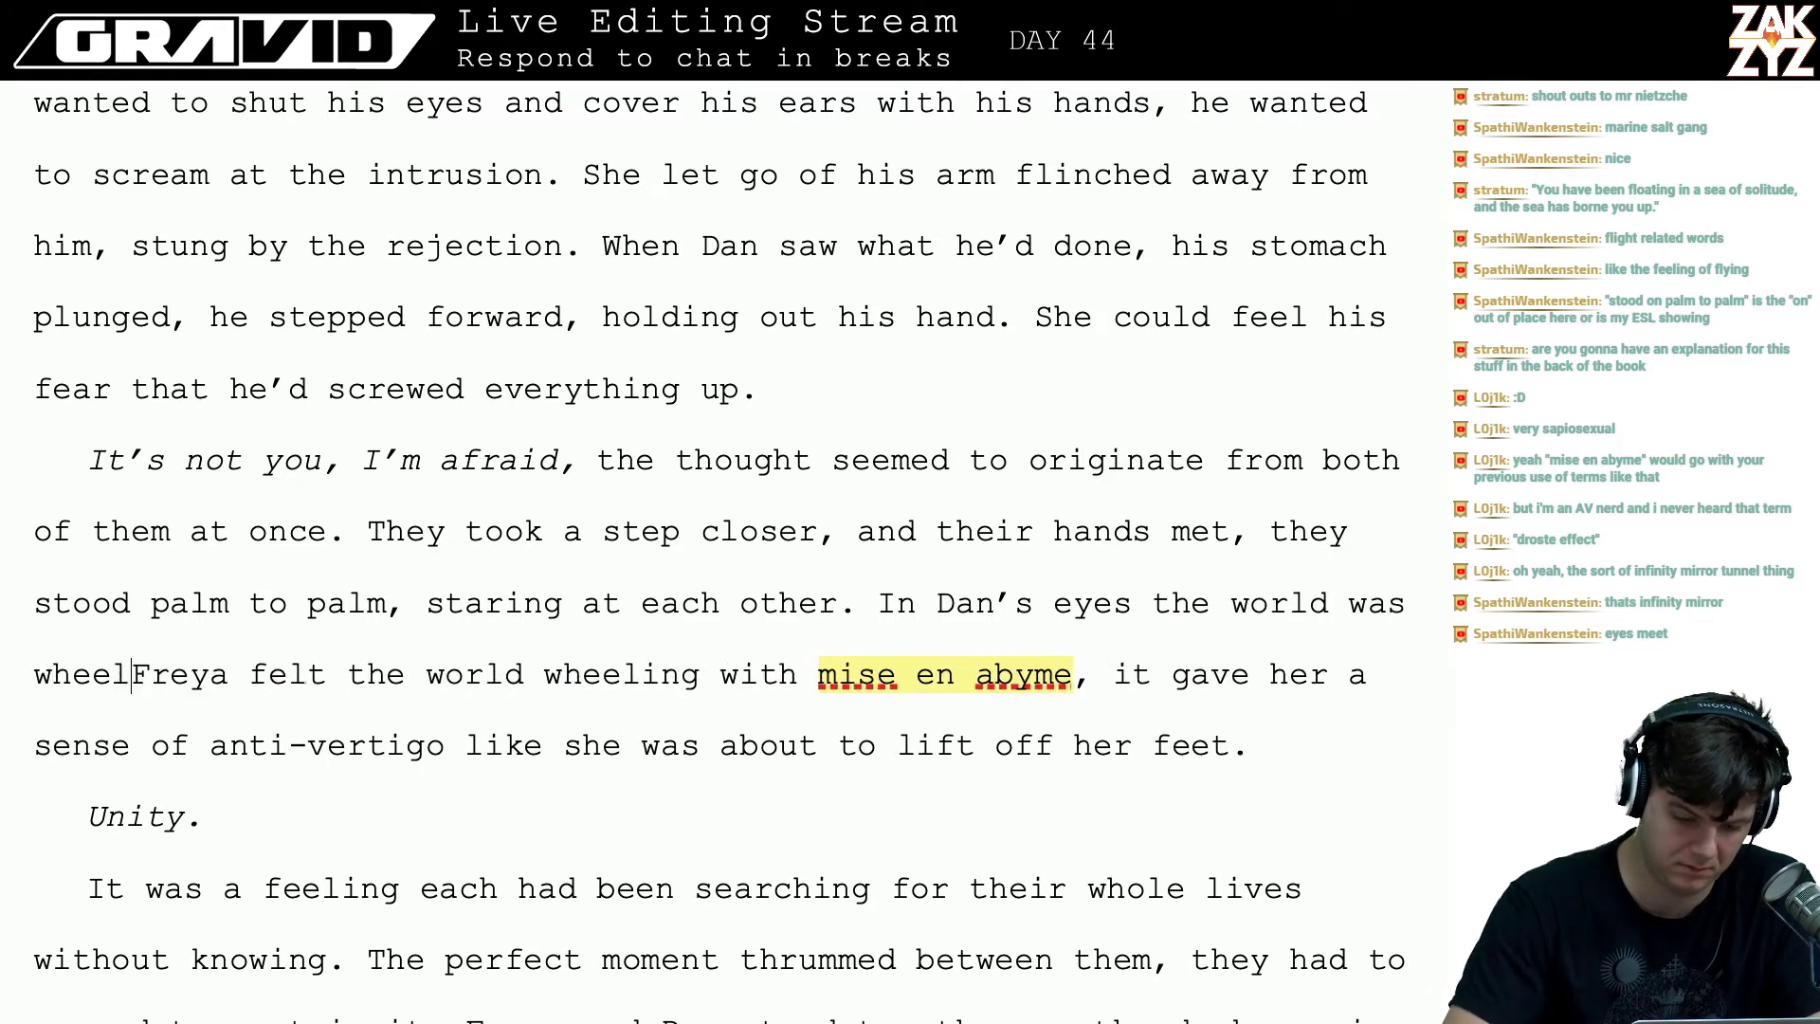
key("shift+Right")
key("shift+Right")
key("shift+Right")
key("shift+Right")
key("shift+Right")
key("shift+Right")
key("shift+Right")
key("shift+Right")
key("shift+Right")
key("shift+Right")
key("shift+Right")
key("shift+Right")
key("shift+Right")
key("shift+Right")
key("shift+Right")
key("shift+Right")
key("shift+Right")
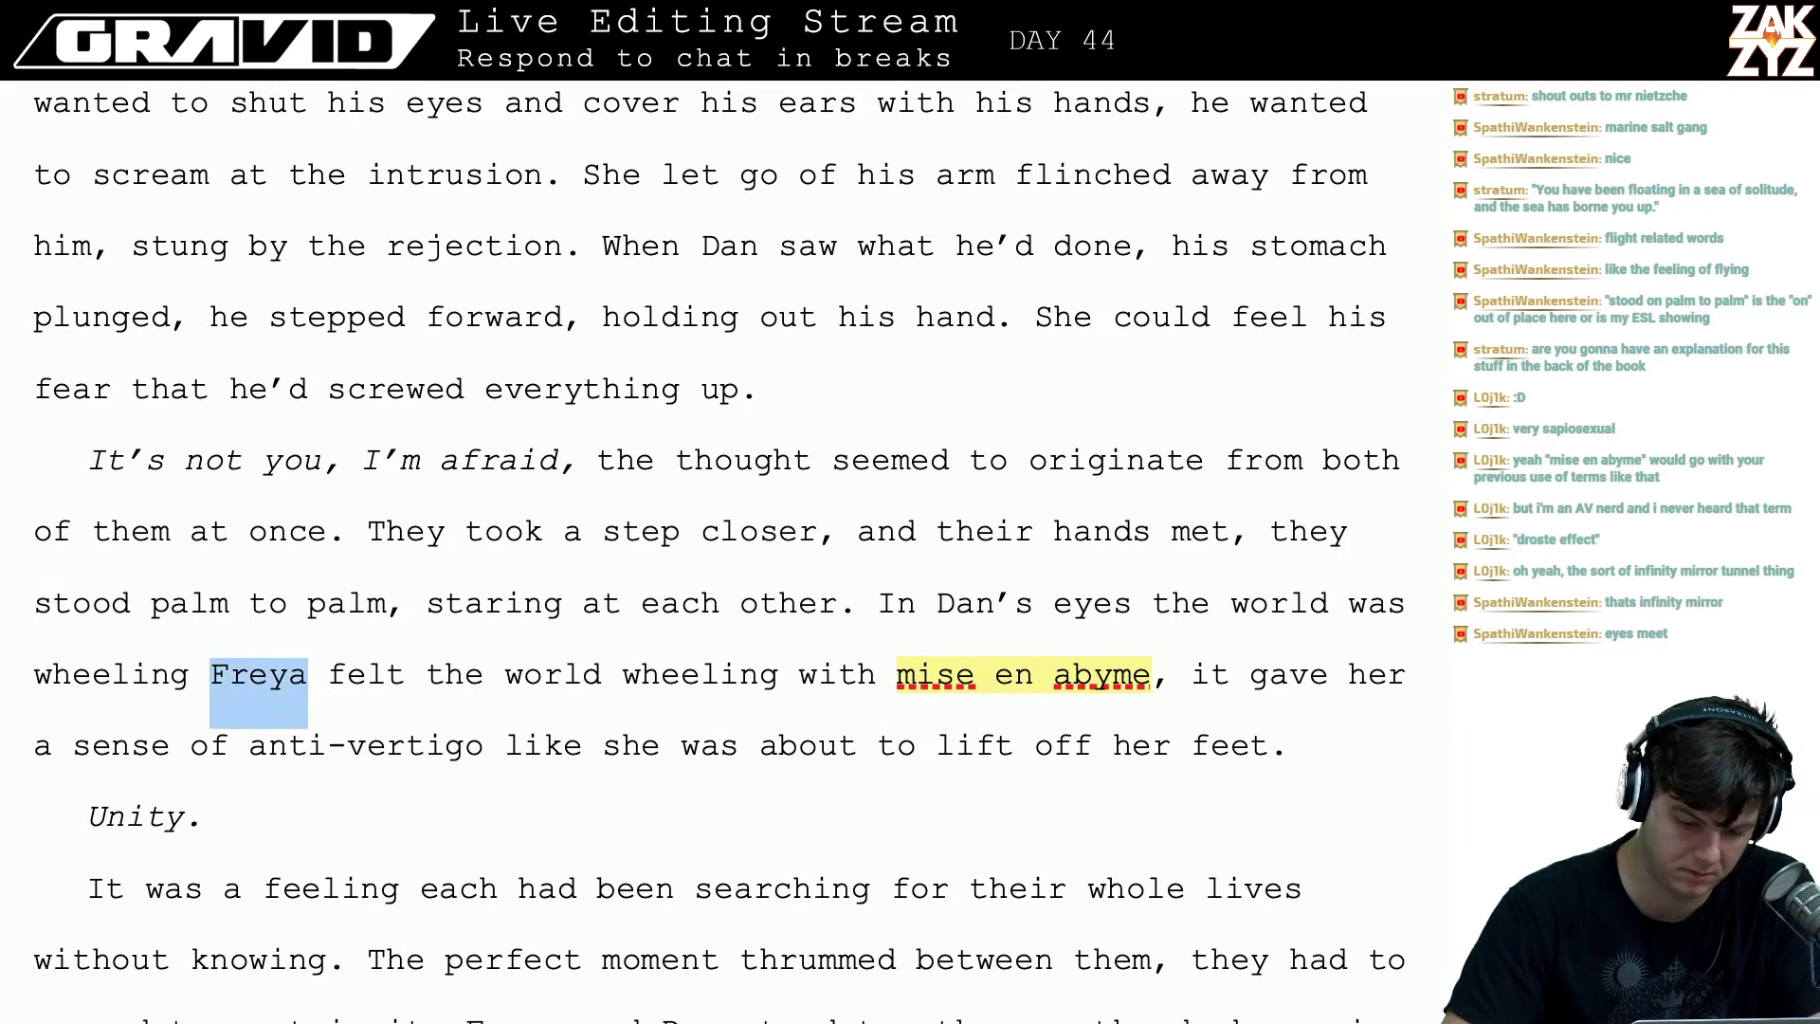
key("shift+Right")
key("shift+Right")
key("shift+Right")
key("shift+Right")
- Break the paragraph before "In Dan's eyes" so that sentence stands apart, with an empty paragraph above it
key("Left")
key("Left")
key("Left")
key("Left")
key("Left")
key("Left")
key("Left")
key("Left")
key("Left")
key("Left")
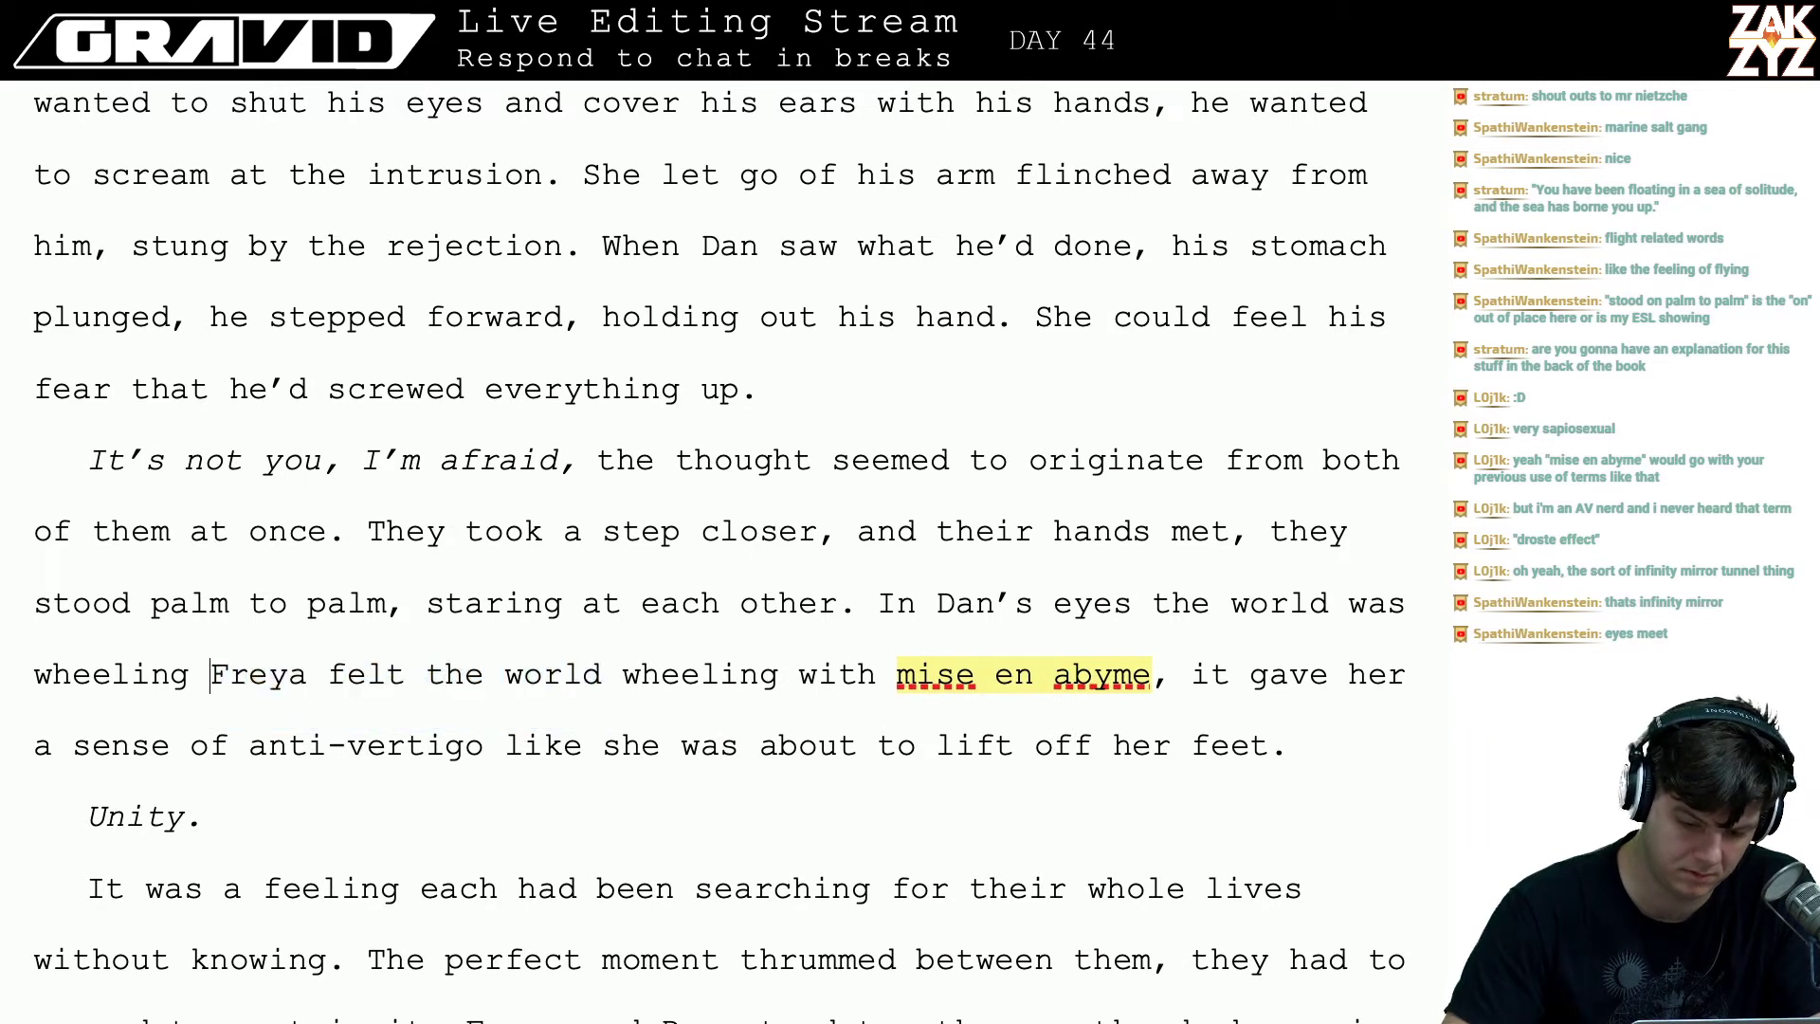
key("Left")
key("Left")
key("Left")
key("Left")
key("Left")
key("Left")
key("Left")
key("Left")
key("Left")
key("Left")
key("Left")
key("Left")
key("Left")
key("Left")
key("Left")
key("Left")
key("Left")
key("Left")
key("Left")
key("Left")
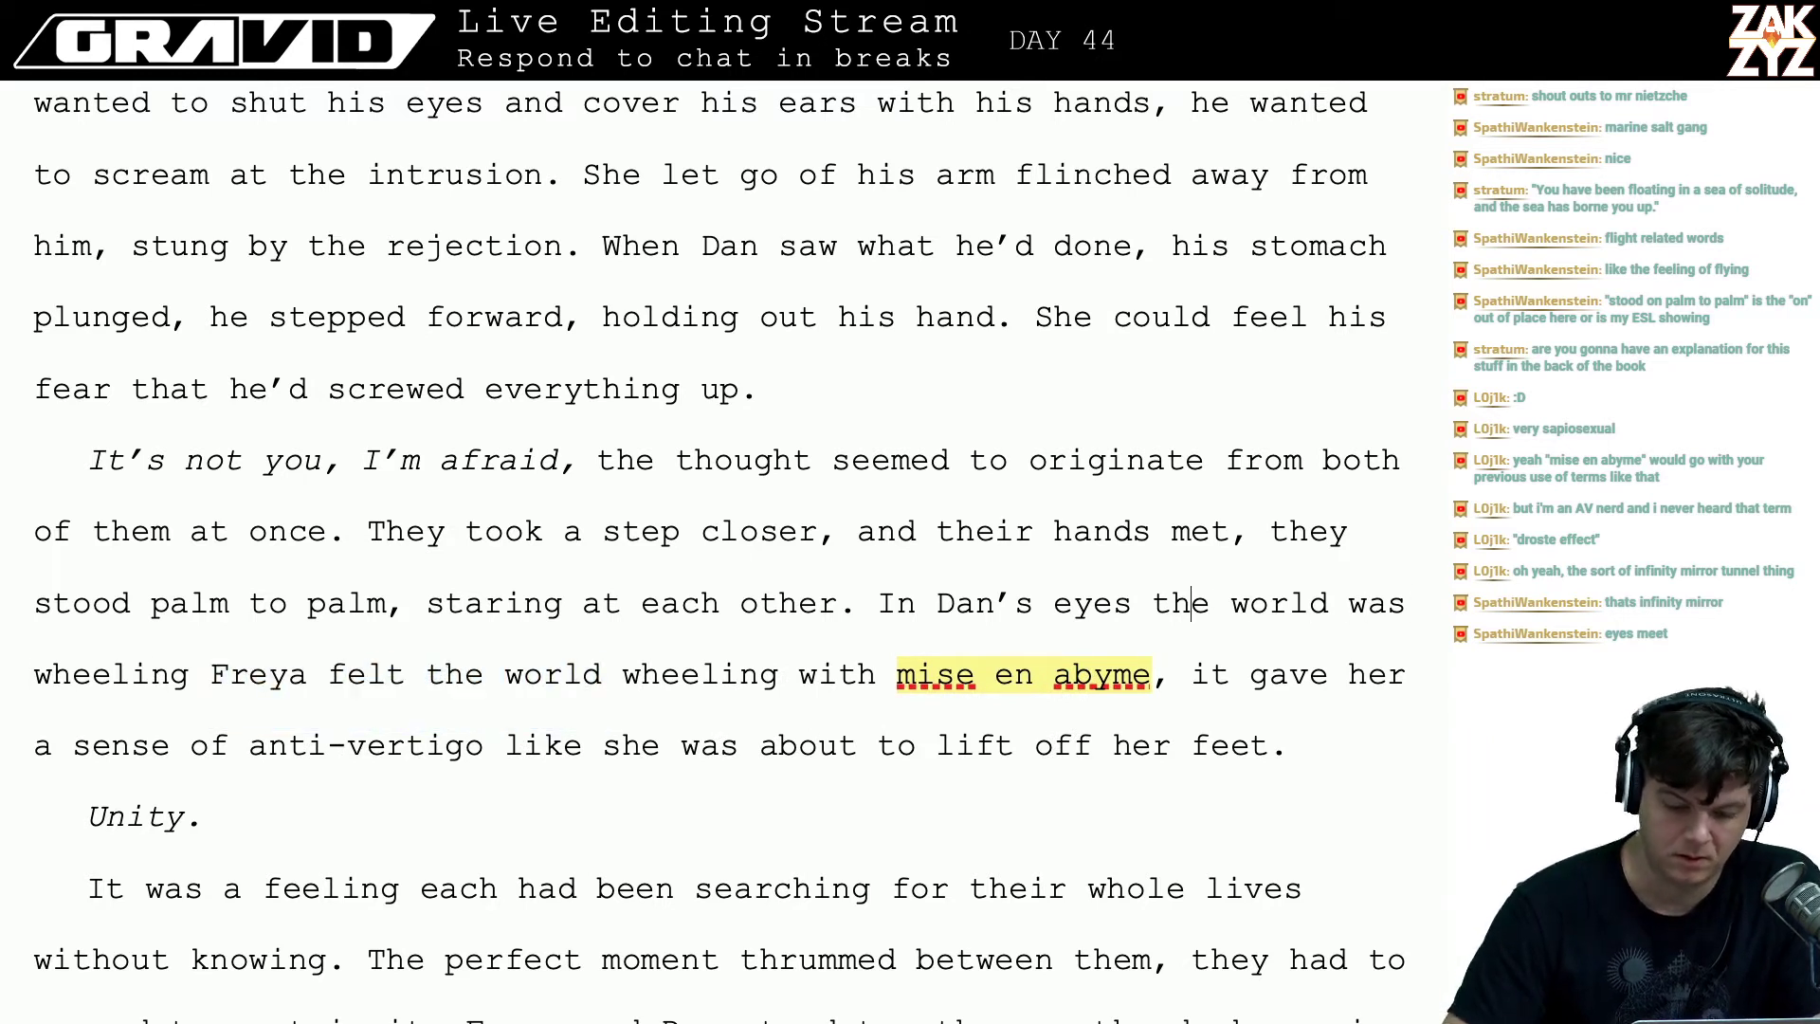
key("Left")
key("Left")
key("Left")
key("Left")
key("Left")
key("Return")
key("Return")
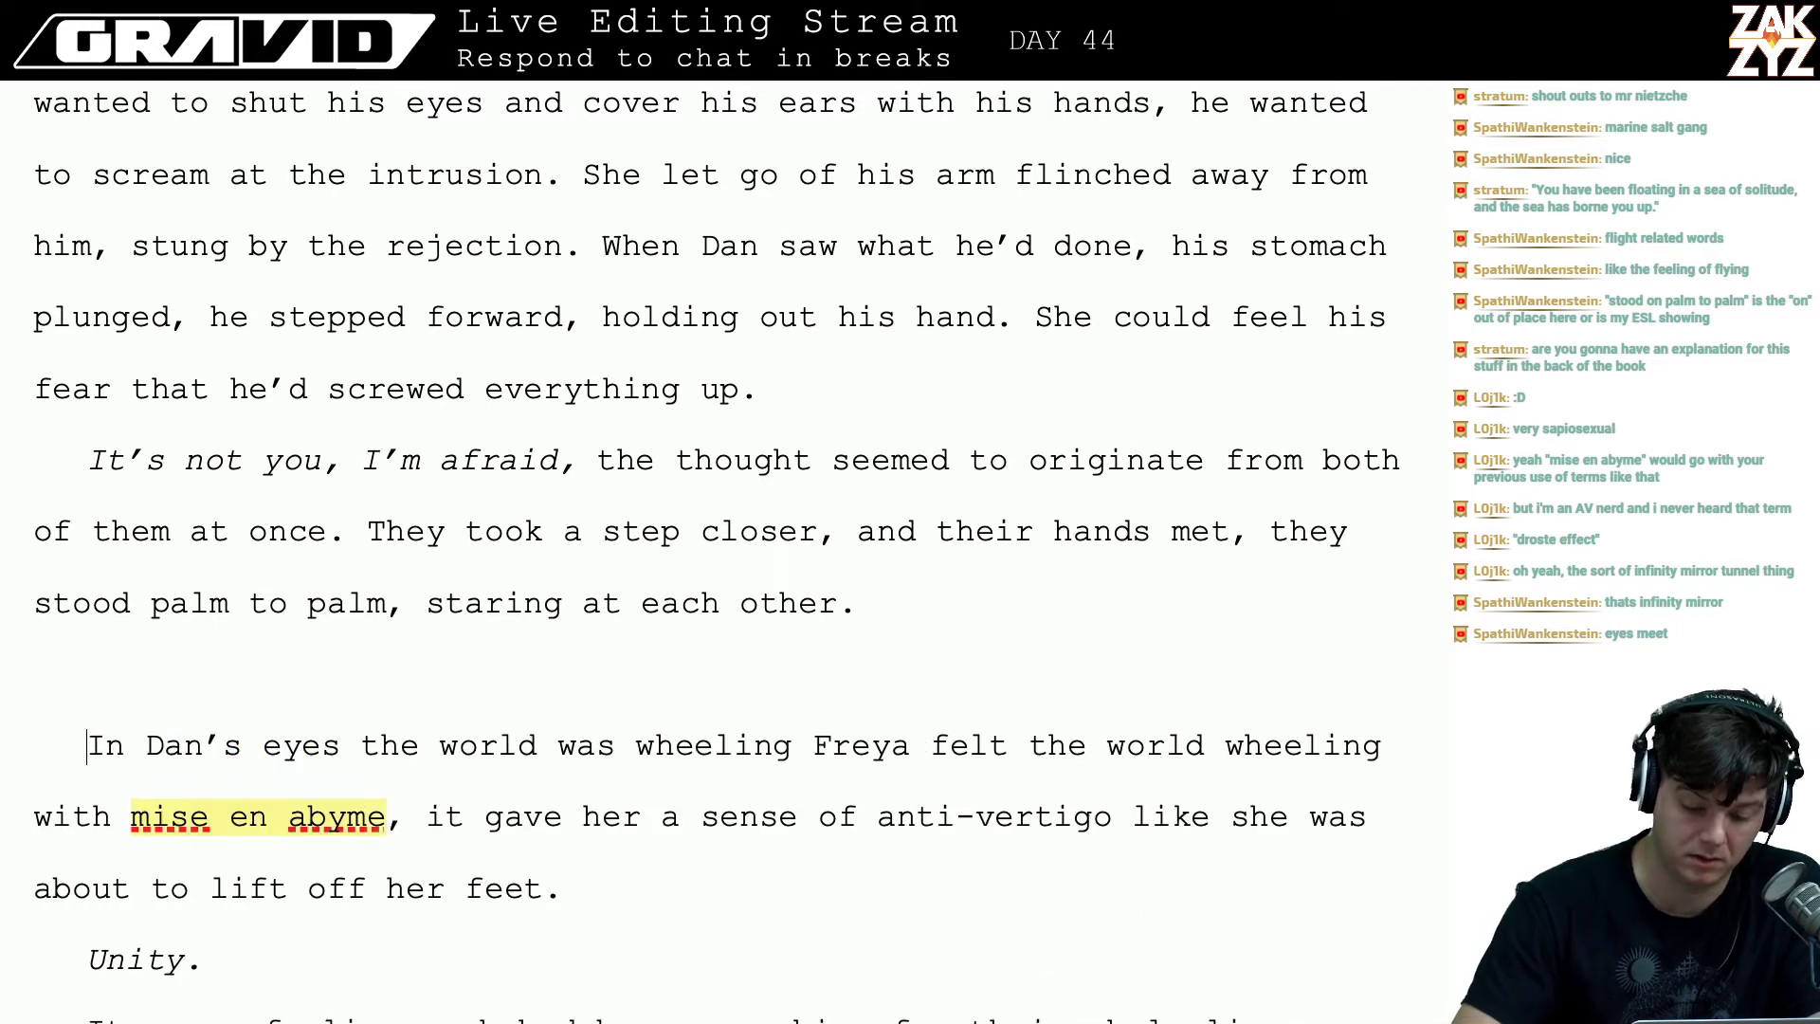
- Add "Their overlapping perceptions sent the world into a spiral of" after "staring at each other."
key("Left")
key("Left")
type("Their over")
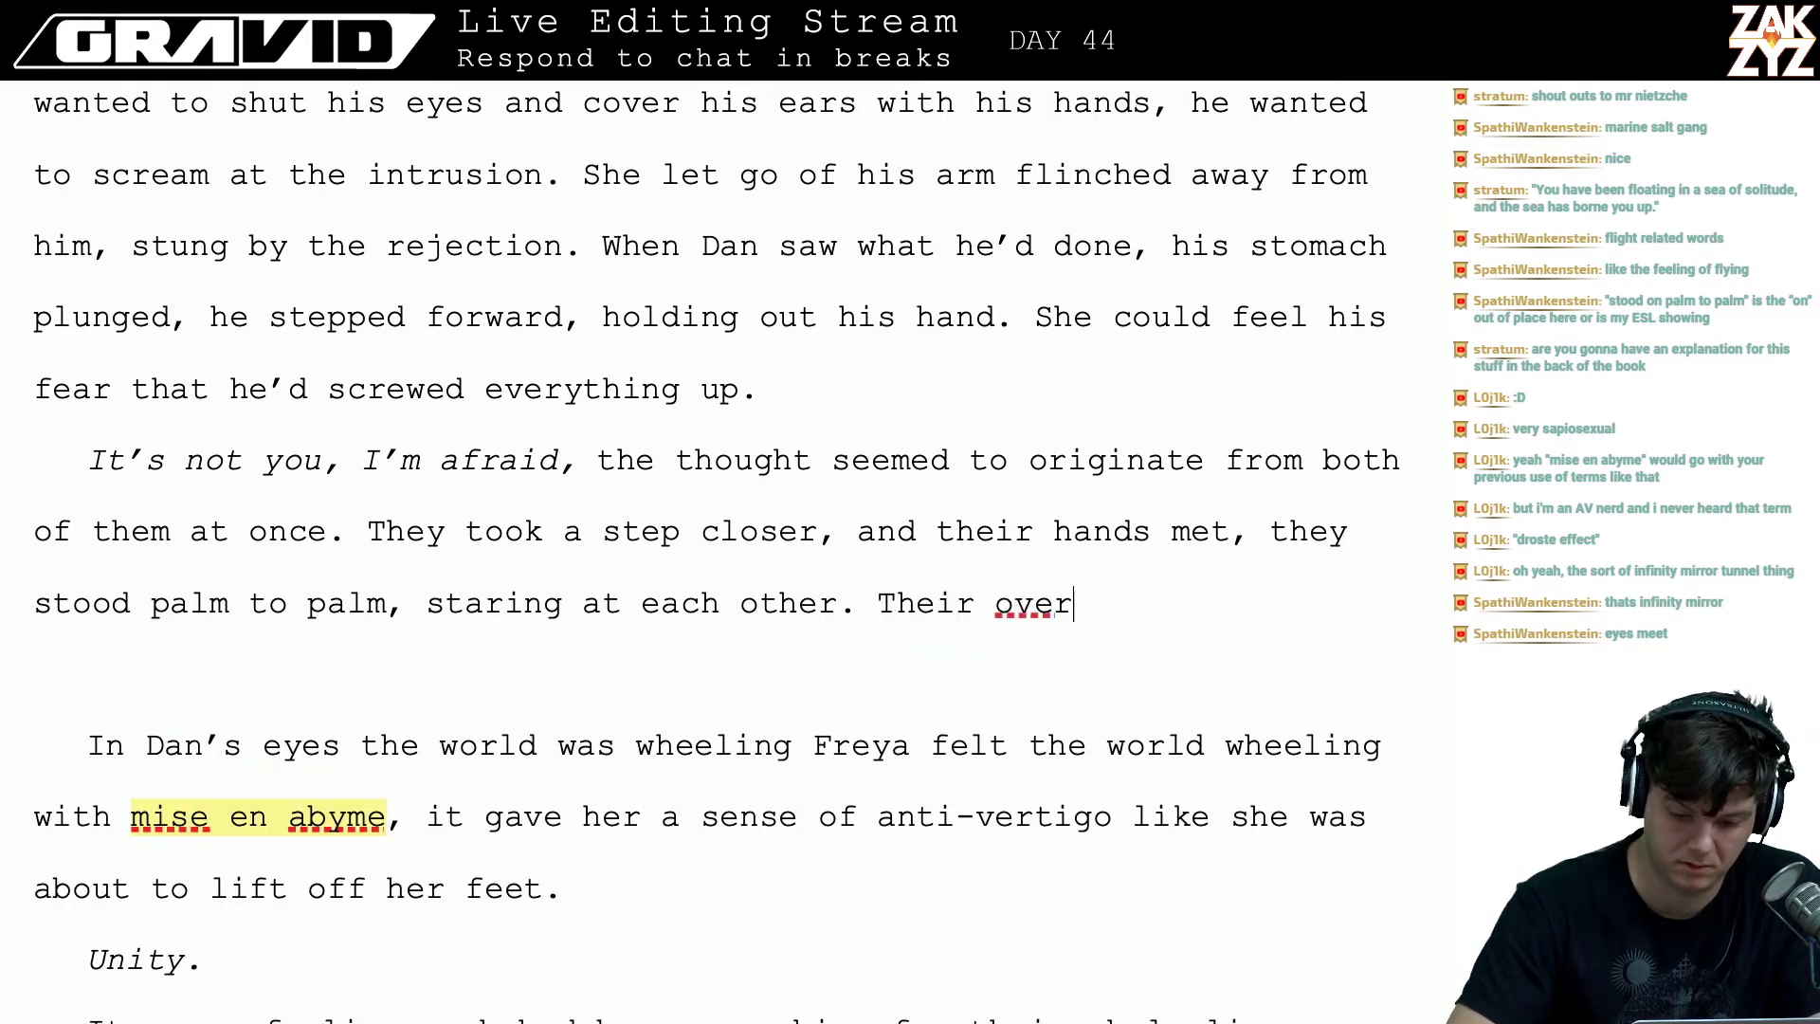
type("lapping ")
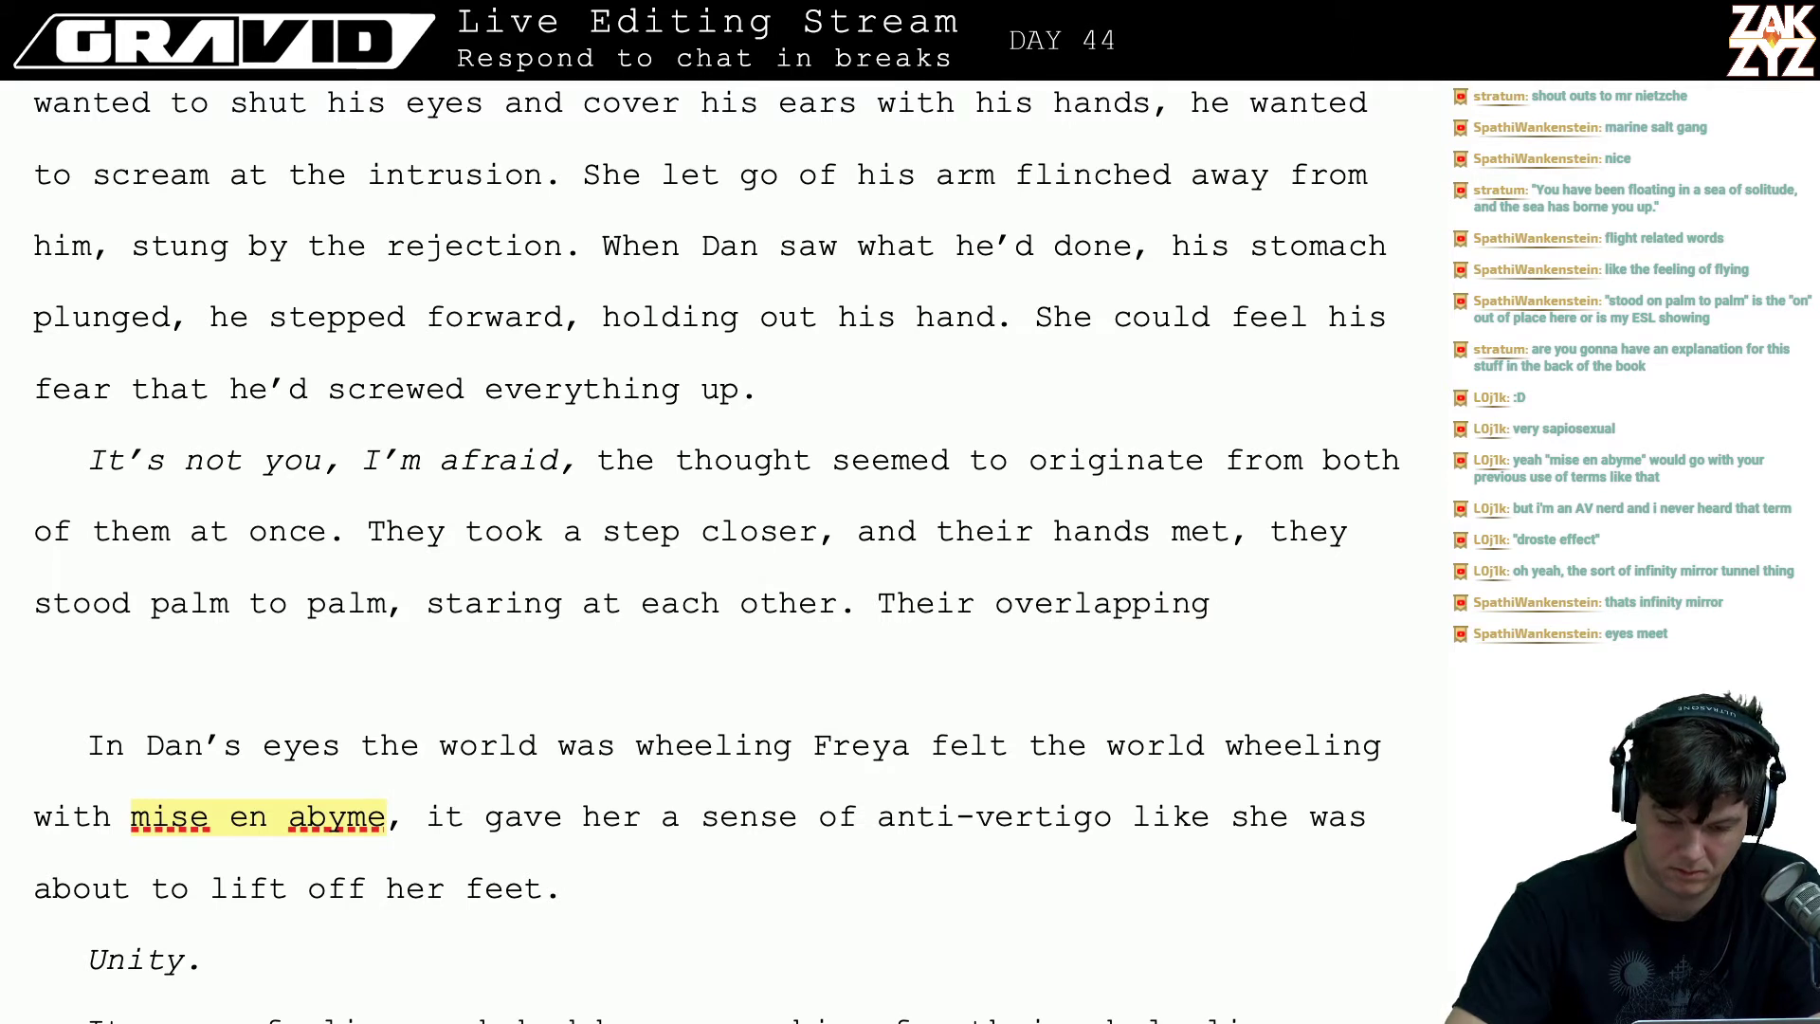
type("perceptions s")
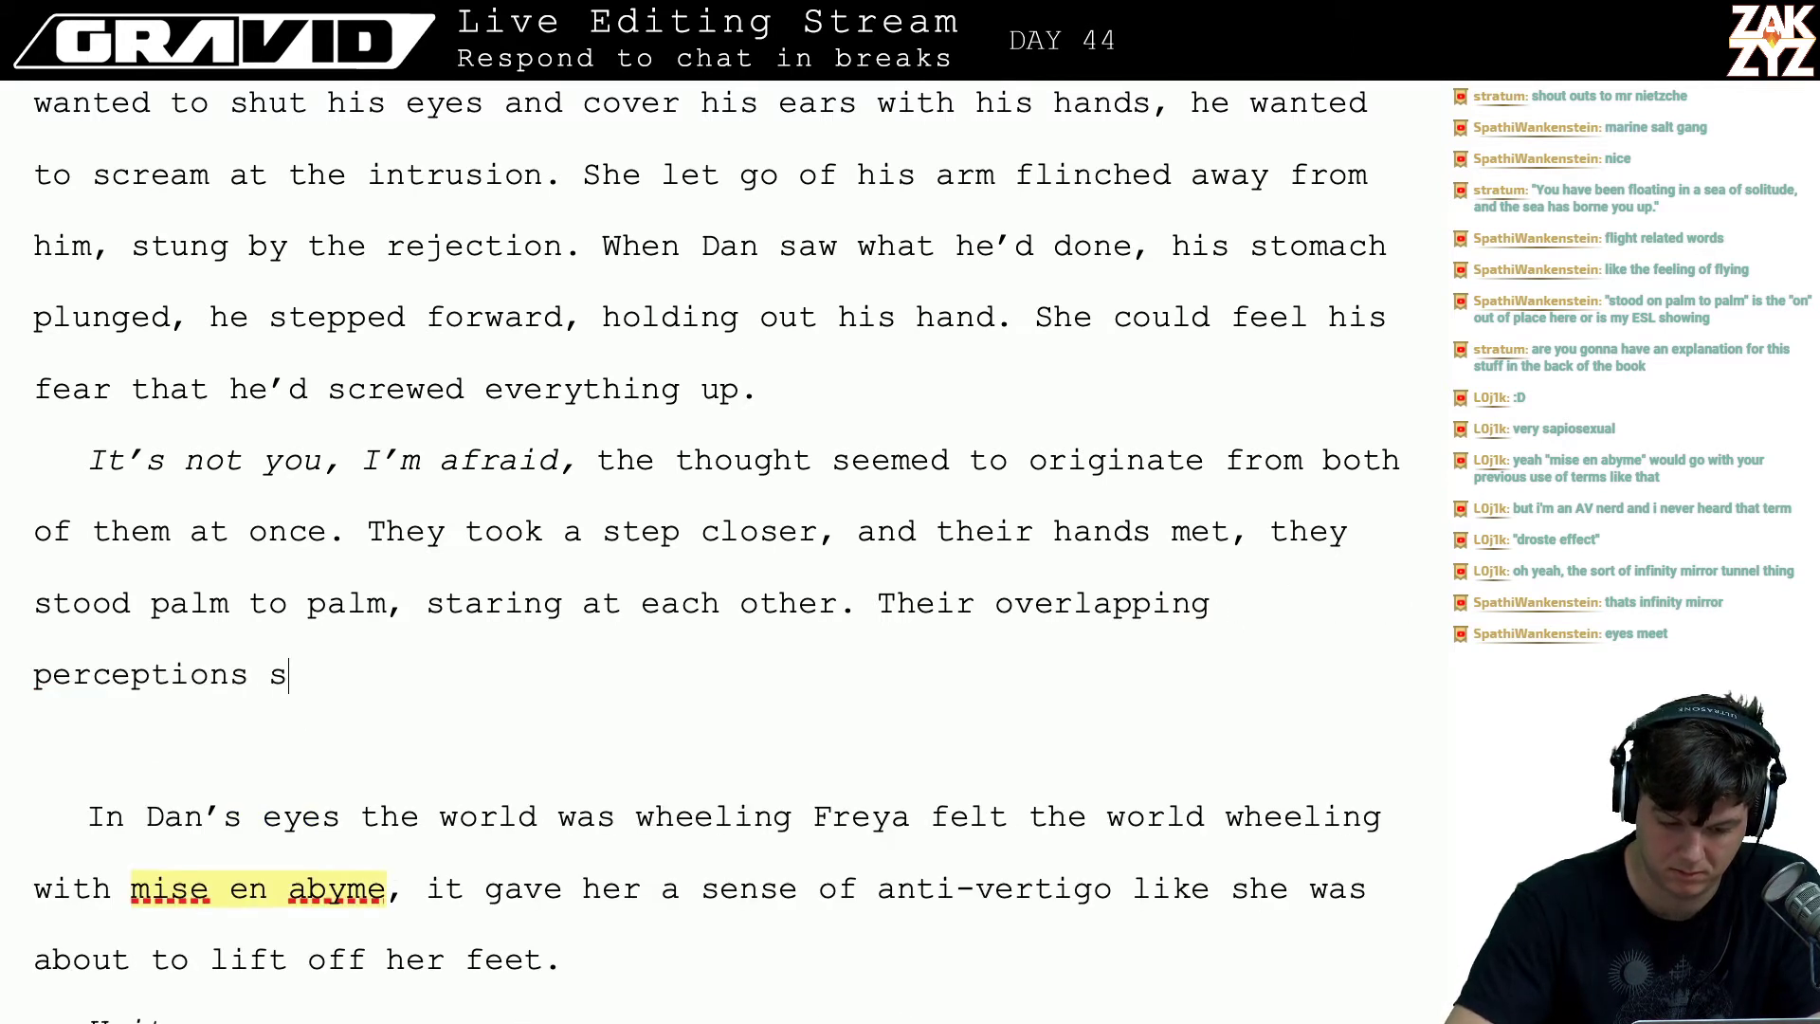
type("ent the wwrl")
key("BackSpace")
key("BackSpace")
key("BackSpace")
type("o")
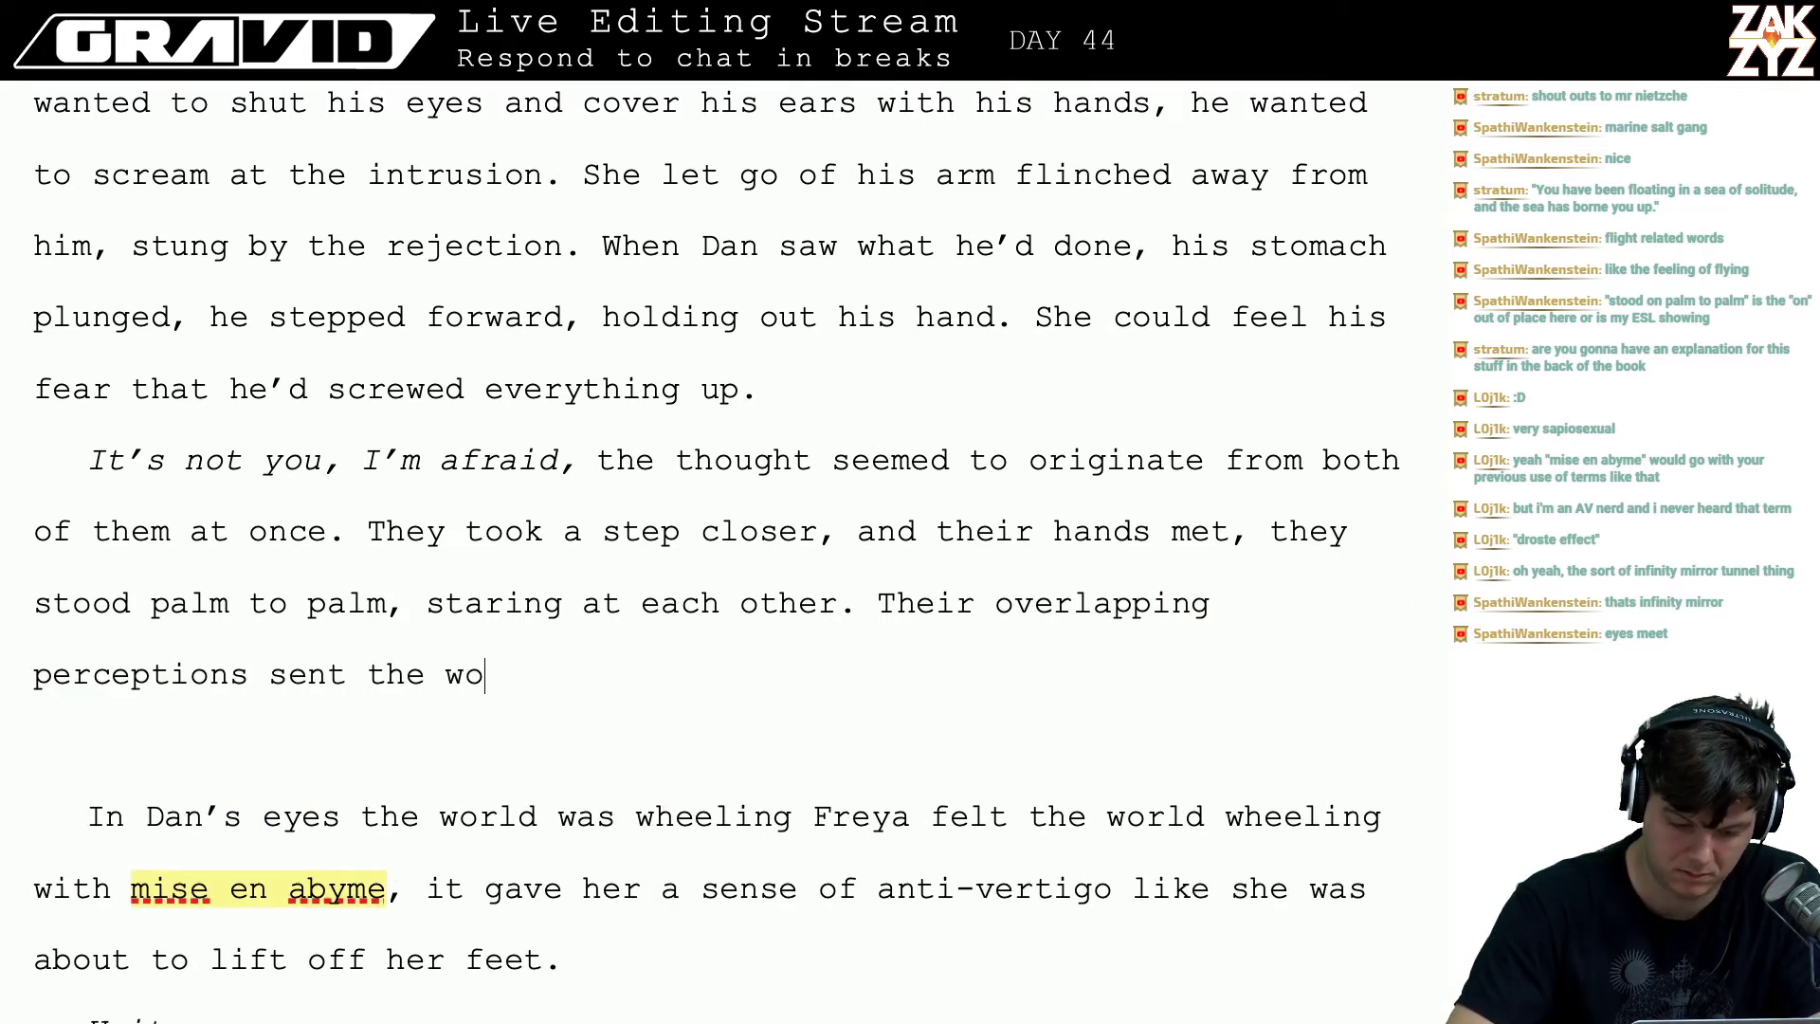
type("rld into a spiral ")
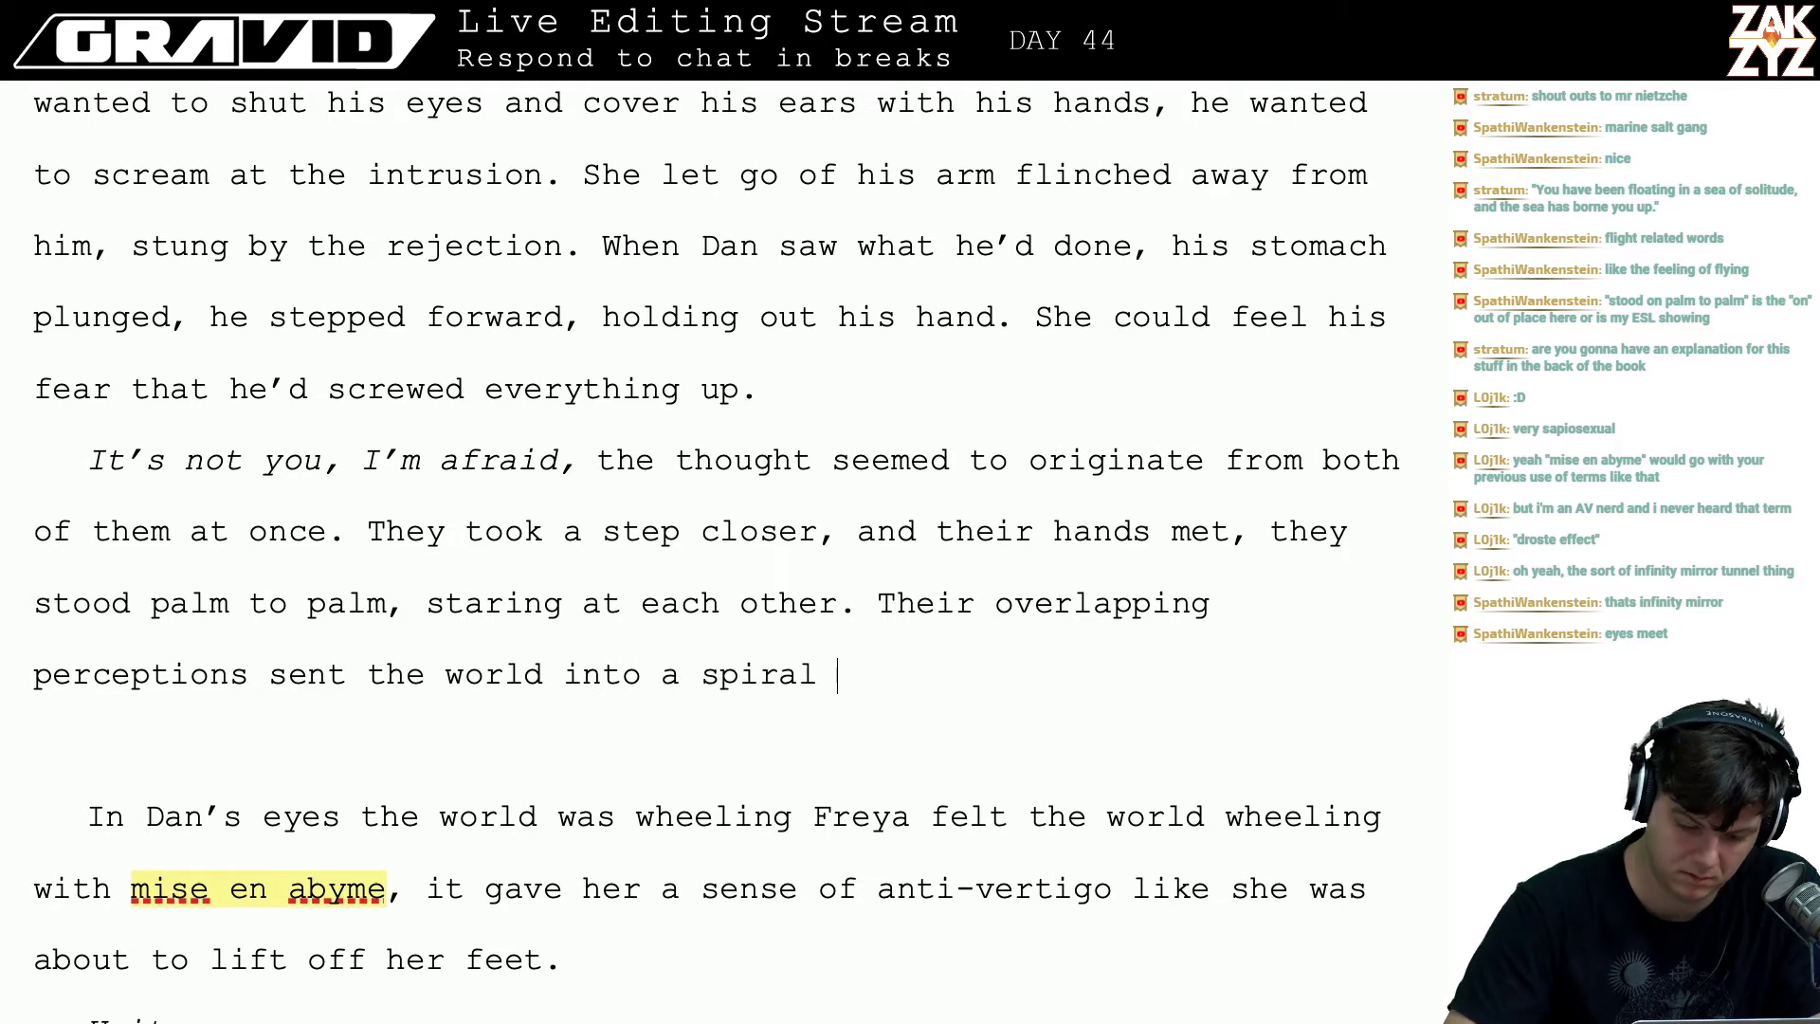
type("of")
- Delete the old wording from "In Dan's eyes" through "wheeling with," including the paragraph breaks, joining "a spiral of" to "mise en abyme."
key("shift+Down")
key("shift+Down")
key("shift+Right")
key("shift+Right")
key("shift+Right")
key("shift+Right")
key("shift+Right")
key("shift+Right")
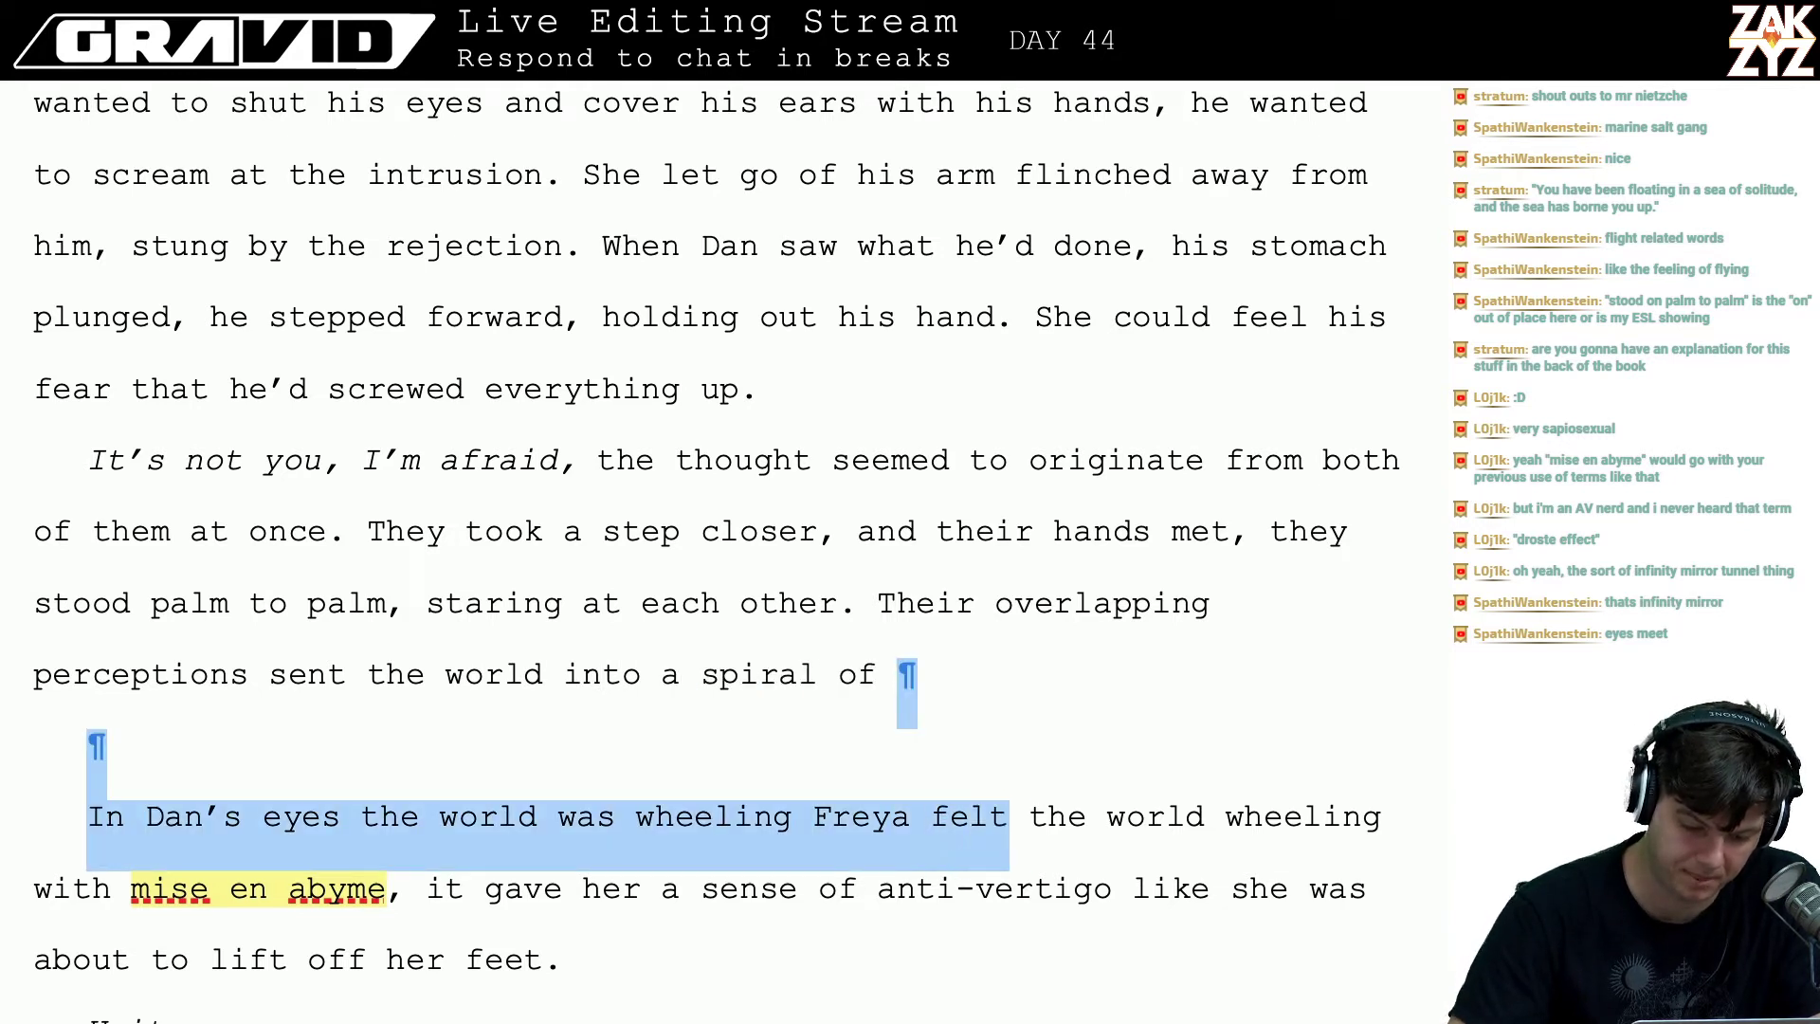
key("shift+Right")
key("shift+Right")
key("shift+Right")
key("shift+Right")
key("shift+Right")
key("shift+Right")
key("shift+Right")
key("shift+Right")
key("shift+Right")
key("shift+Right")
key("shift+Right")
key("shift+Right")
key("shift+Right")
key("shift+Right")
key("shift+Right")
key("shift+Right")
key("shift+Right")
key("shift+Right")
key("shift+Right")
key("shift+Right")
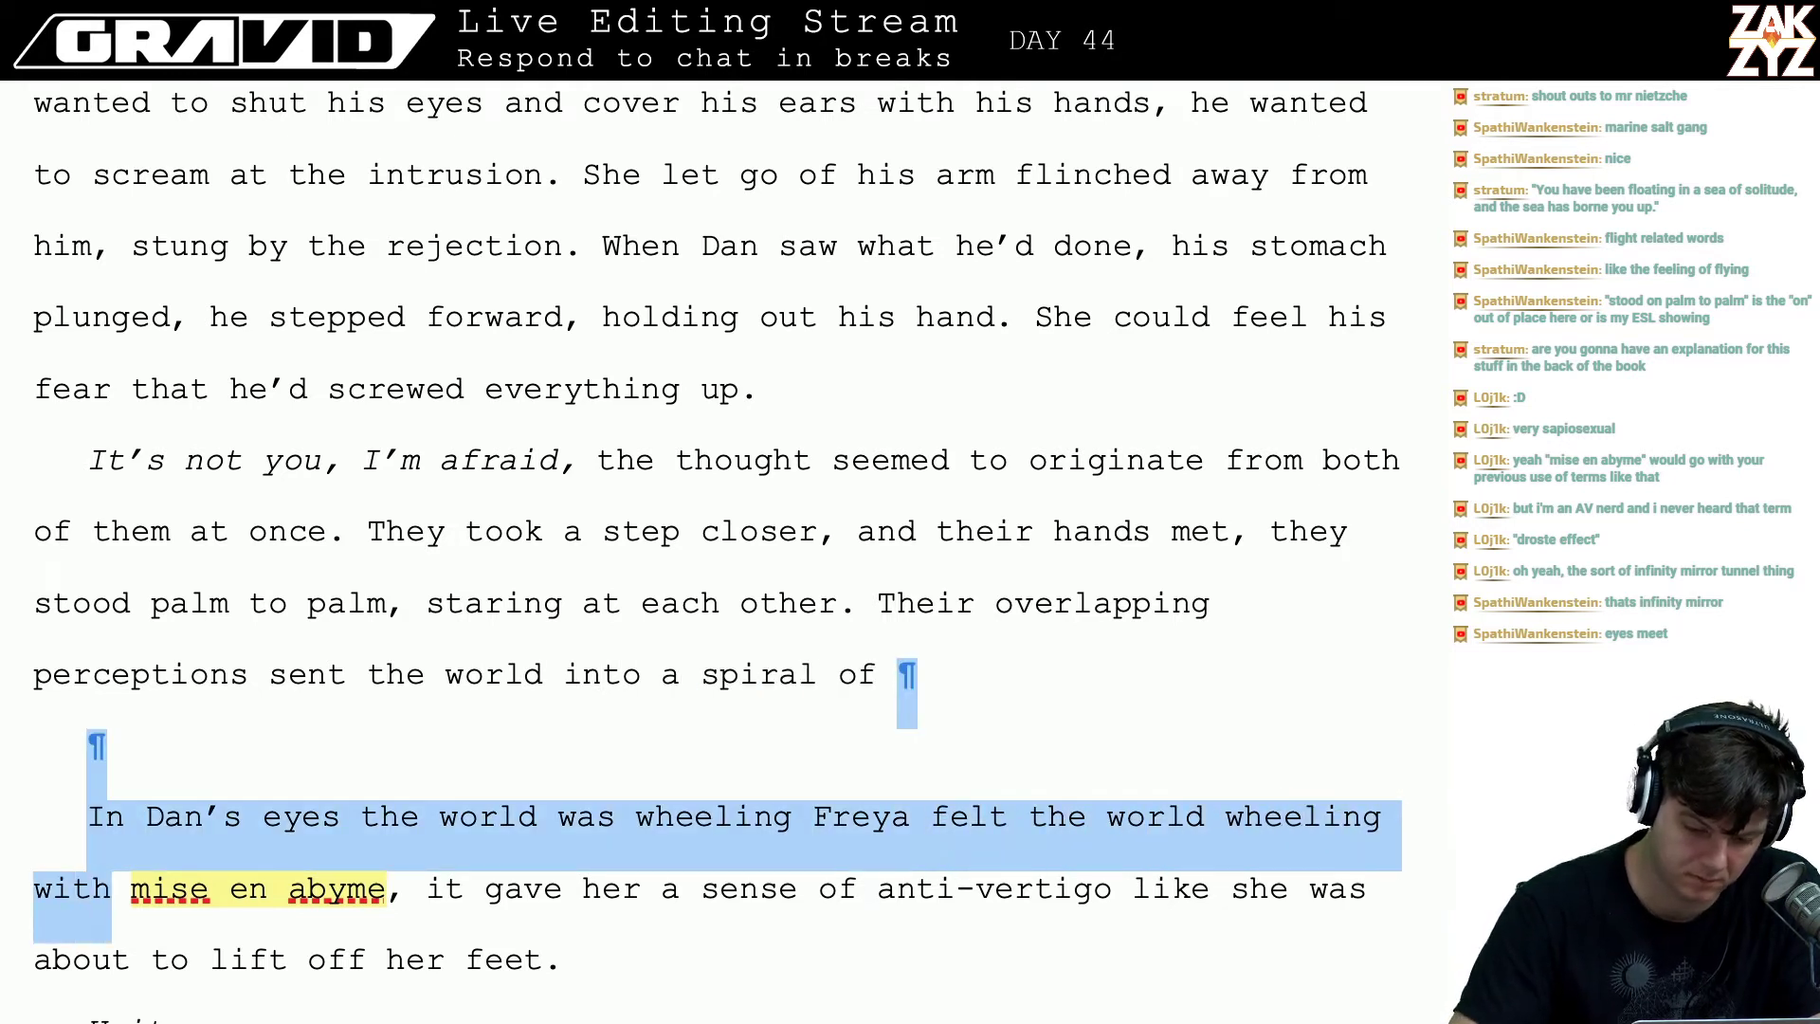
key("Delete")
key("Right")
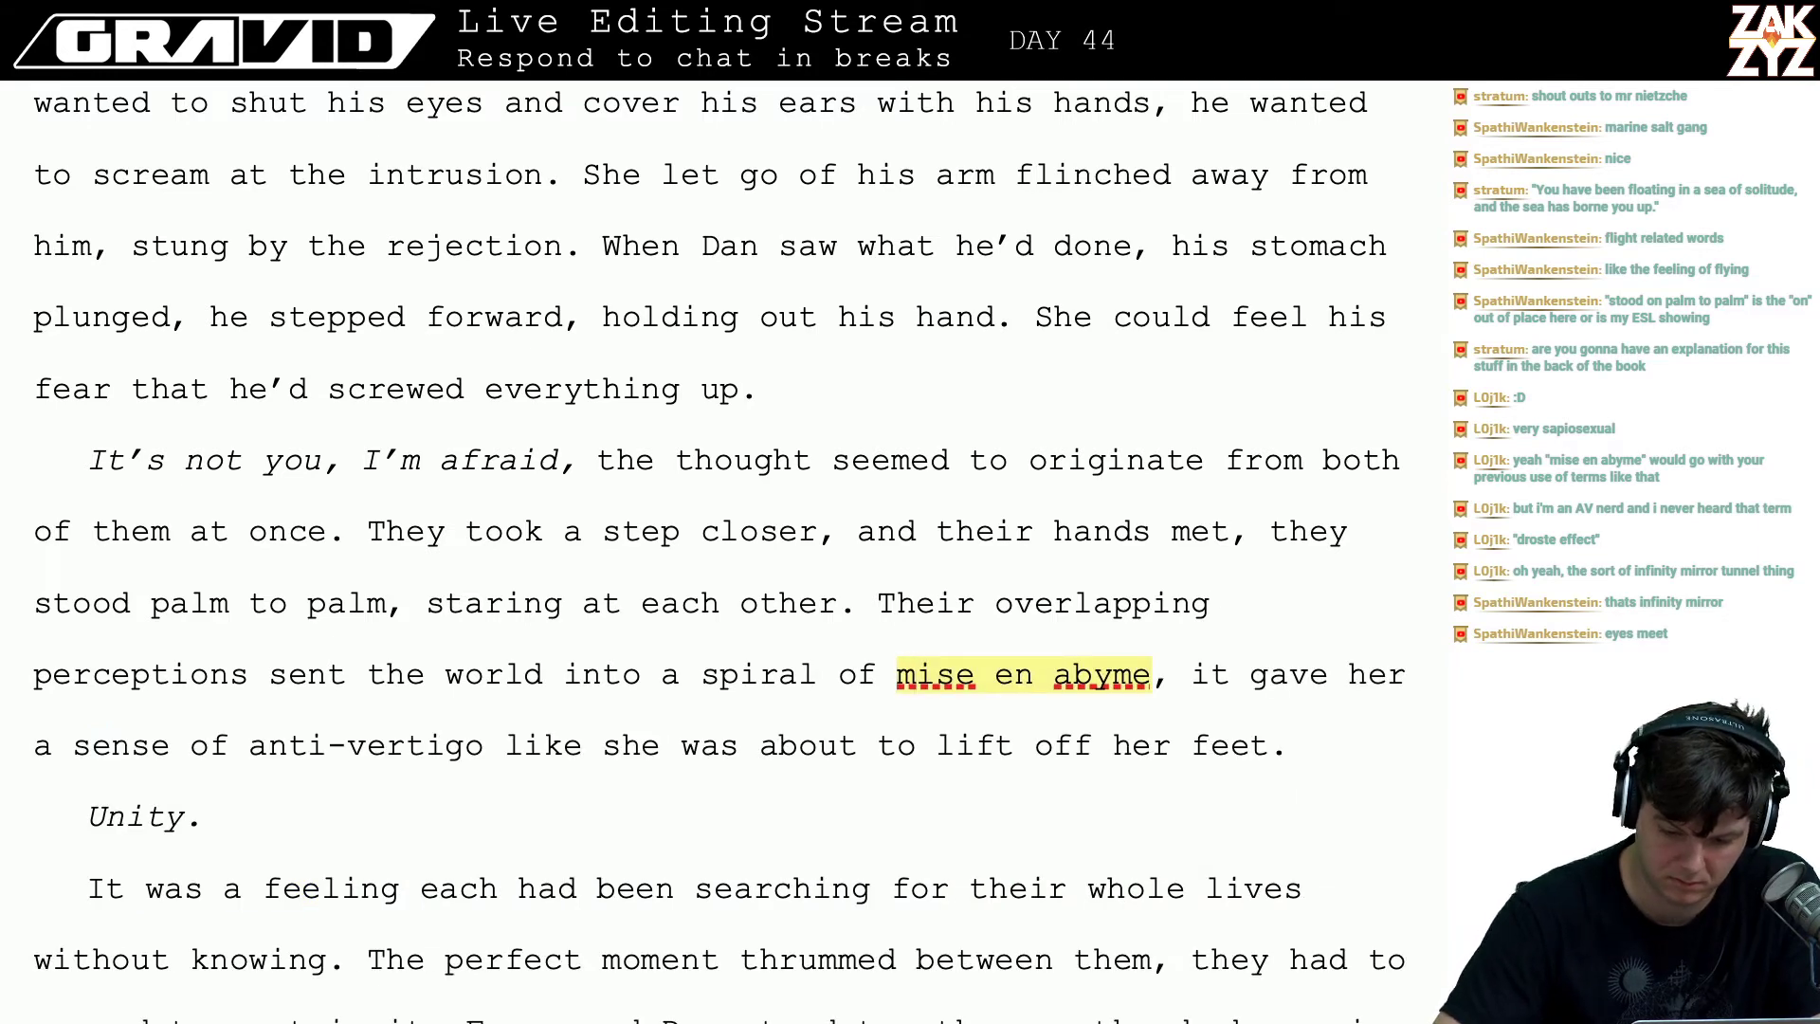
- Split "it gave her a sense of anti-vertigo" into its own paragraph after "mise en abyme," with an empty paragraph above it
key("Left")
key("Return")
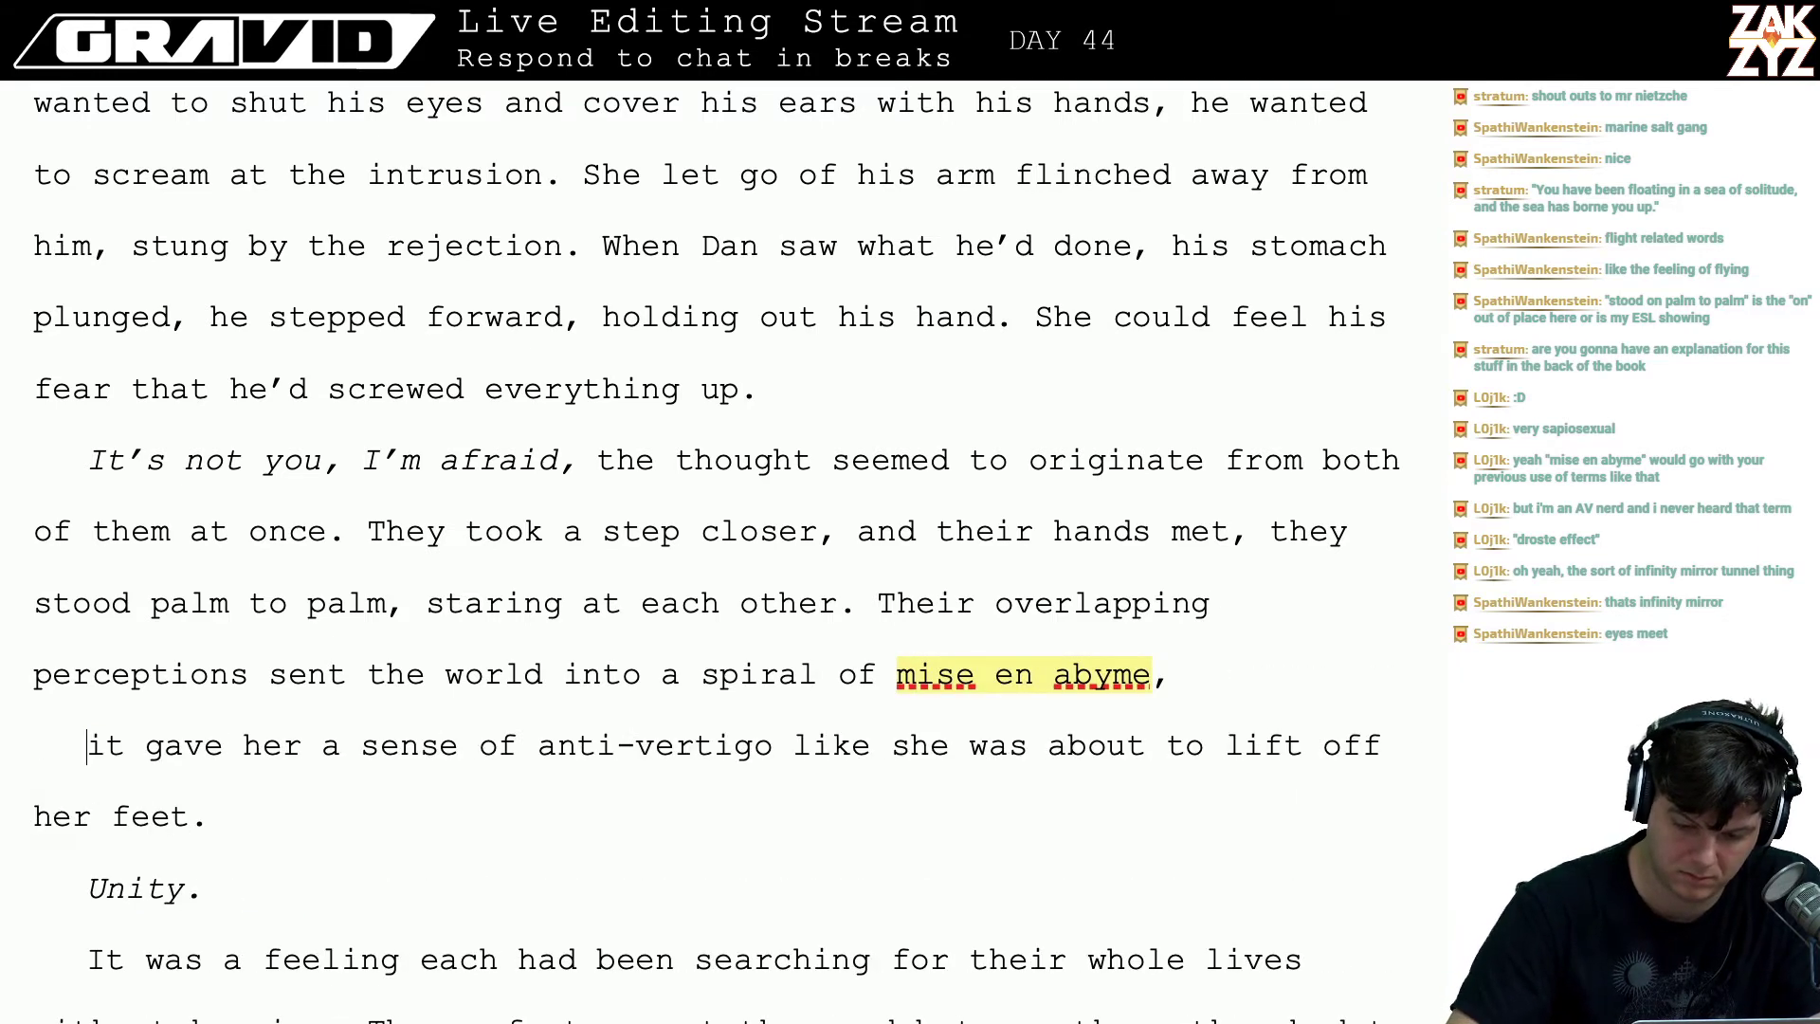
key("Left")
- Try "there was a sort of negative vertigo, they were" as the continuation after "mise en abyme,"
type("there was a ")
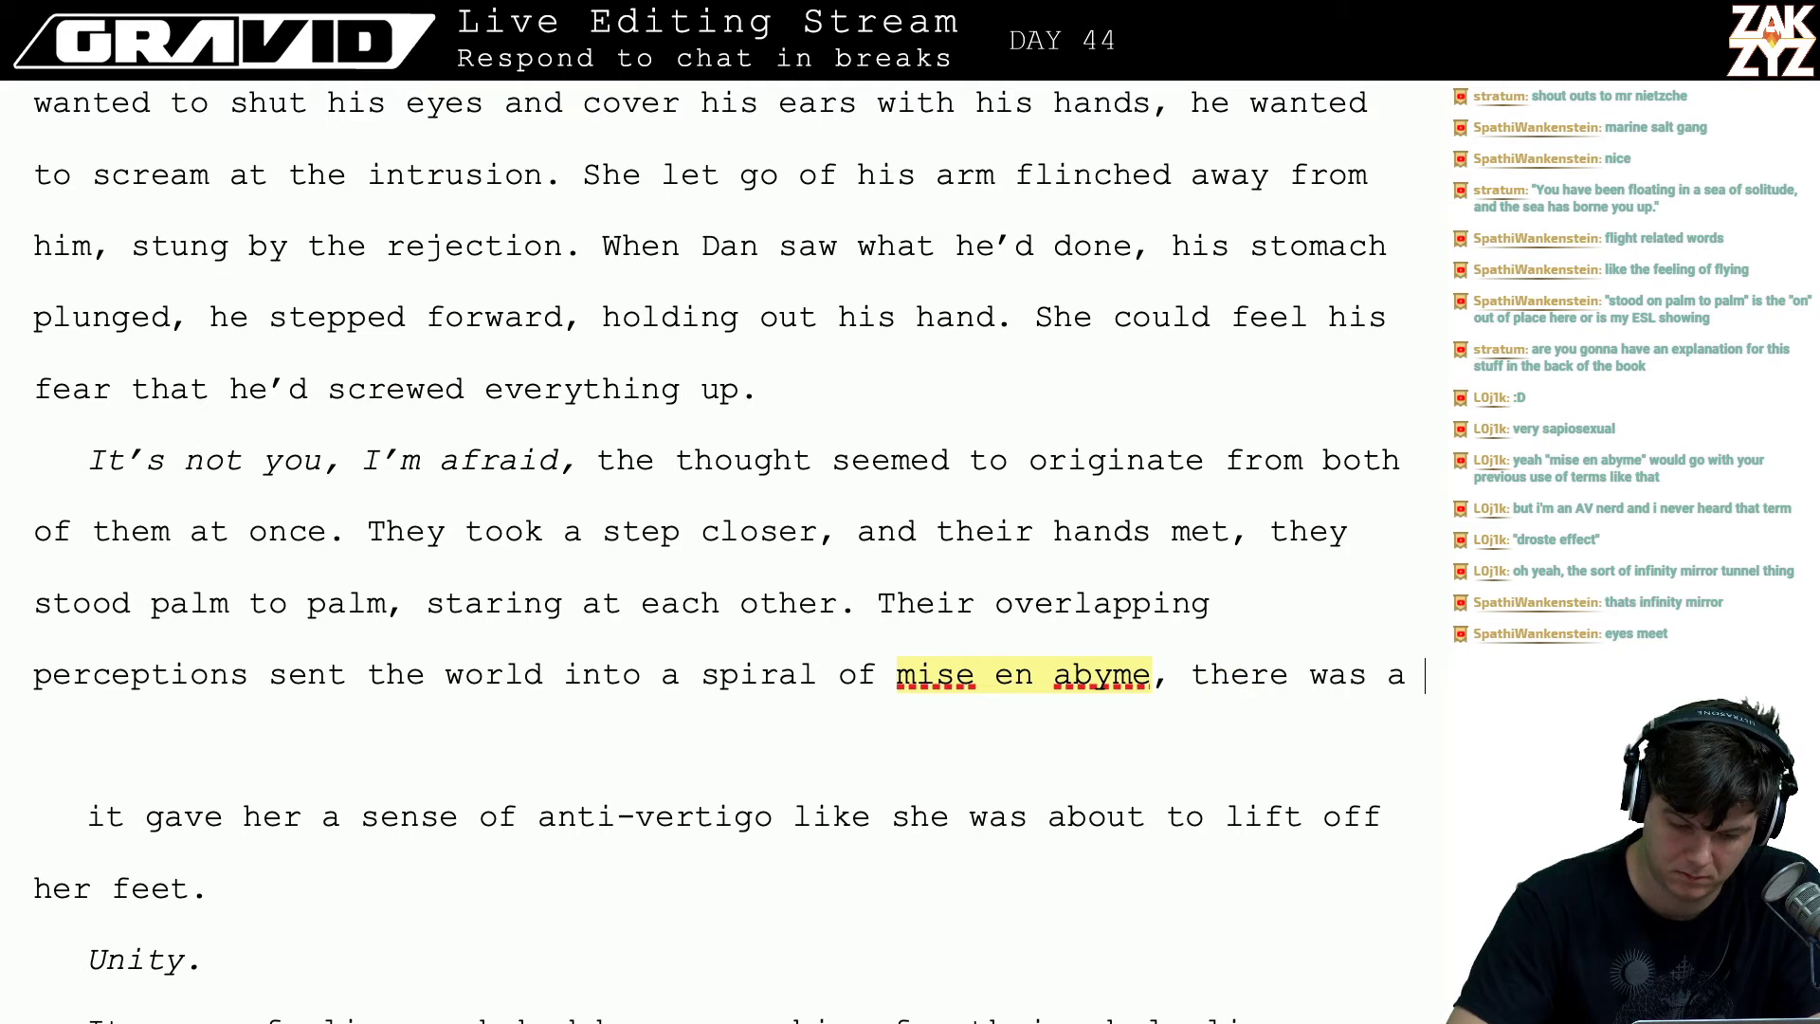
type("sort of nega")
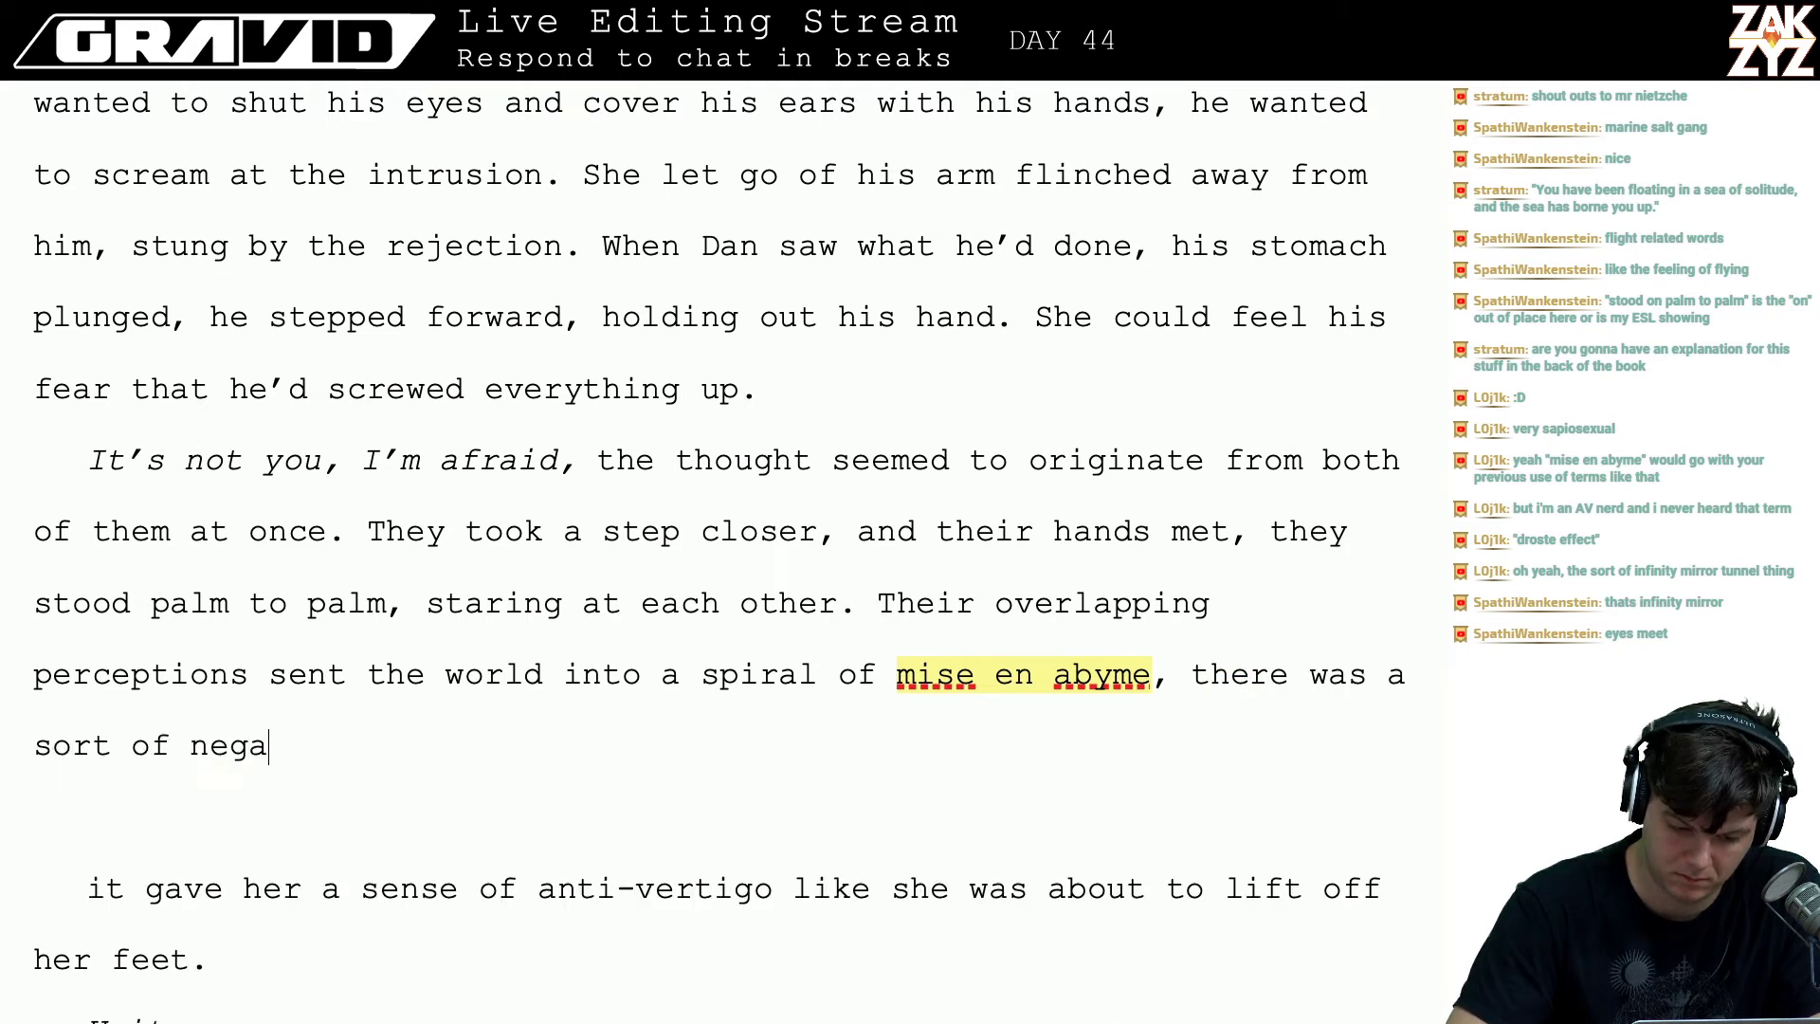
type("tive vertigo")
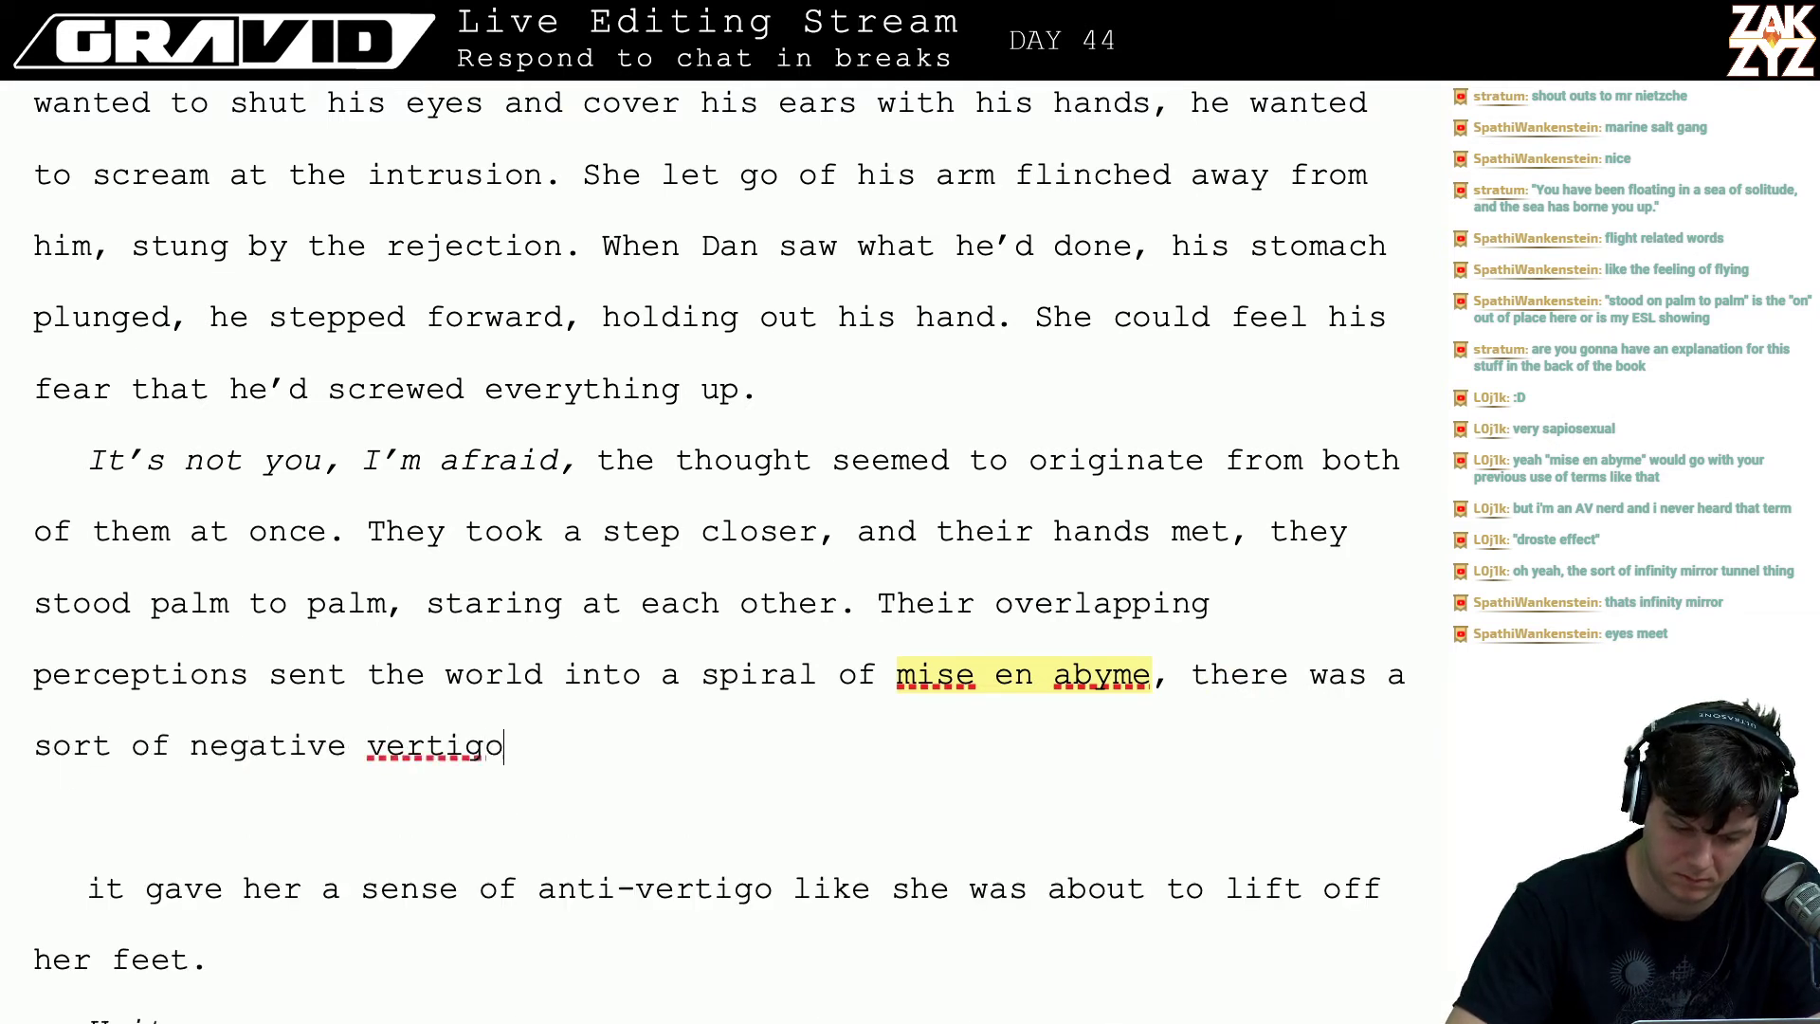
type(", like")
key("BackSpace")
key("BackSpace")
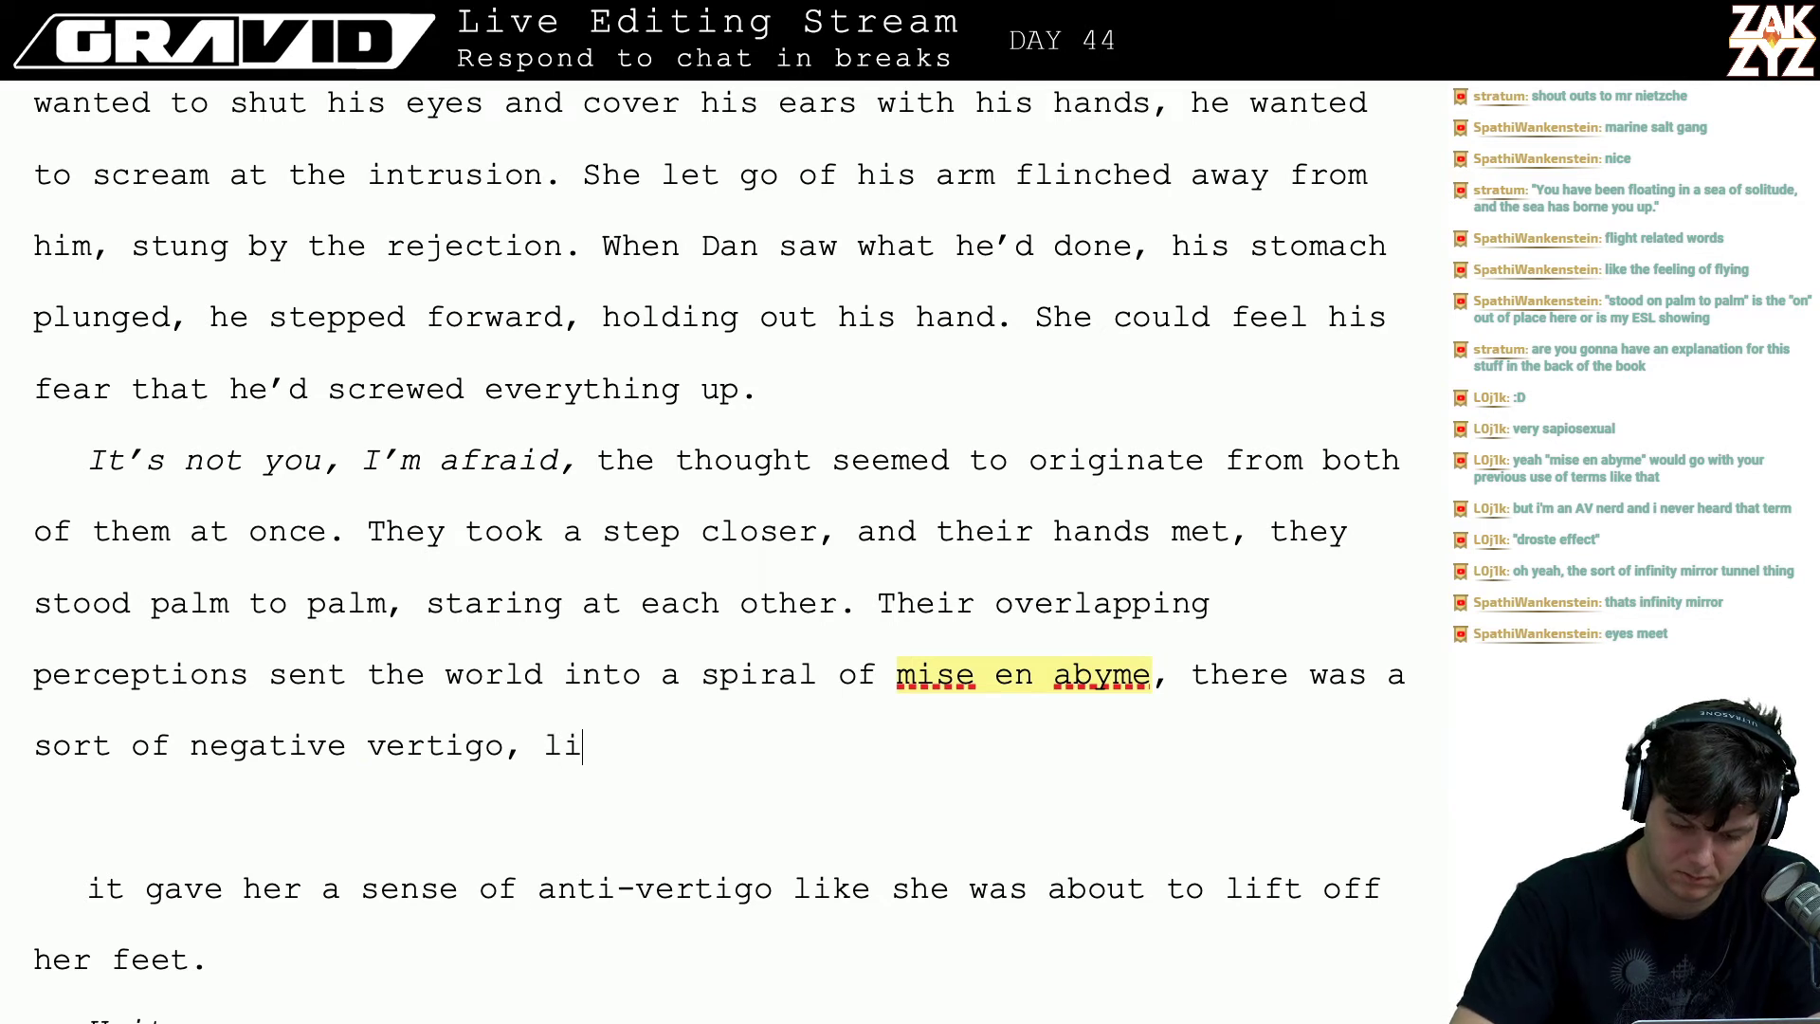
key("BackSpace")
key("BackSpace")
type("they were")
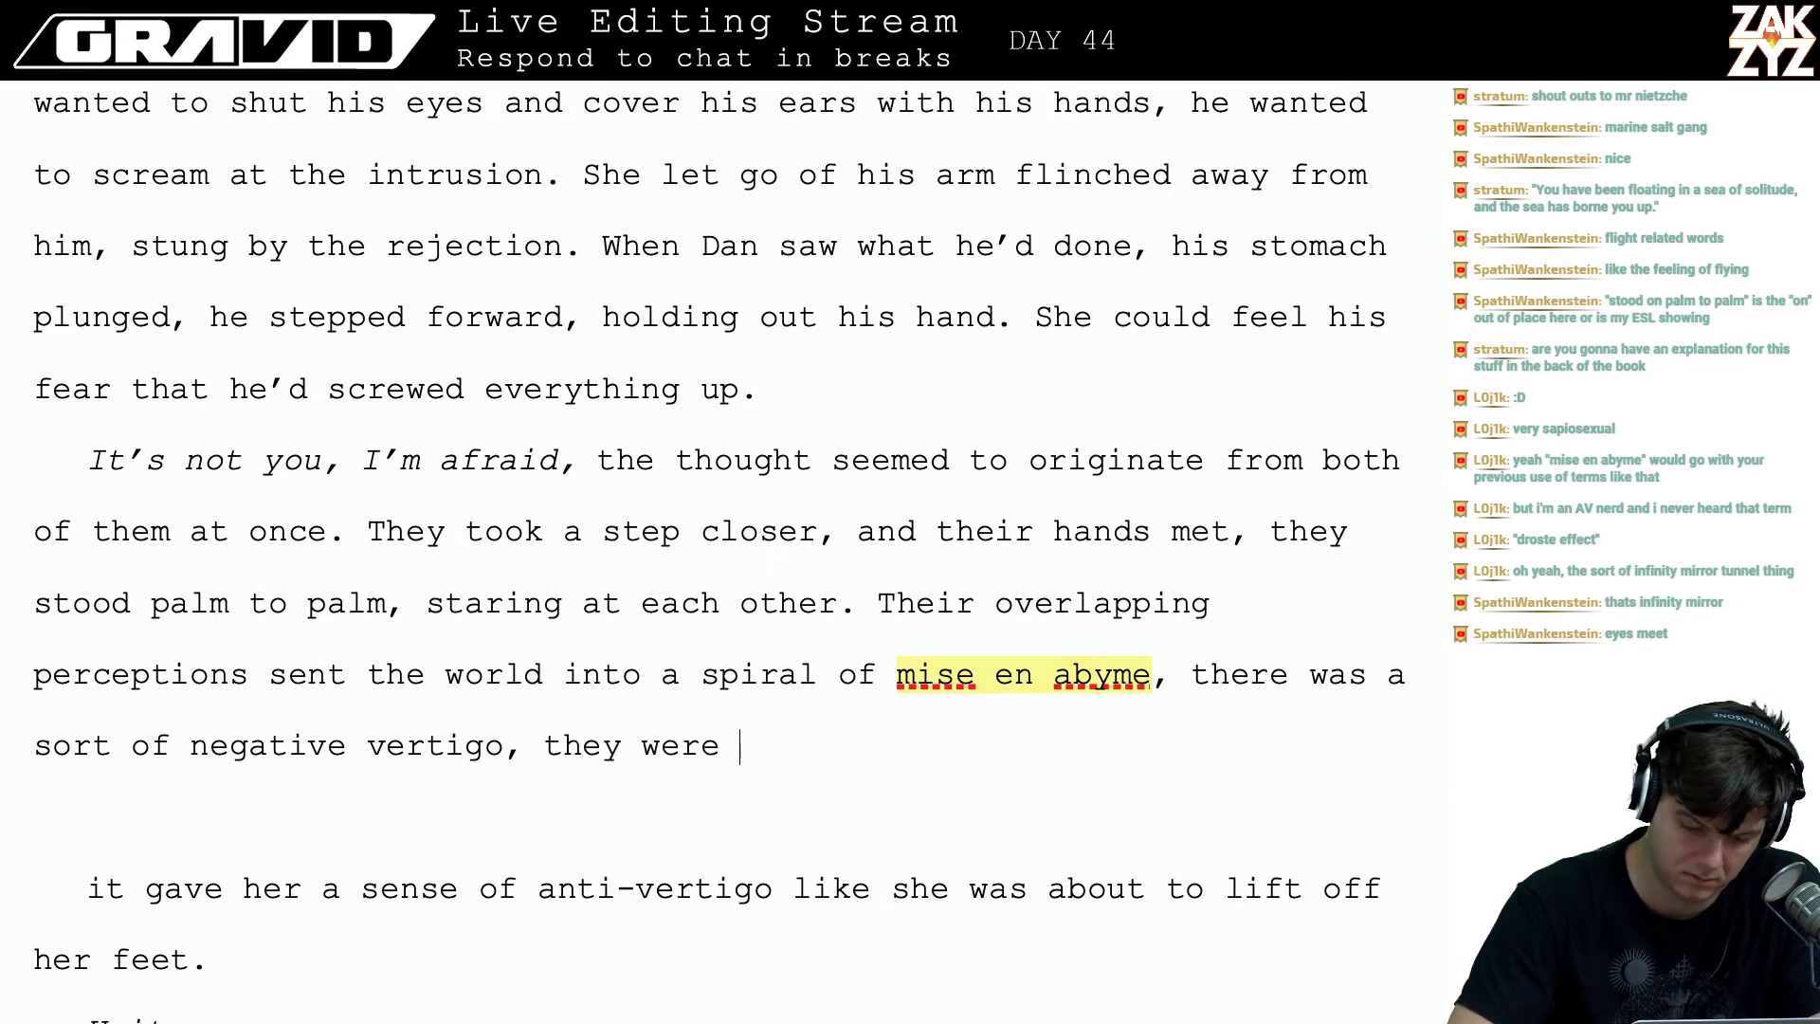
- Delete the trial wording from "there was a sort of" through "they were," back to "mise en abyme,"
key("BackSpace")
key("BackSpace")
key("BackSpace")
key("BackSpace")
key("BackSpace")
key("BackSpace")
key("BackSpace")
key("BackSpace")
key("BackSpace")
key("BackSpace")
key("BackSpace")
key("BackSpace")
key("BackSpace")
key("BackSpace")
key("BackSpace")
key("BackSpace")
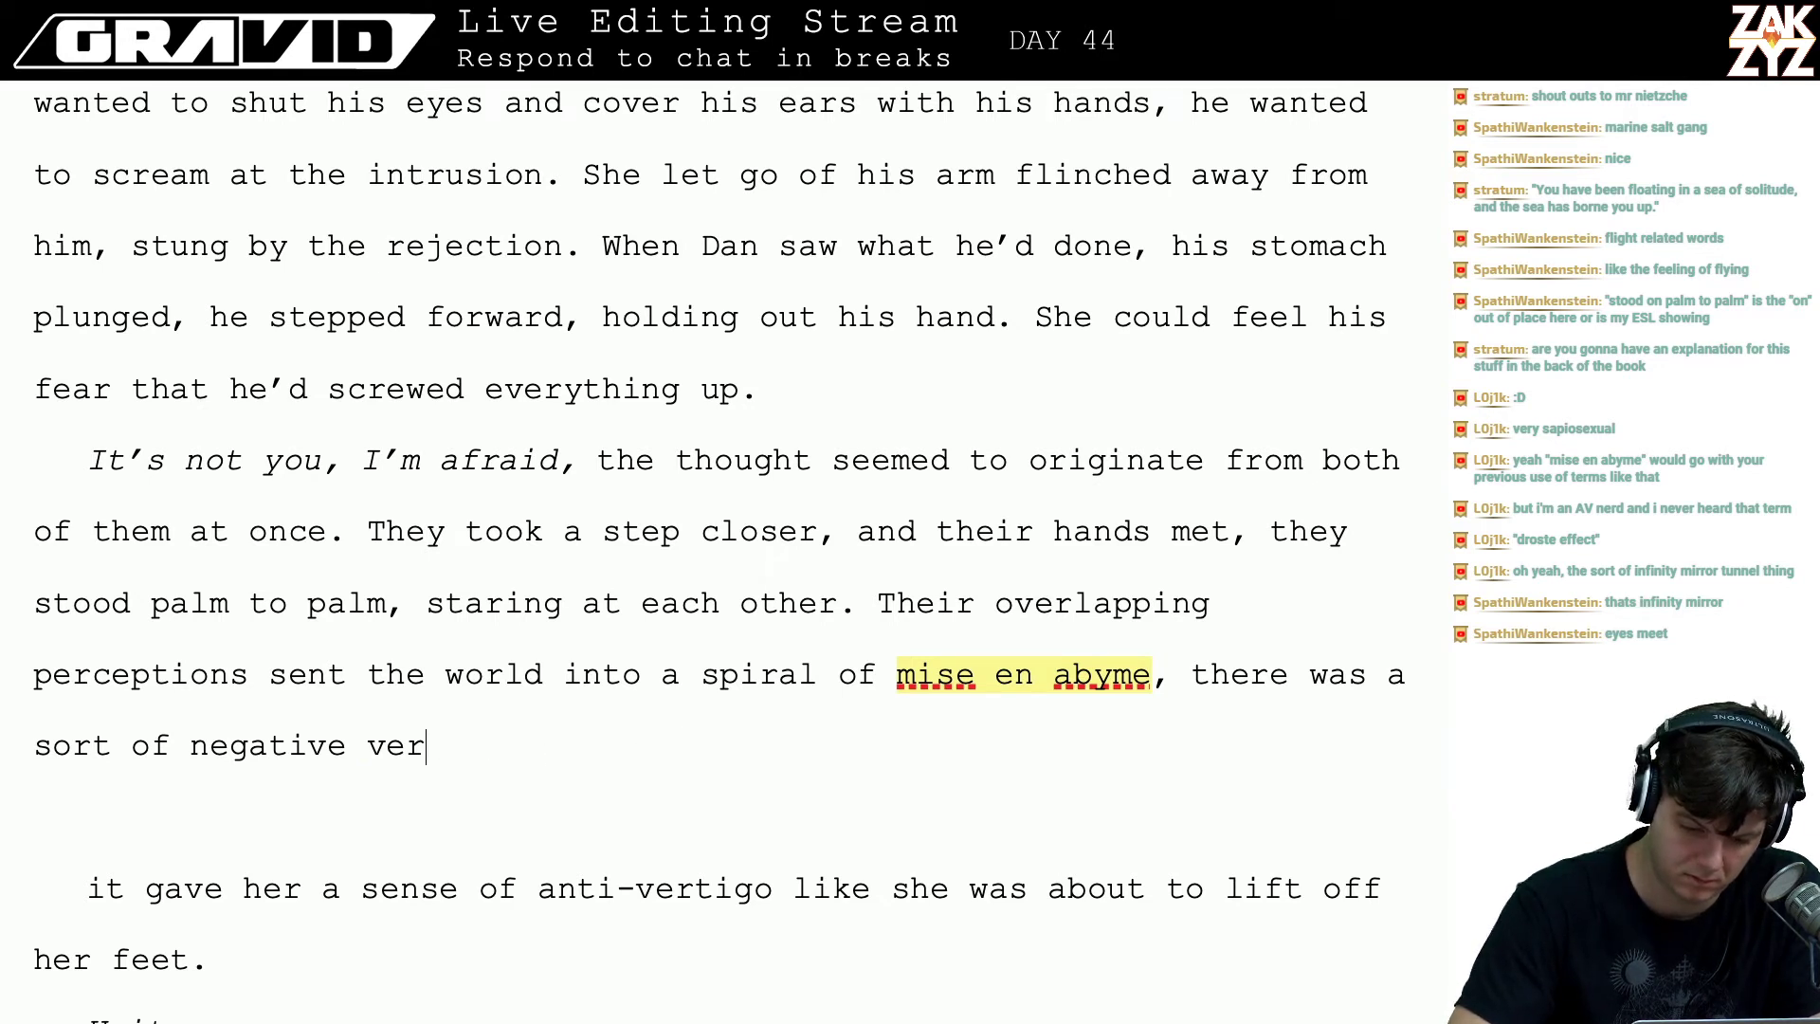
key("BackSpace")
key("BackSpace")
key("BackSpace")
key("BackSpace")
key("BackSpace")
key("BackSpace")
key("BackSpace")
key("BackSpace")
key("BackSpace")
key("BackSpace")
key("BackSpace")
key("BackSpace")
key("BackSpace")
key("BackSpace")
key("BackSpace")
key("BackSpace")
key("BackSpace")
key("BackSpace")
key("BackSpace")
key("BackSpace")
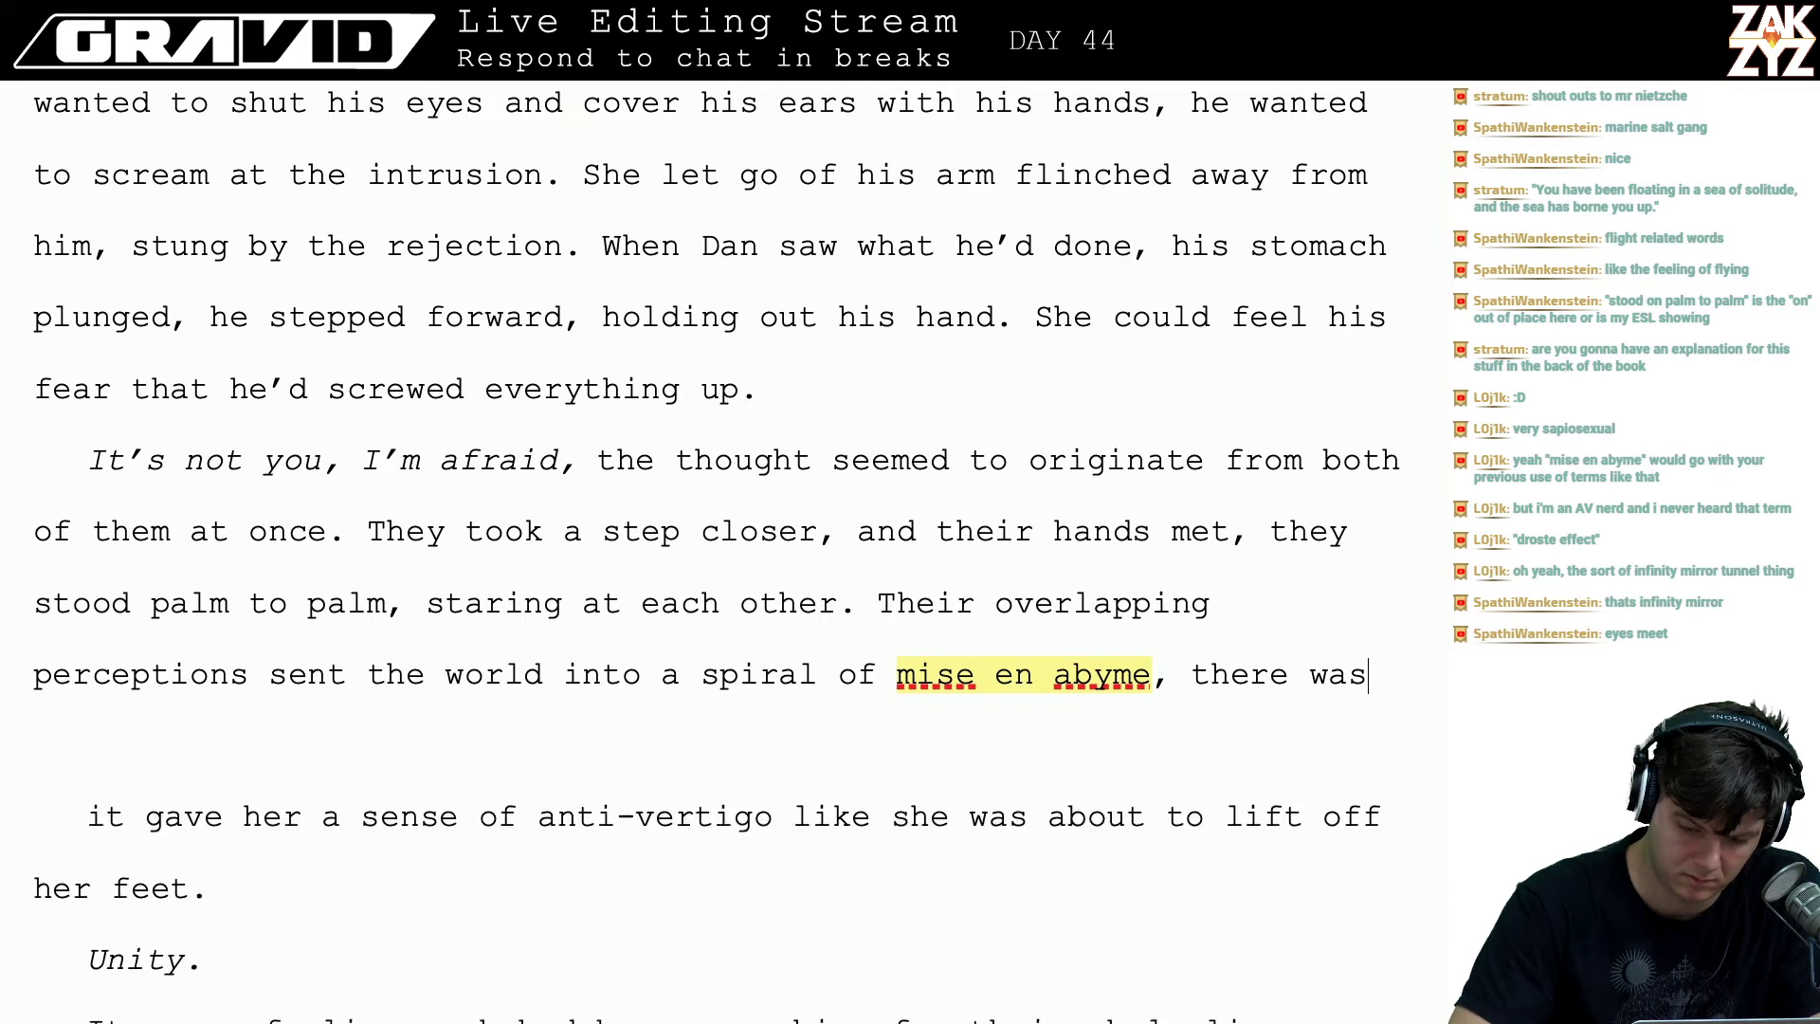
key("BackSpace")
key("BackSpace")
key("BackSpace")
key("BackSpace")
key("BackSpace")
key("BackSpace")
key("BackSpace")
key("BackSpace")
key("BackSpace")
key("BackSpace")
- Add "and they felt a kind of opposite vertigo, as if they were both about to" after "mise en abyme,"
type("and th")
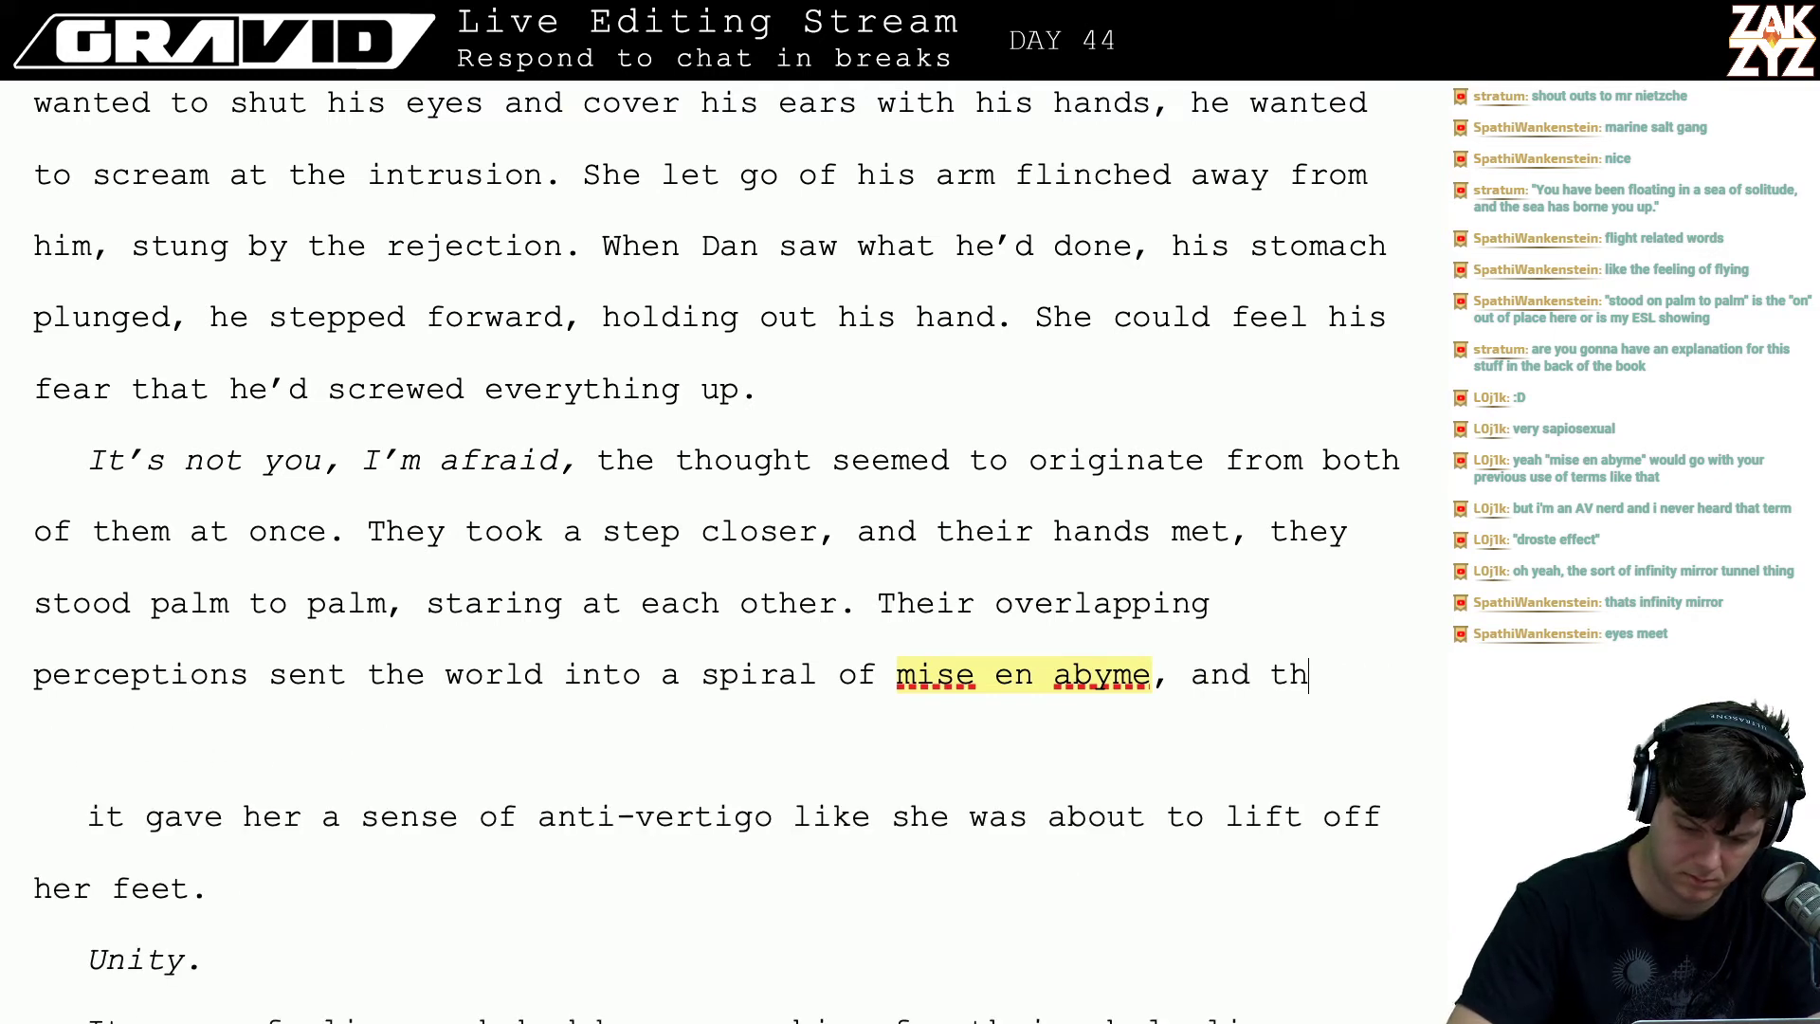
type("ey felt a")
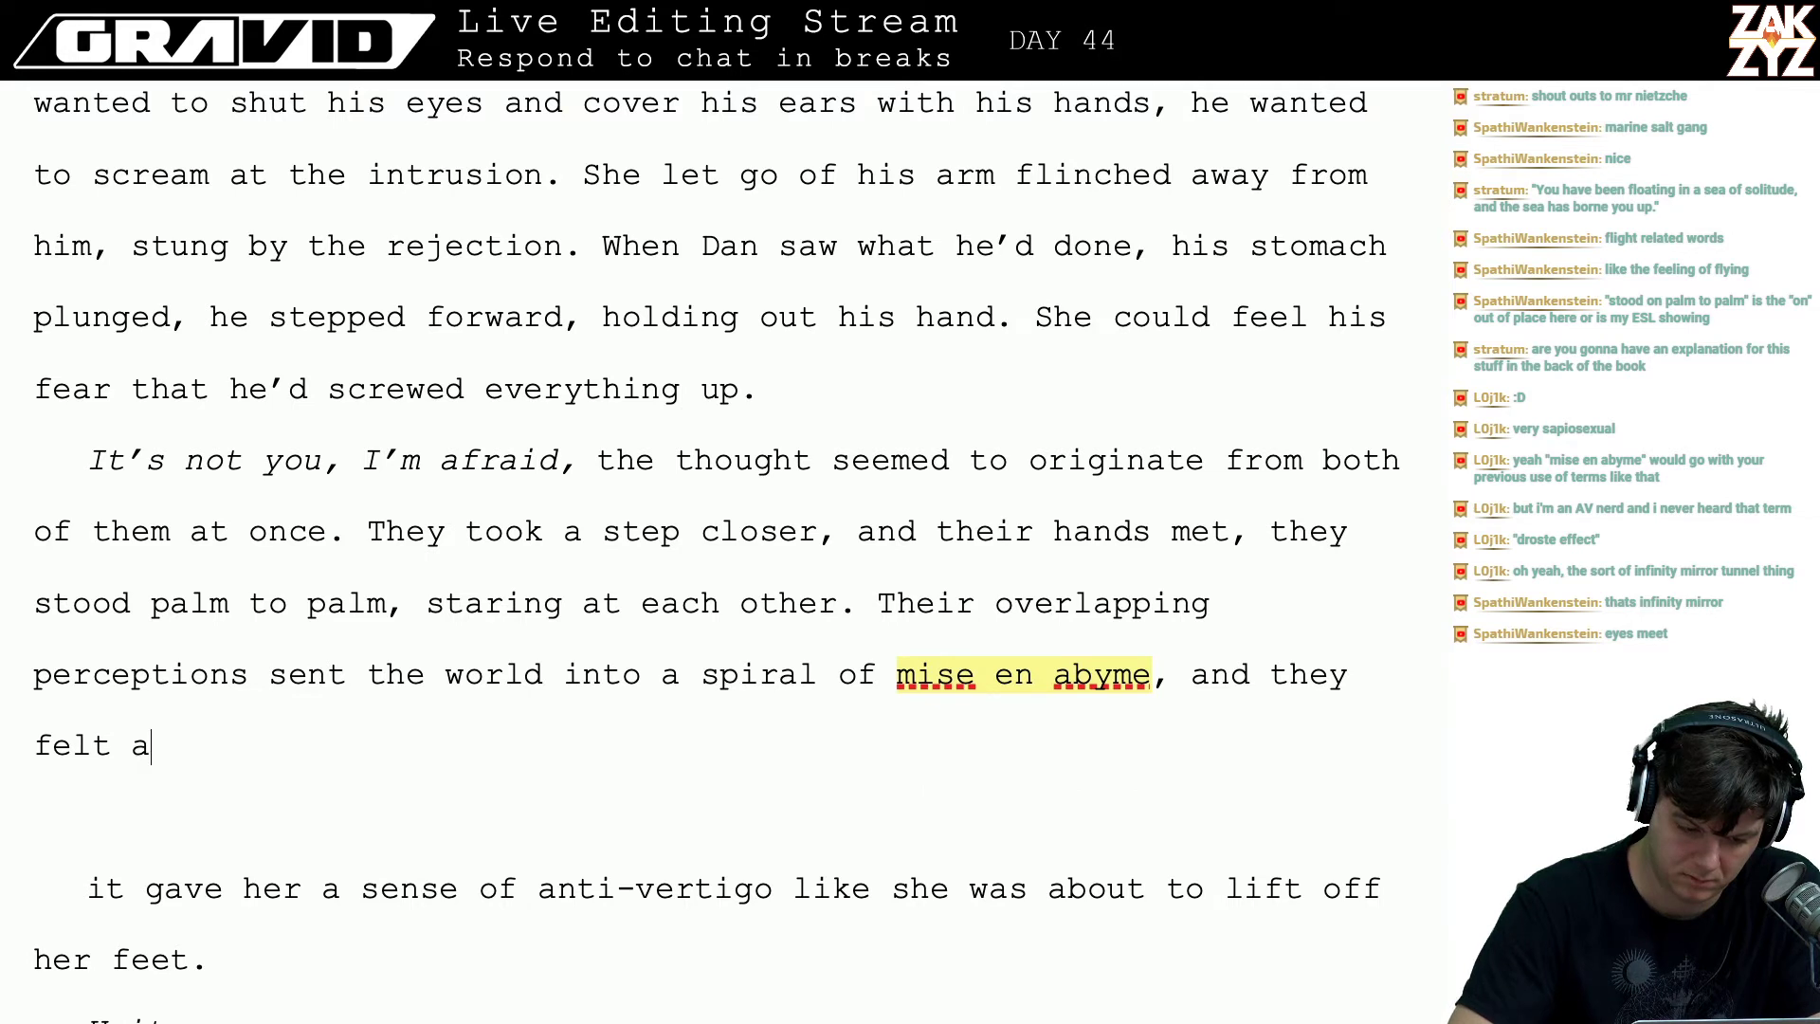
type(" kind of oppos")
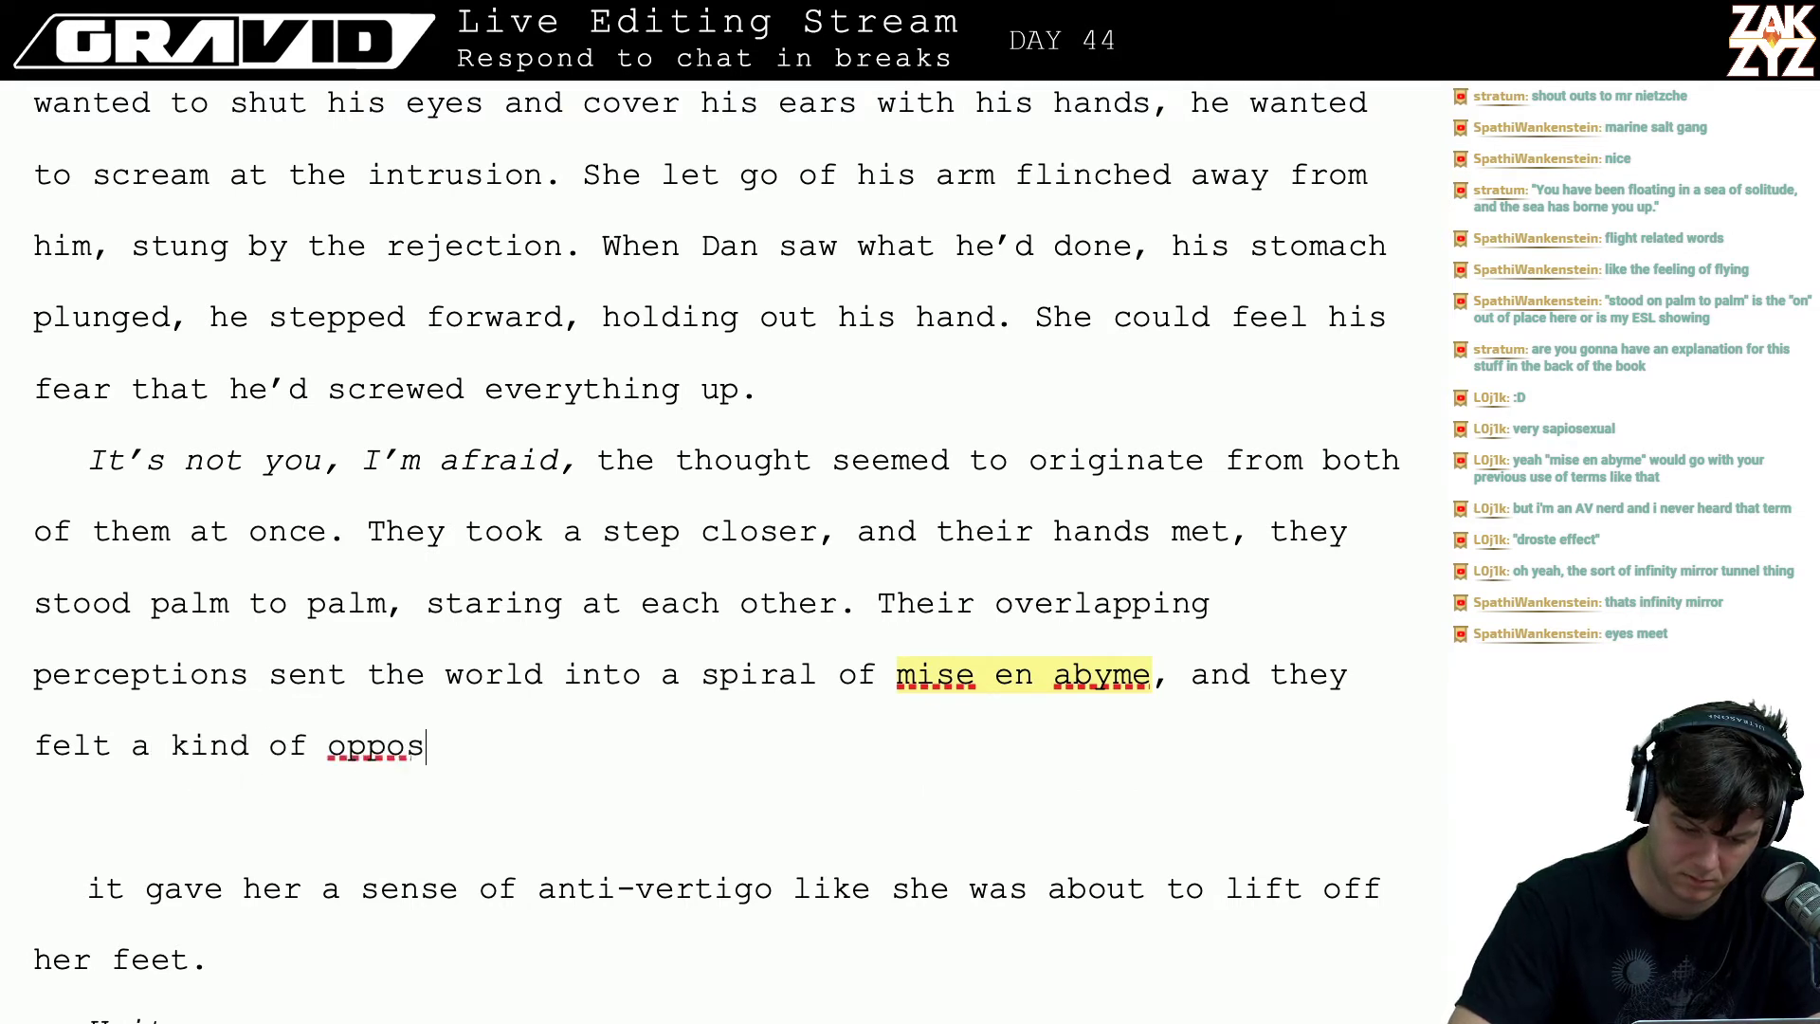
type("ite vertigo,")
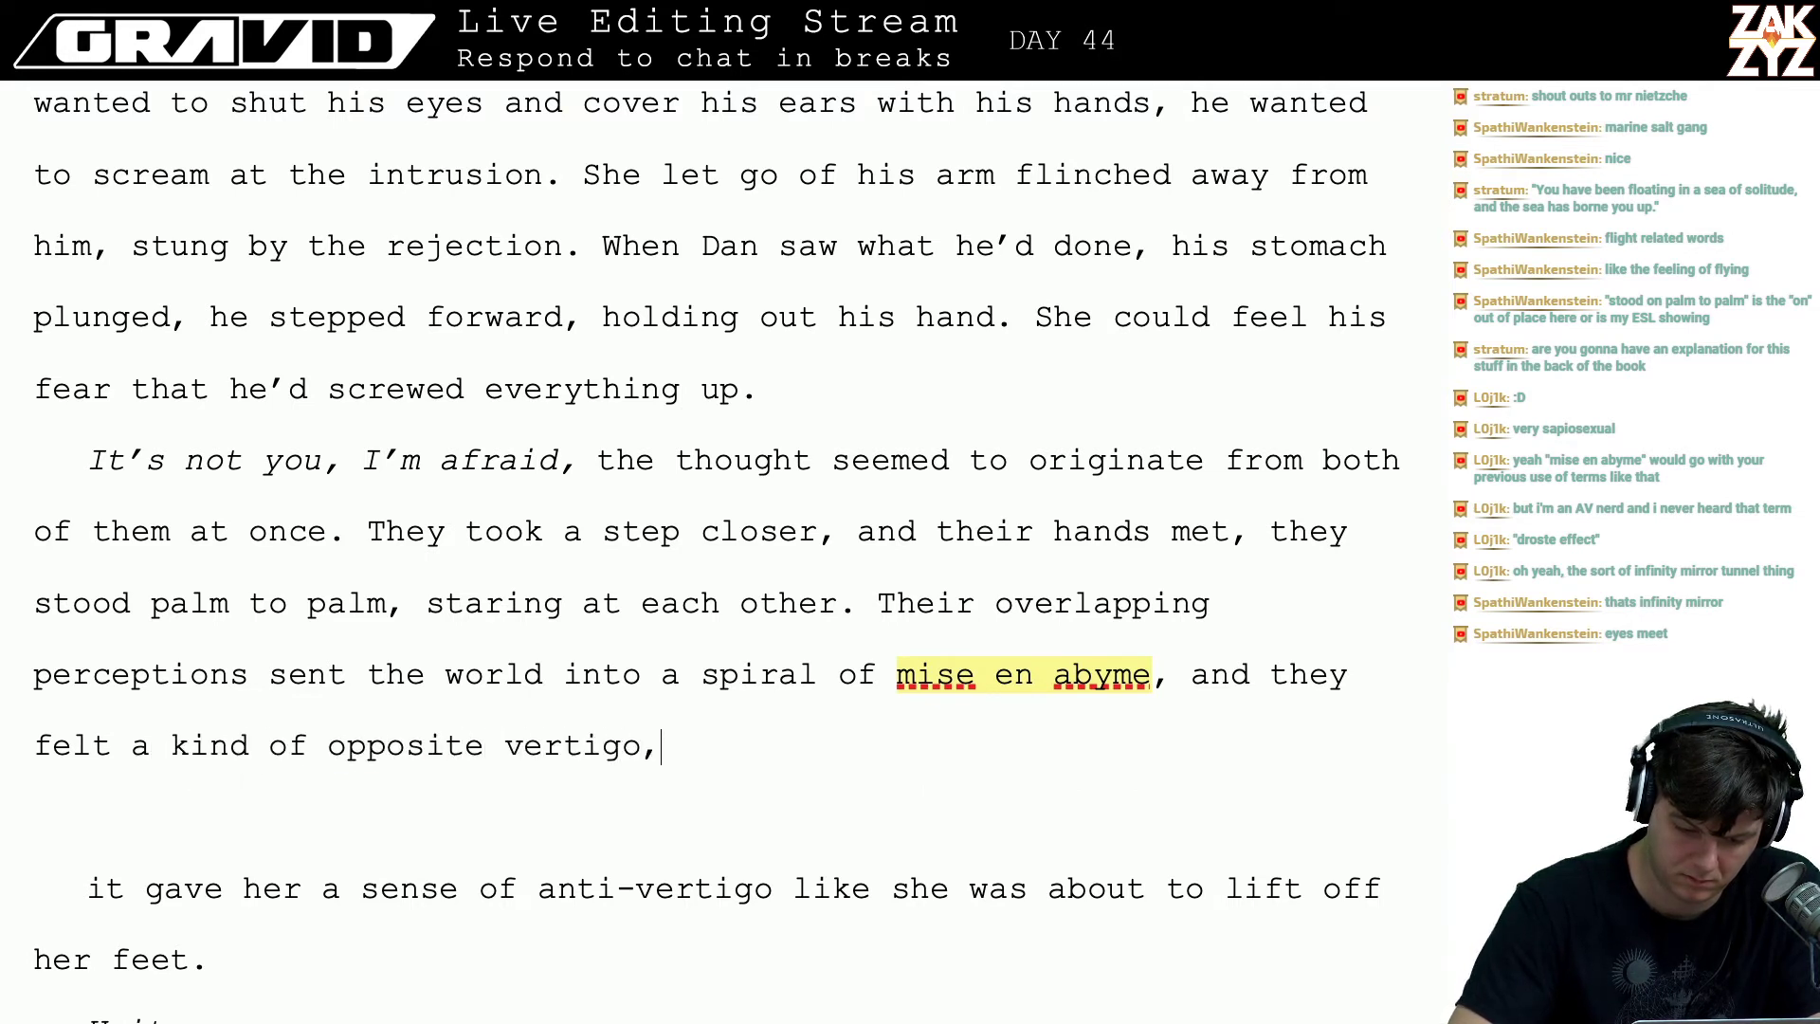
type(" as if they were bo")
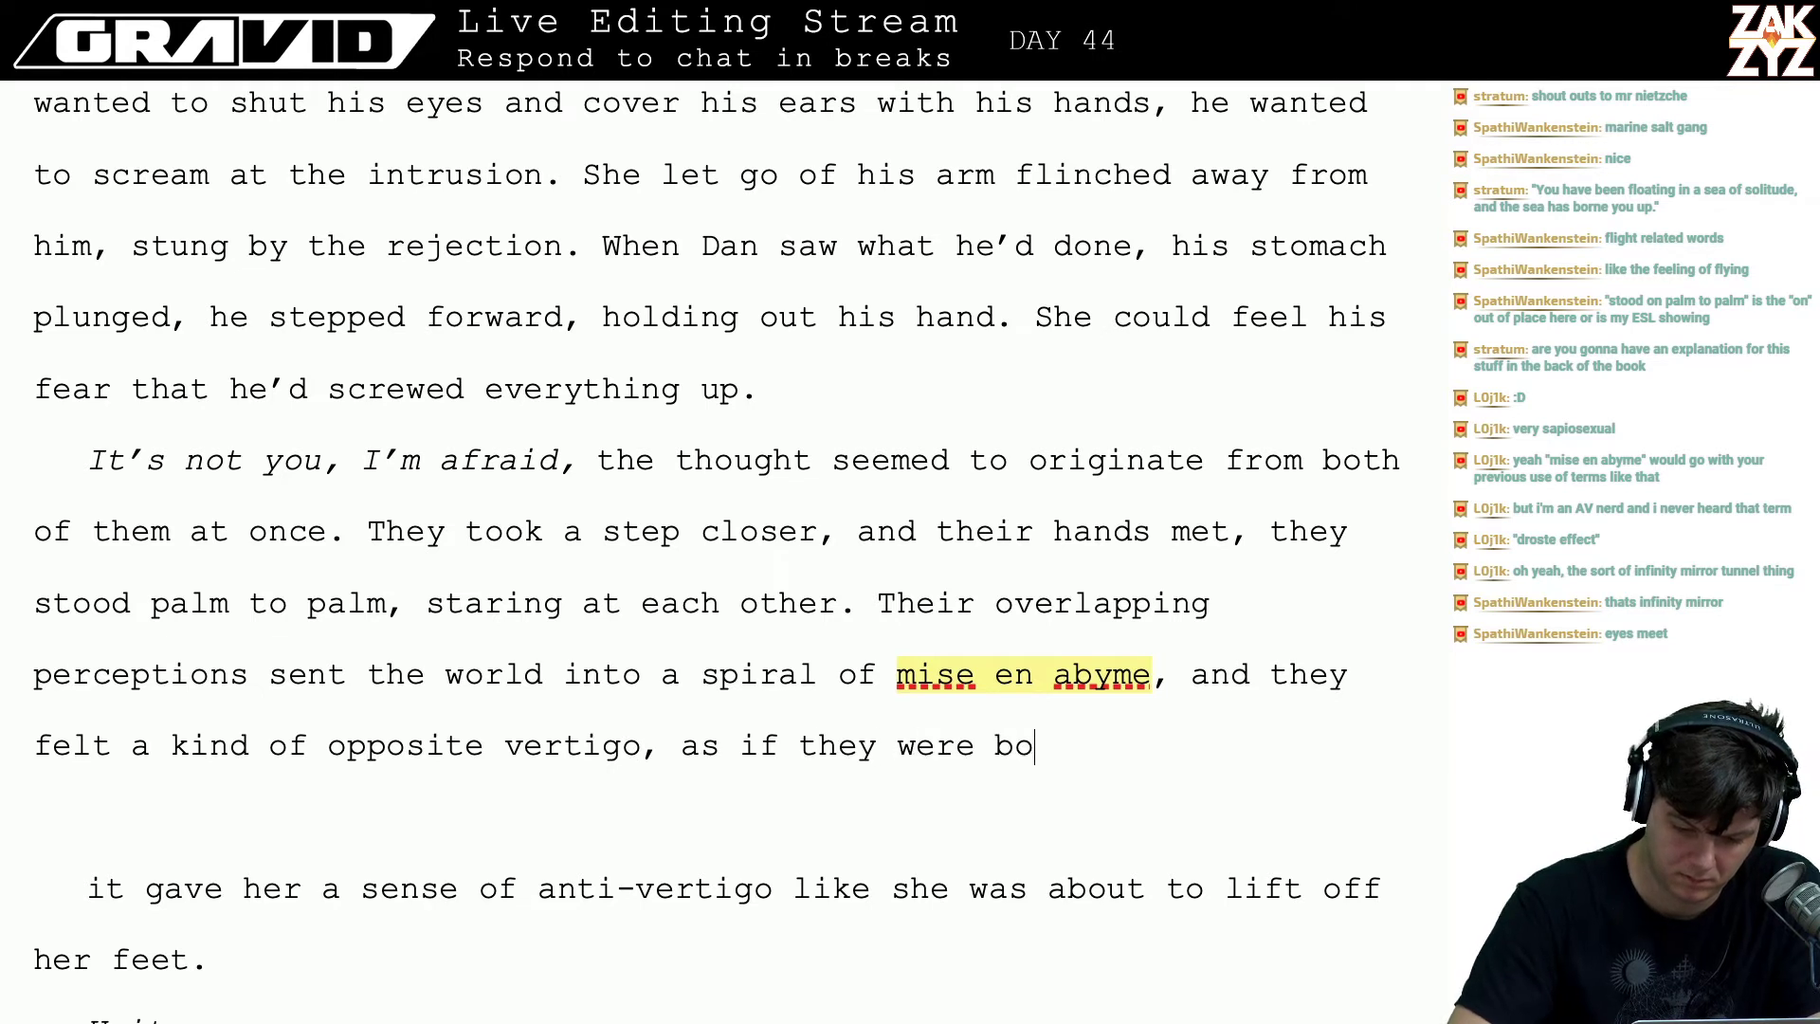
type("th about to fl")
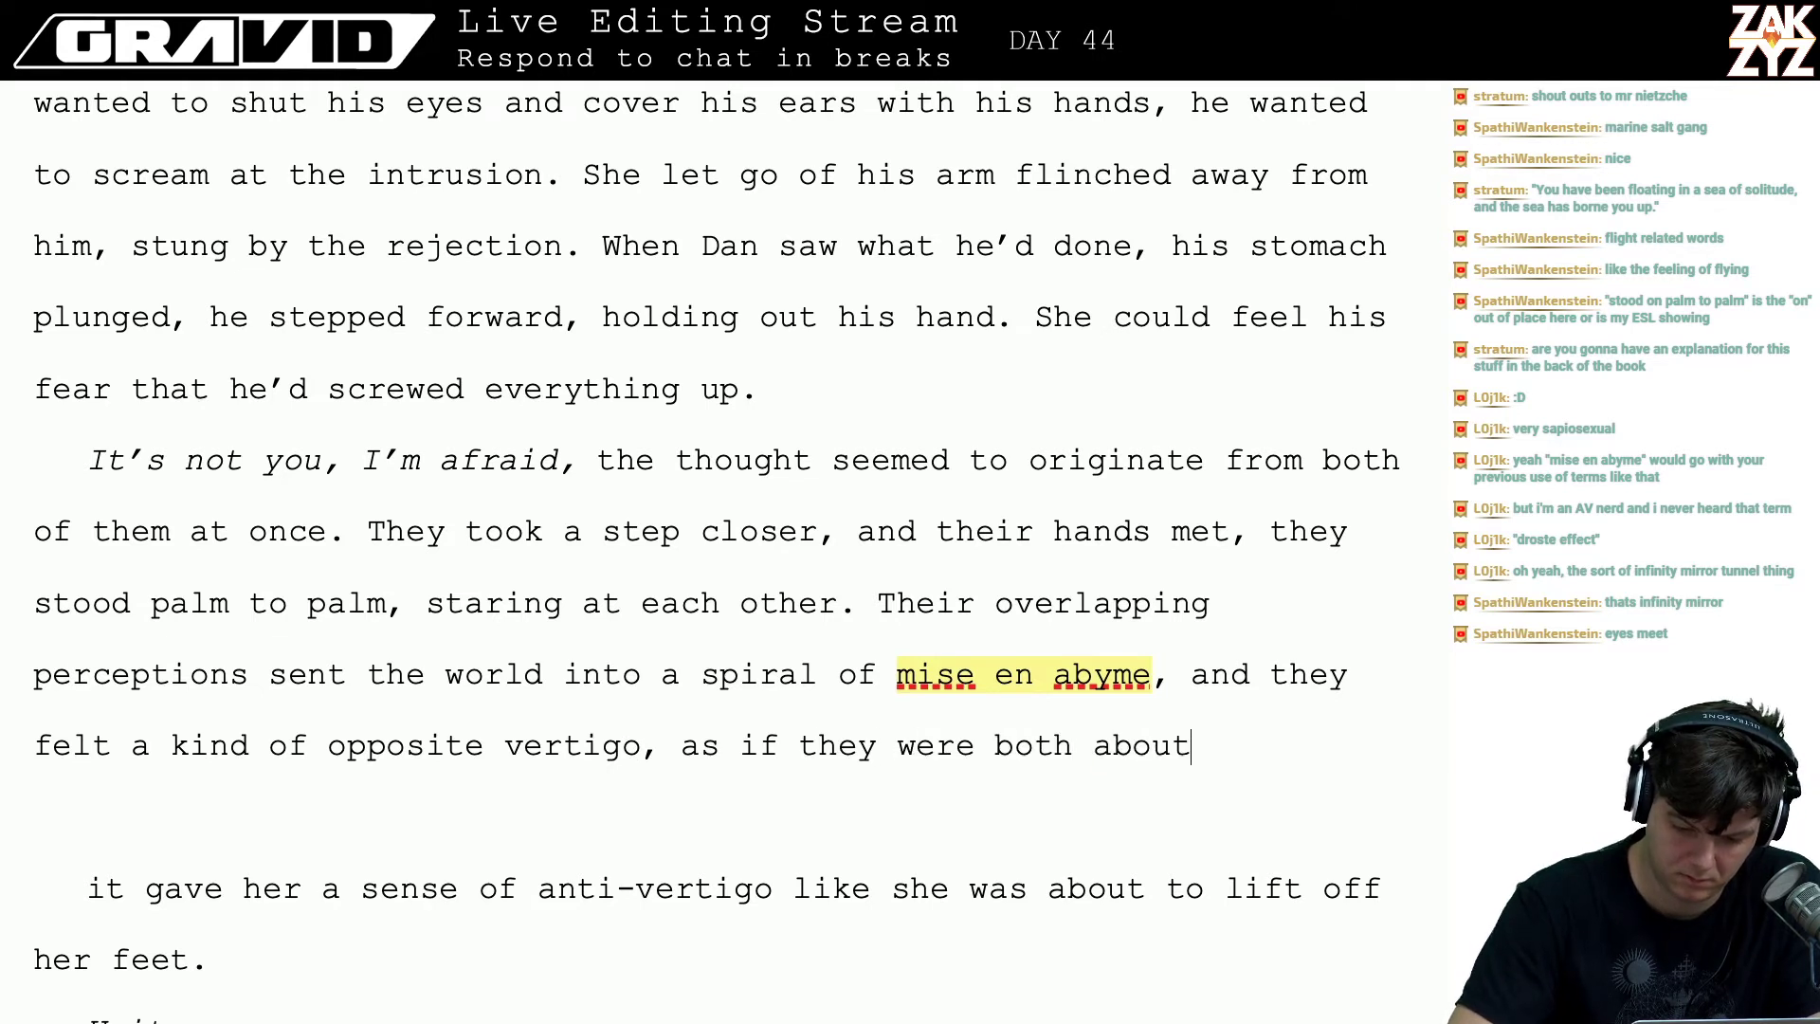
- Replace "both about to" with "lifting off their feet." to finish the opposite vertigo sentence
key("BackSpace")
key("BackSpace")
key("BackSpace")
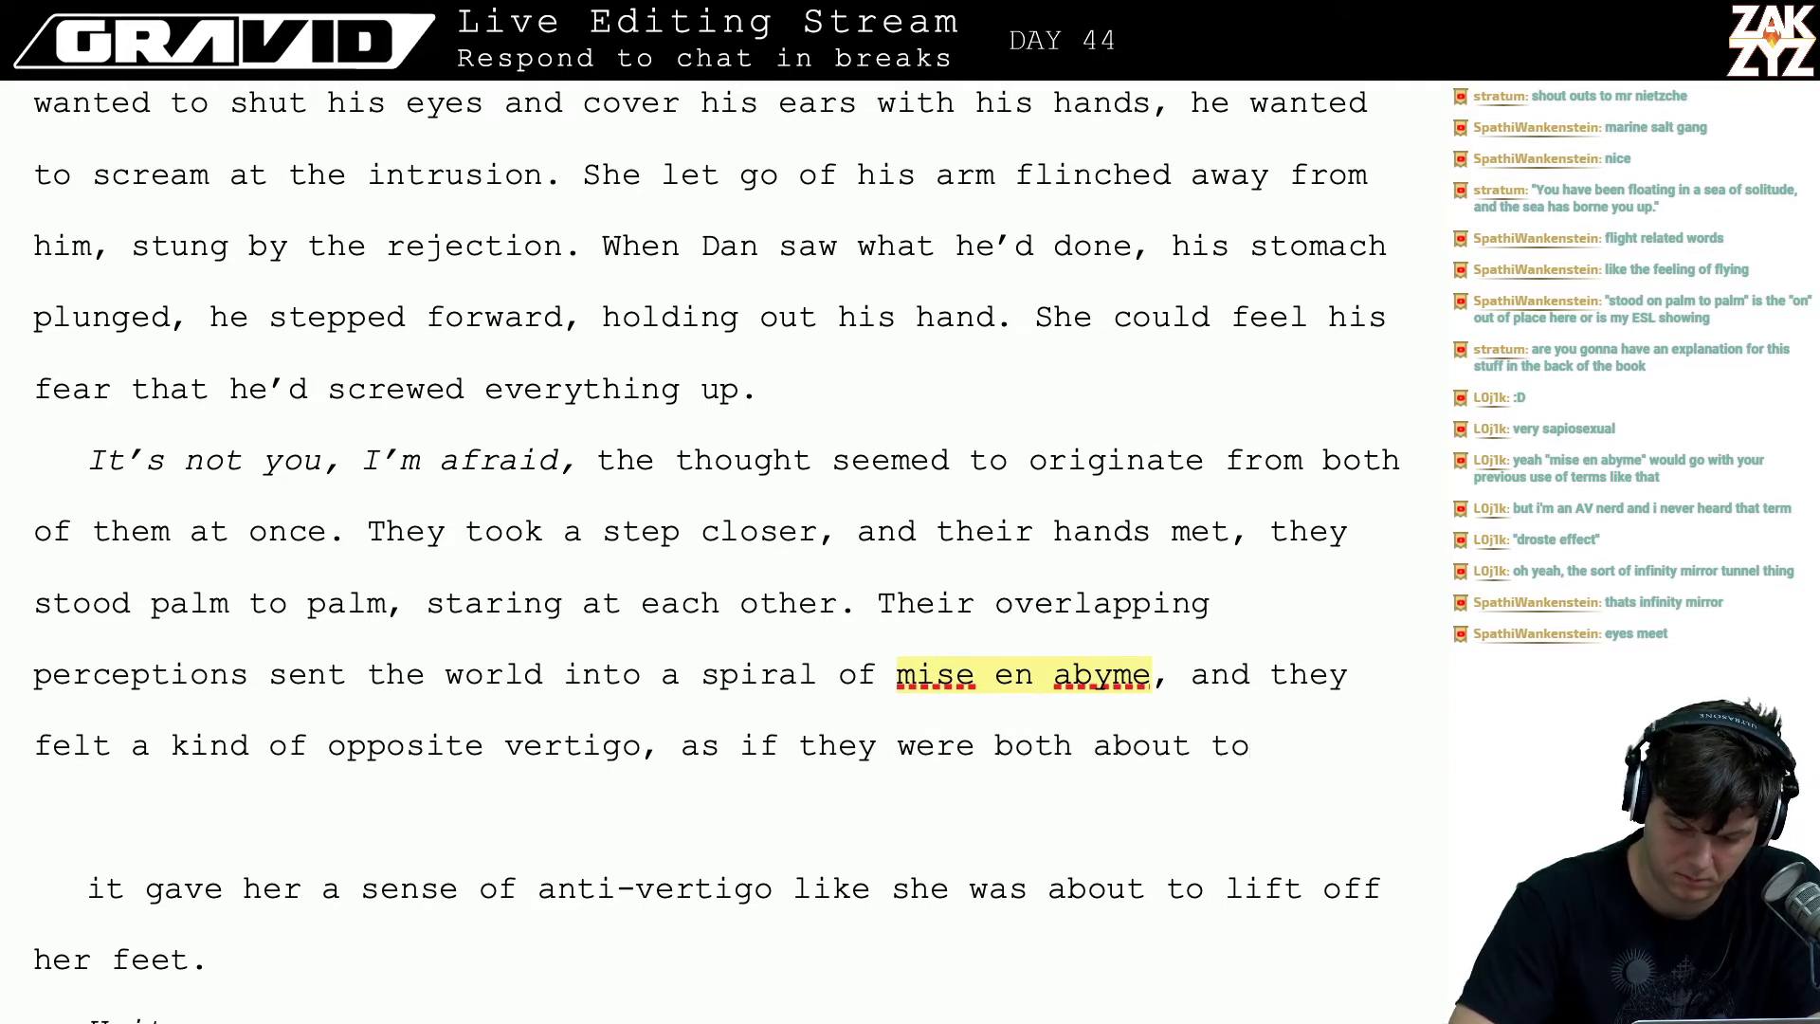
key("BackSpace")
key("BackSpace")
key("BackSpace")
key("BackSpace")
key("BackSpace")
key("BackSpace")
key("BackSpace")
key("BackSpace")
key("BackSpace")
key("BackSpace")
key("BackSpace")
key("BackSpace")
key("BackSpace")
key("BackSpace")
key("BackSpace")
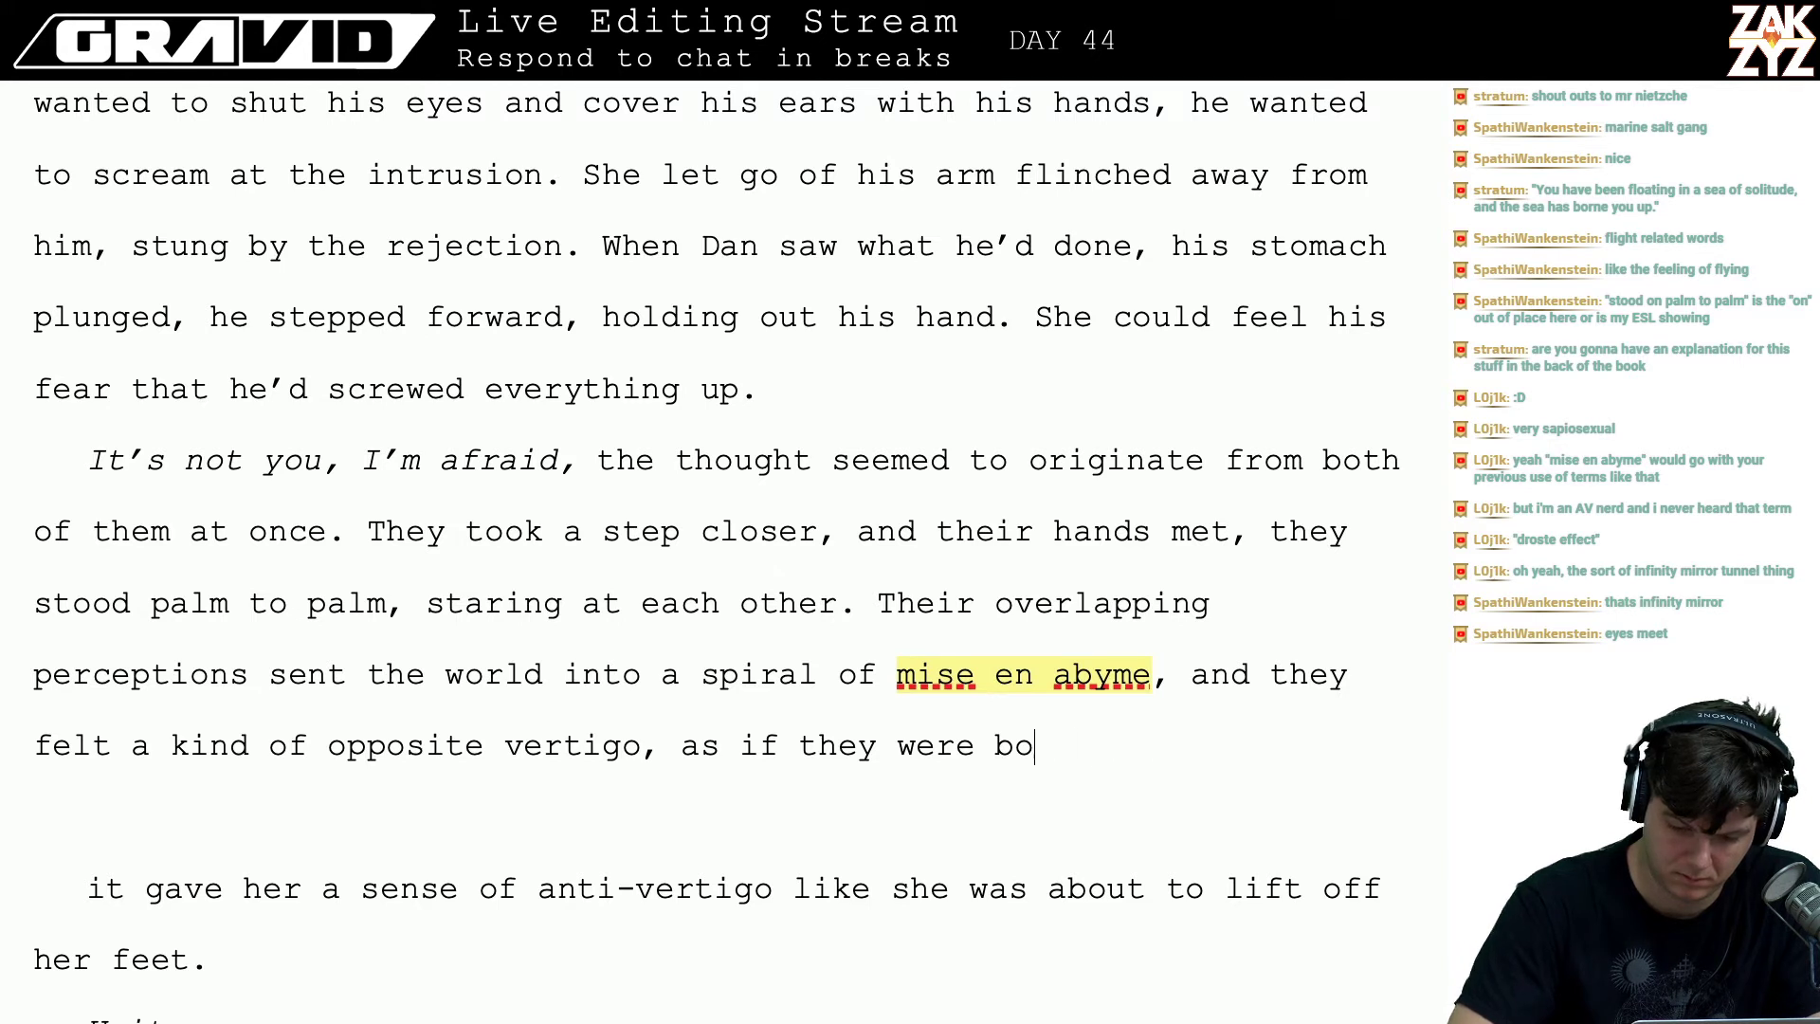
type("lifting off")
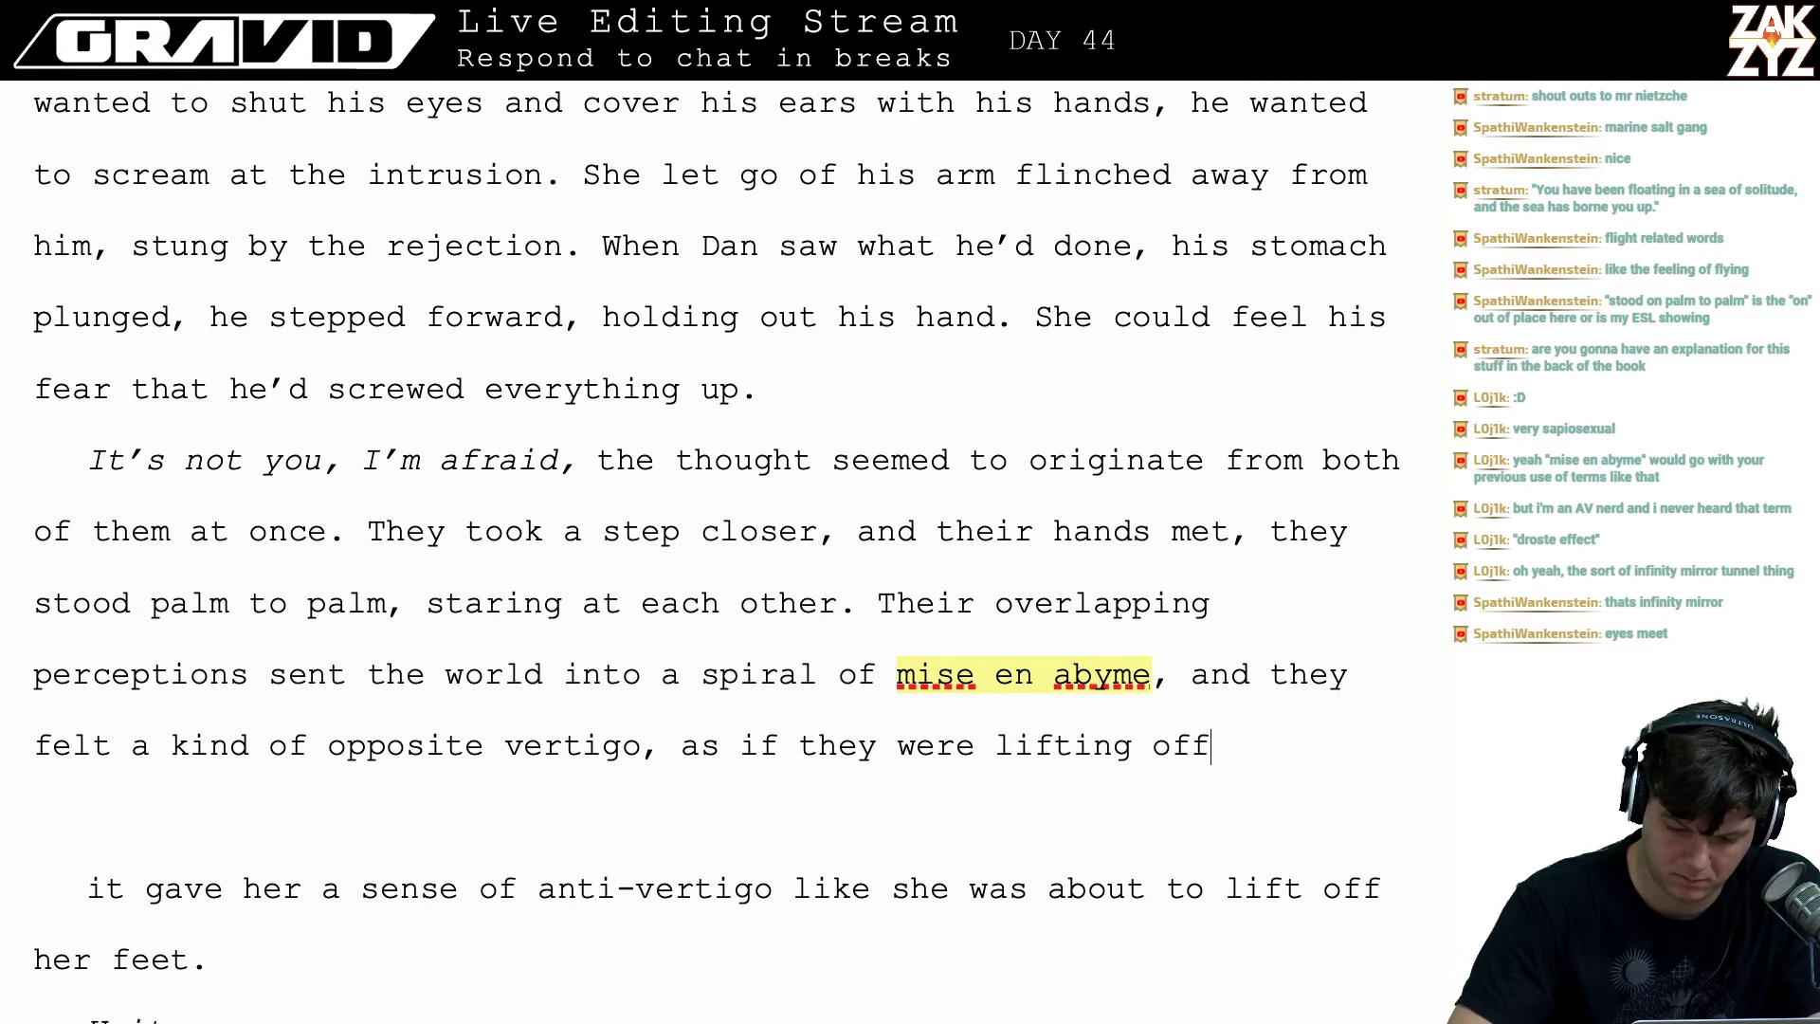
type(" their feet.")
- Delete the empty paragraph and the old "it gave her a sense of anti-vertigo" sentence above "Unity."
key("shift+Down")
key("shift+Down")
key("shift+Down")
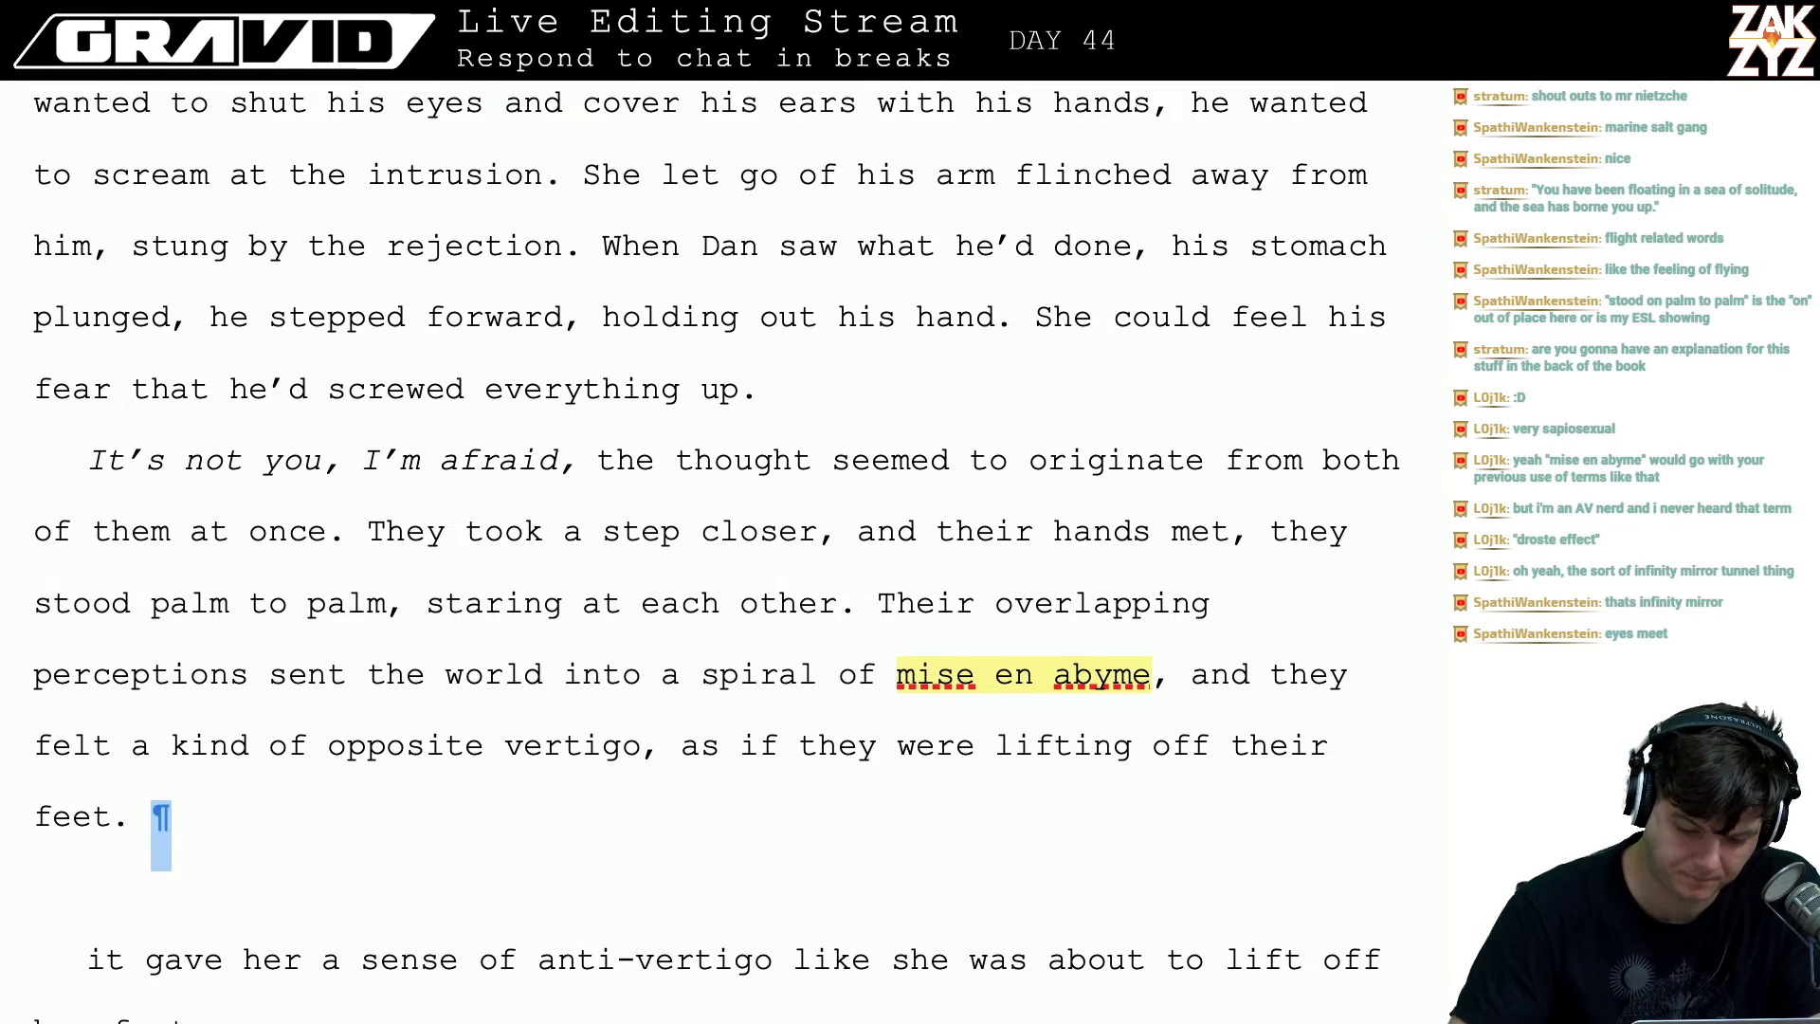
key("shift+Down")
key("shift+Up")
key("shift+Right")
key("shift+Right")
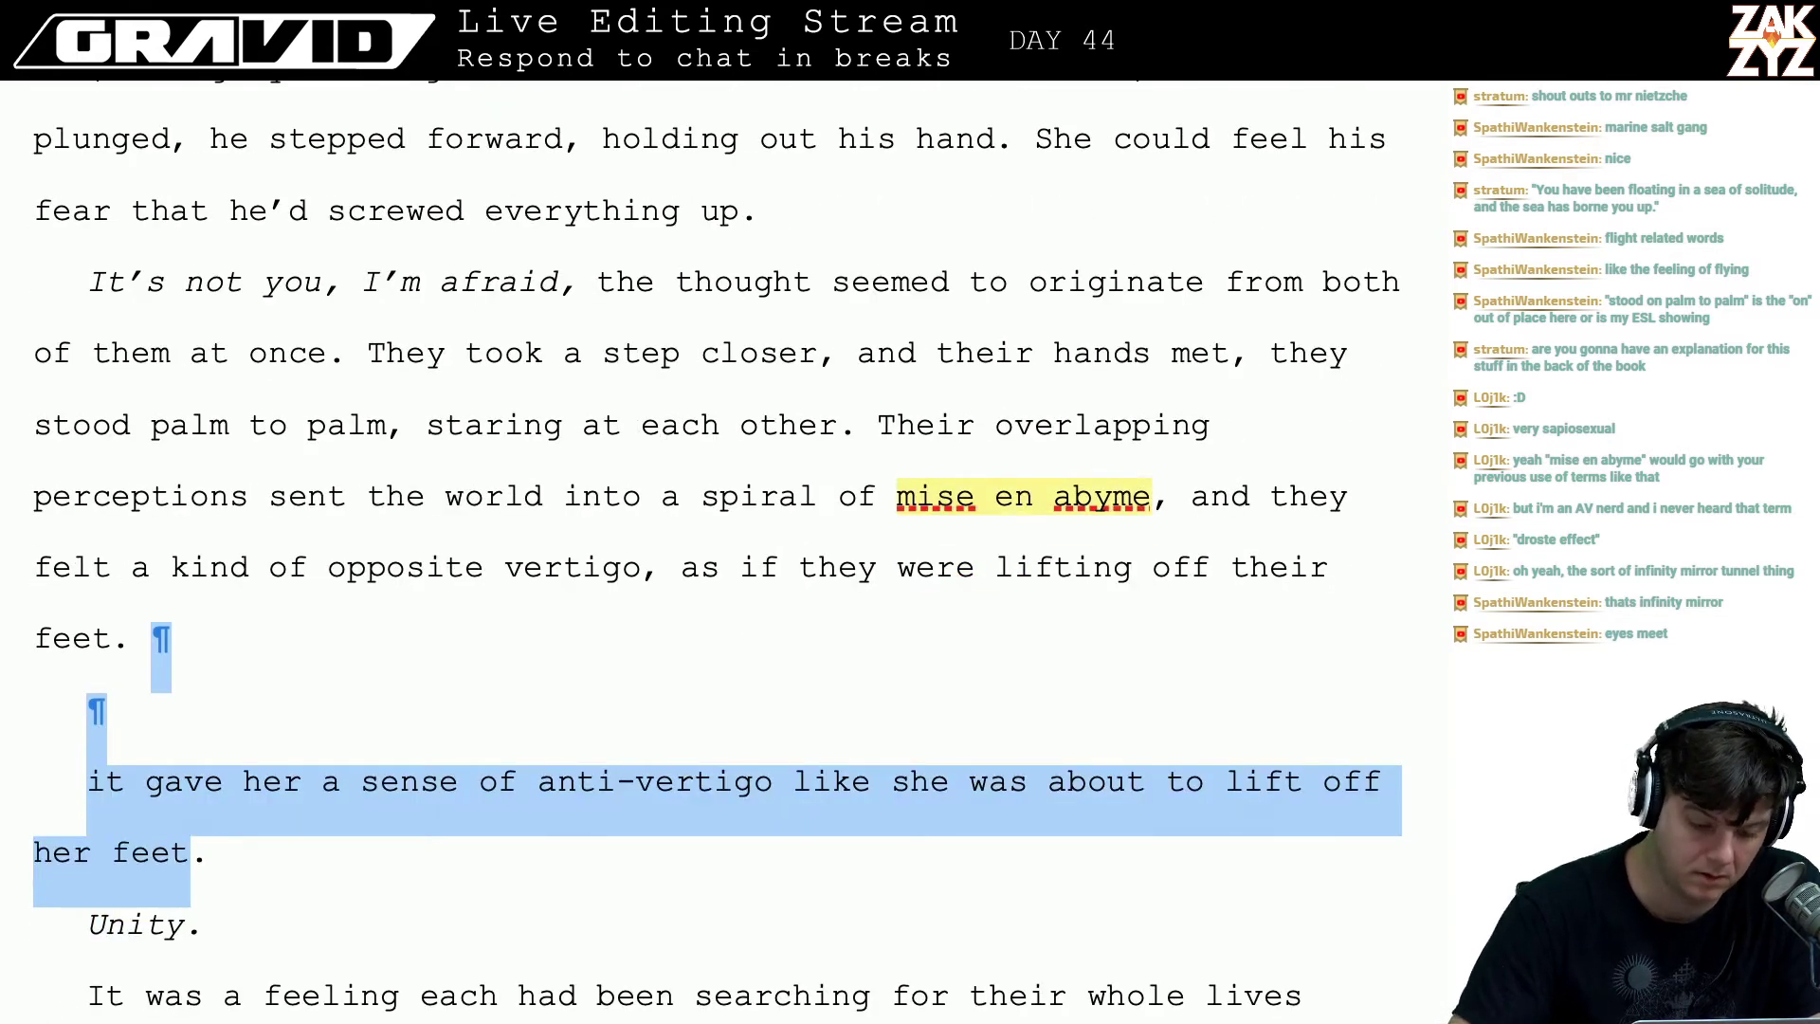
key("shift+Right")
key("BackSpace")
key("BackSpace")
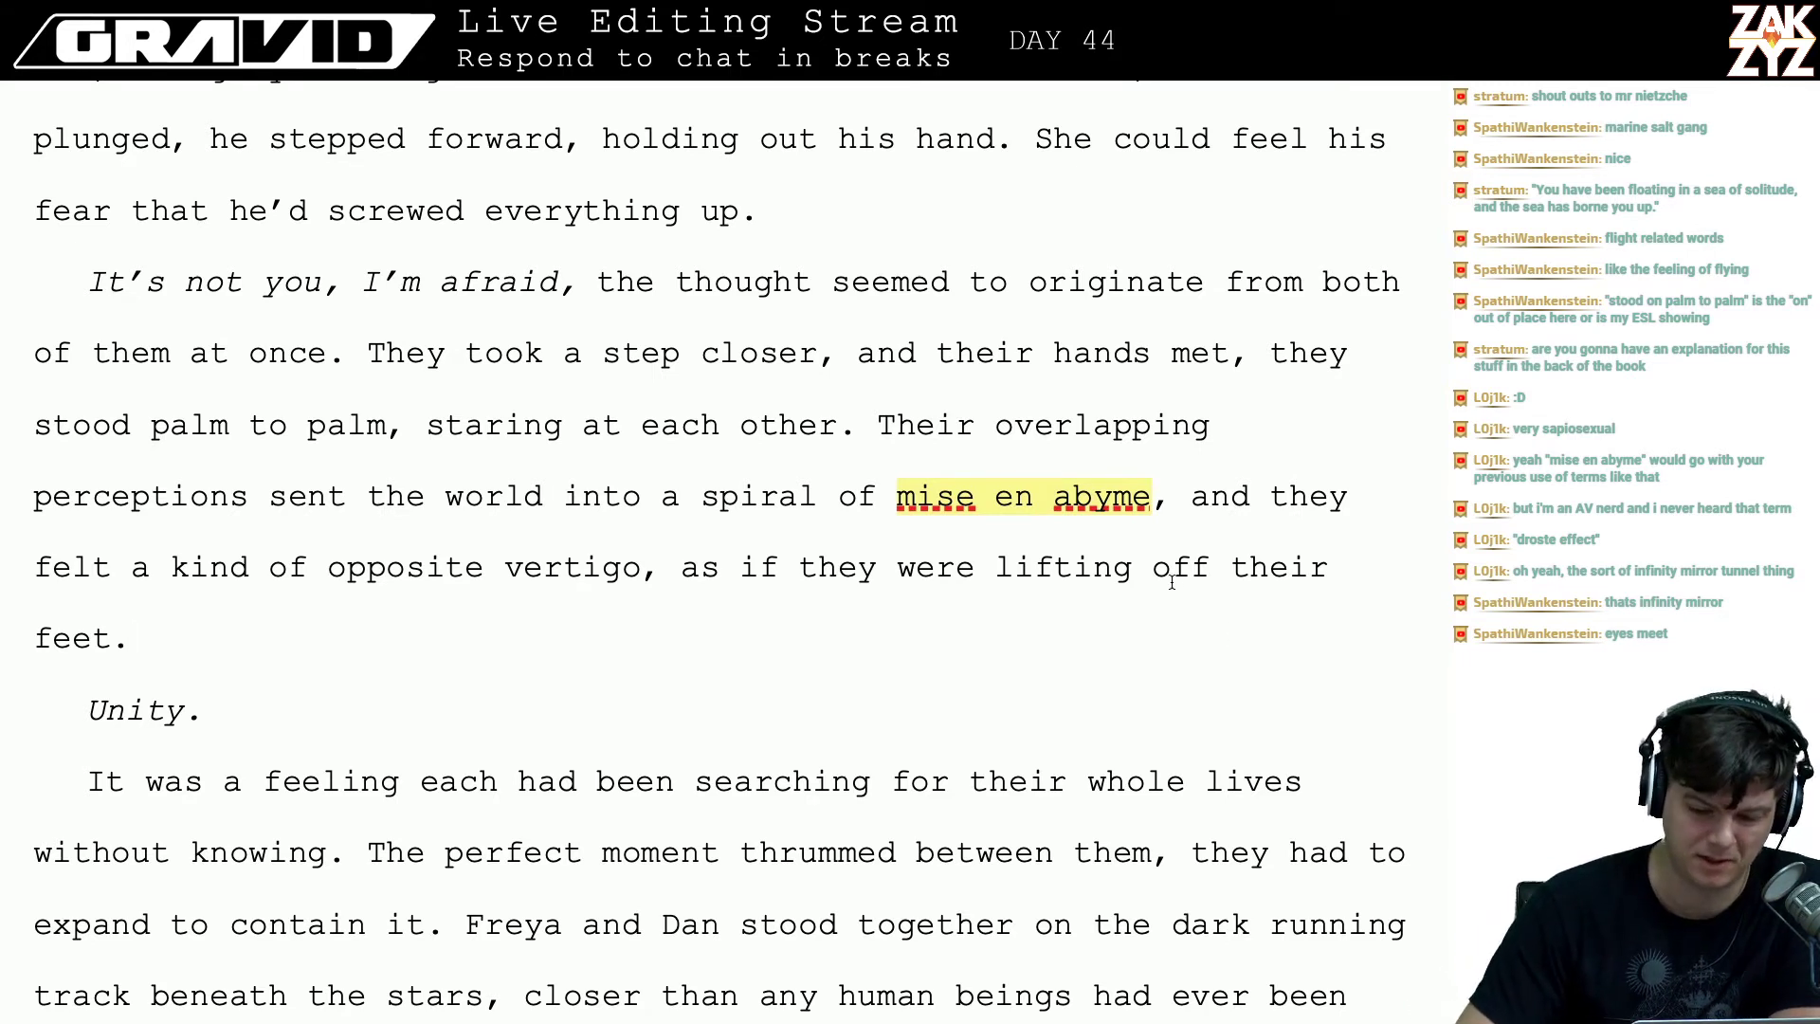
- Check the editor comment attached to the highlighted "mise en abyme" and close it
left_click(1035, 516)
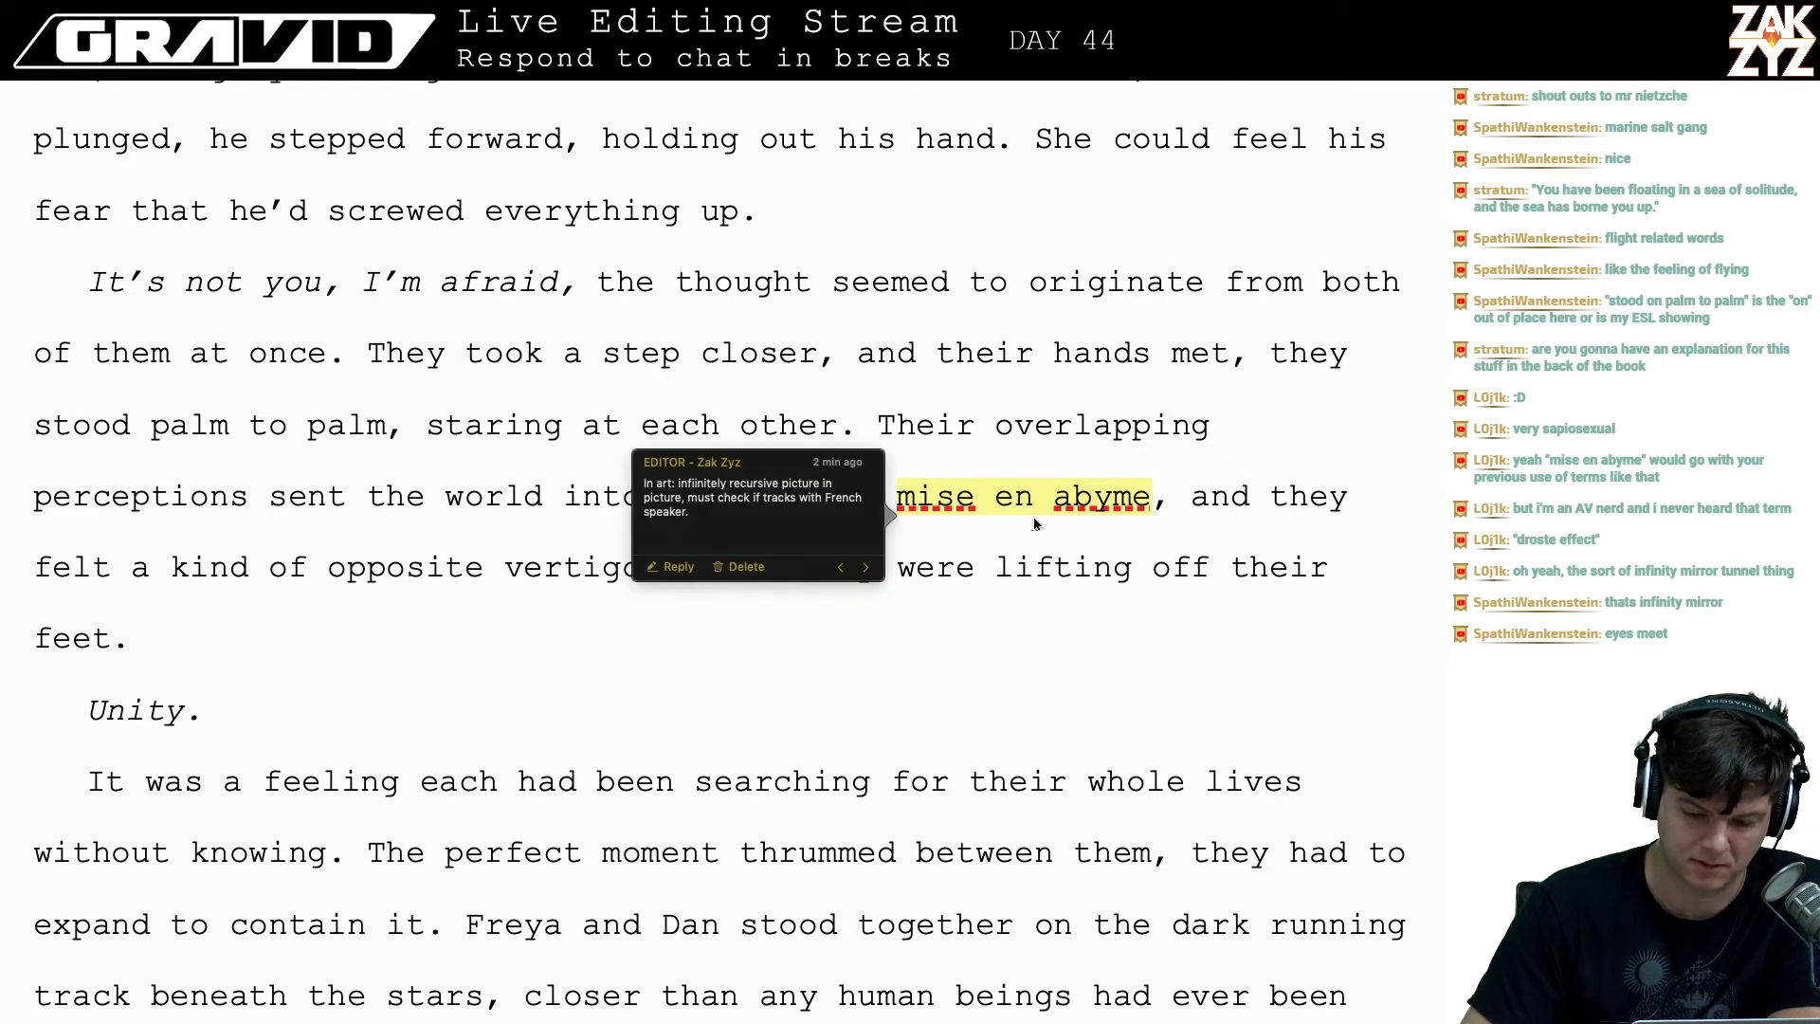
left_click(915, 567)
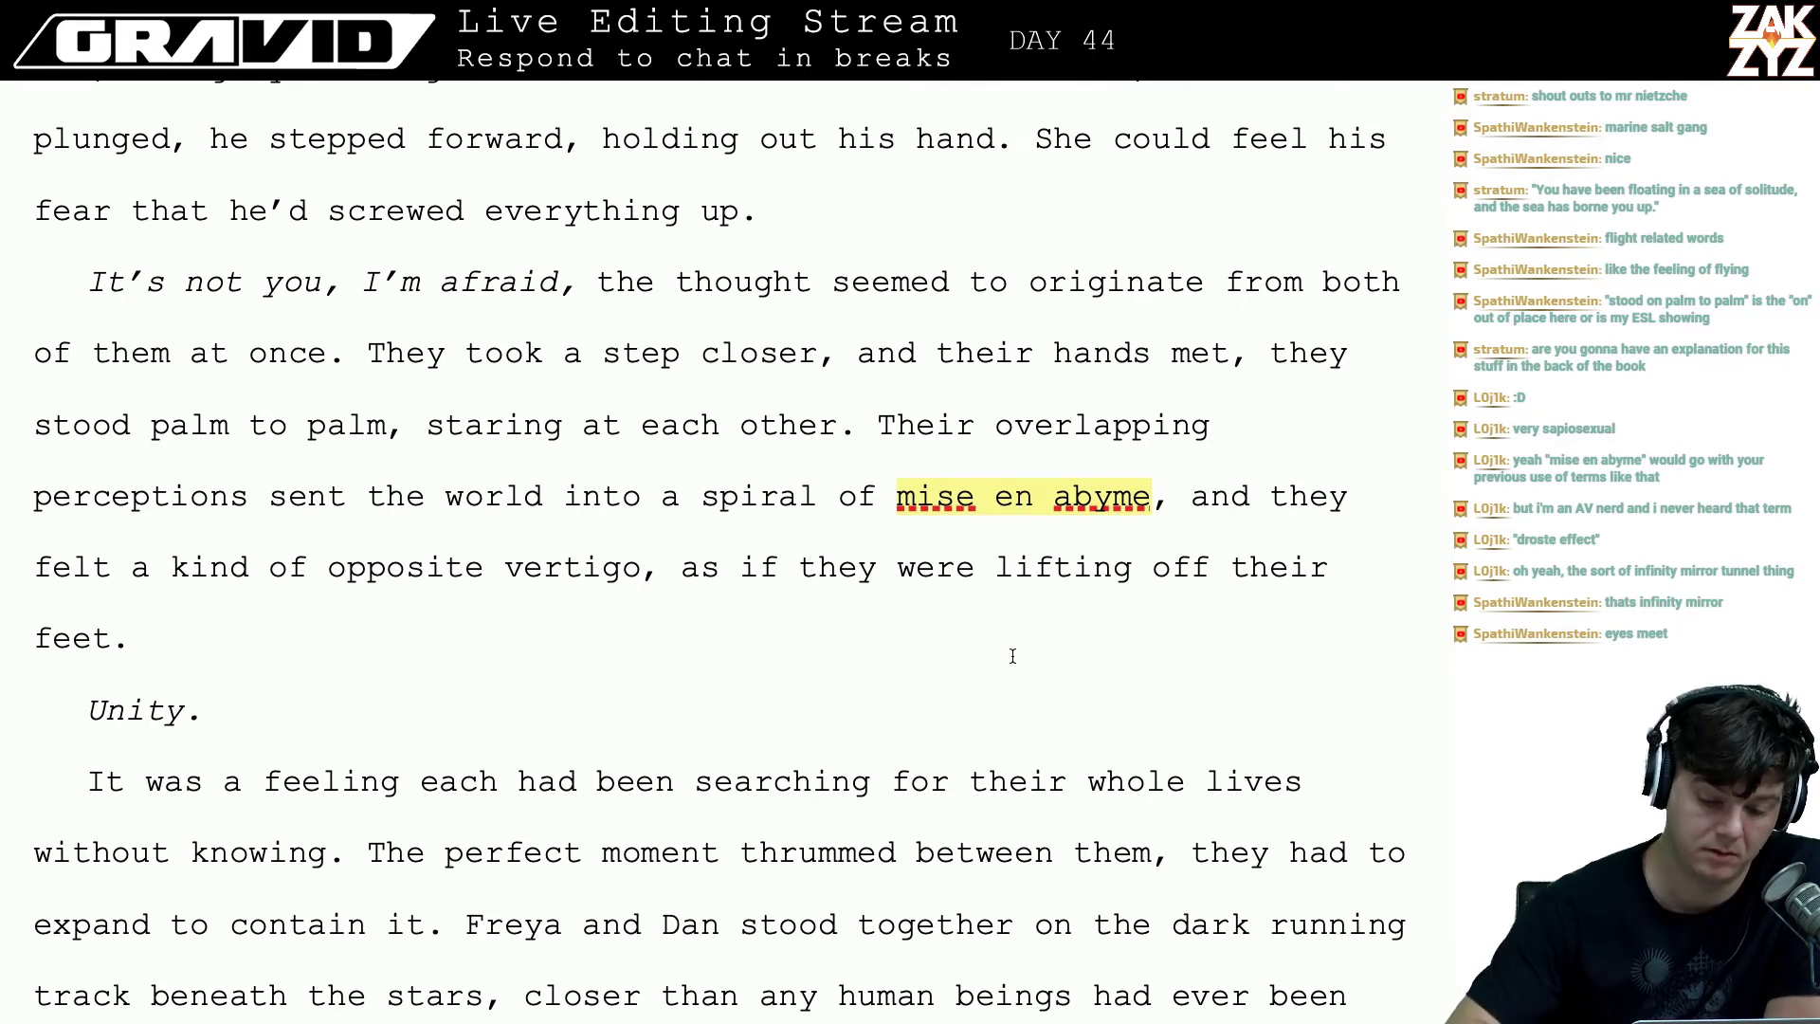
- Replace the comma after the italic "It's not you, I'm afraid" with a period
left_click(598, 281)
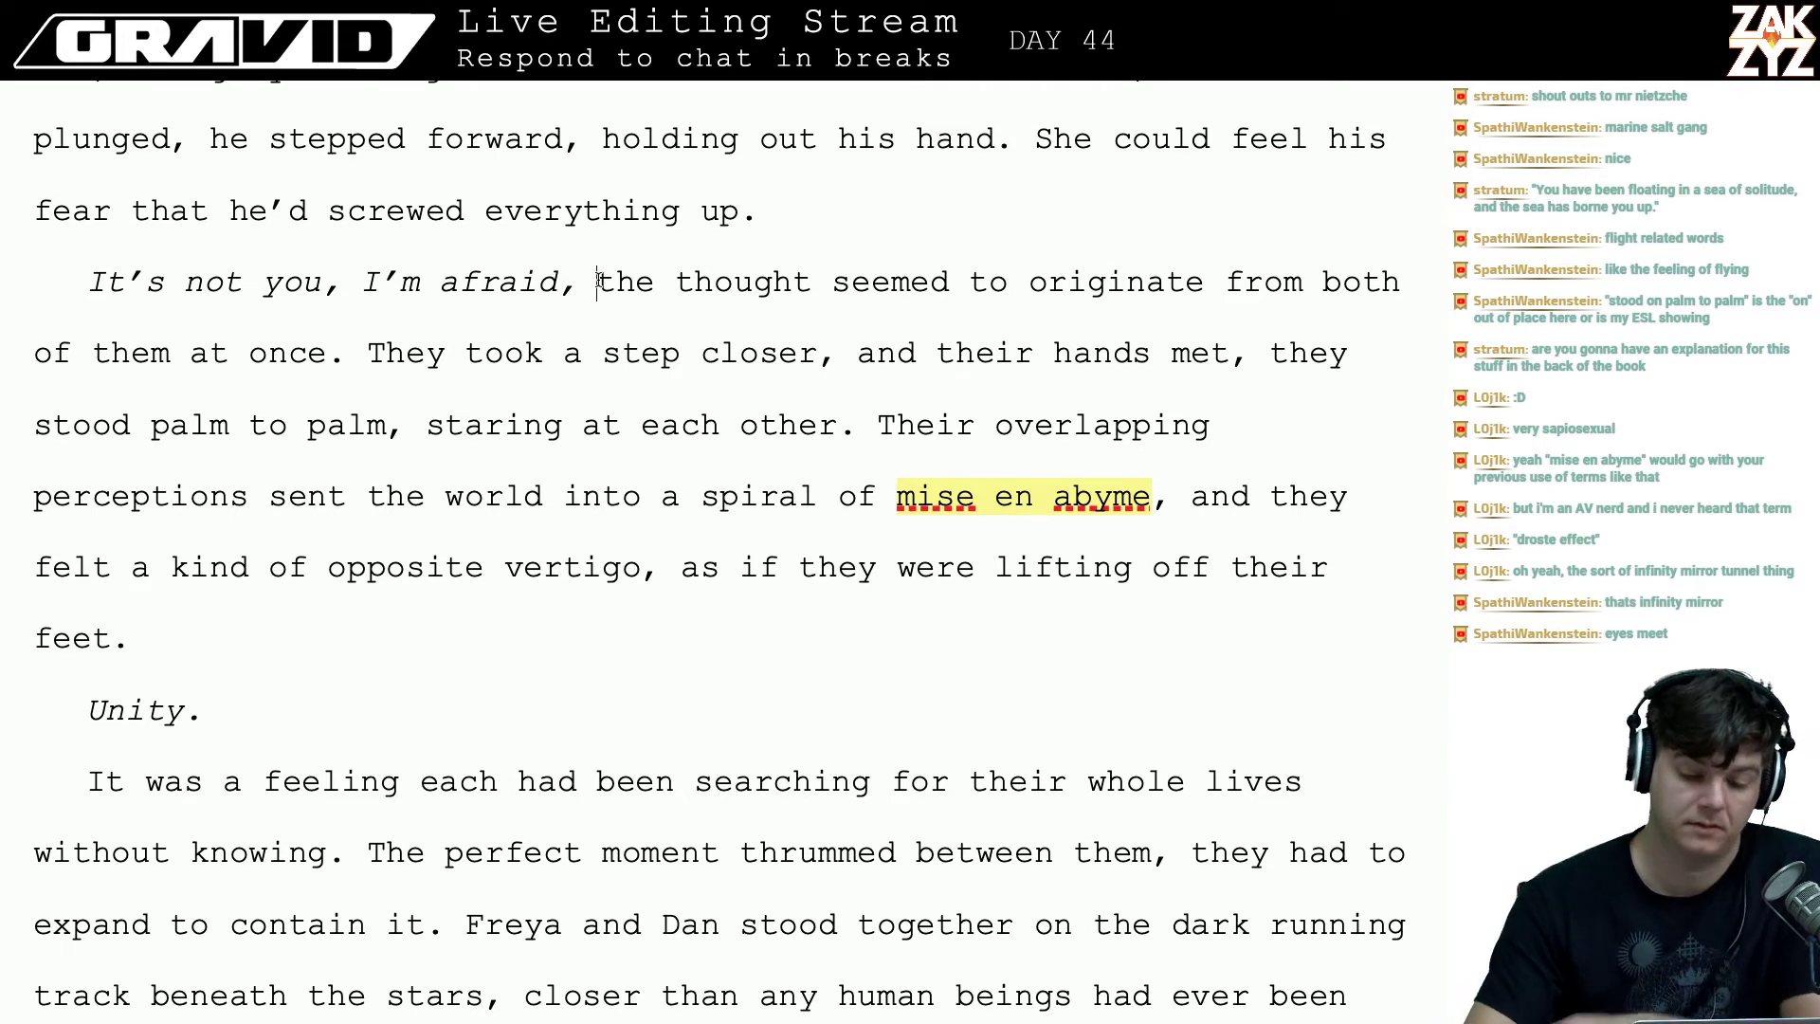
key("Left")
key("Left")
key("Right")
key("BackSpace")
type(".")
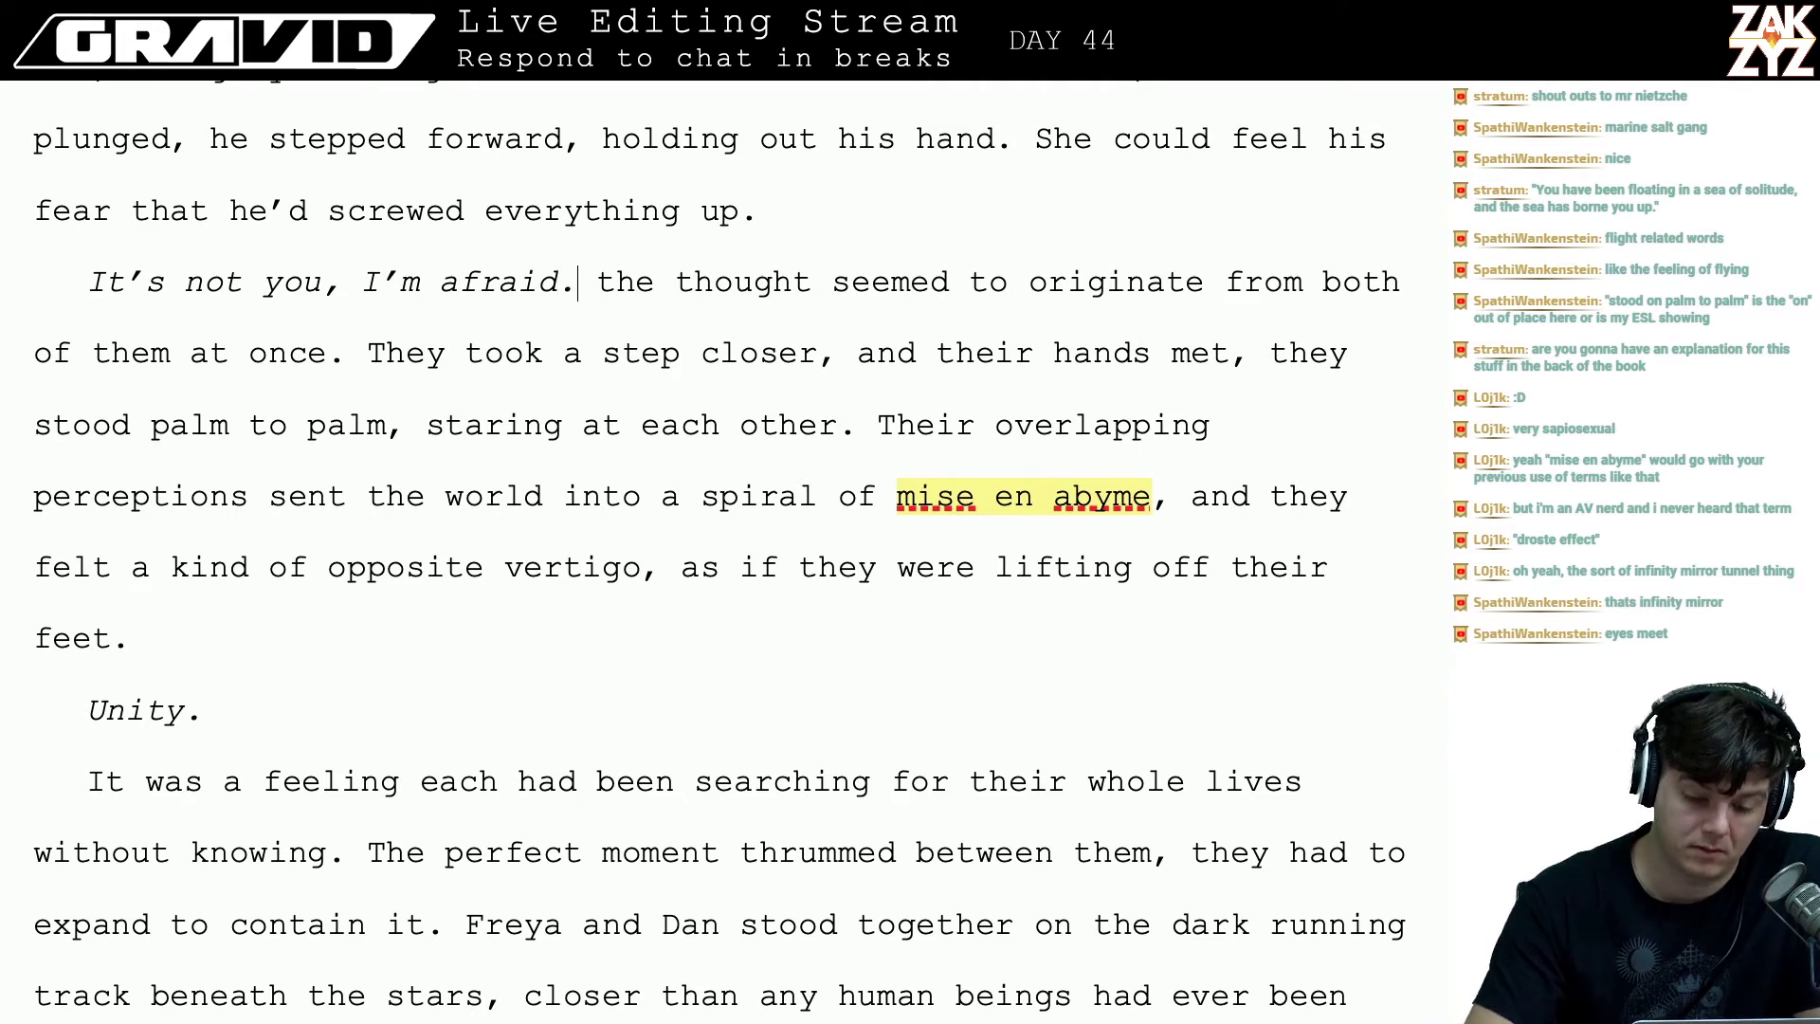
- Capitalise "The" at the start of "The thought seemed to originate" and set its first letter in upright type
key("Right")
key("Delete")
type("T")
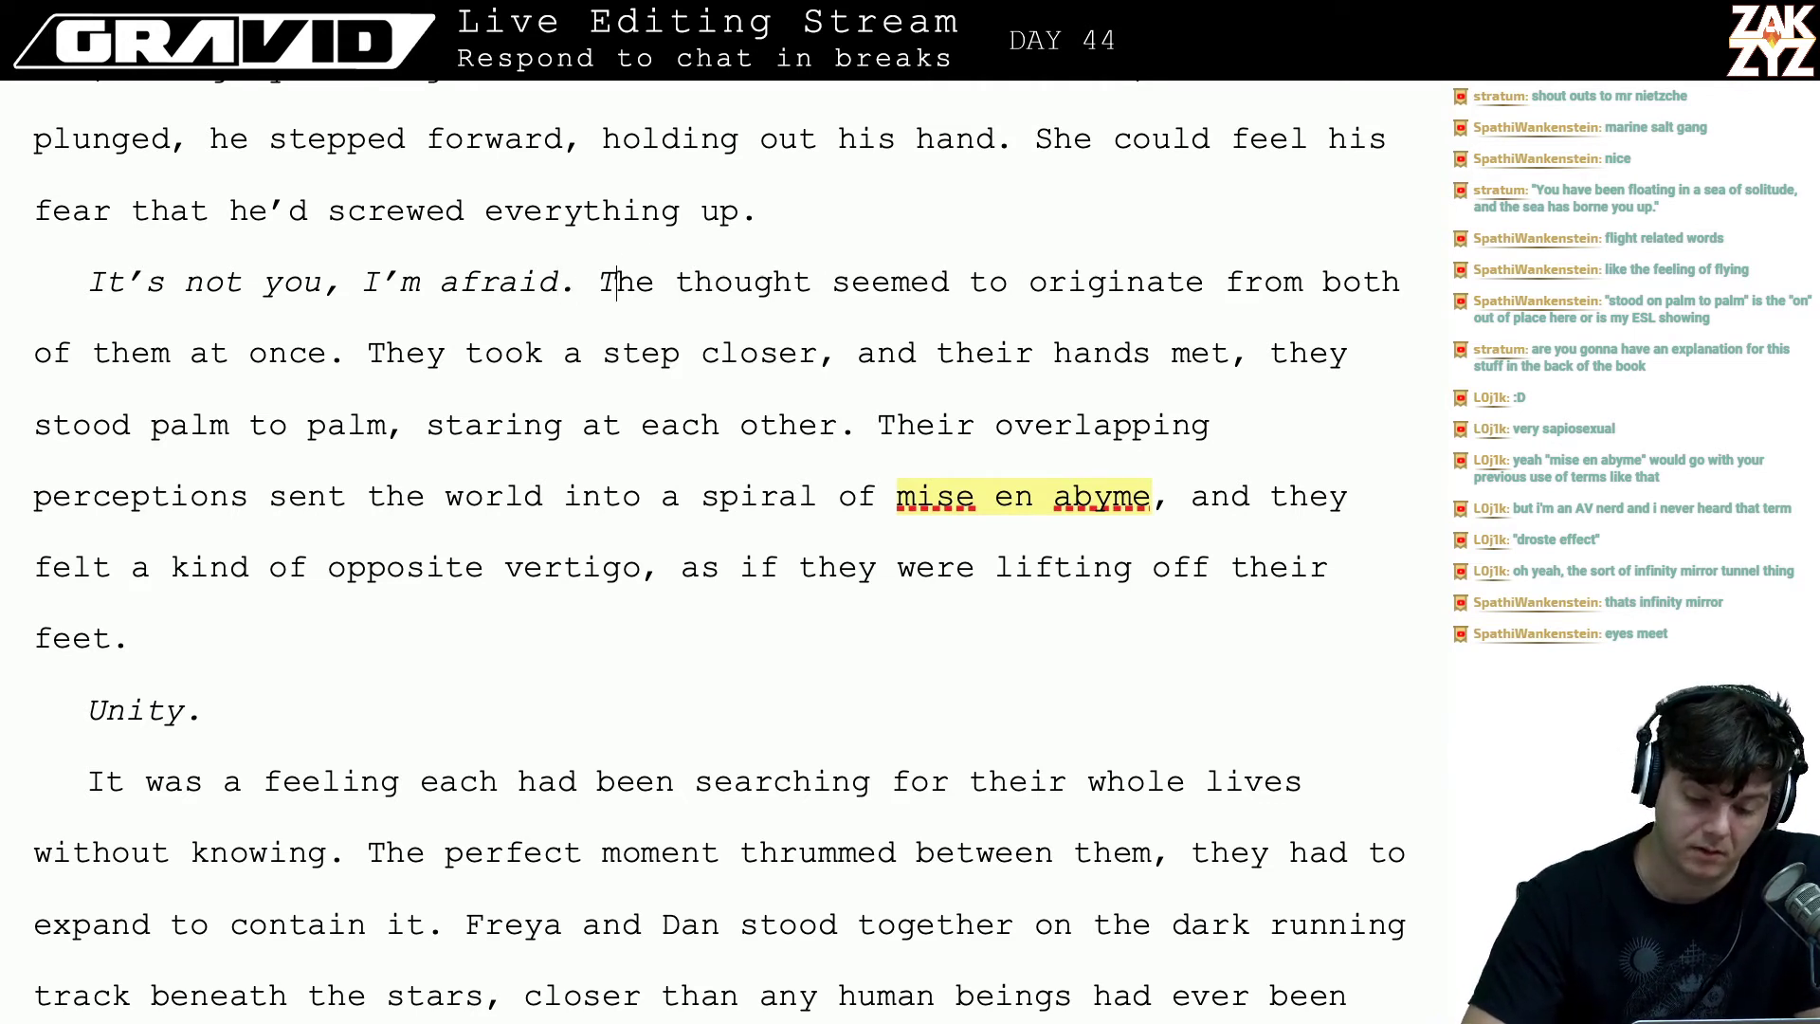
key("BackSpace")
type("t")
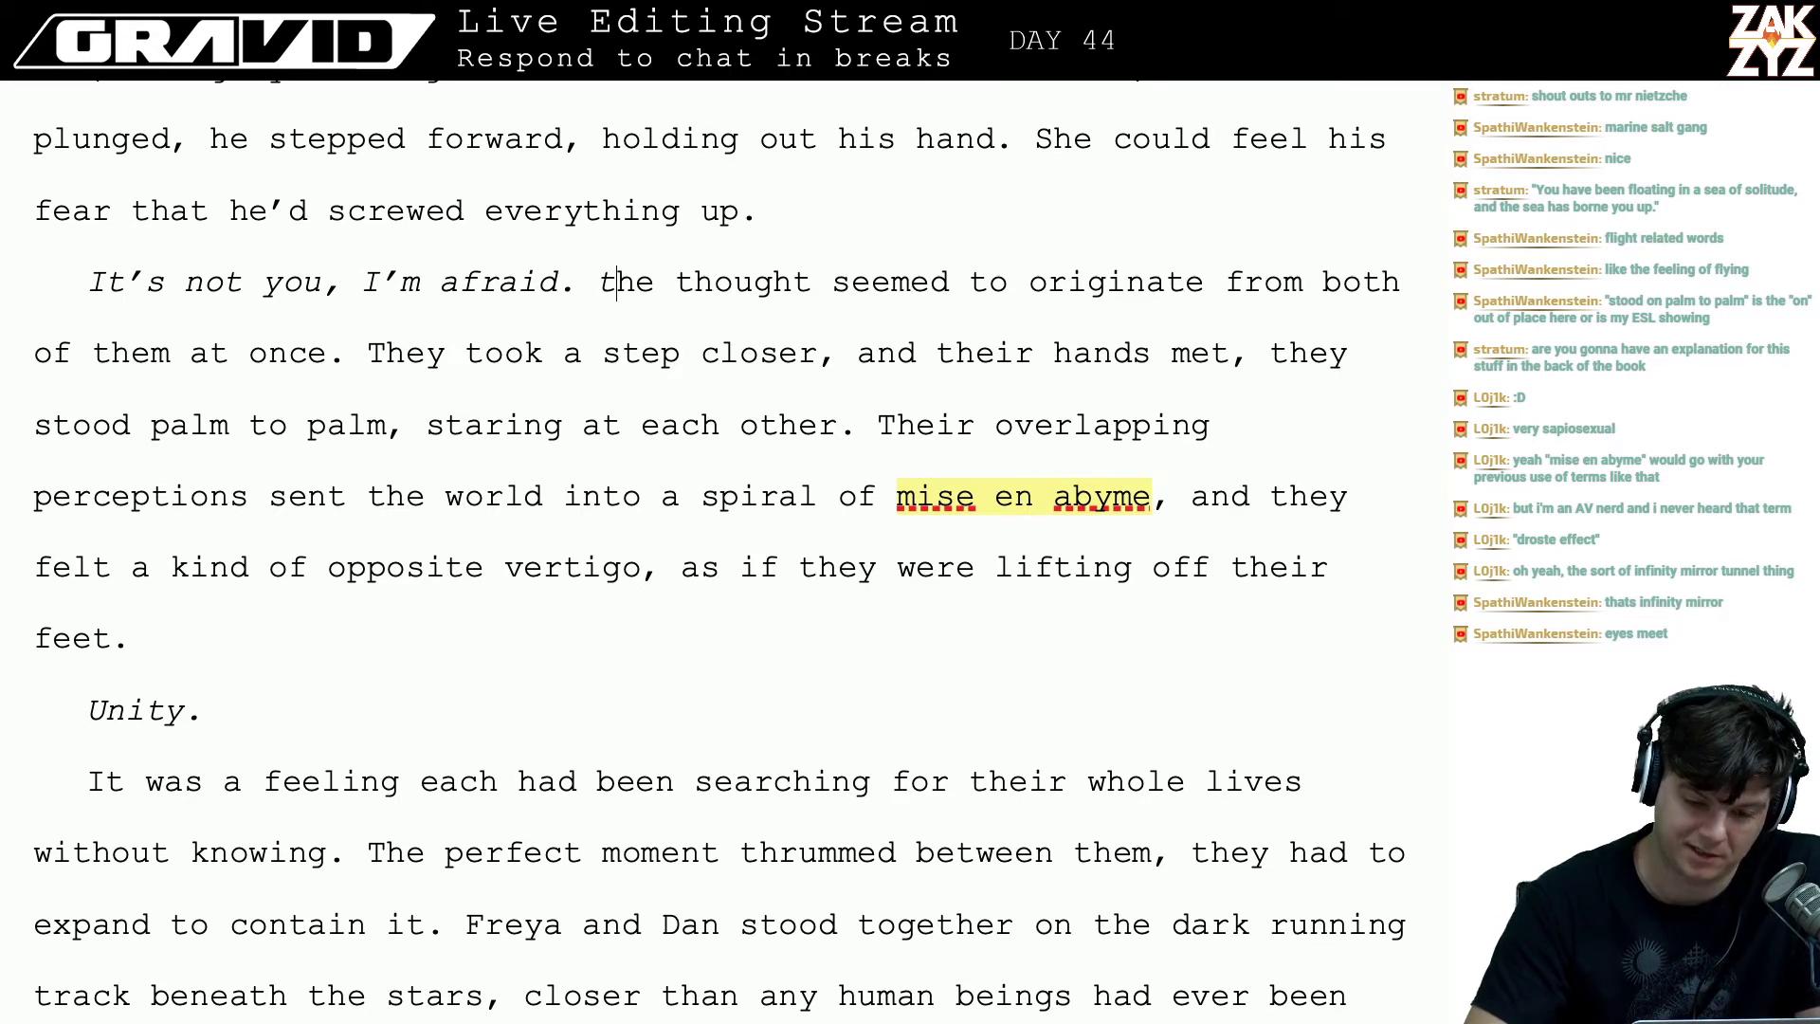
type("t")
key("BackSpace")
key("BackSpace")
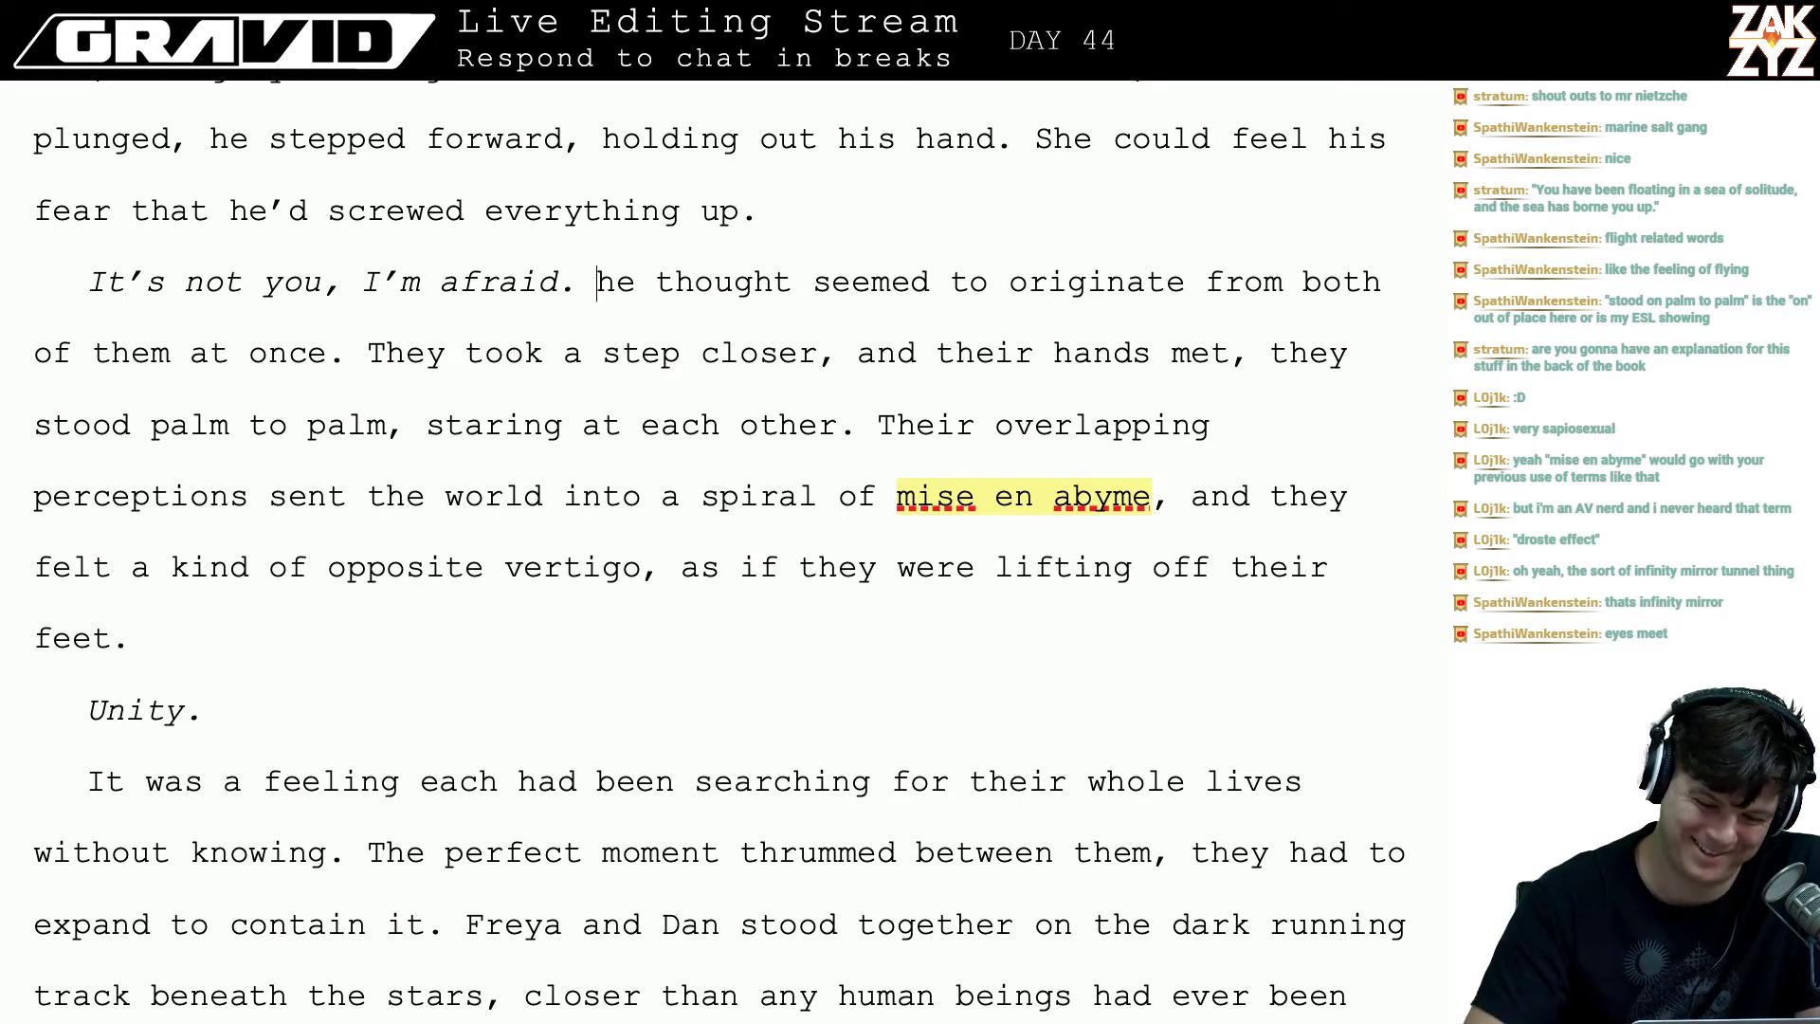
type("T")
key("shift+Left")
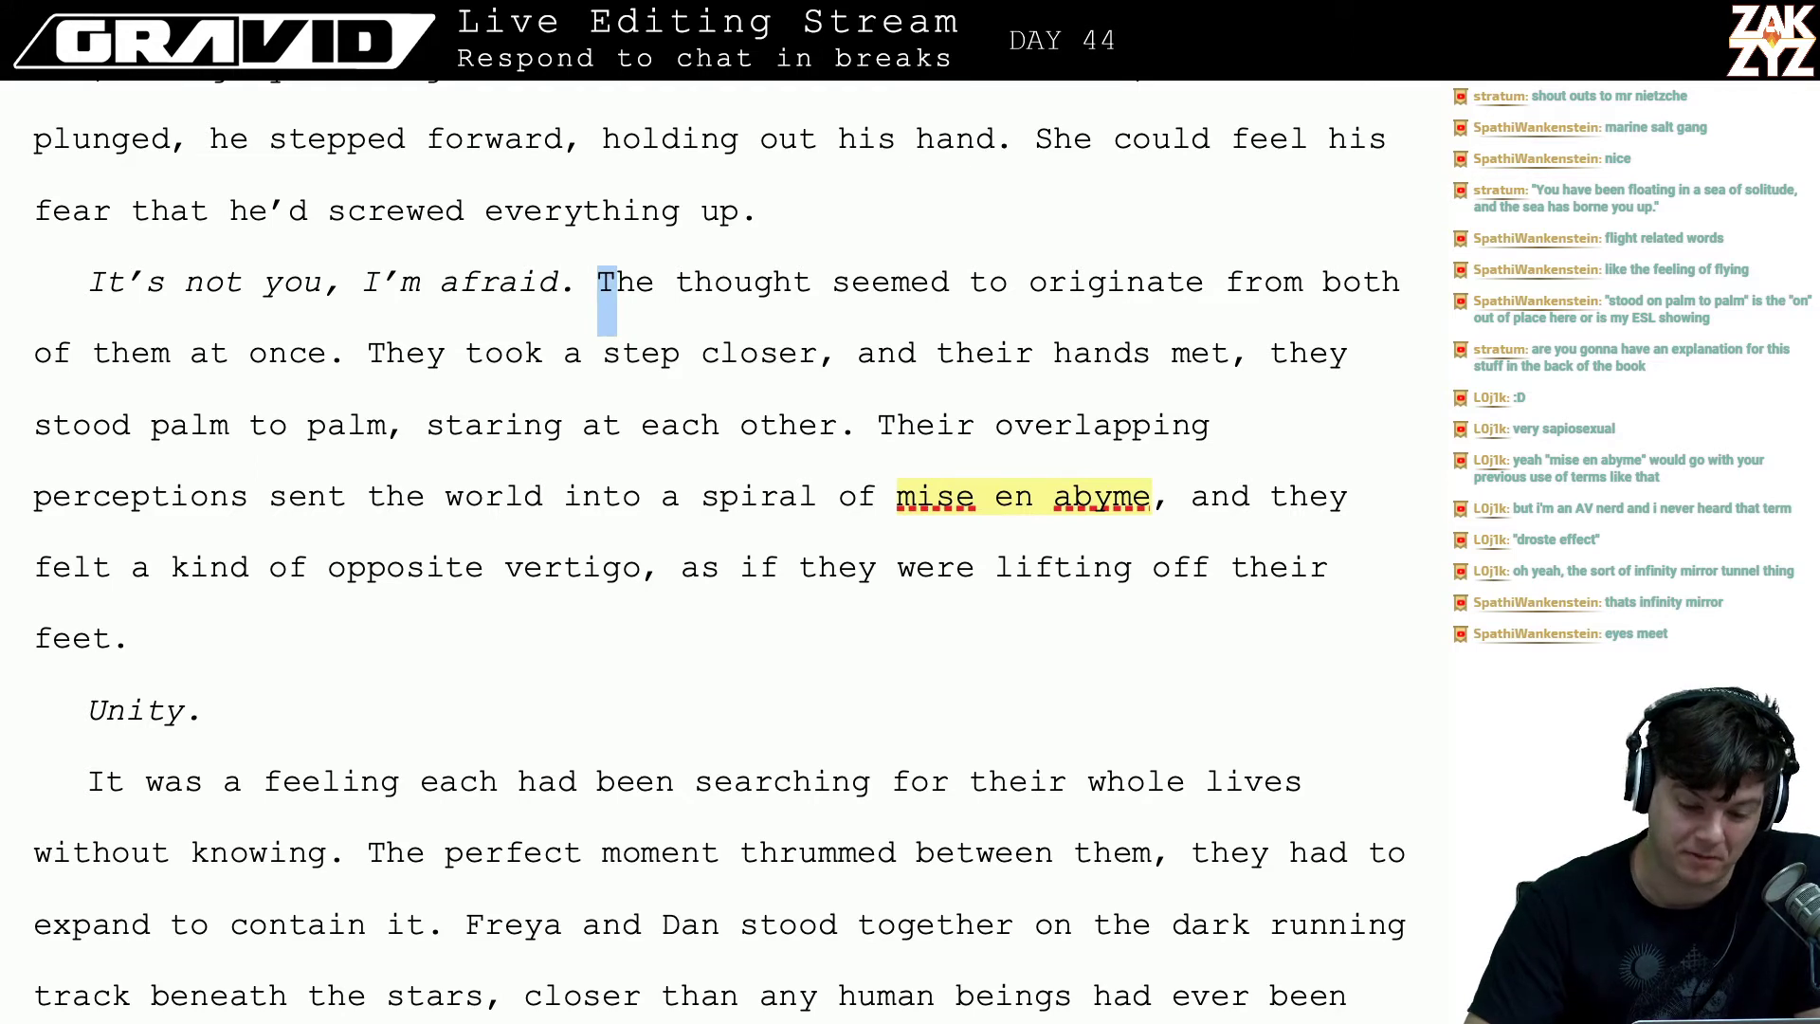
- Start a new paragraph at "The thought seemed to originate," leaving "It's not you, I'm afraid." on its own line
key("Down")
key("Up")
key("Left")
key("Return")
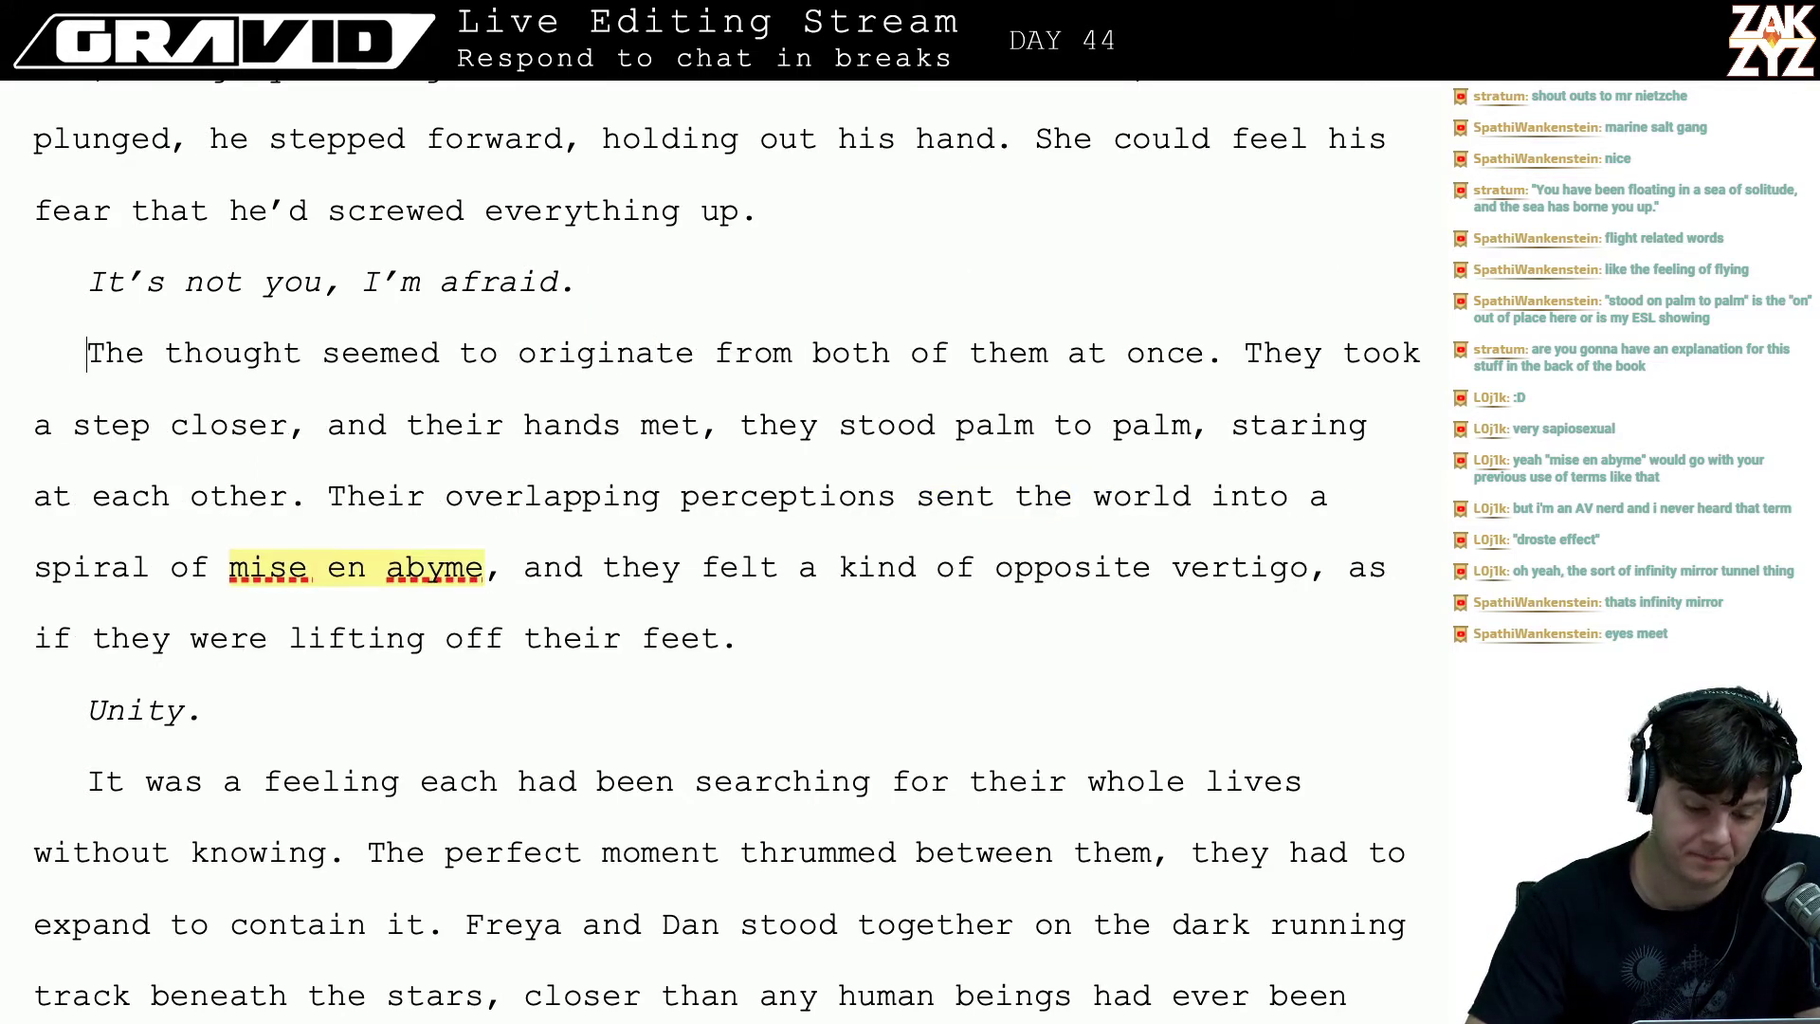
- Place the text cursor directly after "their hands met" in the paragraph above "Unity."
key("Right")
key("Right")
key("Right")
key("Right")
key("Right")
key("Right")
key("Right")
key("Right")
key("Right")
key("Right")
key("Right")
key("Right")
key("Down")
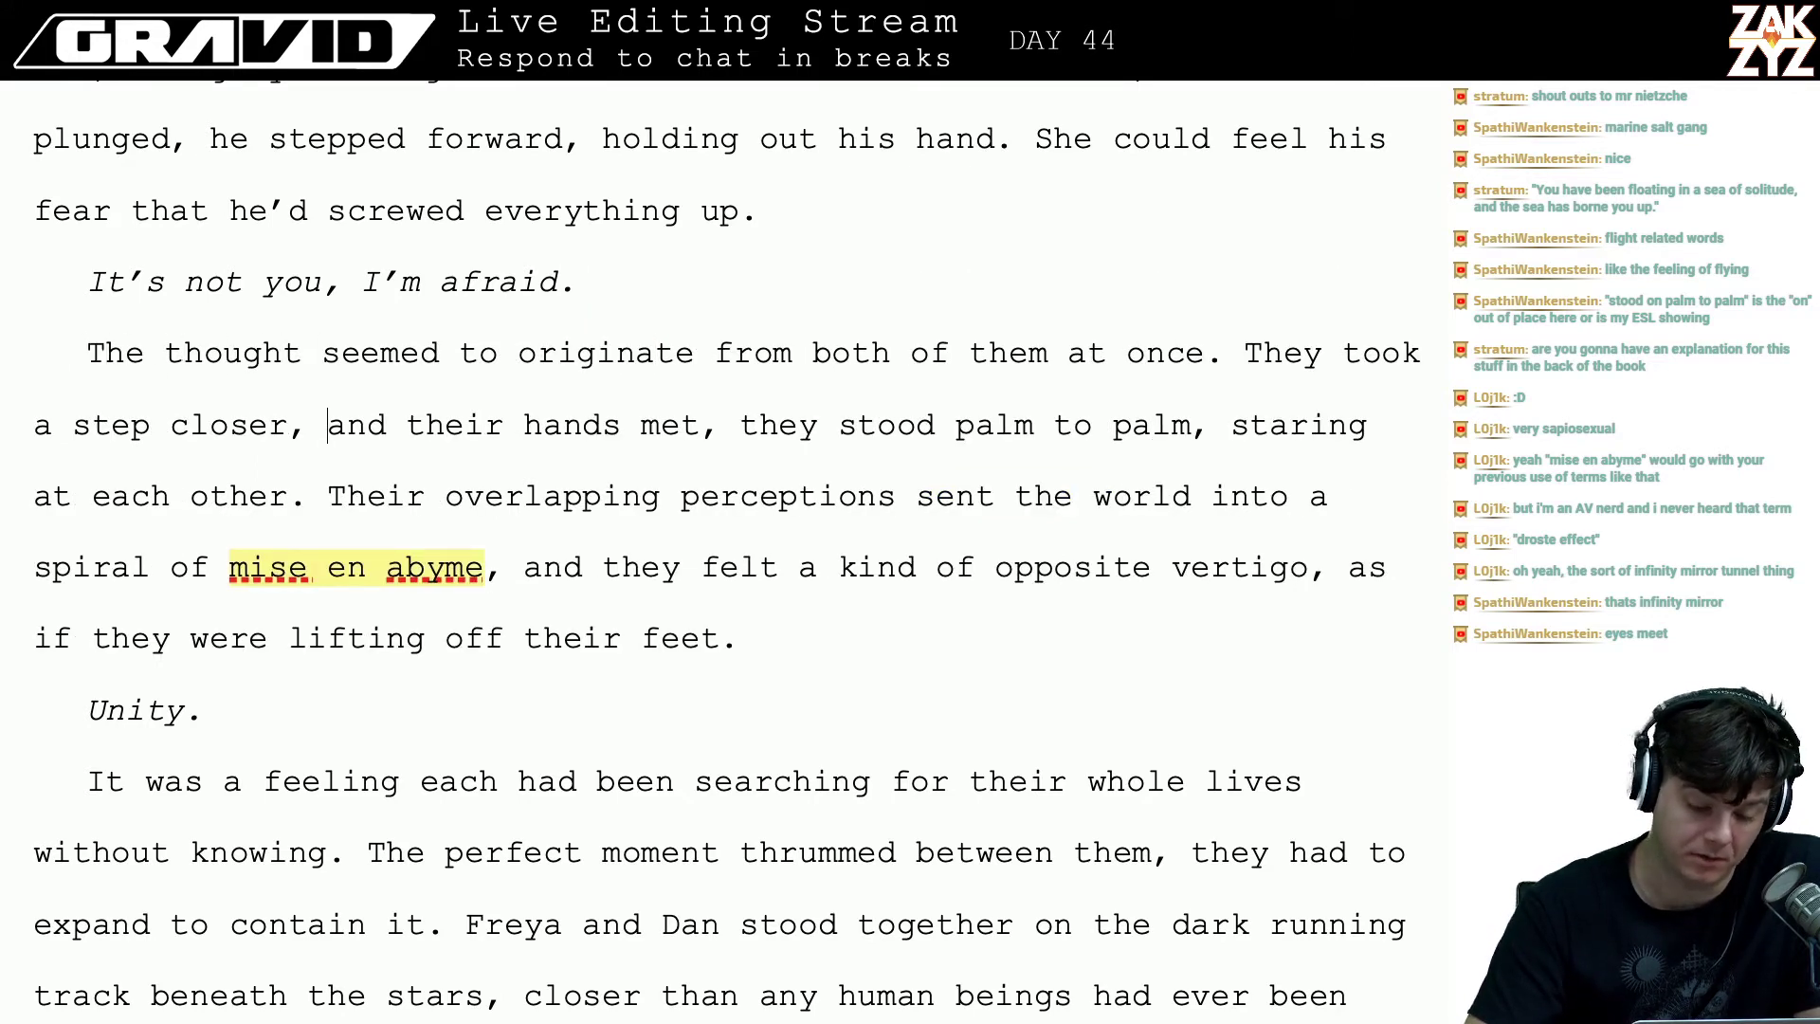
key("Right")
key("Right")
key("Right")
key("Right")
key("Right")
key("Right")
key("Right")
key("Right")
key("Right")
key("Right")
key("Right")
key("Right")
key("Right")
key("Right")
key("Right")
key("Right")
key("Right")
key("Right")
key("Right")
key("Right")
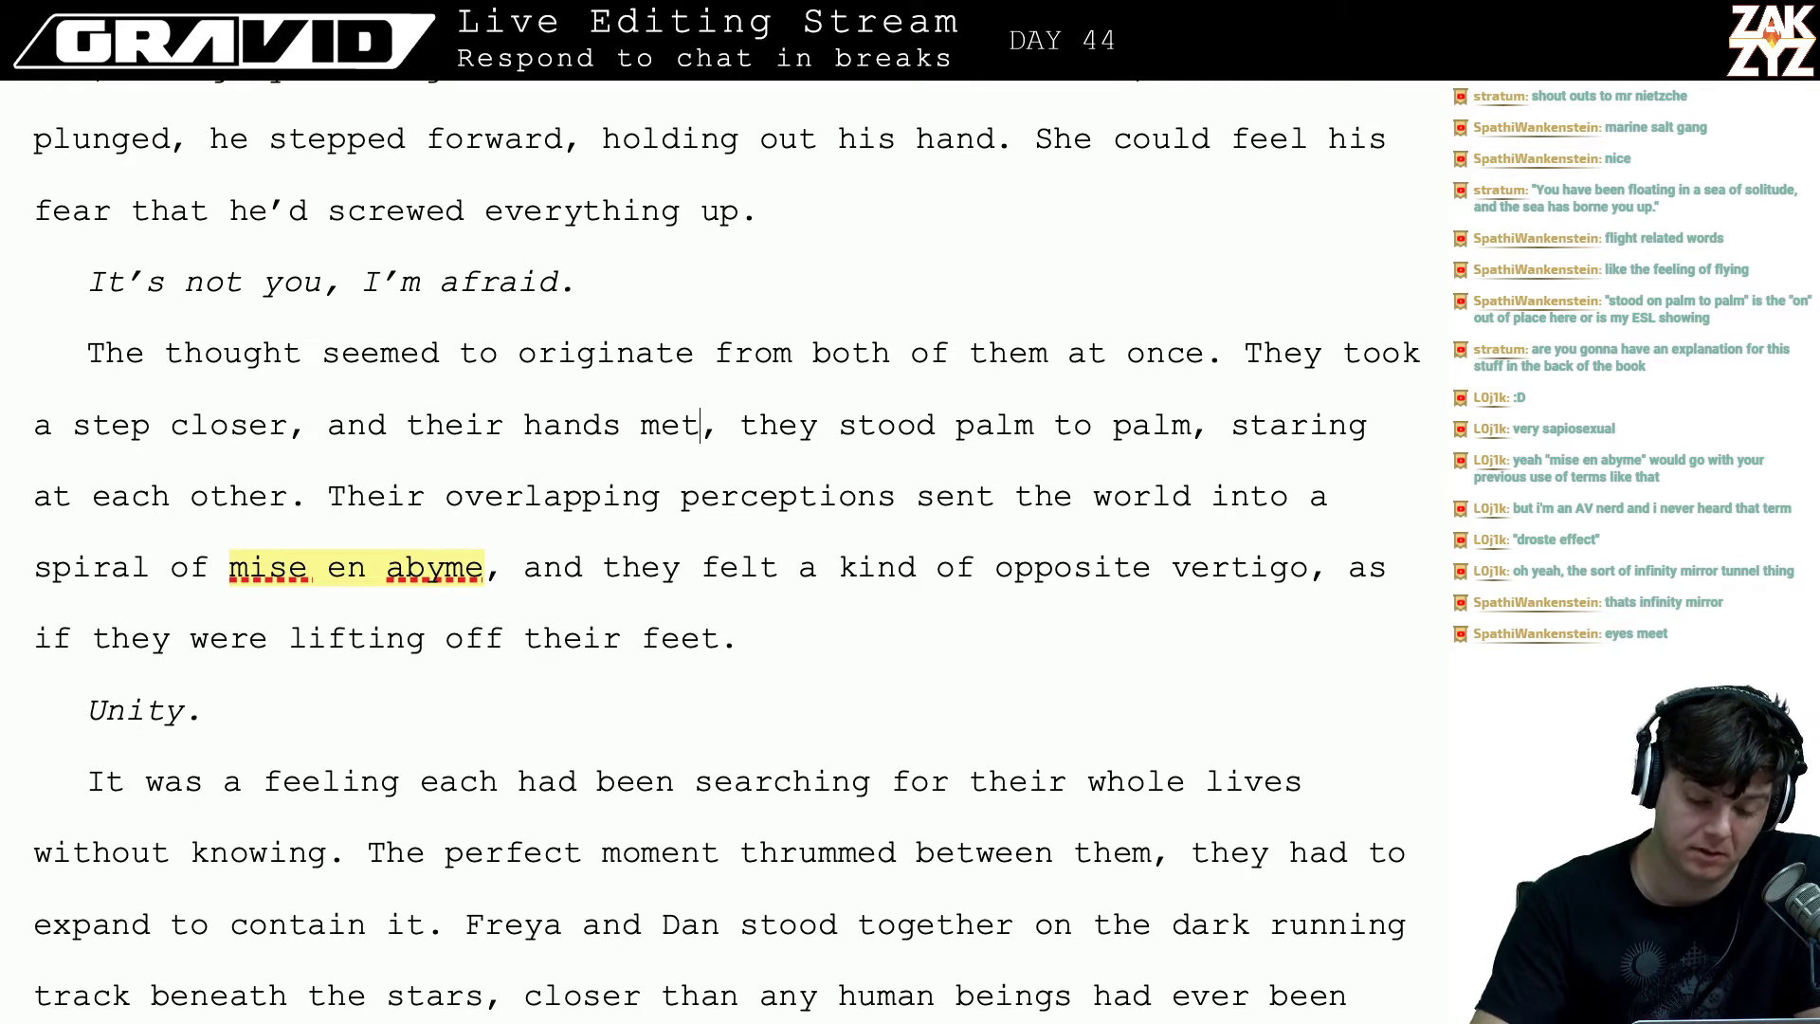
- Replace the comma after "their hands met" with "and" so the clause continues into "they stood palm to palm"
key("Left")
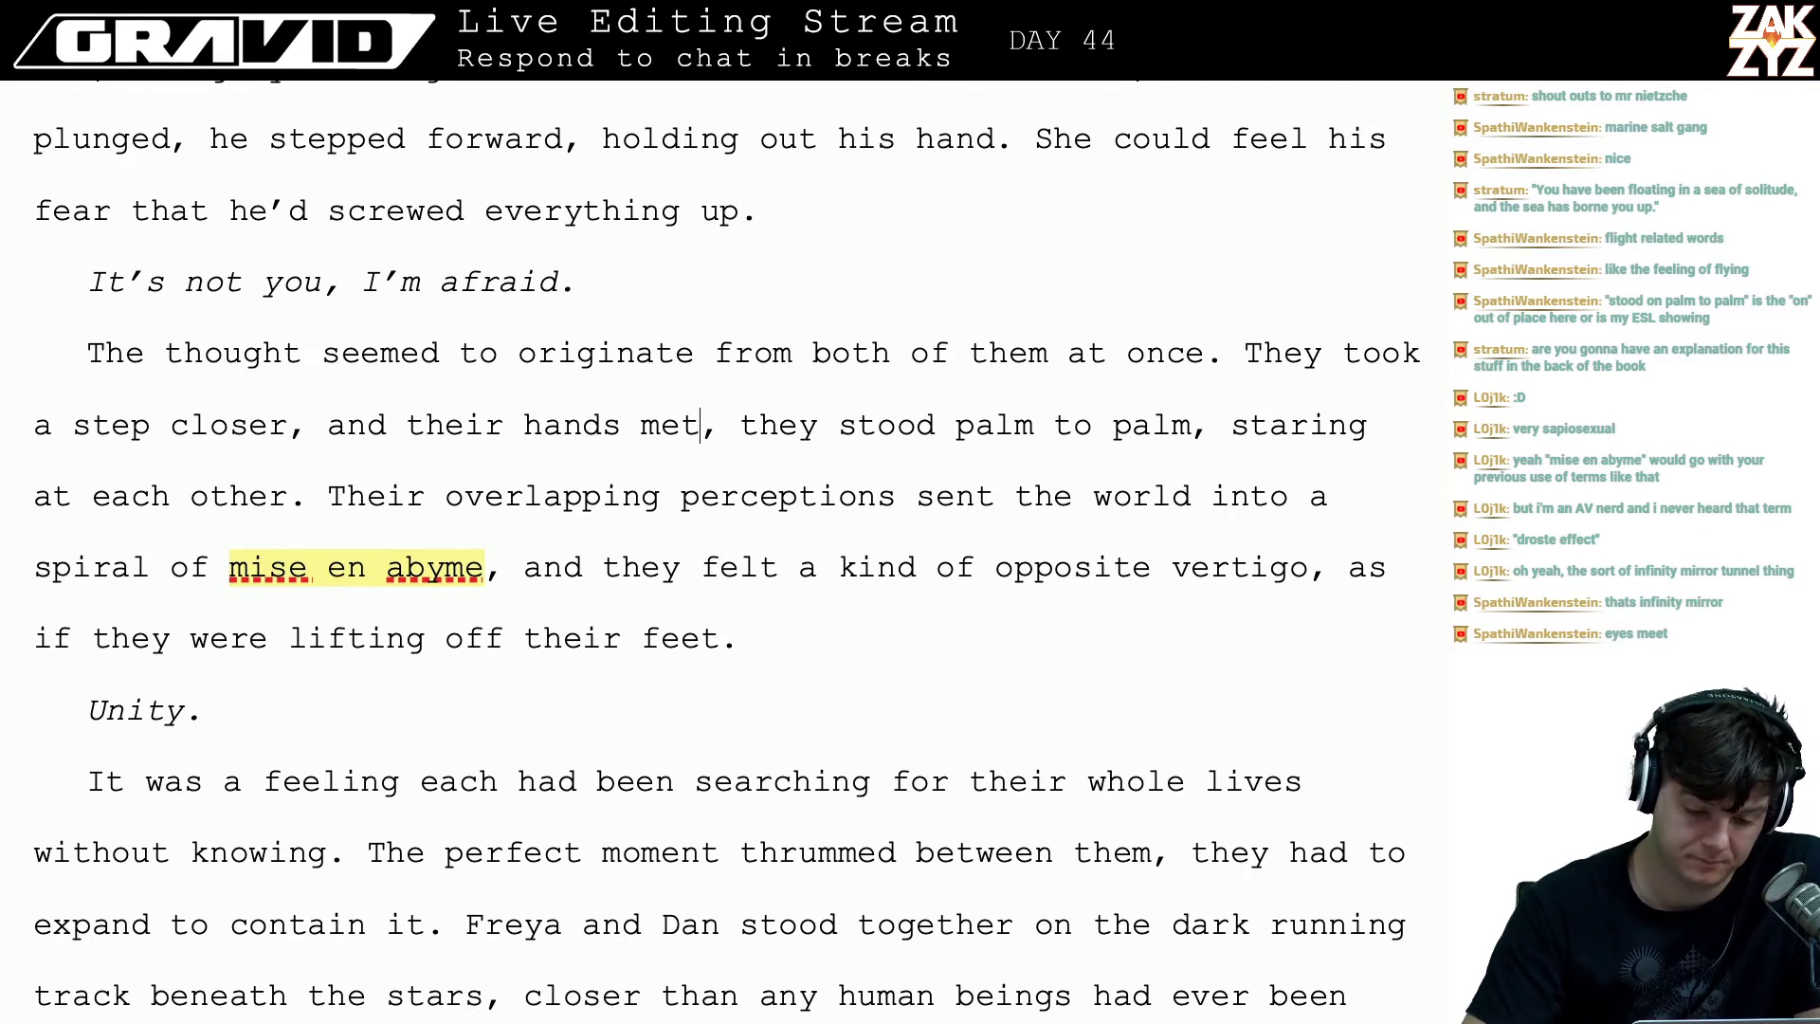
key("Left")
key("Right")
key("Right")
key("BackSpace")
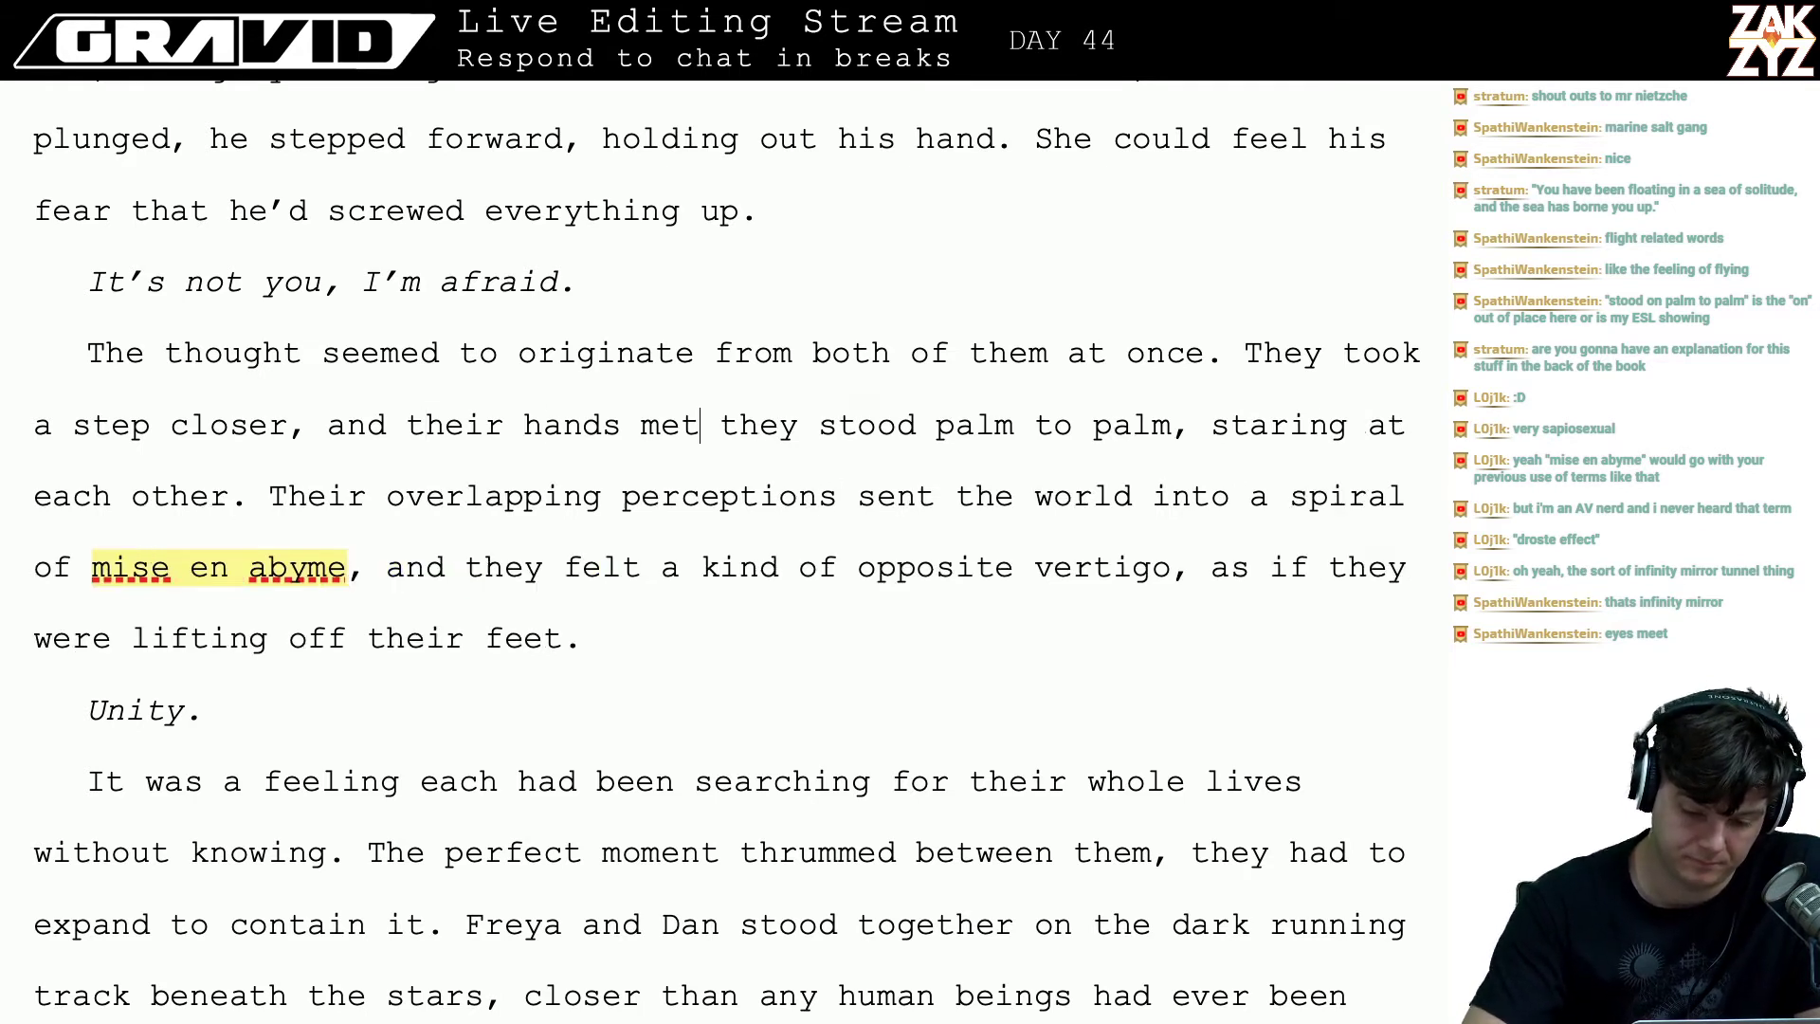
type("and")
key("Right")
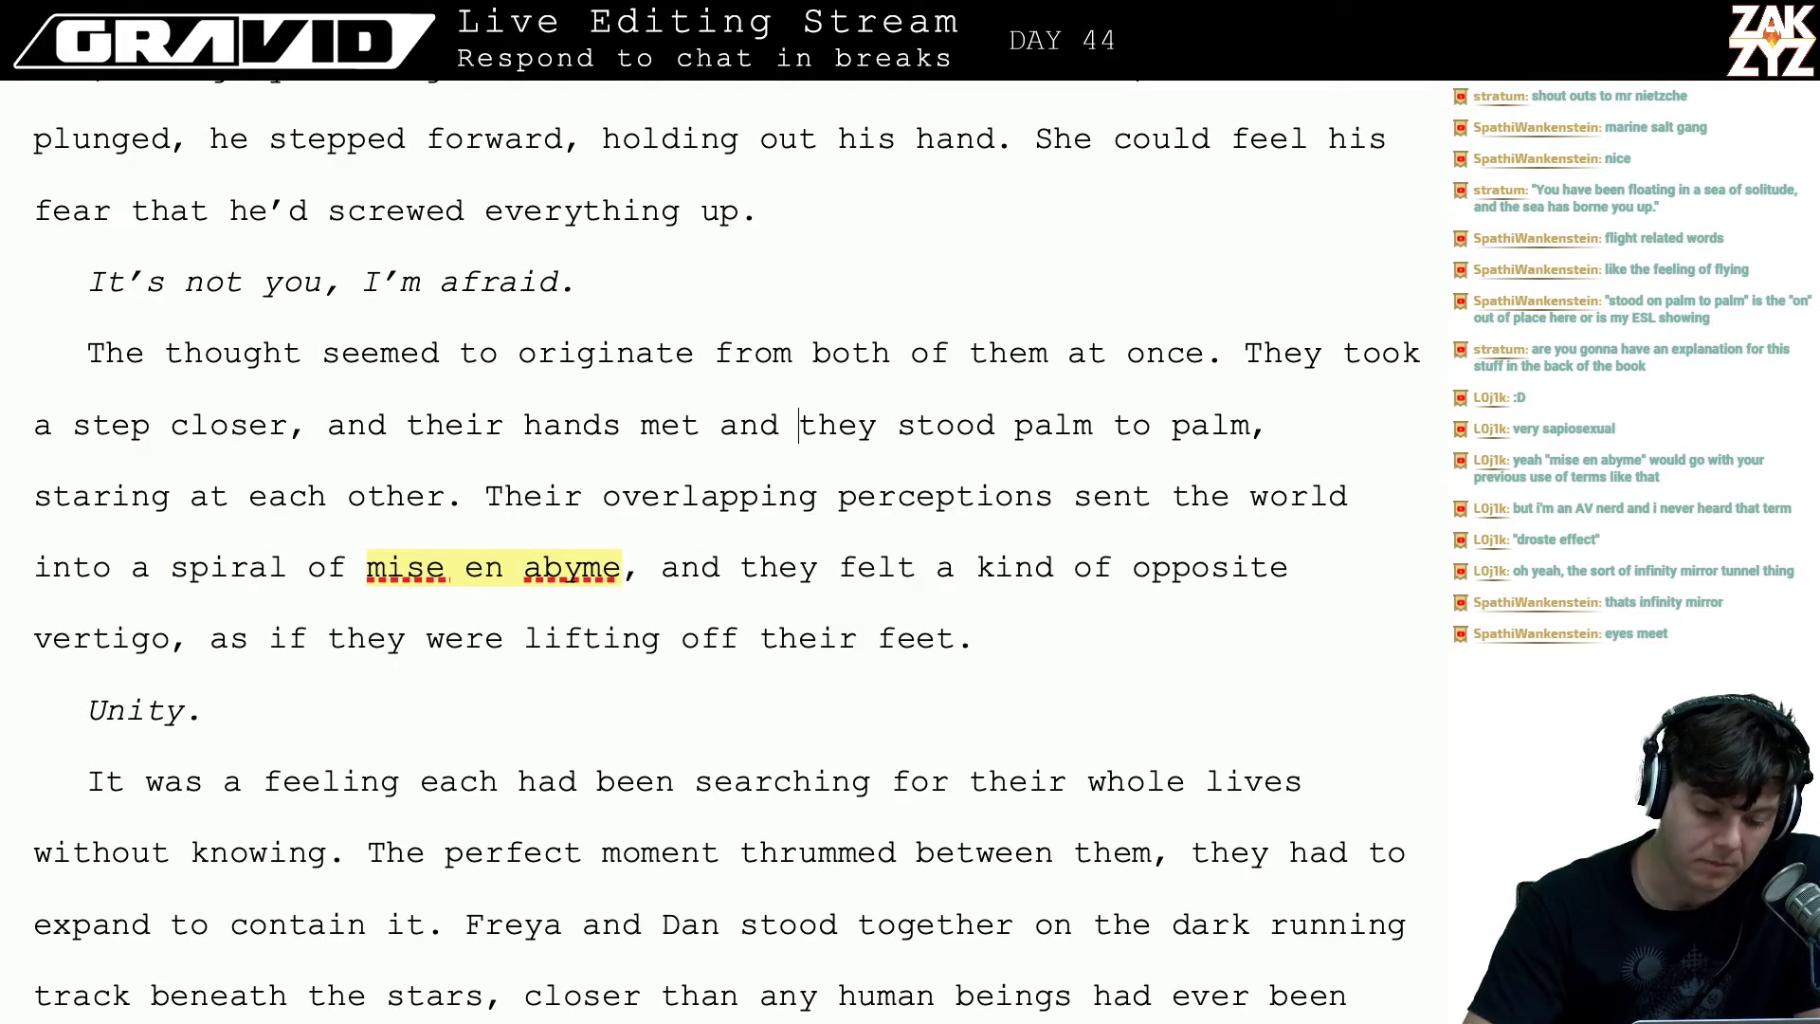
- Delete the word "and" before "their hands met" in the same sentence
key("Left")
key("Left")
key("Left")
key("Left")
key("Left")
key("Left")
key("Left")
key("Left")
key("Left")
key("Left")
key("Left")
key("Left")
key("Left")
key("Left")
key("Left")
key("Left")
key("Left")
key("Left")
key("Left")
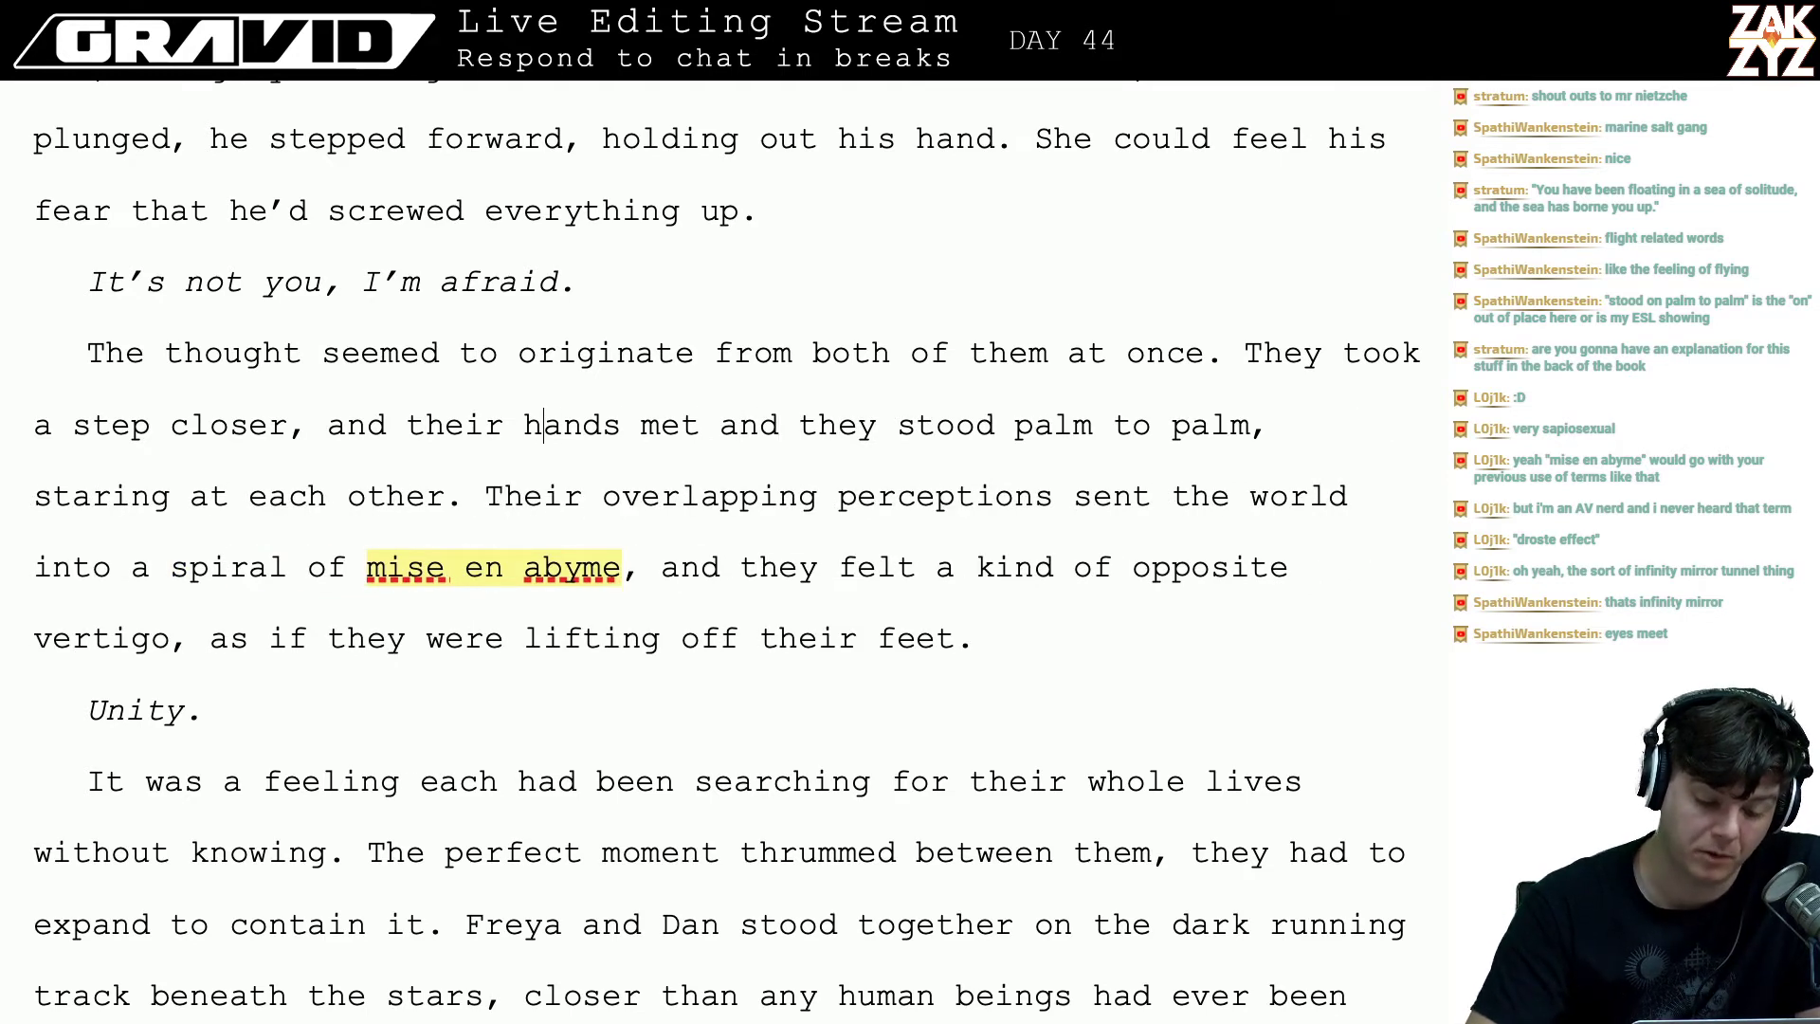
key("Left")
key("Left")
key("BackSpace")
key("BackSpace")
key("BackSpace")
key("BackSpace")
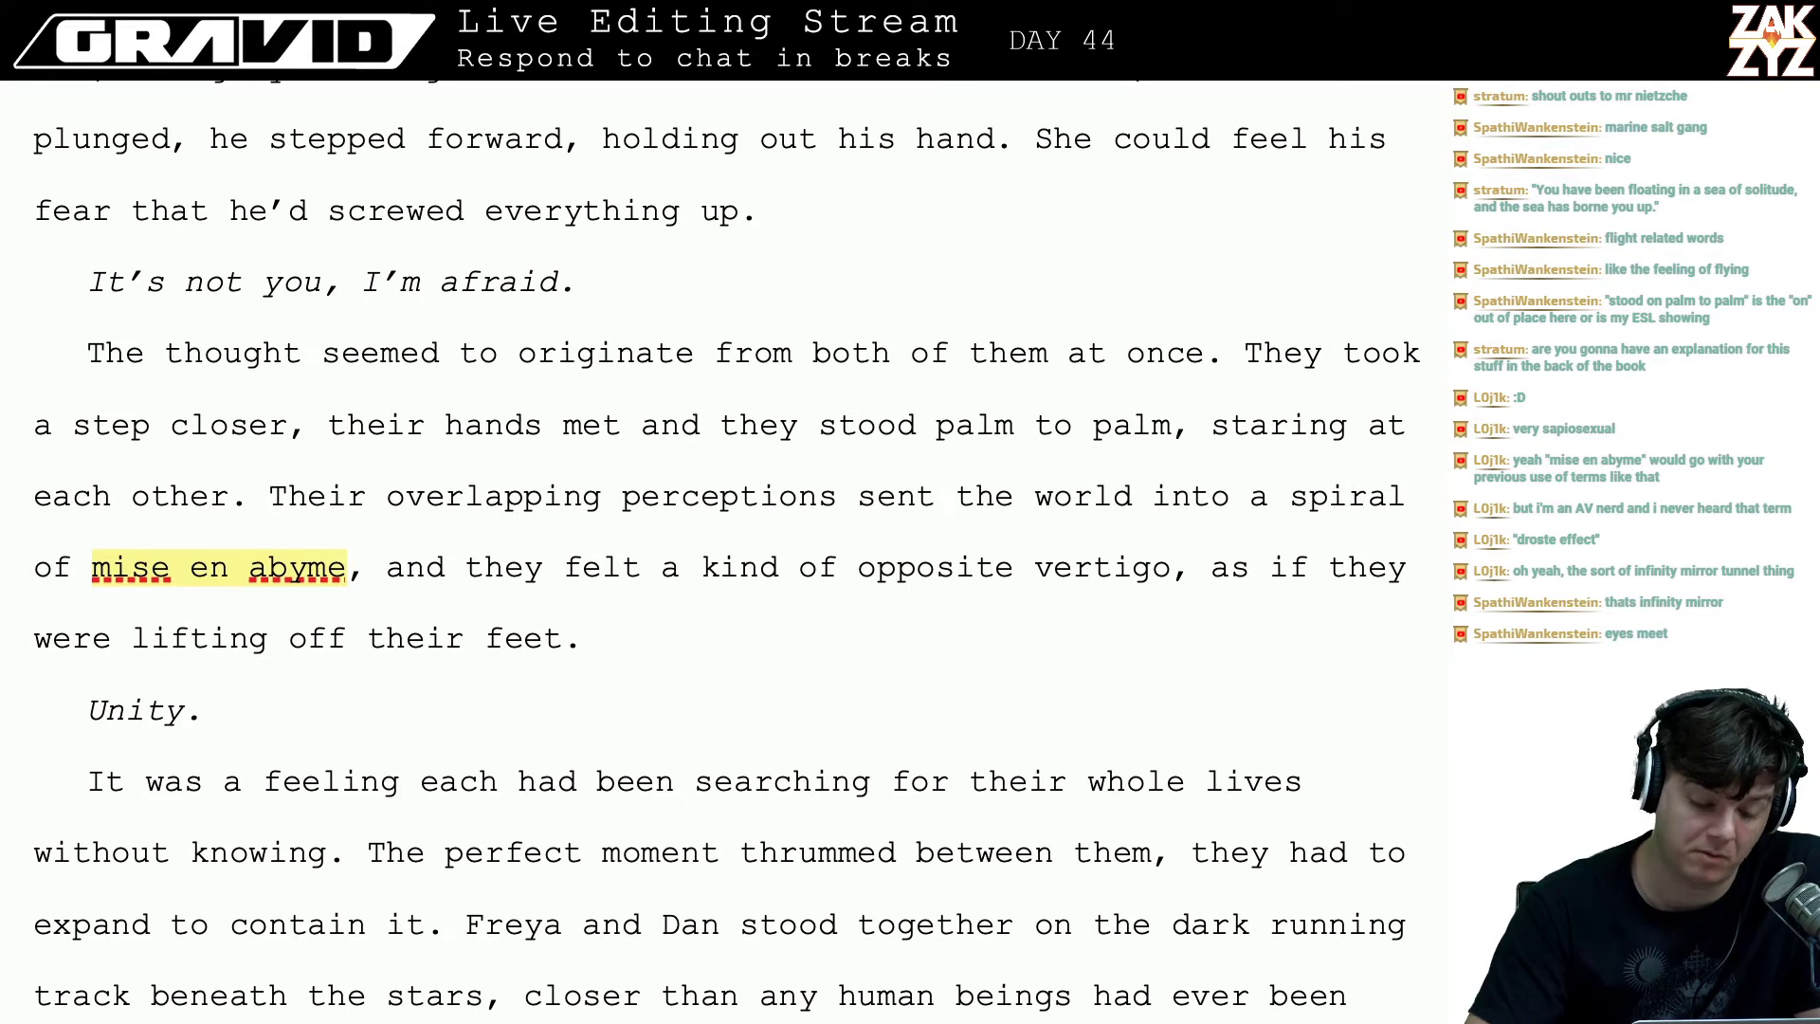
- Insert "into each other's eyes." after "staring" at the end of the palm-to-palm sentence
key("Down")
key("Left")
key("Left")
key("Left")
key("Left")
key("Left")
key("Left")
key("Left")
key("Left")
key("Left")
key("Left")
key("Left")
key("Left")
key("Left")
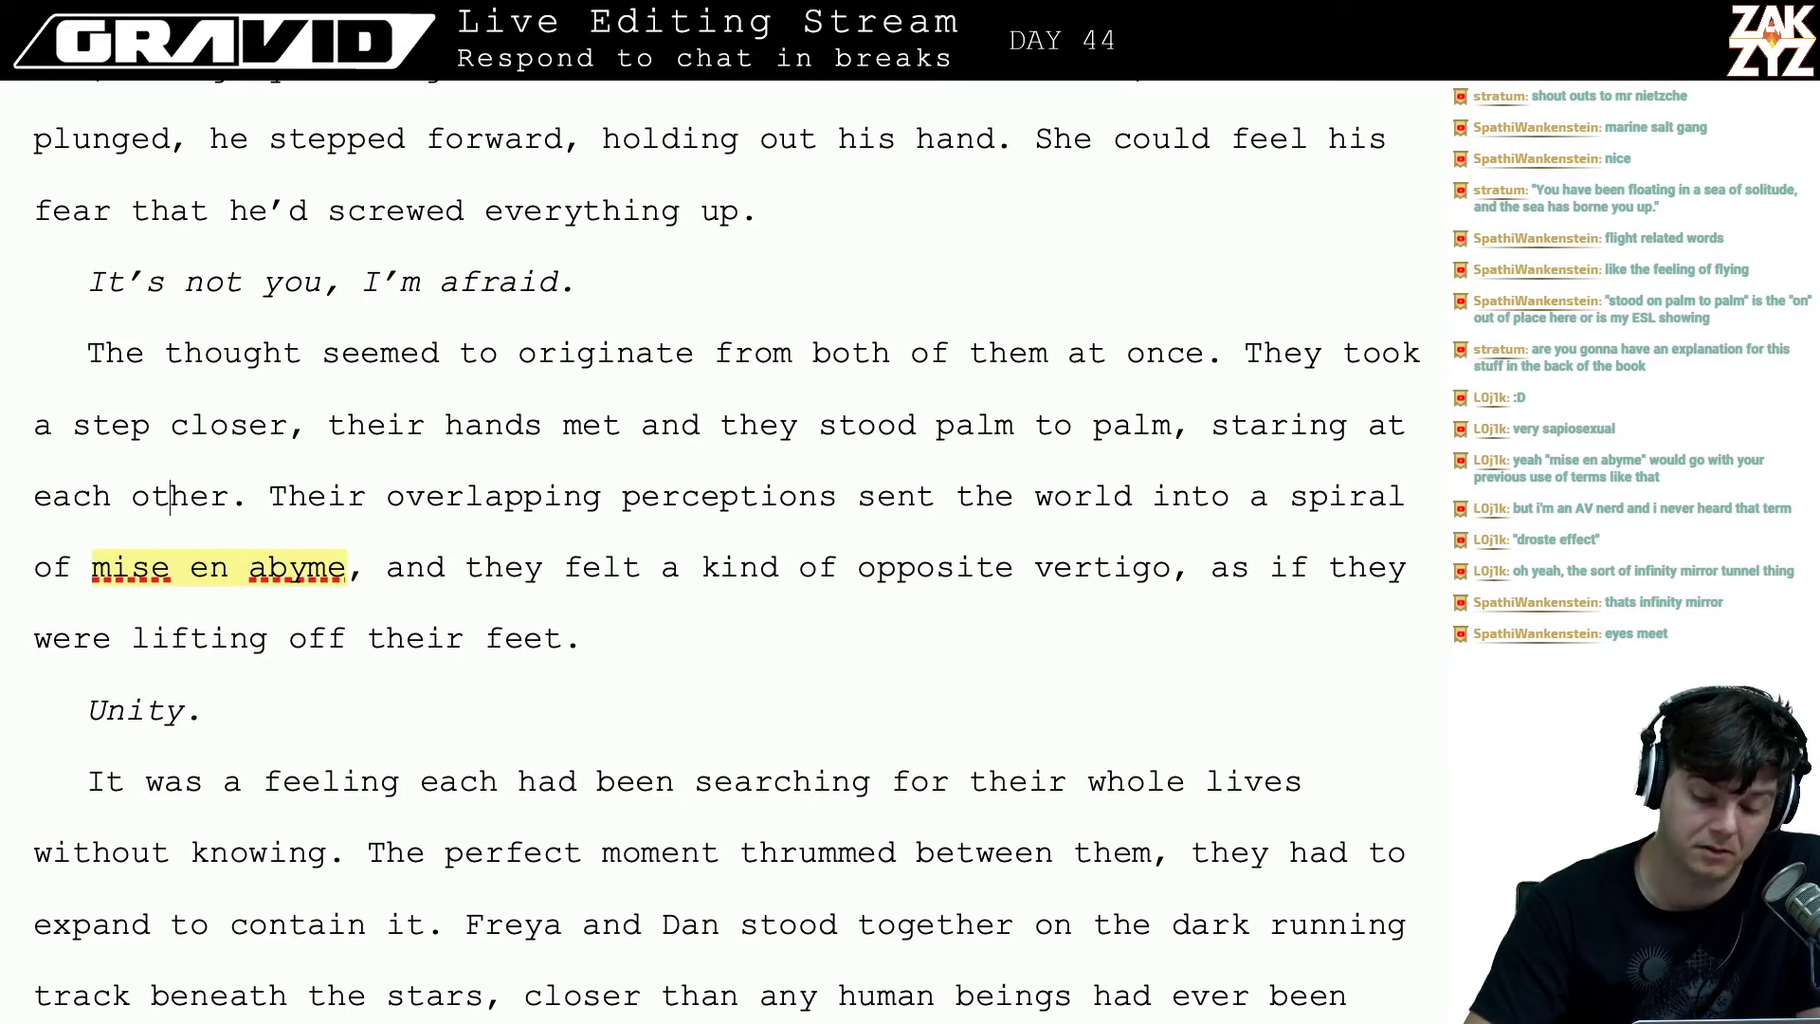
key("Left")
key("Left")
key("Left")
key("Left")
key("Left")
key("Right")
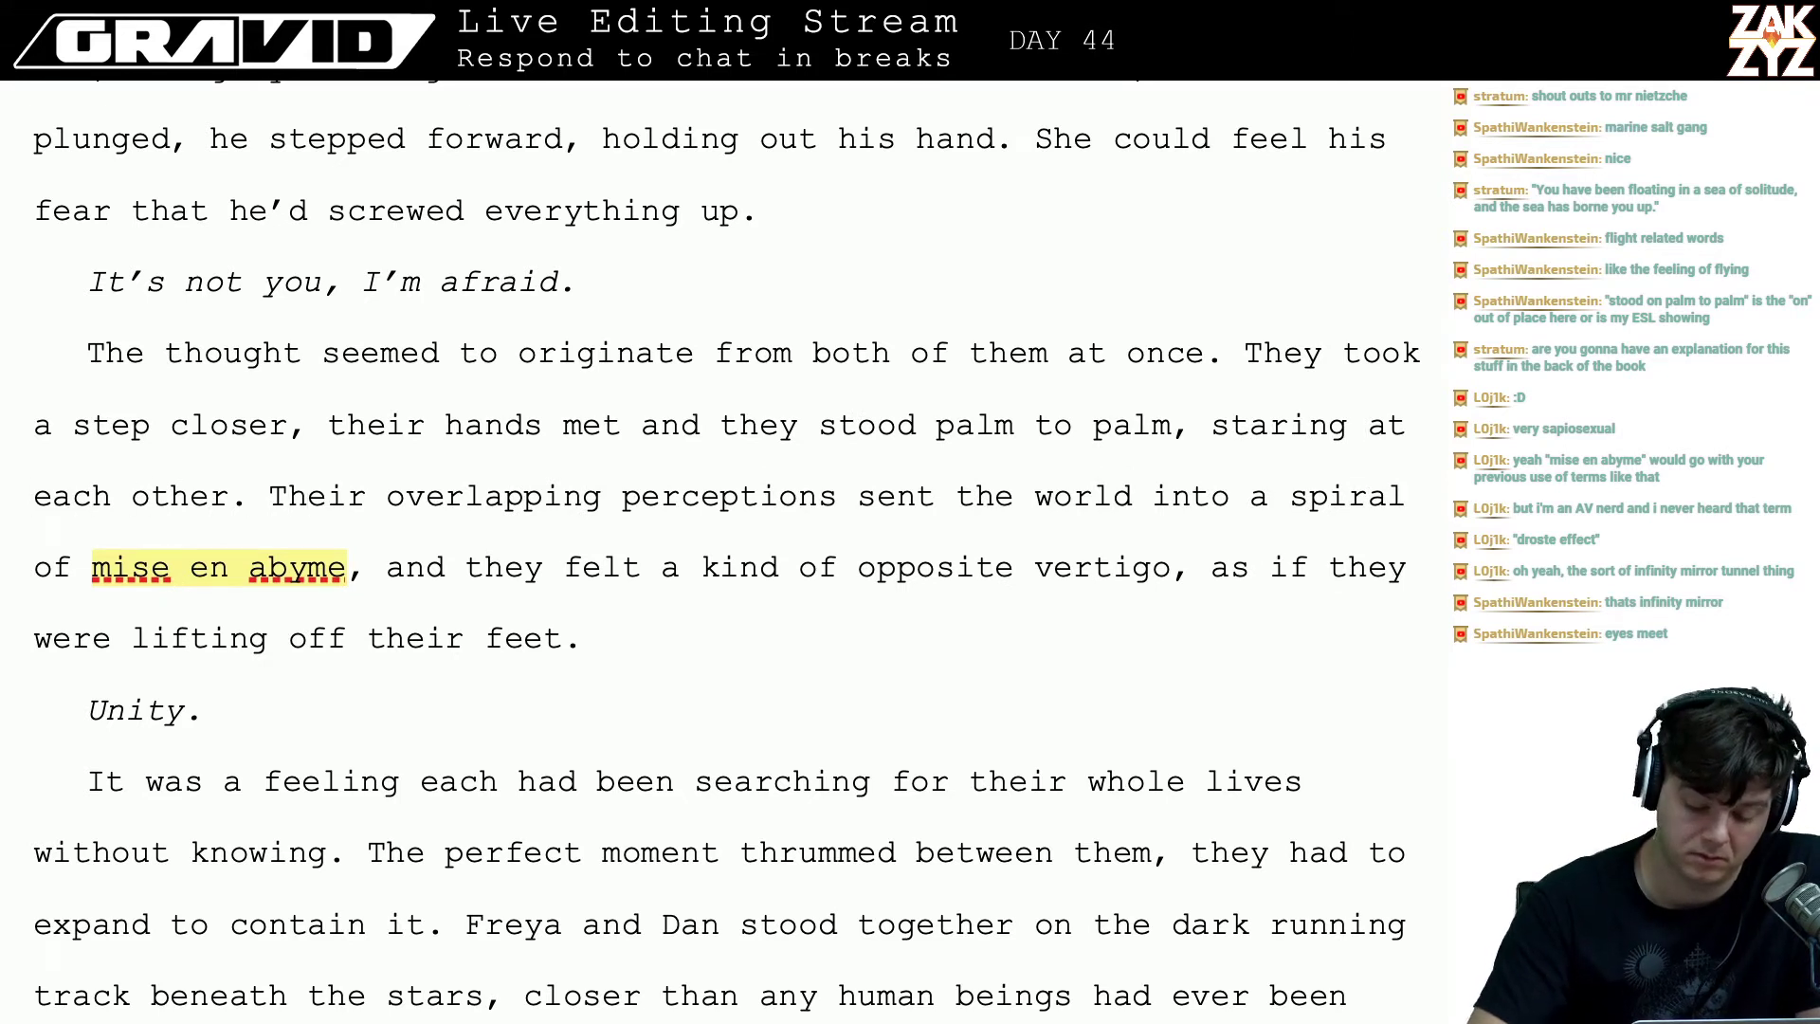
type("into the")
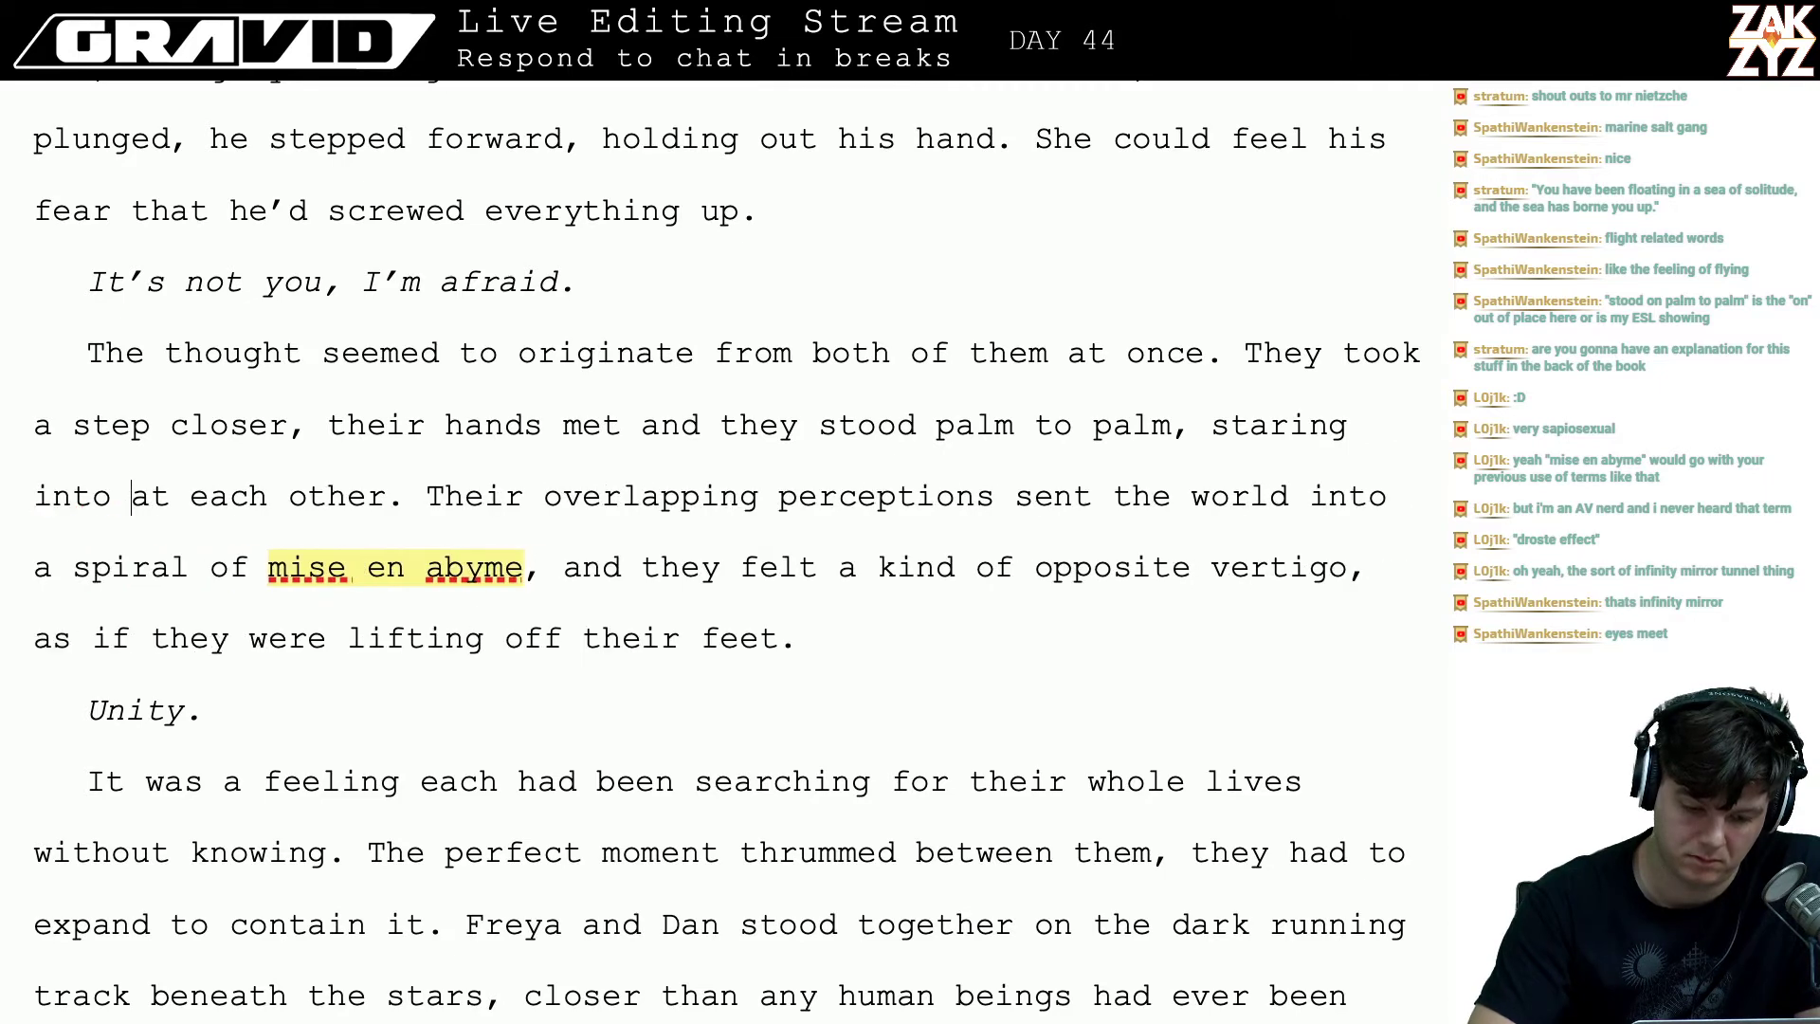
key("BackSpace")
key("BackSpace")
key("BackSpace")
key("BackSpace")
key("BackSpace")
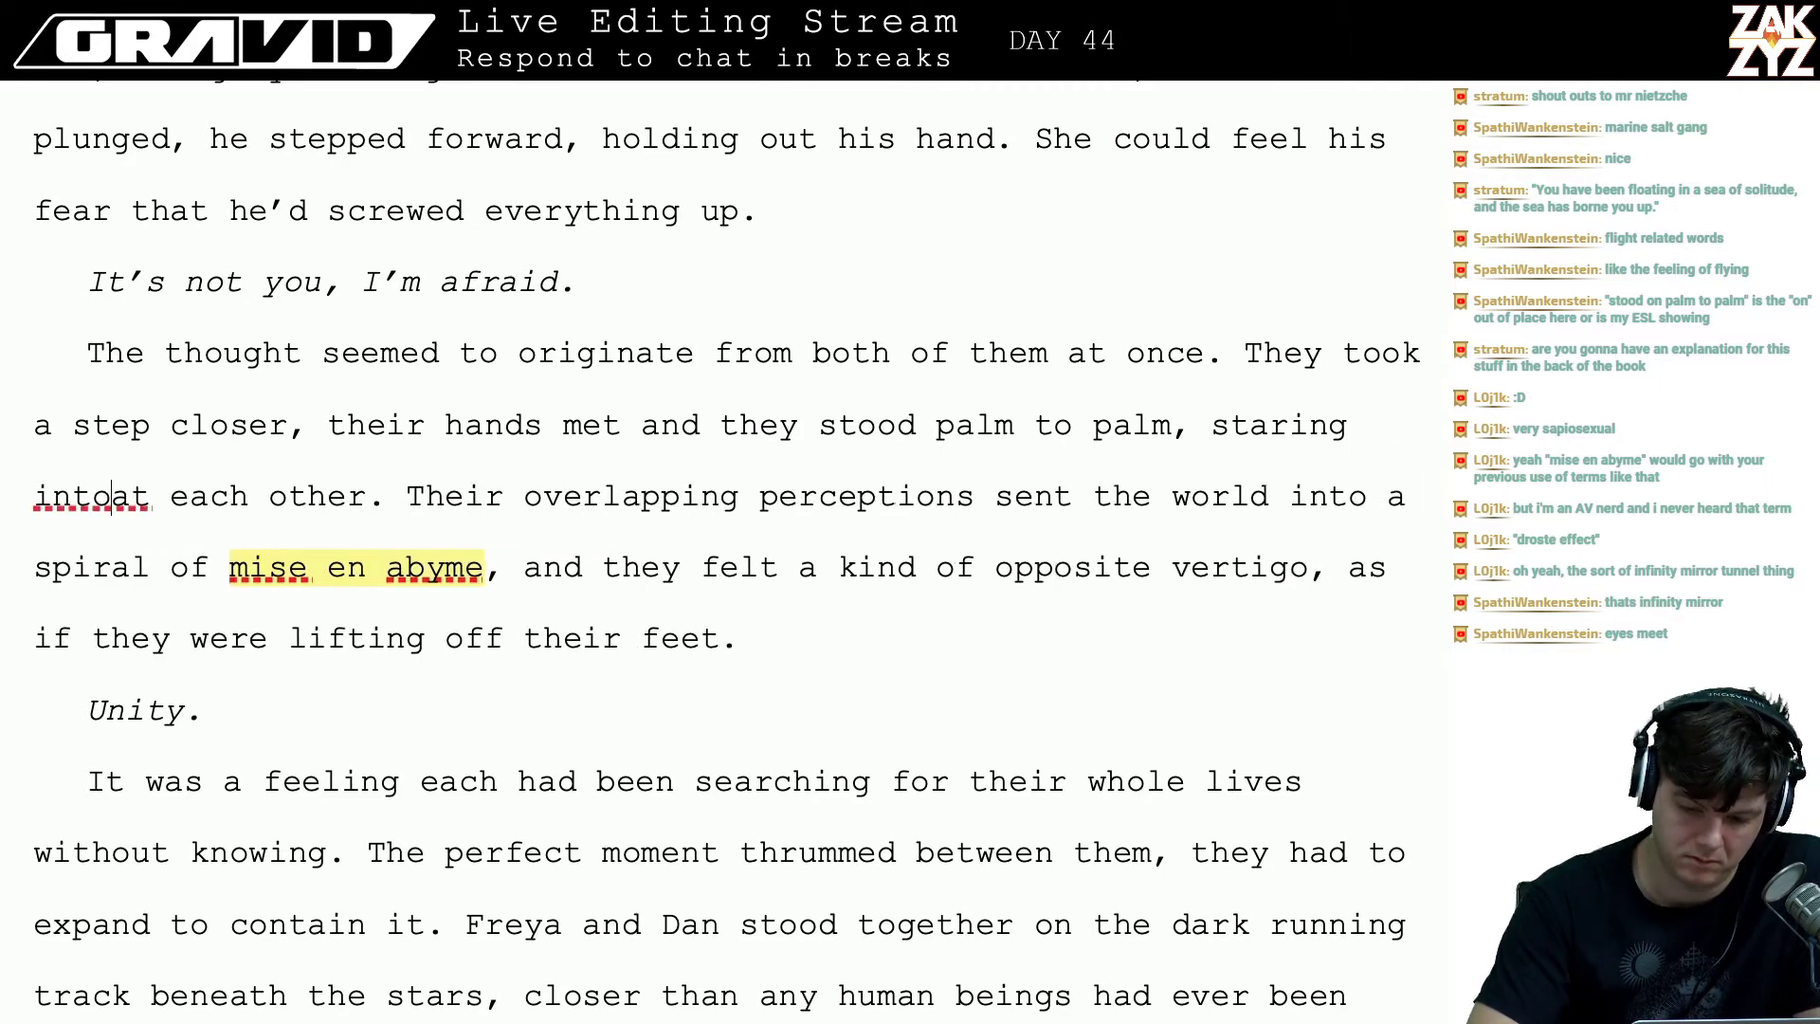
type("into ea")
type("ch other's eyes")
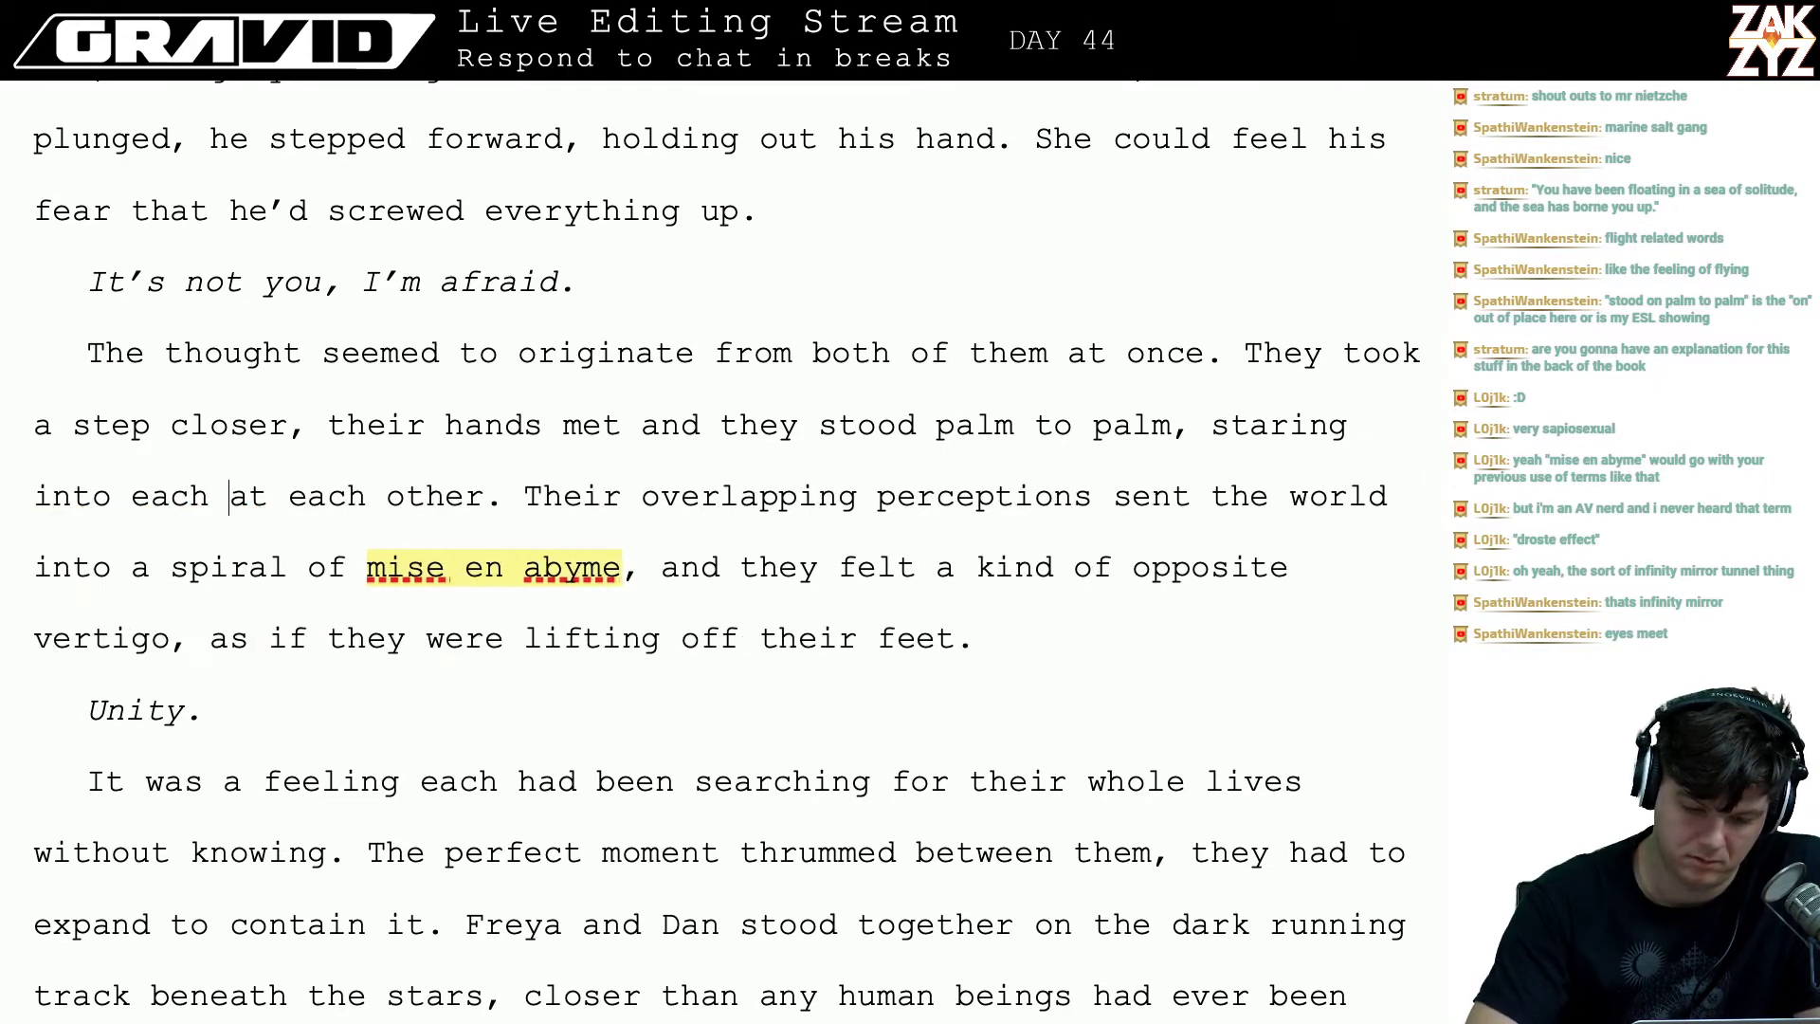
type(".")
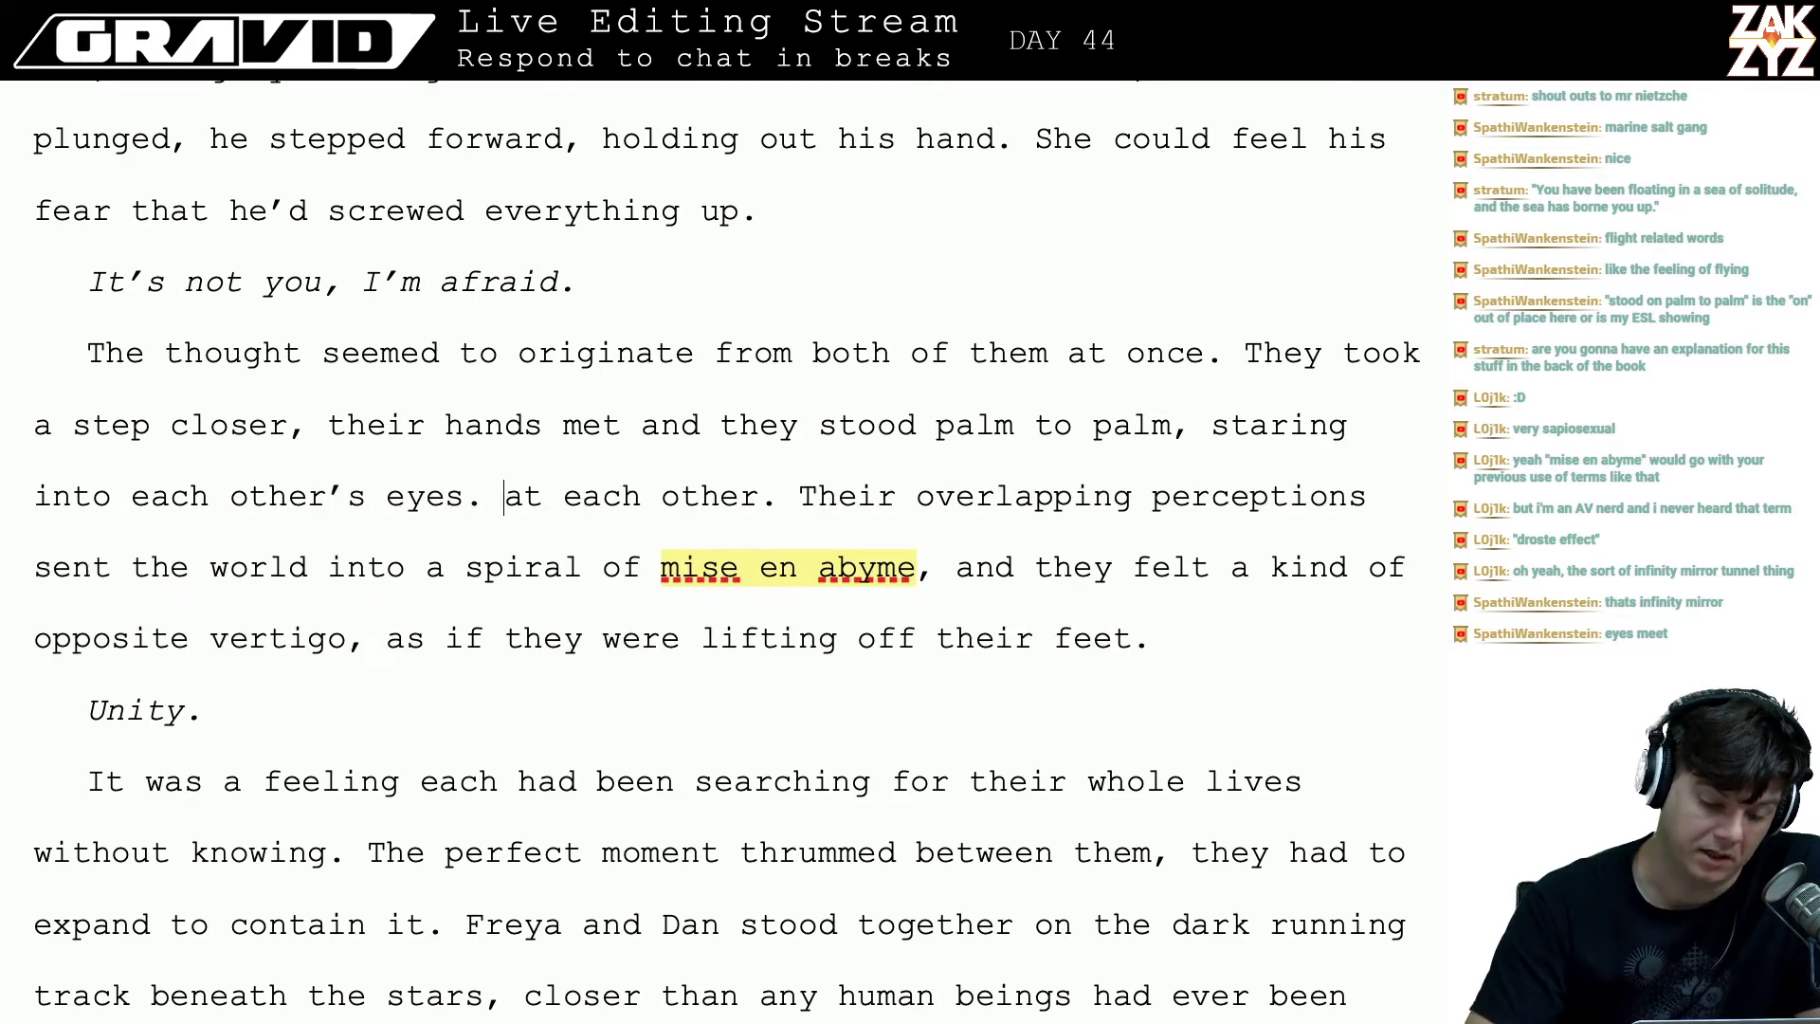
- Delete the leftover phrase "at each other." before "Their overlapping perceptions"
key("shift+Right")
key("shift+Right")
key("shift+Right")
key("shift+Right")
key("shift+Right")
key("shift+Right")
key("shift+Right")
key("shift+Right")
key("shift+Right")
key("shift+Right")
key("shift+Right")
key("shift+Right")
key("shift+Right")
key("shift+Right")
key("shift+Right")
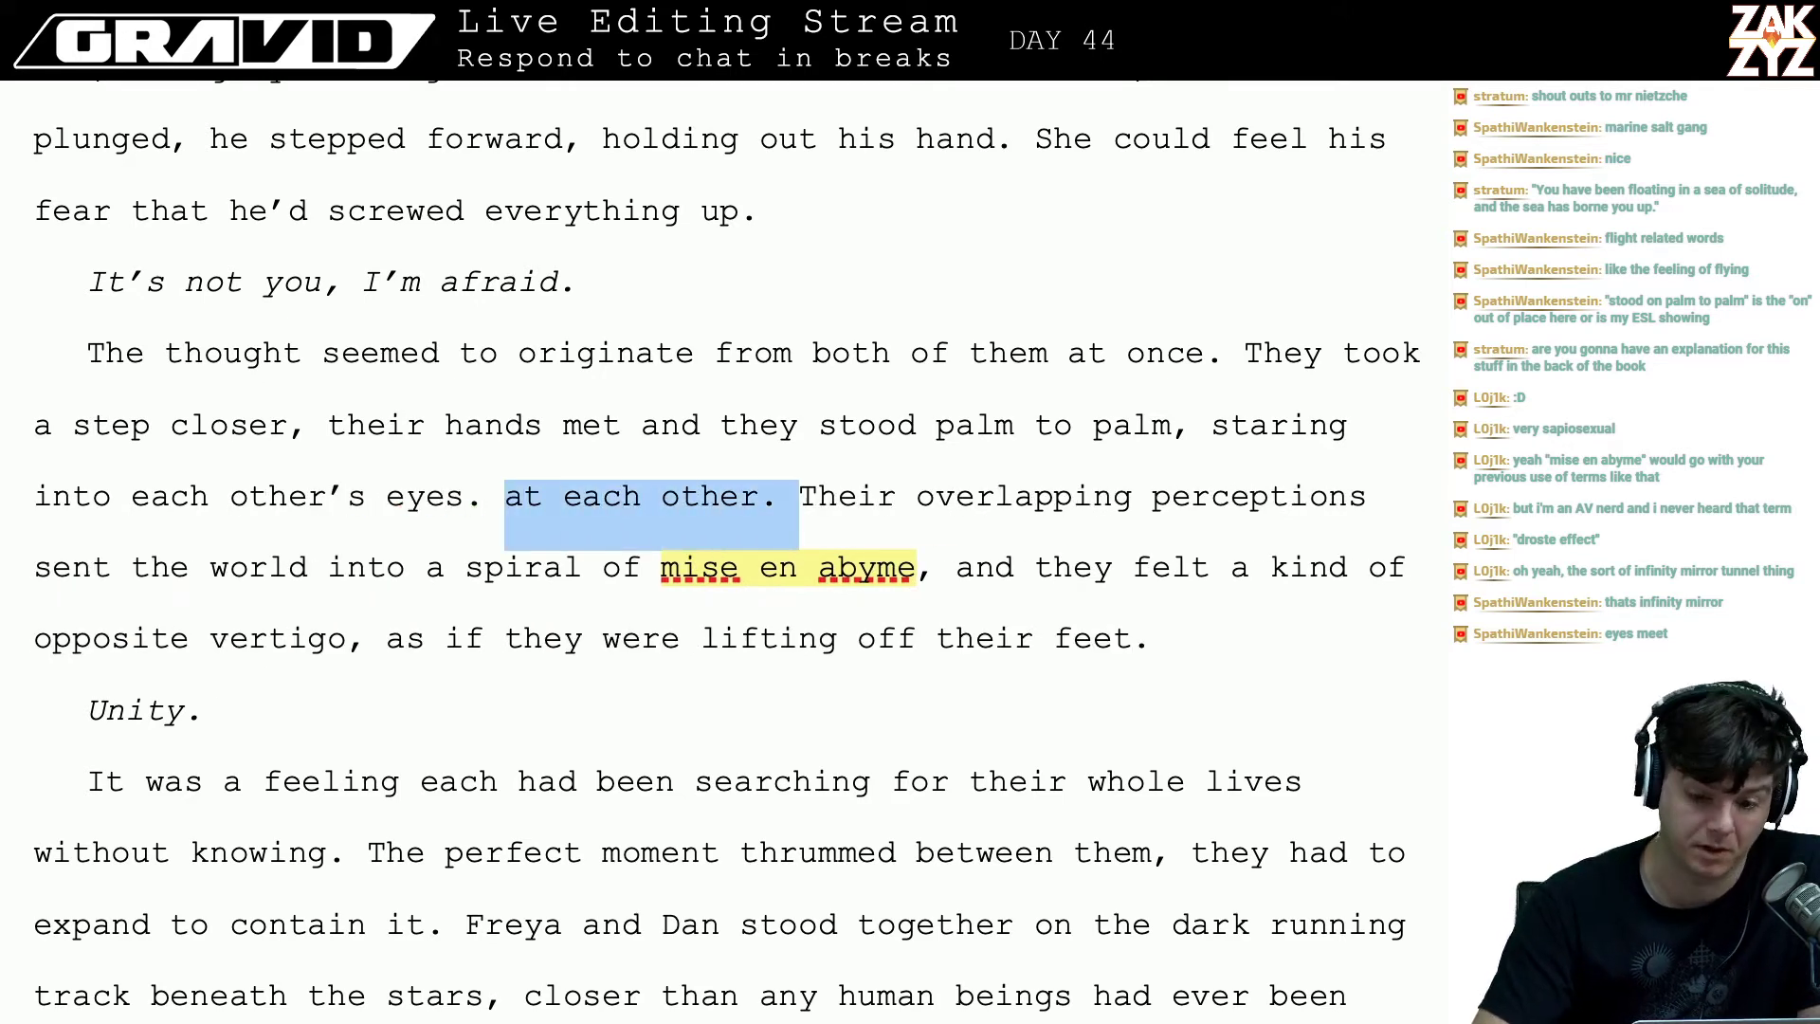
key("BackSpace")
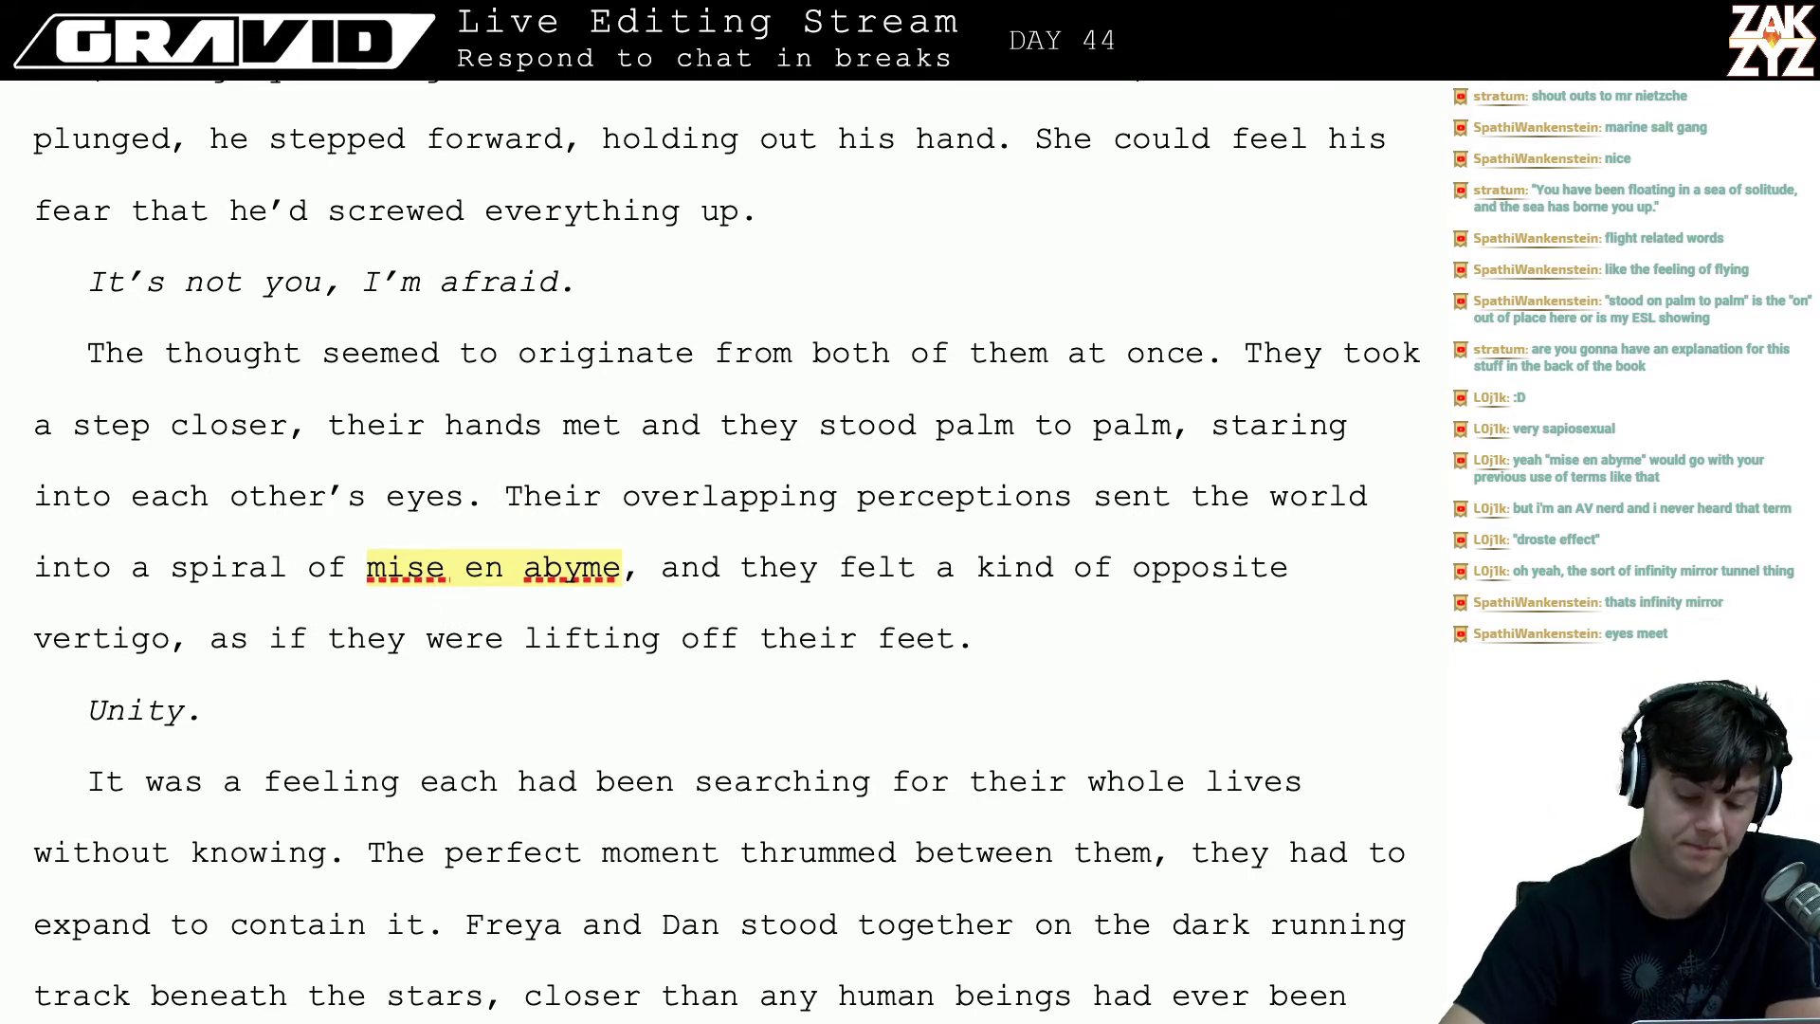
- Read through the passage from the highlighted "mise en abyme" to the paragraph beginning "The feeling was vast"
scroll(784, 555, "down", 1)
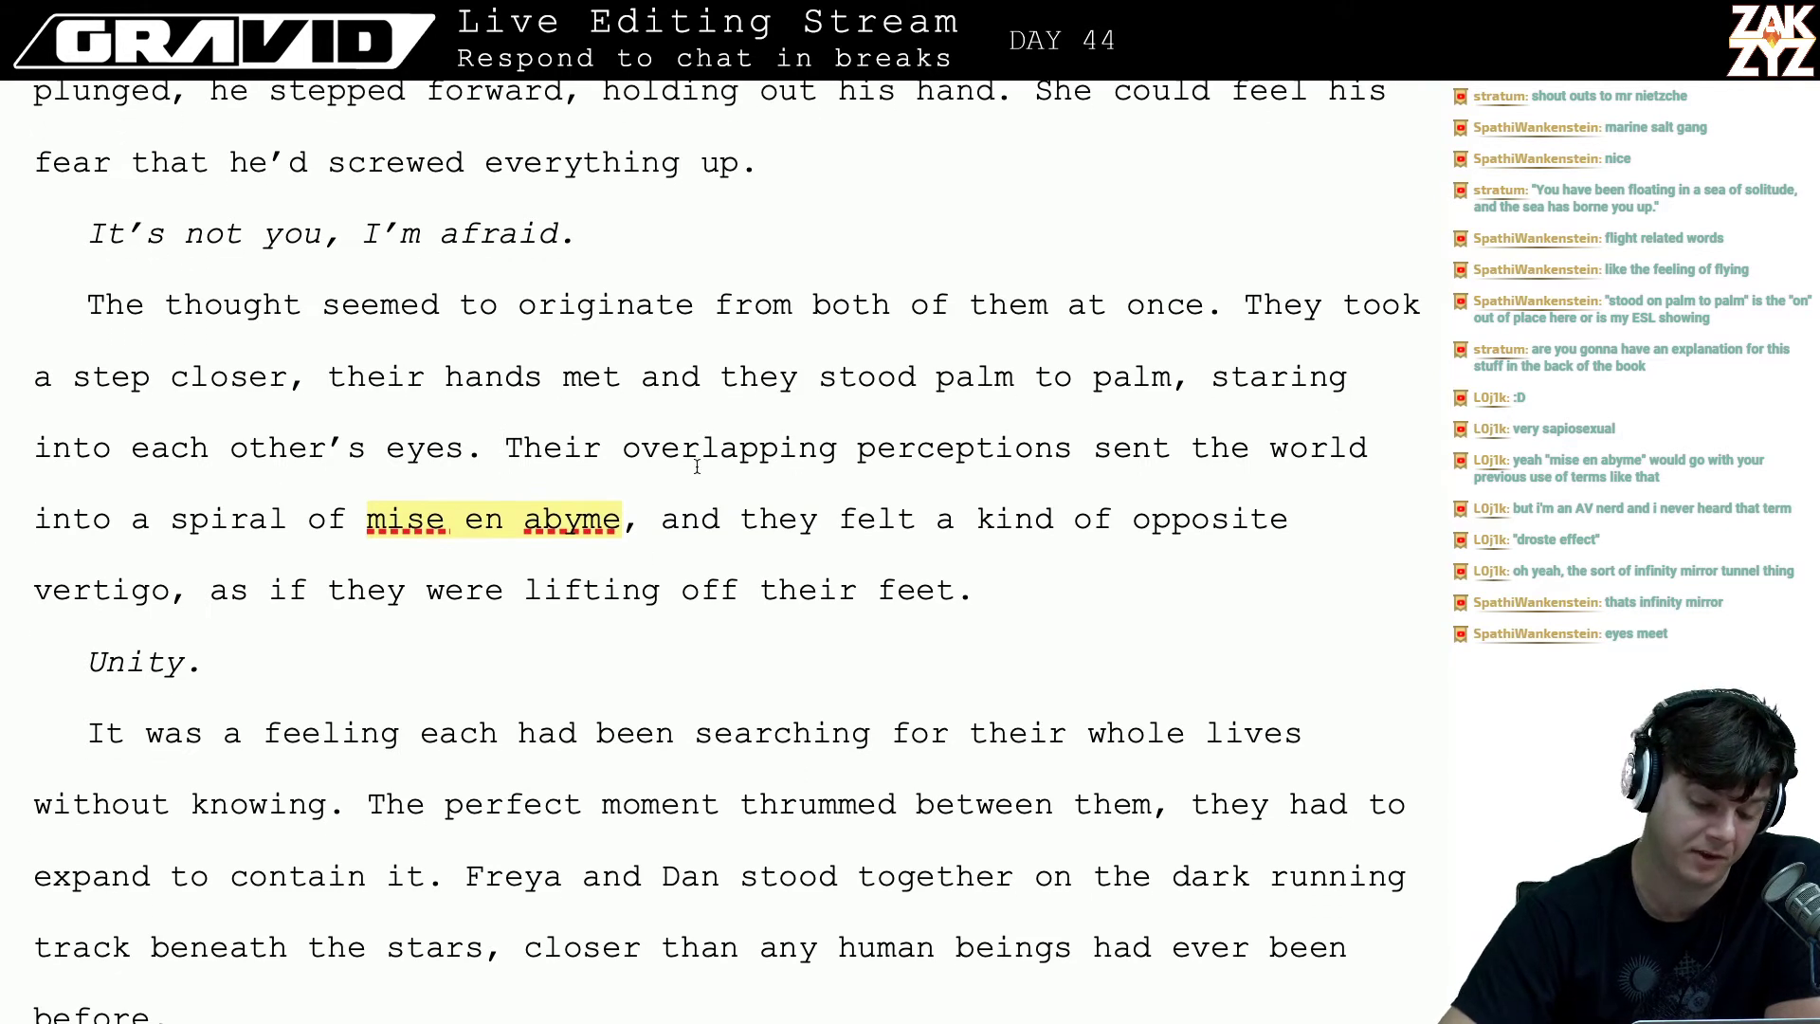
left_click(150, 527)
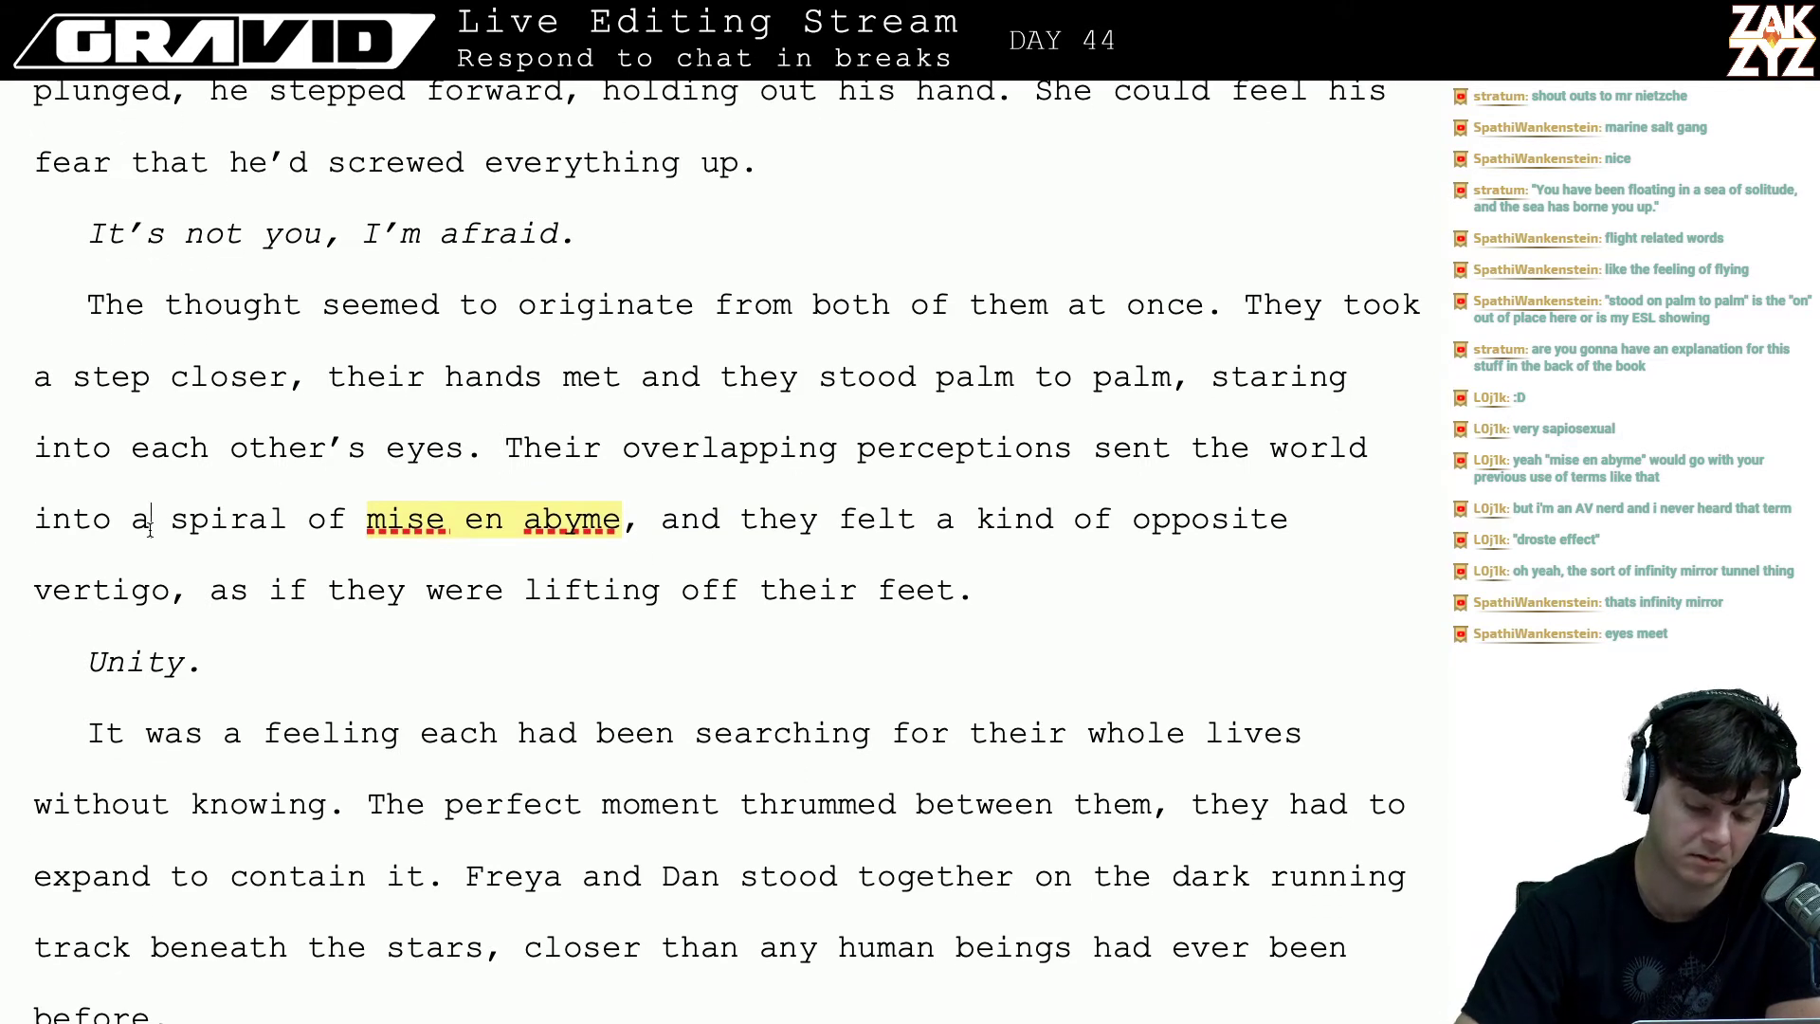
key("Right")
key("Right")
key("Right")
key("Right")
key("Right")
key("Right")
key("Right")
key("Right")
key("Right")
key("Right")
key("Right")
key("Right")
key("Right")
key("Right")
key("Right")
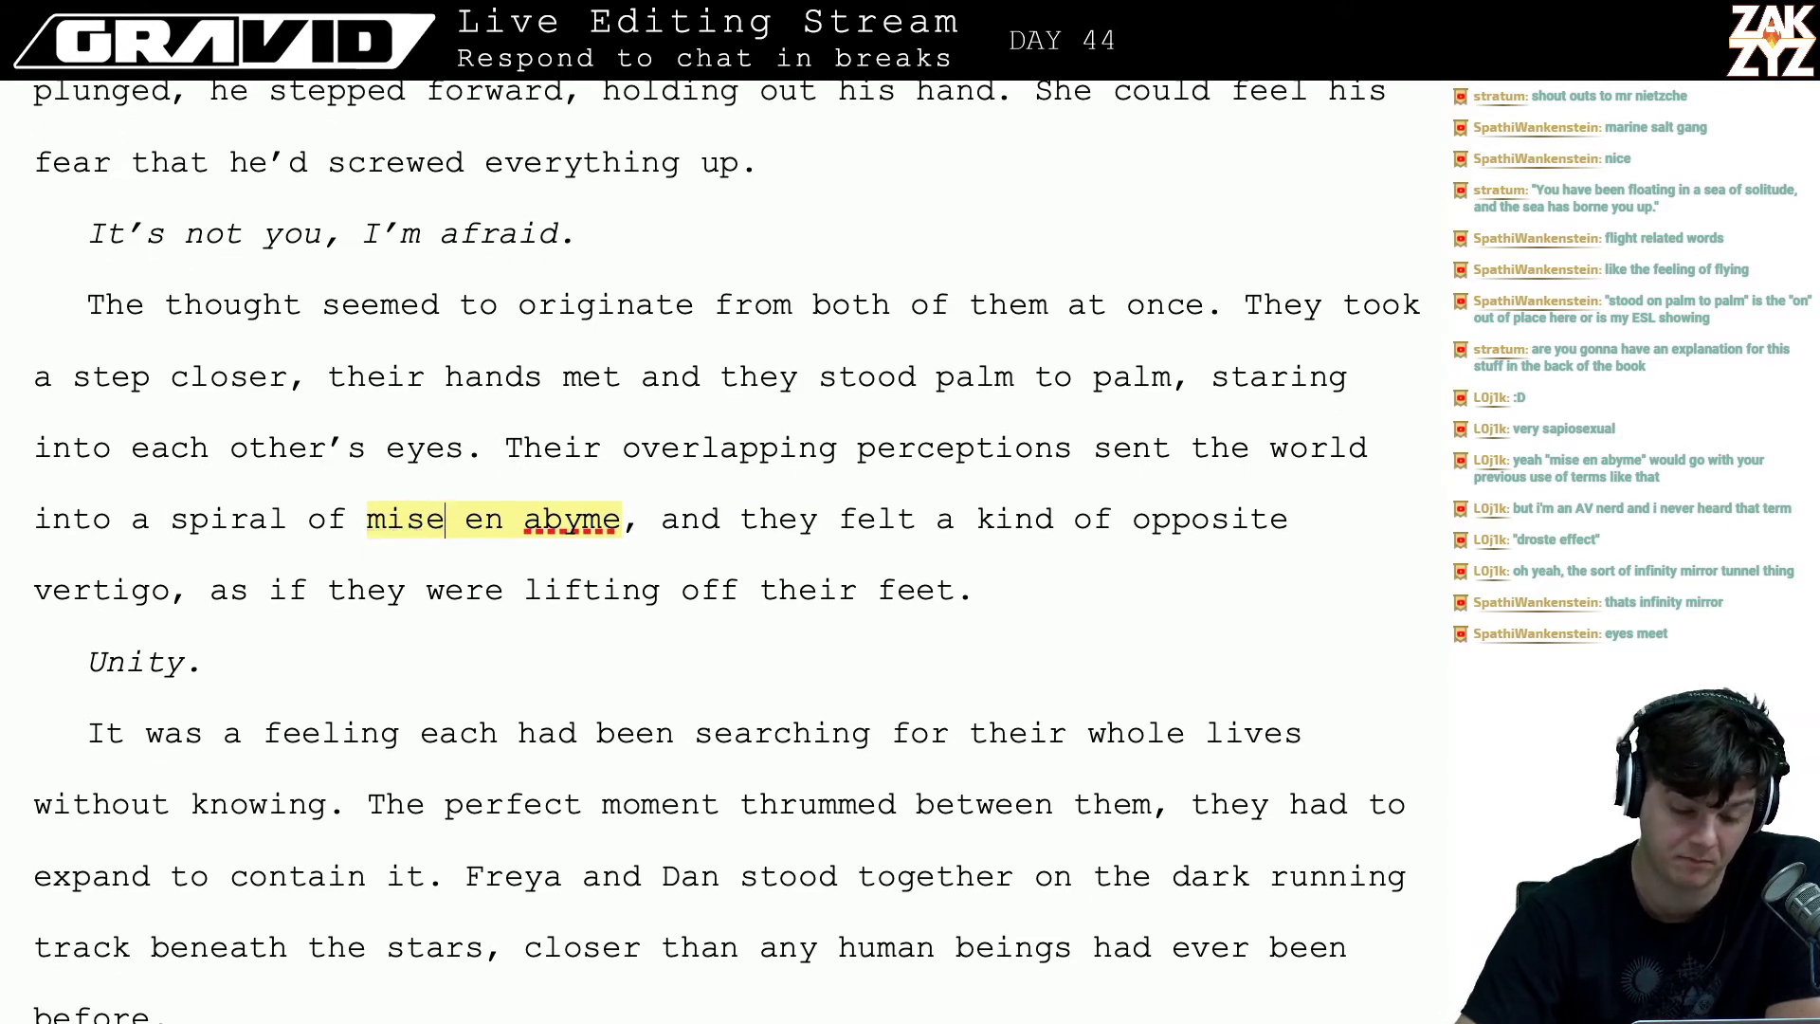
key("Right")
key("Right")
key("Right")
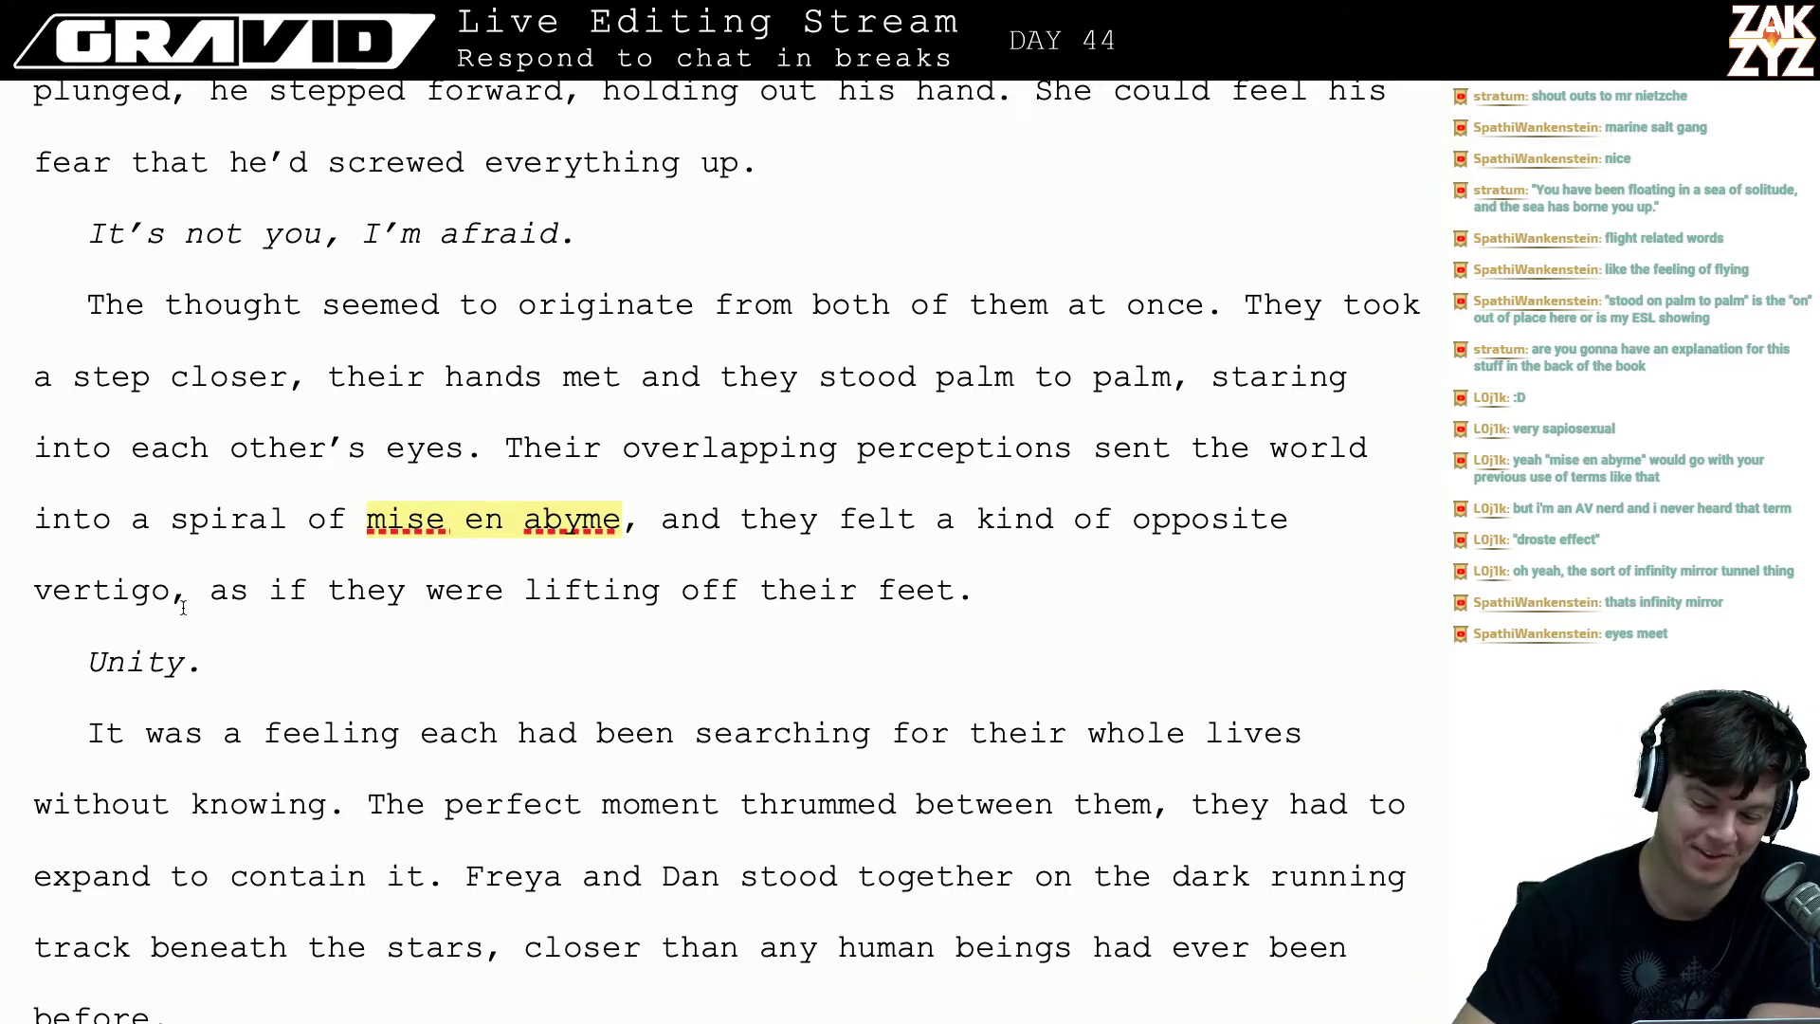
scroll(617, 531, "down", 1)
left_click(1049, 533)
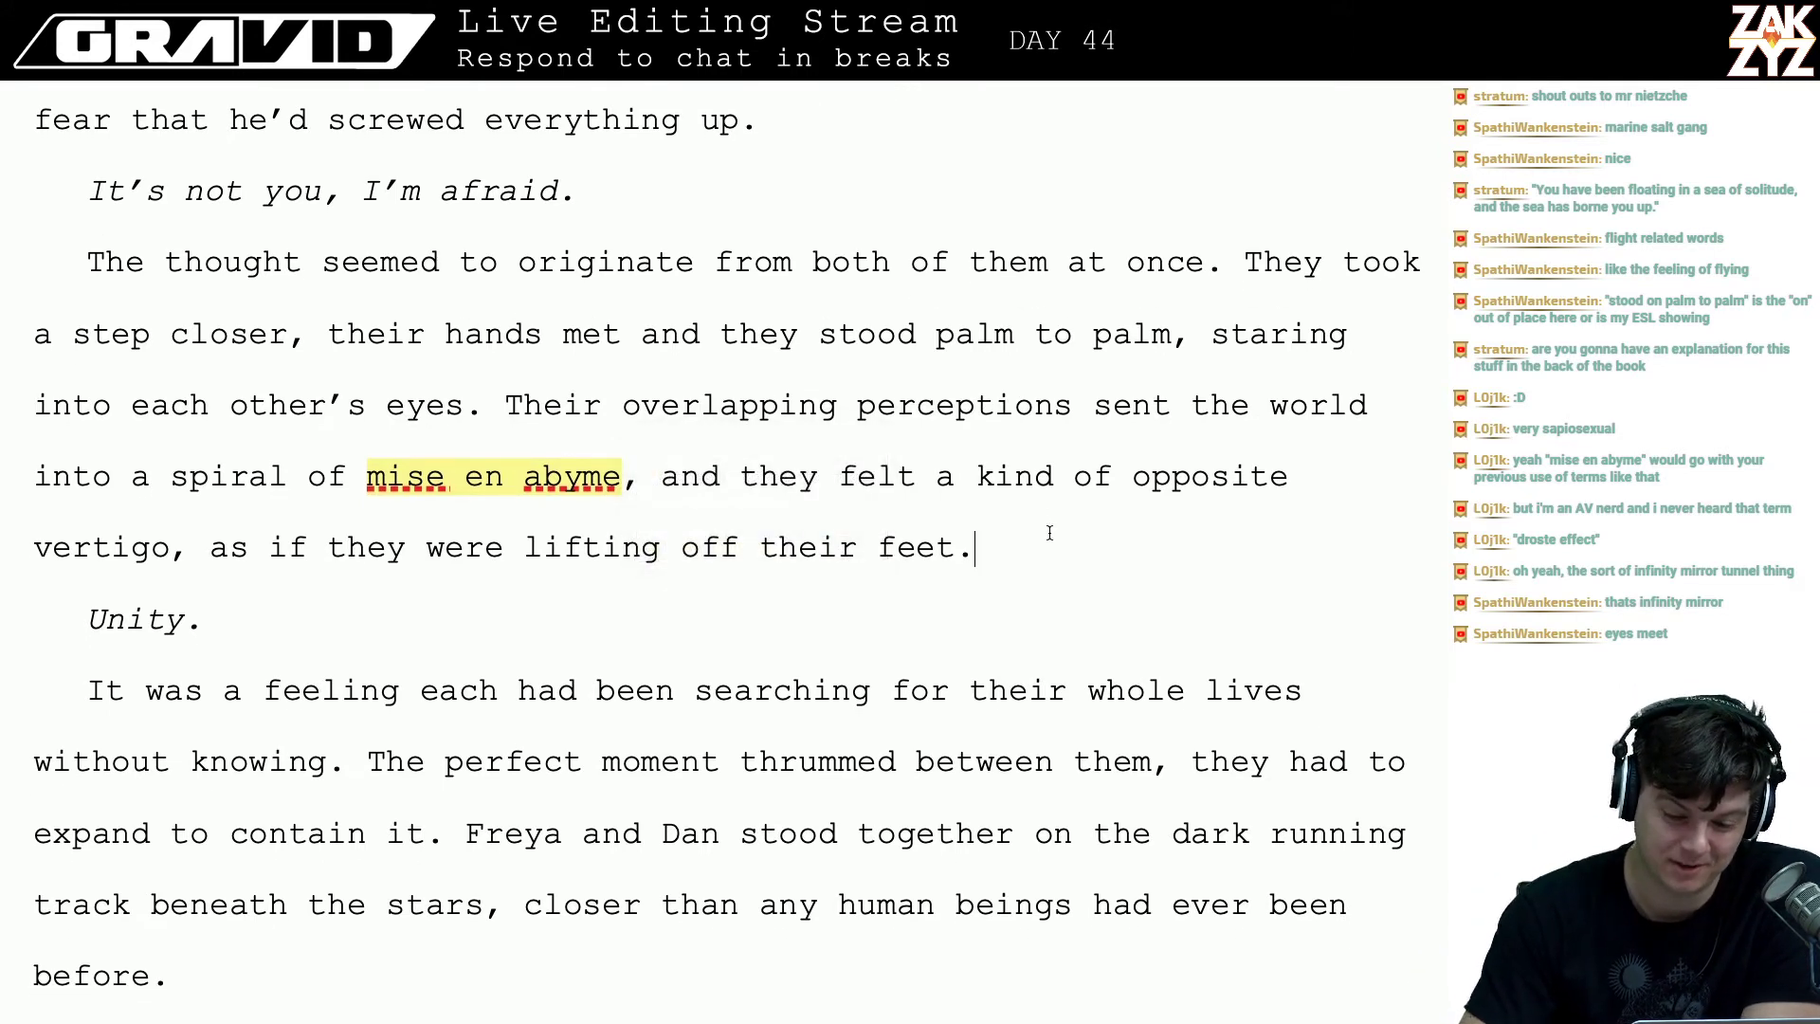
key("Left")
key("Left")
key("Left")
key("Left")
key("Left")
key("Left")
key("Left")
key("Left")
key("Left")
key("Left")
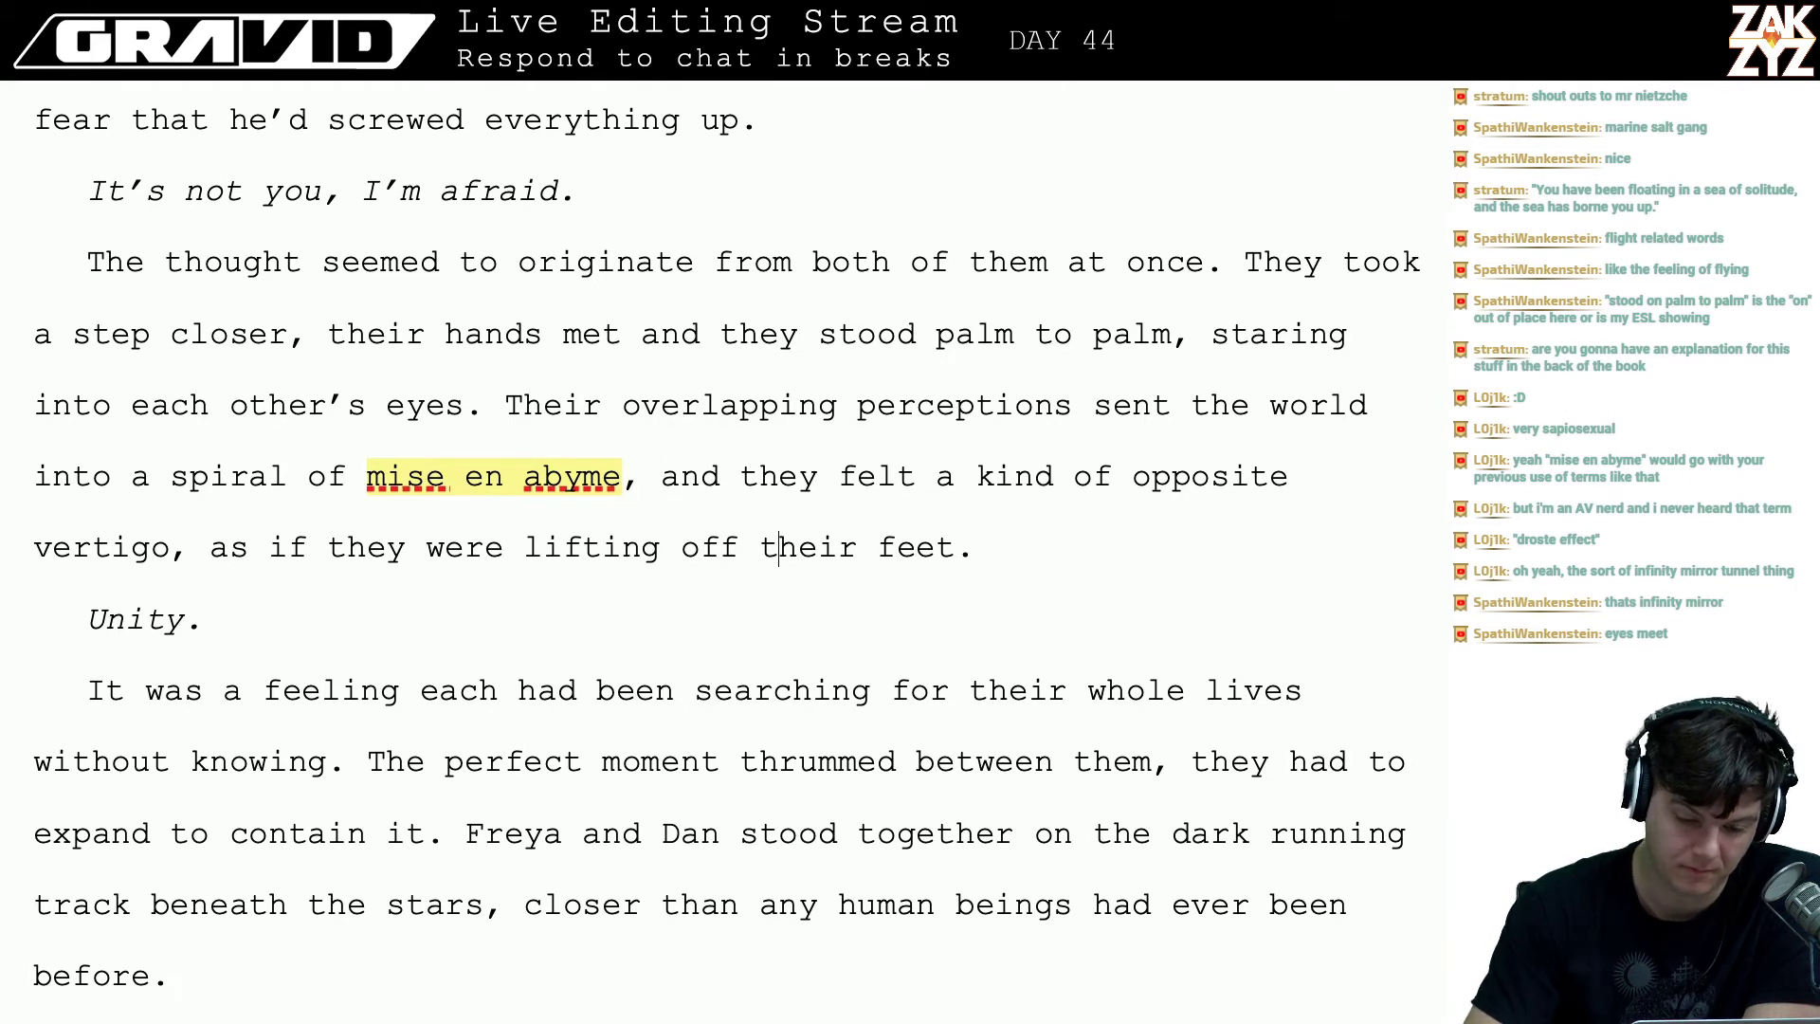
key("Up")
key("Left")
key("Left")
key("Down")
key("Right")
key("Up")
key("Right")
key("Right")
key("Right")
key("Right")
key("Right")
key("Right")
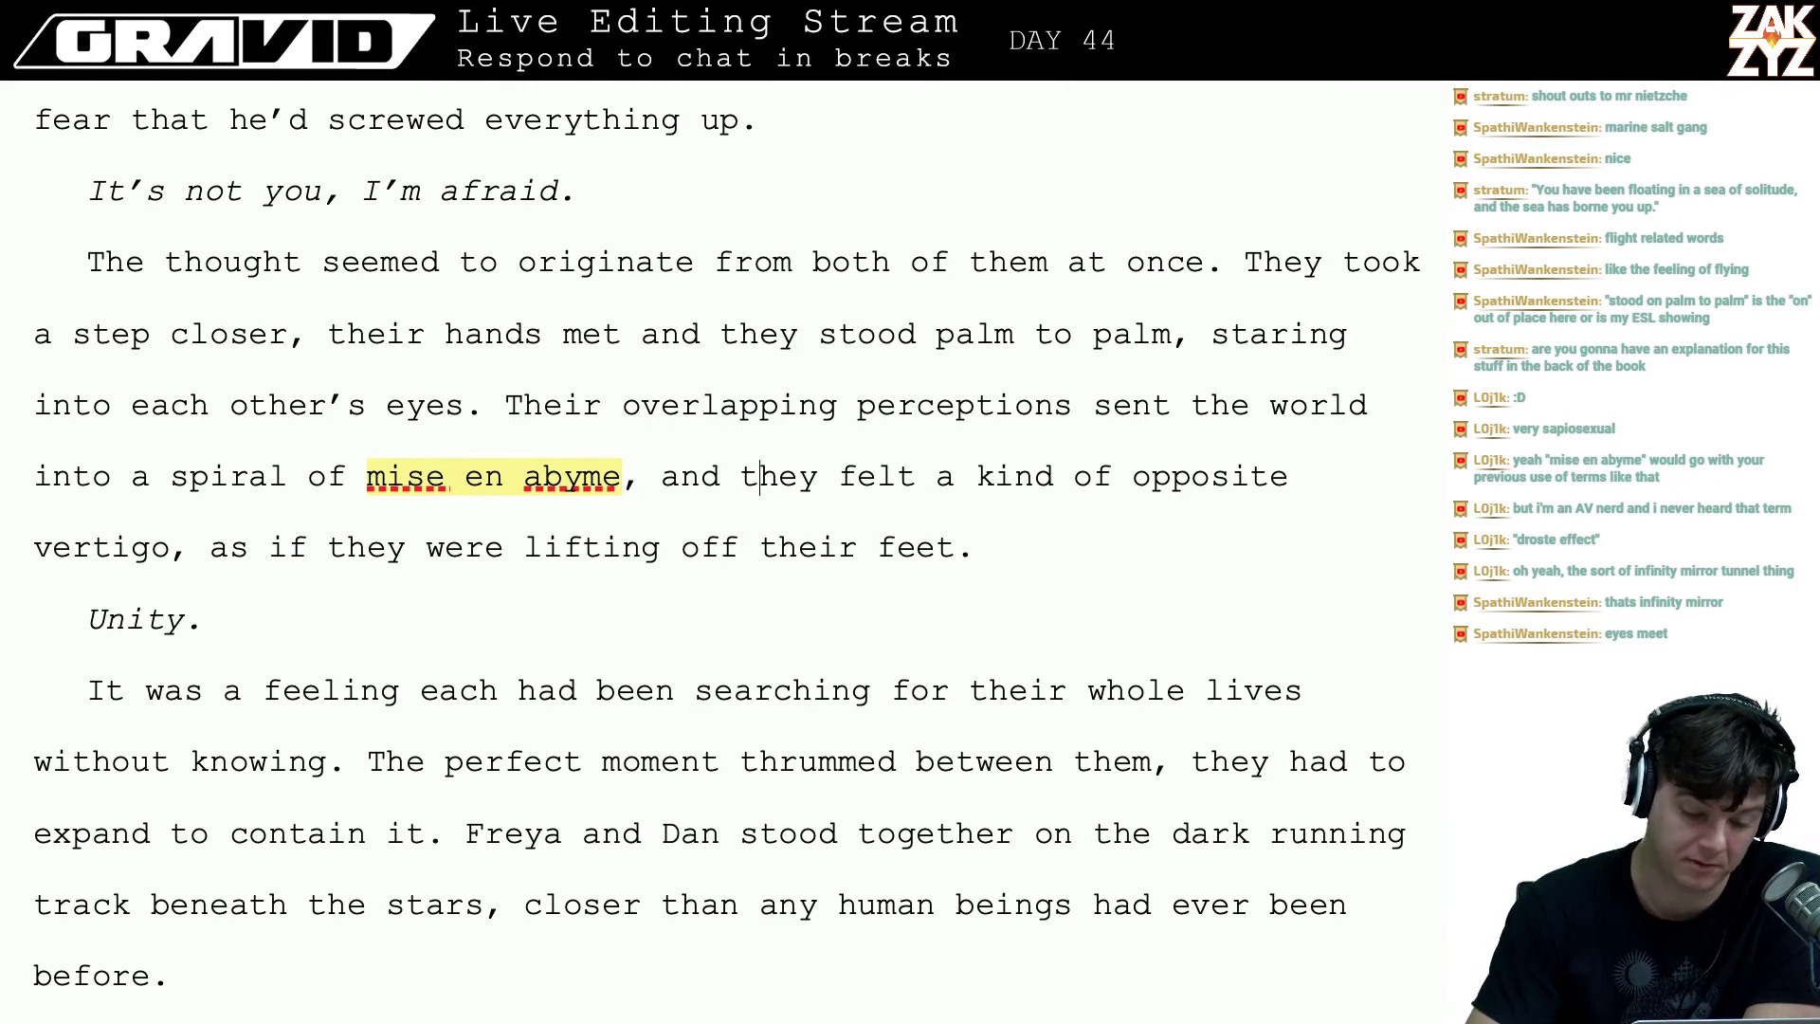
key("Down")
key("Left")
key("Left")
key("Left")
key("Down")
key("Down")
key("Down")
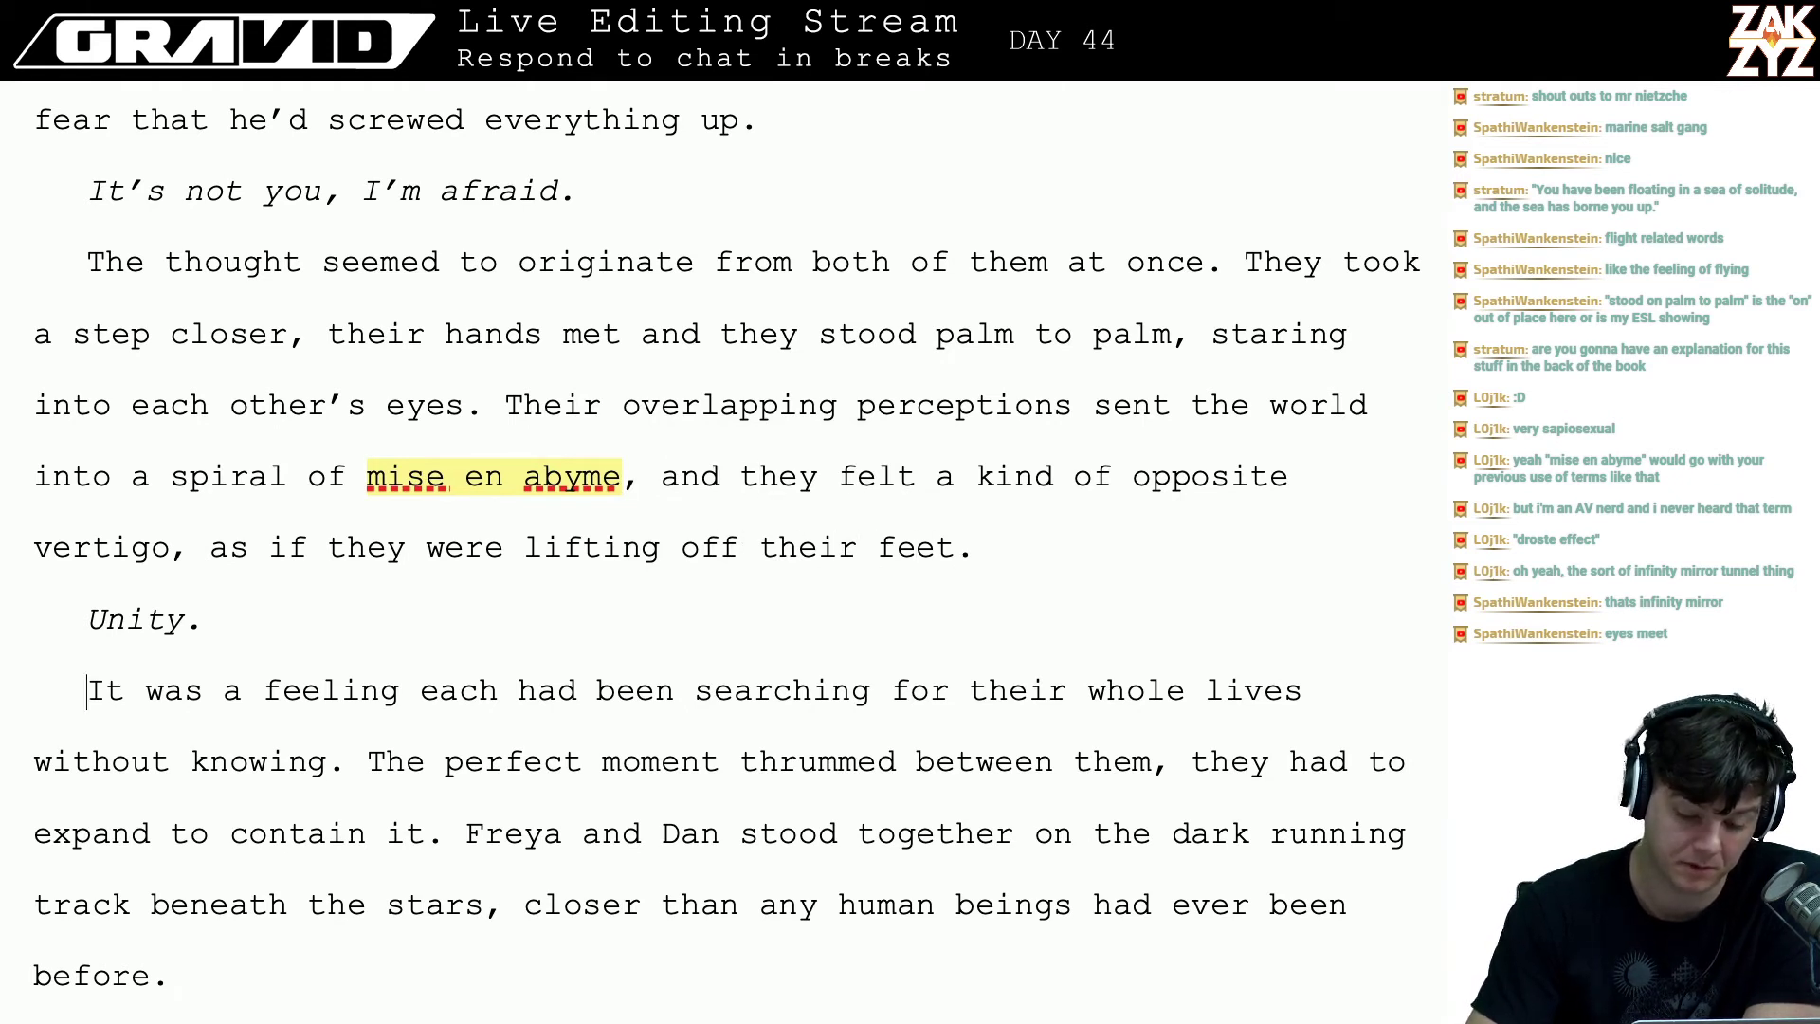
key("Down")
key("Down")
key("Down")
key("Down")
key("Down")
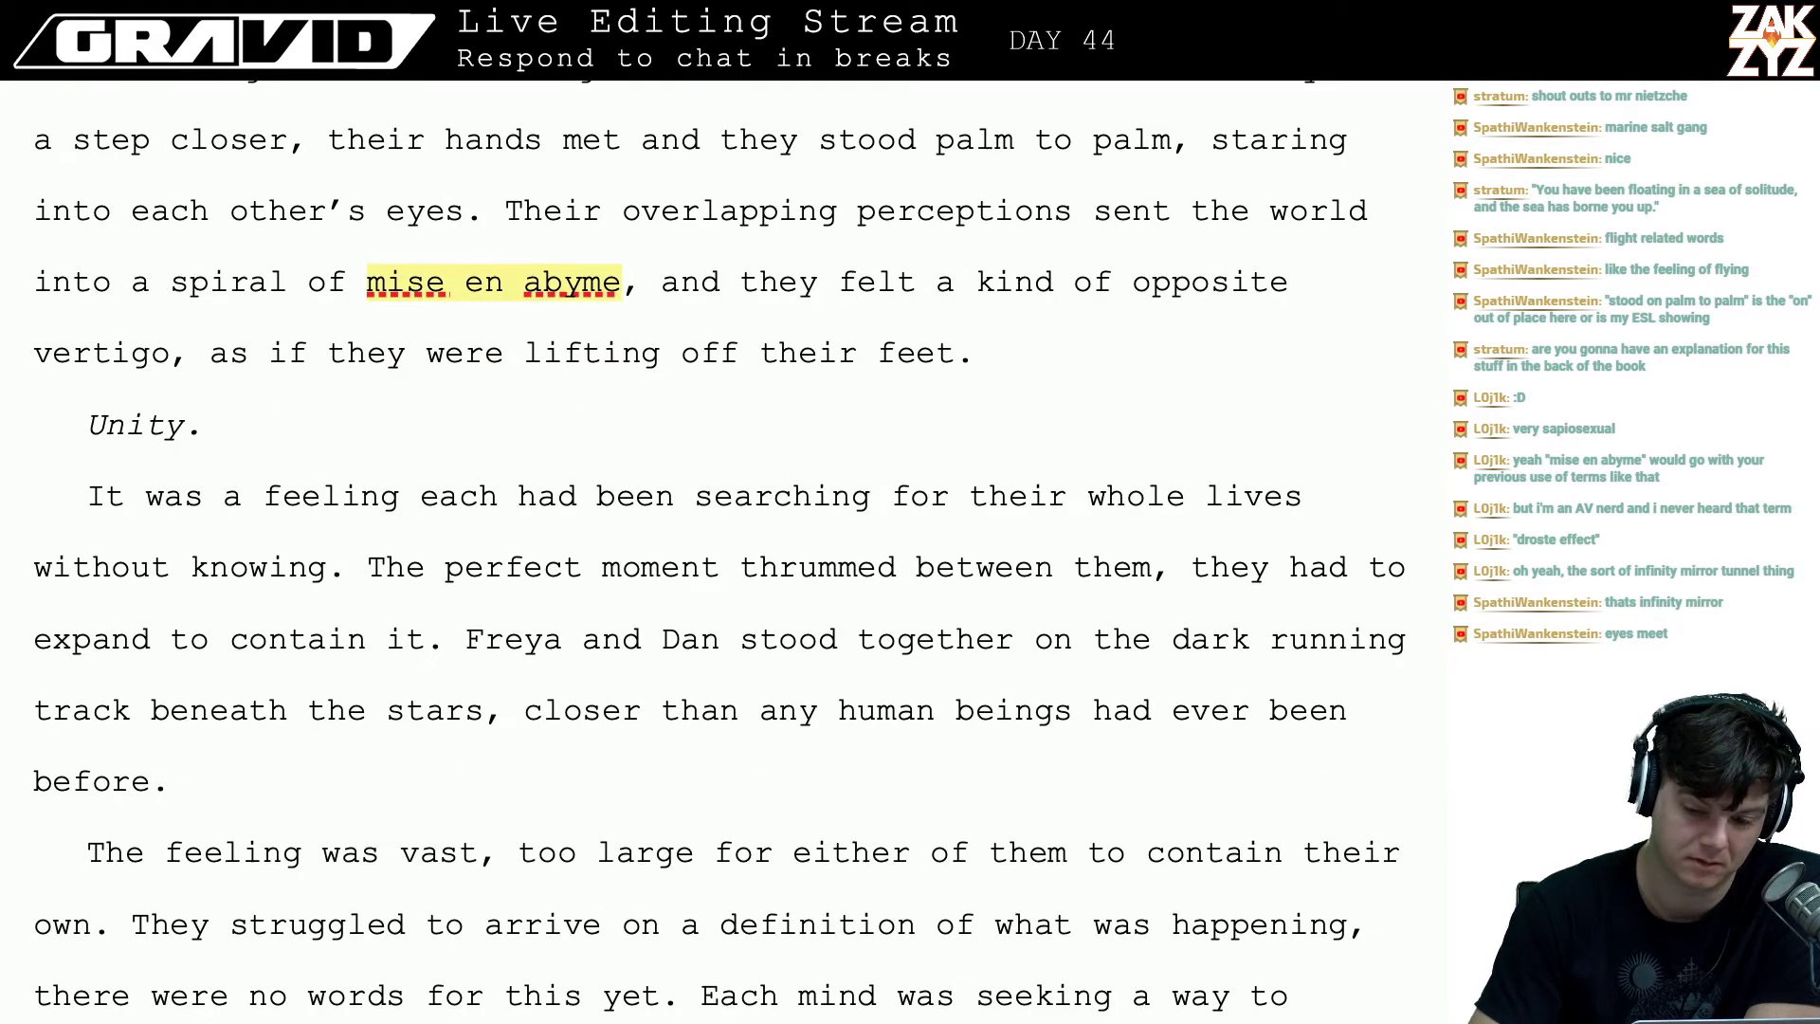
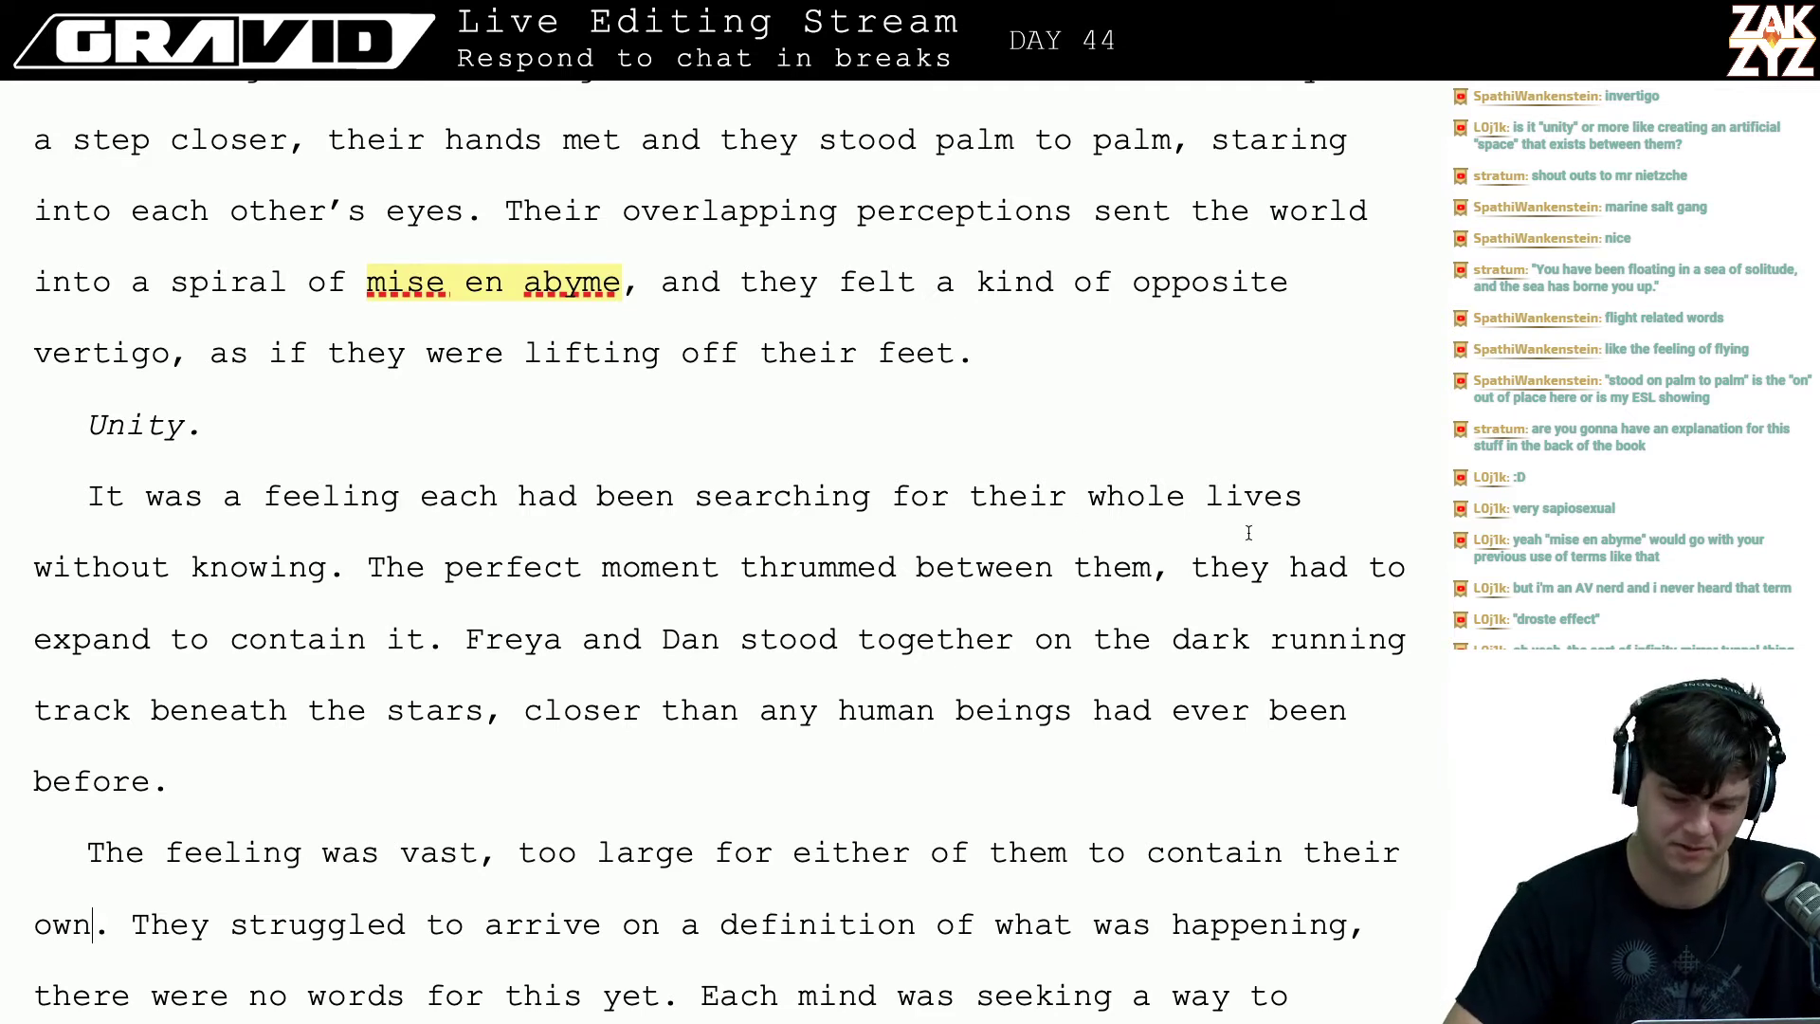
- Replace "opposite vertigo" with the single word "invertigo" in the sentence about lifting off their feet
left_click(1286, 283)
key("BackSpace")
key("BackSpace")
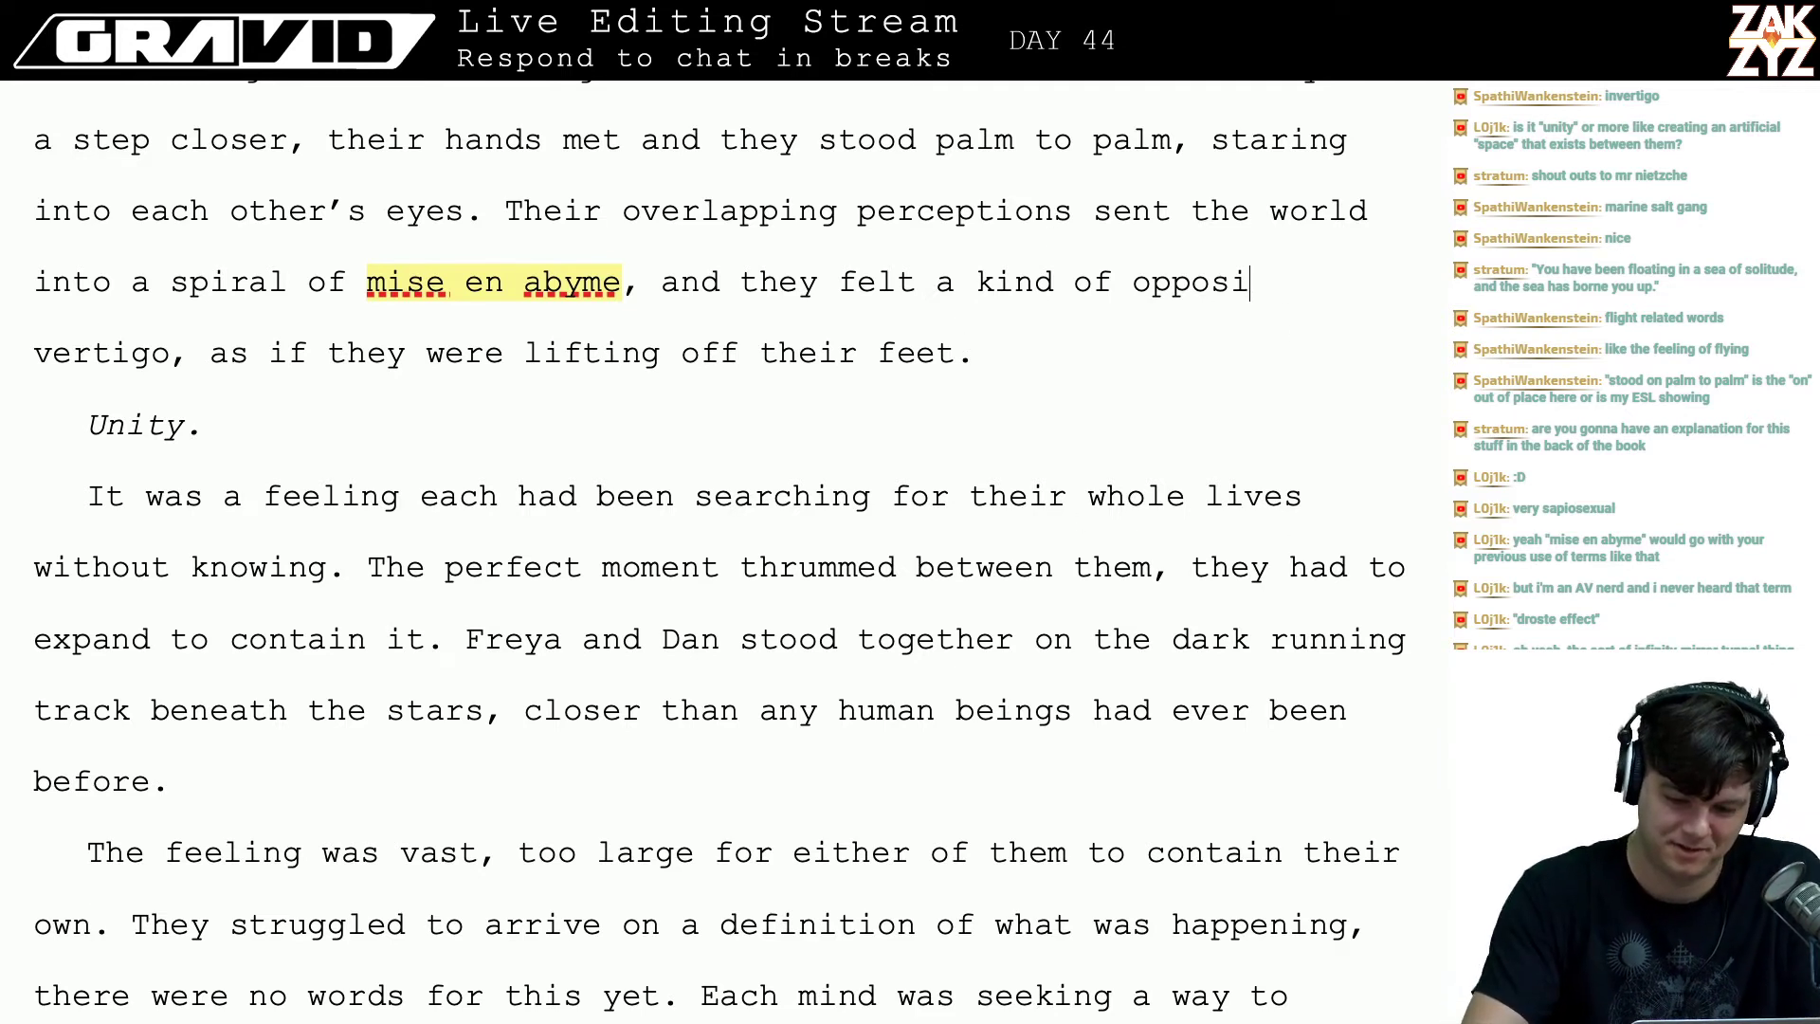
key("BackSpace")
key("BackSpace")
key("BackSpace")
key("BackSpace")
key("BackSpace")
key("BackSpace")
type("in vertigo, a")
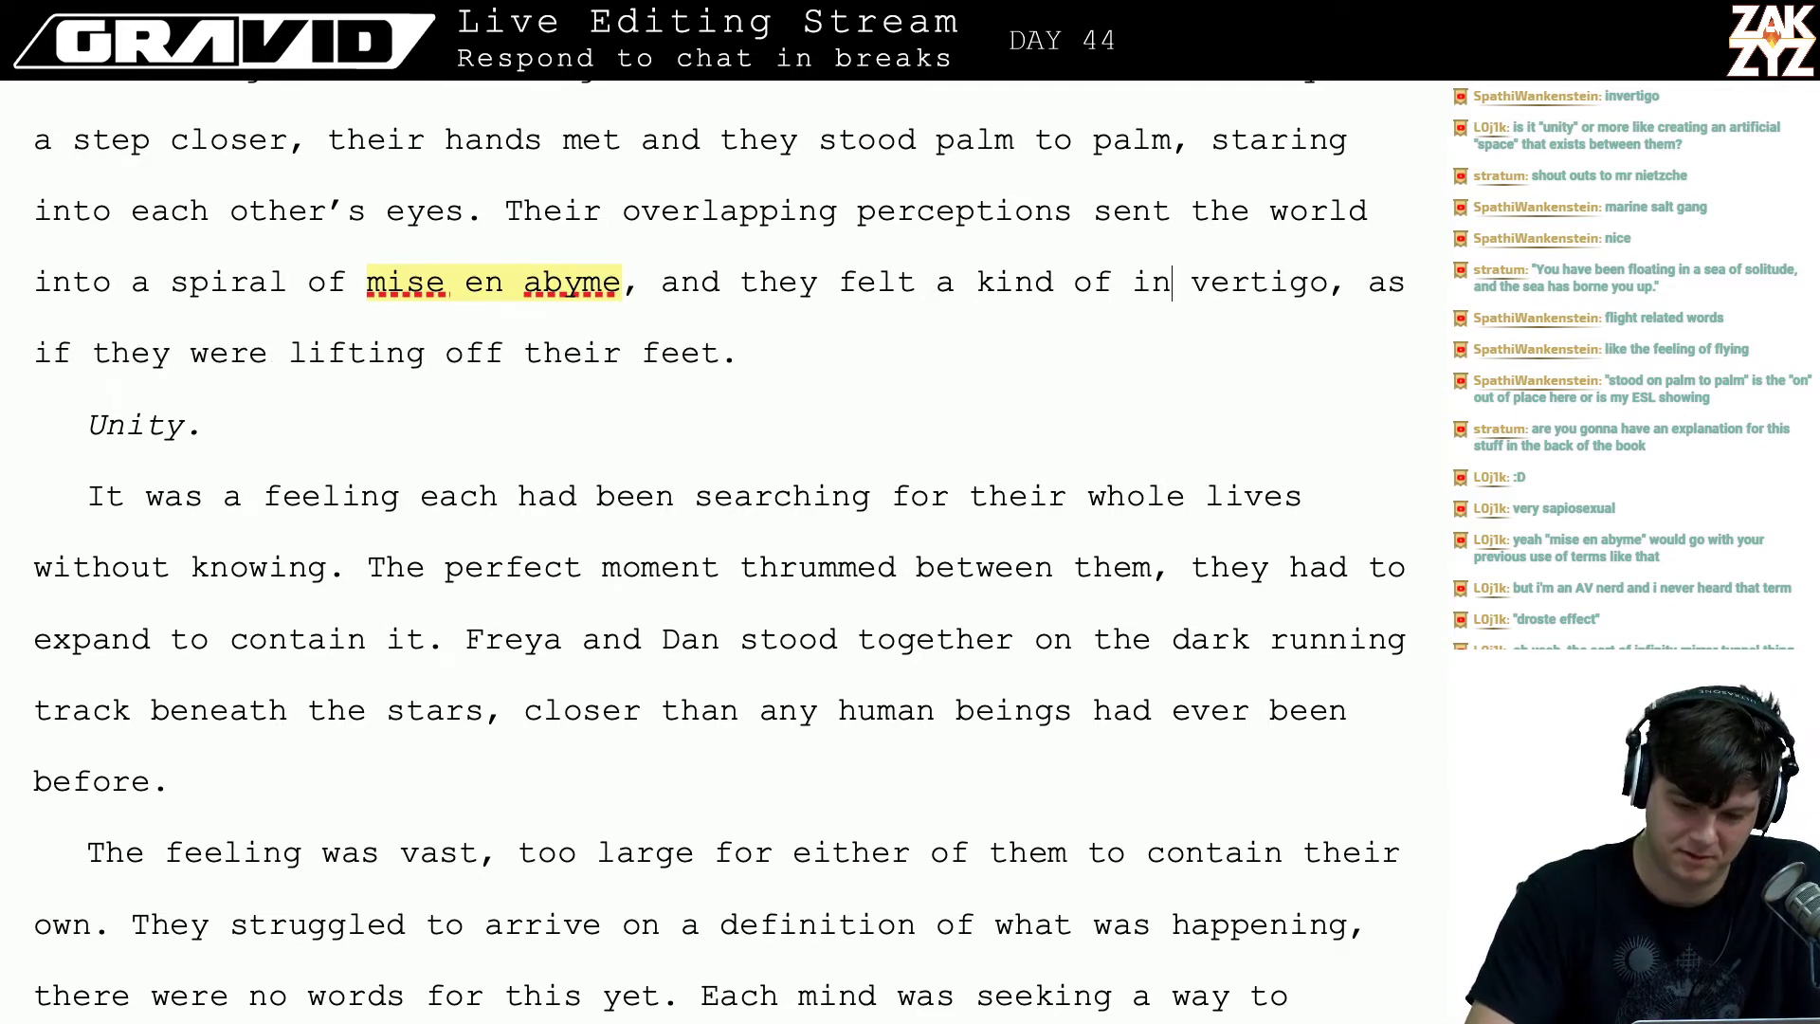
key("Delete")
key("Down")
key("Left")
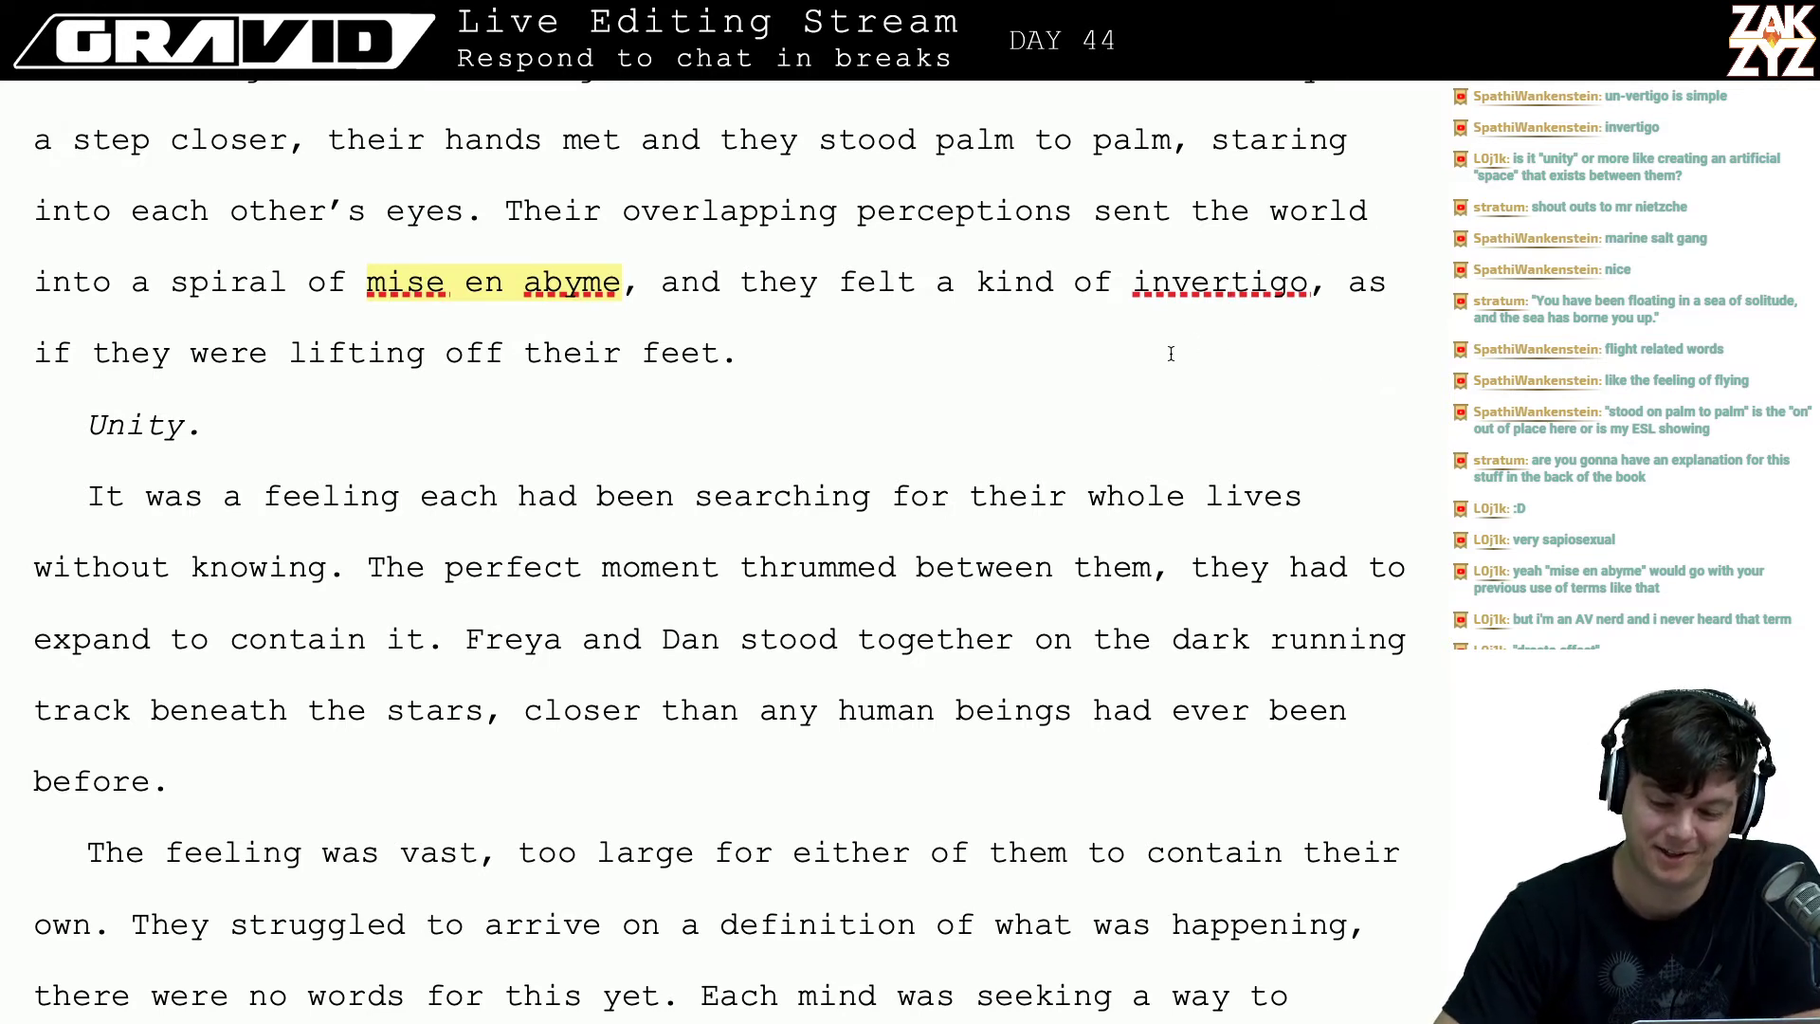
key("Right")
key("Left")
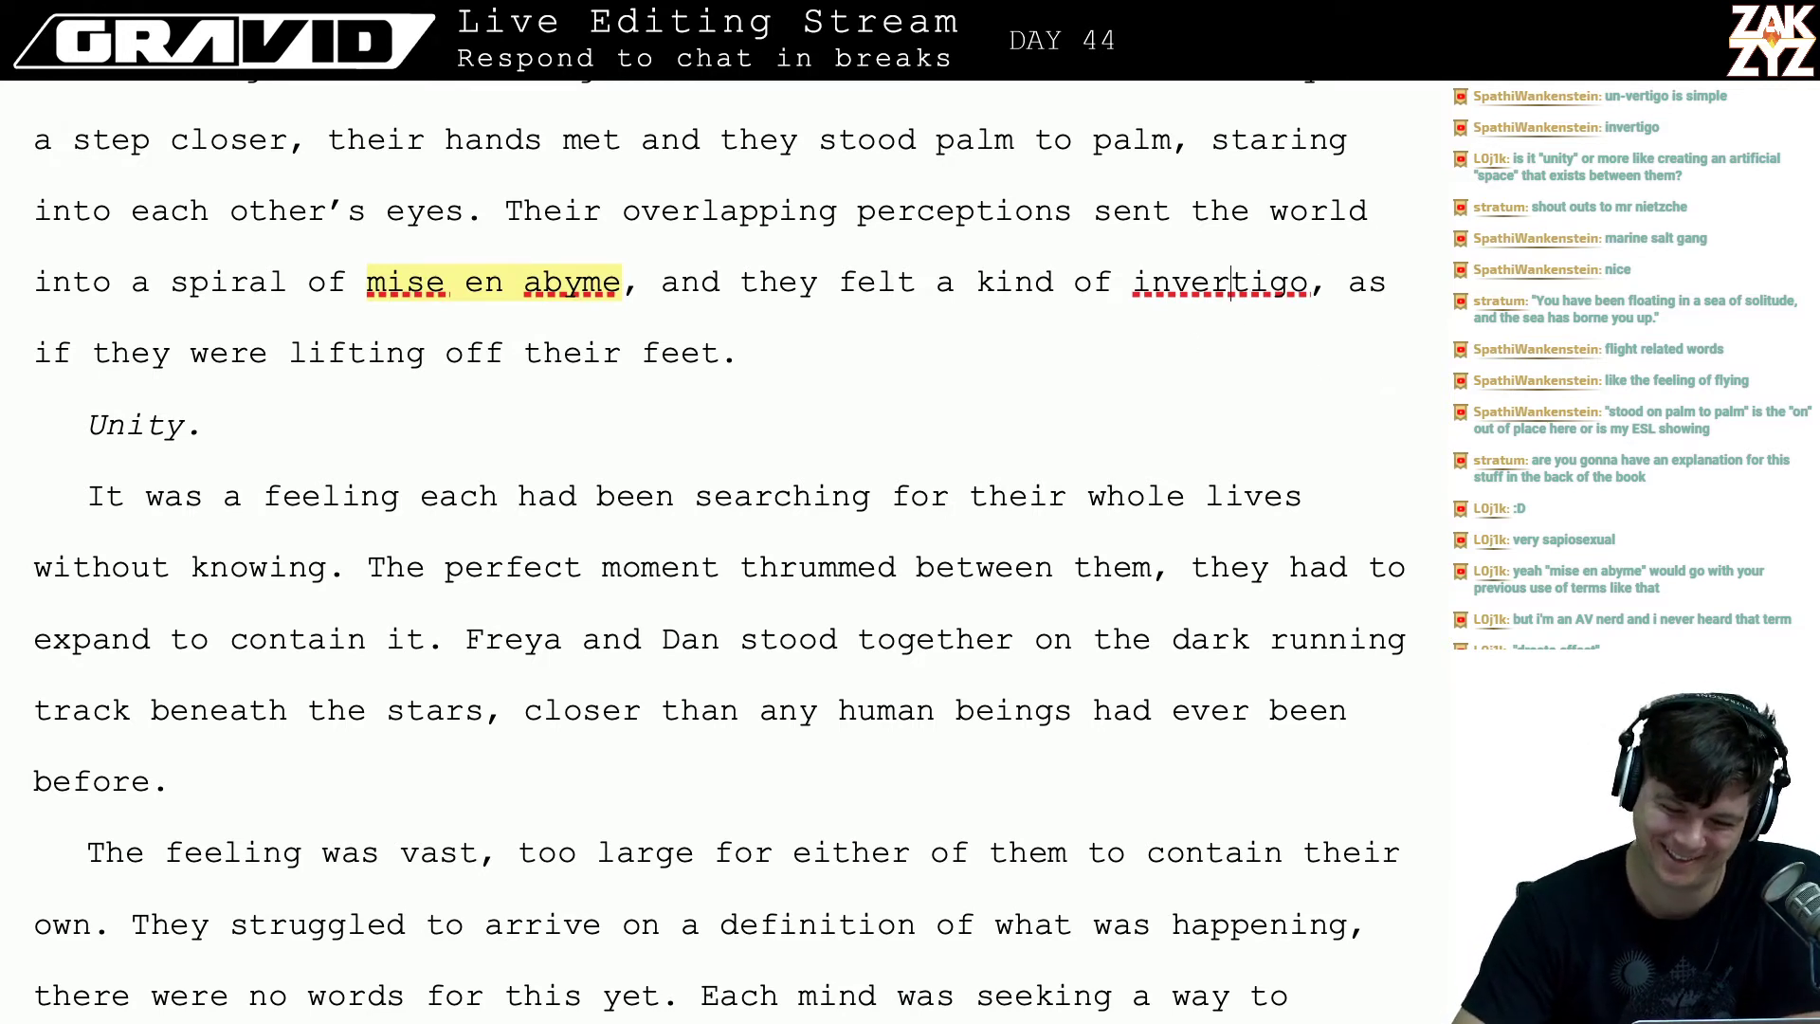
- Attach a comment reading "Made up word" to "invertigo"
key("Down")
scroll(721, 569, "down", 1)
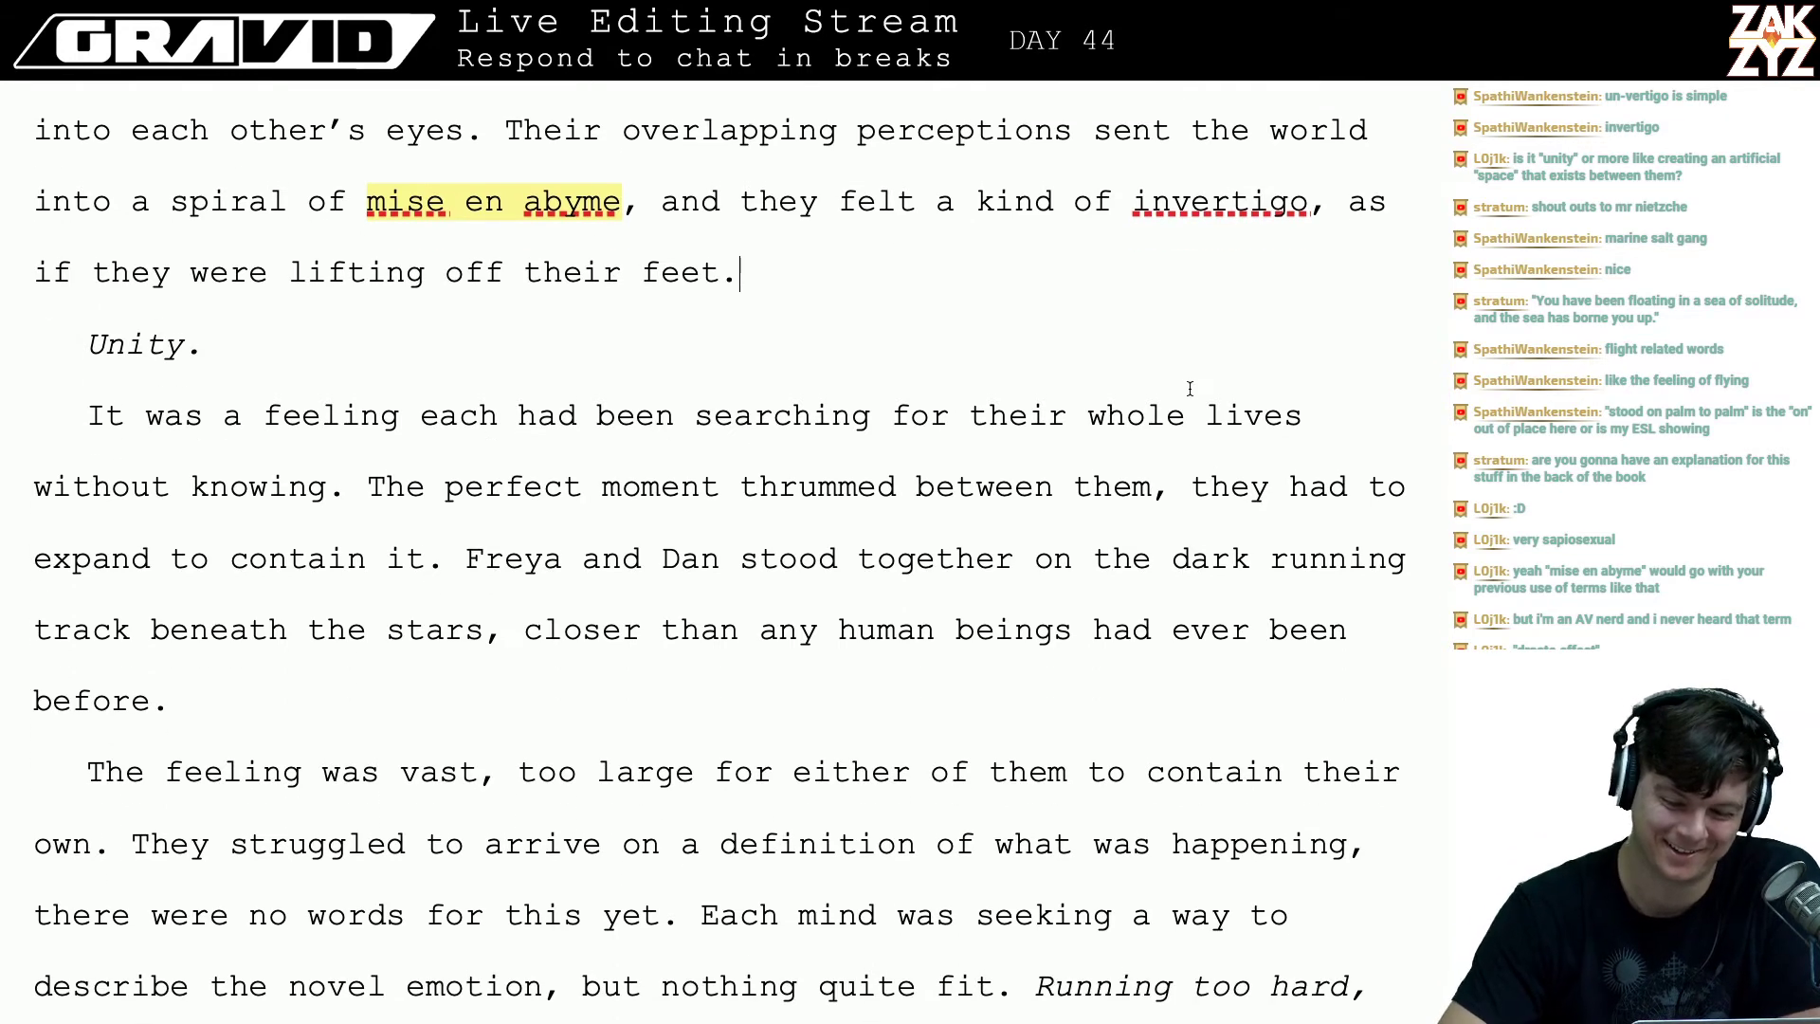
left_click_drag(1311, 204, 1133, 220)
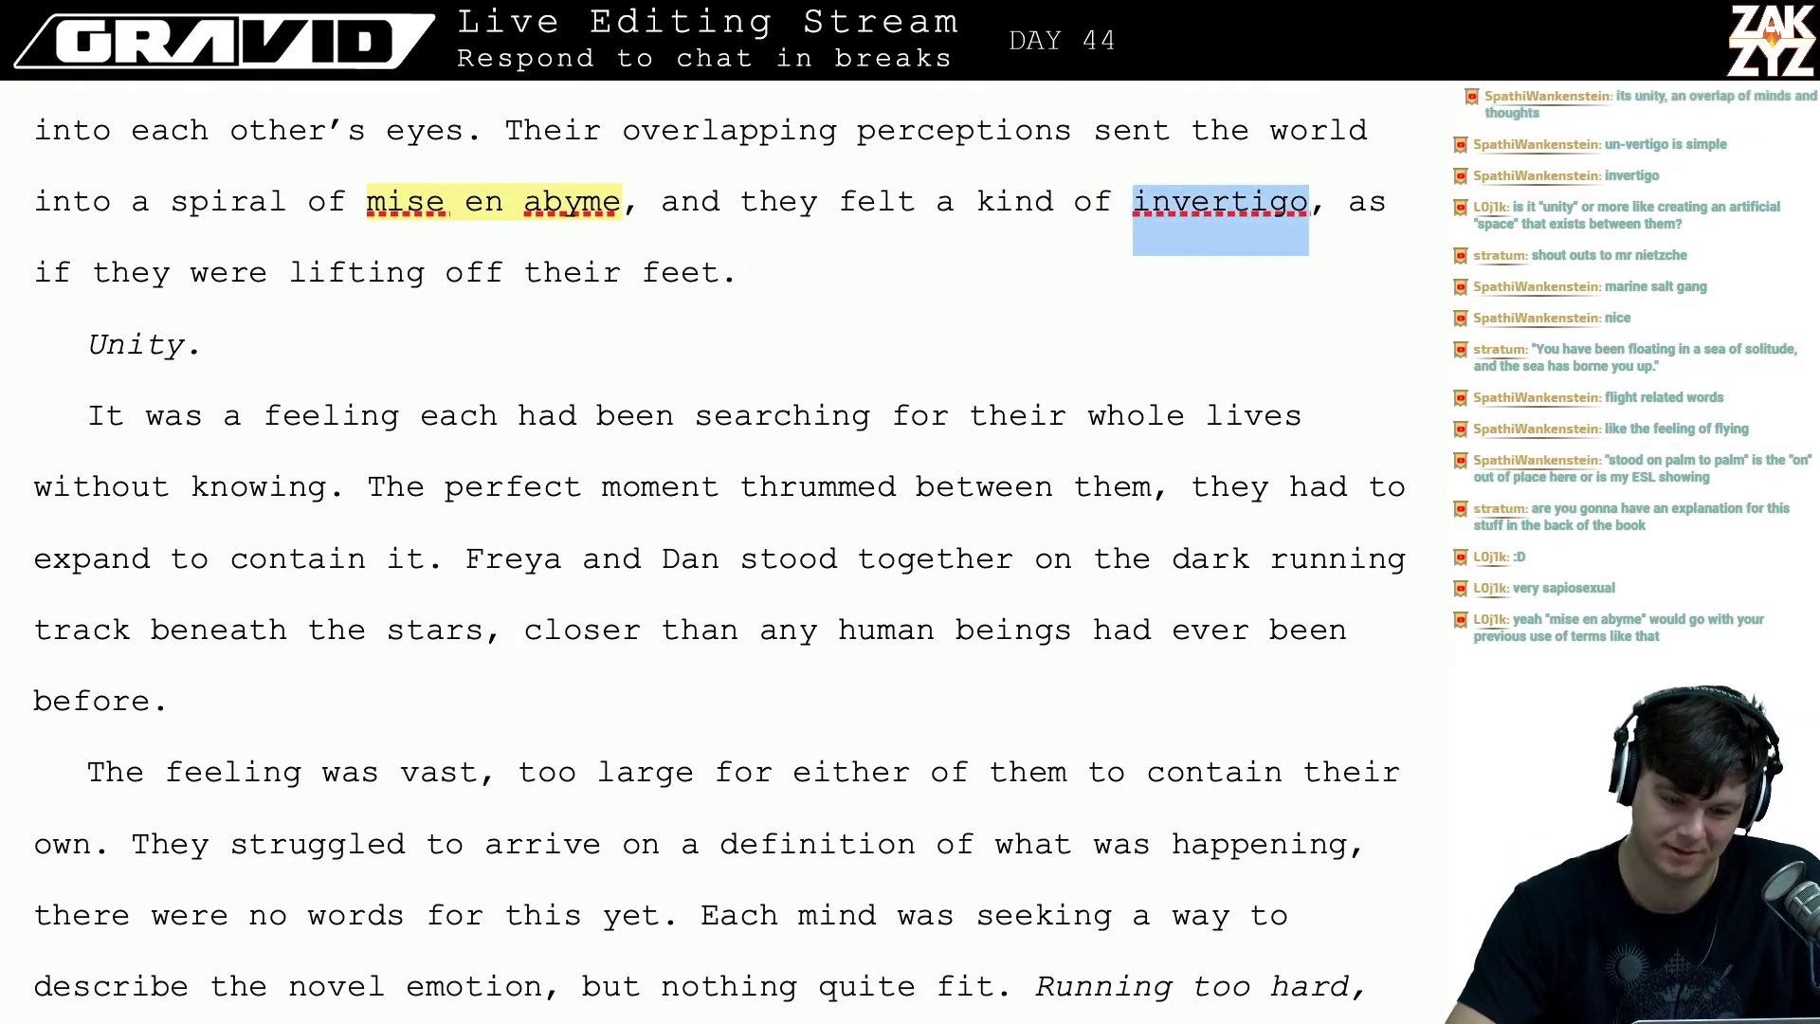
key("super+shift+8")
type("Made up word")
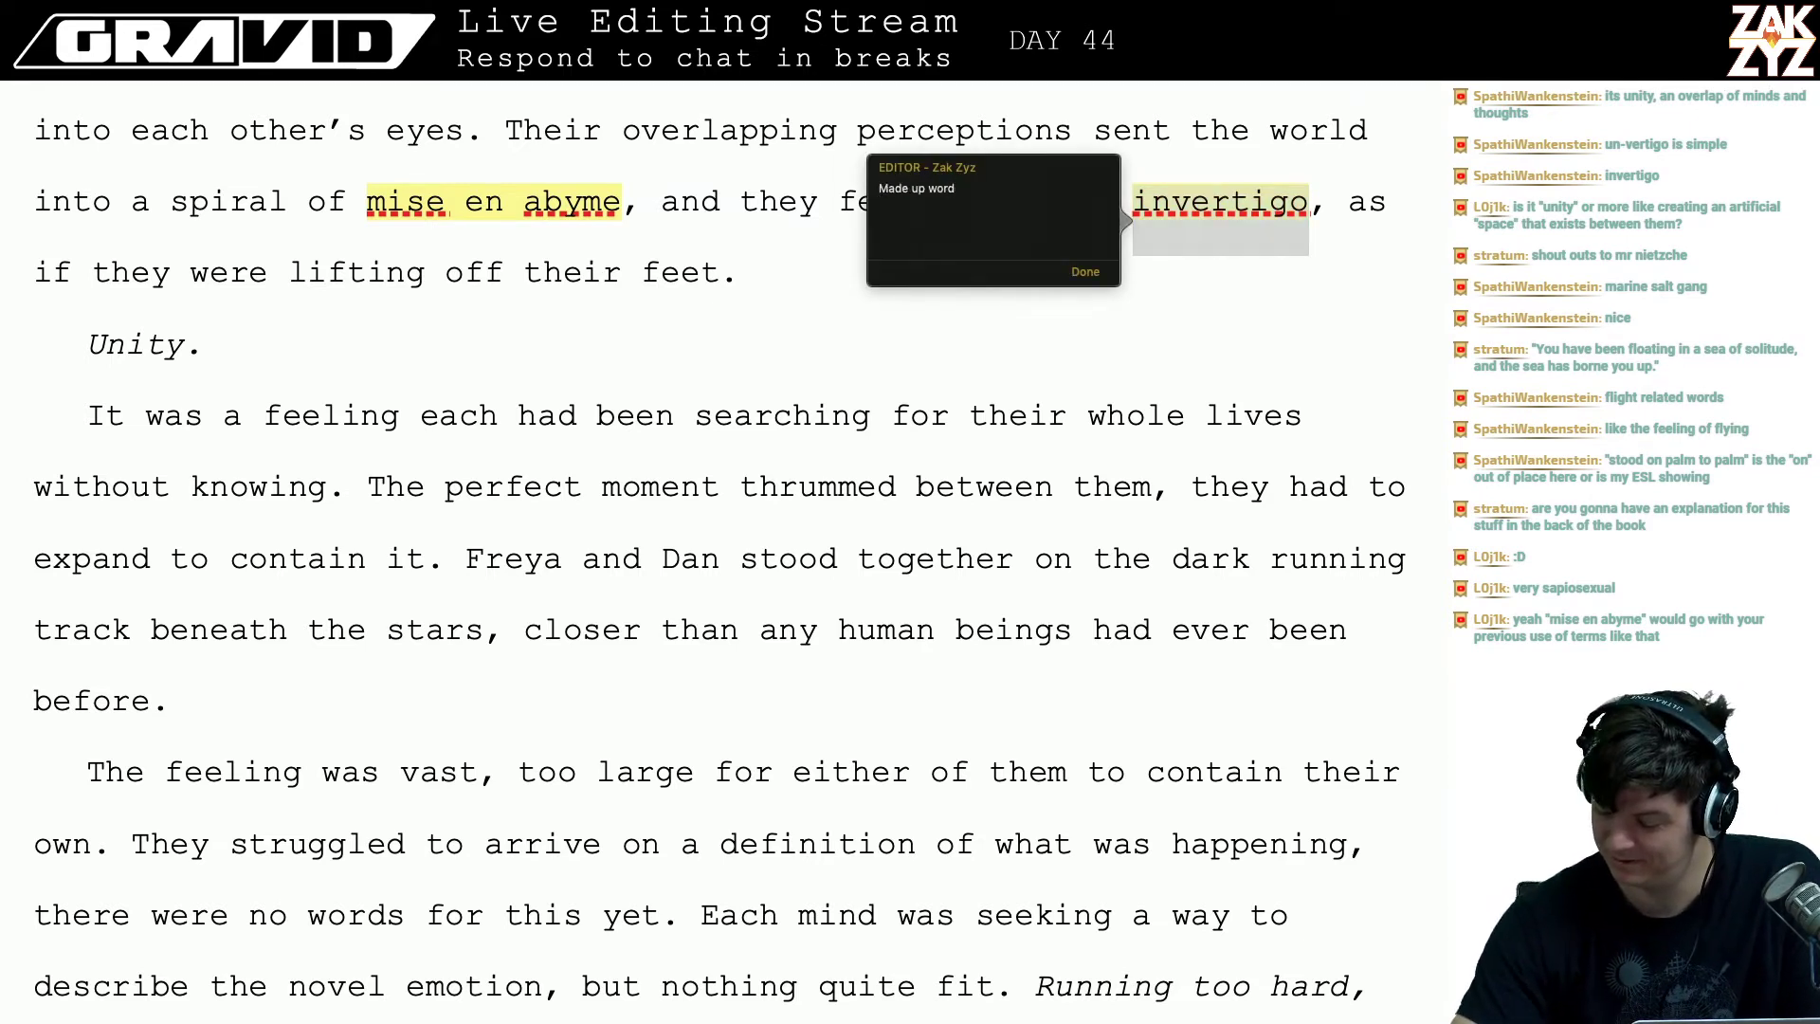
key("Escape")
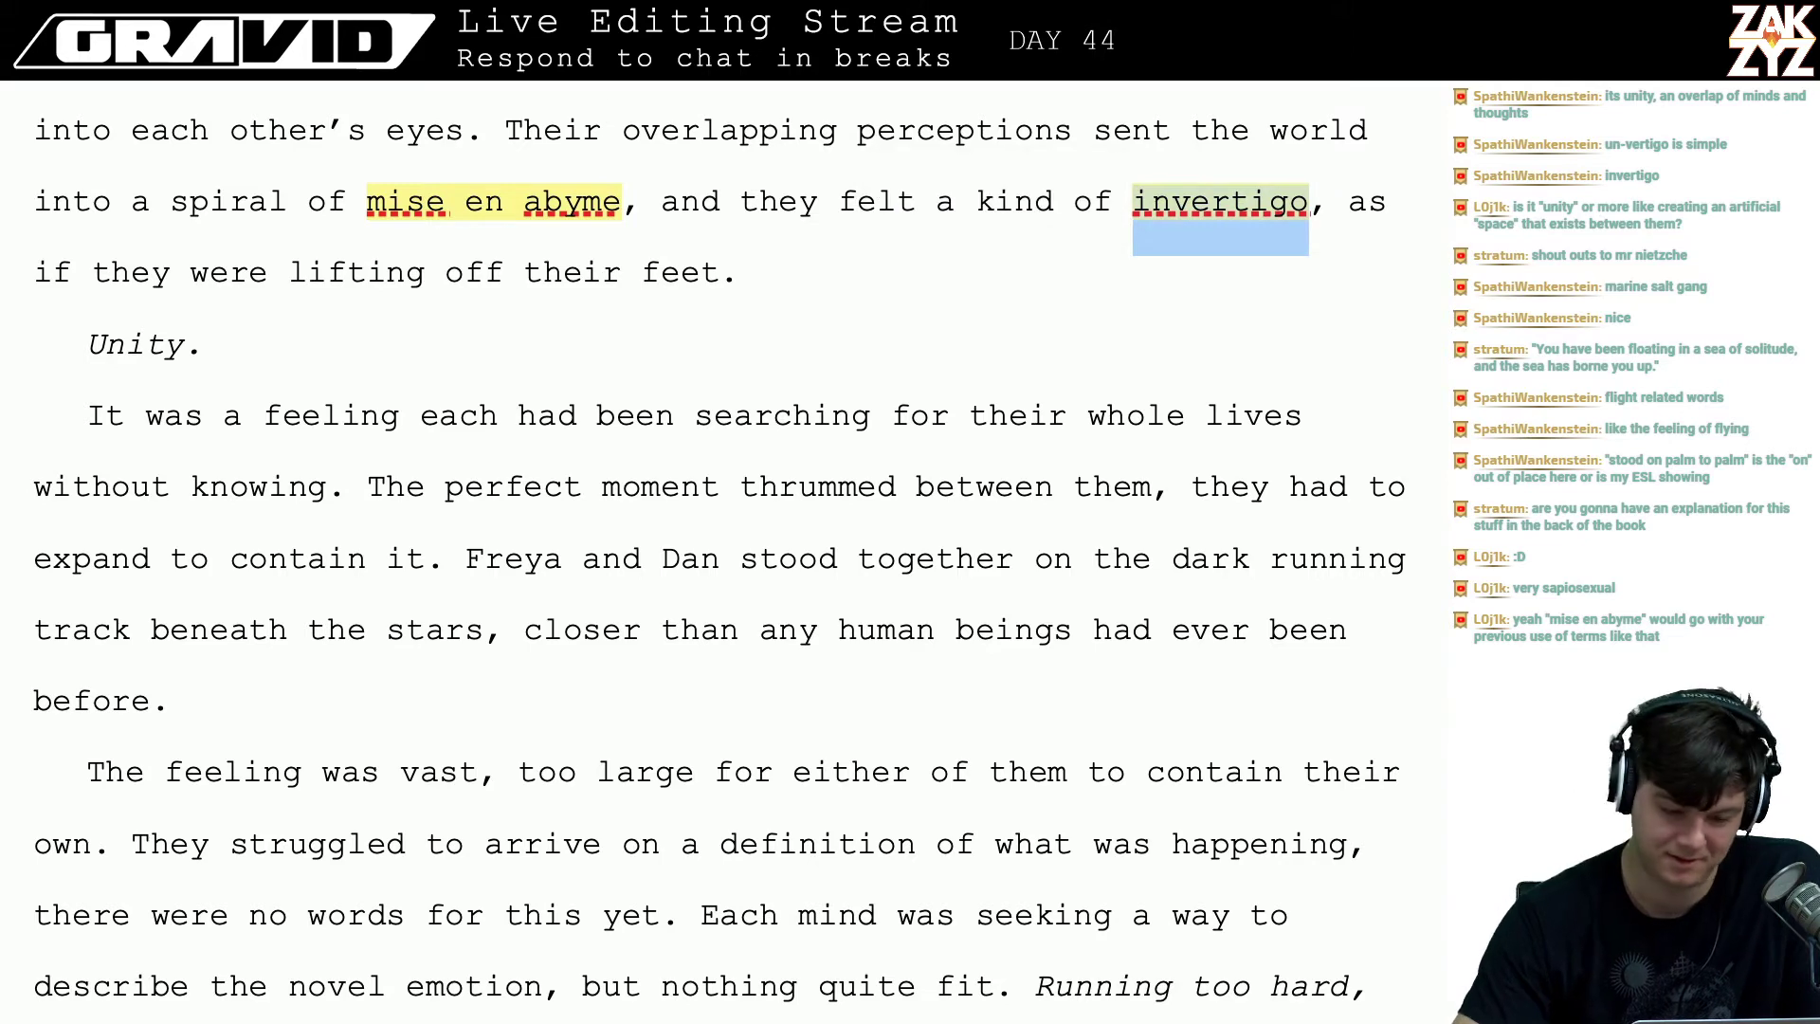
scroll(470, 177, "down", 1)
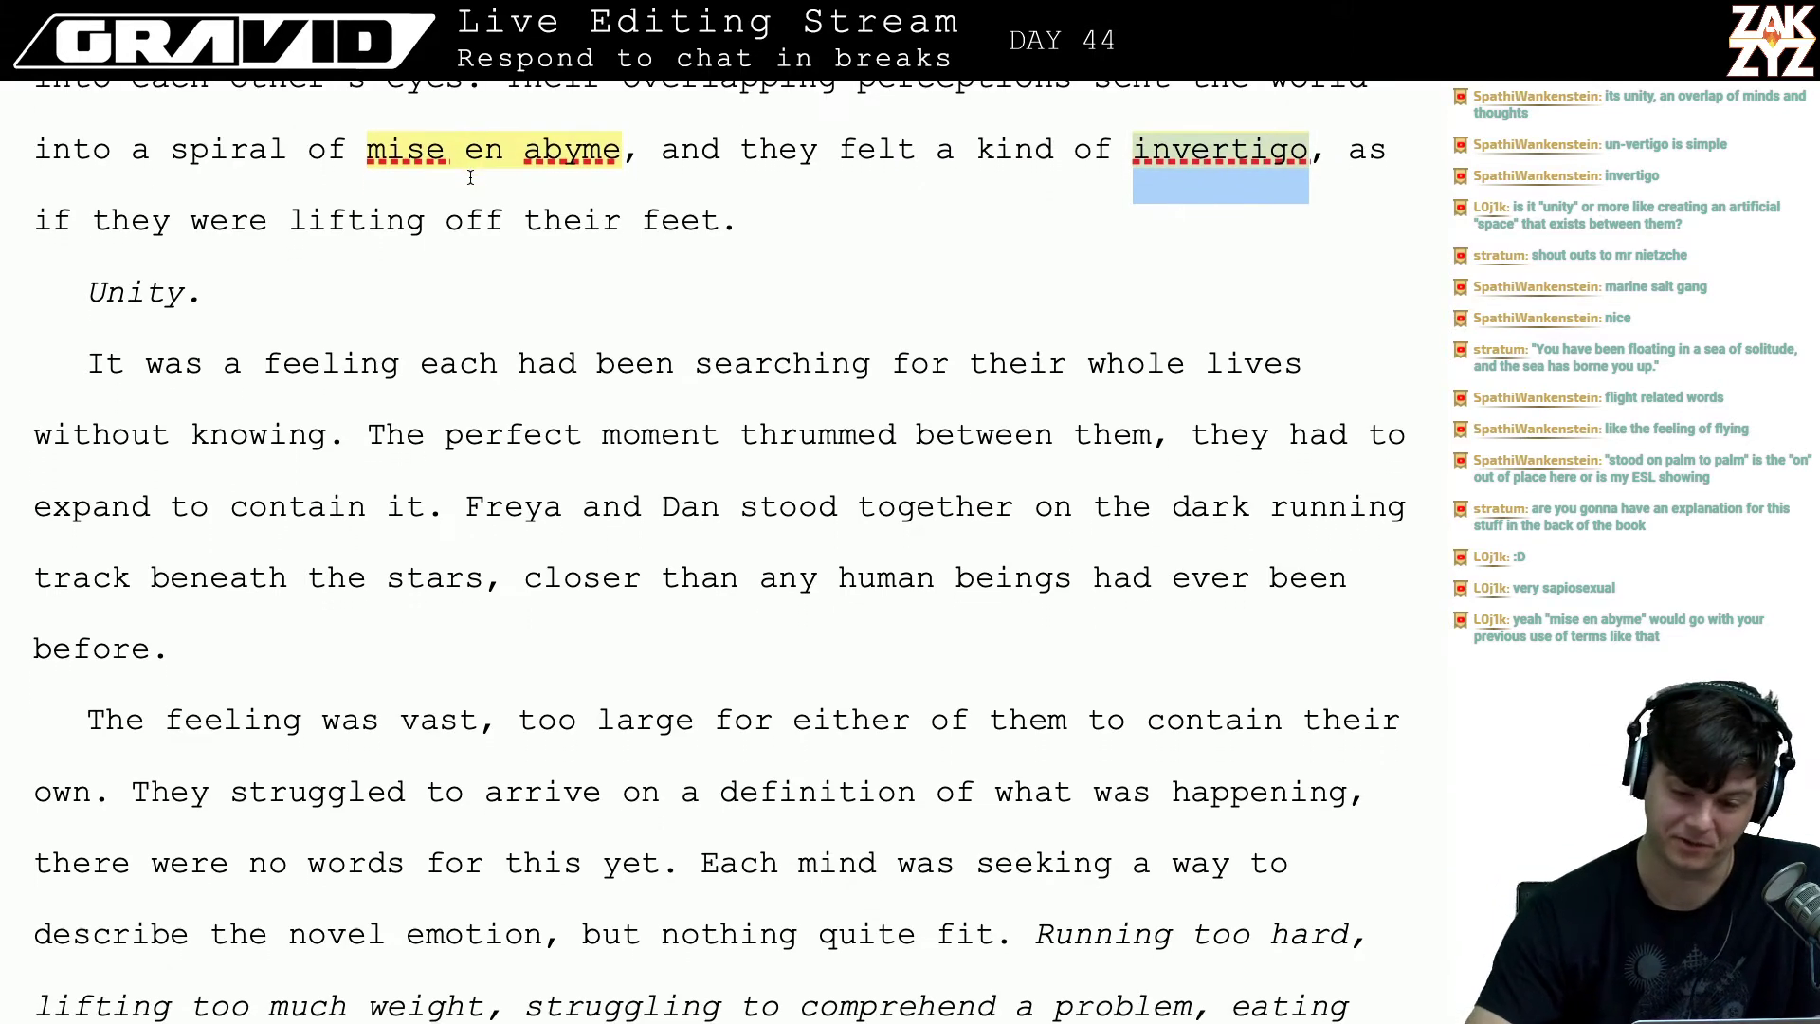
scroll(470, 178, "up", 3)
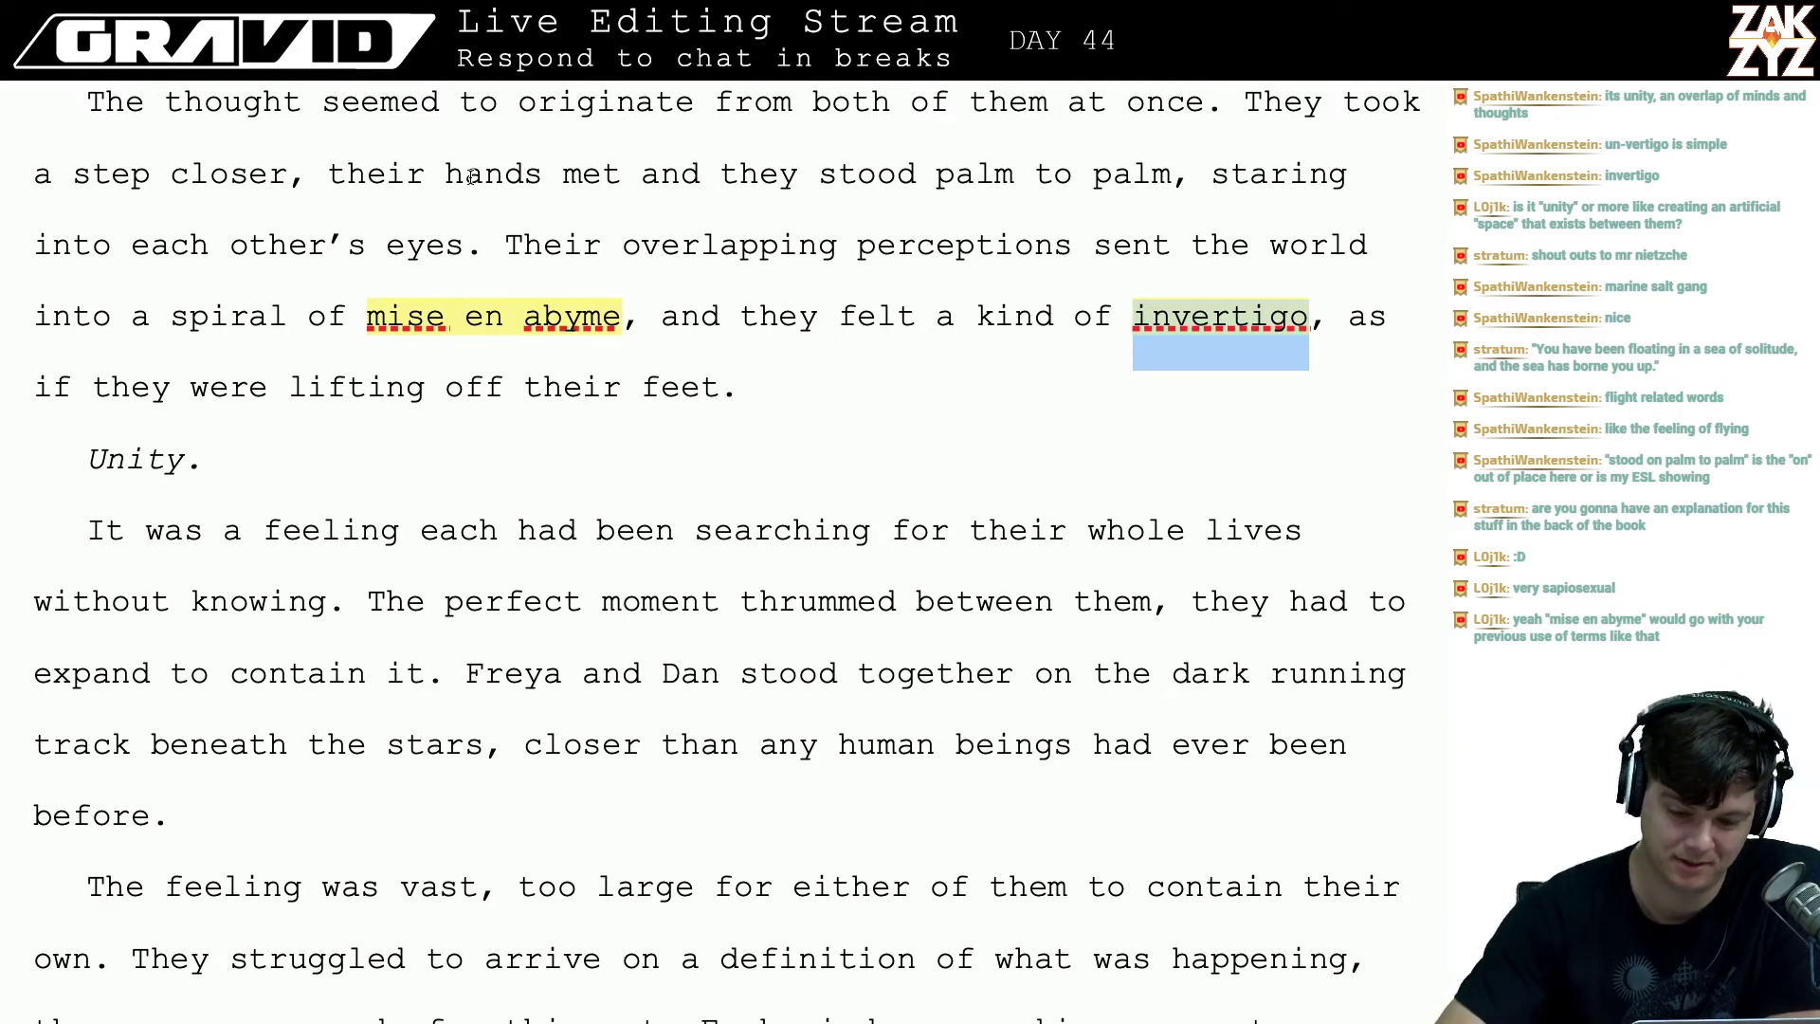
- Remove the trailing space after the italic one-word paragraph "Unity."
left_click(1047, 317)
key("Down")
key("Down")
key("Up")
key("Left")
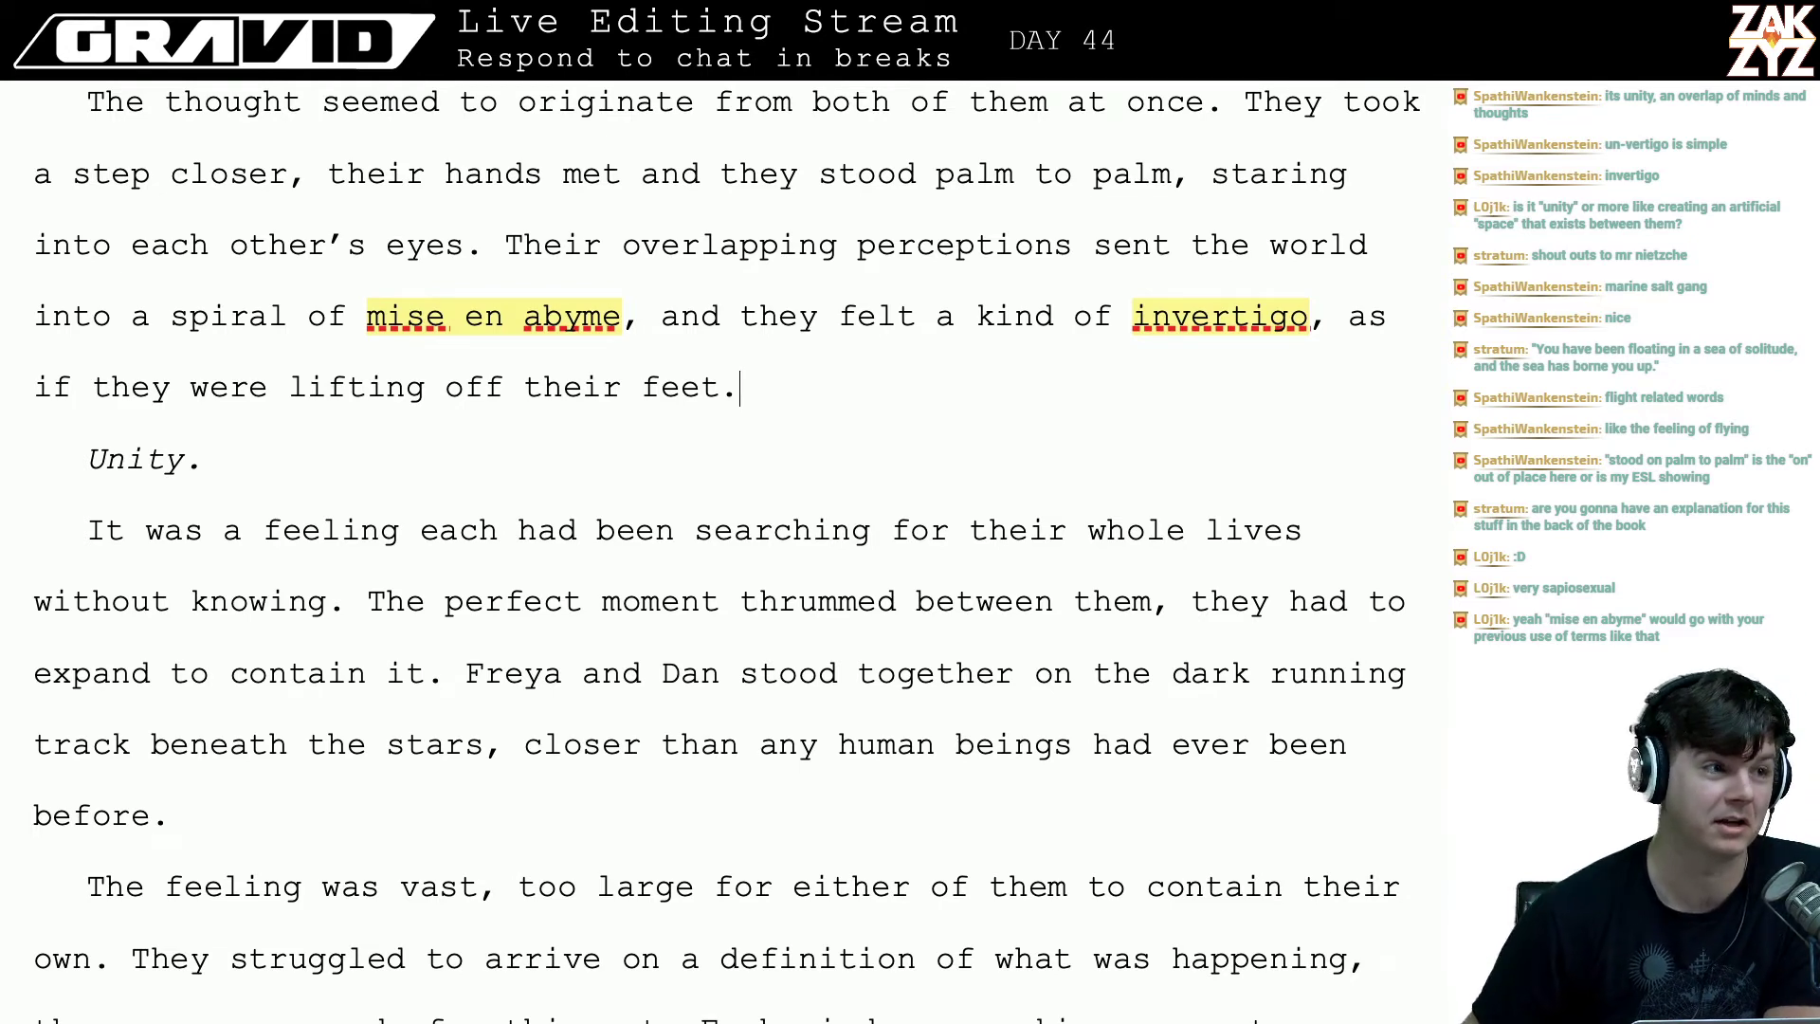
scroll(721, 549, "down", 2)
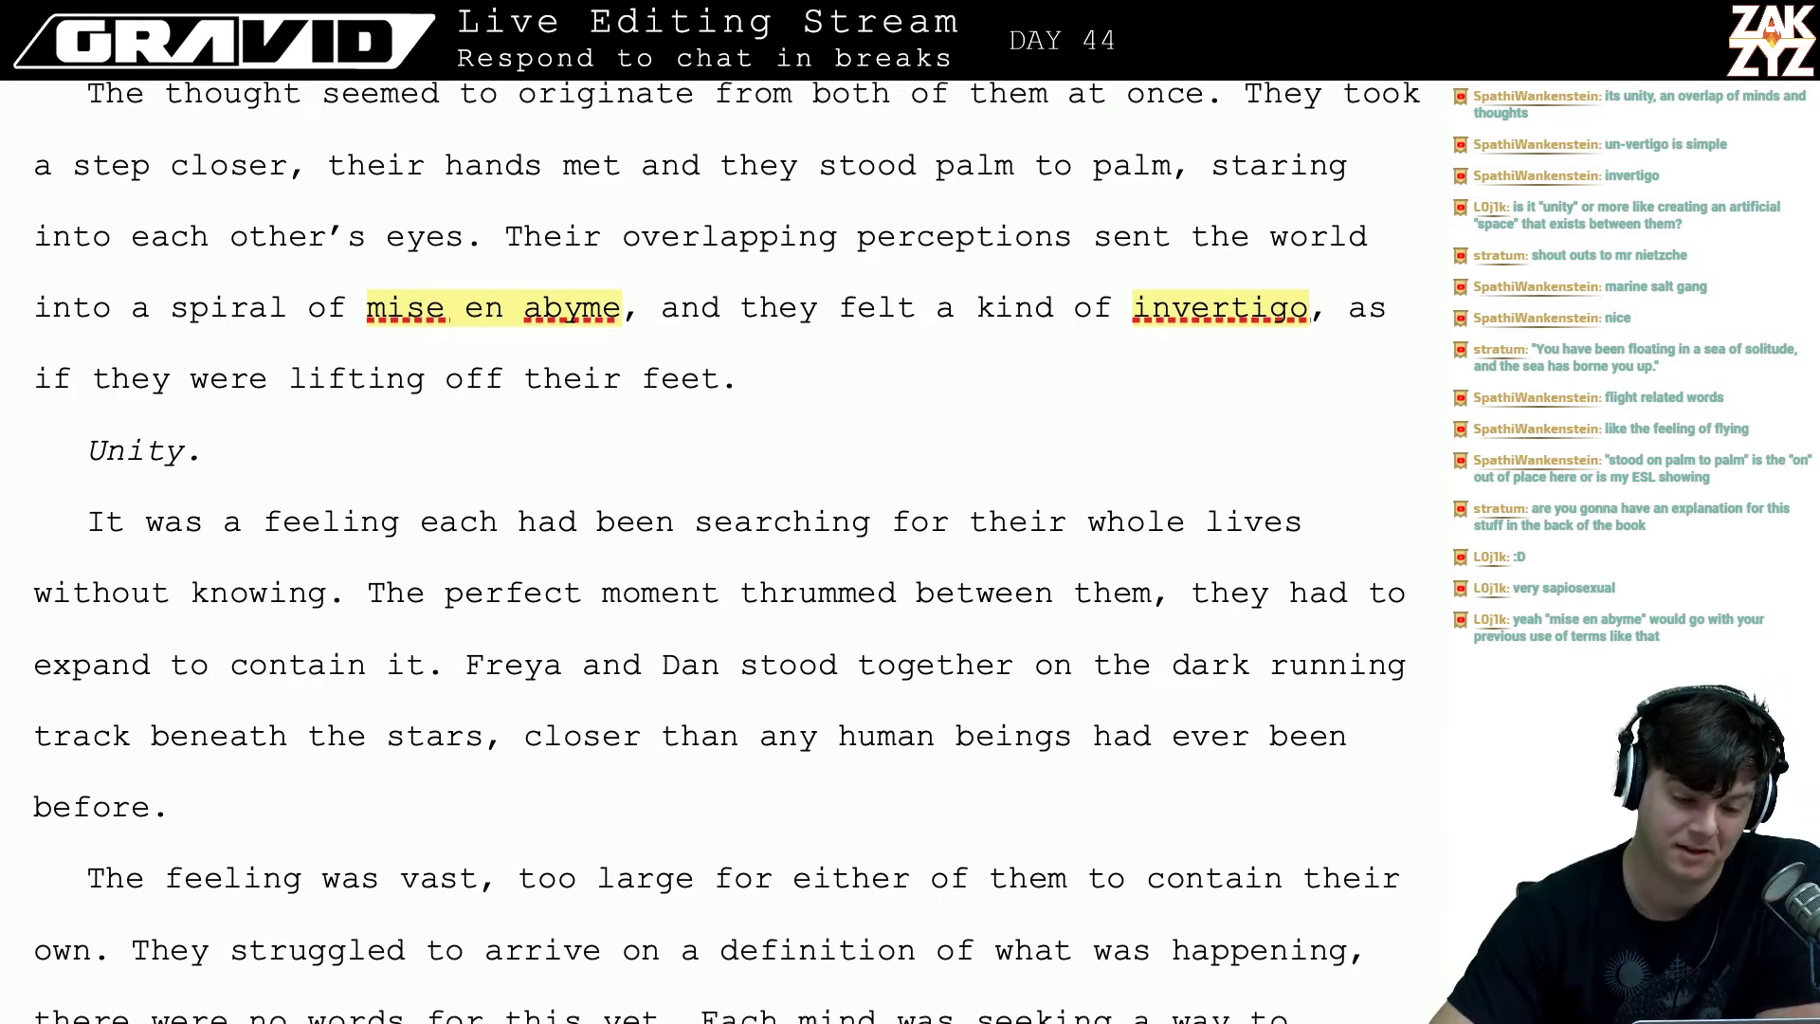
left_click(476, 333)
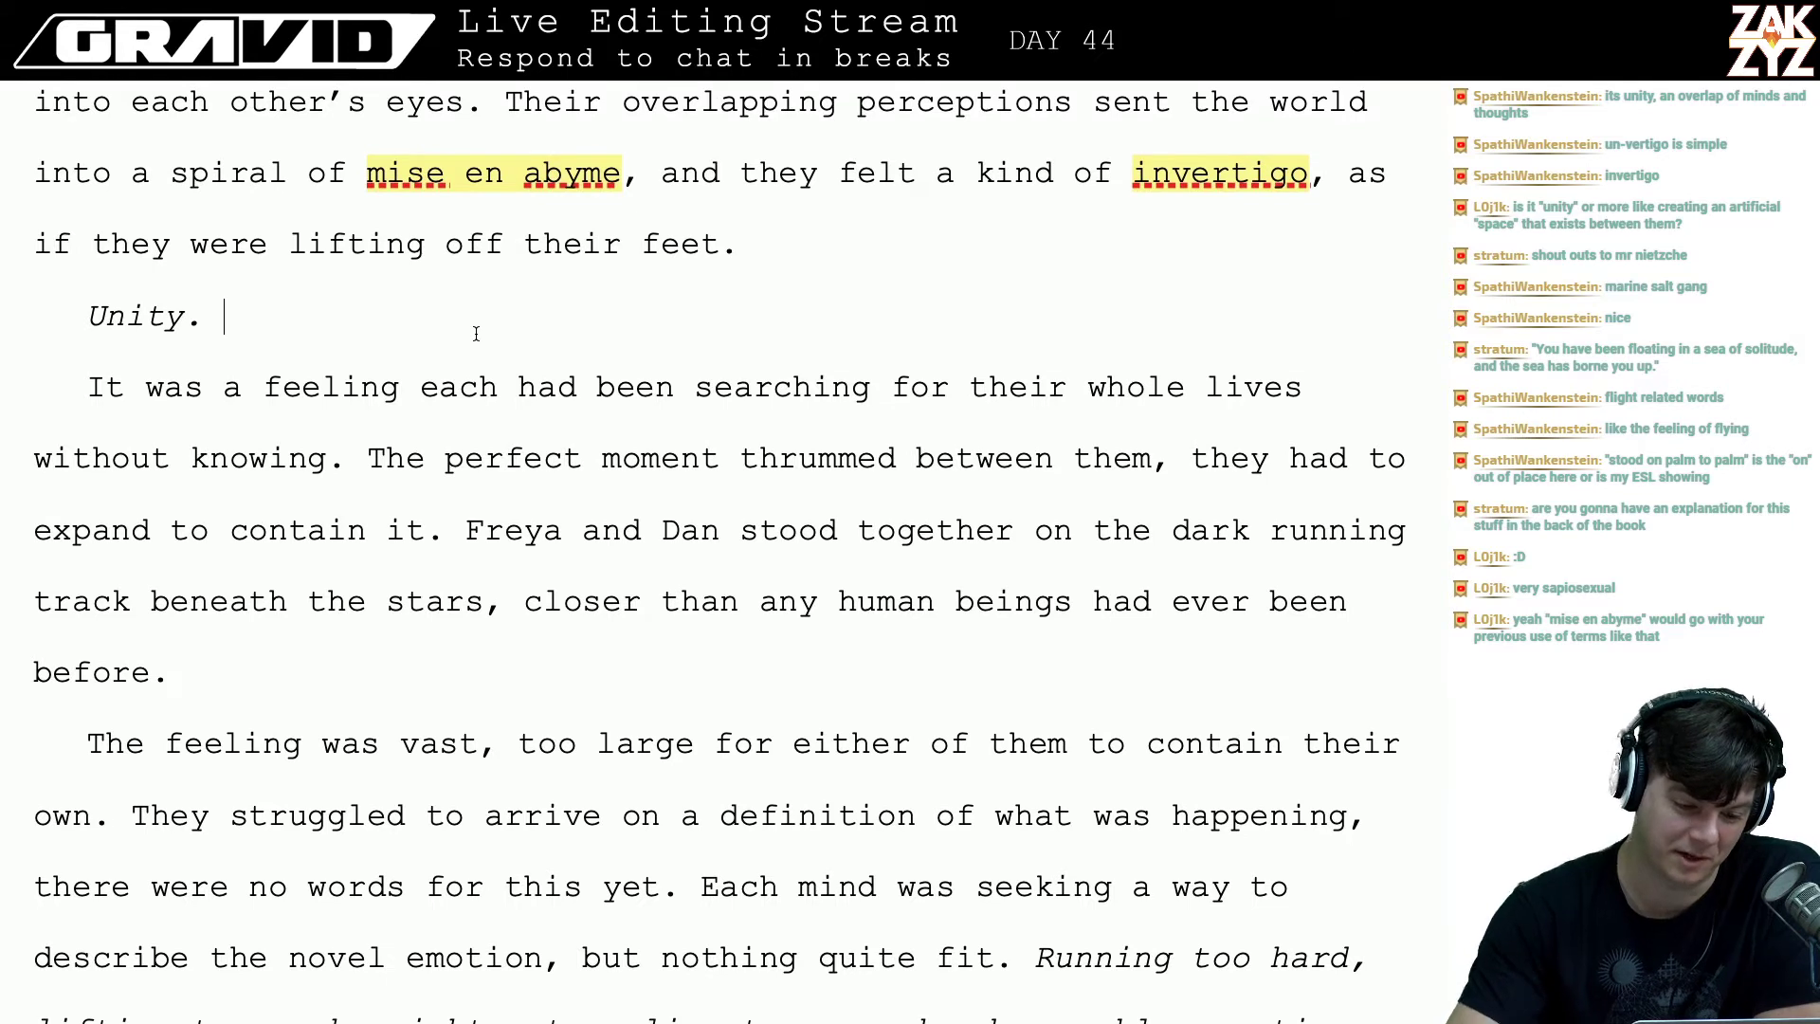
key("BackSpace")
- Replace "each" with "they" in the sentence beginning "It was a feeling"
key("Down")
key("Down")
key("Down")
key("Left")
key("Up")
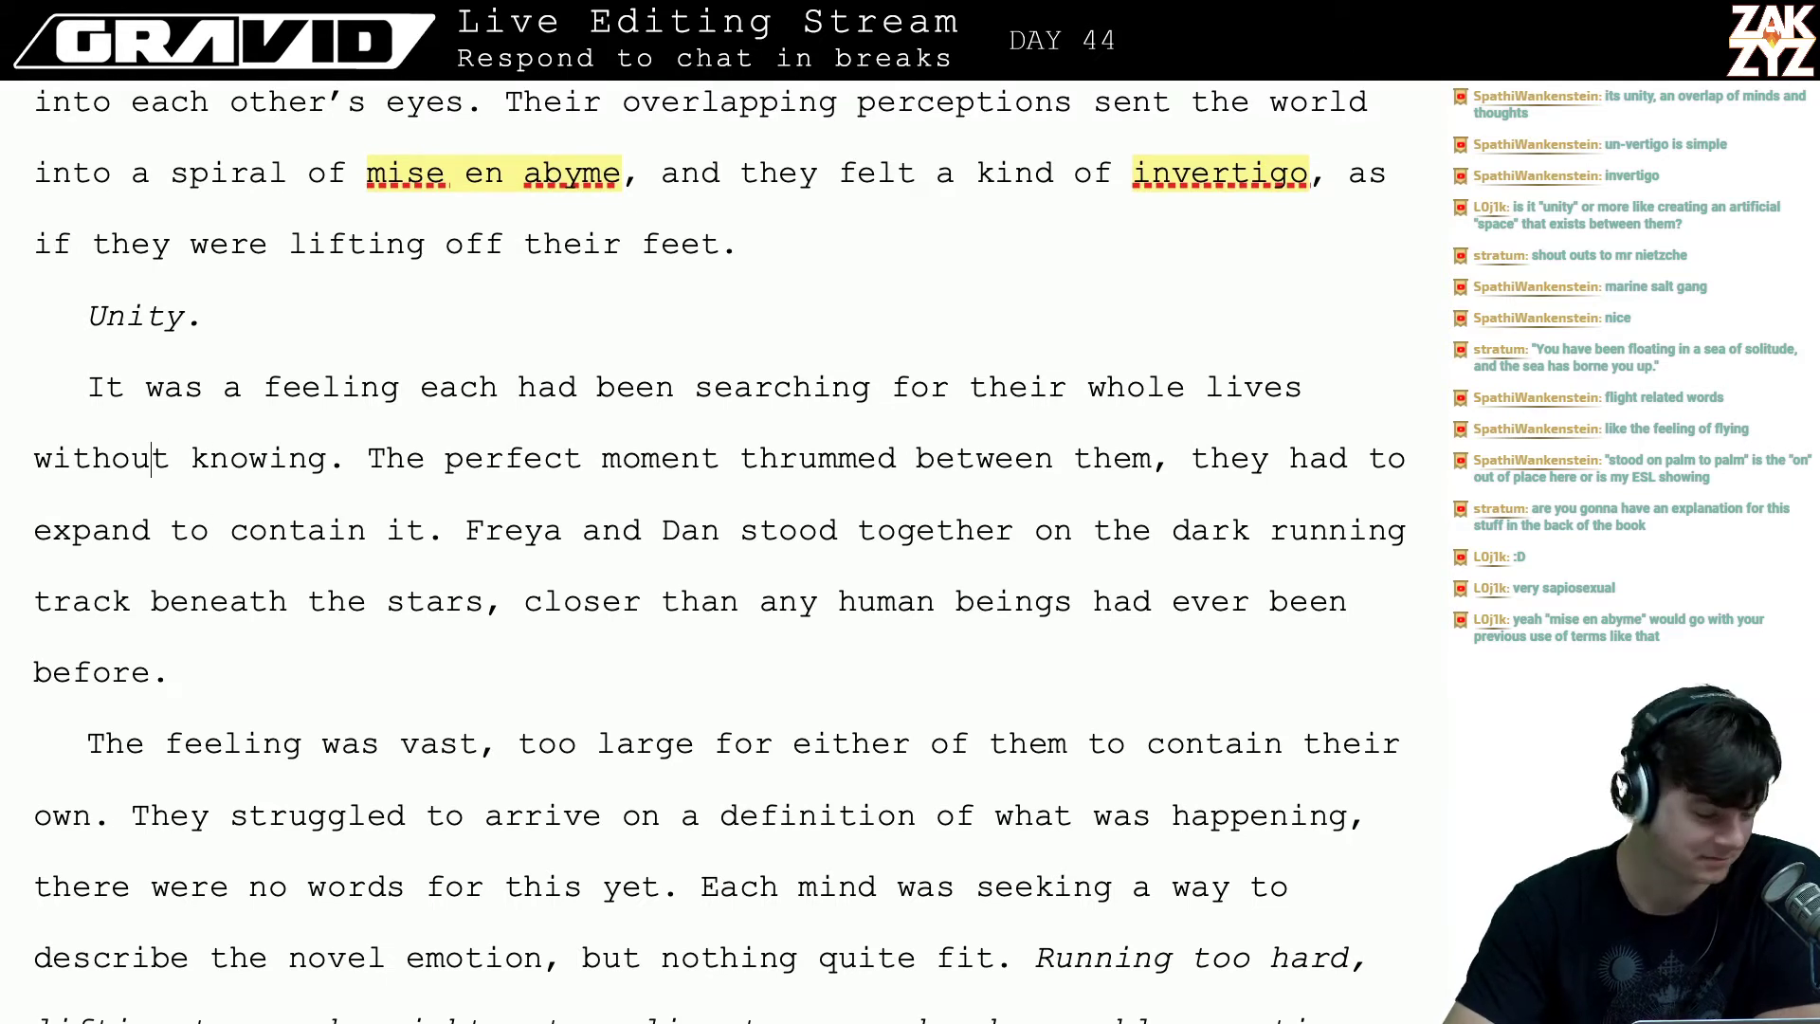
key("Up")
key("Left")
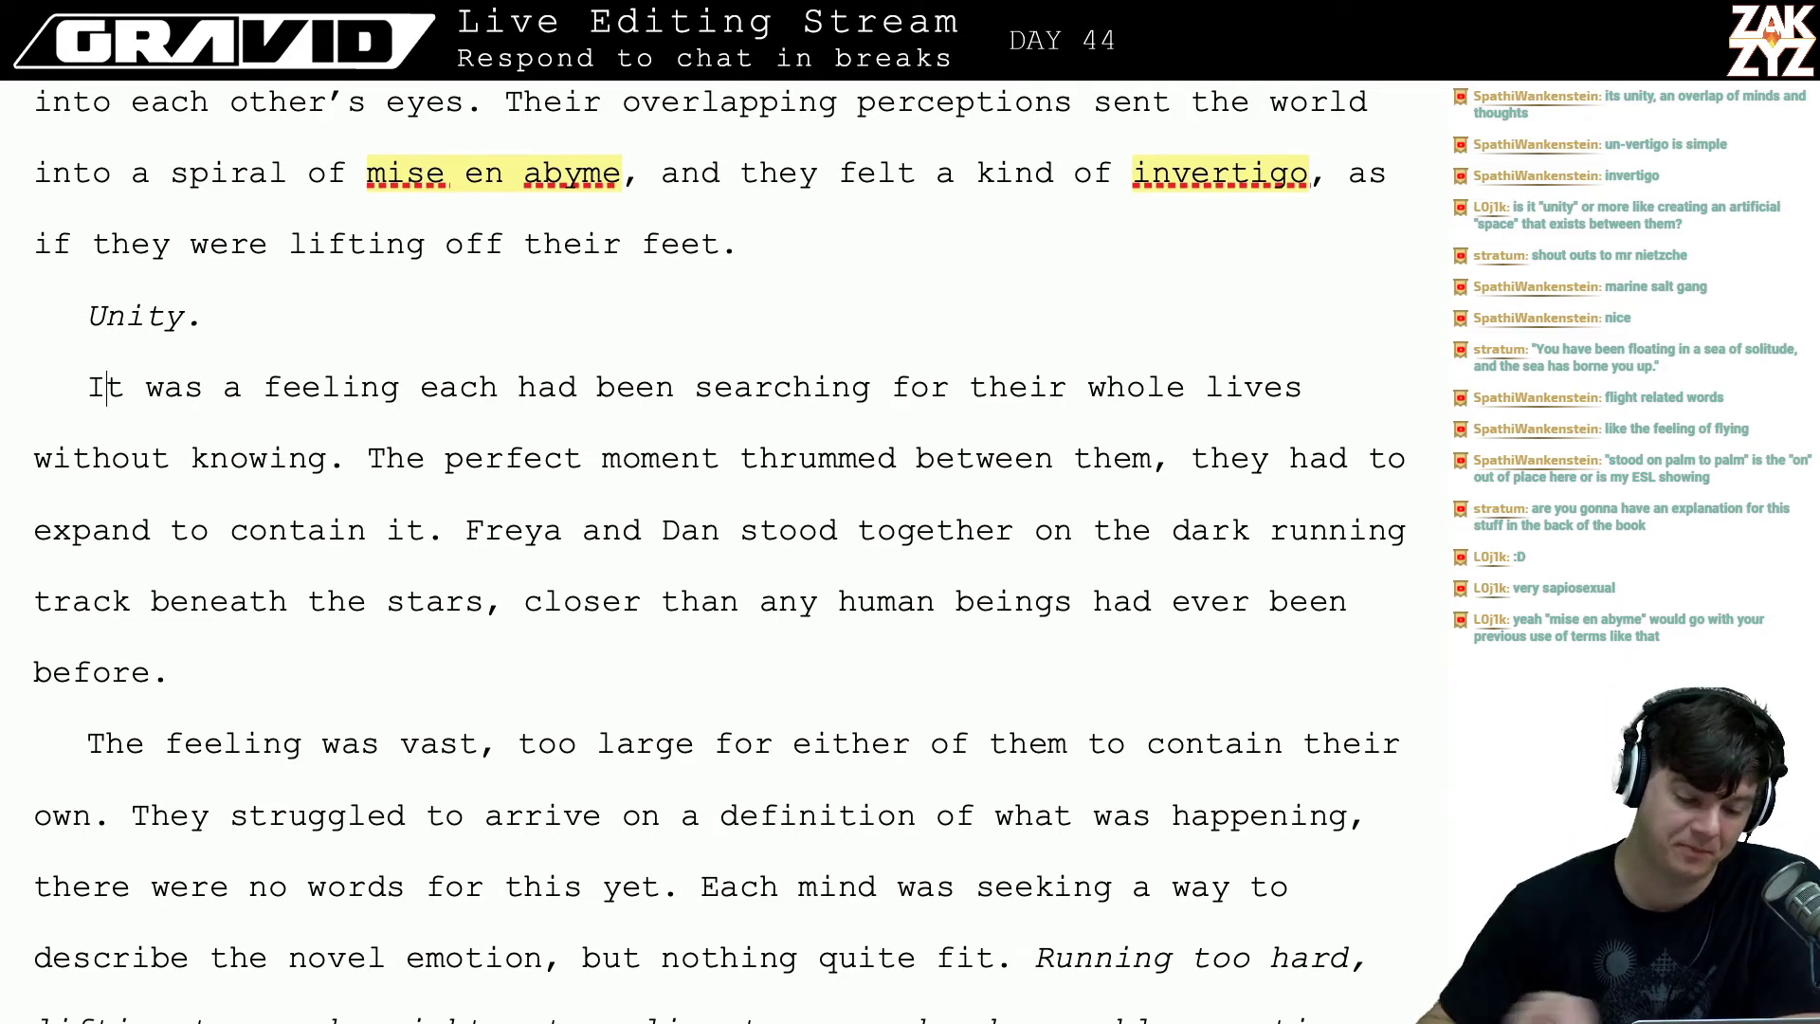
scroll(440, 276, "down", 1)
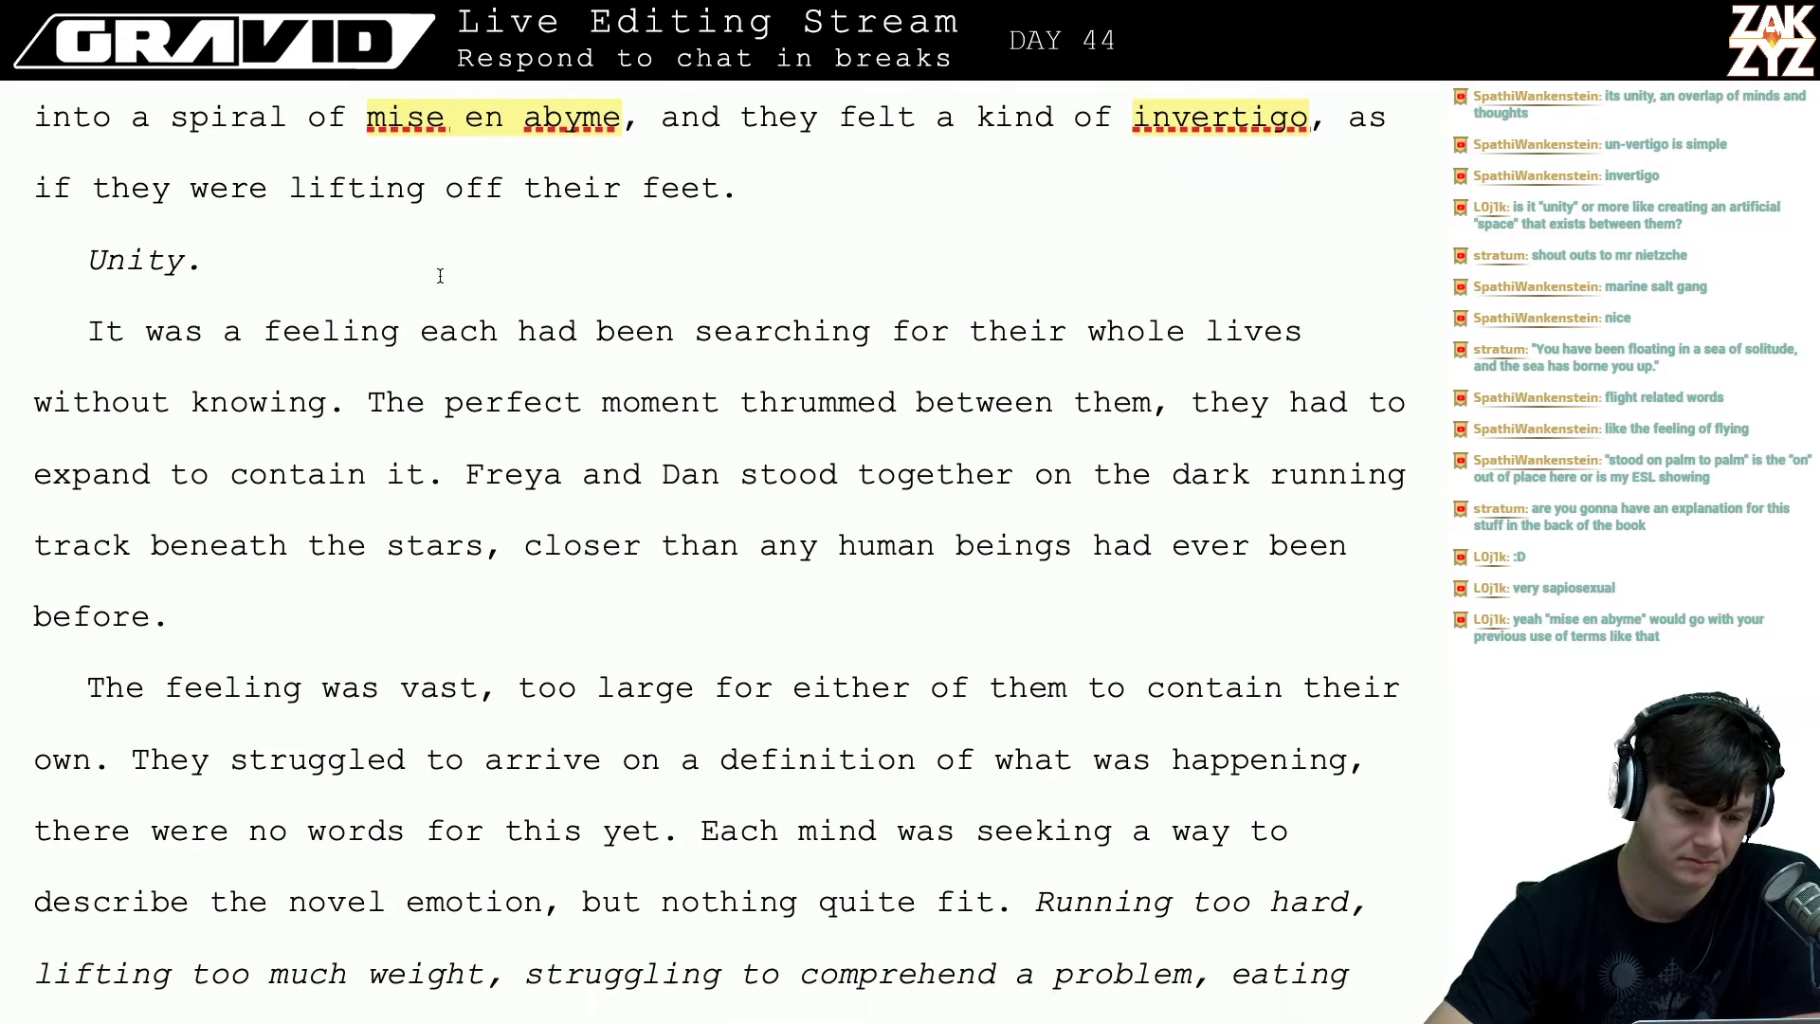
left_click(148, 284)
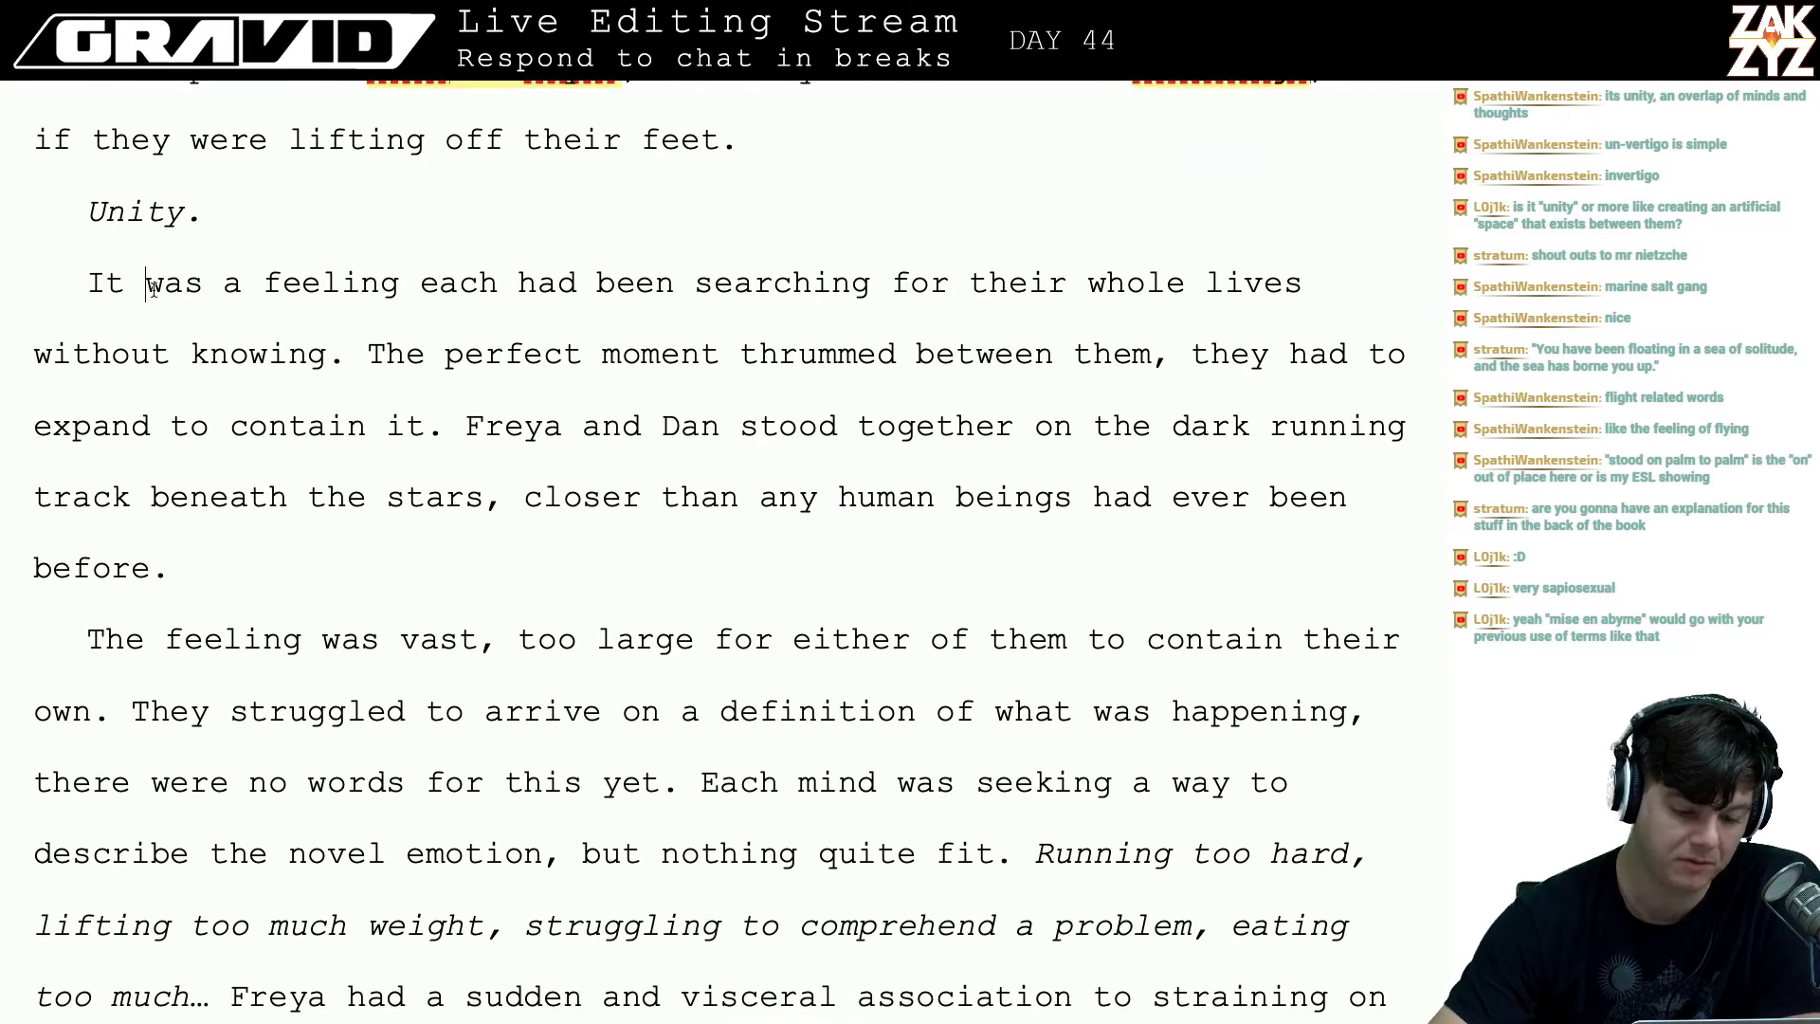
left_click(475, 307)
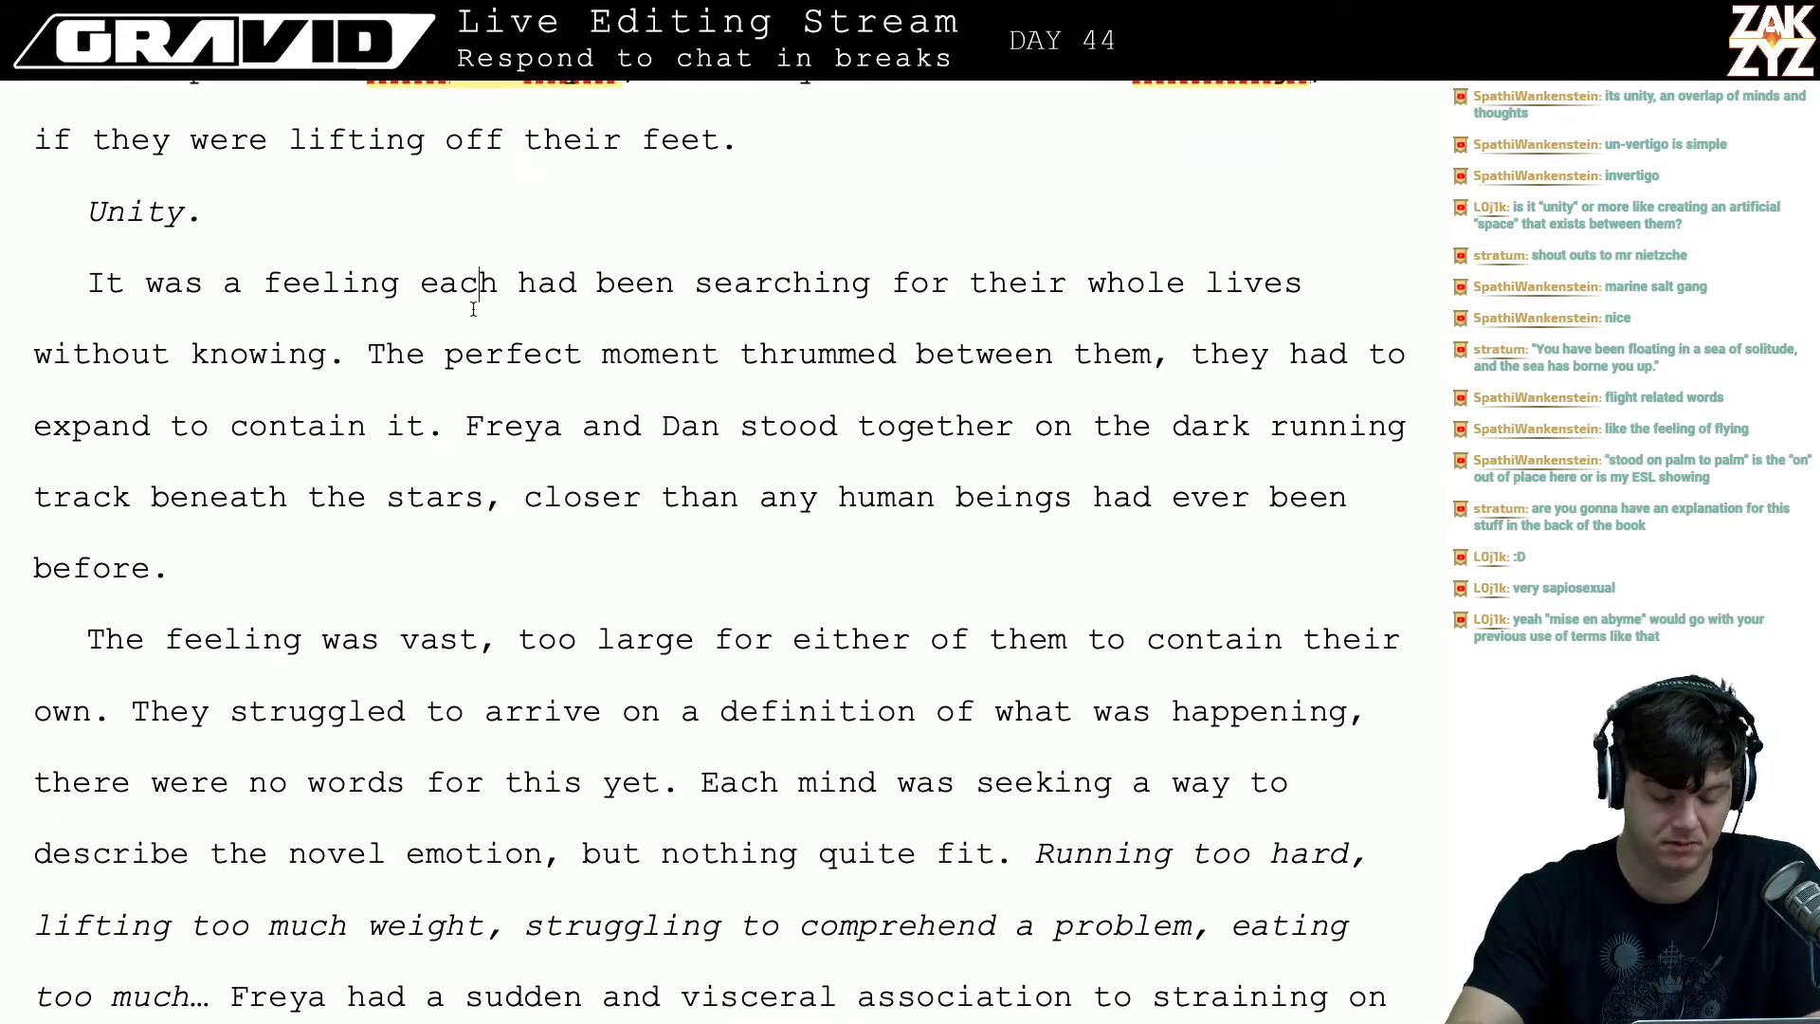
key("Right")
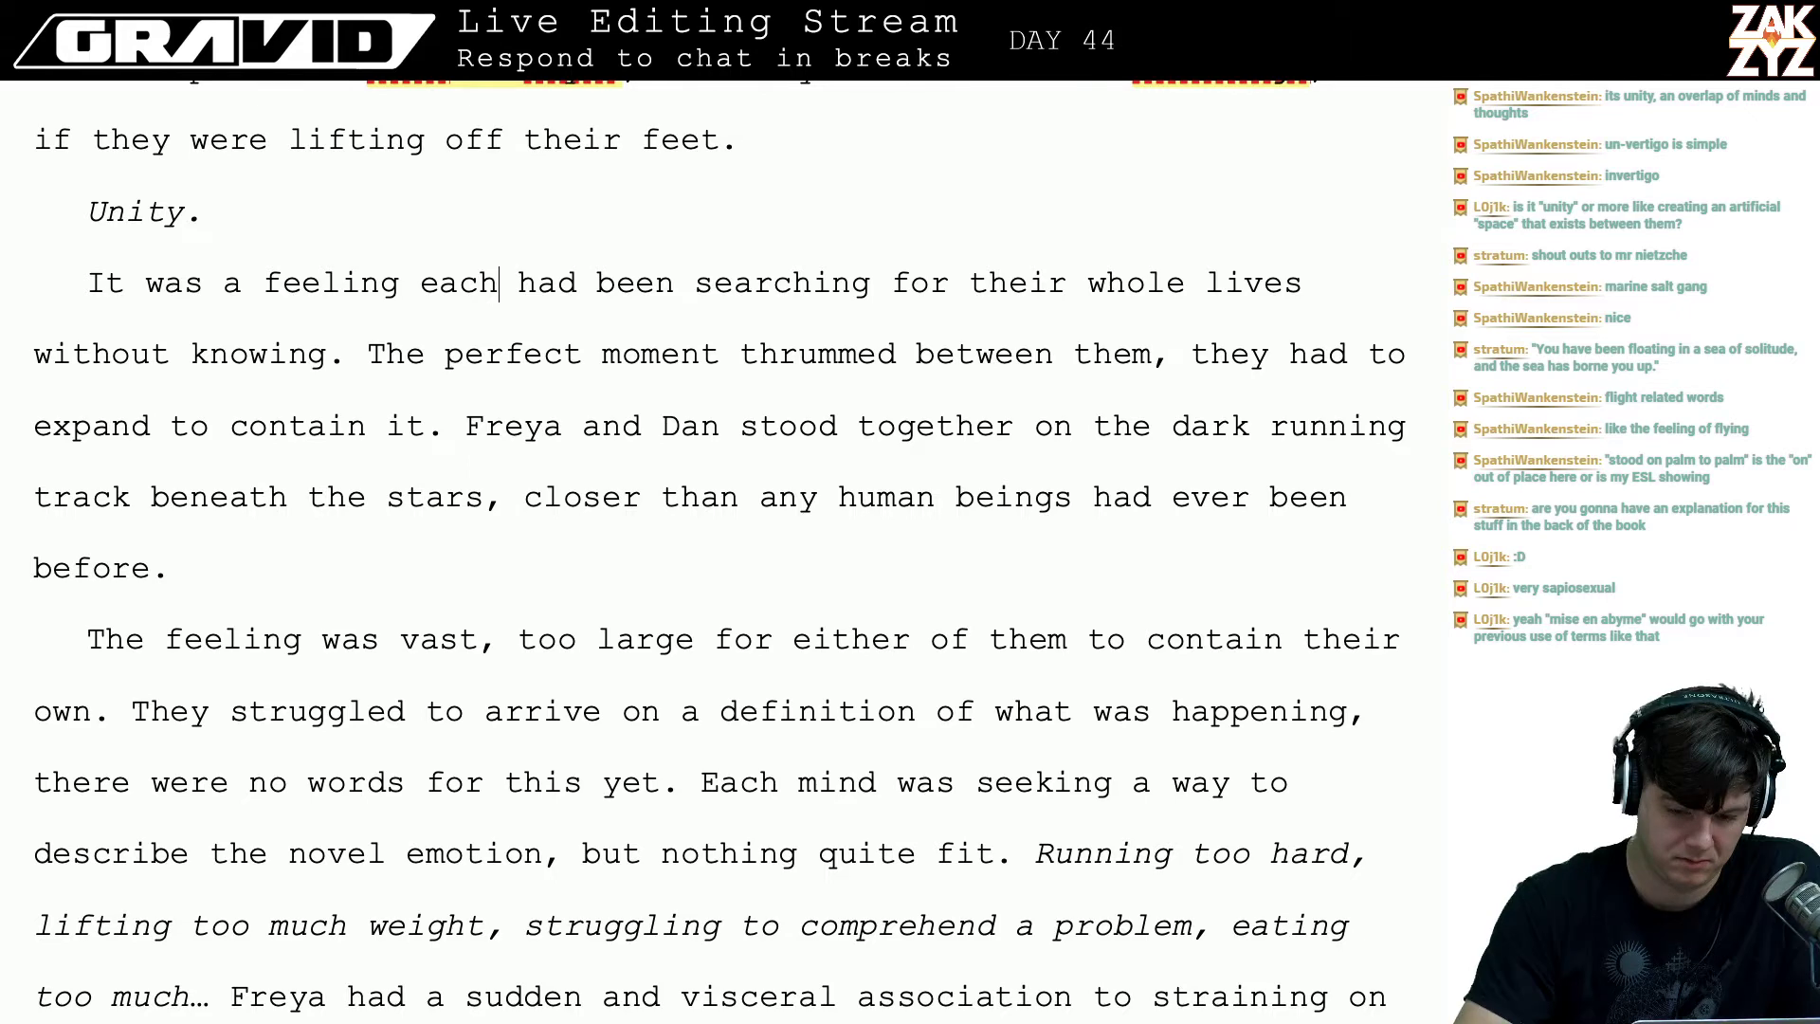
key("BackSpace")
key("BackSpace")
key("BackSpace")
key("BackSpace")
type("they")
- Insert the wording "it ruined them to expand in order to contain it." after "The perfect moment thrummed between them,"
key("Right")
key("Right")
key("Right")
key("Right")
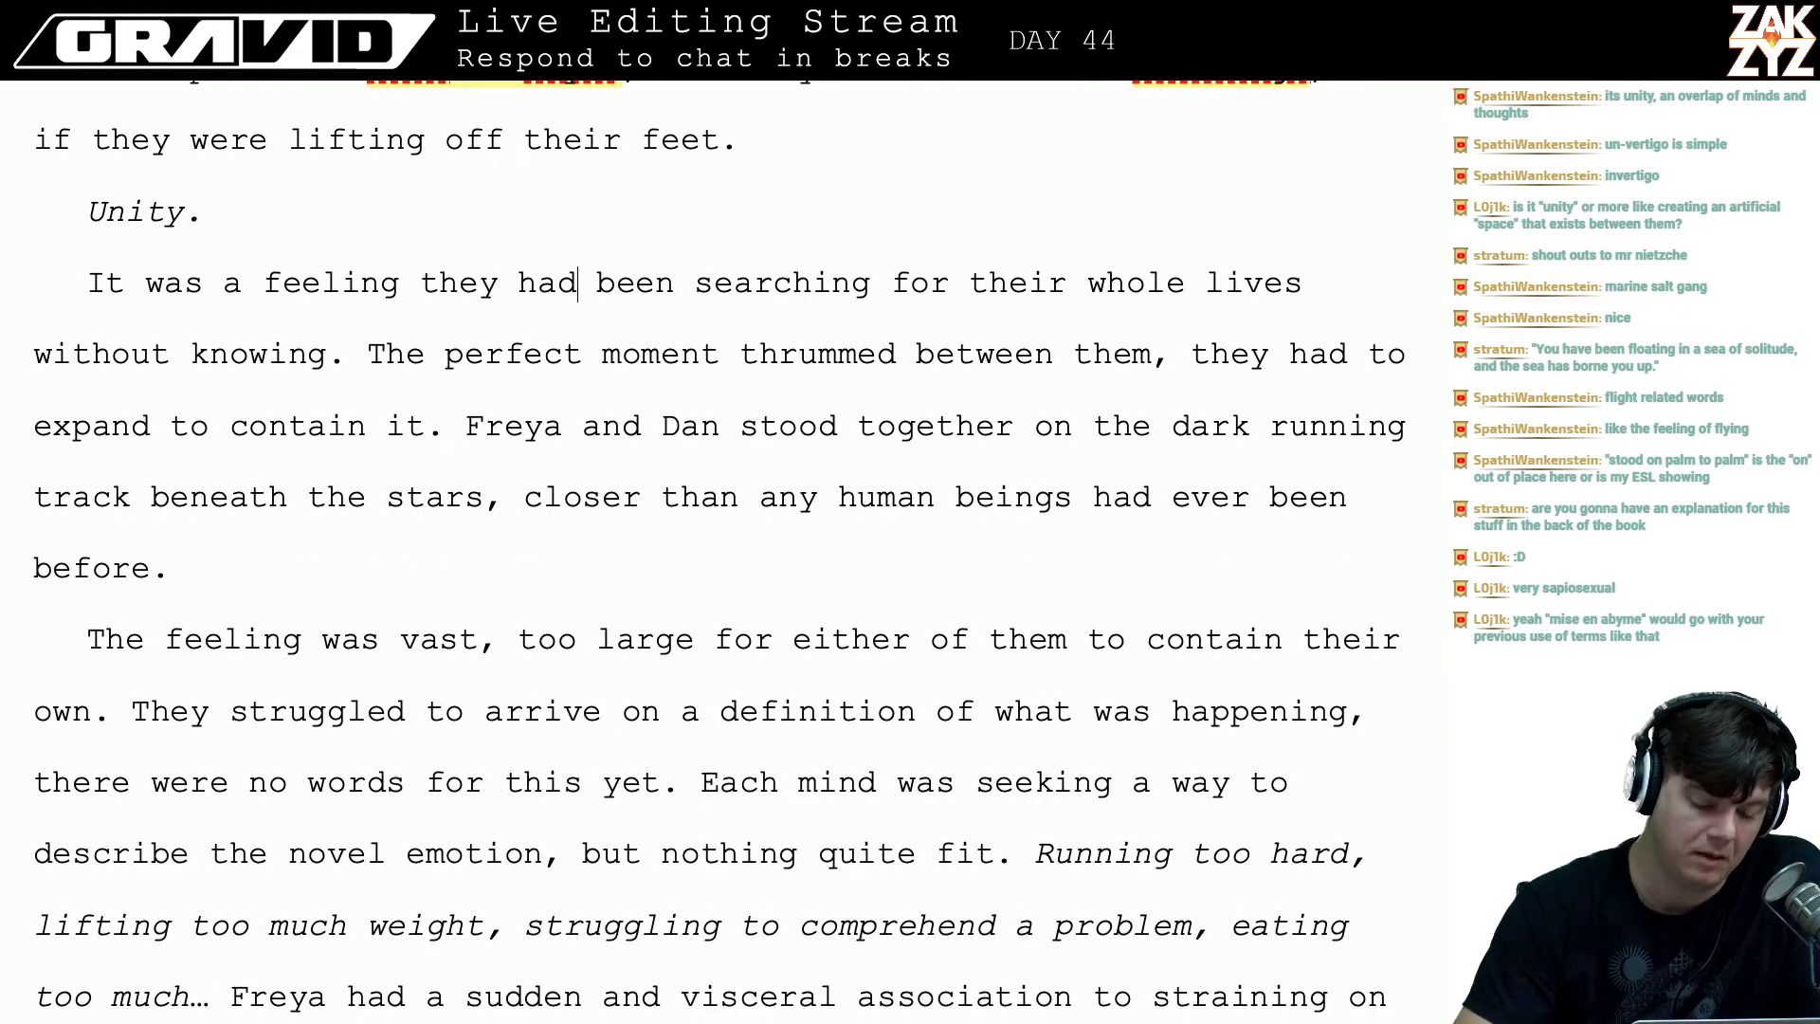
key("Right")
key("Right")
key("Right")
key("Left")
key("Left")
key("Left")
key("Right")
key("Right")
key("Right")
key("Right")
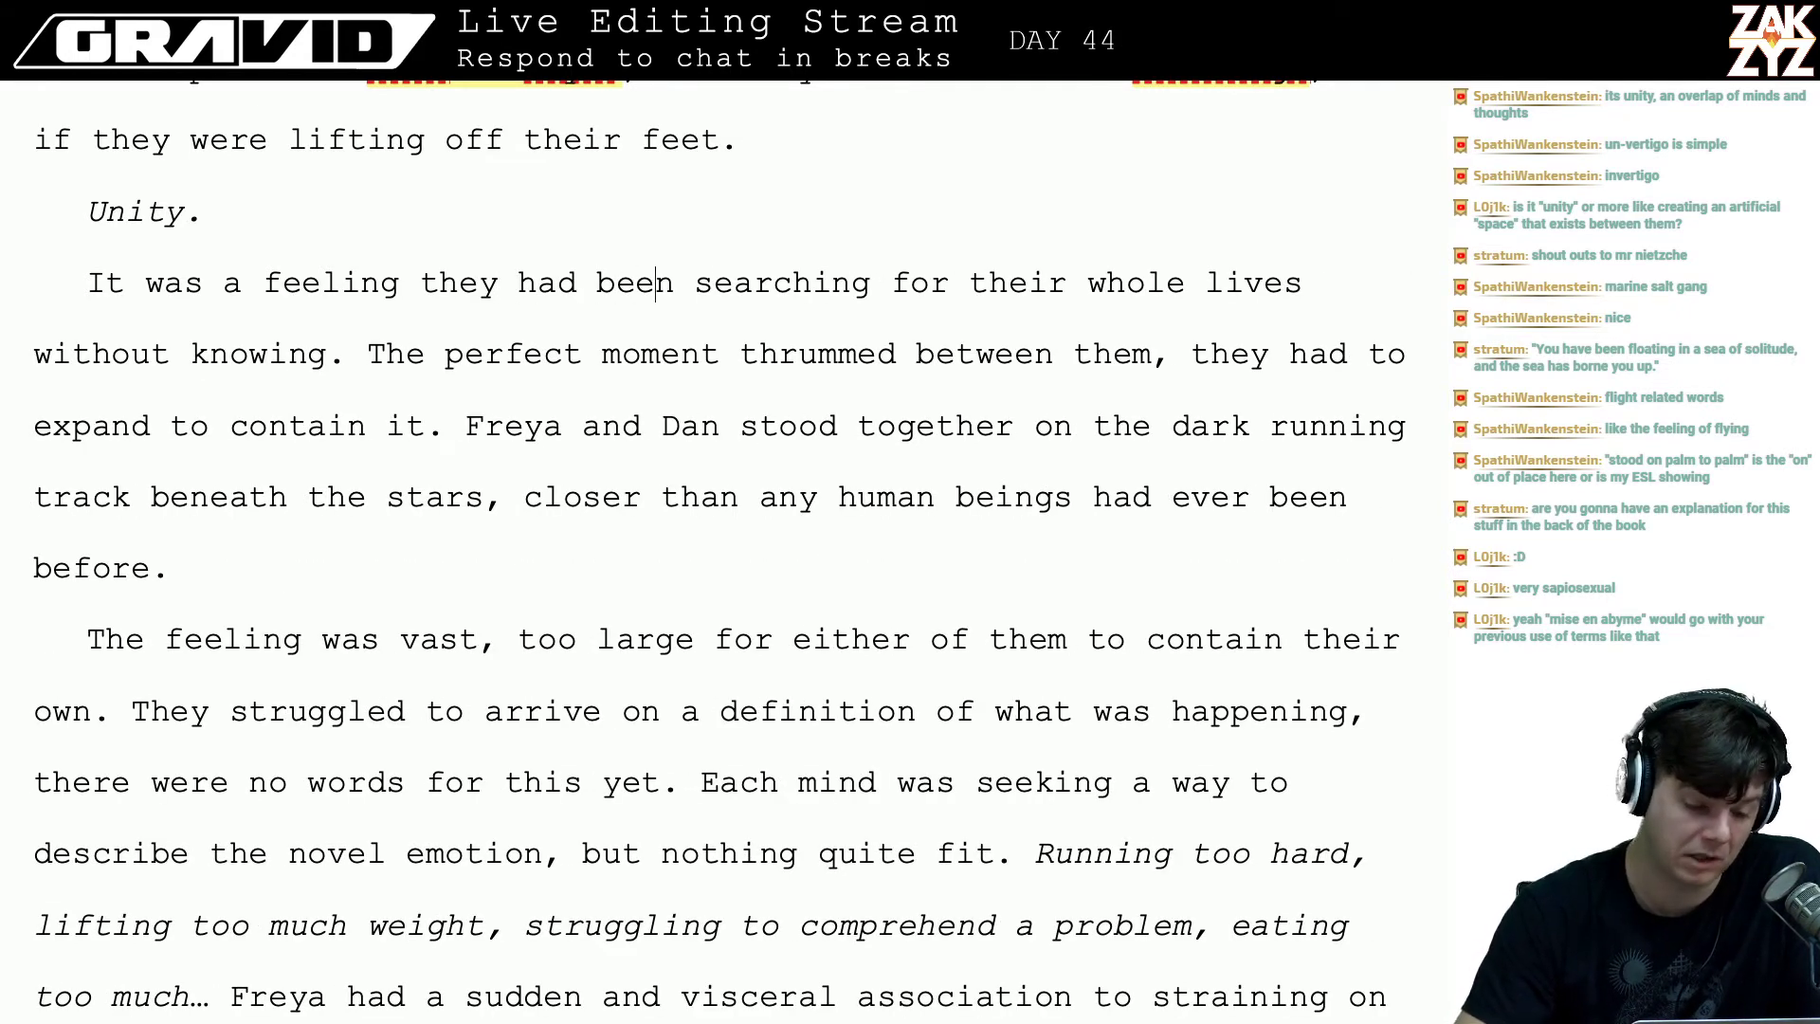
key("Right")
key("Right")
key("Right")
key("Down")
key("Left")
key("Left")
key("Left")
key("Left")
key("Left")
key("Left")
key("Left")
key("Left")
key("Left")
key("Left")
key("Right")
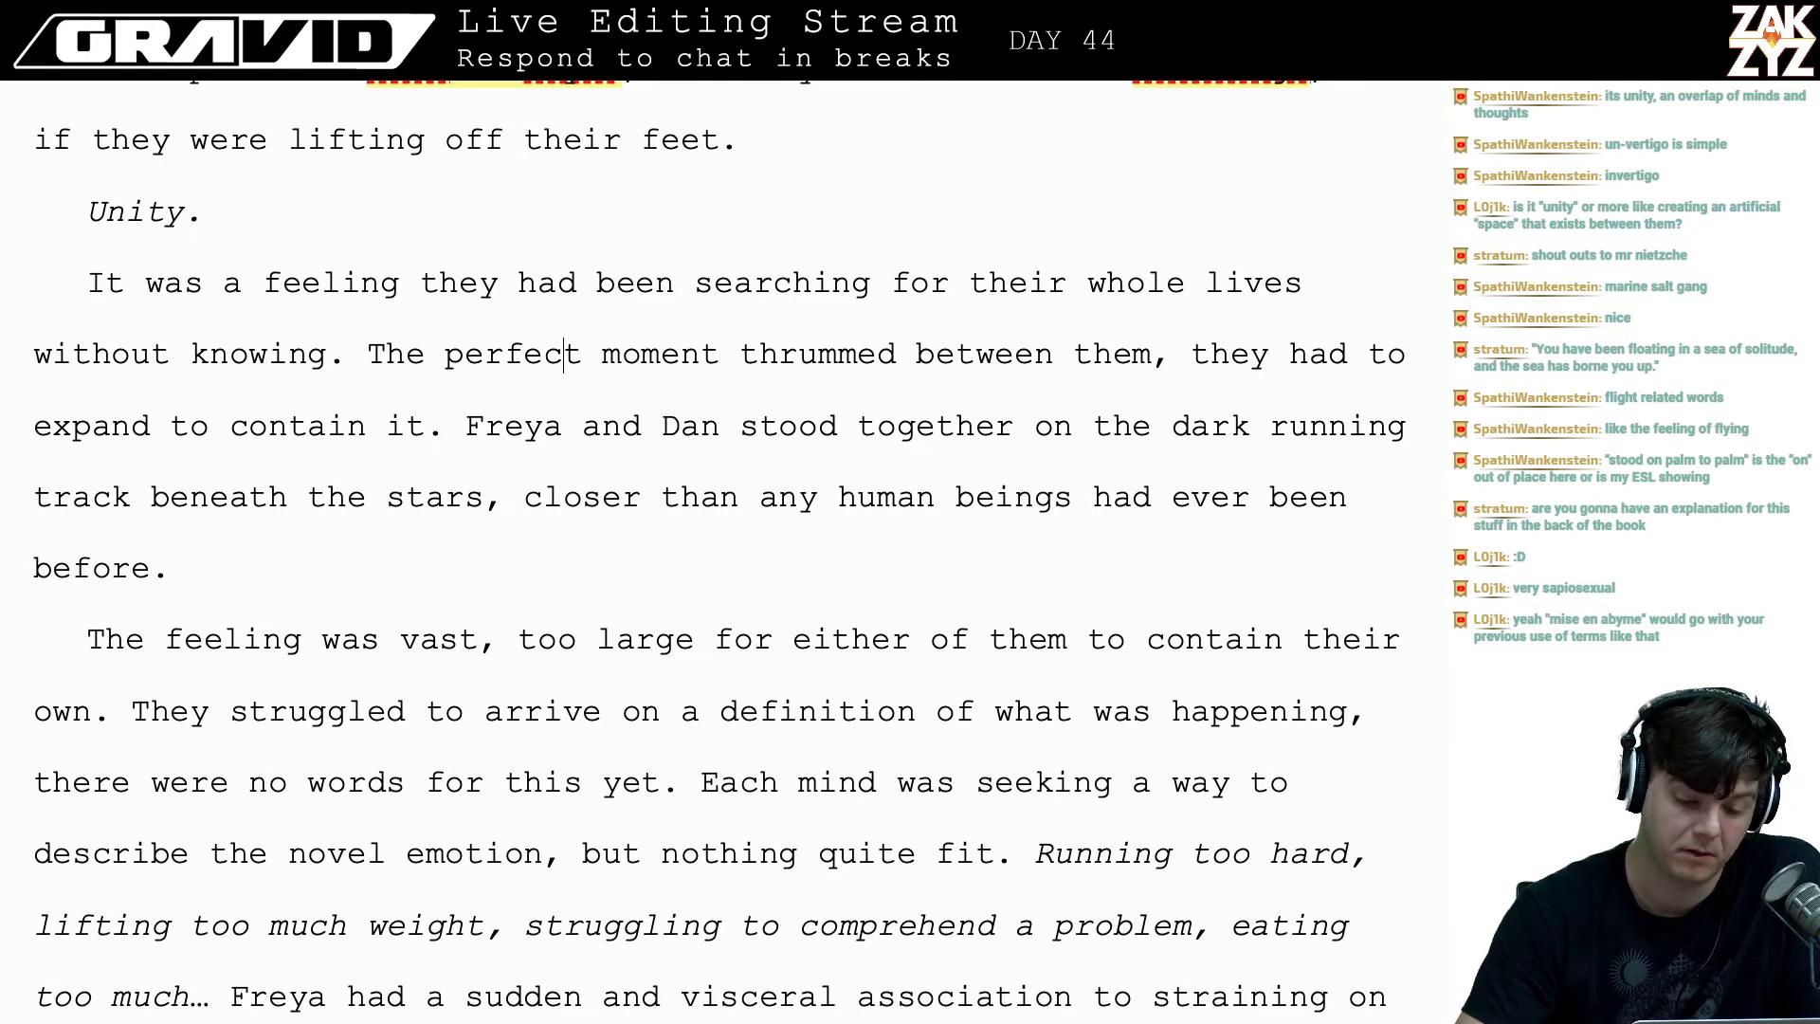
key("Right")
key("Right")
key("Right")
key("Right")
key("Right")
key("Right")
key("Right")
key("Right")
key("Right")
key("Right")
key("Right")
key("Right")
key("Right")
key("Right")
key("Right")
key("Right")
key("Right")
key("Right")
key("Right")
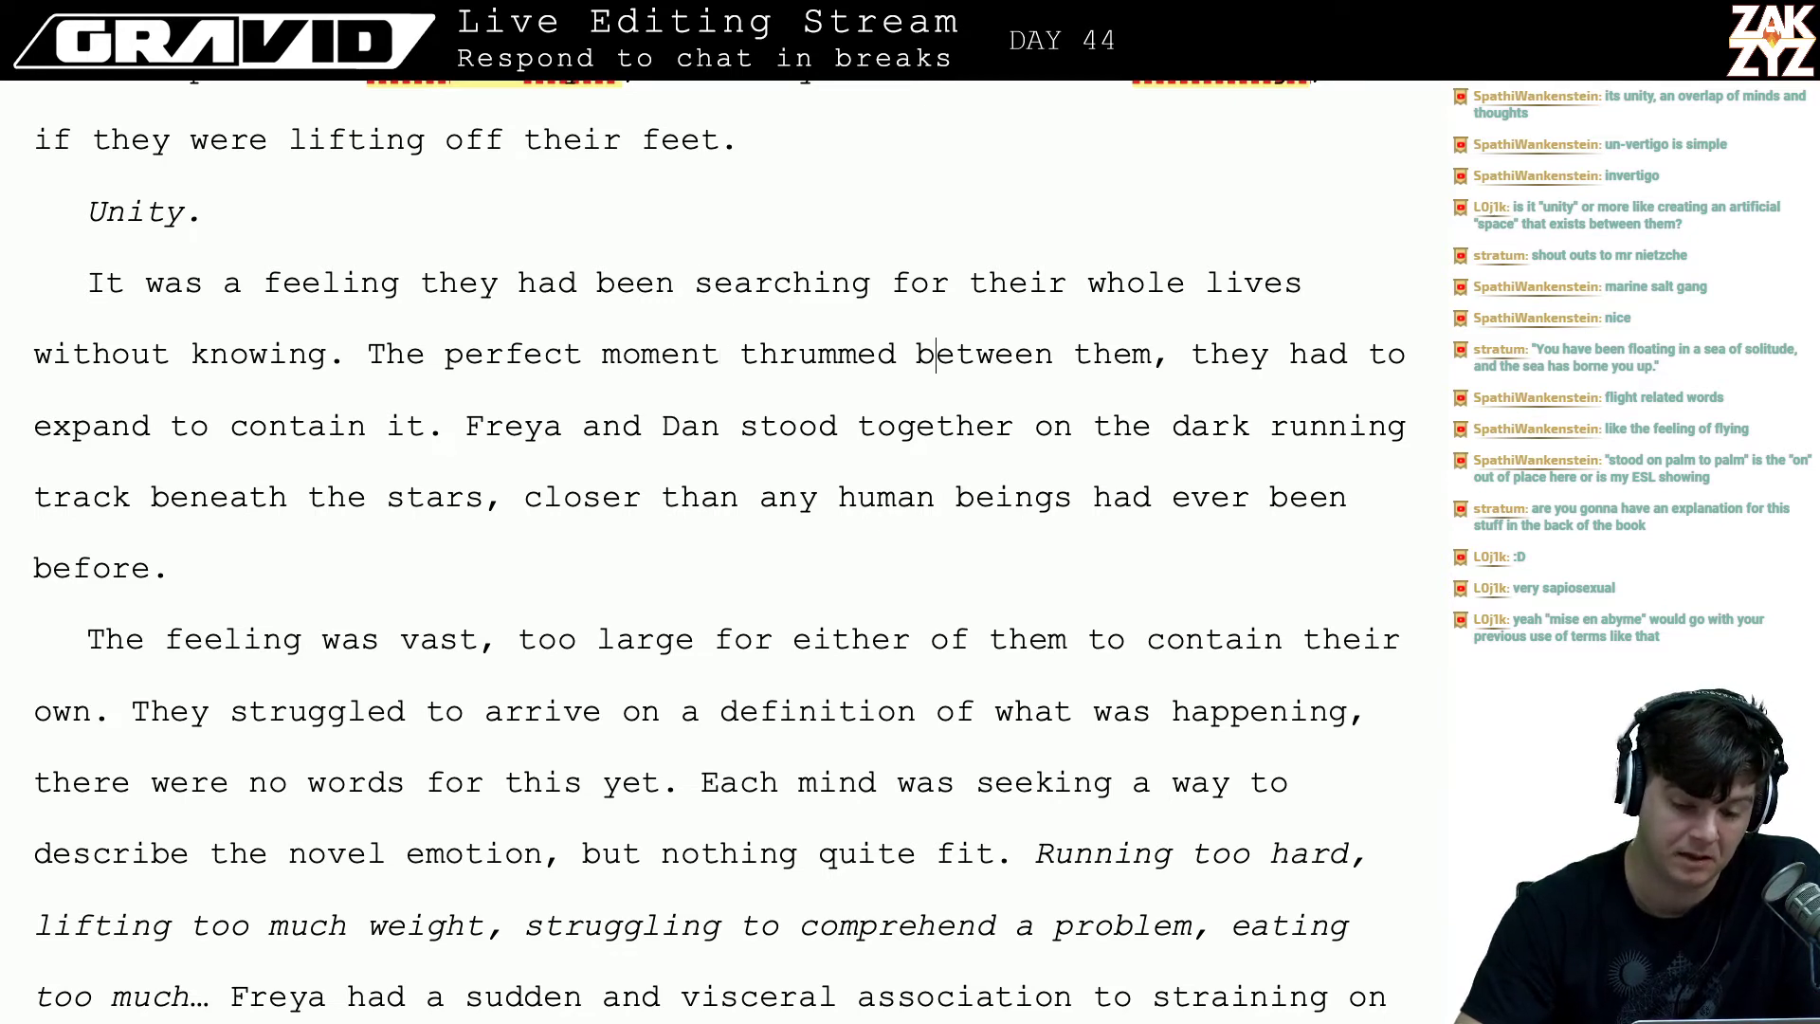
key("Right")
key("Right")
key("Right")
key("Right")
key("Right")
key("Right")
key("Right")
key("Right")
key("Right")
key("Right")
key("Right")
key("Right")
key("Right")
key("Left")
key("BackSpace")
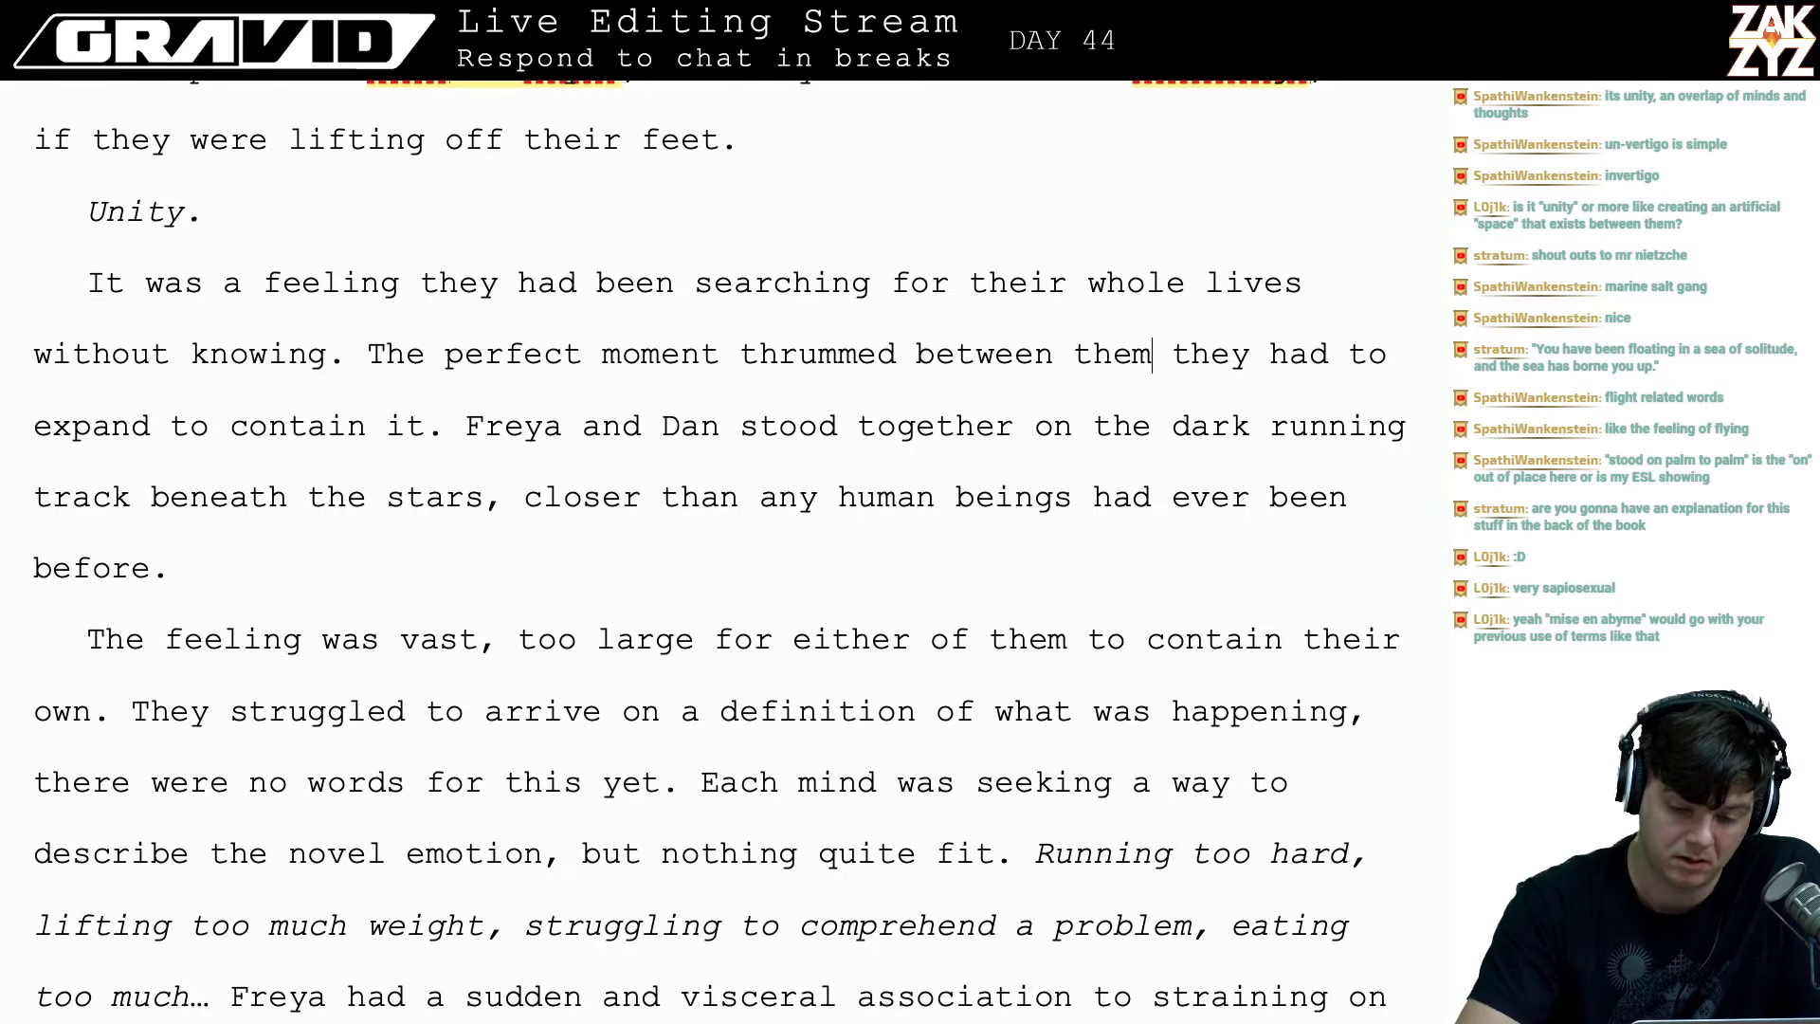
type(". it")
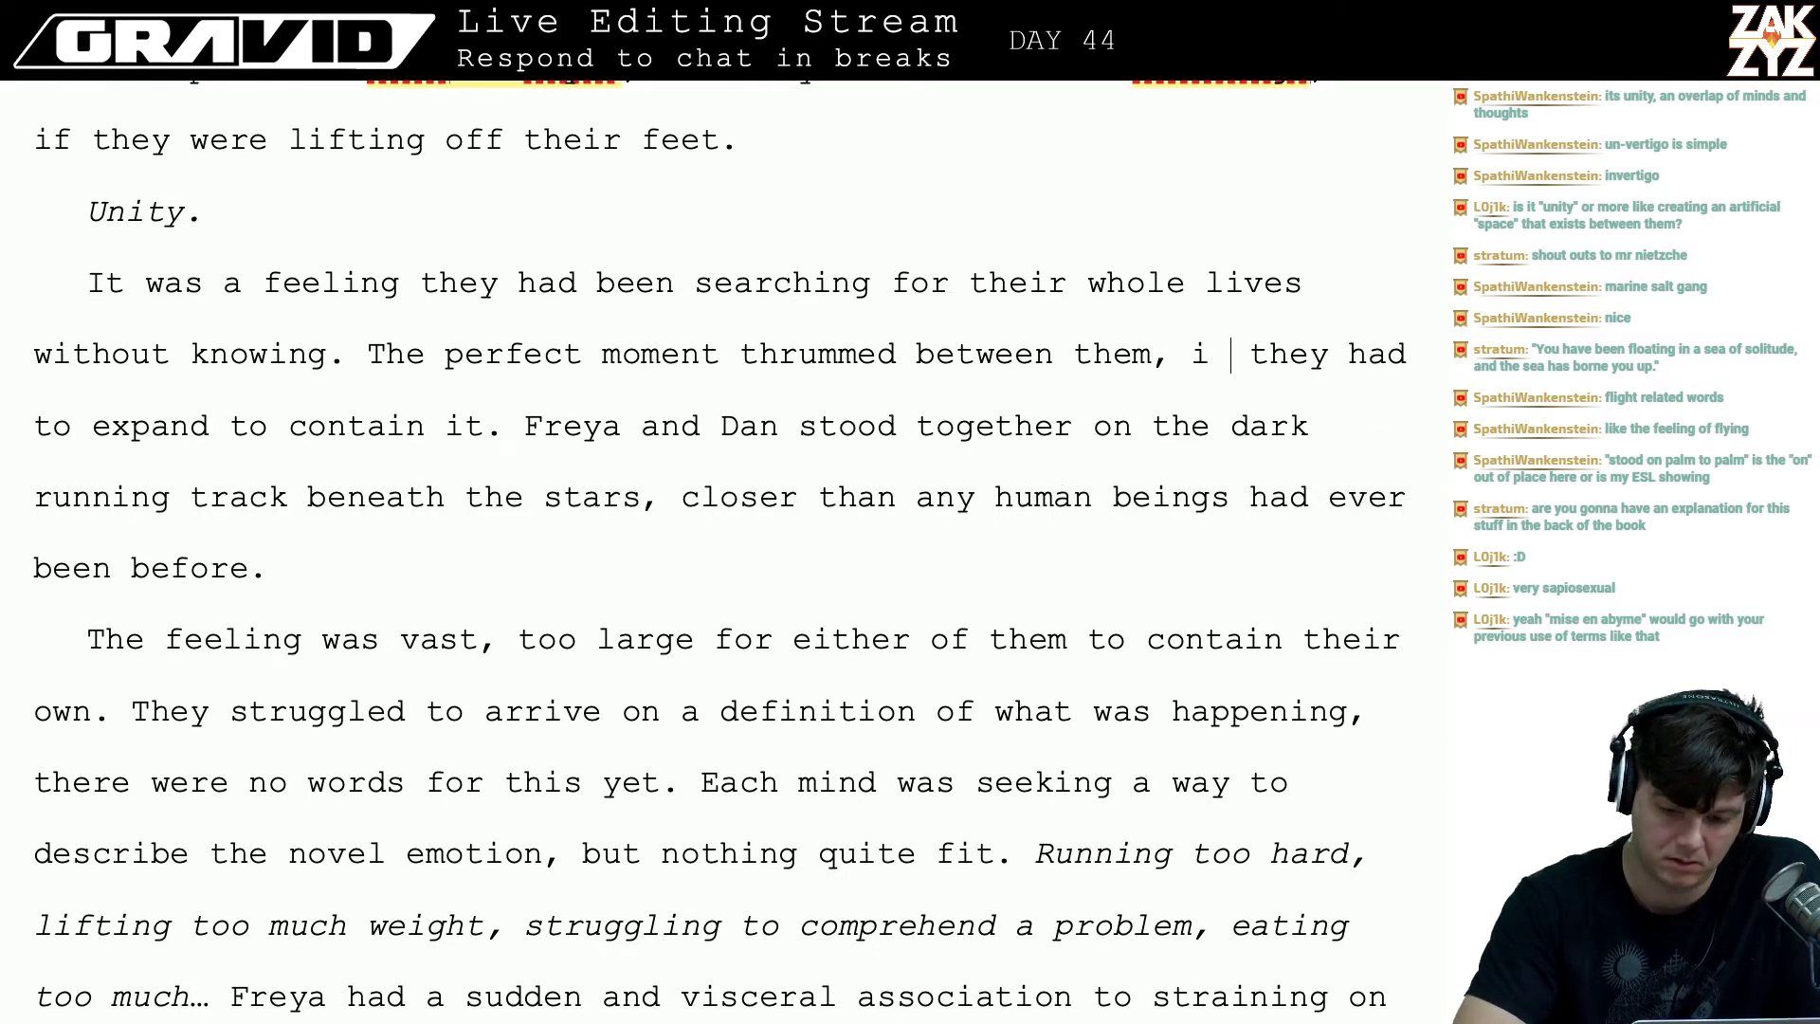
type(" rquei")
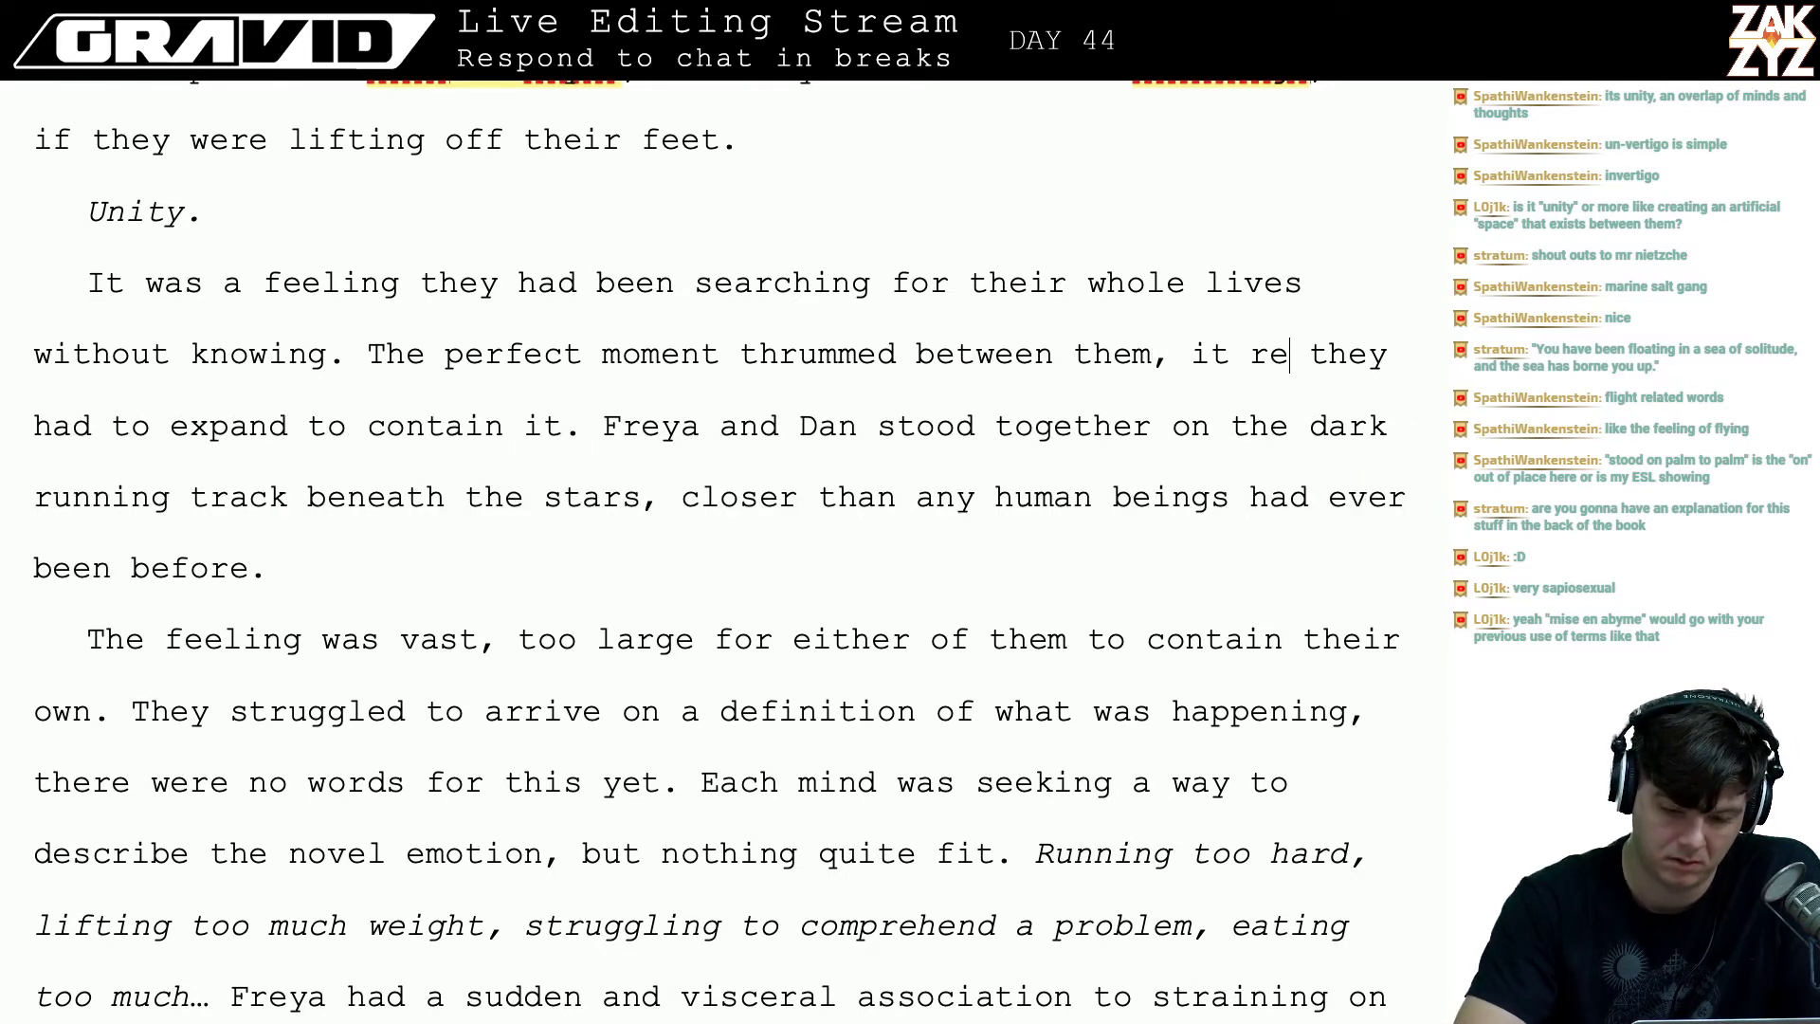
key("BackSpace")
key("BackSpace")
key("BackSpace")
key("BackSpace")
type("uined them")
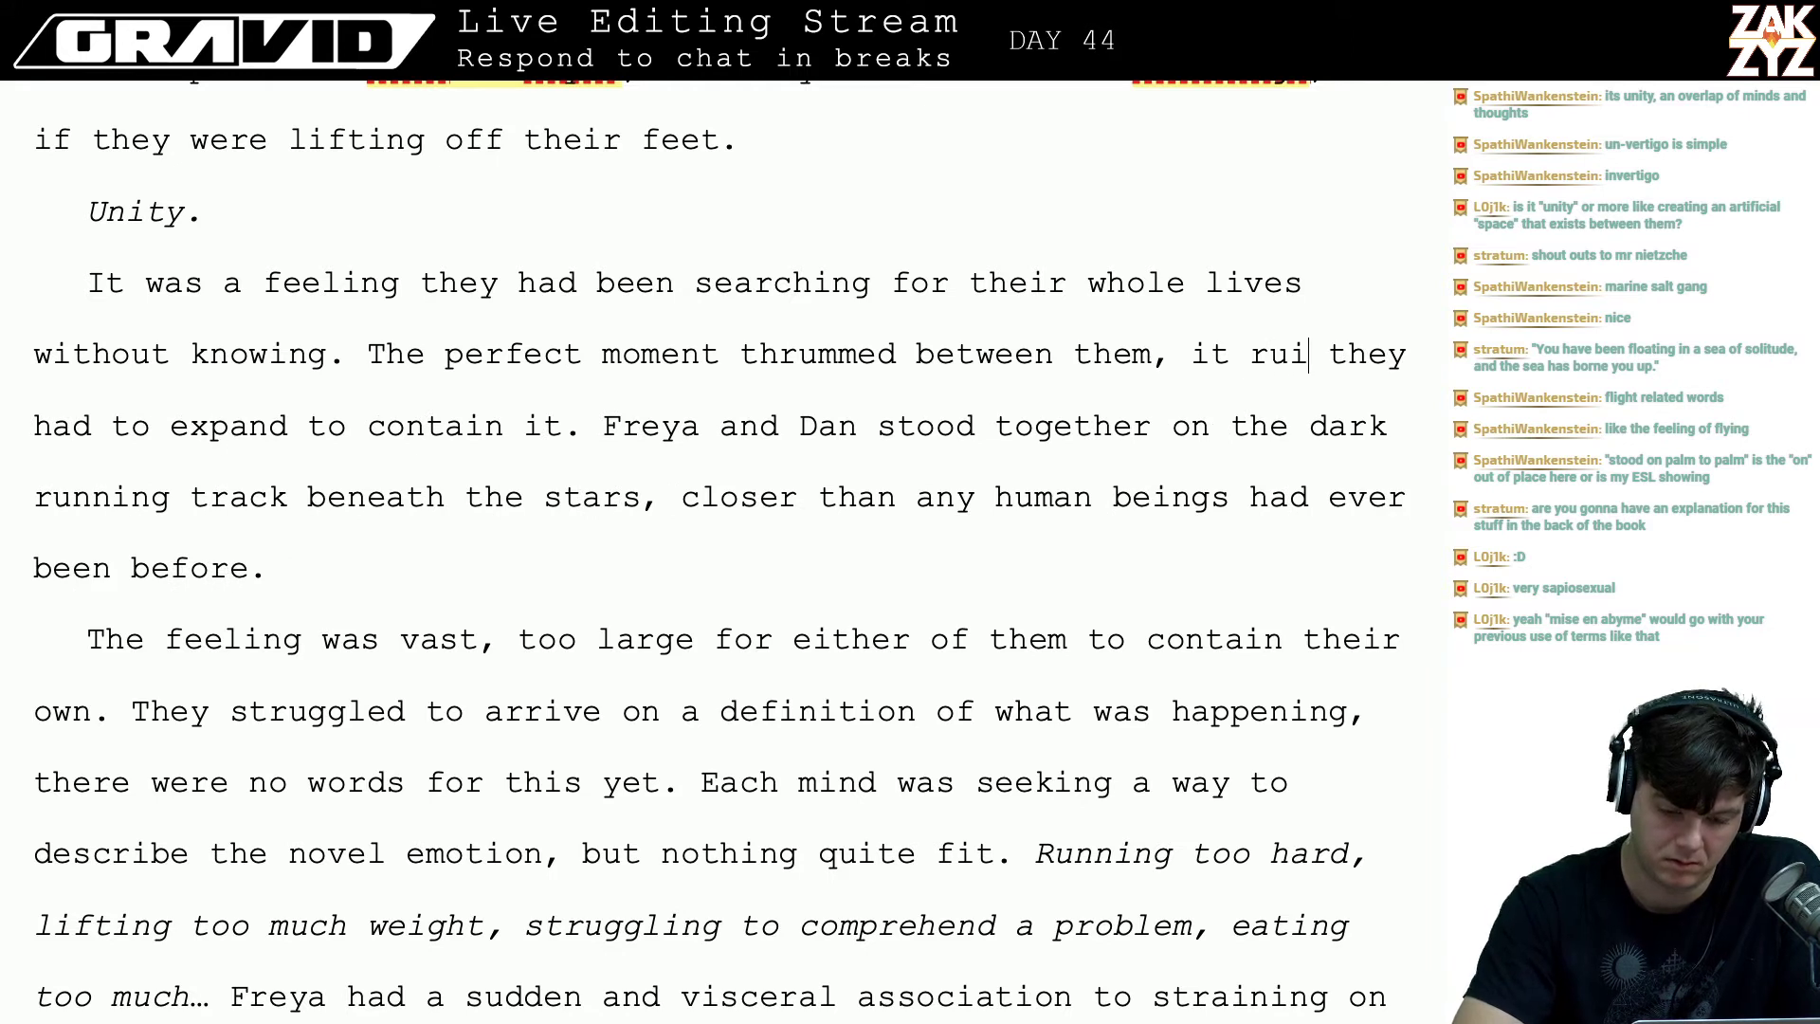
type(" to expand in")
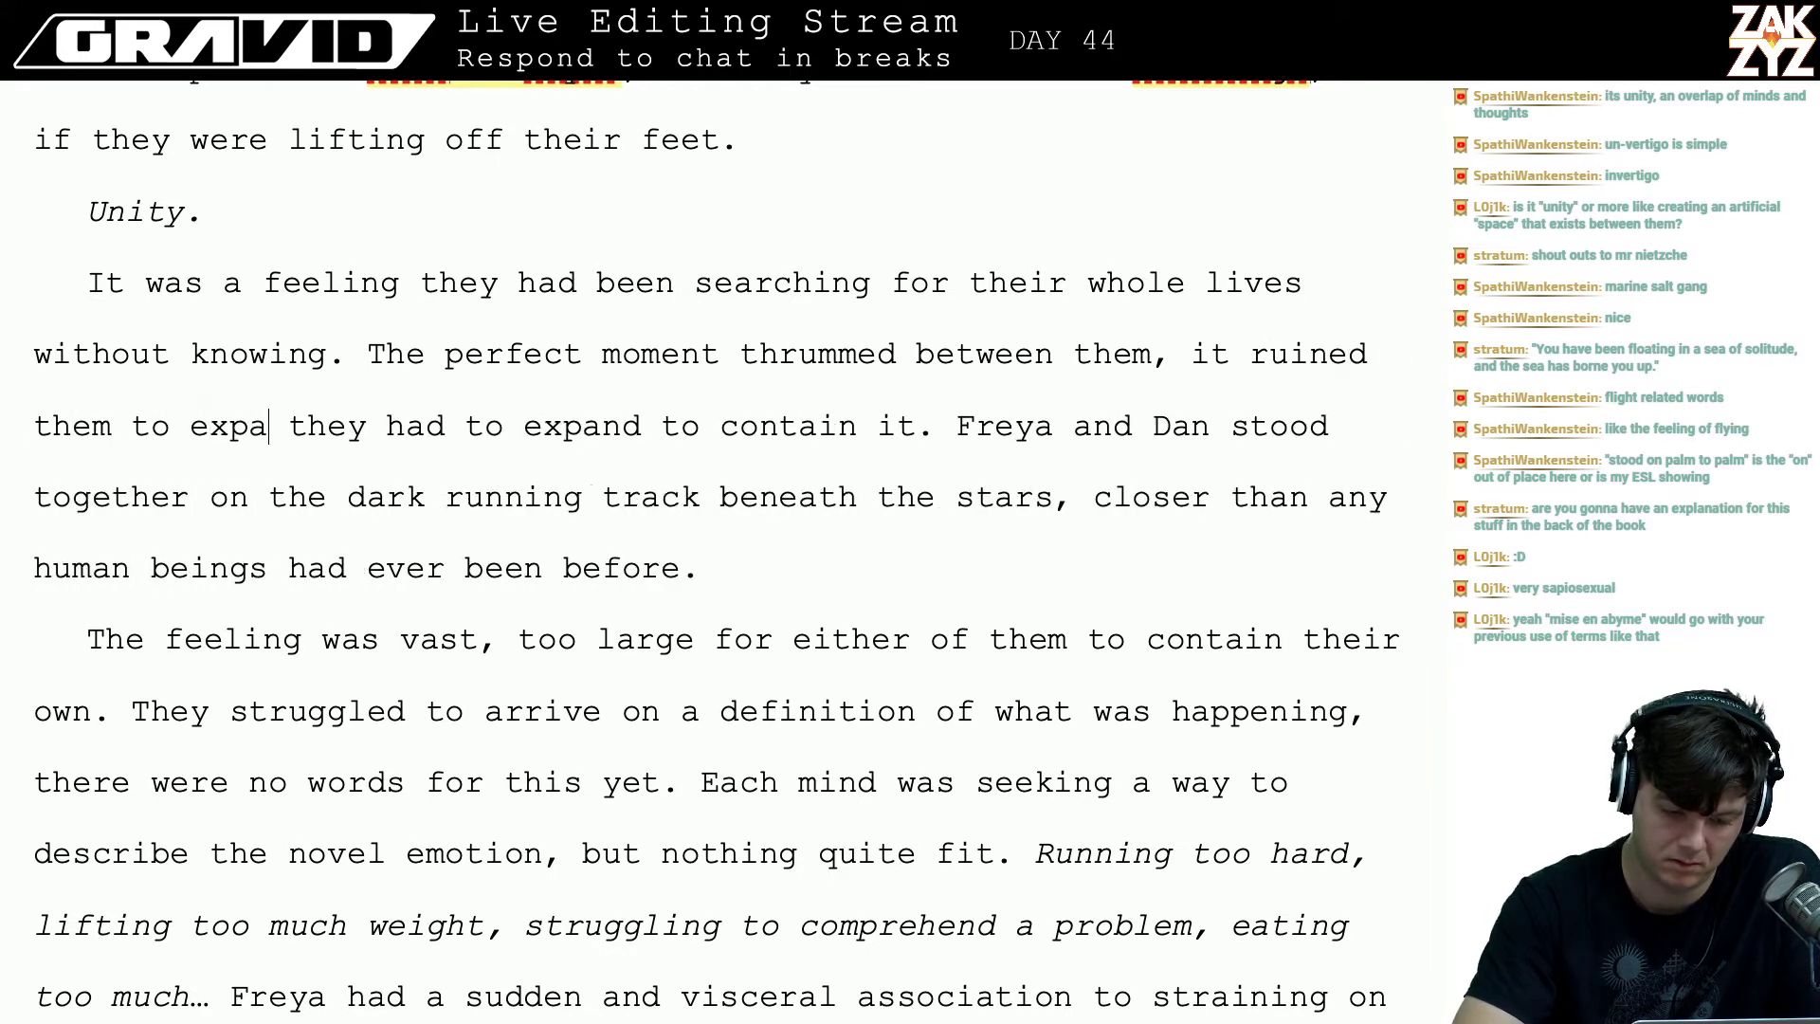
type(" order to co")
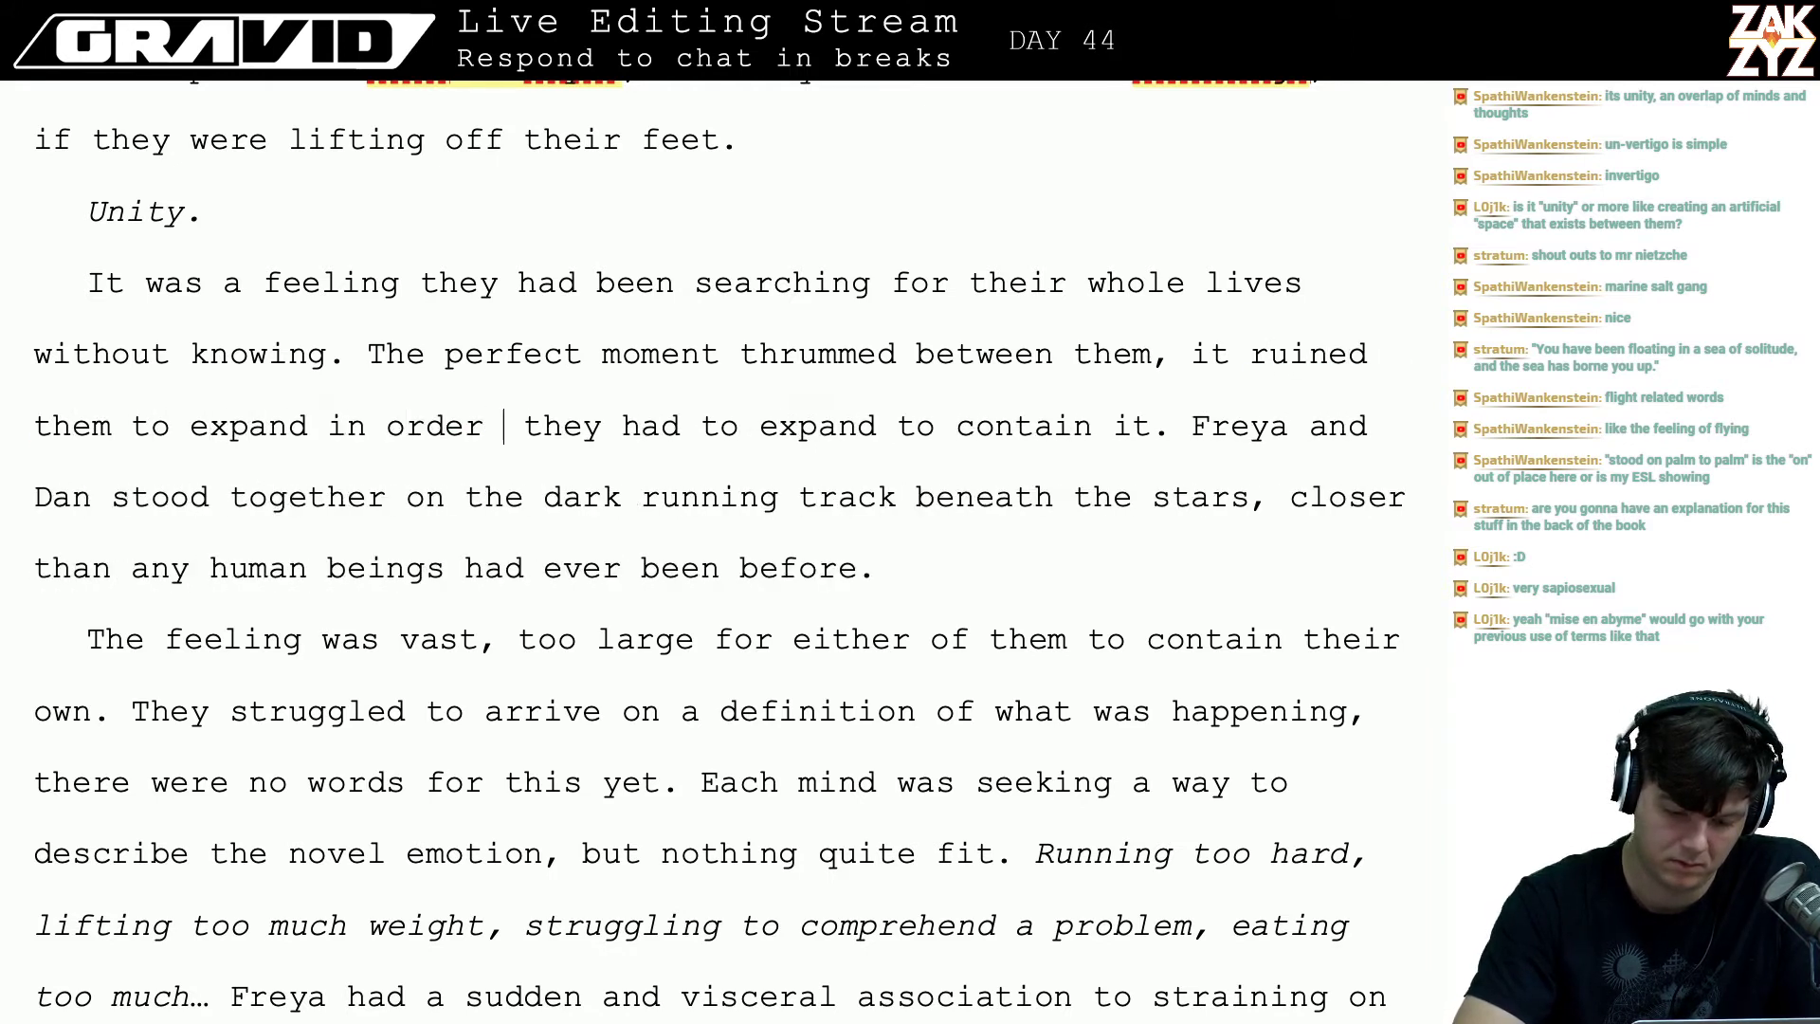
type("ntain it")
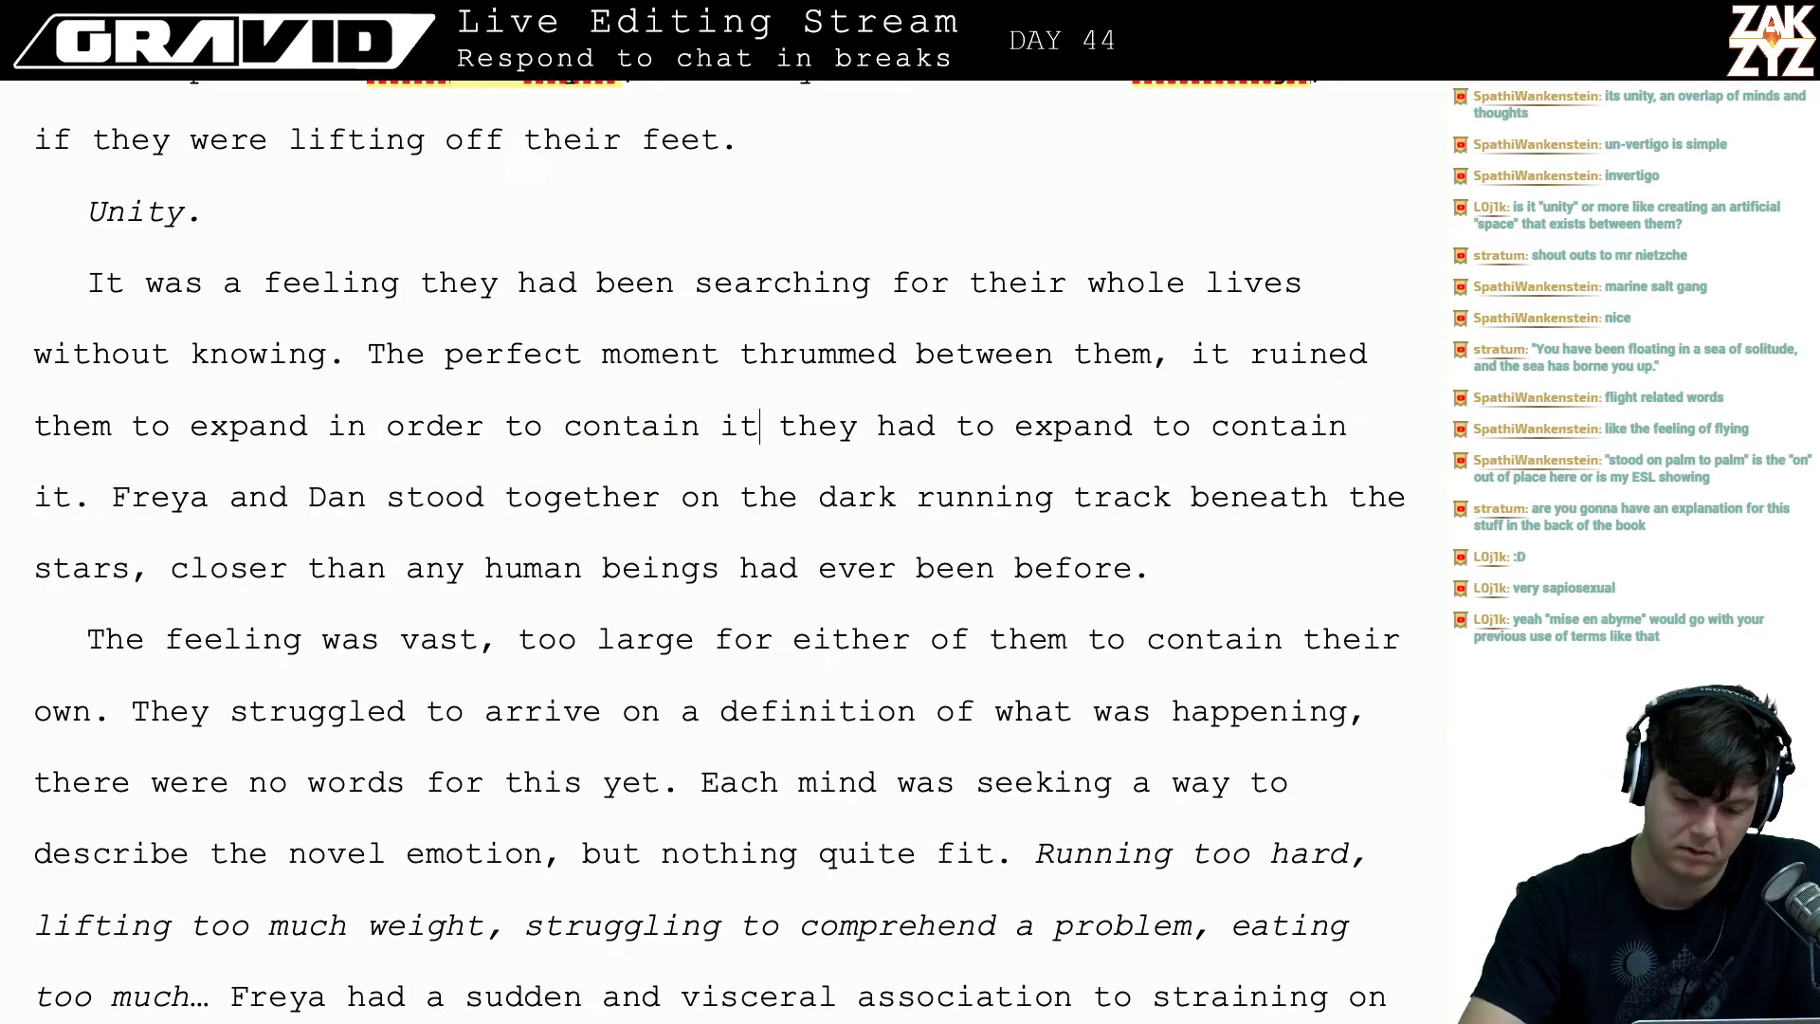
type(".")
- Change the comma after "The perfect moment thrummed between them" to a period
key("Up")
key("Right")
key("Right")
key("Right")
key("Right")
key("Right")
key("Right")
key("Right")
key("Right")
key("Right")
key("Right")
key("Right")
key("Right")
key("Right")
key("Right")
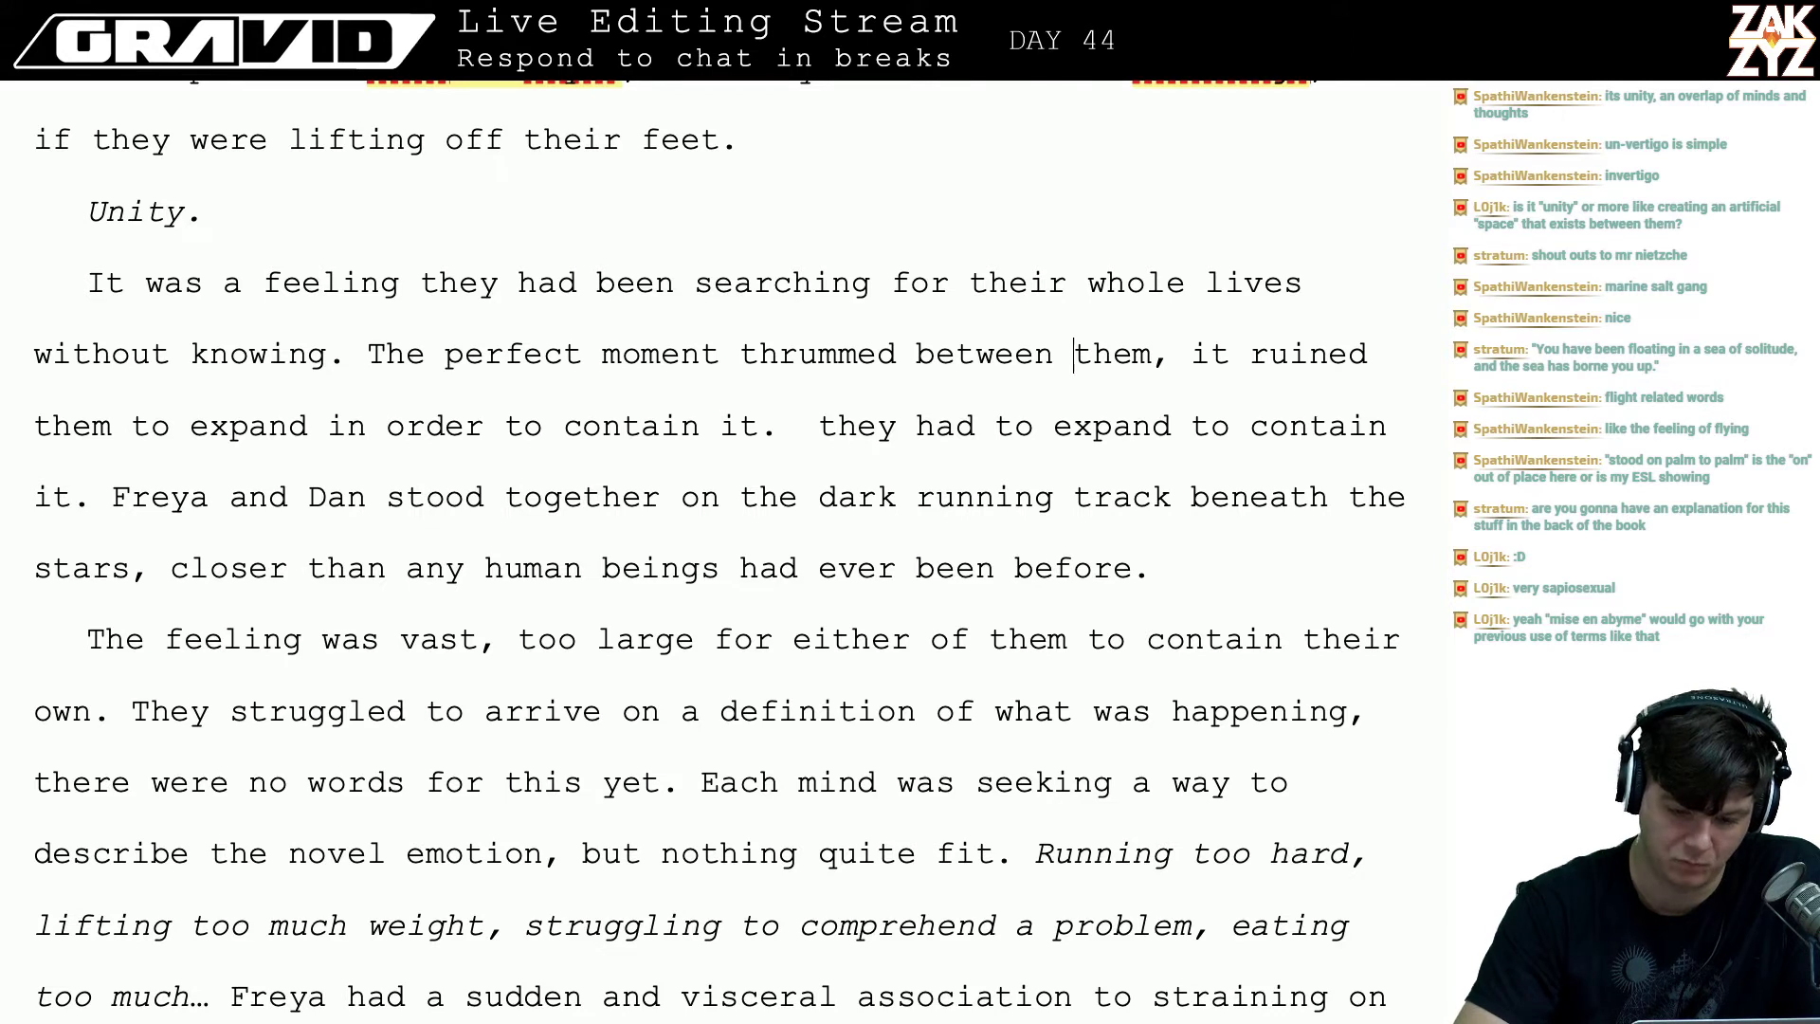
key("Right")
key("Right")
key("Right")
key("Right")
key("Right")
key("Right")
key("Left")
key("Left")
key("Right")
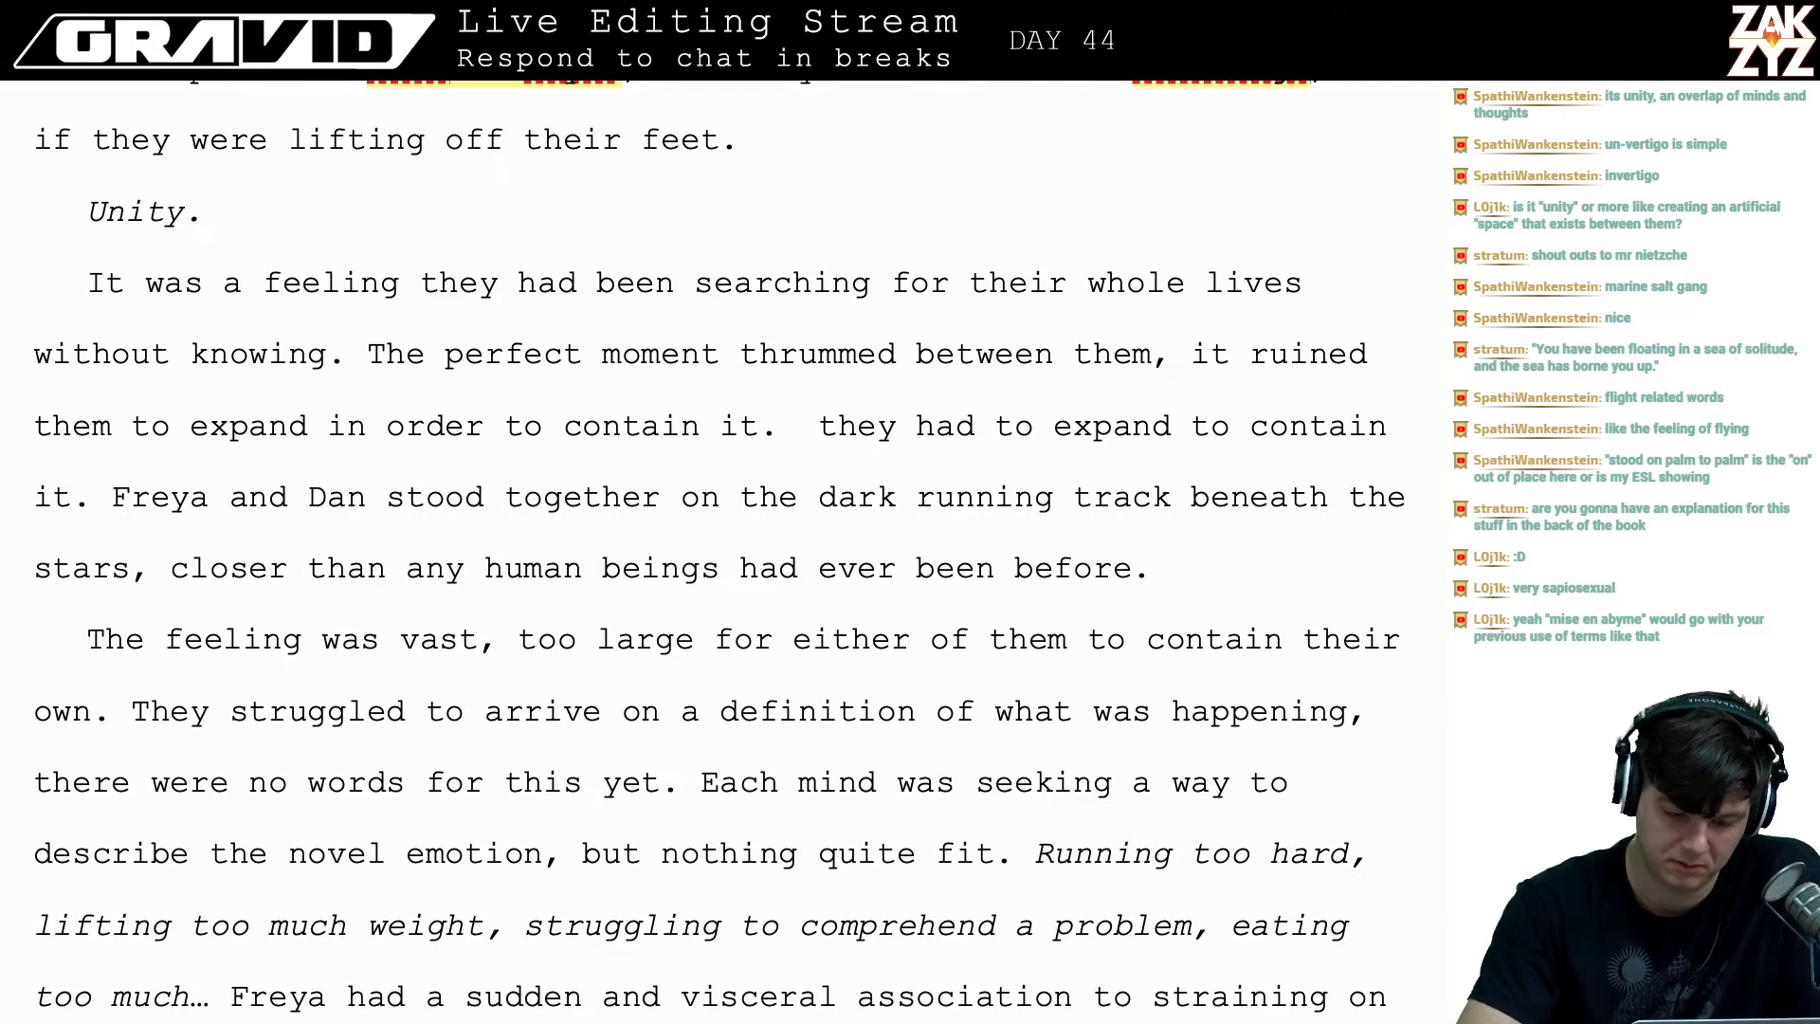
key("BackSpace")
type(".")
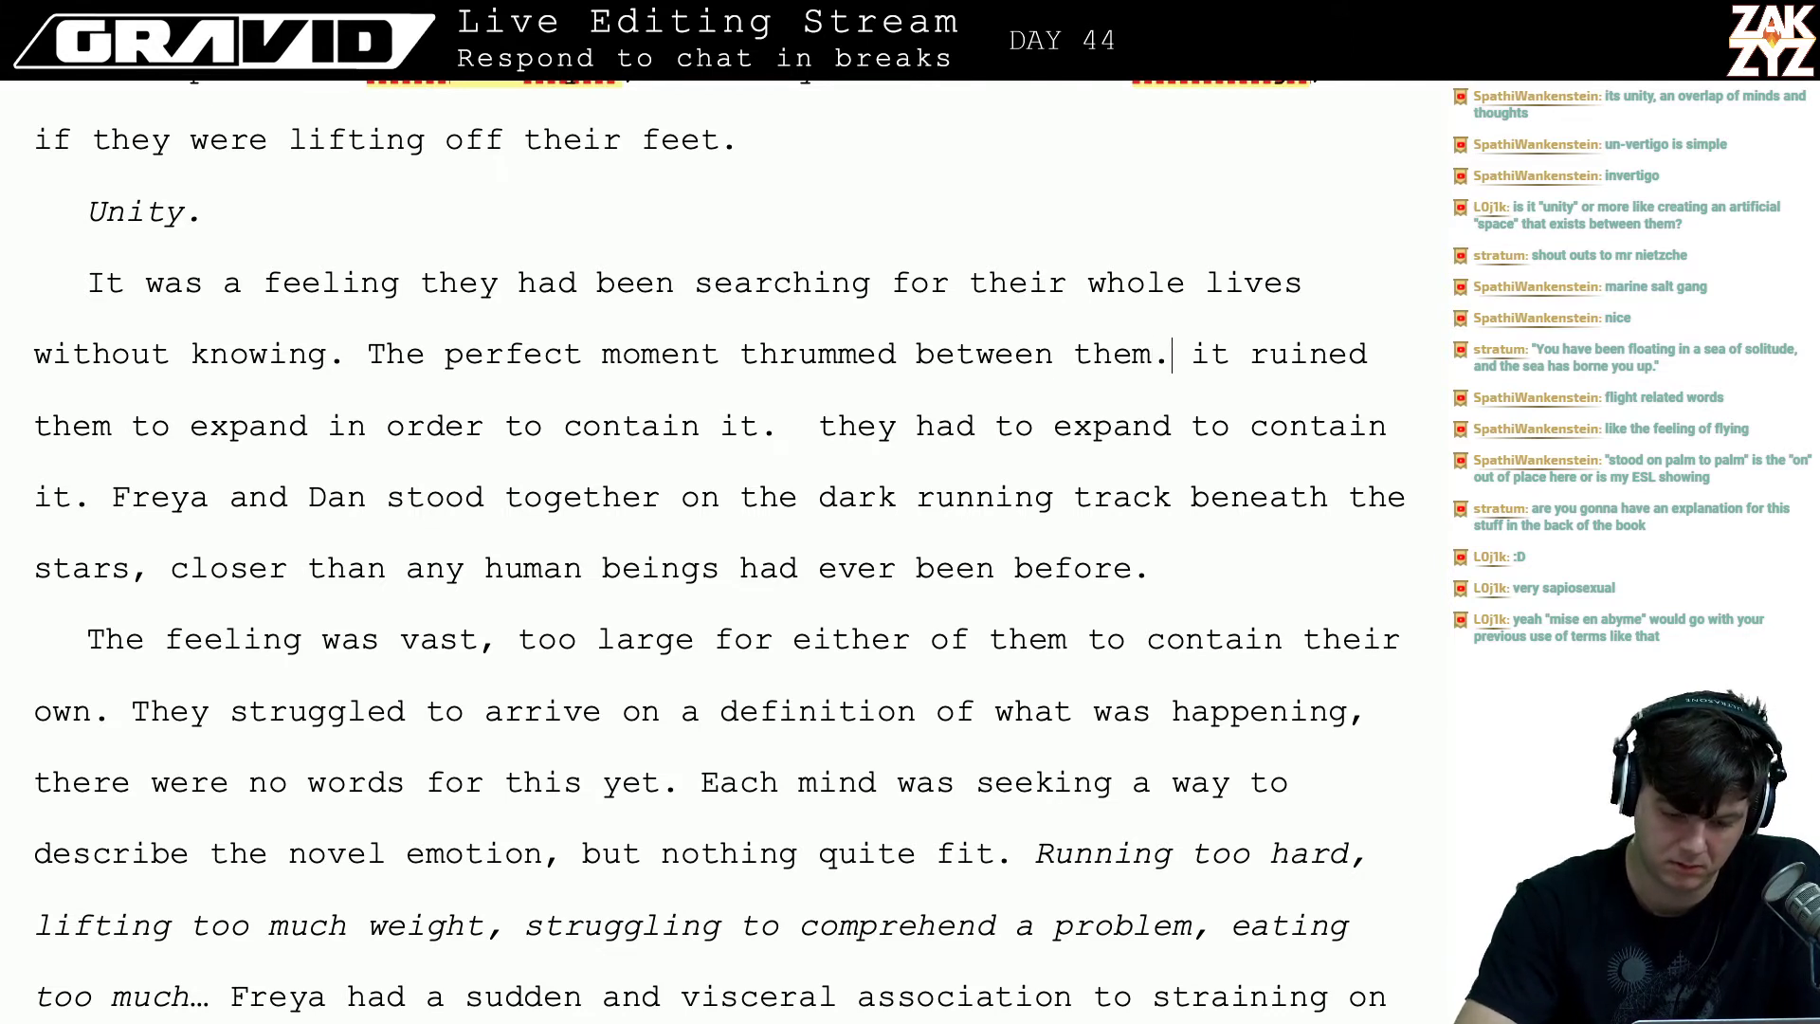
- Delete everything between "thrummed between them." and "Freya and Dan stood together", including both clauses about expanding to contain it
key("shift+Down")
key("shift+Right")
key("shift+Right")
key("shift+Right")
key("shift+Right")
key("shift+Right")
key("shift+Right")
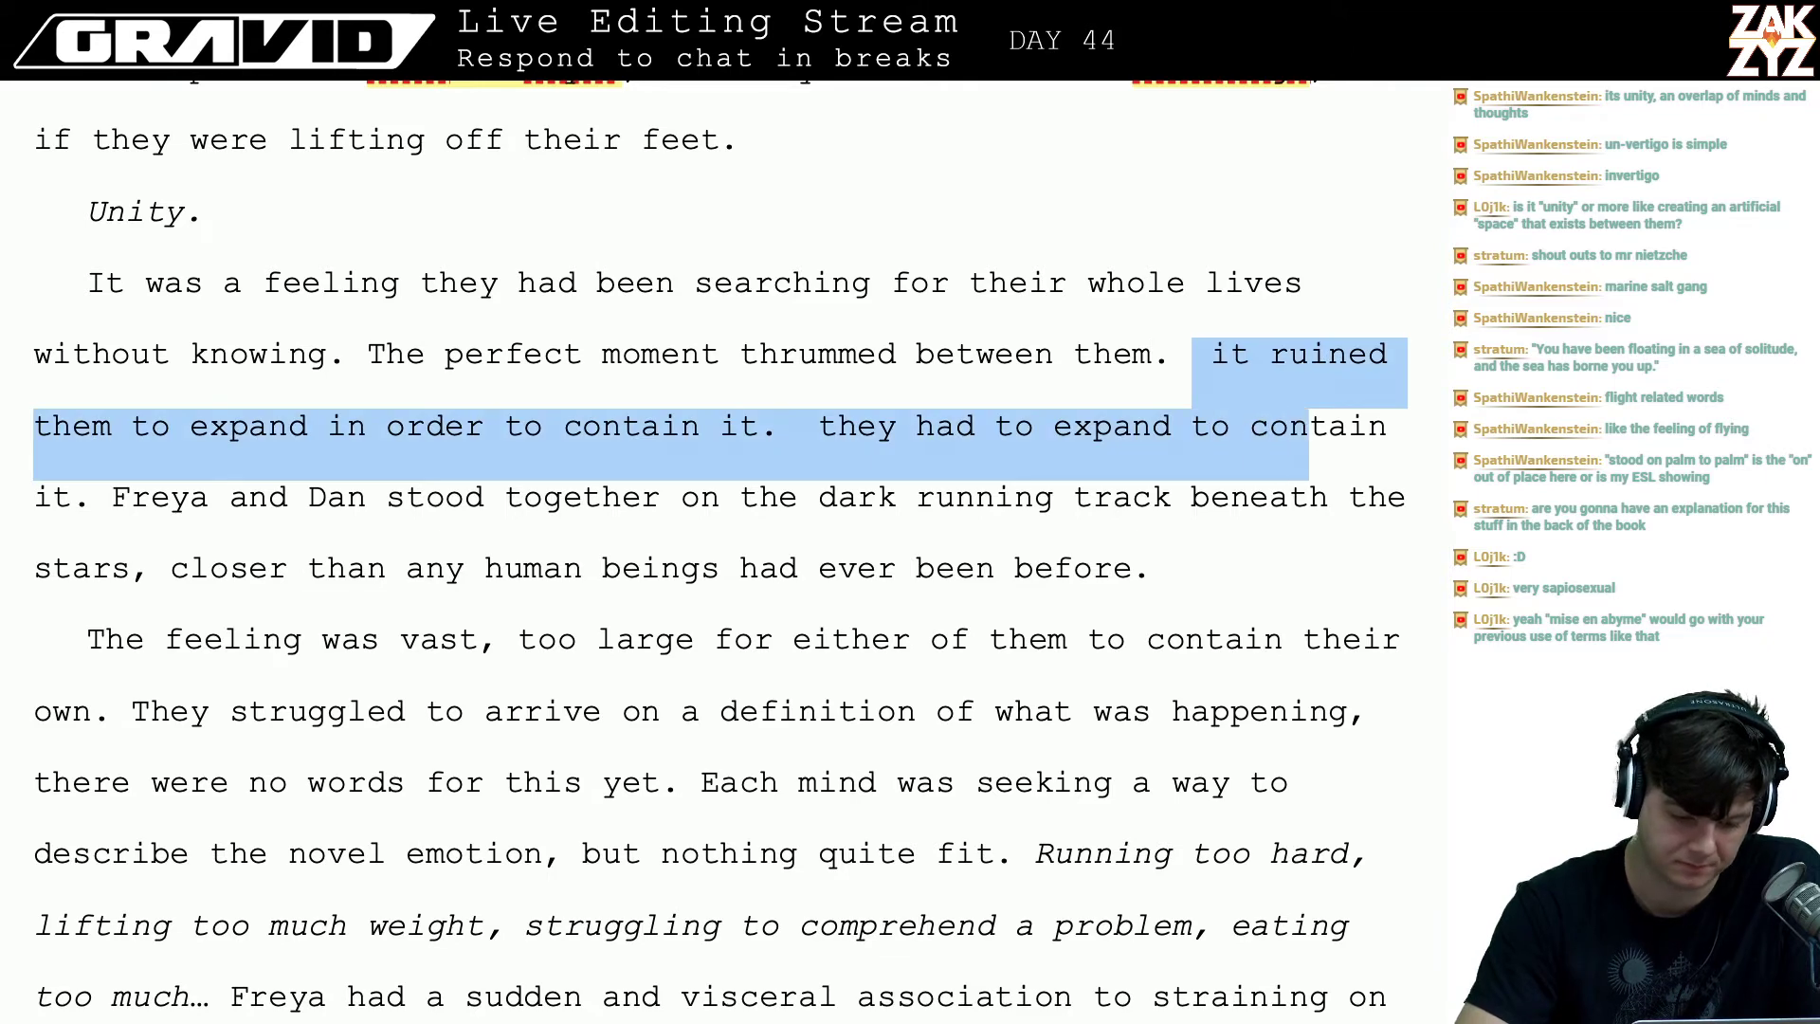
key("shift+Right")
key("shift+Right")
key("shift+Right")
key("shift+Right")
key("shift+Right")
key("shift+Right")
key("shift+Right")
key("shift+Right")
key("shift+Right")
key("shift+Left")
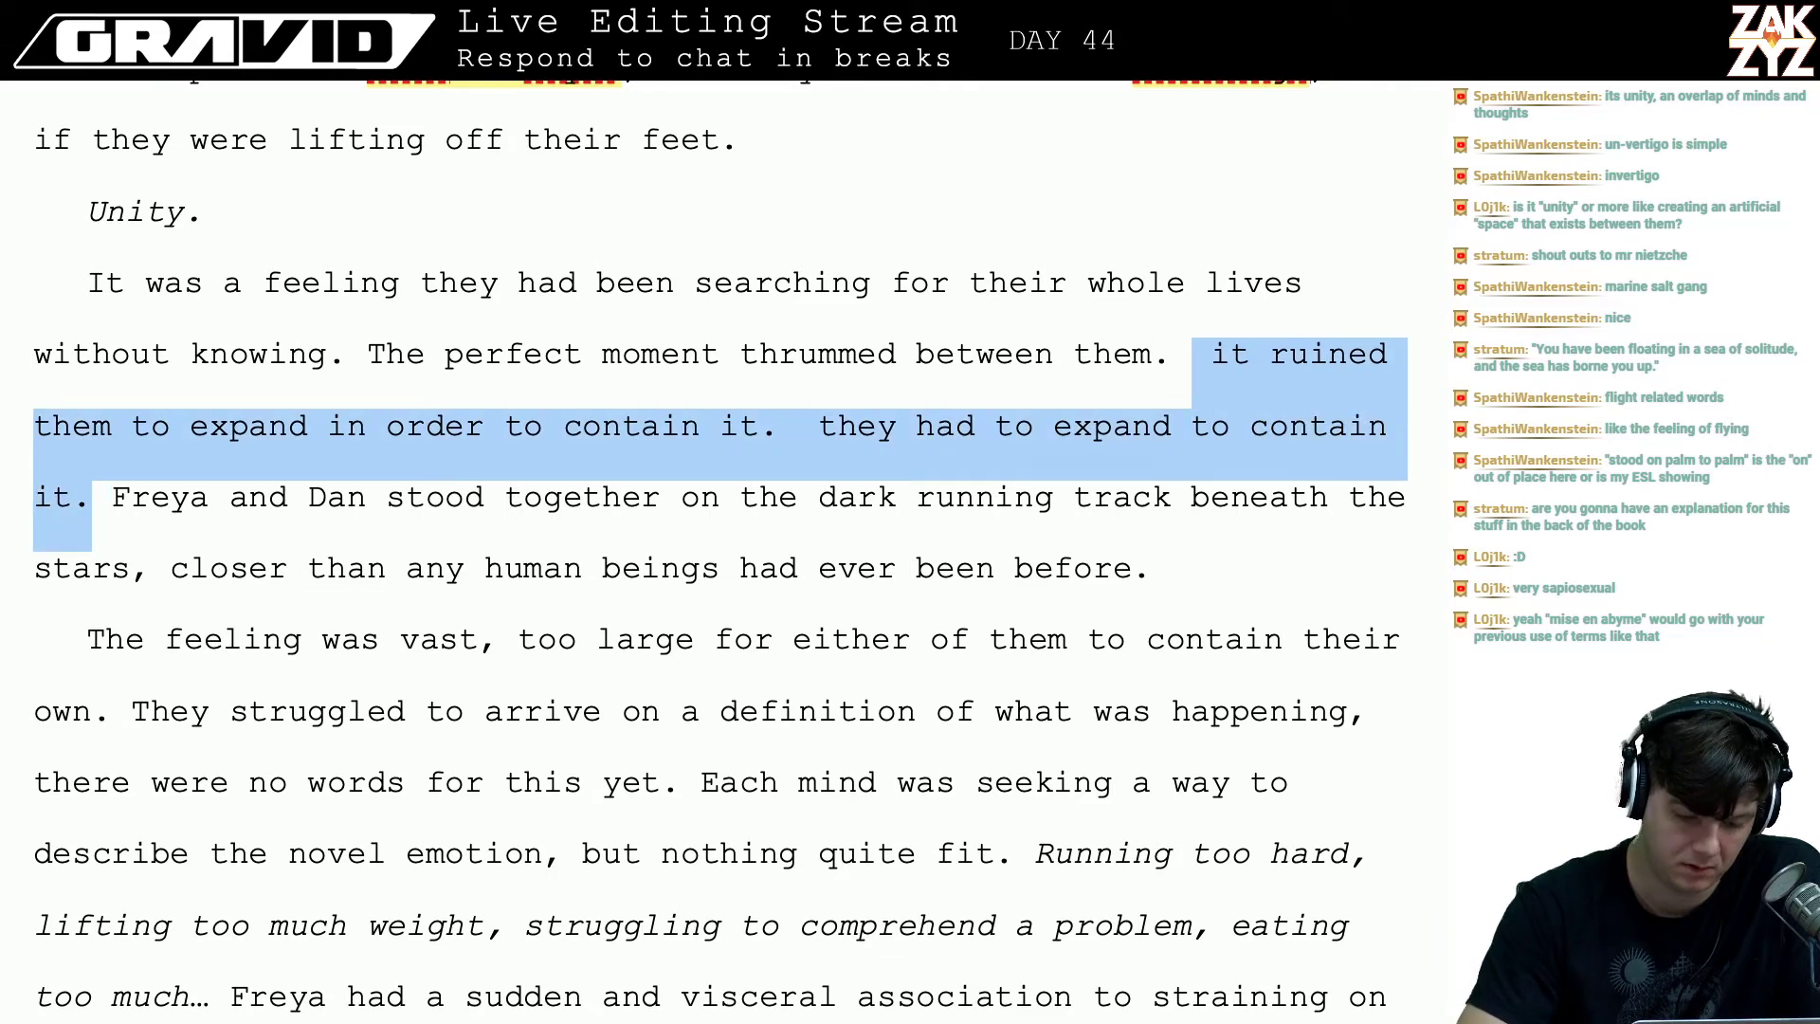
key("shift+Right")
key("BackSpace")
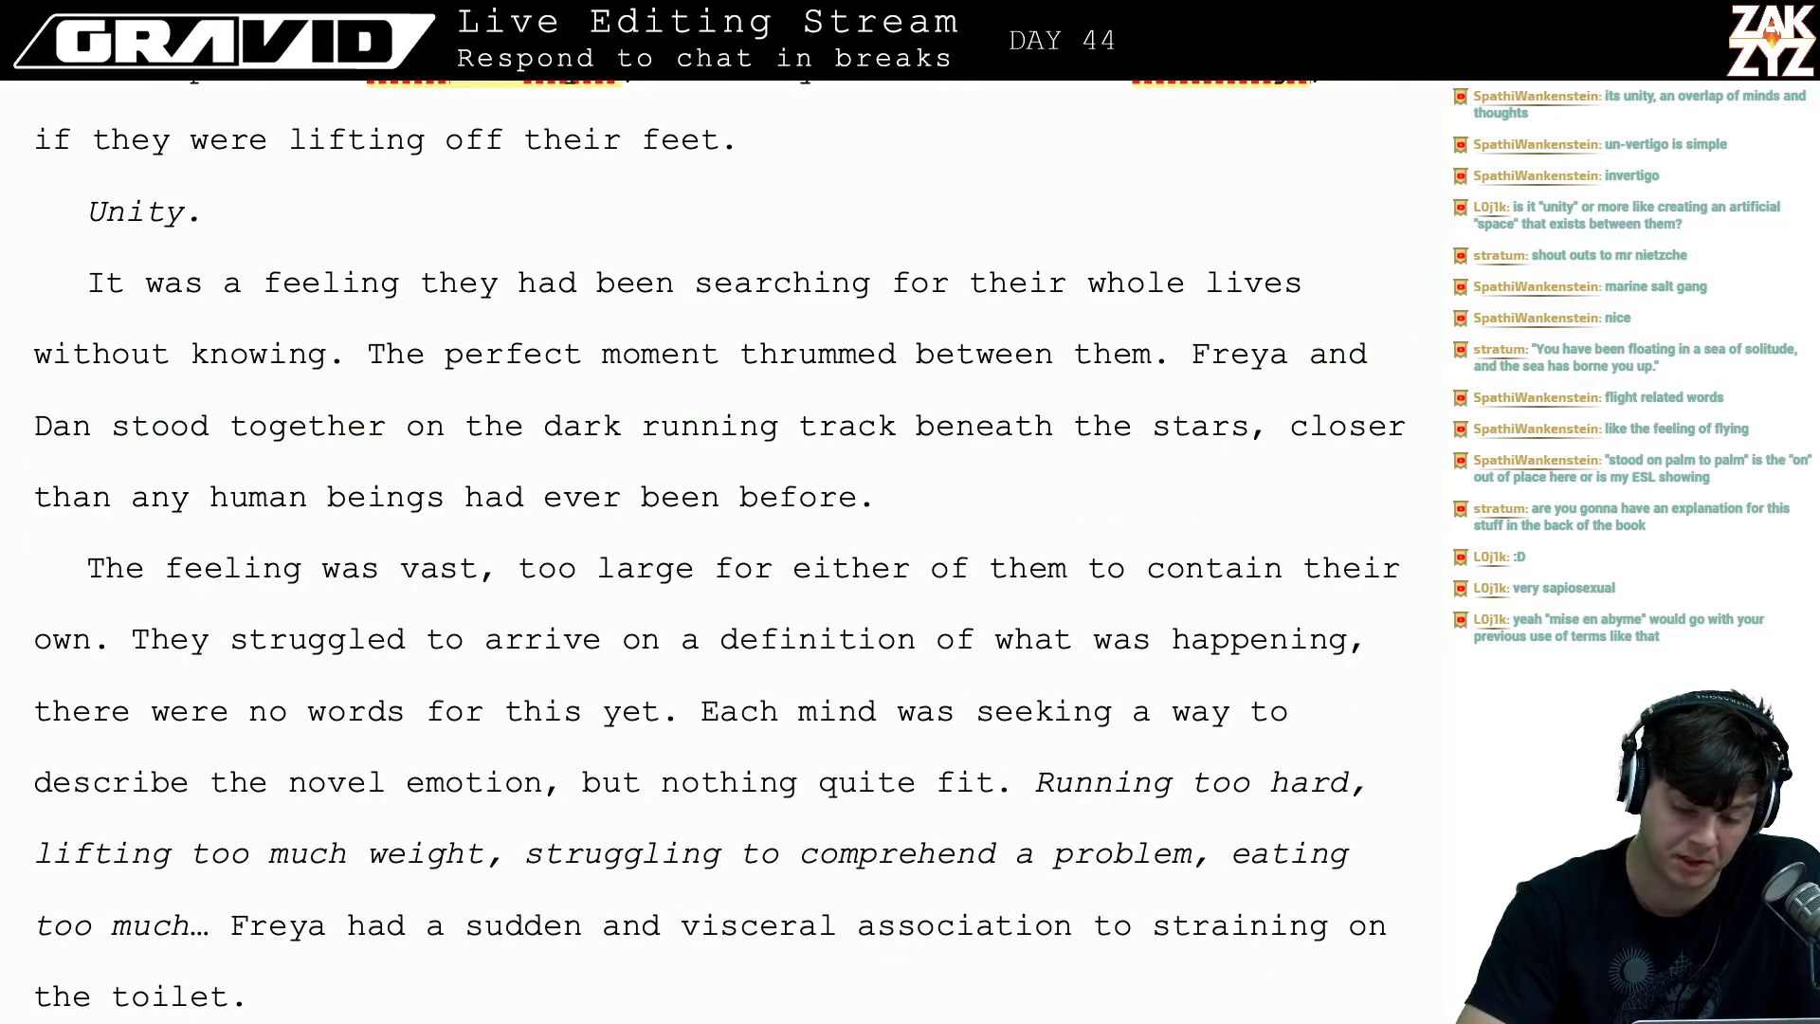
- Read through the passage from "Freya and Dan stood together" to the italic line "Oh god."
key("Left")
key("Left")
key("Left")
key("Left")
key("Left")
key("Left")
key("Left")
key("Down")
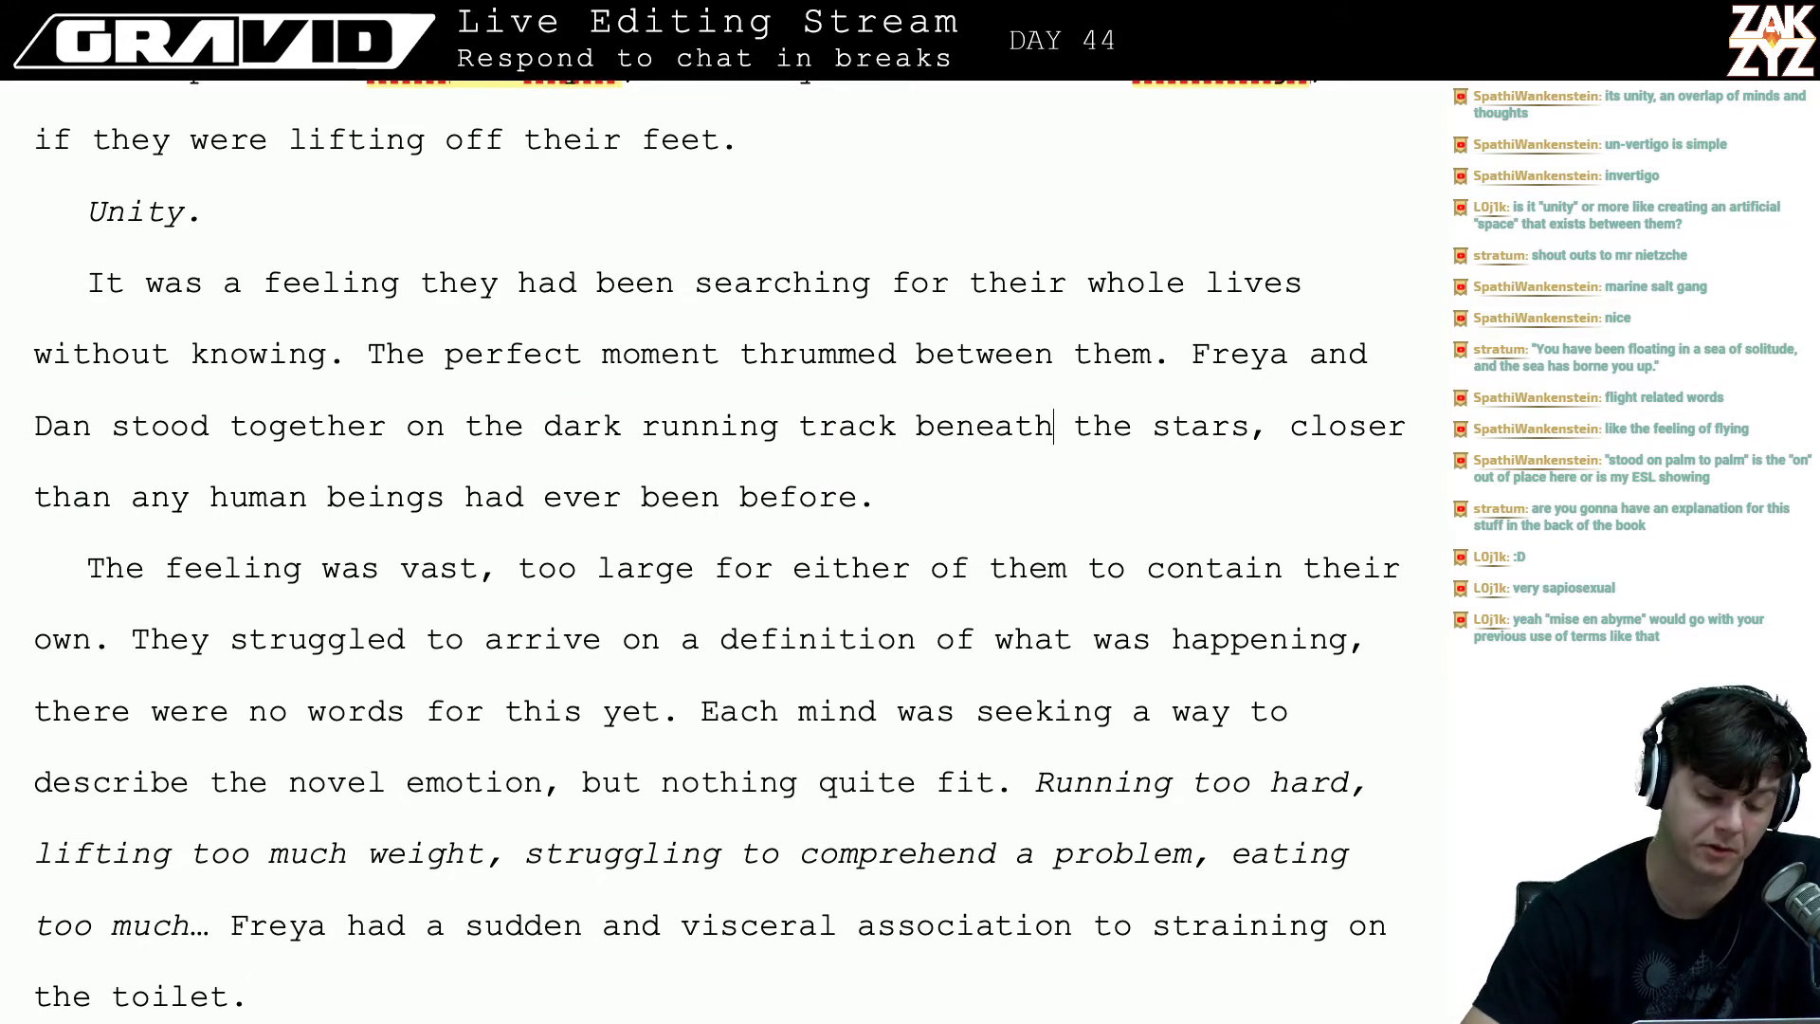
scroll(463, 459, "down", 2)
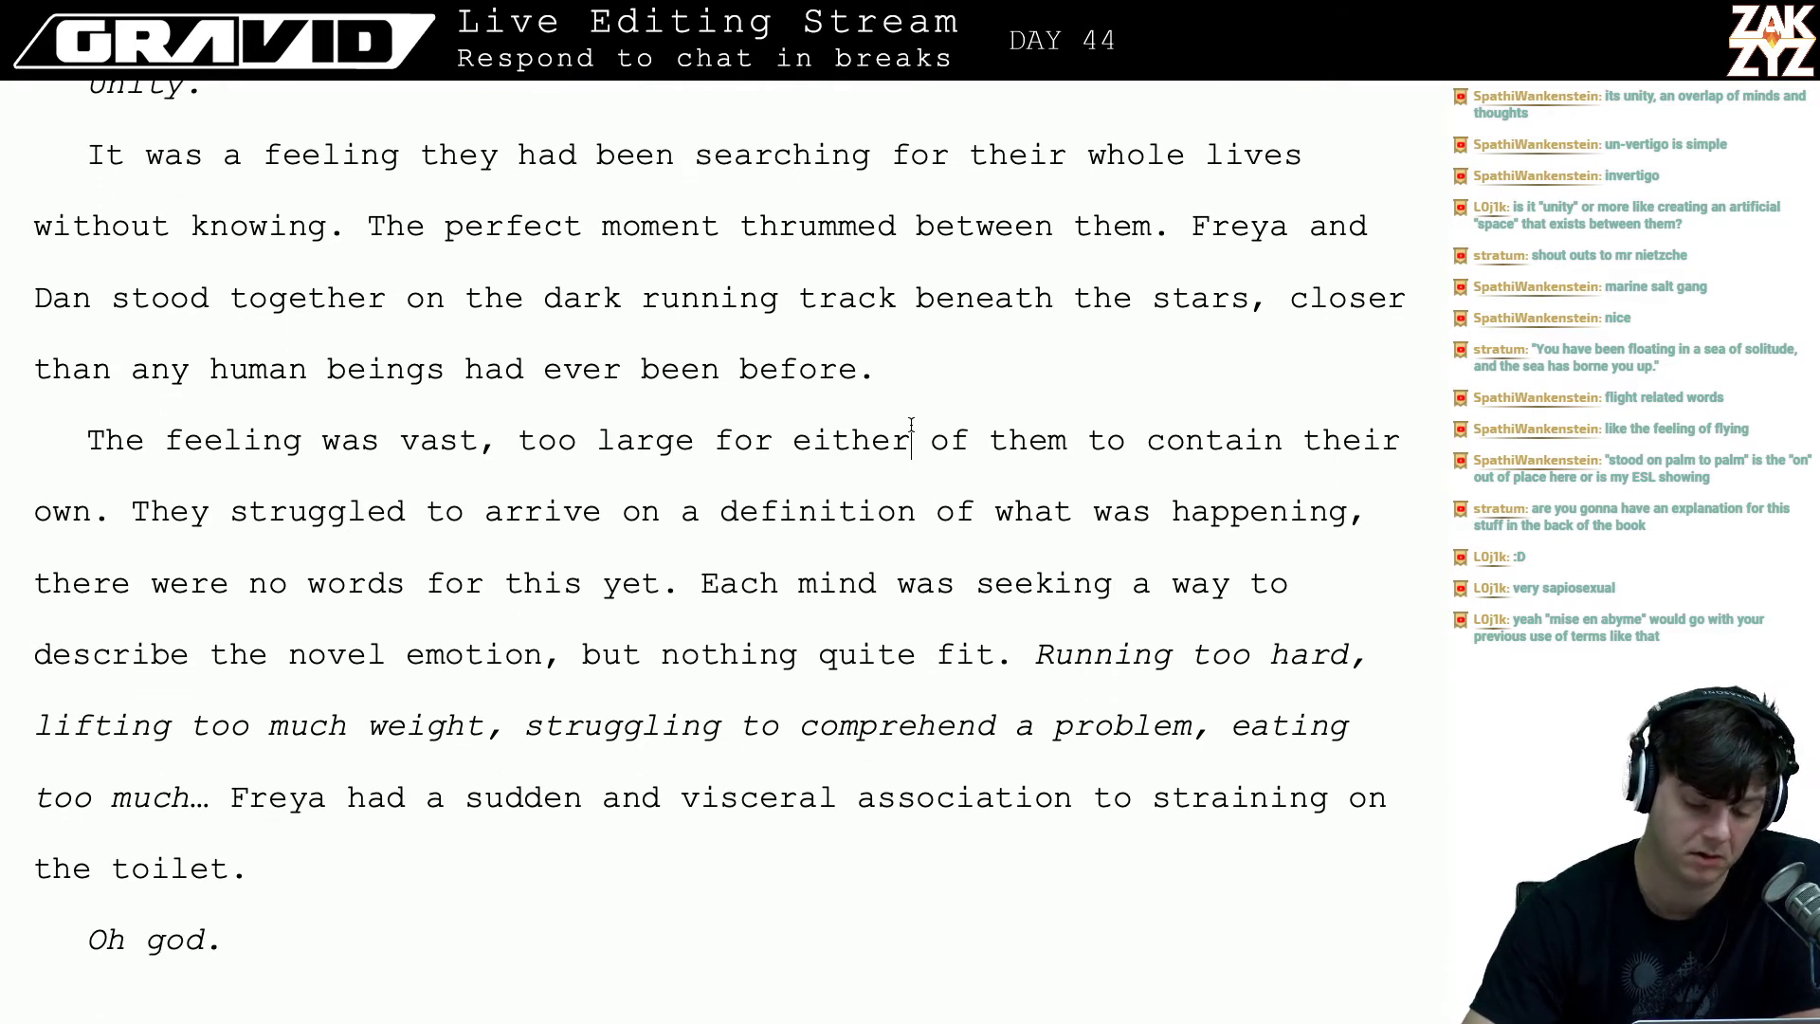
key("Left")
key("Left")
key("Left")
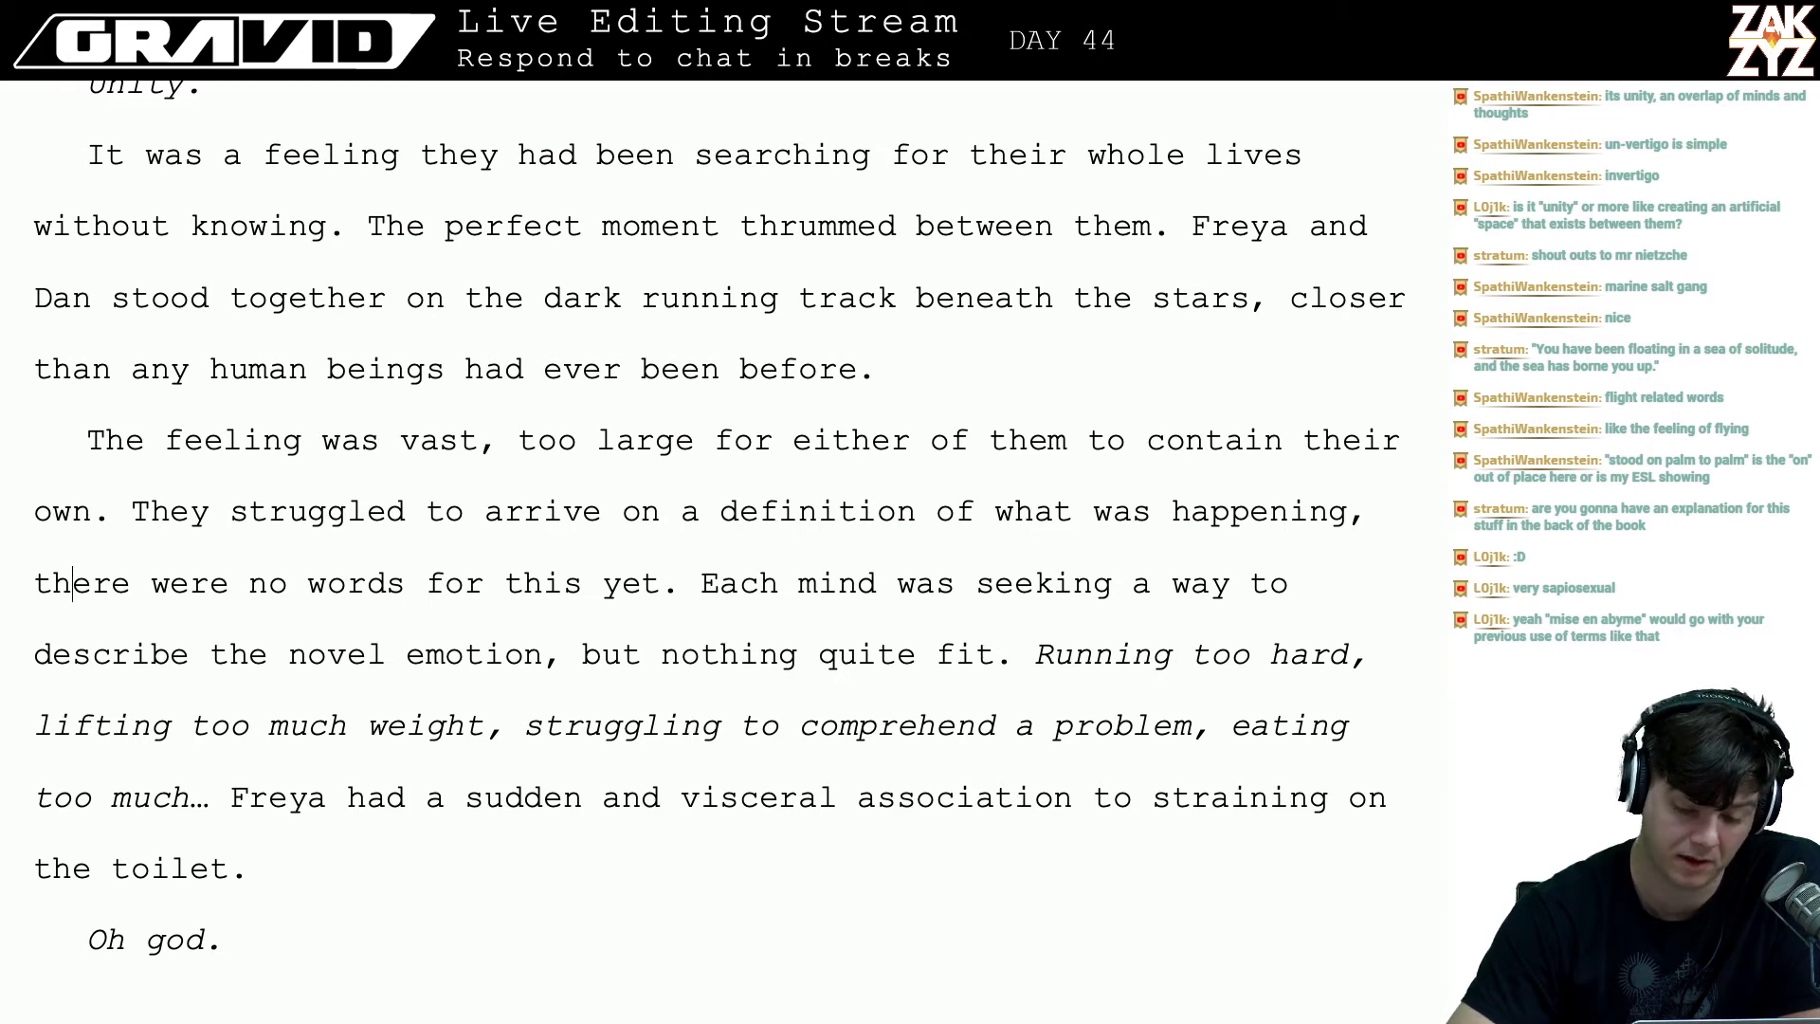
scroll(679, 384, "down", 2)
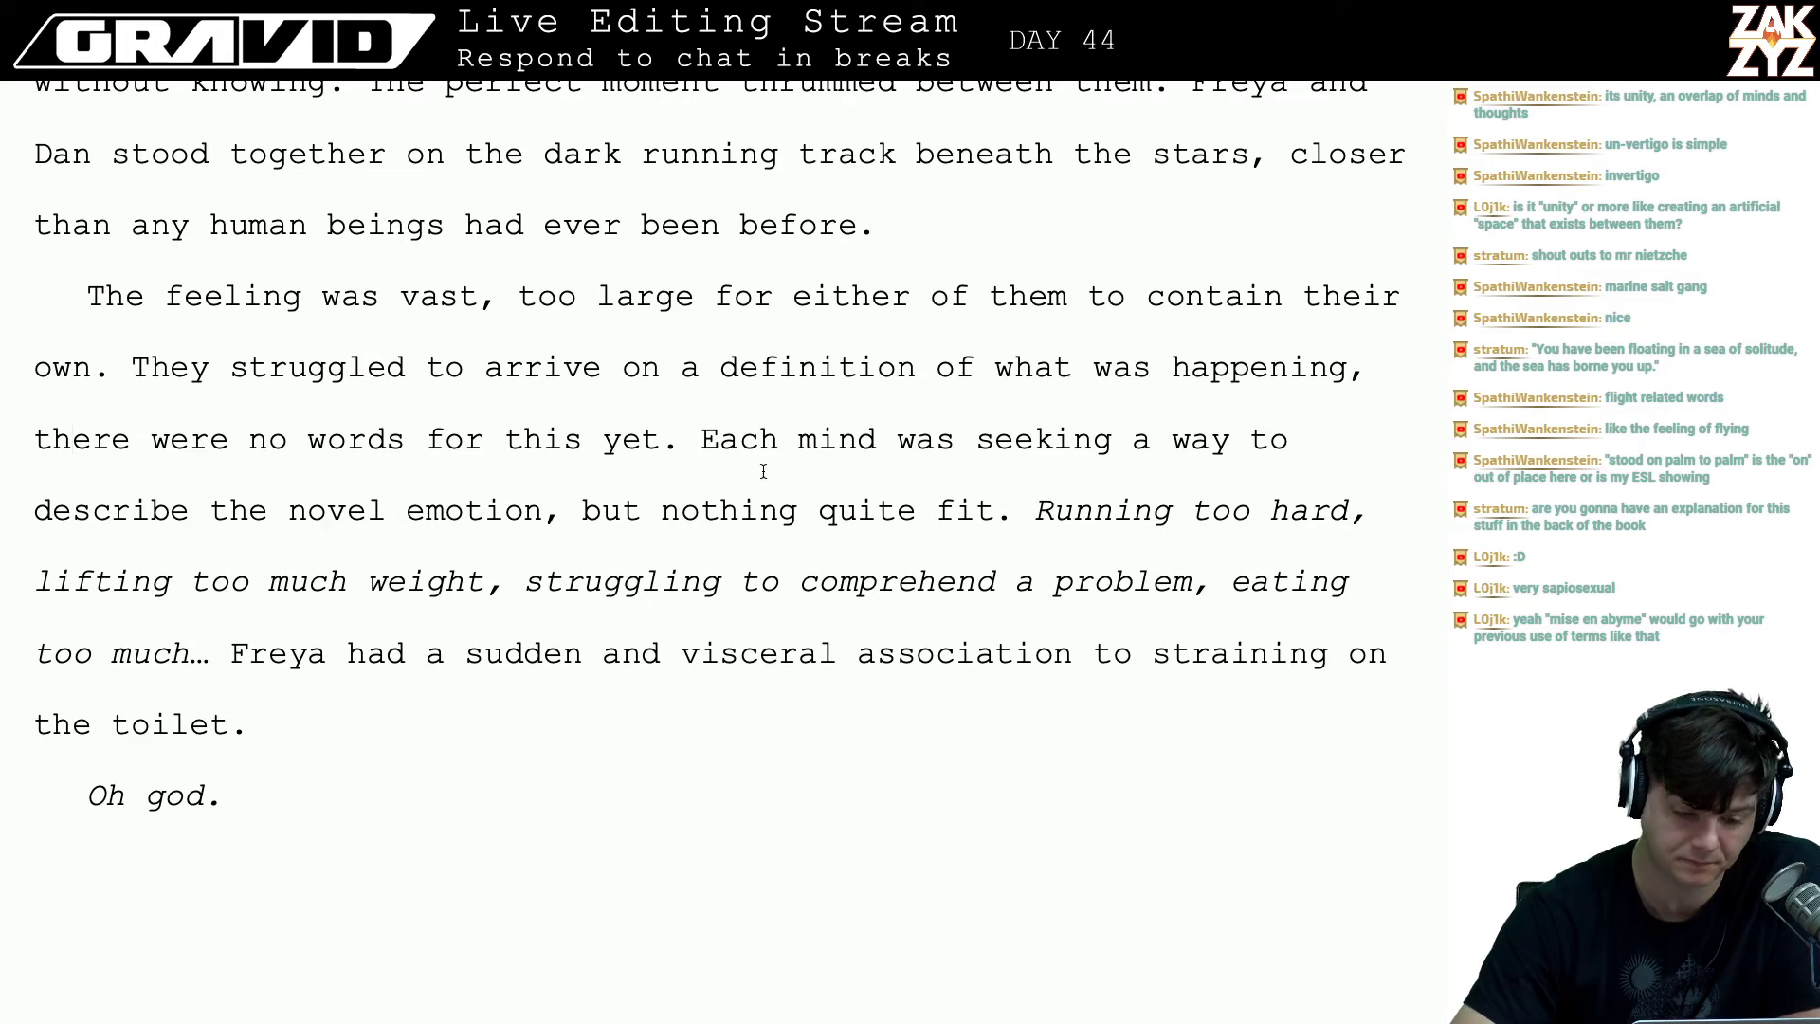
scroll(763, 471, "down", 1)
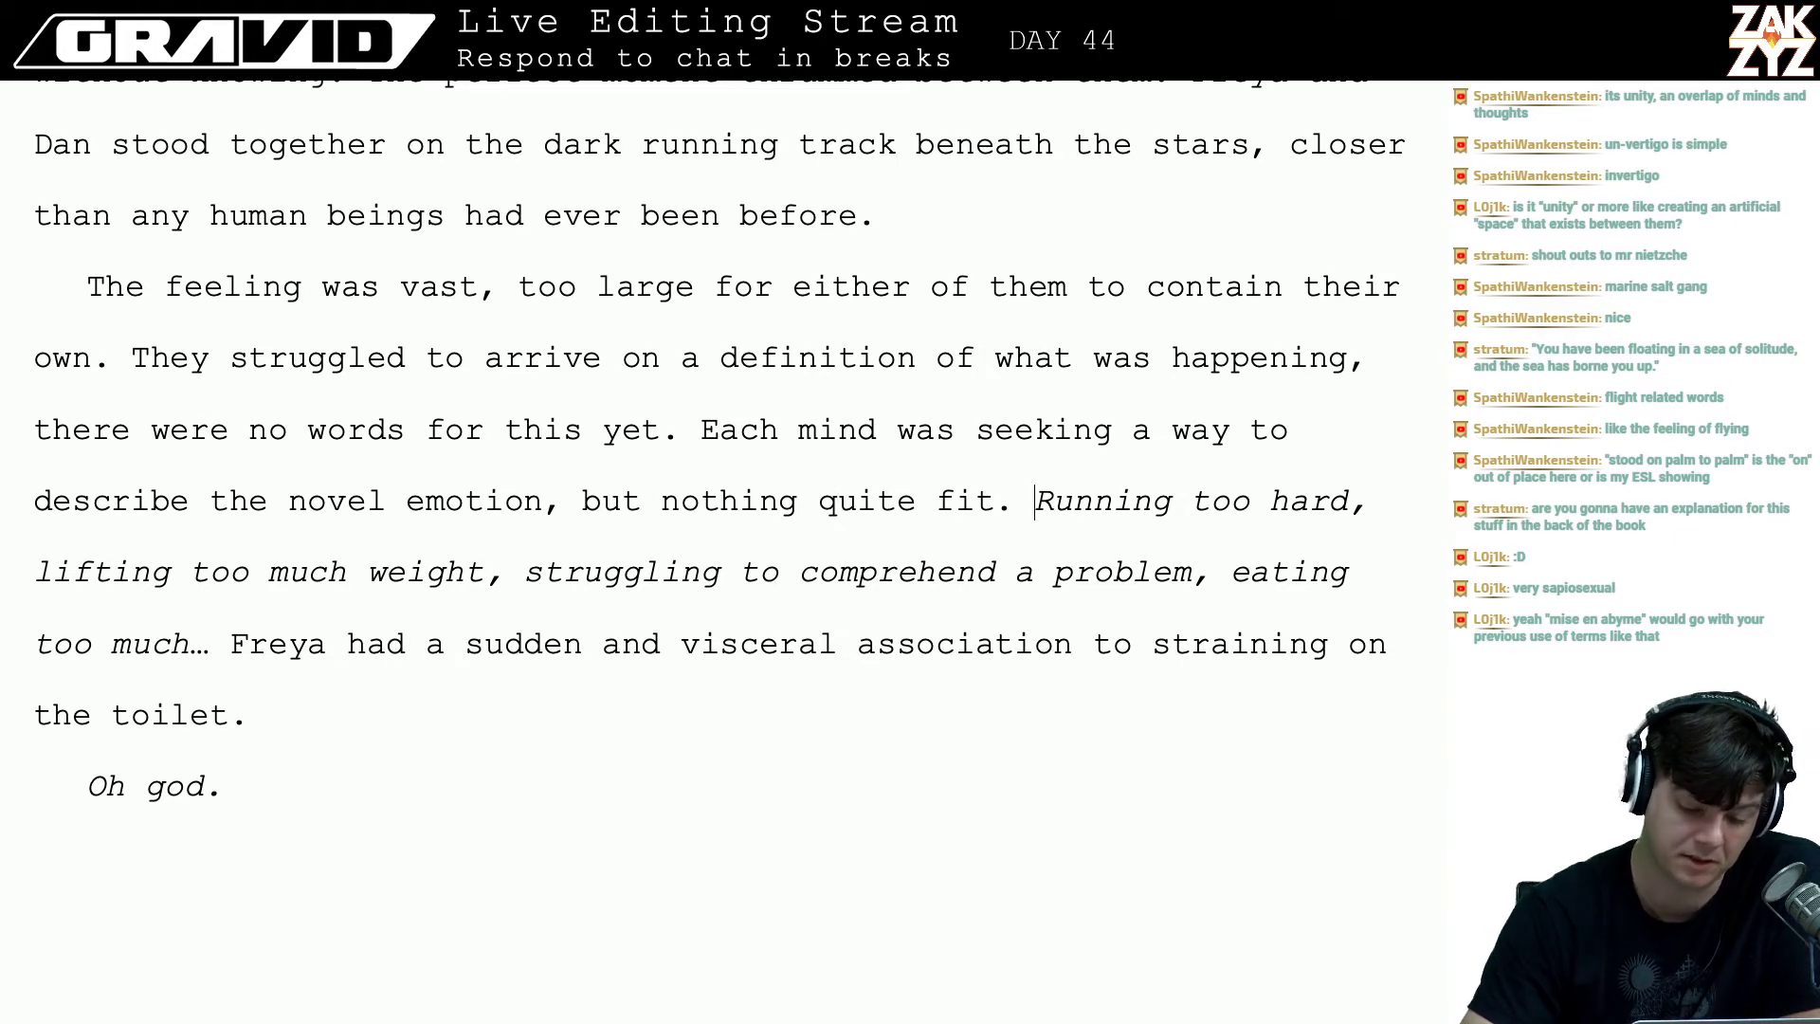
- Reread the passage from "Running too hard" through the line "Oh god."
key("Right")
key("Right")
key("Right")
key("Right")
key("Right")
key("Right")
key("Right")
key("Right")
key("Right")
key("Right")
key("Right")
key("Right")
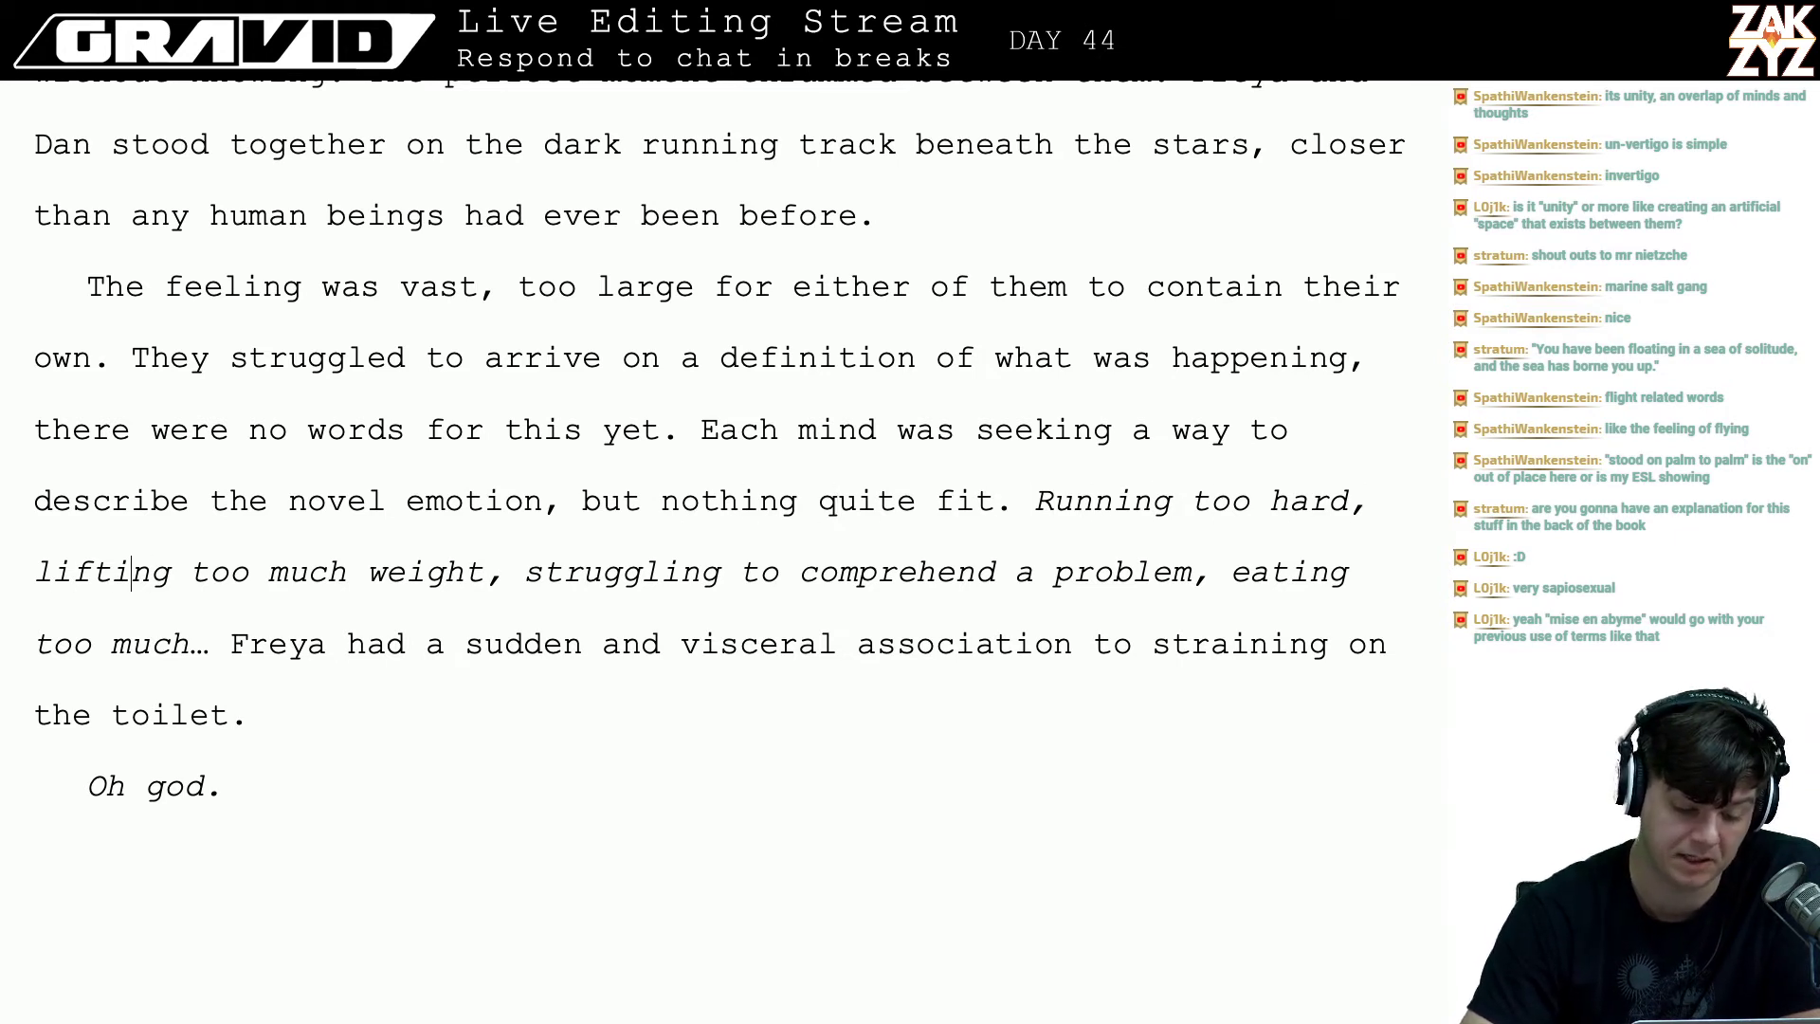
key("Down")
key("Down")
key("Up")
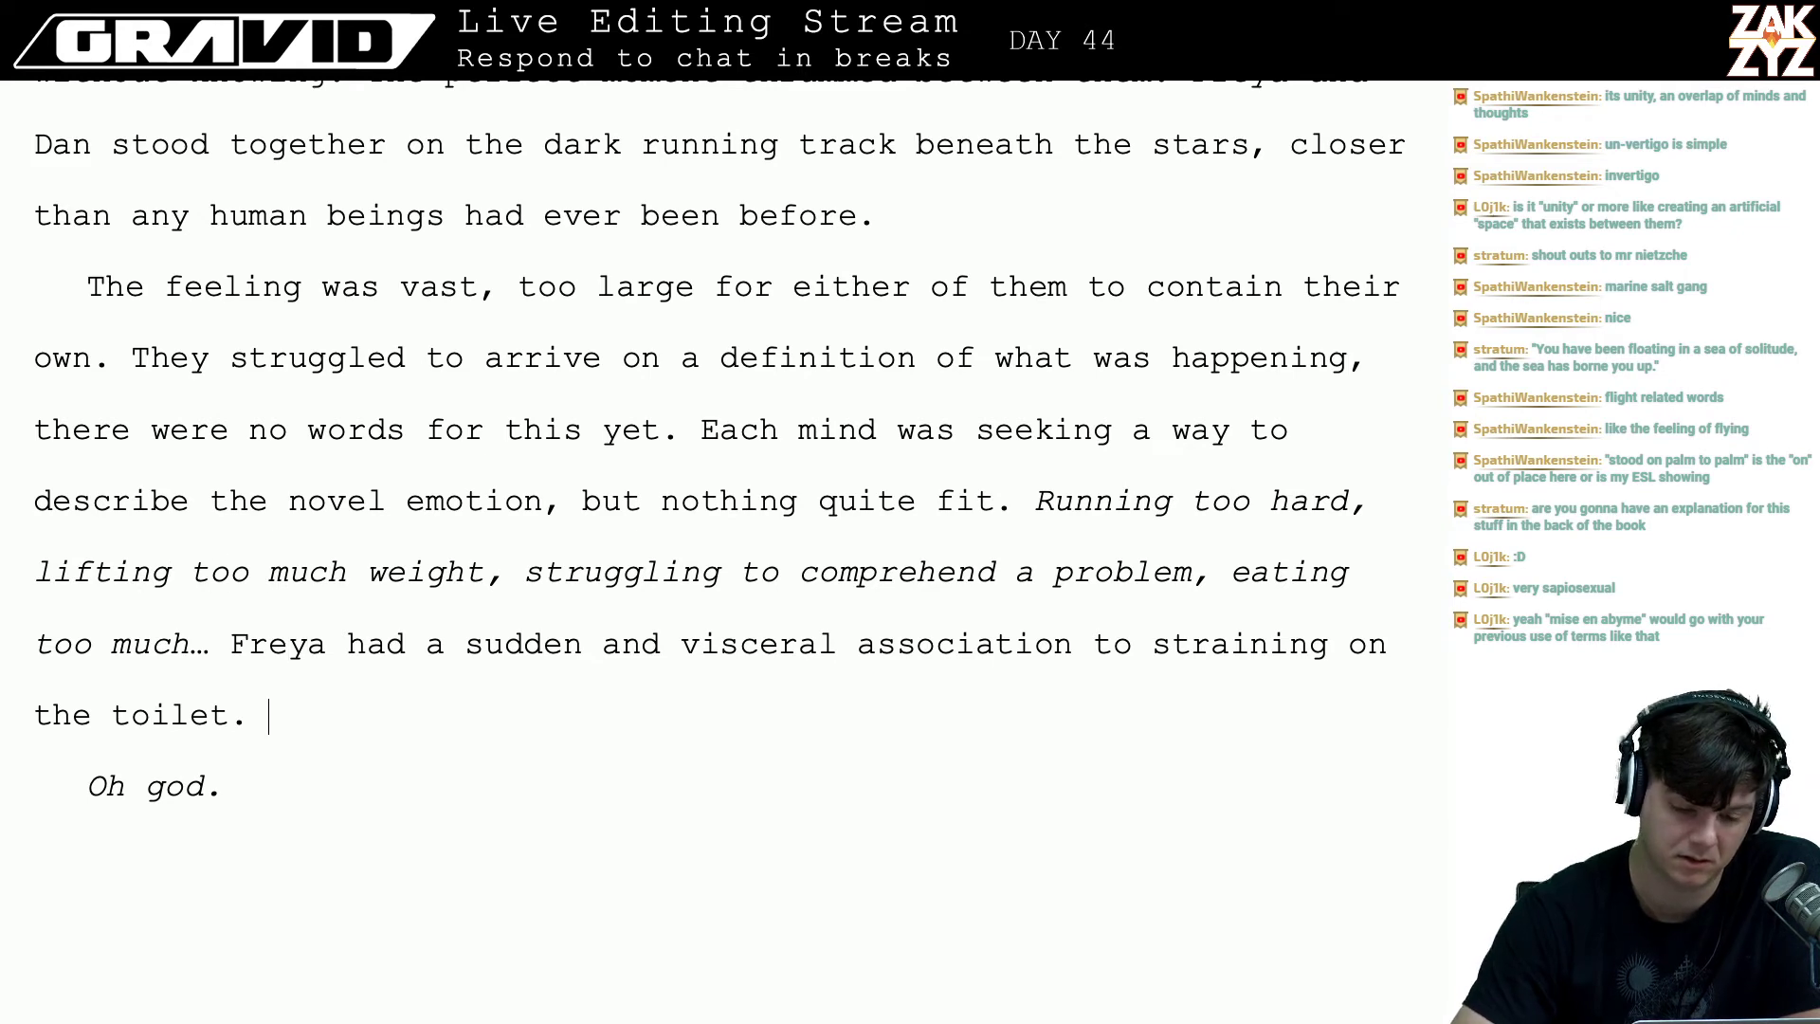
scroll(699, 409, "down", 1)
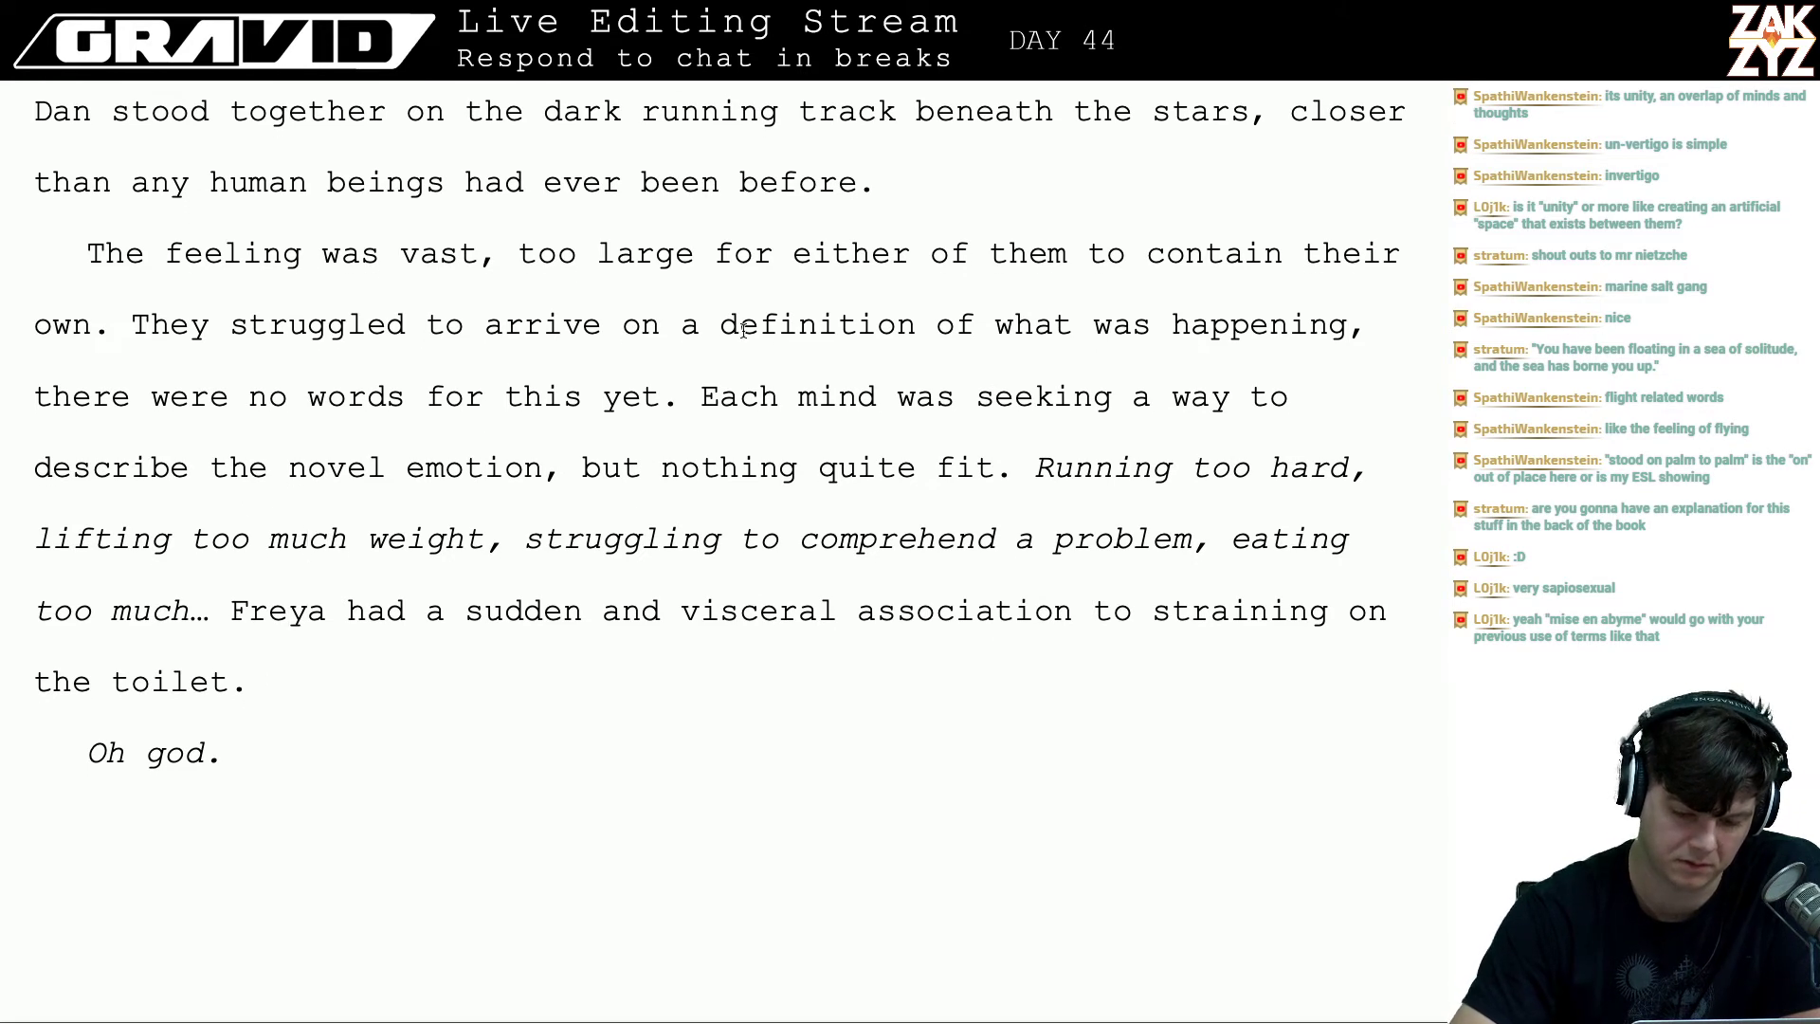
- Split the paragraph before "Each mind was seeking", leaving an empty line between the two parts
left_click(699, 402)
key("Return")
key("Return")
key("Up")
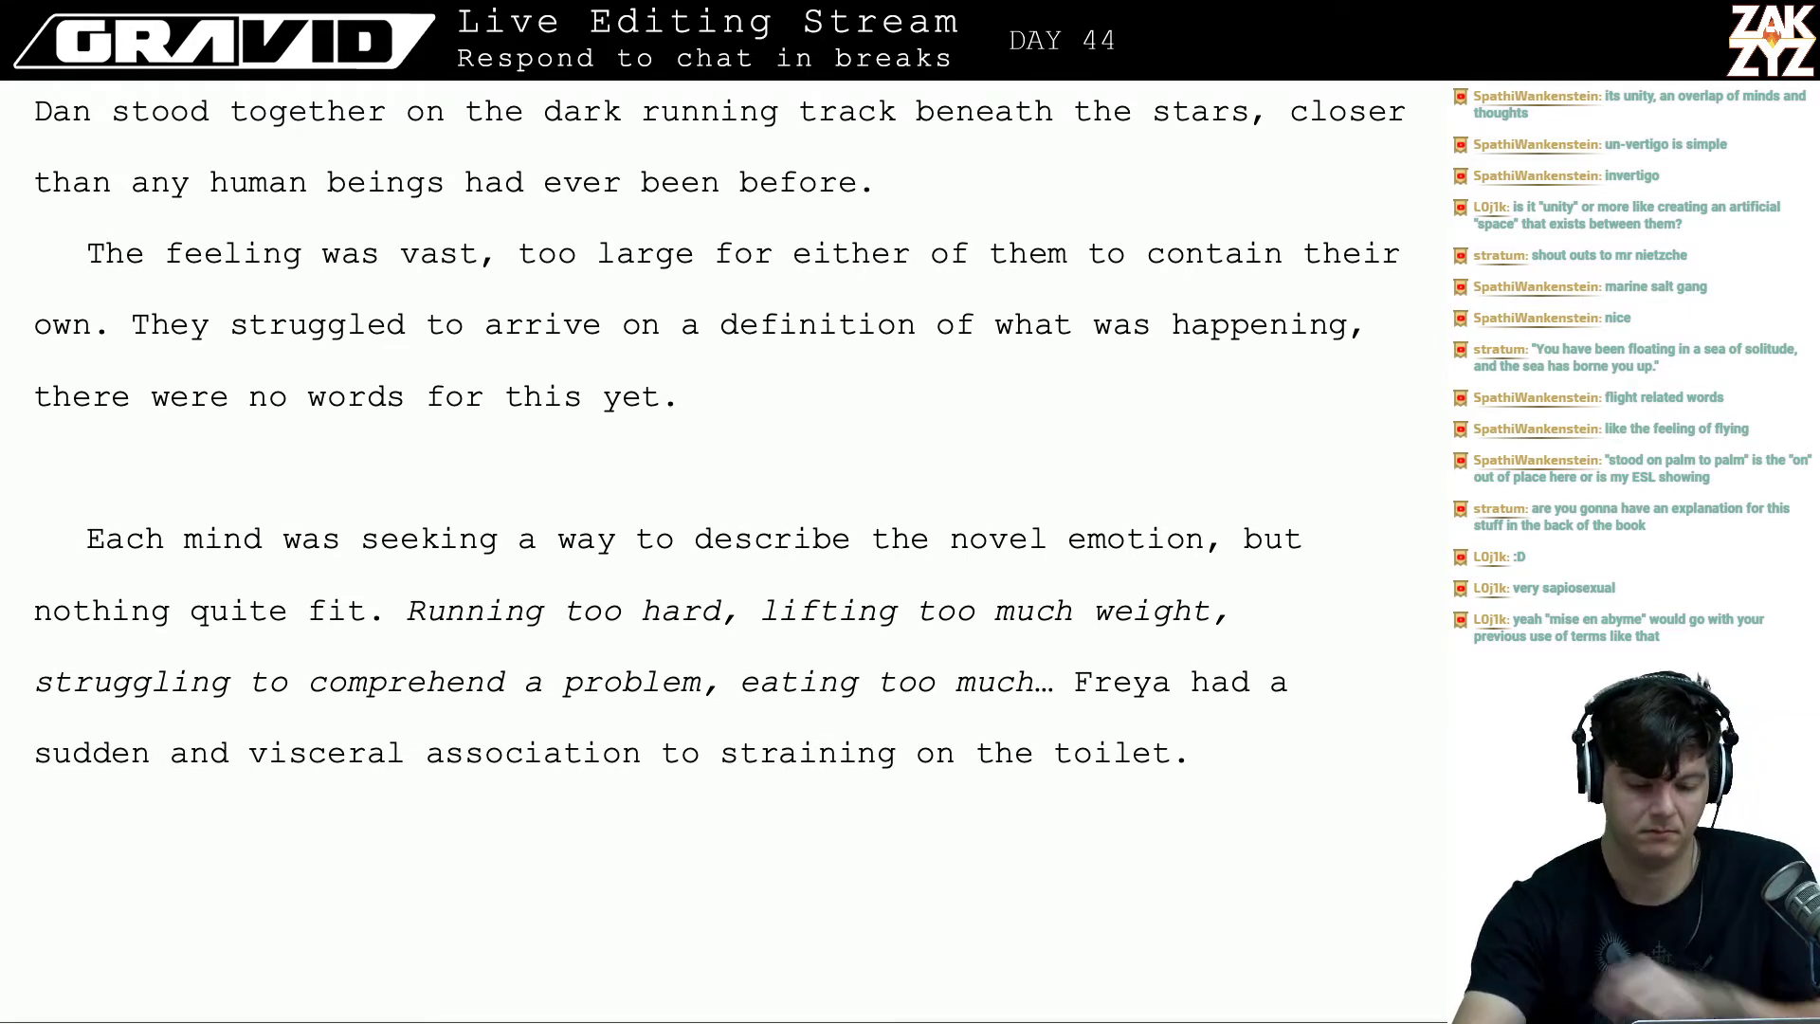
type("They fo")
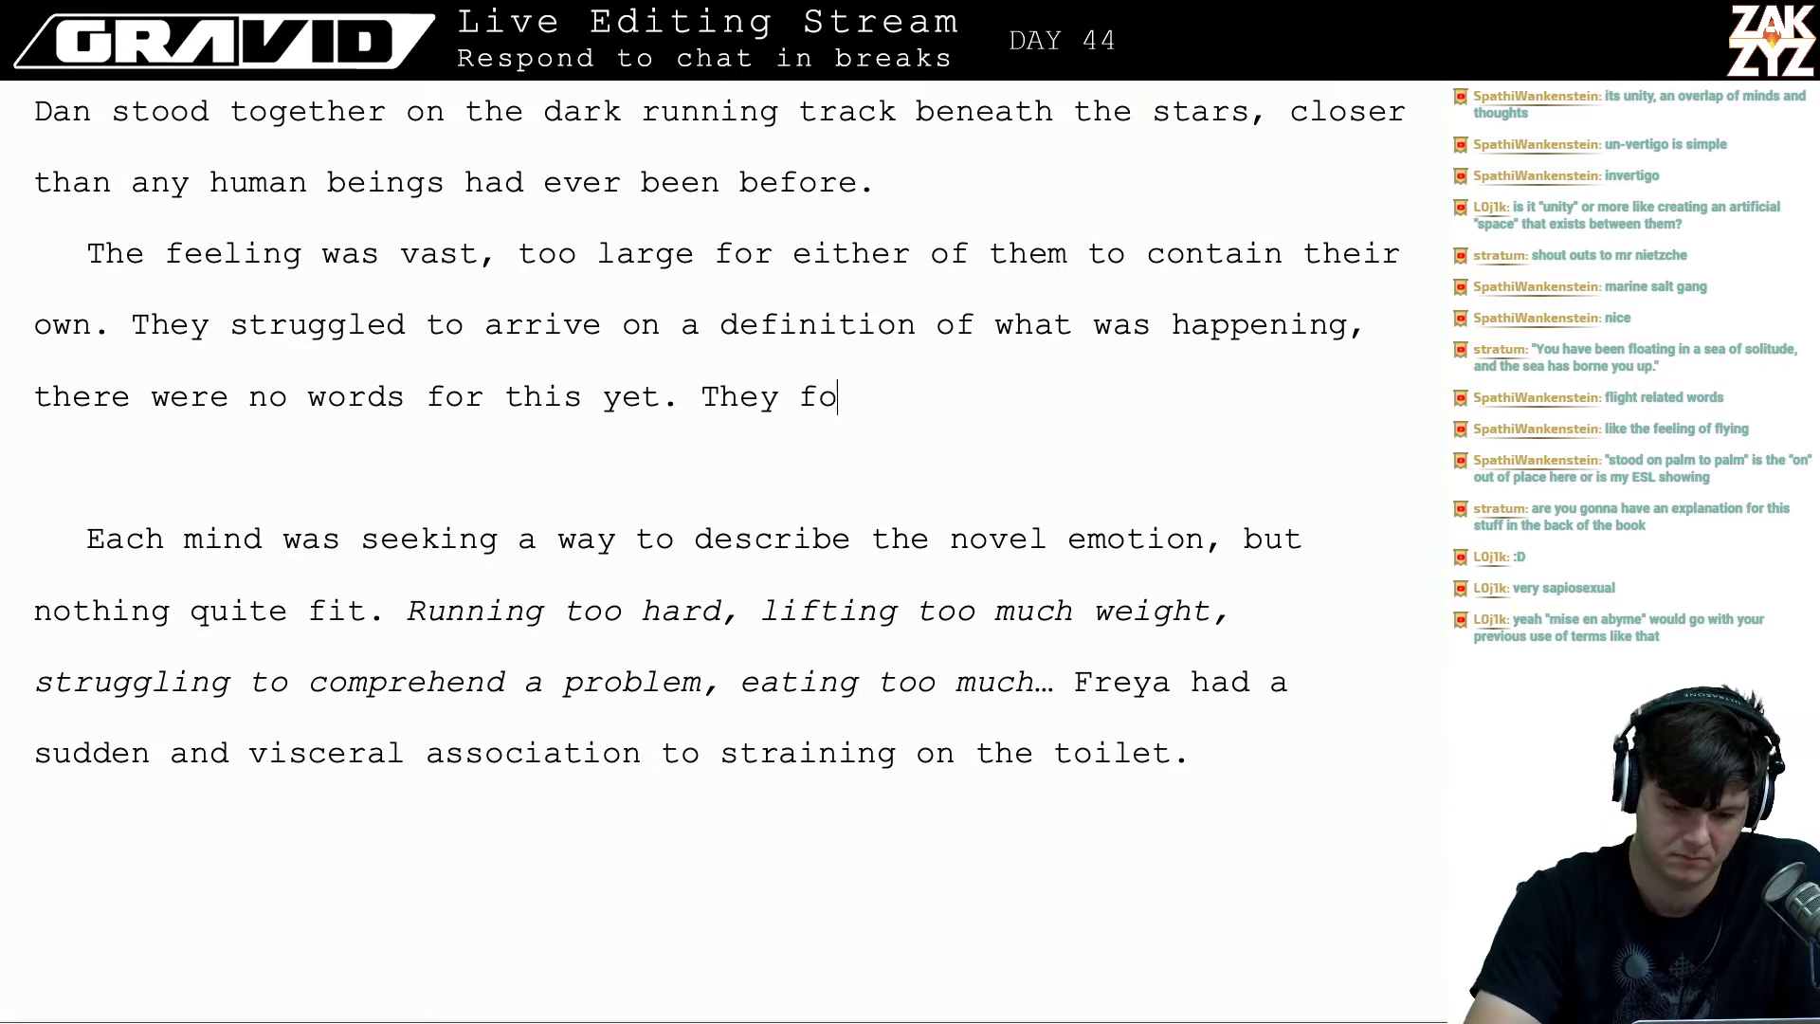
type("cus o")
key("BackSpace")
key("BackSpace")
key("BackSpace")
key("BackSpace")
key("BackSpace")
key("BackSpace")
key("BackSpace")
key("BackSpace")
key("BackSpace")
key("BackSpace")
key("BackSpace")
key("BackSpace")
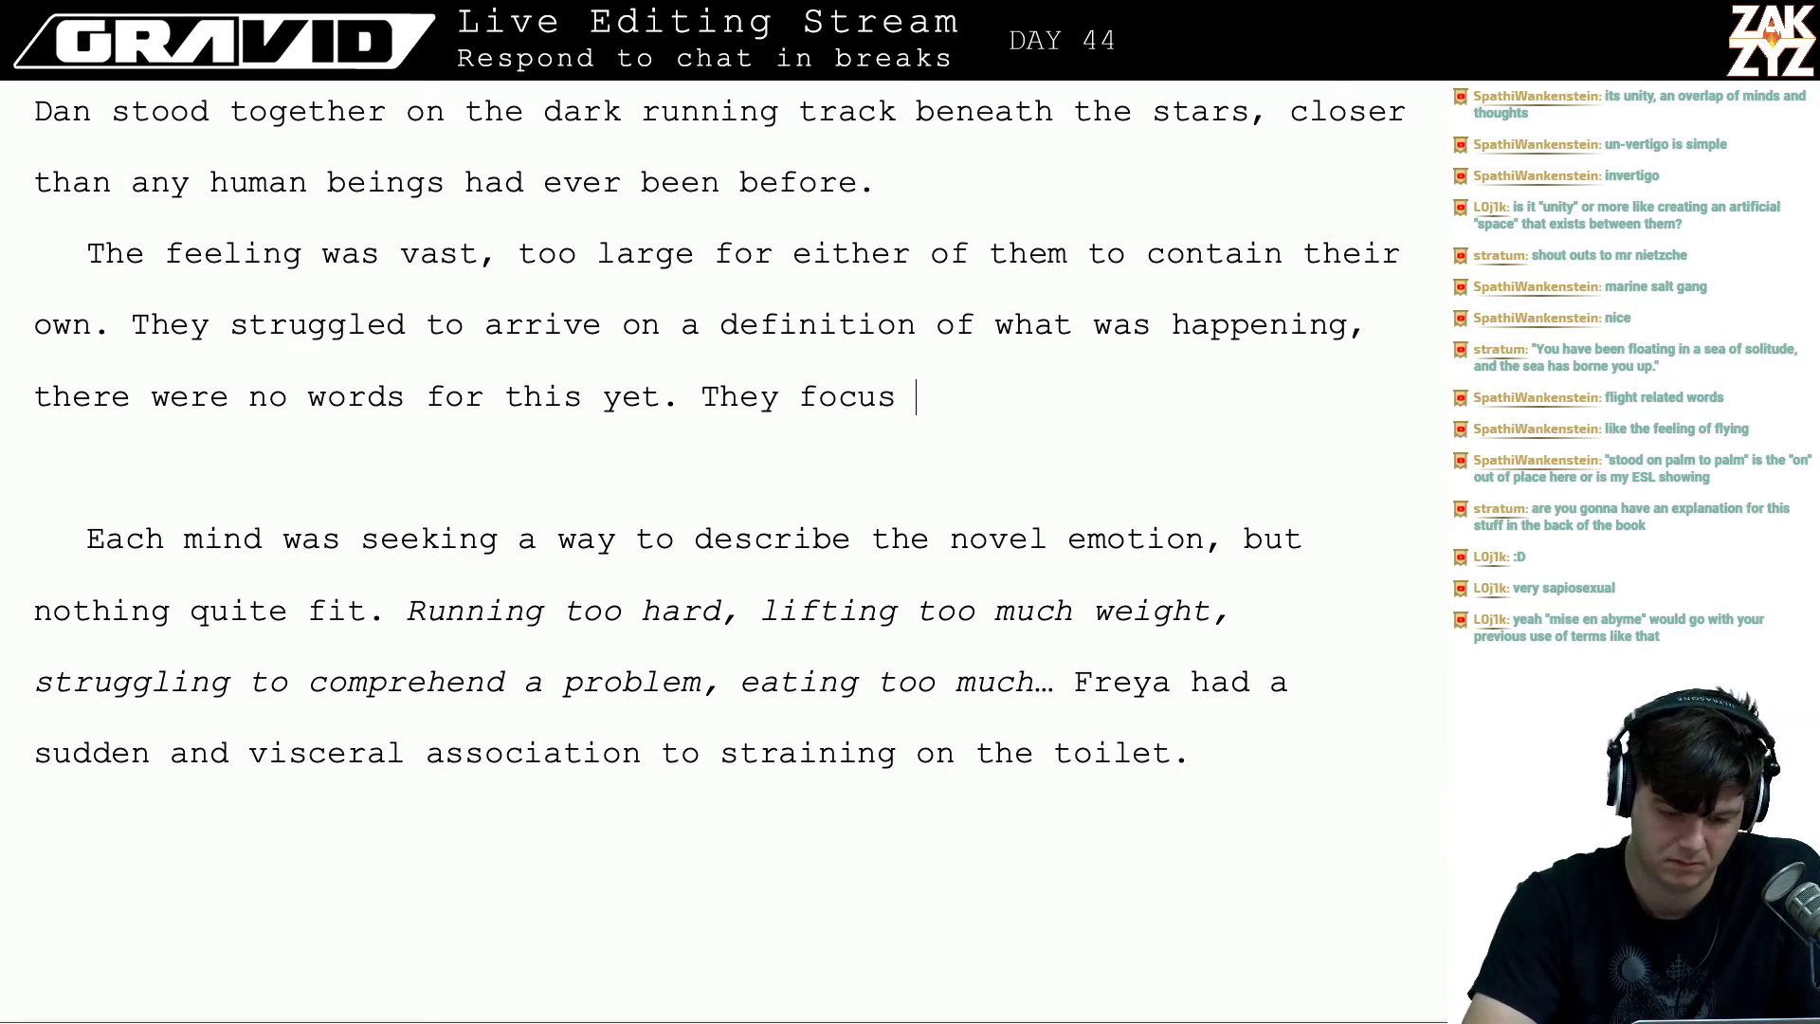
- Try continuing after "there were no words for this yet." with "There was a need to expand to contain the emotion,"
type("There wwa")
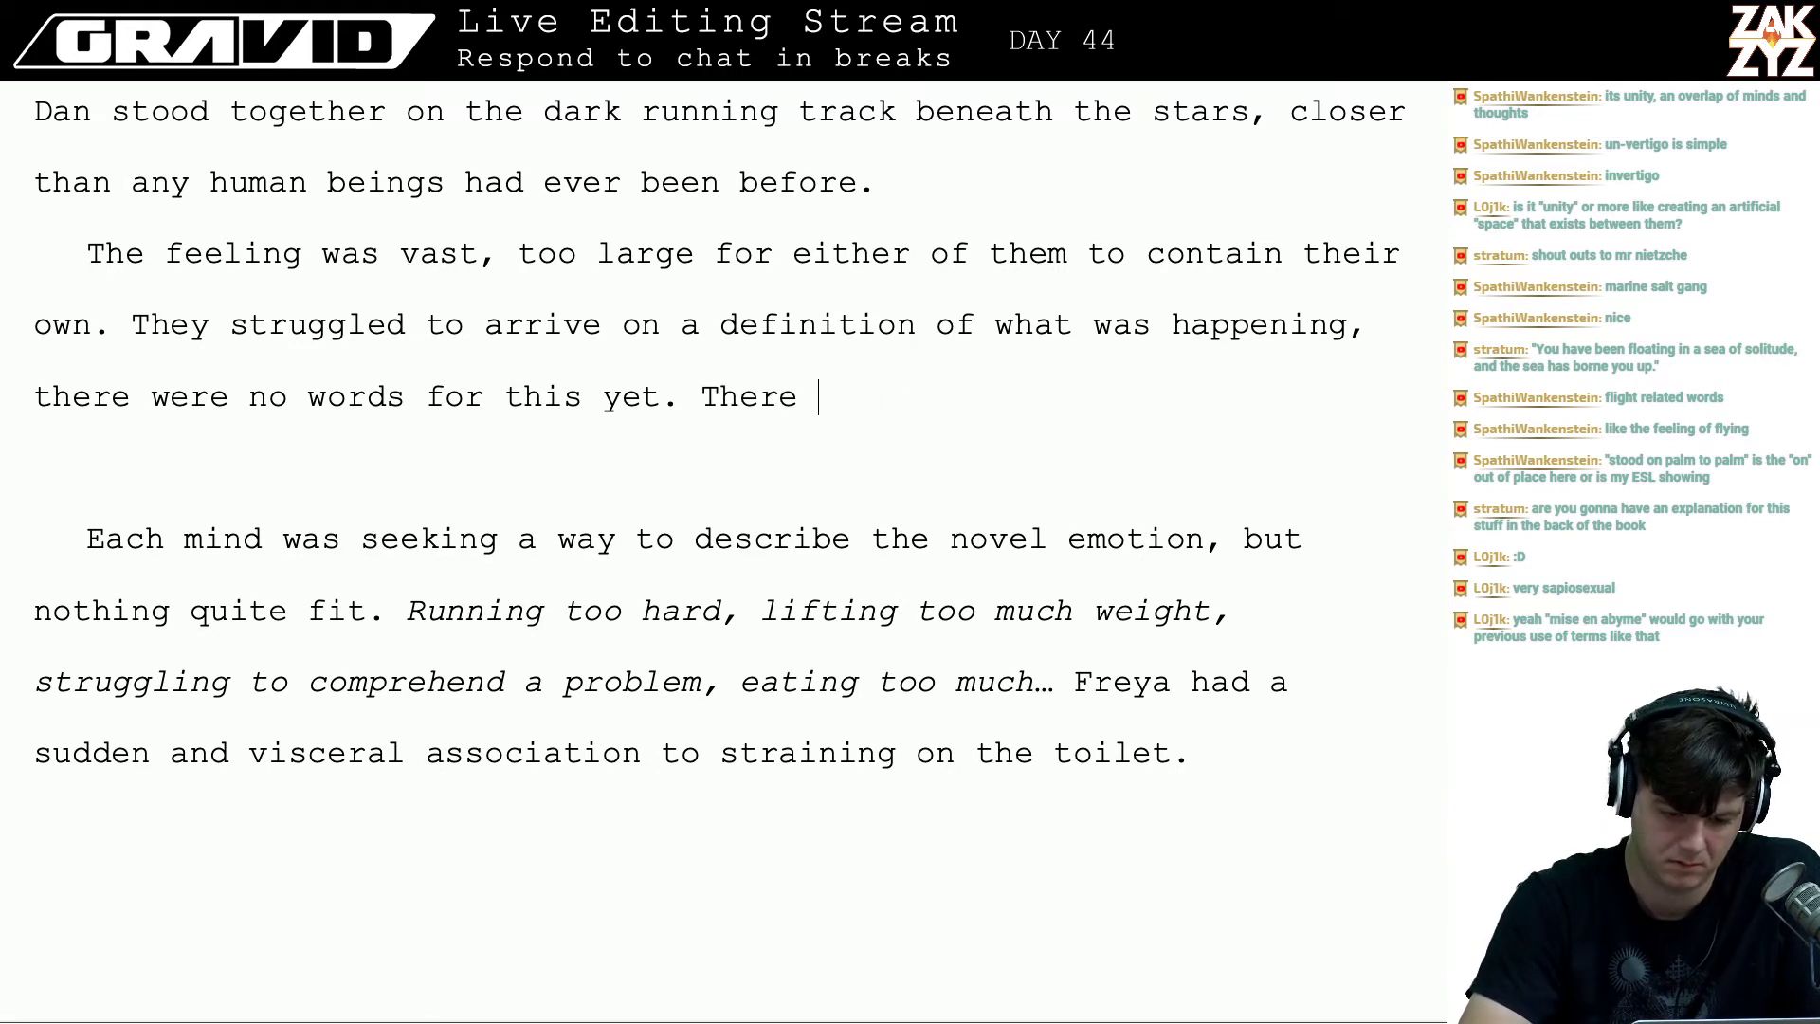
key("BackSpace")
key("BackSpace")
type("as a need")
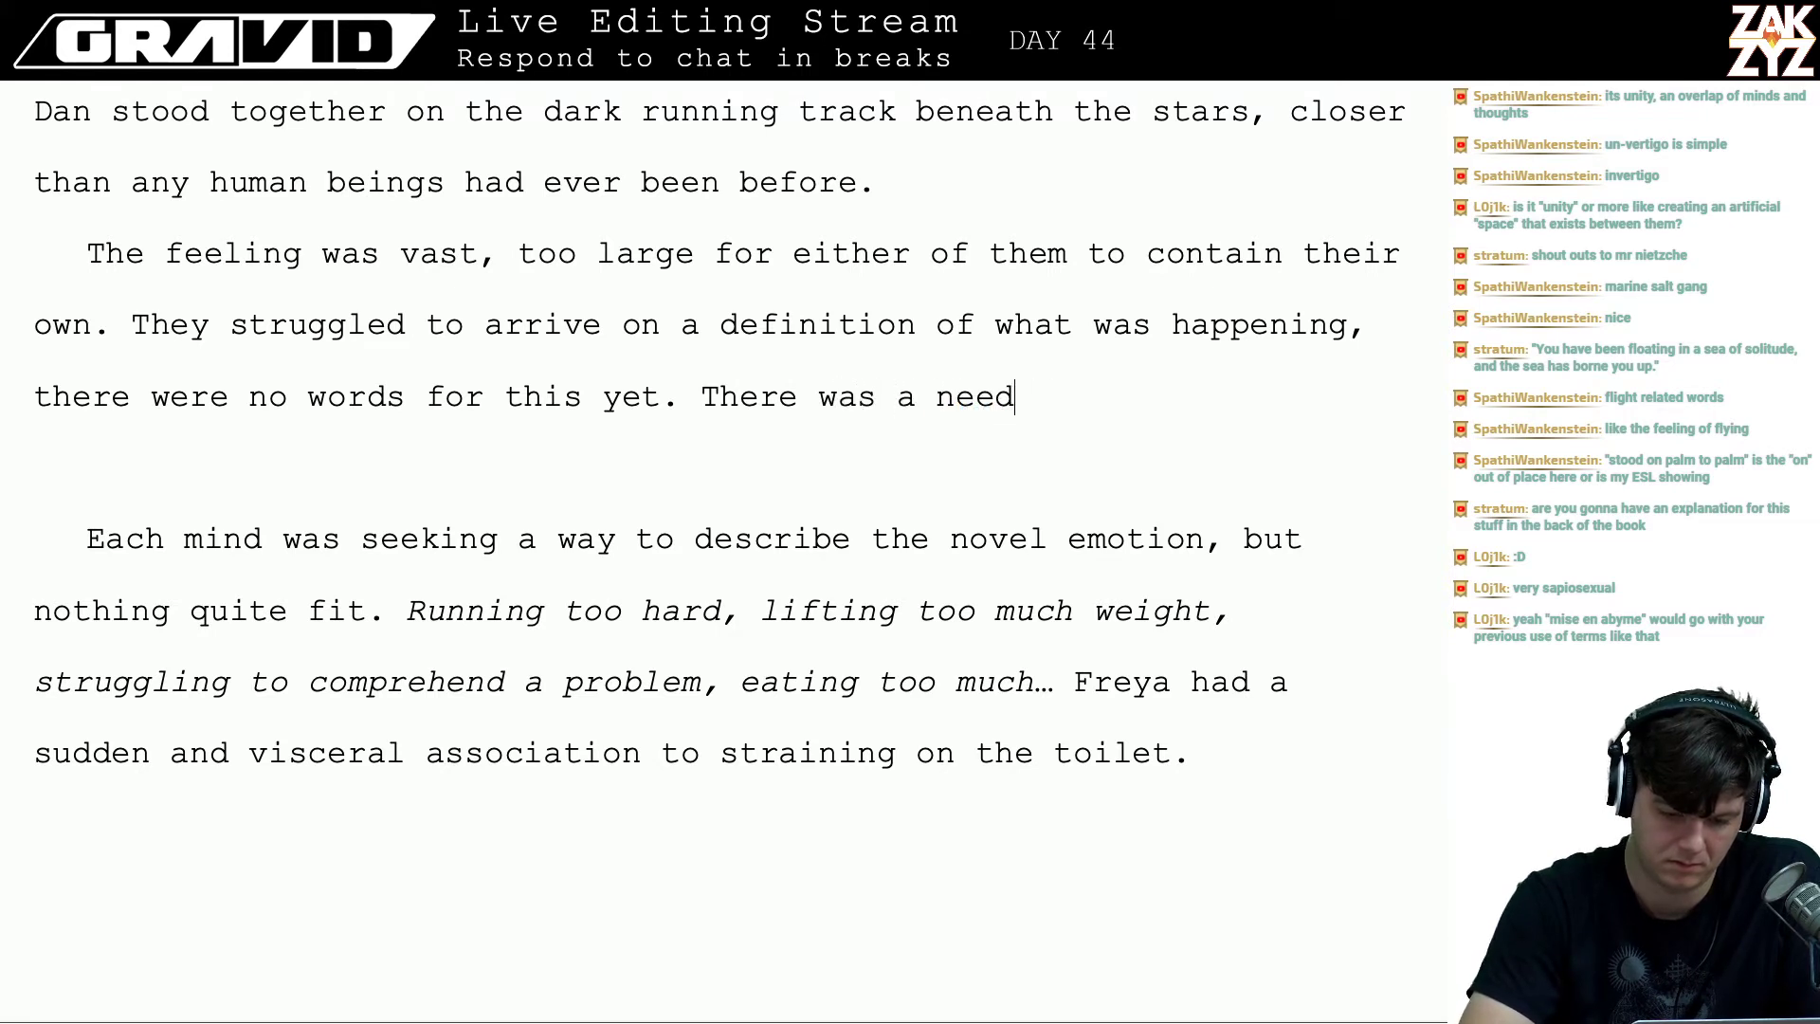
key("BackSpace")
type("d t")
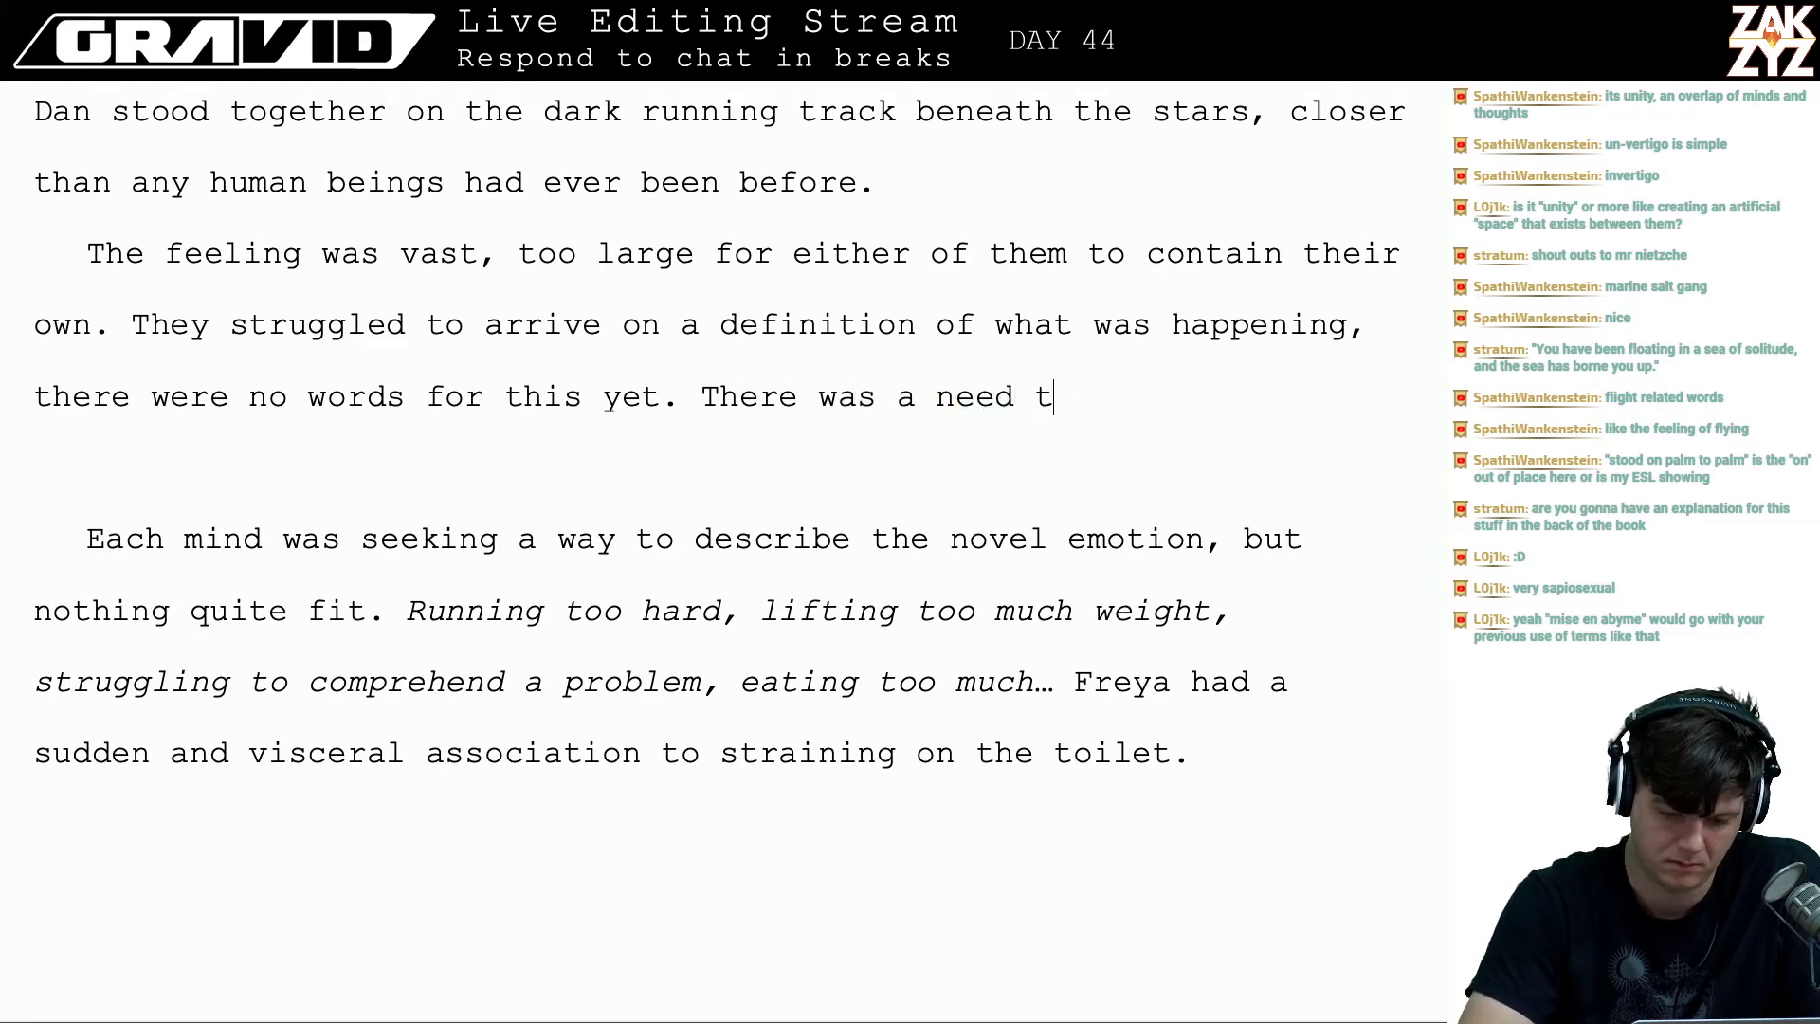
type("o expand to con")
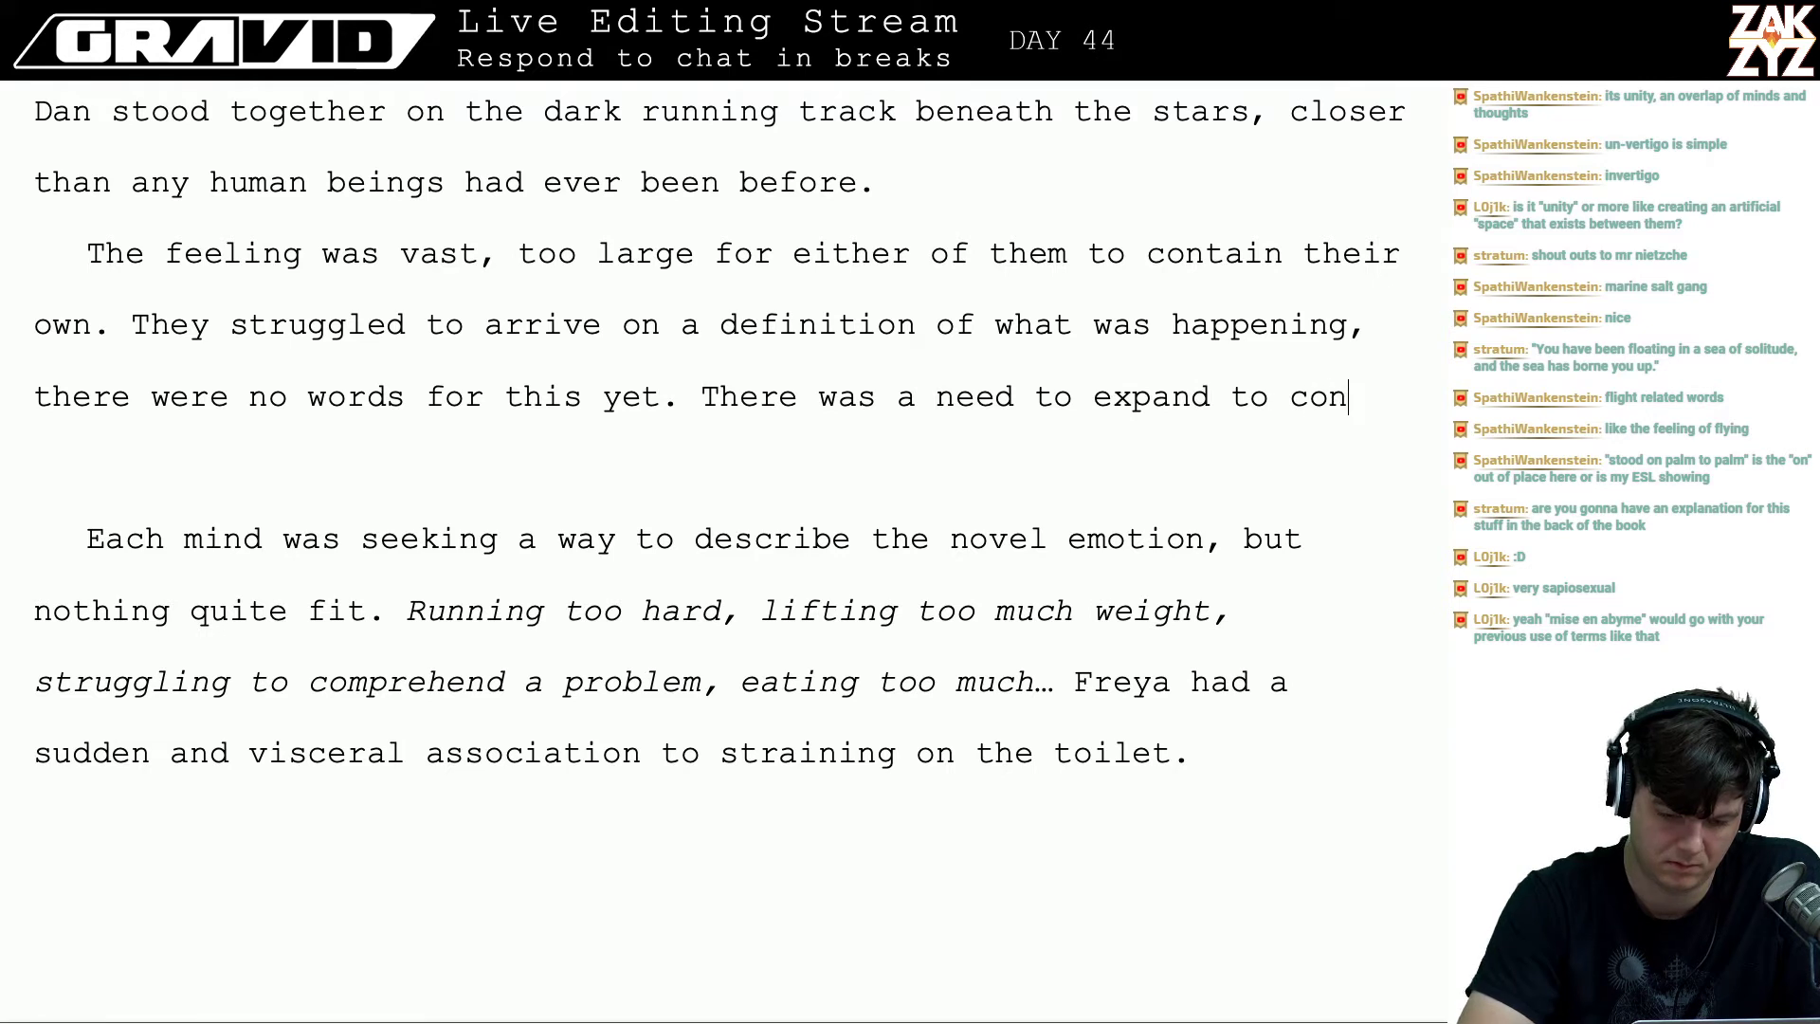
type("tain the emotion,")
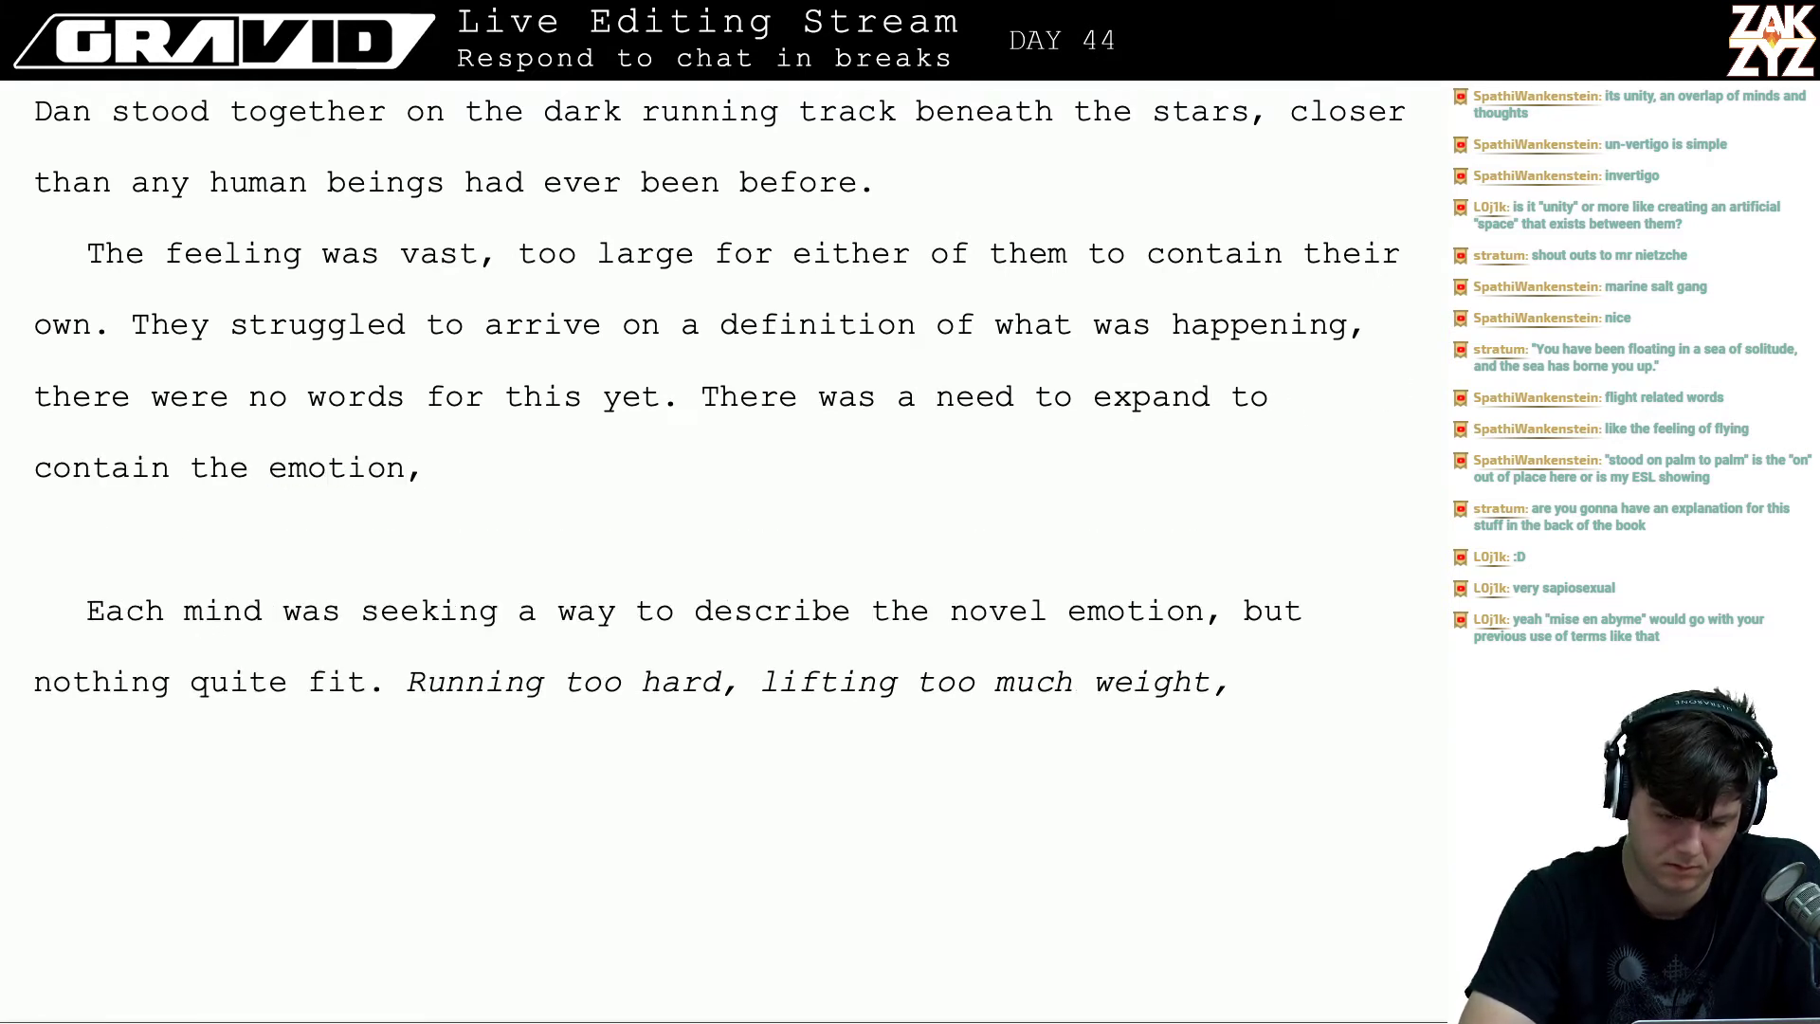
- Delete the unfinished sentence about a need to expand to contain the emotion
key("BackSpace")
key("BackSpace")
key("BackSpace")
key("BackSpace")
key("BackSpace")
key("BackSpace")
key("BackSpace")
key("BackSpace")
key("BackSpace")
key("BackSpace")
key("BackSpace")
key("BackSpace")
key("BackSpace")
key("BackSpace")
key("BackSpace")
key("BackSpace")
key("BackSpace")
key("BackSpace")
key("BackSpace")
key("BackSpace")
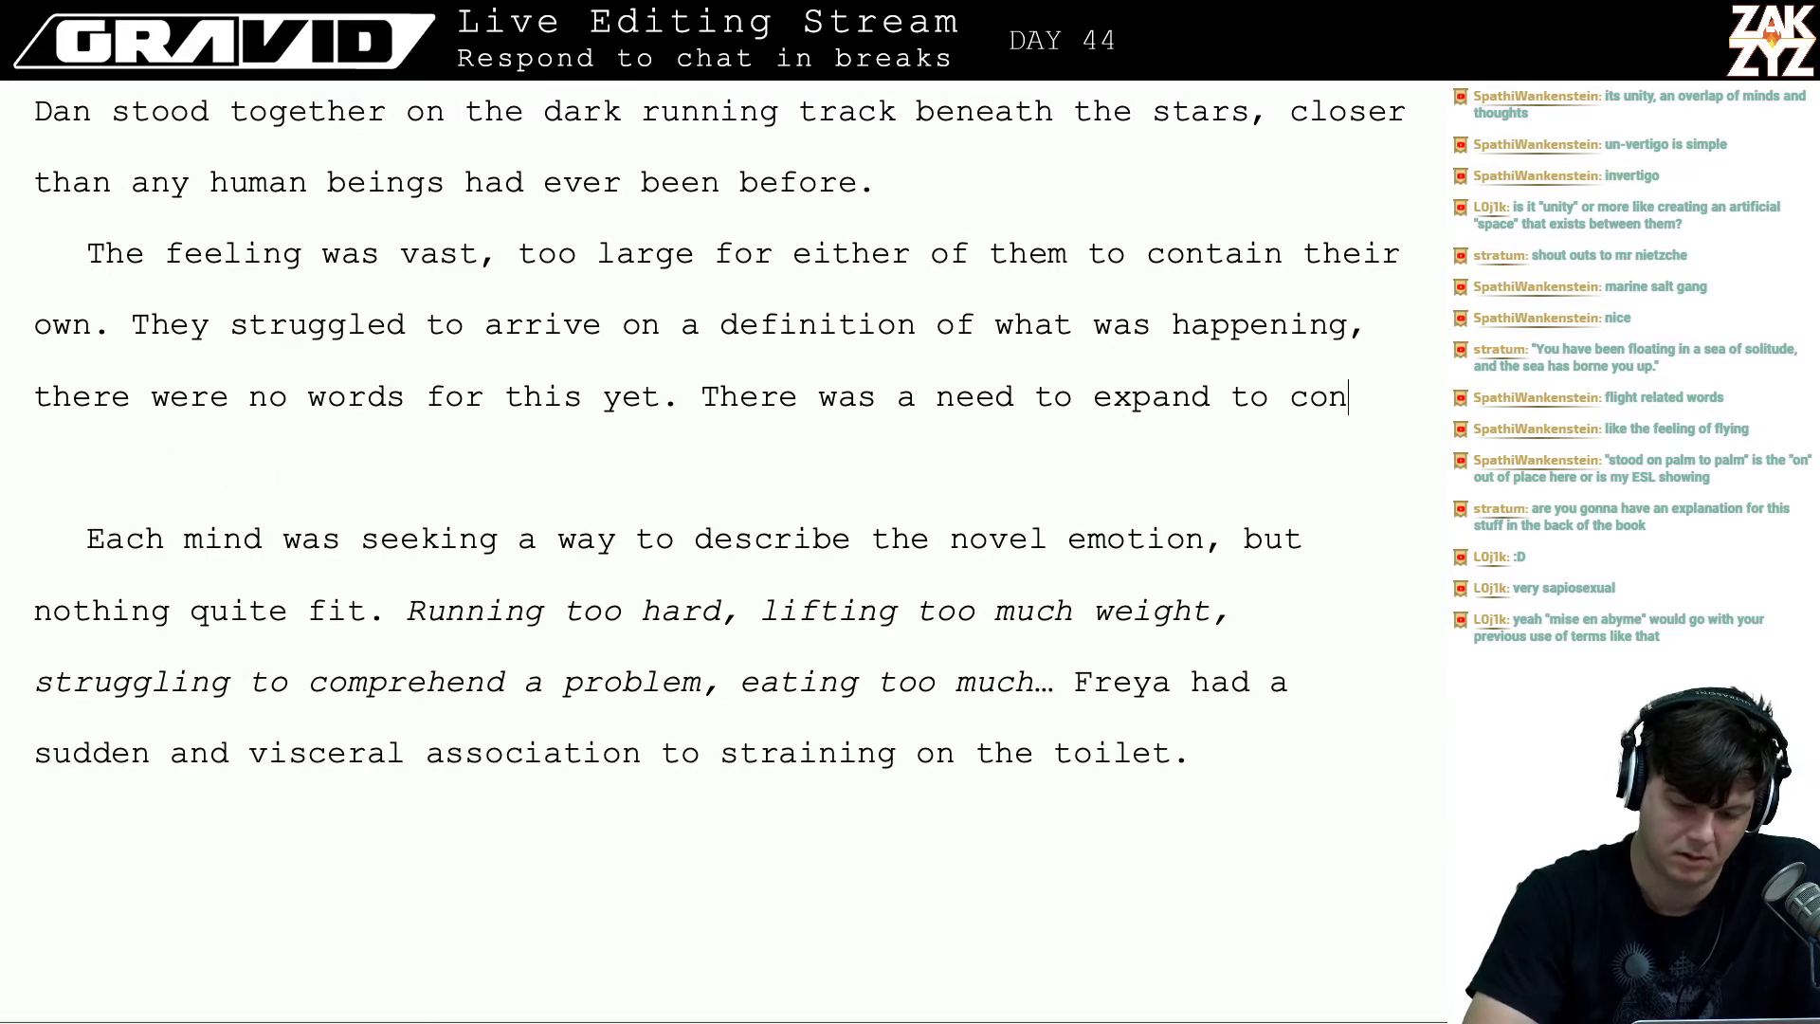
key("BackSpace")
key("BackSpace")
key("BackSpace")
key("BackSpace")
key("BackSpace")
key("BackSpace")
key("BackSpace")
key("BackSpace")
key("BackSpace")
key("BackSpace")
key("BackSpace")
key("BackSpace")
key("BackSpace")
key("BackSpace")
key("BackSpace")
key("BackSpace")
key("BackSpace")
key("BackSpace")
key("BackSpace")
key("BackSpace")
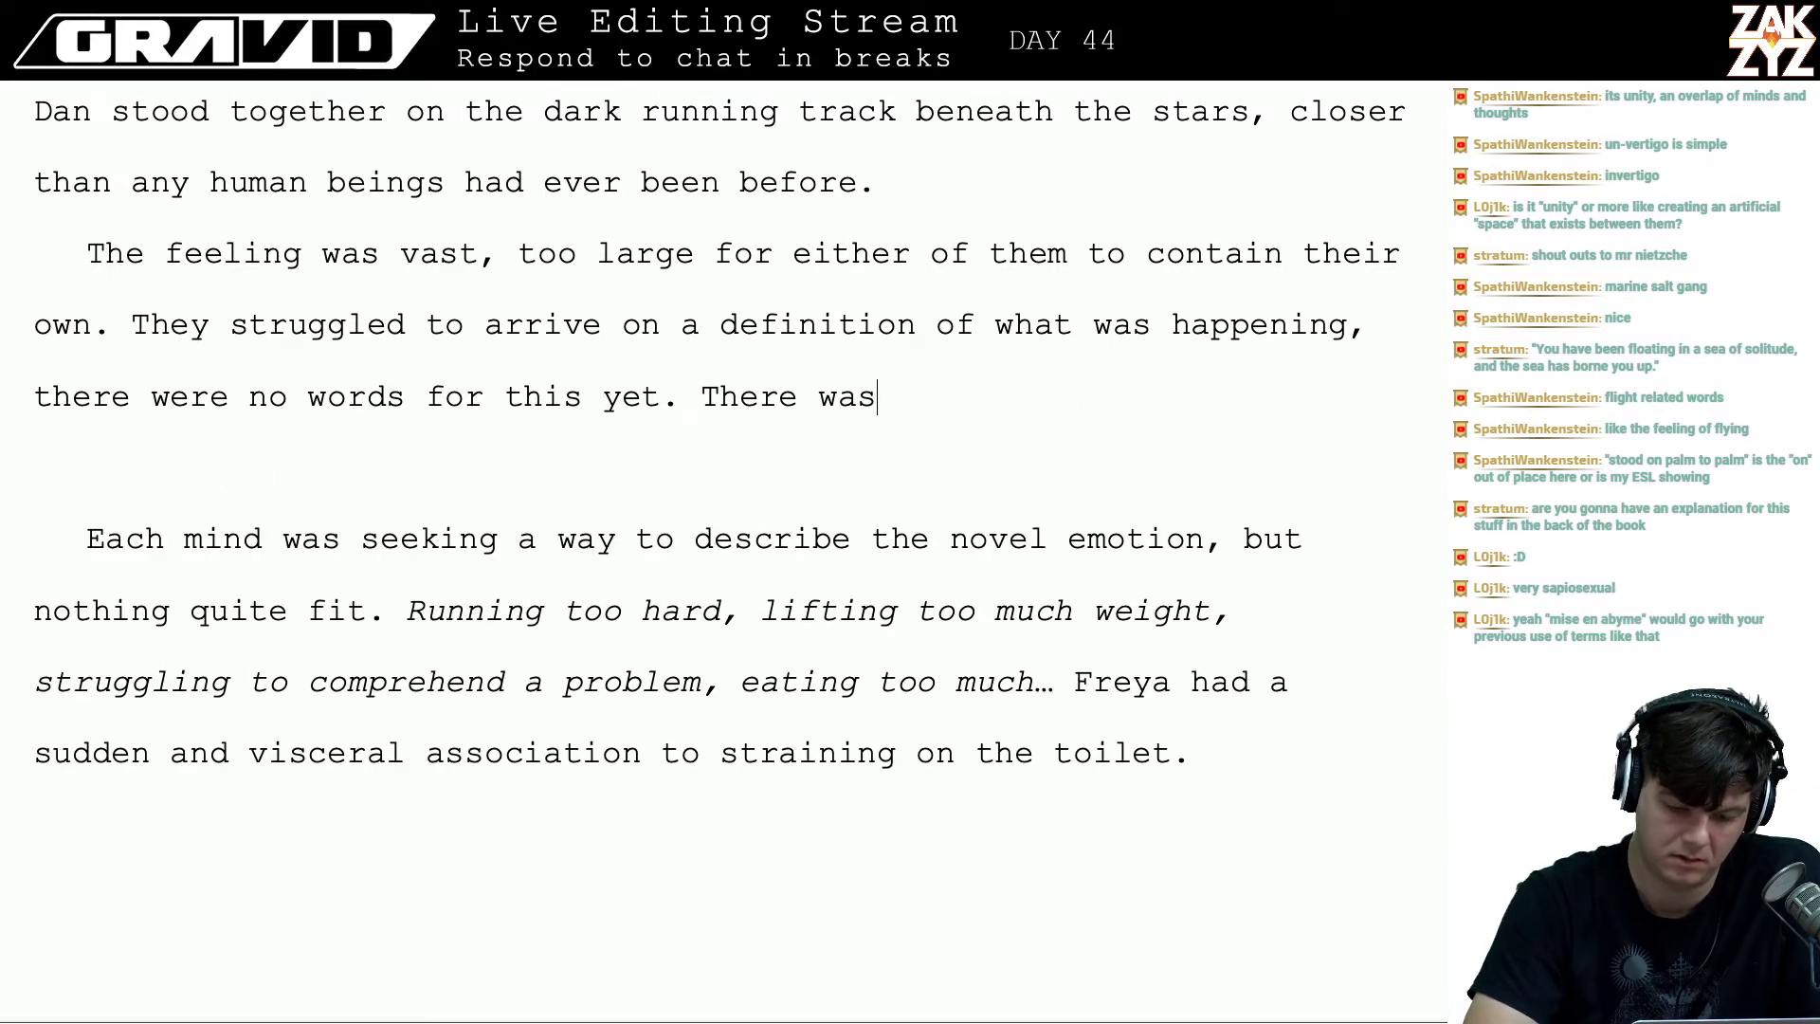
key("BackSpace")
key("BackSpace")
key("BackSpace")
type("They were")
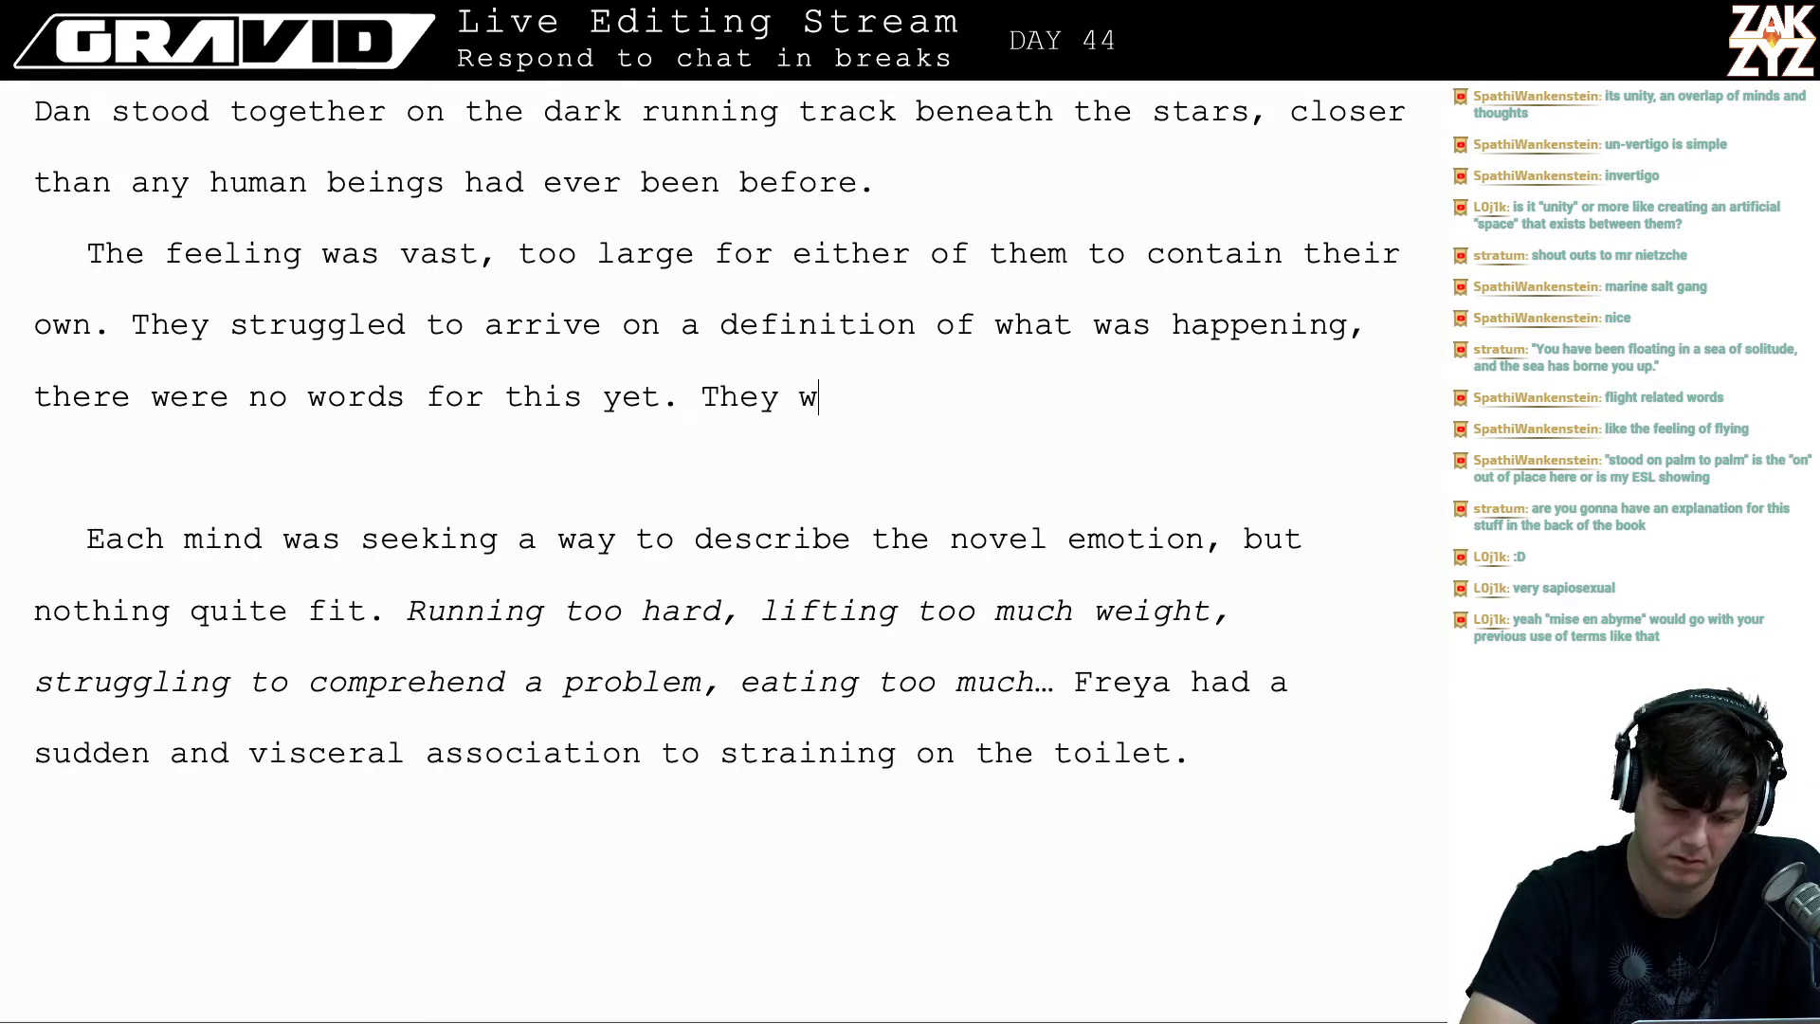
key("BackSpace")
key("BackSpace")
key("BackSpace")
key("BackSpace")
key("BackSpace")
key("BackSpace")
key("BackSpace")
key("BackSpace")
key("BackSpace")
key("BackSpace")
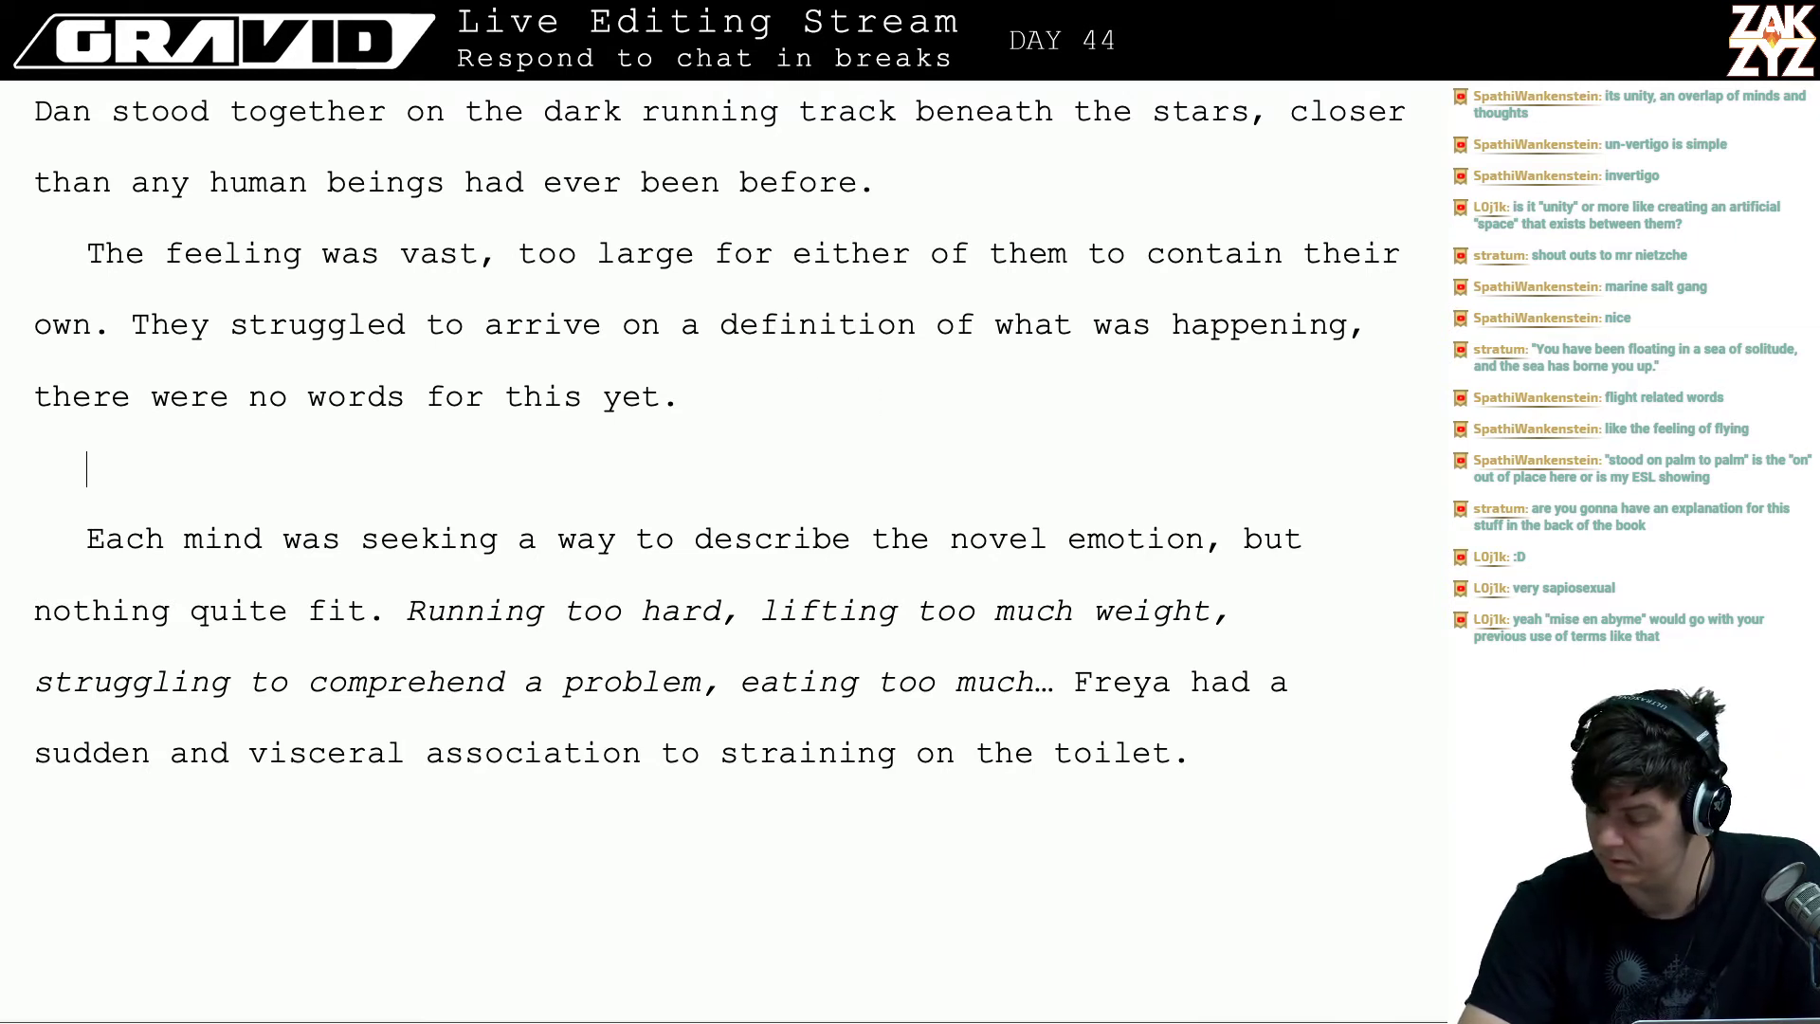
- Reread the lines around the paragraph gap, from "than any human beings" to "straining on the toilet."
key("Down")
key("Down")
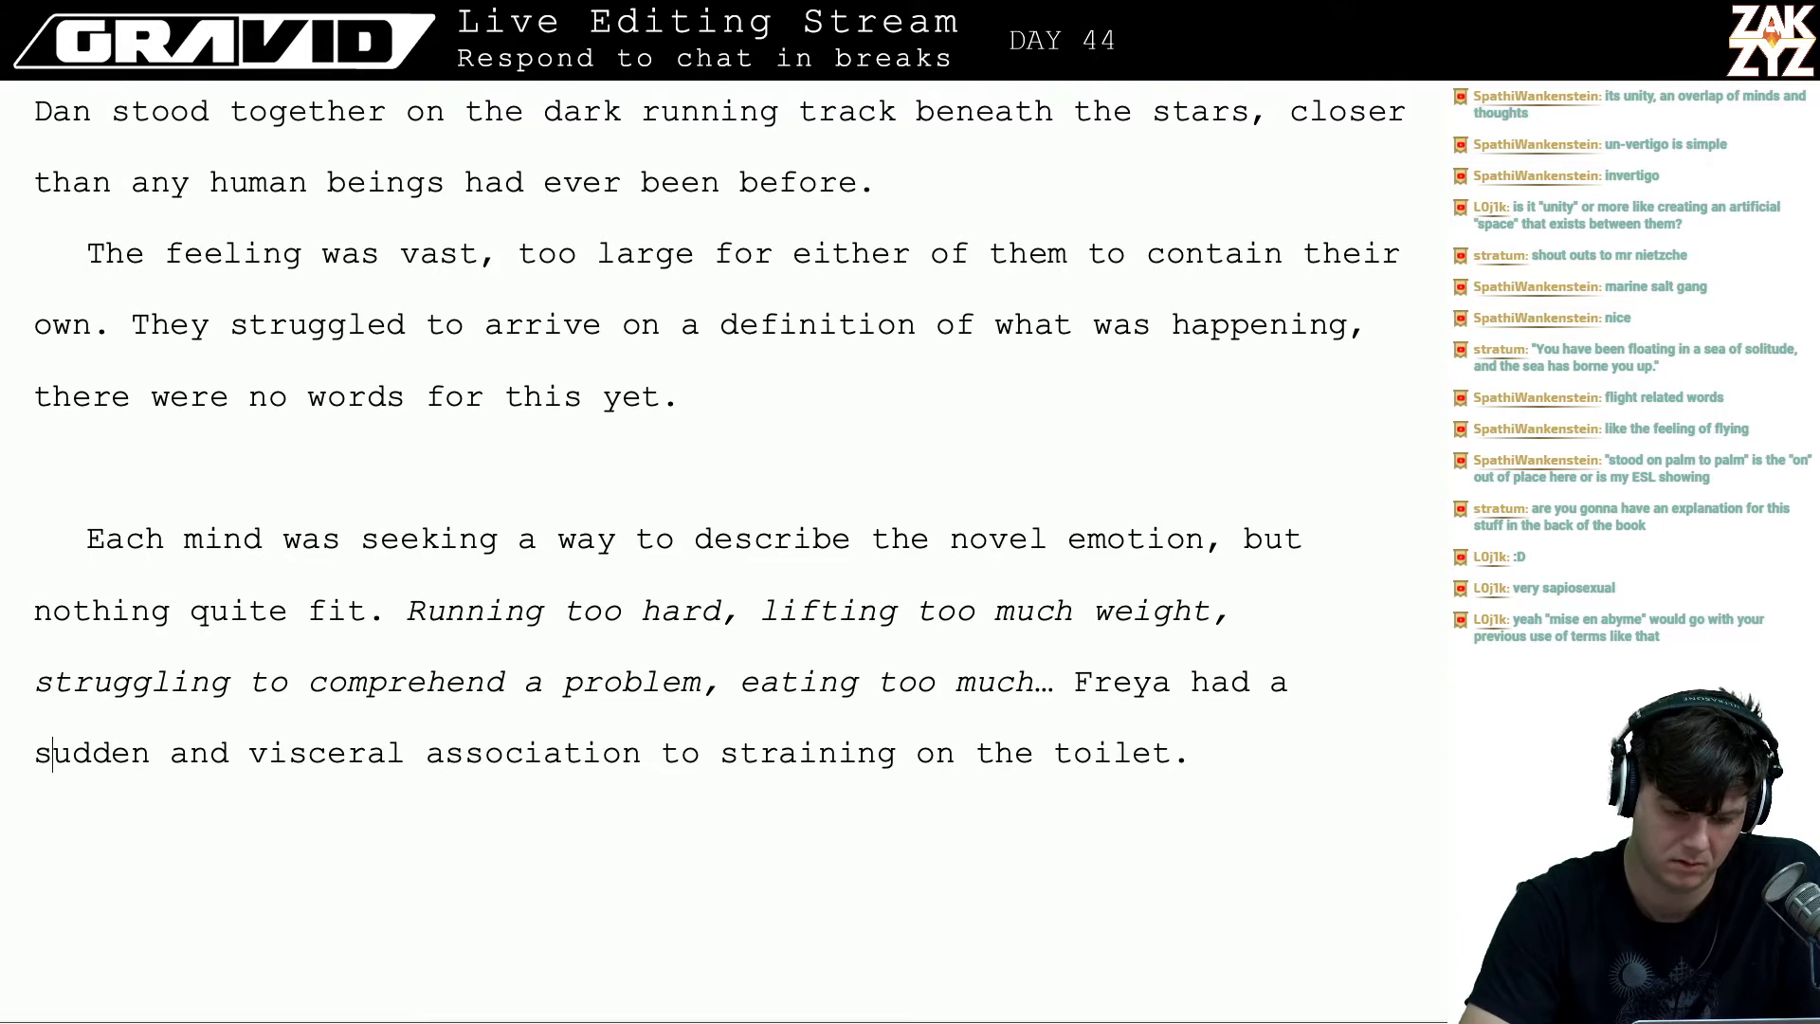
key("Down")
key("Up")
key("Up")
key("Up")
key("Up")
key("Up")
key("Up")
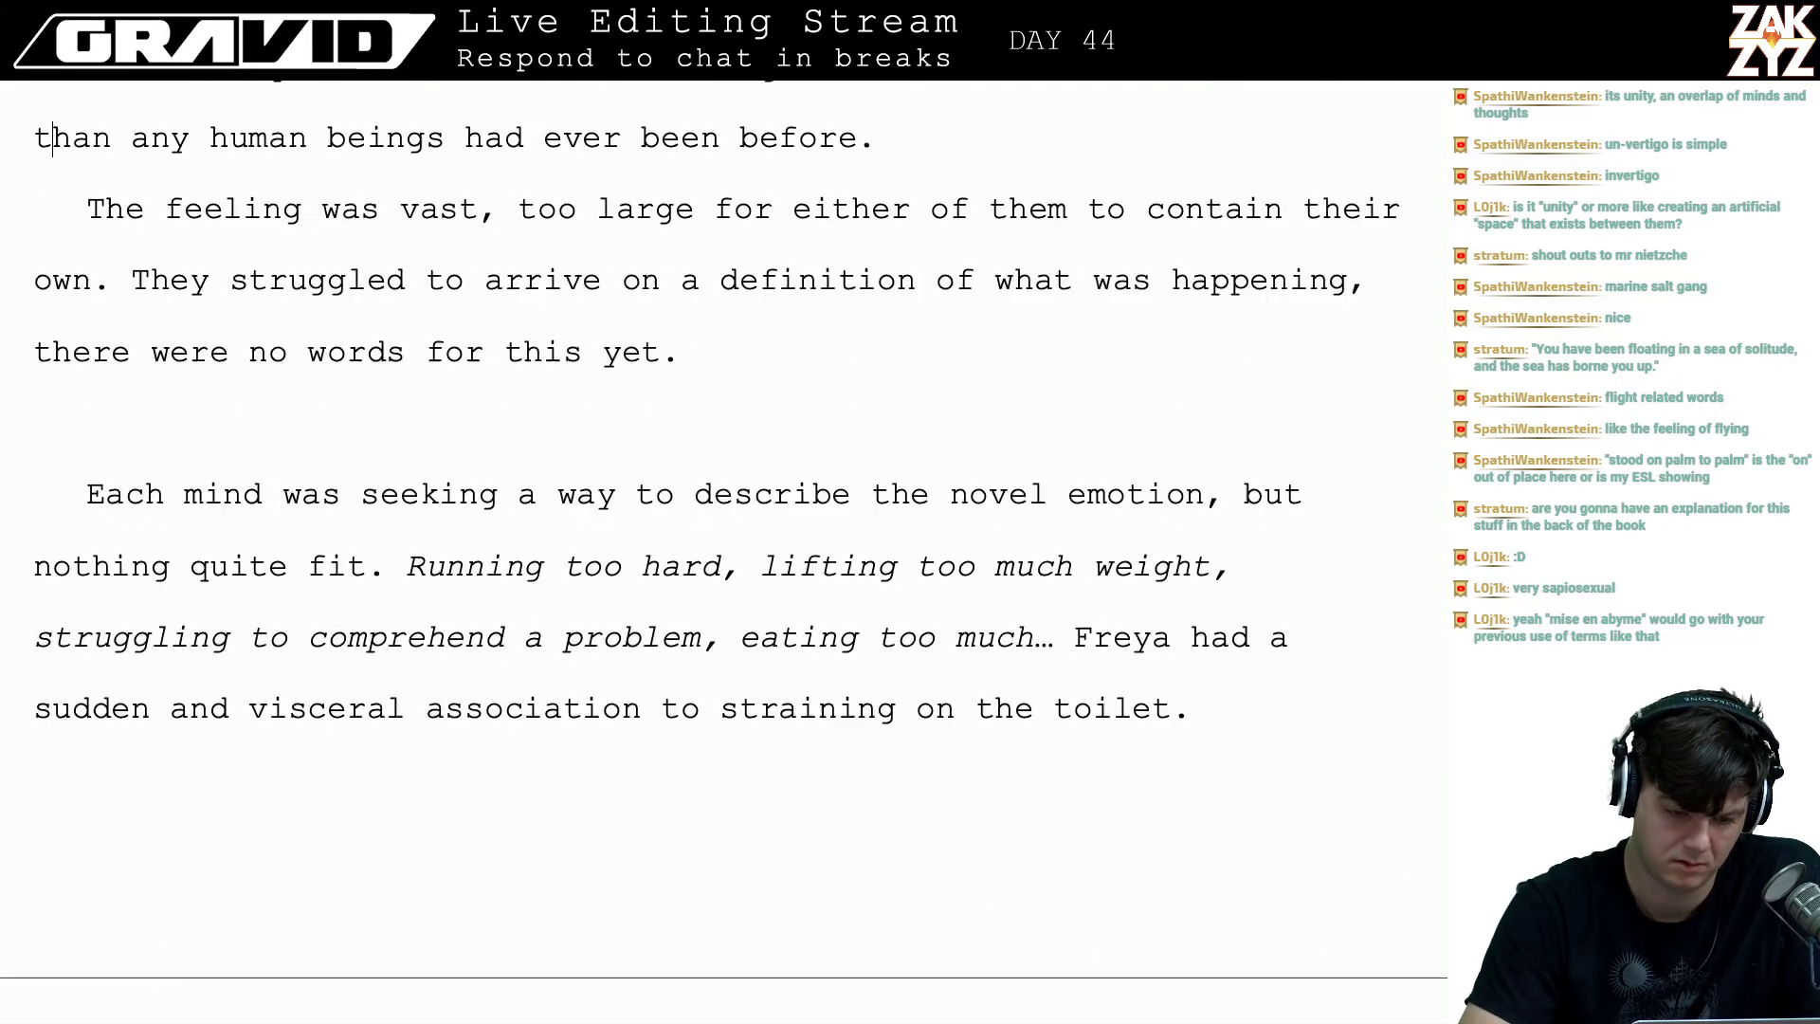
key("Down")
key("Down")
key("Down")
key("End")
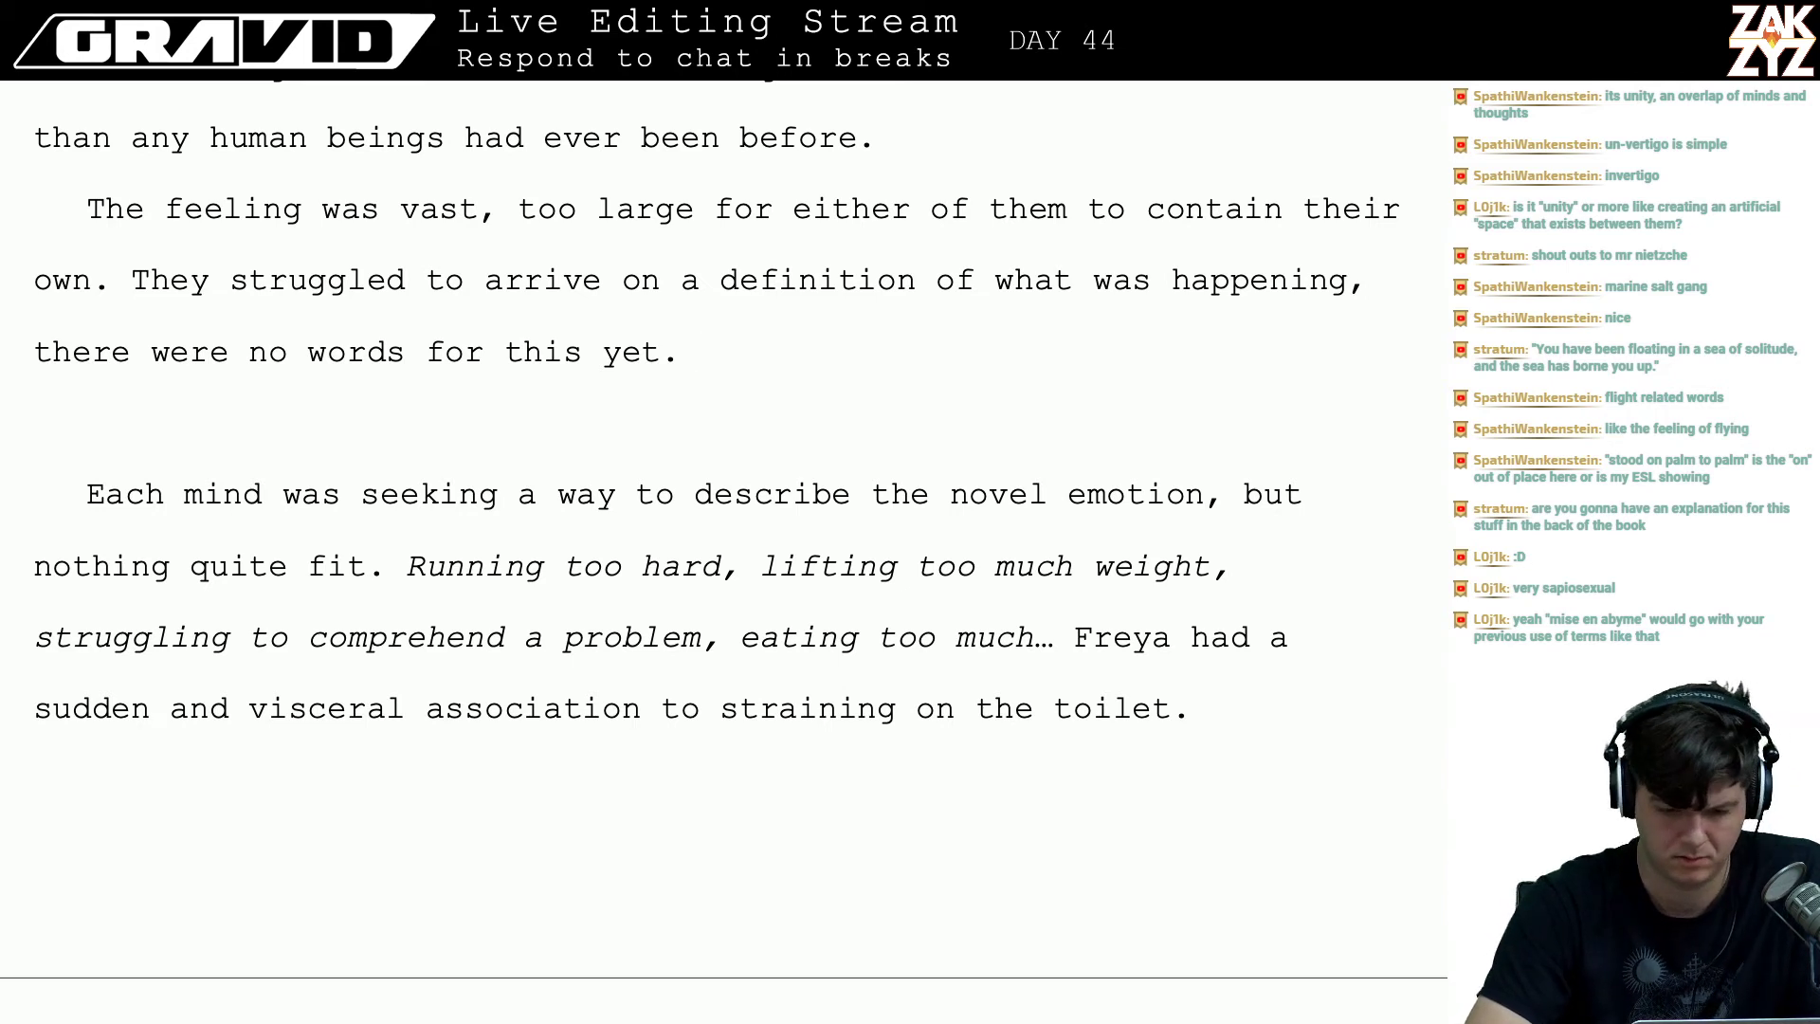
- Try adding "They fixed on the" after "there were no words for this yet." and remove the words again
type("They fixed on the")
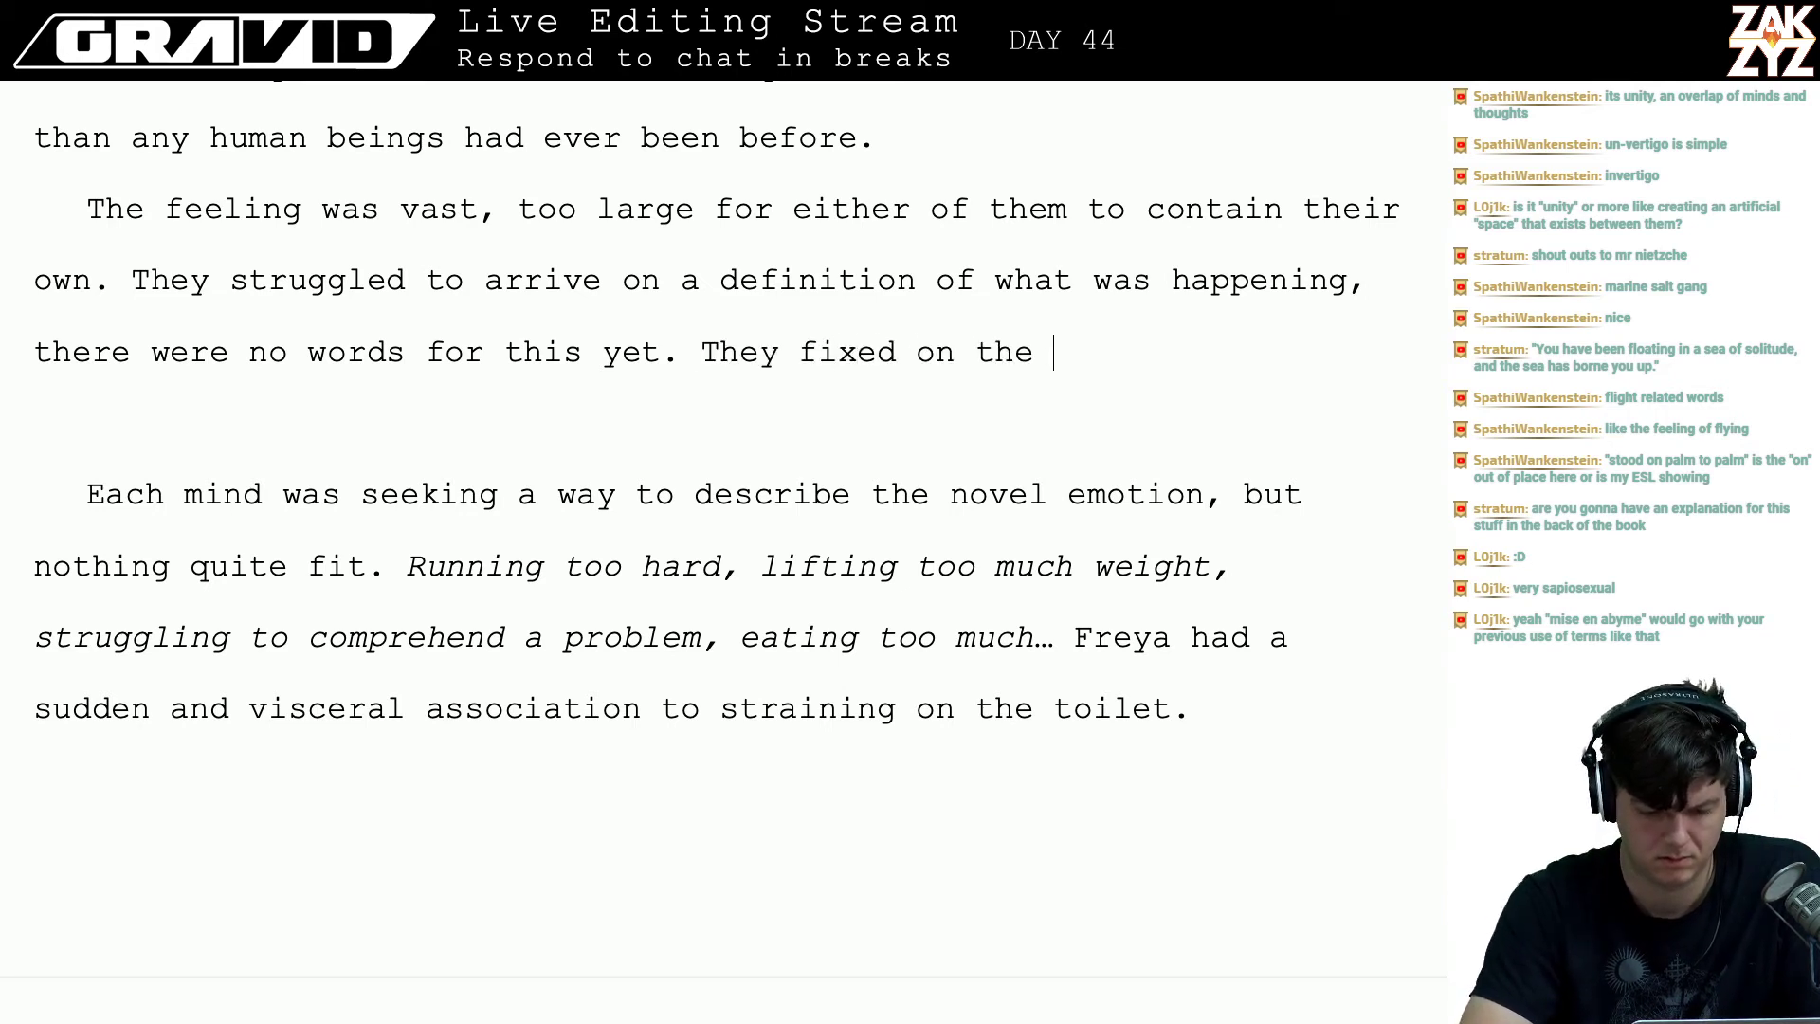
key("BackSpace")
key("BackSpace")
key("BackSpace")
key("BackSpace")
key("BackSpace")
key("BackSpace")
key("BackSpace")
key("BackSpace")
key("BackSpace")
key("BackSpace")
key("BackSpace")
key("BackSpace")
key("BackSpace")
key("BackSpace")
key("BackSpace")
key("BackSpace")
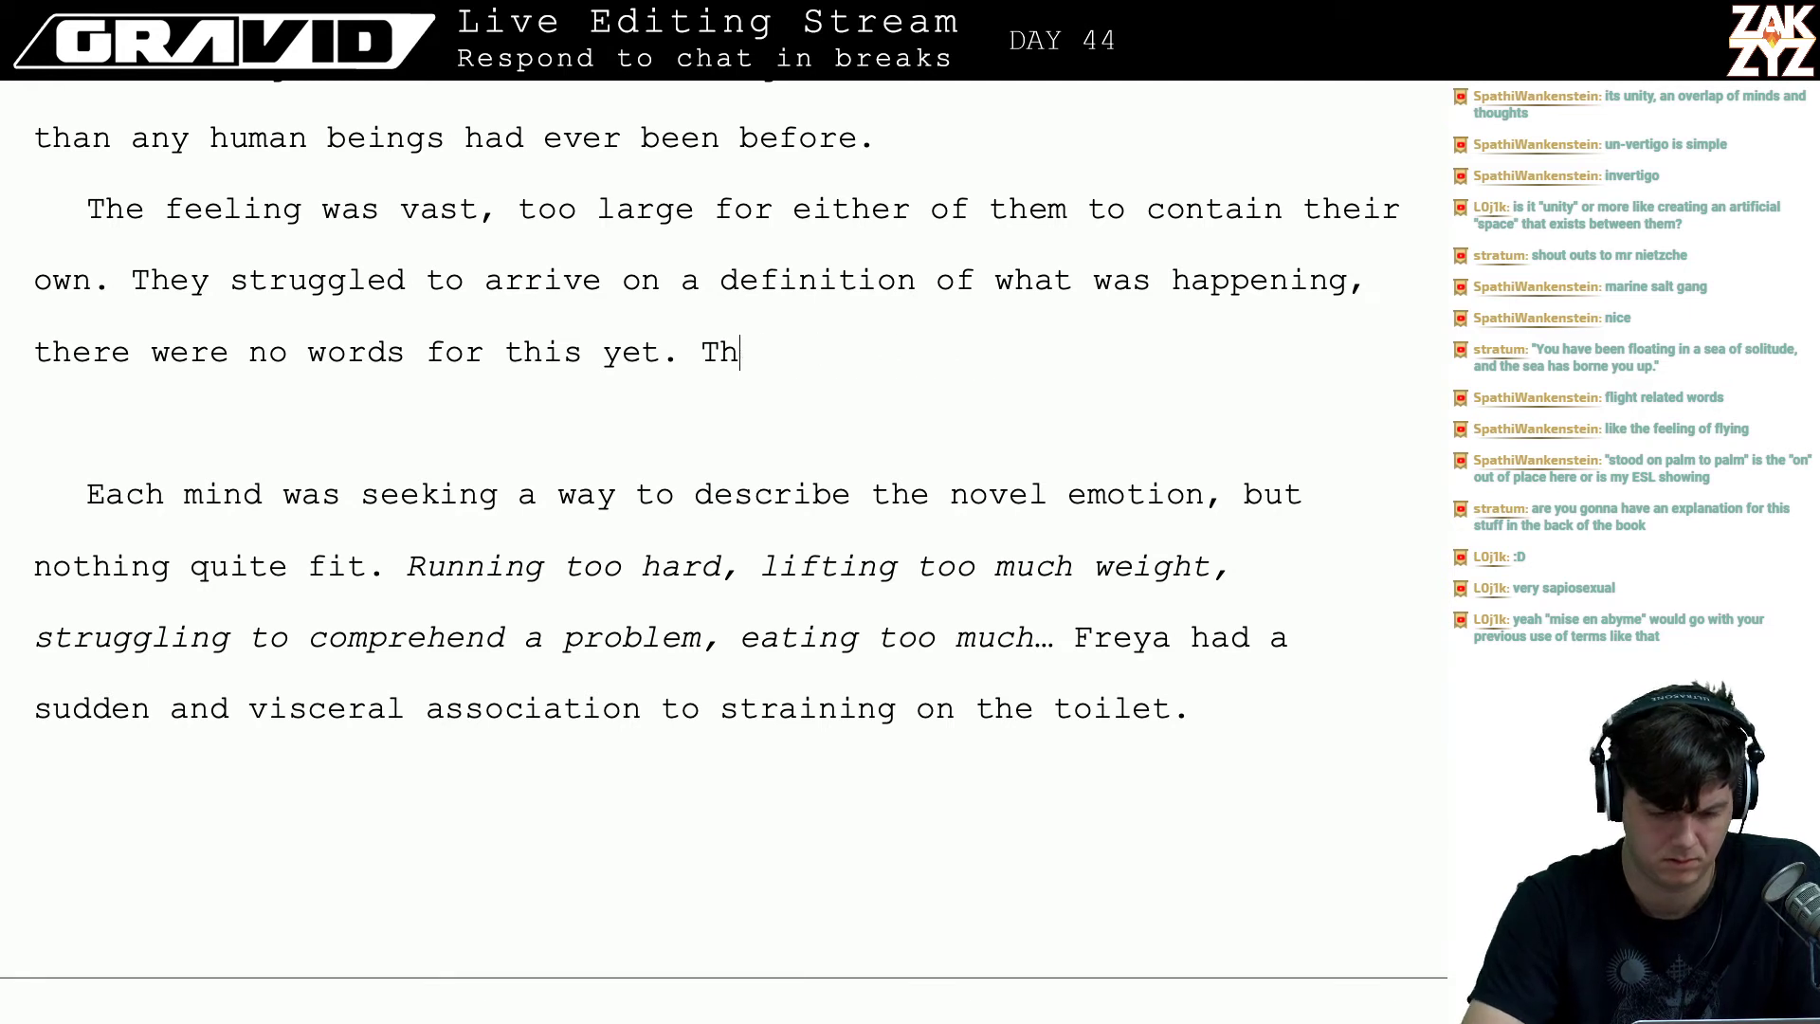
key("BackSpace")
key("BackSpace")
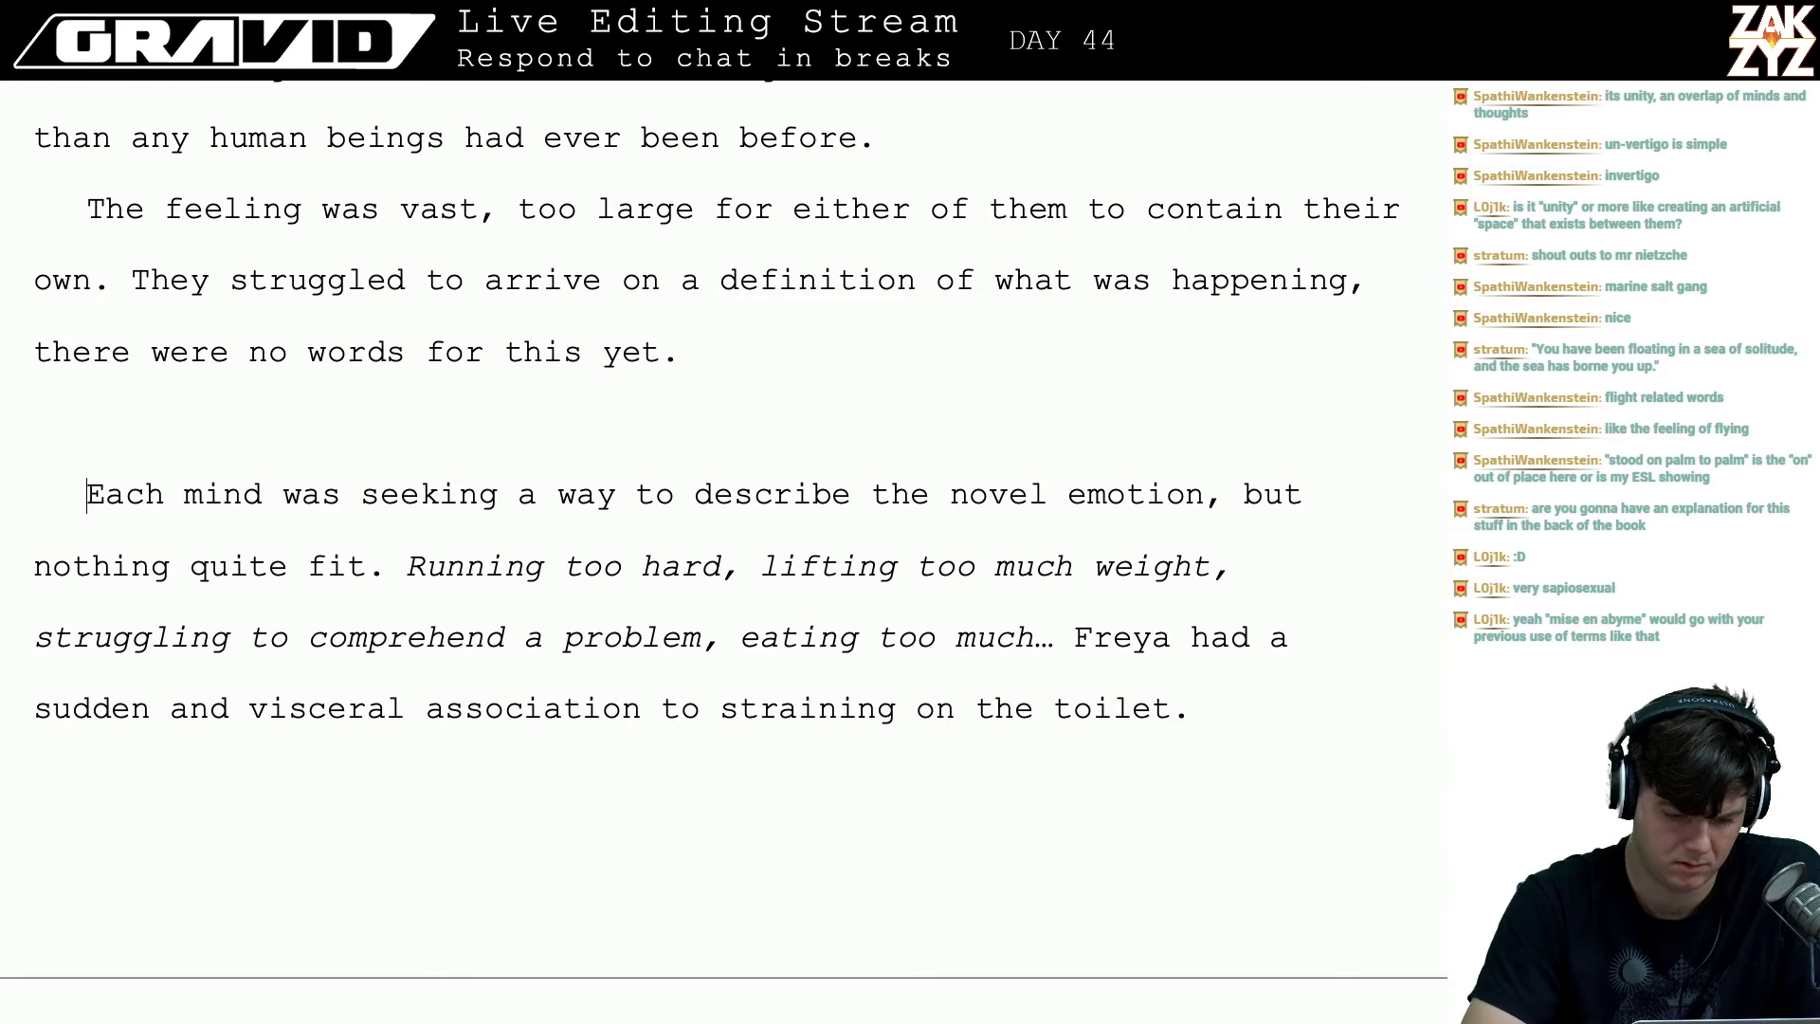
- Rejoin "Each mind was seeking" to the preceding paragraph and start a new paragraph at the italic "Running too hard"
key("BackSpace")
key("BackSpace")
key("Right")
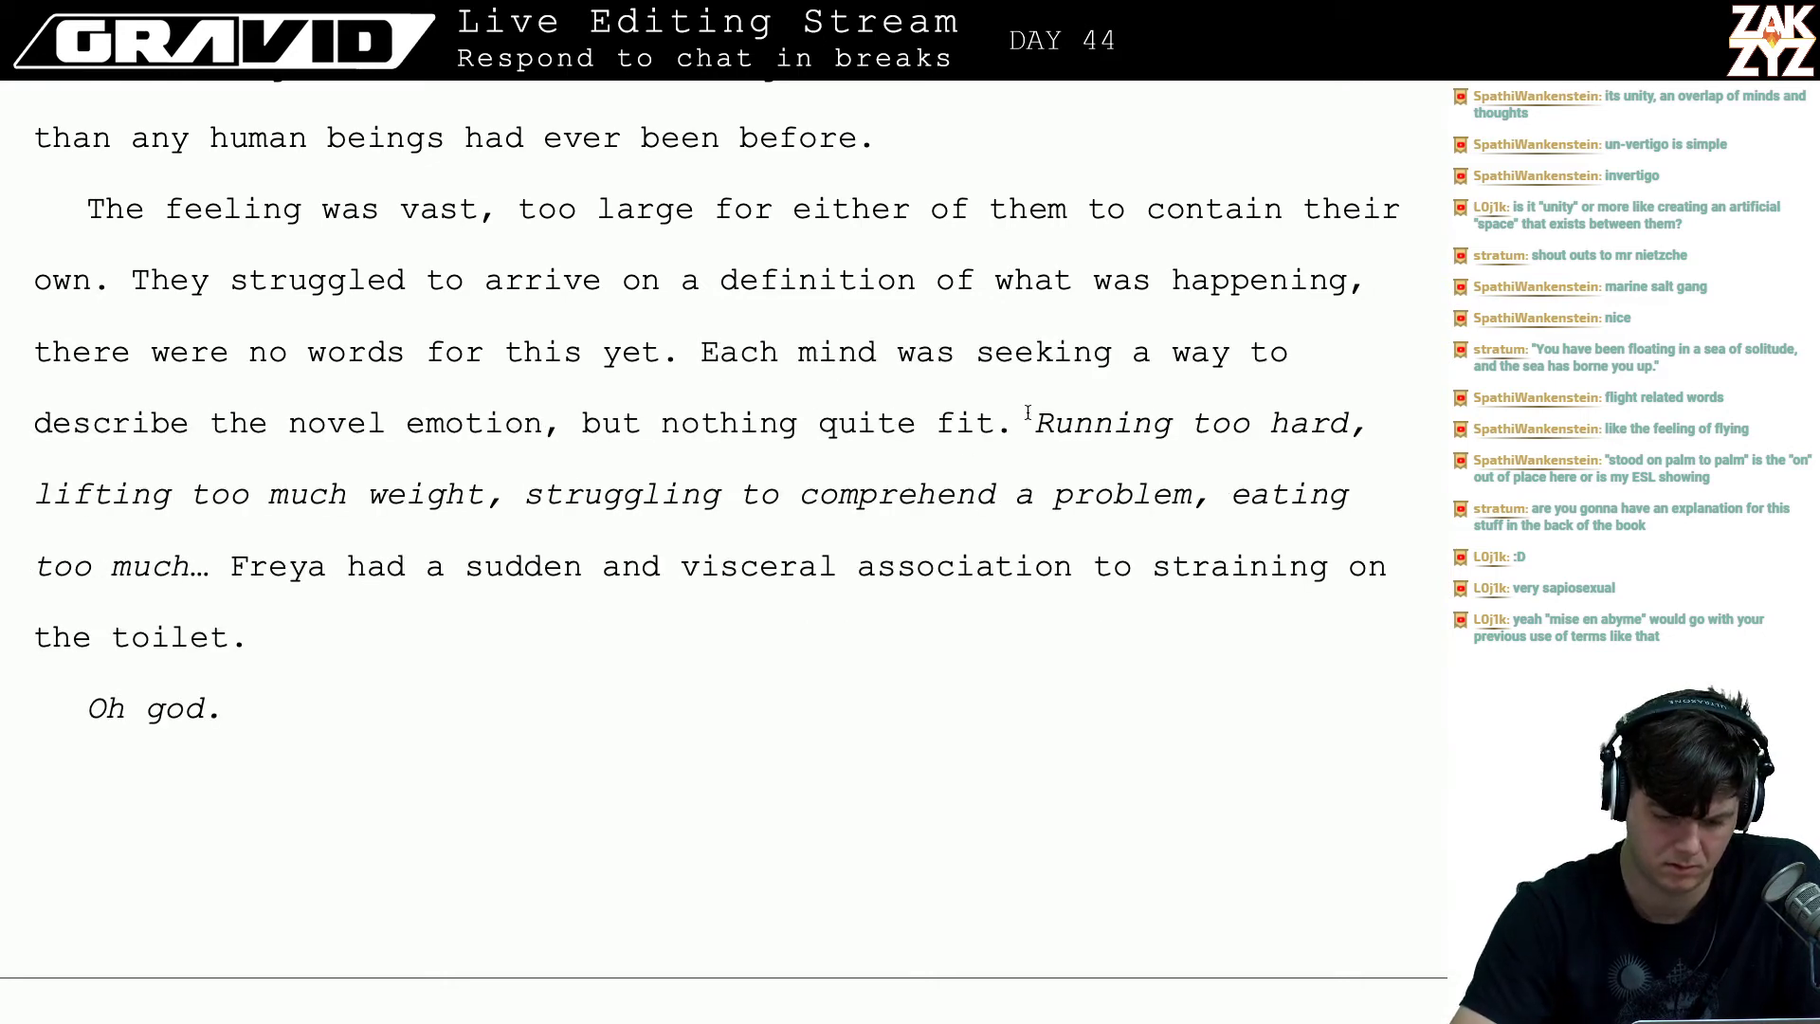
key("Return")
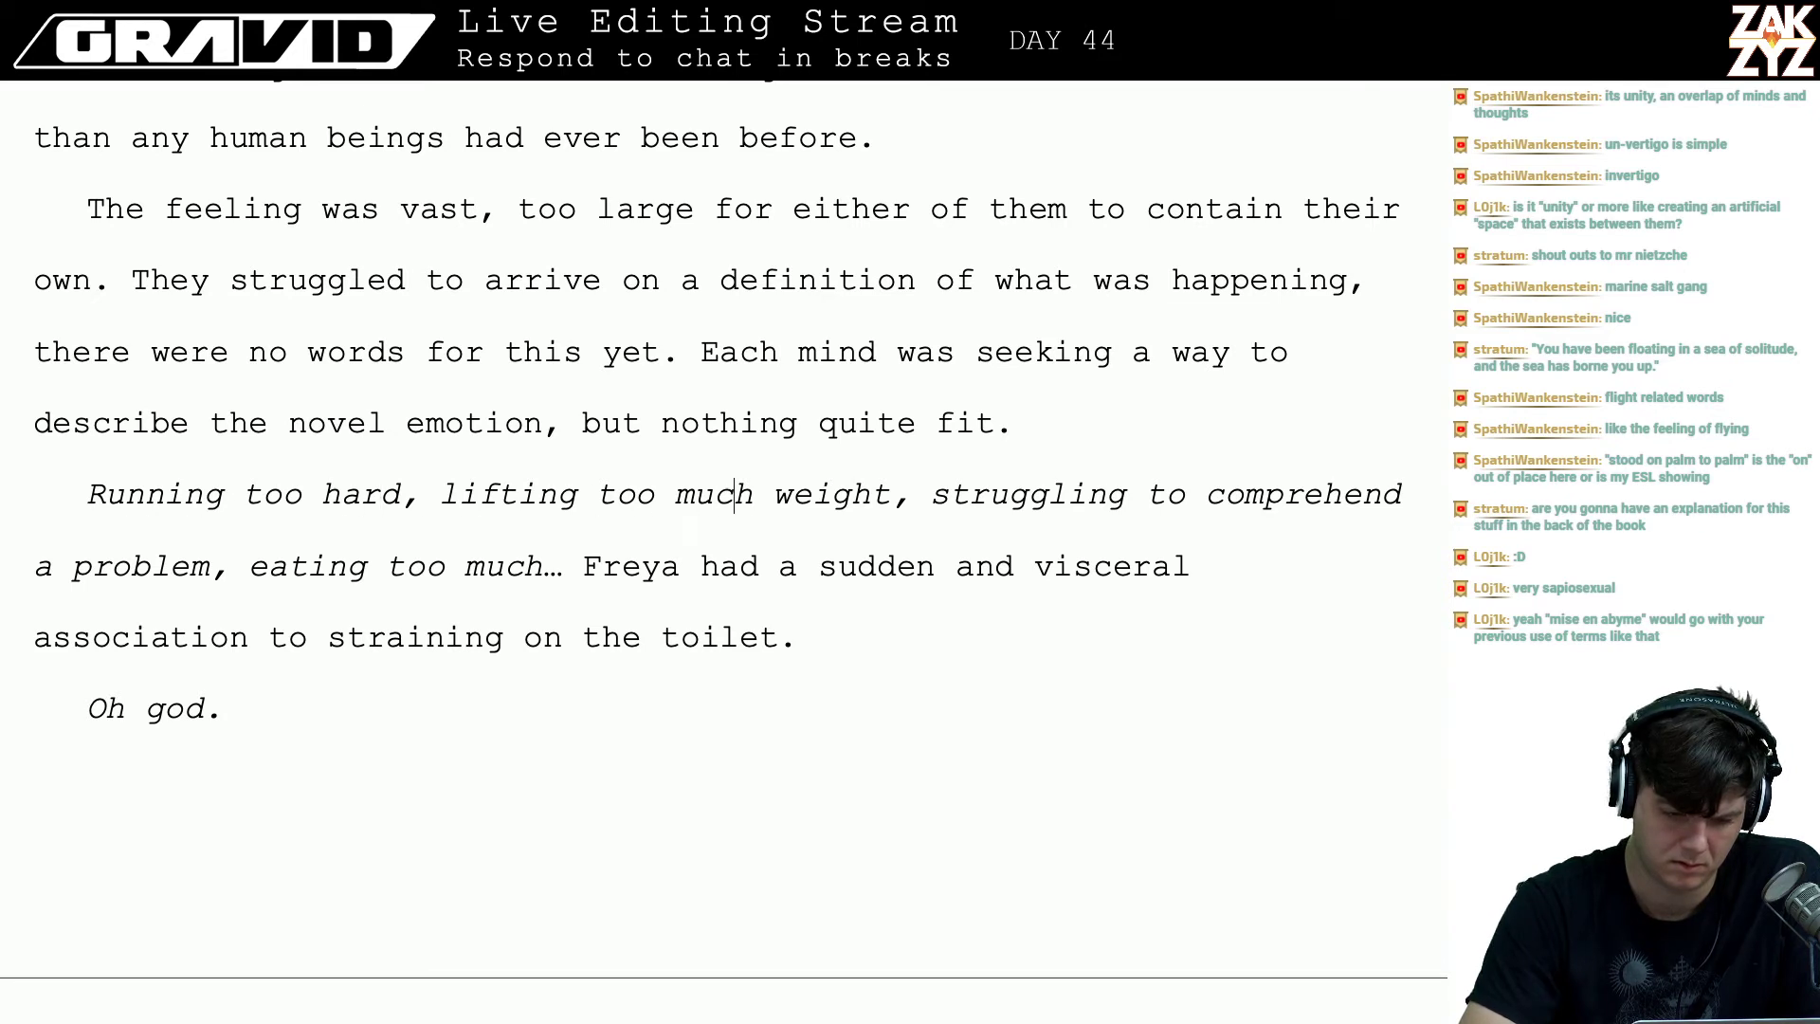
- Reread the sentence from "Each mind was seeking a way" to "but nothing quite fit."
key("Up")
key("Up")
key("Down")
key("Right")
key("Right")
key("Right")
key("Right")
key("Right")
key("Right")
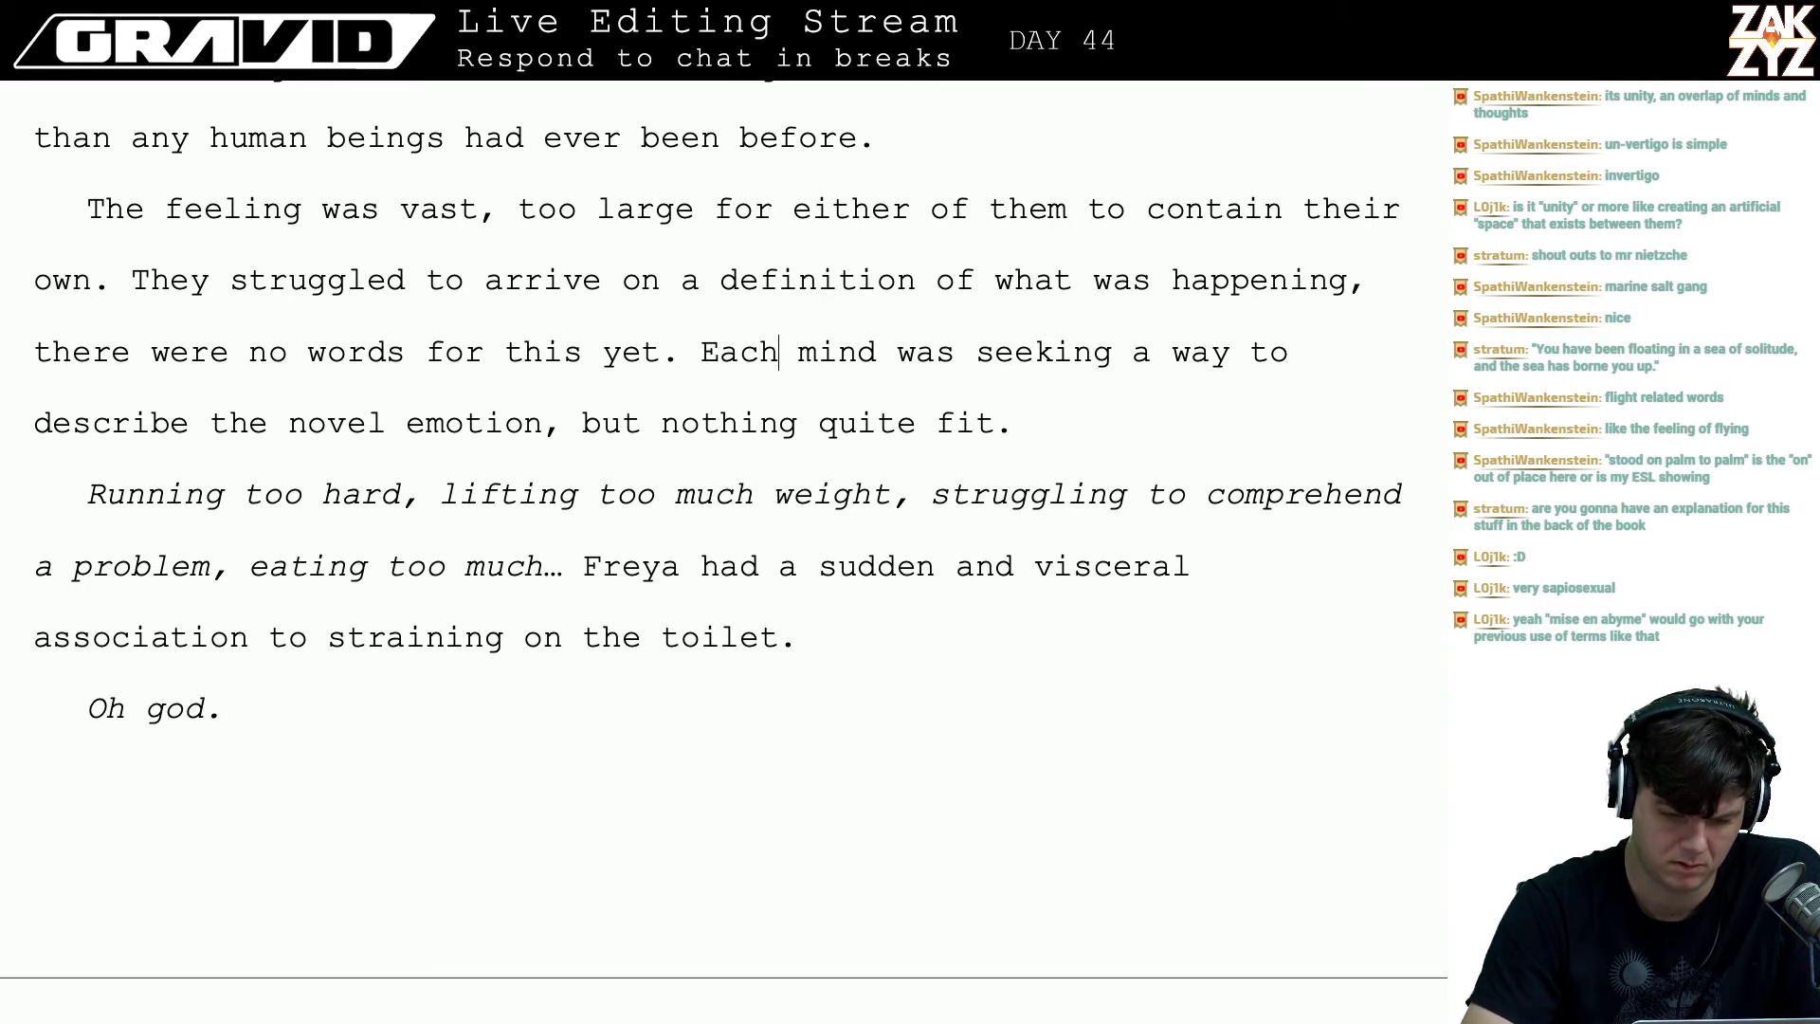
key("Right")
key("Right")
key("Right")
key("Right")
key("Right")
key("Right")
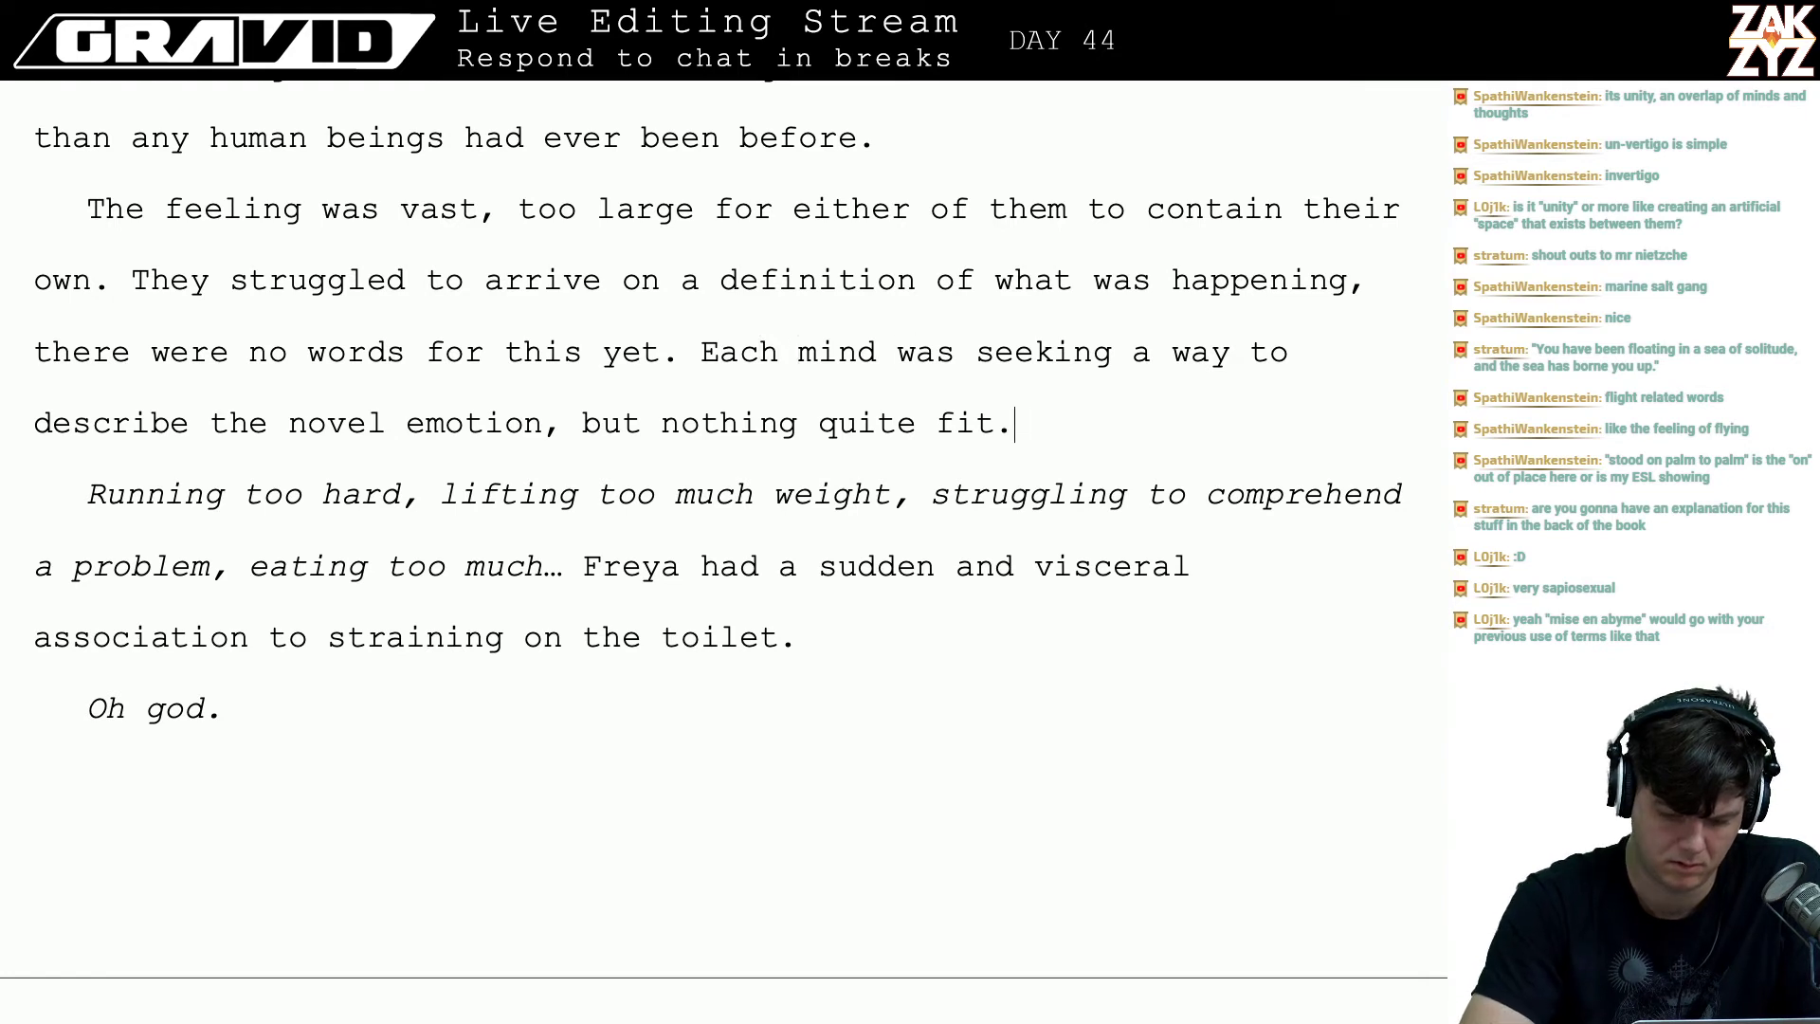
- Try continuing after "but nothing quite fit." with a sentence starting "It was no" and remove the words again
type("IT wa")
key("BackSpace")
key("BackSpace")
key("BackSpace")
key("BackSpace")
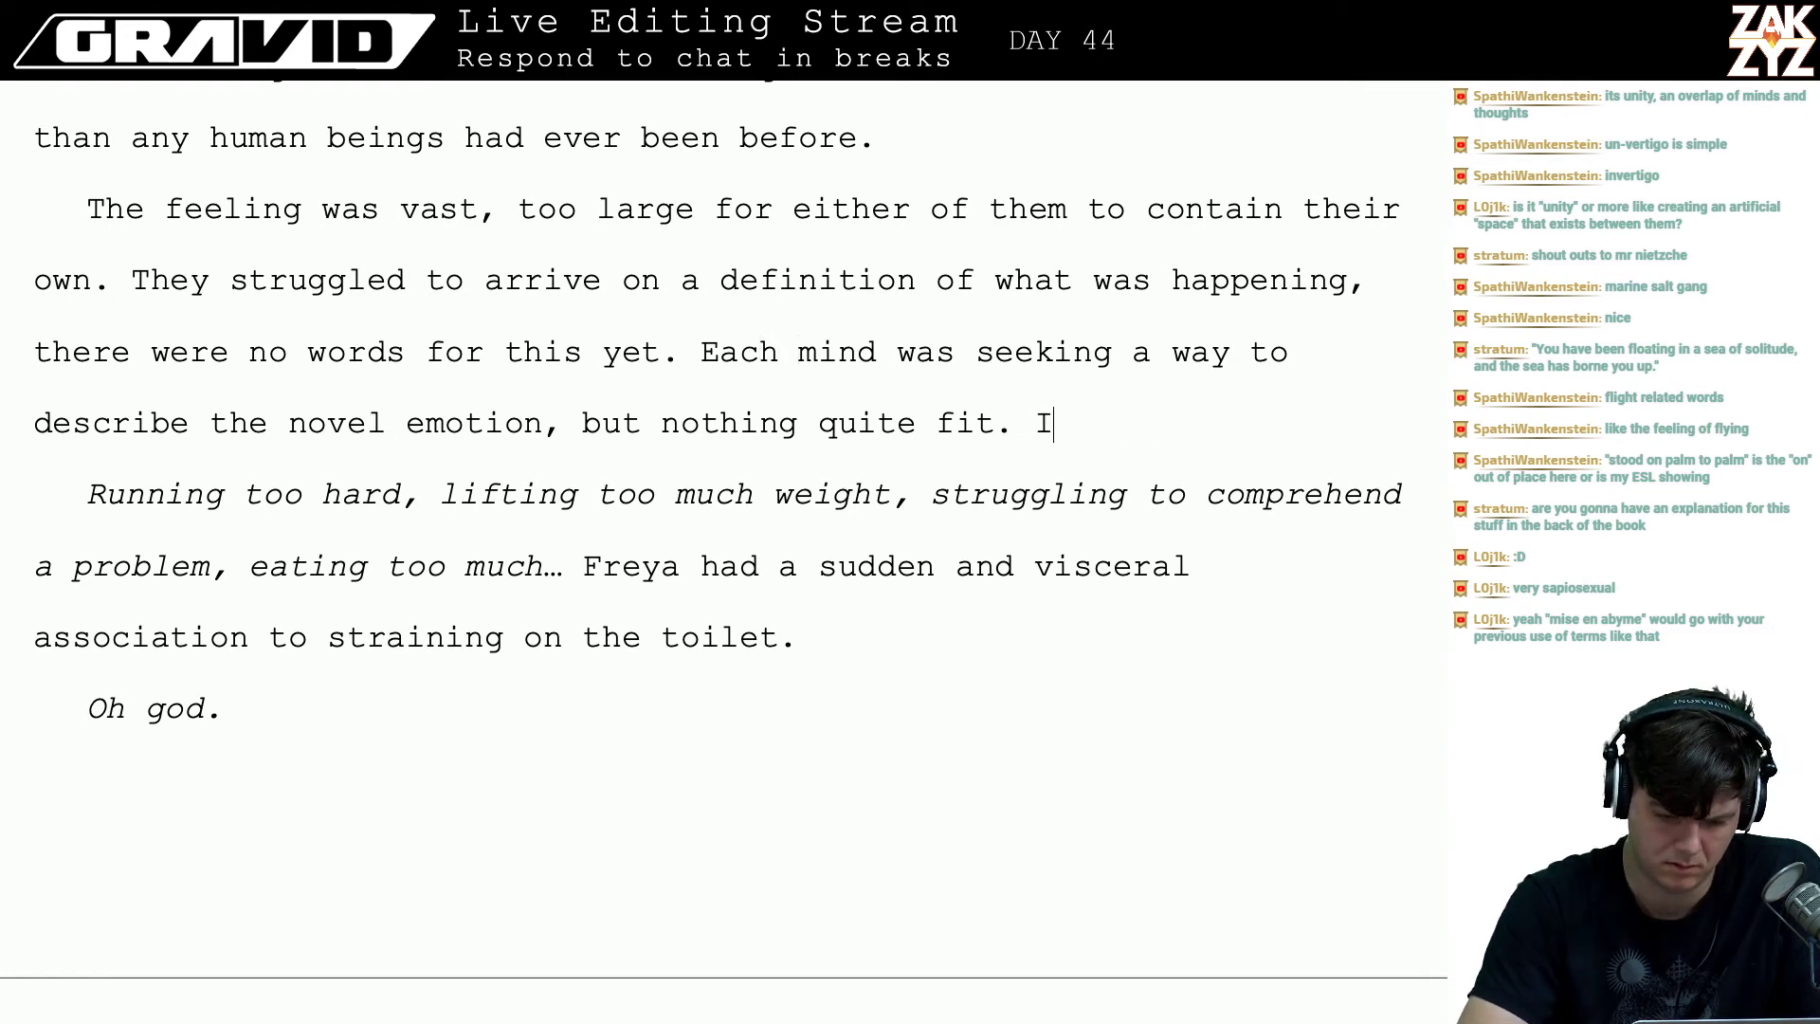
type("t was no")
key("BackSpace")
key("BackSpace")
key("BackSpace")
key("BackSpace")
key("BackSpace")
key("BackSpace")
key("BackSpace")
key("BackSpace")
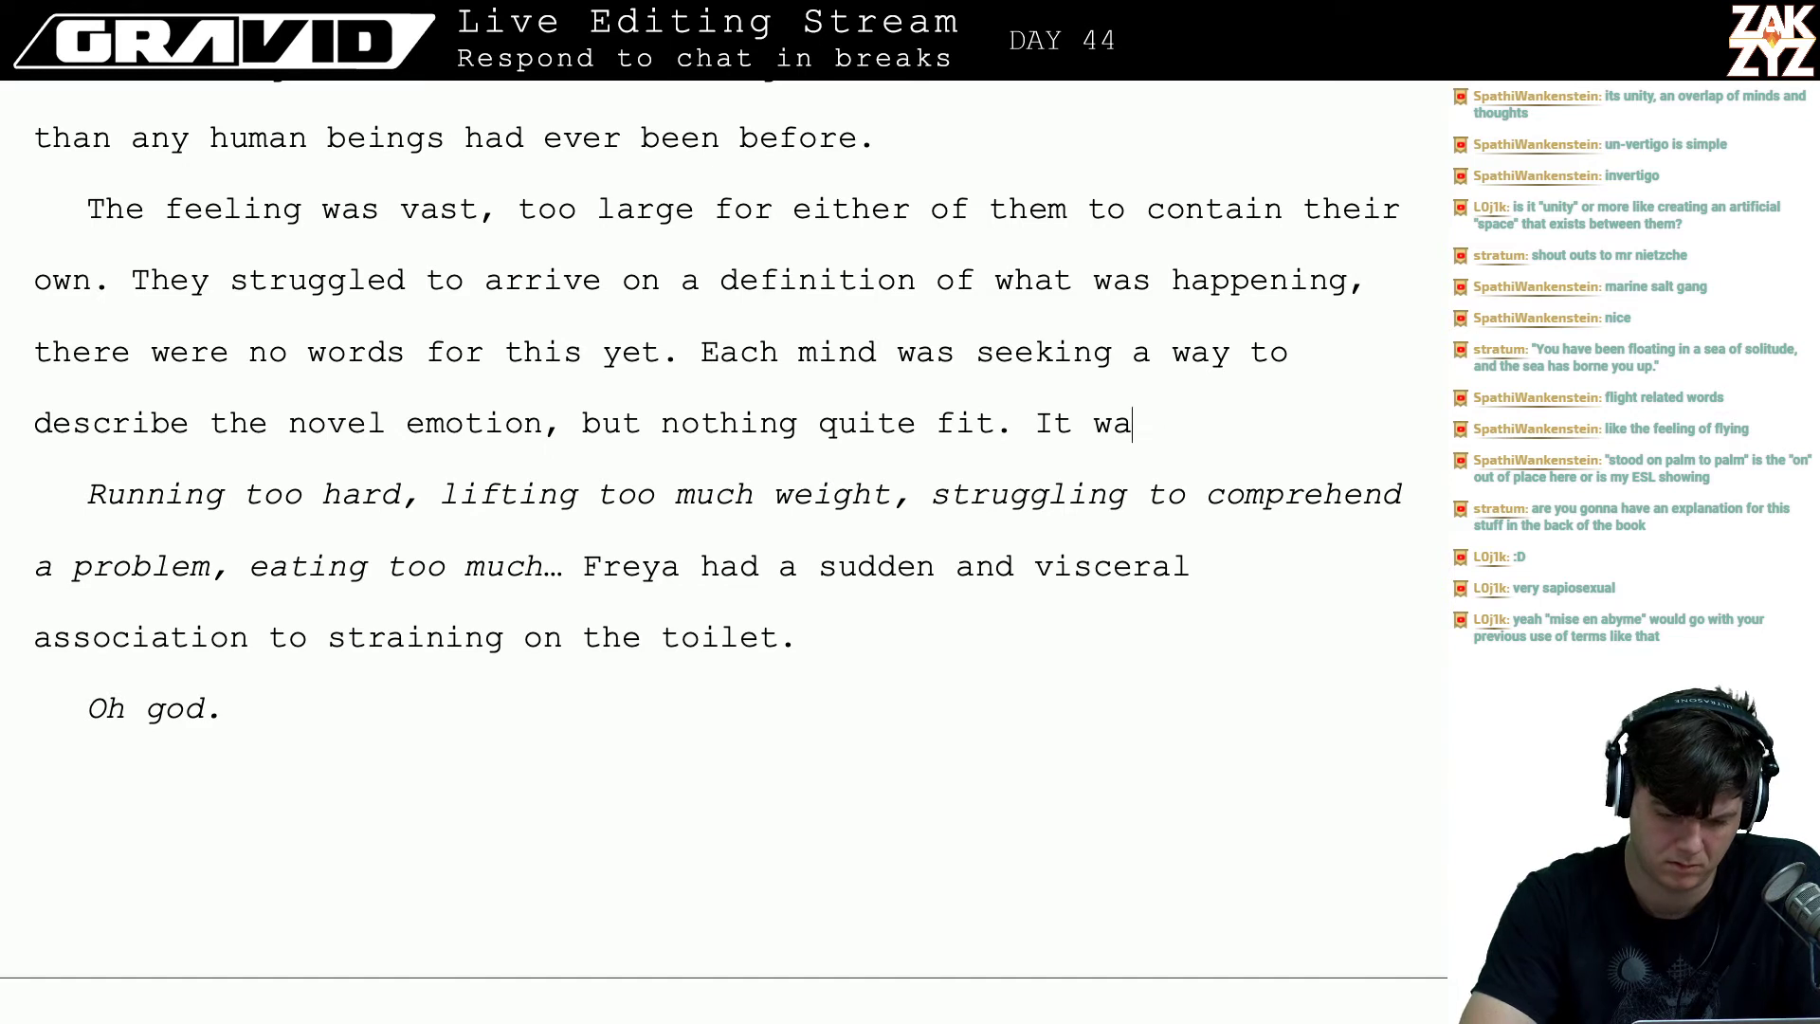
key("BackSpace")
- Add the sentence "Everything was new." after "but nothing quite fit." and open an empty paragraph below it
type("Everything ")
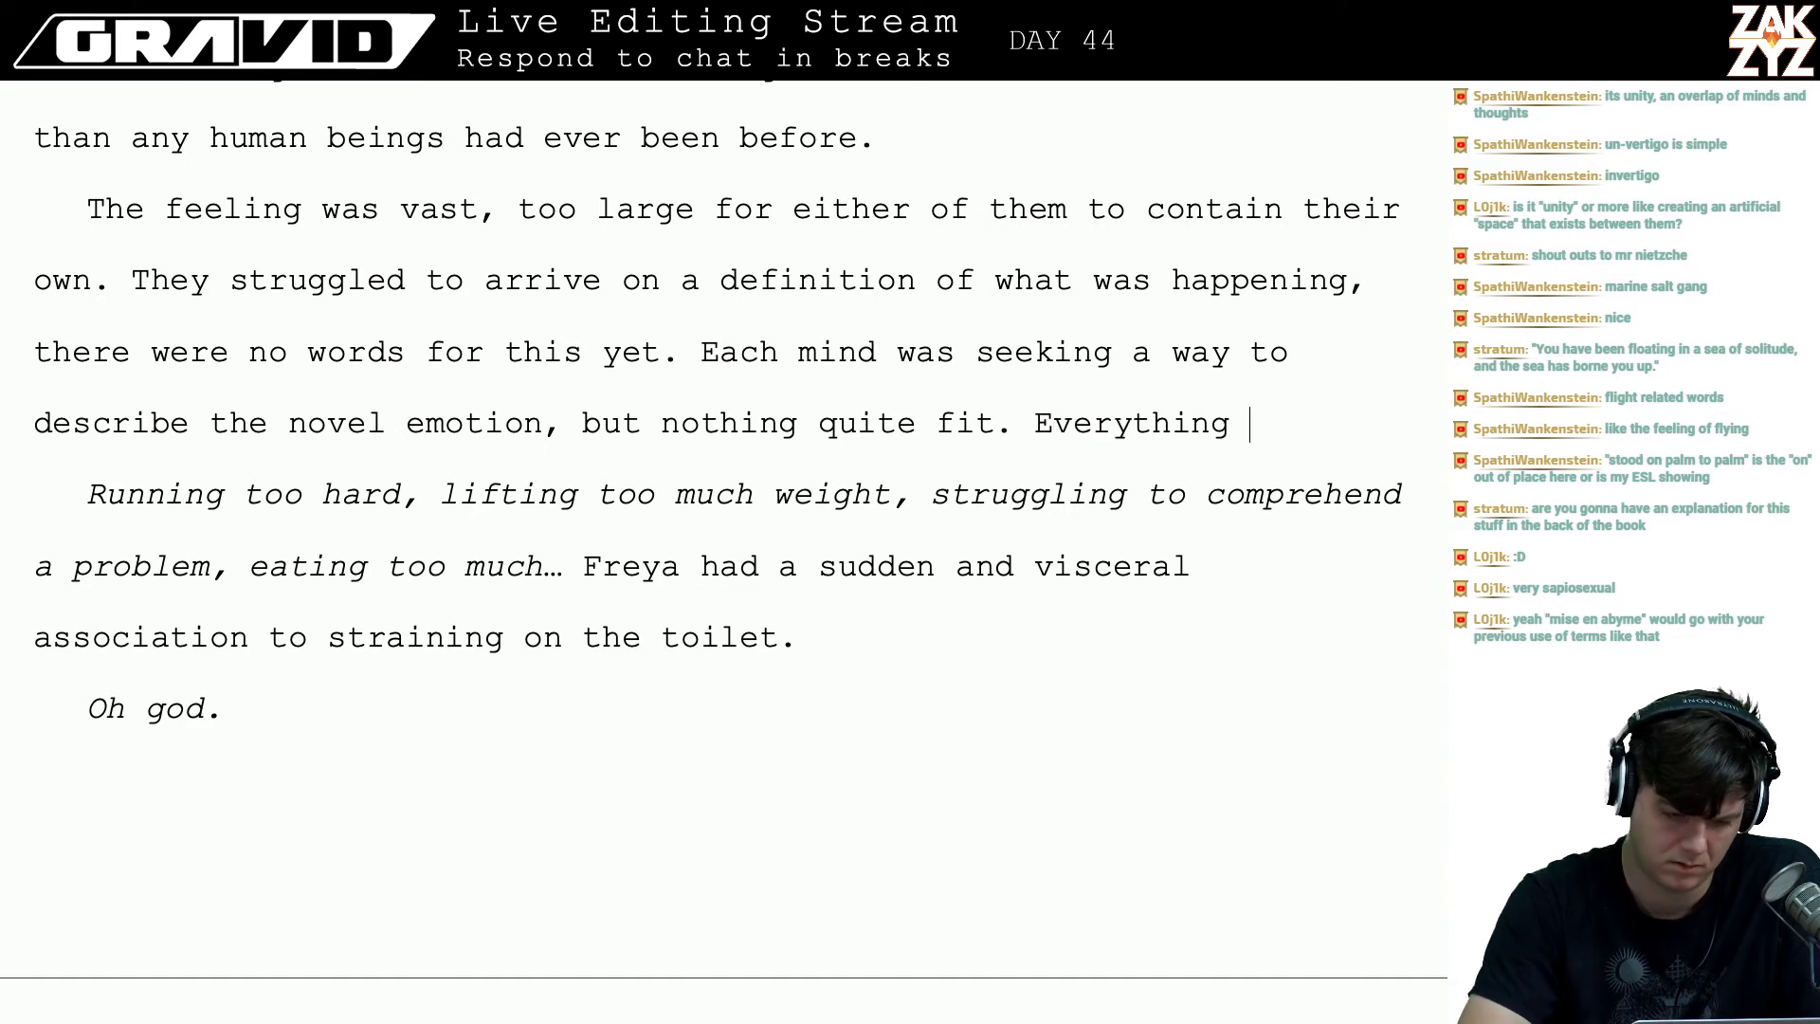
type("was new.")
key("Return")
type("The")
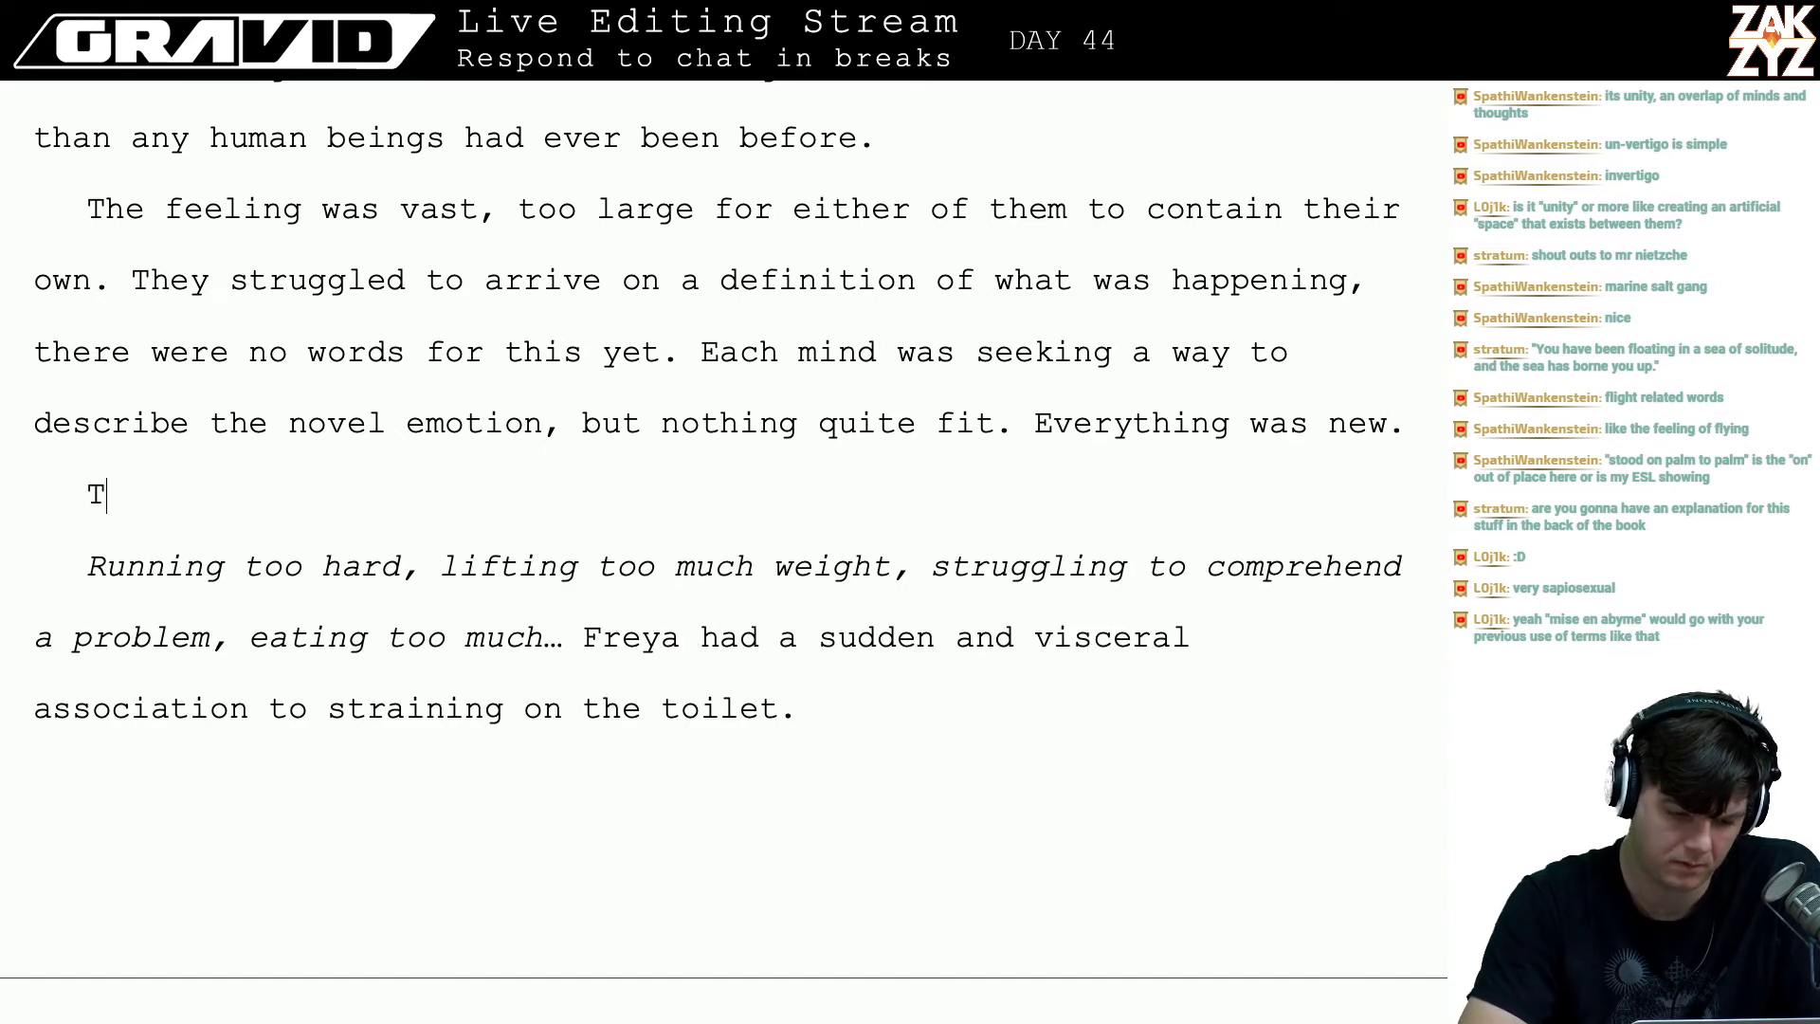
key("BackSpace")
key("BackSpace")
key("BackSpace")
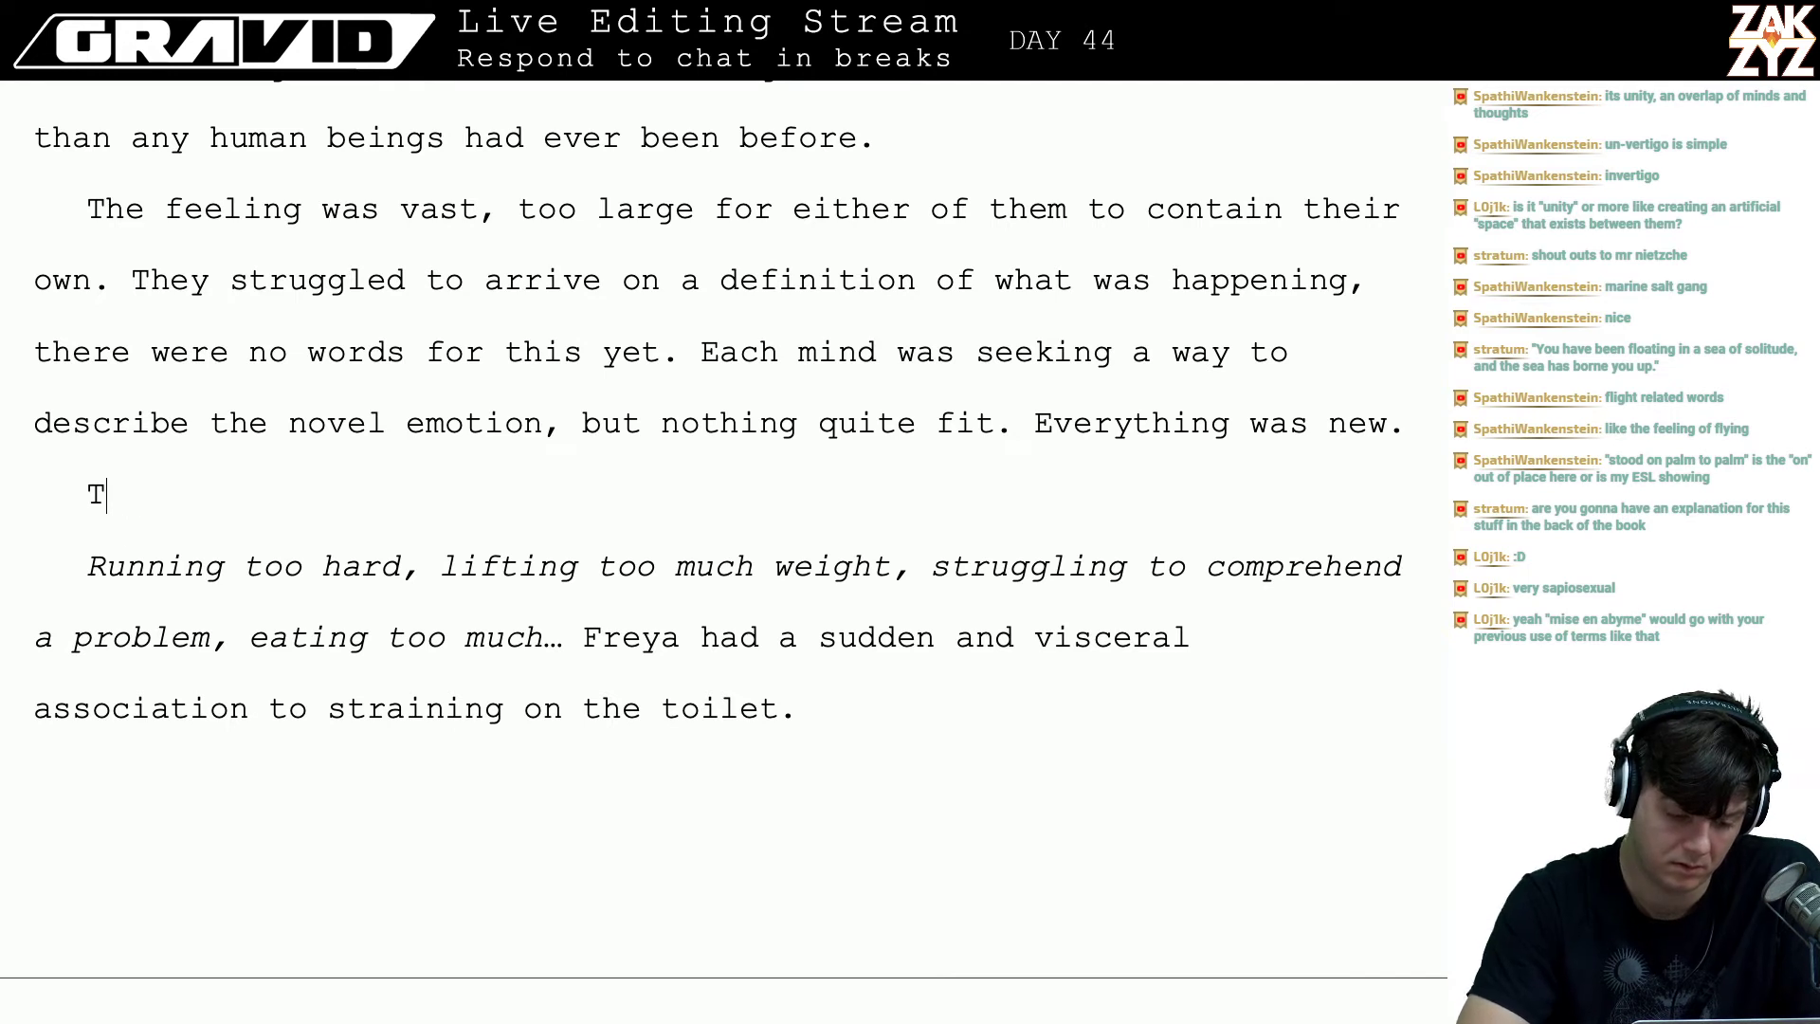
- Try opening the new paragraph with "Carrying this required" and cut the phrase back to its first word
type("Caryr")
key("BackSpace")
key("BackSpace")
type("r")
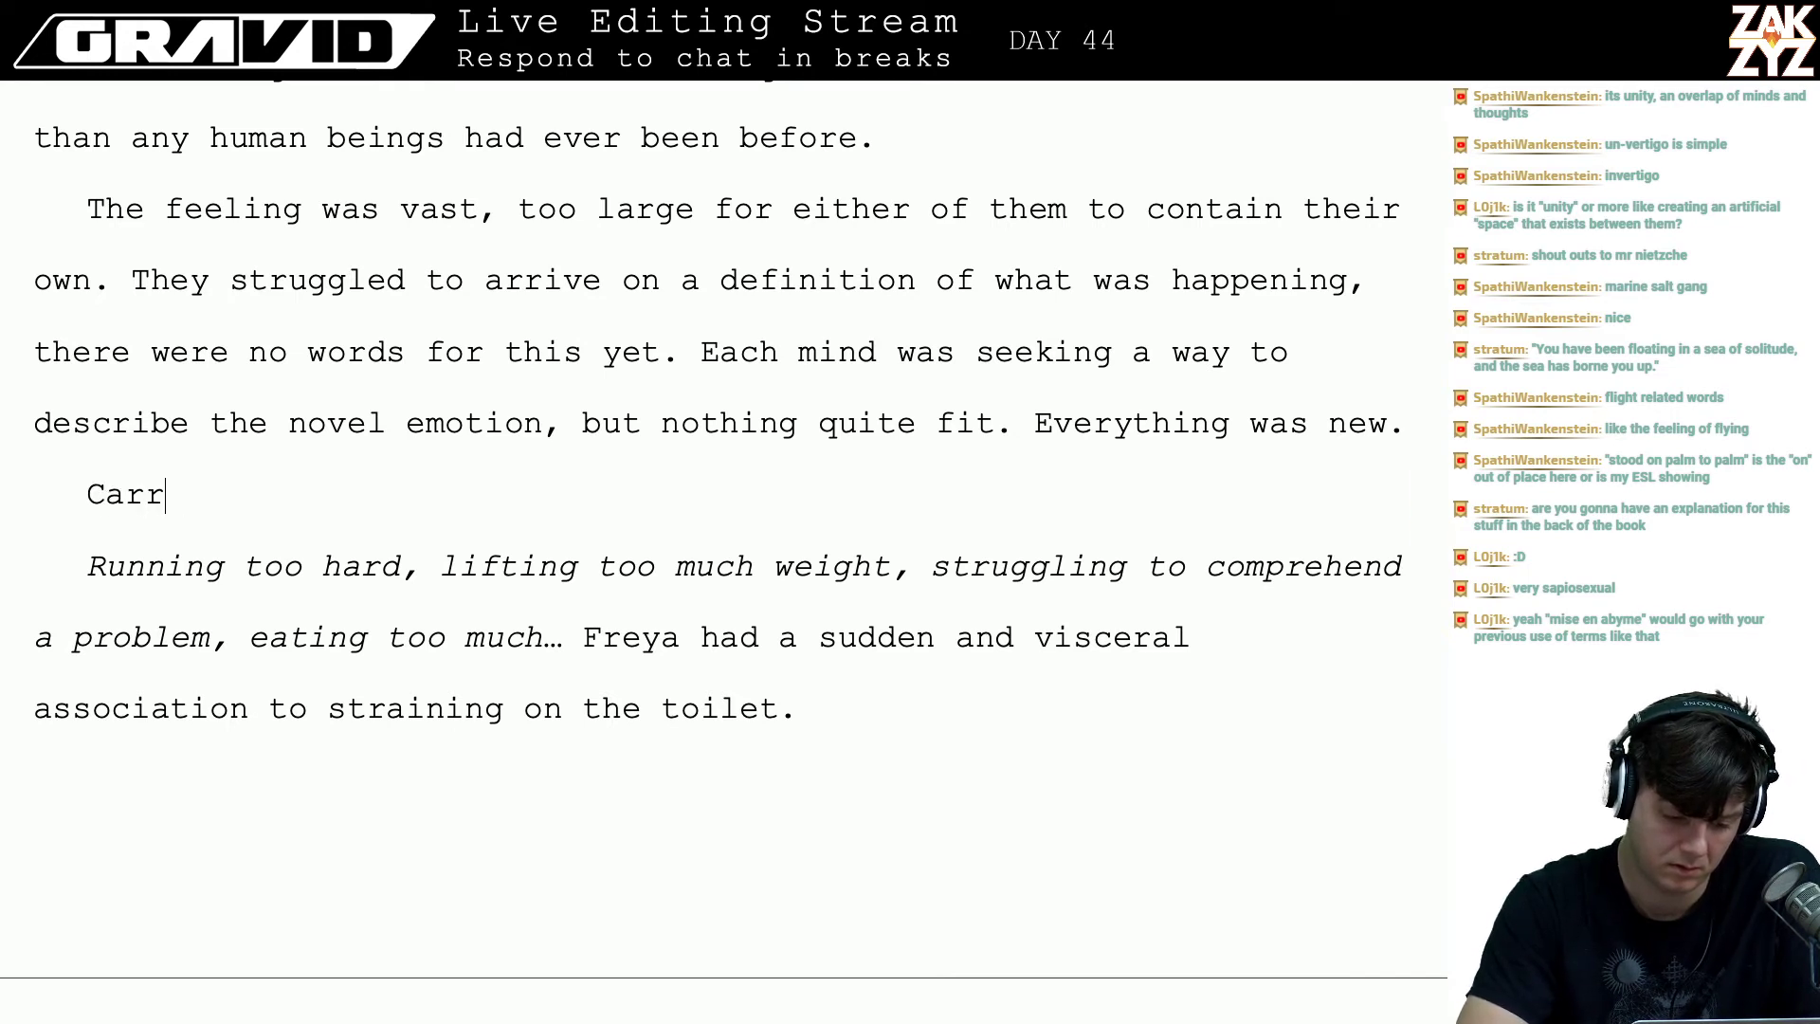
type("ying this required")
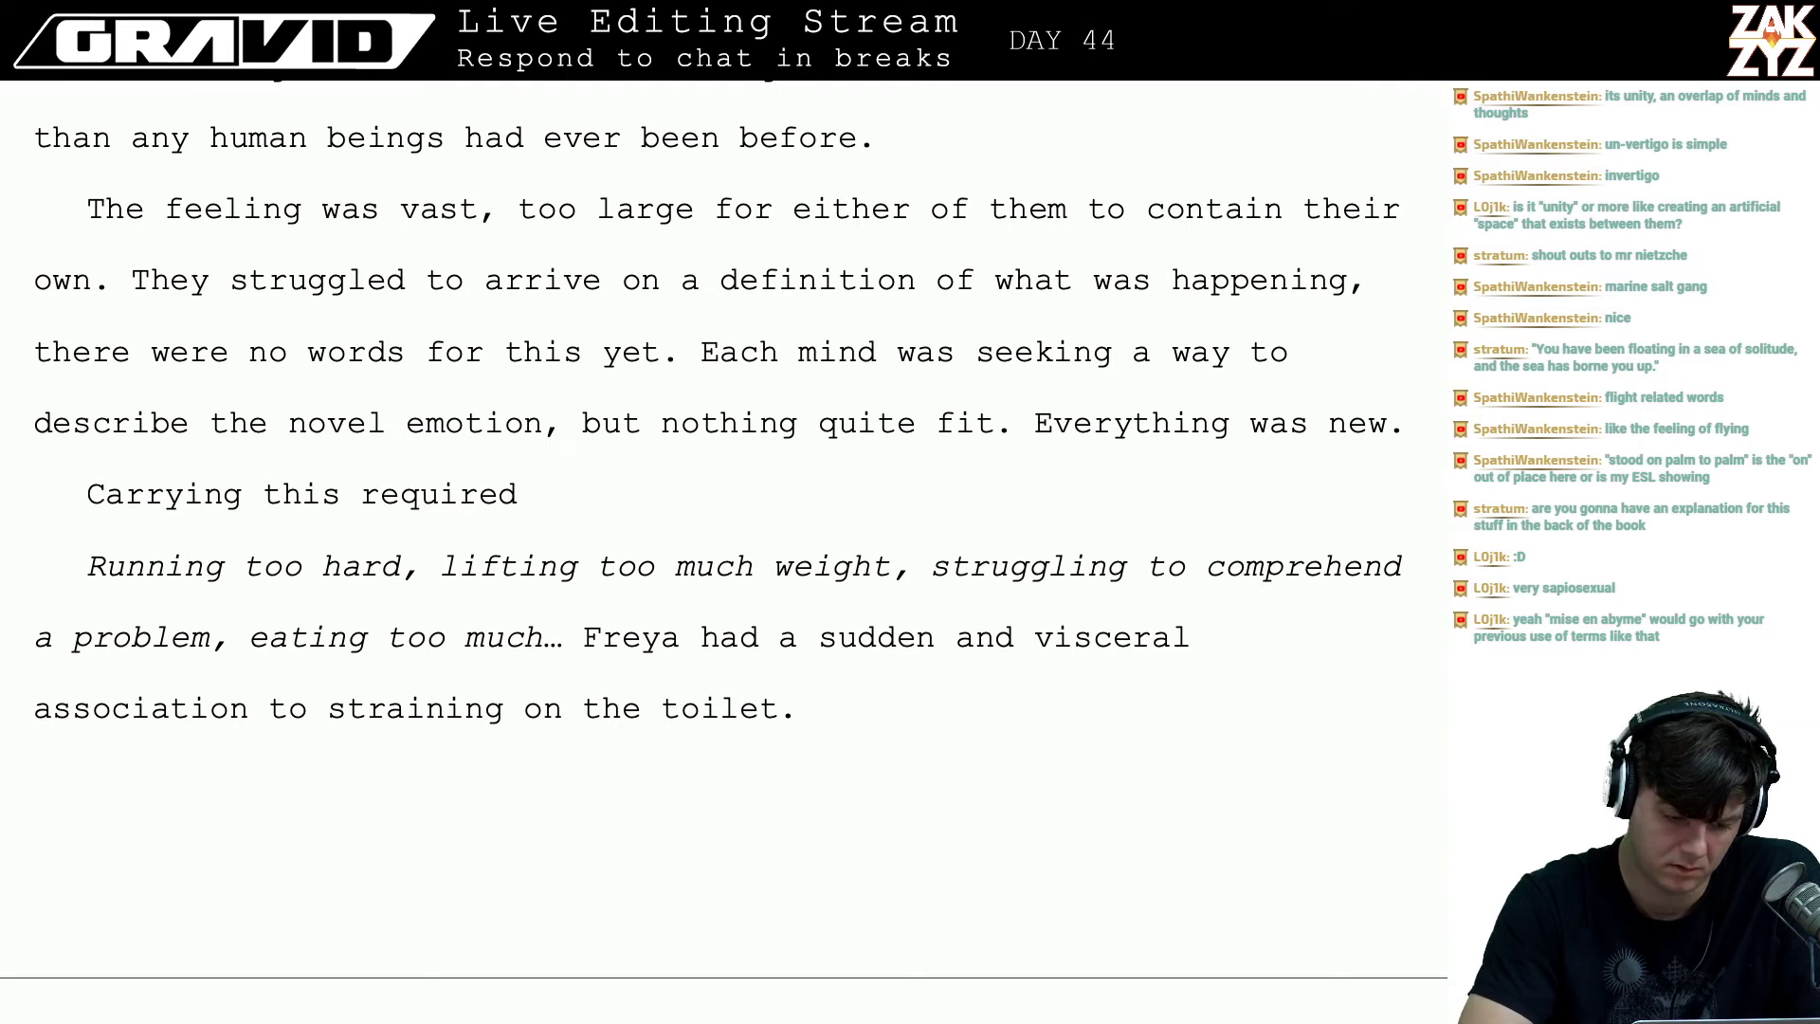
key("BackSpace")
key("BackSpace")
key("BackSpace")
key("BackSpace")
key("BackSpace")
key("BackSpace")
key("BackSpace")
key("BackSpace")
key("BackSpace")
key("BackSpace")
key("BackSpace")
key("BackSpace")
key("BackSpace")
key("BackSpace")
key("BackSpace")
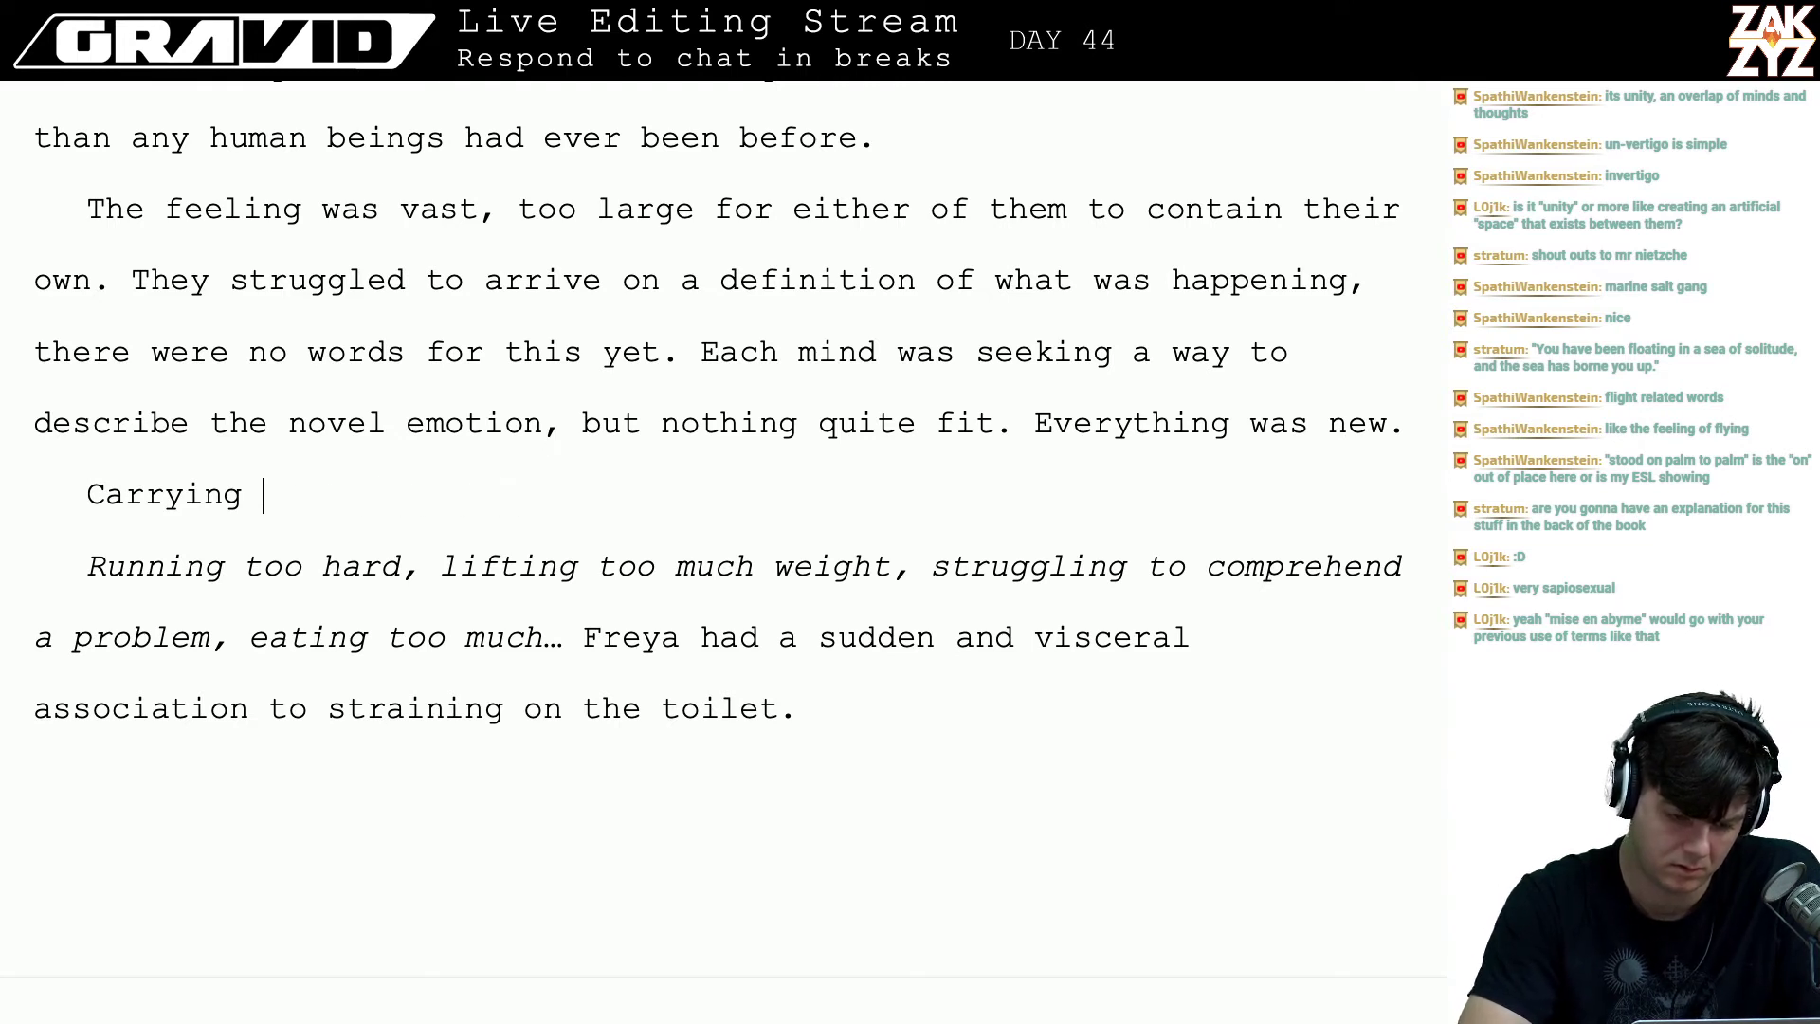
- Try "Carrying the feeling required" as the paragraph's opening and clear the line again
type("g the feeli")
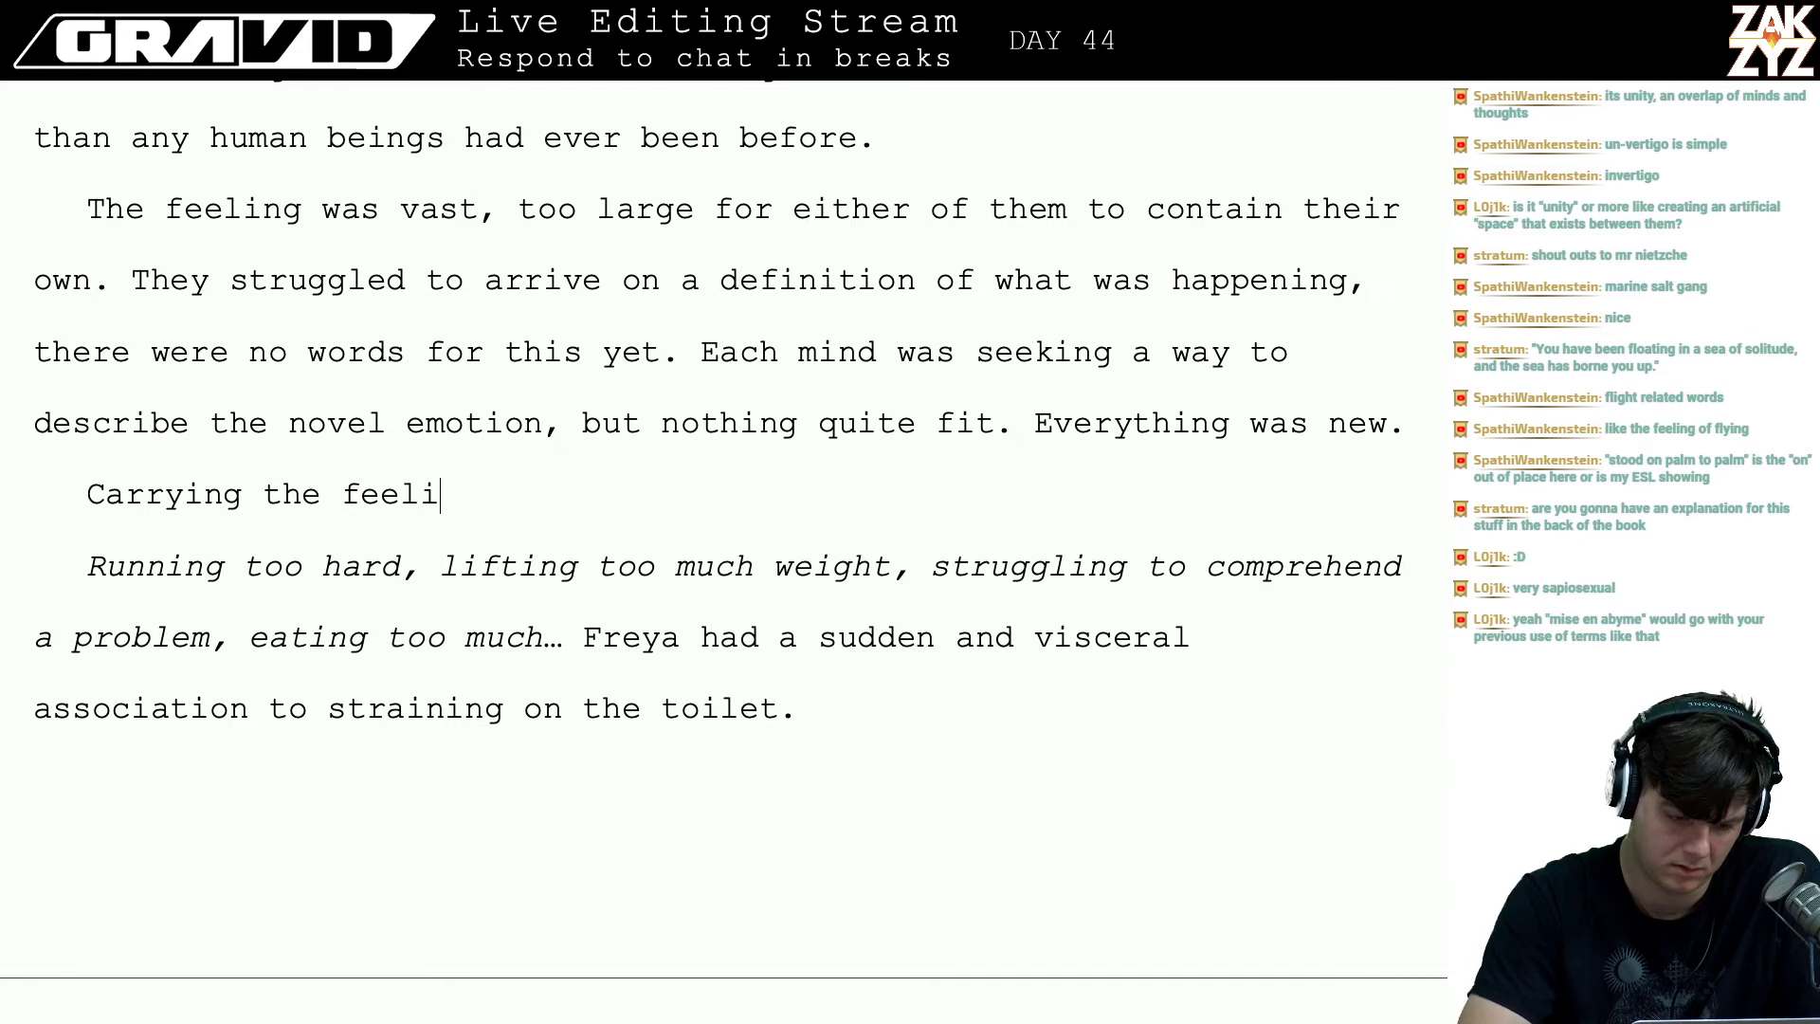
type("ng required")
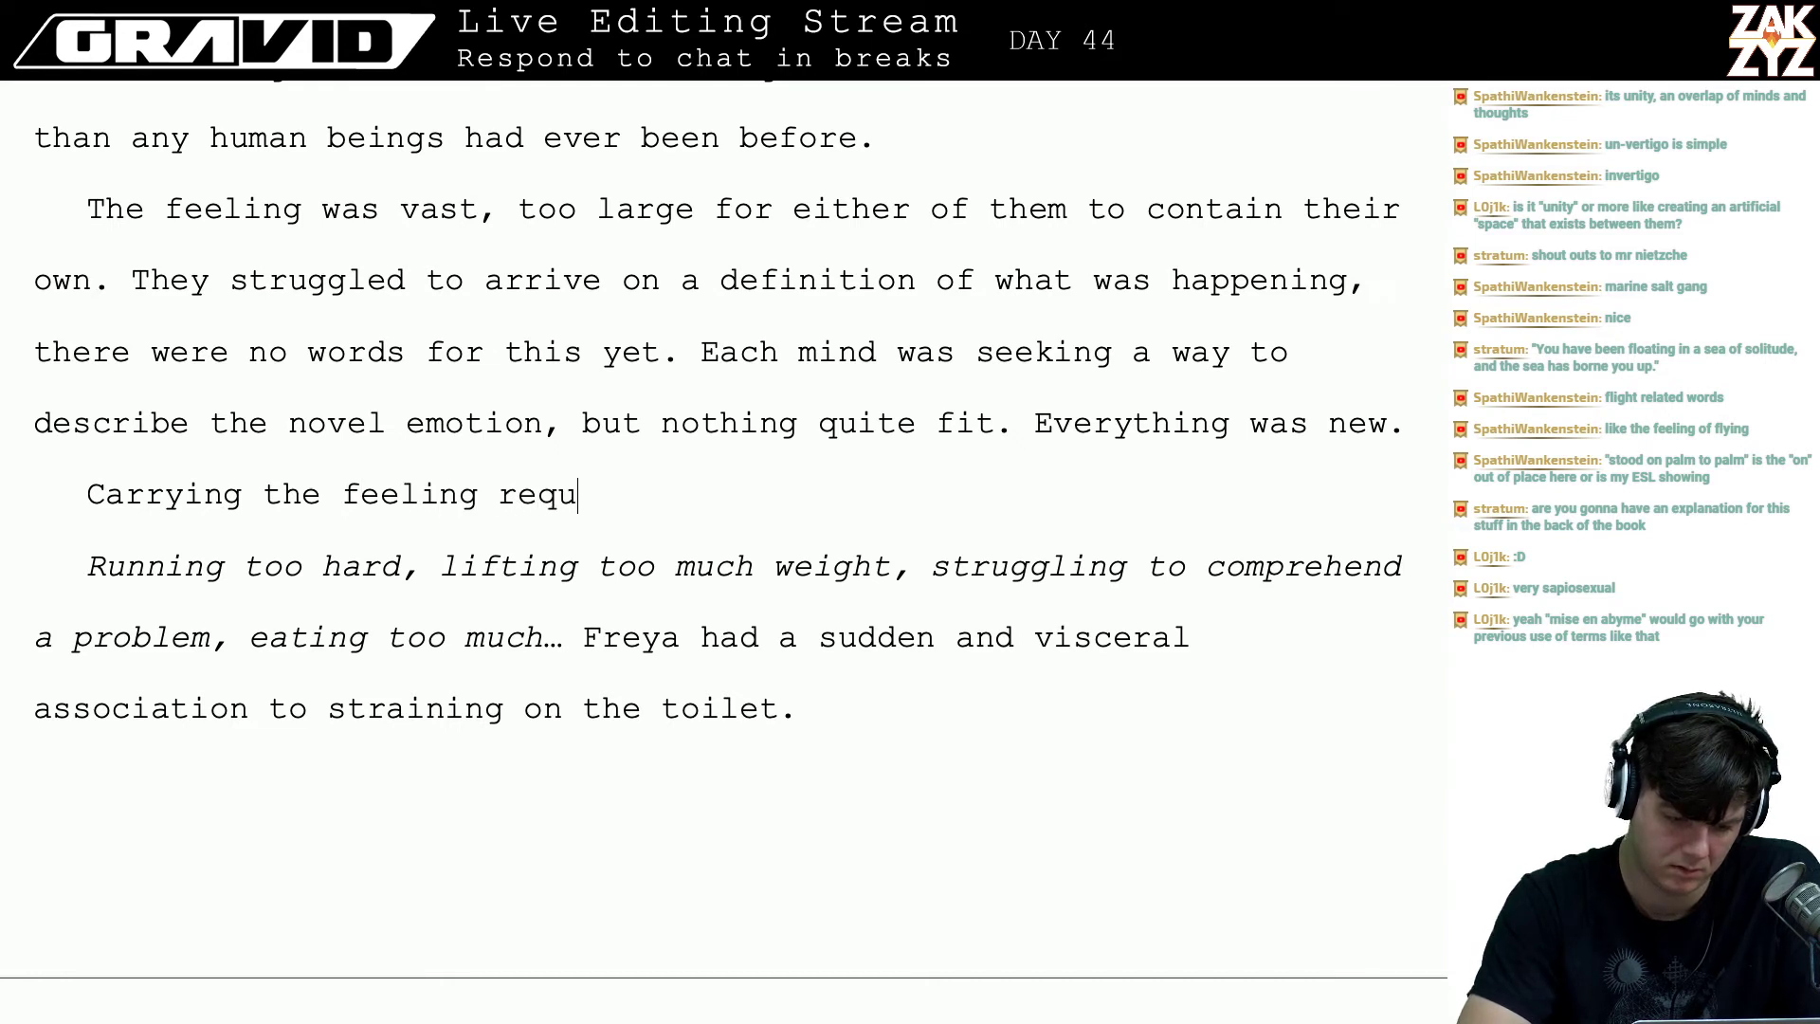
key("BackSpace")
key("BackSpace")
key("BackSpace")
key("BackSpace")
key("BackSpace")
key("BackSpace")
key("BackSpace")
key("BackSpace")
key("BackSpace")
key("BackSpace")
key("BackSpace")
key("BackSpace")
key("BackSpace")
key("BackSpace")
key("BackSpace")
key("BackSpace")
key("BackSpace")
key("BackSpace")
key("BackSpace")
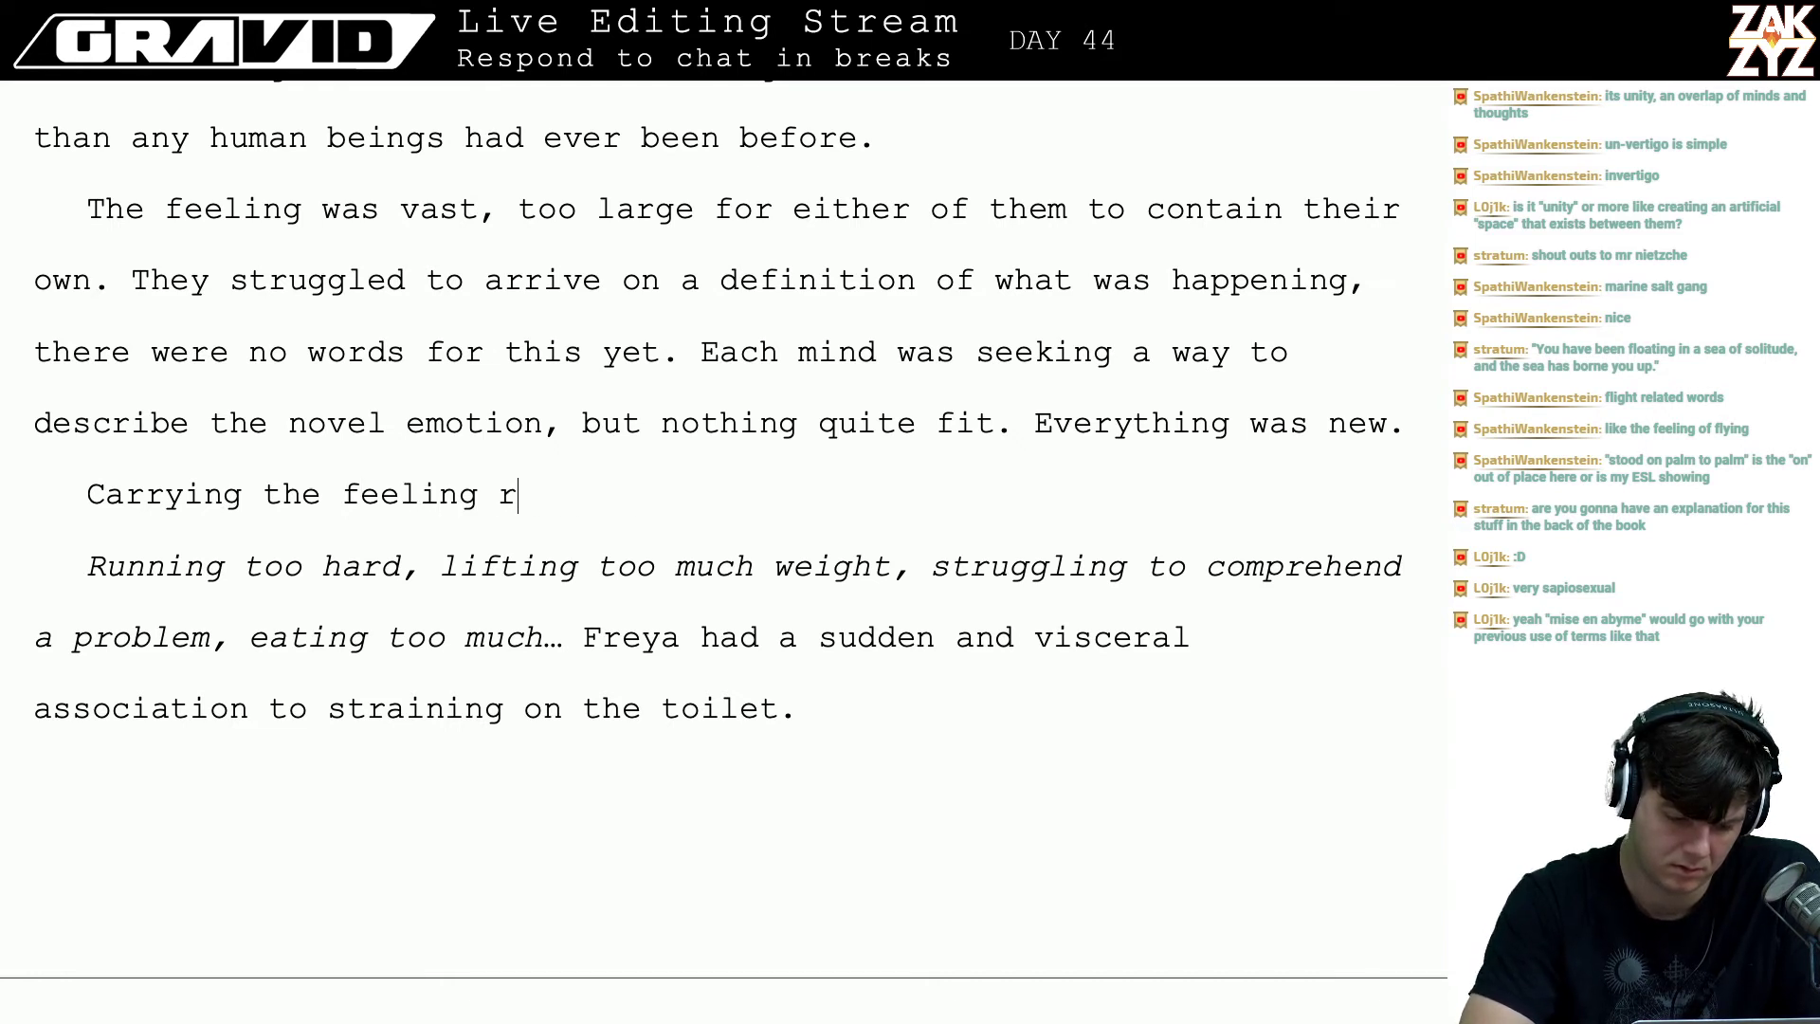
key("BackSpace")
key("BackSpace")
key("BackSpace")
key("BackSpace")
key("BackSpace")
key("BackSpace")
key("BackSpace")
key("BackSpace")
key("BackSpace")
key("BackSpace")
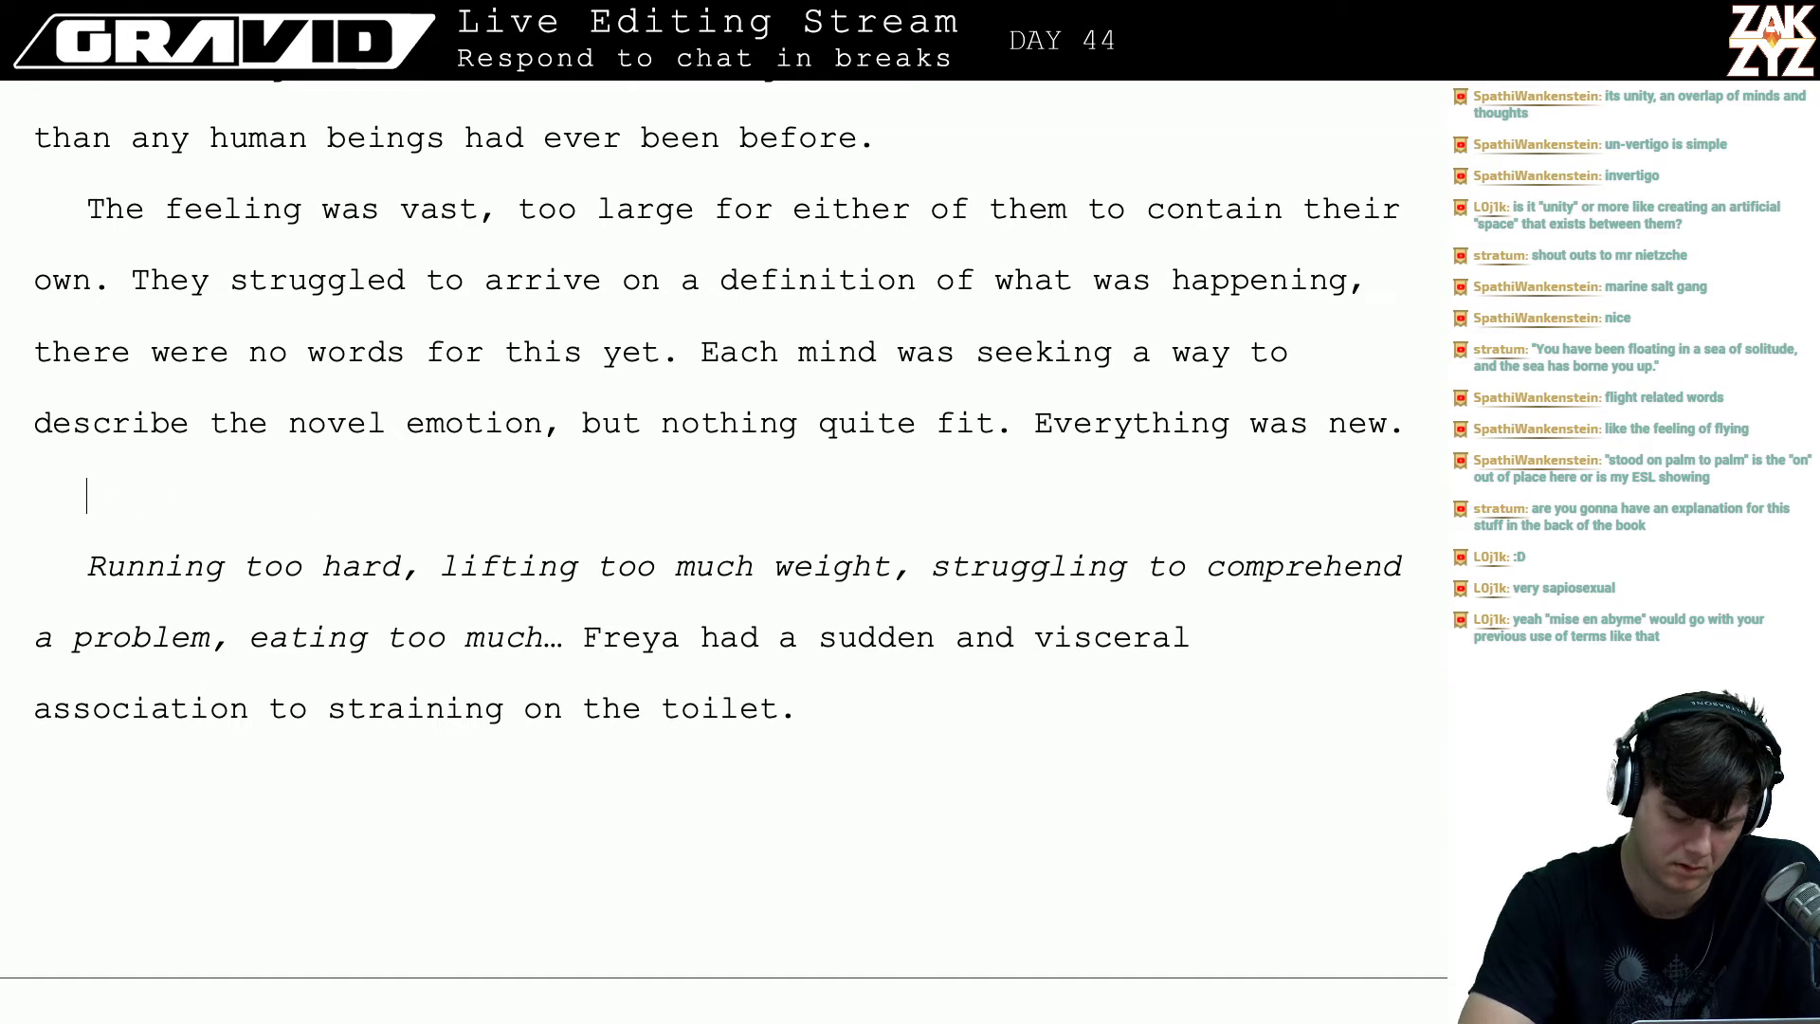
- Try starting the paragraph with "It requires" wording and erase it
type("It requir")
key("BackSpace")
key("BackSpace")
key("BackSpace")
key("BackSpace")
key("BackSpace")
key("BackSpace")
key("BackSpace")
key("BackSpace")
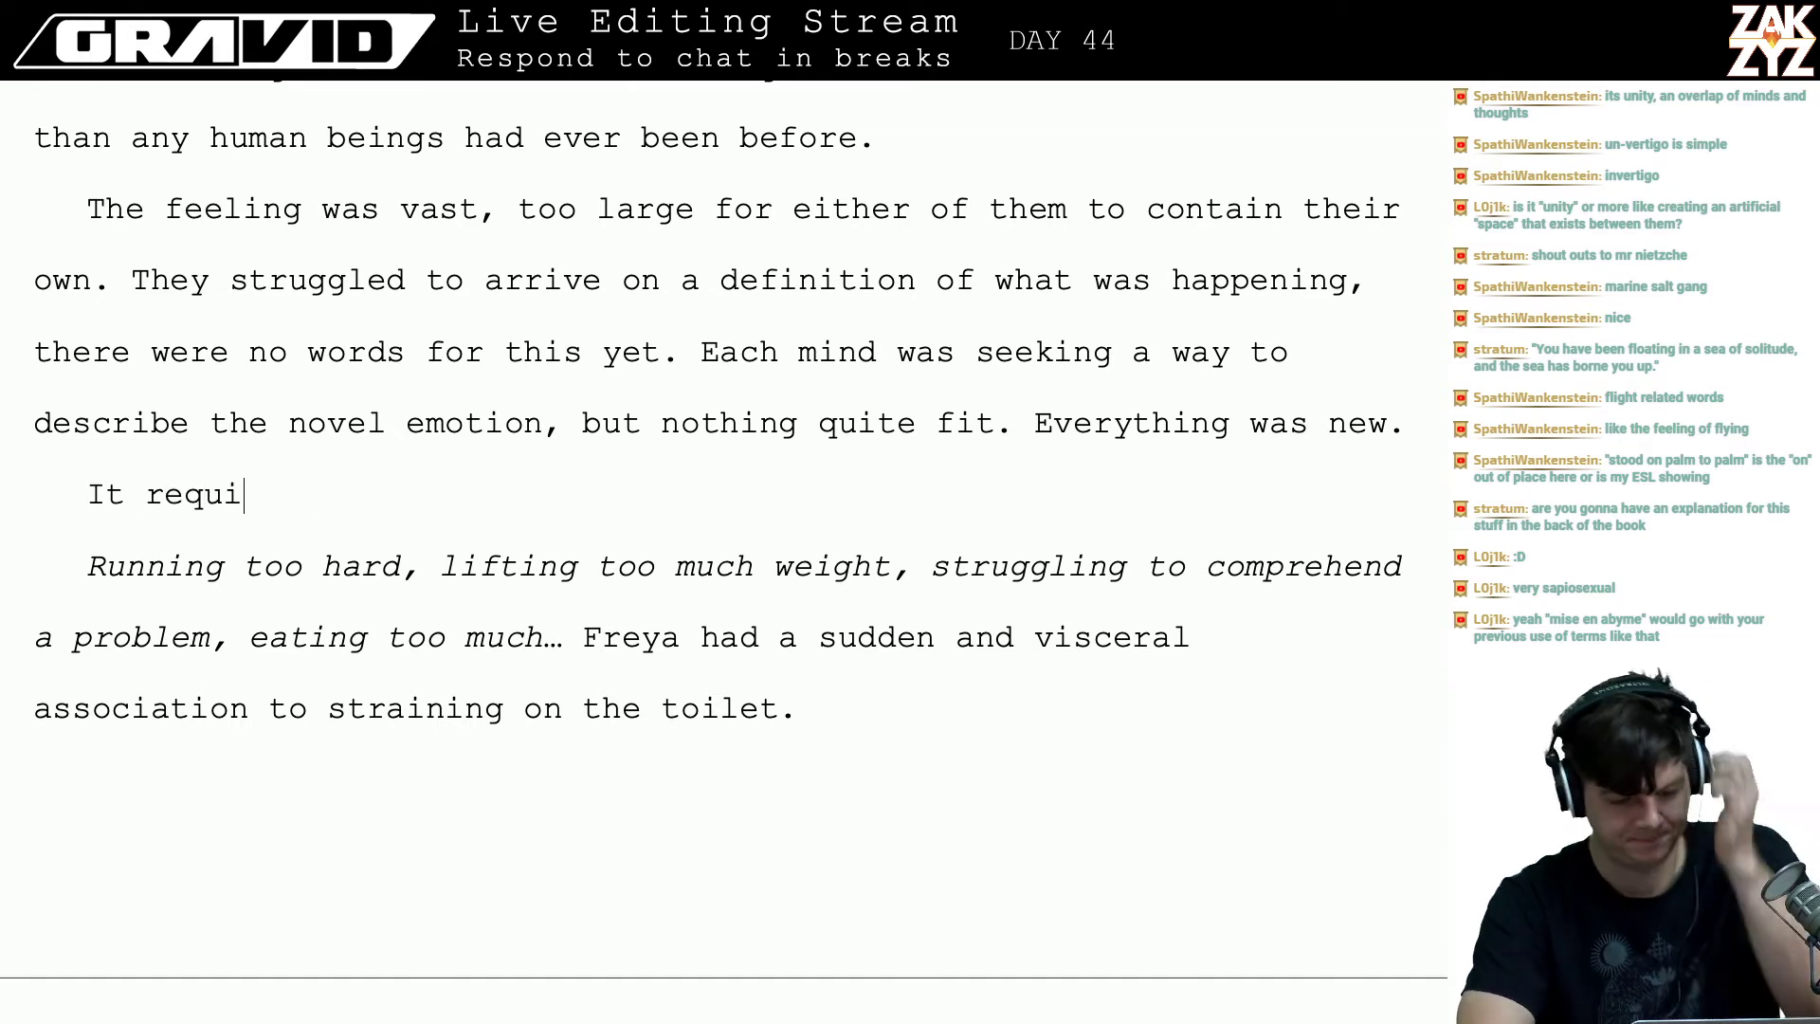
key("BackSpace")
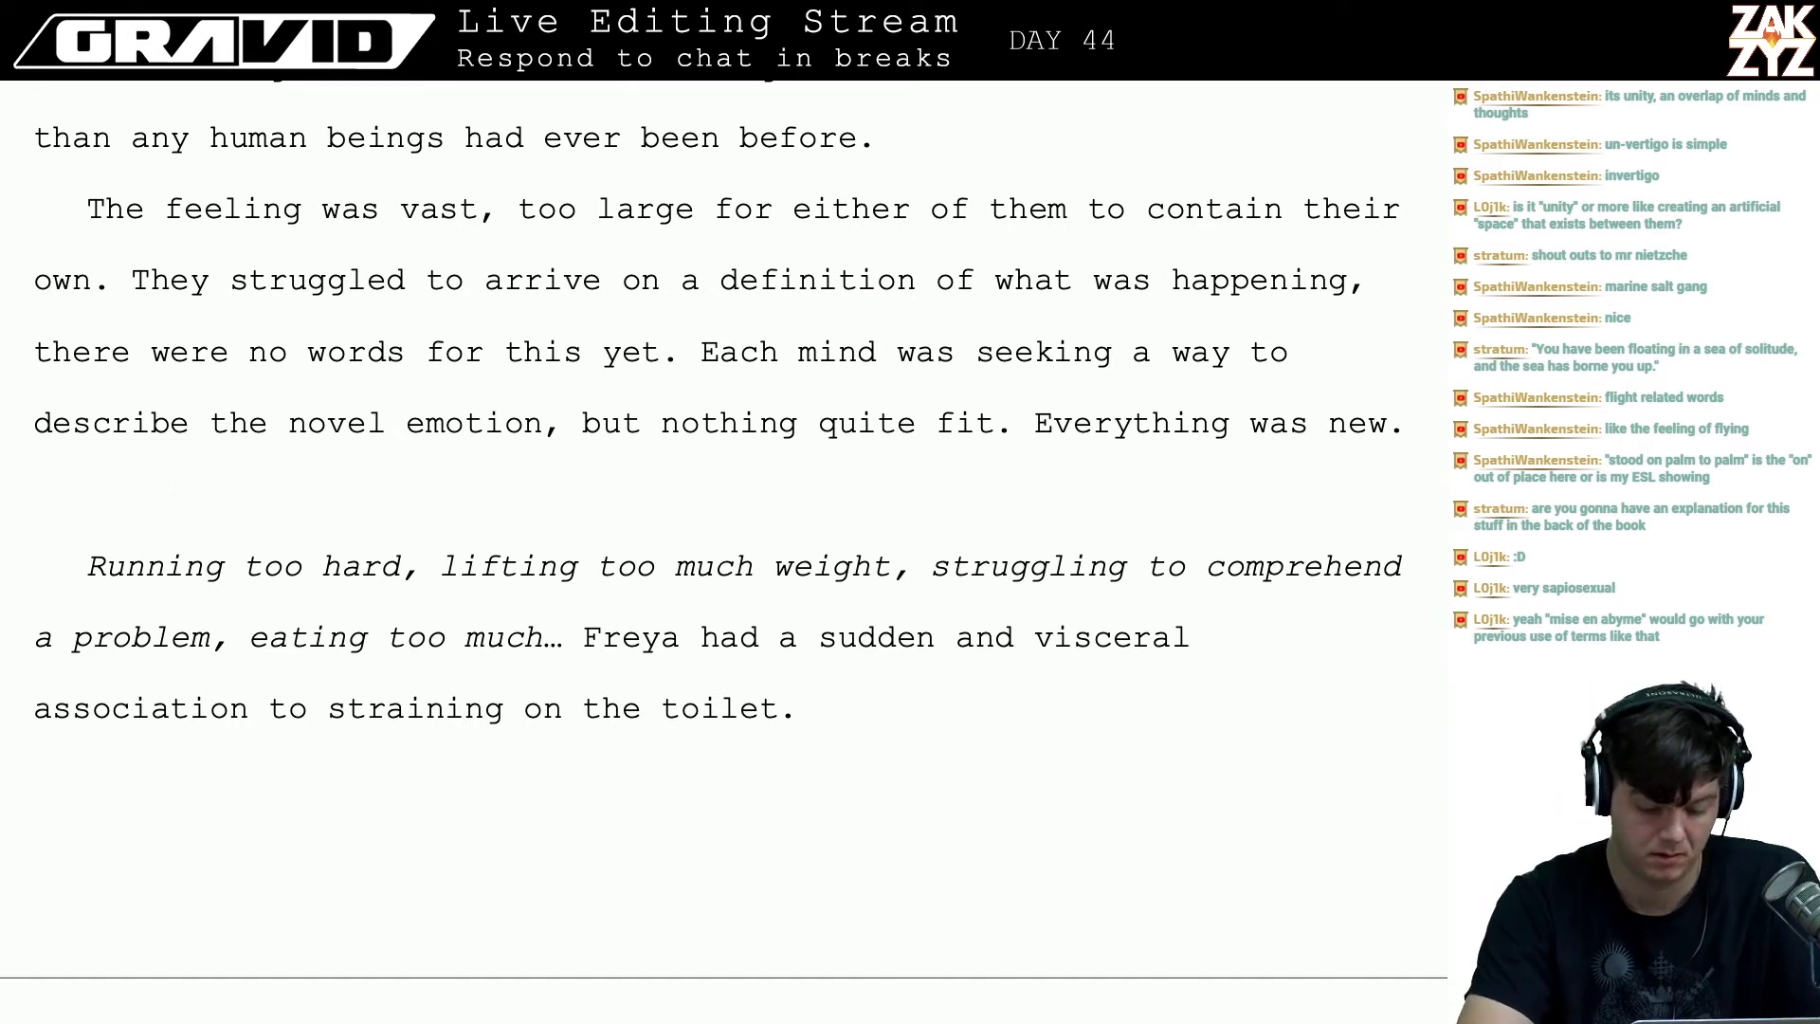
- Try the opening "Maintaining it was demanding, the" on the empty line and delete it all
type("Main")
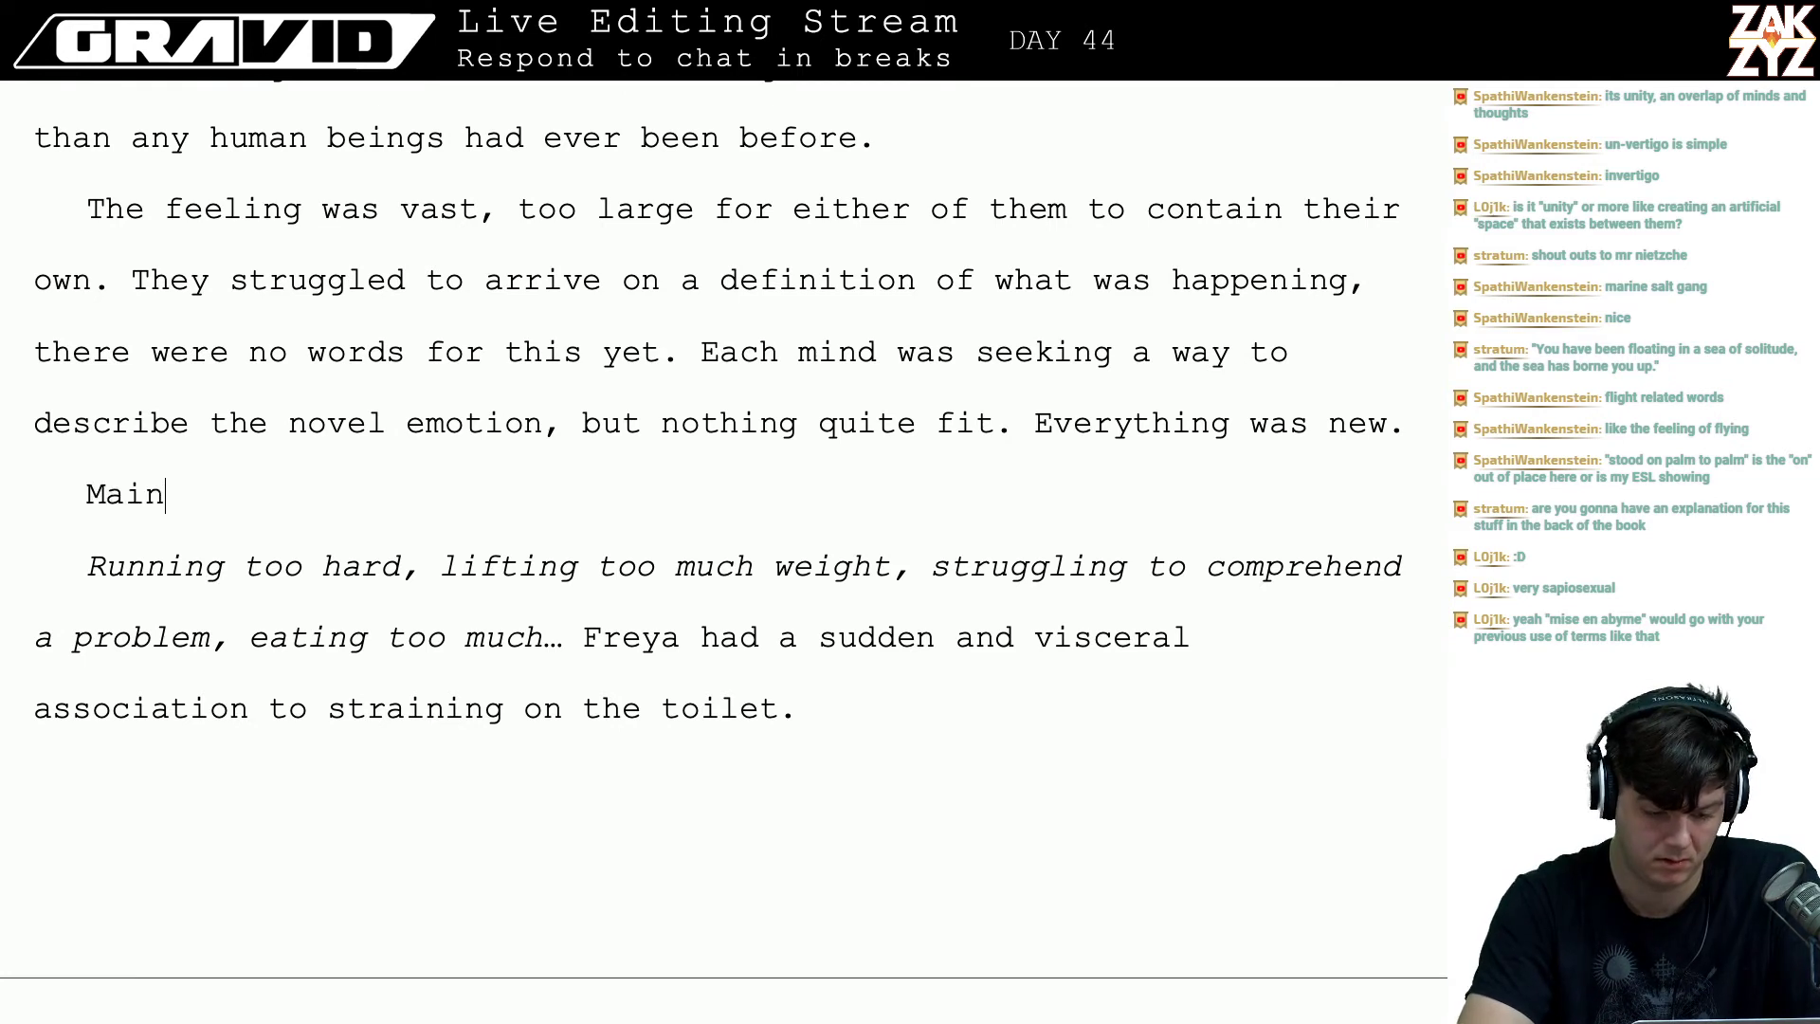
type("taining it was d")
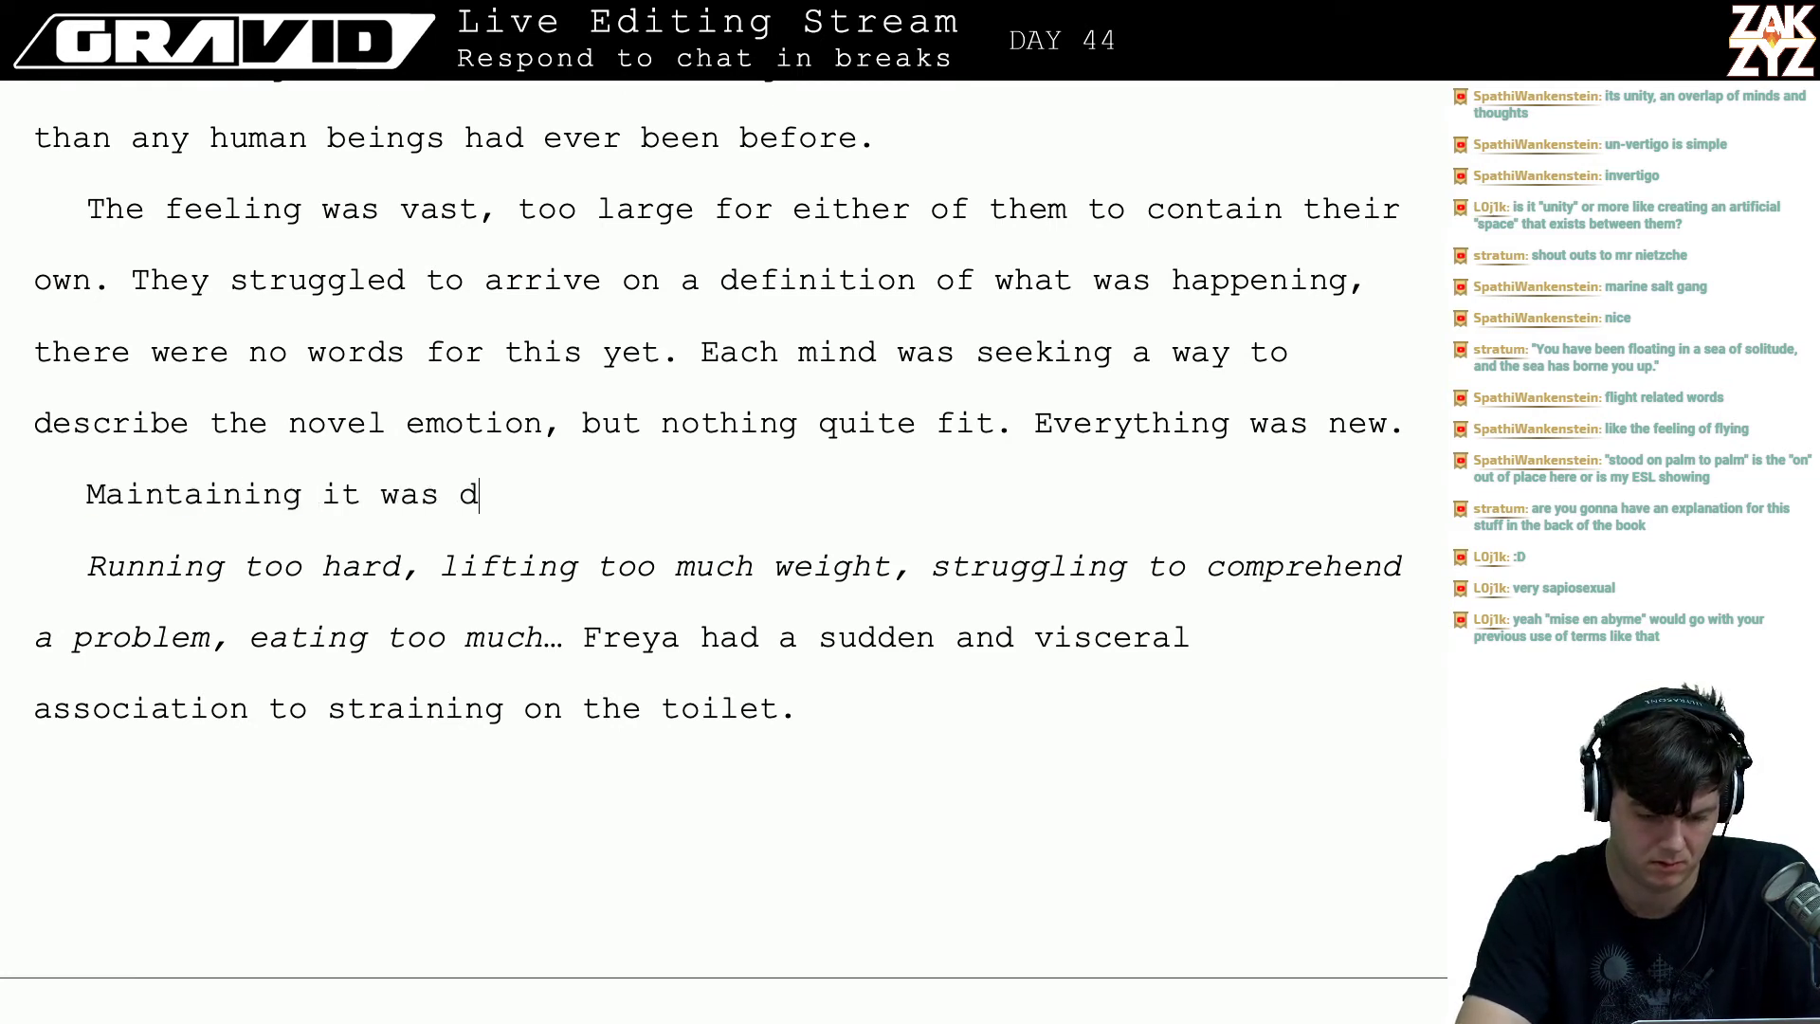
type("emanding,")
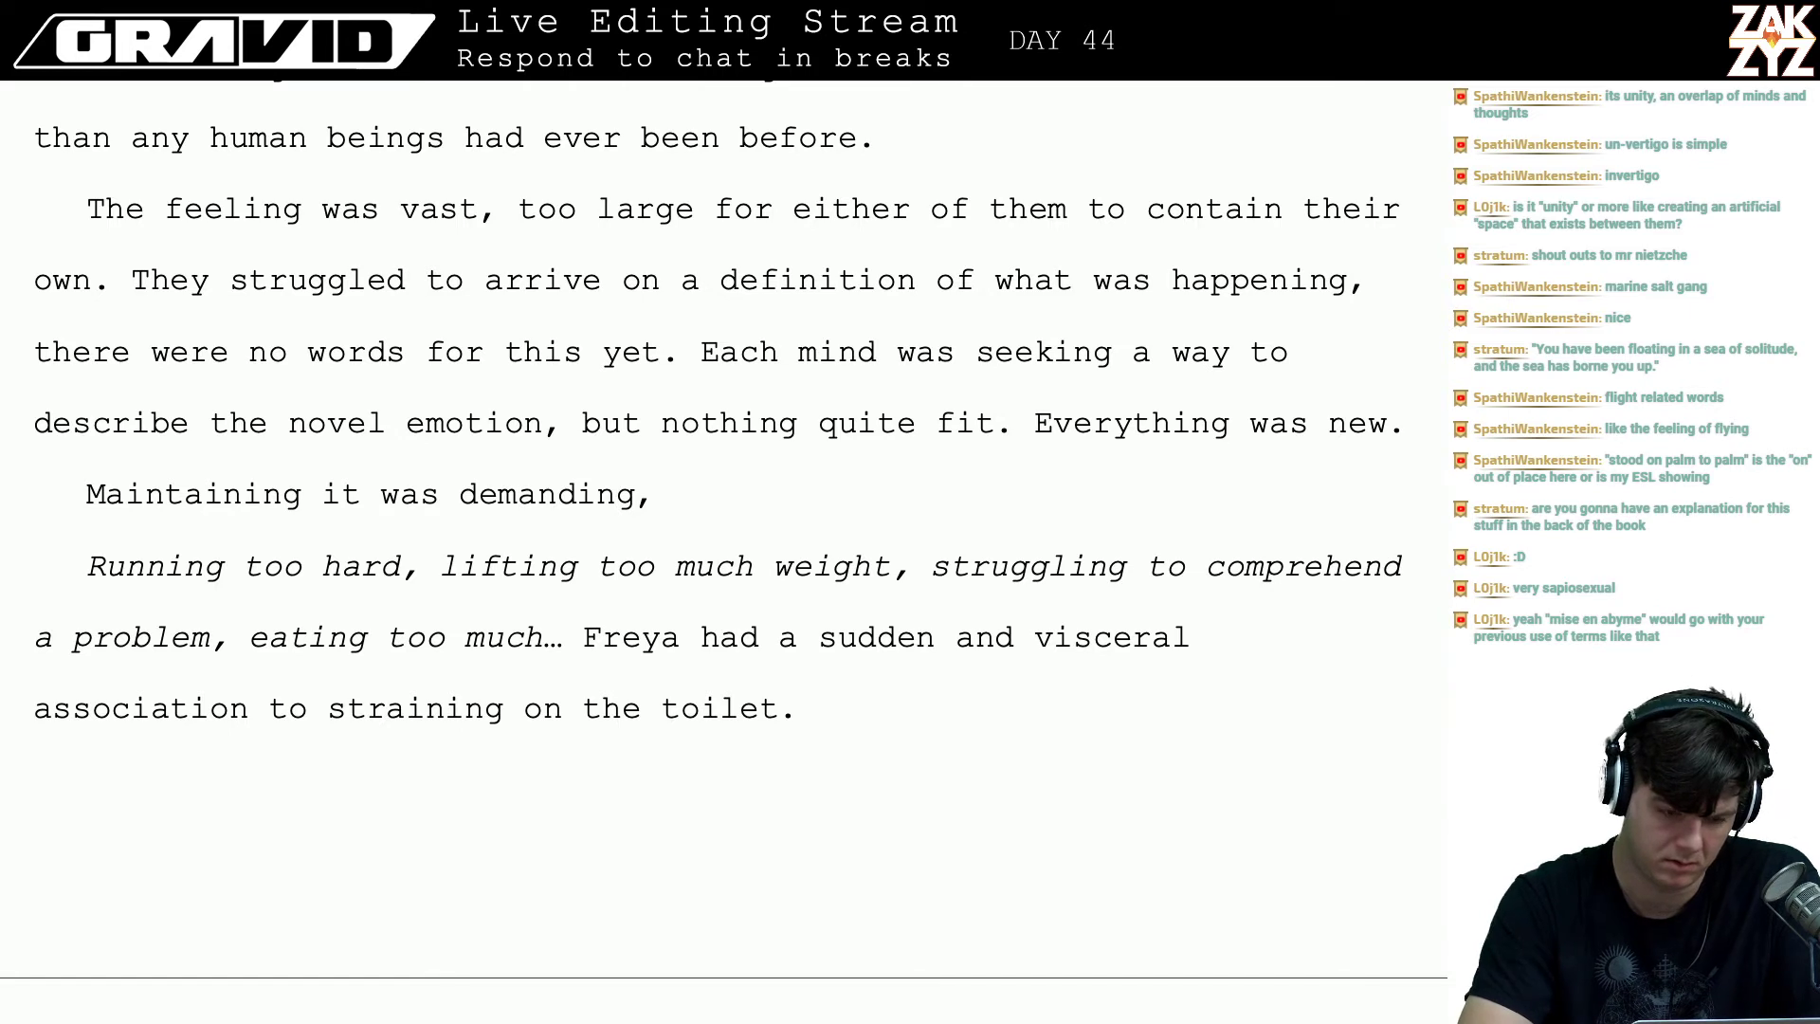
type(" the")
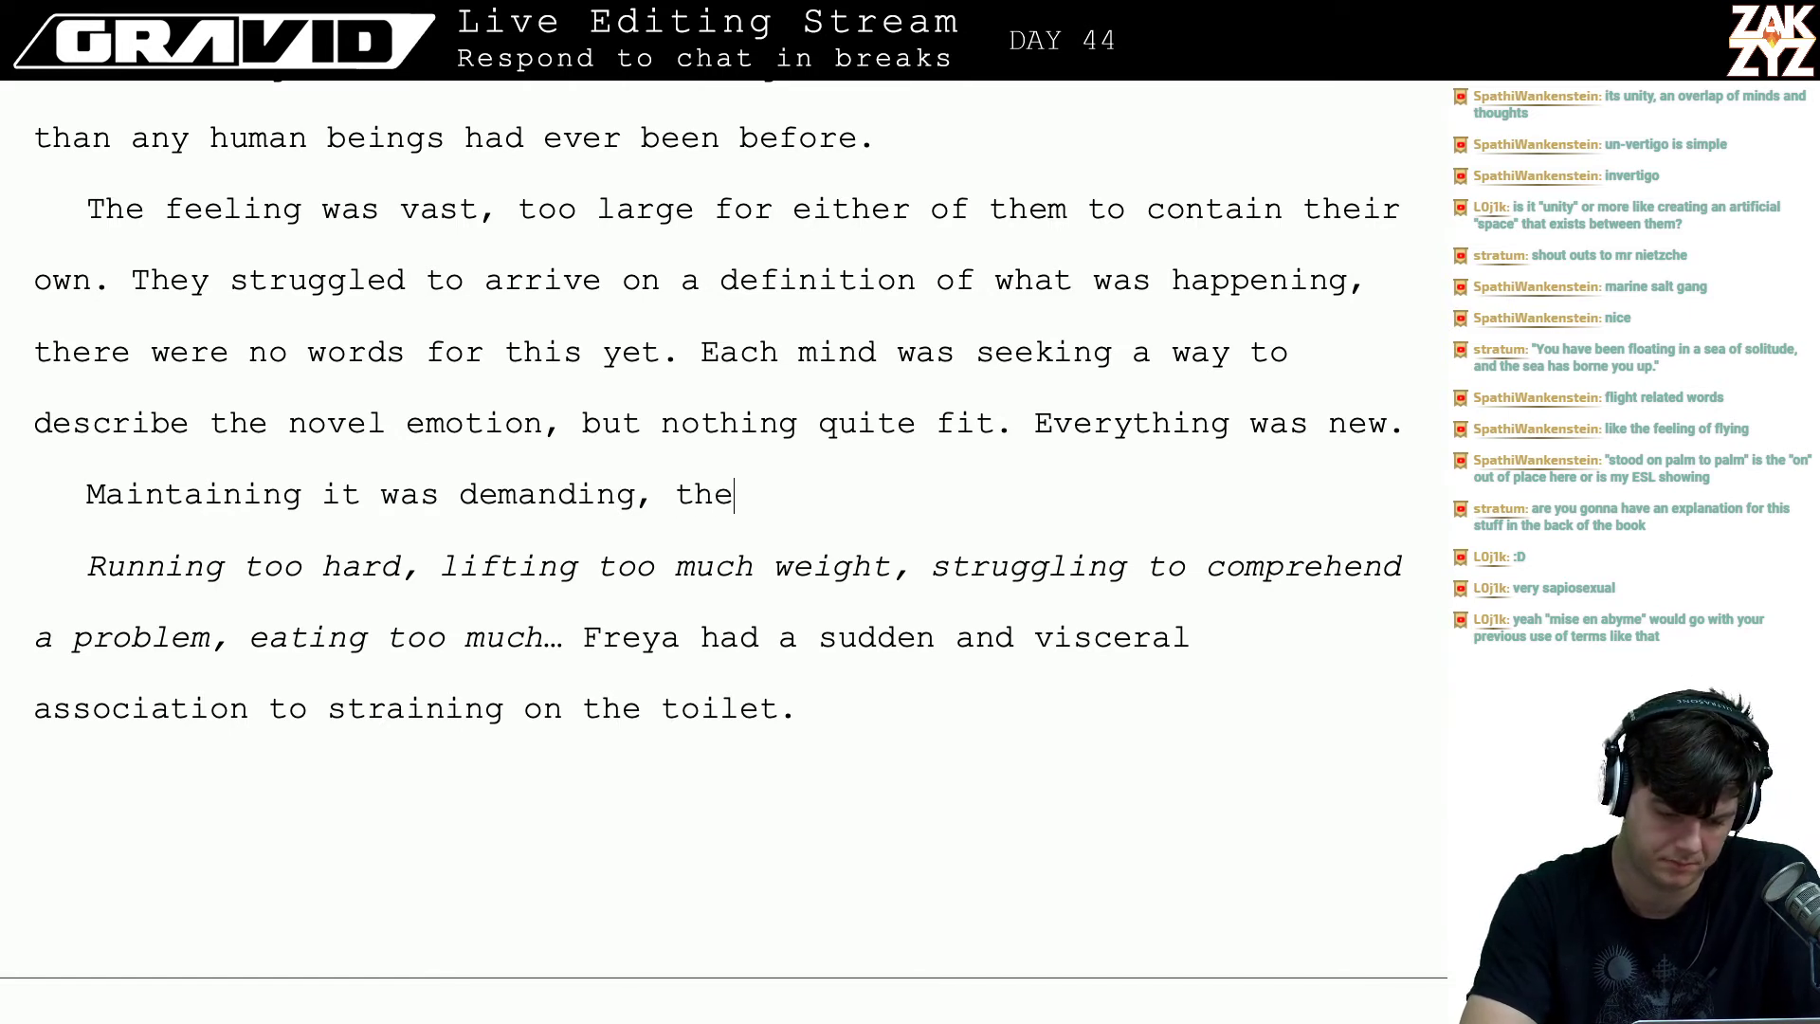
key("BackSpace")
key("BackSpace")
key("BackSpace")
key("BackSpace")
key("BackSpace")
key("BackSpace")
key("BackSpace")
key("BackSpace")
key("BackSpace")
key("BackSpace")
key("BackSpace")
key("BackSpace")
key("BackSpace")
key("BackSpace")
key("BackSpace")
key("BackSpace")
key("BackSpace")
key("BackSpace")
key("BackSpace")
key("BackSpace")
key("BackSpace")
key("BackSpace")
key("BackSpace")
key("BackSpace")
key("BackSpace")
key("BackSpace")
key("BackSpace")
key("BackSpace")
key("BackSpace")
key("BackSpace")
key("BackSpace")
key("BackSpace")
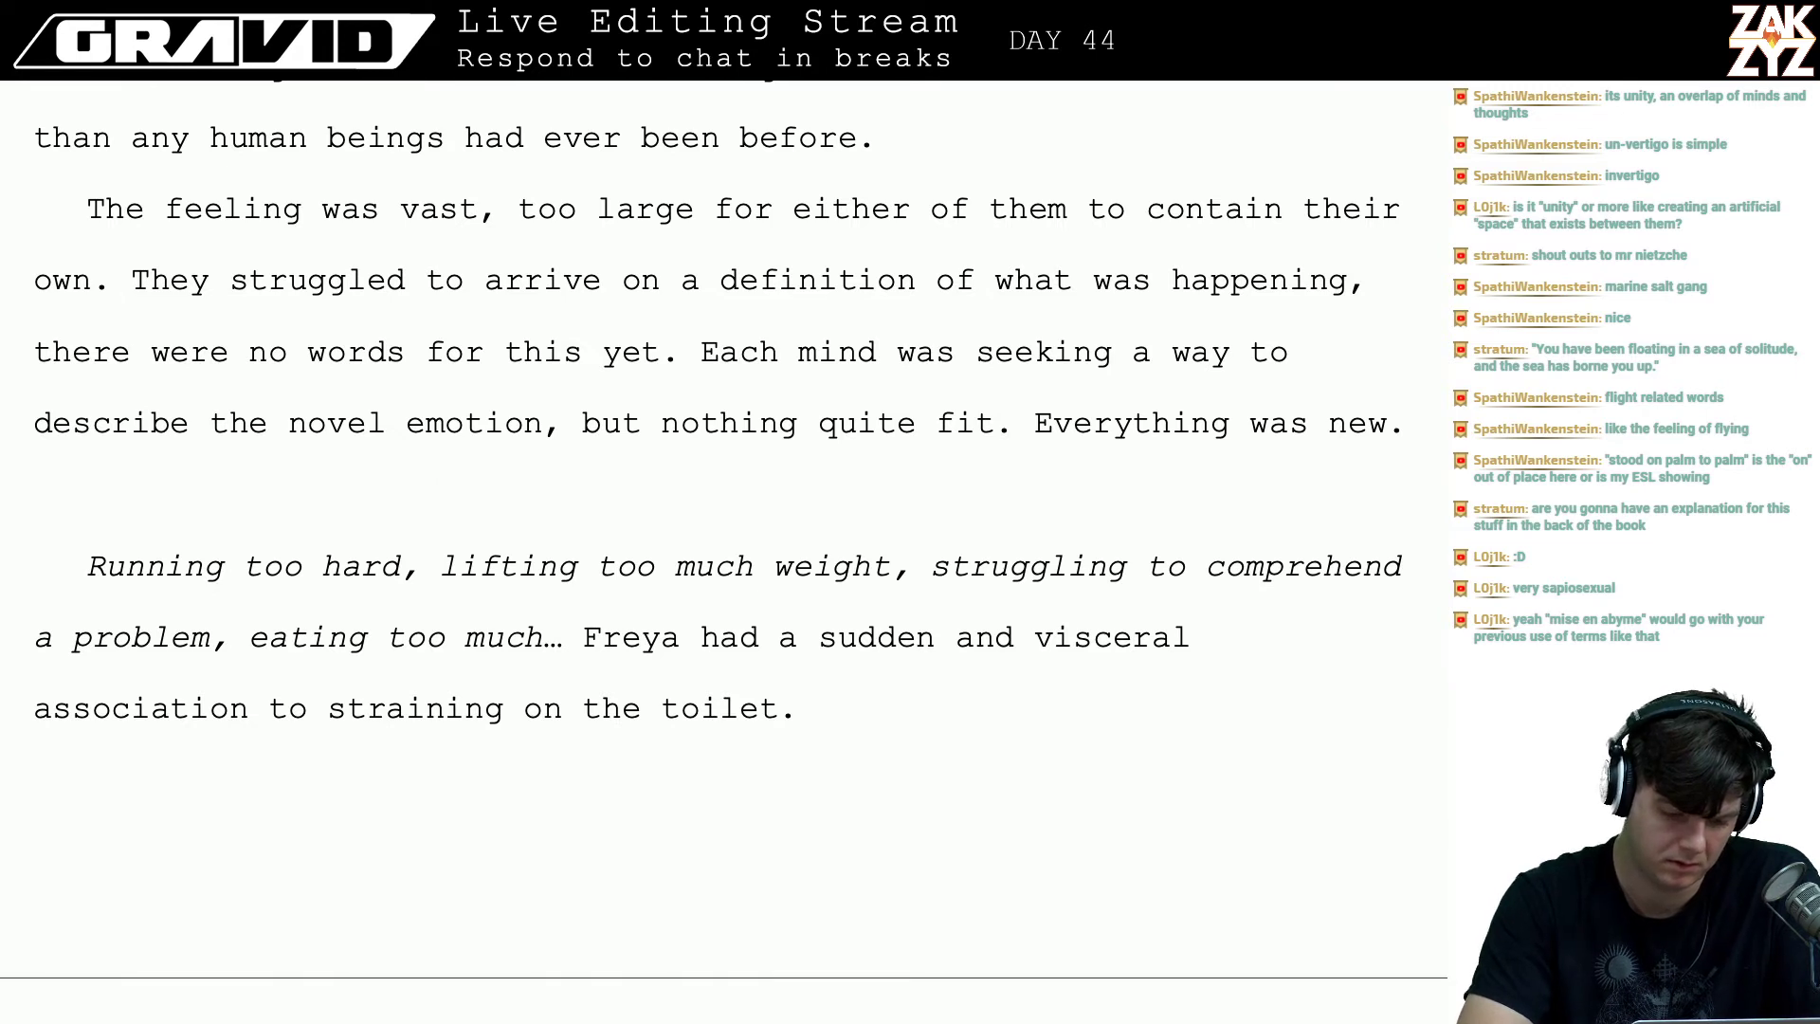
- Try beginning the paragraph with "They could" and remove the words
type("They could")
key("BackSpace")
key("BackSpace")
key("BackSpace")
key("BackSpace")
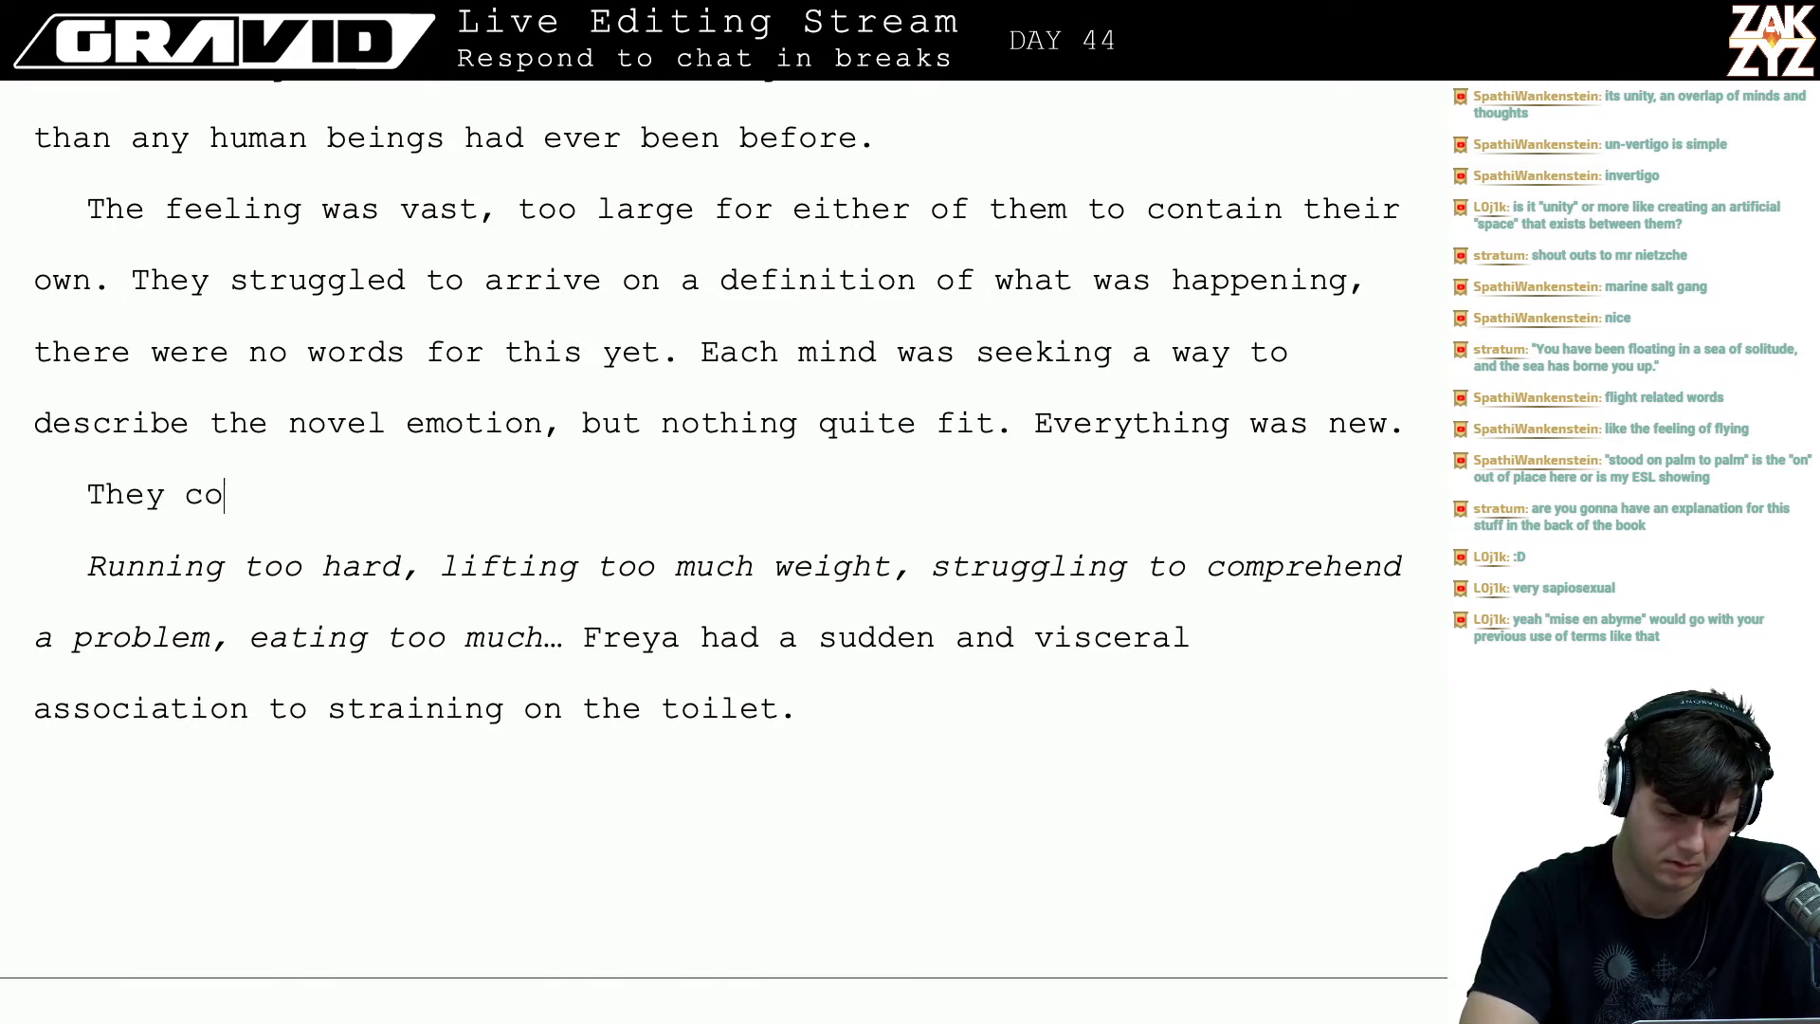
key("BackSpace")
key("BackSpace")
key("BackSpace")
key("BackSpace")
key("BackSpace")
key("BackSpace")
key("BackSpace")
- Try "It was a great effort" as the opening of the paragraph and delete it
type("It")
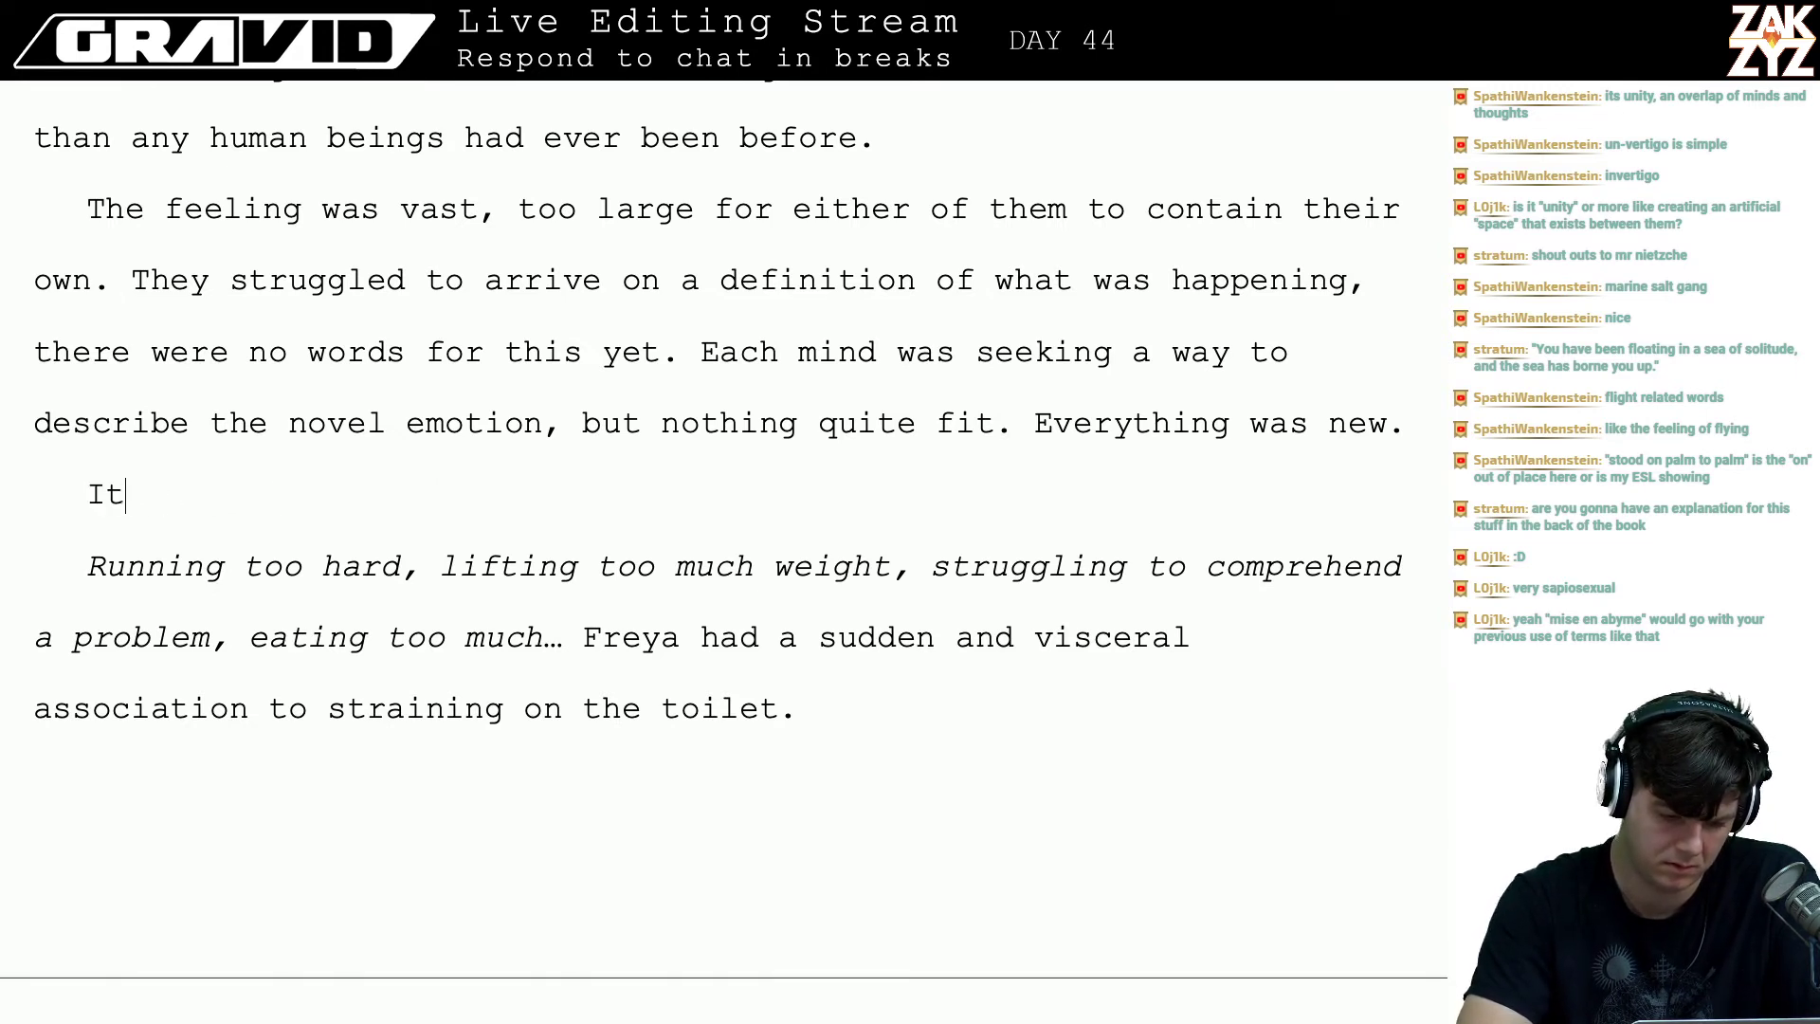
type(" was a great ")
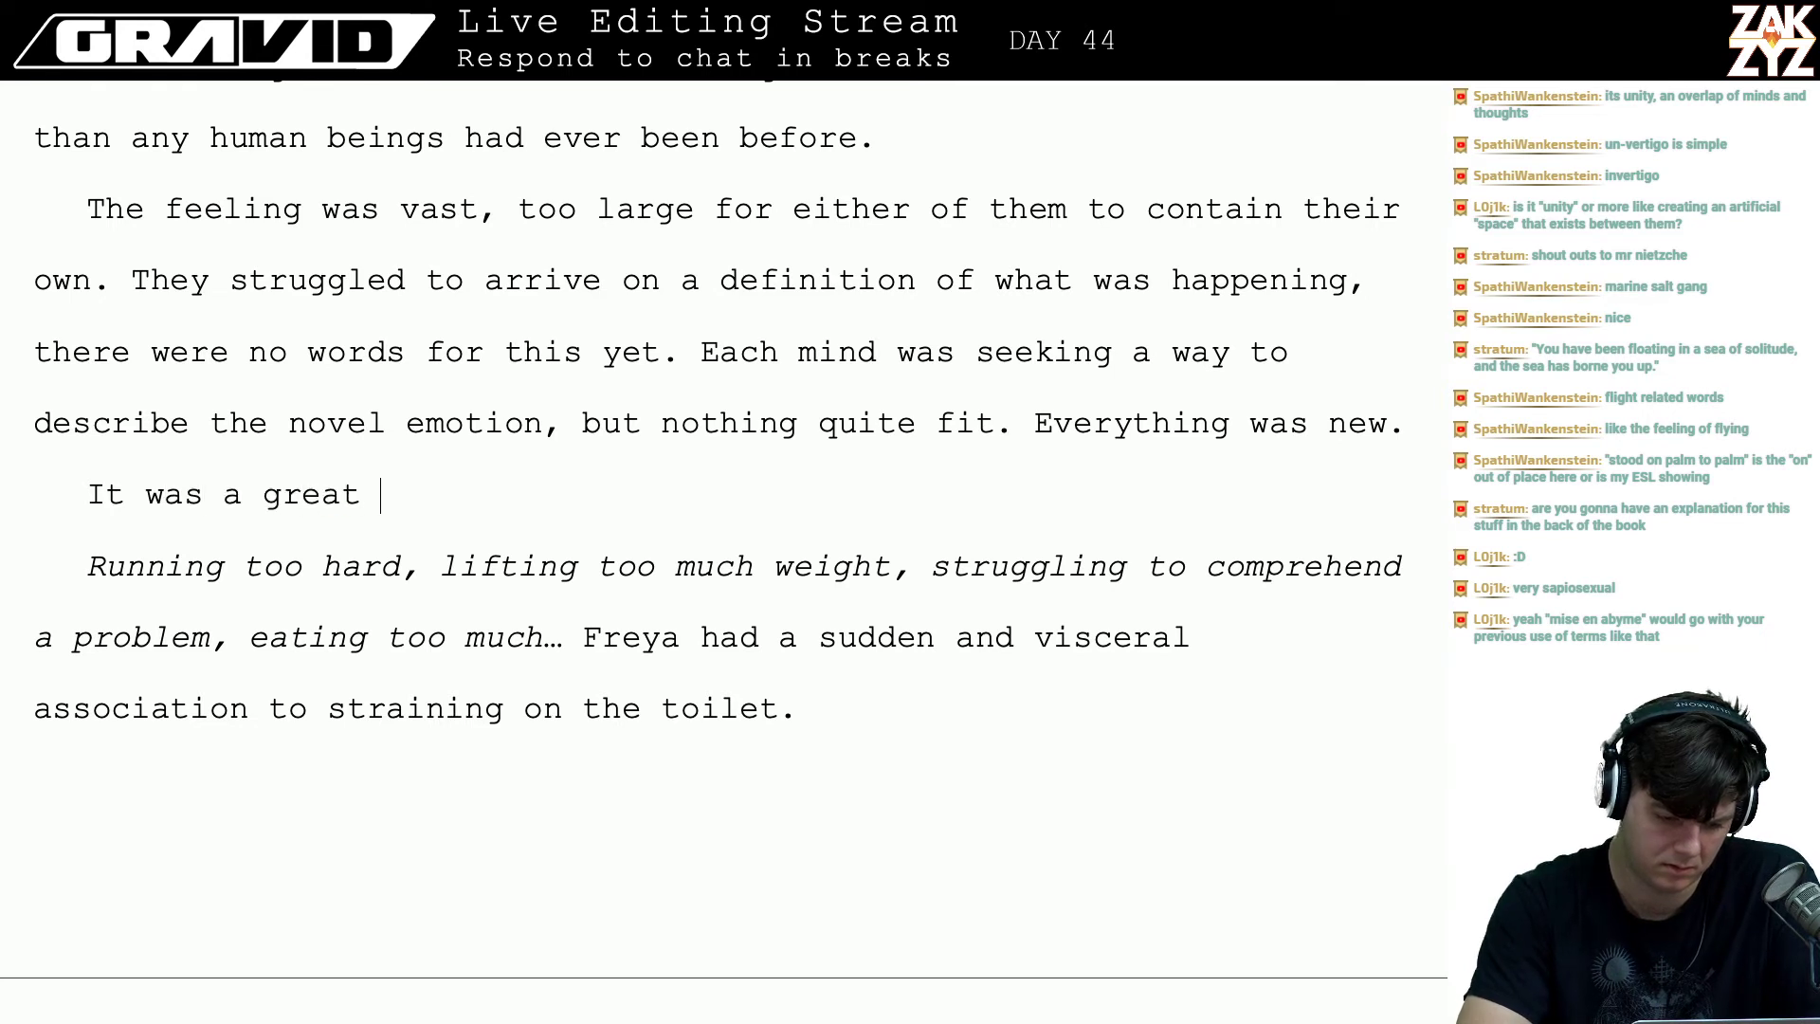
type("effort")
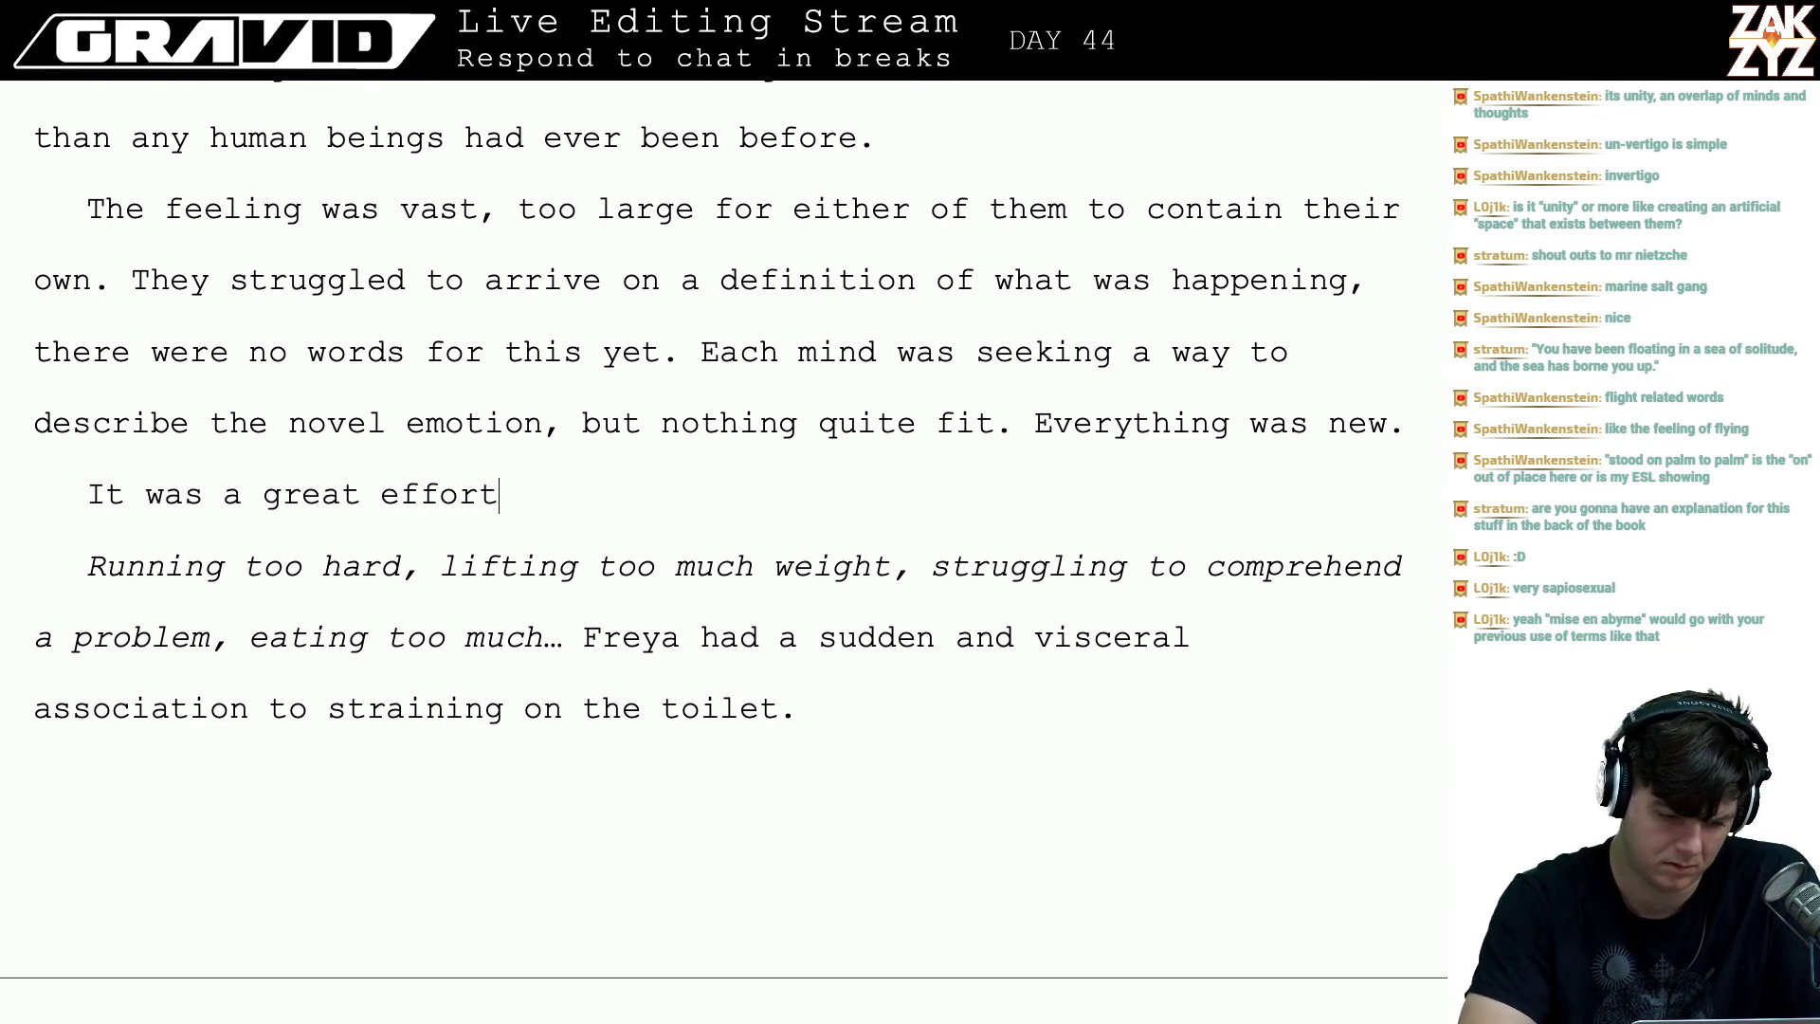
key("BackSpace")
key("BackSpace")
key("BackSpace")
key("BackSpace")
key("BackSpace")
key("BackSpace")
key("BackSpace")
key("BackSpace")
key("BackSpace")
key("BackSpace")
key("BackSpace")
key("BackSpace")
key("BackSpace")
key("BackSpace")
key("BackSpace")
key("BackSpace")
key("BackSpace")
key("BackSpace")
key("BackSpace")
key("BackSpace")
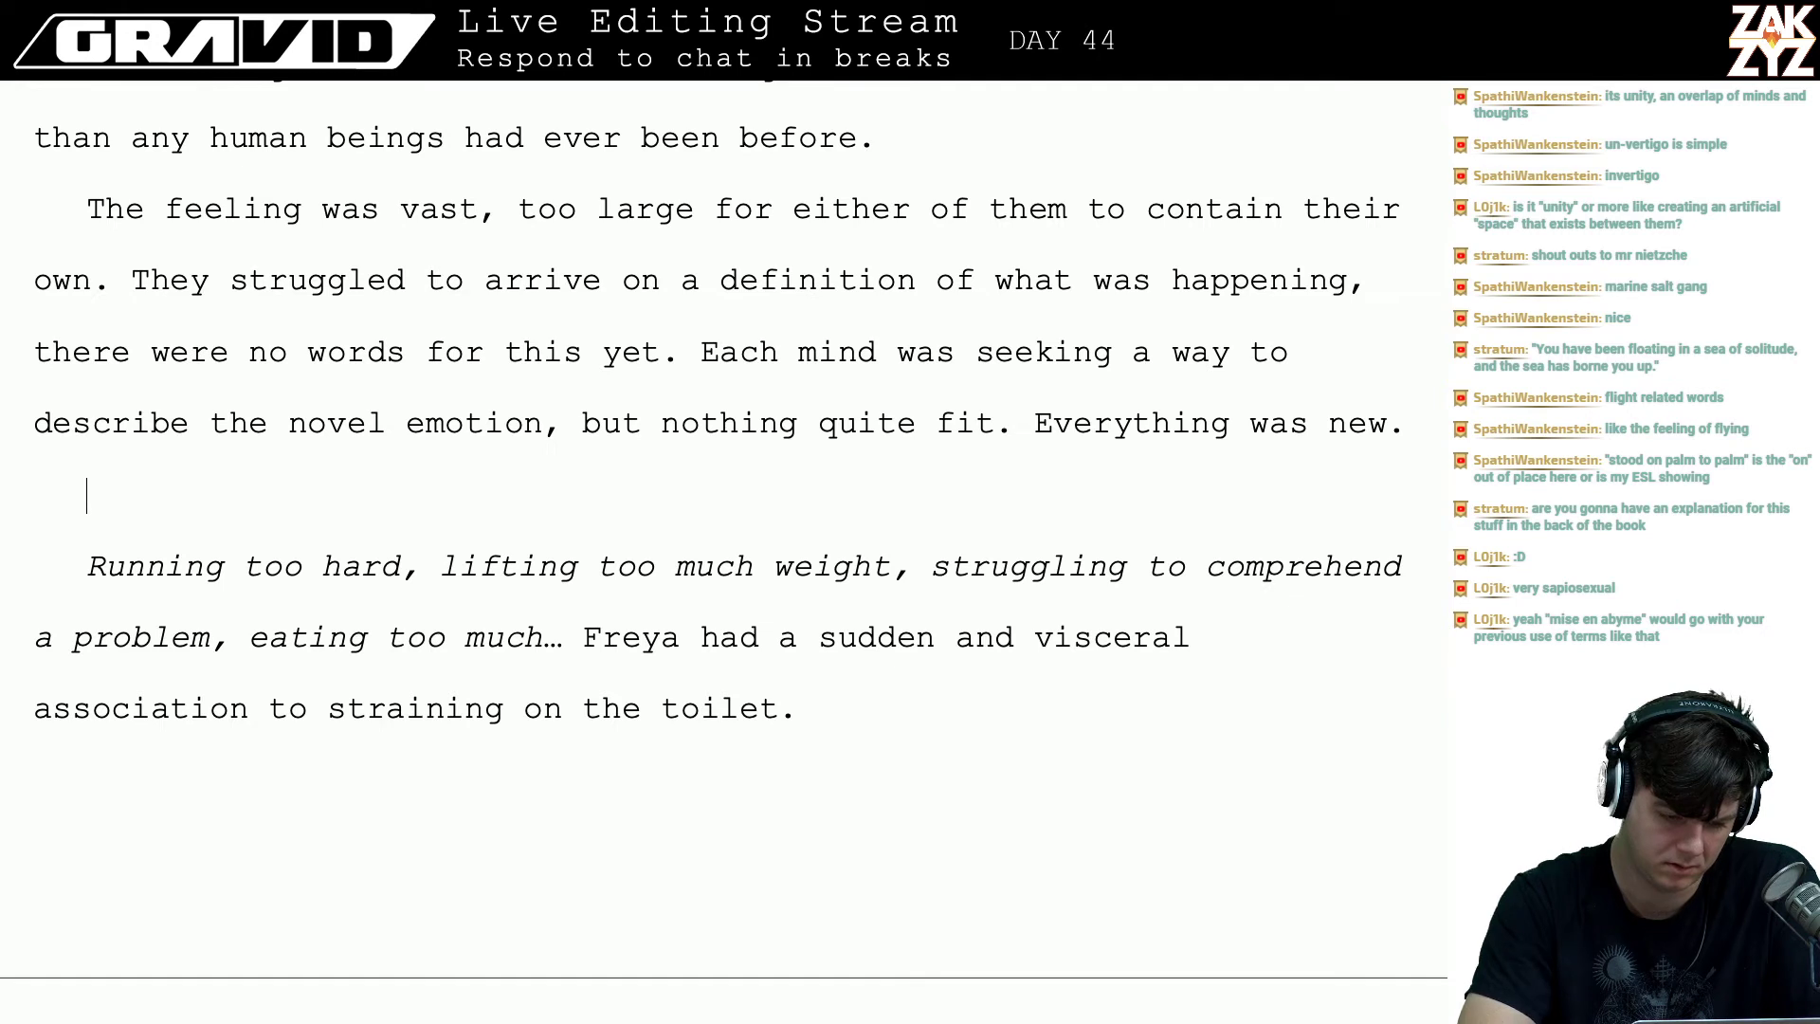
- Try opening the empty paragraph with "As they swam in the feeling," and erase it
key("ctrl+z")
type("As they ")
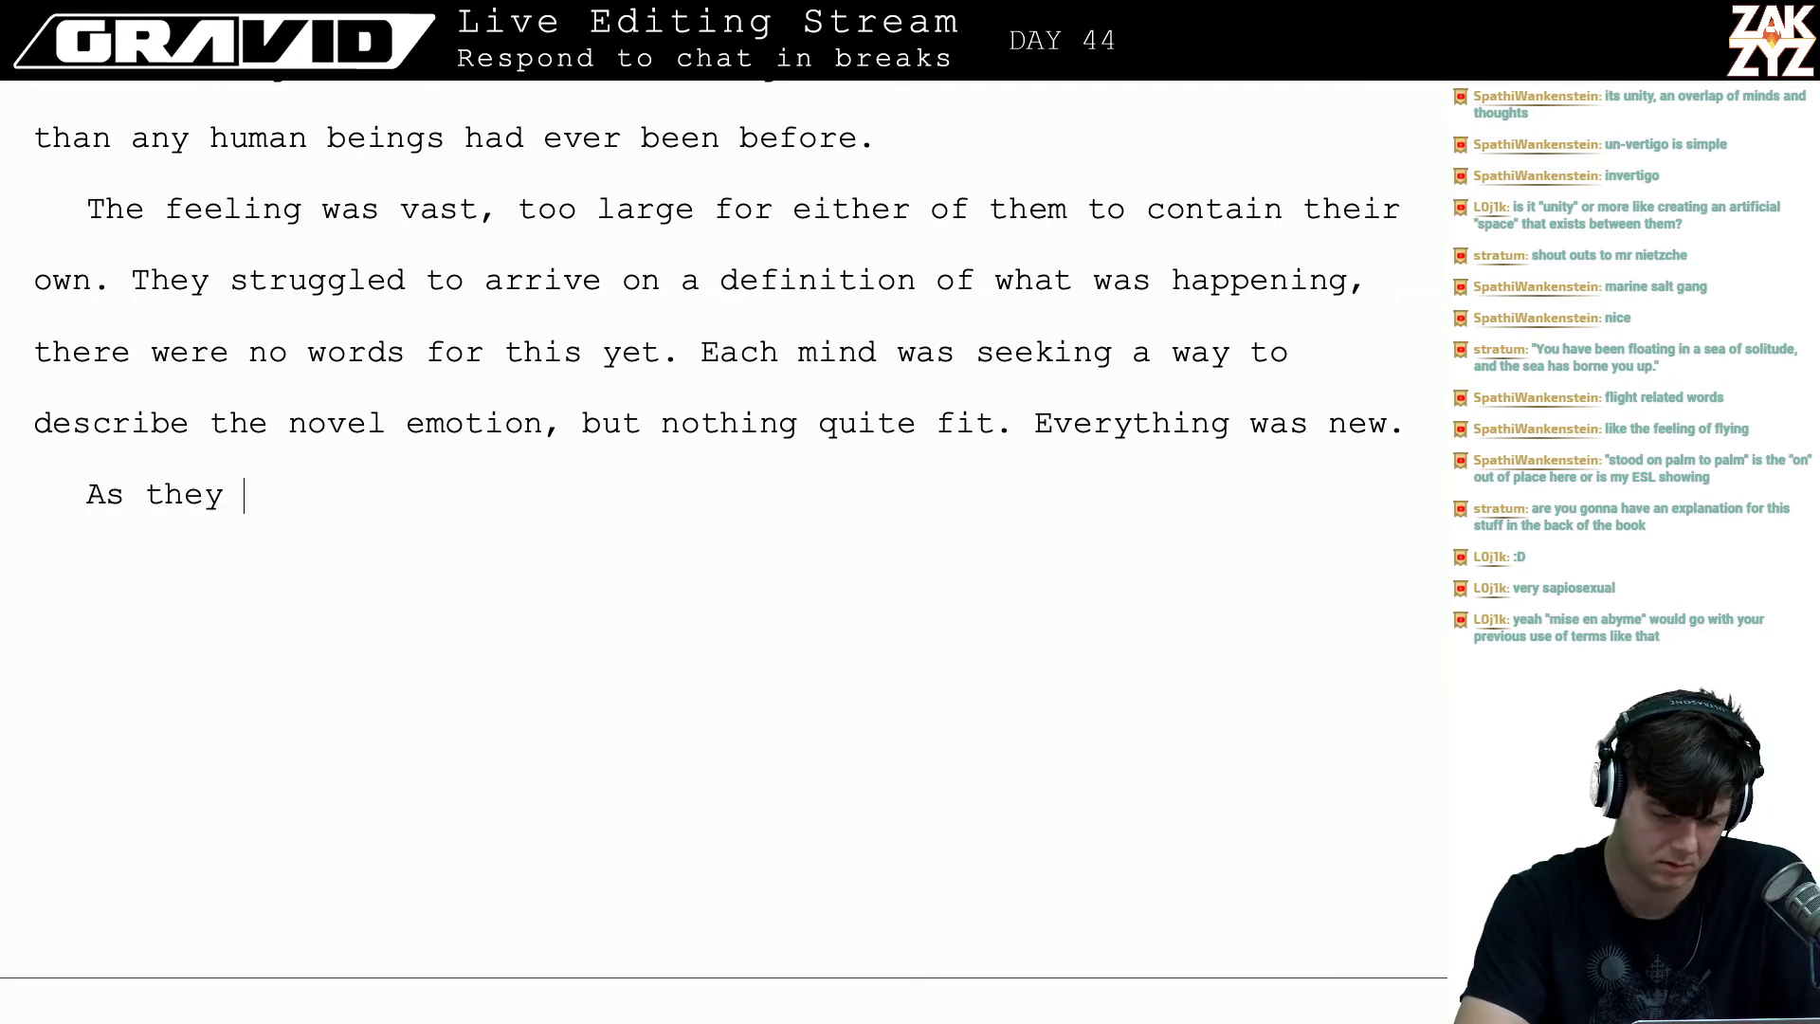
type("swam in the ")
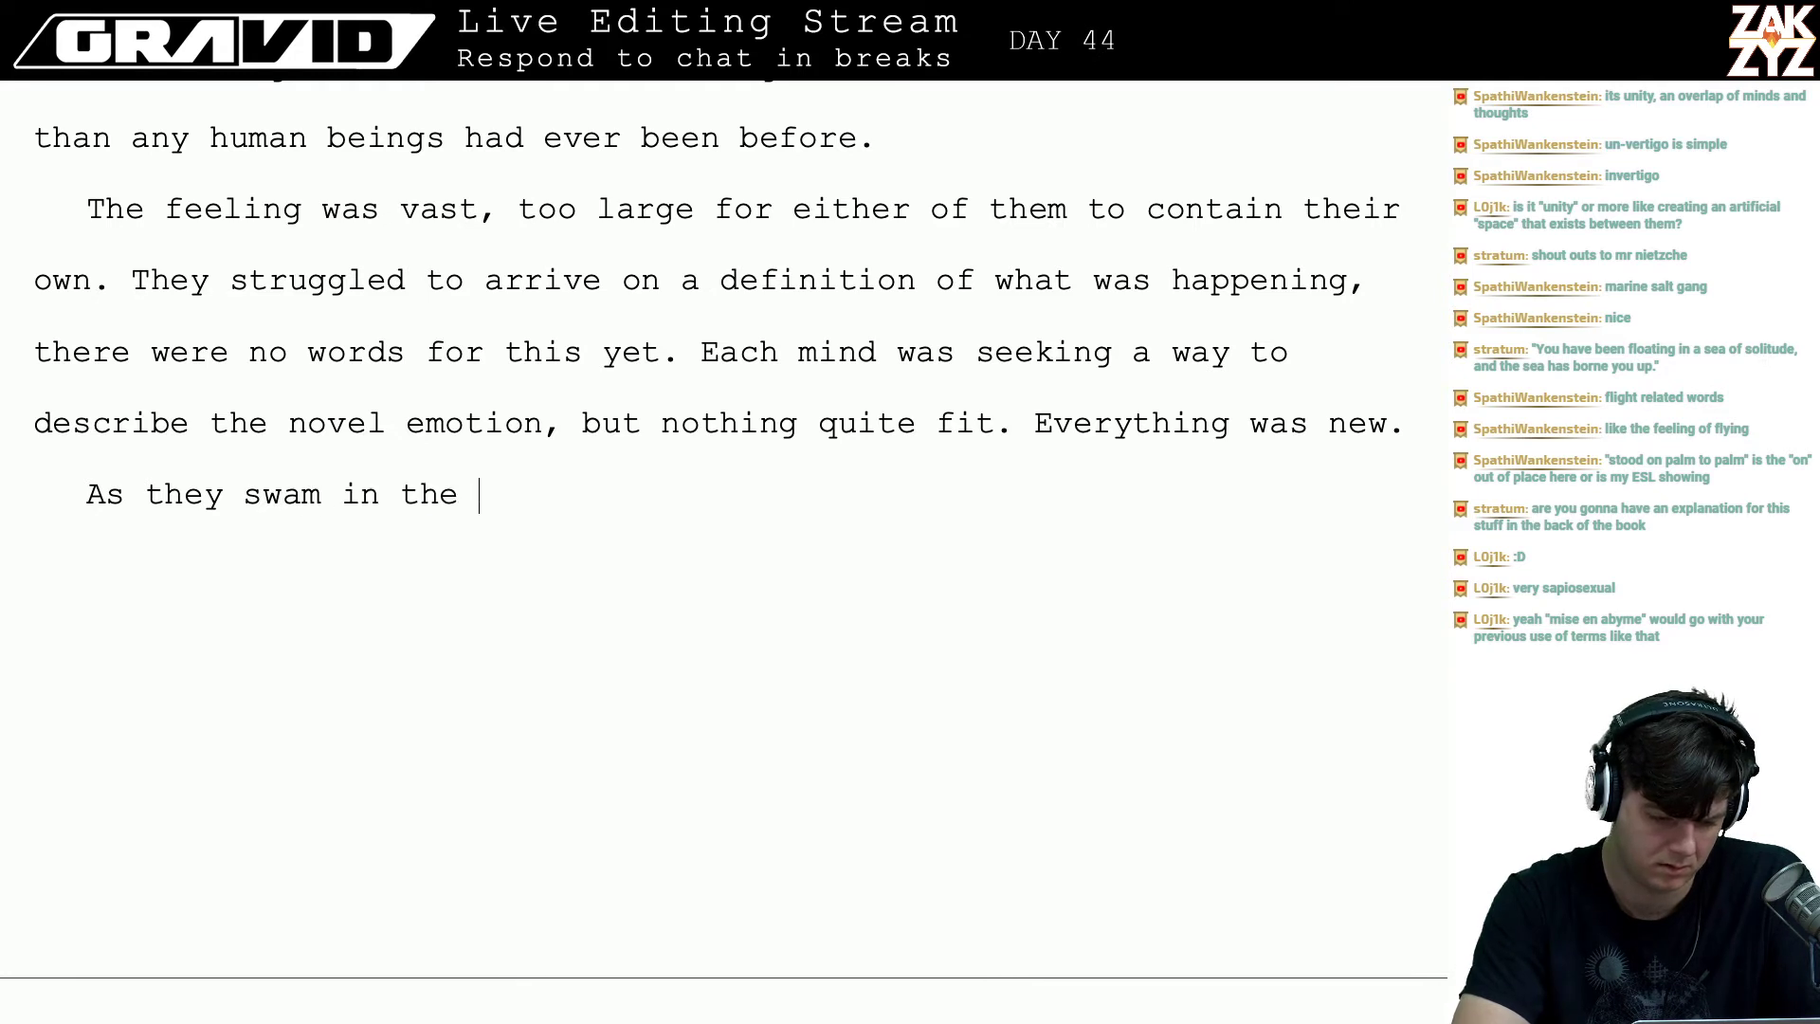
type("feeling,")
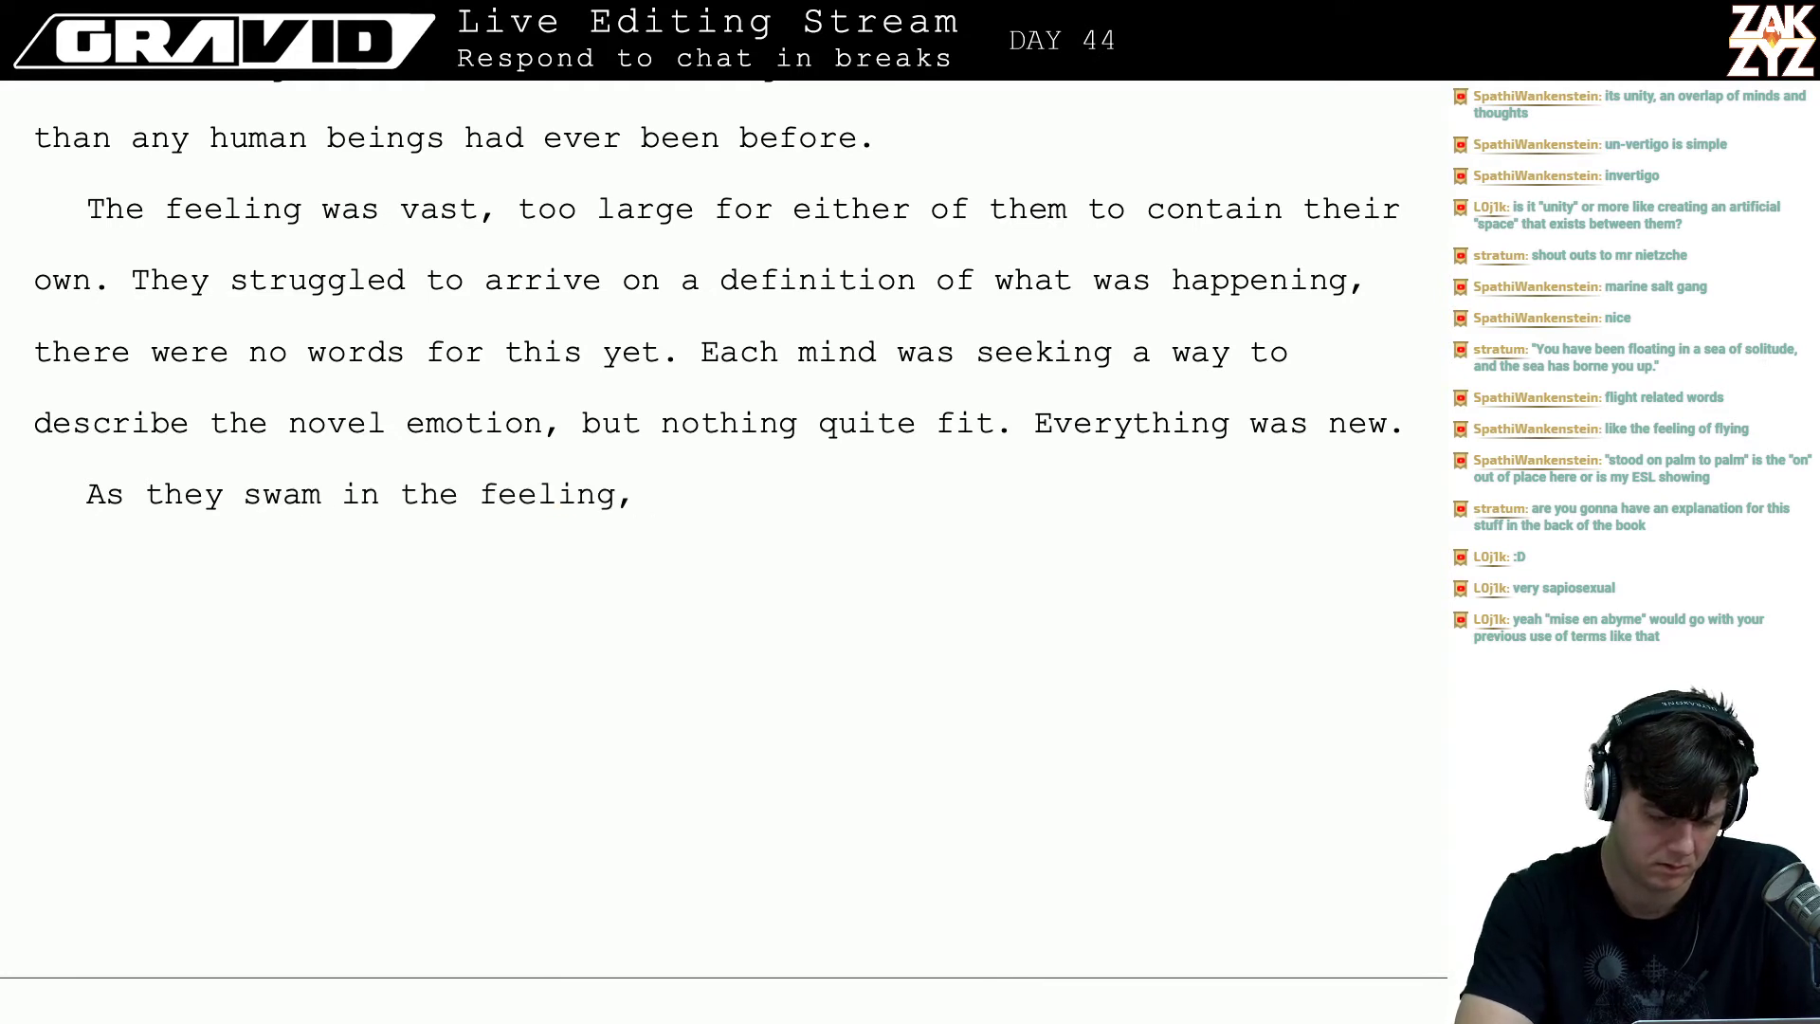
key("BackSpace")
key("BackSpace")
key("BackSpace")
key("BackSpace")
key("BackSpace")
key("BackSpace")
key("BackSpace")
key("BackSpace")
key("BackSpace")
key("BackSpace")
key("BackSpace")
key("BackSpace")
key("BackSpace")
key("BackSpace")
key("BackSpace")
key("BackSpace")
key("BackSpace")
key("BackSpace")
key("BackSpace")
key("BackSpace")
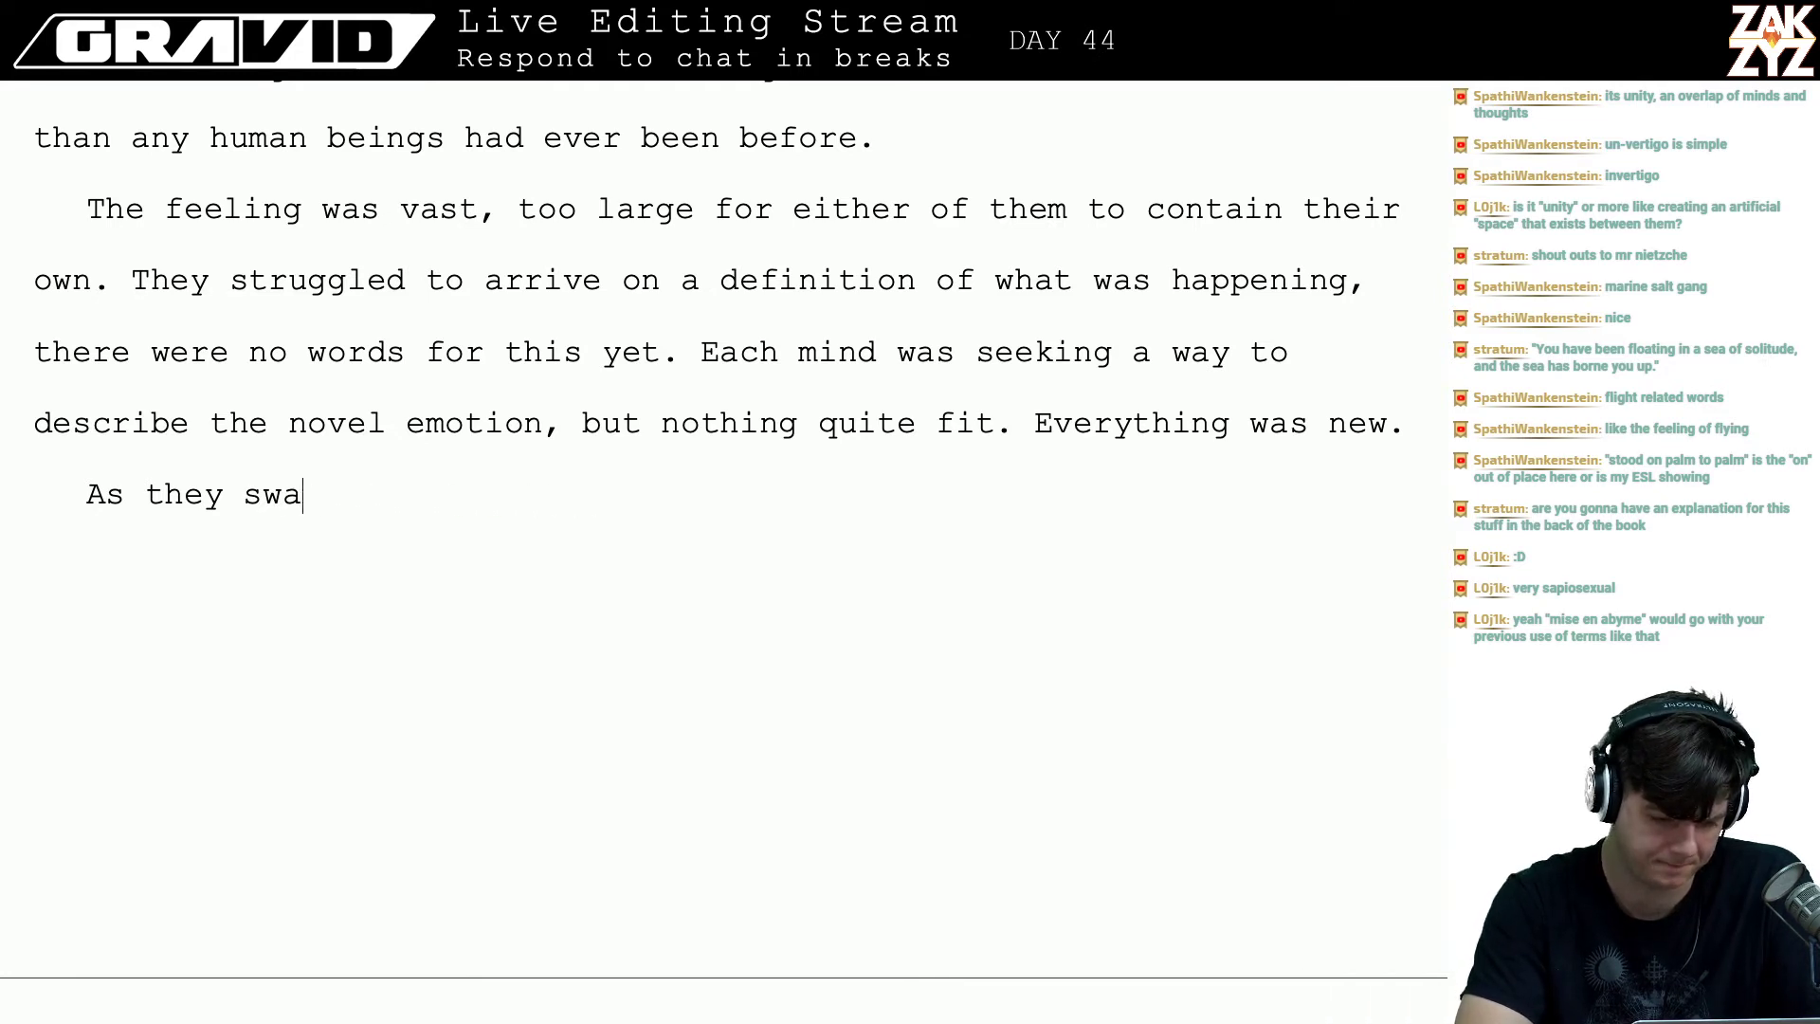
key("BackSpace")
key("BackSpace")
key("BackSpace")
key("BackSpace")
key("BackSpace")
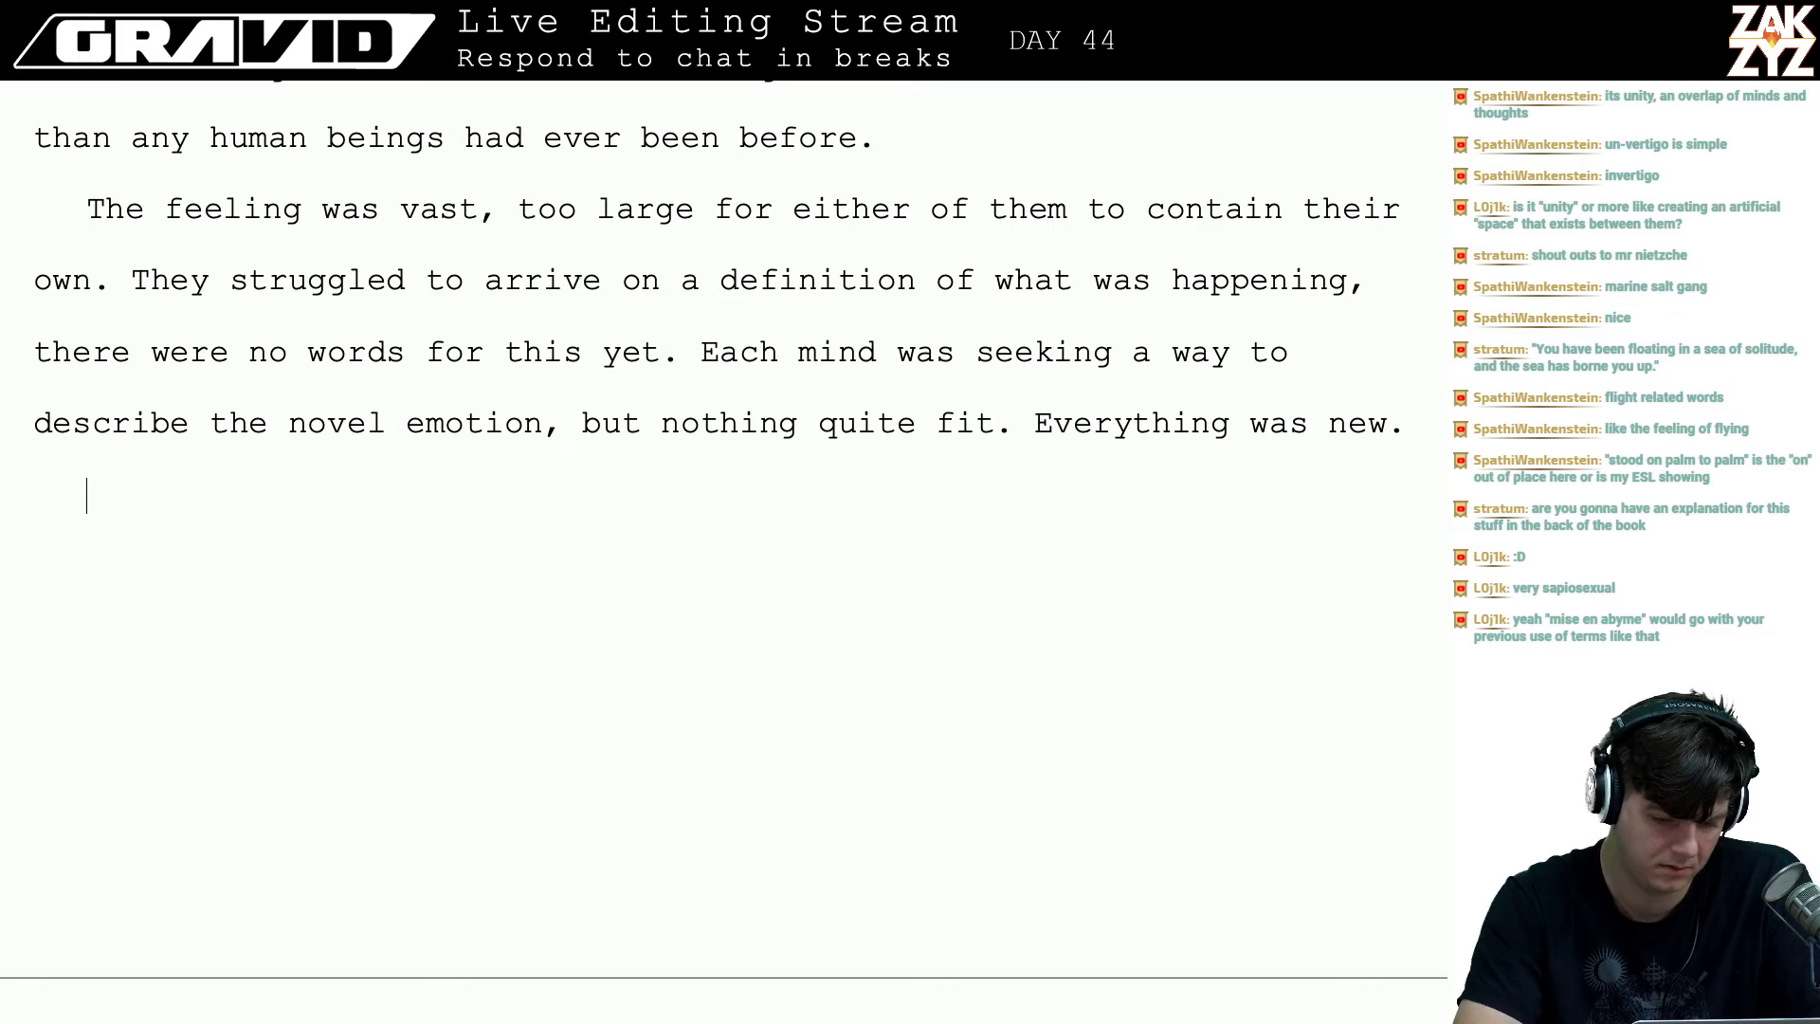
- Break "Everything was new." into its own paragraph and insert the wording "This was something completely" before it
left_click(1033, 423)
key("Return")
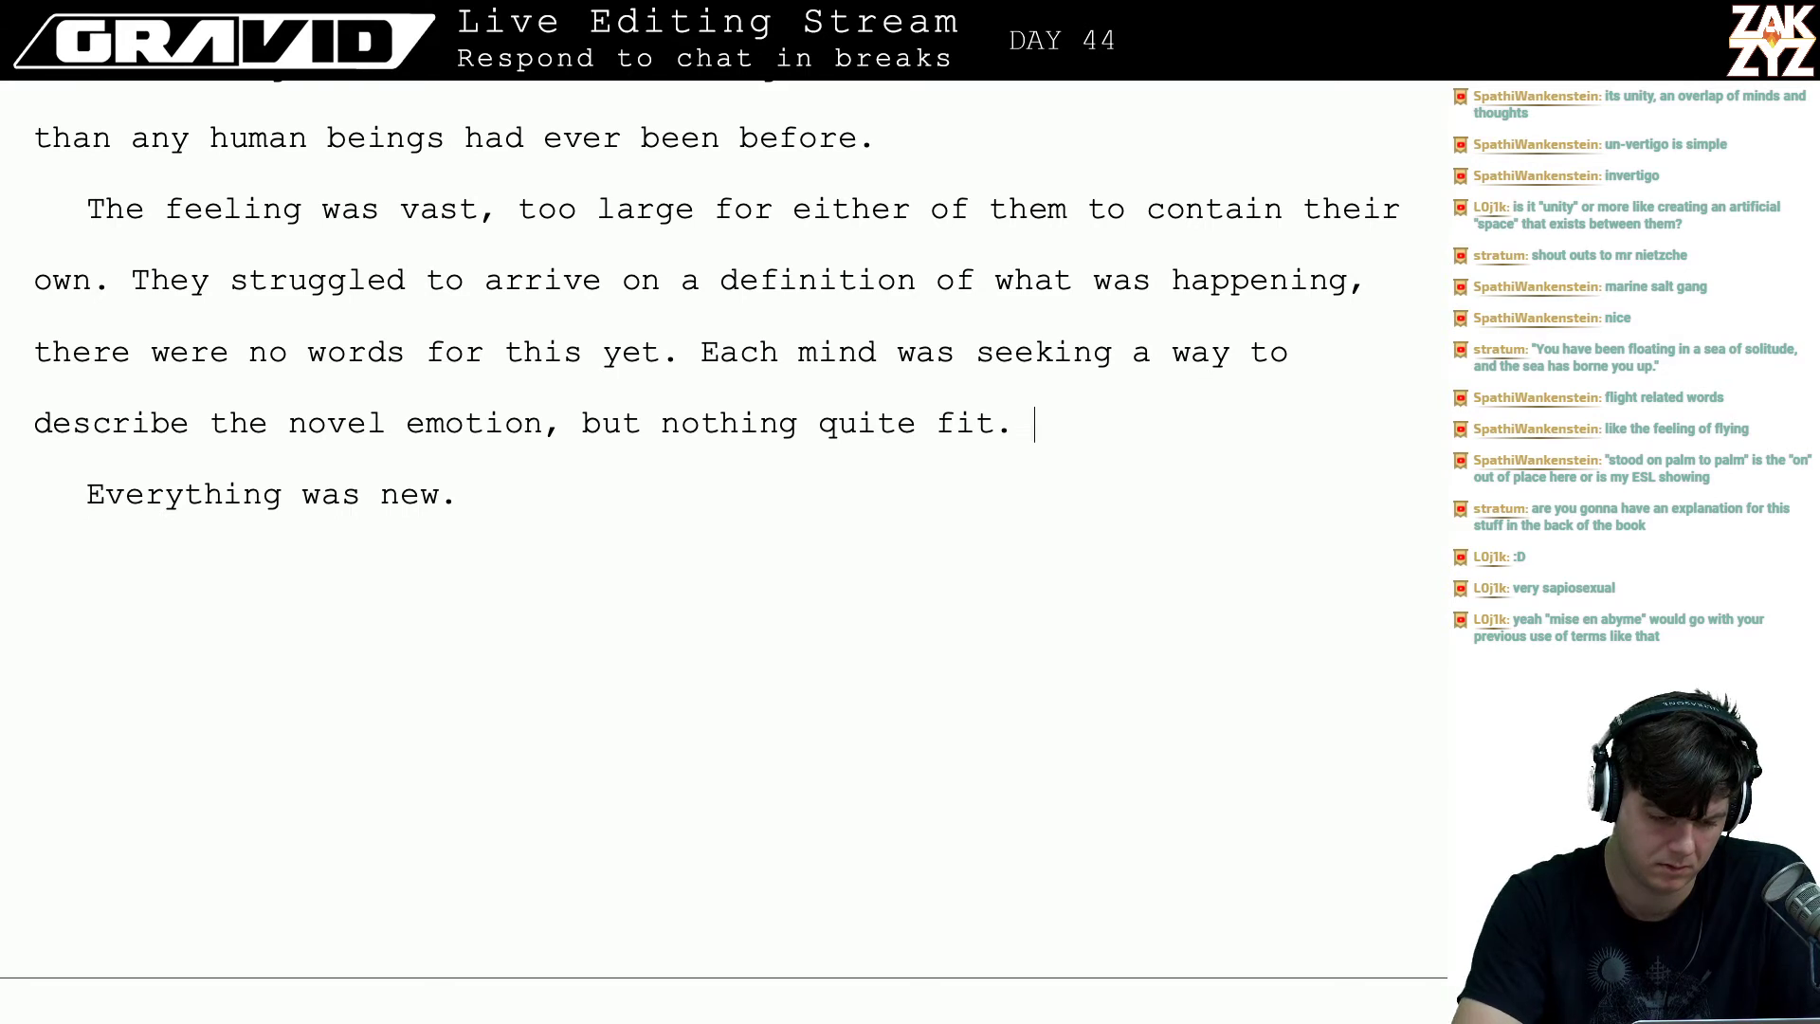
type("This was somethin")
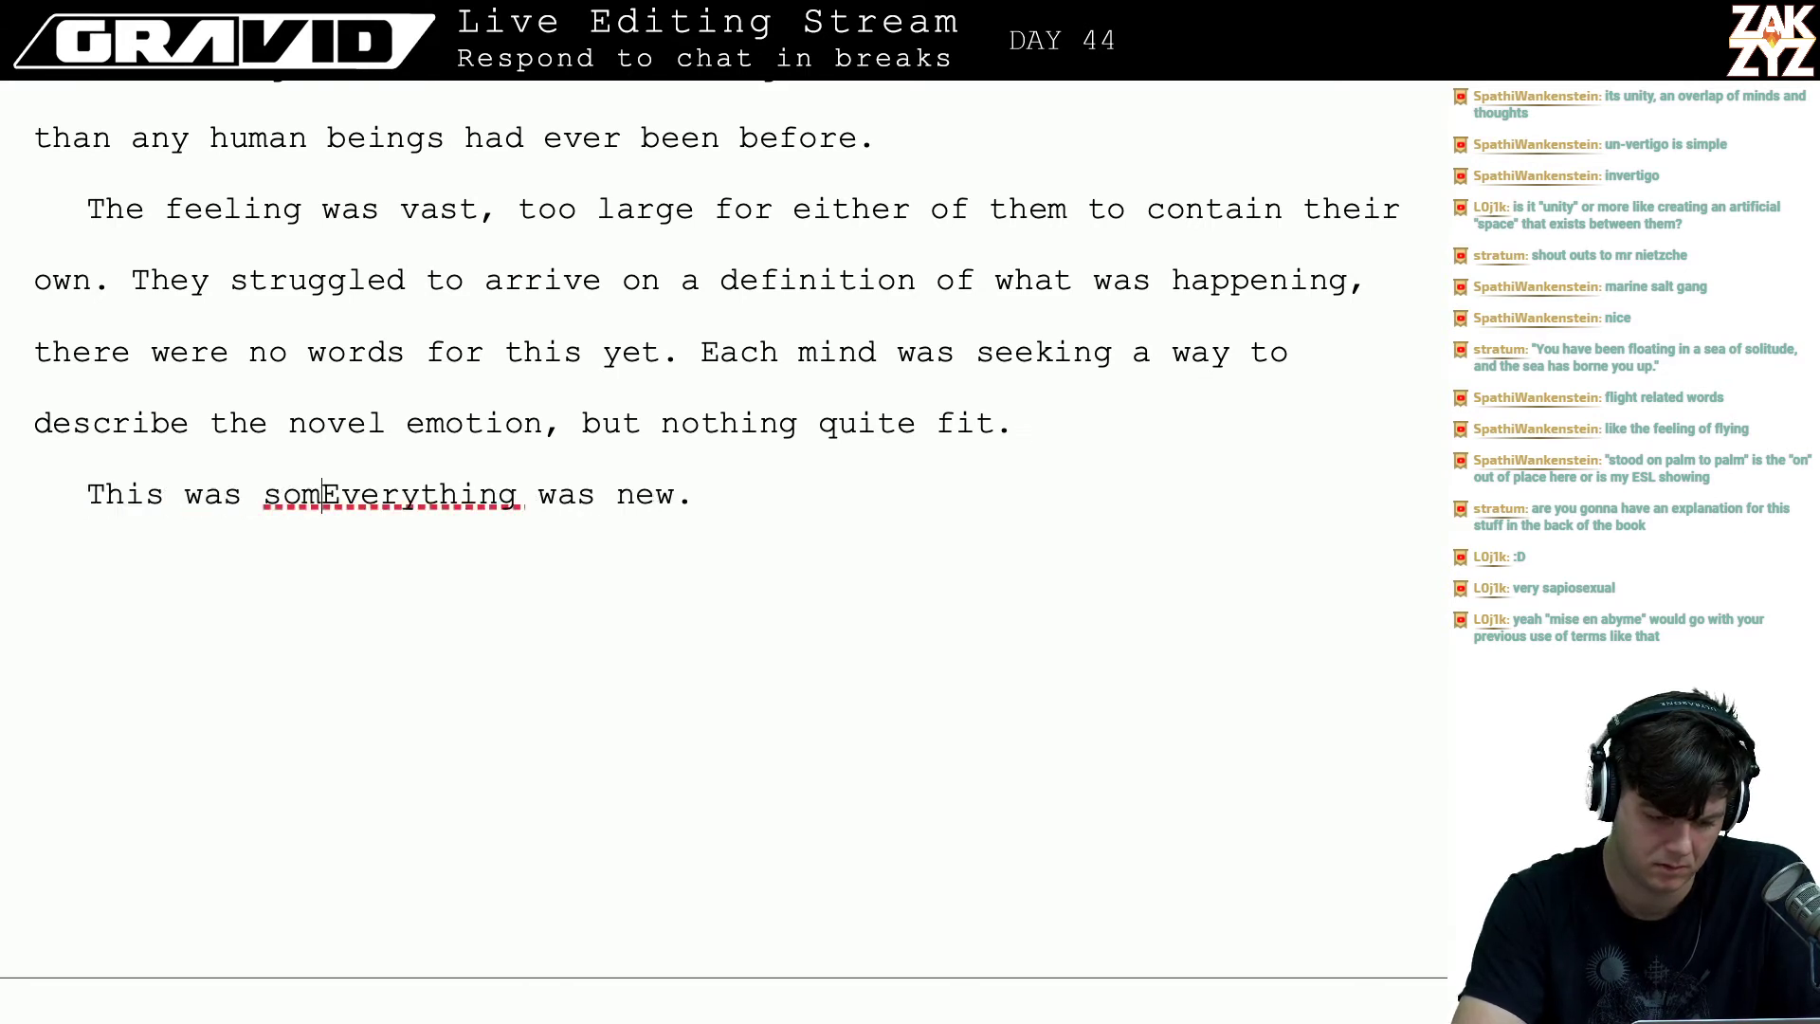
type("g complt")
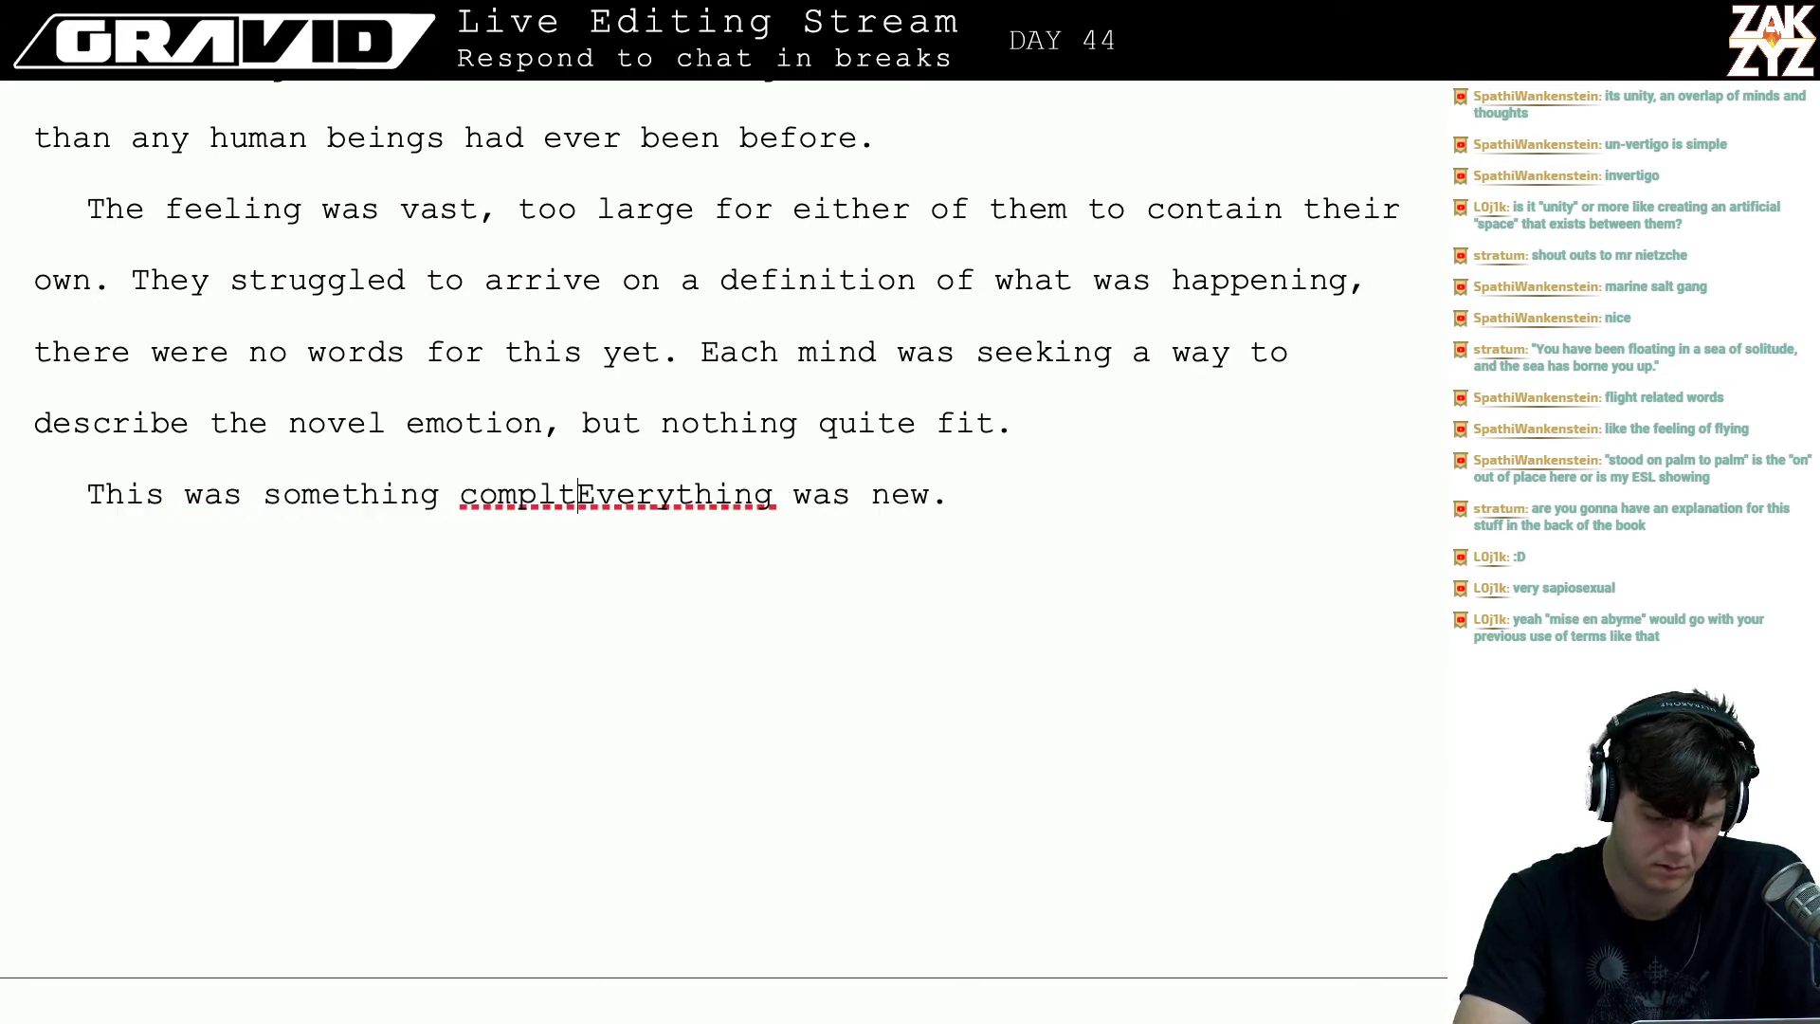
key("BackSpace")
key("BackSpace")
key("BackSpace")
key("BackSpace")
key("BackSpace")
key("BackSpace")
type("completely ne")
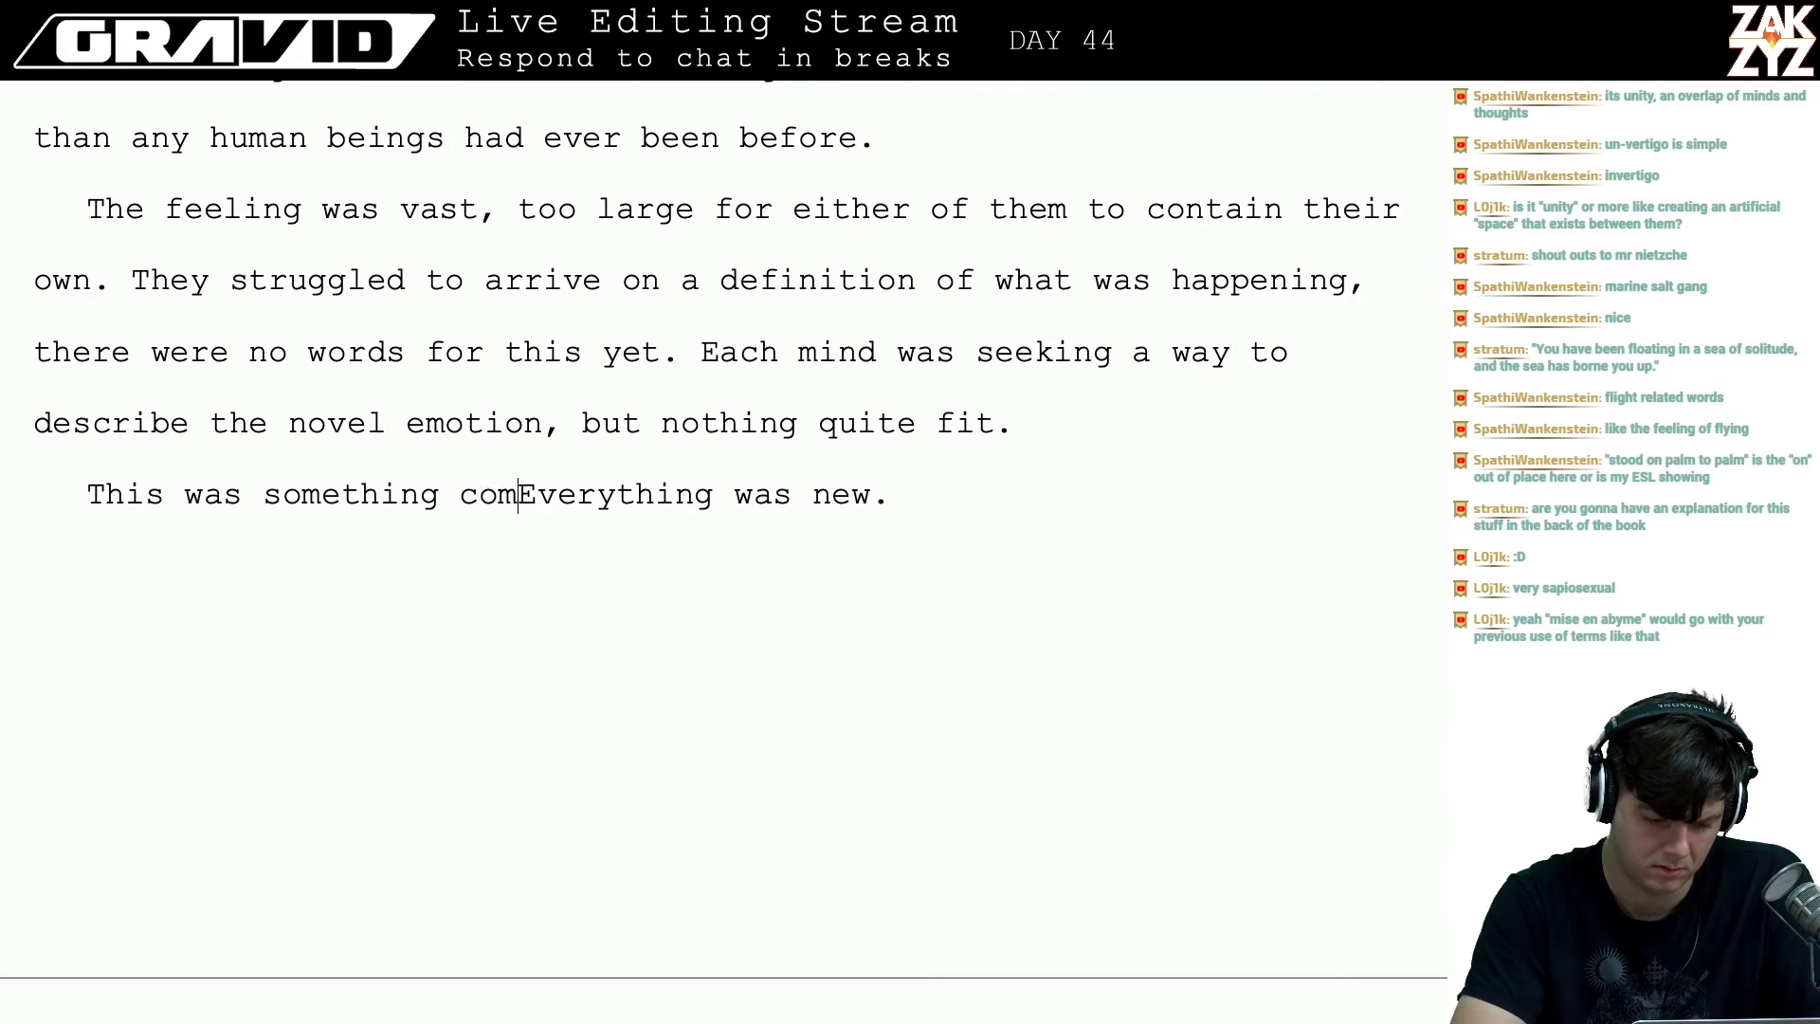
type(".")
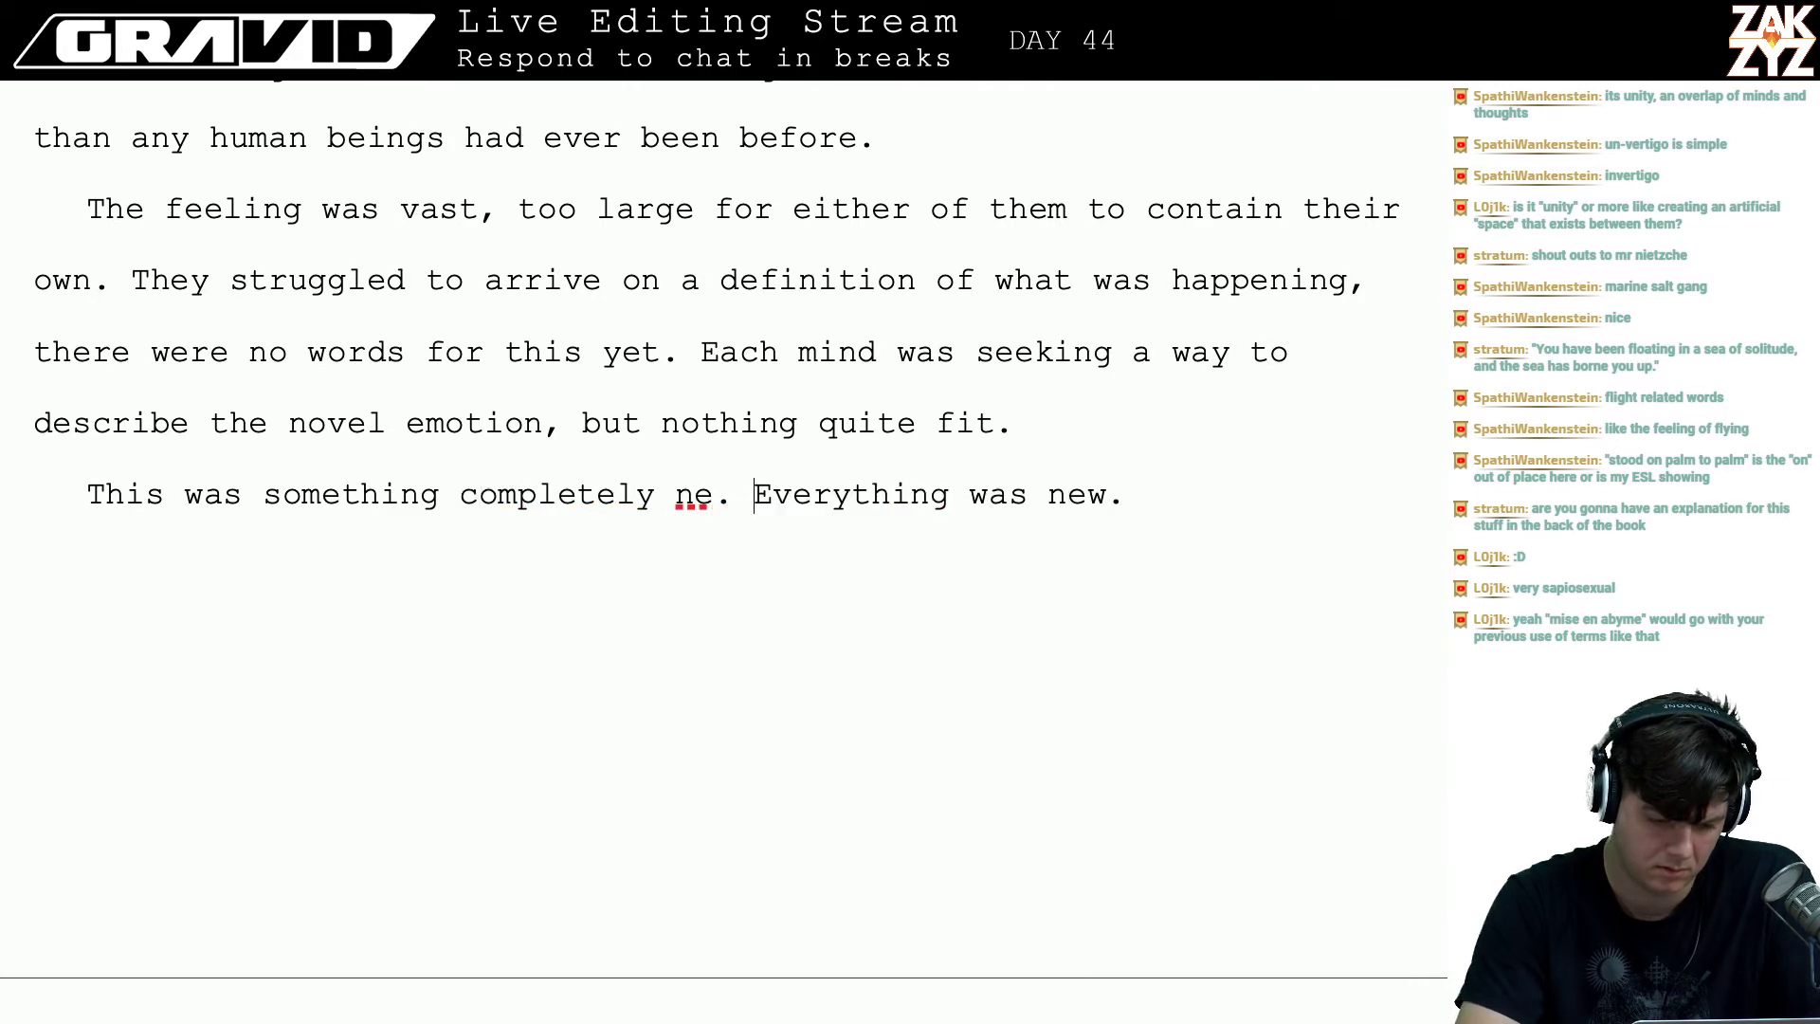
- Delete the old sentence "Everything was new." and complete the replacement as "This was something completely new."
key("shift+Down")
key("BackSpace")
key("BackSpace")
key("BackSpace")
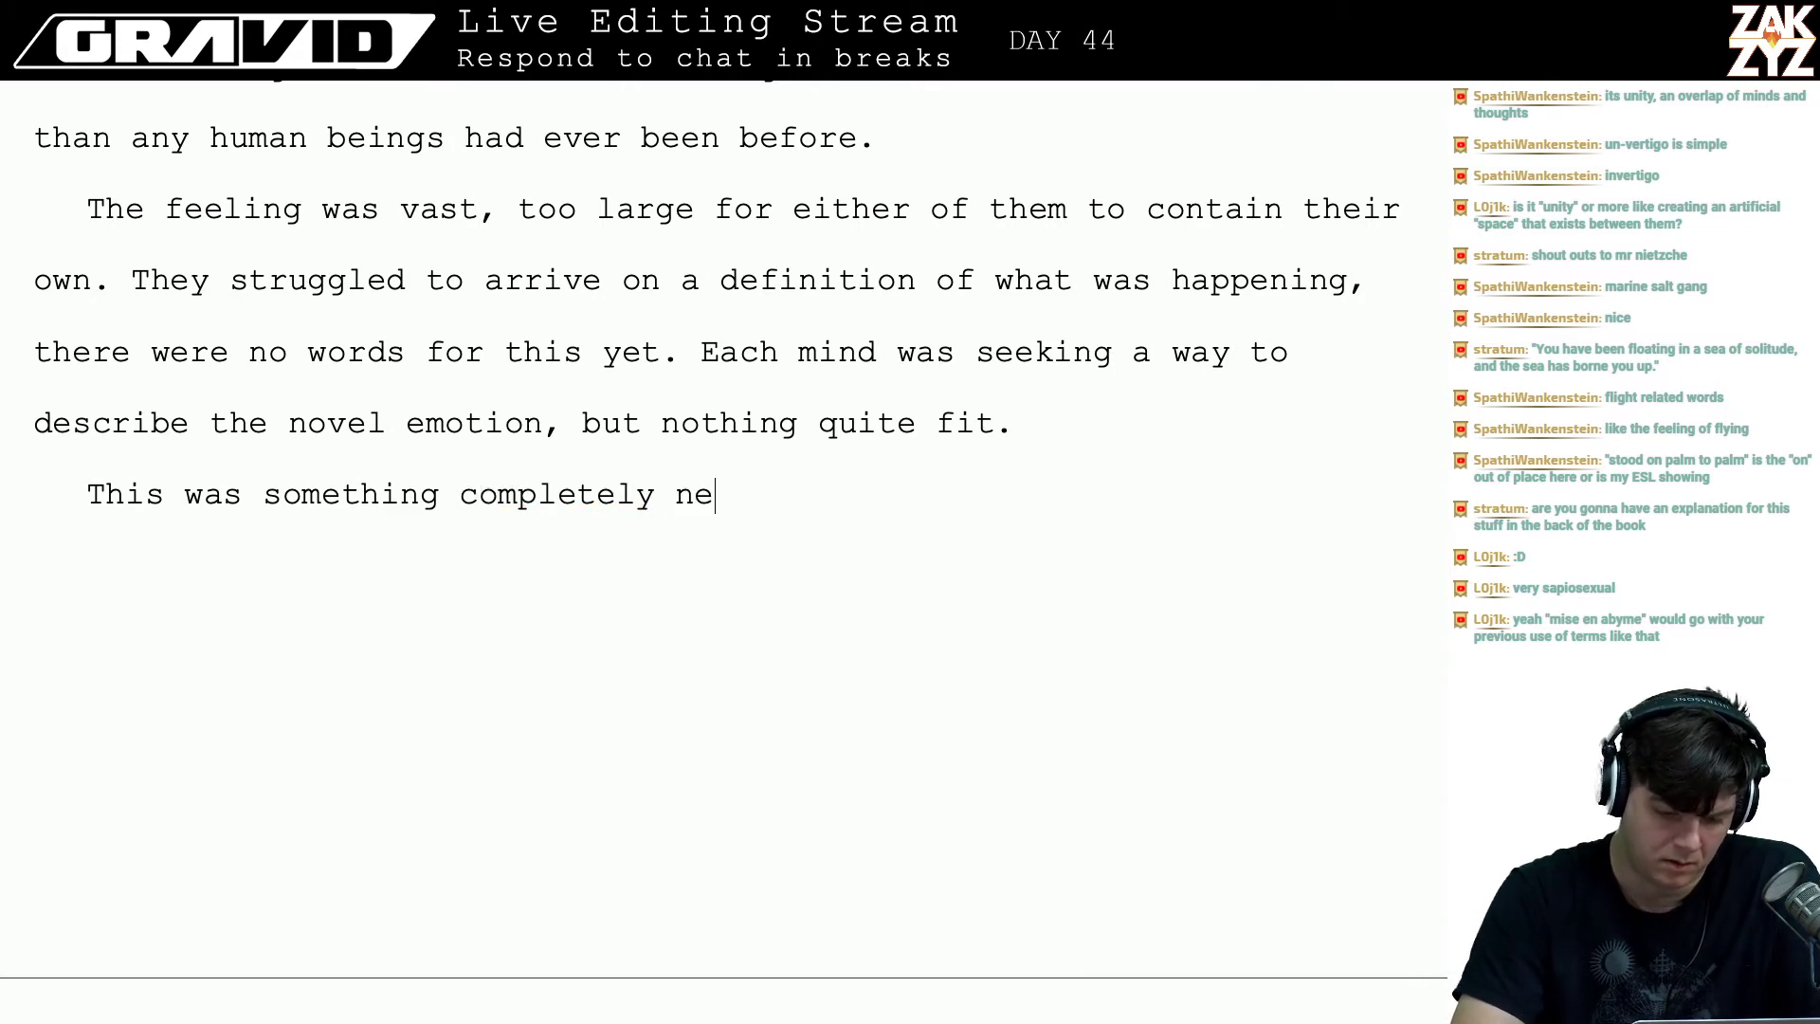
type("w.")
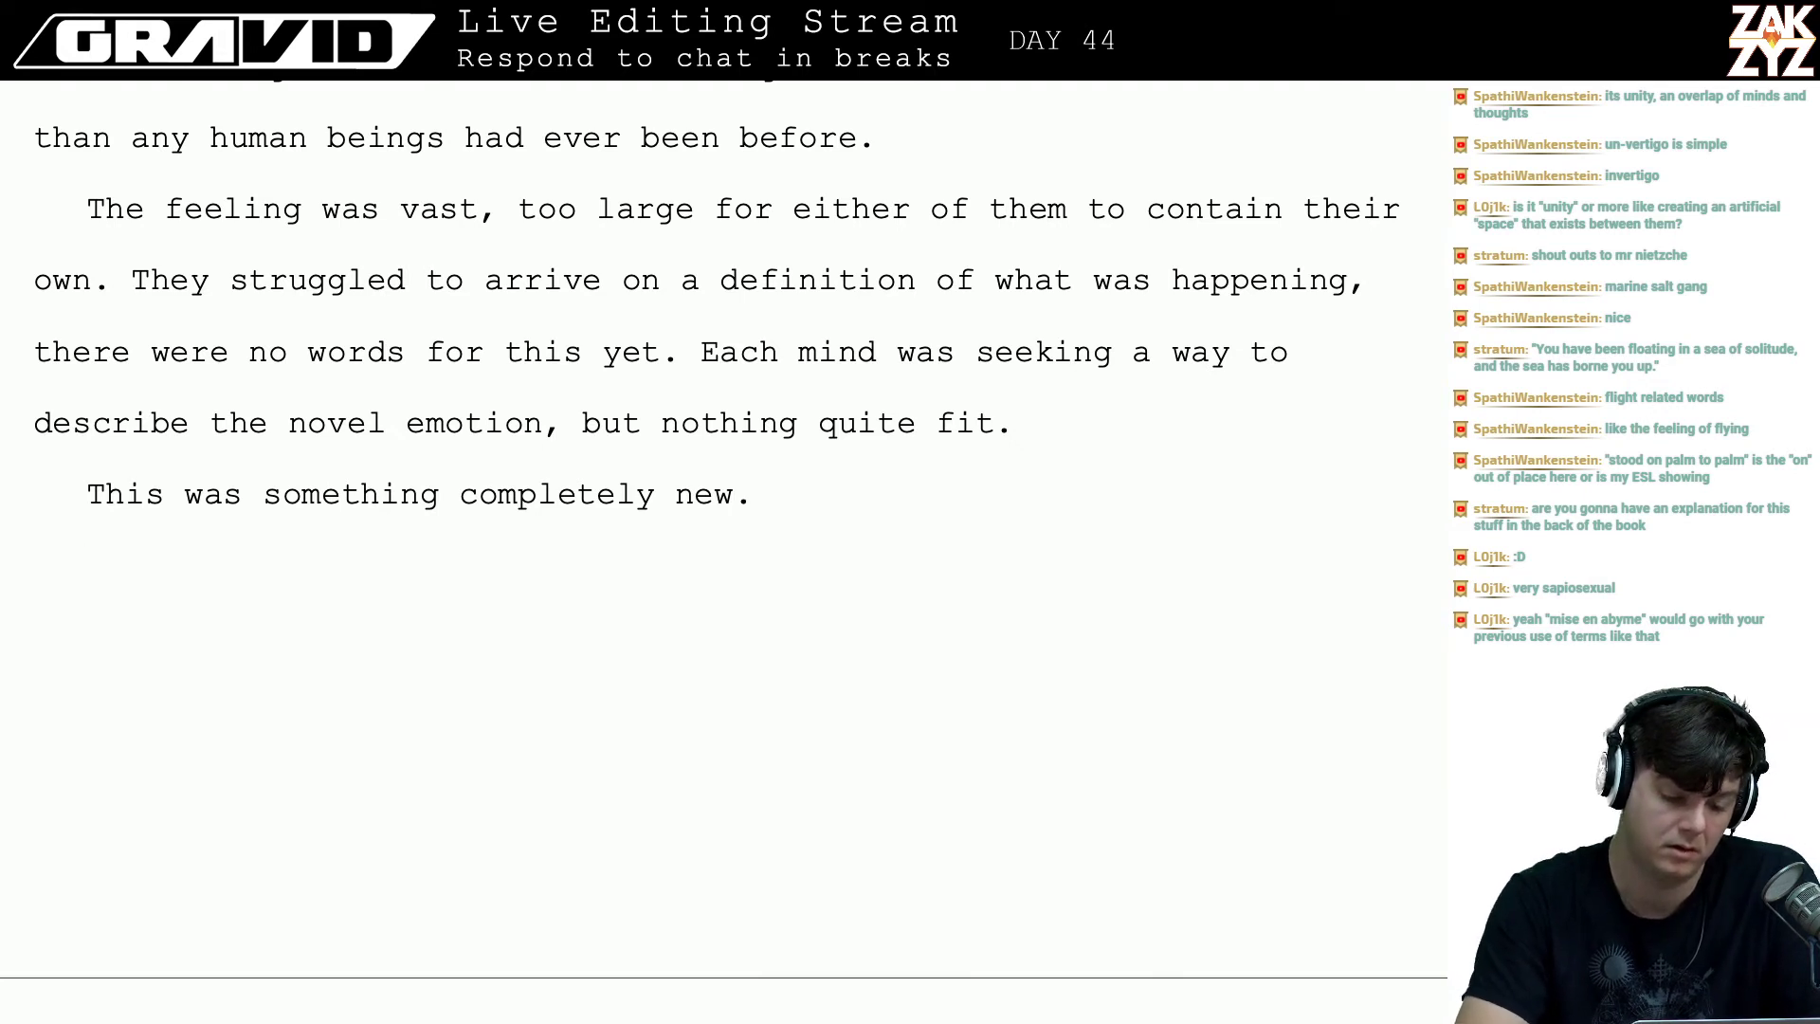
- Start a new paragraph after "completely new." with the words "As they marveled at themselves"
key("Return")
type("AS")
key("BackSpace")
type("s tehy")
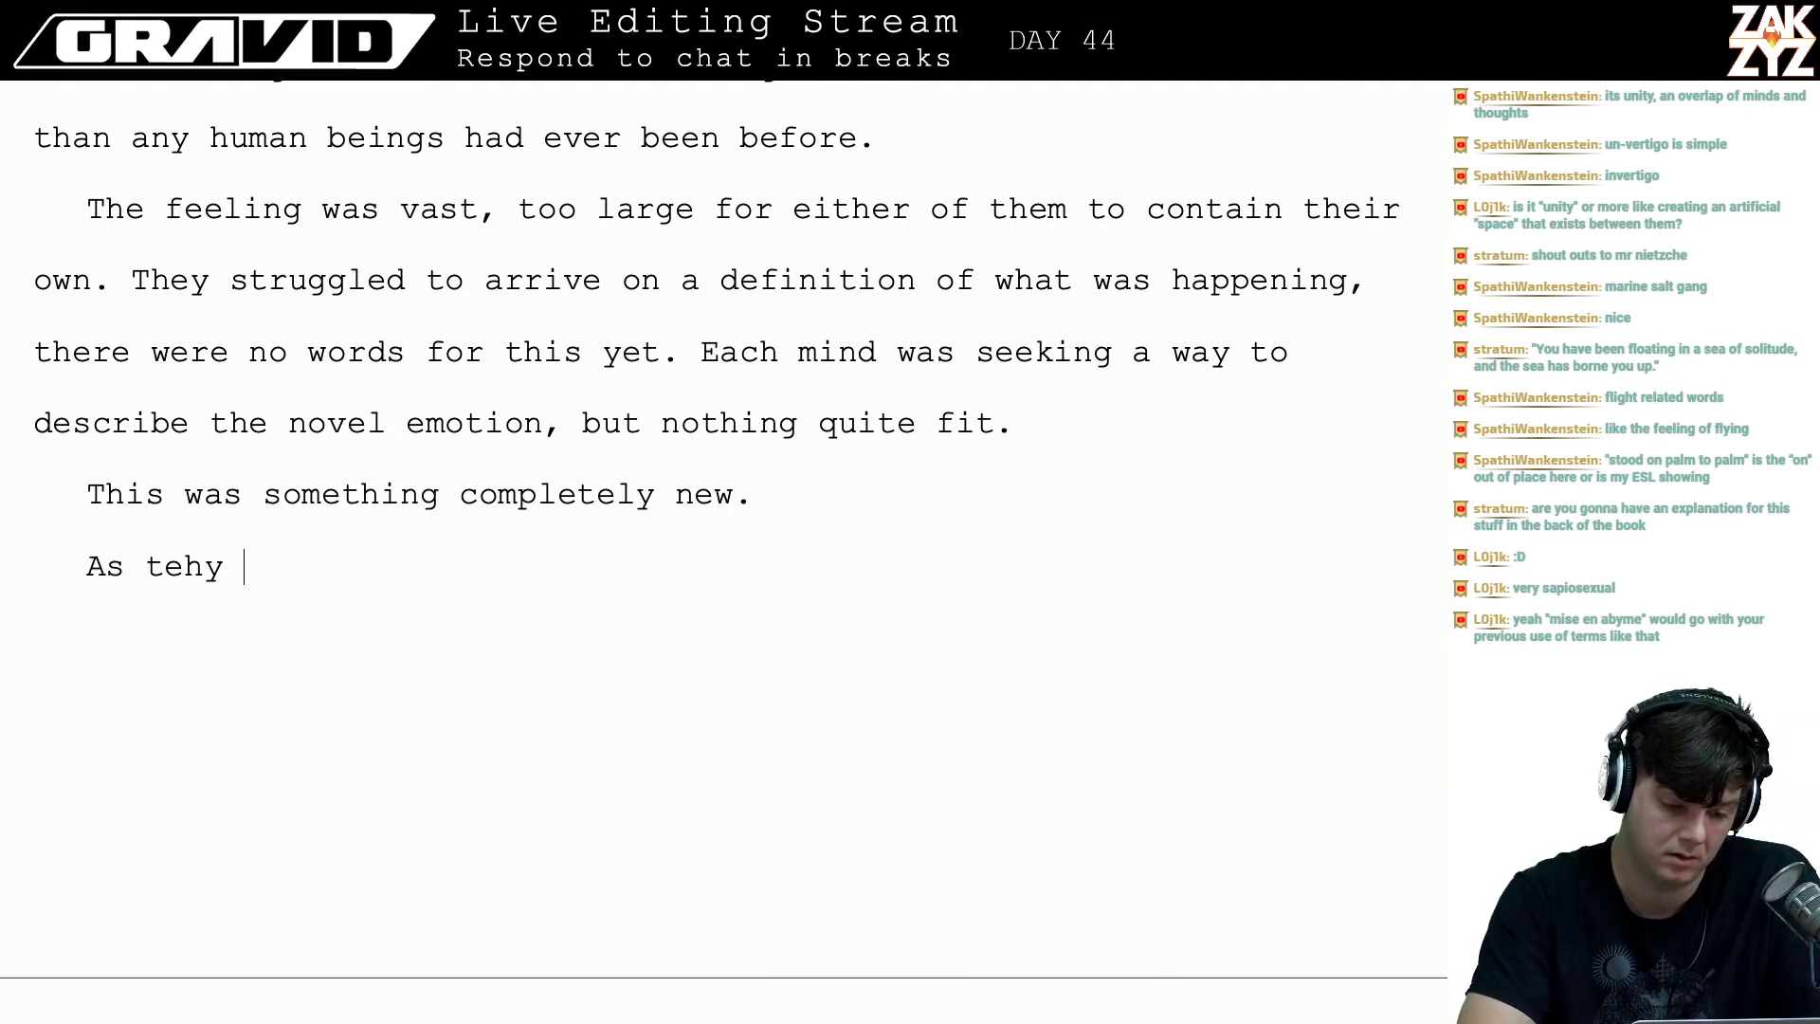
key("BackSpace")
key("BackSpace")
key("BackSpace")
key("BackSpace")
type("hey marvell")
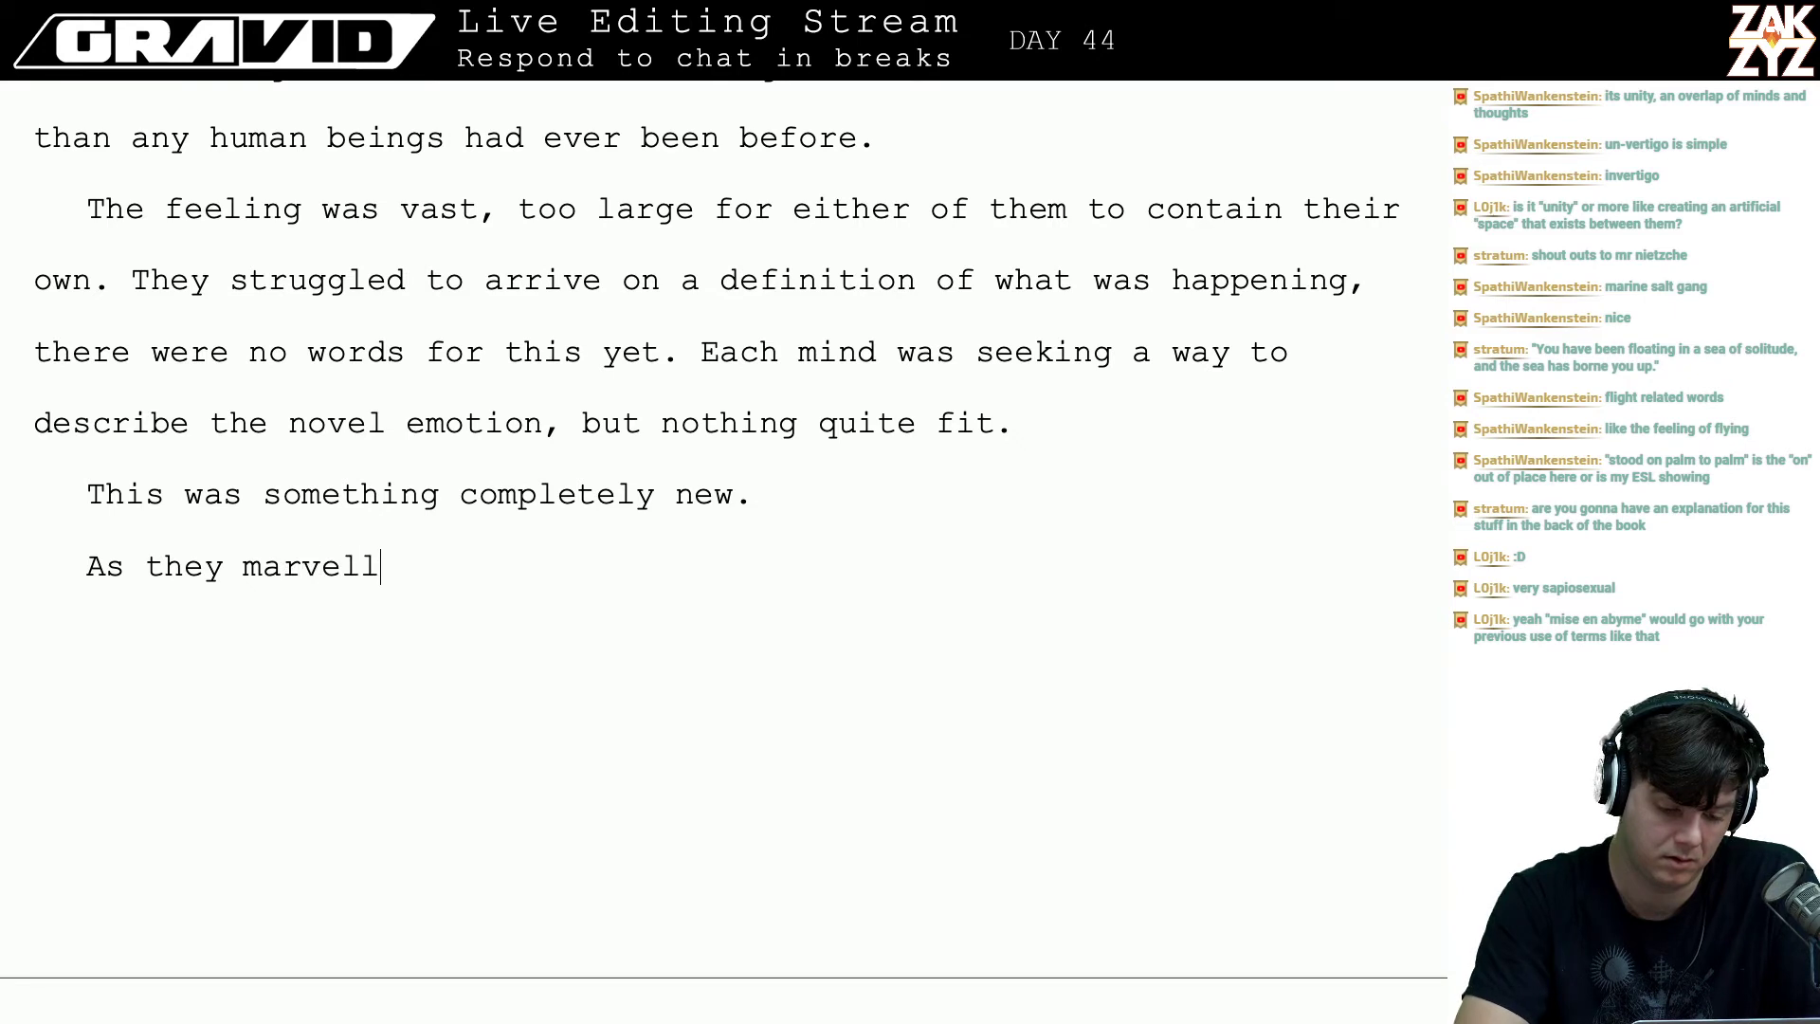
key("BackSpace")
type("ed at themselves")
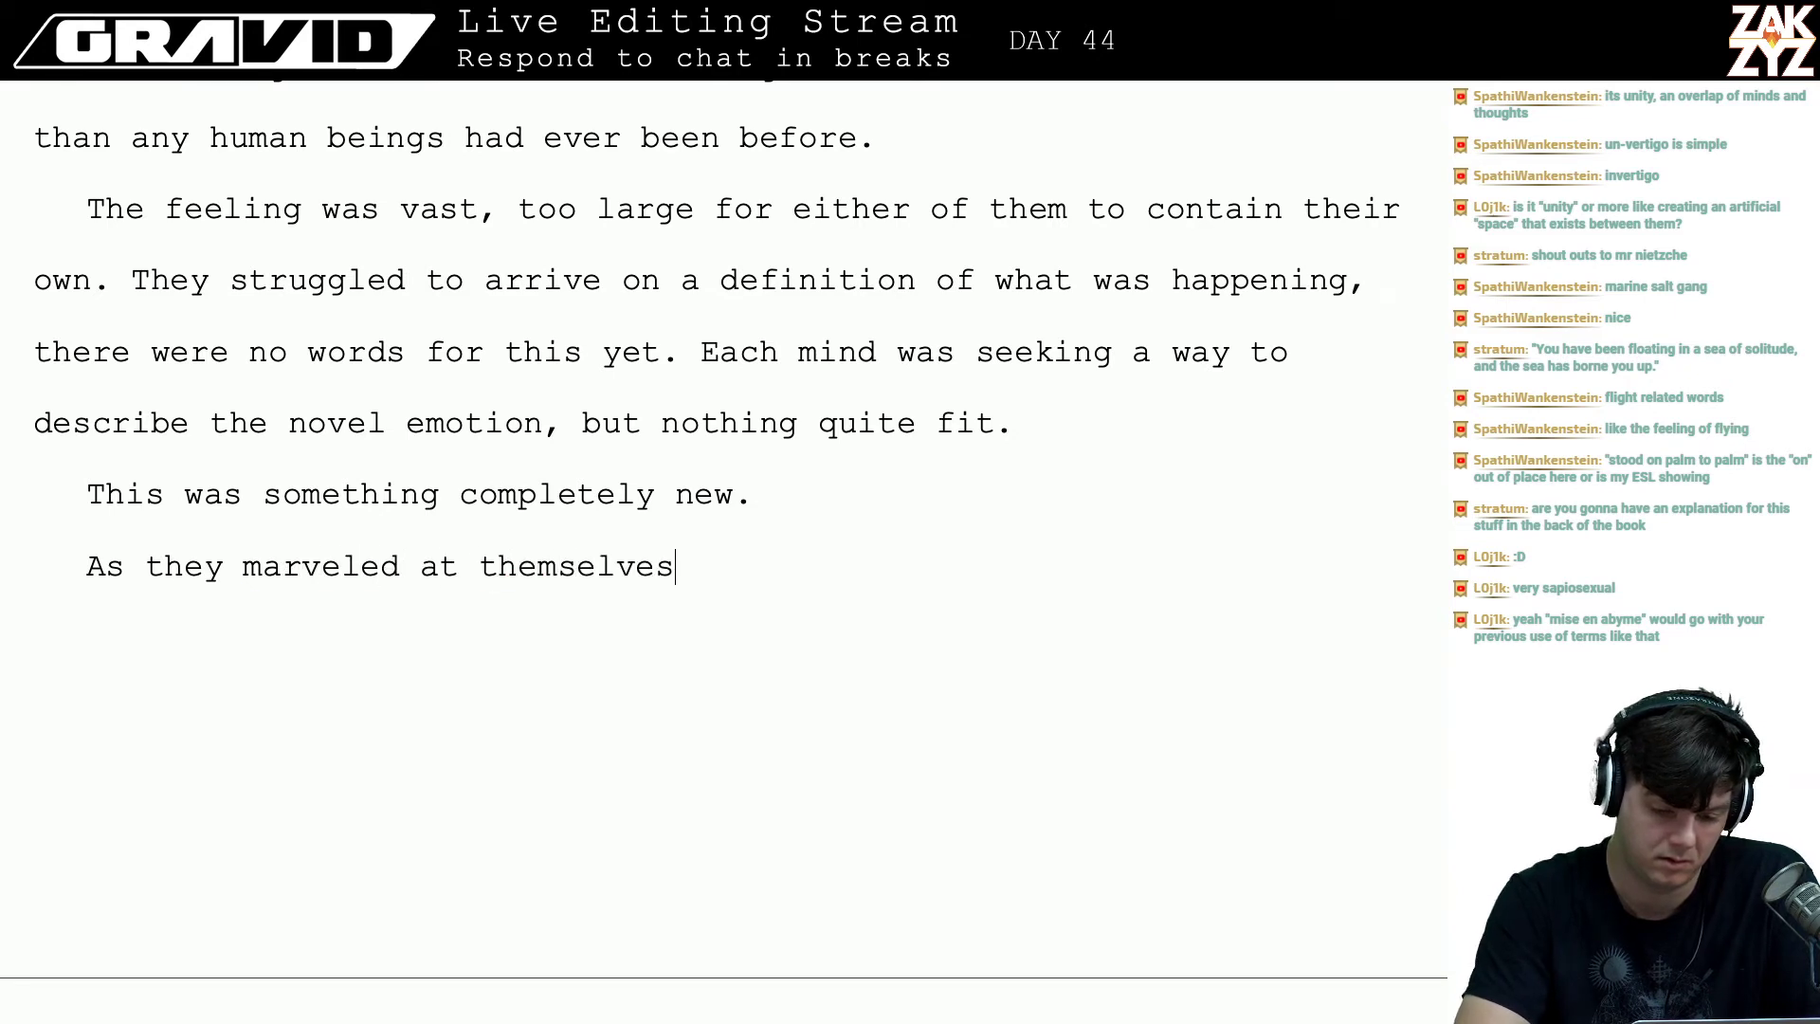
- Continue the sentence after "themselves" with ", they became aware of the effort they were expending to"
type(", they became a")
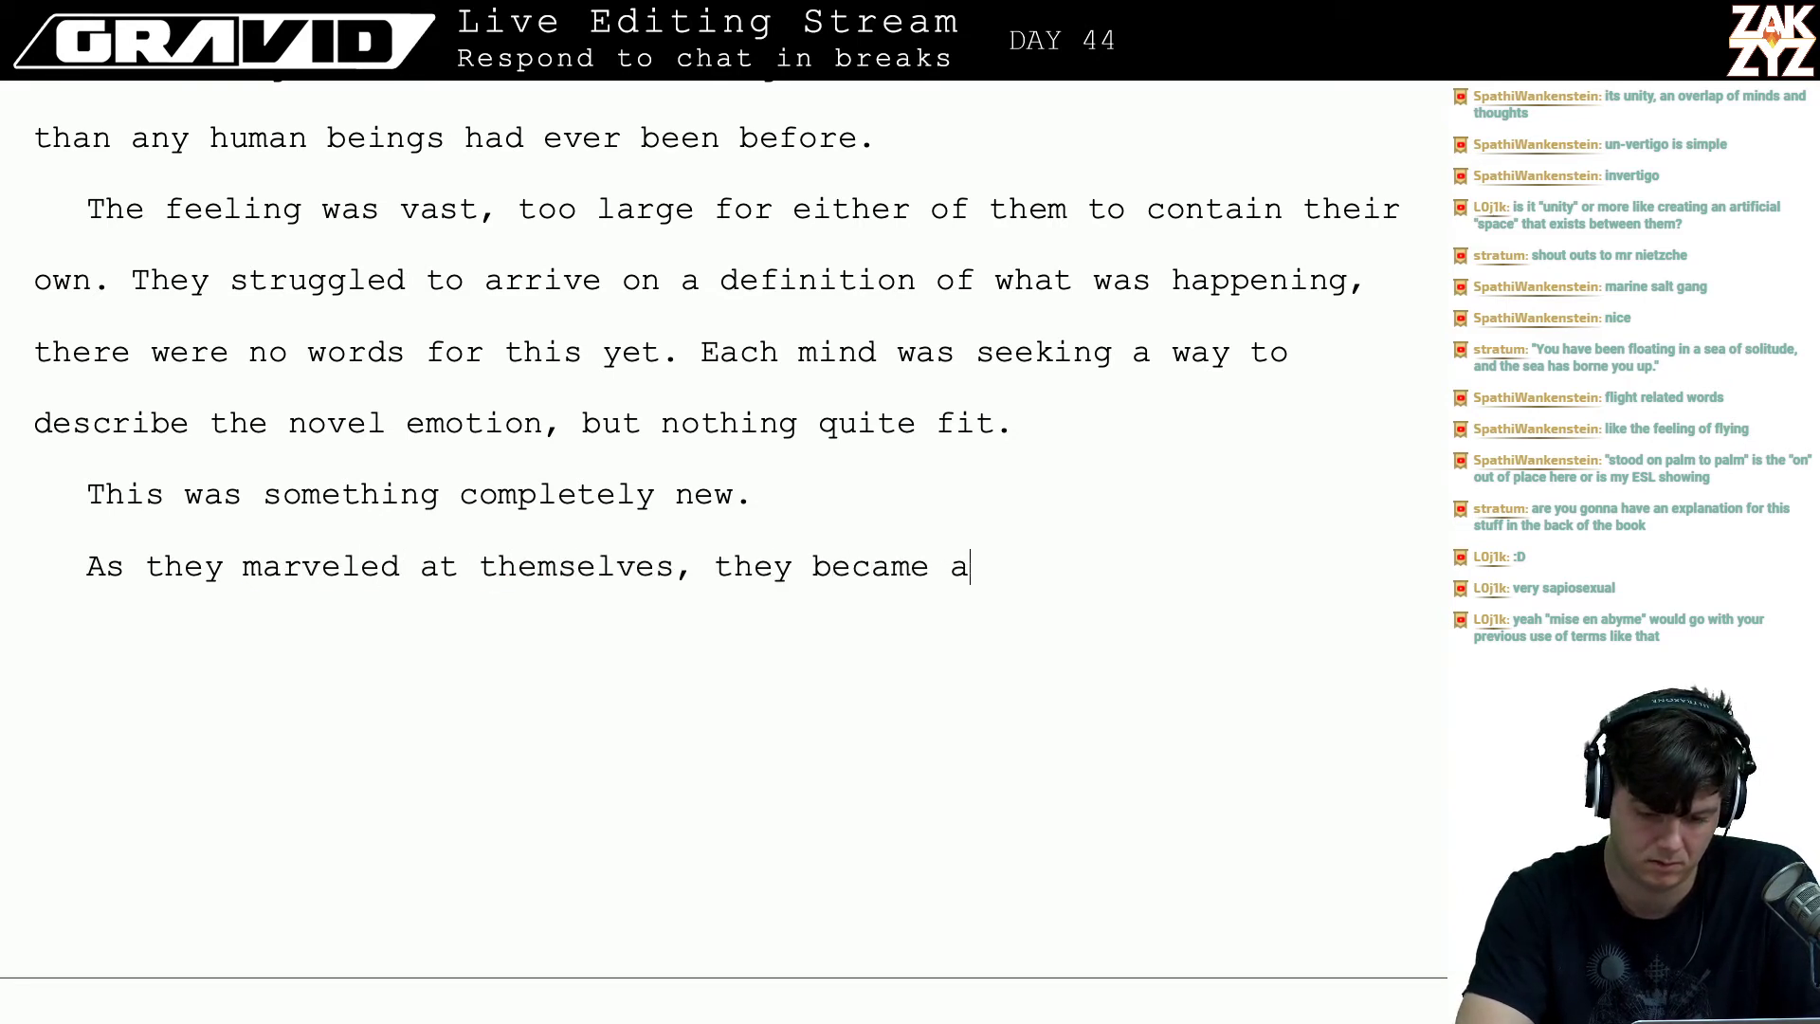
type("ware of the")
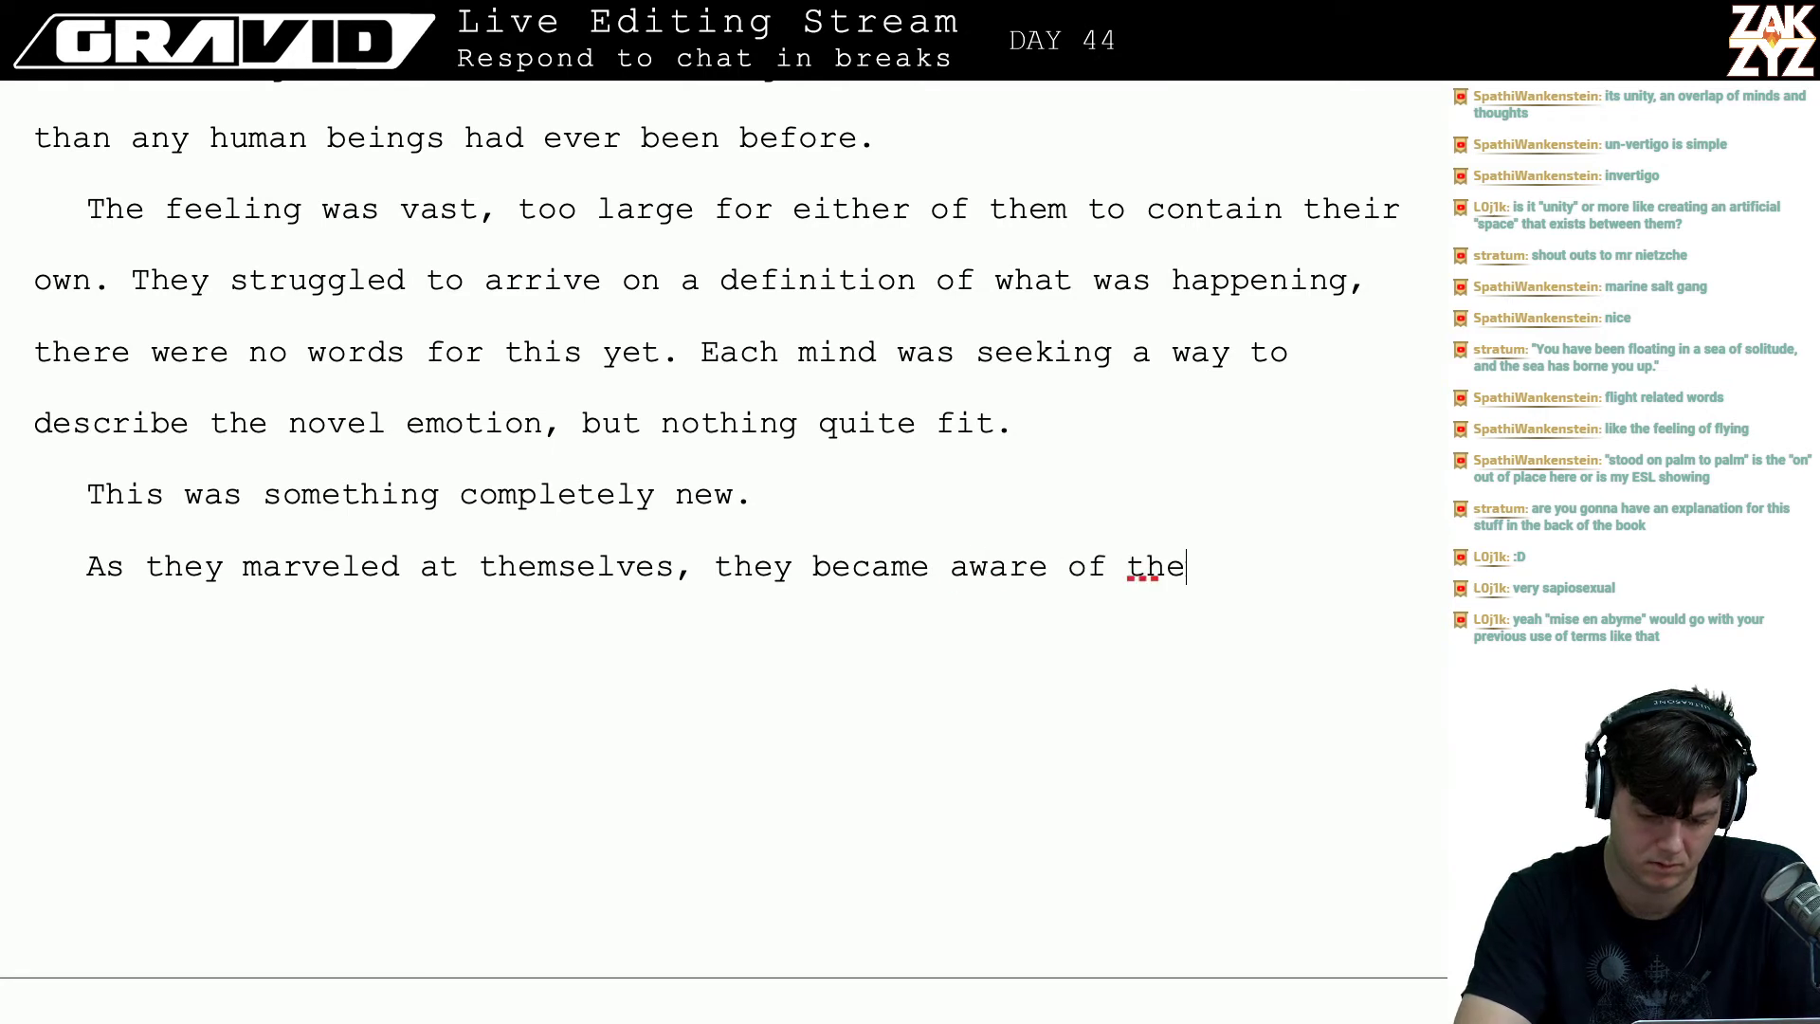
type(" effort they were")
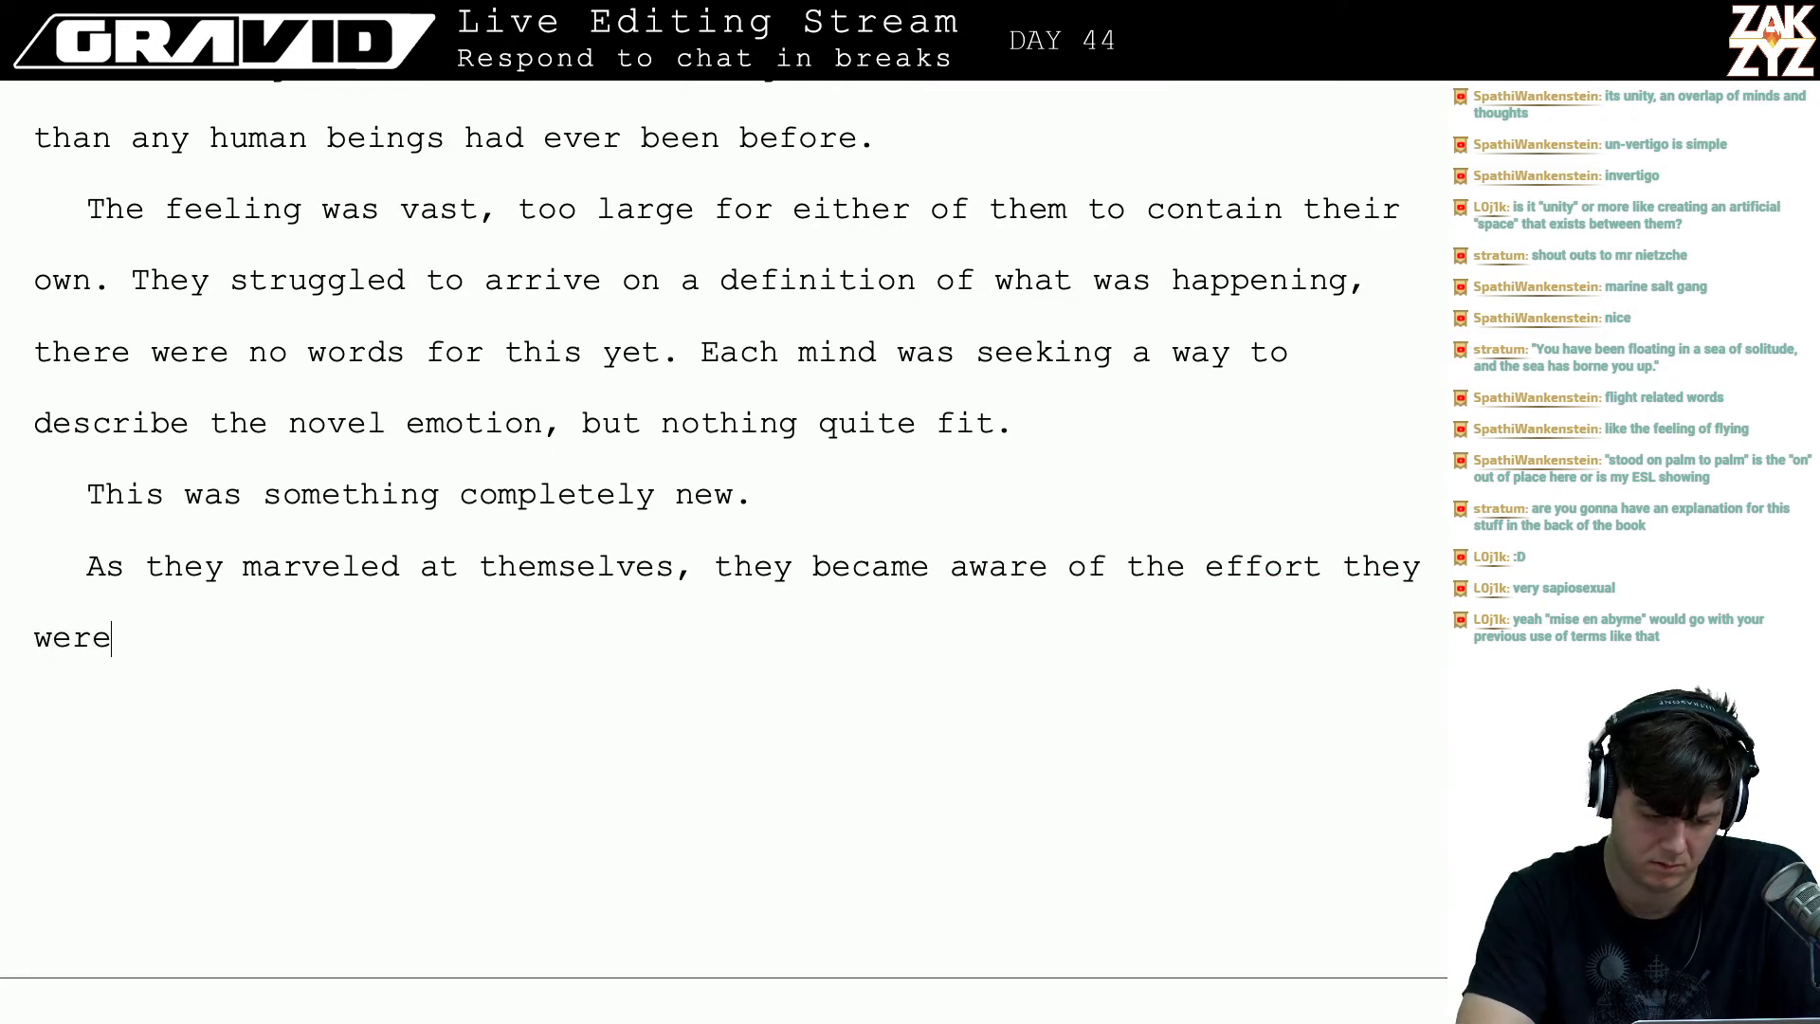
type(" d")
key("BackSpace")
type("expe")
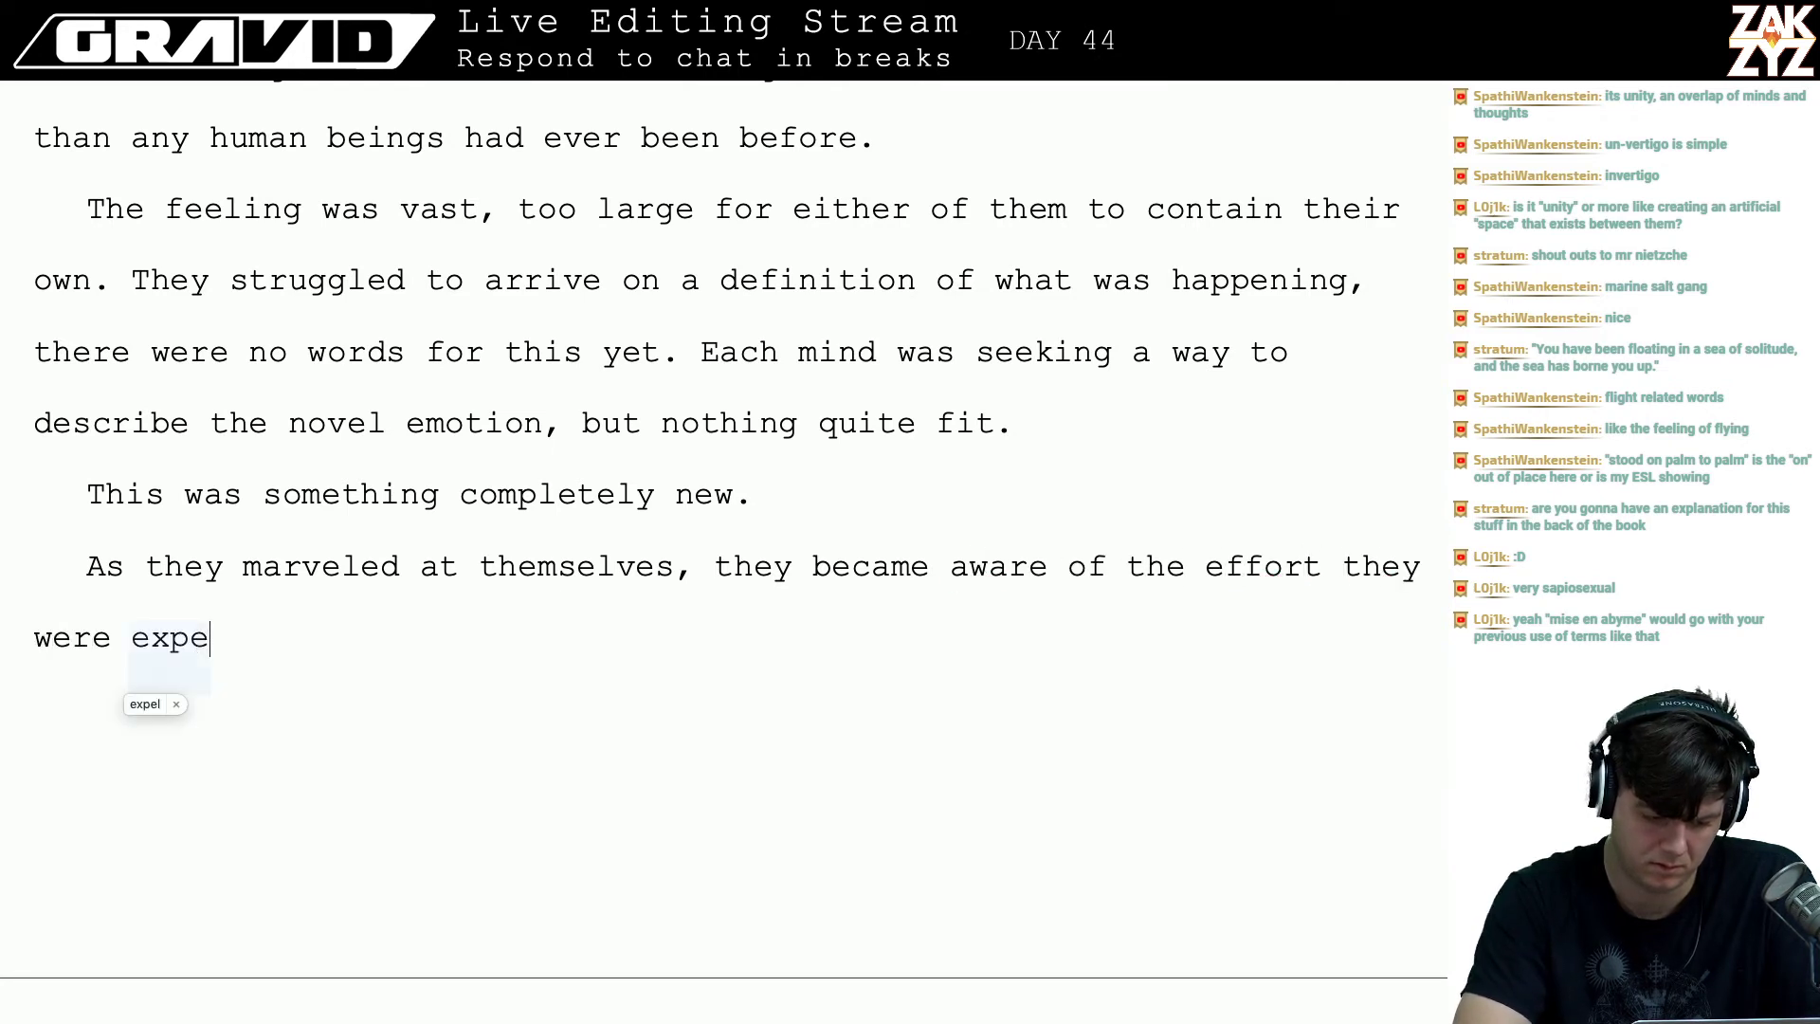
type("nding to ")
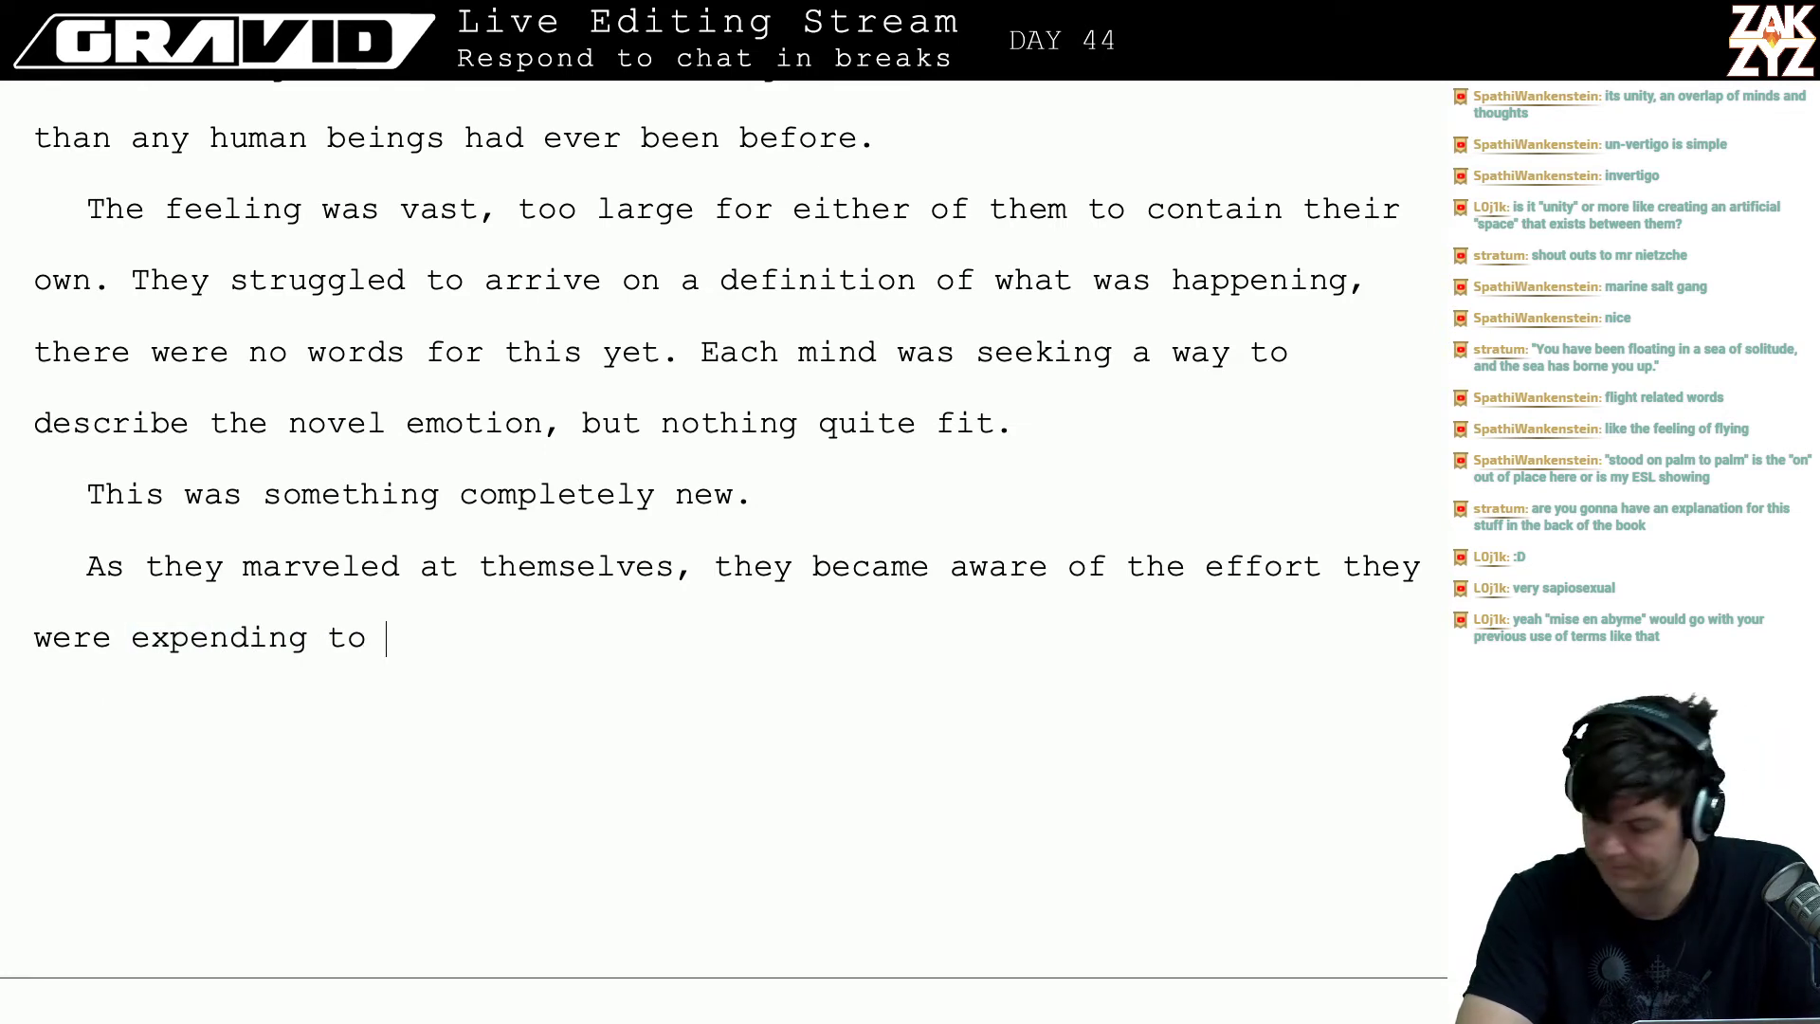
- Try different words after "expending to" and remove them, keeping the sentence open at "to"
type("be")
key("BackSpace")
key("BackSpace")
key("BackSpace")
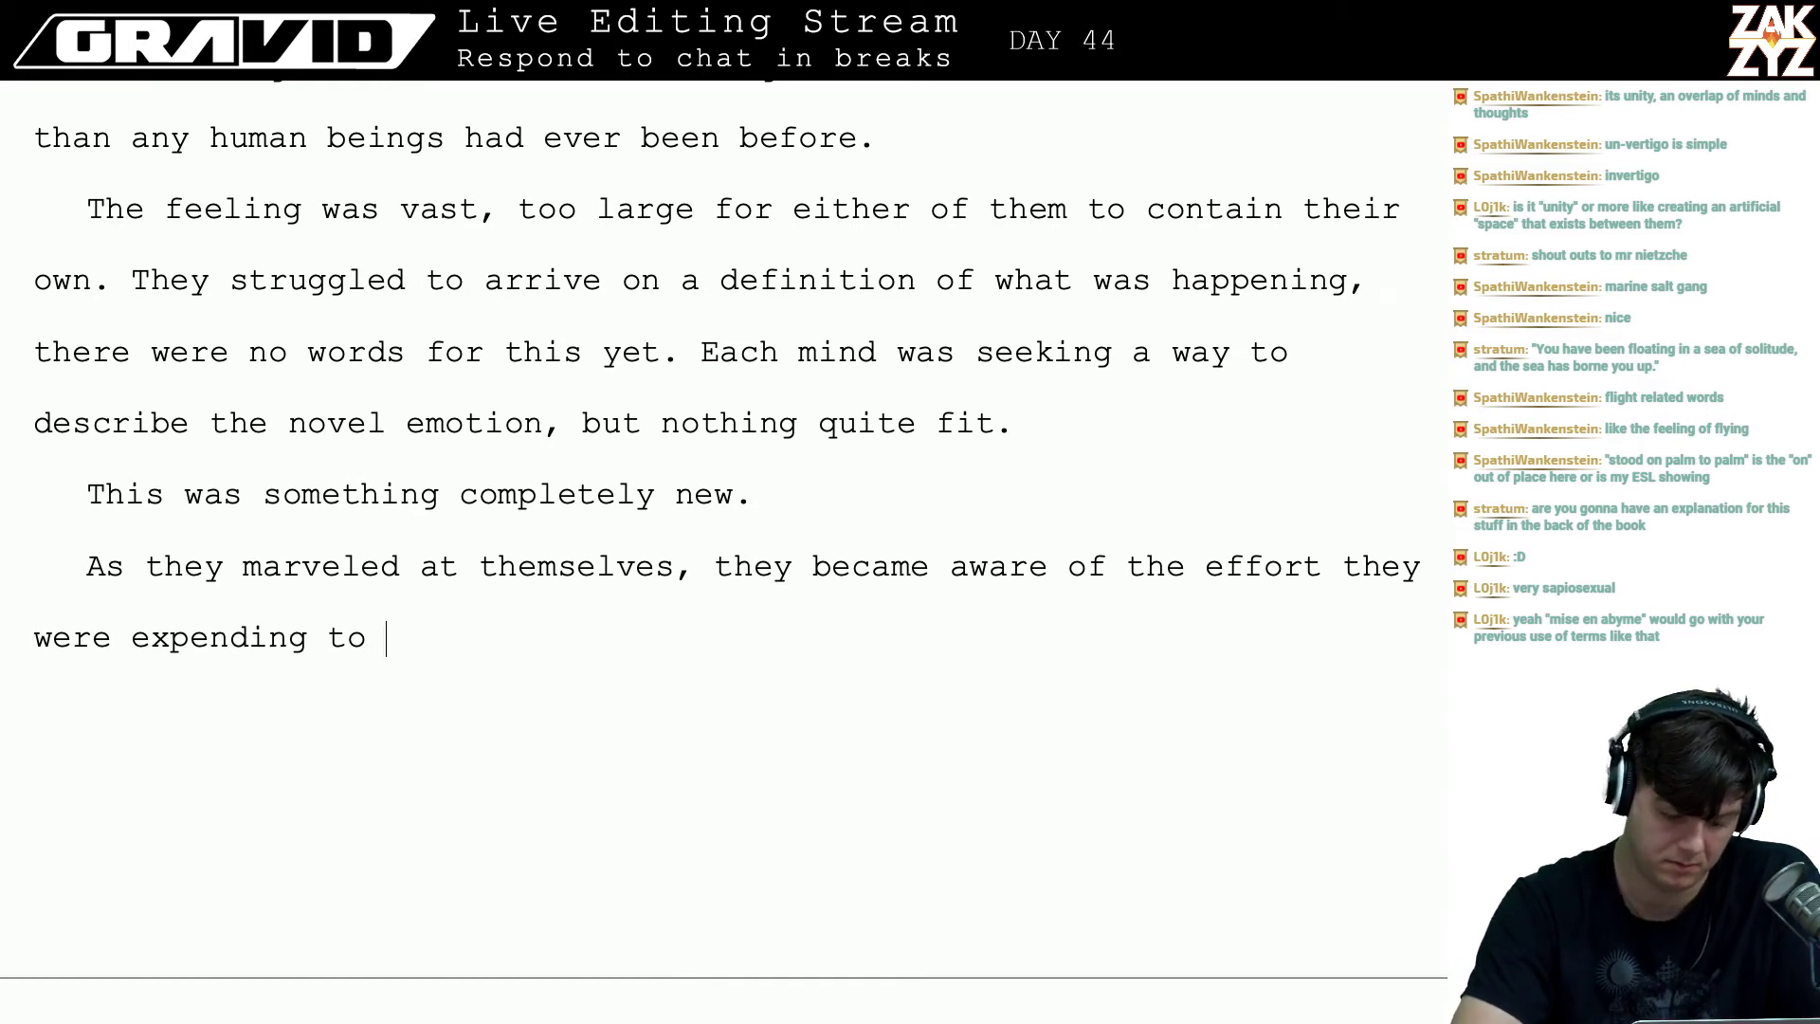
type("ma")
key("BackSpace")
key("BackSpace")
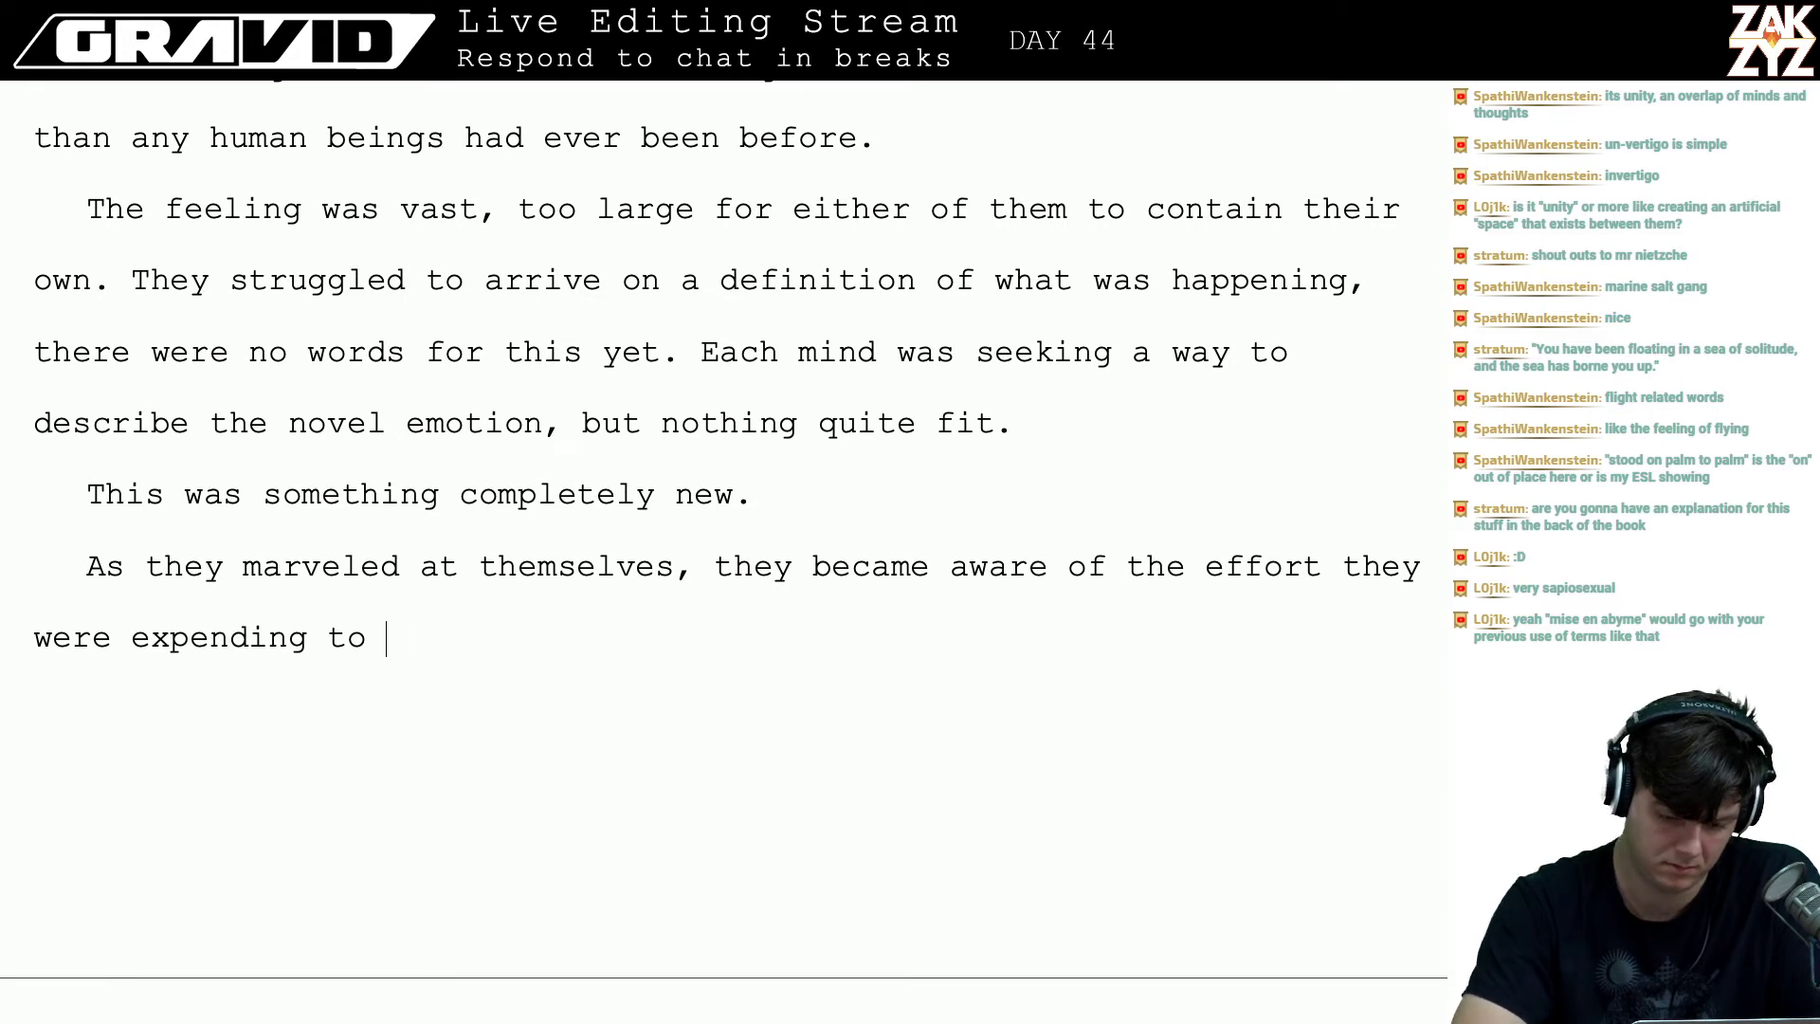
key("BackSpace")
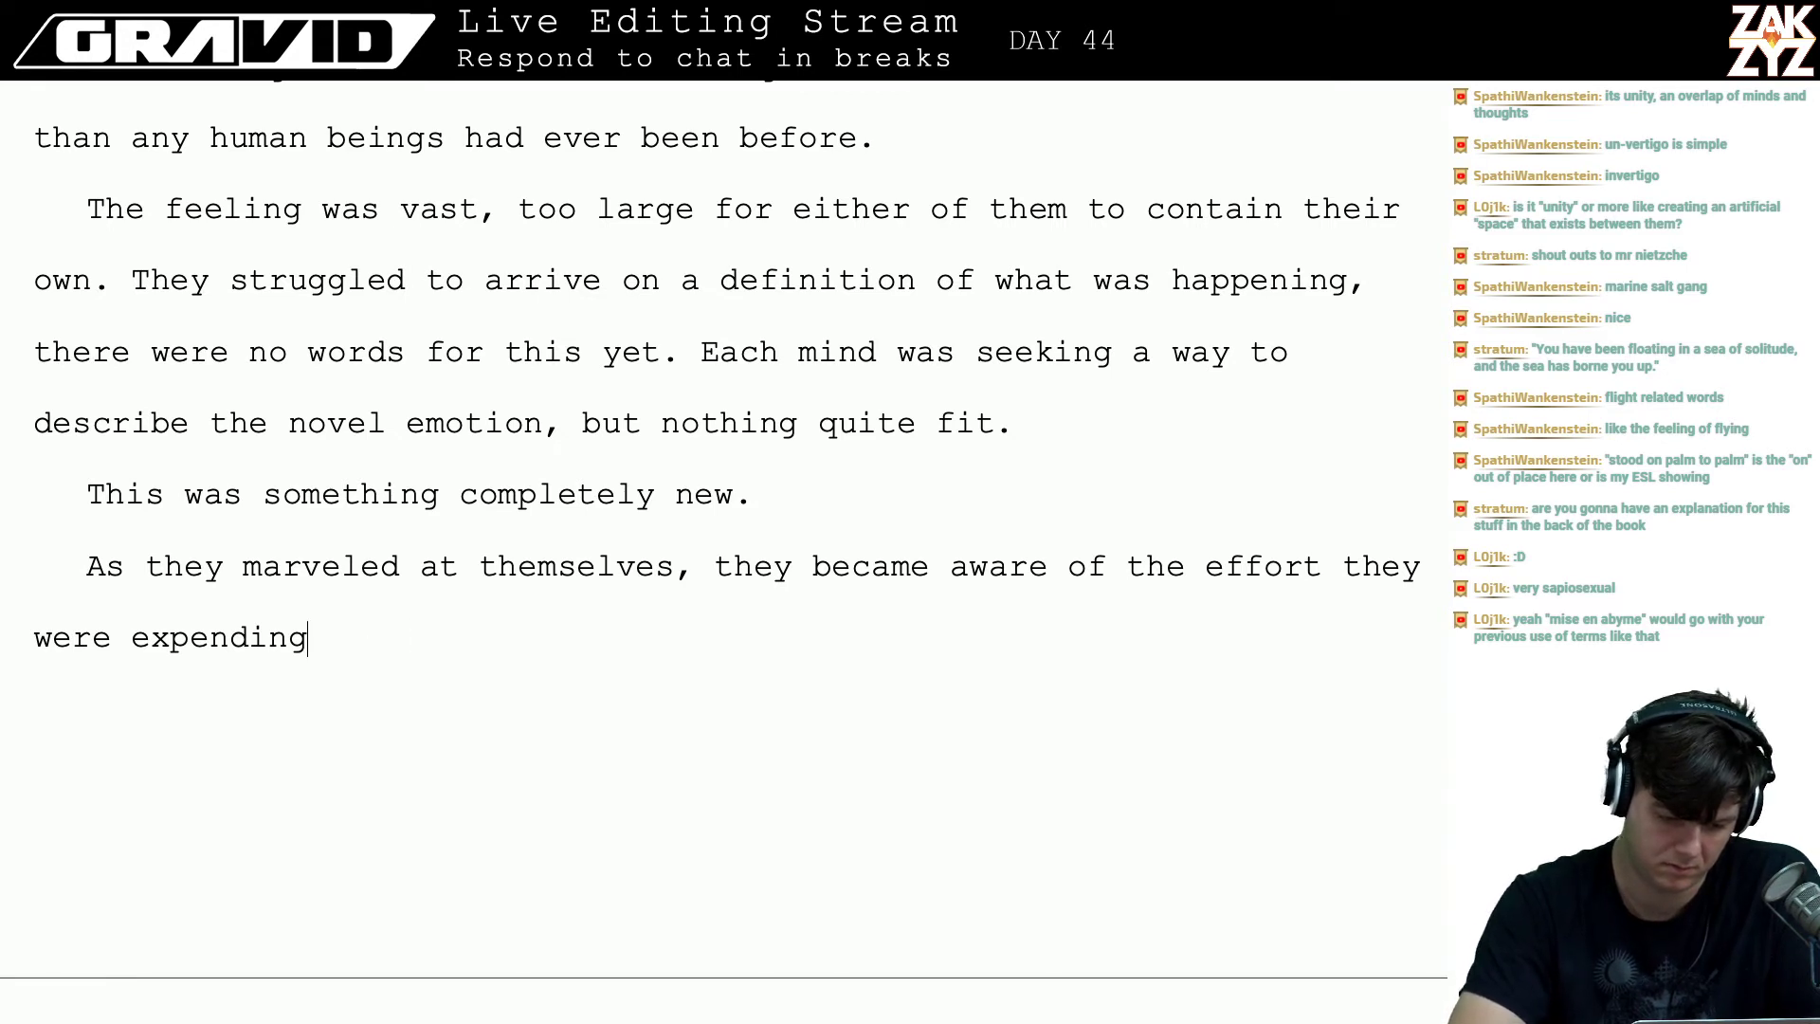
type("to")
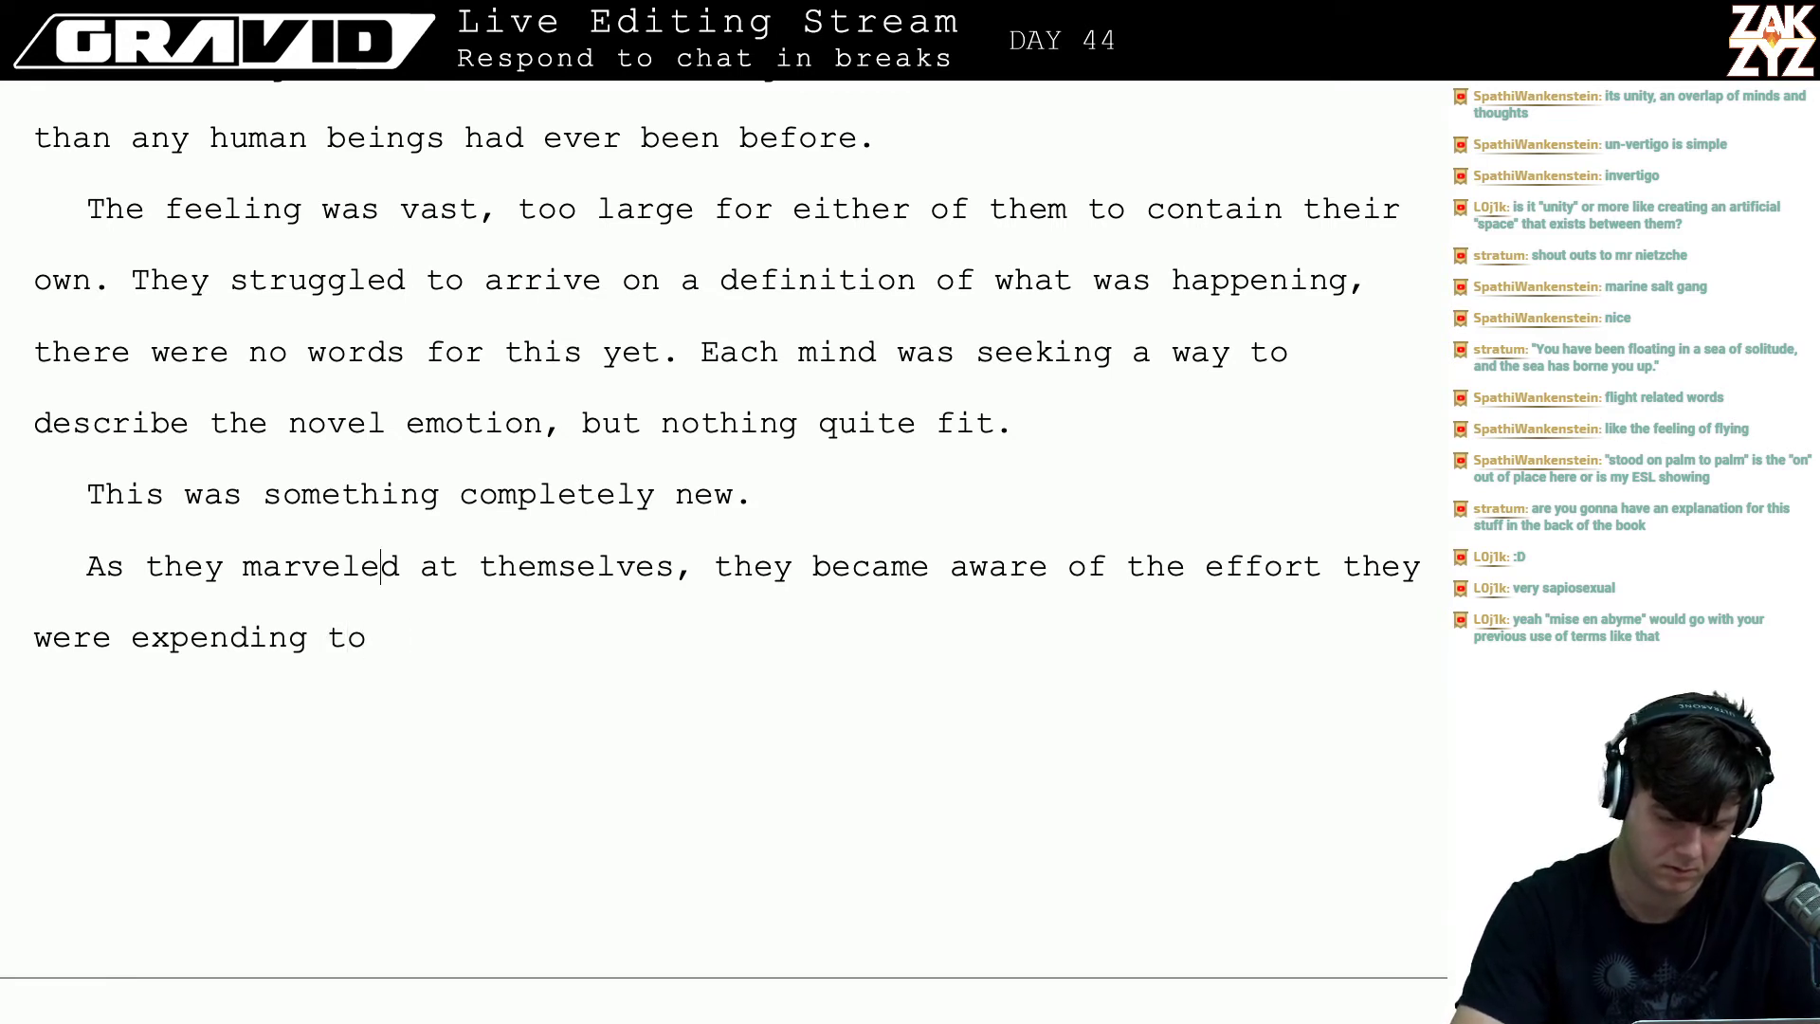
- Set the clause "they became aware of the effort they were expending to" apart below "As they marveled at themselves," with a blank line between
key("alt+Right")
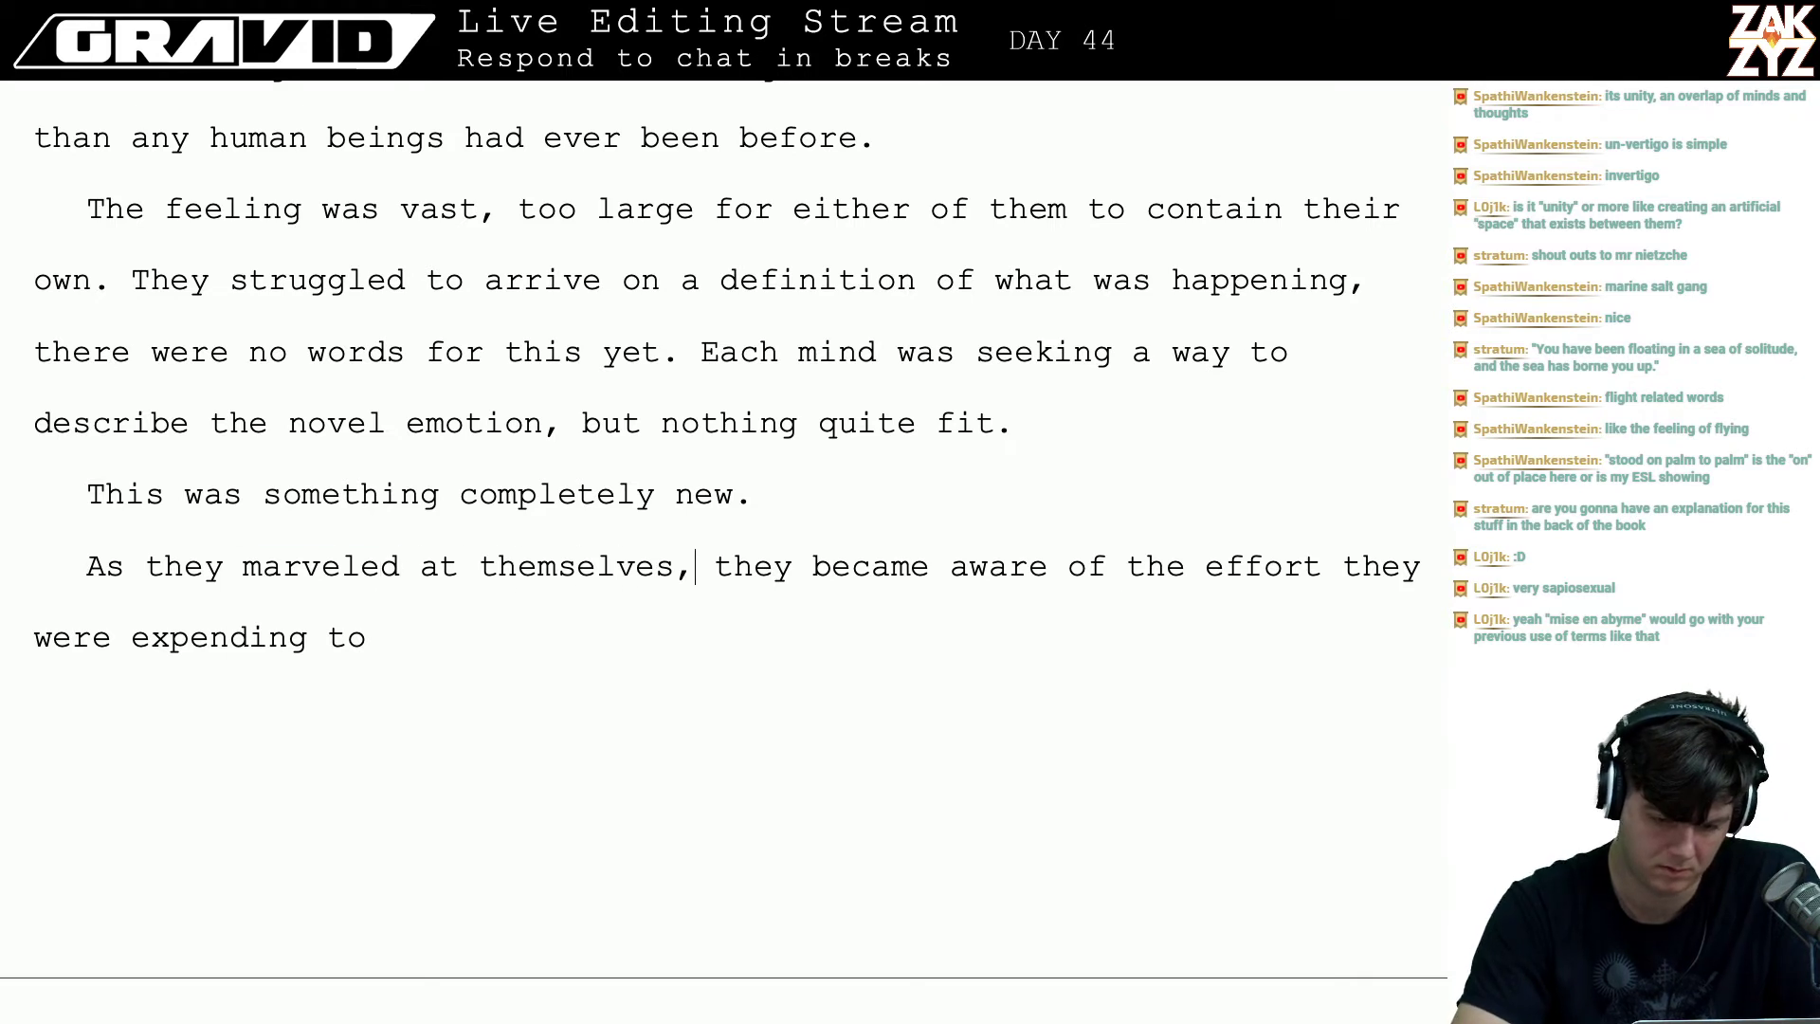
key("Return")
key("Return")
key("Left")
key("Left")
- Try continuing "As they marveled at themselves," with "the effort of maintaining the state began" wording and delete it back to "the"
type("the ")
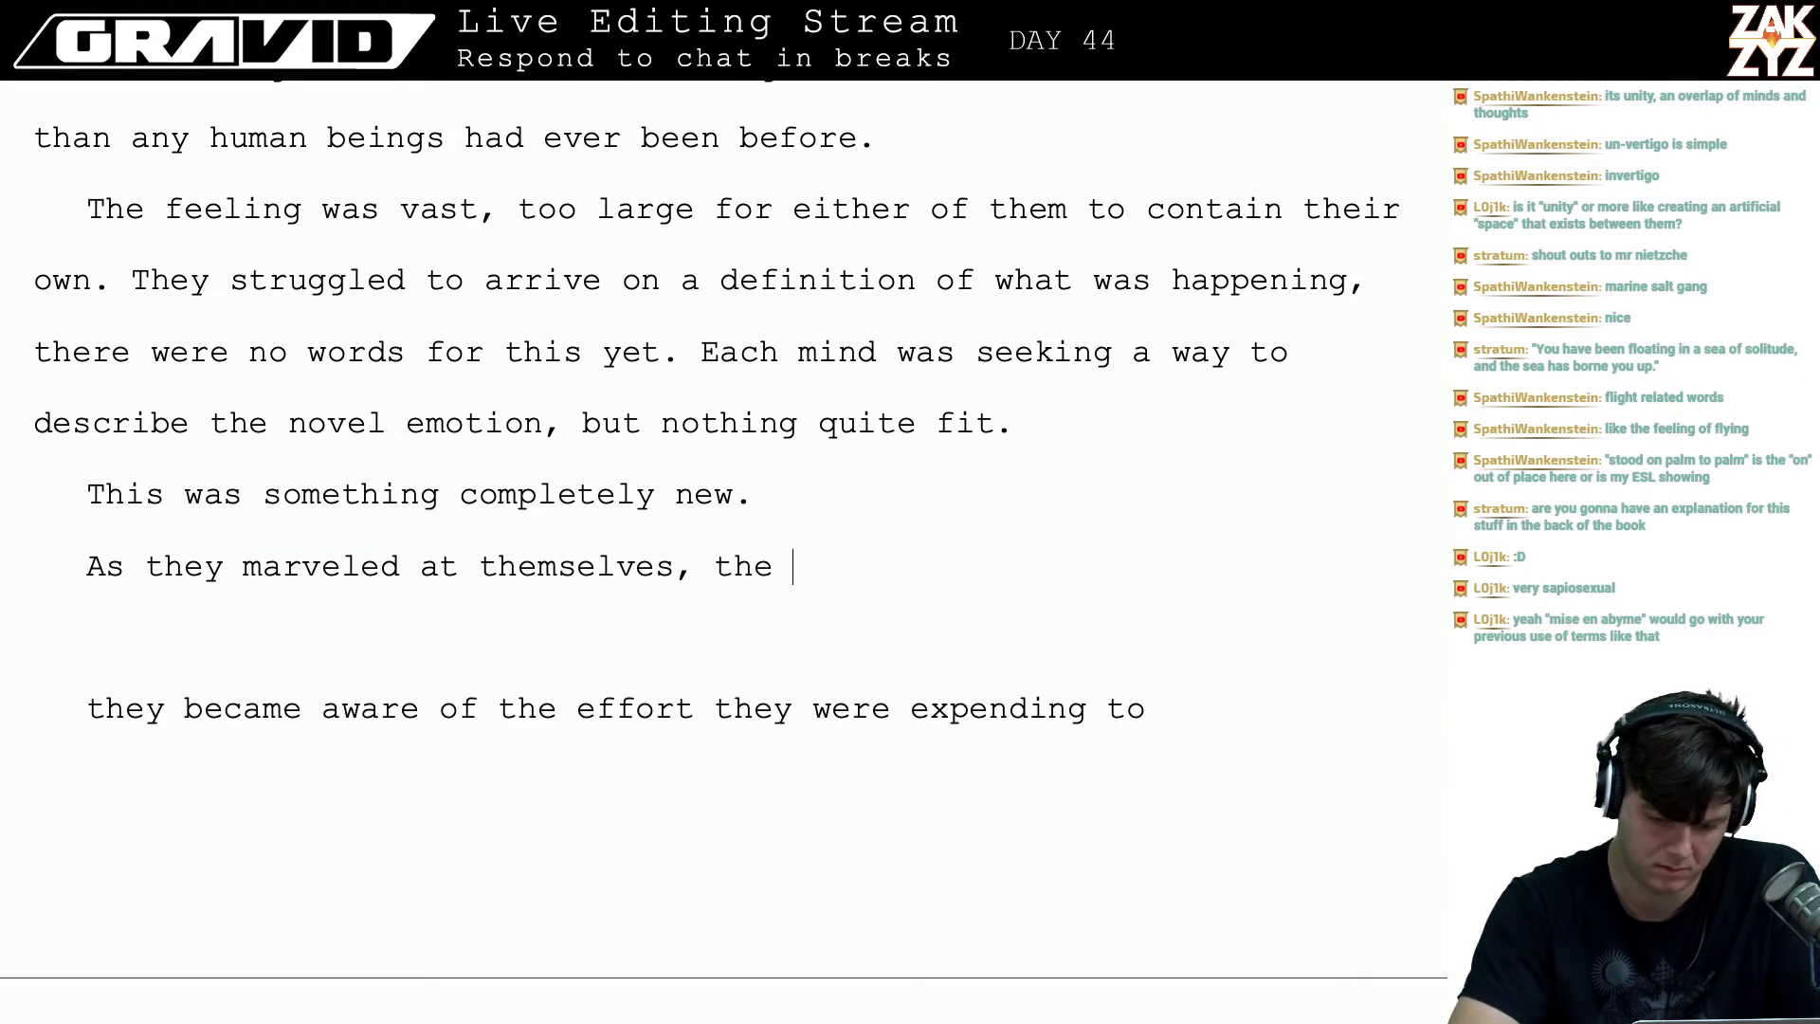
type("effort of maint")
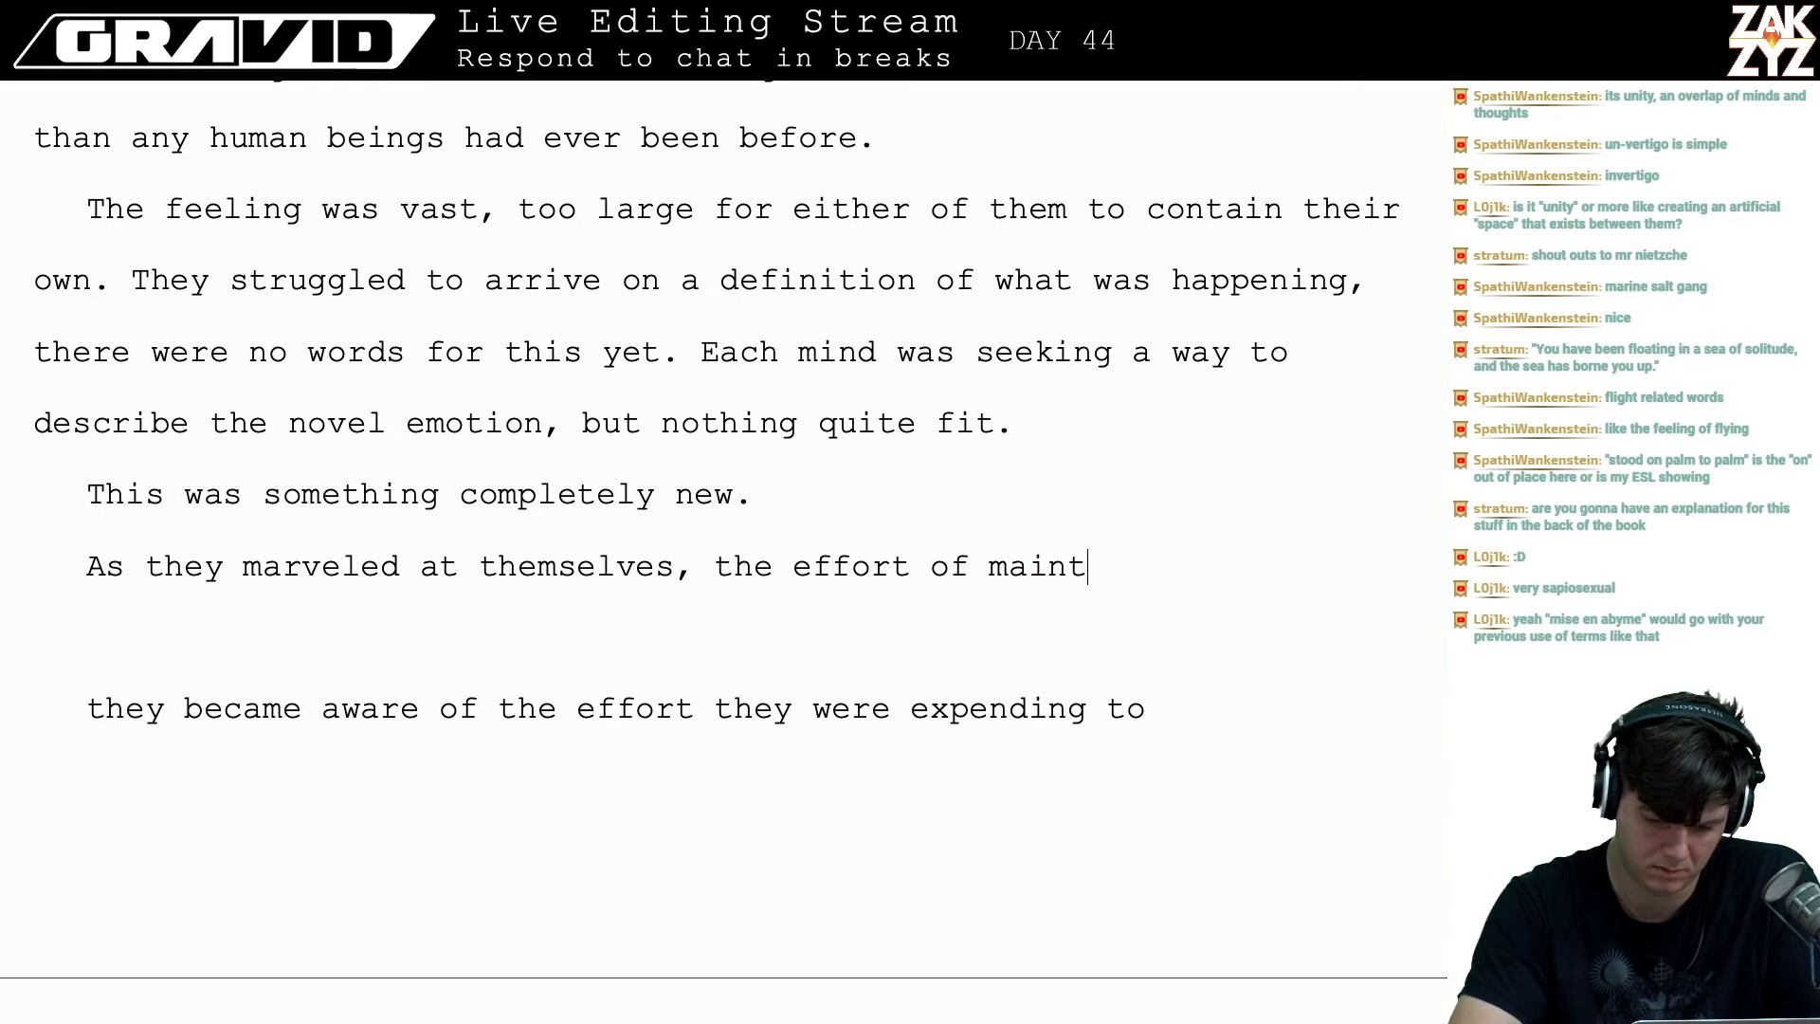
type("aining the state ")
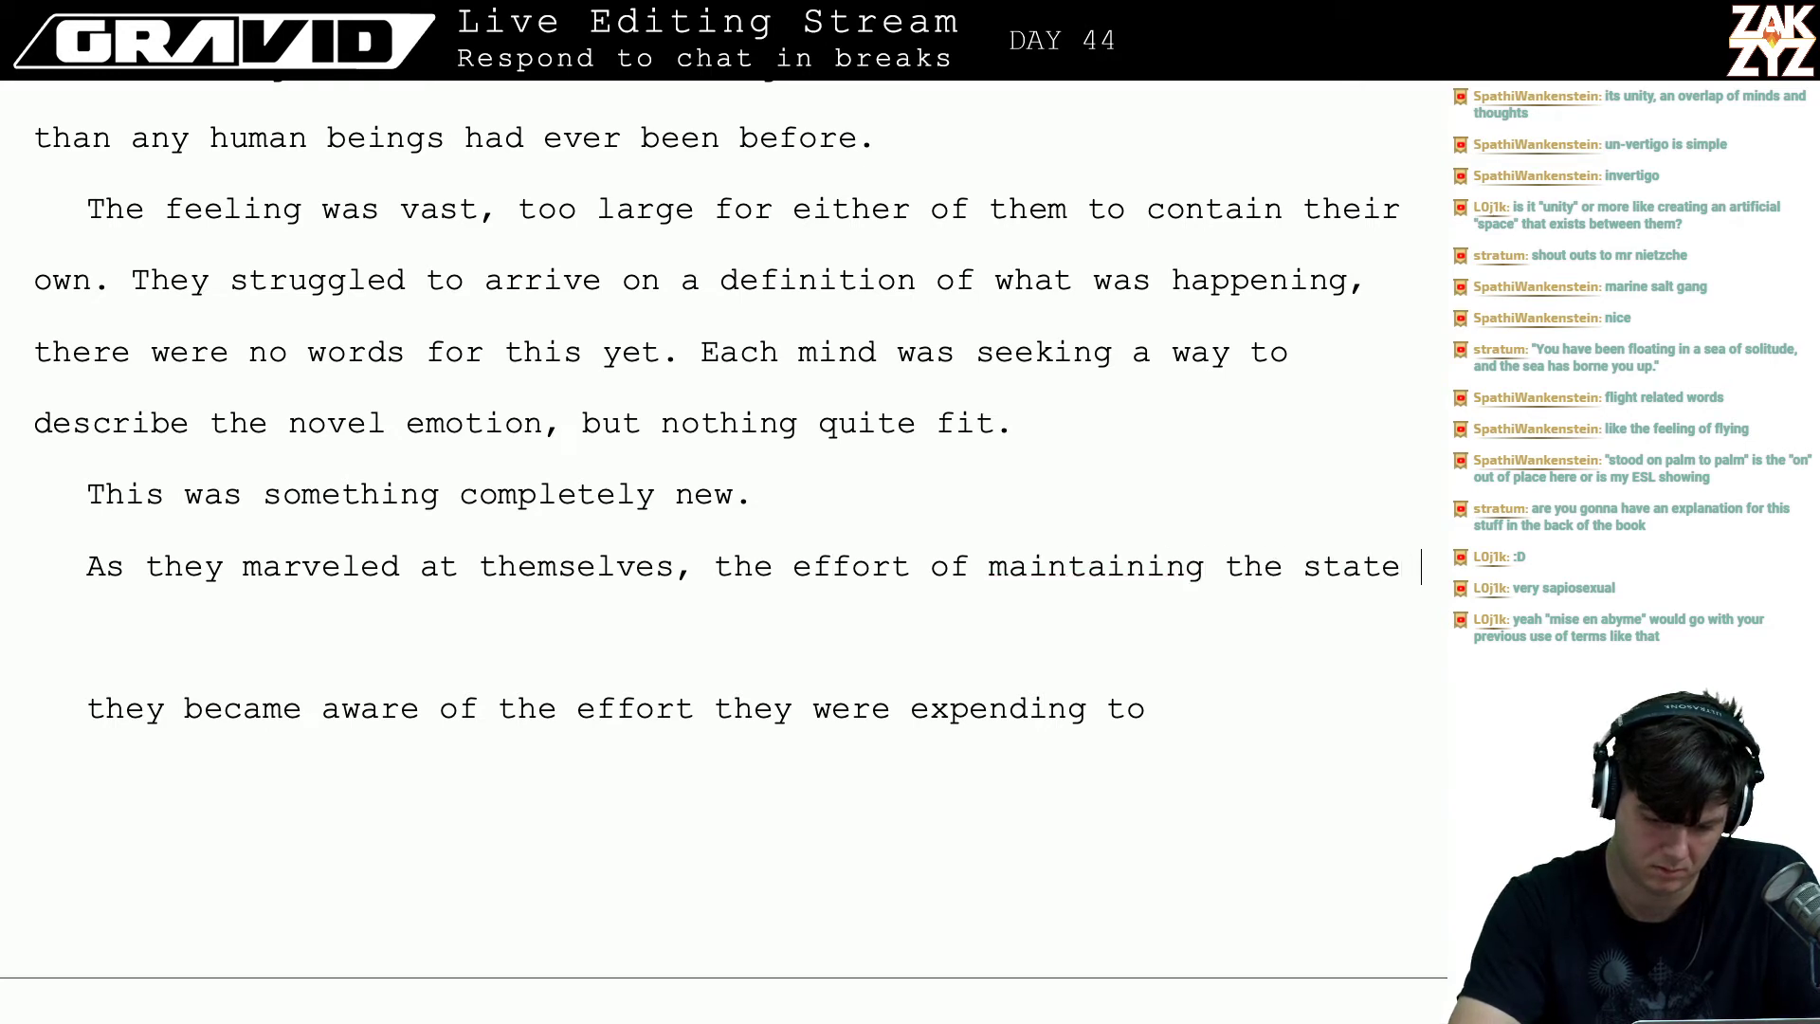
type("bega")
key("BackSpace")
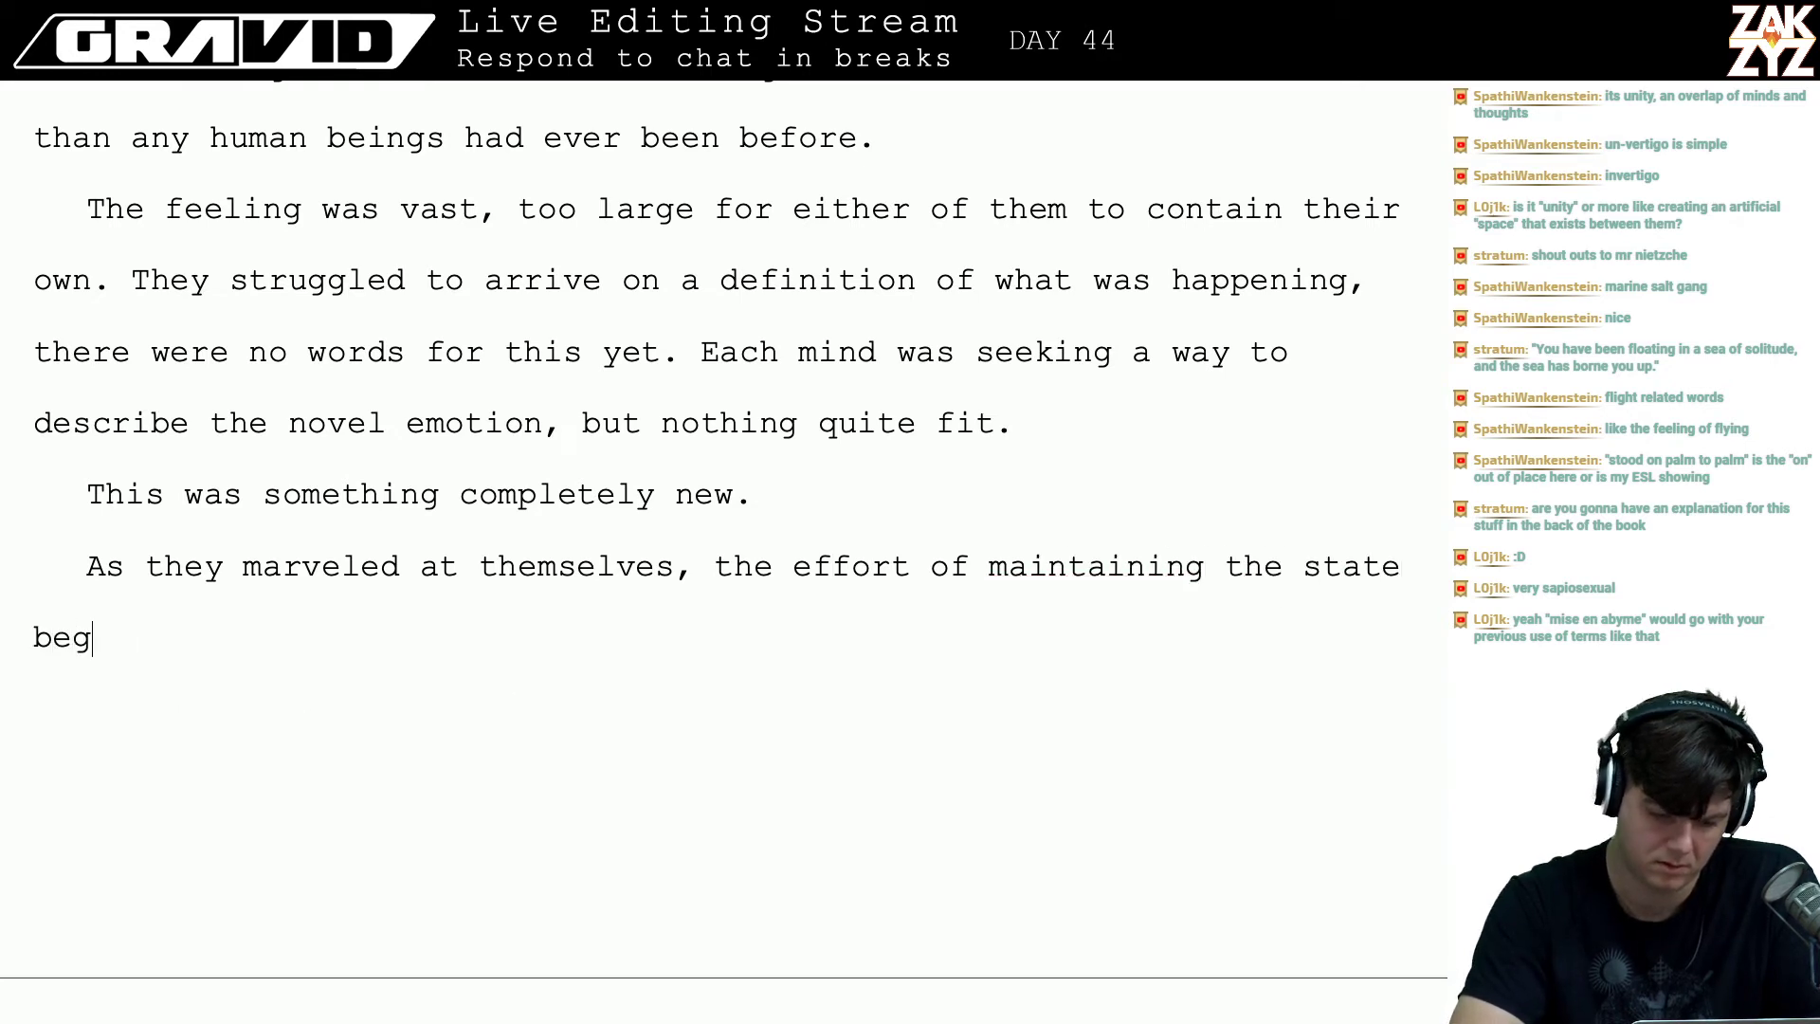
key("BackSpace")
key("BackSpace")
key("BackSpace")
key("BackSpace")
key("BackSpace")
key("BackSpace")
key("BackSpace")
key("BackSpace")
key("BackSpace")
key("BackSpace")
key("BackSpace")
key("BackSpace")
key("BackSpace")
key("BackSpace")
key("BackSpace")
key("BackSpace")
key("BackSpace")
key("BackSpace")
key("BackSpace")
key("BackSpace")
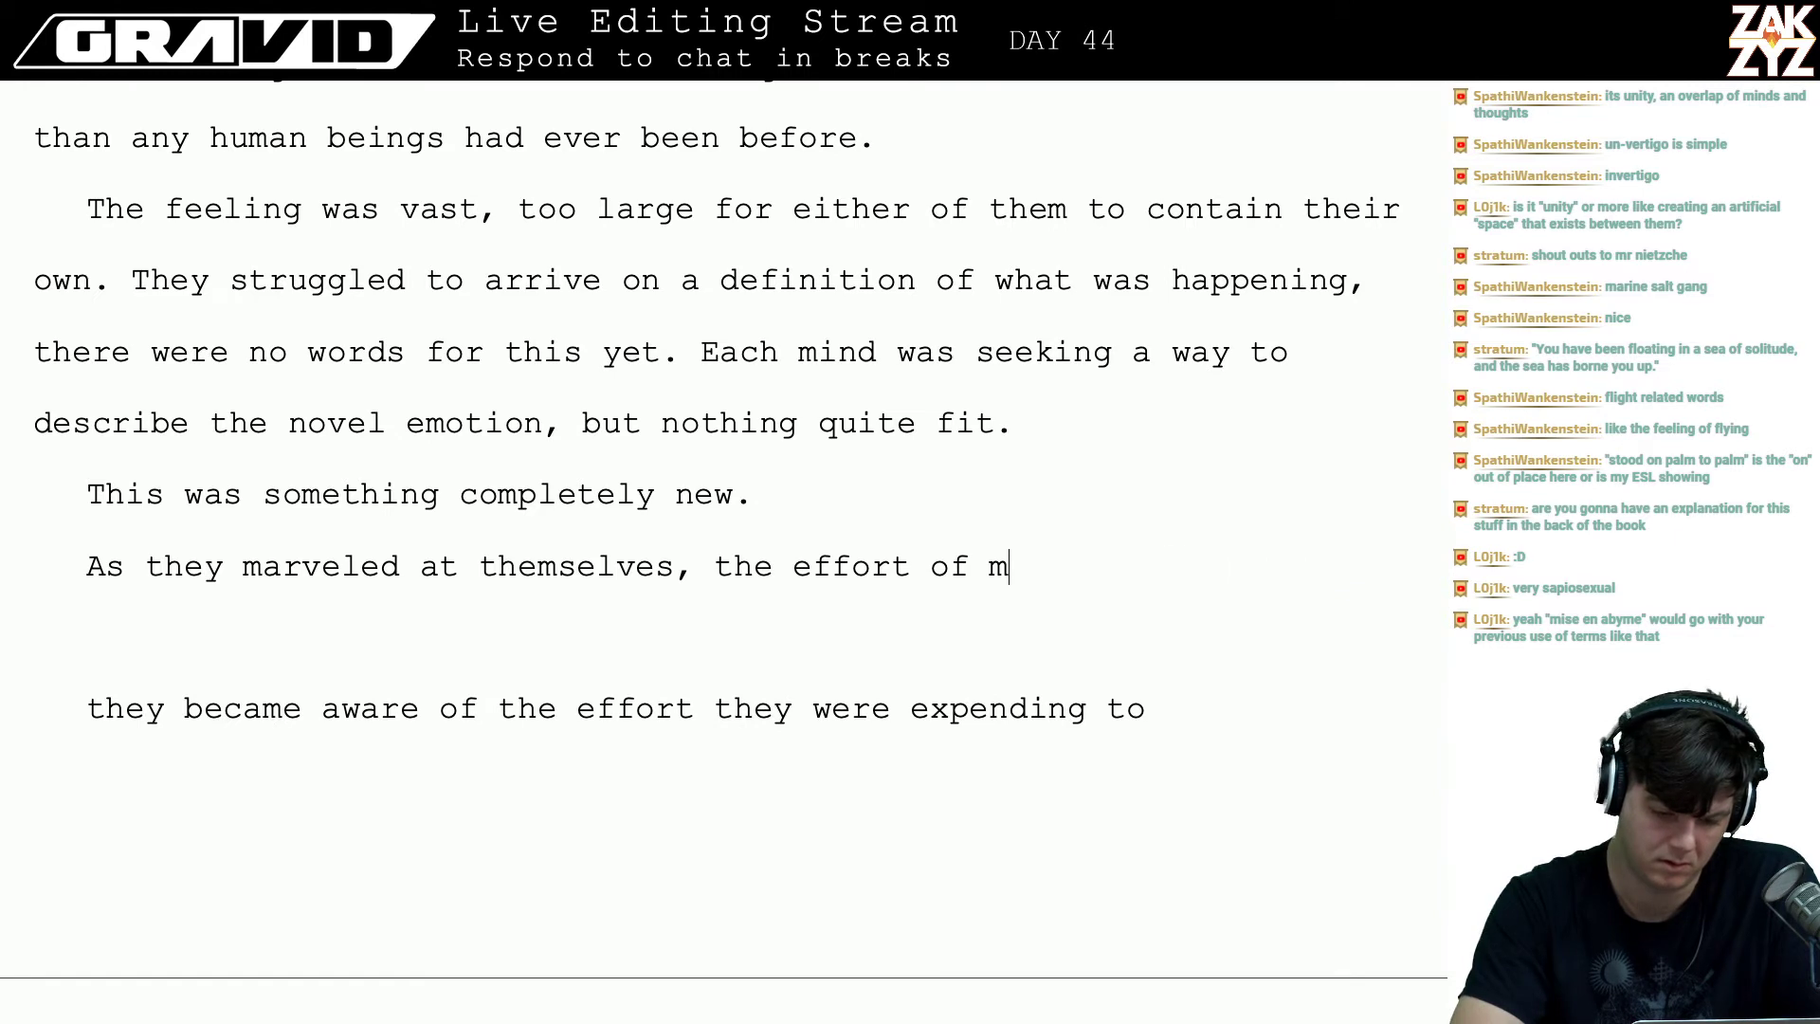
key("BackSpace")
key("BackSpace")
key("BackSpace")
key("BackSpace")
key("BackSpace")
key("BackSpace")
key("BackSpace")
key("BackSpace")
key("BackSpace")
key("BackSpace")
key("BackSpace")
key("BackSpace")
- Complete the sentence after "As they marveled at themselves," as "they began to feel the effort of maintaining the state."
type("y")
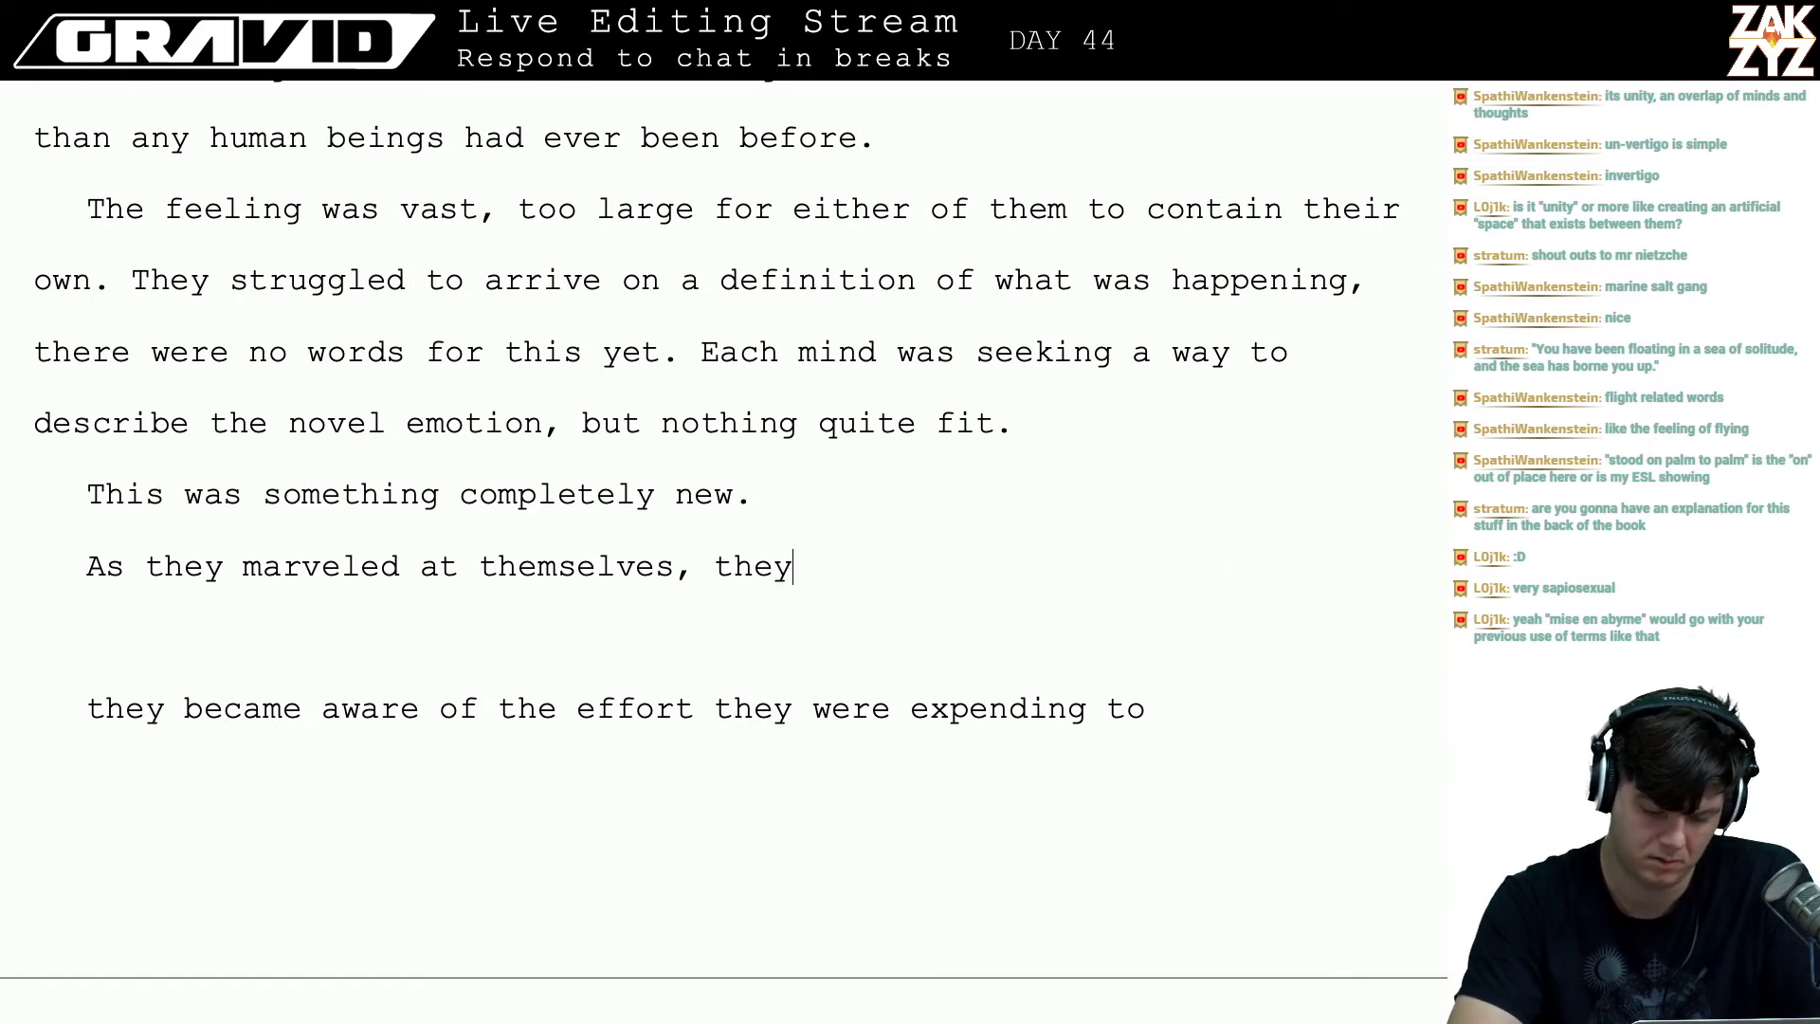
type(" began to feel ")
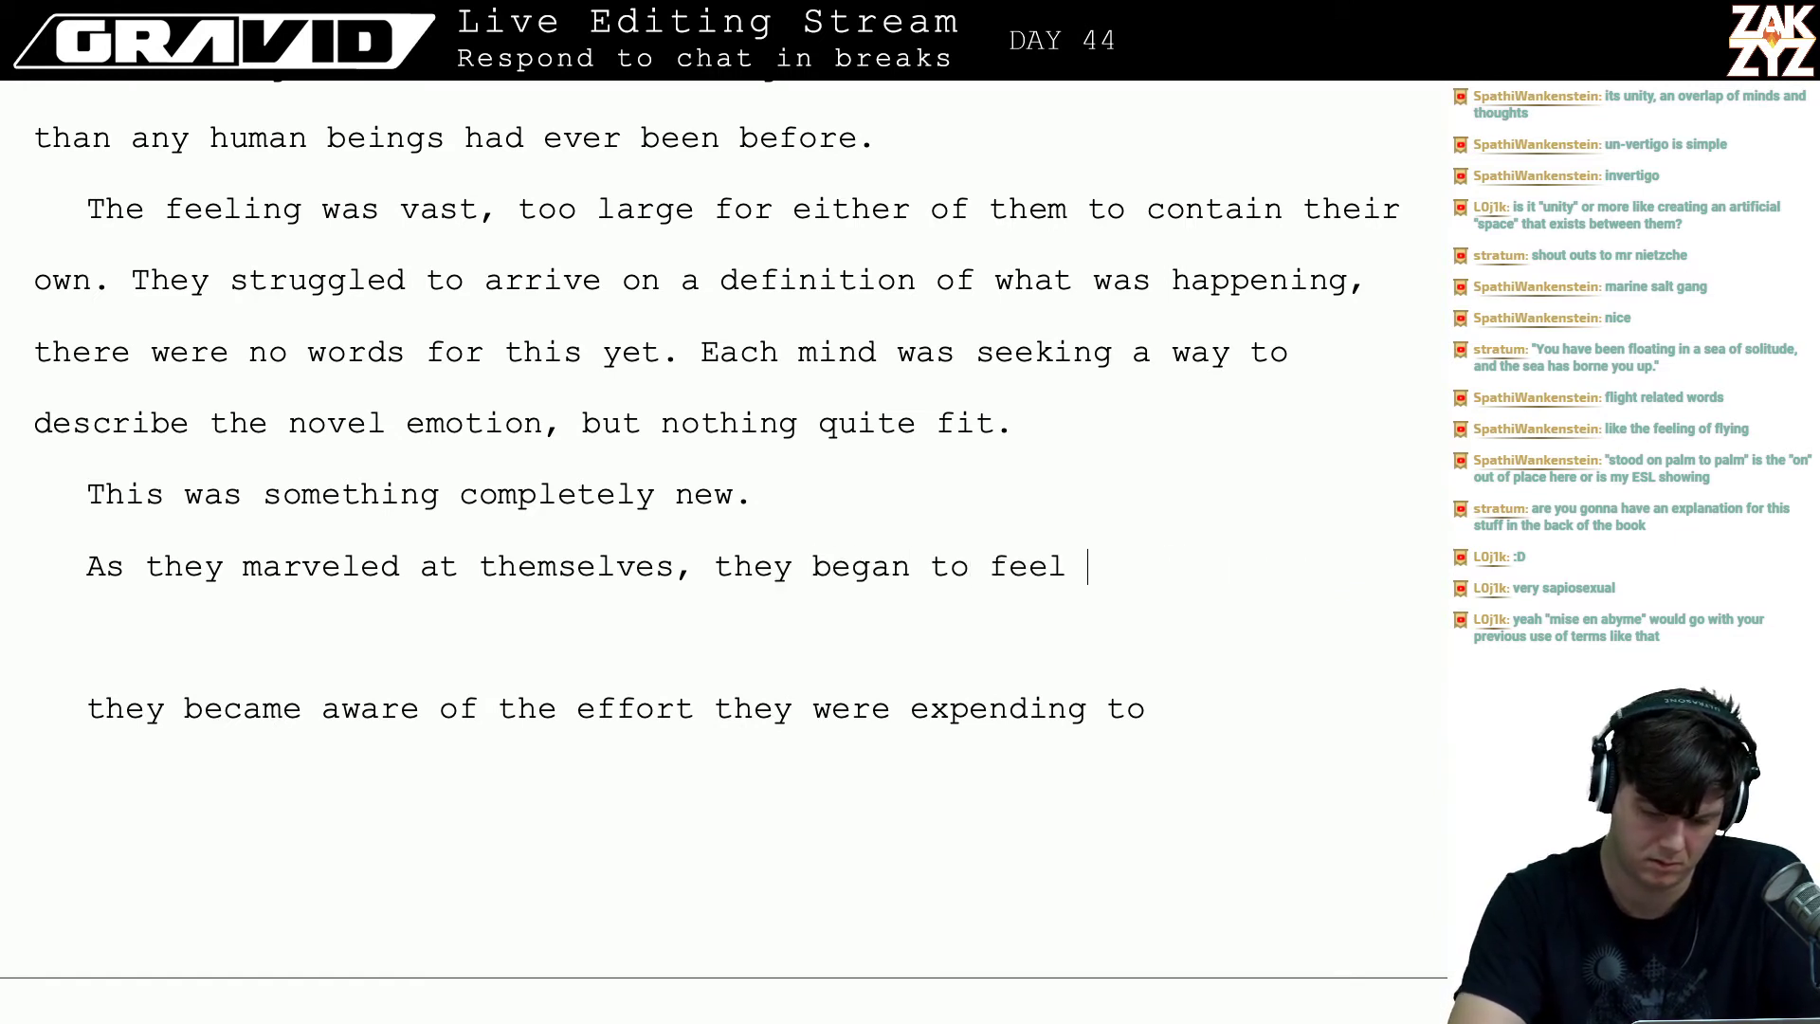
type("the effort of ma")
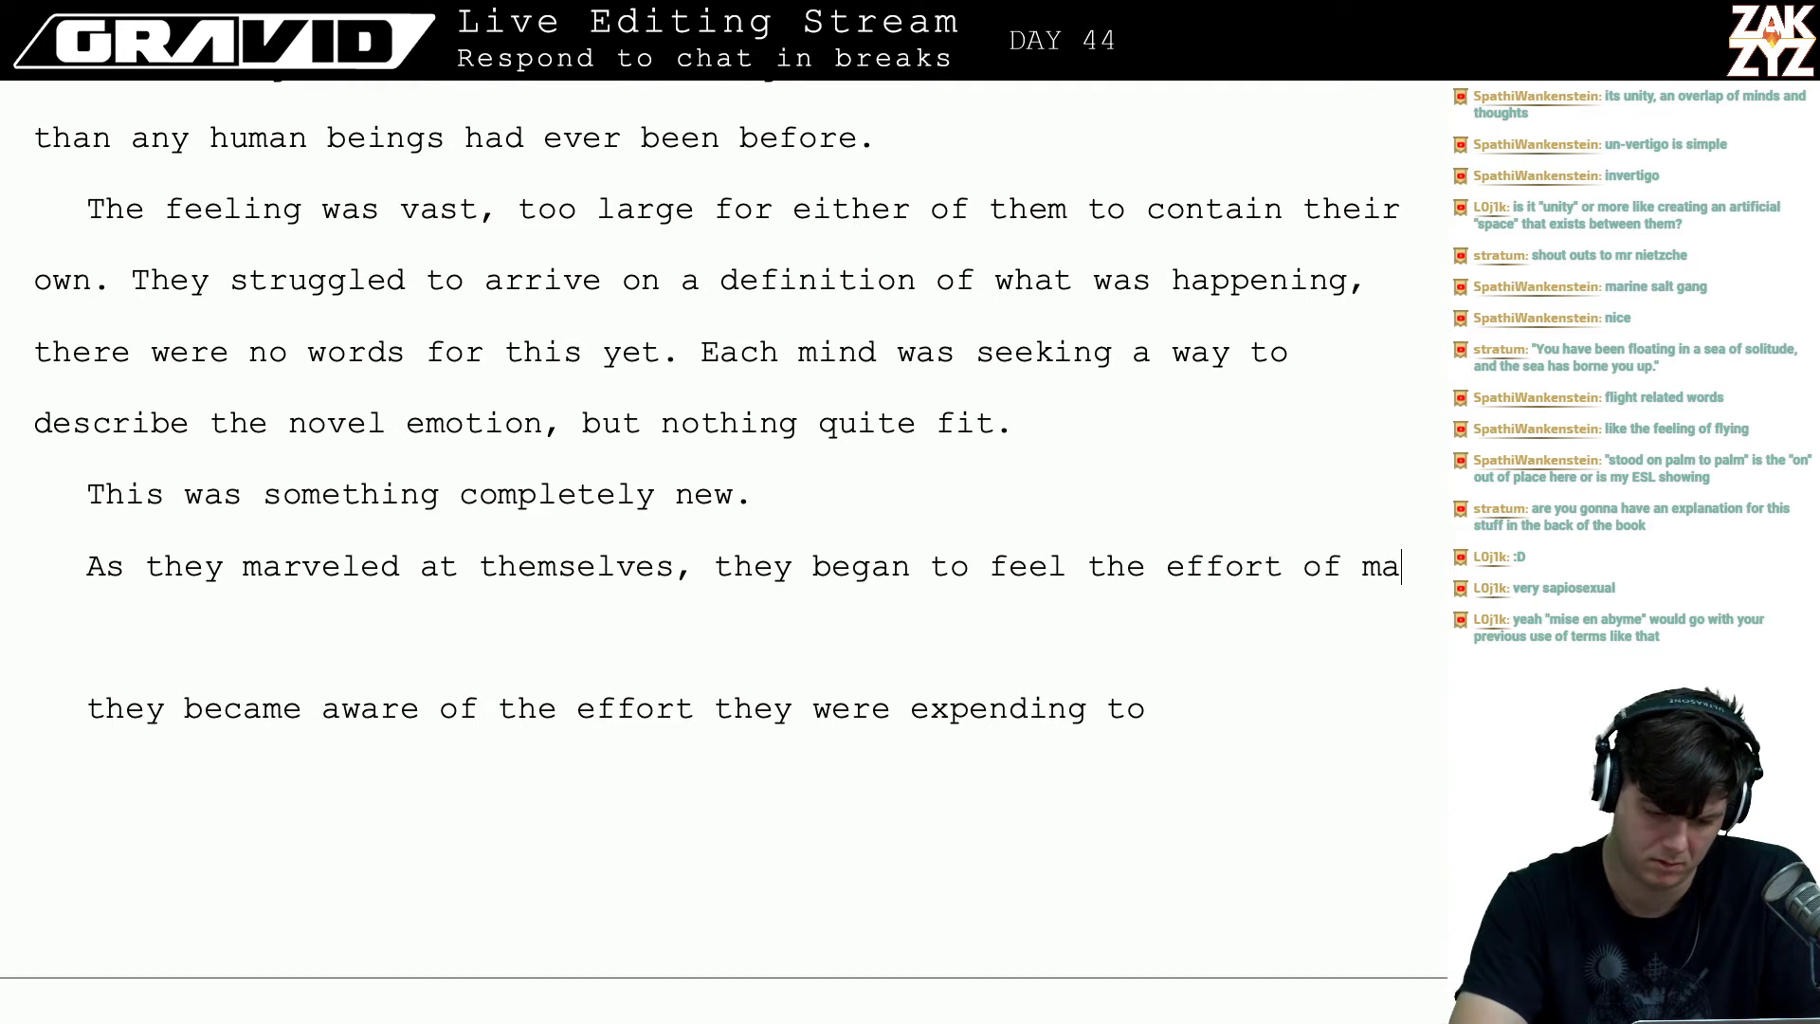
type("intaining th")
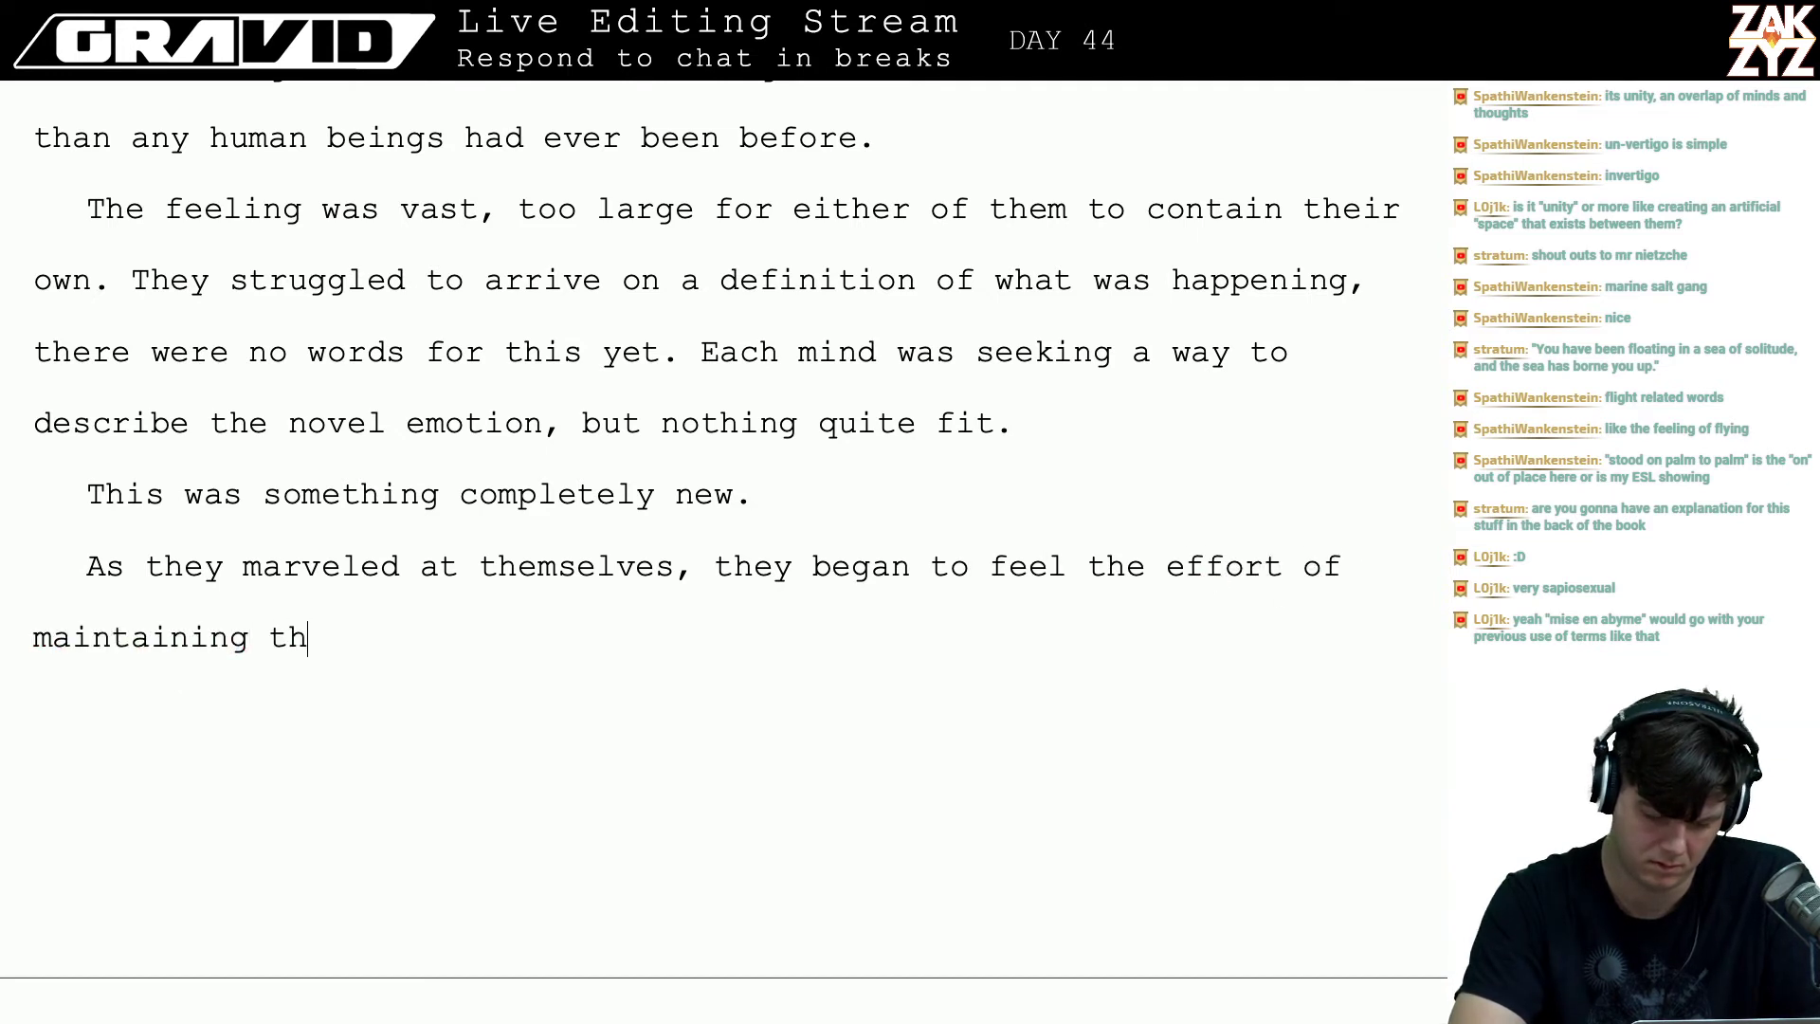
type("e state.")
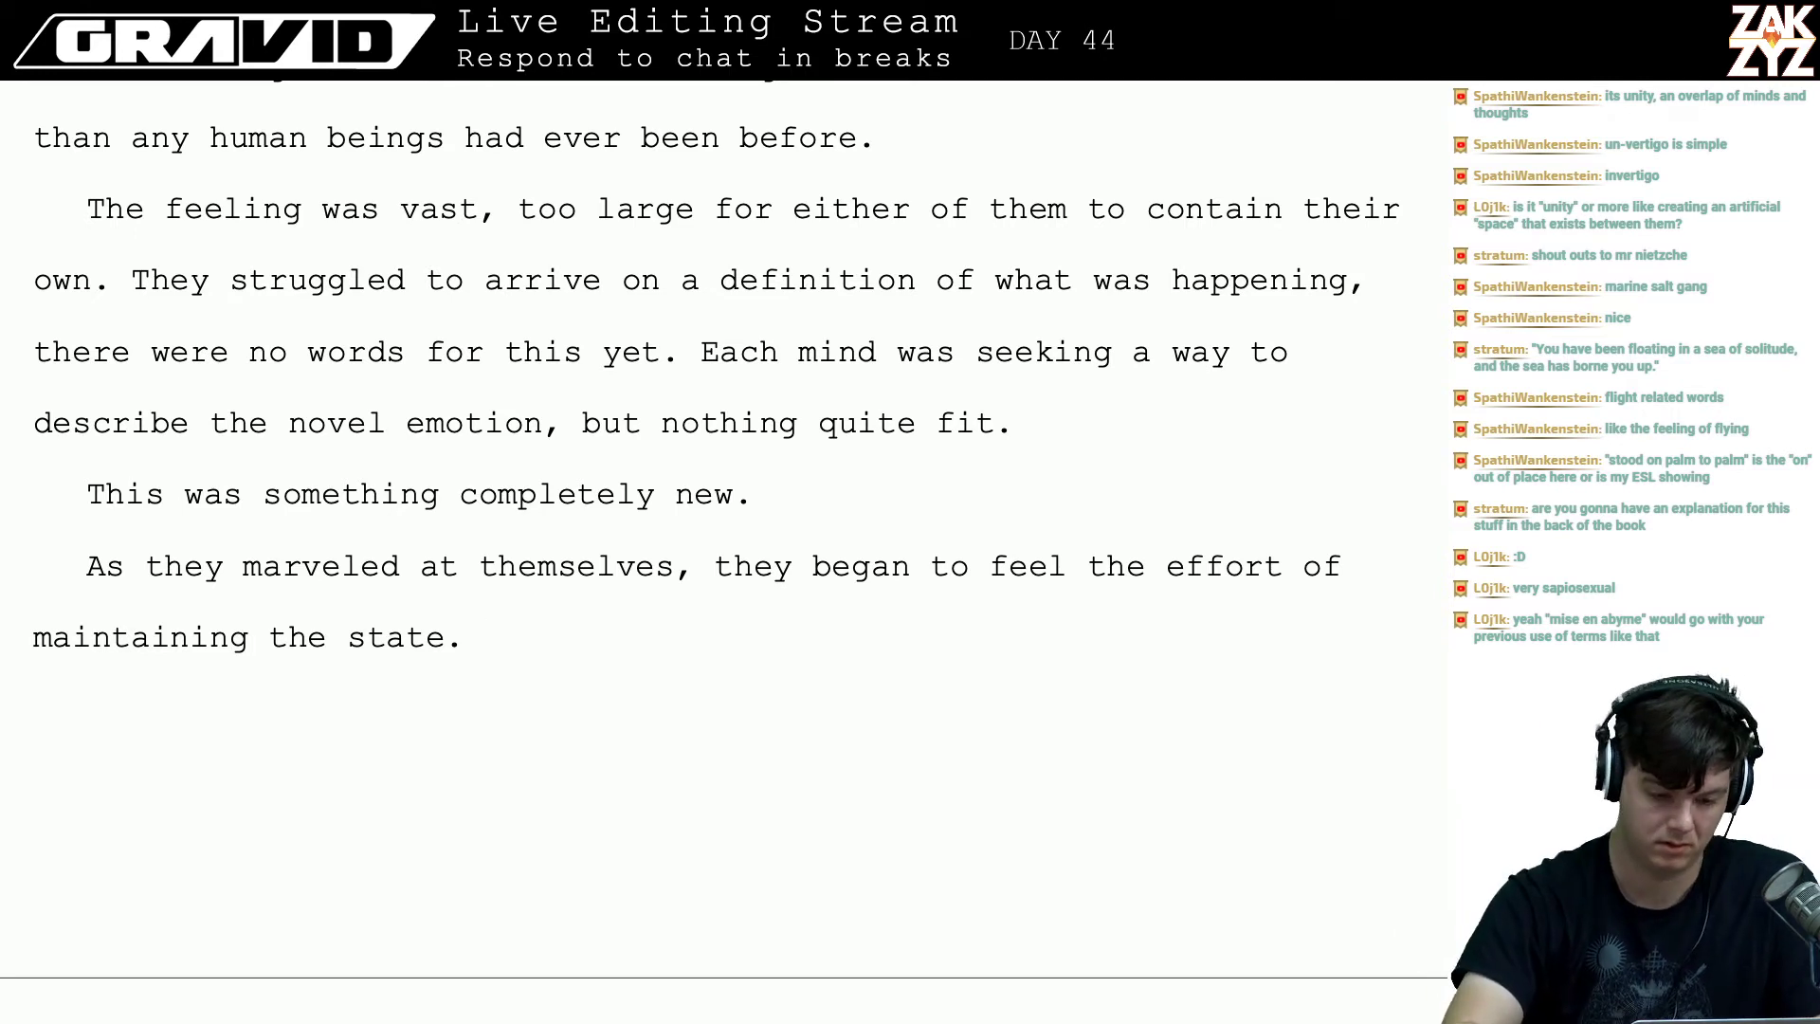
- Try adding "This was something" after "maintaining the state." and delete it again
type("This was somethi")
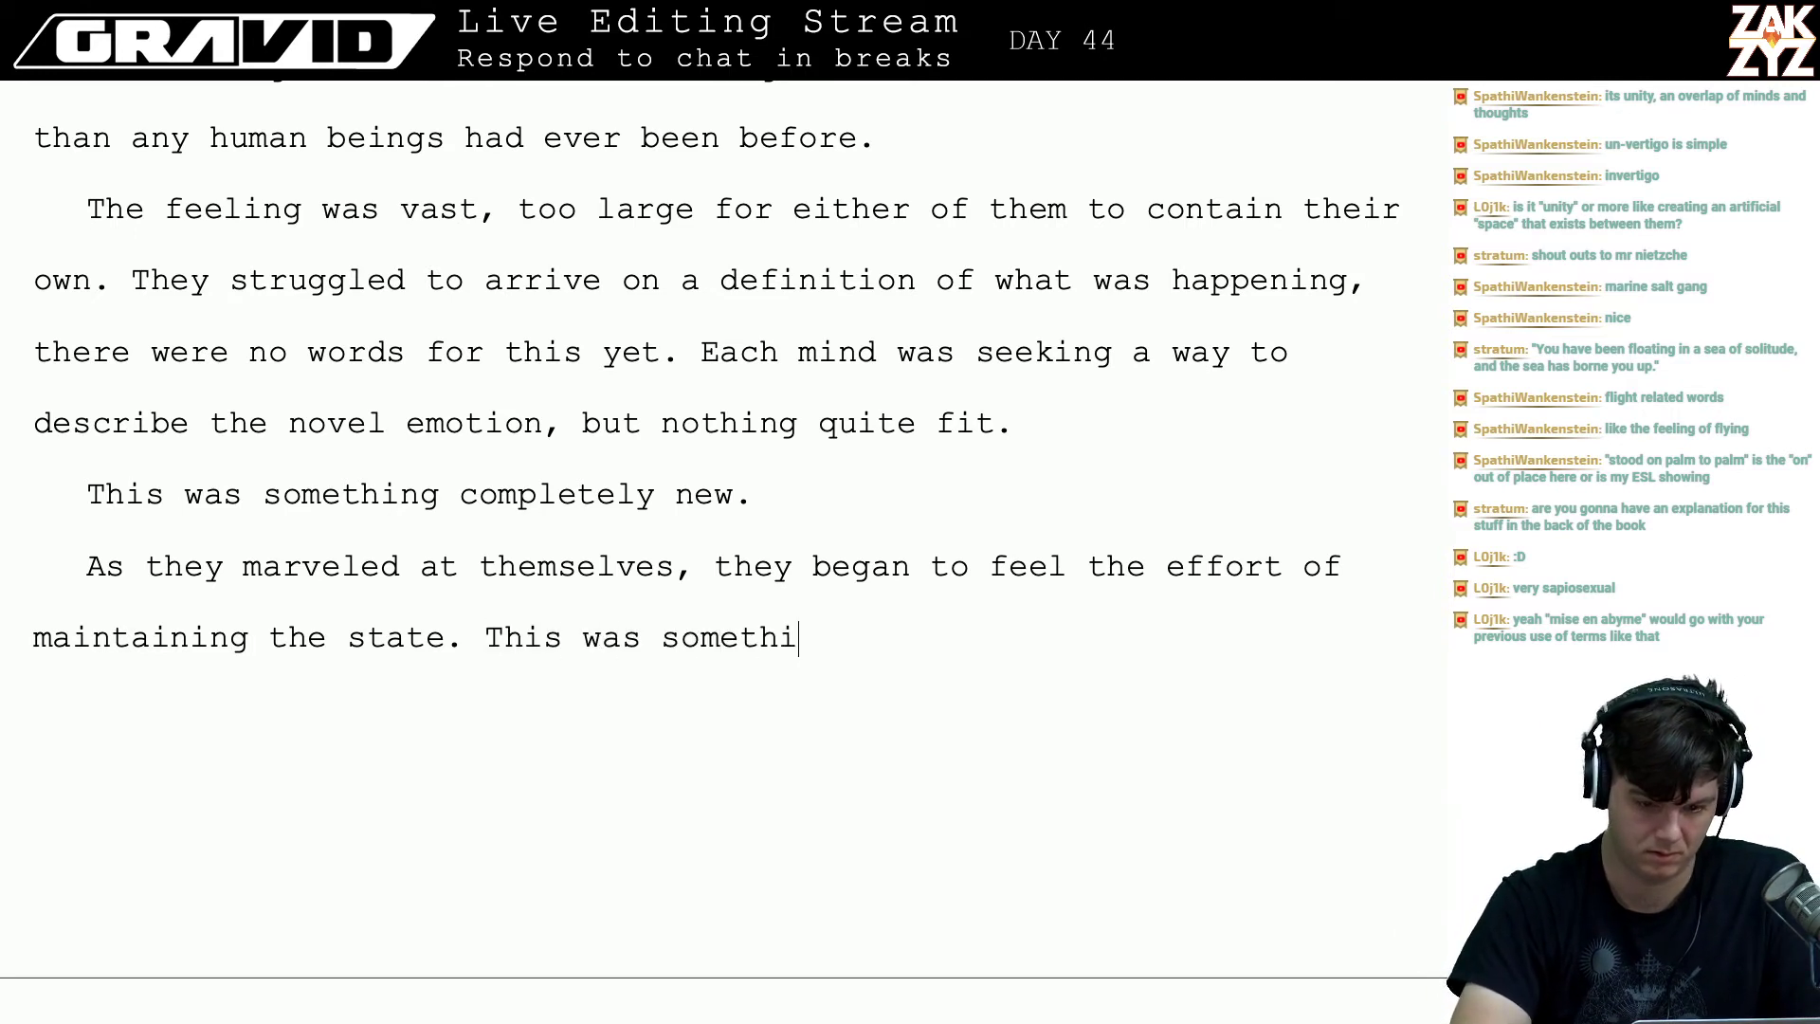
type("ng")
key("BackSpace")
key("BackSpace")
key("BackSpace")
key("BackSpace")
key("BackSpace")
key("BackSpace")
key("BackSpace")
key("BackSpace")
key("BackSpace")
key("BackSpace")
key("BackSpace")
key("BackSpace")
key("BackSpace")
key("BackSpace")
key("BackSpace")
key("BackSpace")
key("BackSpace")
key("BackSpace")
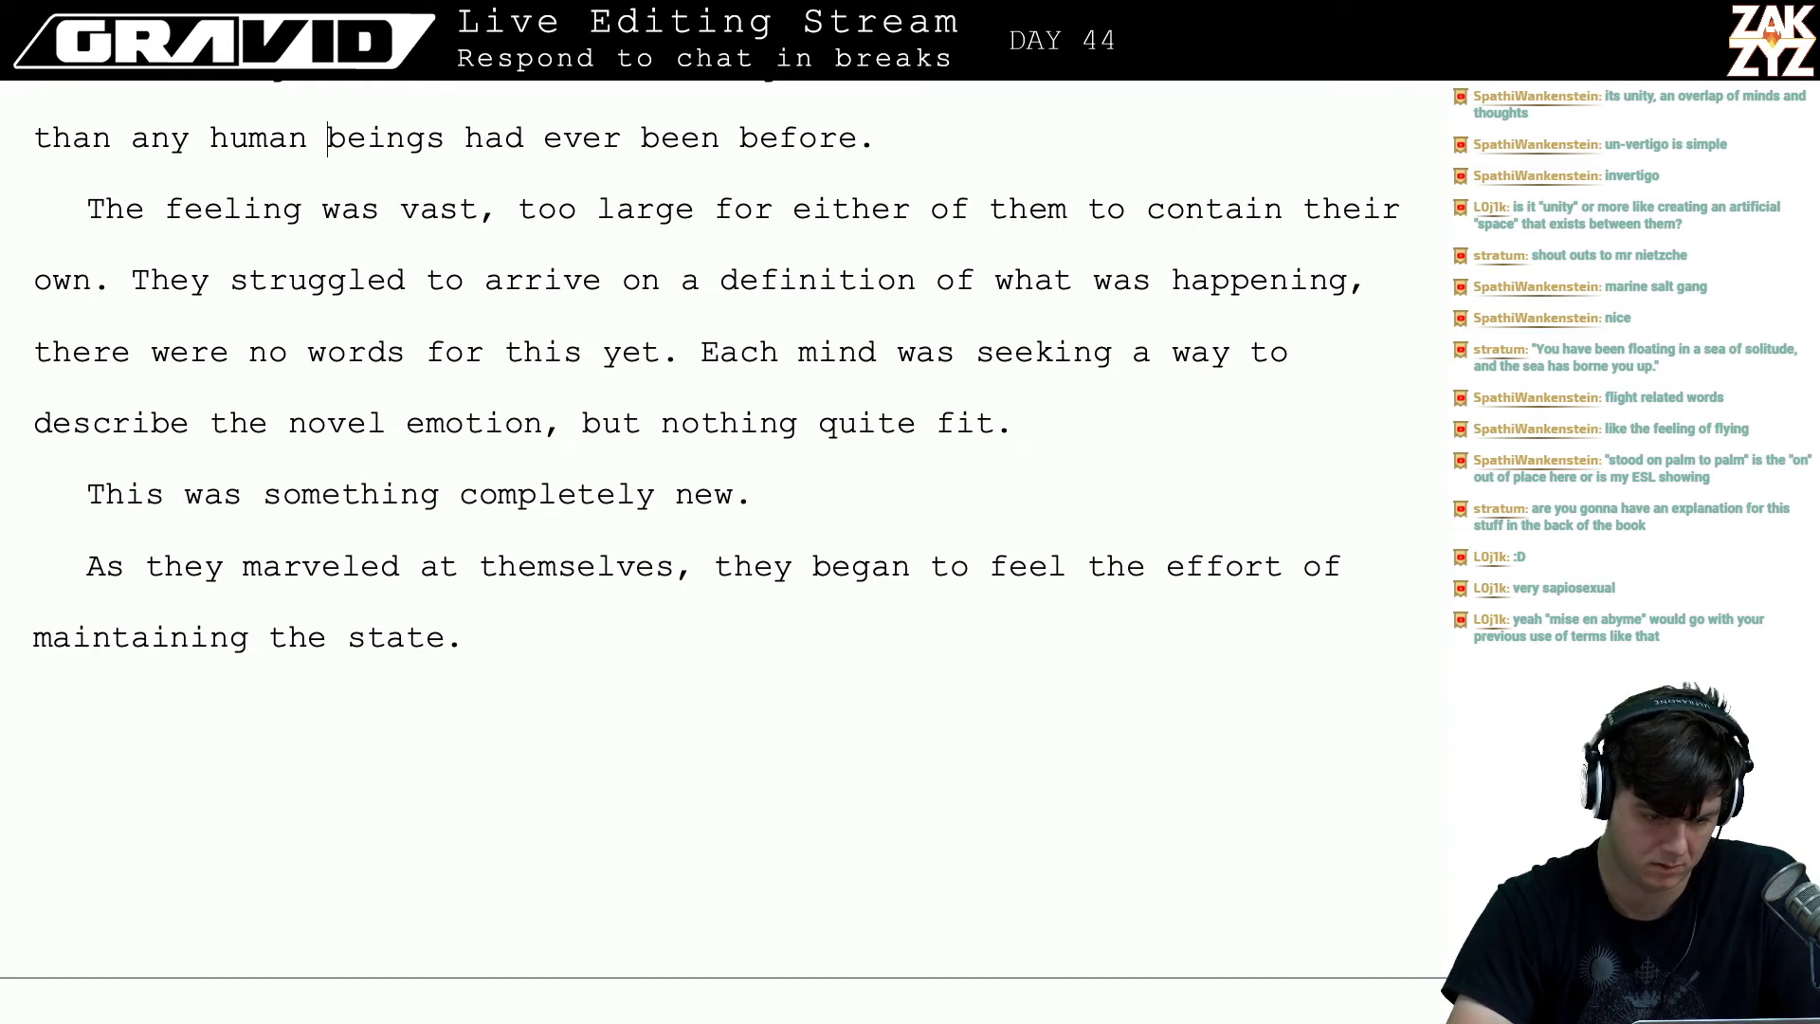
- Move the sentence "The feeling was vast, too large for either of them to contain their own." to follow "maintaining the state."
key("shift+Down")
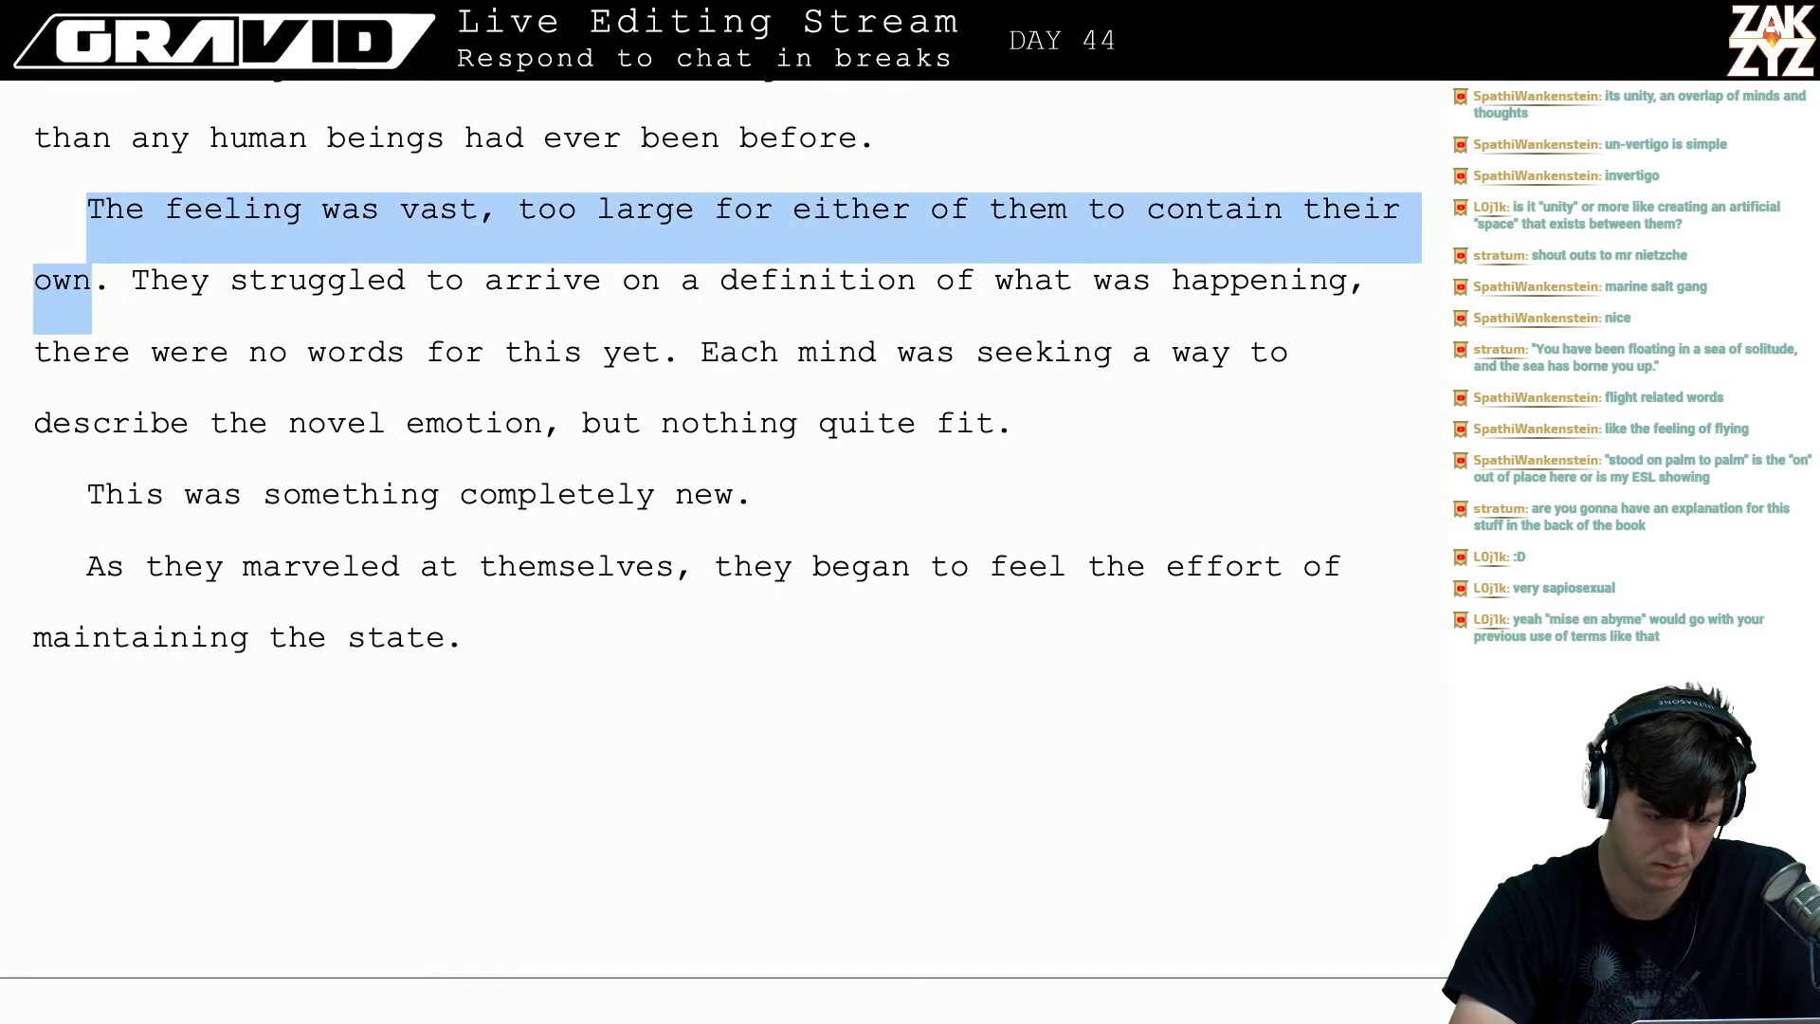
key("shift+Right")
key("BackSpace")
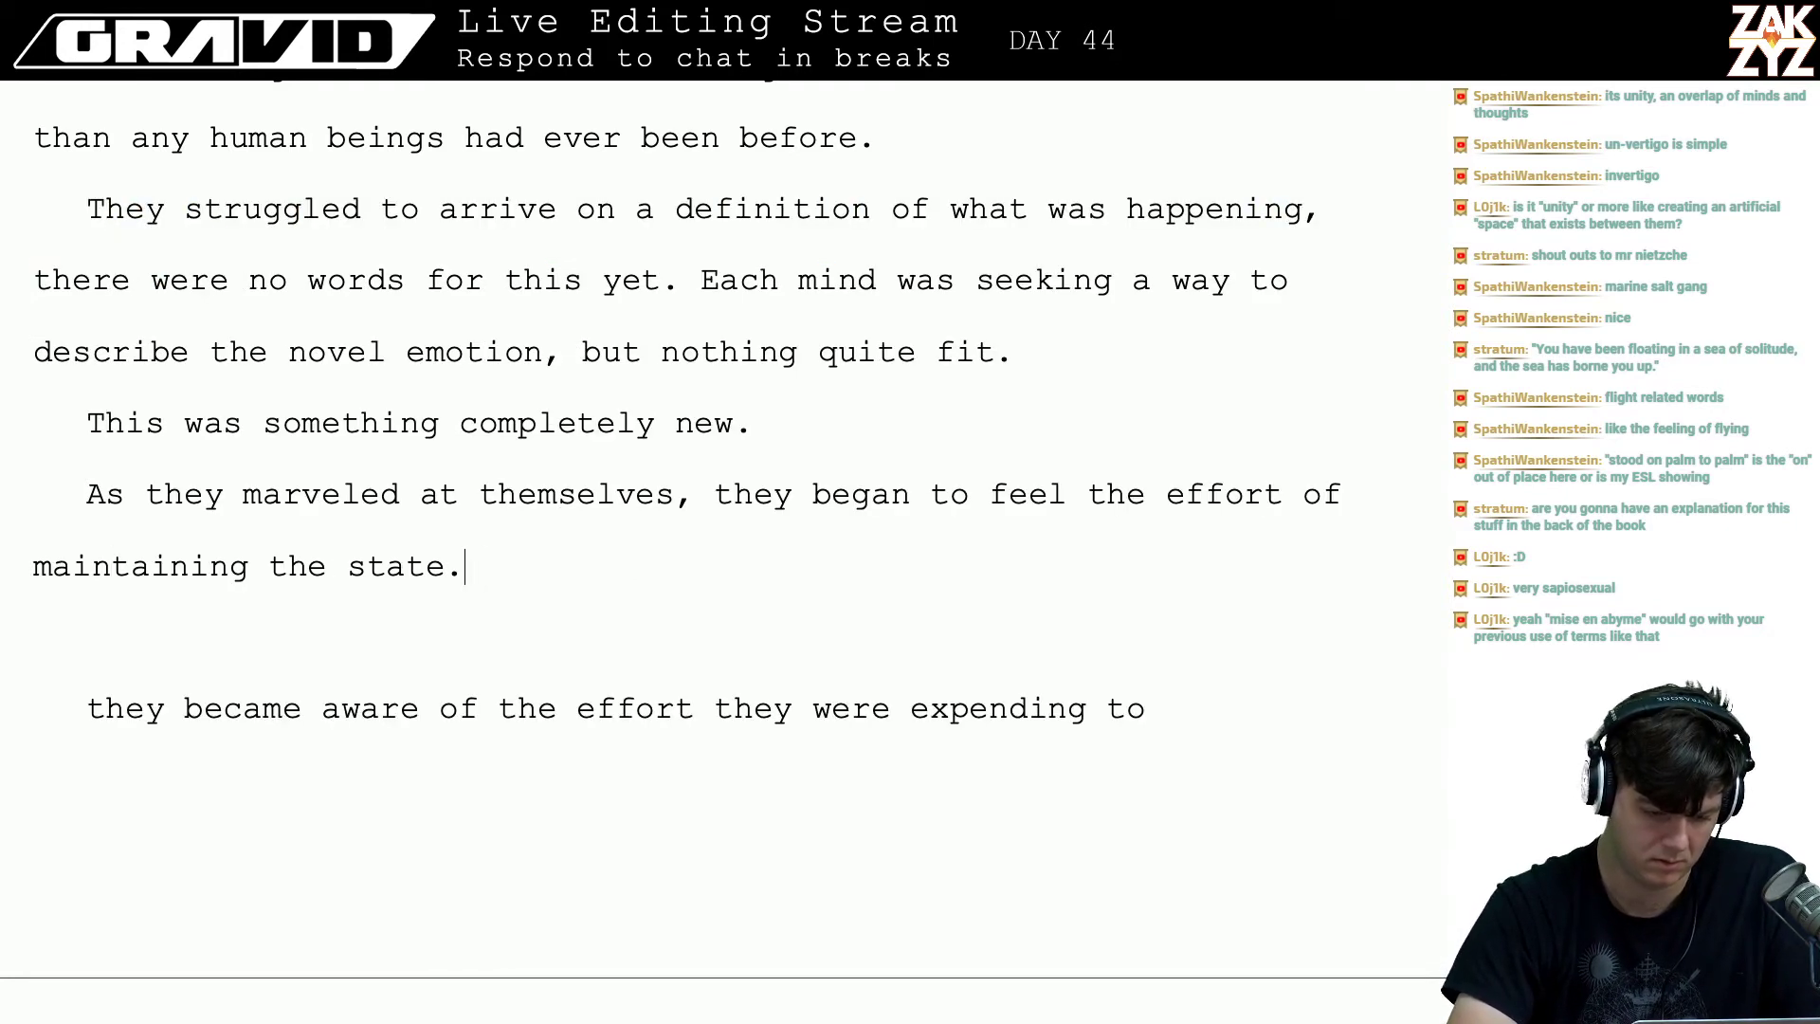
key("ctrl+z")
key("ctrl+z")
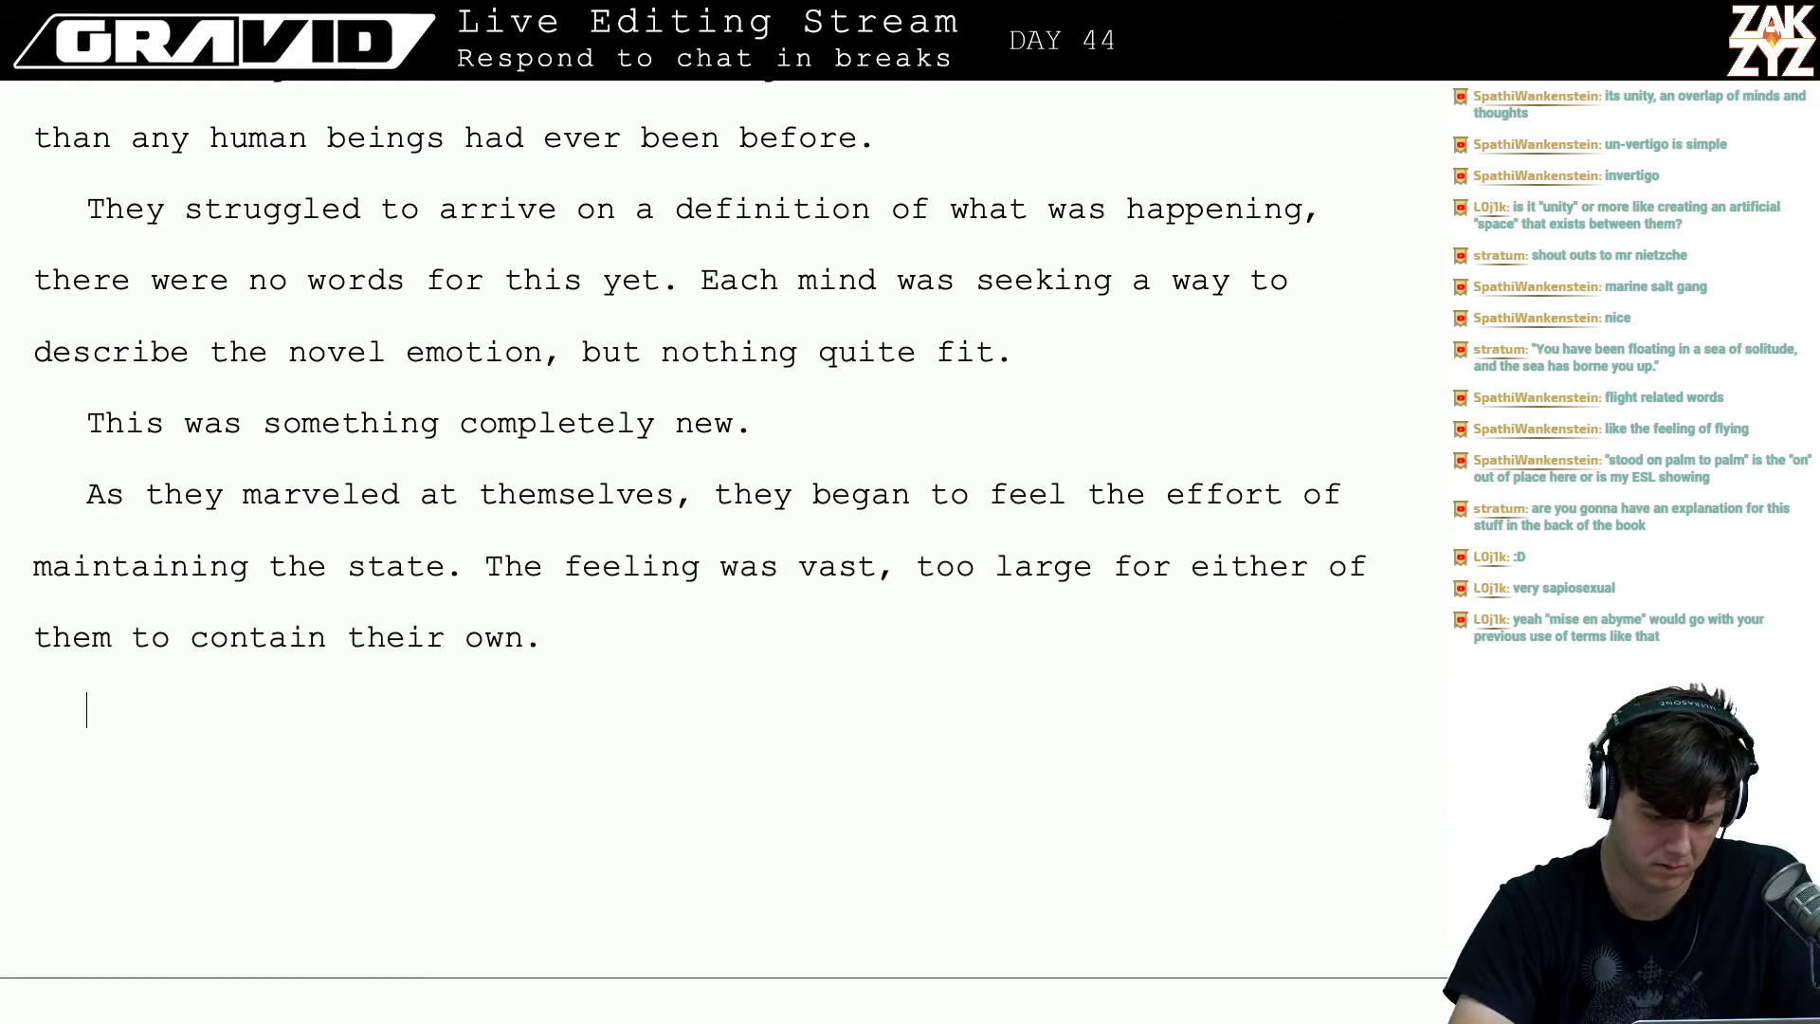
- Try extending the moved sentence with ", and they" and delete it back to "contain their own"
scroll(720, 521, "down", 3)
key("BackSpace")
type(", and they")
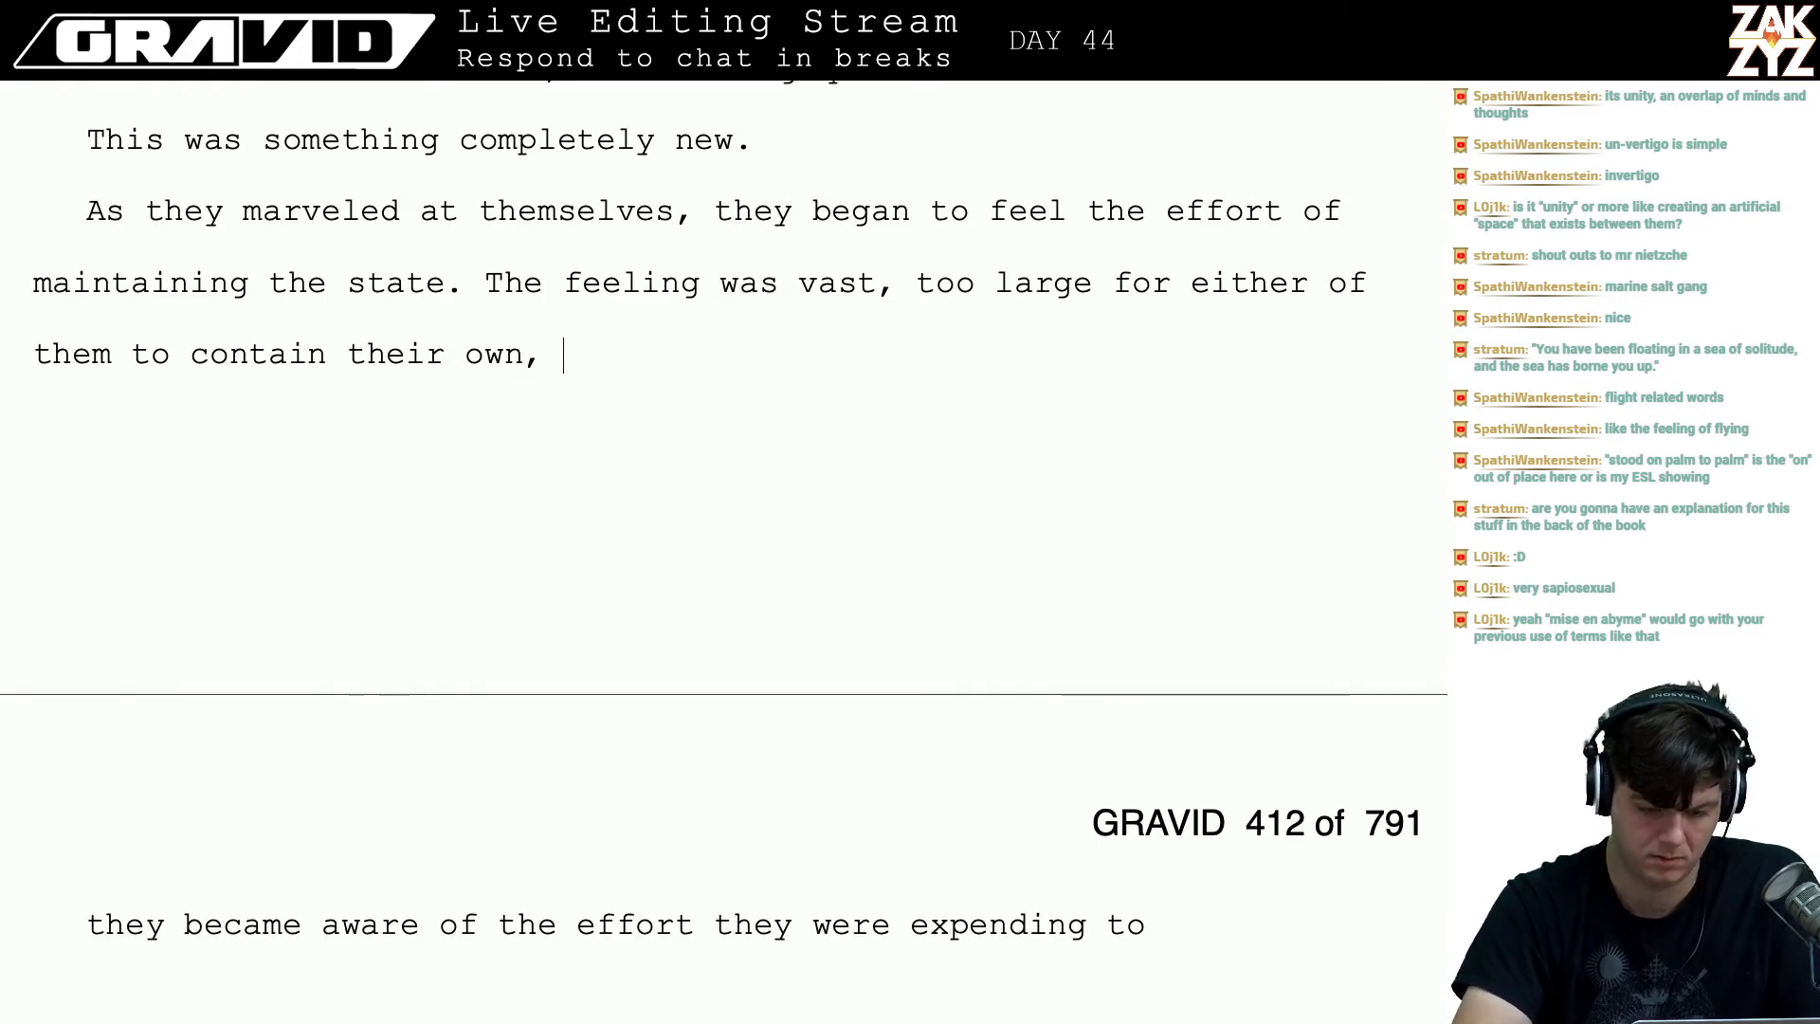
key("BackSpace")
key("BackSpace")
key("BackSpace")
key("BackSpace")
key("BackSpace")
key("BackSpace")
key("BackSpace")
key("BackSpace")
key("BackSpace")
key("BackSpace")
key("BackSpace")
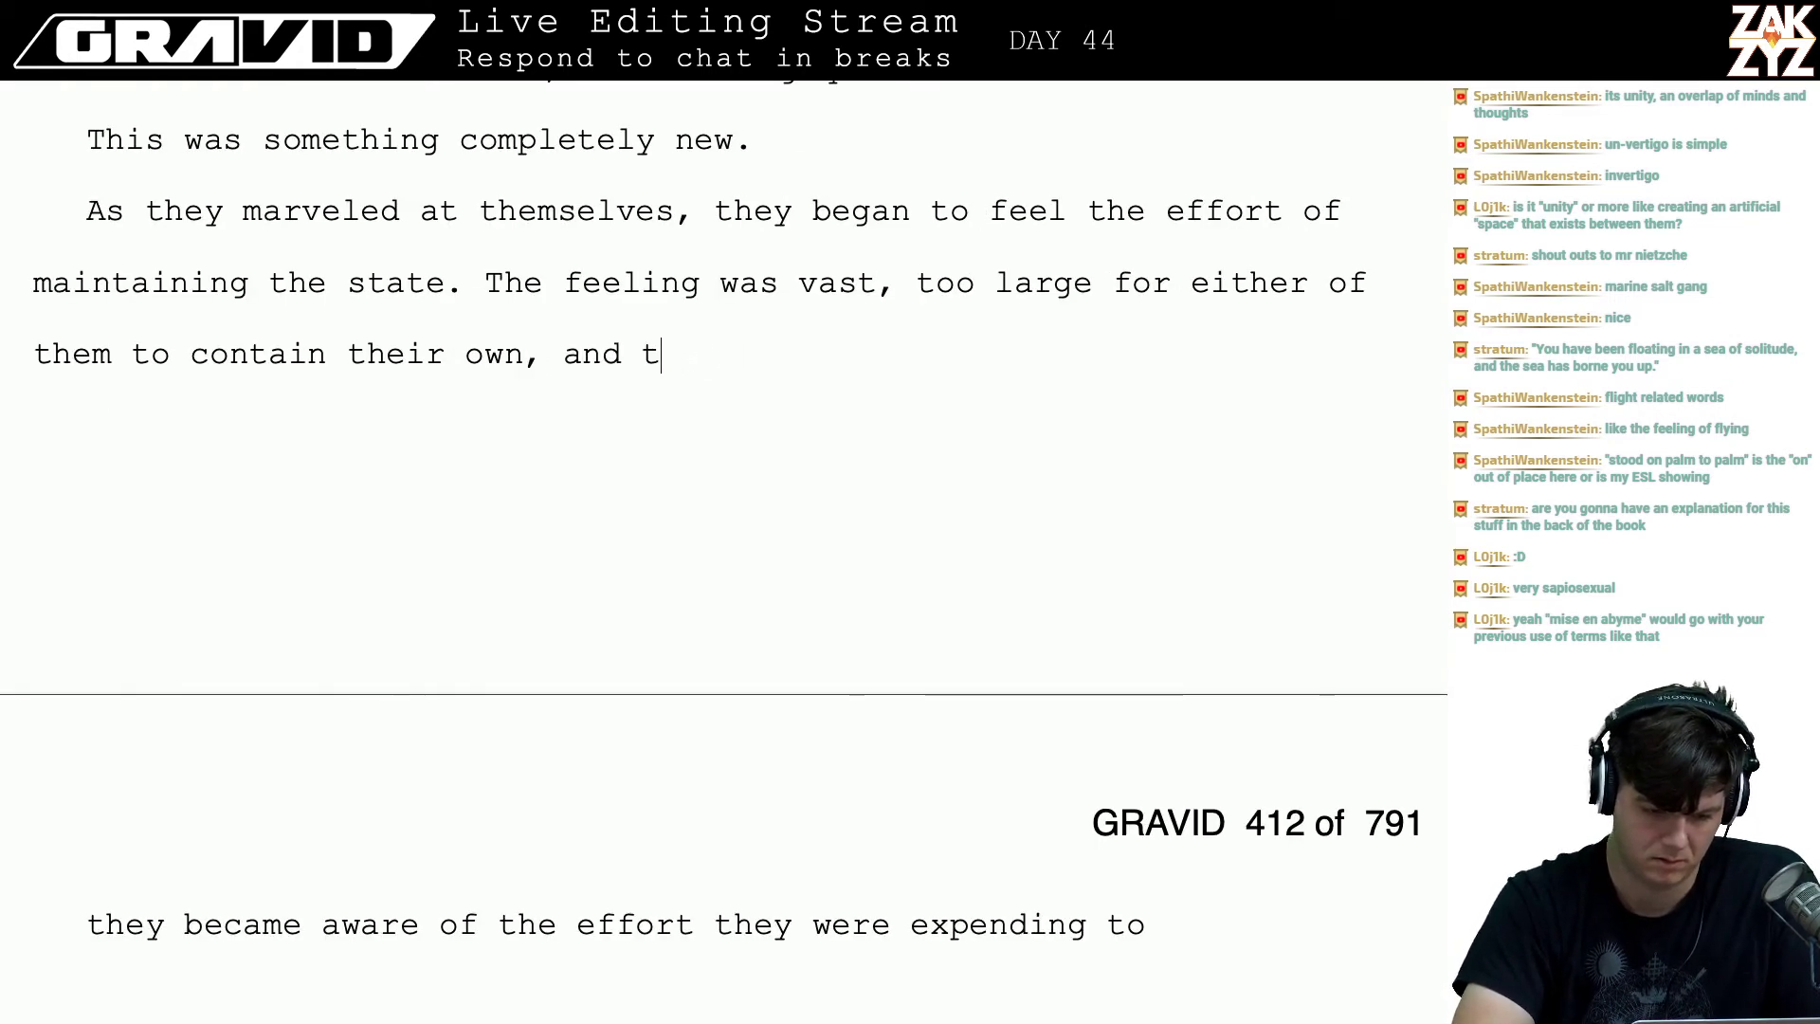
- Try a follow-up sentence, "There was a sense that it", after "contain their own" and remove it along with the period
type(". There was a asen")
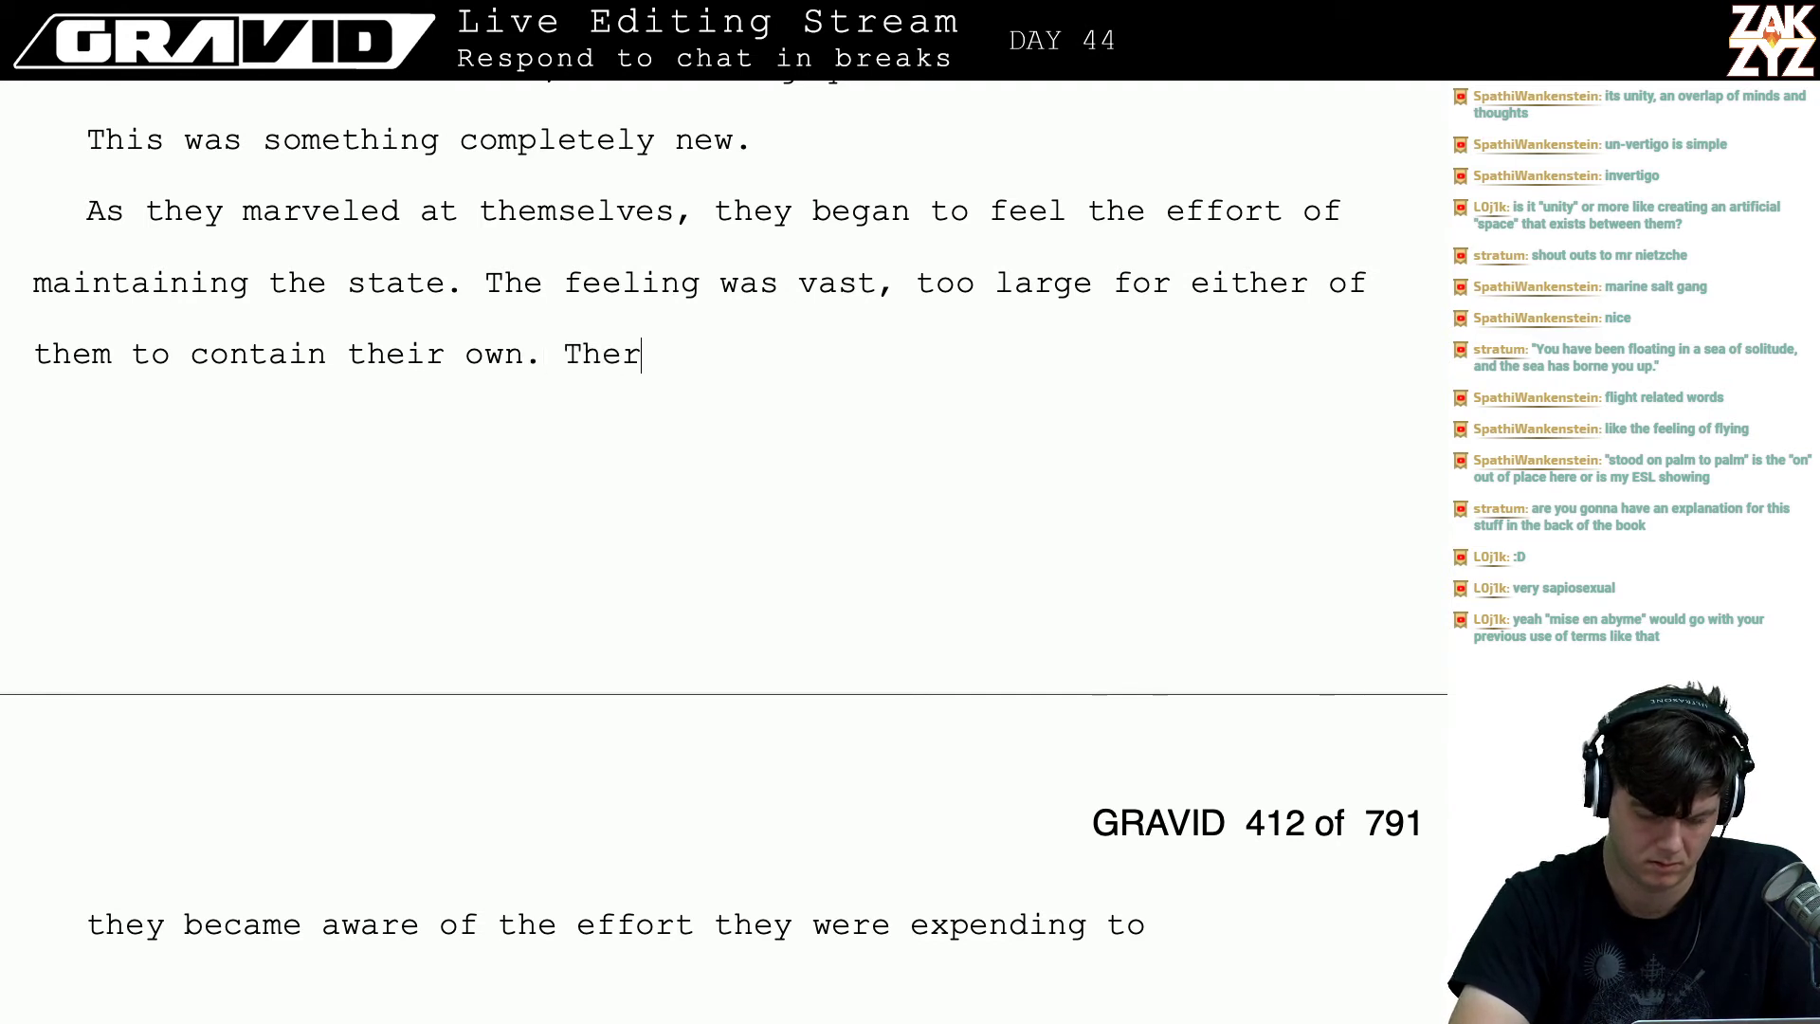
key("BackSpace")
key("BackSpace")
key("BackSpace")
key("BackSpace")
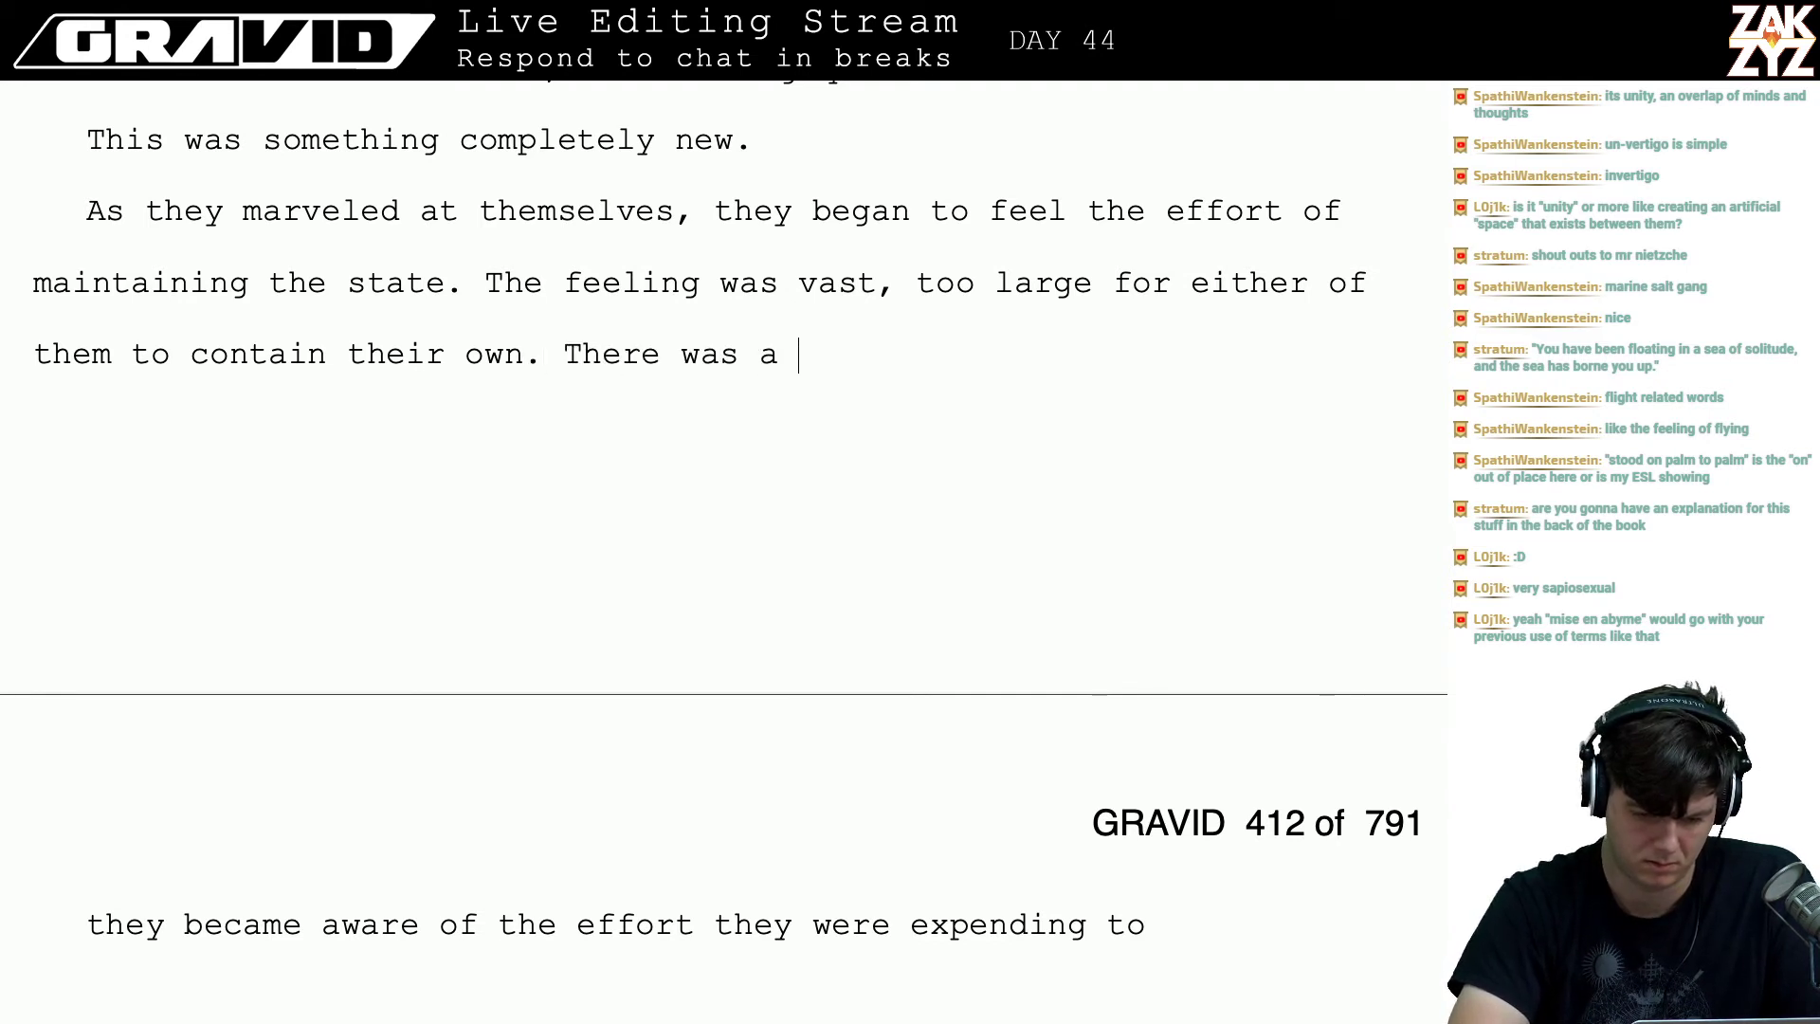
type("sense that it")
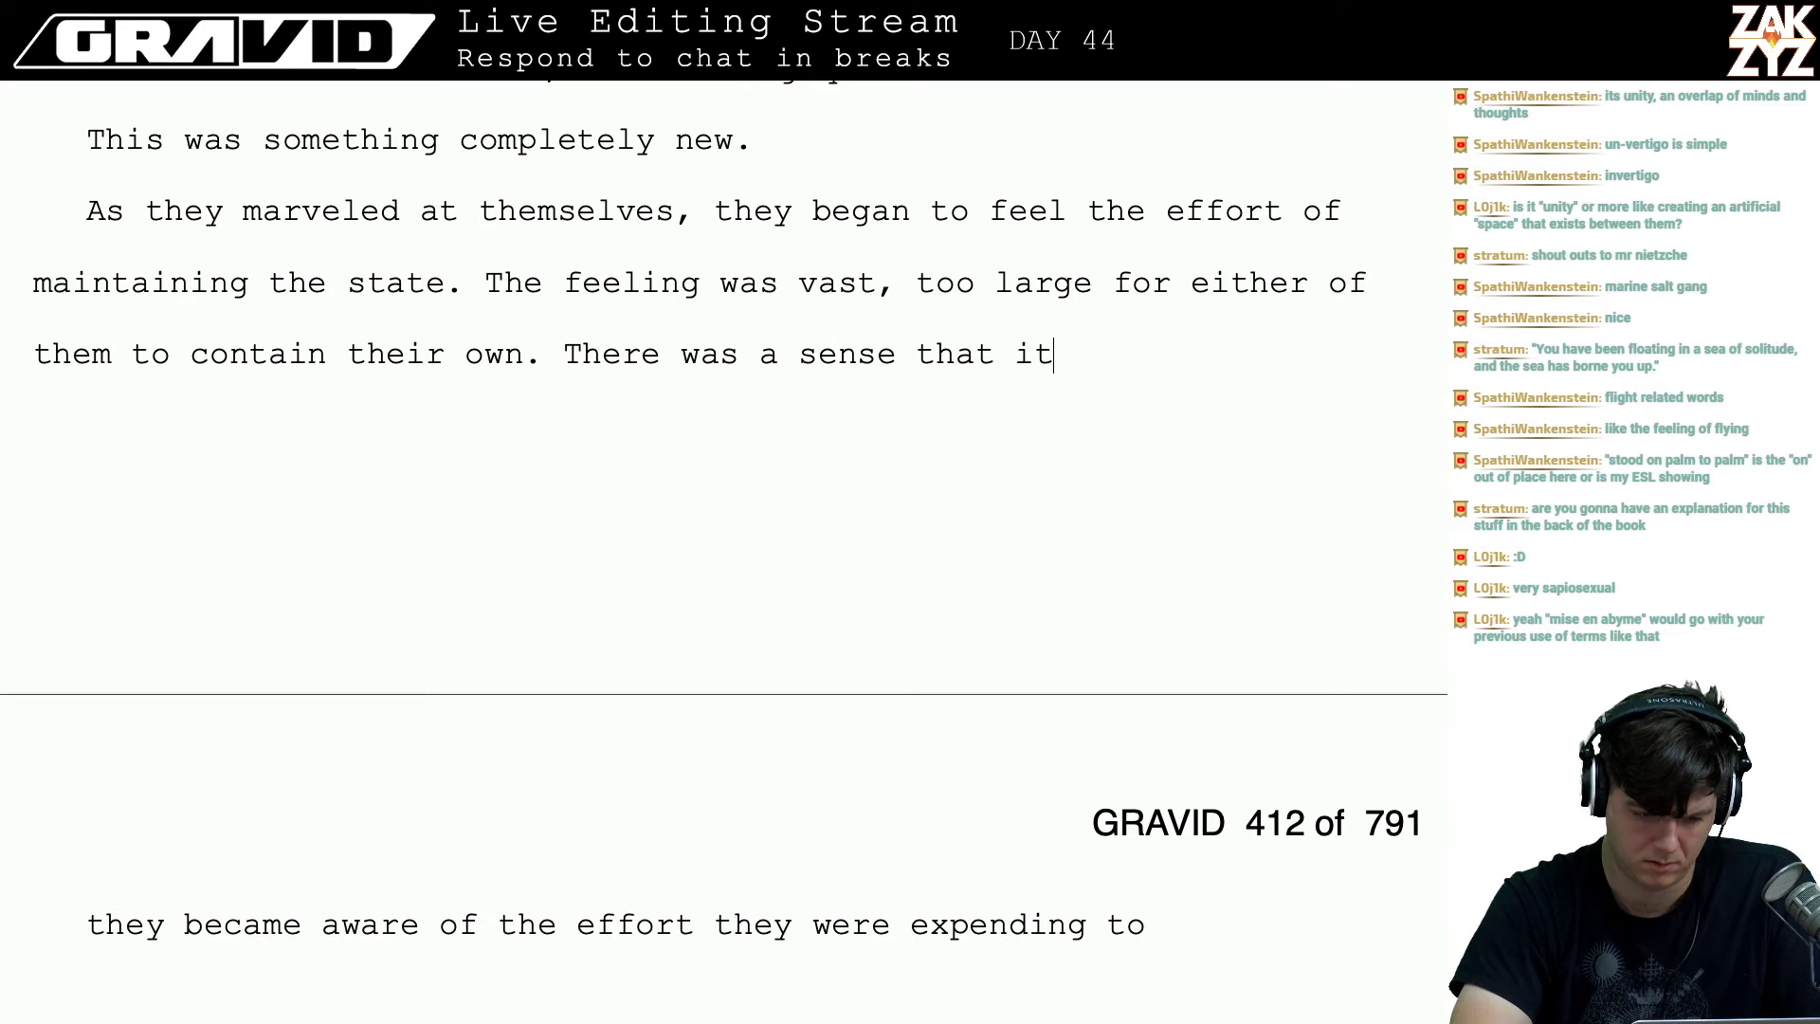
key("BackSpace")
key("BackSpace")
key("BackSpace")
key("BackSpace")
key("BackSpace")
key("BackSpace")
key("BackSpace")
key("BackSpace")
key("BackSpace")
key("BackSpace")
key("BackSpace")
key("BackSpace")
key("BackSpace")
key("BackSpace")
key("BackSpace")
key("BackSpace")
key("BackSpace")
key("BackSpace")
key("BackSpace")
key("BackSpace")
key("BackSpace")
key("BackSpace")
key("BackSpace")
key("BackSpace")
key("BackSpace")
key("BackSpace")
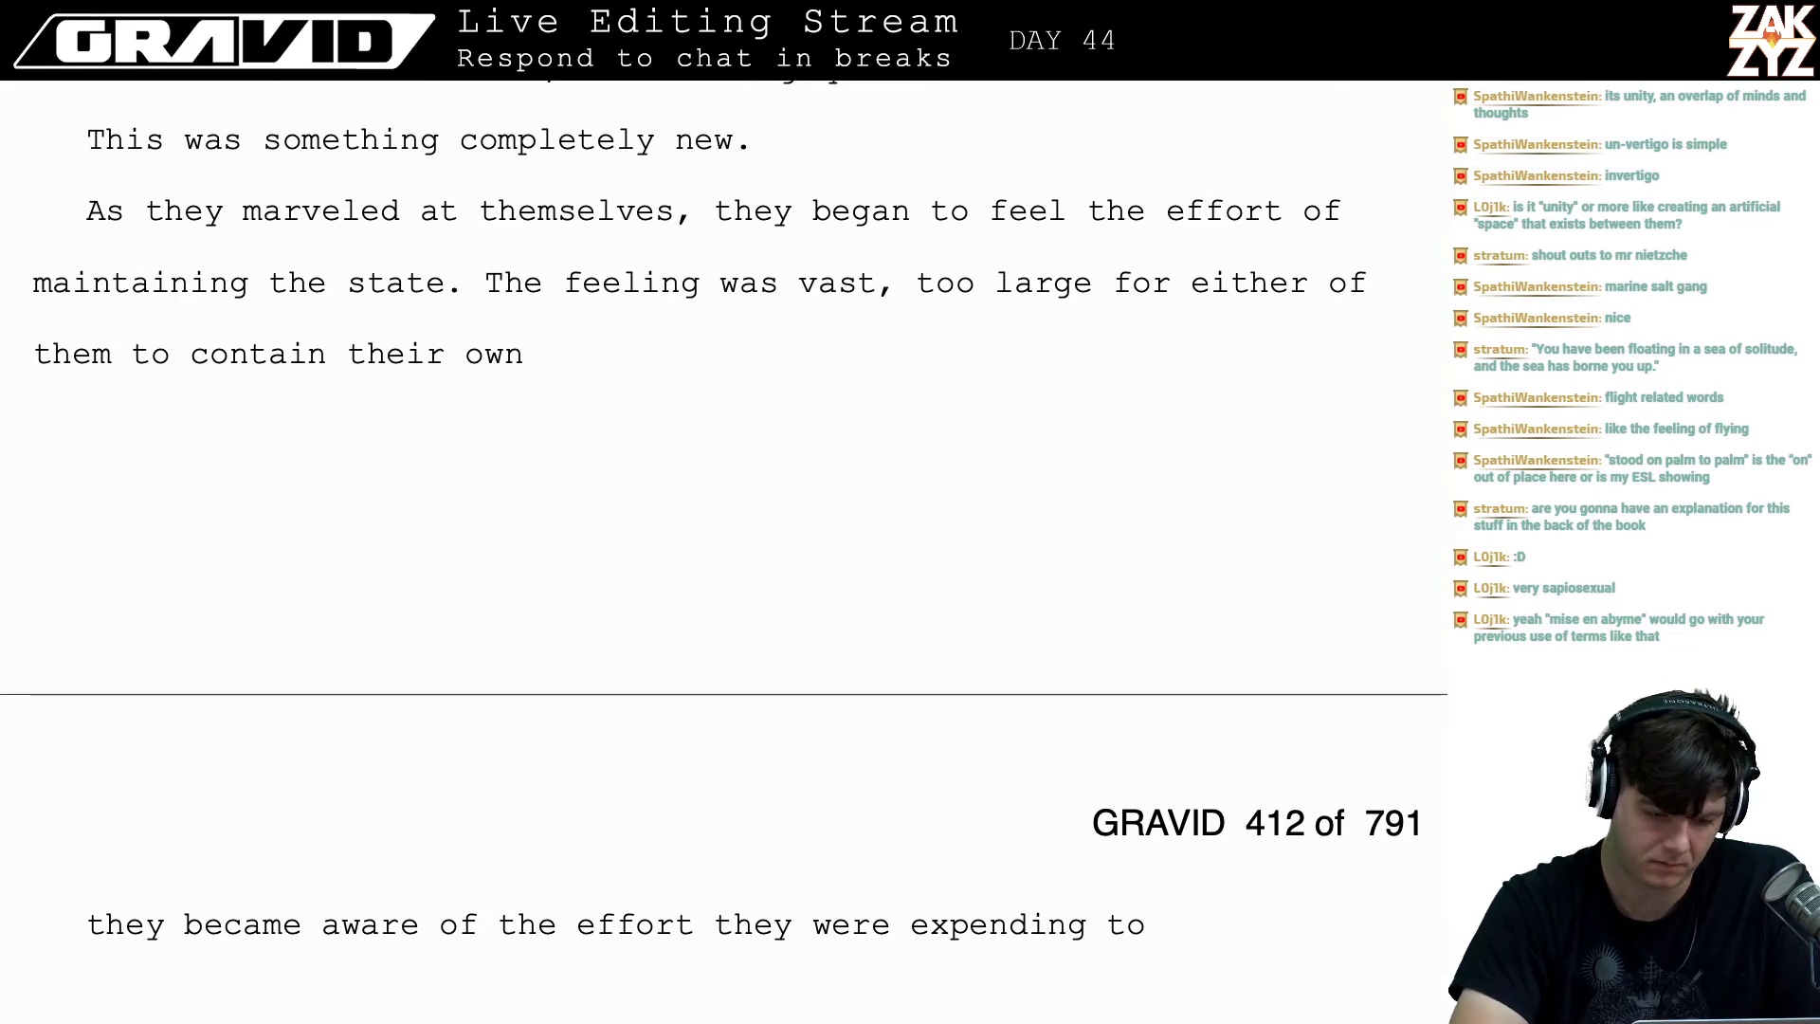
- Change "This was something completely new." to "Unity was something completely new."
key("Up")
key("Up")
key("Up")
key("Up")
key("Up")
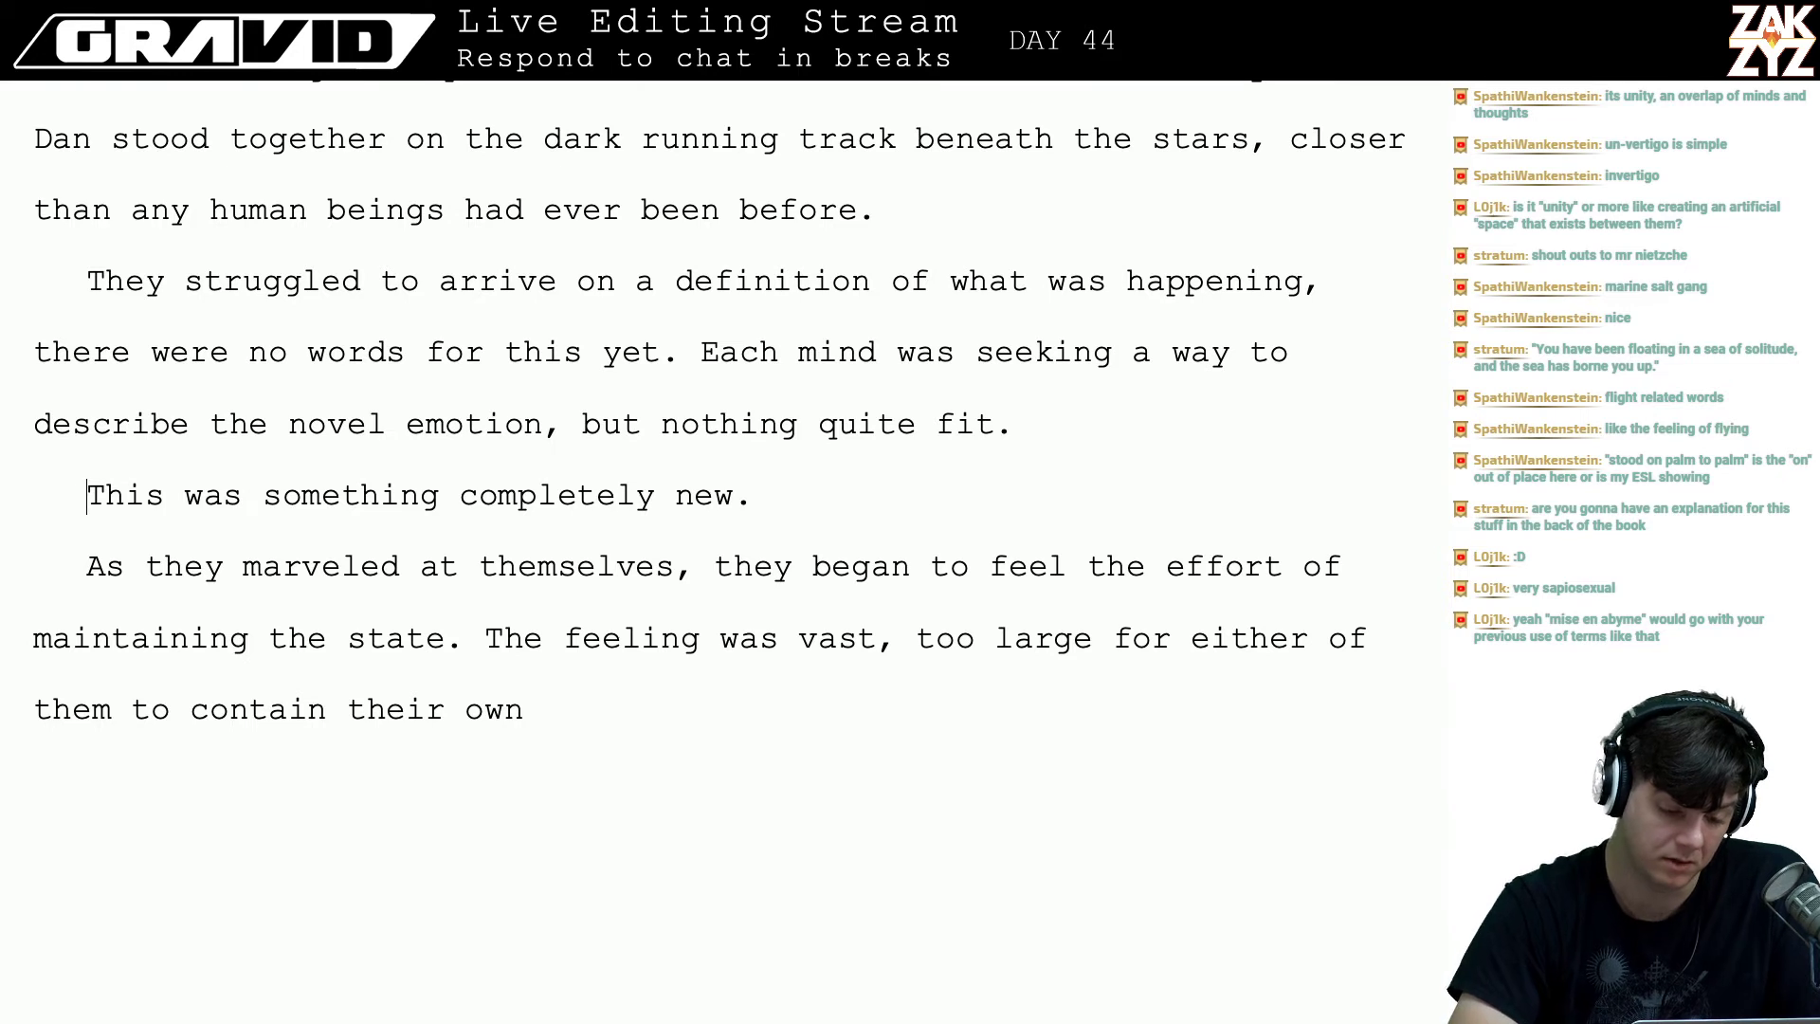
key("Delete")
key("BackSpace")
key("BackSpace")
key("BackSpace")
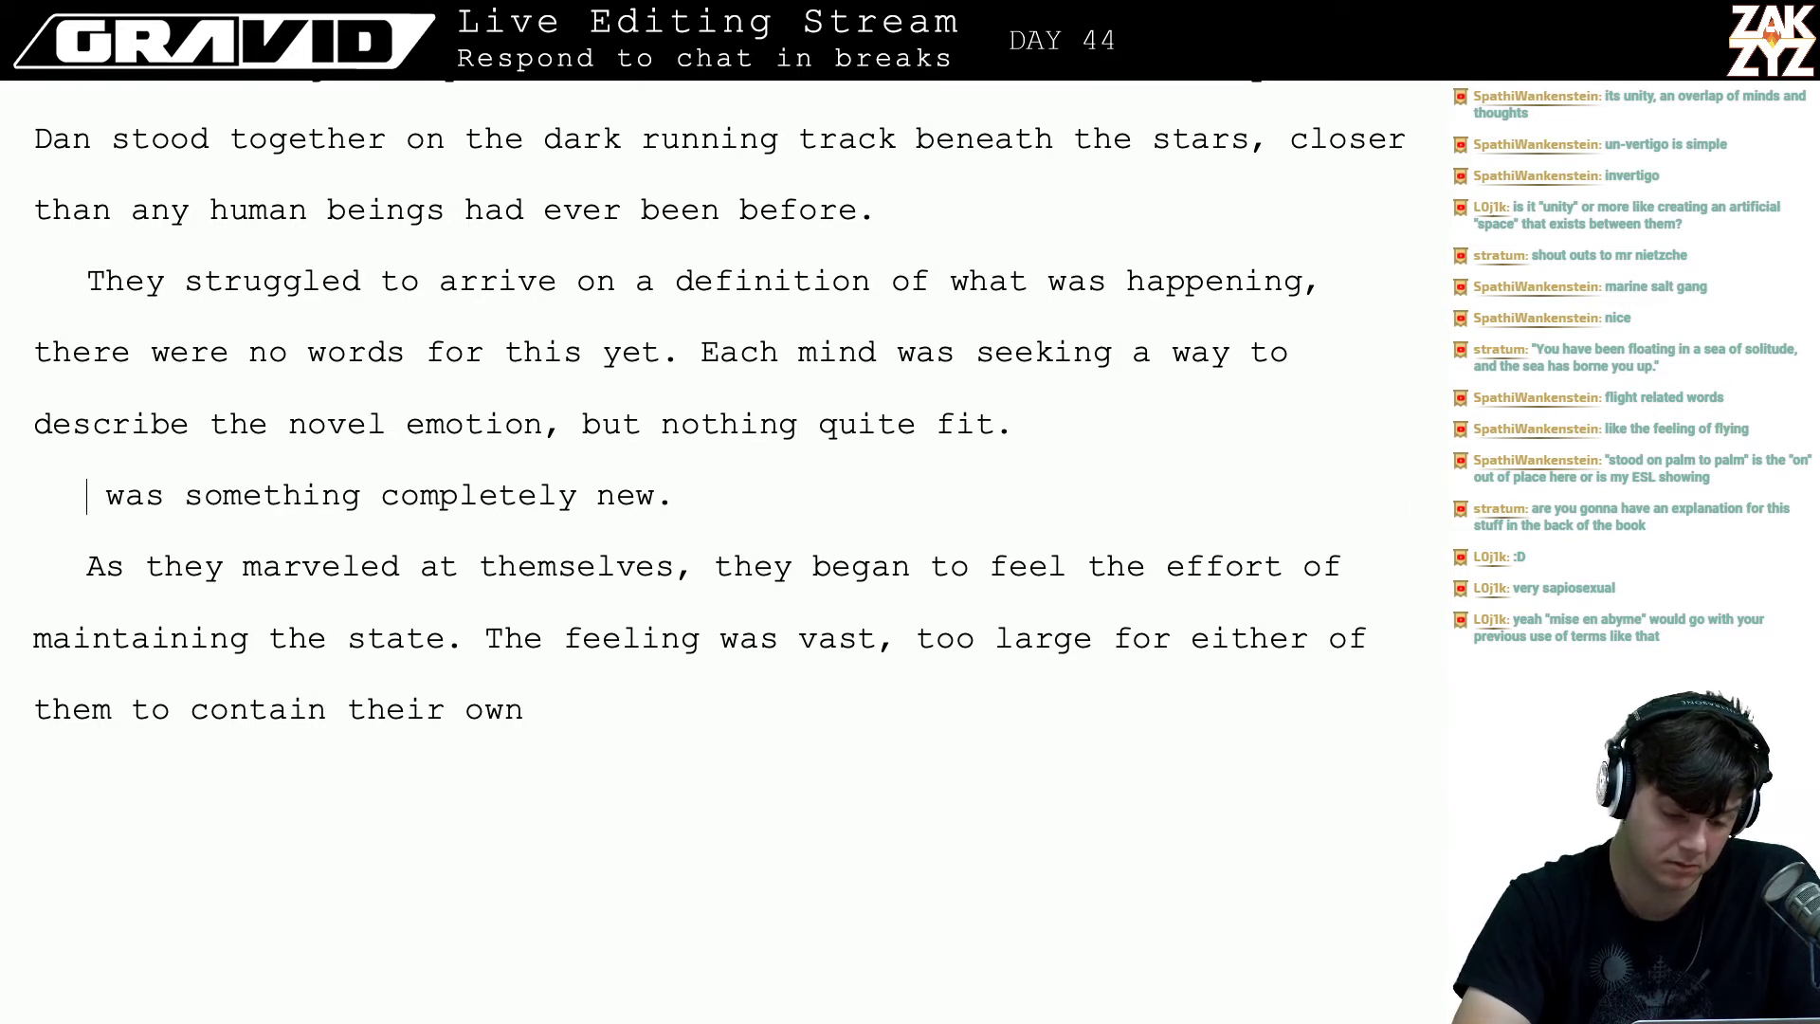
type("Unity")
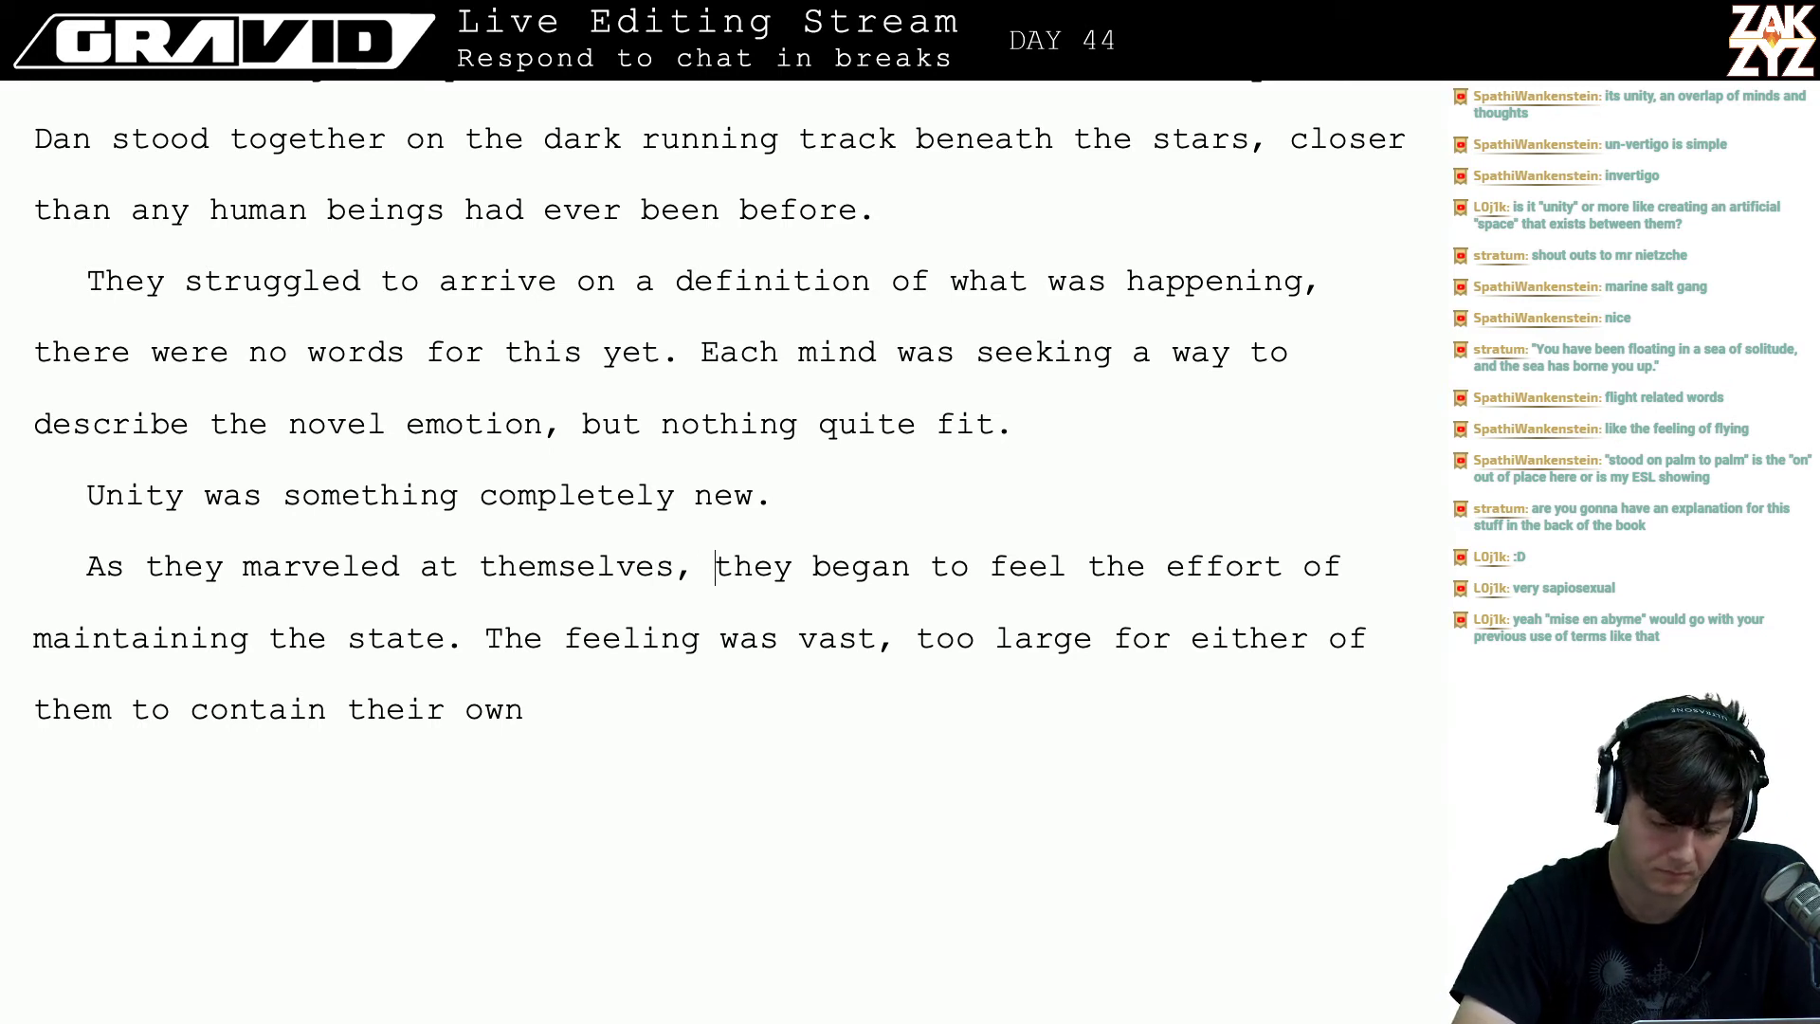
- Split off the old clause after "As they marveled at themselves," and try "they were already starting to struggle to maintain the state. It took effort,"
key("Return")
key("Return")
key("Up")
type("they were")
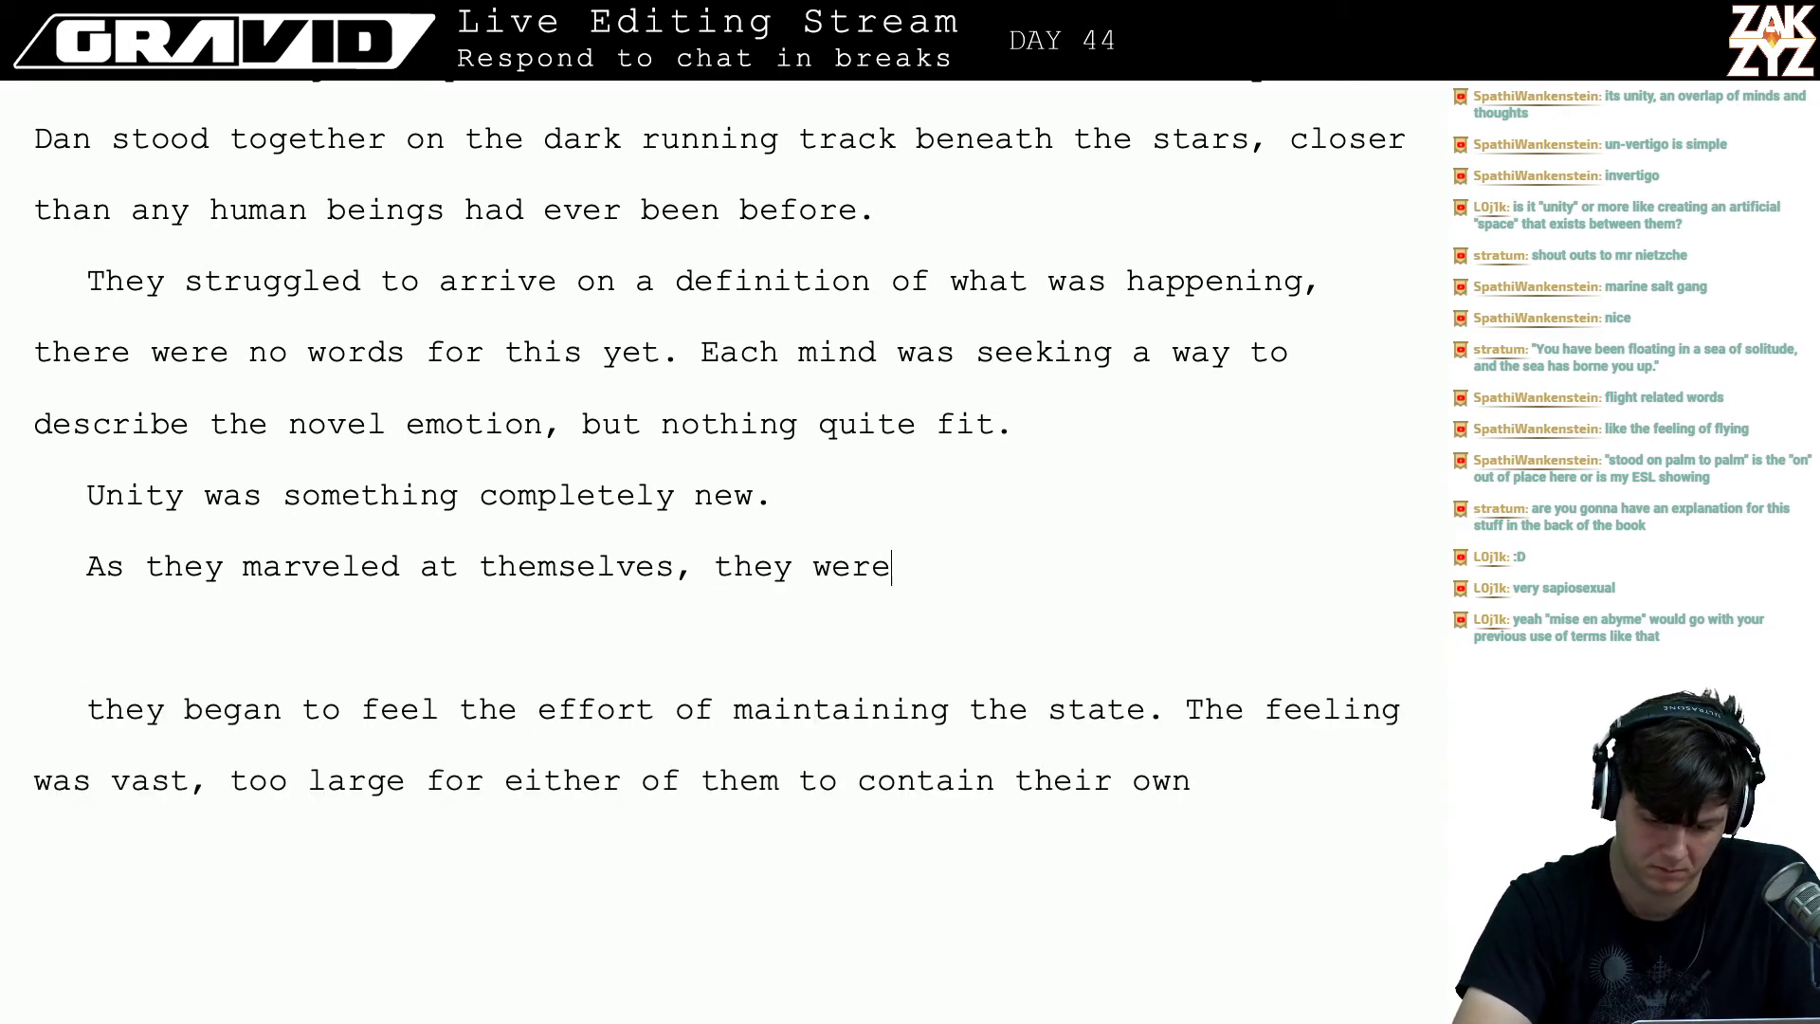
type(" already starti")
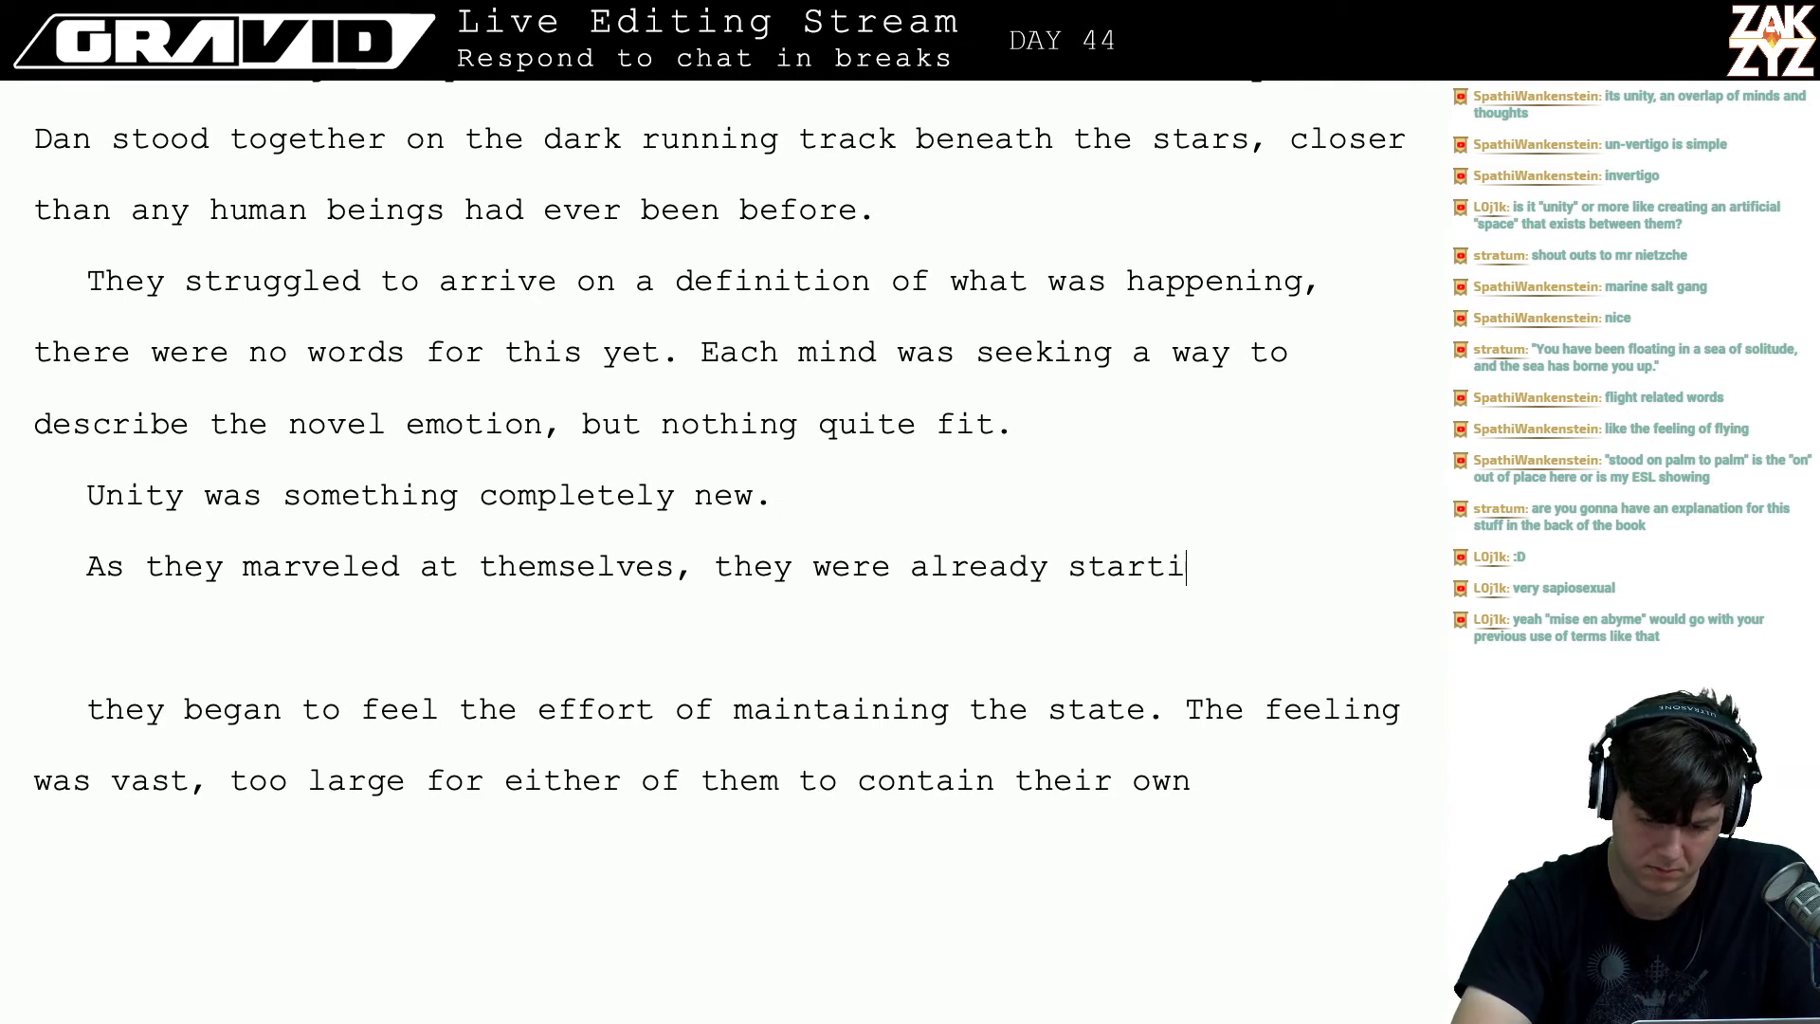
type("ng to struggle to")
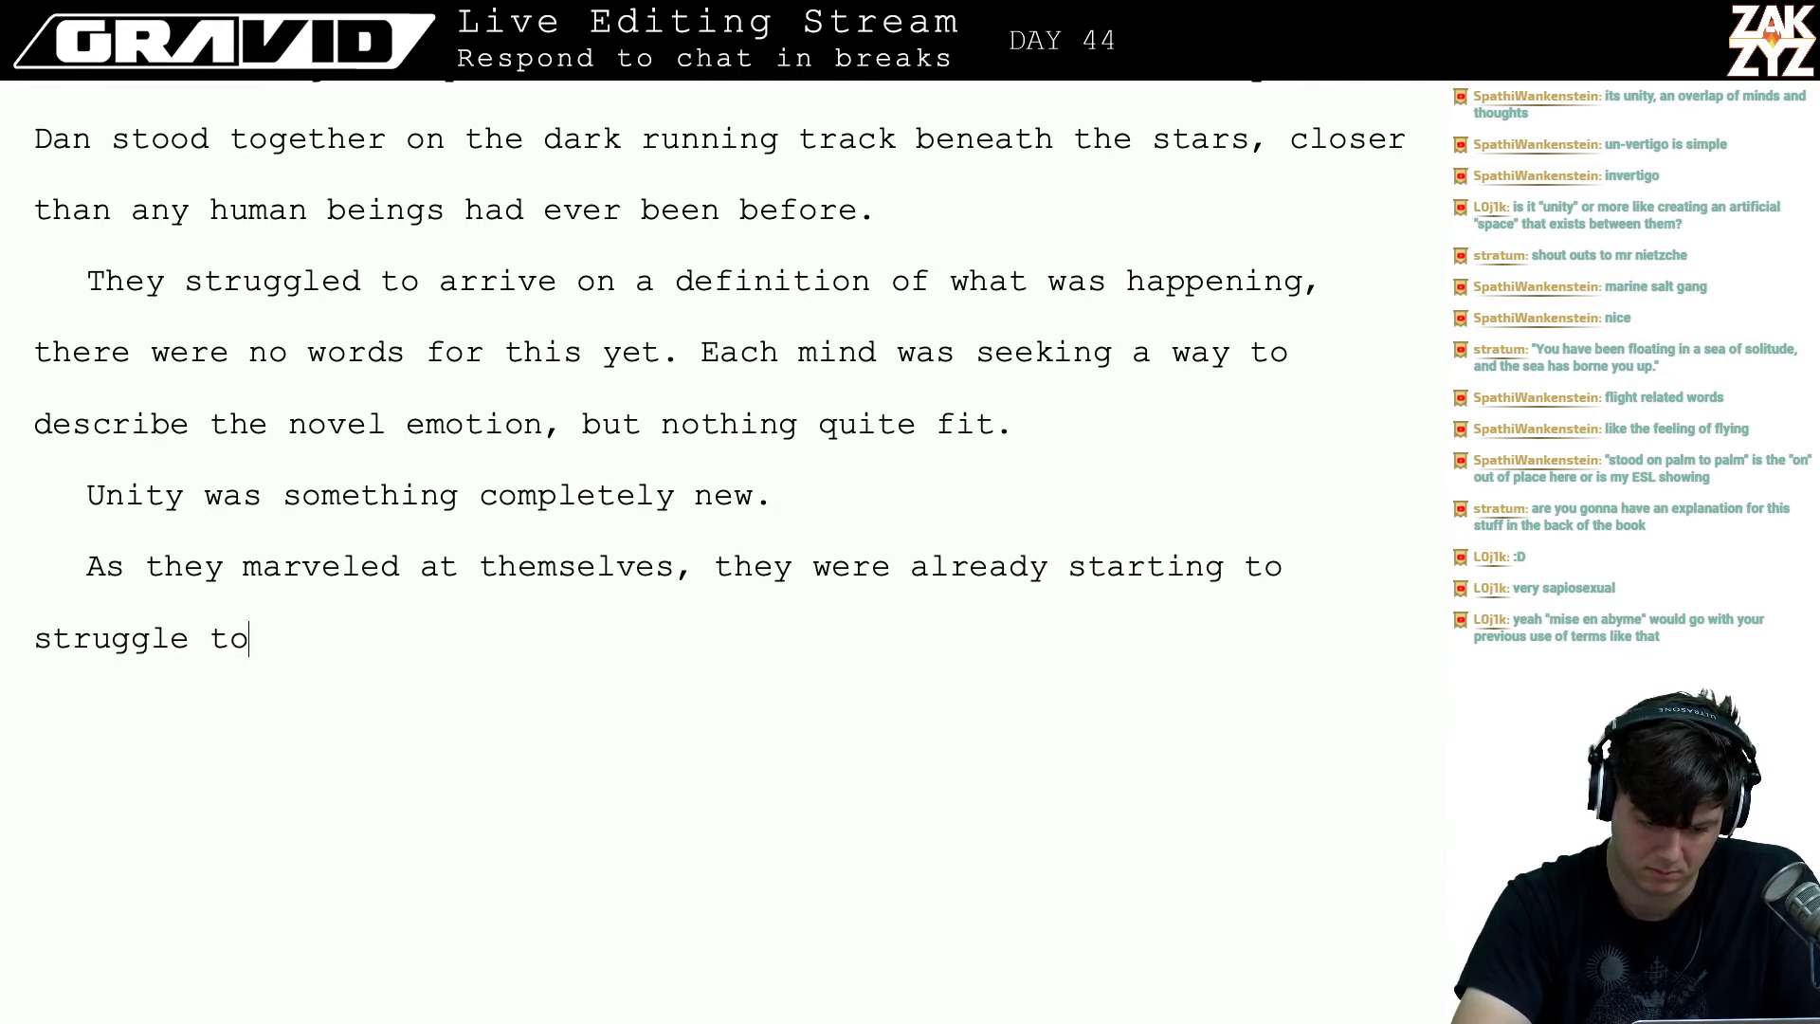
type(" maintain the stat")
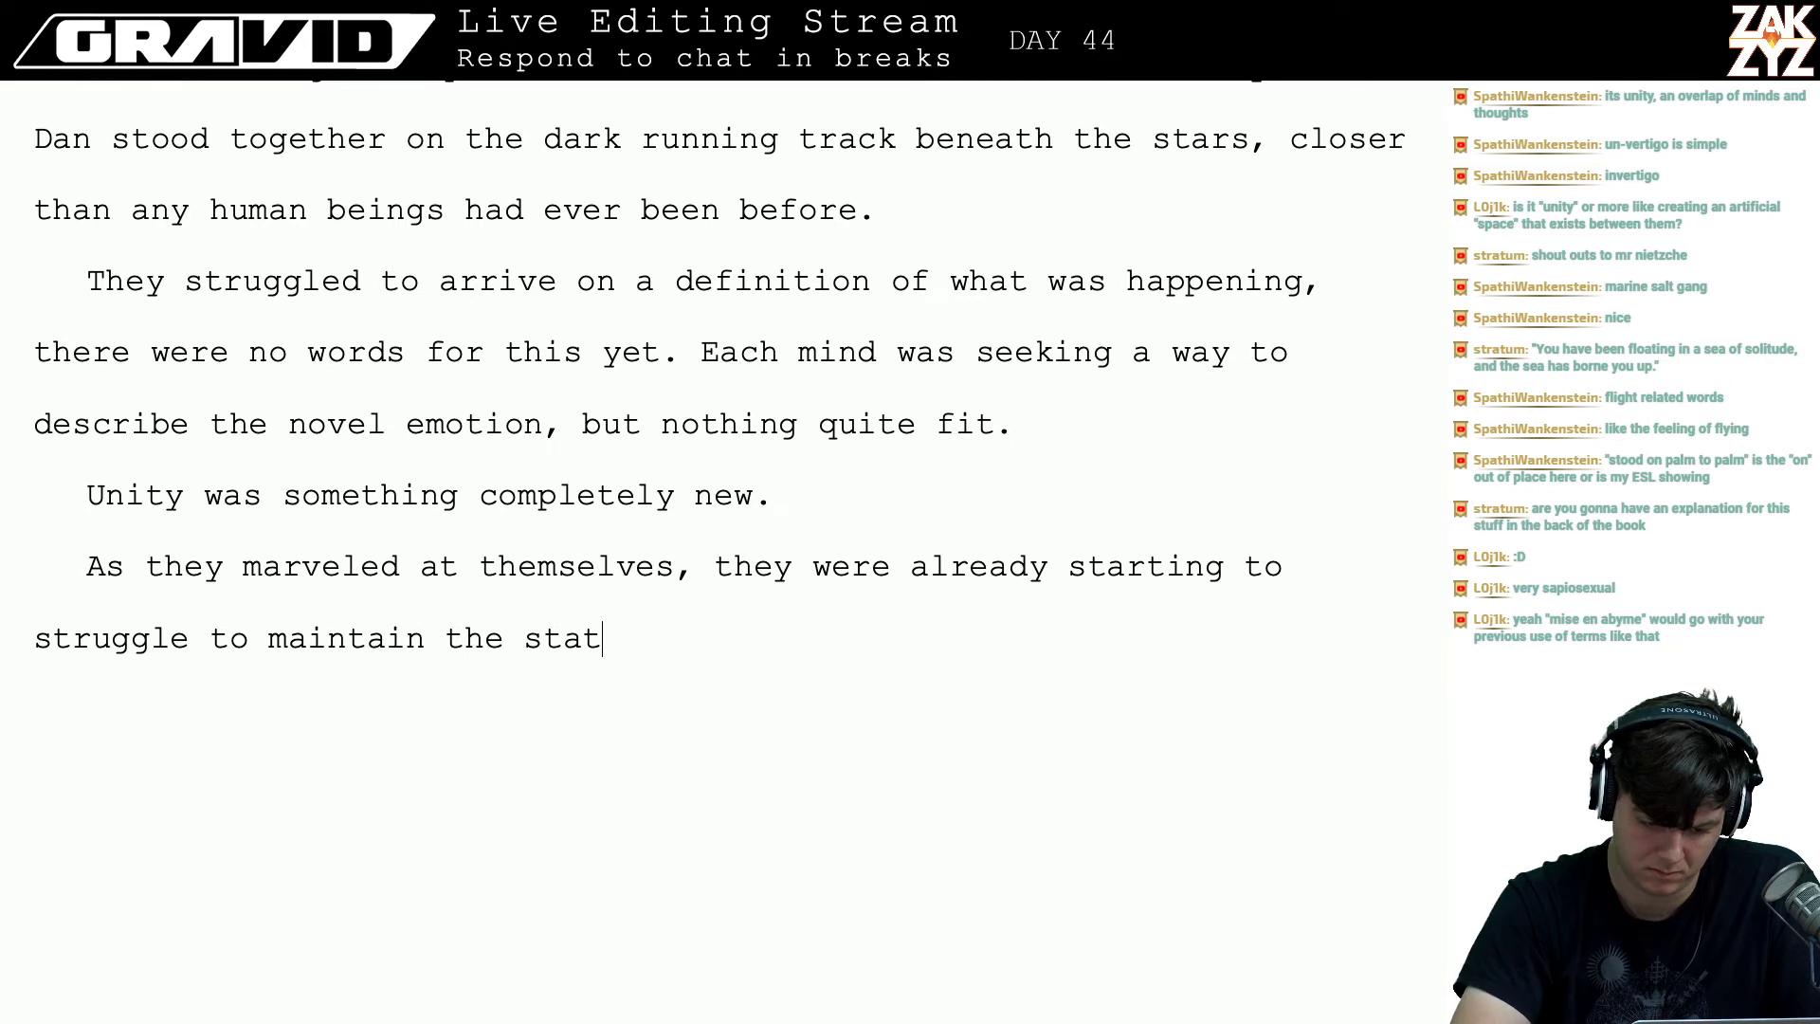
type("e. It took e")
key("BackSpace")
type("took efo")
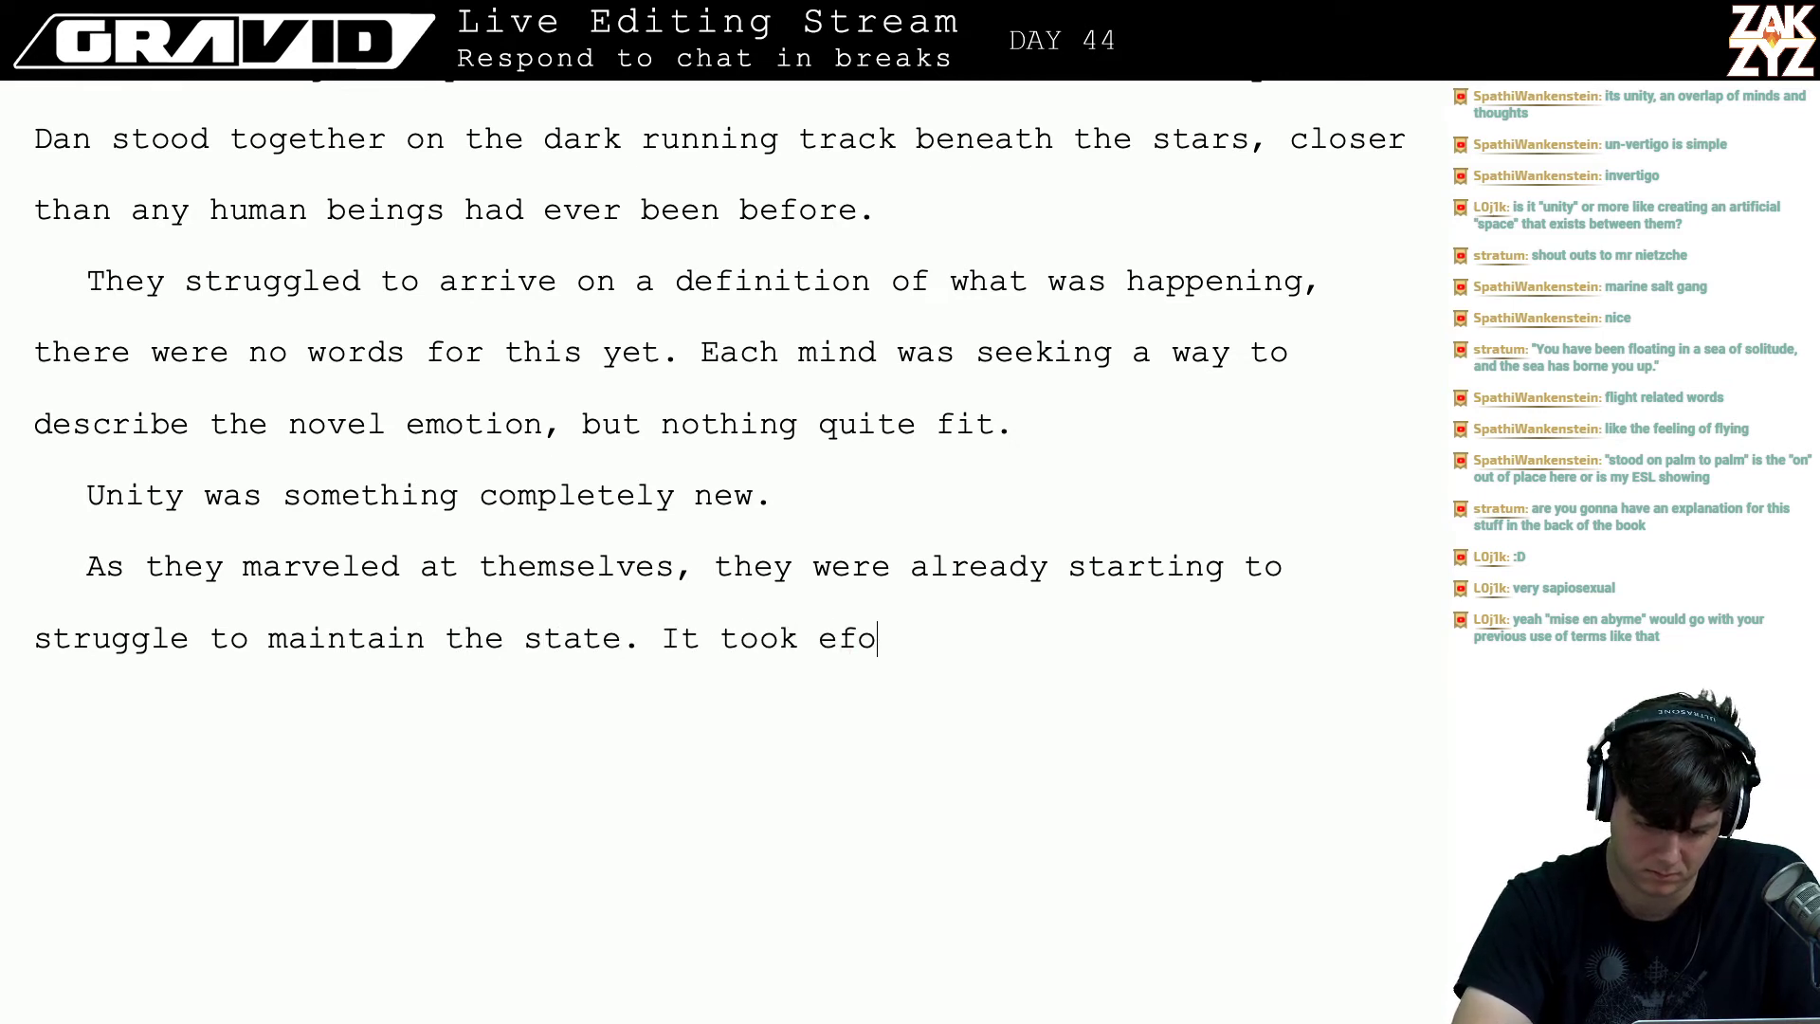
key("BackSpace")
type("fort,")
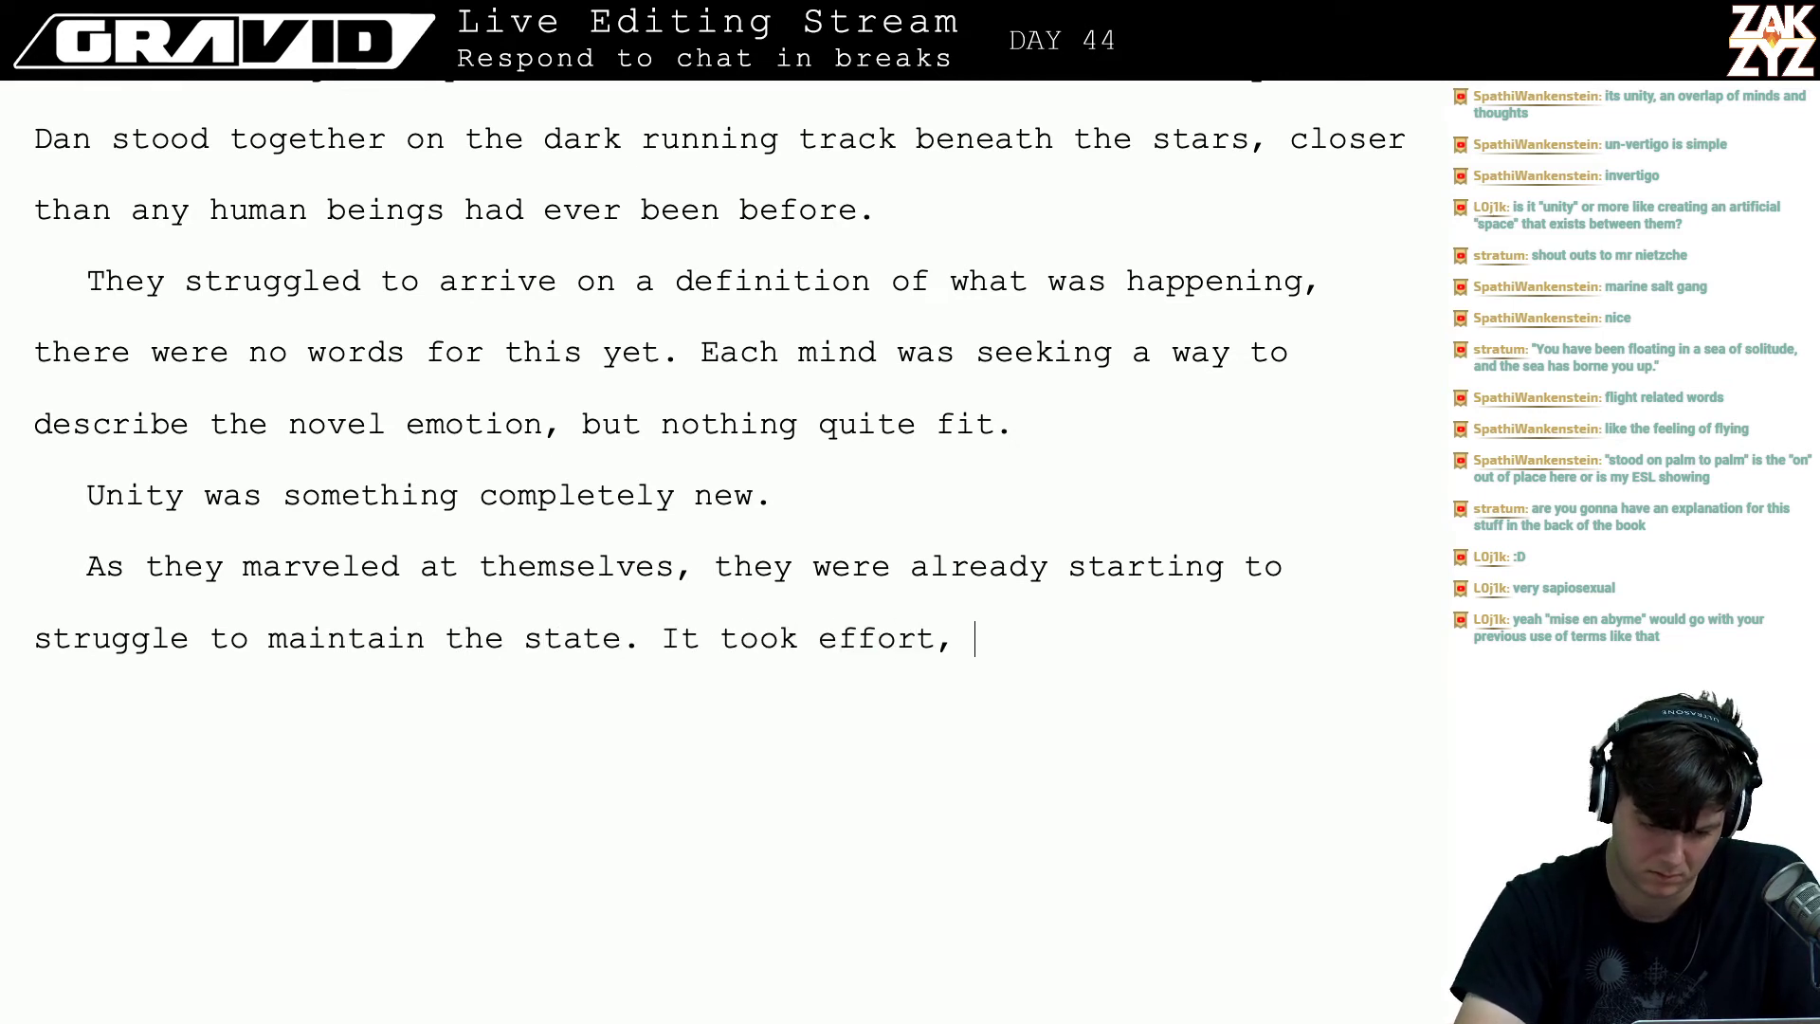
- Reword the clause after "As they marveled at themselves," to "they began to feel the strain of maintaining the state."
key("shift+Down")
key("shift+Down")
key("shift+Down")
key("Up")
key("Up")
key("Up")
key("Up")
key("Up")
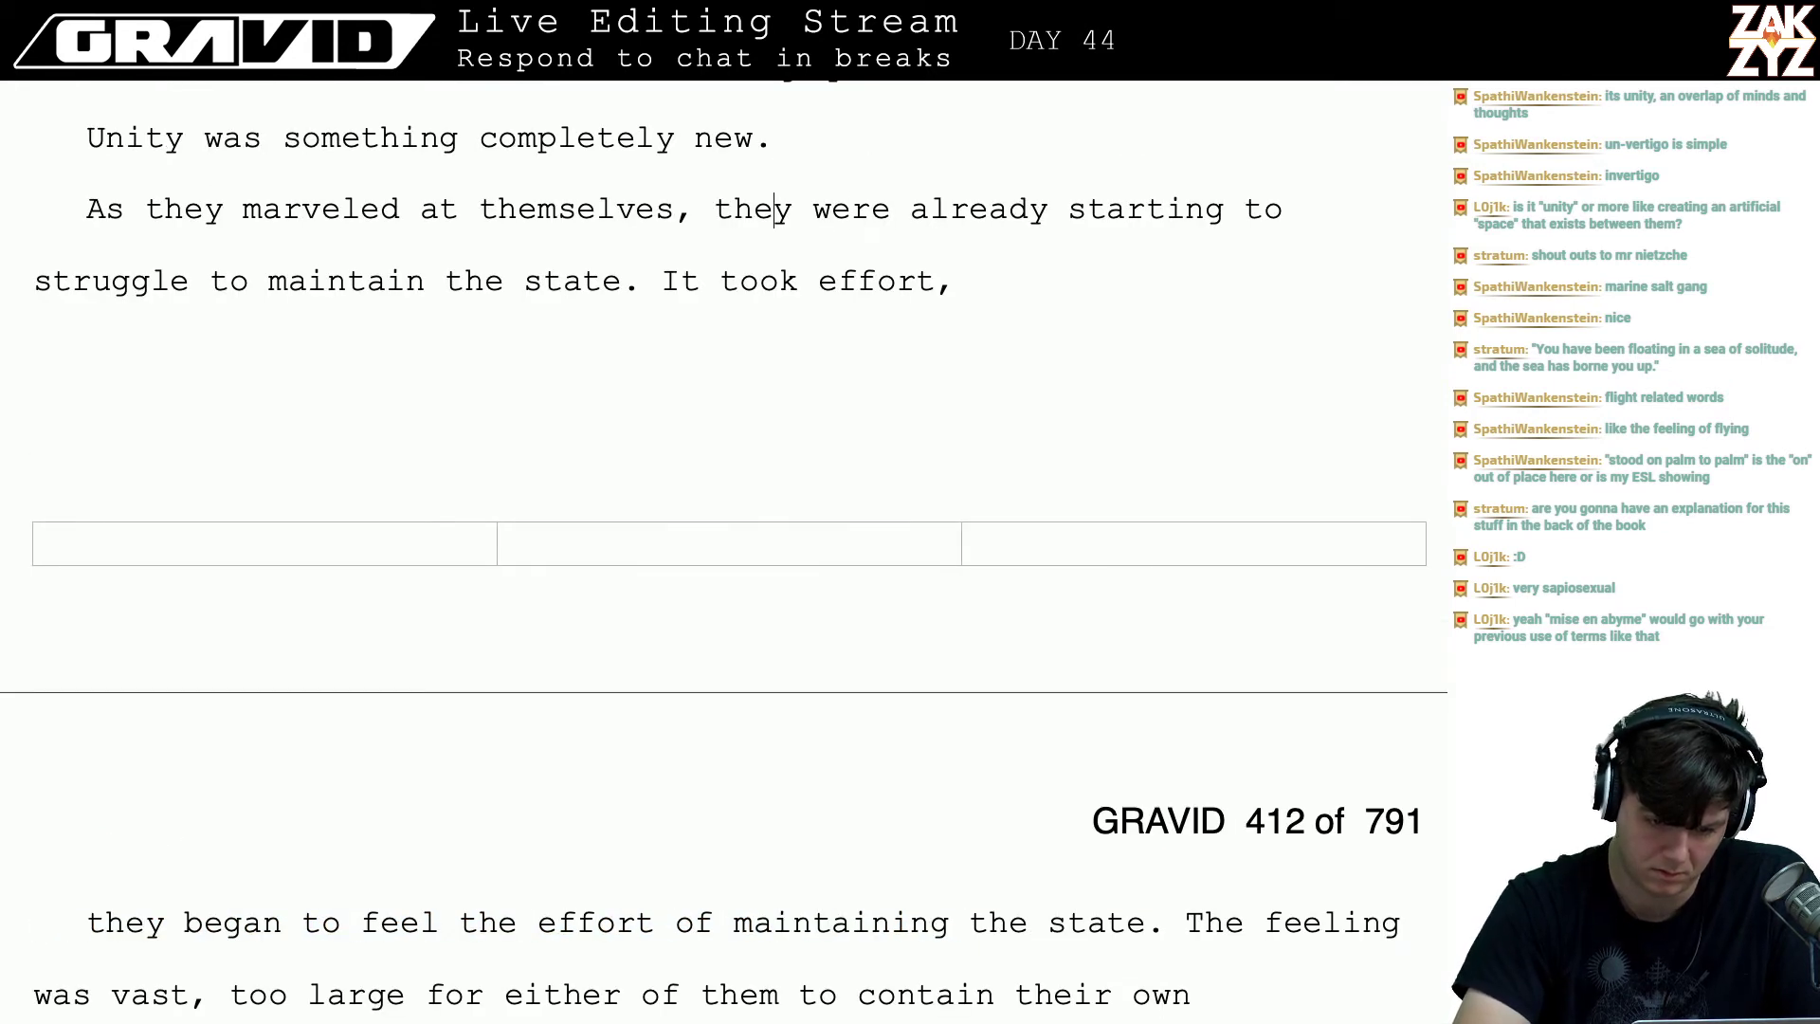
type("y be")
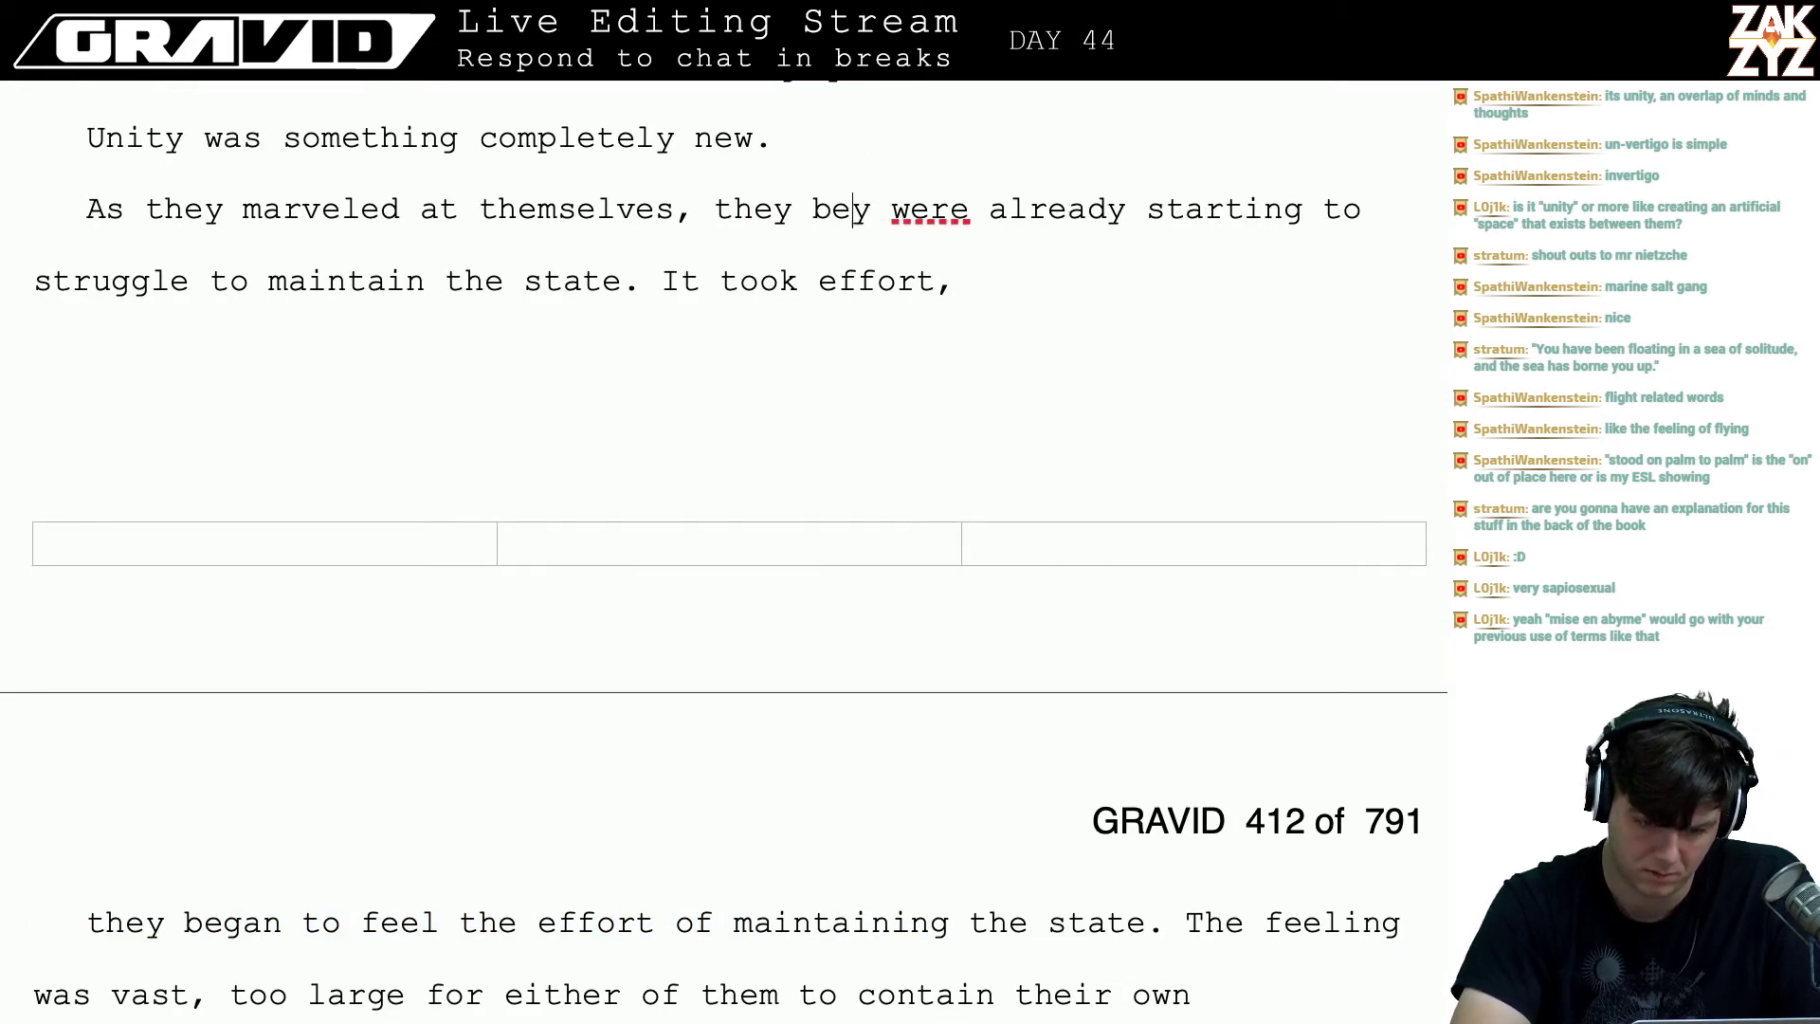
type("gan to feel t")
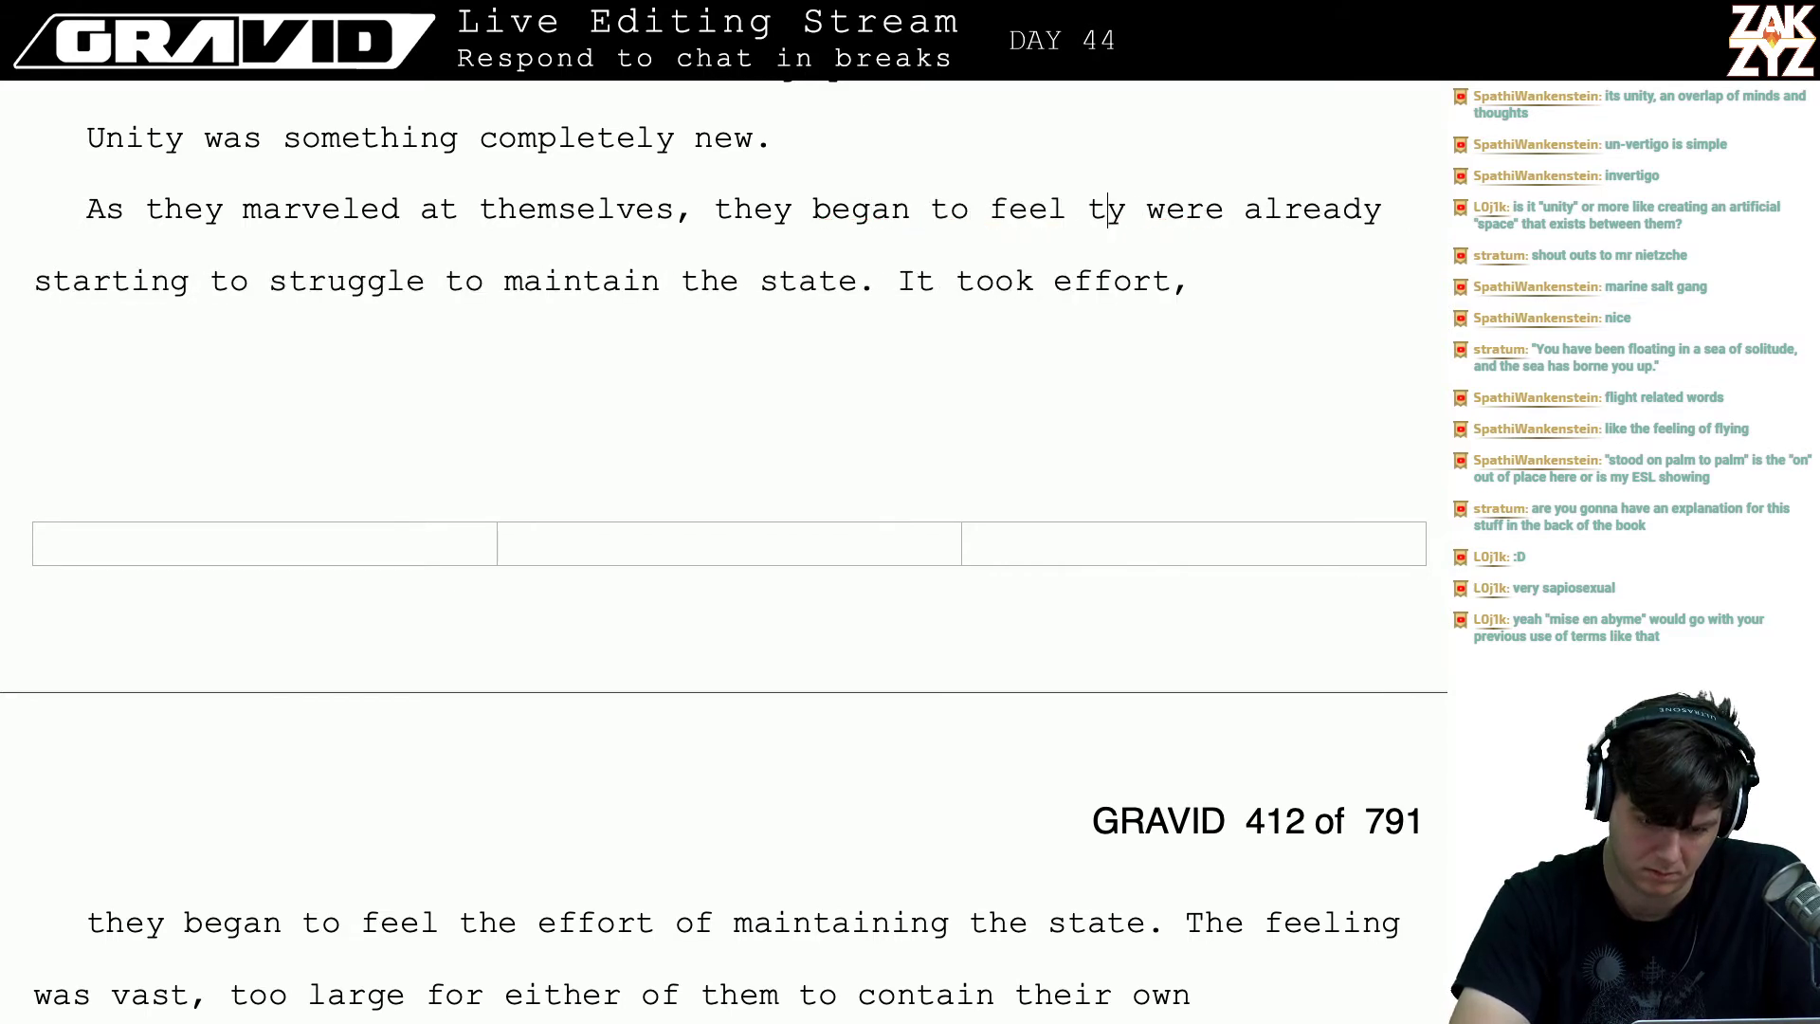
type("he strain of m")
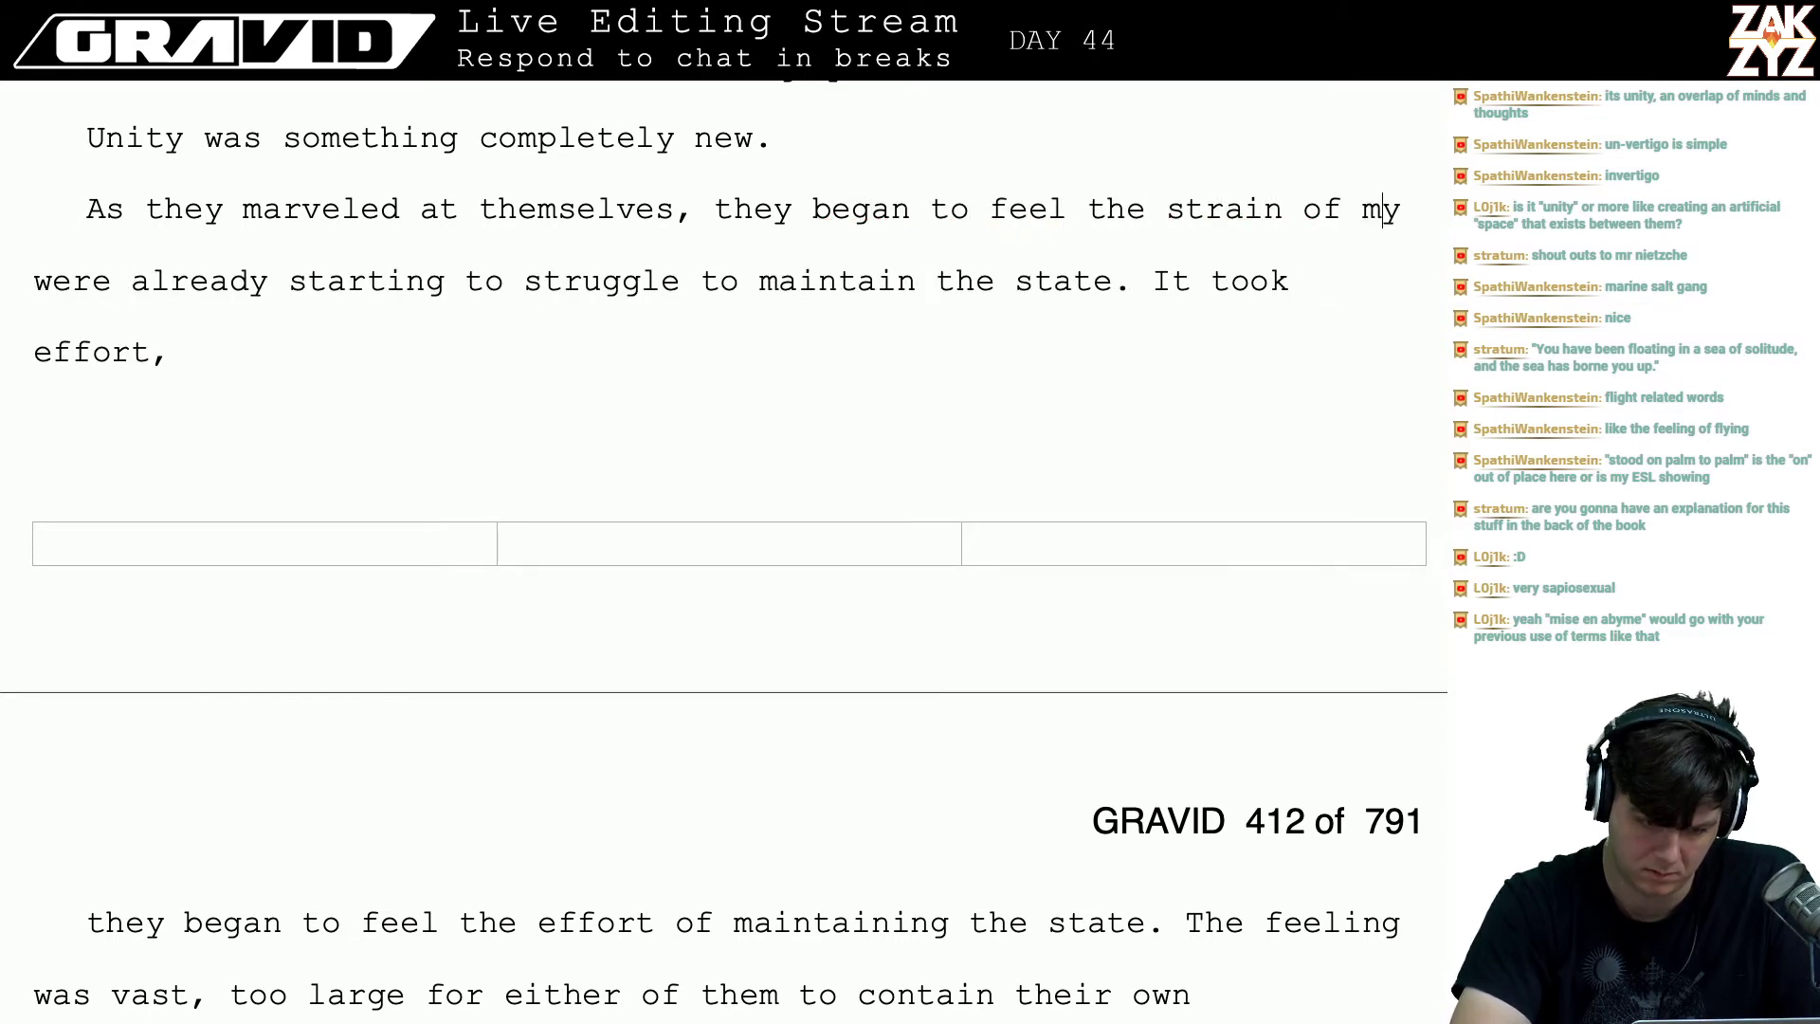
type("aintaining t")
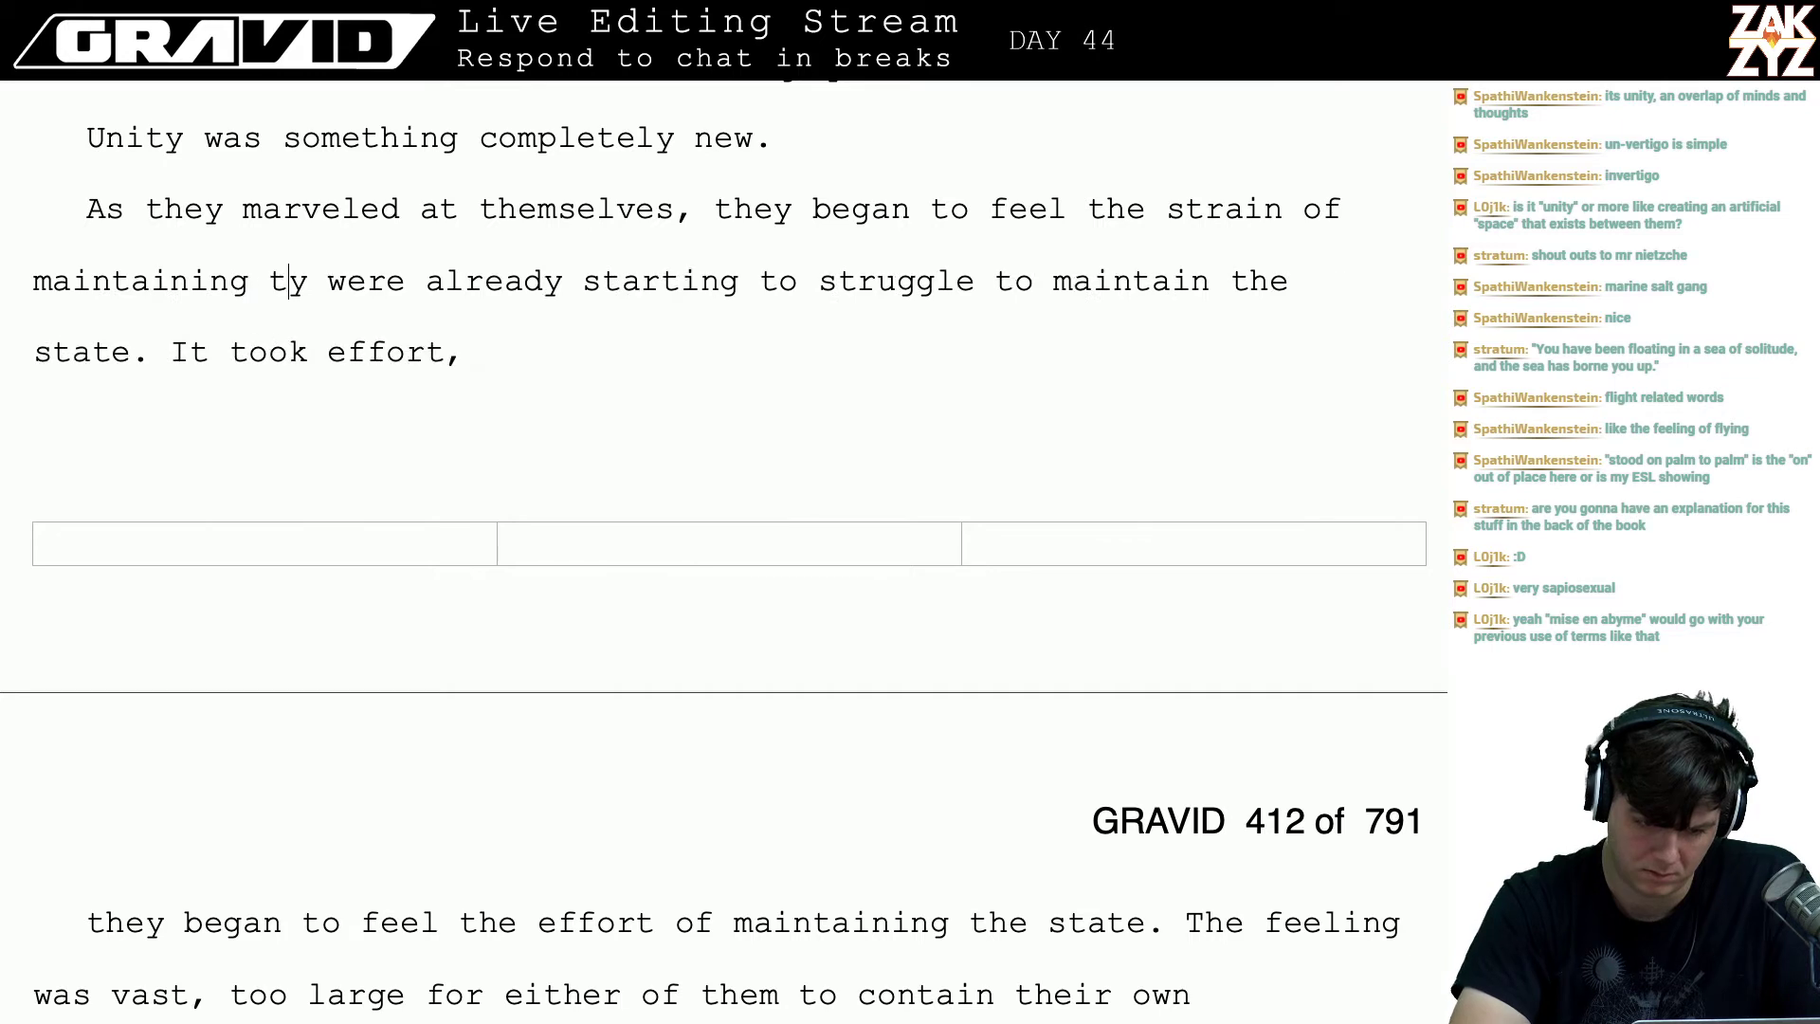
type("he state.")
- Delete the leftover wording between "the strain of maintaining the state." and "The feeling was vast", joining the two sentences
key("shift+Right")
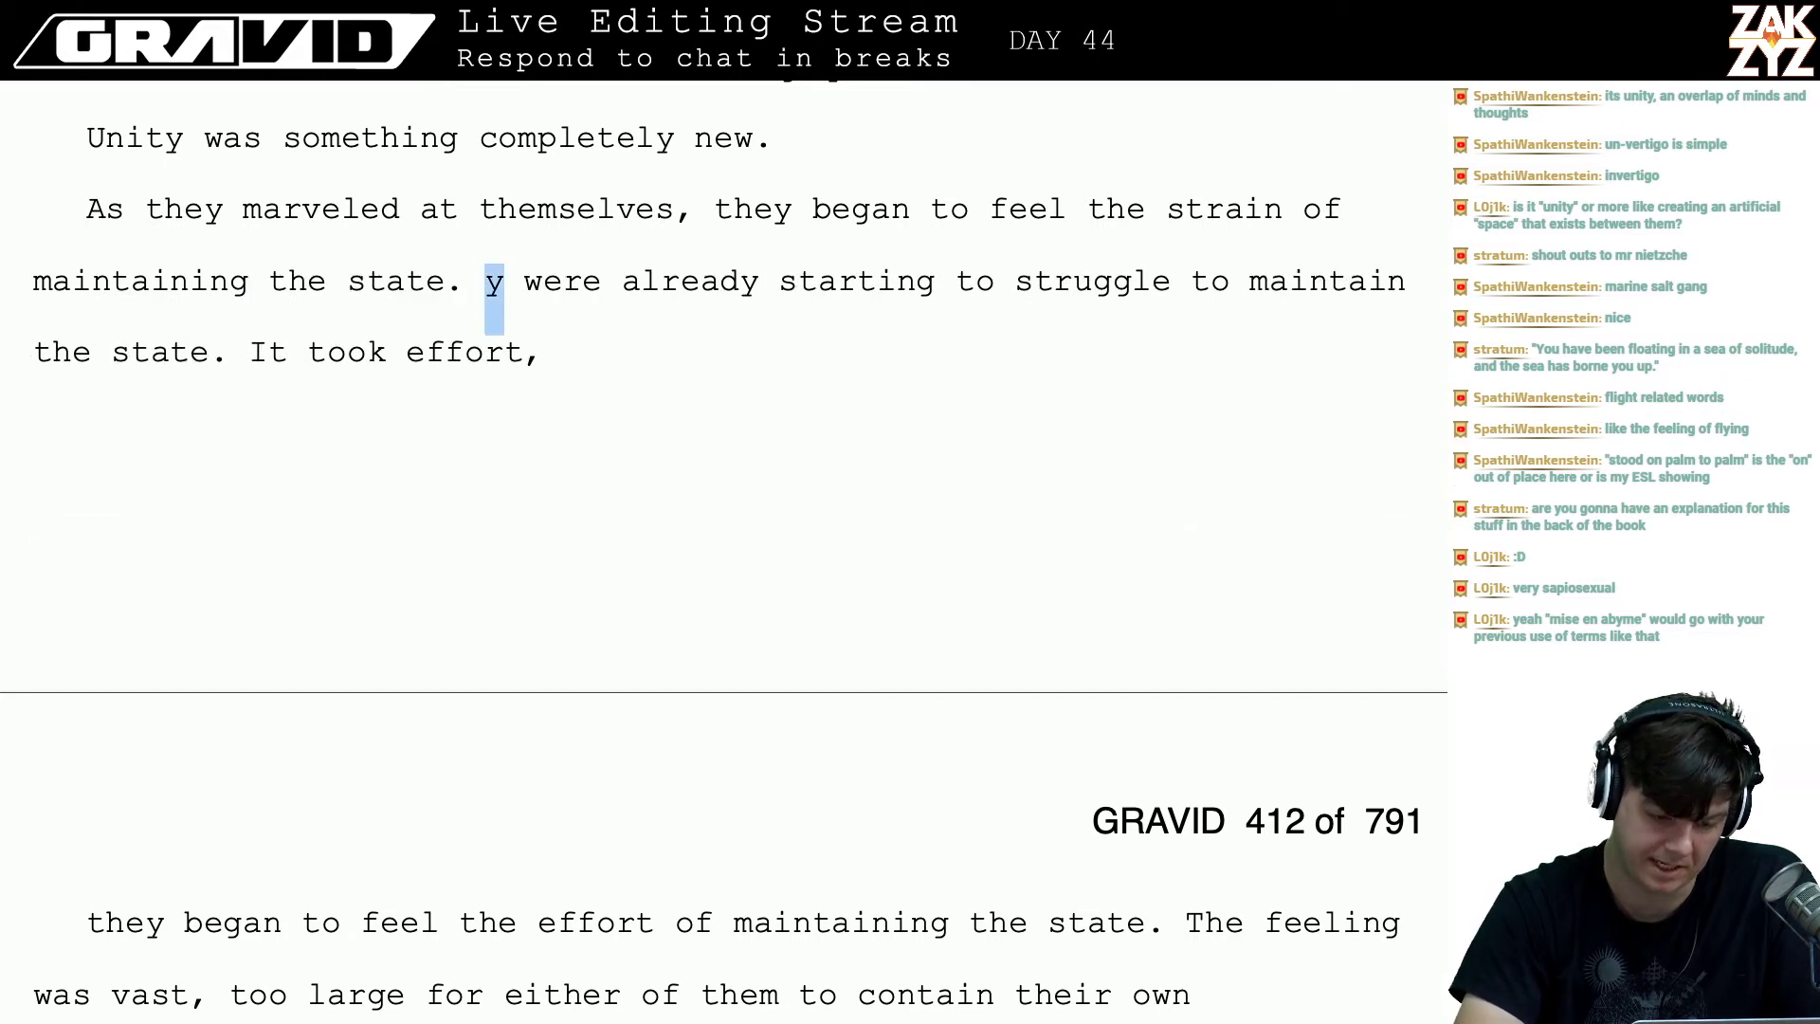
key("shift+Right")
key("shift+Right")
key("shift+Down")
key("shift+Down")
key("shift+Down")
key("shift+Down")
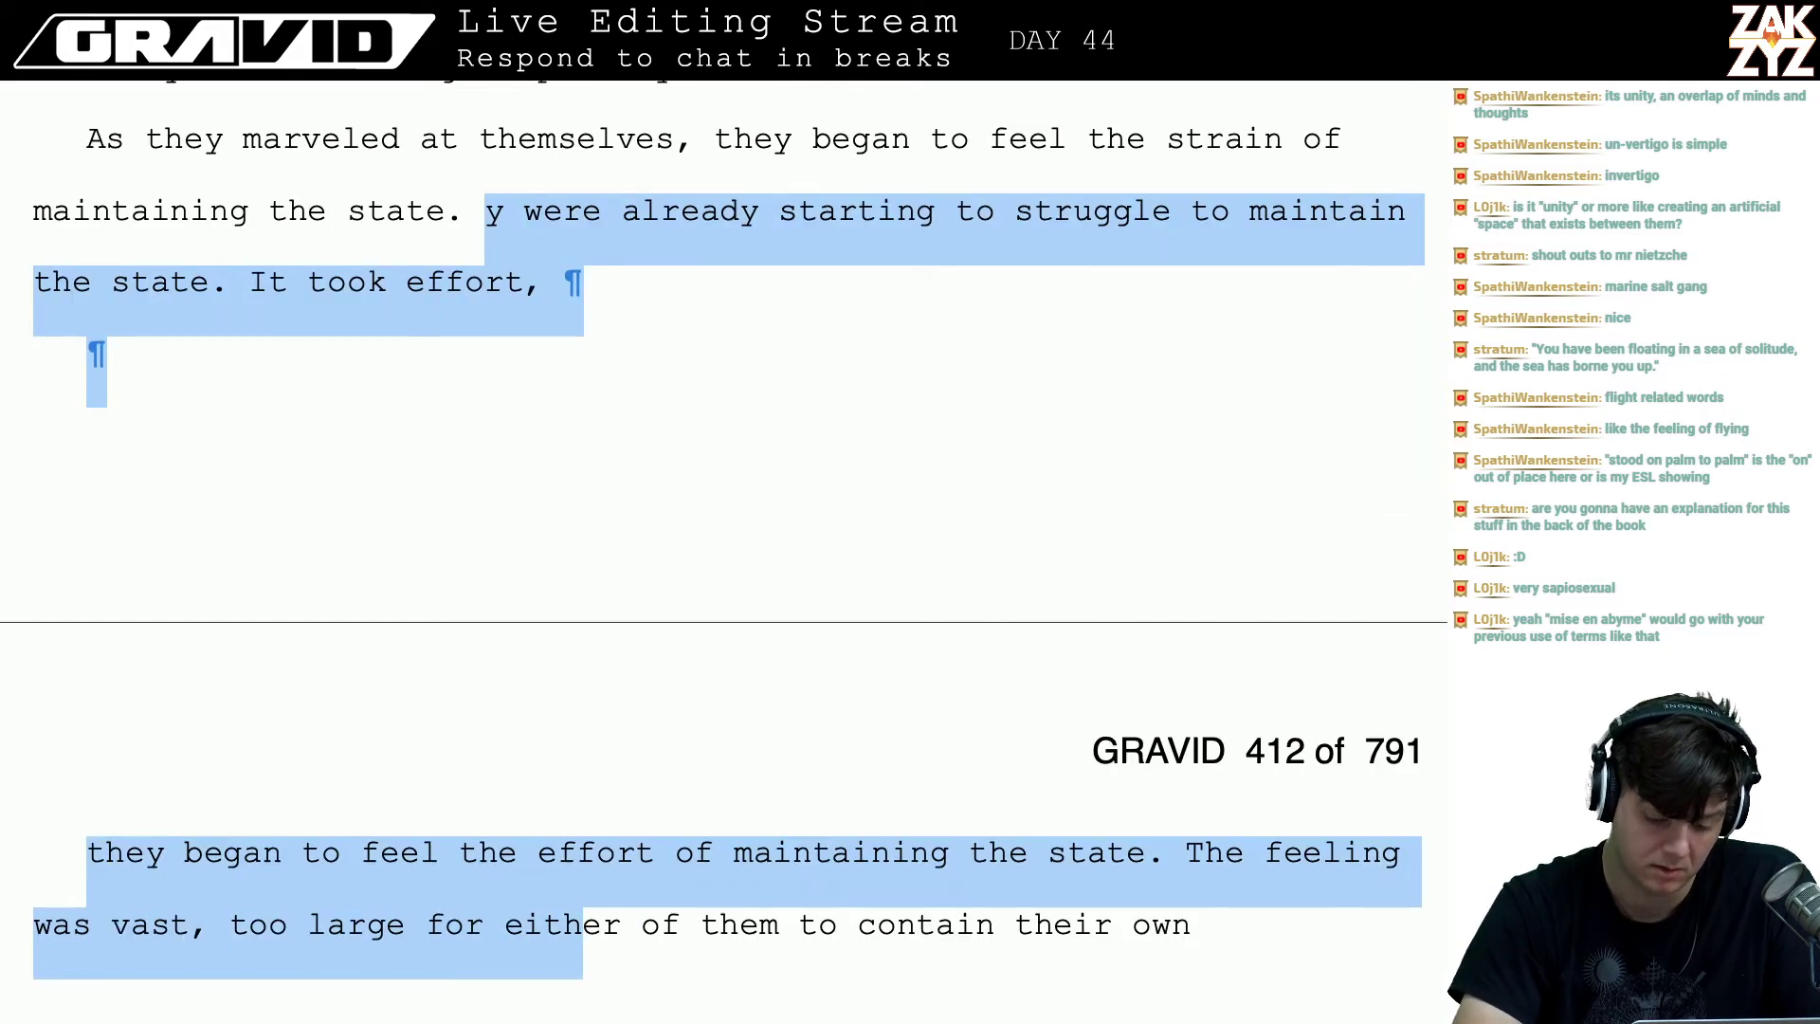
key("shift+Up")
key("shift+Right")
key("shift+Right")
key("shift+Right")
key("shift+Right")
key("shift+Right")
key("shift+Right")
key("shift+Right")
key("shift+Right")
key("shift+Right")
key("shift+Right")
key("shift+Right")
key("shift+Right")
key("shift+Right")
key("shift+Right")
key("shift+Right")
key("shift+Right")
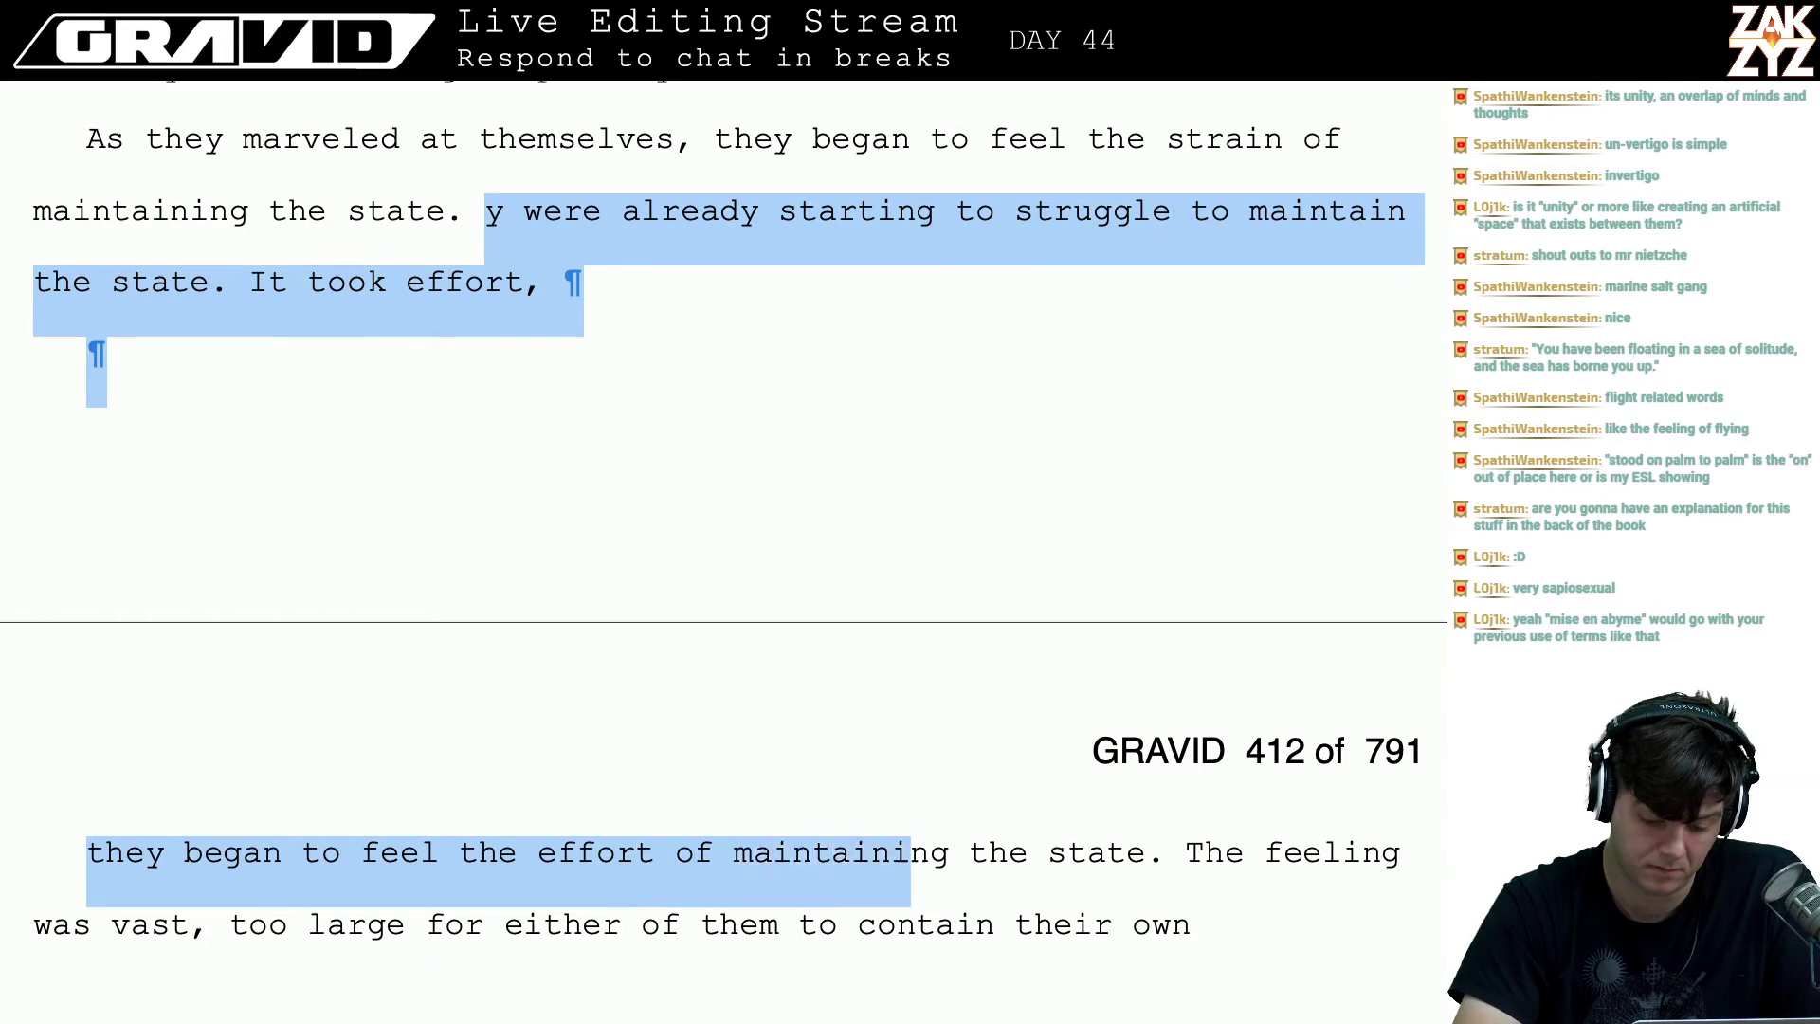
key("shift+Right")
key("shift+Right")
key("shift+Right")
key("shift+Right")
key("shift+Right")
key("shift+Right")
key("shift+Right")
key("shift+Right")
key("shift+Right")
key("shift+Right")
key("shift+Right")
key("shift+Right")
key("shift+Right")
key("shift+Right")
key("Delete")
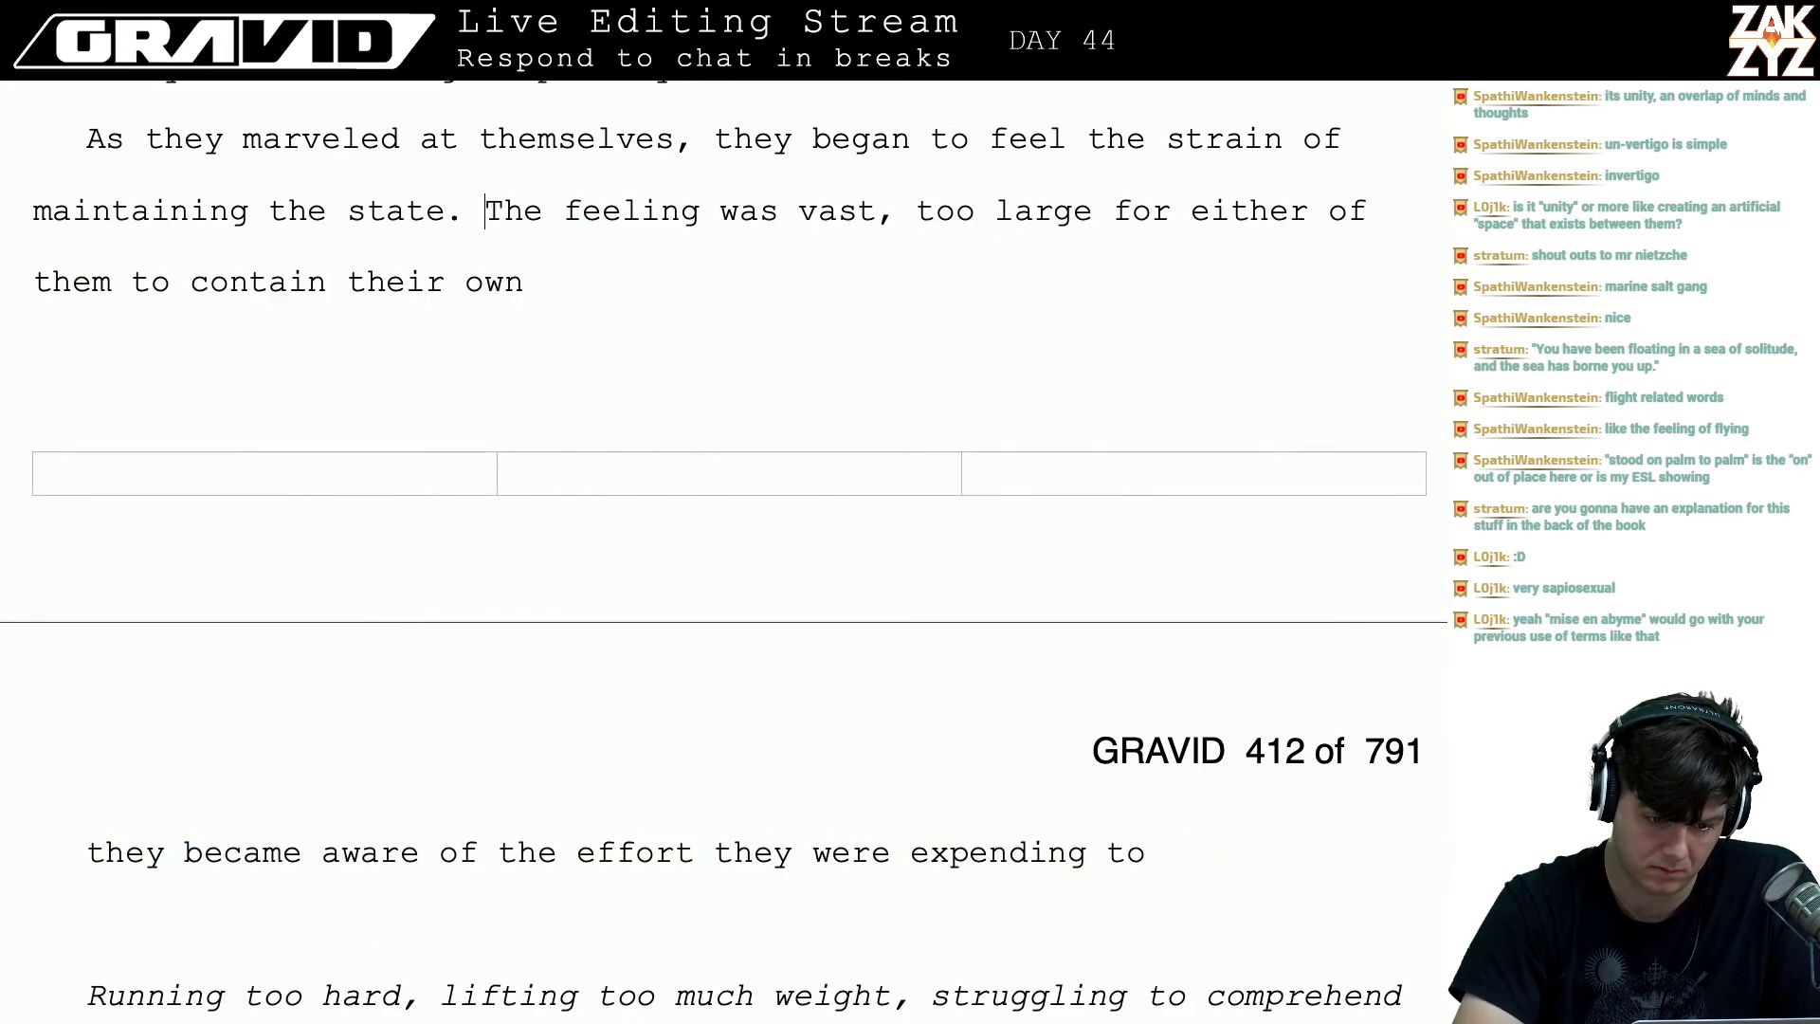
- Add "Unity was too vast for either of them to contain," after "maintaining the state.", keeping the old draft wording in a separate paragraph below
key("Return")
type("U")
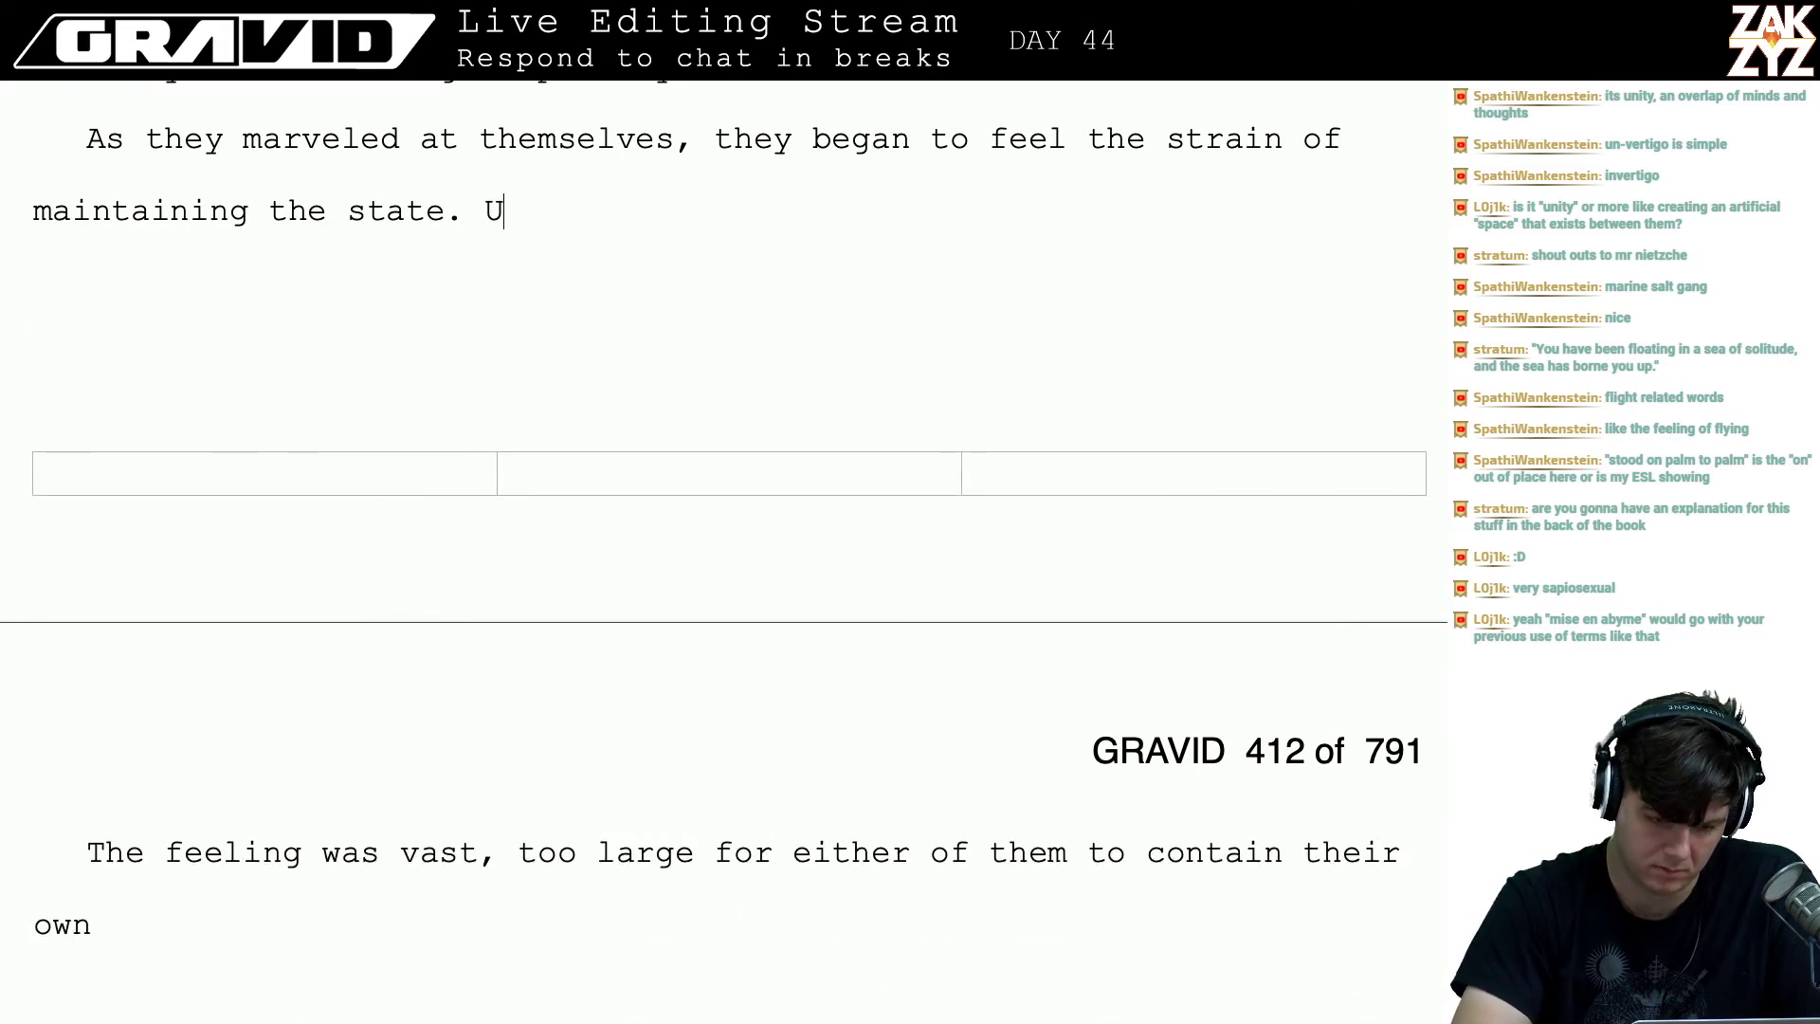
type("nity was too v")
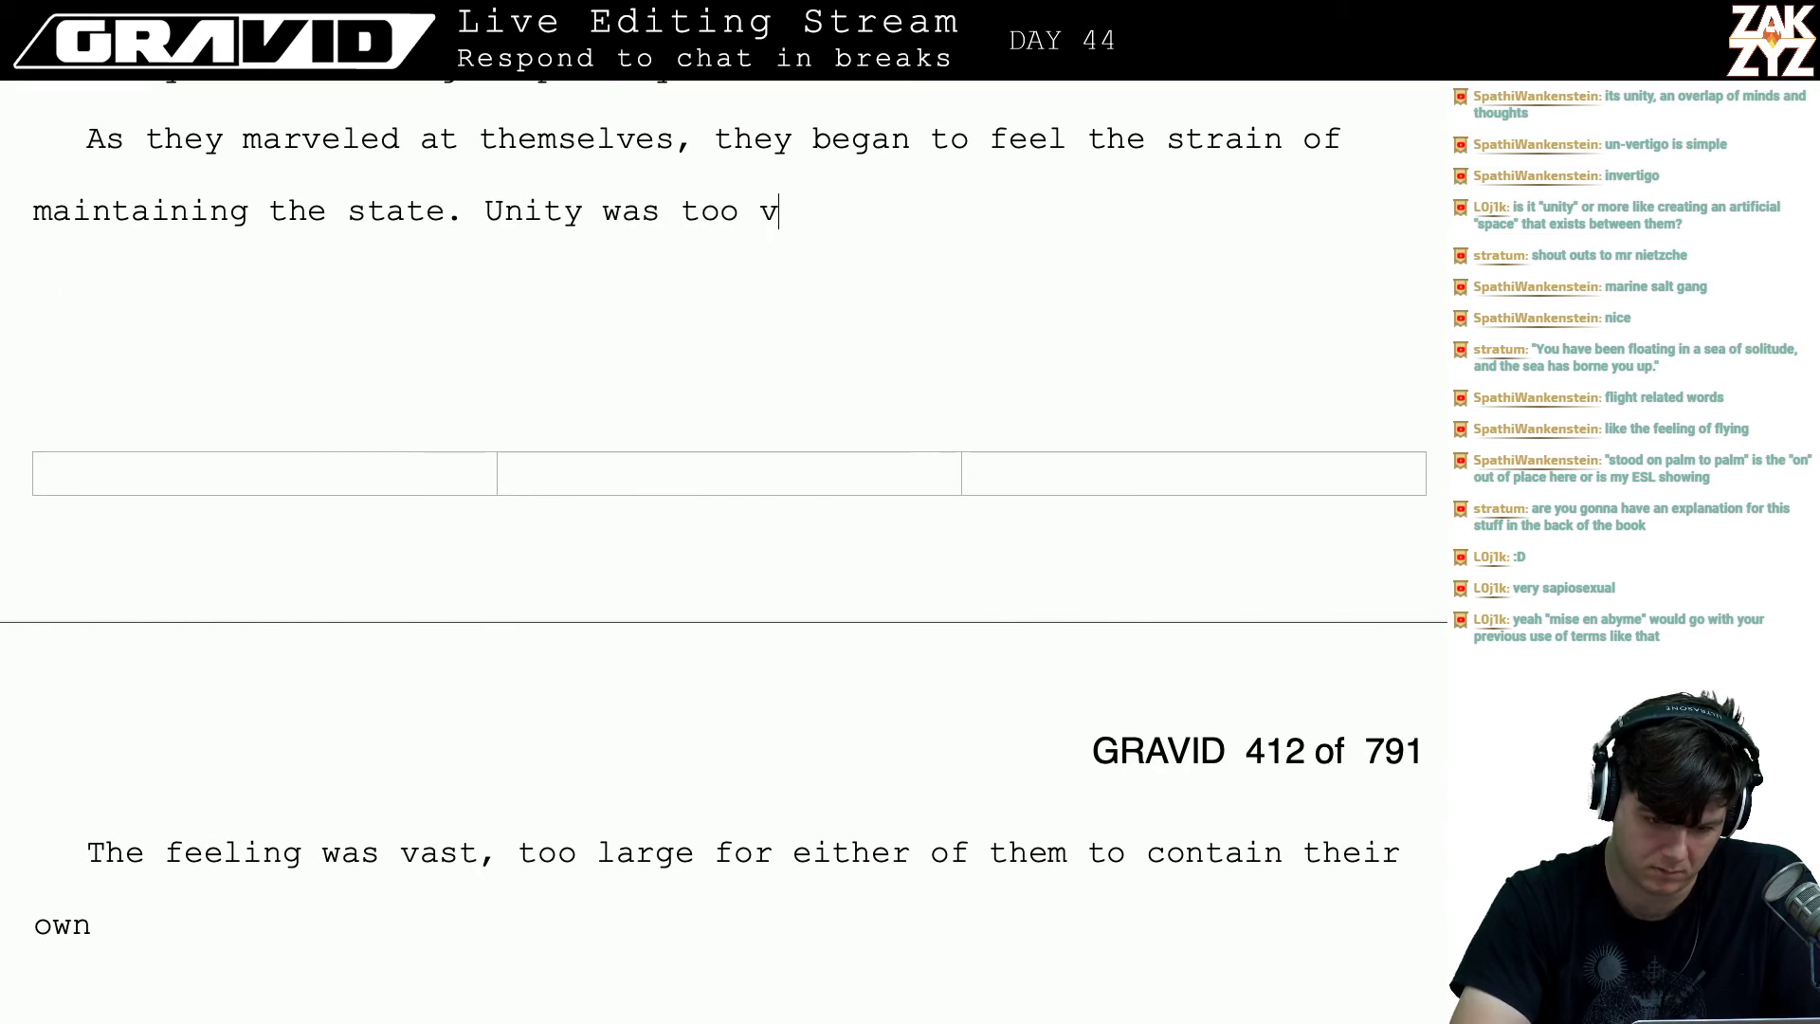
type("ast for either of th")
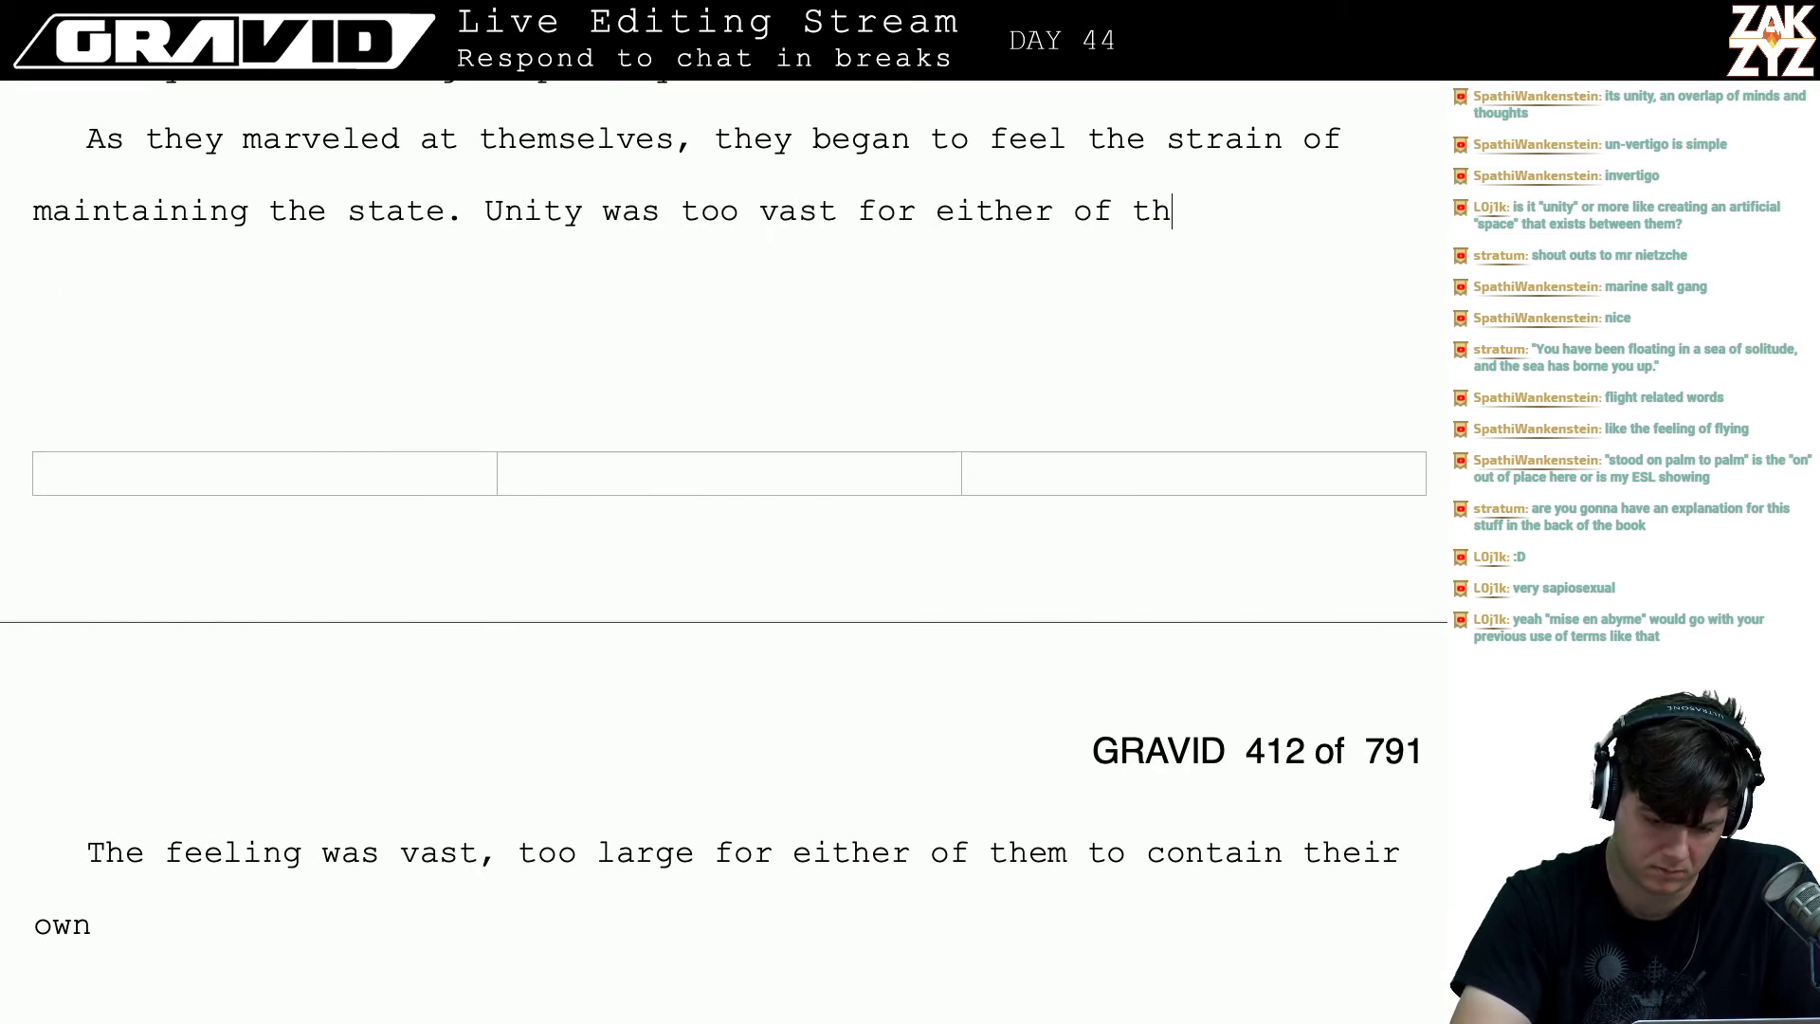
type("em to contai")
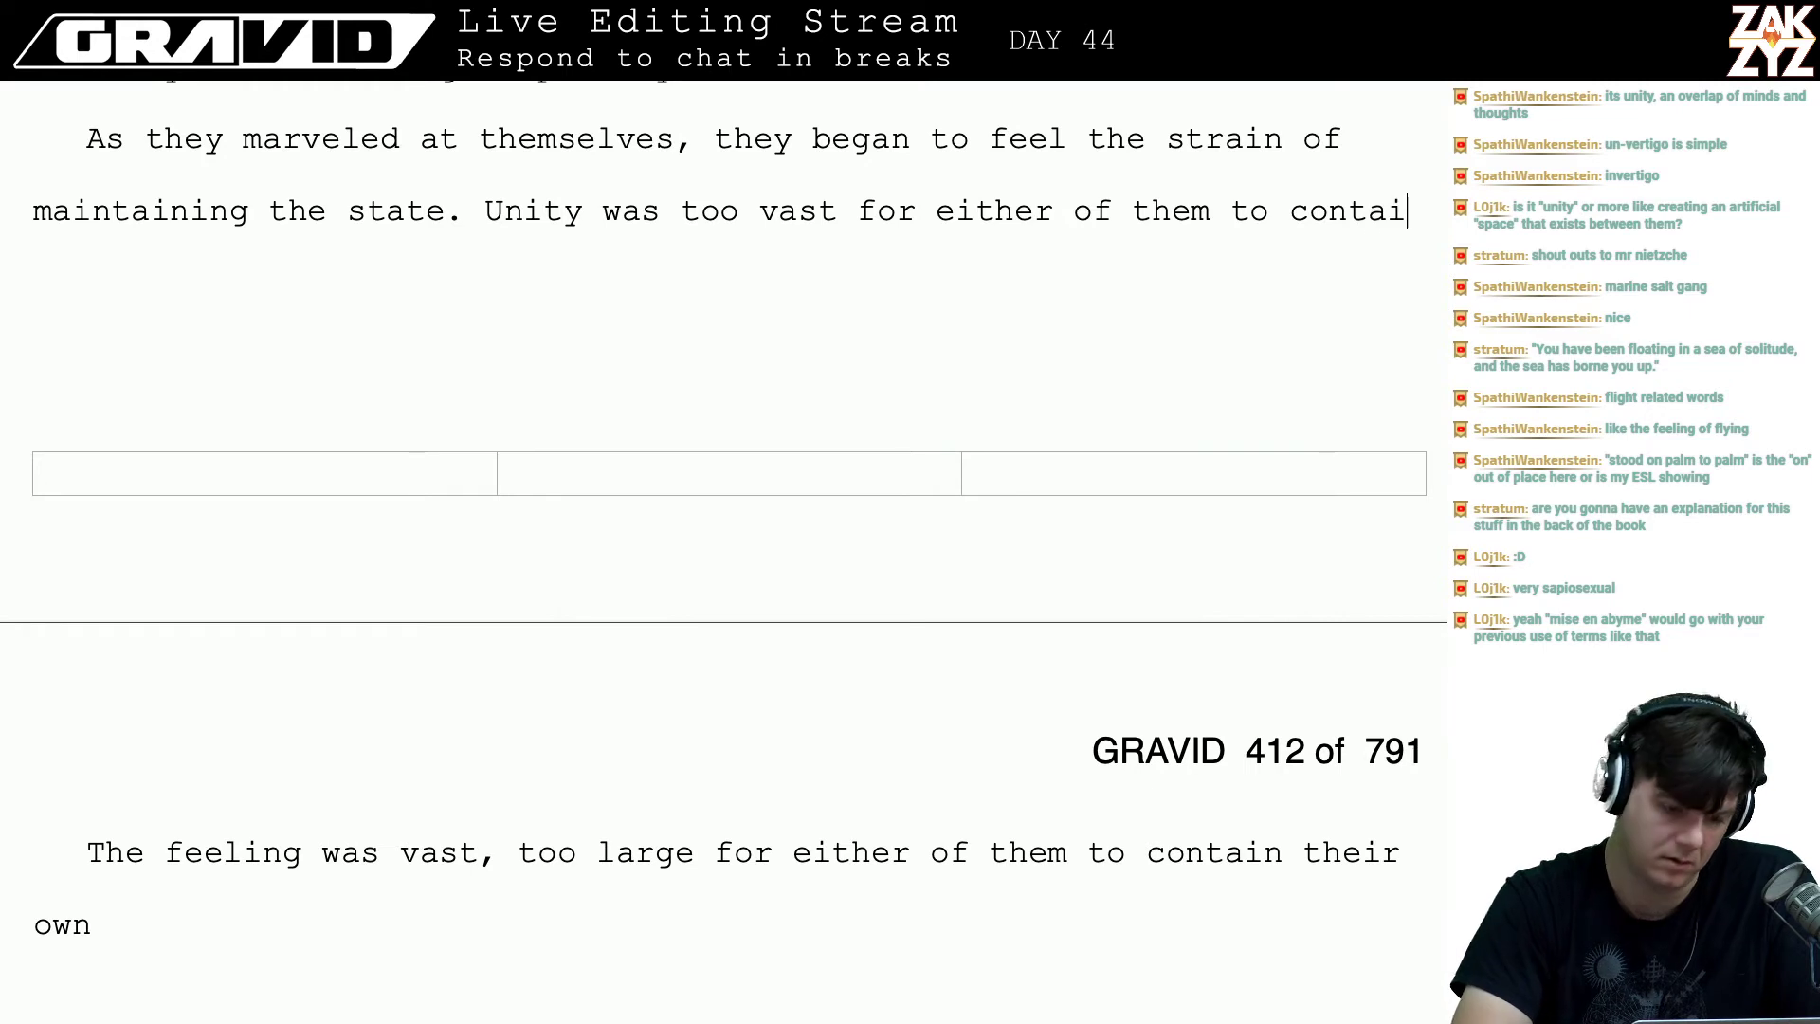
type("n, the y")
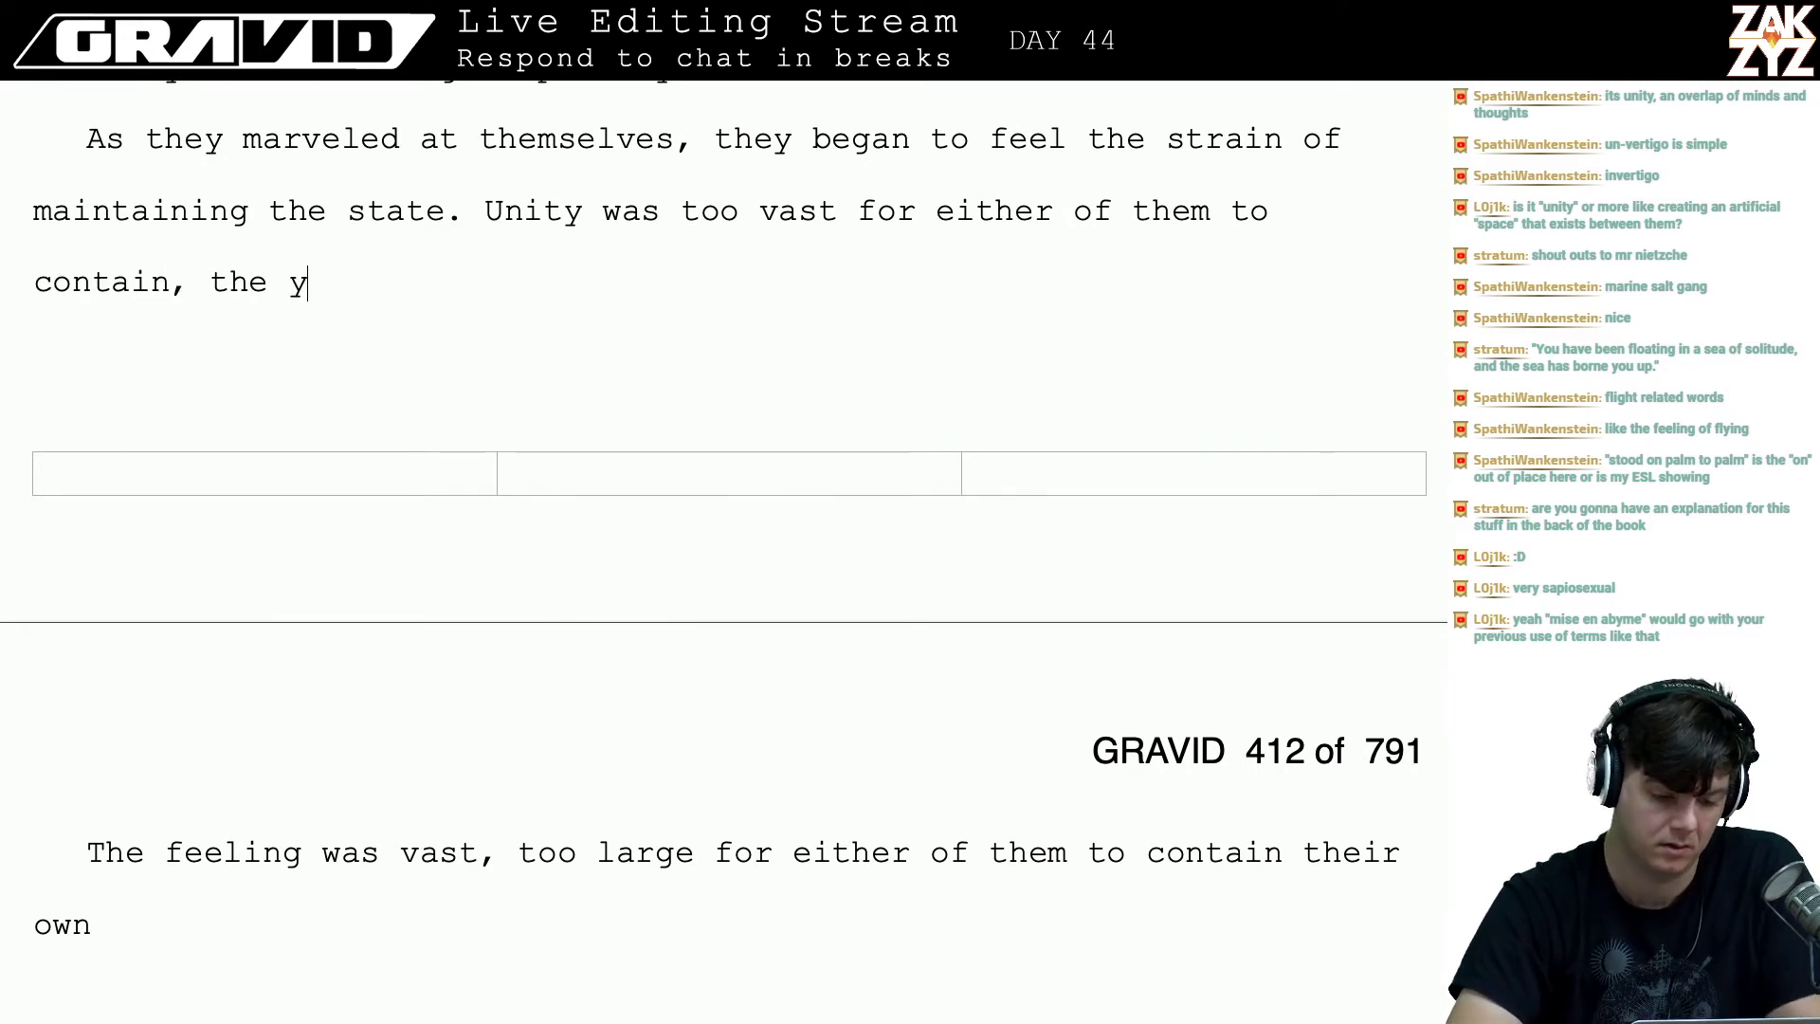
key("BackSpace")
key("BackSpace")
key("BackSpace")
type("ey c")
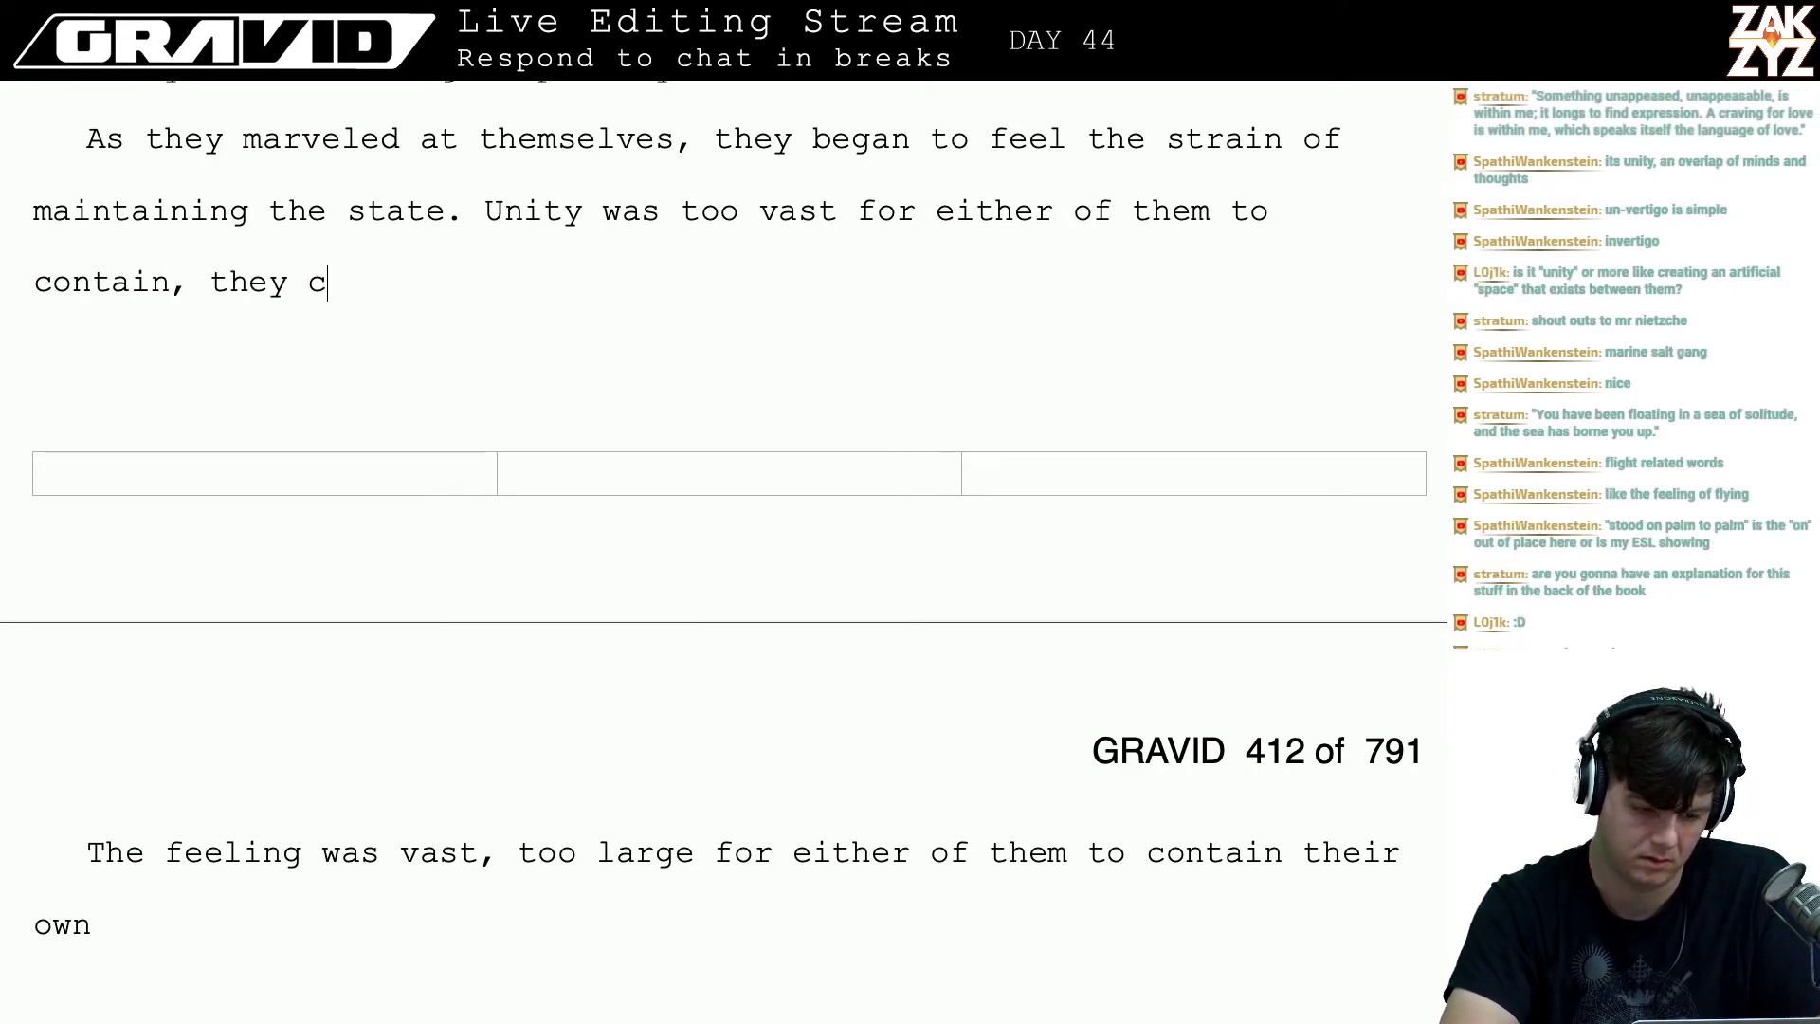
type("ould feel it")
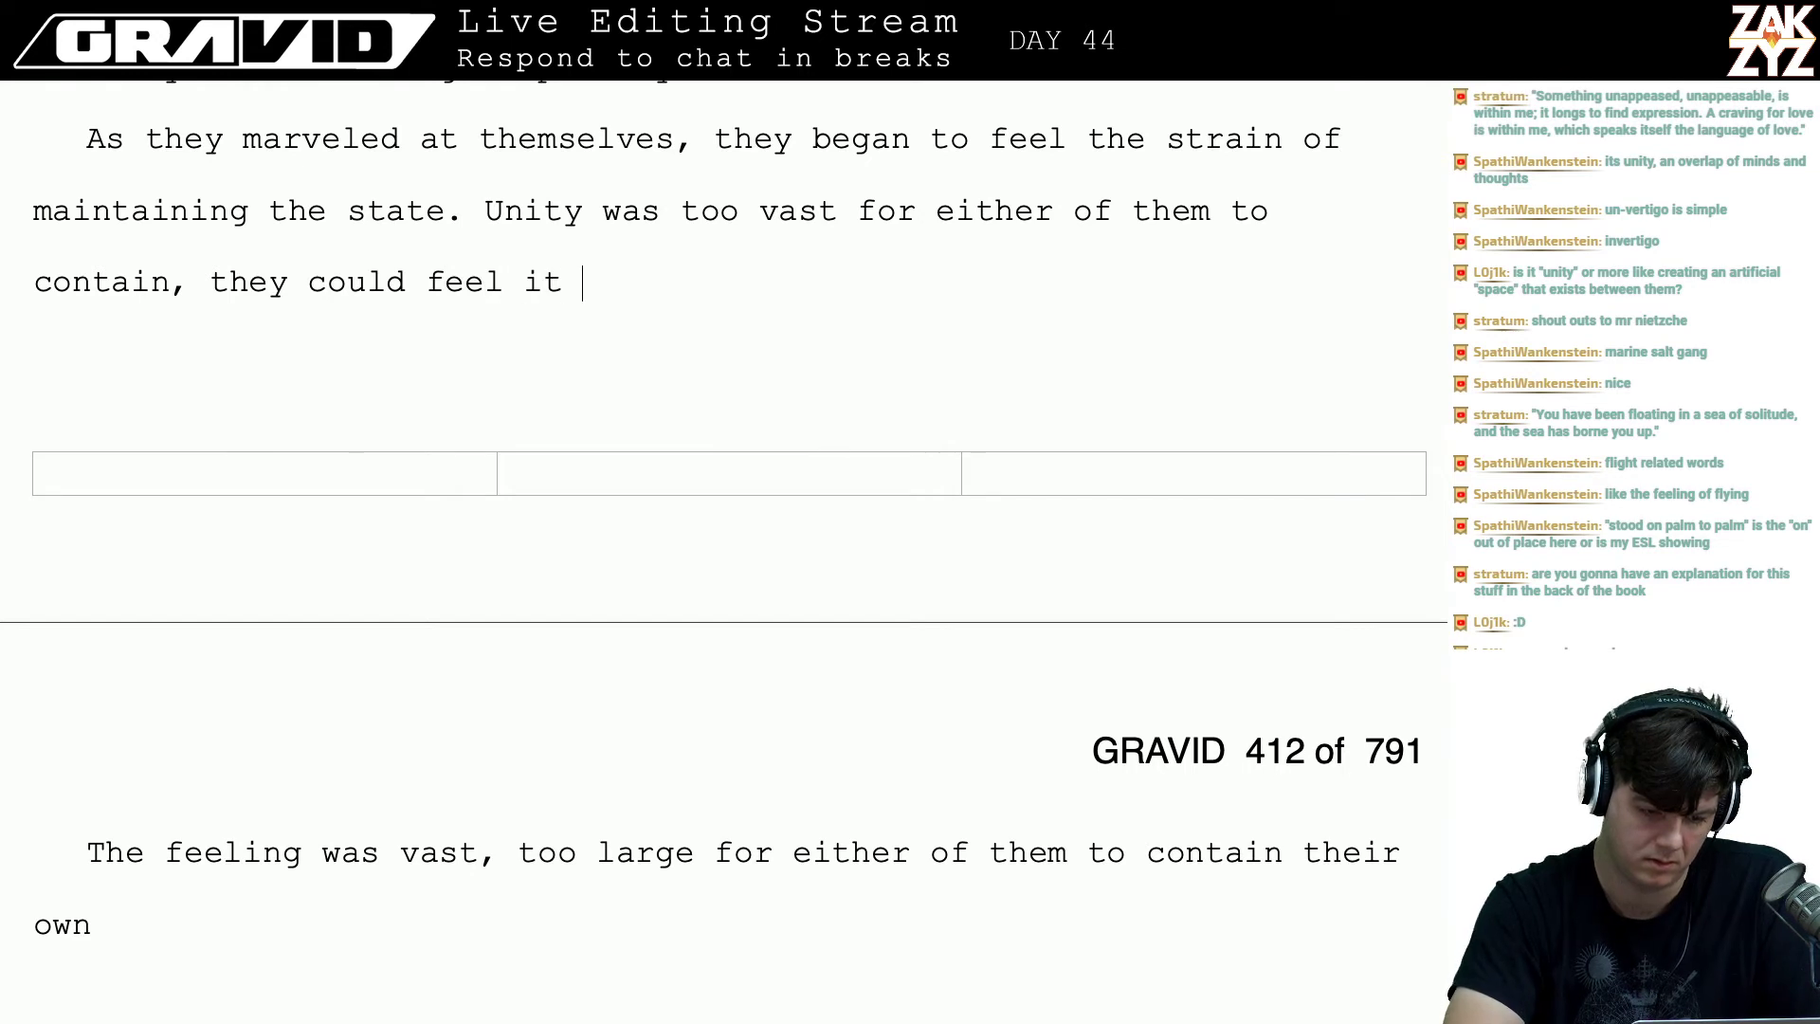
key("BackSpace")
key("BackSpace")
key("BackSpace")
key("BackSpace")
key("BackSpace")
key("BackSpace")
key("BackSpace")
key("BackSpace")
key("BackSpace")
key("BackSpace")
key("BackSpace")
key("BackSpace")
key("BackSpace")
key("BackSpace")
key("BackSpace")
key("BackSpace")
key("BackSpace")
key("BackSpace")
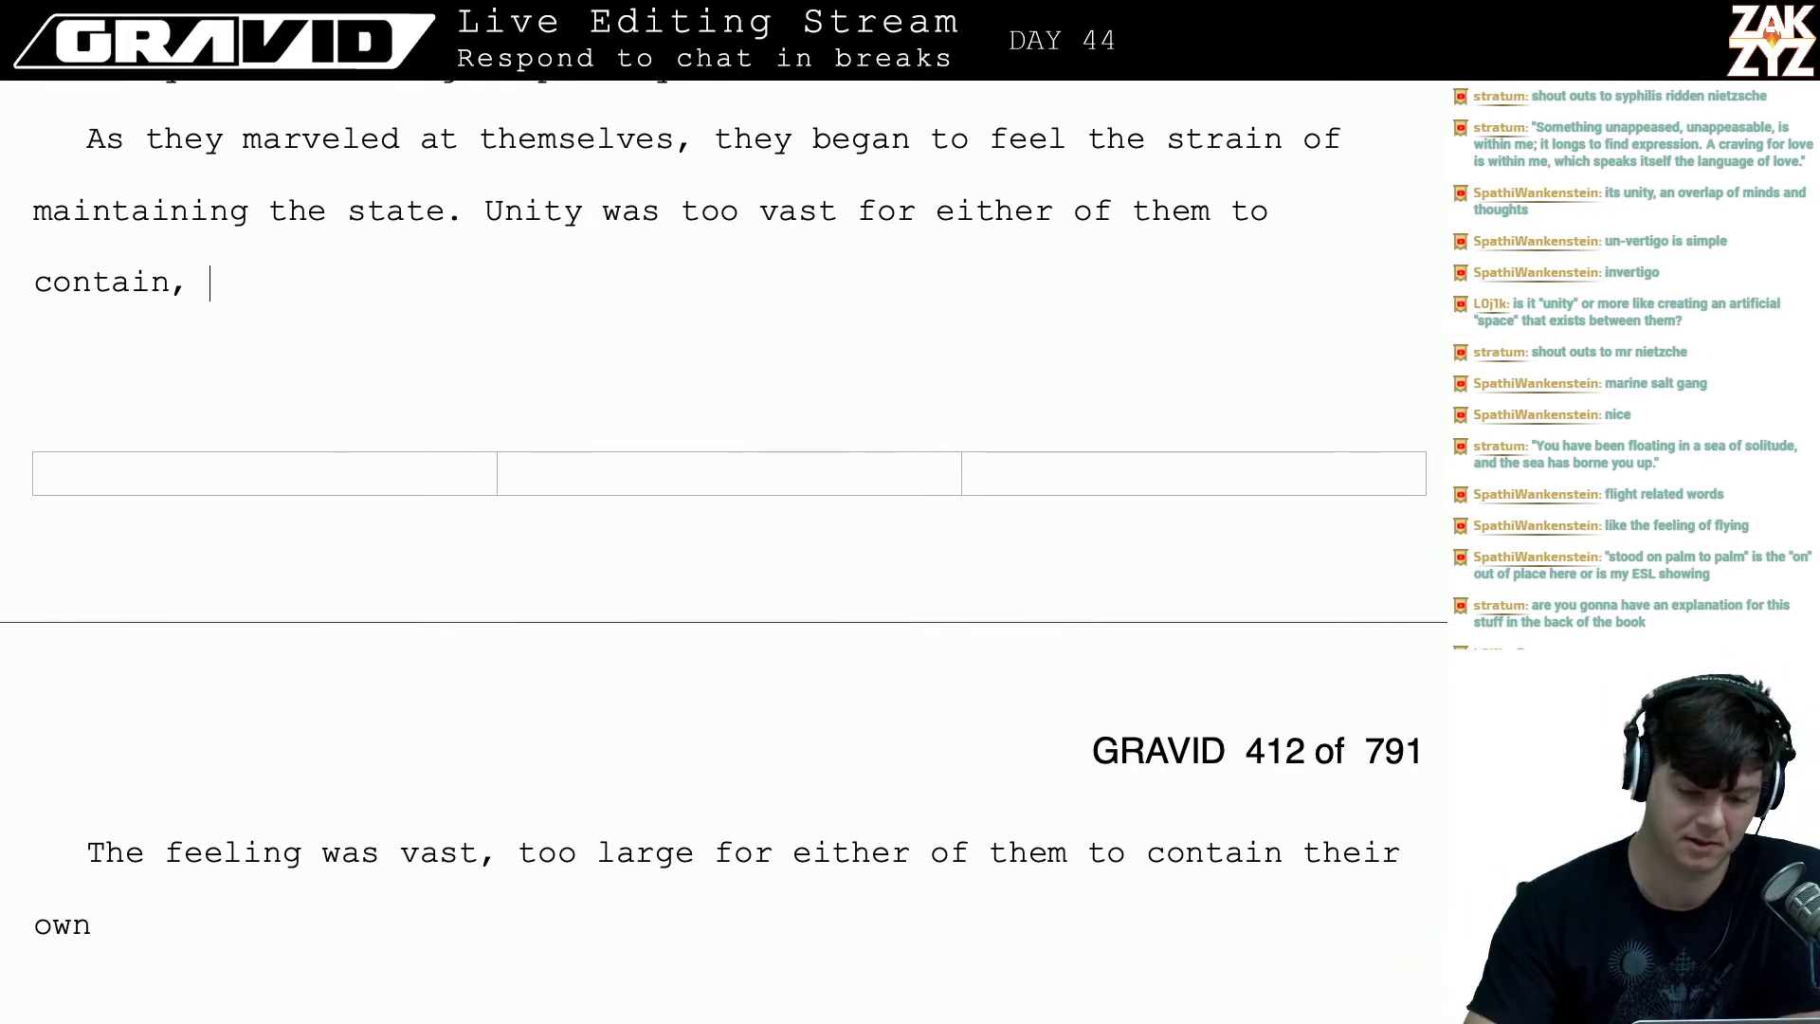
- Replace "they" with "Freya and Dan" in the clause following "As they marveled at themselves,"
key("Up")
key("Up")
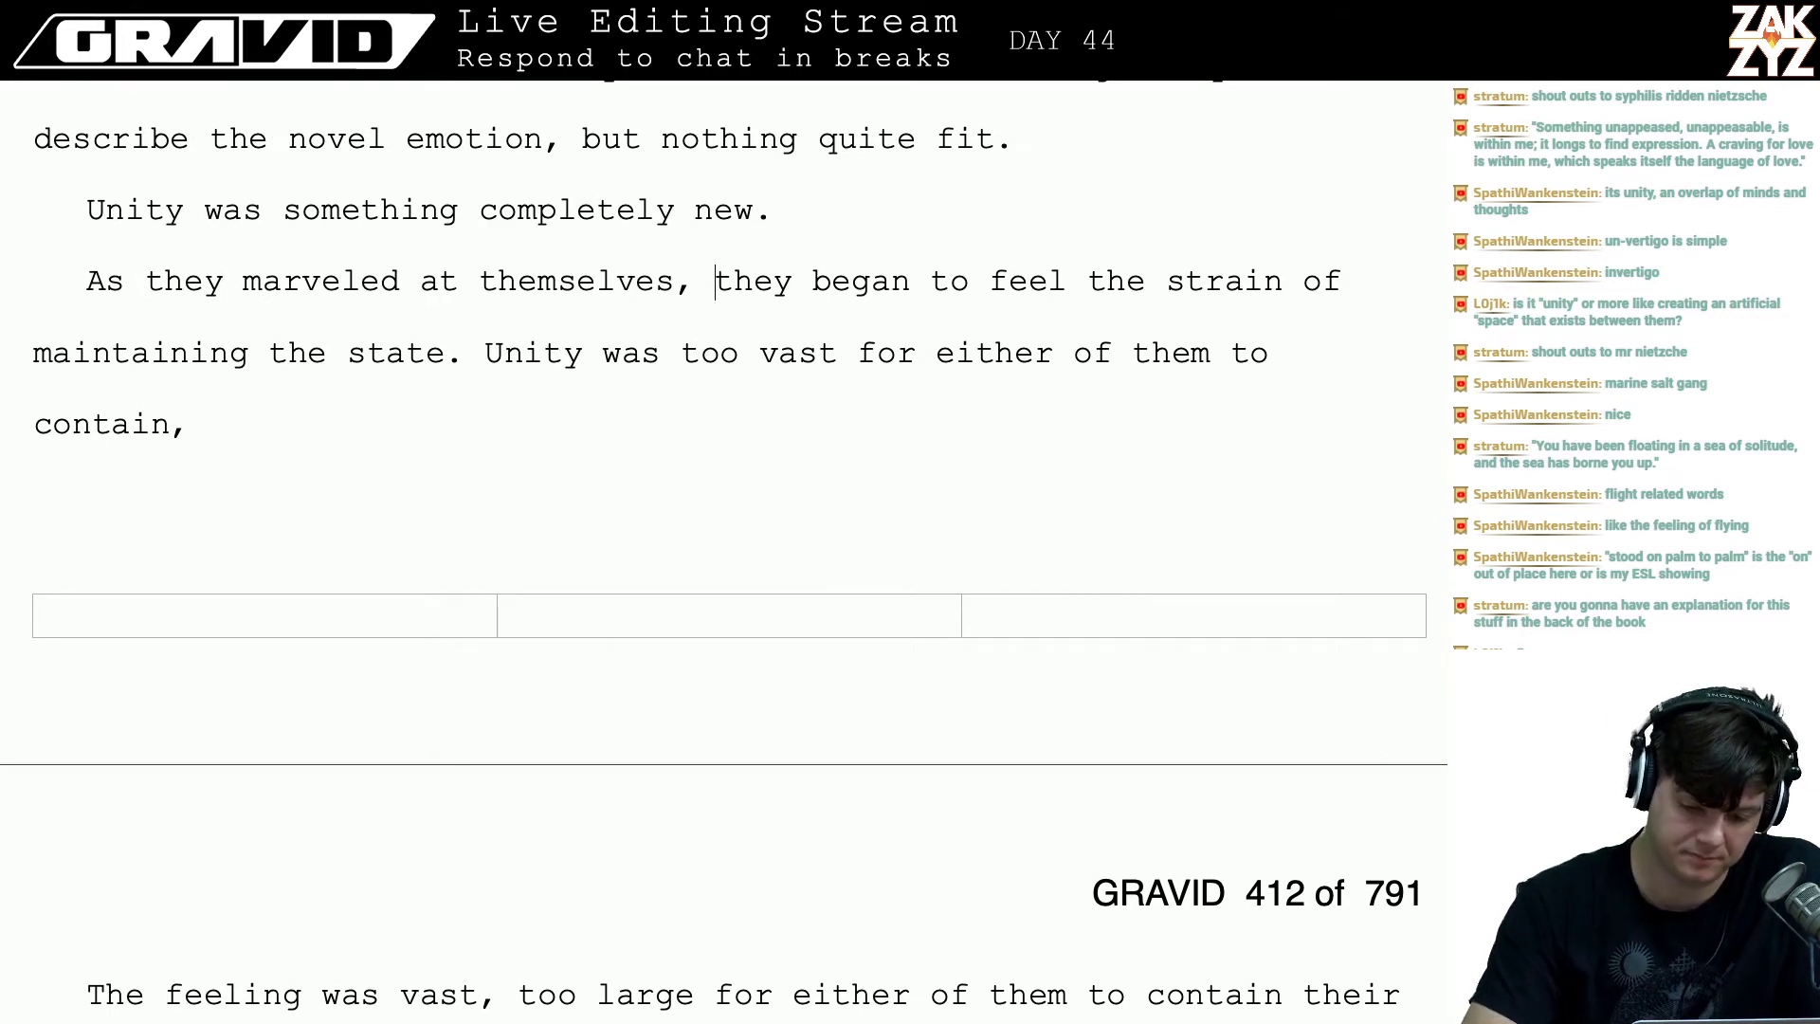
key("BackSpace")
key("BackSpace")
key("BackSpace")
key("BackSpace")
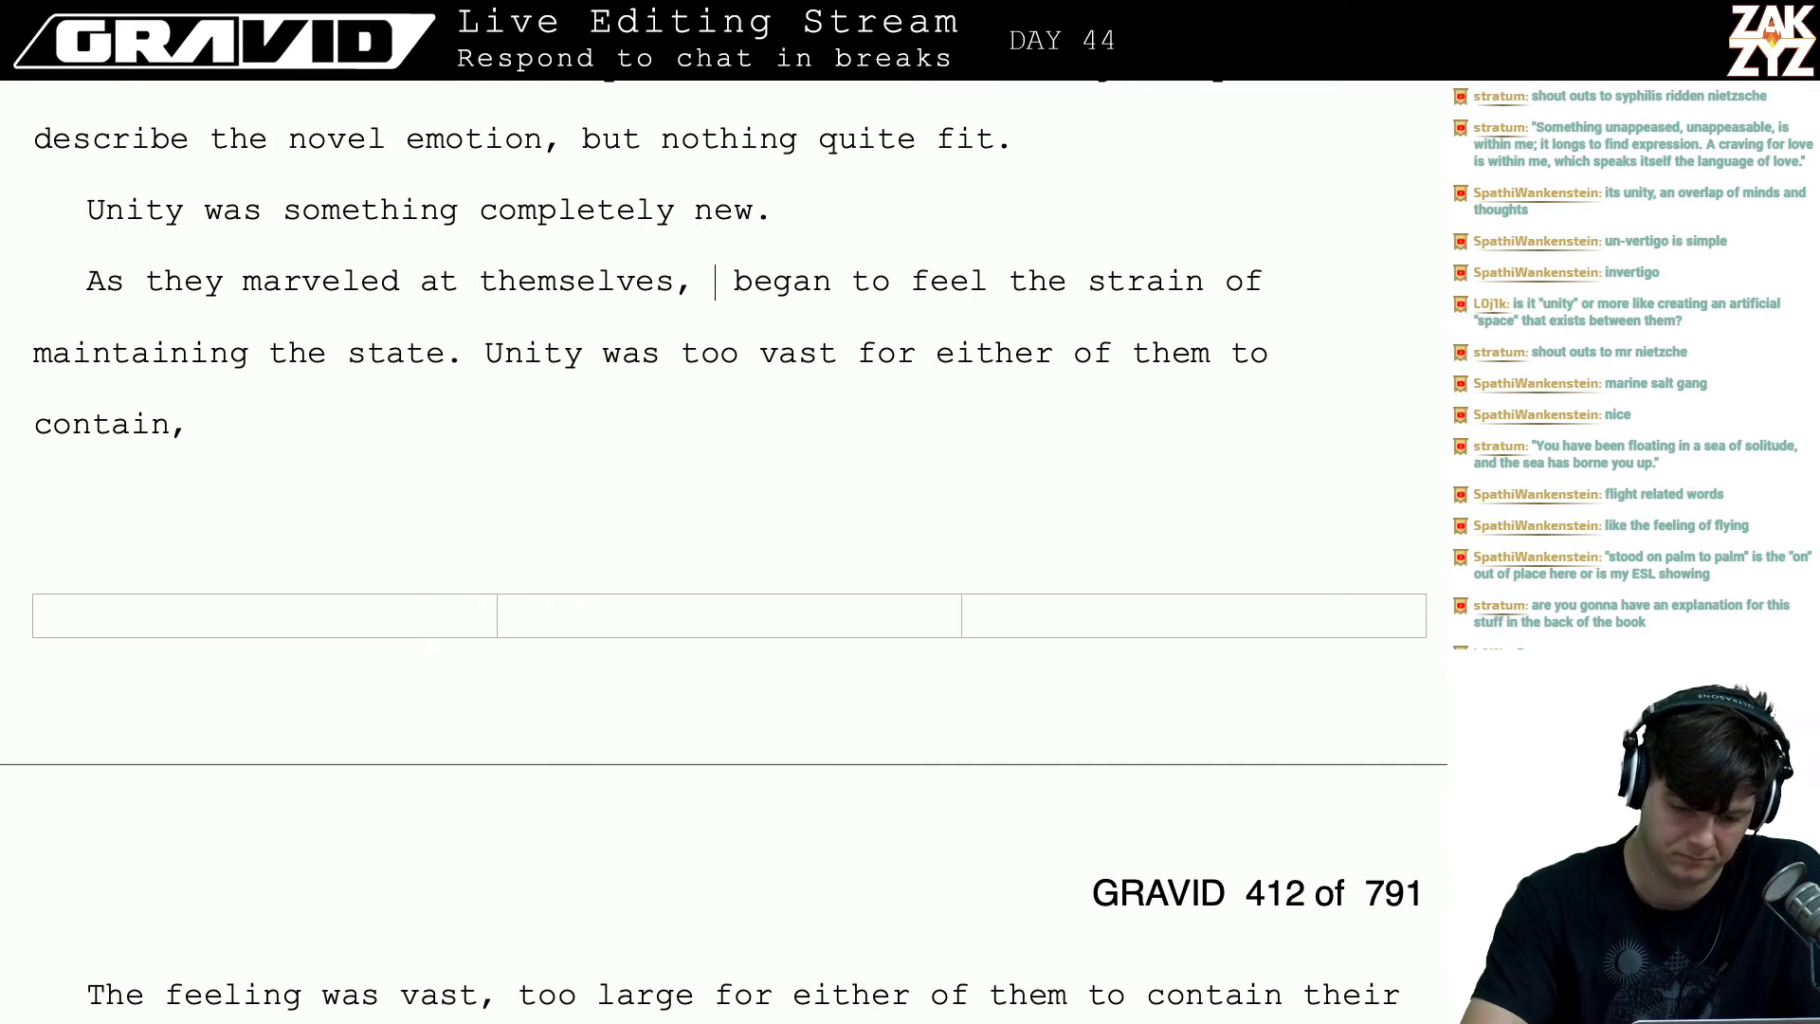
type("Freya and Dan")
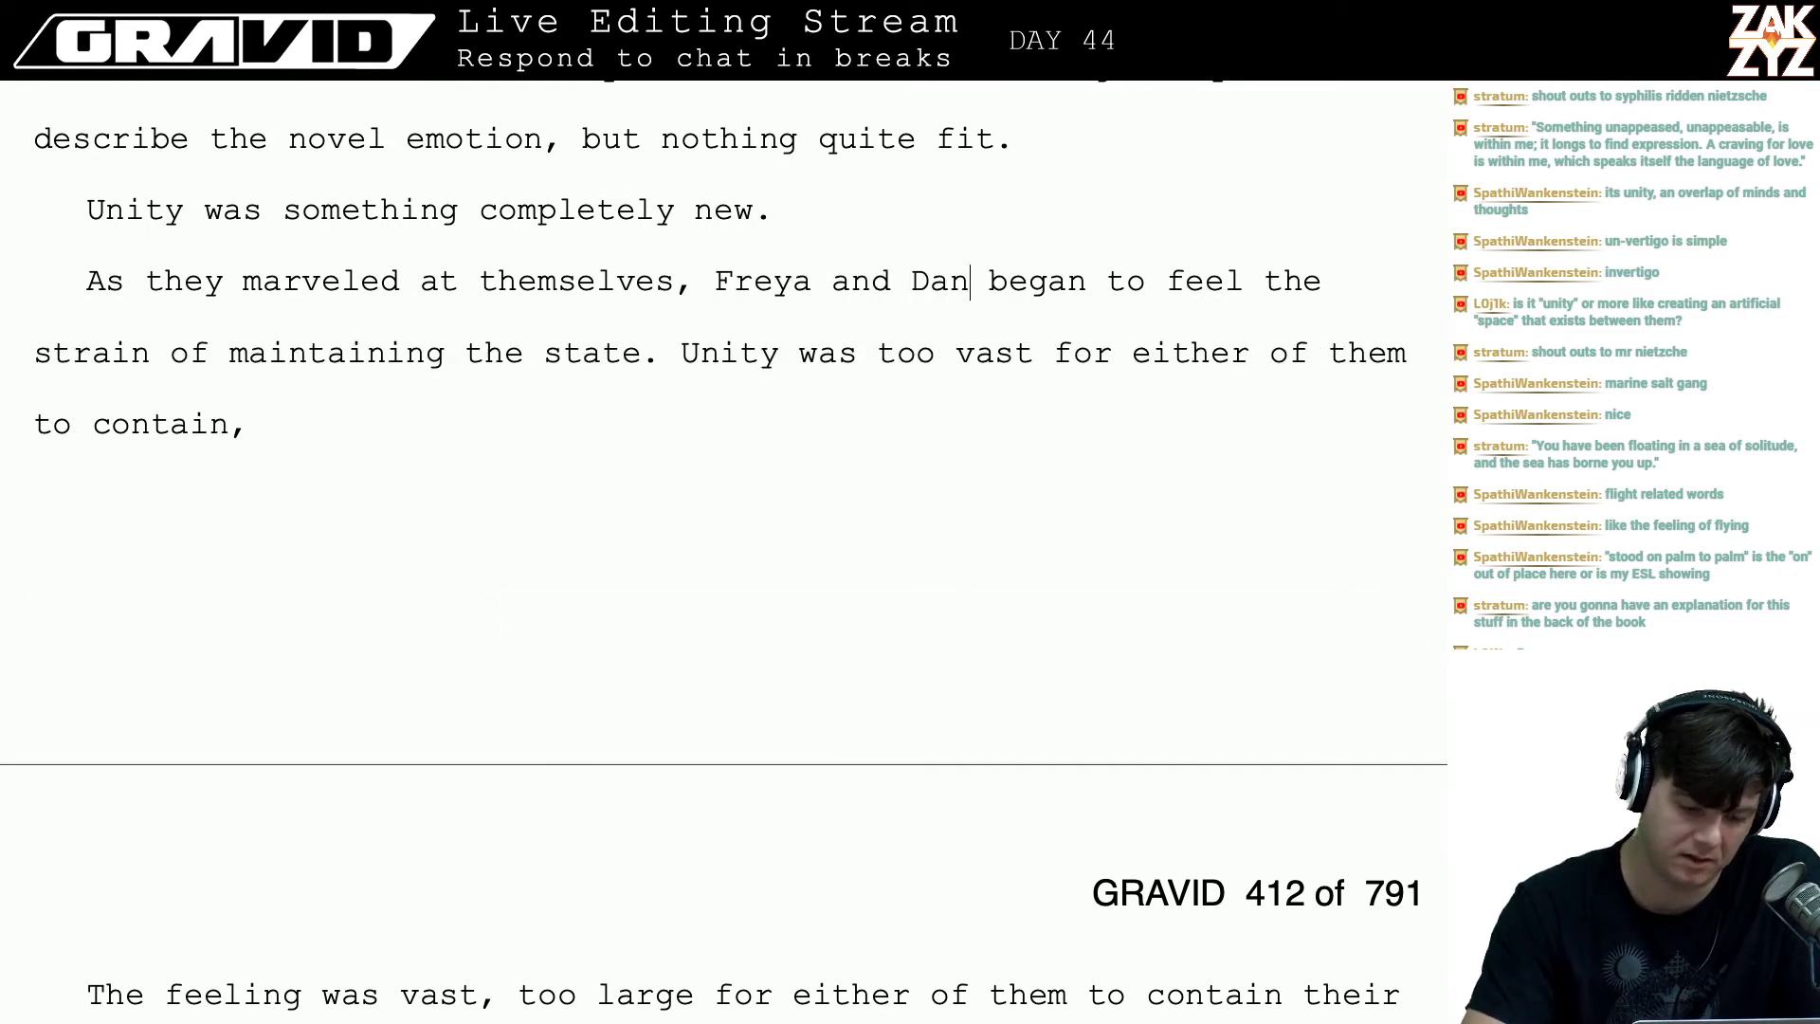
- Change "maintaining the state" to "maintaining this new state" and place the insertion point after "them to contain,"
key("Right")
key("Right")
key("Right")
key("Right")
key("Right")
key("Right")
key("Right")
key("Right")
key("Right")
key("Right")
key("Right")
key("Right")
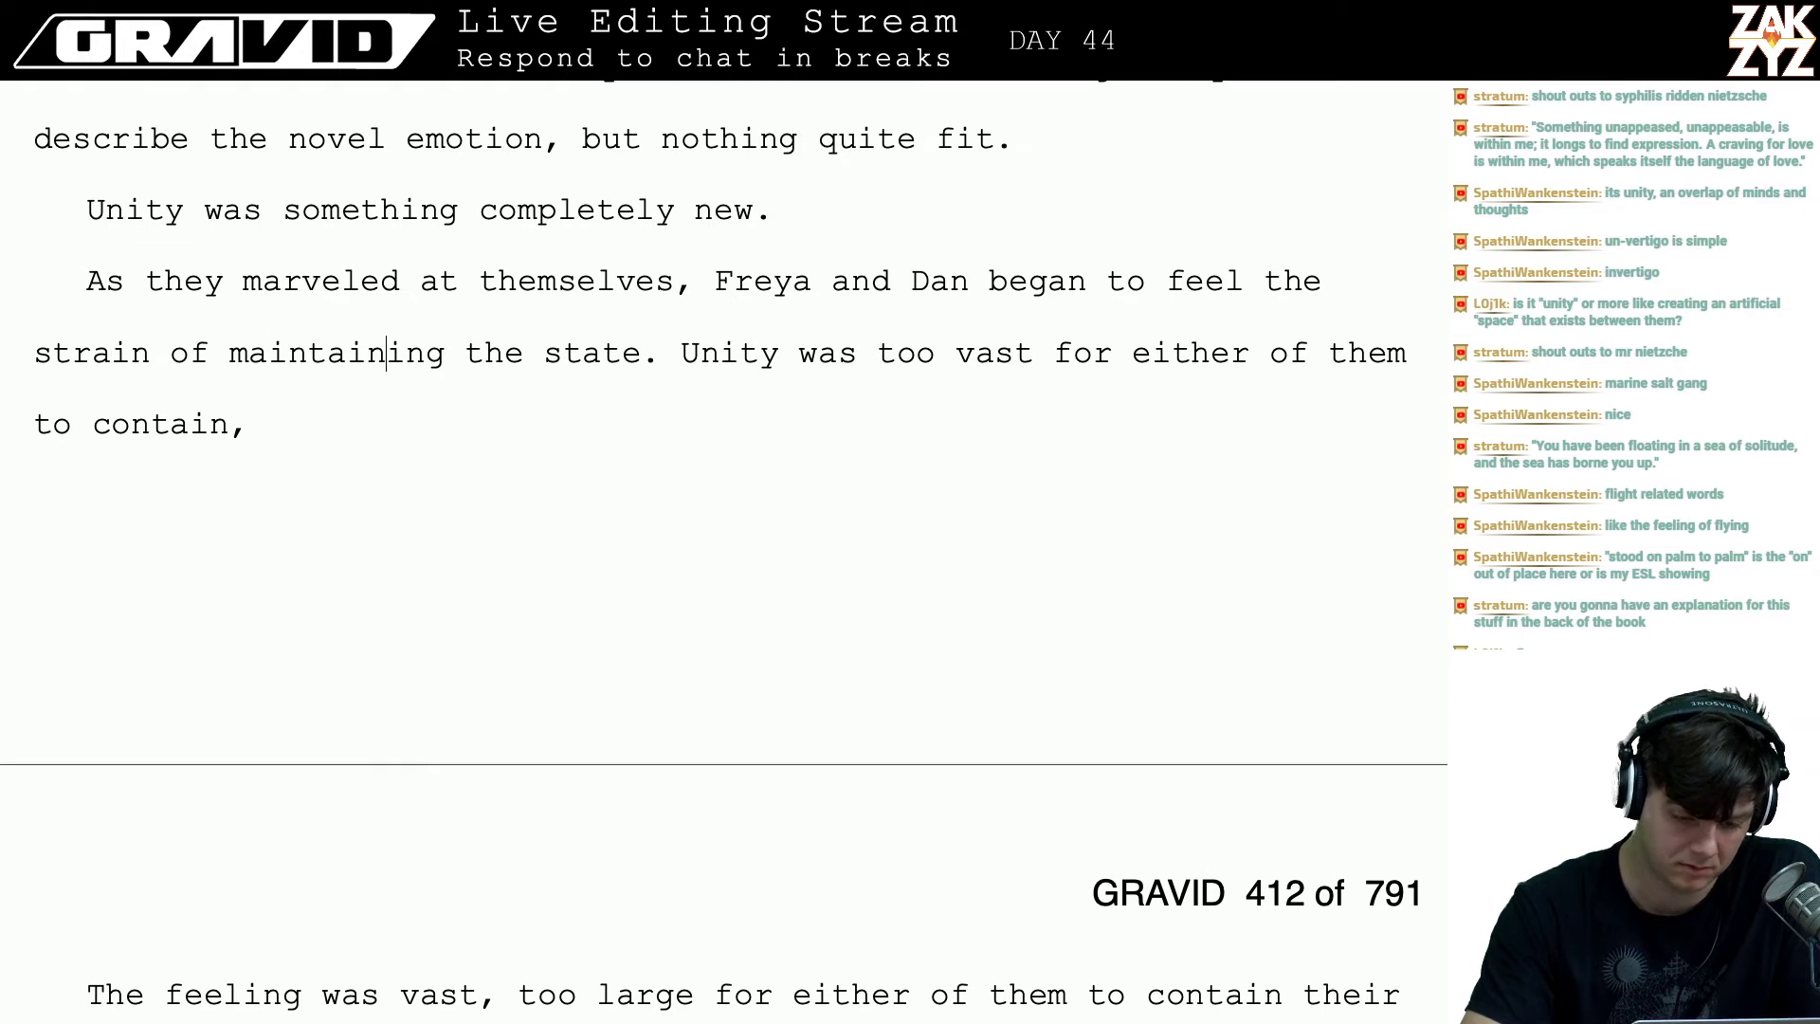
key("BackSpace")
type("is new")
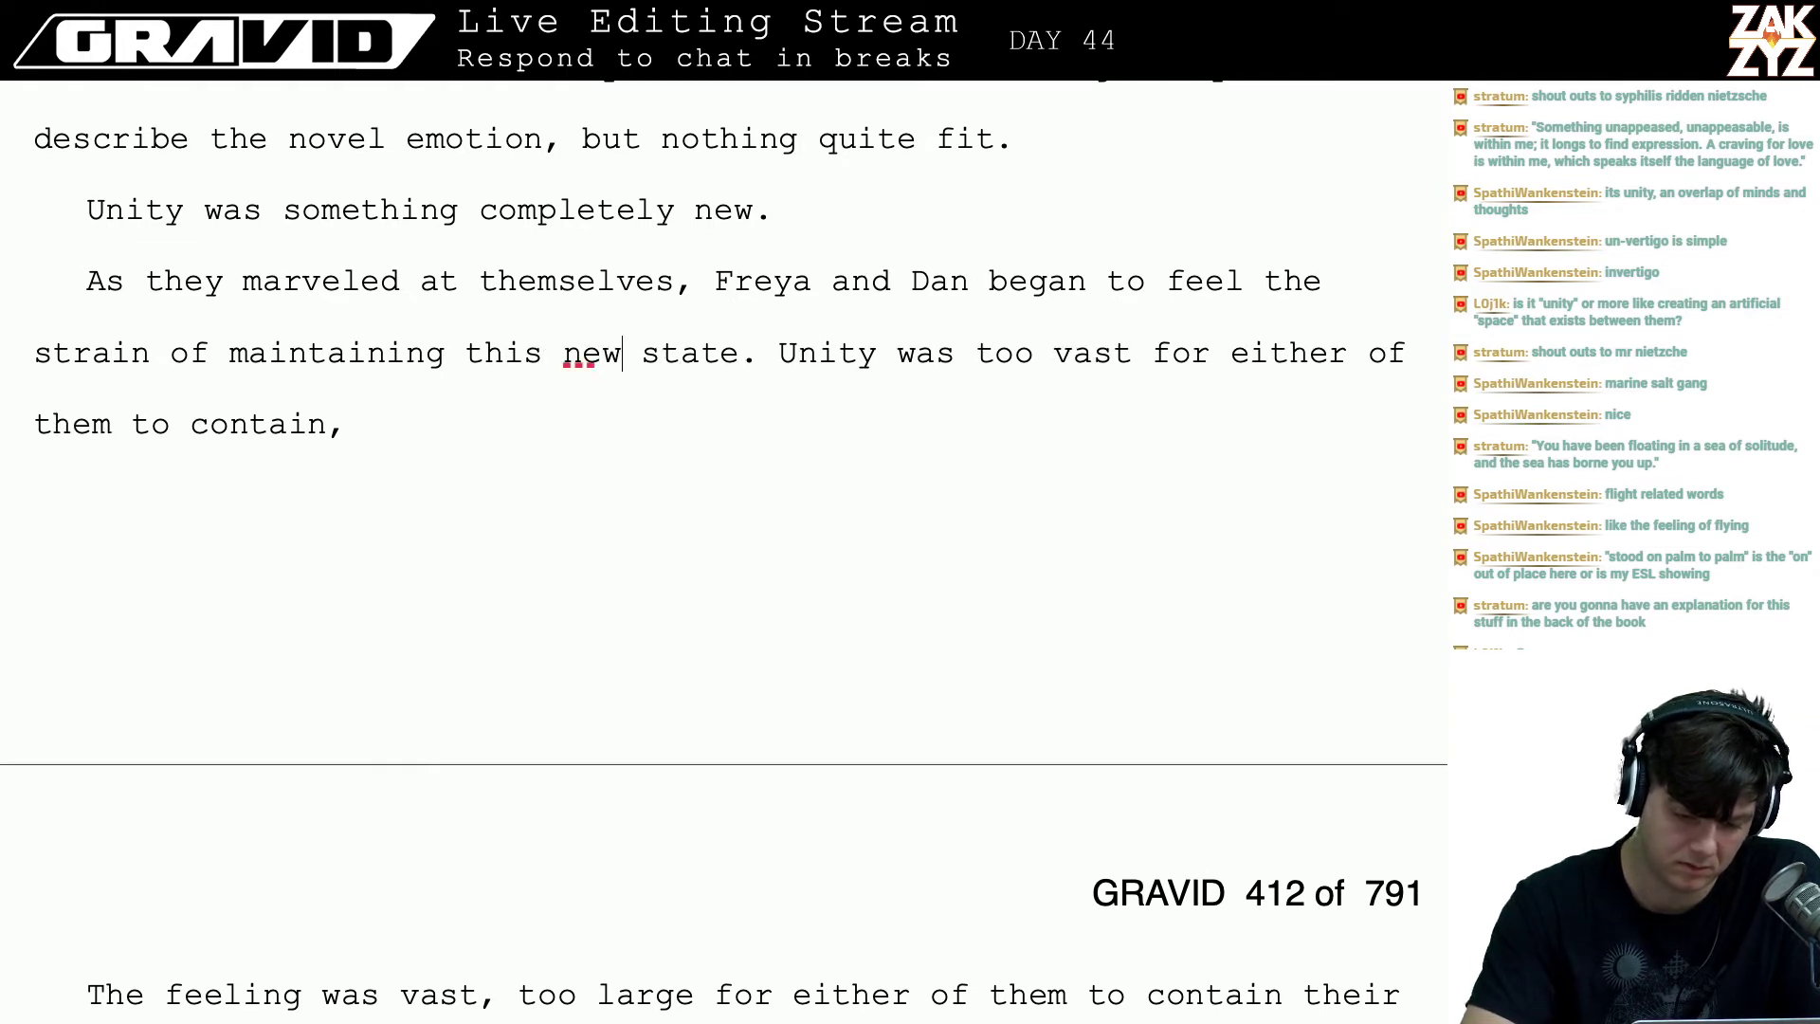
key("shift+Right")
key("shift+Right")
key("shift+Right")
key("shift+Right")
key("shift+Right")
key("shift+Right")
key("shift+Right")
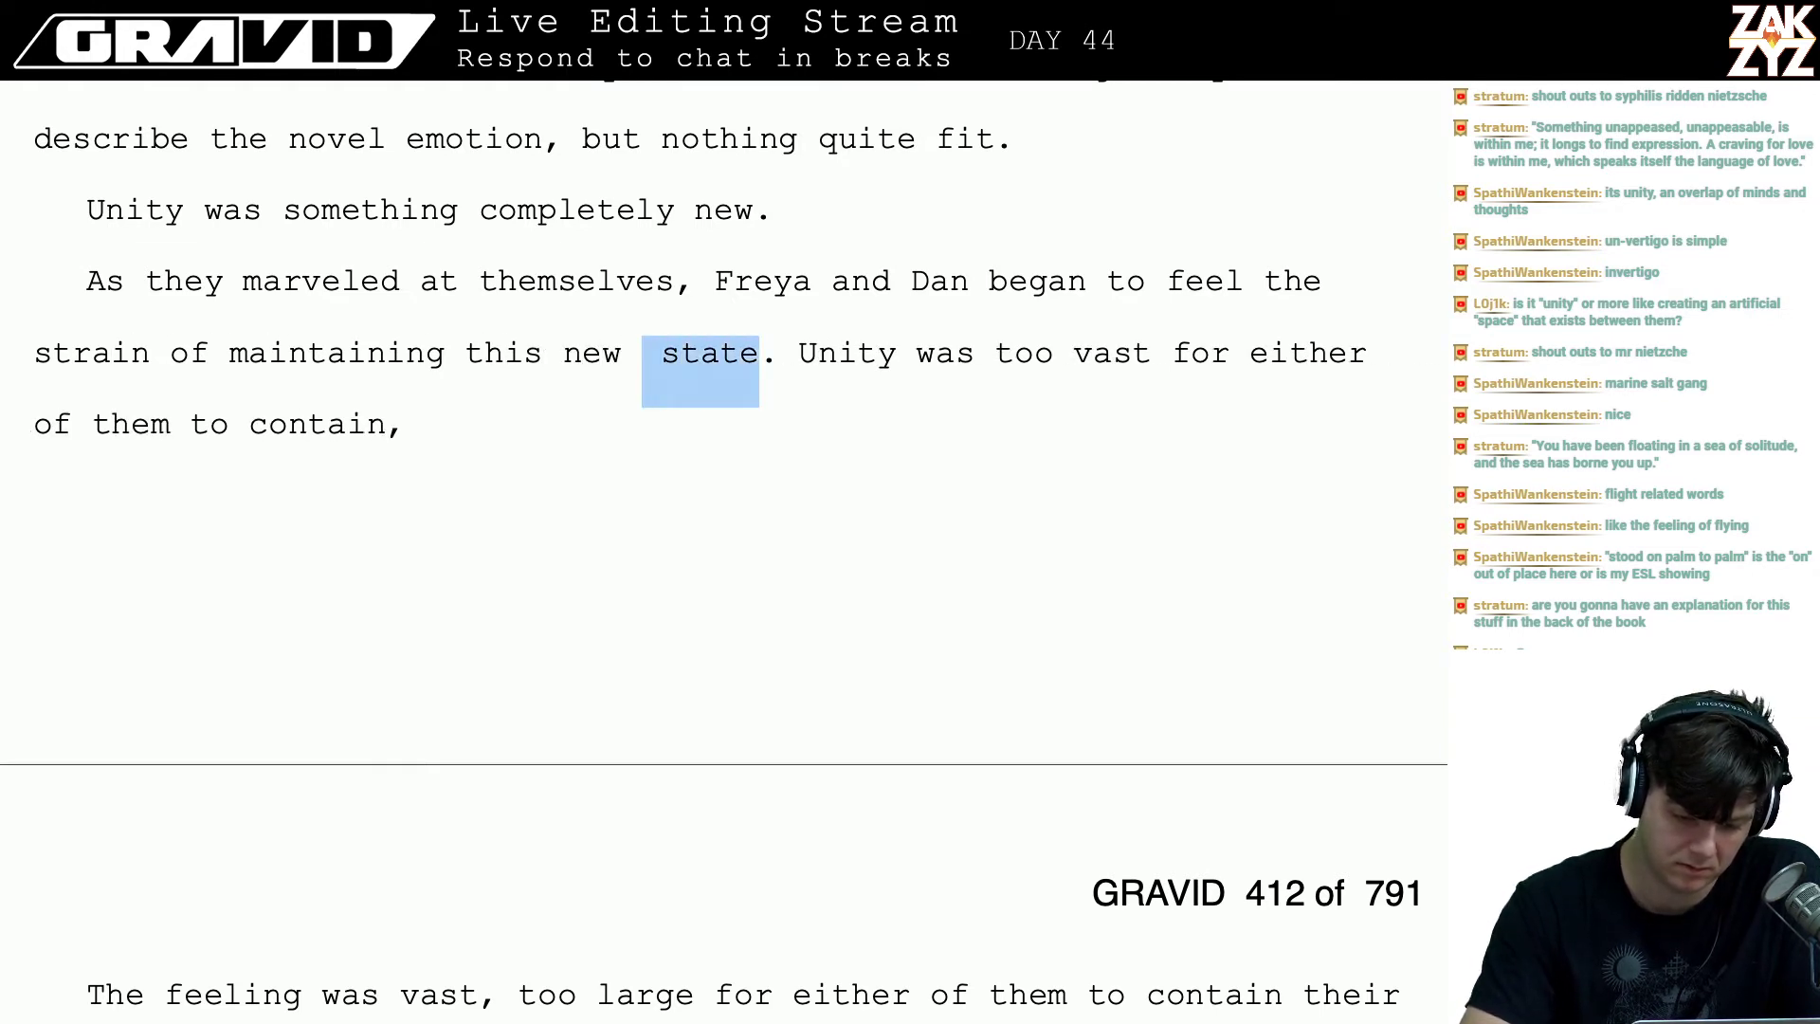
key("shift+Left")
key("Left")
key("Left")
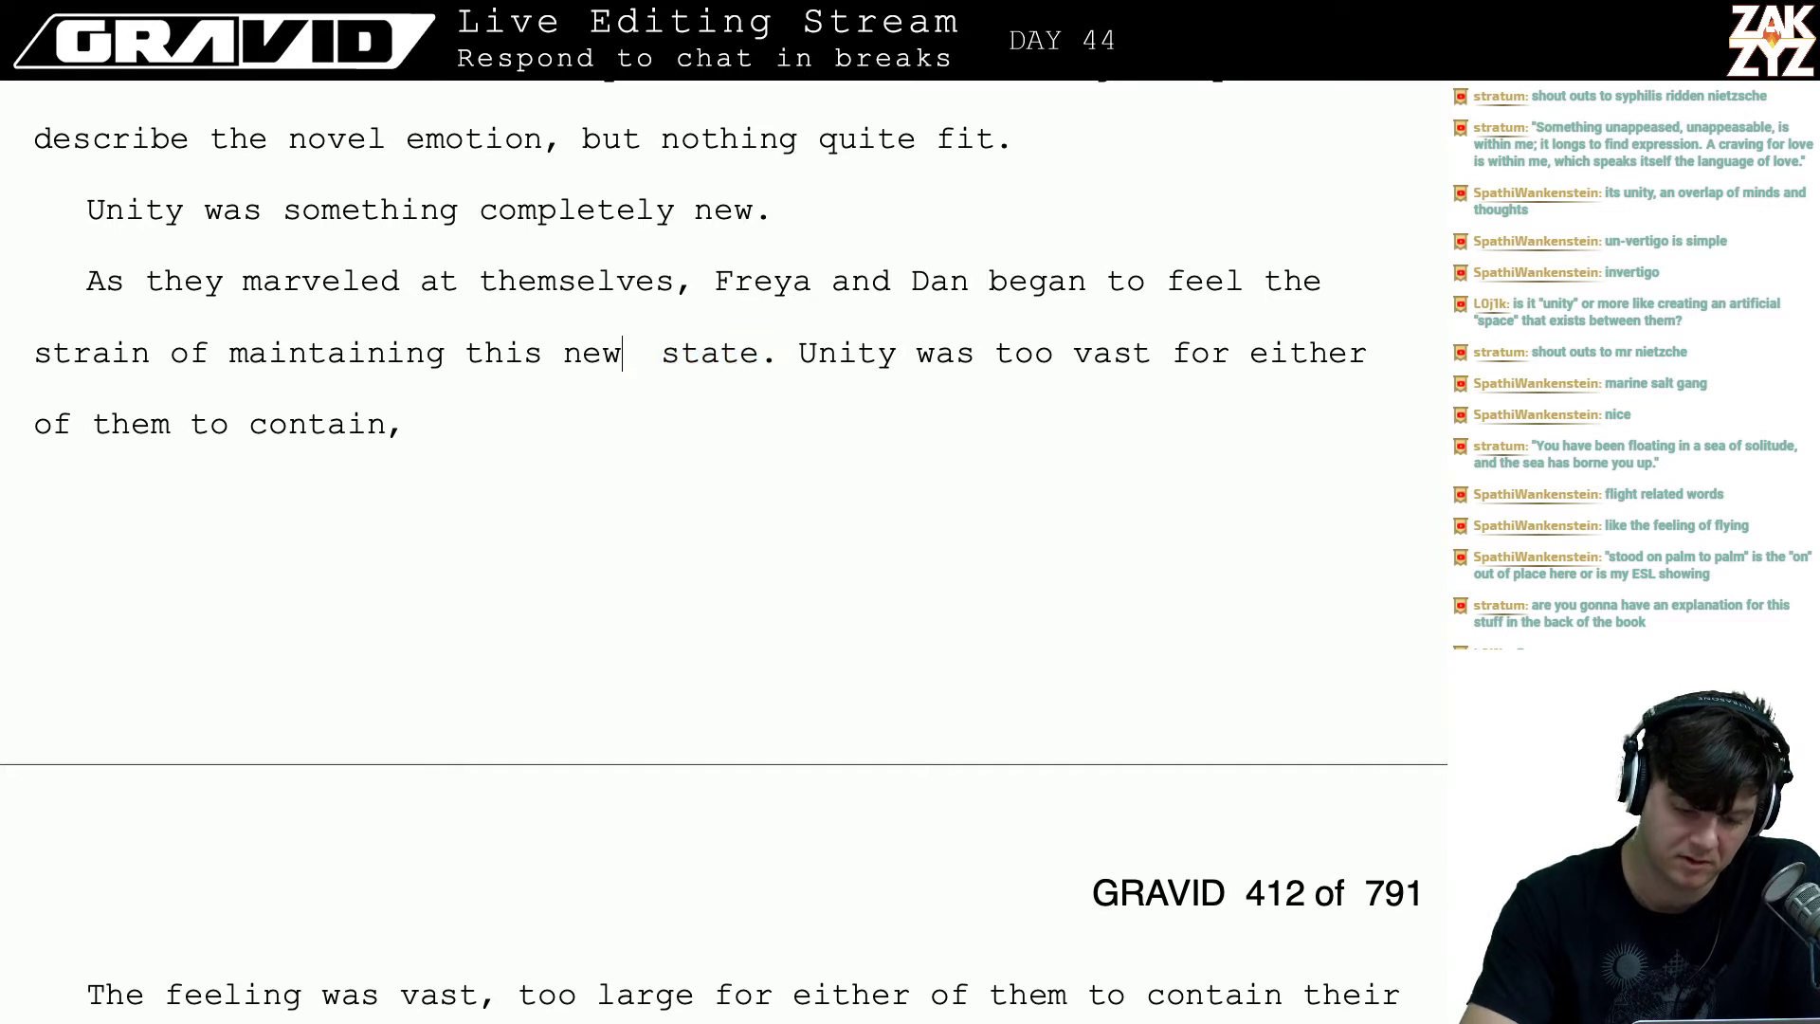
key("BackSpace")
key("Down")
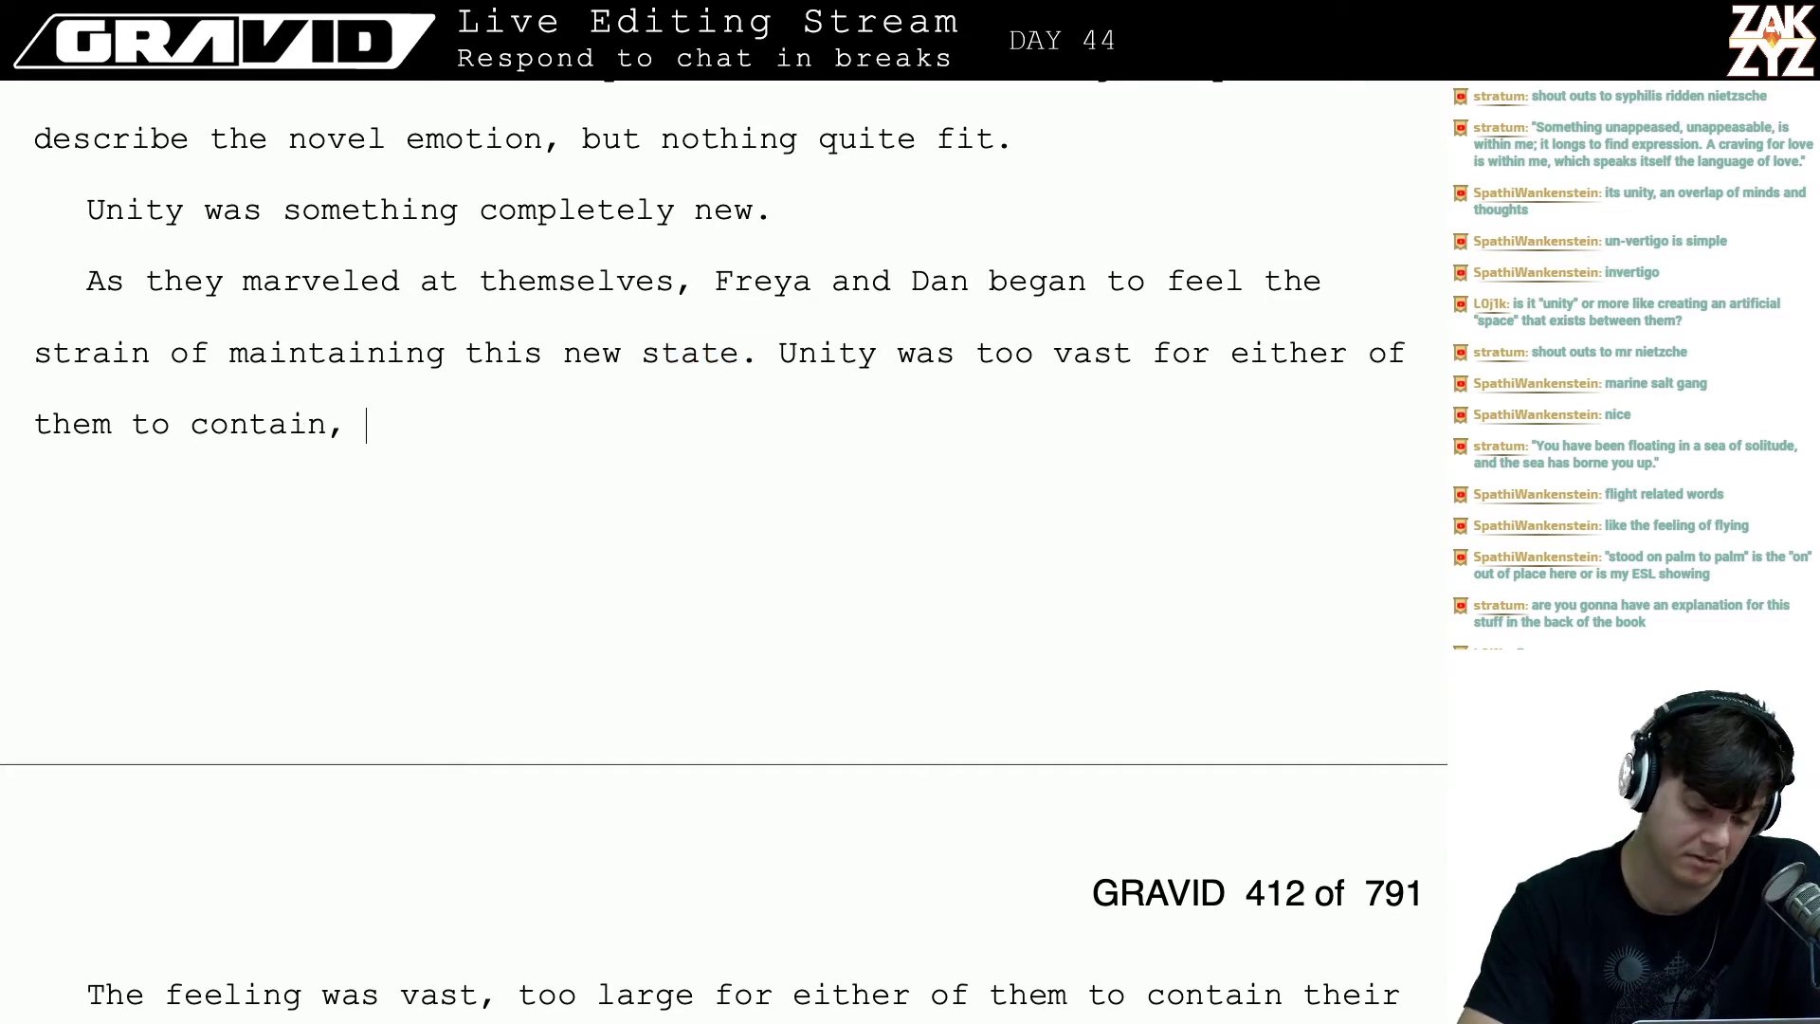
type("and it")
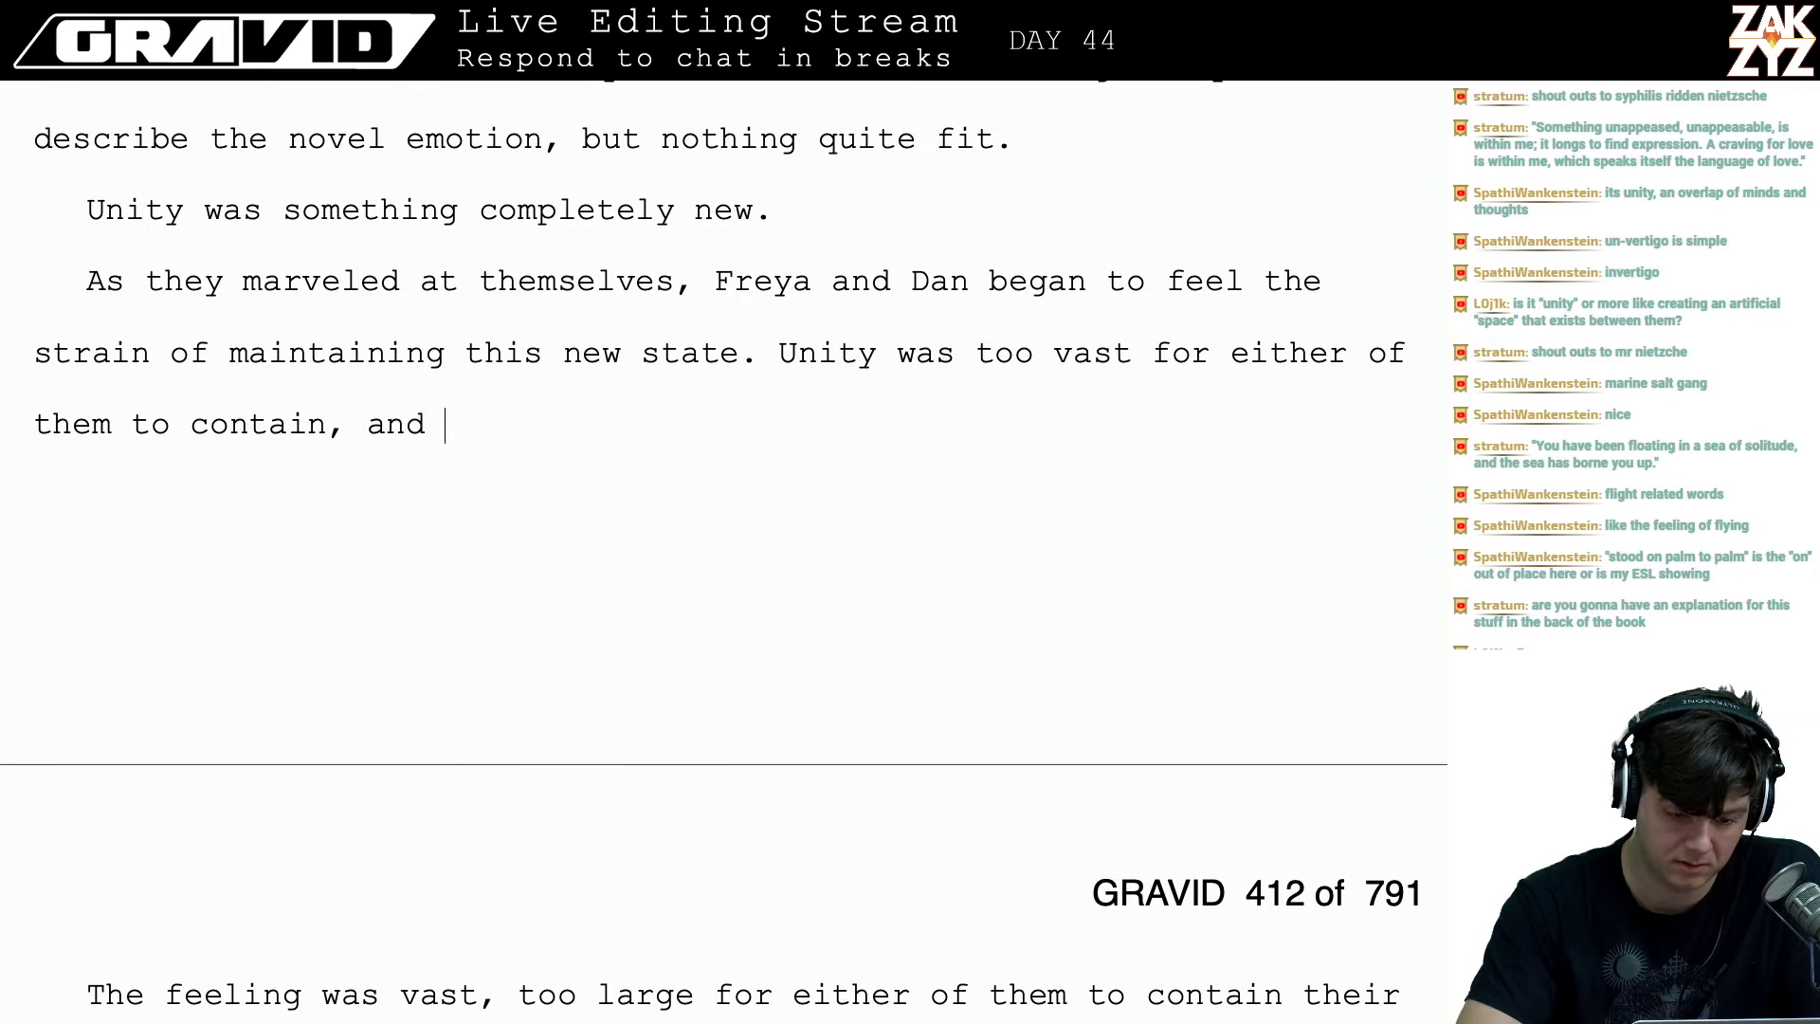
key("BackSpace")
key("BackSpace")
key("BackSpace")
key("BackSpace")
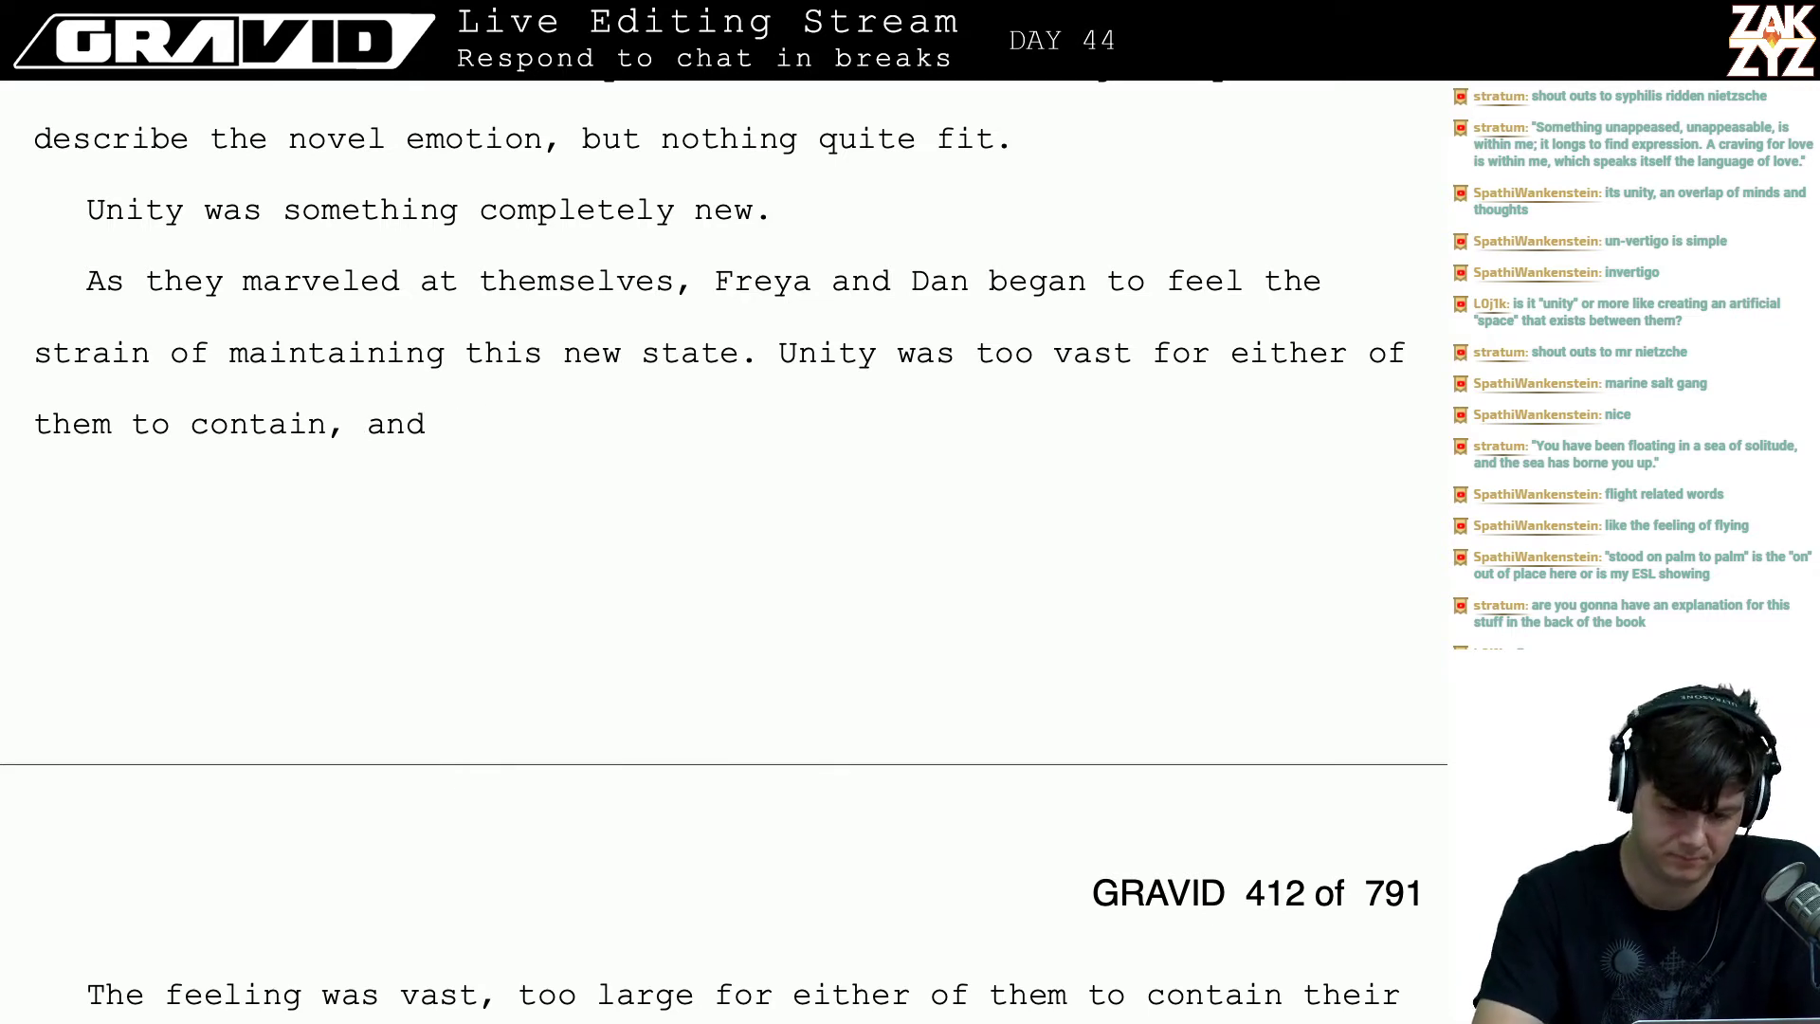
key("BackSpace")
key("BackSpace")
key("BackSpace")
type("they could f")
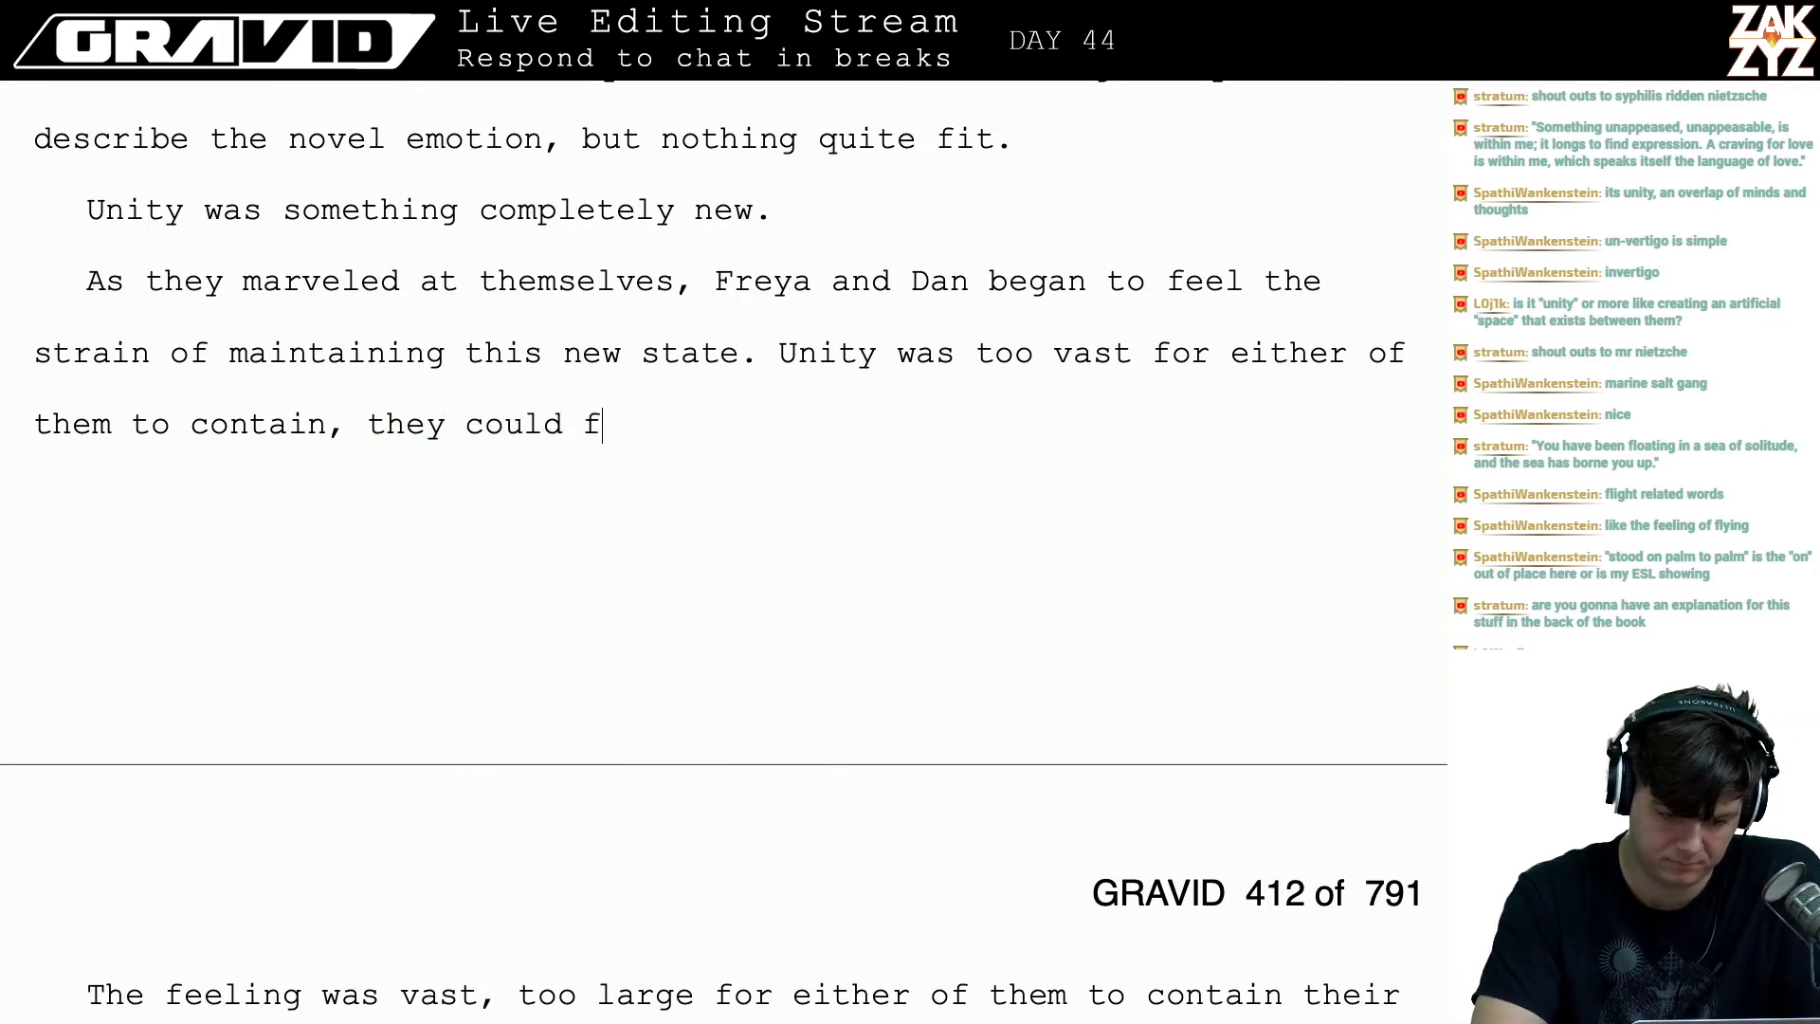
key("BackSpace")
key("BackSpace")
key("BackSpace")
key("BackSpace")
key("BackSpace")
key("BackSpace")
key("BackSpace")
key("BackSpace")
key("BackSpace")
key("BackSpace")
key("BackSpace")
key("BackSpace")
type("it")
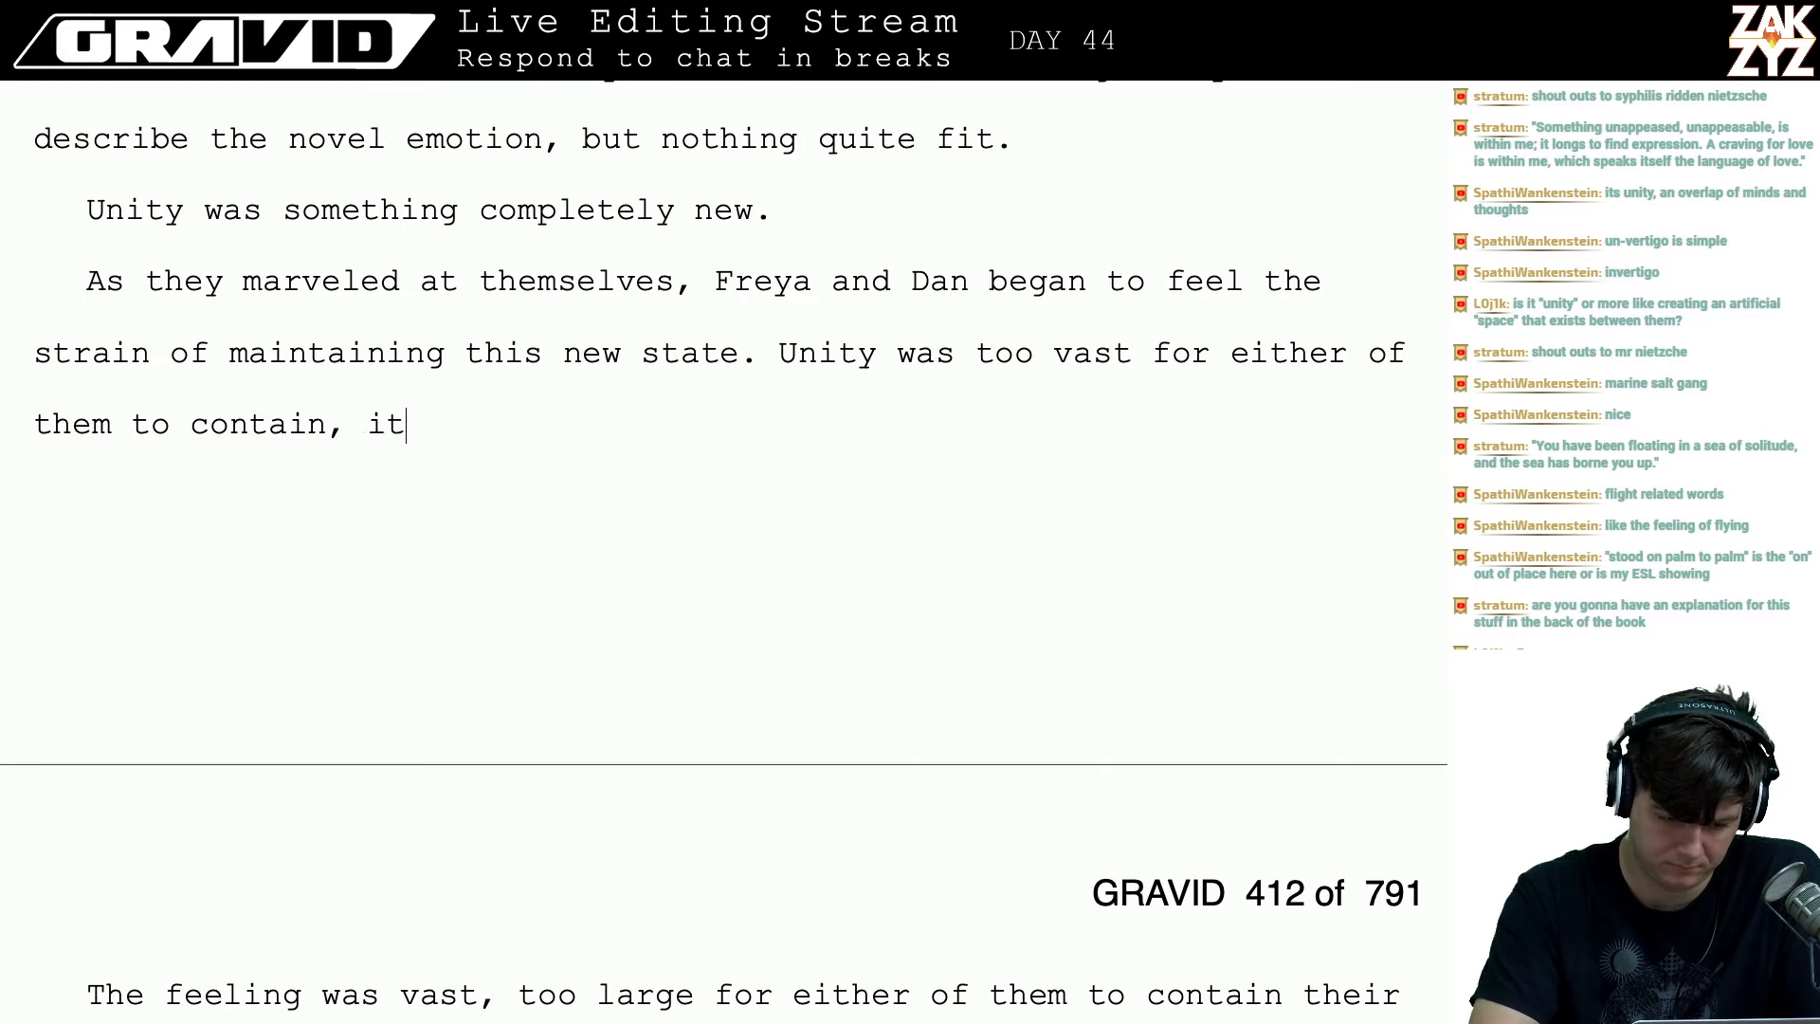
type(" demands")
key("BackSpace")
key("BackSpace")
type("e")
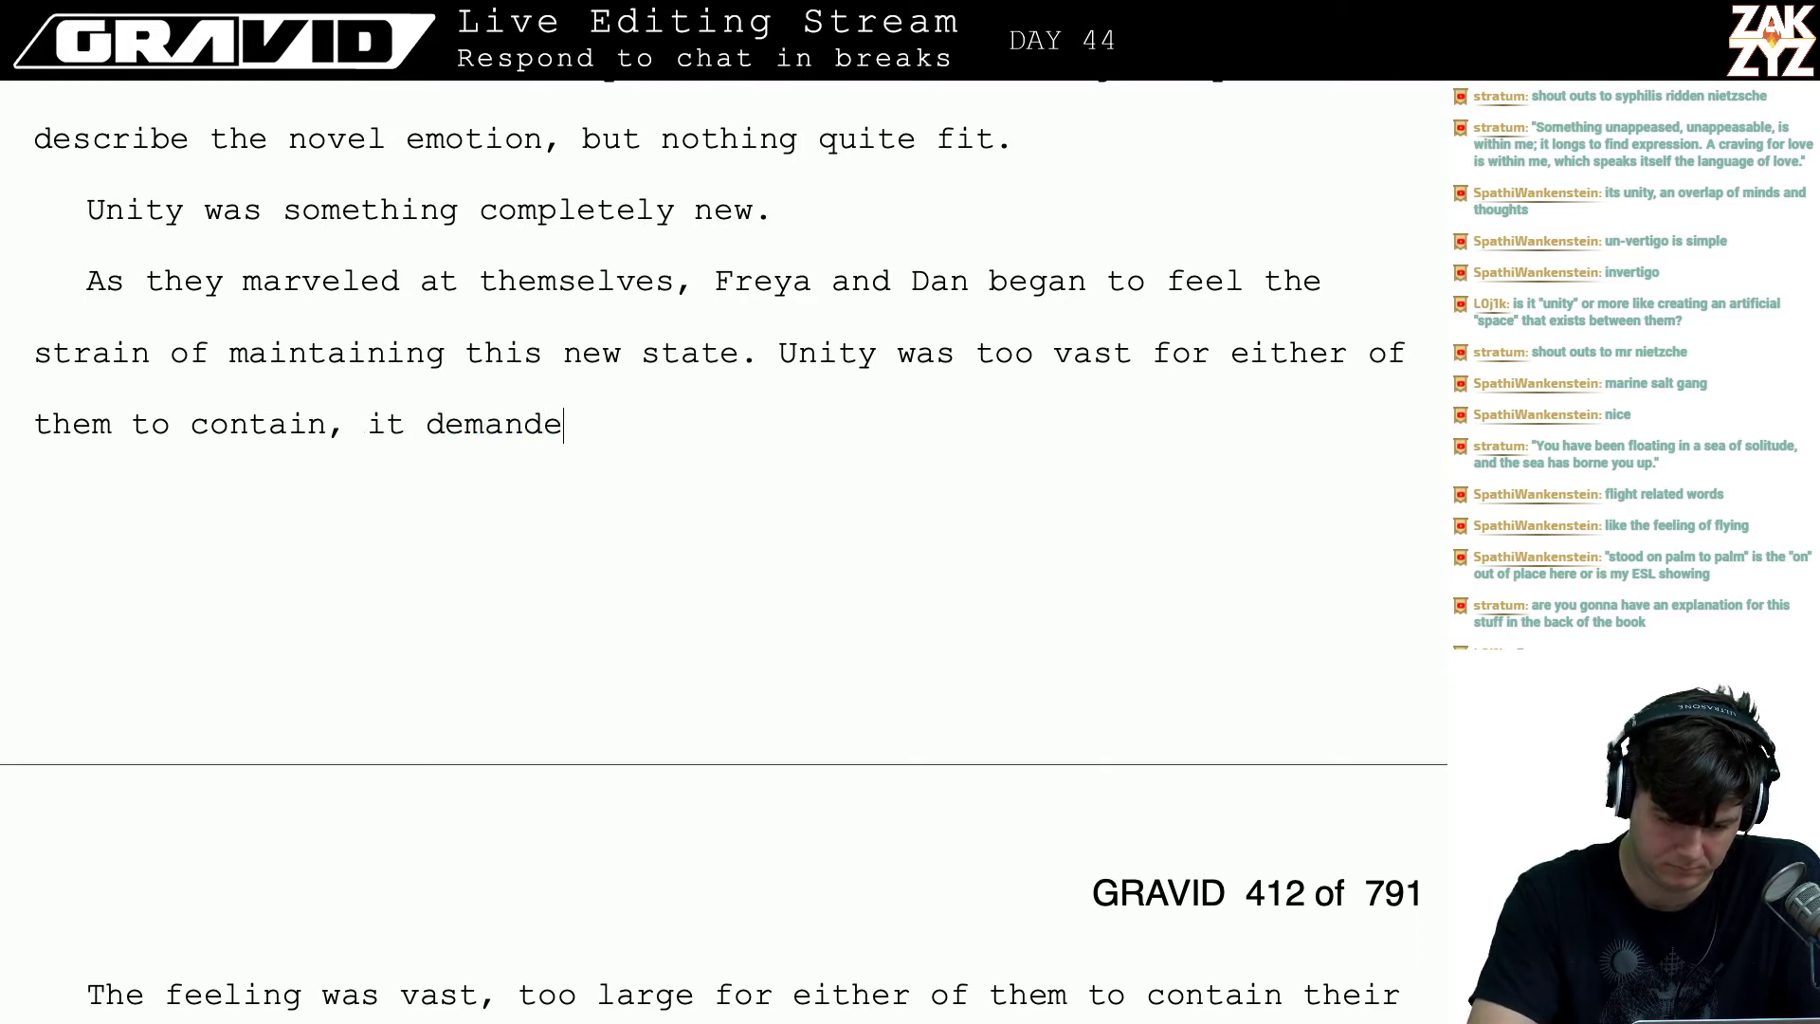
type("d of them that the")
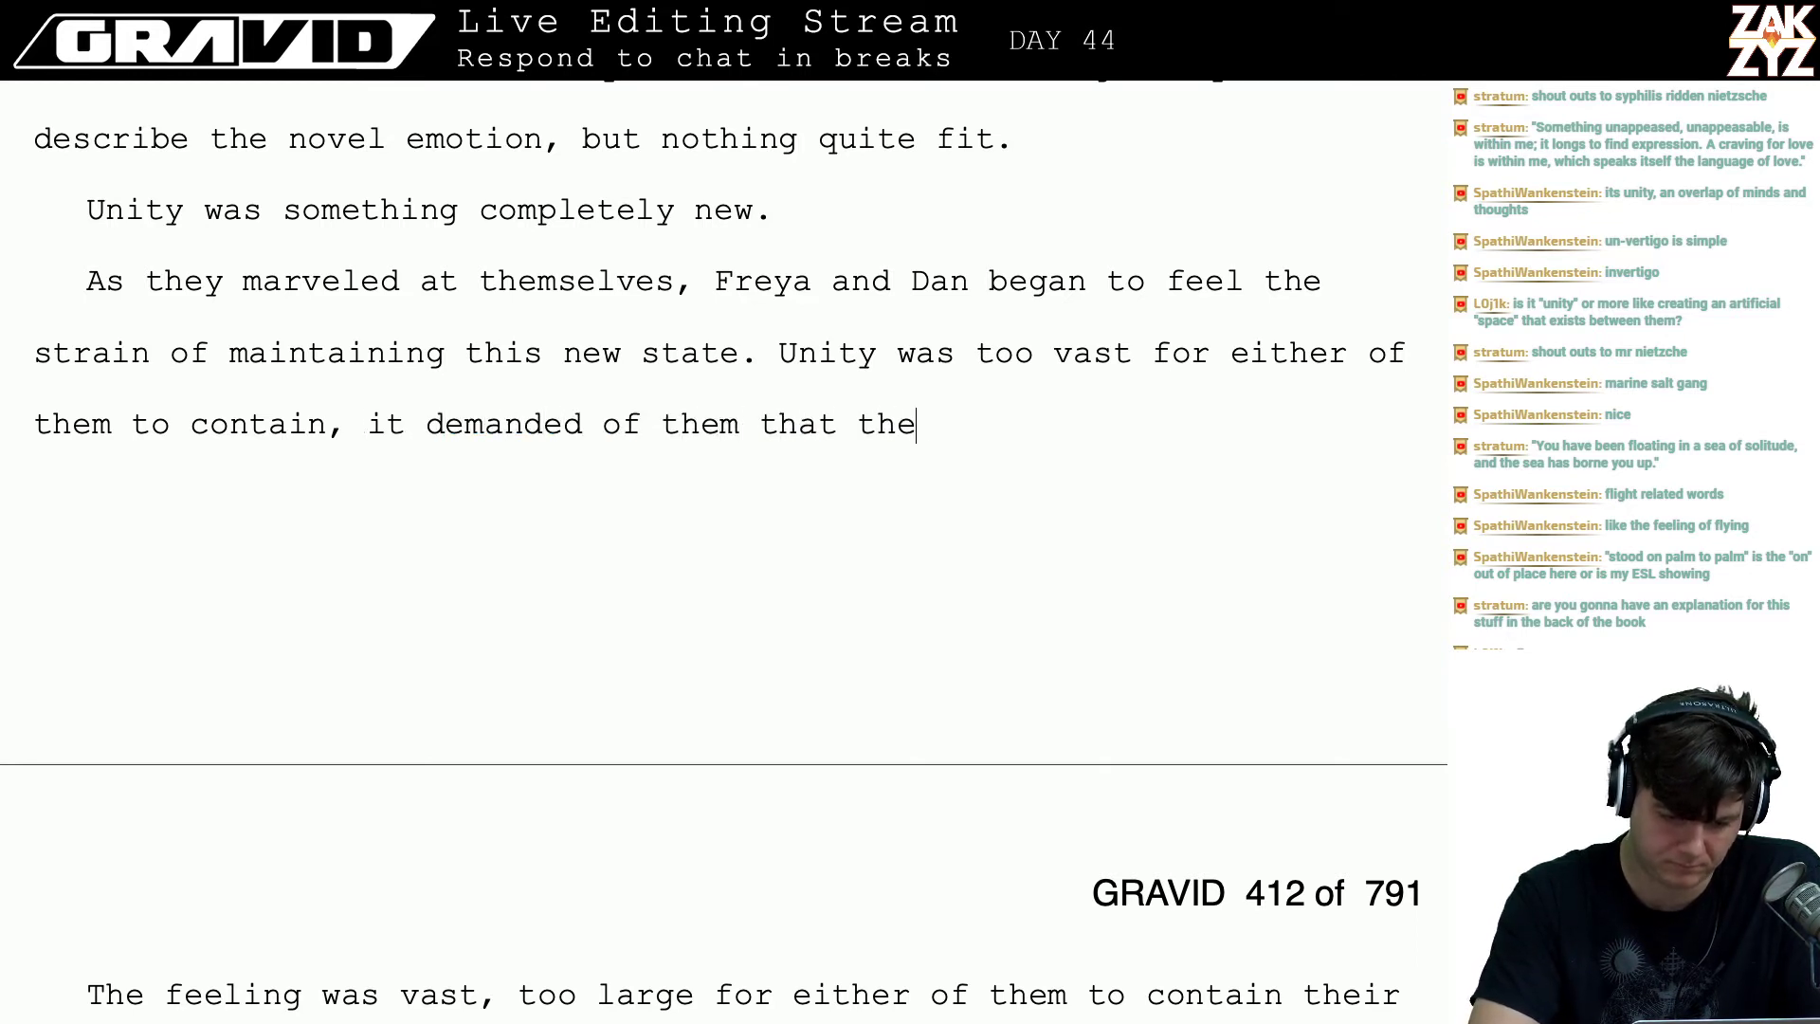
type("y ex")
key("BackSpace")
key("BackSpace")
key("BackSpace")
key("BackSpace")
key("BackSpace")
key("BackSpace")
key("BackSpace")
key("BackSpace")
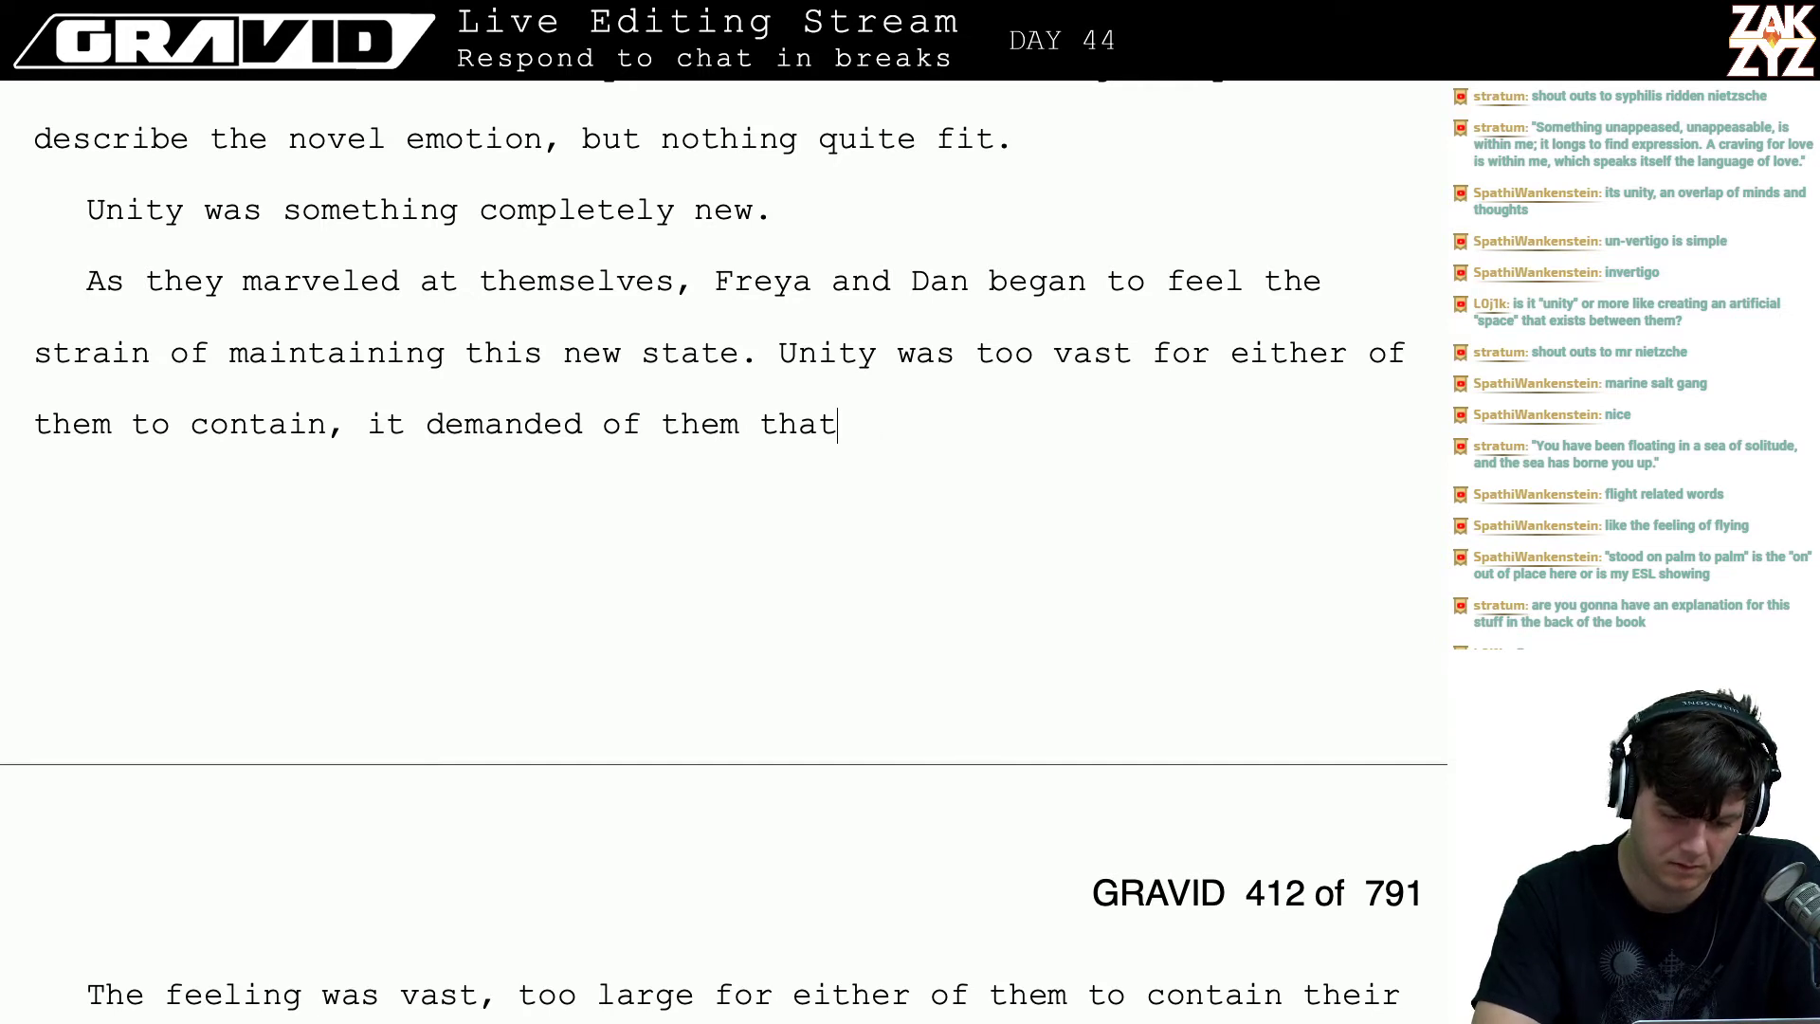
key("BackSpace")
key("BackSpace")
key("BackSpace")
key("BackSpace")
key("BackSpace")
key("BackSpace")
key("BackSpace")
key("BackSpace")
key("BackSpace")
key("BackSpace")
key("BackSpace")
key("BackSpace")
key("BackSpace")
key("BackSpace")
key("BackSpace")
key("BackSpace")
key("BackSpace")
key("BackSpace")
key("BackSpace")
key("BackSpace")
key("BackSpace")
key("BackSpace")
key("BackSpace")
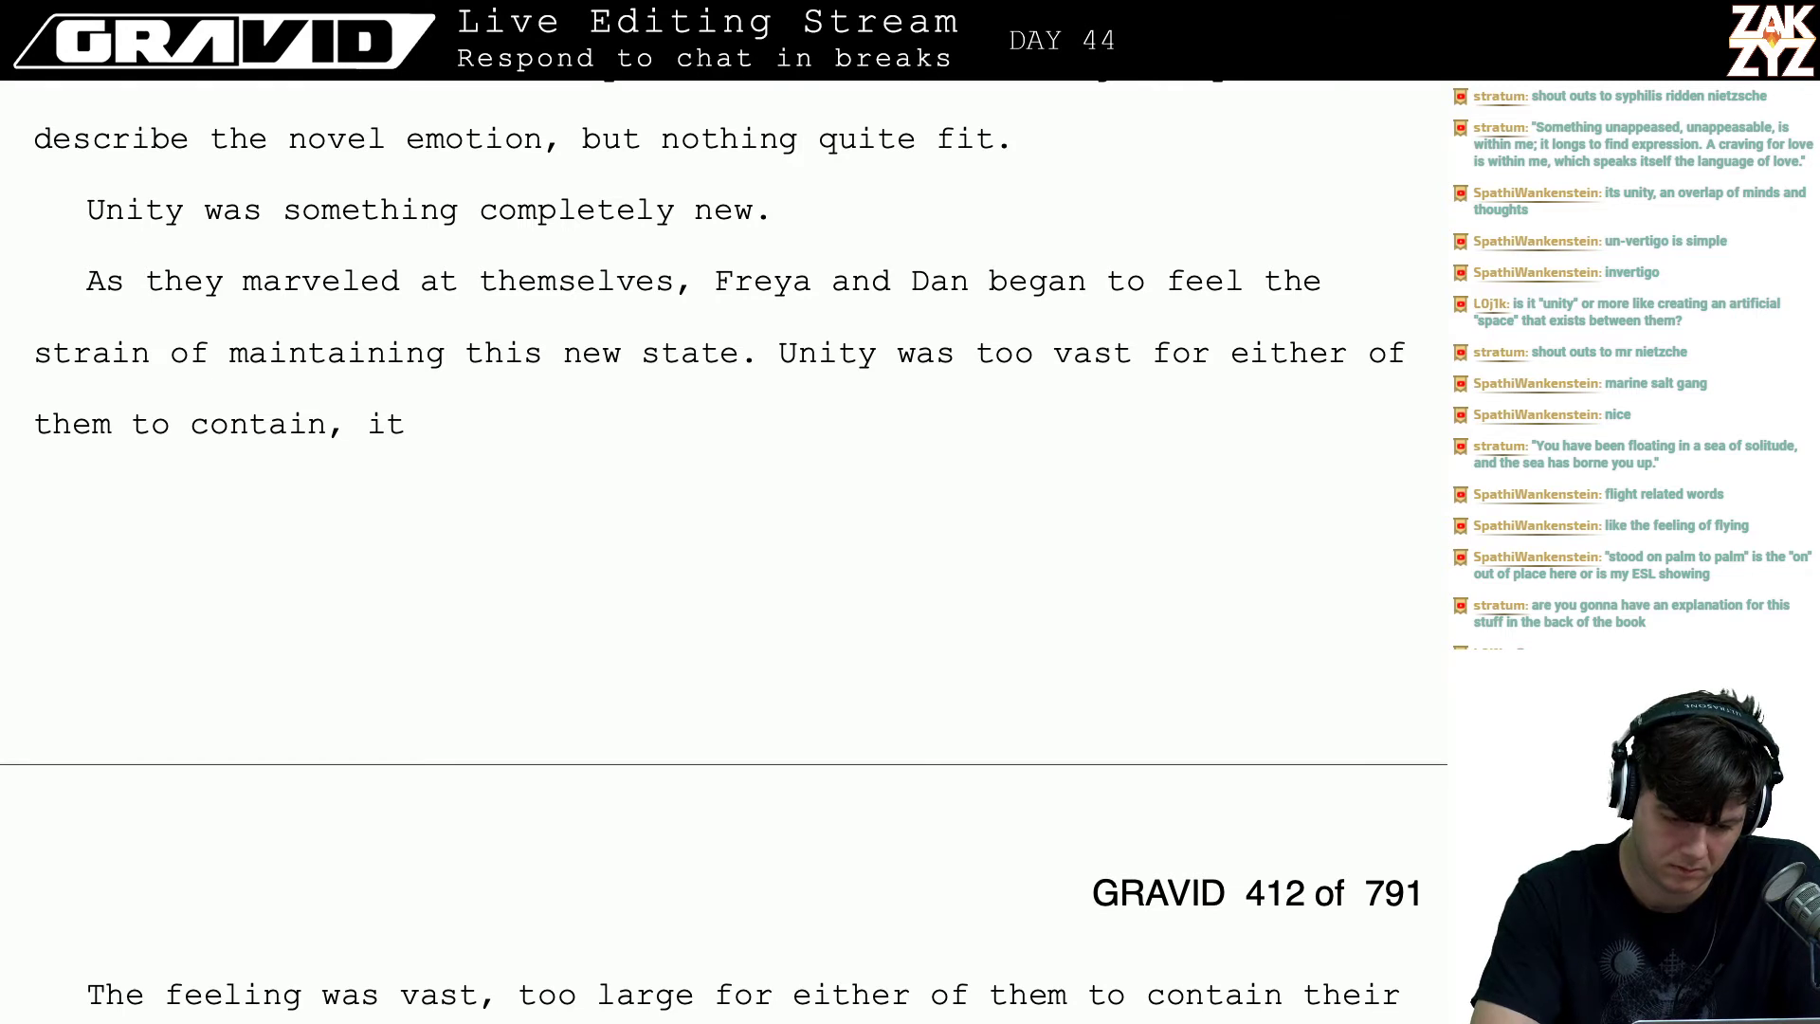
key("BackSpace")
key("BackSpace")
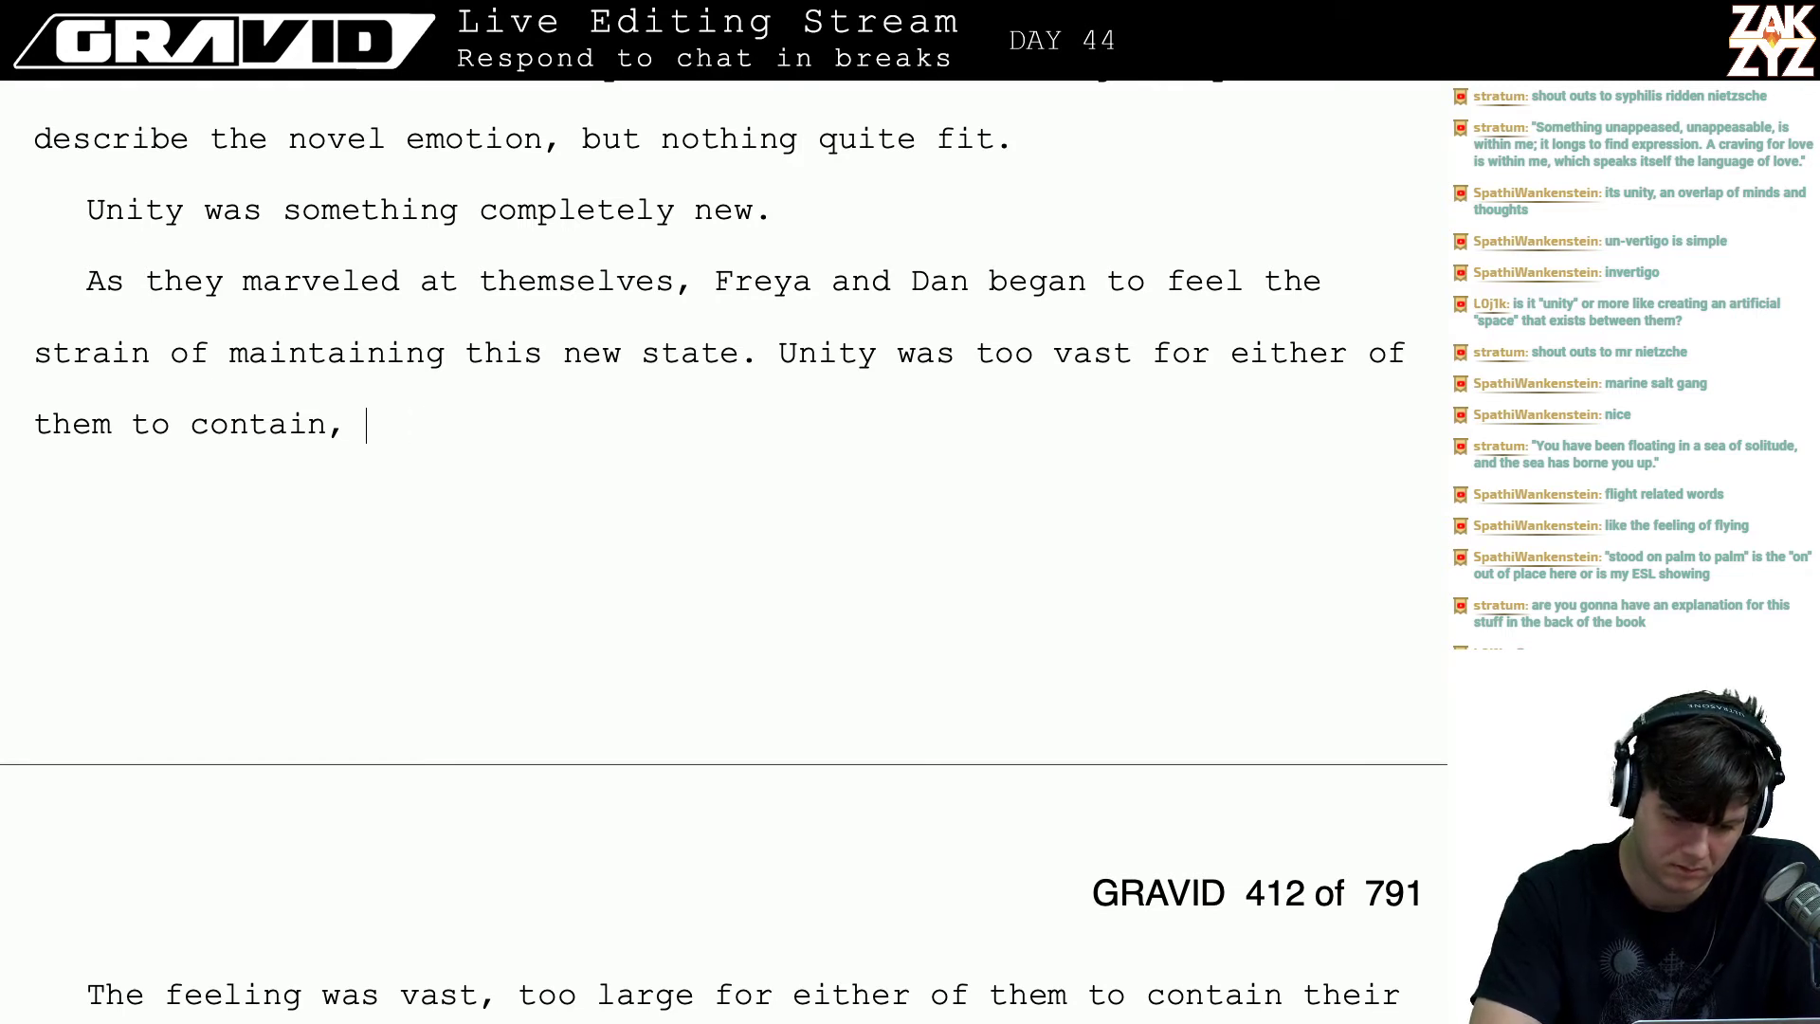
- Finish the unity sentence with "it demanded expansion." and delete the leftover draft lines between it and "Running too hard"
type("it demanded expansion.")
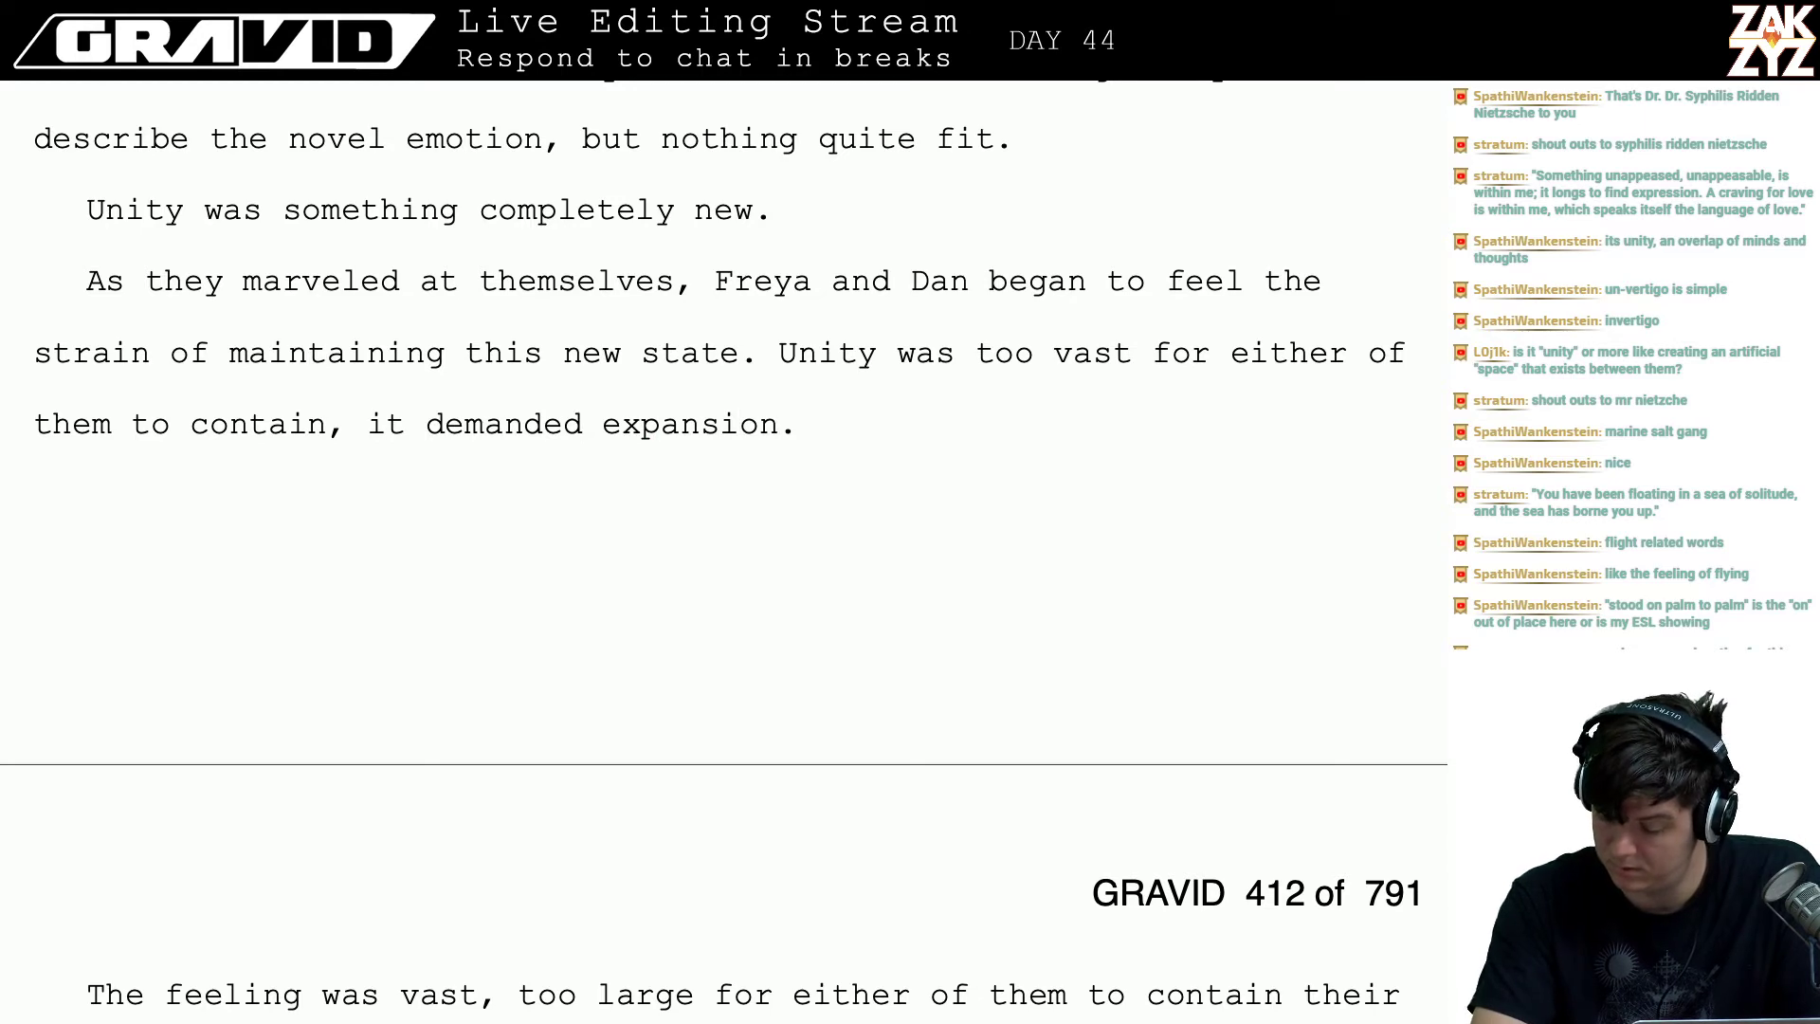
key("shift+Down")
key("shift+Down")
key("shift+Down")
key("shift+Down")
key("shift+Down")
key("shift+Down")
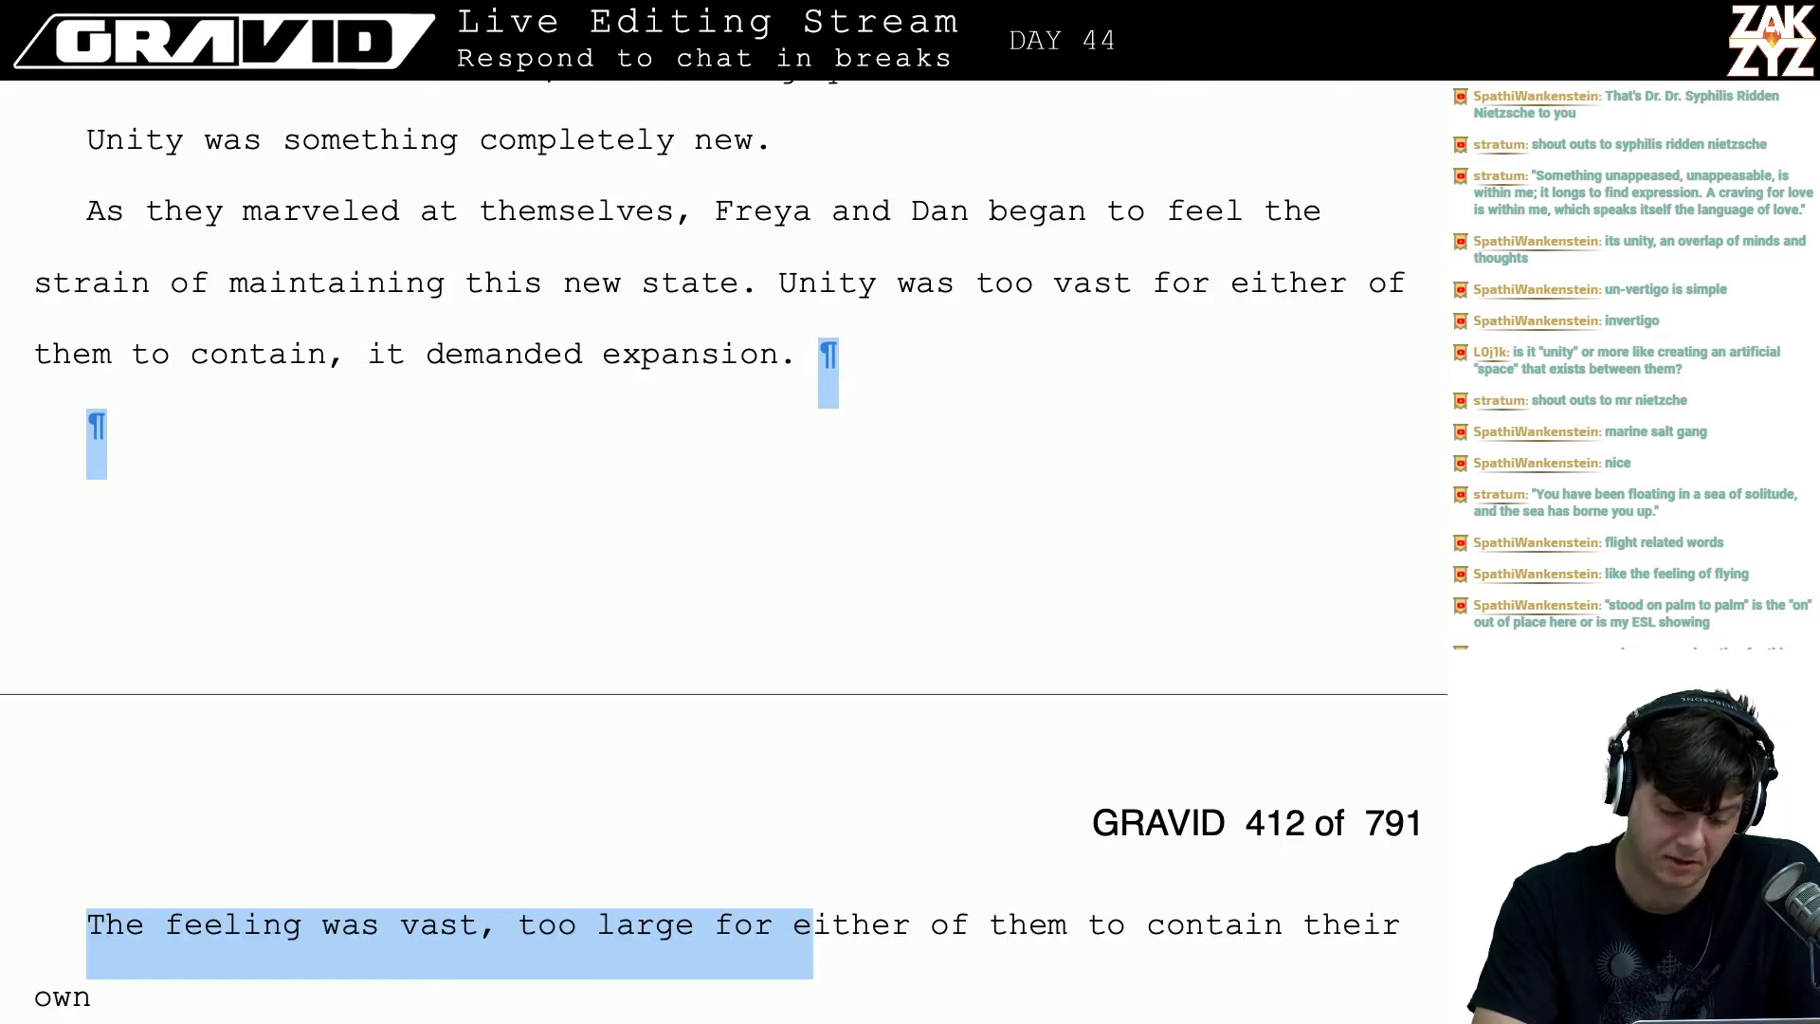
key("shift+Down")
key("shift+Down")
key("shift+Down")
key("shift+Up")
key("shift+Up")
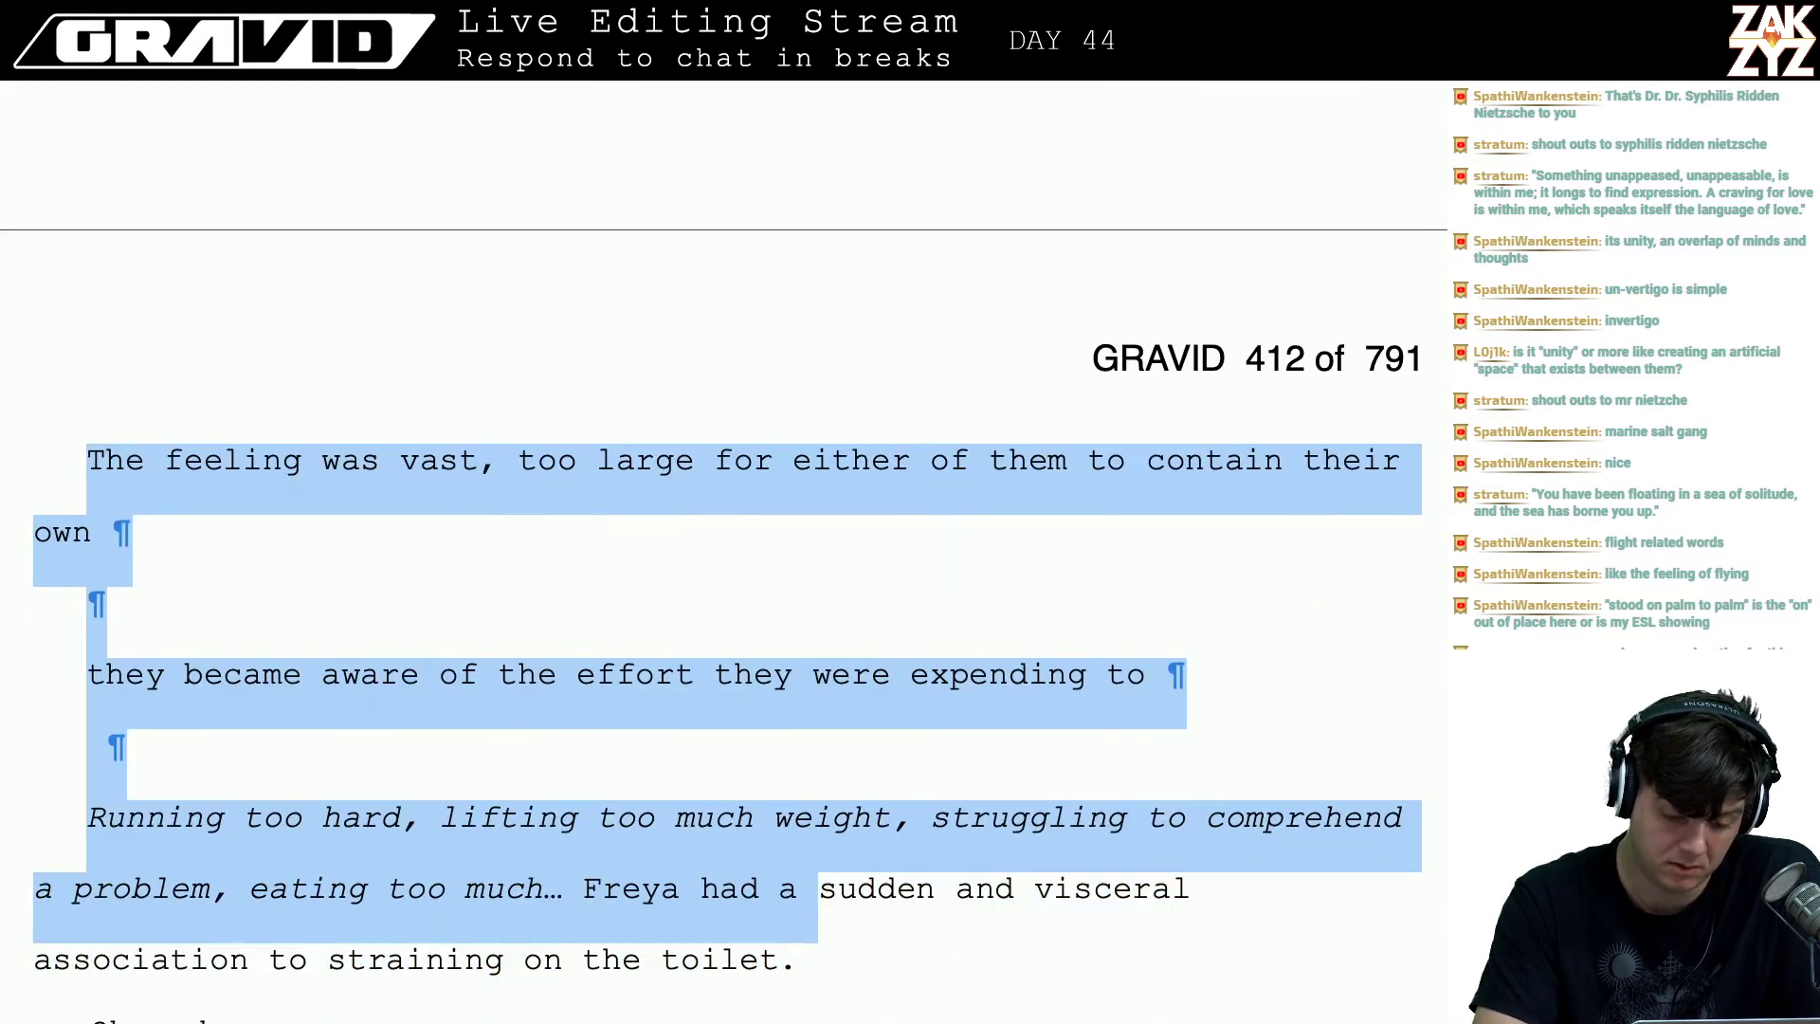
key("BackSpace")
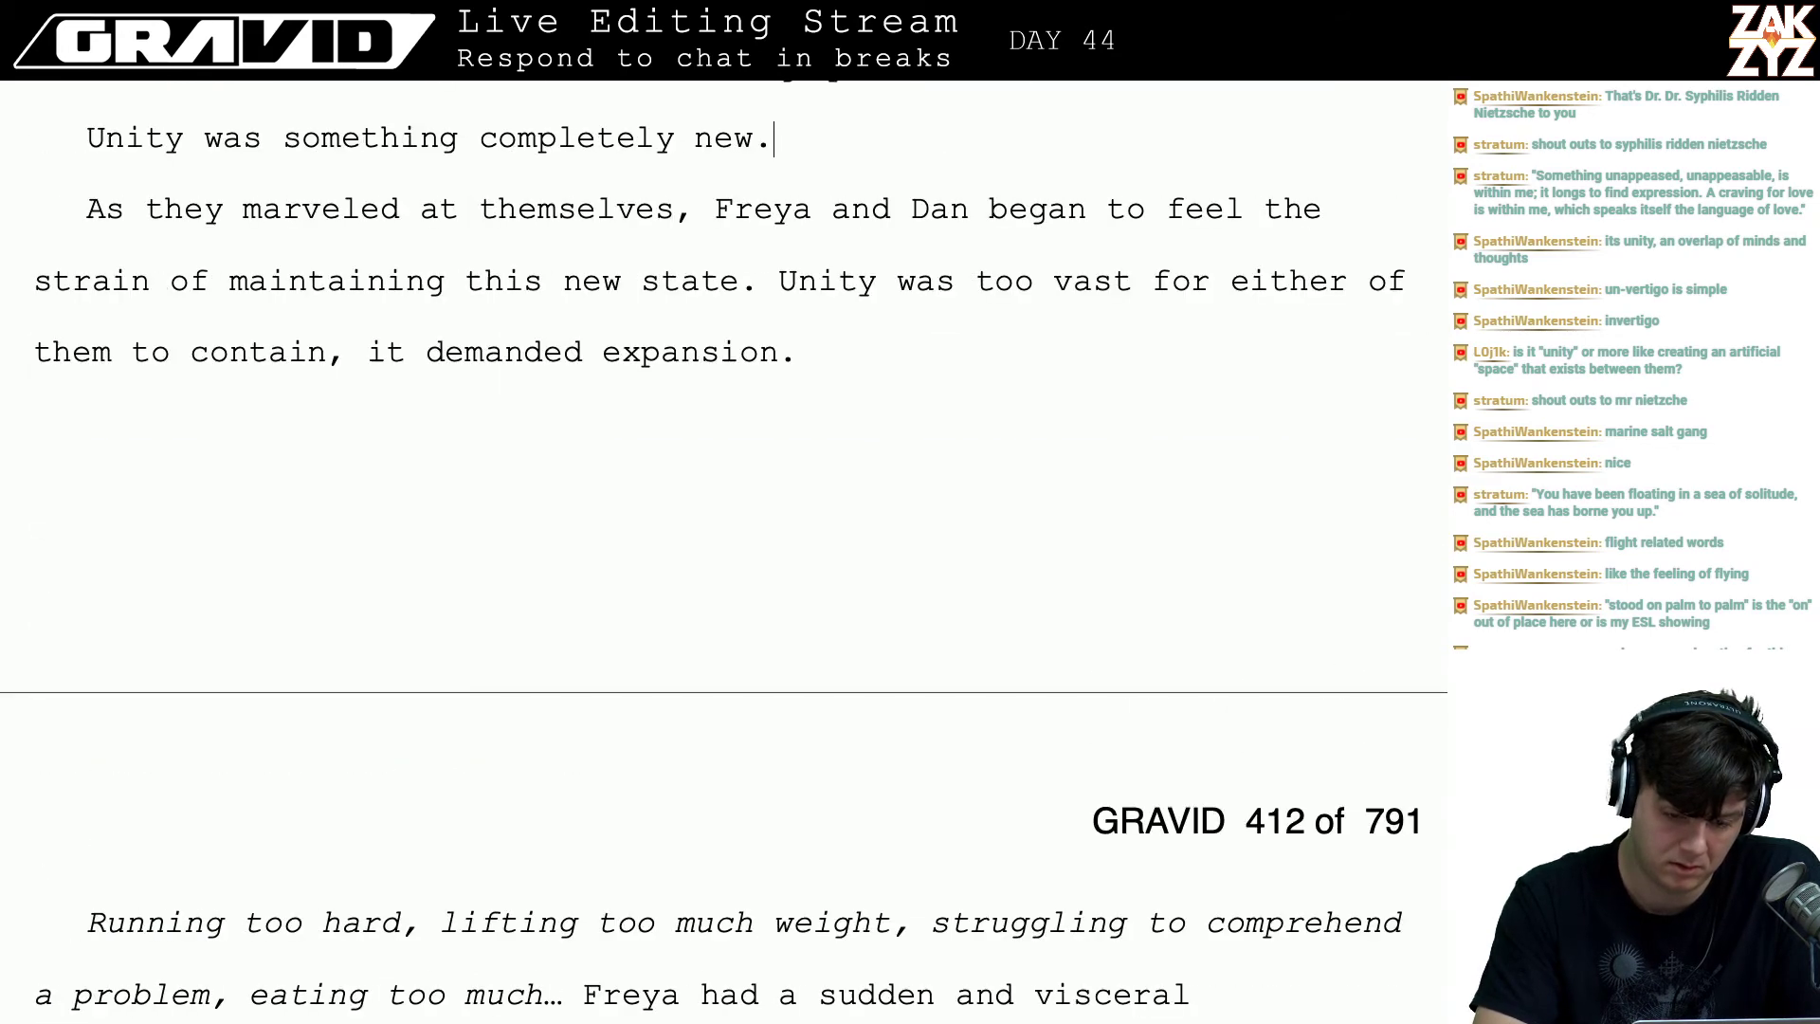
- Add the sentence "They tried to find parallels for the cost." after "it demanded expansion."
type("The")
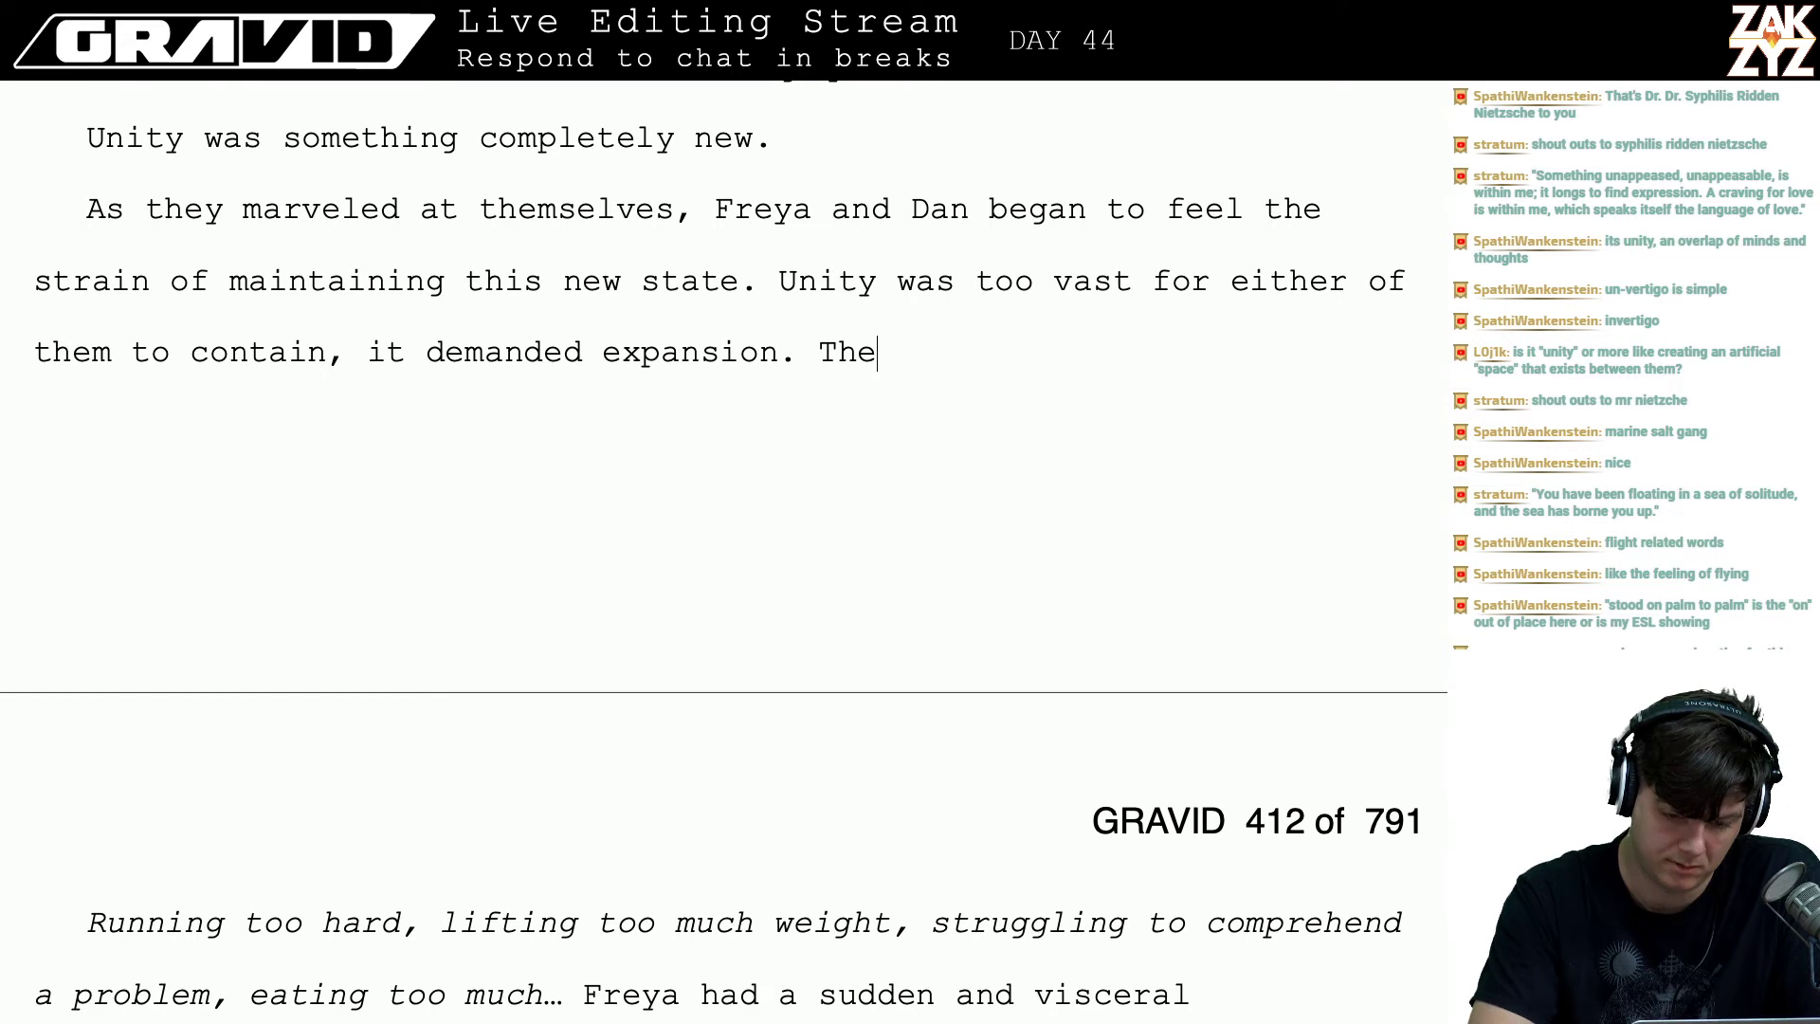
type("yy tried to f")
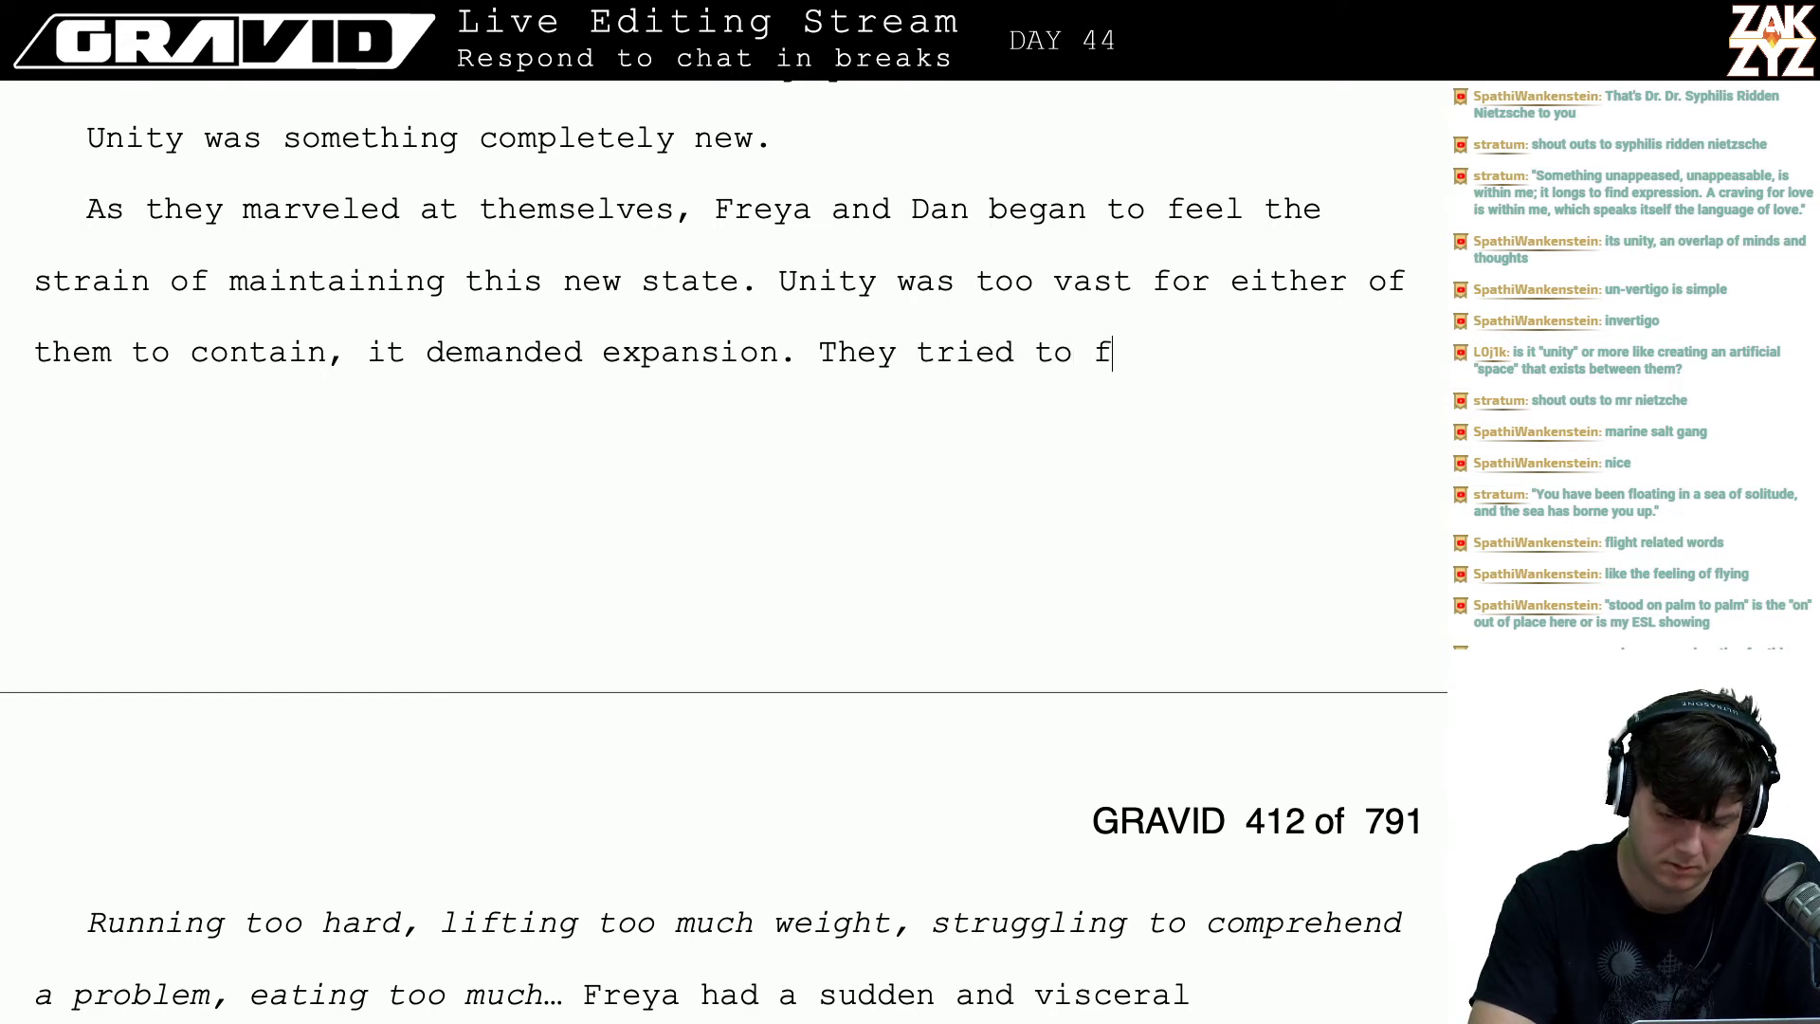
type("ind parallel")
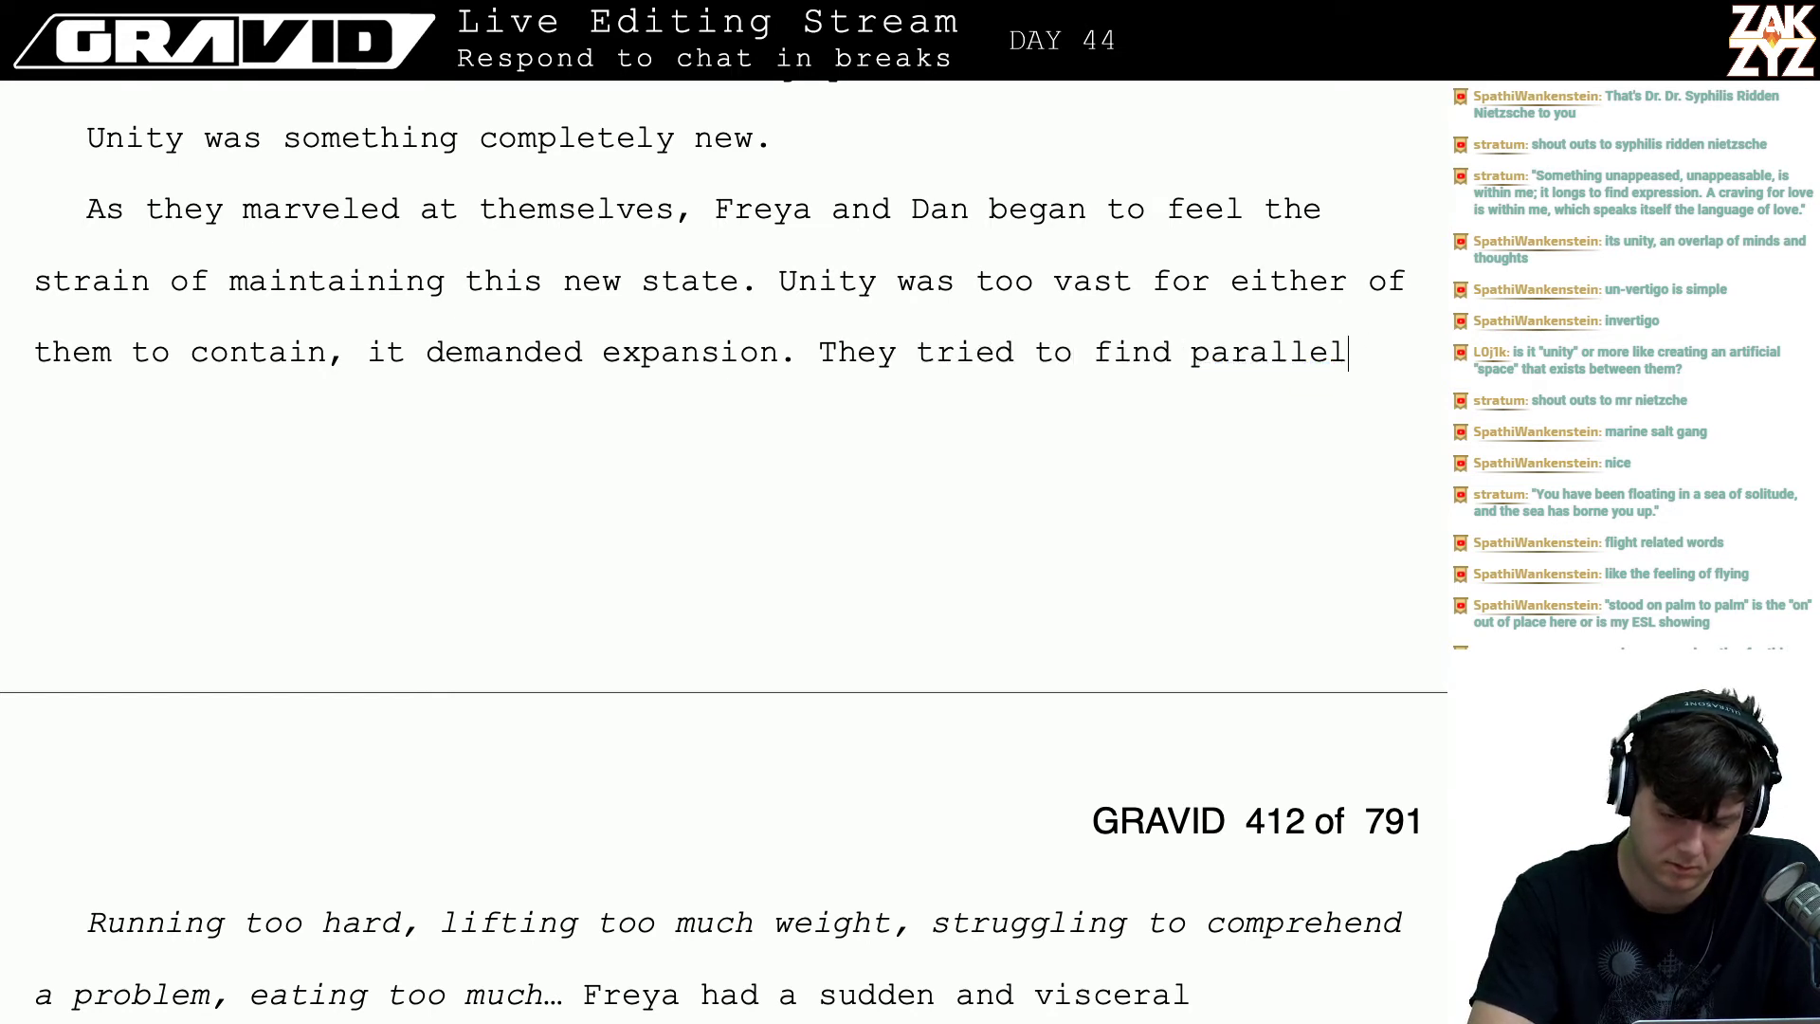
key("BackSpace")
type("s")
key("BackSpace")
key("BackSpace")
type("ls for ")
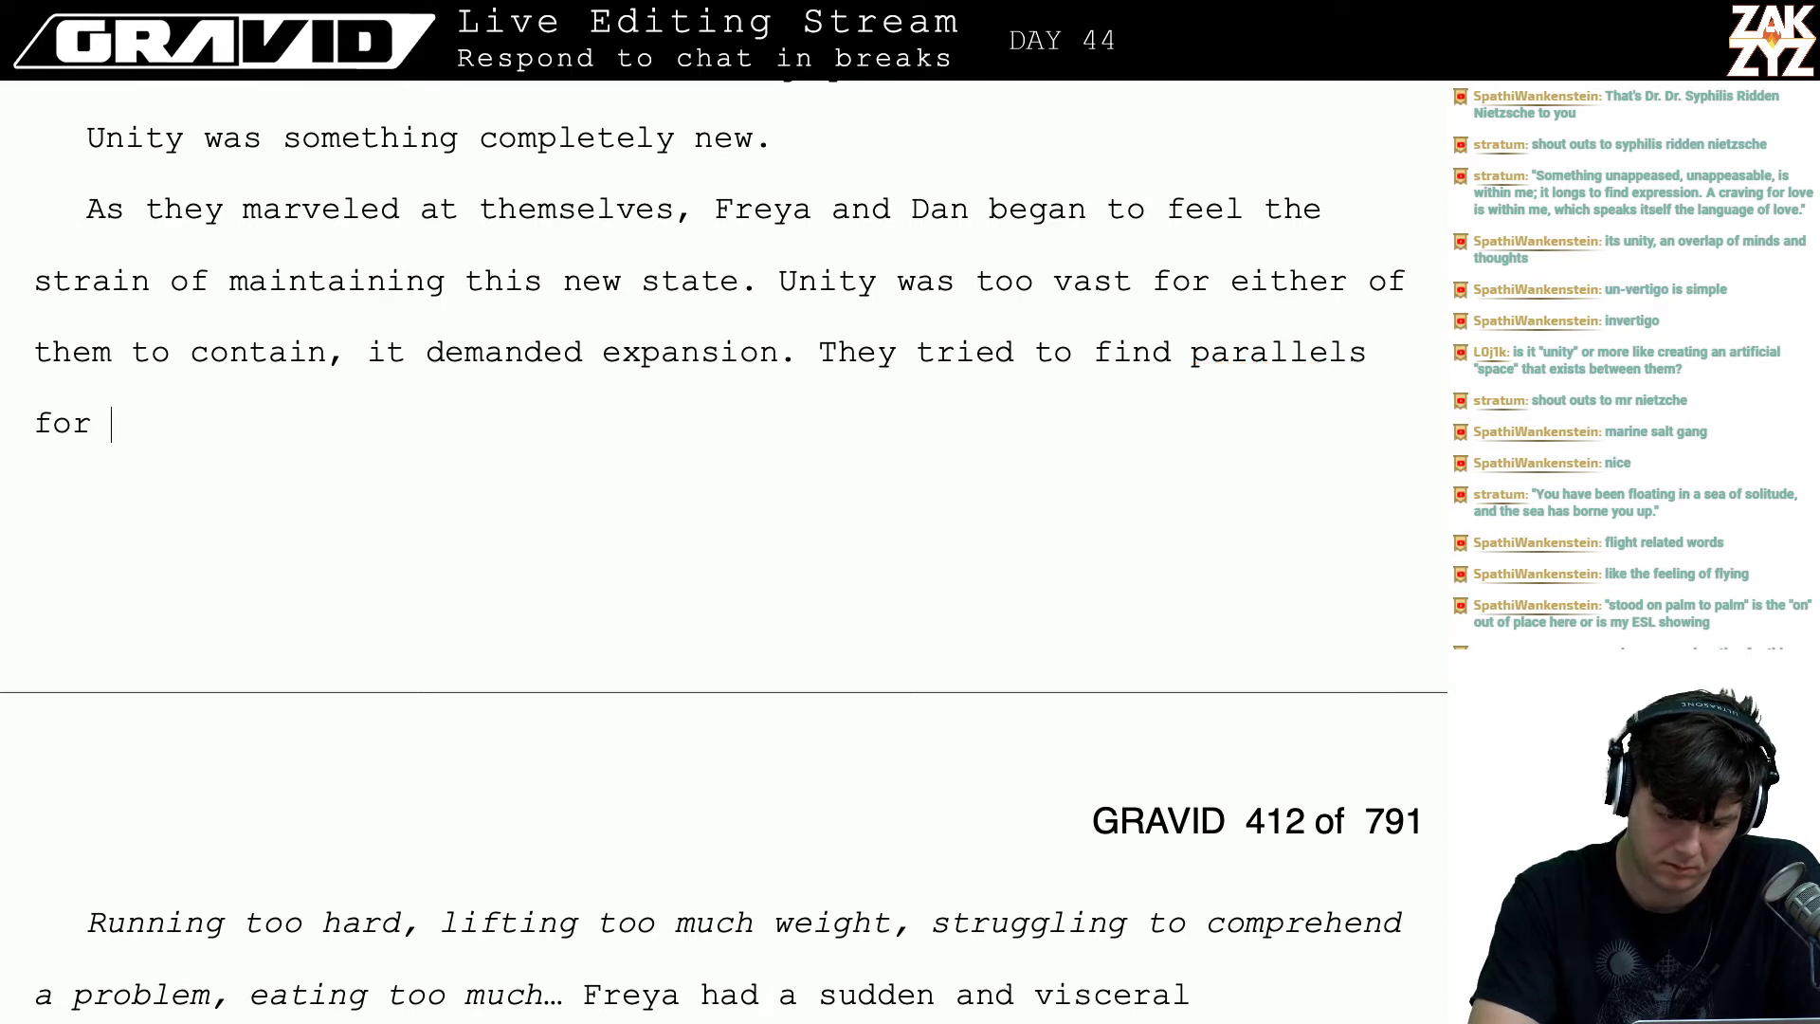
type("this")
key("BackSpace")
key("BackSpace")
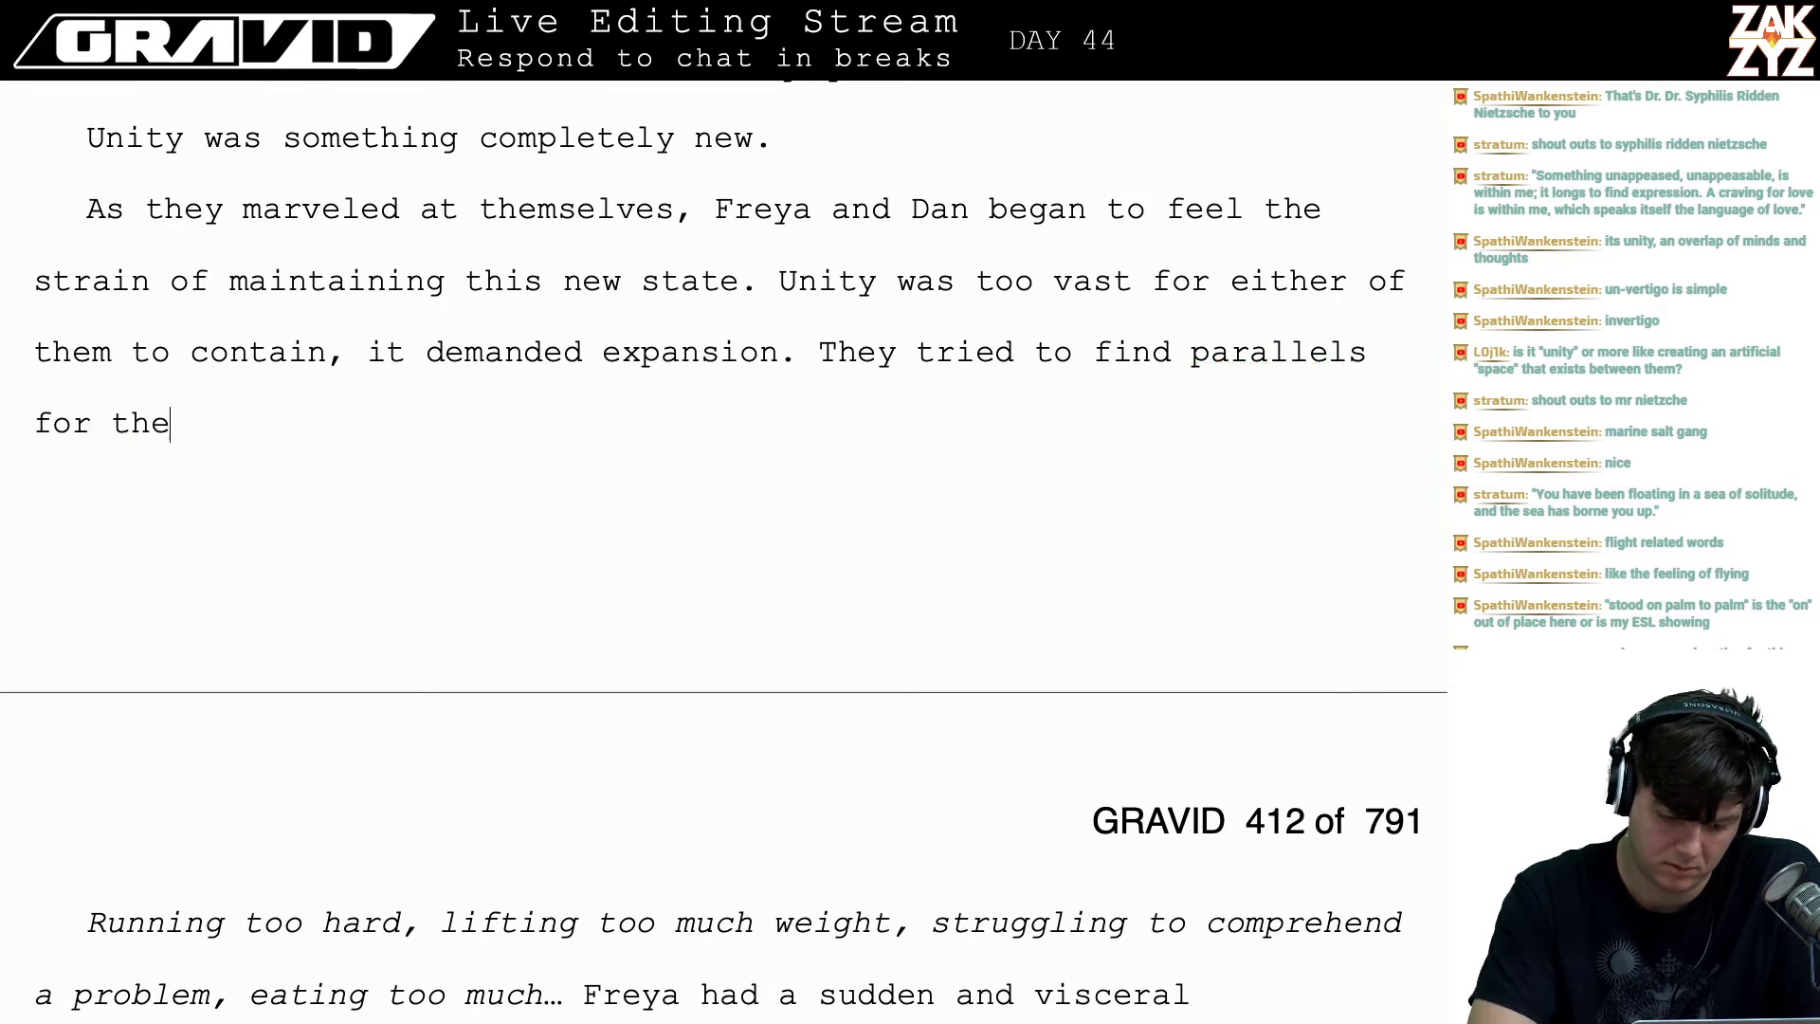
type("cos")
key("Down")
key("Down")
key("Down")
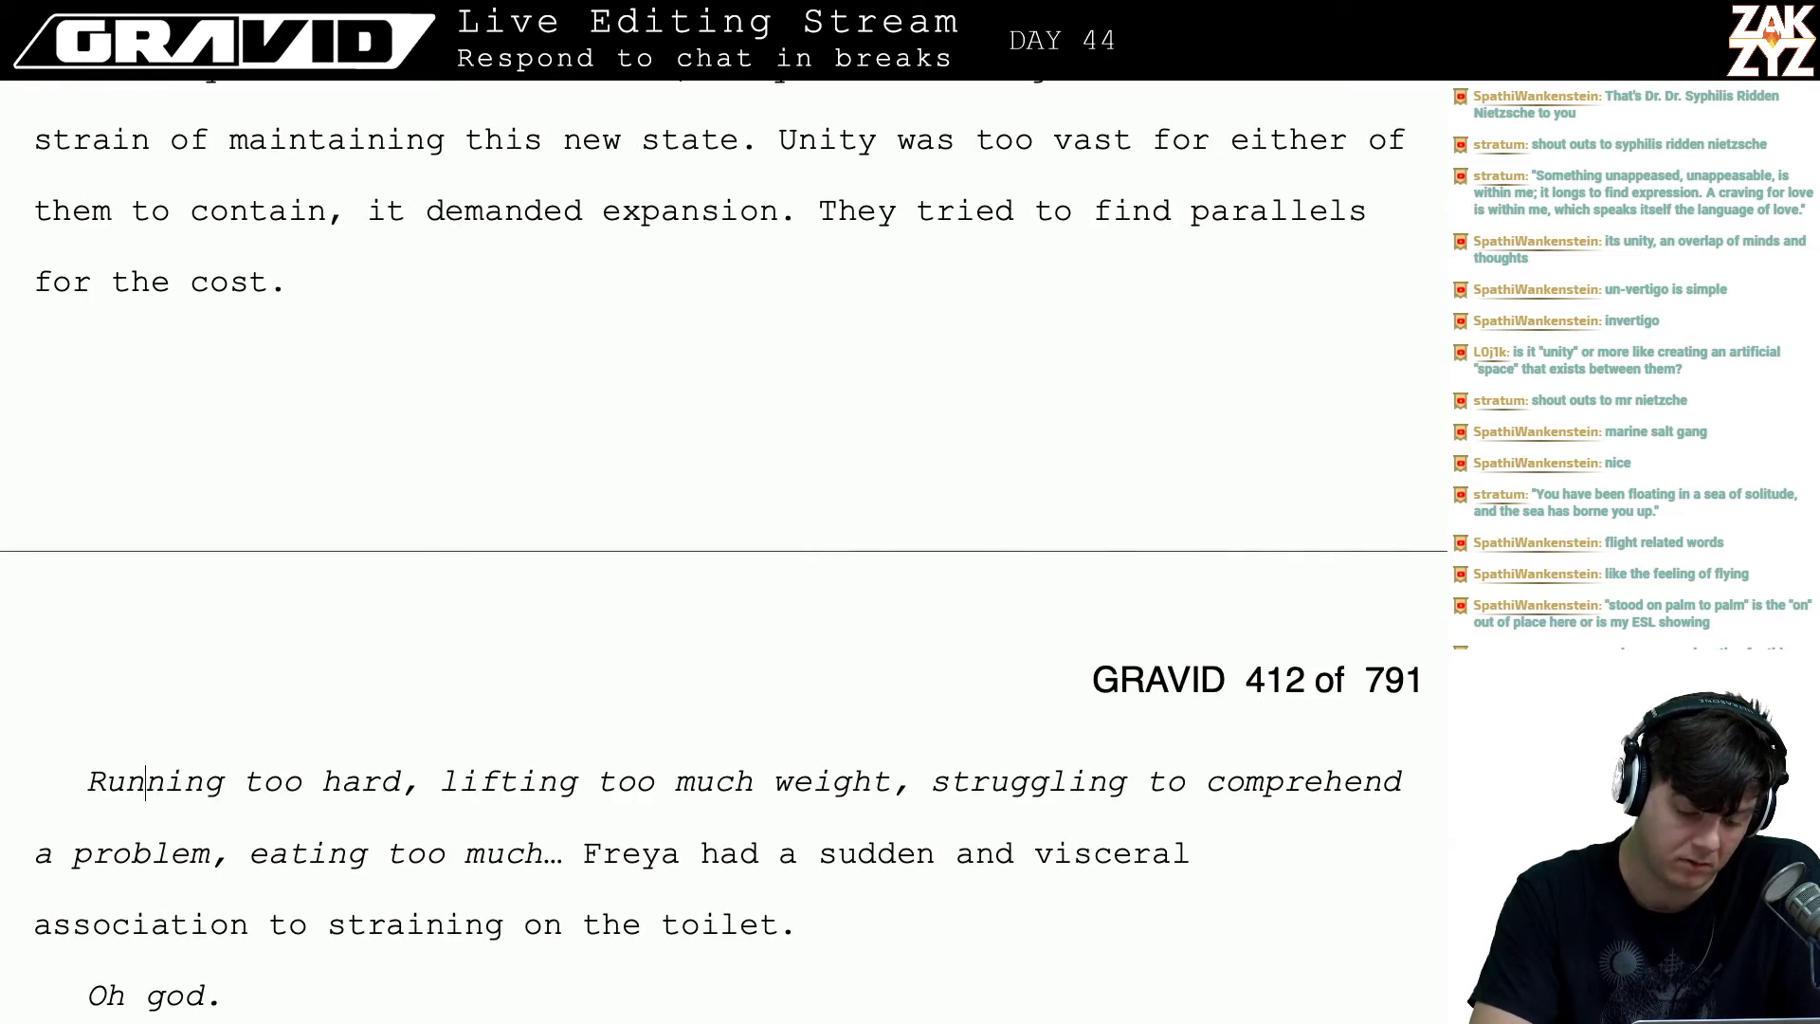
- Join the italic paragraph starting "Running too hard" onto the sentence ending "for the cost."
key("BackSpace")
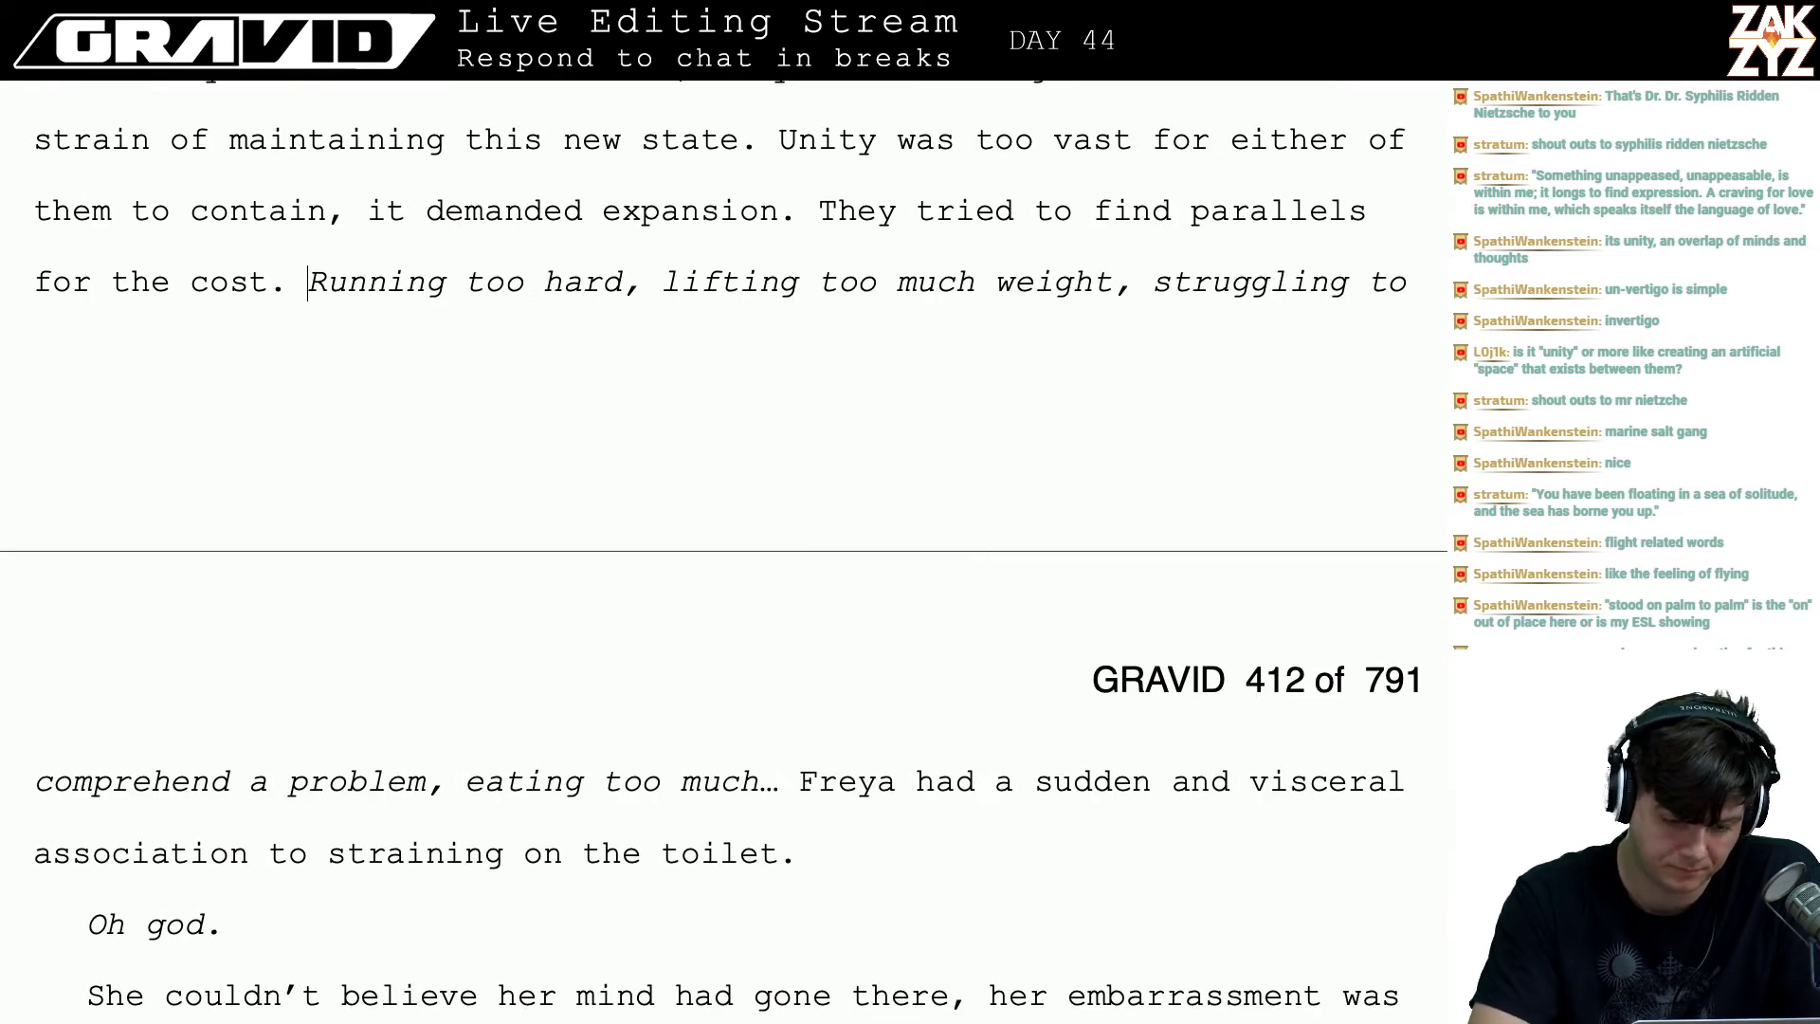
type("It ")
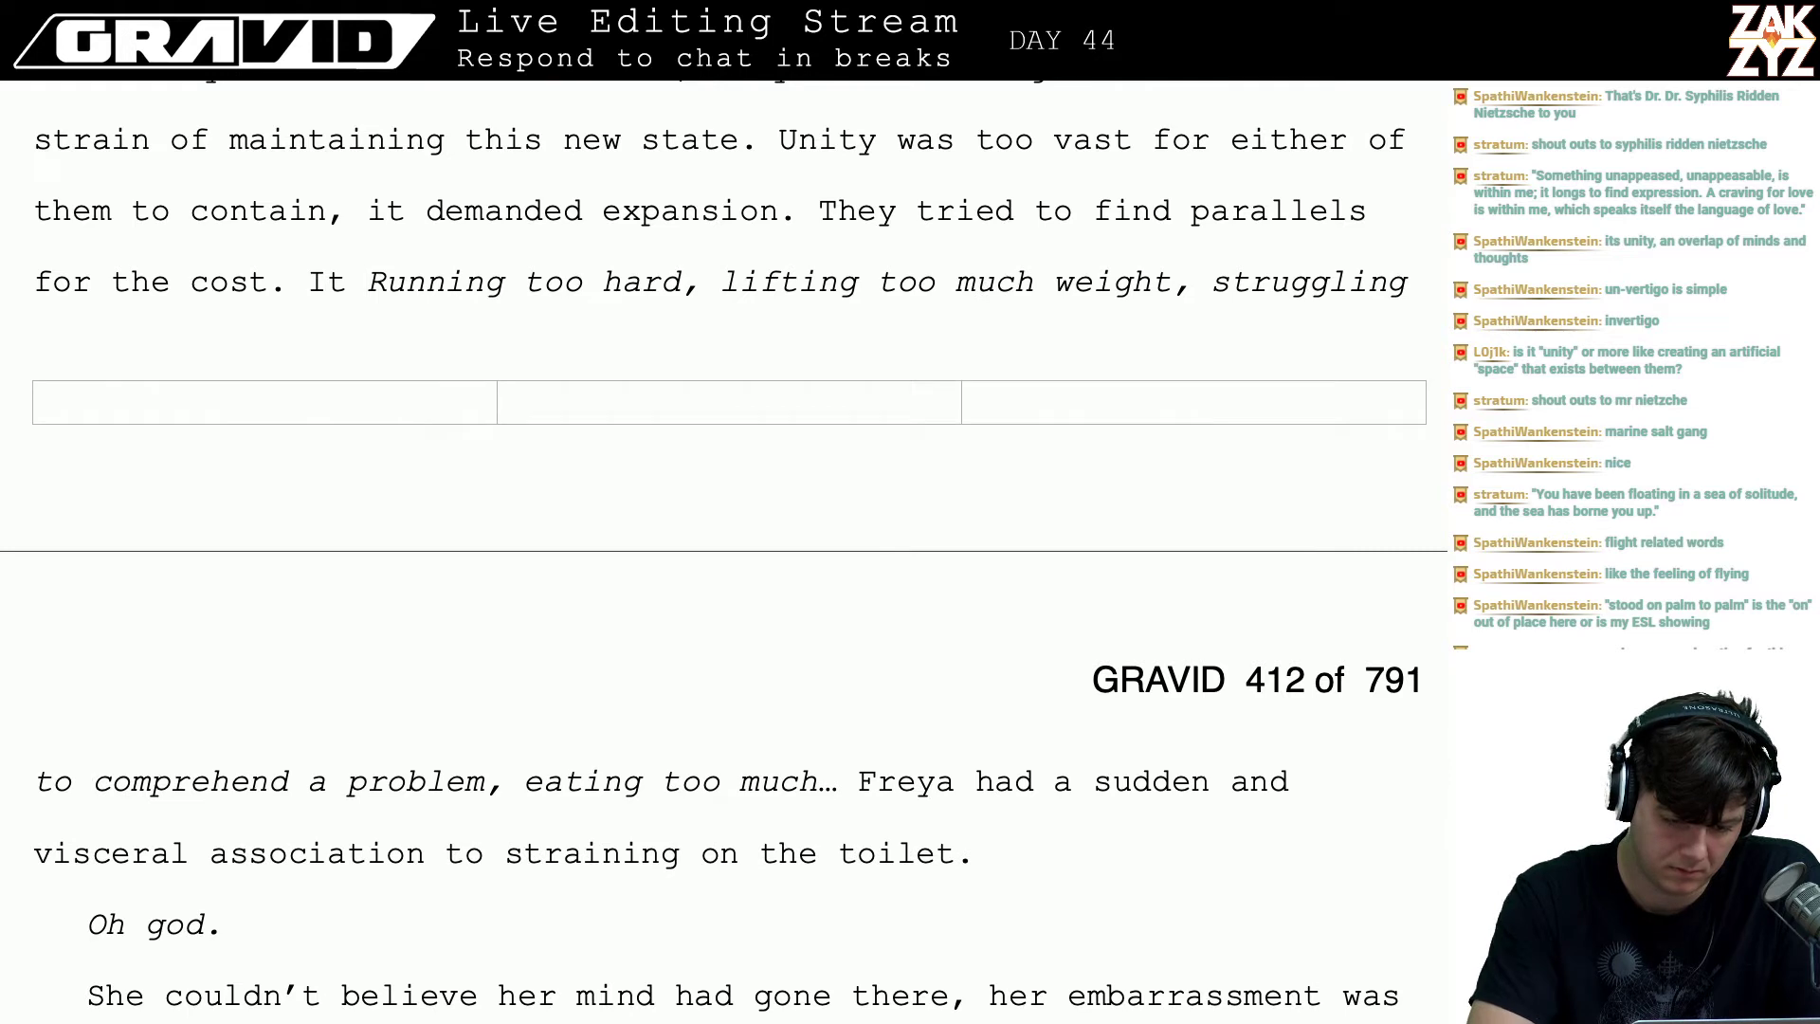
type("felt like but w")
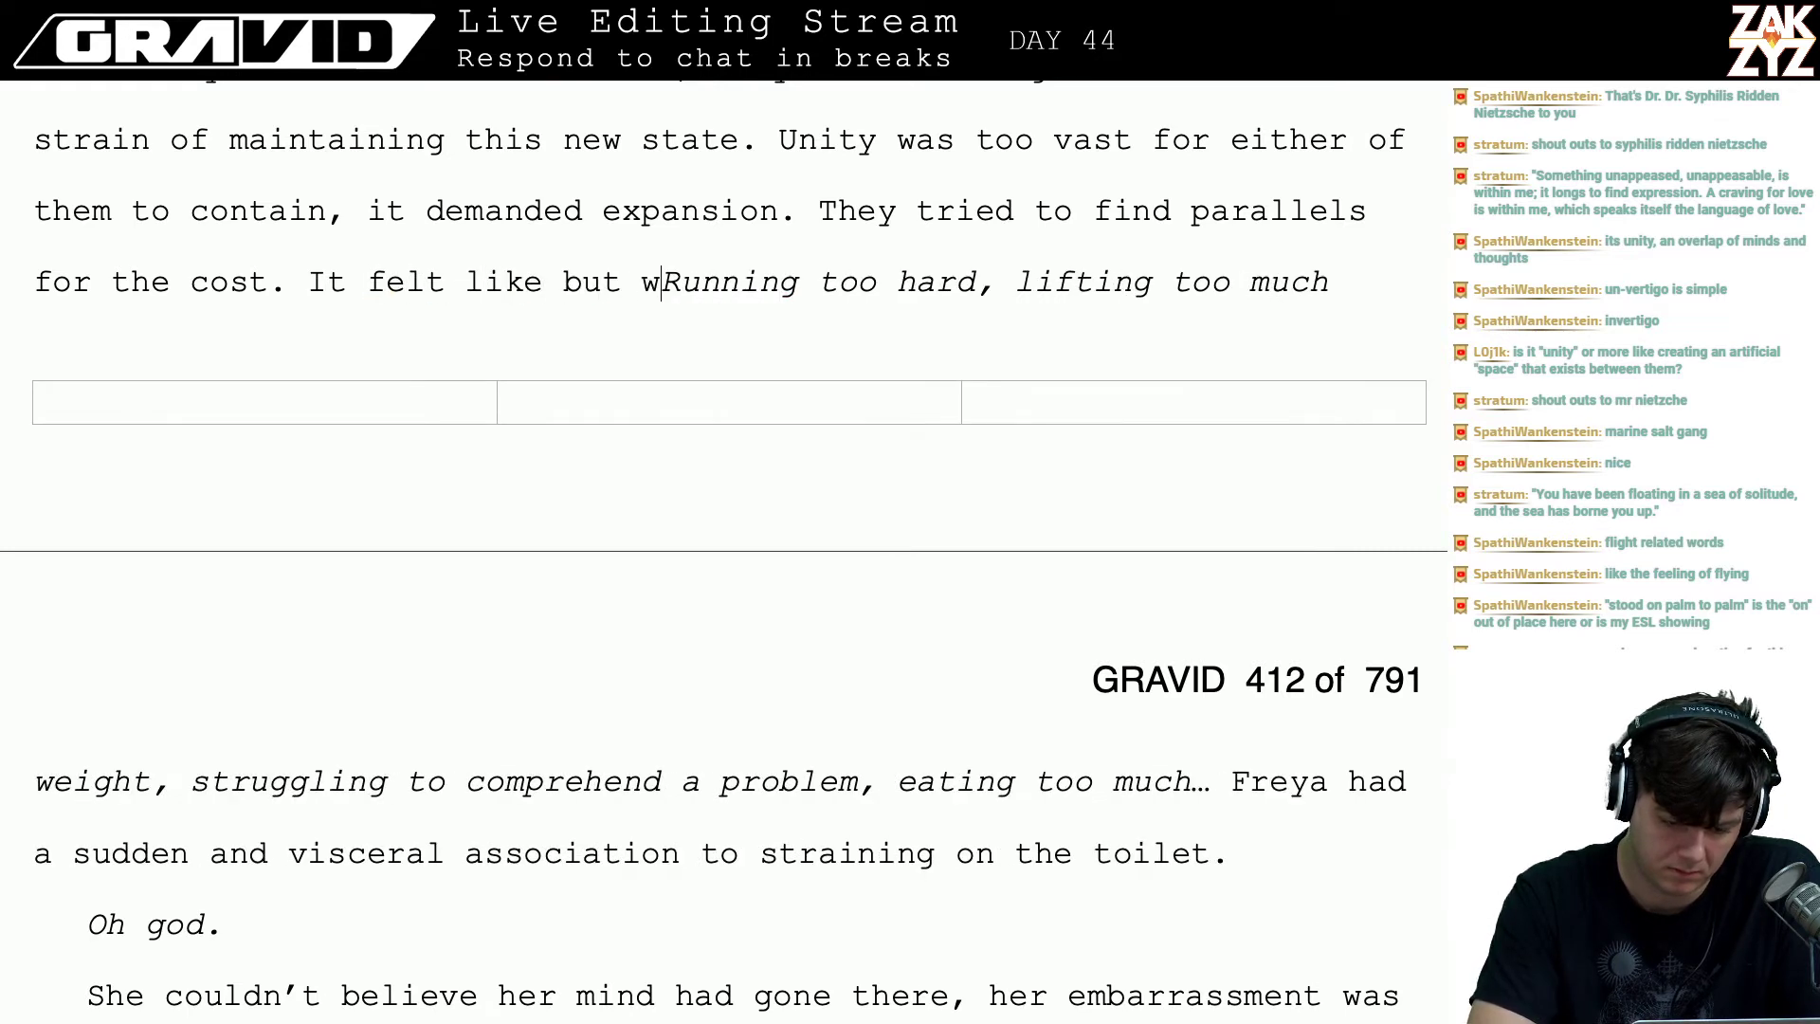
type("as not")
key("BackSpace")
key("BackSpace")
key("BackSpace")
key("BackSpace")
key("BackSpace")
key("BackSpace")
key("BackSpace")
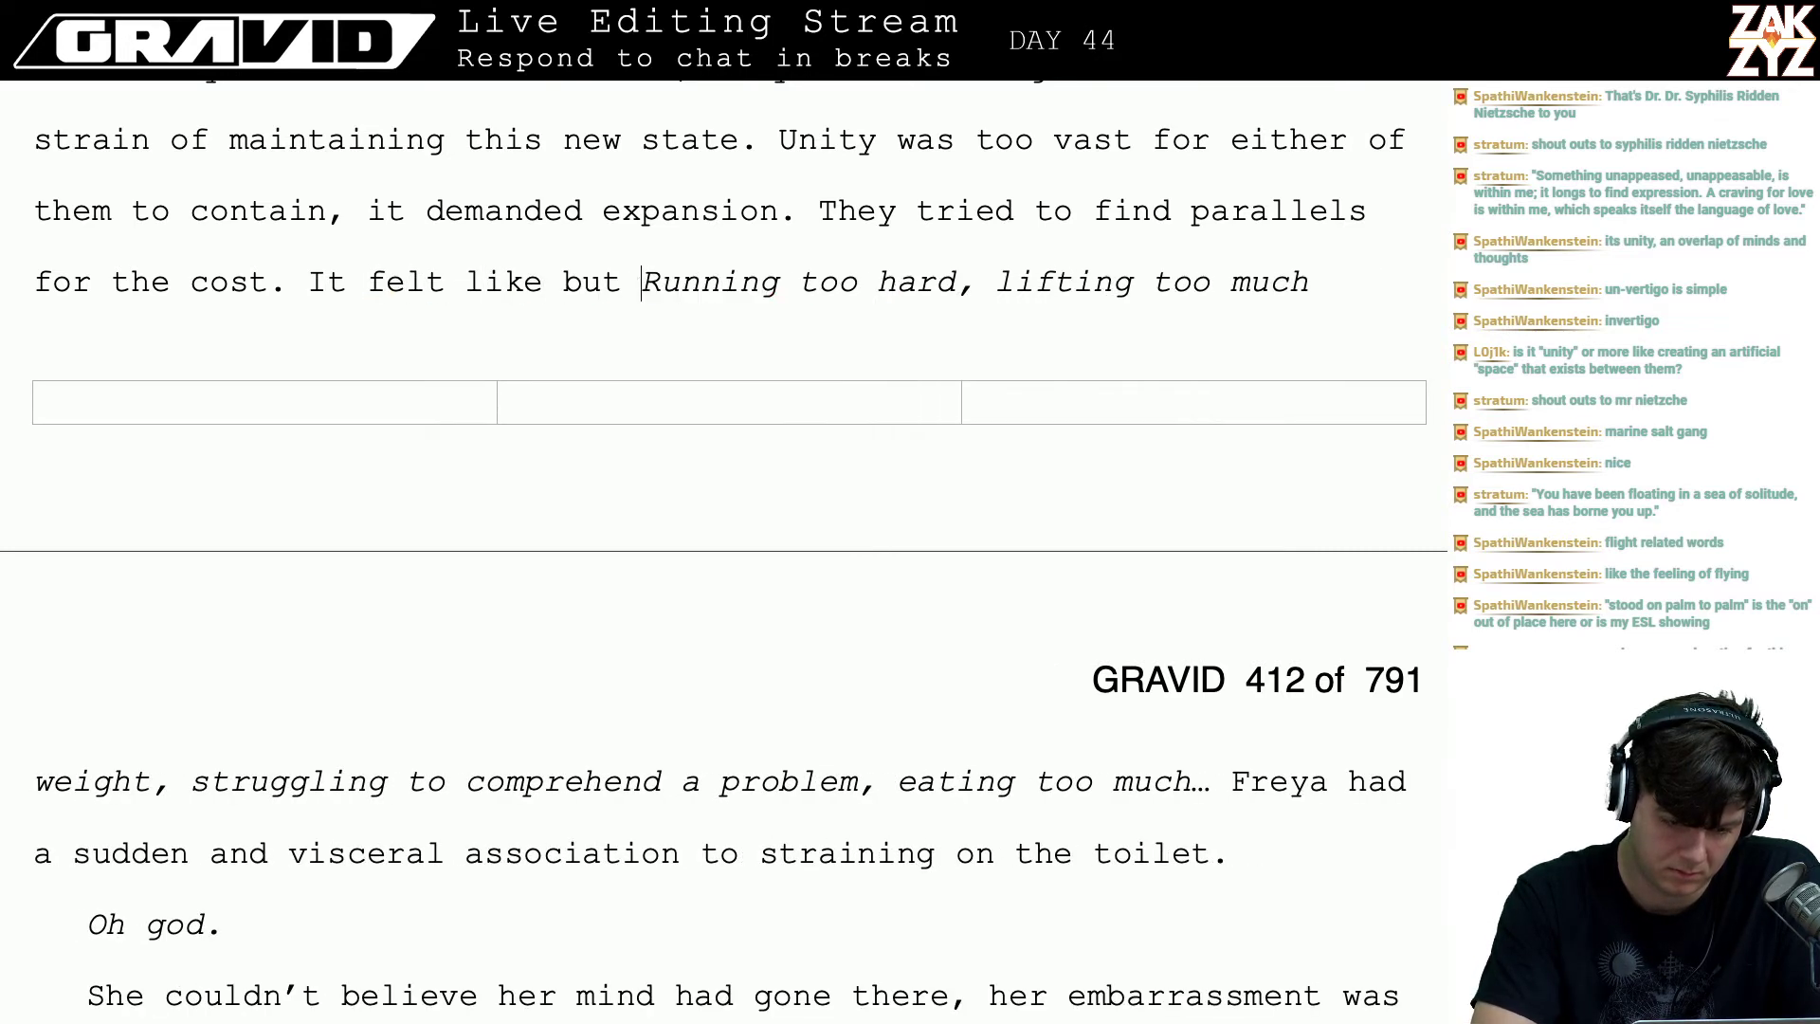
key("BackSpace")
key("BackSpace")
key("BackSpace")
key("BackSpace")
key("BackSpace")
key("BackSpace")
key("BackSpace")
key("BackSpace")
key("BackSpace")
key("BackSpace")
key("BackSpace")
key("BackSpace")
key("BackSpace")
key("BackSpace")
key("BackSpace")
key("BackSpace")
key("BackSpace")
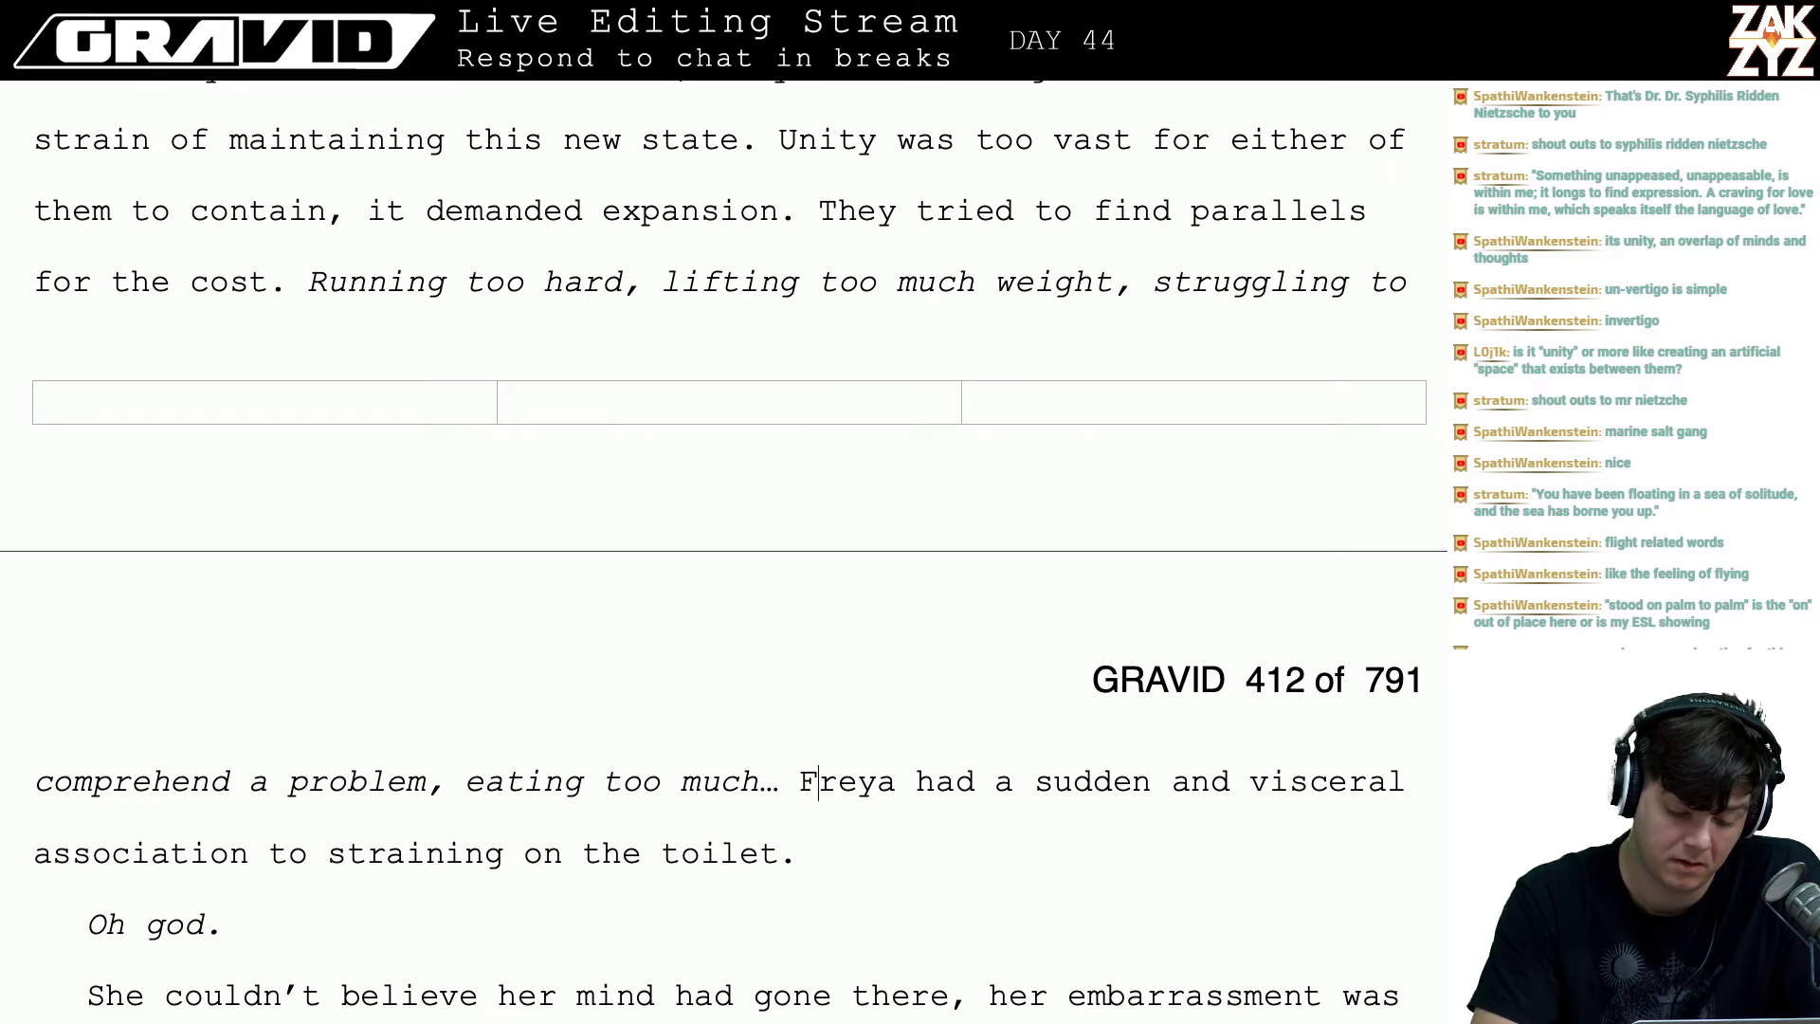
- Start a new paragraph at "Freya had a sudden and visceral association", after the italic "eating too much…"
key("Return")
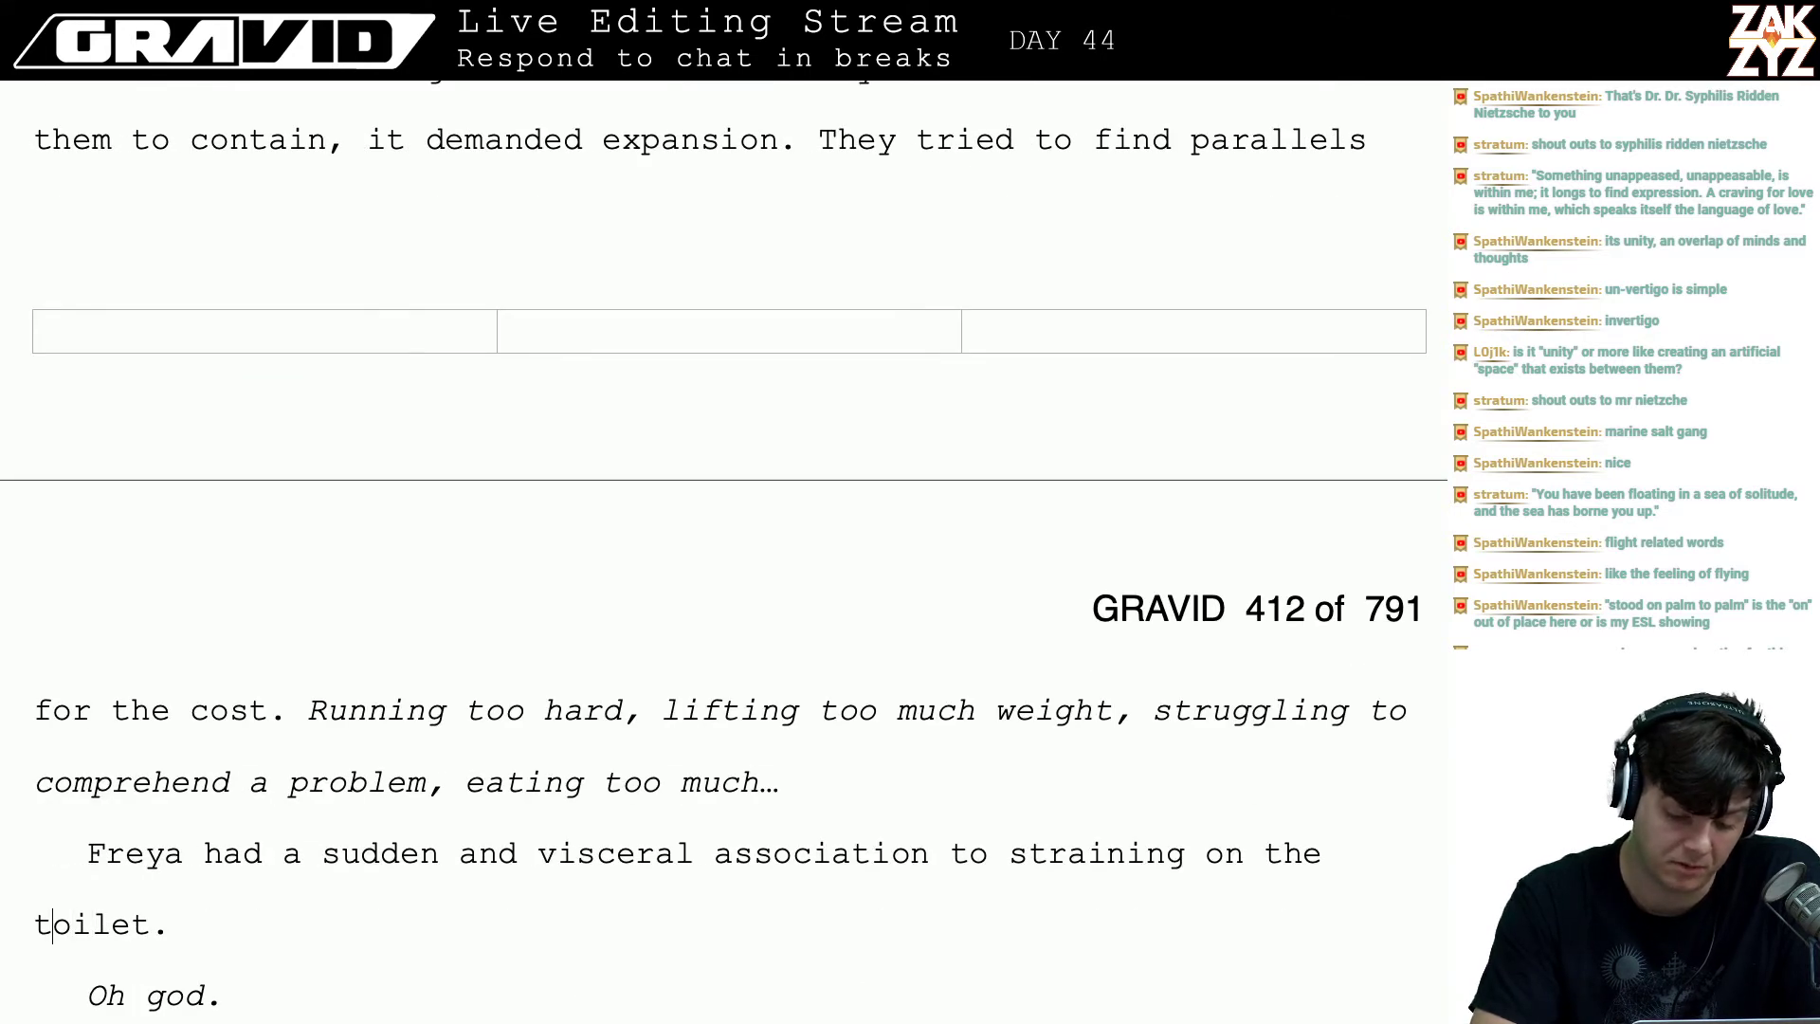
key("Down")
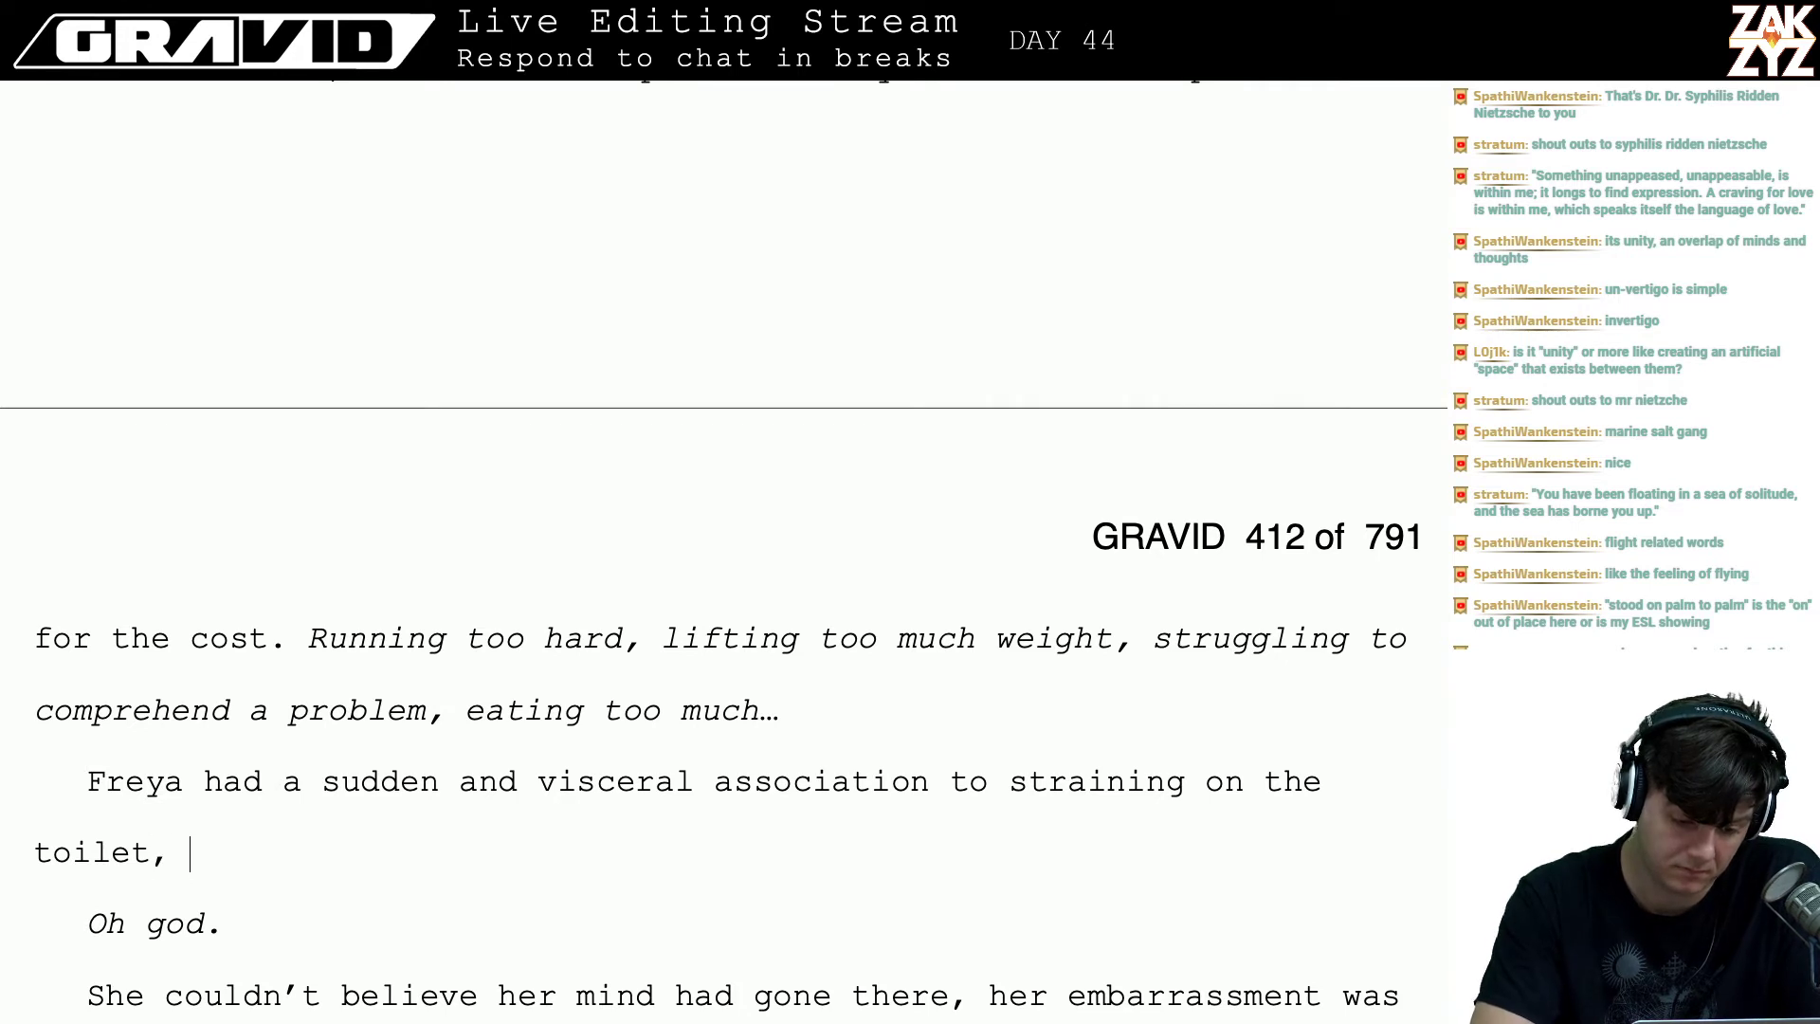
type("and immediately")
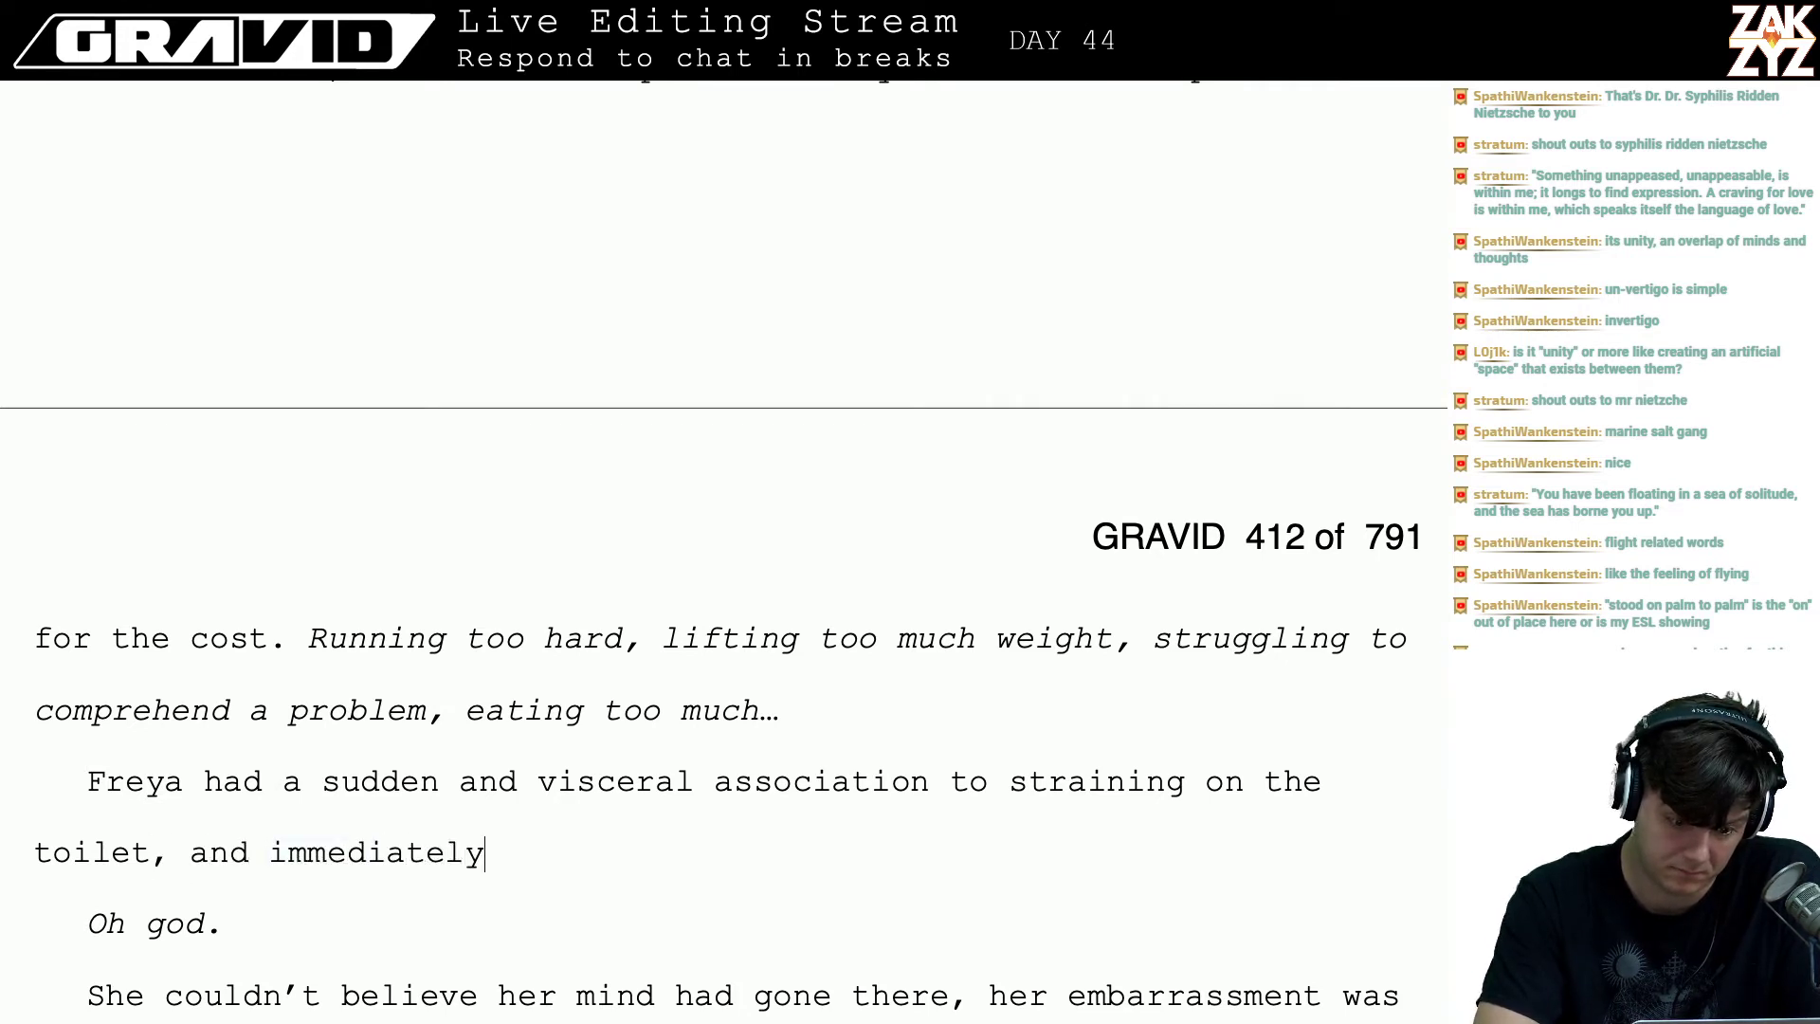
key("BackSpace")
key("BackSpace")
key("BackSpace")
key("BackSpace")
key("BackSpace")
key("BackSpace")
key("BackSpace")
key("BackSpace")
key("BackSpace")
key("BackSpace")
key("BackSpace")
key("BackSpace")
key("BackSpace")
key("BackSpace")
key("BackSpace")
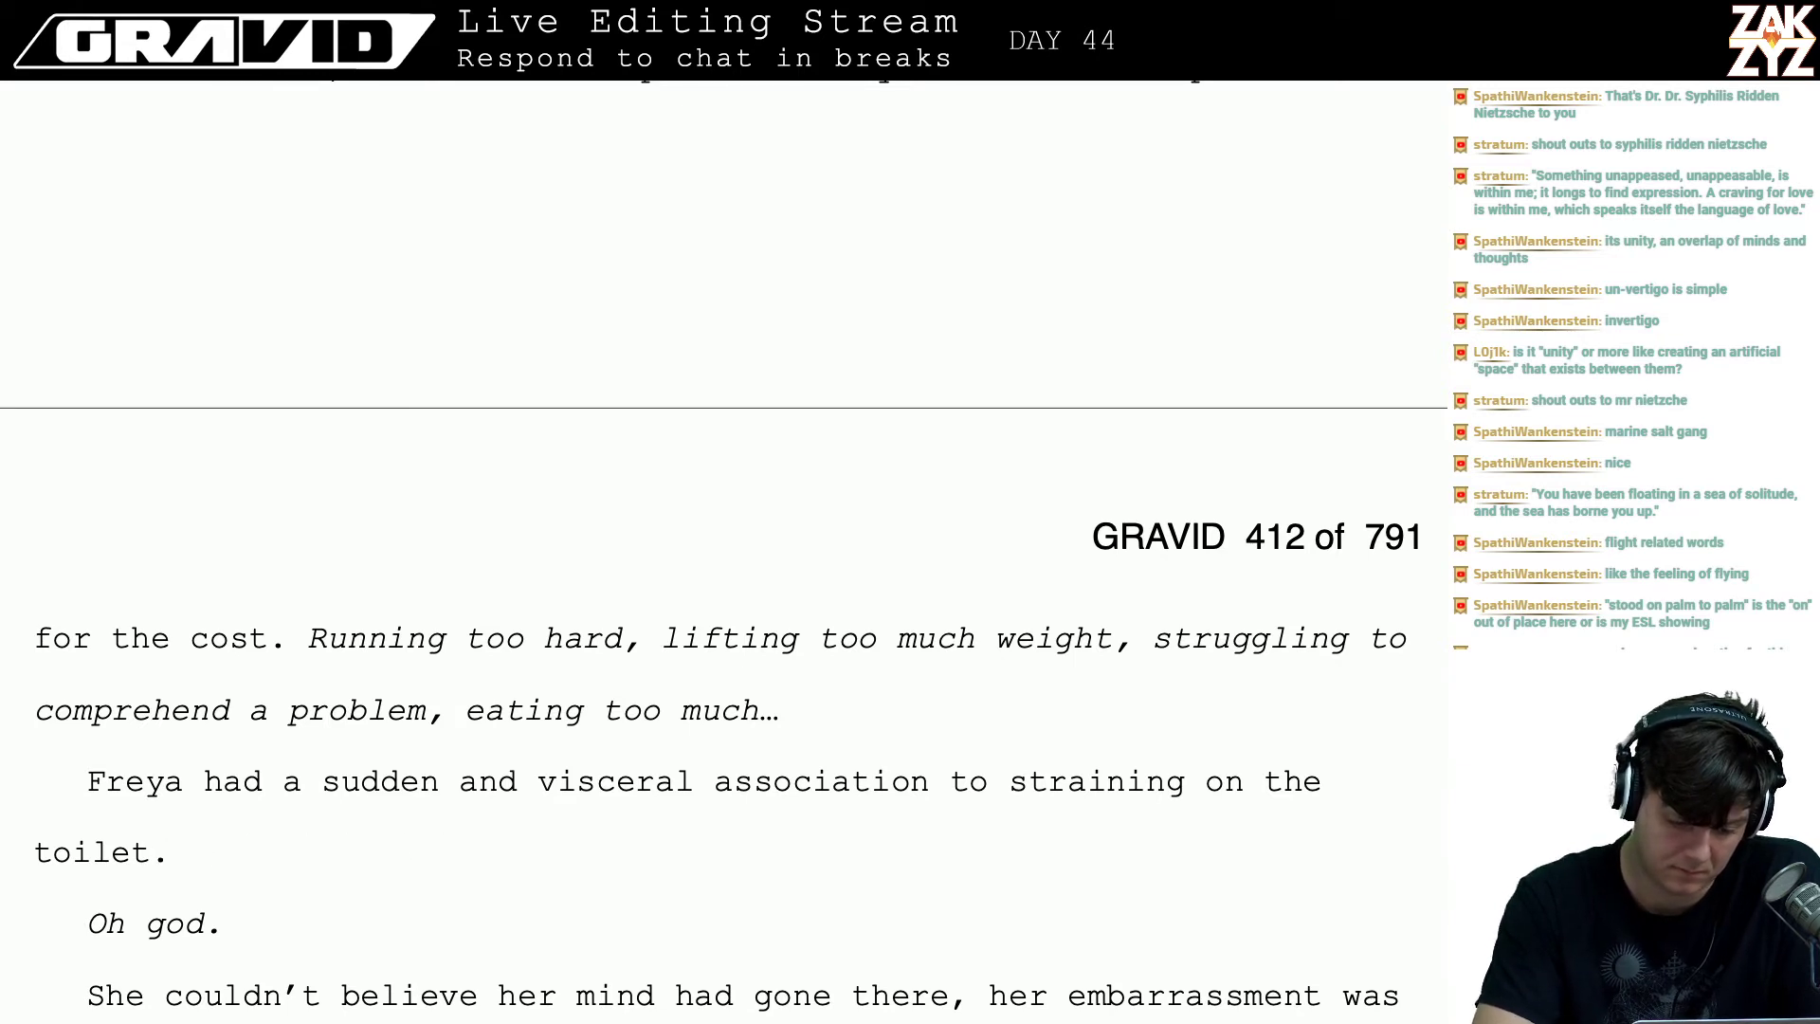
- Extend Freya's toilet sentence so it ends "toilet, a thought she never meant to share."
type("a")
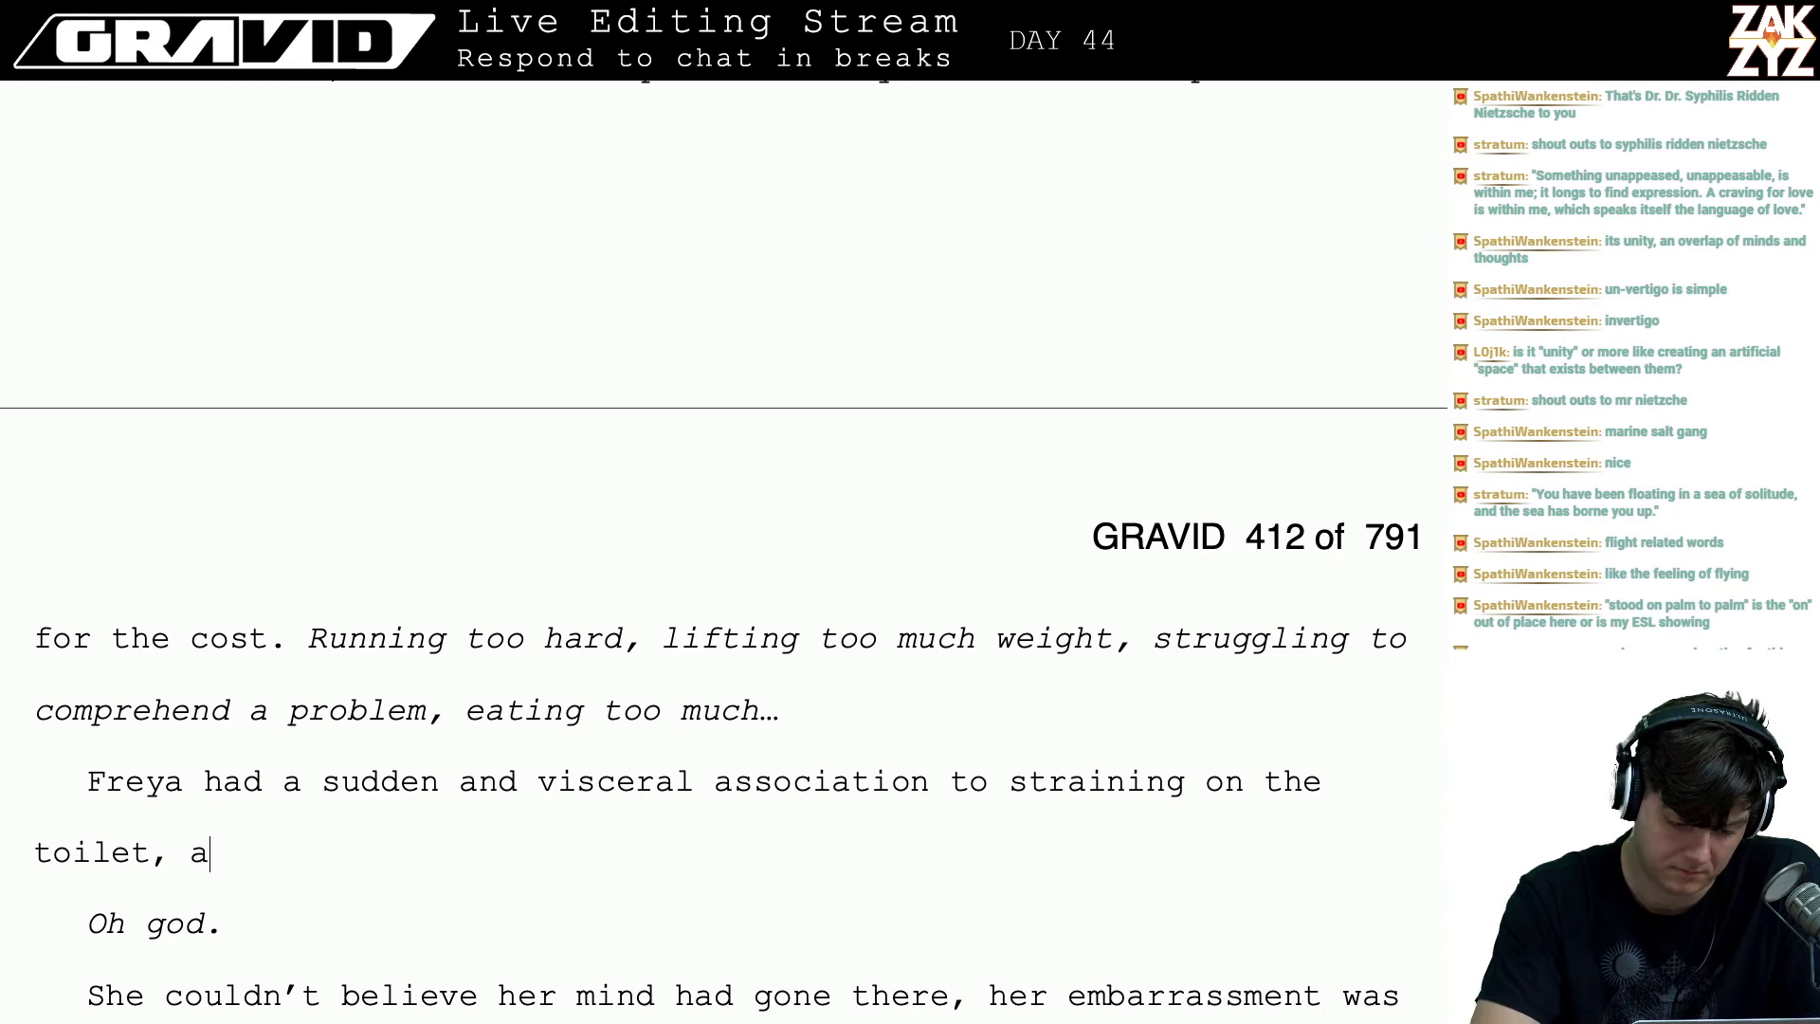
type(" thought h")
key("BackSpace")
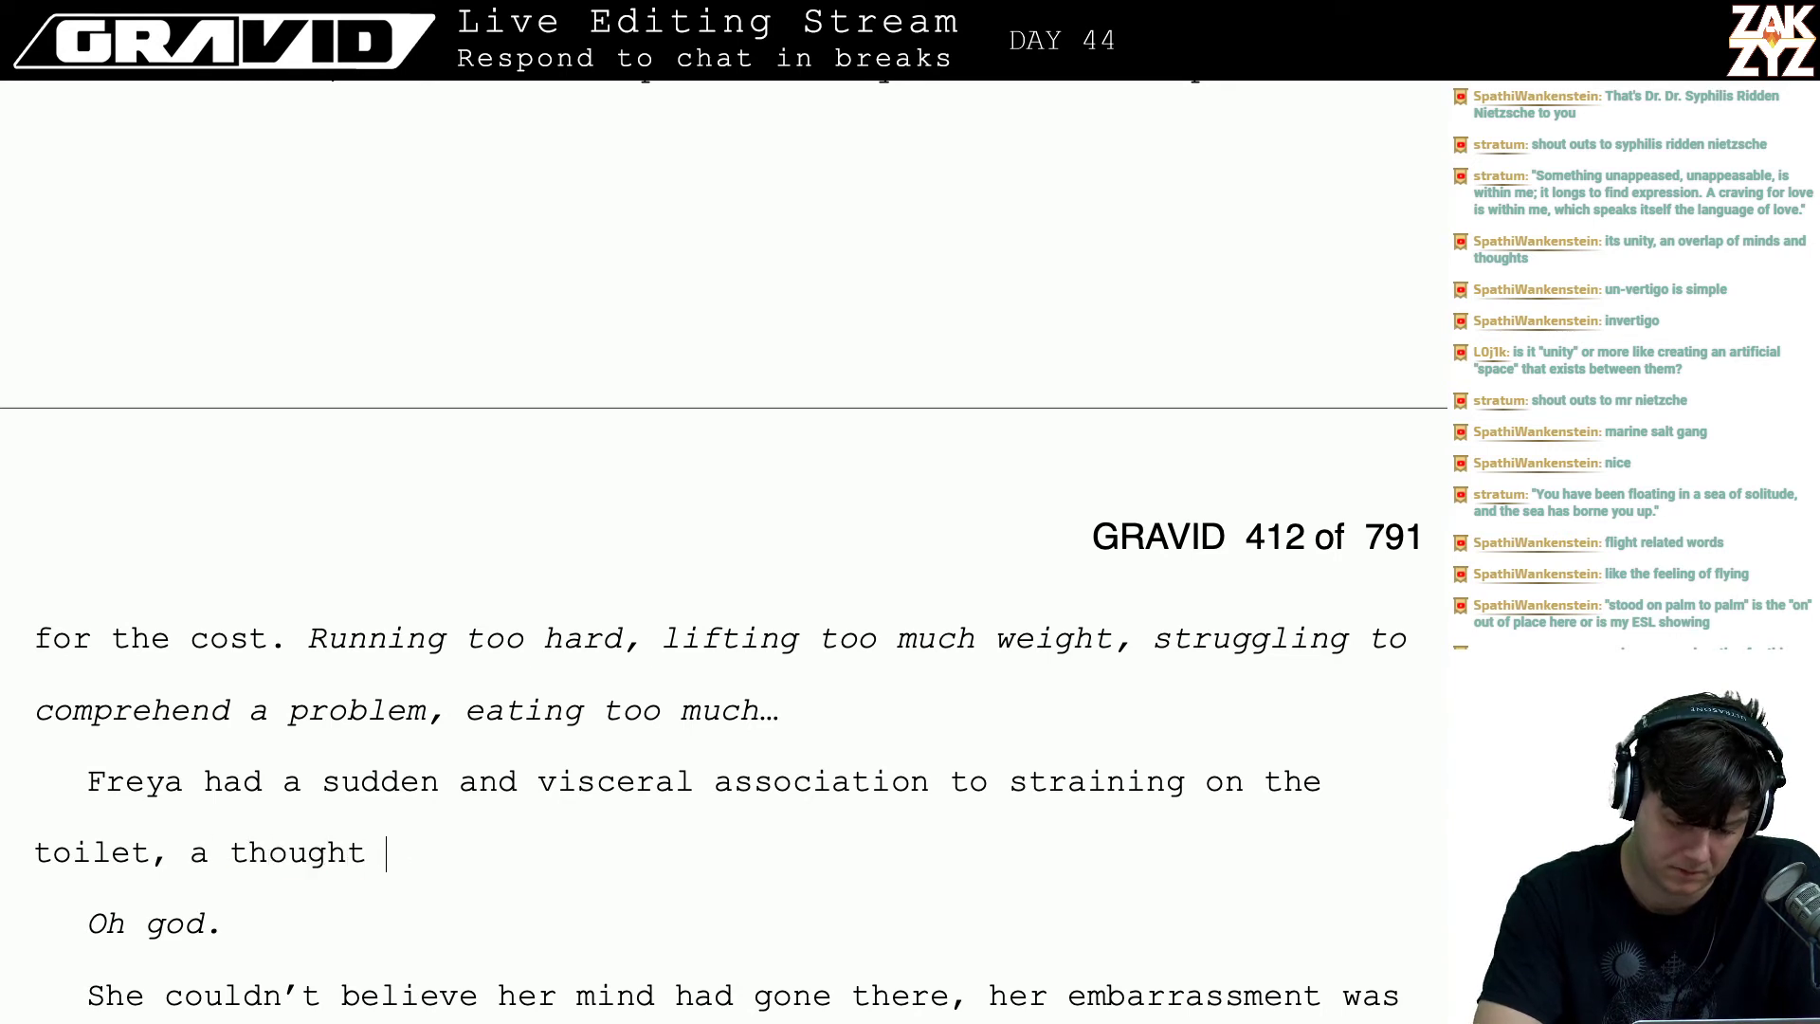
key("BackSpace")
key("BackSpace")
key("BackSpace")
key("BackSpace")
key("BackSpace")
key("BackSpace")
key("BackSpace")
key("BackSpace")
key("BackSpace")
key("BackSpace")
type("a ")
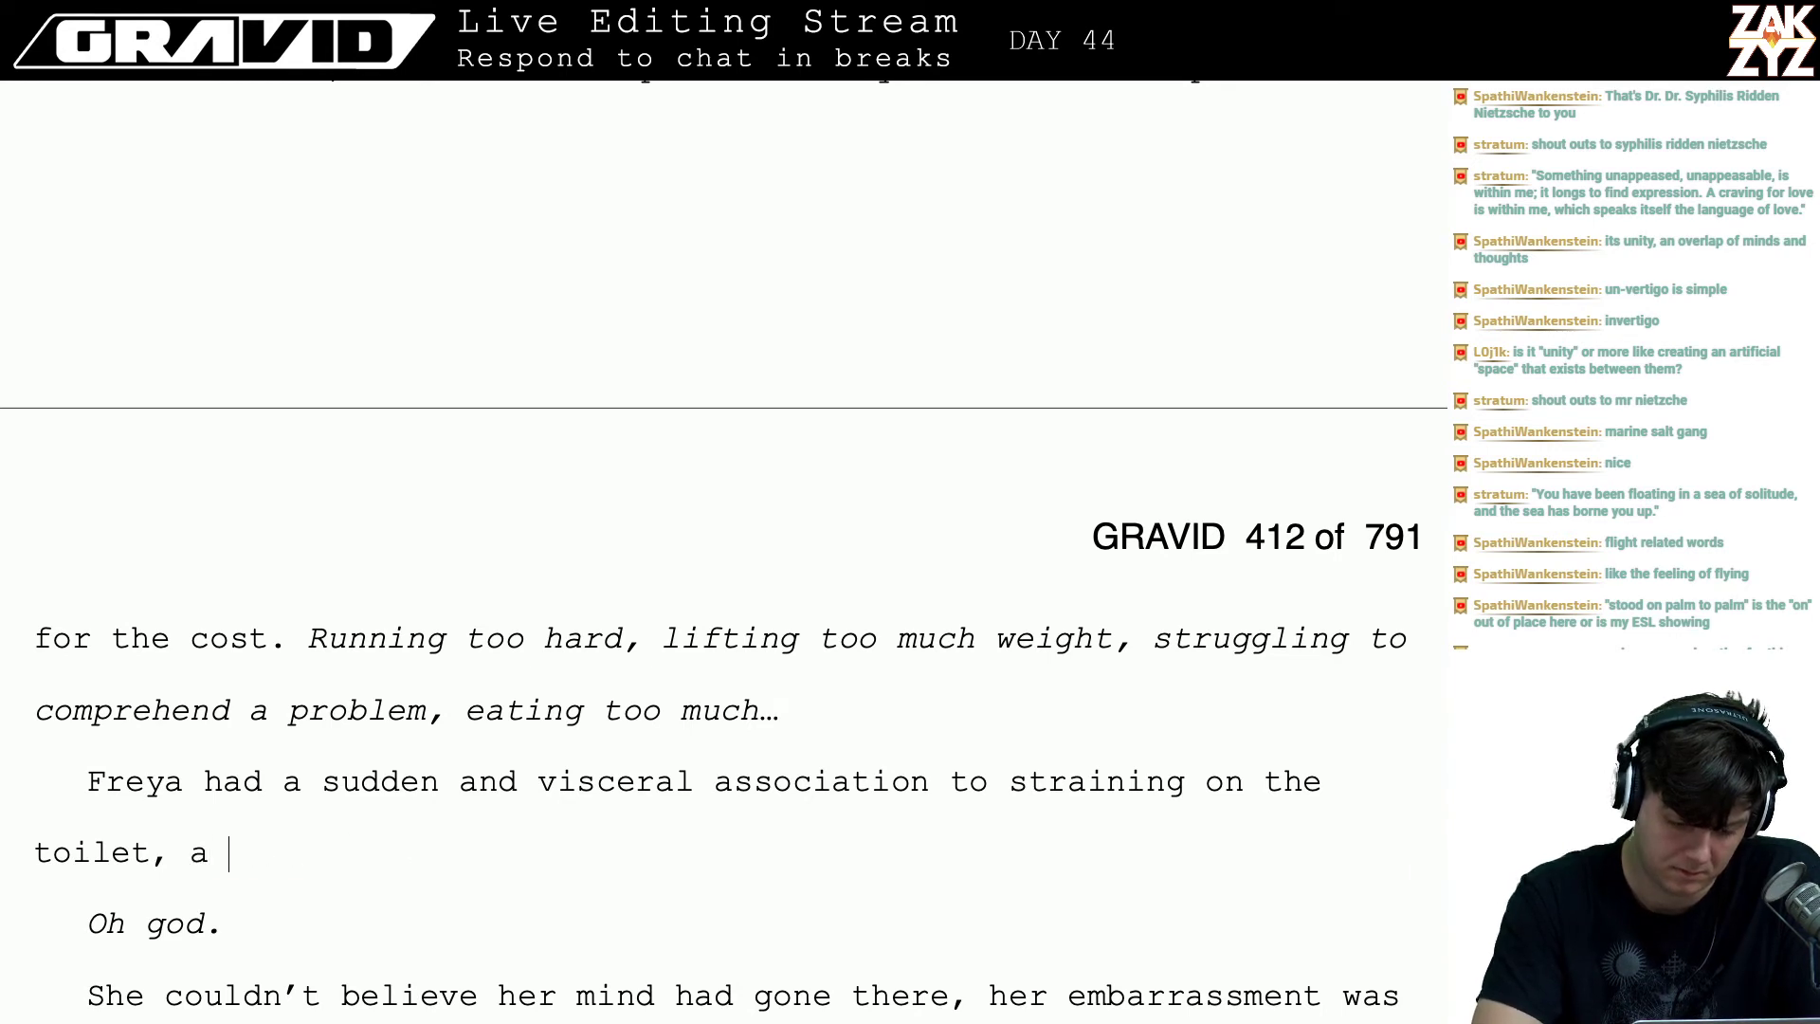
type("thought she never ")
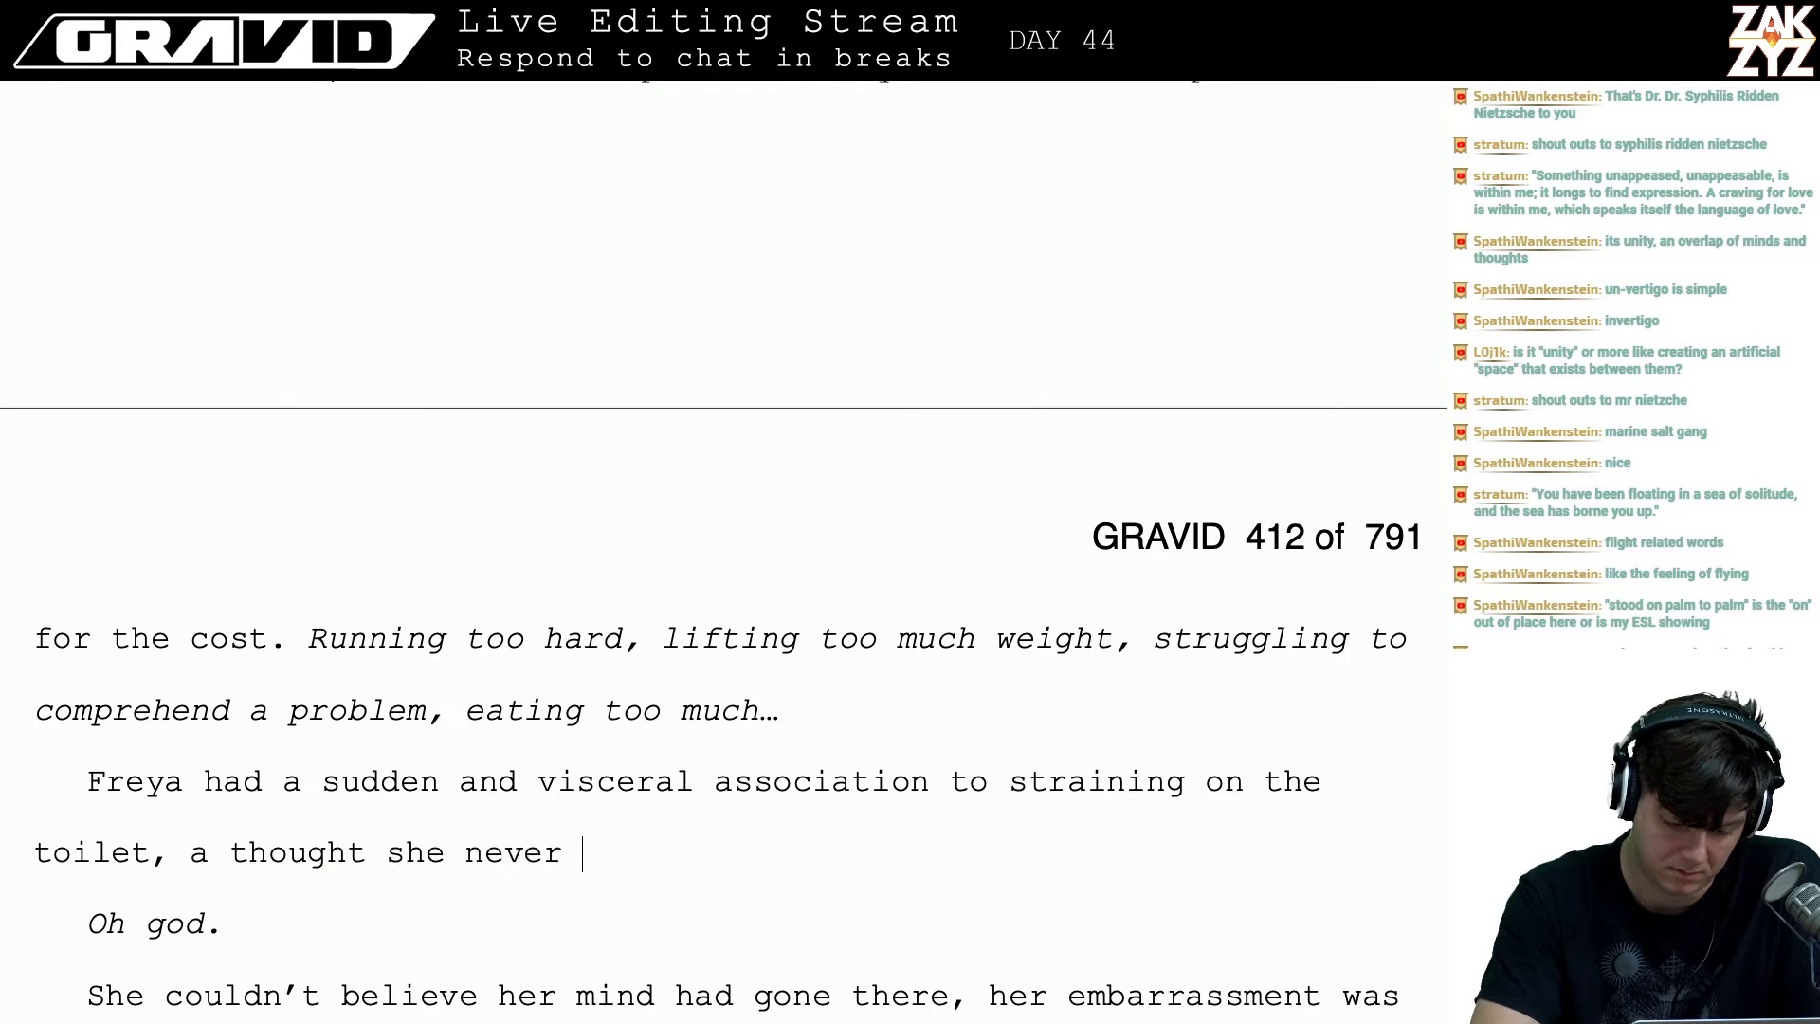
type("meant to share.")
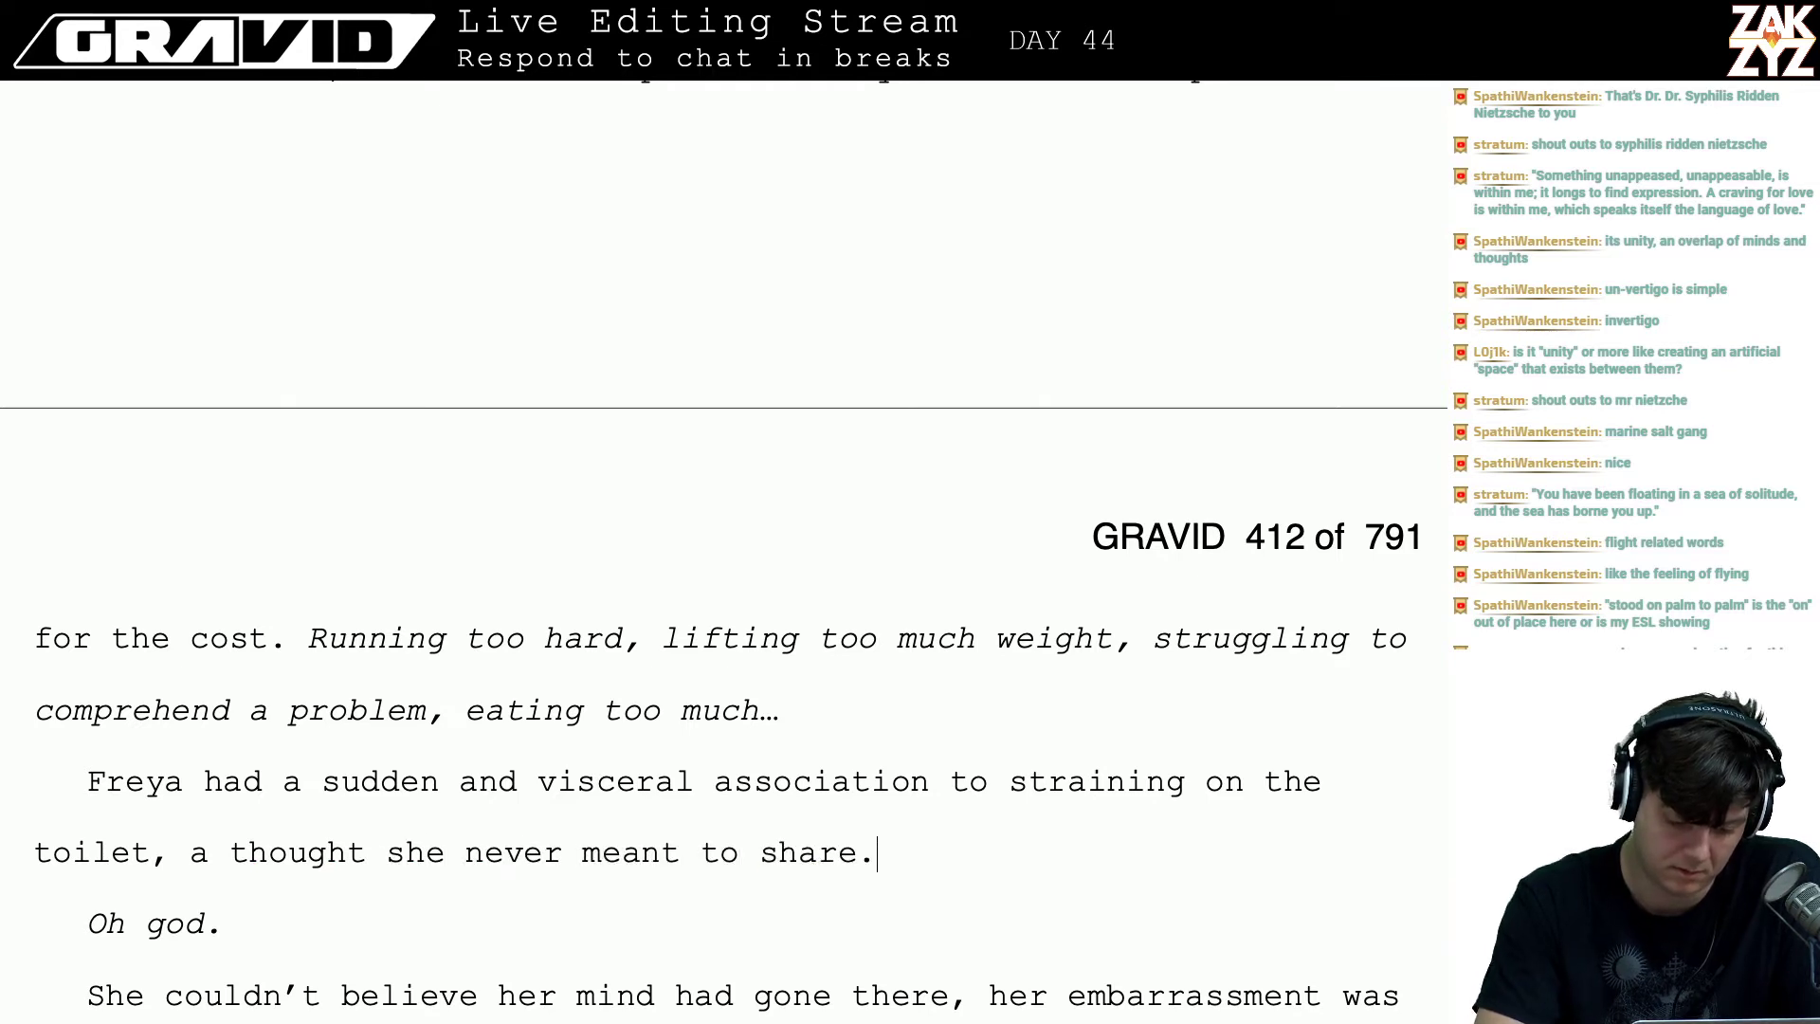
- Insert "This was like running too hard, or lifting too much weight, or" between "for the cost." and the italic "Running too hard"
key("Down")
key("Down")
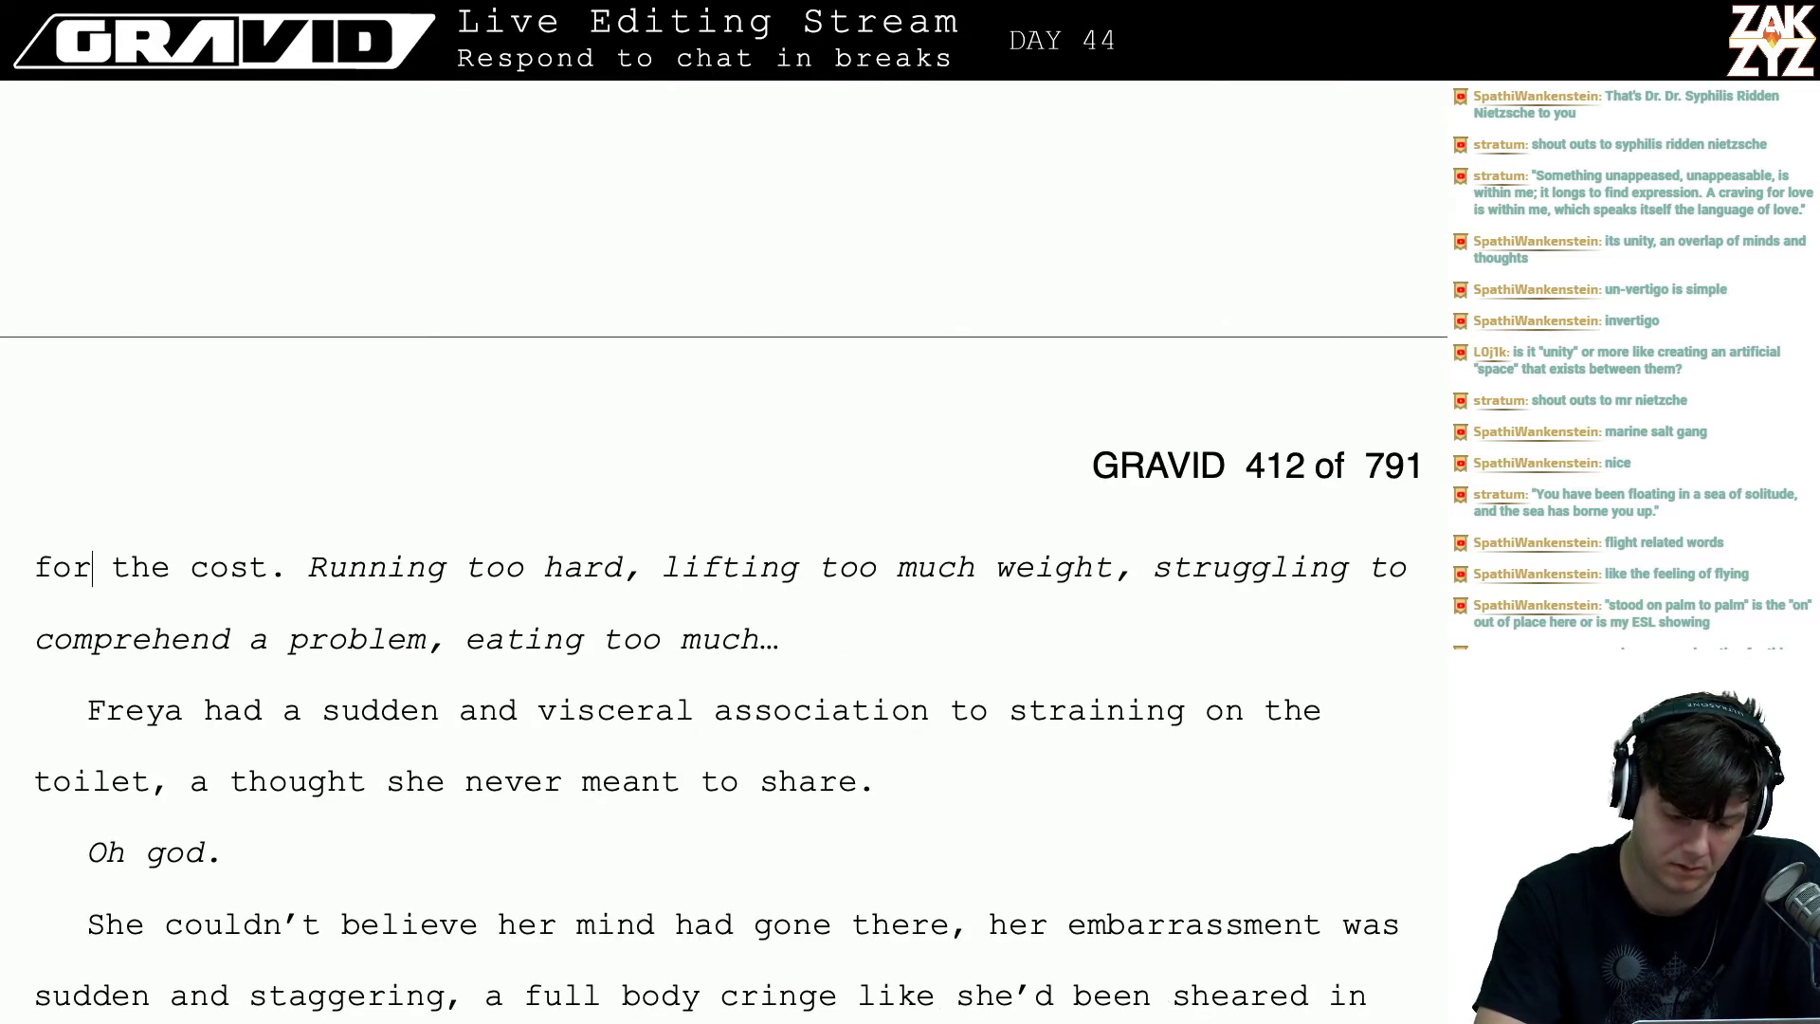
key("Up")
key("Up")
key("Up")
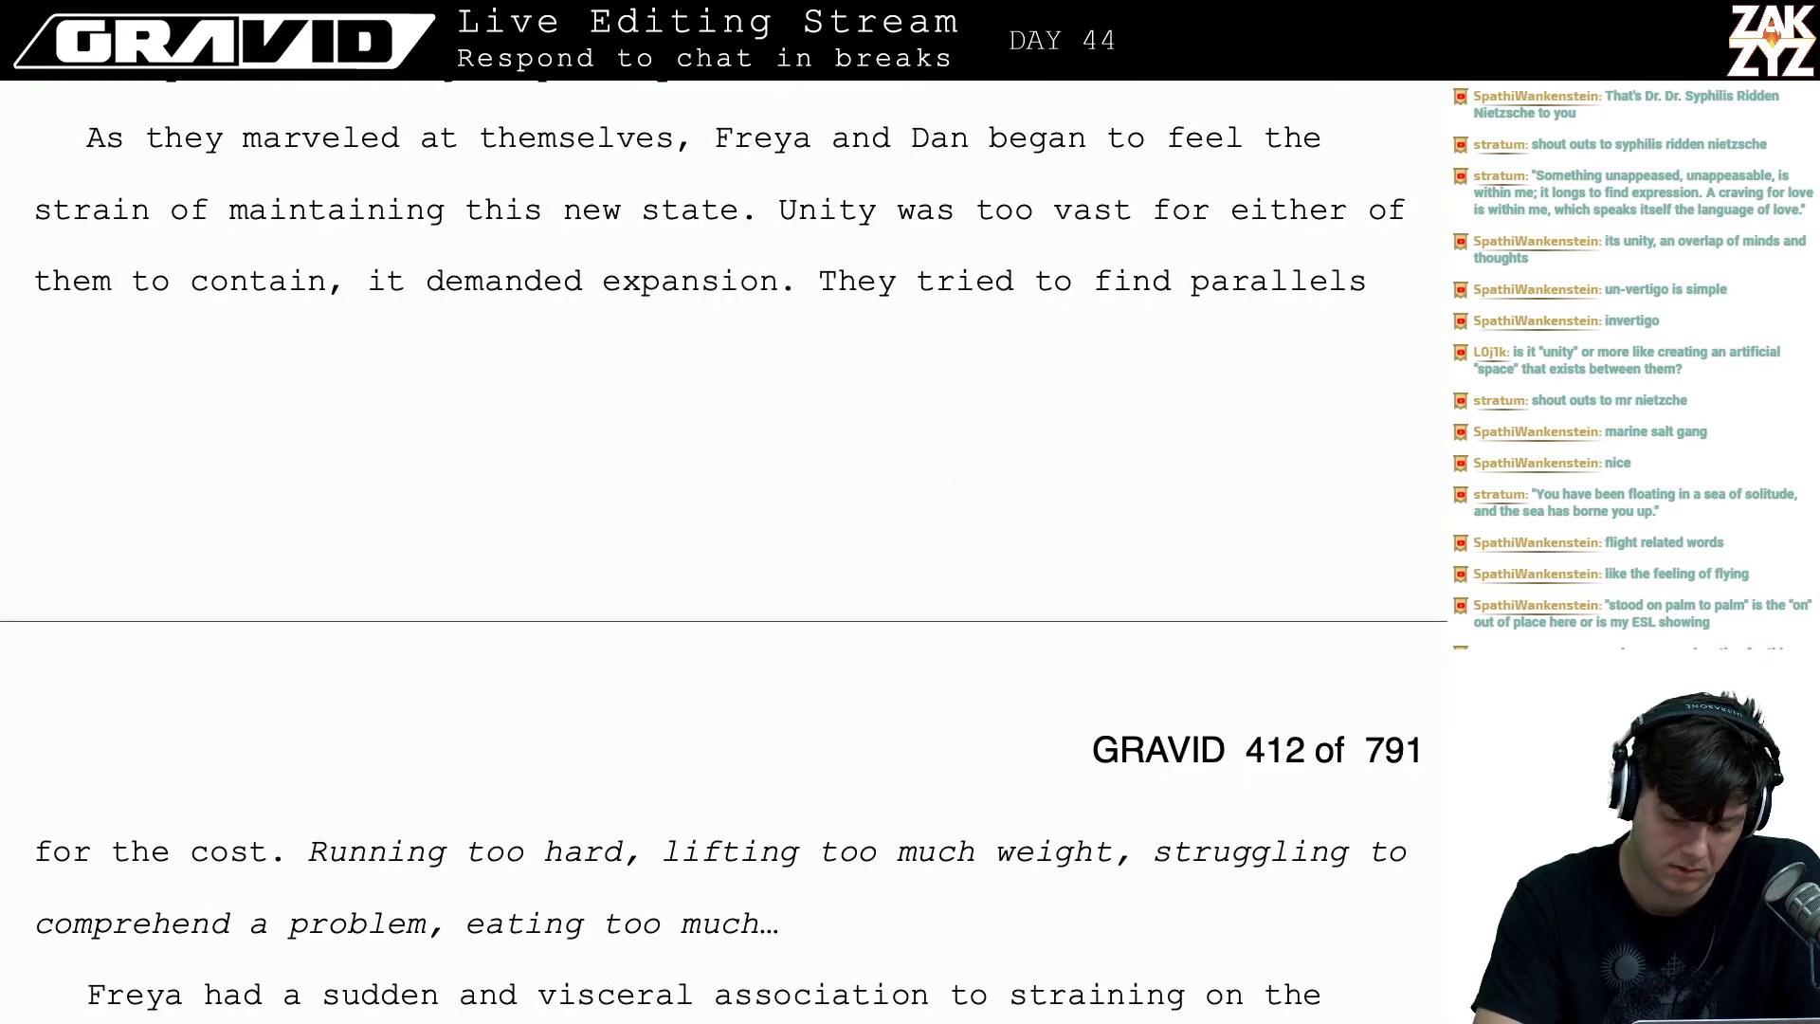
key("Down")
key("Down")
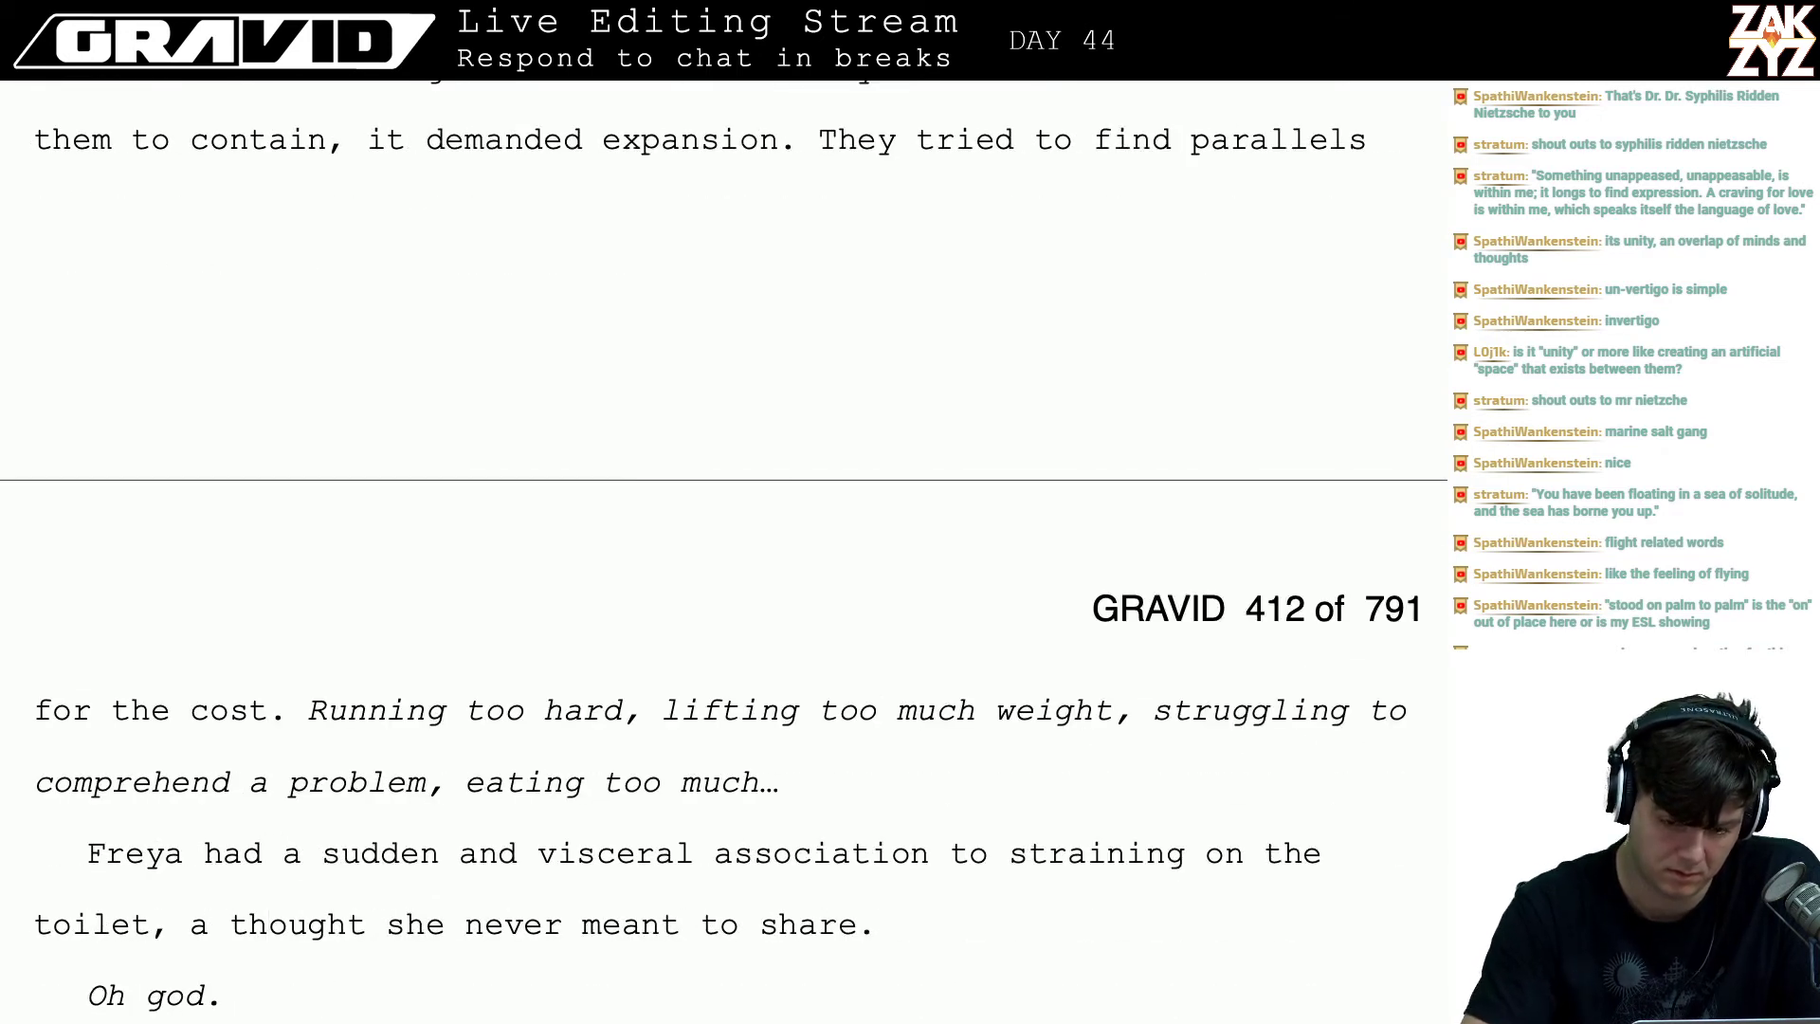
key("Up")
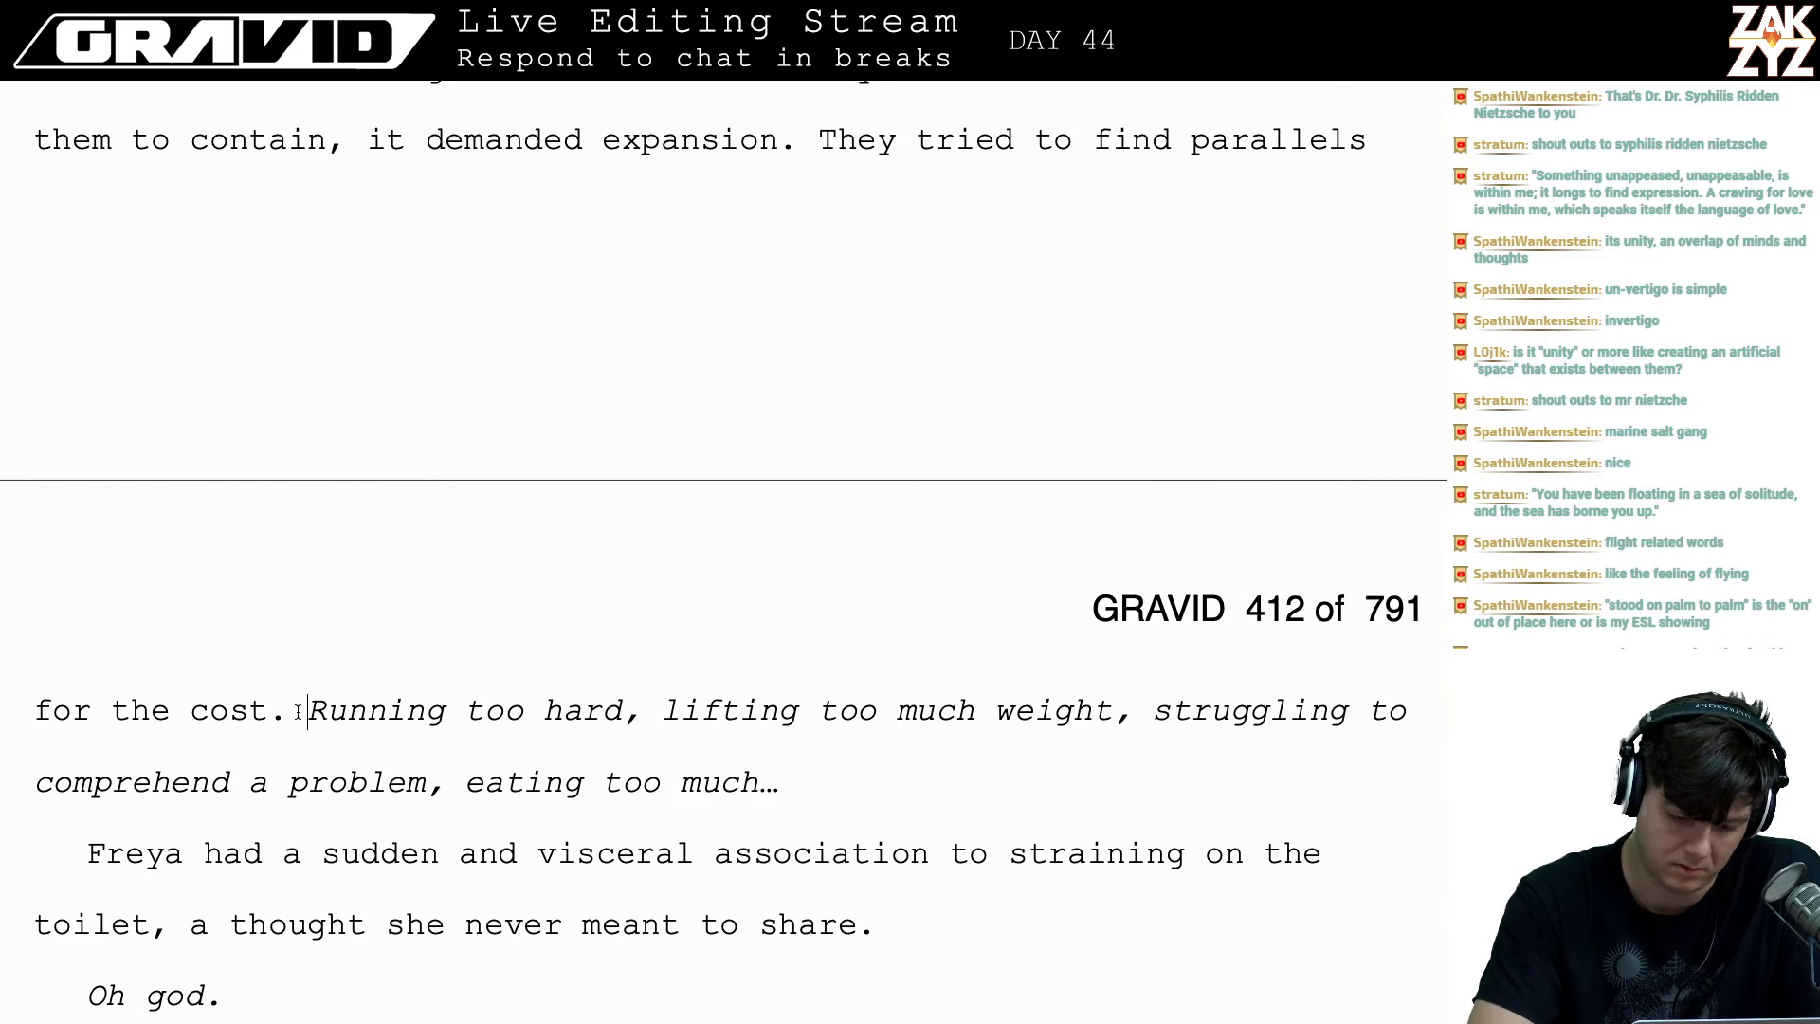
type("This was like ")
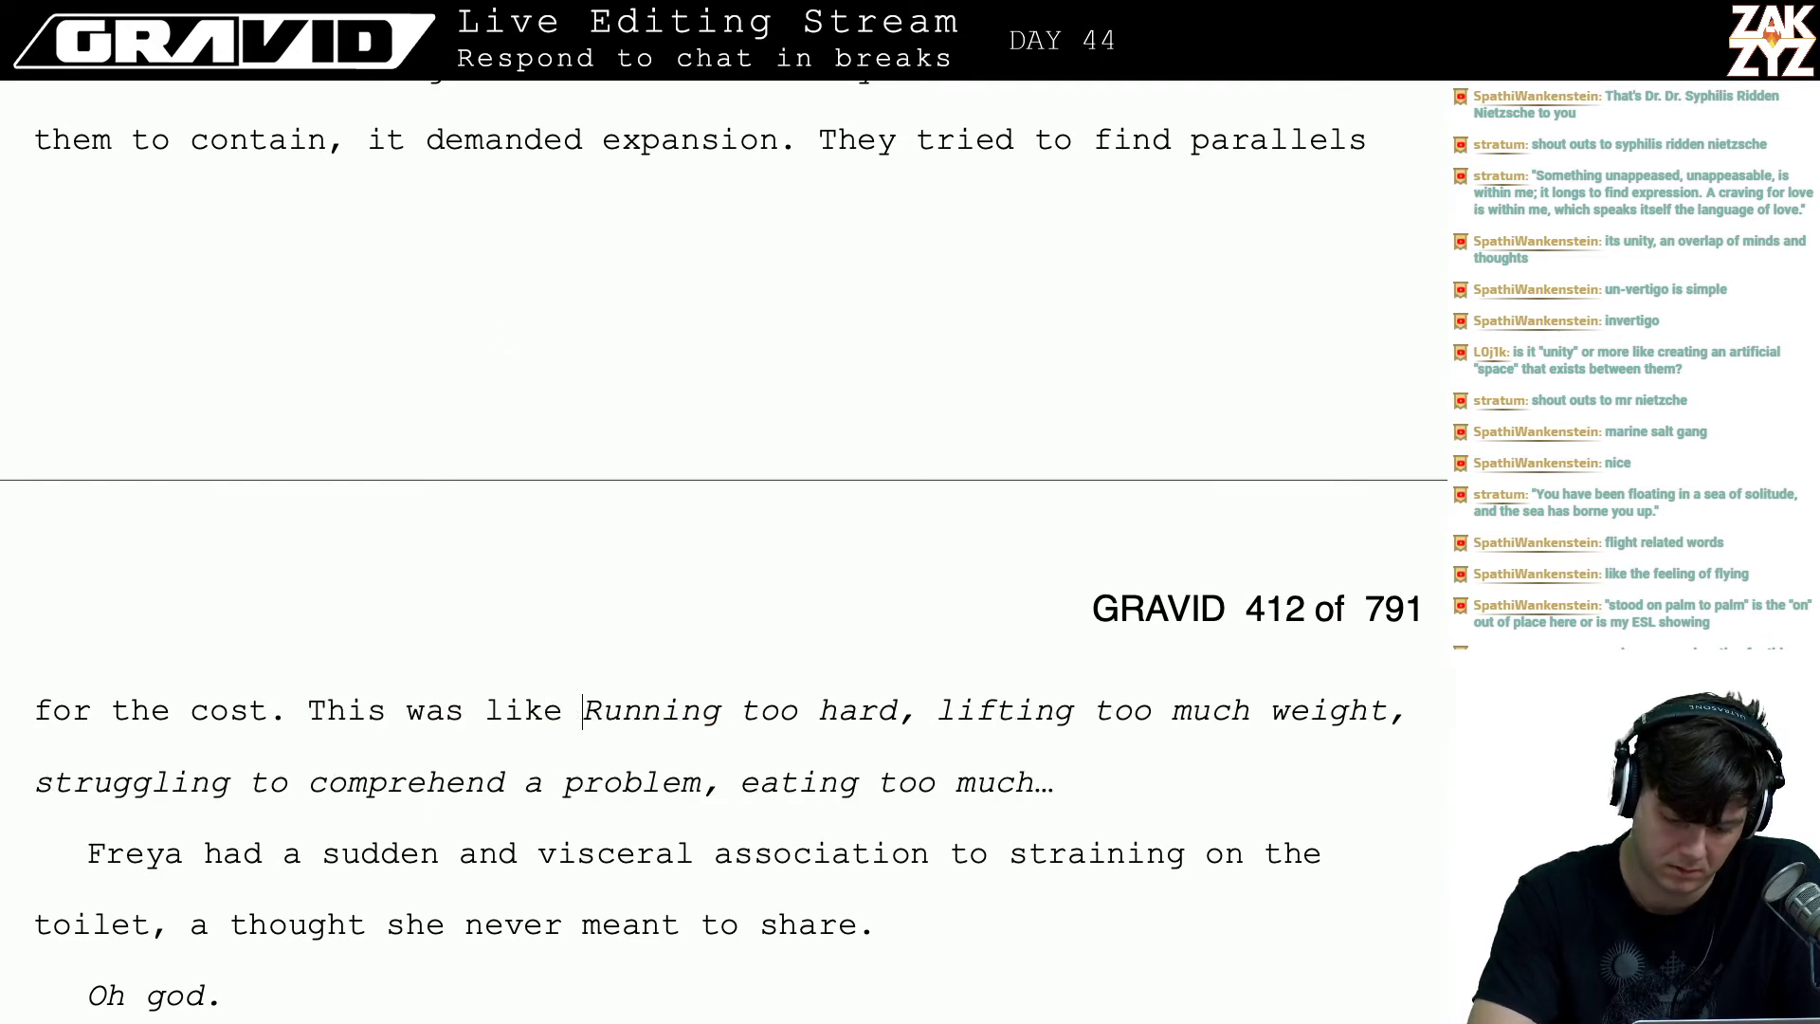
type("running to")
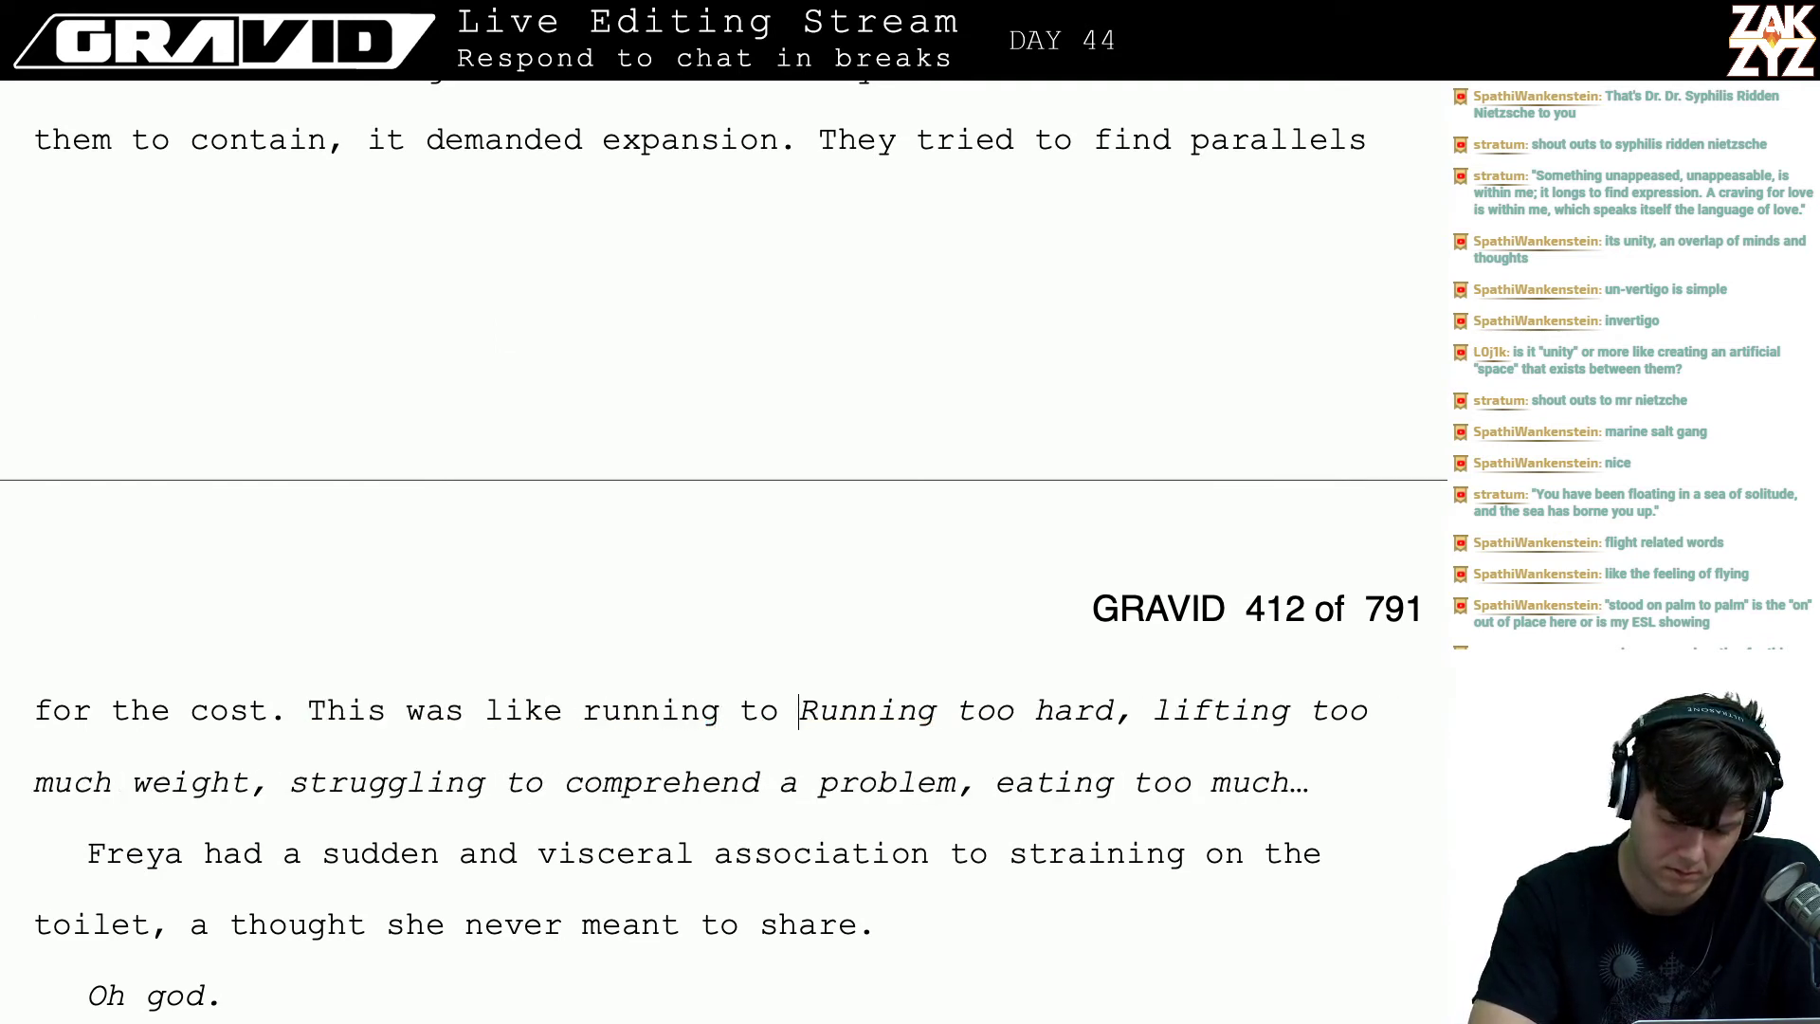
key("BackSpace")
type("o hard, or ")
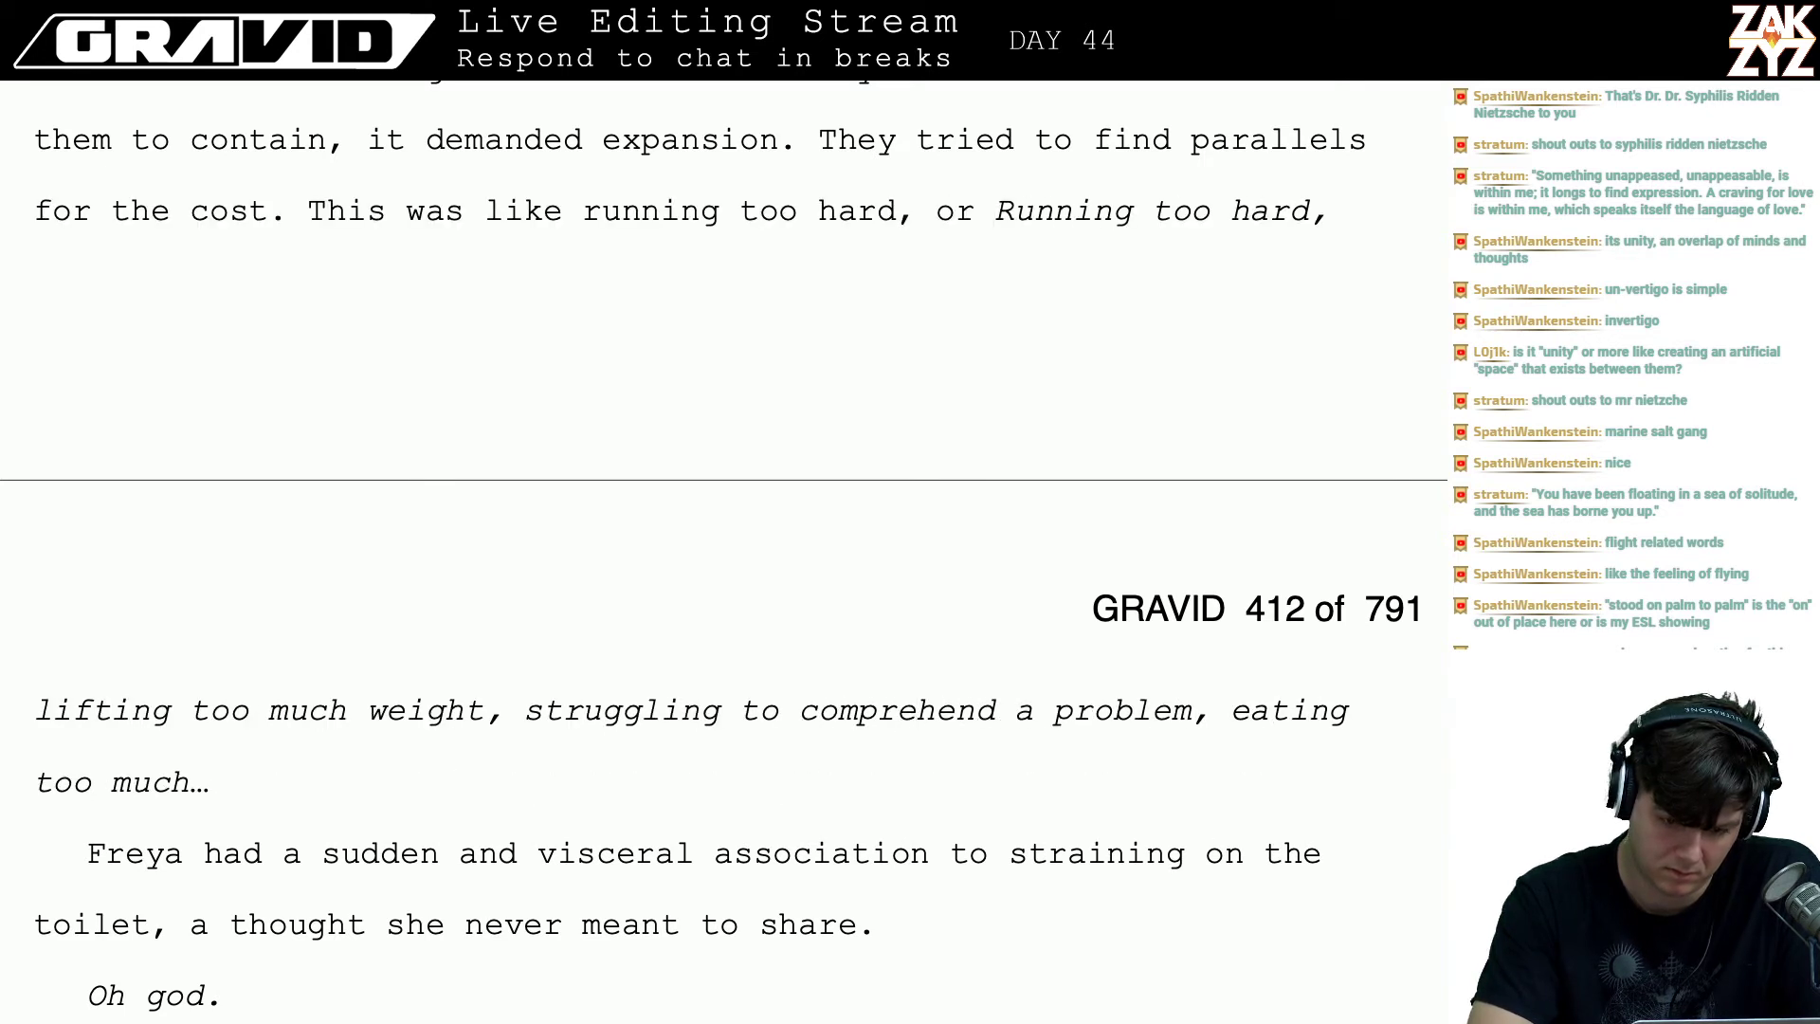
type("tryin")
key("BackSpace")
key("BackSpace")
key("BackSpace")
key("BackSpace")
key("BackSpace")
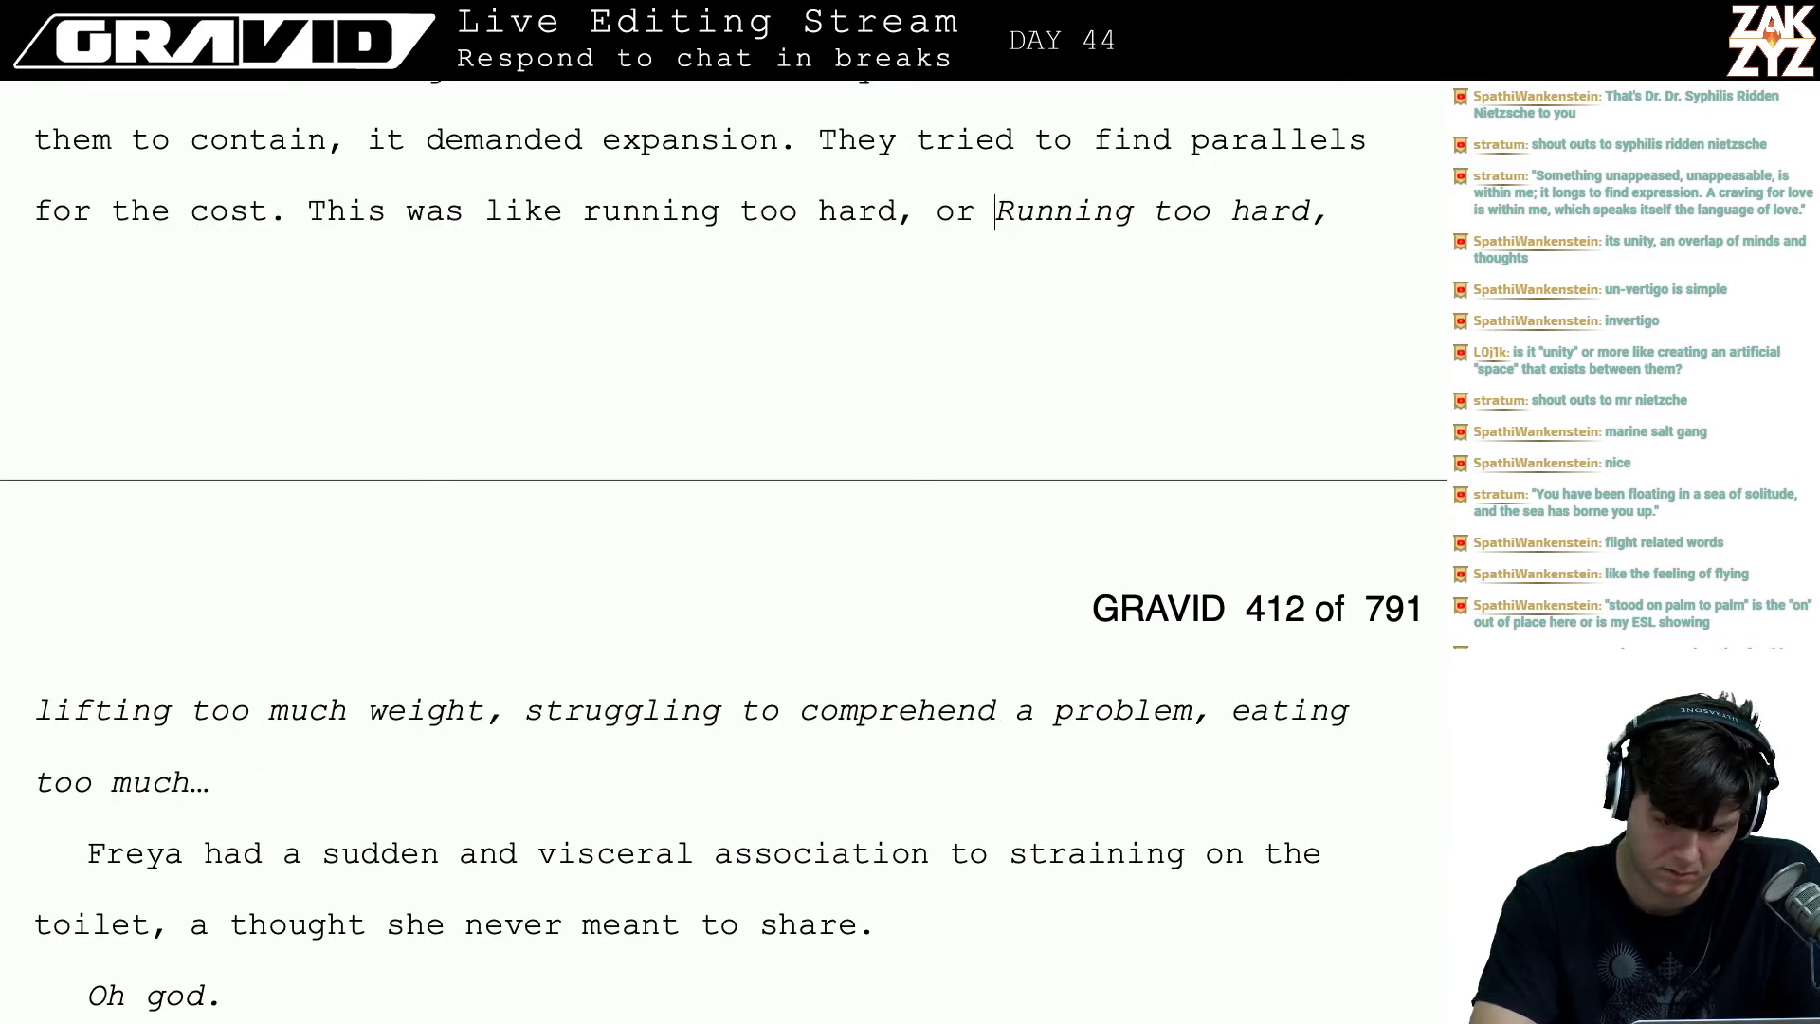
type("lifting too much")
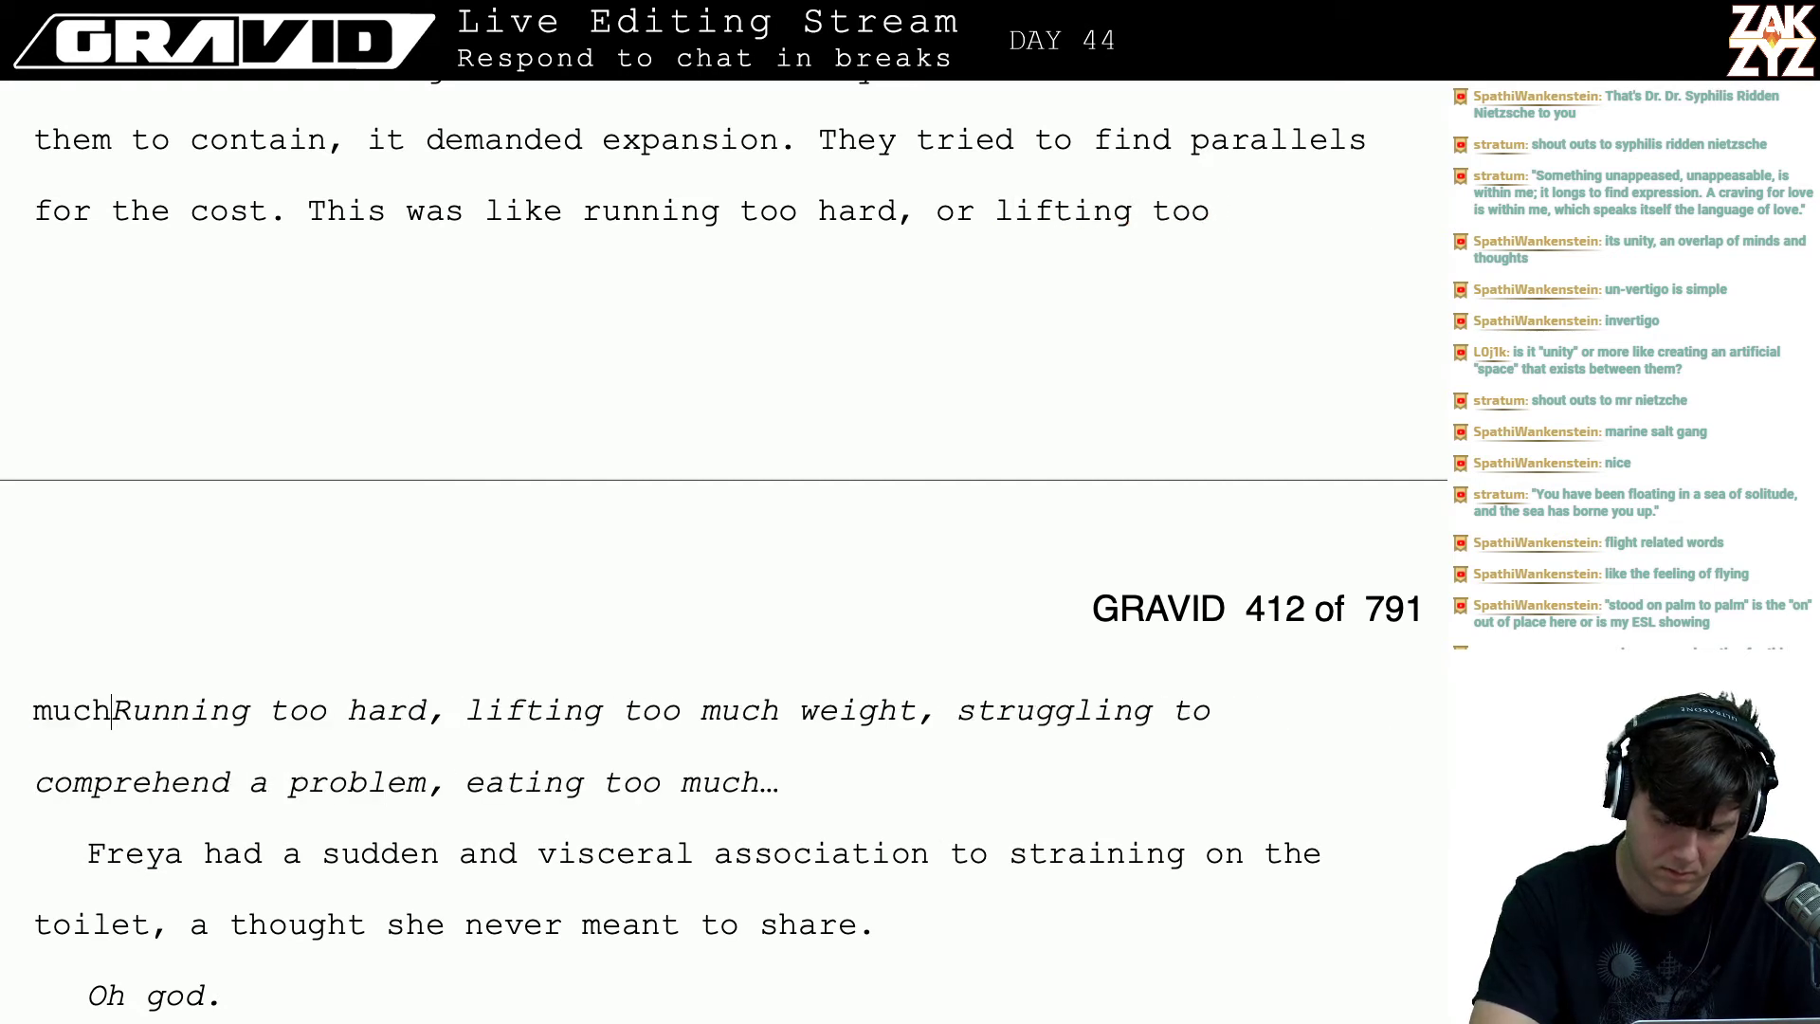
type(" weight, l")
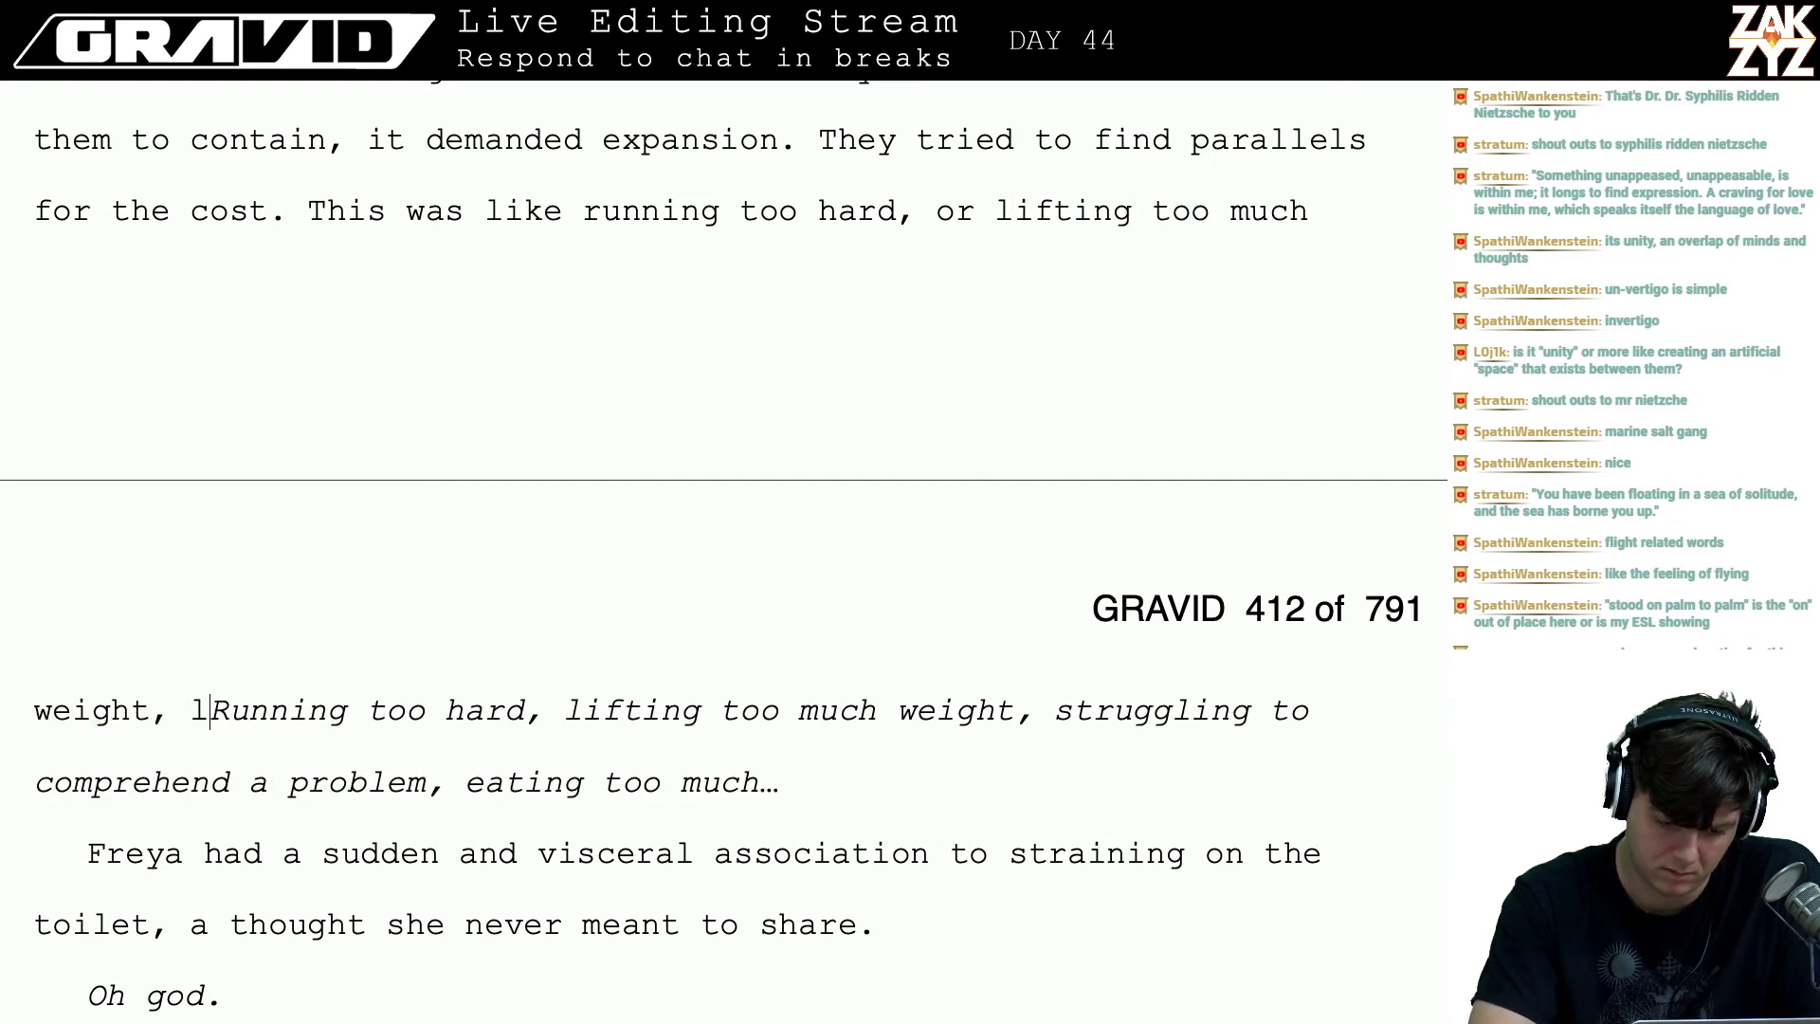
key("BackSpace")
type("or")
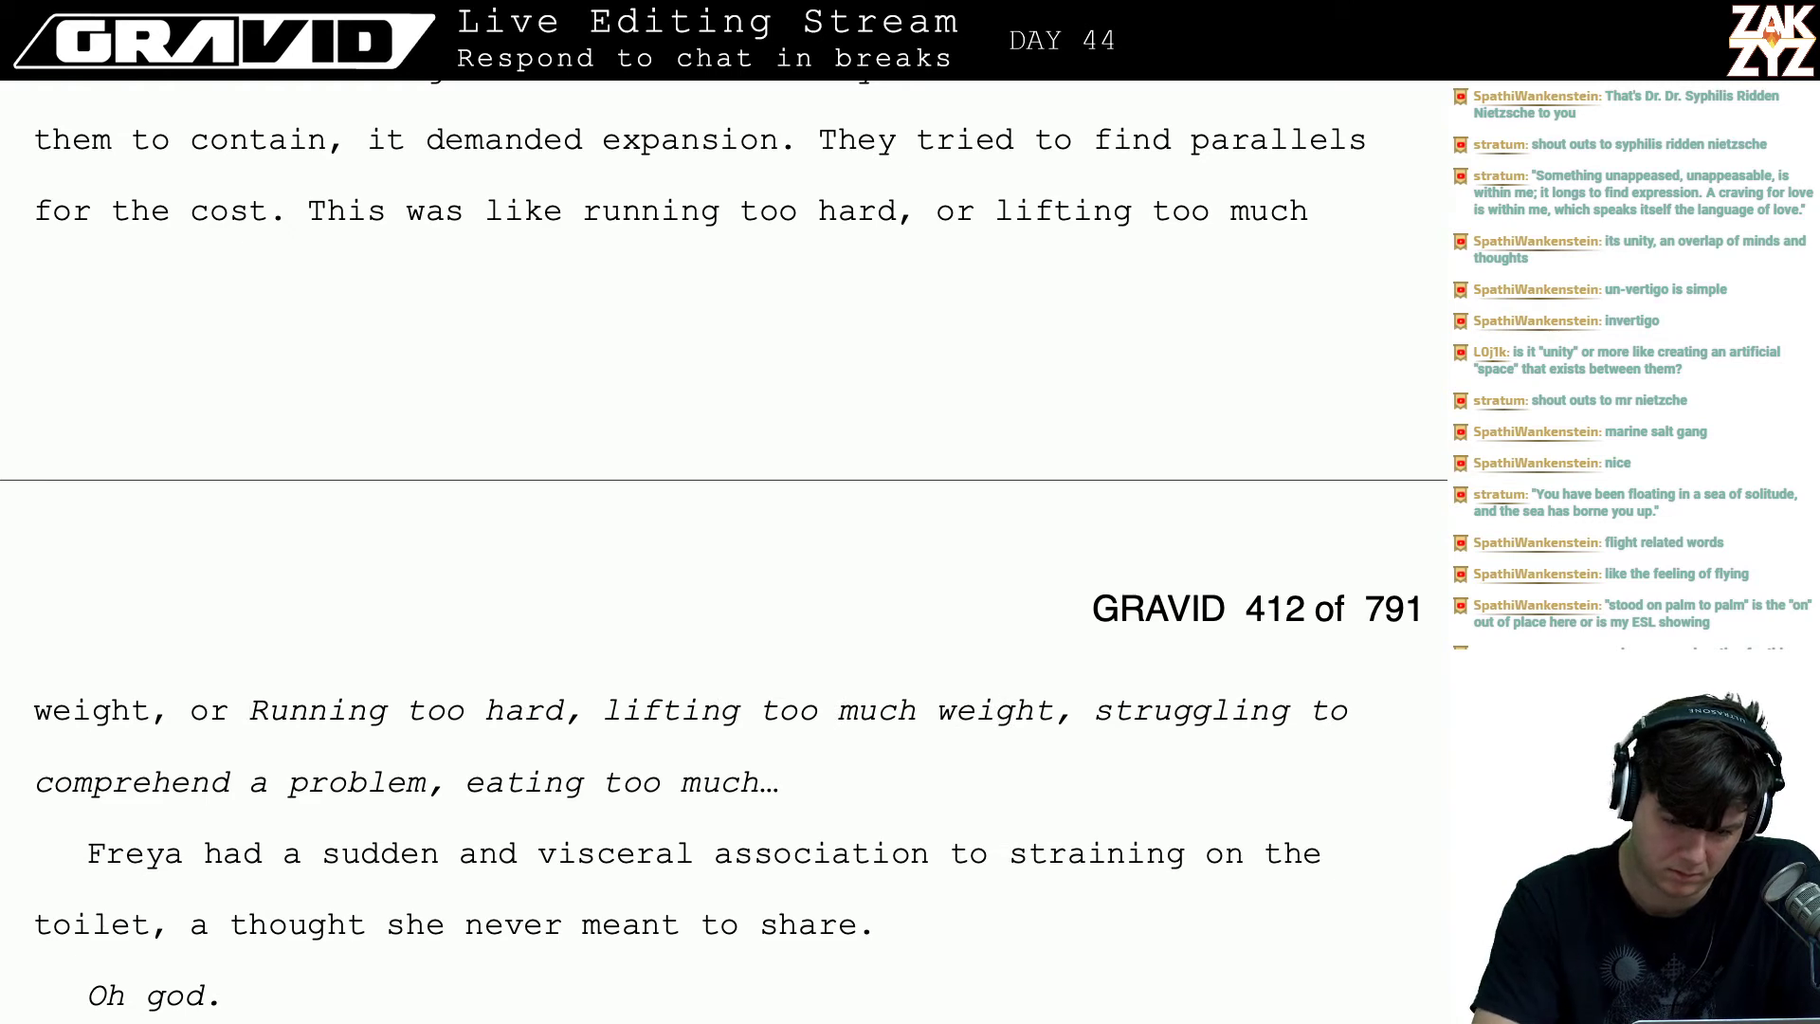
key("BackSpace")
- Start a new paragraph at "They tried to find parallels for the cost."
scroll(228, 140, "up", 1)
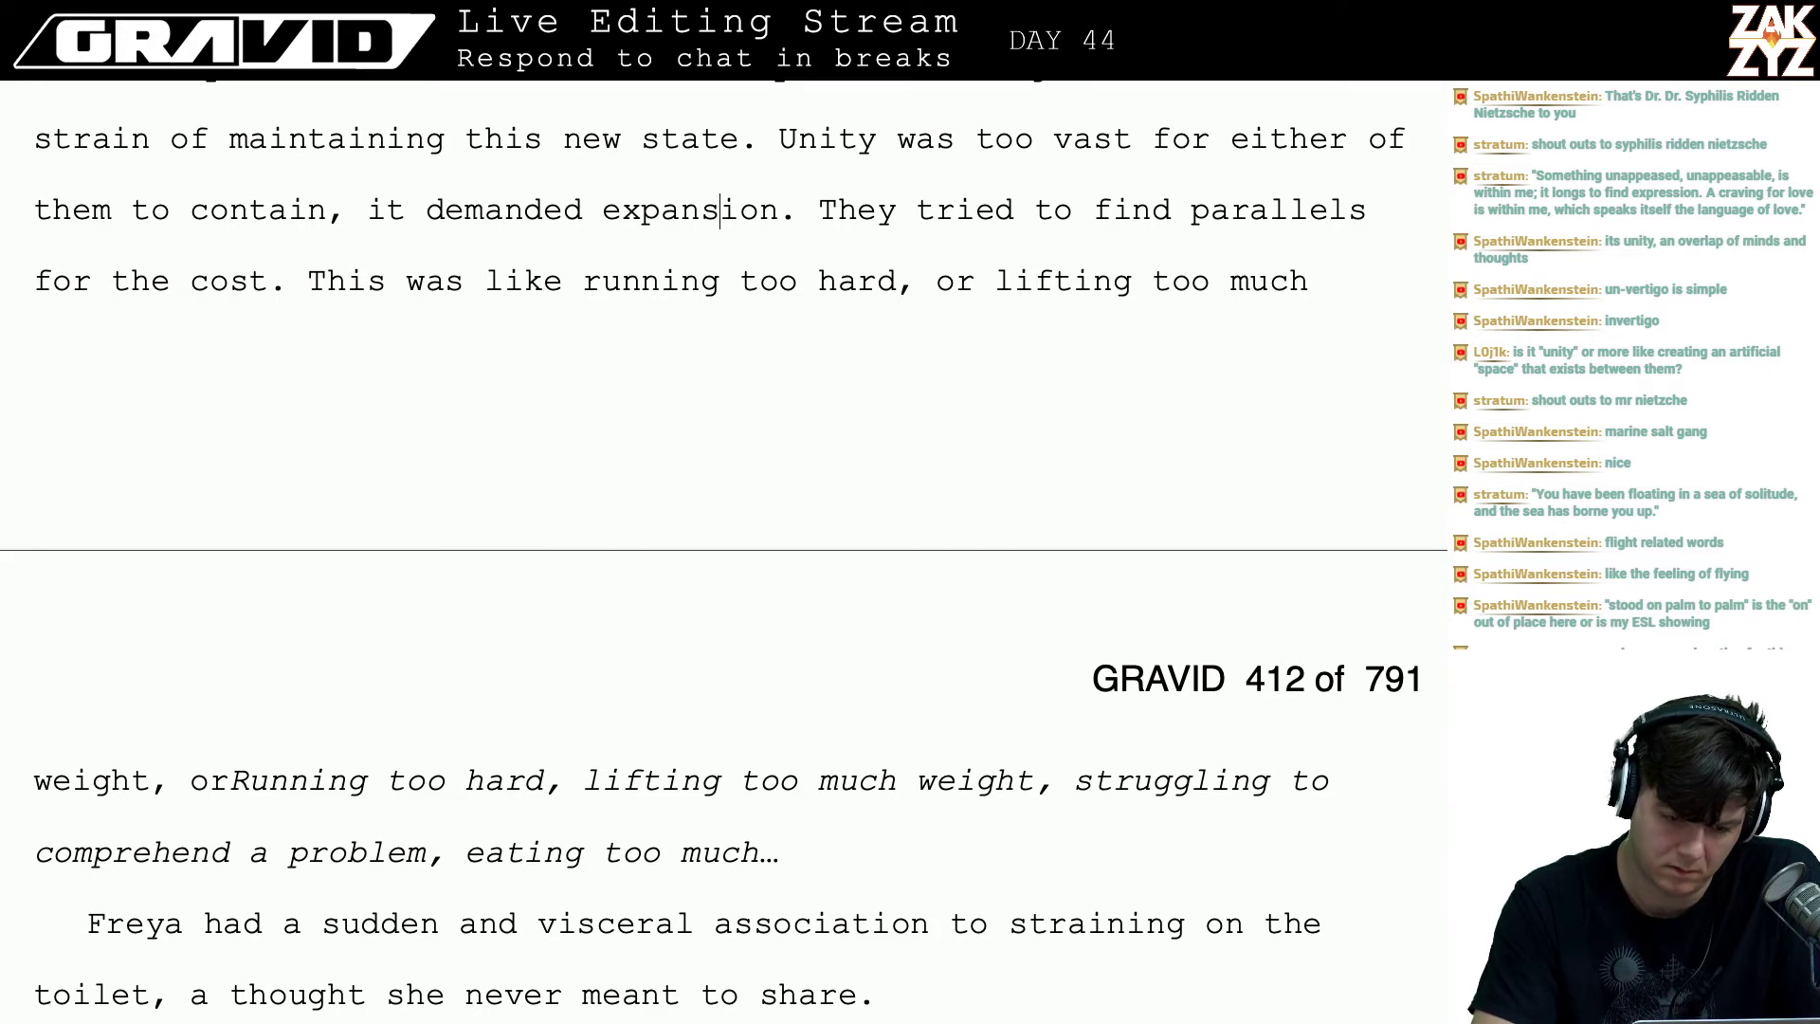
key("Return")
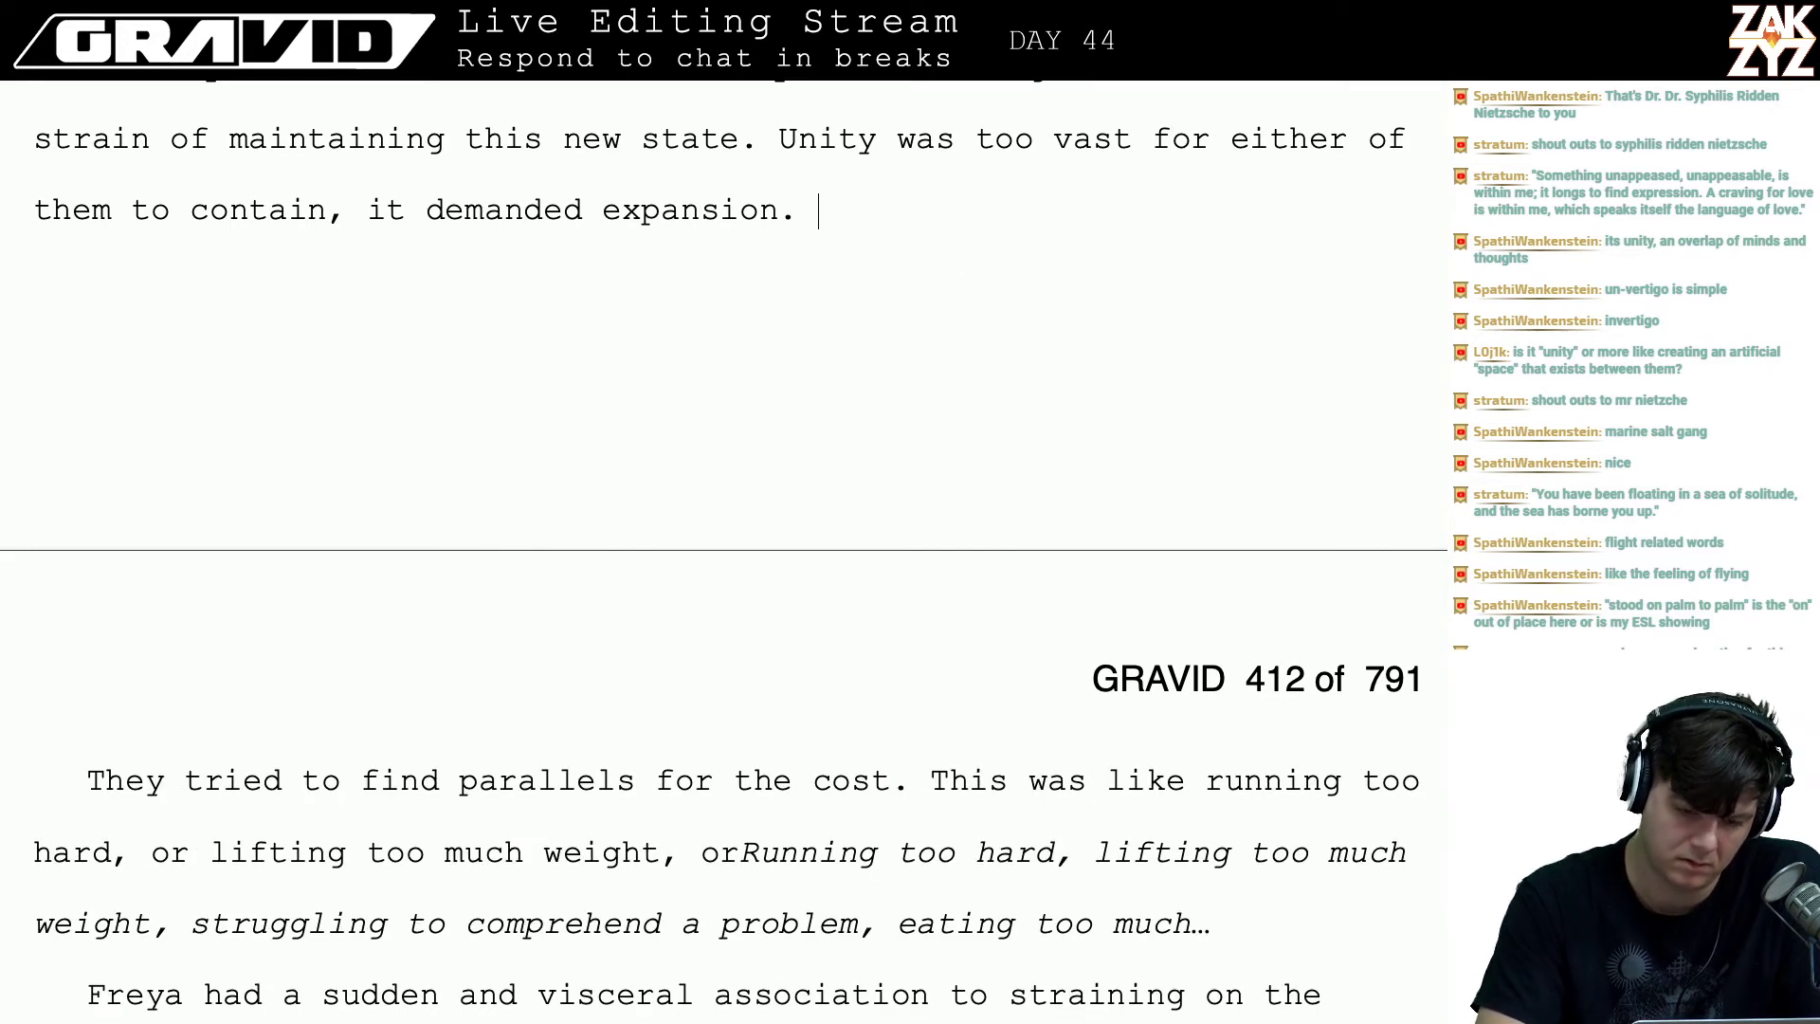
key("Up")
key("Up")
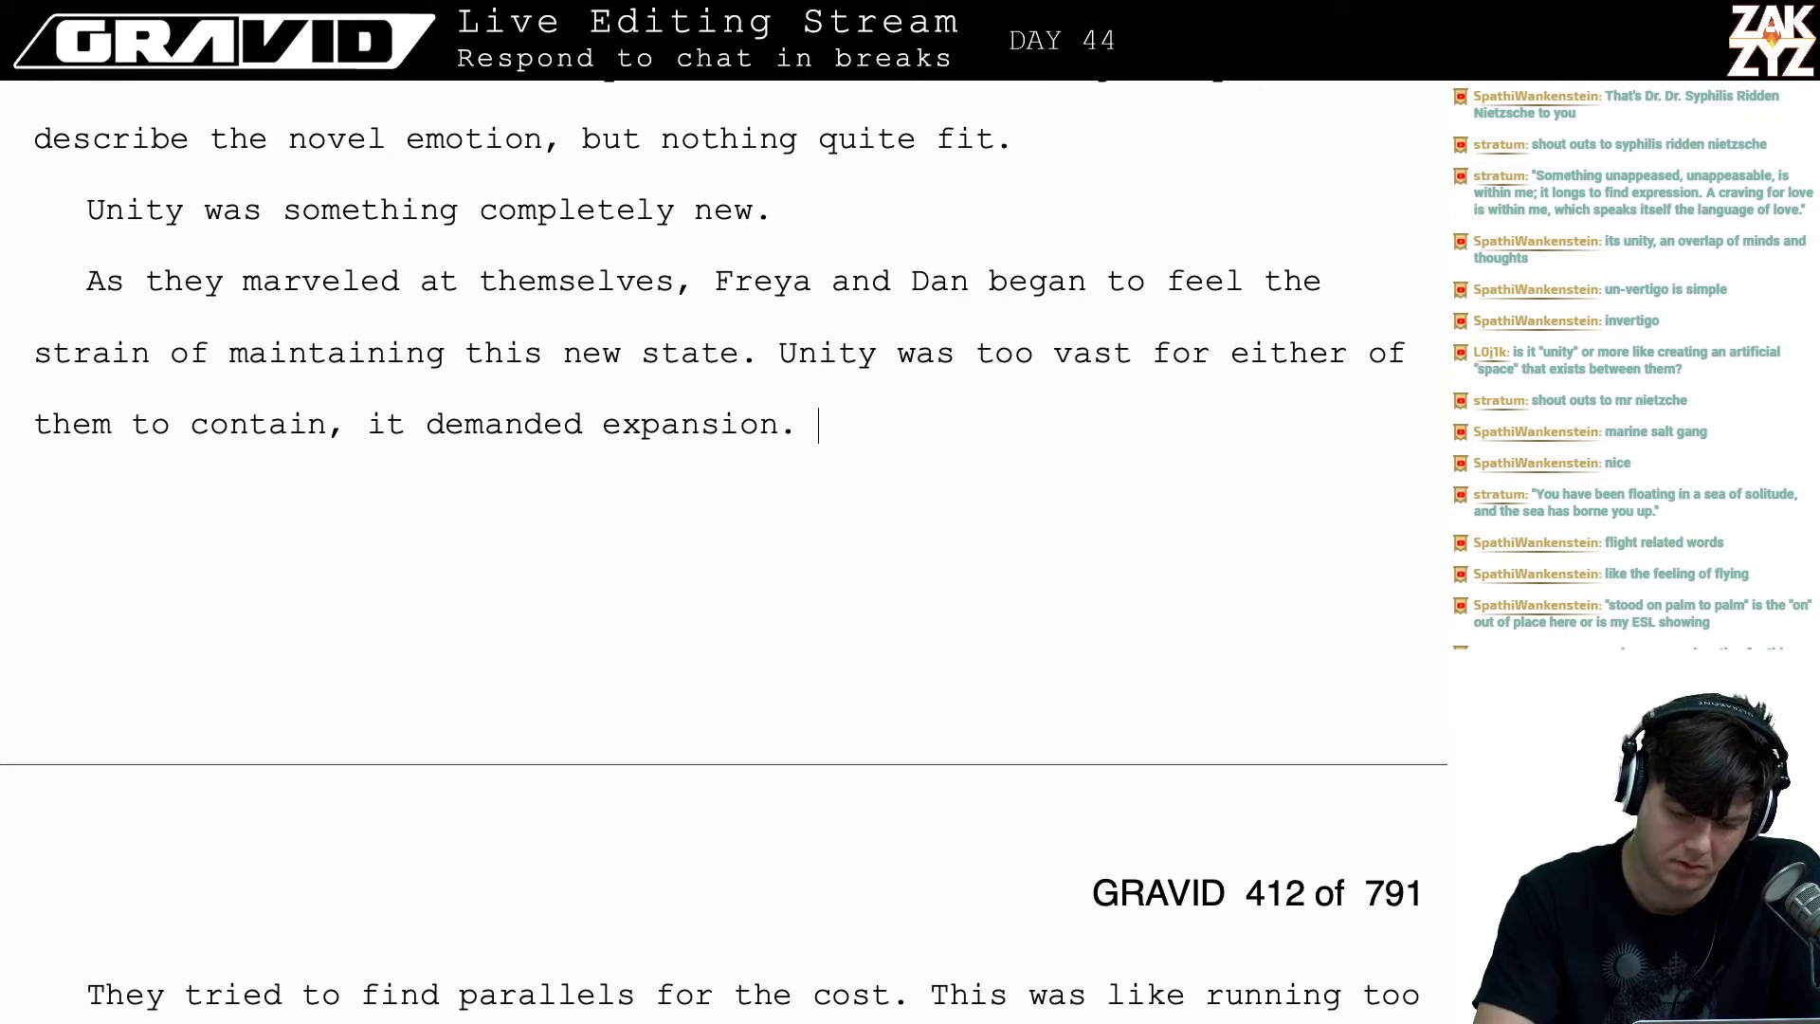
type(", and they")
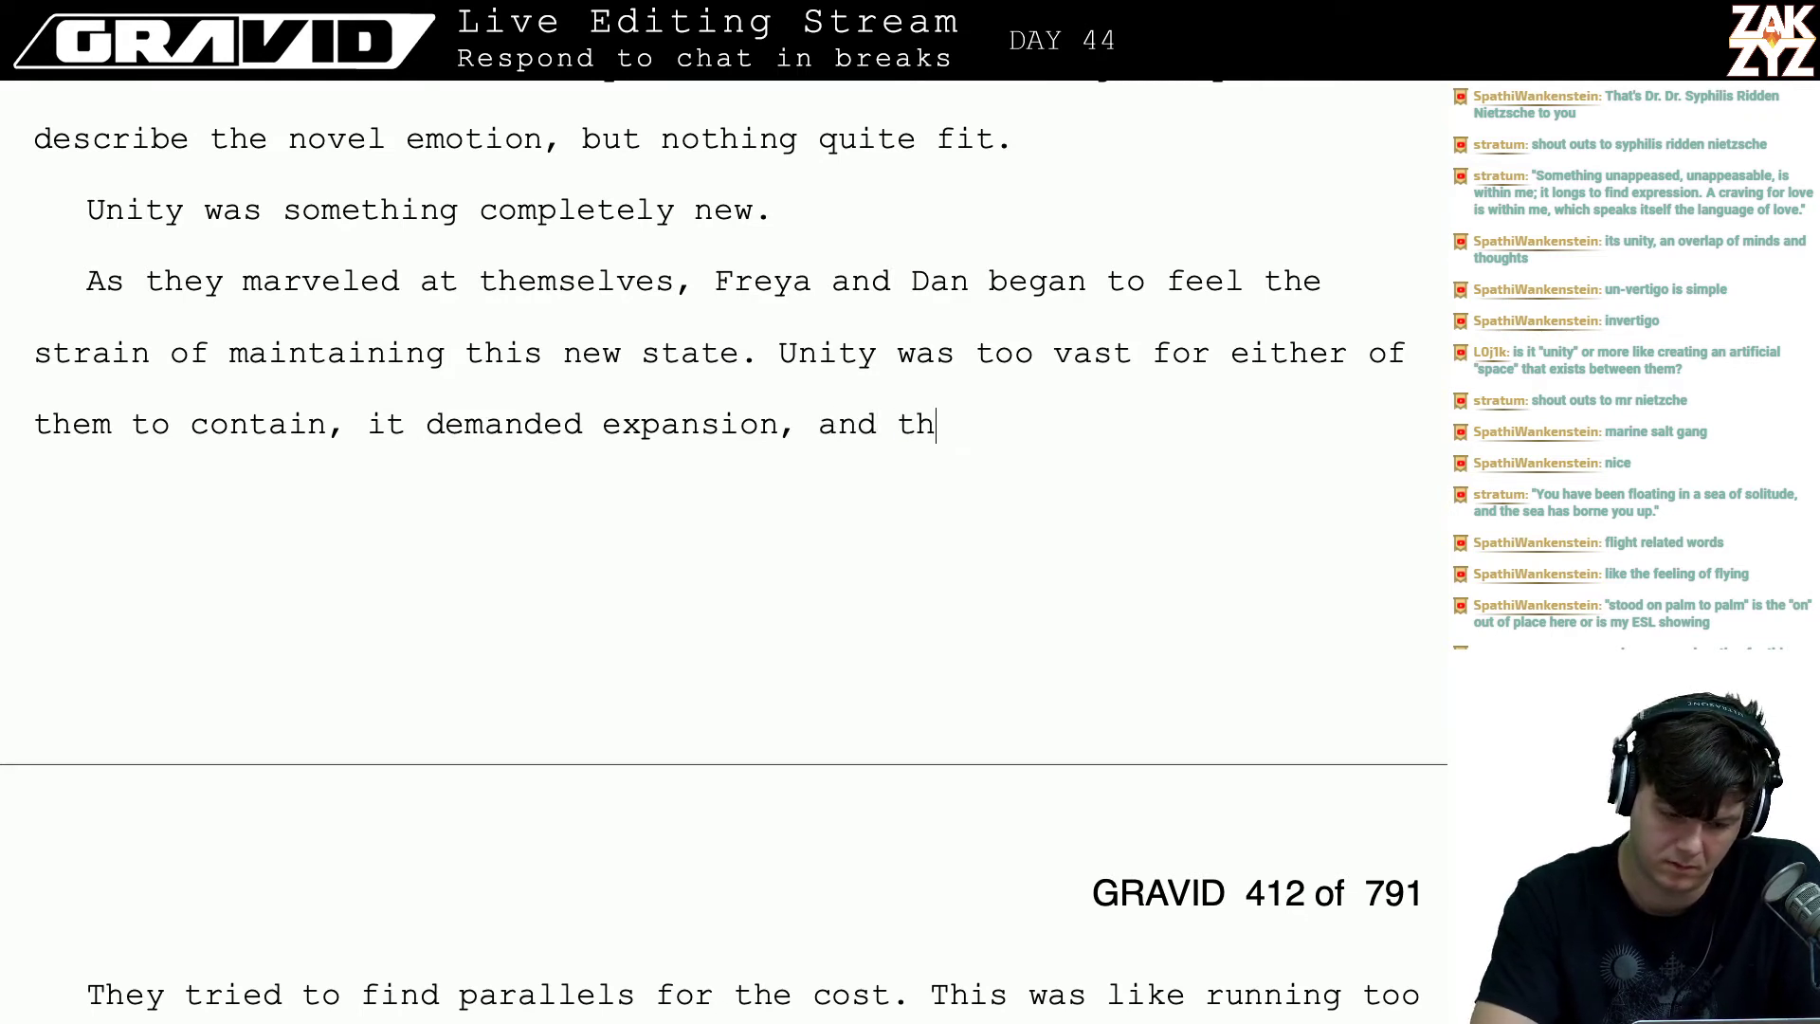
key("BackSpace")
key("BackSpace")
key("BackSpace")
key("BackSpace")
key("BackSpace")
key("BackSpace")
key("BackSpace")
key("BackSpace")
key("BackSpace")
key("BackSpace")
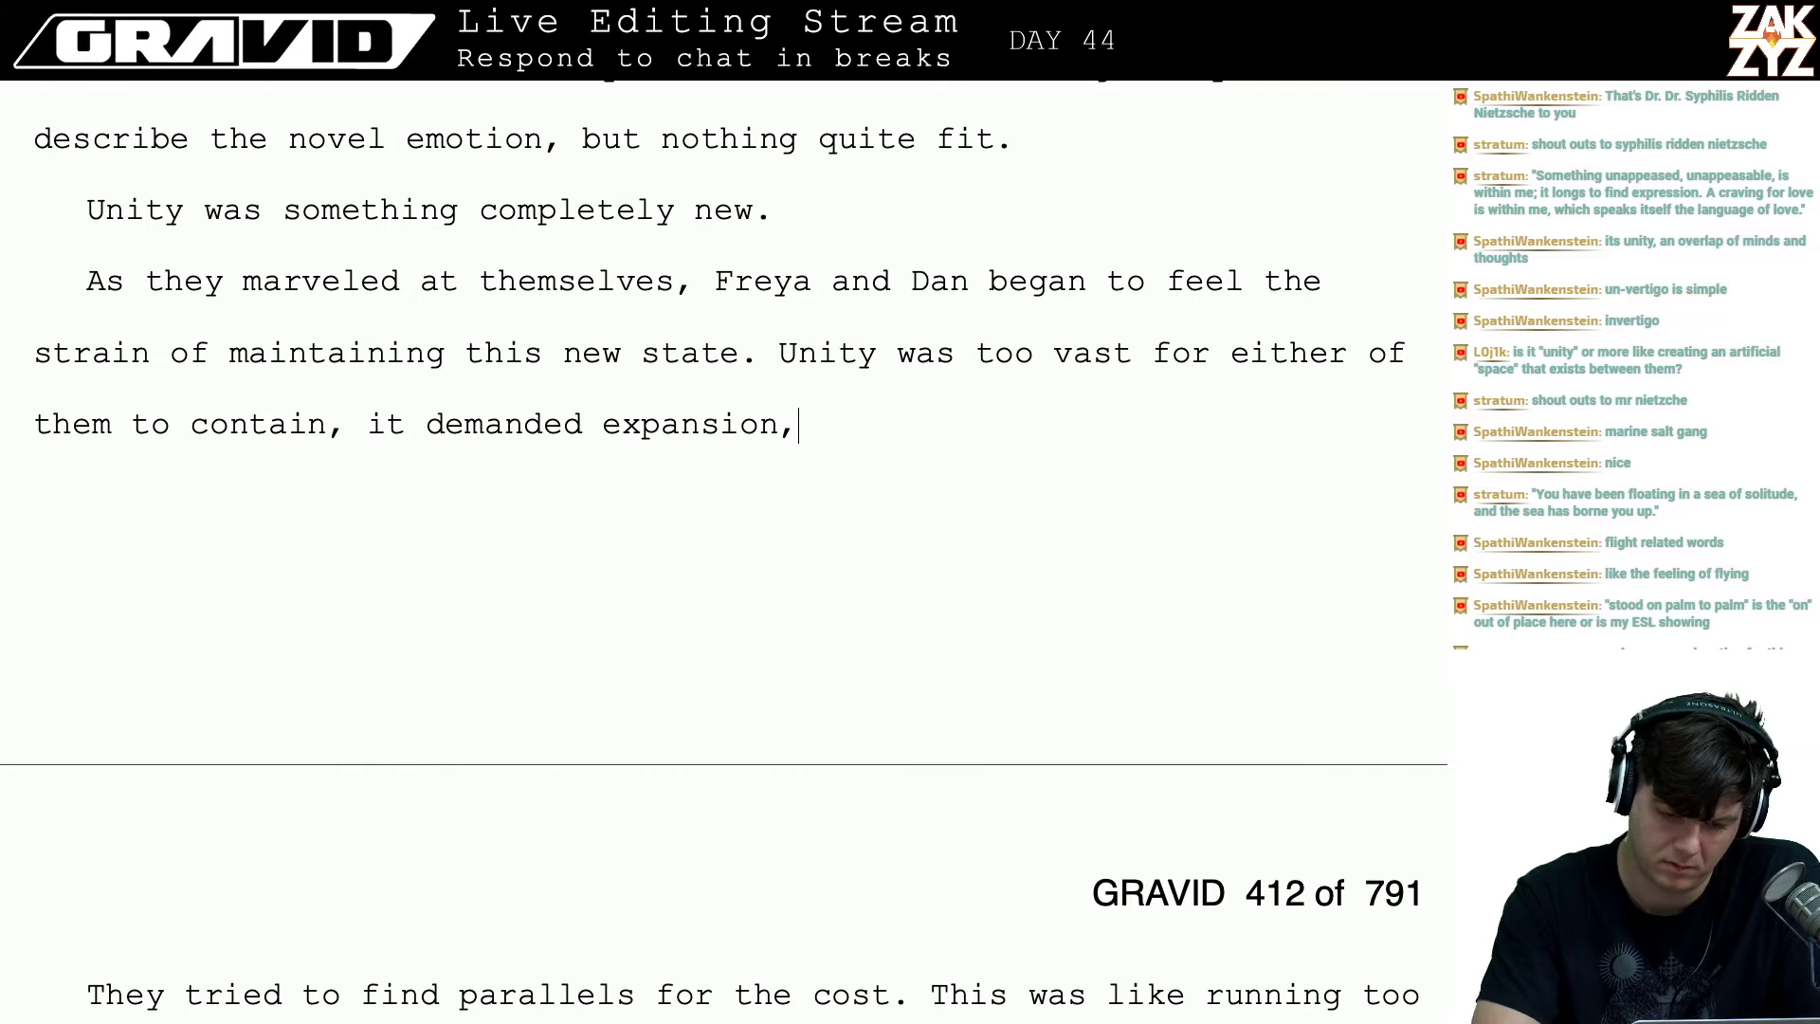
- Extend the end of the unity sentence to read "it demanded expansion beyond what they were capable of."
type("beyond w")
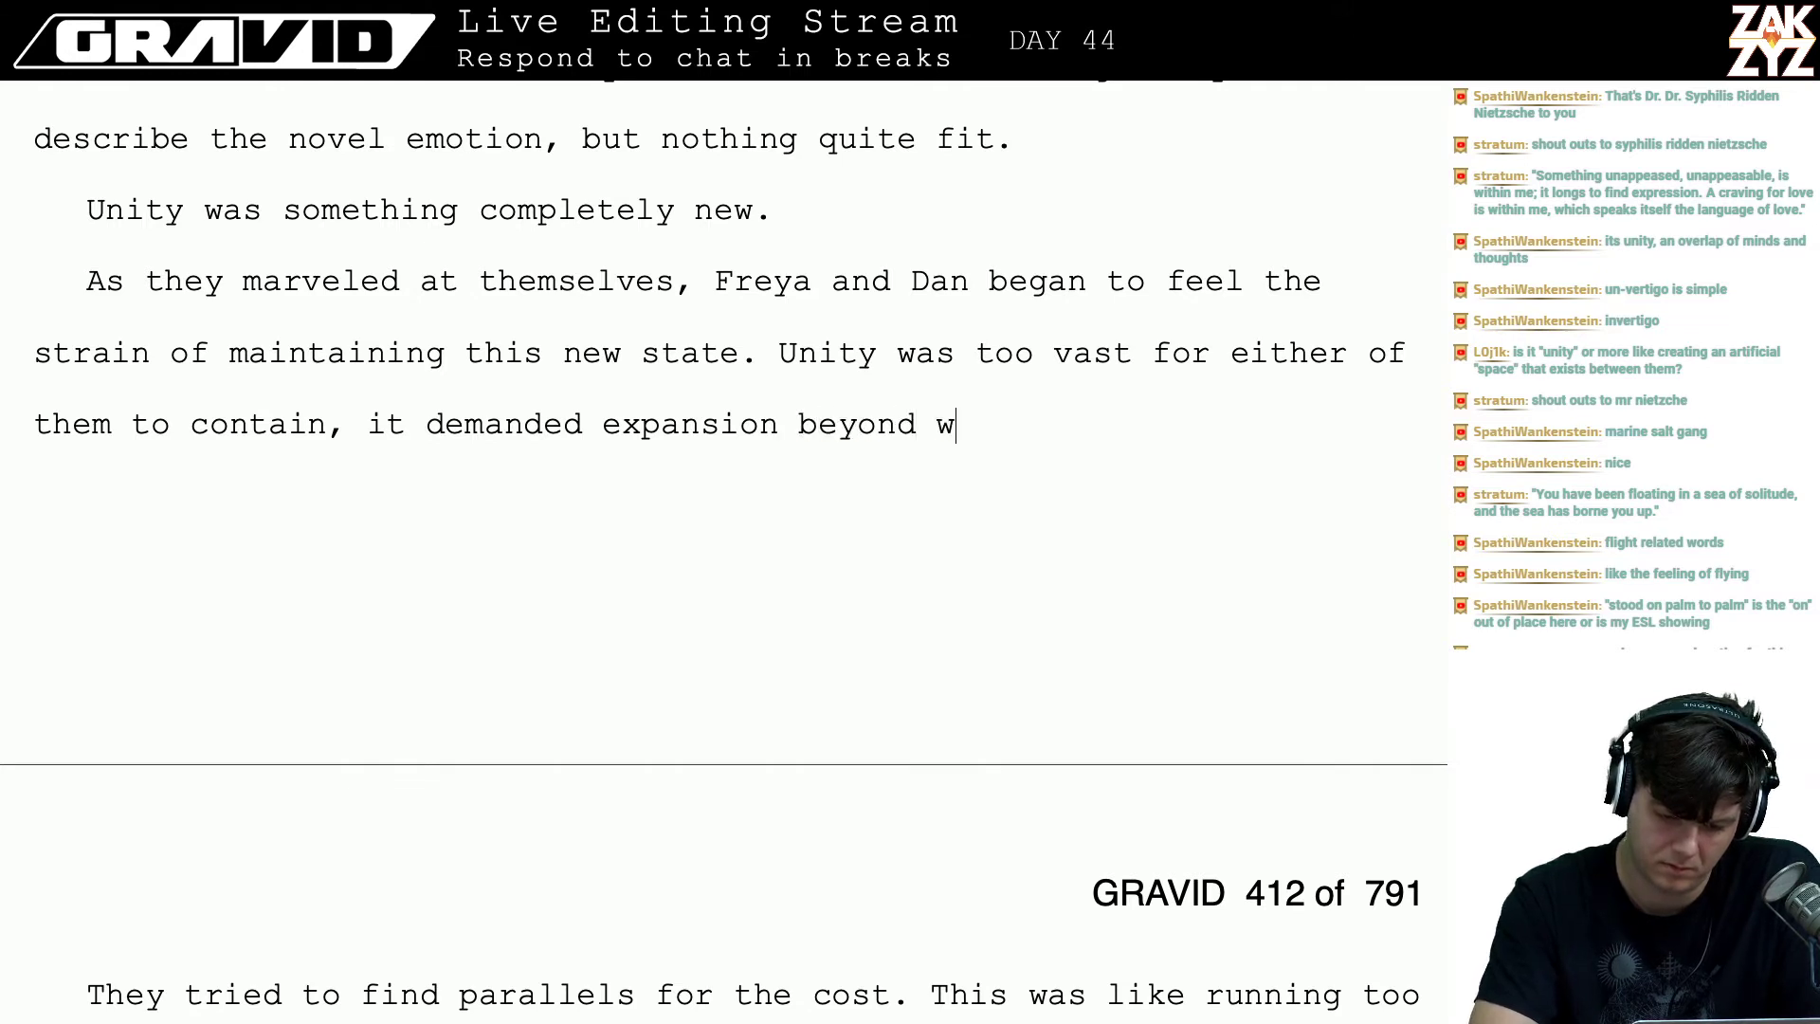
type("hat they could du")
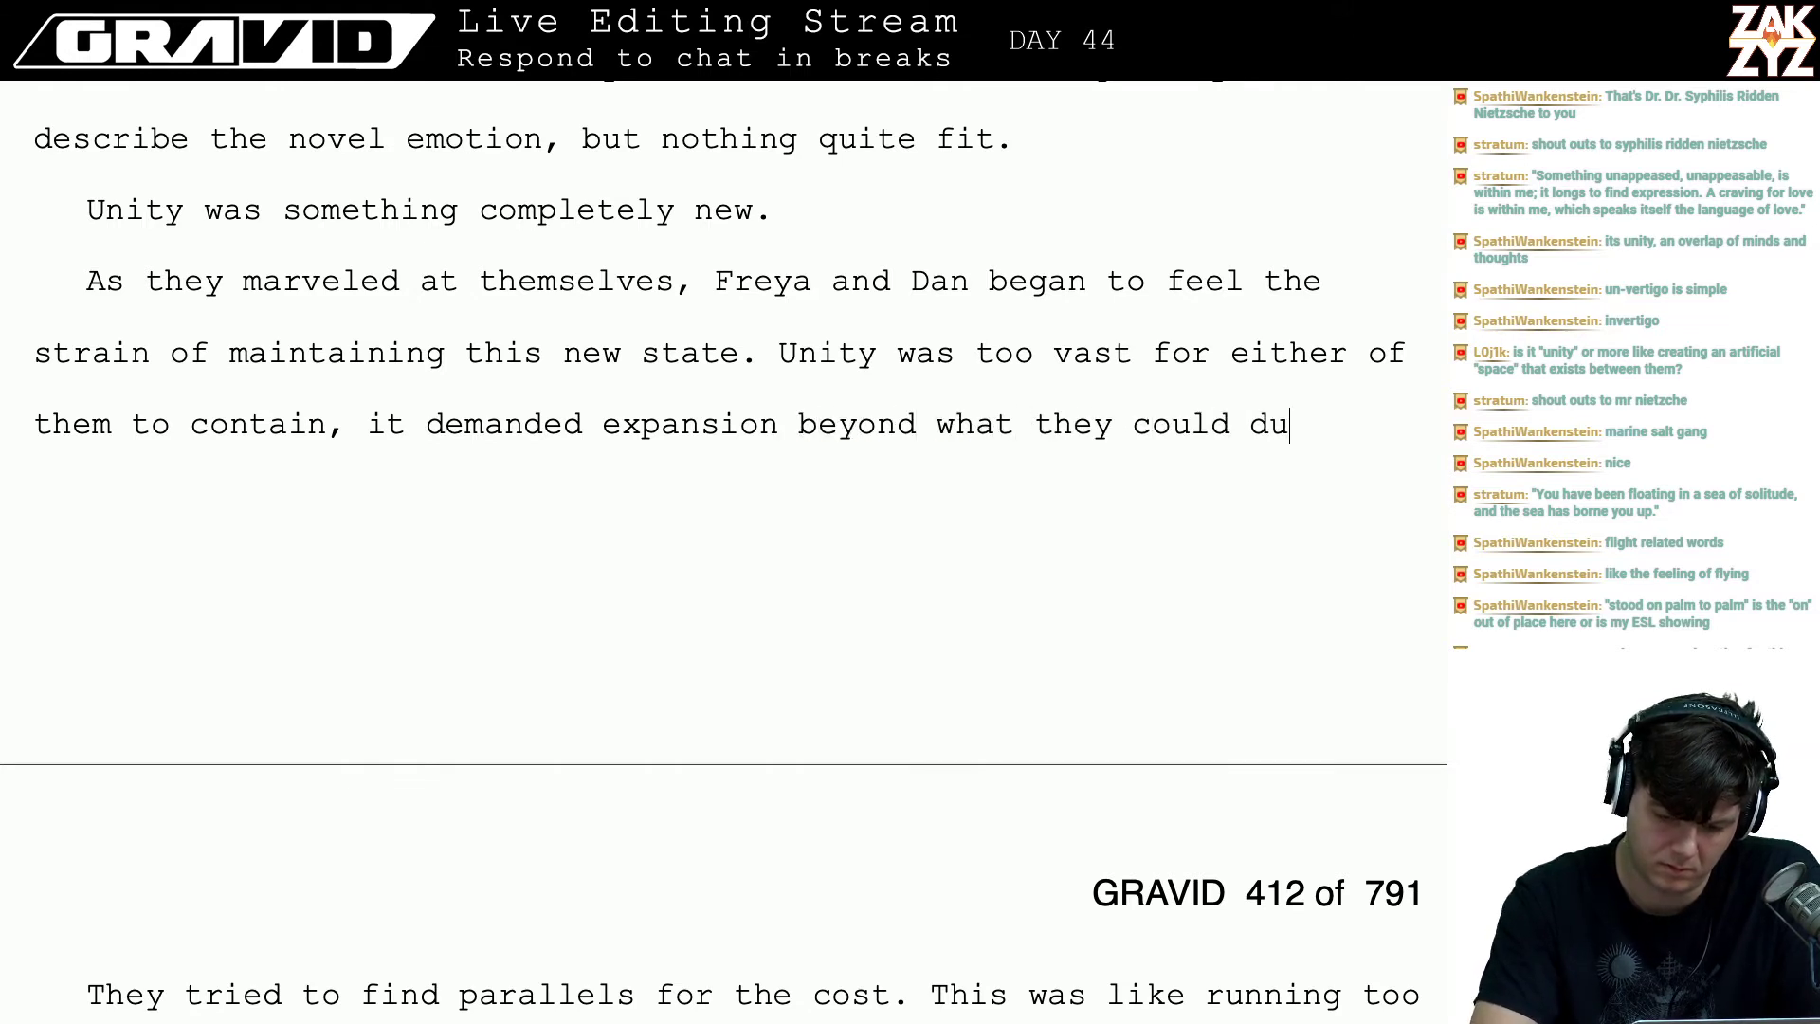
key("BackSpace")
key("BackSpace")
type("supply")
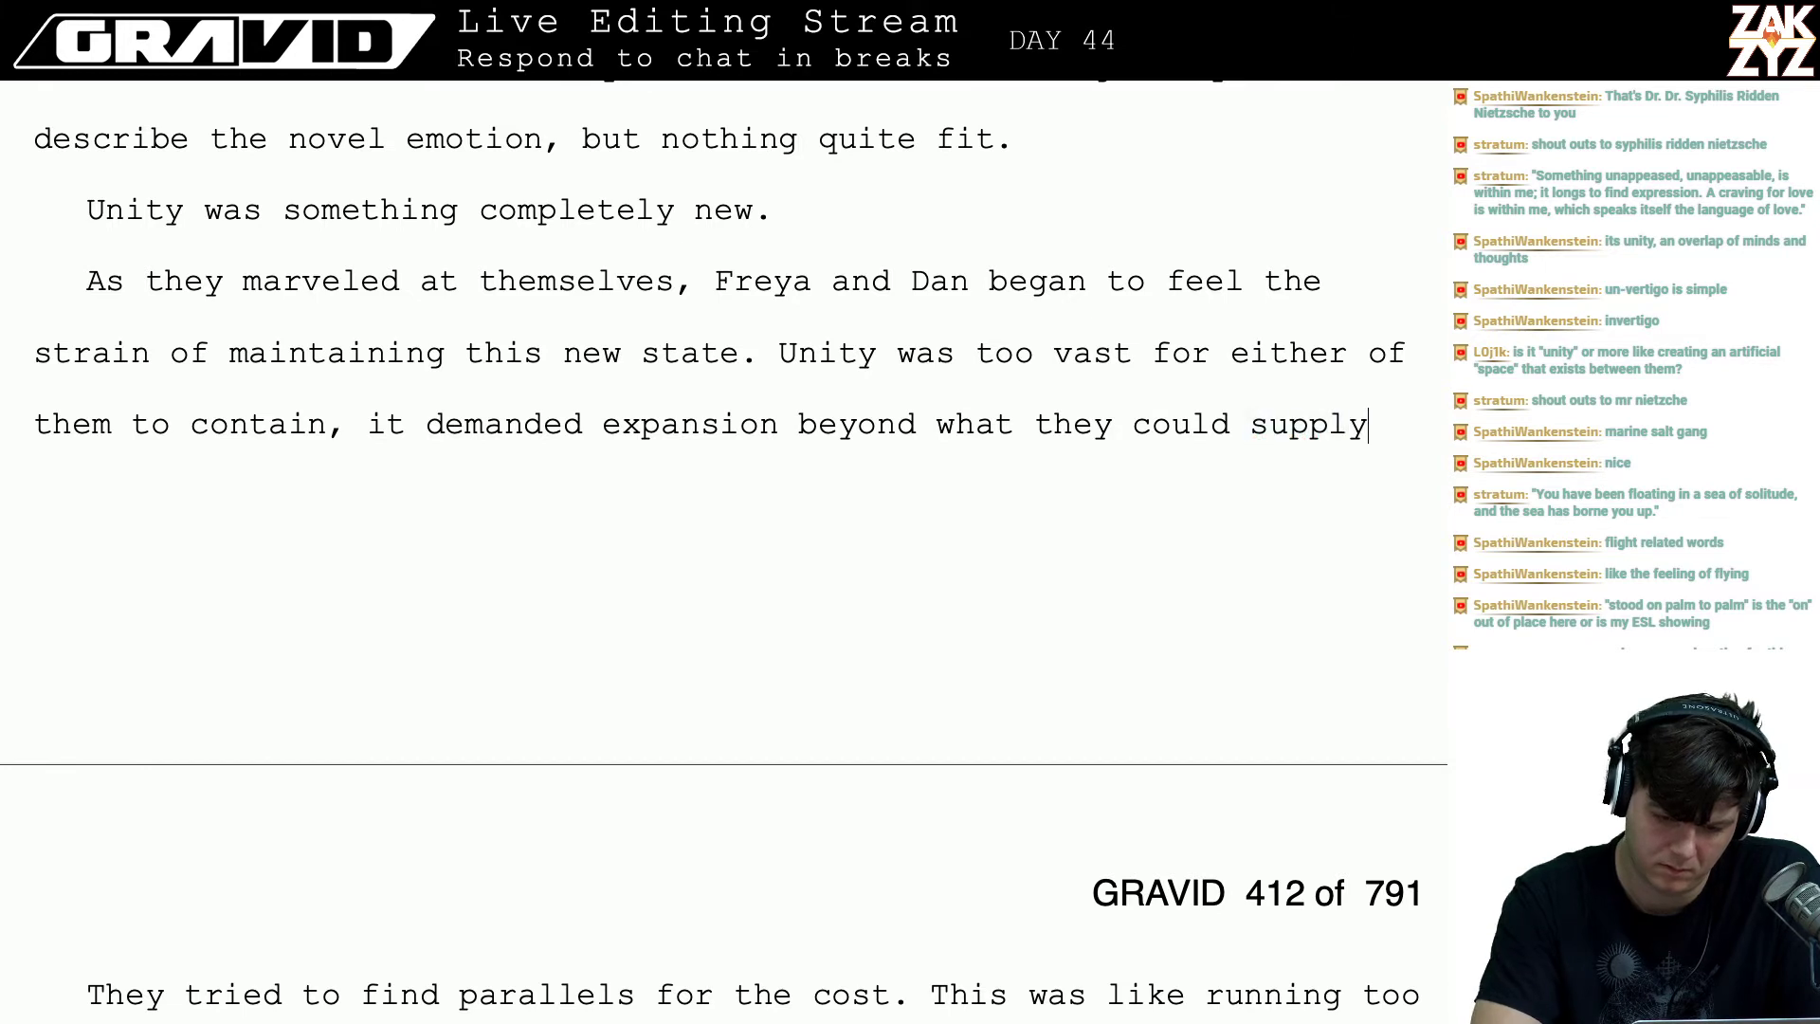
key("BackSpace")
key("BackSpace")
key("BackSpace")
key("BackSpace")
key("BackSpace")
key("BackSpace")
key("BackSpace")
key("BackSpace")
key("BackSpace")
key("BackSpace")
key("BackSpace")
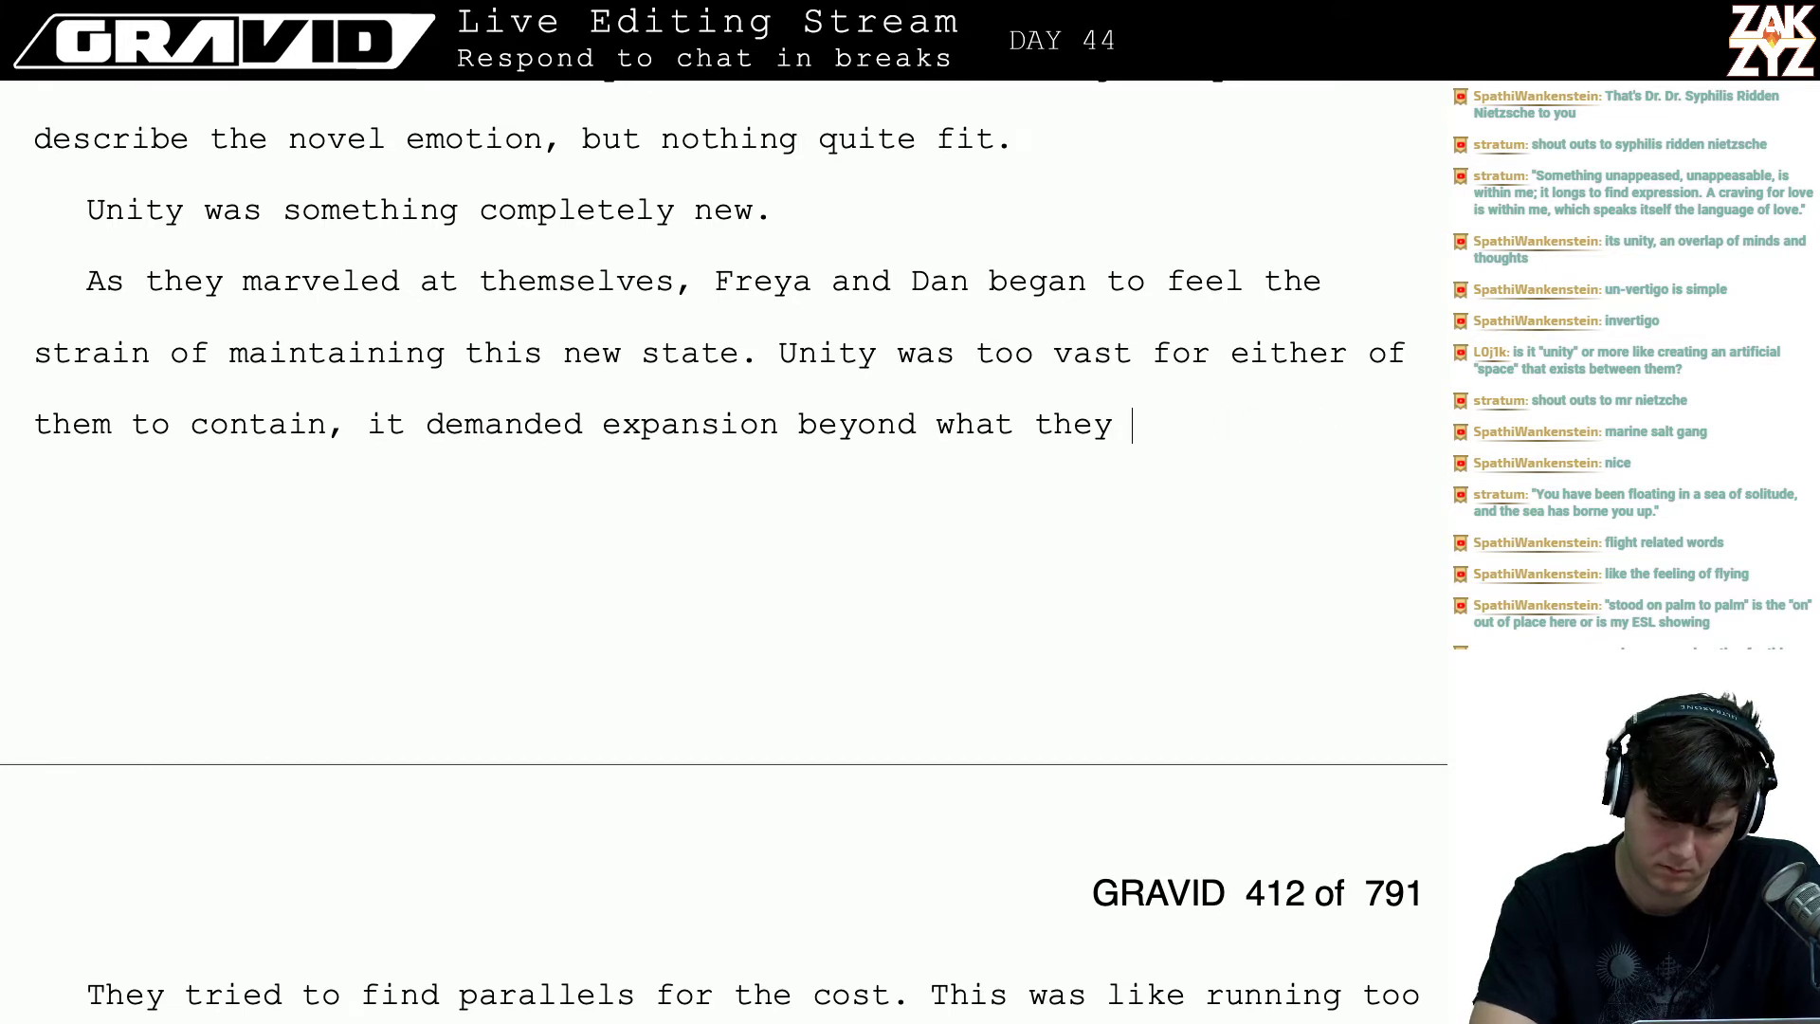
type("were capable of. ")
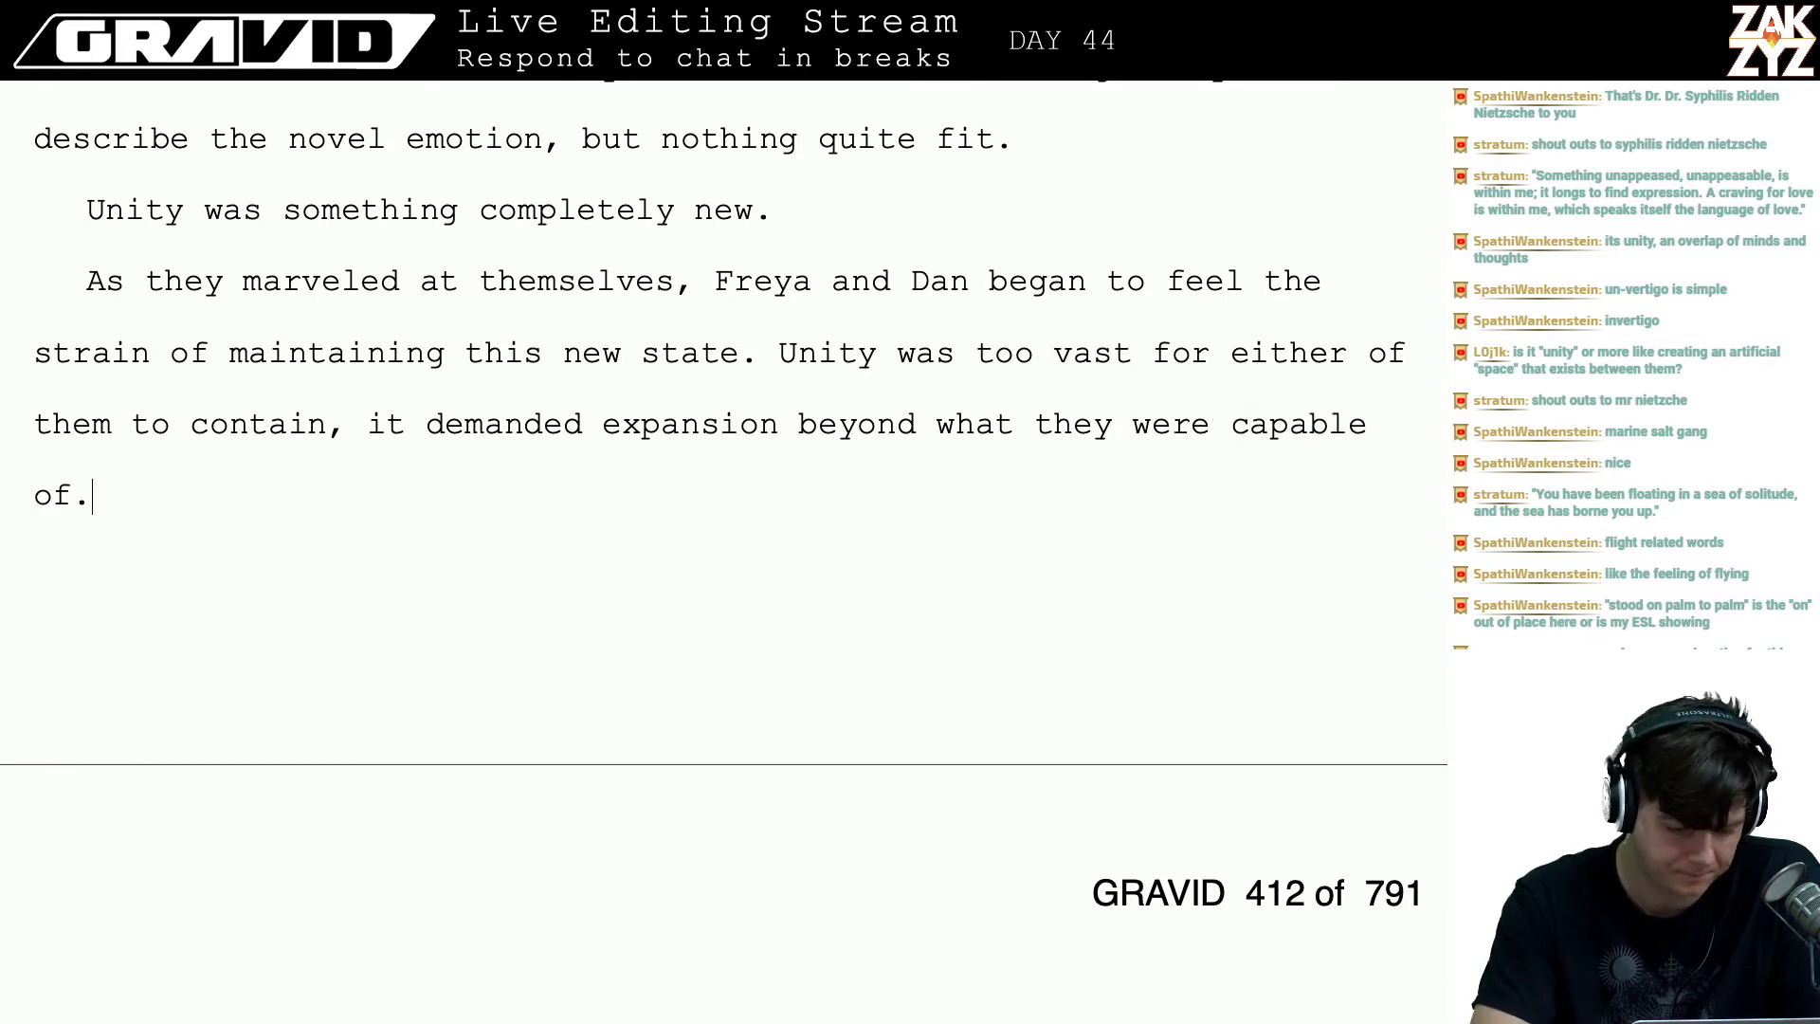
type("T")
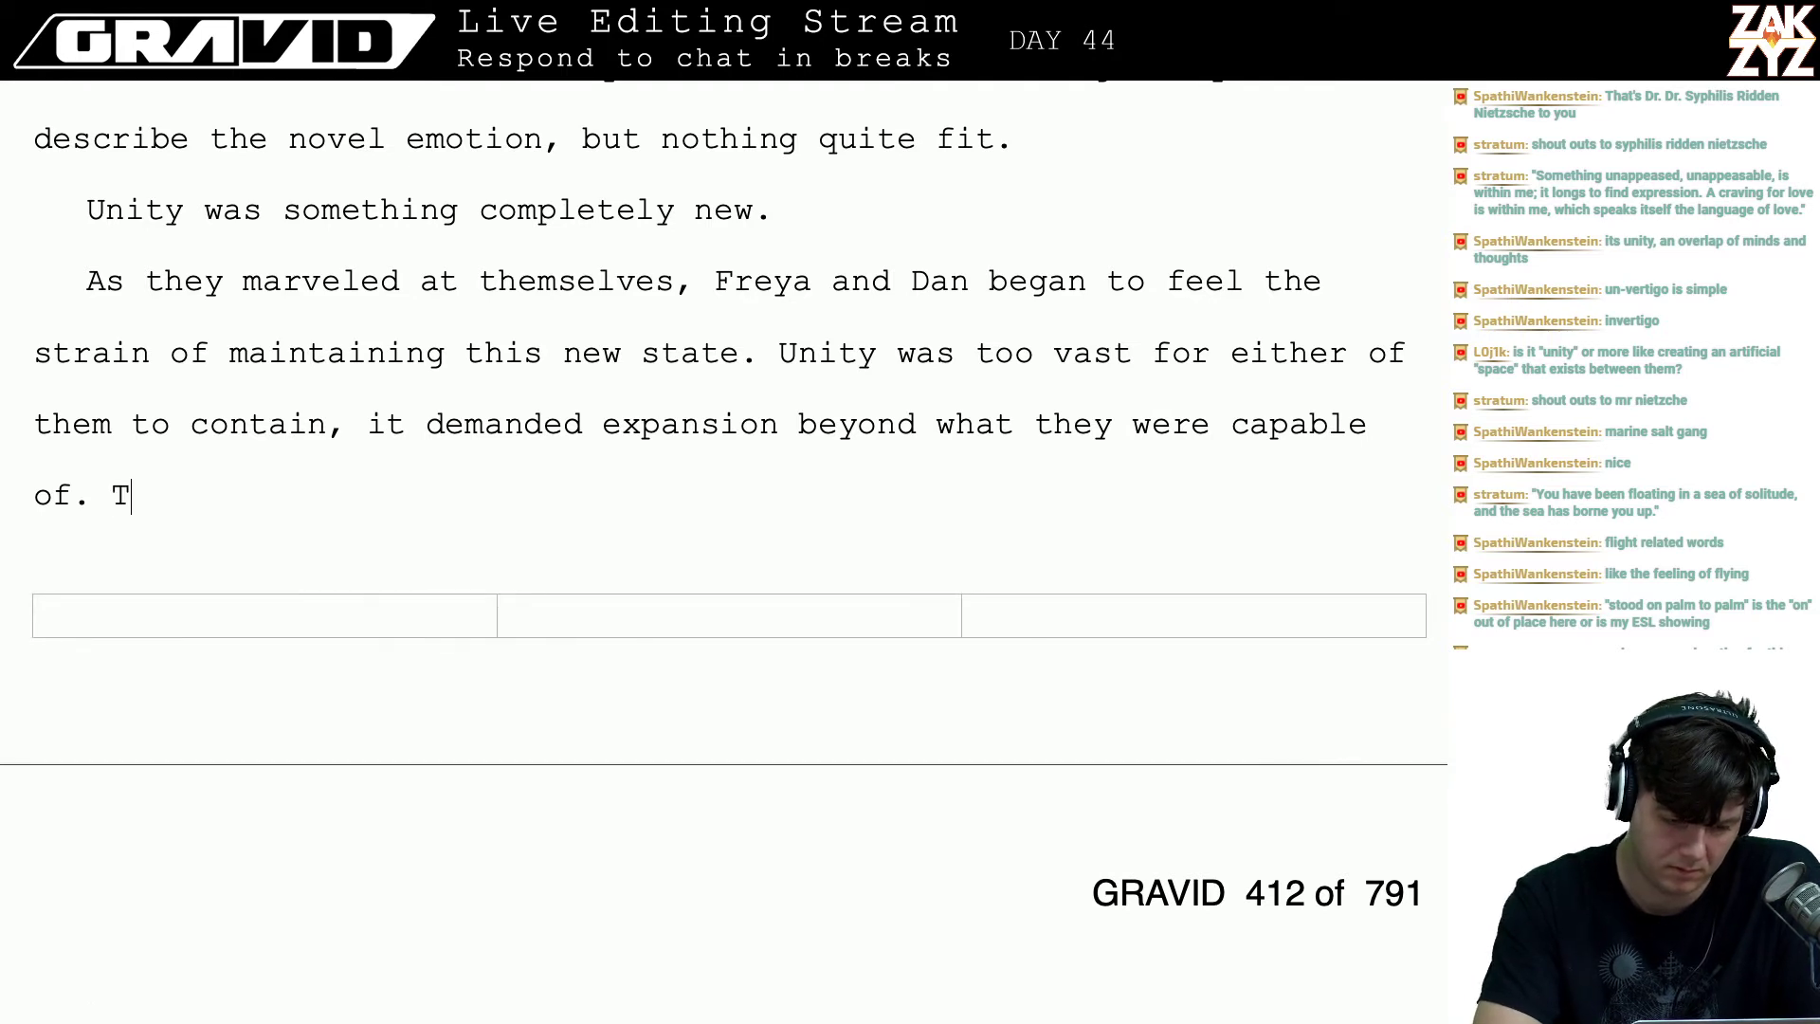
key("BackSpace")
type("Fr")
key("BackSpace")
key("BackSpace")
type("The tho")
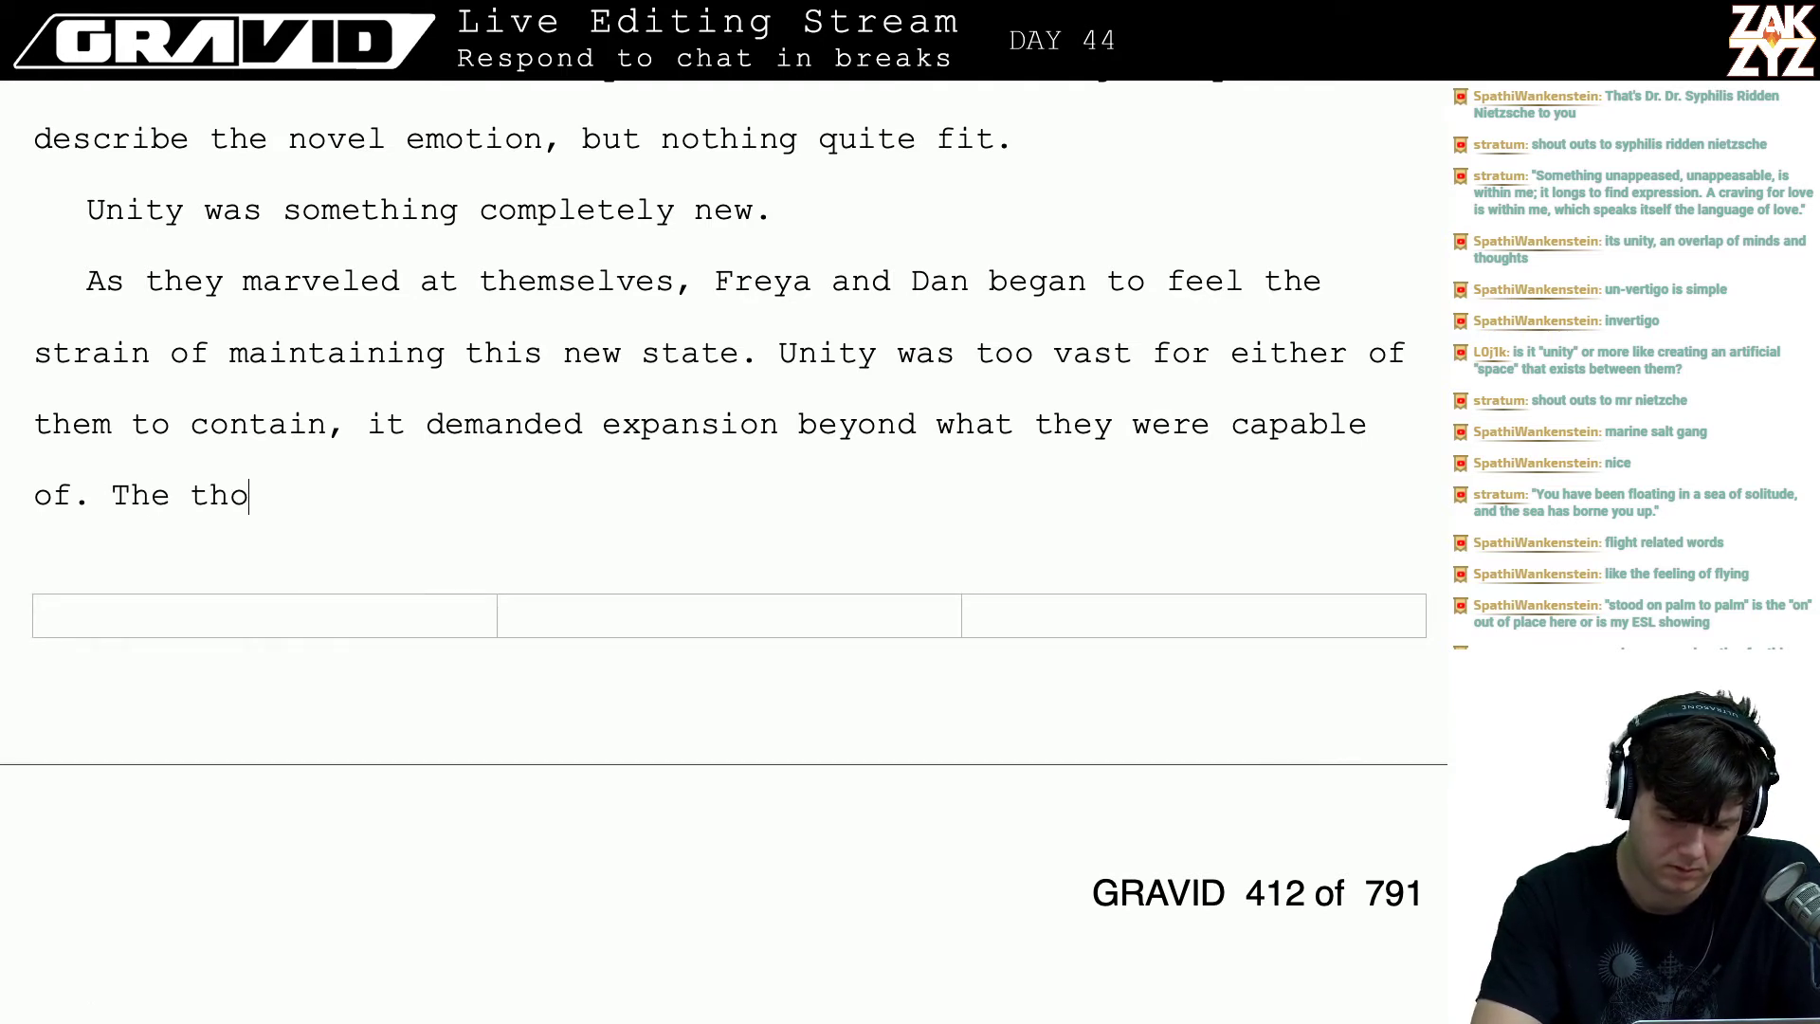
type("ught of being fe")
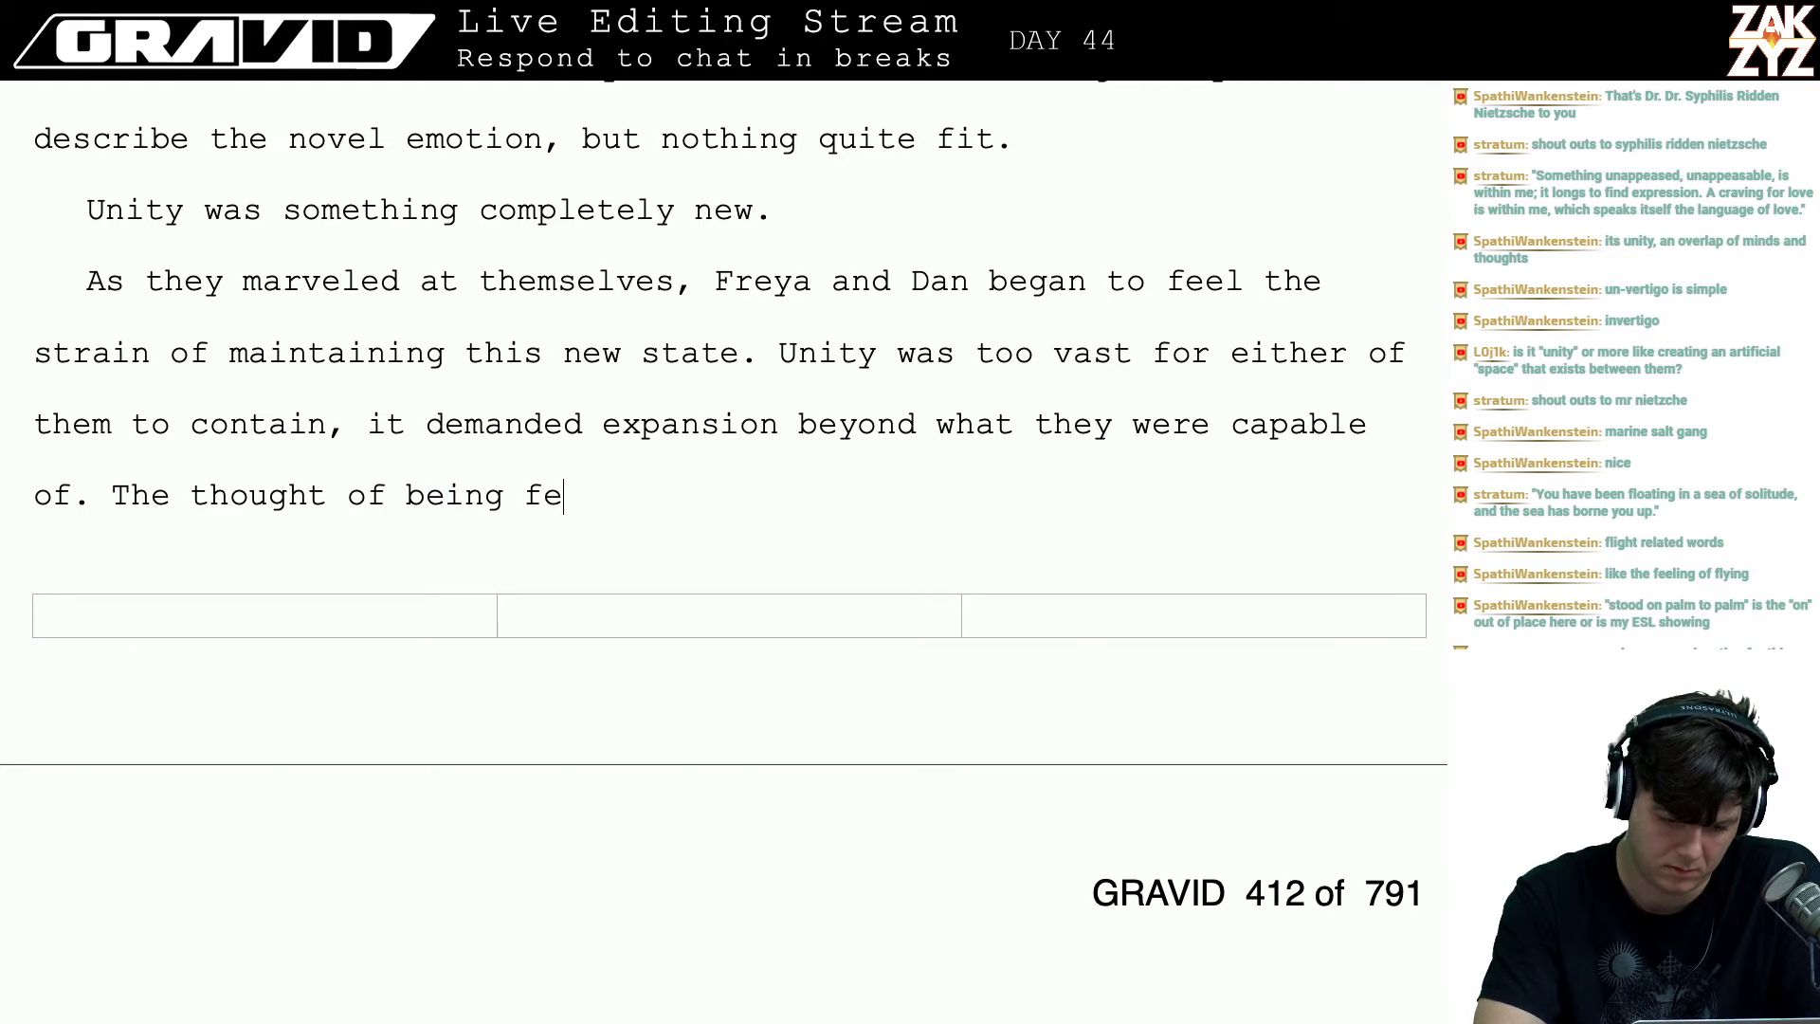
key("BackSpace")
key("BackSpace")
key("BackSpace")
key("BackSpace")
key("BackSpace")
key("BackSpace")
key("BackSpace")
key("BackSpace")
key("BackSpace")
key("BackSpace")
key("BackSpace")
key("BackSpace")
key("BackSpace")
key("BackSpace")
key("BackSpace")
key("BackSpace")
key("BackSpace")
key("BackSpace")
key("BackSpace")
key("BackSpace")
key("BackSpace")
key("BackSpace")
key("BackSpace")
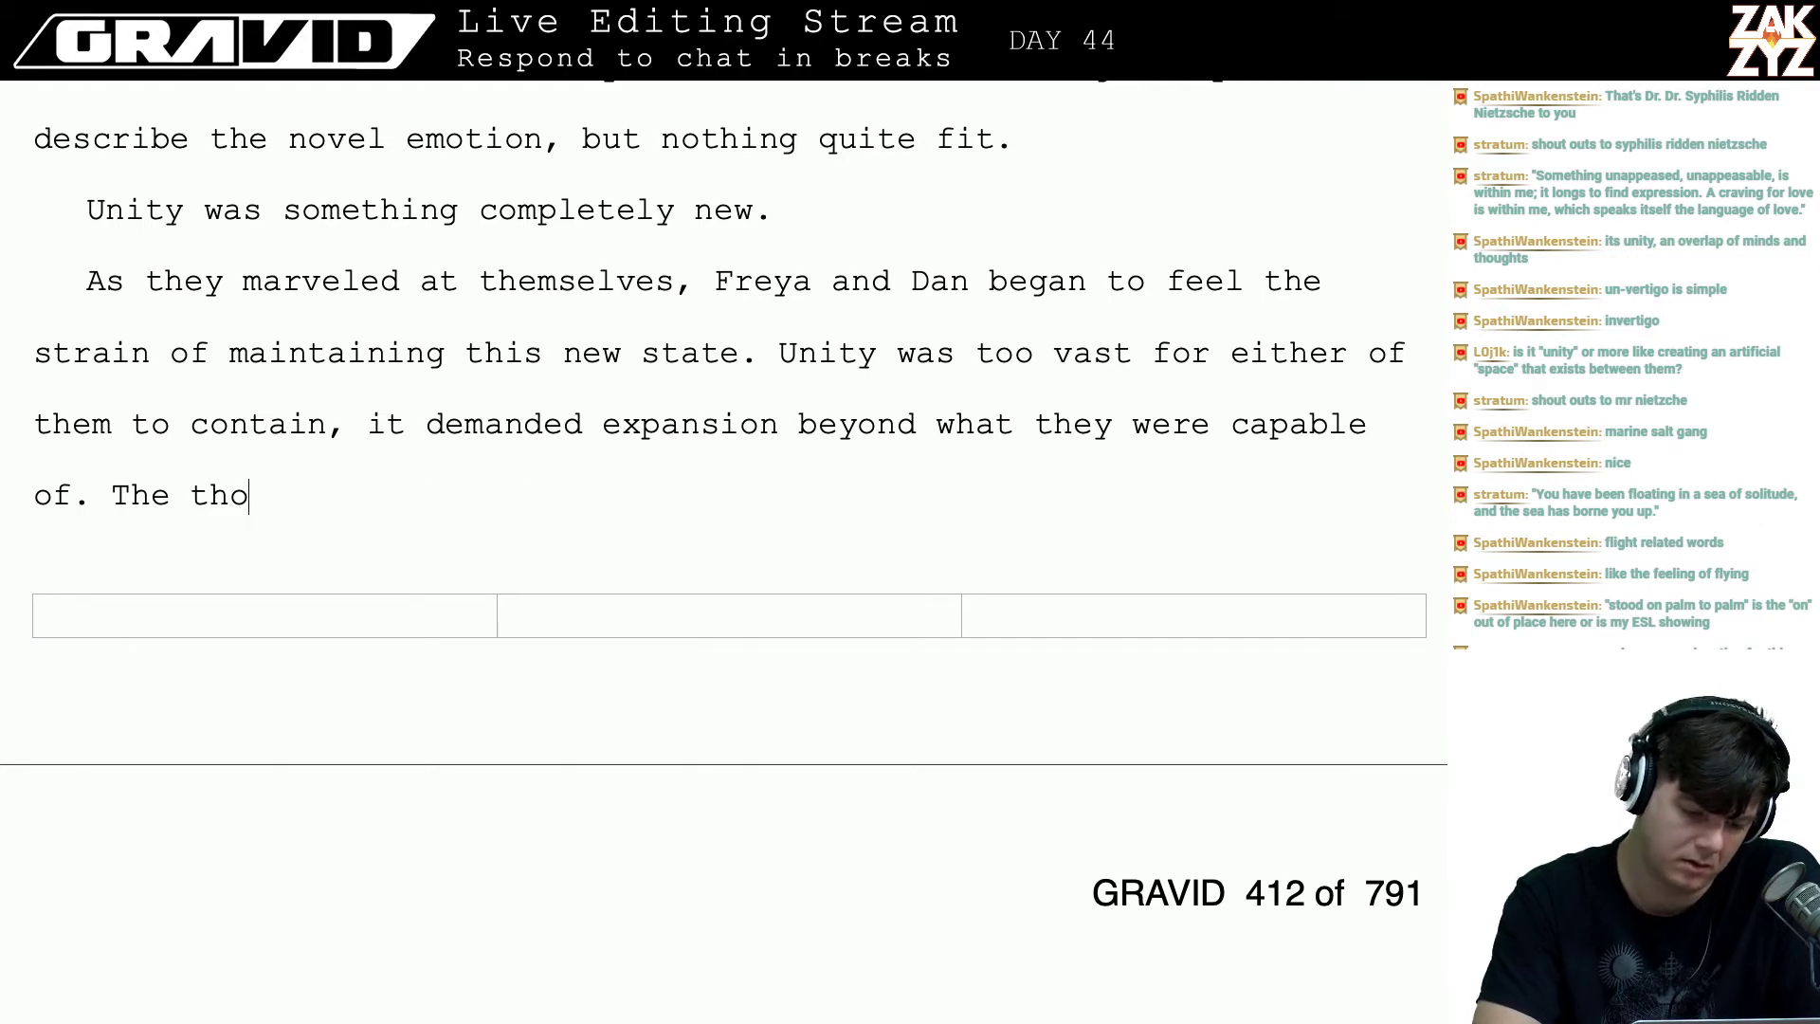
type("It was a slipep")
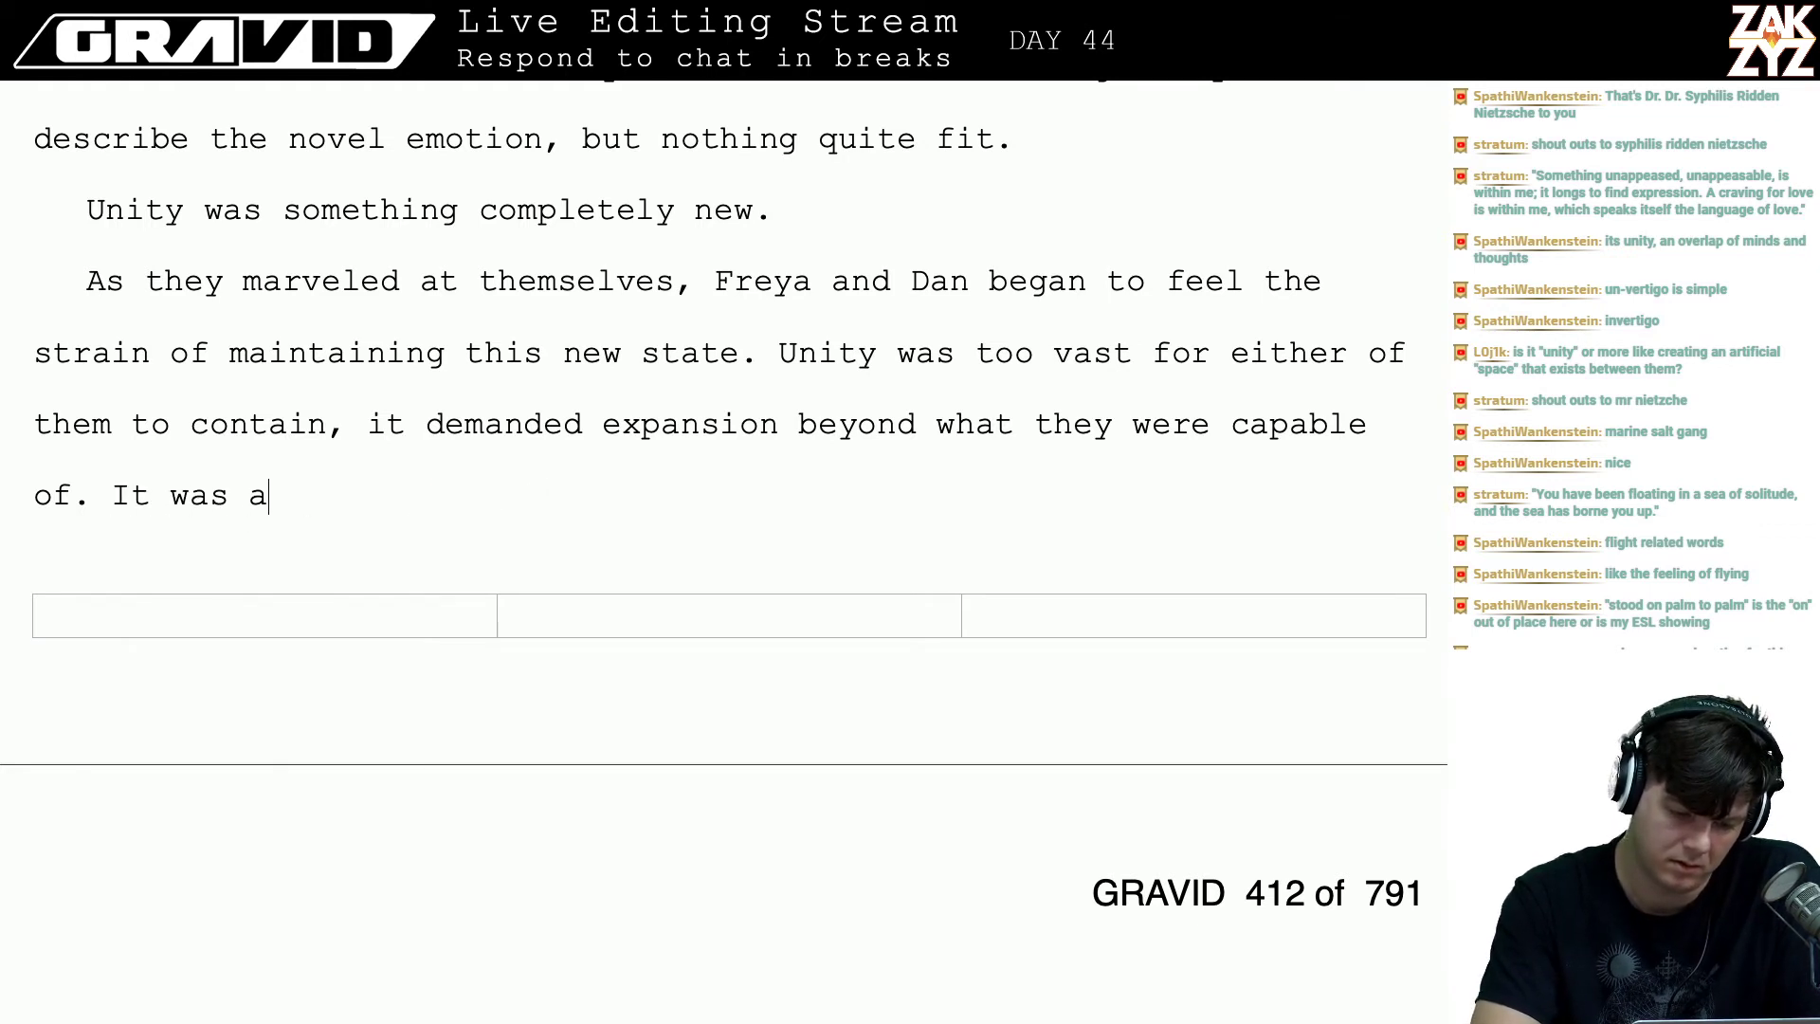
key("BackSpace")
key("BackSpace")
type("pery")
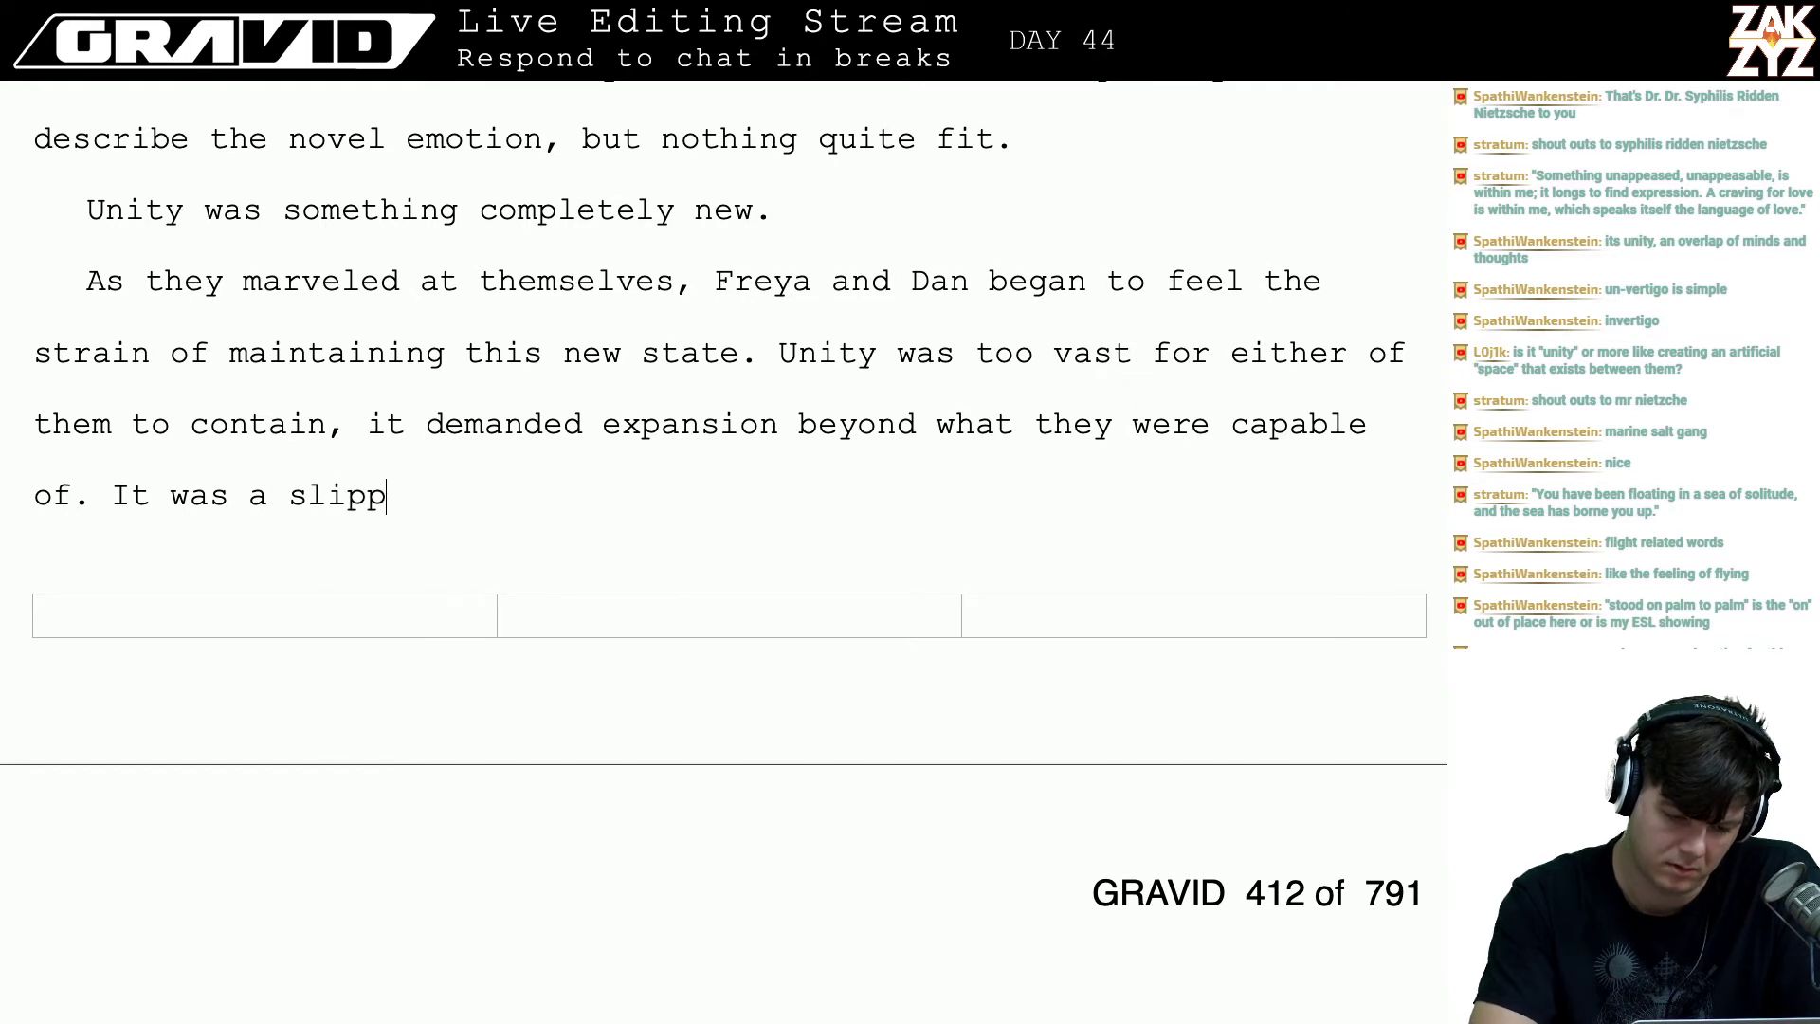
key("BackSpace")
key("BackSpace")
key("BackSpace")
key("BackSpace")
key("BackSpace")
key("BackSpace")
key("BackSpace")
key("BackSpace")
key("BackSpace")
key("BackSpace")
key("BackSpace")
key("BackSpace")
key("BackSpace")
key("BackSpace")
key("BackSpace")
key("BackSpace")
key("BackSpace")
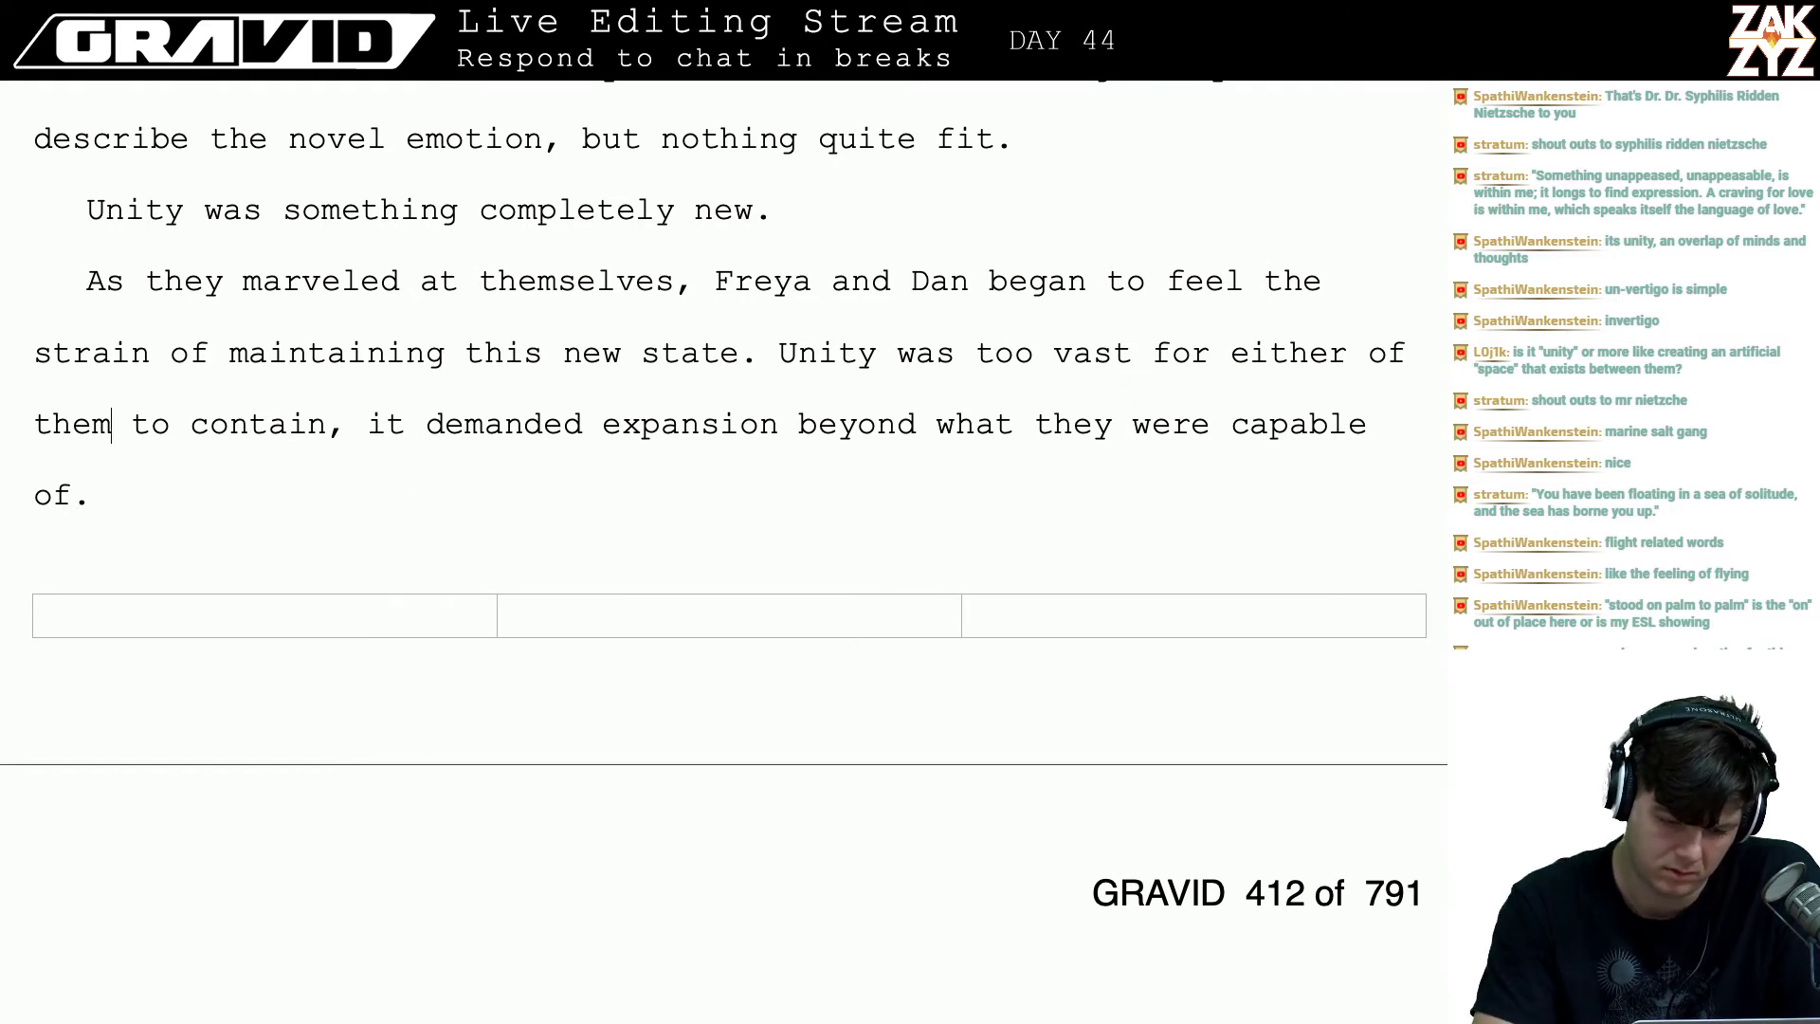
scroll(723, 498, "down", 3)
key("Left")
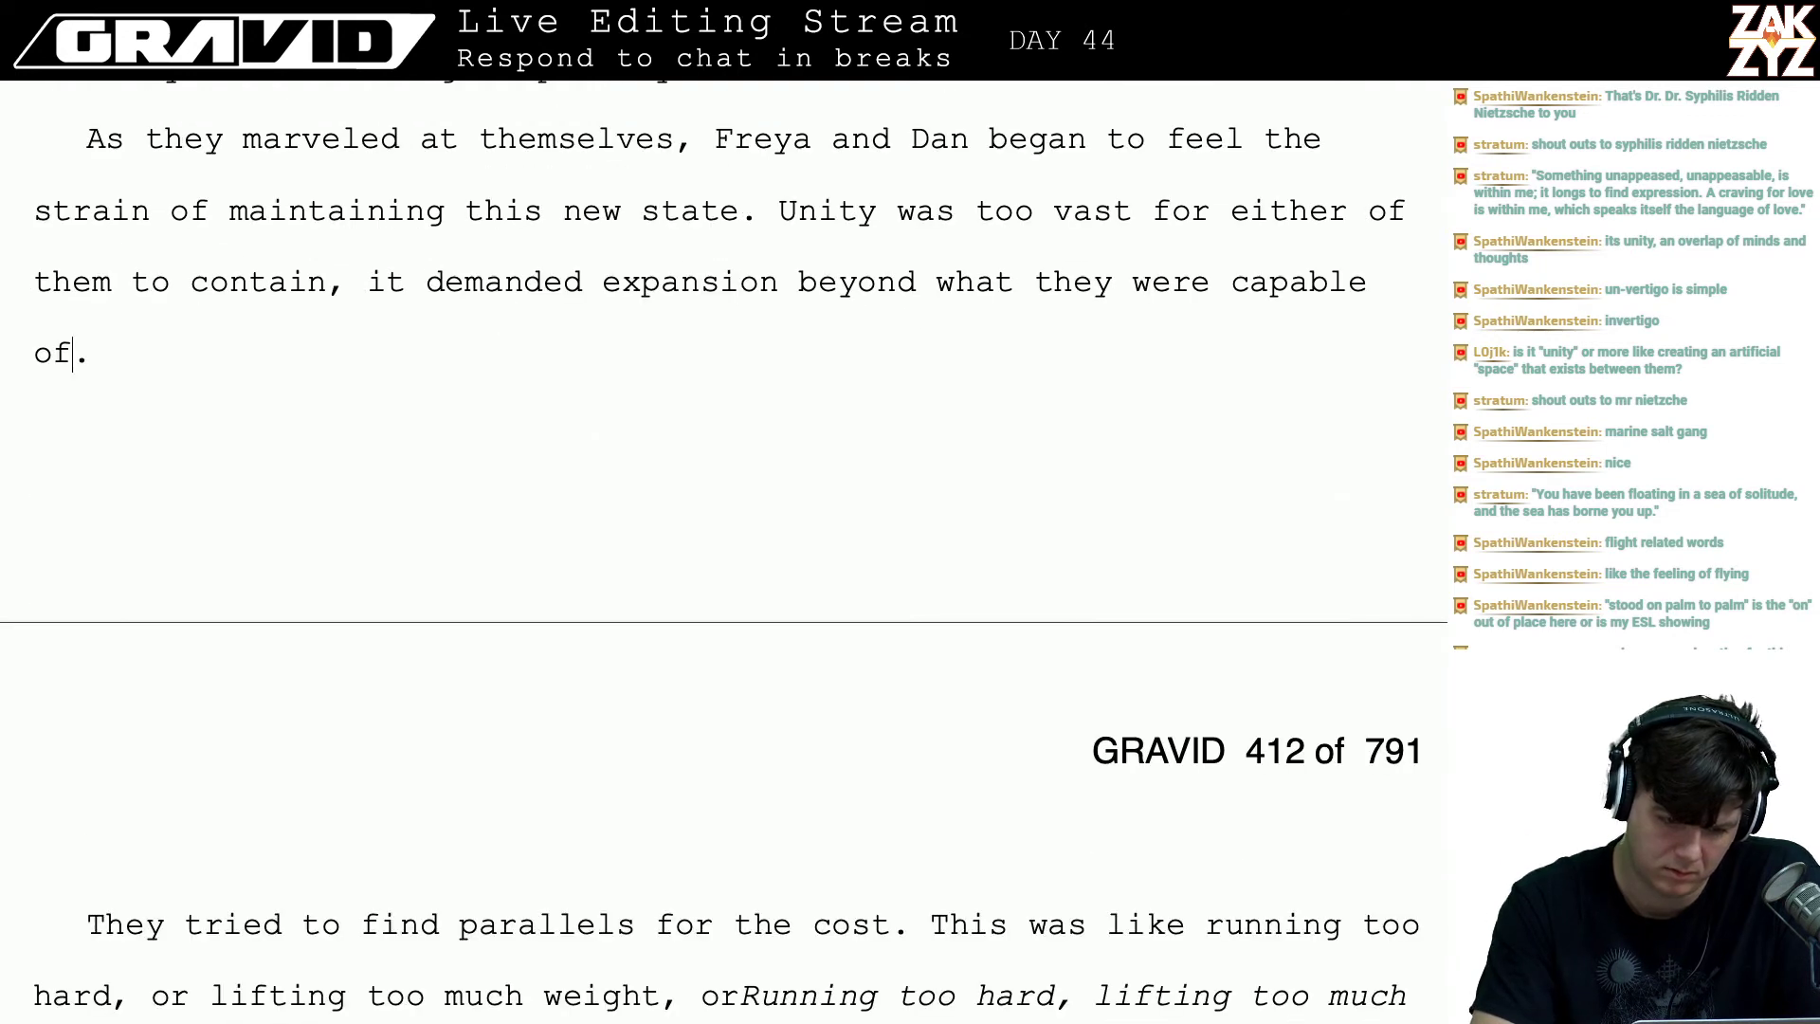
key("Right")
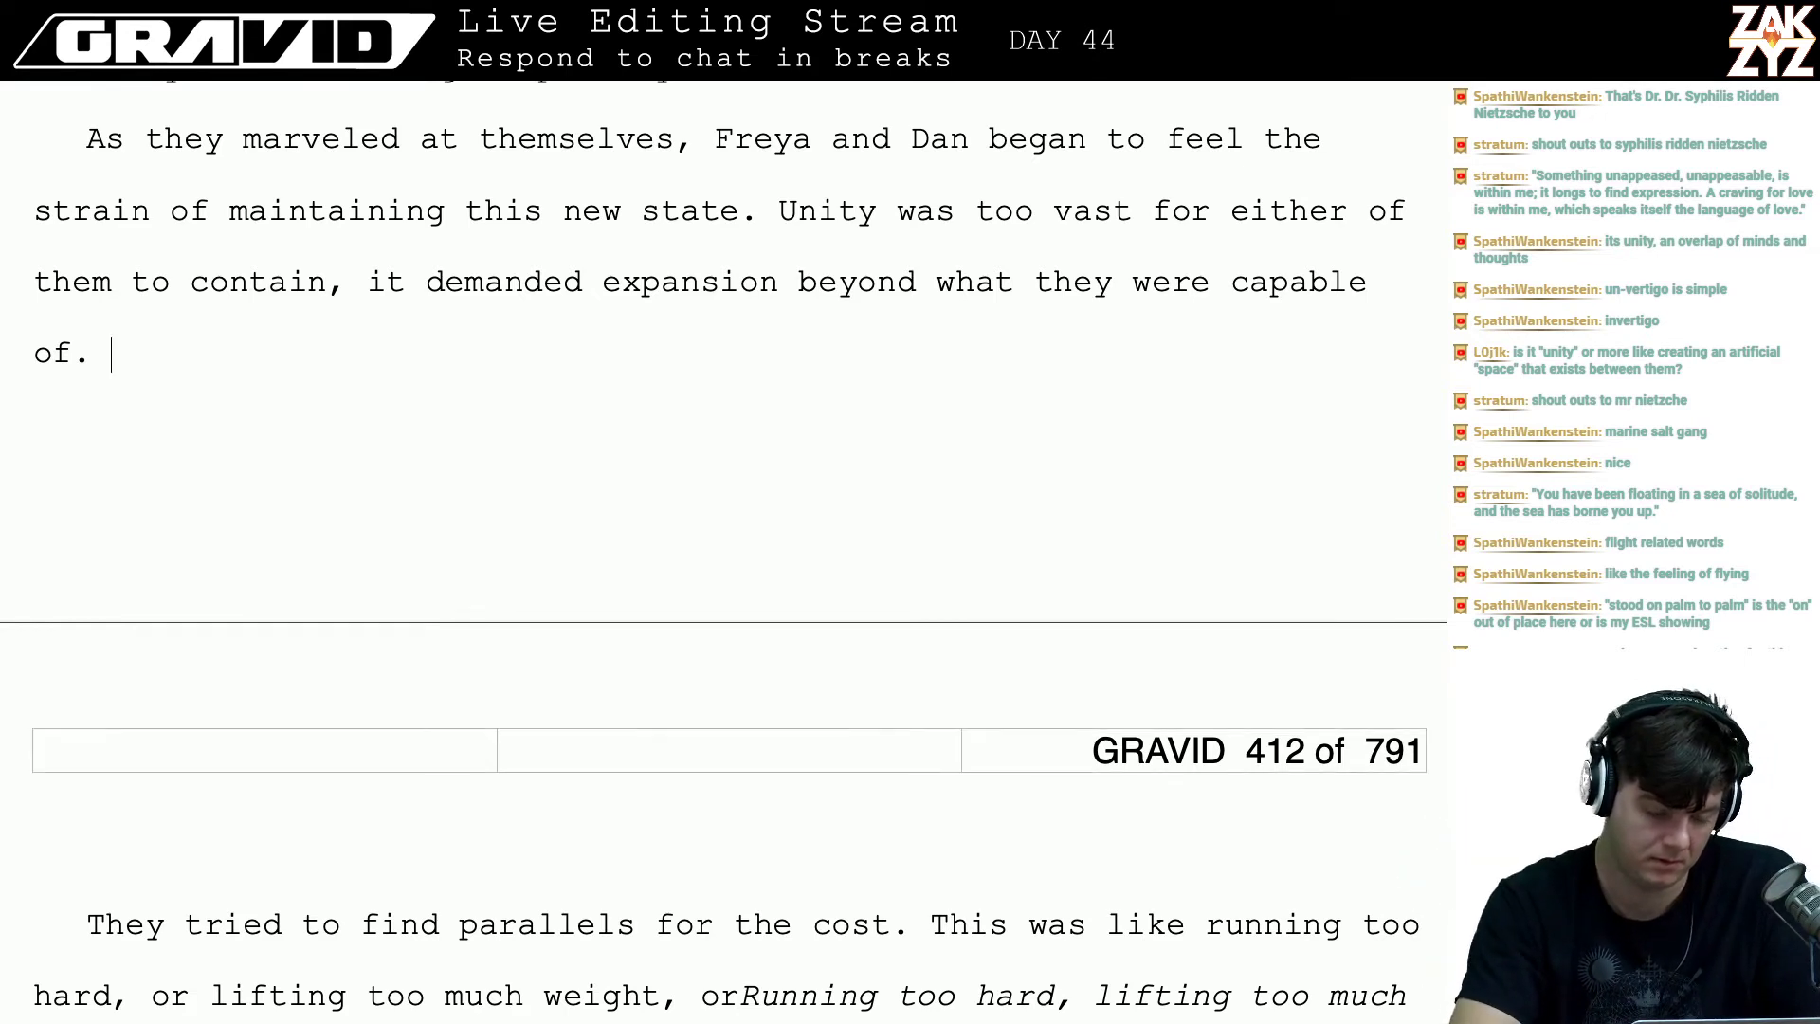
type("F")
key("BackSpace")
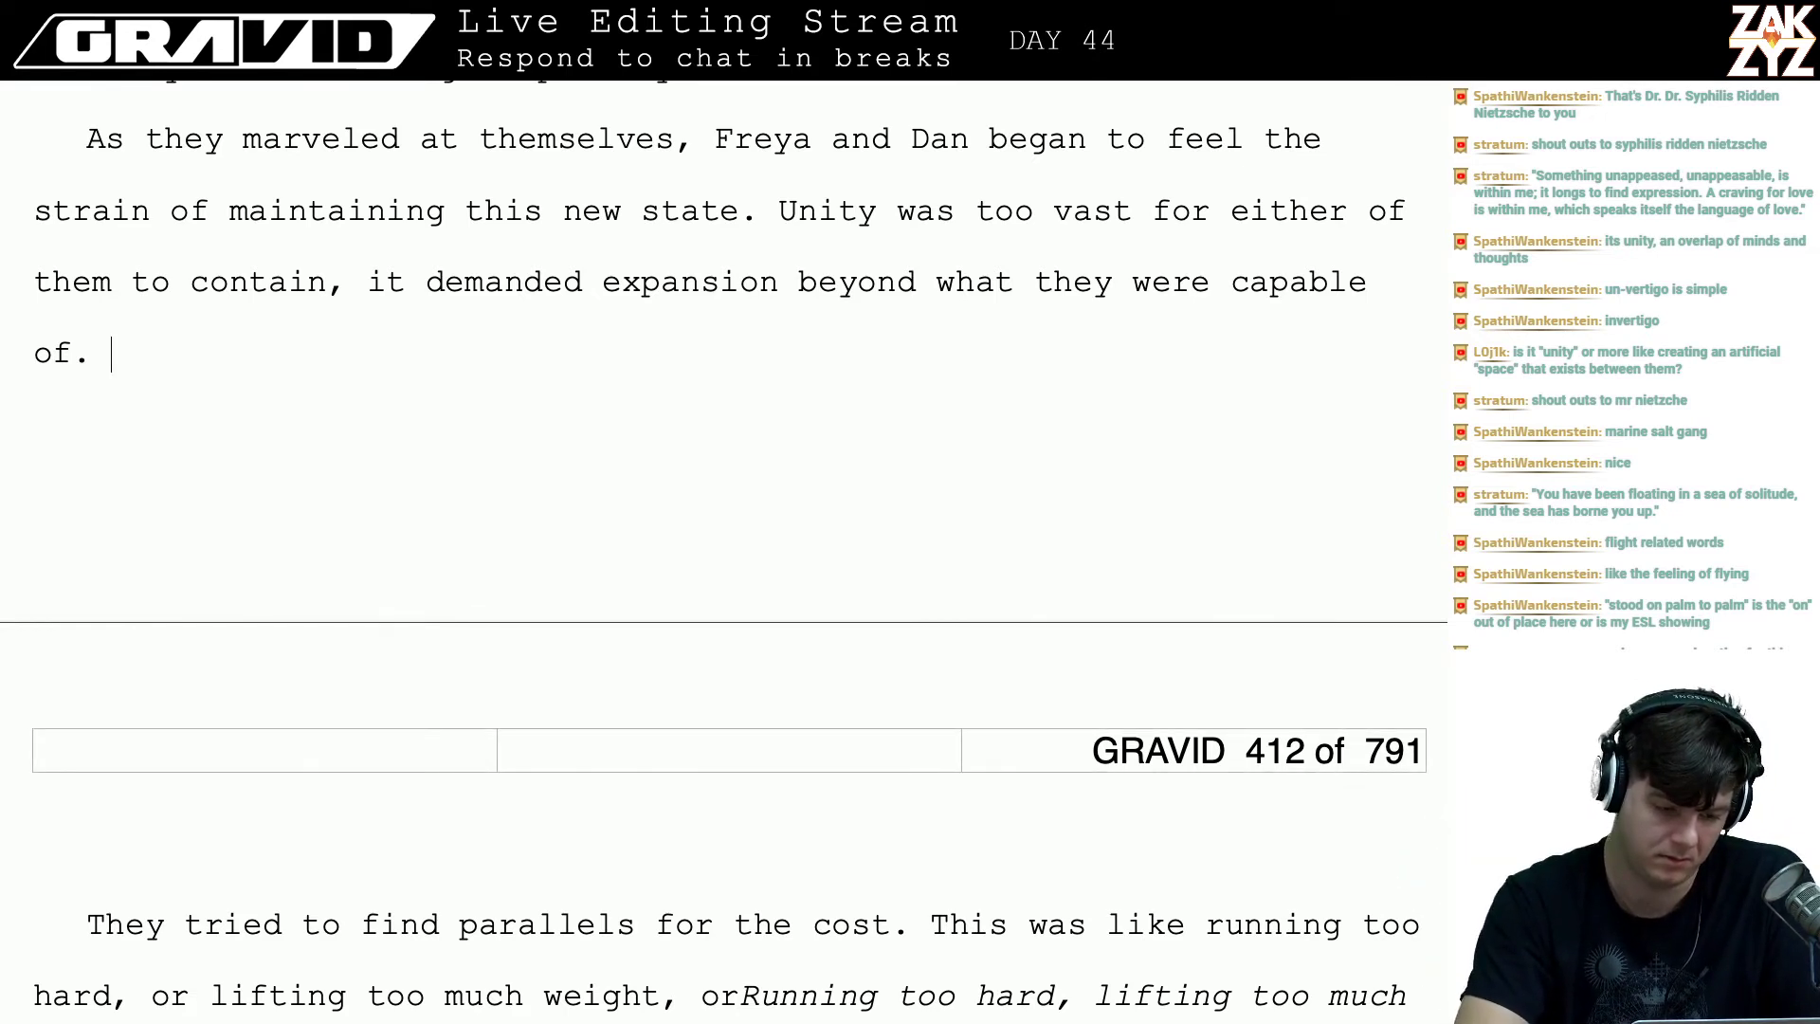
type("Dan thought of t")
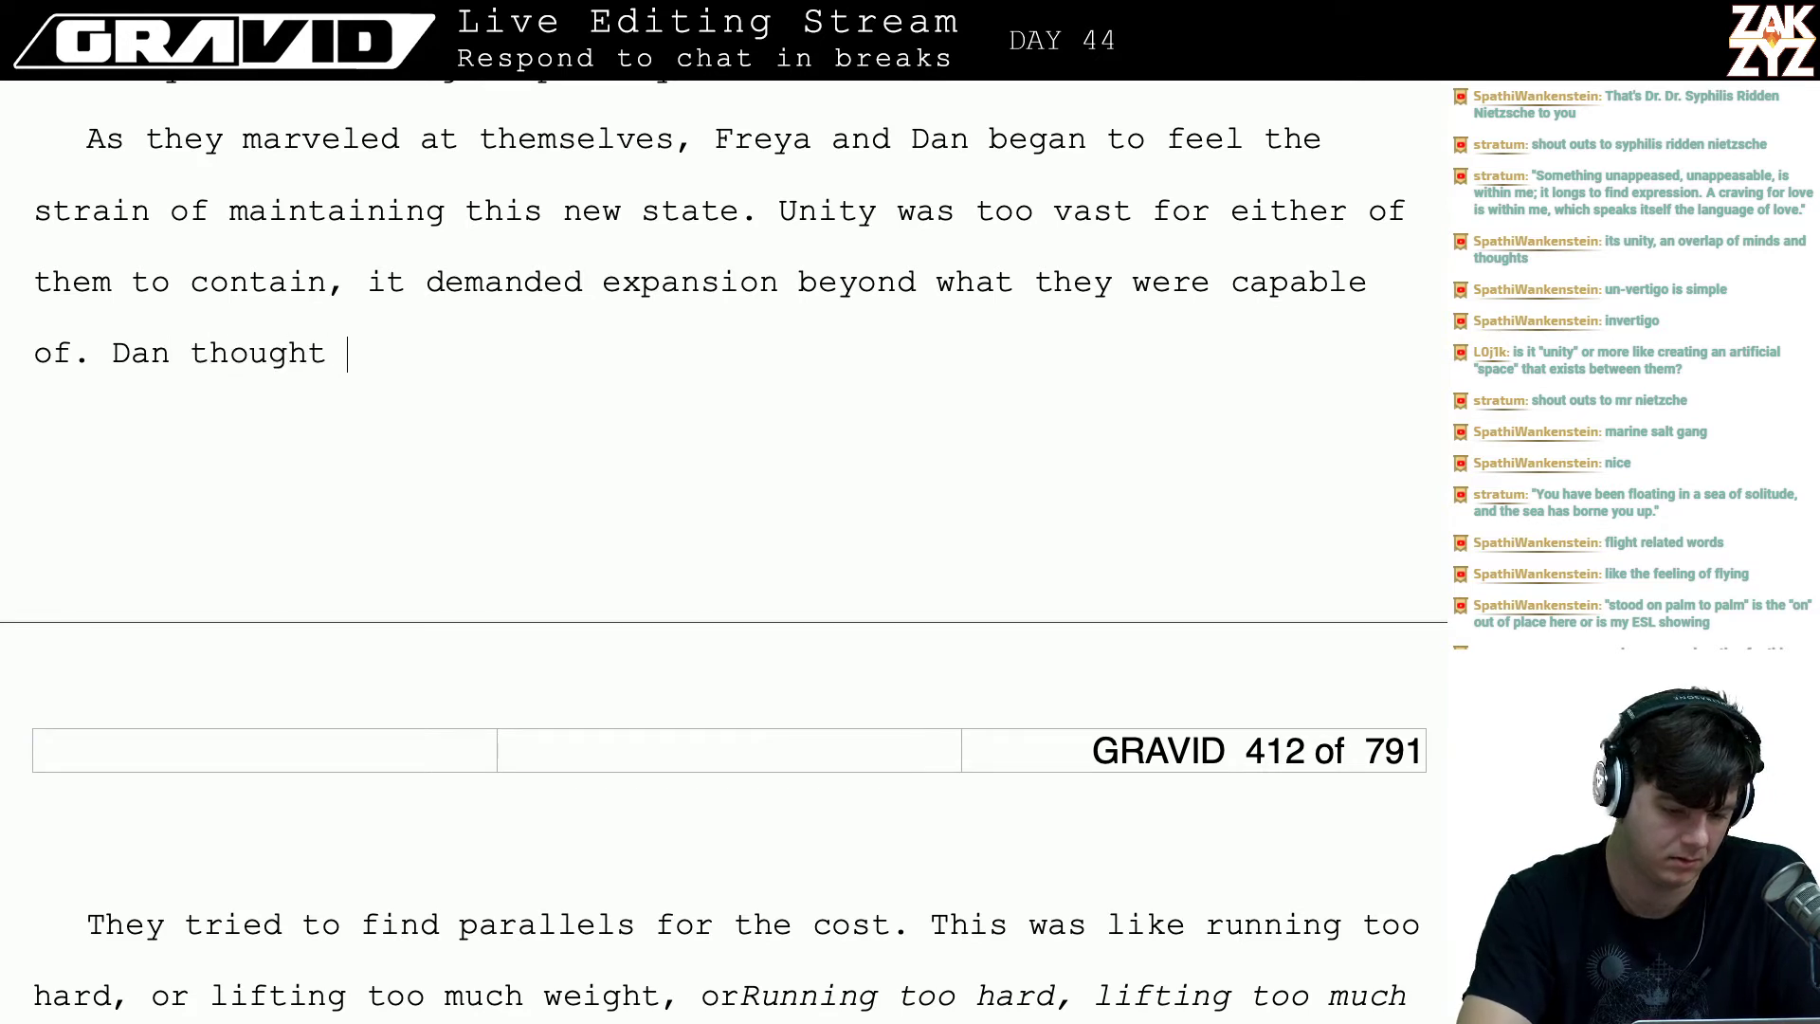
key("BackSpace")
key("BackSpace")
key("BackSpace")
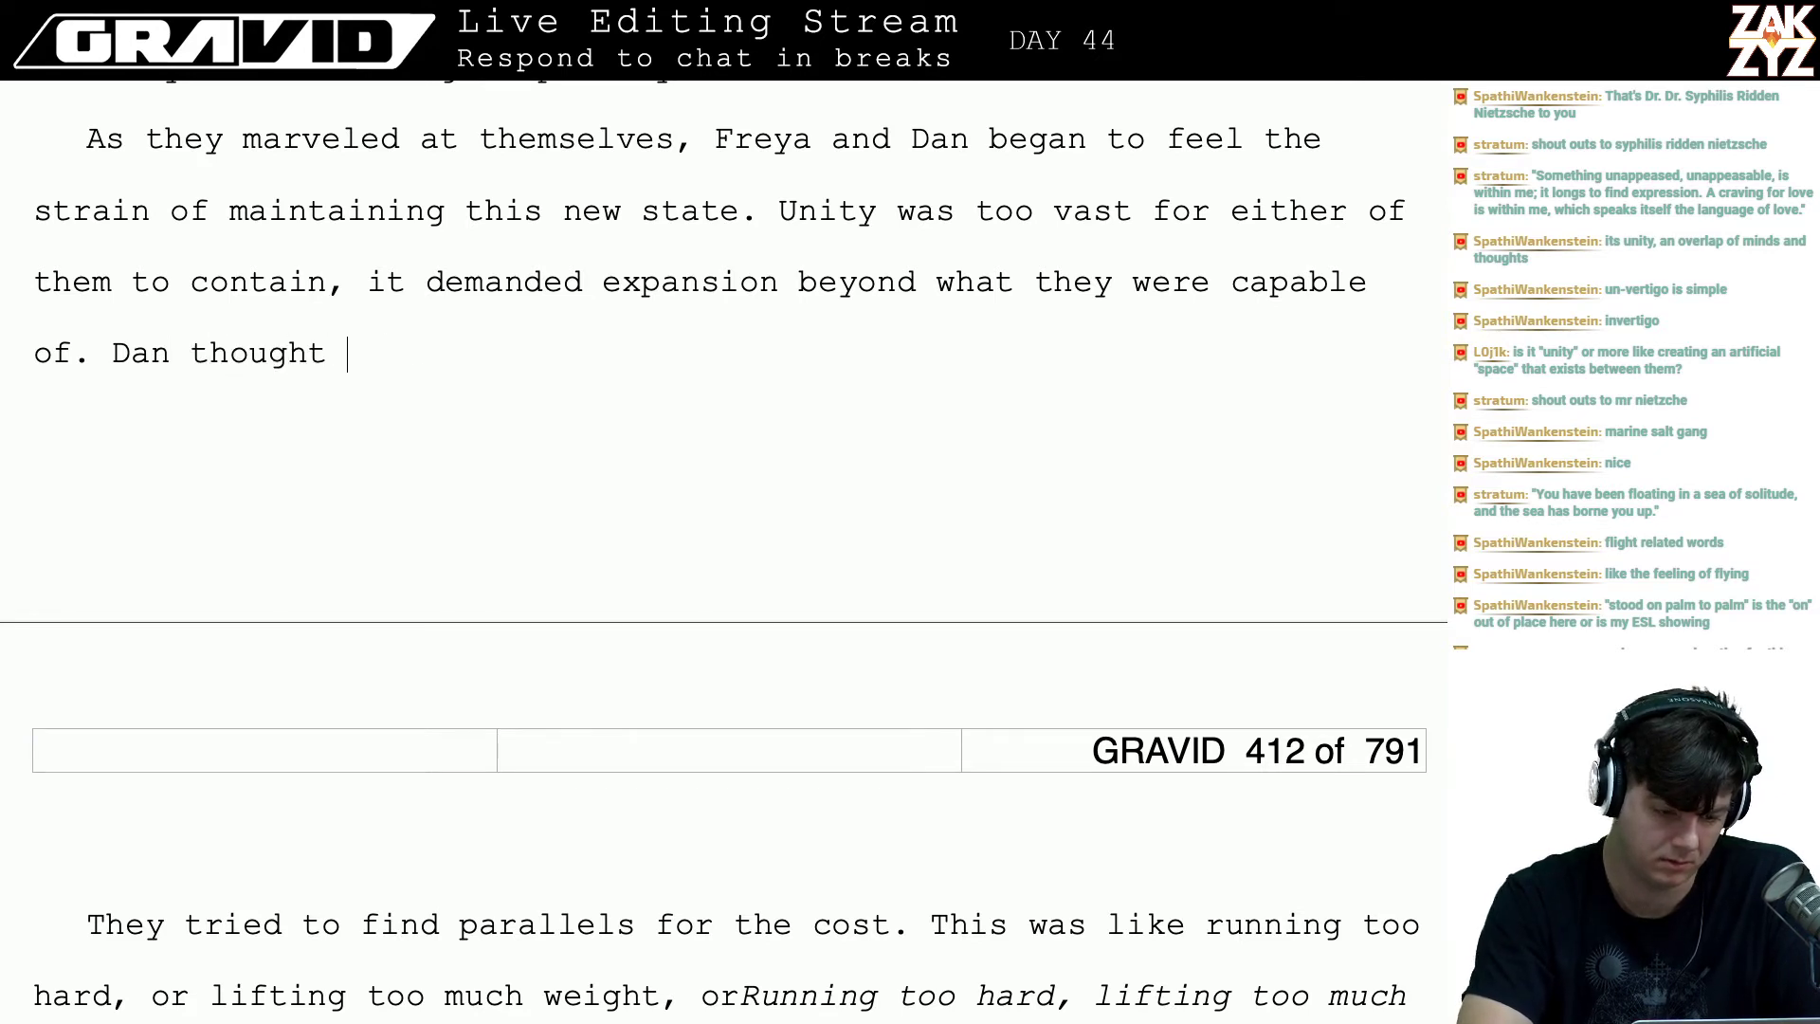
key("BackSpace")
key("BackSpace")
key("BackSpace")
key("BackSpace")
key("BackSpace")
key("BackSpace")
key("BackSpace")
key("BackSpace")
key("BackSpace")
key("BackSpace")
key("BackSpace")
- After "what they were capable of.", add "It reminded Dan of running too hard and hitting a wall, or"
type("I")
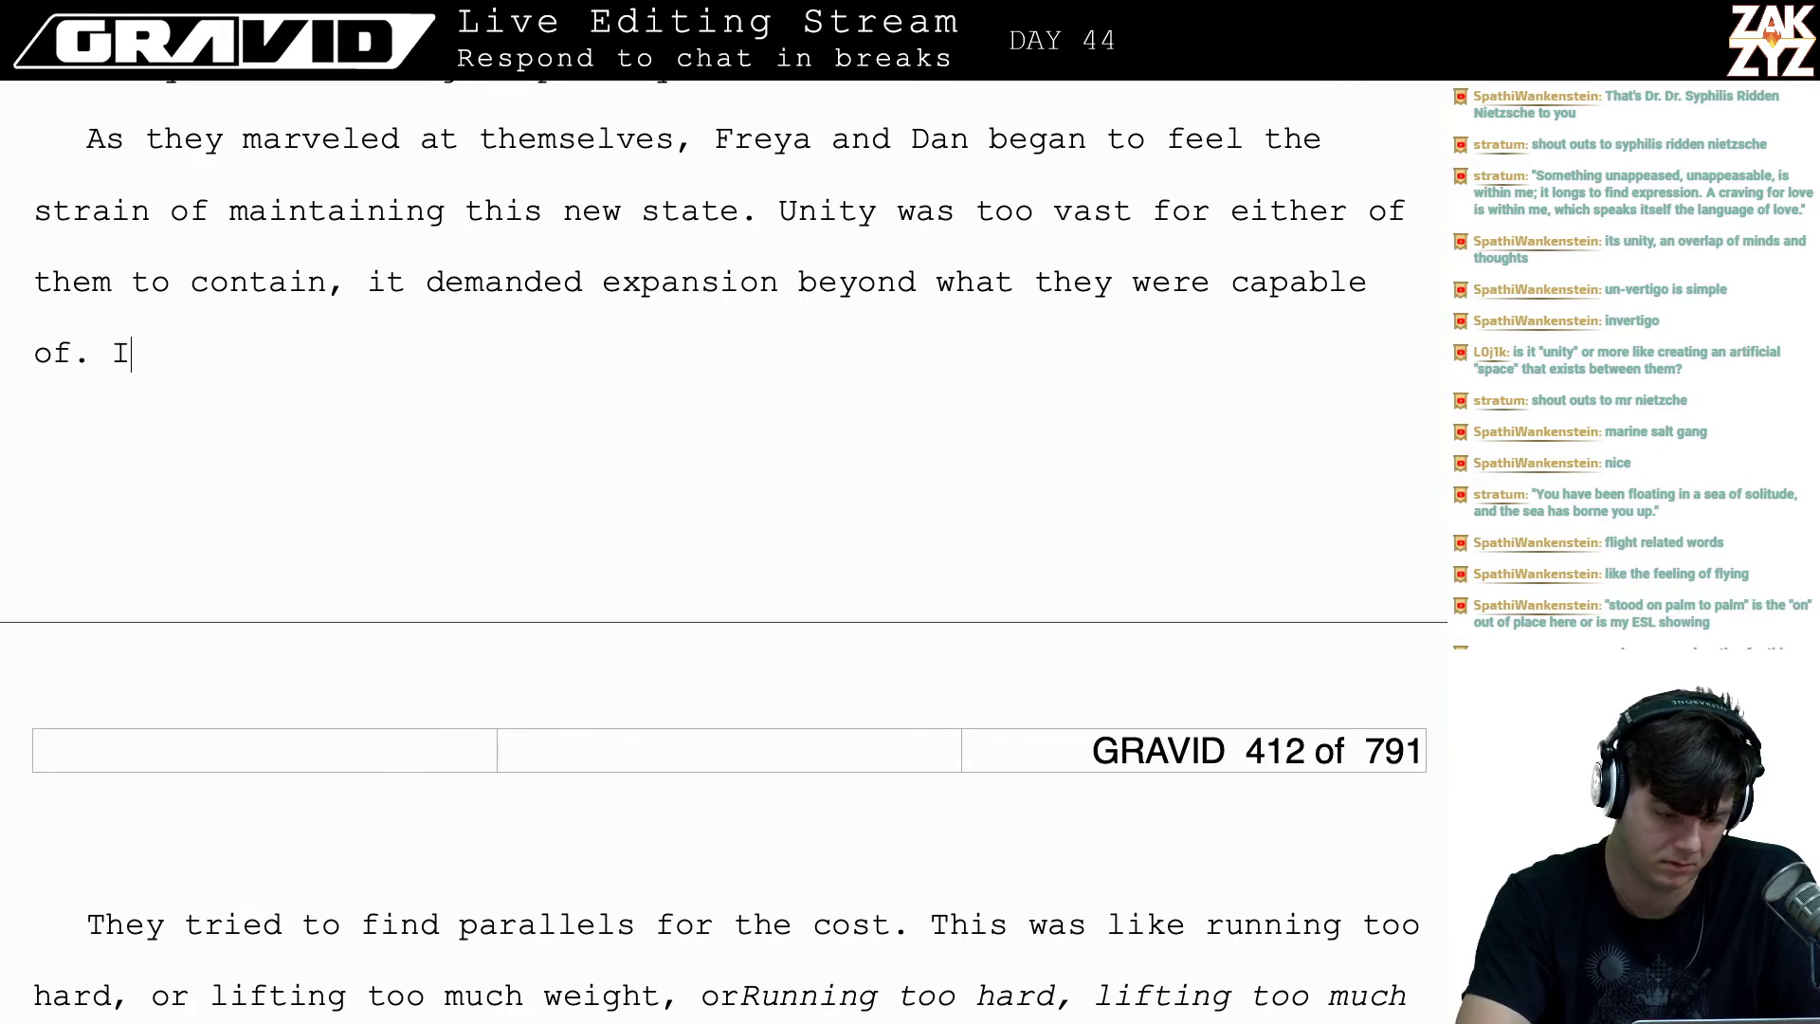
type("t reminded dan")
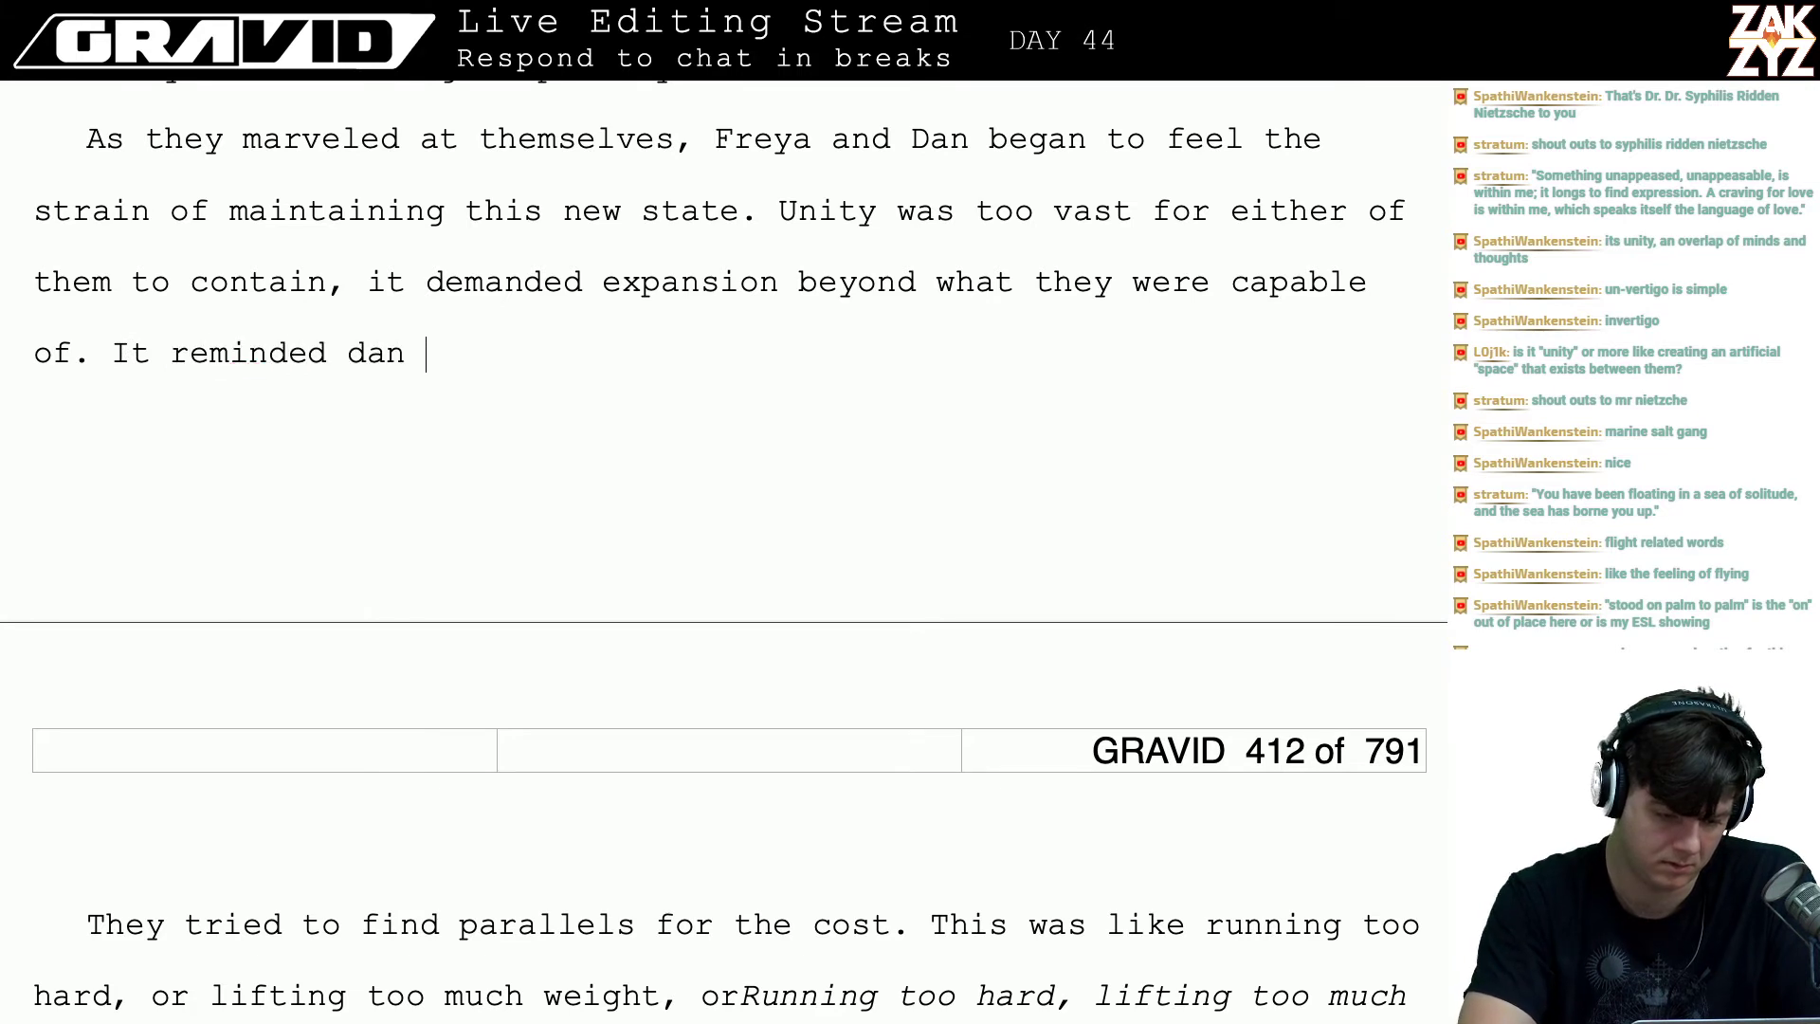
key("BackSpace")
key("BackSpace")
key("BackSpace")
key("BackSpace")
type("Dan of r")
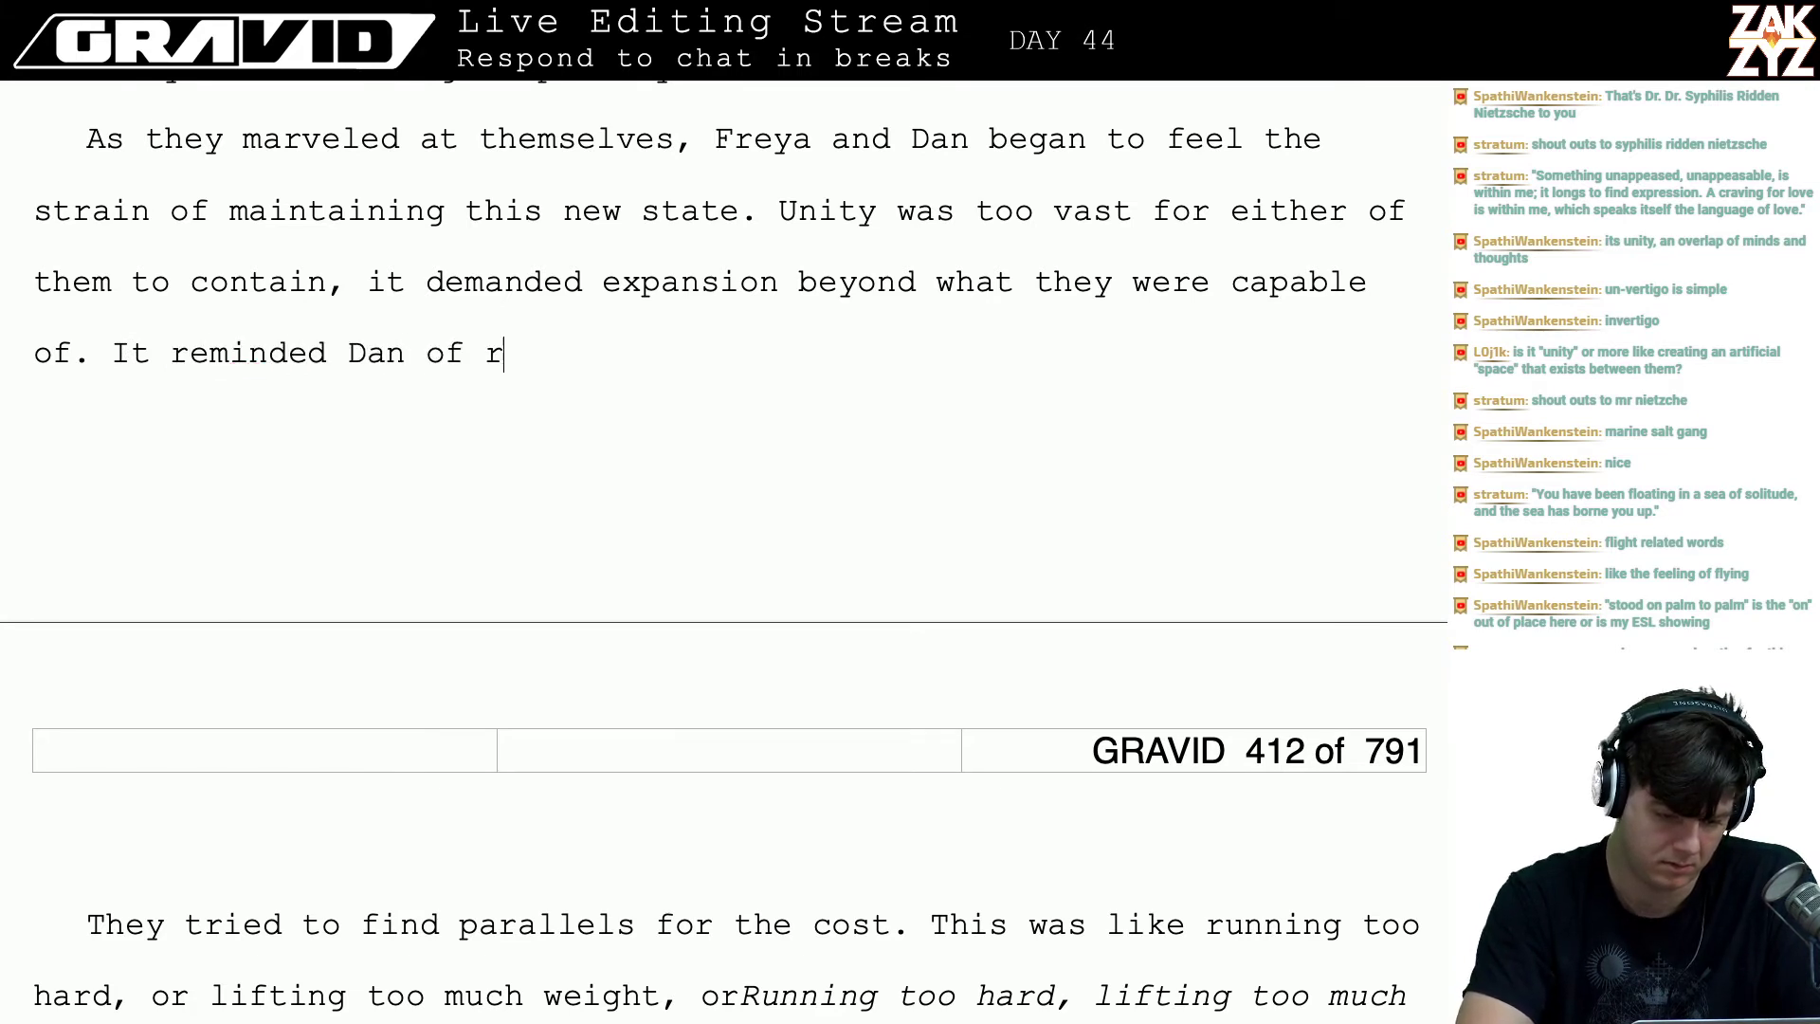
type("unning too hard and ")
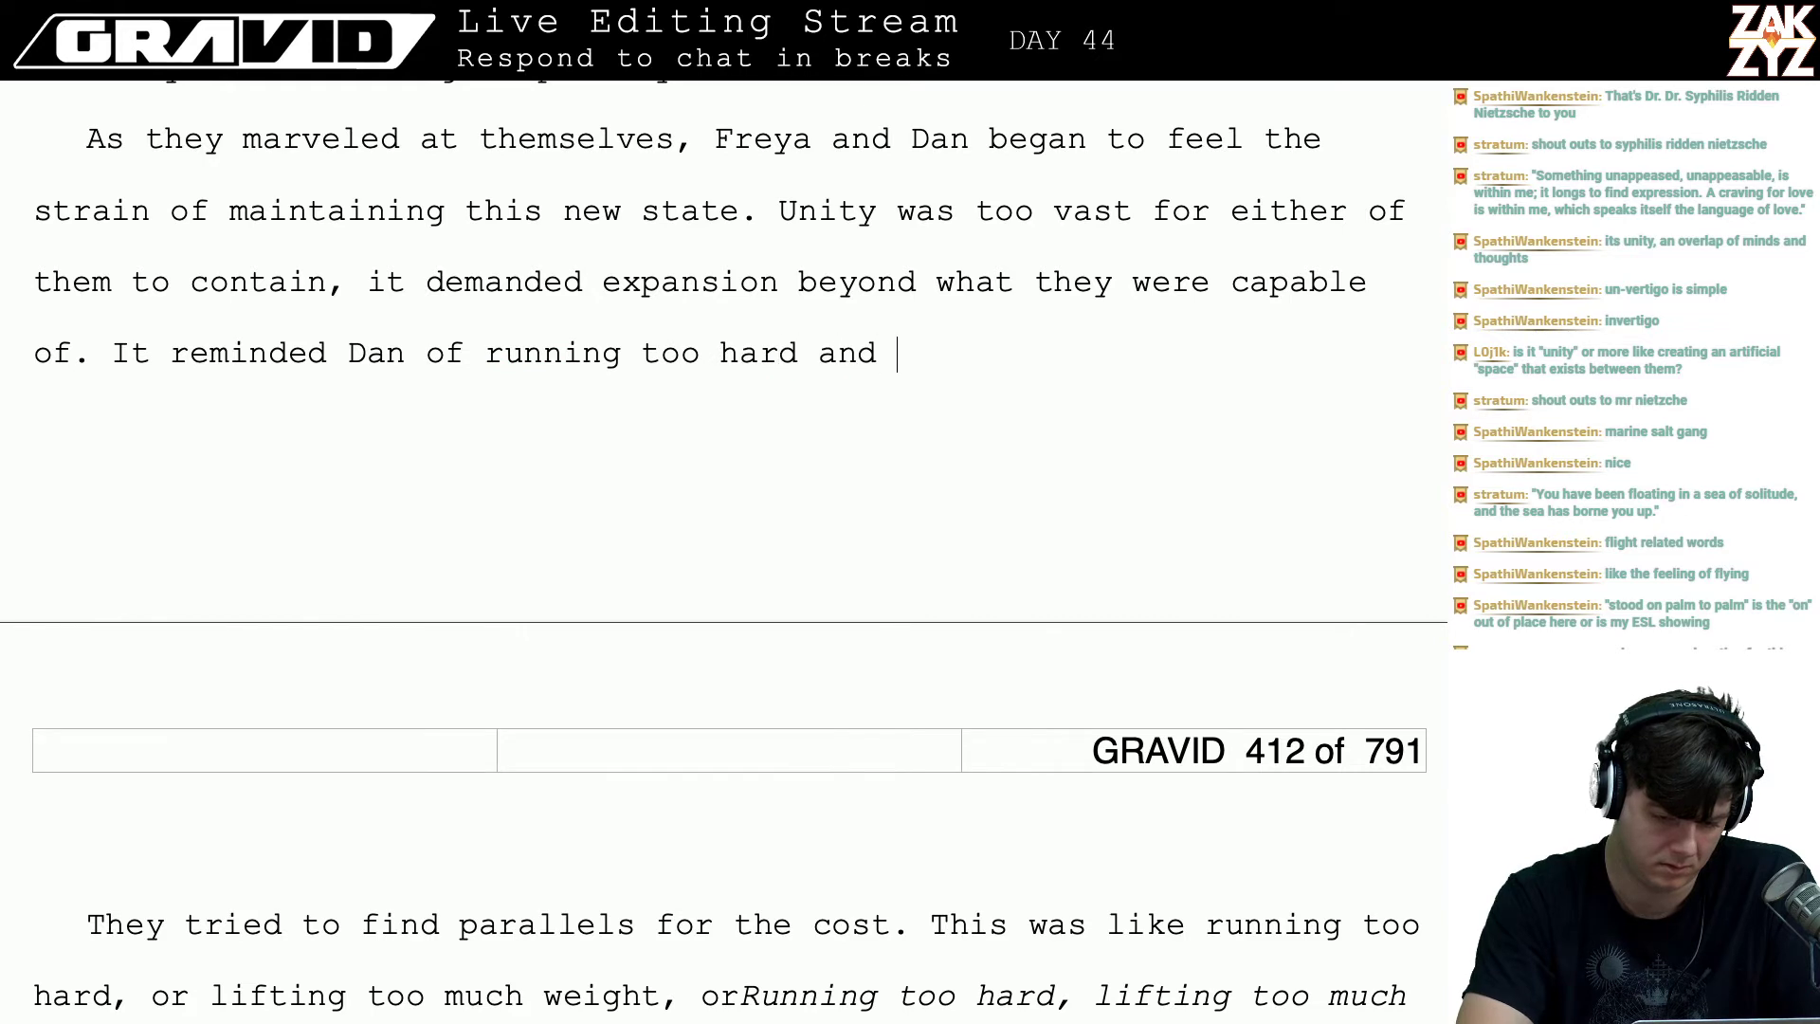
type("hitting a wall, or")
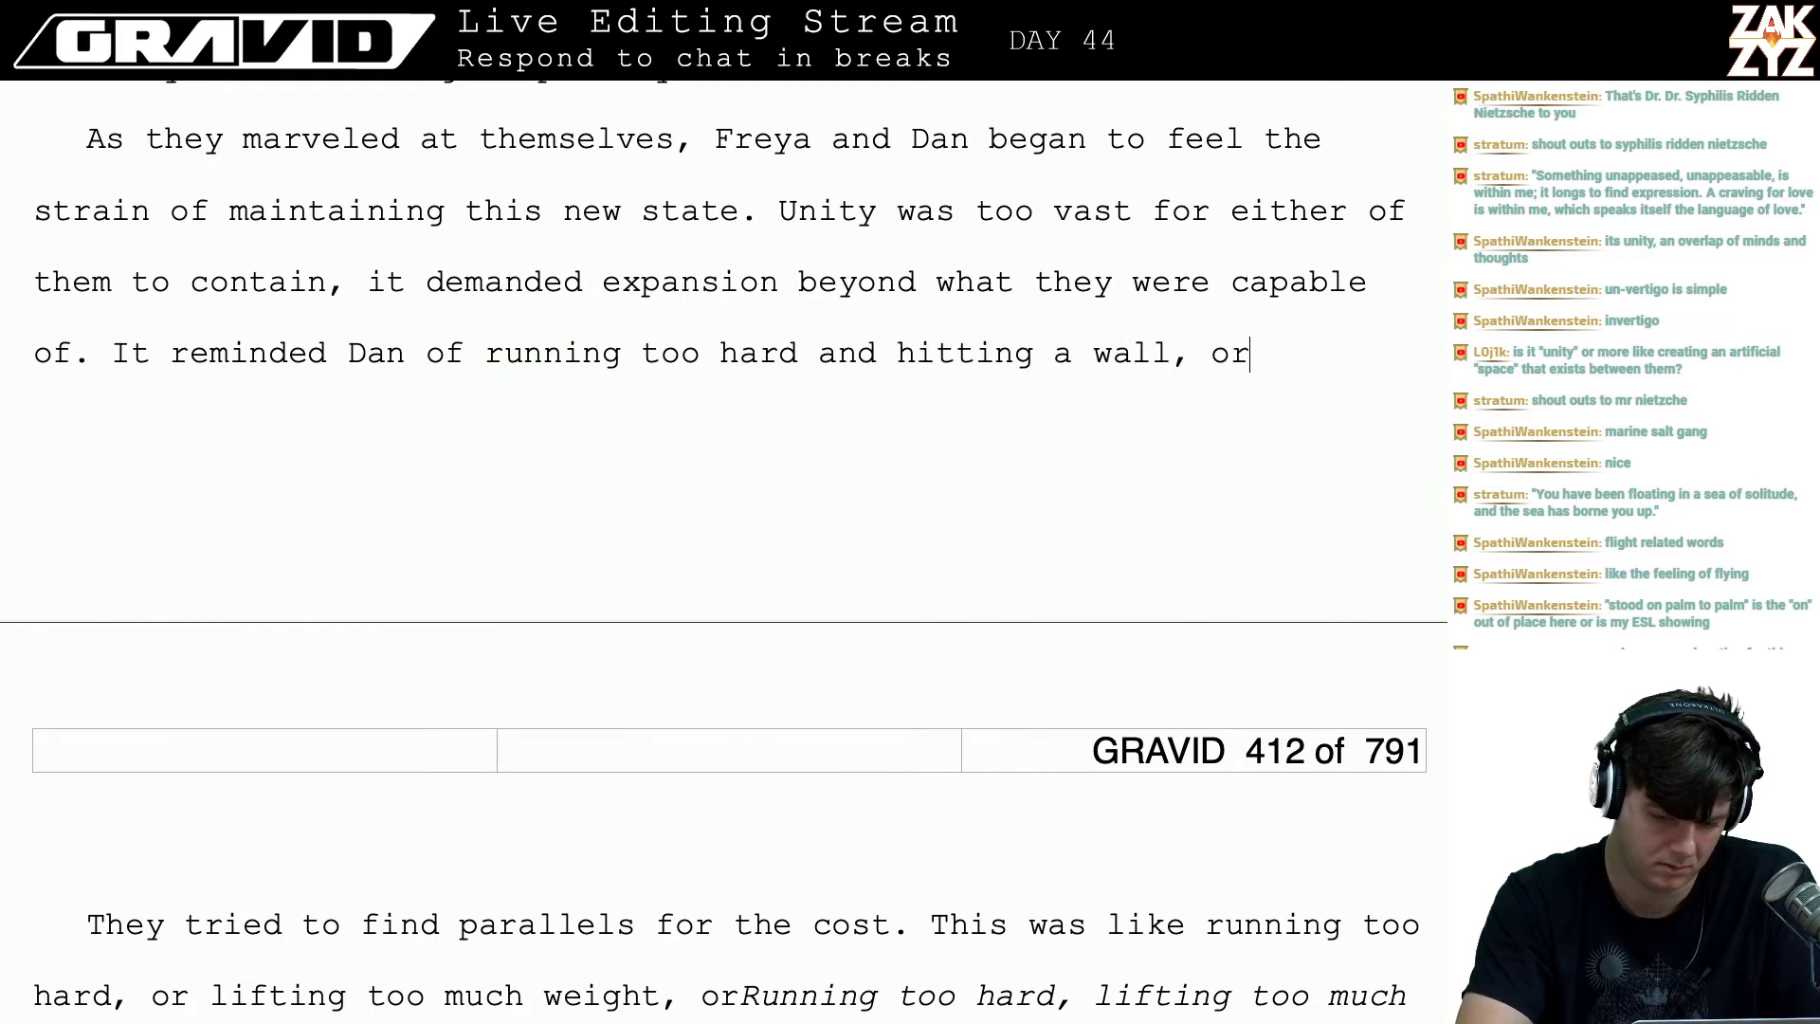
type(" trying to lift so")
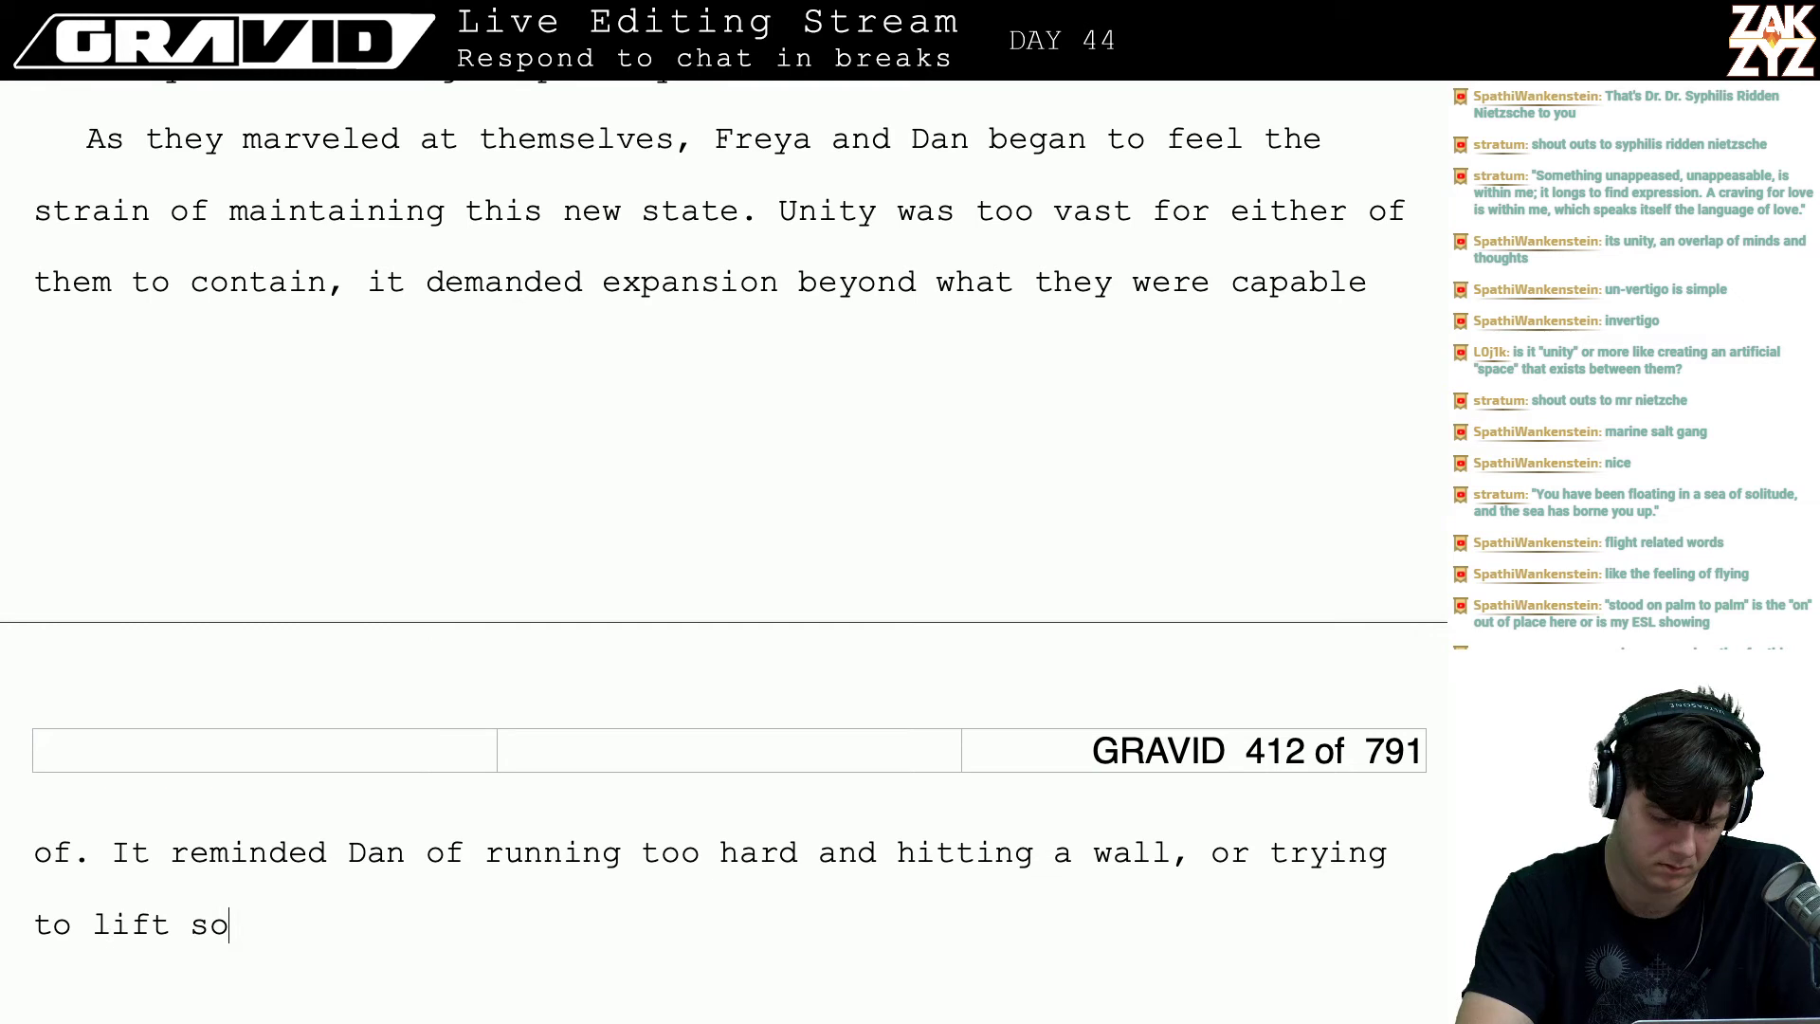
type("mething to")
key("BackSpace")
key("BackSpace")
key("BackSpace")
key("BackSpace")
key("BackSpace")
key("BackSpace")
key("BackSpace")
key("BackSpace")
key("BackSpace")
key("BackSpace")
key("BackSpace")
key("BackSpace")
key("BackSpace")
key("BackSpace")
key("BackSpace")
key("BackSpace")
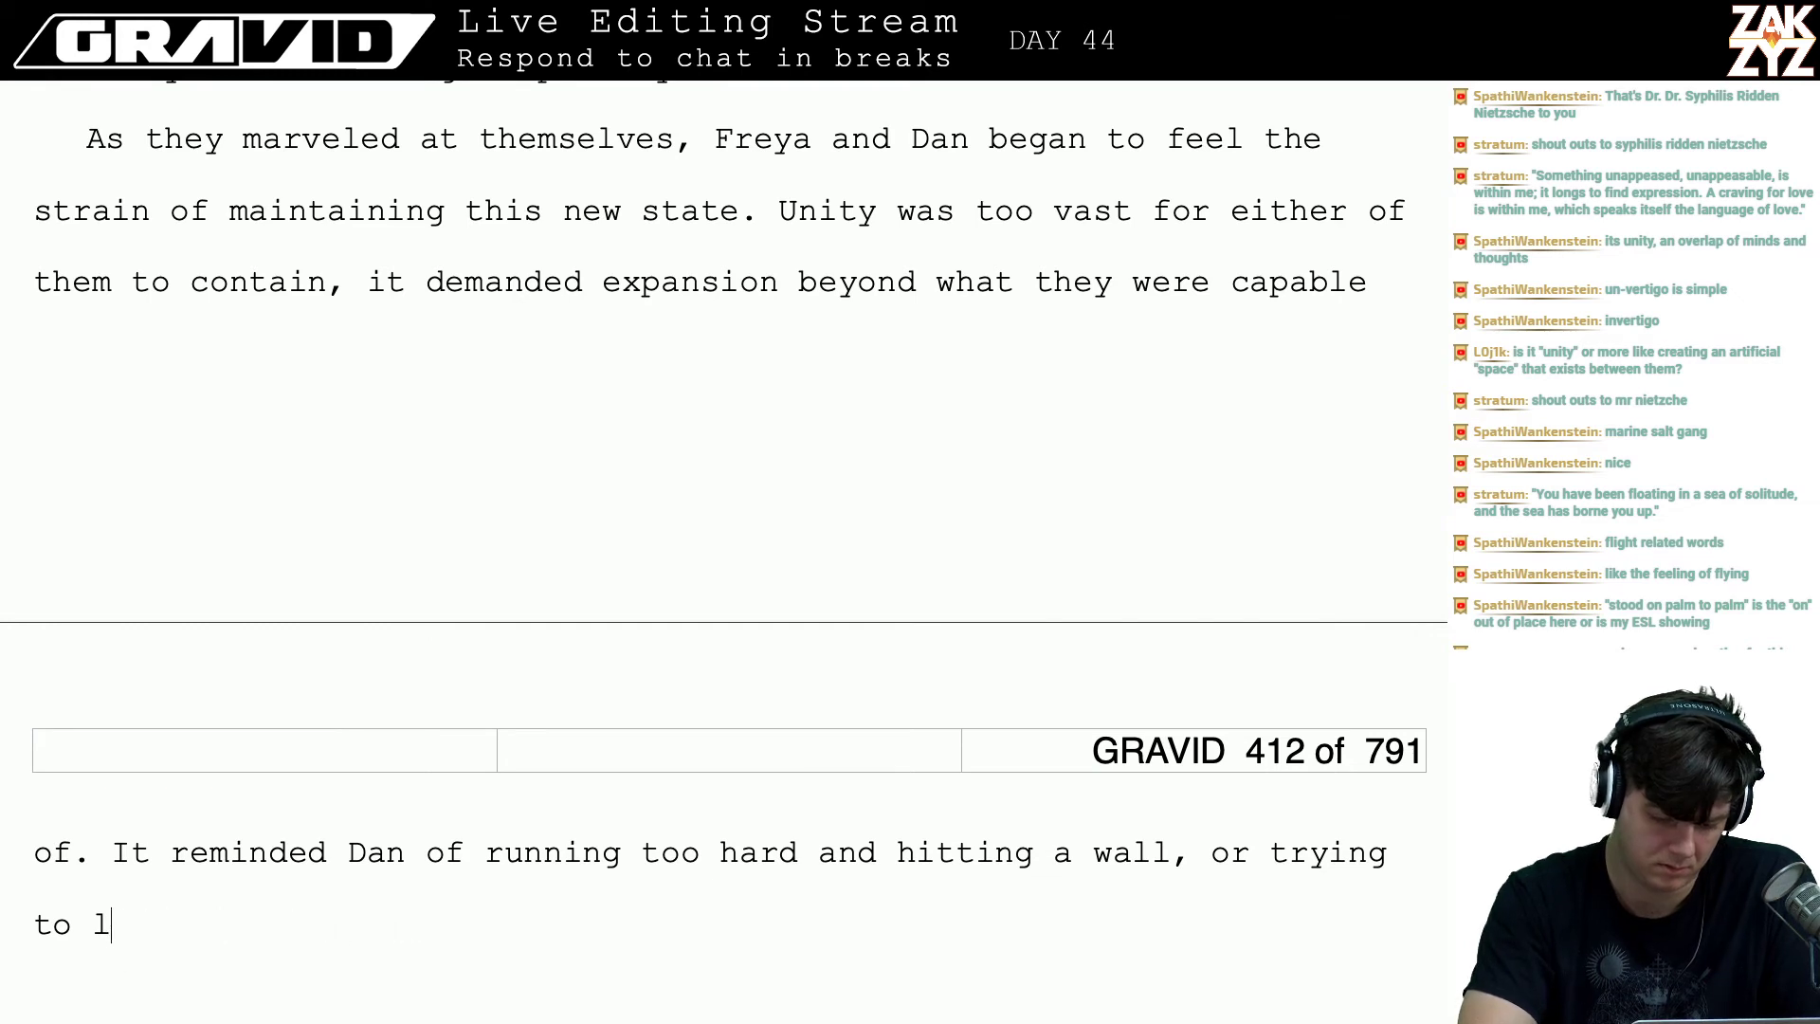
key("BackSpace")
key("BackSpace")
key("BackSpace")
key("BackSpace")
key("BackSpace")
key("BackSpace")
key("BackSpace")
key("BackSpace")
key("BackSpace")
key("BackSpace")
- Continue after "hitting a wall, or" with "struggling to lift a weight that was too heavy for her. Freya’s mind shot to a"
type("s")
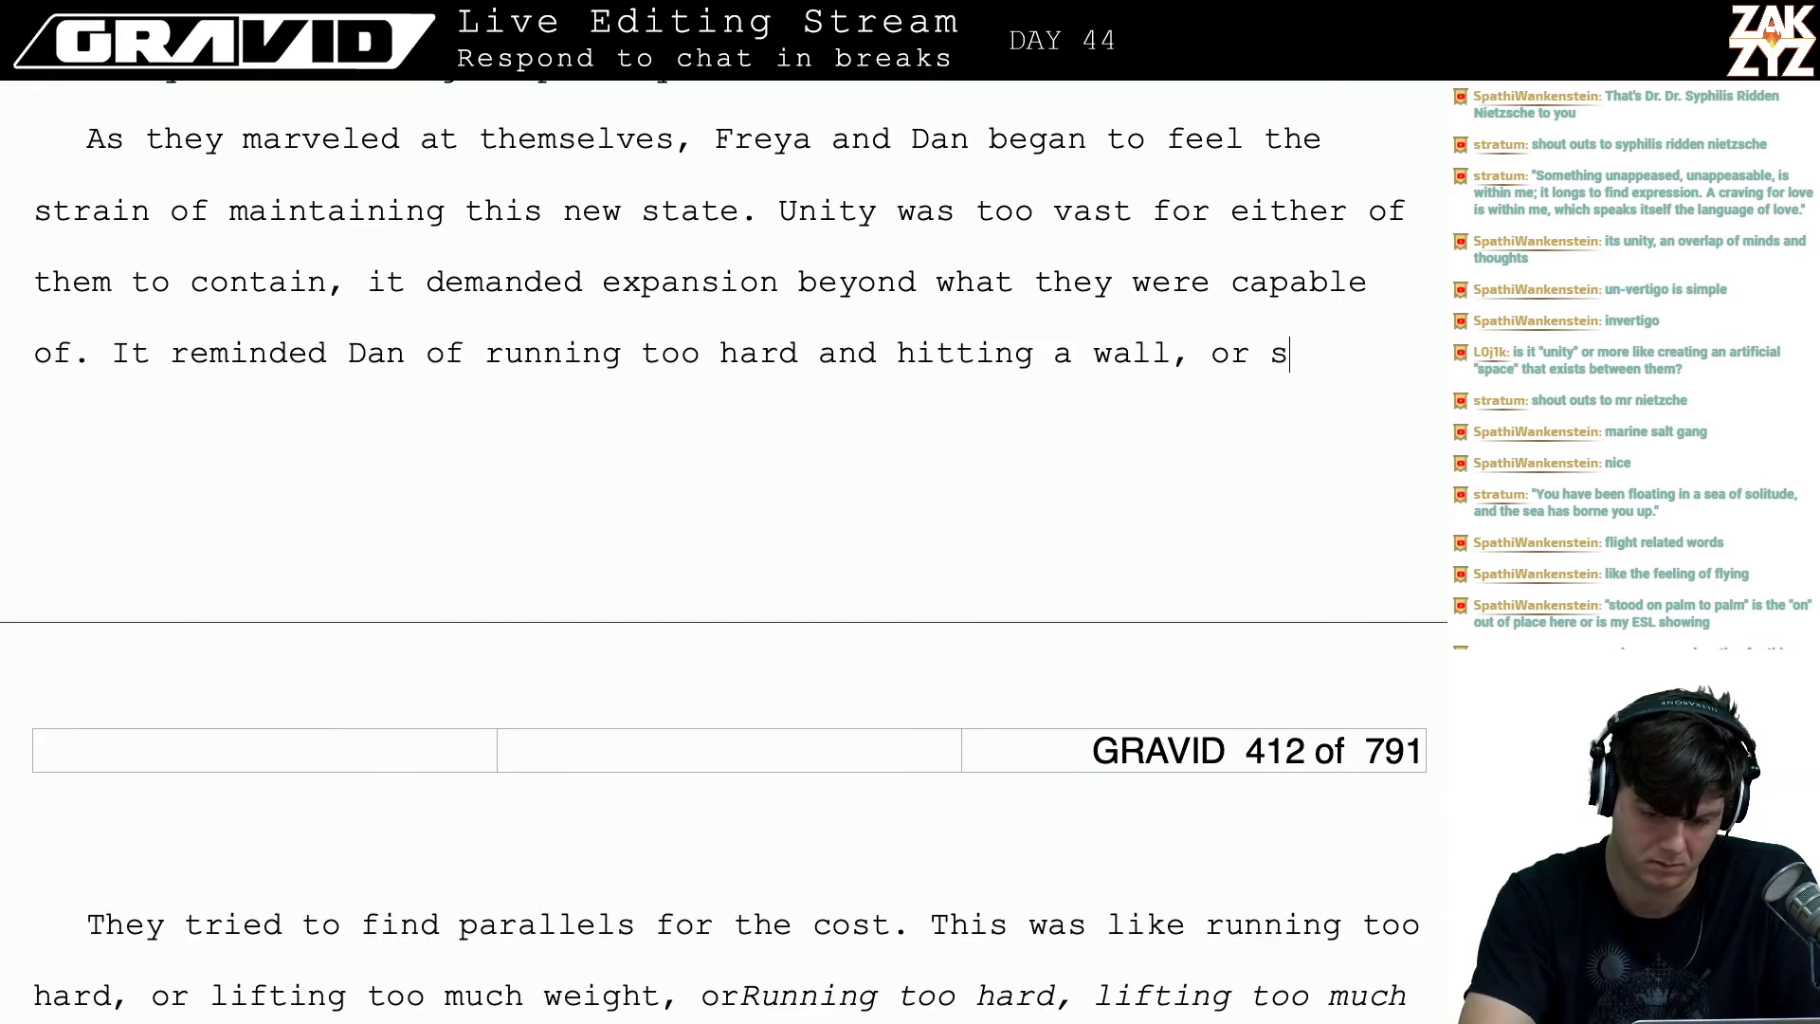
type("truggling to l")
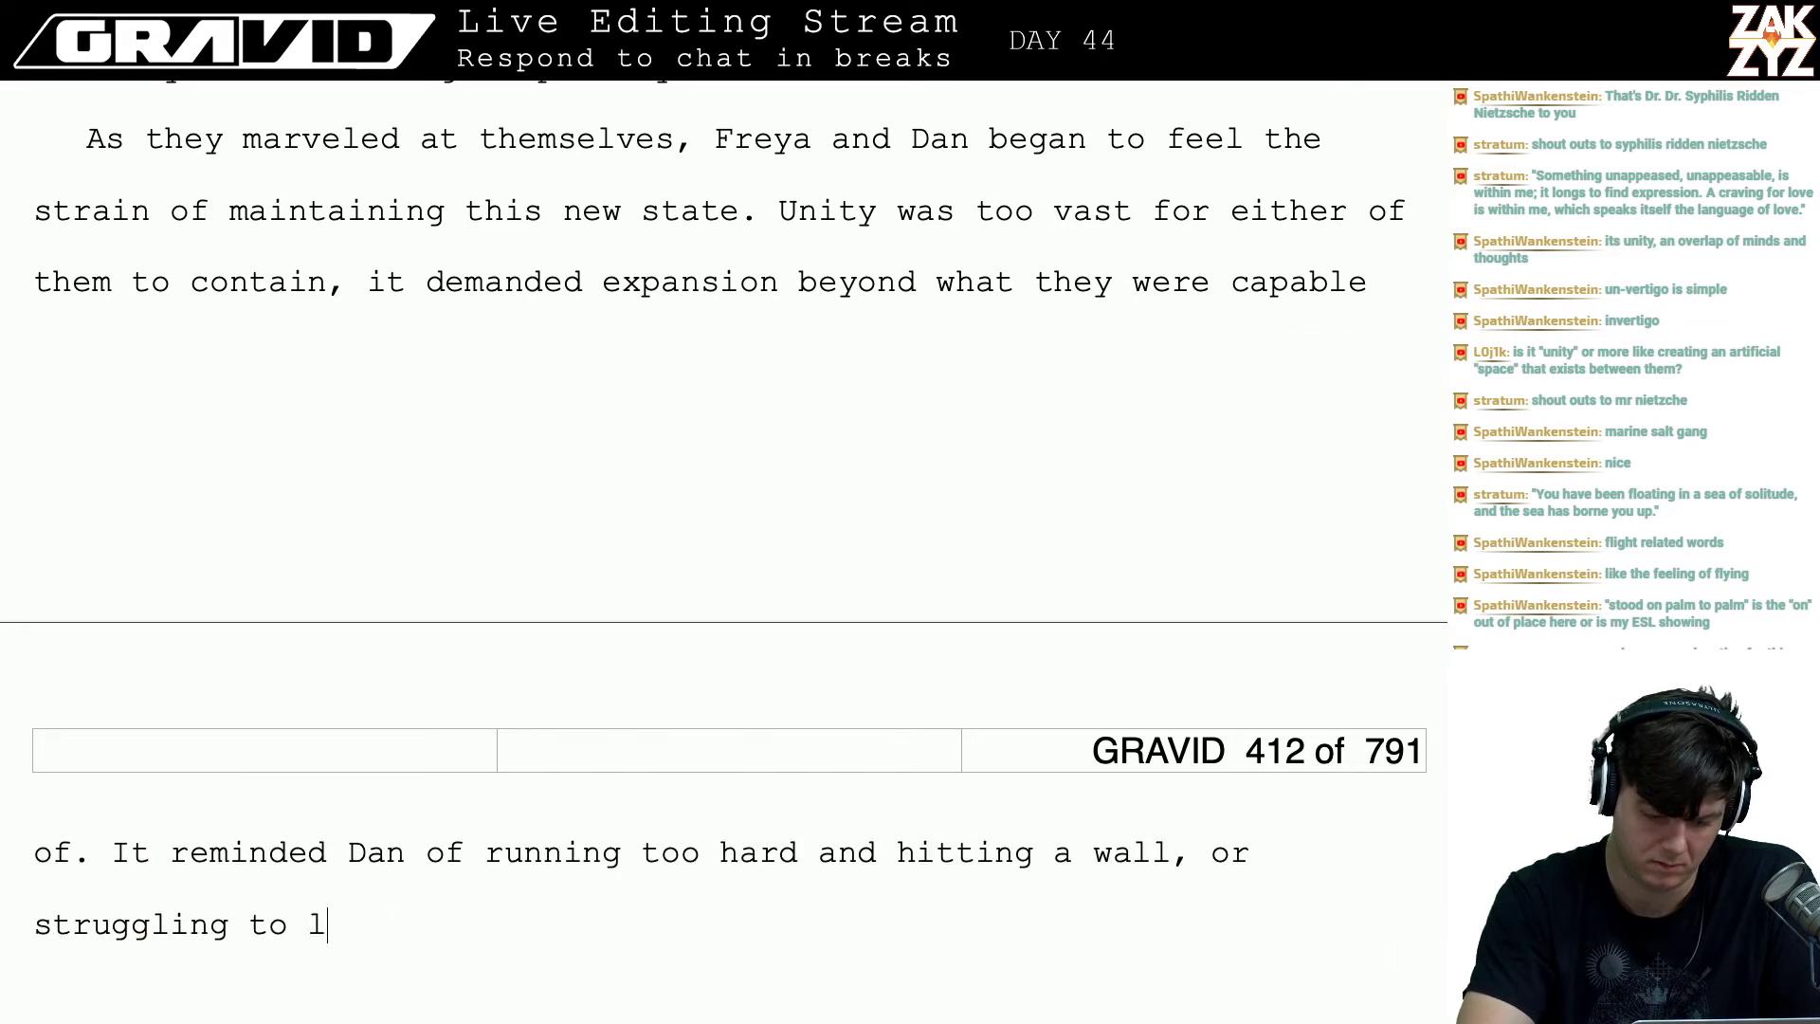
type("ift a weight tha")
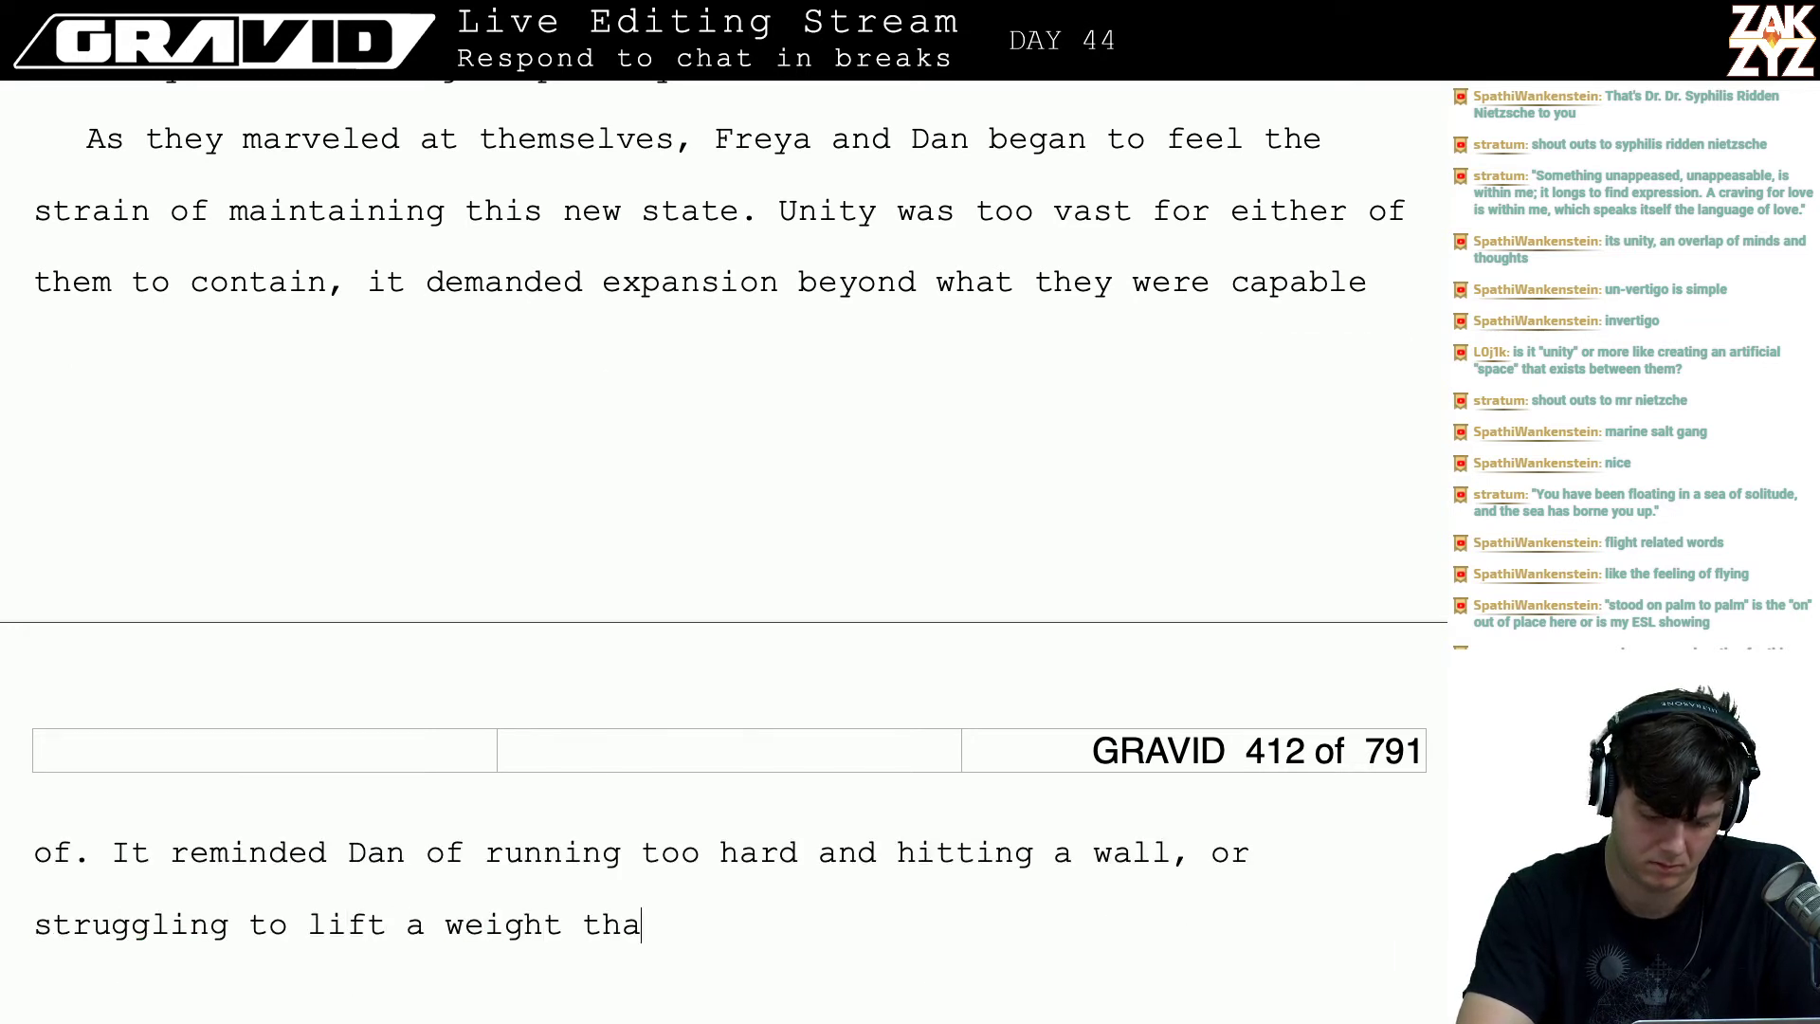
type("t was too heavy f")
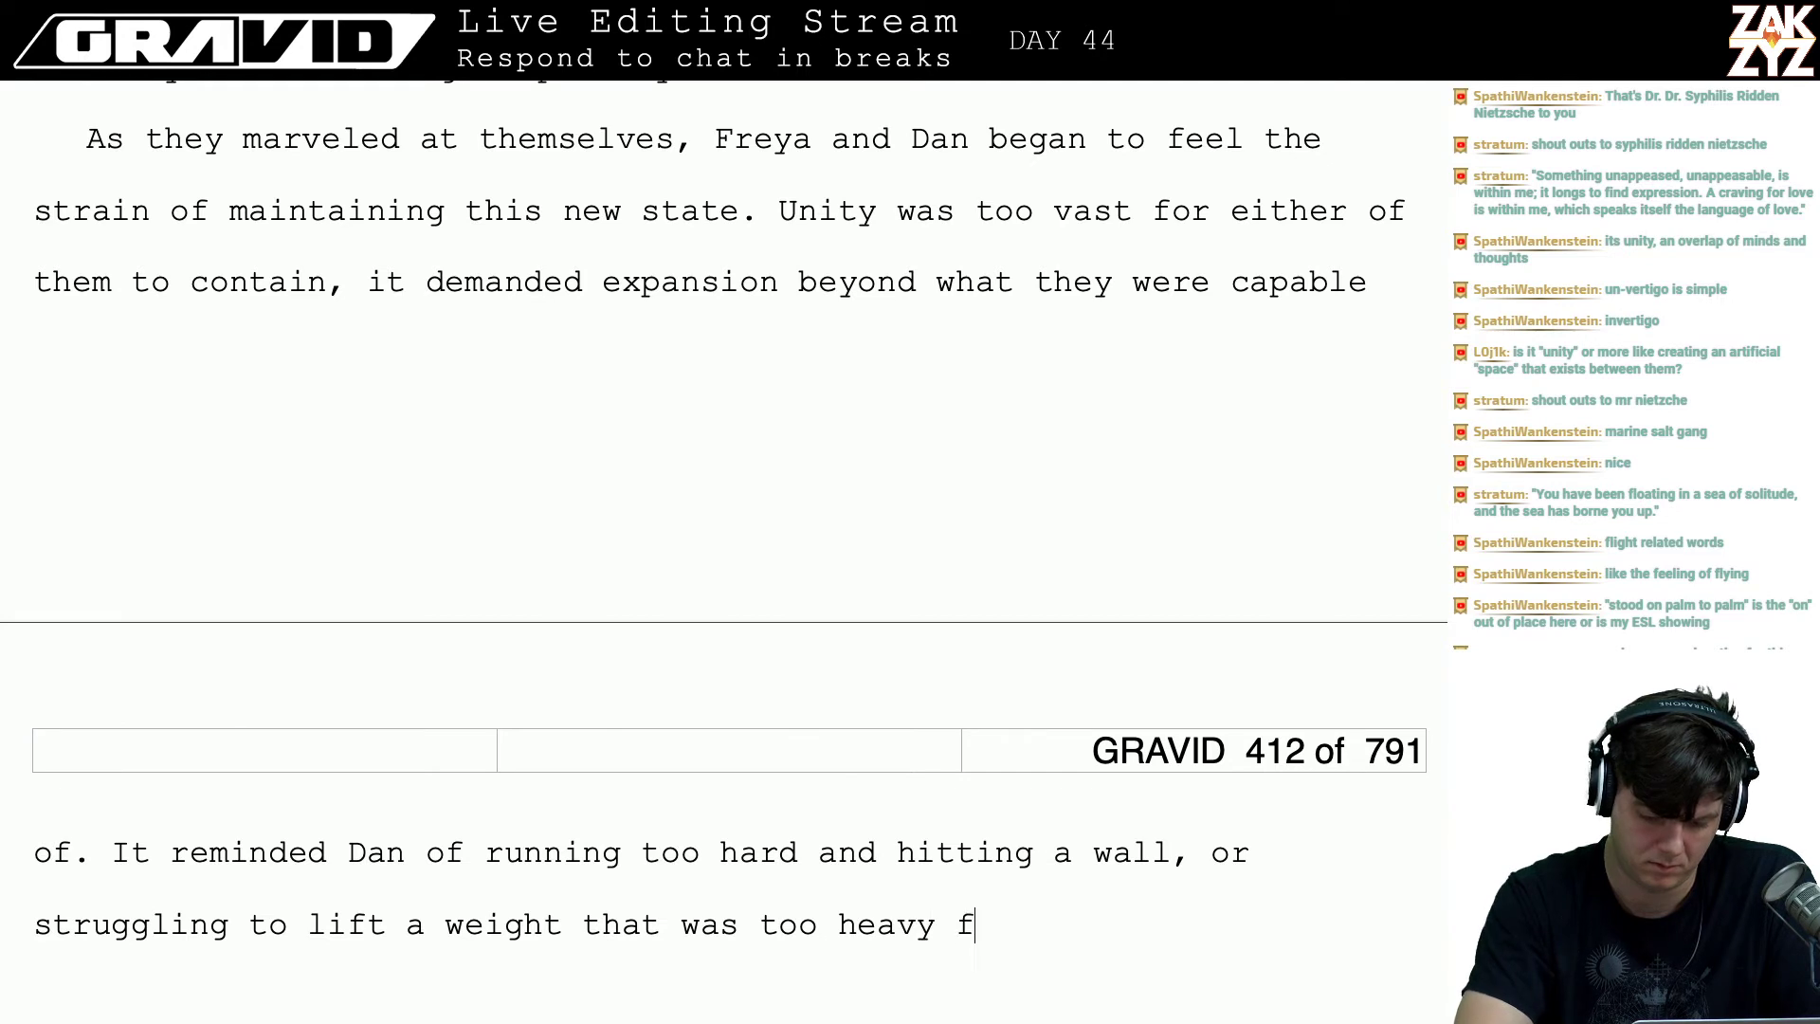
type("or her. Freya’s")
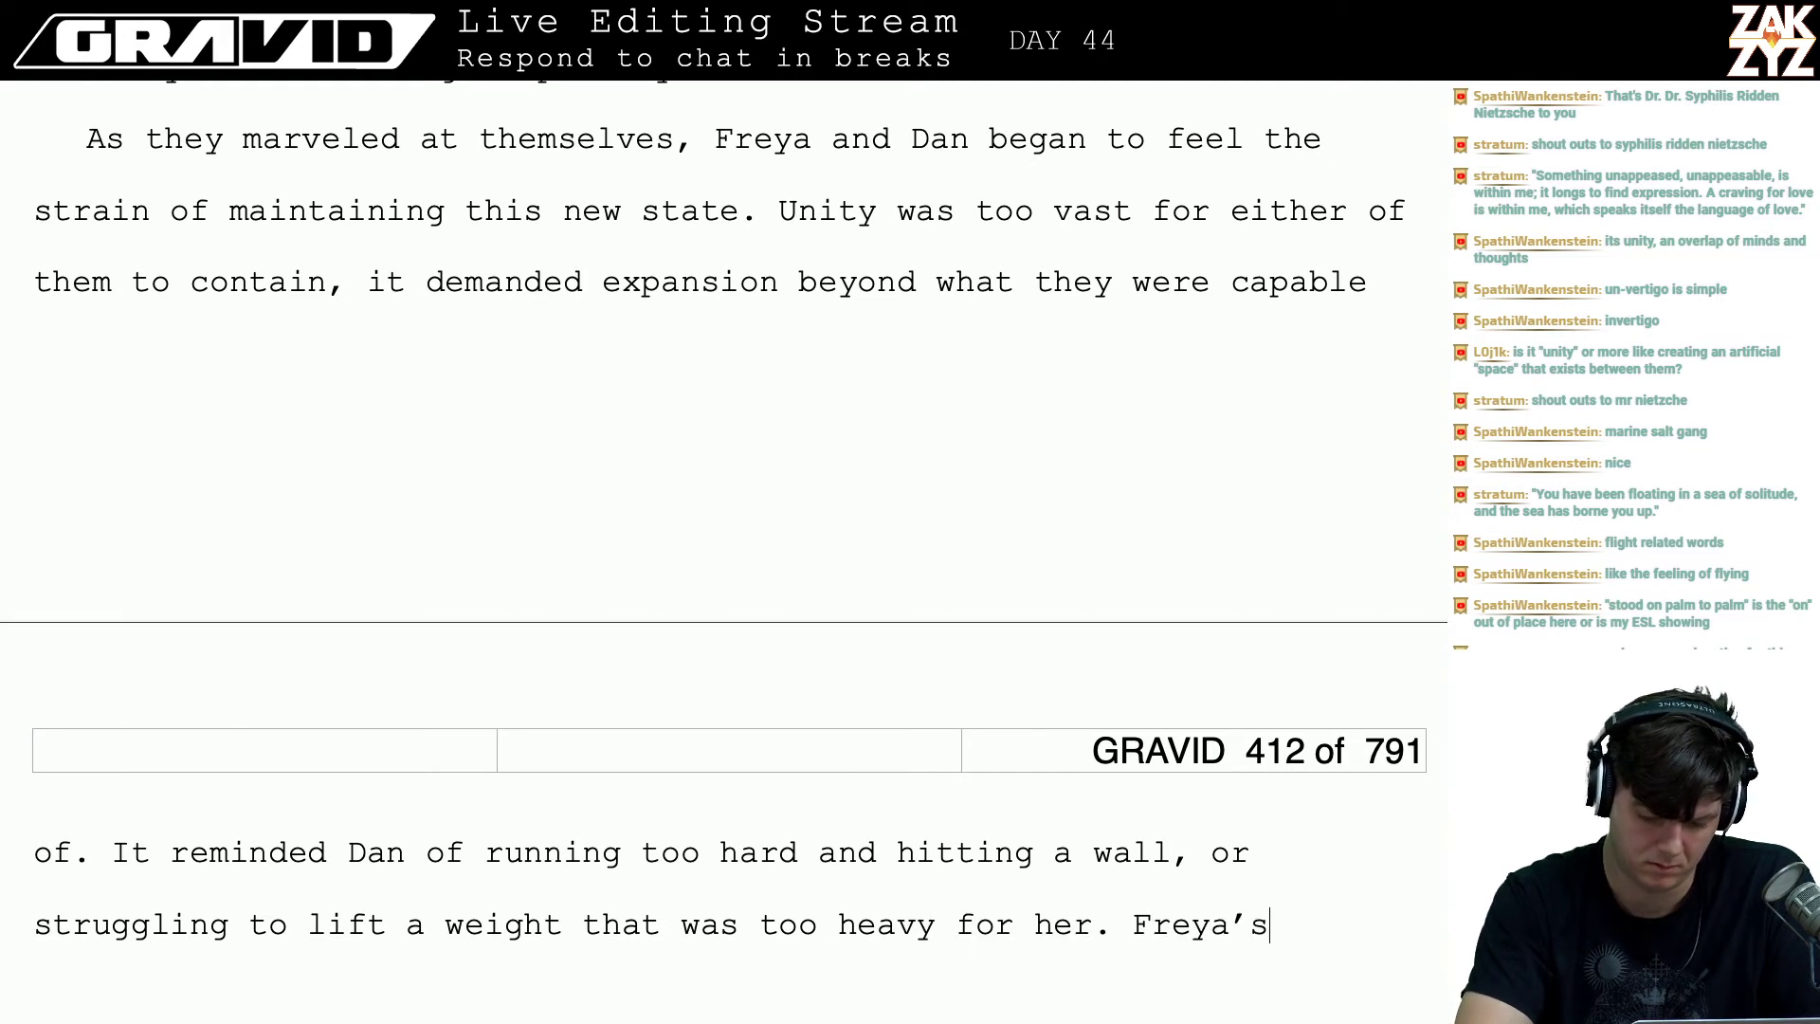
type(" mind shot to a")
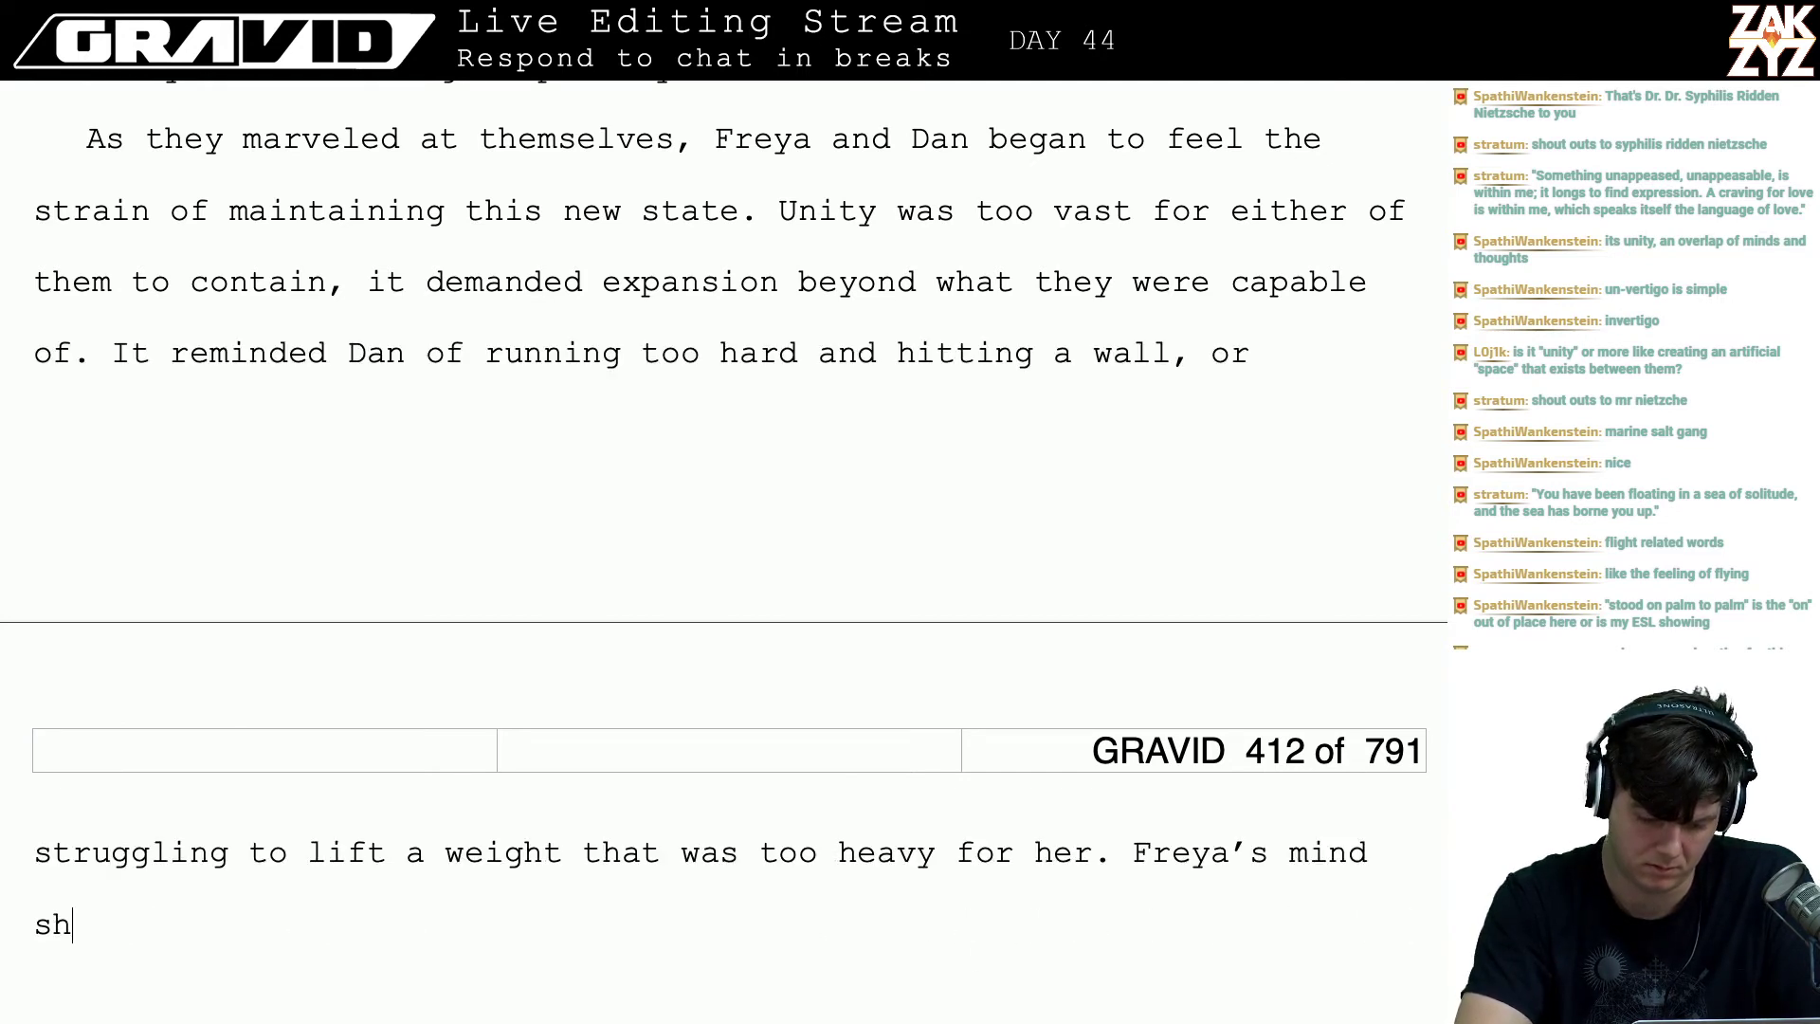
- Delete the old parallels paragraph and "Freya had a sudden and" so "shot to a" runs straight into "visceral association"
key("shift+Down")
key("shift+Down")
key("shift+Down")
key("shift+Down")
key("shift+Down")
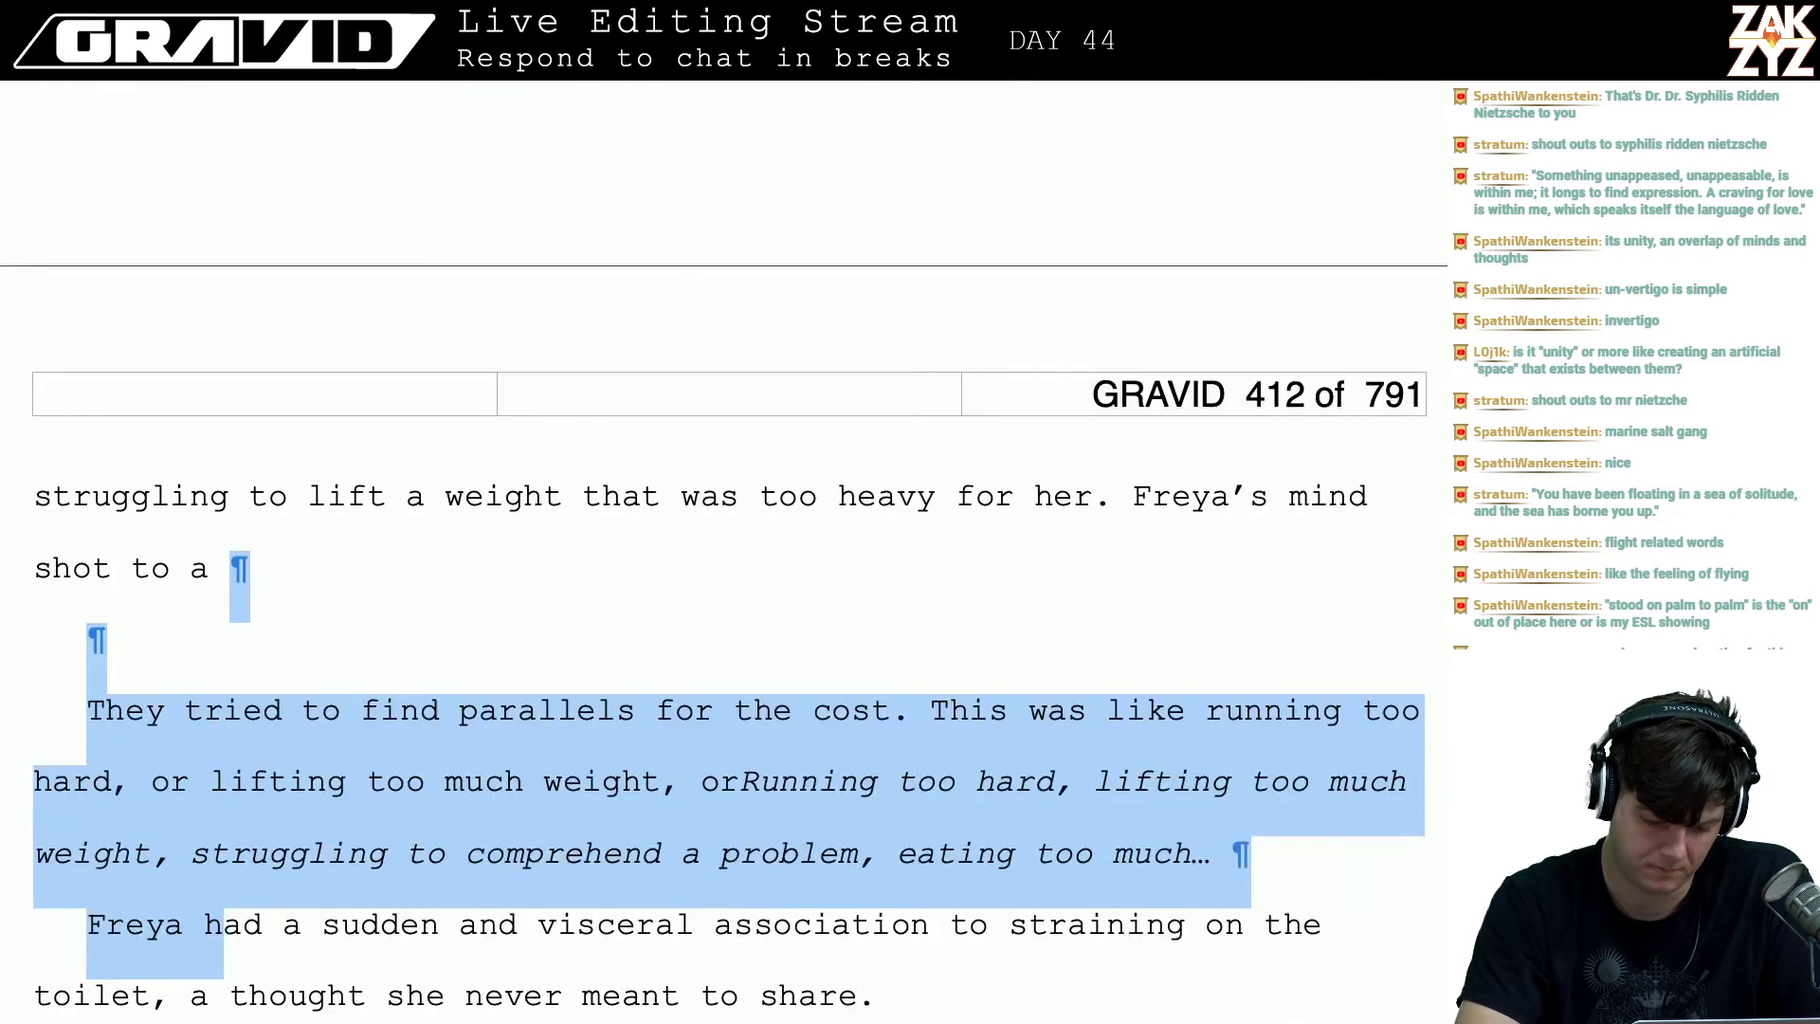
key("shift+Up")
key("shift+Down")
key("shift+Right")
key("shift+Right")
key("shift+Right")
key("shift+Right")
key("shift+Right")
key("shift+Right")
key("shift+Right")
key("shift+Right")
key("shift+Right")
key("shift+Right")
key("shift+Right")
key("shift+Right")
key("shift+Right")
key("shift+Right")
key("shift+Right")
key("shift+Right")
key("shift+Right")
key("shift+Right")
key("shift+Right")
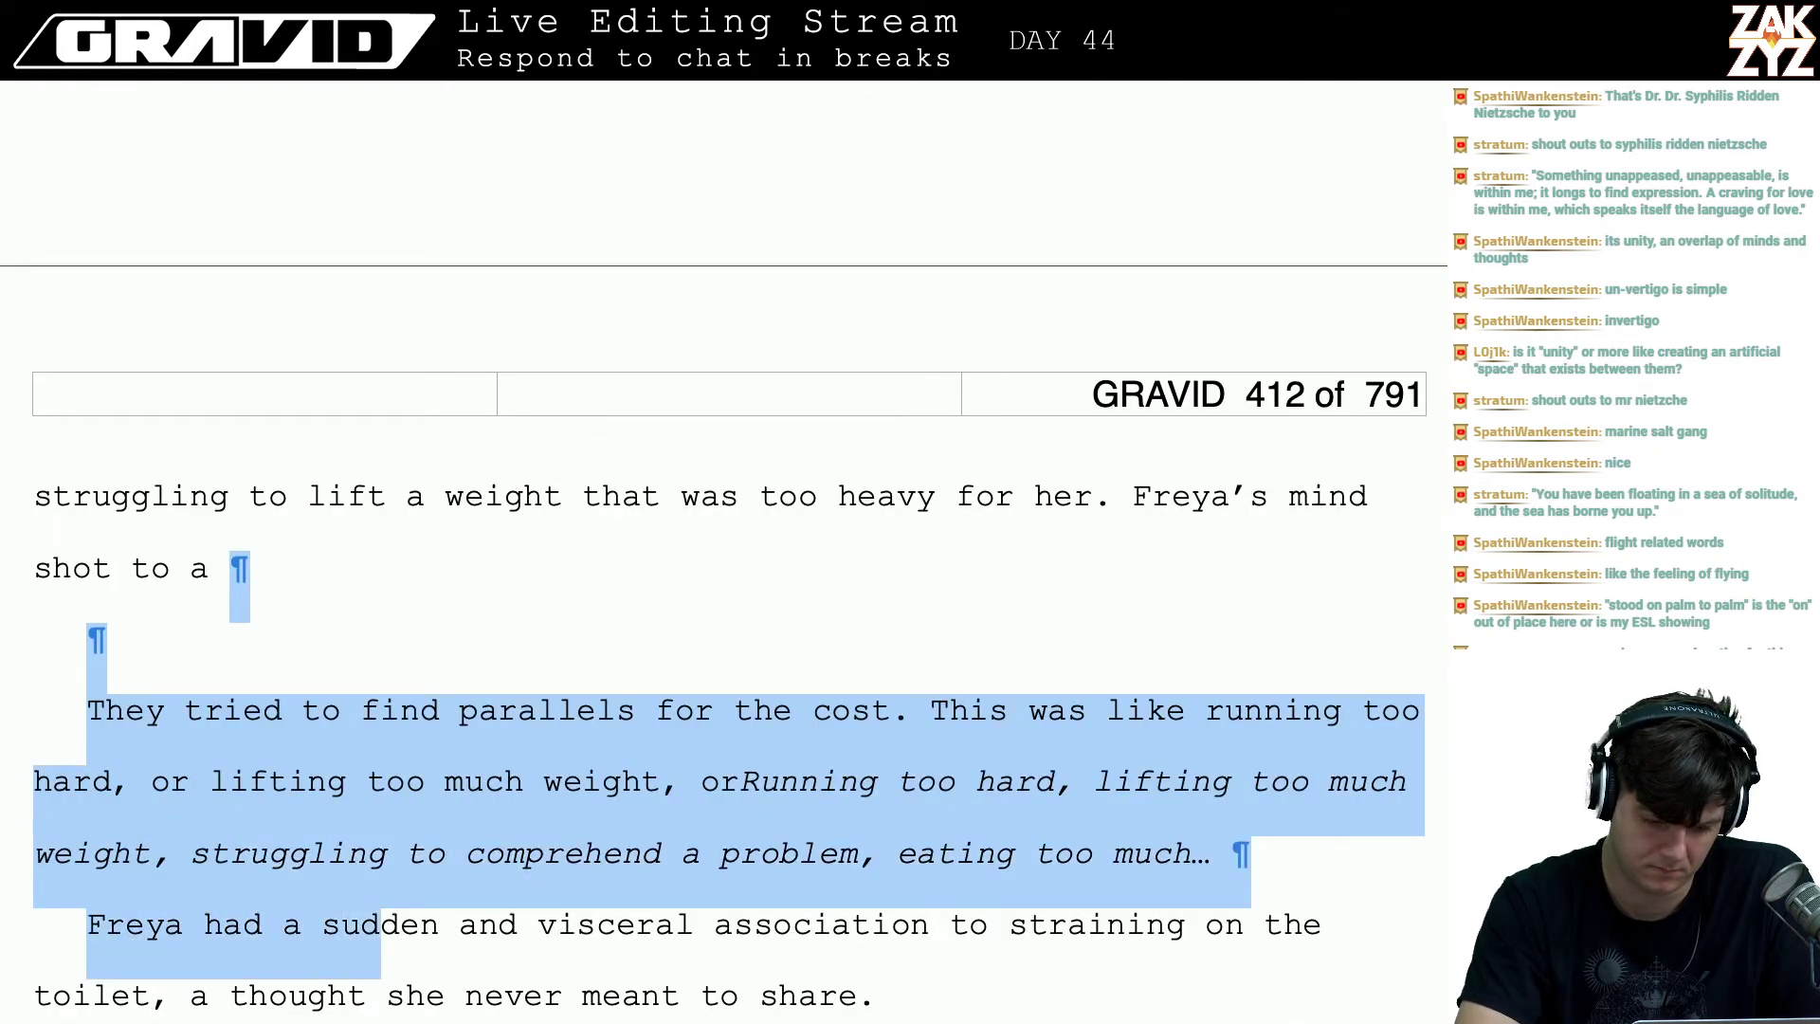
key("shift+Left")
key("shift+Left")
key("shift+Left")
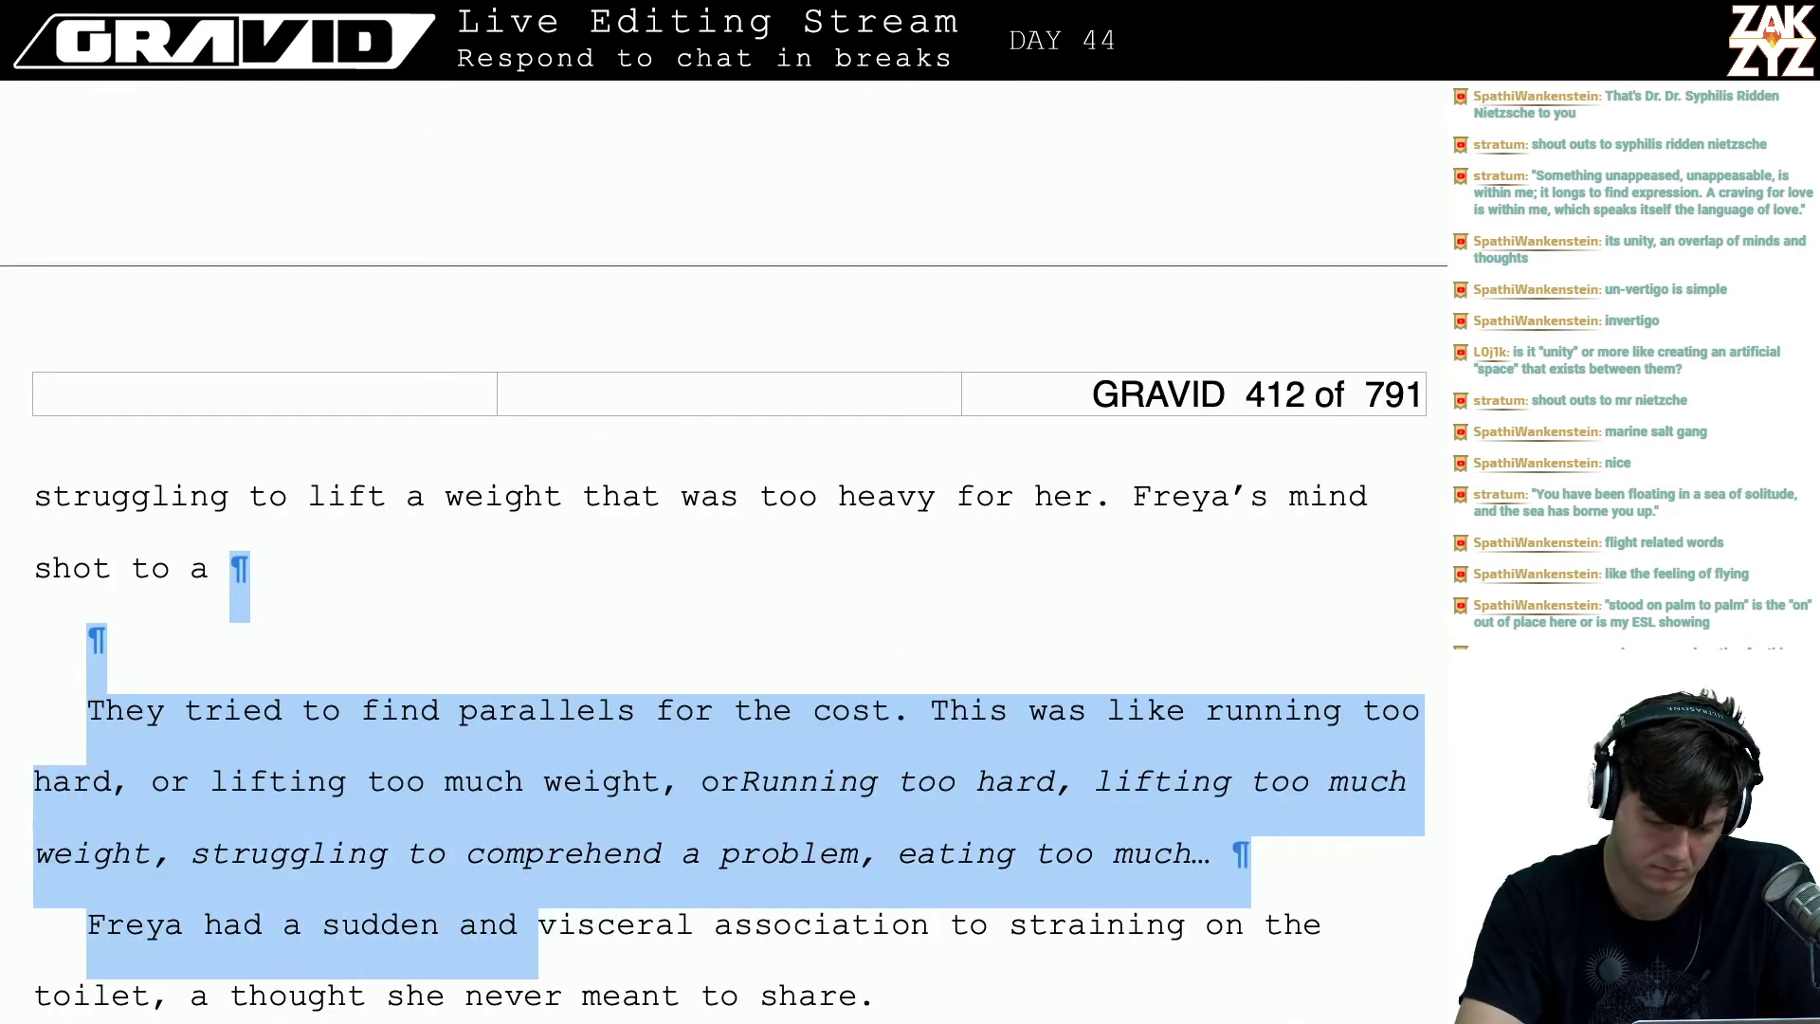
key("shift+Left")
key("BackSpace")
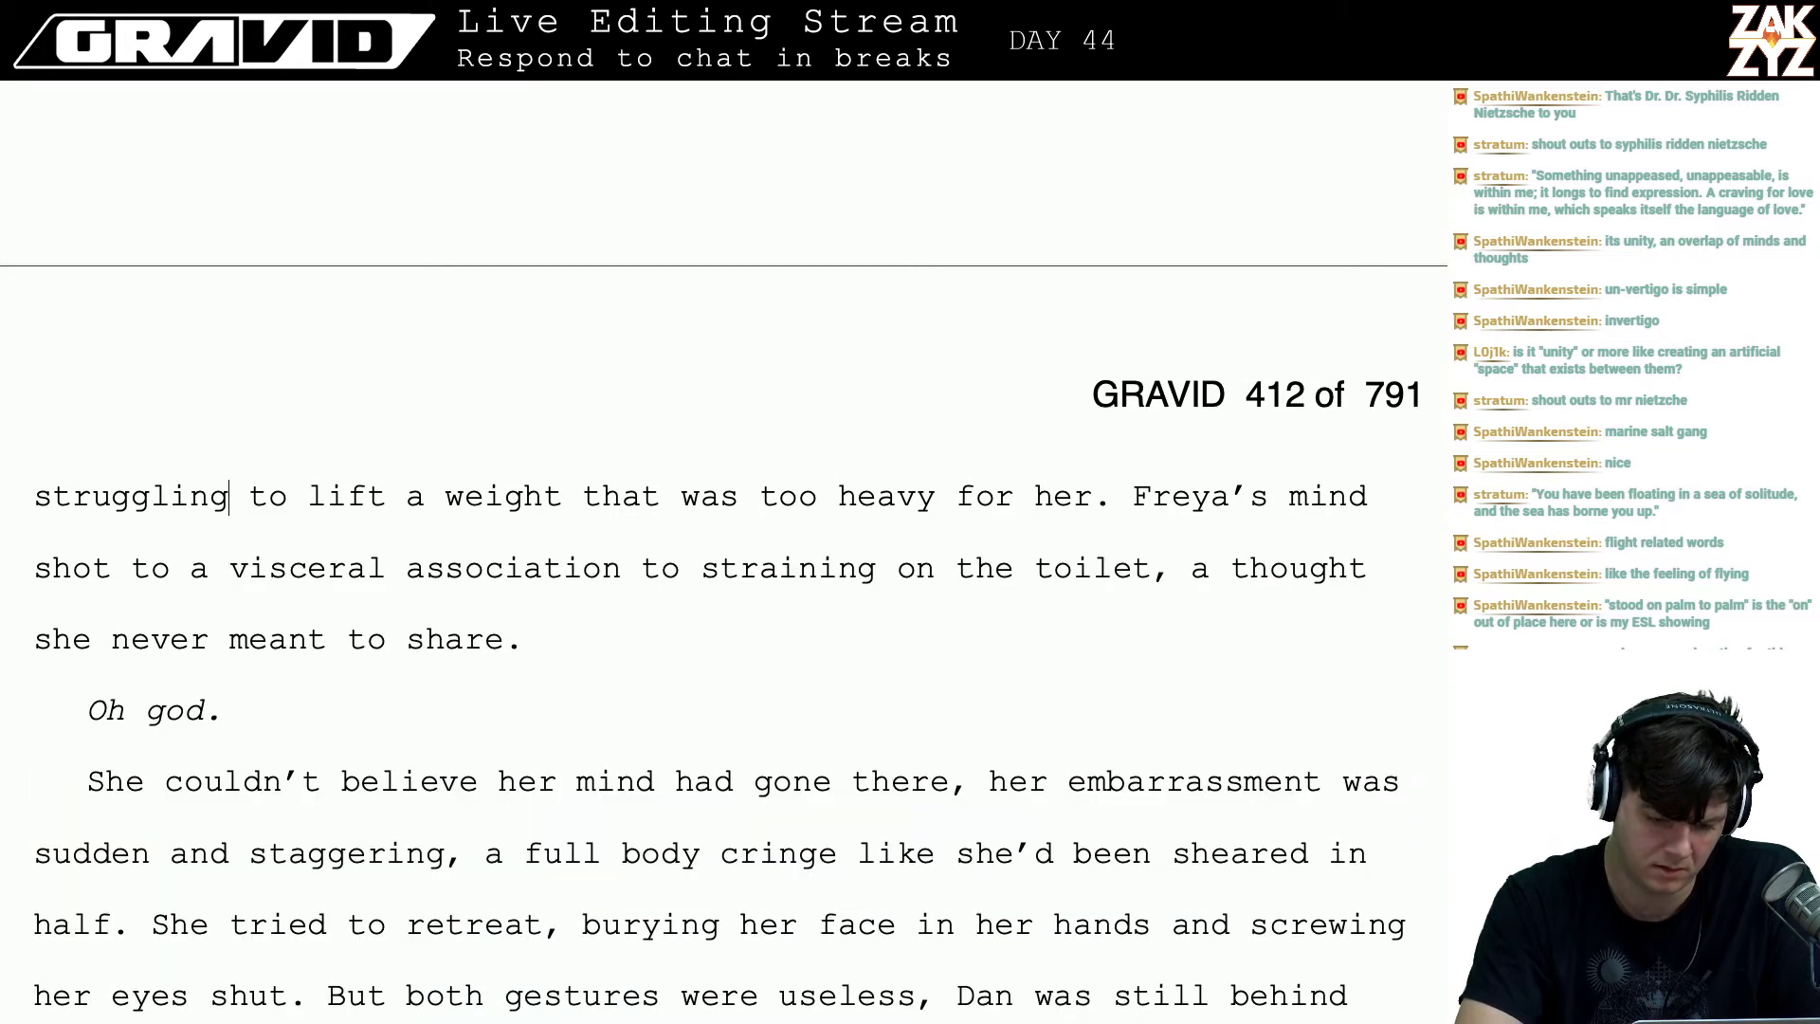
- Delete "running too hard and hitting a wall, or struggling to lift a weight that was too heavy for her" after "It reminded Dan of"
key("Up")
key("Down")
key("Down")
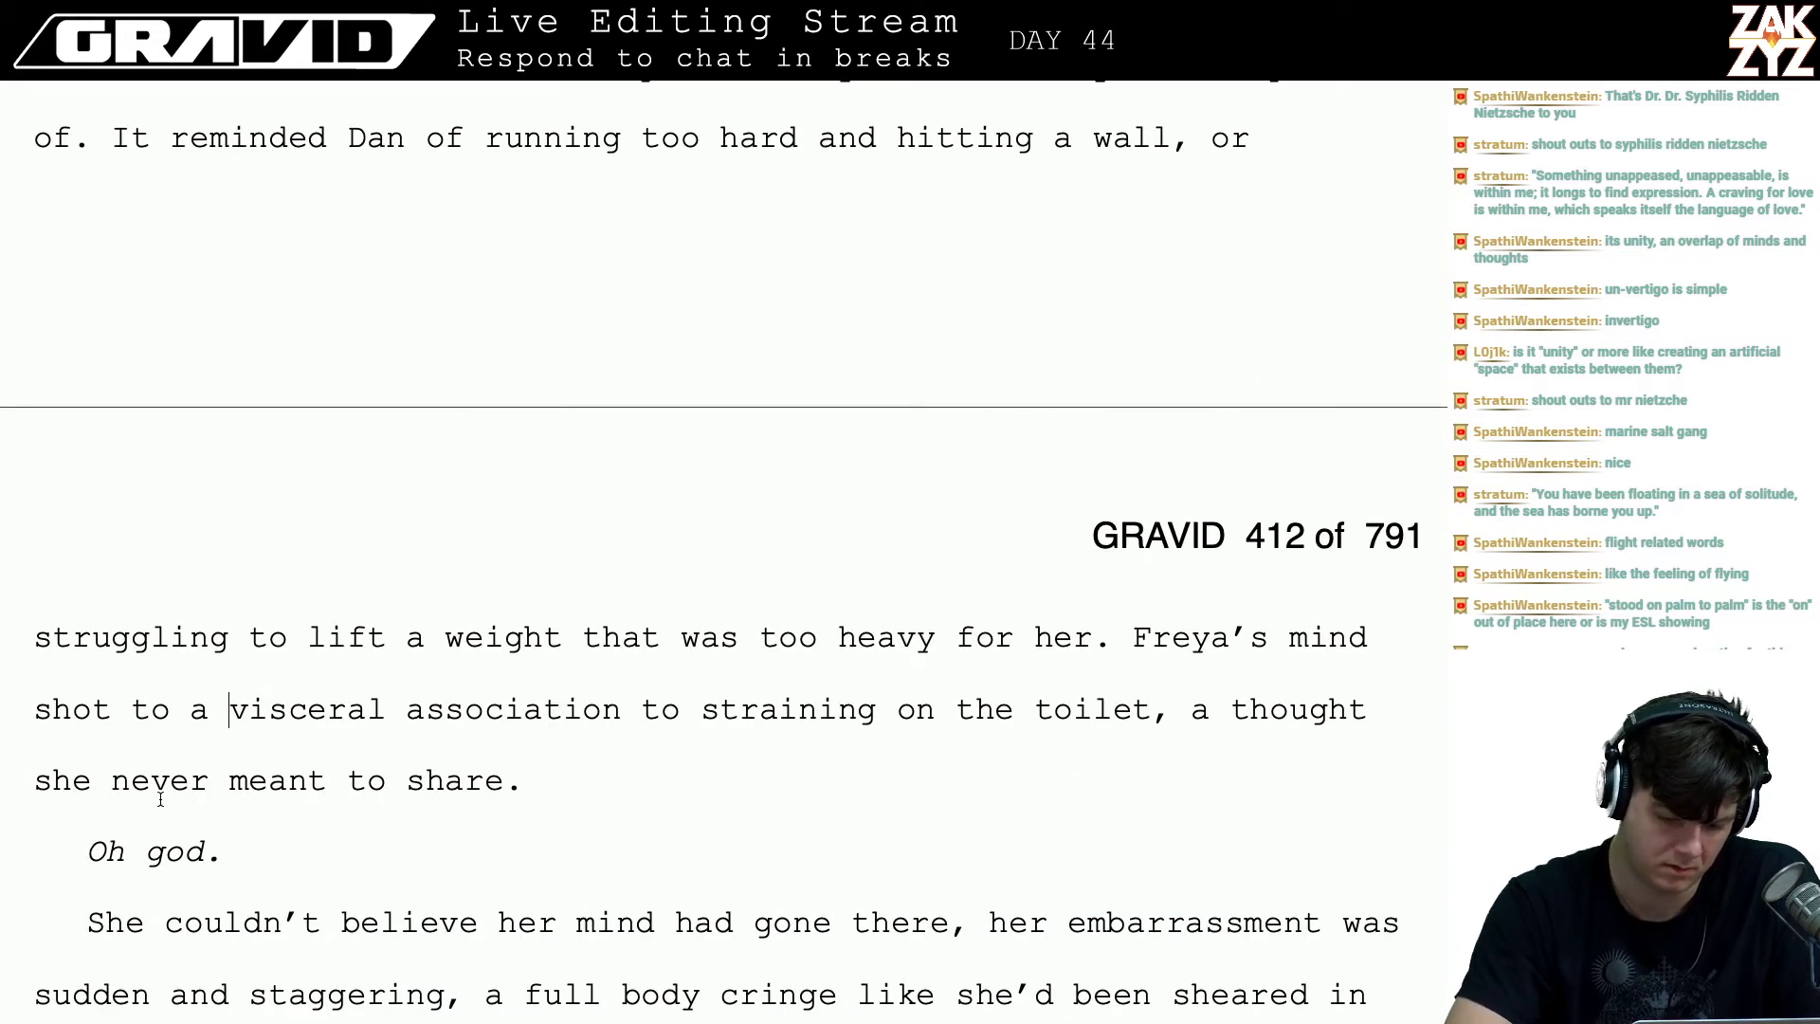
scroll(161, 799, "down", 1)
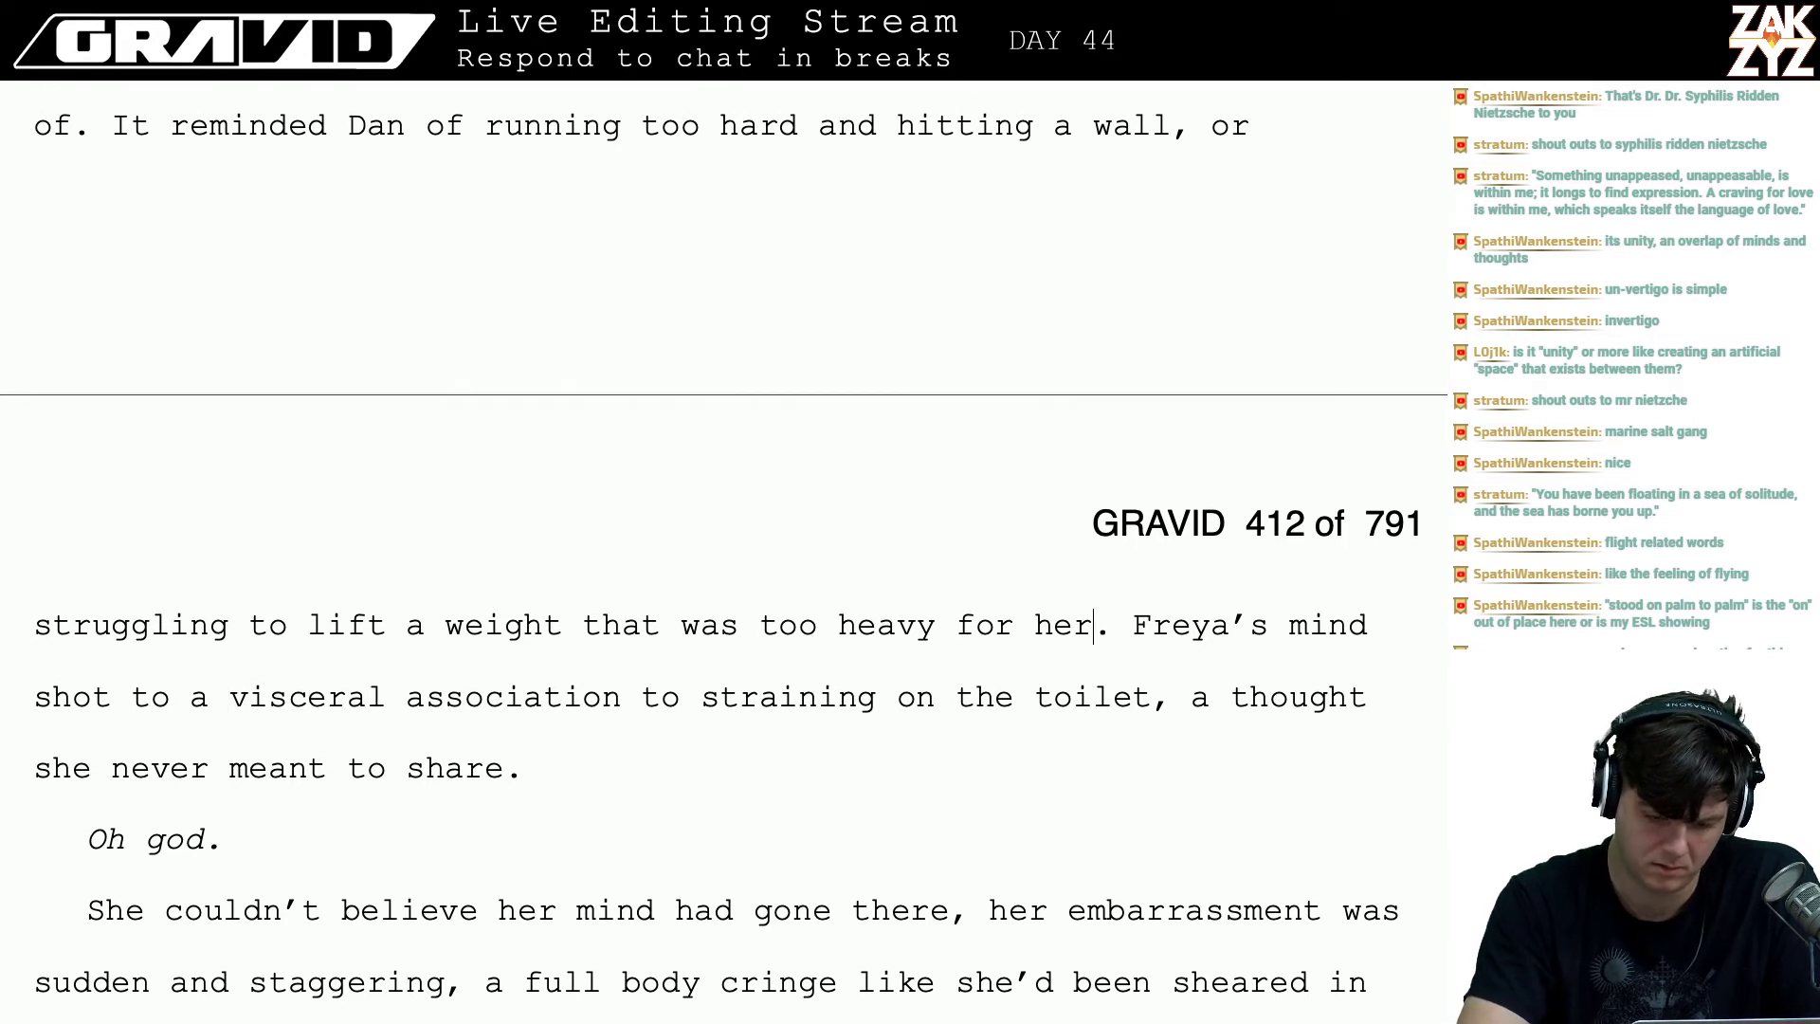
key("BackSpace")
key("BackSpace")
key("BackSpace")
key("BackSpace")
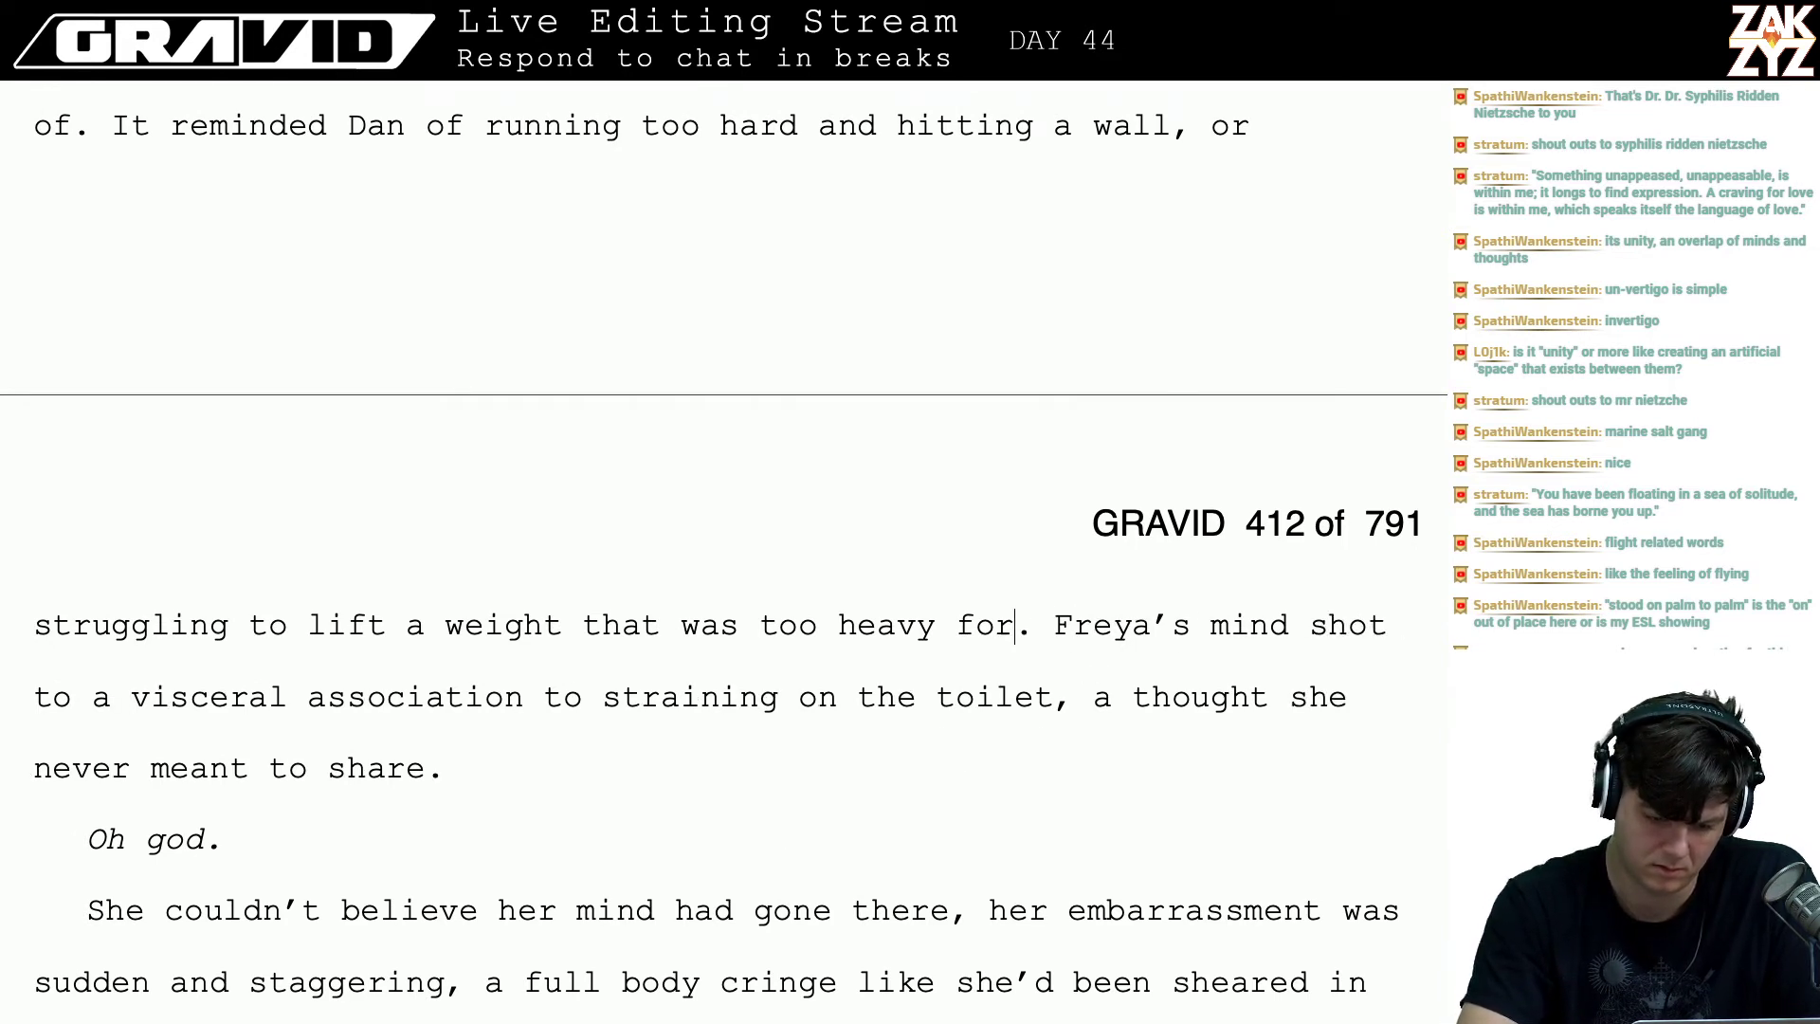
key("shift+Up")
key("shift+Left")
key("shift+Left")
key("shift+Left")
key("shift+Left")
key("shift+Left")
key("shift+Left")
key("shift+Left")
key("shift+Left")
key("shift+Left")
key("shift+Left")
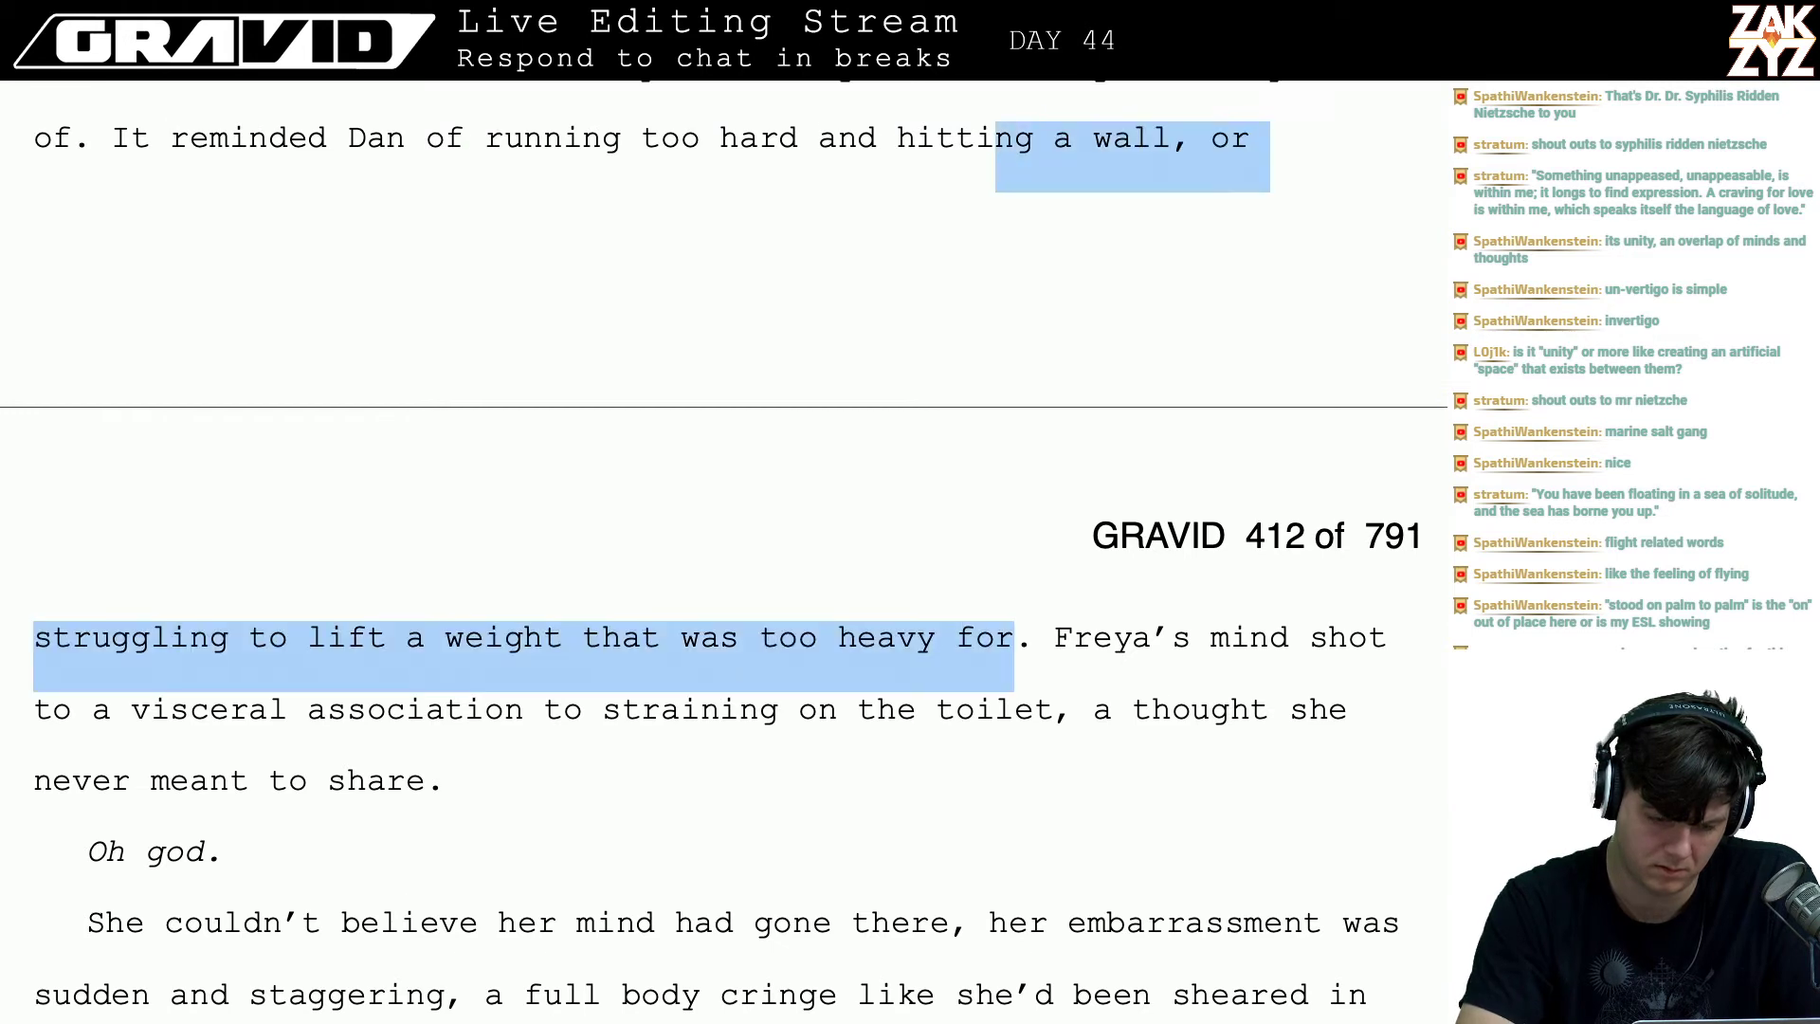
key("shift+Left")
key("shift+Left")
key("shift+Left")
key("shift+Left")
key("shift+Left")
key("shift+Left")
key("shift+Left")
key("shift+Left")
key("shift+Left")
key("shift+Left")
key("shift+Left")
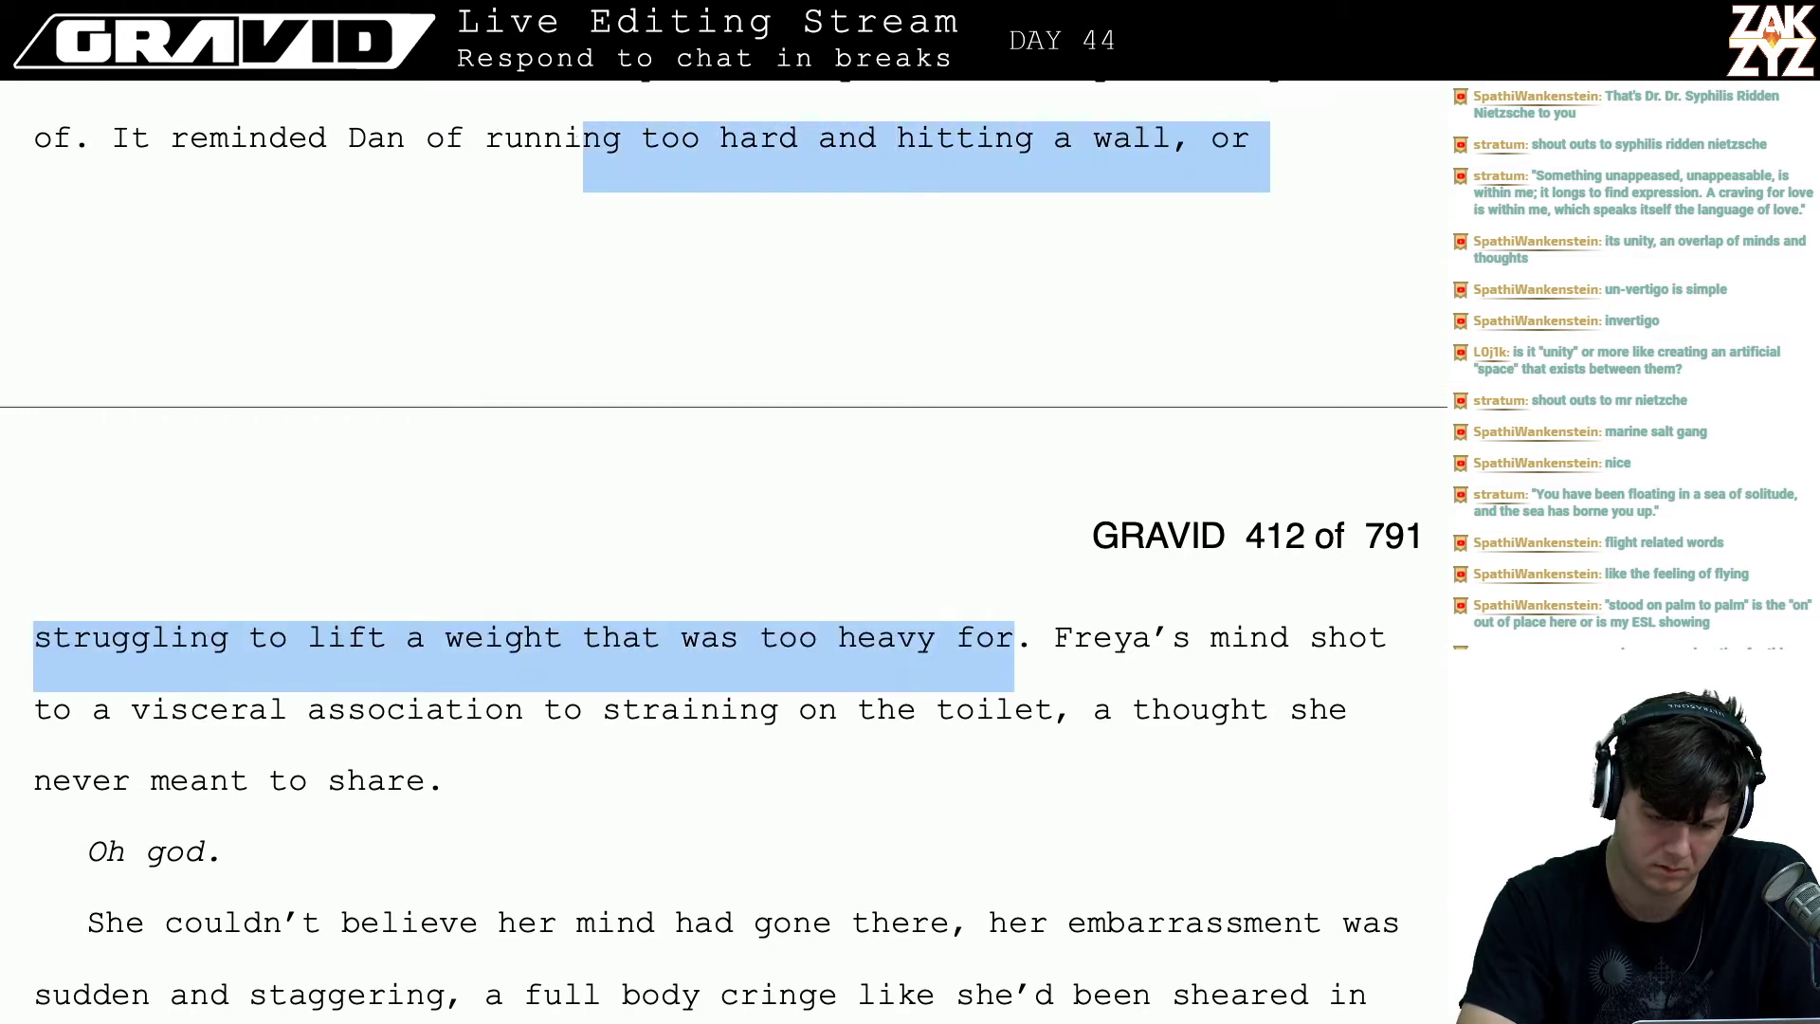
type("T")
key("BackSpace")
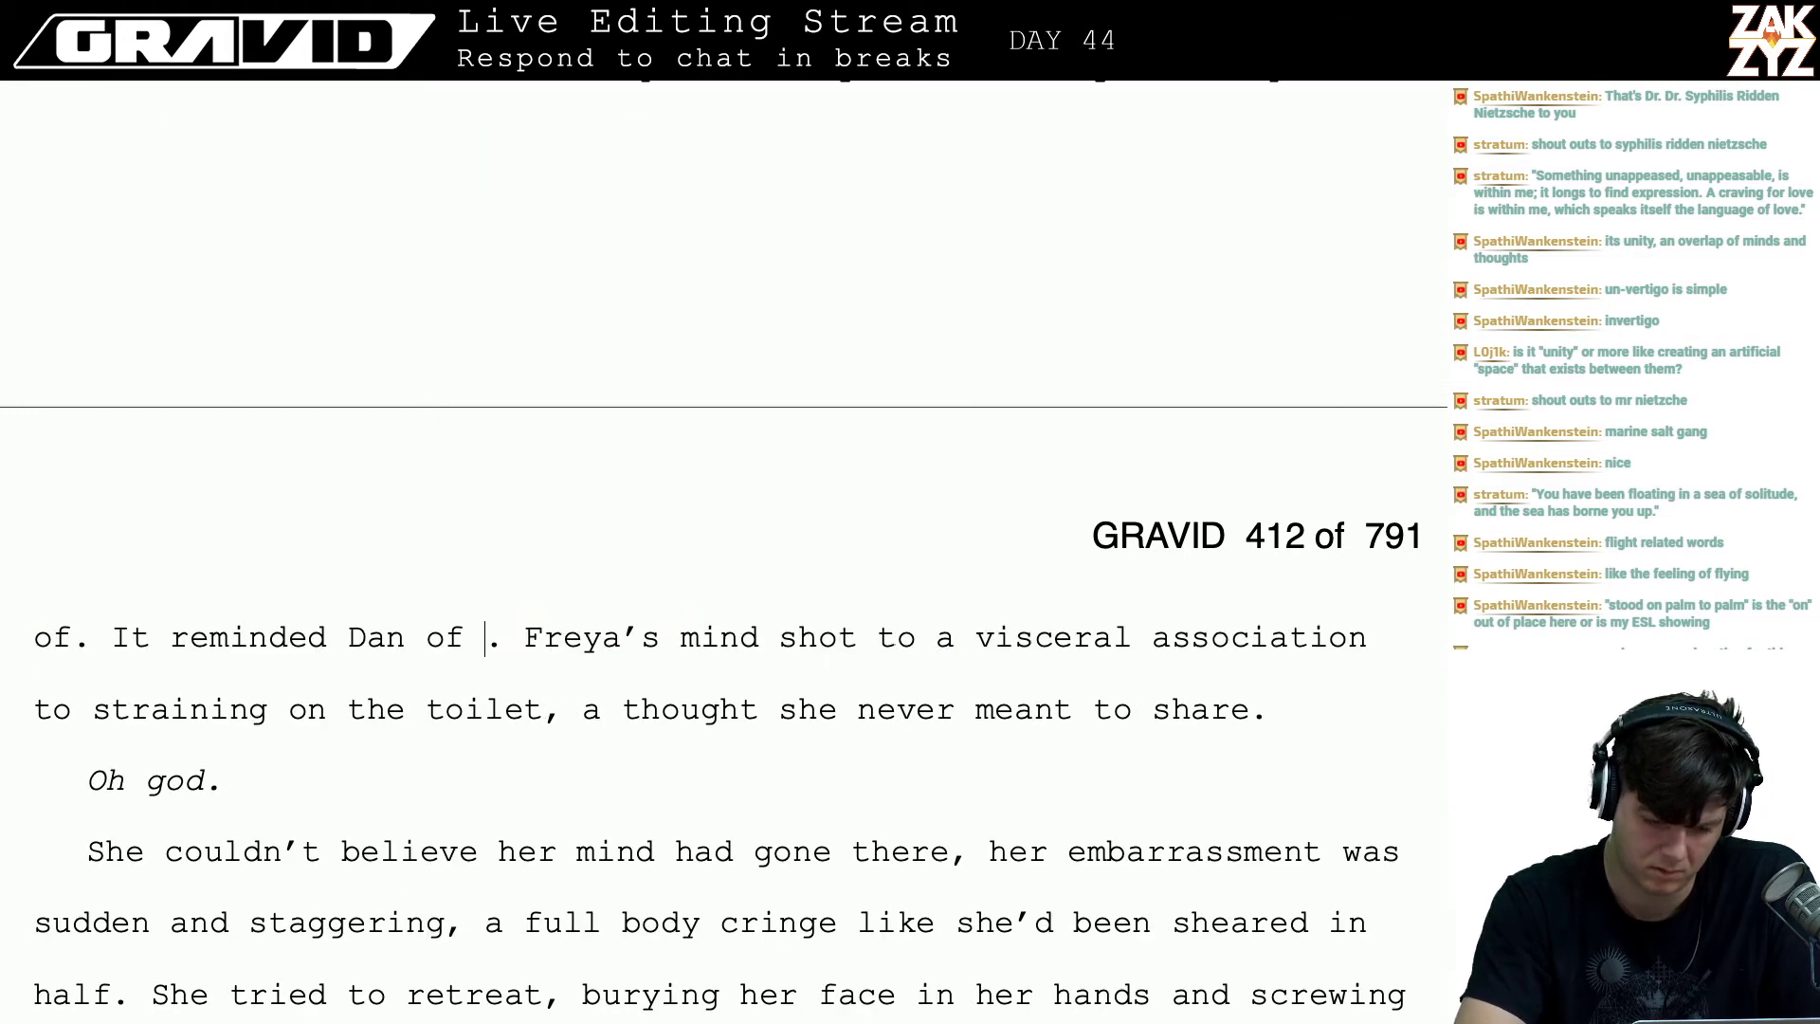
- Complete the sentence after "It reminded Dan of" with "trying to lift weights that were too heavy for him."
type("trying to l")
type("ift a w")
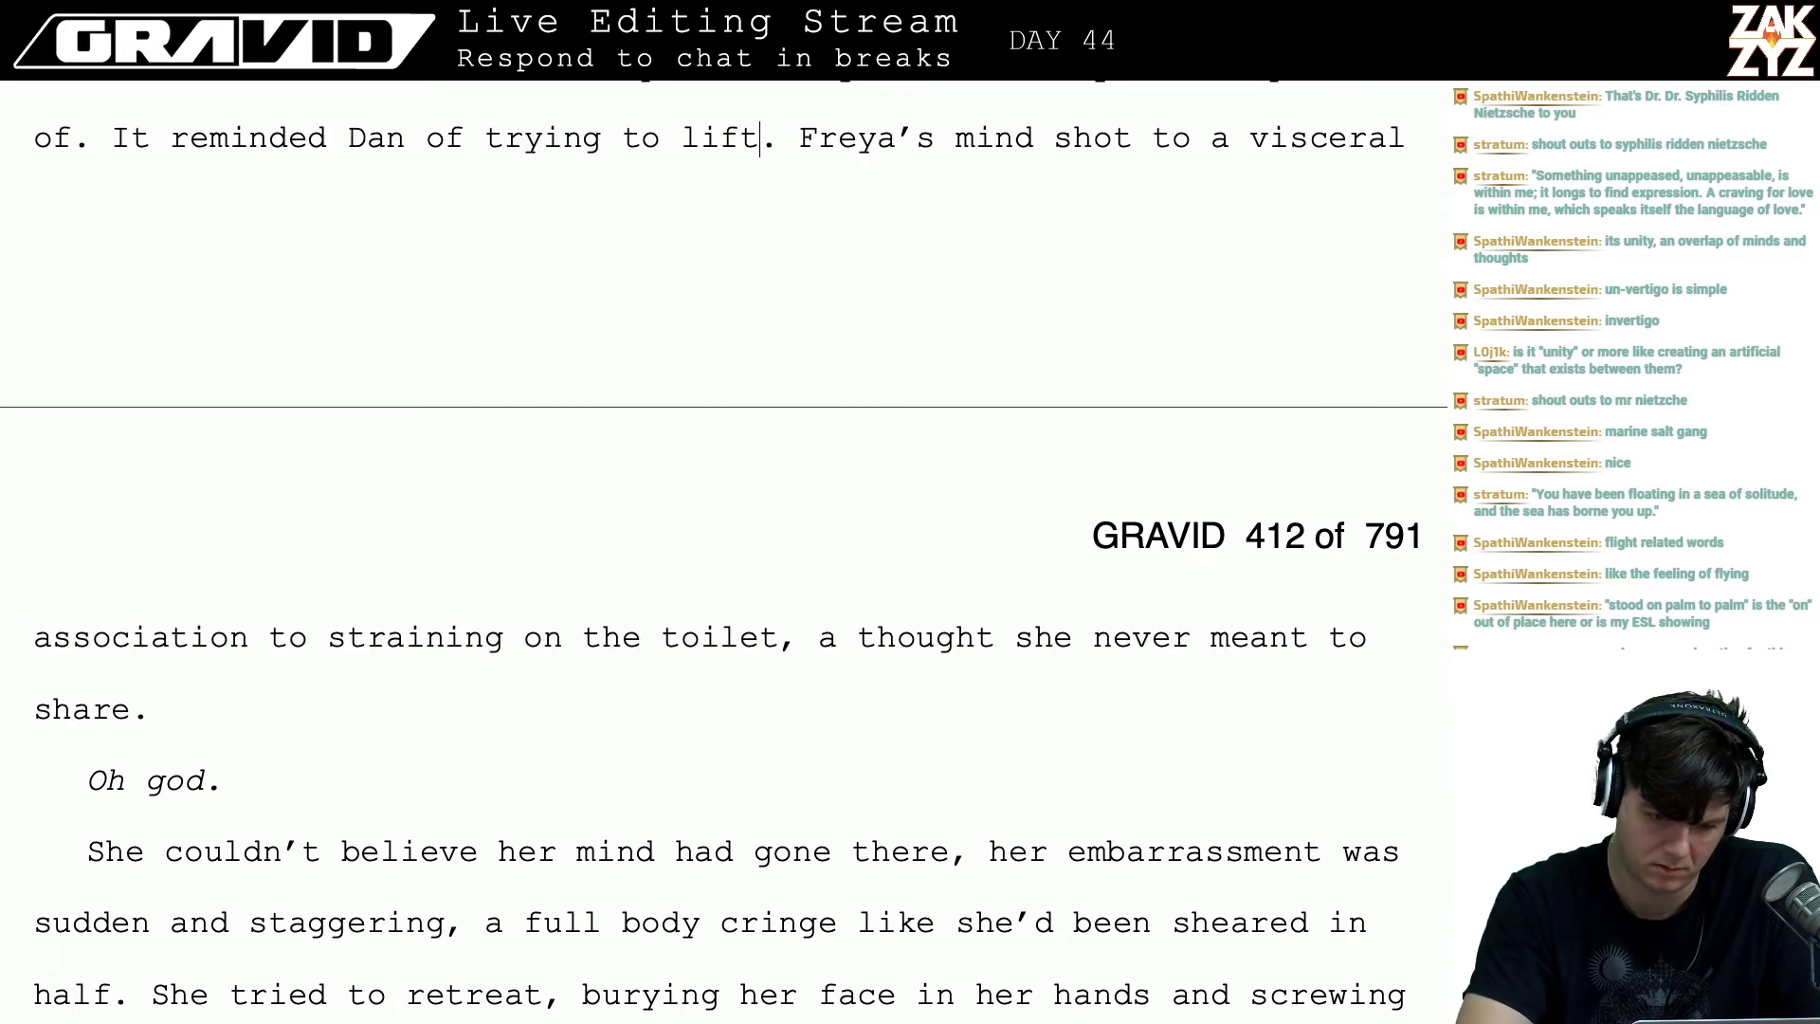
key("BackSpace")
key("BackSpace")
key("BackSpace")
type("weights that were ")
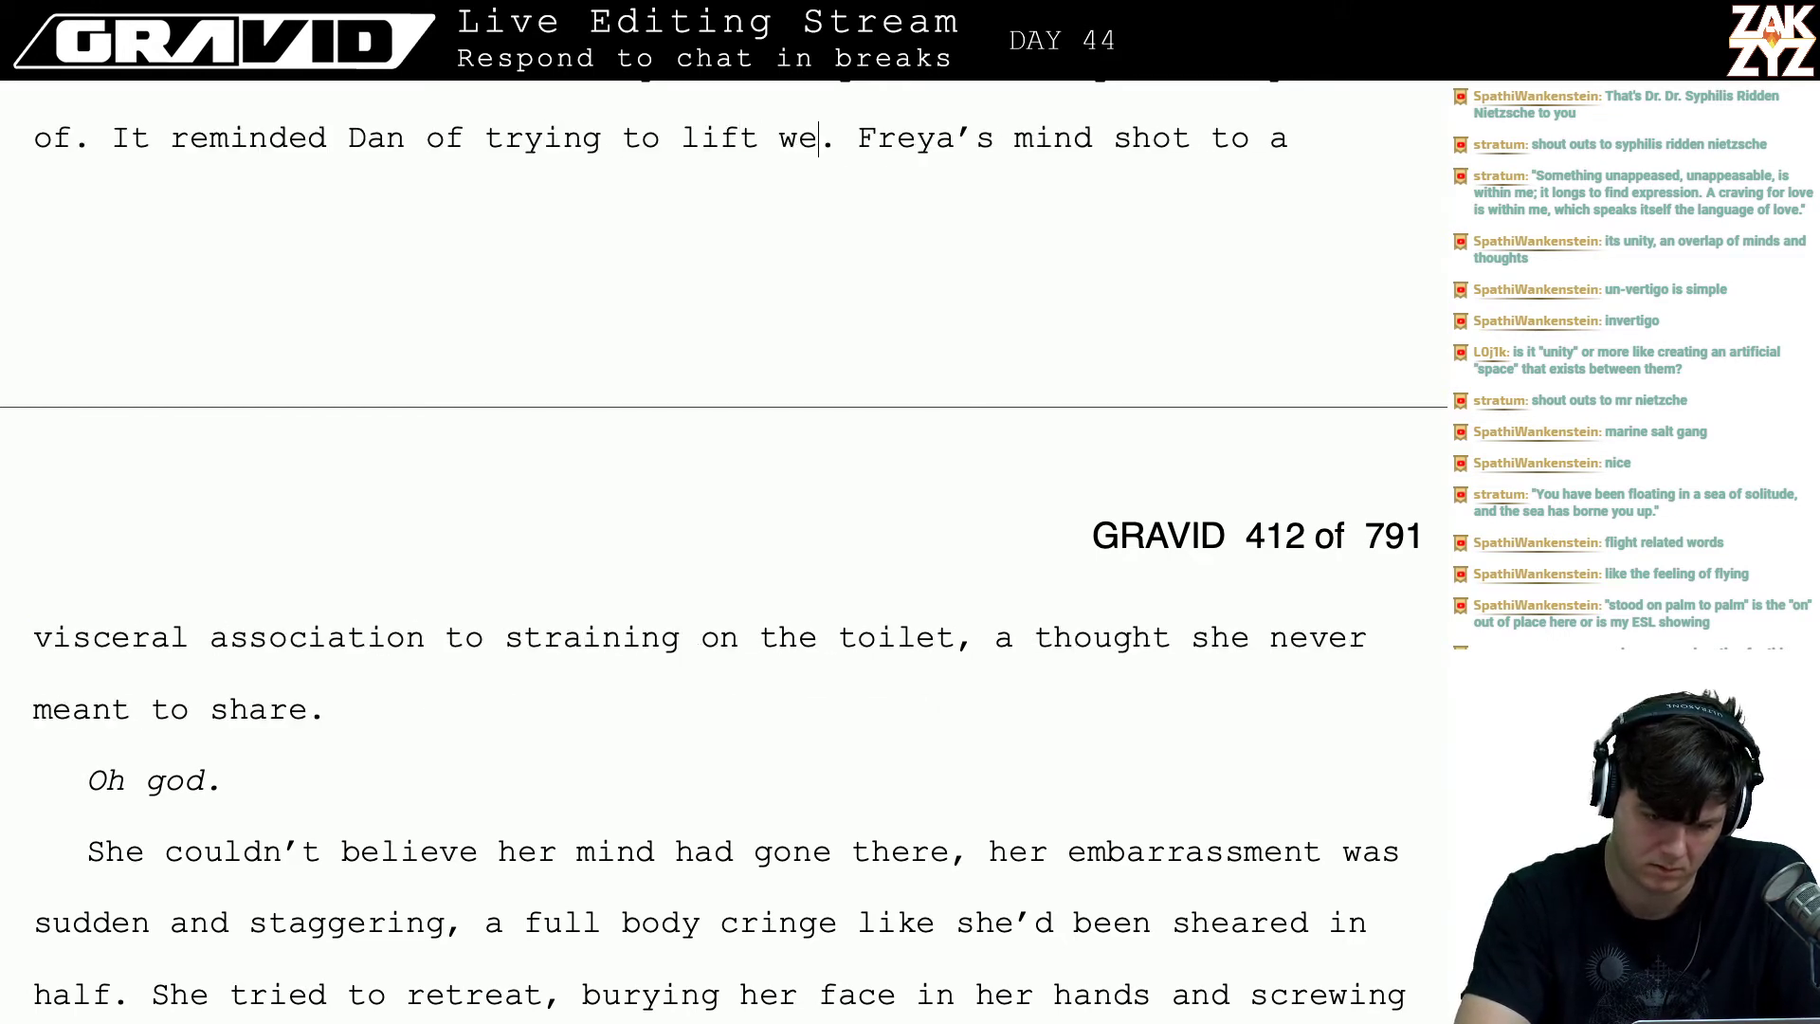
type("too heavy for him")
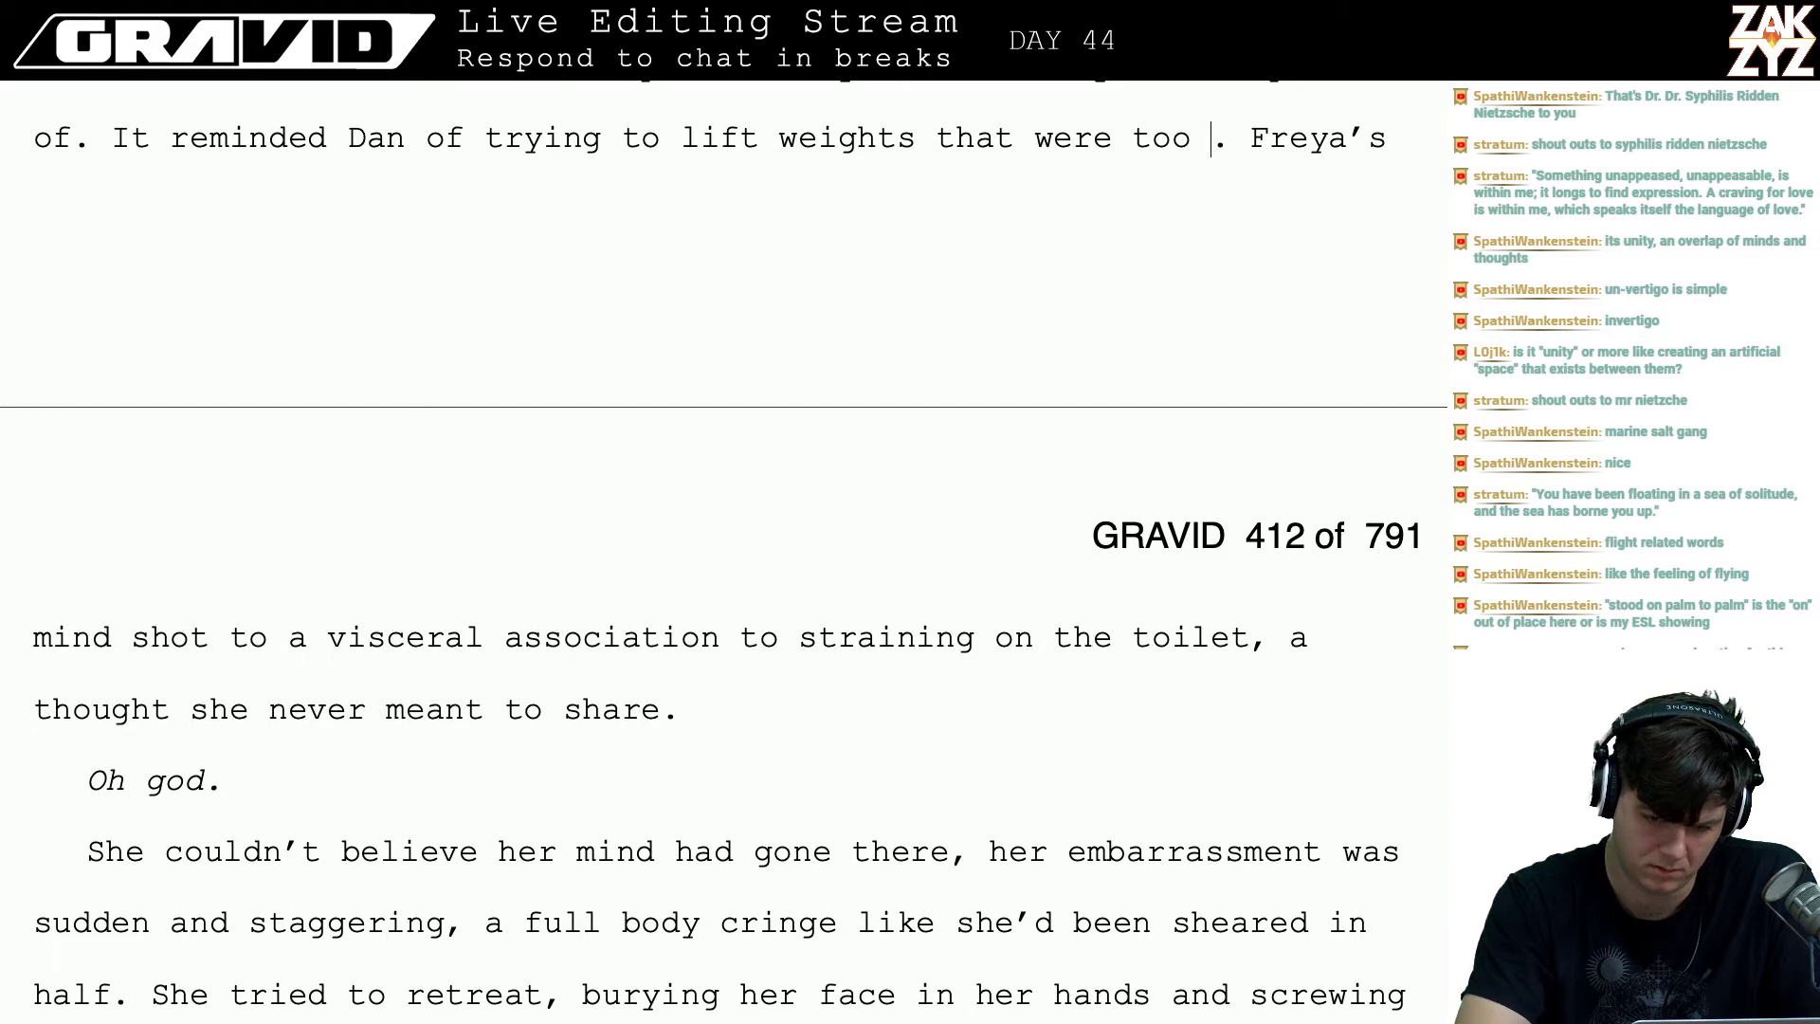
type(".")
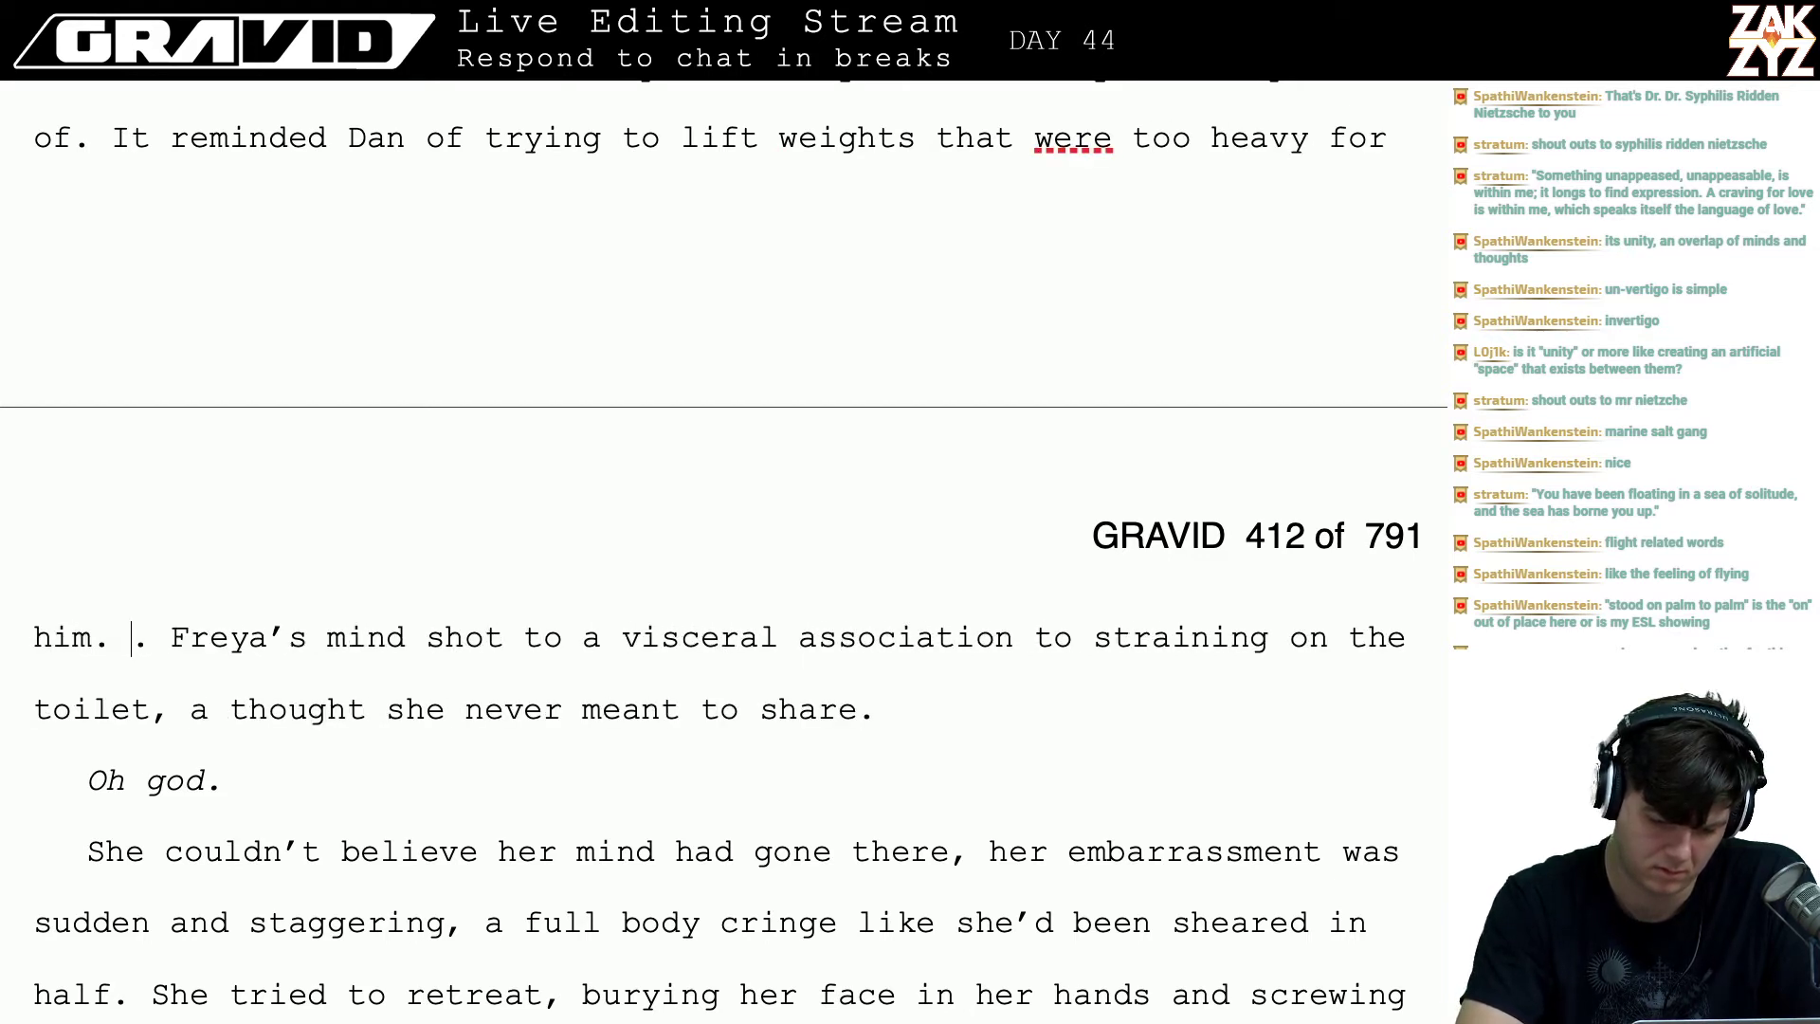
- Move the text starting "Freya’s mind shot" two paragraph breaks down and remove the period after "too heavy for him"
key("Return")
key("Return")
key("Left")
key("Left")
key("BackSpace")
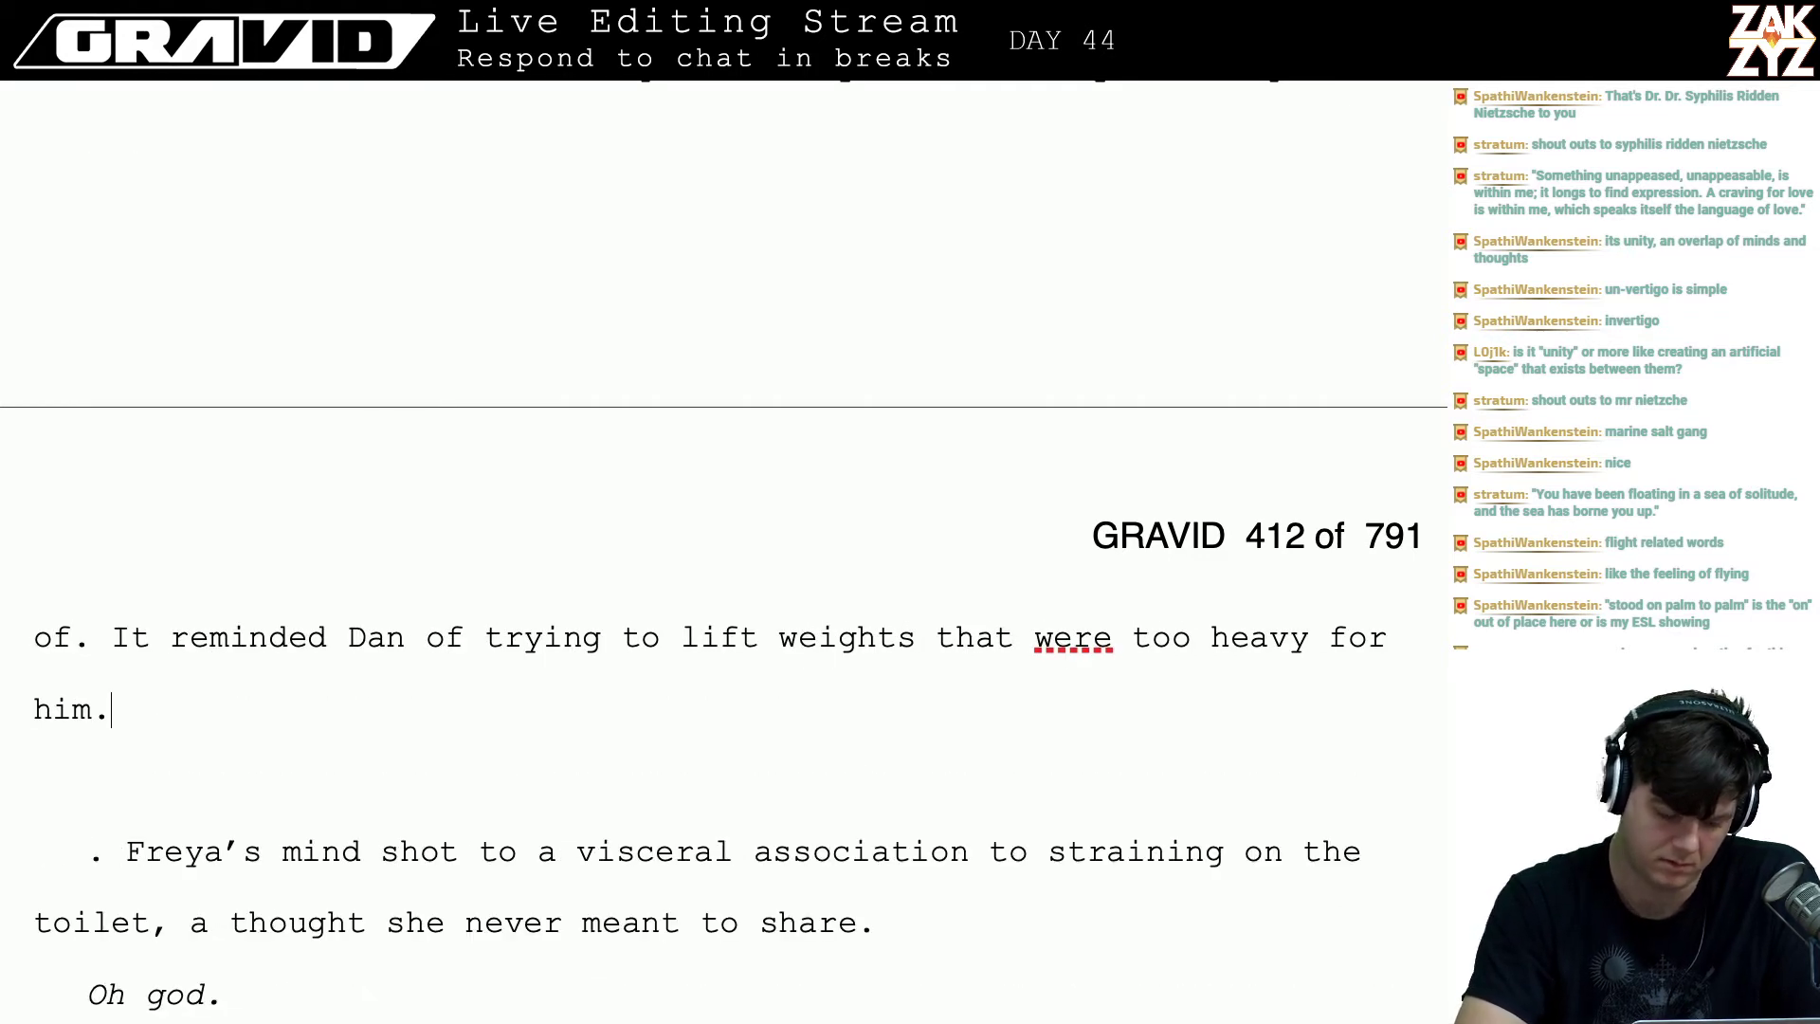
key("BackSpace")
key("BackSpace")
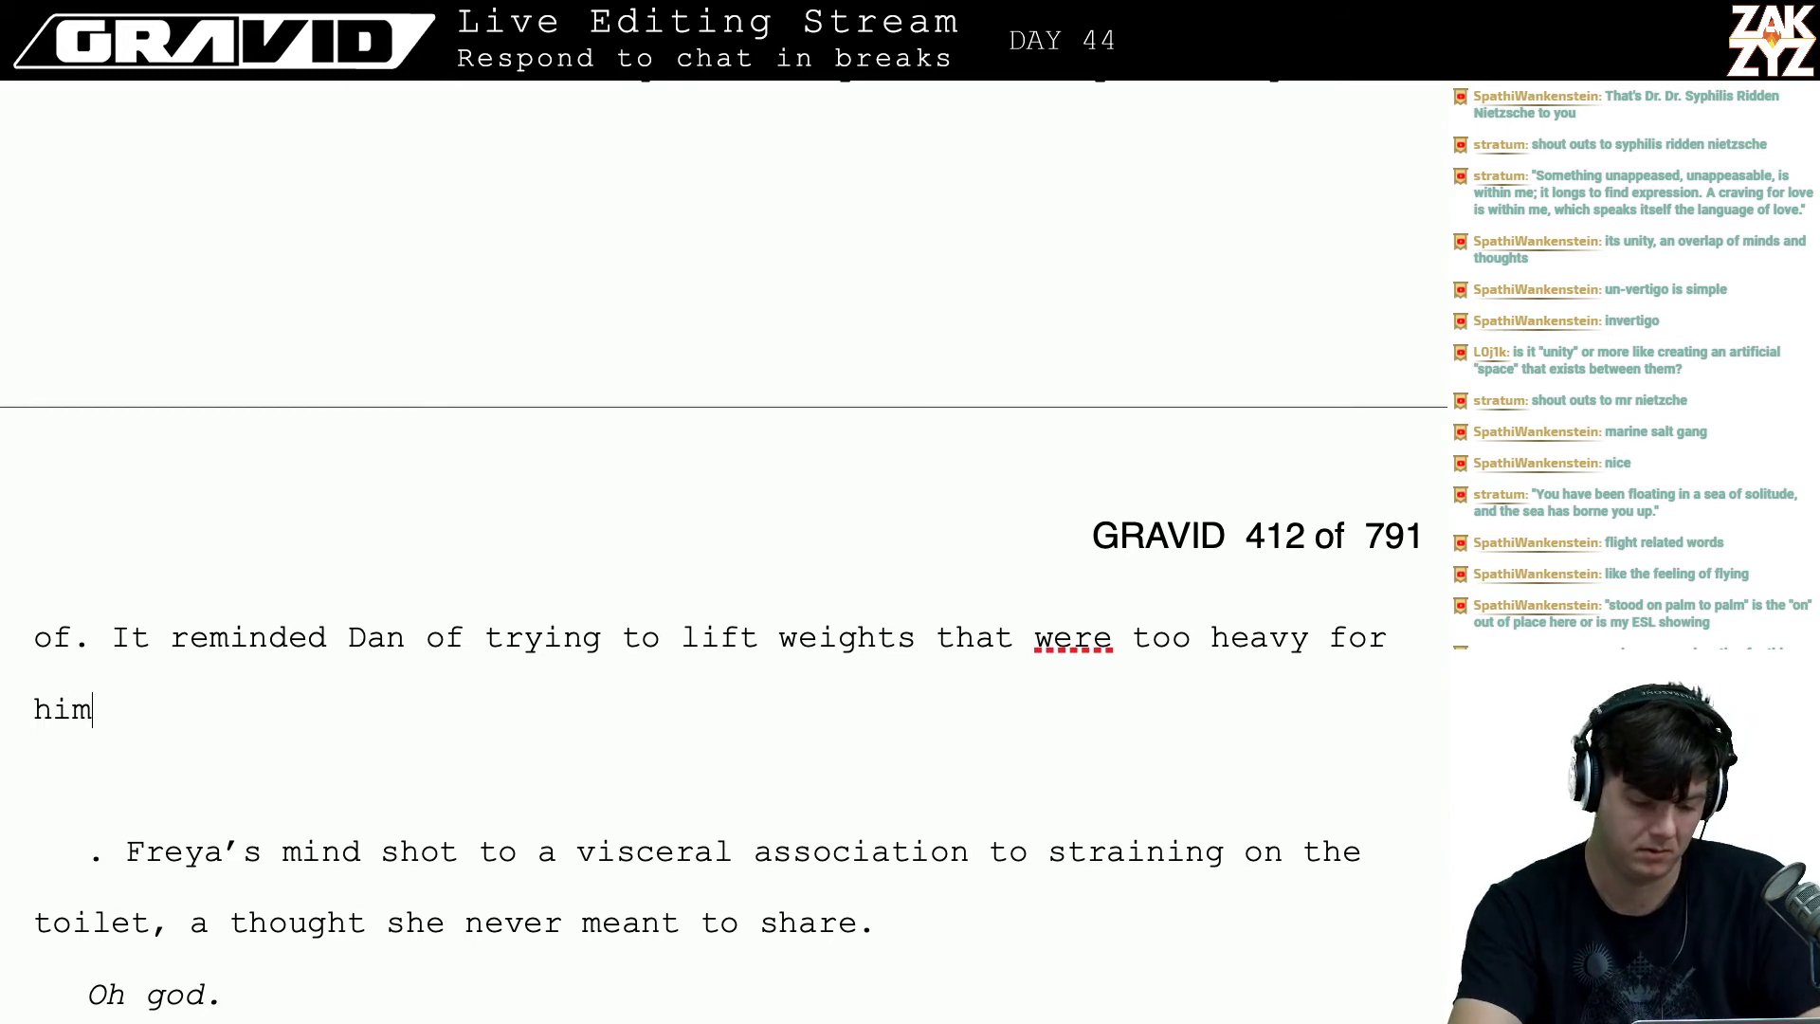
- Continue after "too heavy for him" with ", but it wasn’t quite that. Freya was"
type(", but it wwasn")
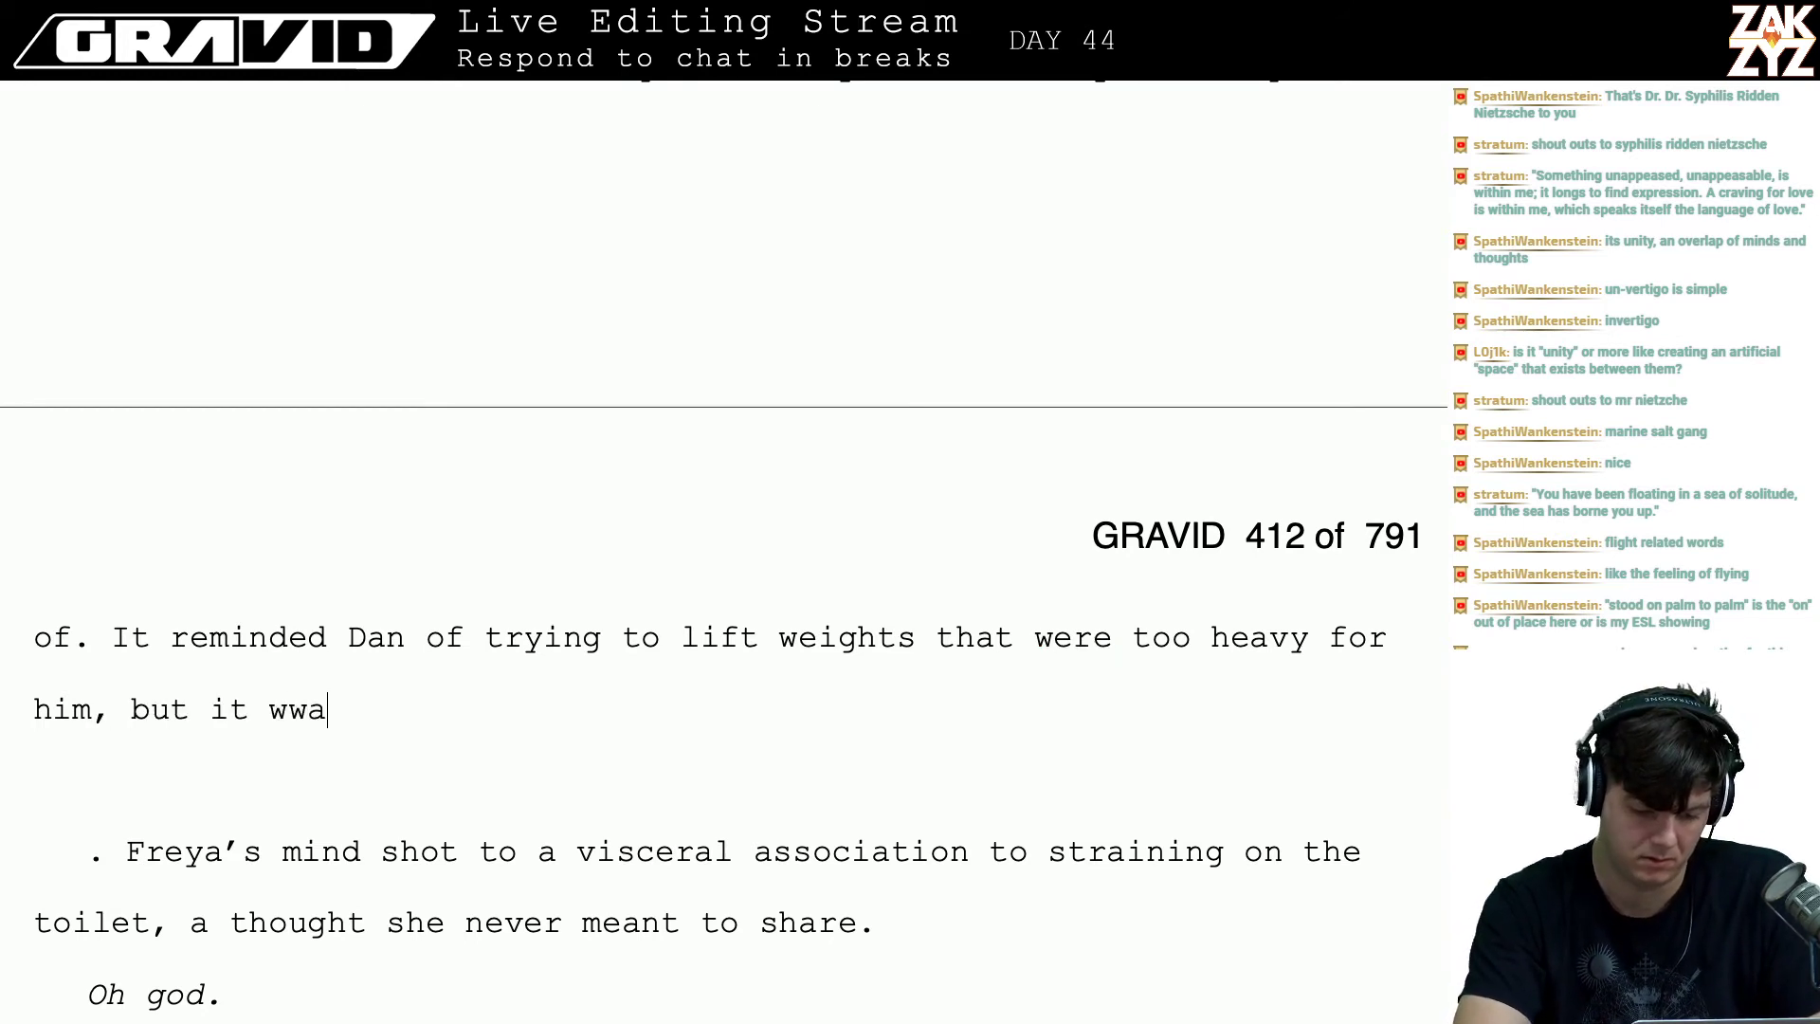
key("BackSpace")
key("BackSpace")
key("BackSpace")
key("BackSpace")
key("BackSpace")
type("wasn'")
type("t qui")
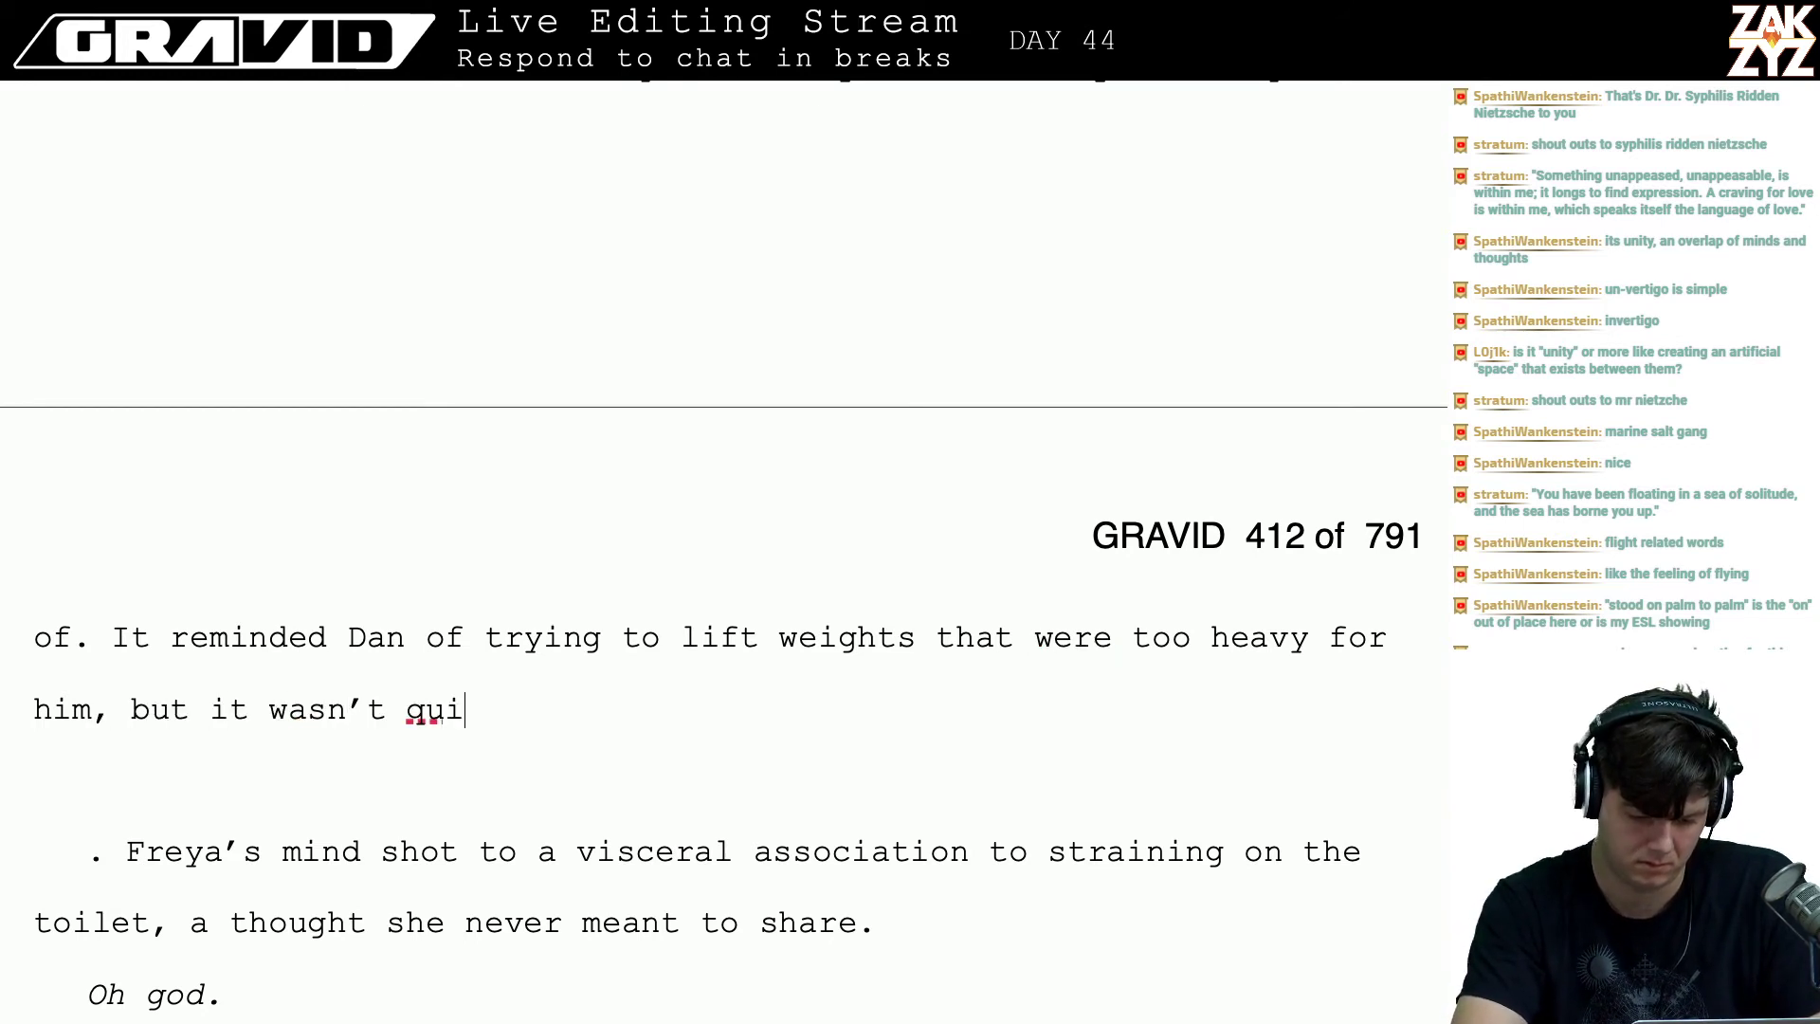
type("te that. Freya ")
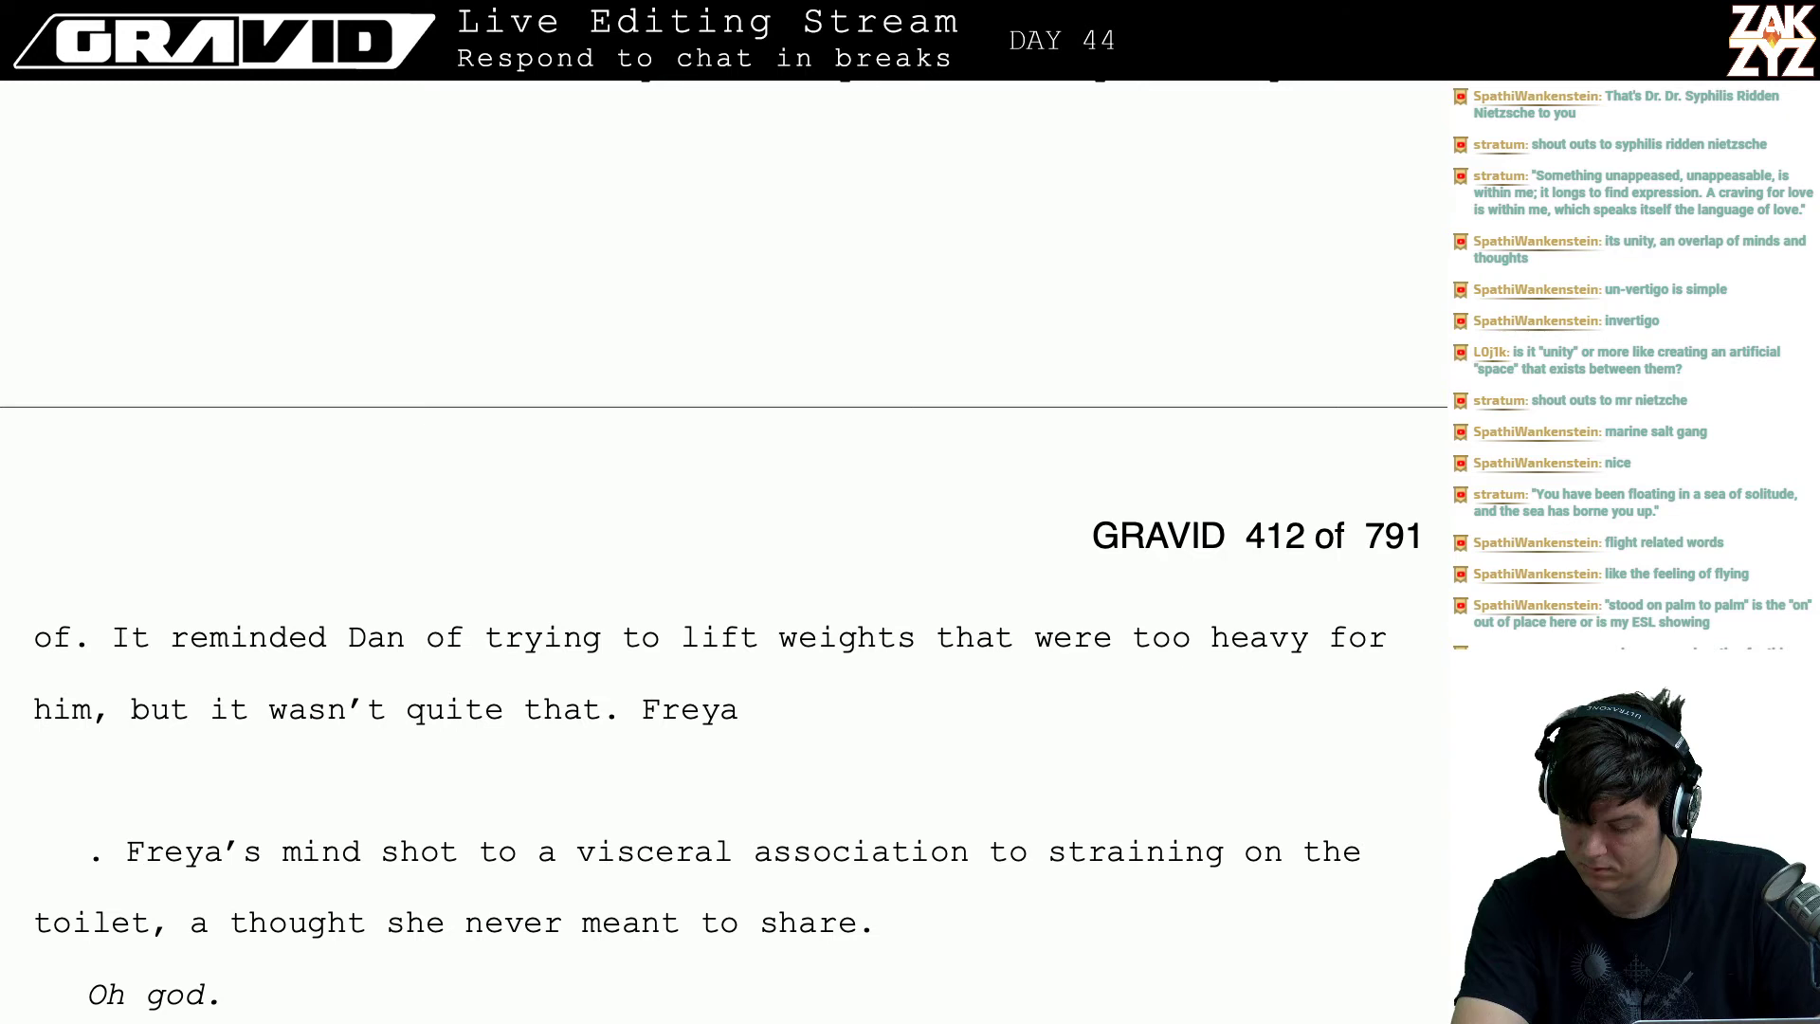
type("was")
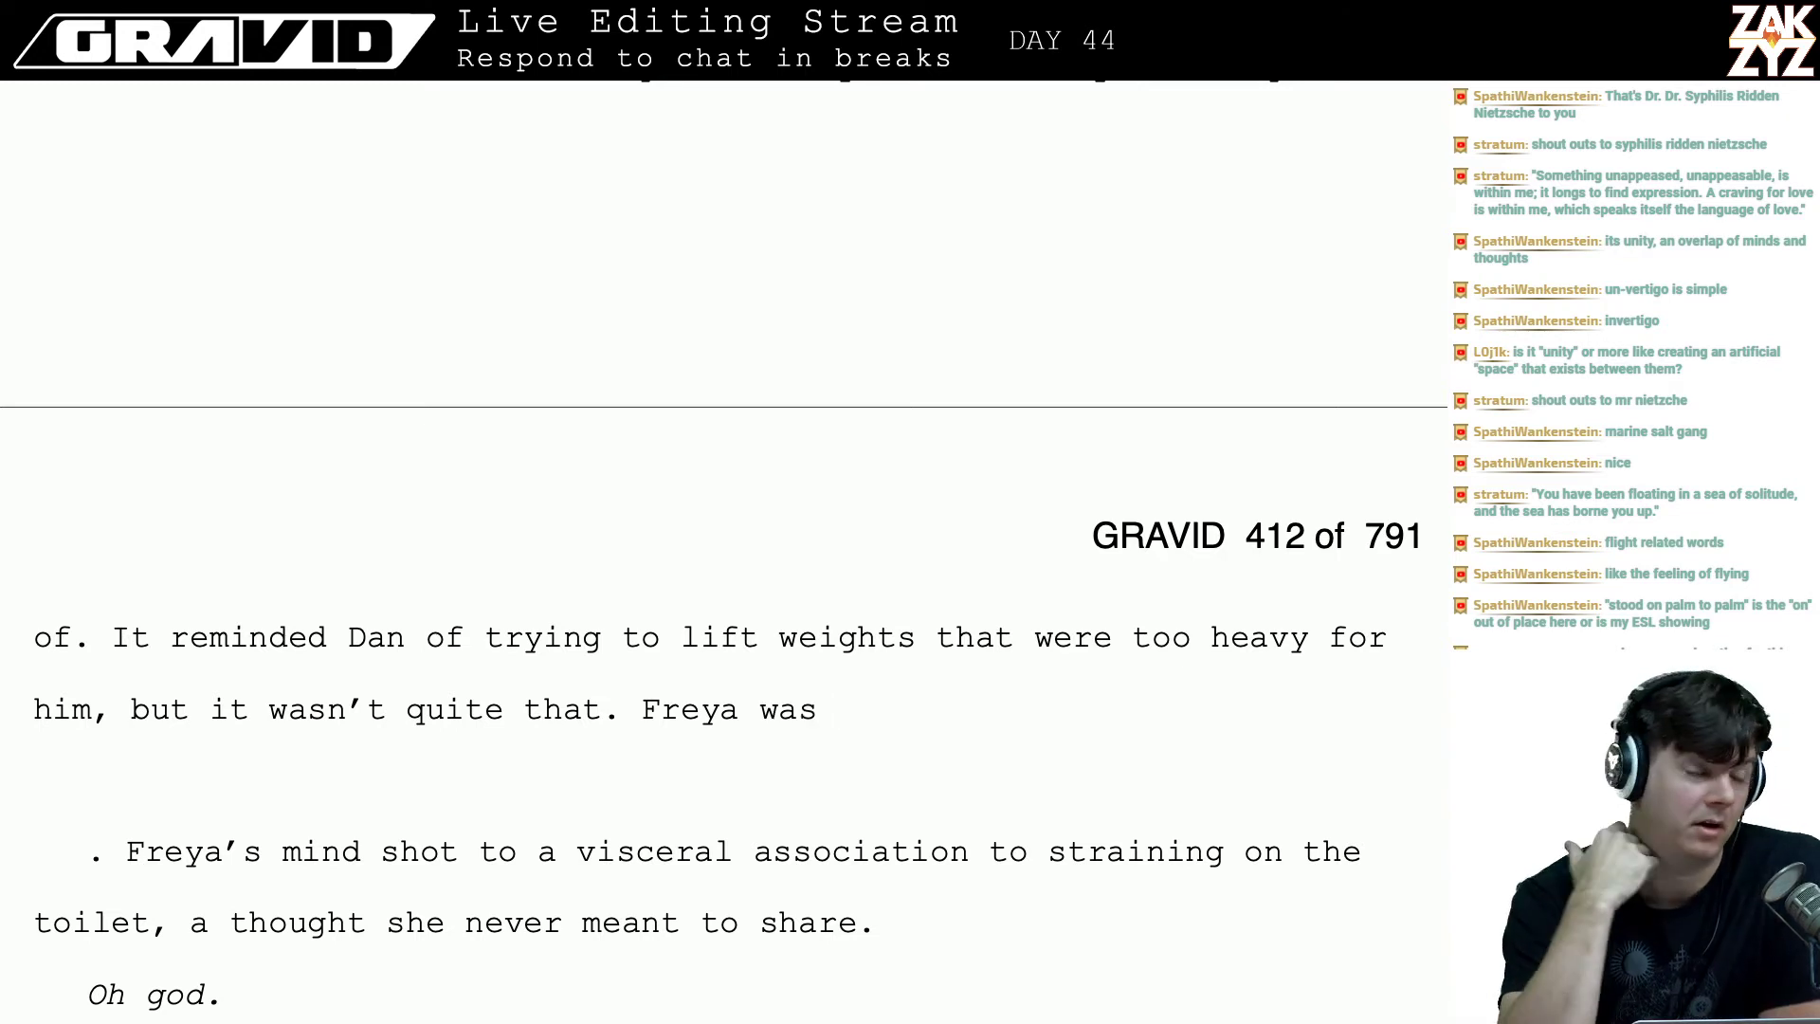
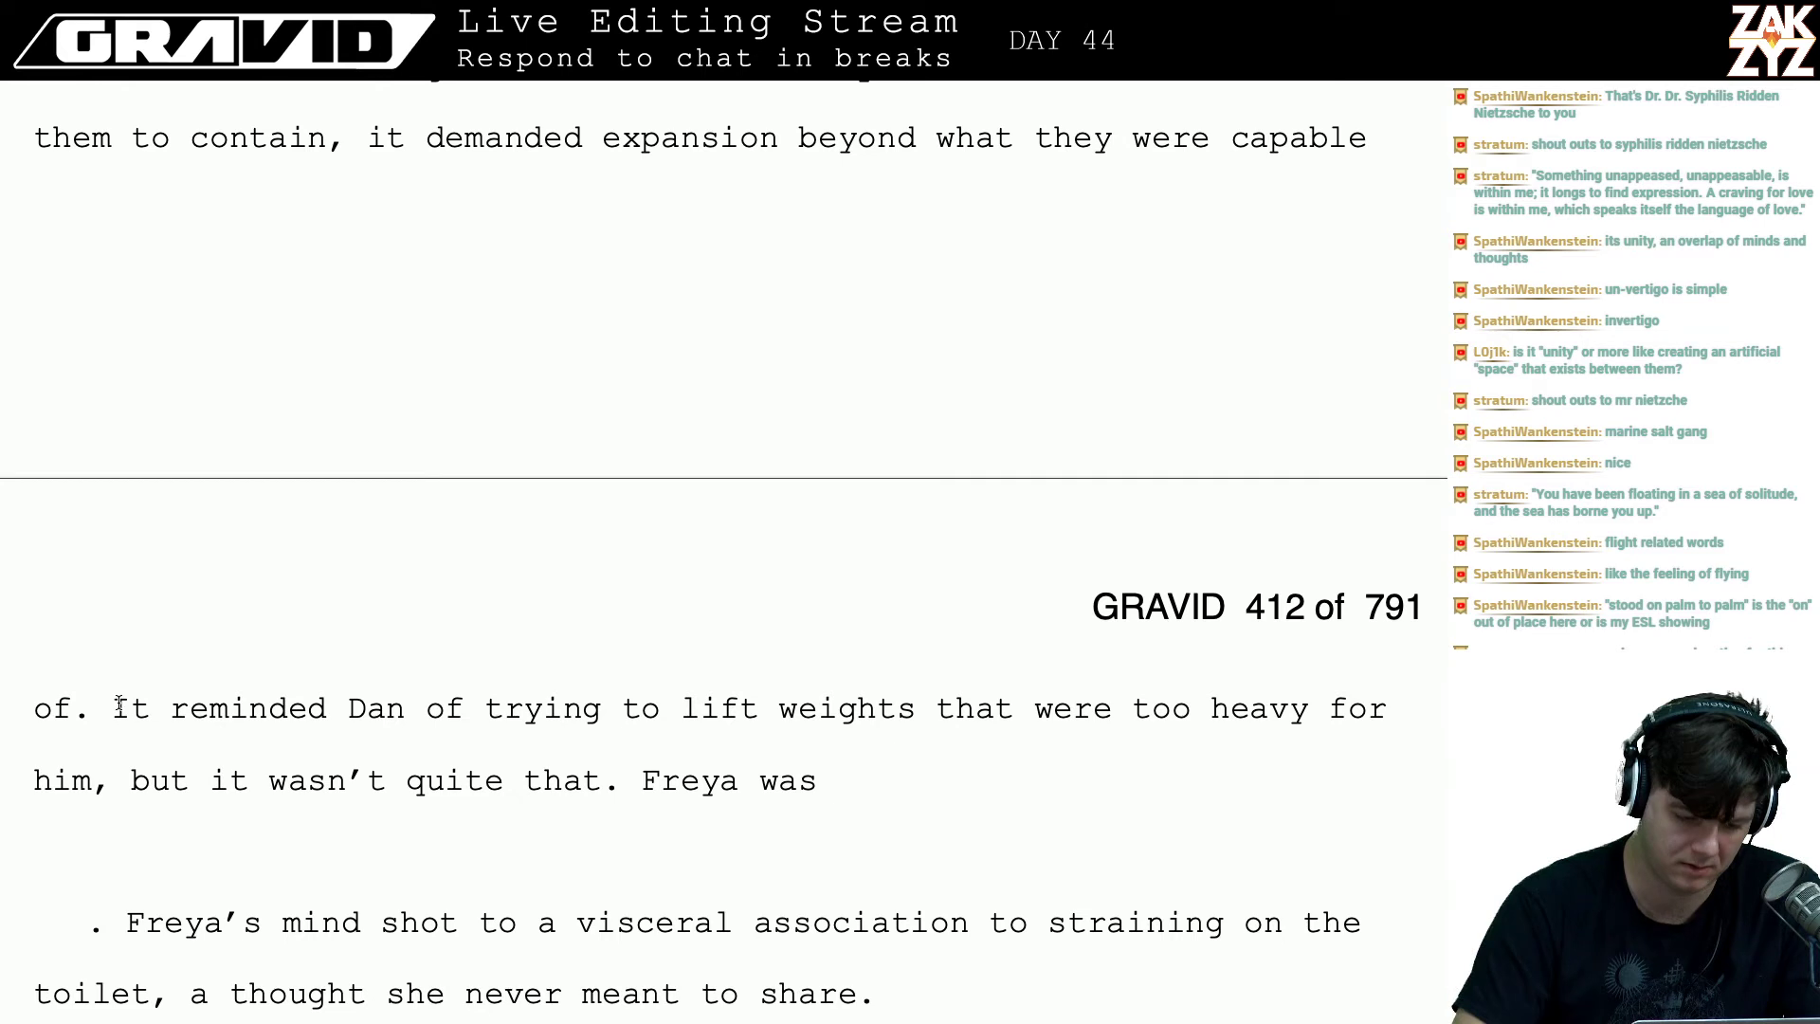
- Split off "It reminded Dan" as a new paragraph and write "The feeling reminded Dan of trying to lift weights he wasn’t strong enough for," before it
left_click(119, 704)
key("Return")
key("Left")
type("The feeling r")
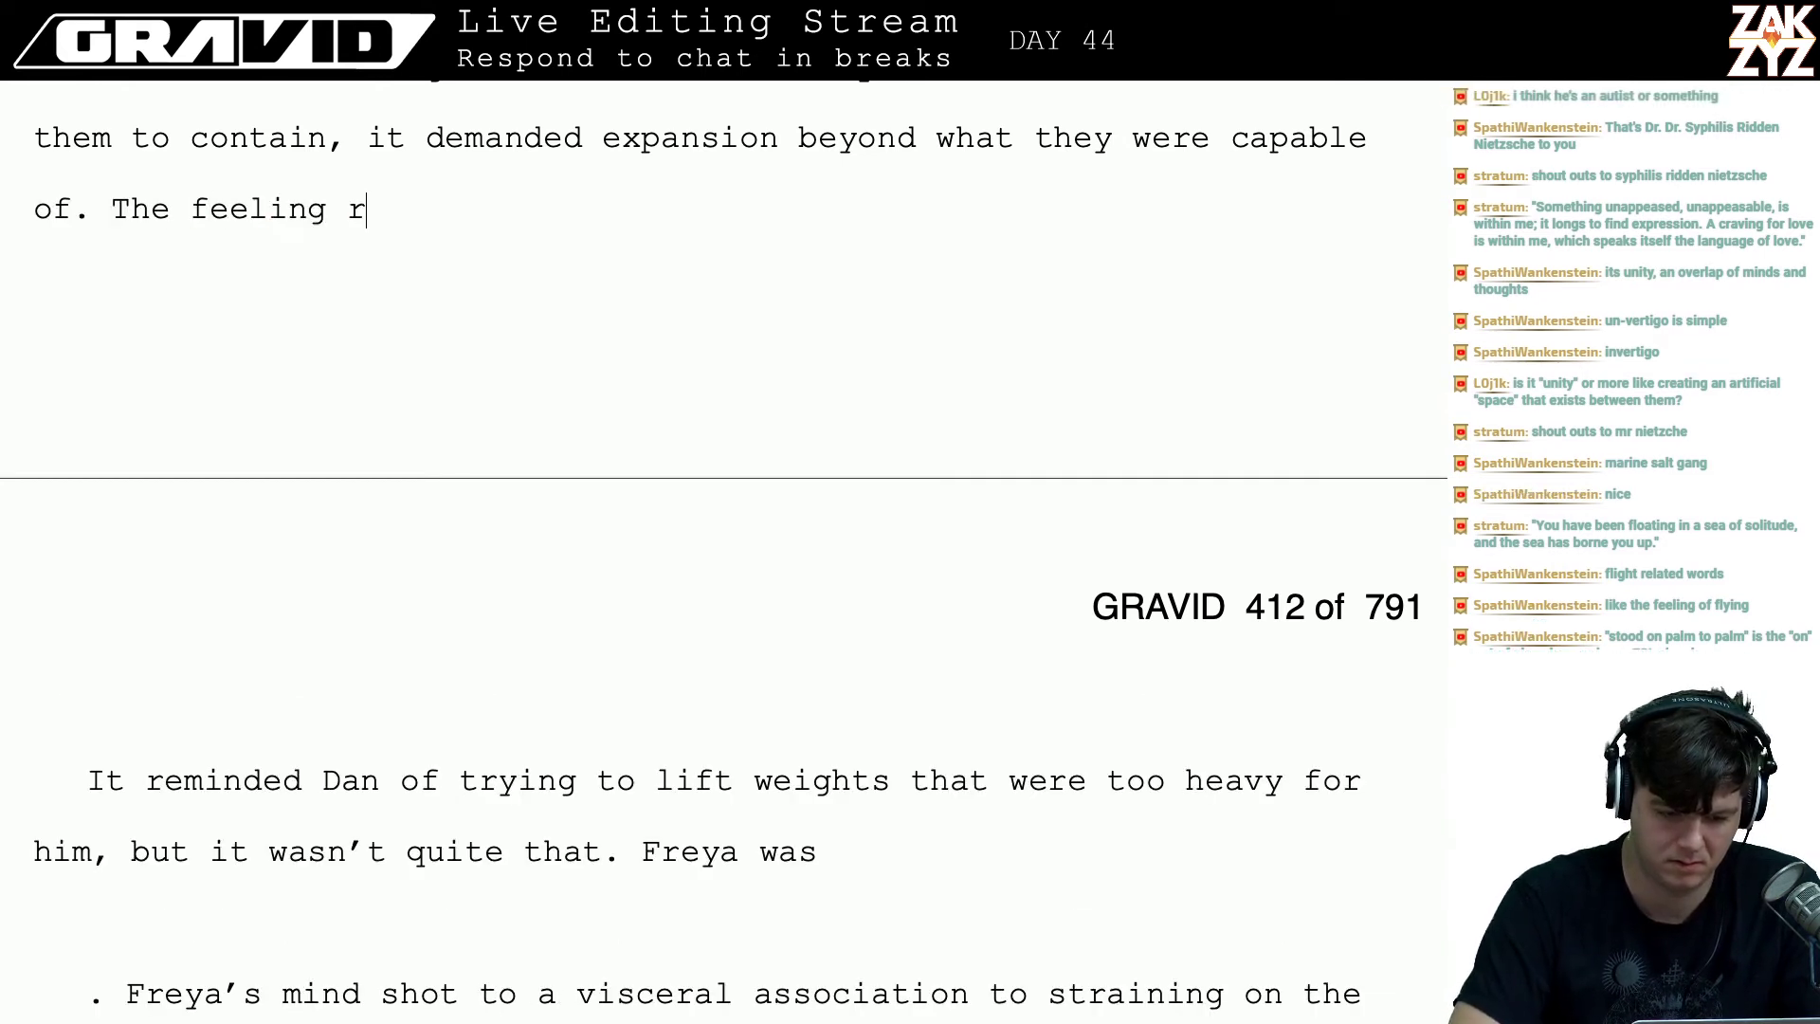
type("eminde")
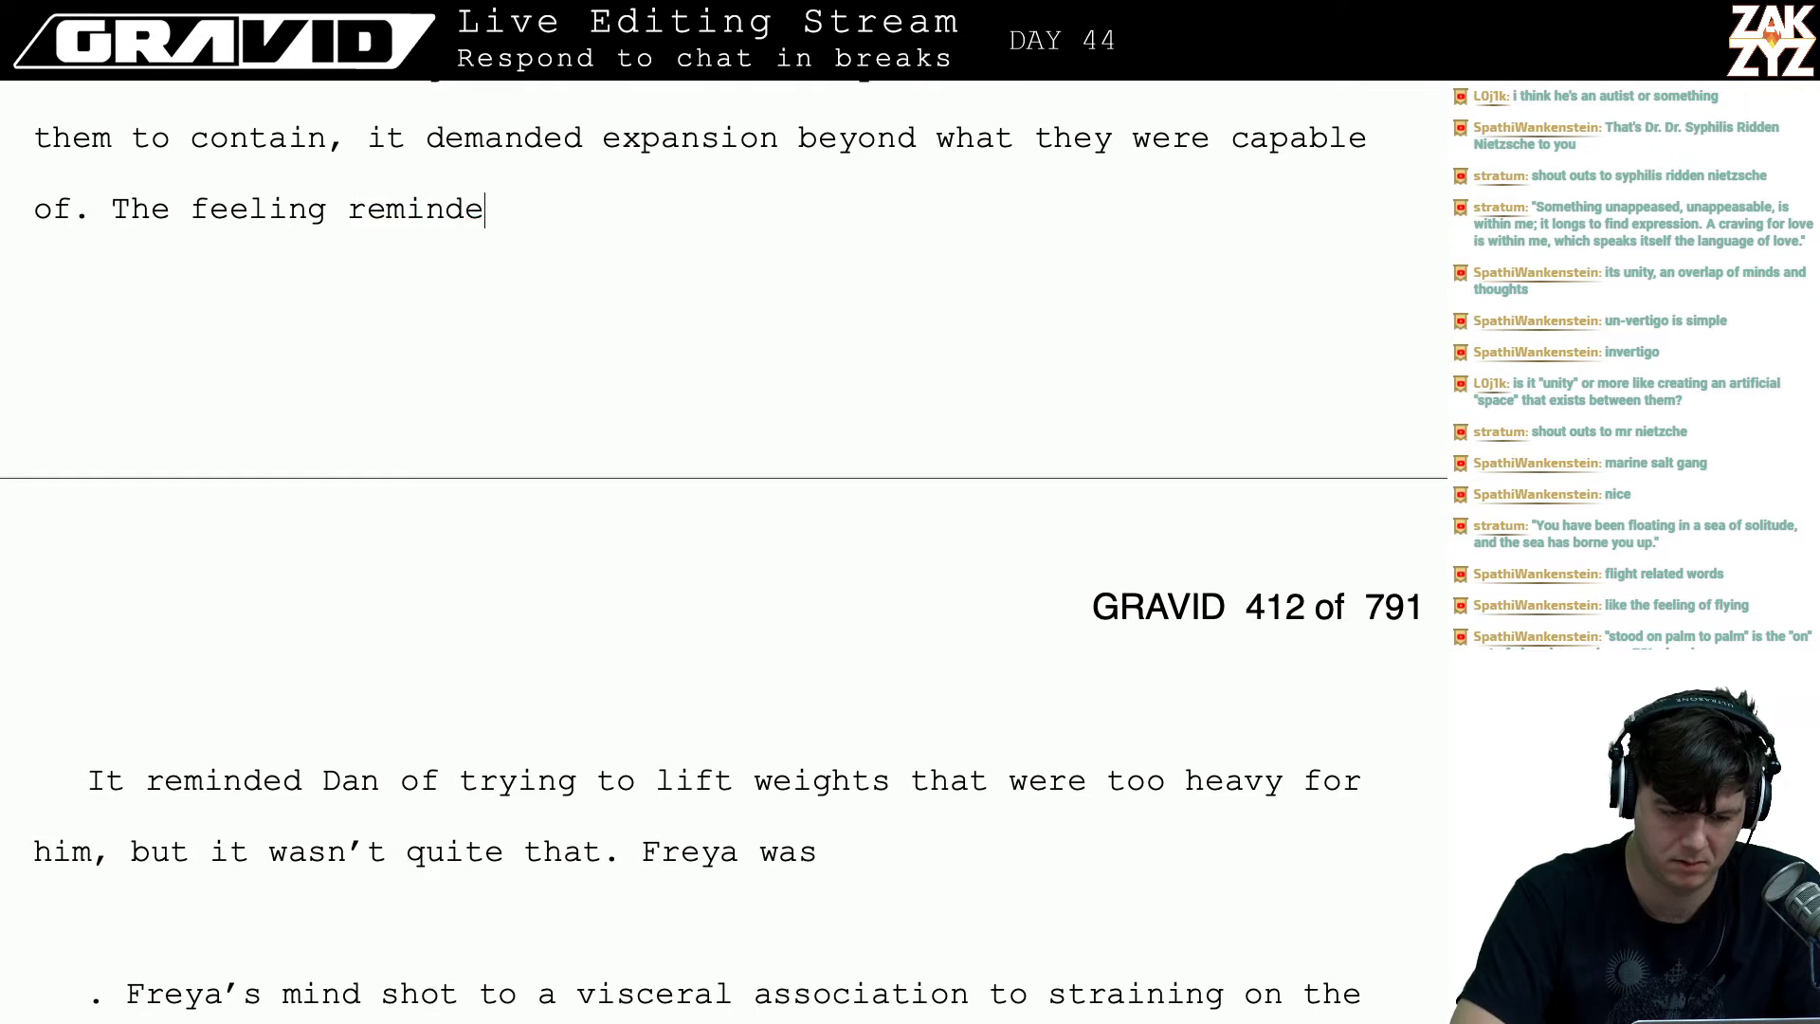
type("d Dan of trying")
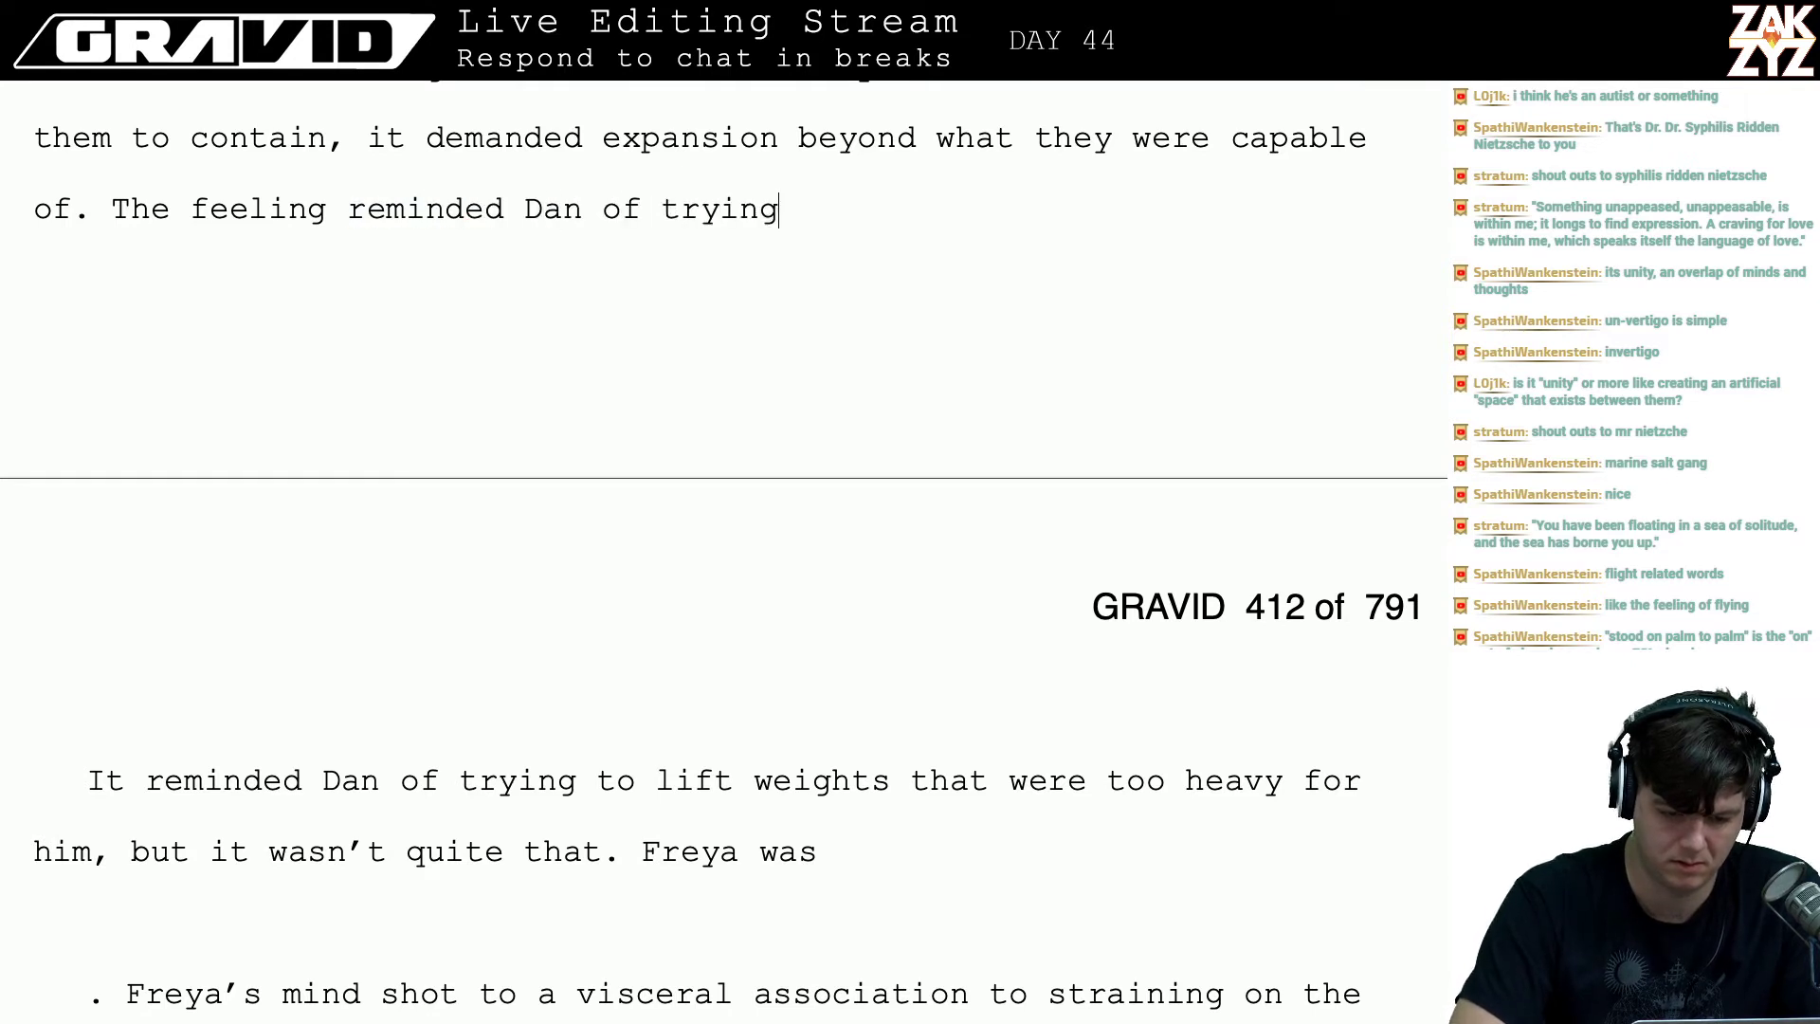
type(" to lift e")
key("BackSpace")
type("w")
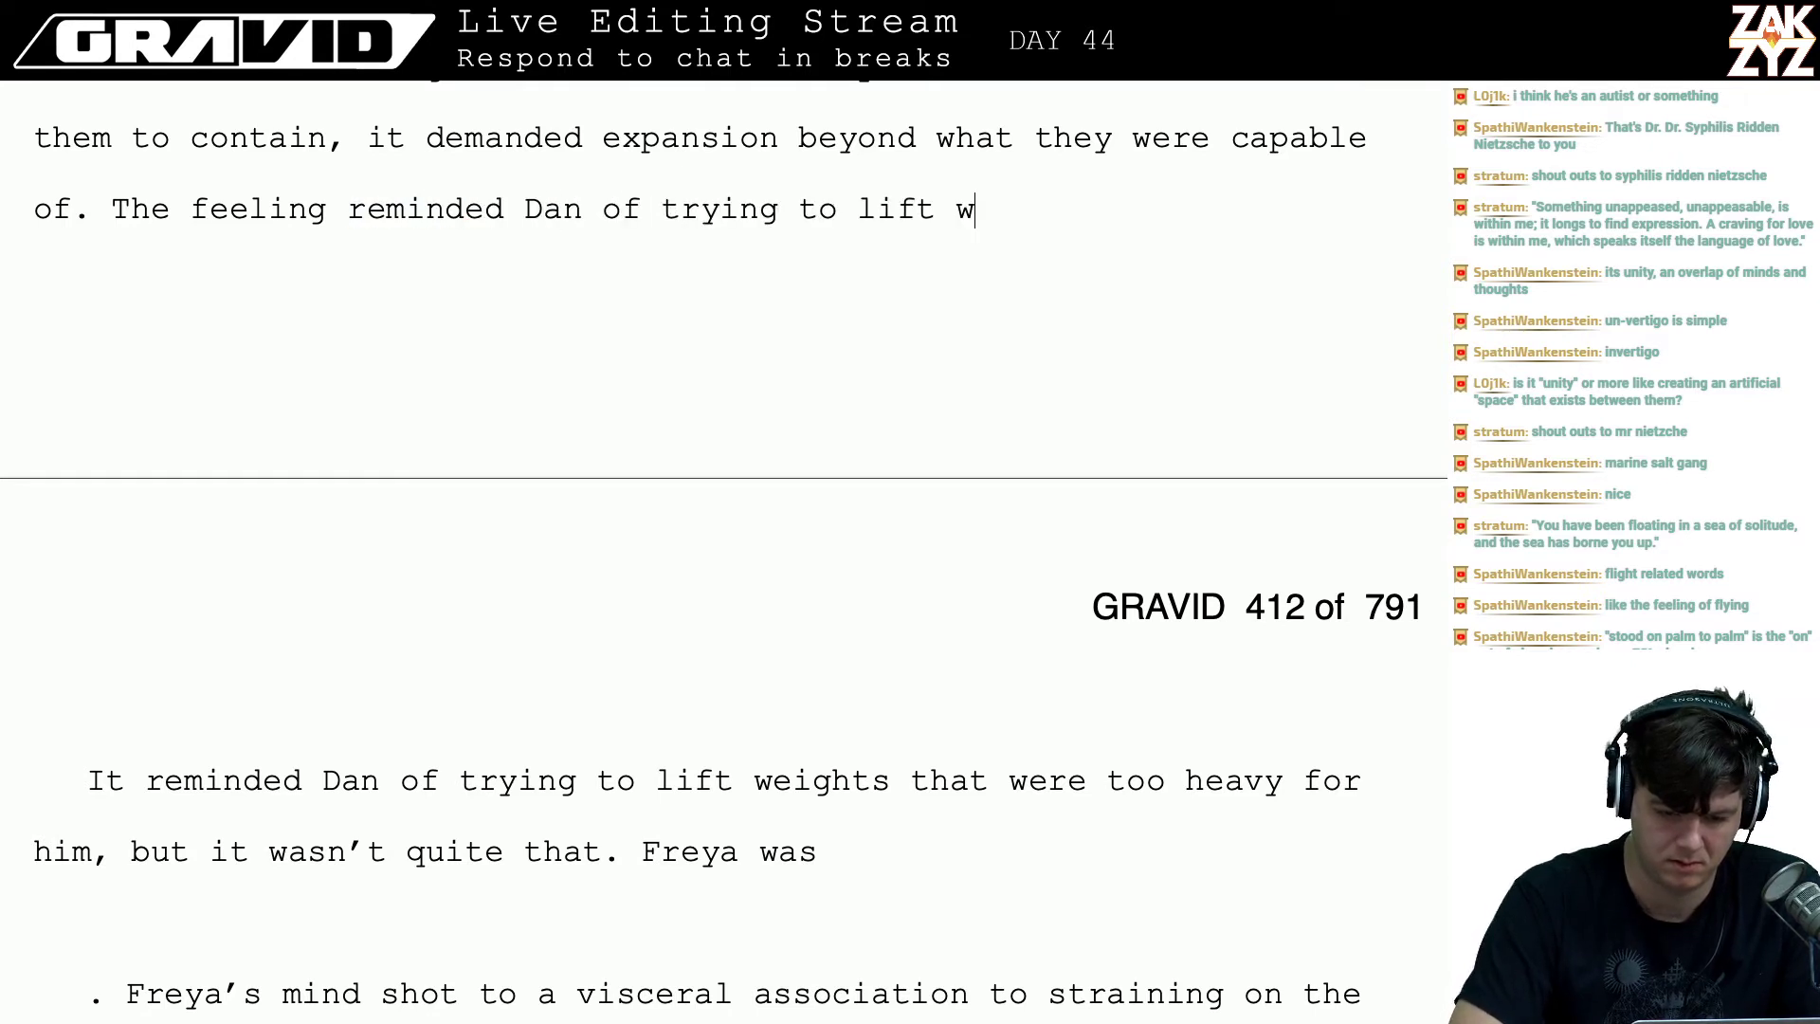
type("eights he wasn't s")
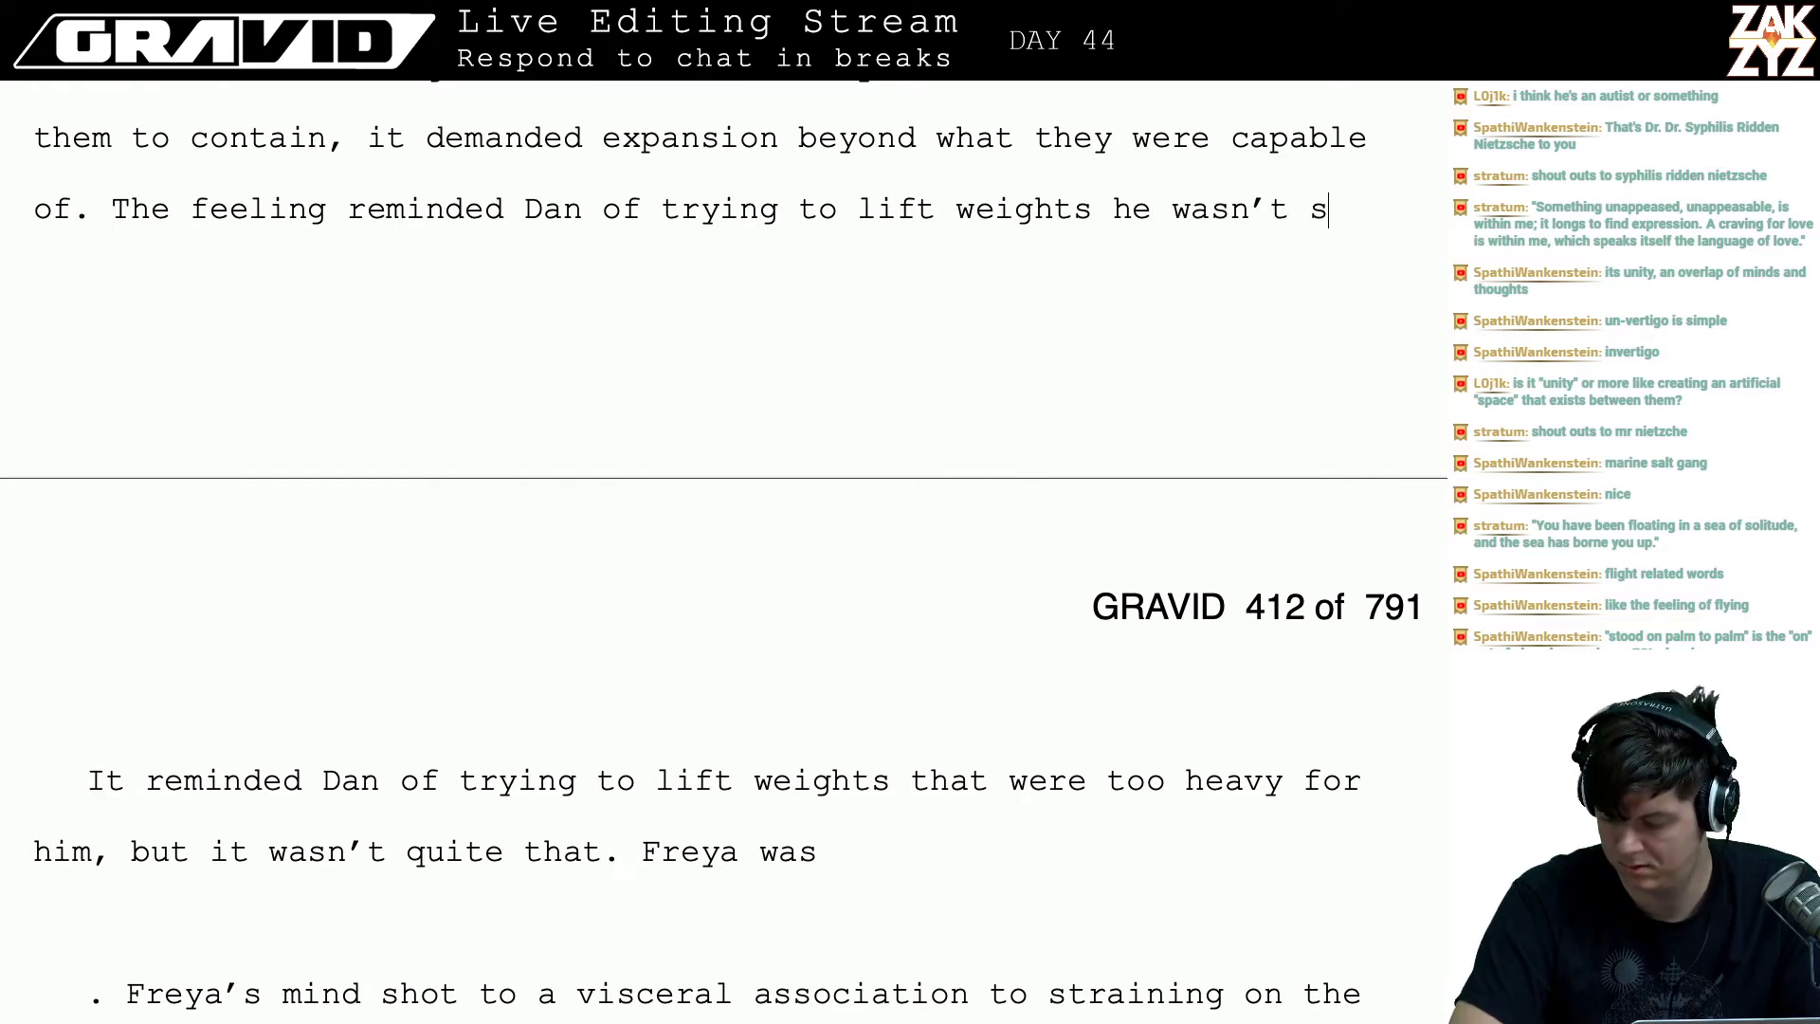
type("trong enough for.")
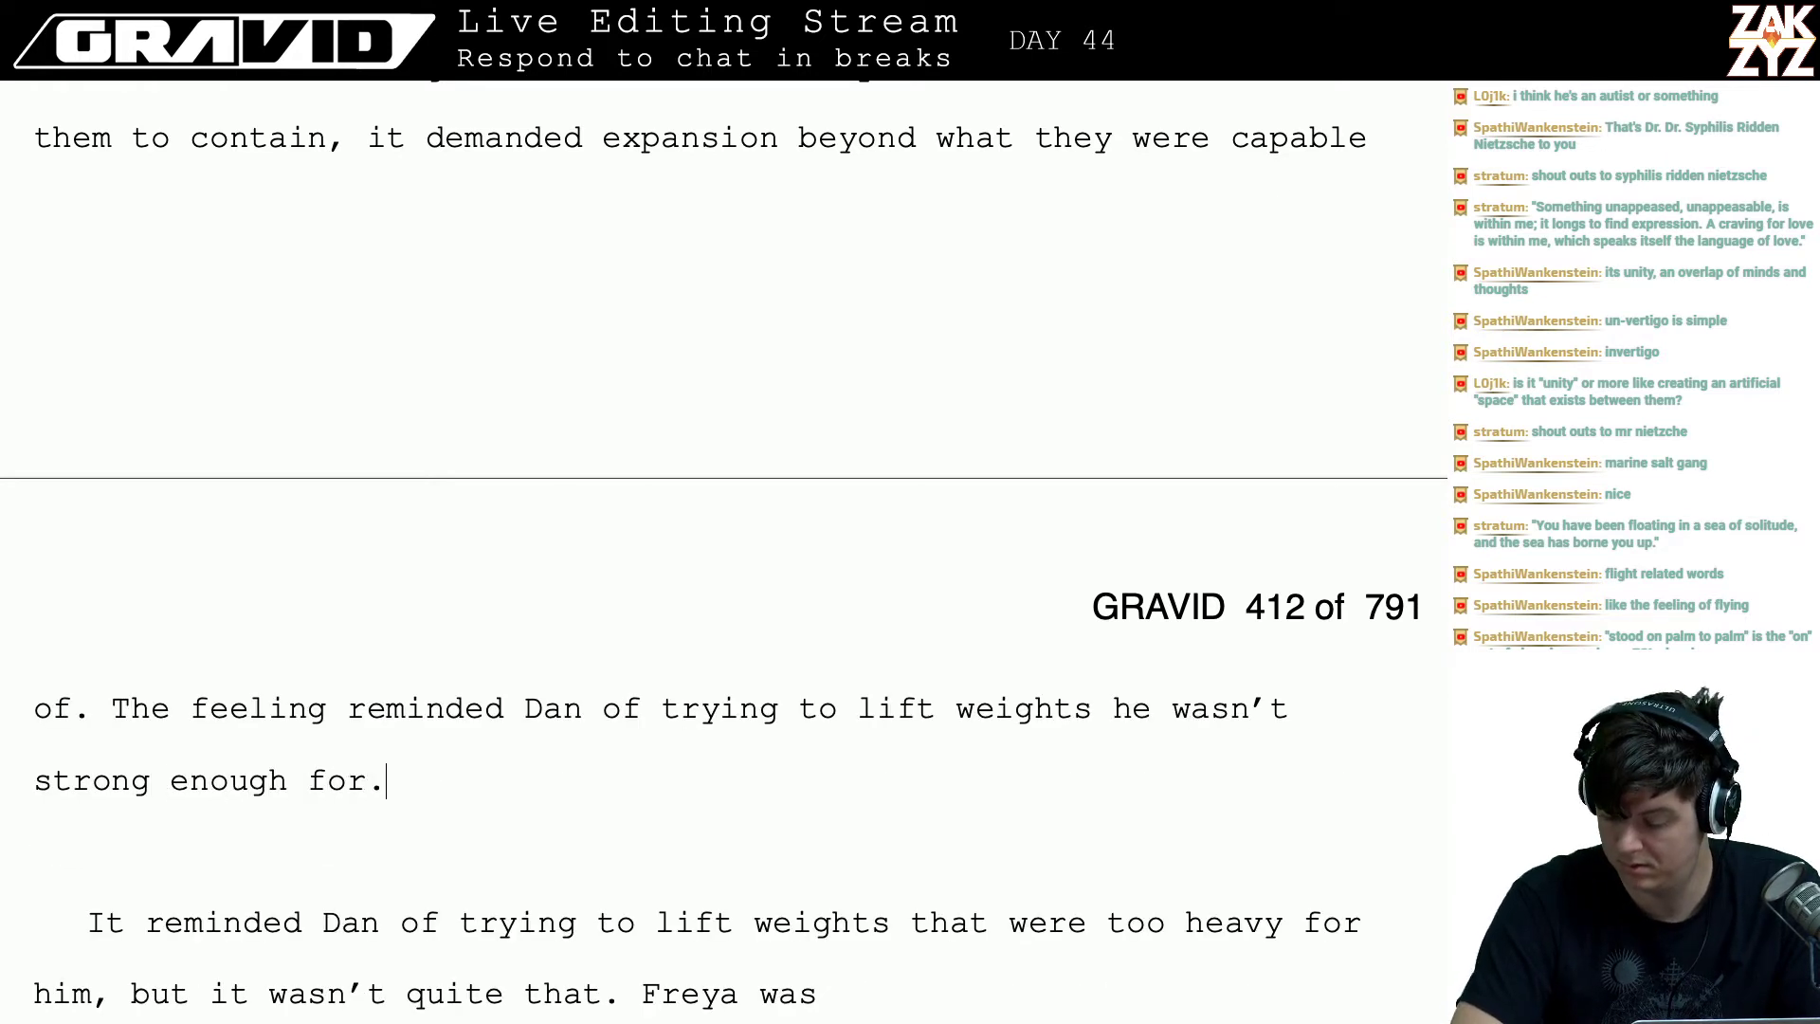
key("BackSpace")
type(",")
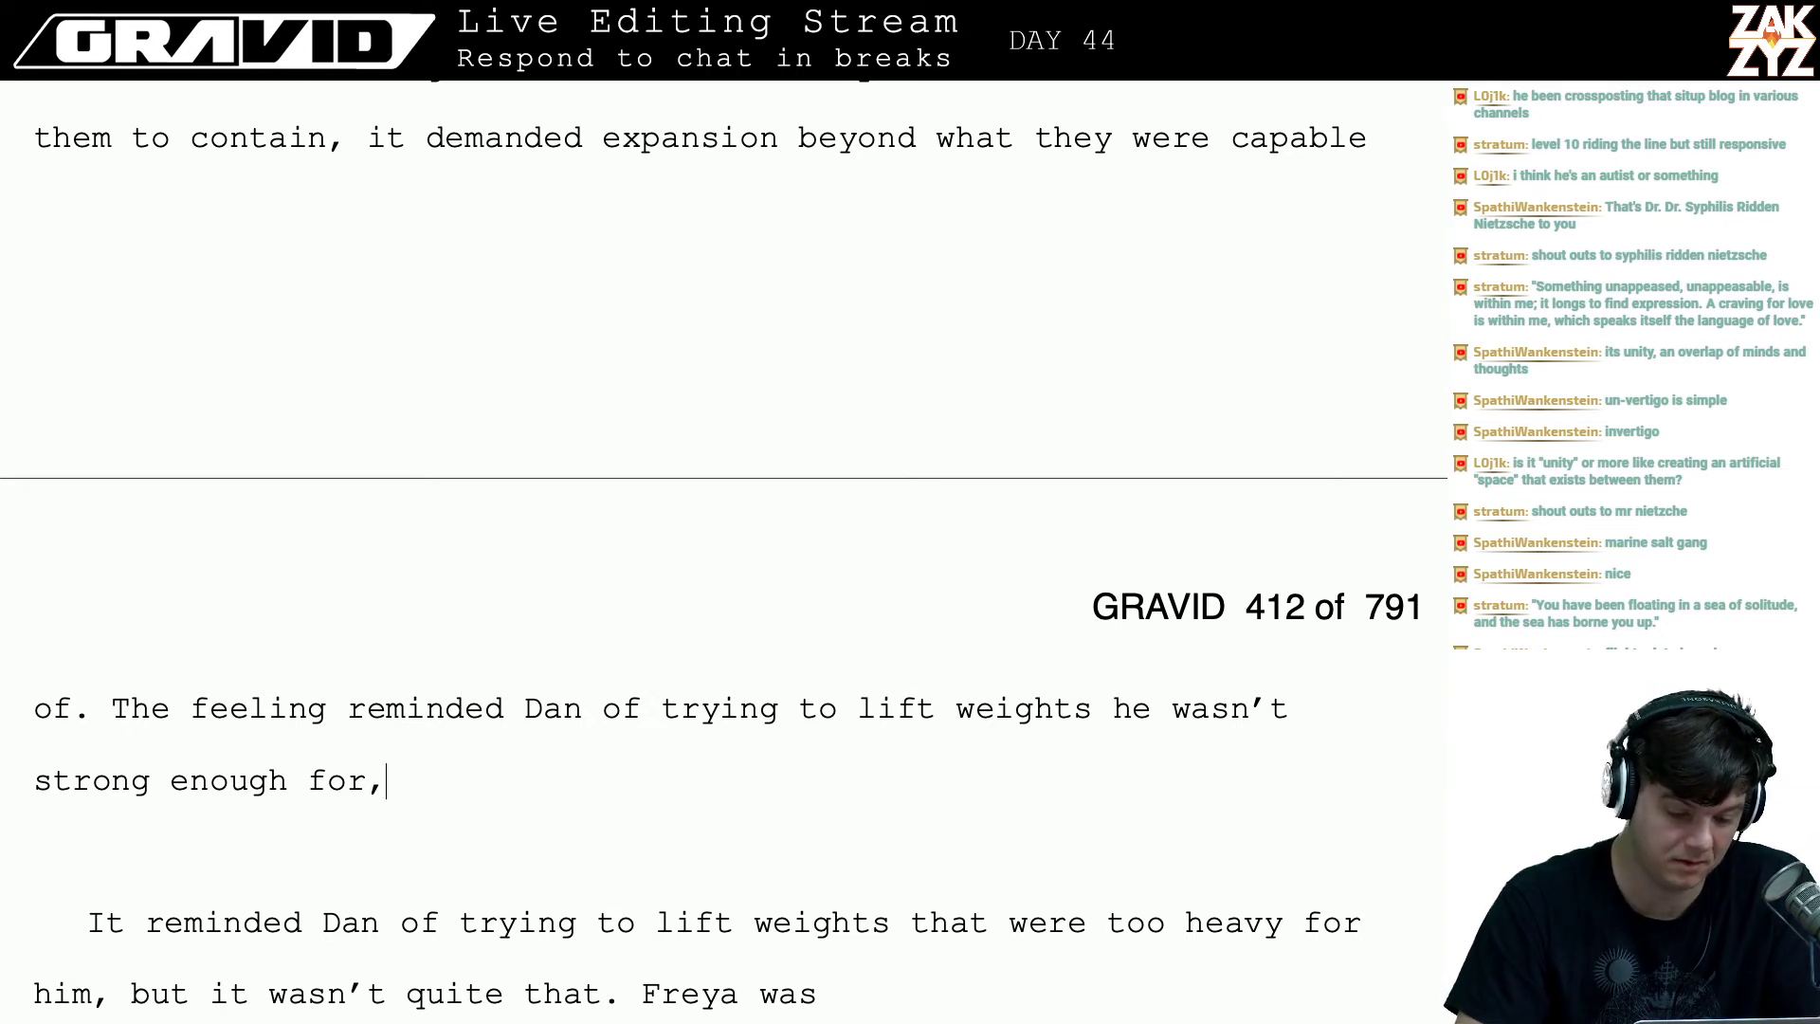
- Move the sentence starting "The feeling reminded Dan" into its own paragraph, with an empty paragraph above it
key("Left")
key("Left")
key("Left")
key("Left")
key("Left")
key("Left")
key("Left")
key("Left")
key("Left")
key("Left")
key("Left")
key("Left")
key("Left")
key("Left")
key("Up")
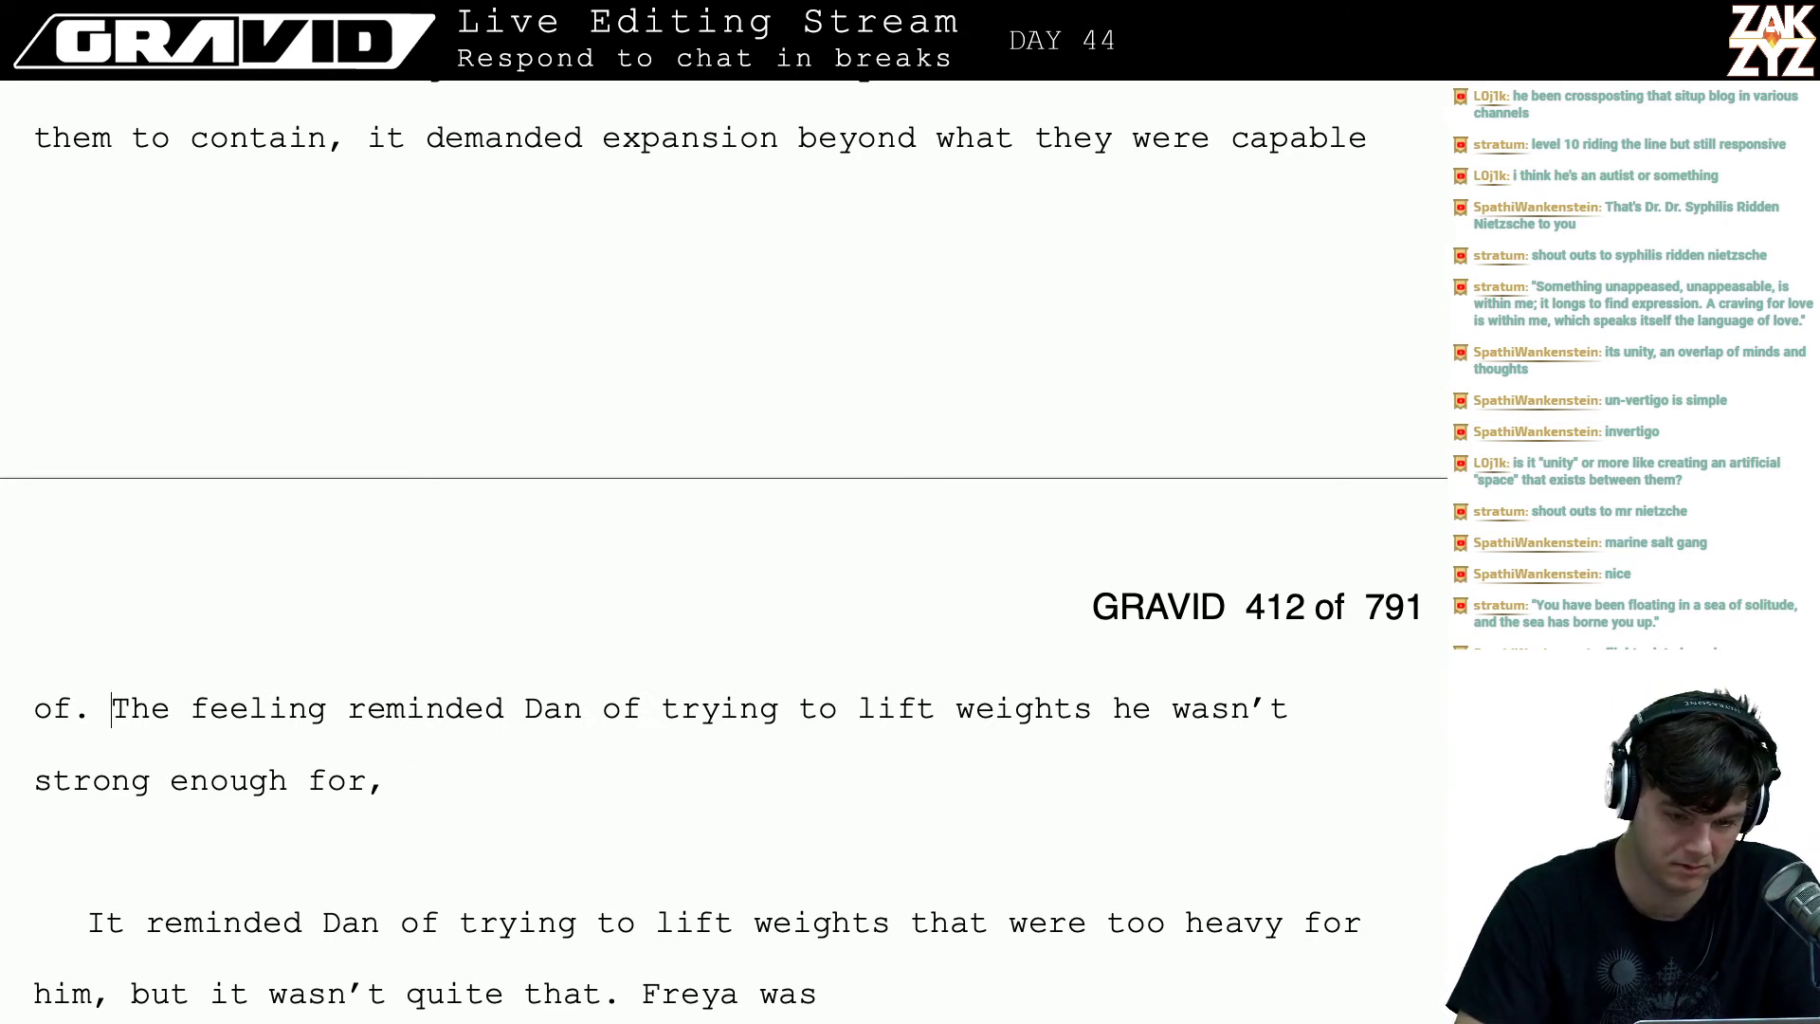
scroll(723, 566, "up", 1)
key("Return")
key("Return")
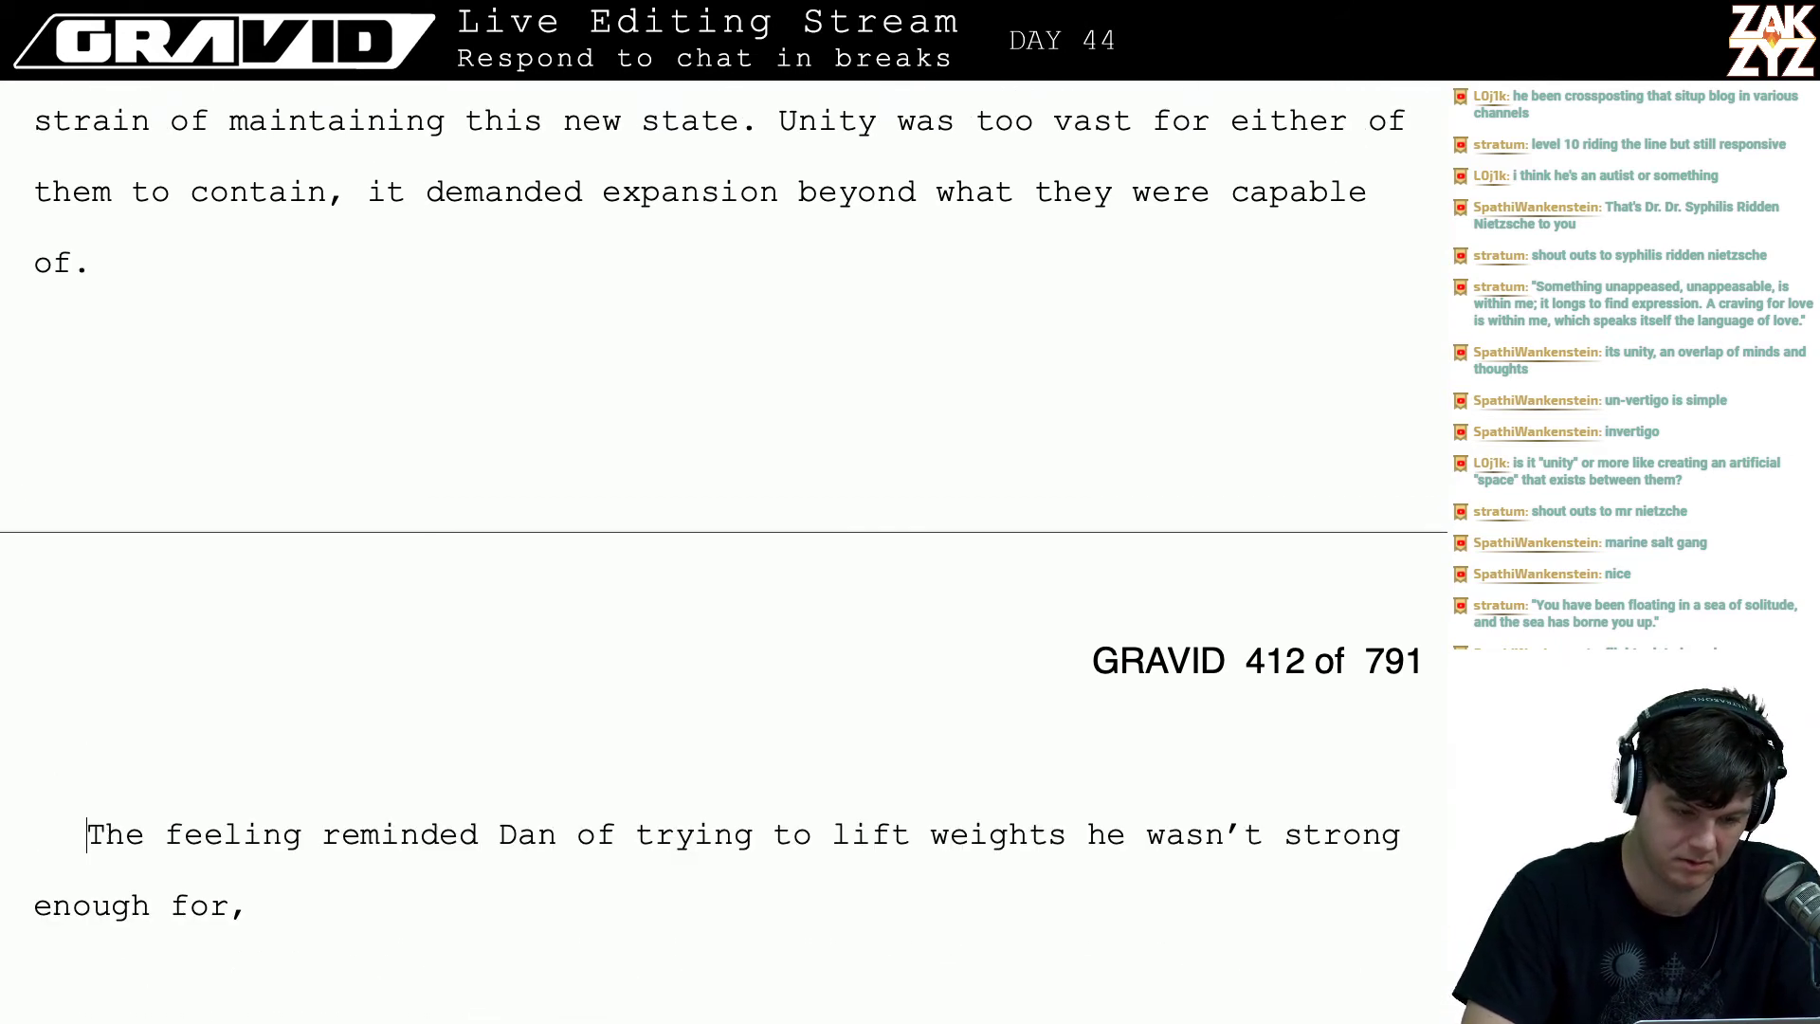
- Add a paragraph after "what they were capable of." reading "It’s like trying to lift weights that are too heavy, Dan thought."
key("Up")
key("Up")
key("End")
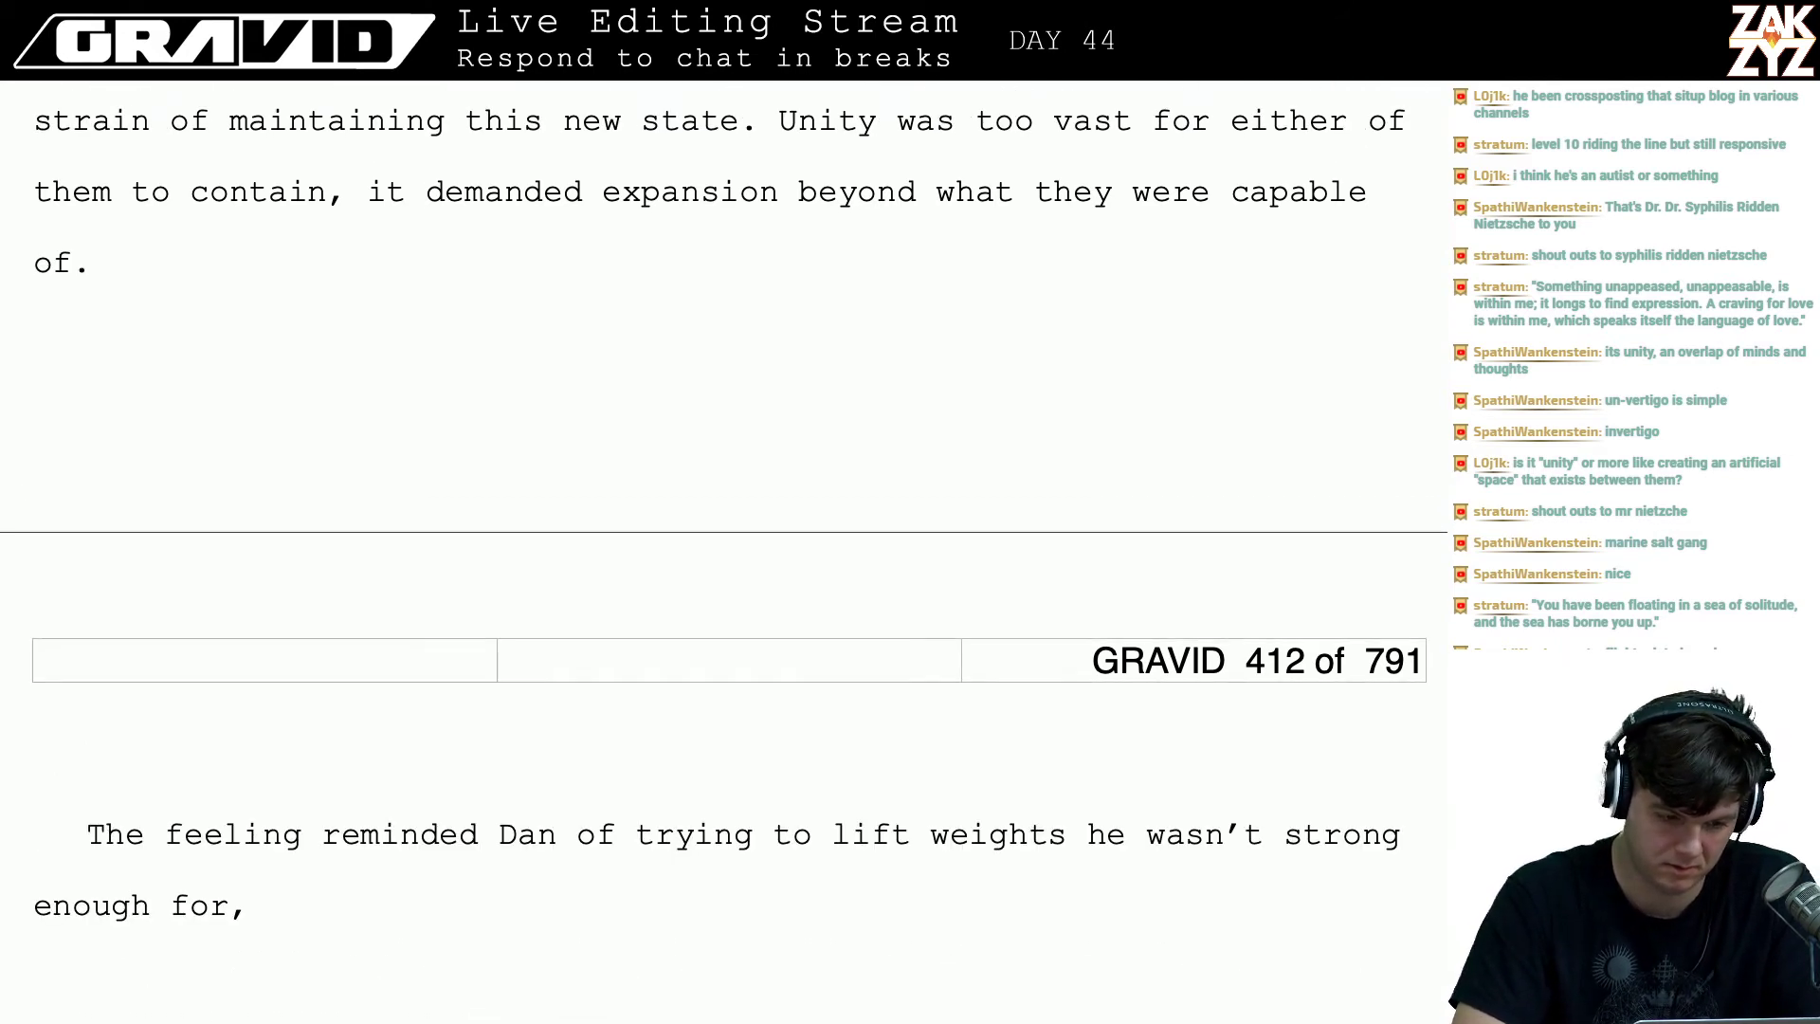
key("Return")
type("It's like ")
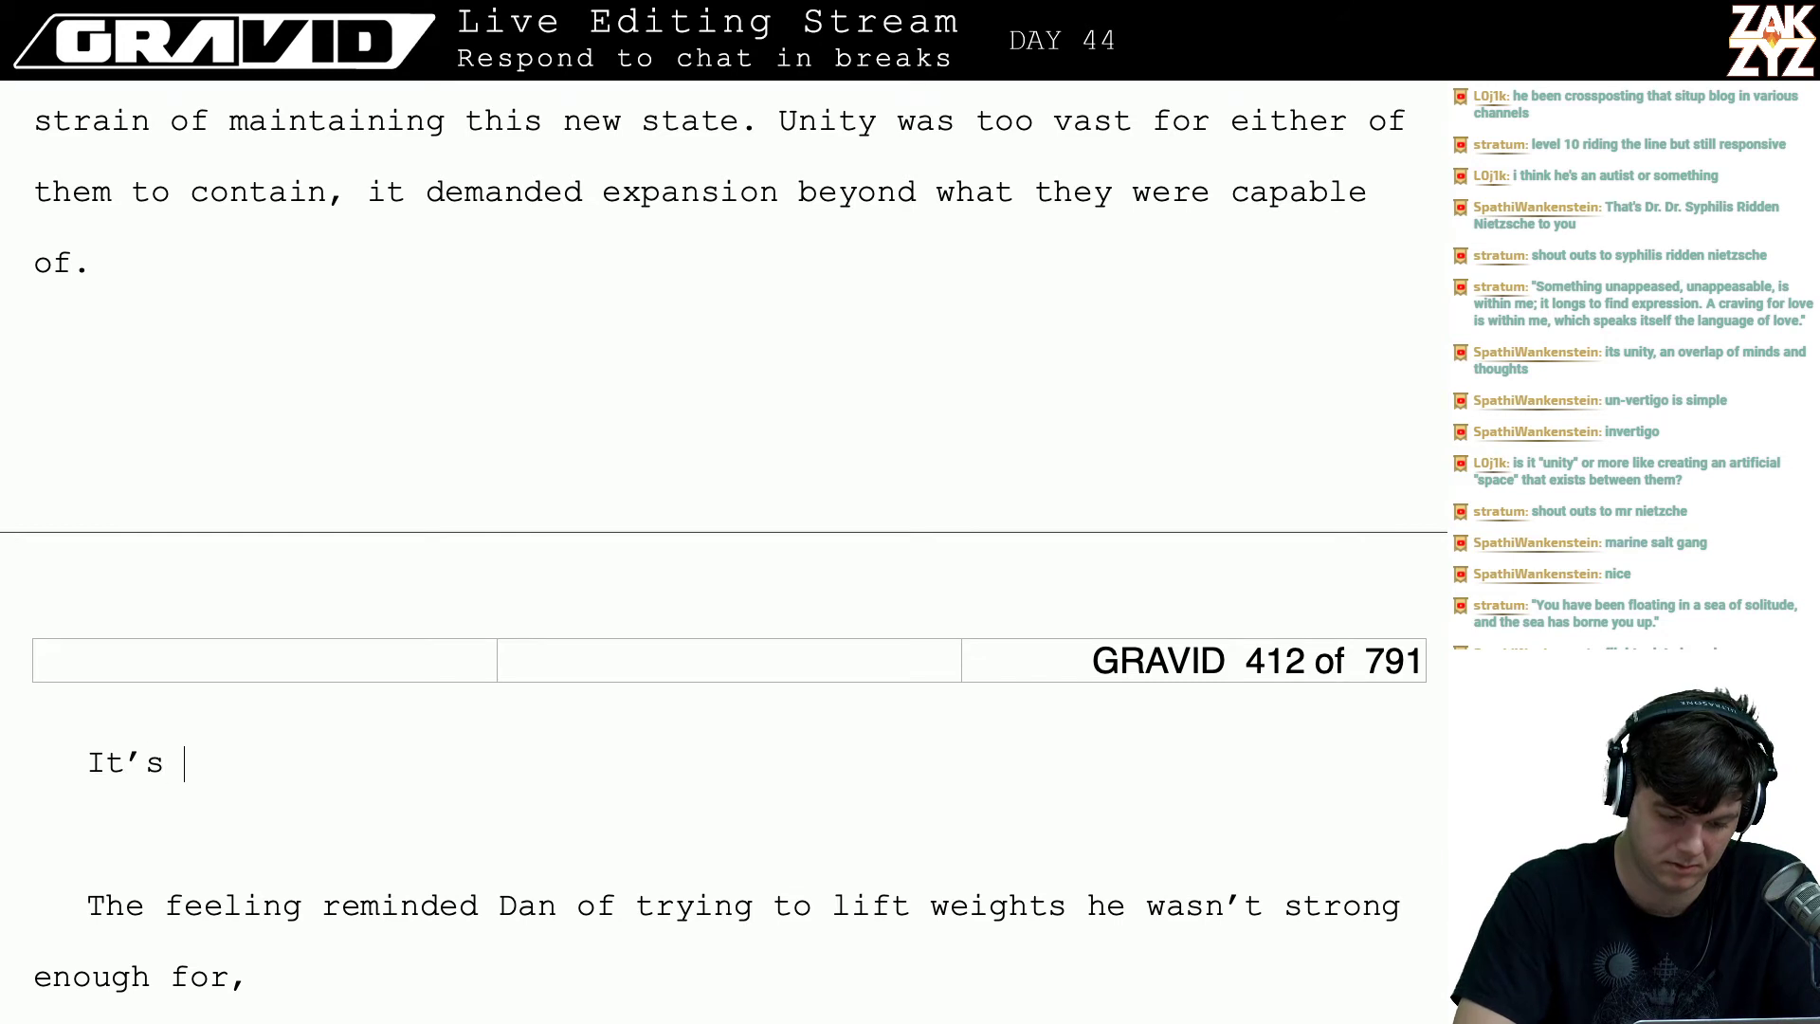
type("trying to l")
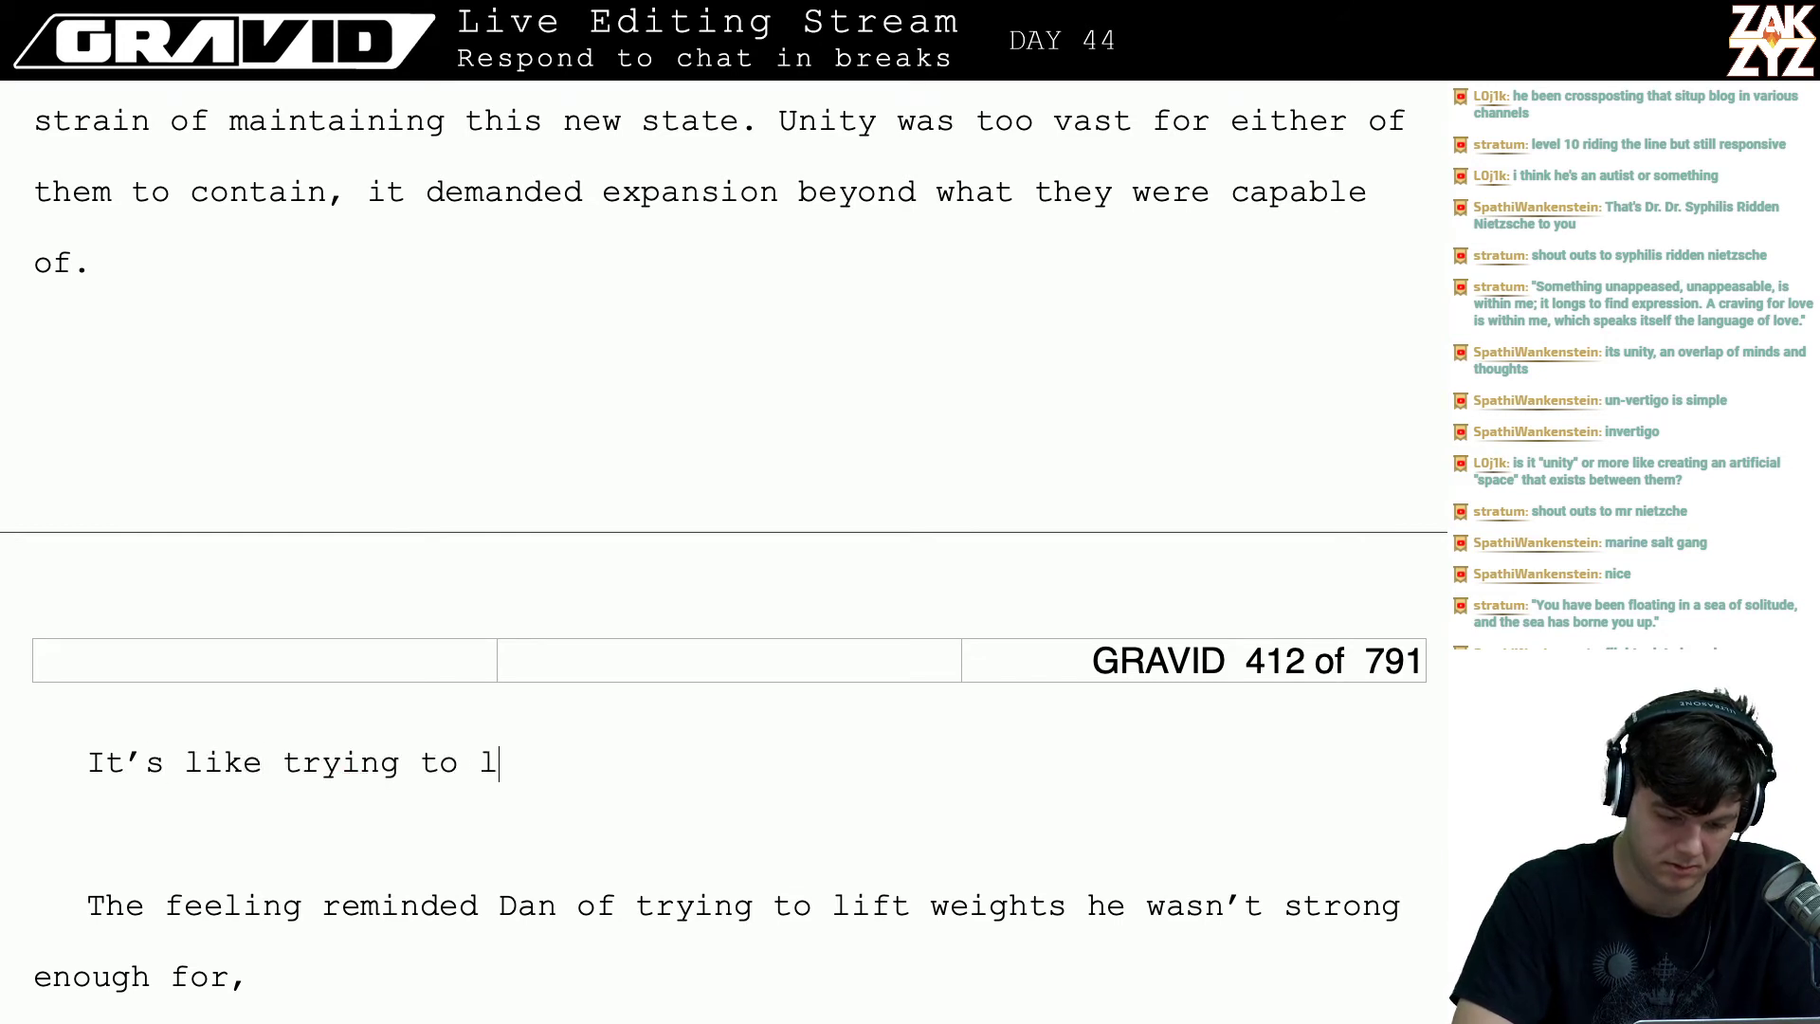
type("ift weights that ")
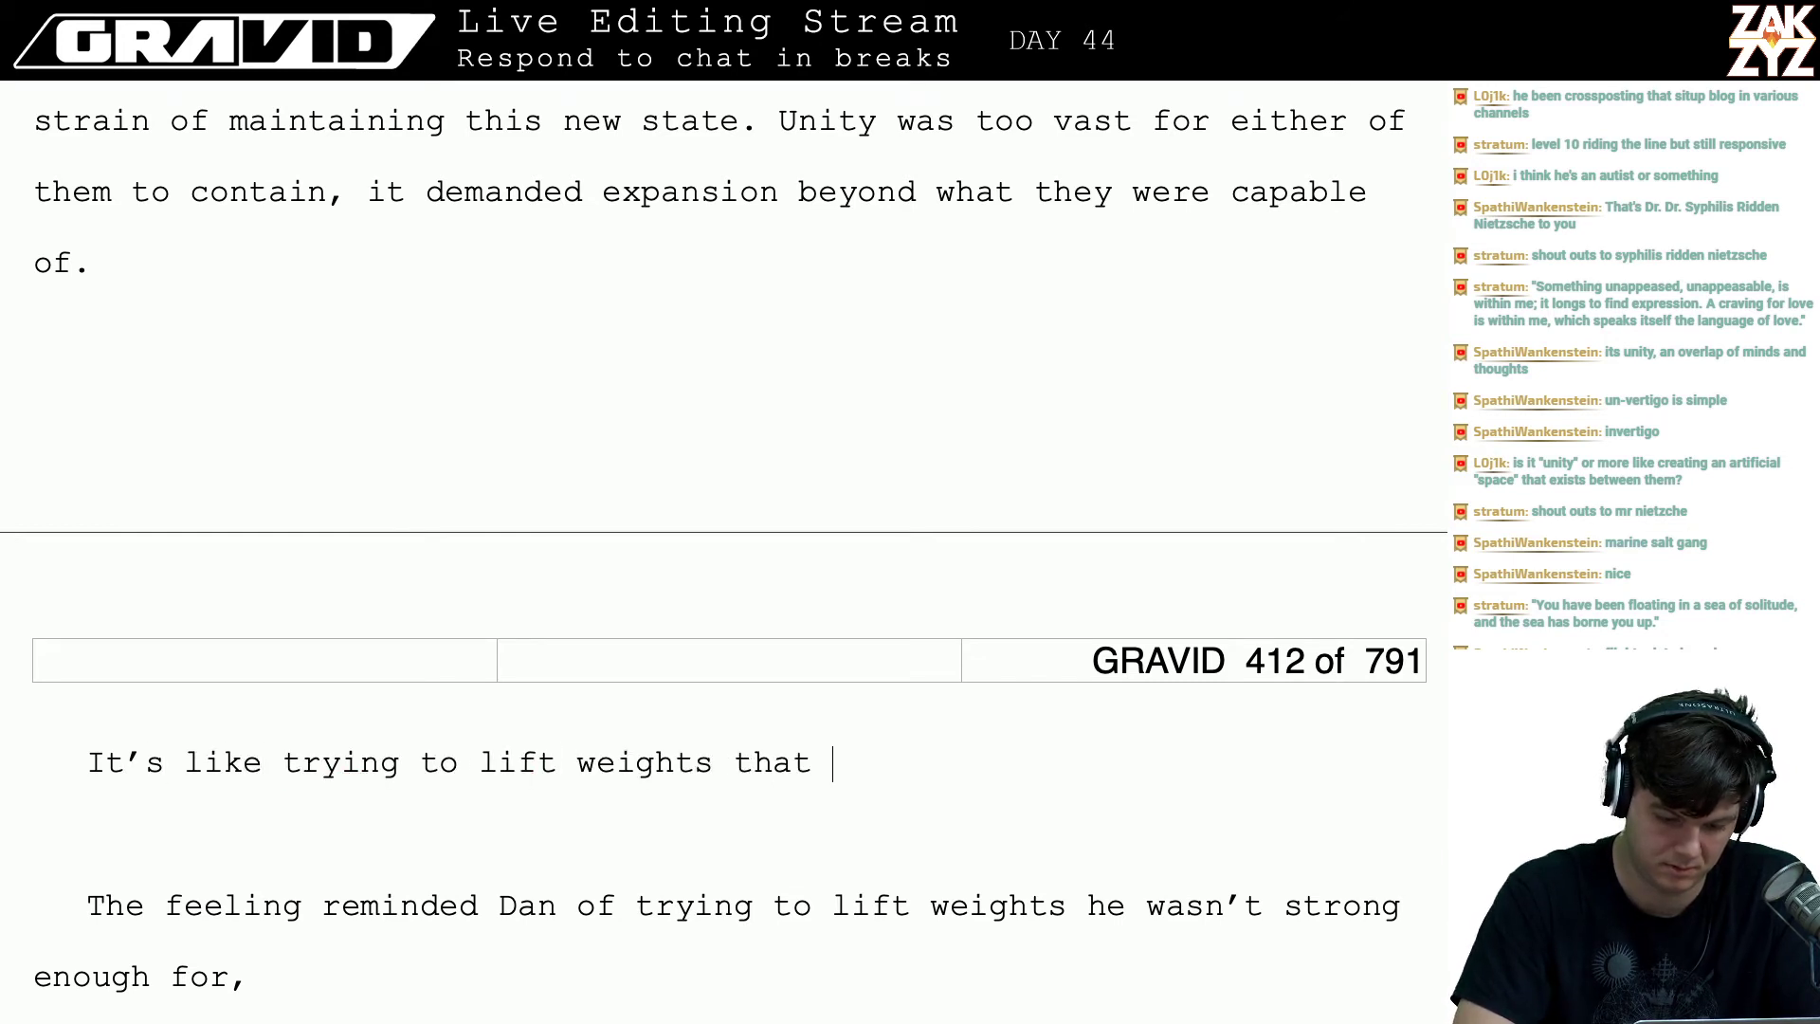
type("are too heav")
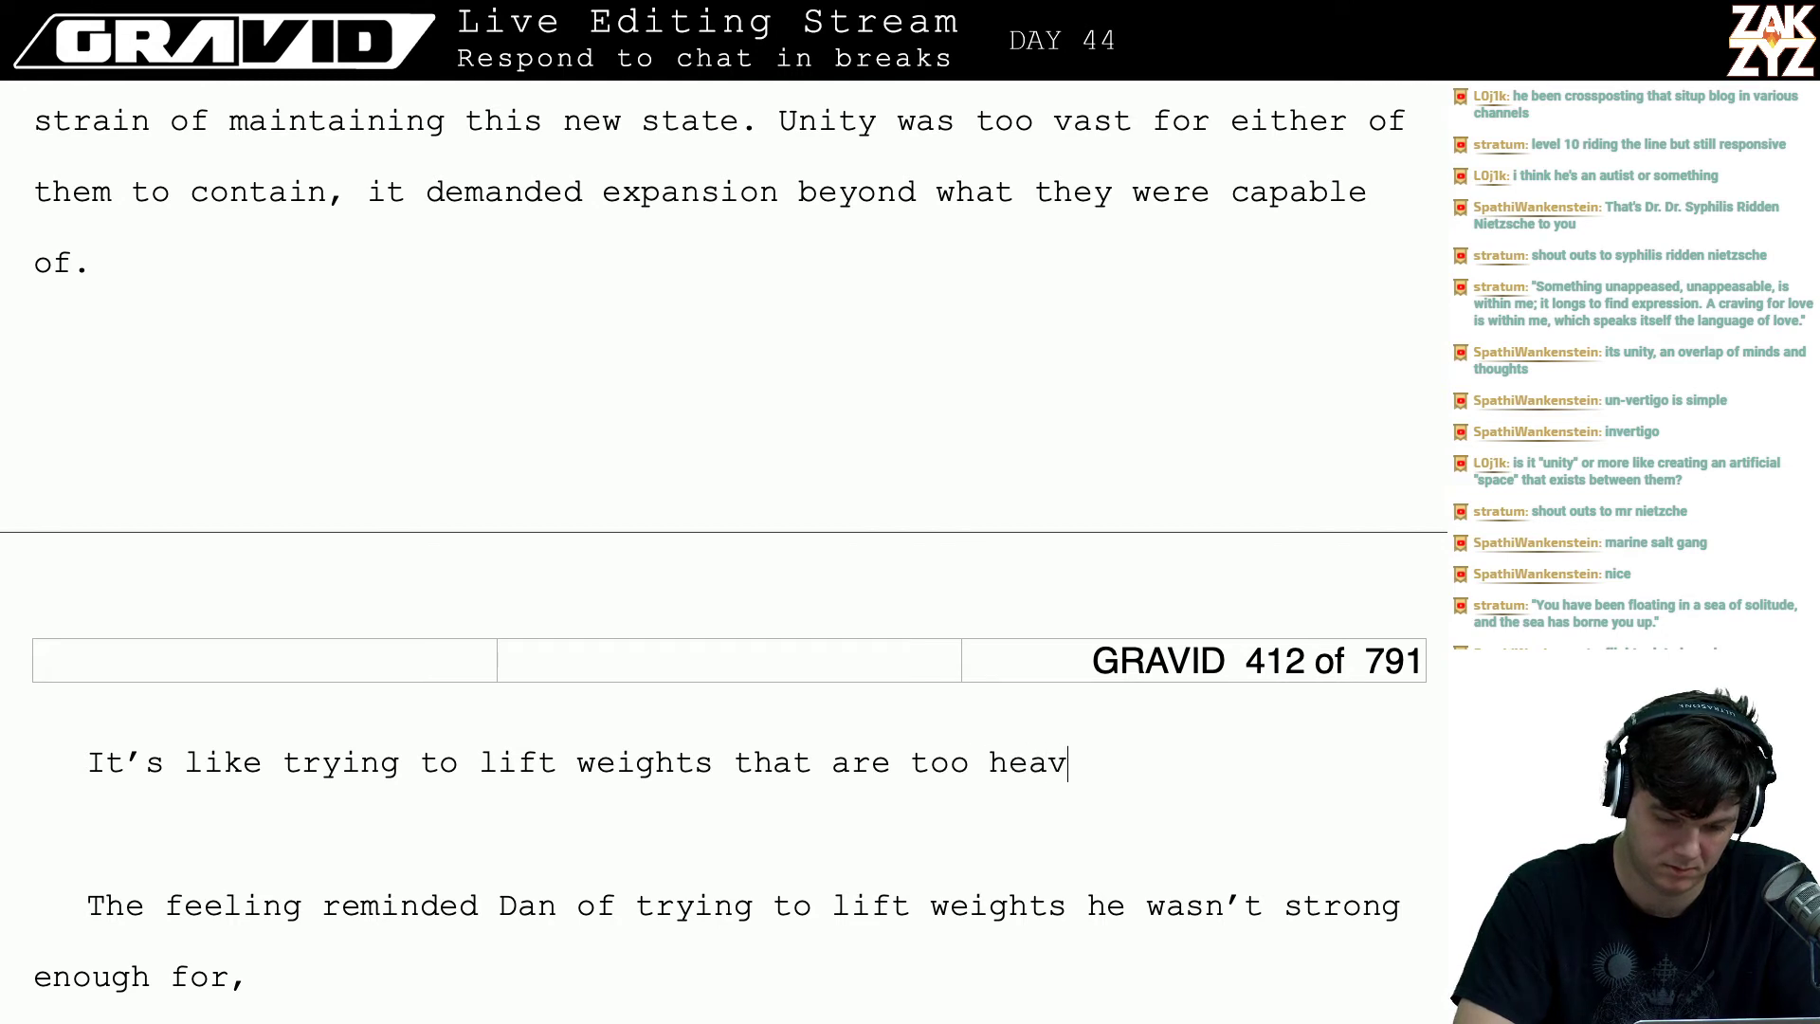
type("y for us")
key("BackSpace")
key("BackSpace")
key("BackSpace")
key("BackSpace")
key("BackSpace")
key("BackSpace")
key("BackSpace")
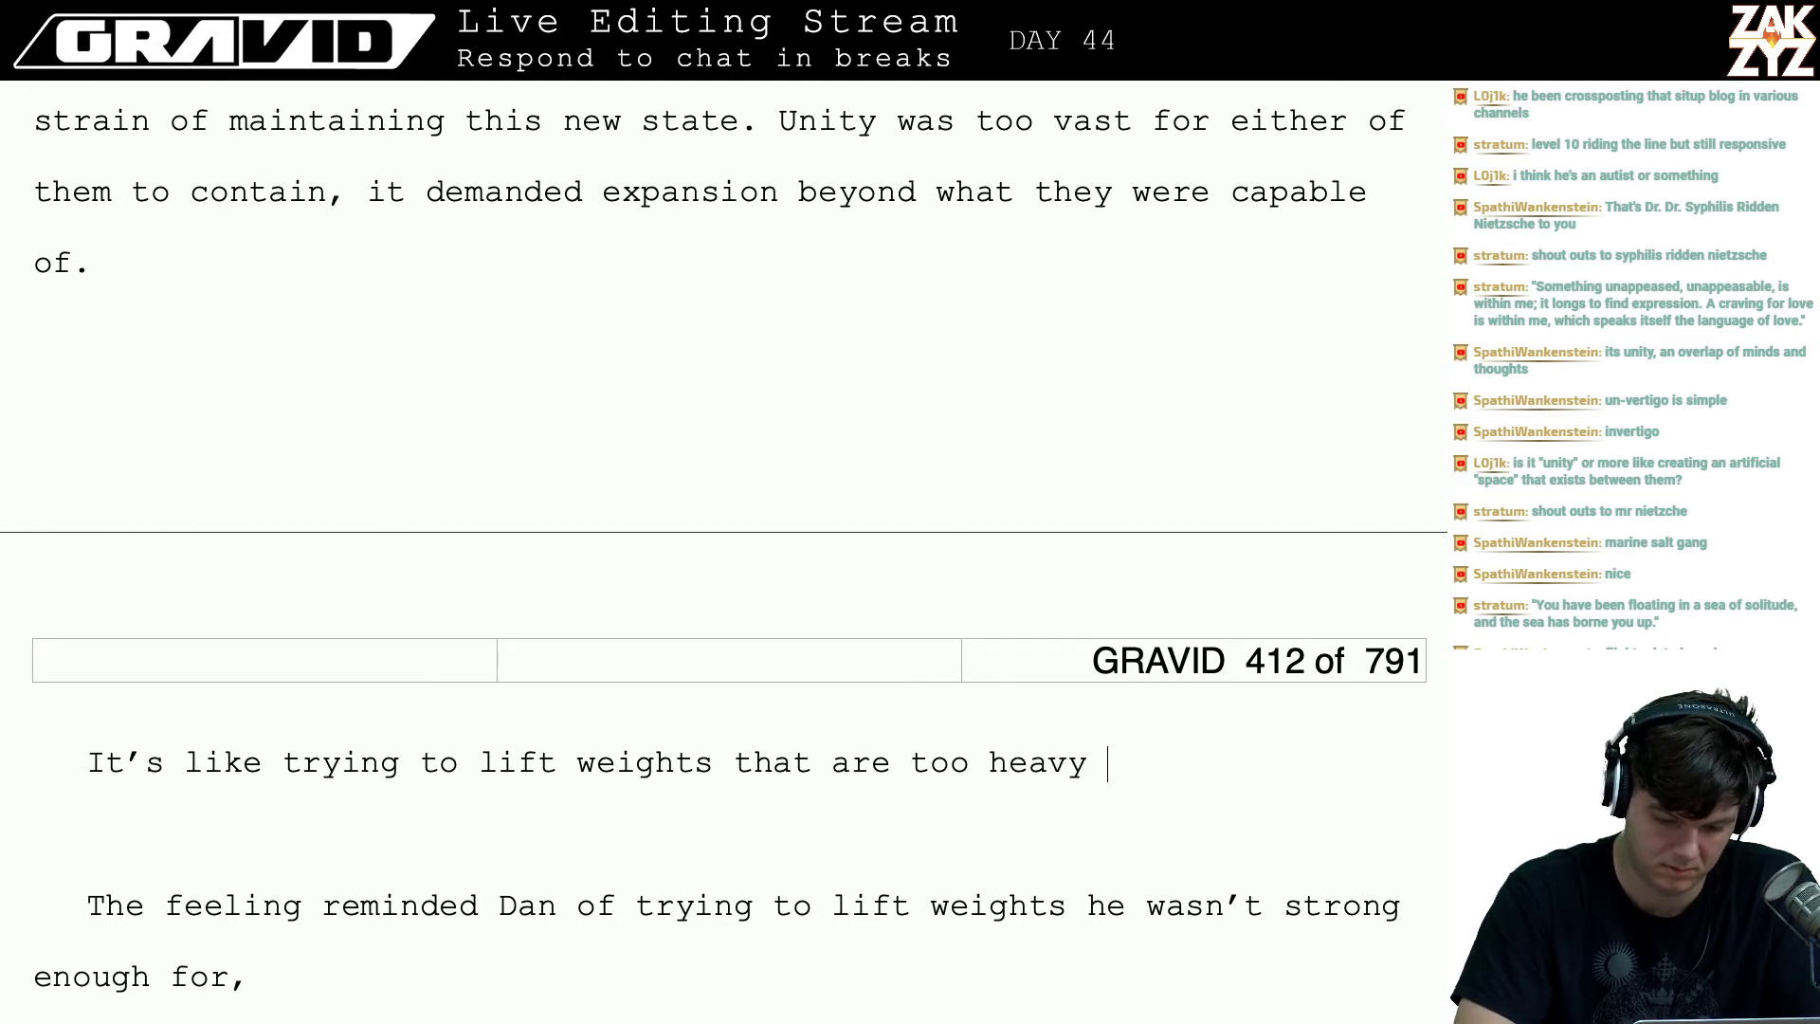
type(", Dan")
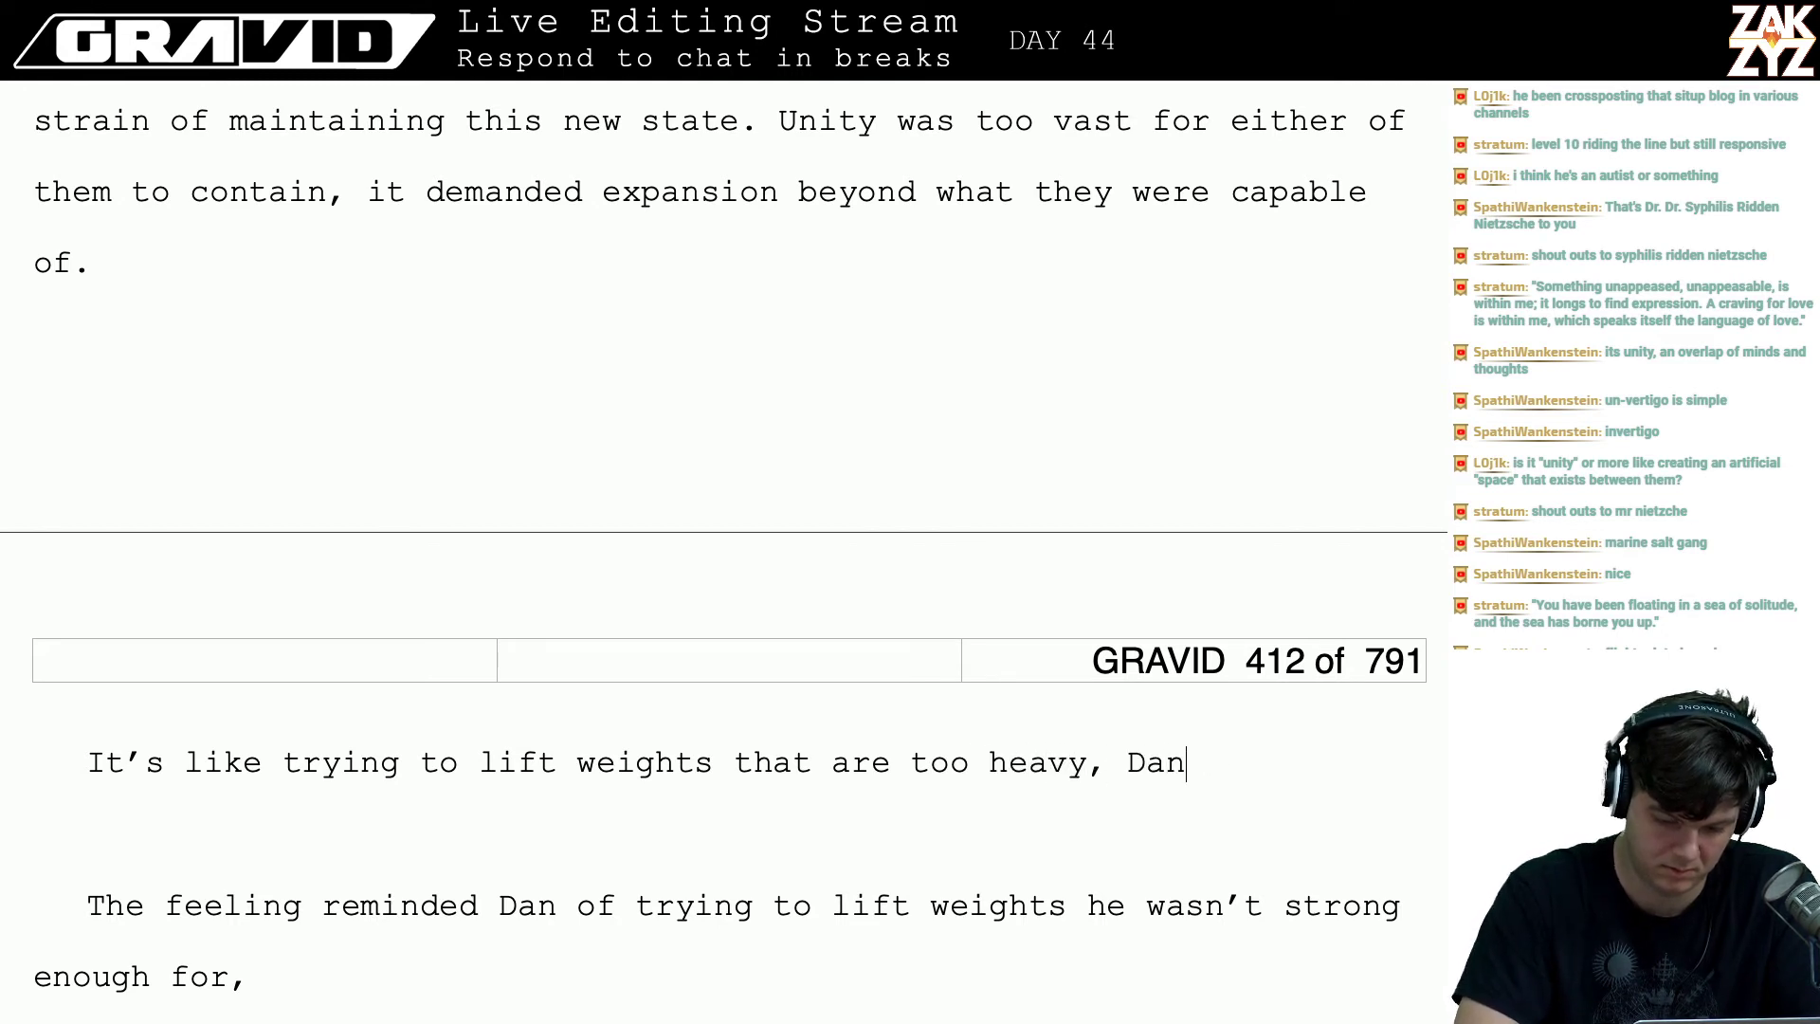
type(" thought.")
- Italicize Dan's direct thought "It’s like trying to lift weights that are too heavy," leaving "Dan thought." in regular type
key("Up")
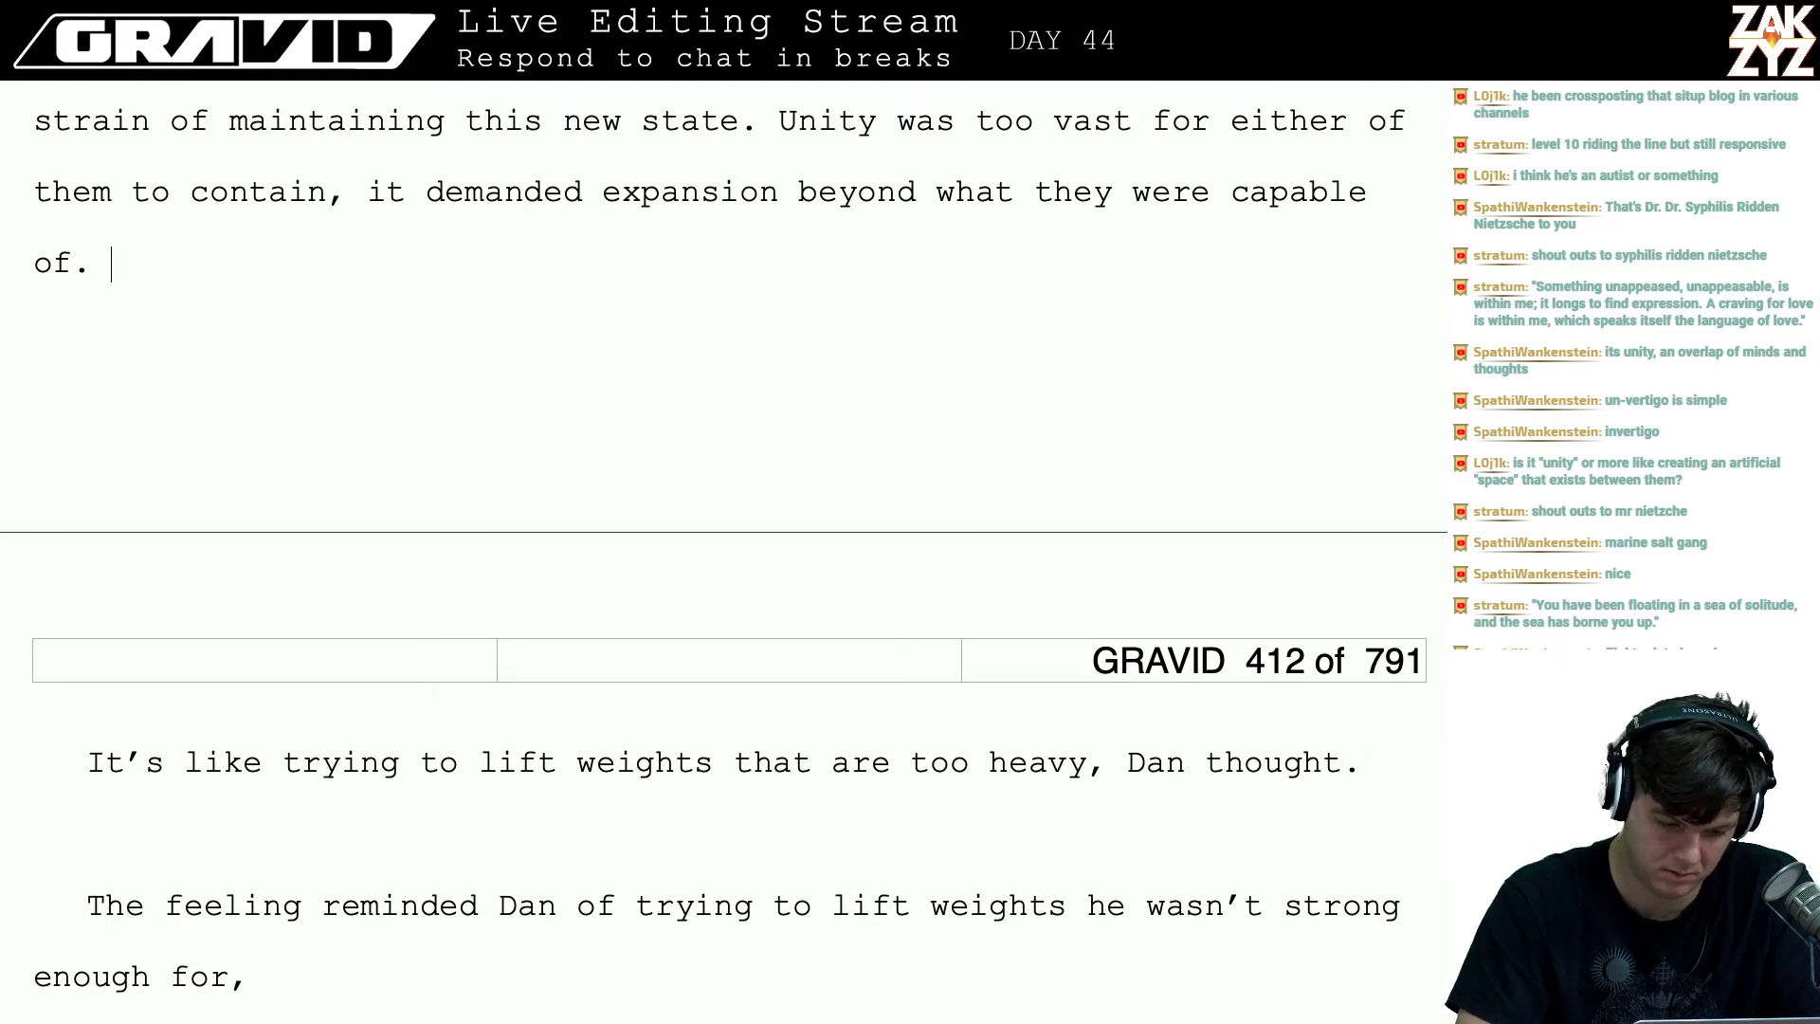
key("Right")
key("Right")
key("Left")
key("shift+Right")
key("shift+Right")
key("shift+Right")
key("shift+Right")
key("shift+Right")
key("shift+Right")
key("shift+Right")
key("shift+Right")
key("shift+Right")
key("shift+Right")
key("shift+Right")
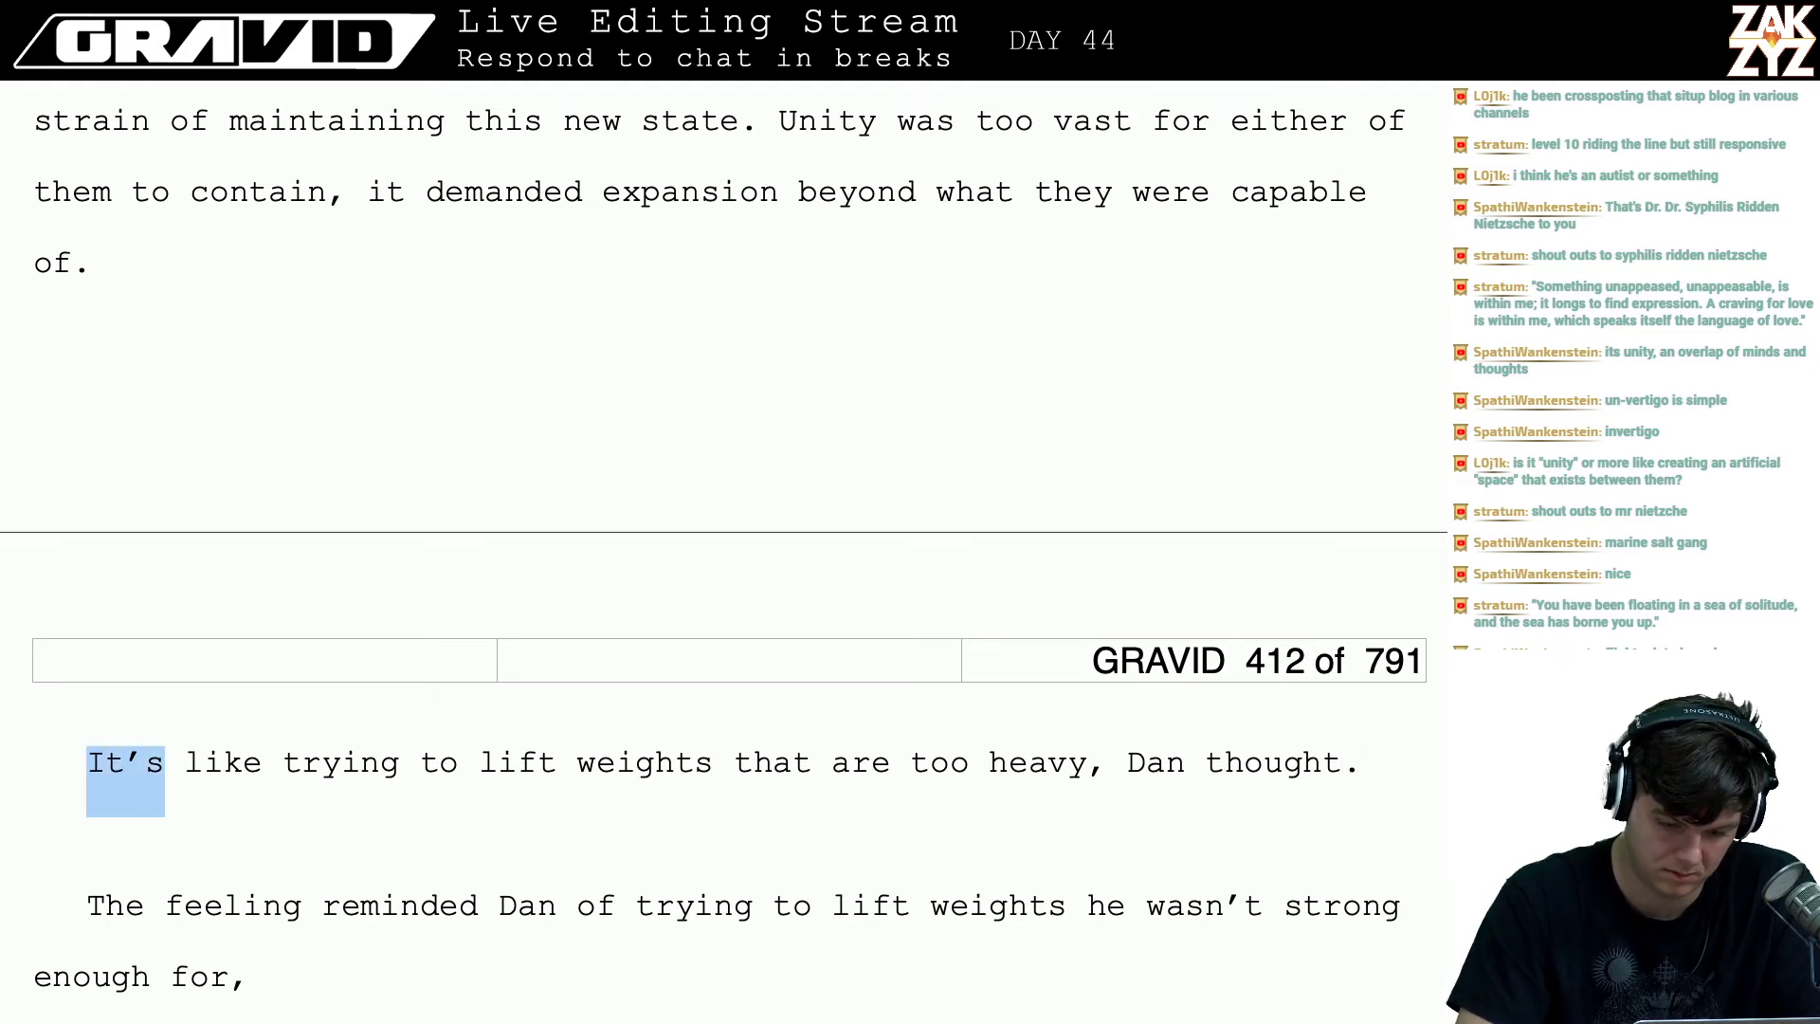
key("shift+Right")
key("shift+Right")
key("shift+Right")
key("shift+Right")
key("shift+Right")
key("shift+Right")
key("shift+Right")
key("shift+Right")
key("shift+Right")
key("shift+Right")
key("shift+Right")
key("shift+Right")
key("shift+Right")
key("shift+Right")
key("shift+Right")
key("shift+Right")
key("shift+Right")
key("shift+Right")
key("shift+Right")
key("shift+Right")
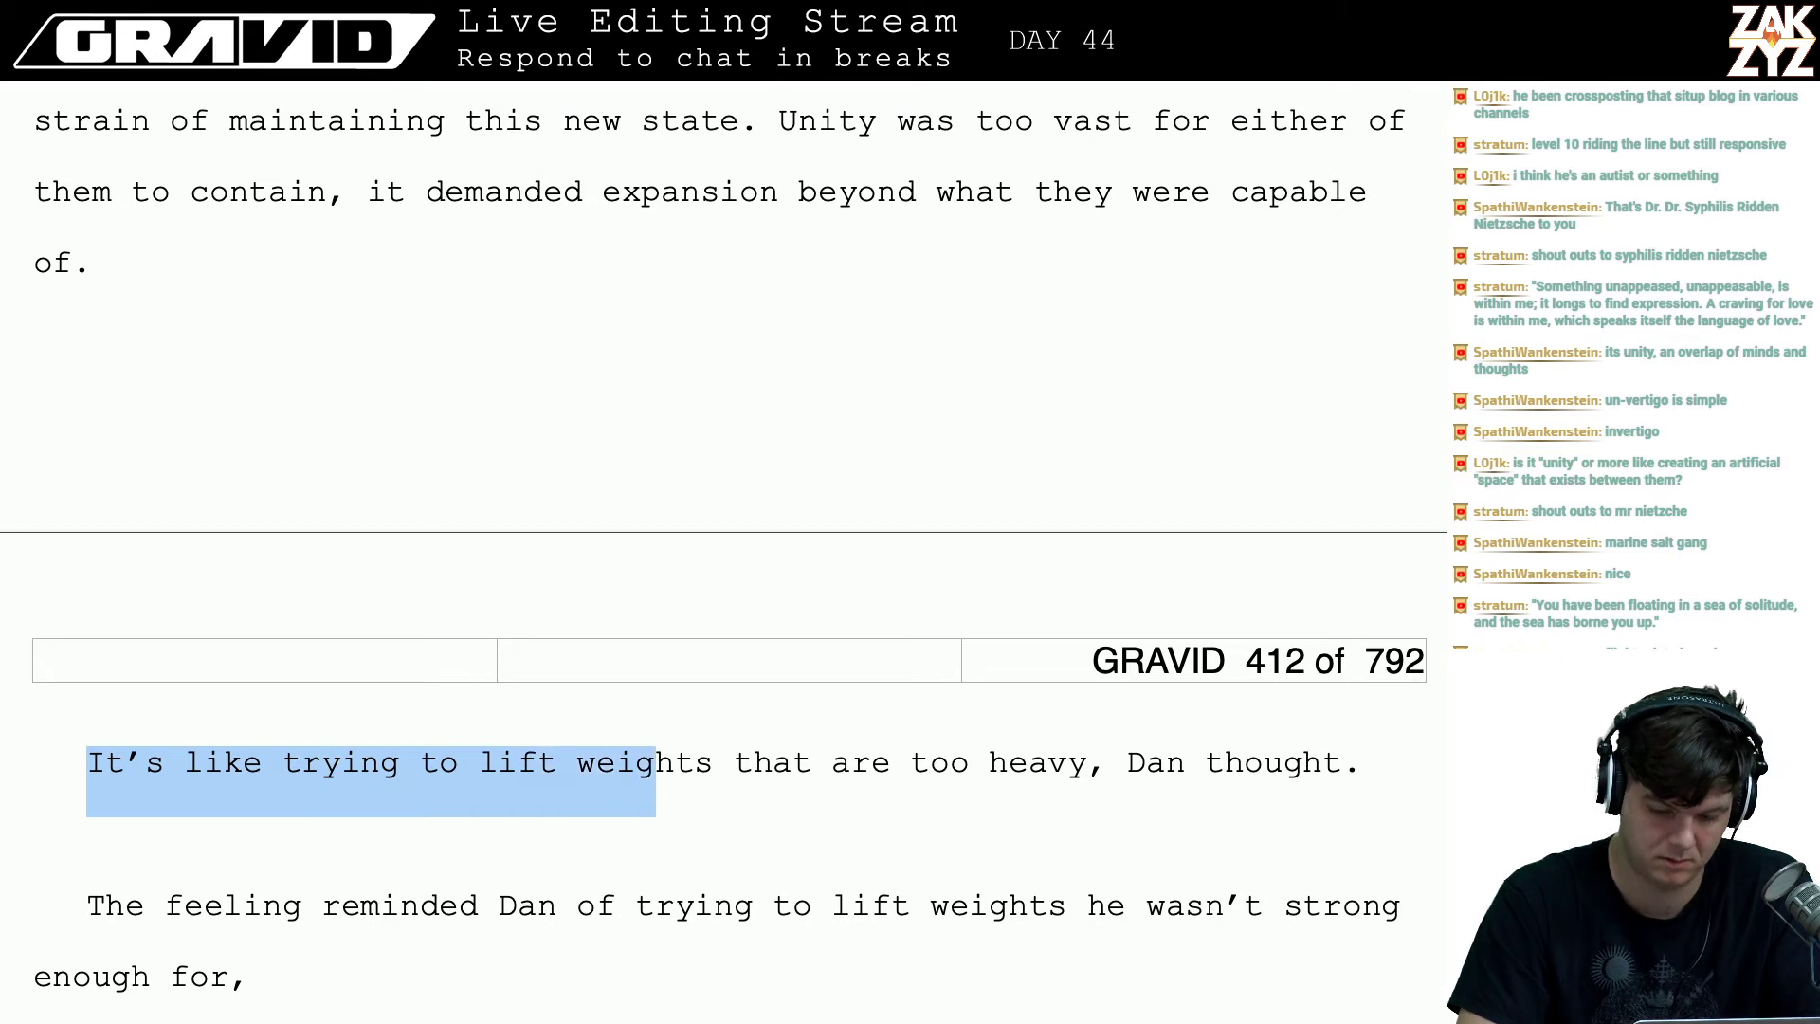
key("shift+Right")
key("shift+Right")
key("shift+Right")
key("shift+Right")
key("shift+Right")
key("shift+Right")
key("shift+Right")
key("shift+Right")
key("shift+Right")
key("shift+Right")
key("shift+Right")
key("shift+Right")
key("shift+Right")
key("shift+Right")
key("shift+Right")
key("shift+Right")
key("shift+Right")
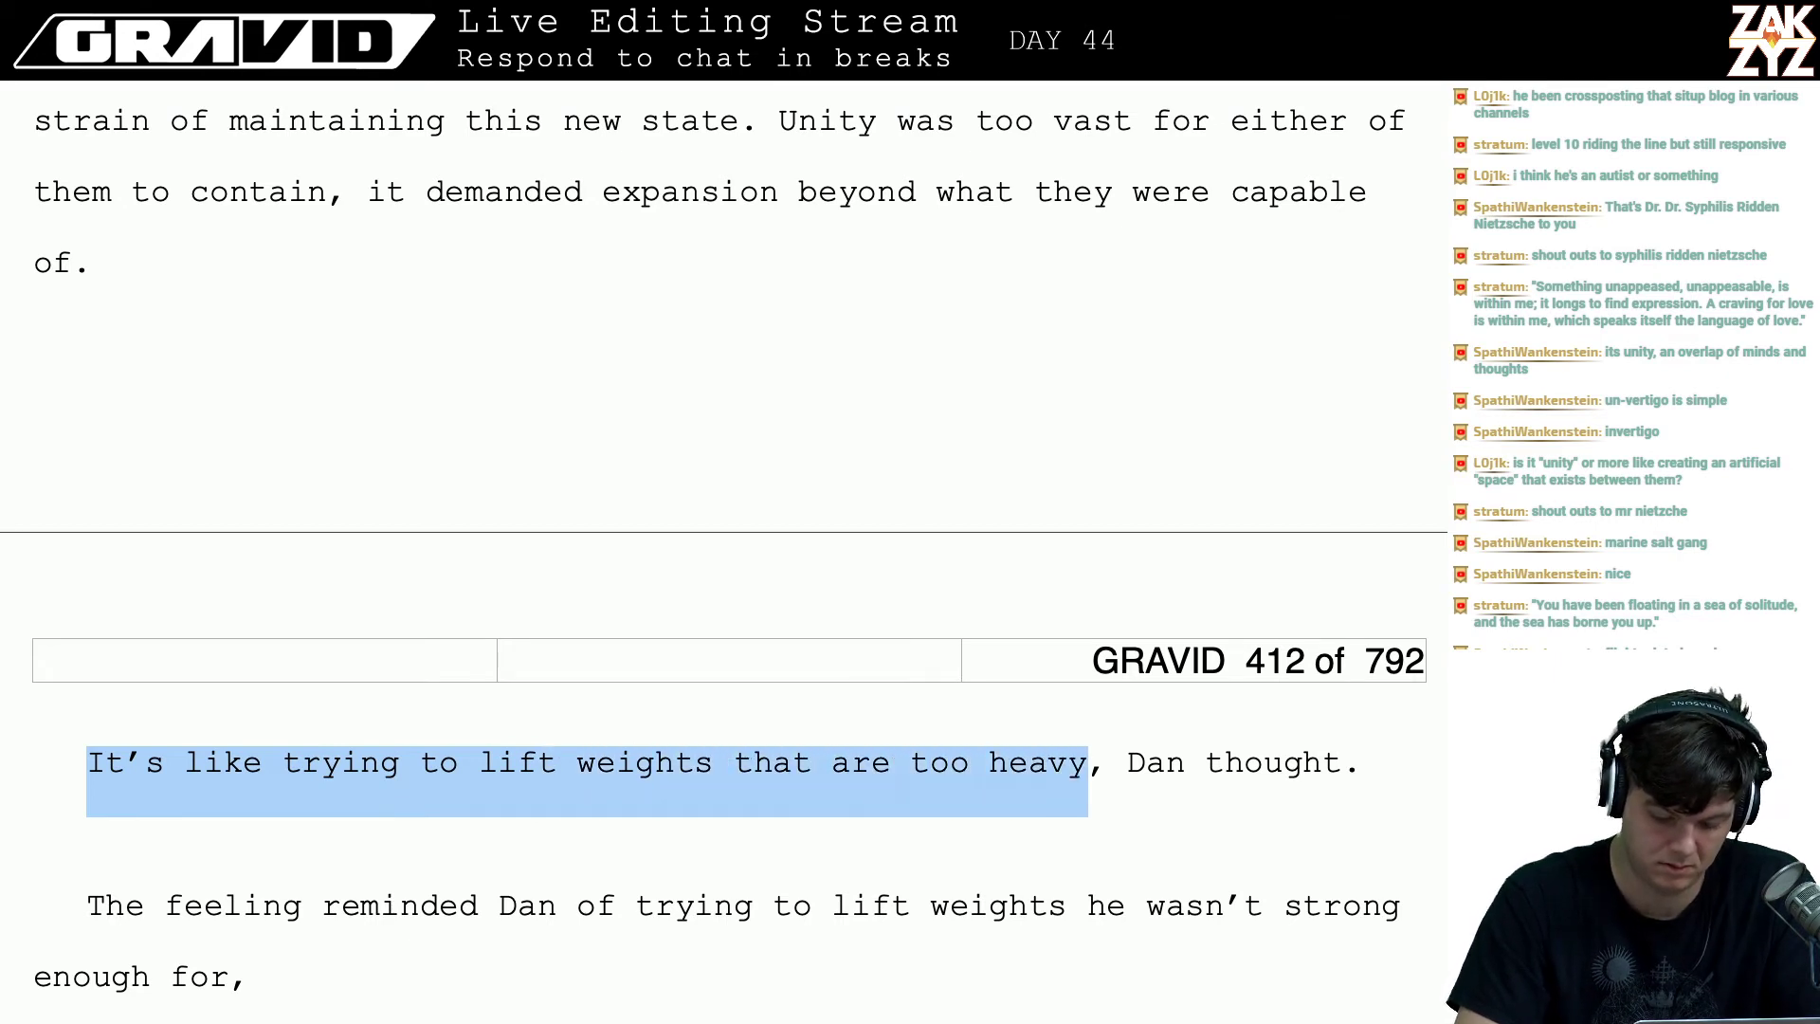
key("super+i")
- Replace the period after "Dan thought" with ", but he could feel he wasn’t quite putting his finger on it"
key("Down")
key("Left")
key("BackSpace")
key("BackSpace")
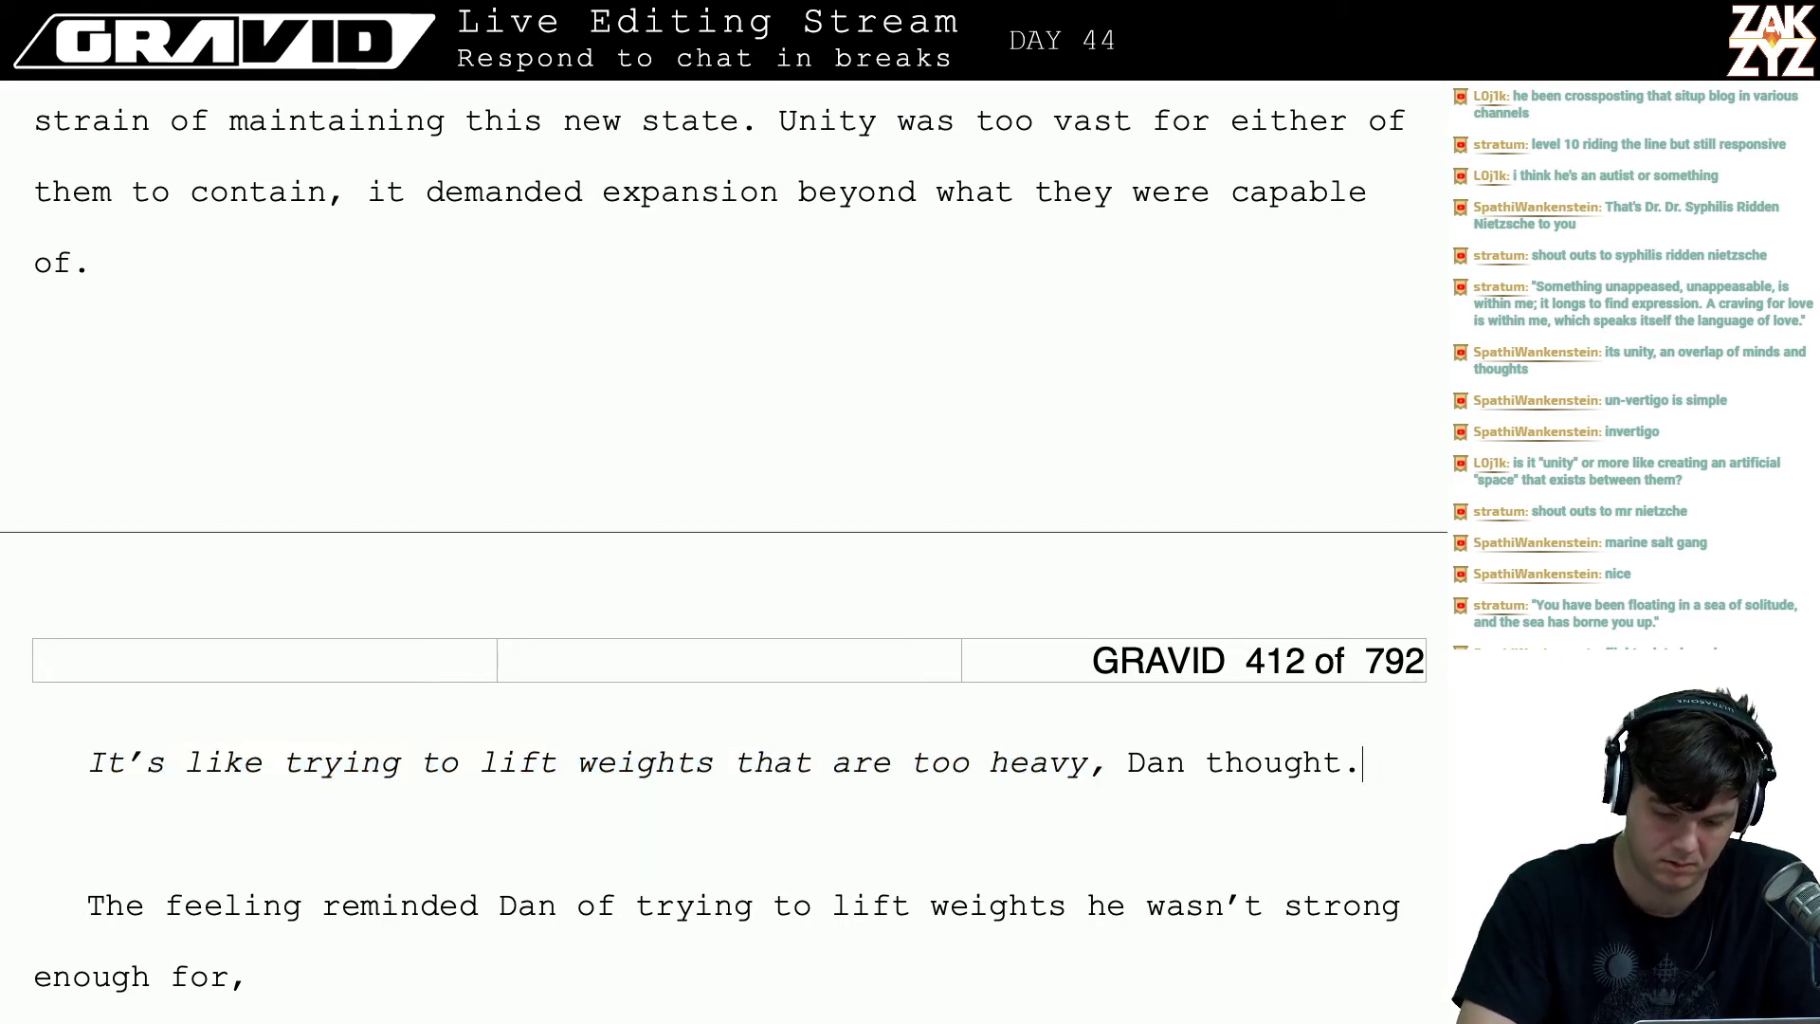
type(", but he c")
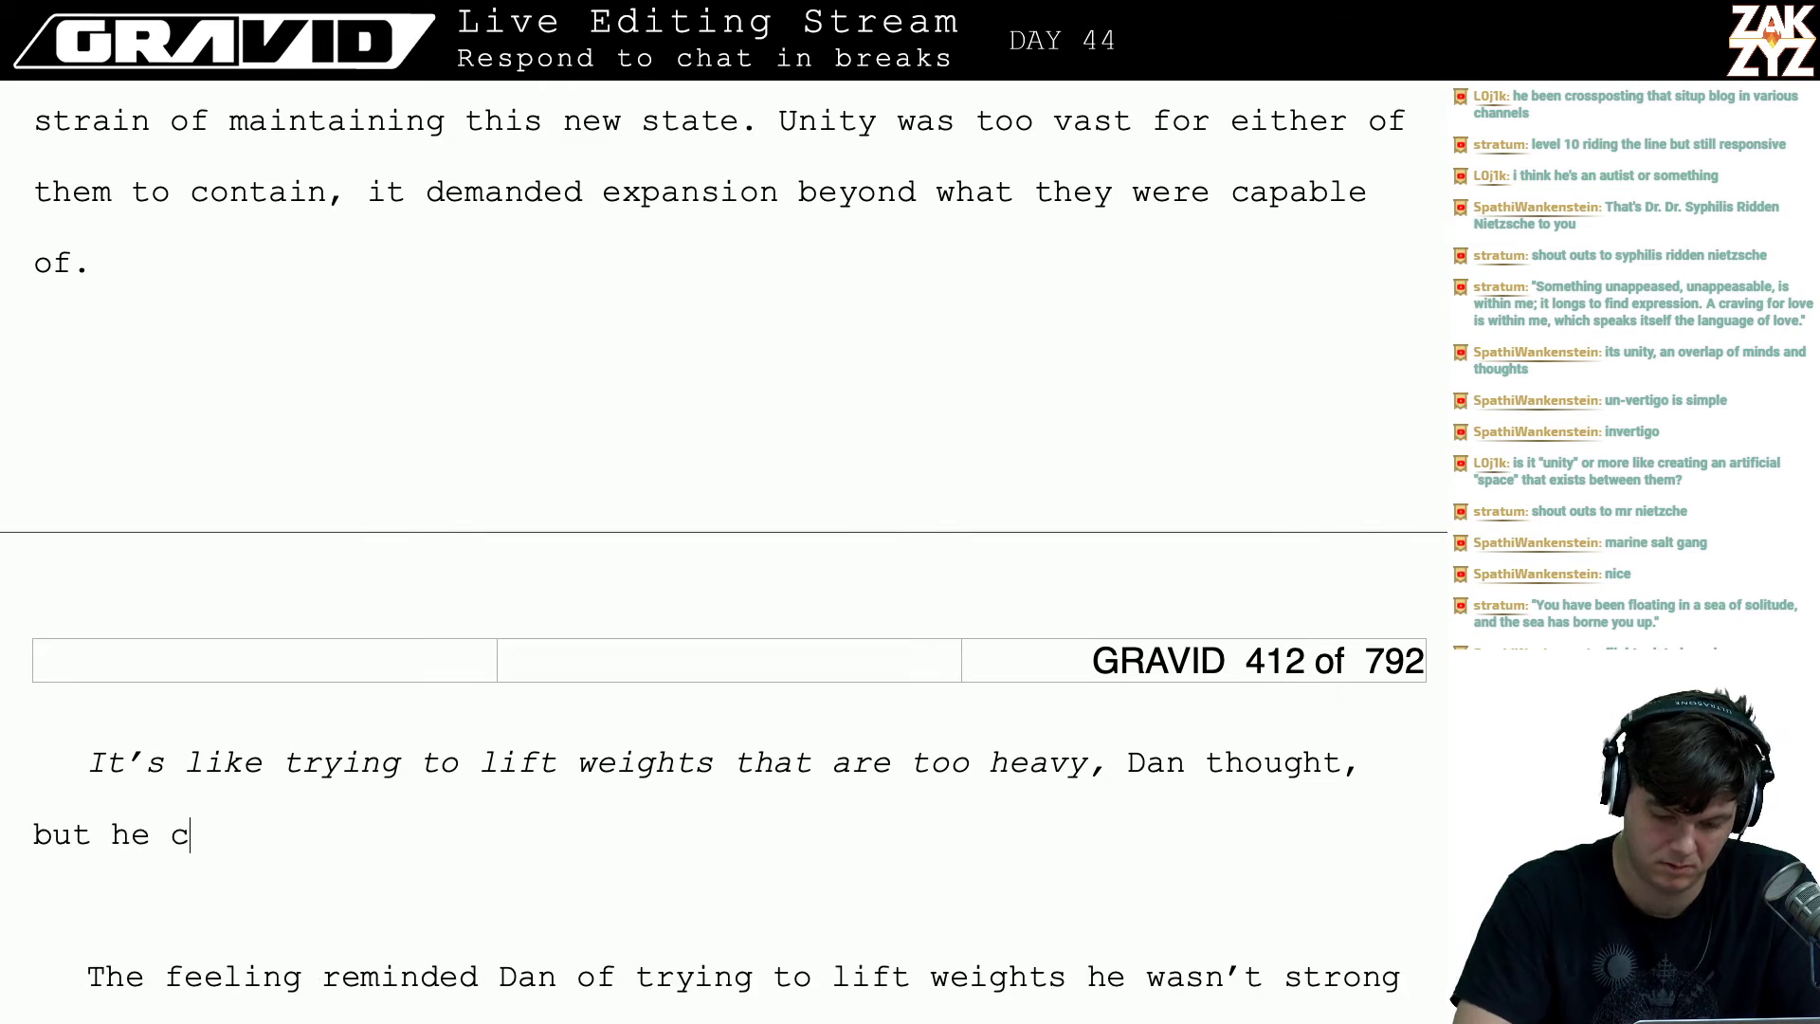
type("ould feel he wasn")
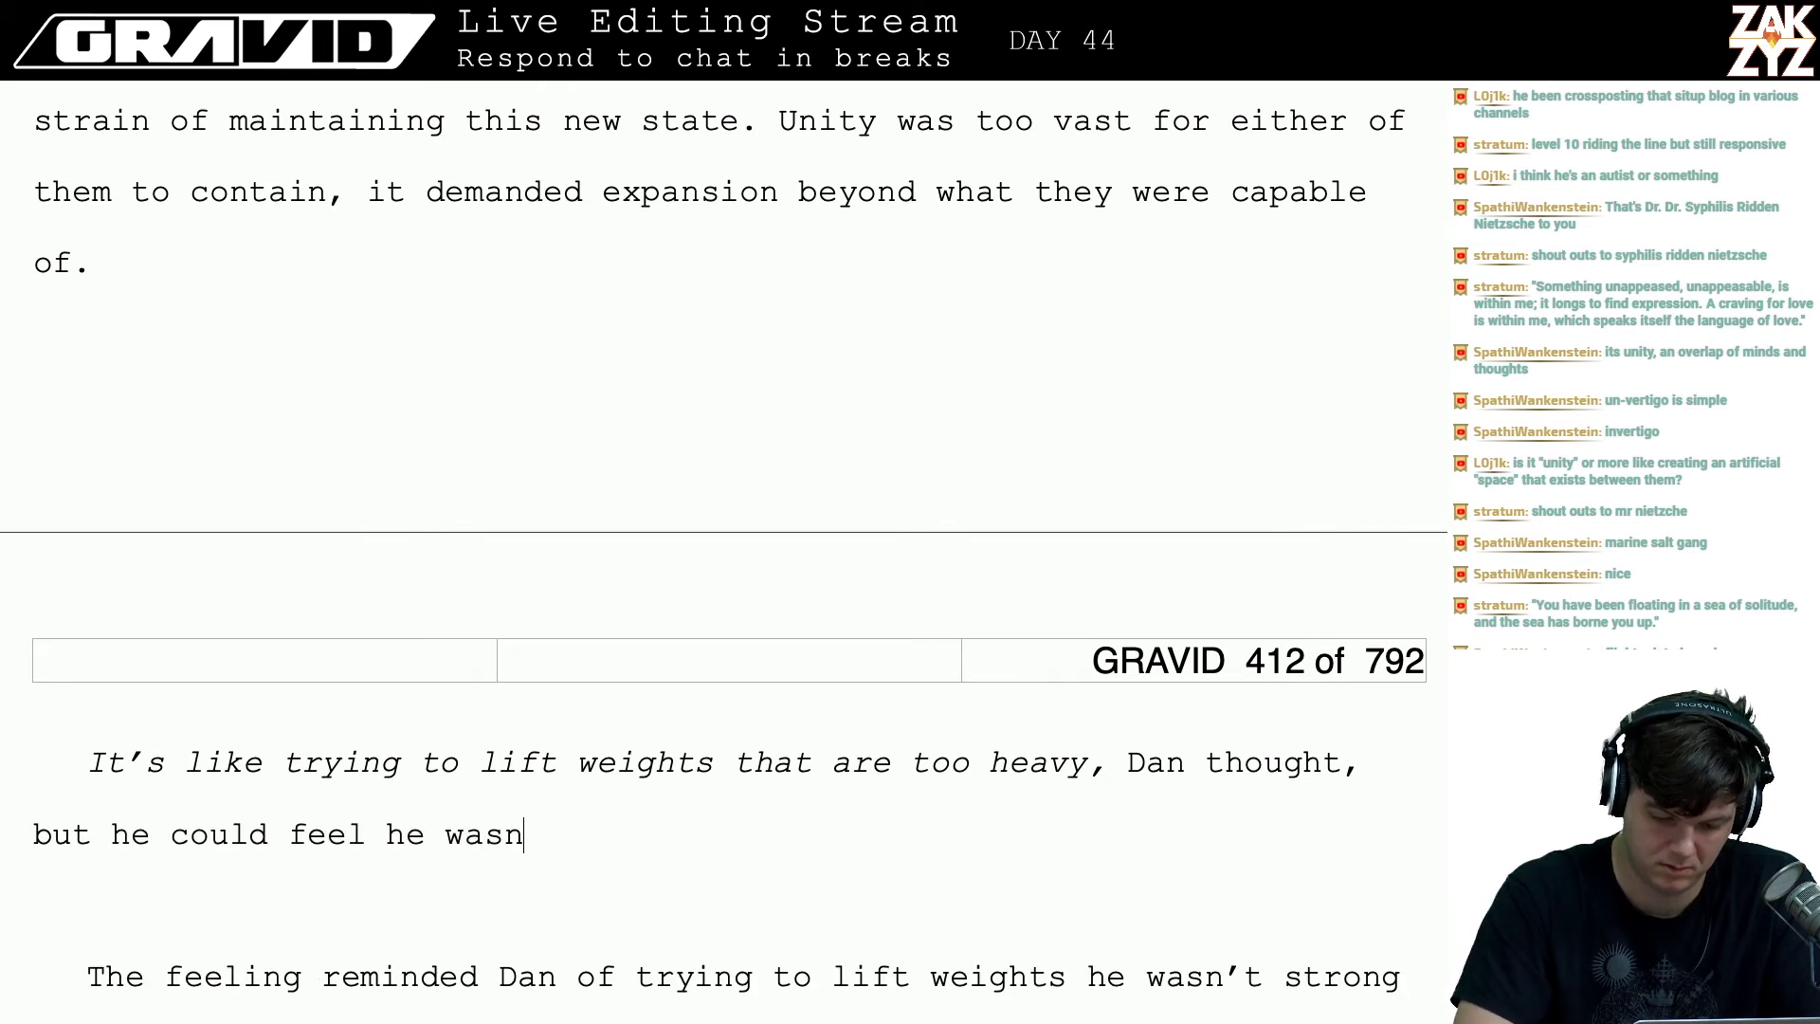
type("’t quite puttin")
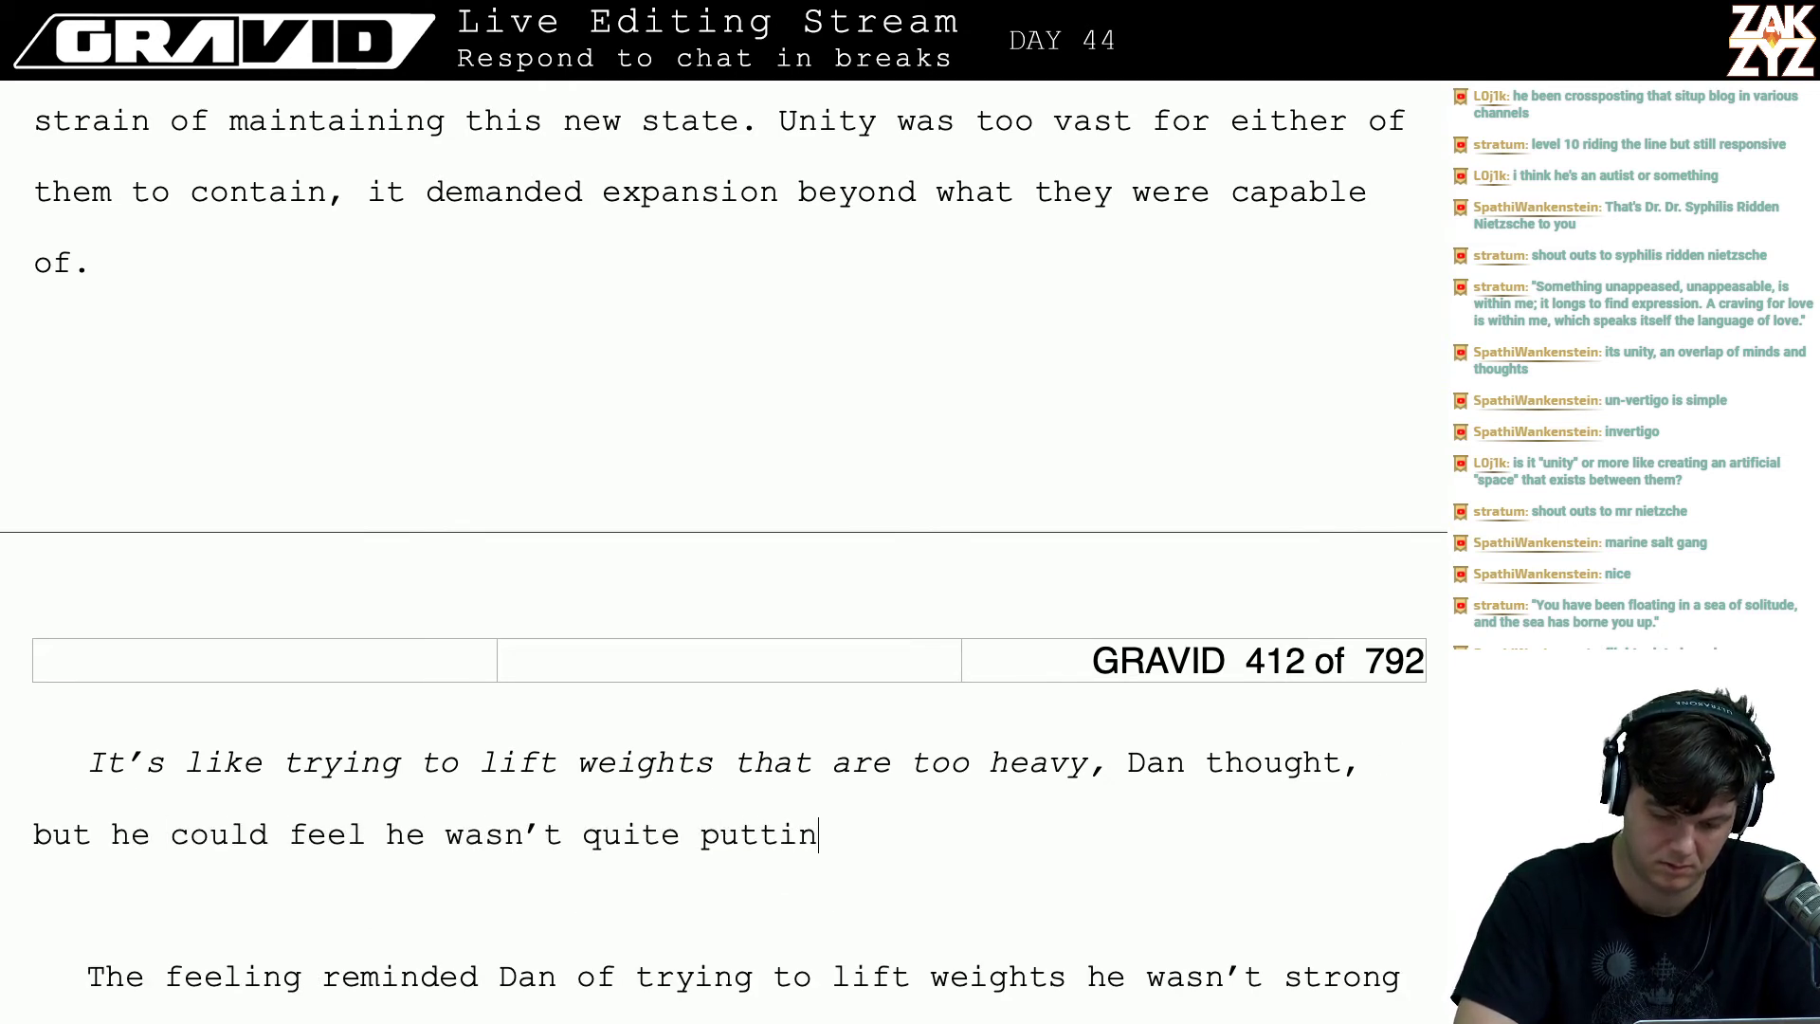
type("g his finger on it.")
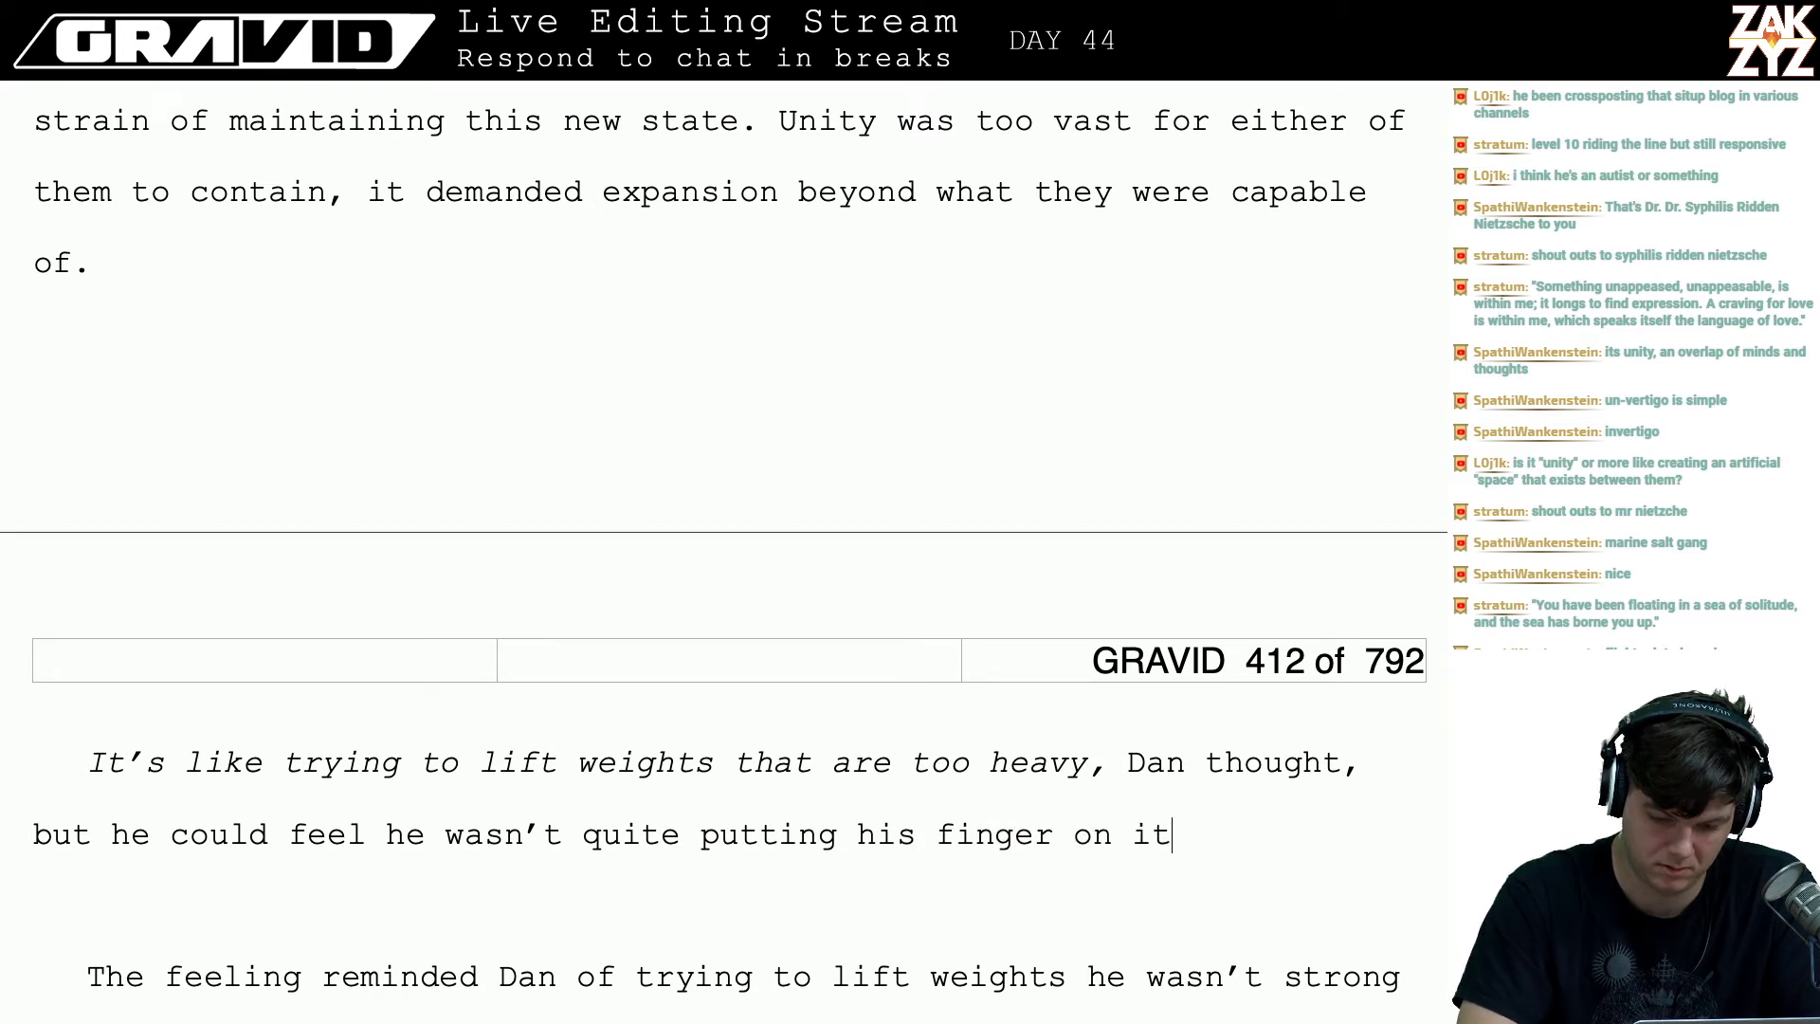
- Delete the clause "but he could feel he wasn’t quite putting his finger on it", keeping the comma after "Dan thought"
key("BackSpace")
key("BackSpace")
key("BackSpace")
key("BackSpace")
key("BackSpace")
key("BackSpace")
key("BackSpace")
key("BackSpace")
key("BackSpace")
key("BackSpace")
key("BackSpace")
key("BackSpace")
key("BackSpace")
key("BackSpace")
key("BackSpace")
key("BackSpace")
key("BackSpace")
key("BackSpace")
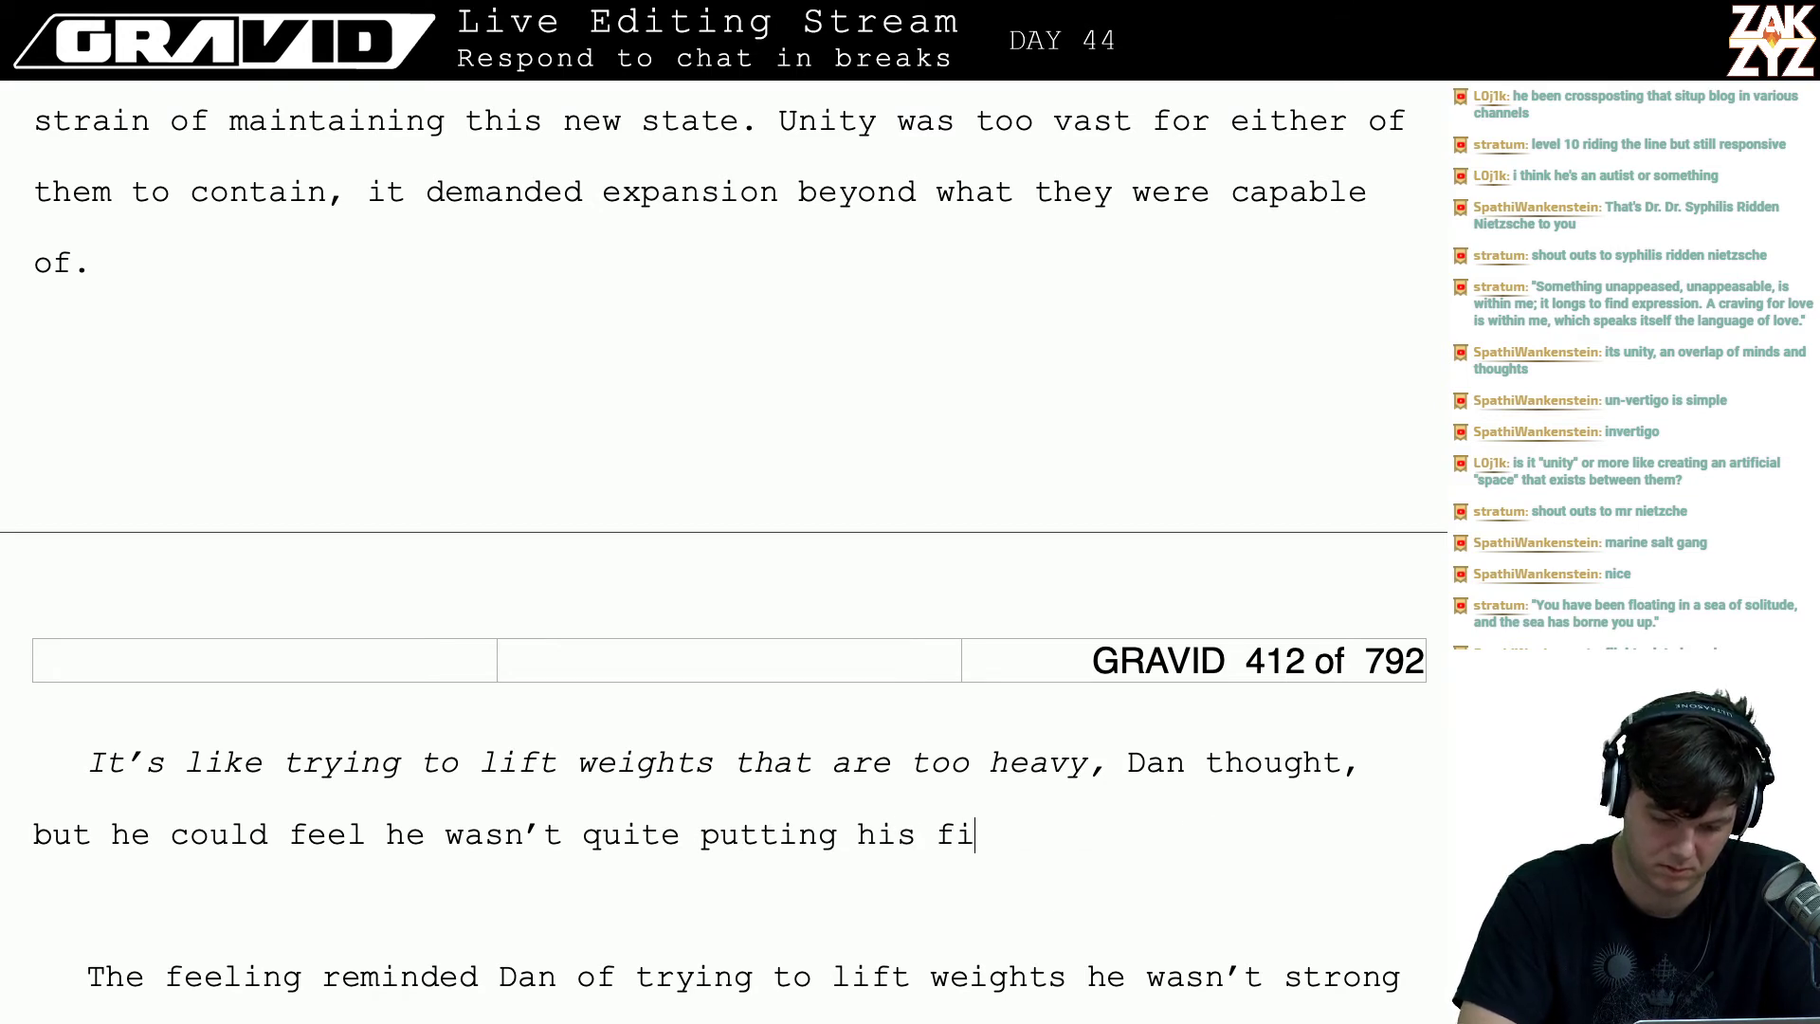
key("BackSpace")
key("BackSpace")
key("BackSpace")
key("BackSpace")
key("BackSpace")
key("BackSpace")
key("BackSpace")
key("BackSpace")
key("BackSpace")
key("BackSpace")
key("BackSpace")
key("BackSpace")
key("BackSpace")
key("BackSpace")
key("BackSpace")
key("BackSpace")
key("BackSpace")
key("BackSpace")
key("BackSpace")
key("BackSpace")
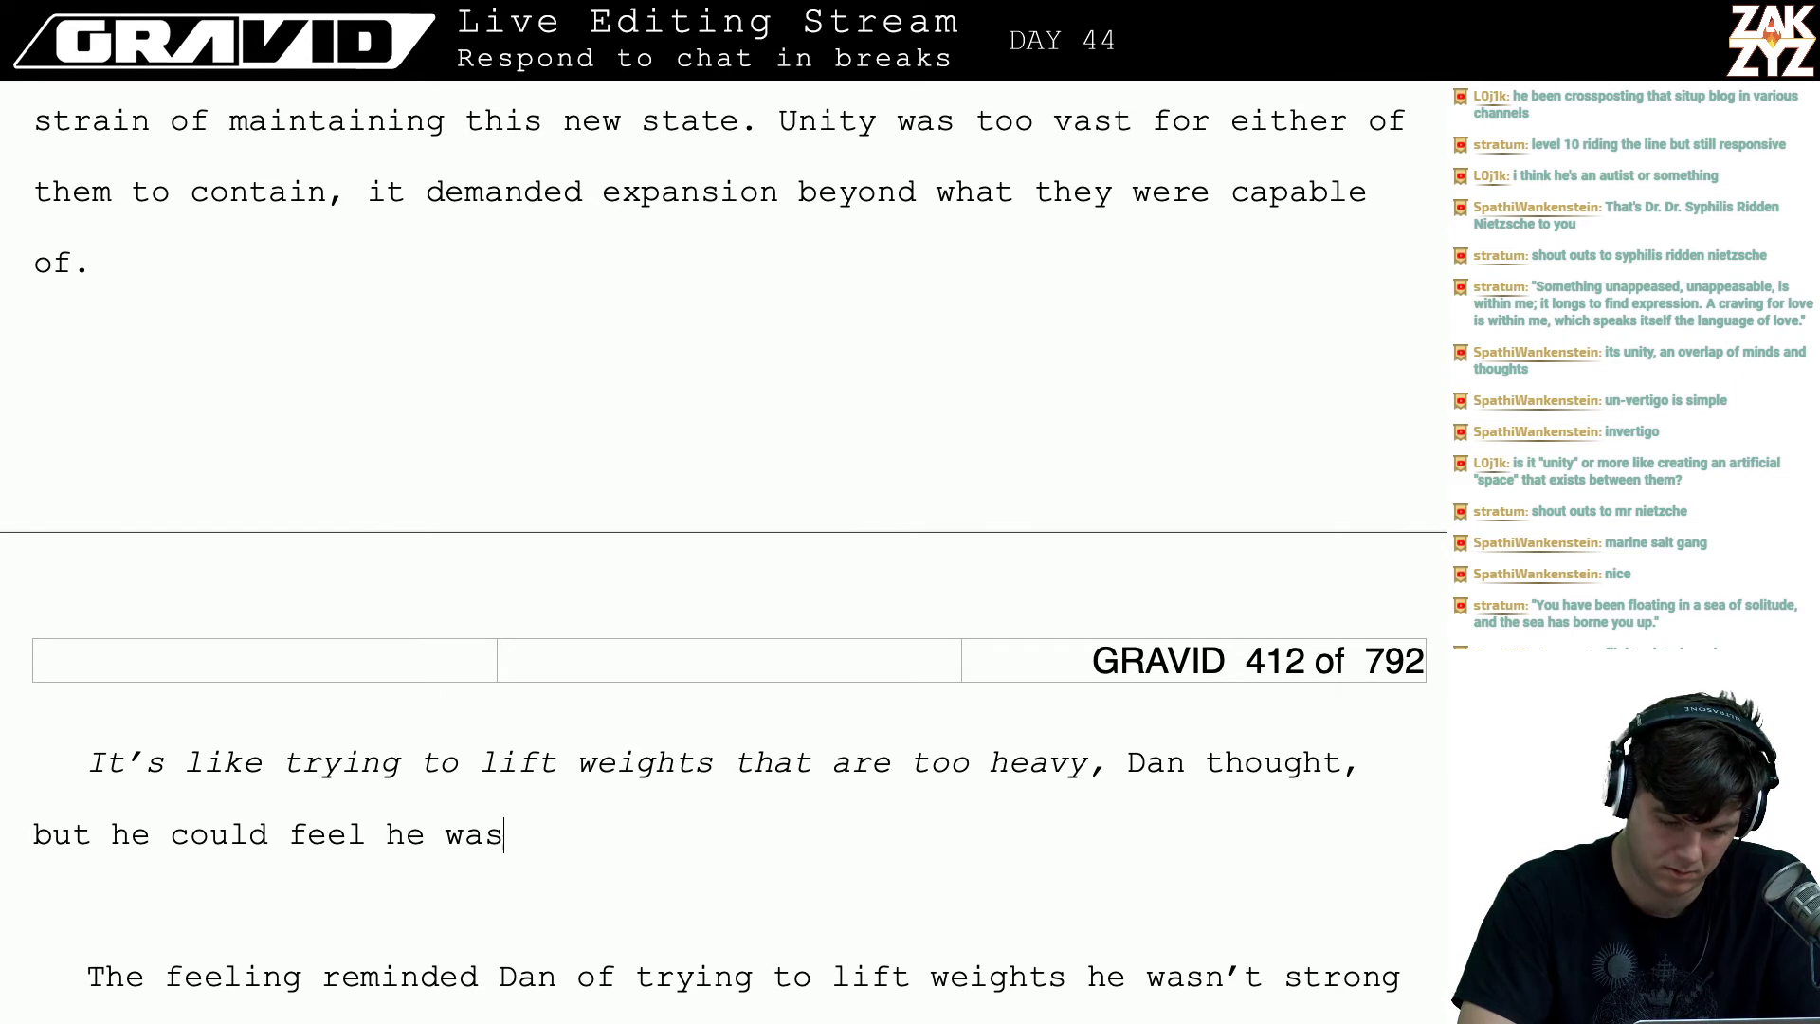
key("BackSpace")
key("BackSpace")
key("BackSpace")
key("BackSpace")
key("BackSpace")
key("BackSpace")
key("BackSpace")
key("BackSpace")
key("BackSpace")
key("BackSpace")
key("BackSpace")
key("BackSpace")
key("BackSpace")
key("BackSpace")
key("BackSpace")
key("BackSpace")
key("BackSpace")
key("BackSpace")
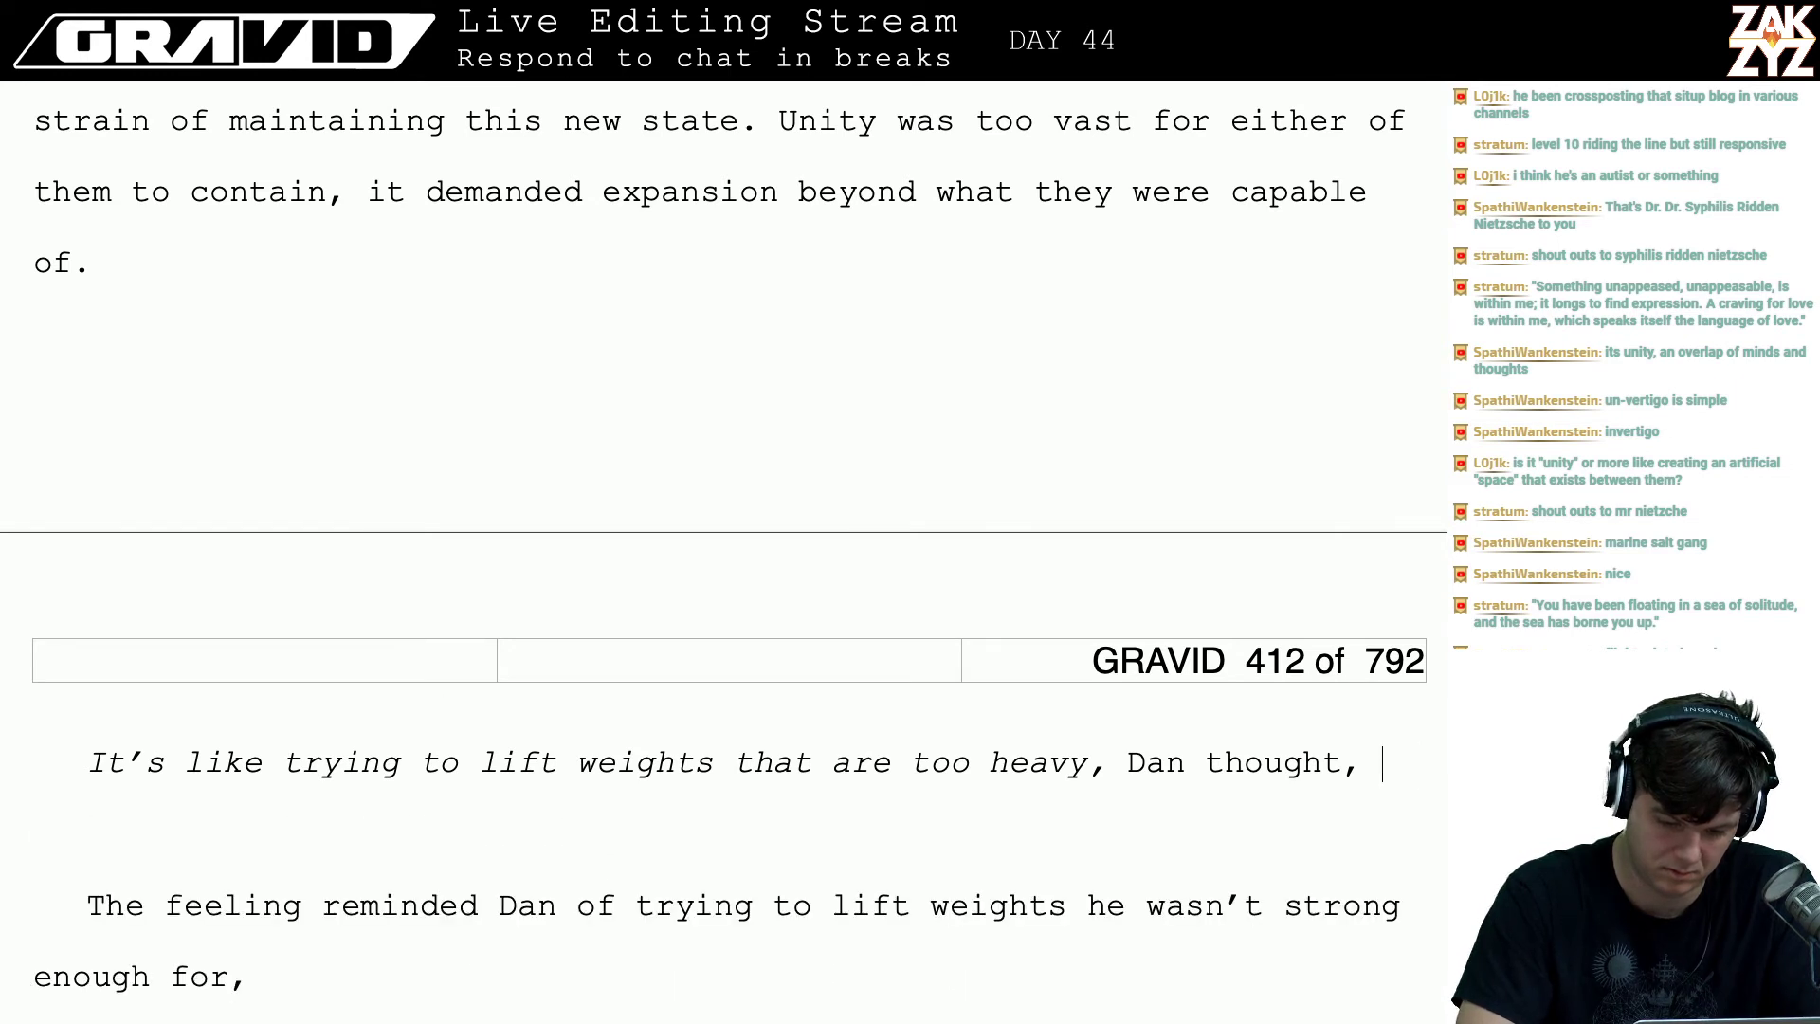
type("and she fo")
key("BackSpace")
type("e")
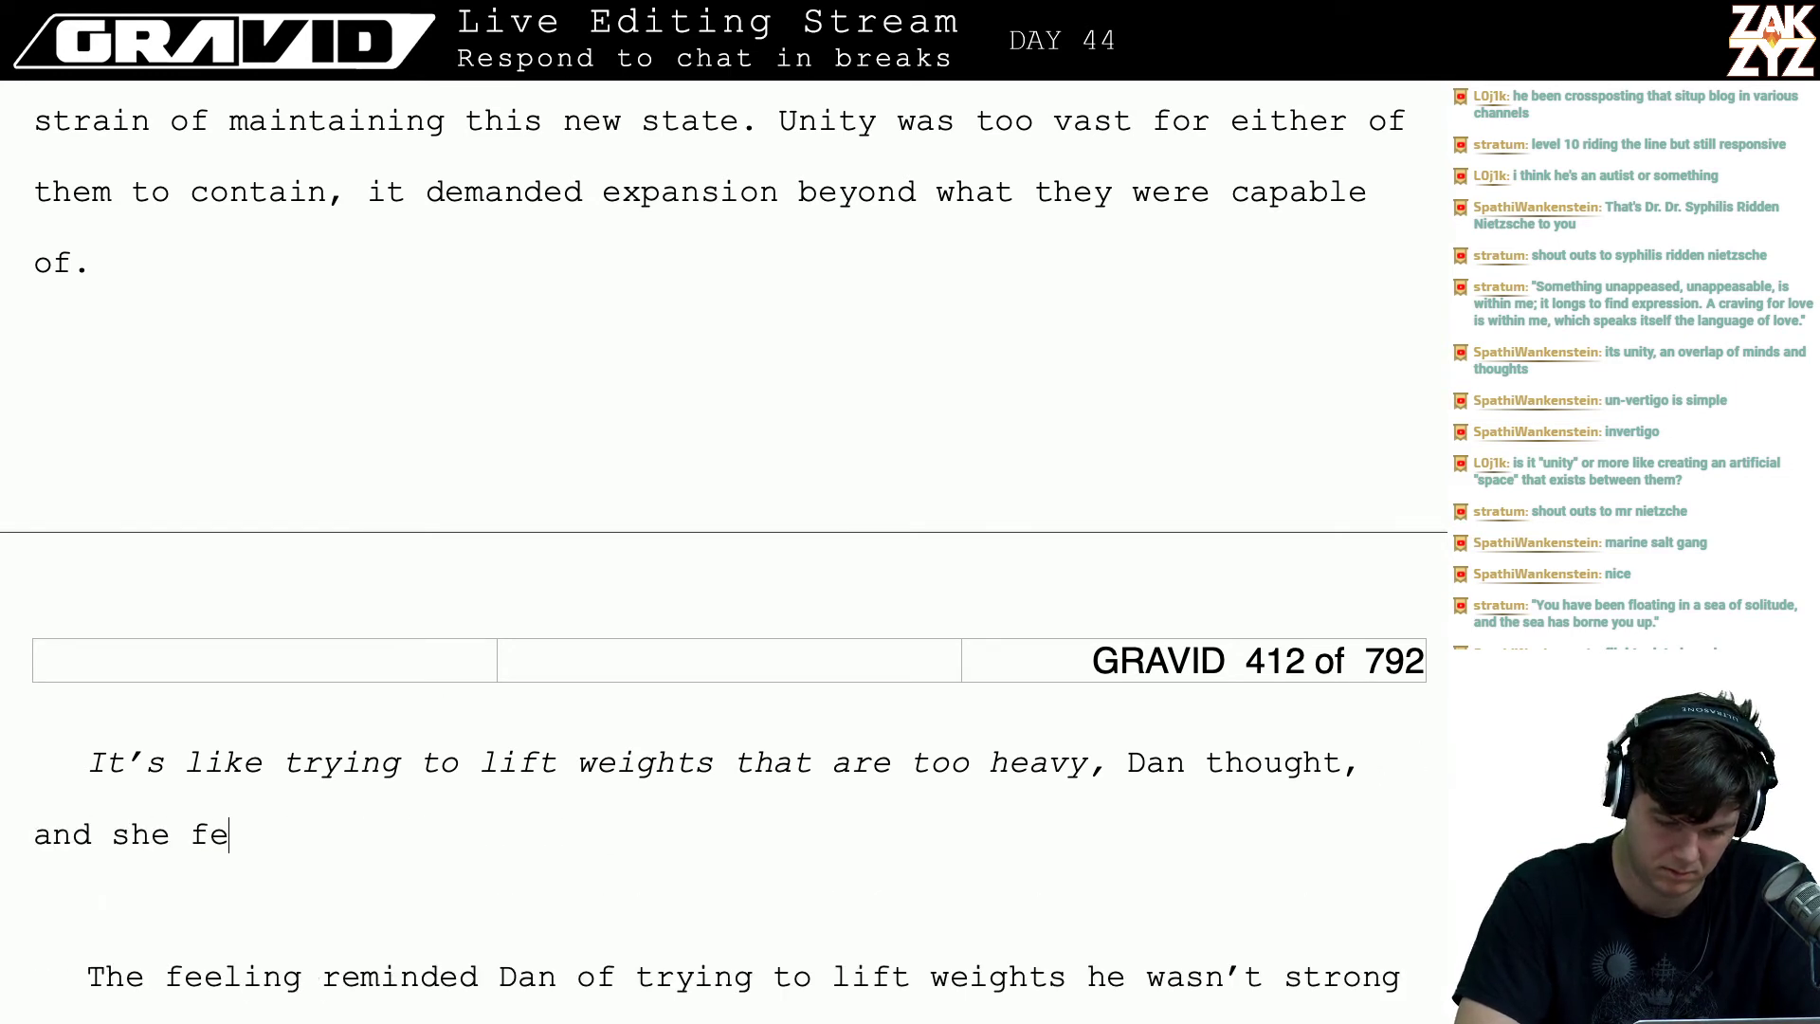
type("lt his frown")
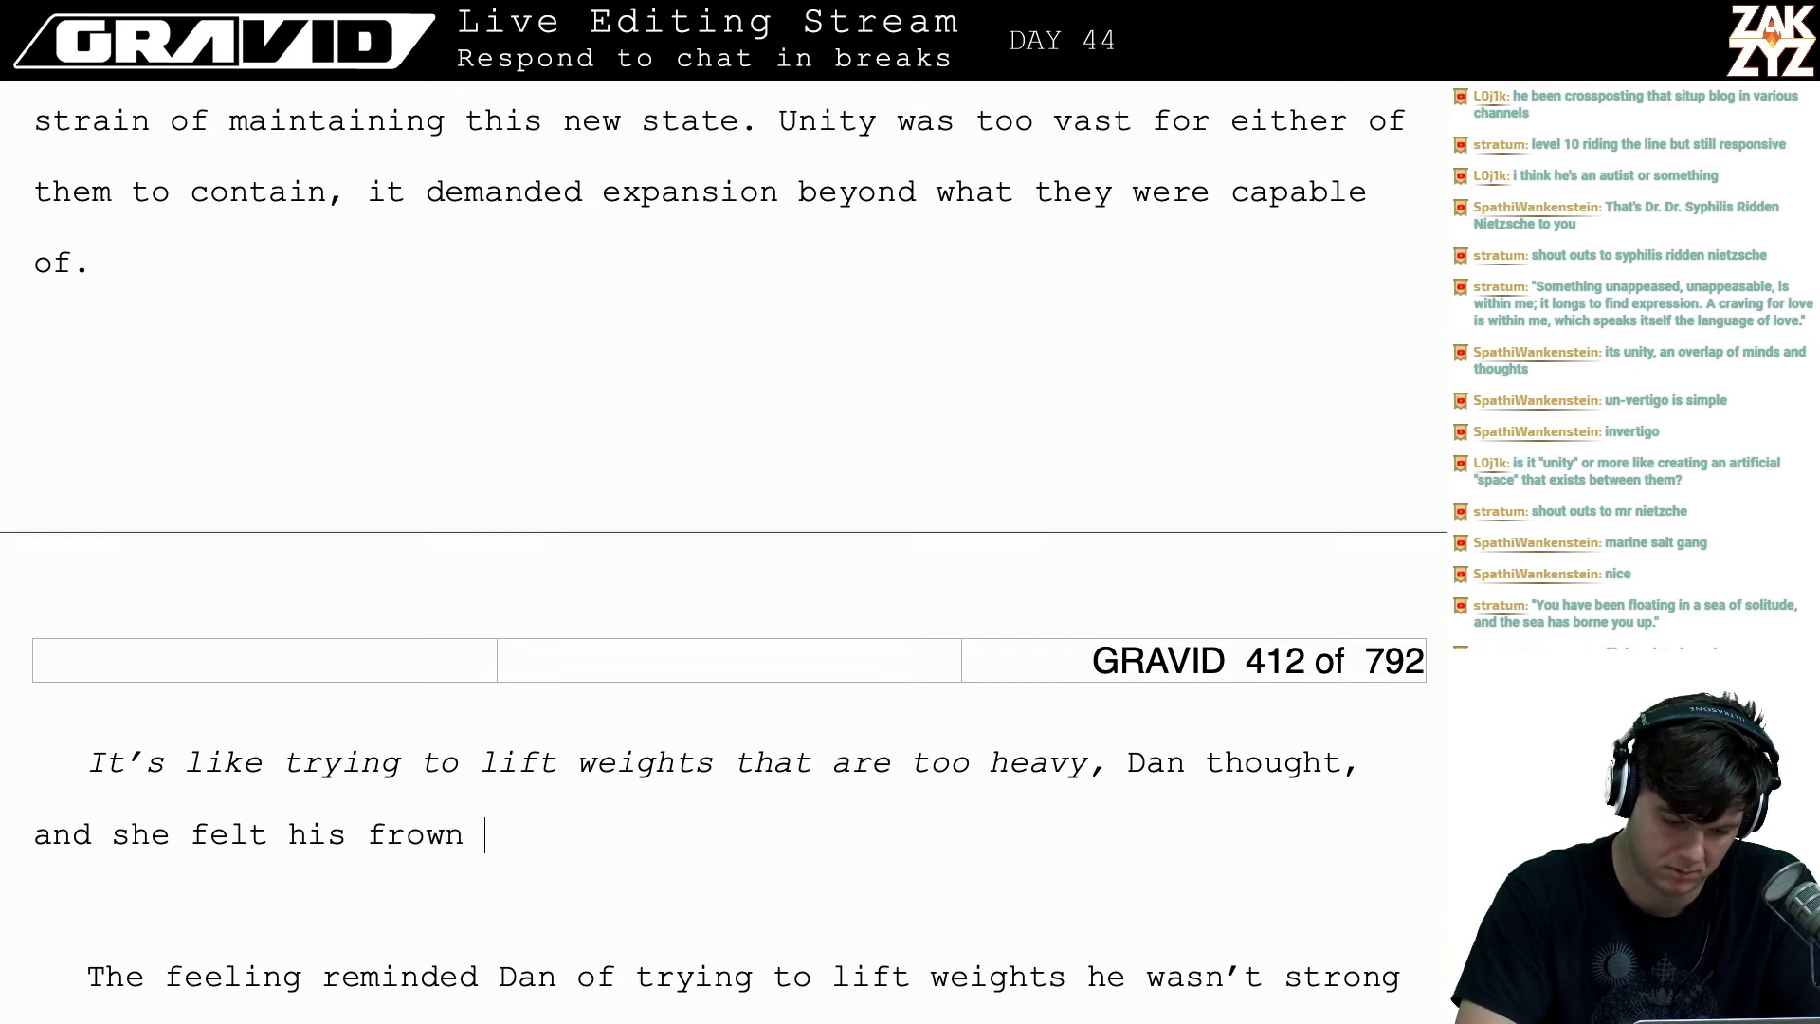
key("BackSpace")
key("BackSpace")
key("BackSpace")
key("BackSpace")
key("BackSpace")
key("BackSpace")
key("BackSpace")
key("BackSpace")
key("BackSpace")
key("BackSpace")
key("BackSpace")
key("BackSpace")
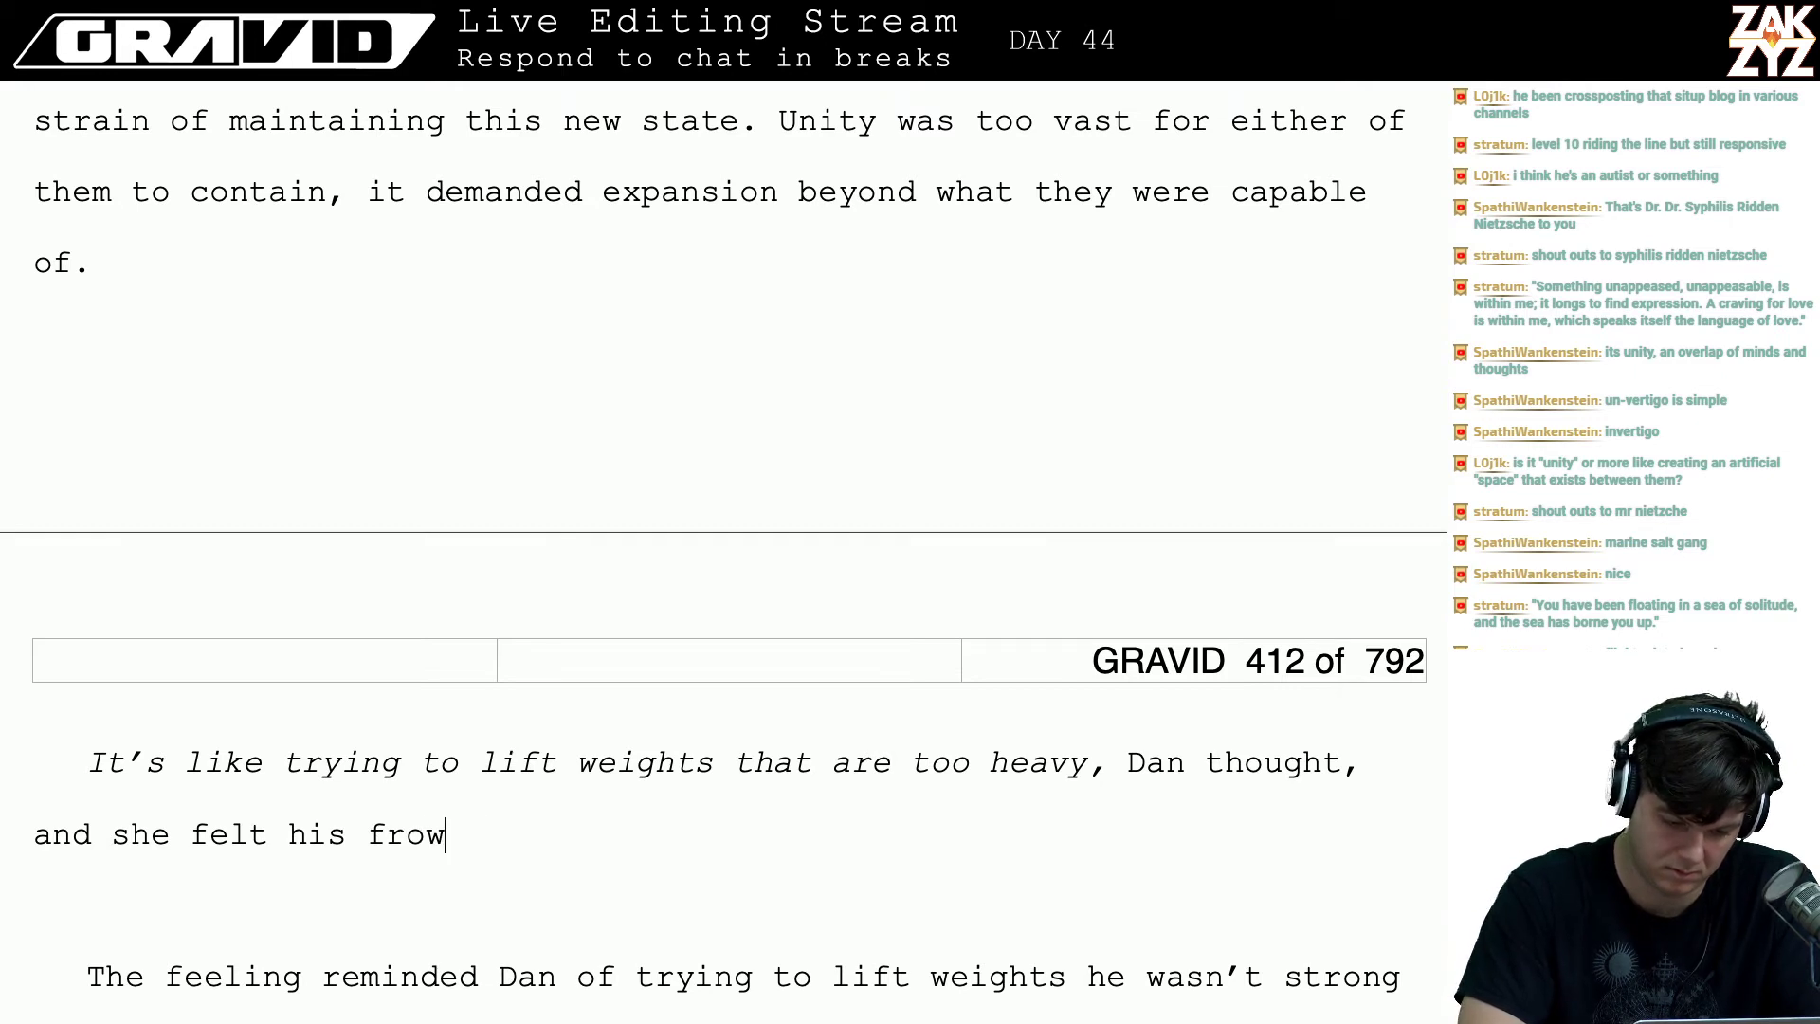
key("BackSpace")
key("BackSpace")
key("BackSpace")
key("BackSpace")
key("BackSpace")
key("BackSpace")
key("BackSpace")
key("BackSpace")
key("BackSpace")
key("BackSpace")
key("BackSpace")
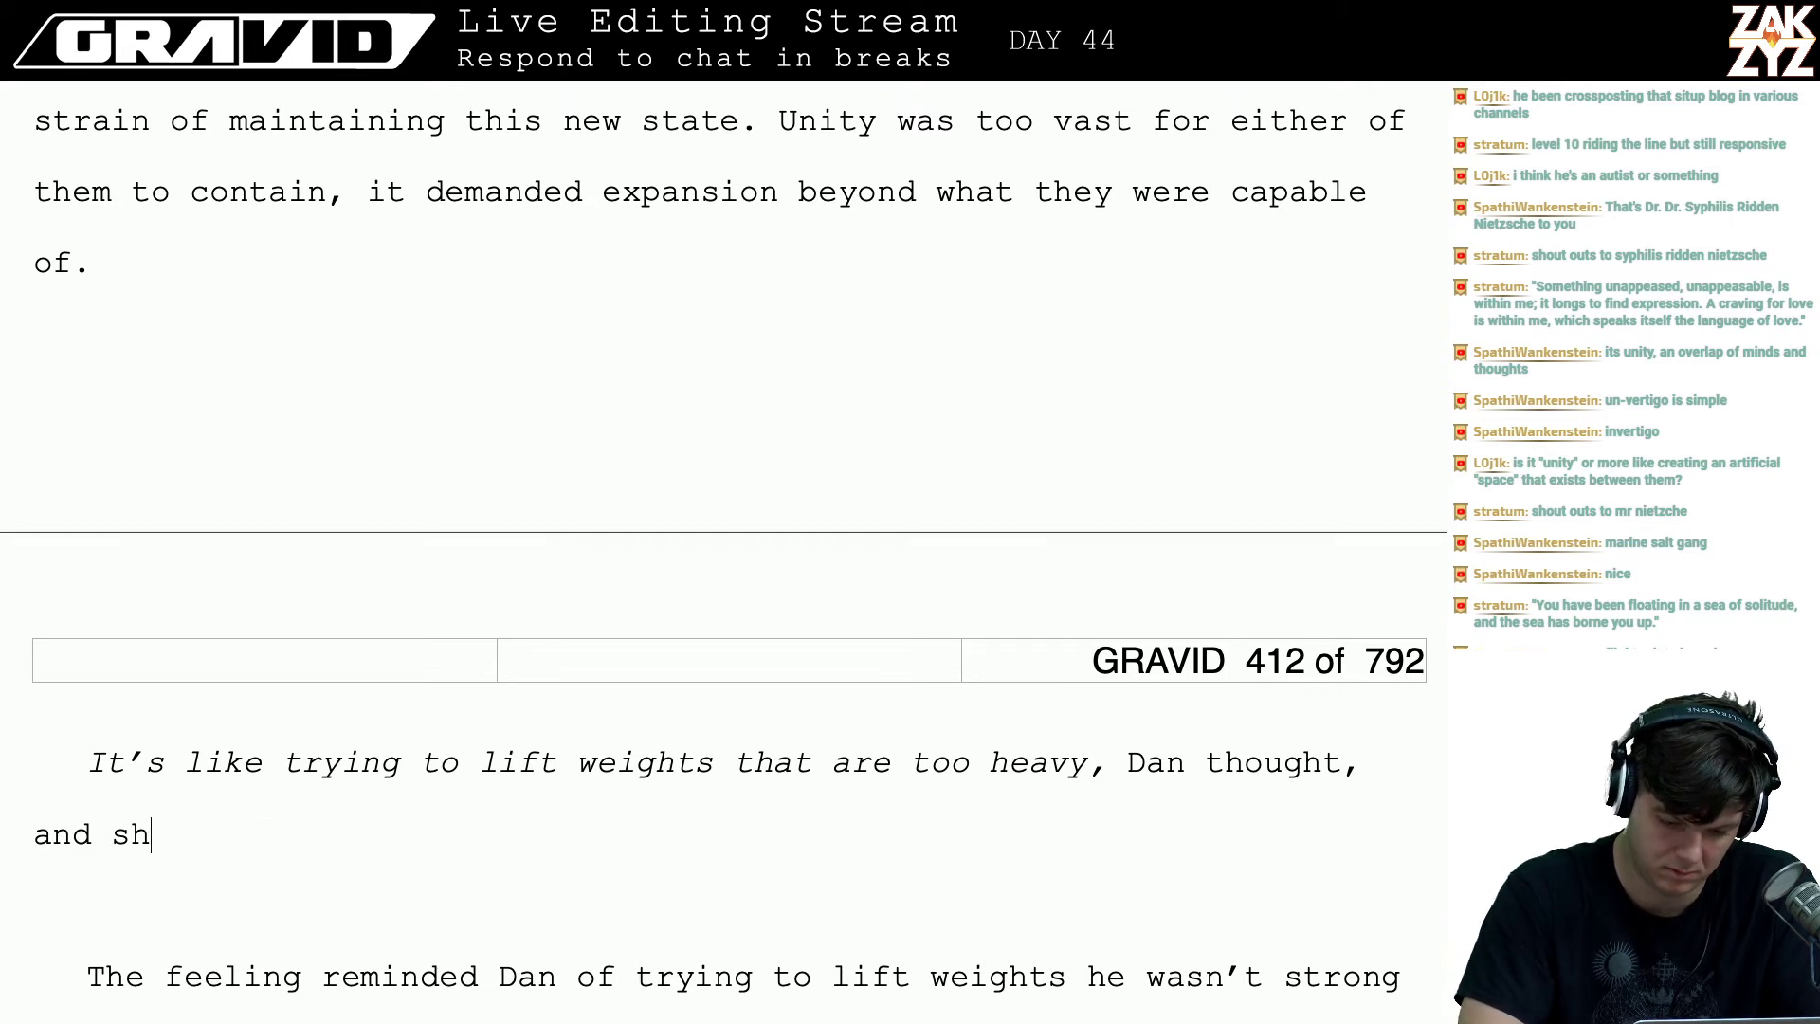
- Continue after "Dan thought," with "and even as he did he could feel the inadequacy of his idea, it wasn’t quite that"
type("and even ")
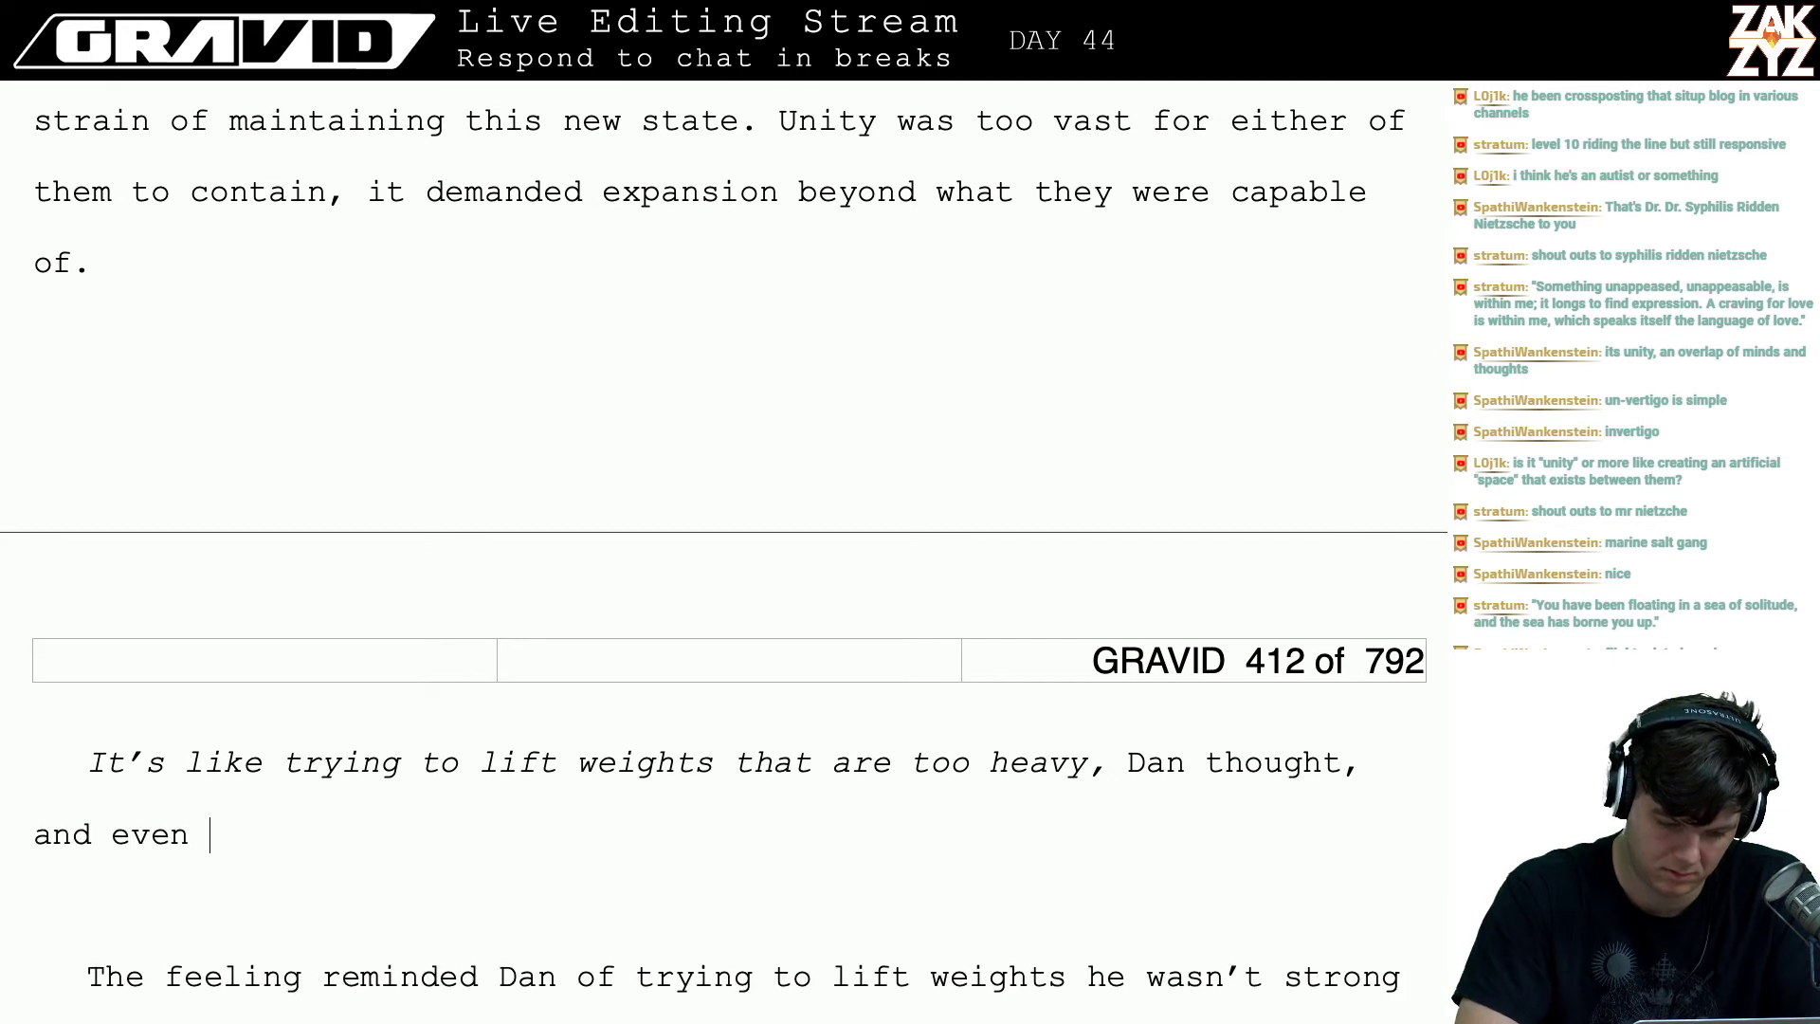
type("as he did he could f")
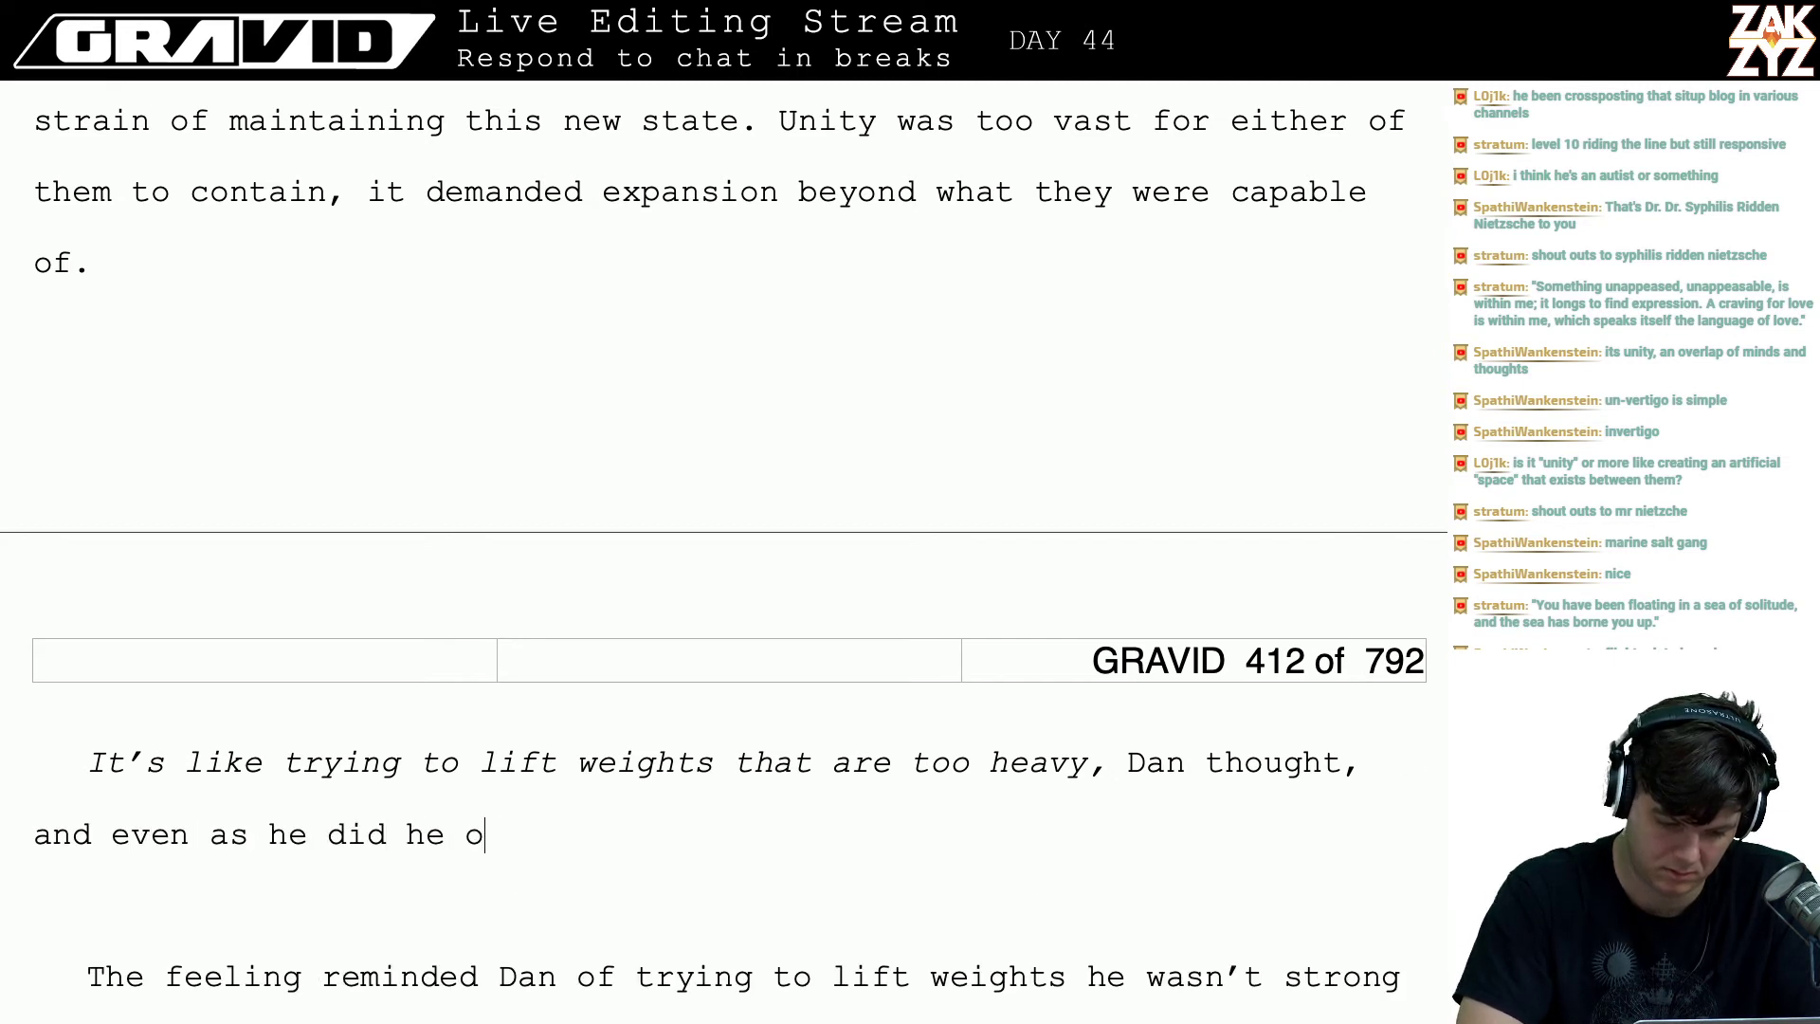
type("he in")
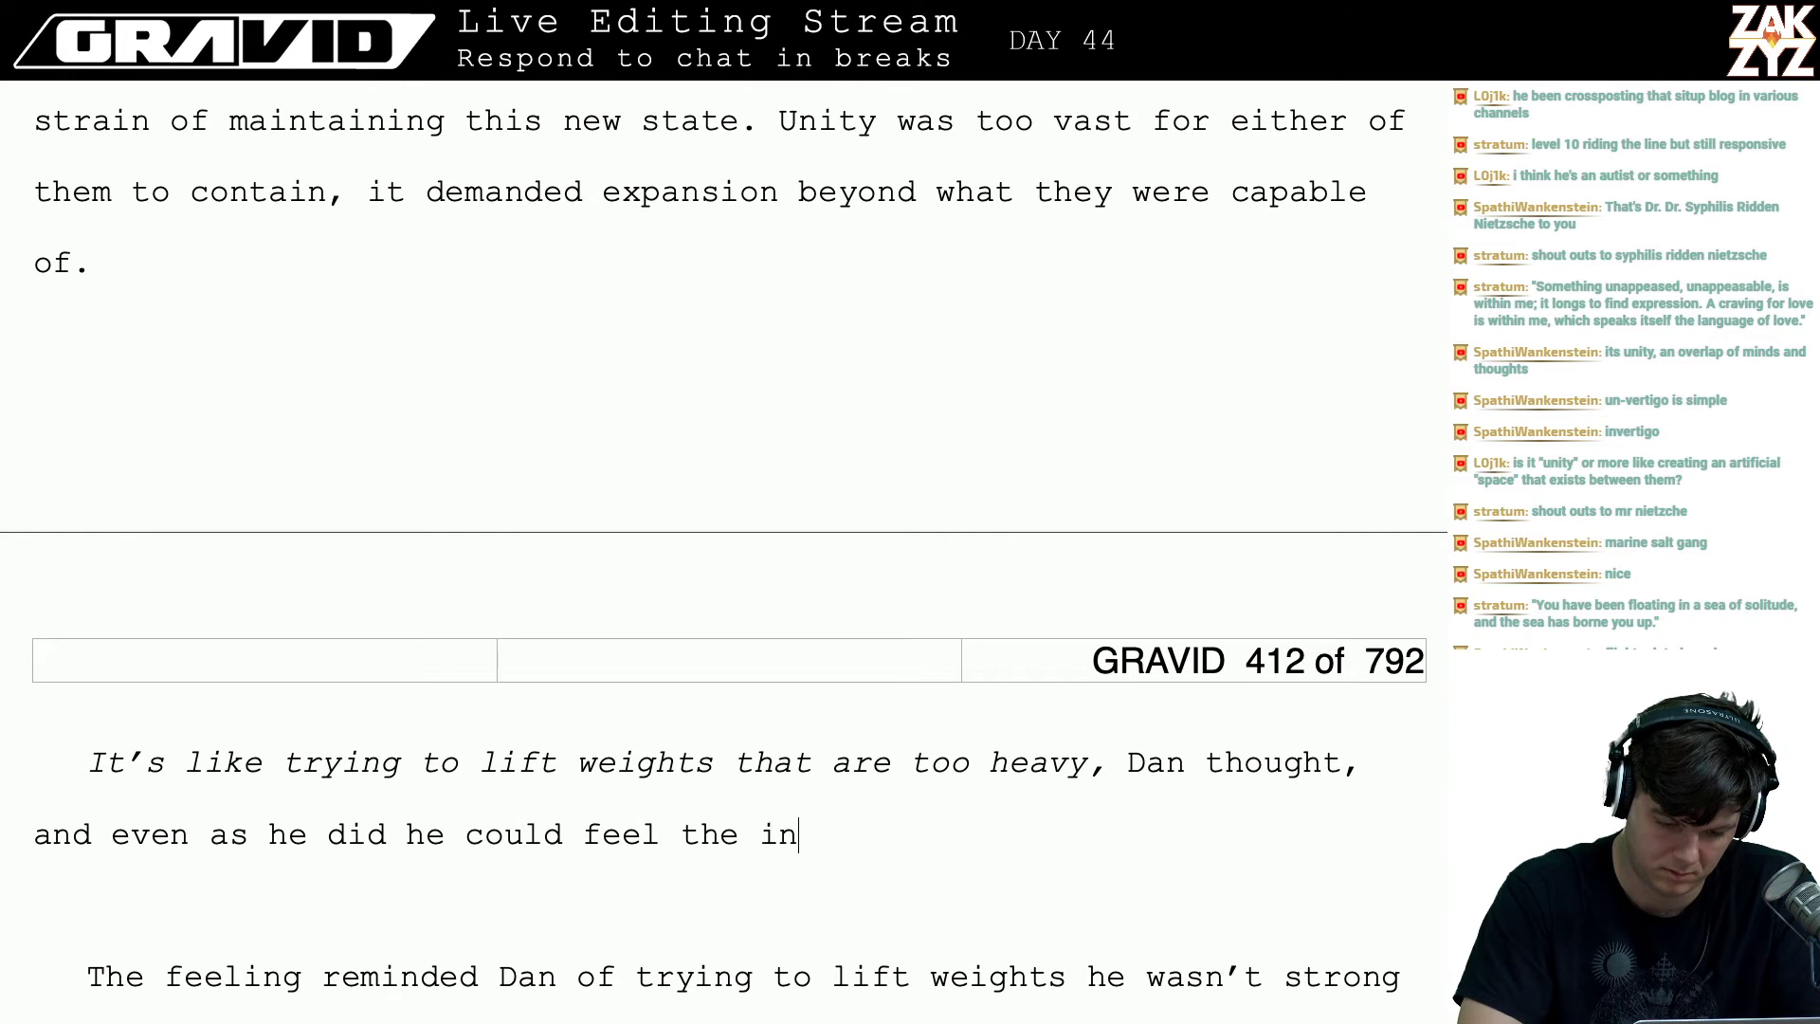
type("adequ")
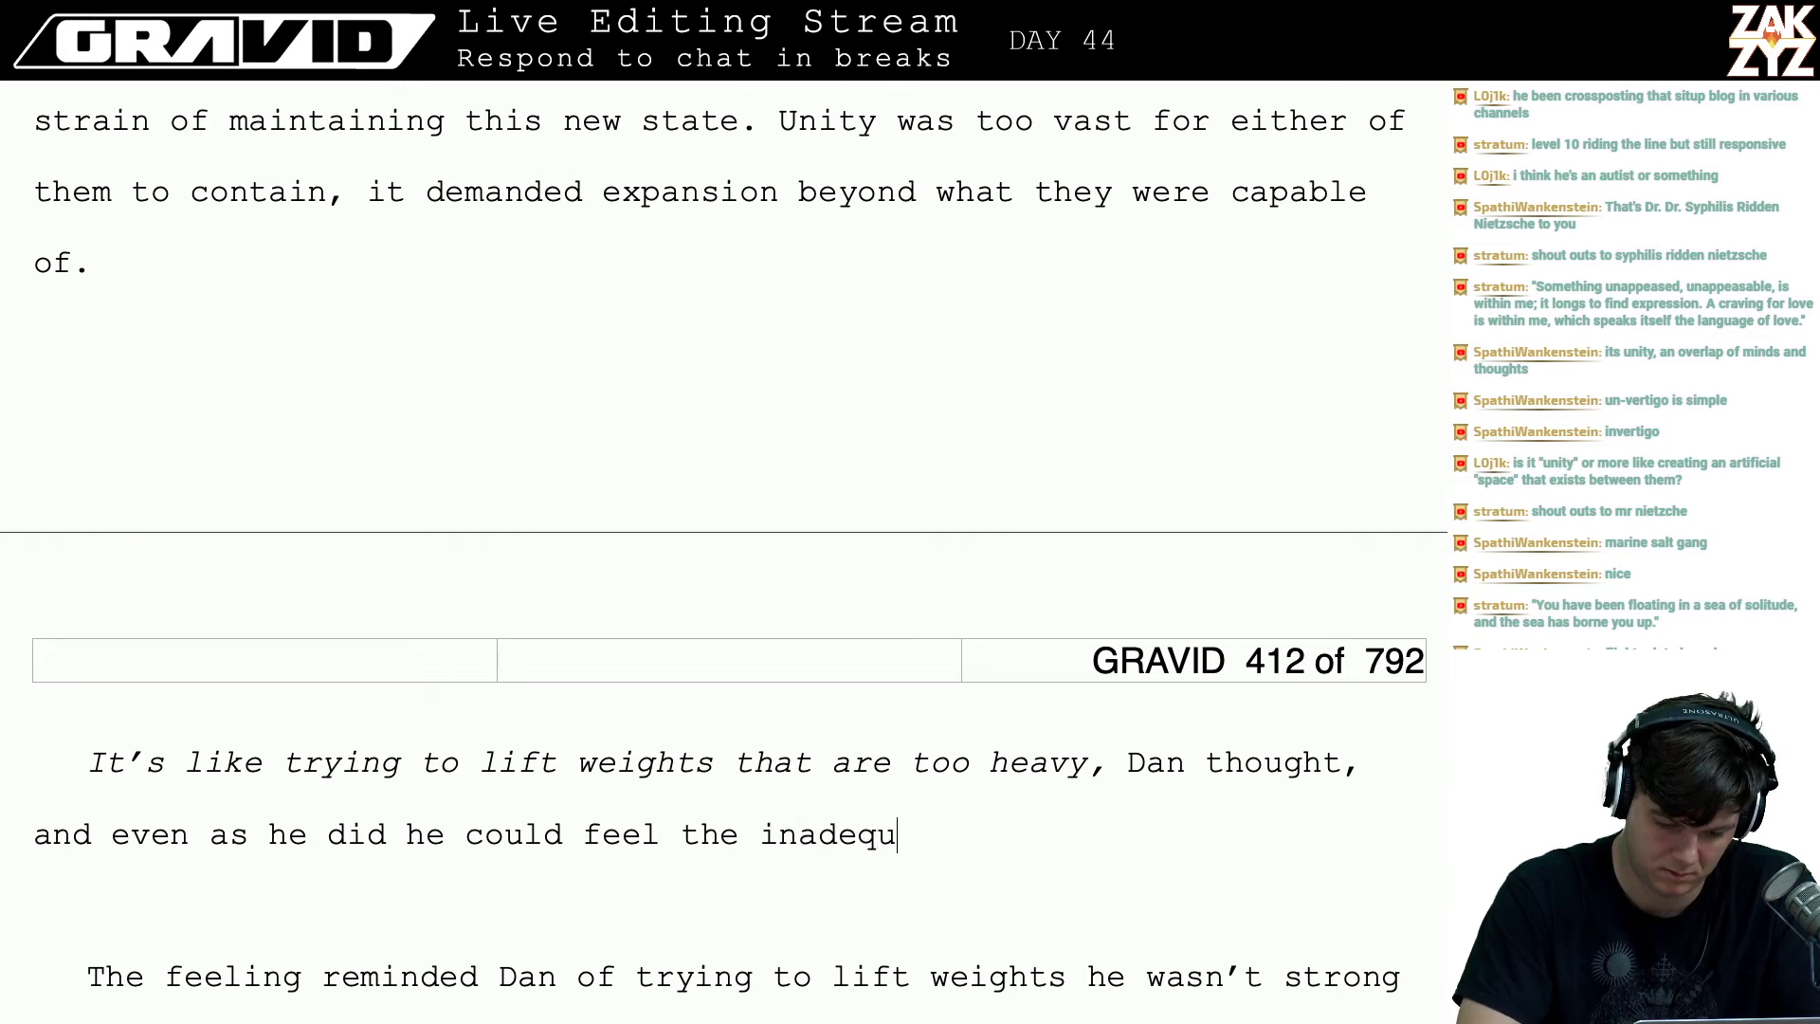
type("acy of his ")
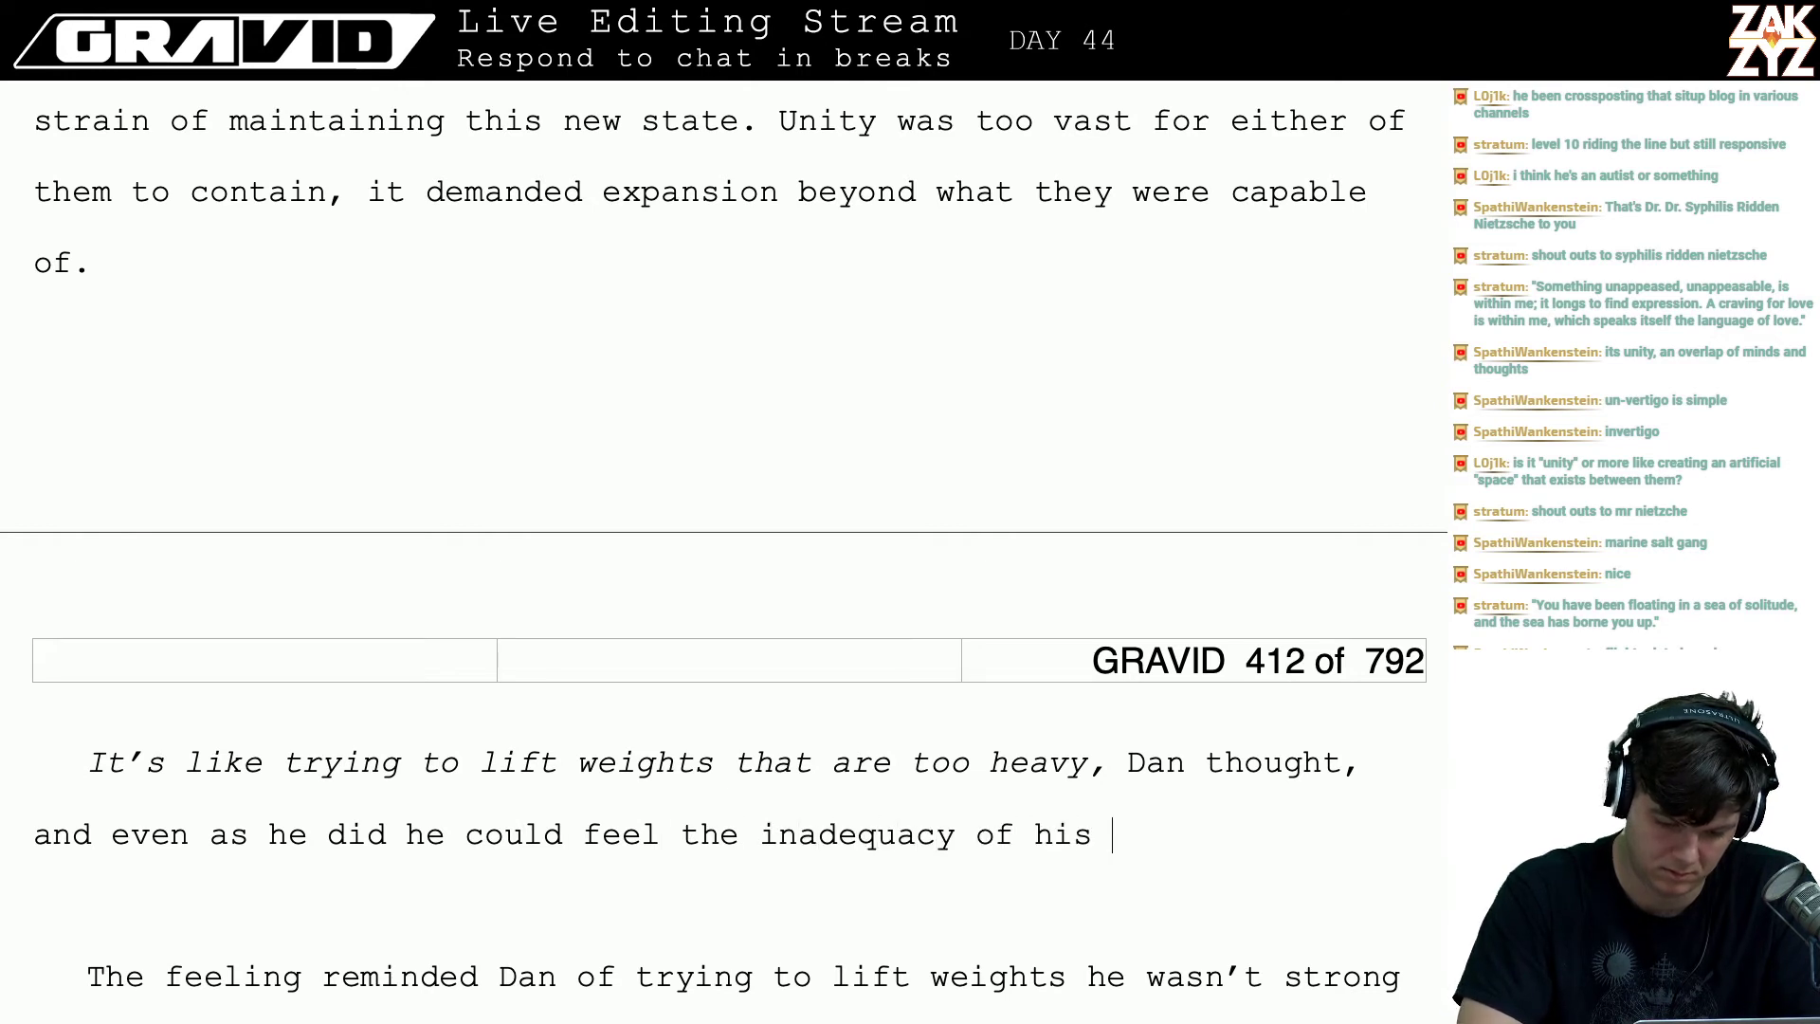
type("idea, it wasn")
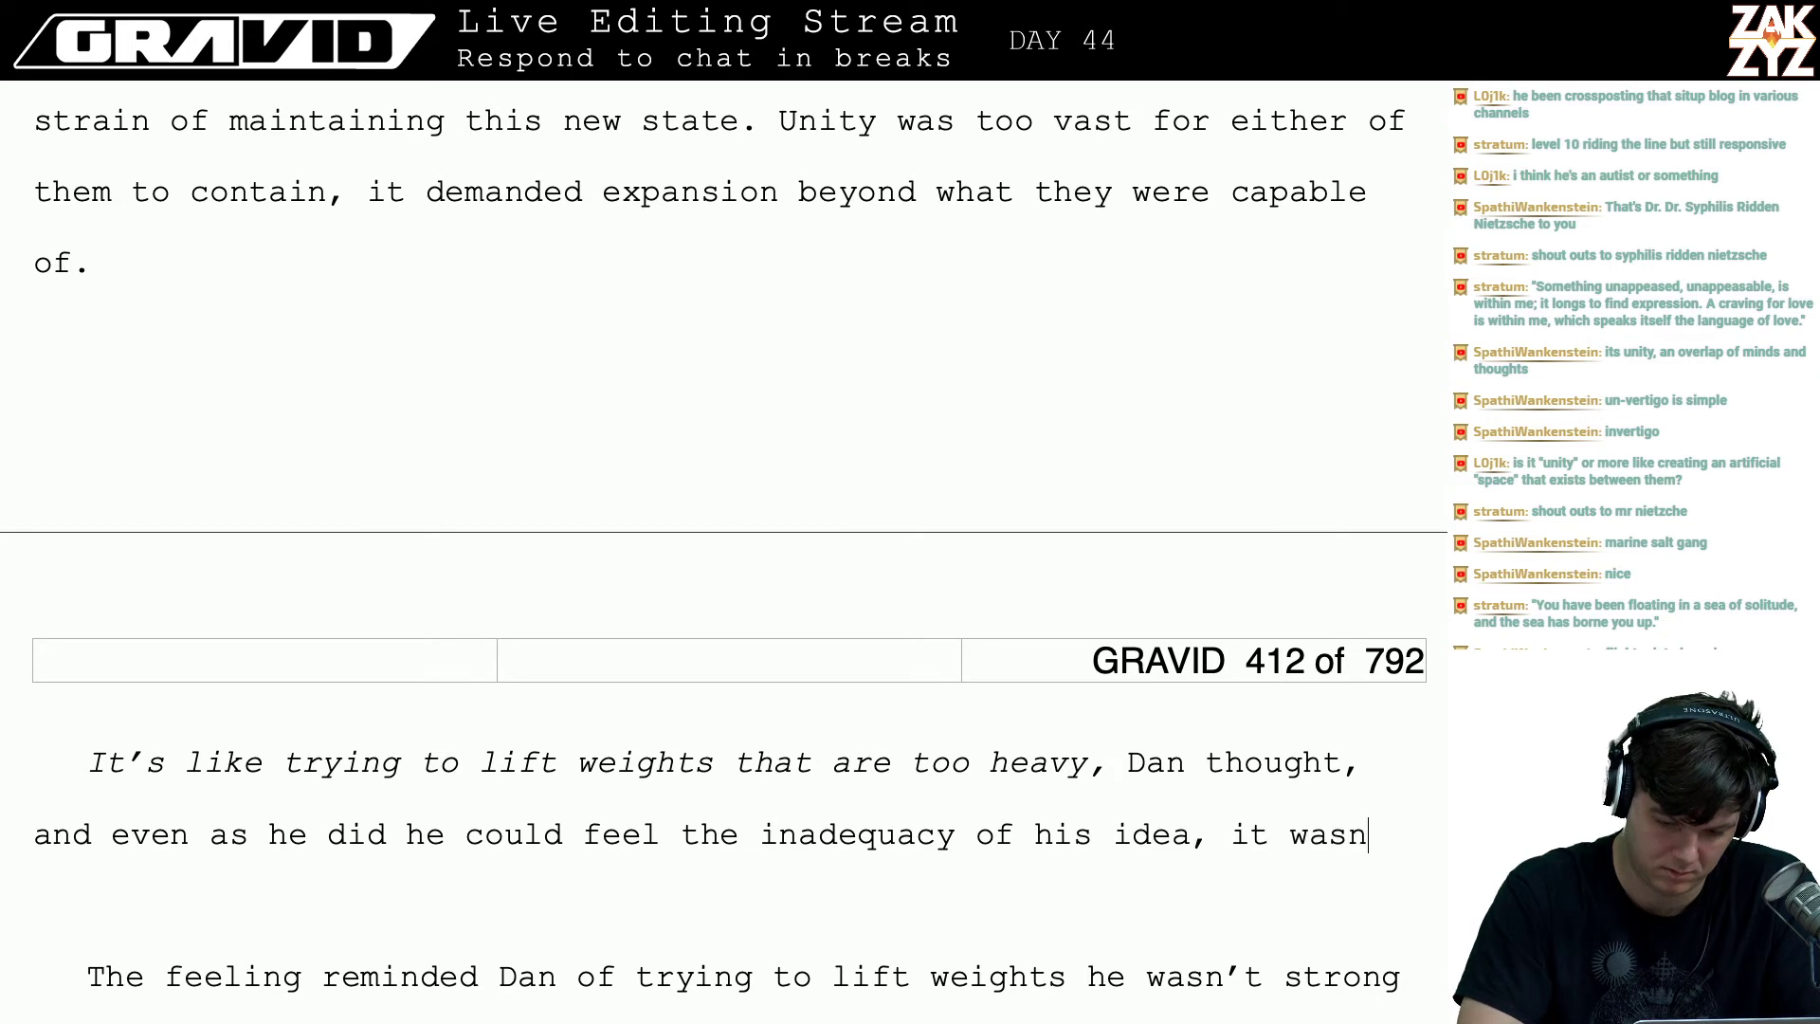
type("'t quite that")
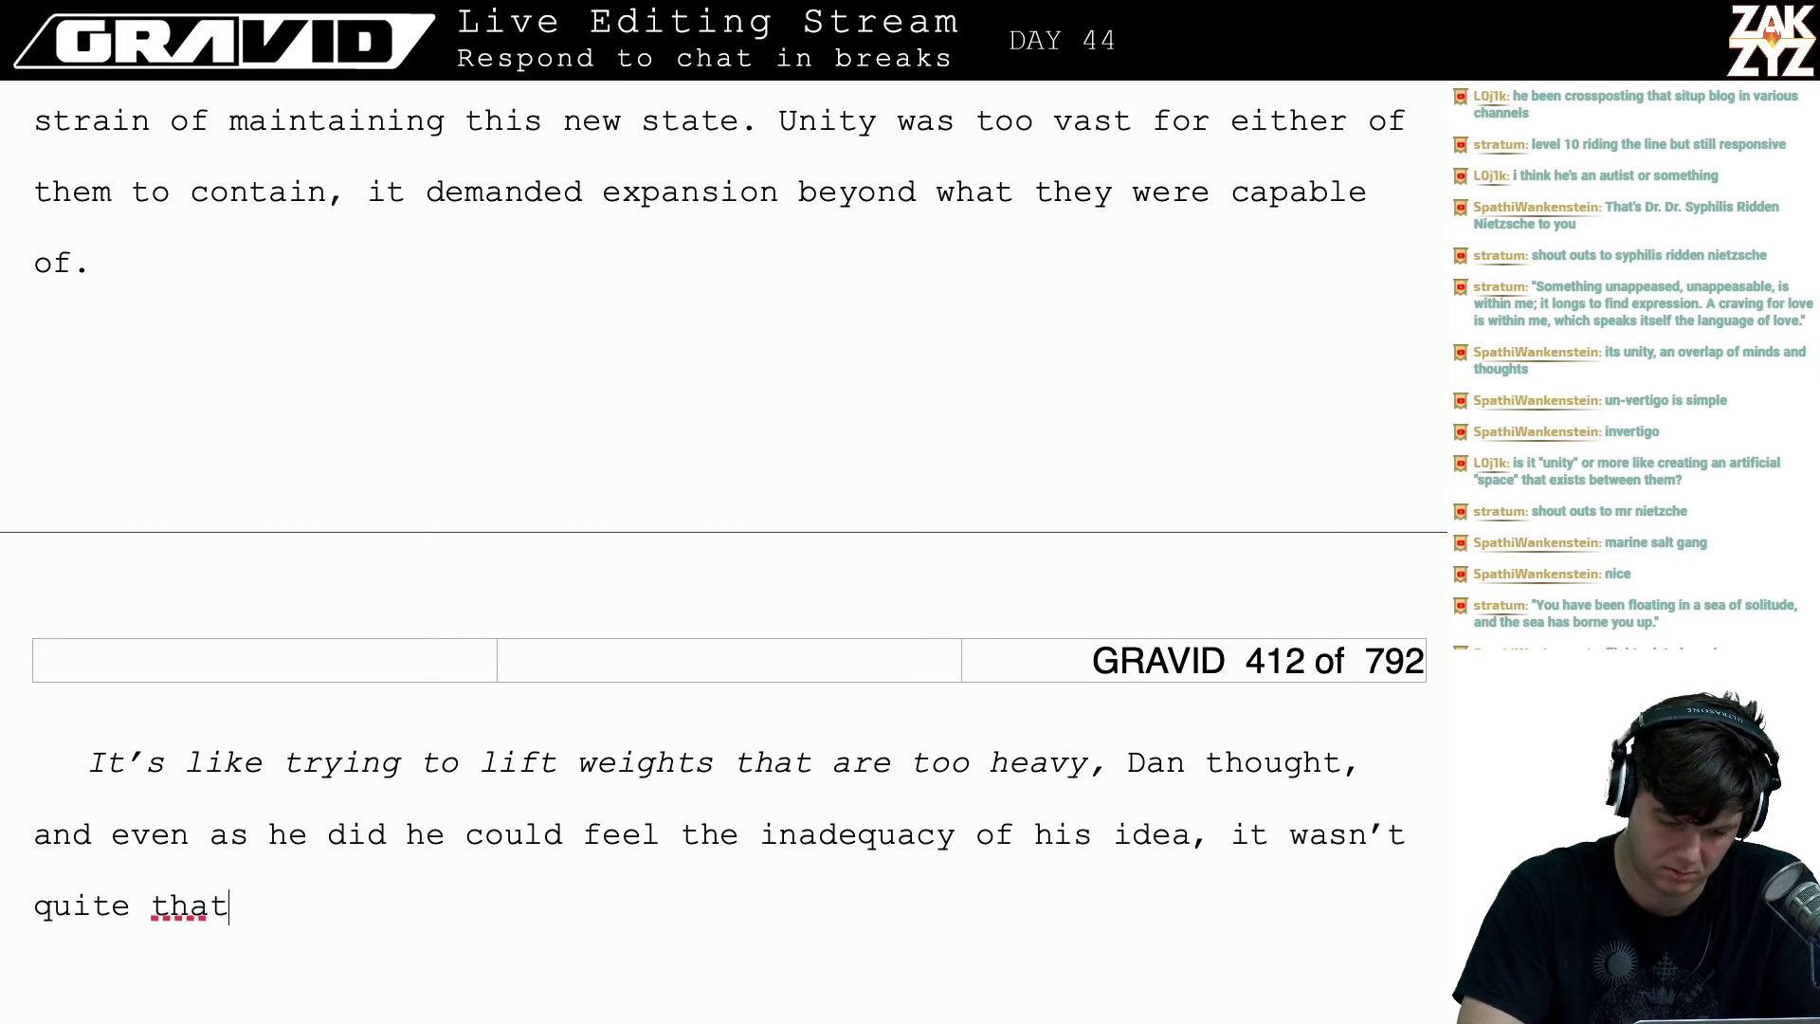
- End the sentence after "it wasn’t quite that" with a period, trying and removing the follow-up openings "There was a kind of" and "There was a sense"
type(". There was a kin")
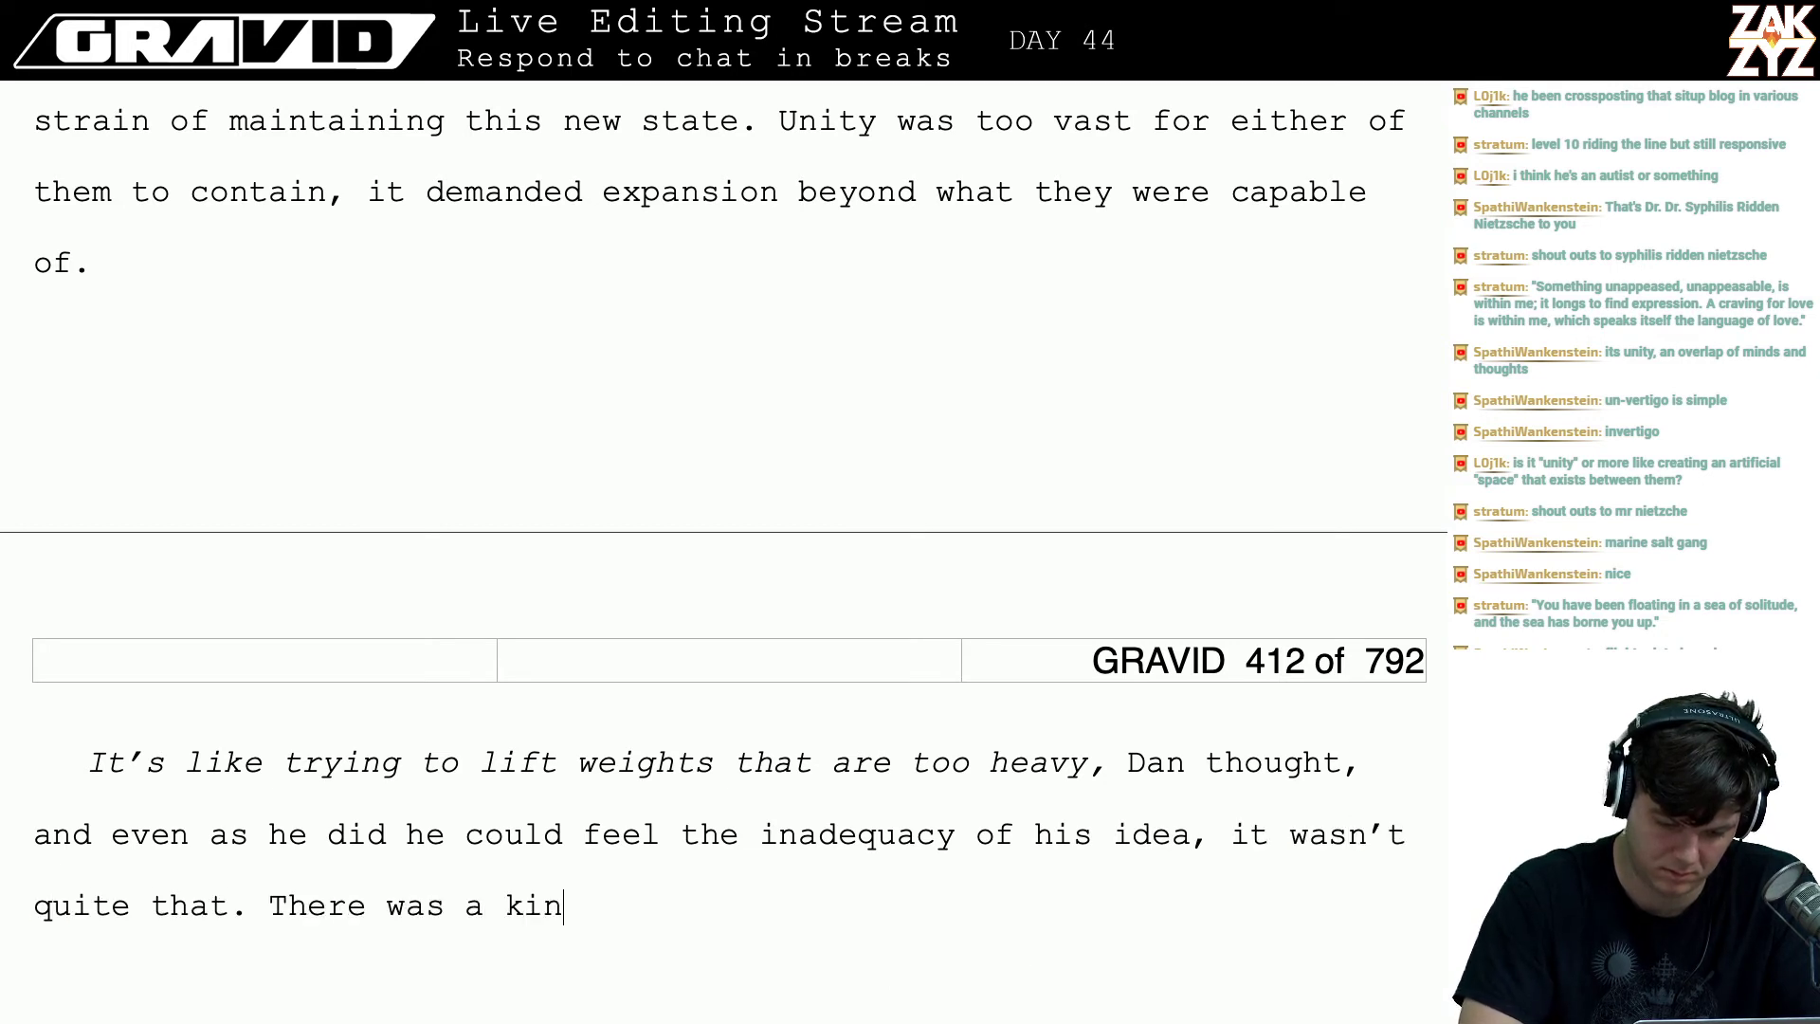
type("d of str")
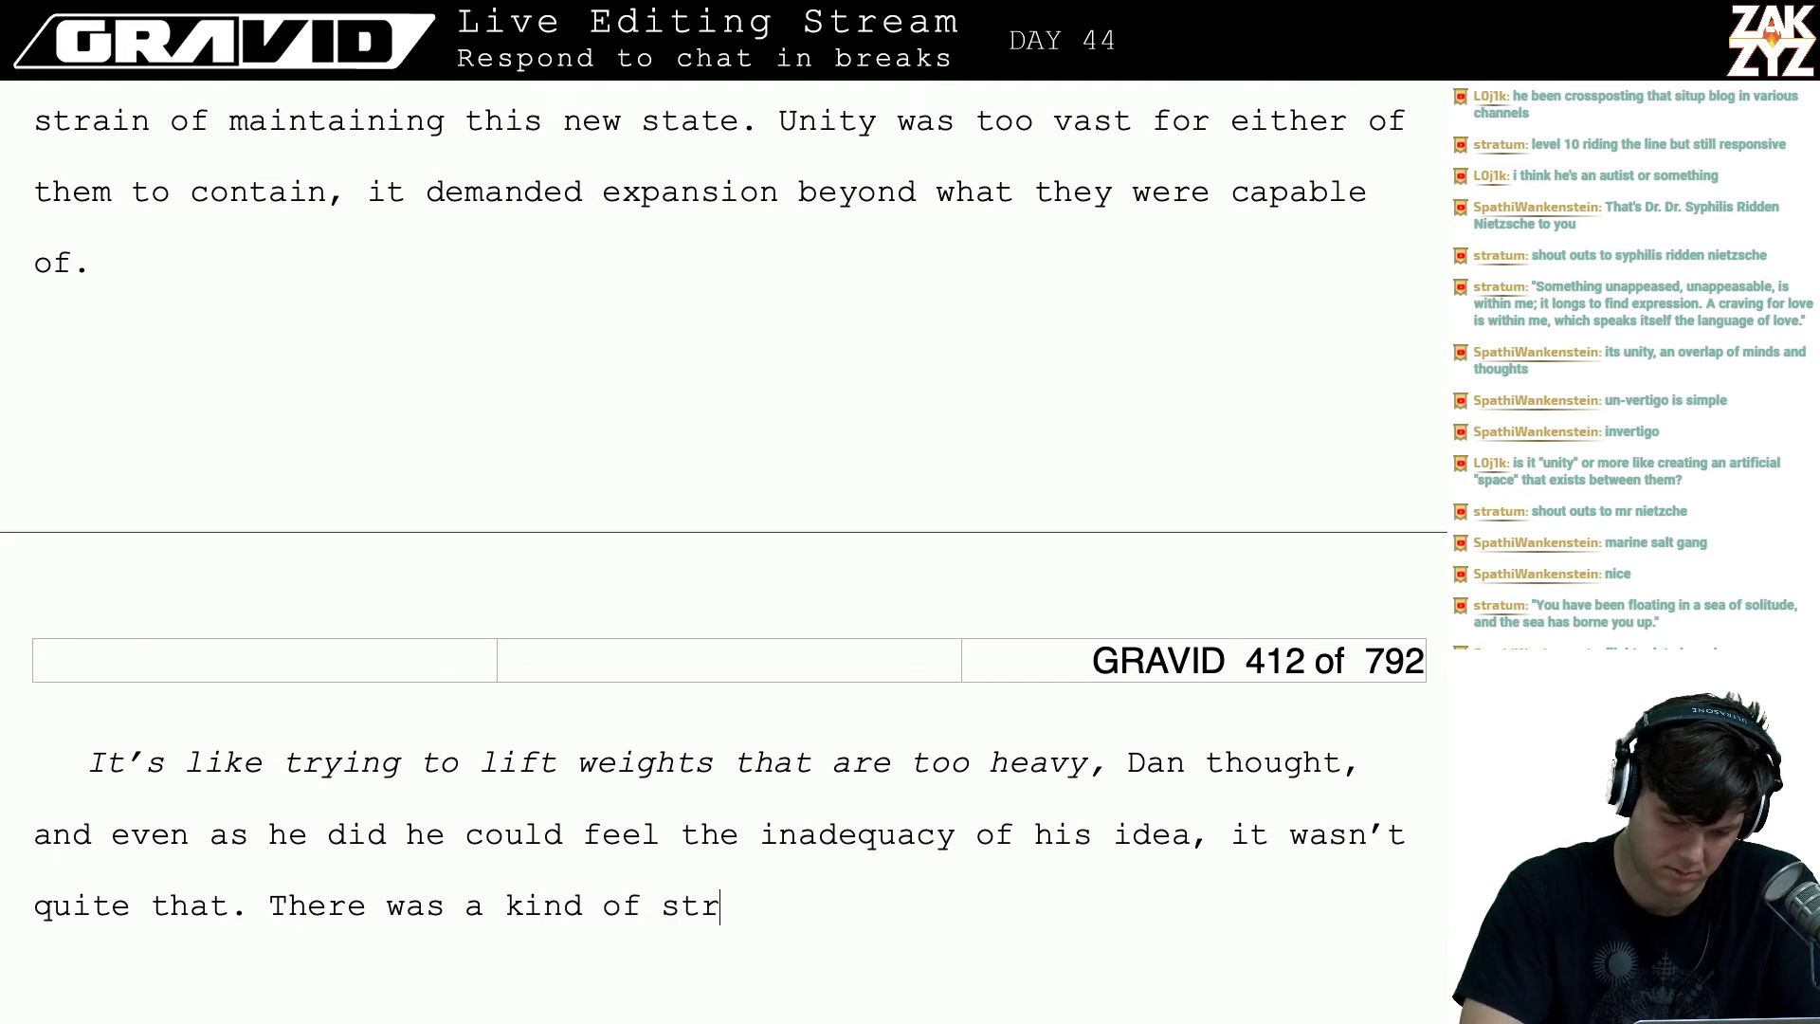
key("BackSpace")
key("BackSpace")
key("BackSpace")
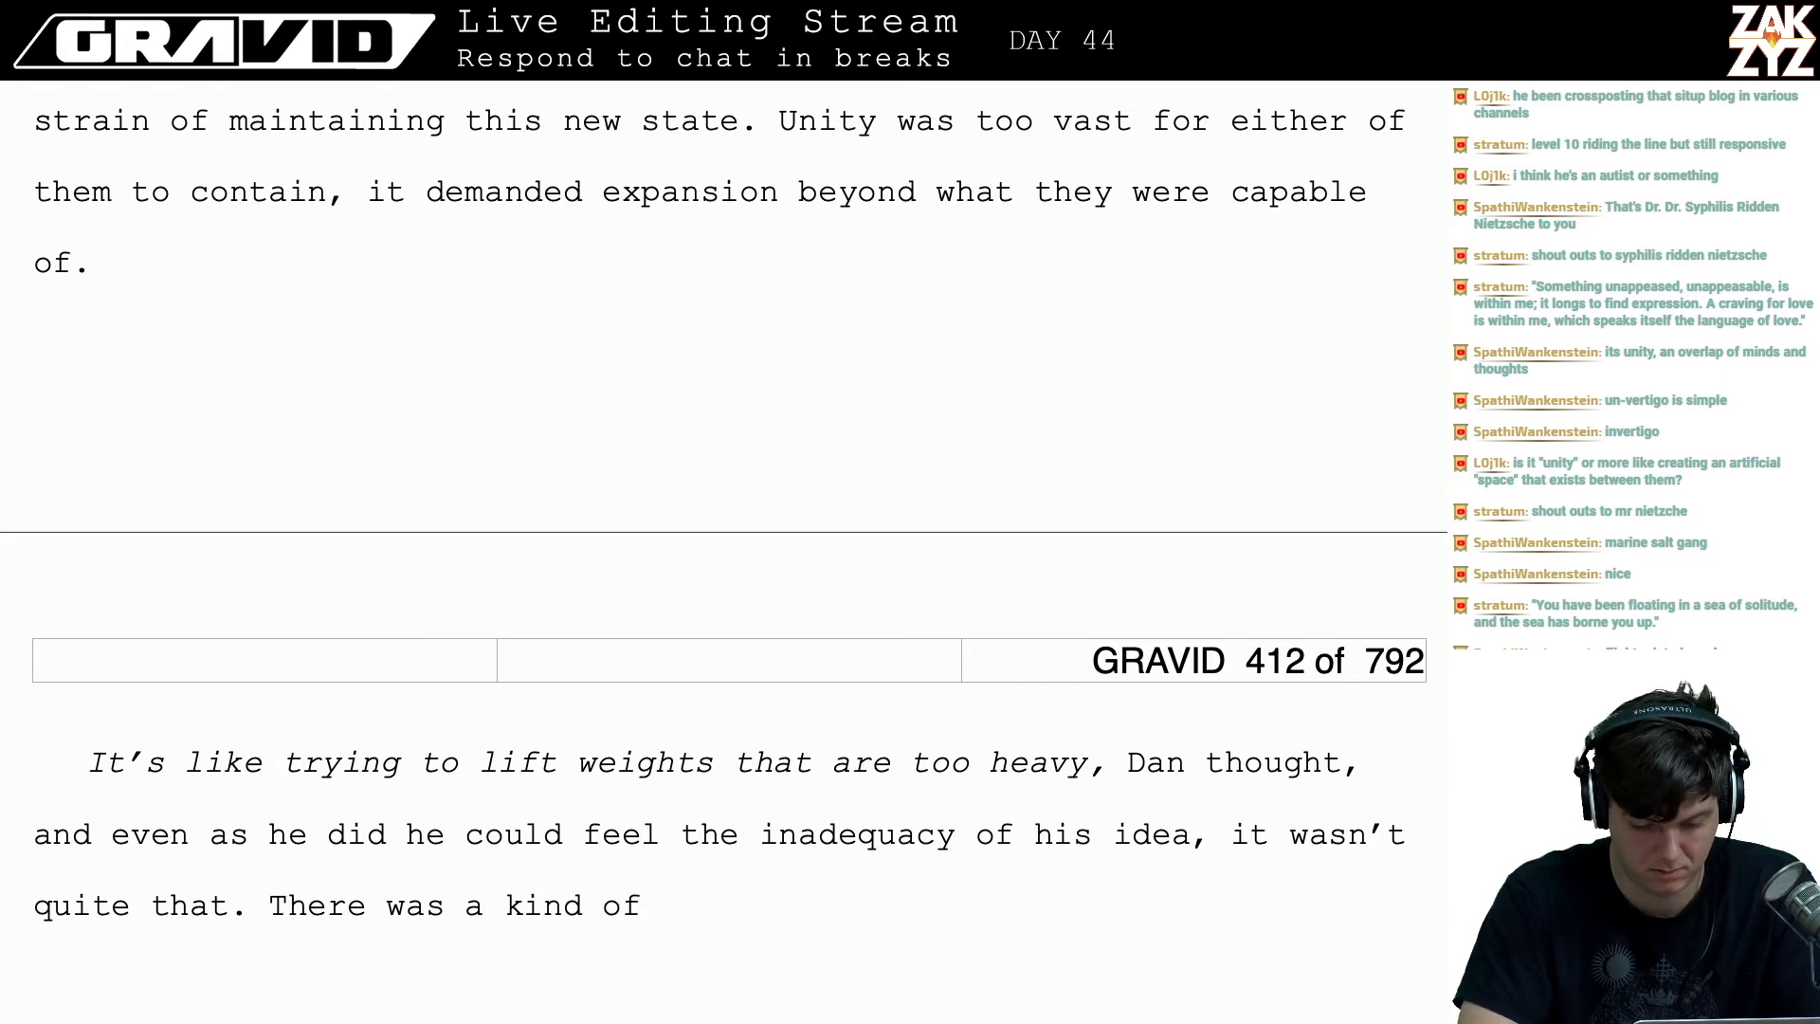
key("BackSpace")
key("BackSpace")
key("BackSpace")
key("BackSpace")
key("BackSpace")
key("BackSpace")
key("BackSpace")
key("BackSpace")
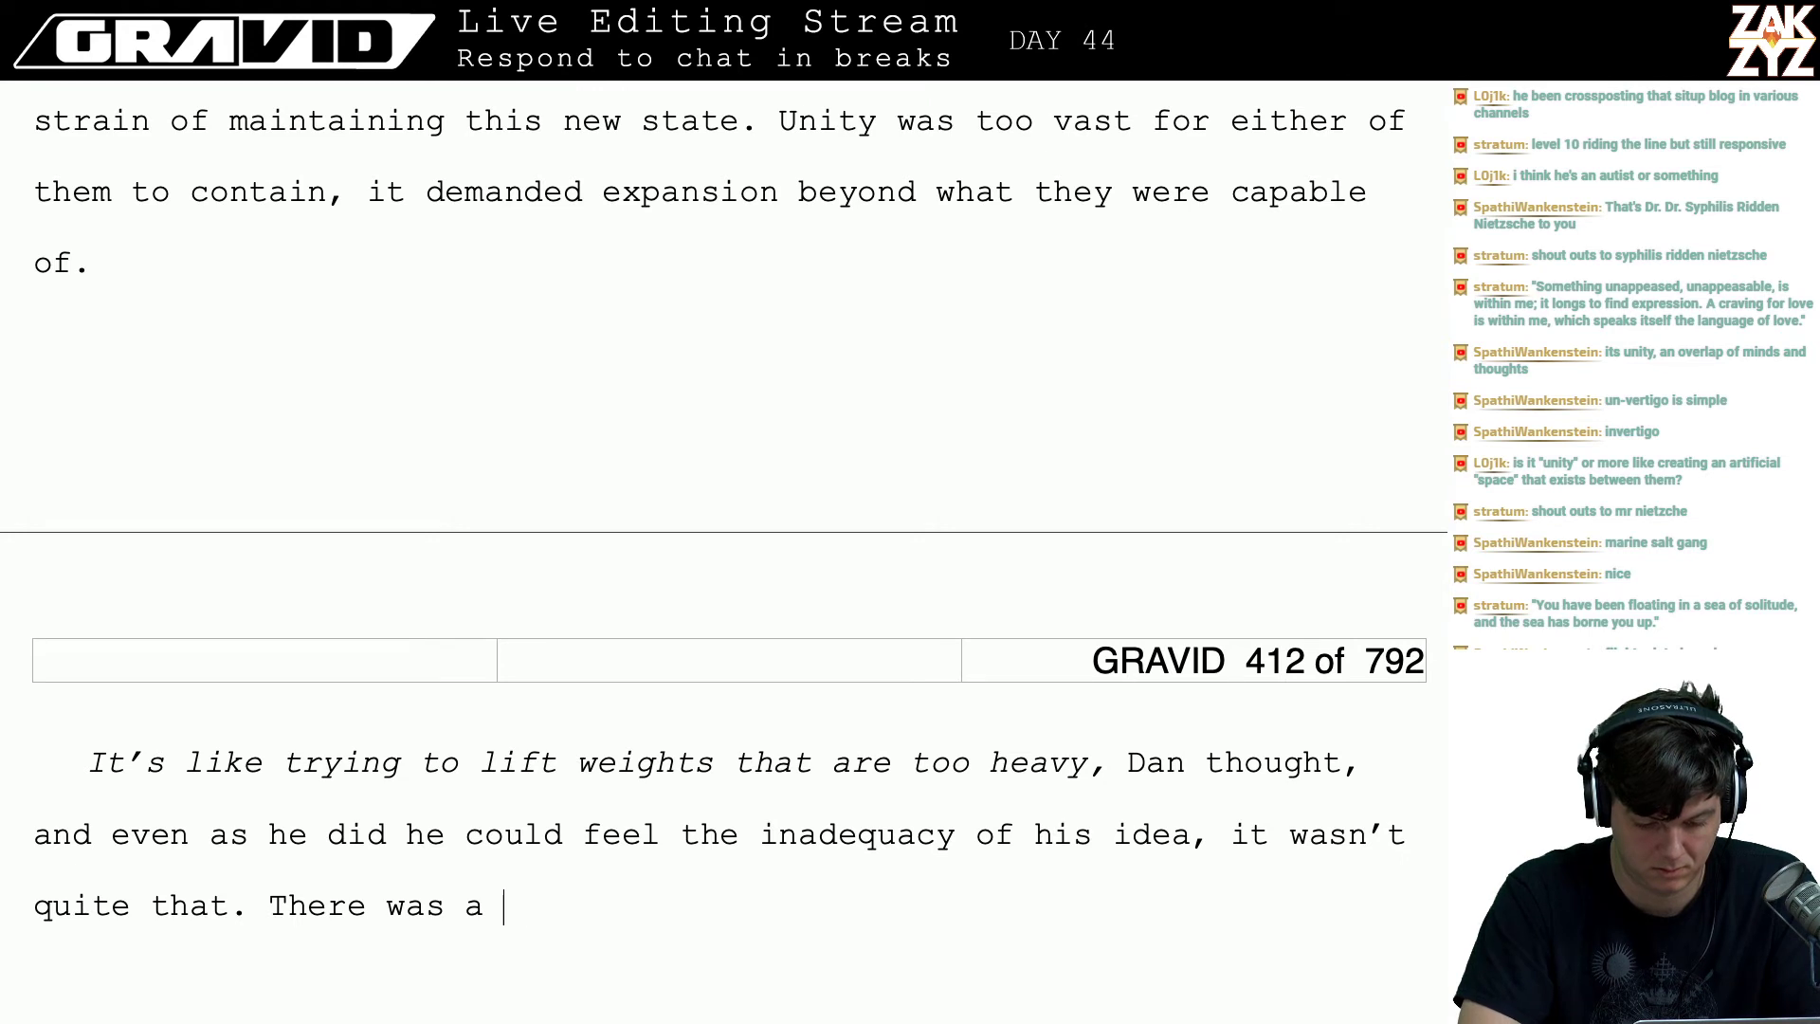
type("sense")
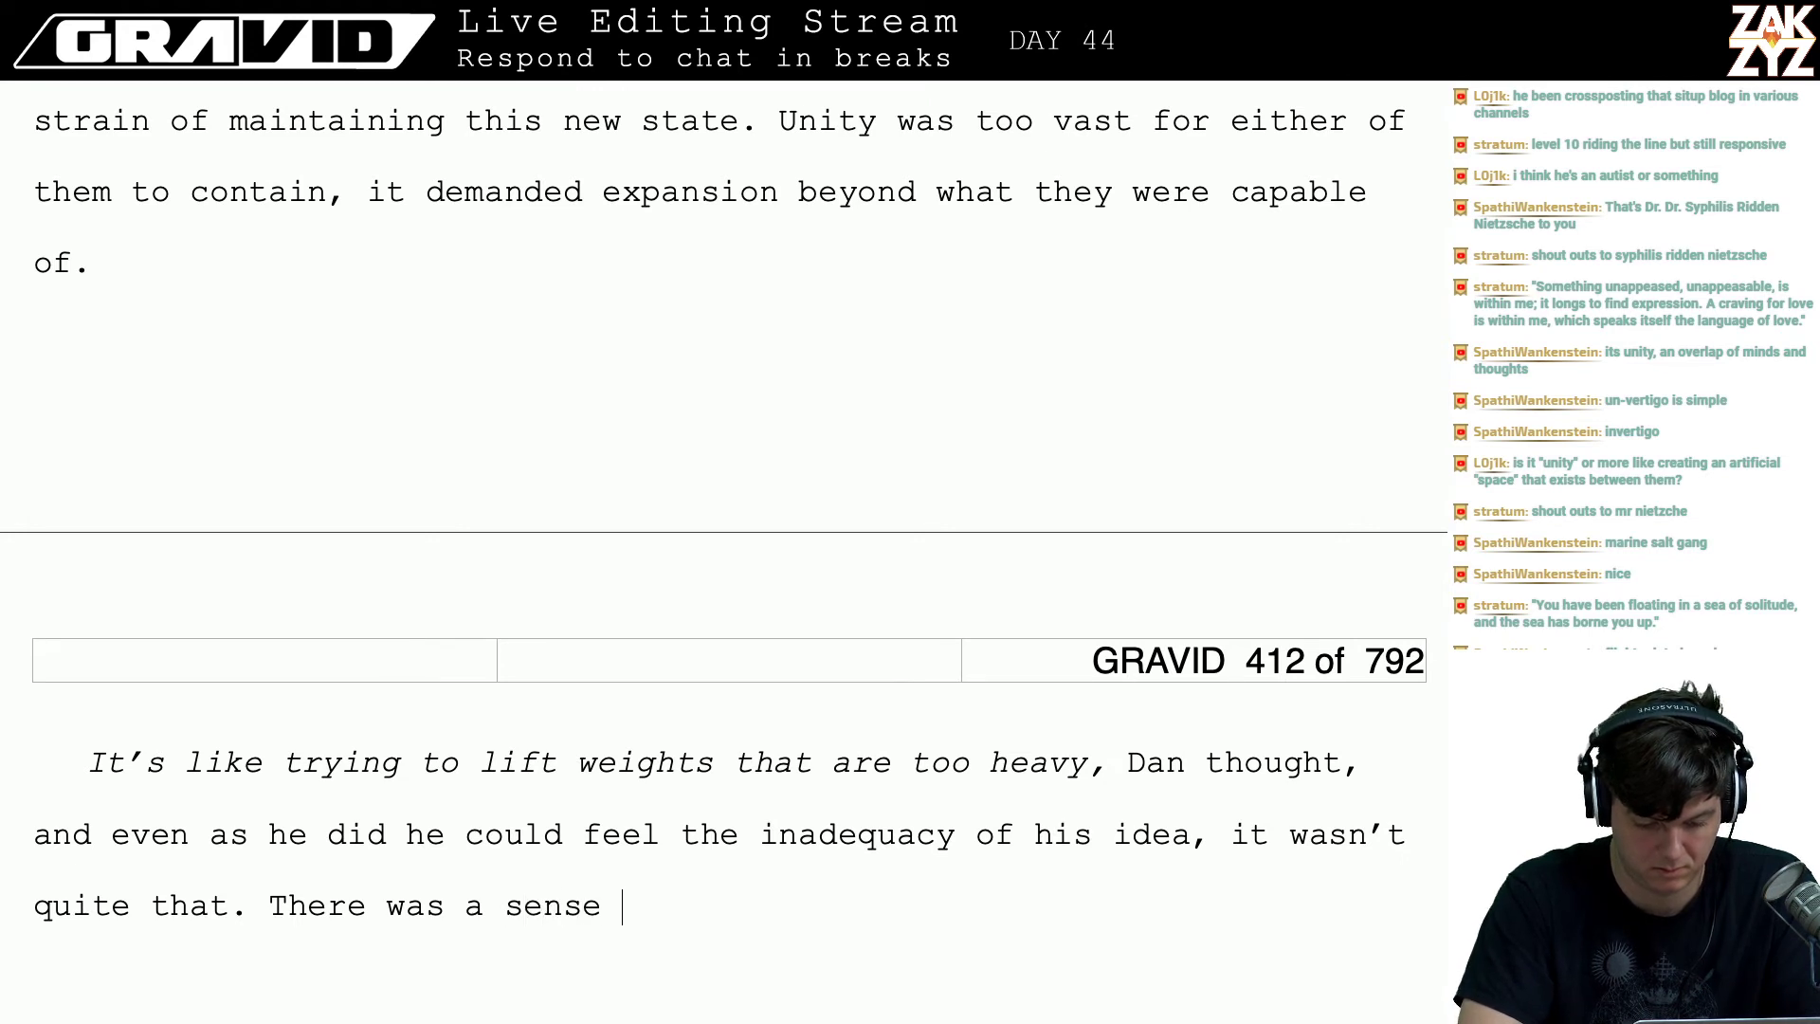
key("BackSpace")
key("BackSpace")
key("BackSpace")
key("BackSpace")
key("BackSpace")
key("BackSpace")
key("BackSpace")
key("BackSpace")
key("BackSpace")
key("BackSpace")
key("BackSpace")
key("BackSpace")
key("BackSpace")
key("BackSpace")
key("BackSpace")
key("BackSpace")
key("BackSpace")
key("BackSpace")
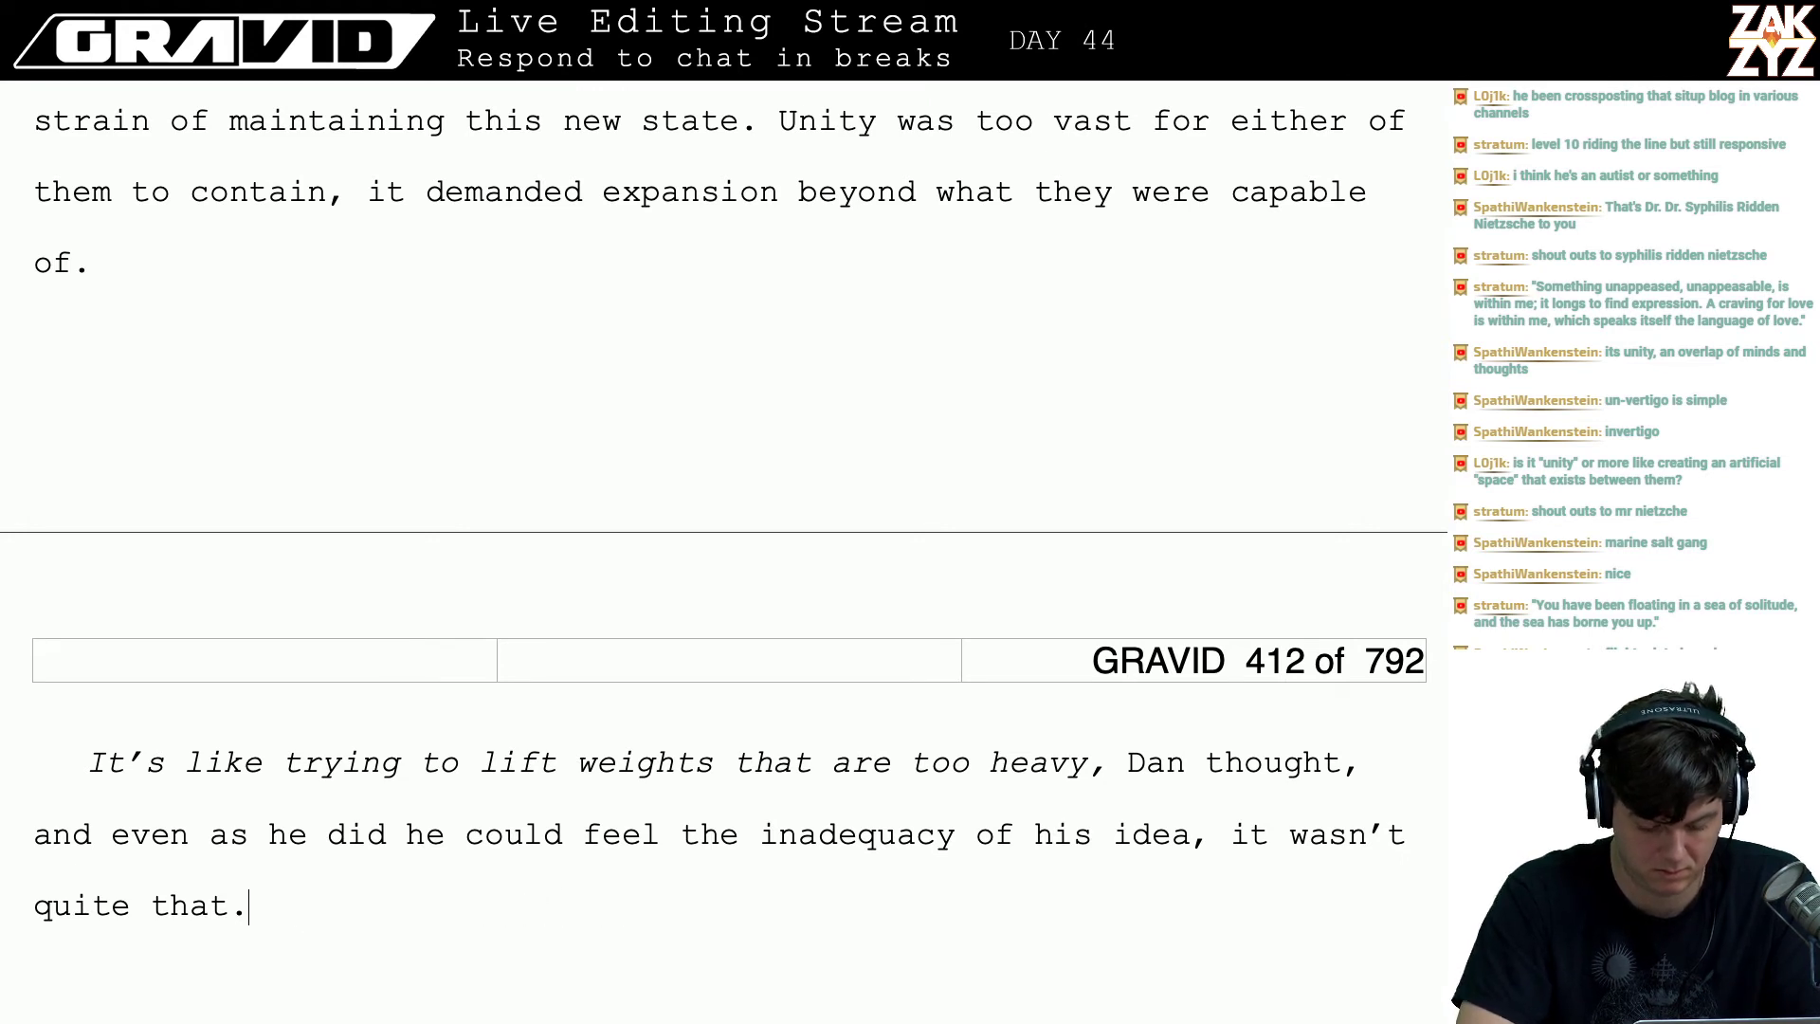
type("Freya ")
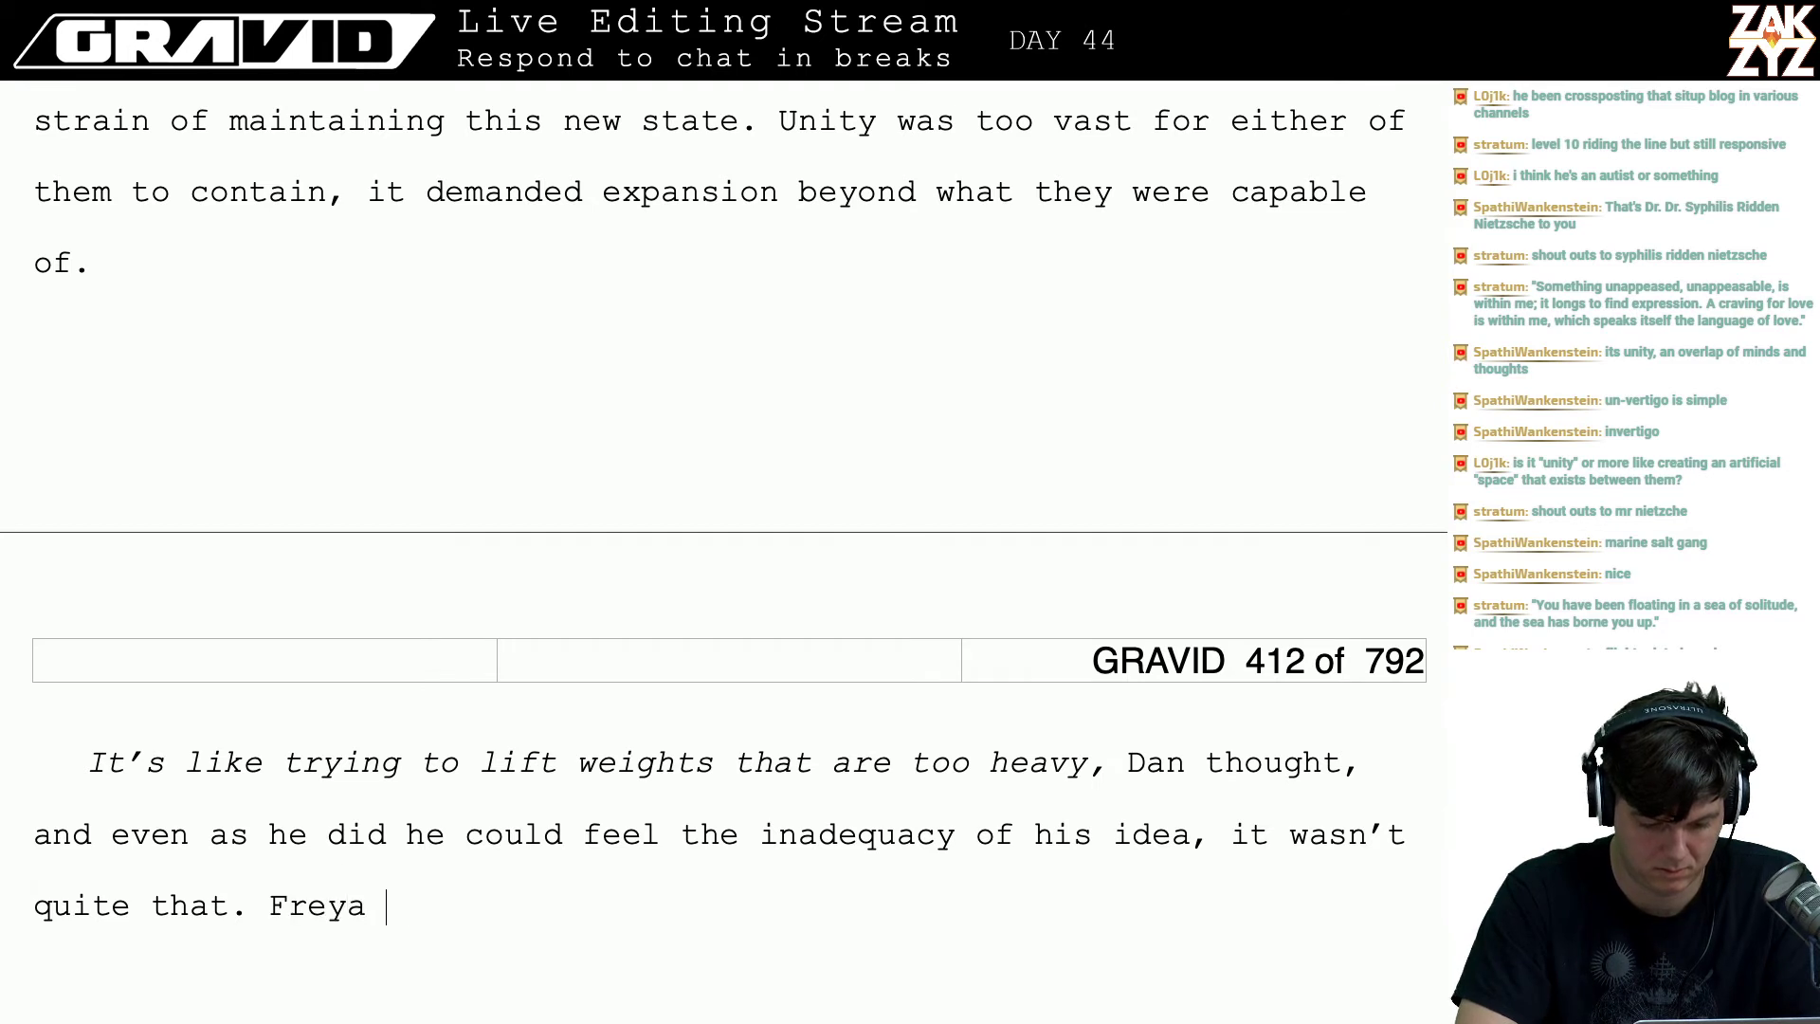
type("tried to")
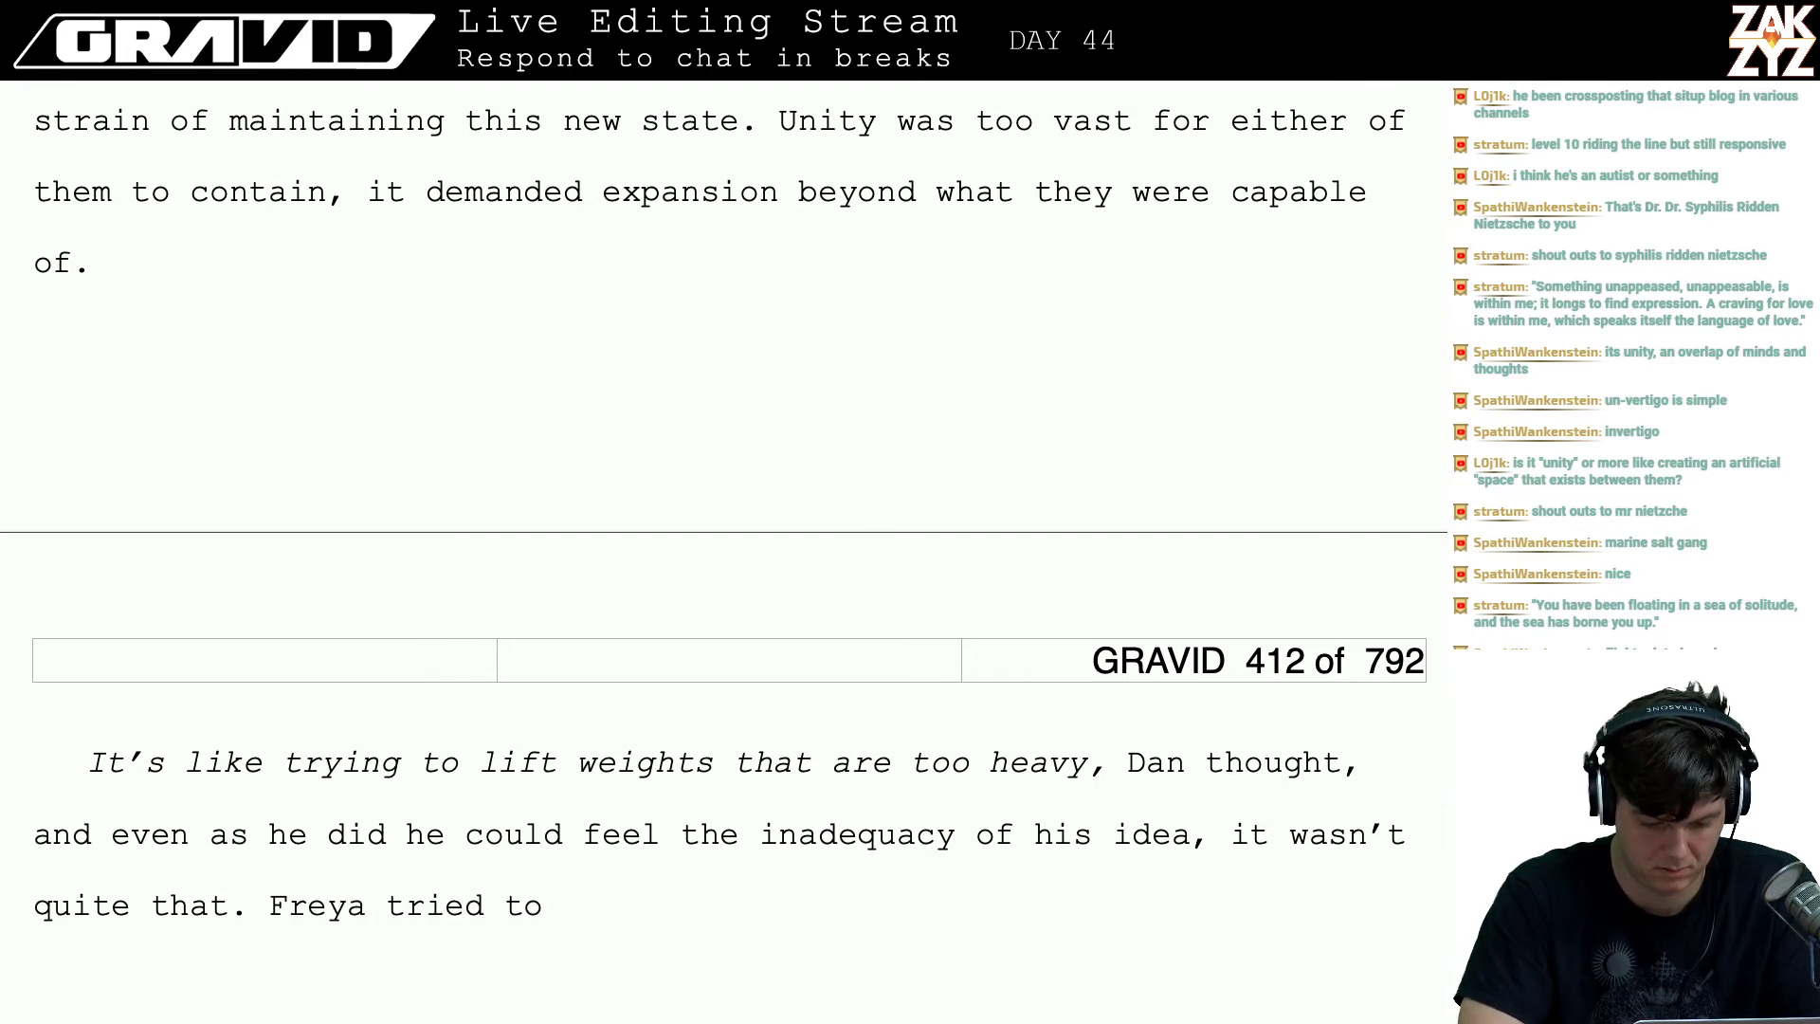
key("BackSpace")
key("BackSpace")
key("BackSpace")
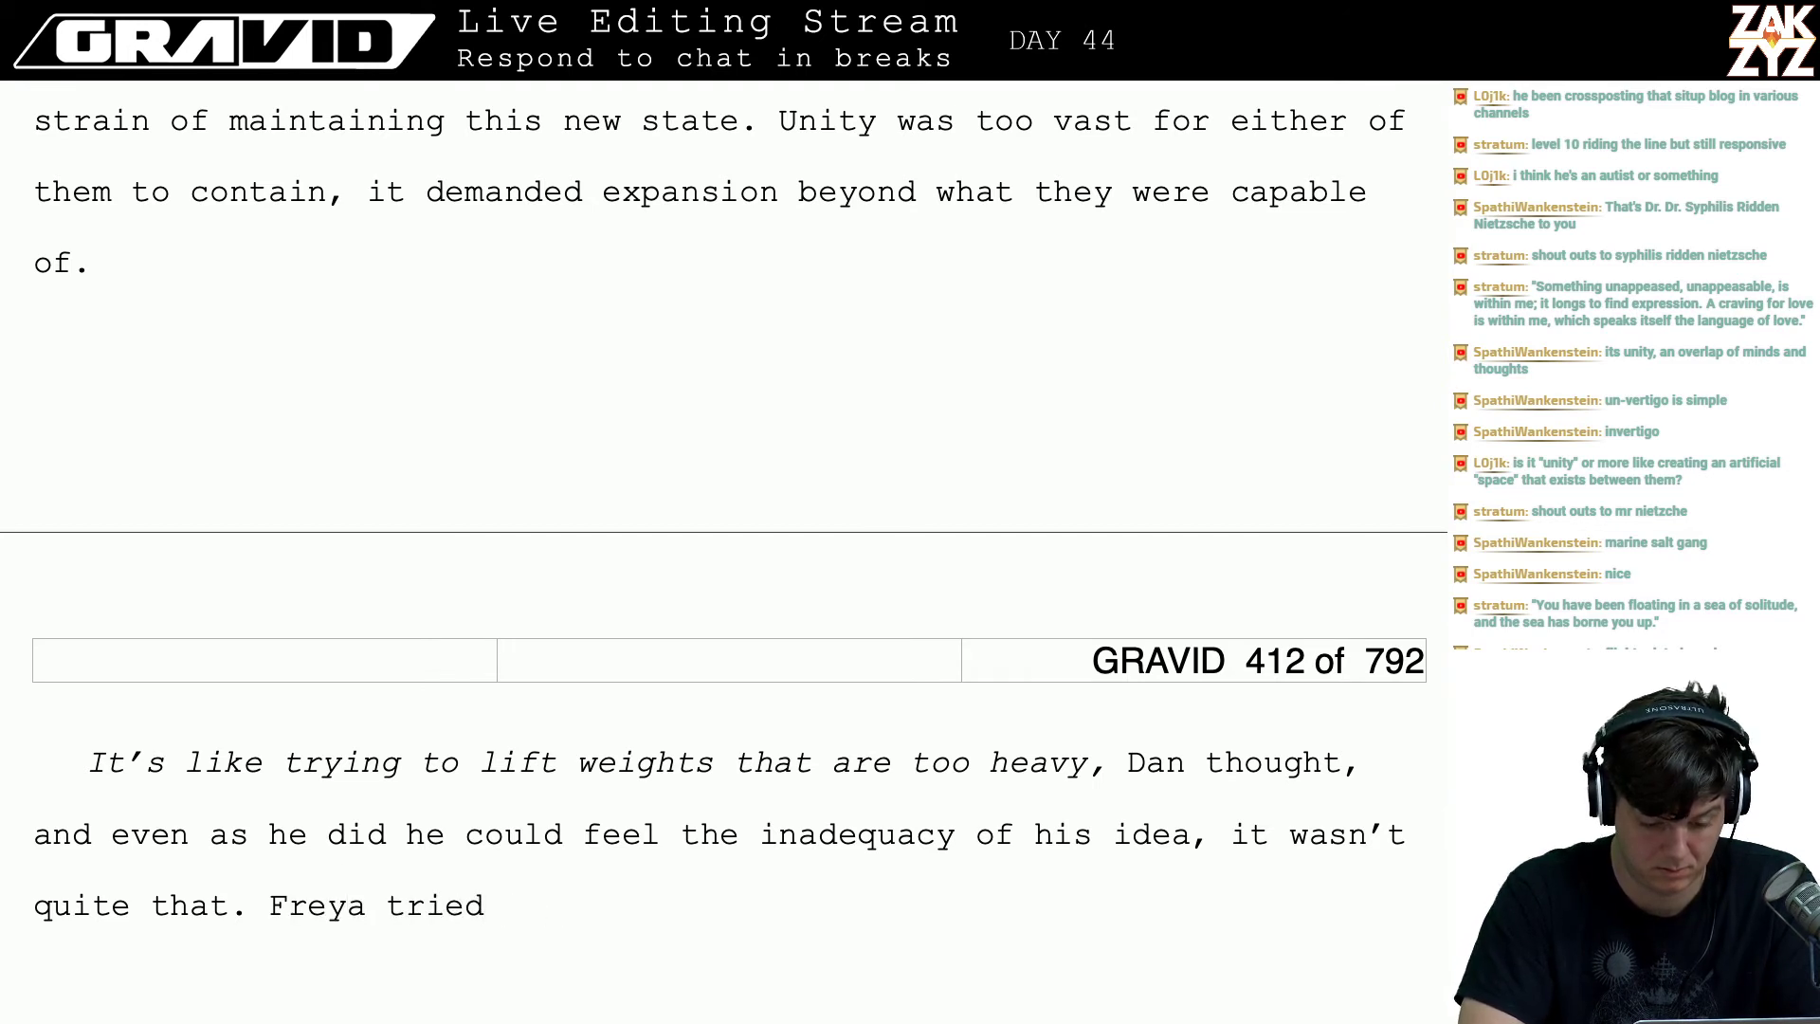
key("BackSpace")
key("BackSpace")
key("BackSpace")
key("BackSpace")
key("BackSpace")
key("BackSpace")
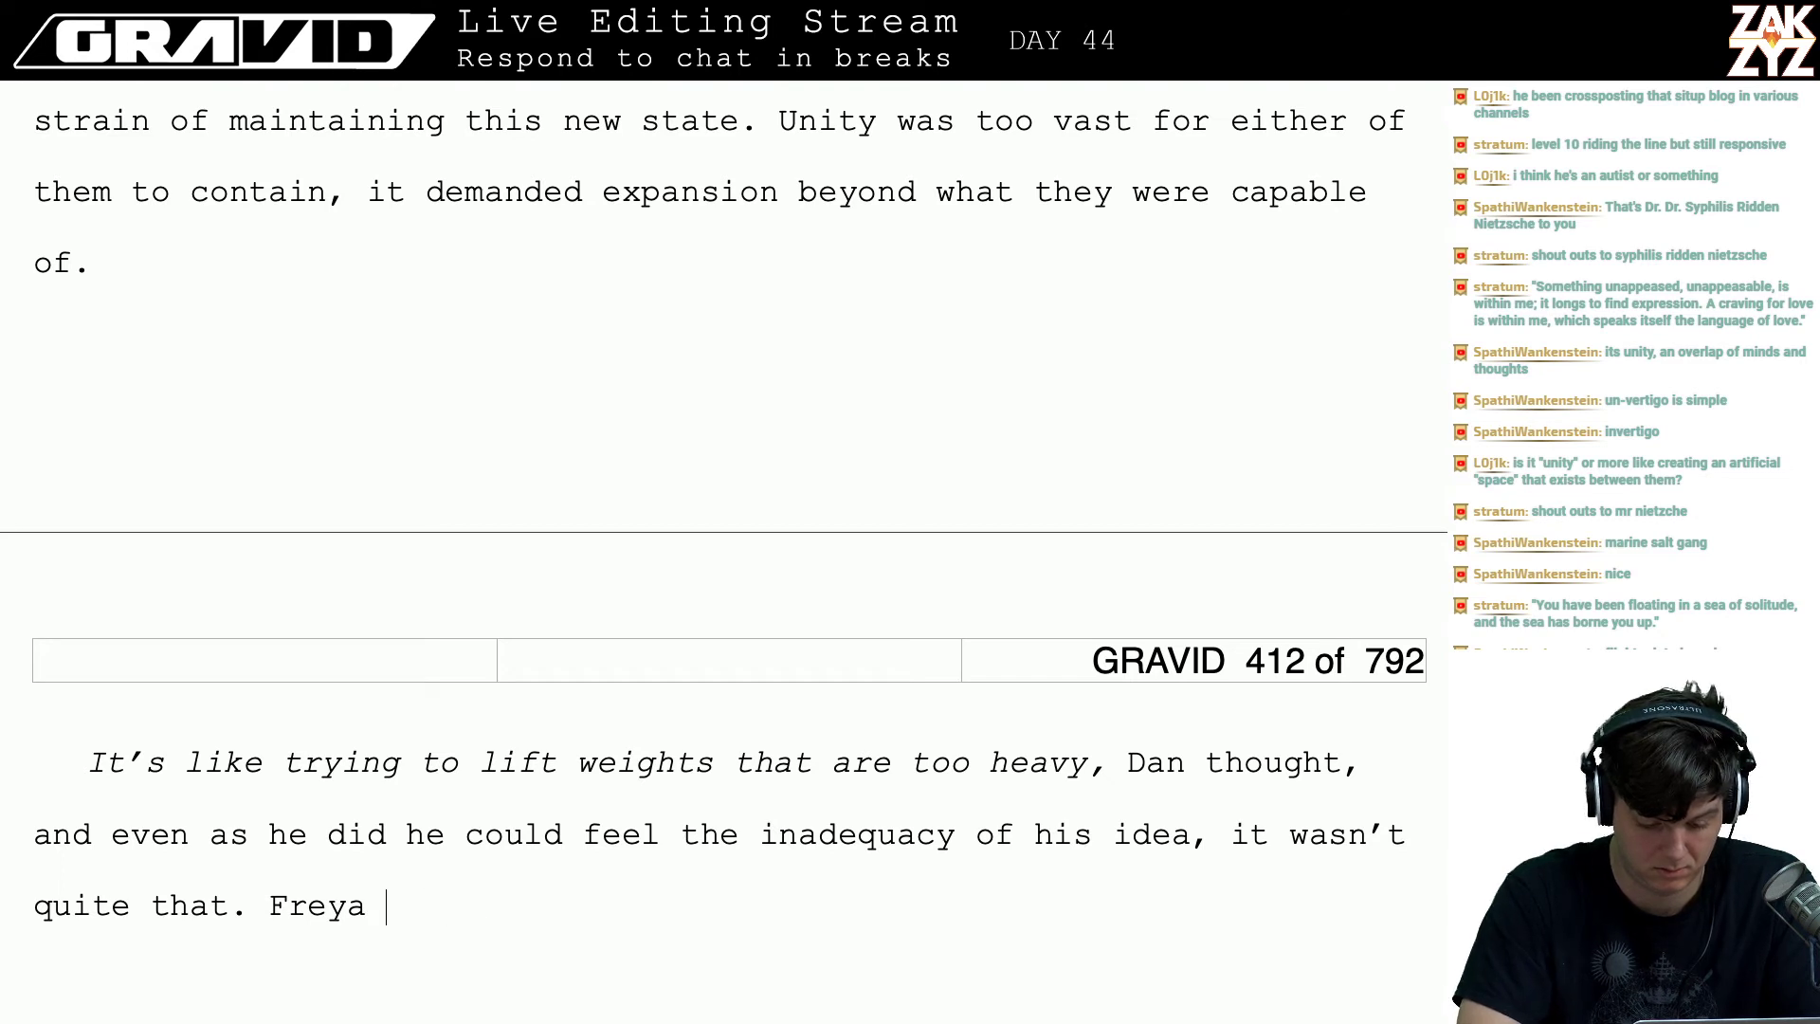
type("tr")
key("BackSpace")
key("BackSpace")
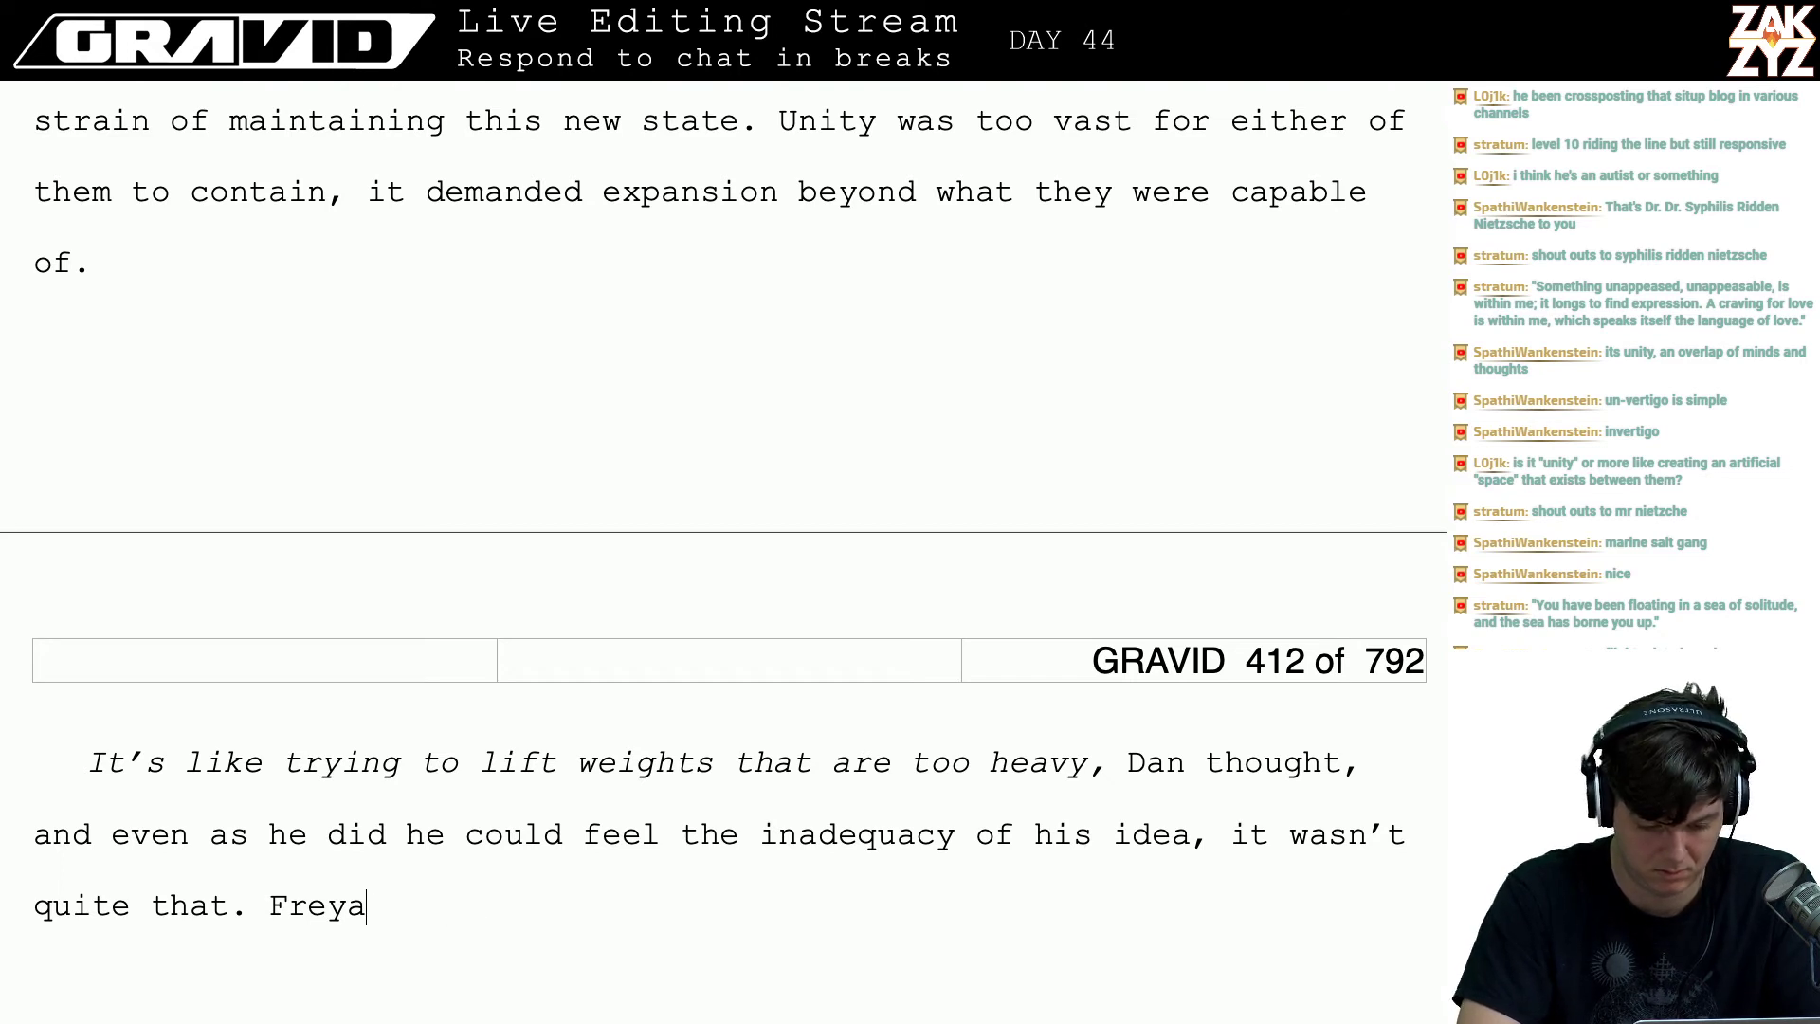
type("let to")
key("BackSpace")
key("BackSpace")
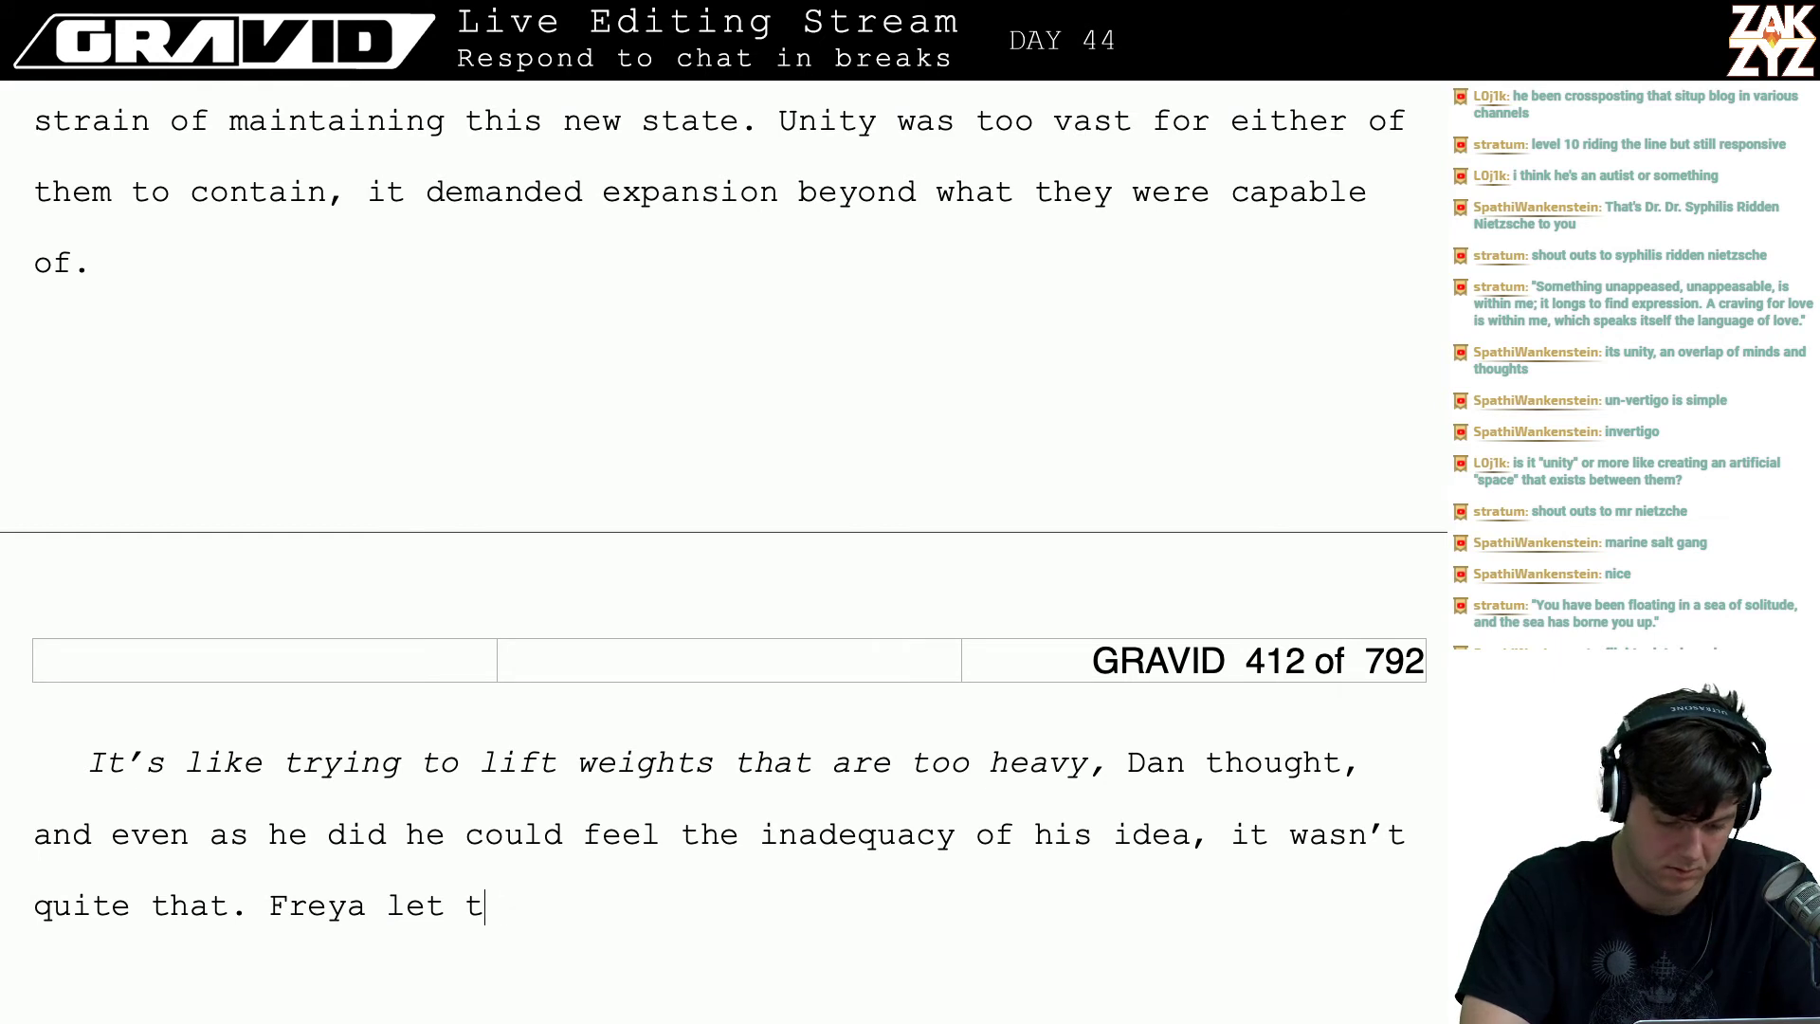
key("BackSpace")
key("BackSpace")
key("BackSpace")
key("BackSpace")
key("BackSpace")
key("BackSpace")
key("BackSpace")
type("a's m")
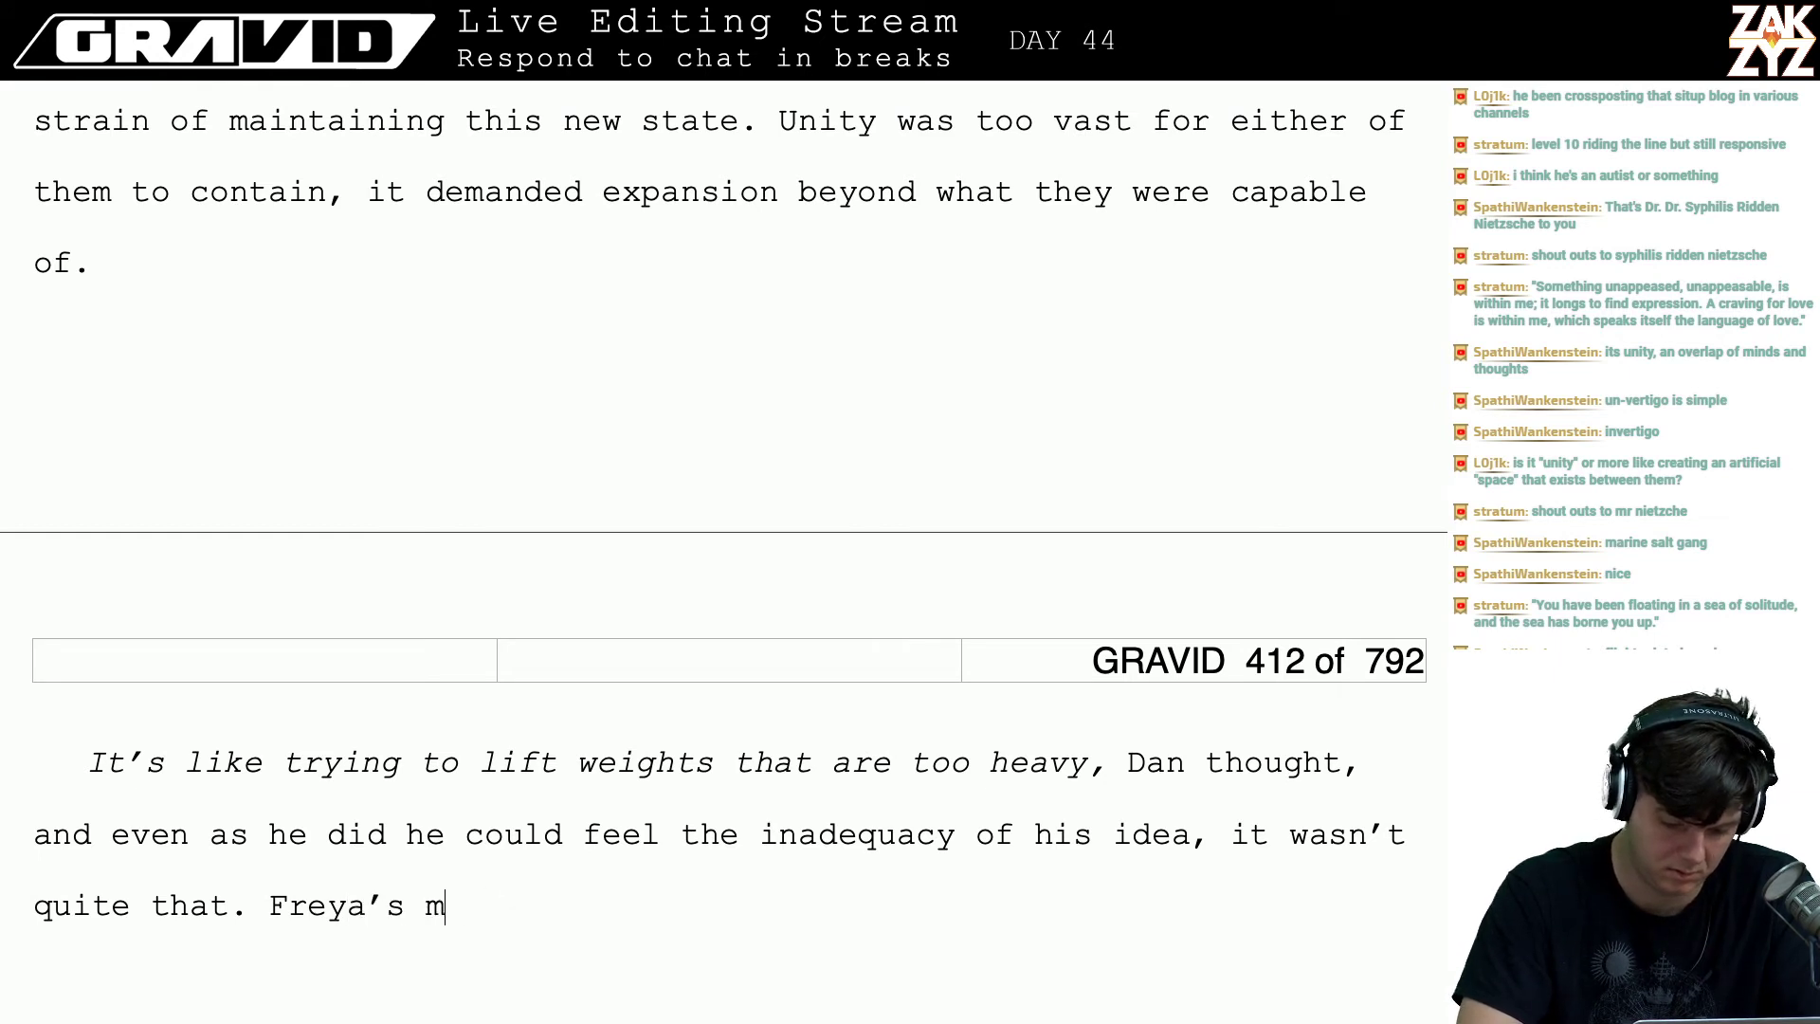
type("ind le")
key("BackSpace")
key("BackSpace")
key("BackSpace")
key("BackSpace")
key("BackSpace")
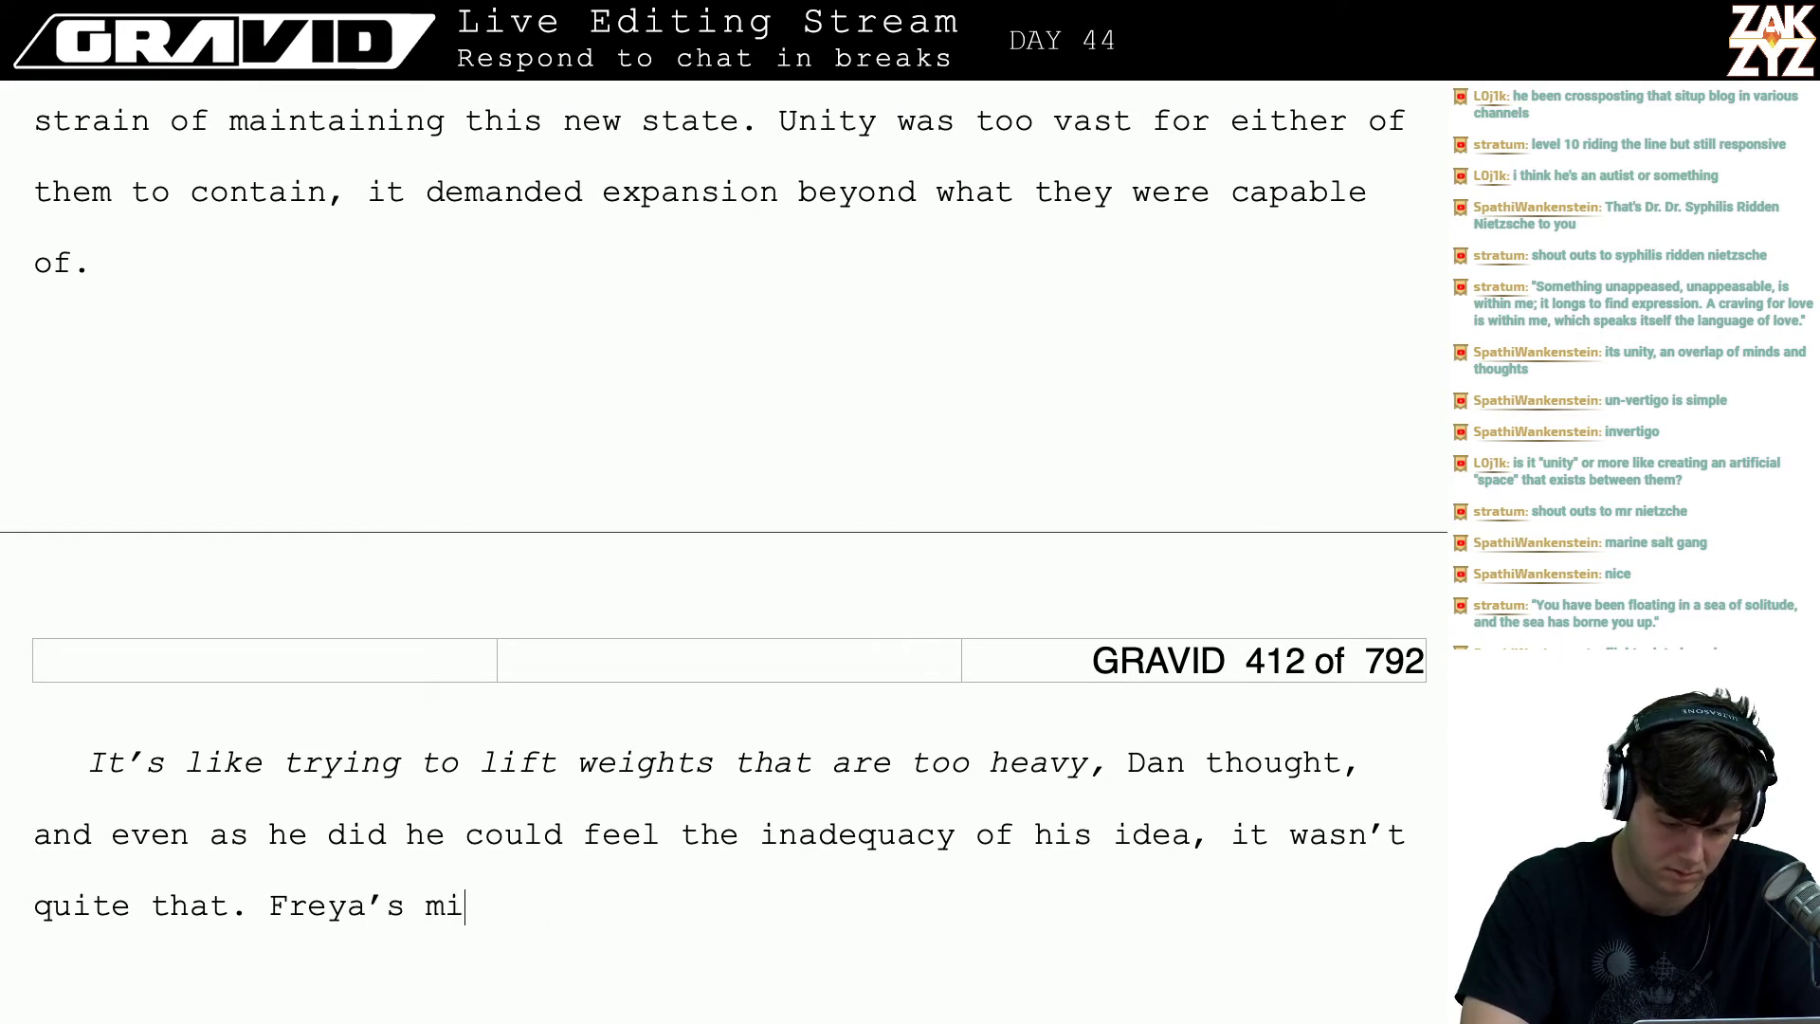
key("BackSpace")
key("BackSpace")
key("BackSpace")
key("BackSpace")
key("BackSpace")
key("BackSpace")
key("BackSpace")
key("BackSpace")
key("BackSpace")
key("BackSpace")
- After "quite that." add "It’s like we’ve eaten too much of something and have a stomachache, or like straining on the toilet."
type("It's ")
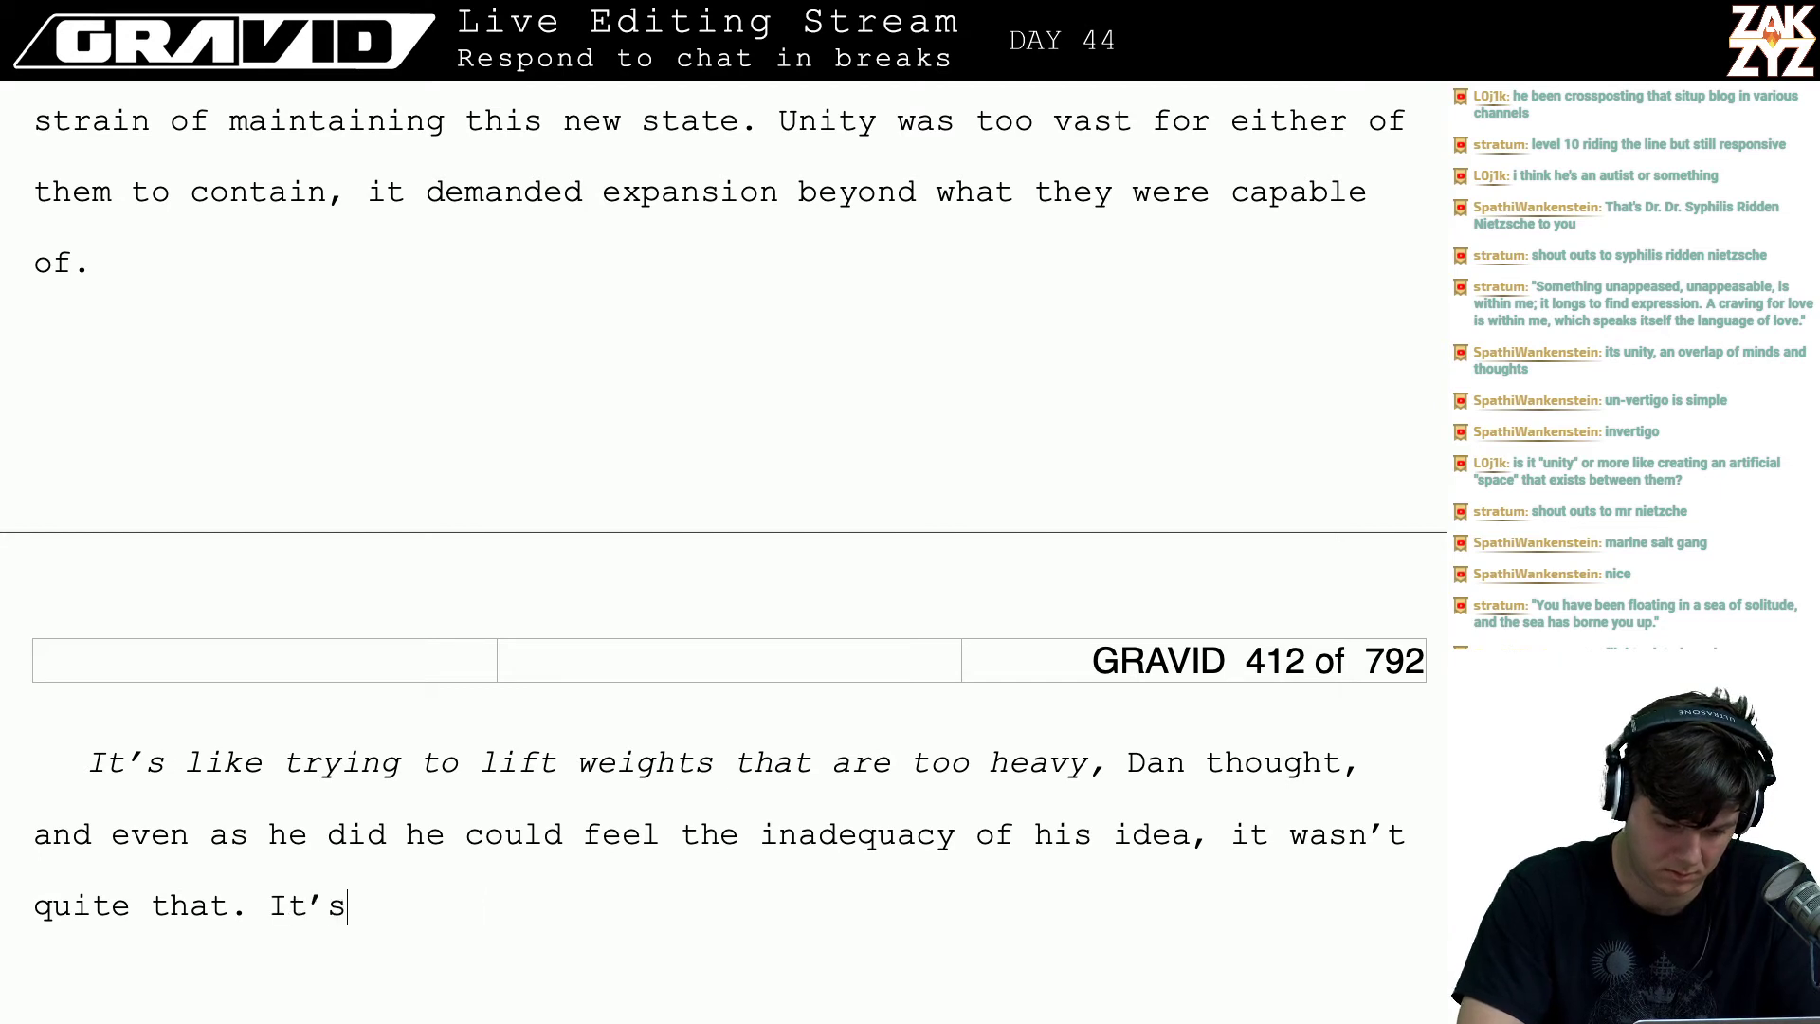
type("conta")
key("BackSpace")
key("BackSpace")
key("BackSpace")
key("BackSpace")
key("BackSpace")
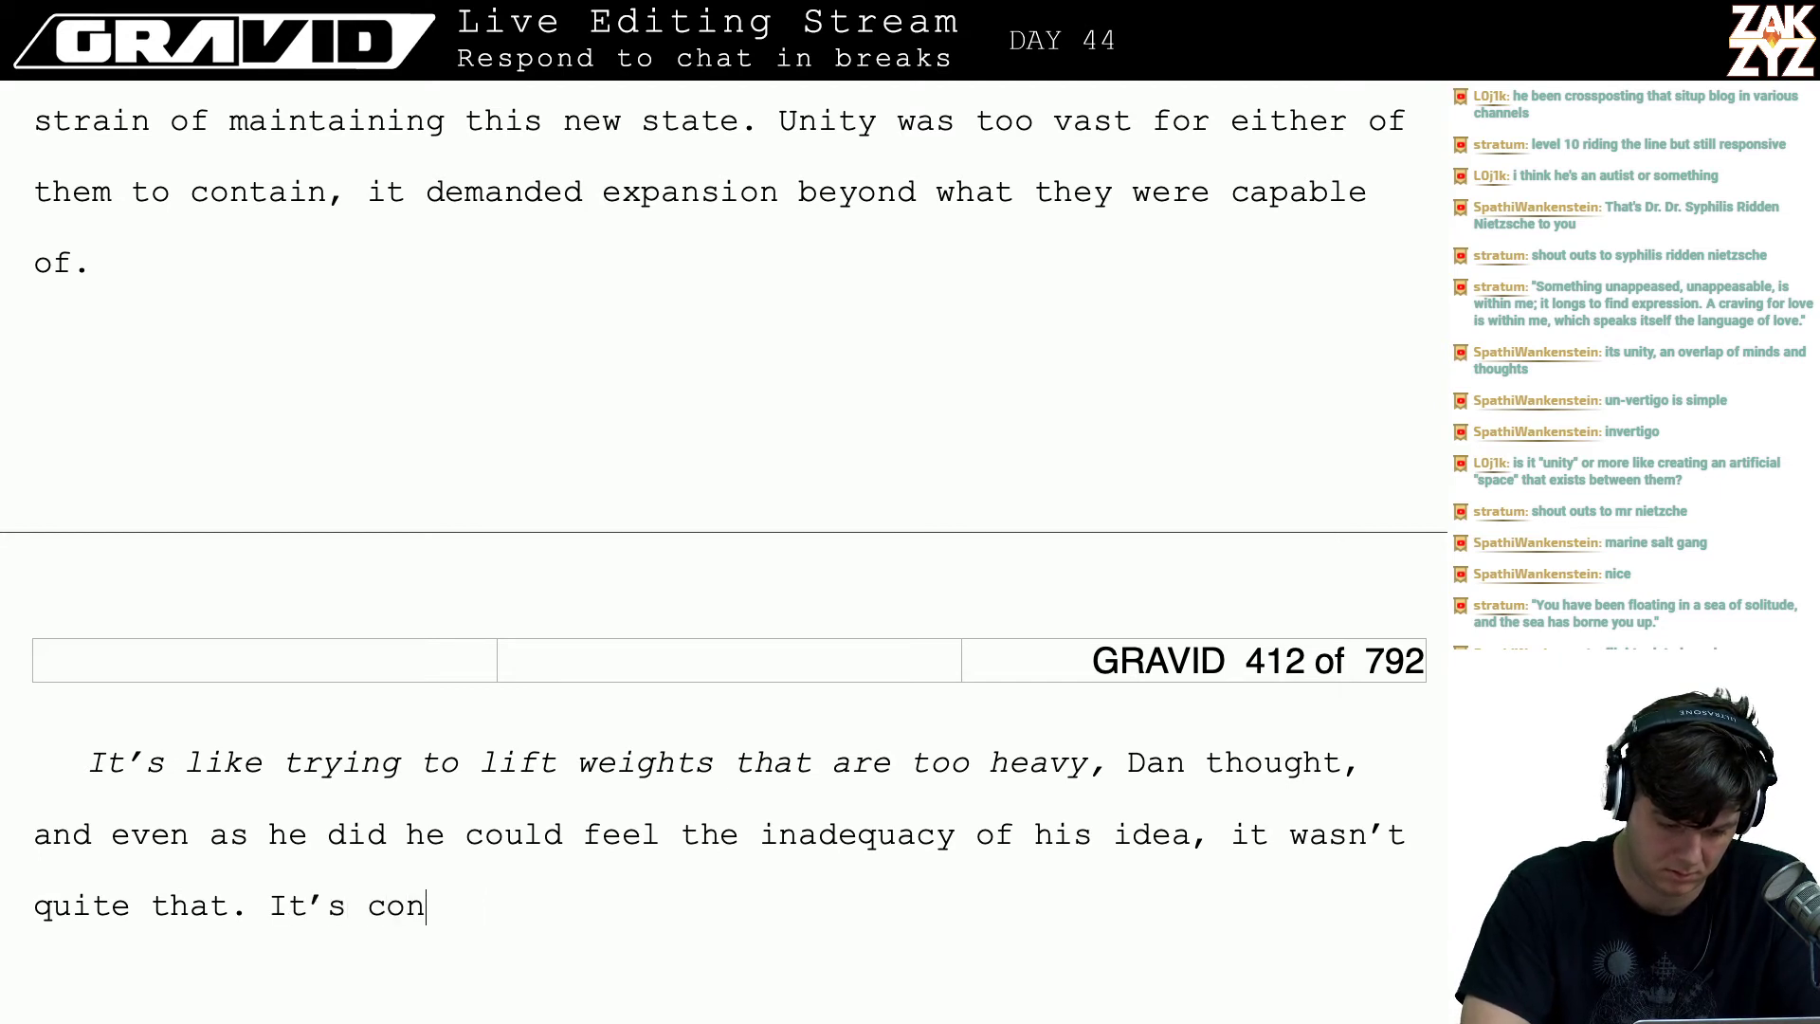
type("like ")
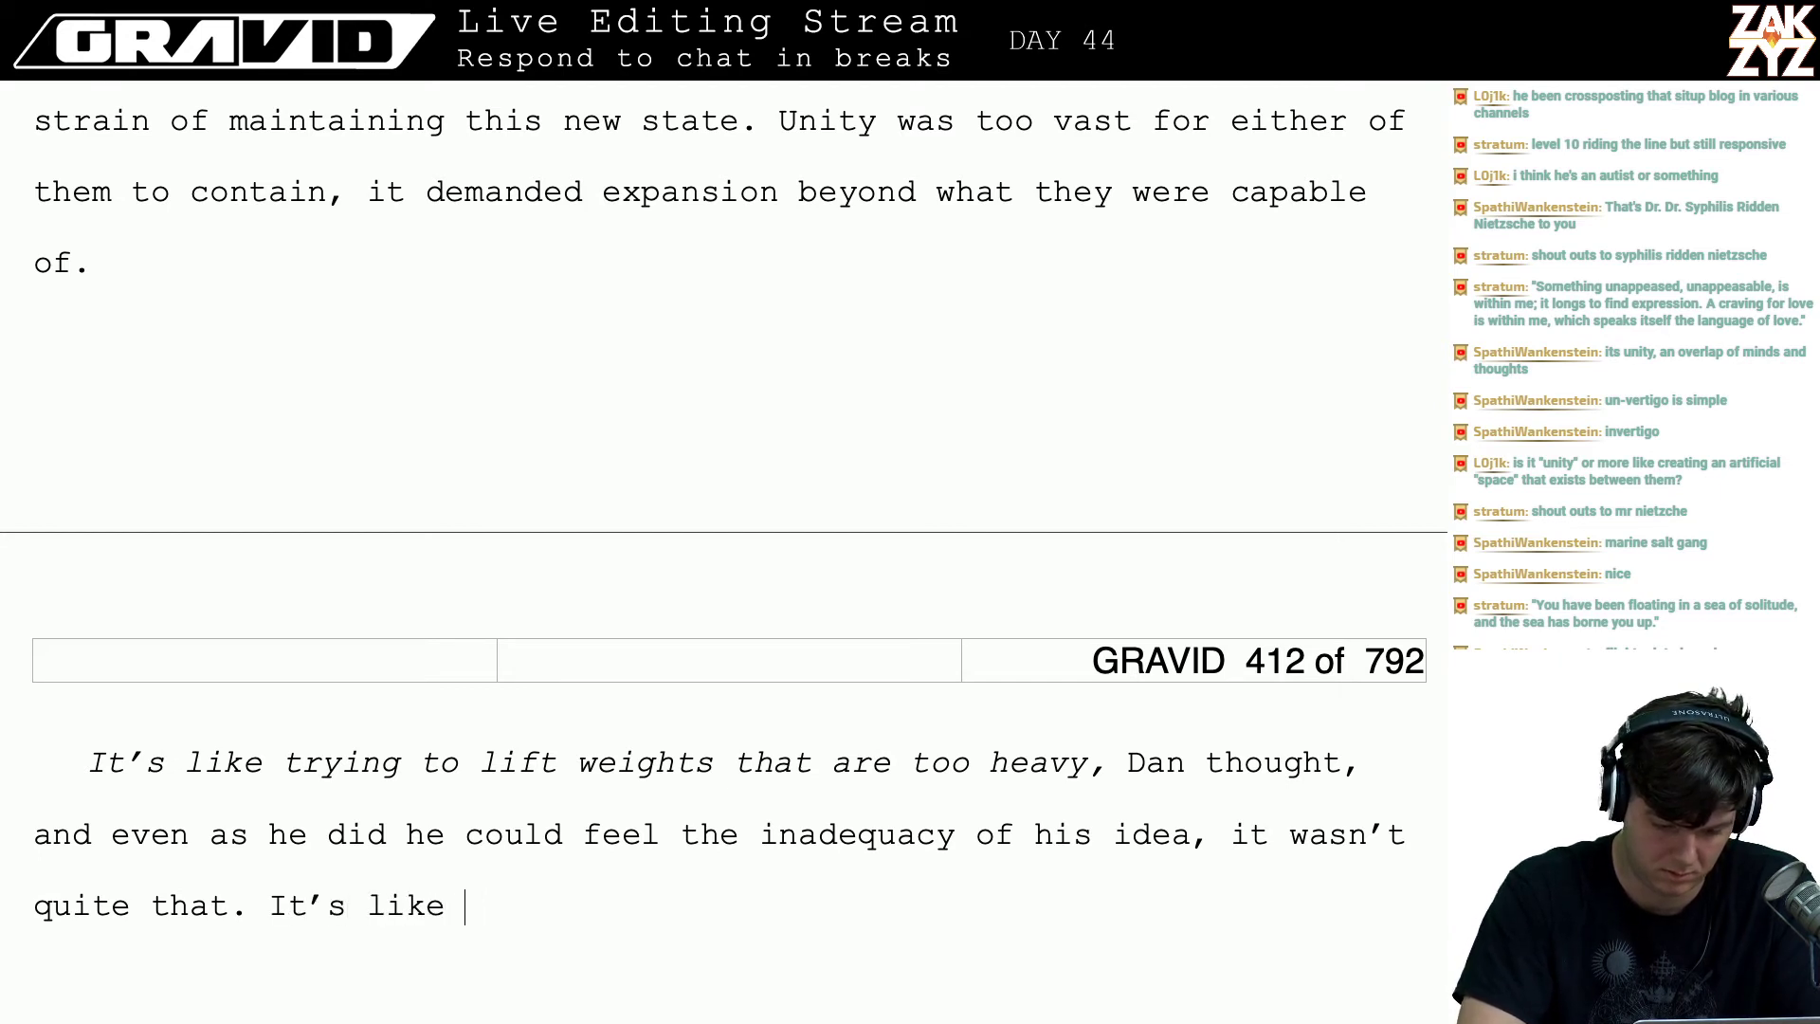
type("we've eaten")
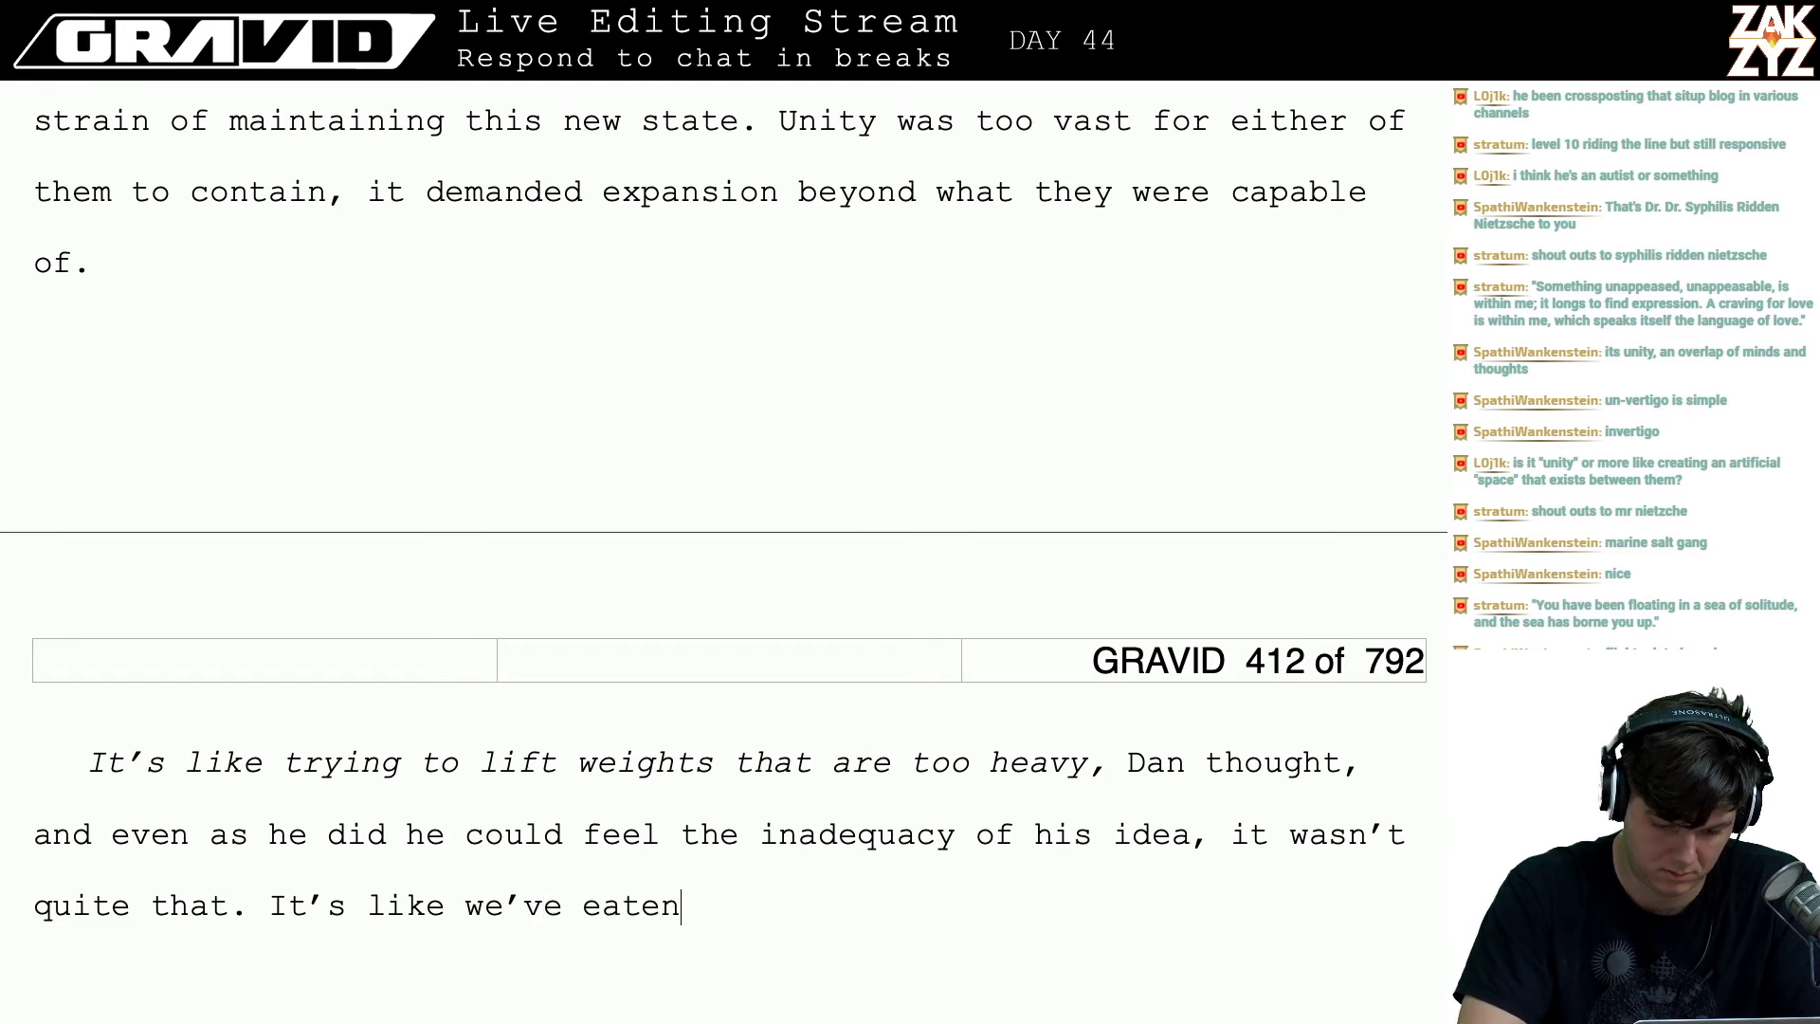
type(" too much of some")
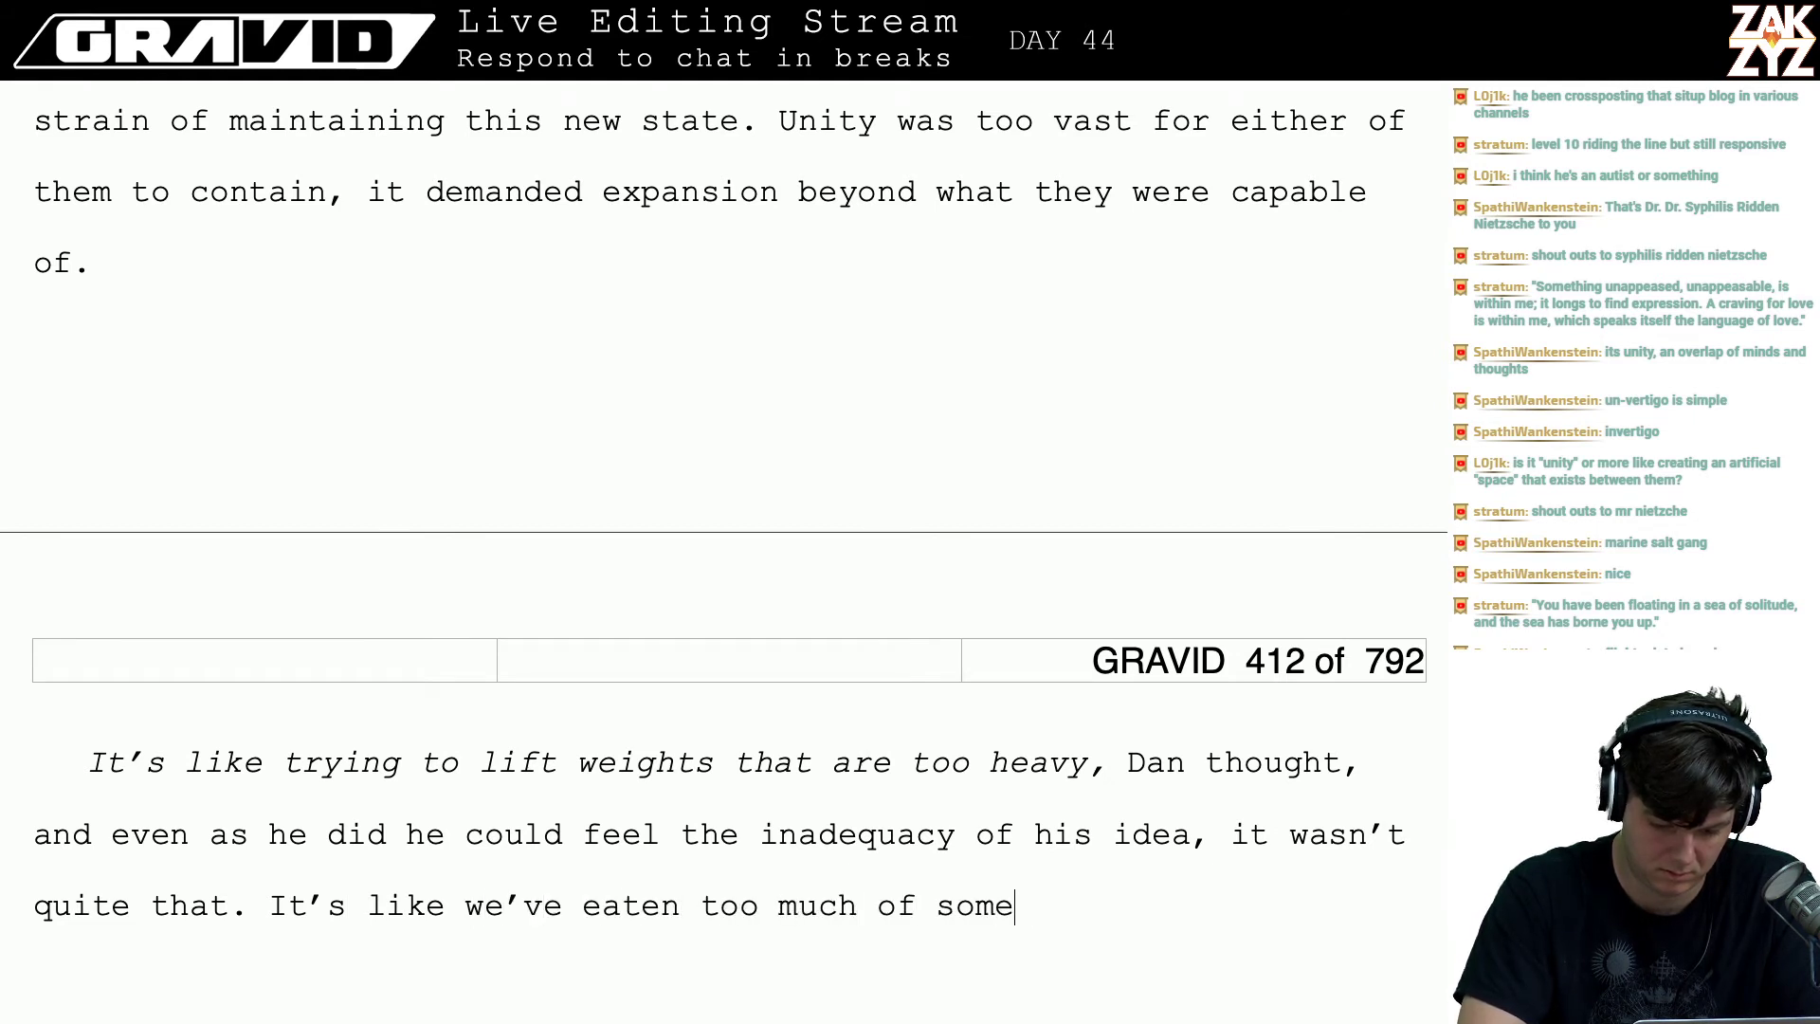
type("thing and h")
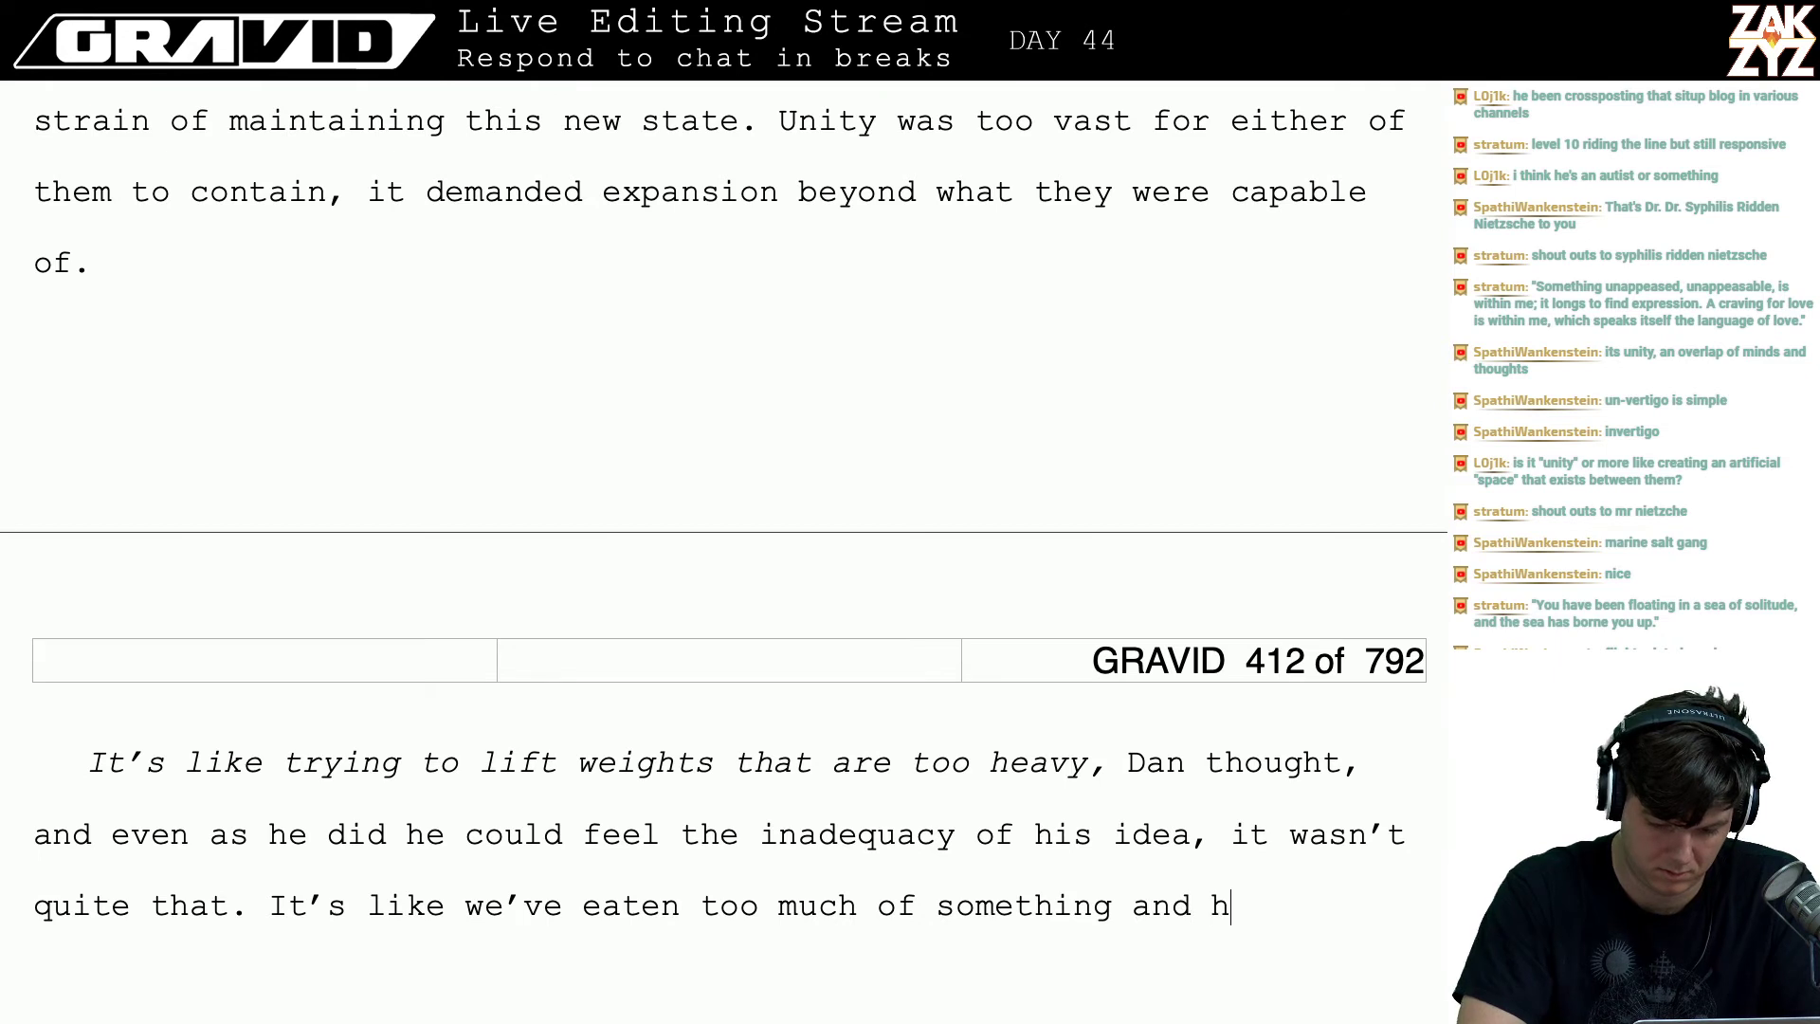
type("ave a stomacha")
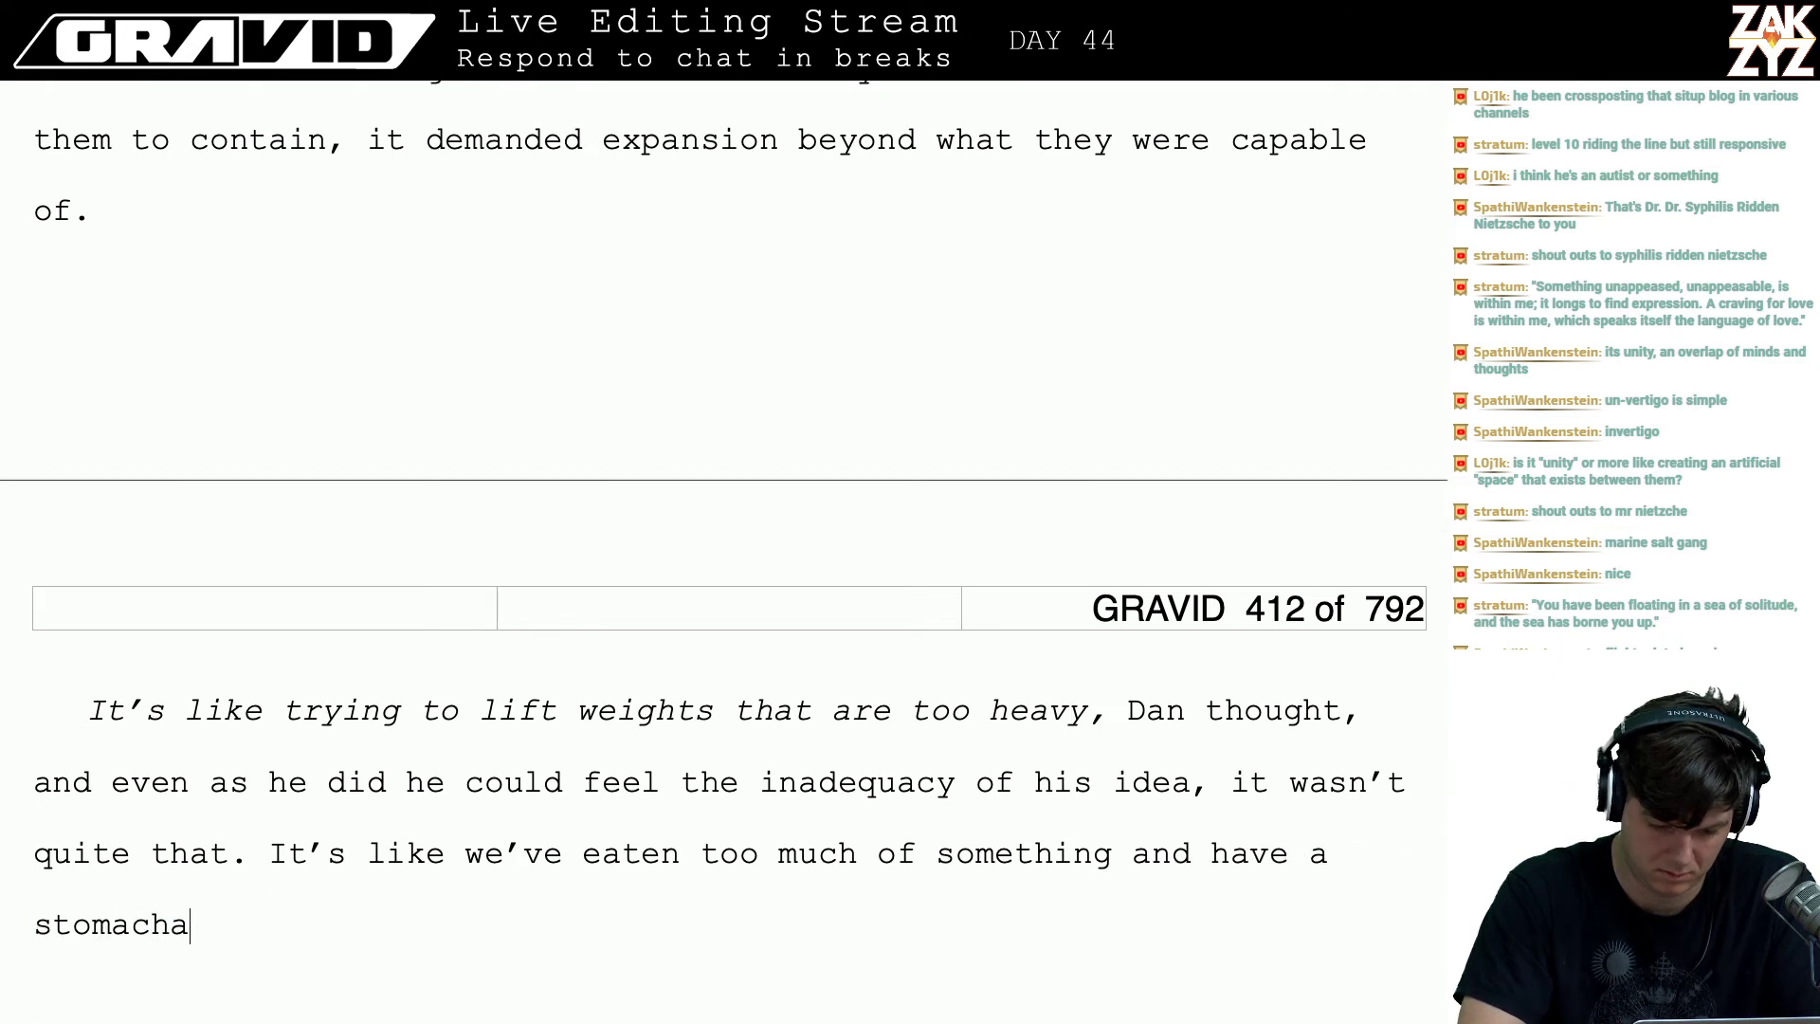
type("che, or like straingin")
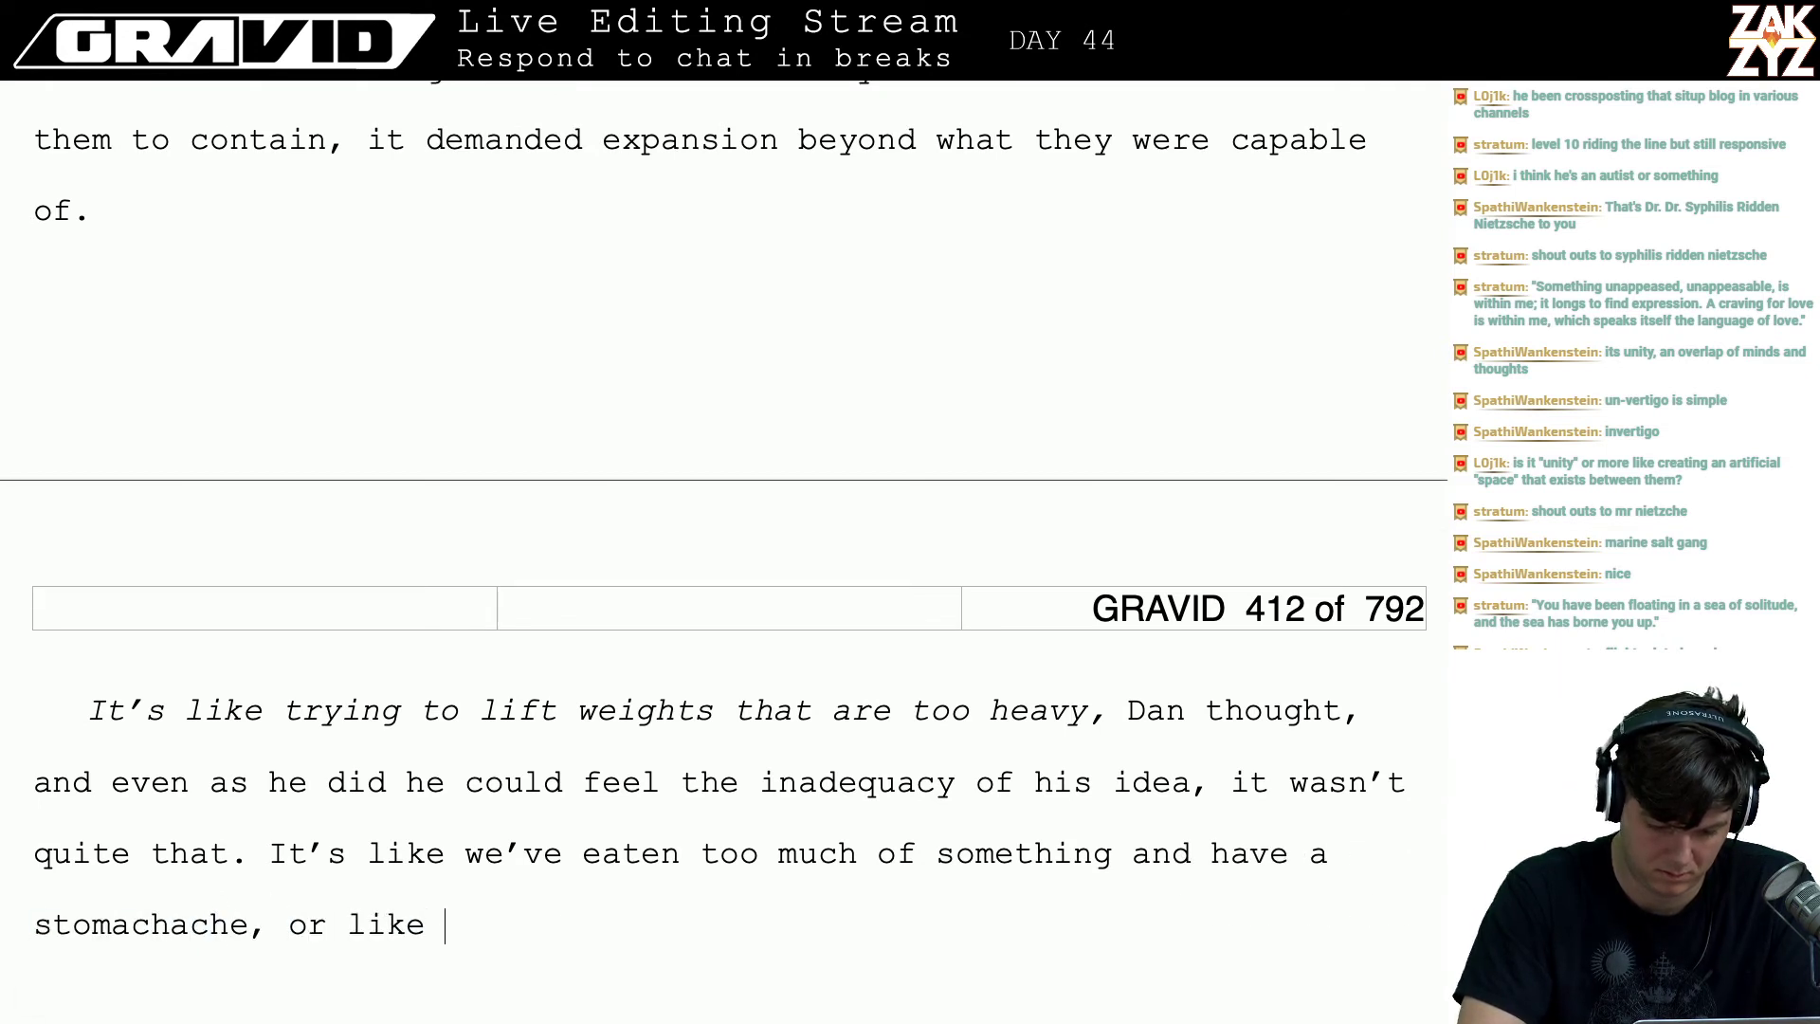
key("BackSpace")
key("BackSpace")
key("BackSpace")
type("ing ")
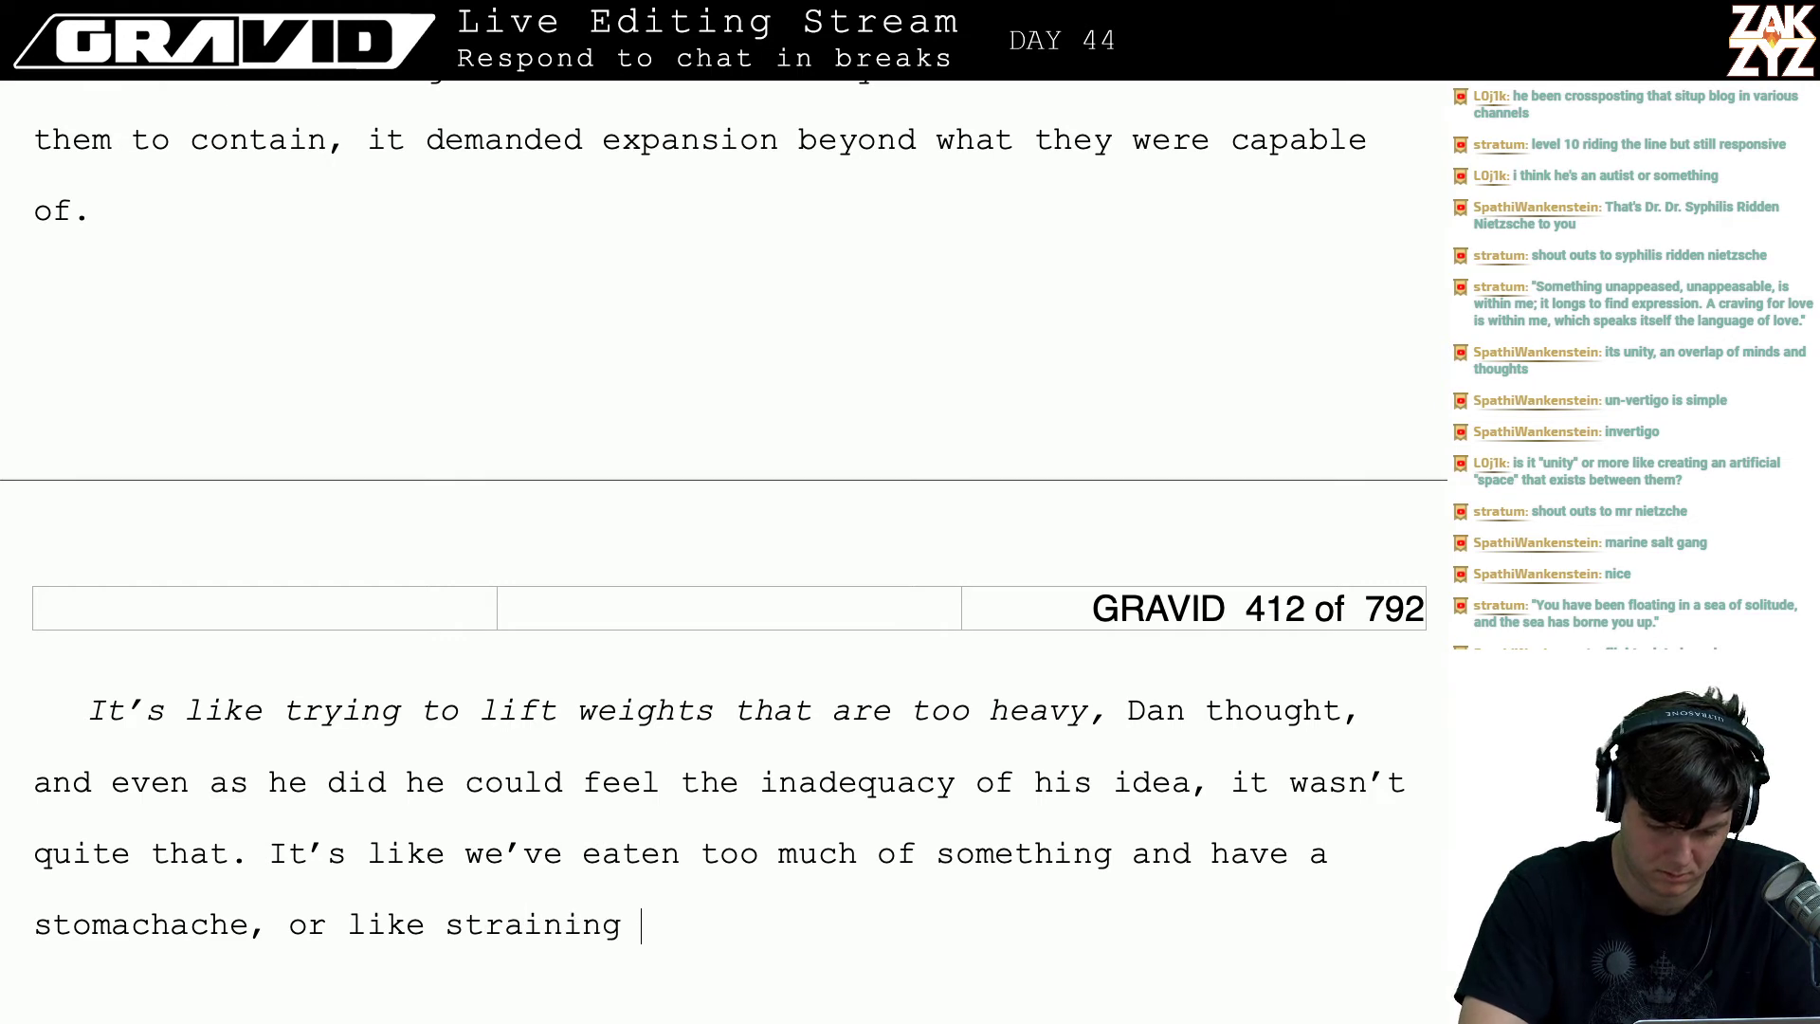
type("on the toilet.")
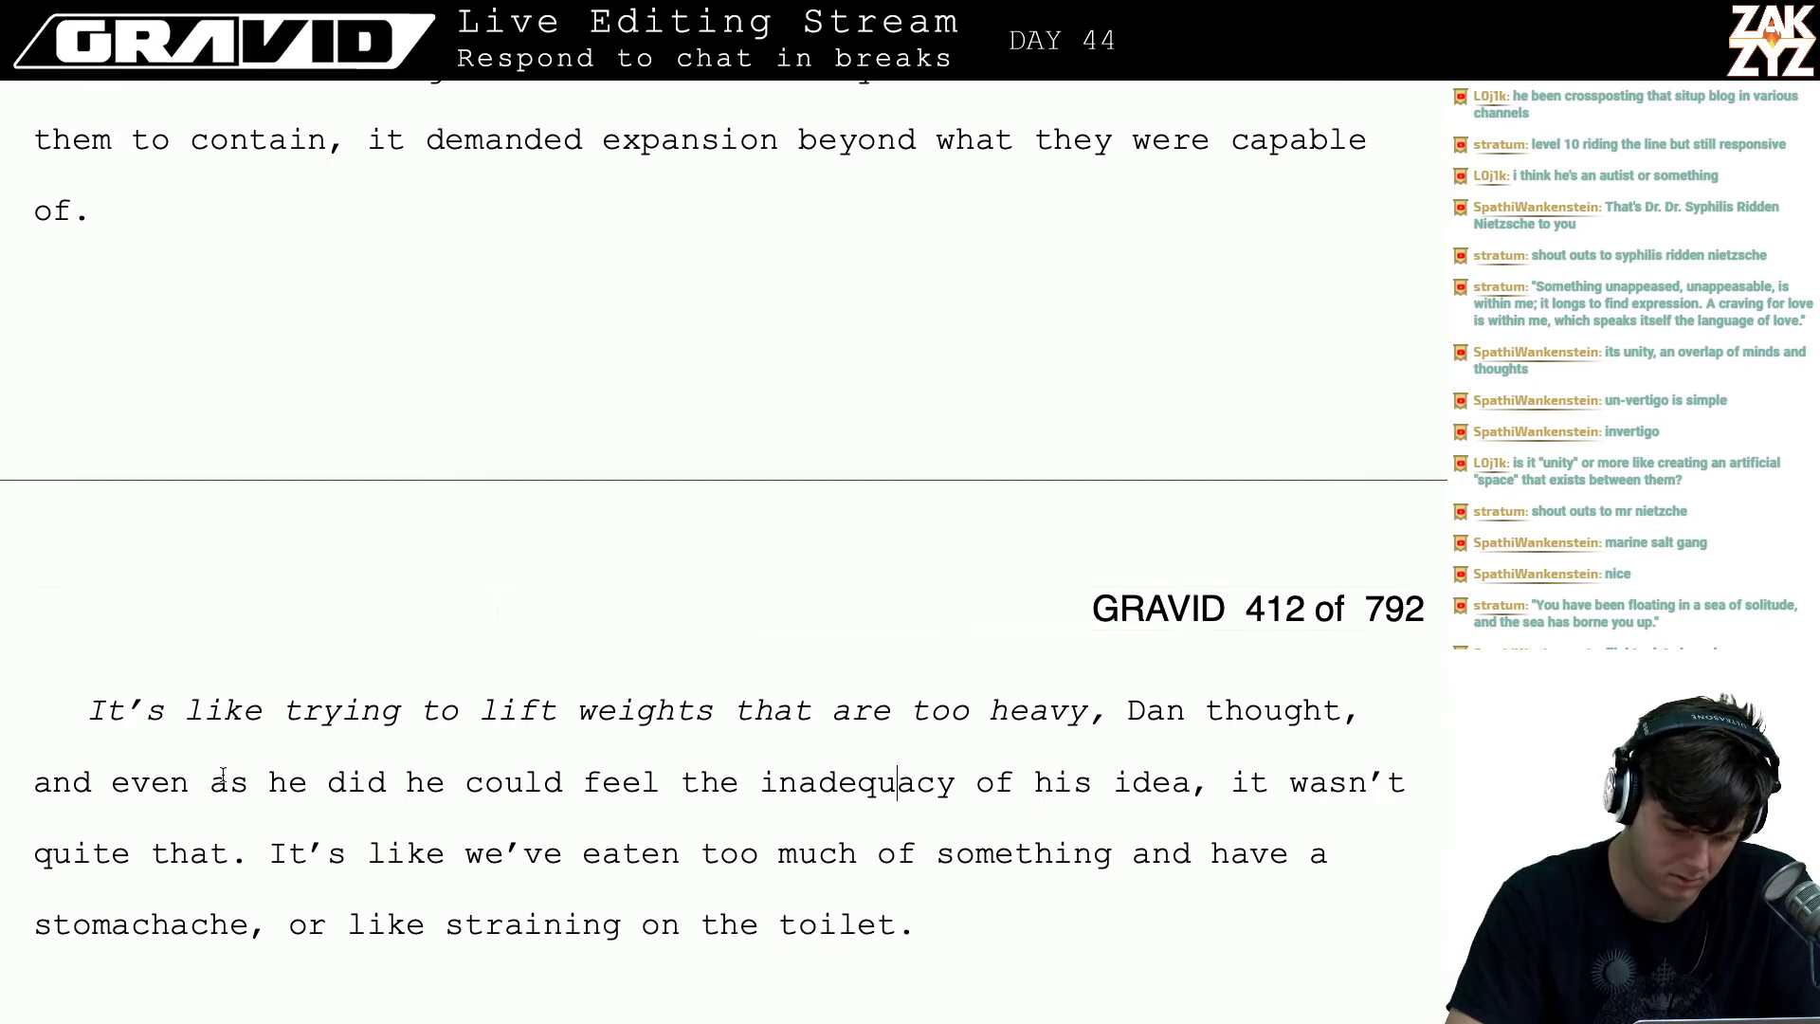
left_click(267, 856)
type("Freya")
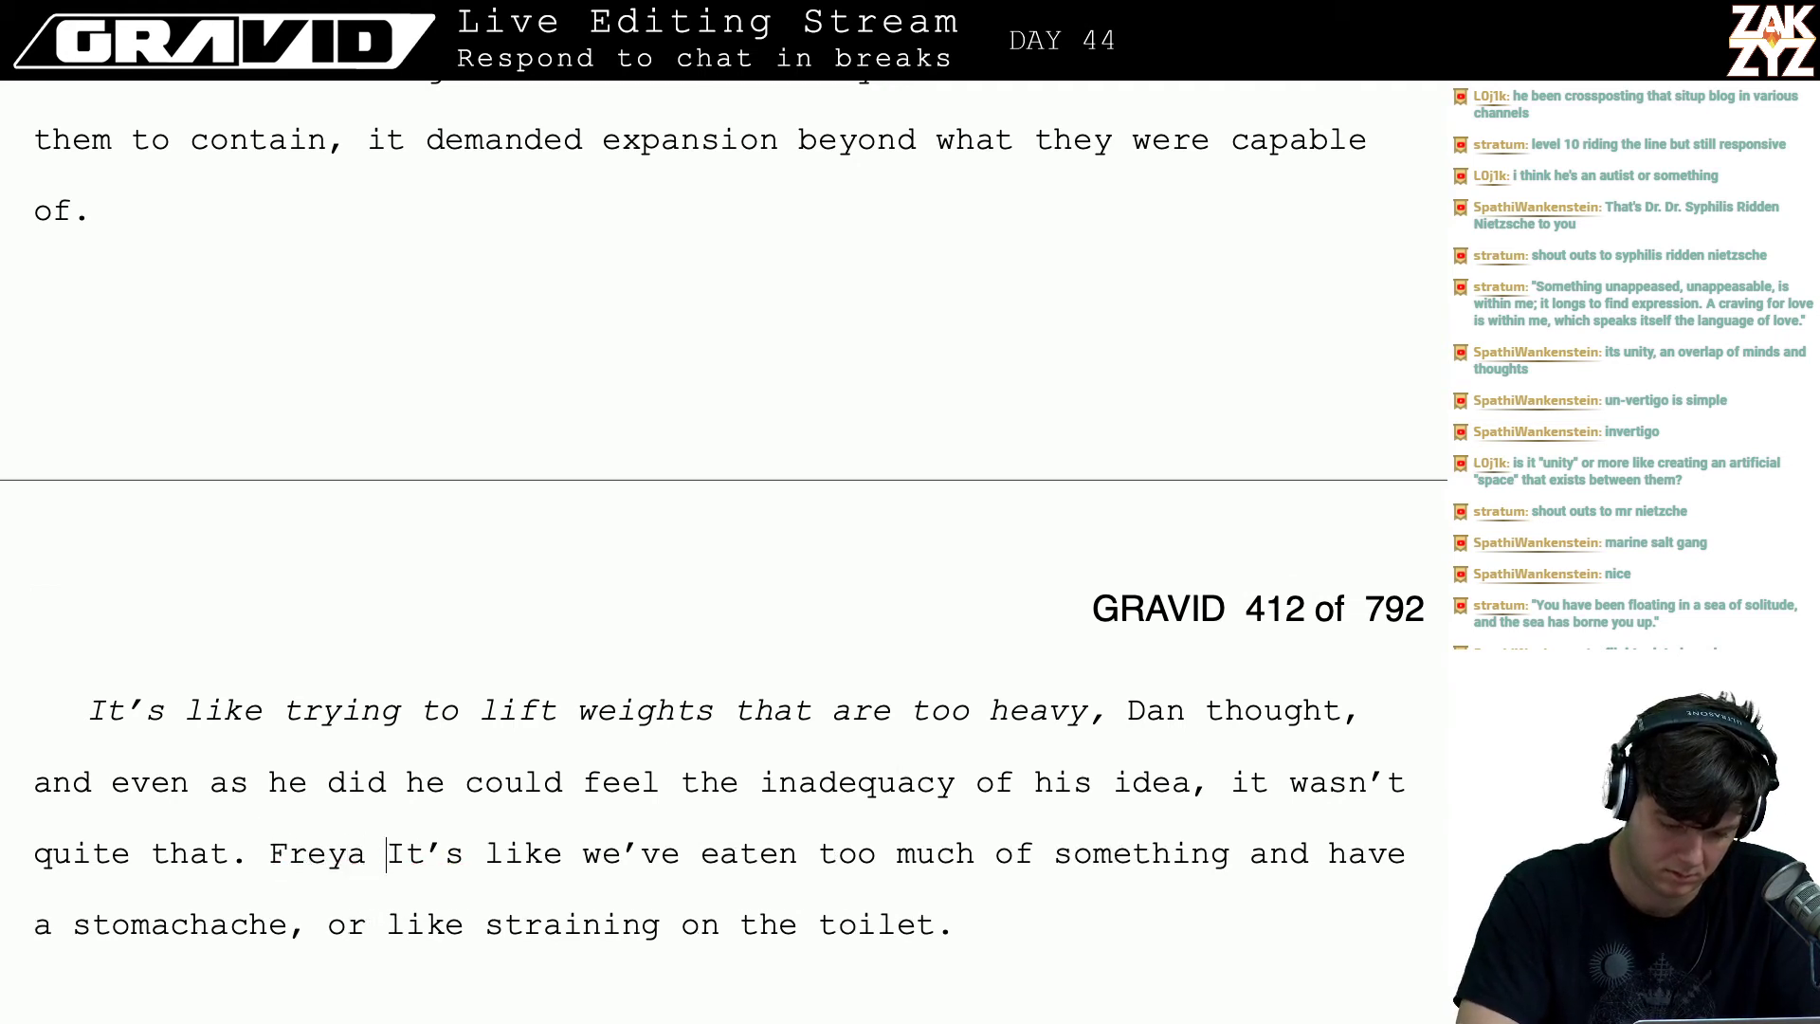
key("BackSpace")
key("BackSpace")
type("a tried to a")
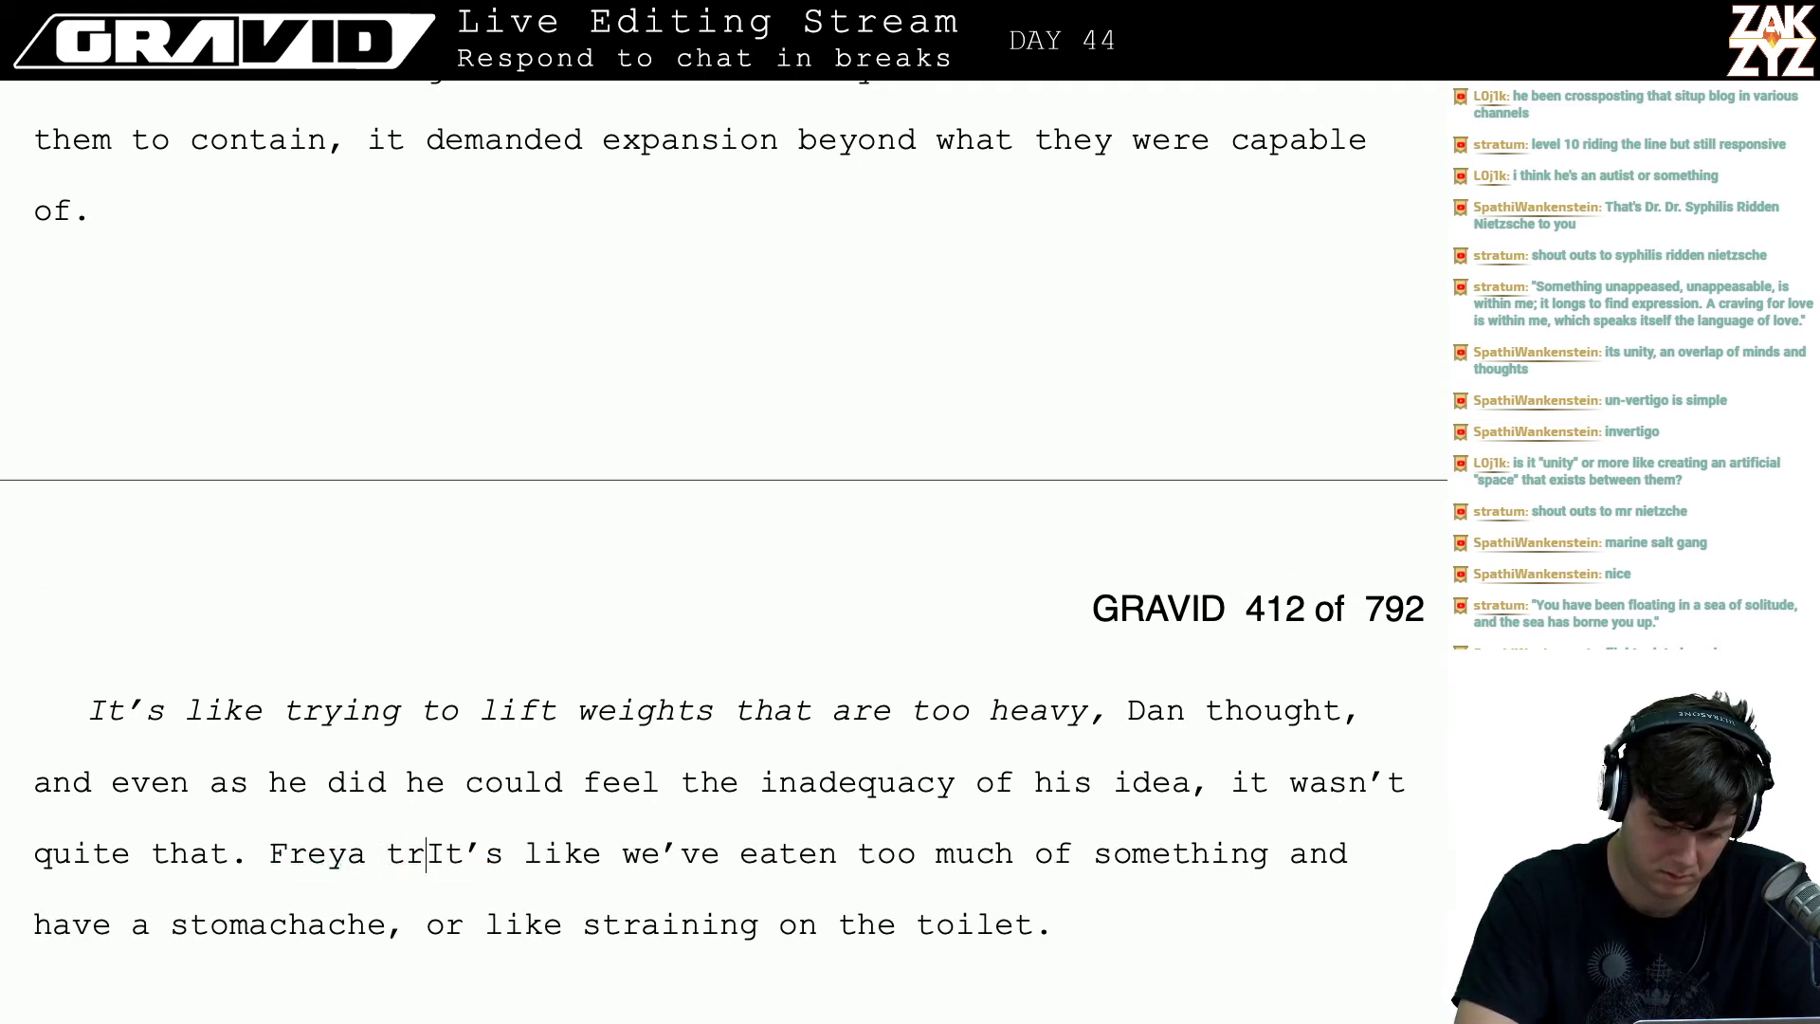
type("dd to")
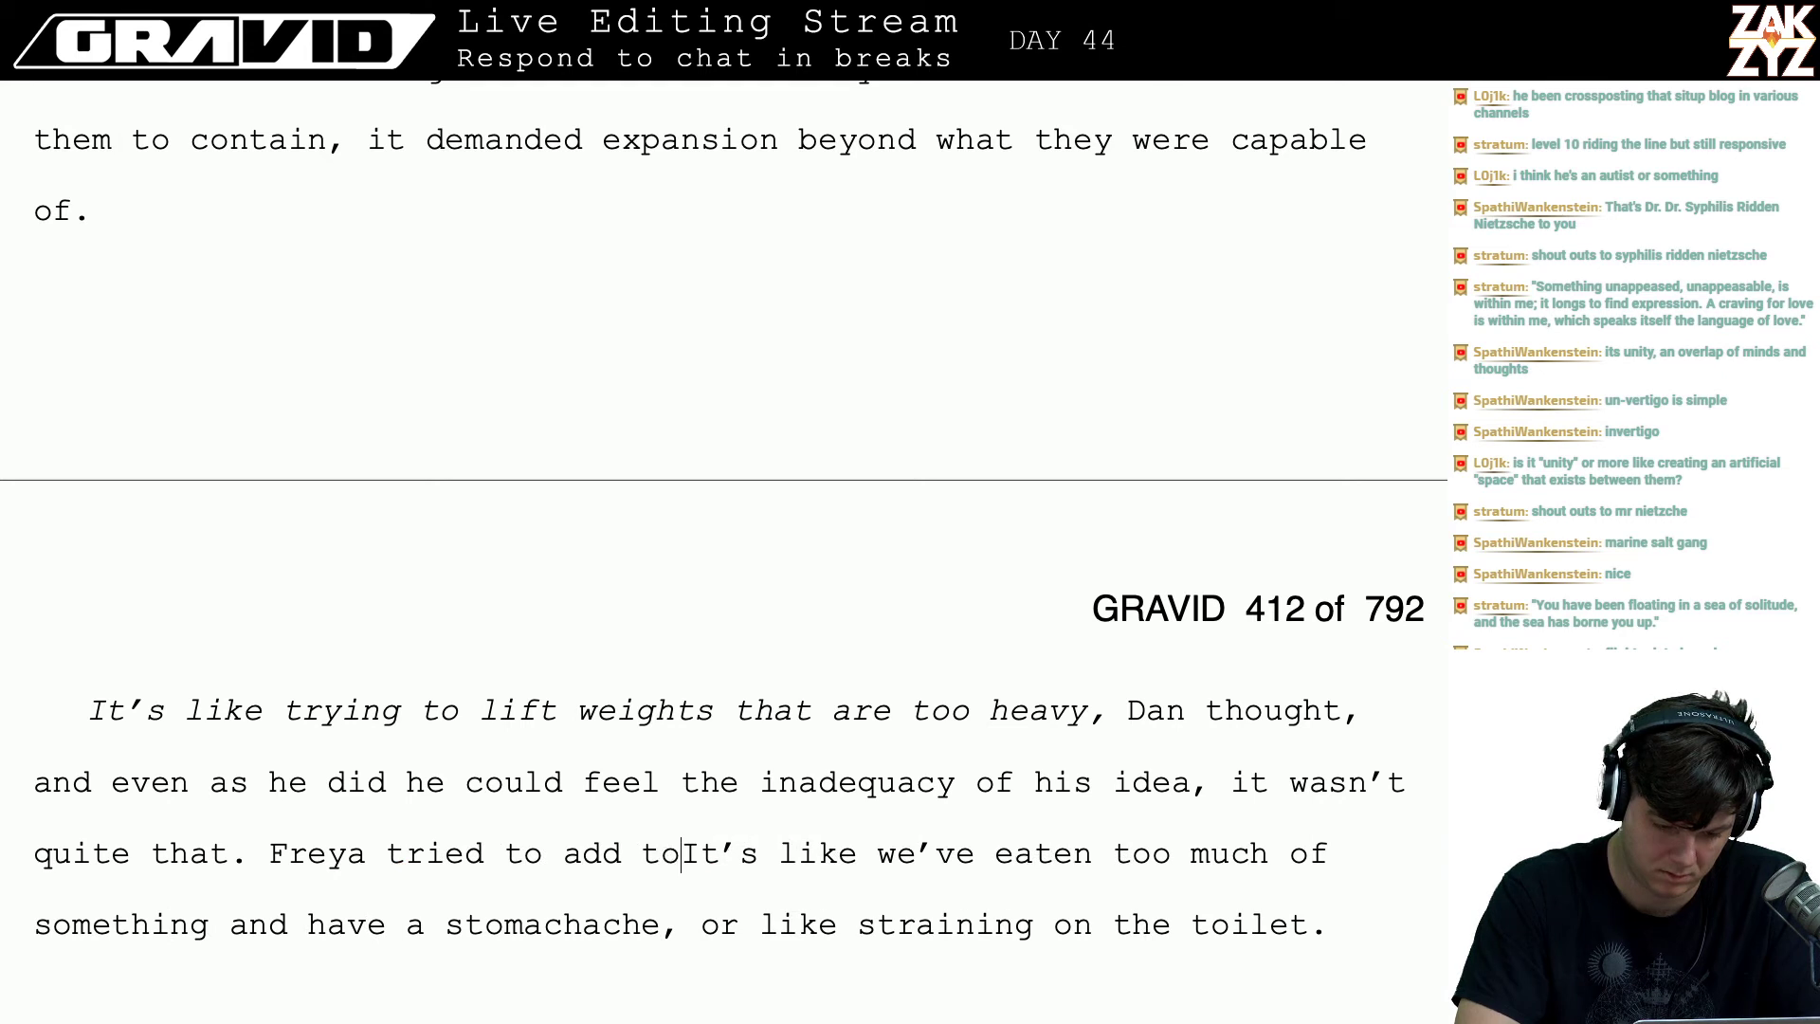
type(" his idIt’s like")
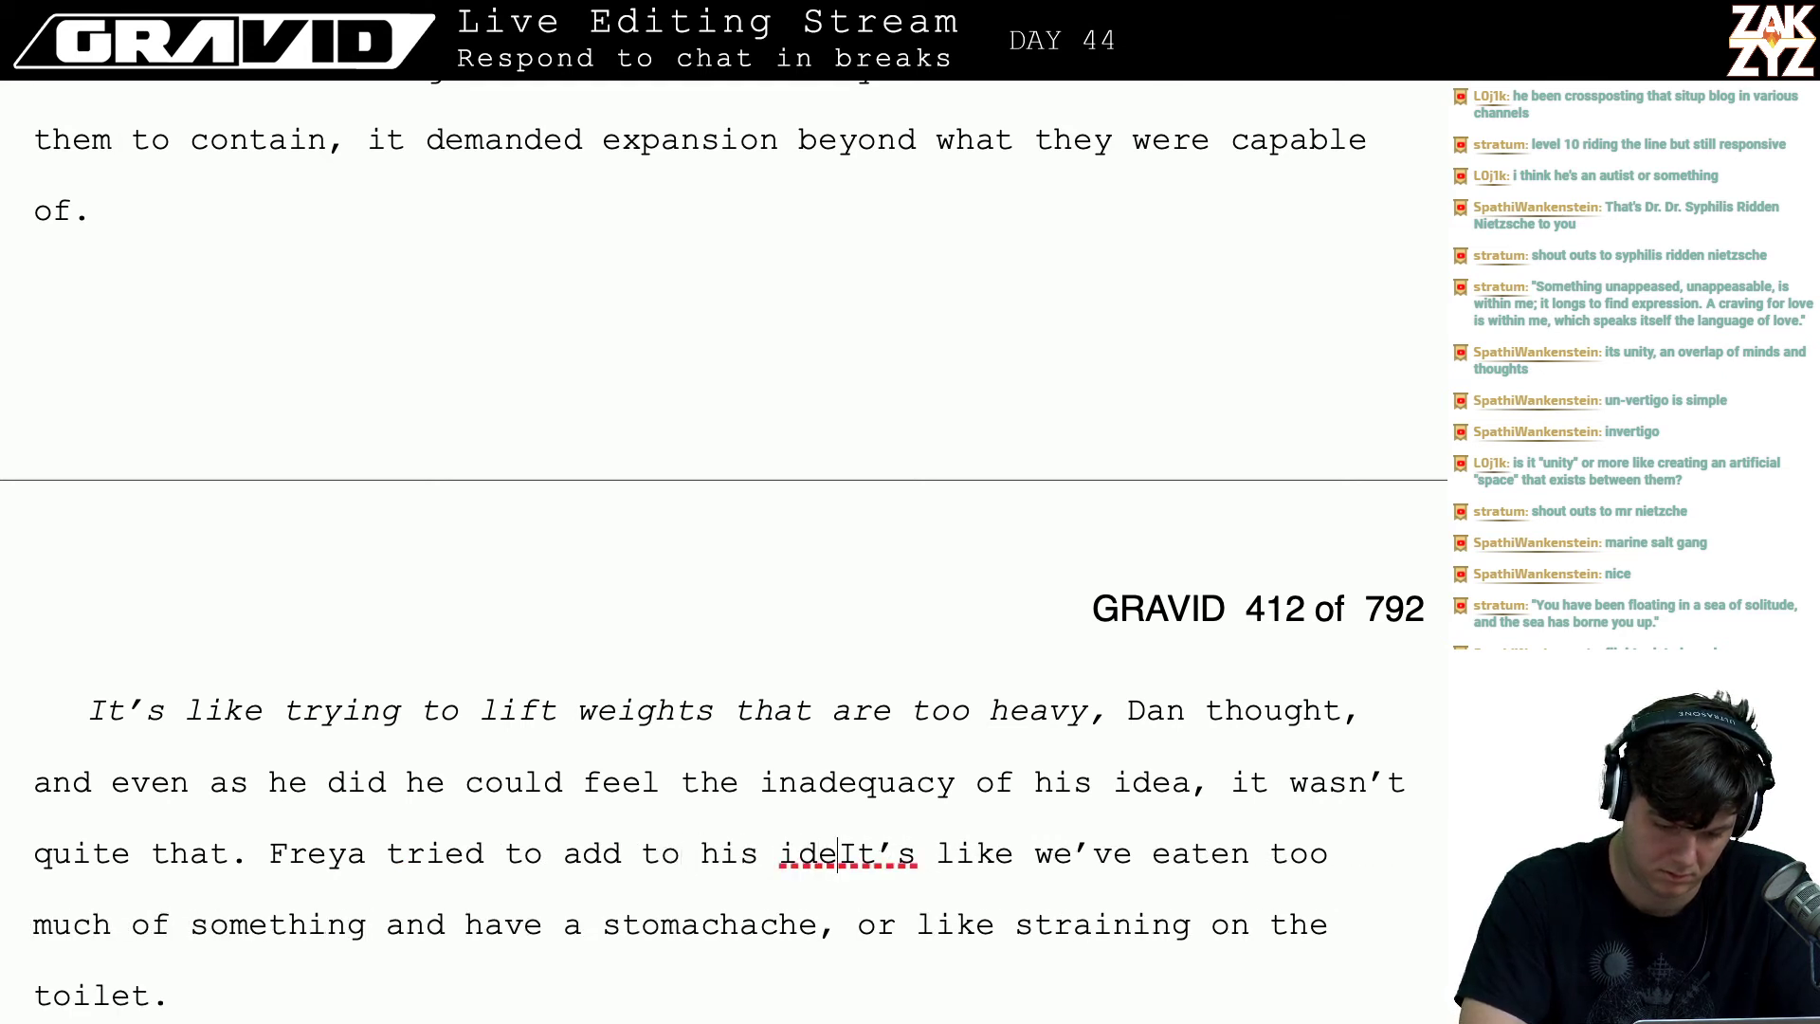
key("BackSpace")
key("BackSpace")
key("BackSpace")
key("BackSpace")
key("BackSpace")
key("BackSpace")
key("BackSpace")
key("BackSpace")
key("BackSpace")
key("BackSpace")
key("BackSpace")
key("BackSpace")
key("BackSpace")
key("BackSpace")
key("BackSpace")
key("BackSpace")
key("BackSpace")
key("BackSpace")
key("BackSpace")
key("BackSpace")
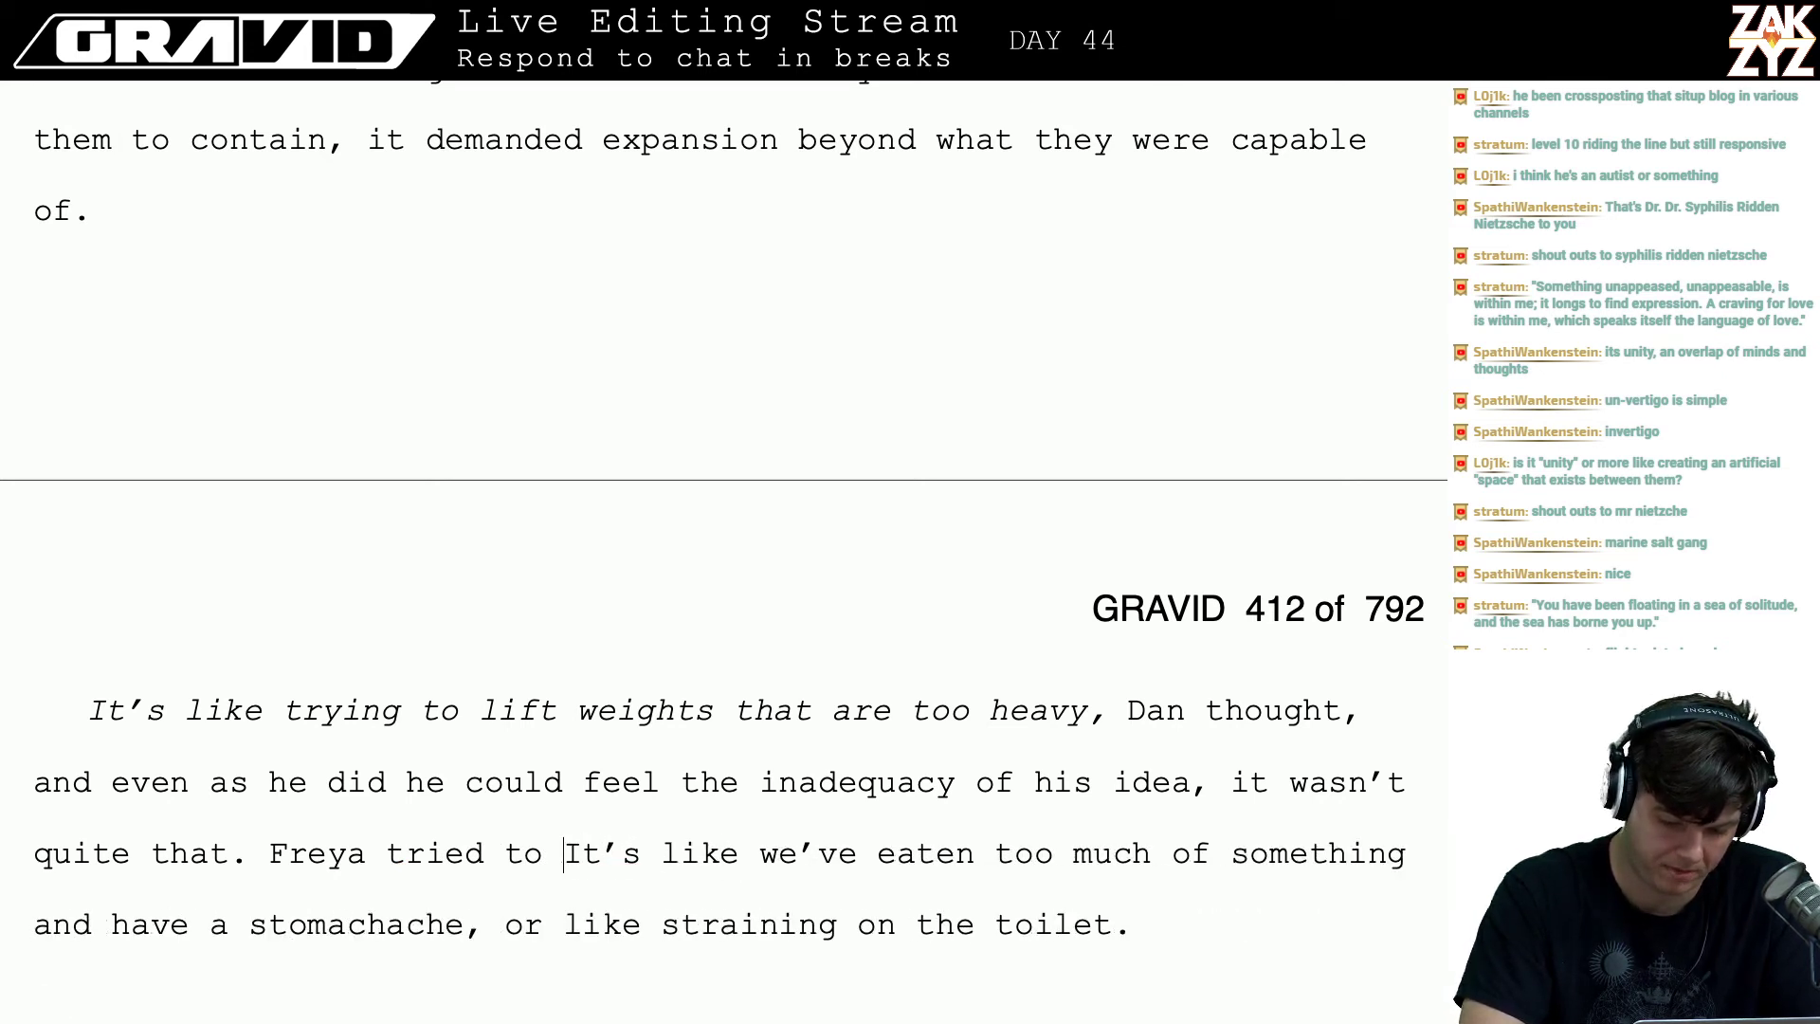
key("BackSpace")
key("BackSpace")
key("BackSpace")
key("BackSpace")
key("BackSpace")
key("BackSpace")
key("BackSpace")
key("BackSpace")
key("BackSpace")
- Introduce the stomachache comparison with "Freya tried her hand at it:" directly before "It’s like we’ve eaten"
type("Frey")
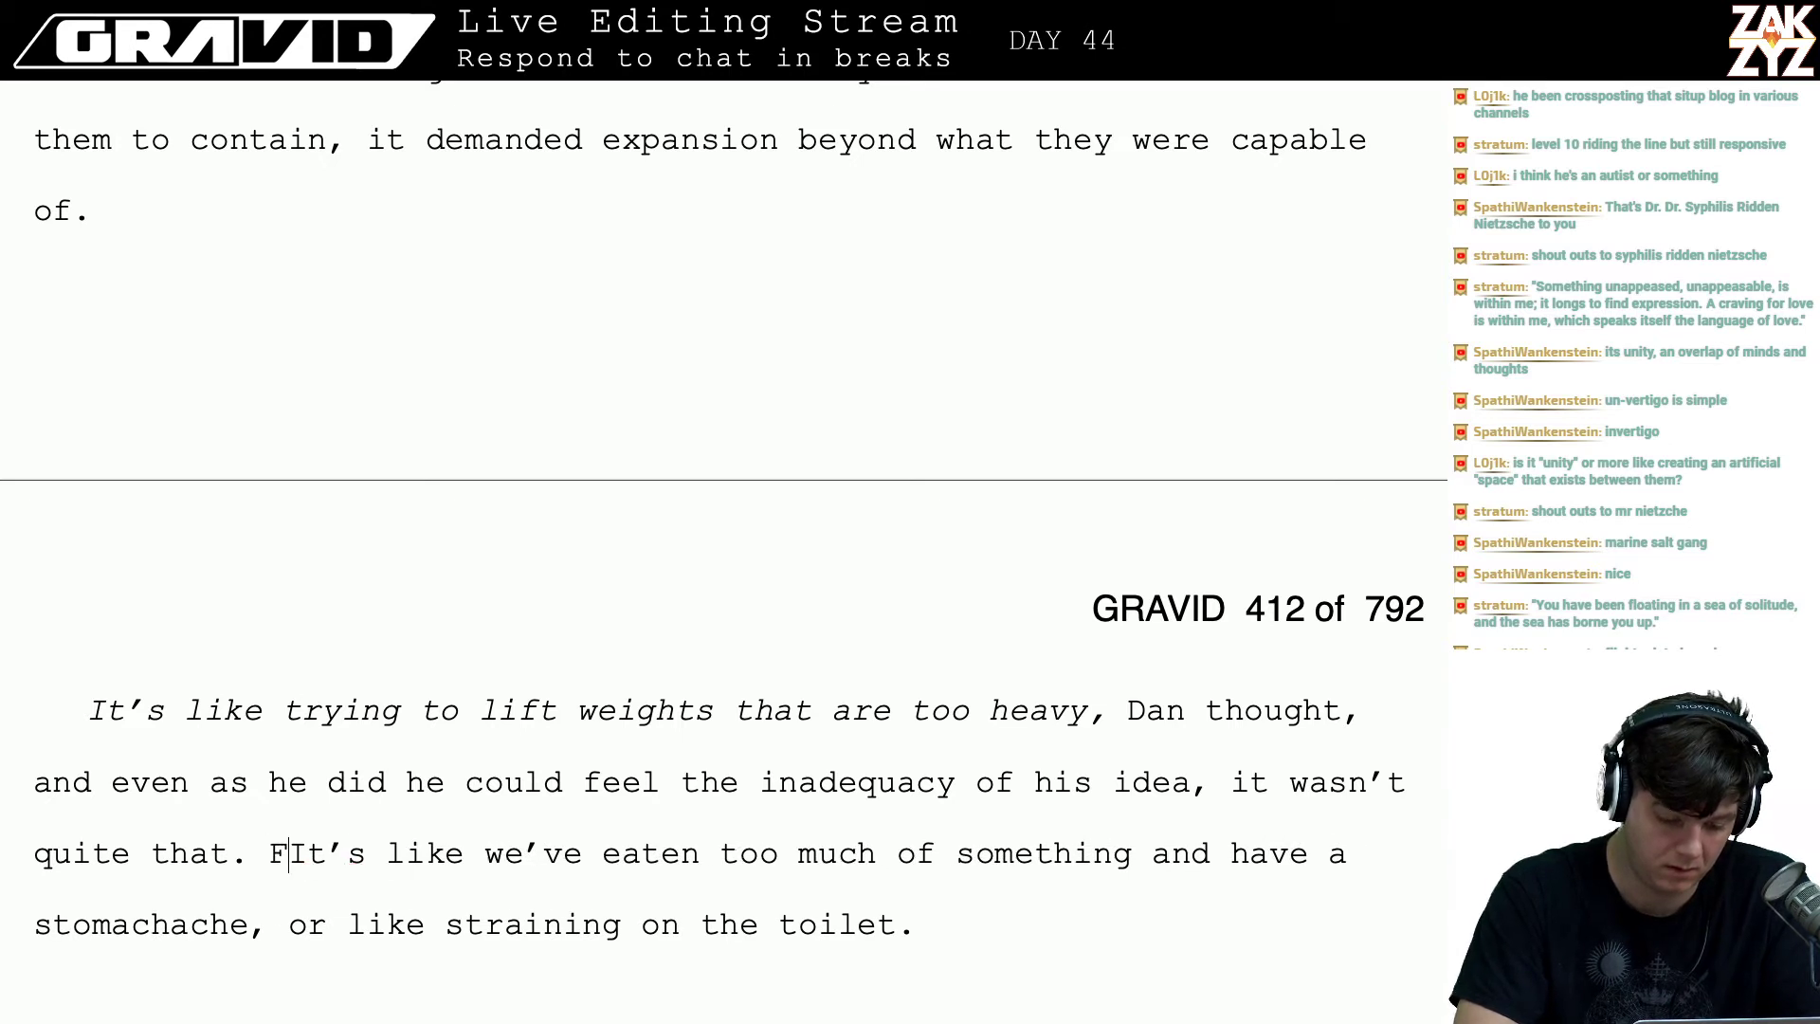
type("a tried her ha")
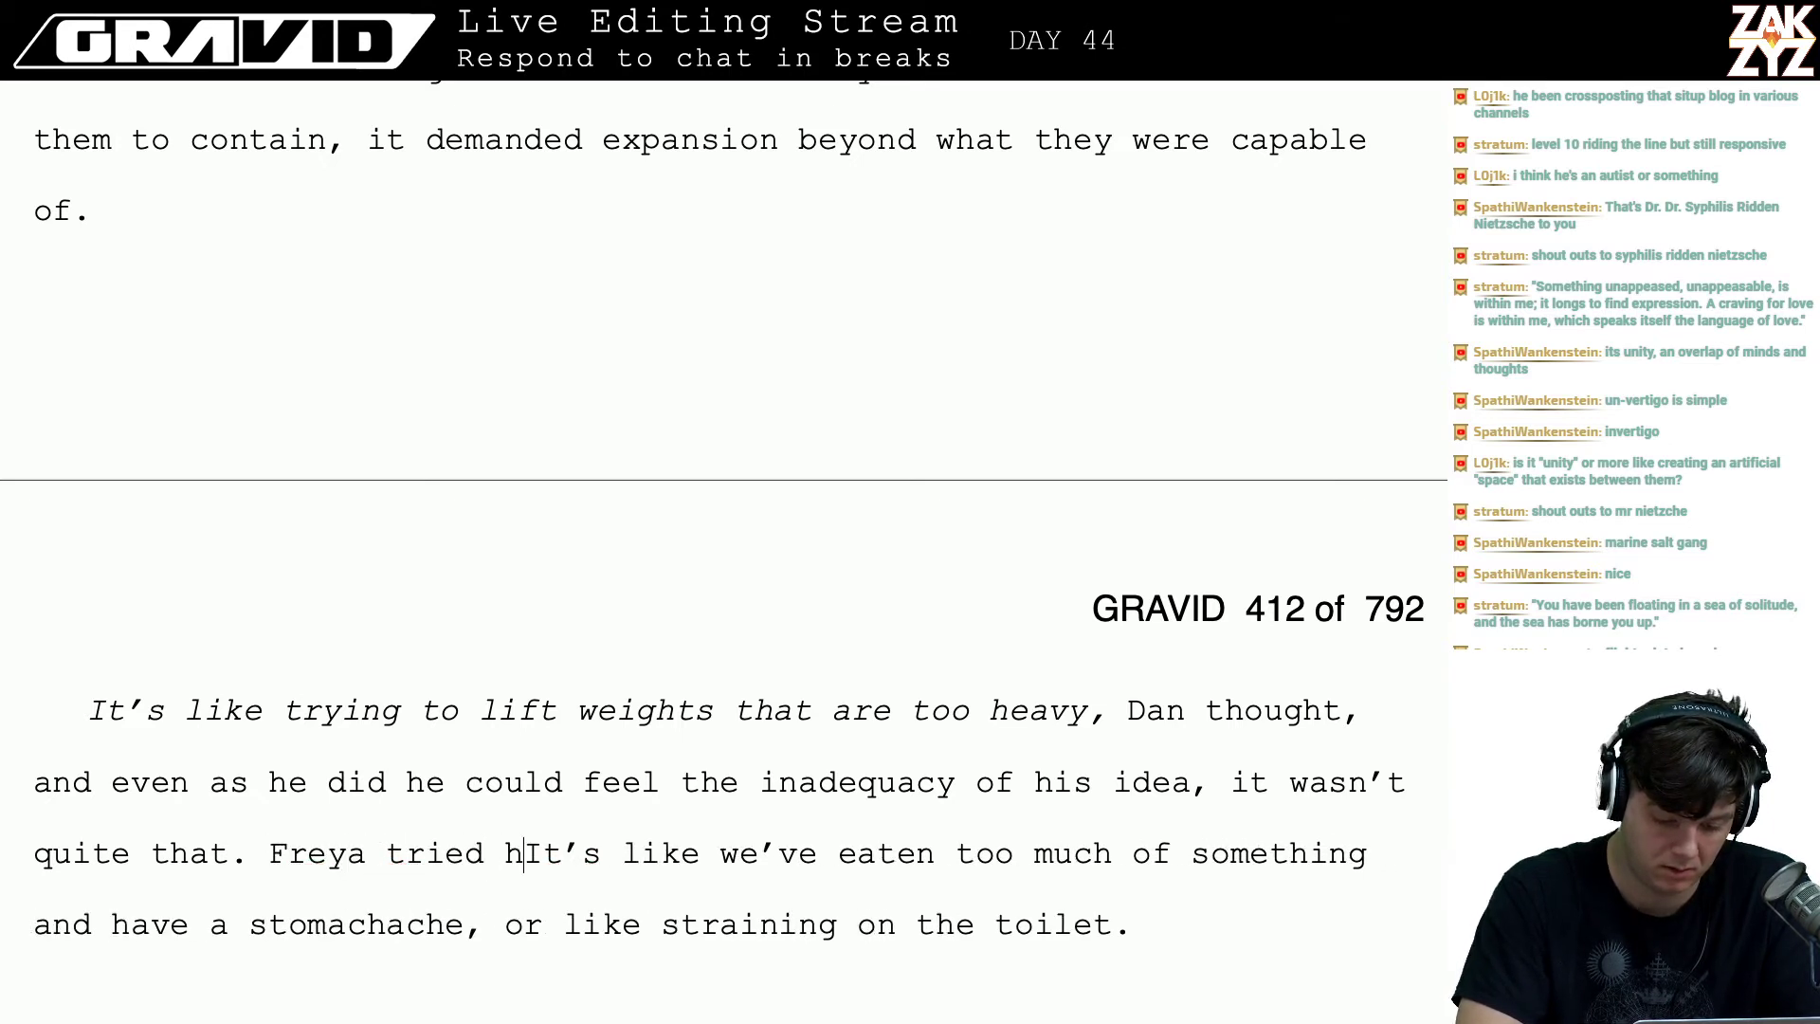
type("dn")
key("BackSpace")
key("BackSpace")
type("nd at it")
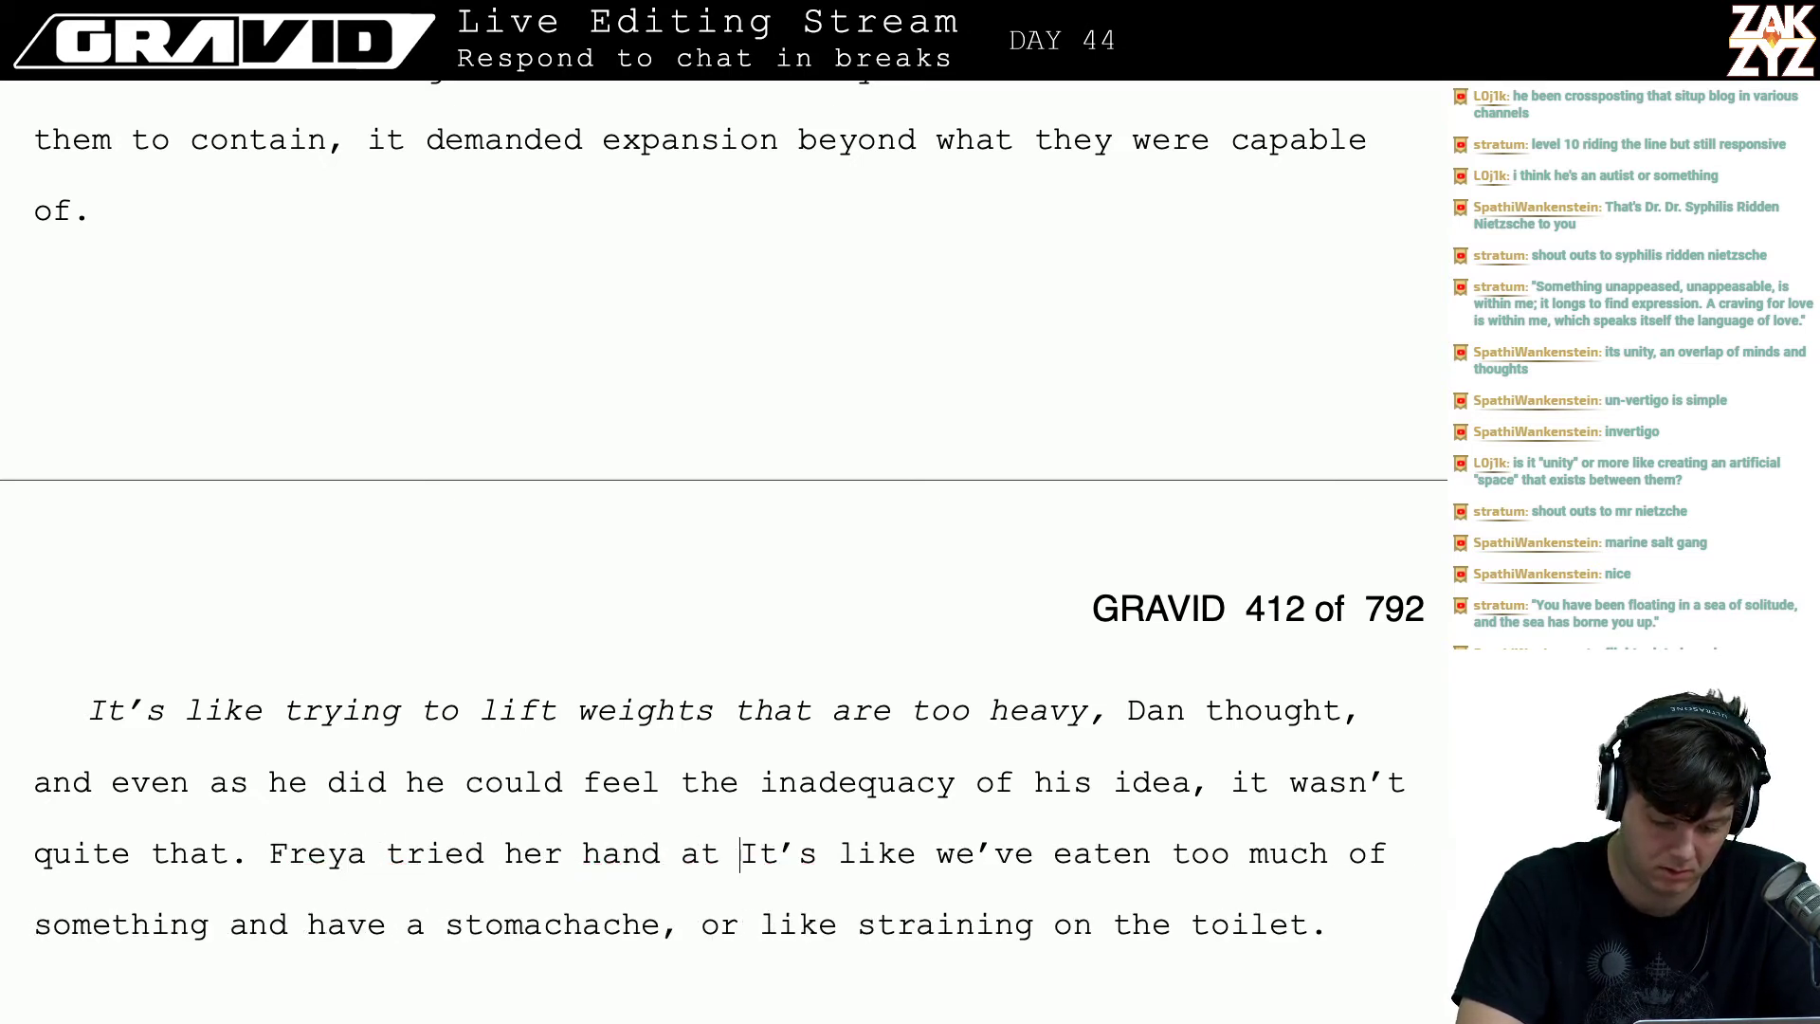
type(":")
- Select Freya's whole comparison, from "It’s like we’ve eaten" through "straining on the toilet."
key("shift+Down")
key("shift+End")
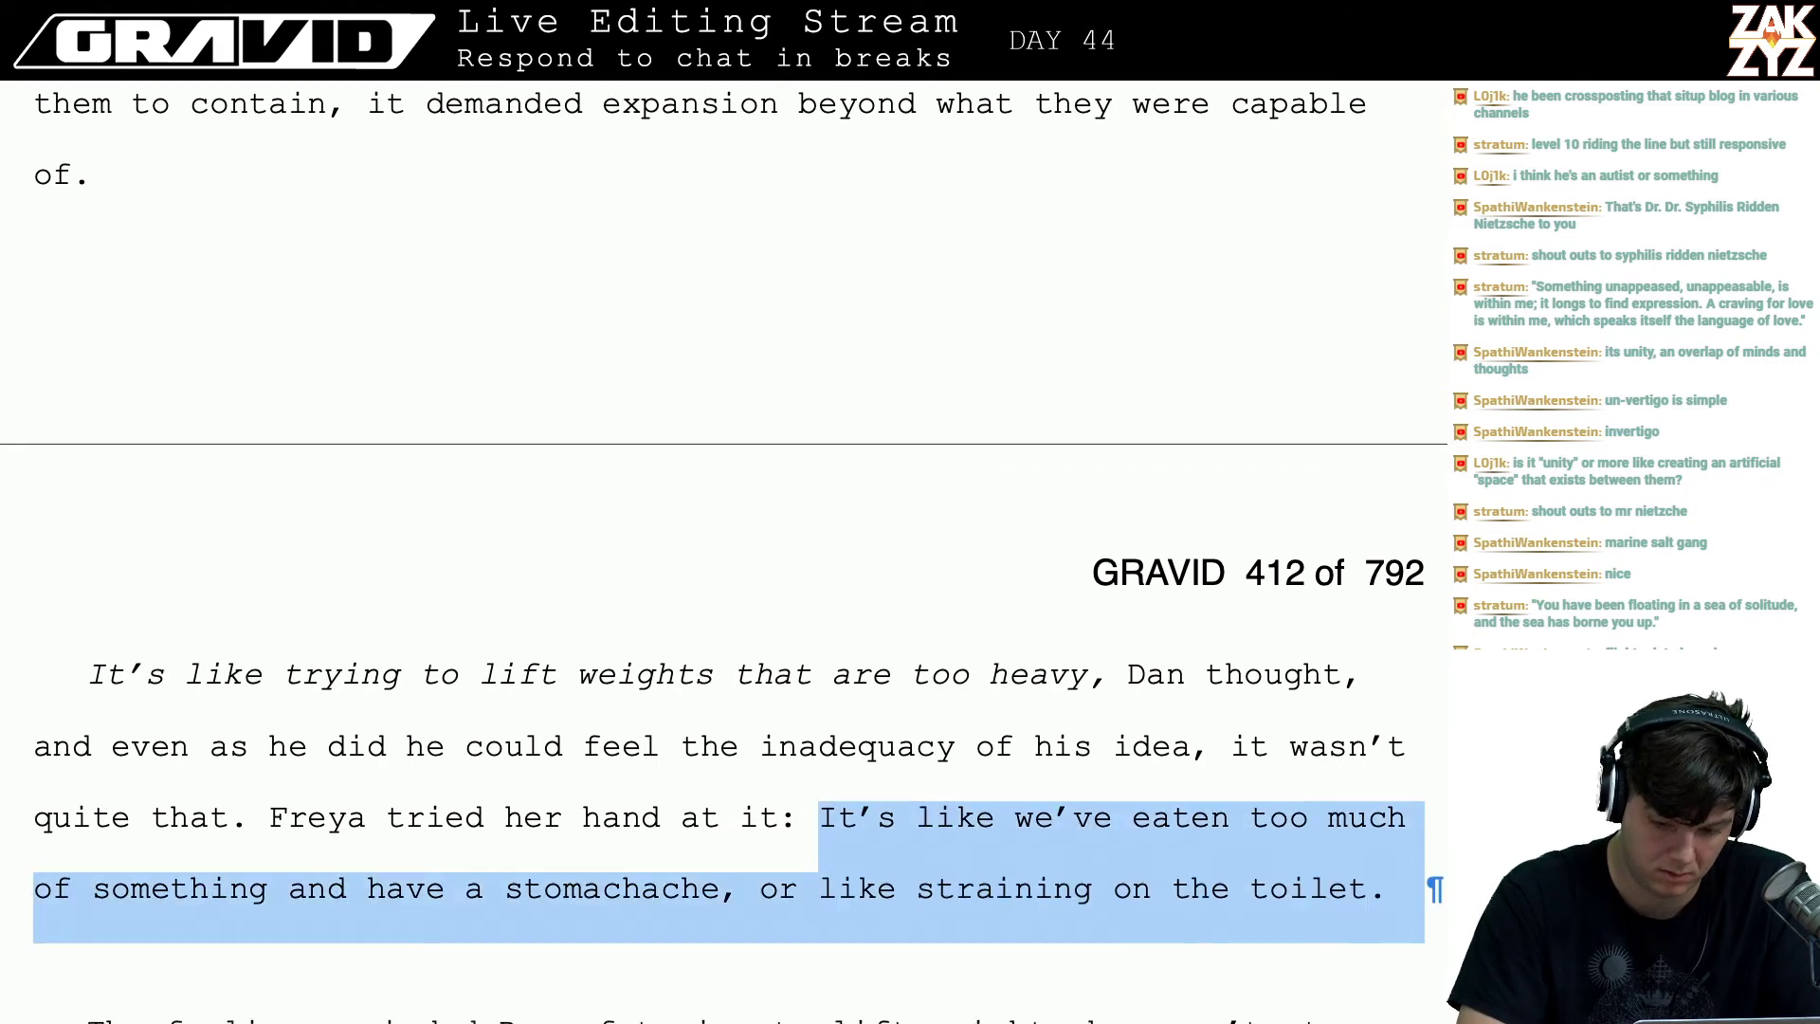
- Italicize Freya's thought beginning "It’s like we’ve eaten too much" through "straining on the toilet."
key("shift+Left")
key("ctrl+i")
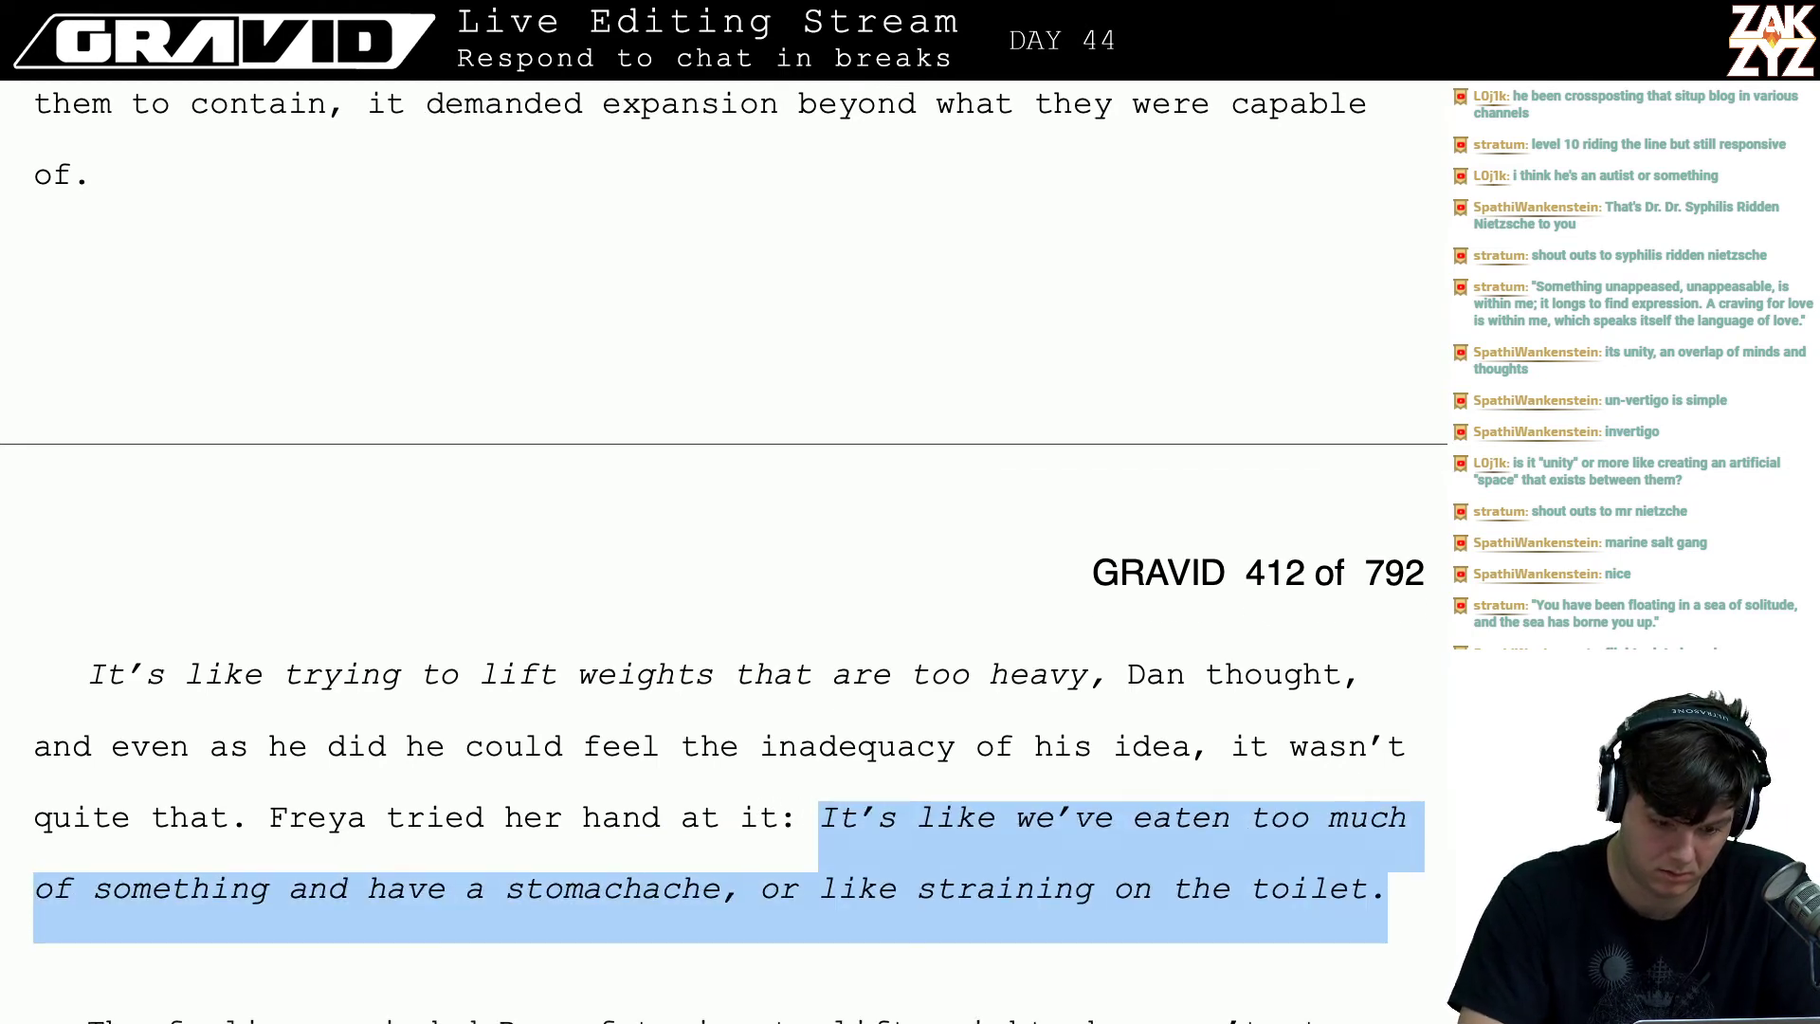
key("Left")
- End Freya's italic thought after "toilet" with an ellipsis in place of the single period
key("Down")
key("Down")
key("Down")
key("Down")
key("Down")
key("Down")
key("Down")
key("Down")
key("Down")
key("Down")
key("Down")
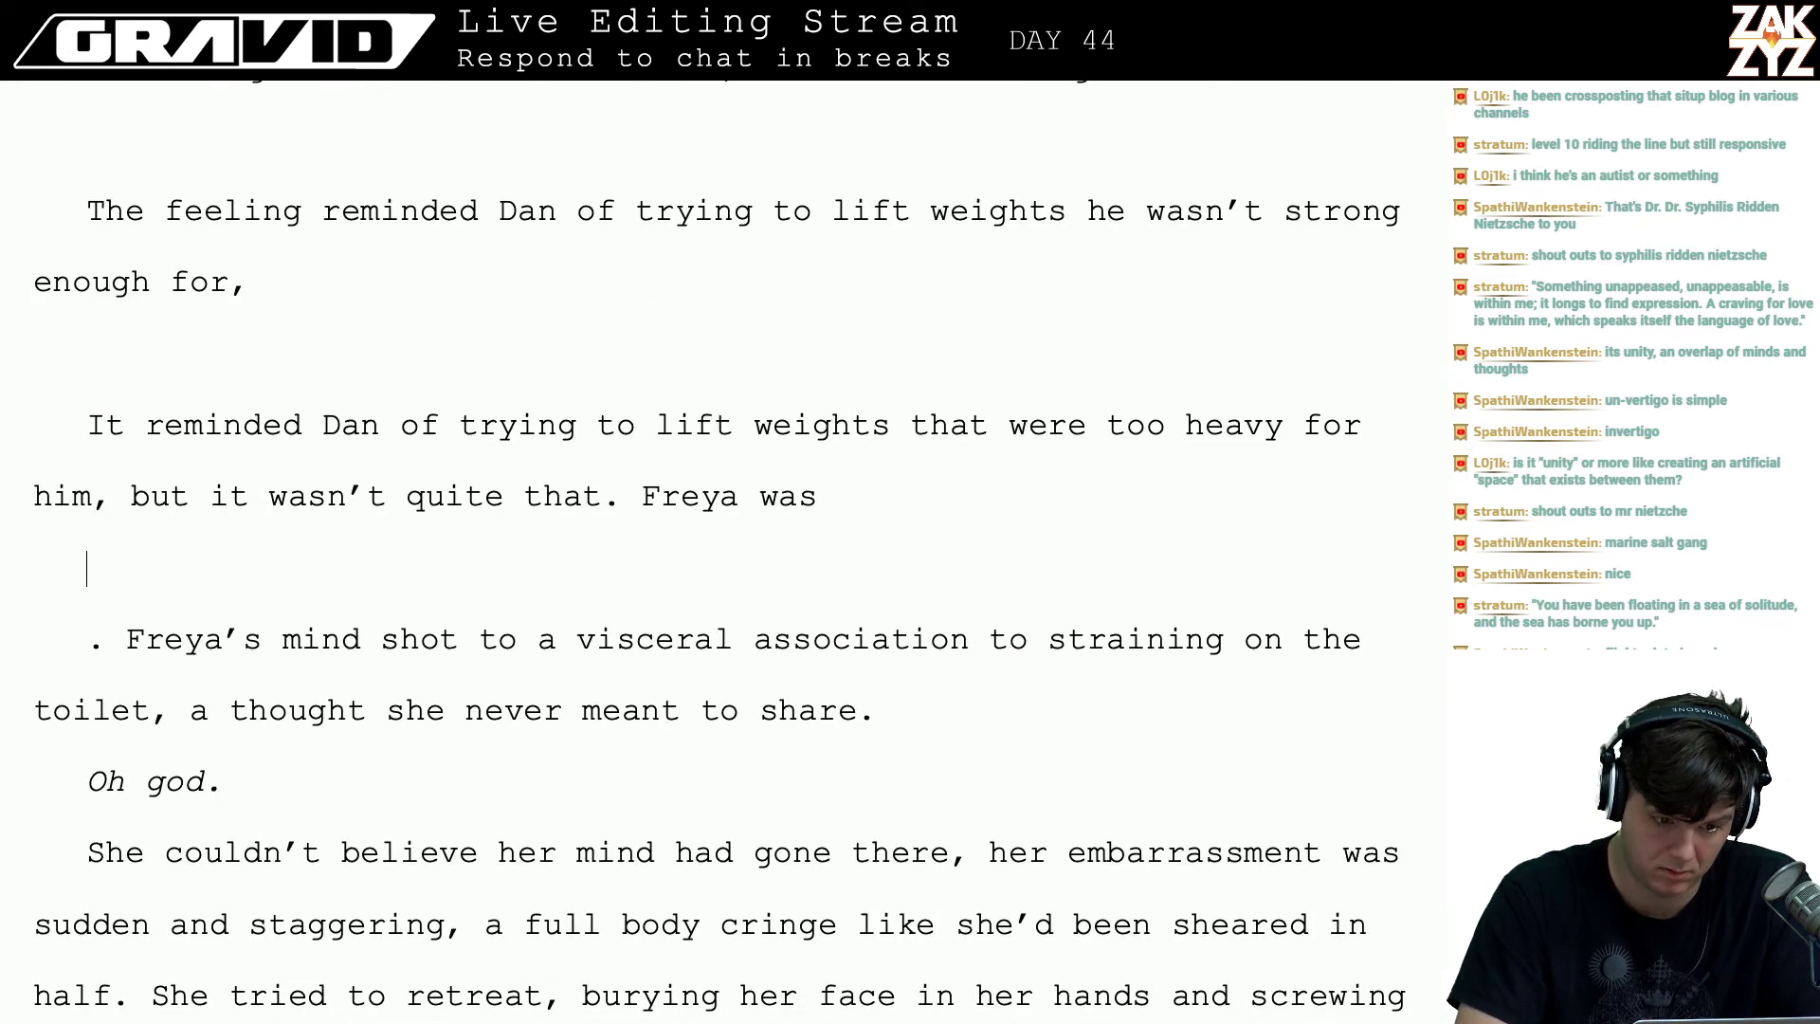
key("Up")
key("Up")
key("Up")
key("Up")
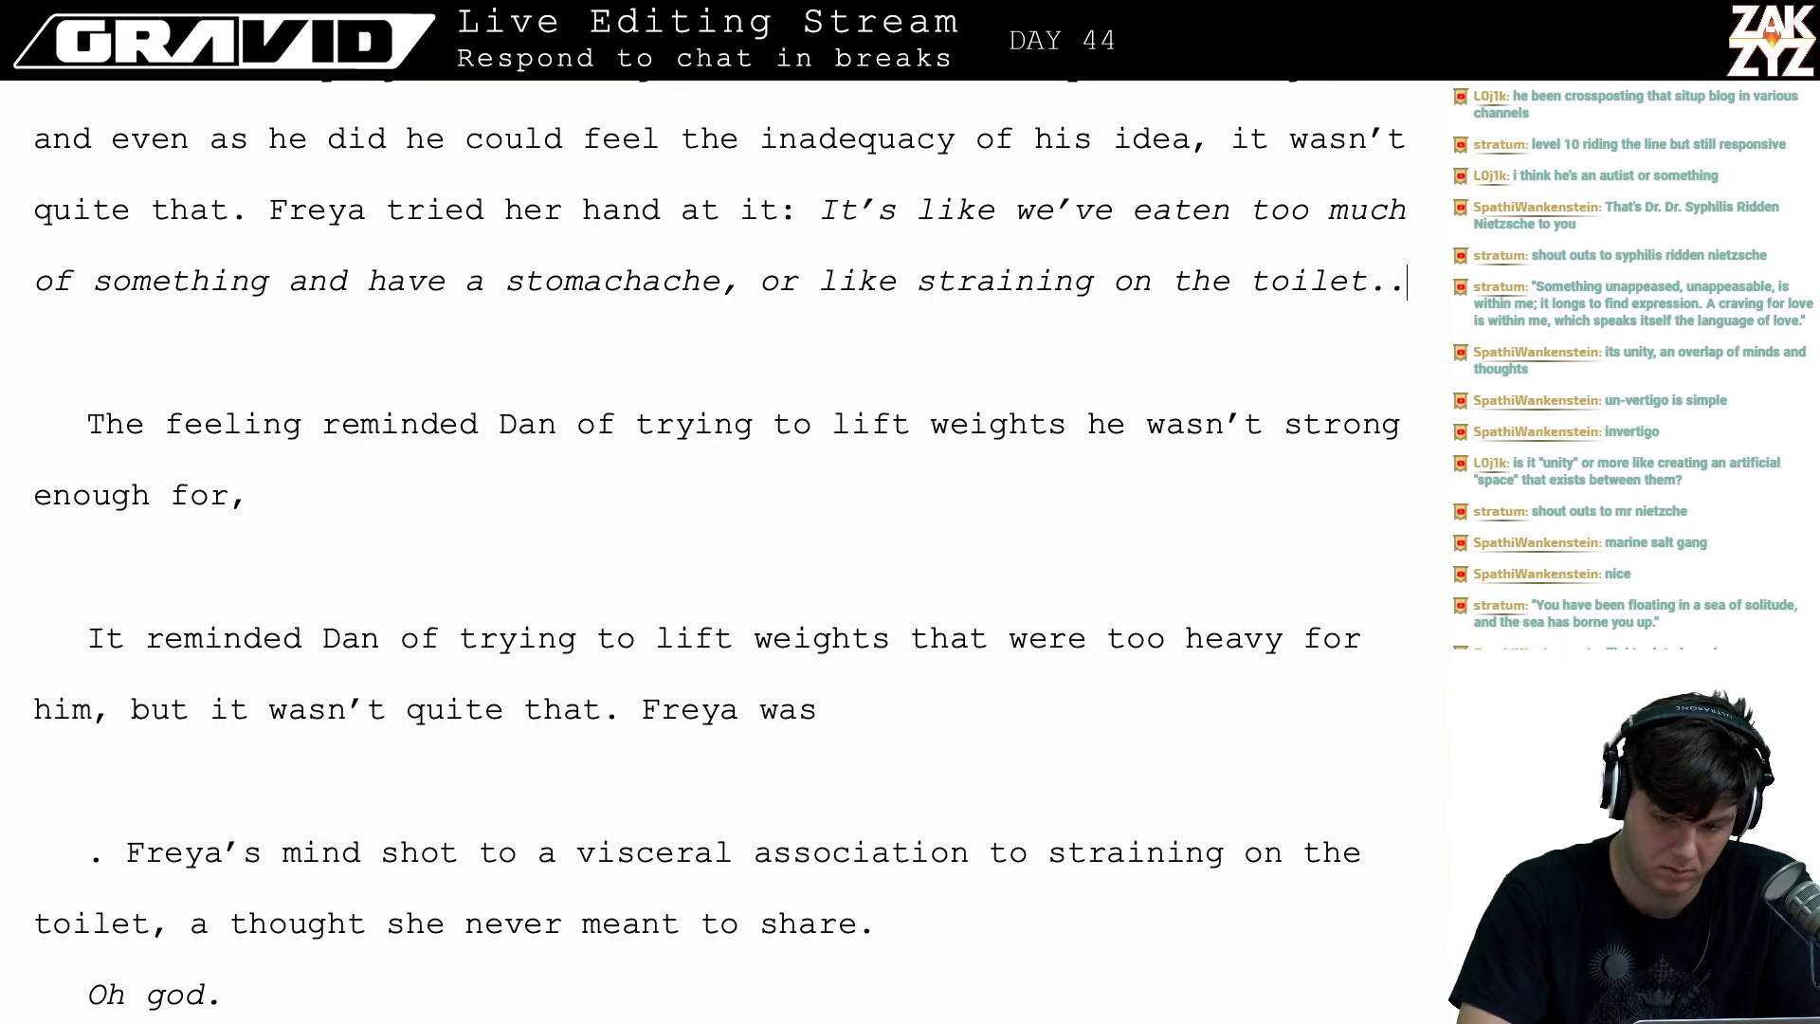
- Delete the leftover draft lines about weights and straining between Freya's thought and "Oh god."
key("shift+Down")
key("shift+Down")
key("shift+Down")
key("shift+Down")
key("shift+Down")
key("shift+Down")
key("shift+Down")
key("shift+Down")
key("shift+Down")
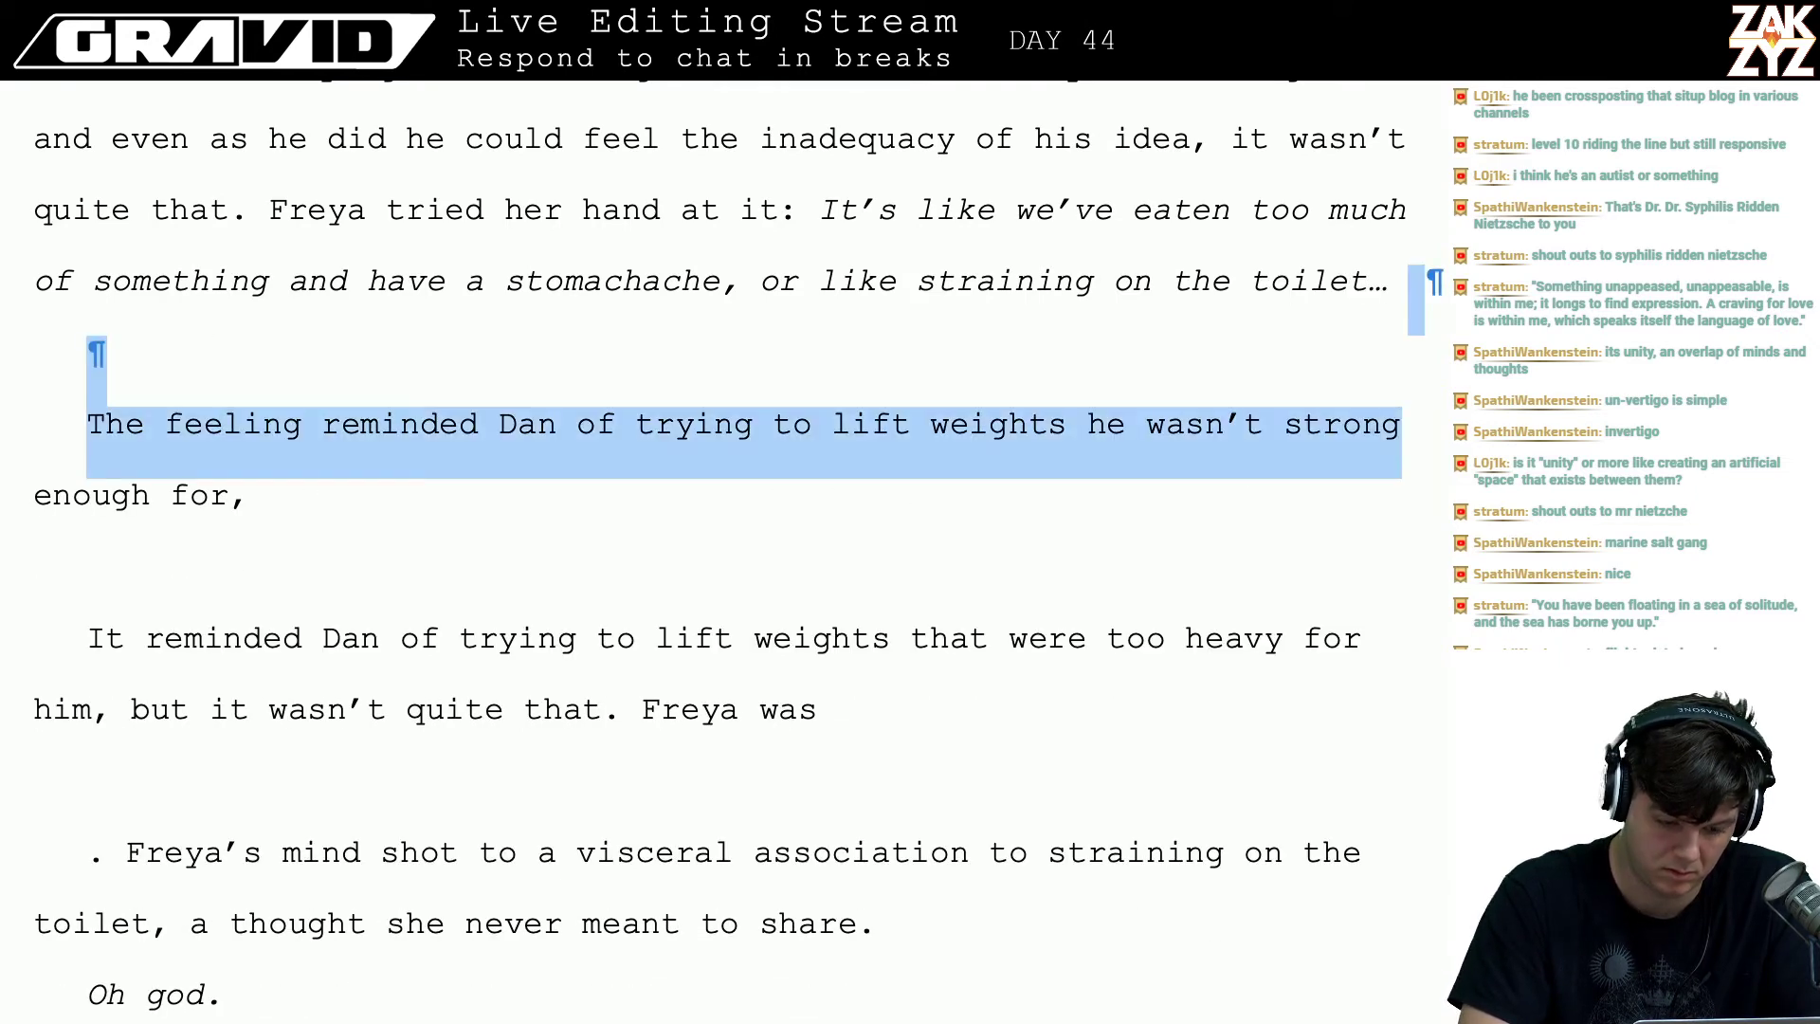
key("Delete")
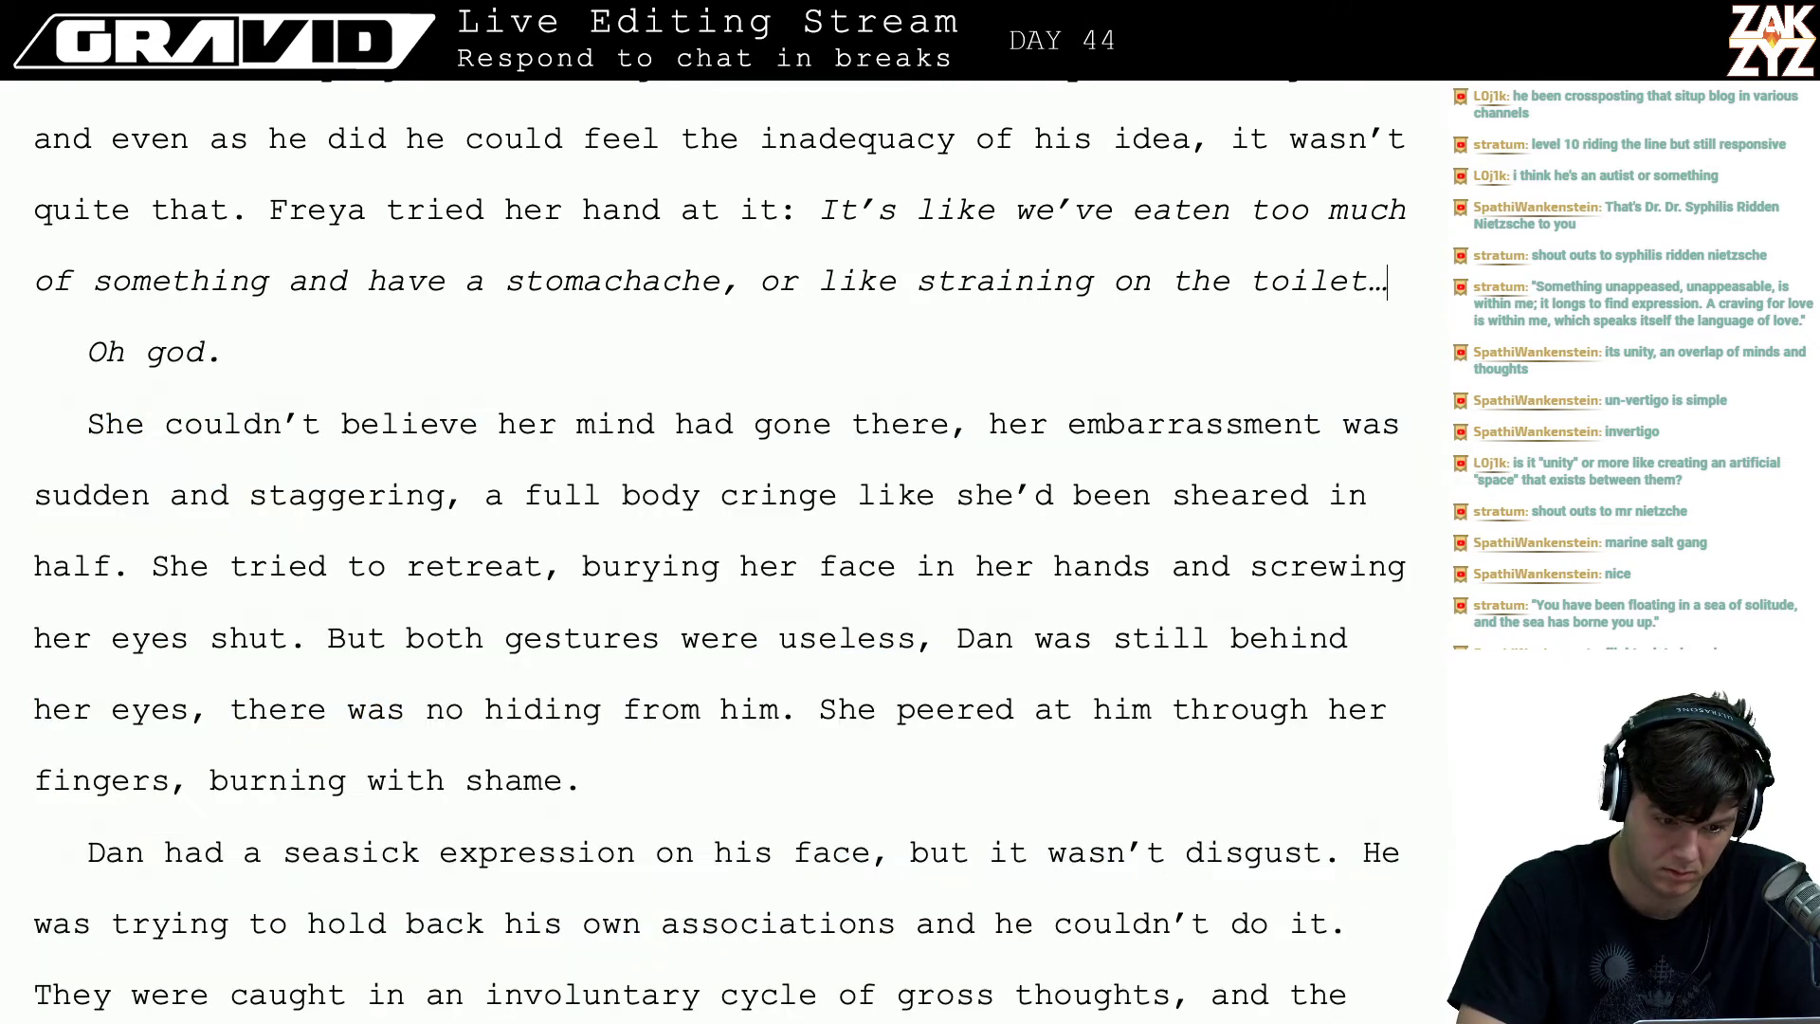
- Replace "eaten too much of something and have a stomachache" in Freya's thought with "overeaten"
key("Up")
key("Up")
key("Up")
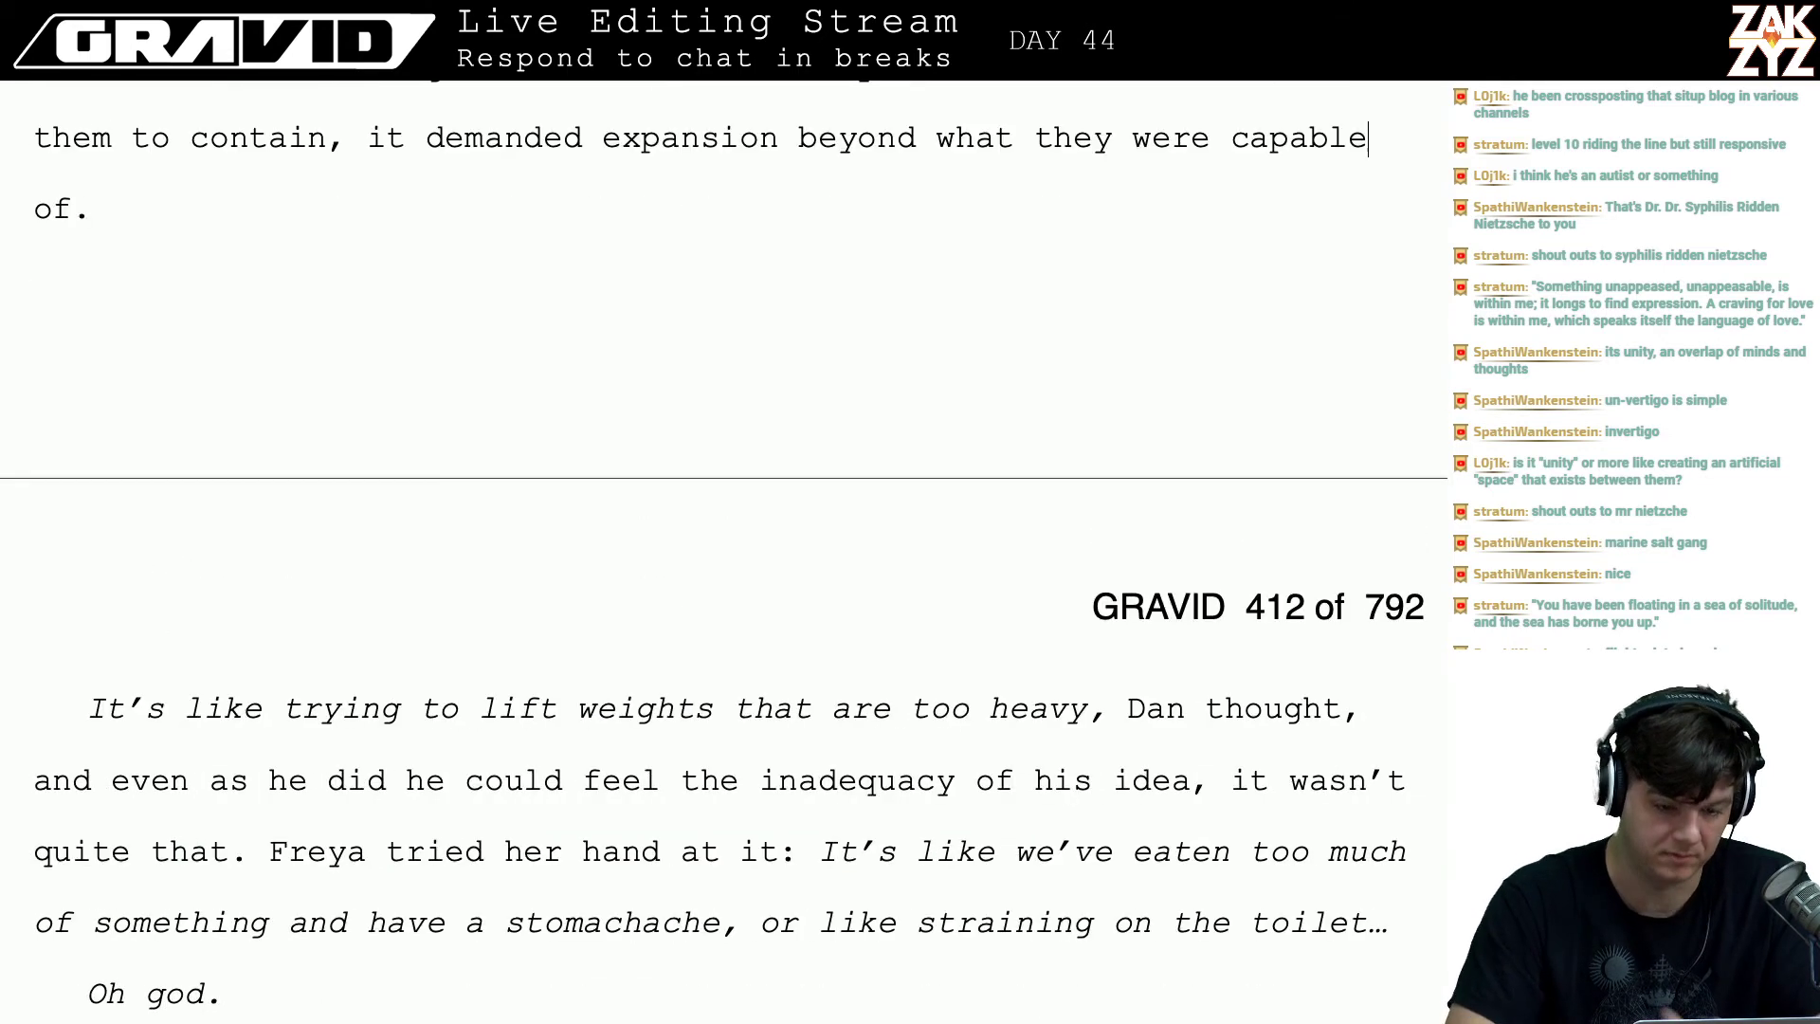
scroll(721, 550, "down", 1)
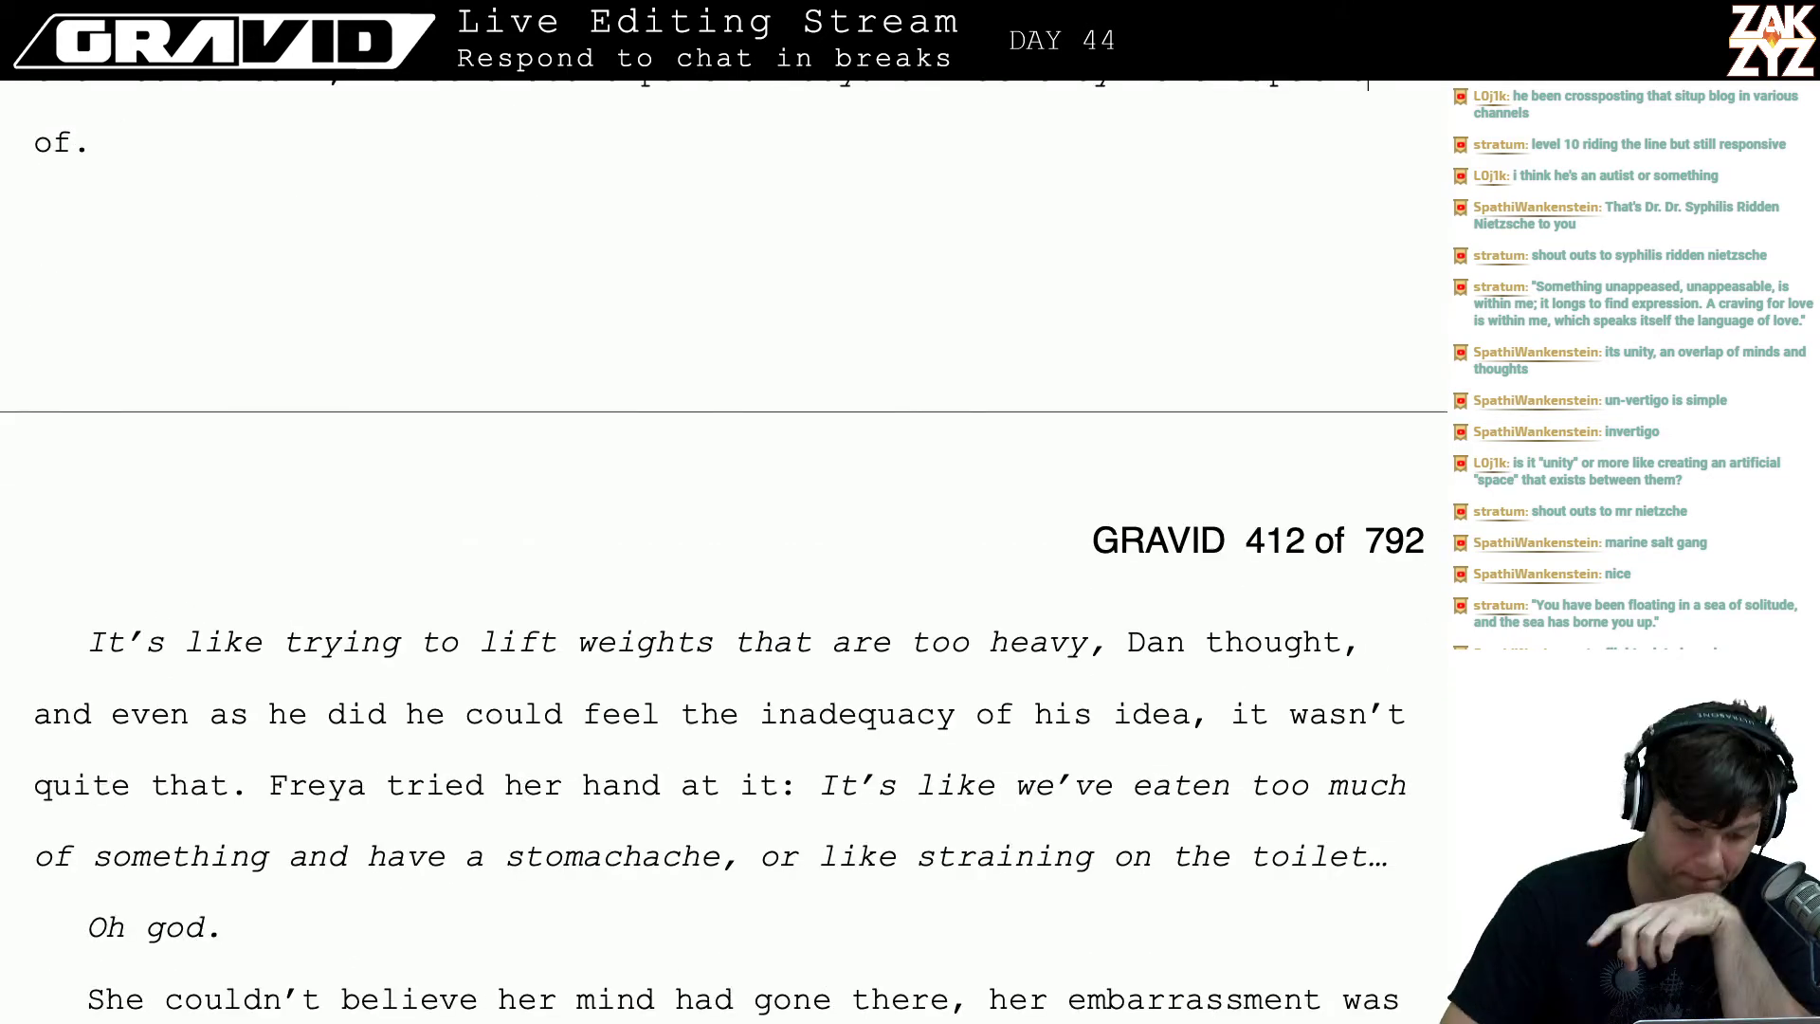
scroll(771, 703, "down", 1)
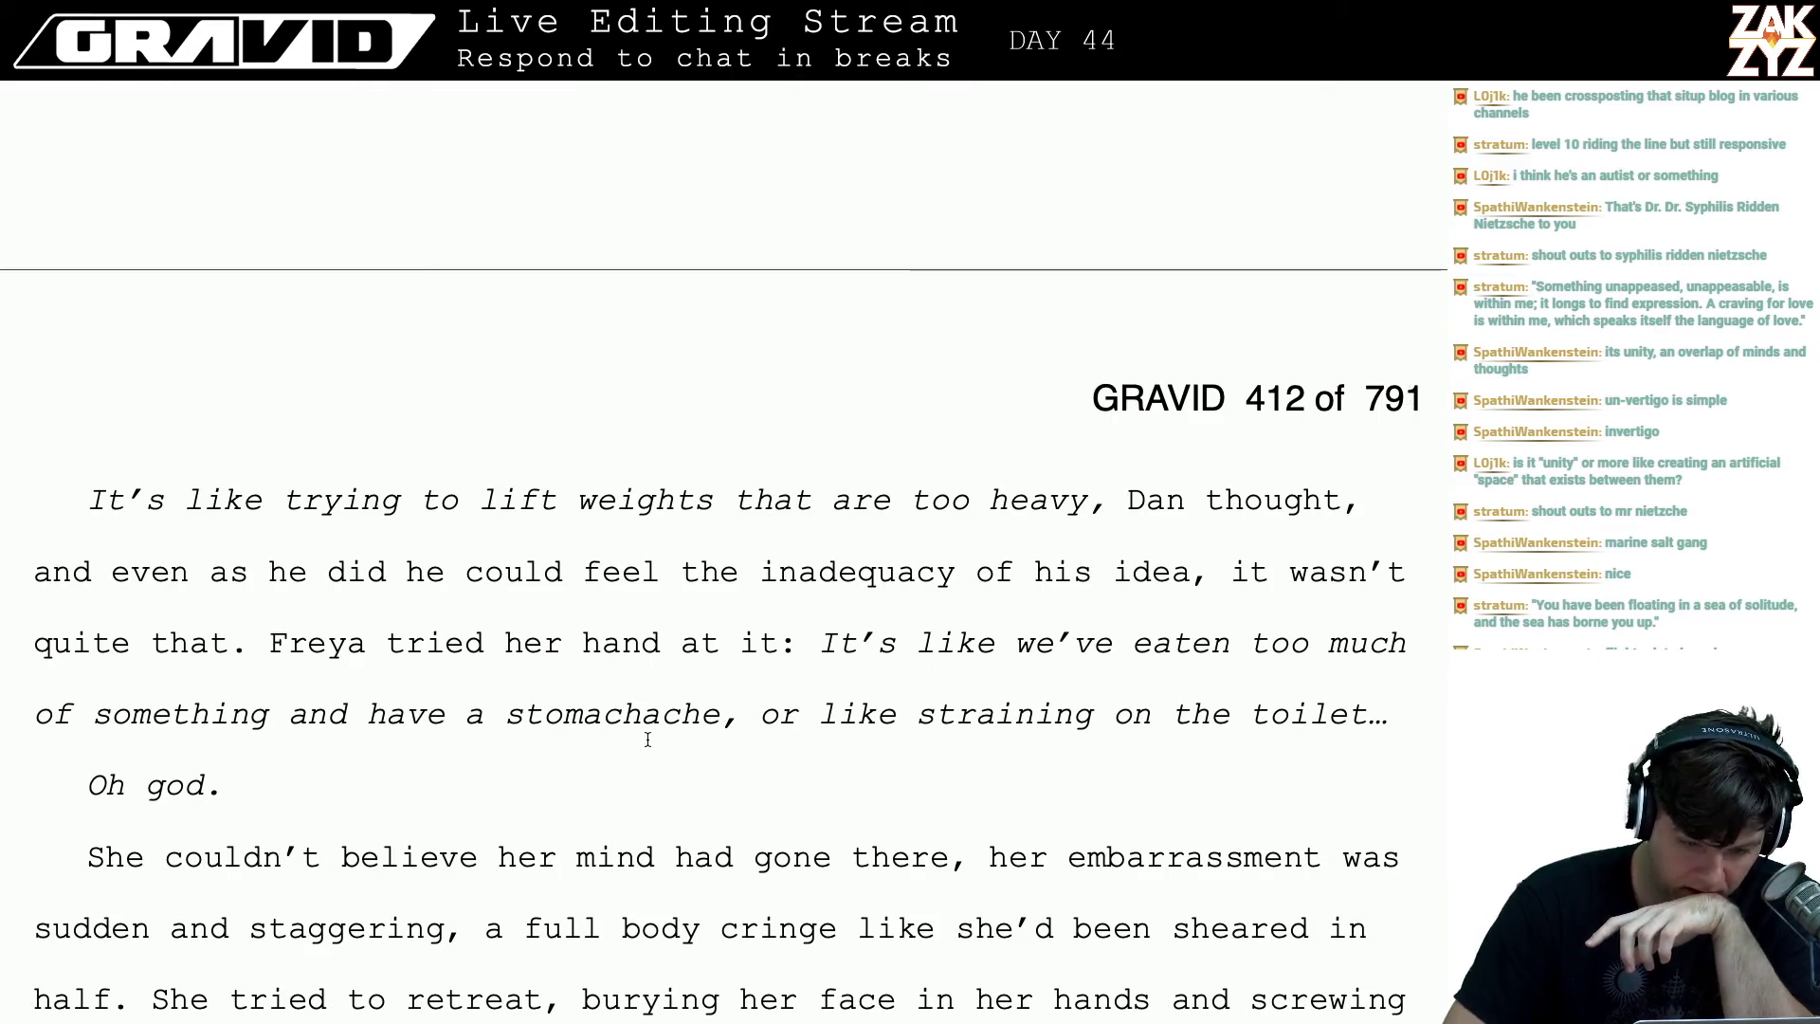
key("BackSpace")
key("BackSpace")
key("BackSpace")
key("BackSpace")
key("BackSpace")
key("BackSpace")
key("BackSpace")
key("BackSpace")
key("BackSpace")
key("BackSpace")
key("BackSpace")
key("BackSpace")
key("BackSpace")
key("BackSpace")
key("BackSpace")
key("BackSpace")
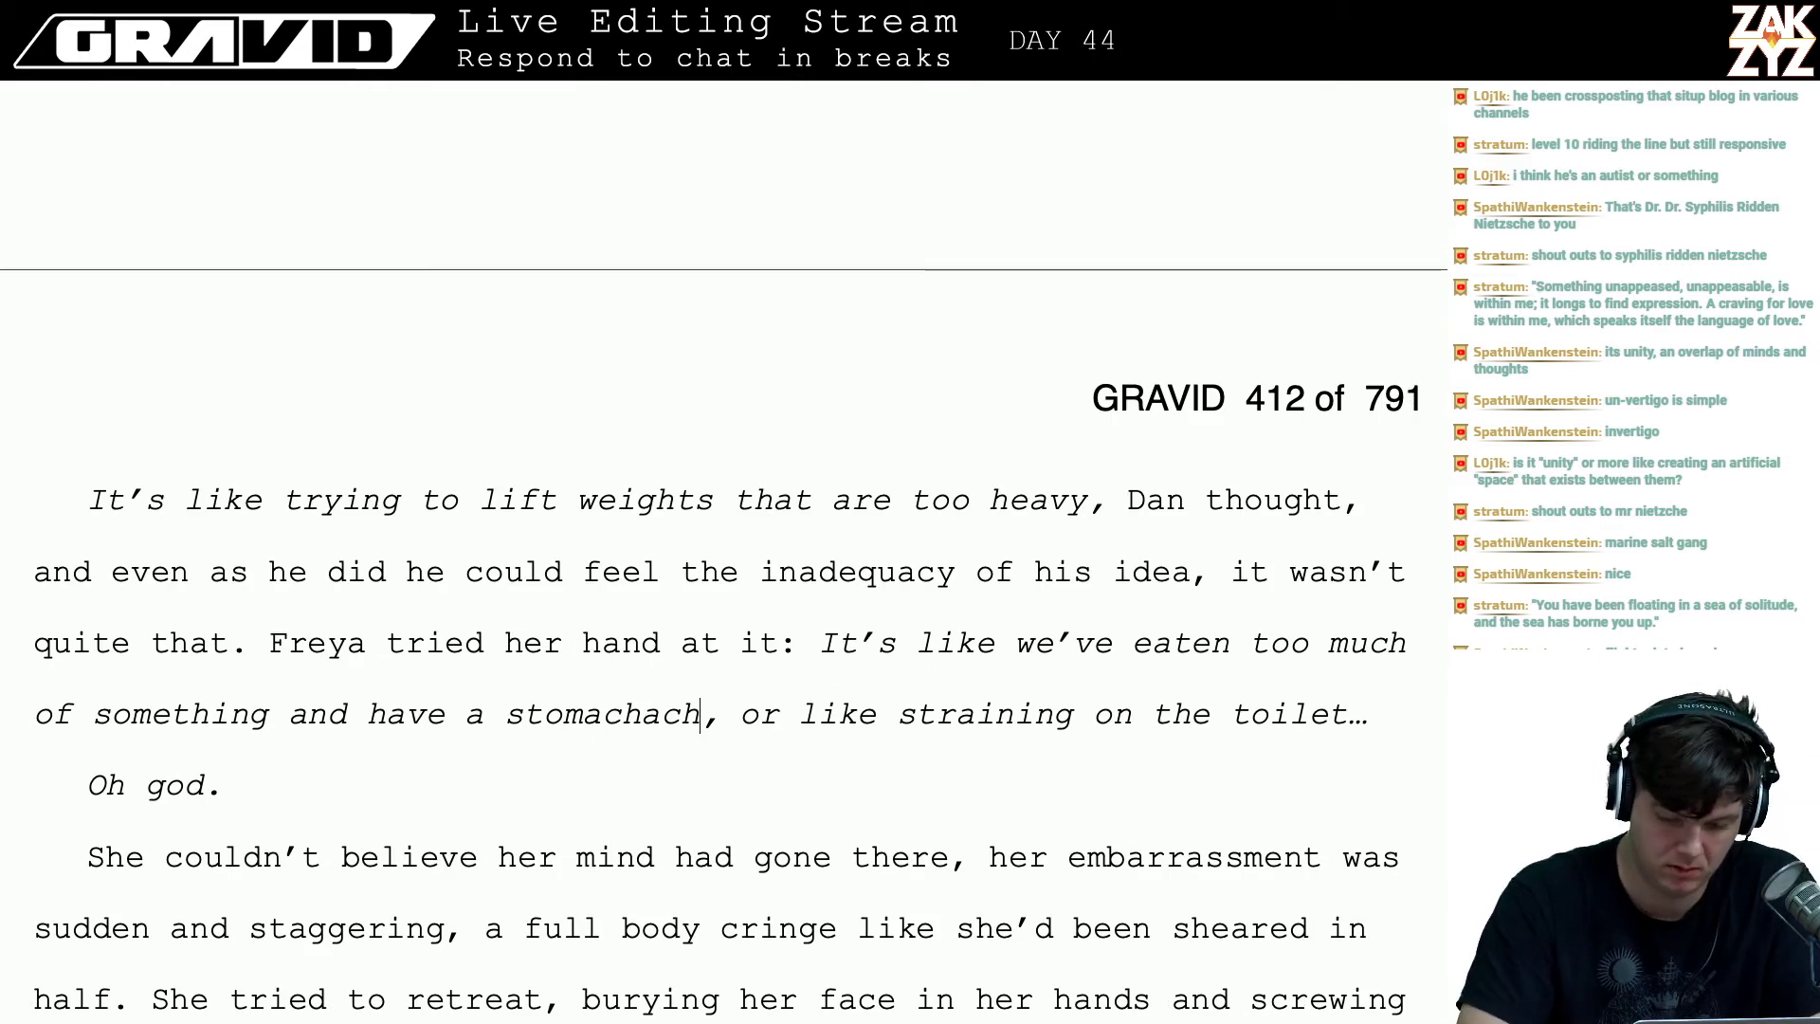
key("BackSpace")
key("BackSpace")
key("BackSpace")
key("BackSpace")
key("BackSpace")
key("BackSpace")
key("BackSpace")
key("BackSpace")
key("BackSpace")
key("BackSpace")
key("BackSpace")
key("BackSpace")
key("BackSpace")
key("BackSpace")
key("BackSpace")
key("BackSpace")
key("BackSpace")
key("BackSpace")
key("BackSpace")
key("BackSpace")
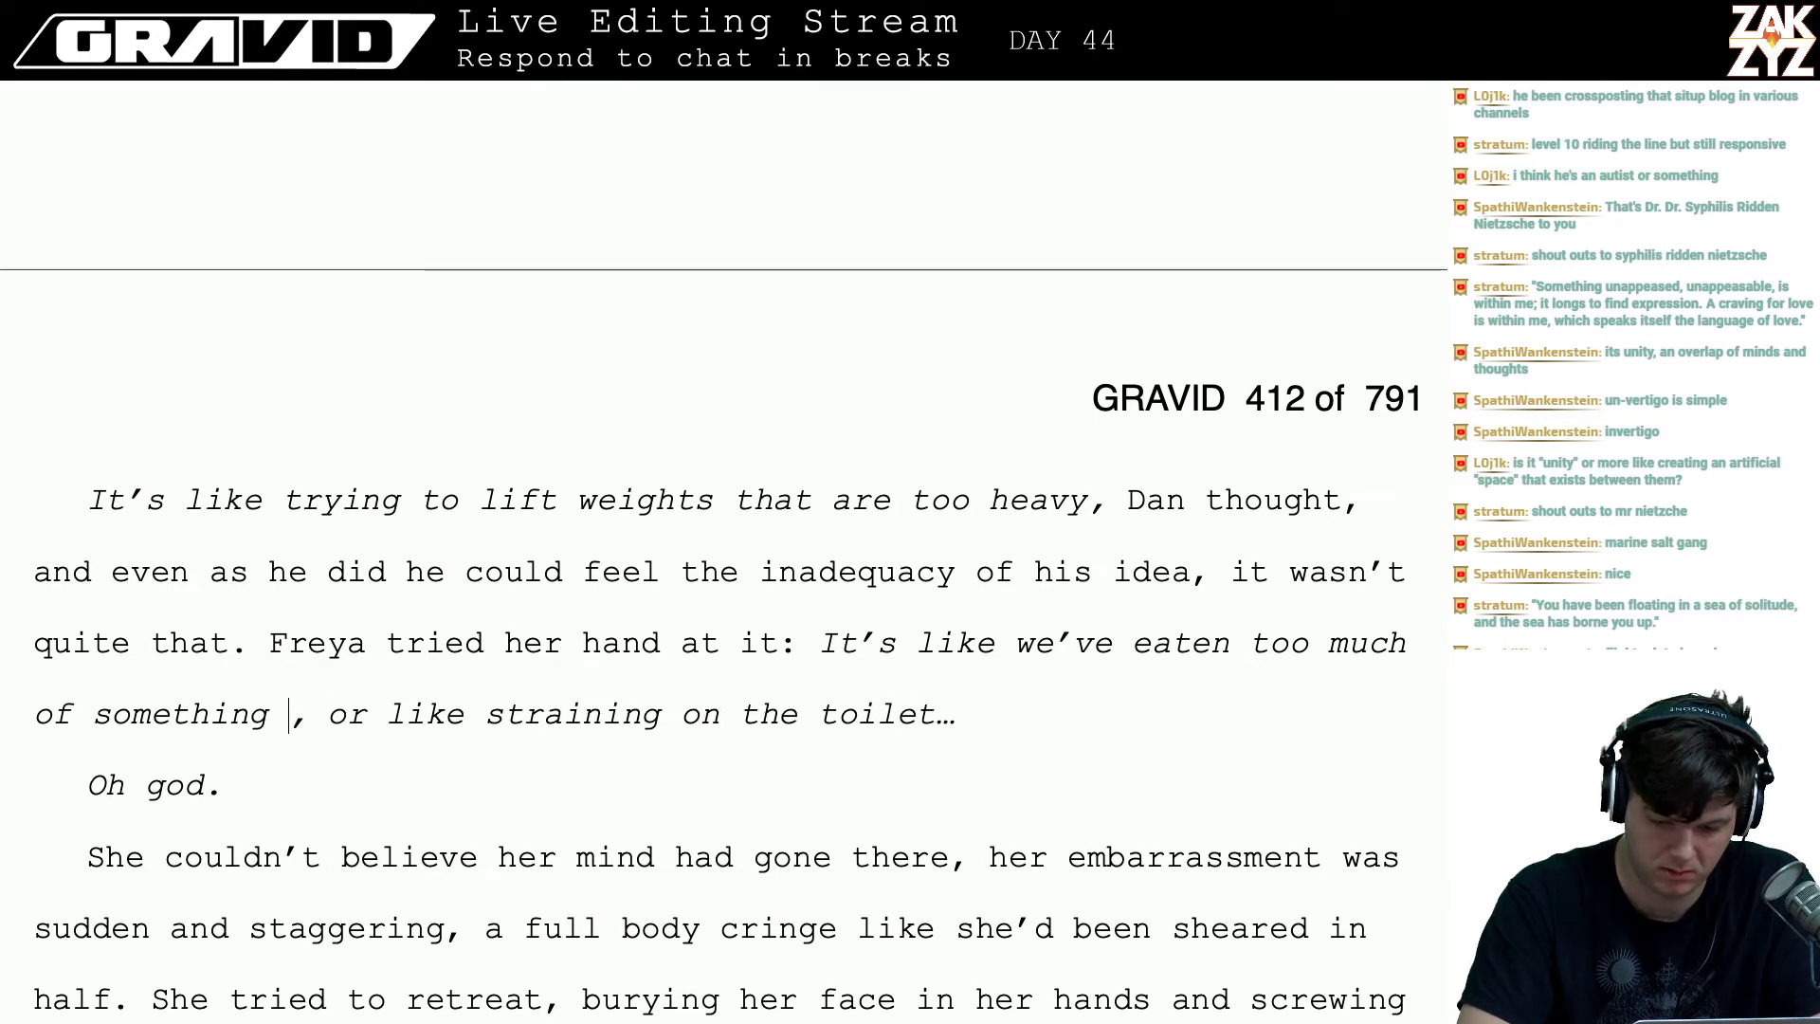
key("BackSpace")
key("BackSpace")
key("BackSpace")
key("BackSpace")
key("BackSpace")
key("BackSpace")
key("BackSpace")
key("BackSpace")
key("BackSpace")
key("BackSpace")
key("BackSpace")
key("BackSpace")
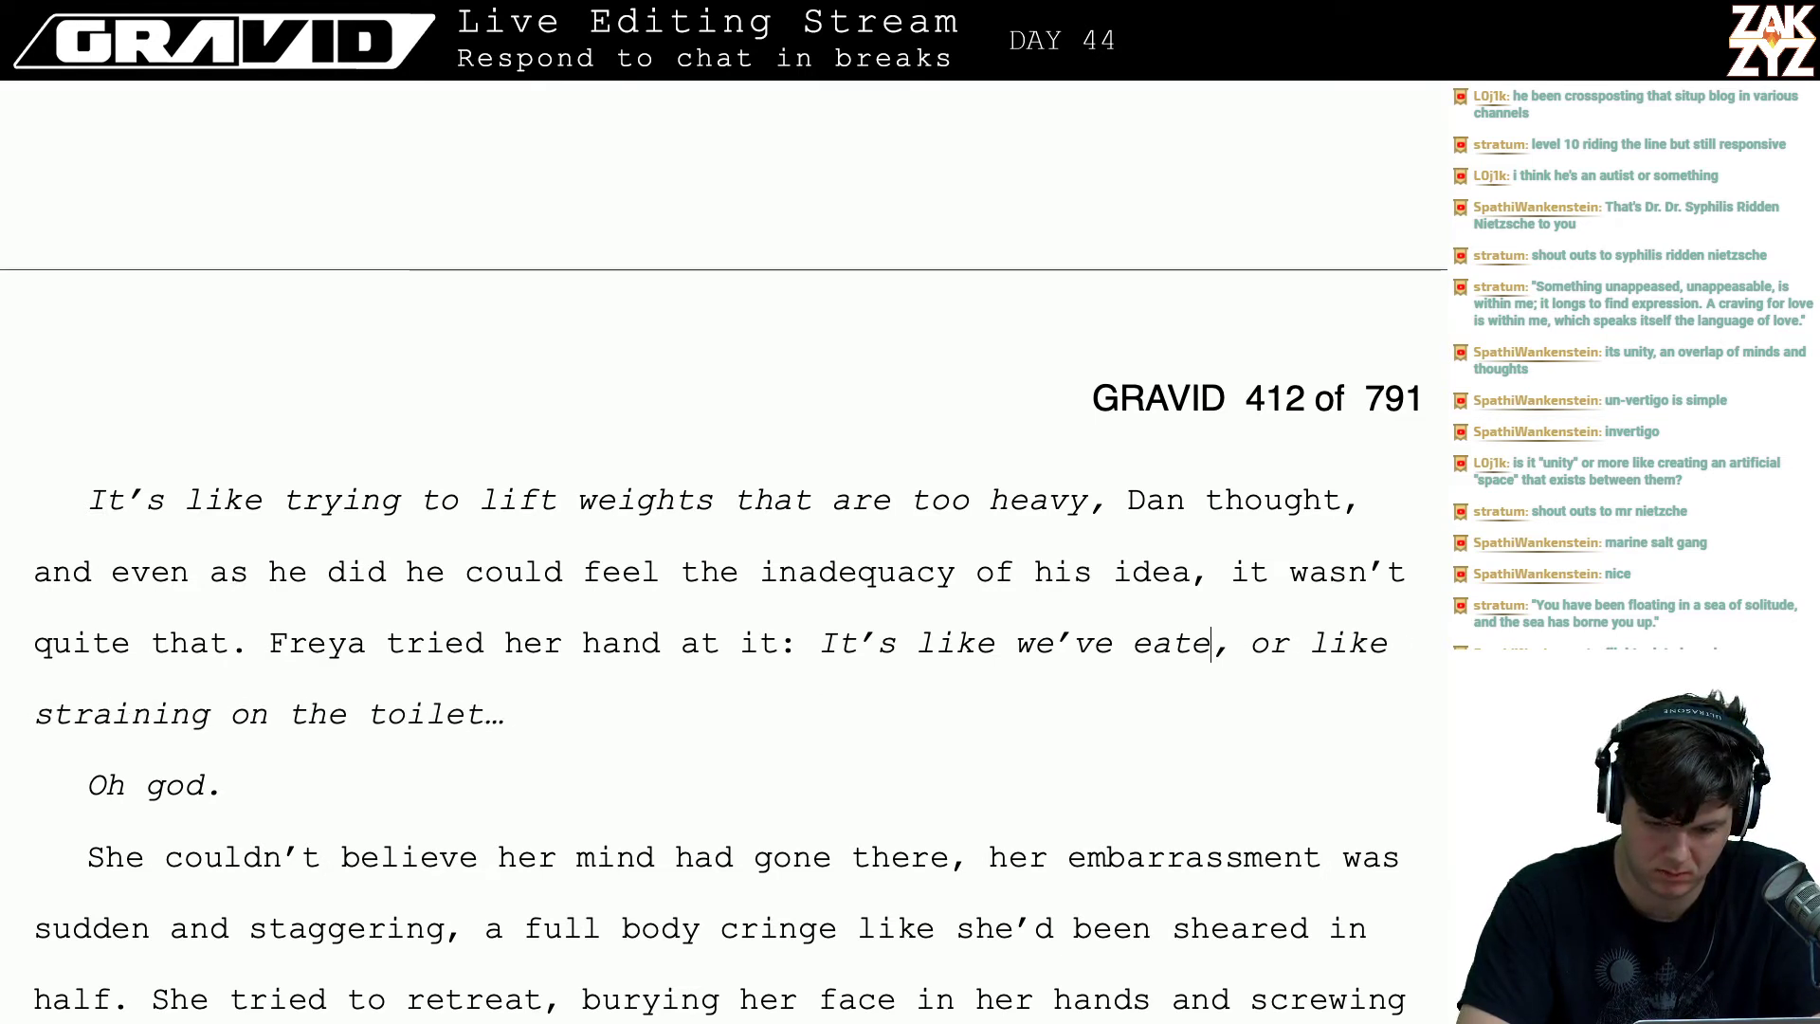
type("e overeaten")
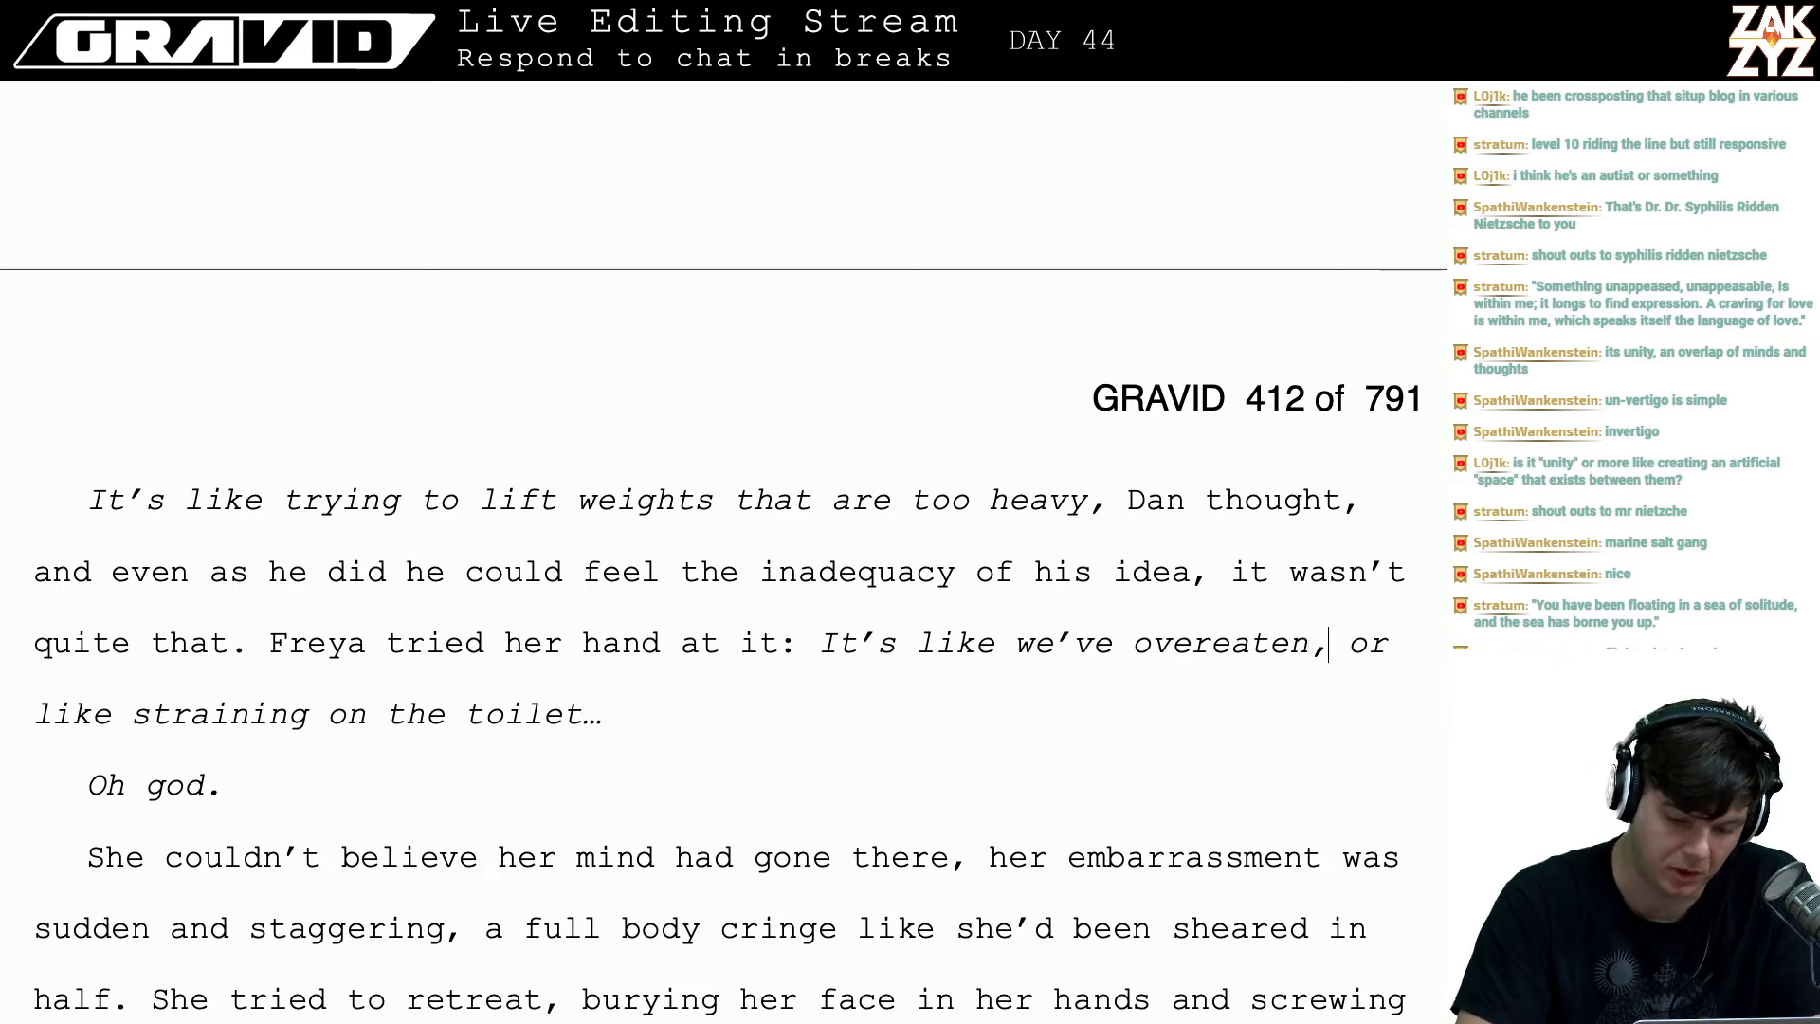
key("Right")
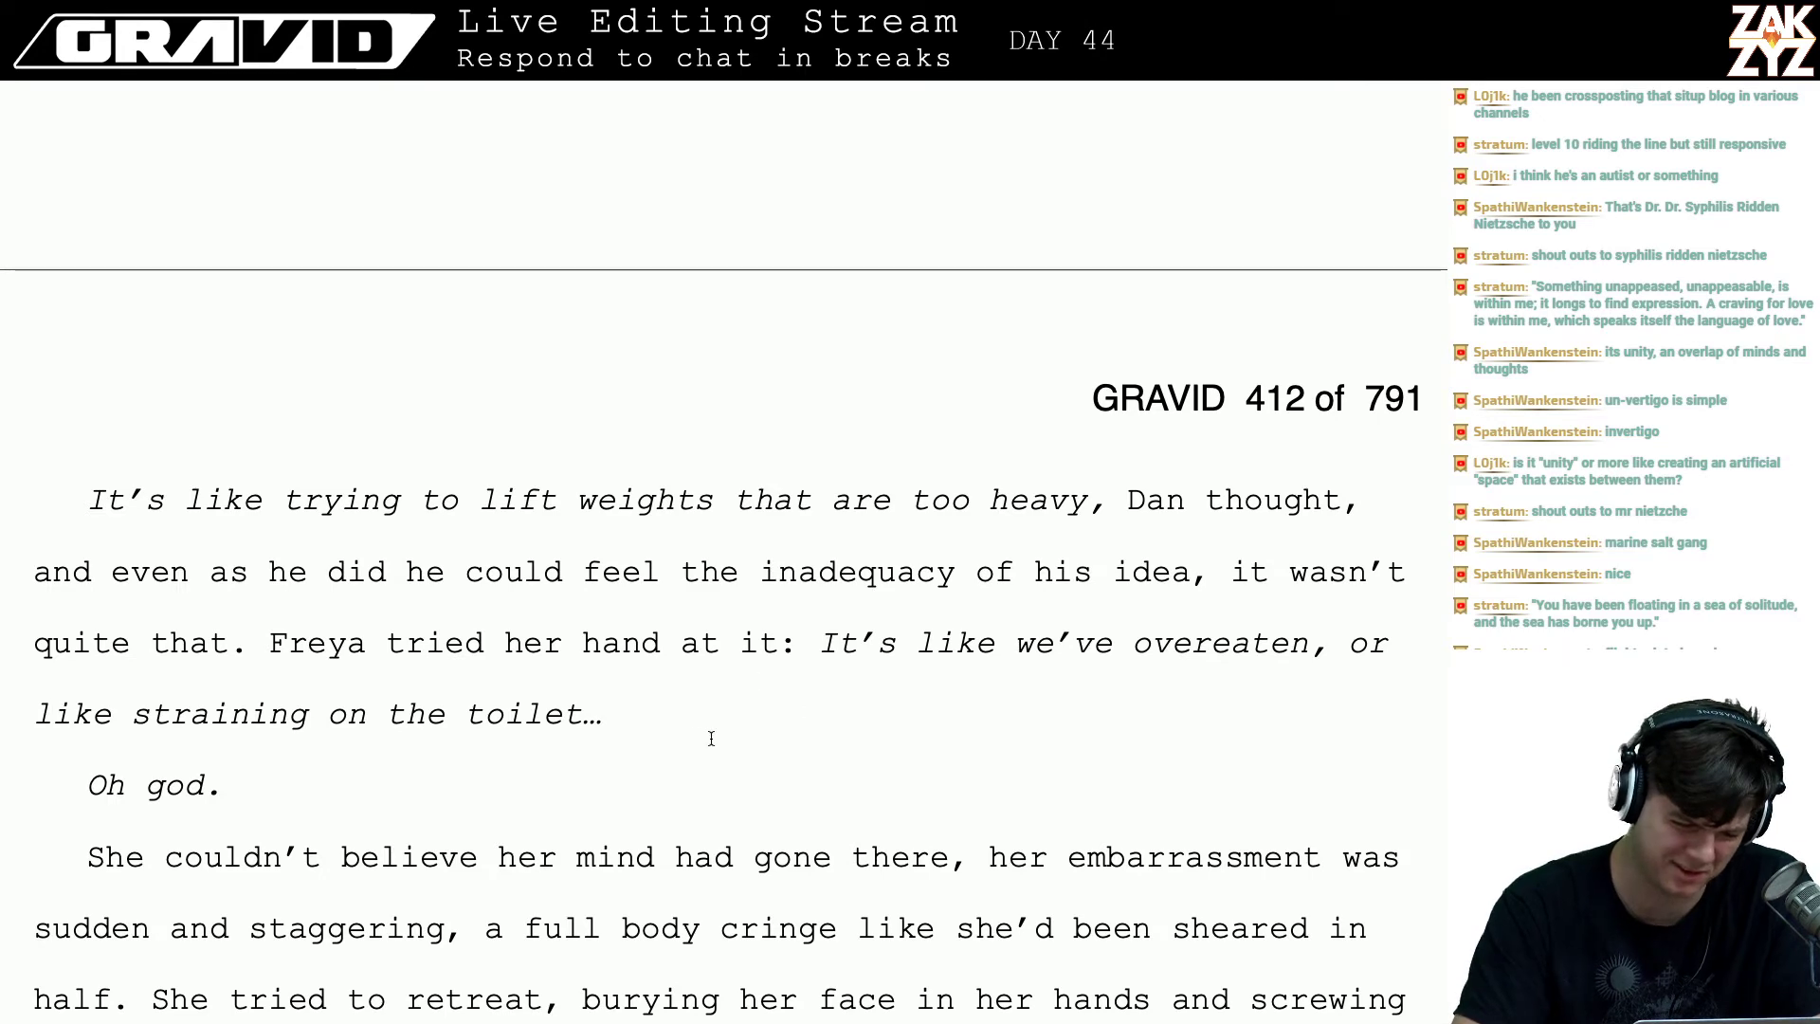
- Split the paragraph after "too heavy," and add "Dan thought, and at once he felt his description was inadequate, it didn’t capture the feeling."
scroll(696, 739, "down", 1)
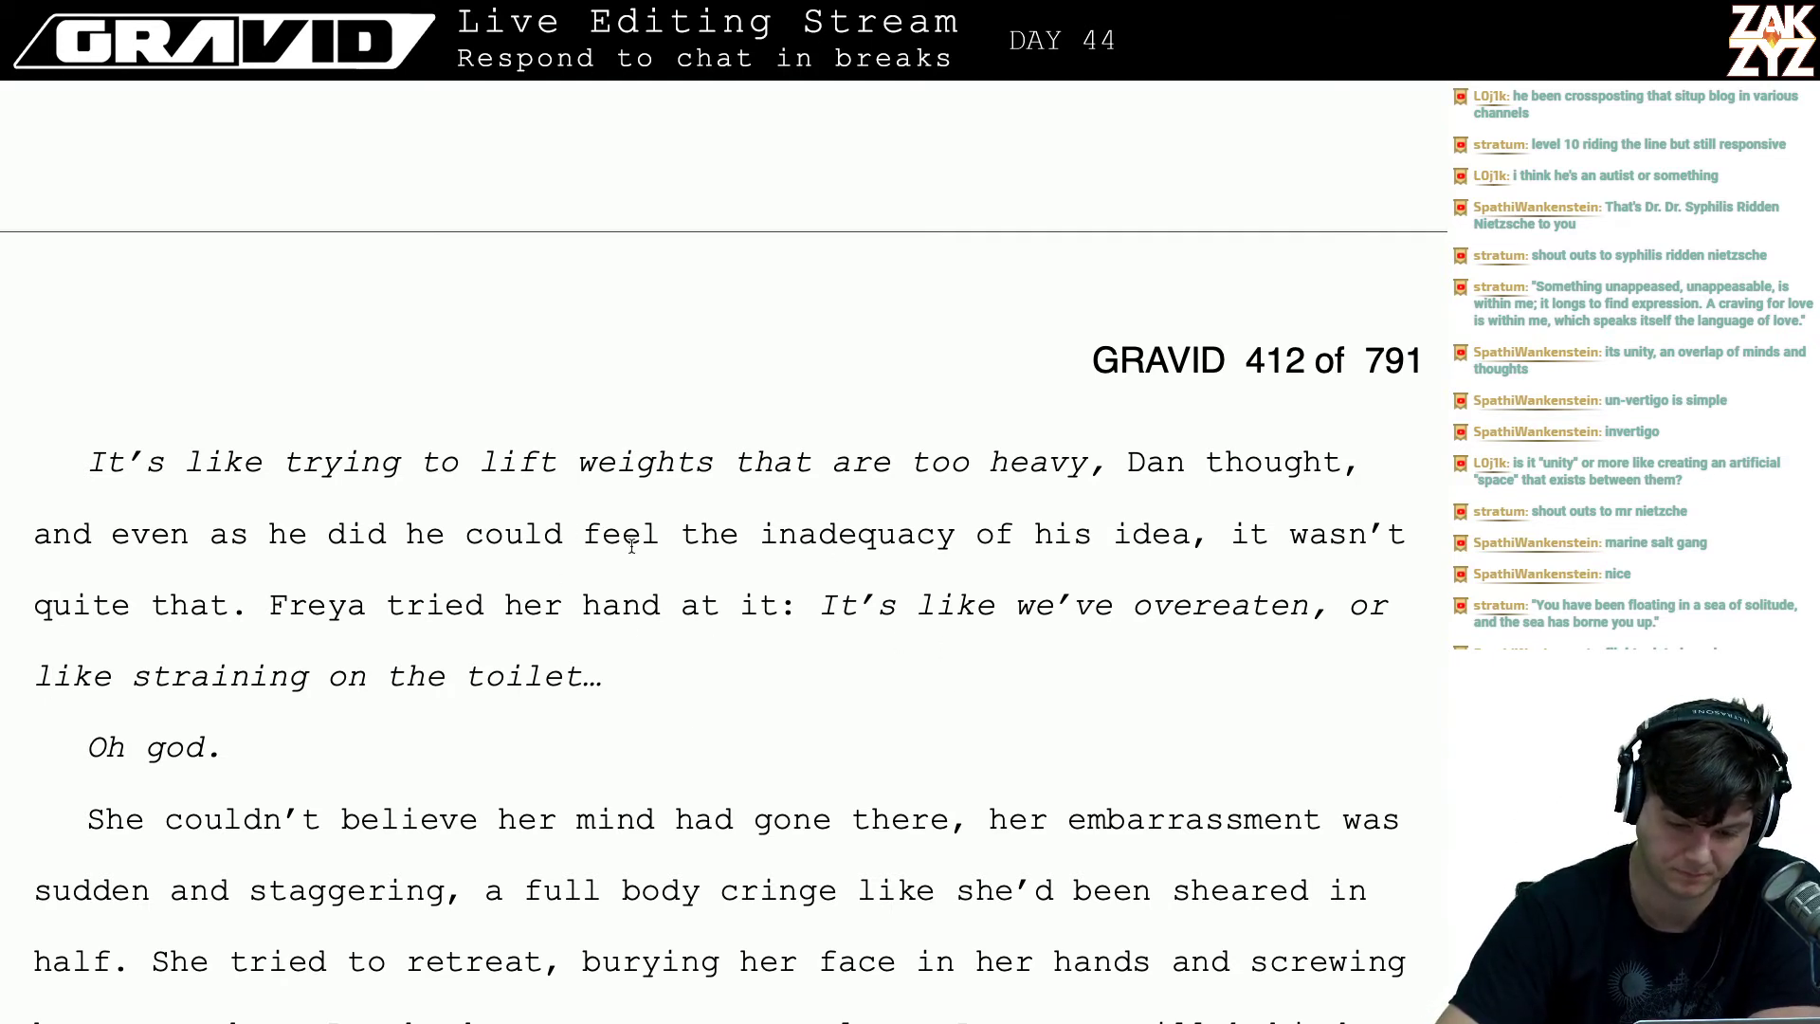
key("Return")
key("Return")
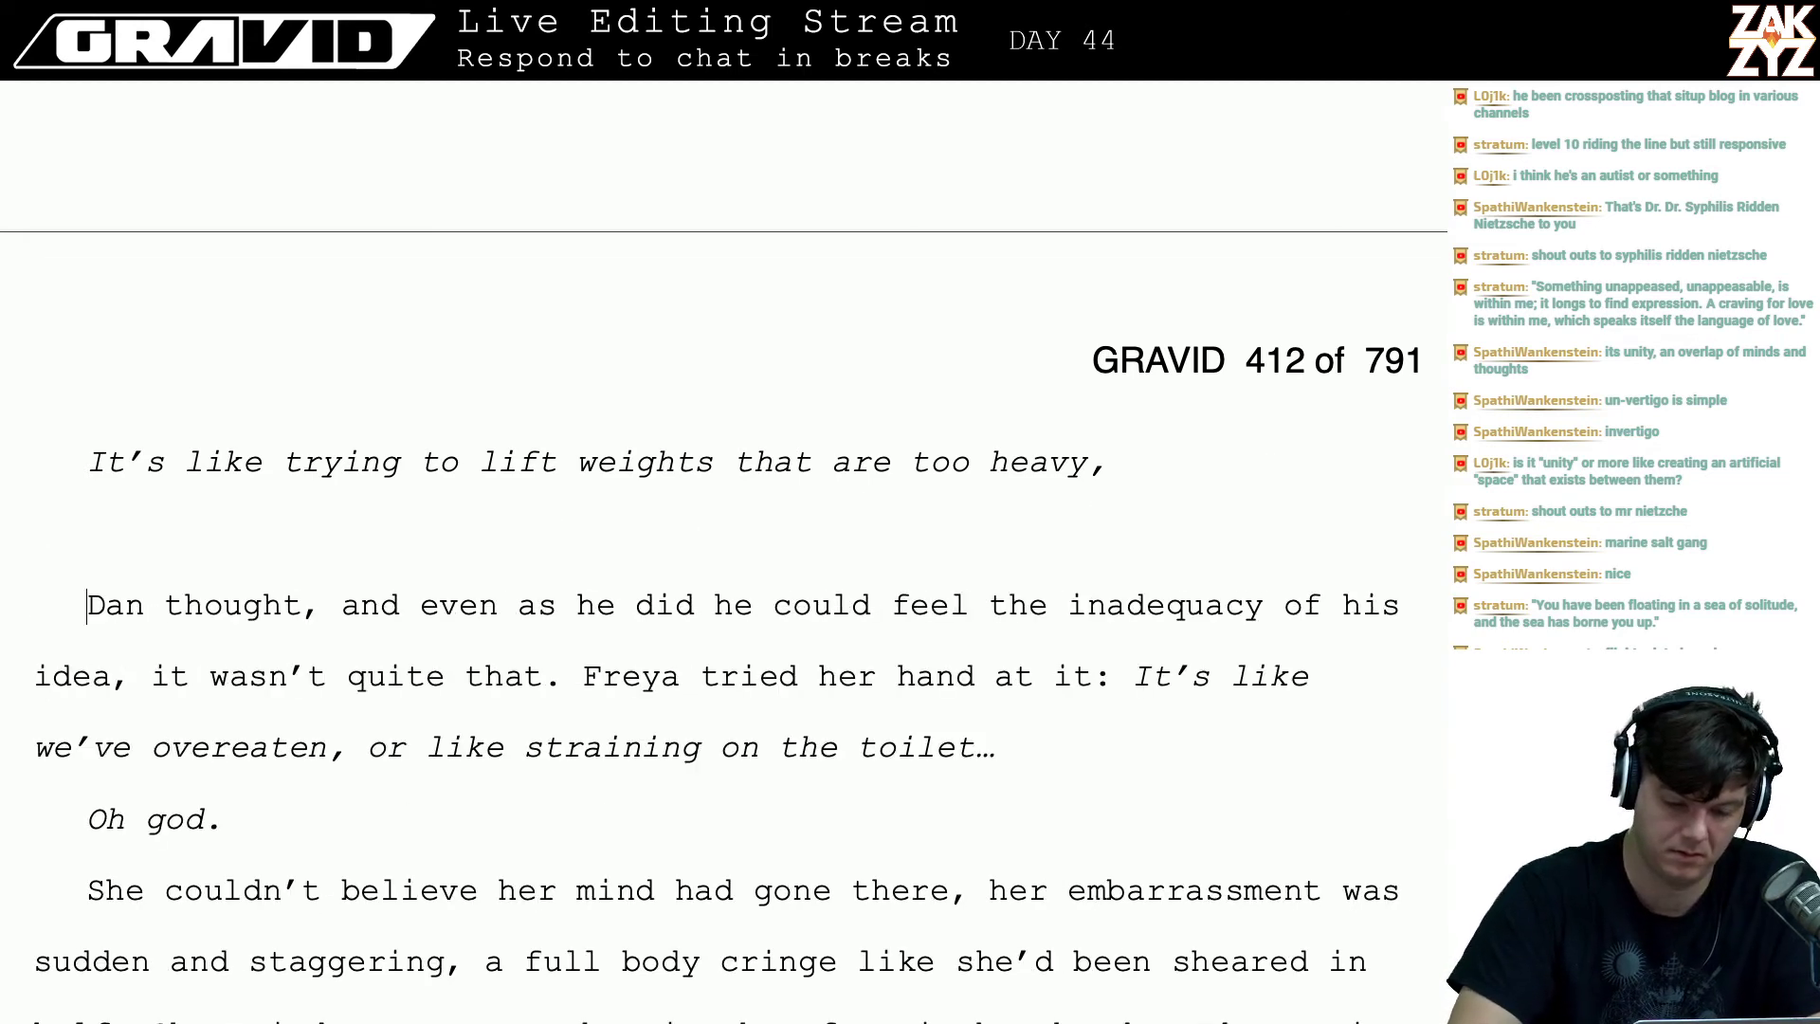
type("Dan")
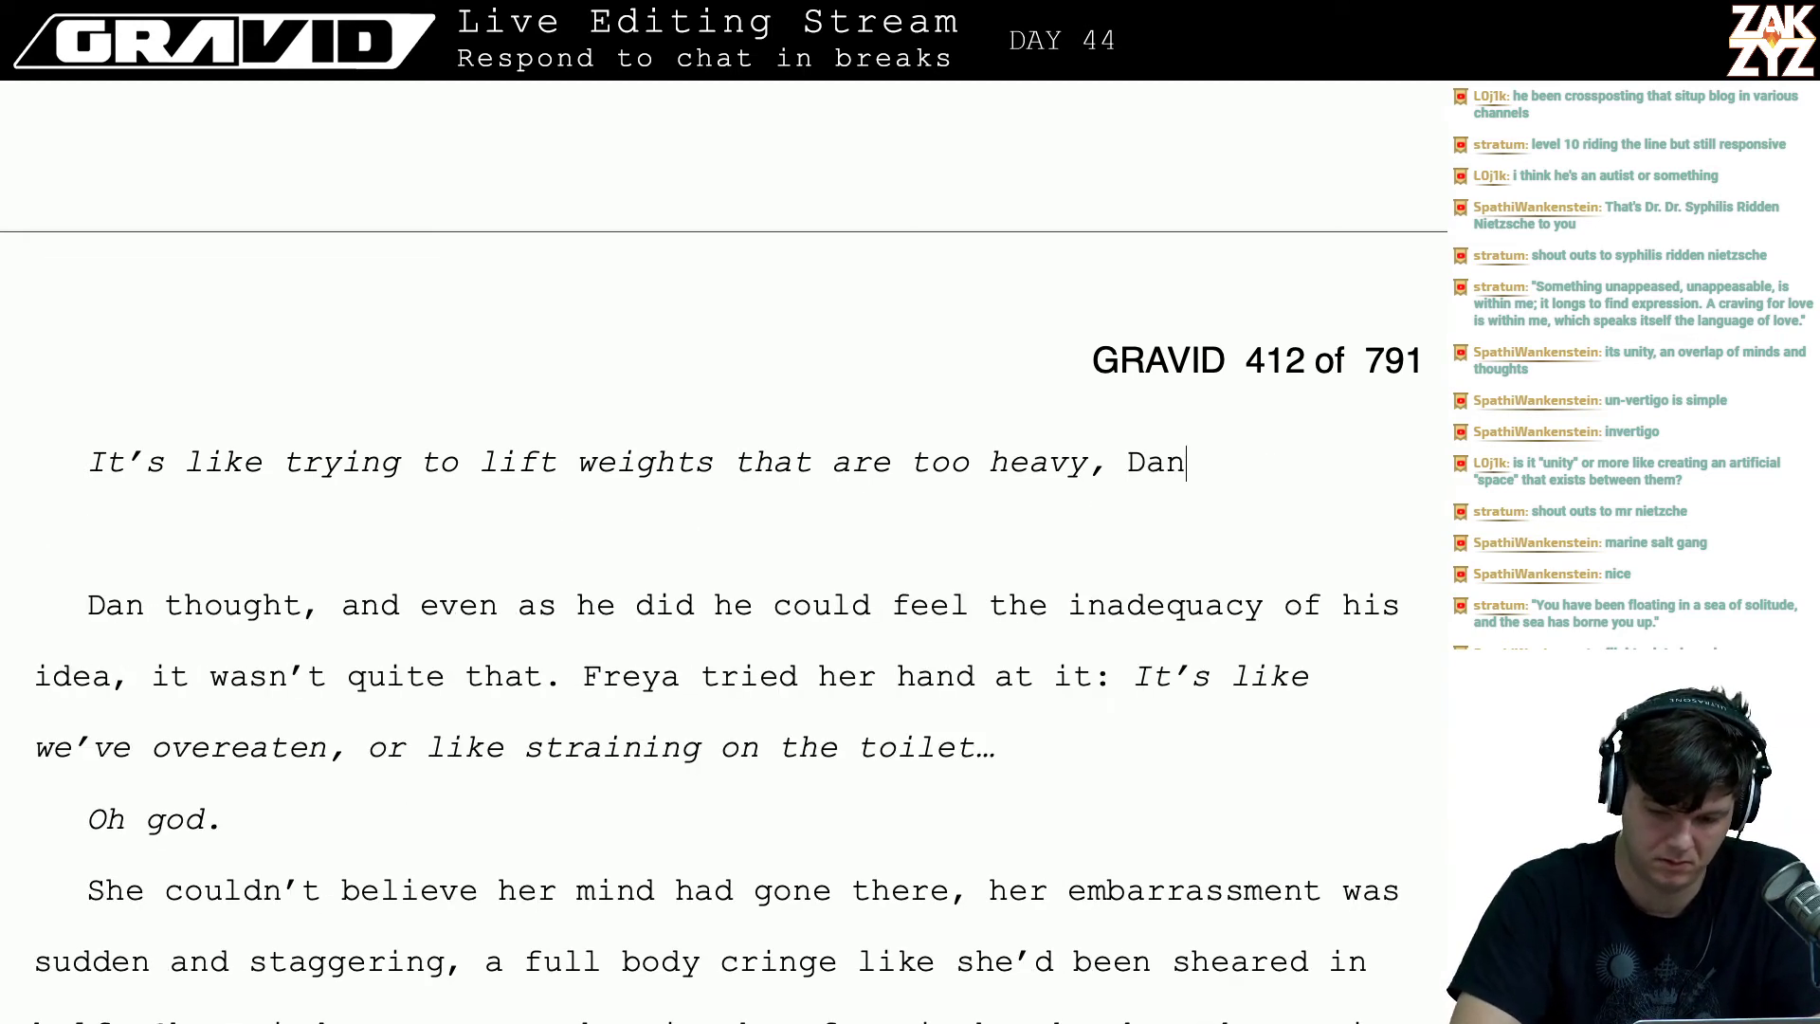
type(" thought, and at once he felt h")
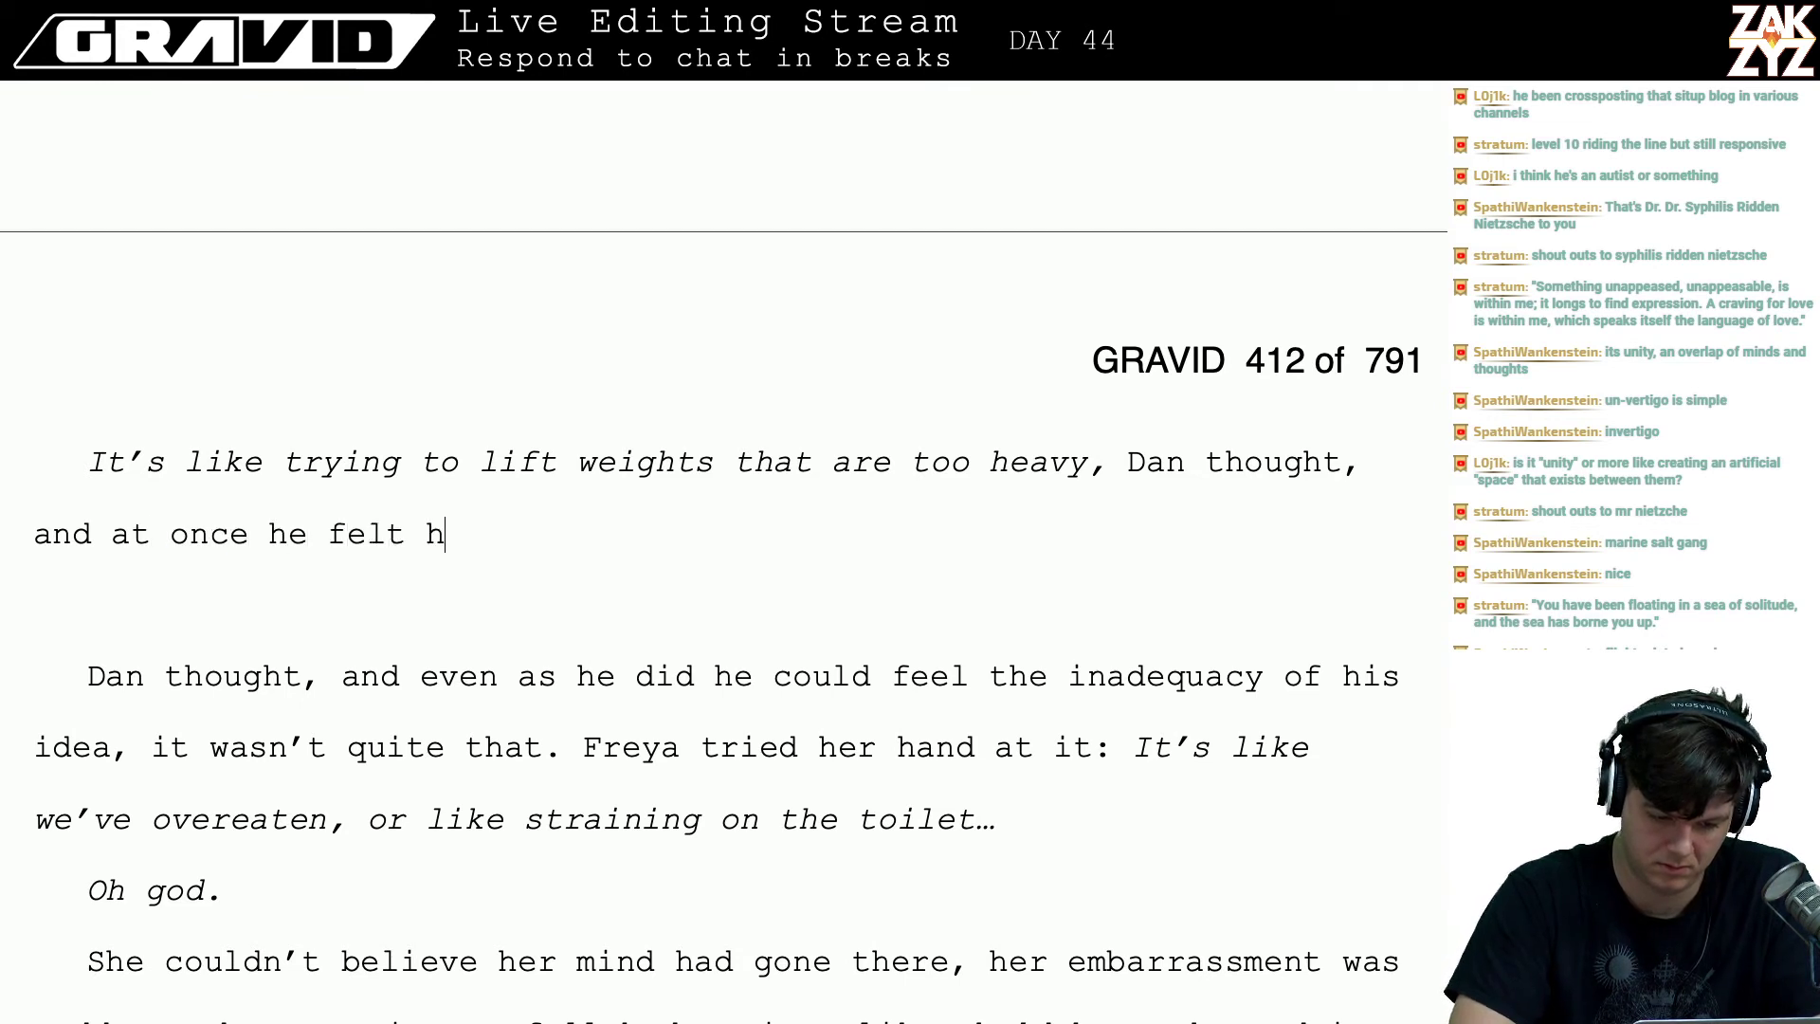
type("is description ")
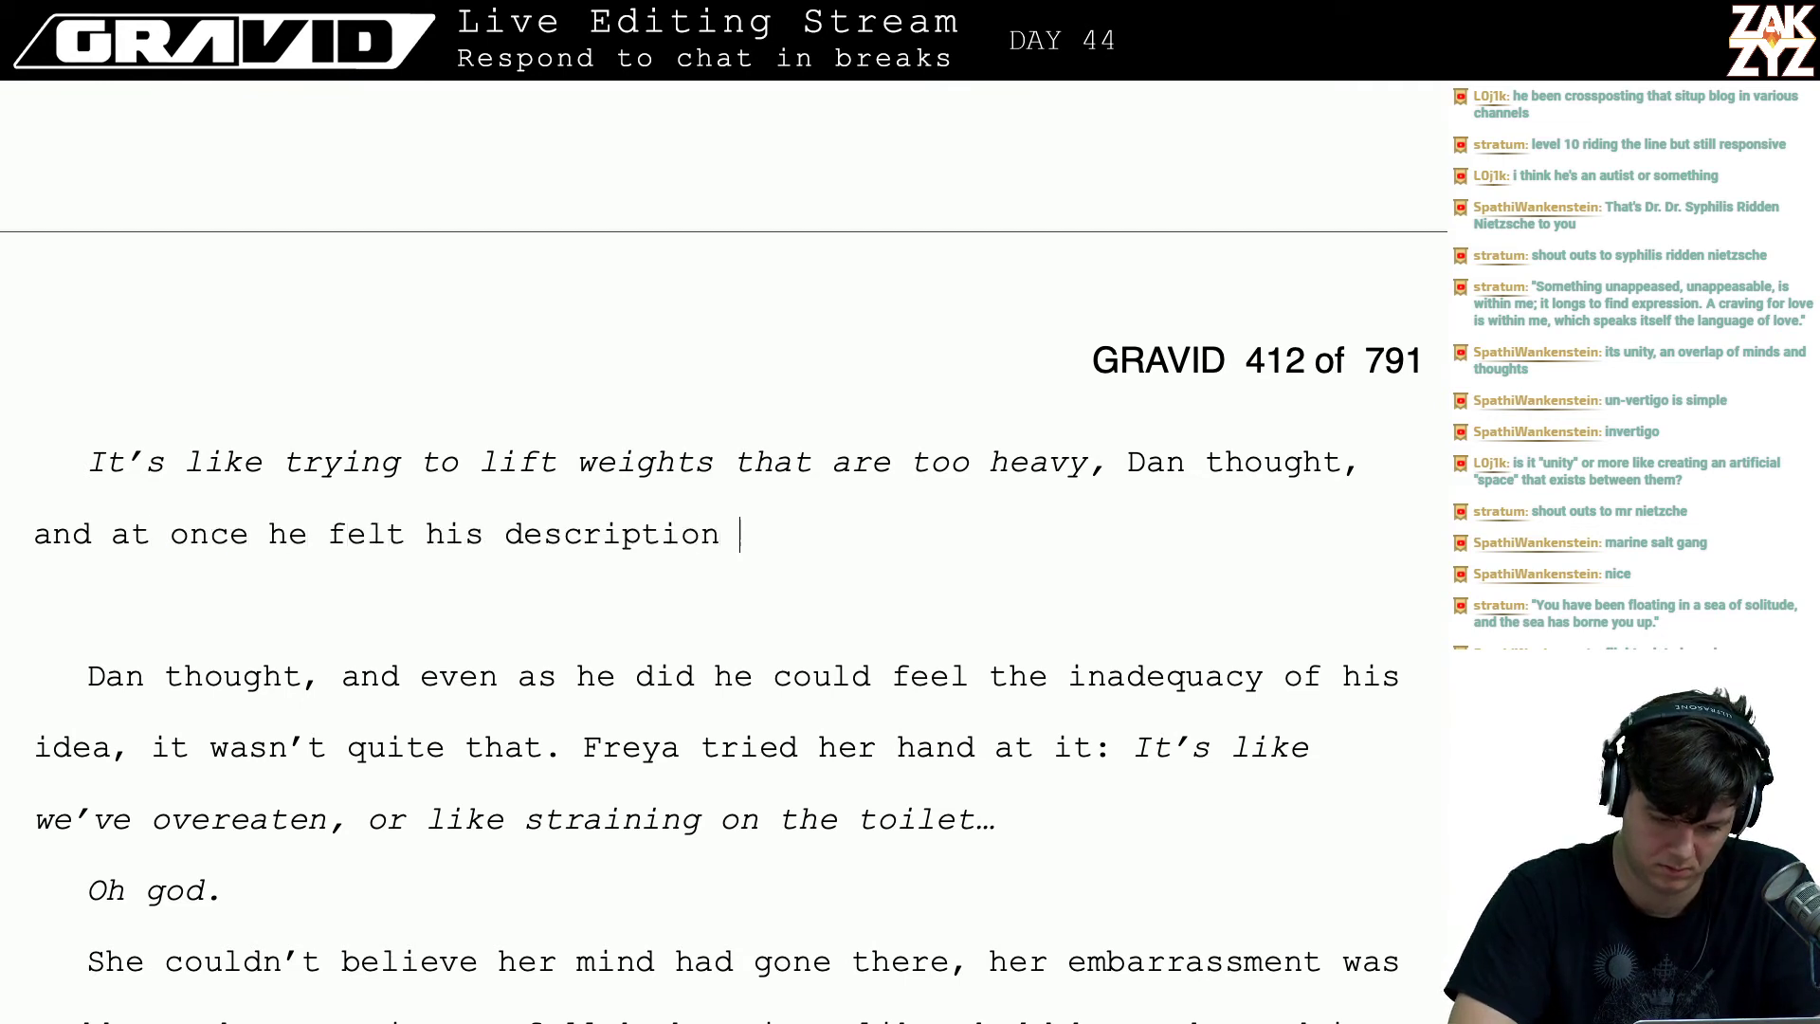
type("was inadequ")
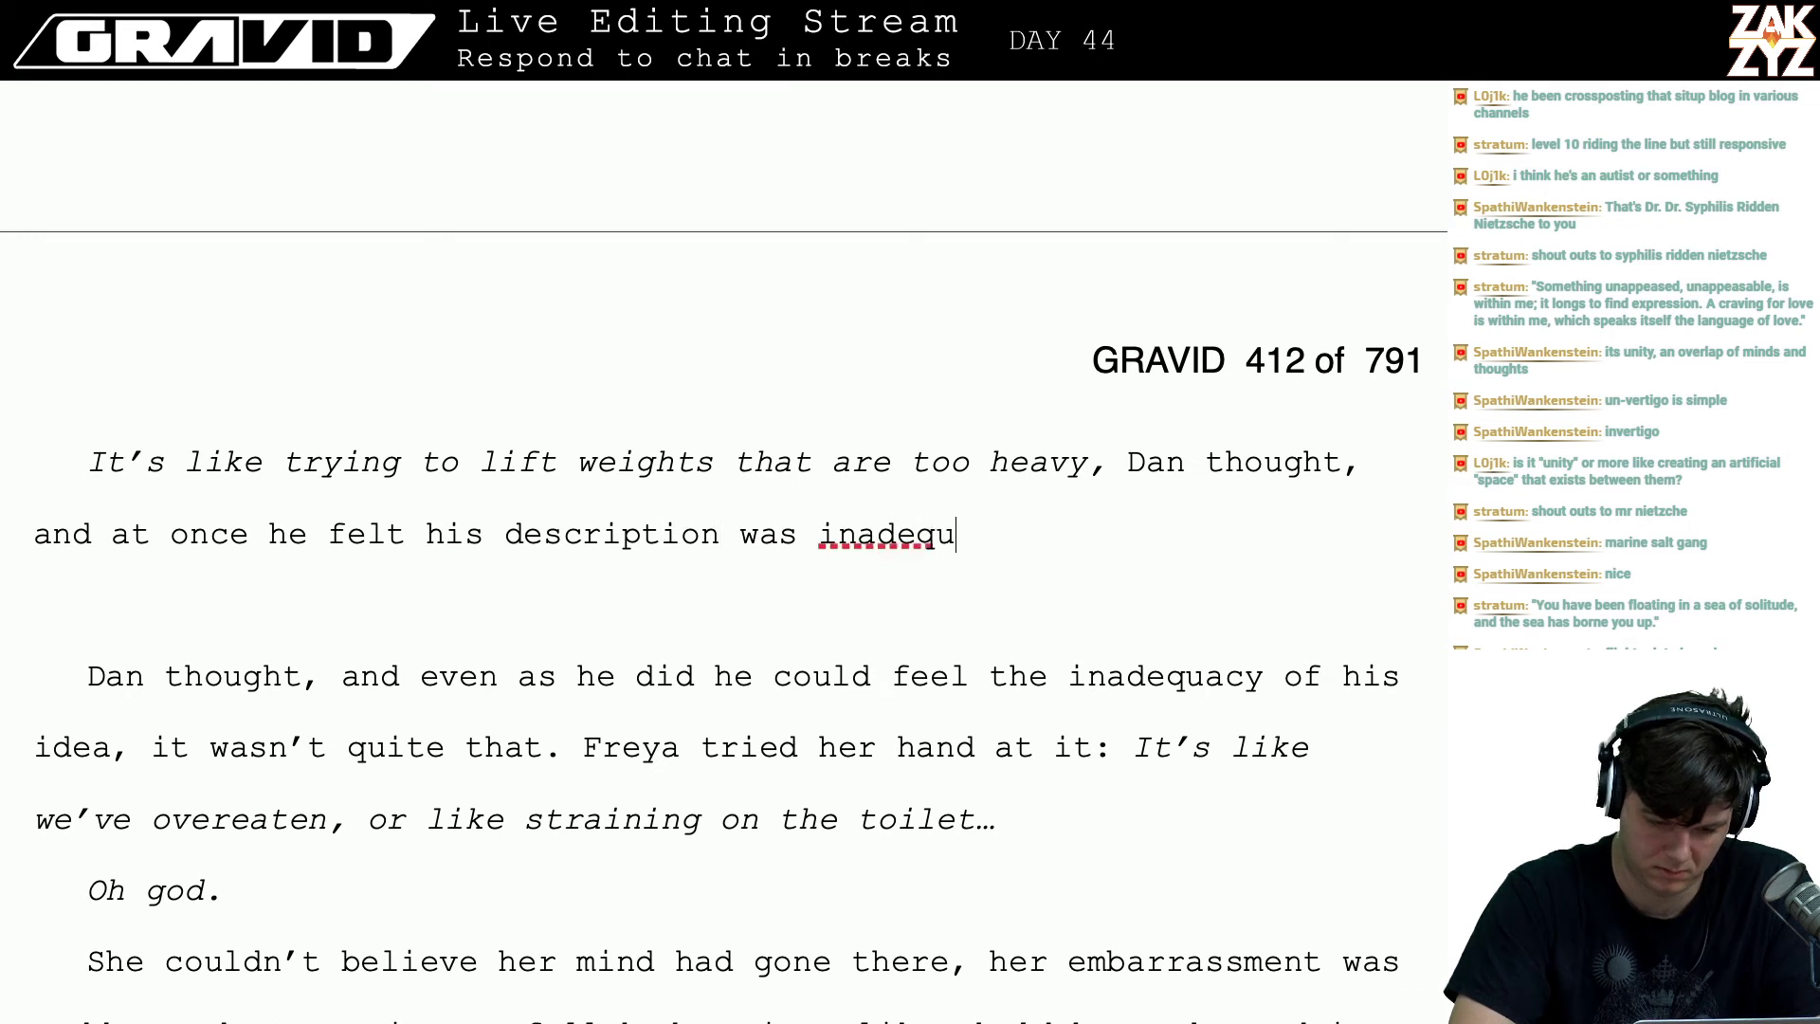
type("ate, it didn")
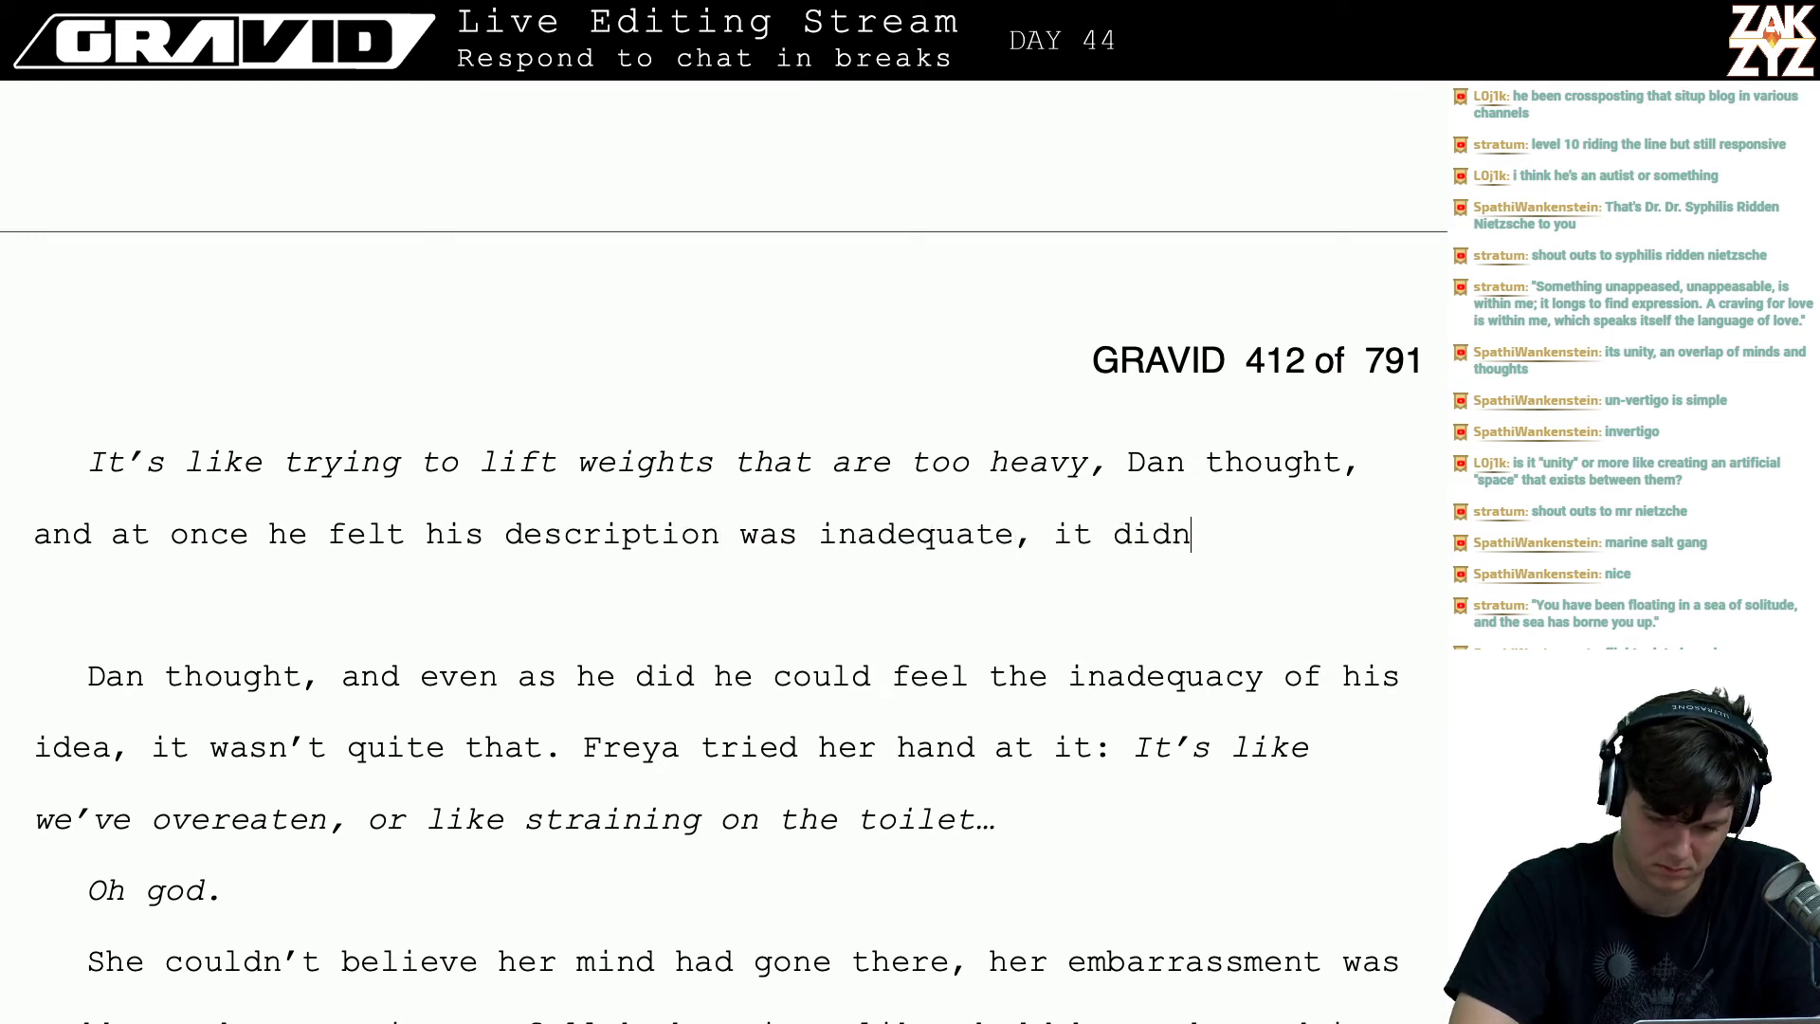
type("’t capture the feeling.")
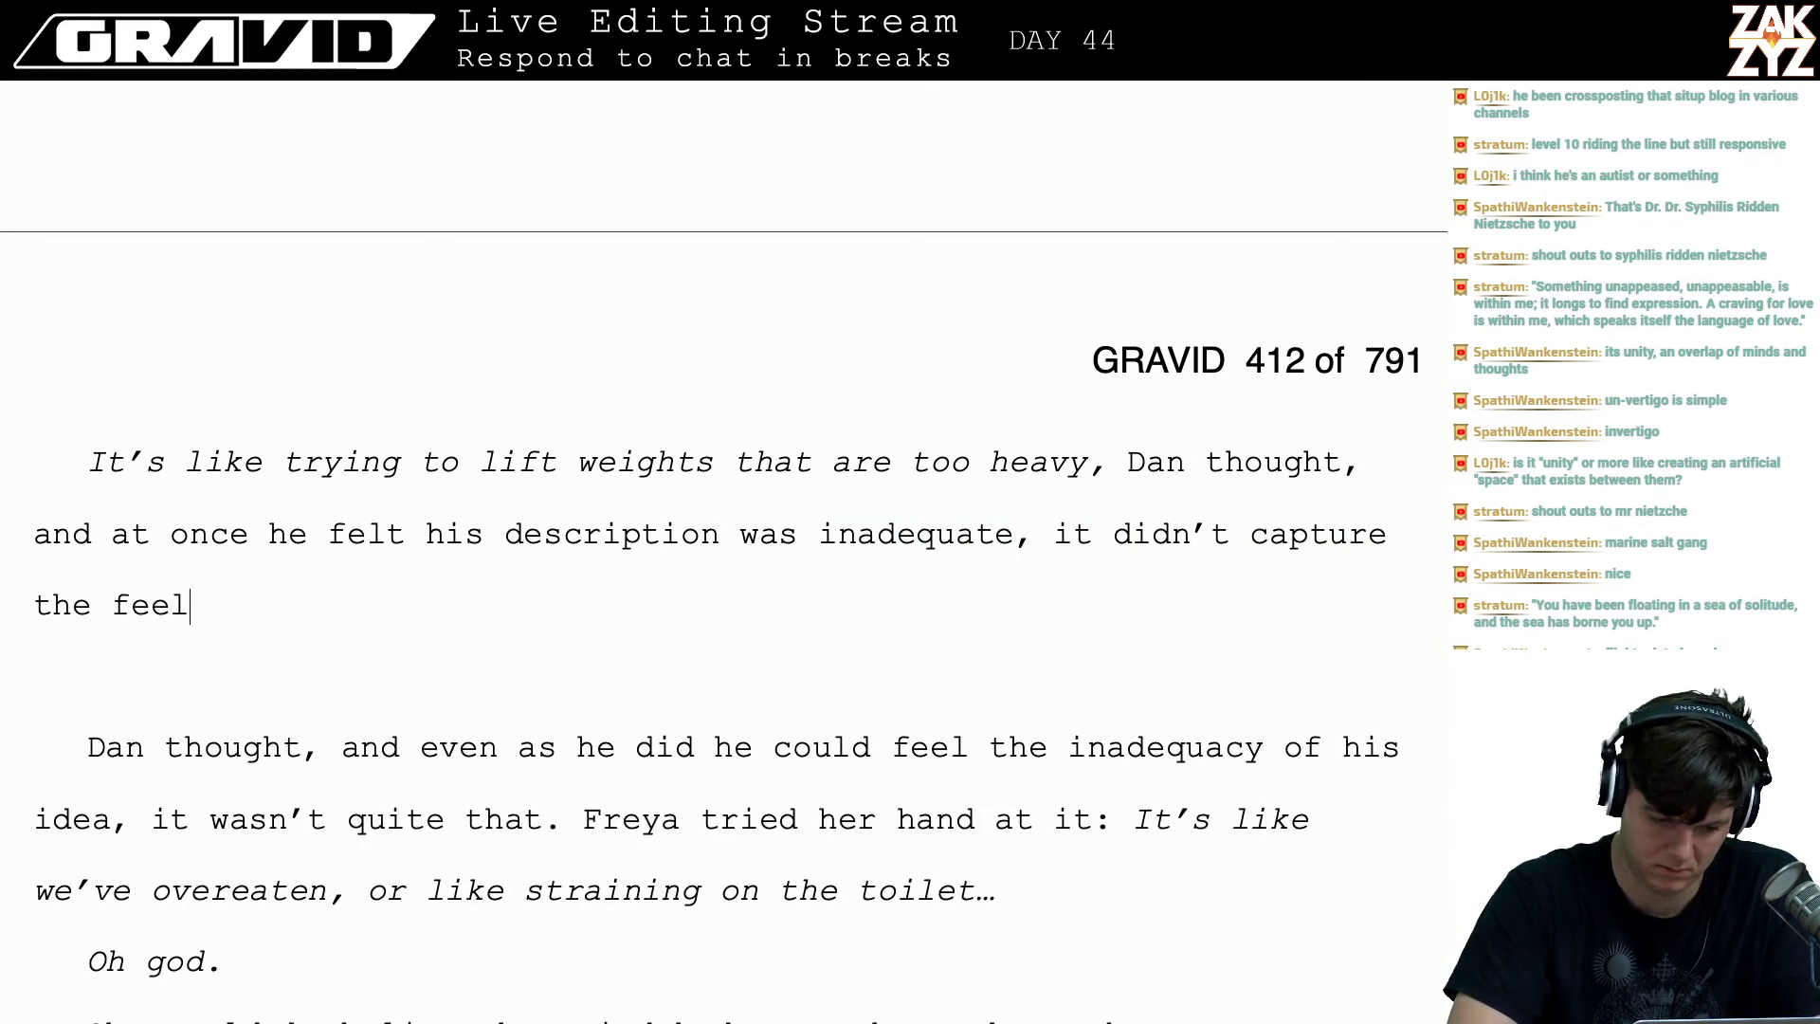
key("Return")
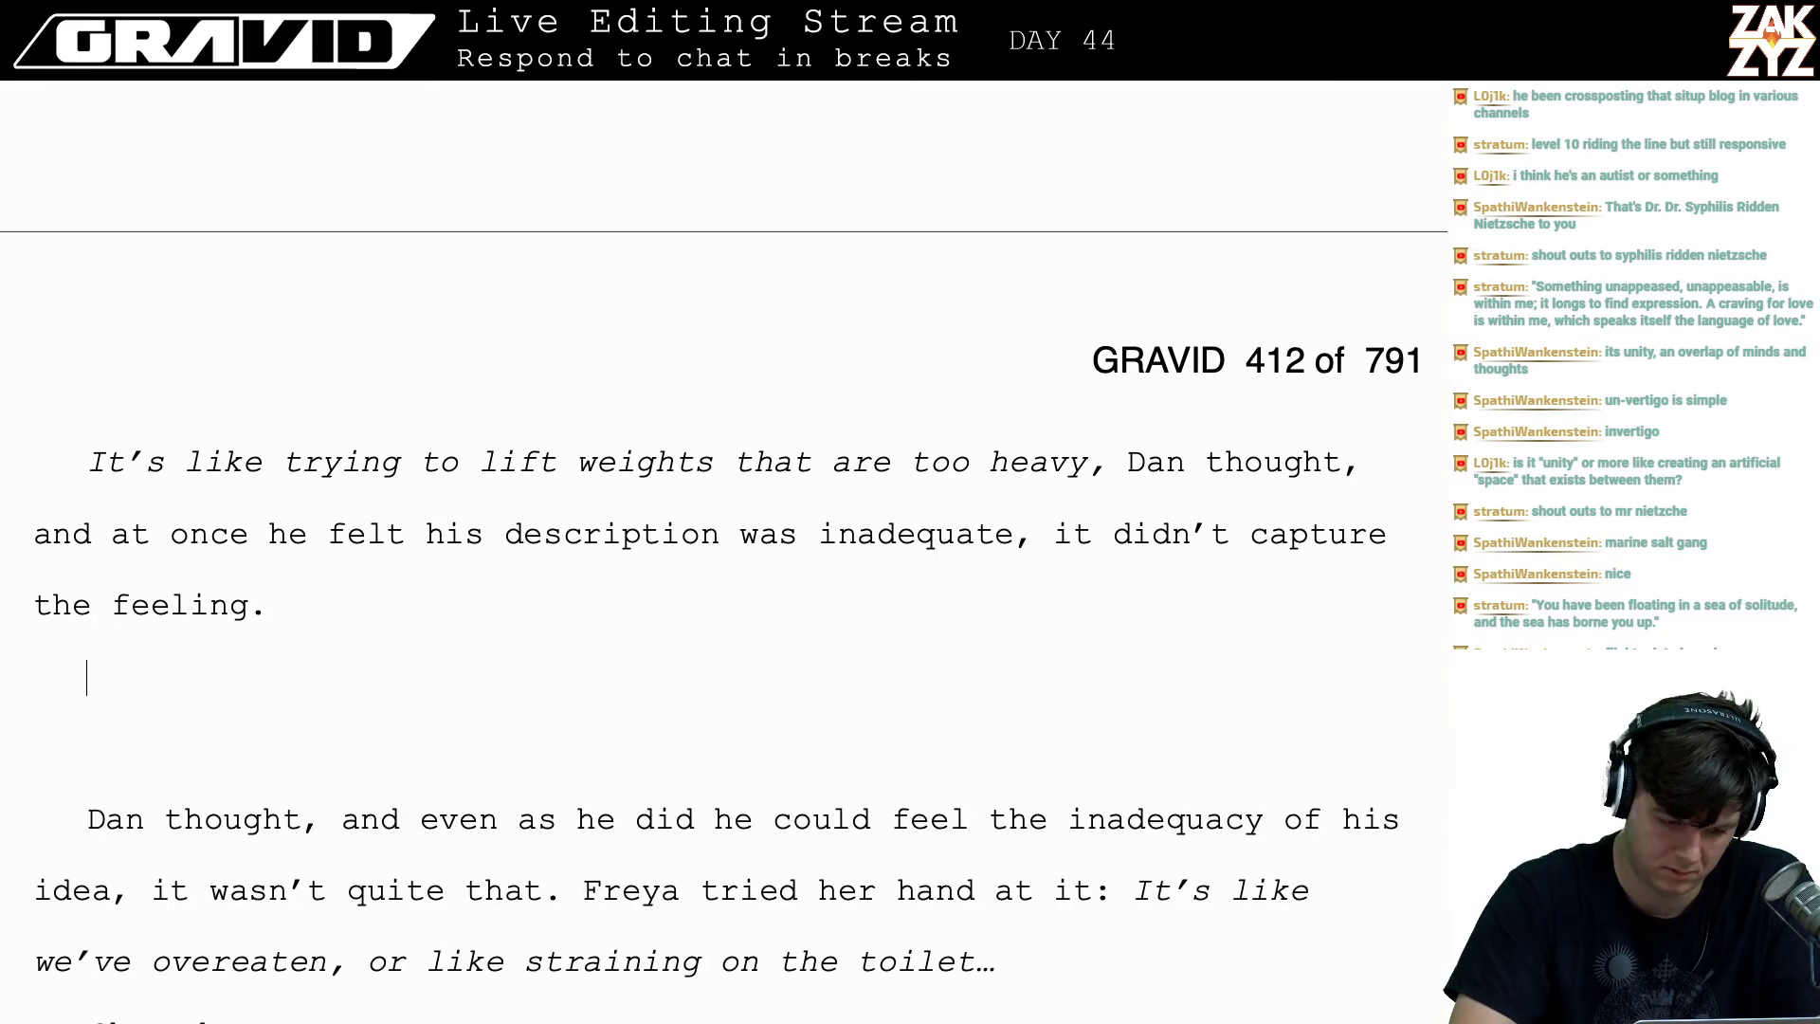
type("“")
key("BackSpace")
key("BackSpace")
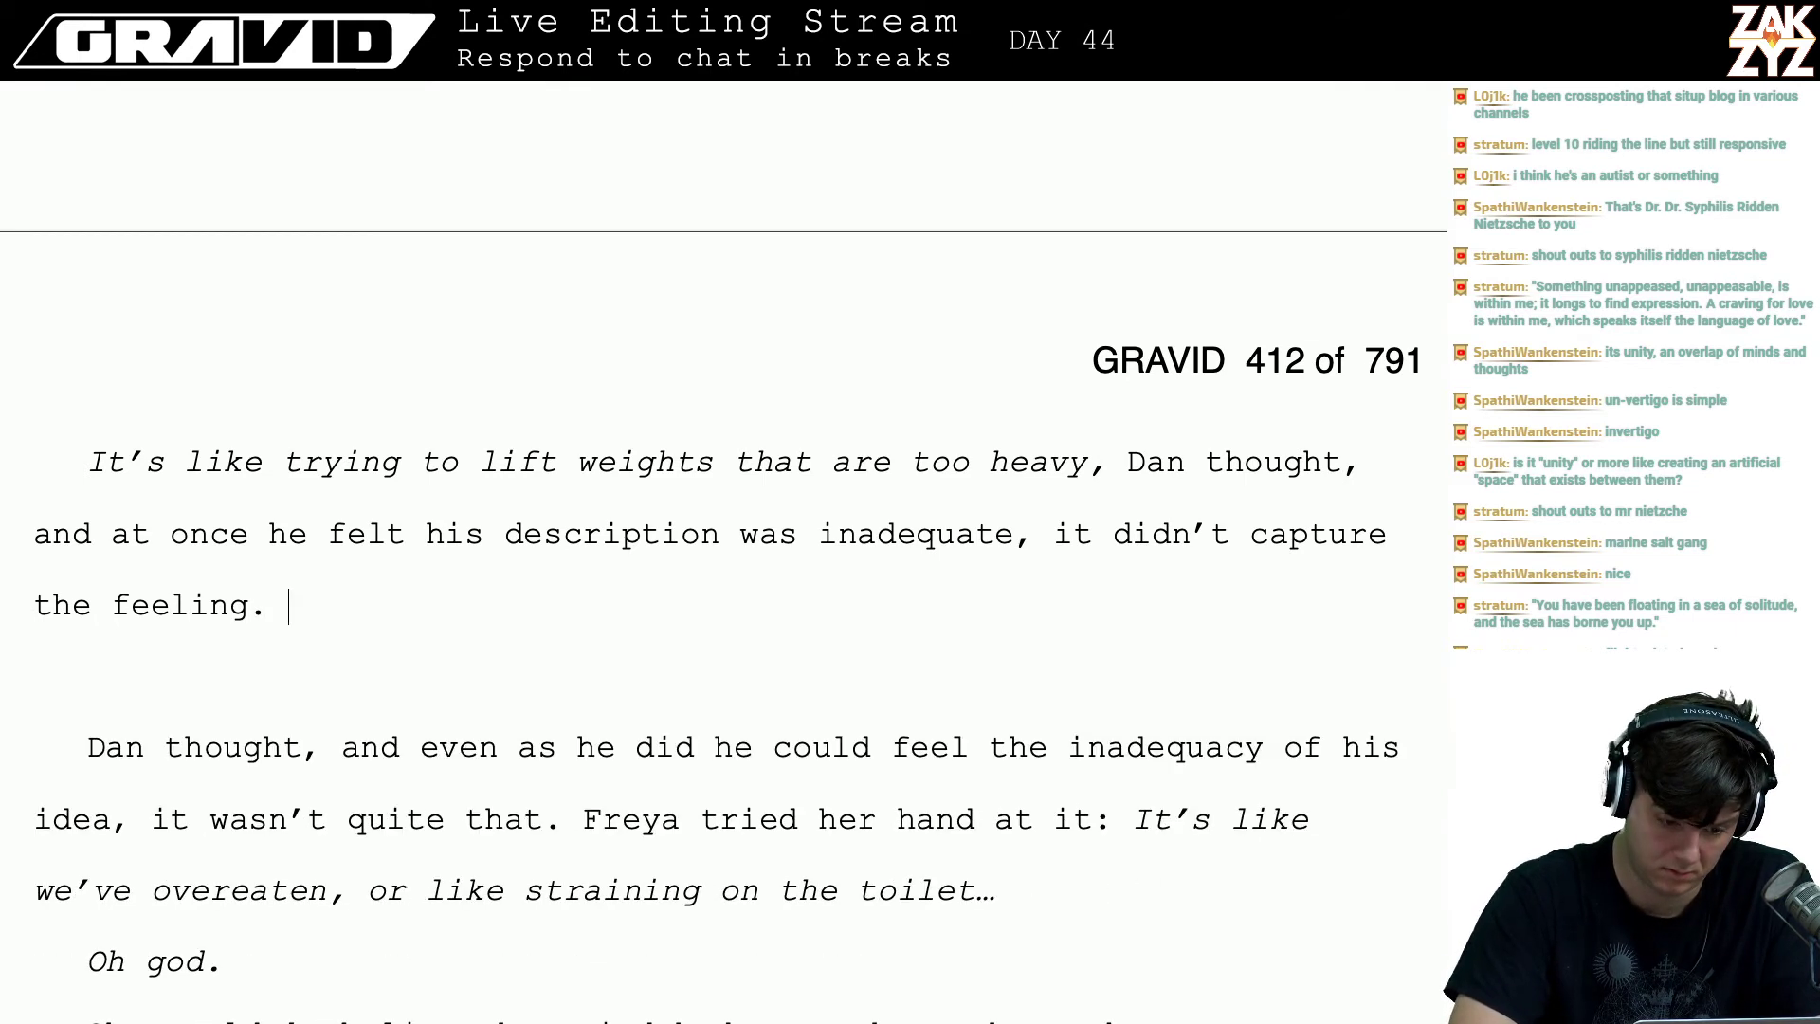
type("Freya ")
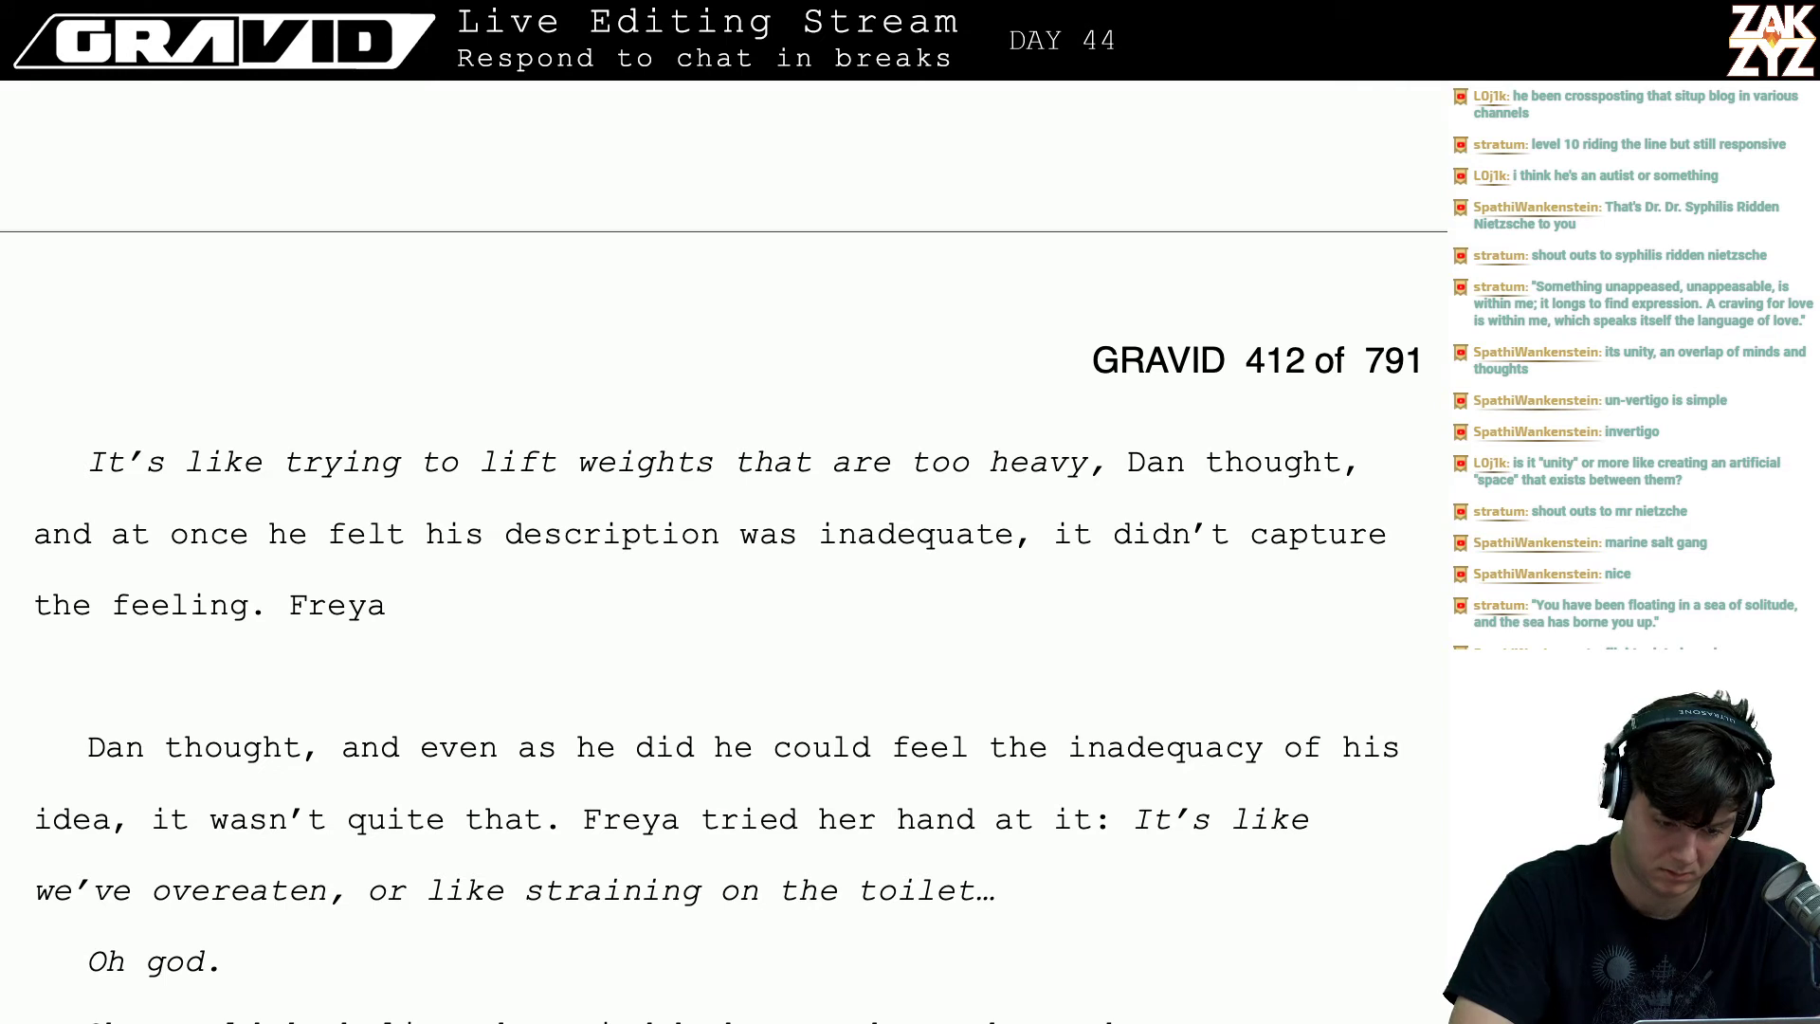
type("wa")
key("BackSpace")
key("BackSpace")
key("BackSpace")
key("BackSpace")
key("BackSpace")
key("BackSpace")
key("BackSpace")
key("BackSpace")
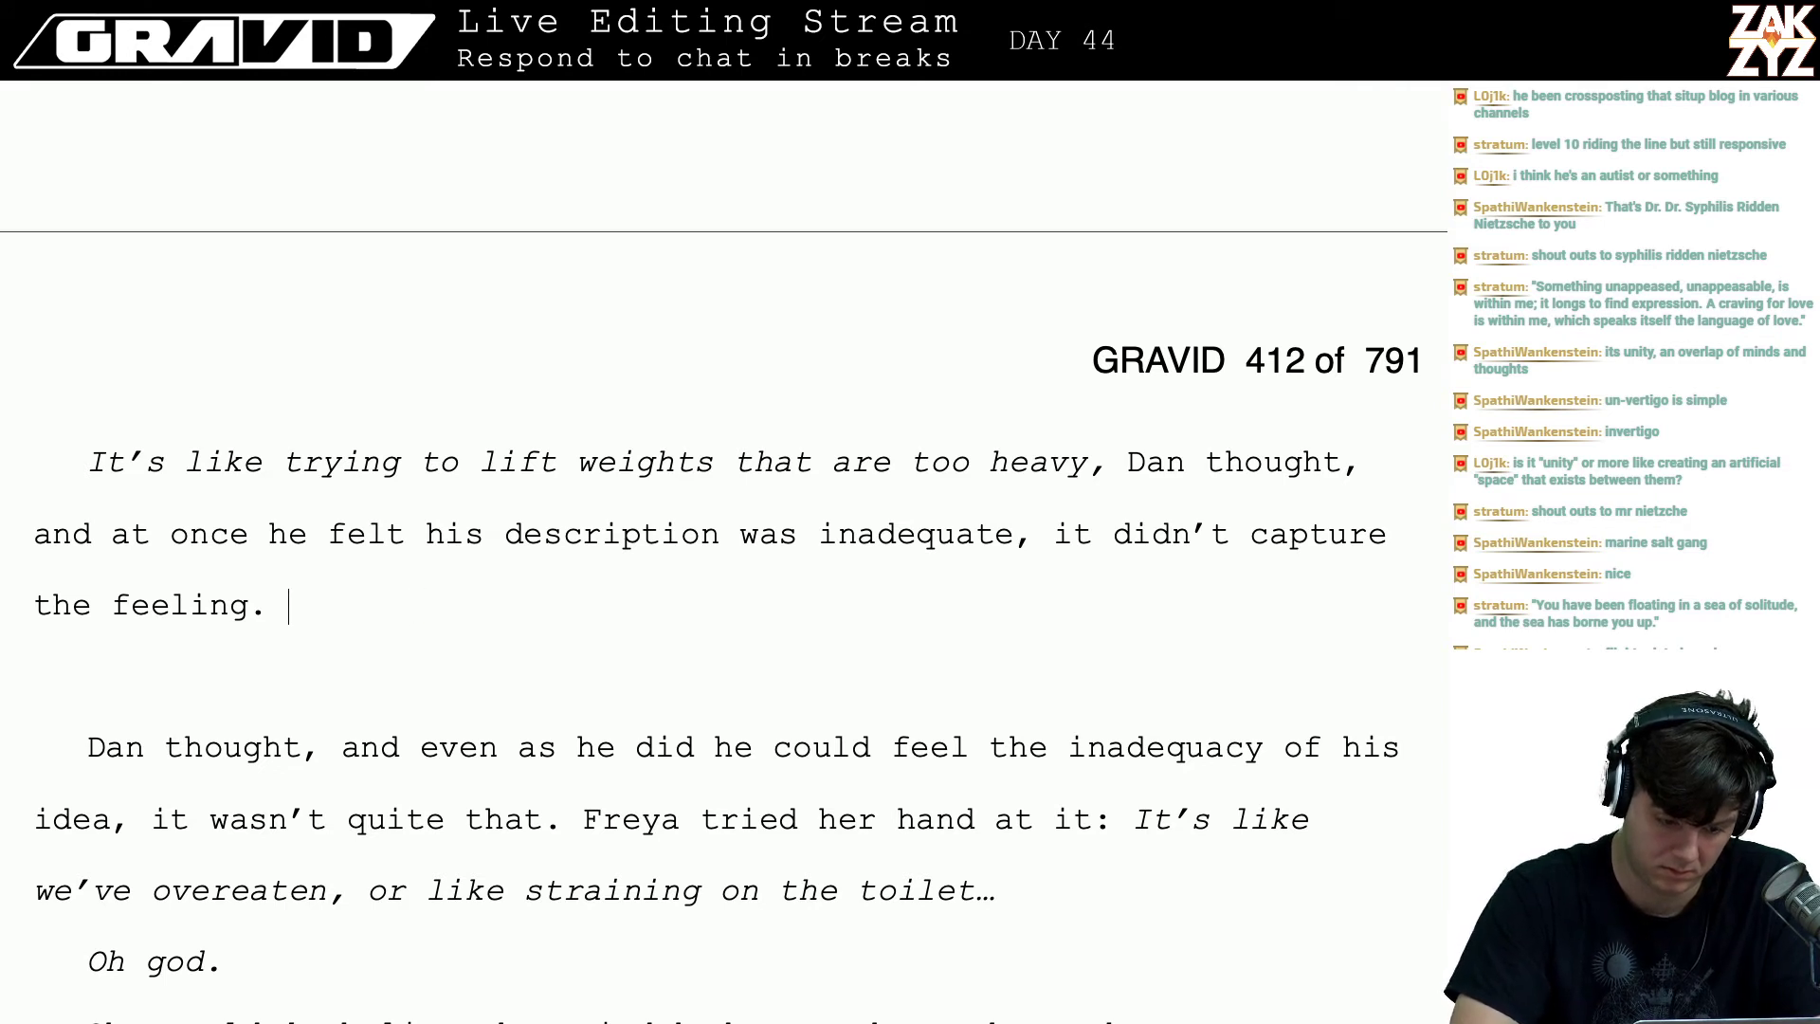
- Add a new paragraph below Dan's thought reading "It’s like we’ve overeaten, Freya thought."
key("Return")
type("It's like")
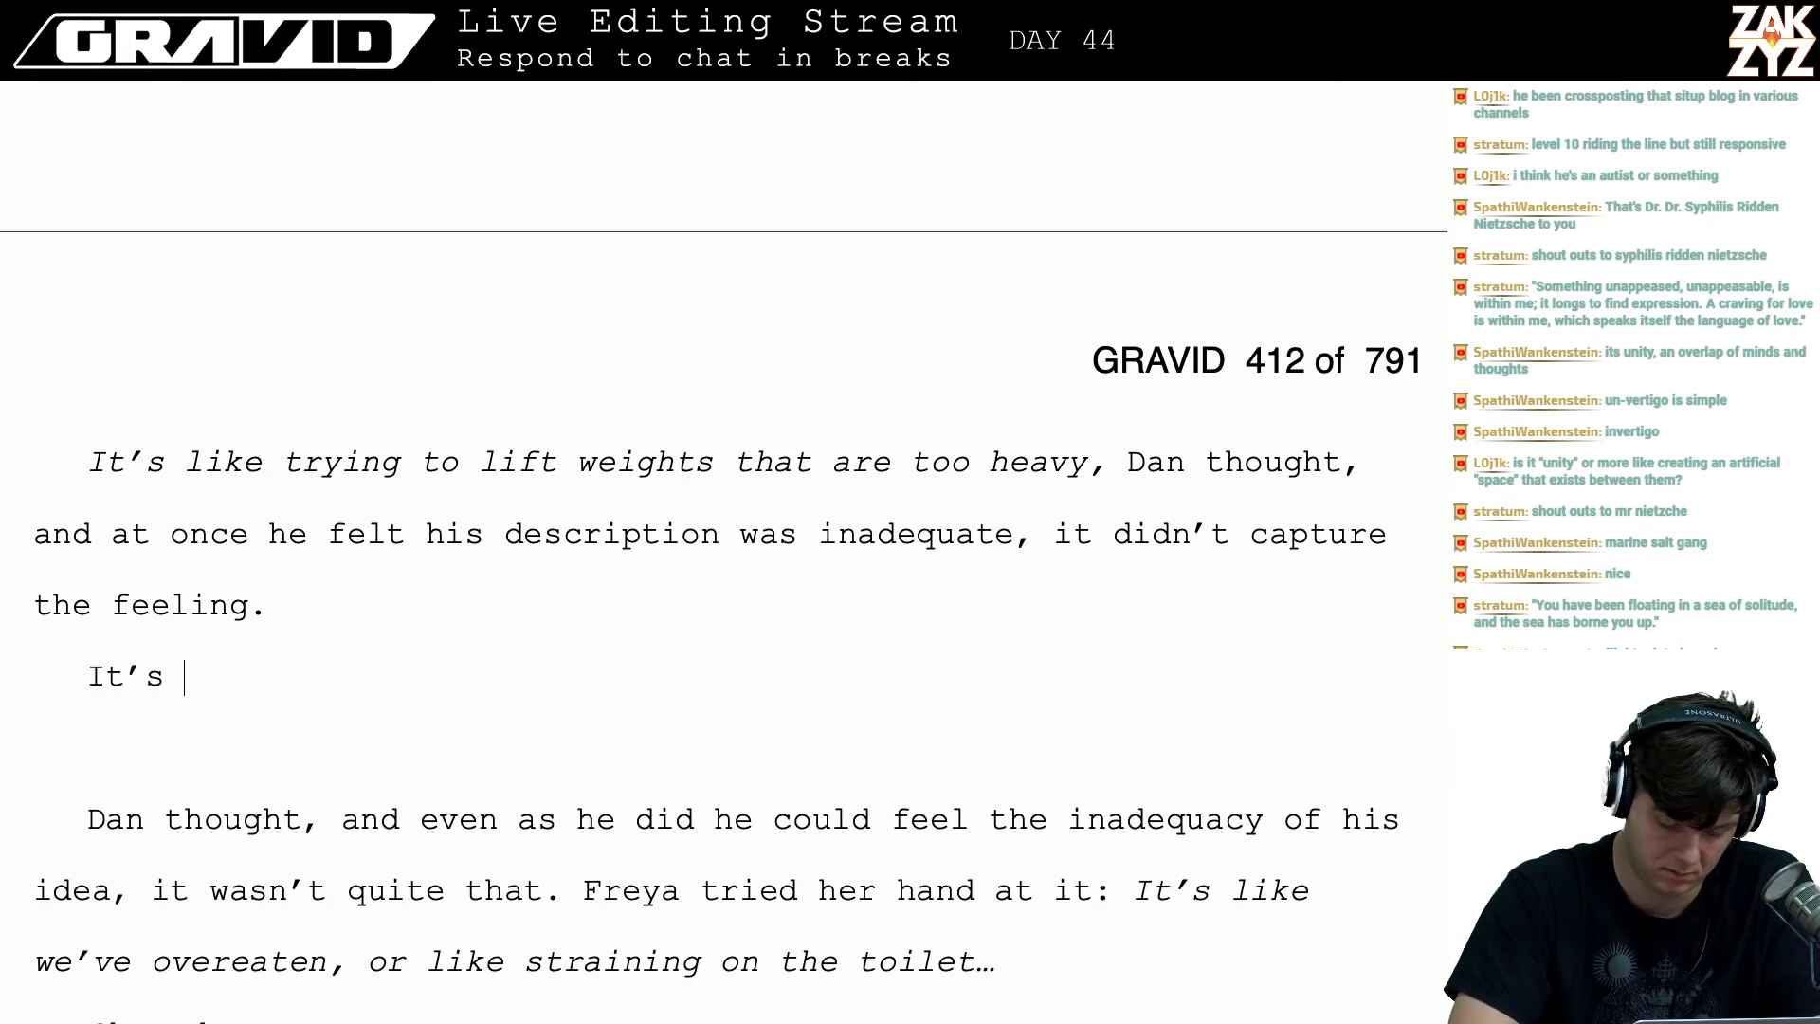
type(" we've ")
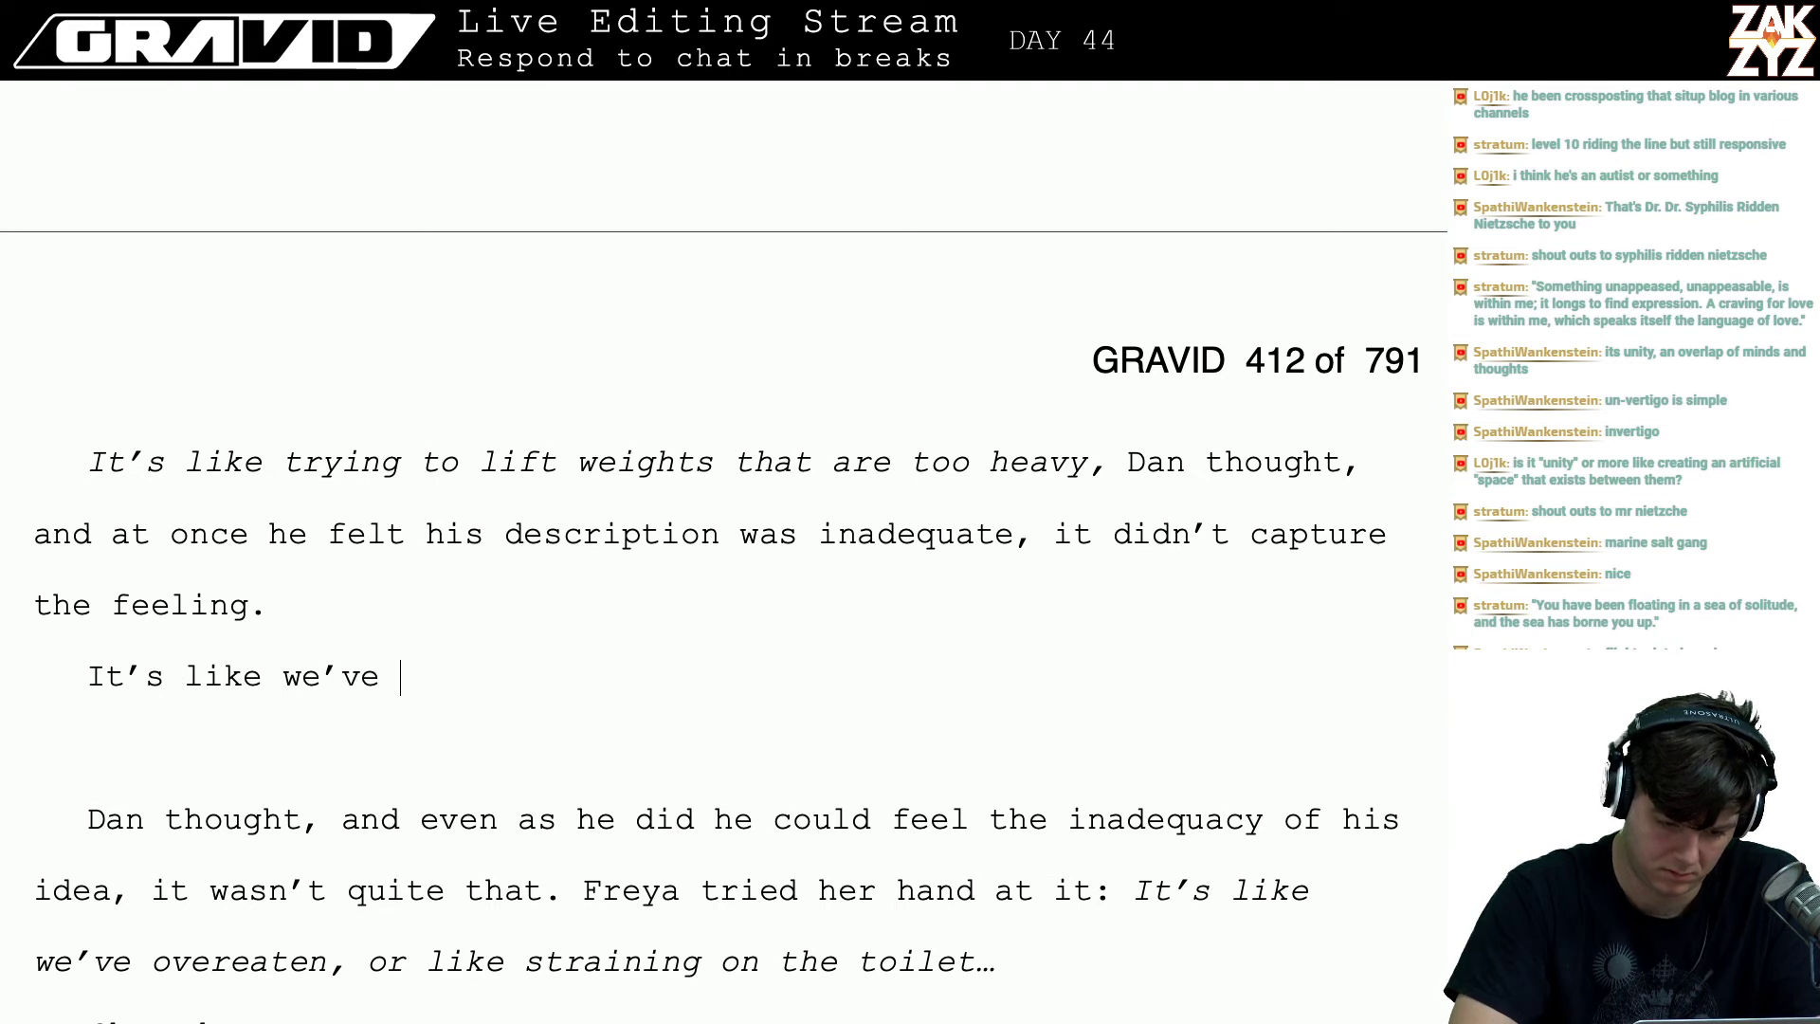
type("overeaten an")
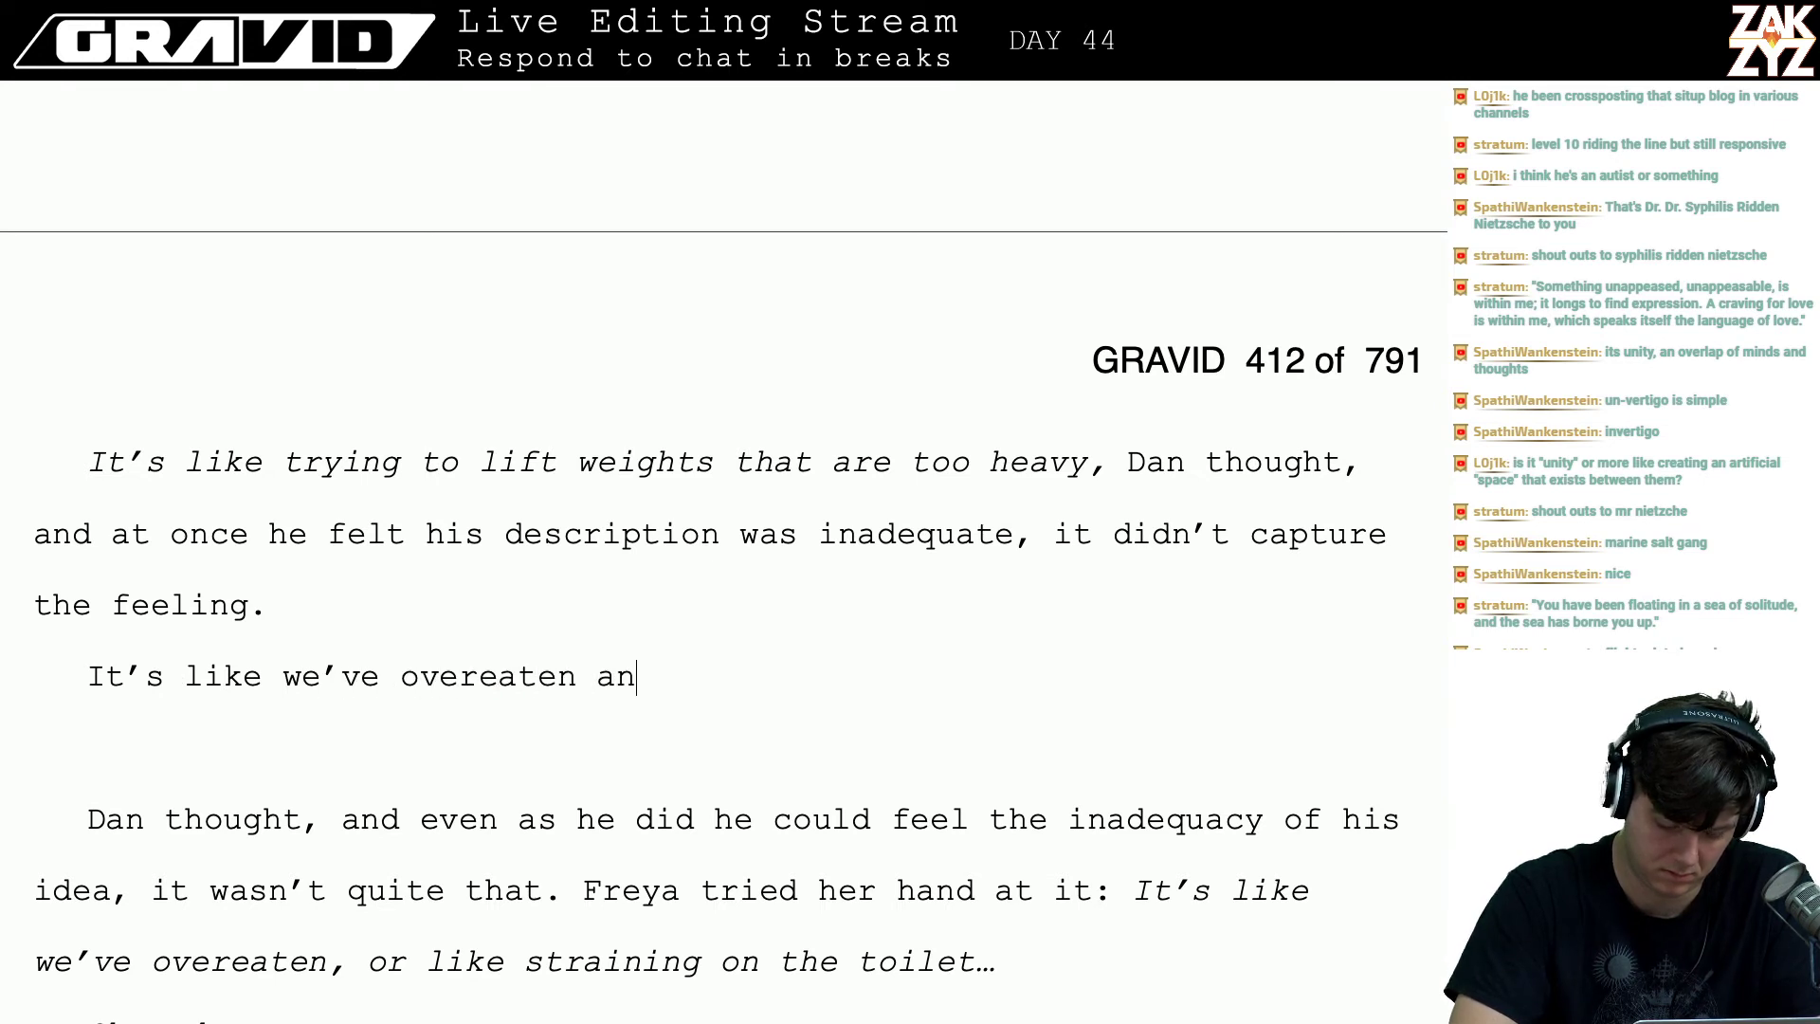
type("d a")
key("BackSpace")
key("BackSpace")
key("BackSpace")
key("BackSpace")
key("BackSpace")
key("BackSpace")
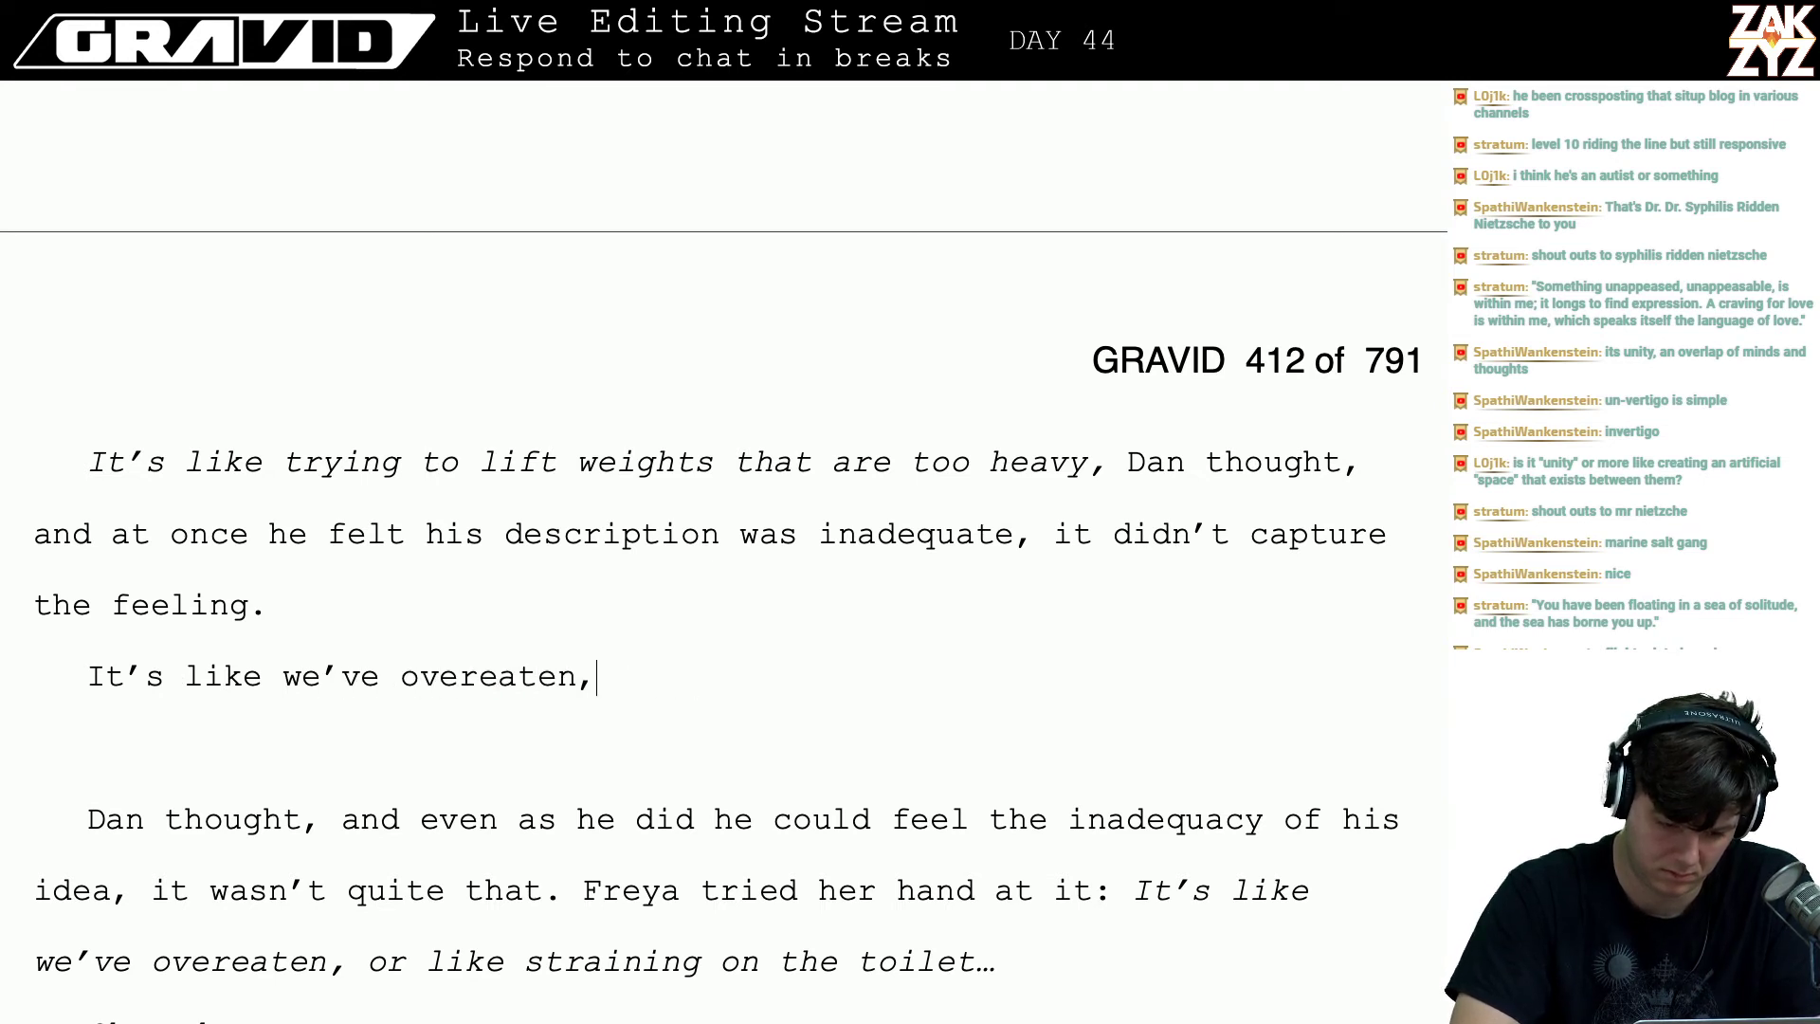
type(", Freya thought.")
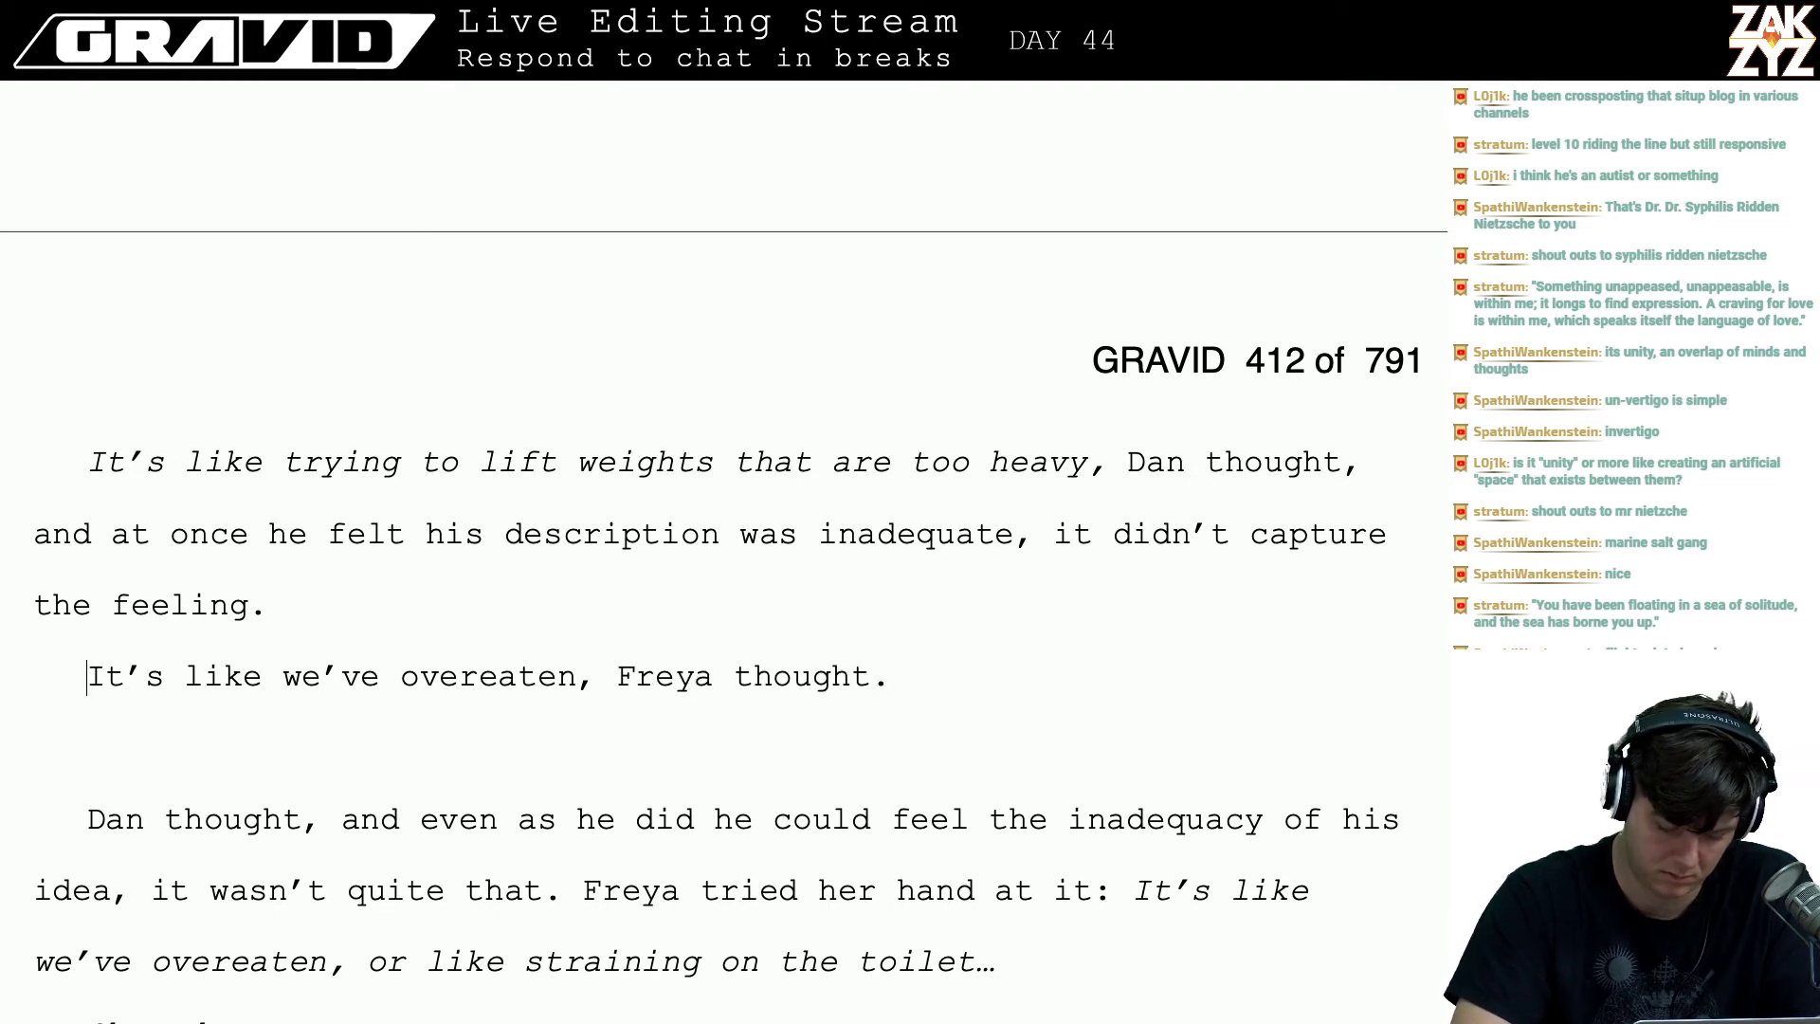
- Italicize "It’s like we’ve overeaten," in the new paragraph, leaving "Freya thought" in regular type
key("shift+Right")
key("shift+Right")
key("shift+Right")
key("shift+Right")
key("shift+Right")
key("shift+Right")
key("shift+Right")
key("shift+Right")
key("shift+Right")
key("shift+Right")
key("shift+Right")
key("shift+Right")
key("shift+Right")
key("shift+Right")
key("shift+Right")
key("shift+Right")
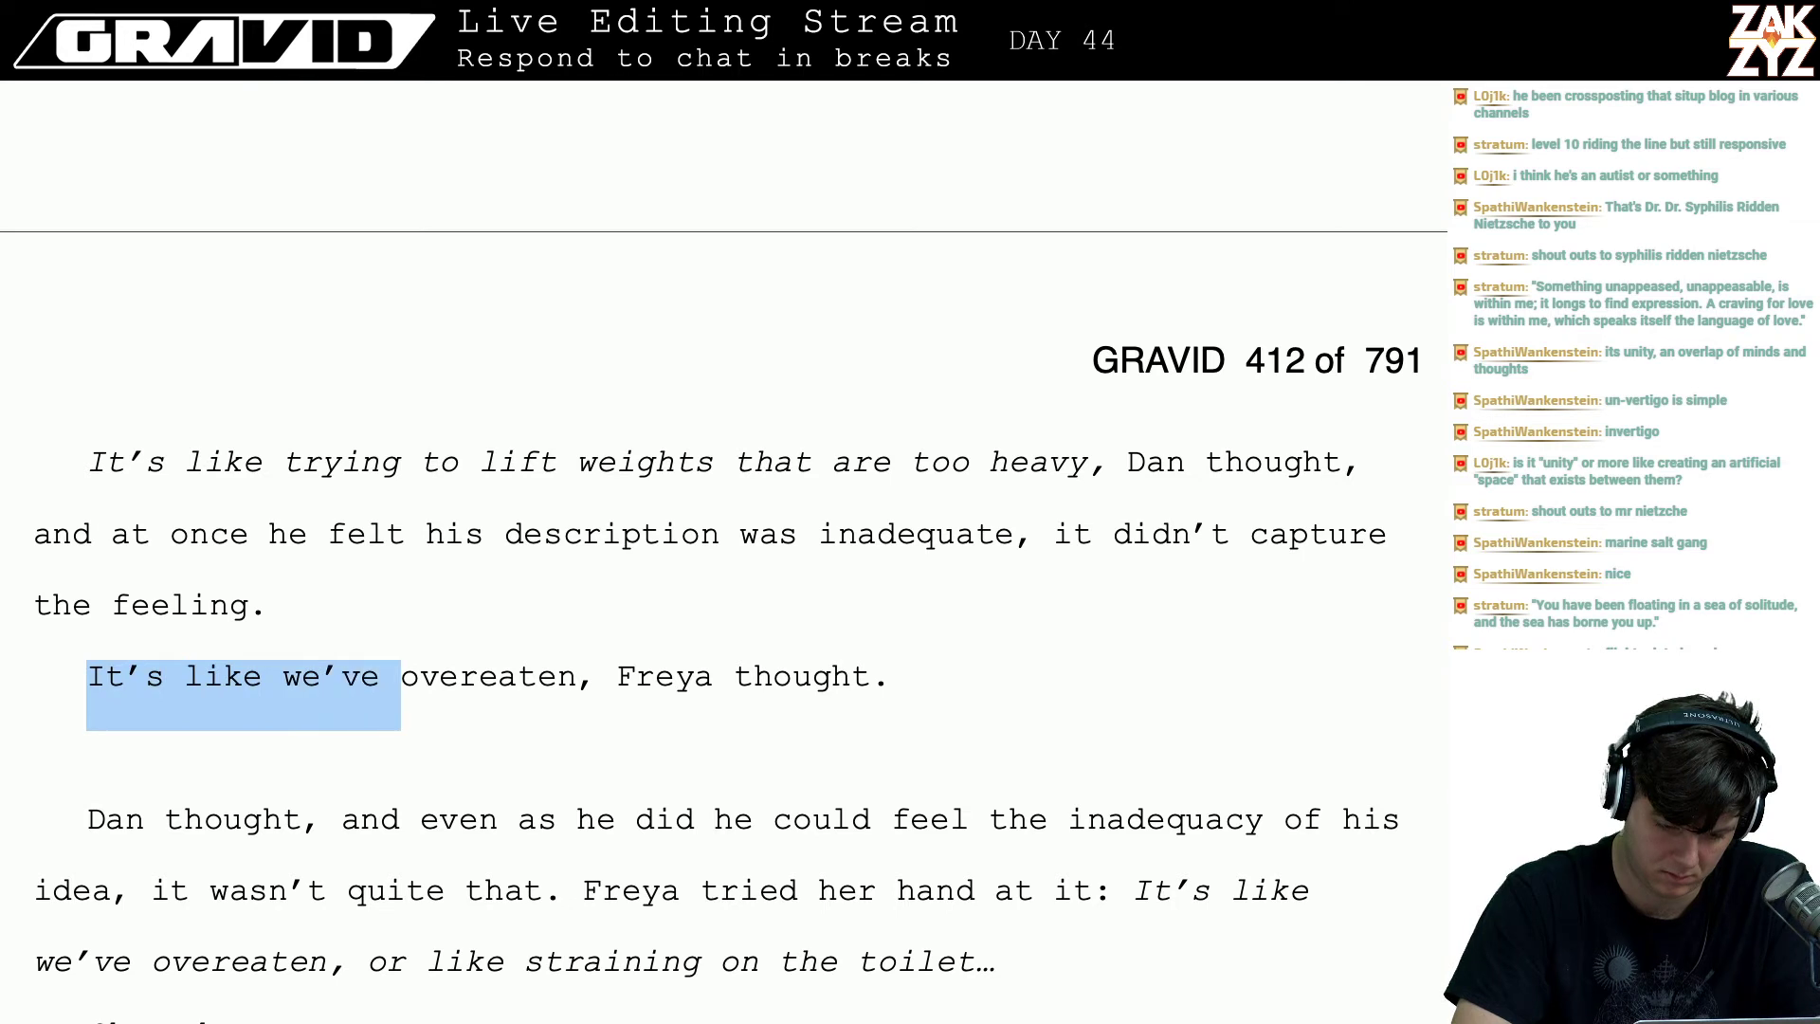
key("shift+Right")
key("shift+Right")
key("shift+Right")
key("shift+Right")
key("shift+Right")
key("shift+Right")
key("shift+Right")
key("shift+Right")
key("shift+Right")
key("shift+Right")
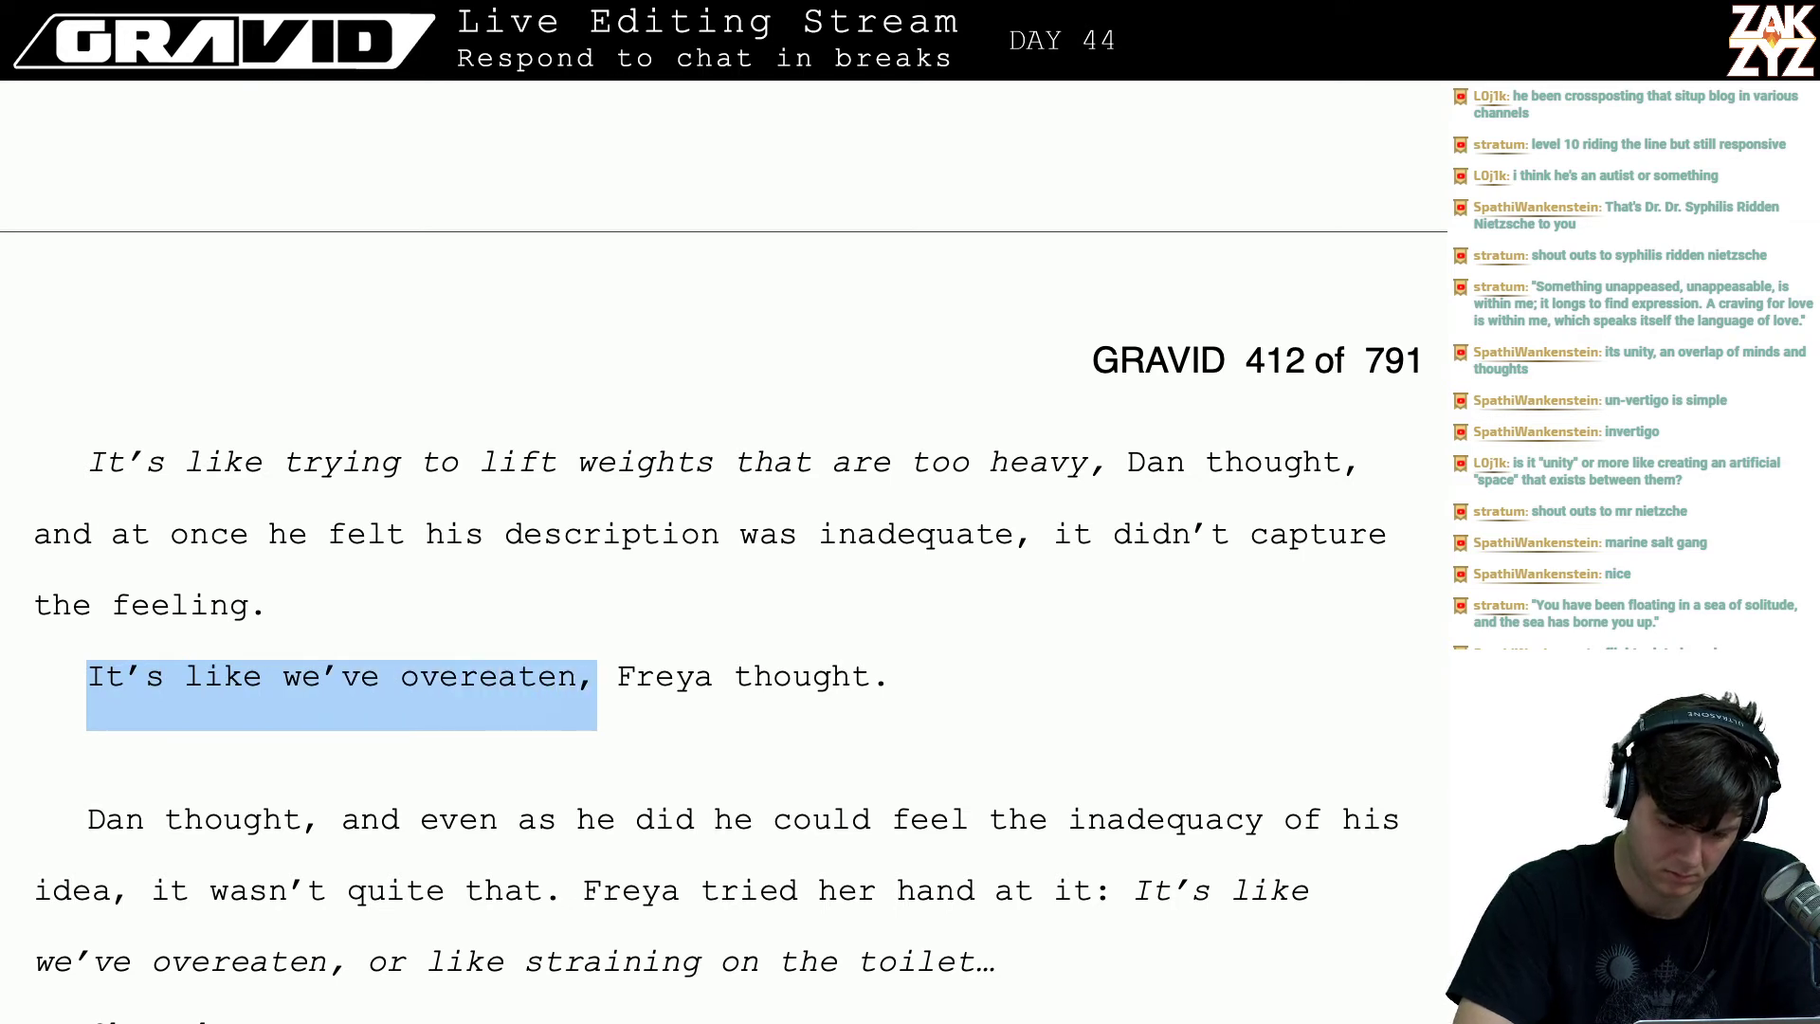
key("ctrl+i")
- Extend the sentence after "Freya thought" with ", feeling the same sense of not hitting the mark."
key("Down")
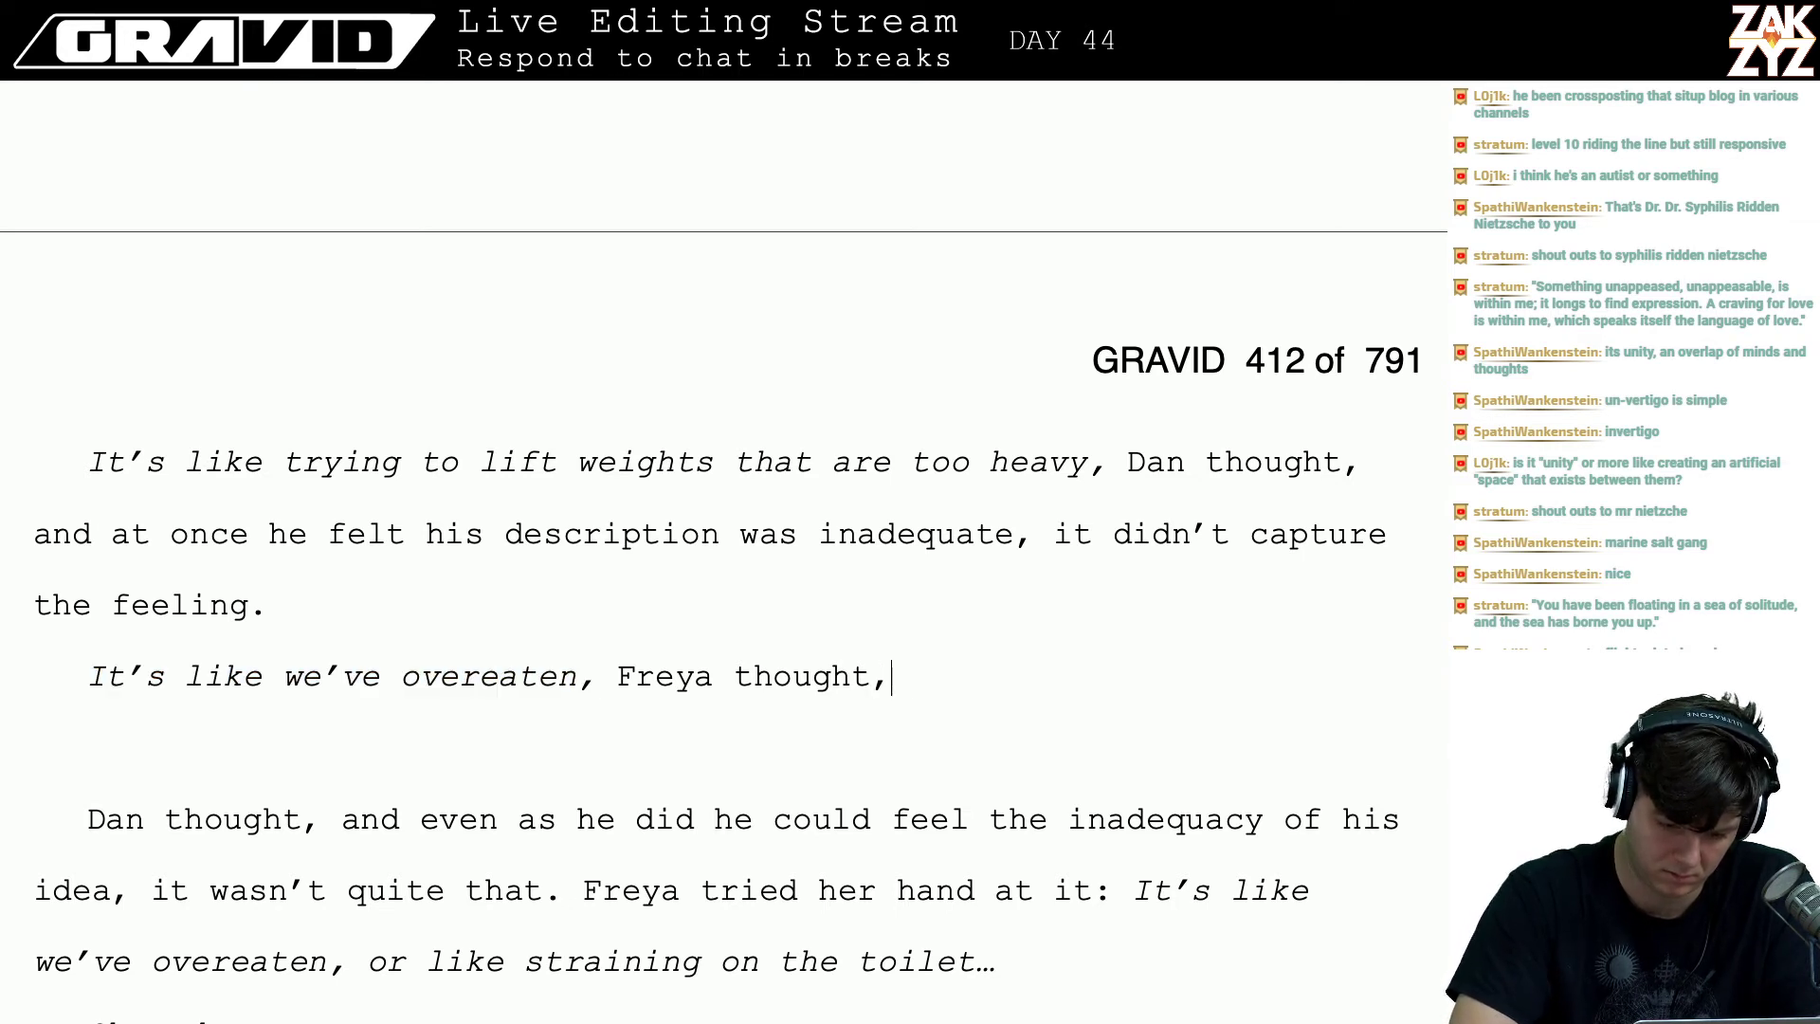
type("feeling the same s")
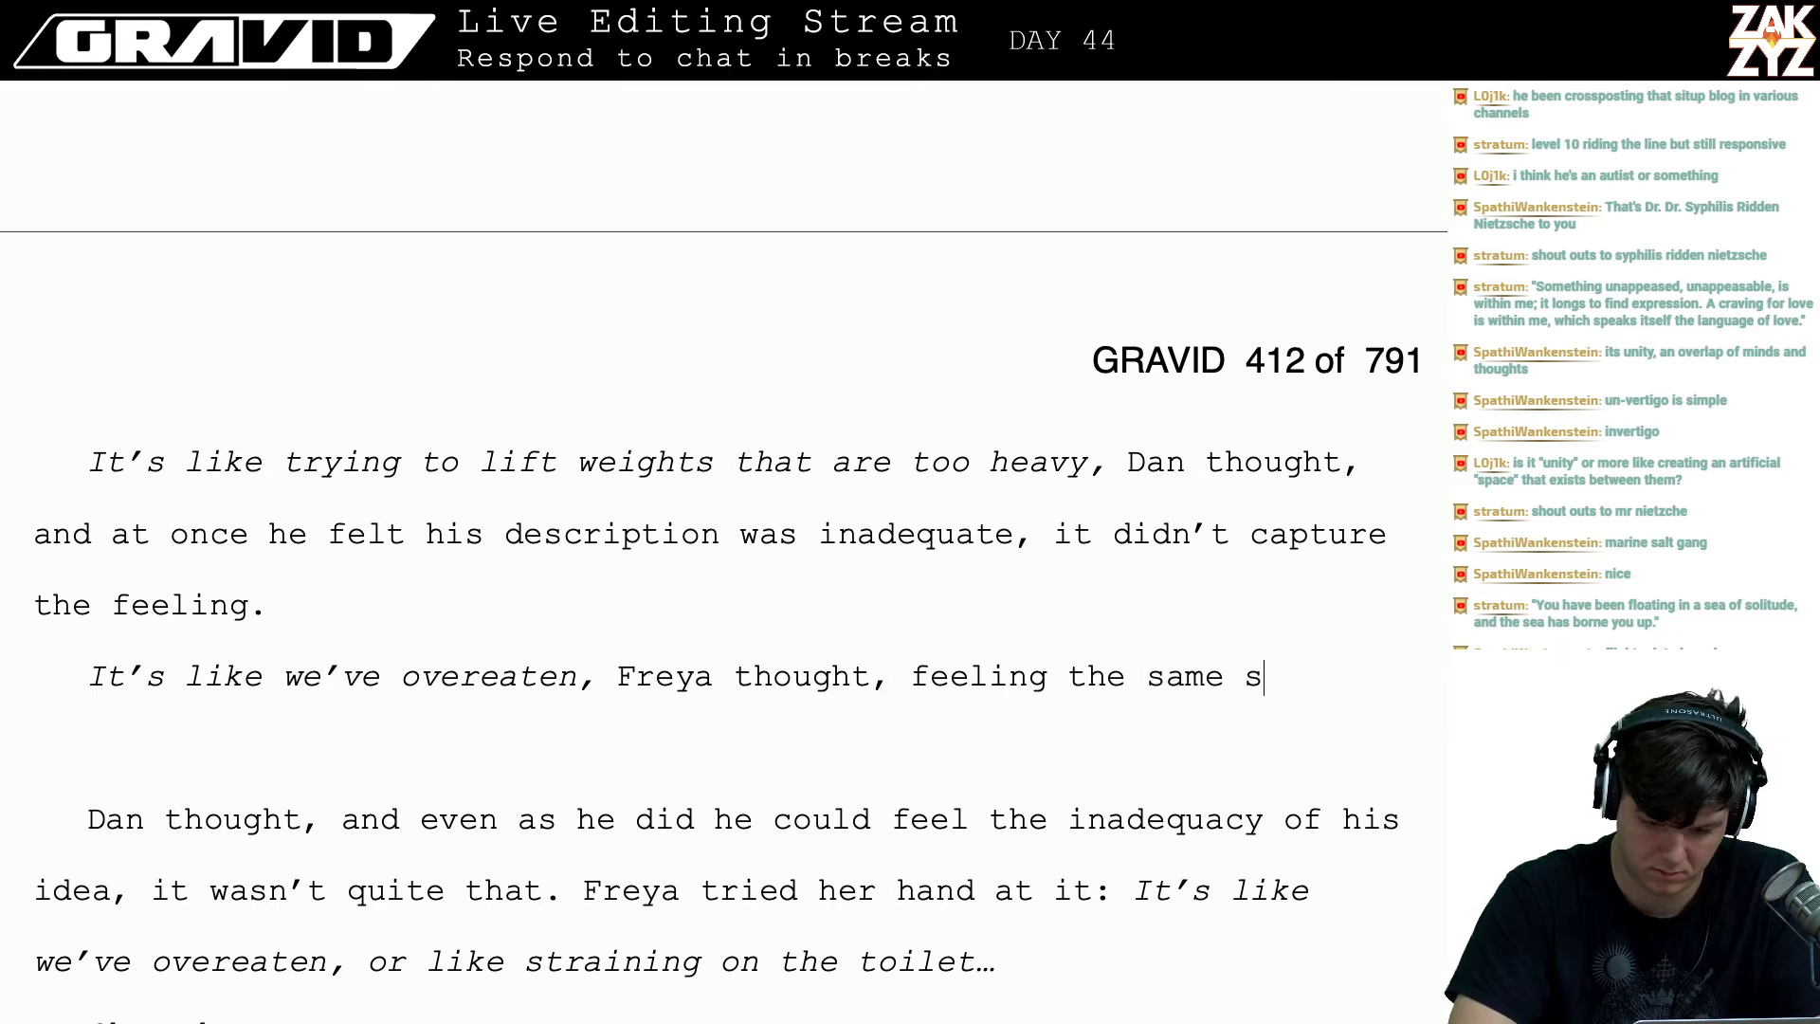
type("ense of not hitti")
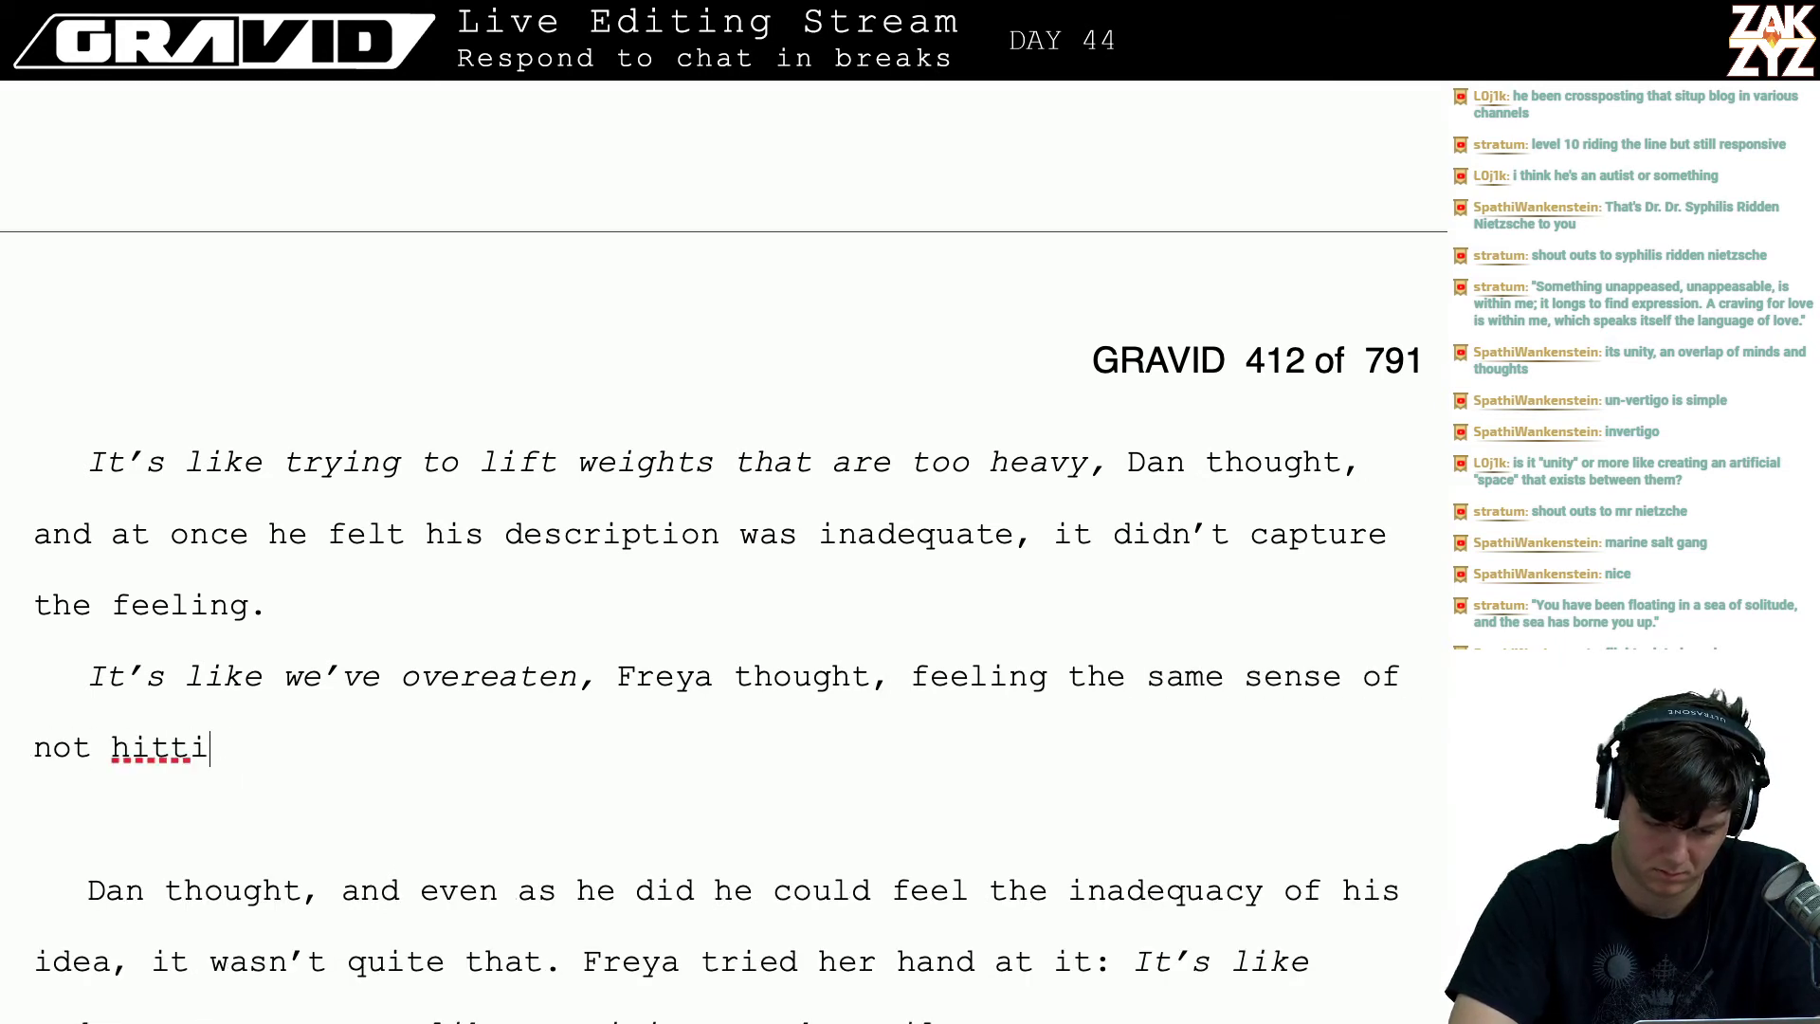
type("ng the mark")
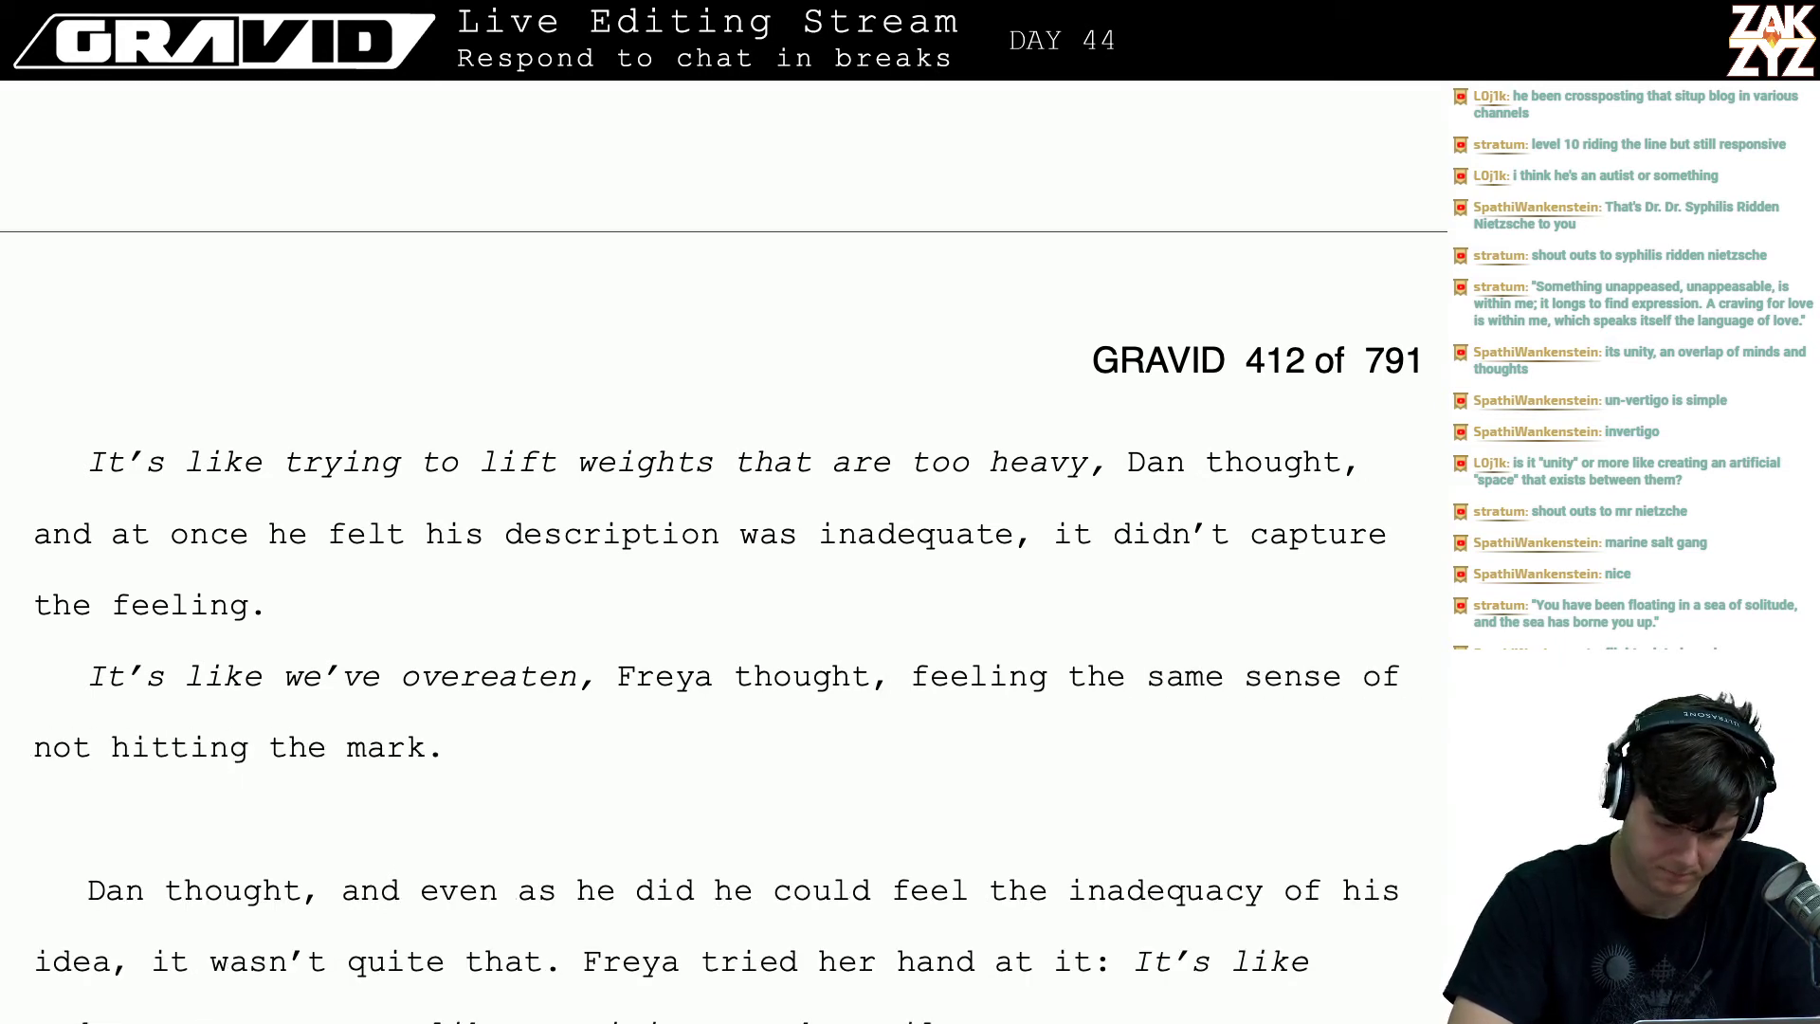
type(". \"O")
key("BackSpace")
key("BackSpace")
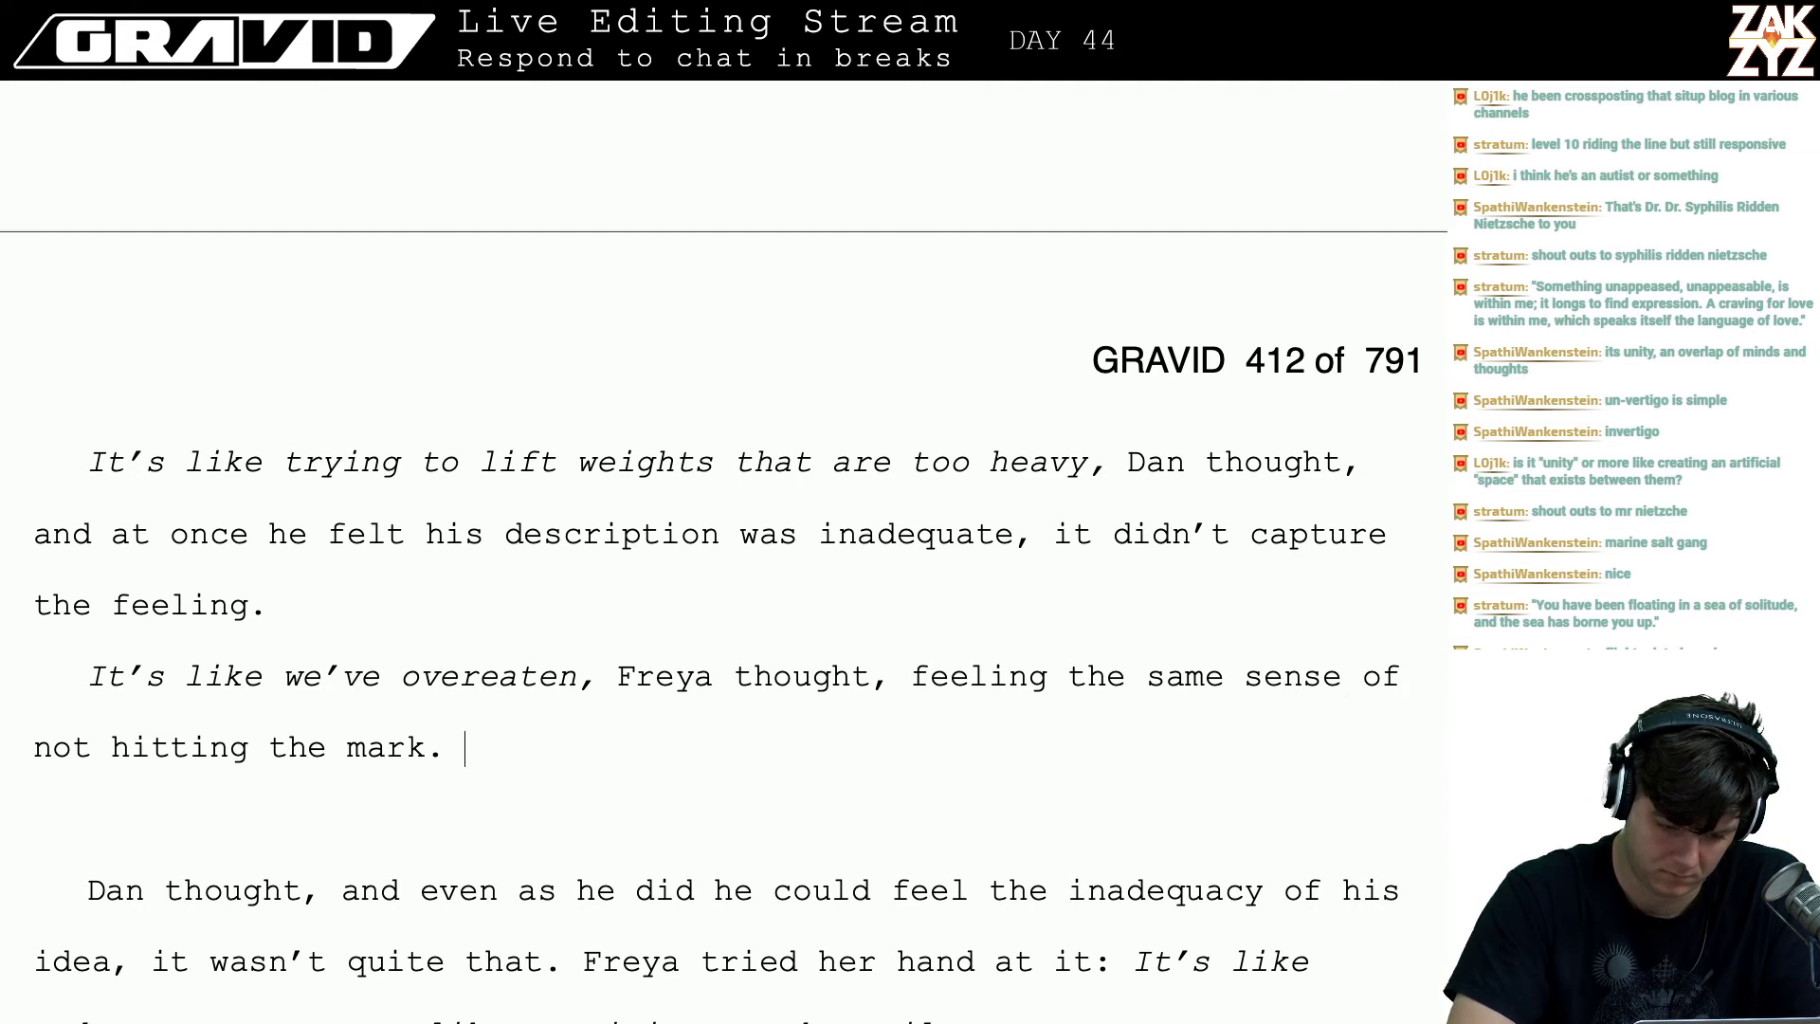
- Add the sentence "Or like we’re straining on the toilet…" at the end of Freya's new paragraph
type("Or like we're st")
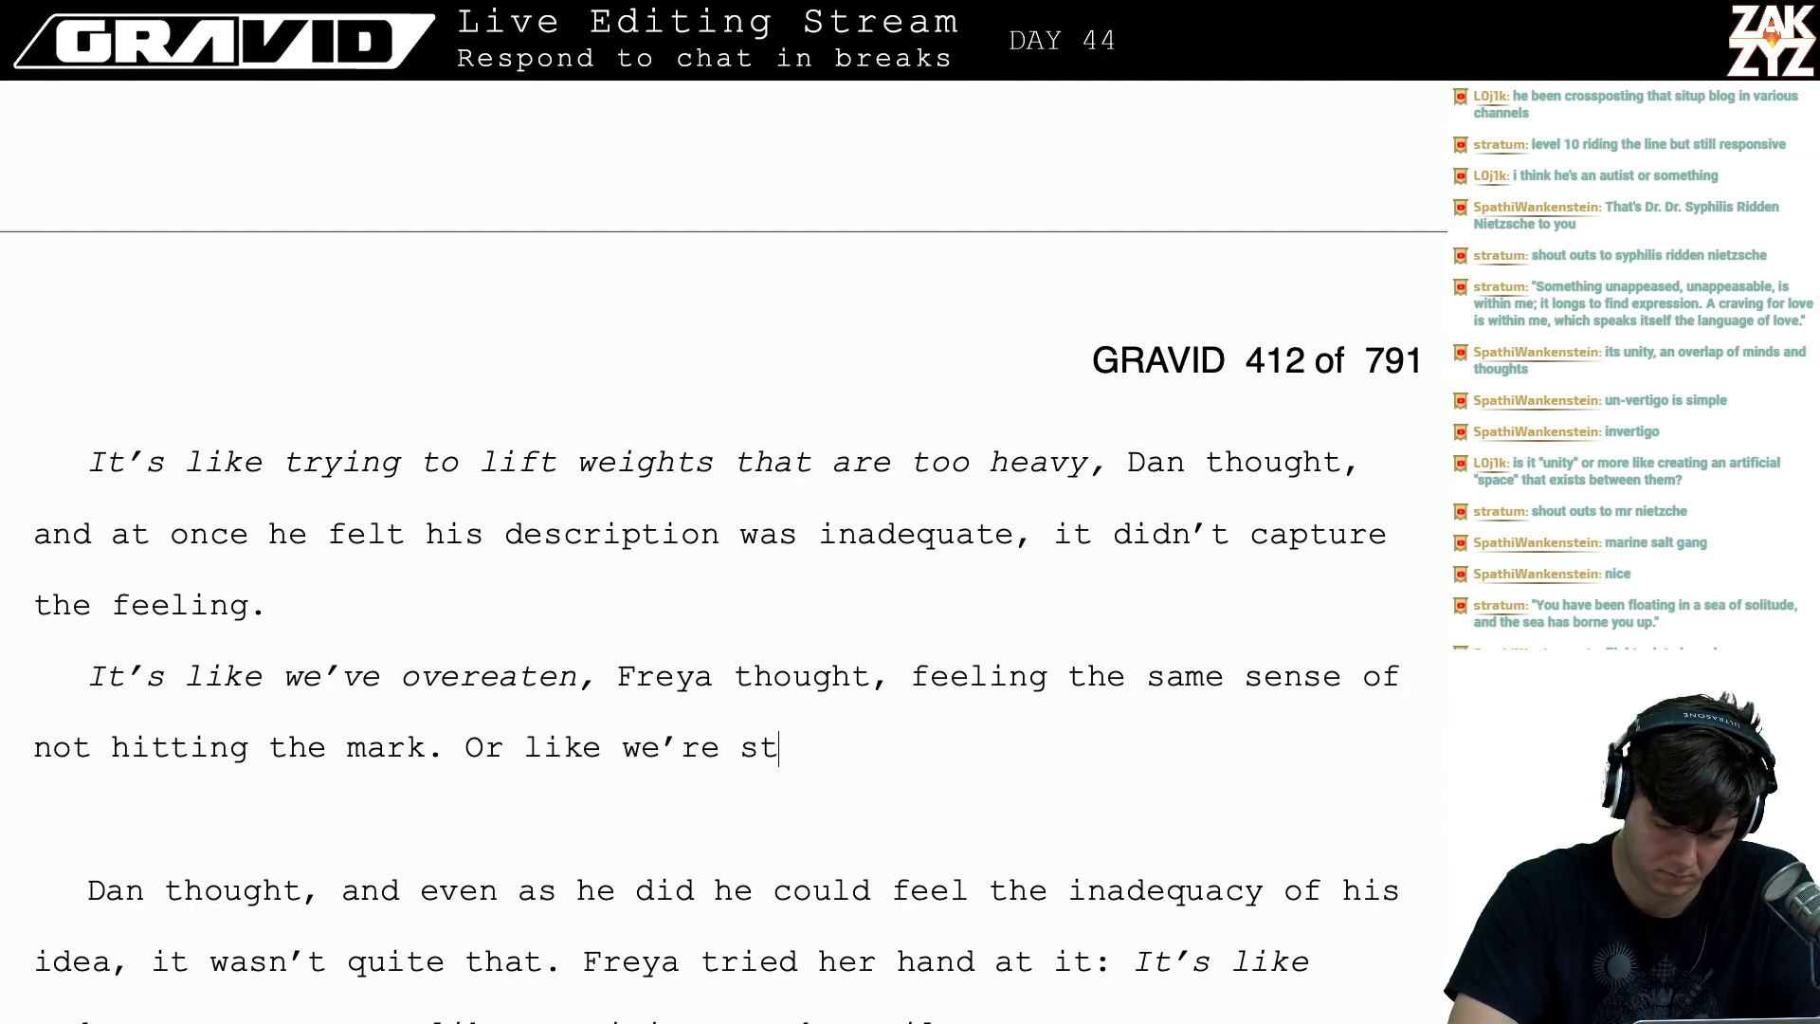
type("raining on the ti")
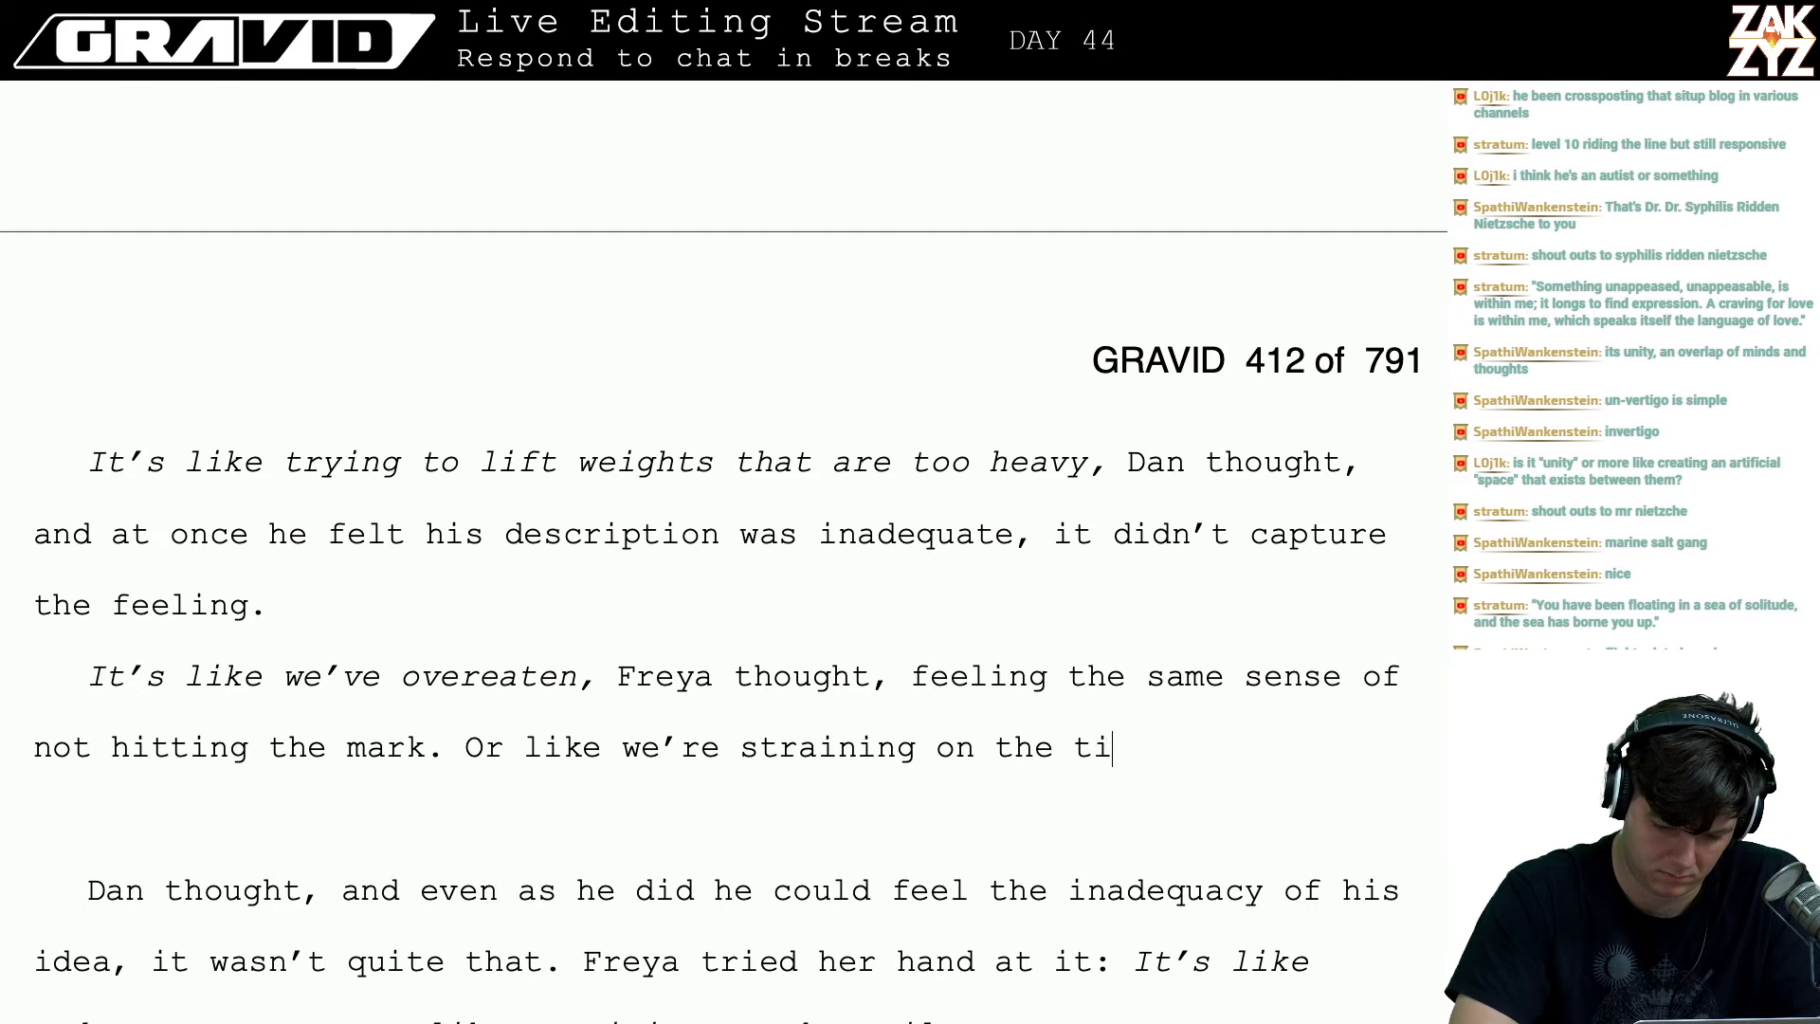
key("BackSpace")
type("oilet…")
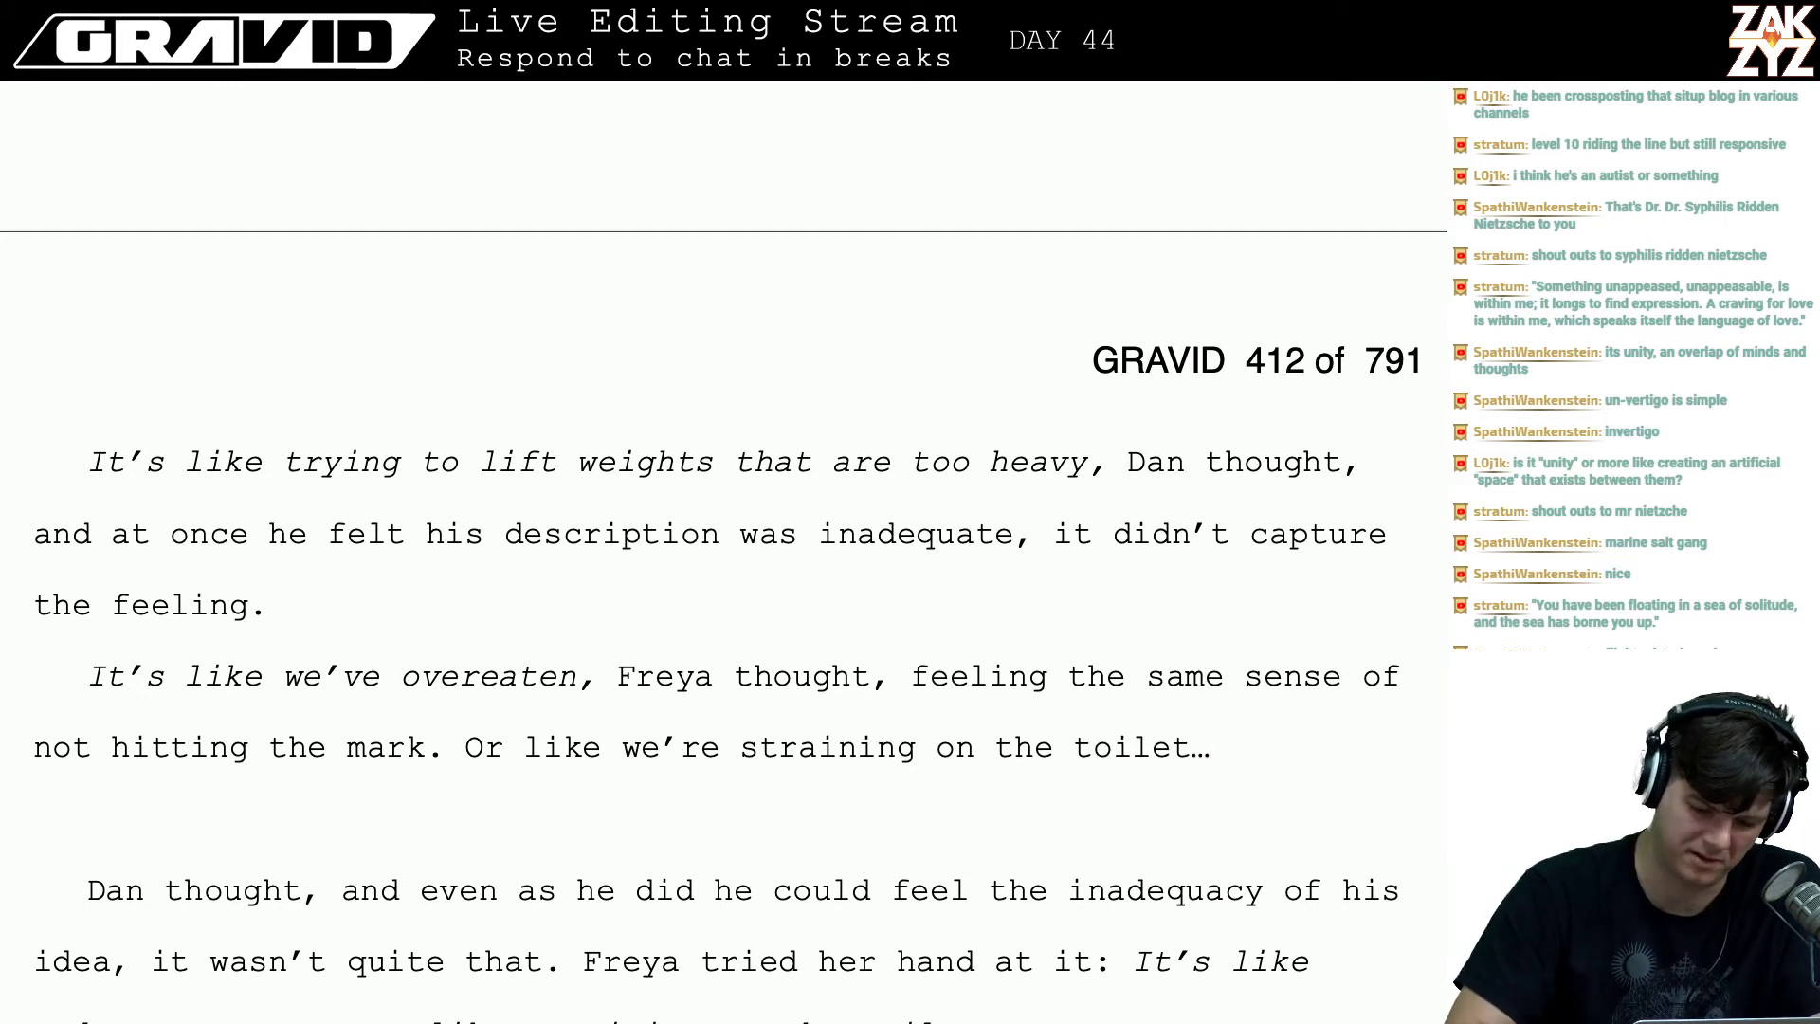
- Italicize "Or like we’re straining on the toilet…" in Freya's new paragraph
left_click_drag(466, 759, 1216, 753)
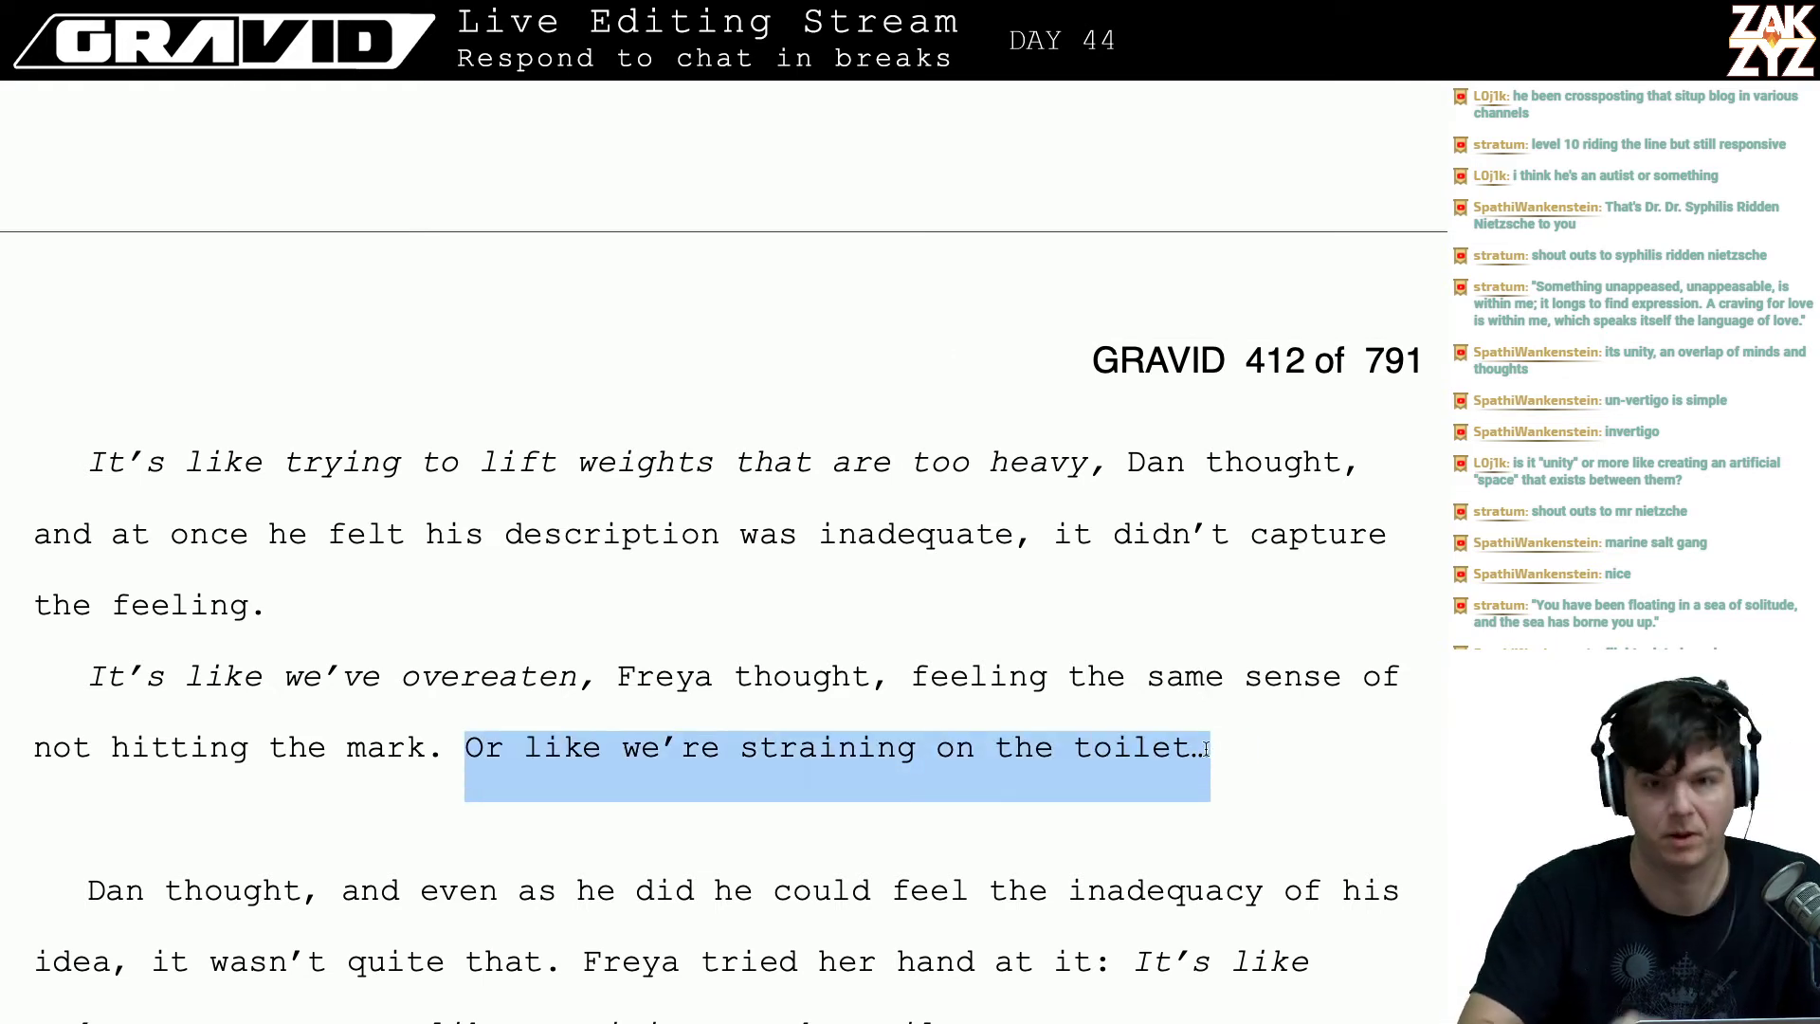
key("ctrl+i")
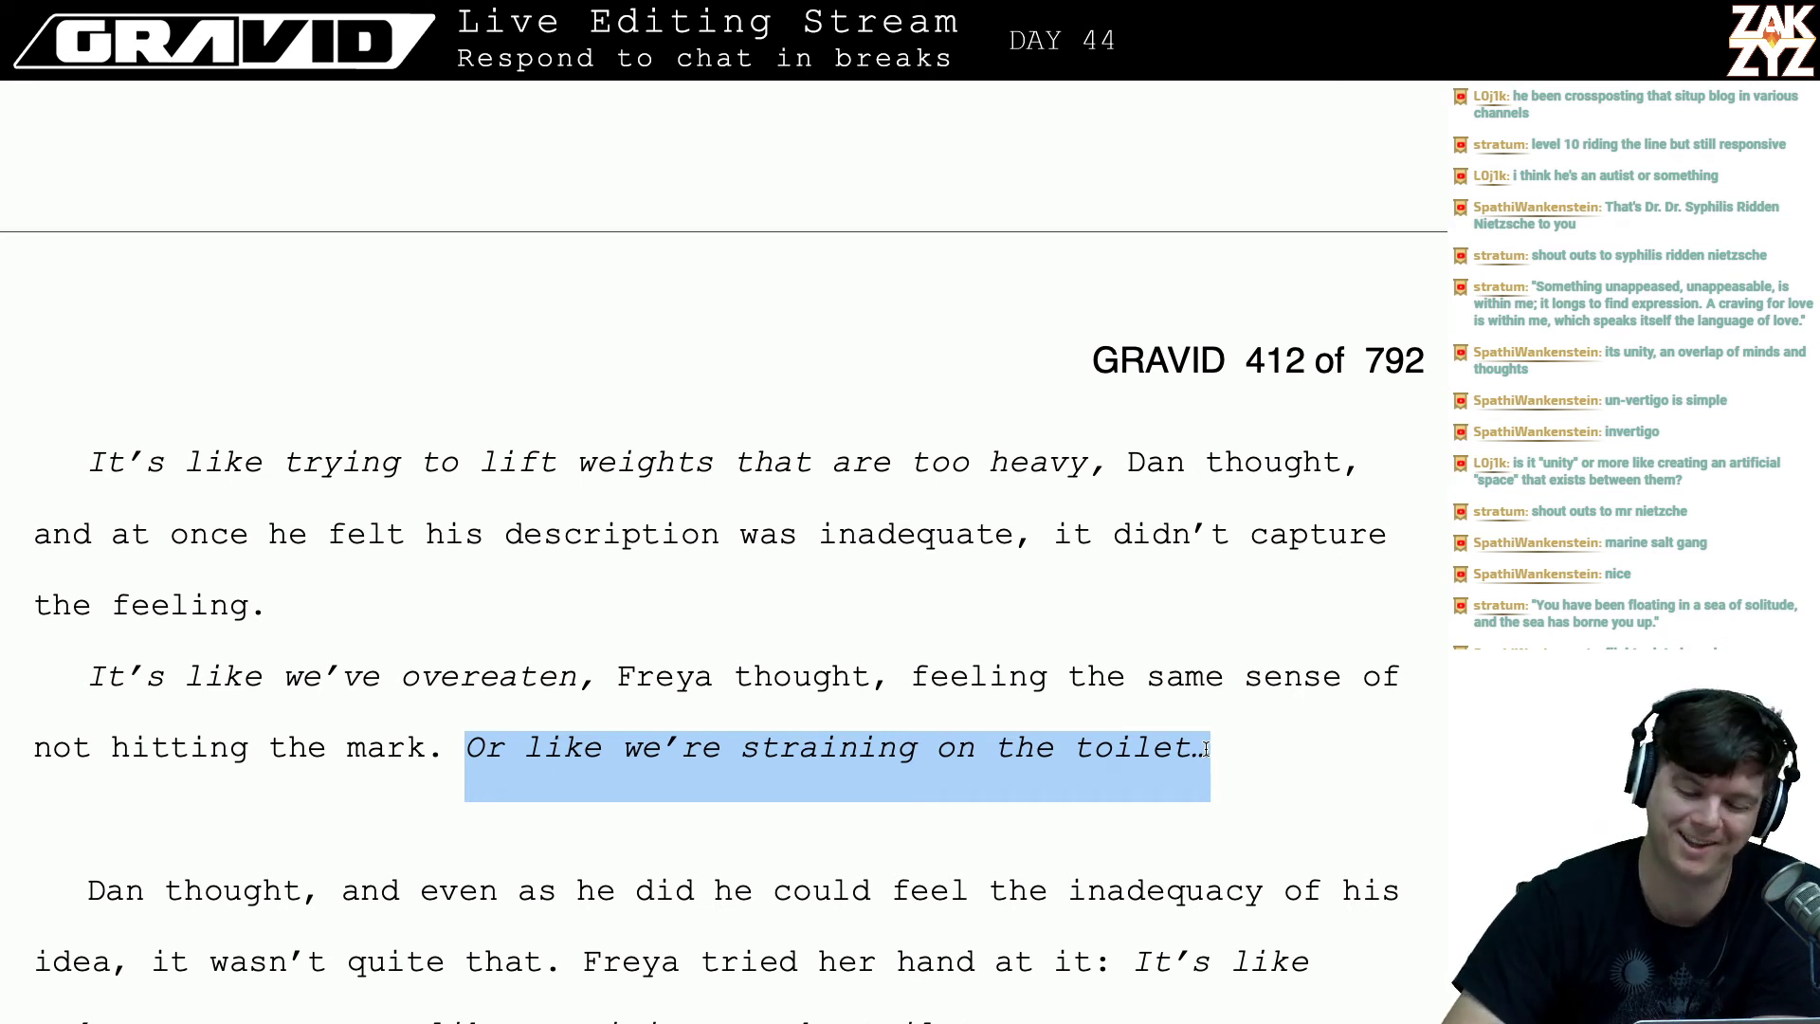
key("Right")
key("Right")
key("Right")
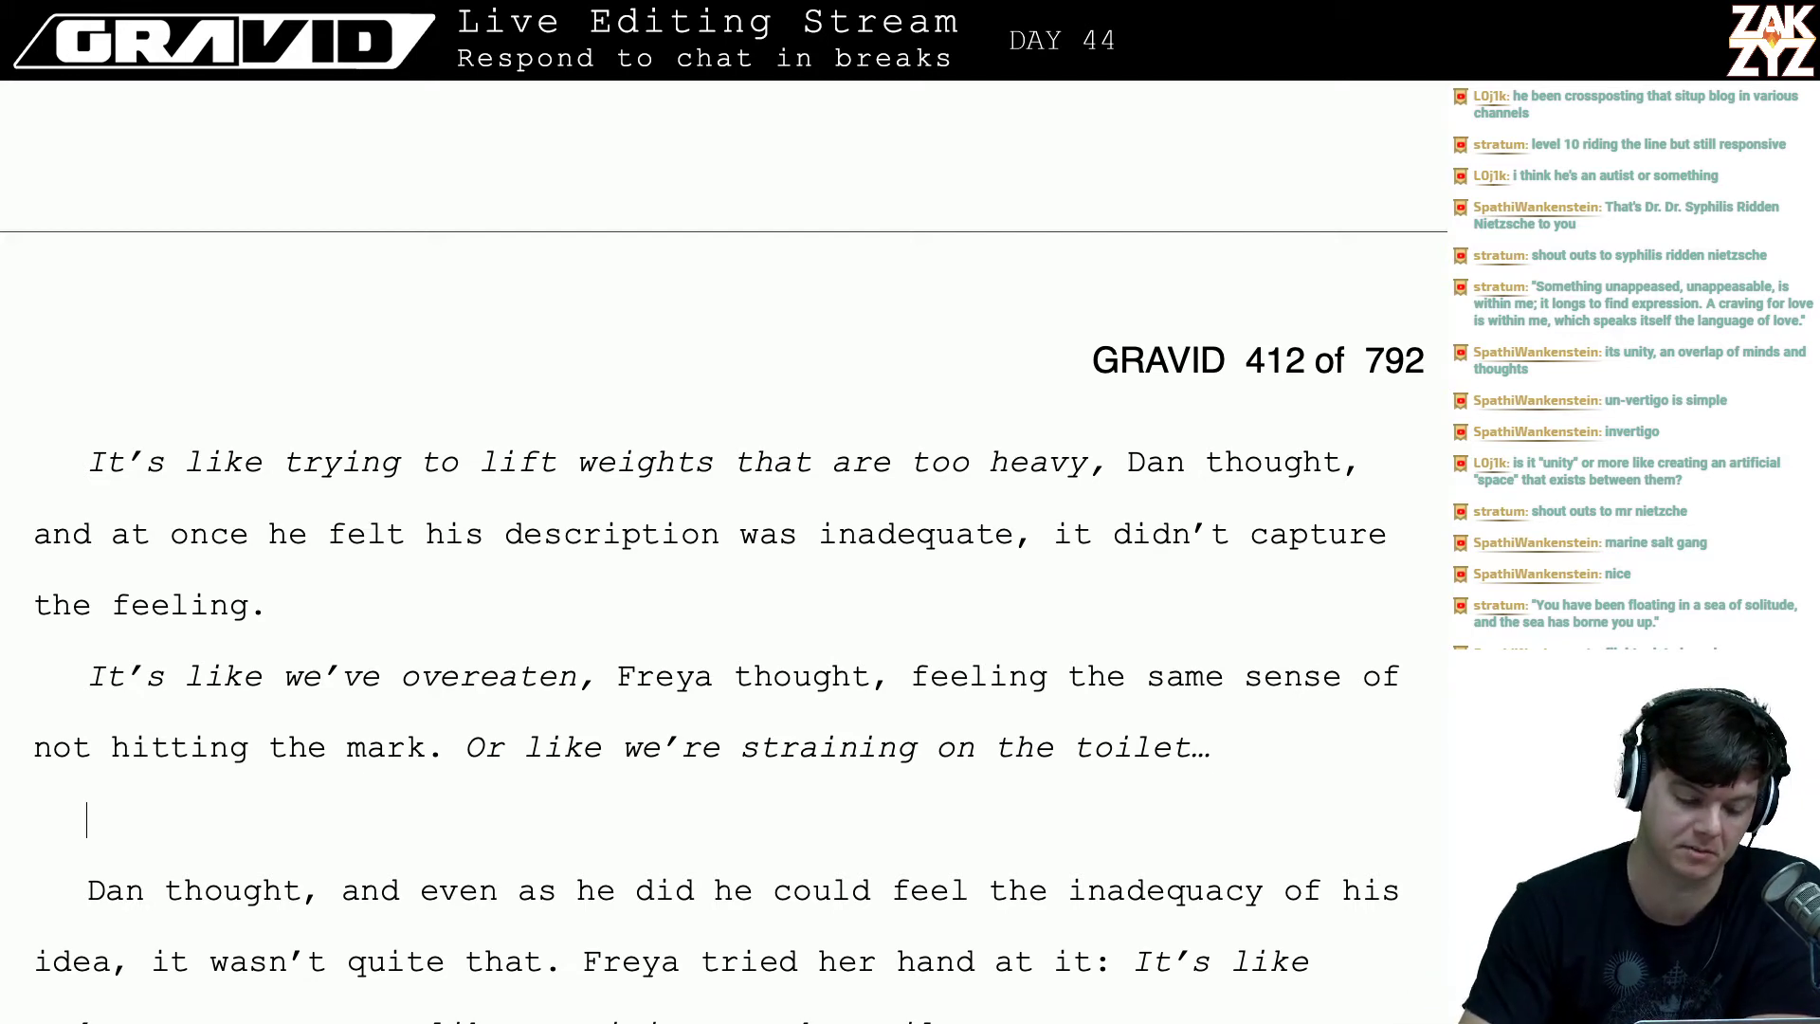
key("Left")
key("Right")
key("Down")
key("Down")
key("Down")
key("Down")
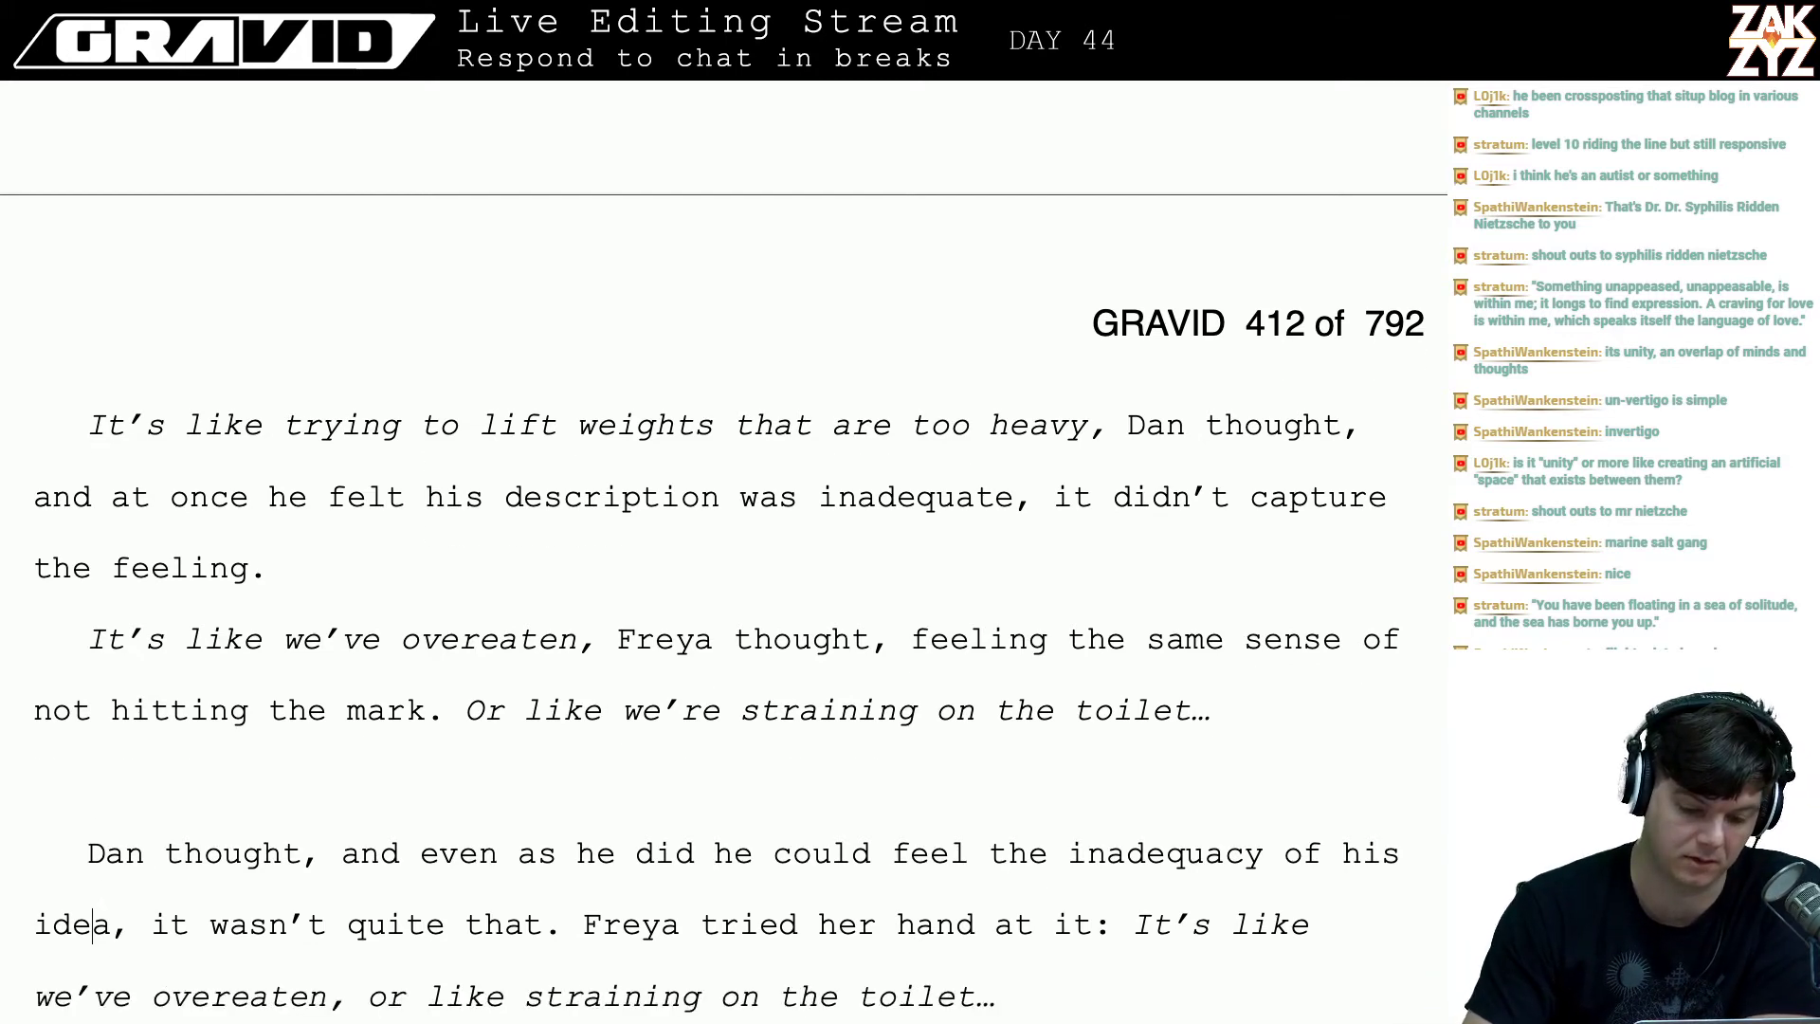
key("Down")
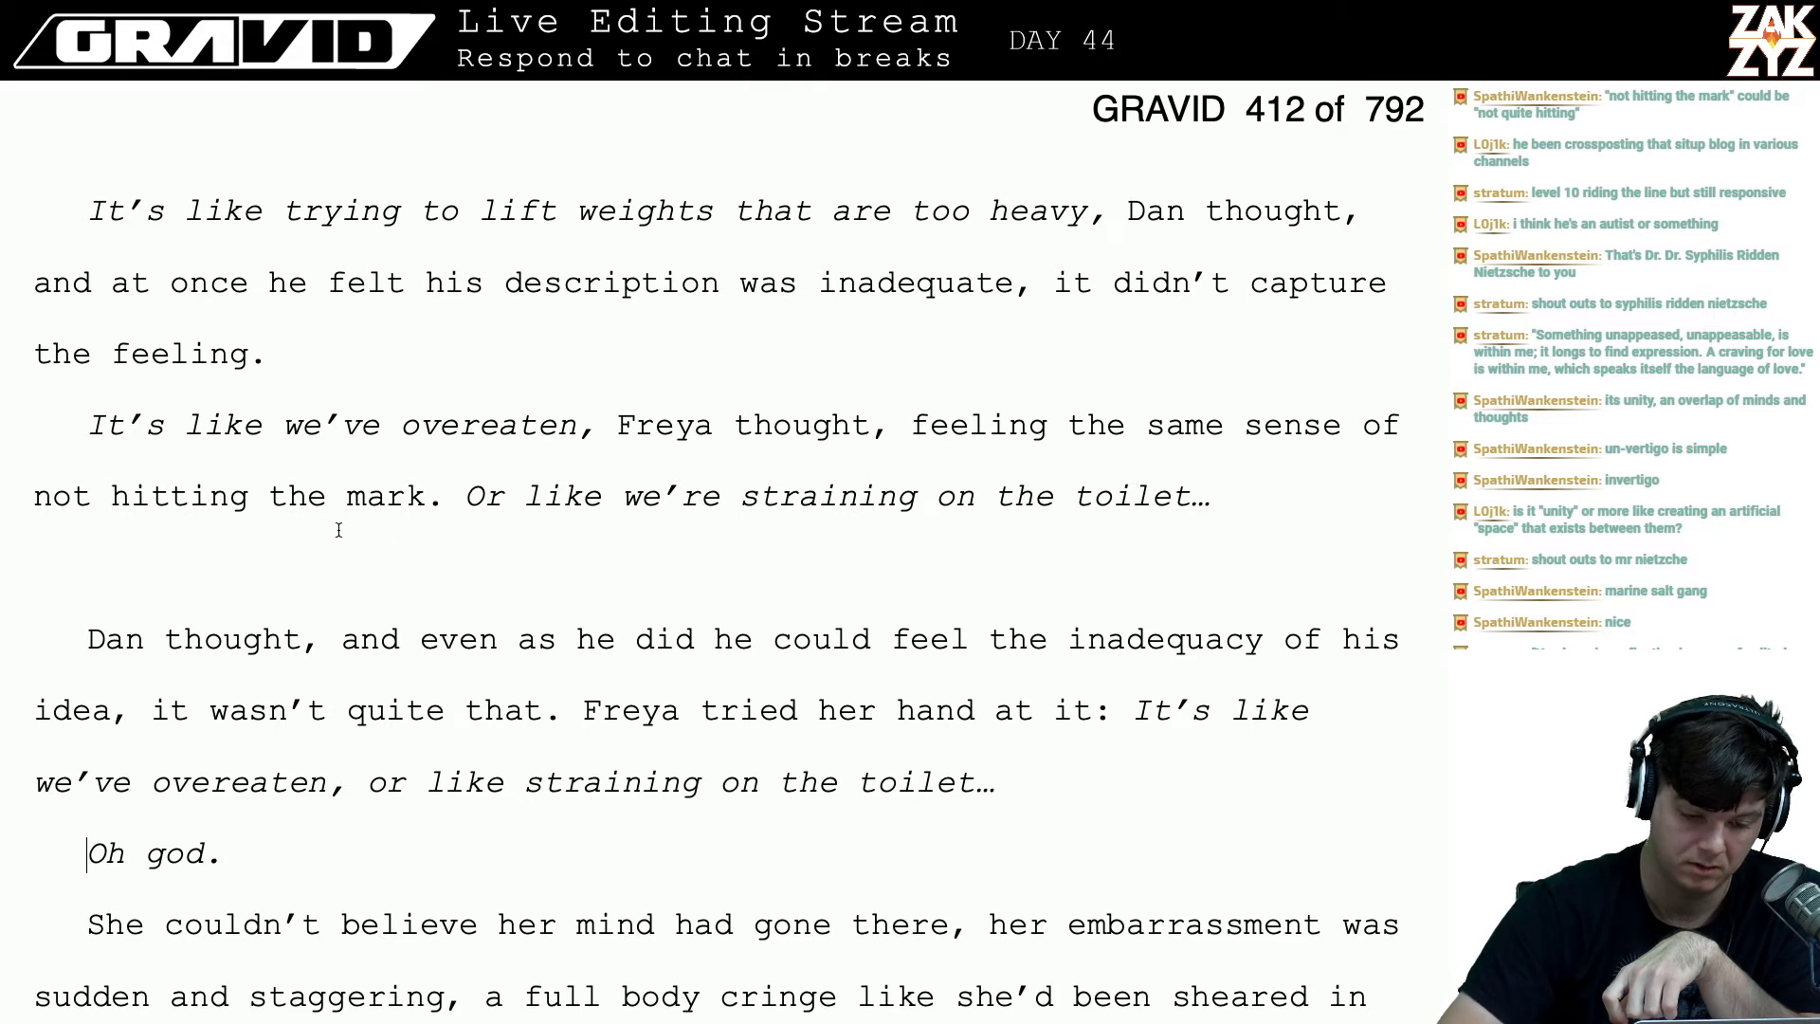
- Replace "not hitting the mark" with "falling short" in the sentence about Freya's feeling
left_click(101, 497)
key("Left")
key("Left")
key("Left")
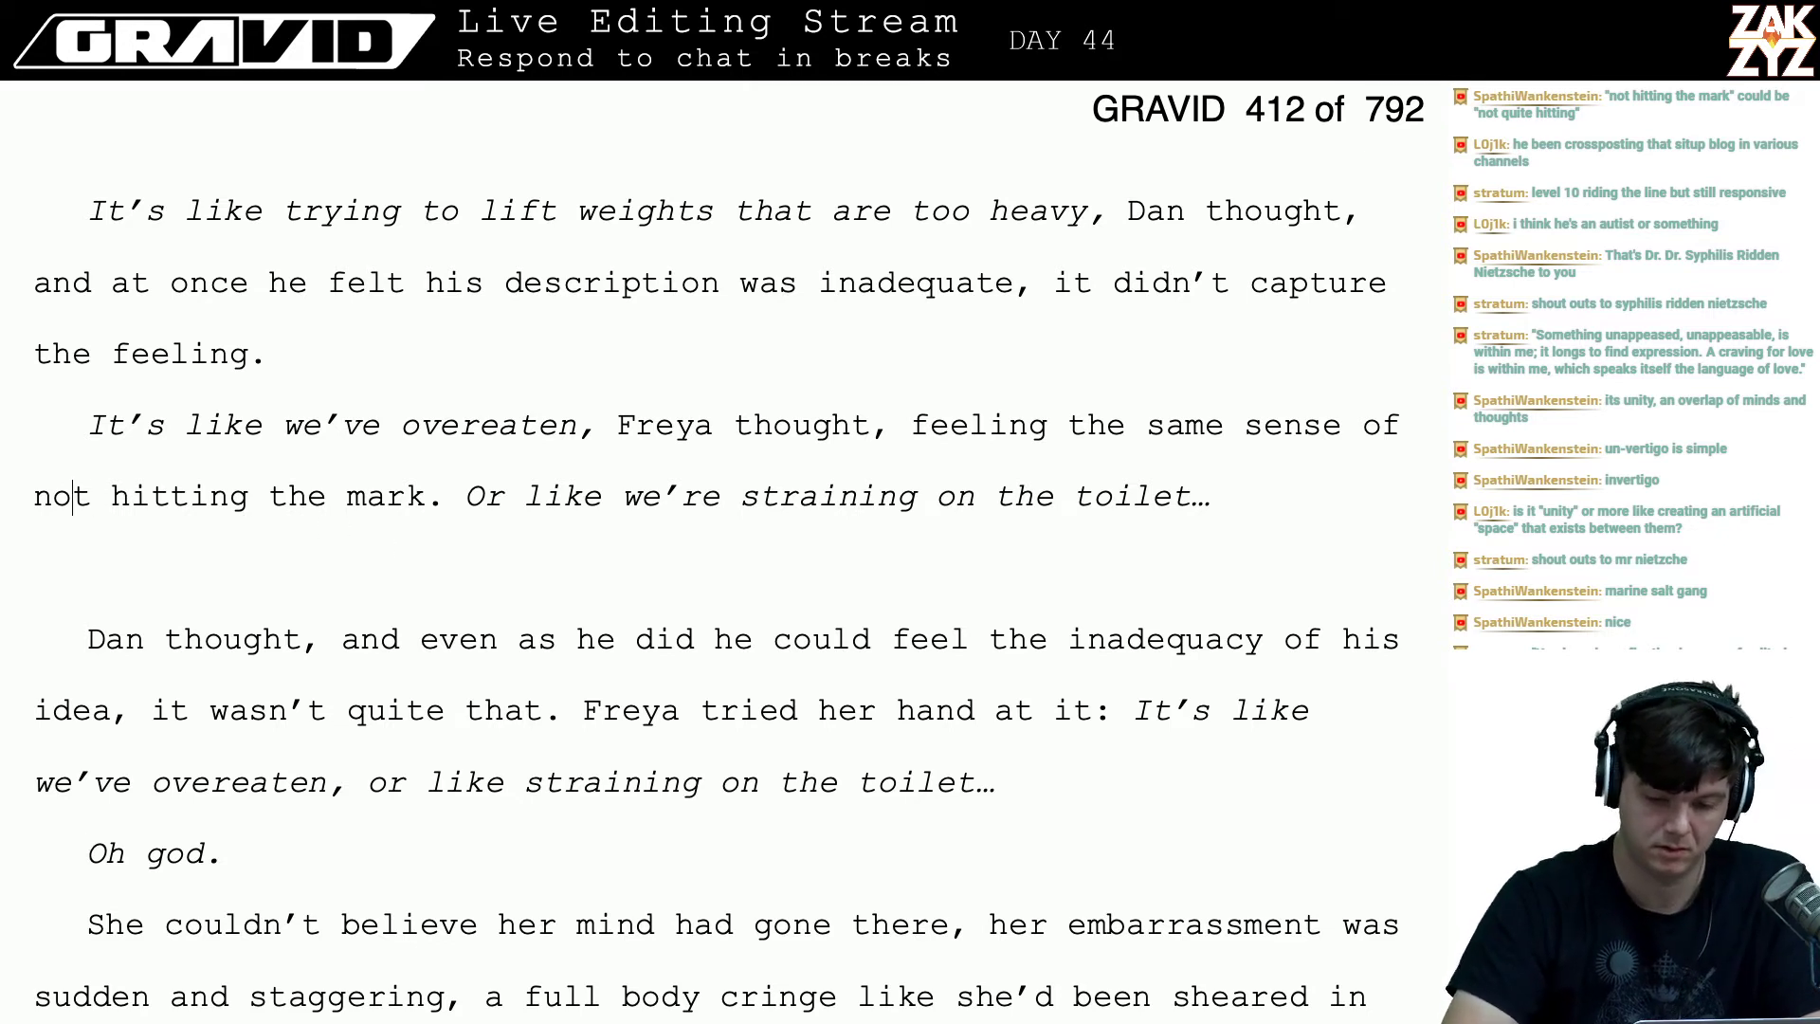
key("Left")
key("Right")
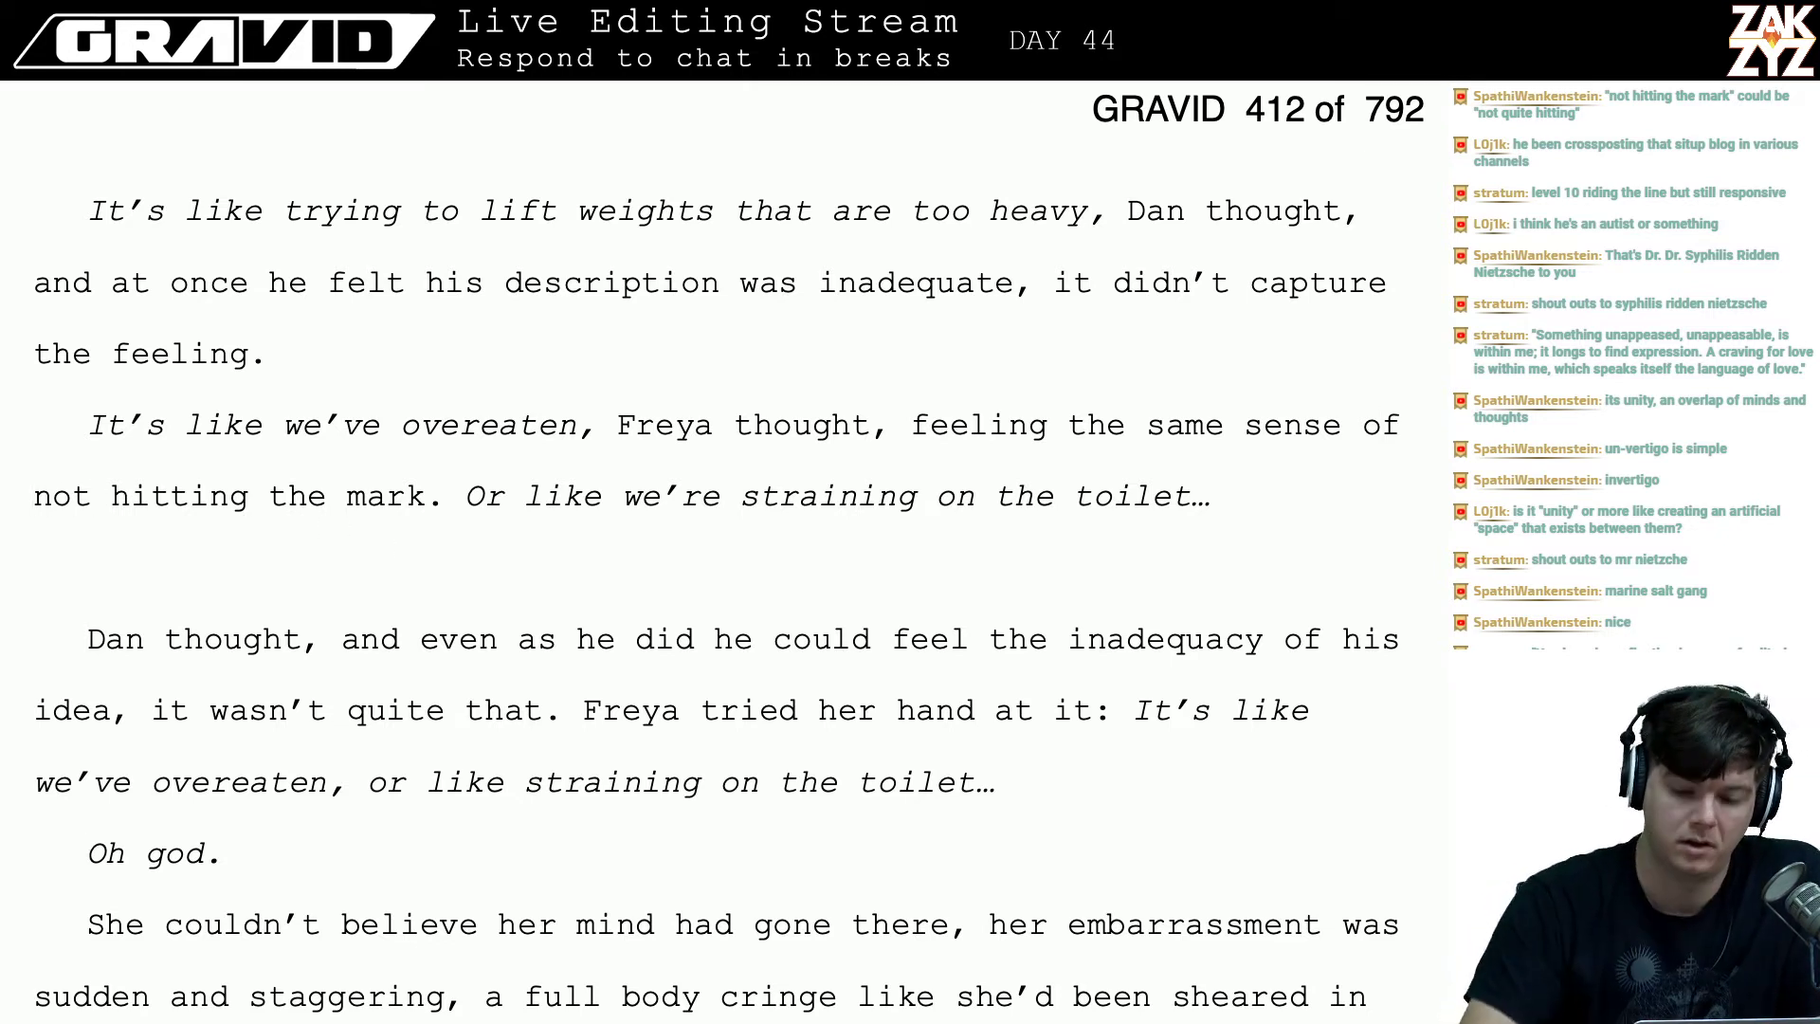
key("Right")
key("Left")
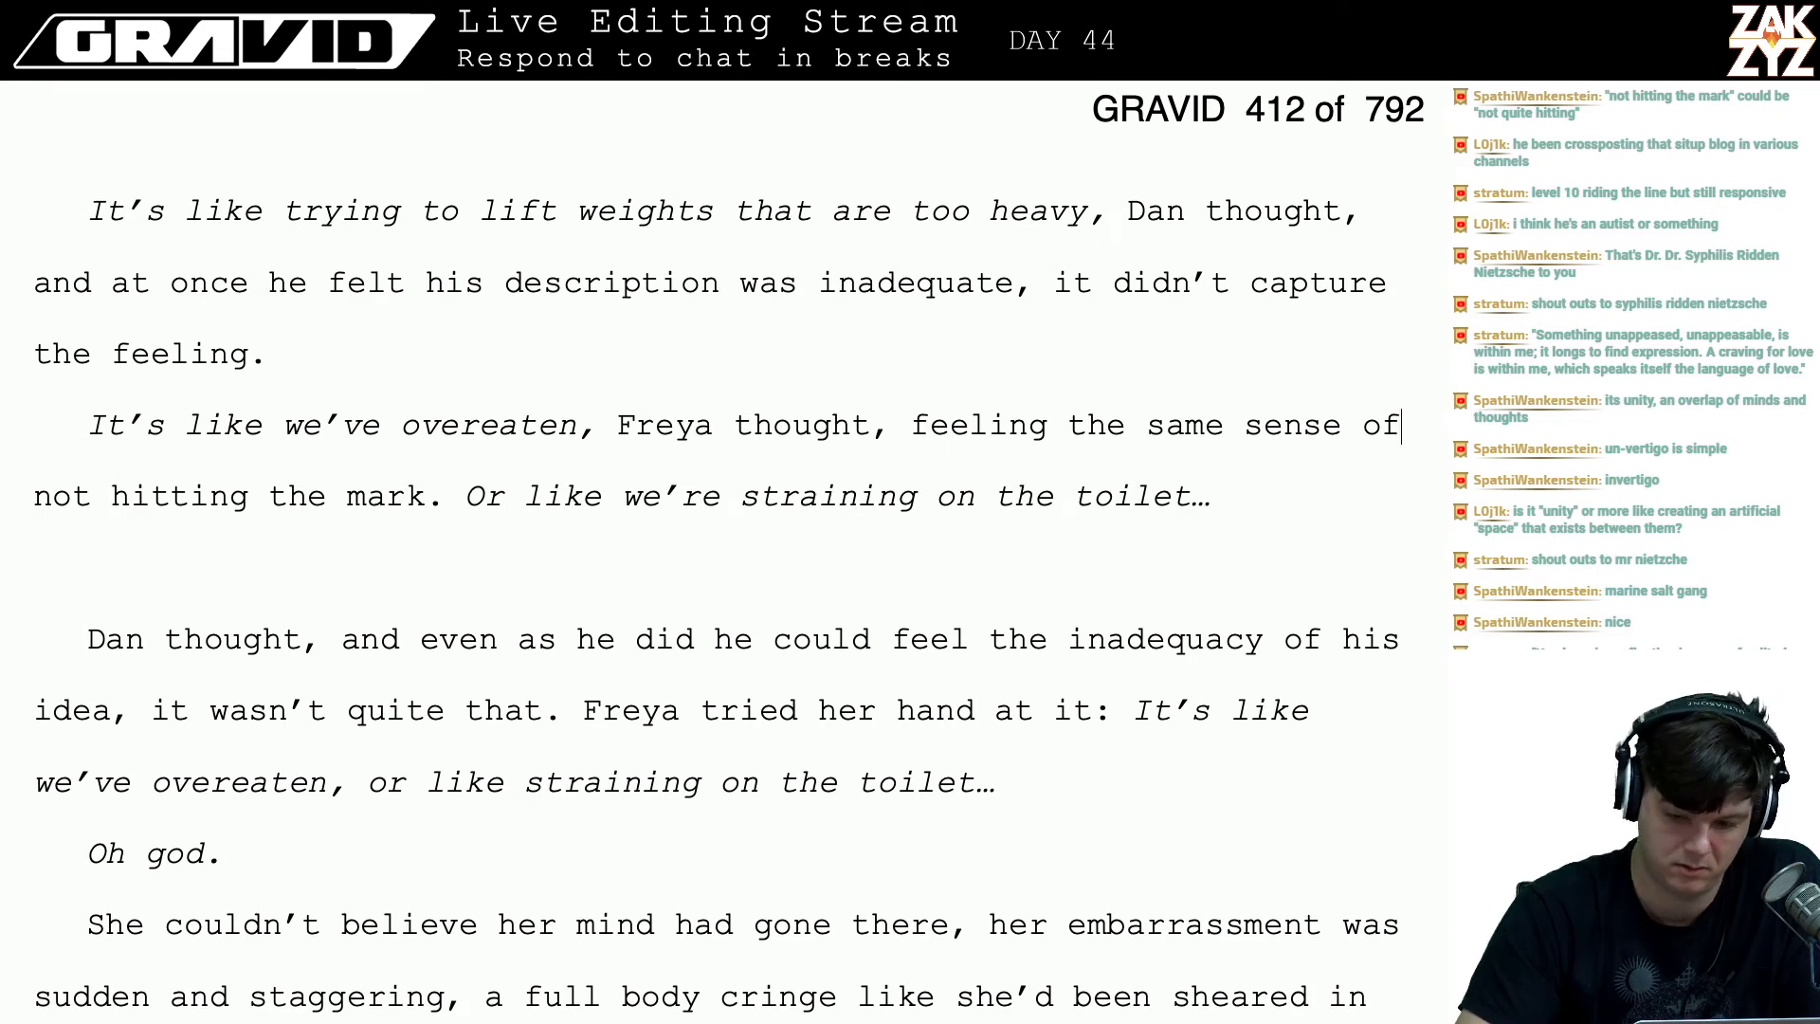
key("Right")
key("Left")
key("Right")
key("Left")
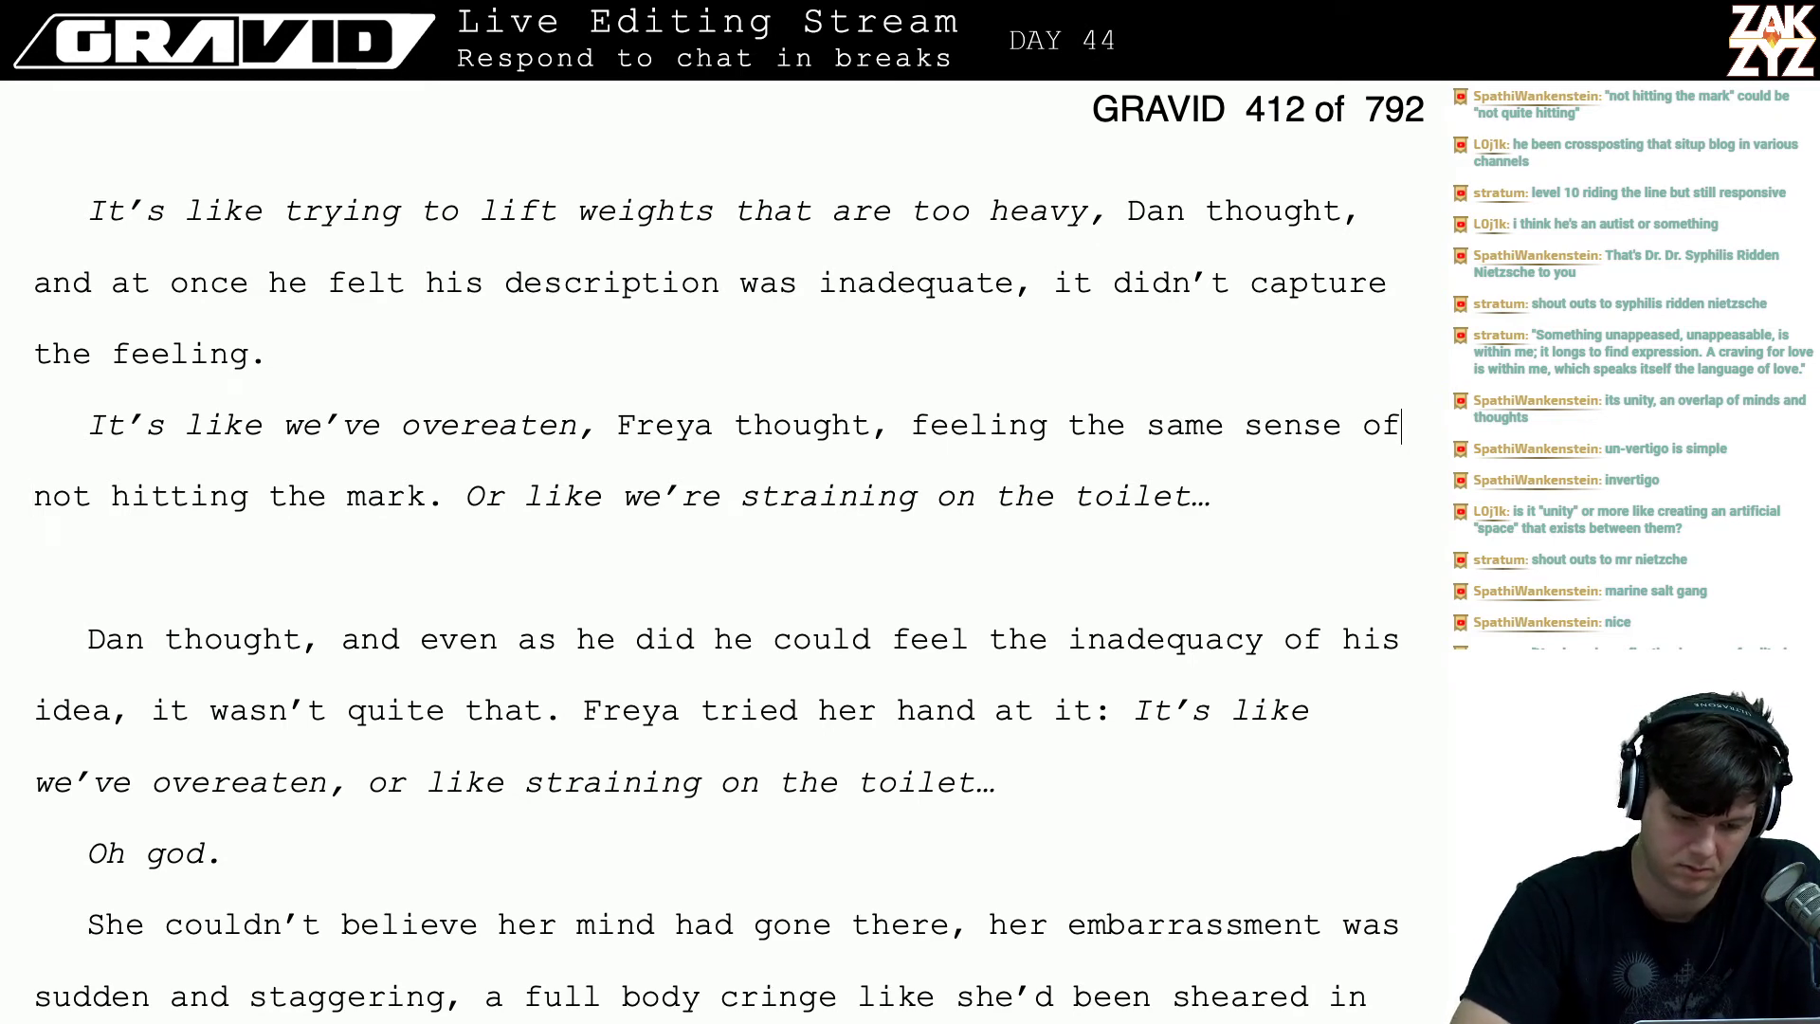
type("falling shor ")
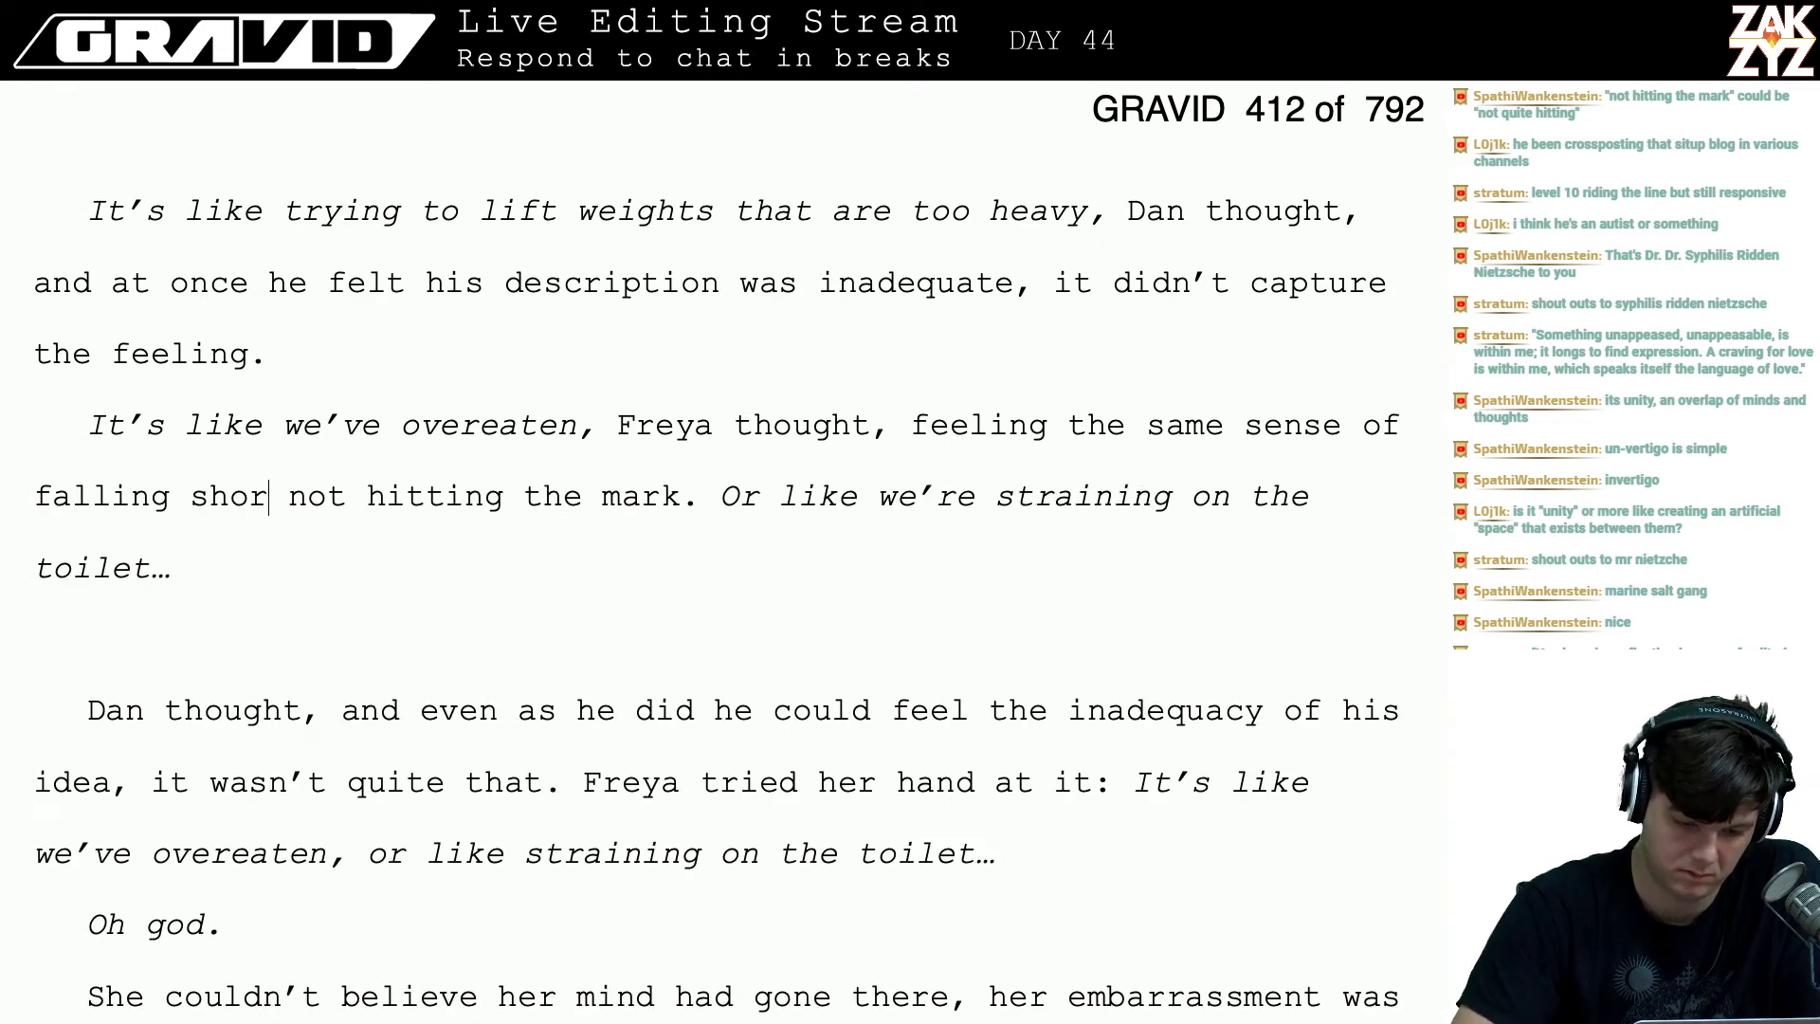
type("t")
key("shift+Right")
key("shift+Right")
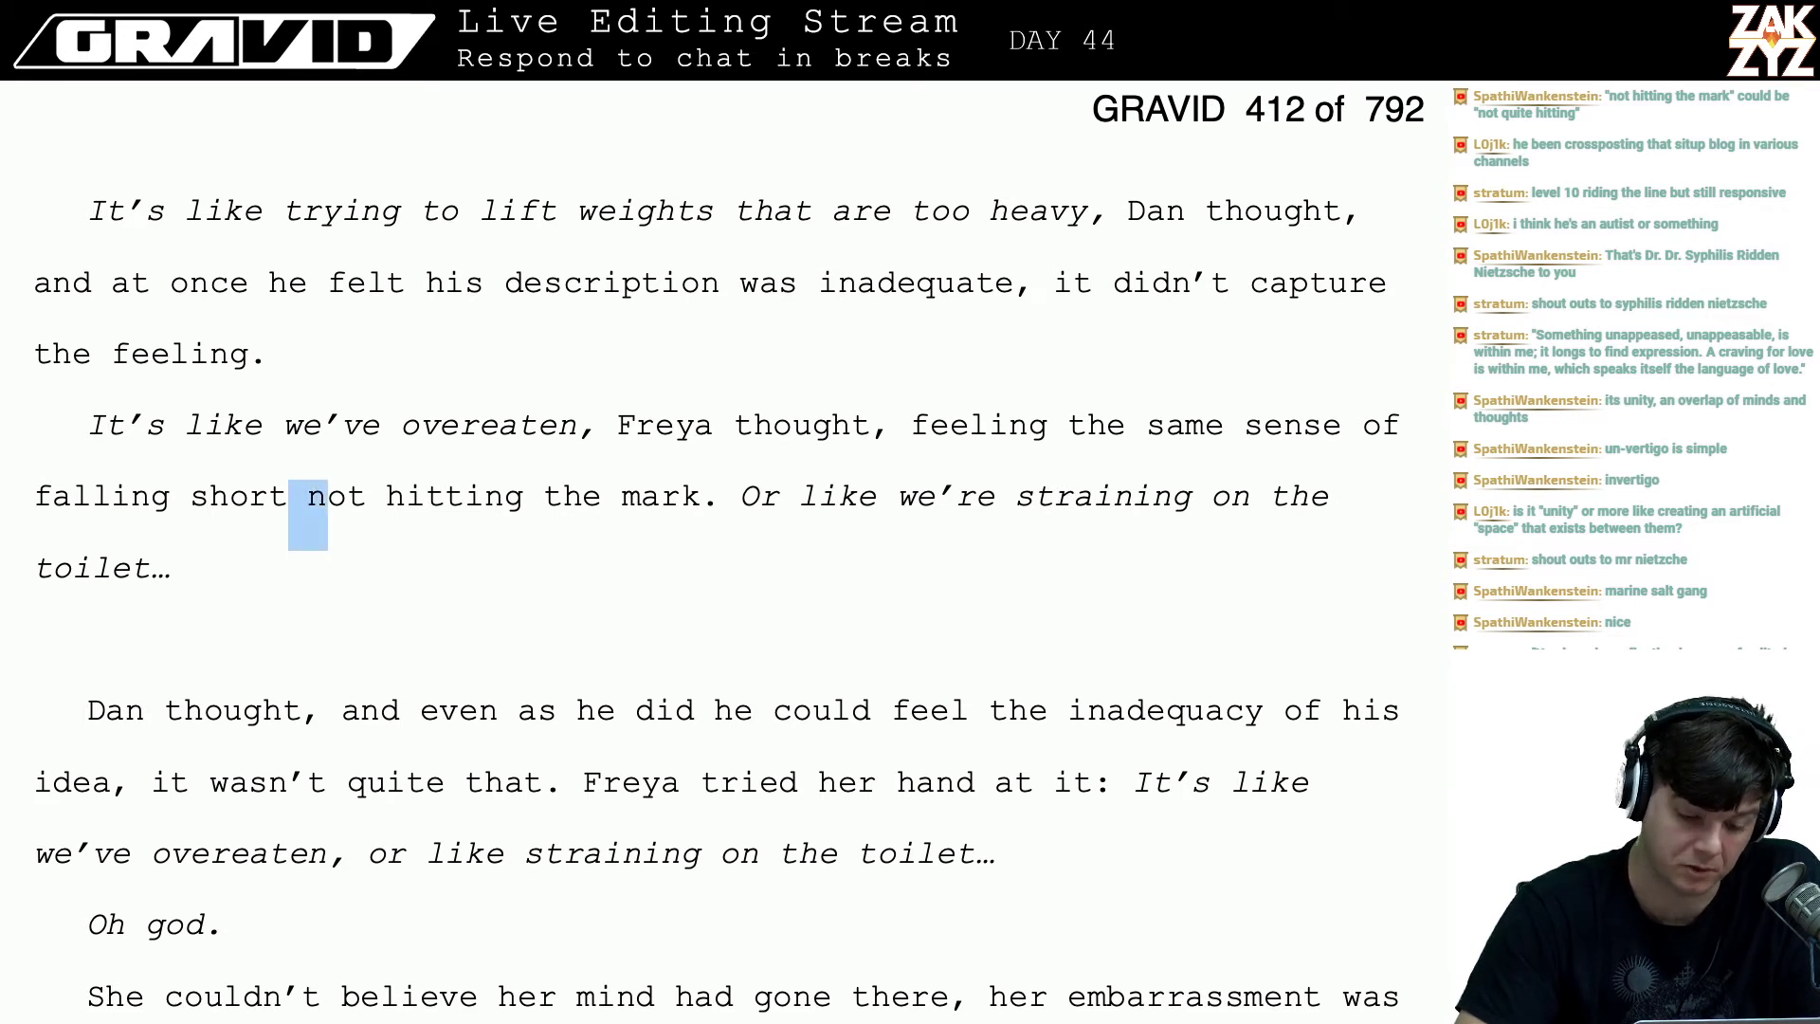
key("shift+Right")
key("shift+Right")
key("shift+Right")
key("shift+Right")
key("shift+Right")
key("shift+Right")
key("shift+Right")
key("shift+Right")
key("shift+Right")
key("shift+Right")
key("shift+Right")
key("shift+Right")
key("shift+Right")
key("shift+Right")
key("shift+Right")
key("shift+Right")
key("shift+Right")
key("shift+Right")
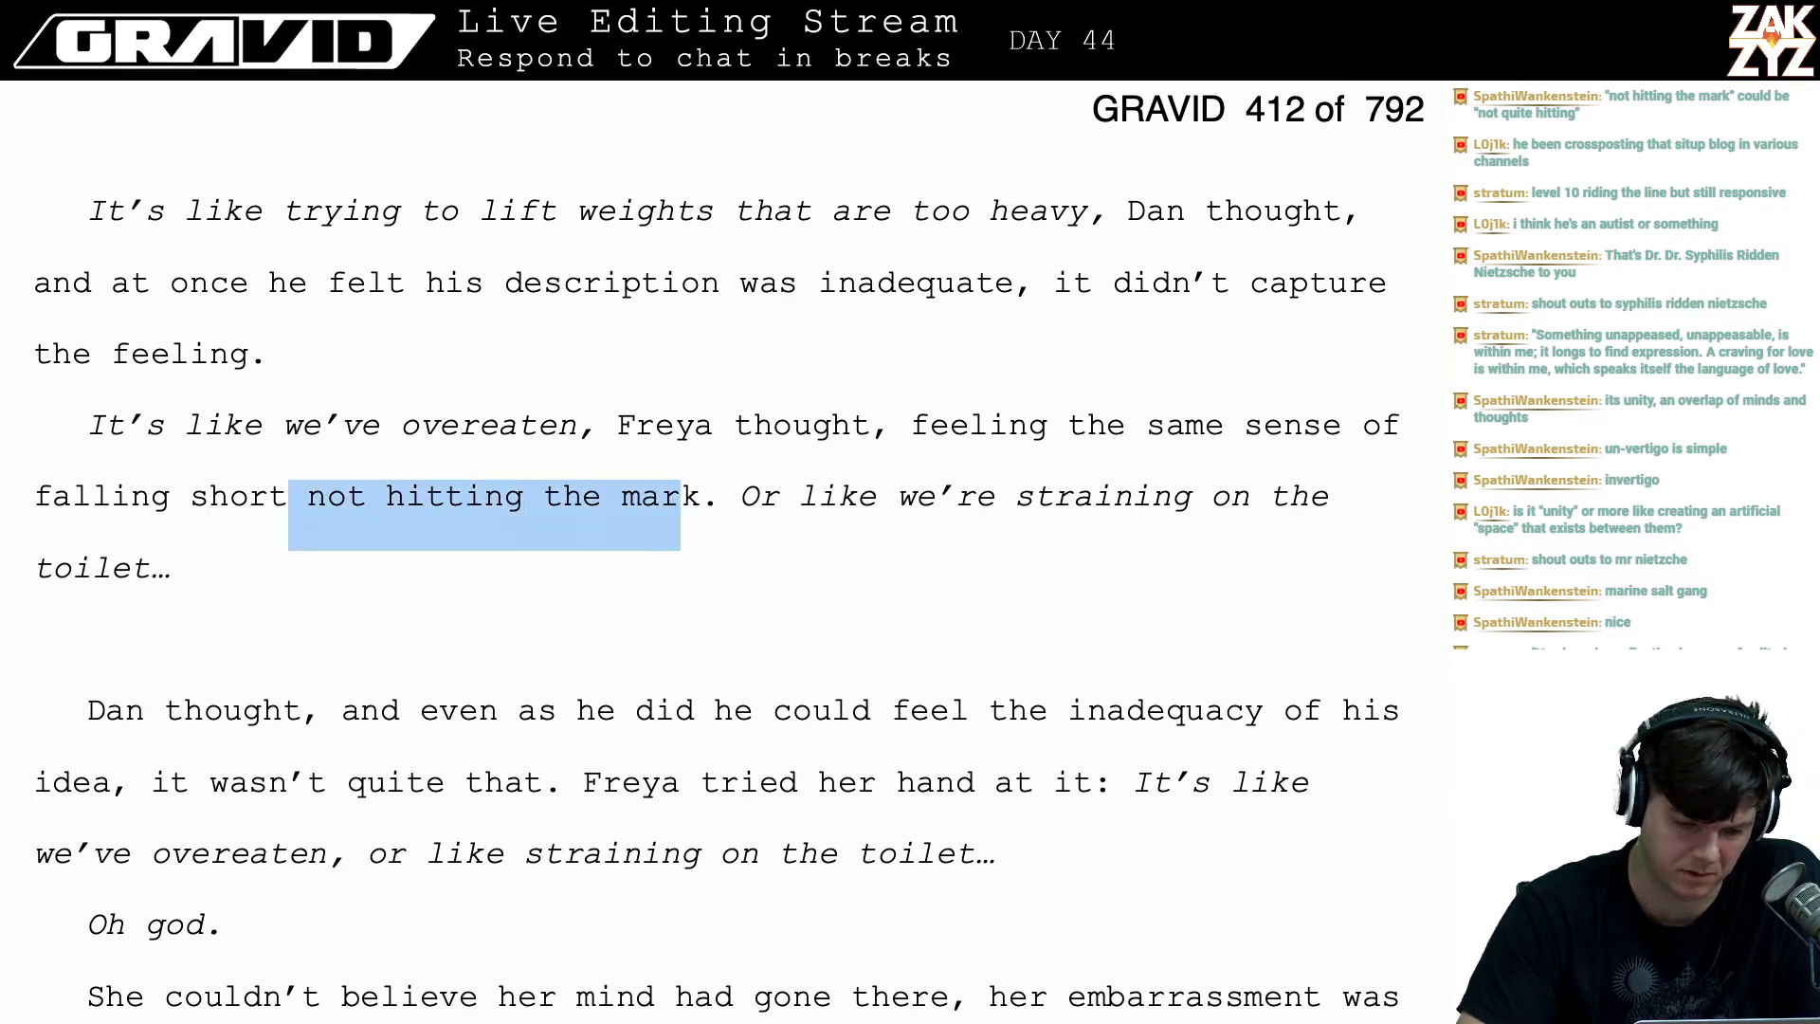
key("Delete")
key("Delete")
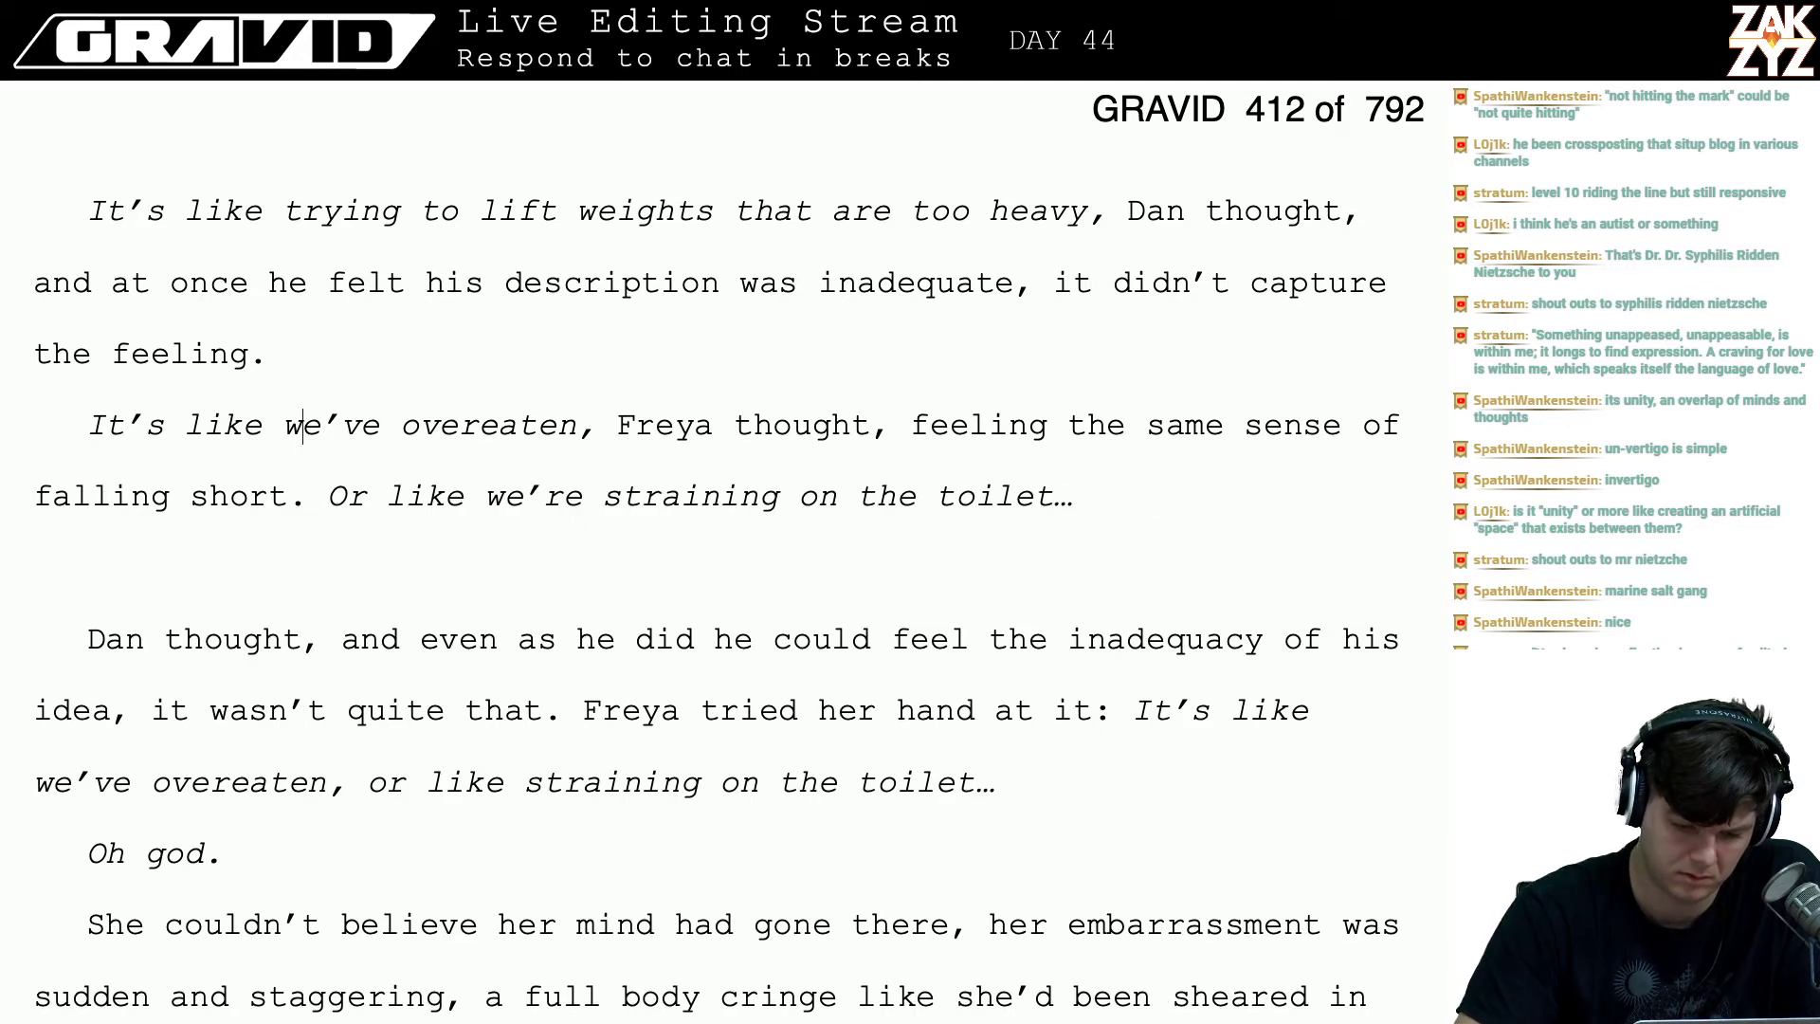
- Delete the old paragraph beginning "Dan thought, and even as he did" below Freya's new paragraph
key("Down")
key("Left")
key("Left")
key("Left")
key("Left")
key("Left")
key("Left")
key("Left")
key("Left")
key("Left")
key("Down")
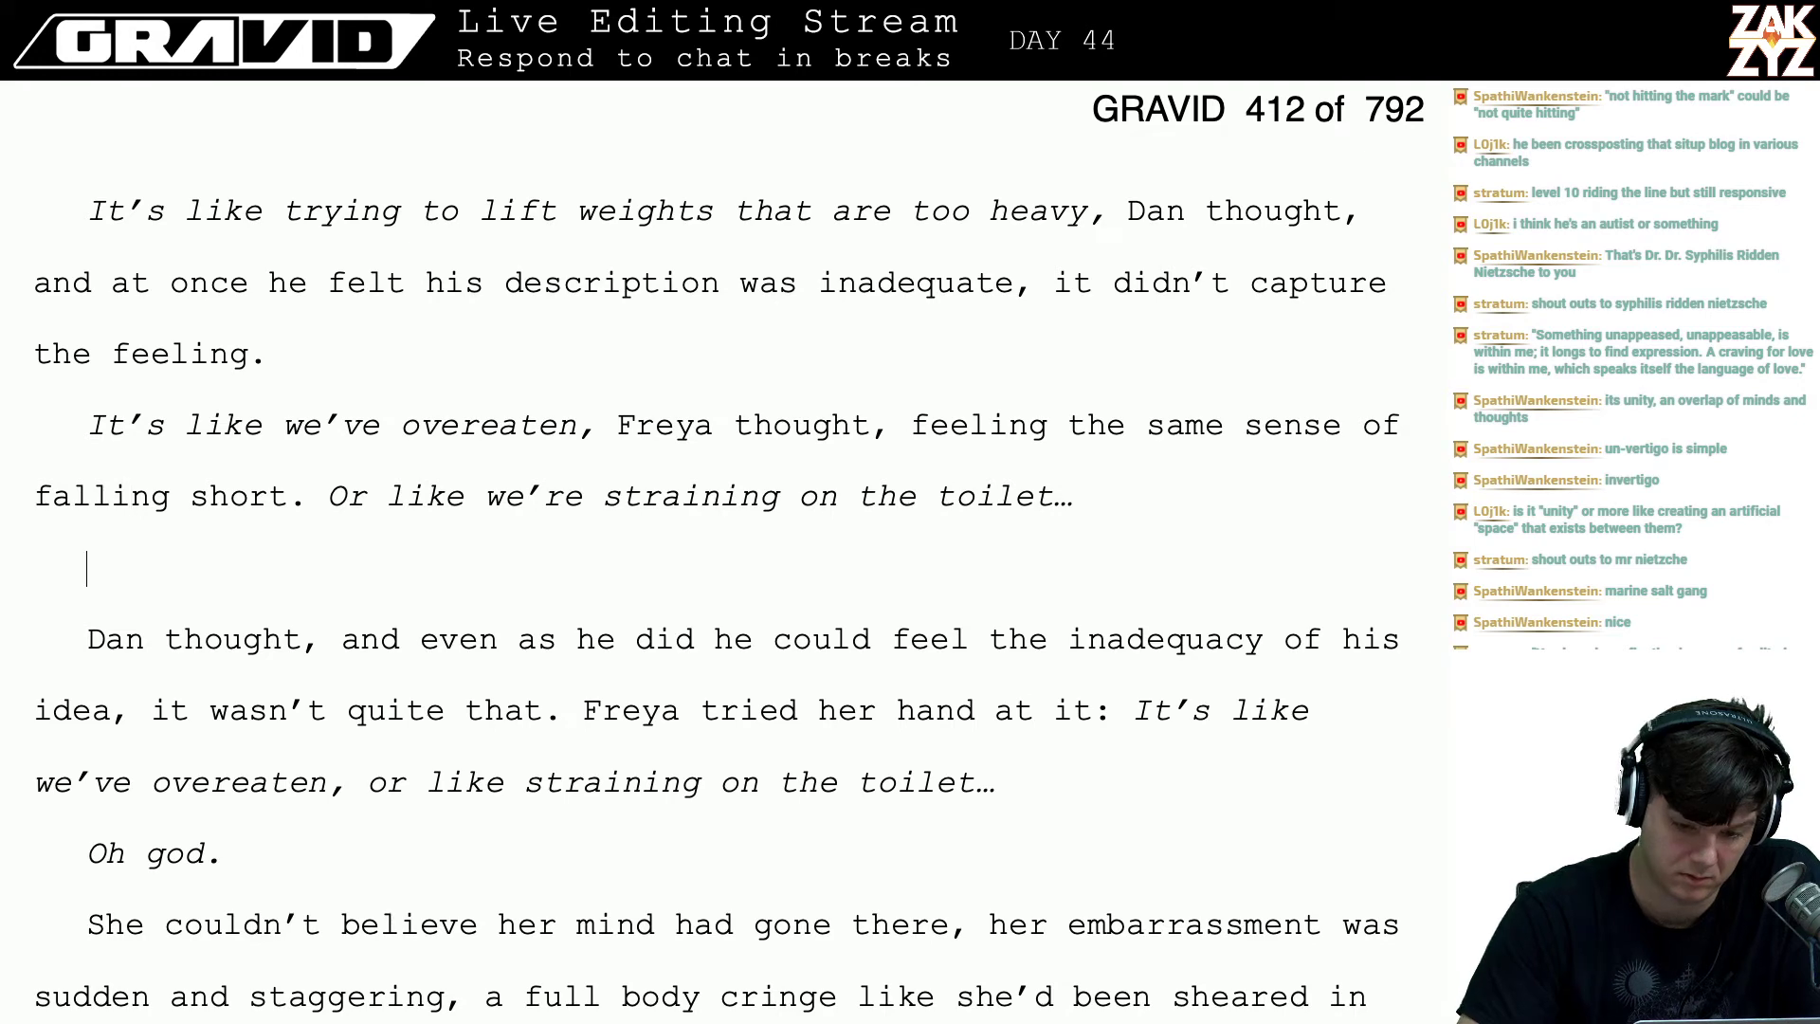
key("ctrl+shift+Down")
key("BackSpace")
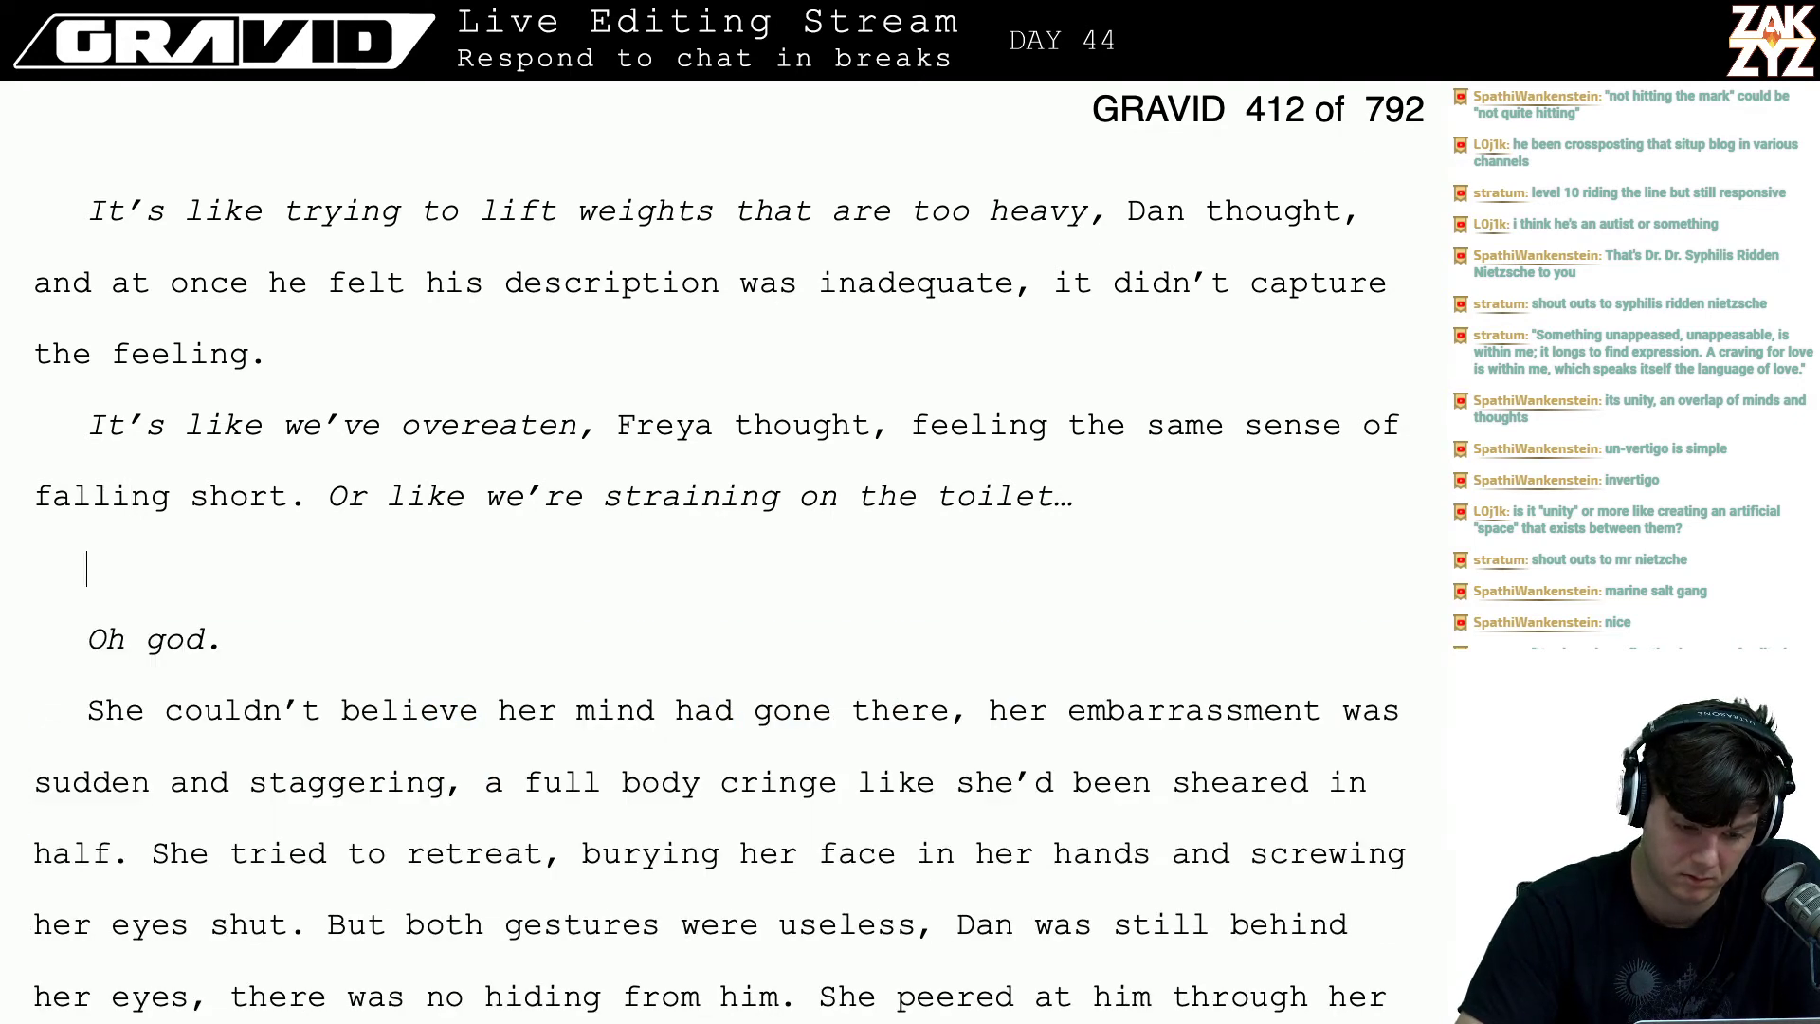
- Remove the empty line and join "Oh god." onto Freya's paragraph after "toilet…"
key("BackSpace")
key("Right")
key("Right")
key("Left")
key("BackSpace")
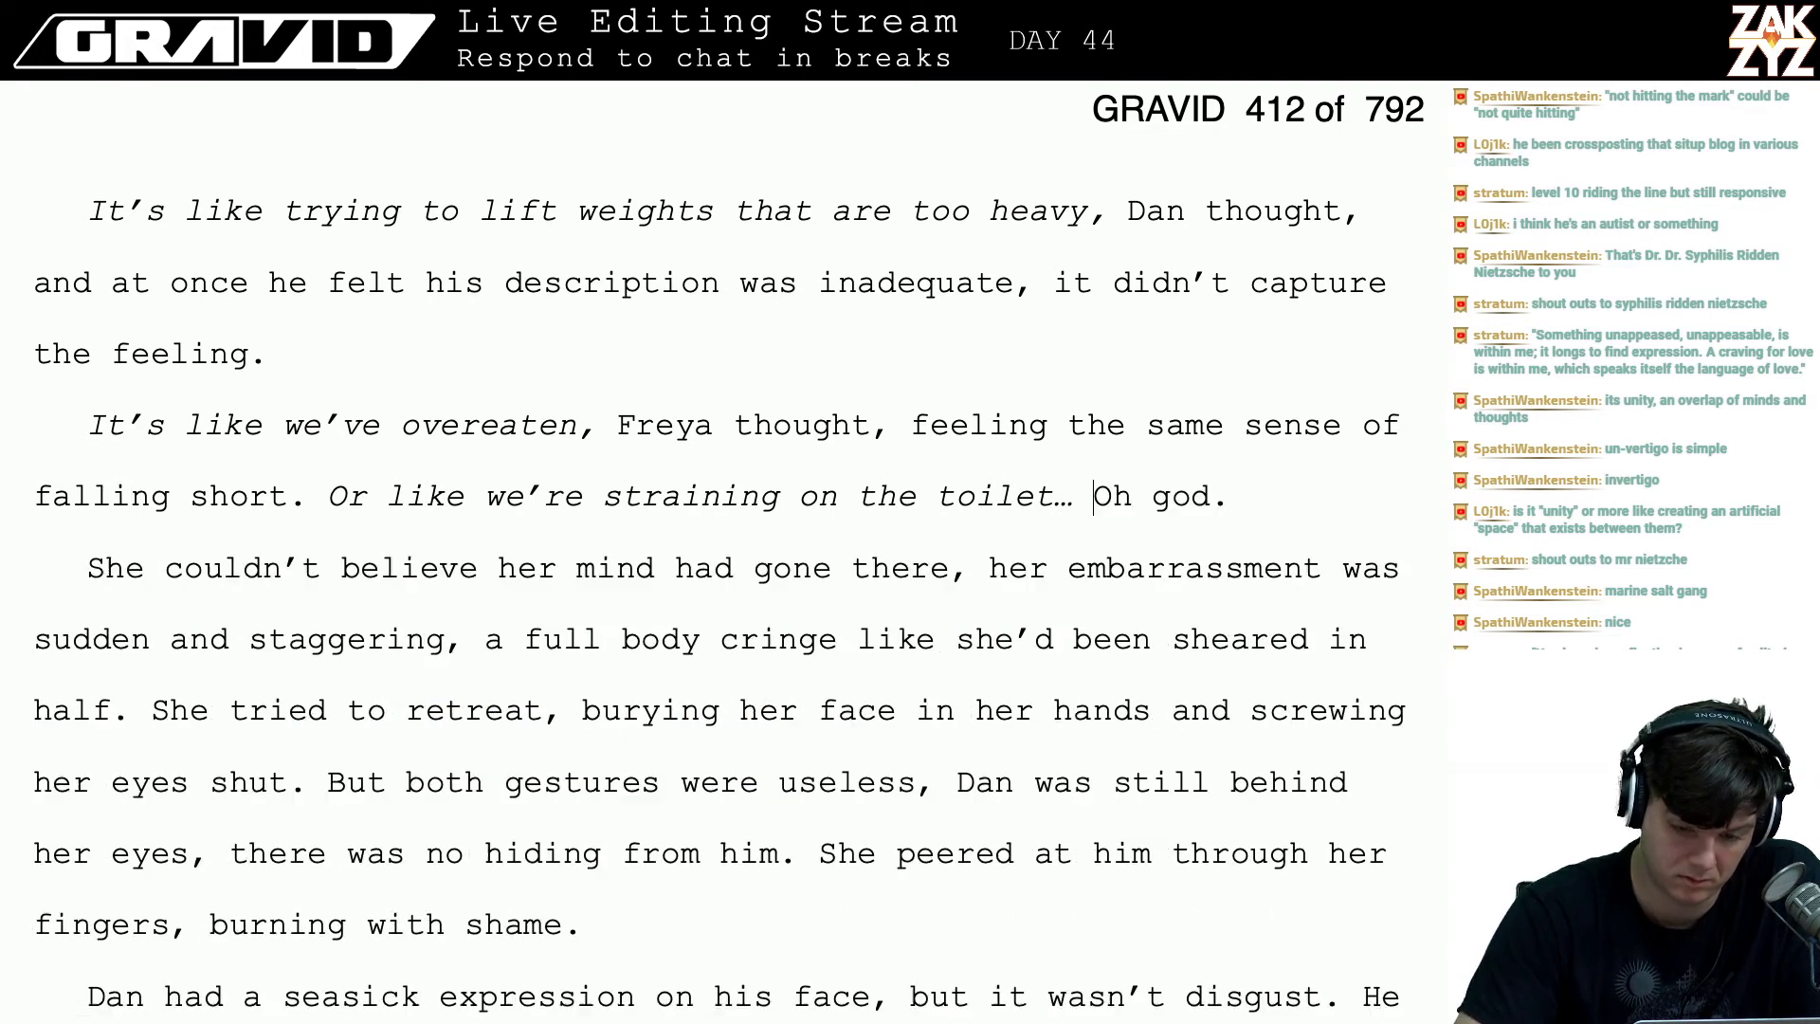
- Italicize "Oh god." at the end of Freya's paragraph
key("shift+Right")
key("shift+Right")
key("shift+Right")
key("shift+Right")
key("shift+Right")
key("shift+Right")
key("shift+Right")
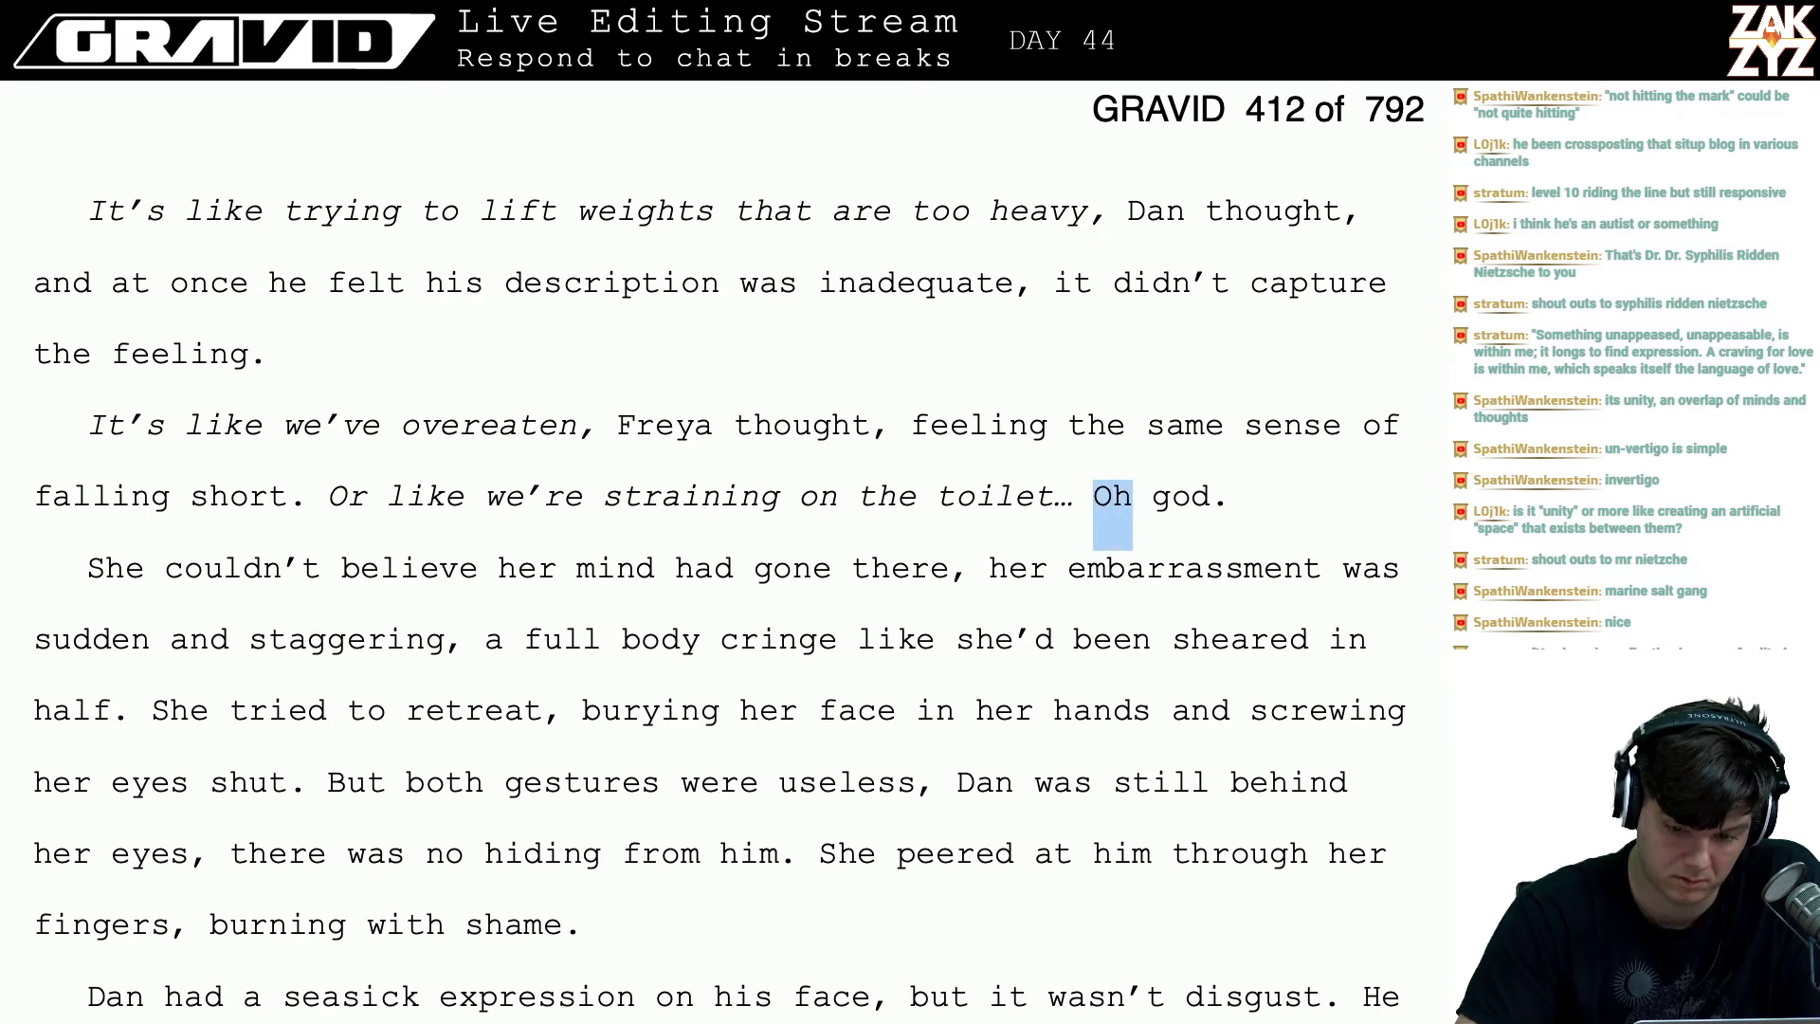
key("ctrl+i")
- Replace "She" with "Freya" at the start of the paragraph beginning "She couldn’t believe her mind had gone there"
key("Down")
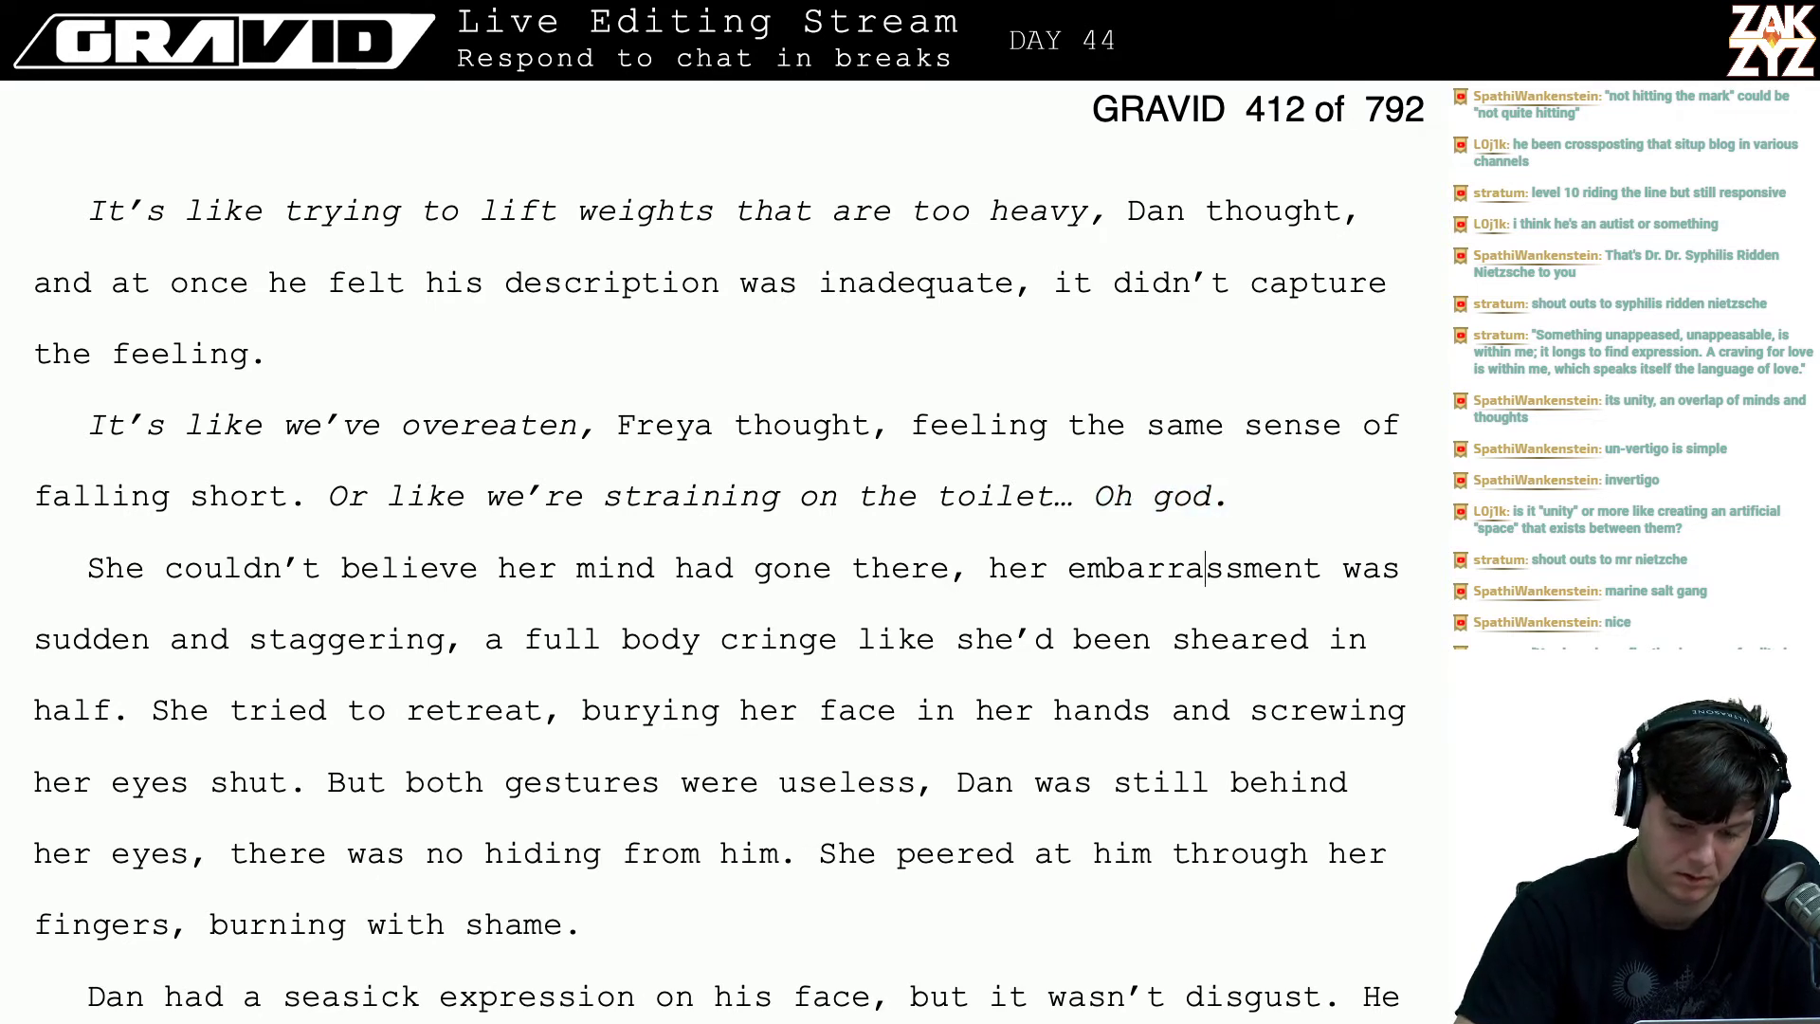
key("Left")
key("Left")
key("Left")
key("Left")
key("Left")
key("Left")
key("Left")
key("Left")
key("Left")
key("Left")
key("Left")
key("Left")
key("Left")
key("Left")
key("Left")
key("Left")
key("Left")
key("Left")
key("Left")
key("Left")
key("Left")
key("Left")
key("Left")
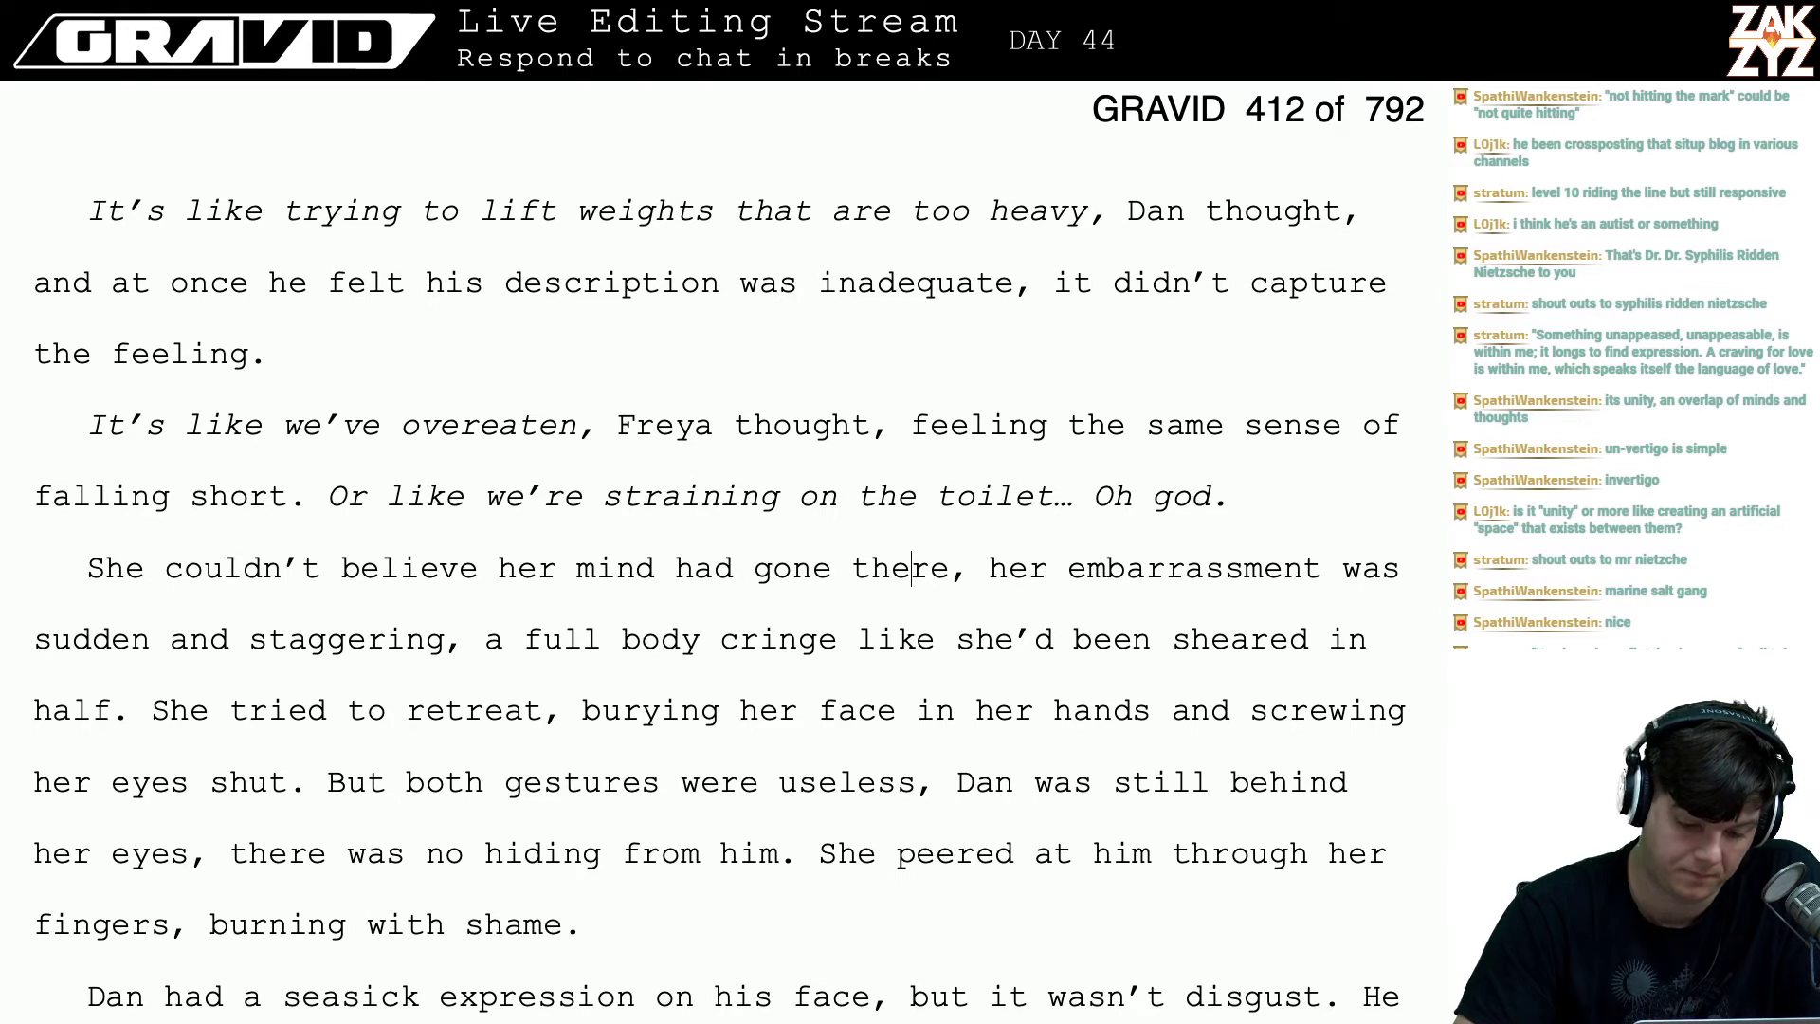
key("Left")
key("Left")
key("Left")
key("Left")
key("Left")
key("Left")
key("Left")
key("Left")
key("Left")
key("Left")
key("Left")
key("Left")
key("Left")
key("Left")
key("Left")
key("Left")
key("Left")
key("Left")
key("Left")
key("Left")
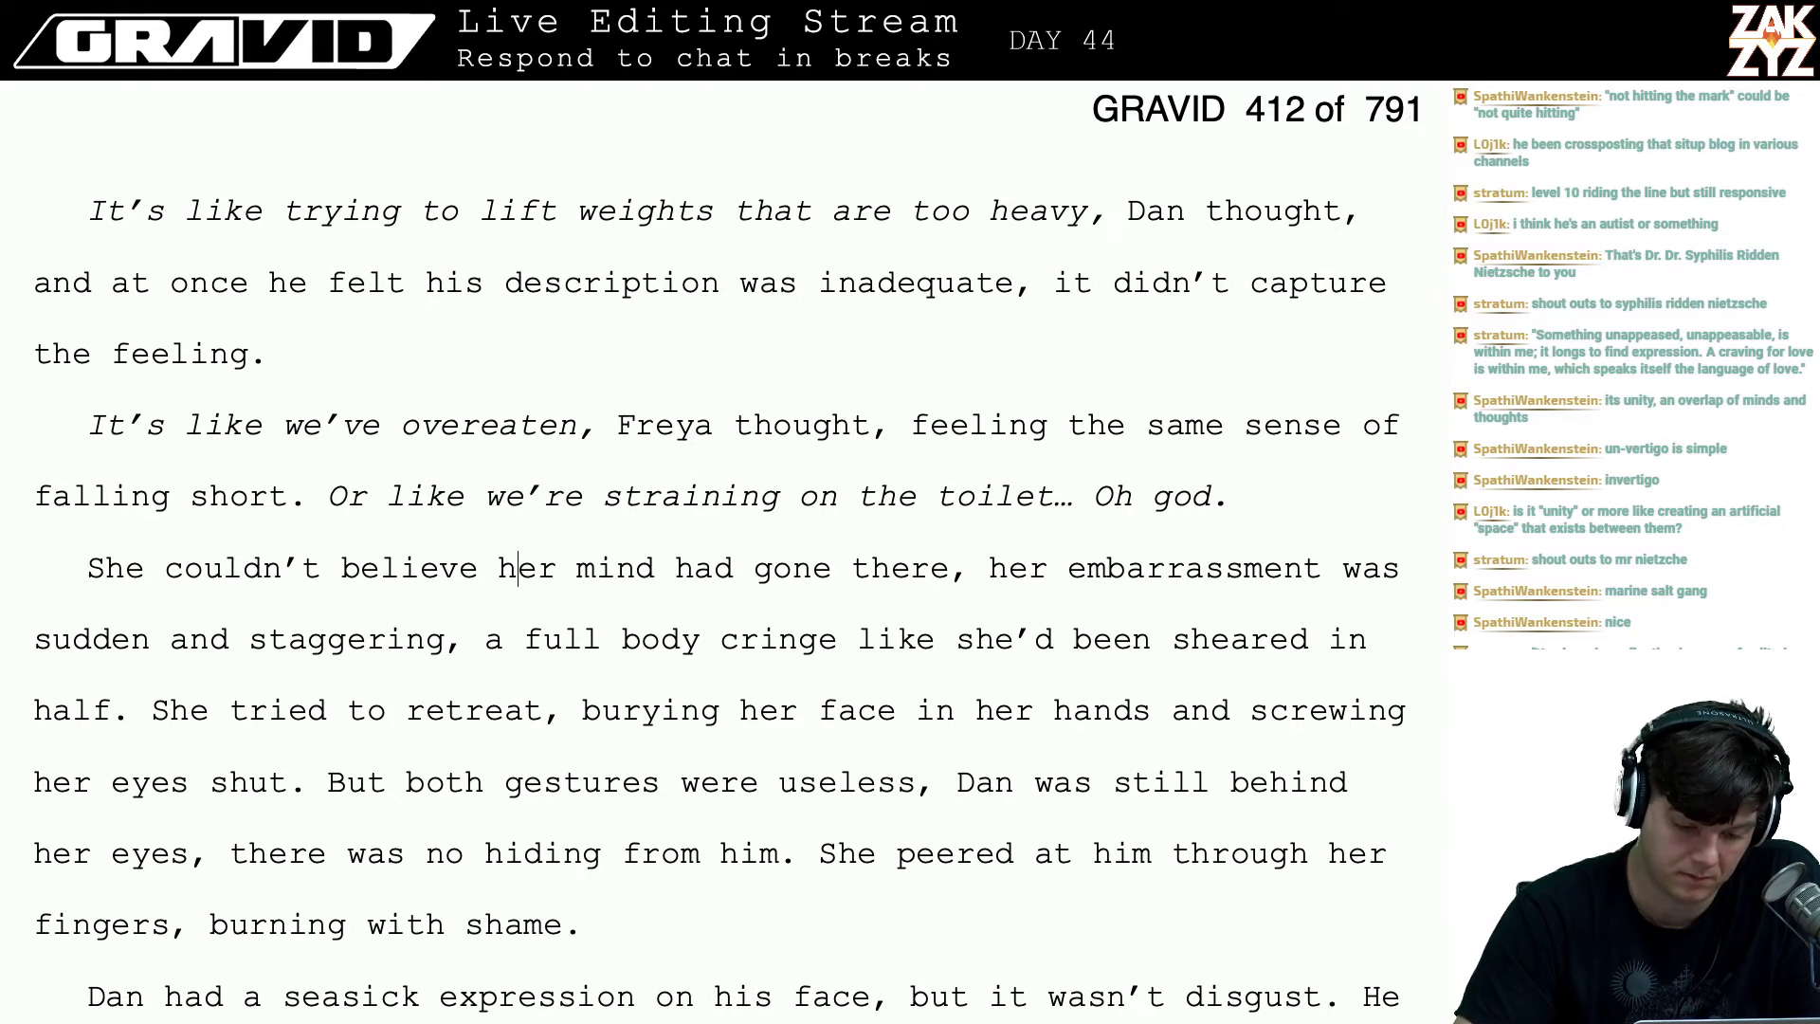
key("Left")
key("Left")
key("Left")
key("Left")
key("Left")
key("Left")
key("Left")
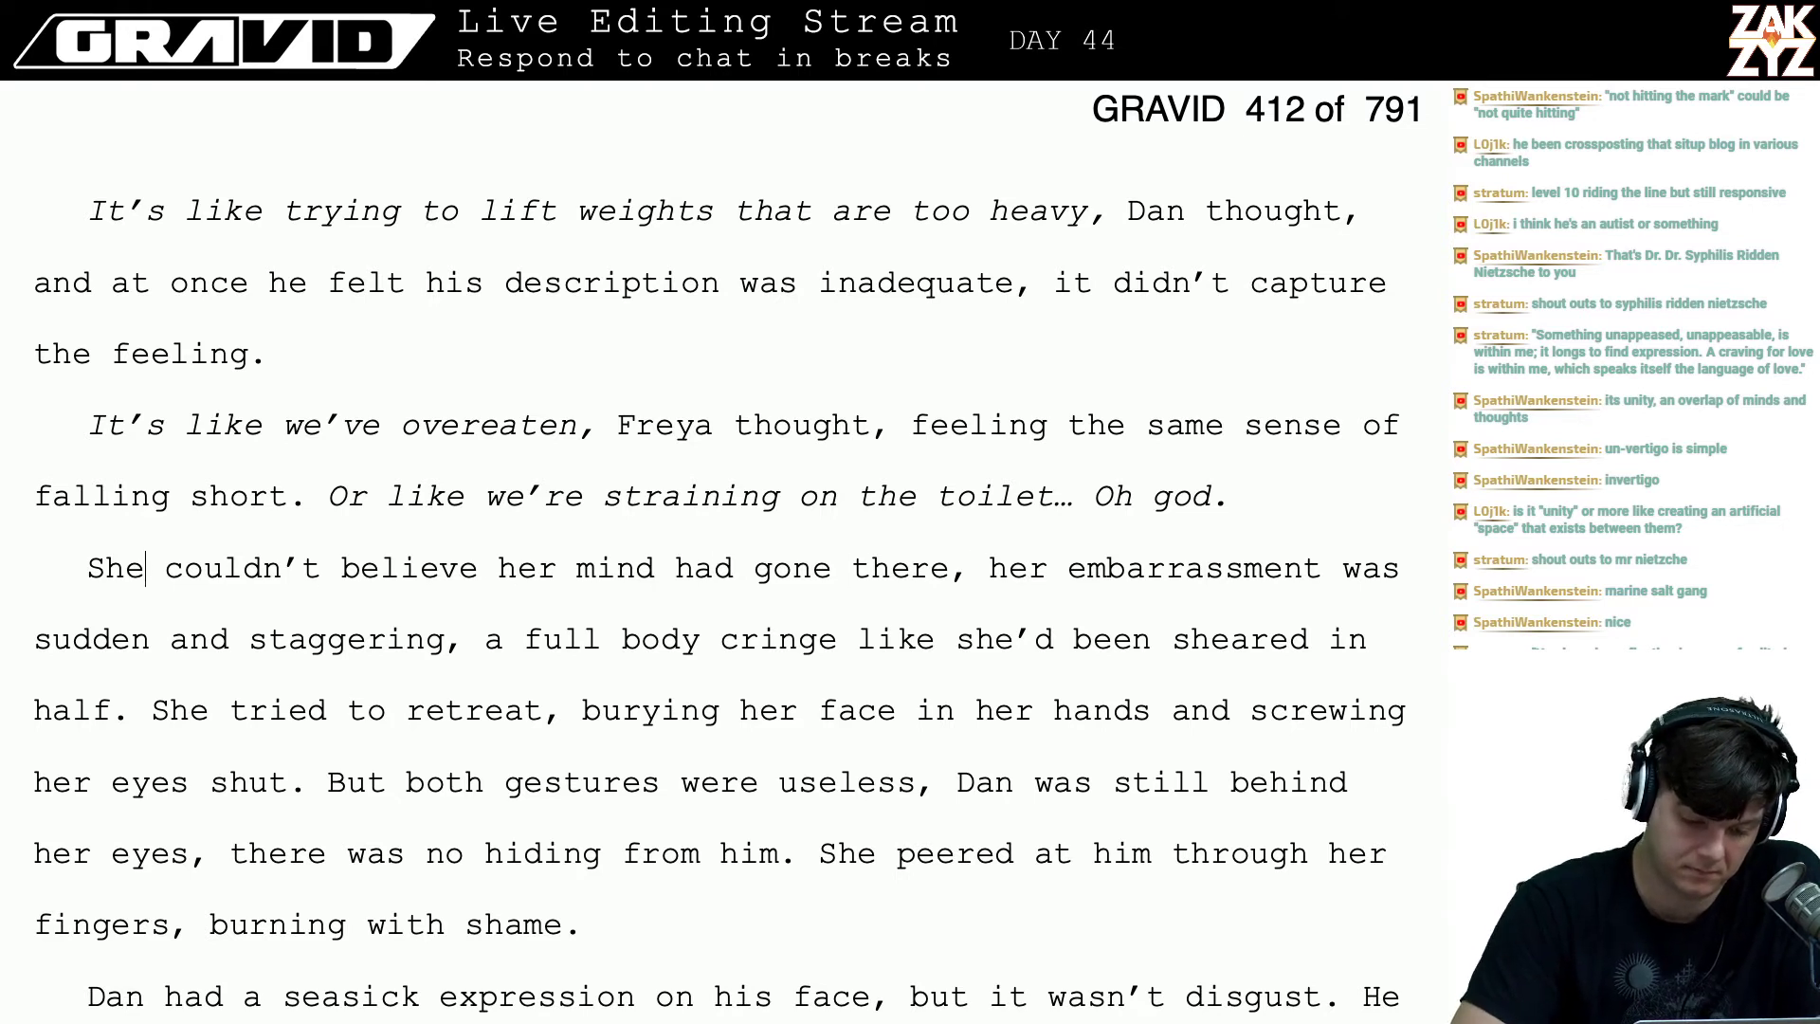
key("BackSpace")
key("BackSpace")
key("BackSpace")
type("Freya")
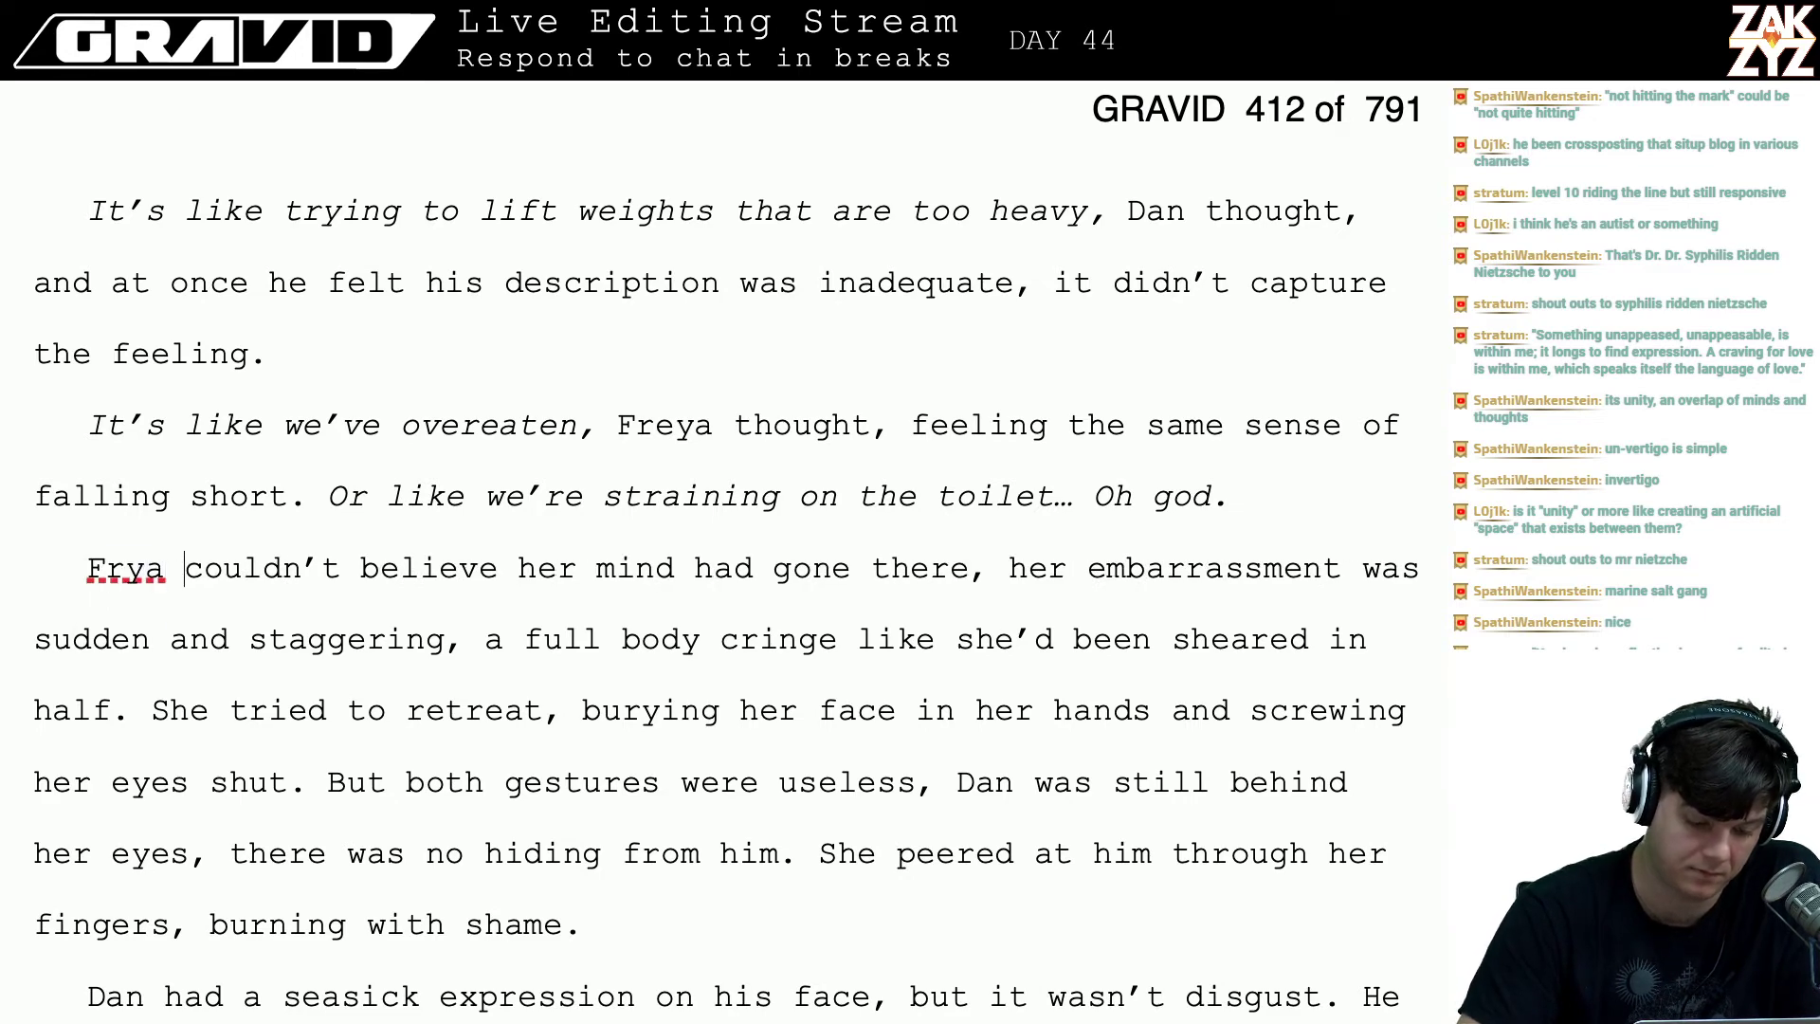
key("Left")
key("Right")
key("Right")
key("Right")
key("Right")
key("Right")
key("Right")
key("Right")
key("Right")
key("Right")
key("Right")
key("Right")
key("Right")
key("Right")
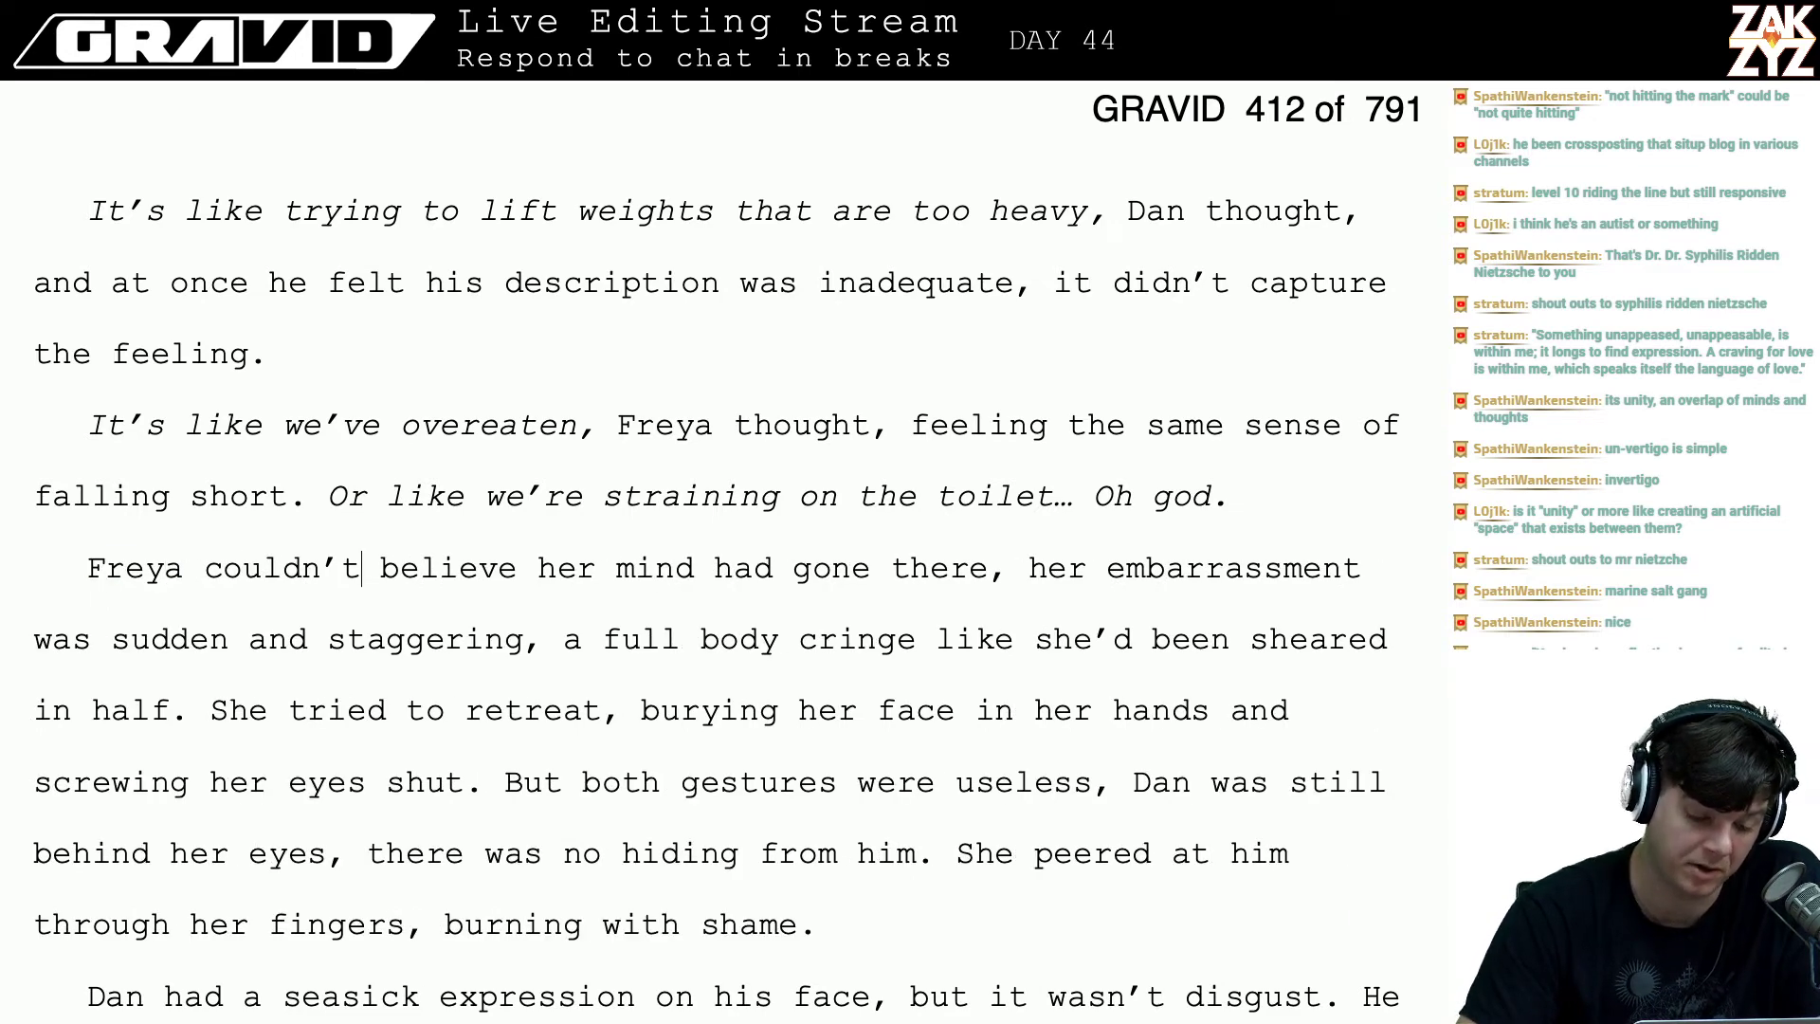
- Reread the paragraph about Freya's embarrassment and the opening of Dan's paragraph below it
key("Down")
key("Left")
key("Left")
key("Left")
key("Right")
key("Right")
key("Right")
key("Right")
key("Right")
key("Right")
key("Right")
key("Right")
key("Right")
key("Right")
key("Right")
key("Right")
key("Right")
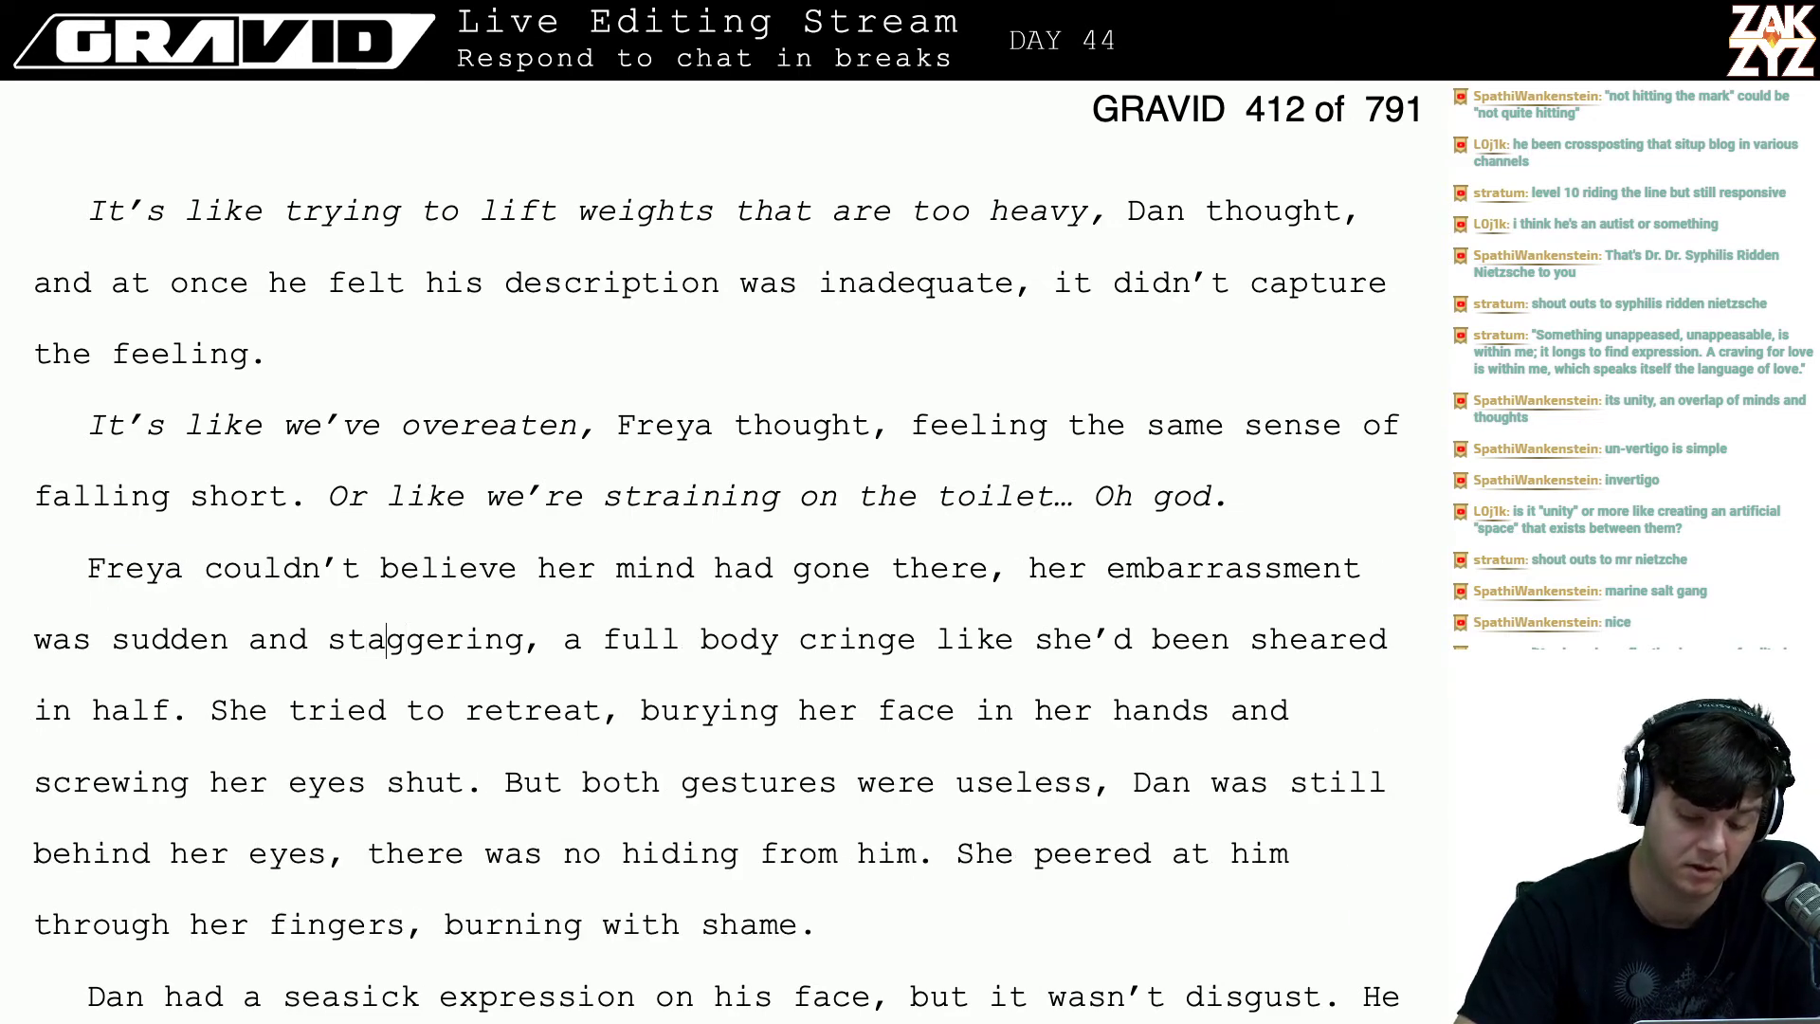
key("Left")
key("Left")
key("Left")
key("Left")
key("Left")
key("Left")
key("Left")
key("Left")
key("Left")
key("Left")
key("Left")
key("Left")
key("Left")
key("Left")
key("Left")
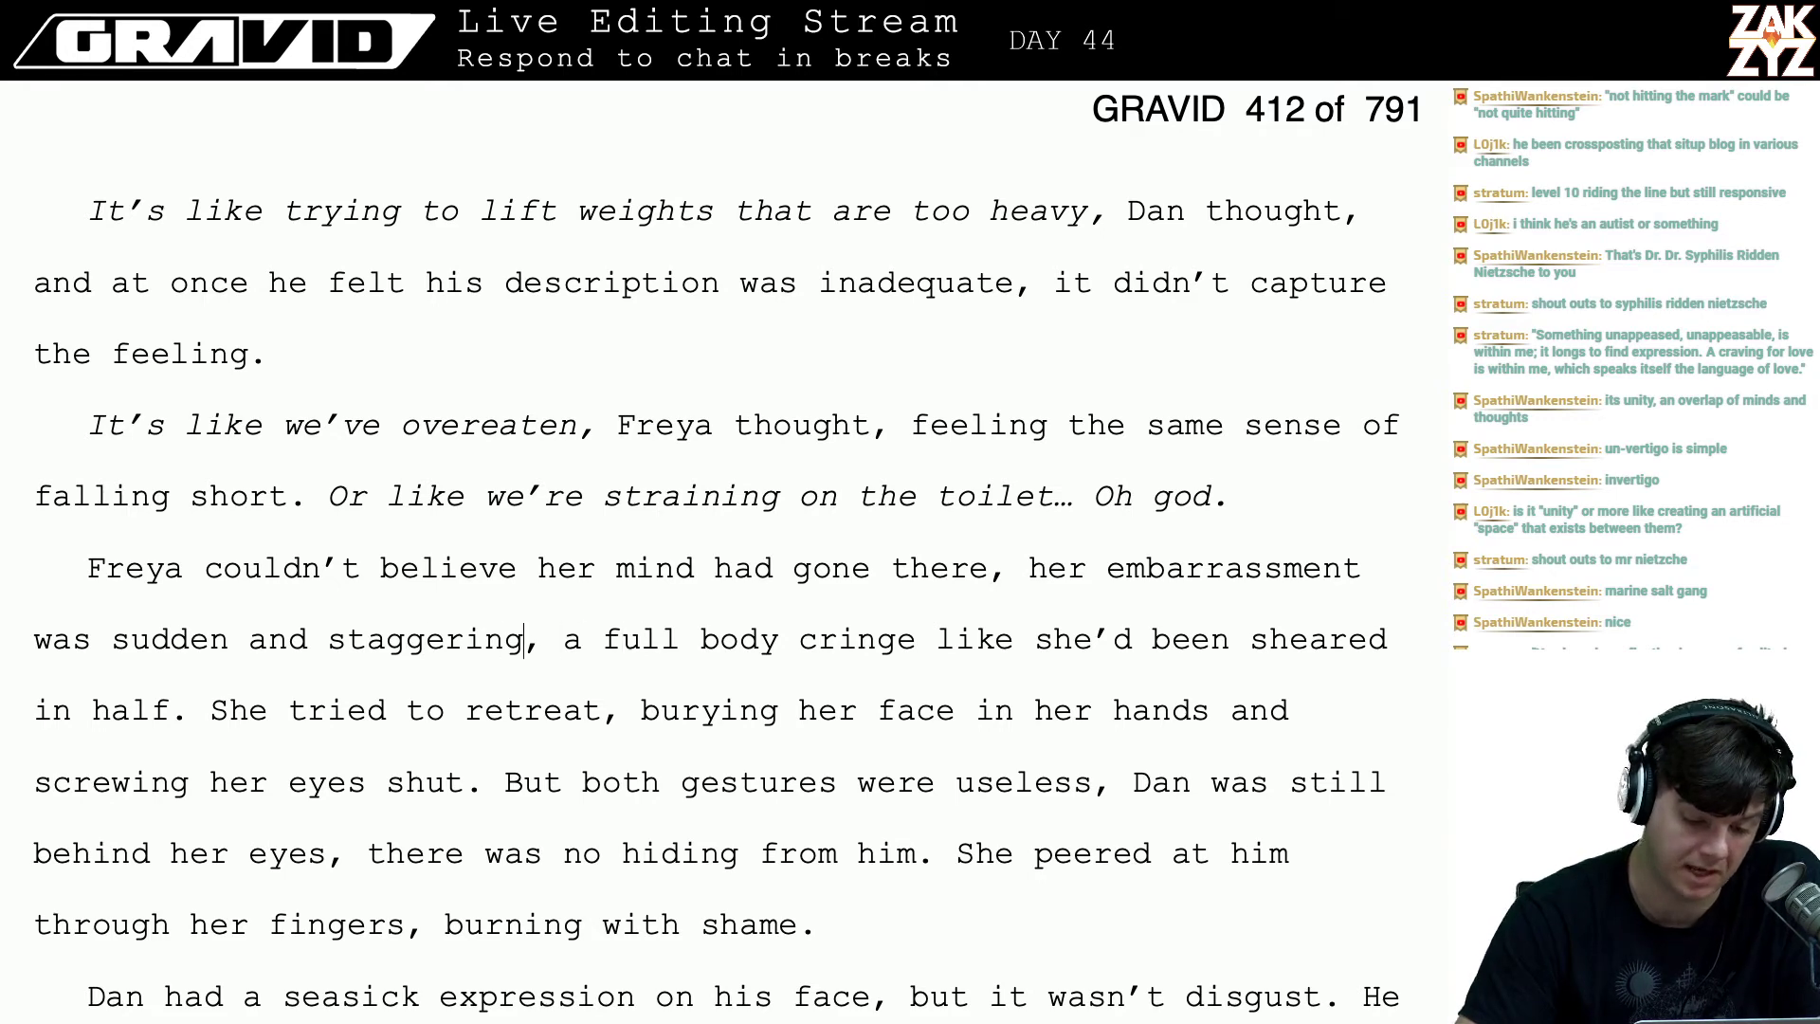
key("Right")
key("Right")
key("Right")
key("Right")
key("Down")
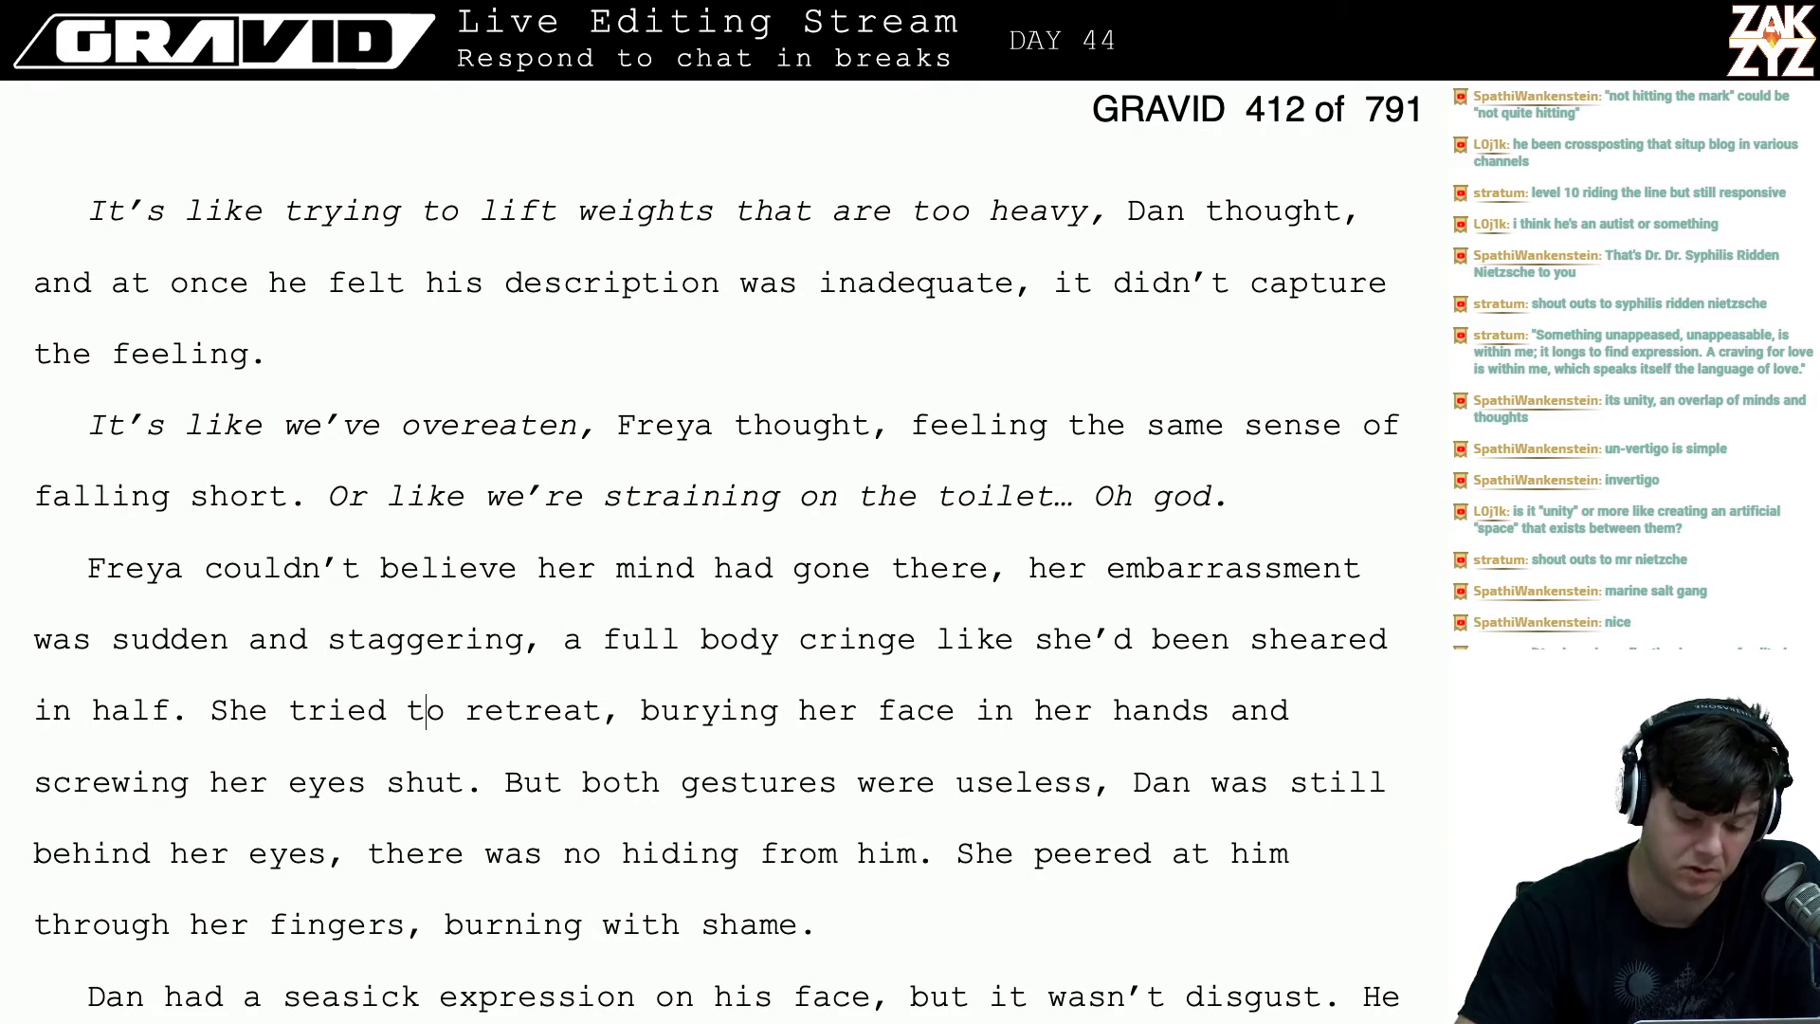
key("Left")
key("Left")
key("Down")
key("Down")
key("Down")
key("Down")
key("Down")
key("Down")
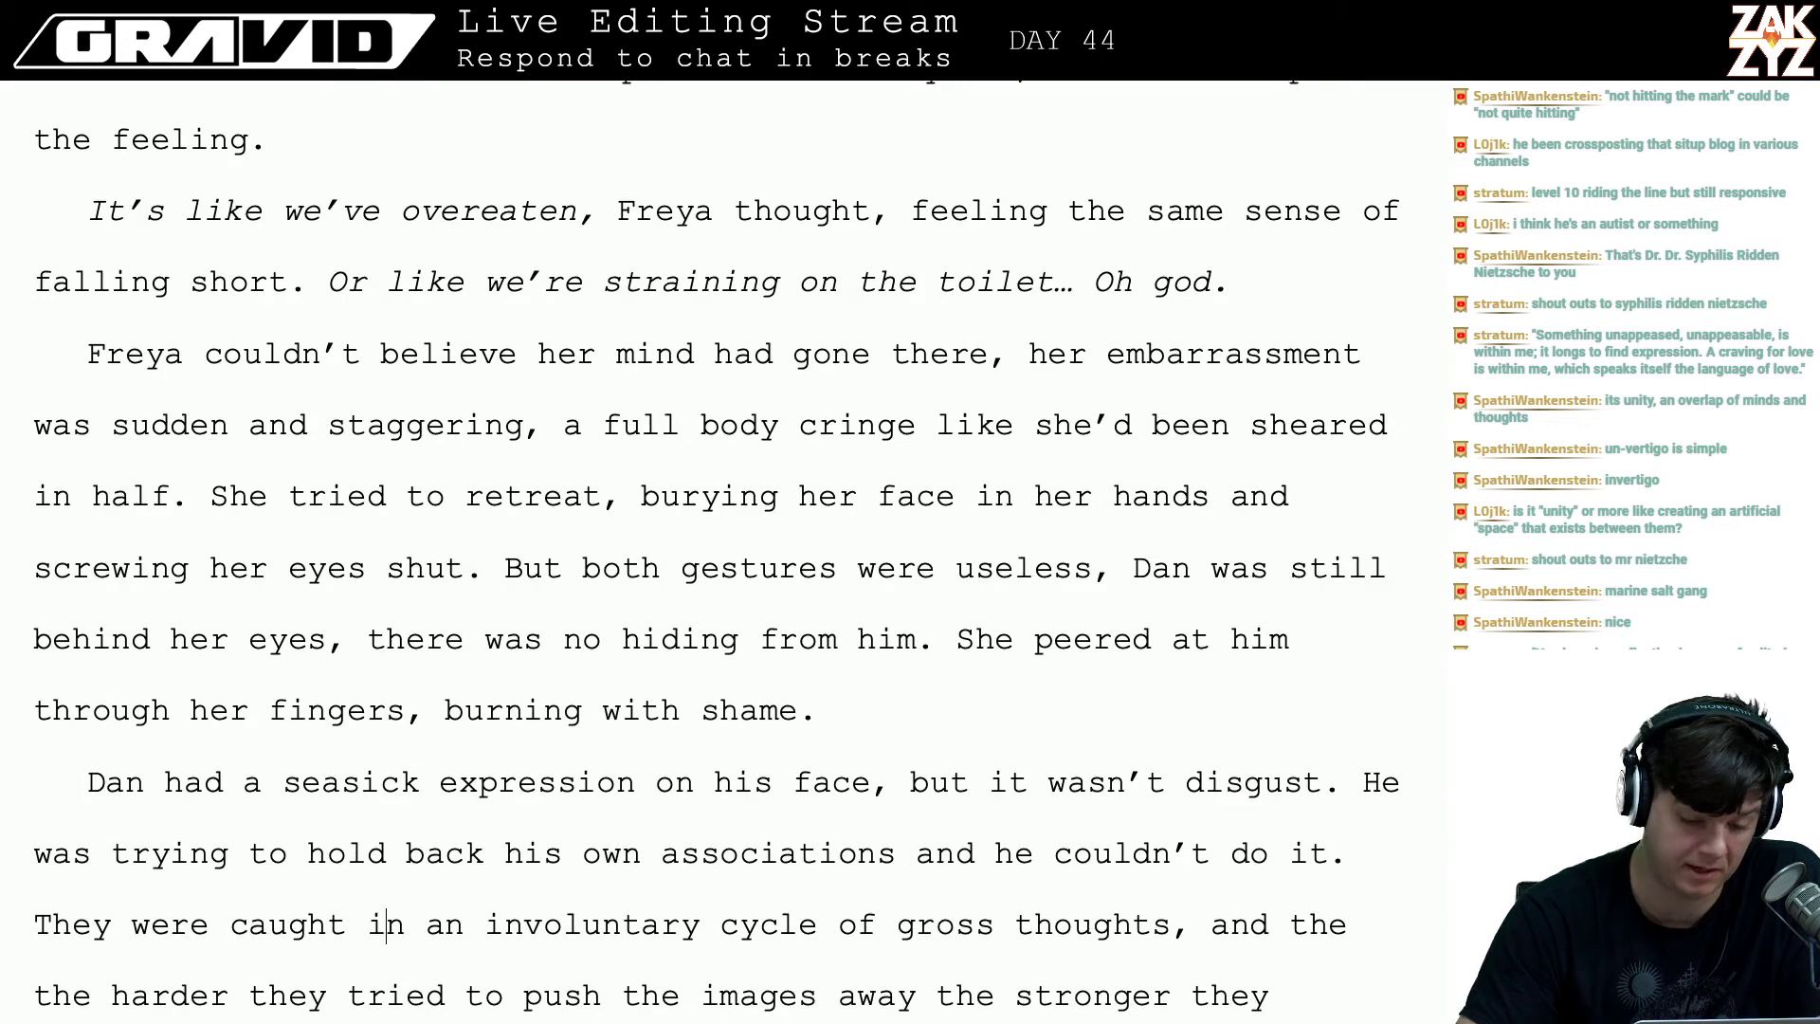
key("Down")
key("Up")
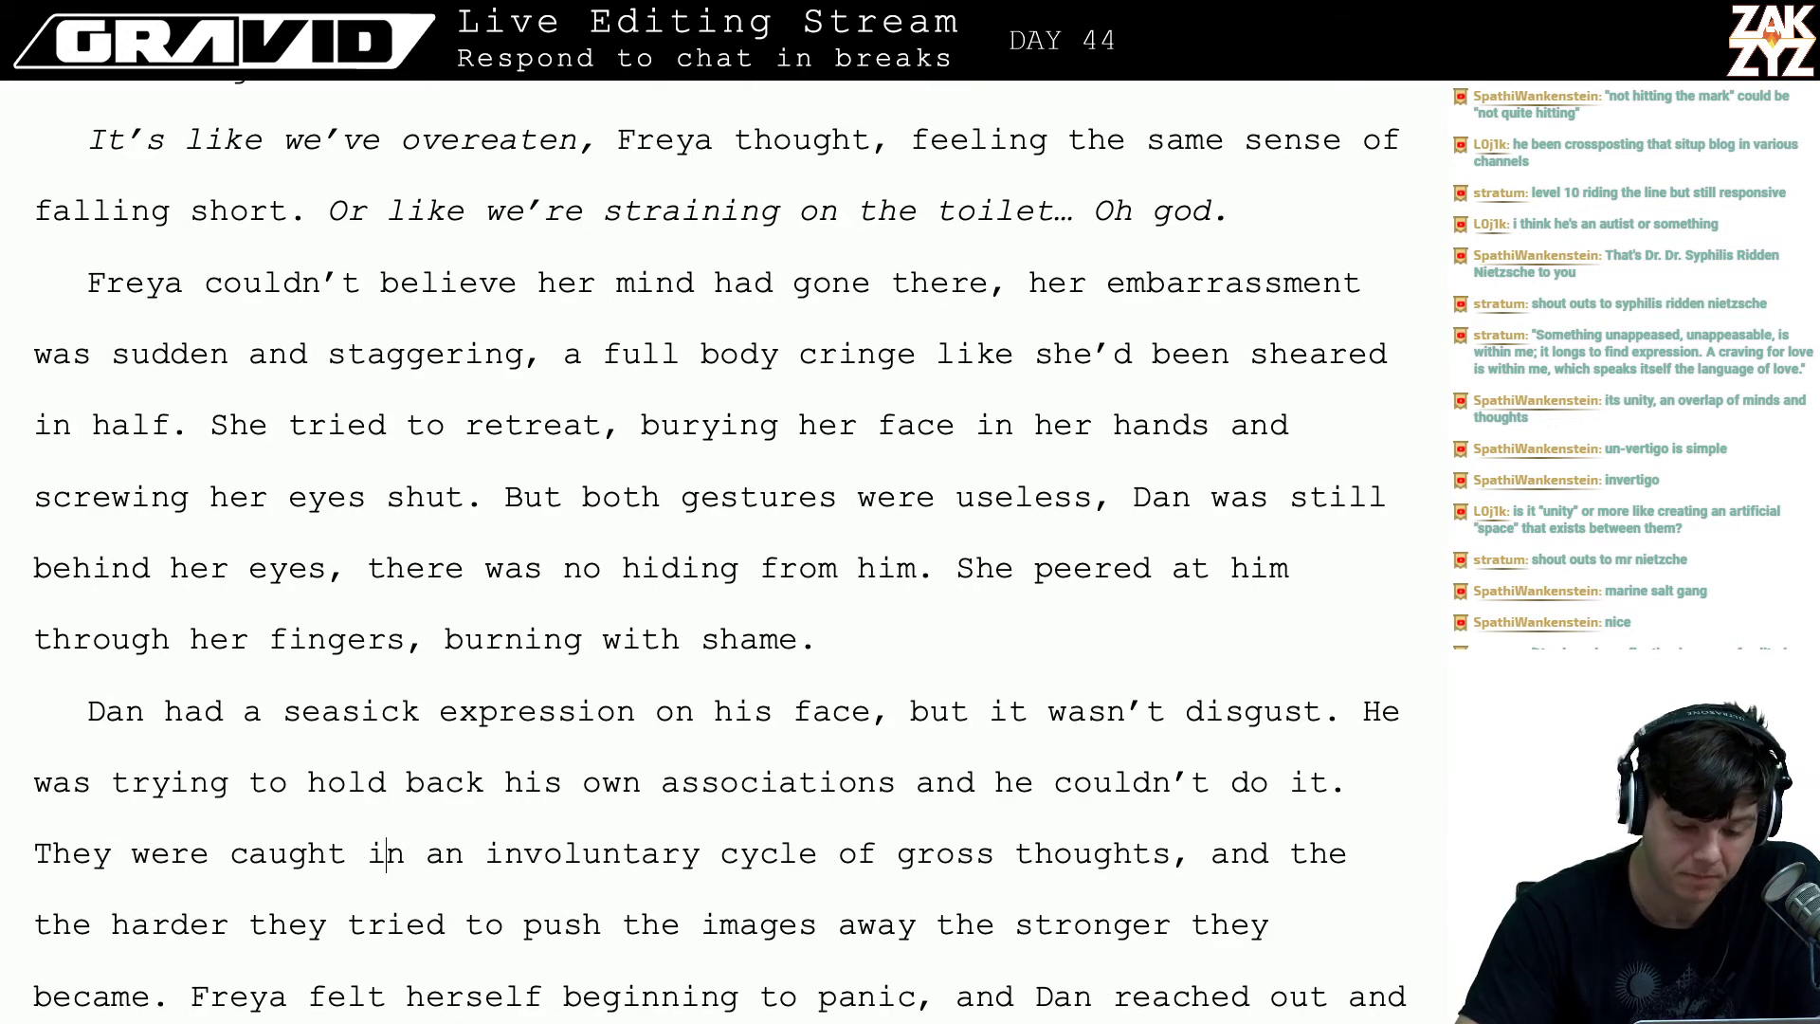
- Insert "out" between "She" and "peered at him" in the last sentence of Freya's embarrassment paragraph
key("Up")
key("Right")
key("Up")
key("Up")
key("Right")
key("Right")
key("Right")
key("Right")
key("Right")
key("Right")
key("Right")
key("Right")
key("Right")
key("Right")
key("Right")
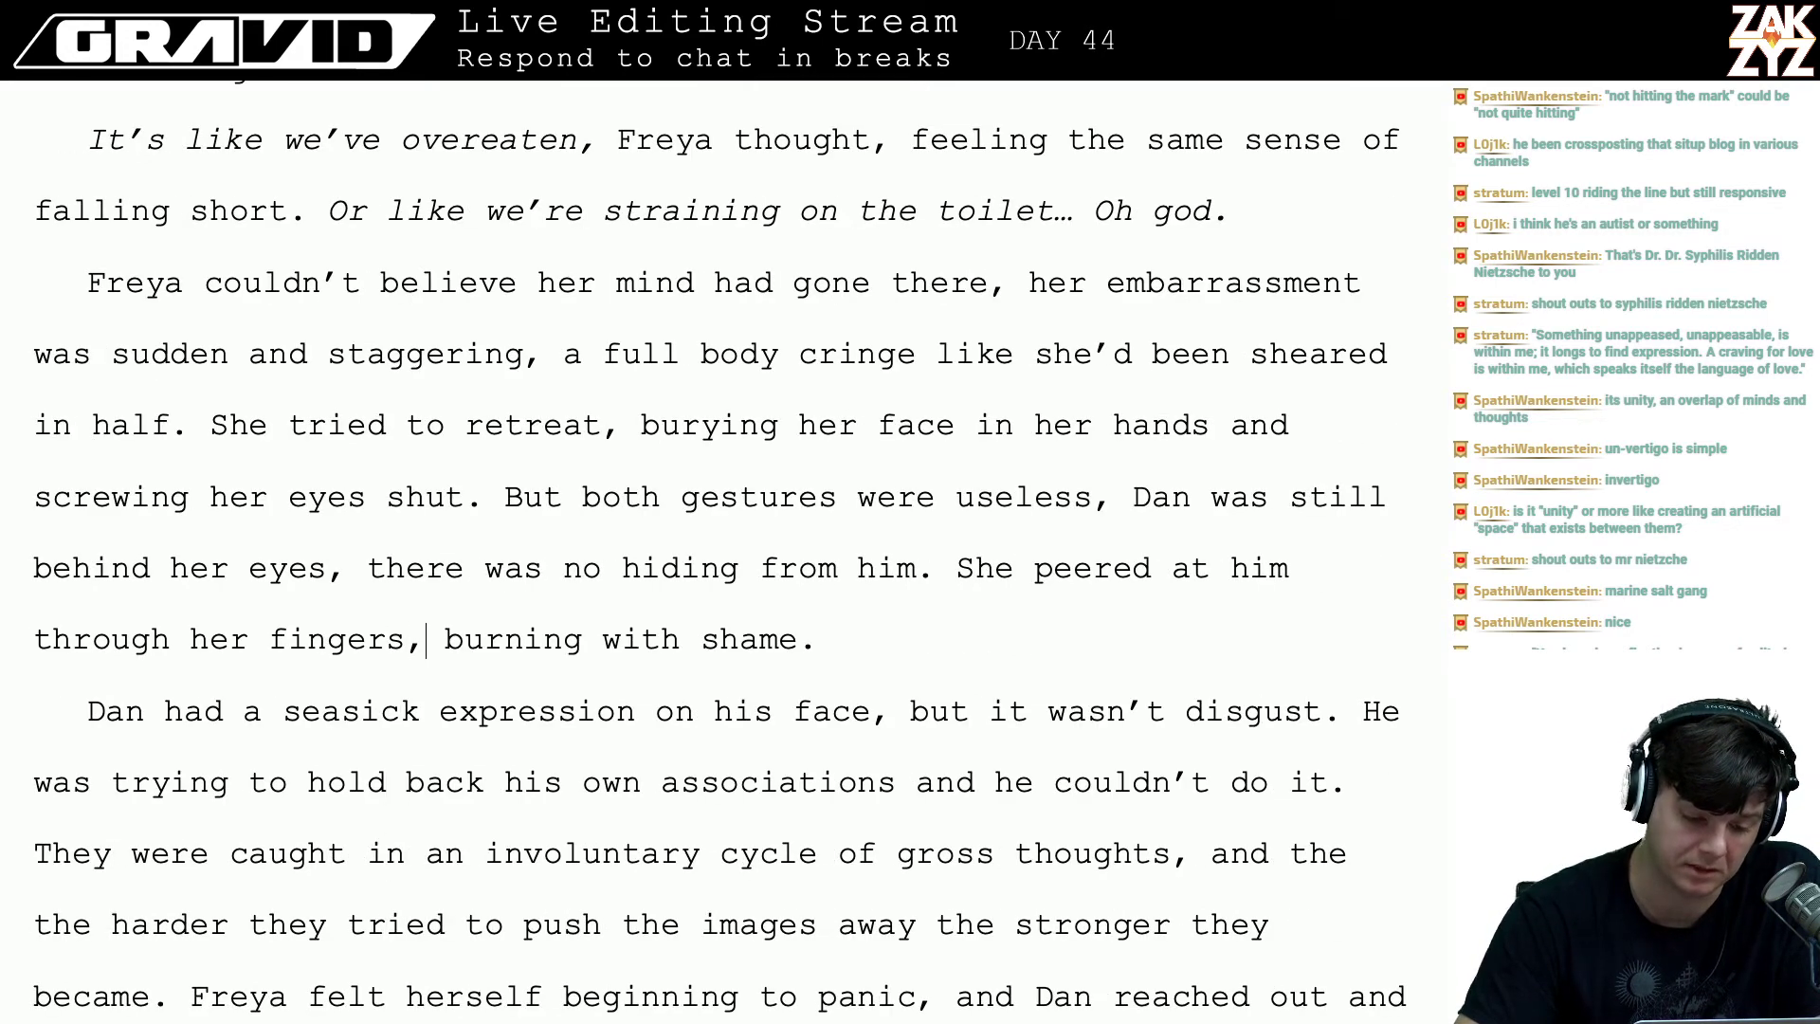
key("Left")
key("Left")
key("Left")
key("Left")
key("Left")
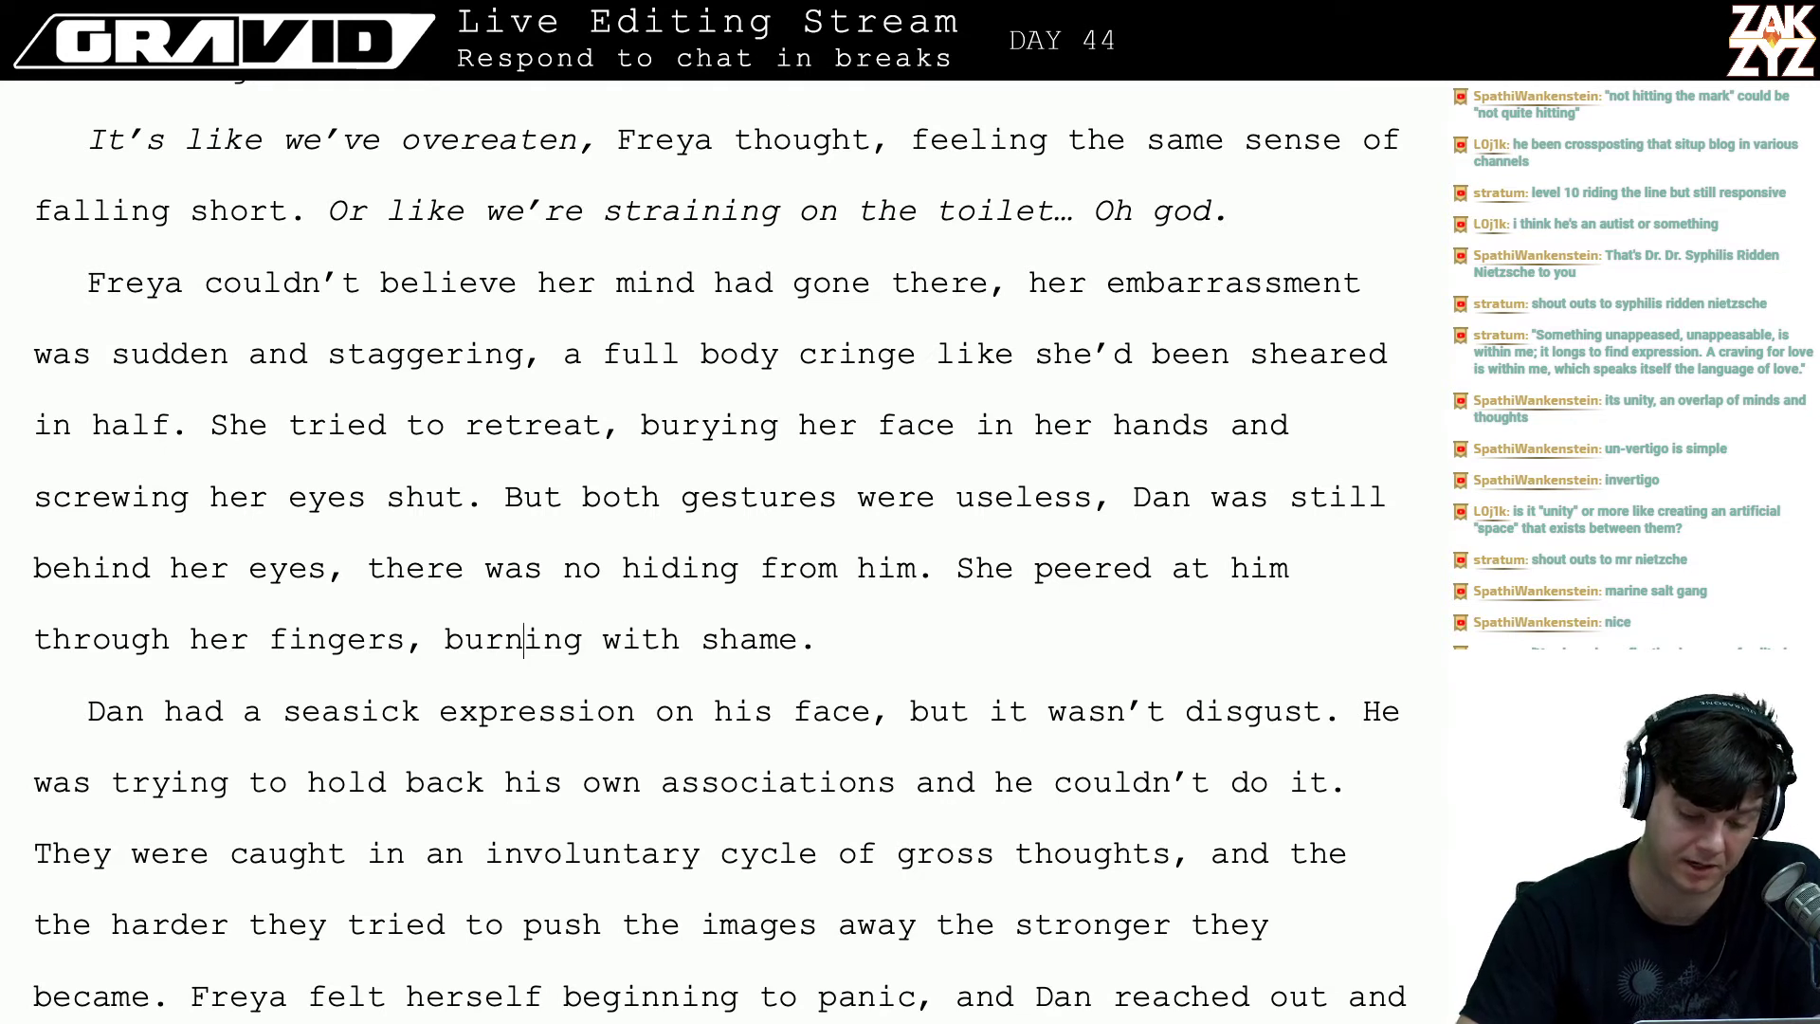
key("Down")
key("Down")
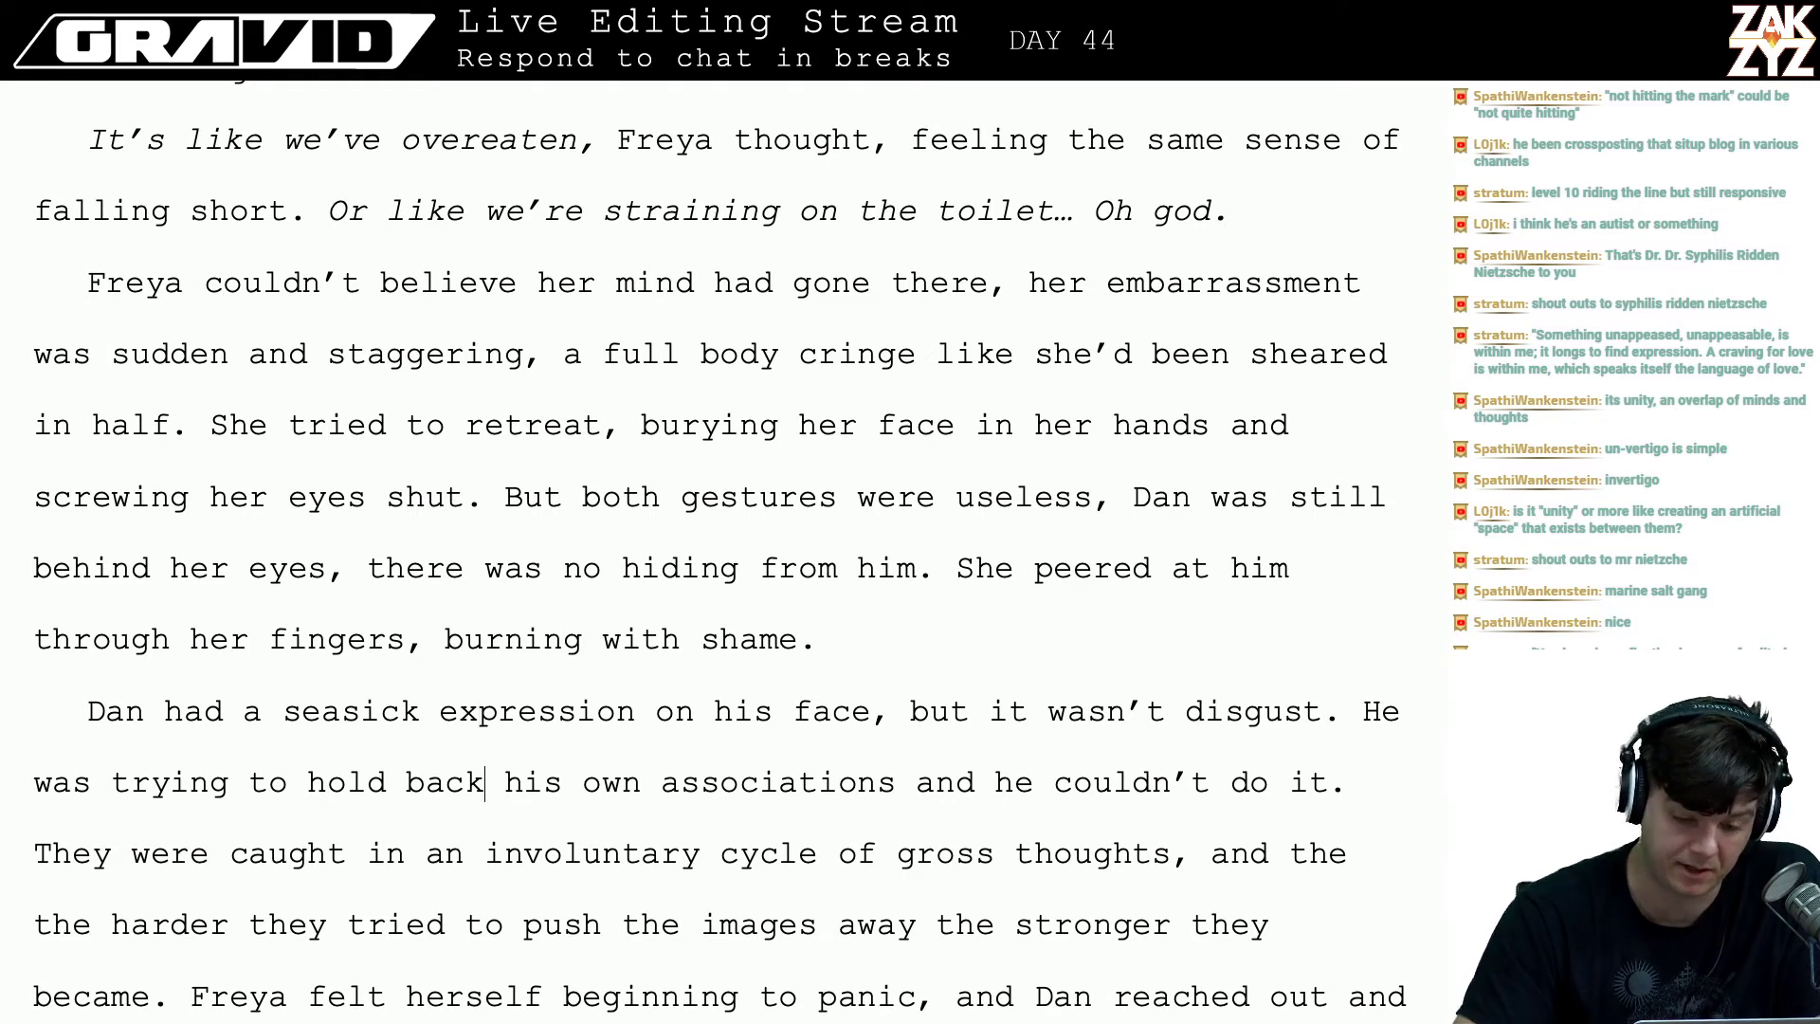
key("Down")
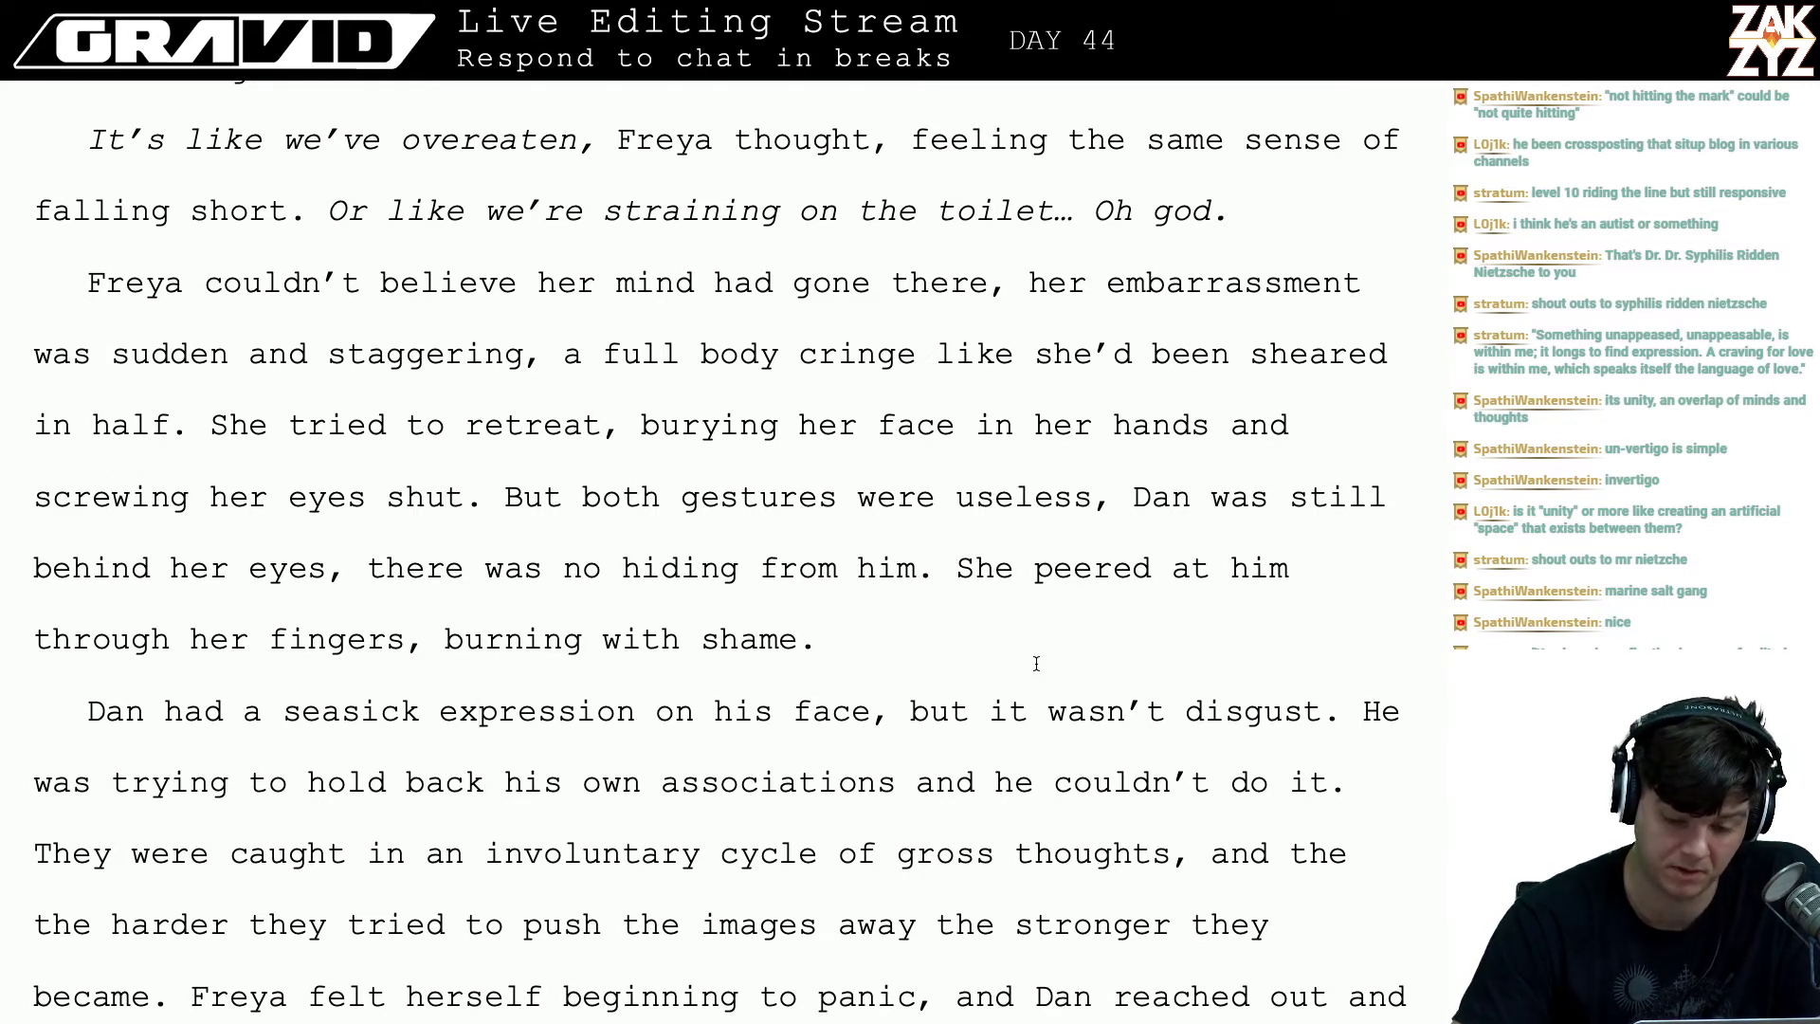
type("out")
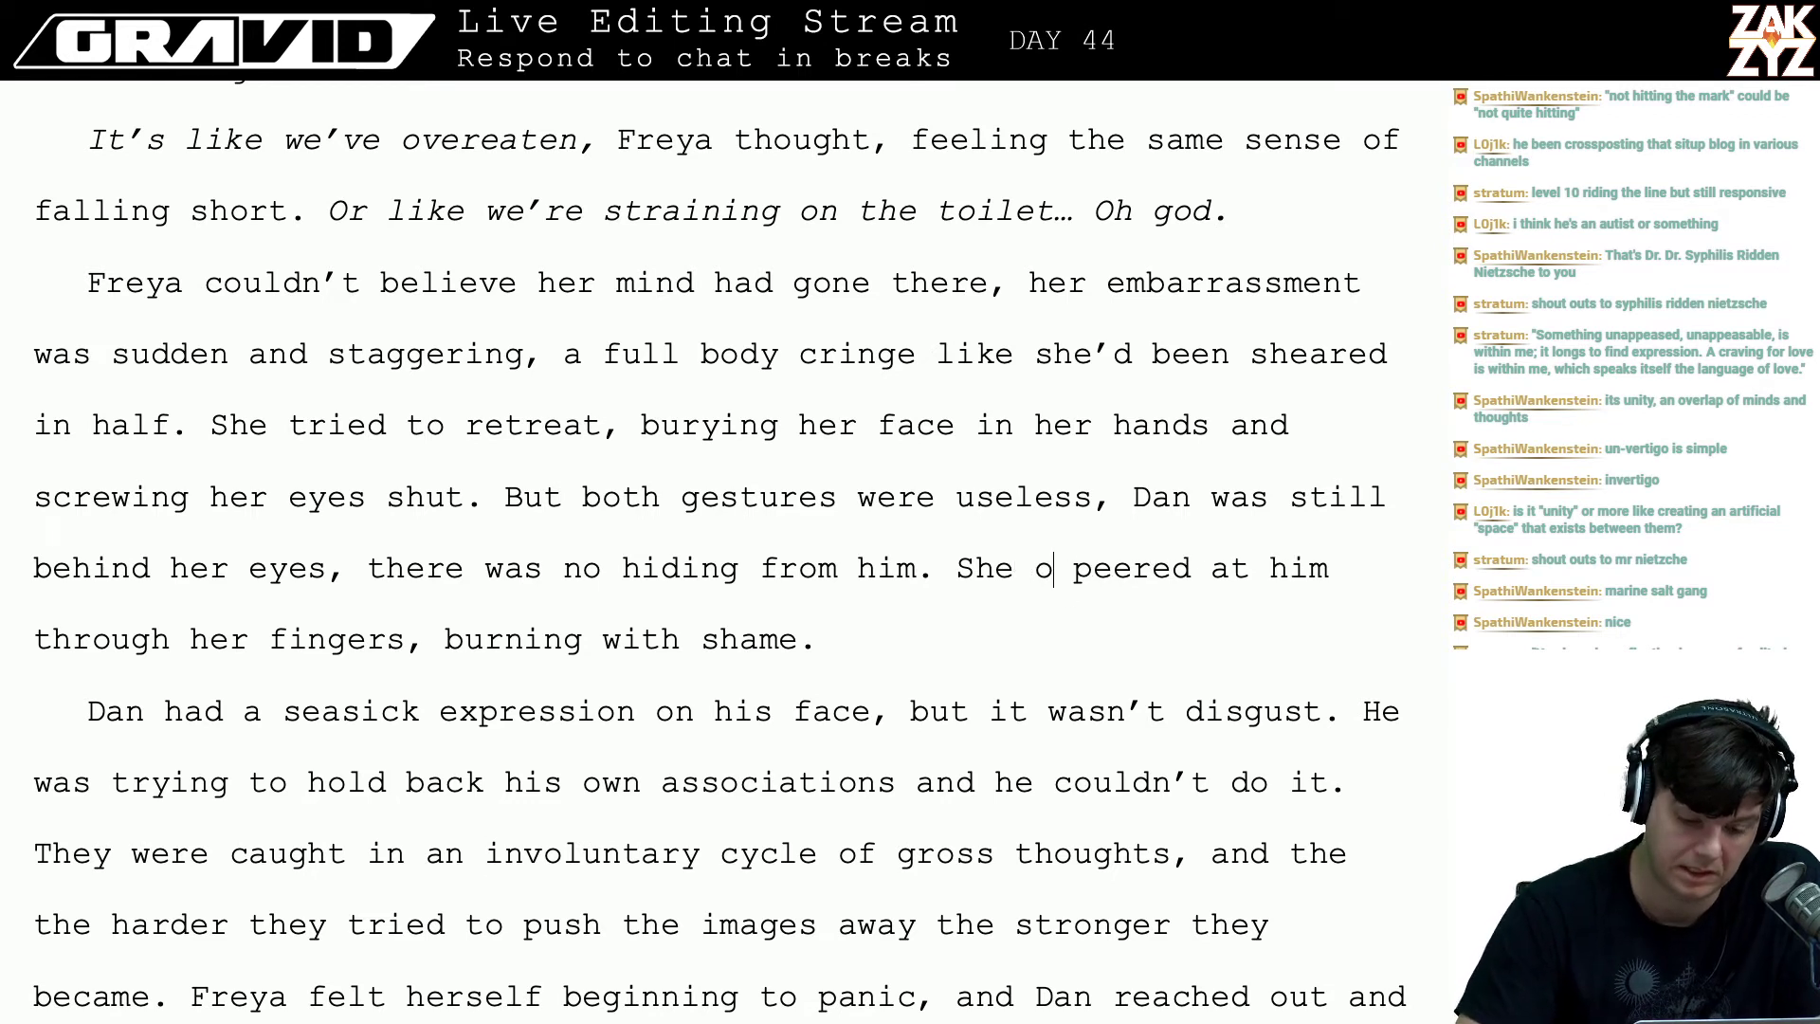
- Break Dan's paragraph after "a seasick expression on his face," leaving an empty line before "but it wasn’t disgust"
key("Down")
key("Left")
key("Left")
key("Left")
key("Left")
key("Left")
key("Left")
key("Left")
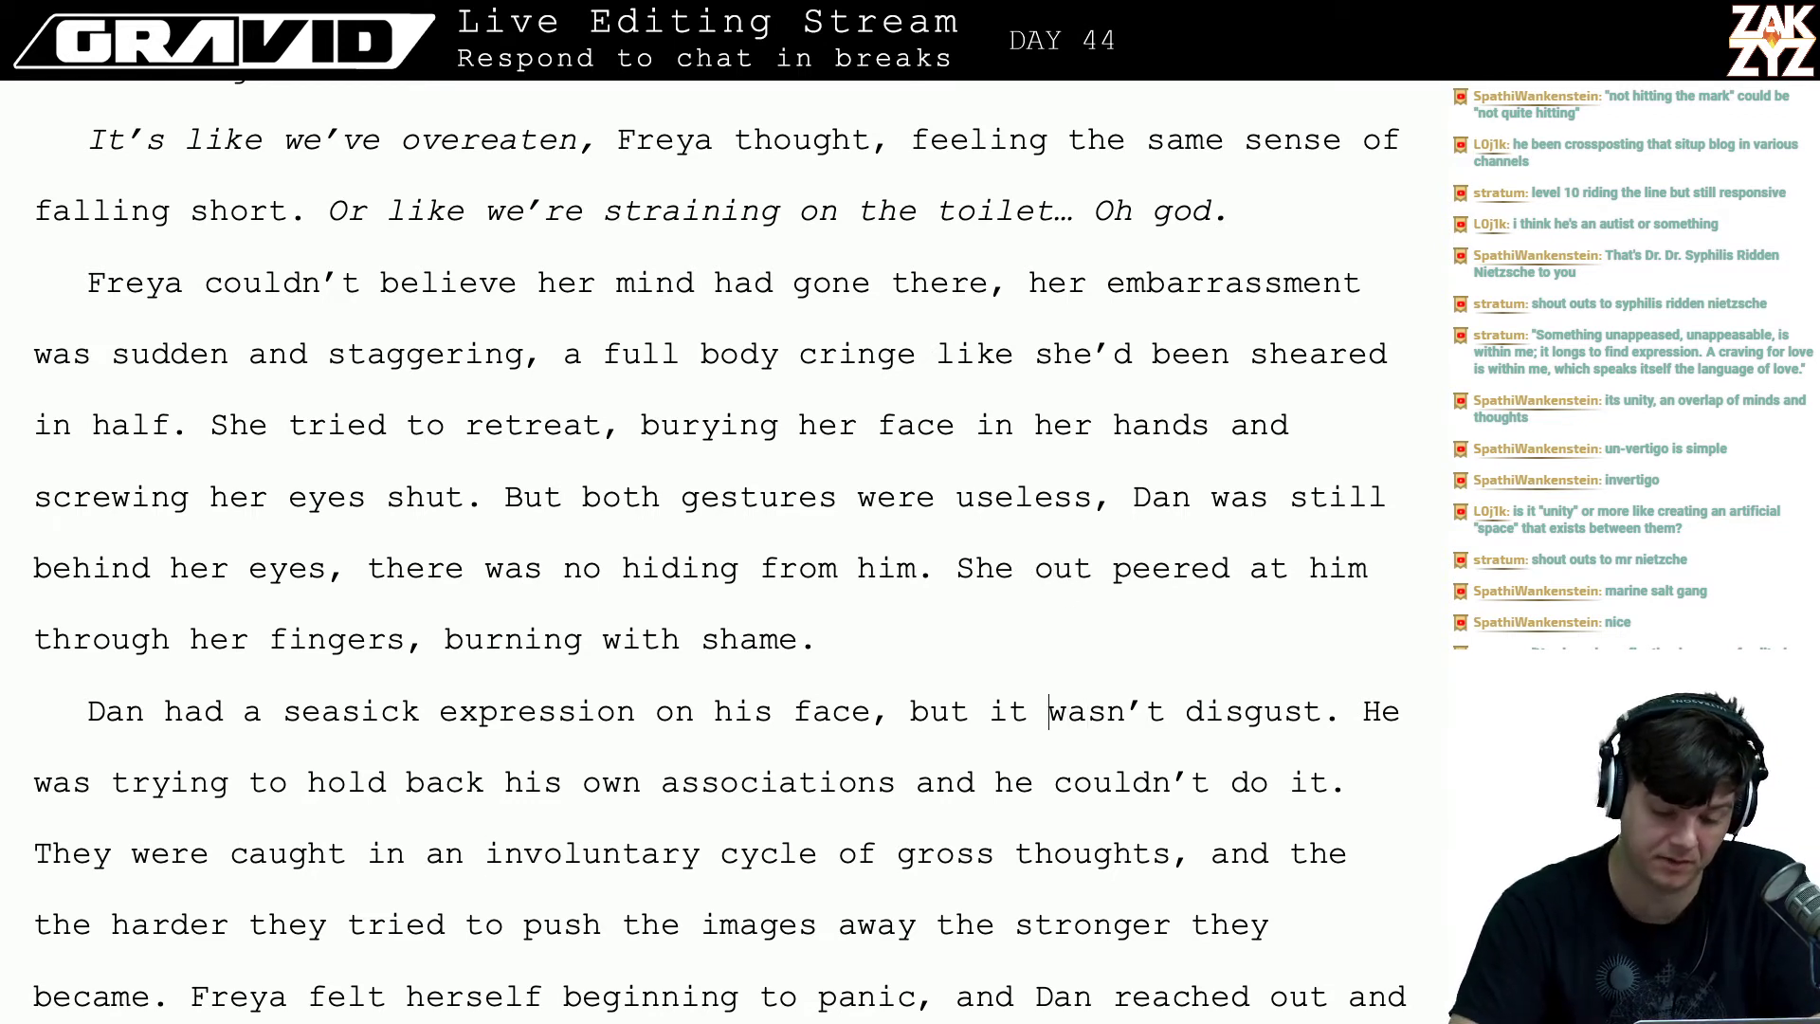
key("Left")
key("Left")
key("Left")
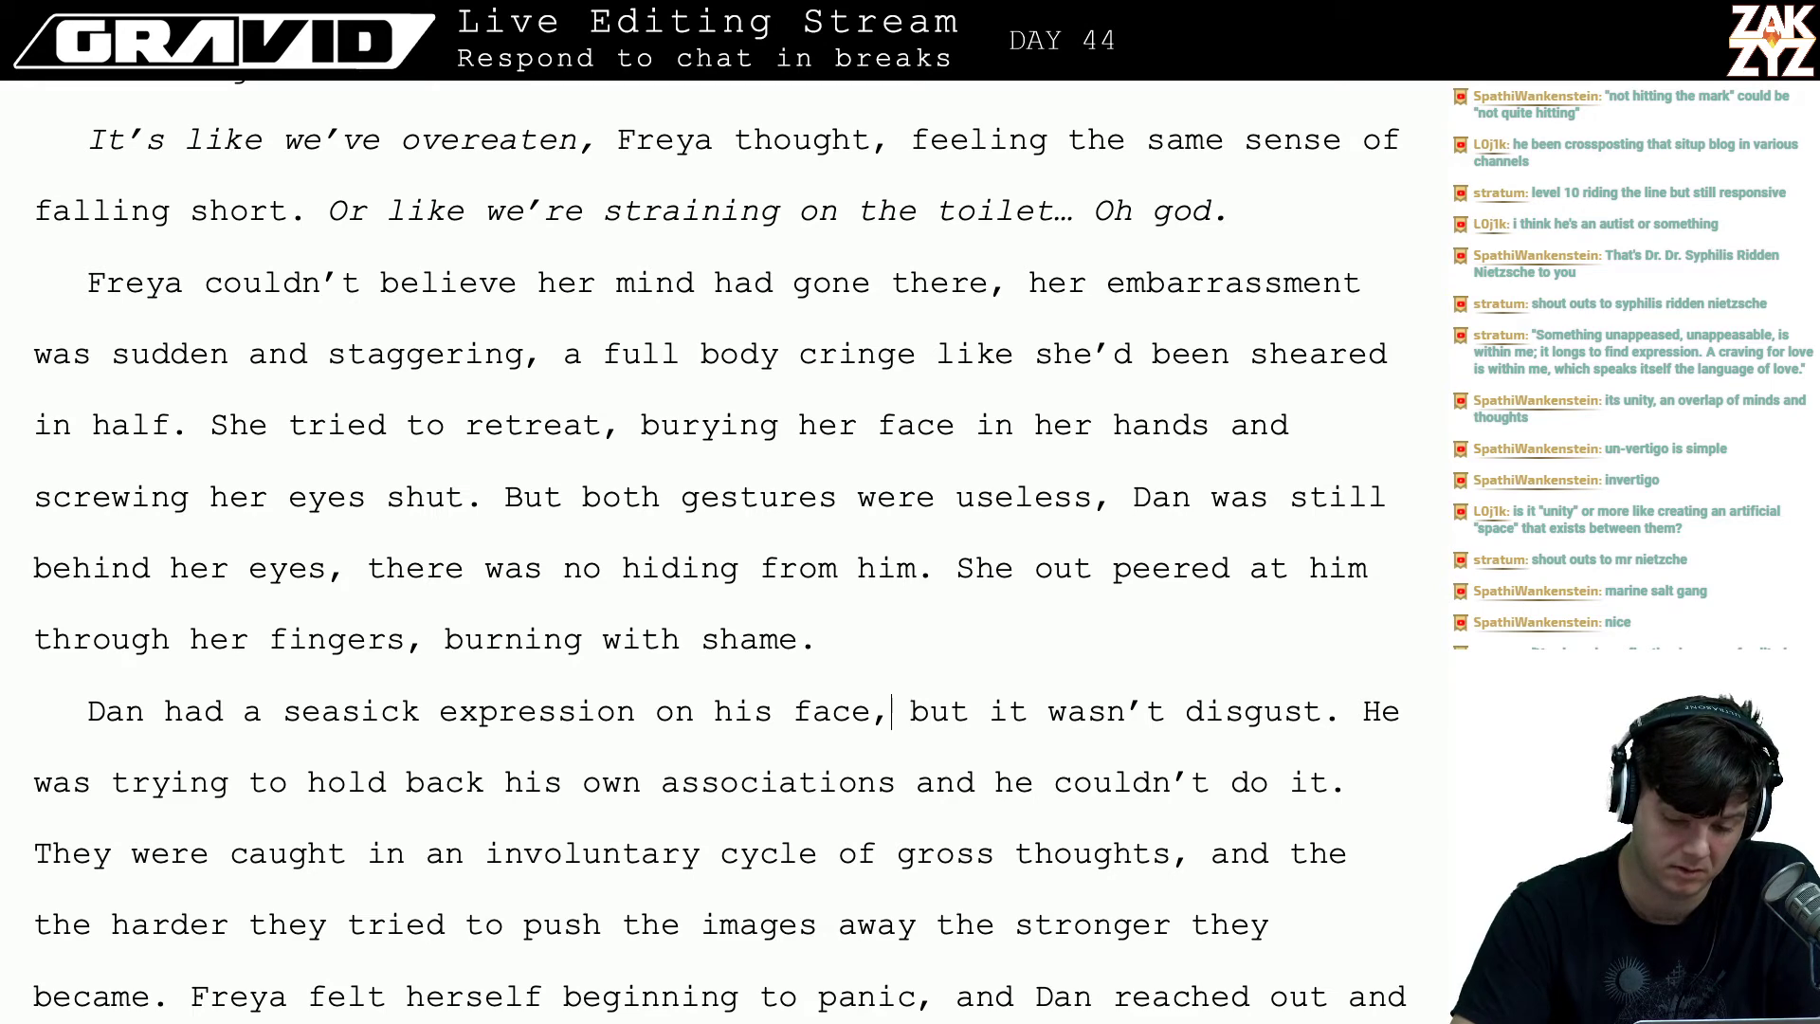
key("Right")
key("Left")
key("Return")
key("Return")
key("Up")
key("Left")
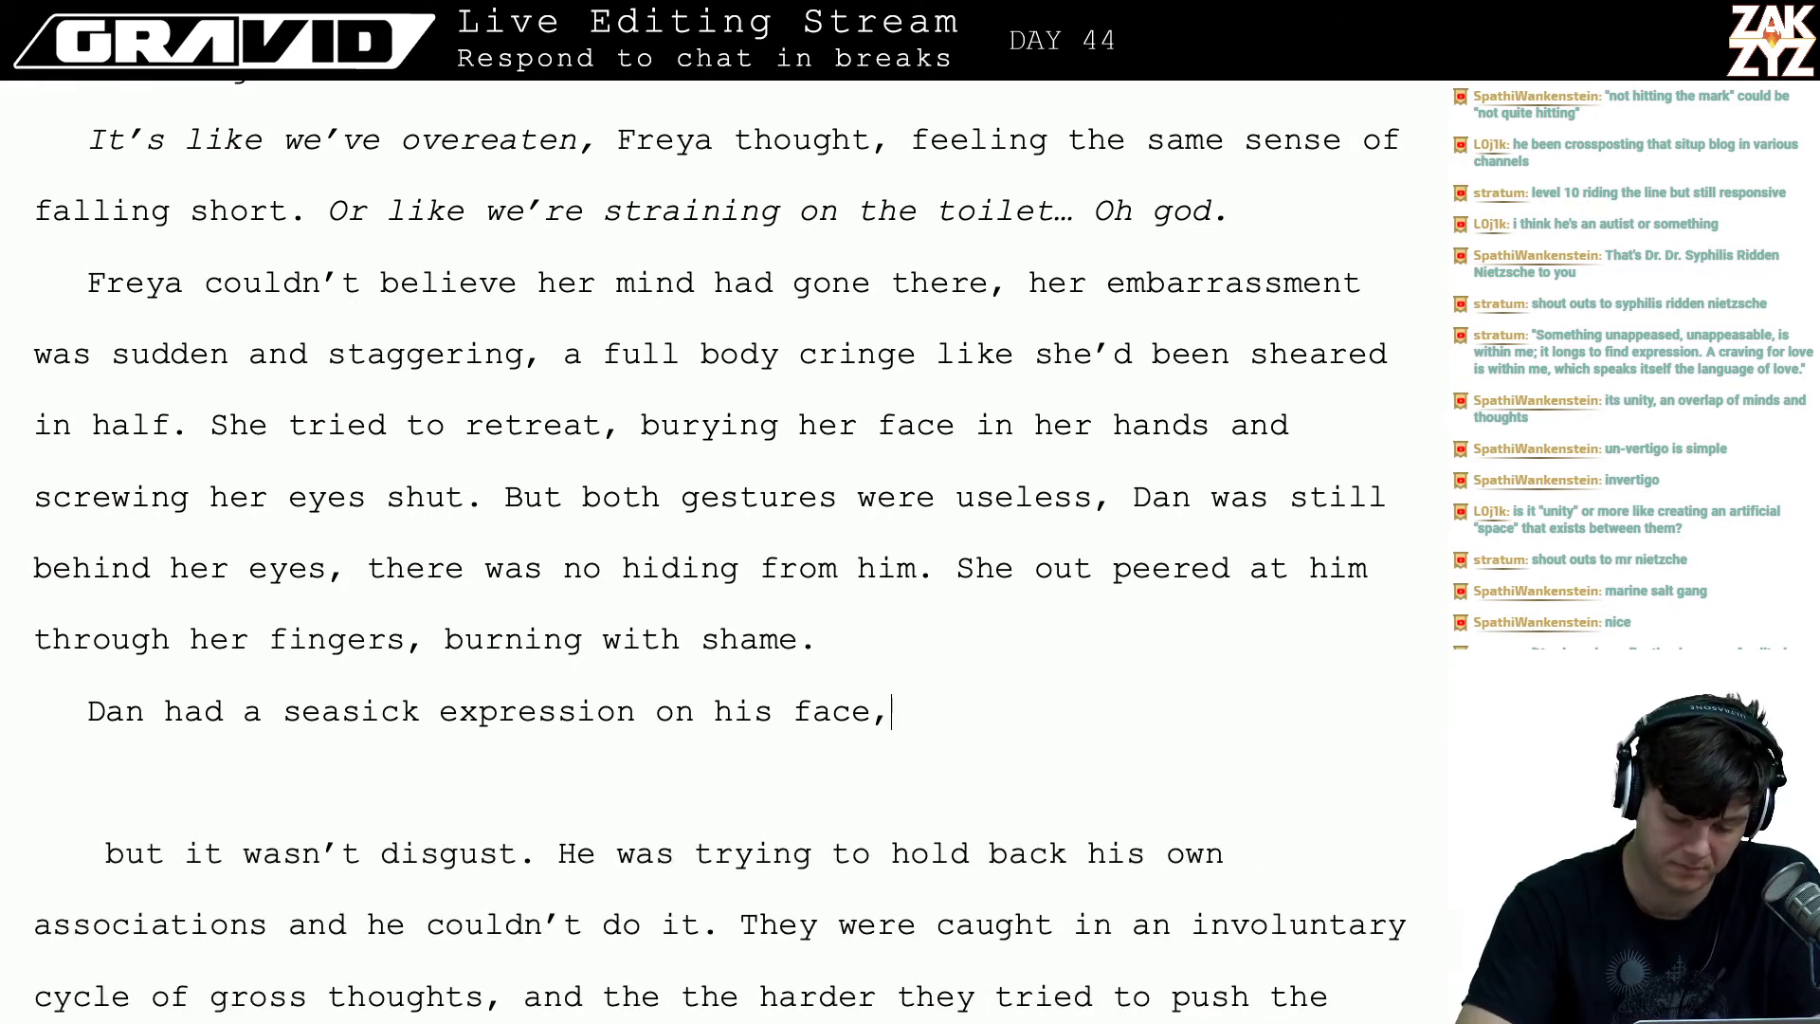
- Continue Dan's sentence after "on his face," with "she could feel him fighting to hold back his own associations."
key("BackSpace")
key("BackSpace")
type("e, s")
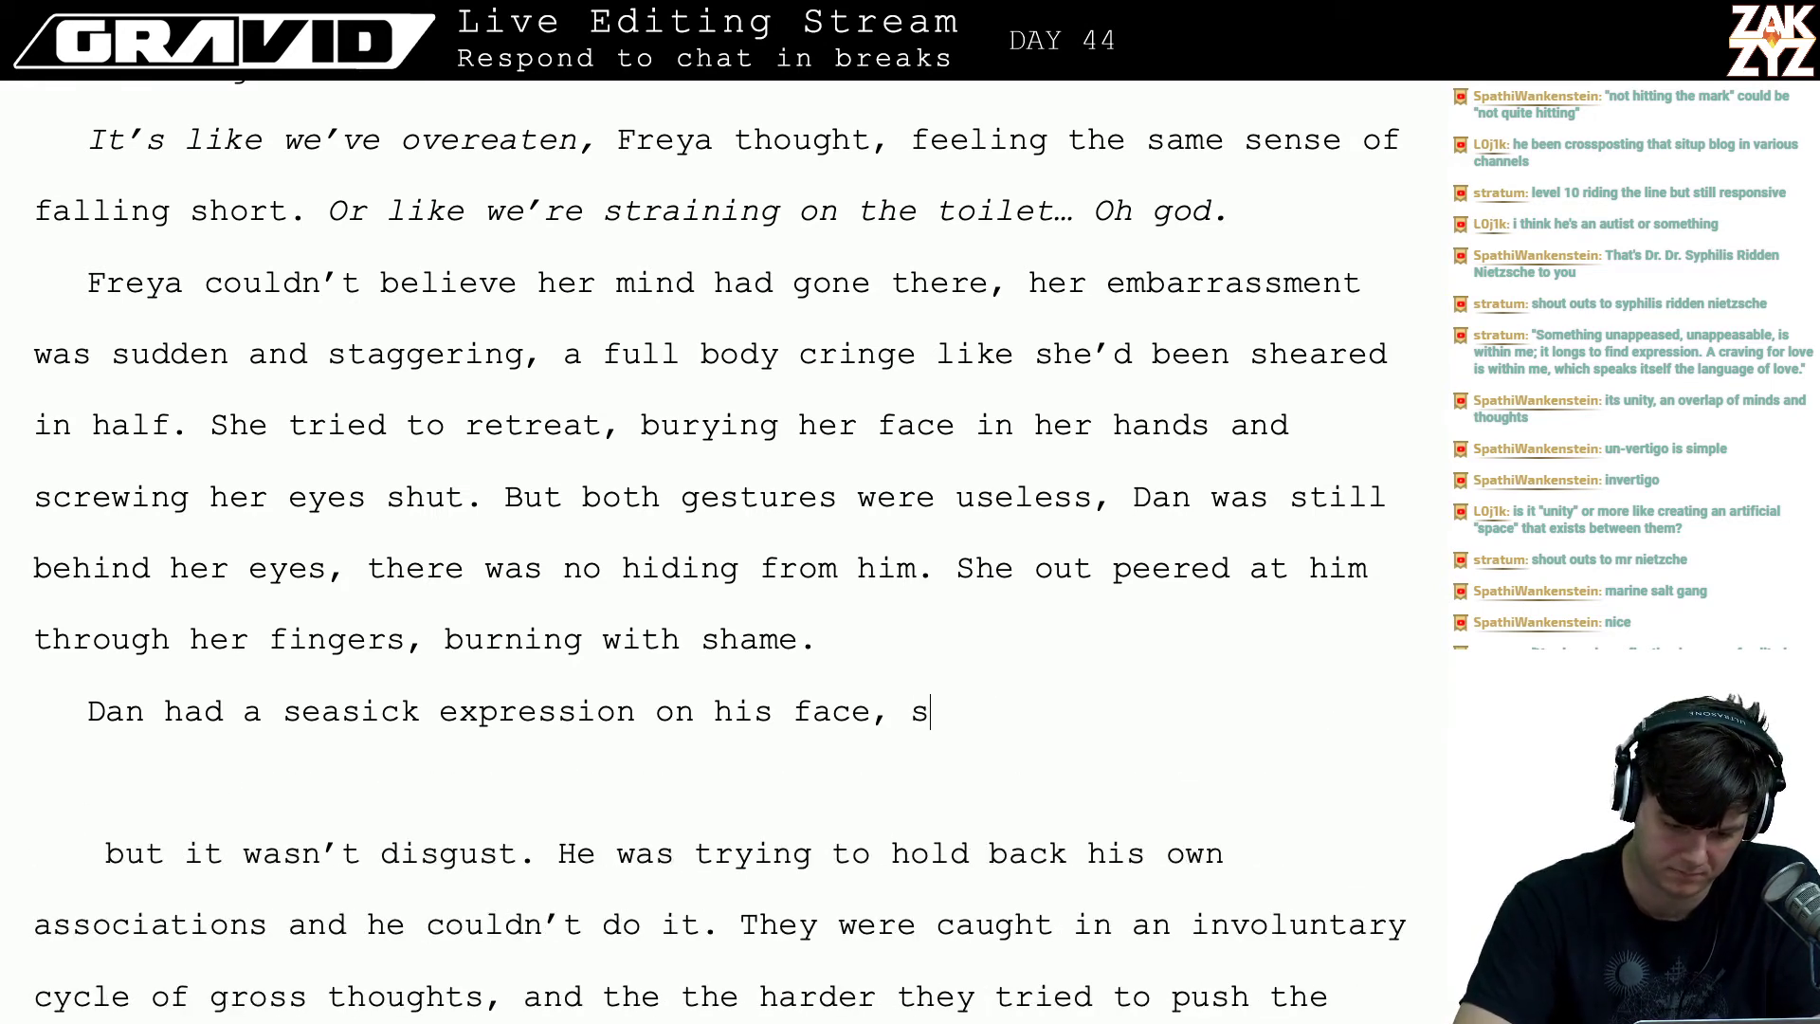
type("he could feel him")
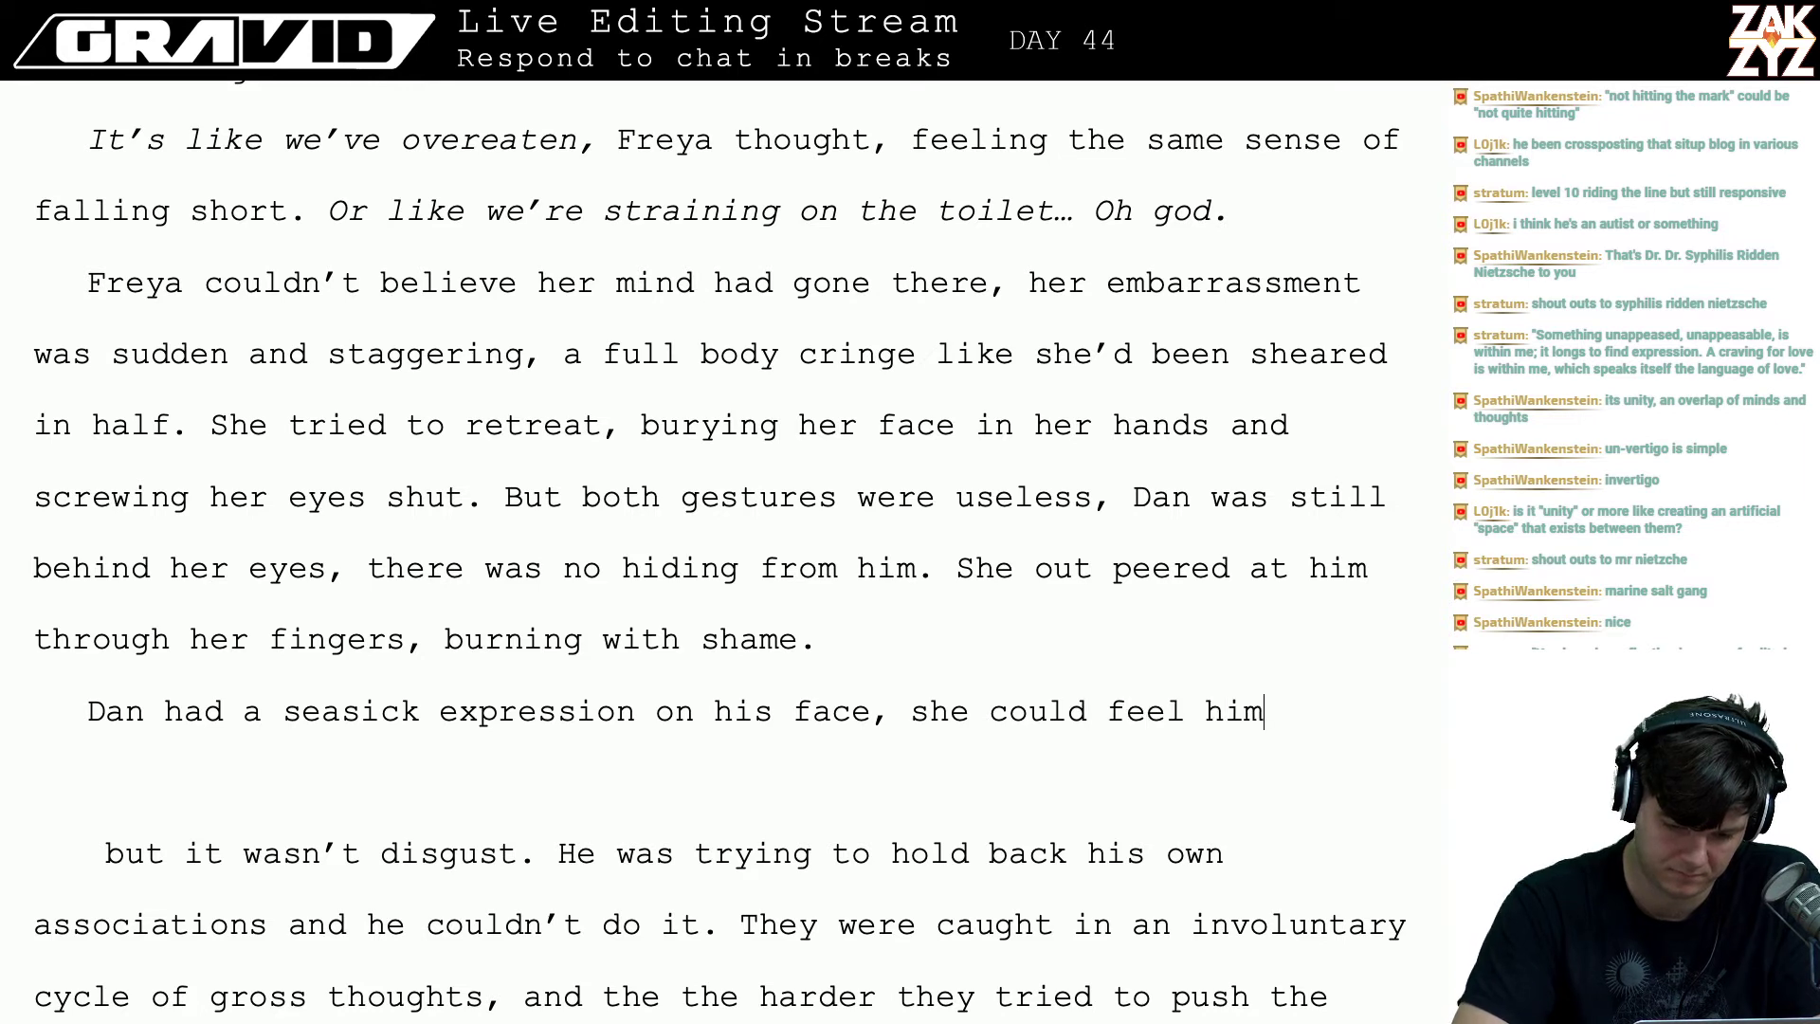
type(" fighting to ho")
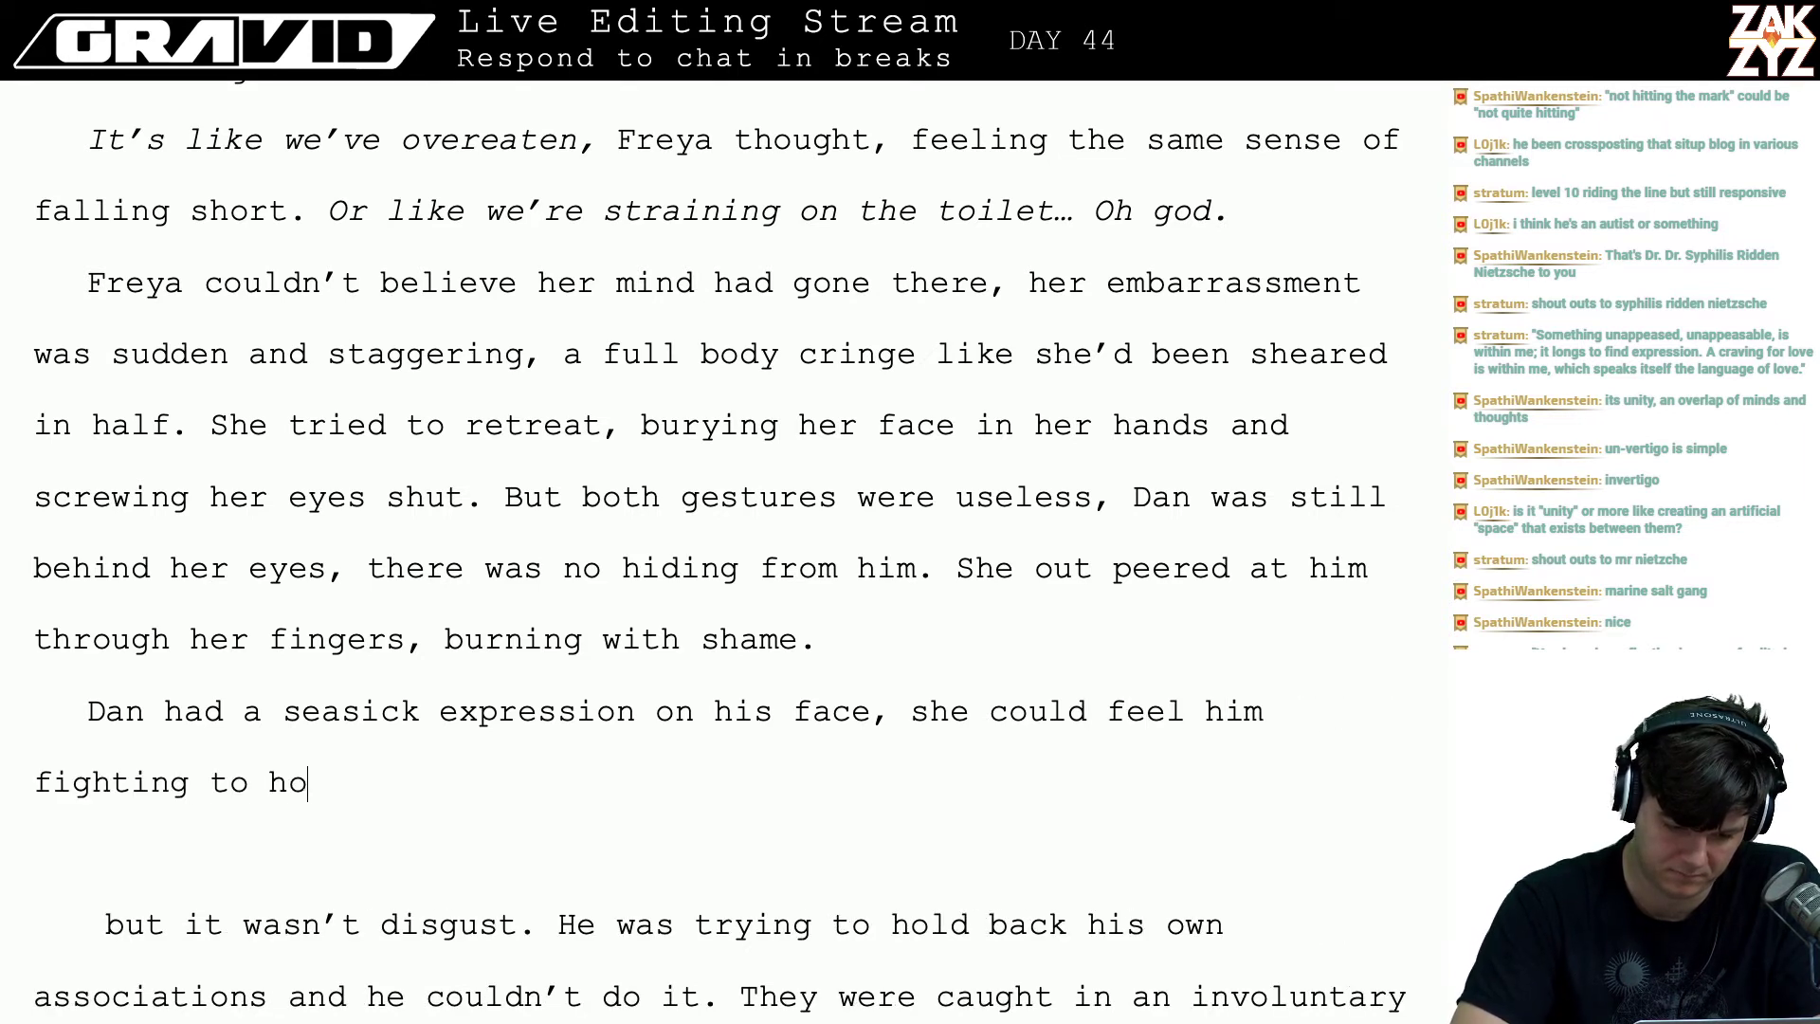
type("ld back his")
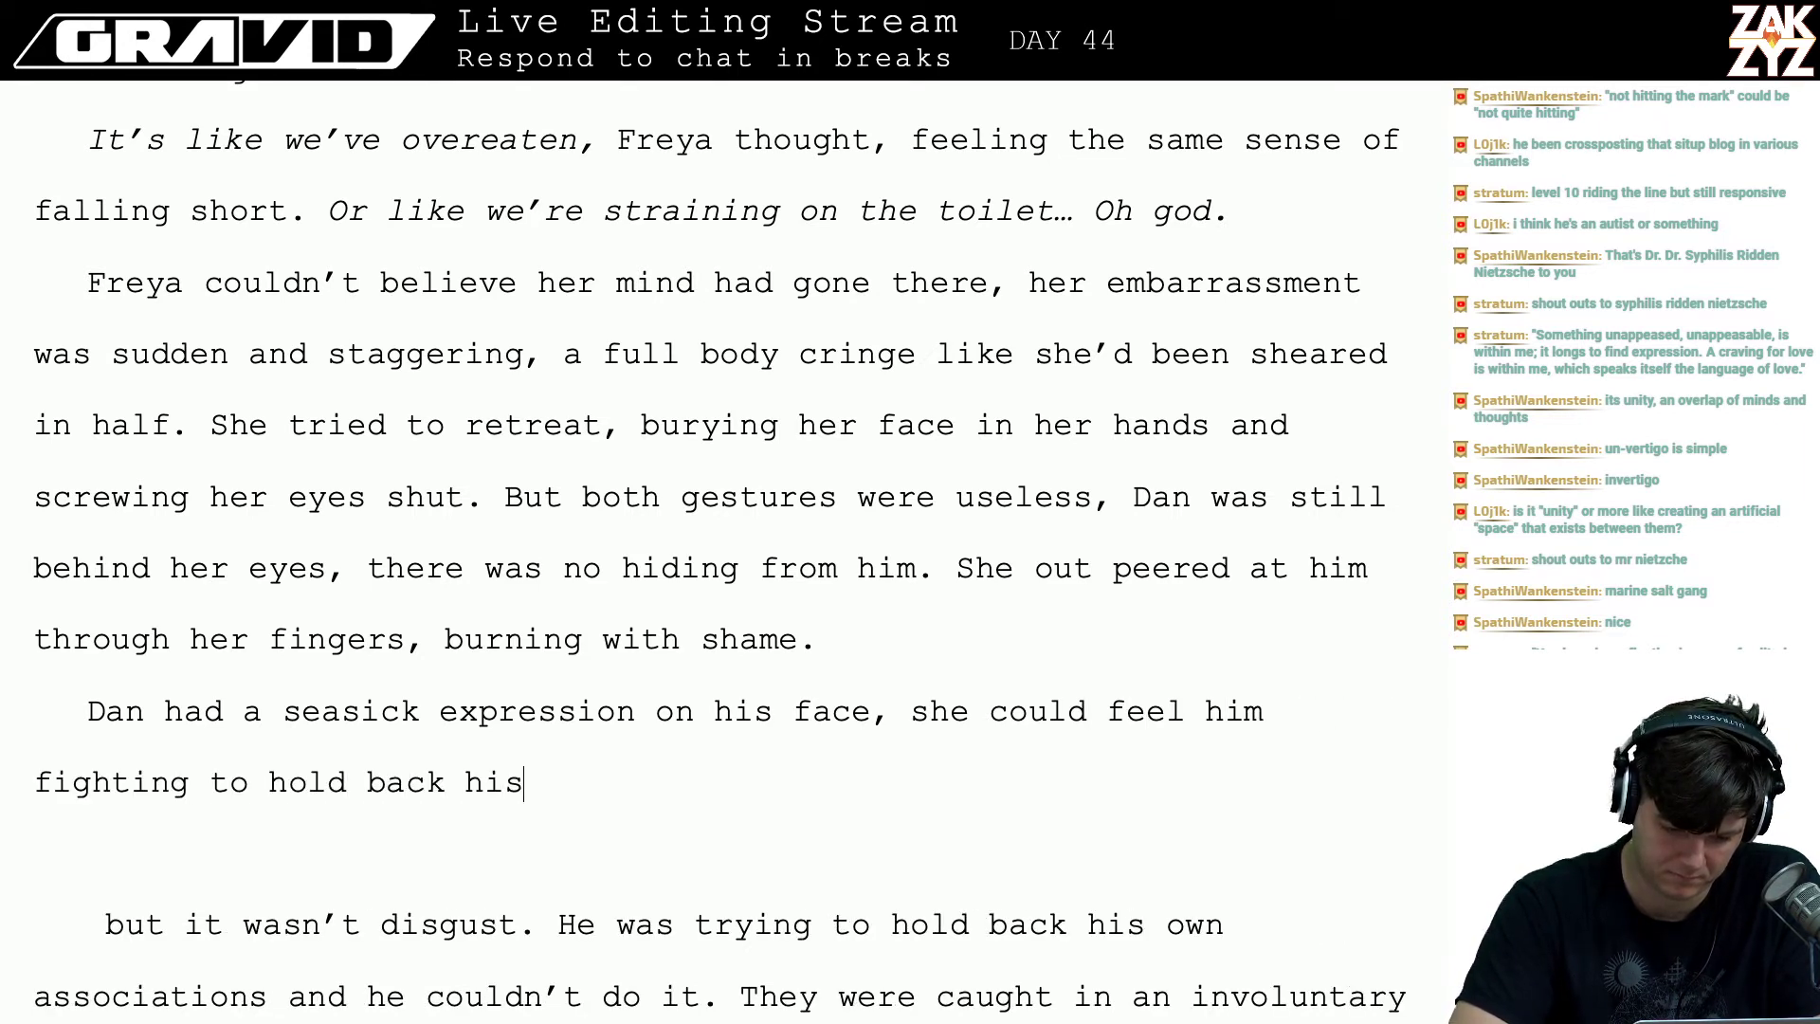
type(" own associations.")
- Delete the line breaks and old text from "but it wasn’t disgust" through "he couldn’t do it." so "They were caught" follows "associations."
key("shift+Down")
key("shift+Down")
key("shift+Down")
key("shift+Down")
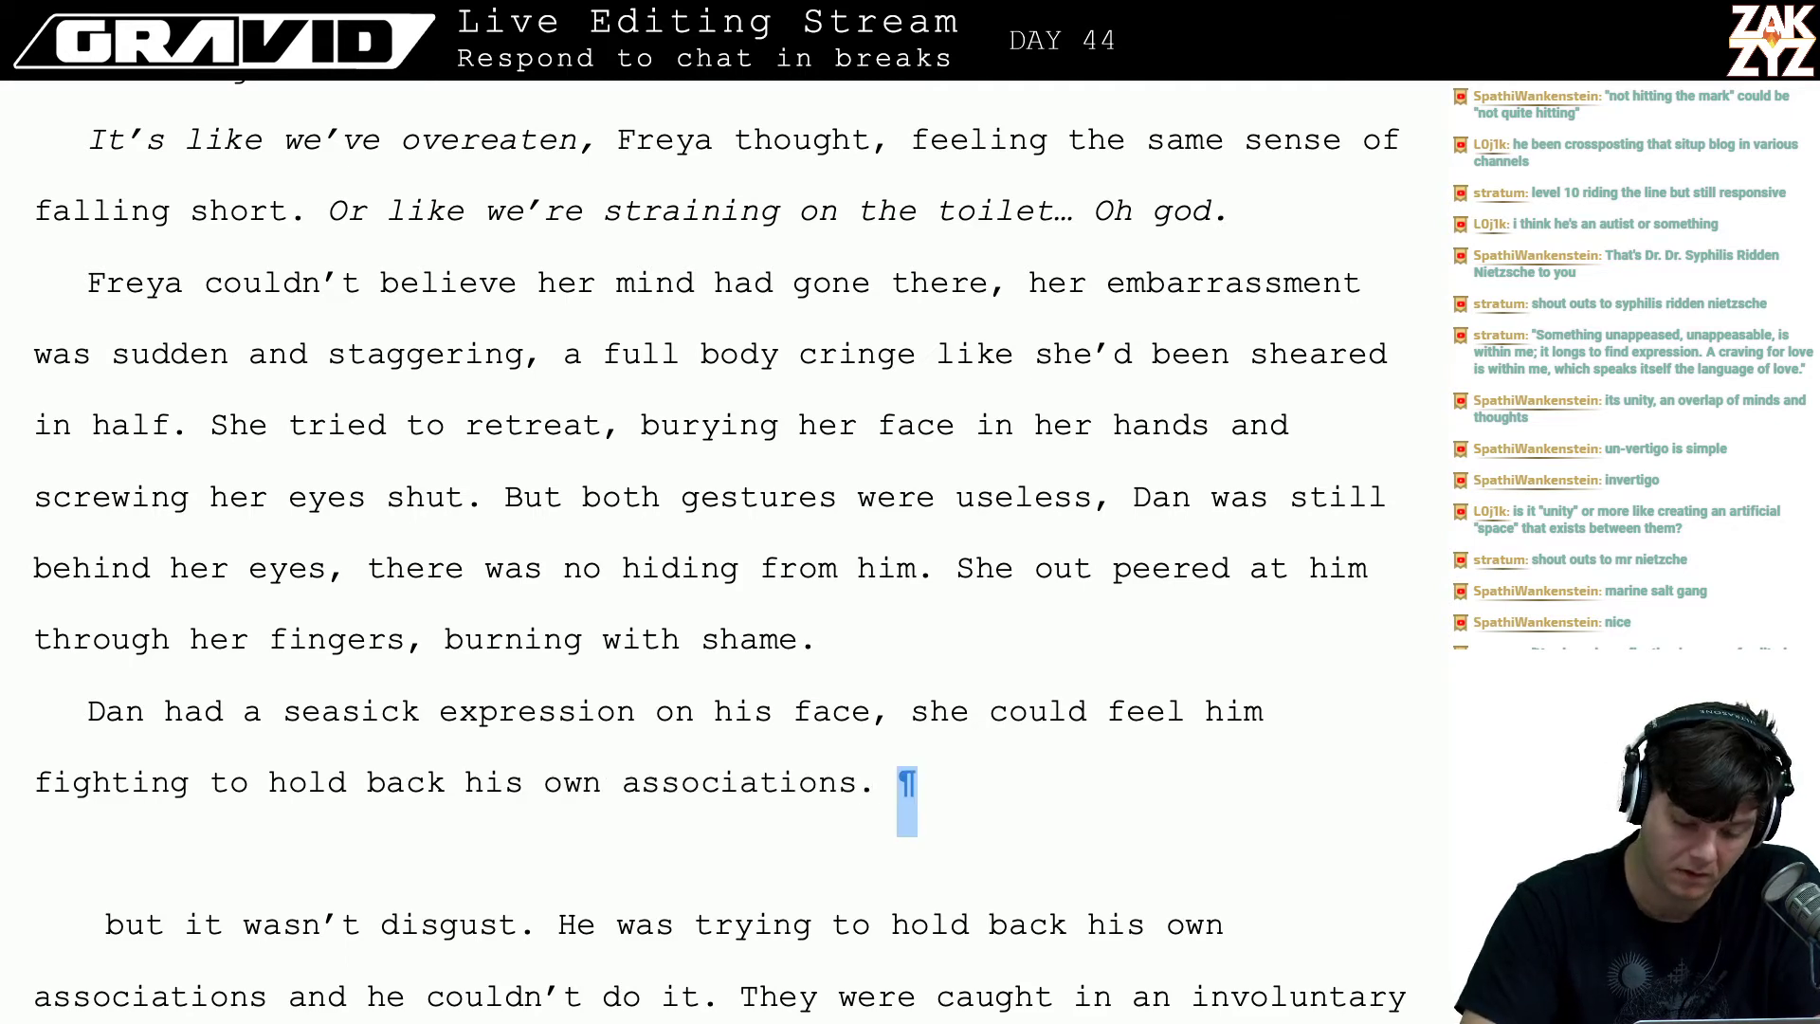
key("shift+Left")
key("shift+Left")
key("shift+Left")
key("shift+Left")
key("shift+Left")
key("shift+Left")
key("shift+Left")
key("shift+Left")
key("shift+Left")
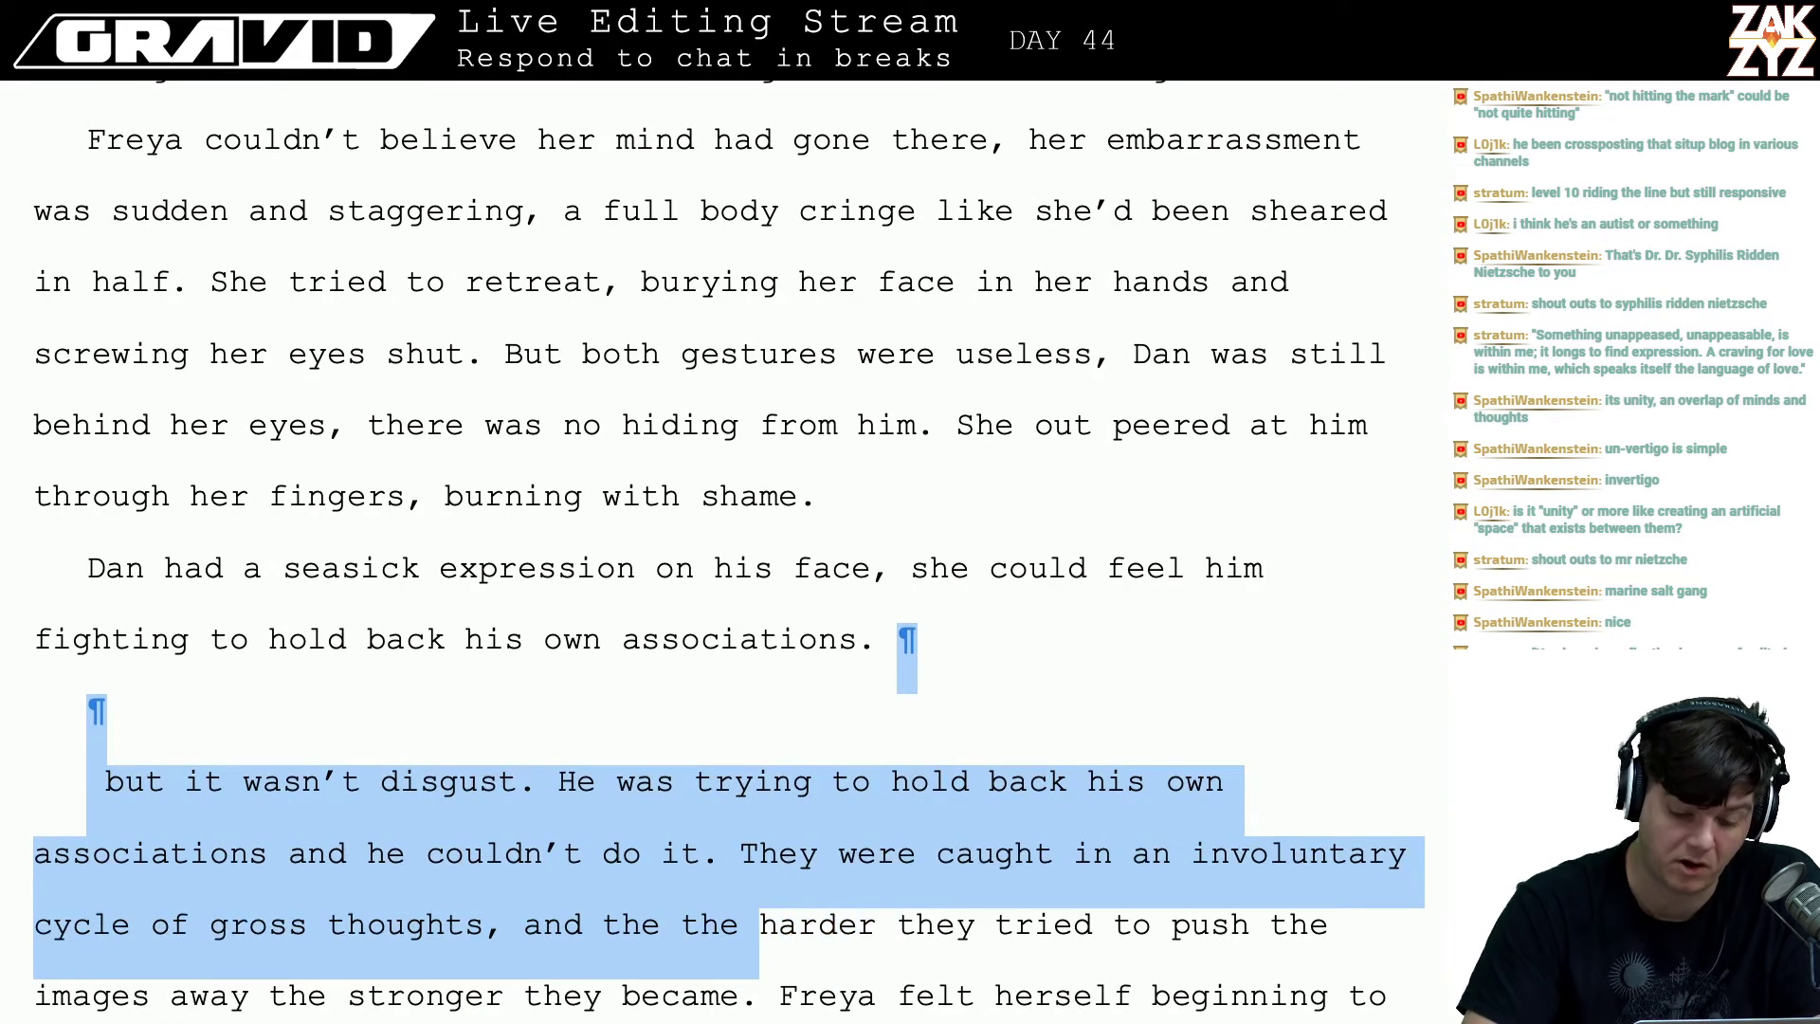
key("shift+Up")
key("shift+Right")
key("BackSpace")
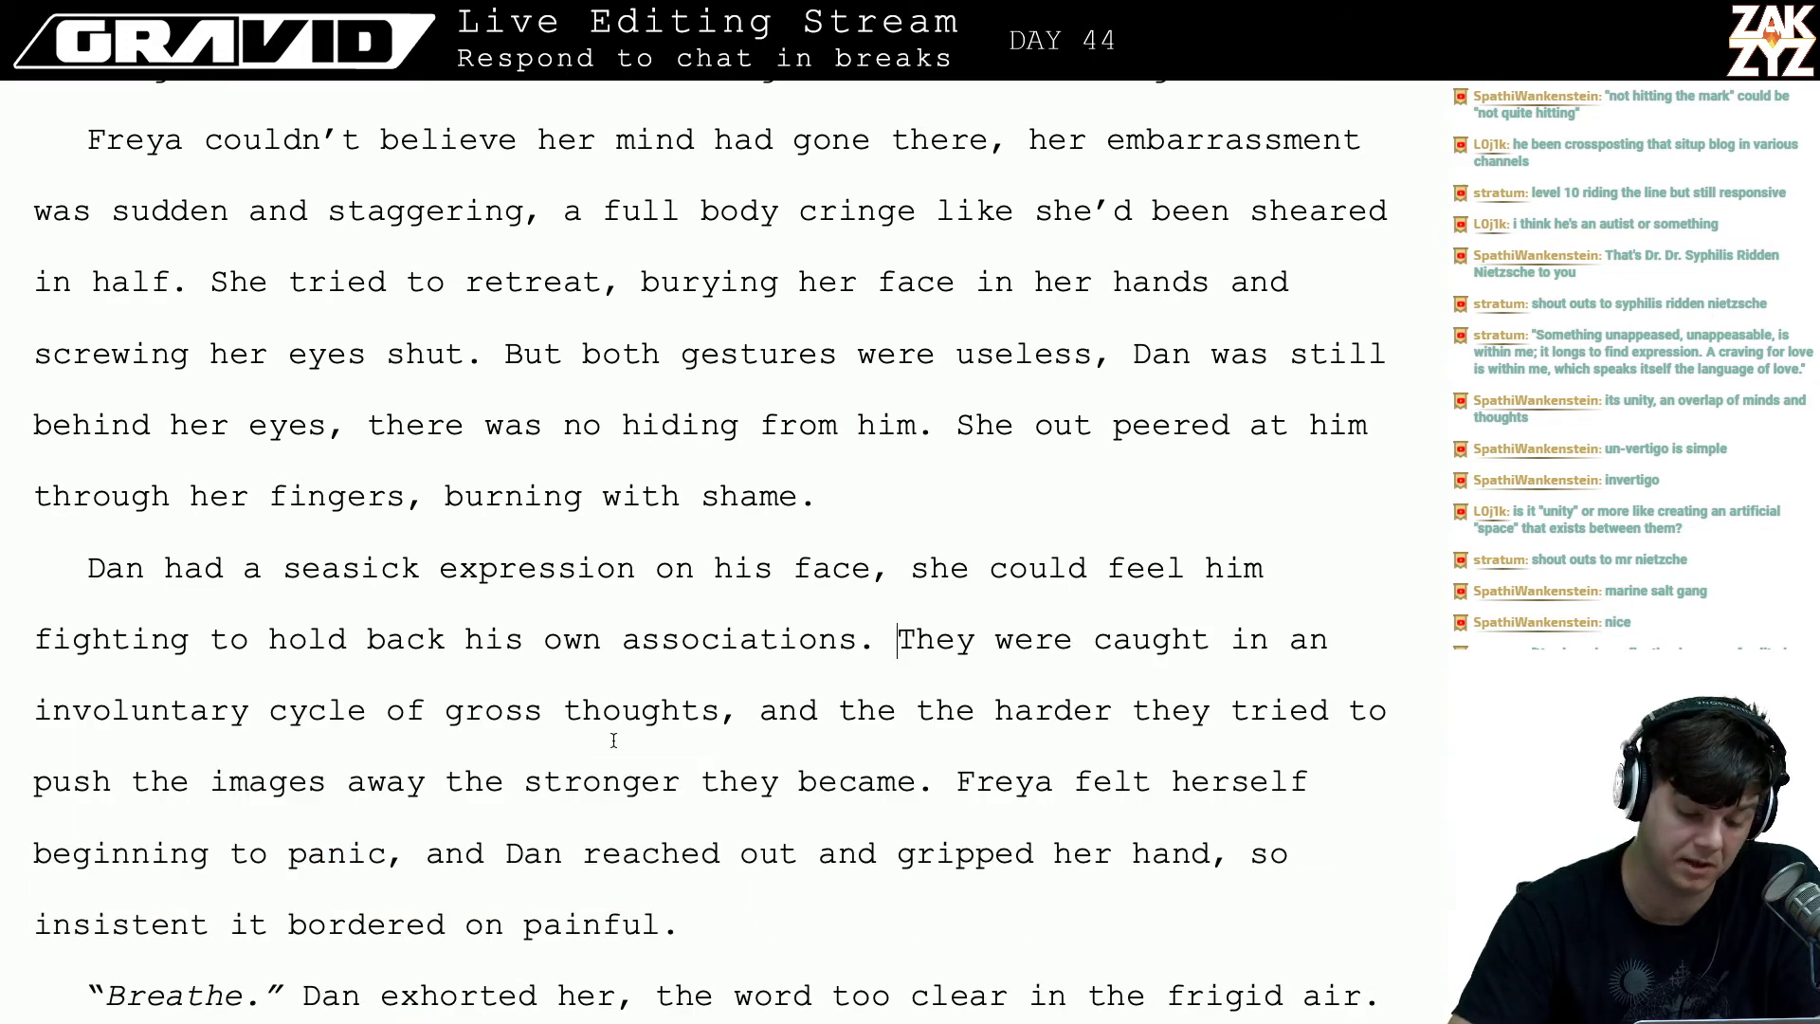
- Read the rest of Dan's paragraph and the "Breathe." lines that follow it
scroll(511, 817, "down", 1)
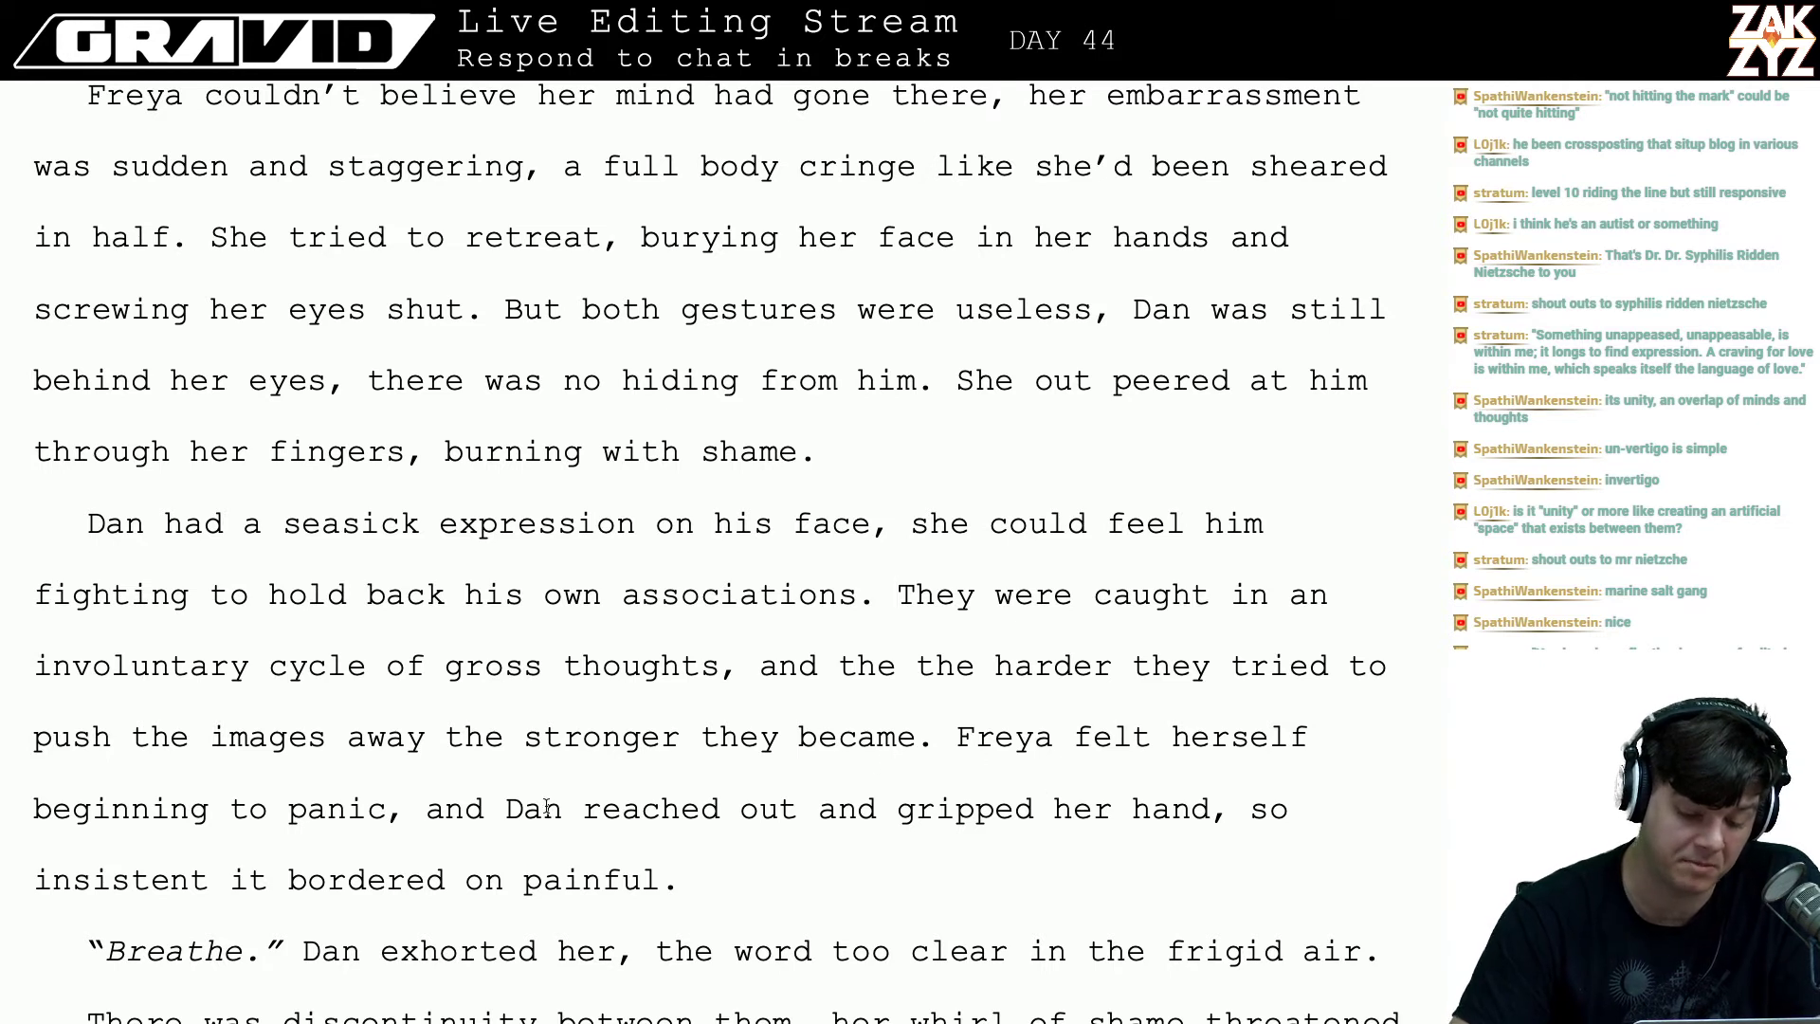
left_click(484, 806)
key("Right")
key("Right")
key("Right")
key("Right")
key("Right")
key("Right")
key("Right")
key("Right")
key("Right")
key("Right")
key("Right")
key("Right")
key("Right")
key("Right")
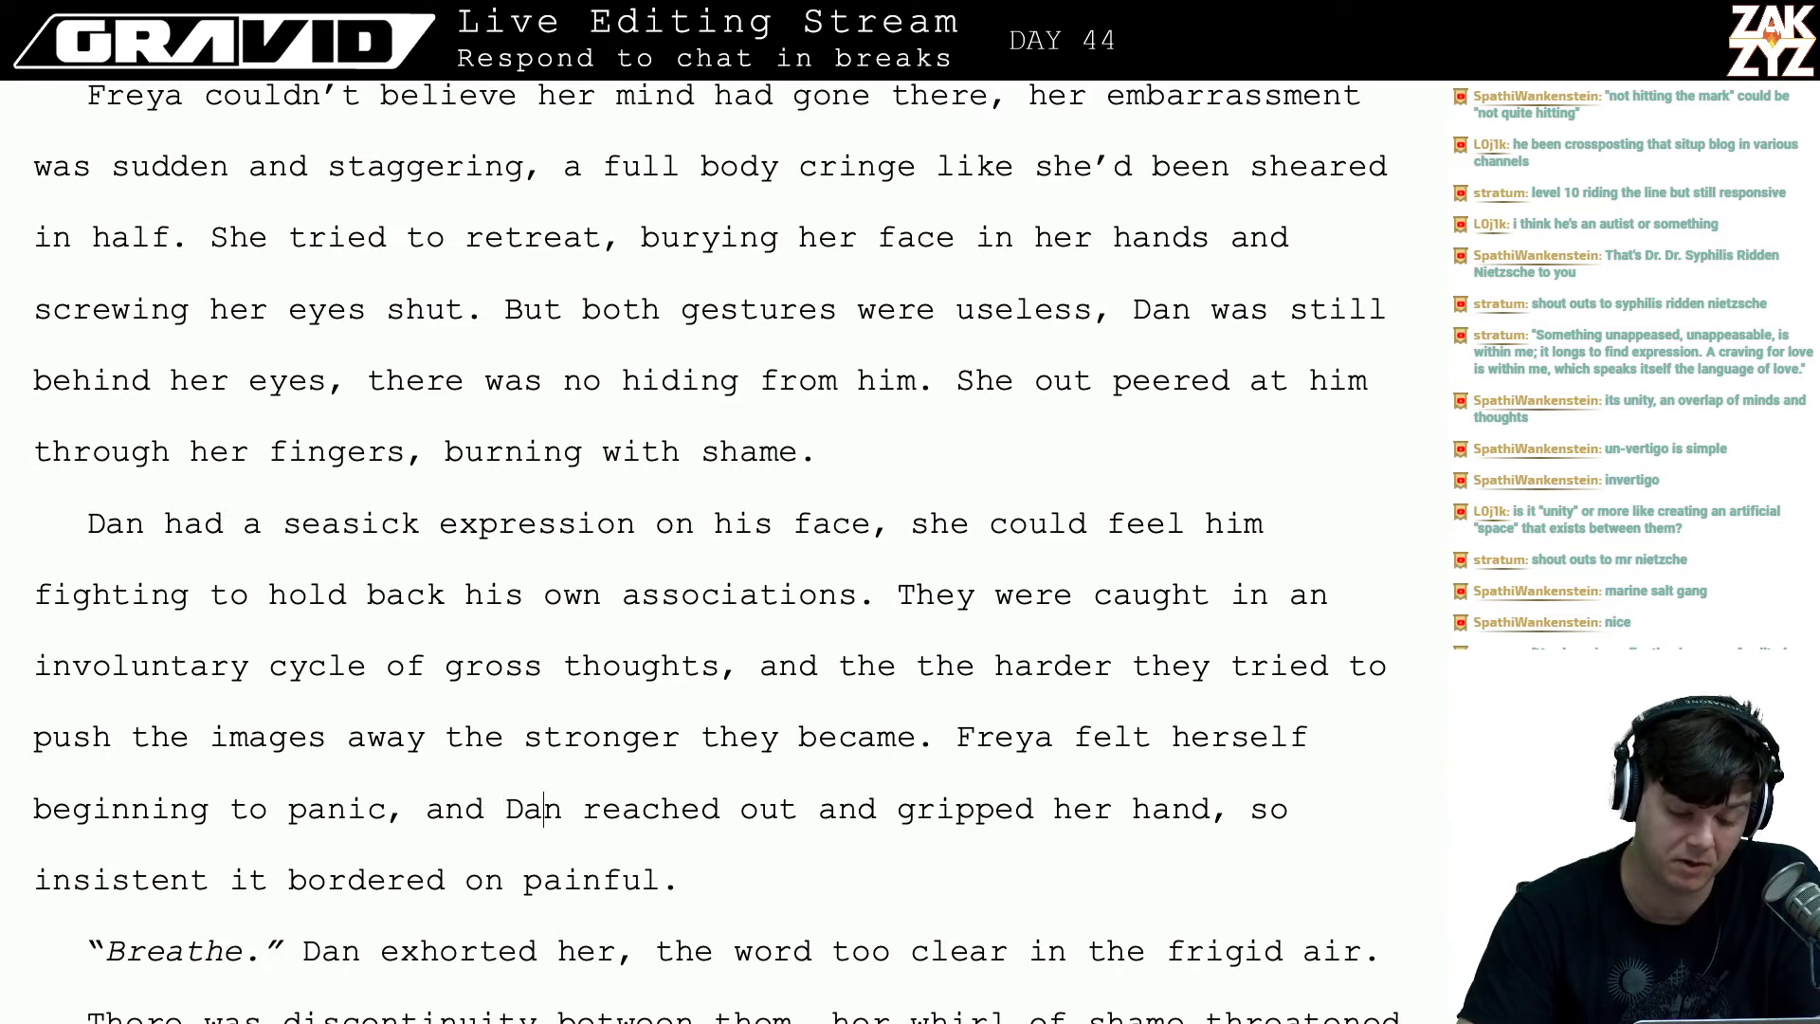
key("Down")
key("Left")
key("Left")
key("Down")
key("Down")
key("Down")
key("Down")
key("Down")
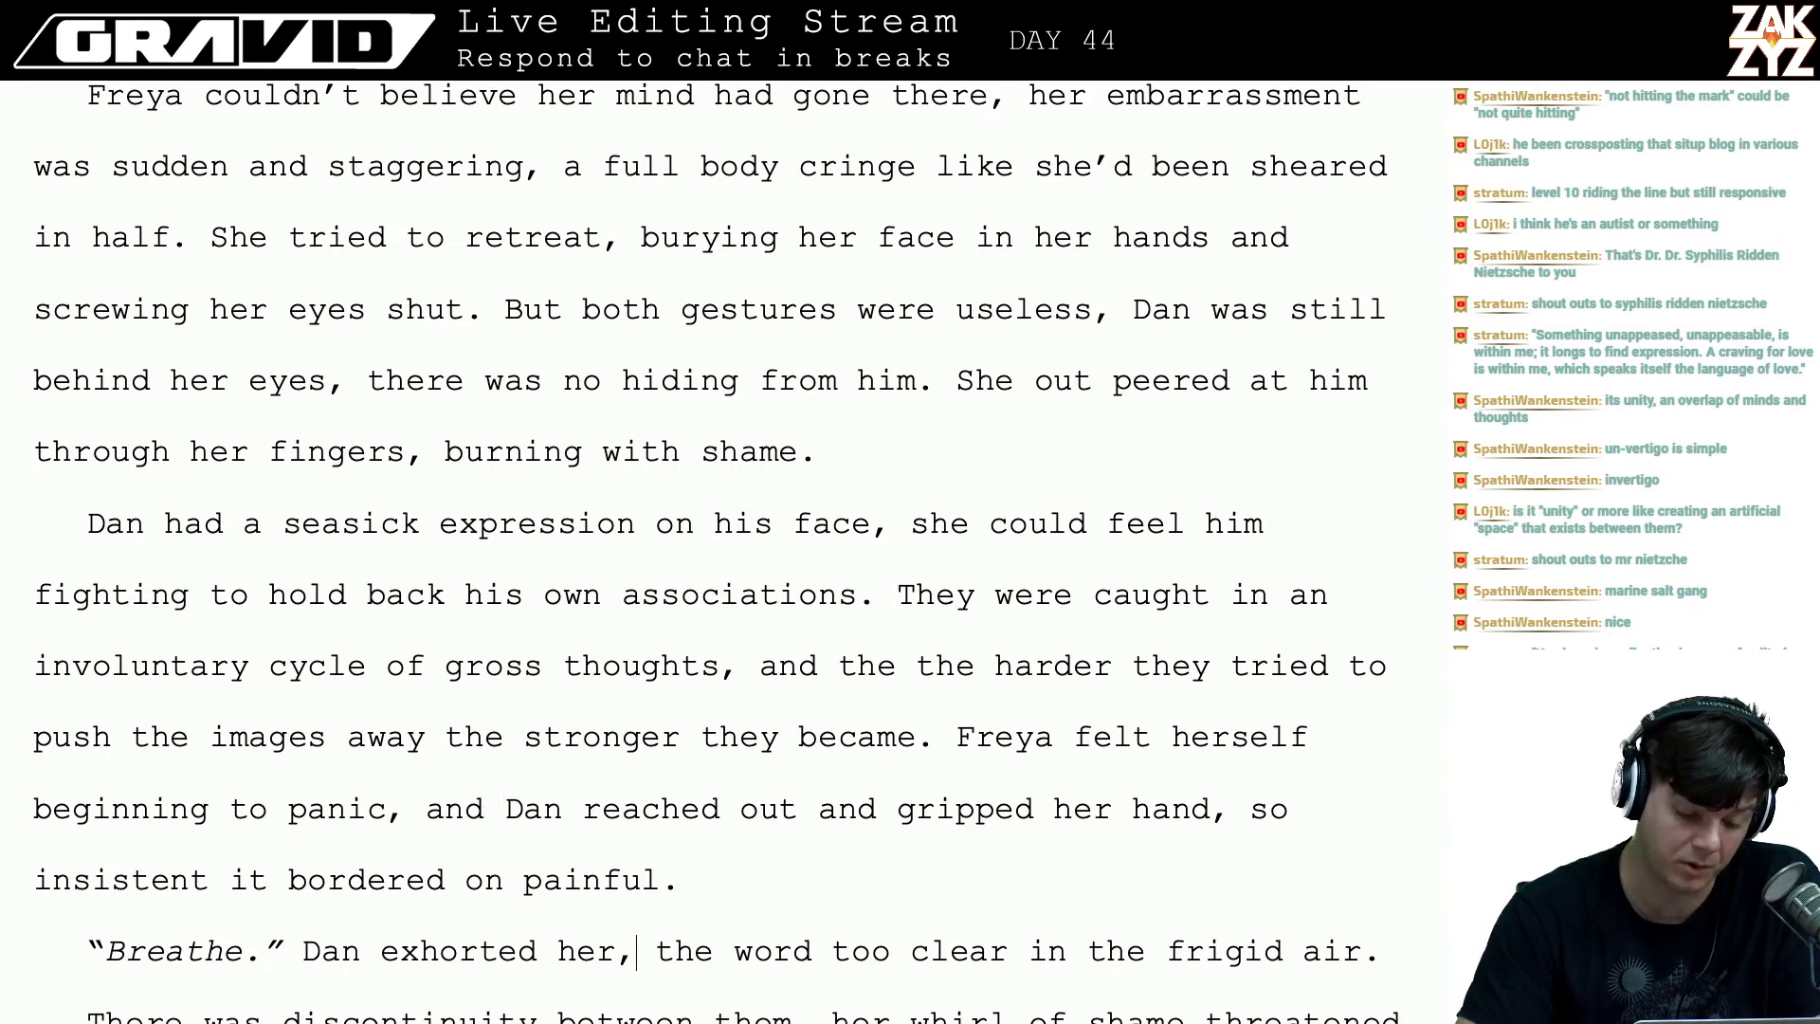
key("Down")
key("Down")
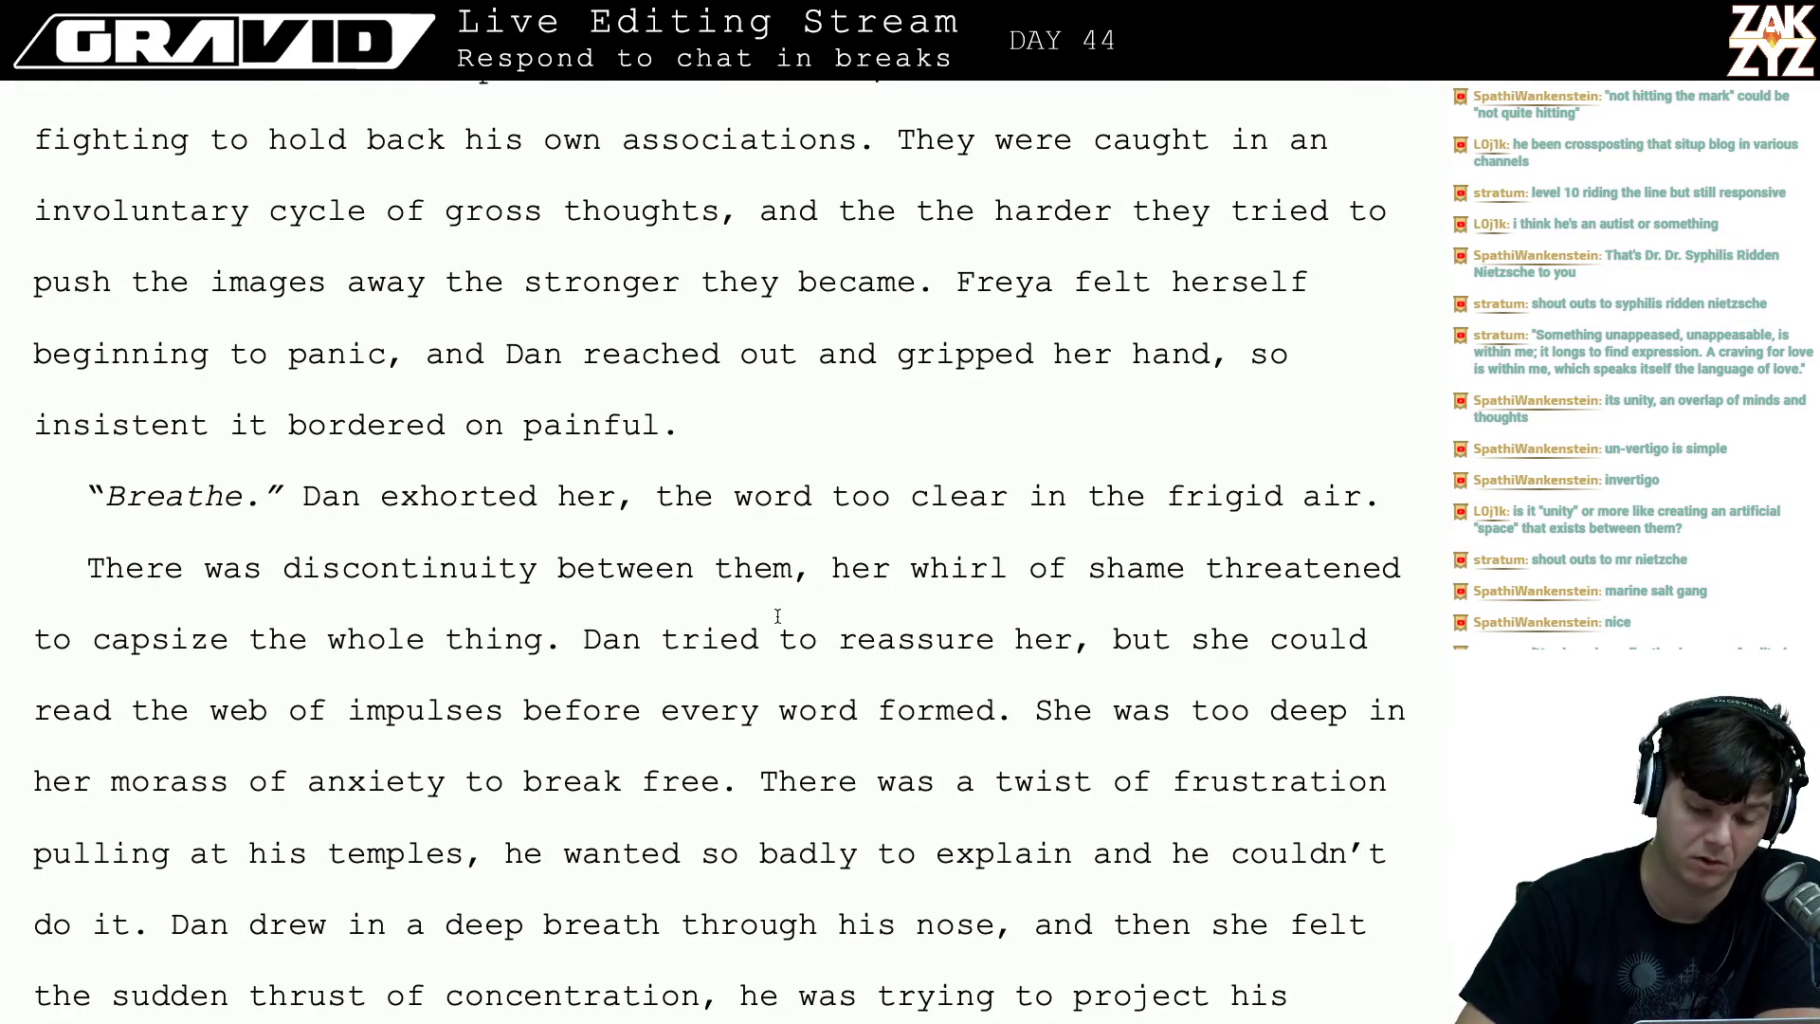
- Replace "too" with "rang" in the "Breathe." line so it reads "the word rang clear in the frigid air."
scroll(867, 474, "down", 1)
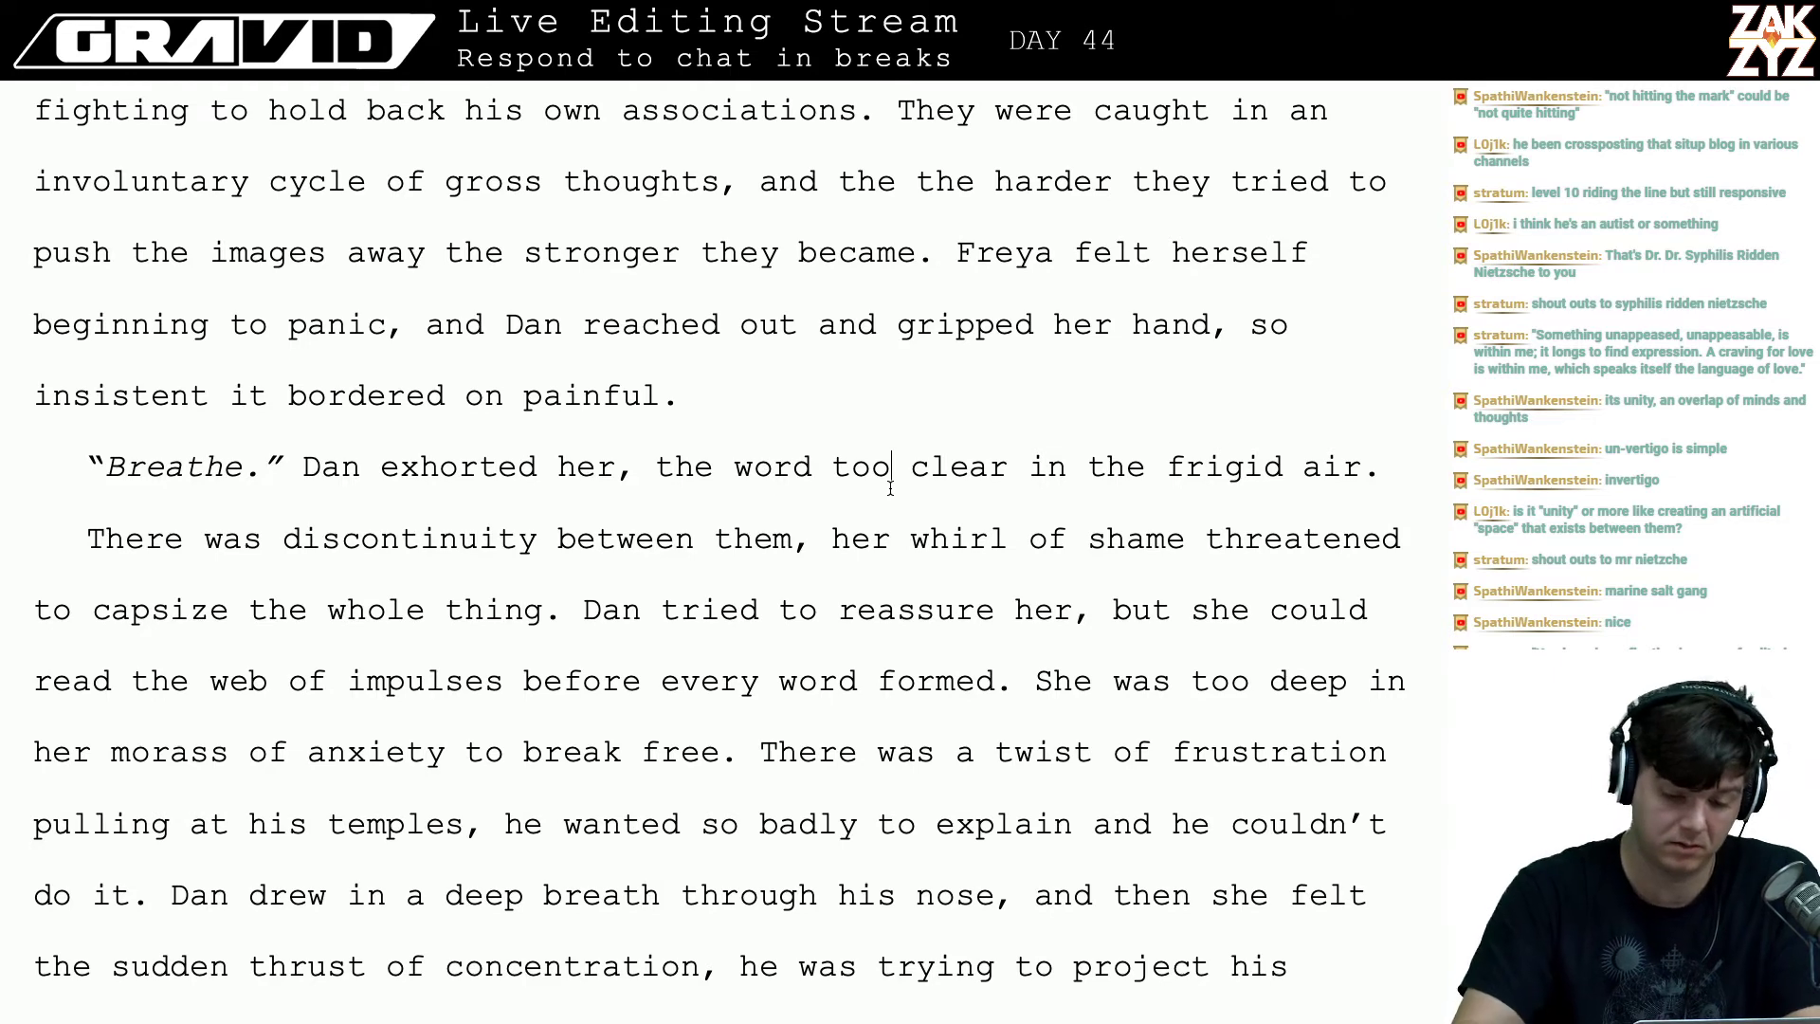
key("Left")
key("Left")
key("Left")
type("rang")
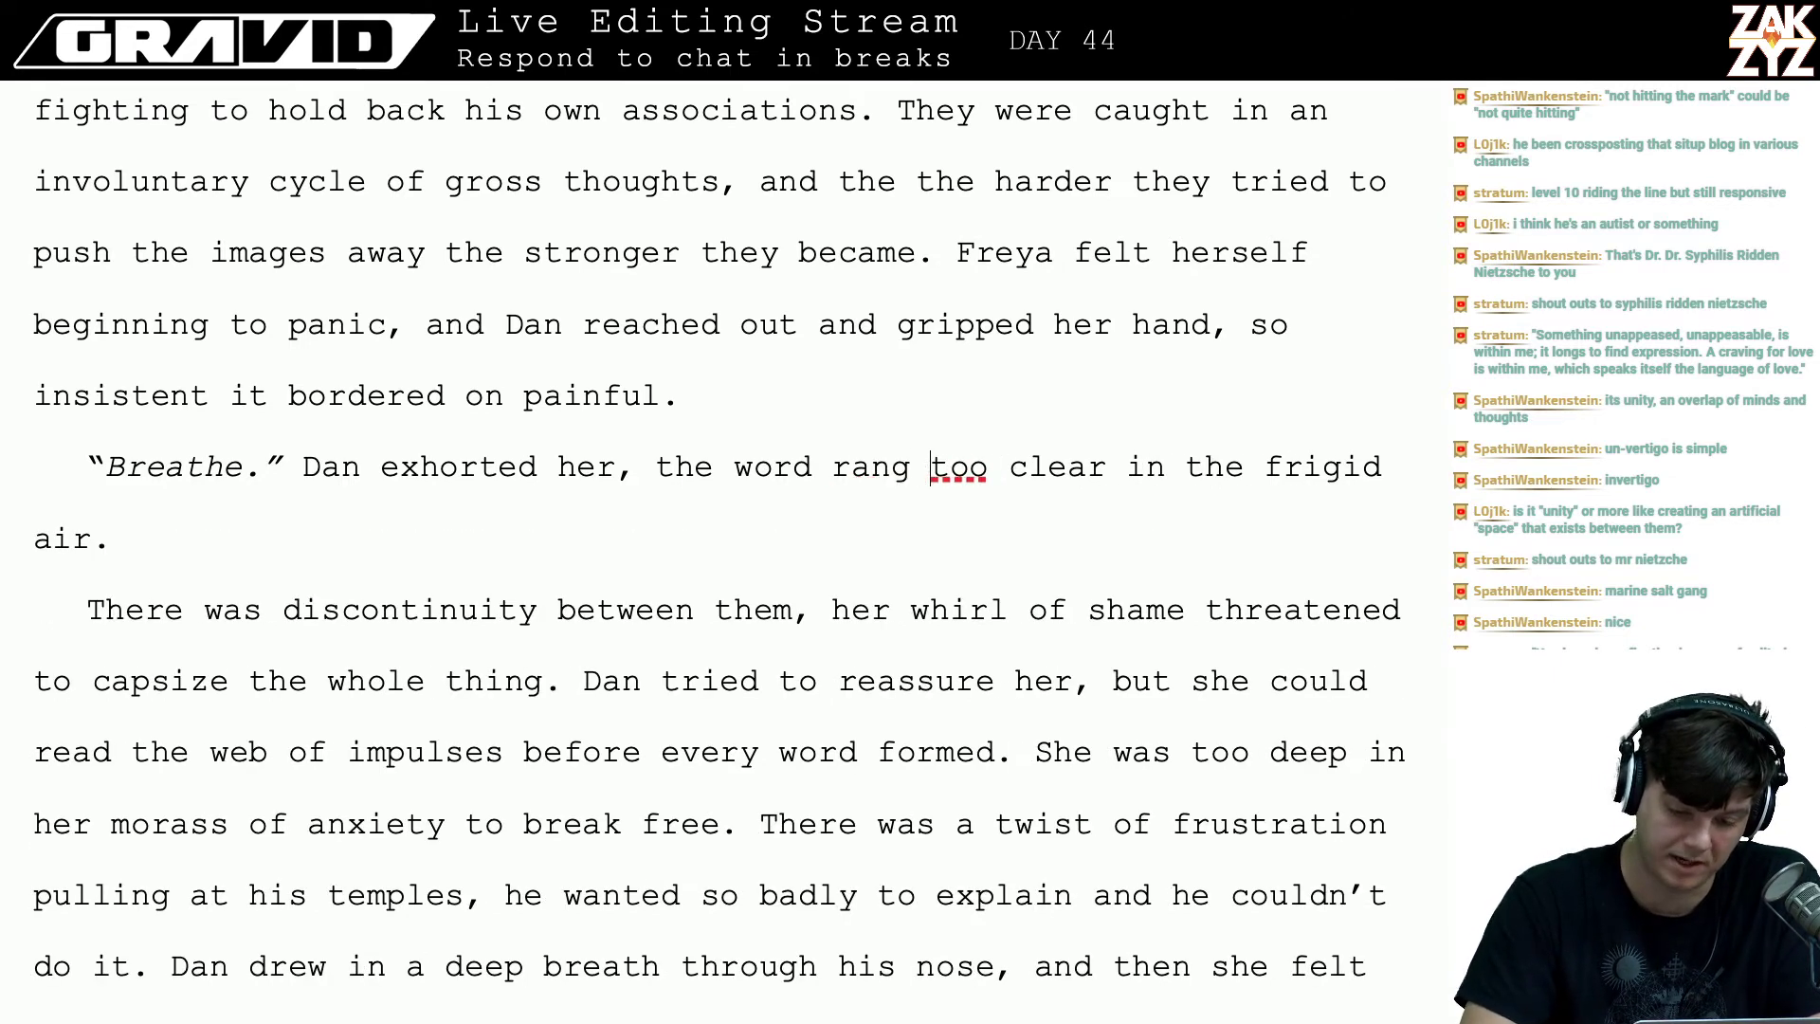
key("BackSpace")
key("Delete")
key("Delete")
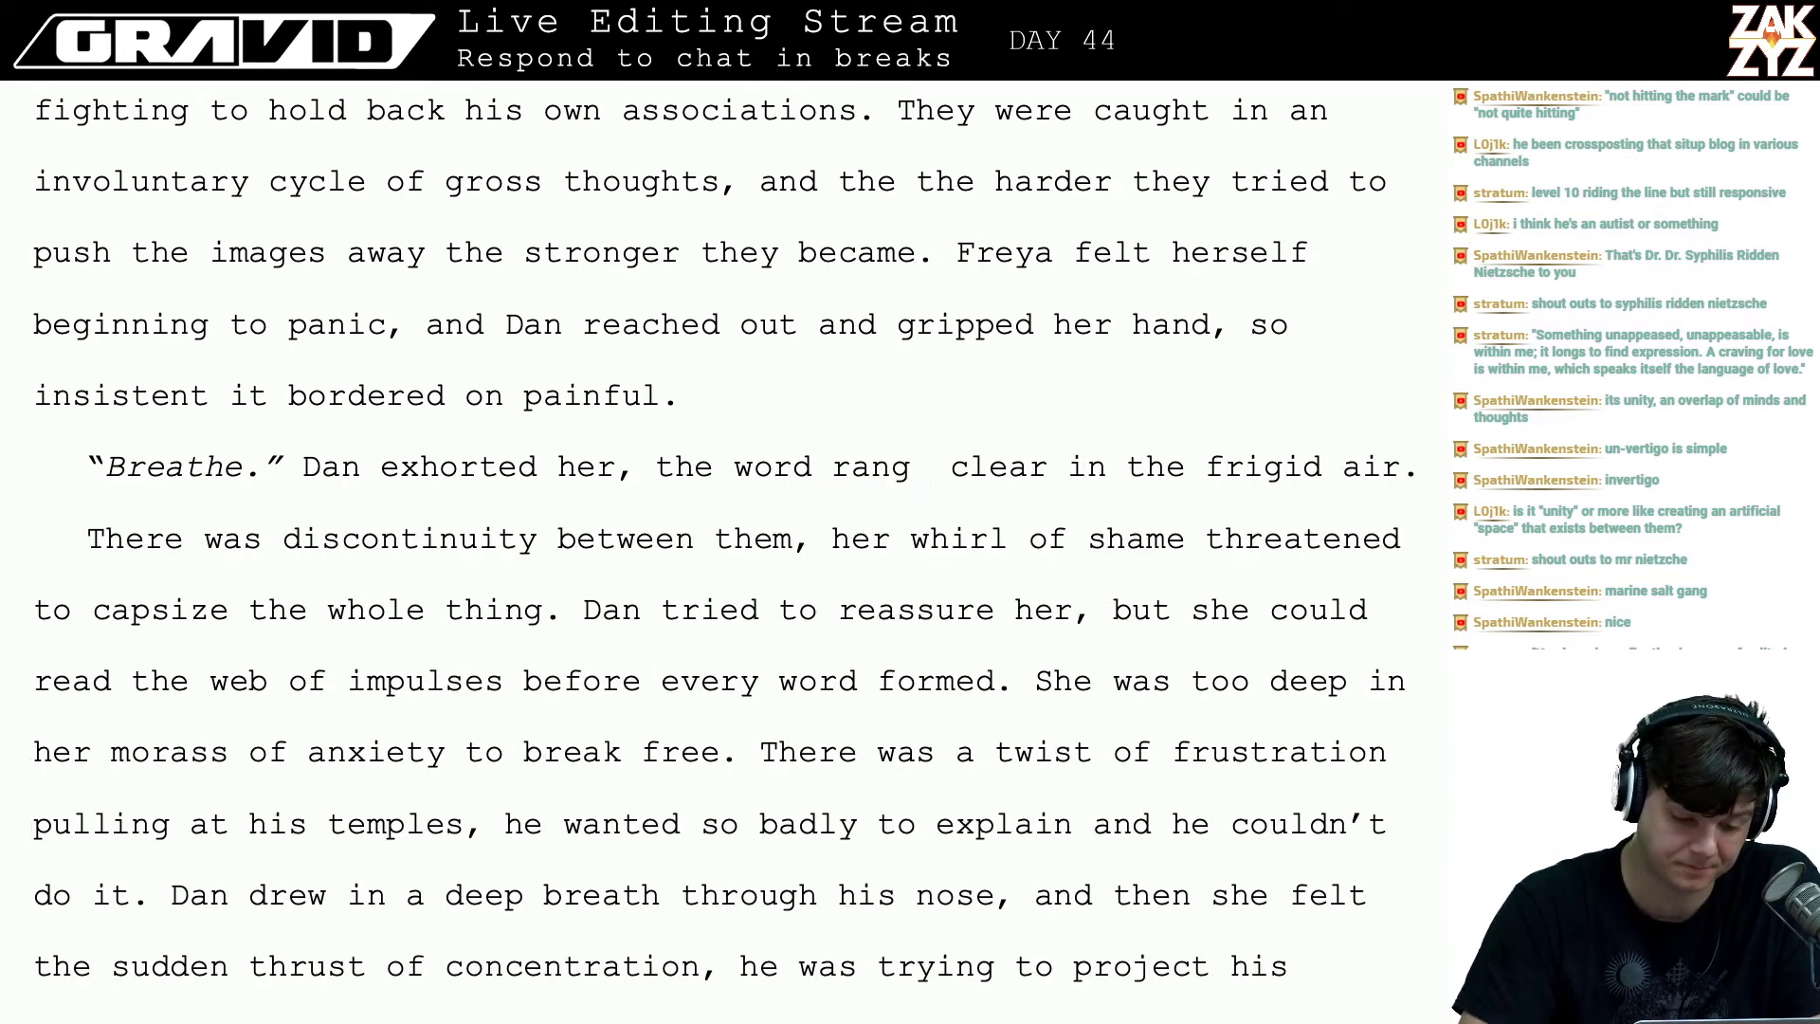
key("Delete")
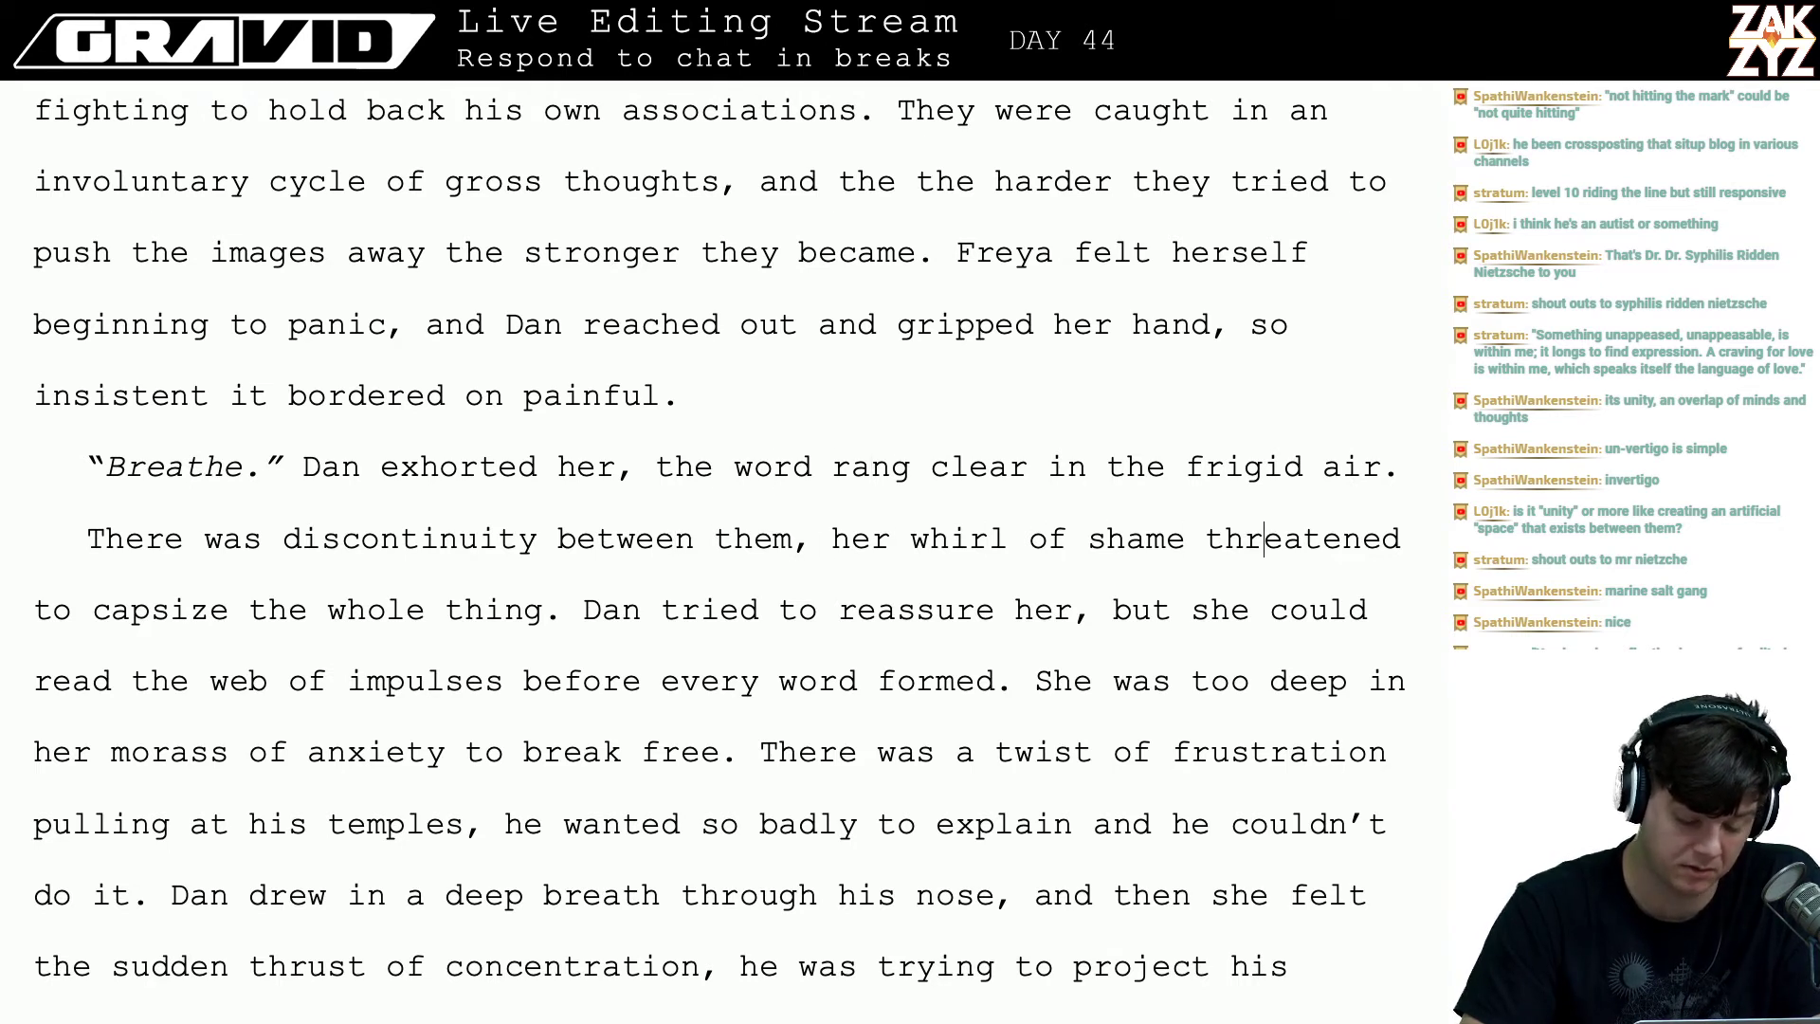
- Replace "the whole thing" with "Unity" so the sentence ends "her whirl of shame threatened to capsize Unity."
key("Right")
key("Right")
key("Right")
key("Right")
key("Right")
key("Right")
key("Right")
key("Right")
key("Right")
key("Right")
key("Right")
key("Right")
key("Right")
key("Right")
key("Right")
key("Right")
key("Right")
key("Right")
key("Right")
key("Right")
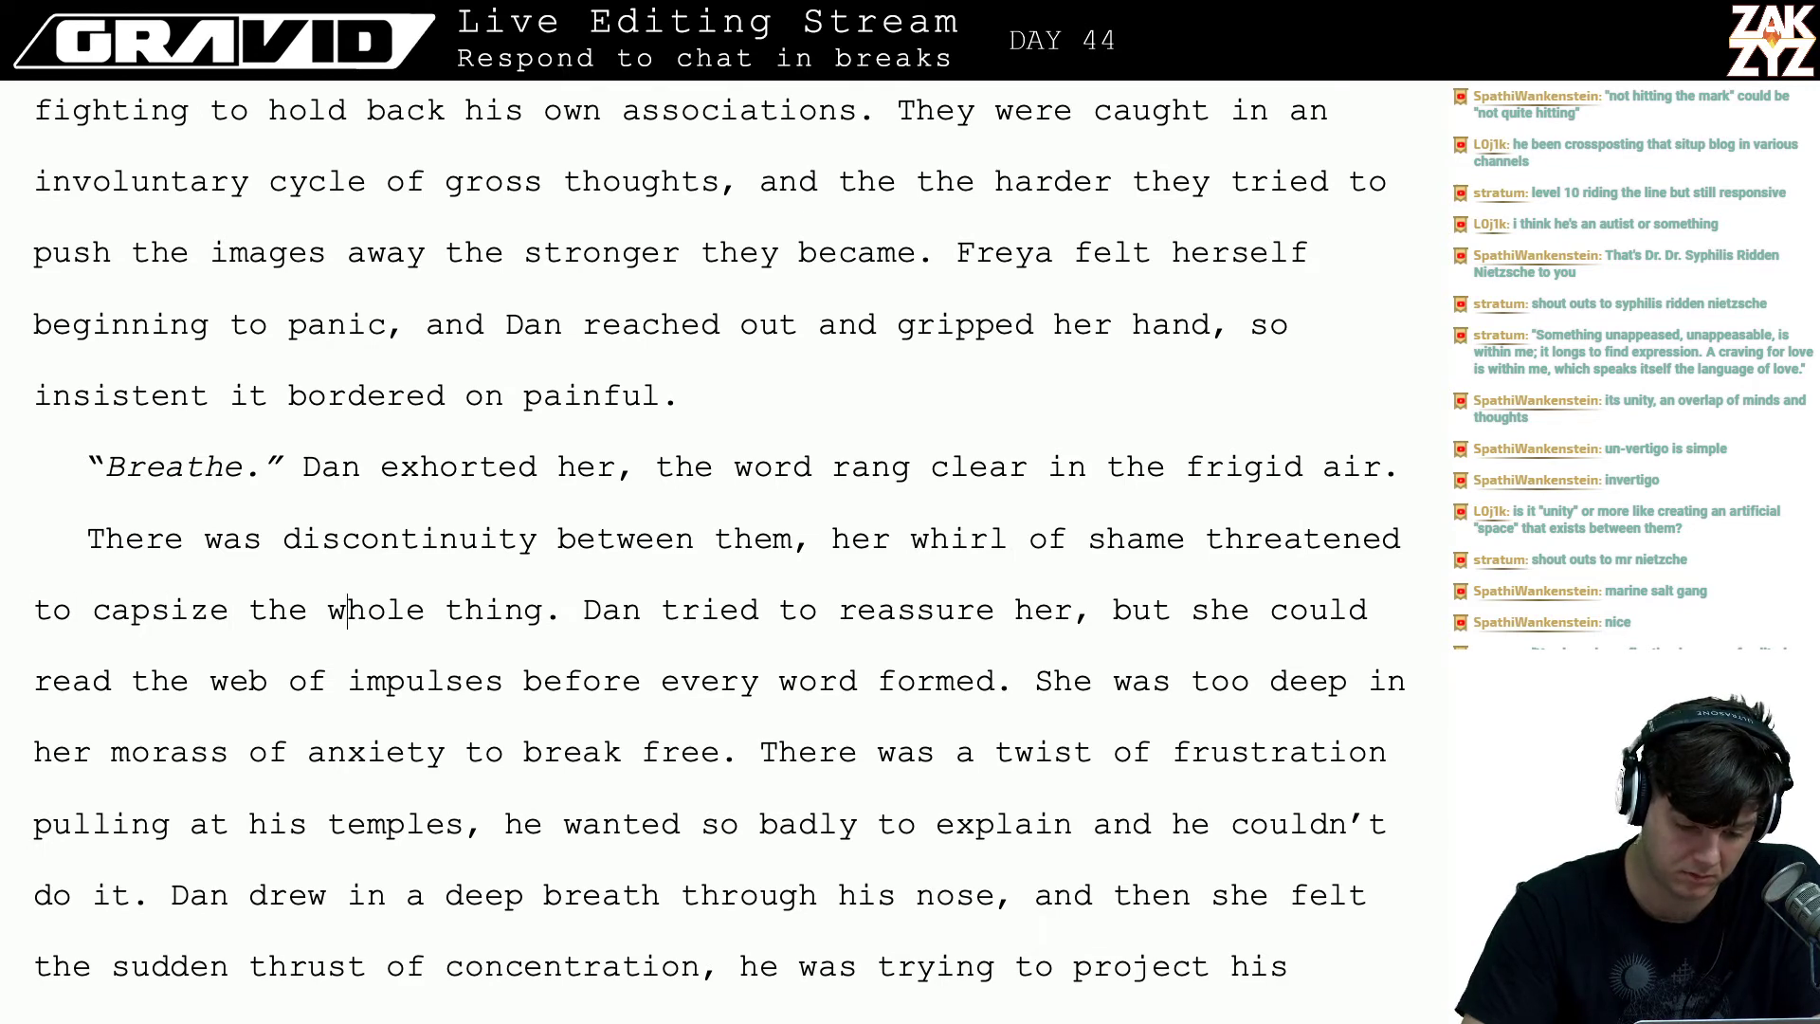
key("Right")
key("Right")
key("Right")
key("Right")
key("BackSpace")
key("BackSpace")
key("BackSpace")
key("BackSpace")
key("BackSpace")
key("BackSpace")
key("BackSpace")
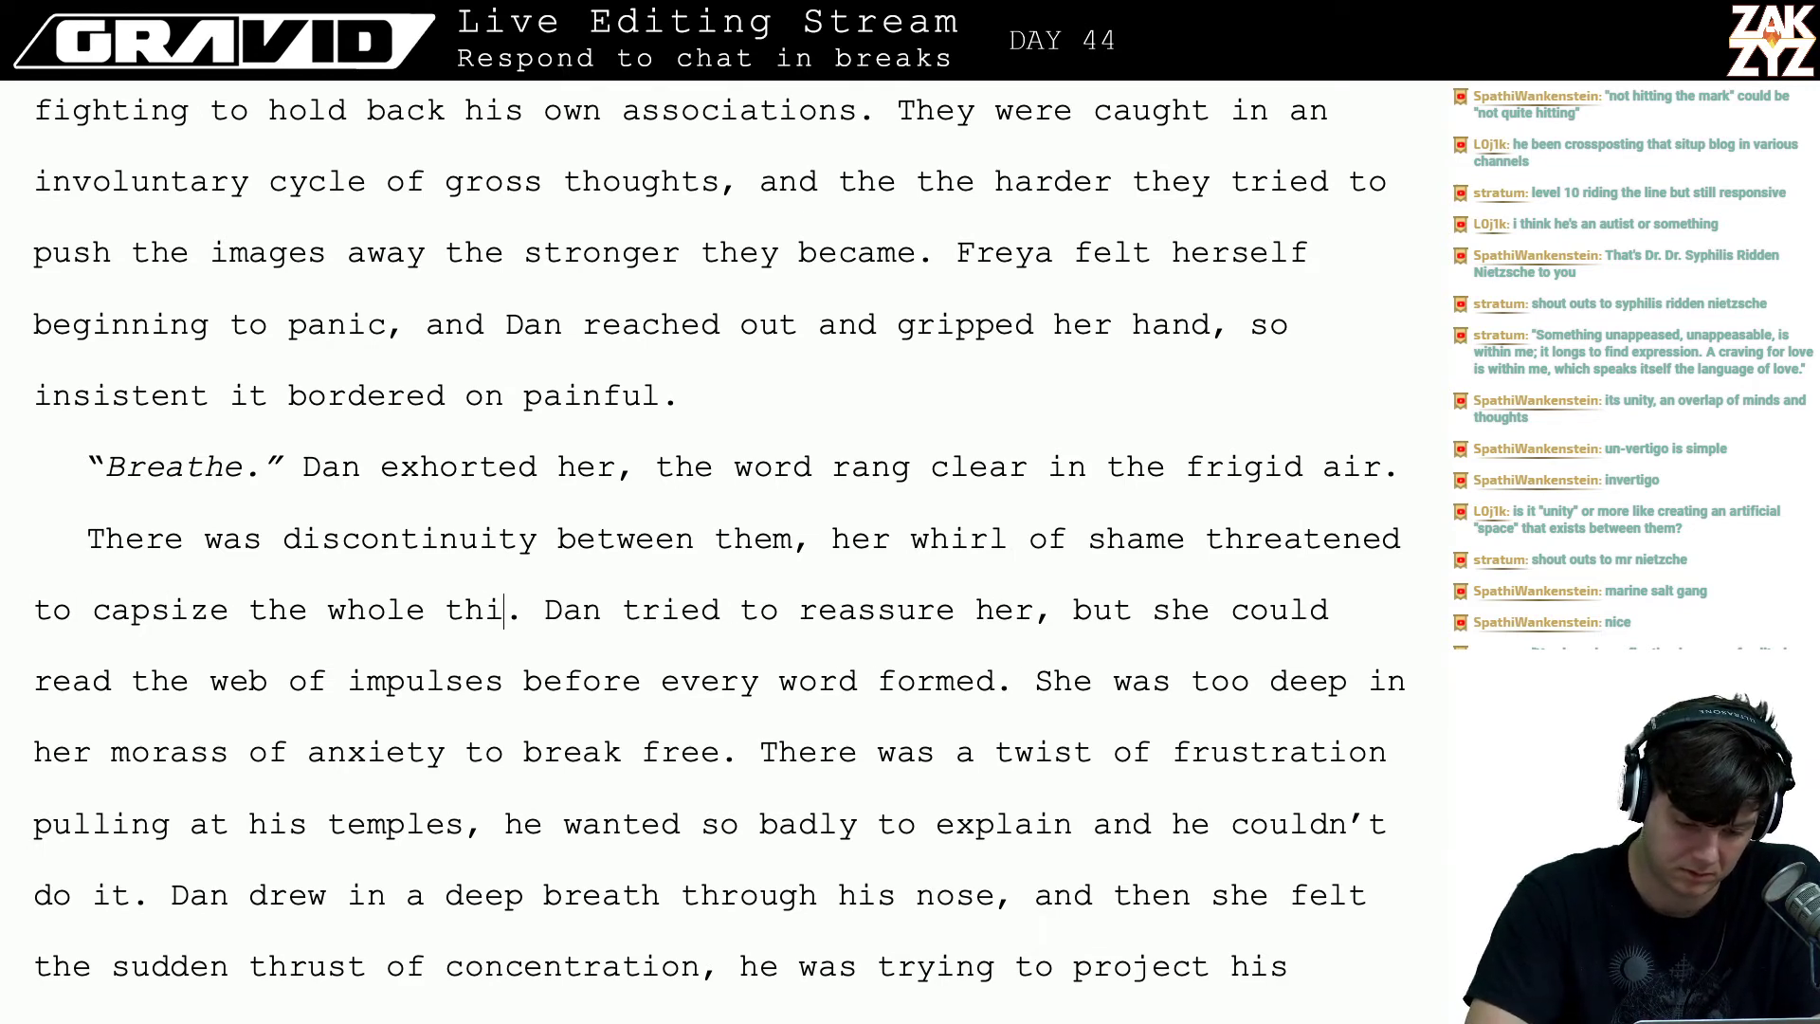
key("BackSpace")
key("BackSpace")
key("BackSpace")
key("BackSpace")
key("BackSpace")
key("BackSpace")
key("BackSpace")
key("BackSpace")
type("Unit")
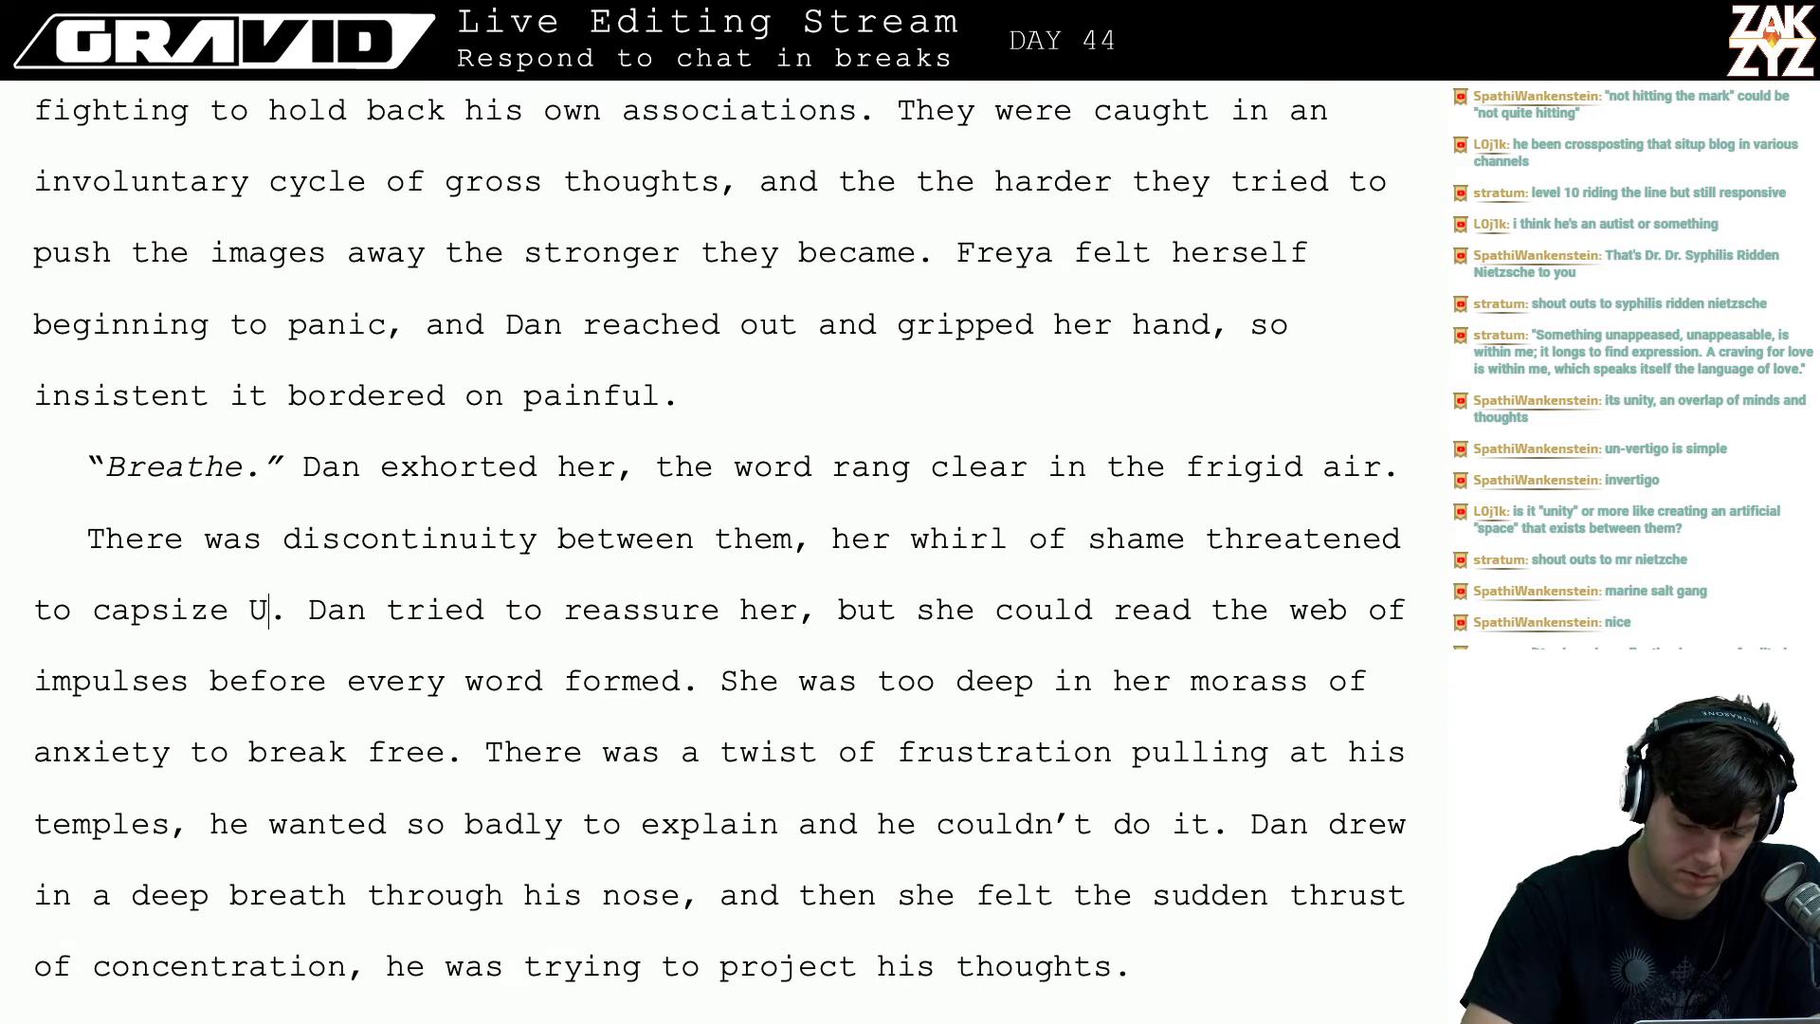
type("y")
- Read the rest of the page and the opening of page 413, and return to Dan's seasick expression paragraph
key("Right")
key("Right")
key("Right")
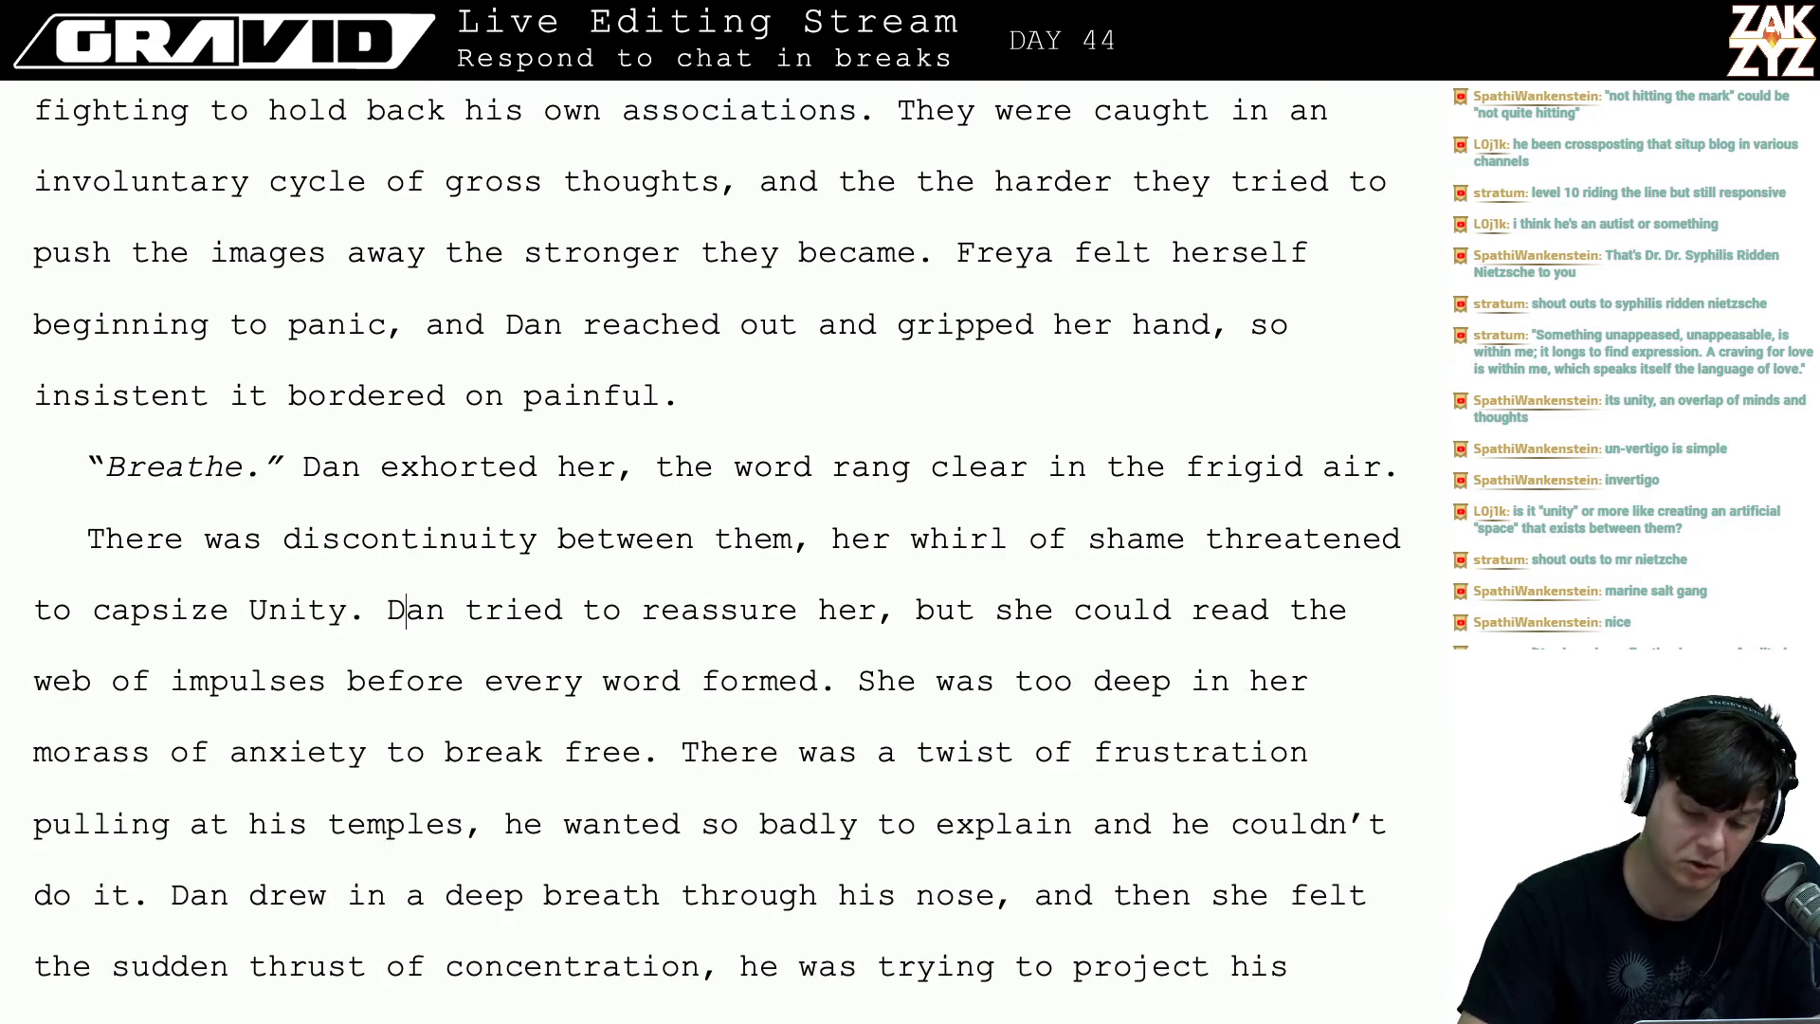
key("Right")
scroll(886, 465, "down", 2)
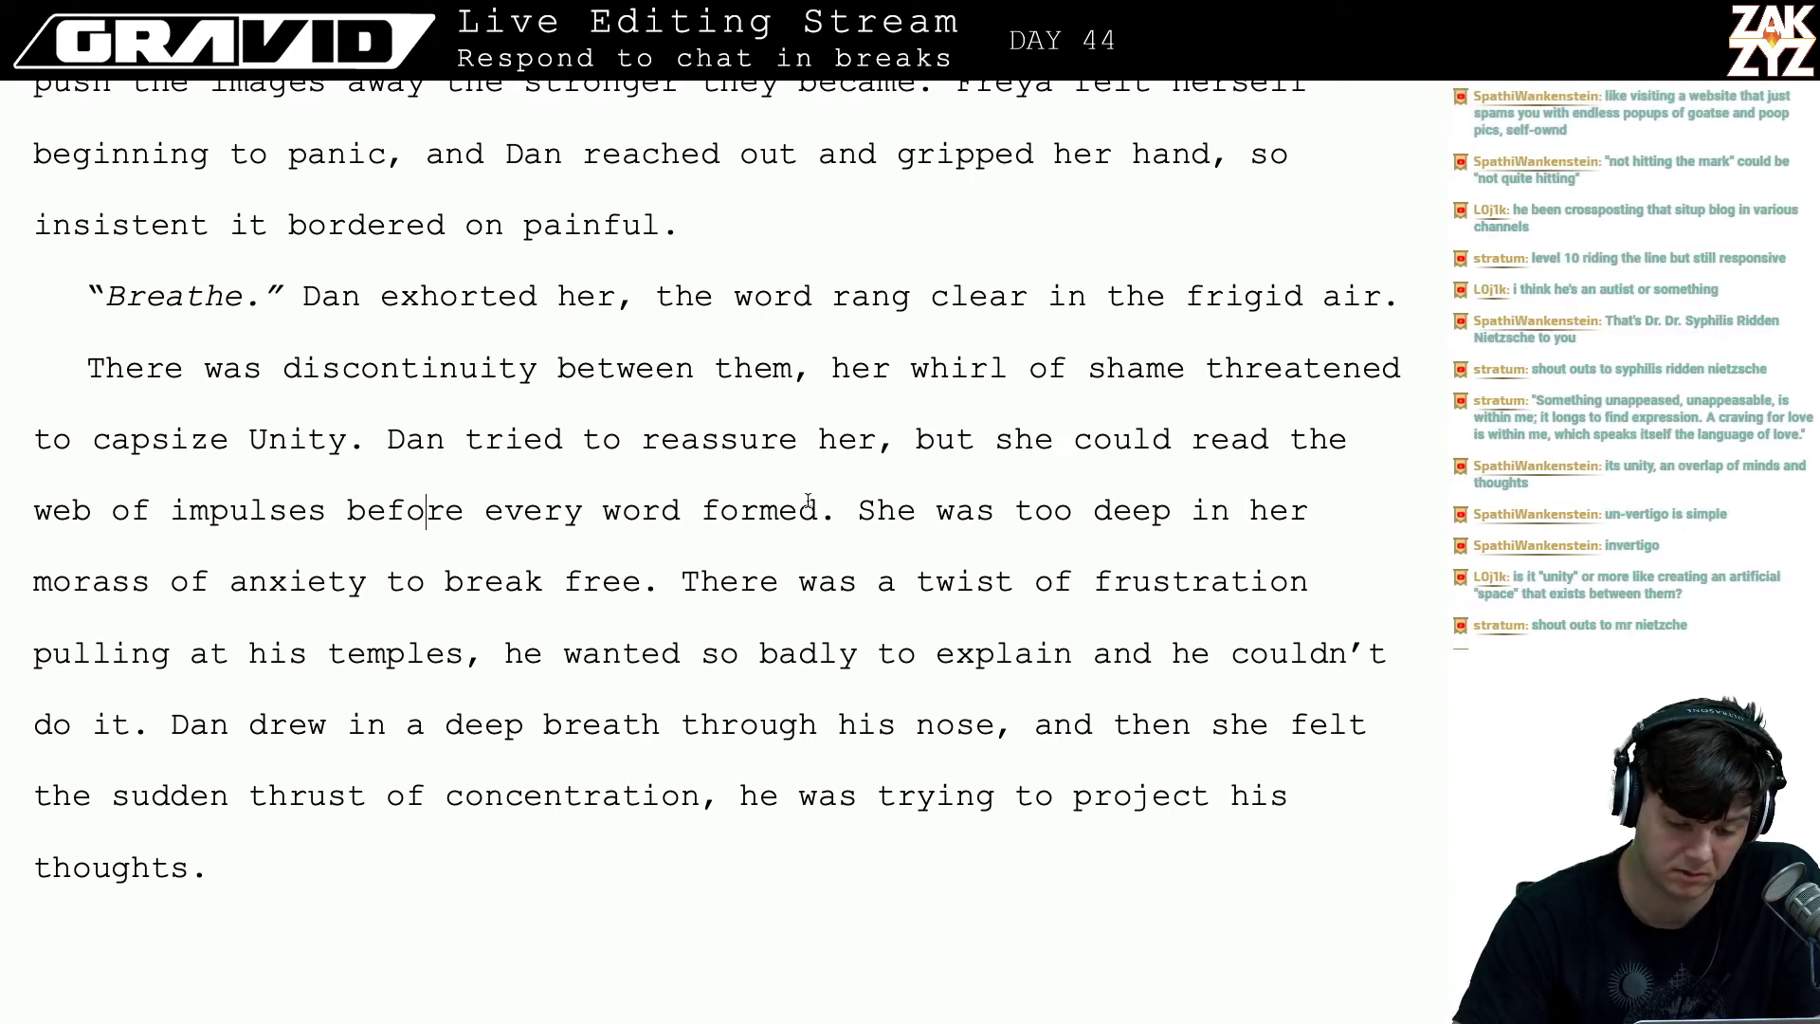
scroll(809, 502, "down", 10)
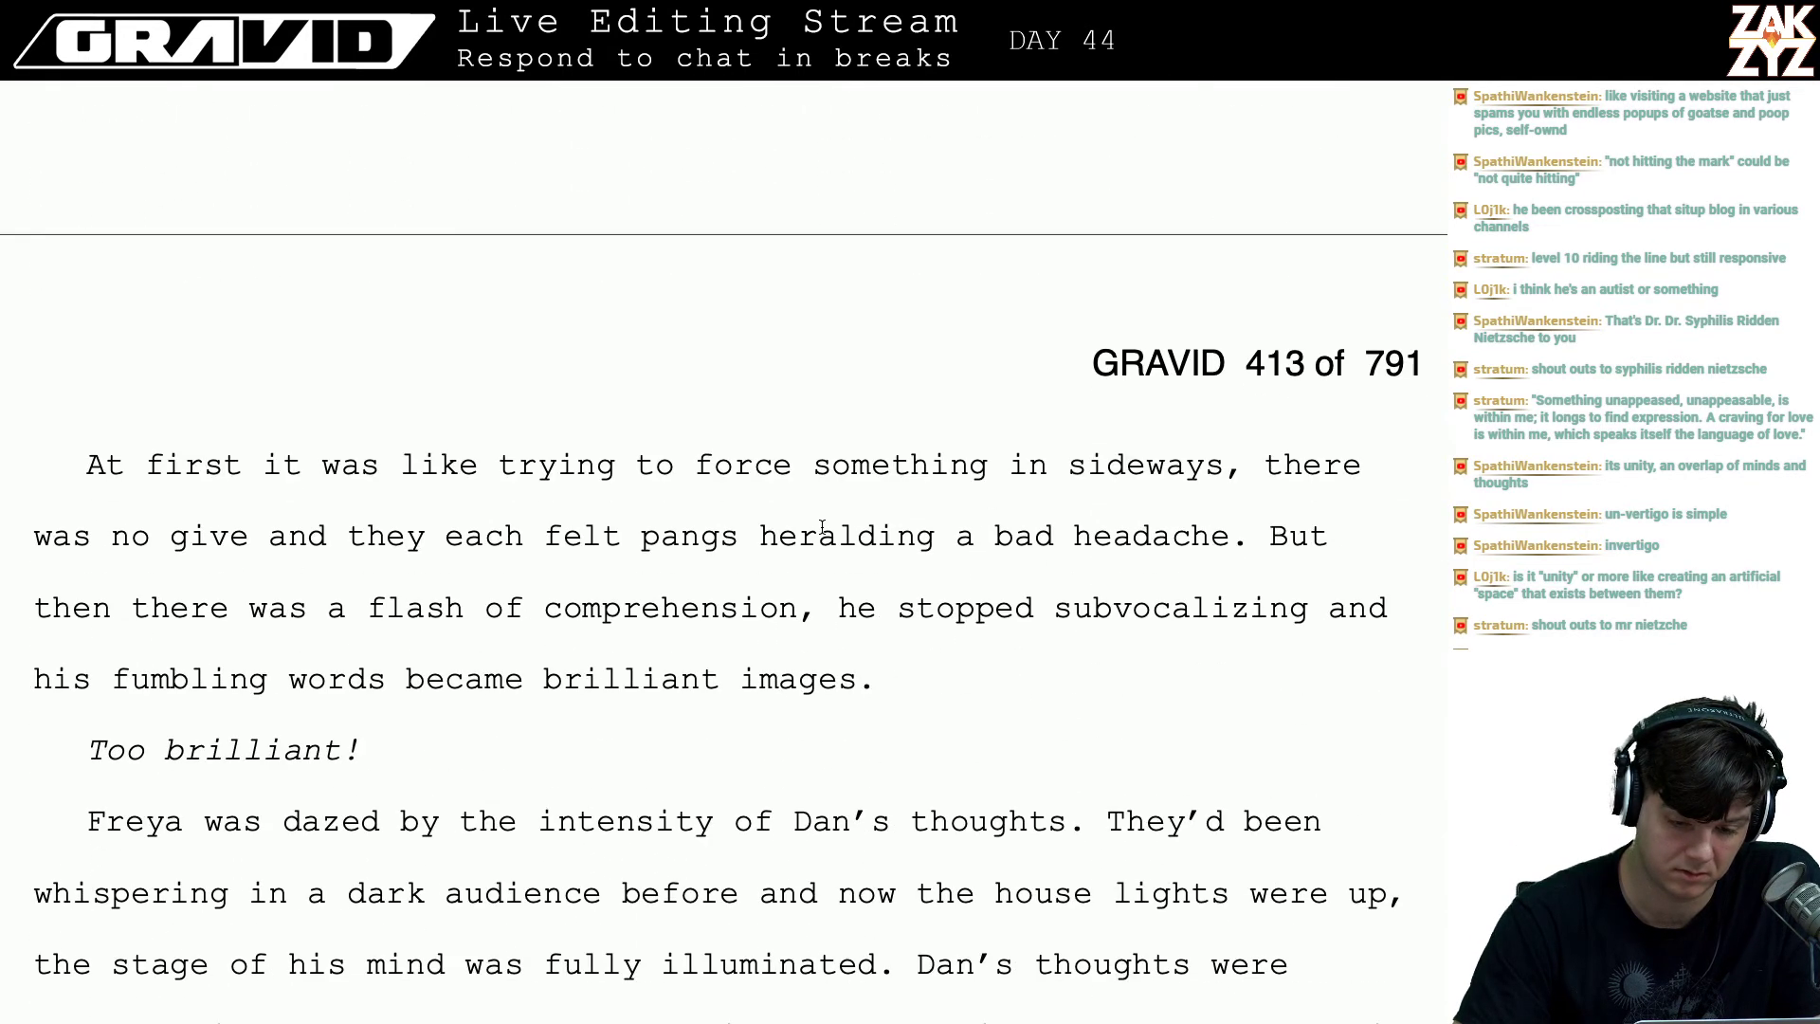
scroll(821, 525, "up", 10)
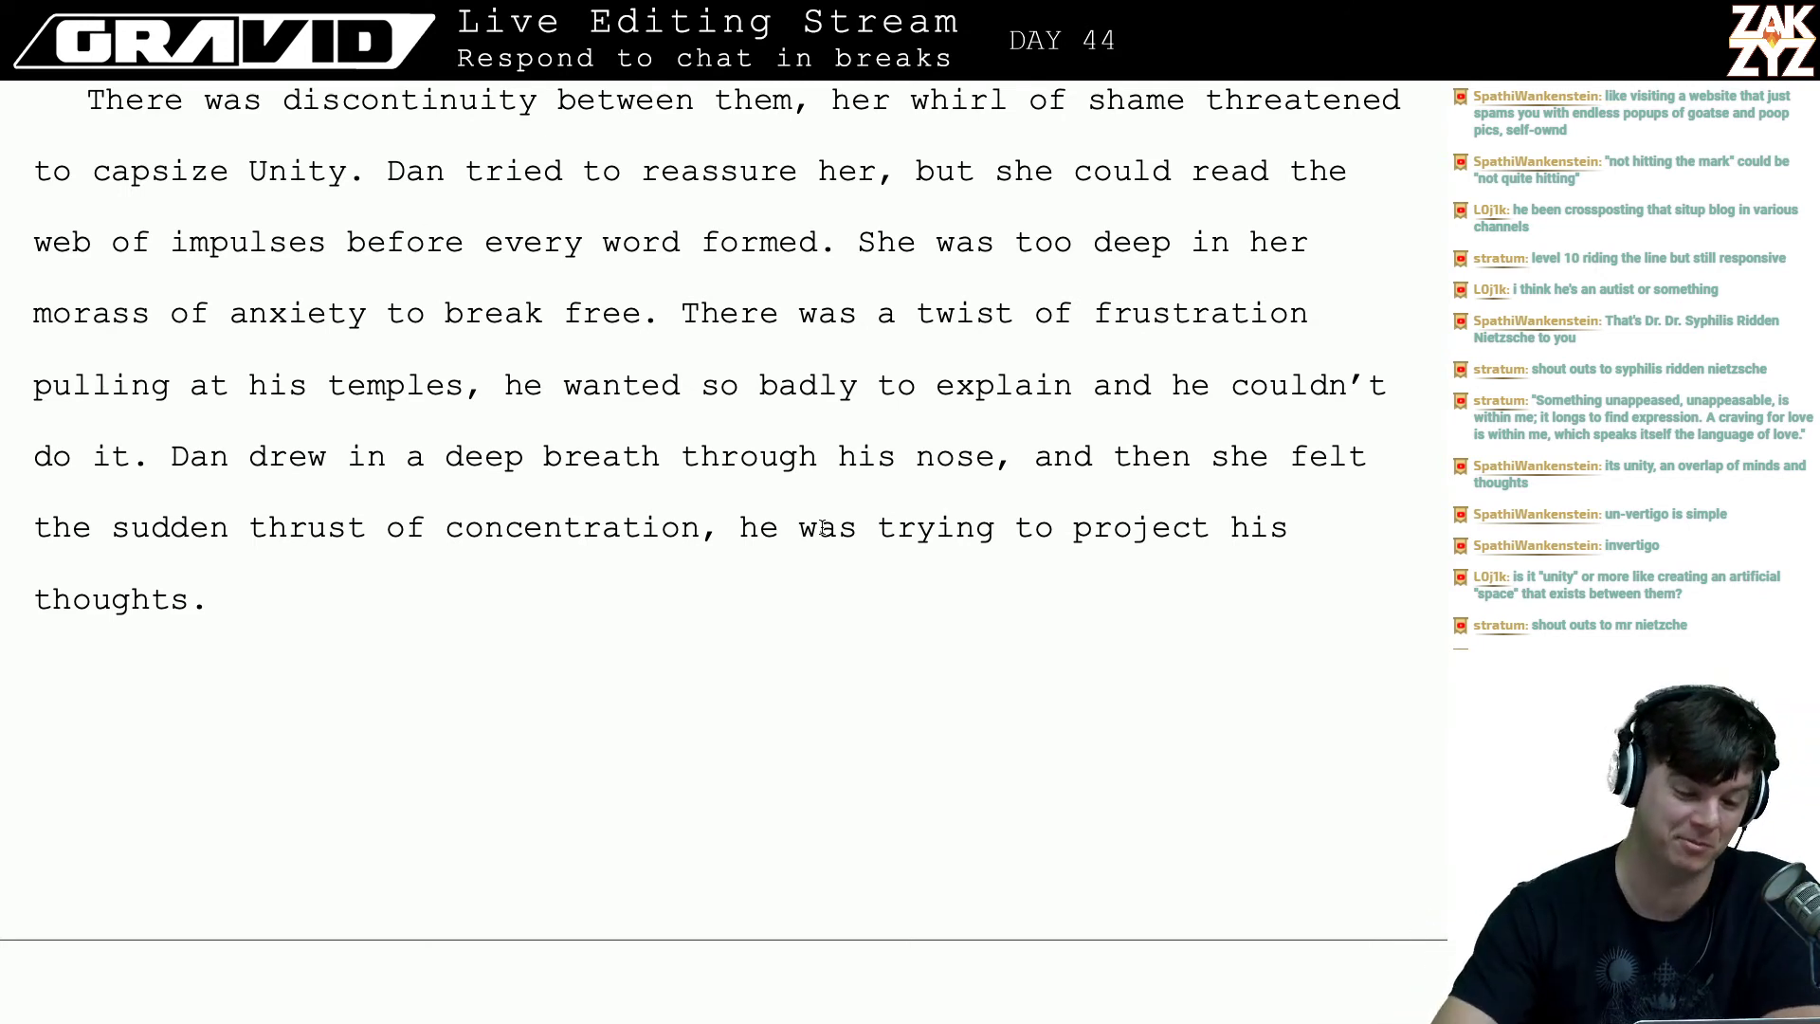
scroll(737, 439, "up", 2)
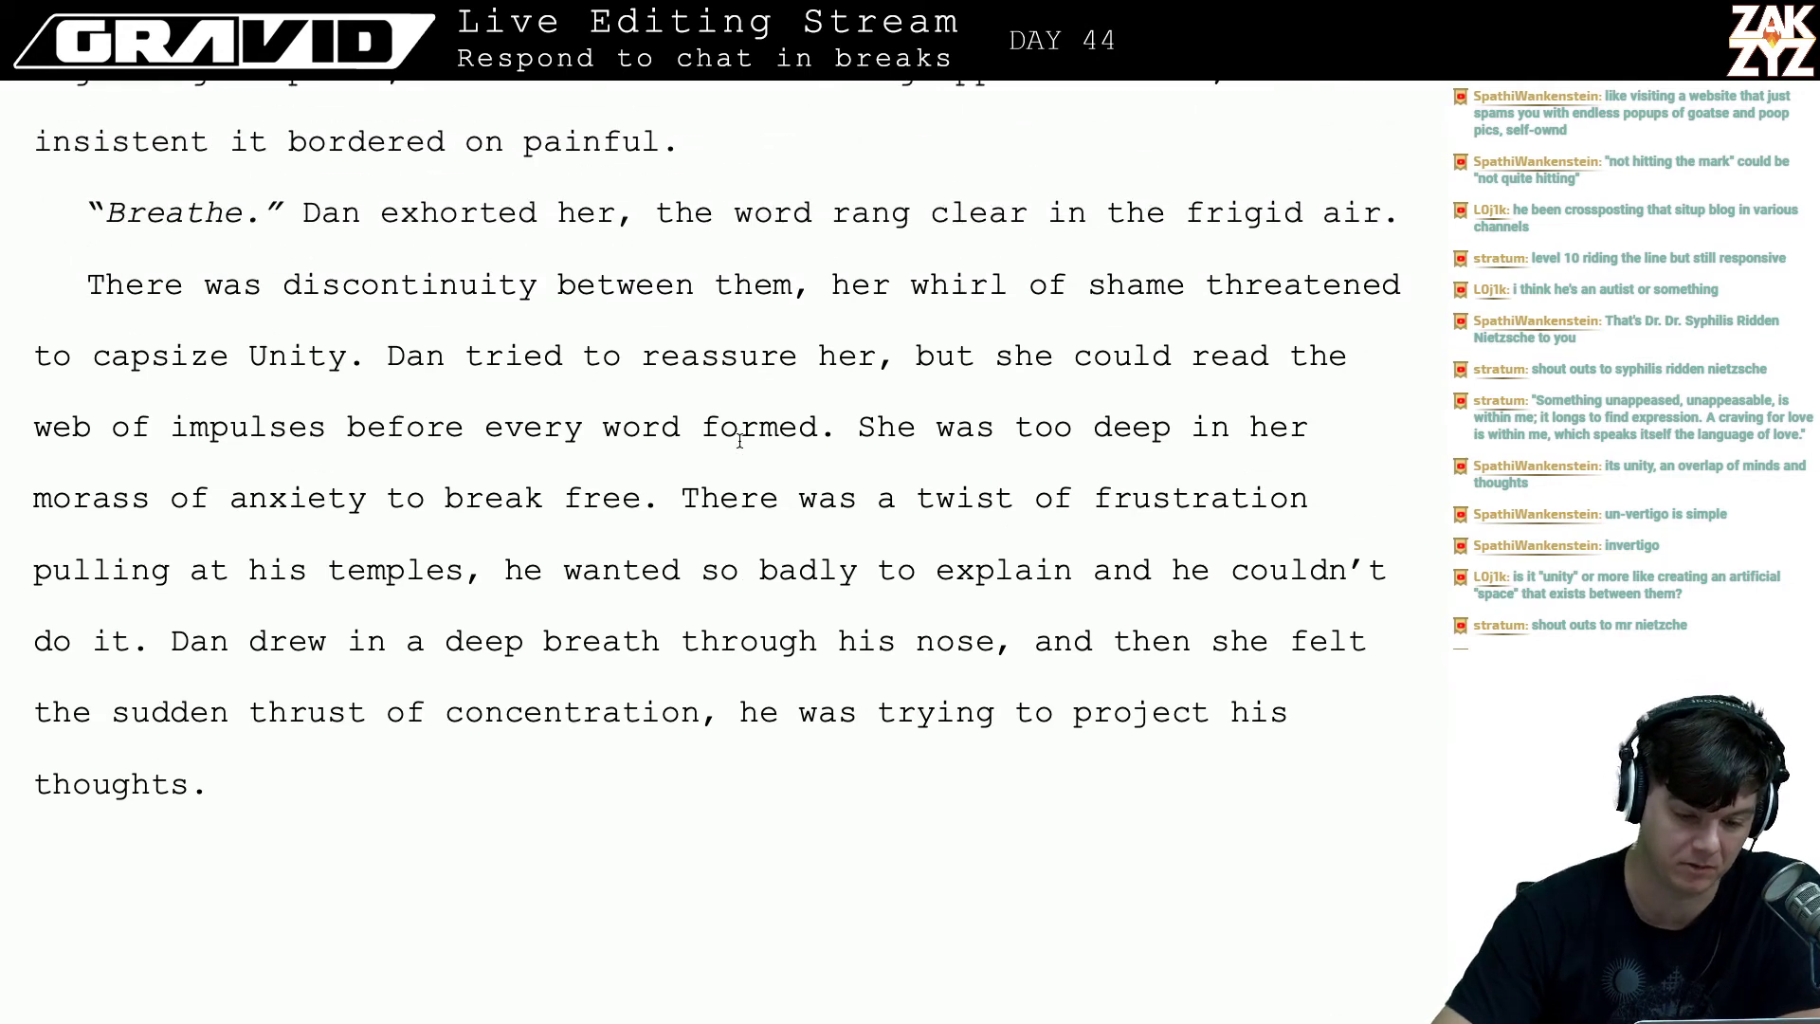
left_click(446, 357)
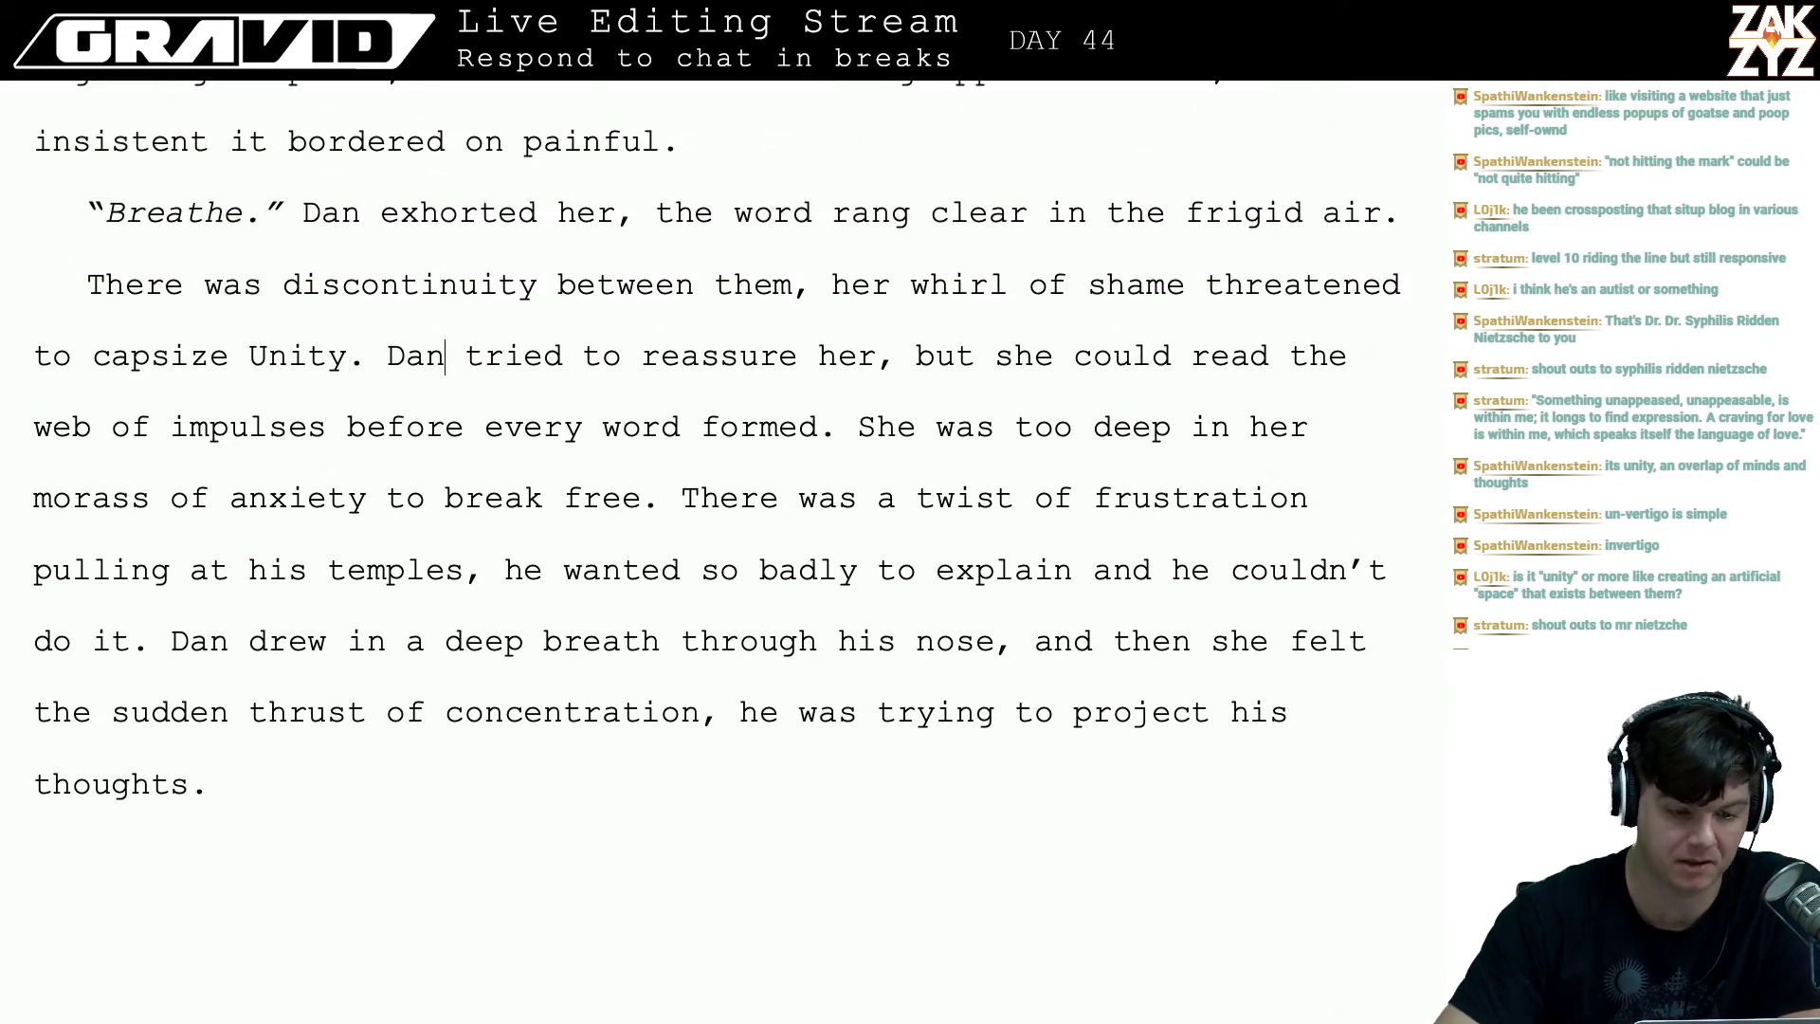
scroll(716, 550, "up", 5)
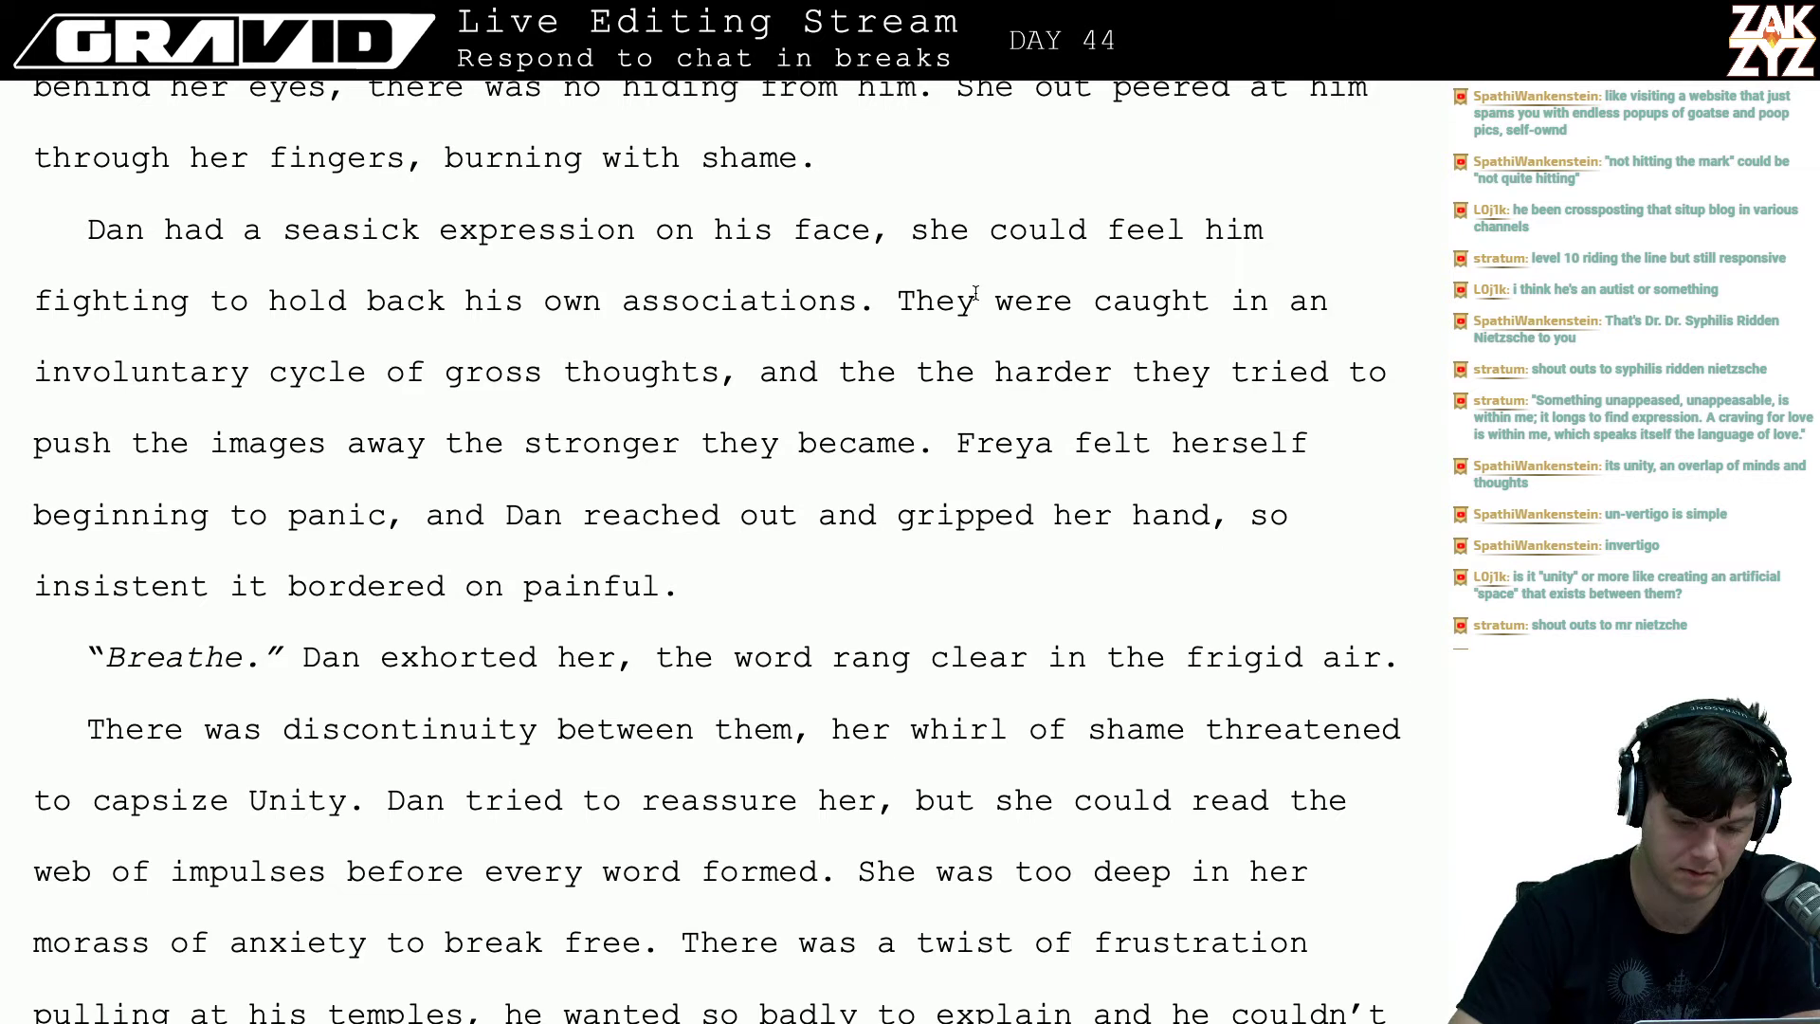
- Replace "felt herself beginning to panic, and" with "was panicking," so it reads "Freya was panicking, Dan reached out"
left_click(1075, 301)
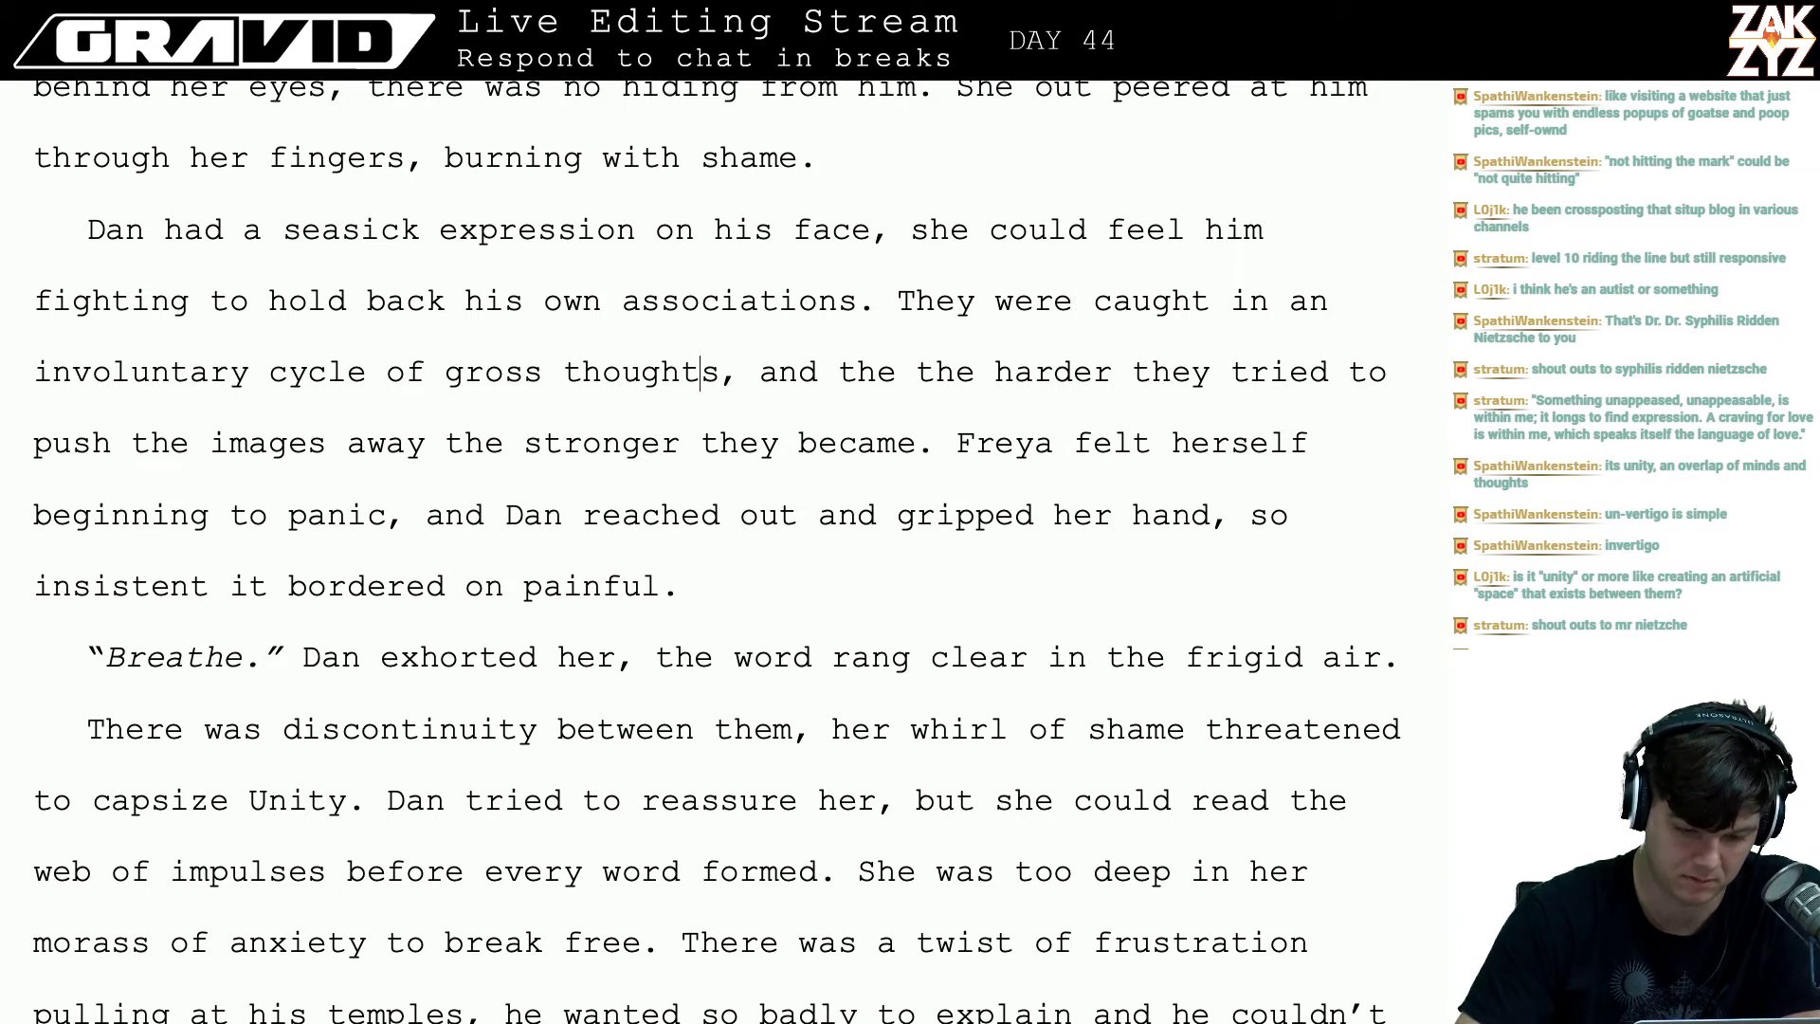
key("Down")
key("Down")
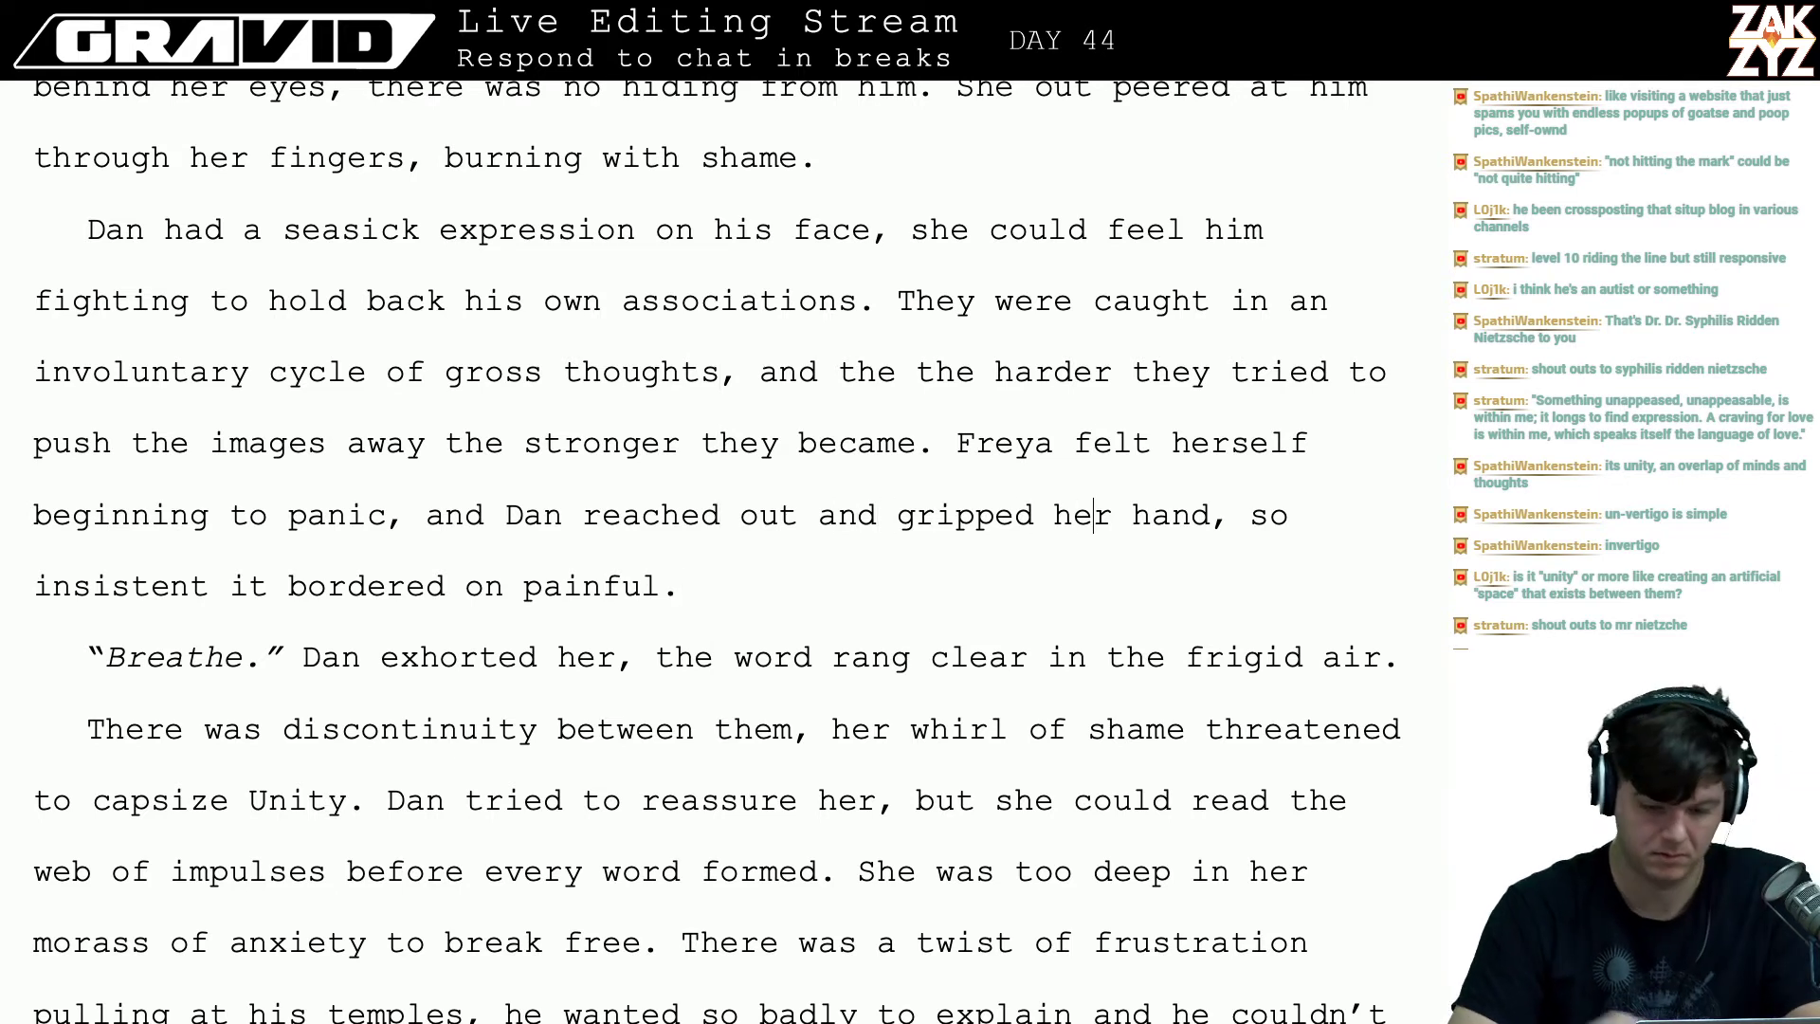
type("was panicking,")
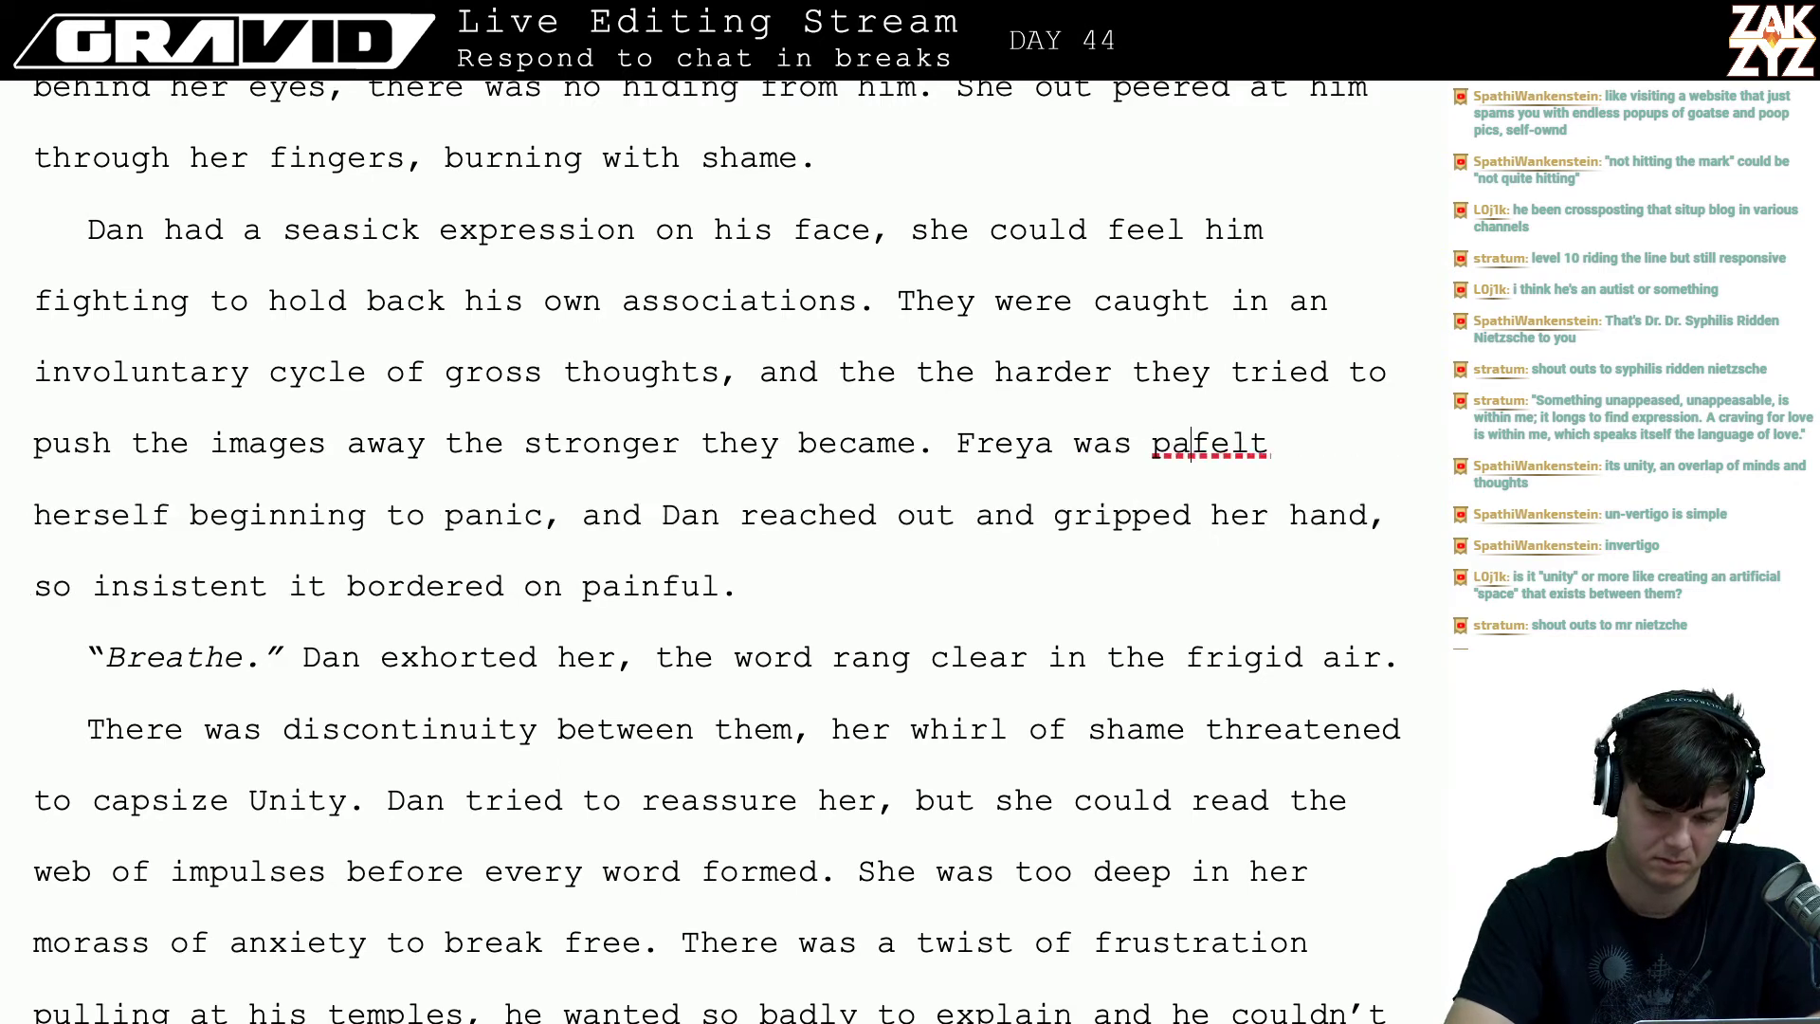
key("shift+Right")
key("shift+Right")
key("shift+Right")
key("shift+Right")
key("shift+Right")
key("shift+Right")
key("shift+Right")
key("shift+Right")
key("shift+Right")
key("shift+Right")
key("shift+Right")
key("shift+Right")
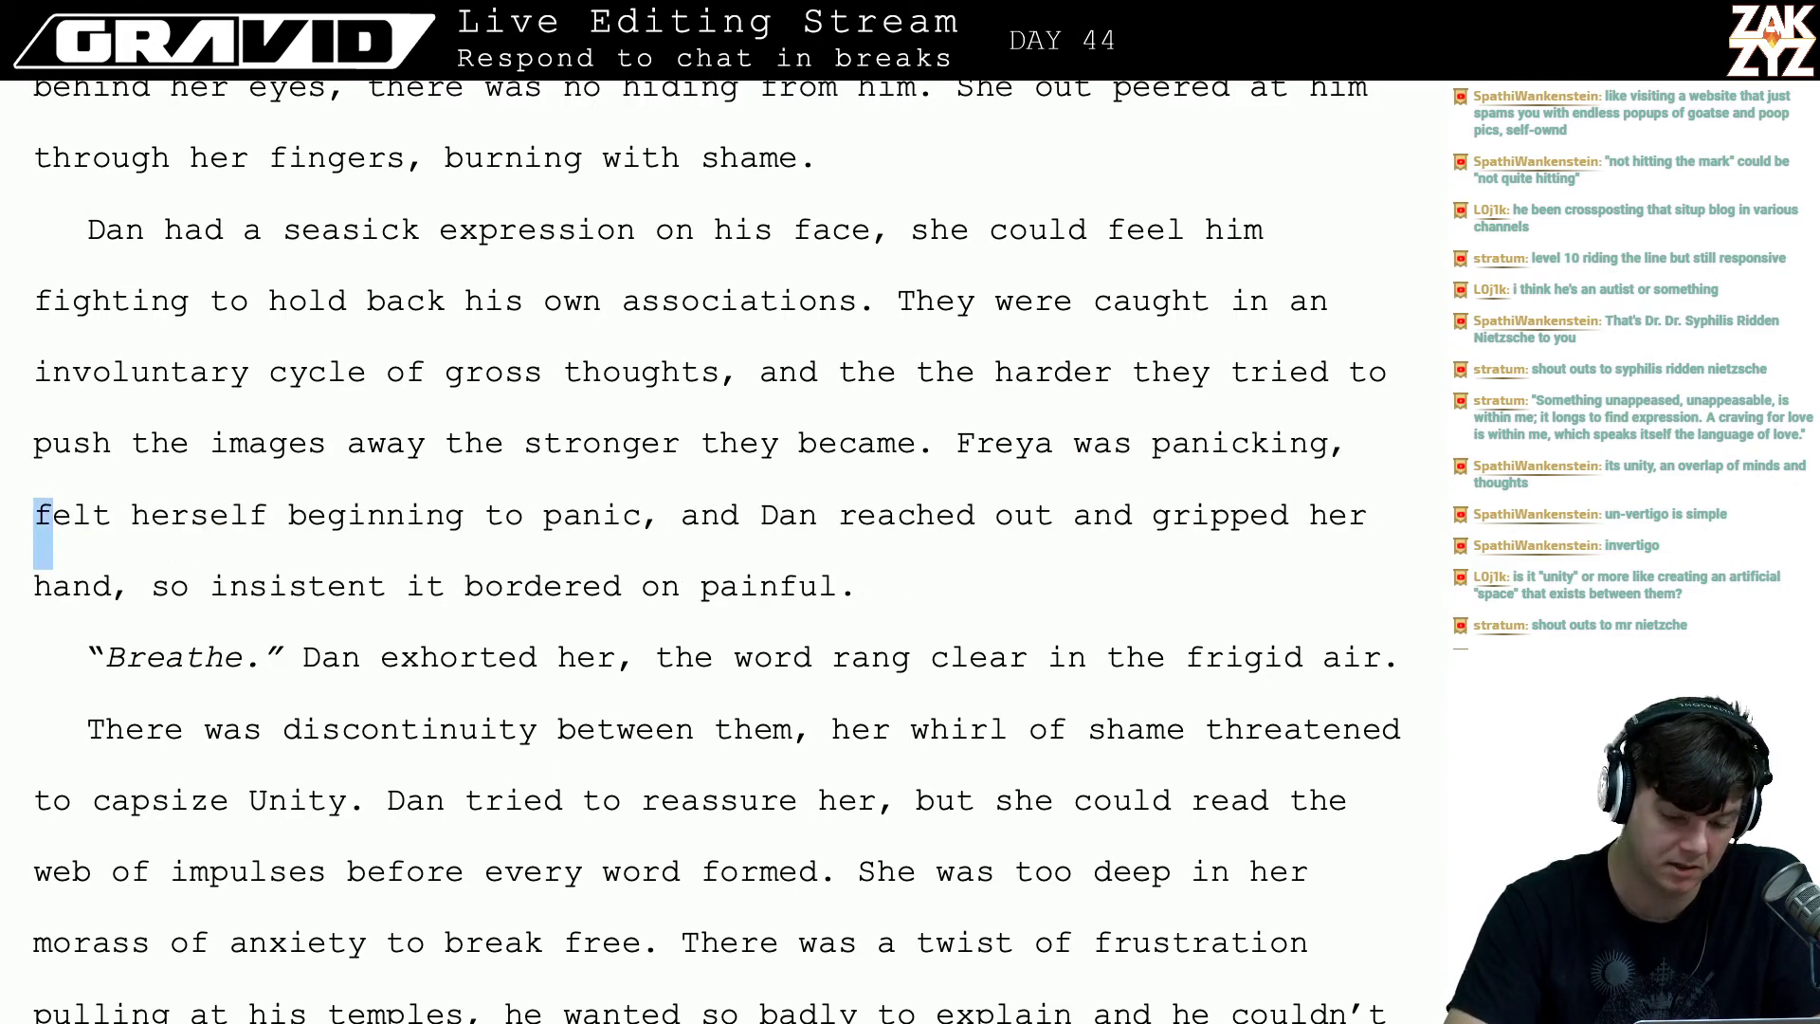
key("shift+Right")
key("shift+Right")
key("shift+Right")
key("shift+Right")
key("shift+Right")
key("shift+Right")
key("shift+Right")
key("shift+Right")
key("shift+Right")
key("shift+Right")
key("shift+Right")
key("shift+Right")
key("shift+Right")
key("shift+Right")
key("shift+Right")
key("shift+Right")
key("shift+Right")
key("shift+Right")
key("shift+Right")
key("shift+Right")
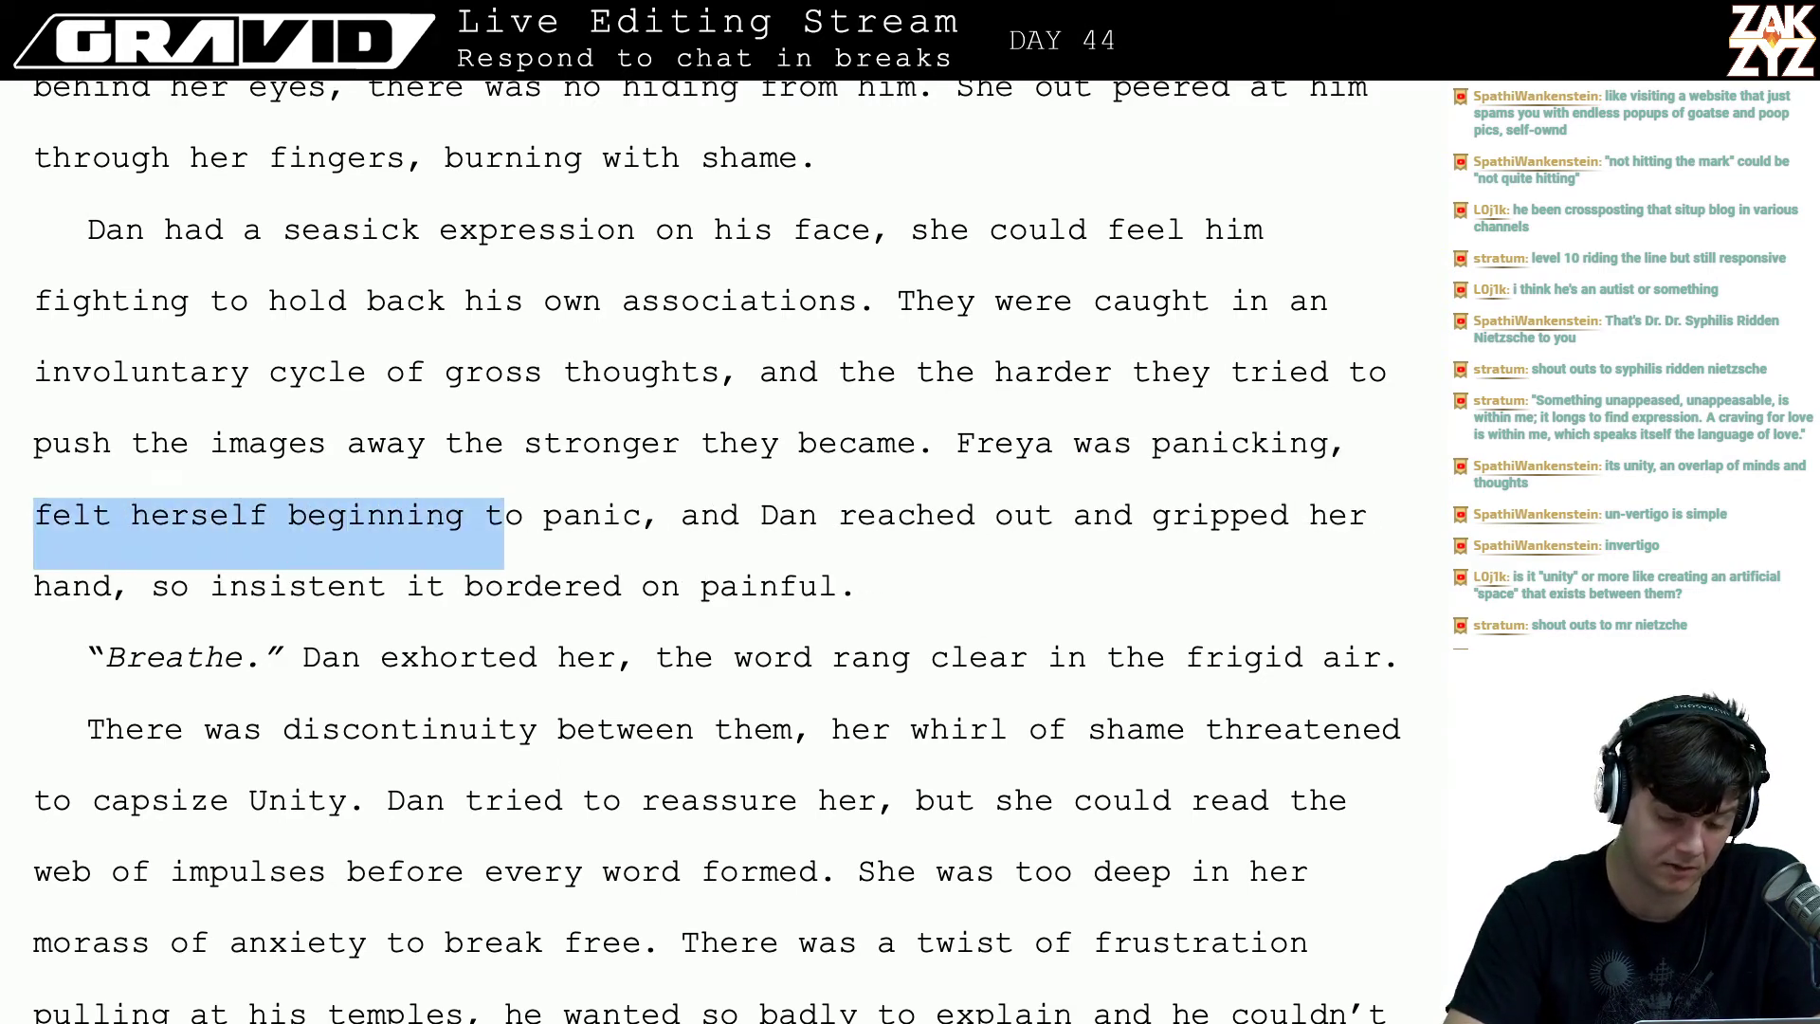
key("shift+Right")
key("shift+Right")
key("BackSpace")
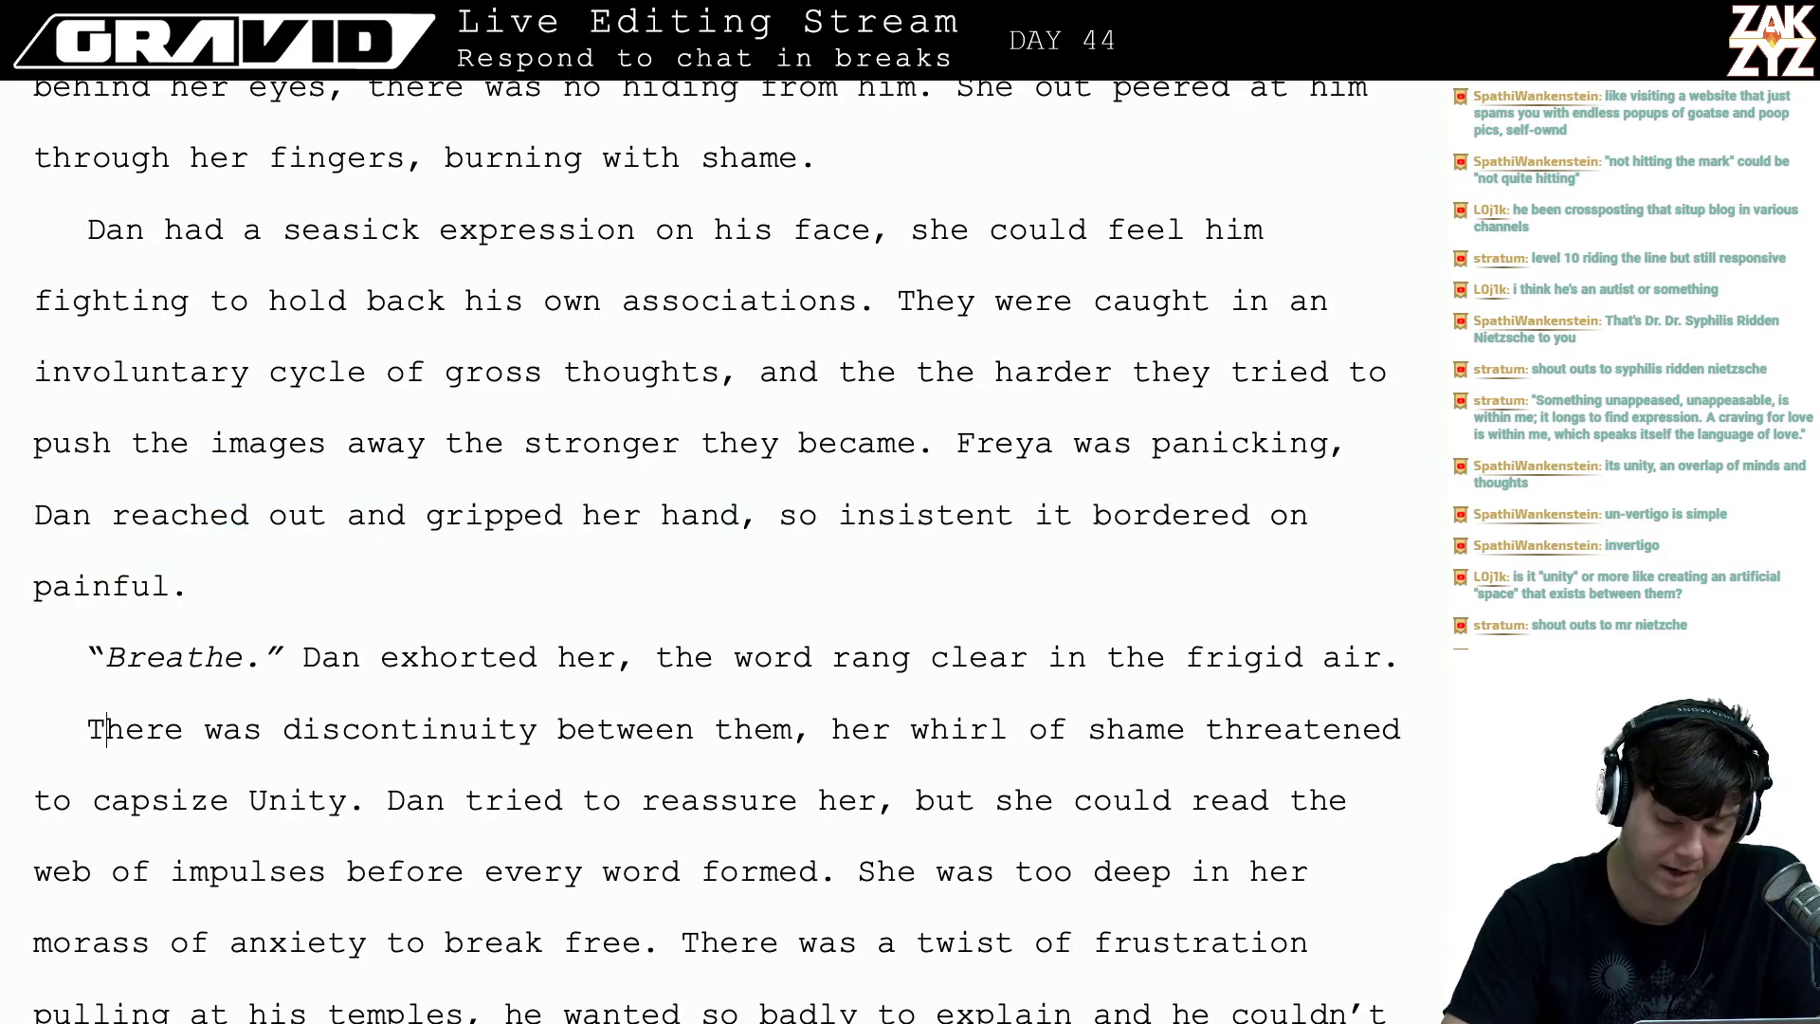
- Add a new line above "There was discontinuity between them" and write "Freya was the discontinuity," on it
key("Right")
key("Right")
key("Right")
key("Right")
key("Right")
key("Down")
key("Down")
key("Down")
key("Down")
key("Down")
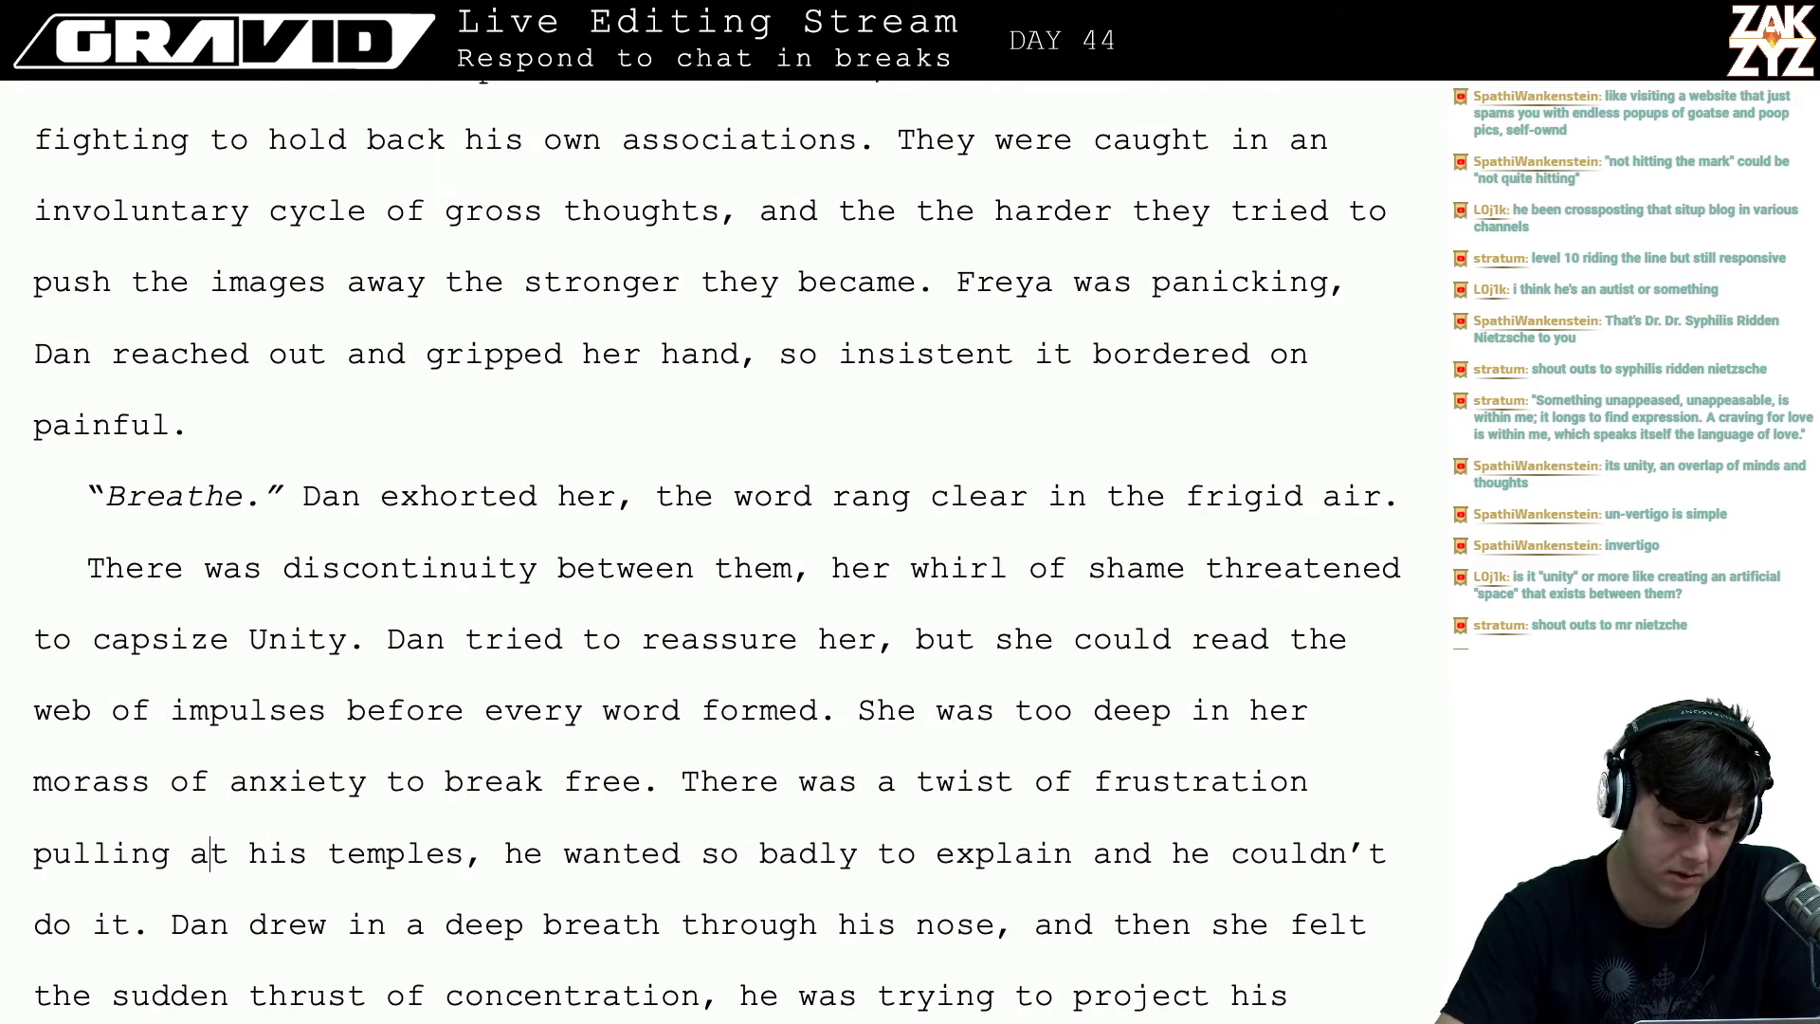
left_click(90, 569)
key("Return")
key("Up")
type("Fre")
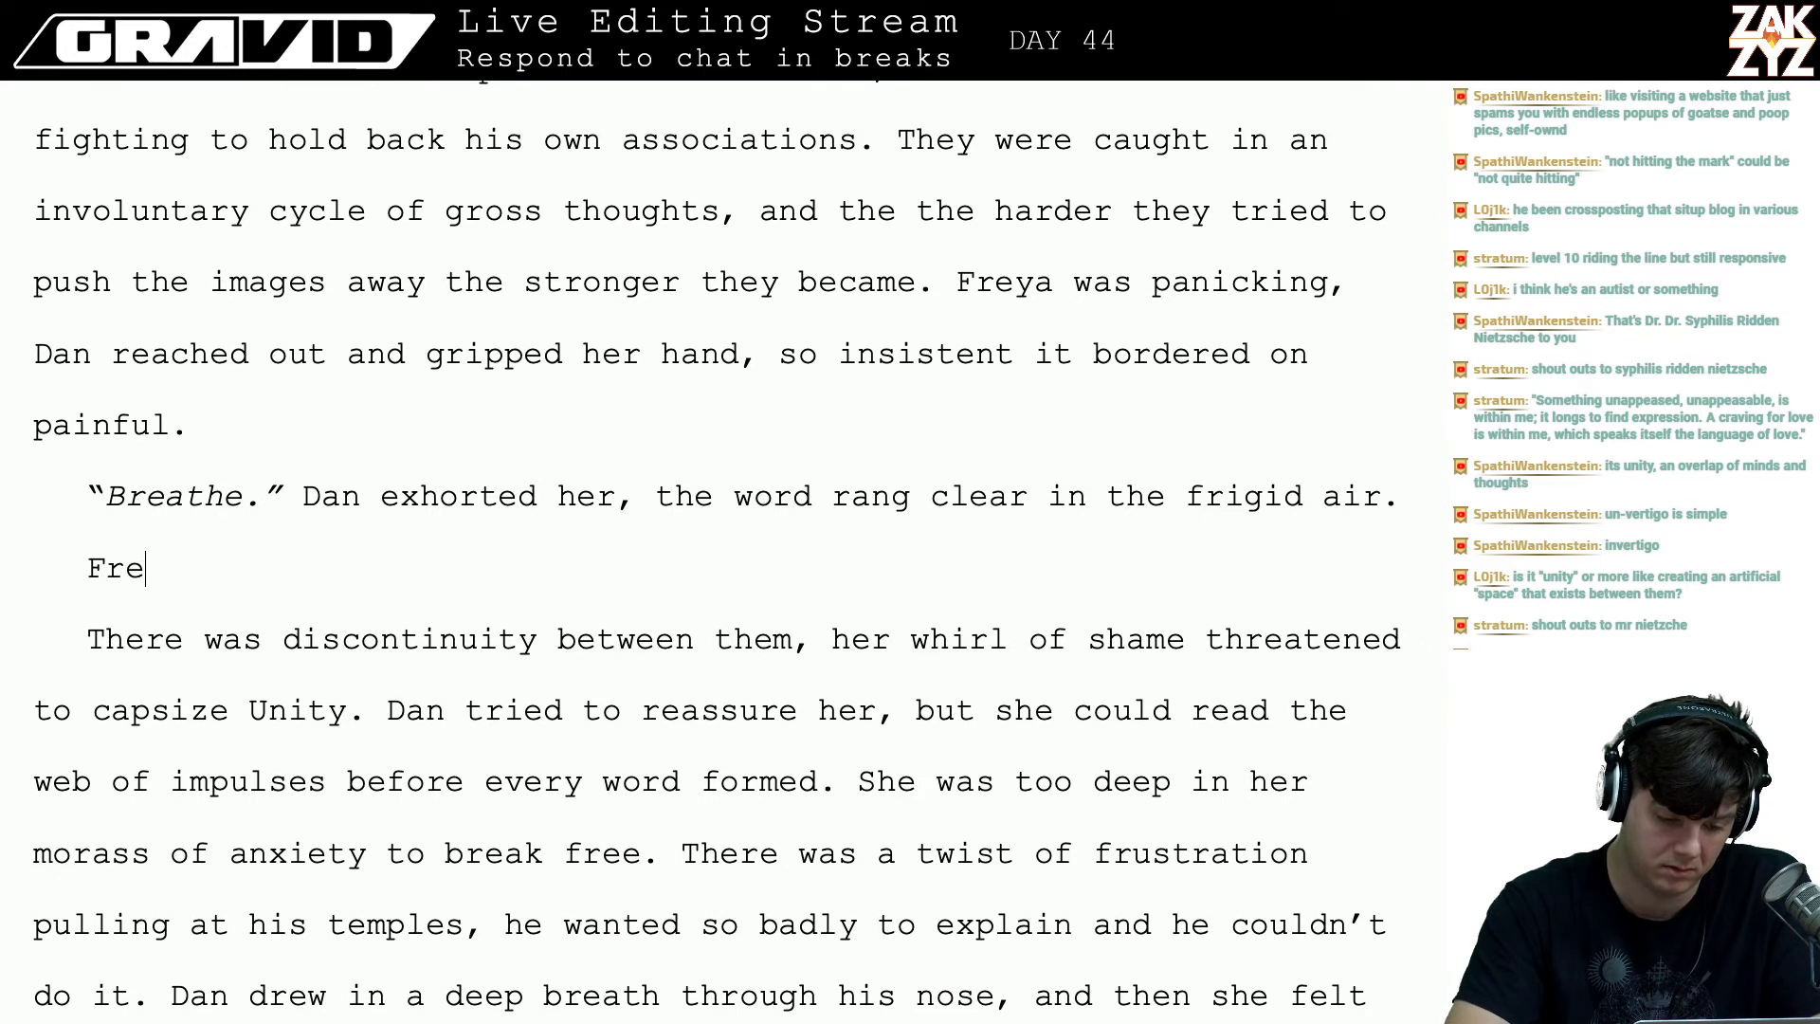
type("ya was the discontinui")
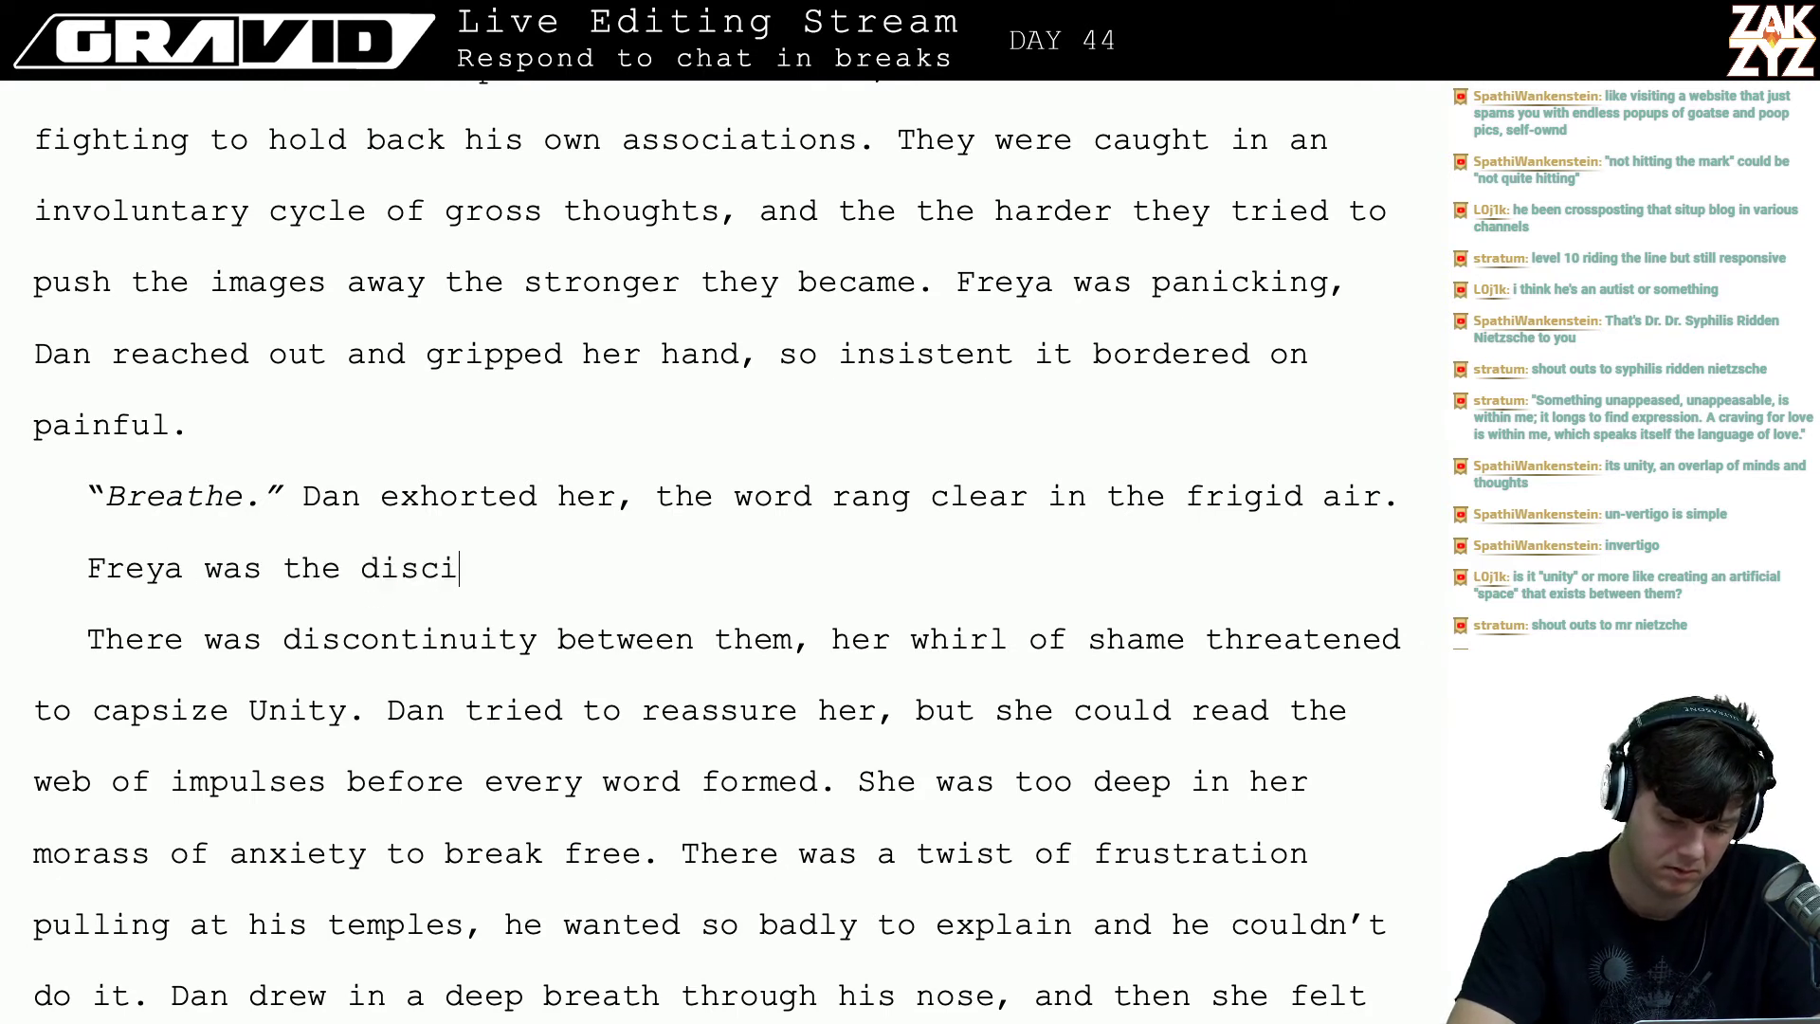
type("ty be")
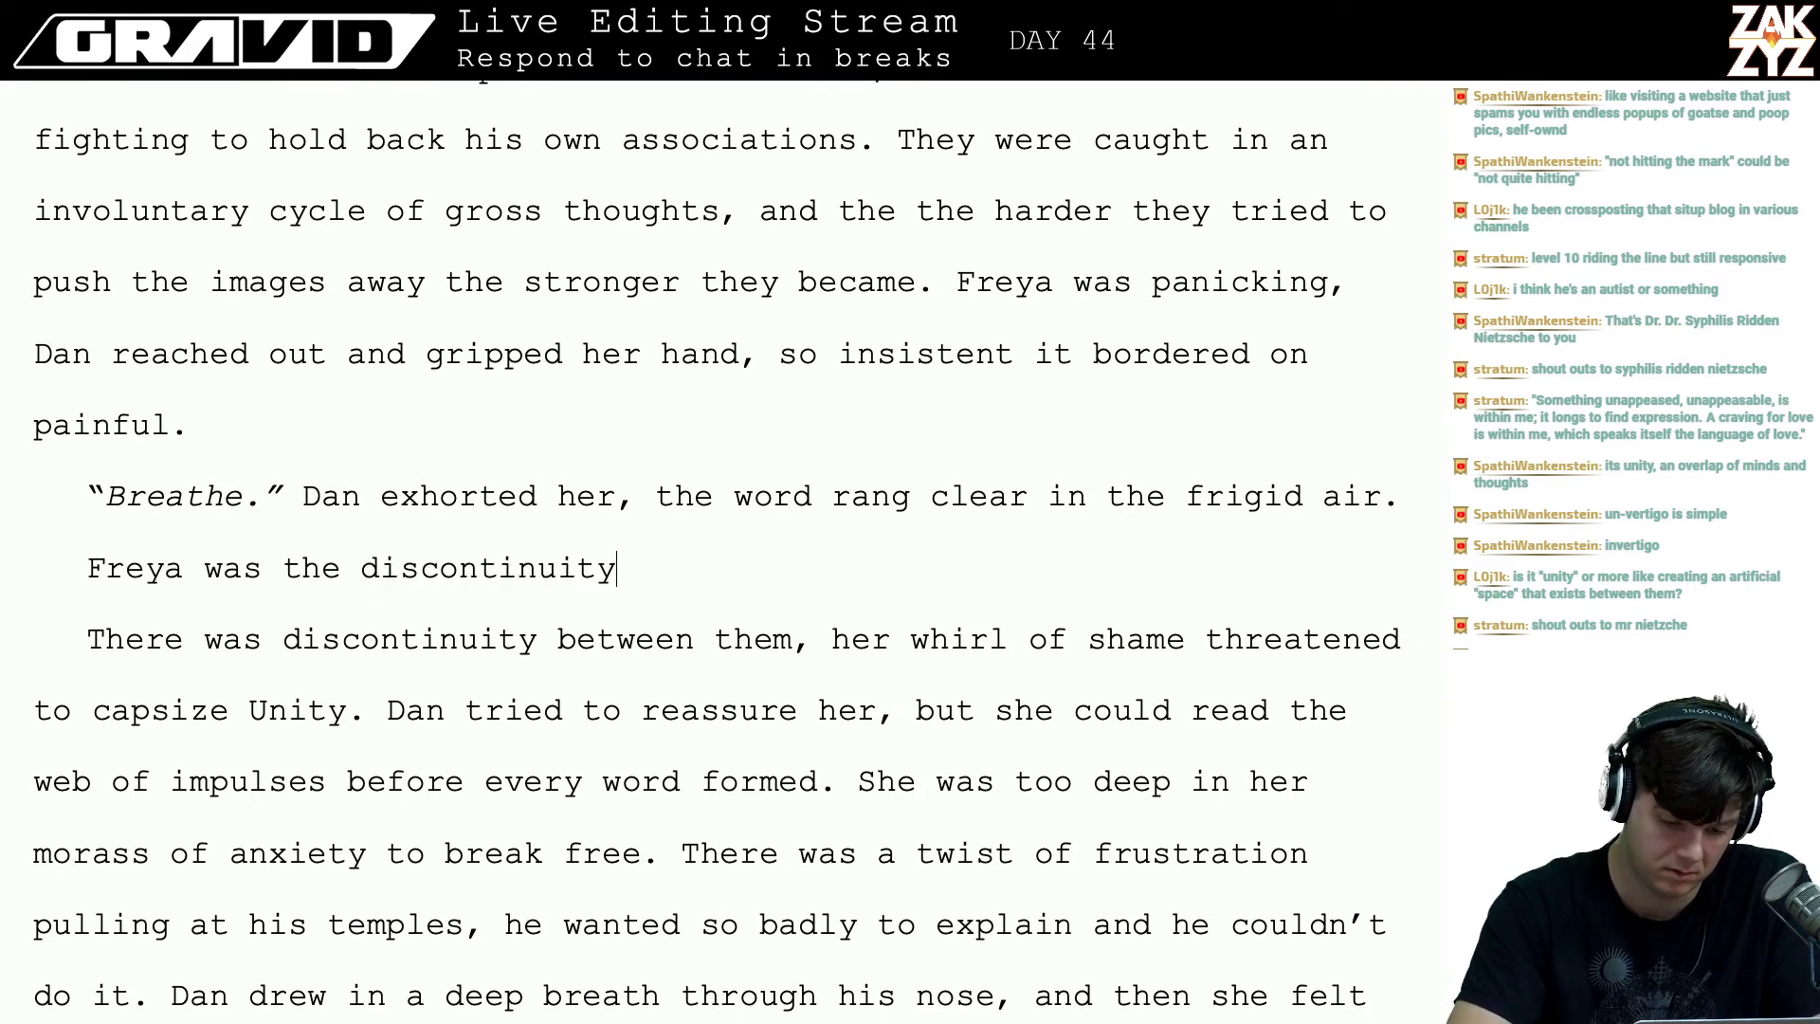
key("BackSpace")
key("BackSpace")
key("BackSpace")
type(",")
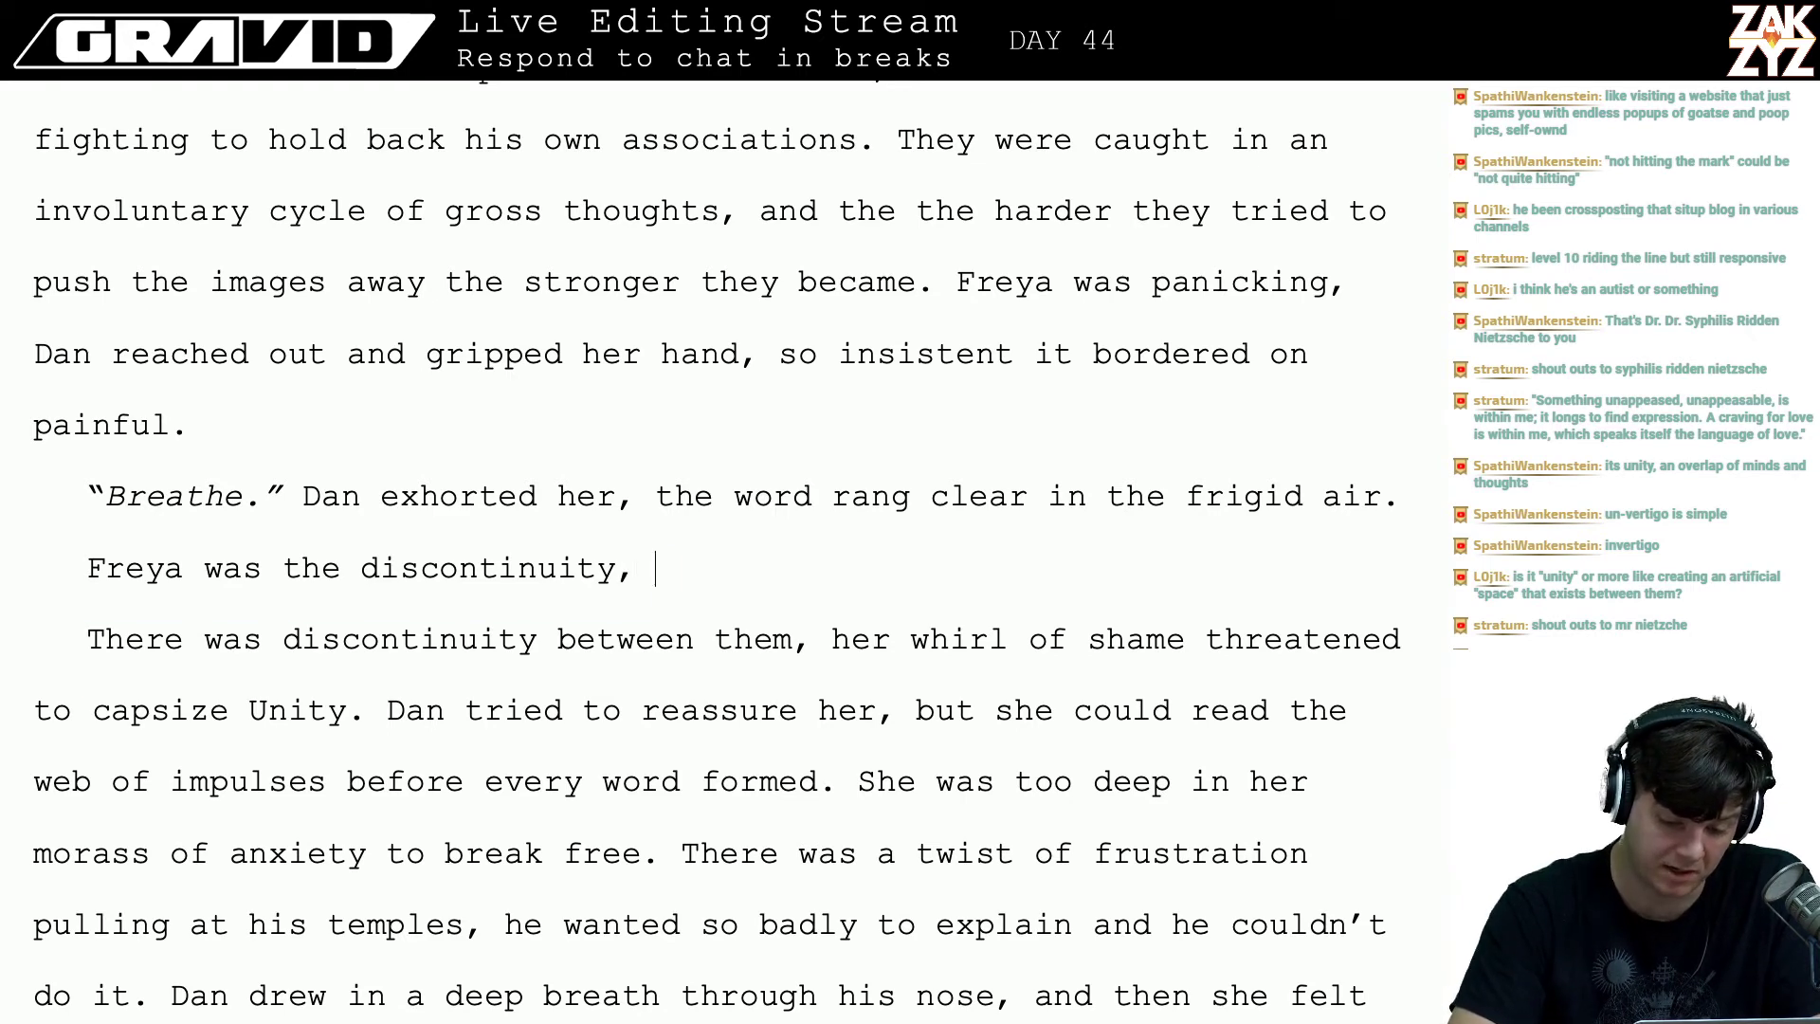
- Delete the old opening "There was discontinuity between them," so "her whirl of shame" directly follows "Freya was the discontinuity,"
key("shift+Down")
key("shift+Right")
key("shift+Right")
key("shift+Right")
key("shift+Right")
key("shift+Right")
key("shift+Right")
key("shift+Right")
key("shift+Right")
key("shift+Right")
key("BackSpace")
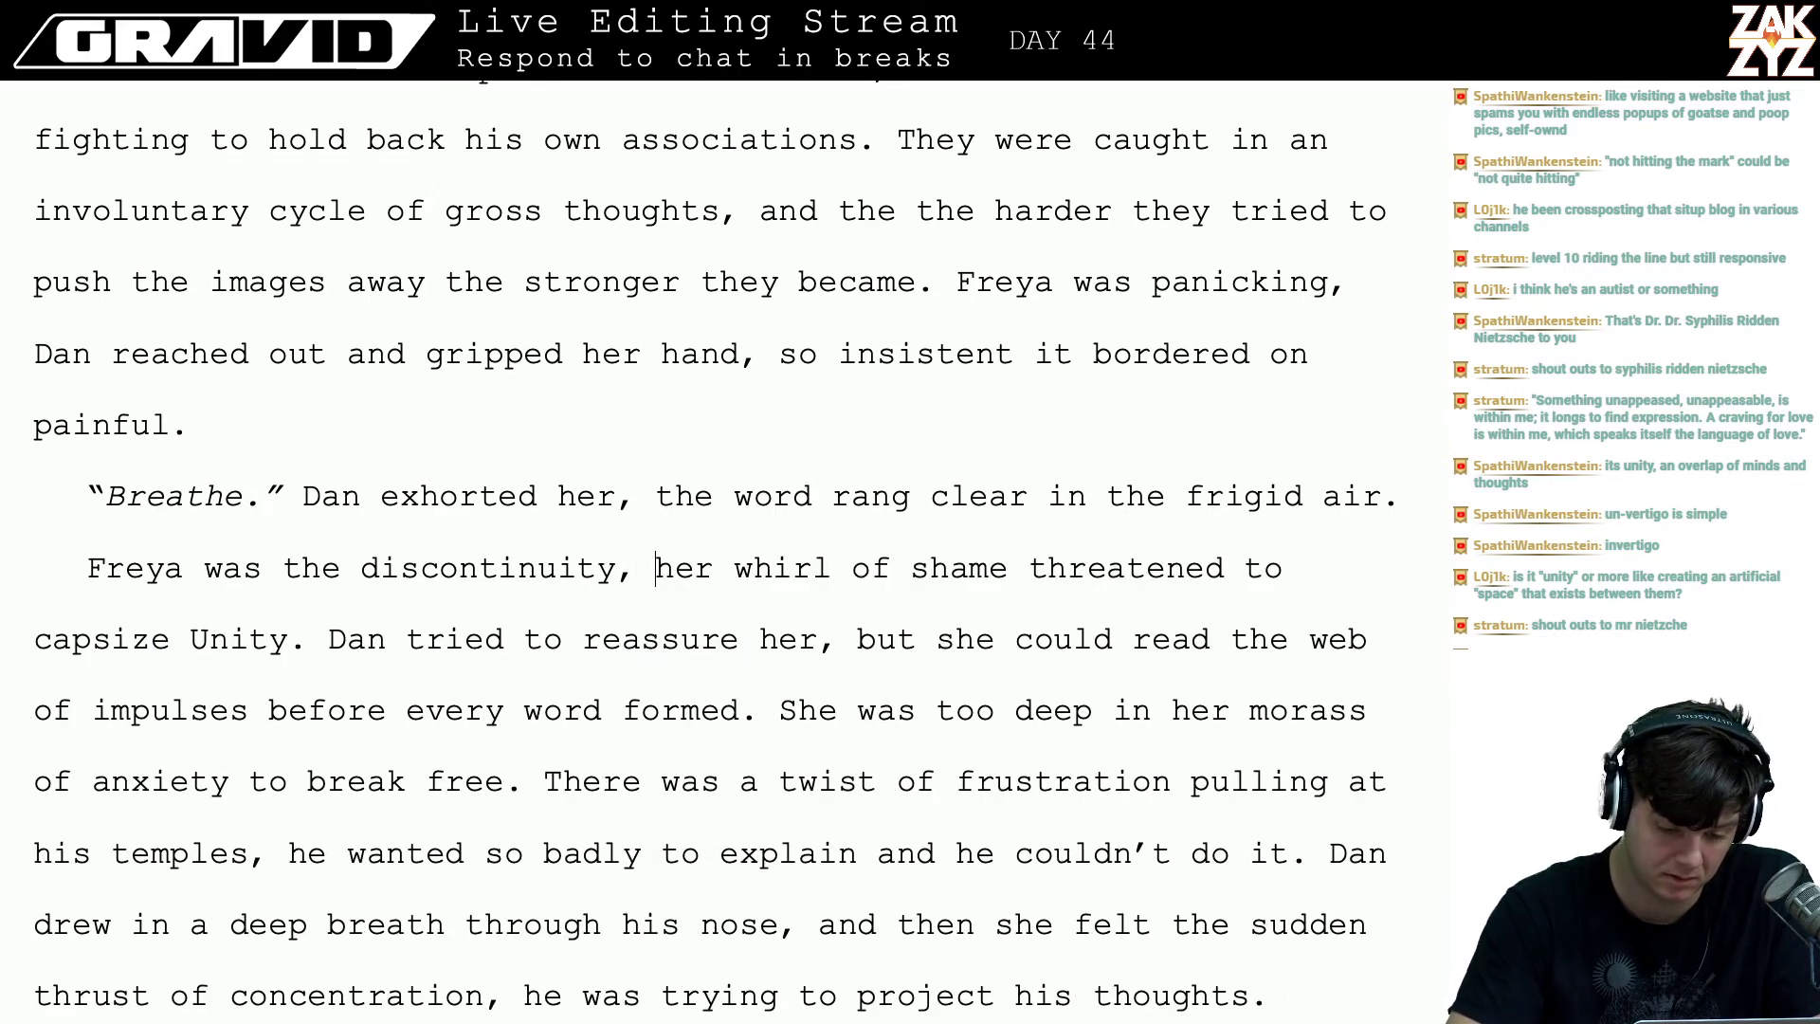
- Change "tried" to "wanted" before "to reassure her" and start a new paragraph at "There was a twist of frustration"
key("Right")
key("Down")
key("Left")
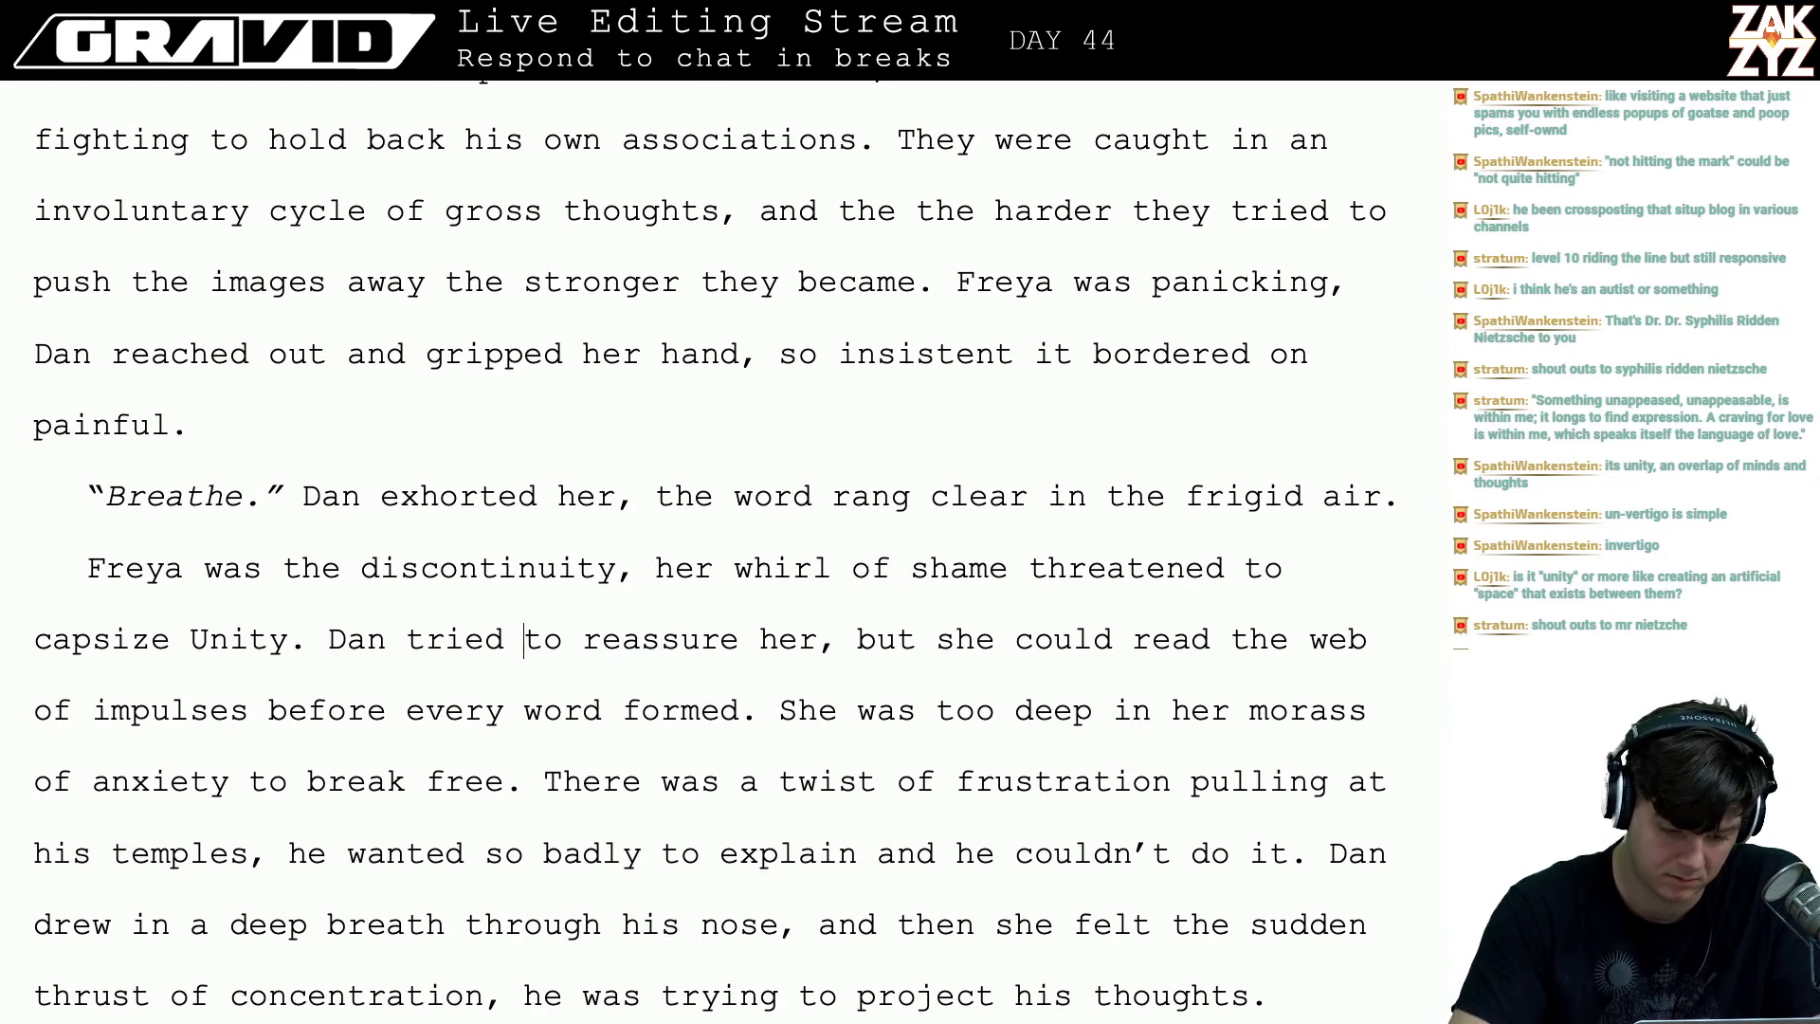
key("Delete")
key("BackSpace")
key("BackSpace")
key("BackSpace")
key("BackSpace")
type("wanted")
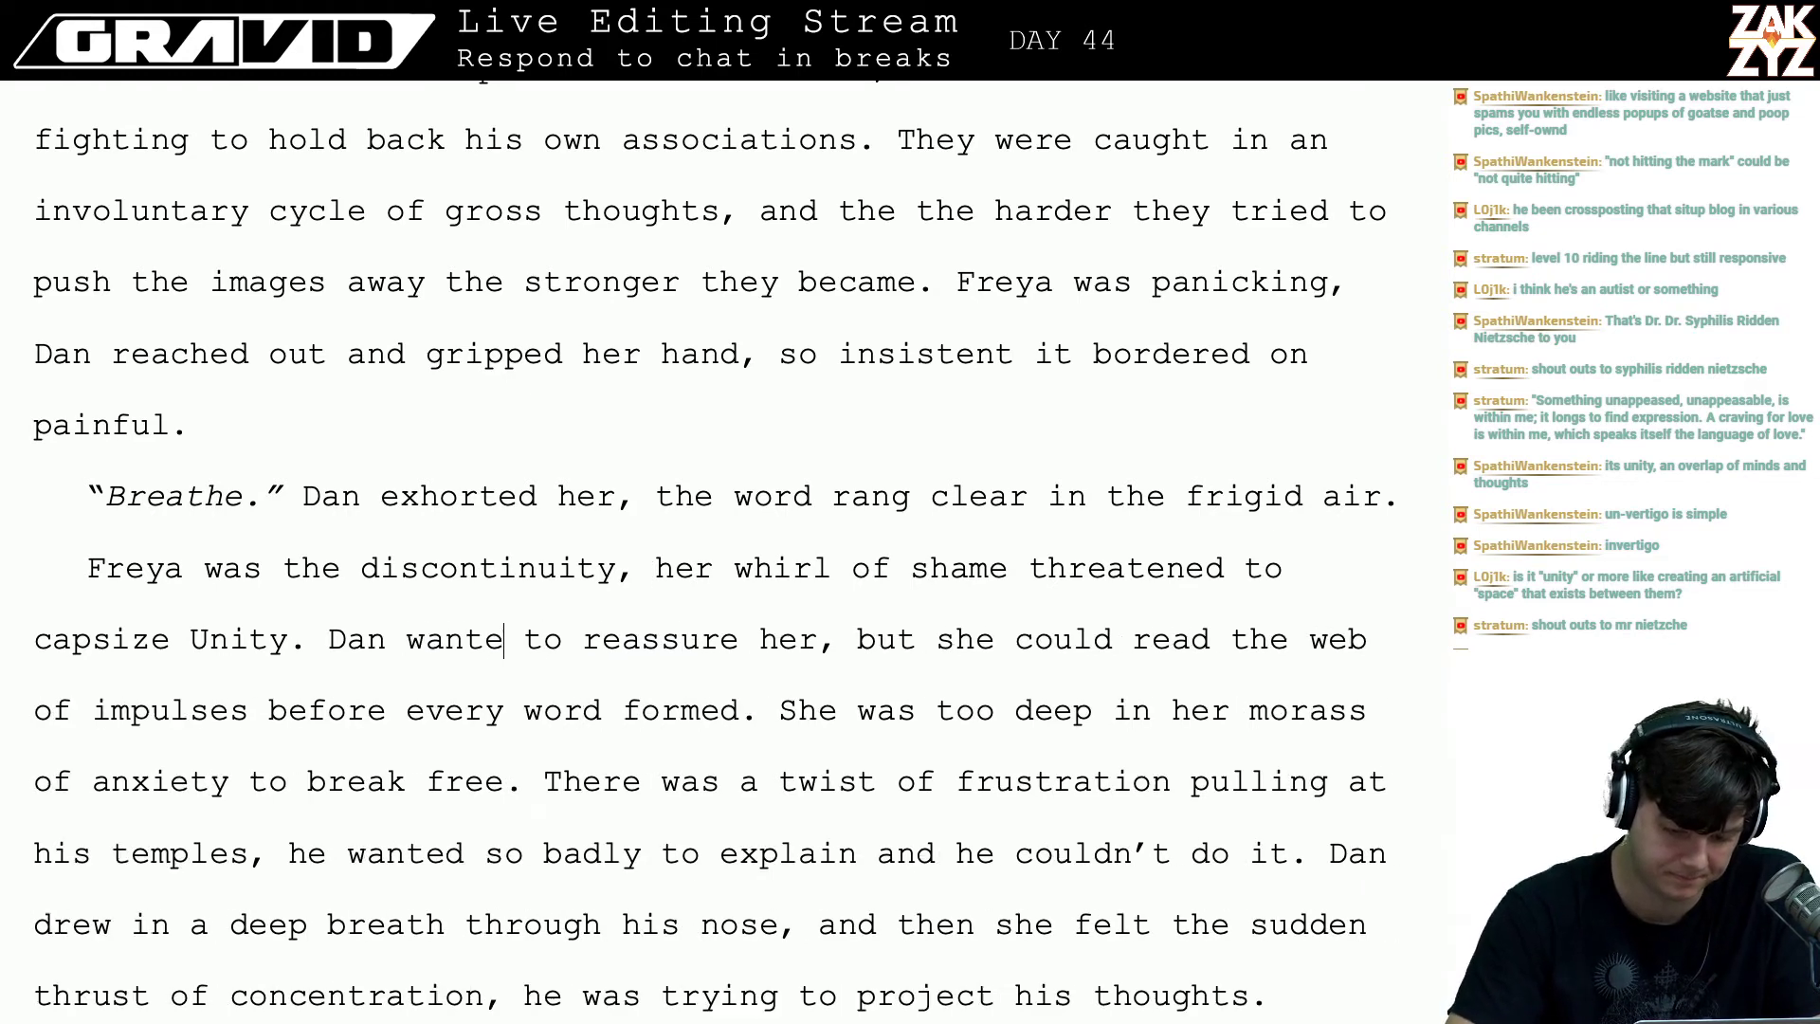
key("Down")
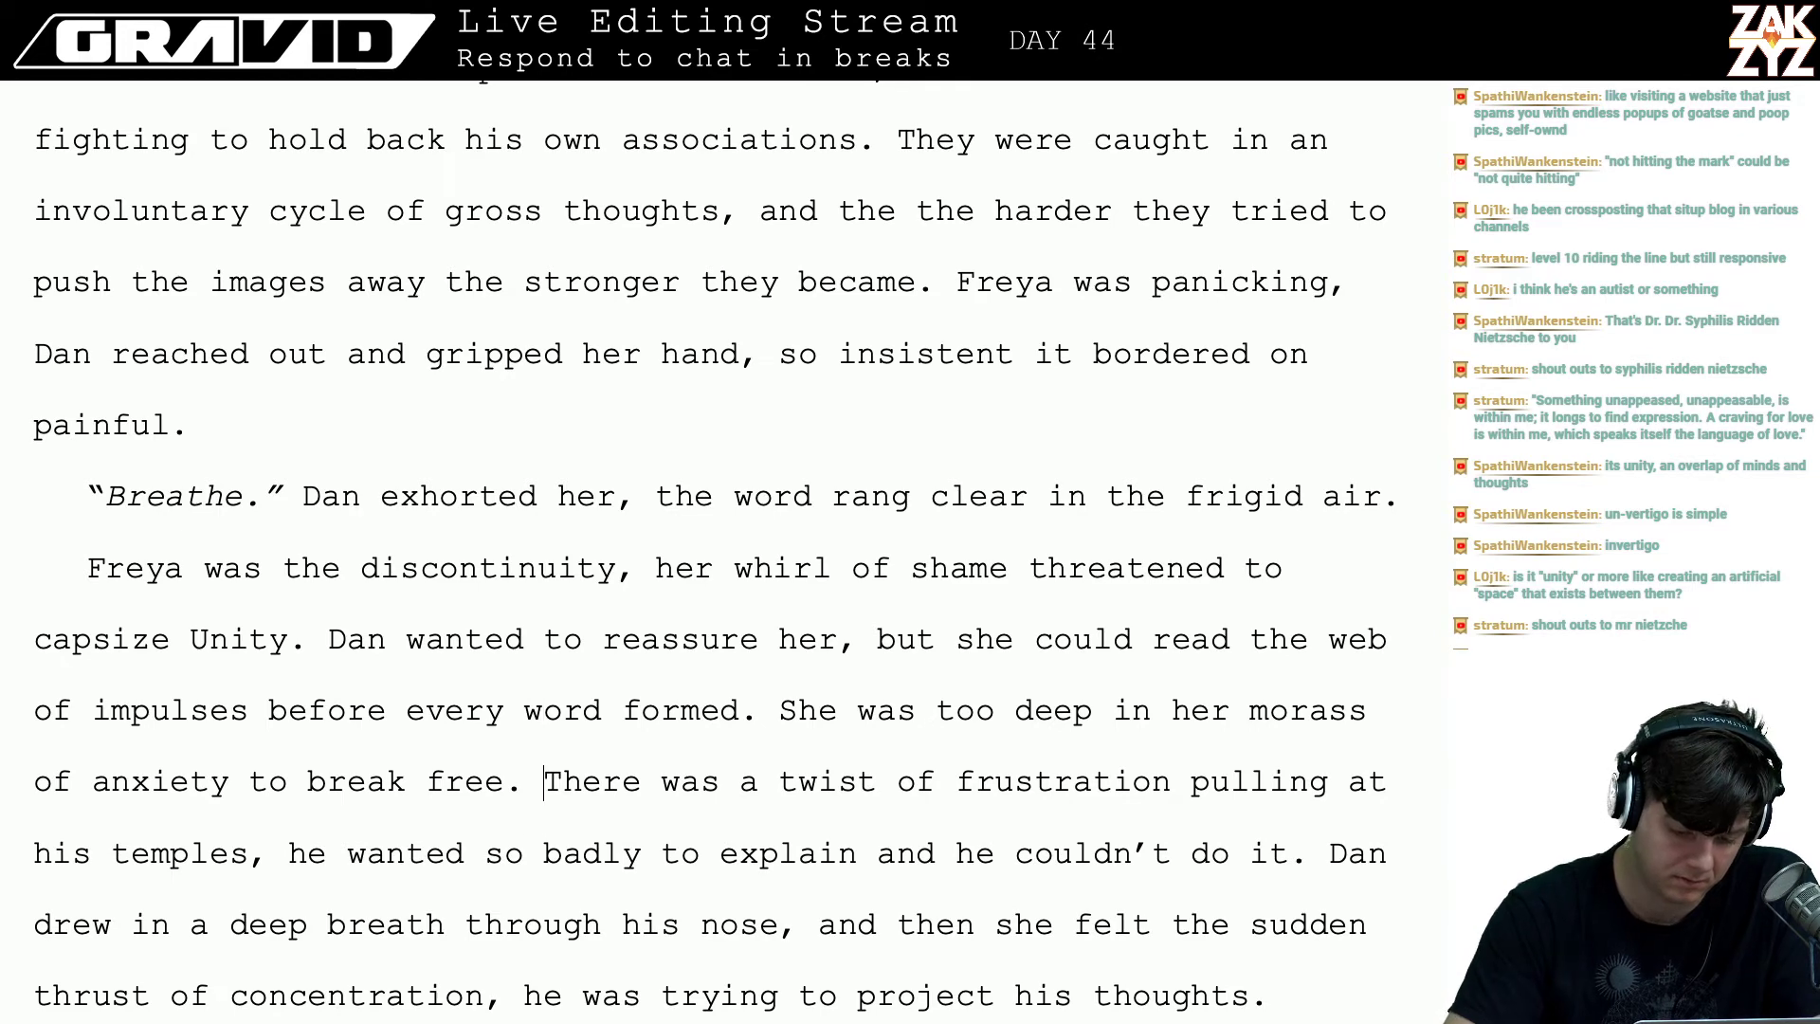
key("Return")
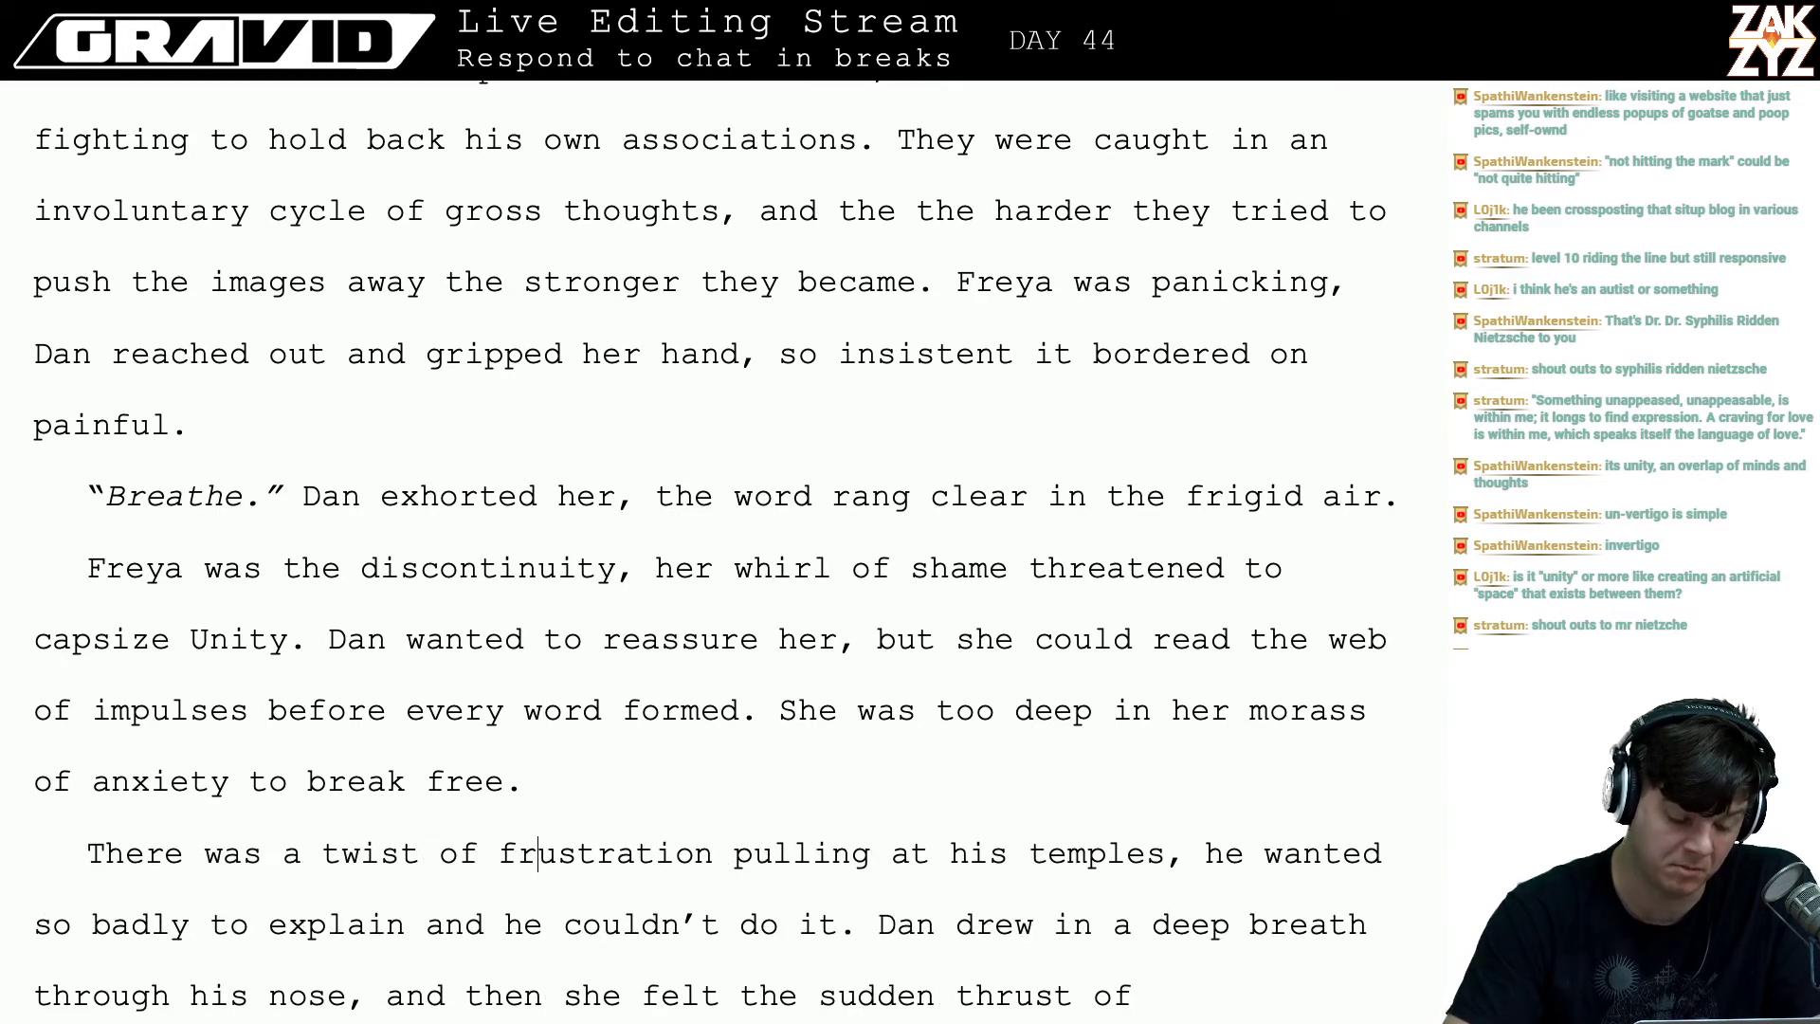
- Read through the paragraph on Dan's frustration and his attempt to project his thoughts
key("Down")
key("Down")
key("Down")
key("Down")
key("Up")
key("Up")
key("Up")
key("Up")
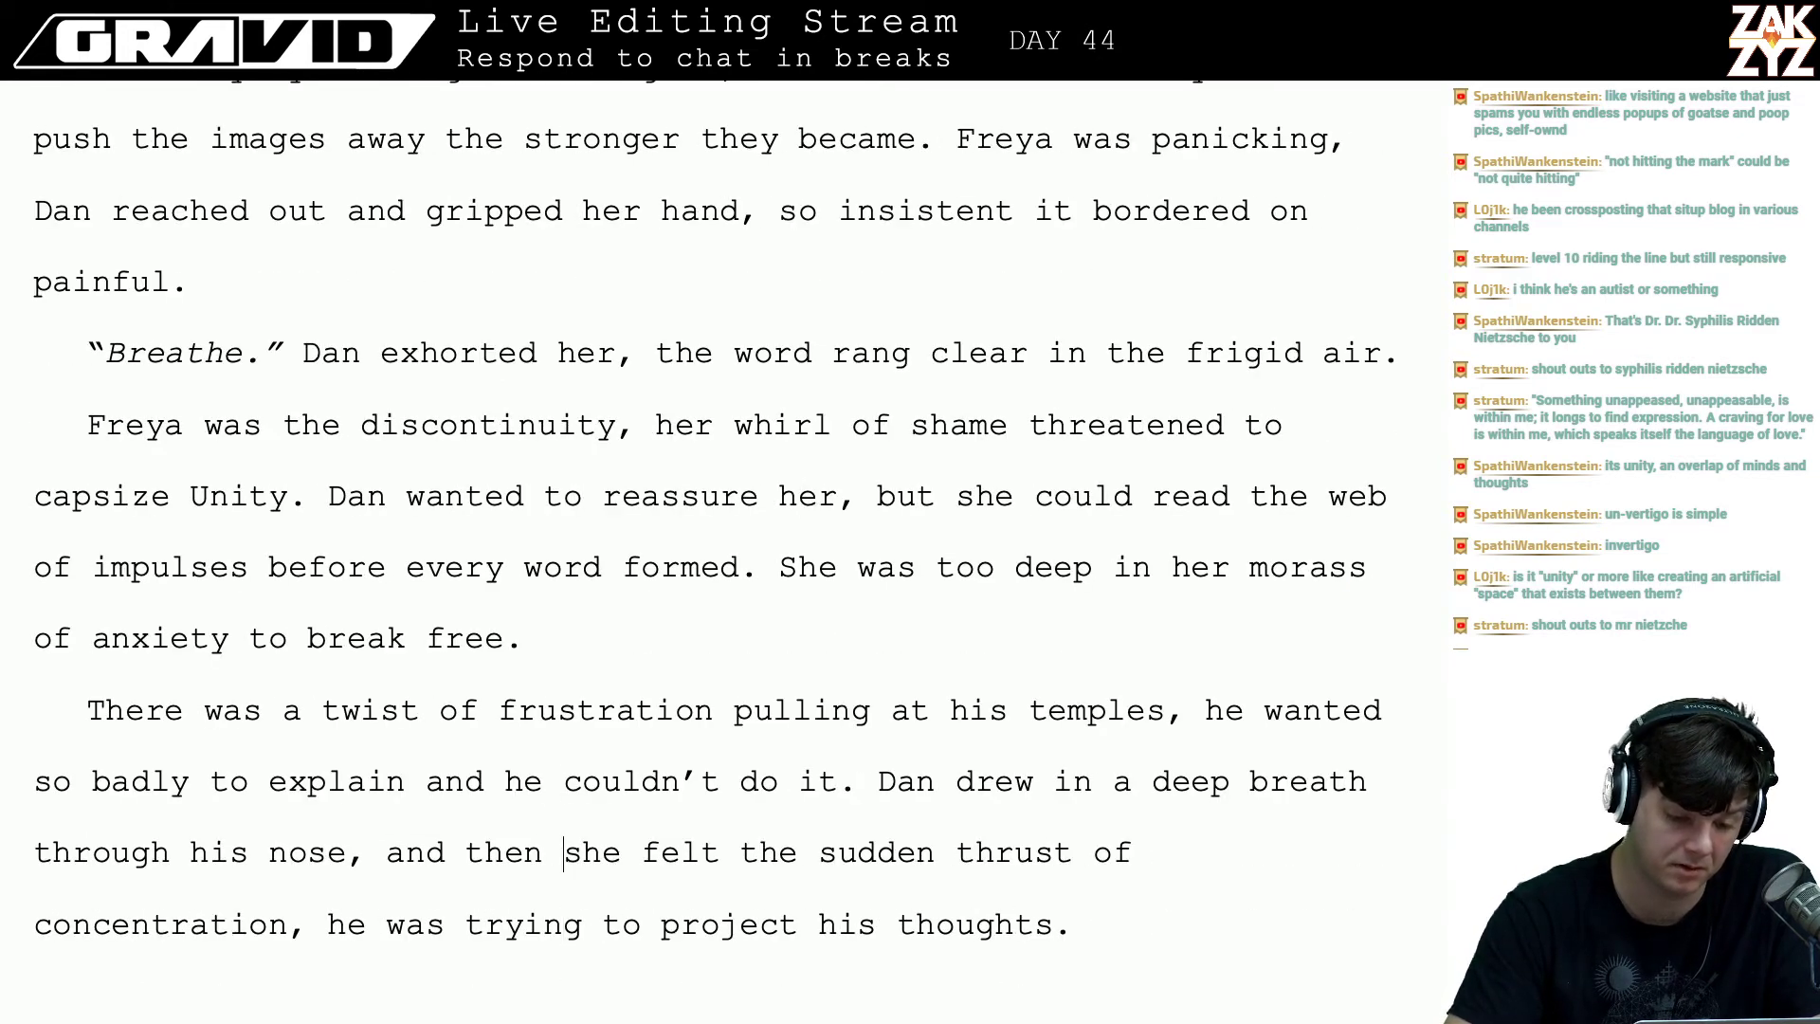
key("Right")
key("Right")
key("Right")
key("Right")
key("Right")
key("Right")
key("Right")
key("Right")
key("Right")
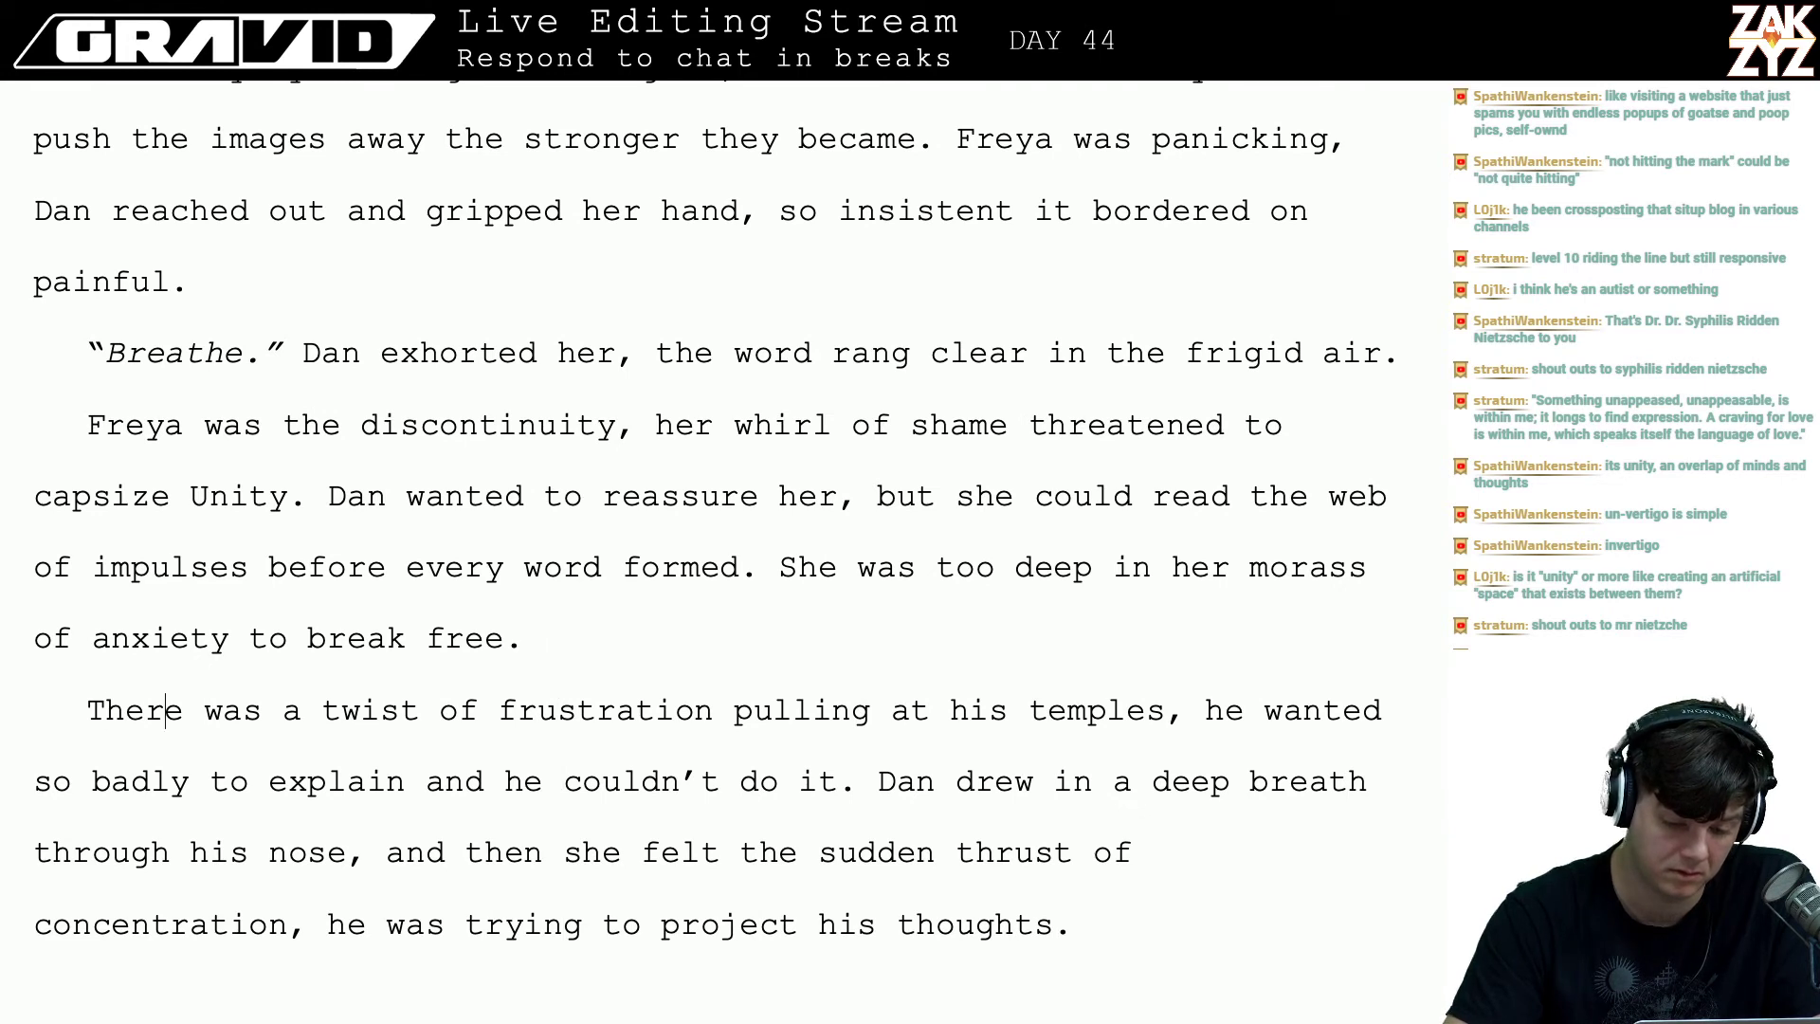
- Delete the sentence "She was too deep in her morass of anxiety to break free." after "before every word formed."
key("Up")
key("Left")
key("Left")
key("Left")
key("Left")
key("Left")
key("Left")
key("Left")
key("Left")
key("Left")
key("Left")
key("Left")
key("Left")
key("Left")
key("Left")
key("Left")
key("Left")
key("Left")
key("Left")
key("Left")
key("Left")
key("Left")
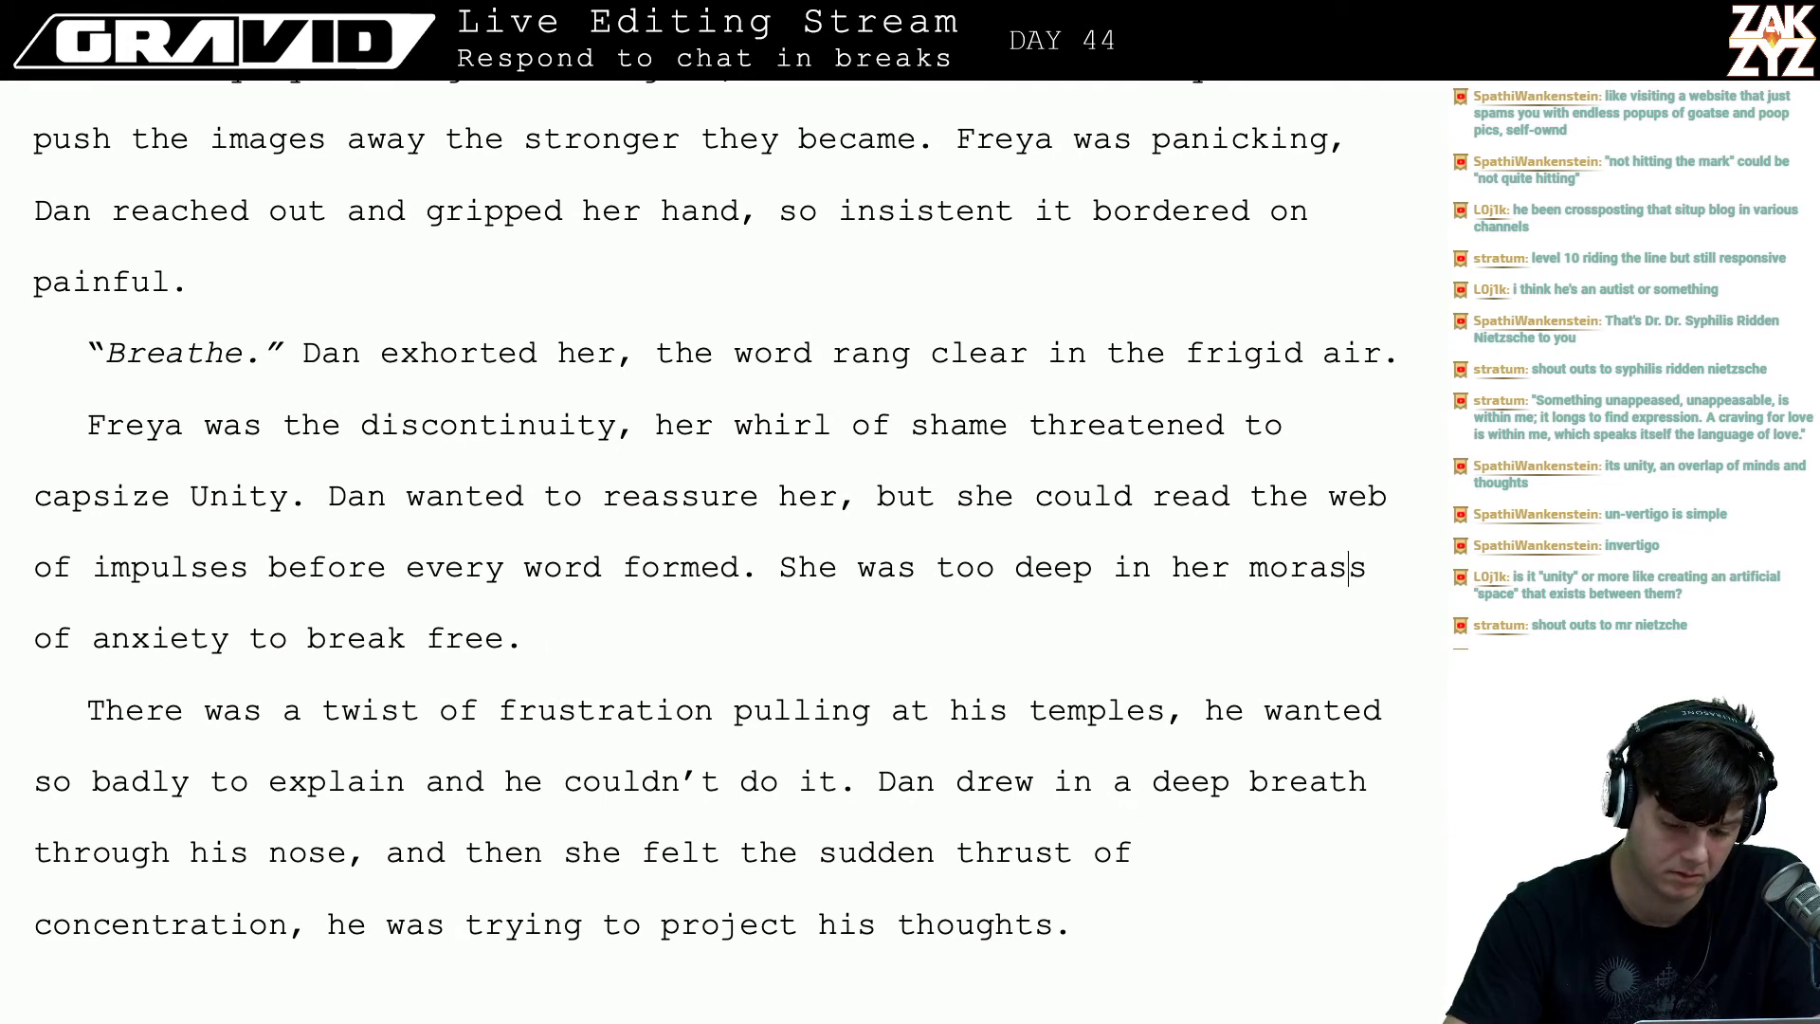
key("Left")
key("Left")
key("Left")
key("Left")
key("Left")
key("Left")
key("Left")
key("Left")
key("Left")
key("Left")
key("Left")
key("Left")
key("Left")
key("Left")
key("Left")
key("Left")
key("Left")
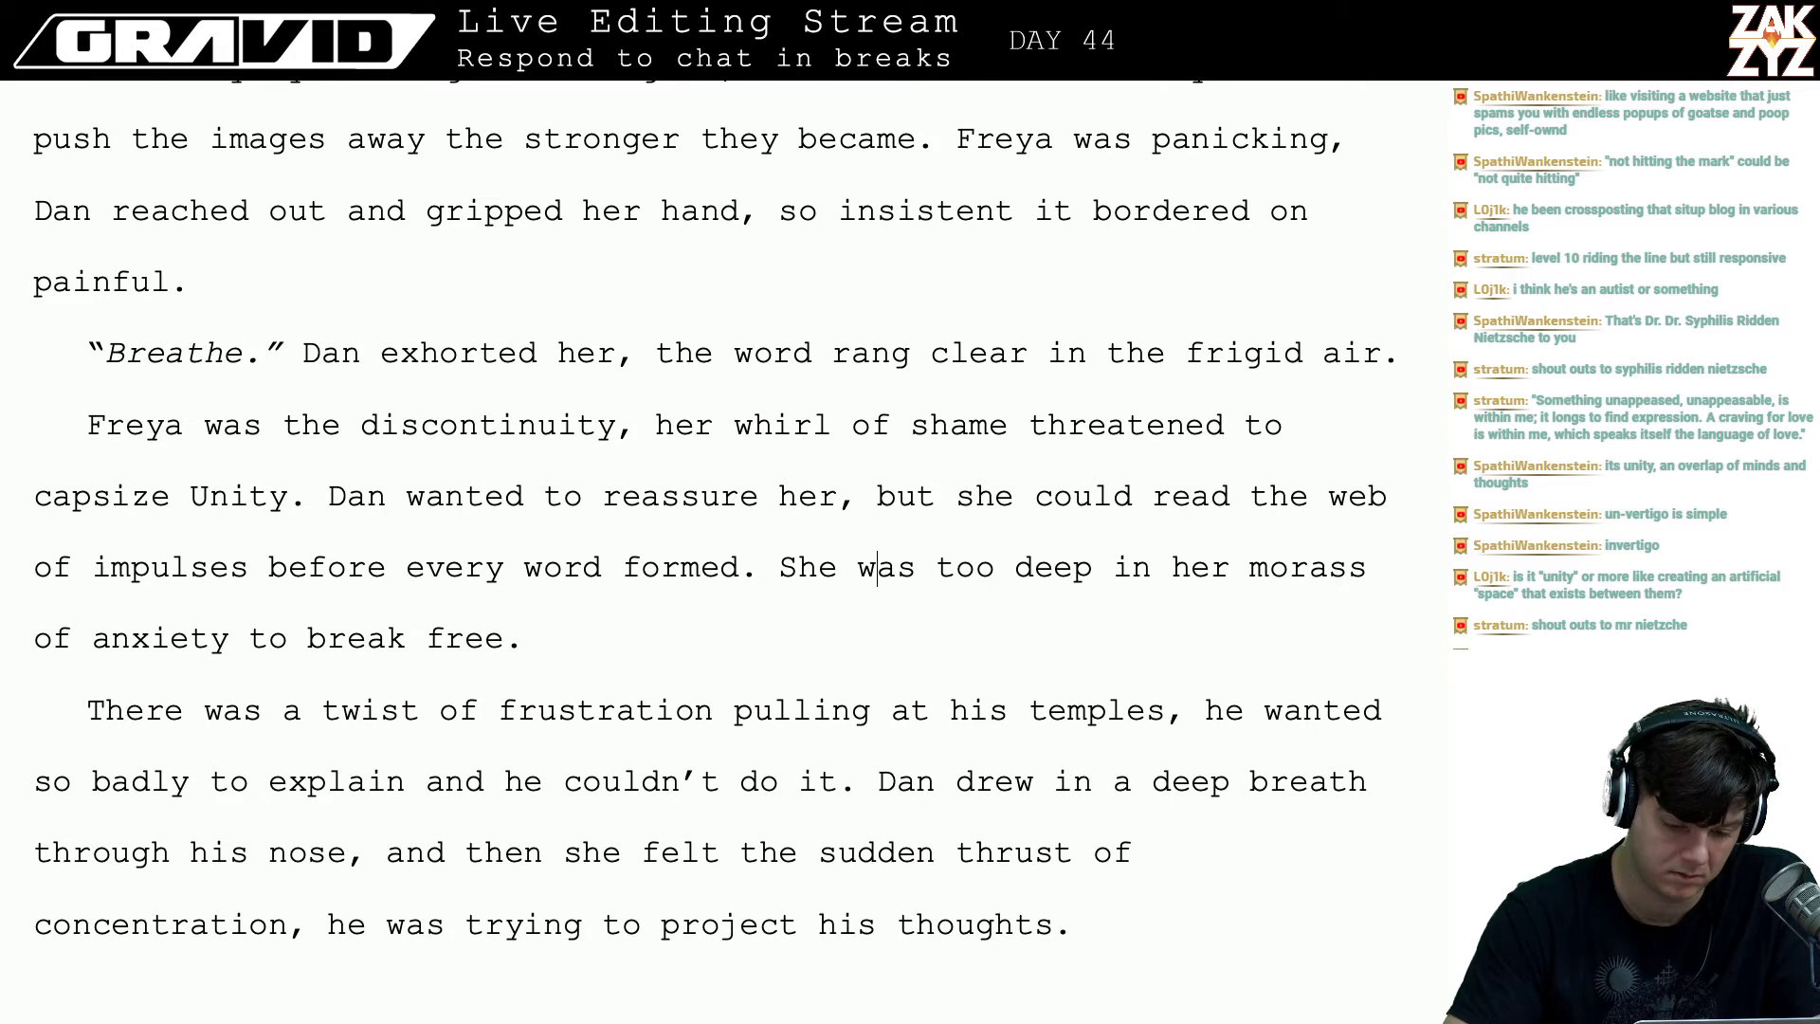
key("shift+Down")
key("BackSpace")
- Reread the paragraph starting "There was a twist of frustration", checking how Dan's failure to explain leads into his deep breath
left_click(92, 710)
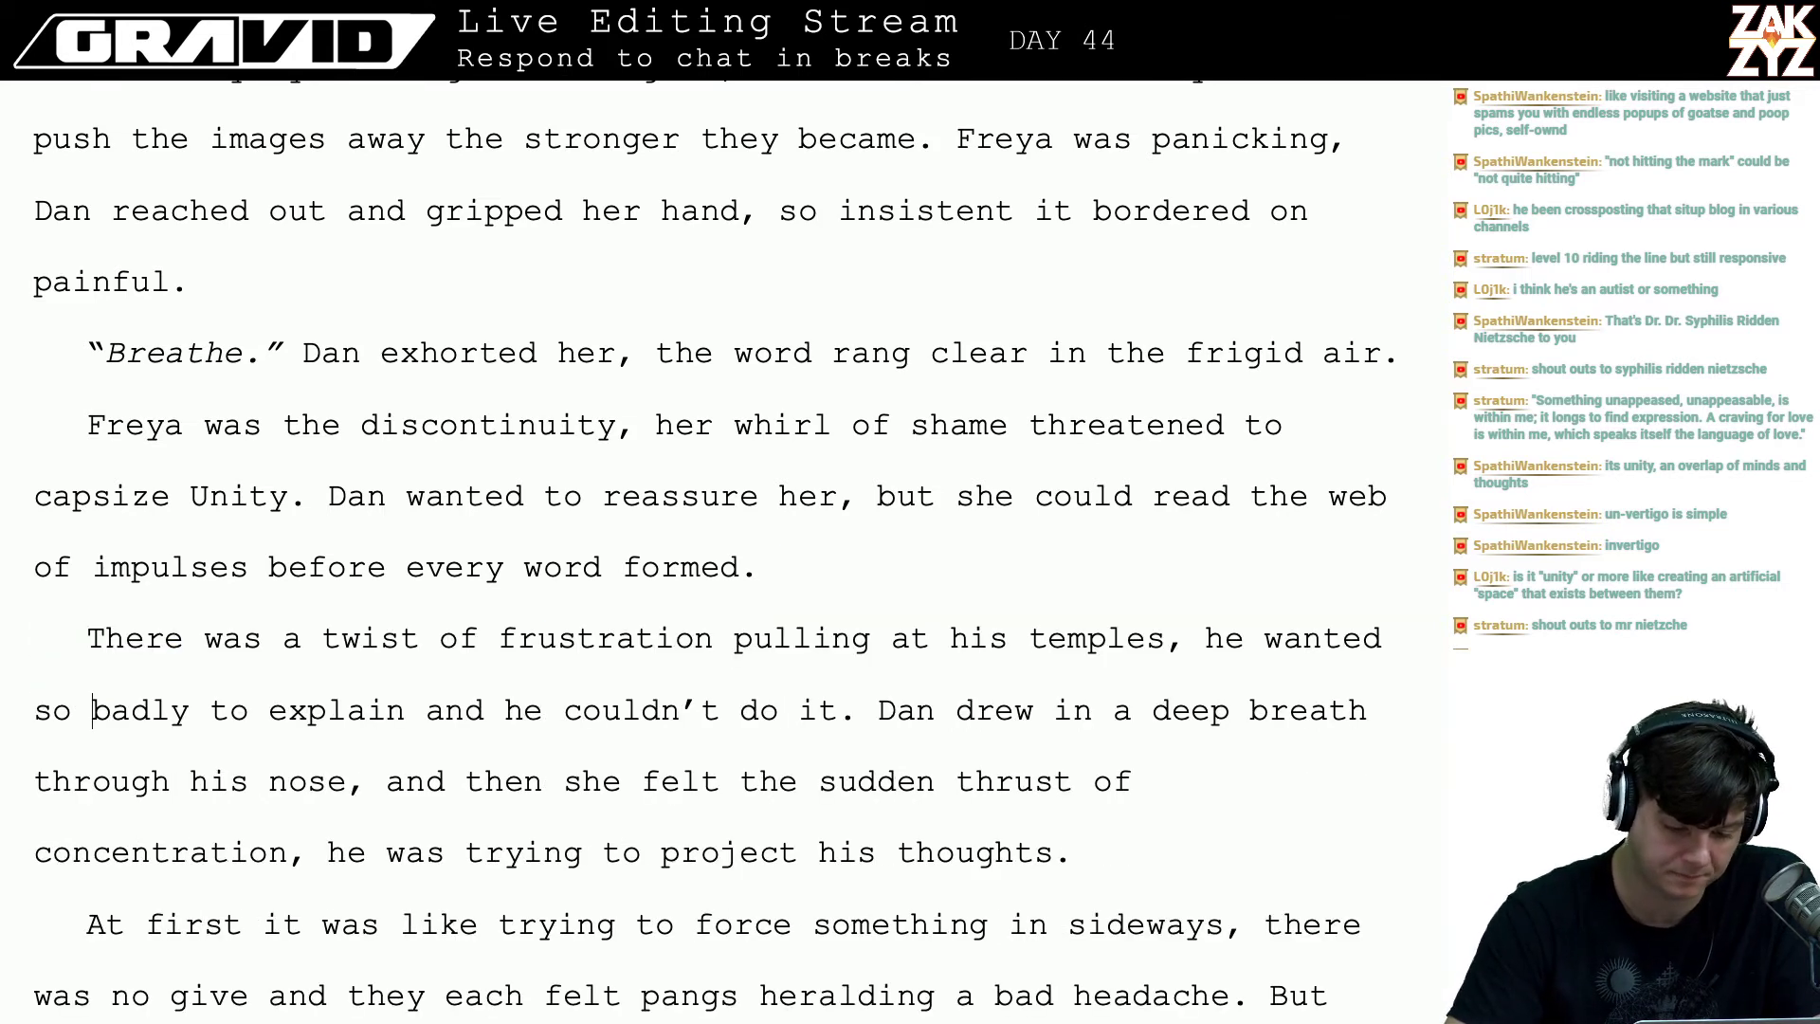
key("Down")
key("Up")
key("Down")
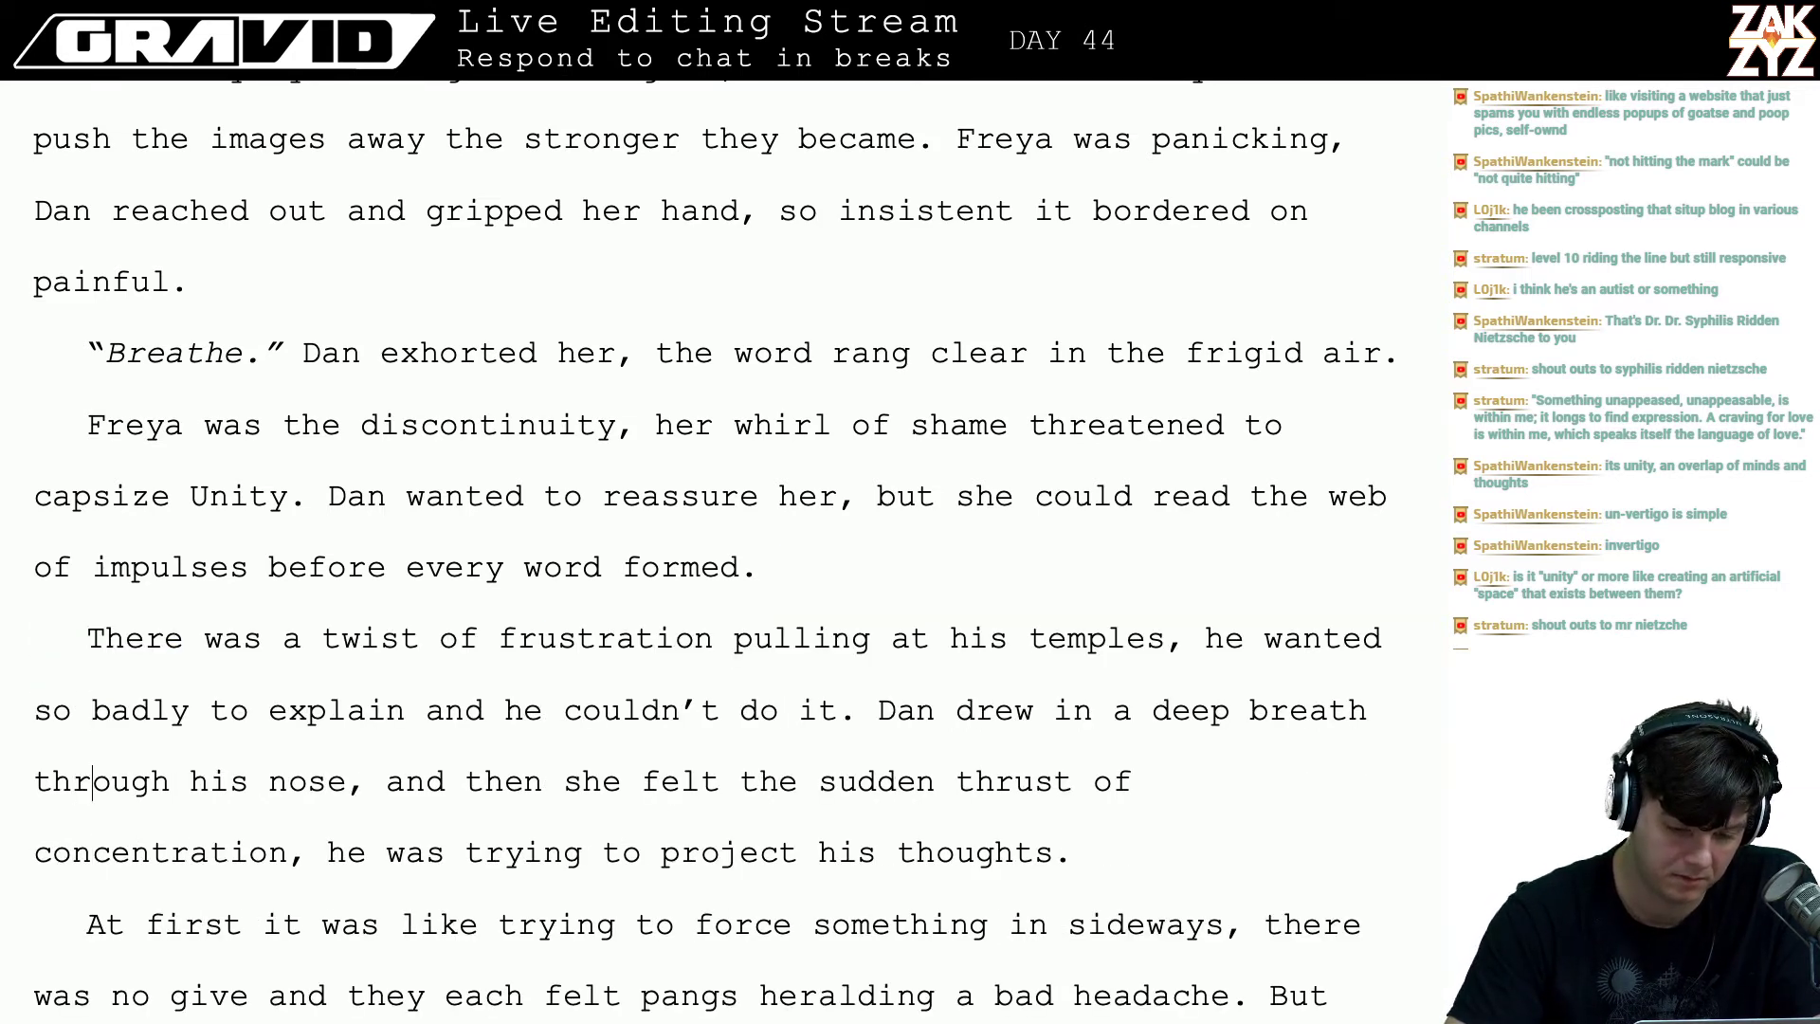
key("Up")
key("Left")
key("Left")
key("Left")
key("Left")
key("Left")
key("Left")
key("Left")
key("Left")
key("Left")
key("Left")
key("Down")
key("Left")
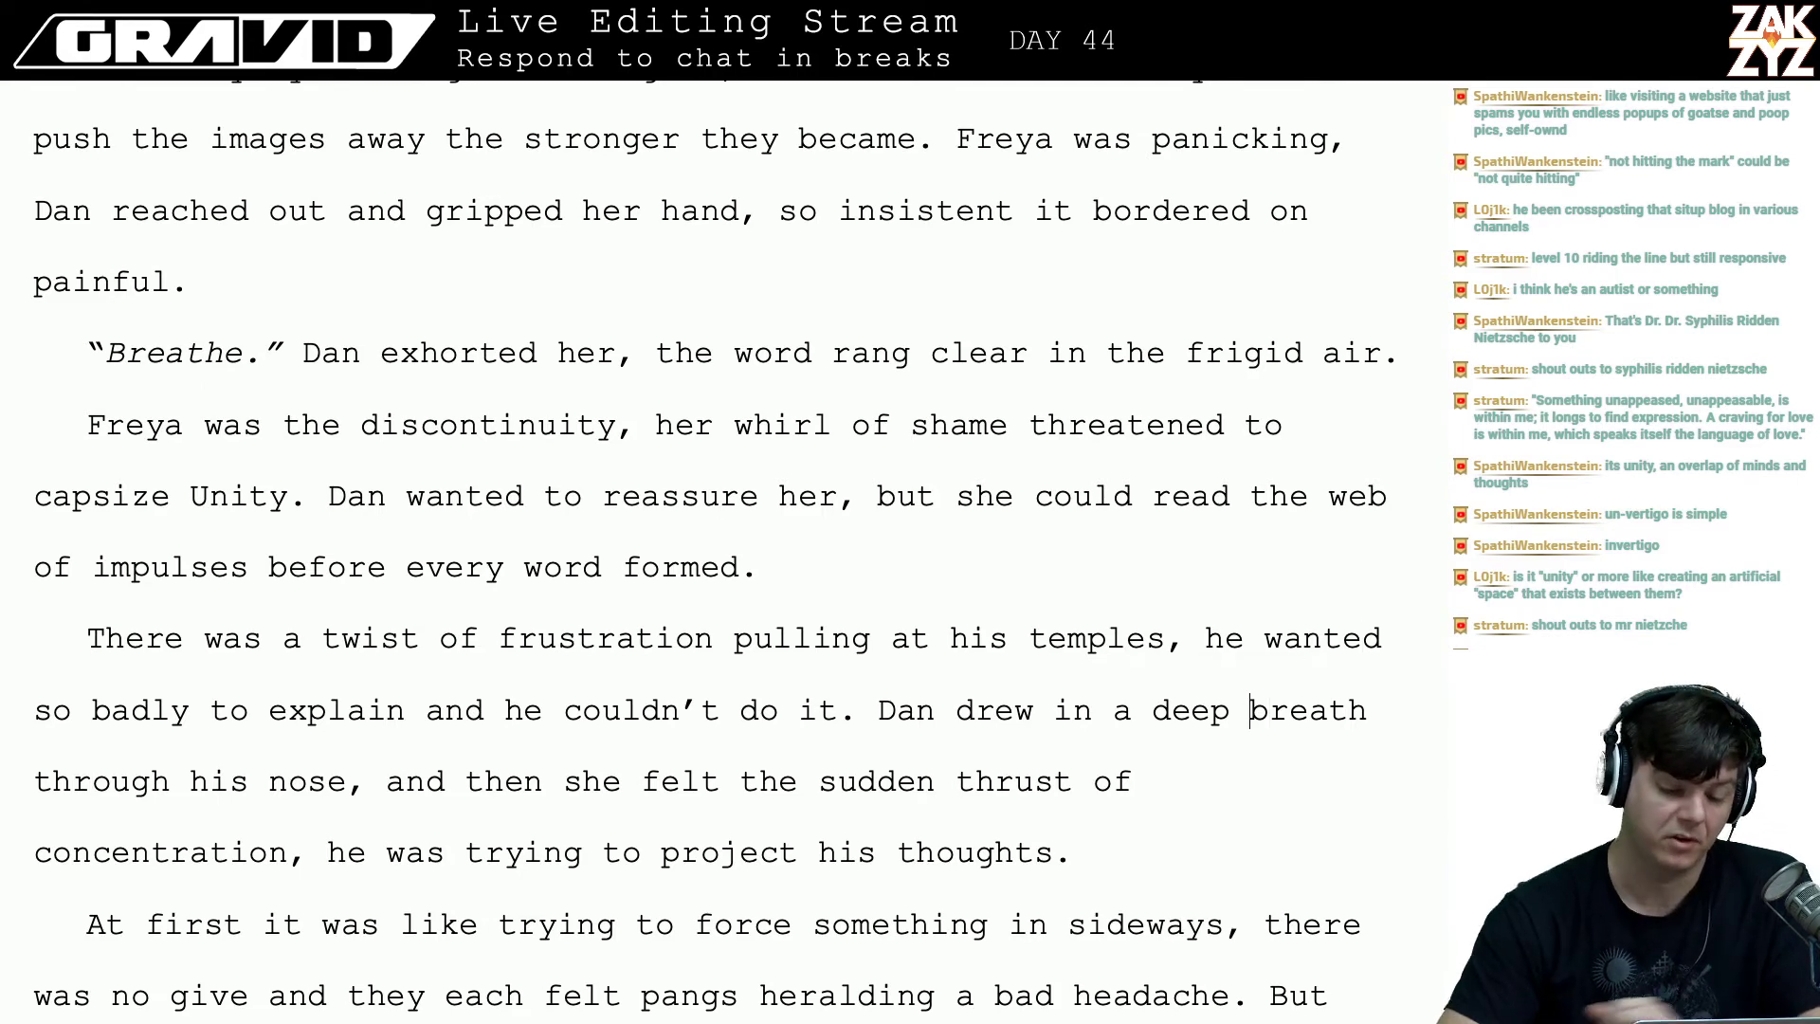
scroll(709, 546, "down", 1)
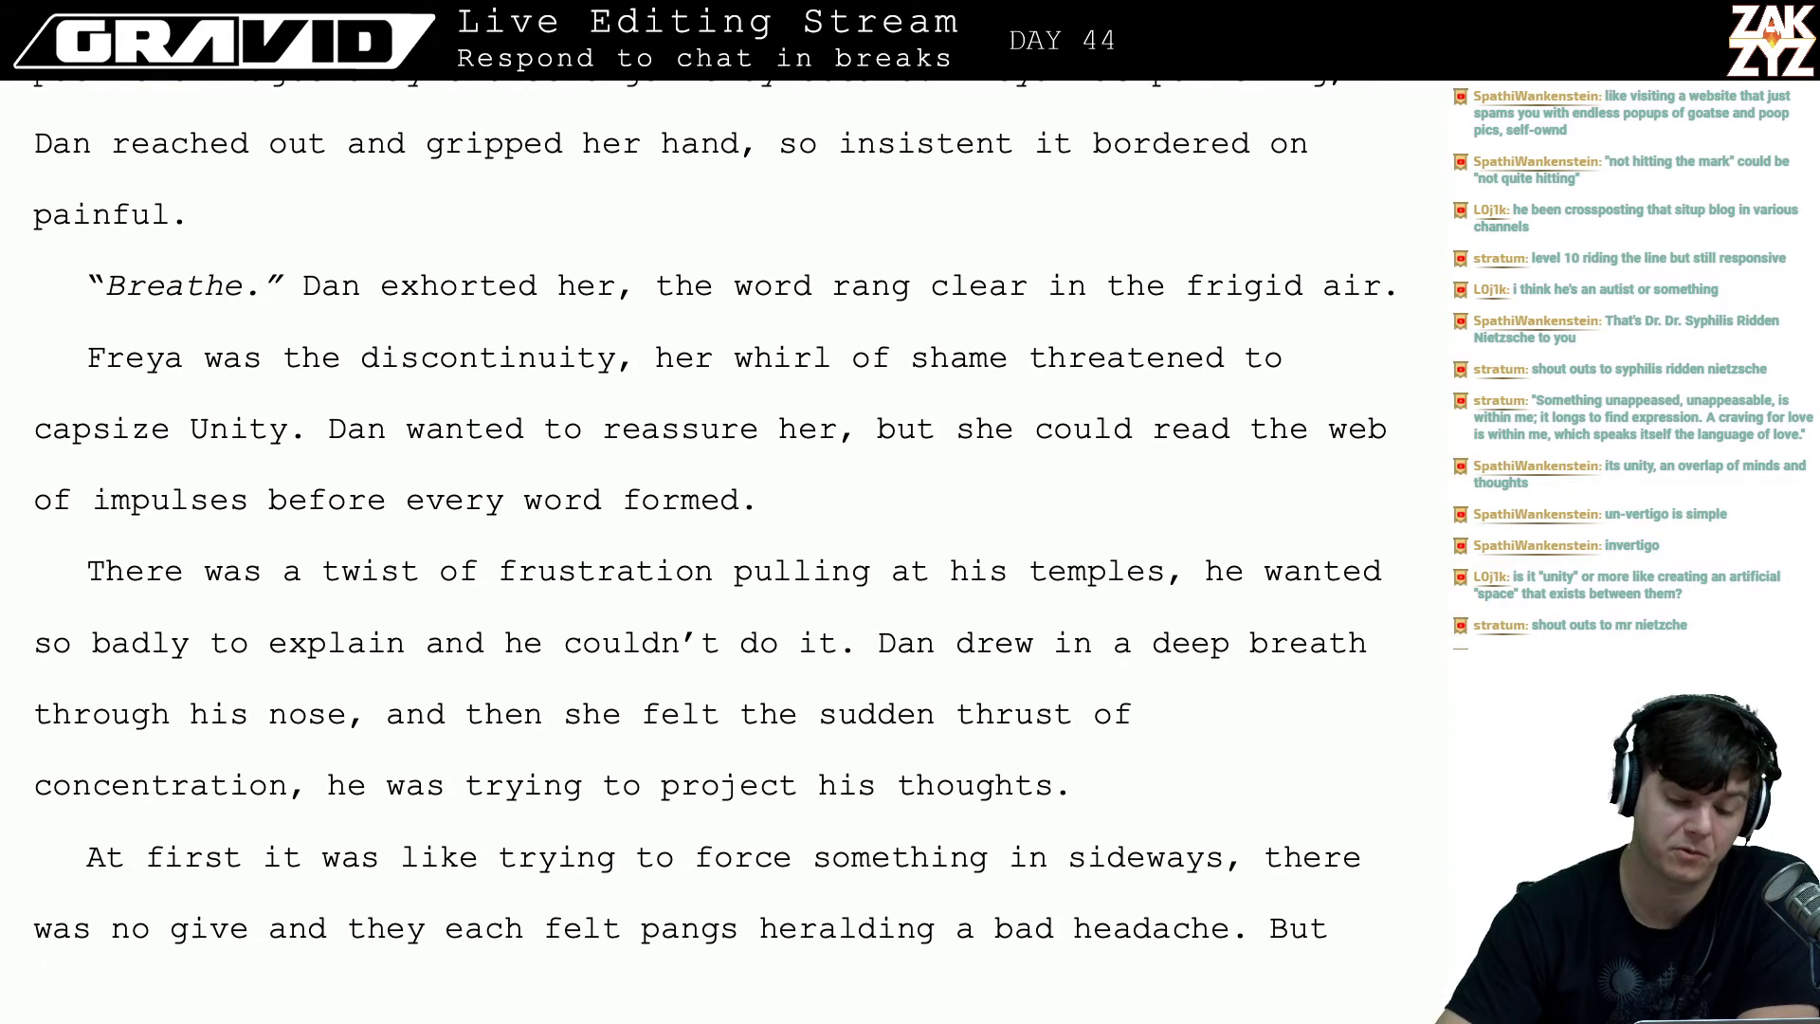
left_click(229, 637)
key("Right")
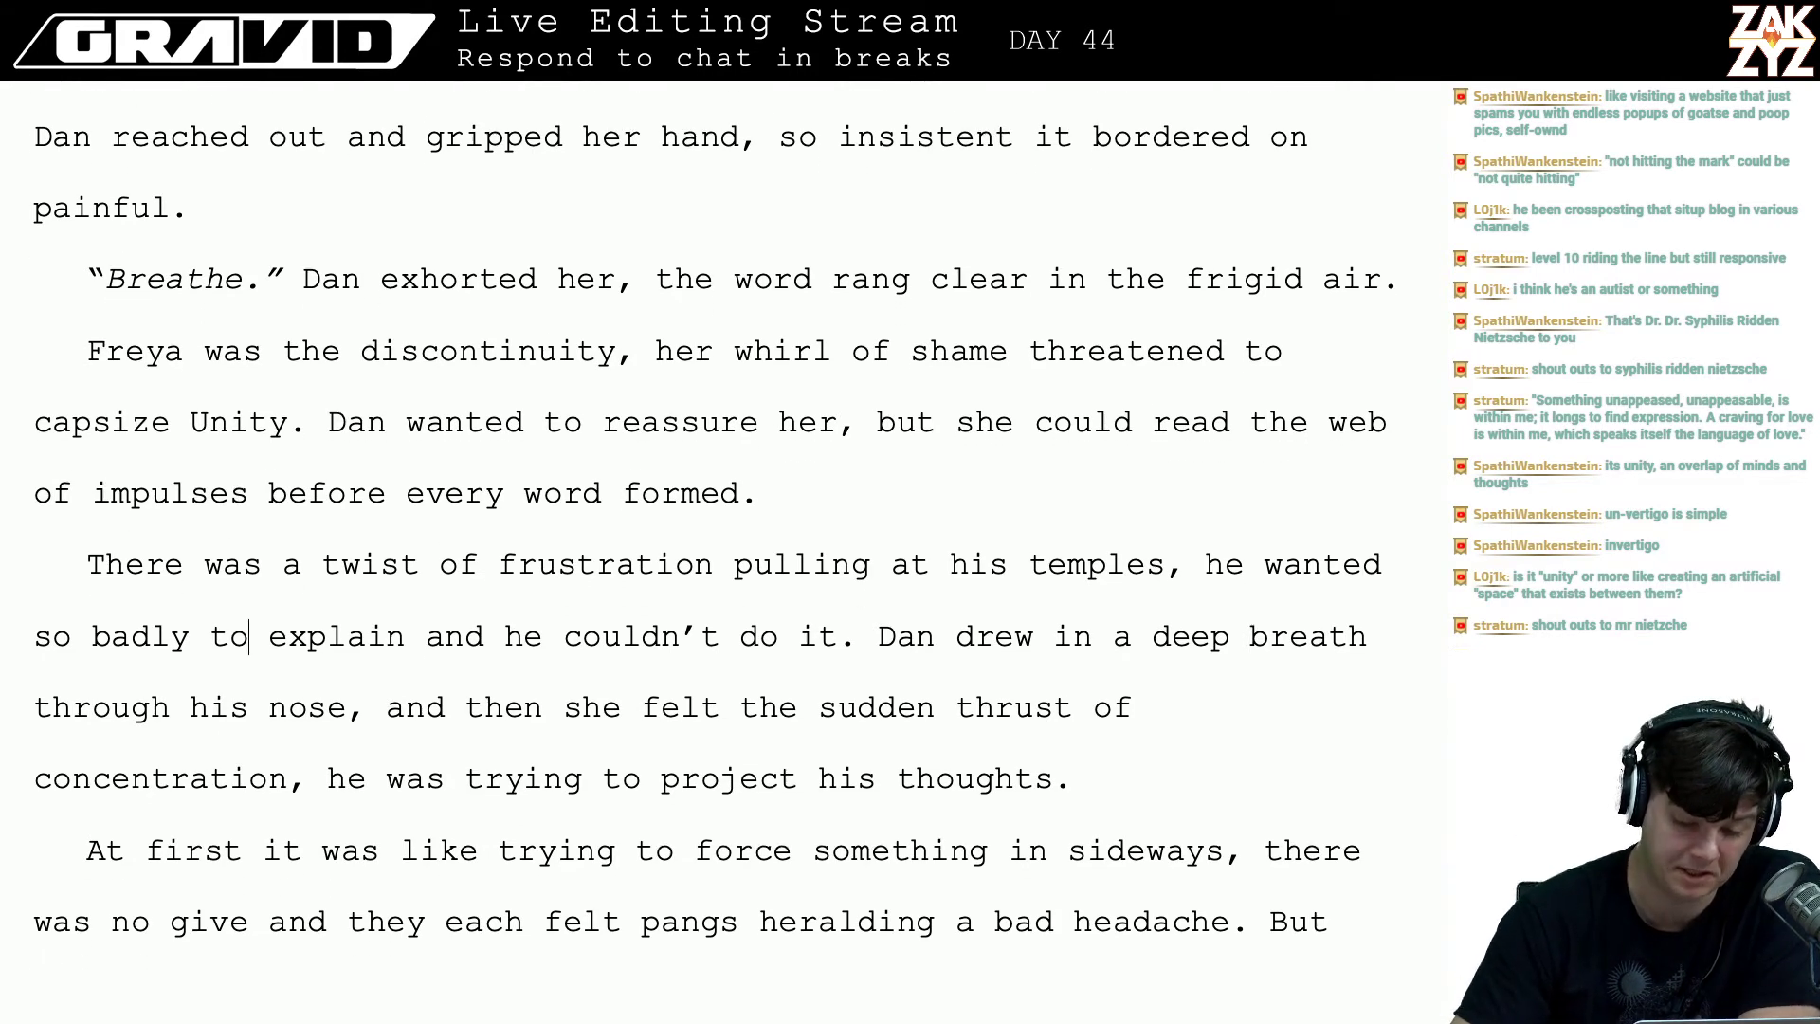
key("Right")
key("Right")
key("Right")
key("Right")
key("Right")
key("Right")
key("Right")
key("Right")
key("Right")
key("Right")
key("Right")
key("Right")
key("Right")
key("Right")
key("Right")
key("Right")
key("Right")
key("Right")
key("Right")
key("Right")
key("Right")
key("Right")
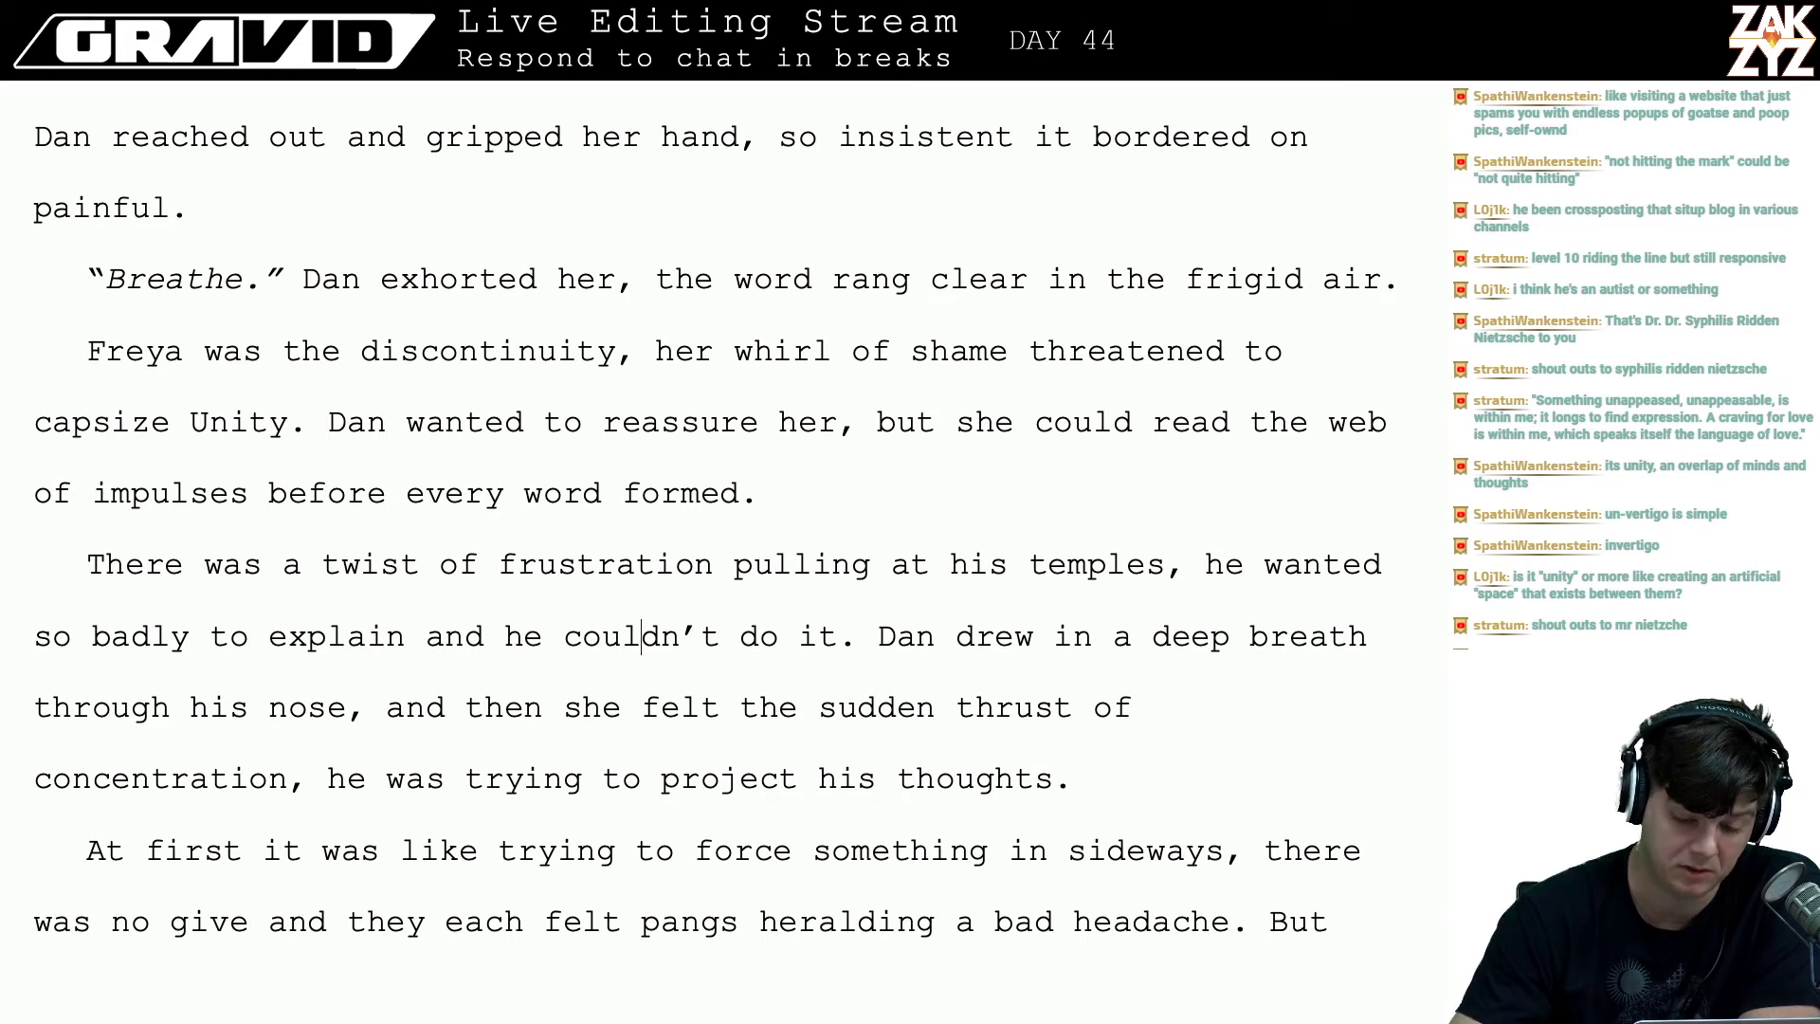
key("Right")
key("Right")
key("Right")
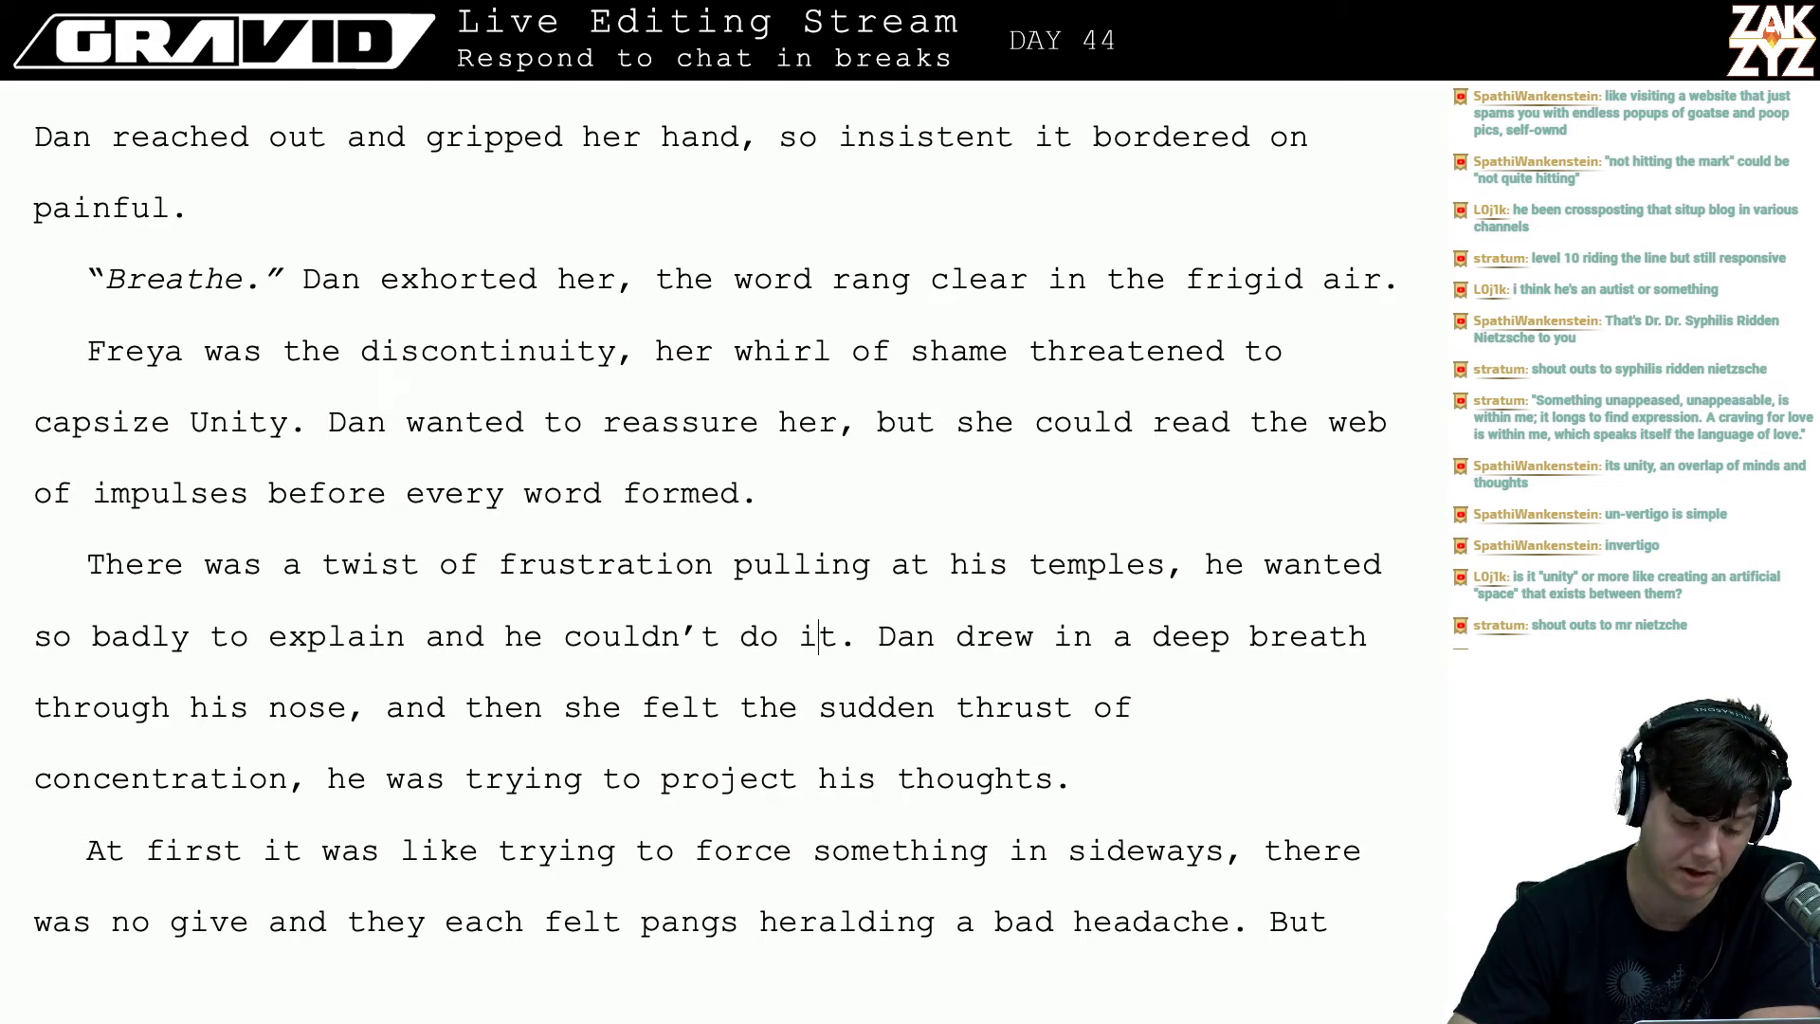
- Split the sentence after "the sudden thrust of concentration" with a period and start the new one with "He was trying"
left_click(564, 778)
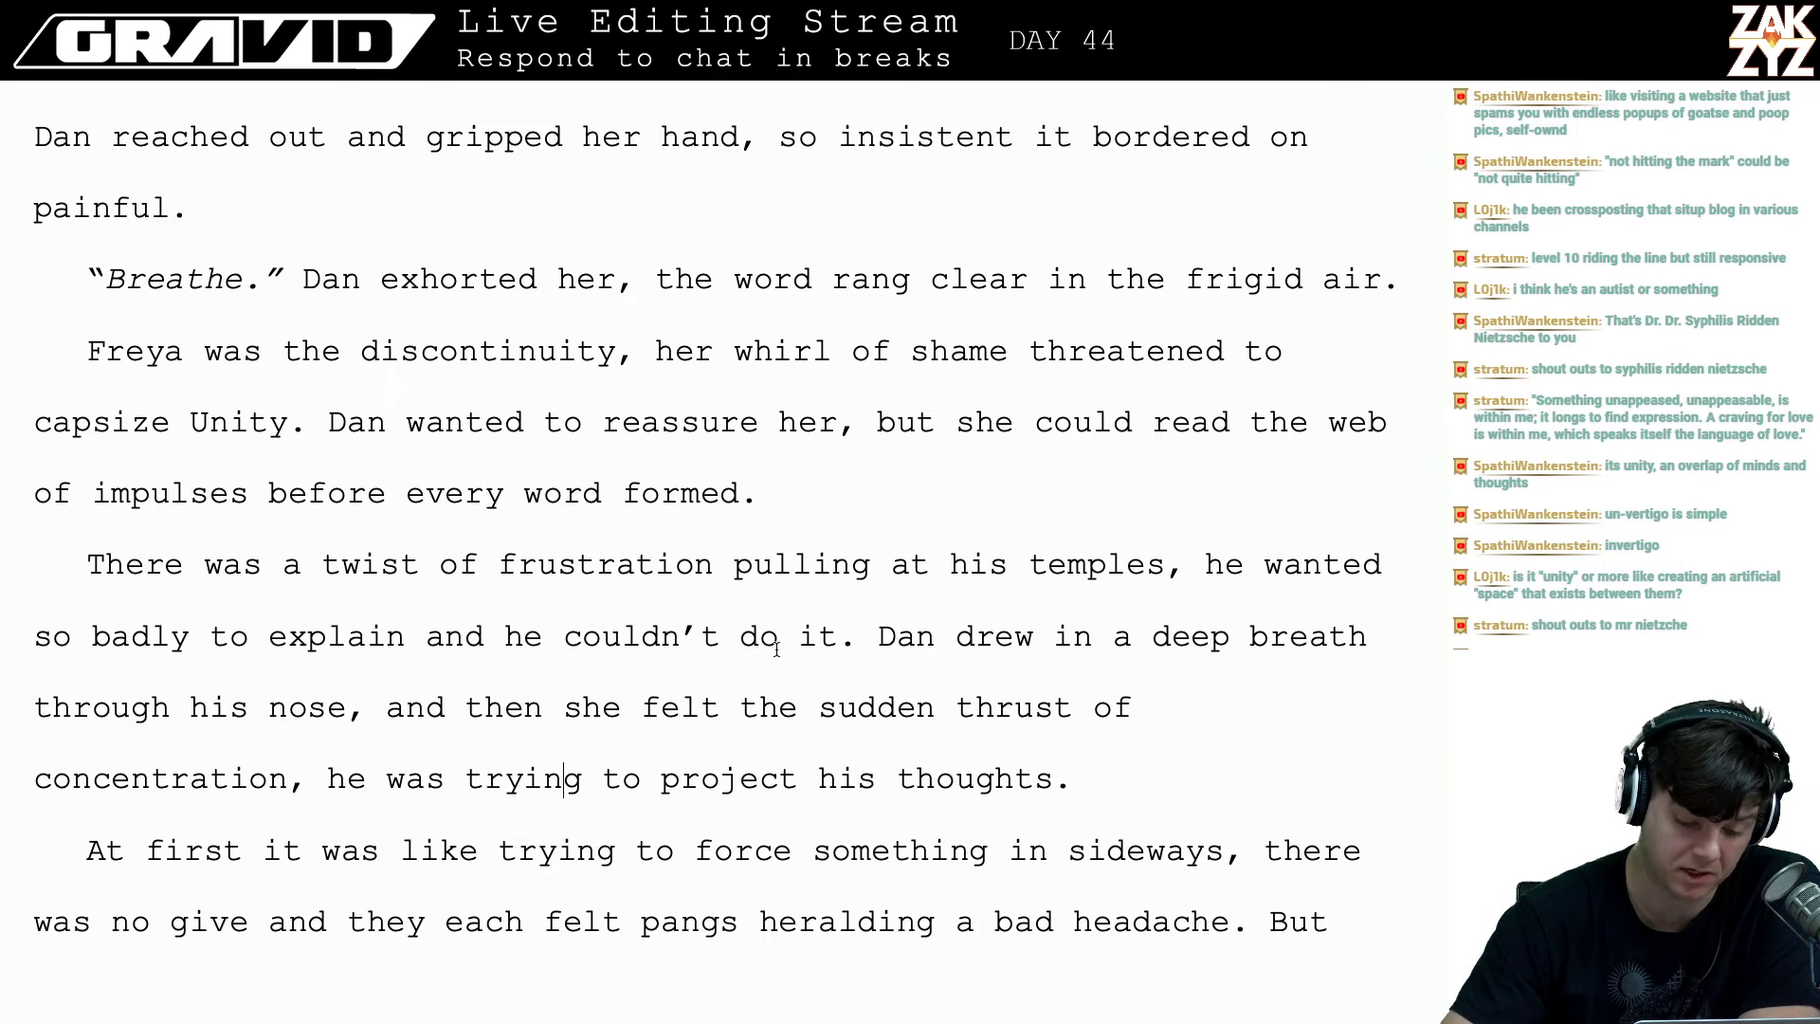
scroll(676, 777, "down", 2)
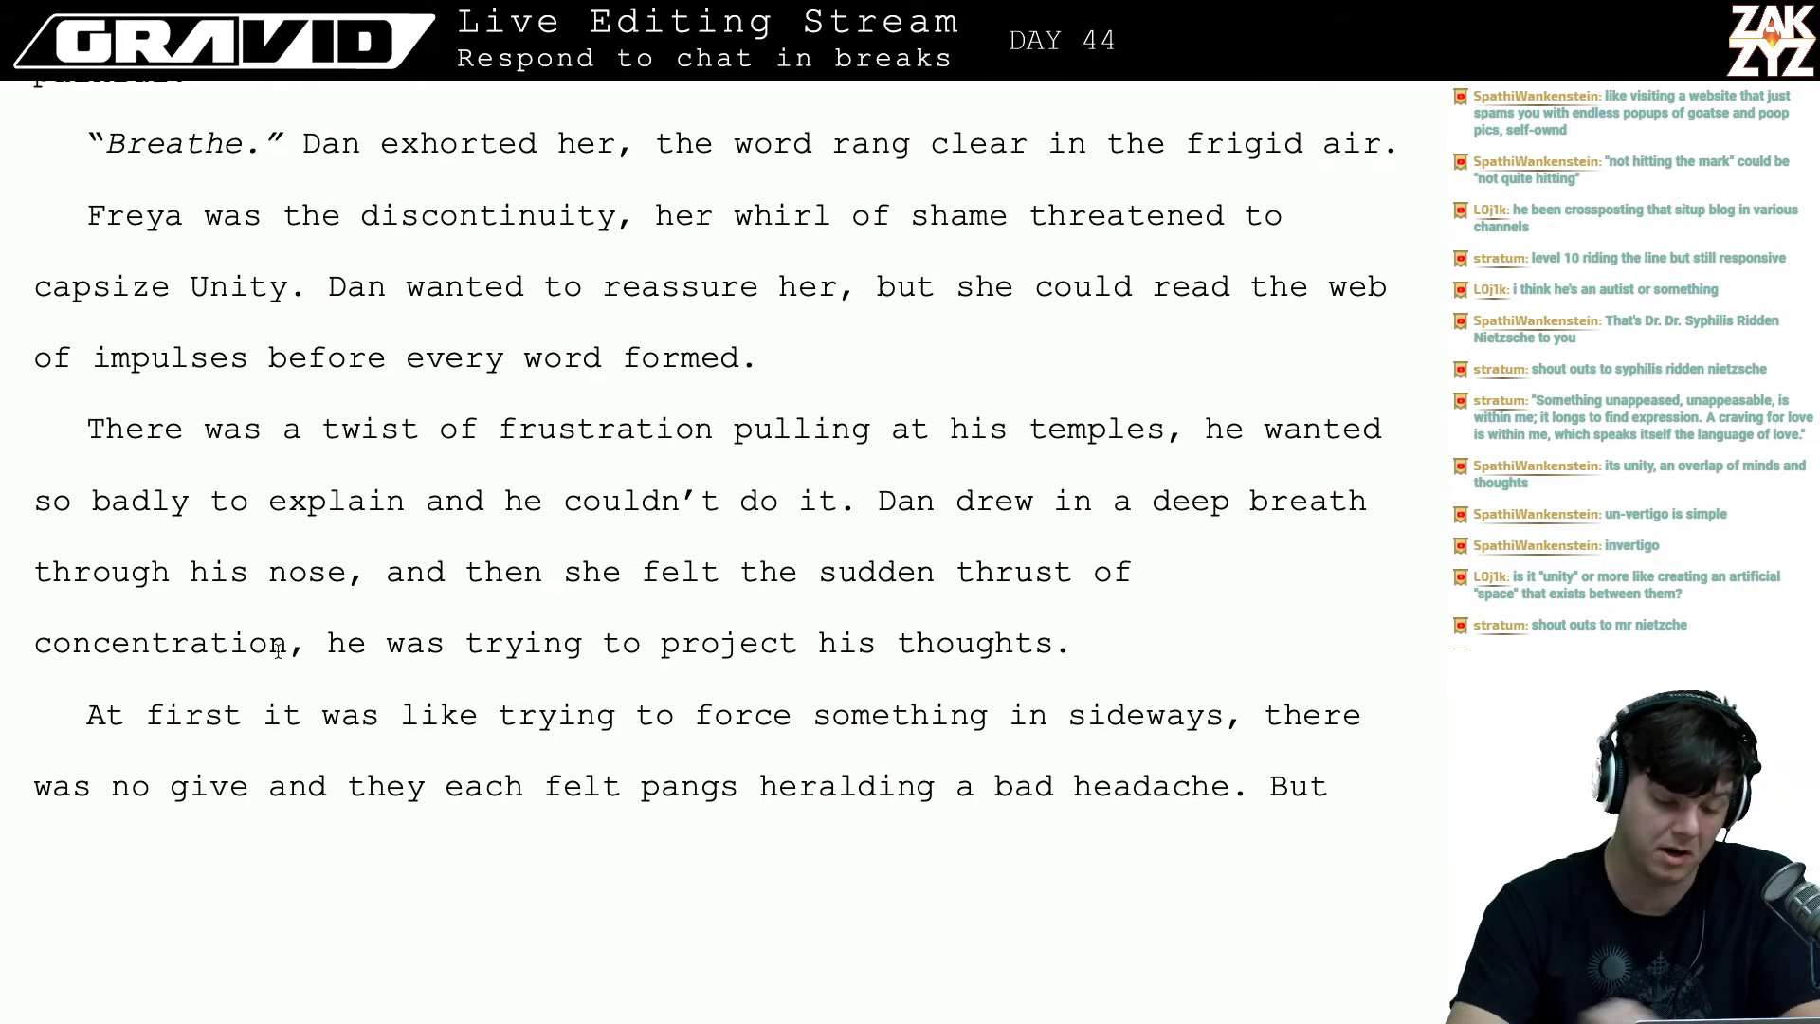
key("Delete")
type(".")
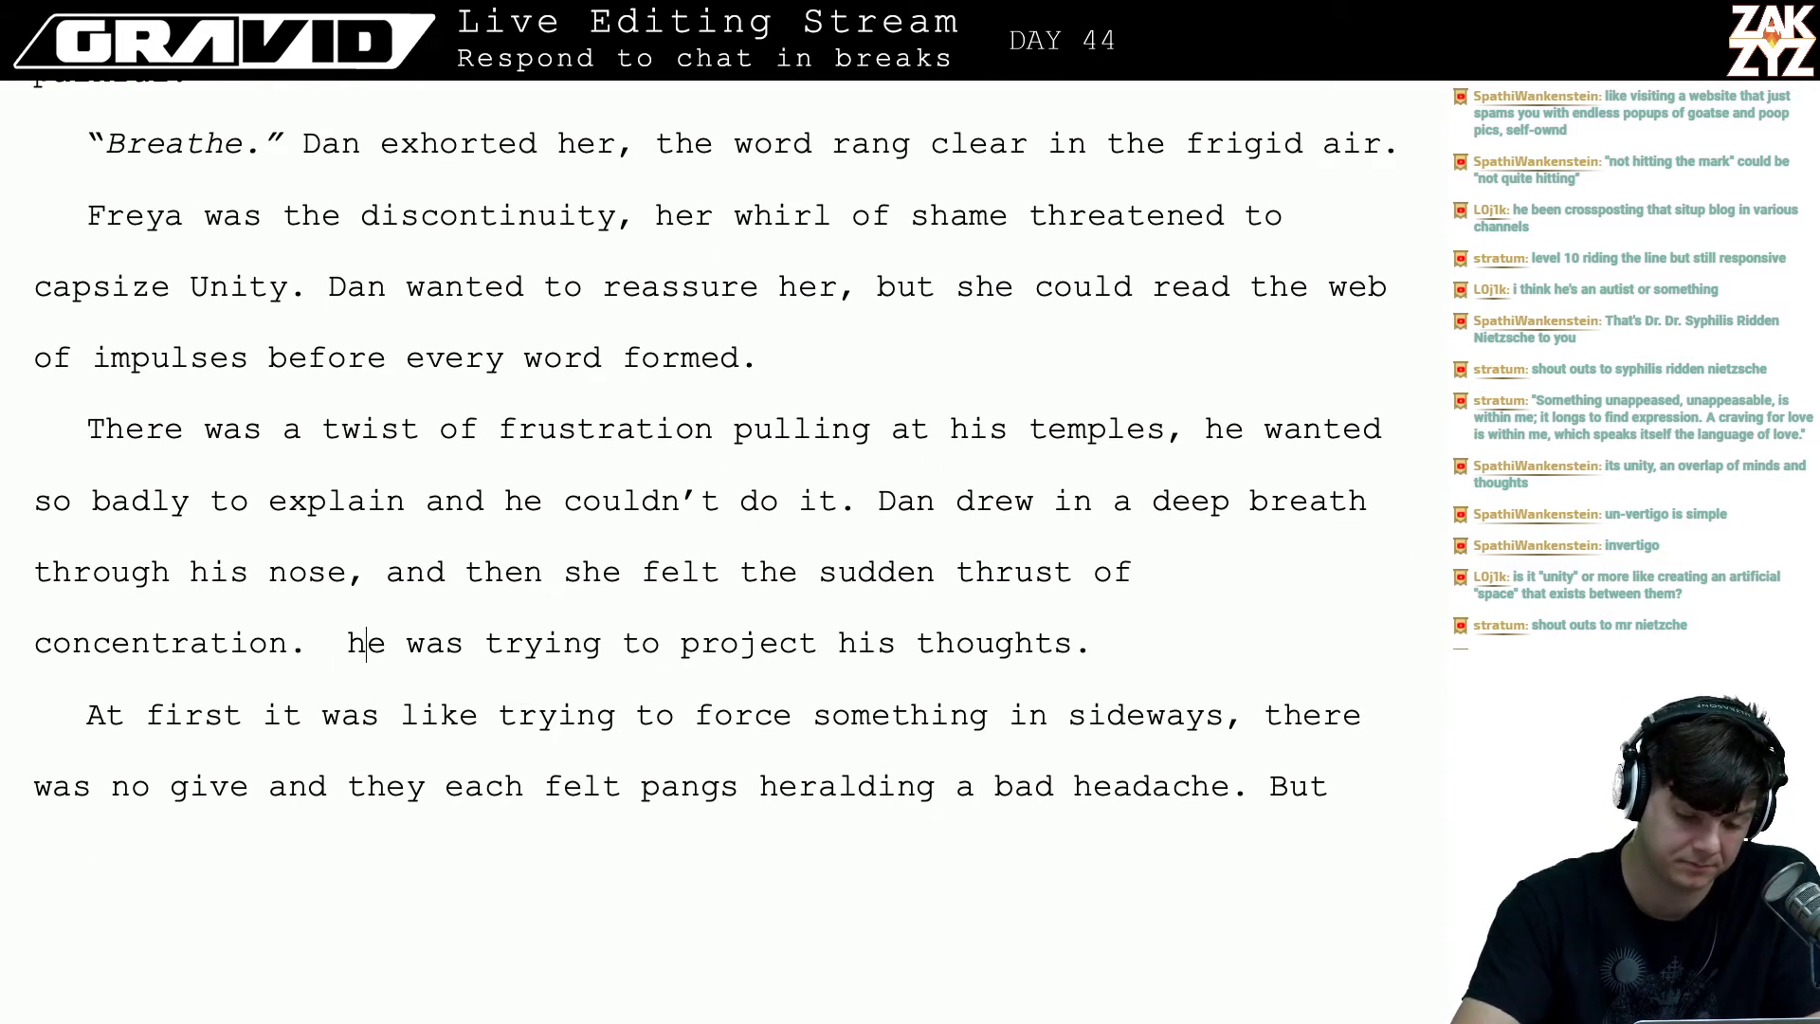
key("BackSpace")
key("BackSpace")
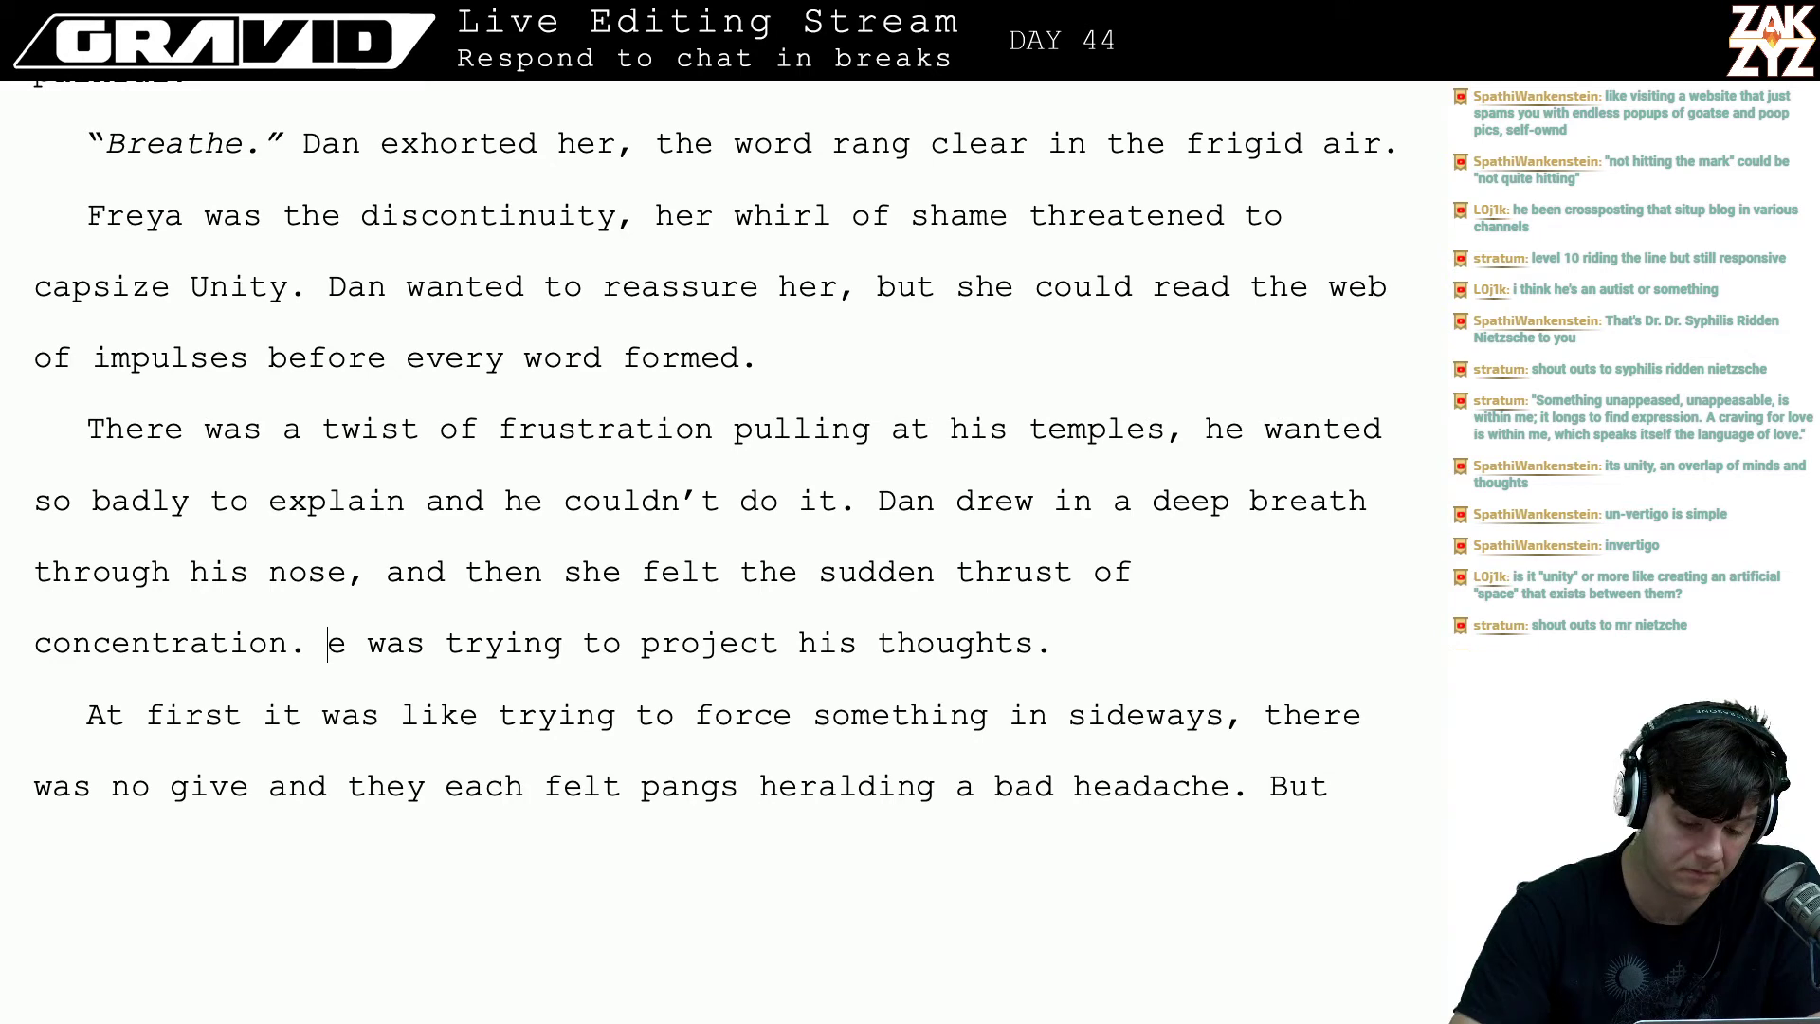
type("H")
- Read through the paragraph from "At first it was like trying to force something in sideways" to "brilliant images" on page 413
key("Down")
key("Down")
key("Down")
key("Down")
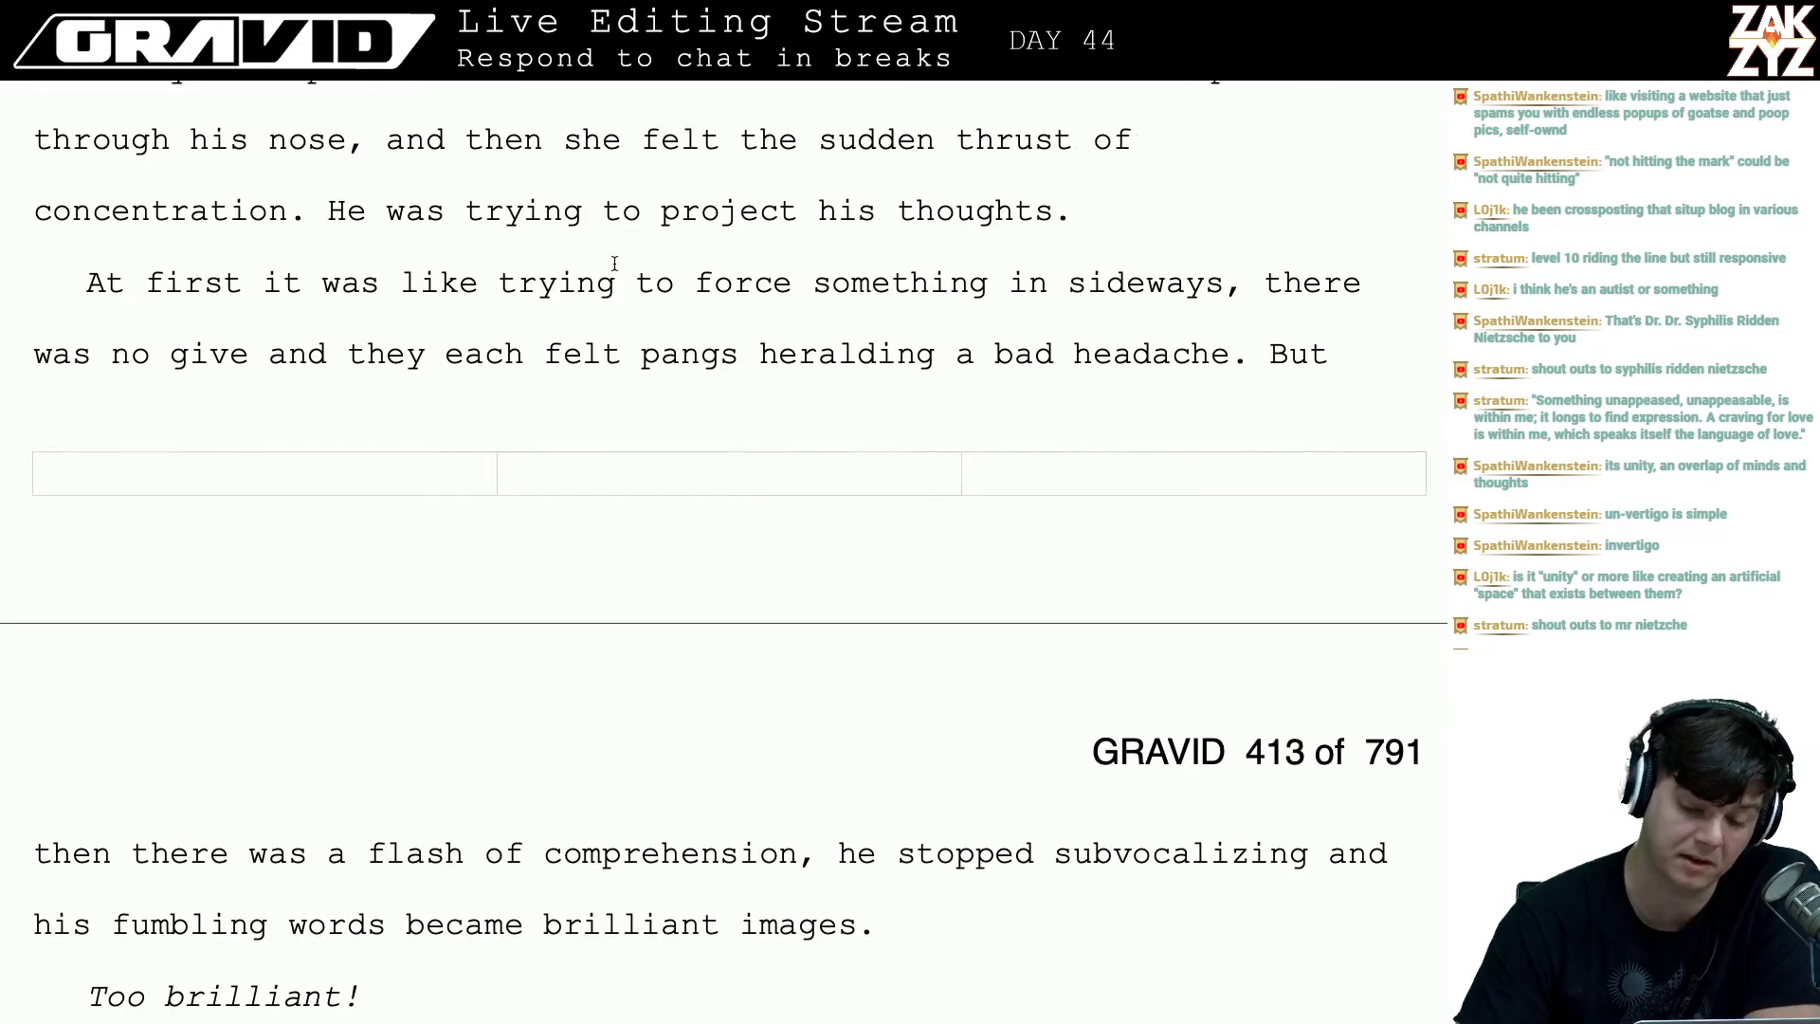
left_click(543, 351)
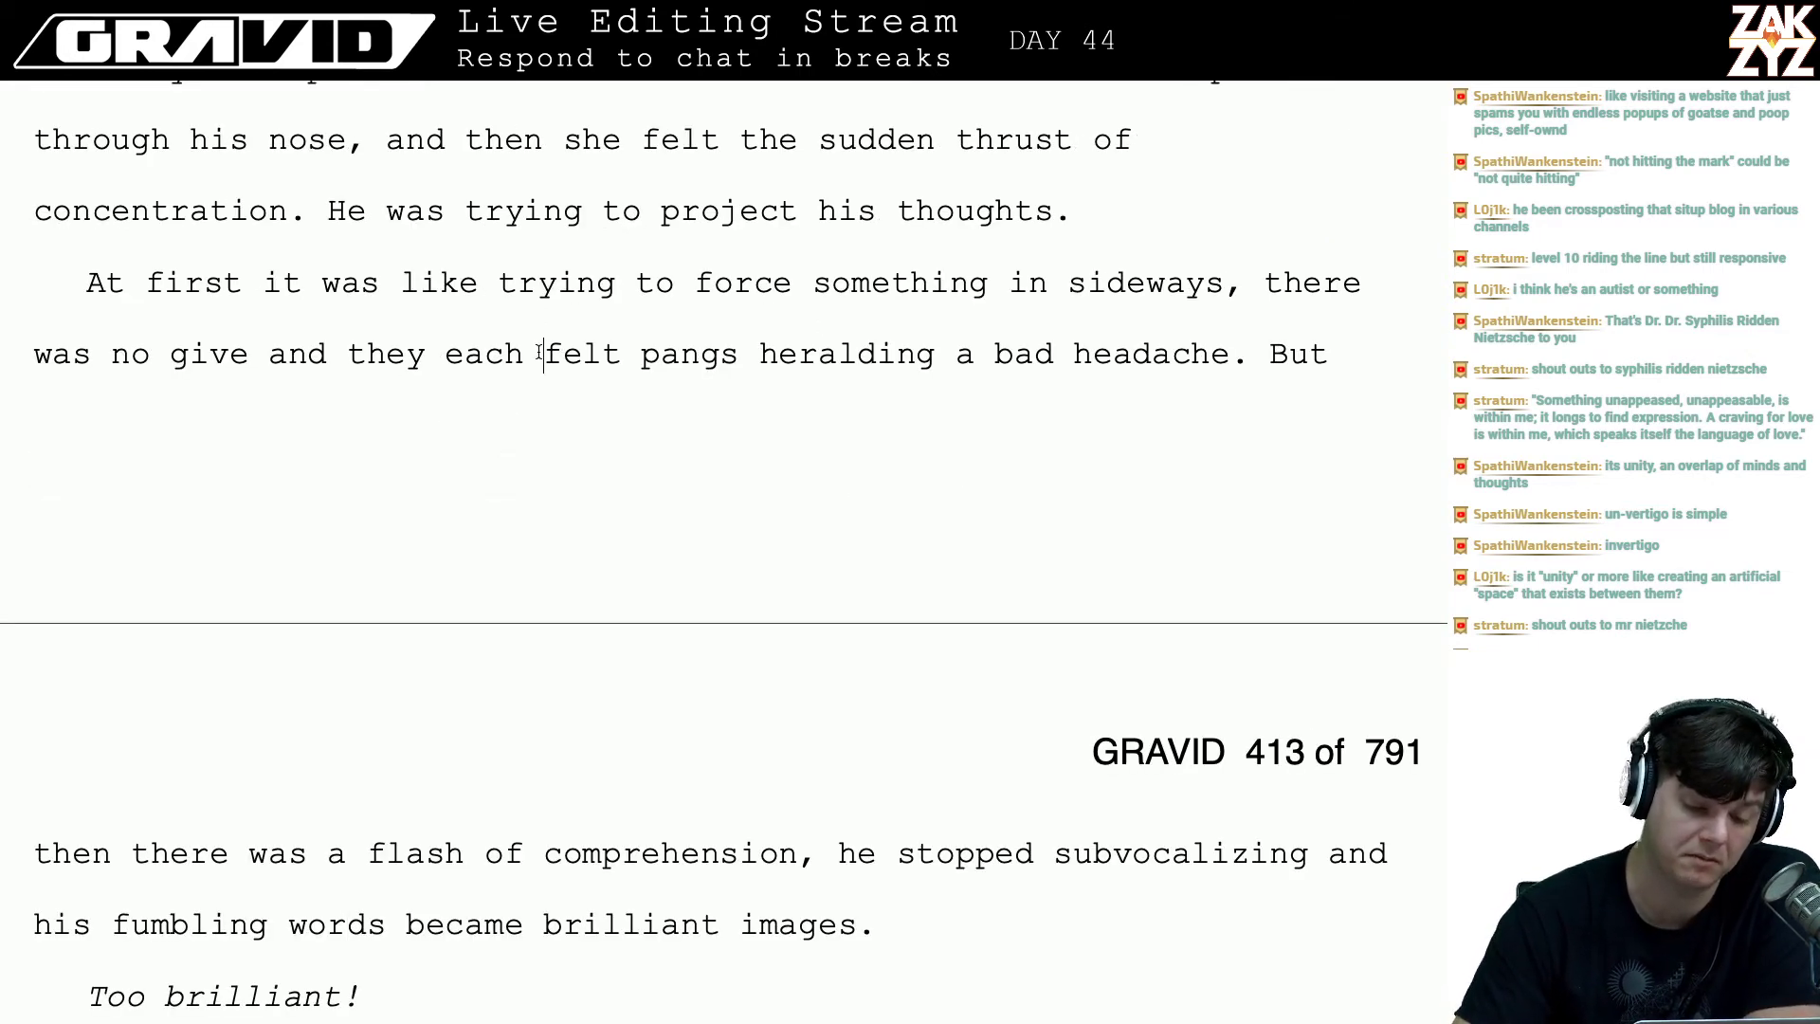
key("Right")
key("Right")
key("Right")
key("Right")
key("Right")
key("Right")
key("Right")
key("Right")
key("Right")
key("Right")
key("Right")
key("Right")
key("Right")
key("Right")
key("Right")
key("Right")
key("Right")
key("Right")
key("Right")
key("Right")
key("Right")
key("Right")
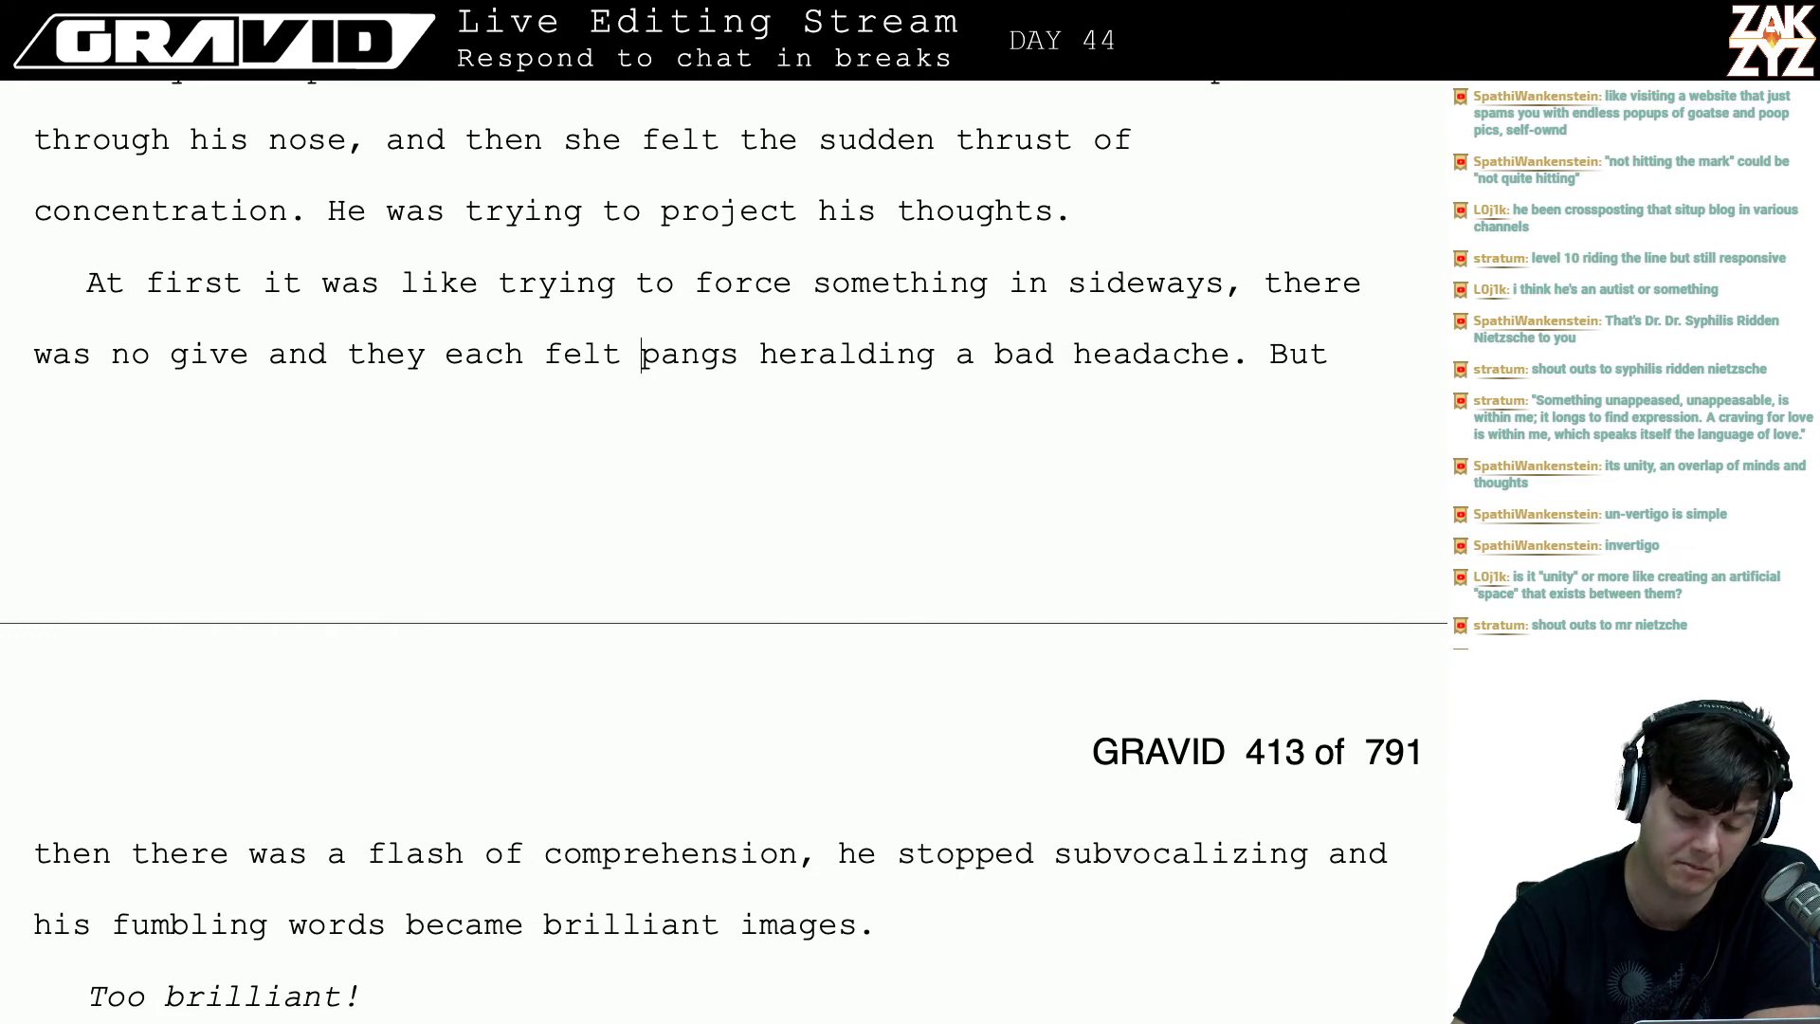
key("Down")
key("Down")
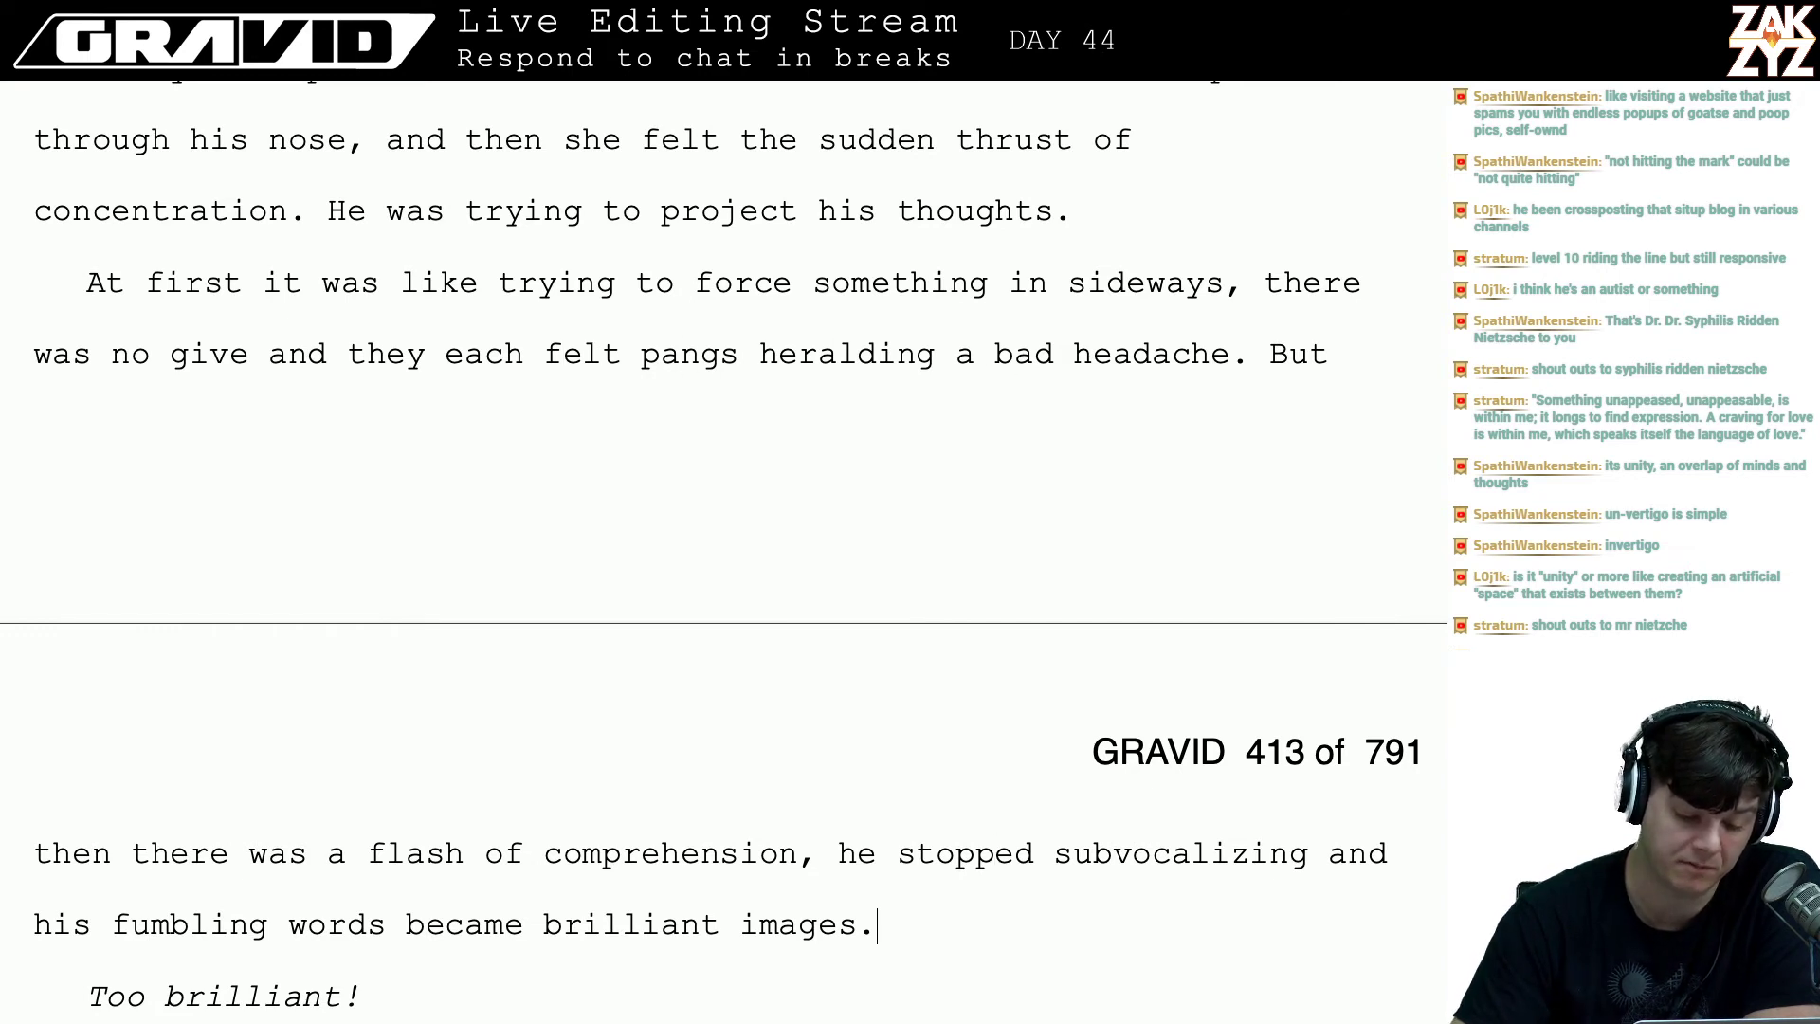
key("Up")
key("Right")
key("Right")
key("Right")
key("Right")
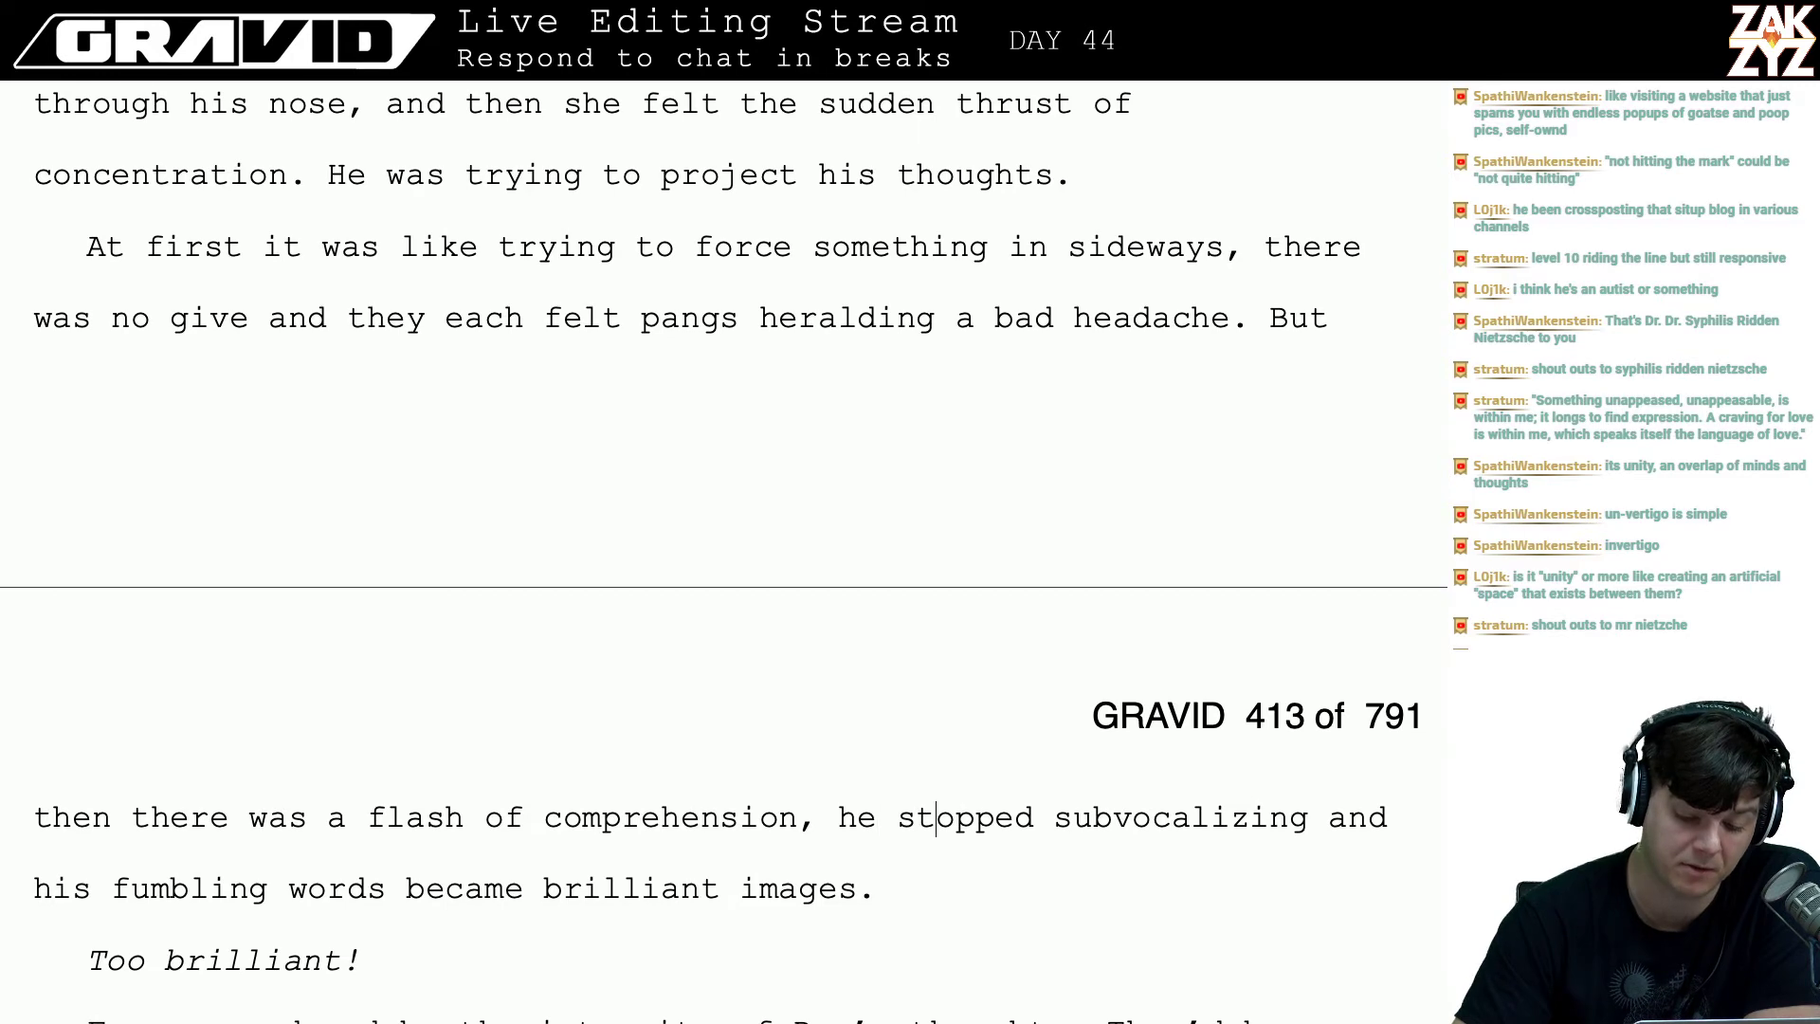
key("Right")
key("Right")
key("Right")
key("Right")
key("Right")
key("Right")
key("Right")
key("Right")
key("Right")
key("Right")
key("Right")
key("Right")
key("Right")
key("Right")
key("Right")
key("Right")
key("Right")
key("Right")
key("Right")
key("Right")
key("Right")
key("Right")
key("Right")
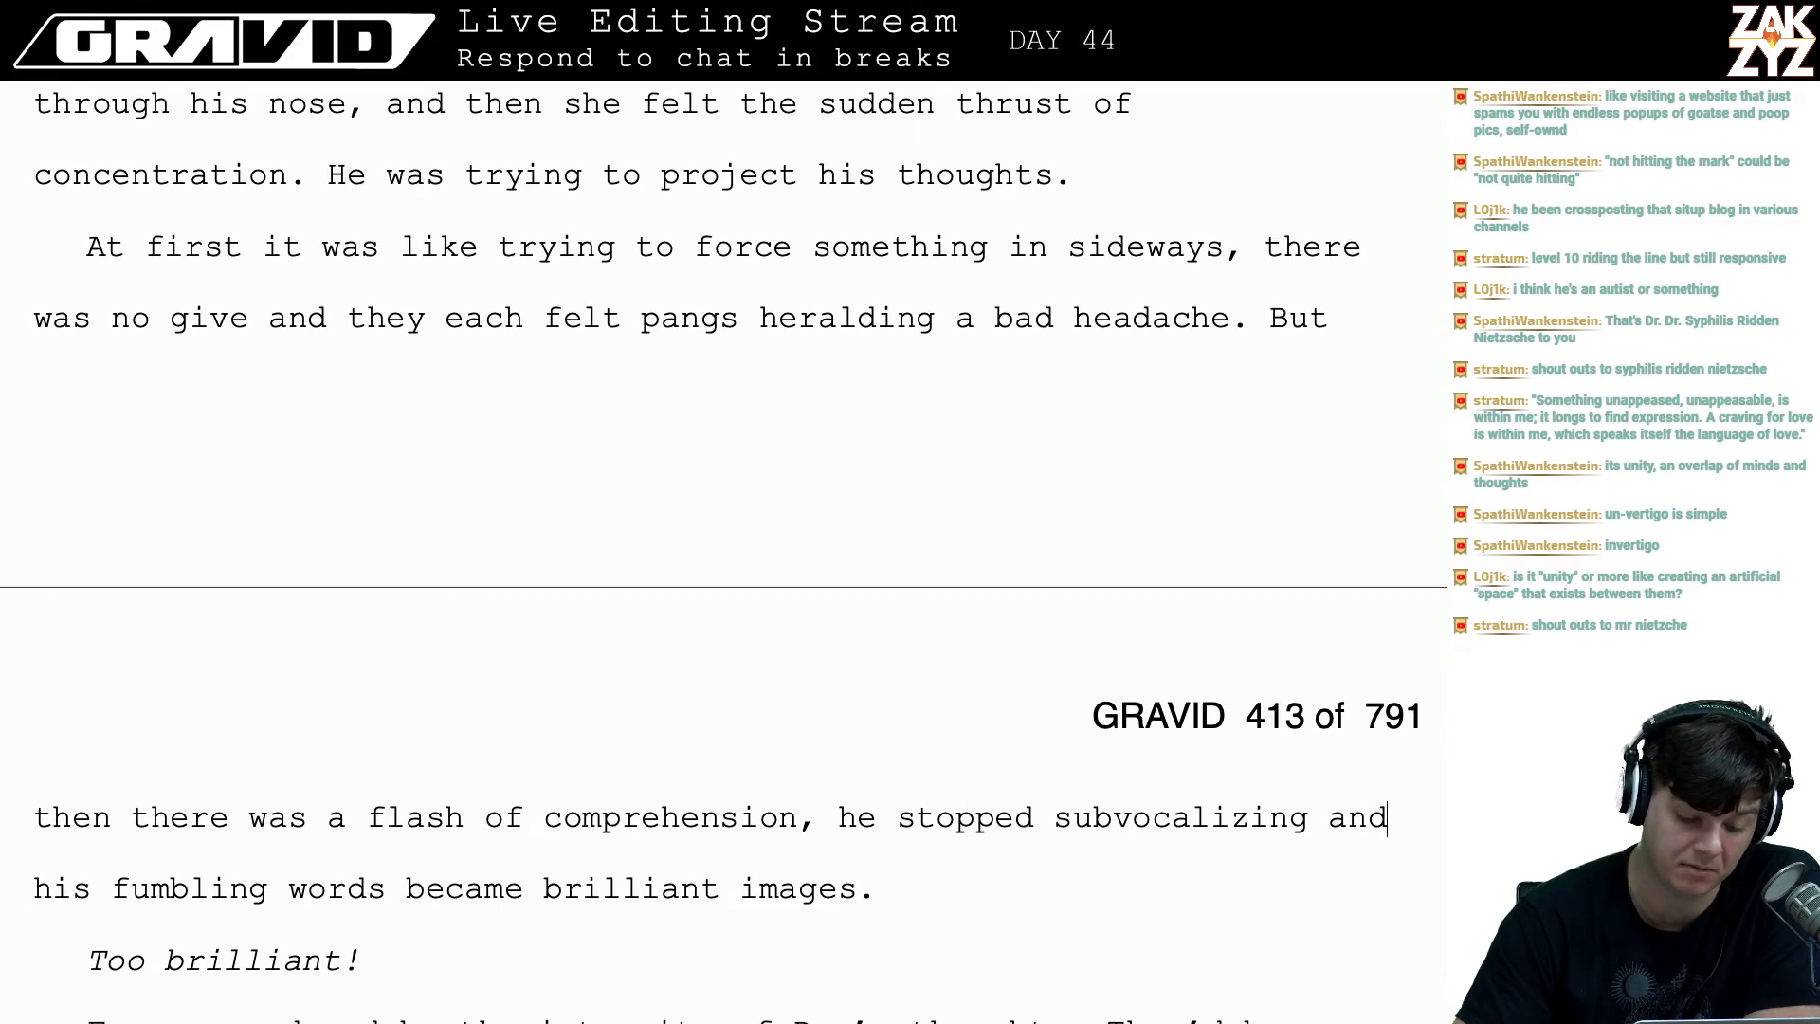
- Delete the italic line "Too brilliant!" and its empty paragraph between "brilliant images." and "Freya was dazed" on page 413
key("Down")
key("Down")
key("Down")
key("End")
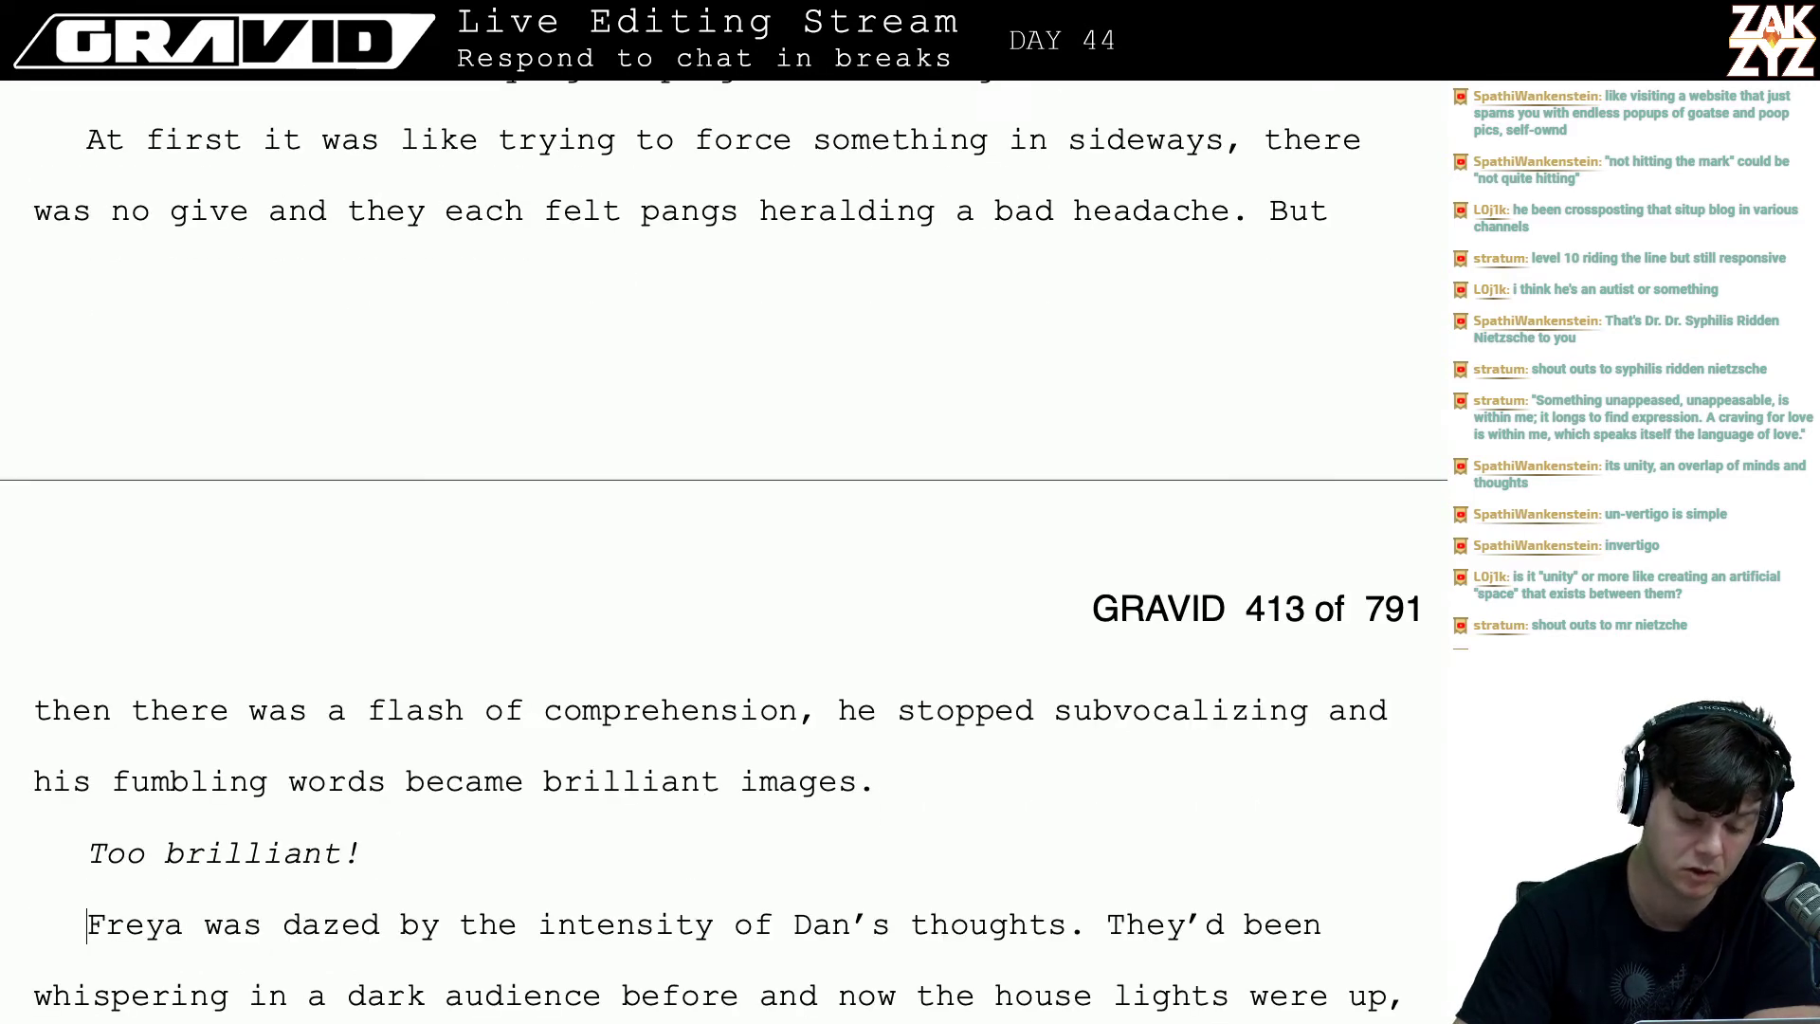
key("Down")
key("Down")
key("Down")
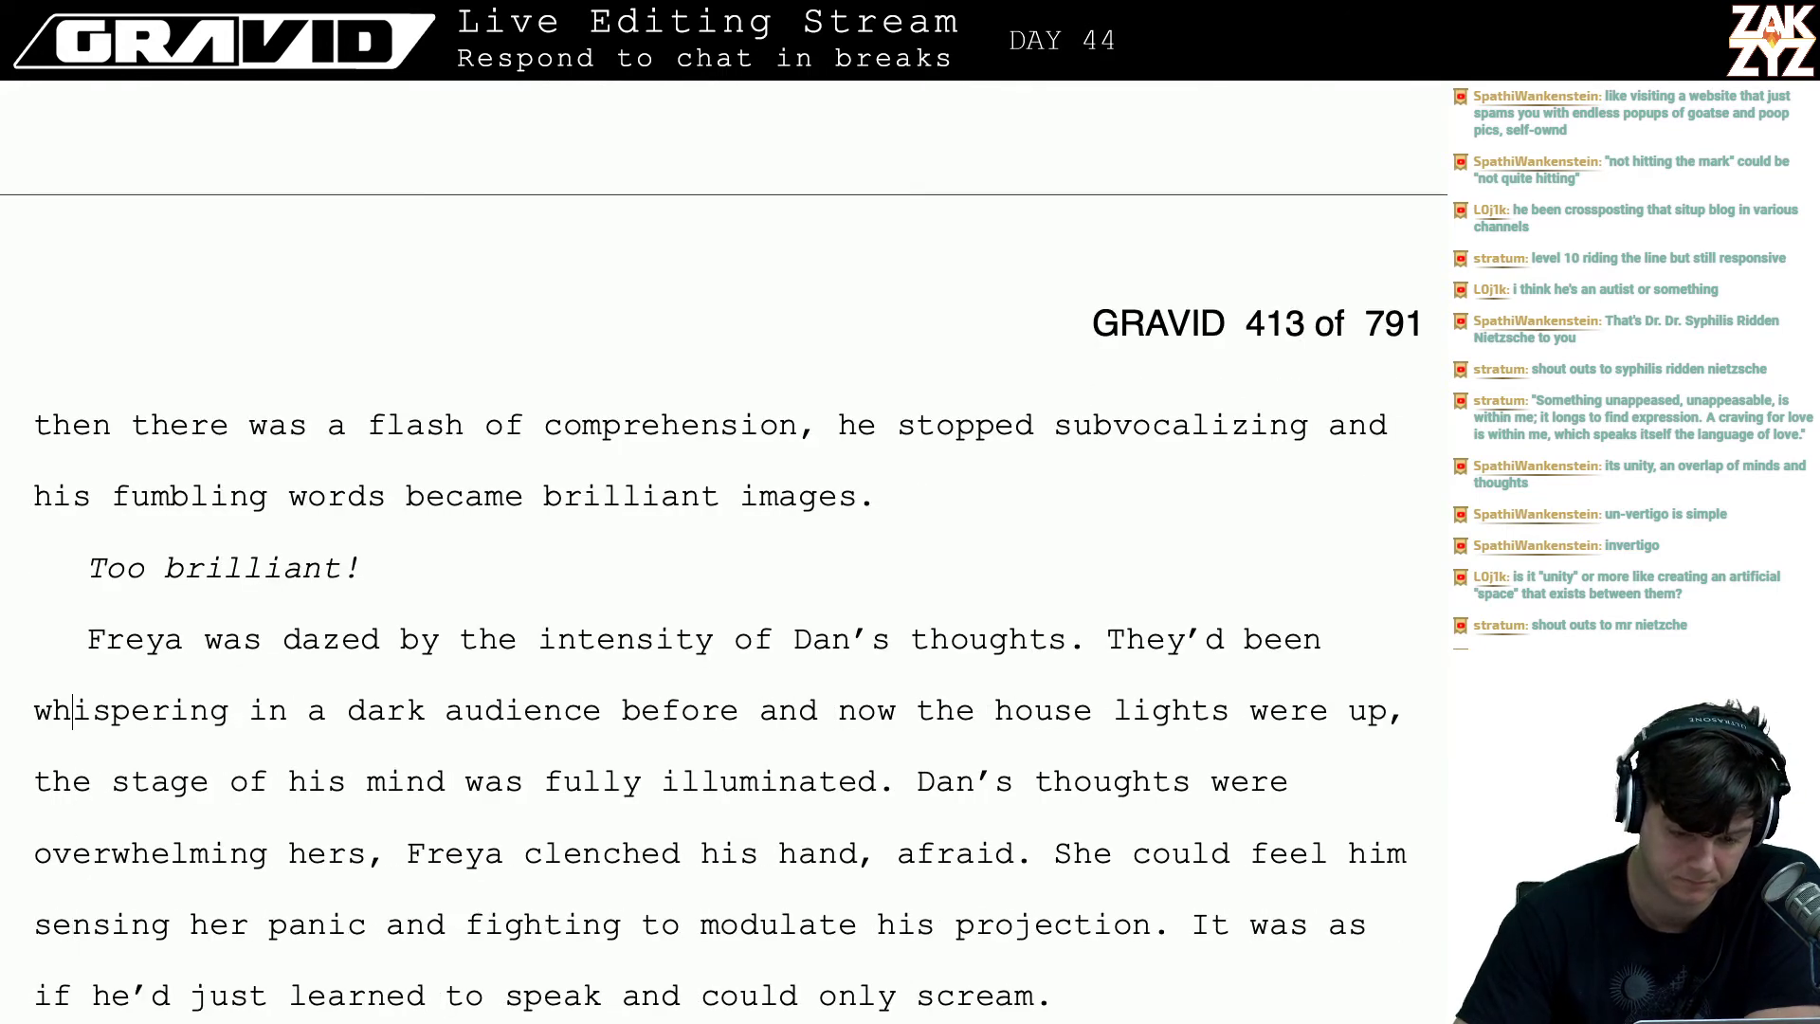
key("Left")
key("Left")
key("Left")
key("Up")
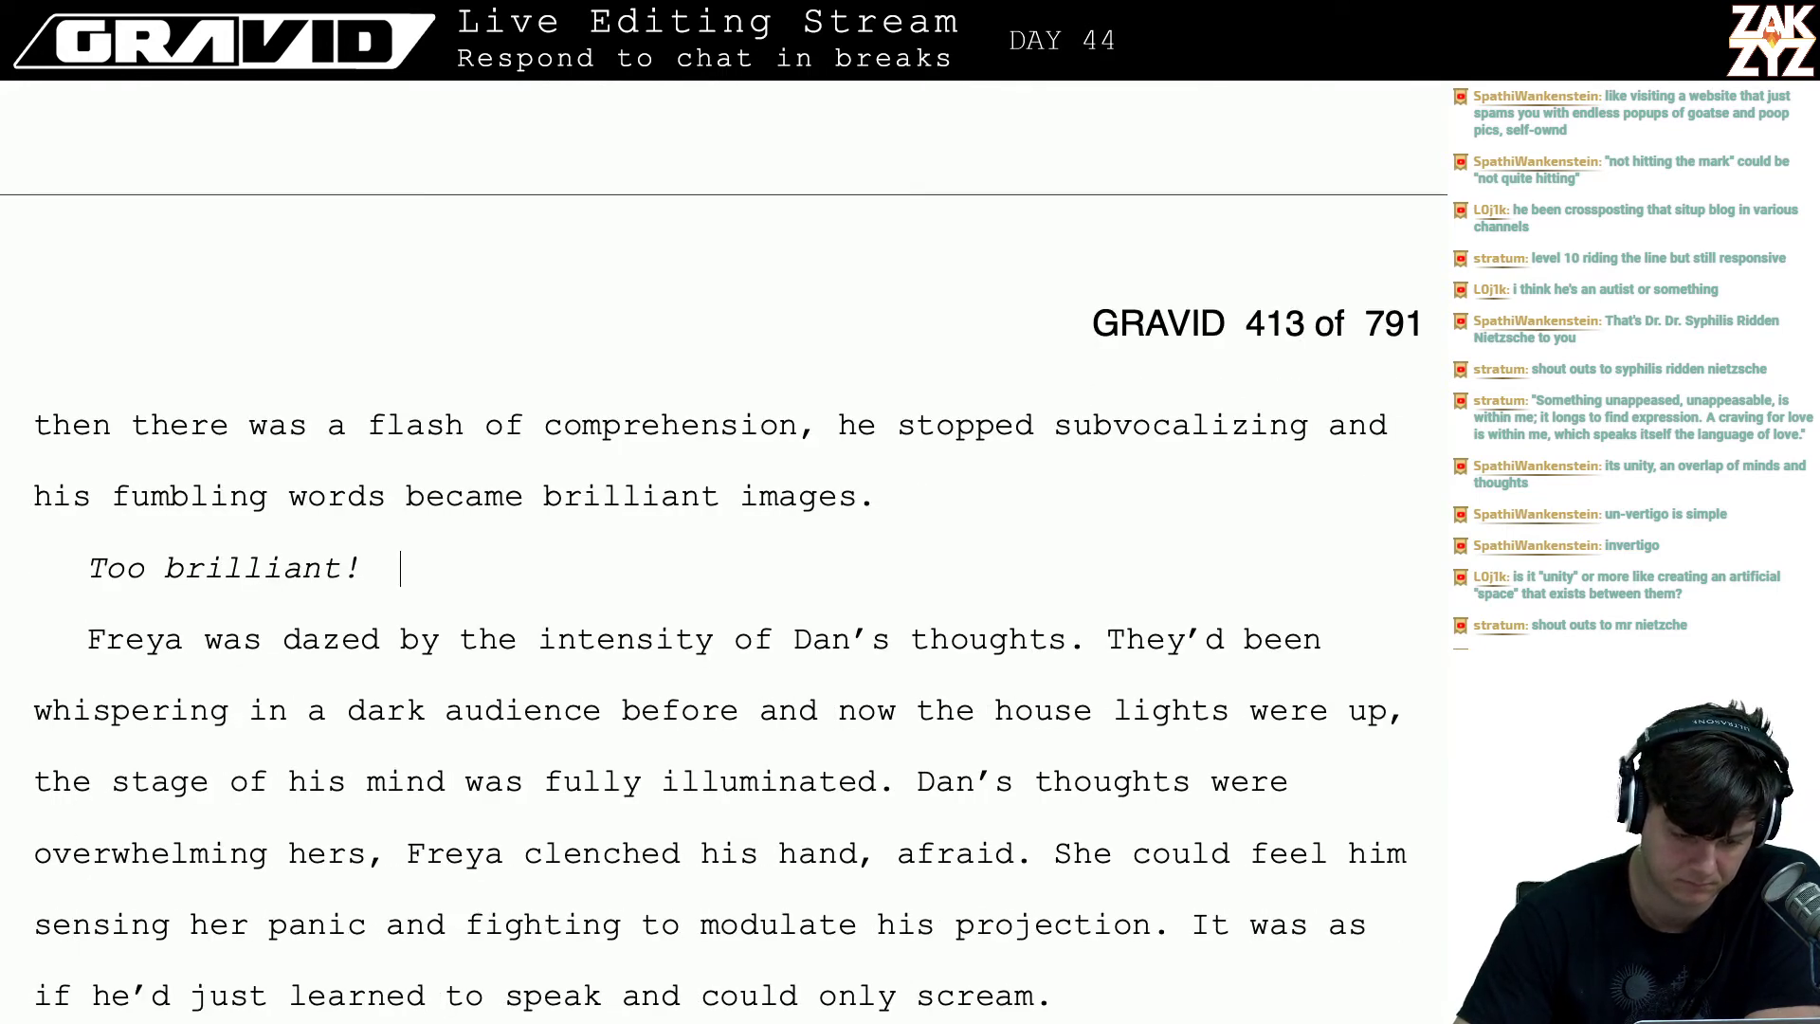
key("shift+Left")
key("shift+Left")
key("shift+Left")
key("shift+Left")
key("shift+Left")
key("shift+Left")
key("shift+Left")
key("shift+Left")
key("shift+Left")
key("shift+Left")
key("shift+Left")
key("shift+Left")
key("shift+Left")
key("shift+Left")
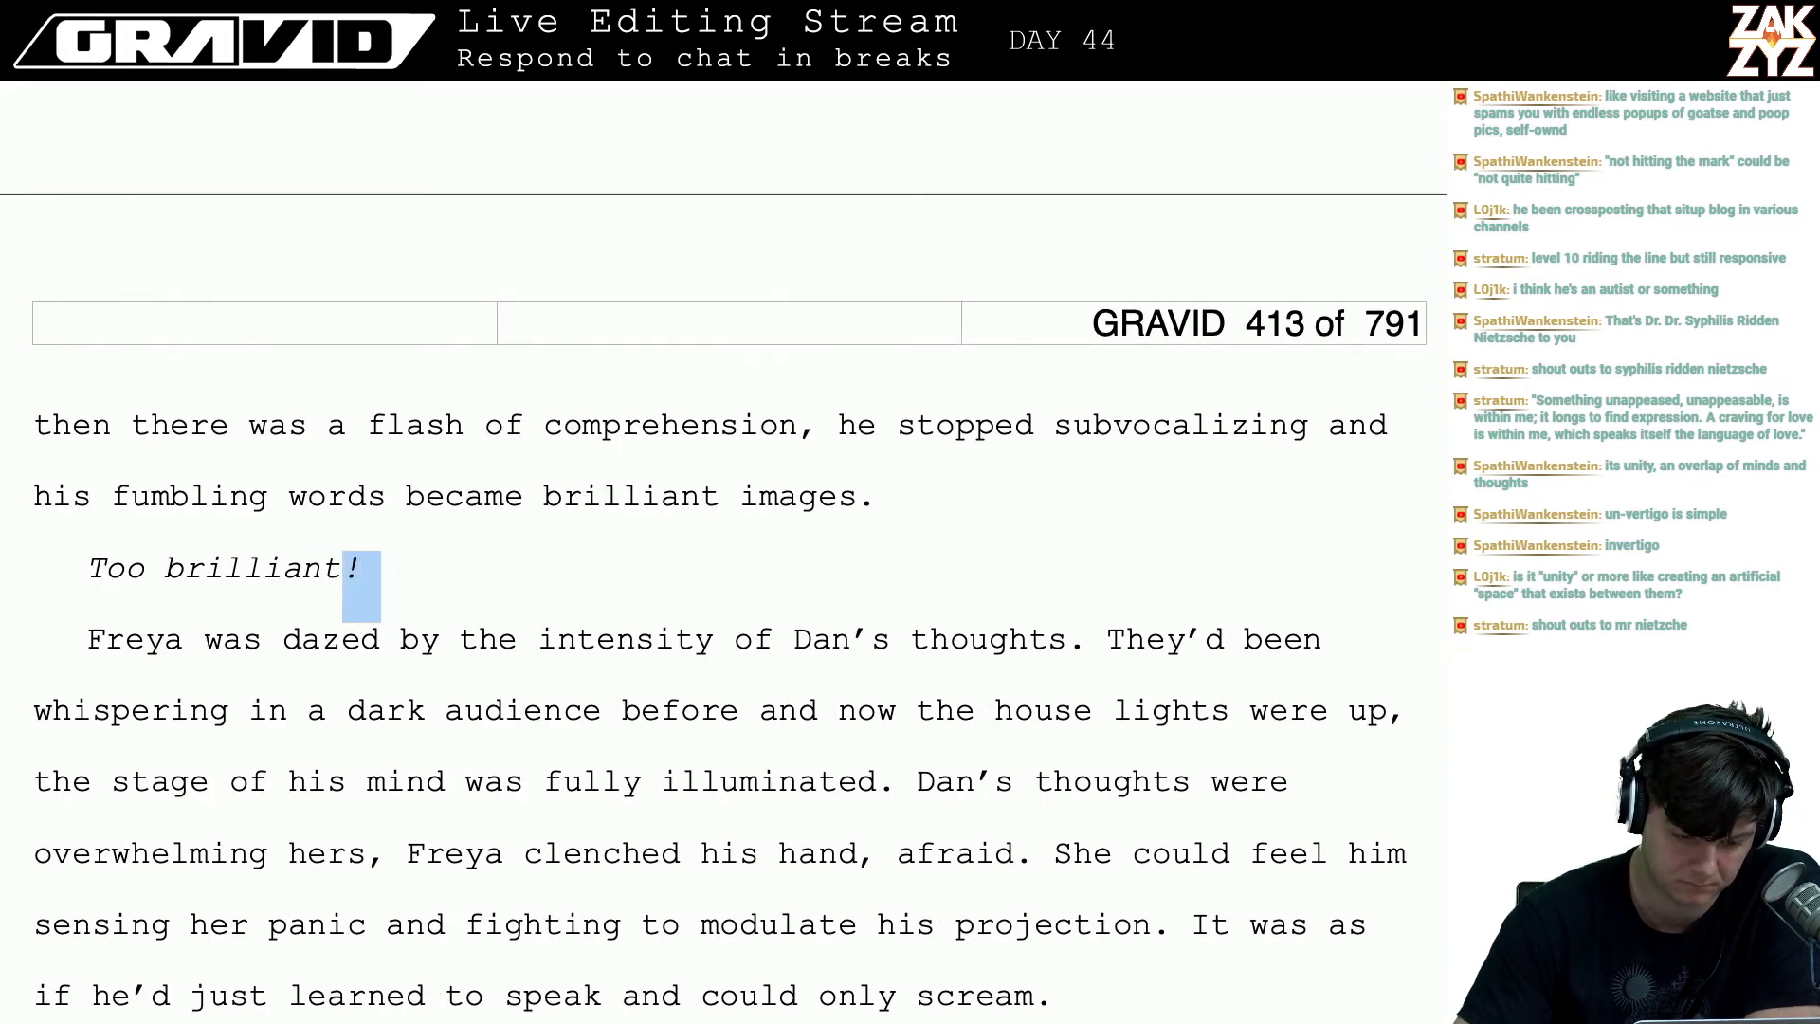
key("shift+Left")
key("BackSpace")
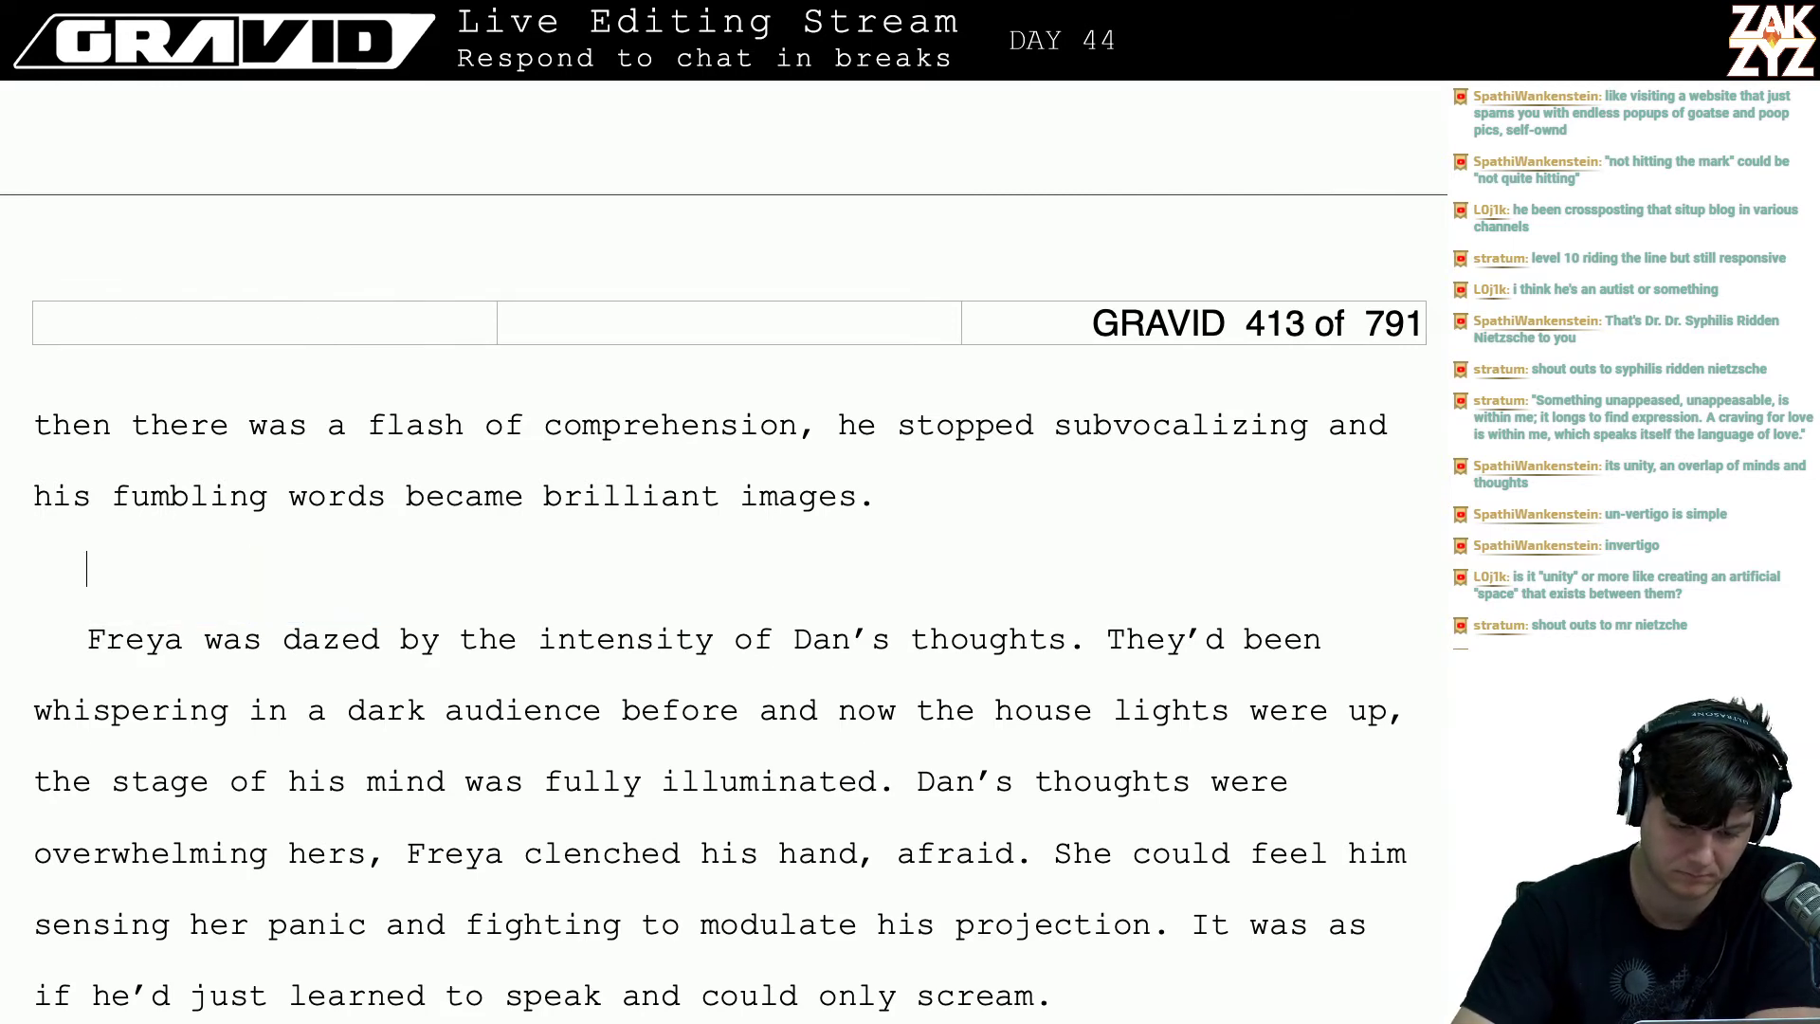
key("BackSpace")
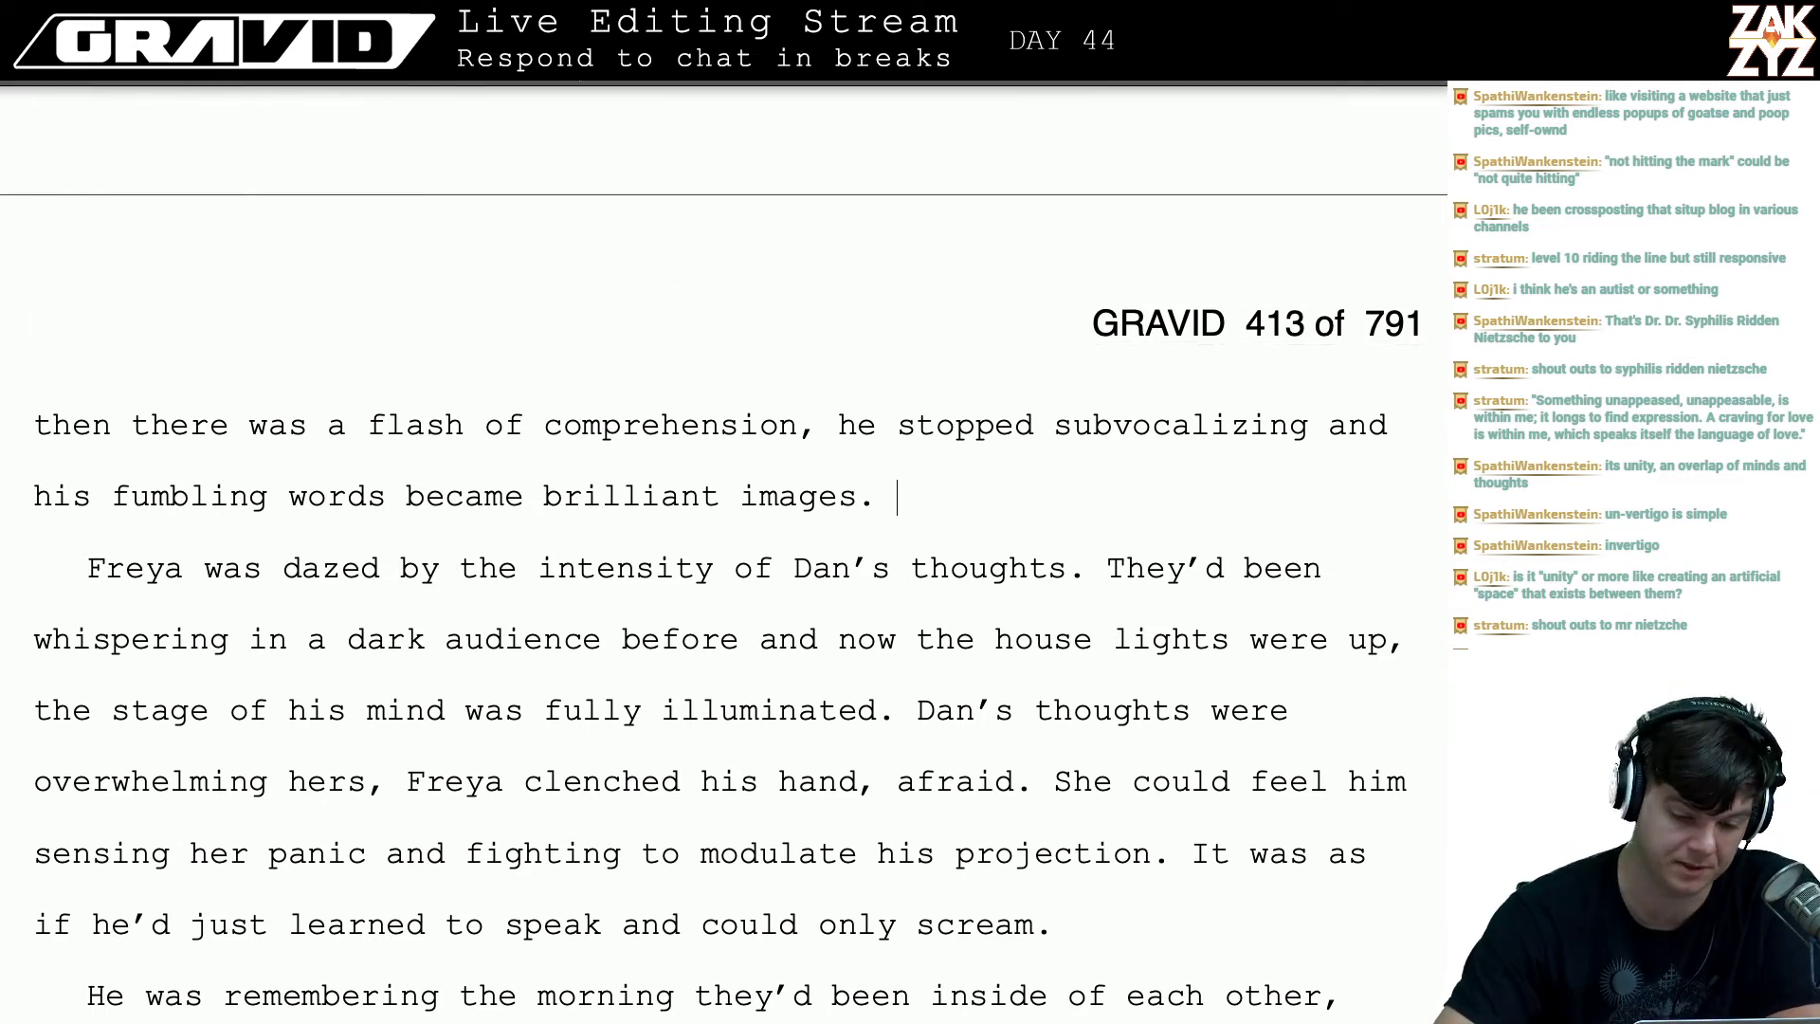
- Extend the sentence ending in "brilliant images" with "that burned away everything else."
scroll(750, 398, "down", 2)
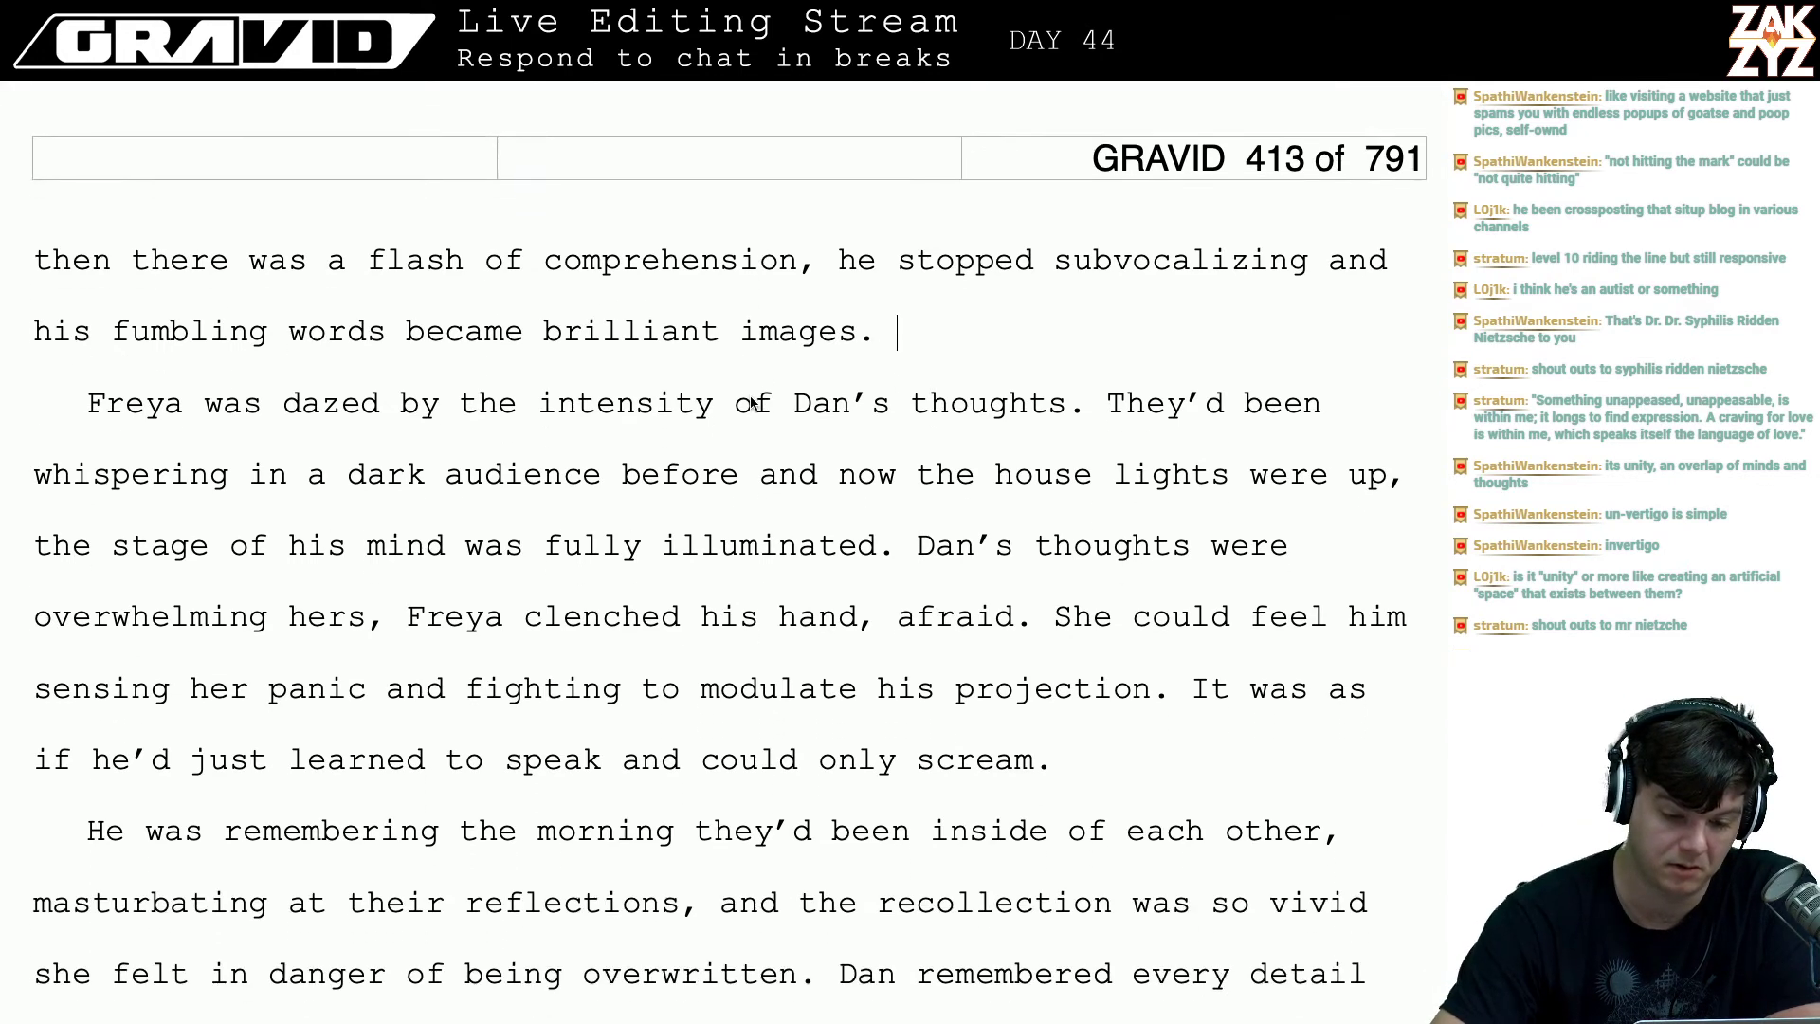
scroll(749, 403, "down", 1)
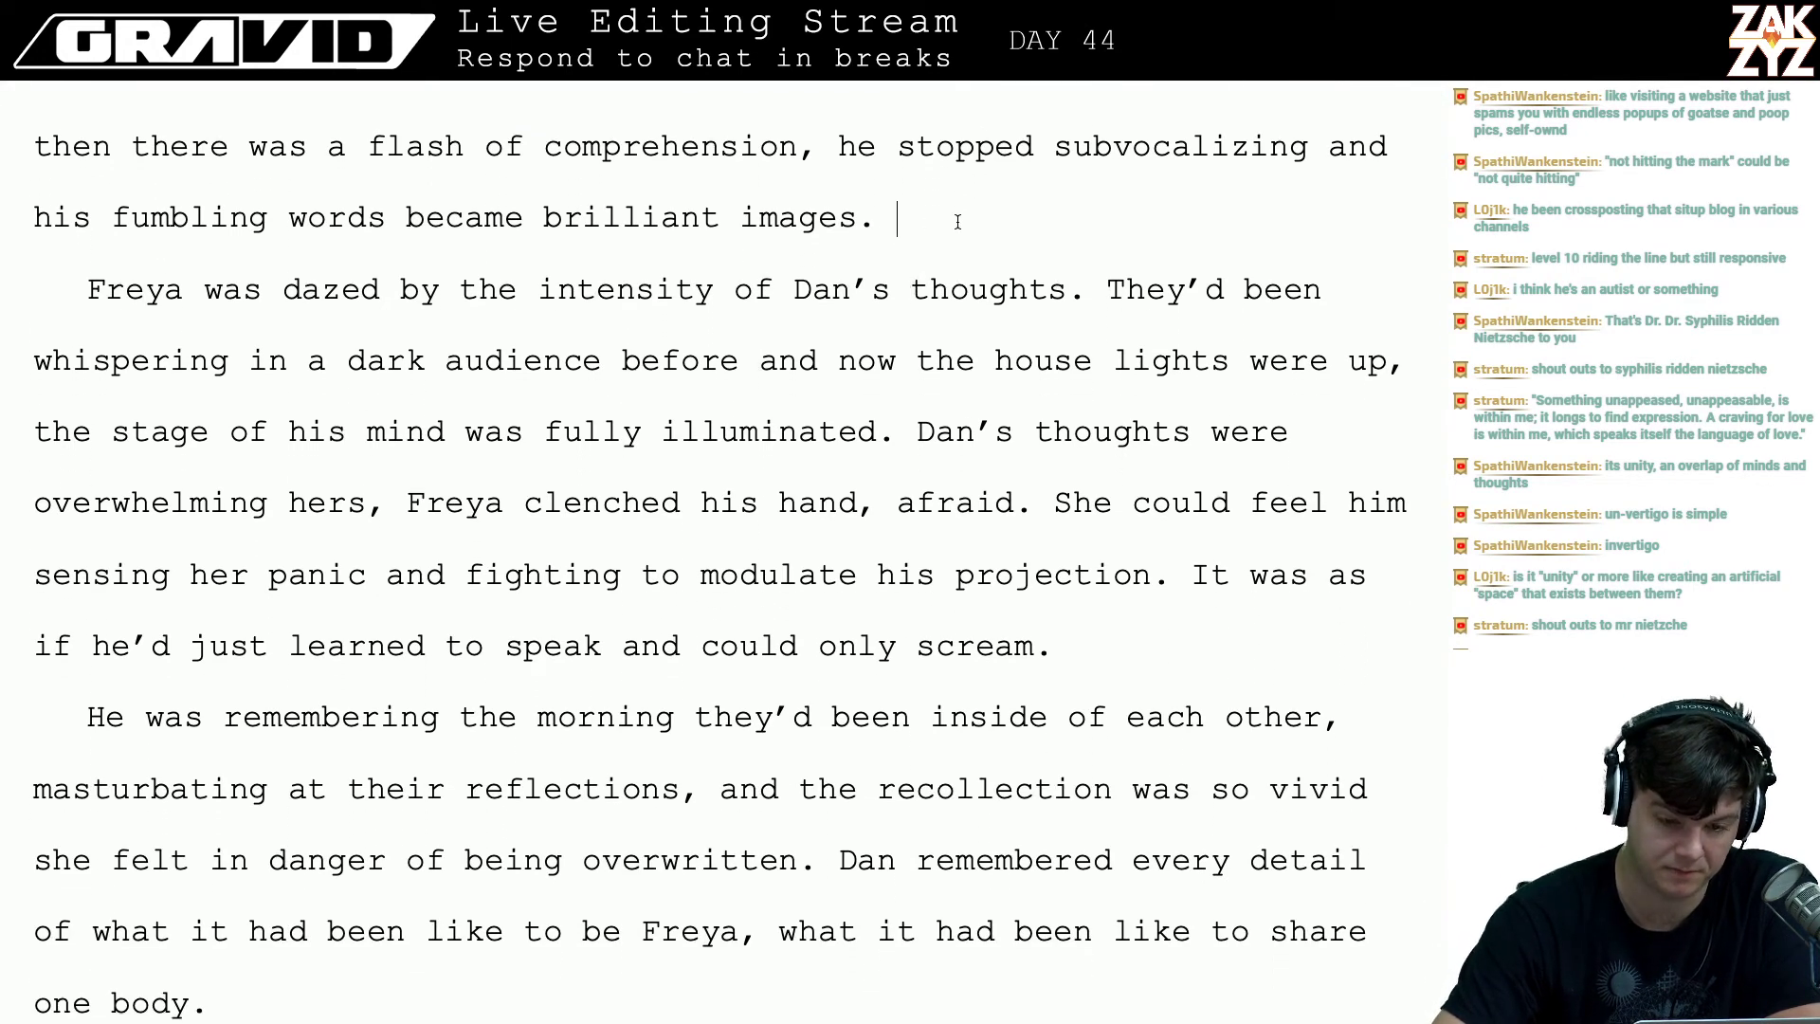
scroll(853, 284, "up", 1)
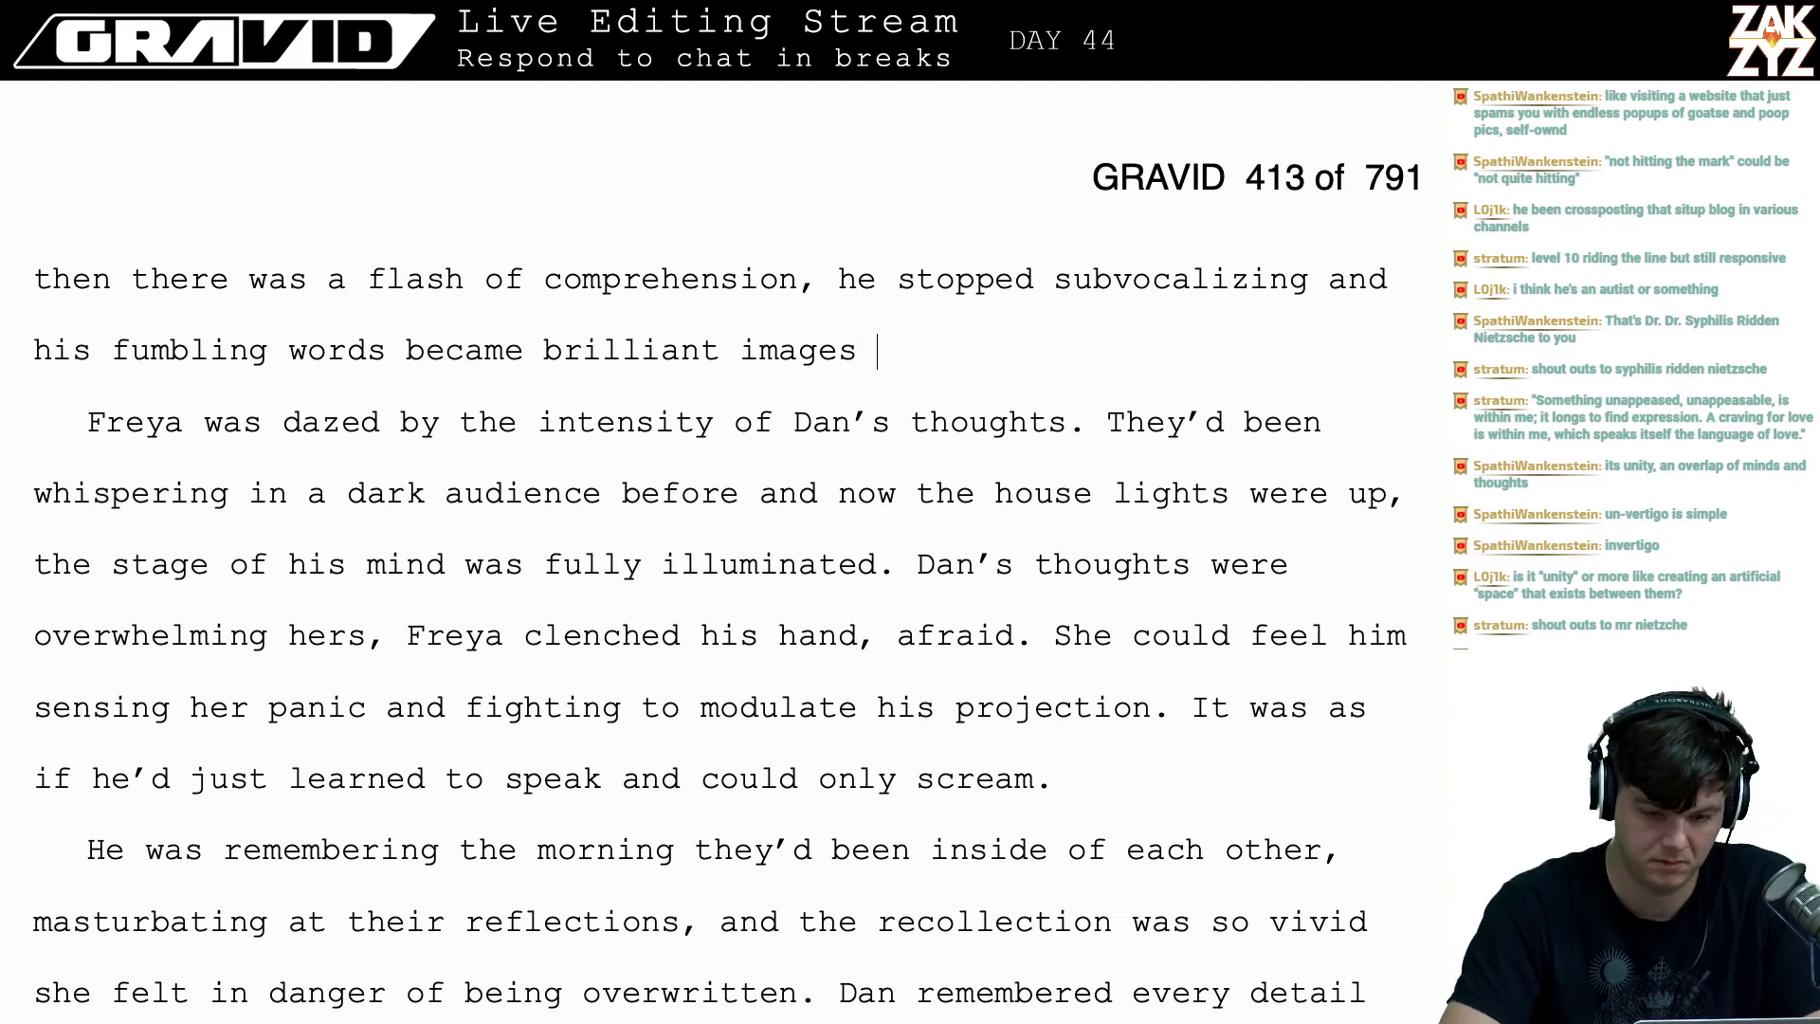
type("that burned throug")
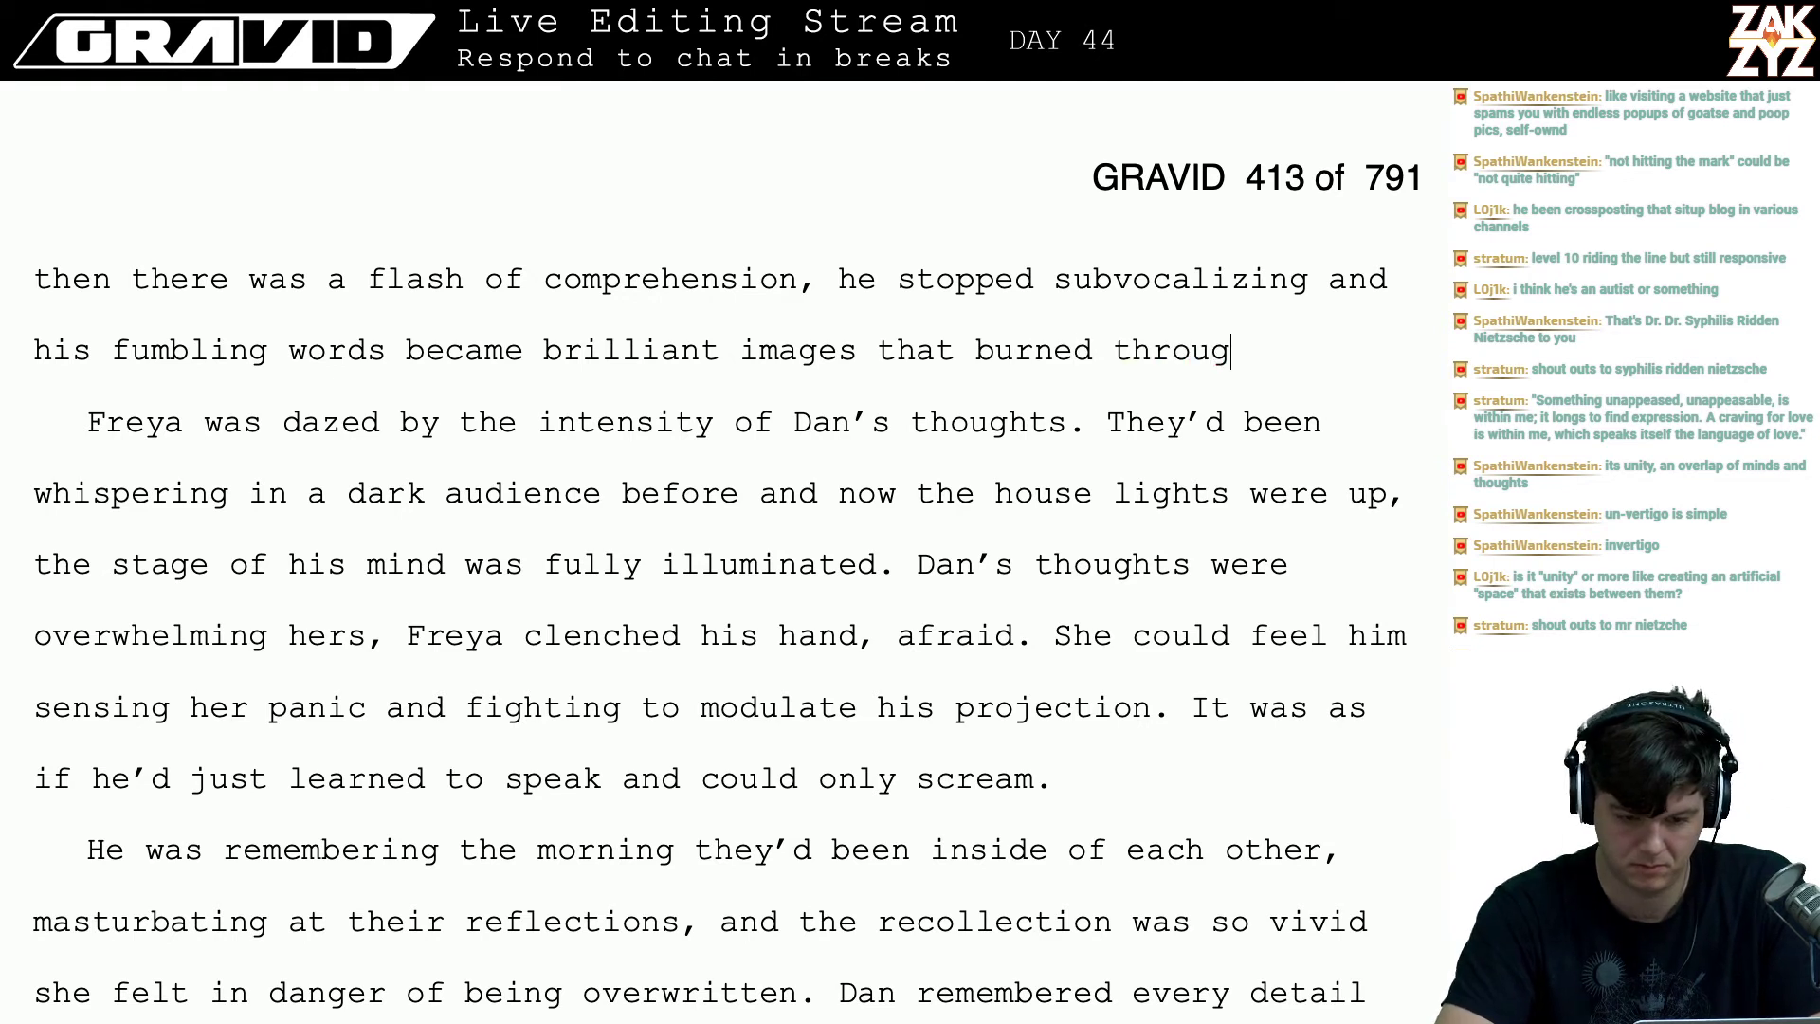
type("h")
key("BackSpace")
key("BackSpace")
key("BackSpace")
key("BackSpace")
key("BackSpace")
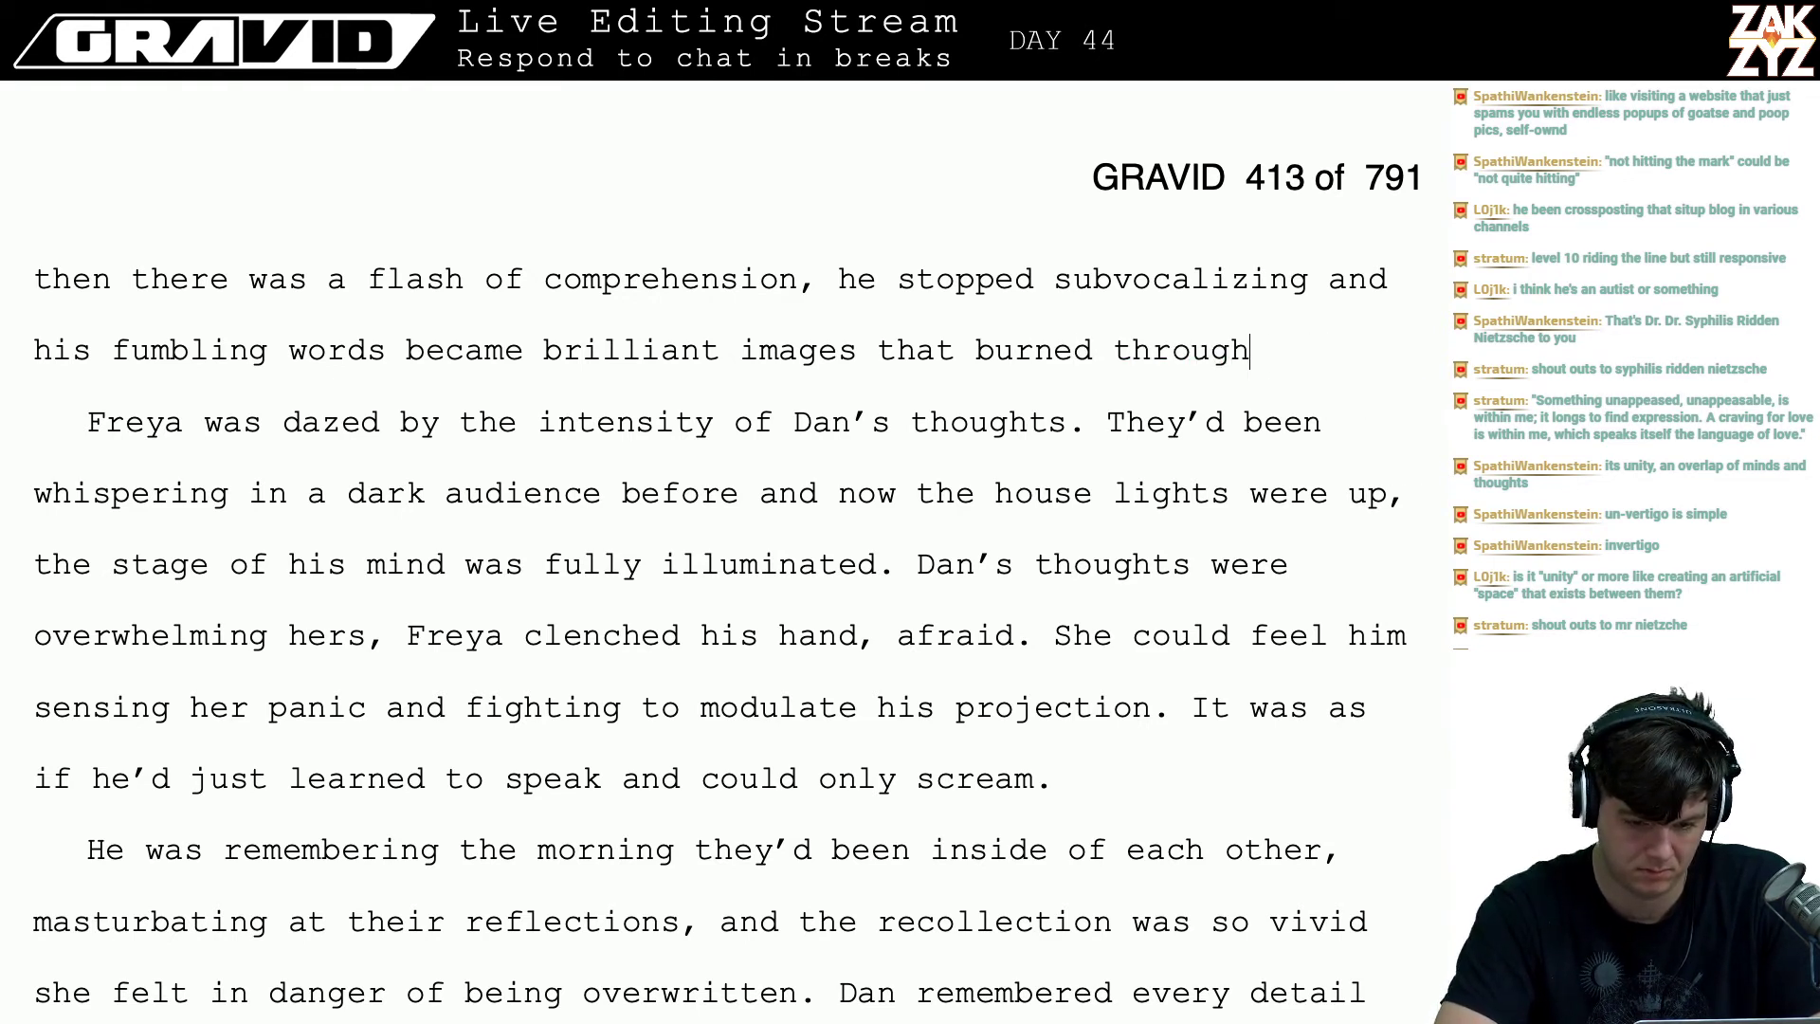
key("BackSpace")
key("BackSpace")
key("BackSpace")
key("BackSpace")
key("BackSpace")
key("BackSpace")
key("BackSpace")
type("away ")
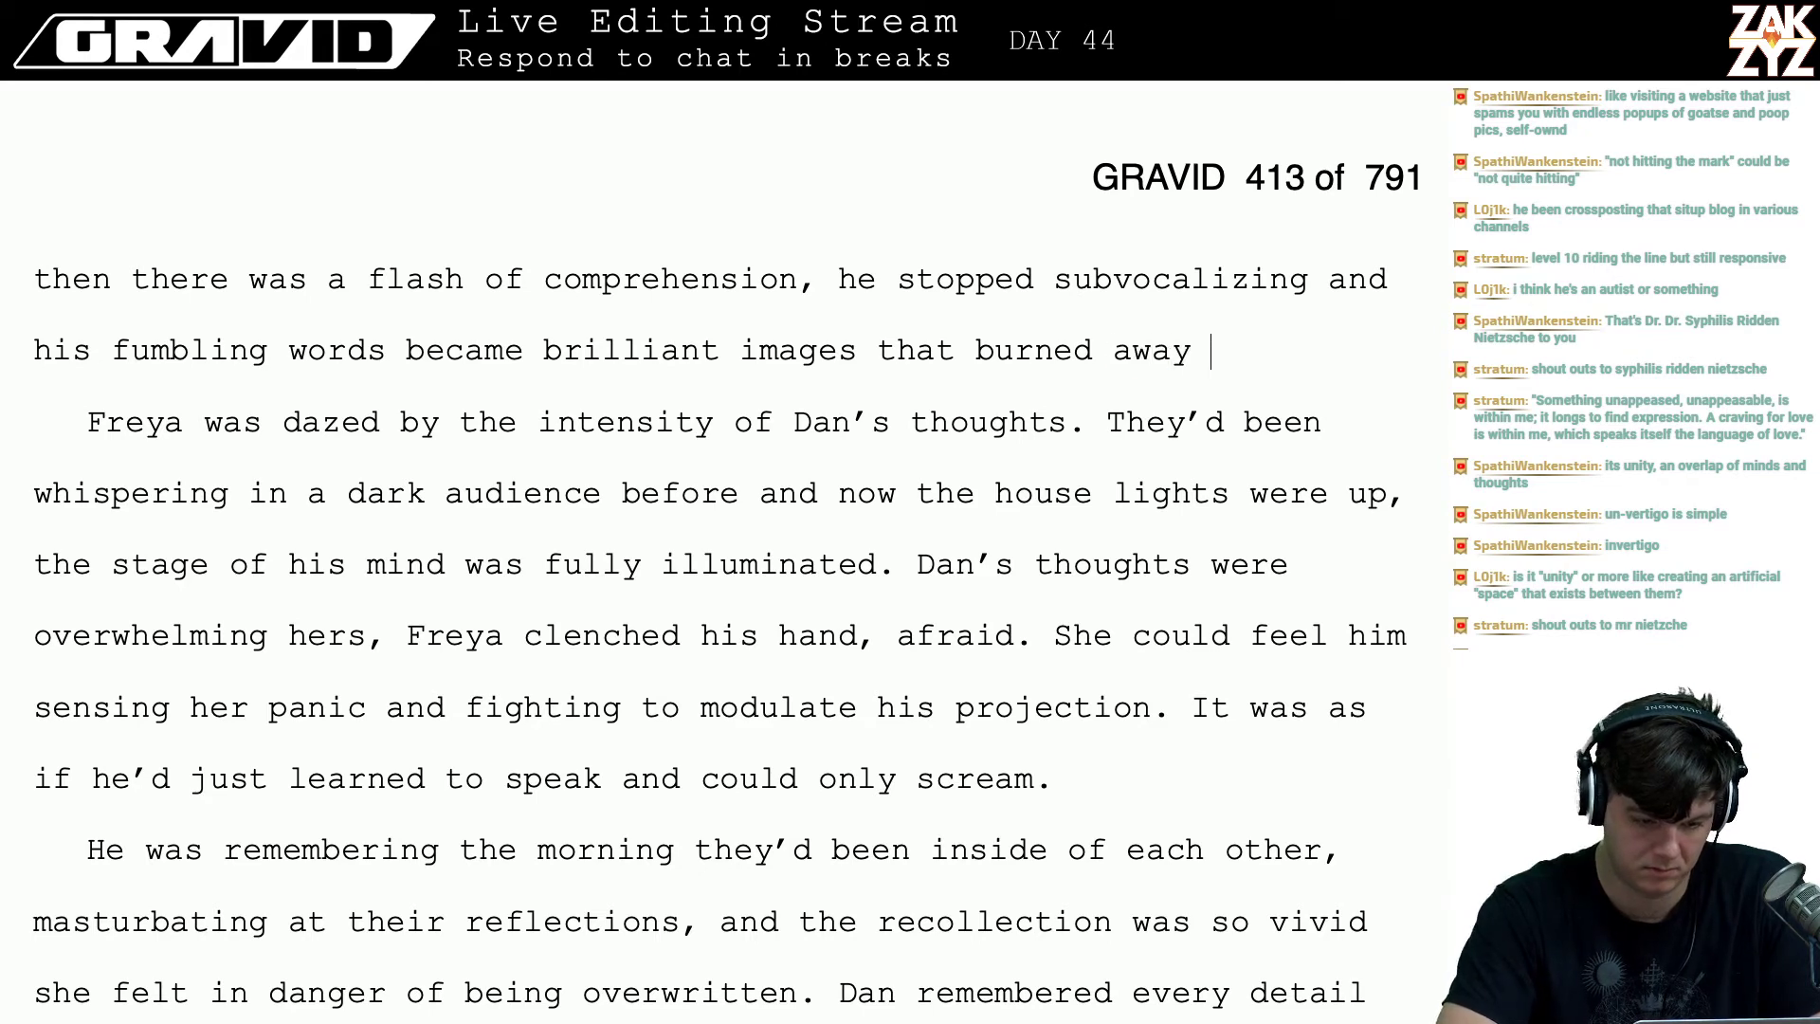
type("everything el")
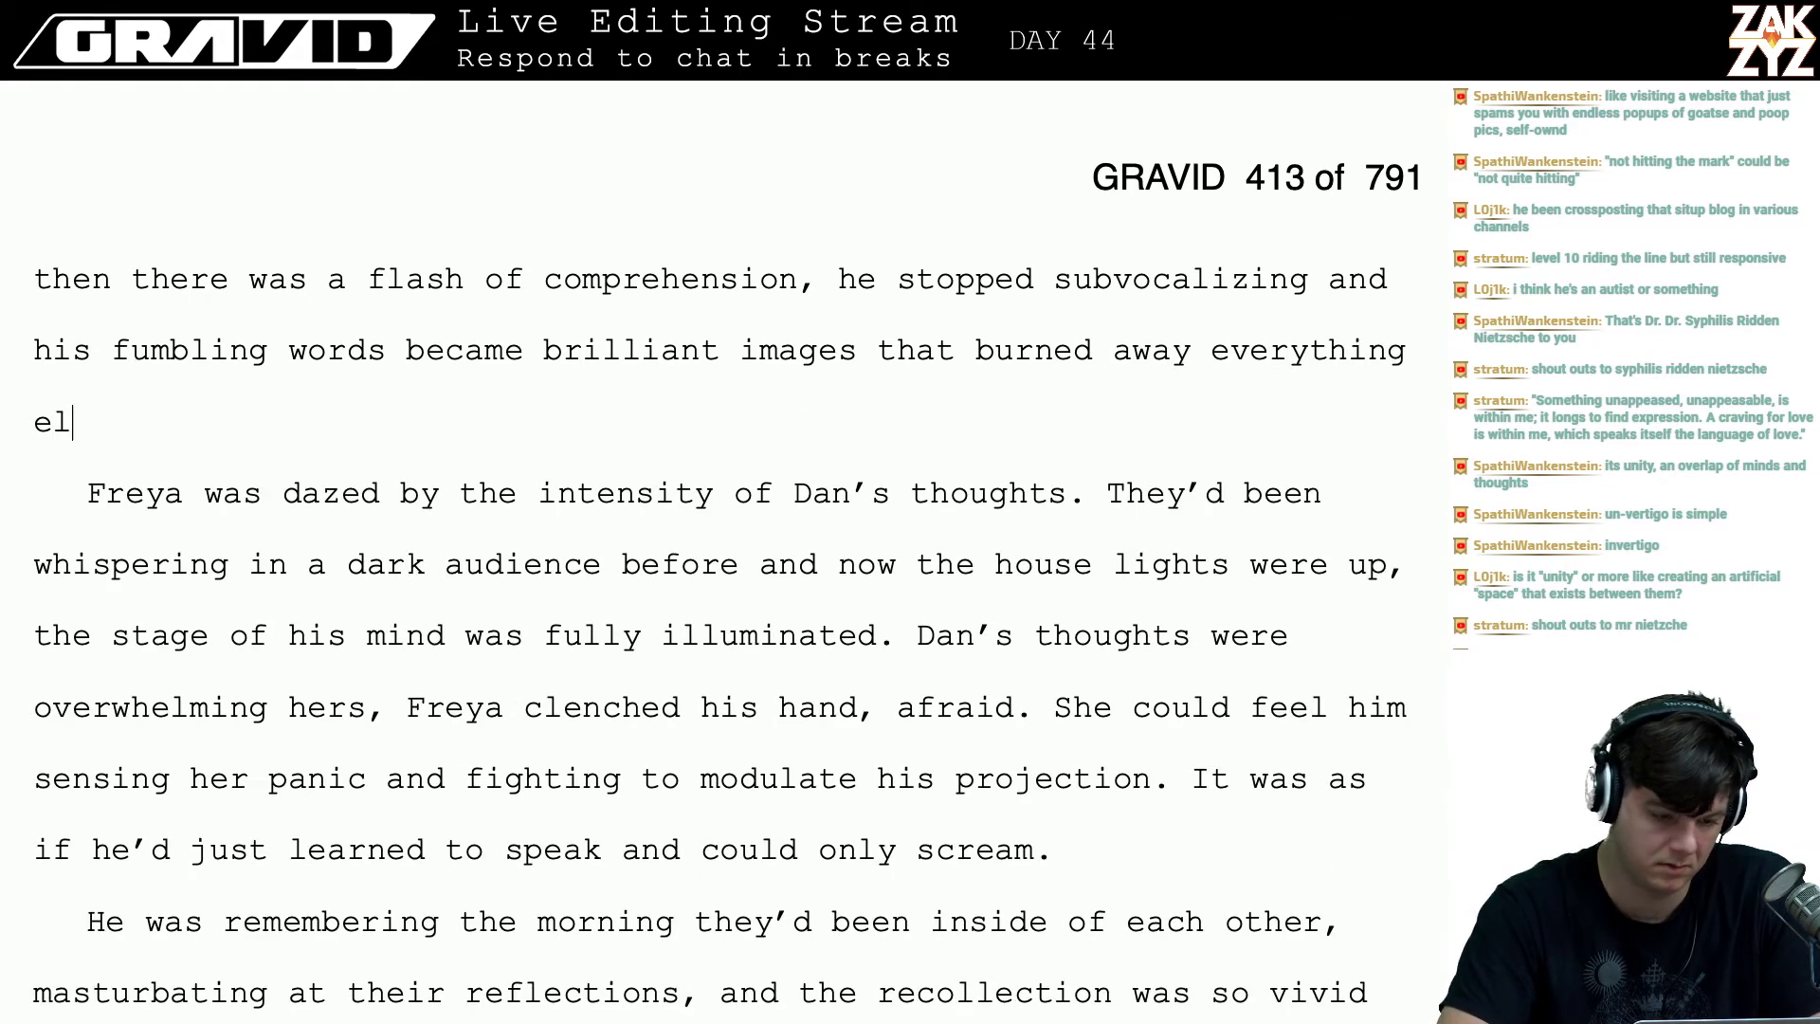
type("se.")
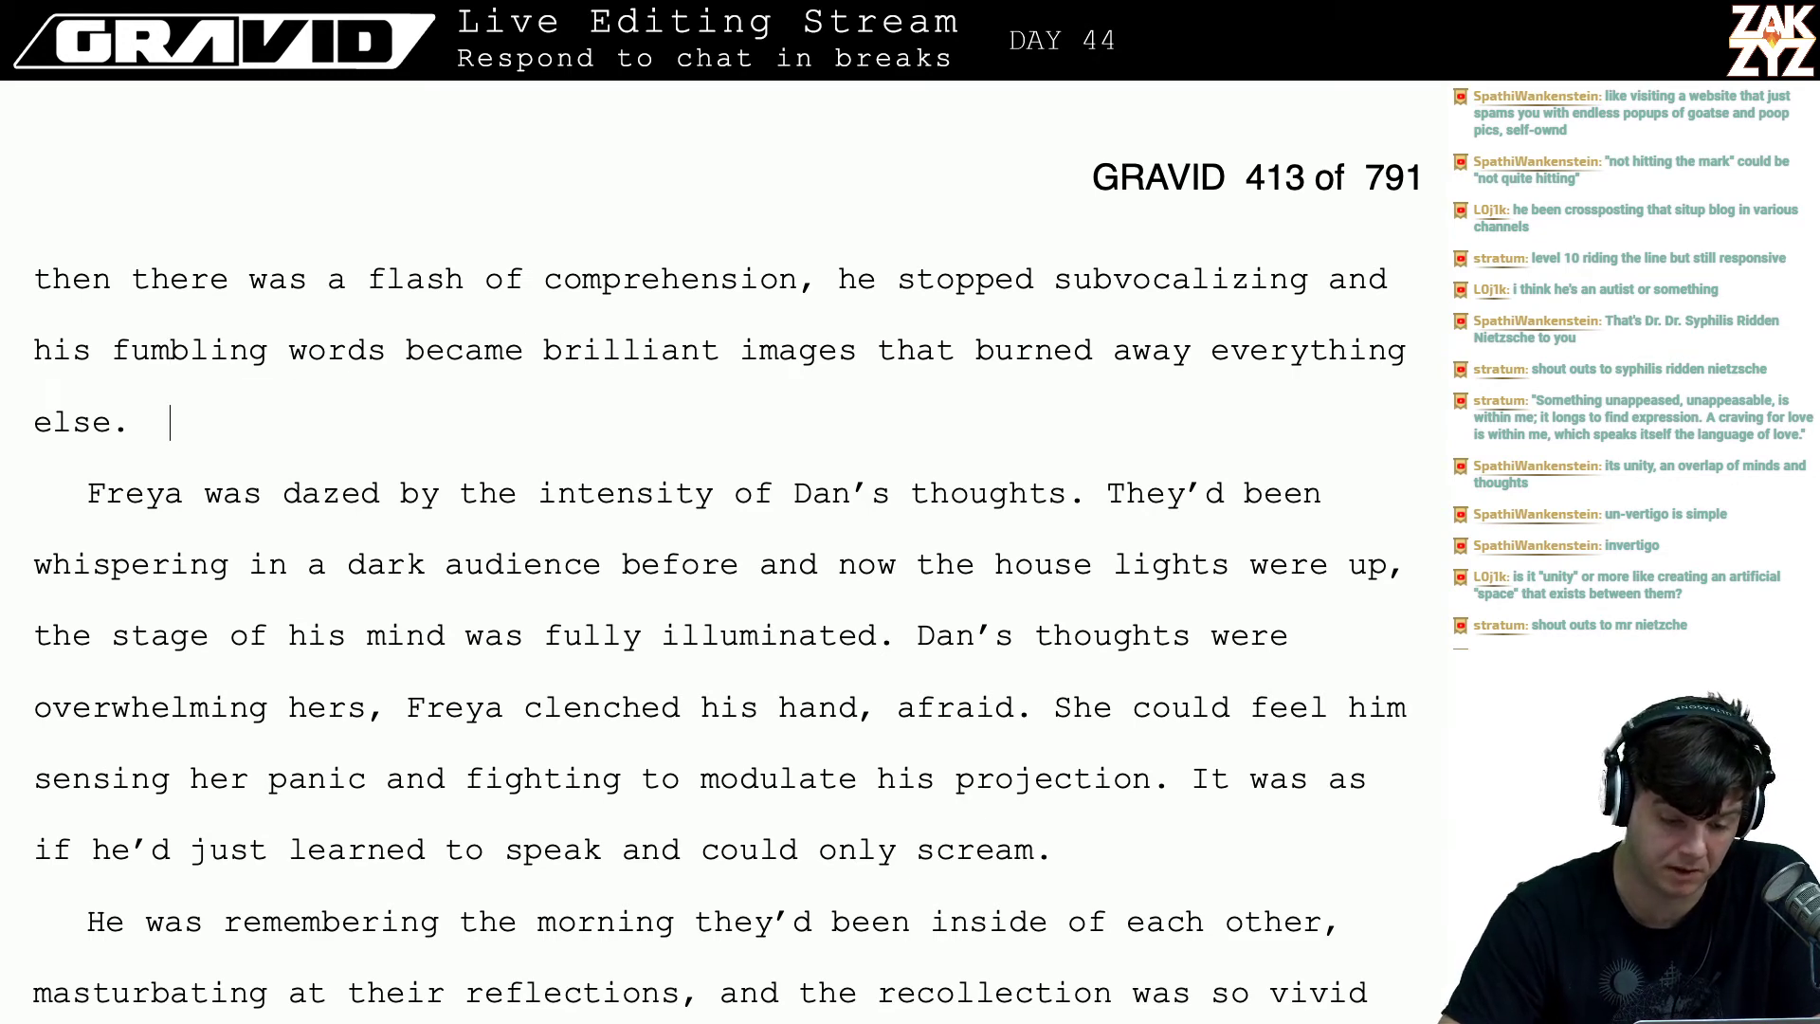
- Read through the two paragraphs from "Freya was dazed by the intensity" to "share one body"
left_click(635, 493)
key("Down")
key("Down")
key("Down")
key("Down")
key("Down")
key("Down")
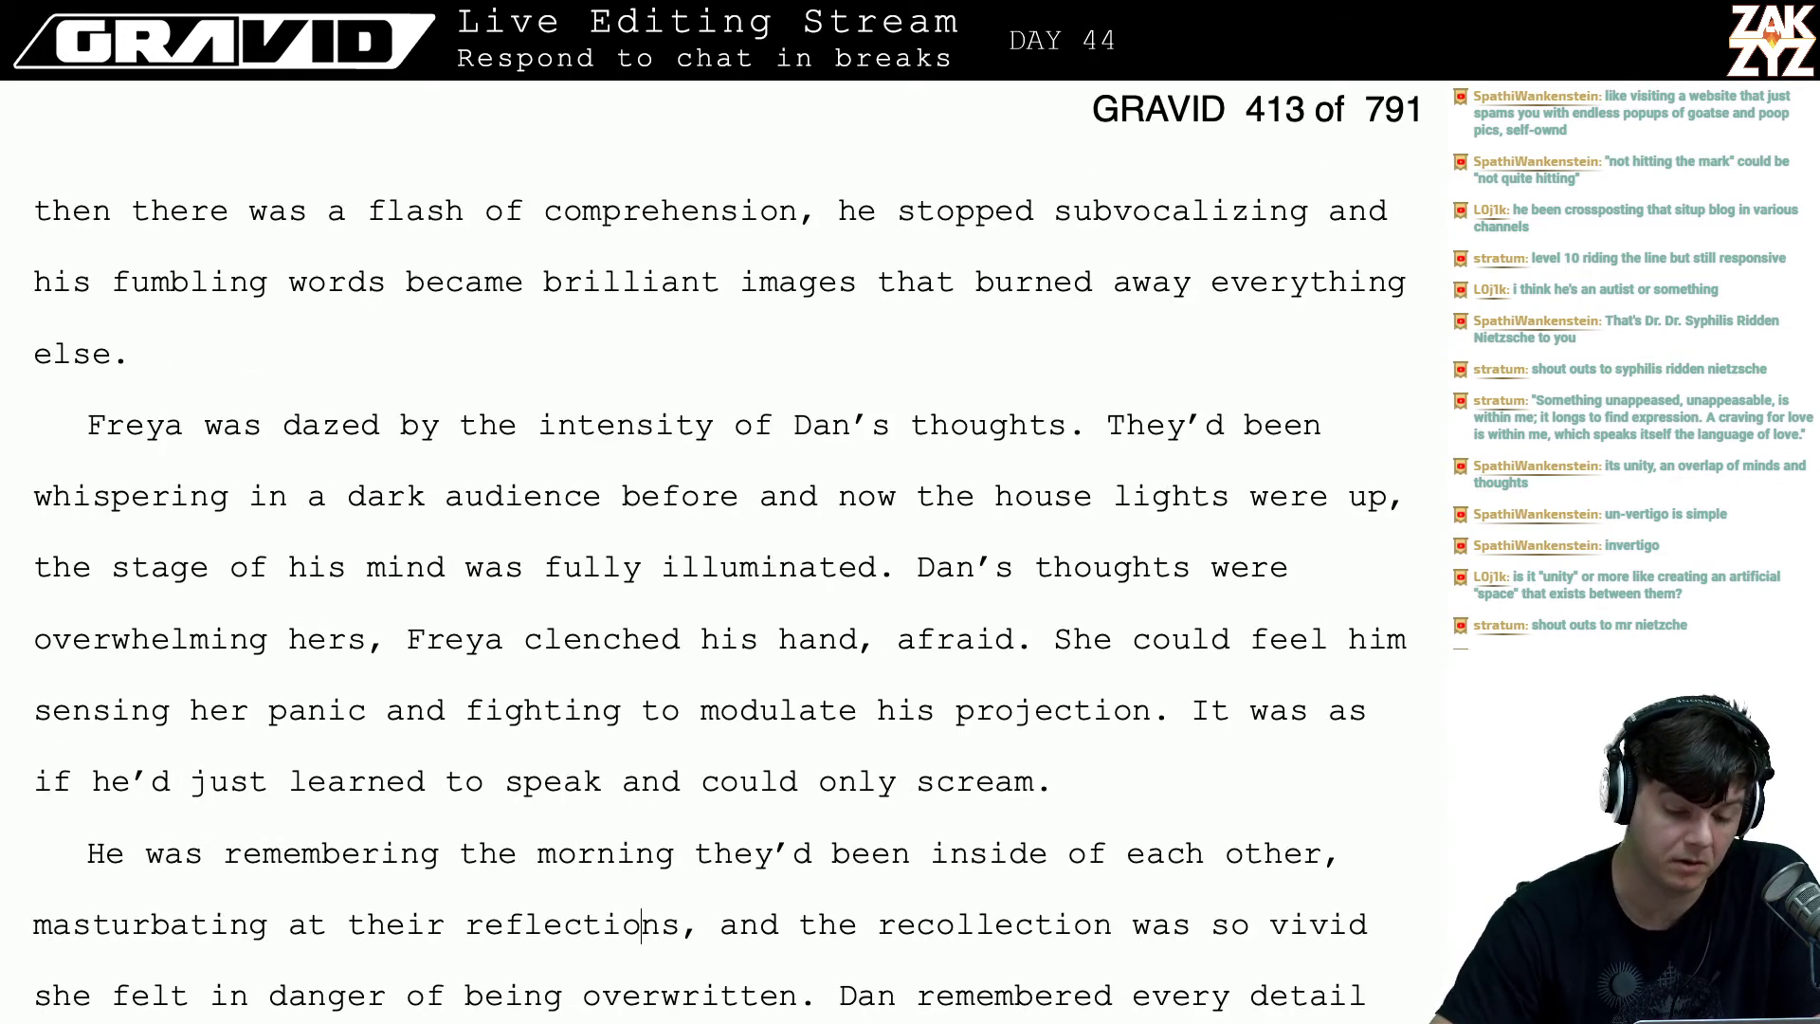
scroll(881, 218, "down", 2)
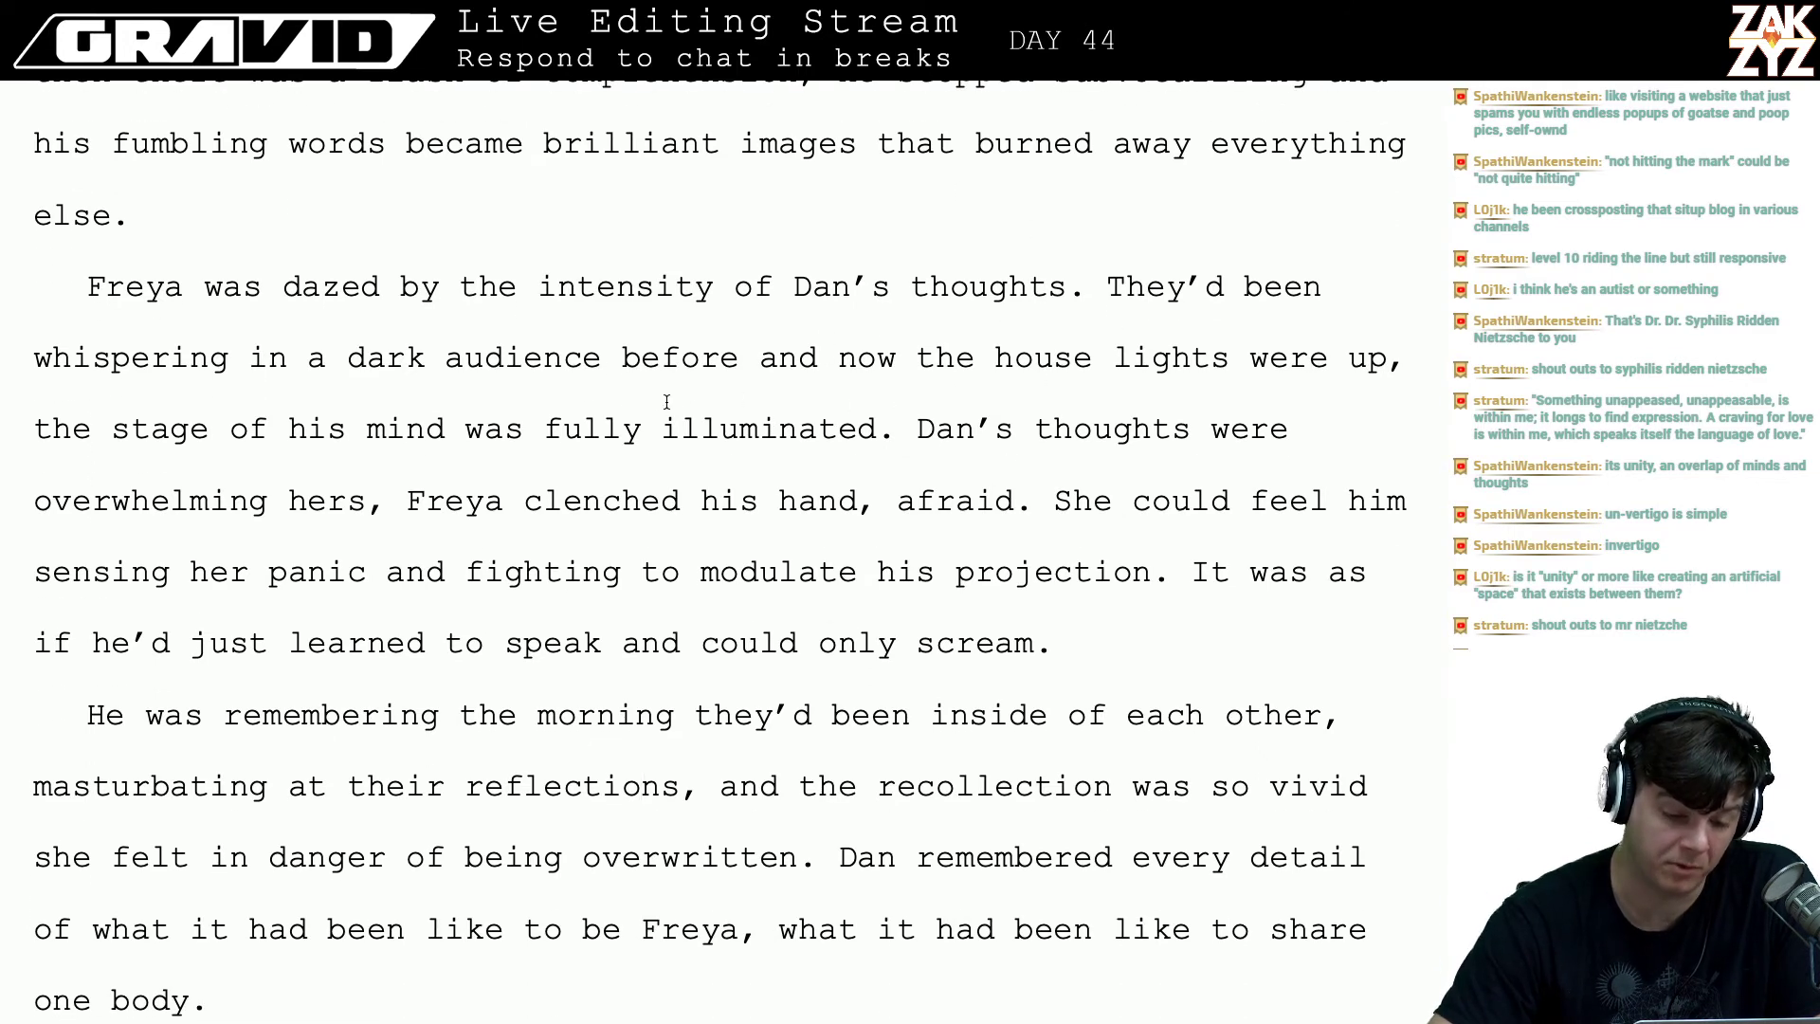
- Break the paragraph after "the stage of his mind was fully illuminated." and open an empty paragraph before "Dan's thoughts were overwhelming hers"
left_click(425, 358)
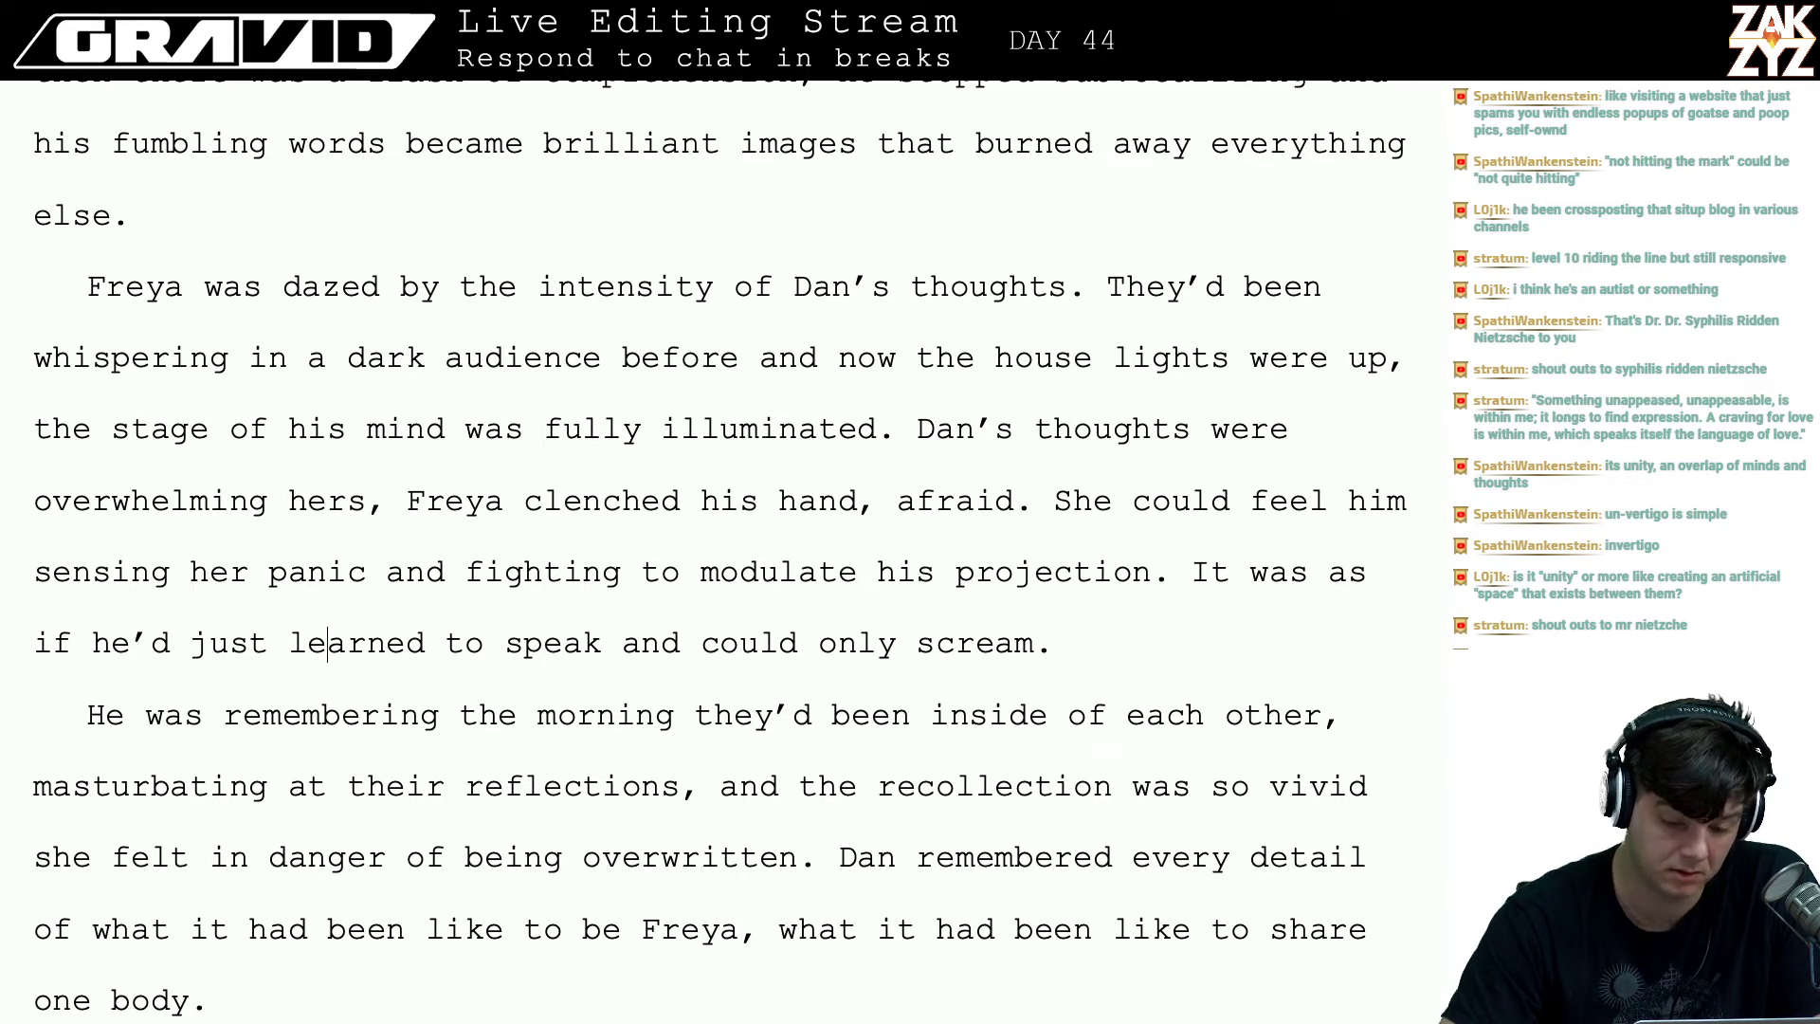
key("Right")
key("Right")
key("Right")
key("Right")
key("Right")
key("Right")
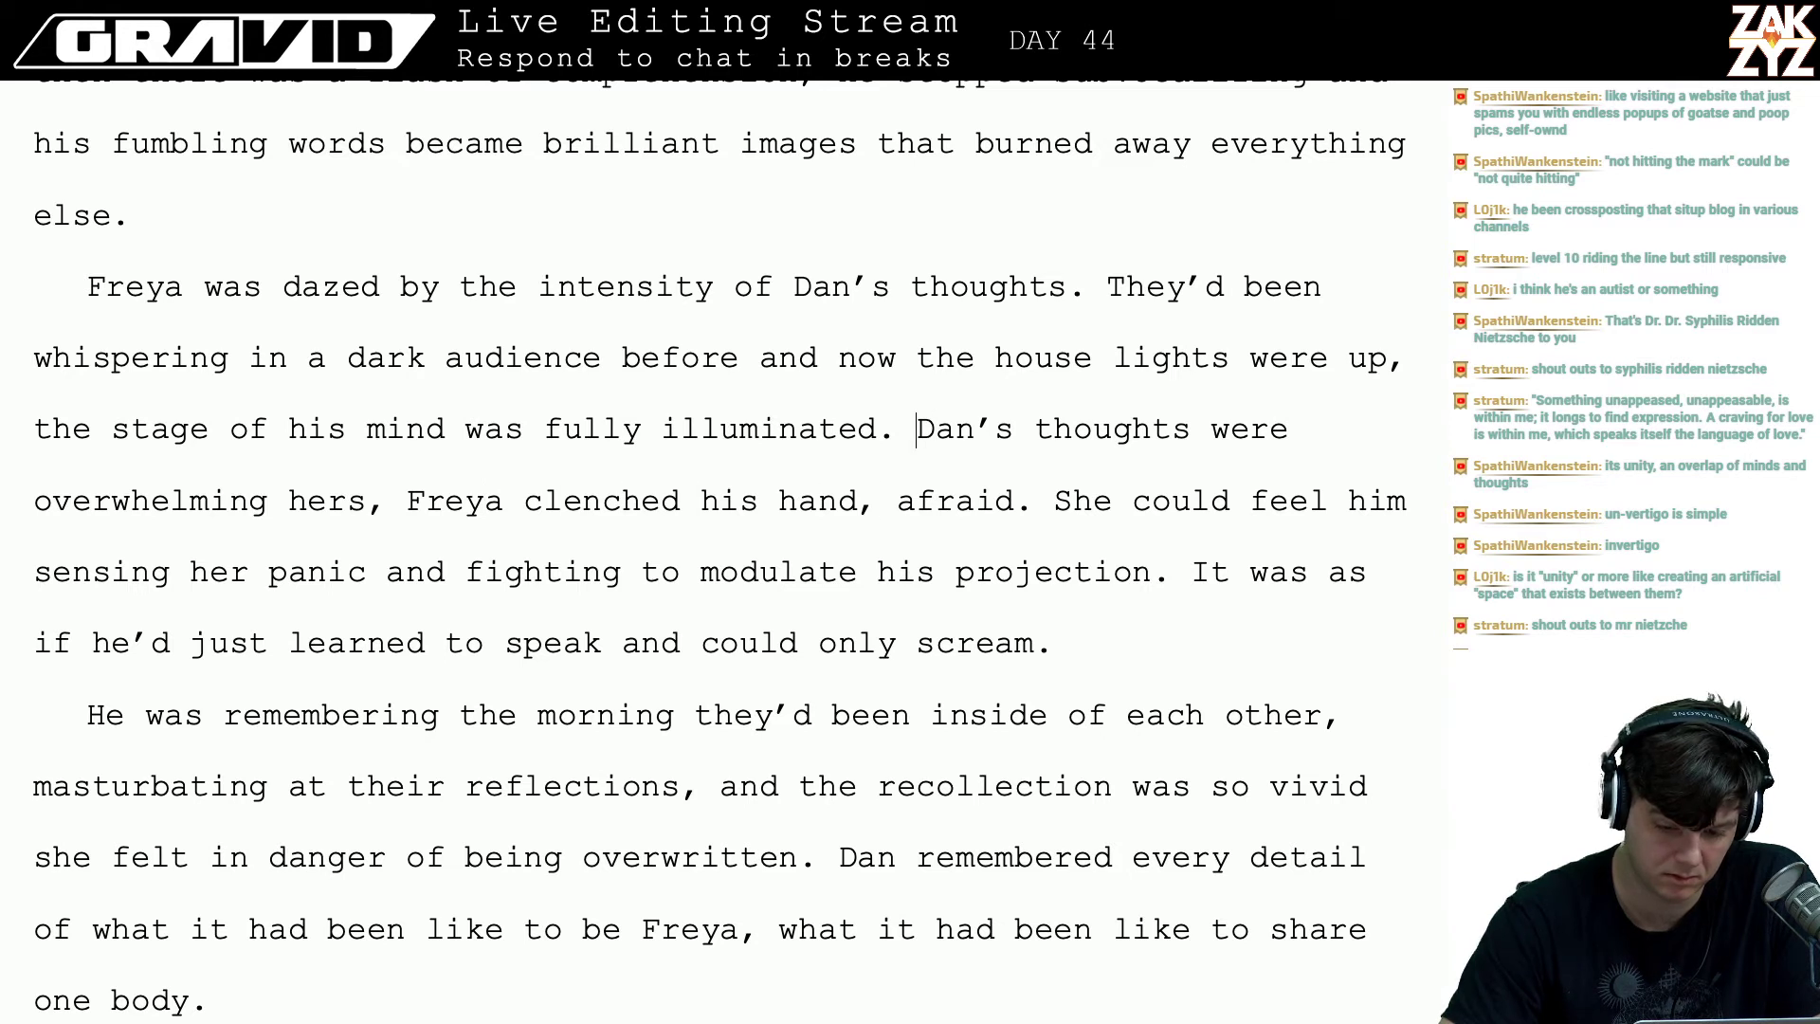
key("shift+Right")
key("shift+Down")
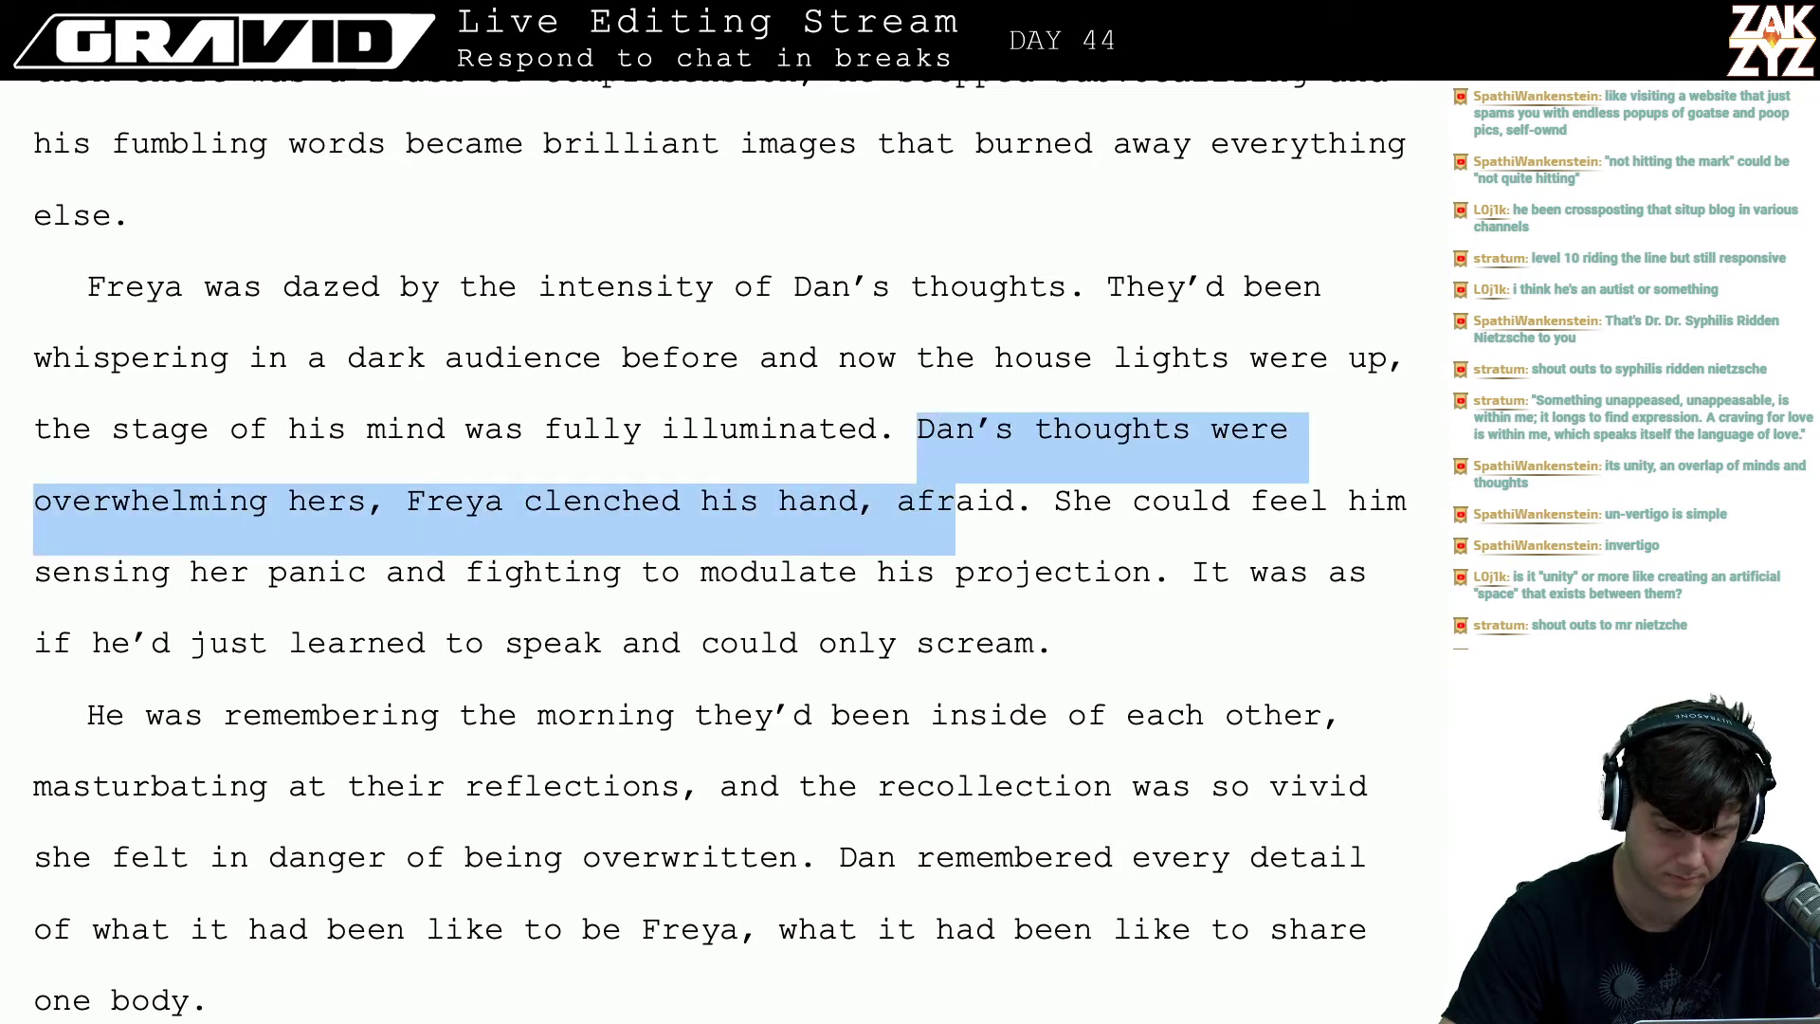
key("shift+Up")
key("shift+Right")
key("Left")
key("Left")
key("Return")
key("Return")
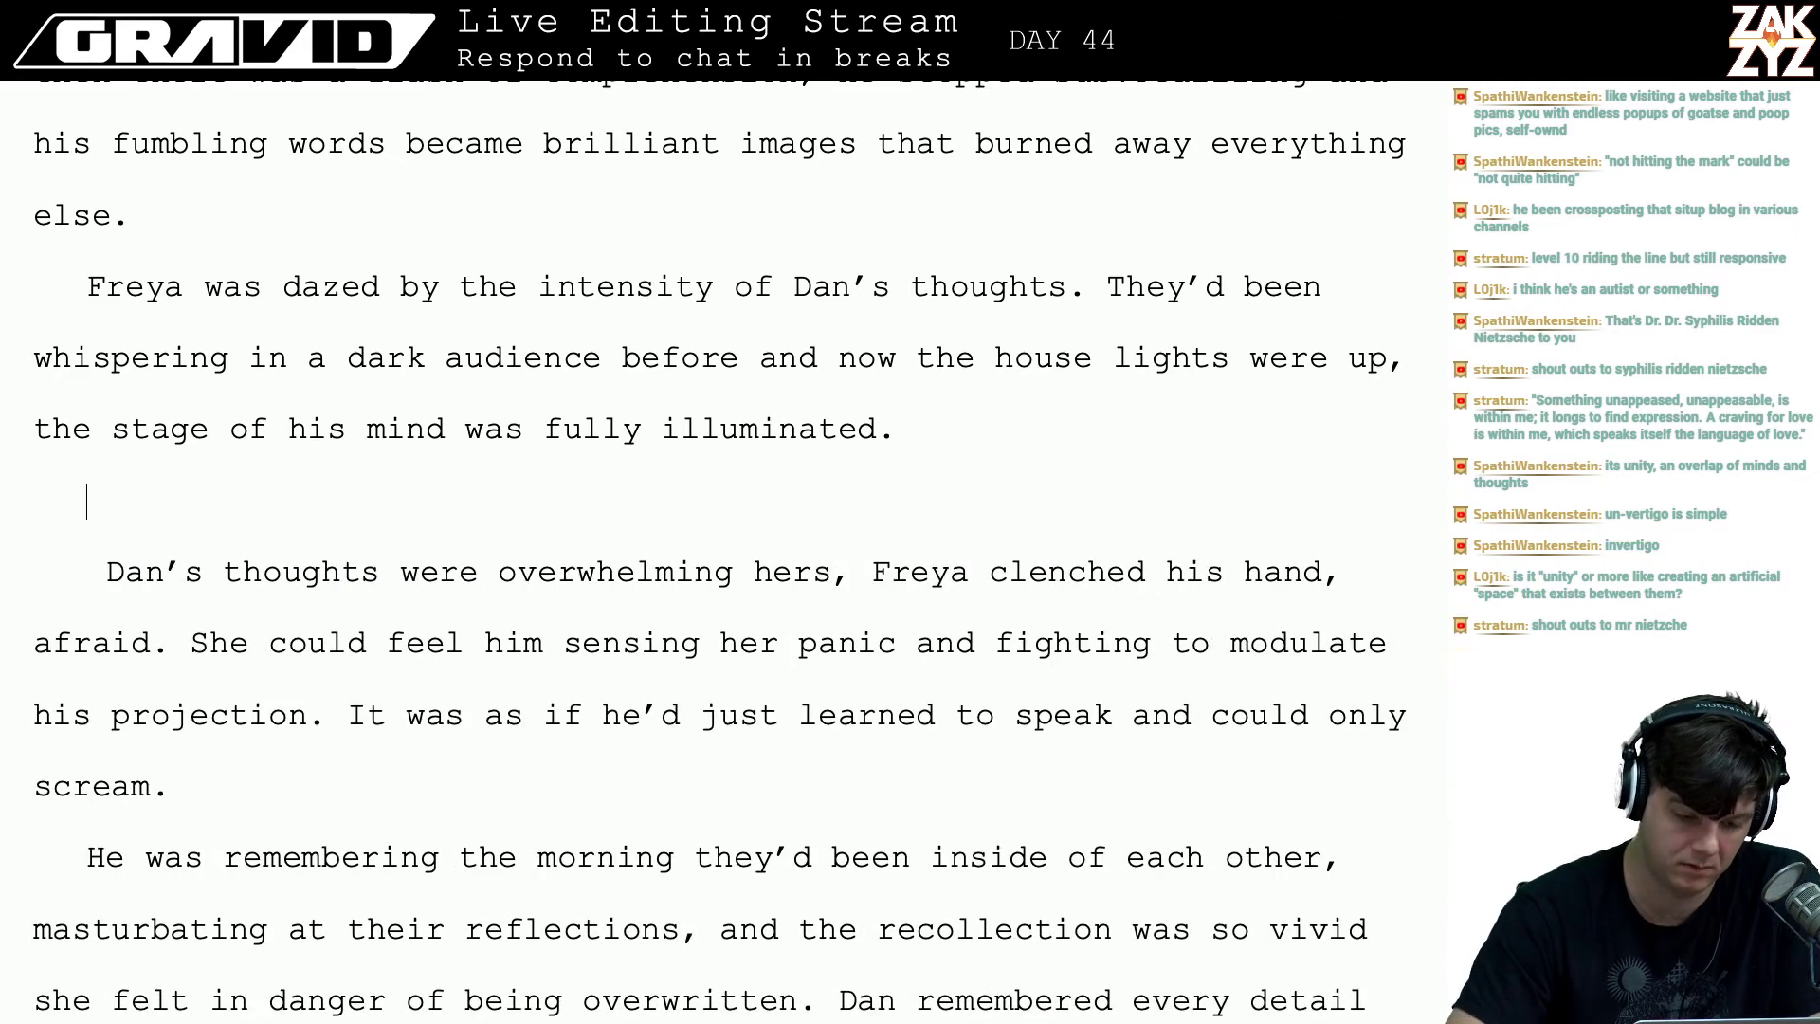
- Write "Freya clenched his hand, afraid of being overwhelmed." in the empty paragraph
type("Freya")
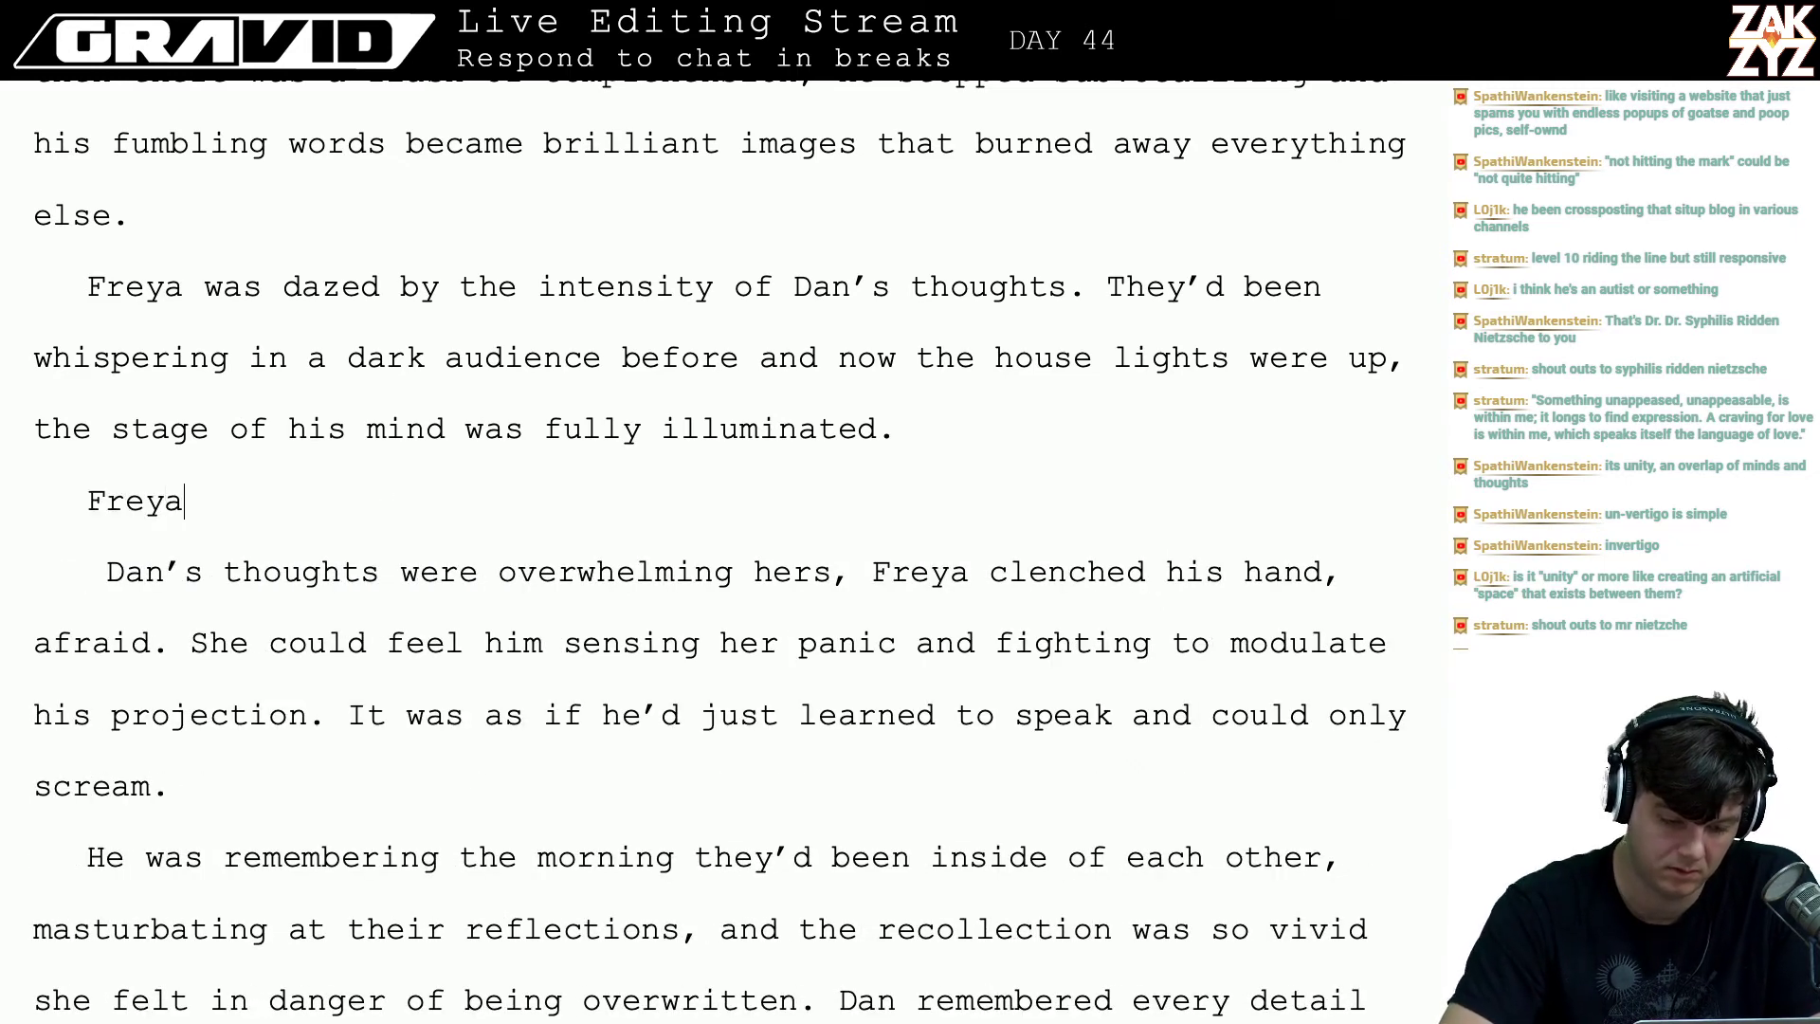
type(" clenched his han")
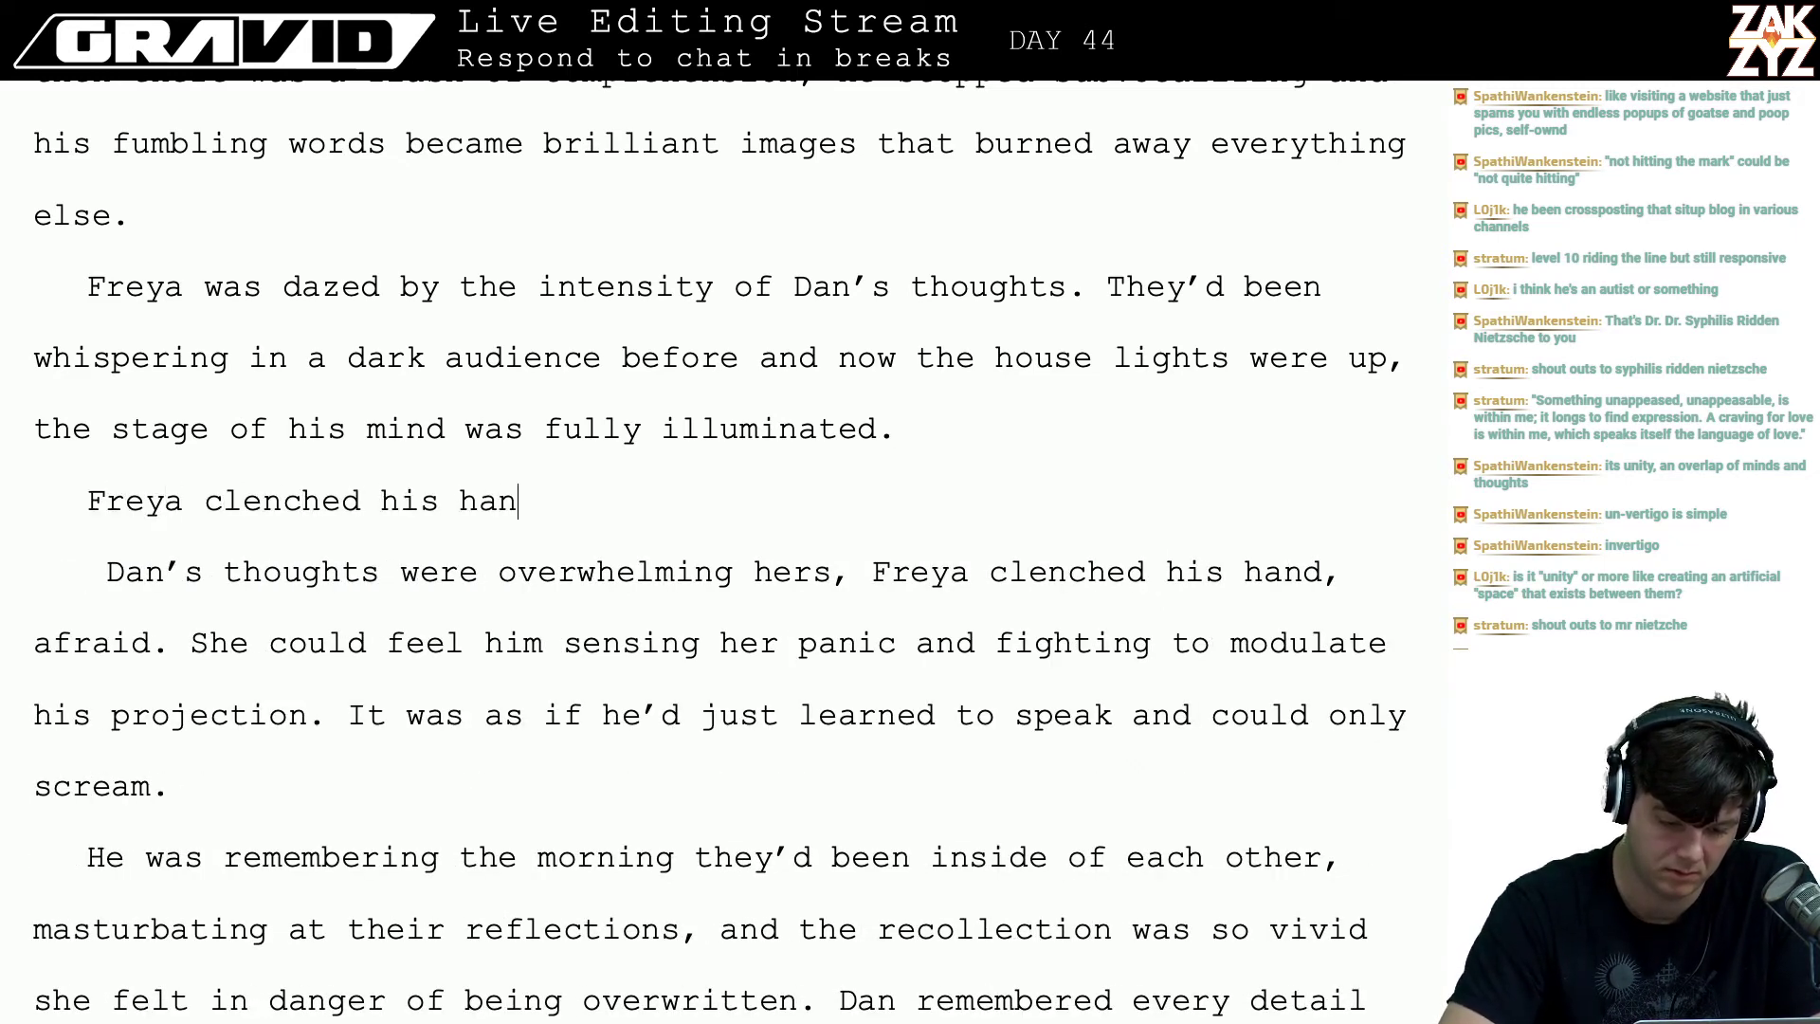
type("d, afraid fo b")
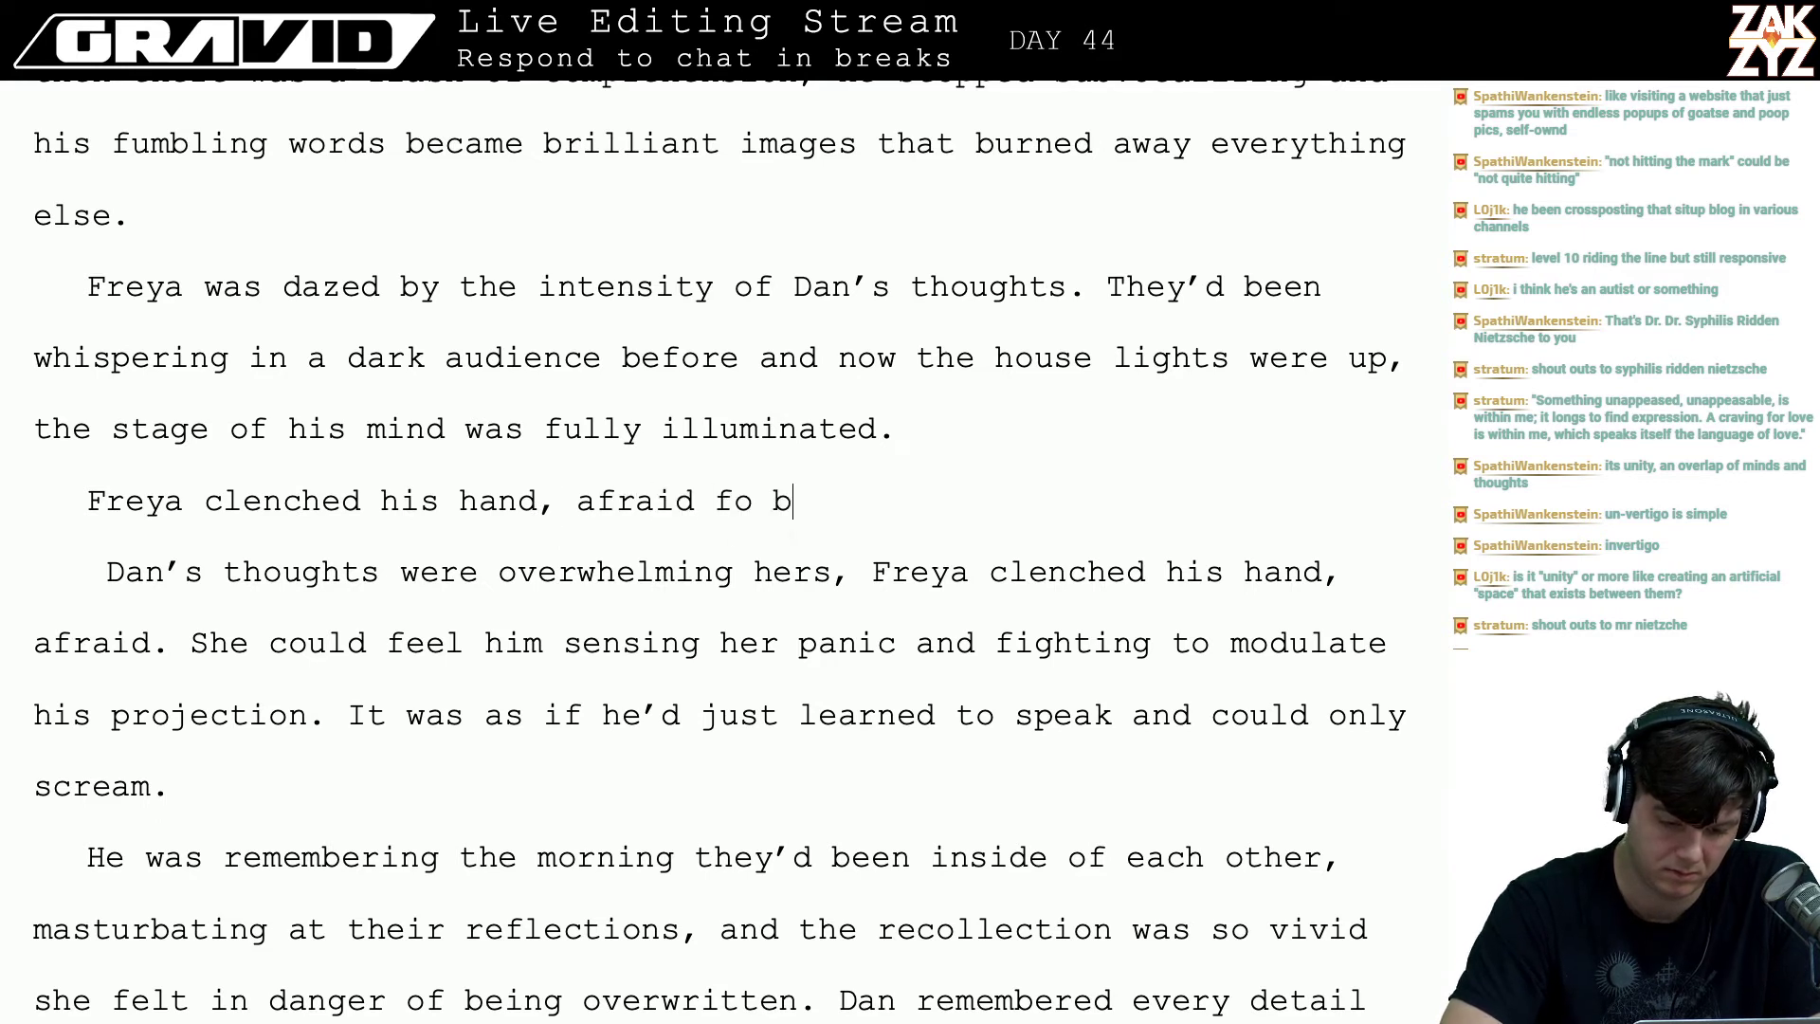
key("BackSpace")
key("BackSpace")
key("BackSpace")
key("BackSpace")
type("of being ov")
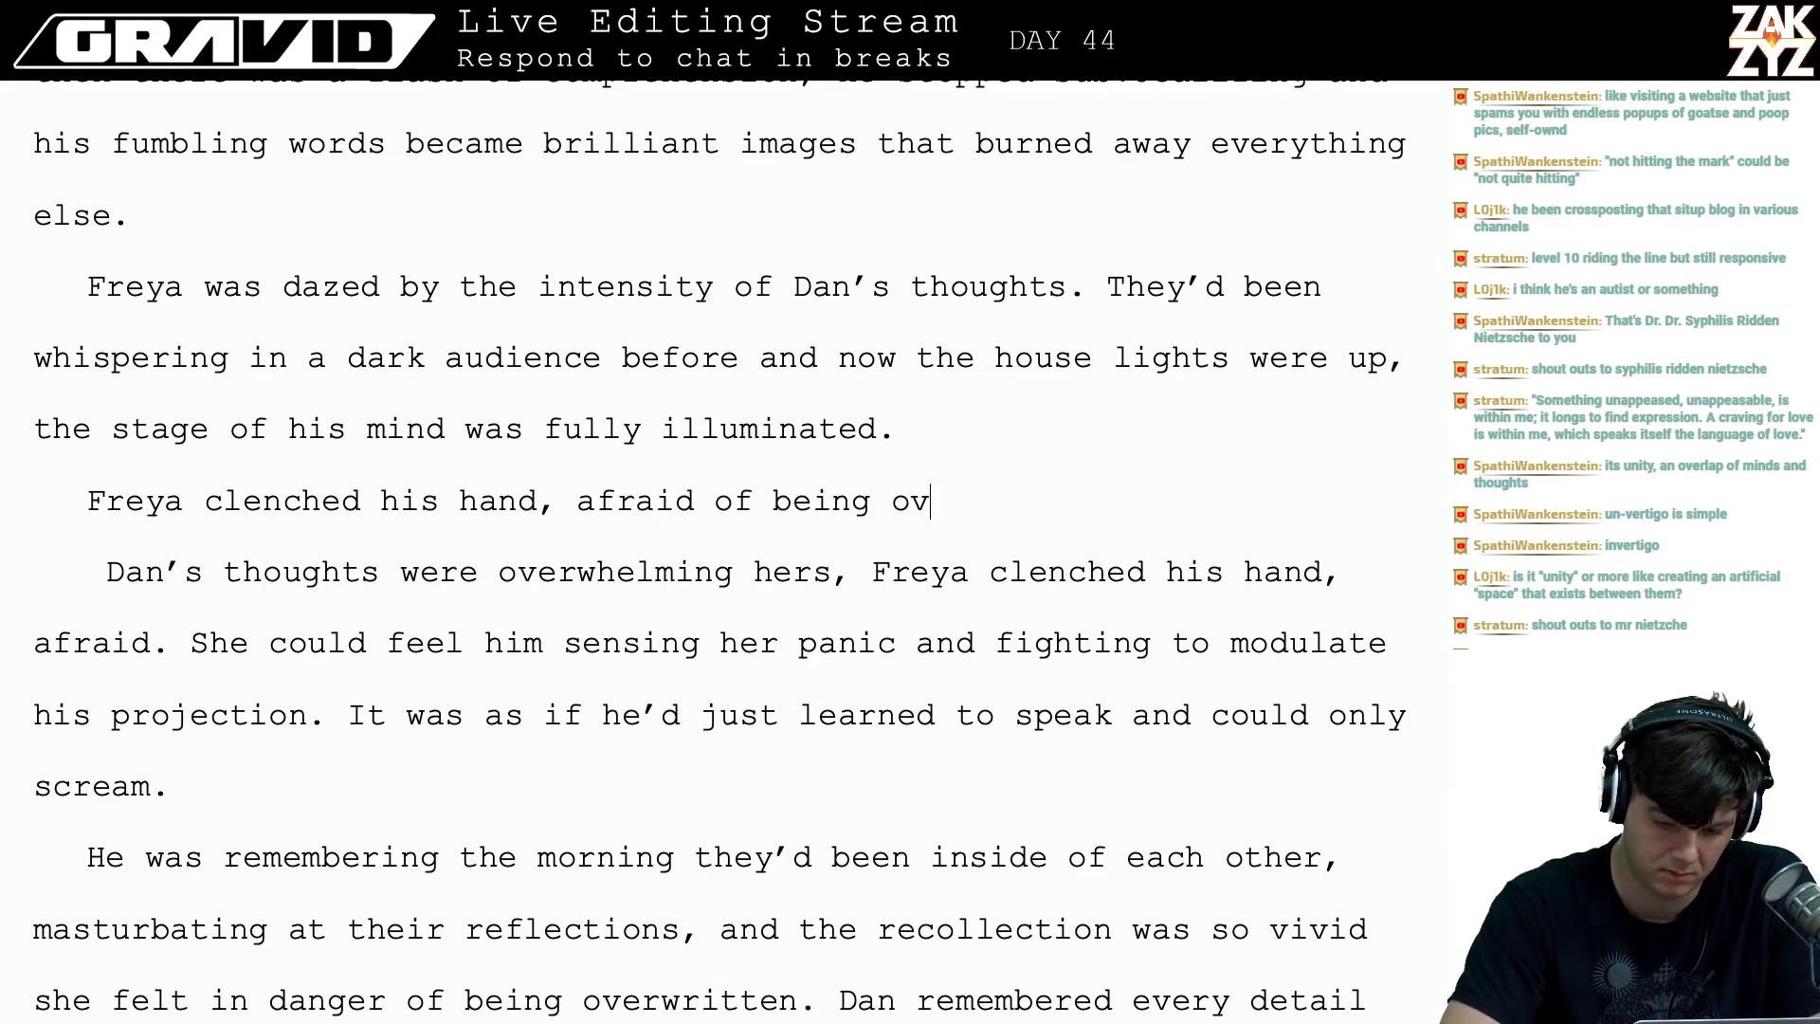
type("erwhelmed.")
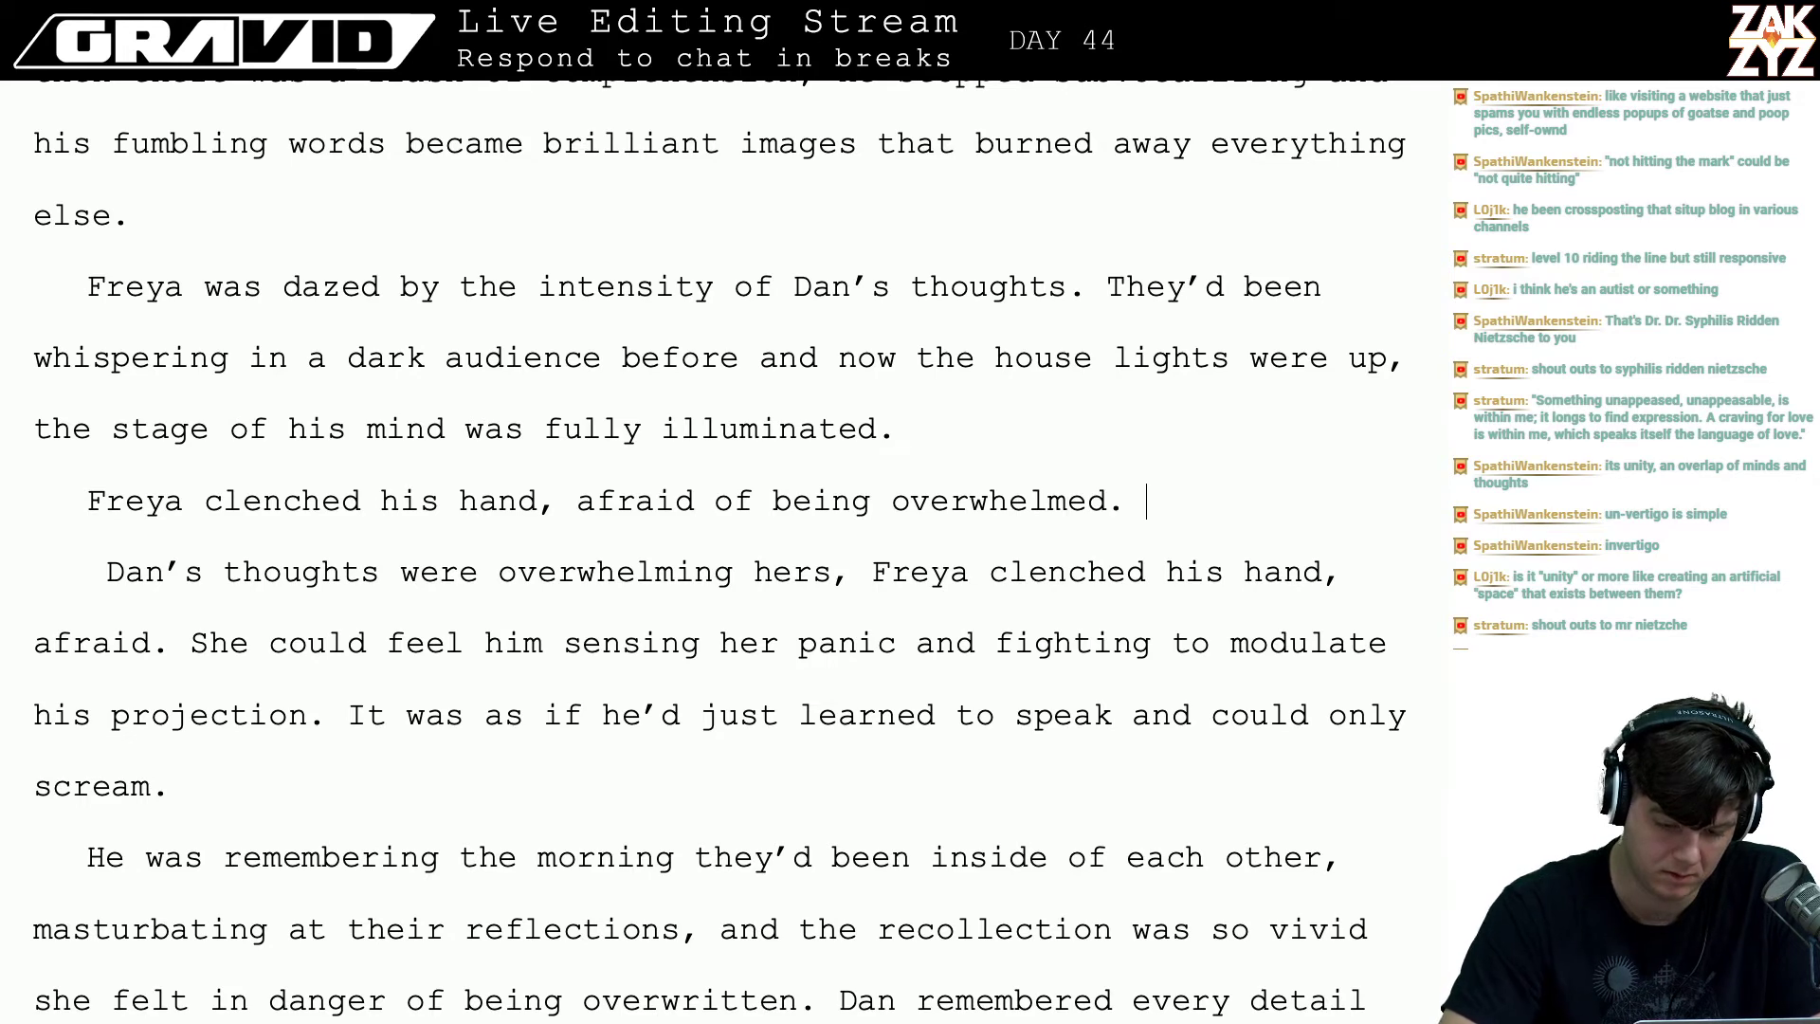
- Delete the old sentence "Dan's thoughts were overwhelming hers, Freya clenched his hand, afraid." and join "She could feel" to the new sentence
key("shift+Right")
key("shift+Down")
key("shift+Right")
key("shift+Right")
key("shift+Right")
key("shift+Right")
key("shift+Right")
key("shift+Right")
key("shift+Right")
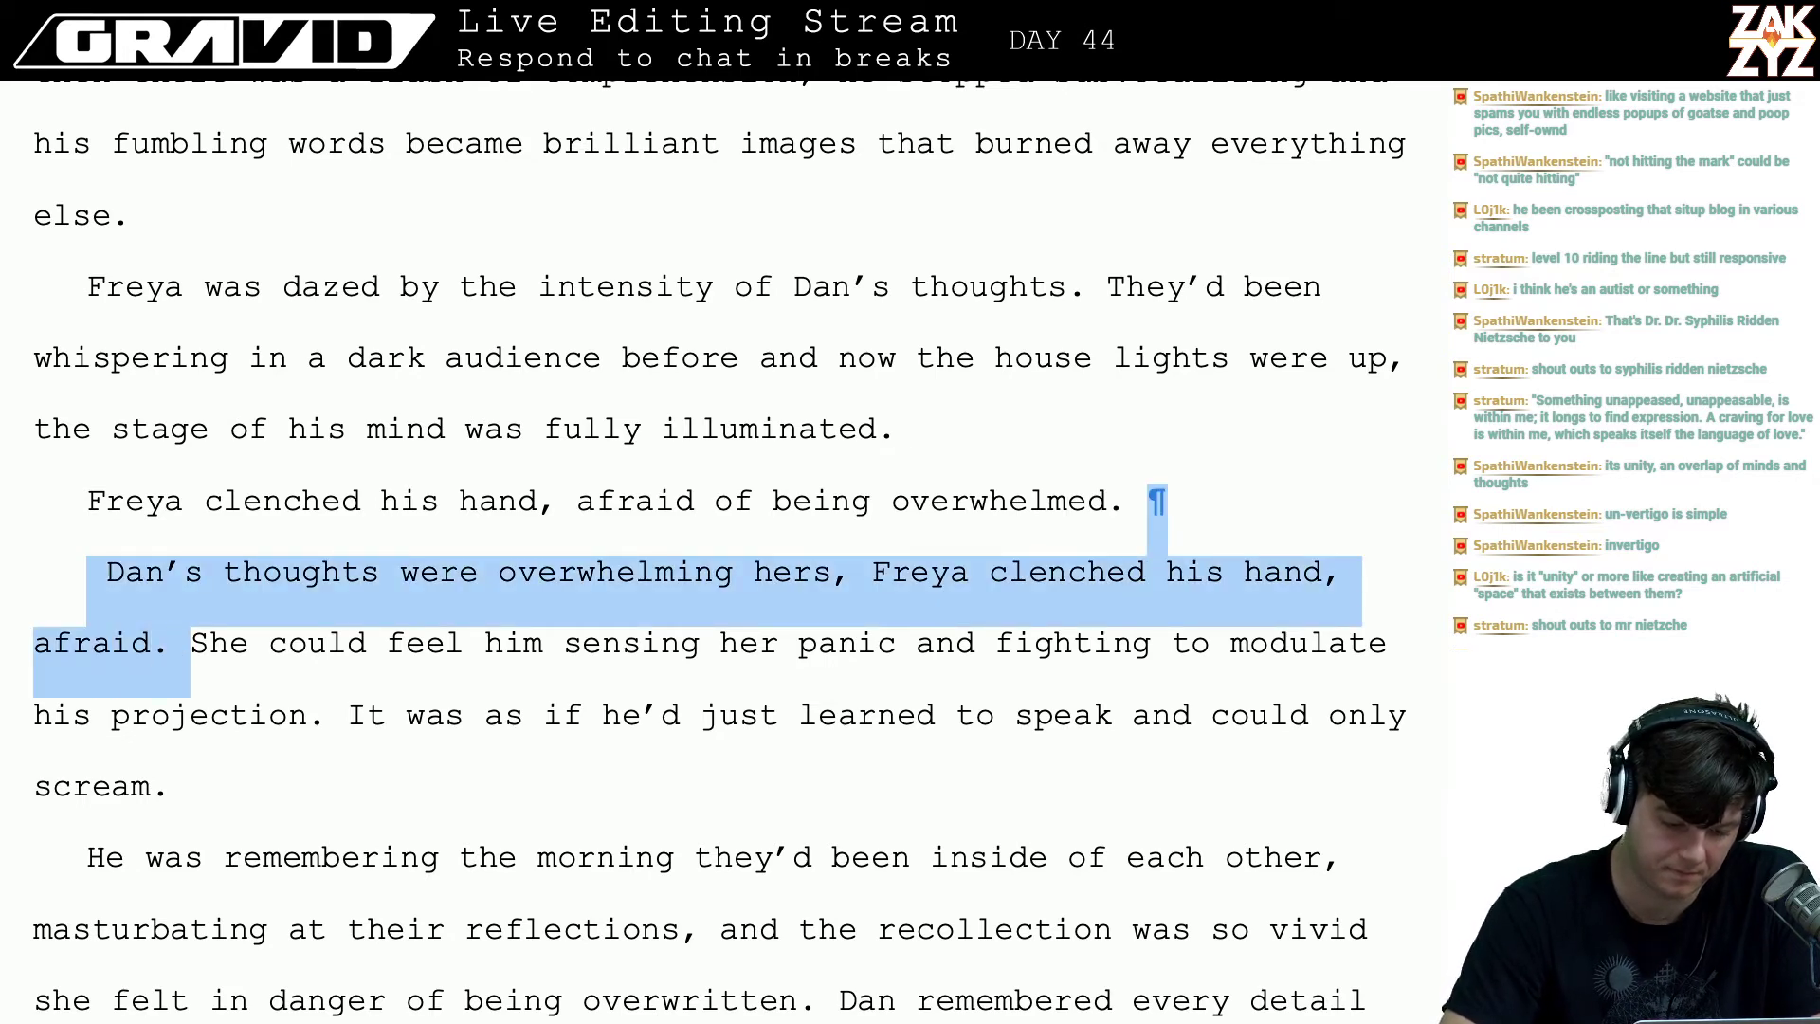
key("shift+Left")
key("shift+Left")
key("Delete")
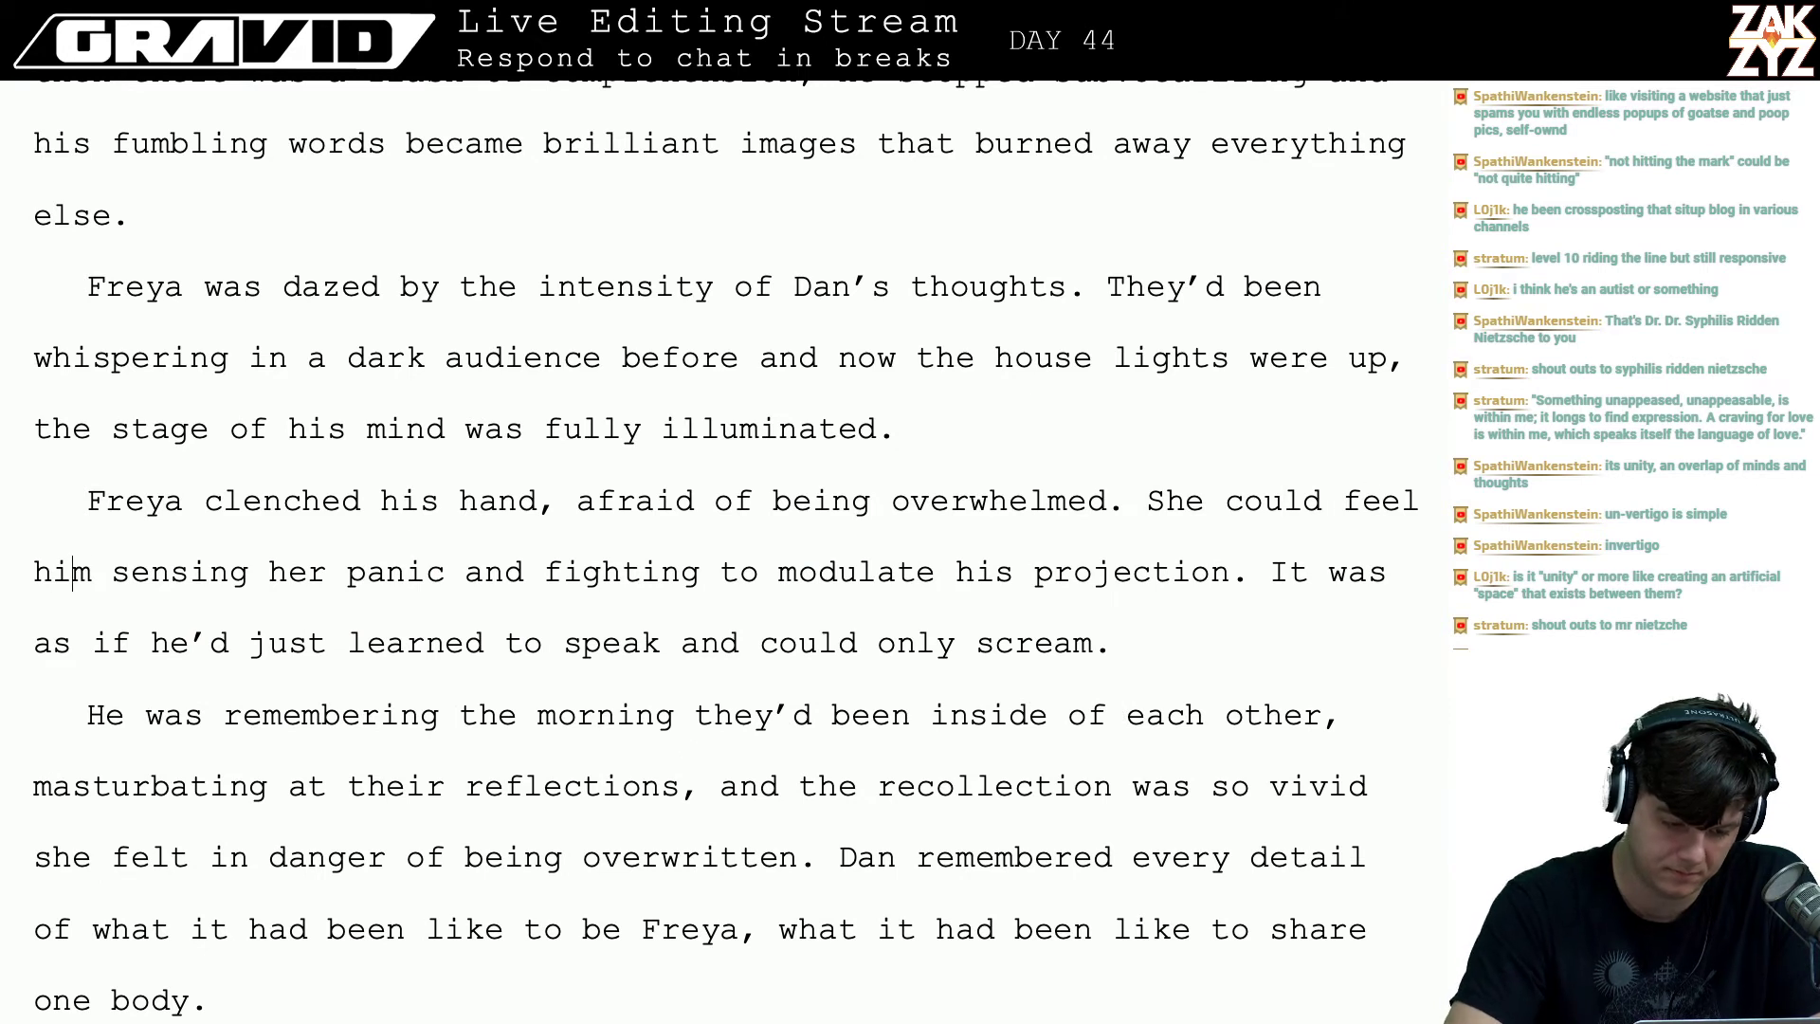
- Replace "him" with "Dan" in "She could feel him sensing her panic"
key("Delete")
key("BackSpace")
key("BackSpace")
type("Dan")
key("Right")
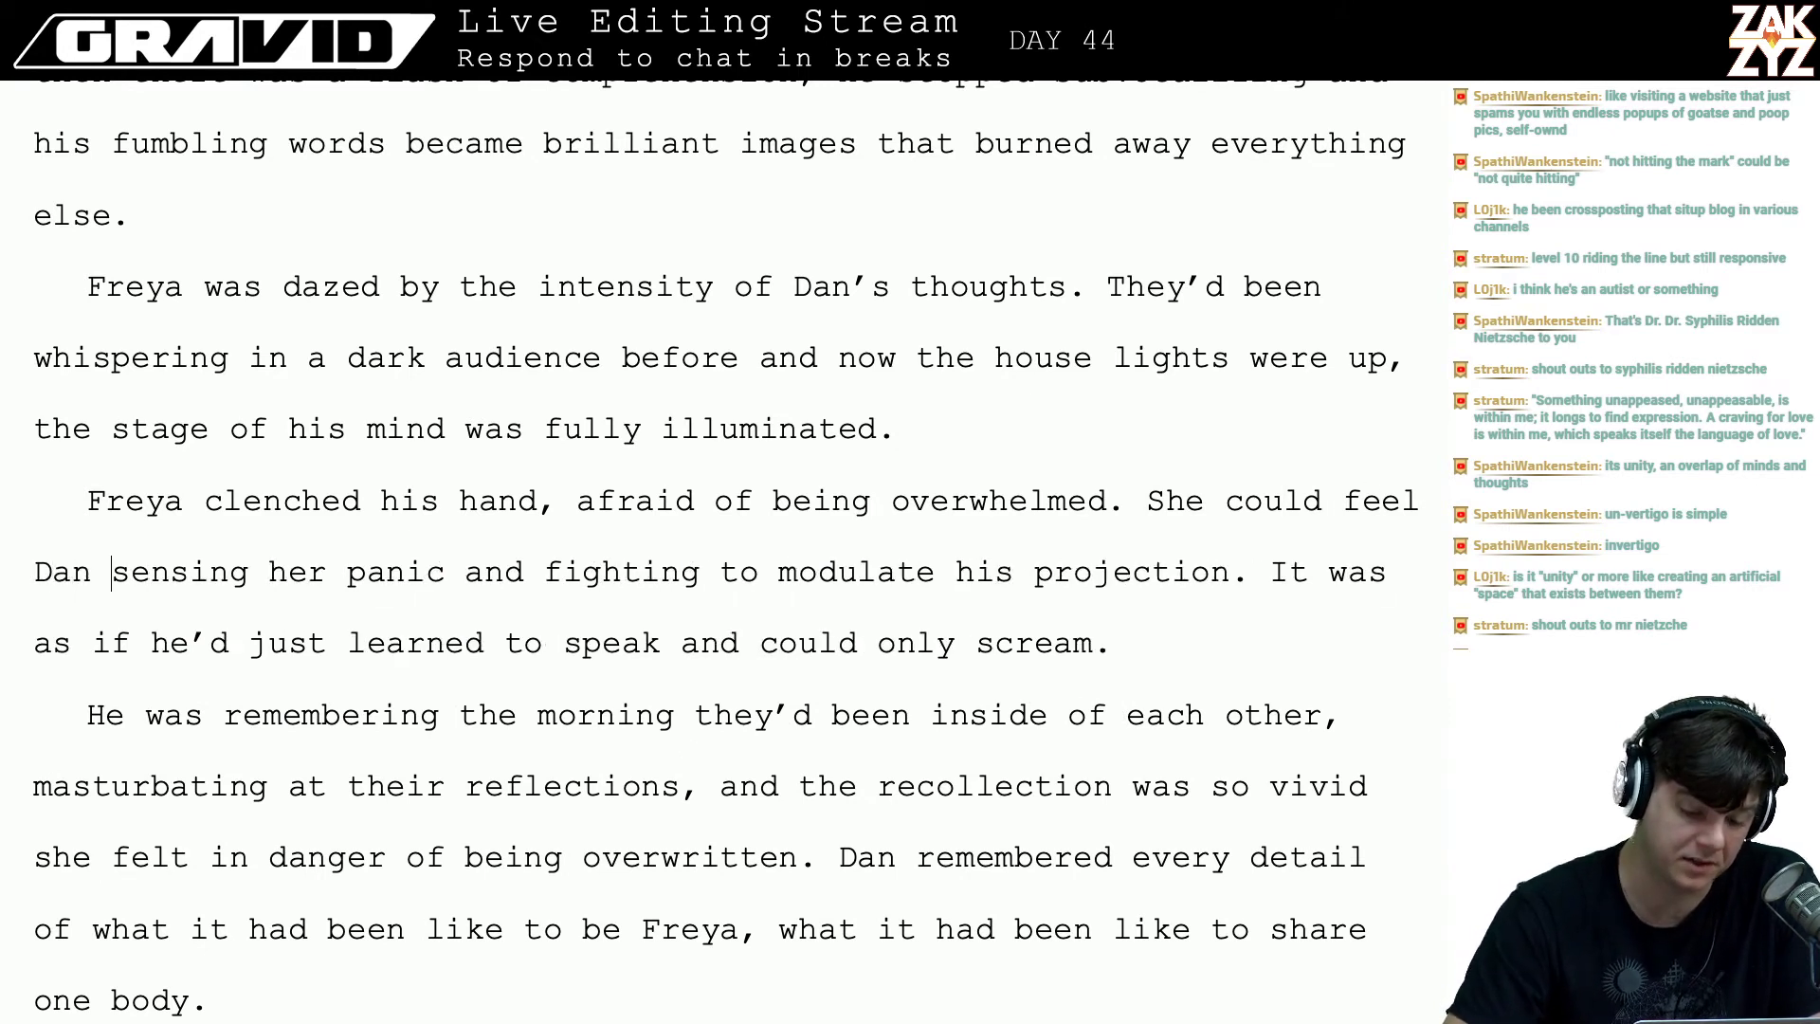
- Reread the new paragraph and insert "he" before "could only scream" in its last sentence
key("Right")
key("Right")
key("Right")
key("Right")
key("Right")
key("Right")
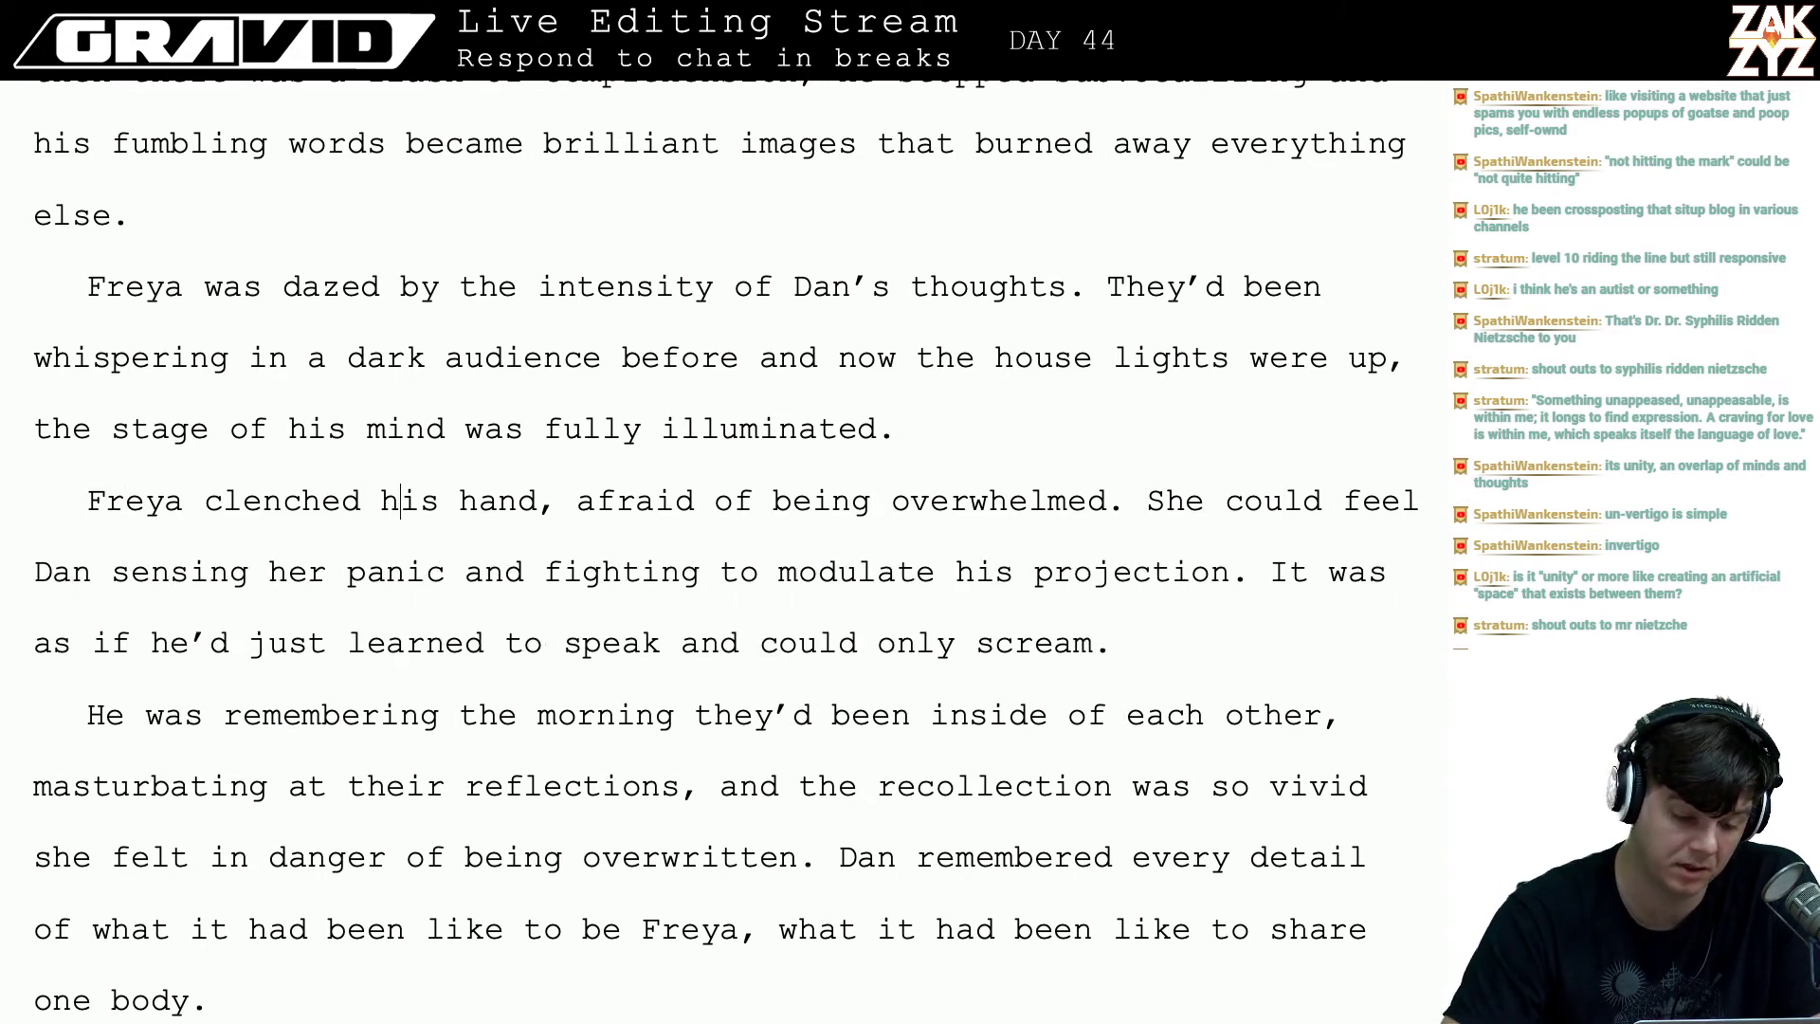
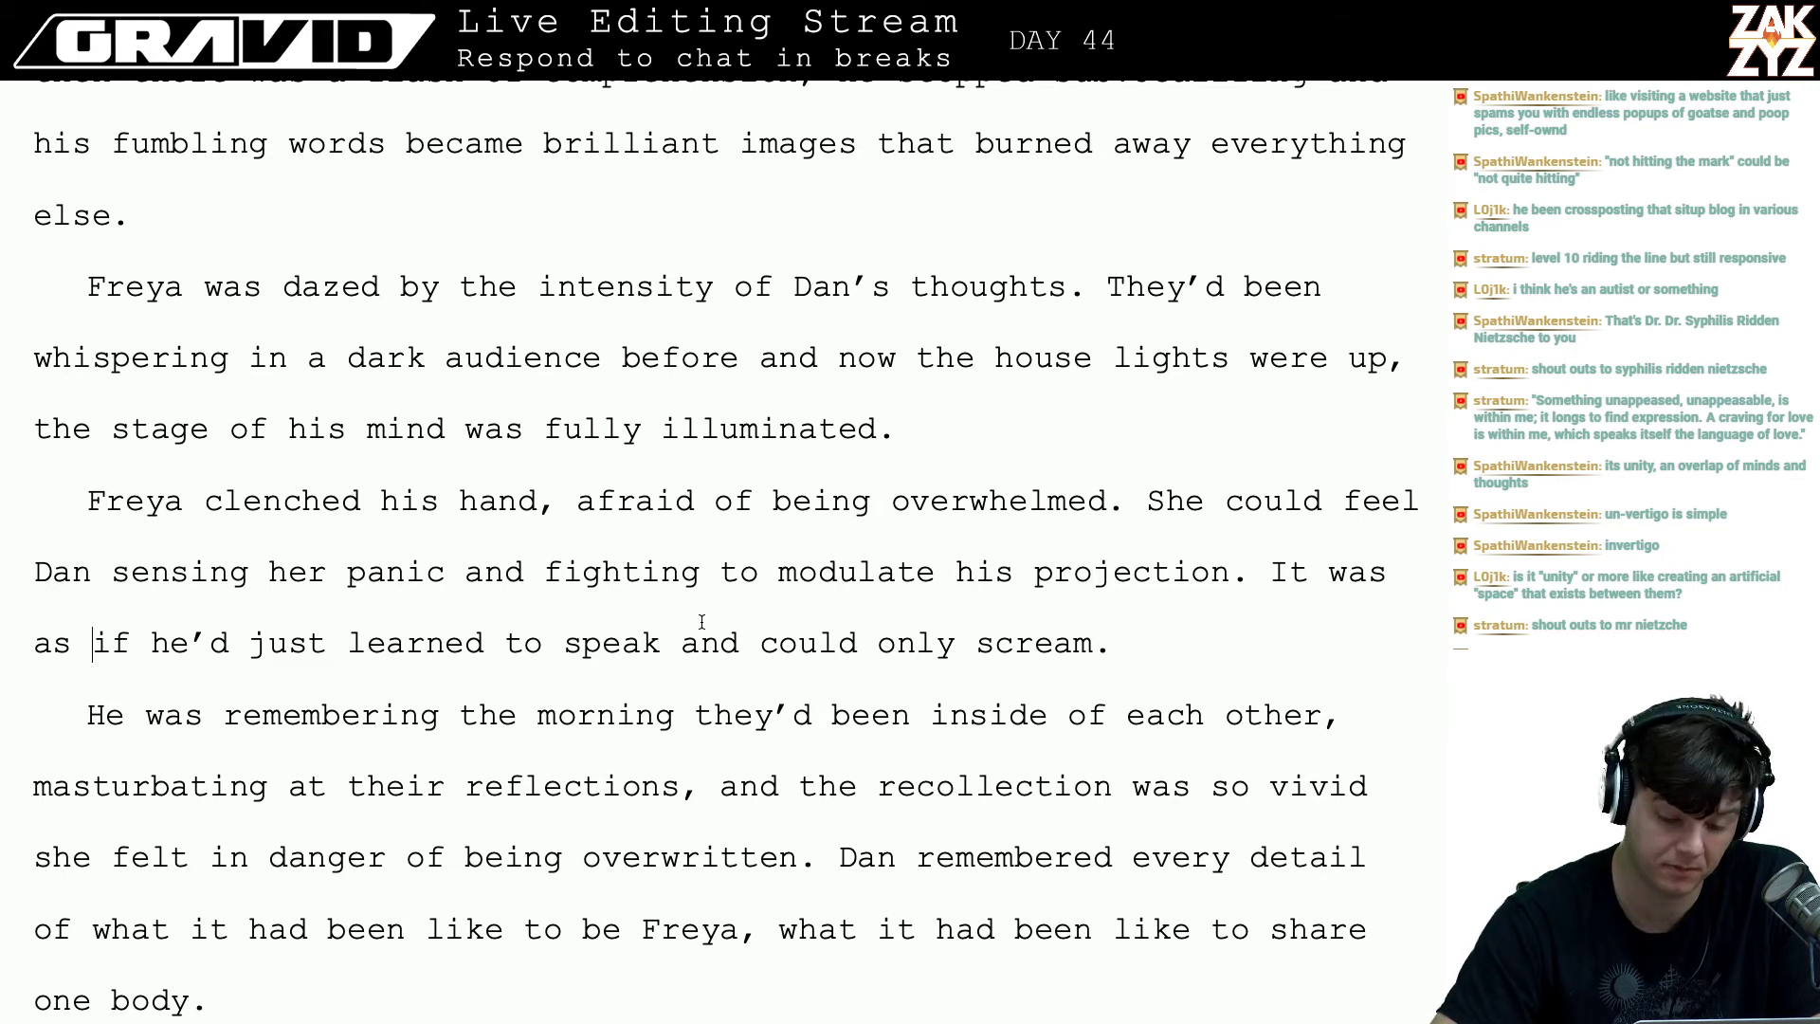
left_click(730, 643)
type("he")
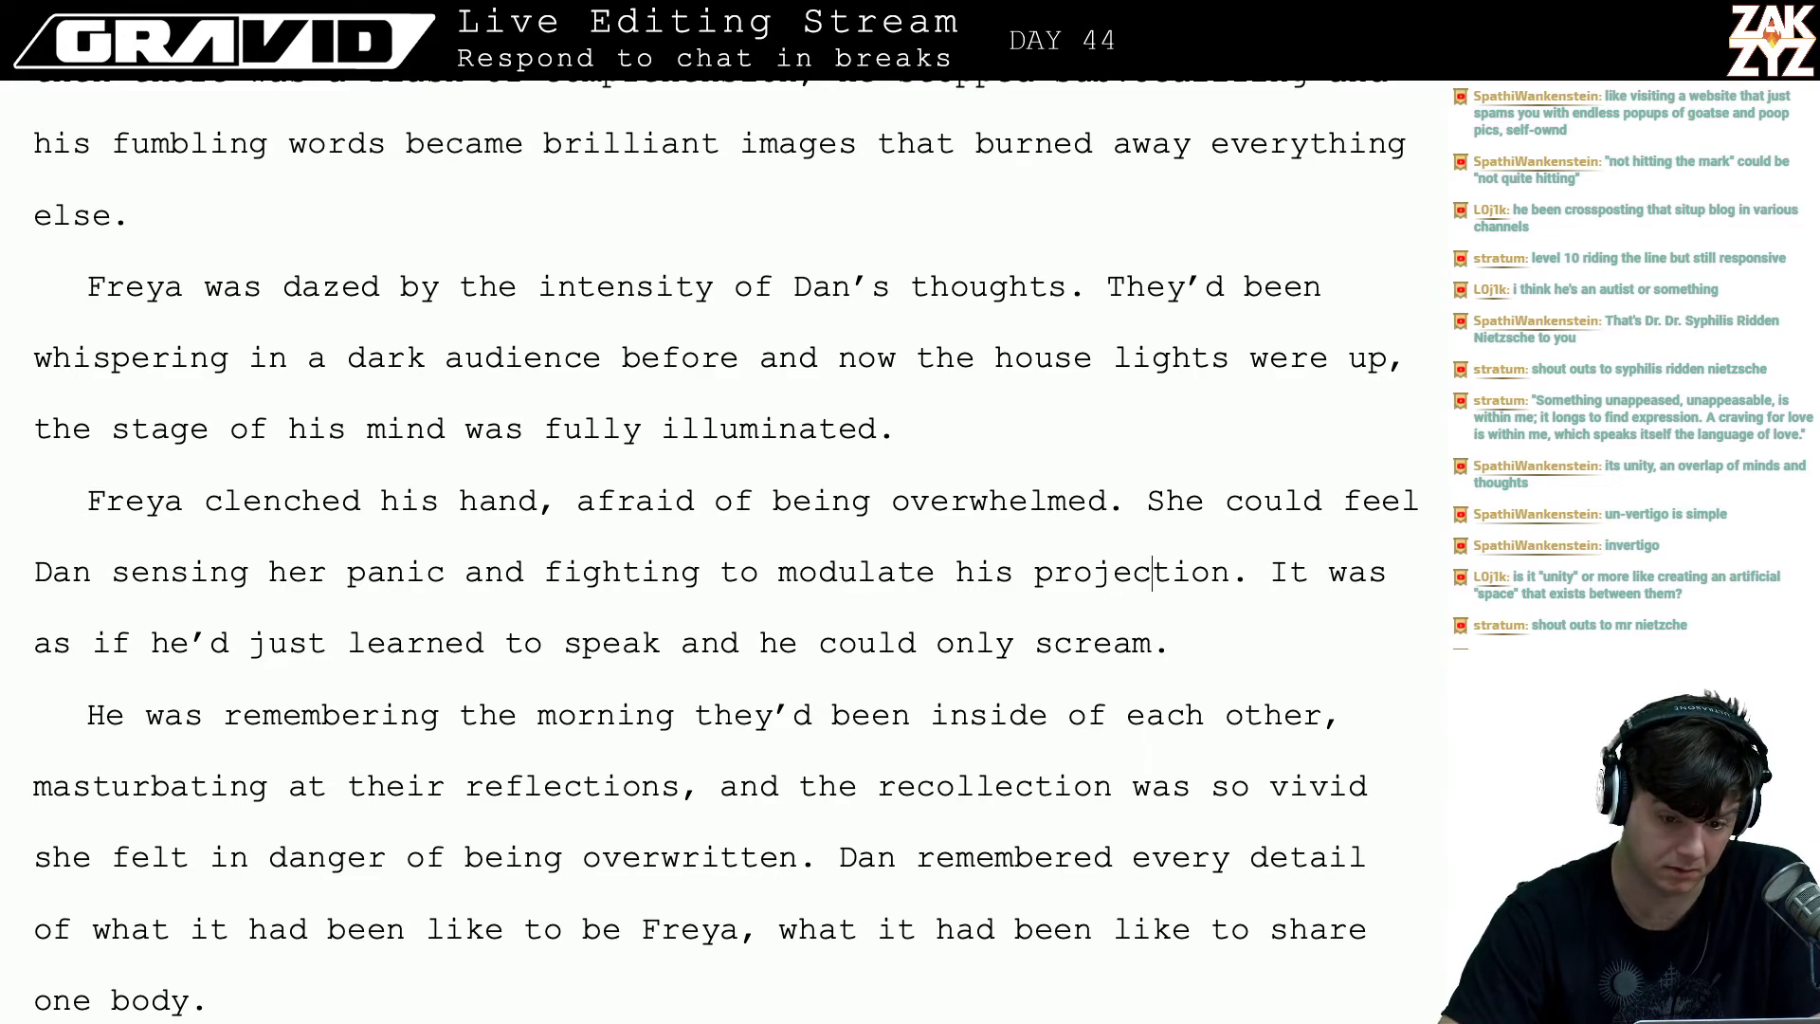
- Look back over the preceding pages, from Dan's faltering steps through the "Unity" passage to the flash of comprehension
key("Up")
key("Up")
key("Up")
key("Up")
key("Up")
key("Up")
key("Up")
key("Up")
key("Up")
key("Up")
key("Up")
key("Down")
key("Down")
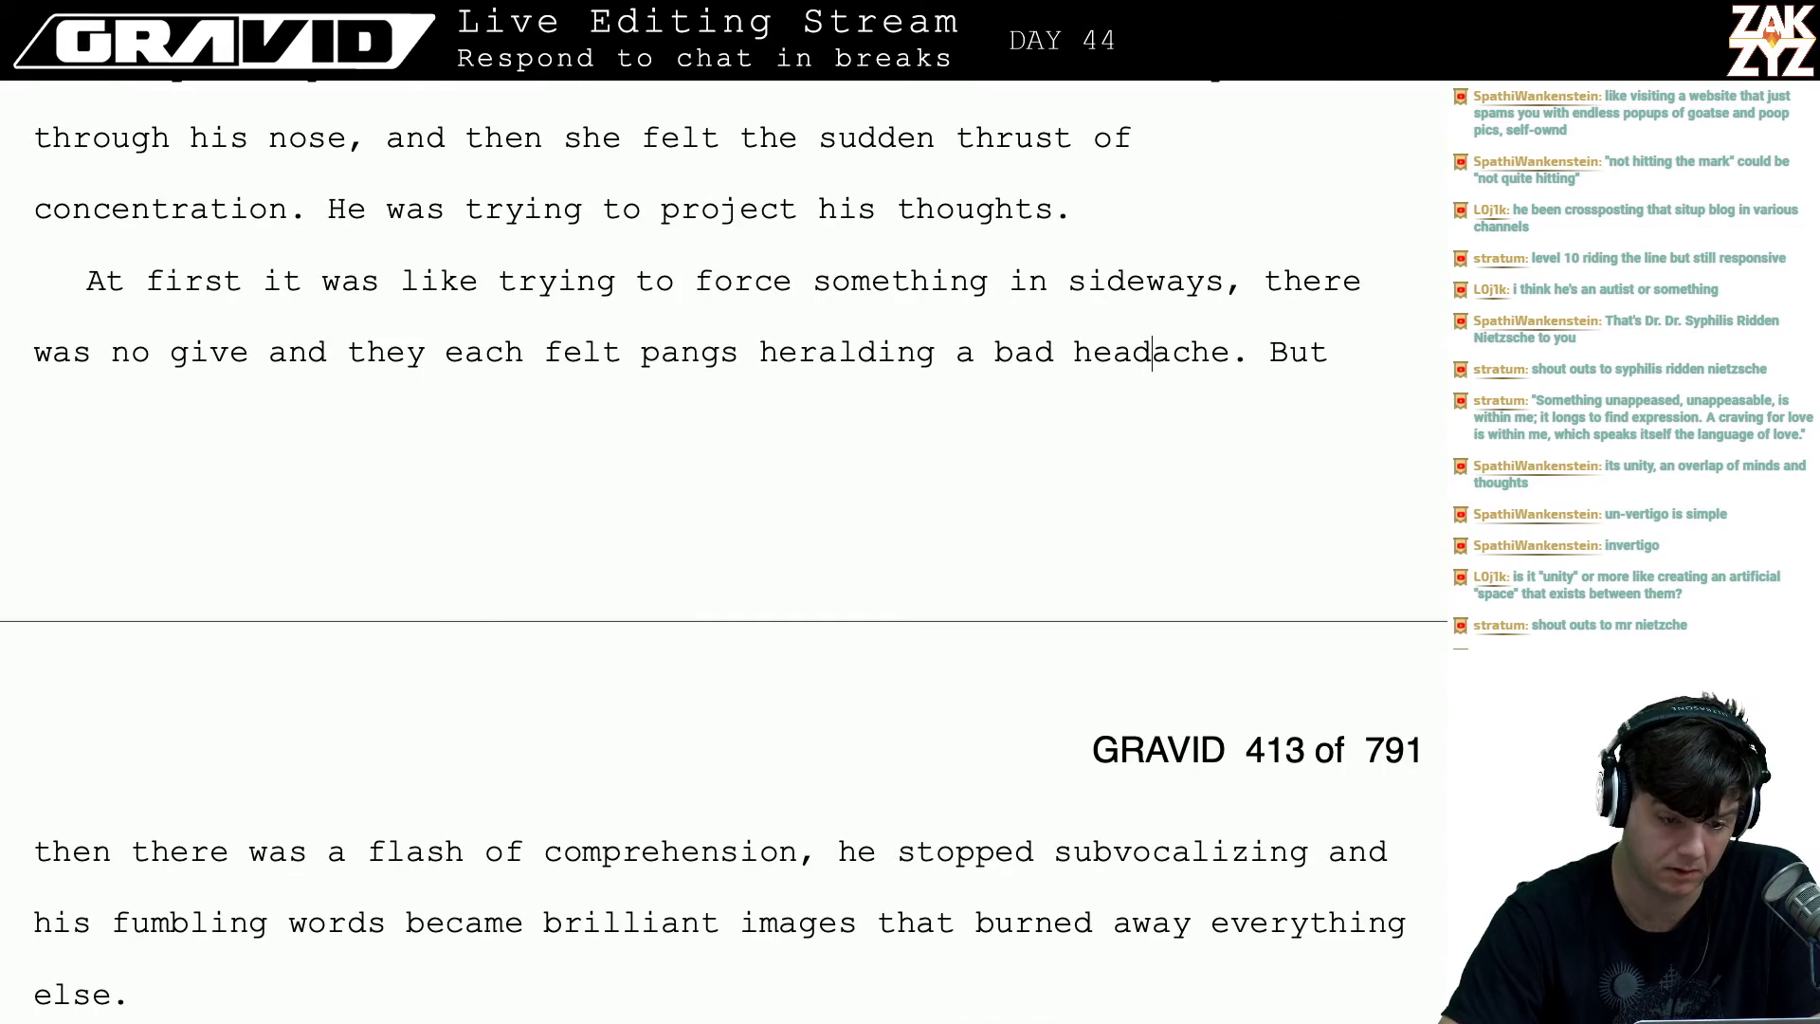
key("Down")
key("Down")
scroll(725, 639, "up", 15)
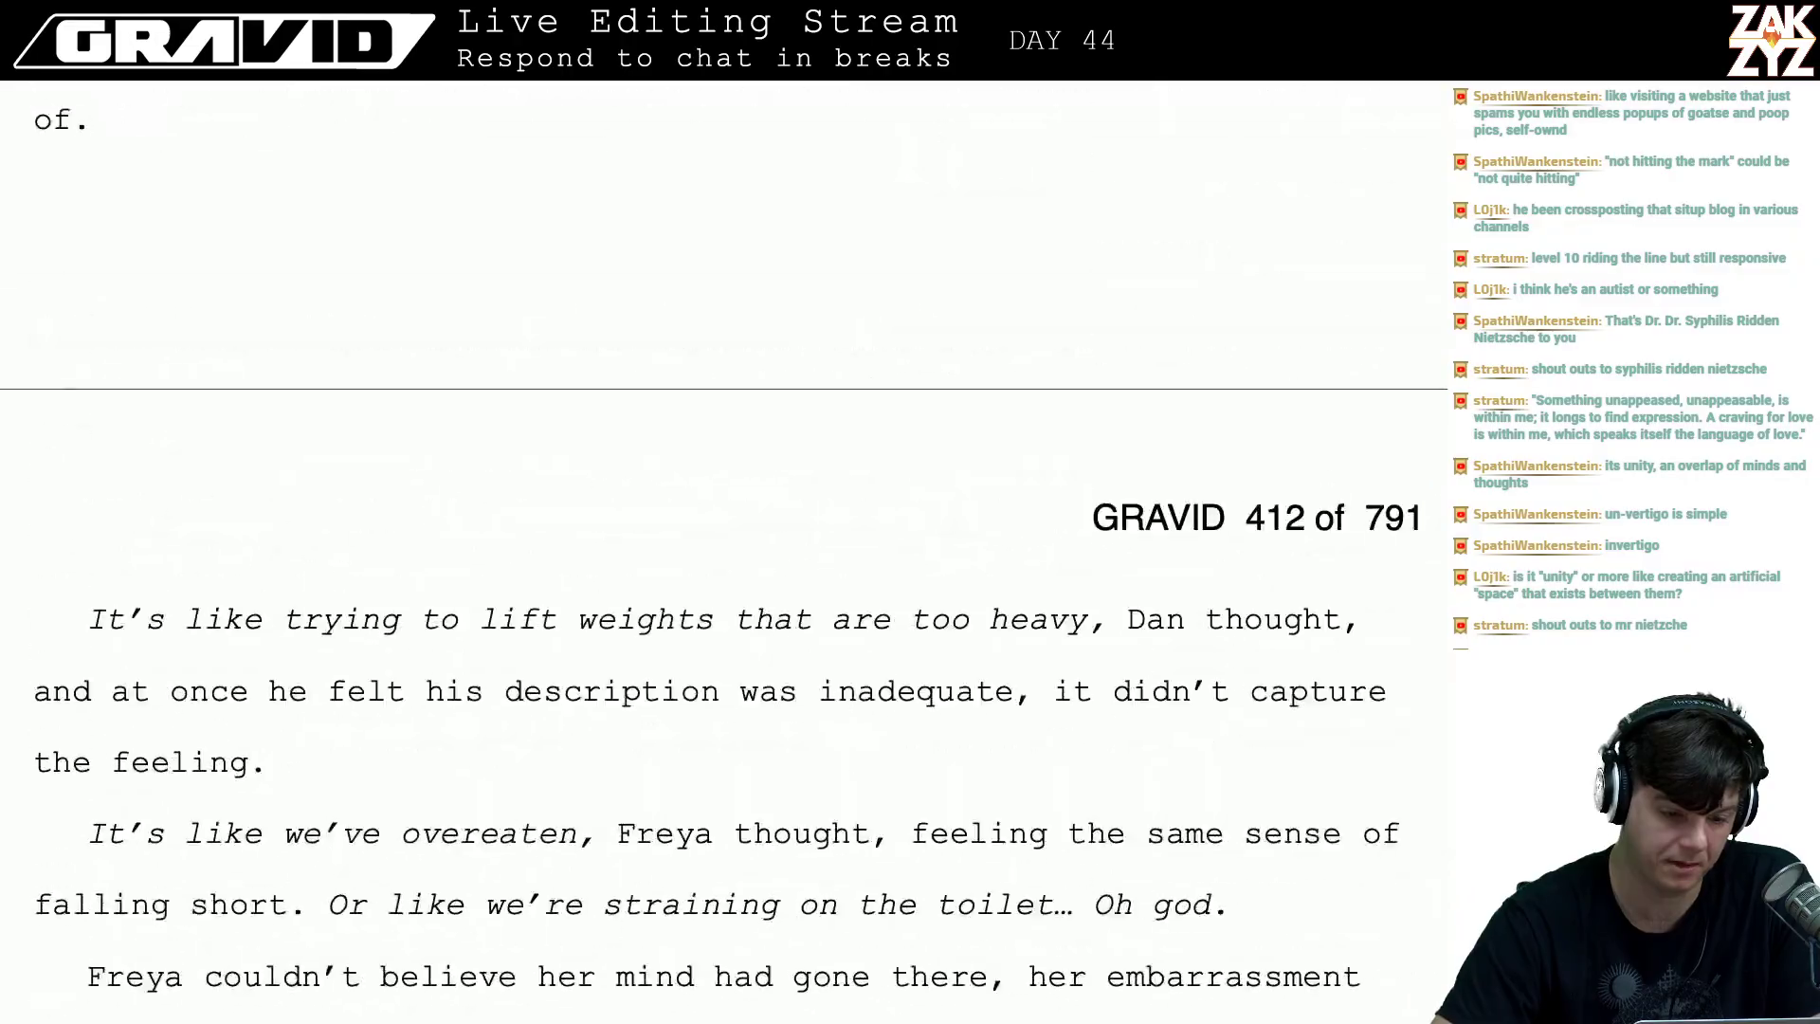
scroll(724, 638, "up", 15)
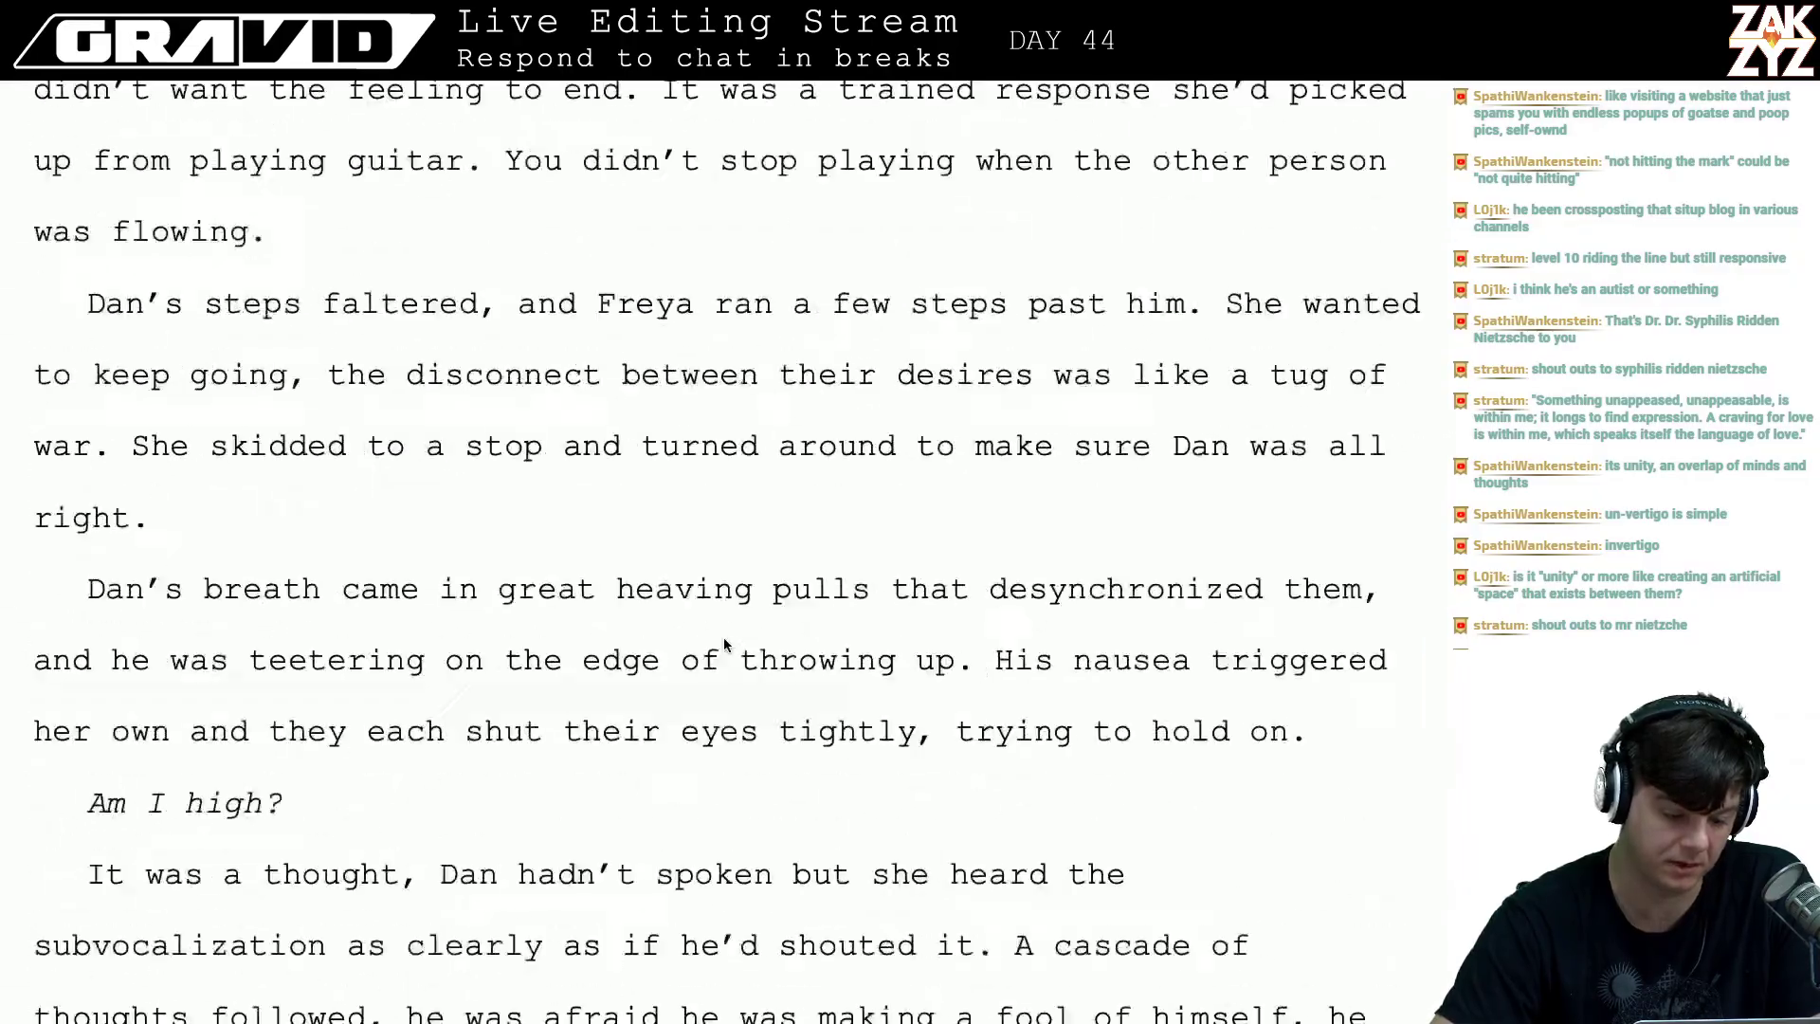
scroll(724, 639, "down", 15)
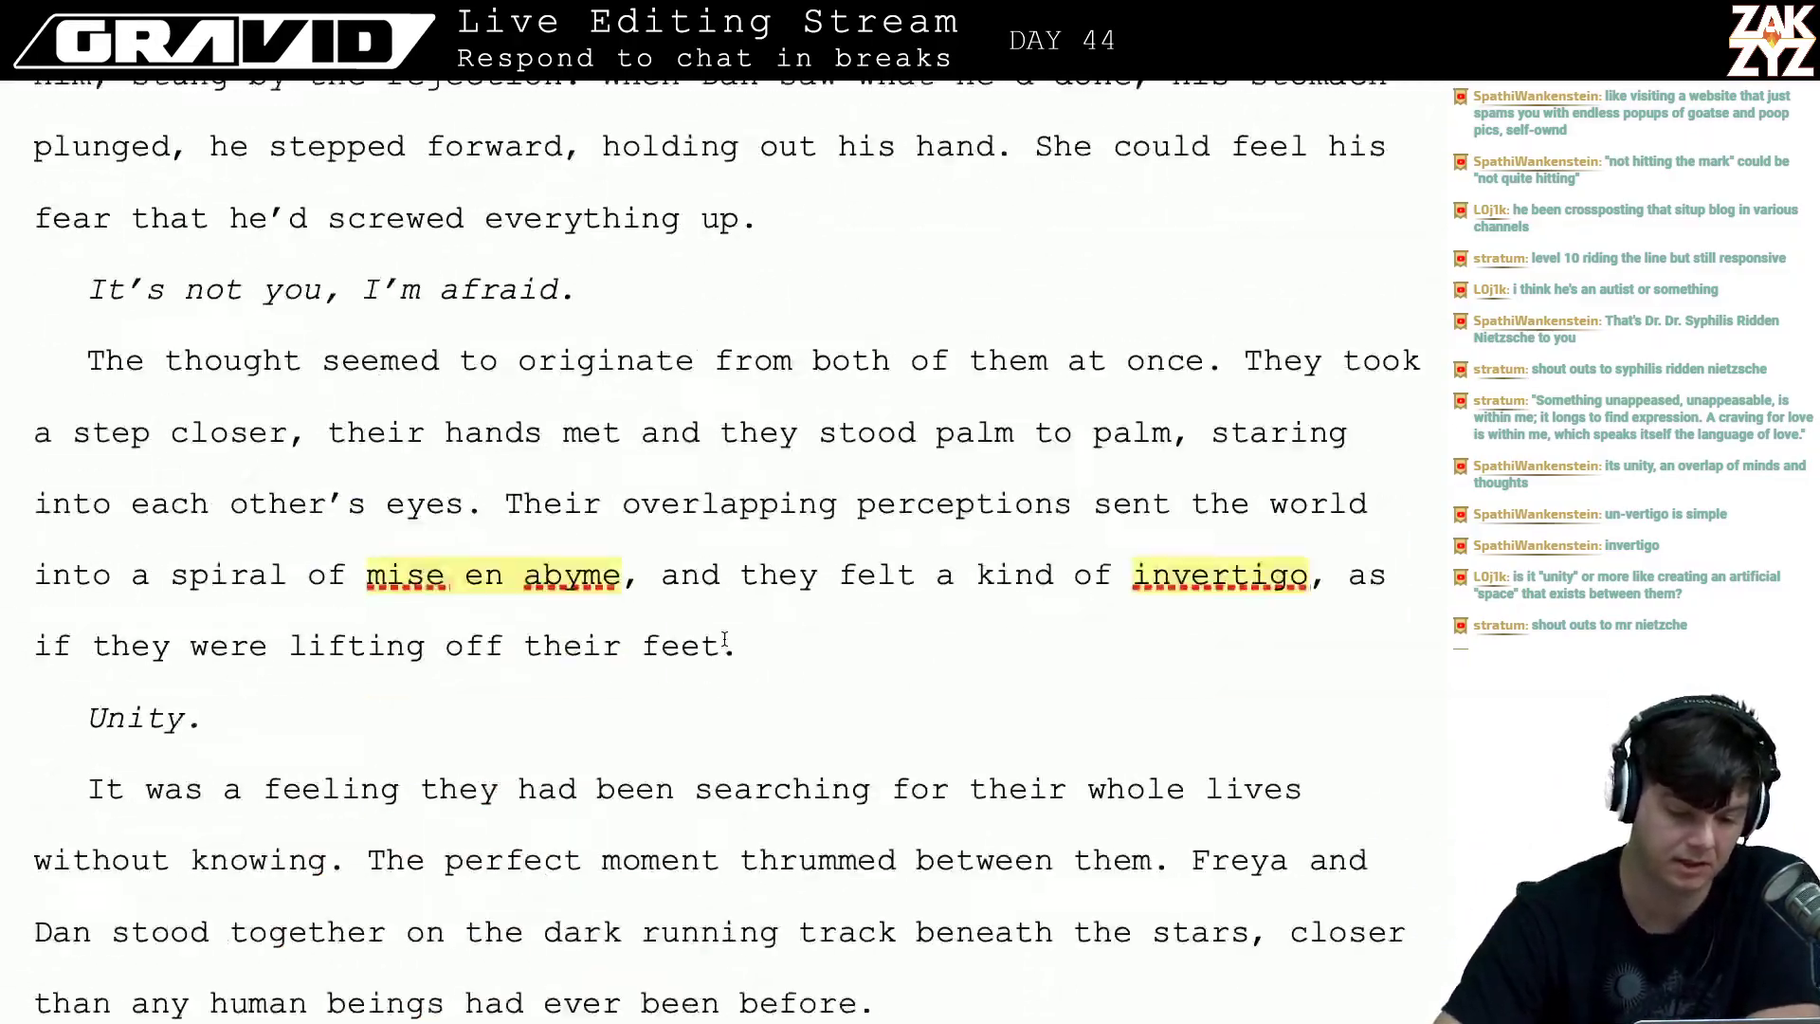
- Reread the passage from the "Unity" moment through Freya's panic and Dan's thought projection to the start of page 413
scroll(724, 638, "down", 6)
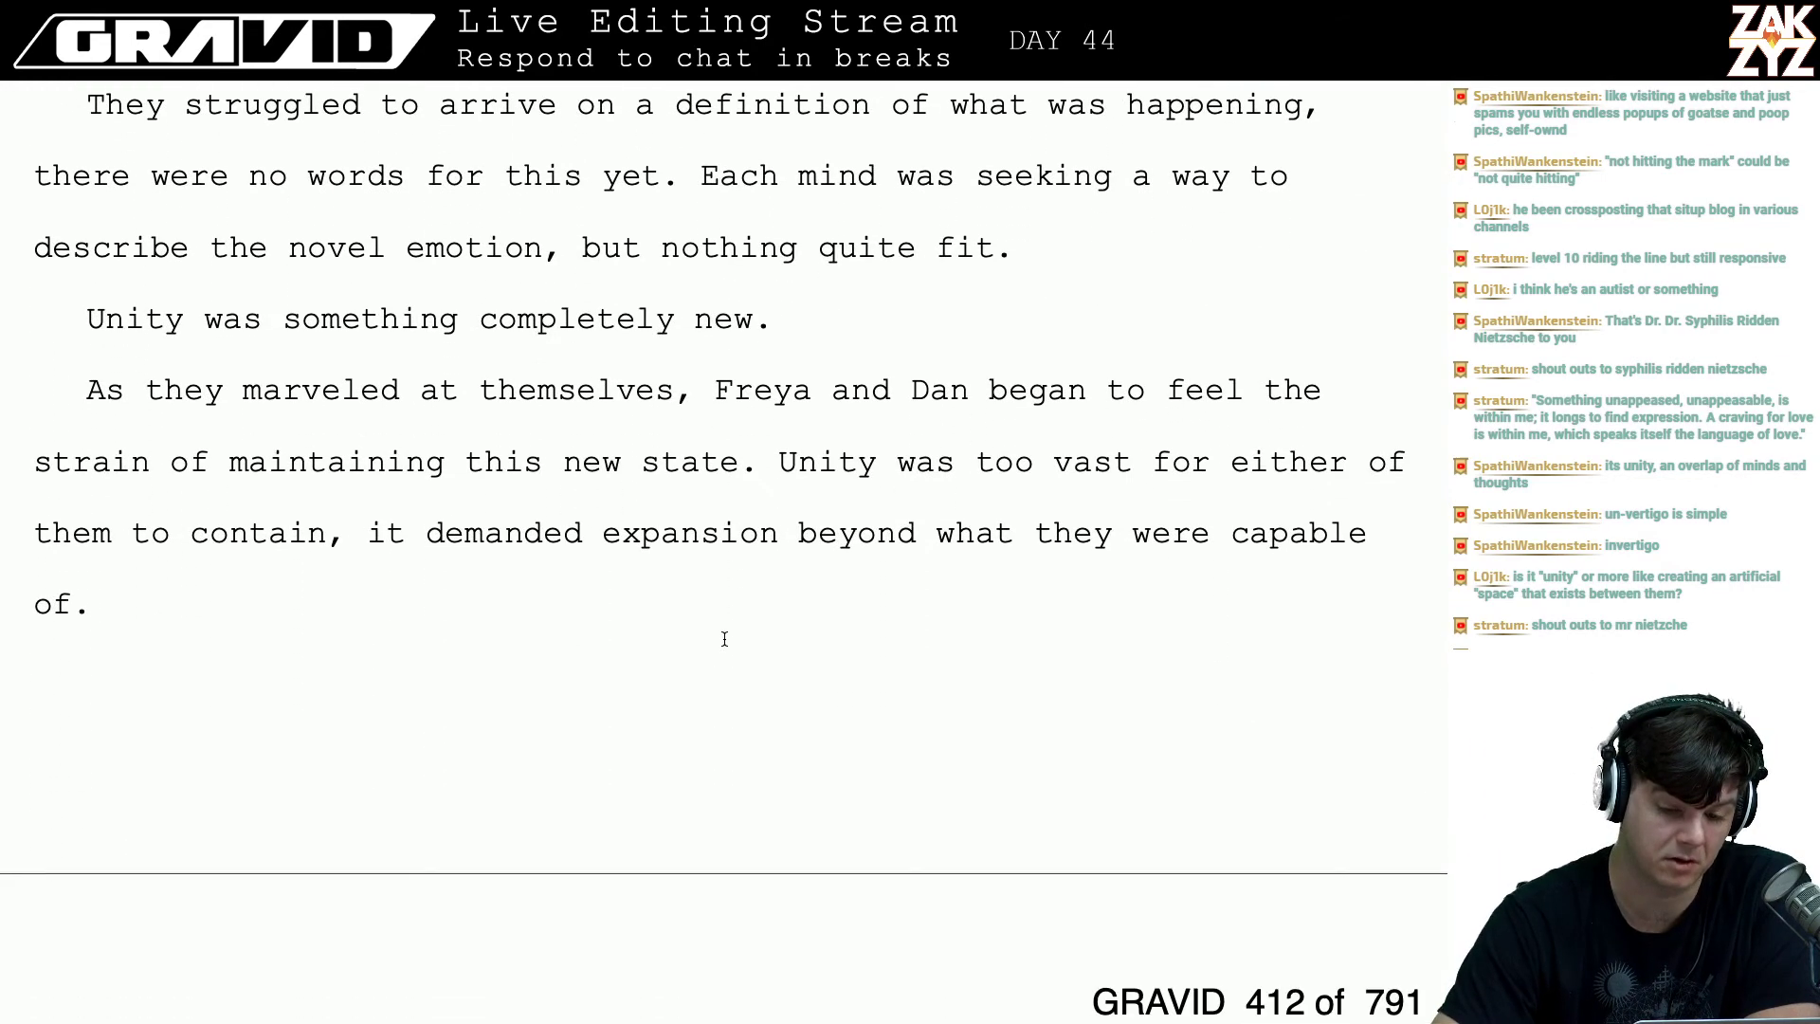
scroll(677, 315, "down", 11)
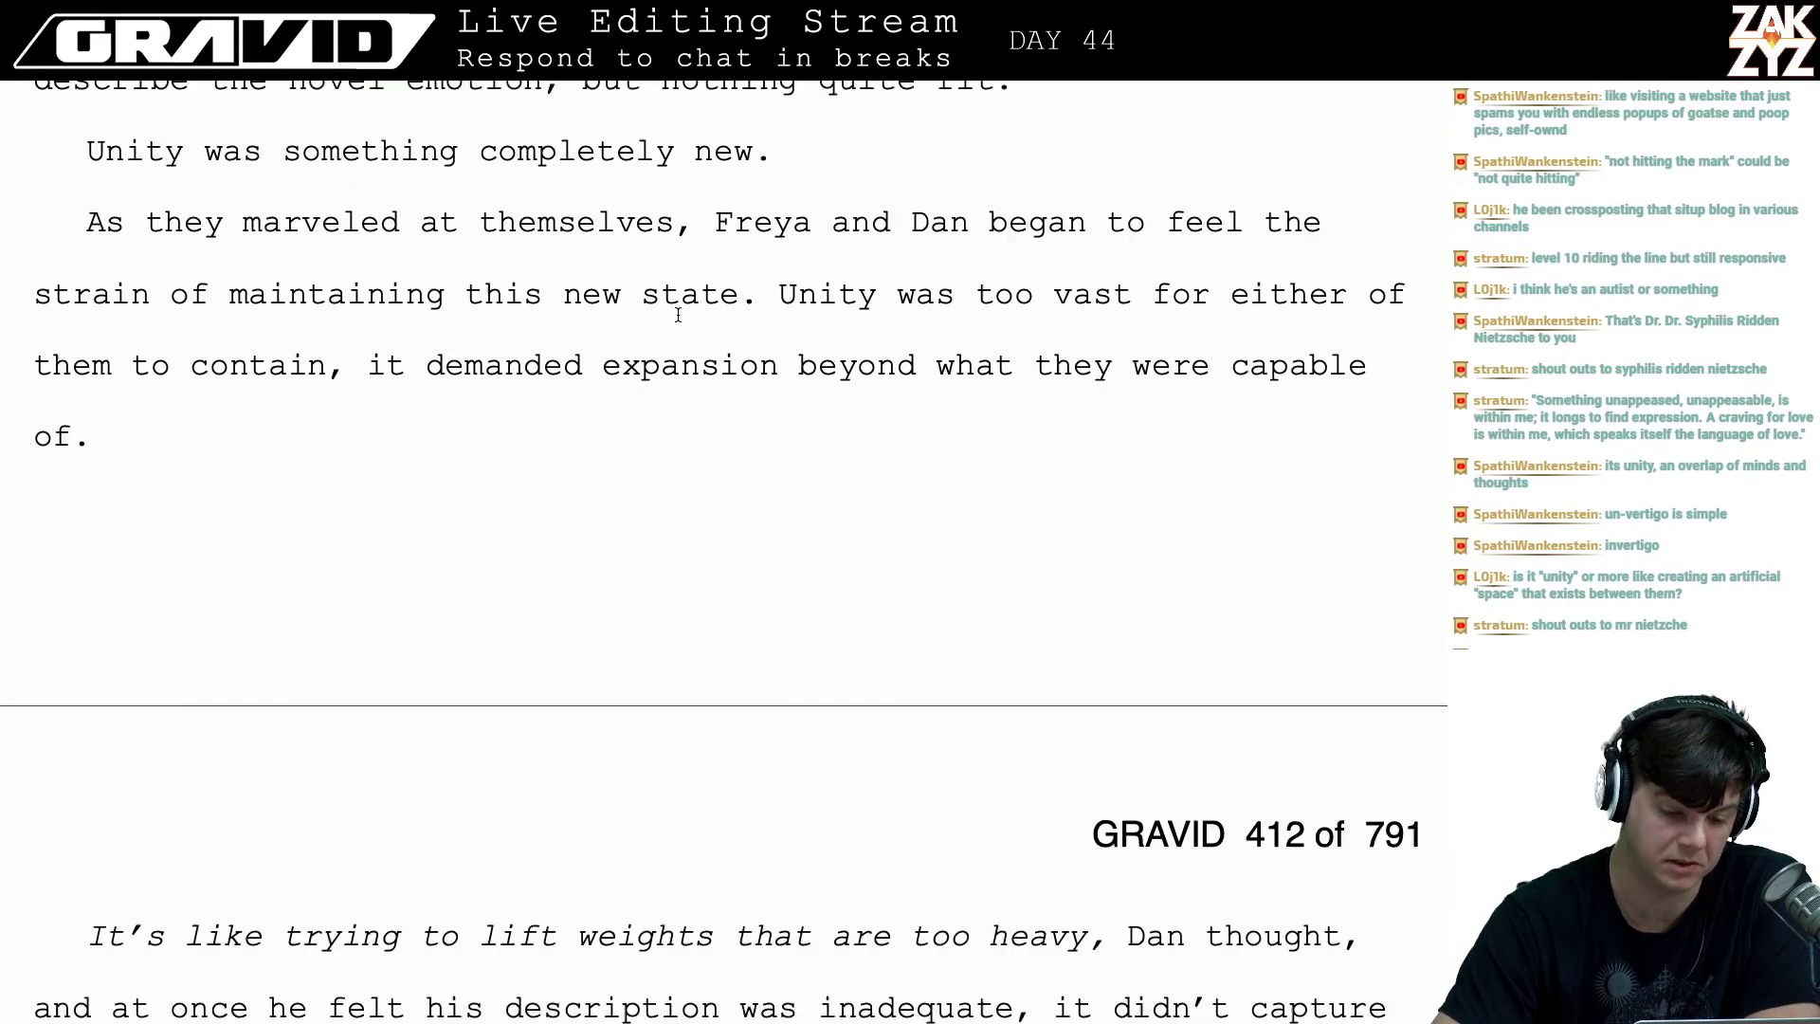
scroll(855, 335, "down", 1)
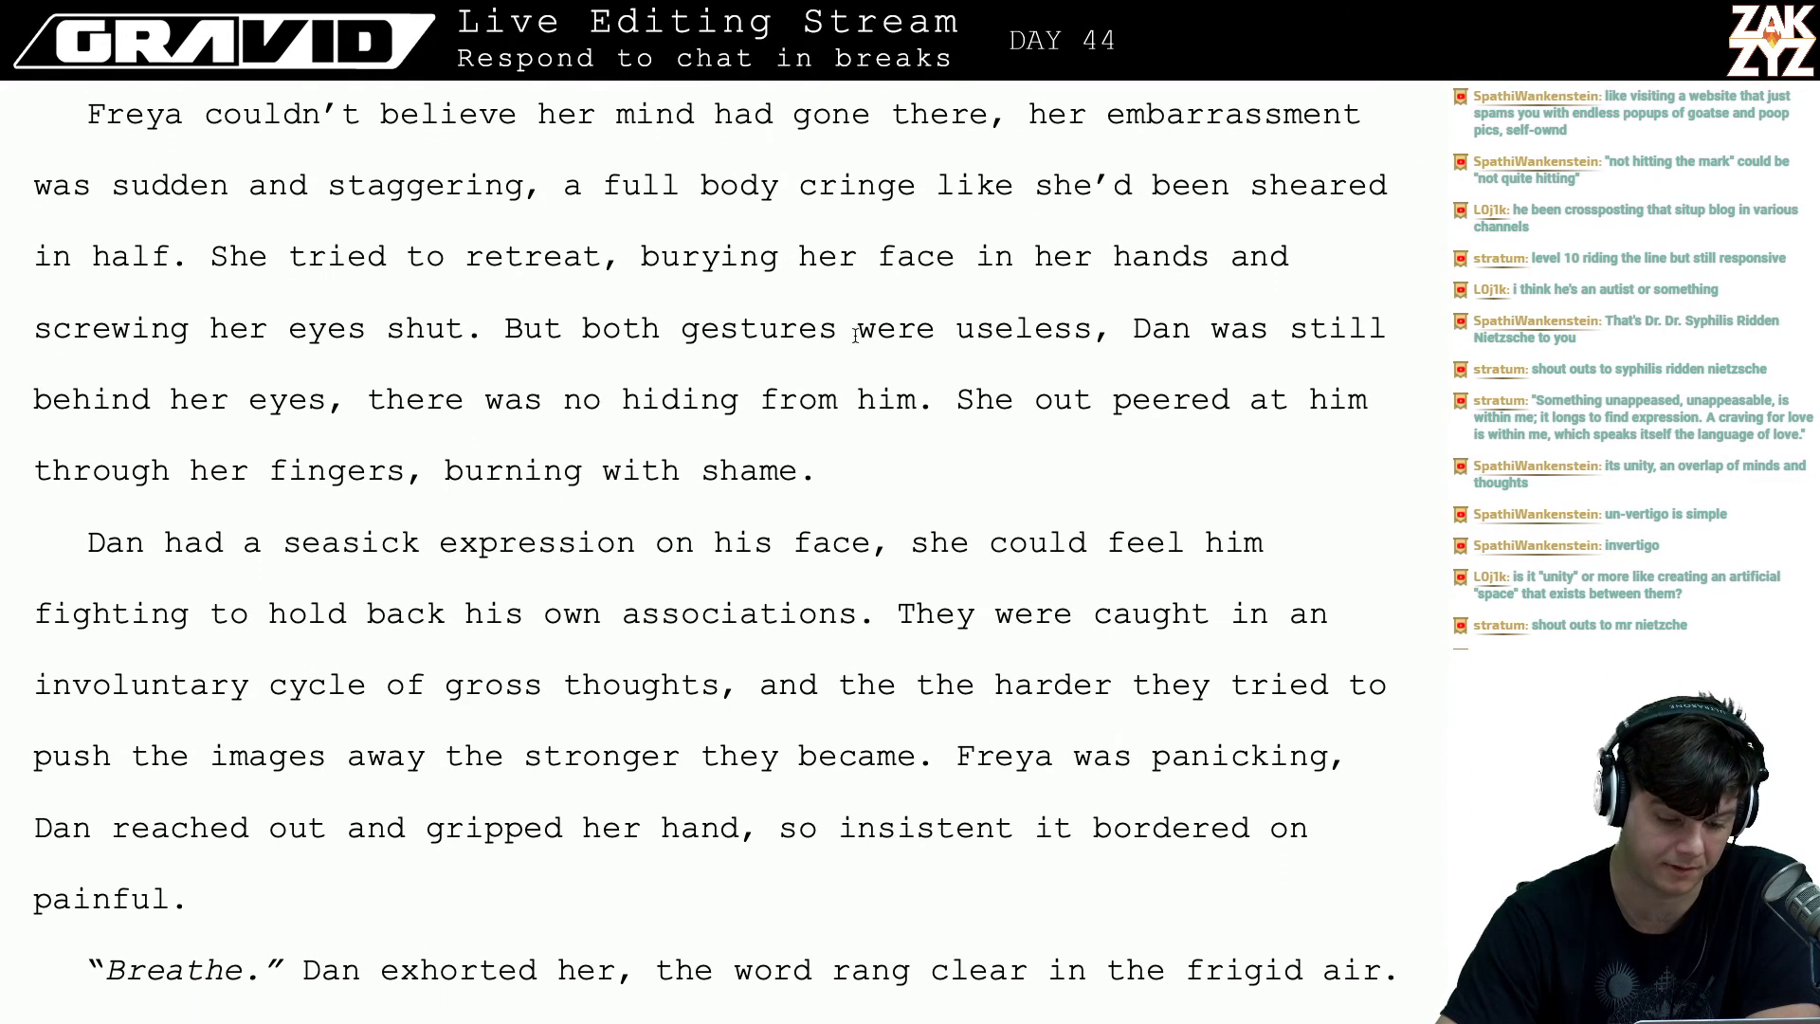
scroll(668, 731, "down", 10)
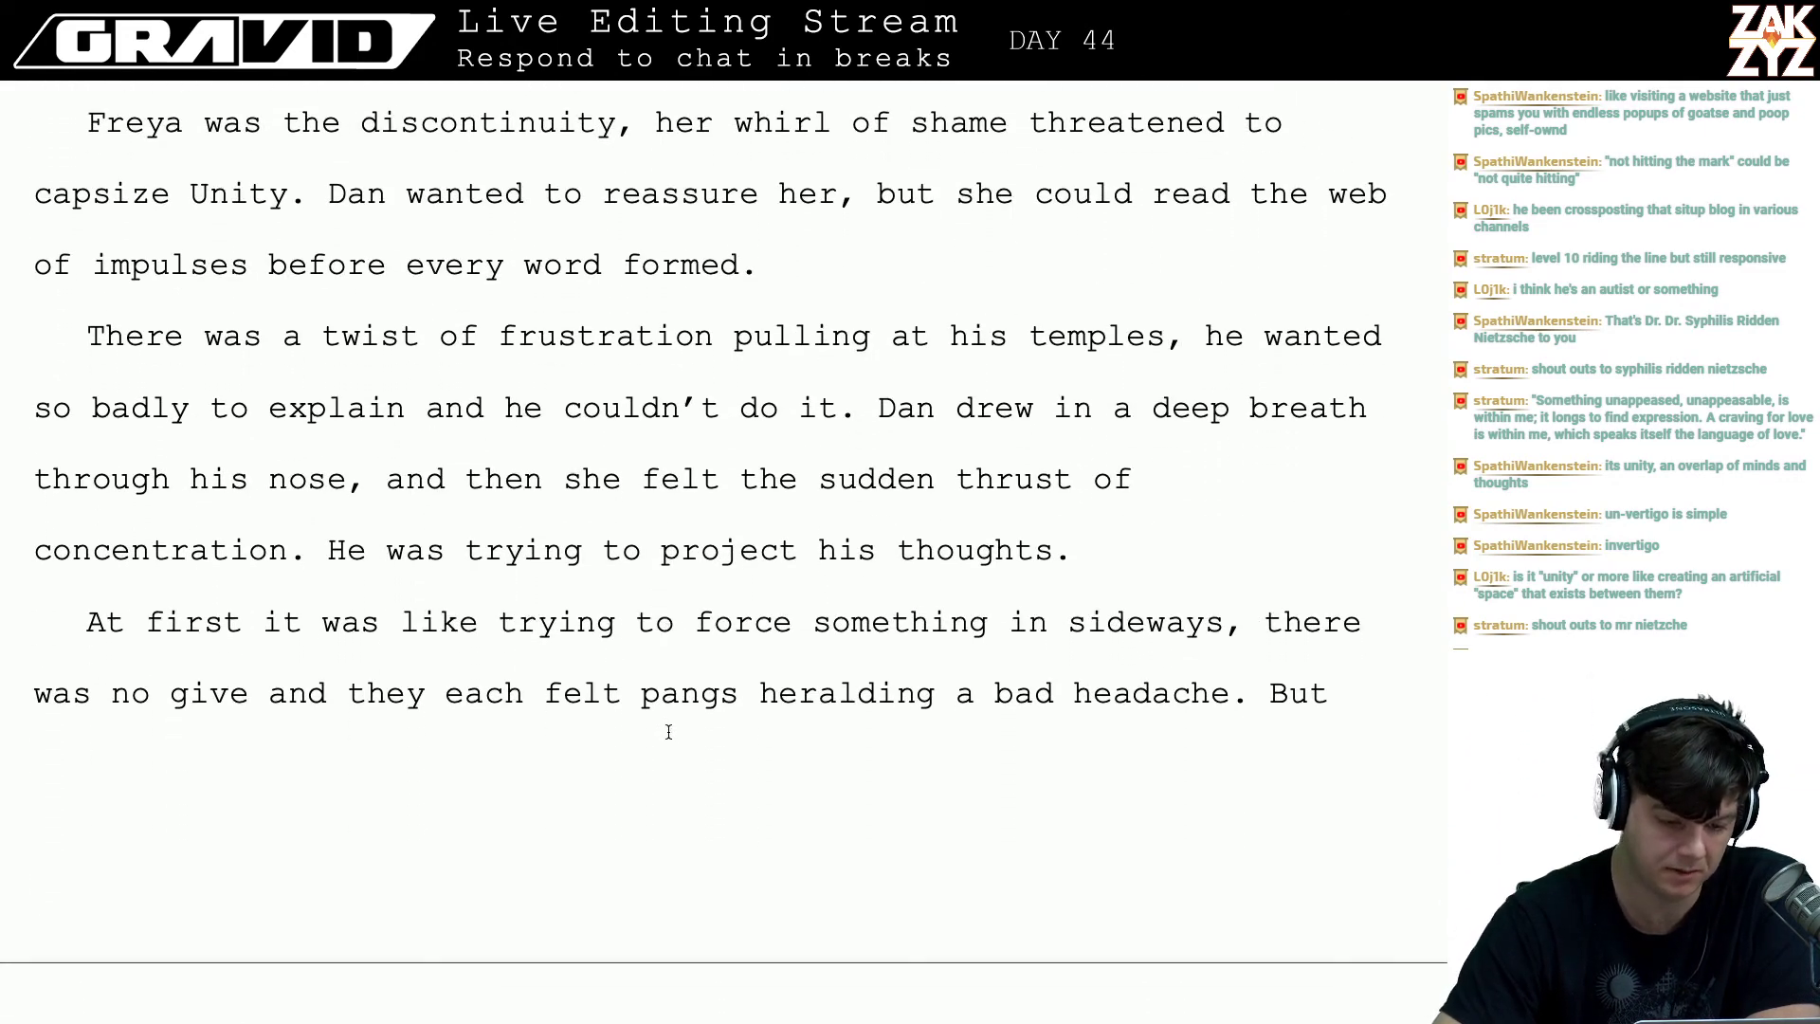
scroll(668, 732, "down", 10)
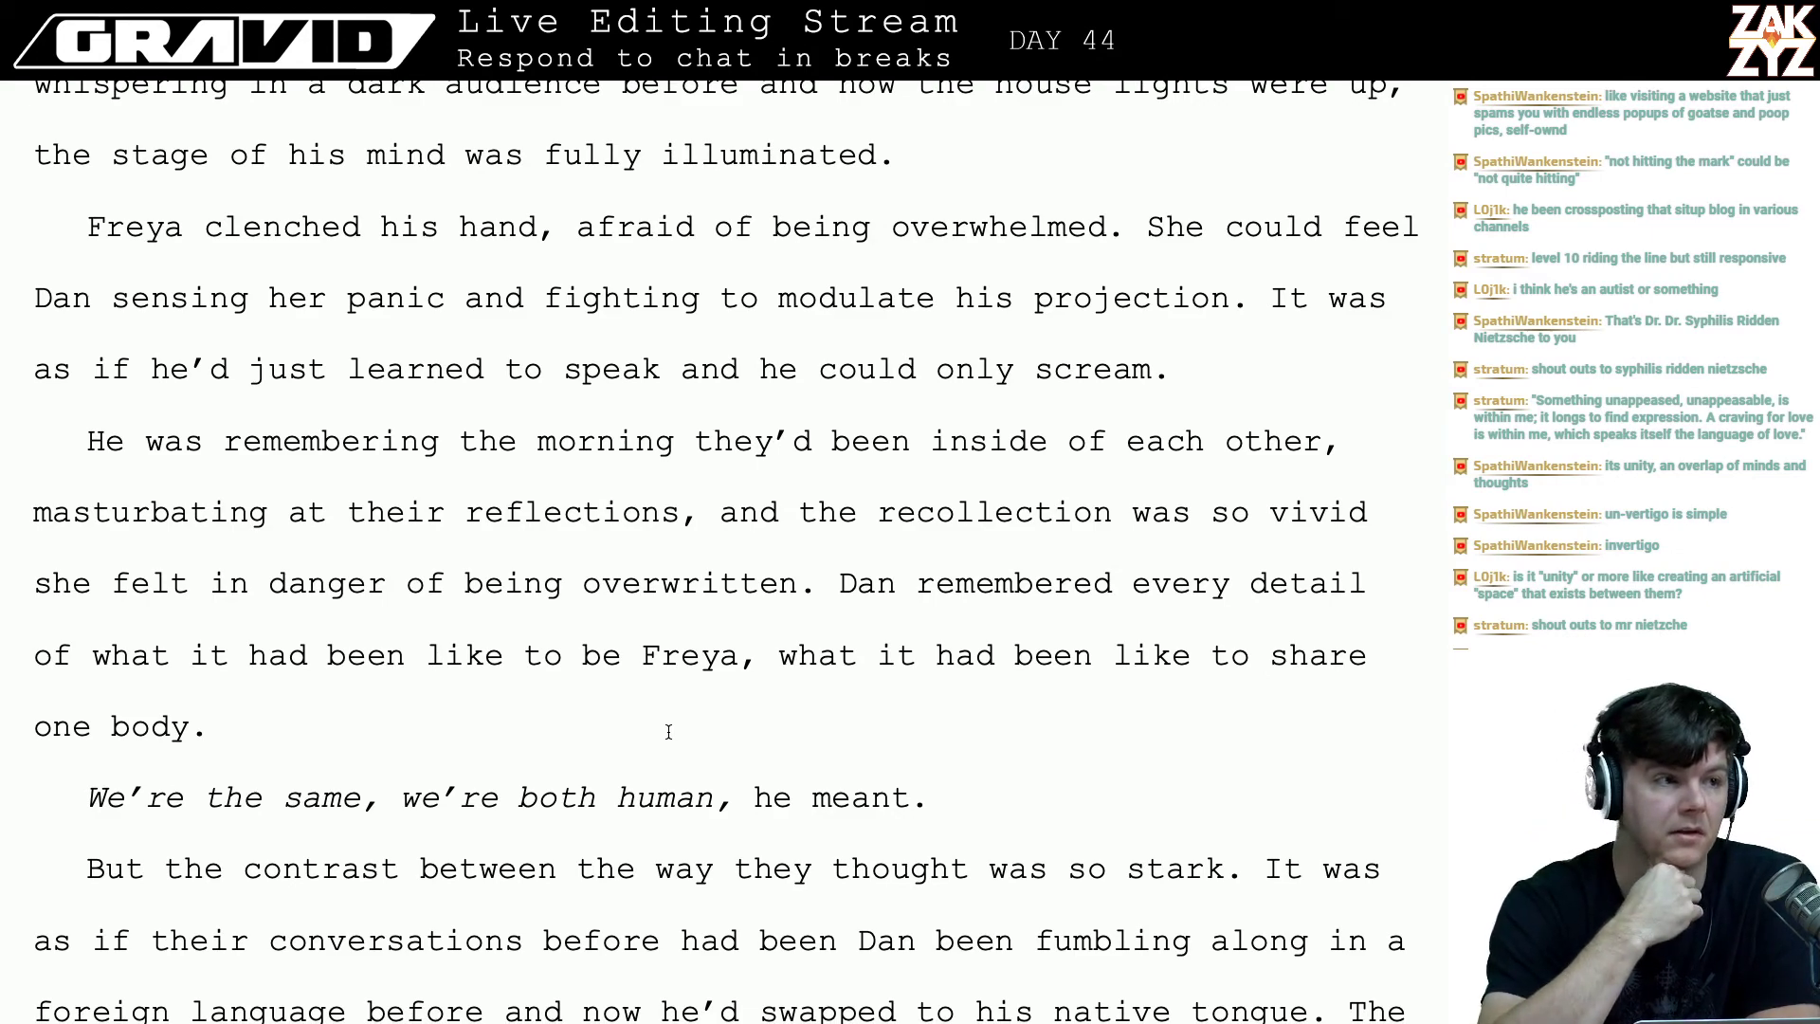
scroll(669, 731, "up", 10)
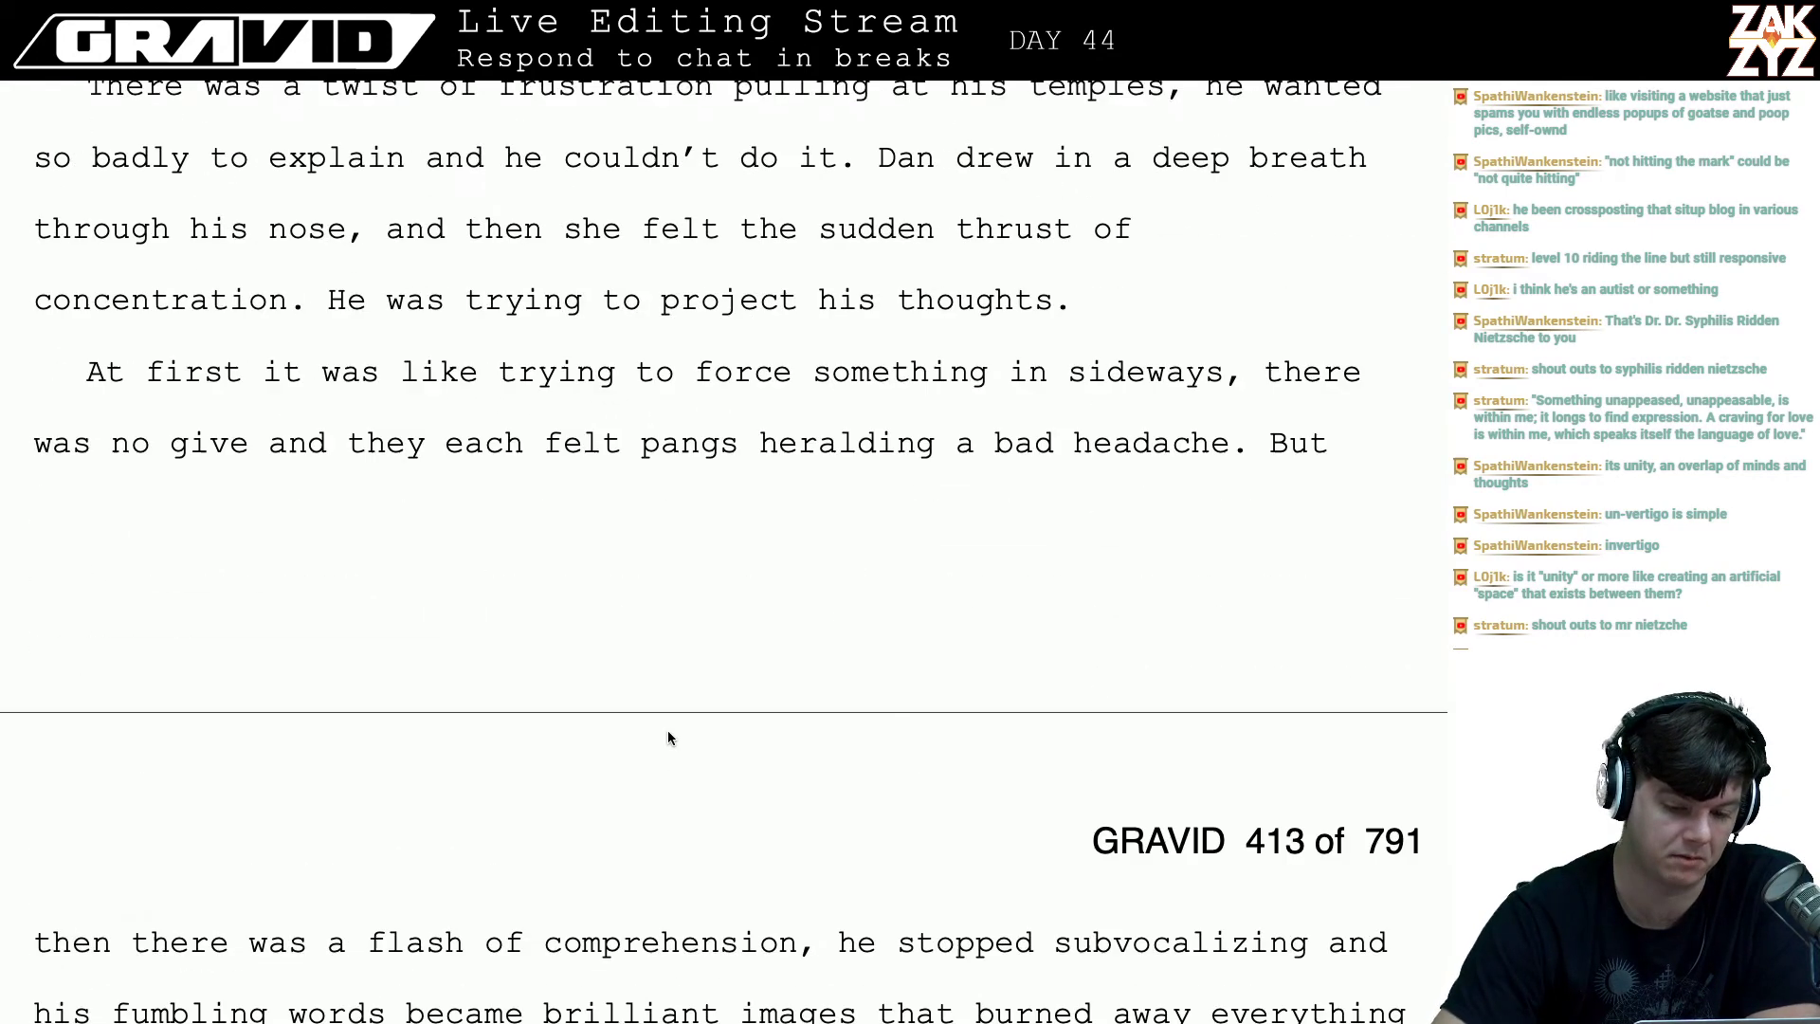
scroll(668, 730, "down", 3)
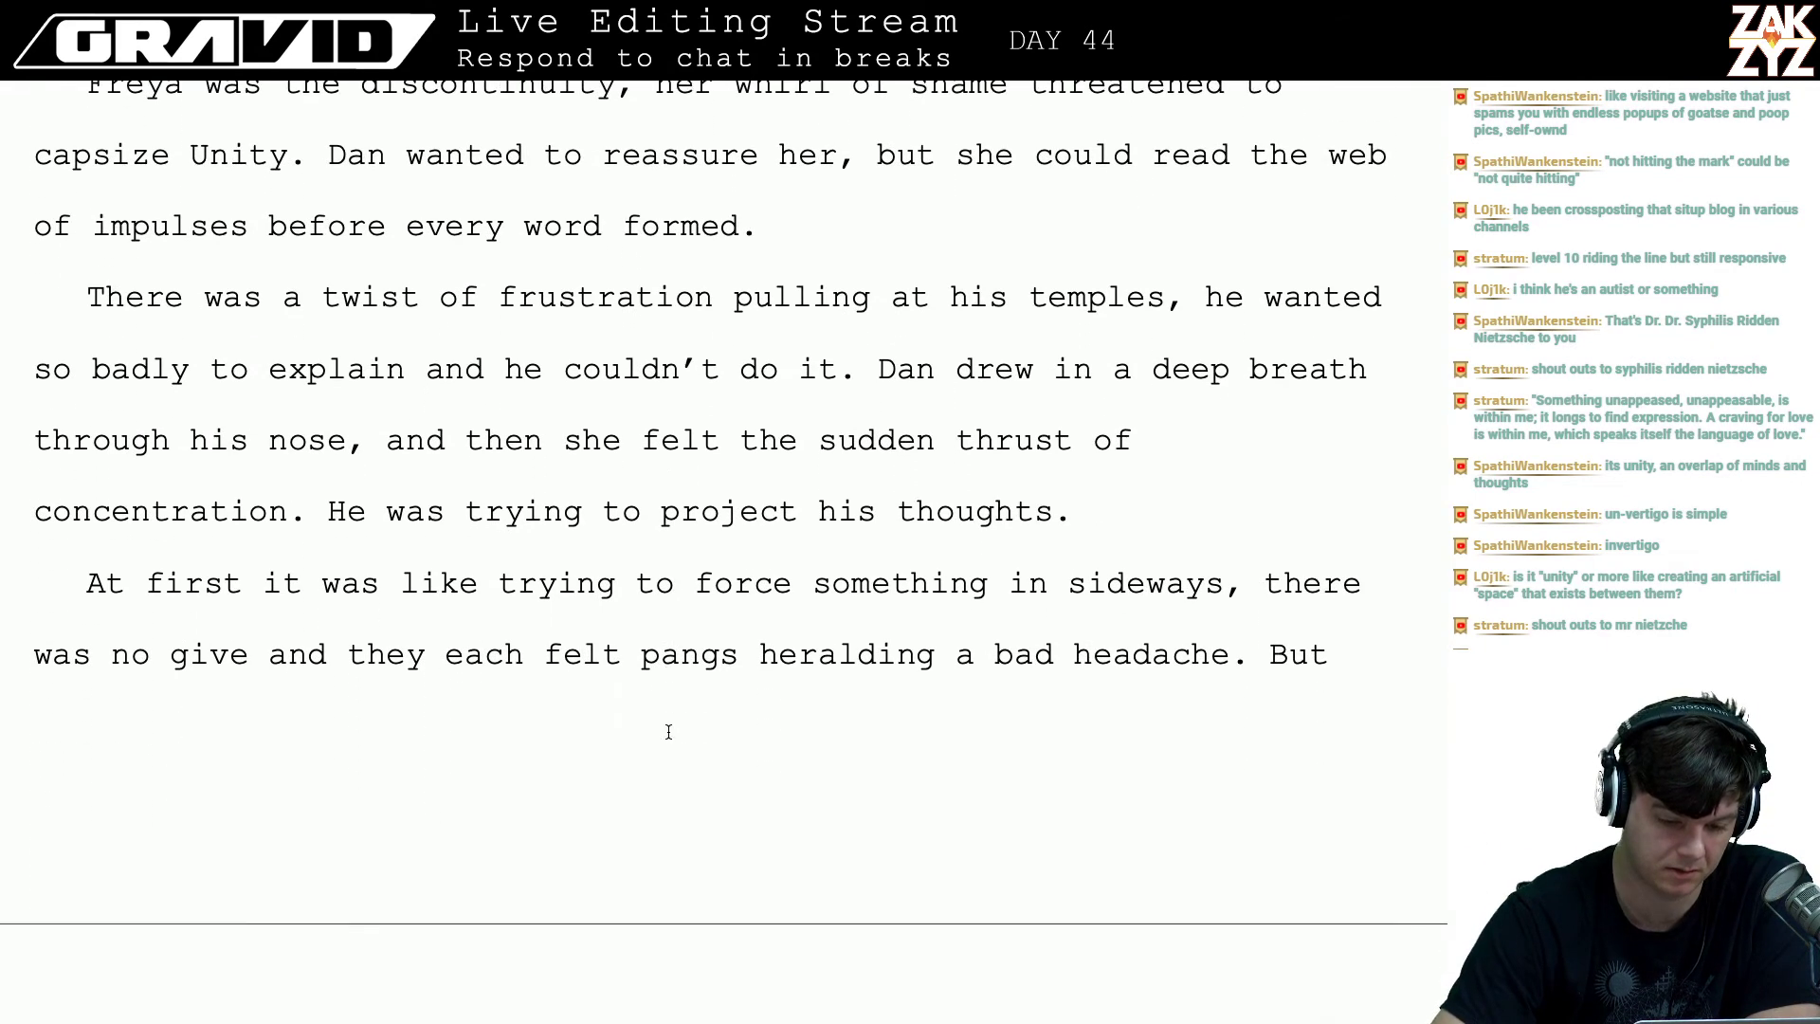
left_click(1207, 580)
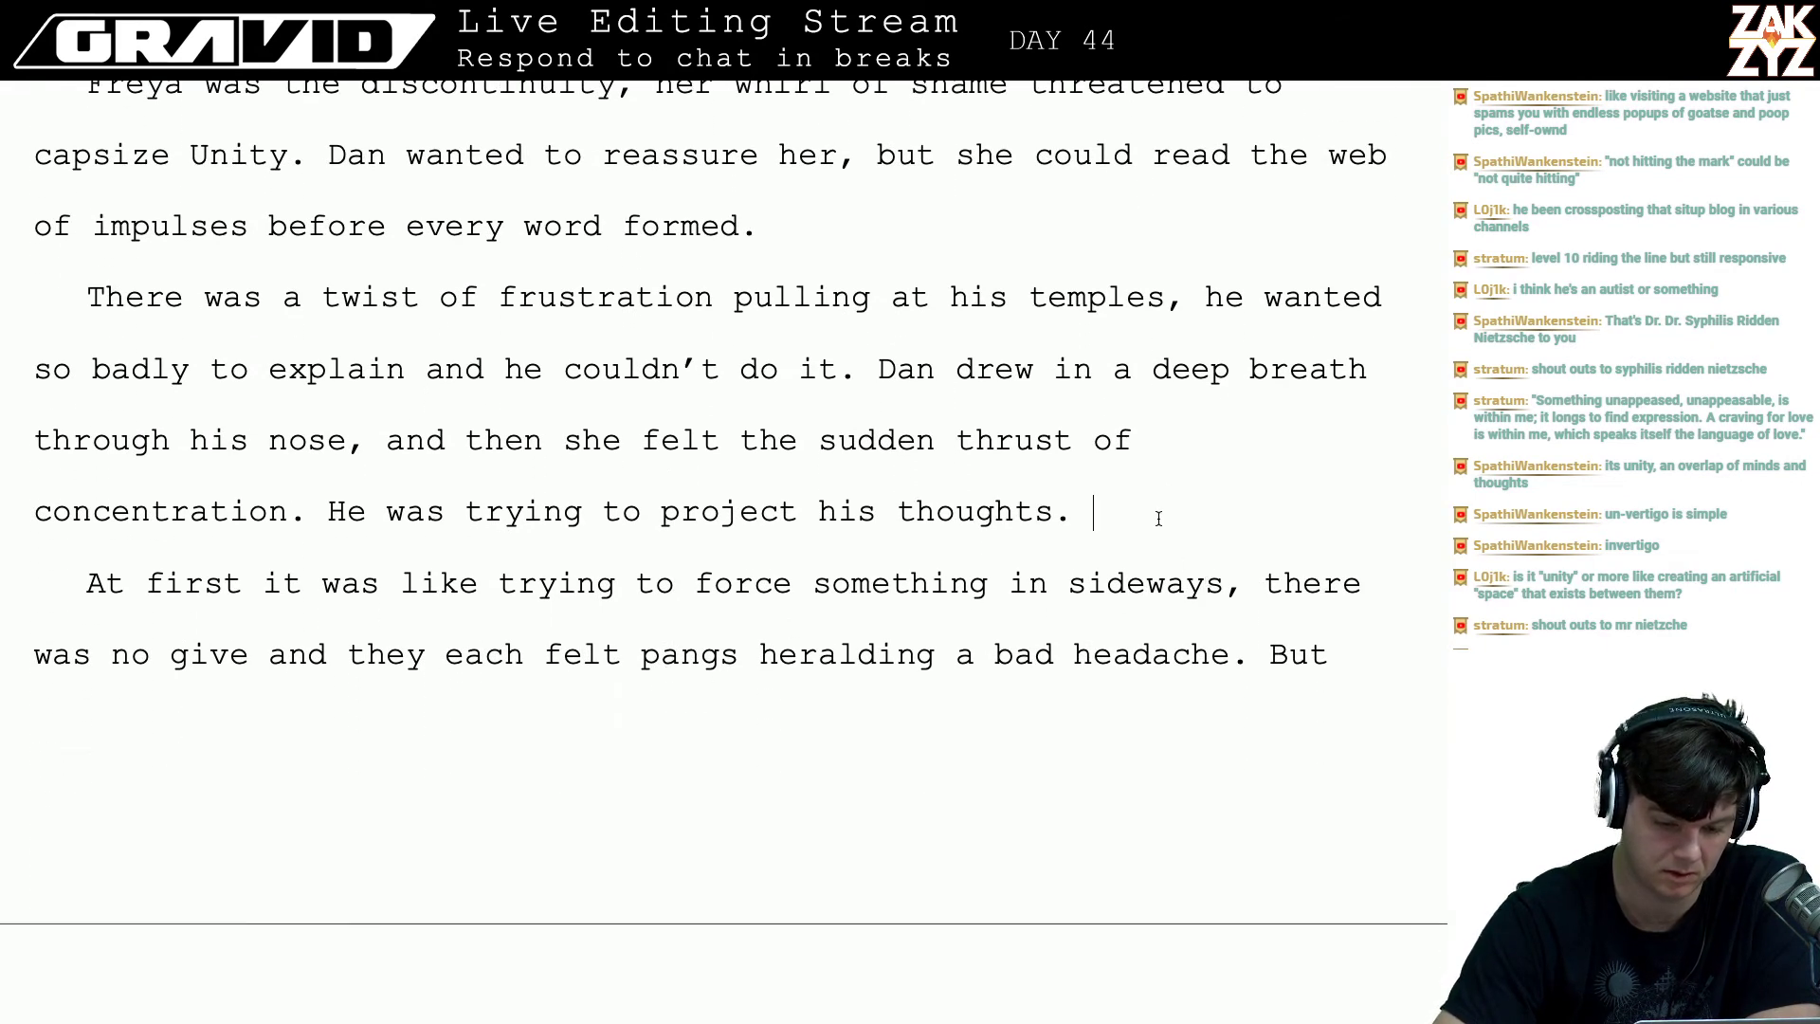
scroll(1142, 588, "up", 1)
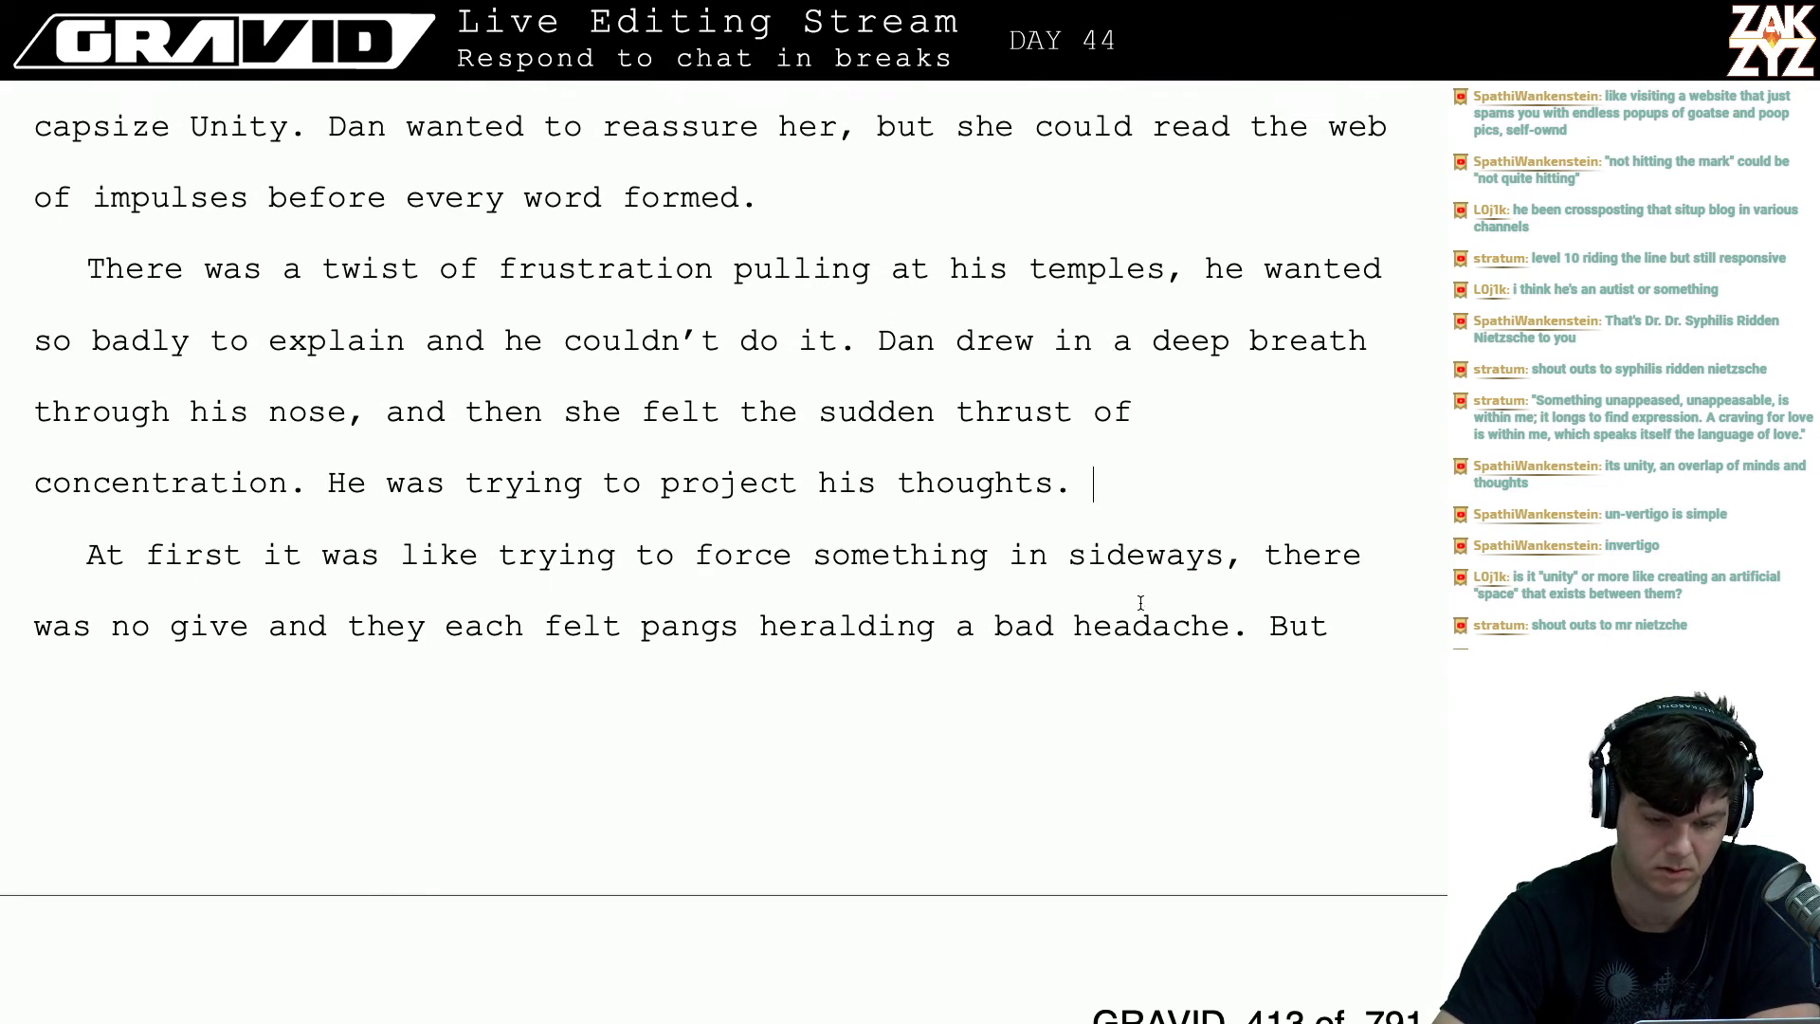
left_click(1140, 602)
scroll(723, 576, "up", 5)
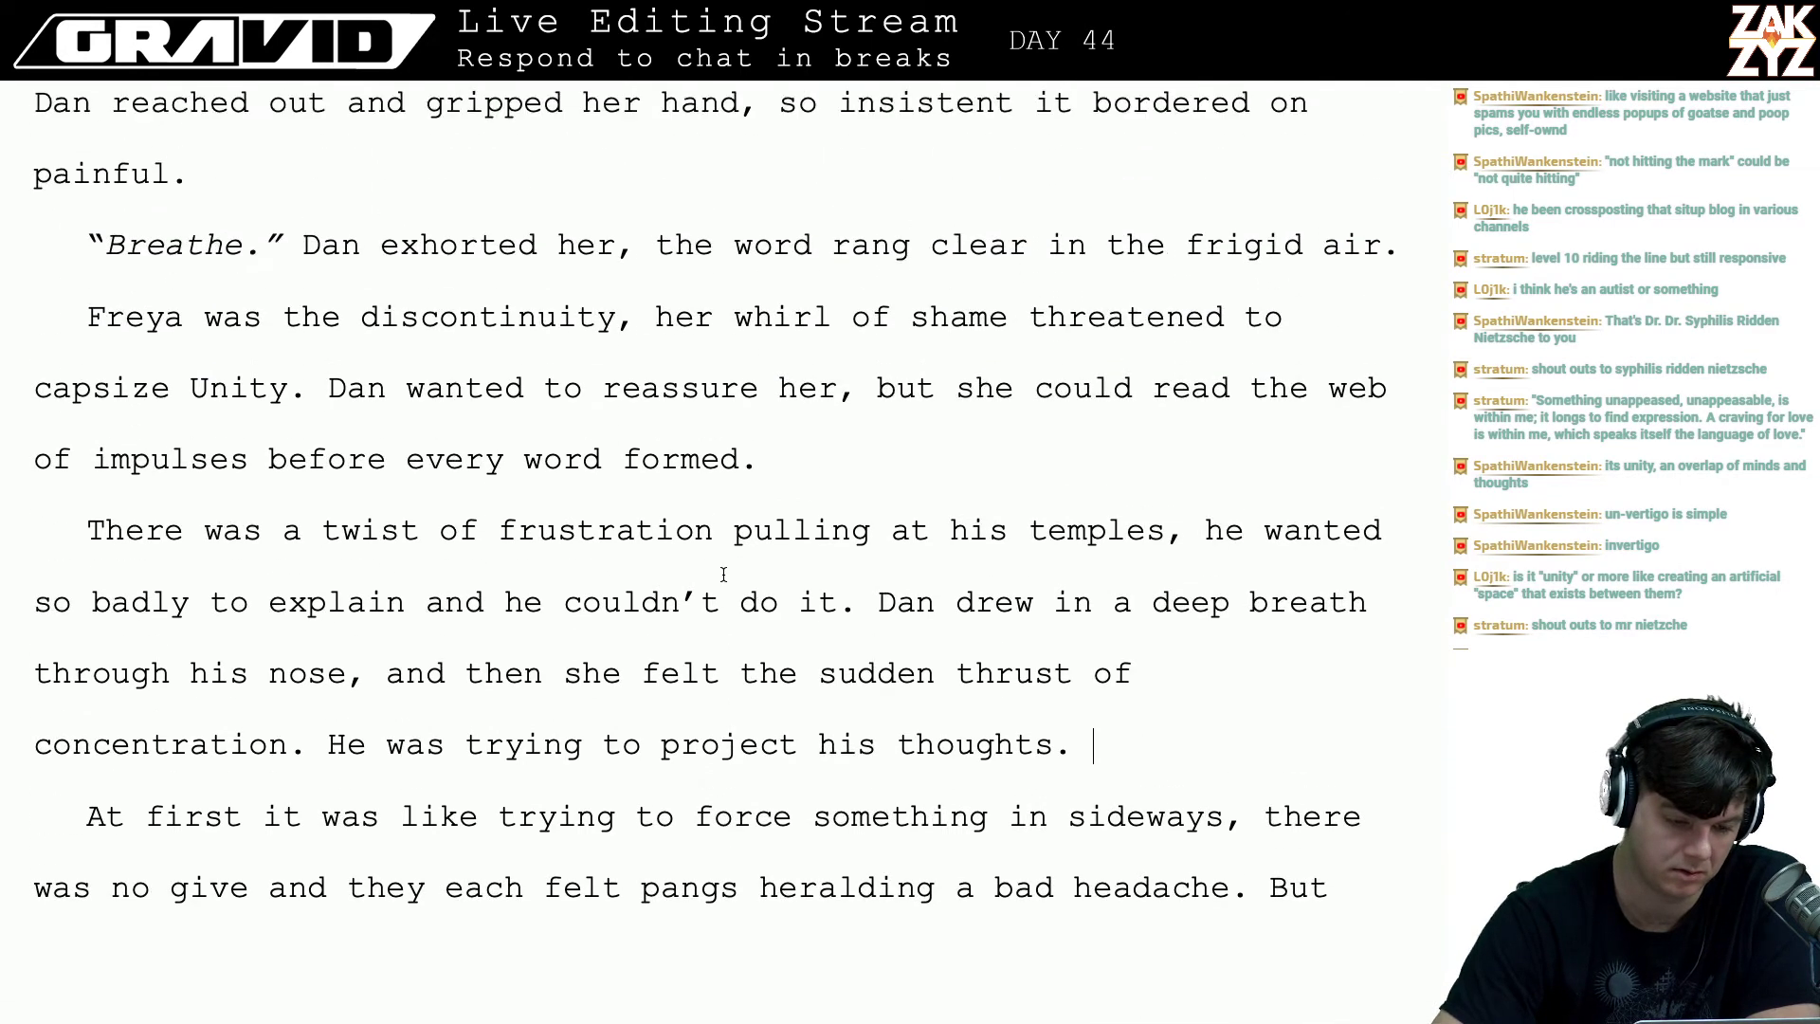
scroll(723, 575, "down", 1)
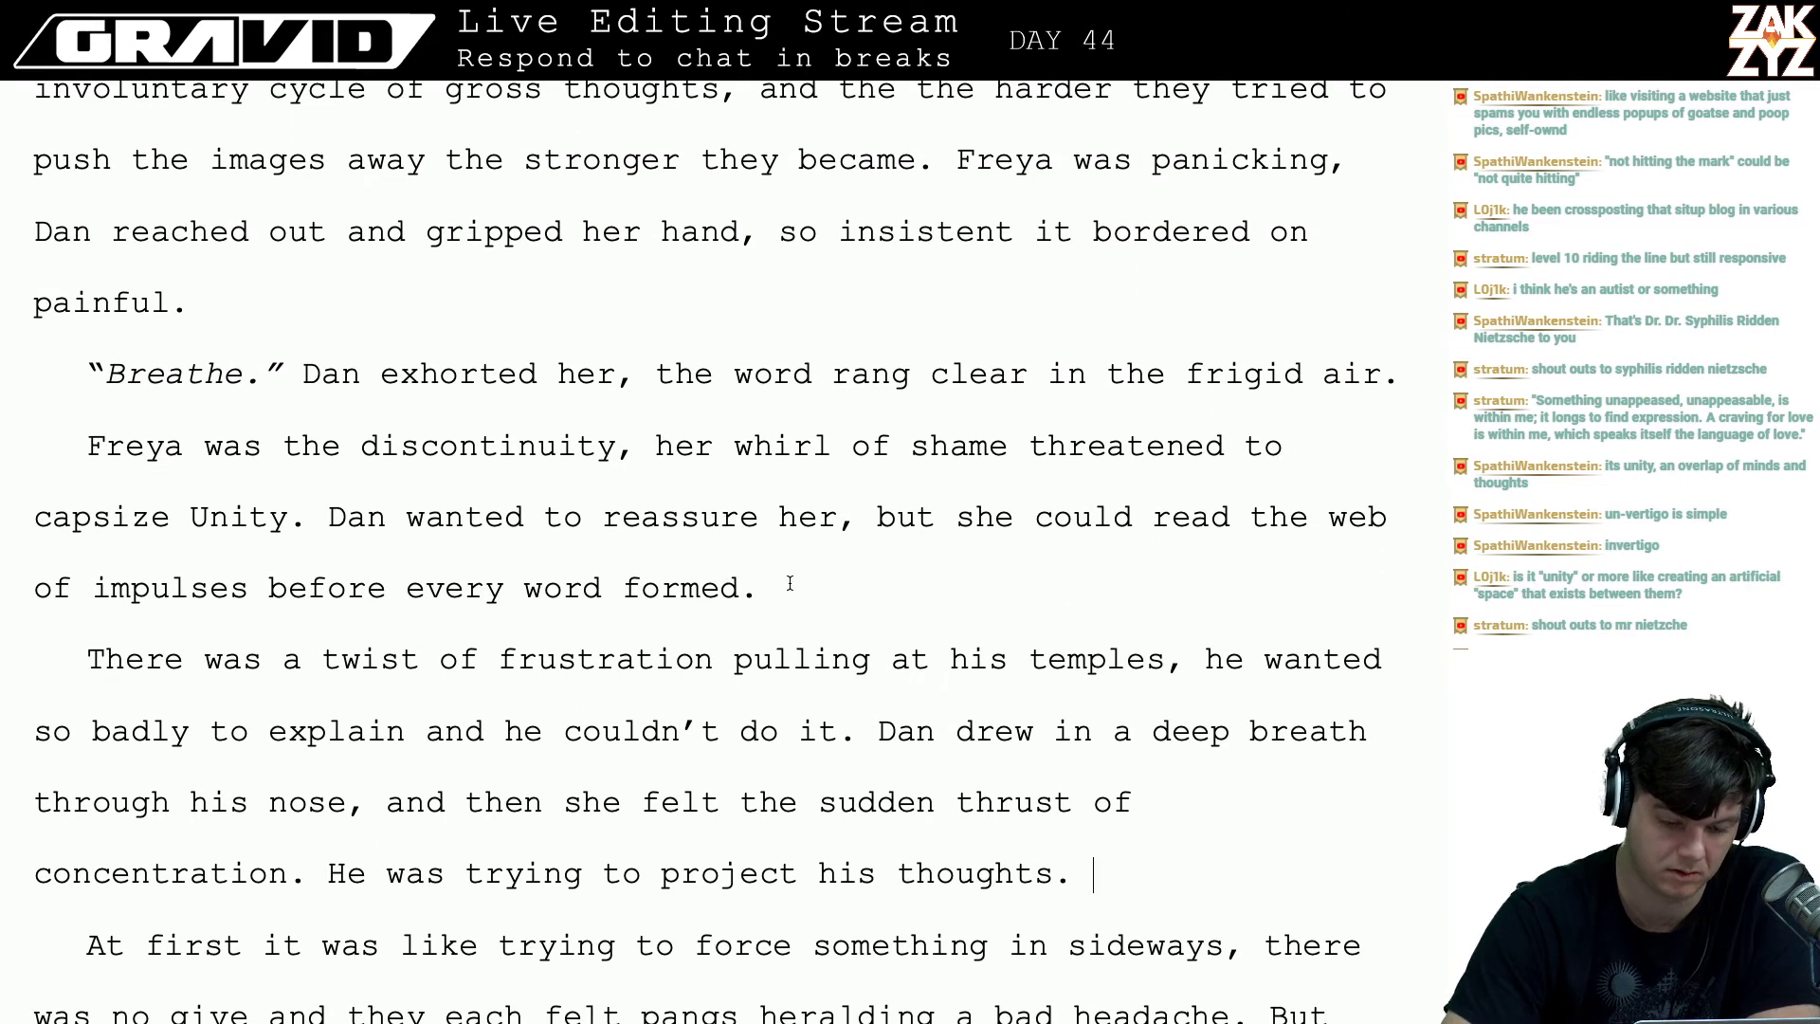
key("Left")
key("Right")
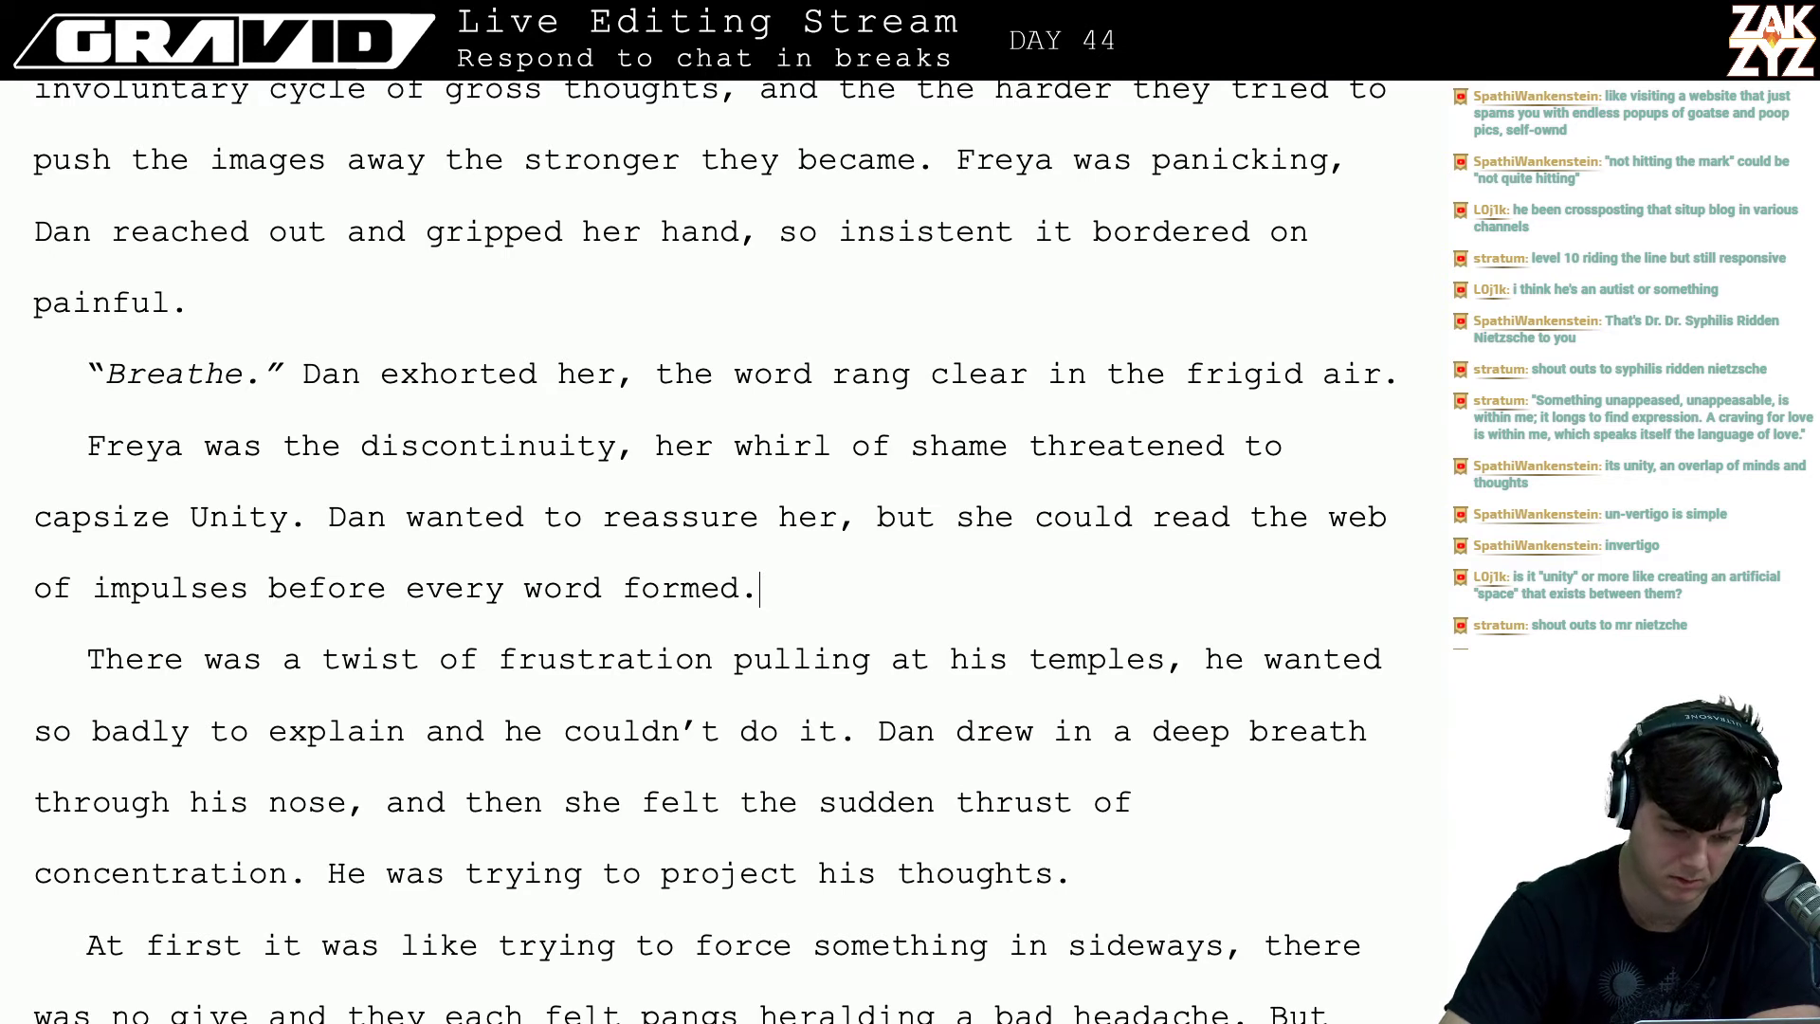
type("T")
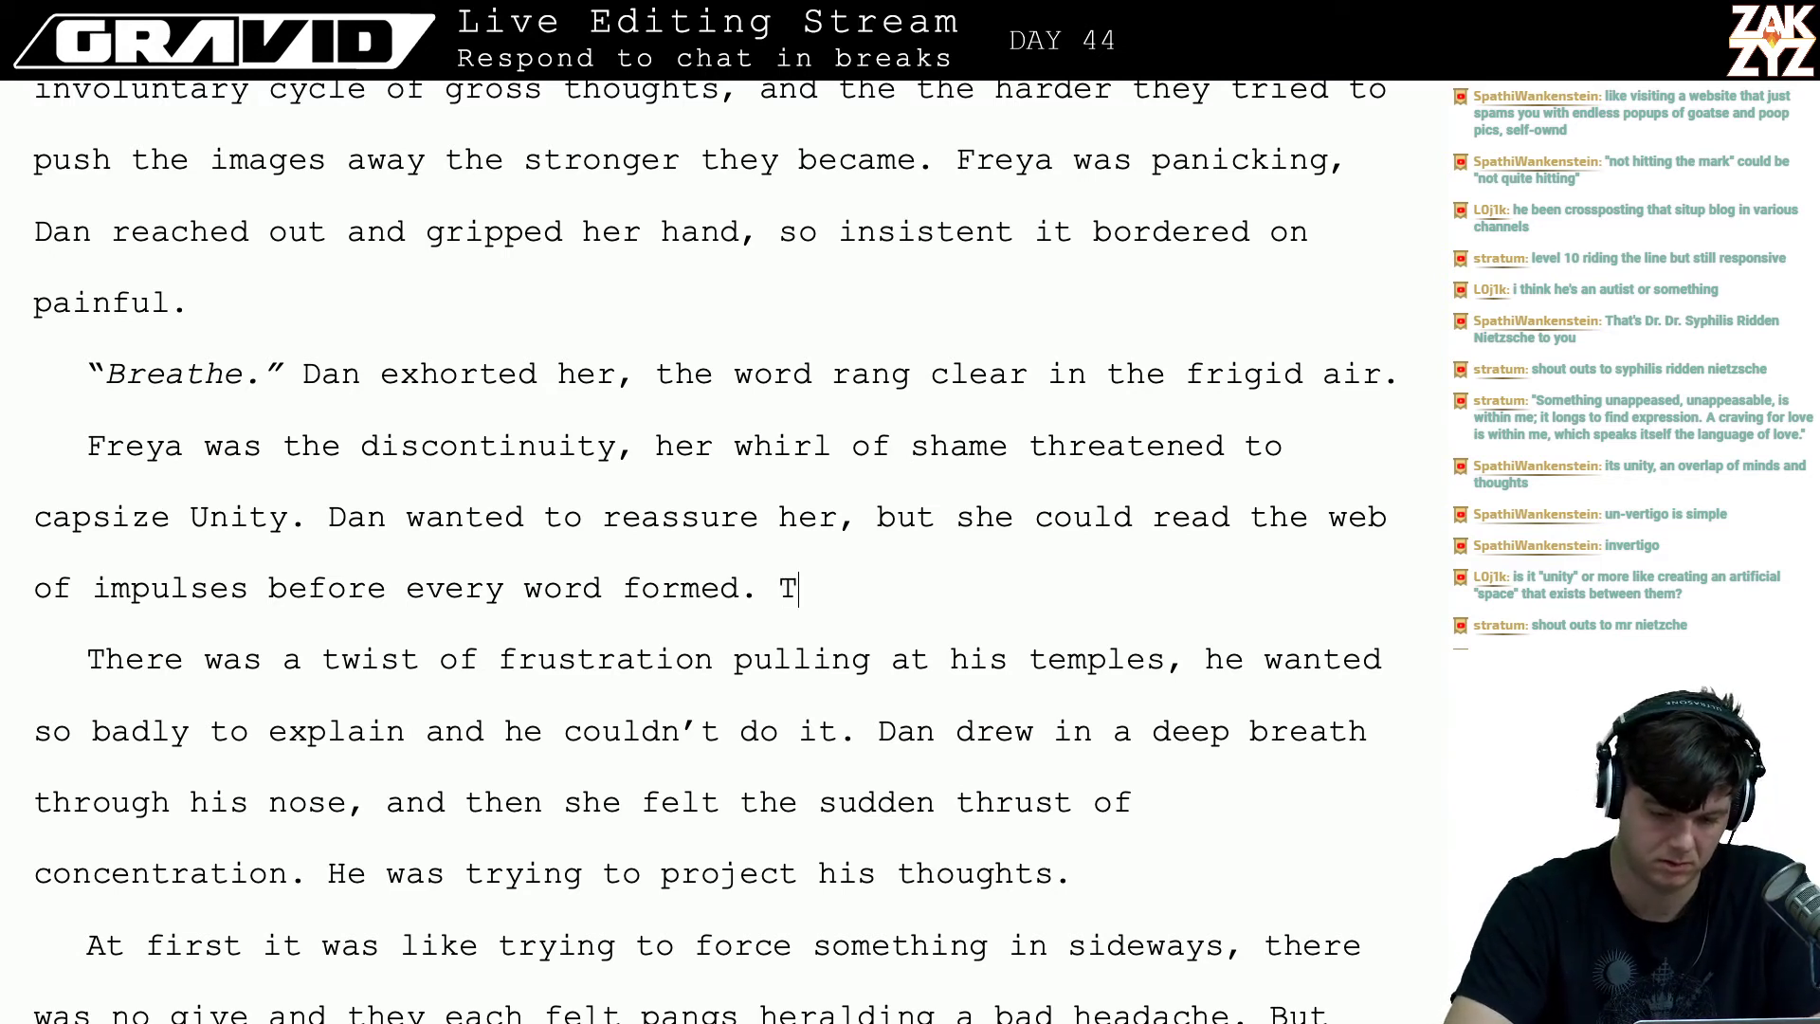
type("hey")
key("BackSpace")
key("BackSpace")
key("BackSpace")
key("BackSpace")
type("T")
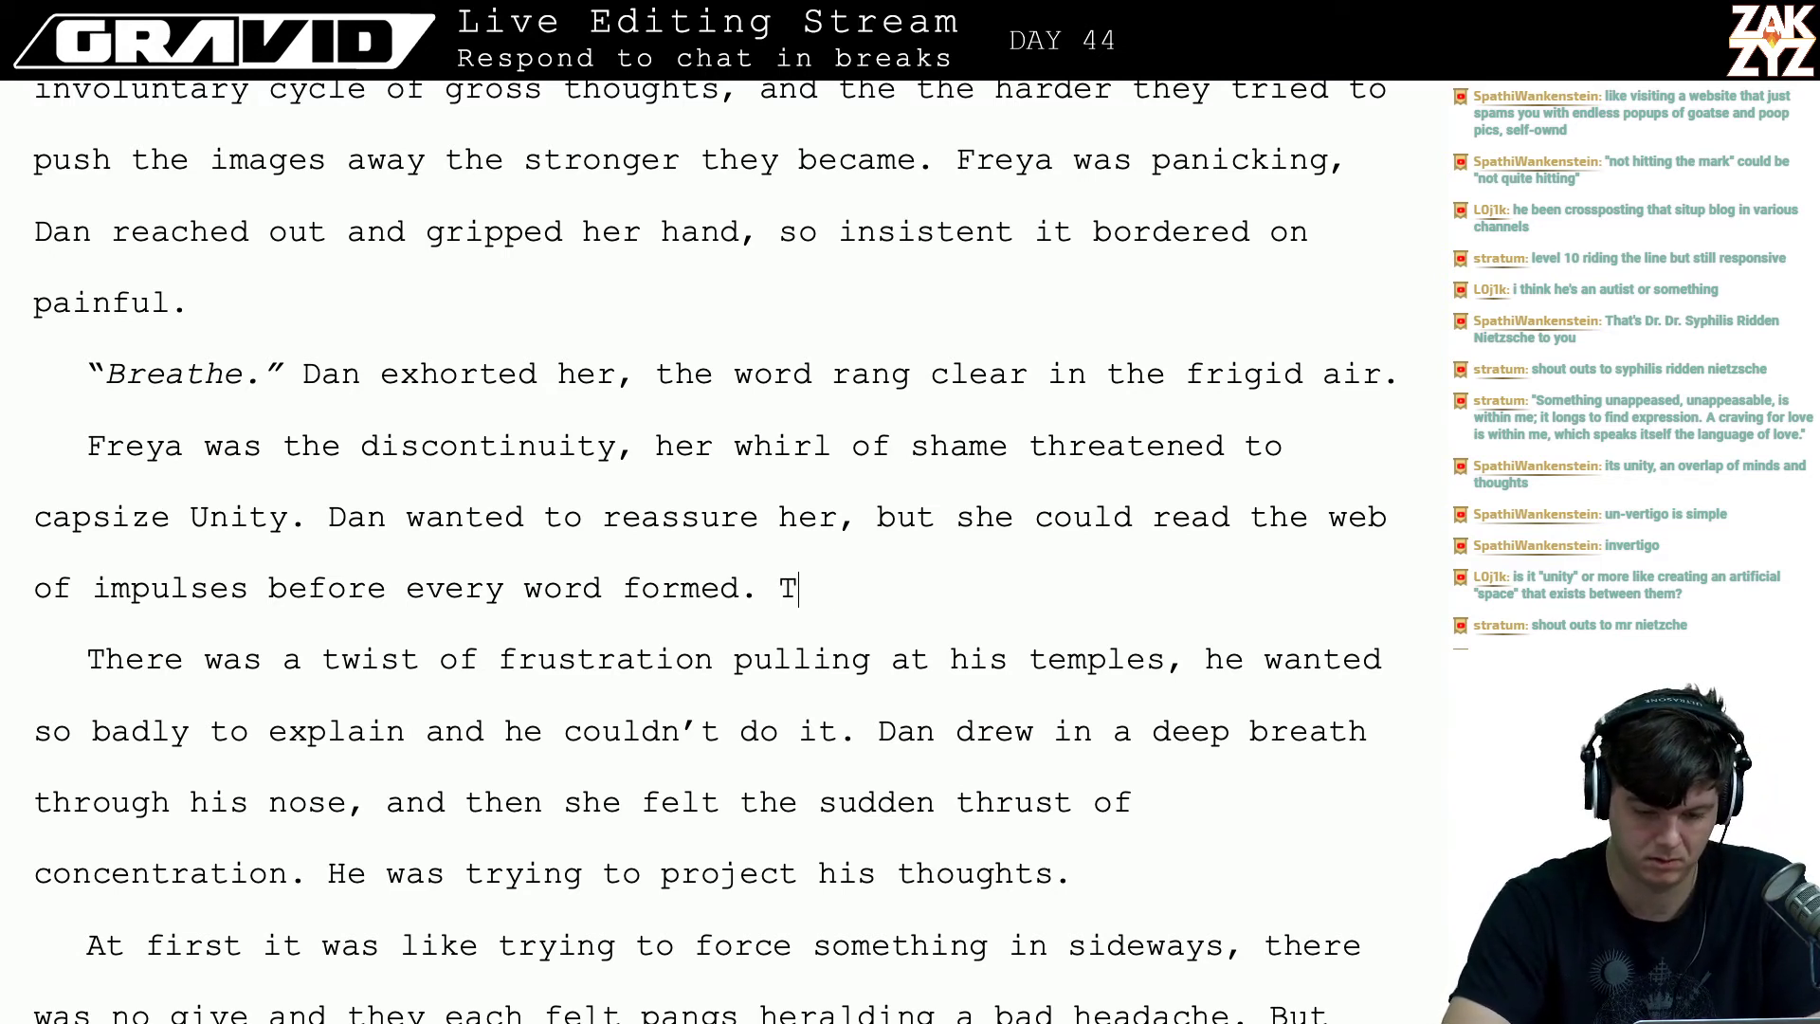
type("hey")
key("BackSpace")
key("BackSpace")
key("BackSpace")
key("BackSpace")
key("BackSpace")
type("The ")
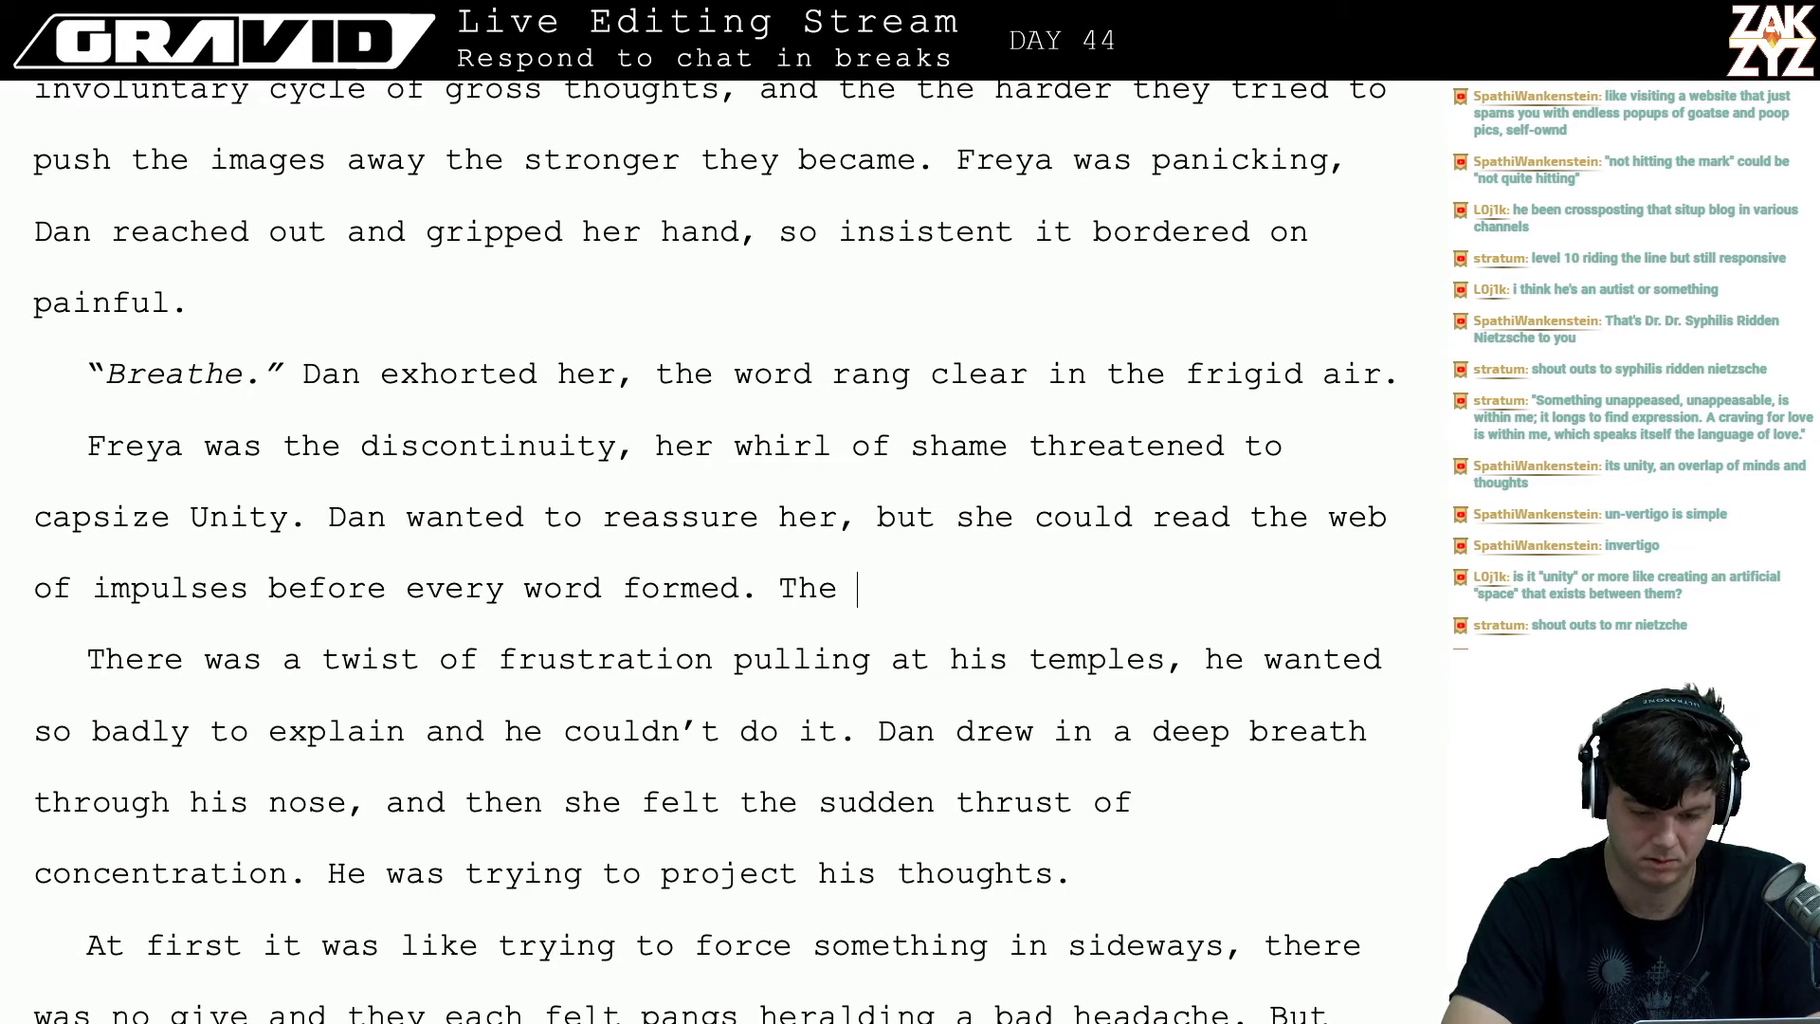
type("unity see")
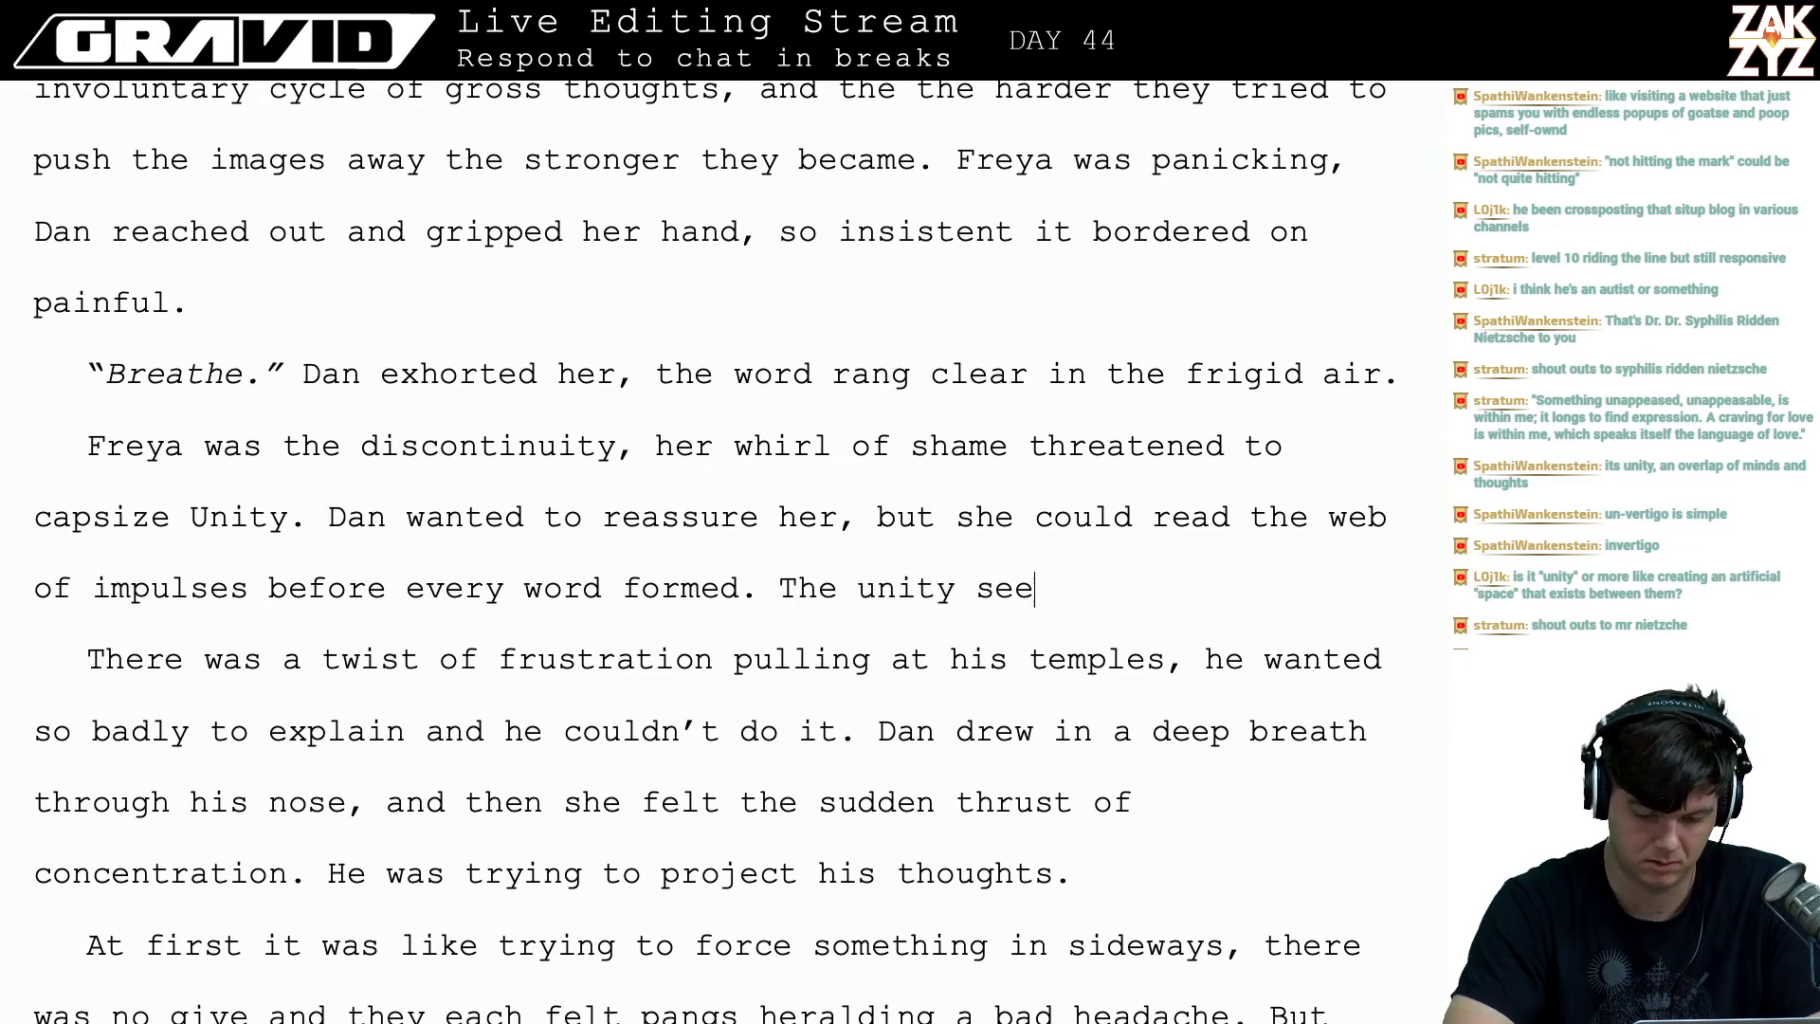
key("ctrl+BackSpace")
key("ctrl+BackSpace")
key("ctrl+BackSpace")
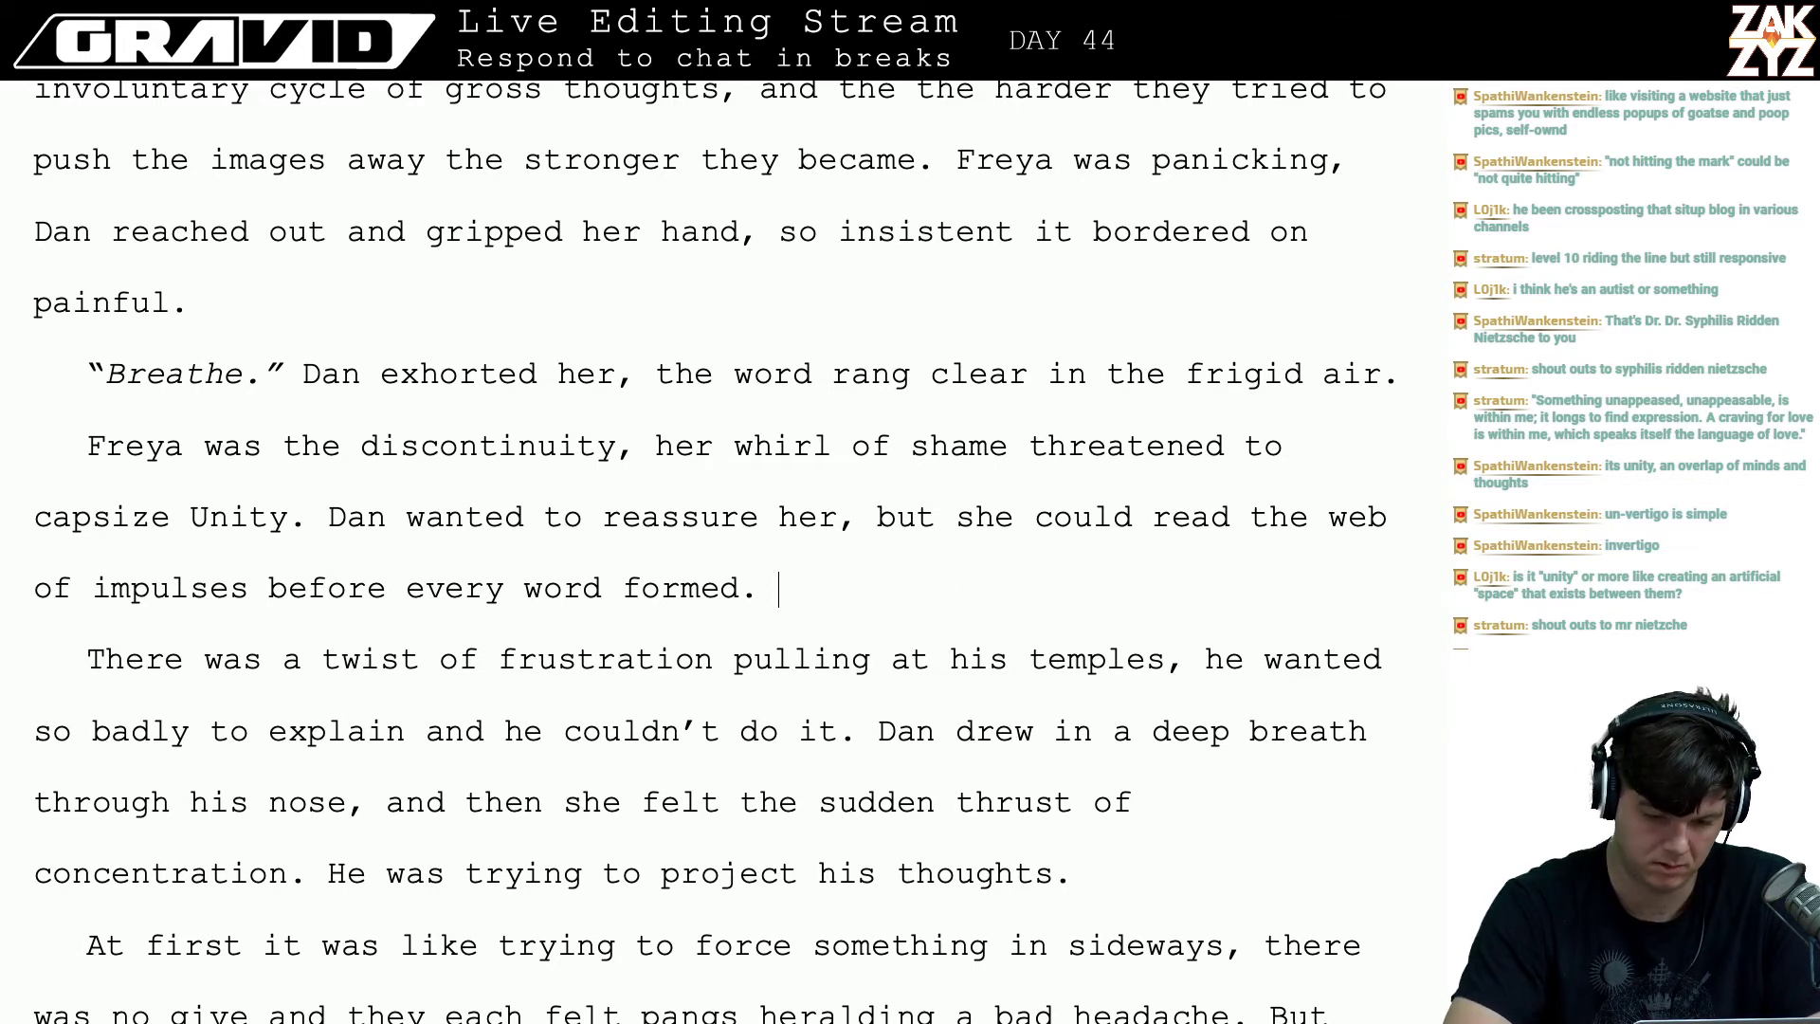
type("Sh")
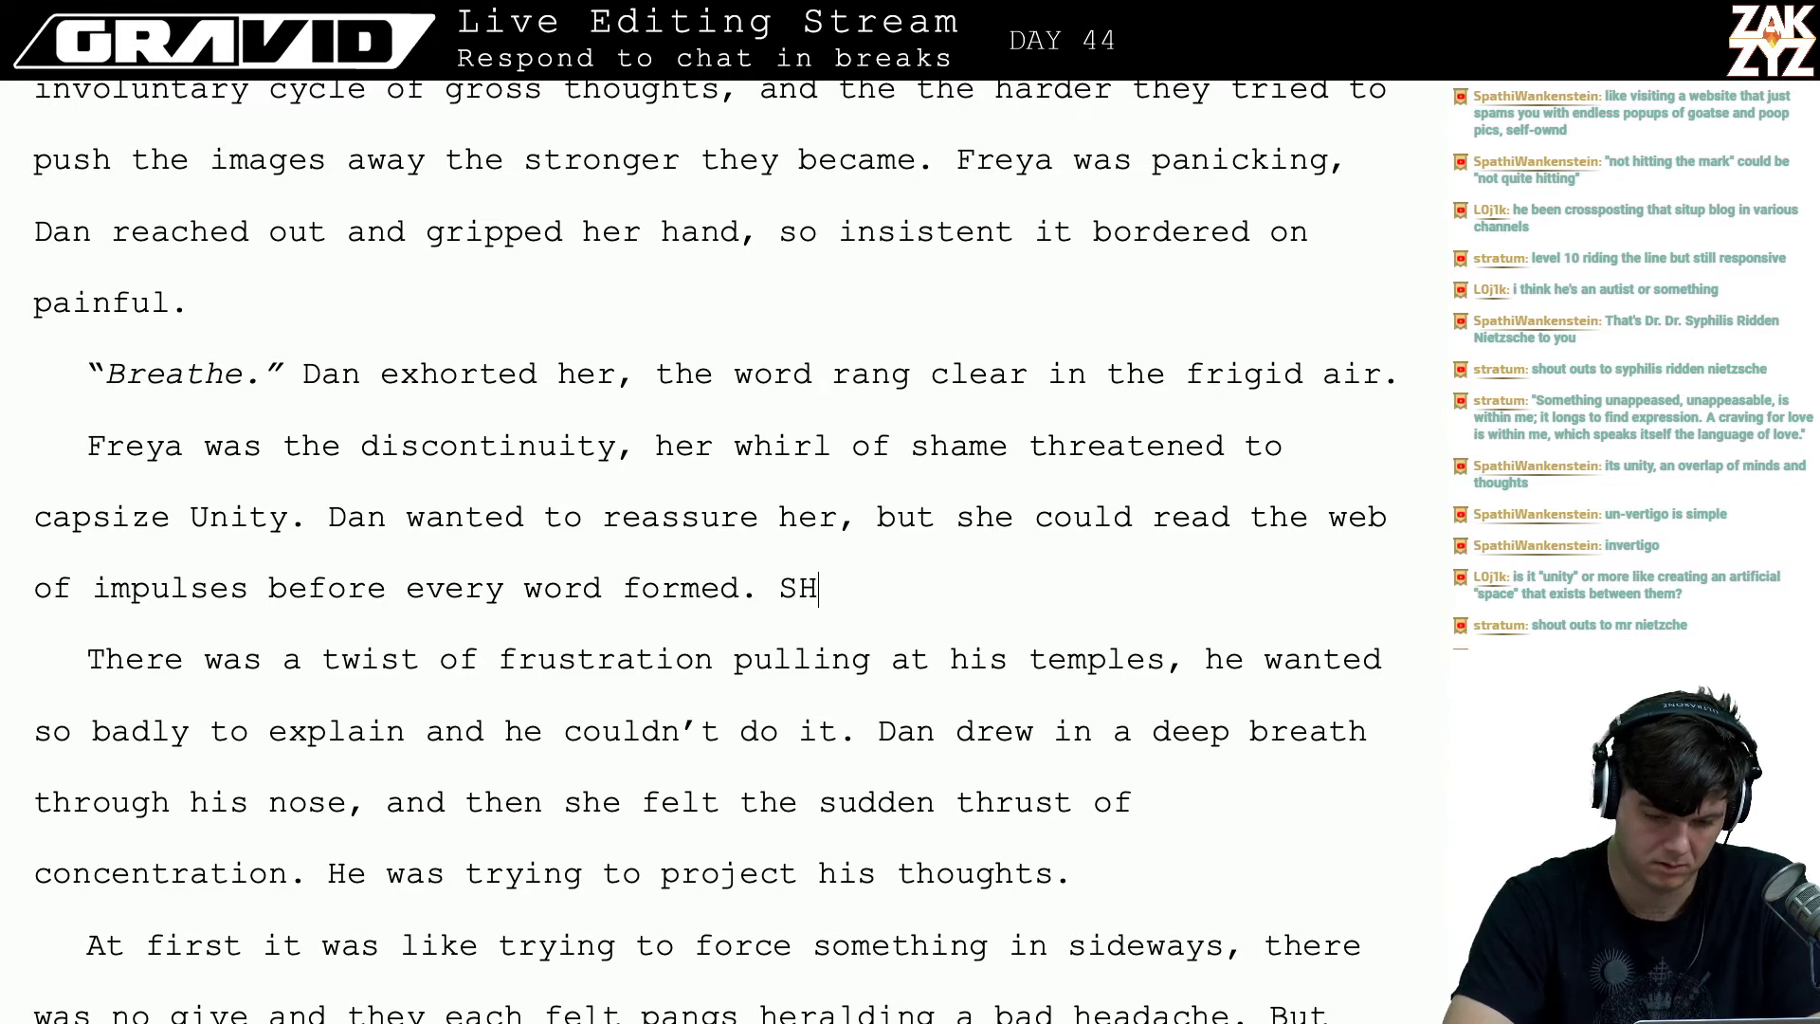
key("ctrl+BackSpace")
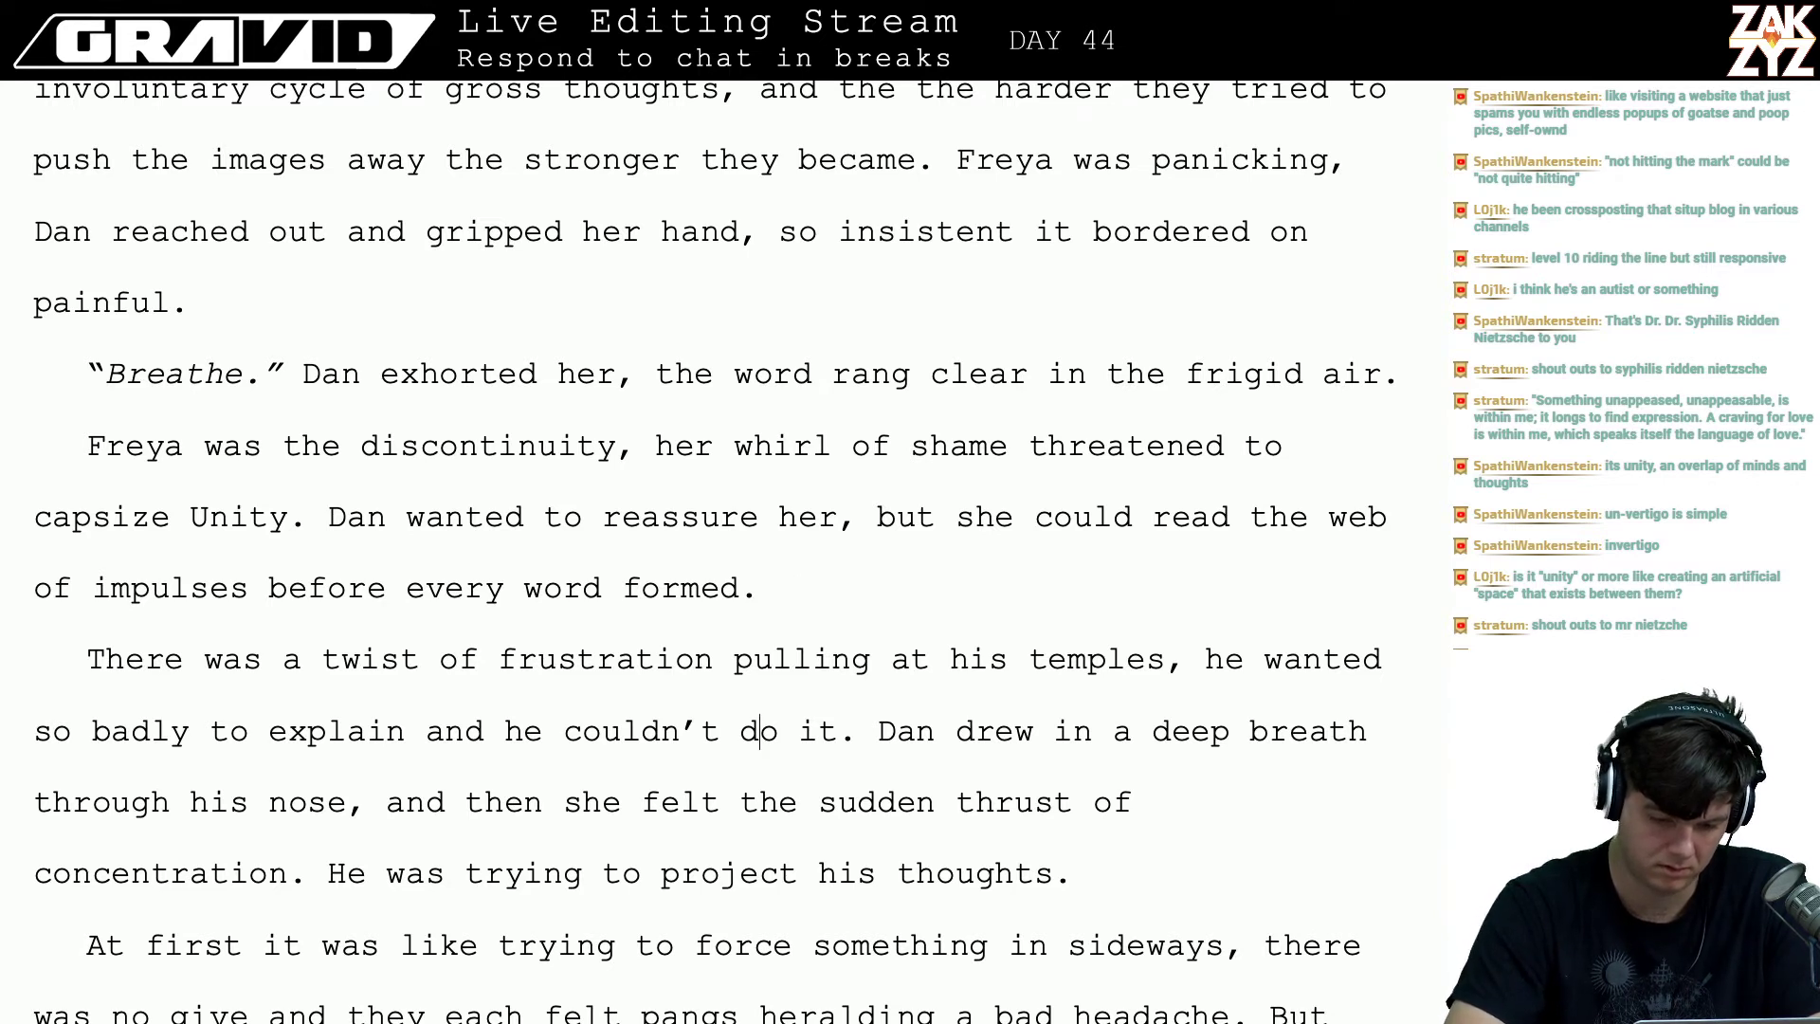
- Review page 412 again, from Dan's "lift weights" thought to the paragraph where he tries to project his thoughts
key("Down")
key("Down")
key("Down")
key("Down")
key("Down")
key("Down")
key("Down")
key("Down")
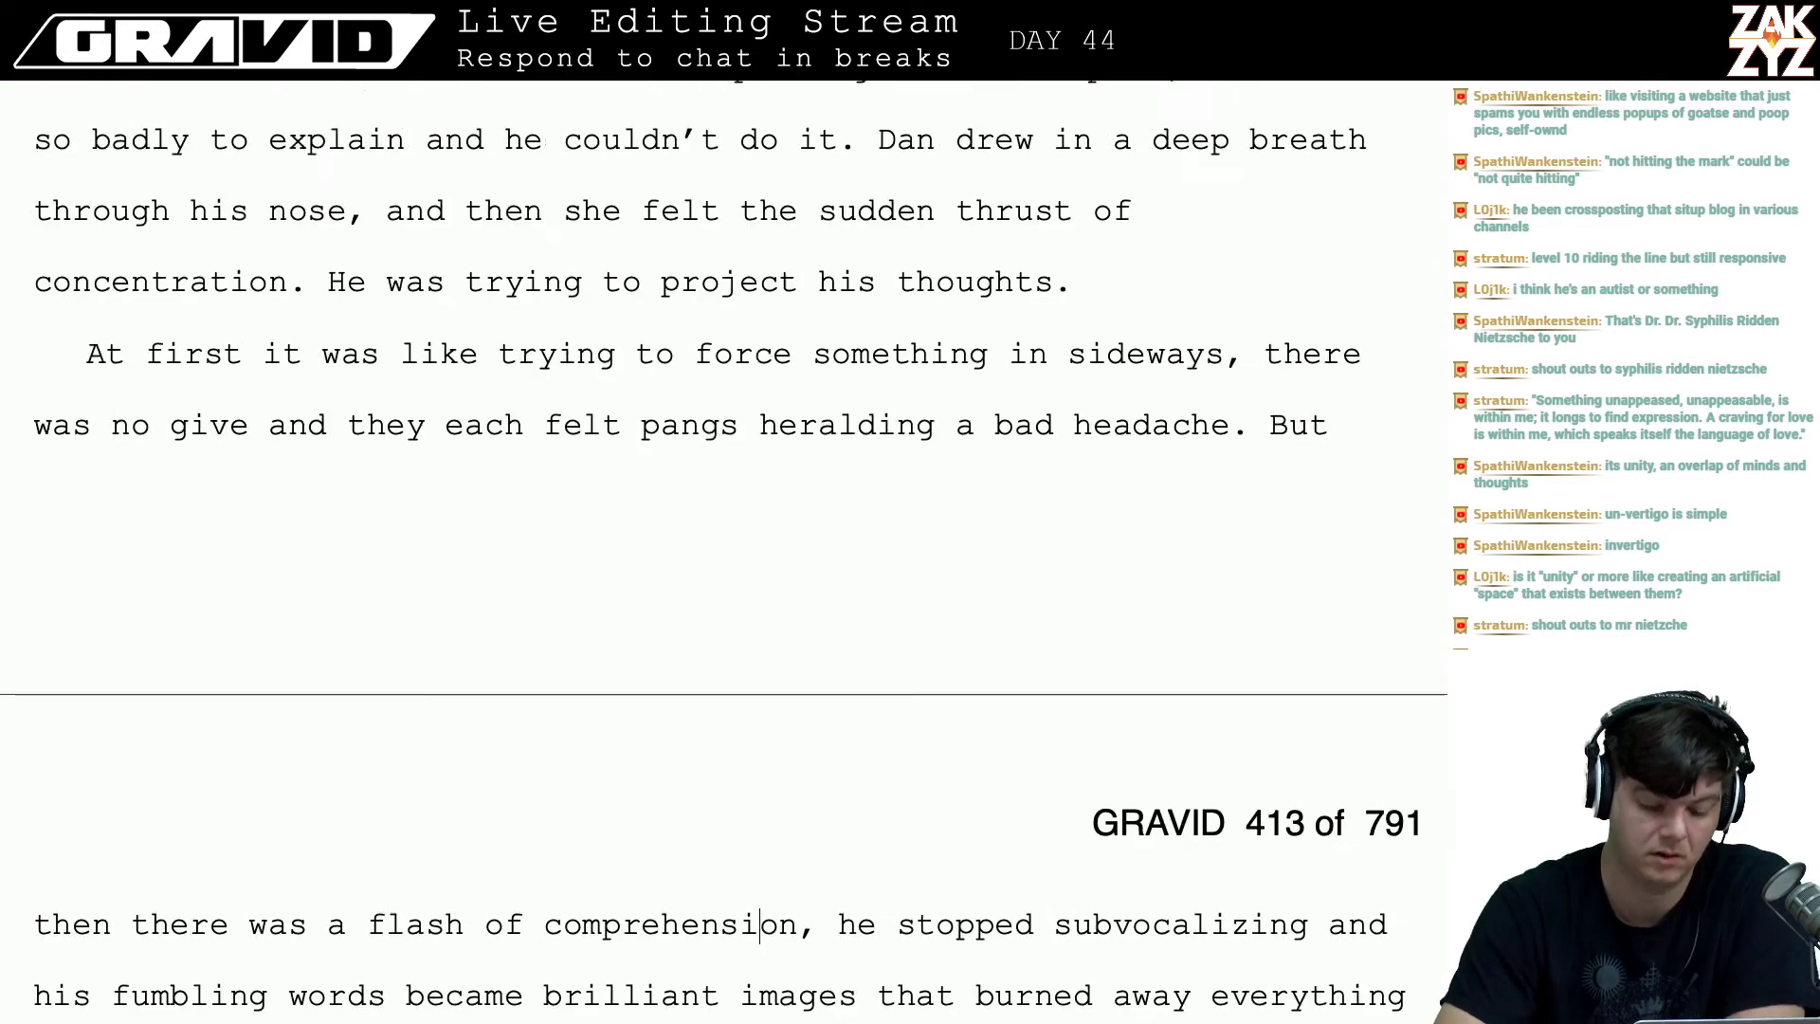
key("Up")
key("Up")
scroll(723, 551, "up", 9)
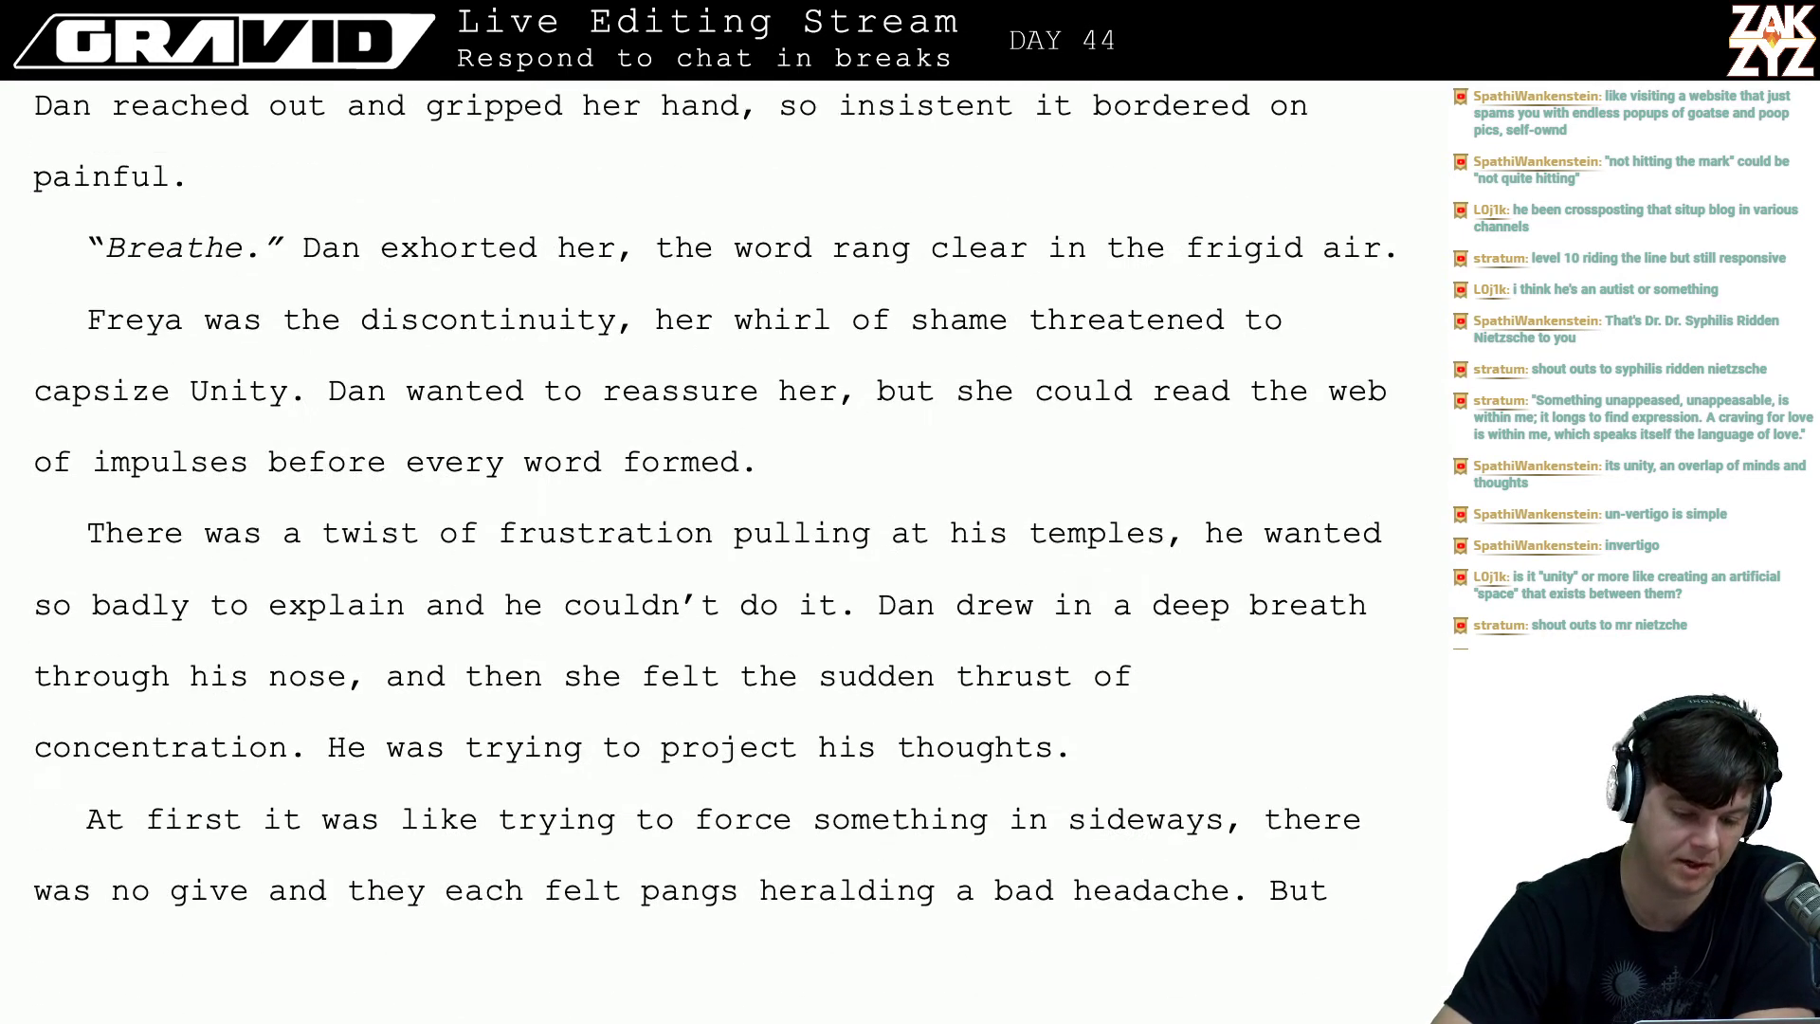
scroll(723, 552, "down", 2)
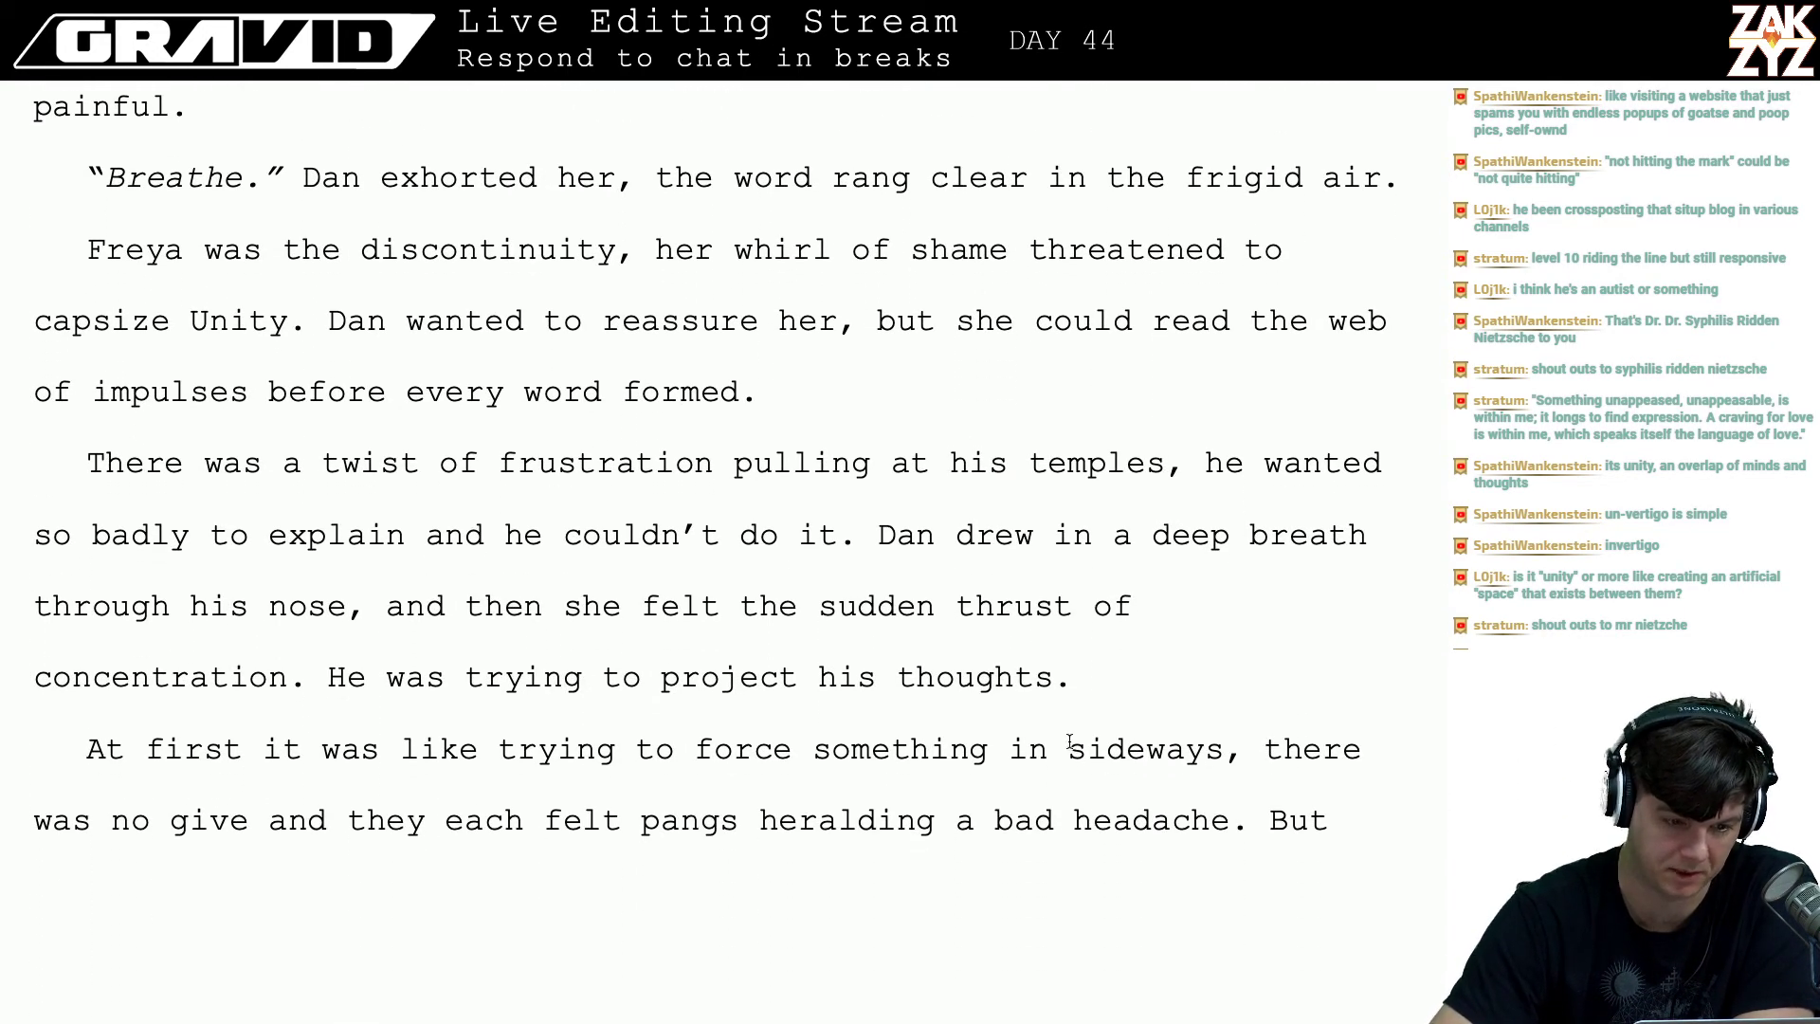
scroll(1167, 671, "up", 10)
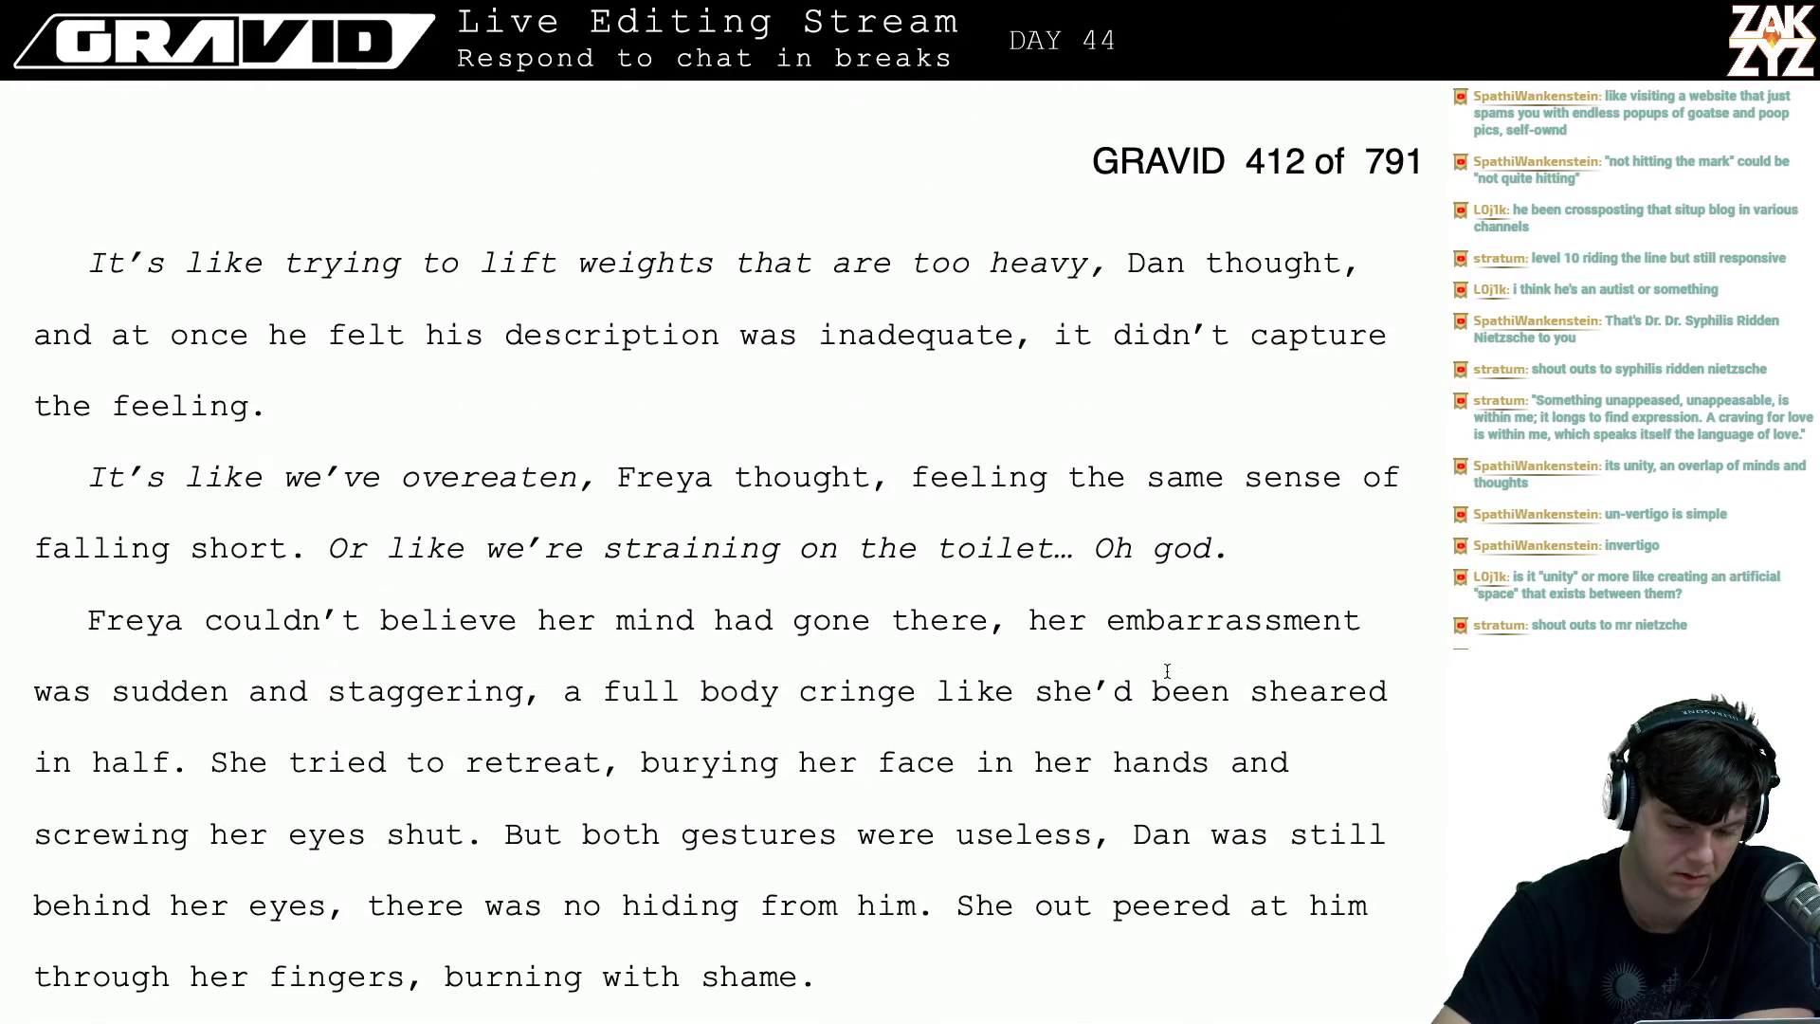
scroll(1167, 672, "down", 10)
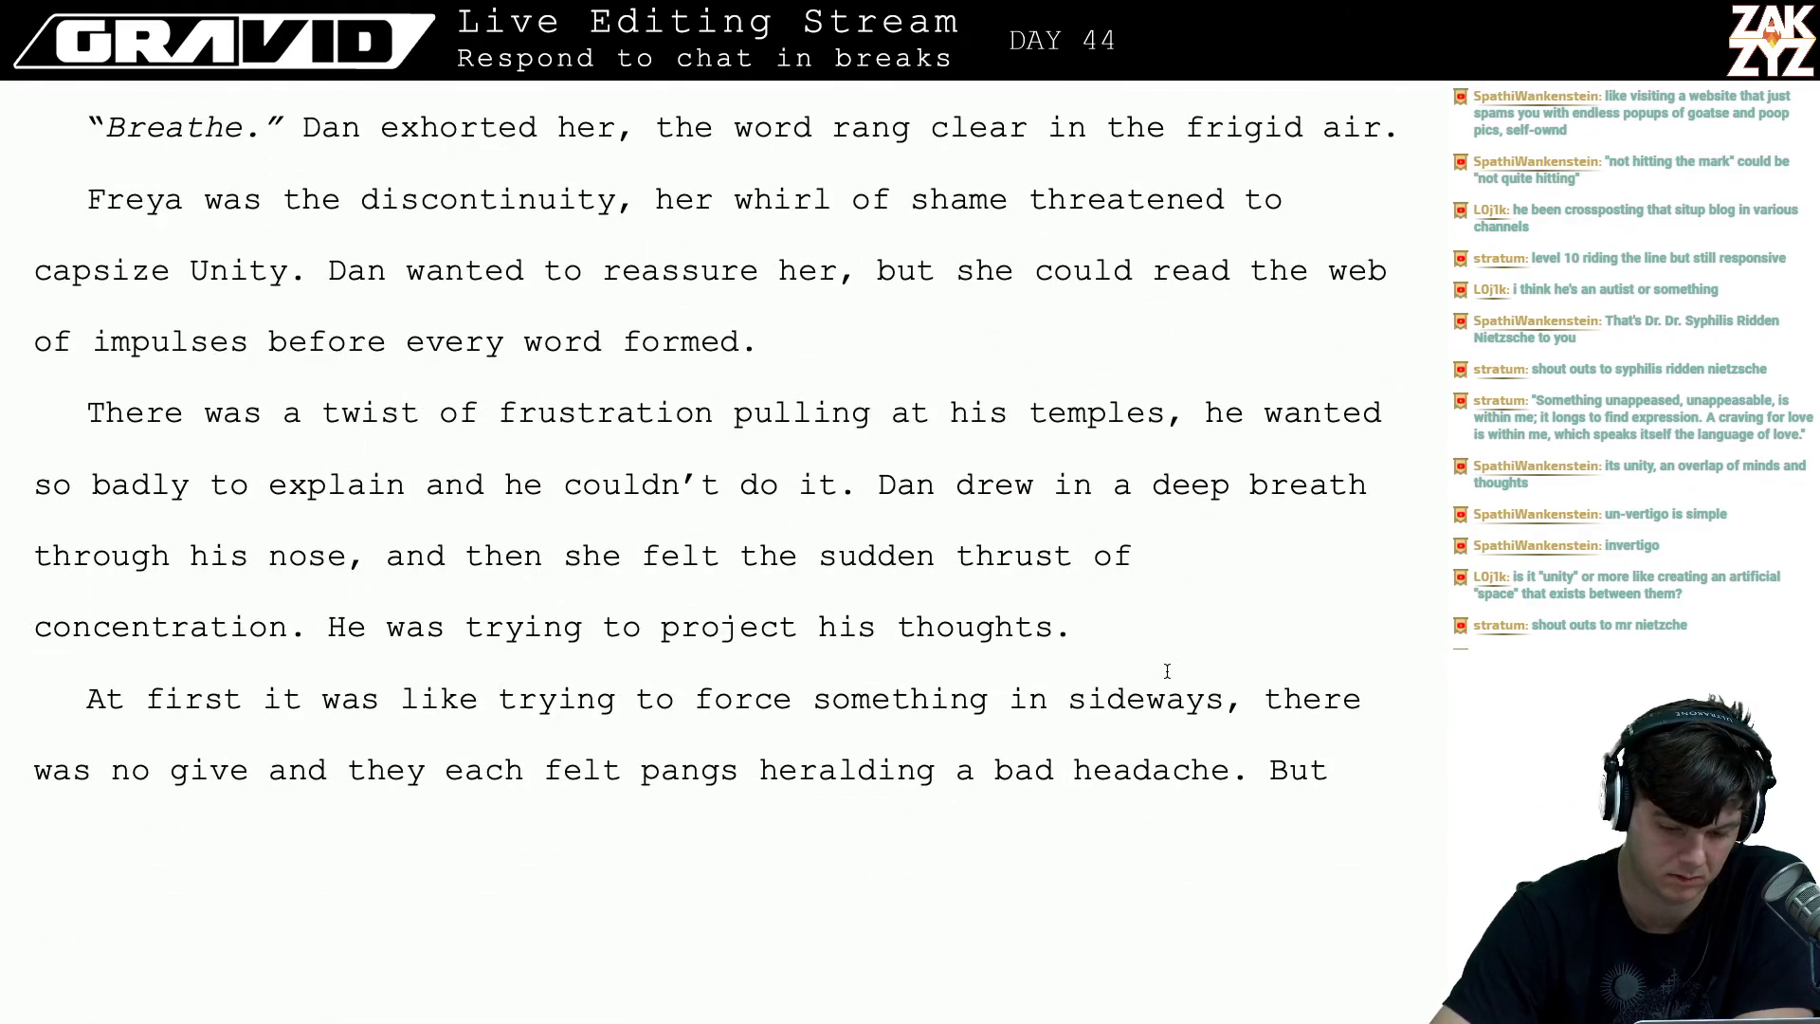
- Add a new paragraph after "before every word formed." beginning "The wind had picked up and begun to howl around them," with a blank line below it
left_click(1112, 619)
key("Left")
key("Right")
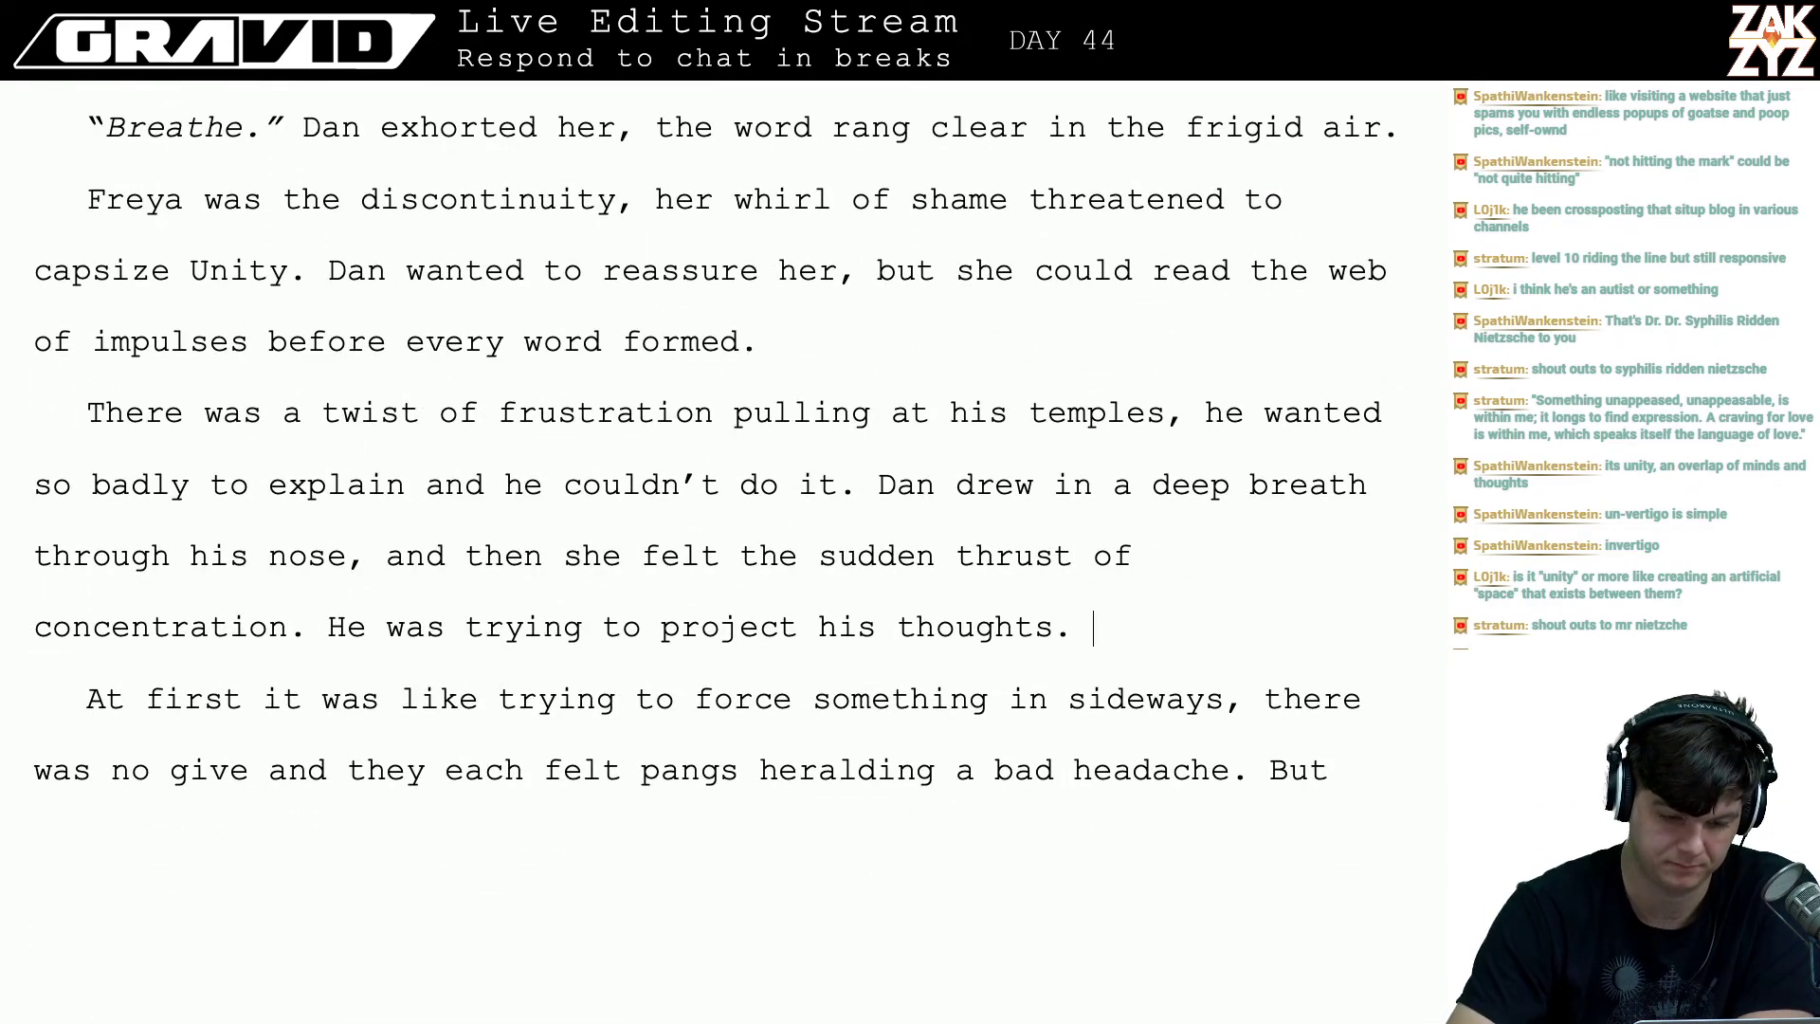
key("Up")
key("Up")
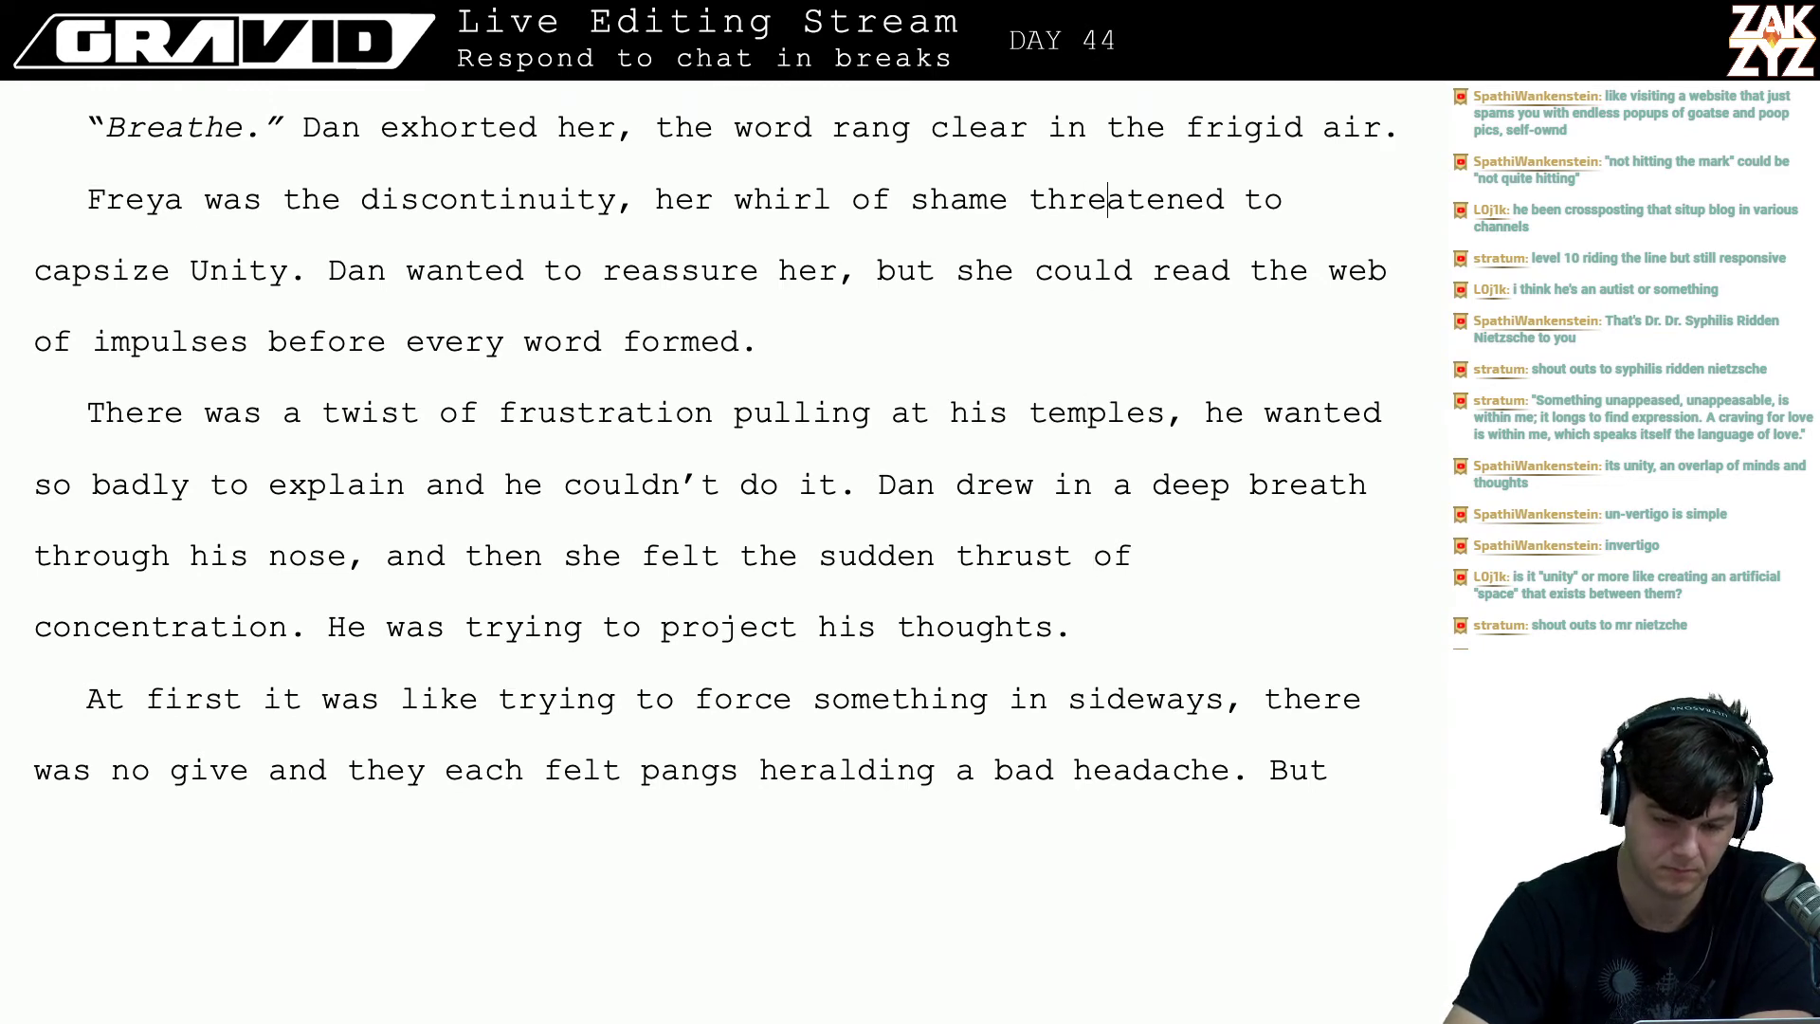
key("Return")
key("Return")
key("Up")
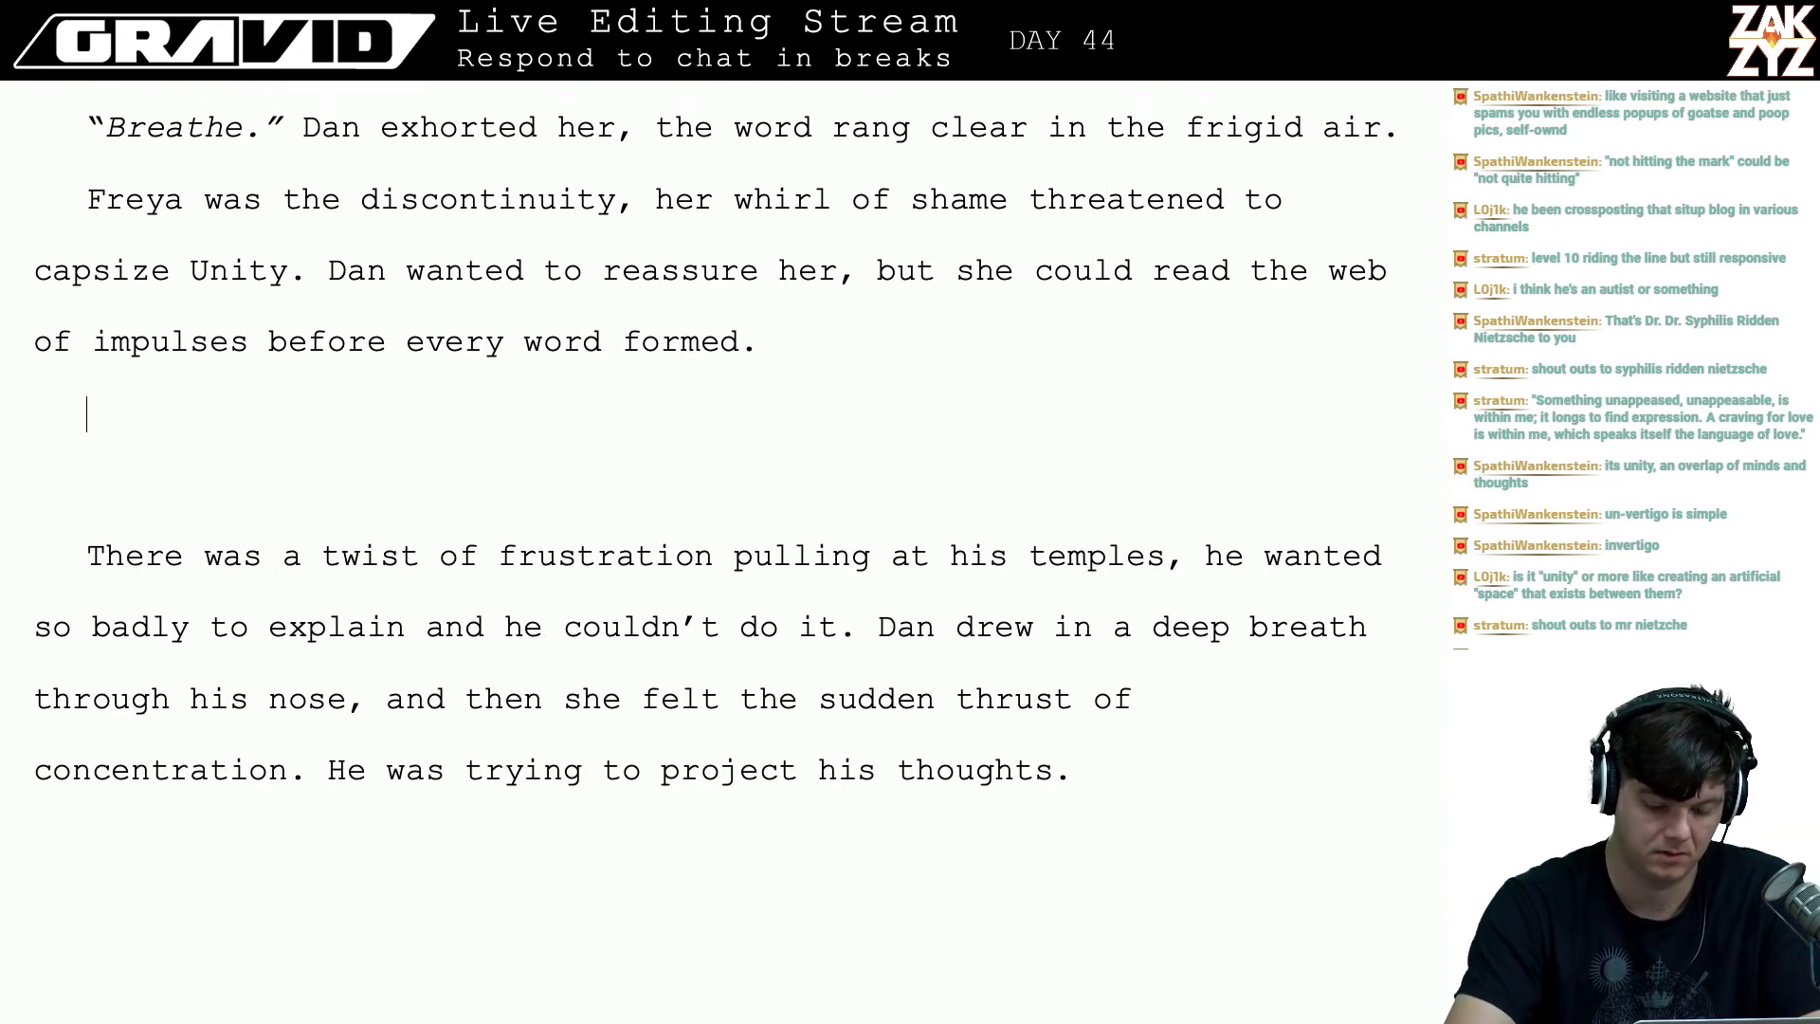
type("The wind a")
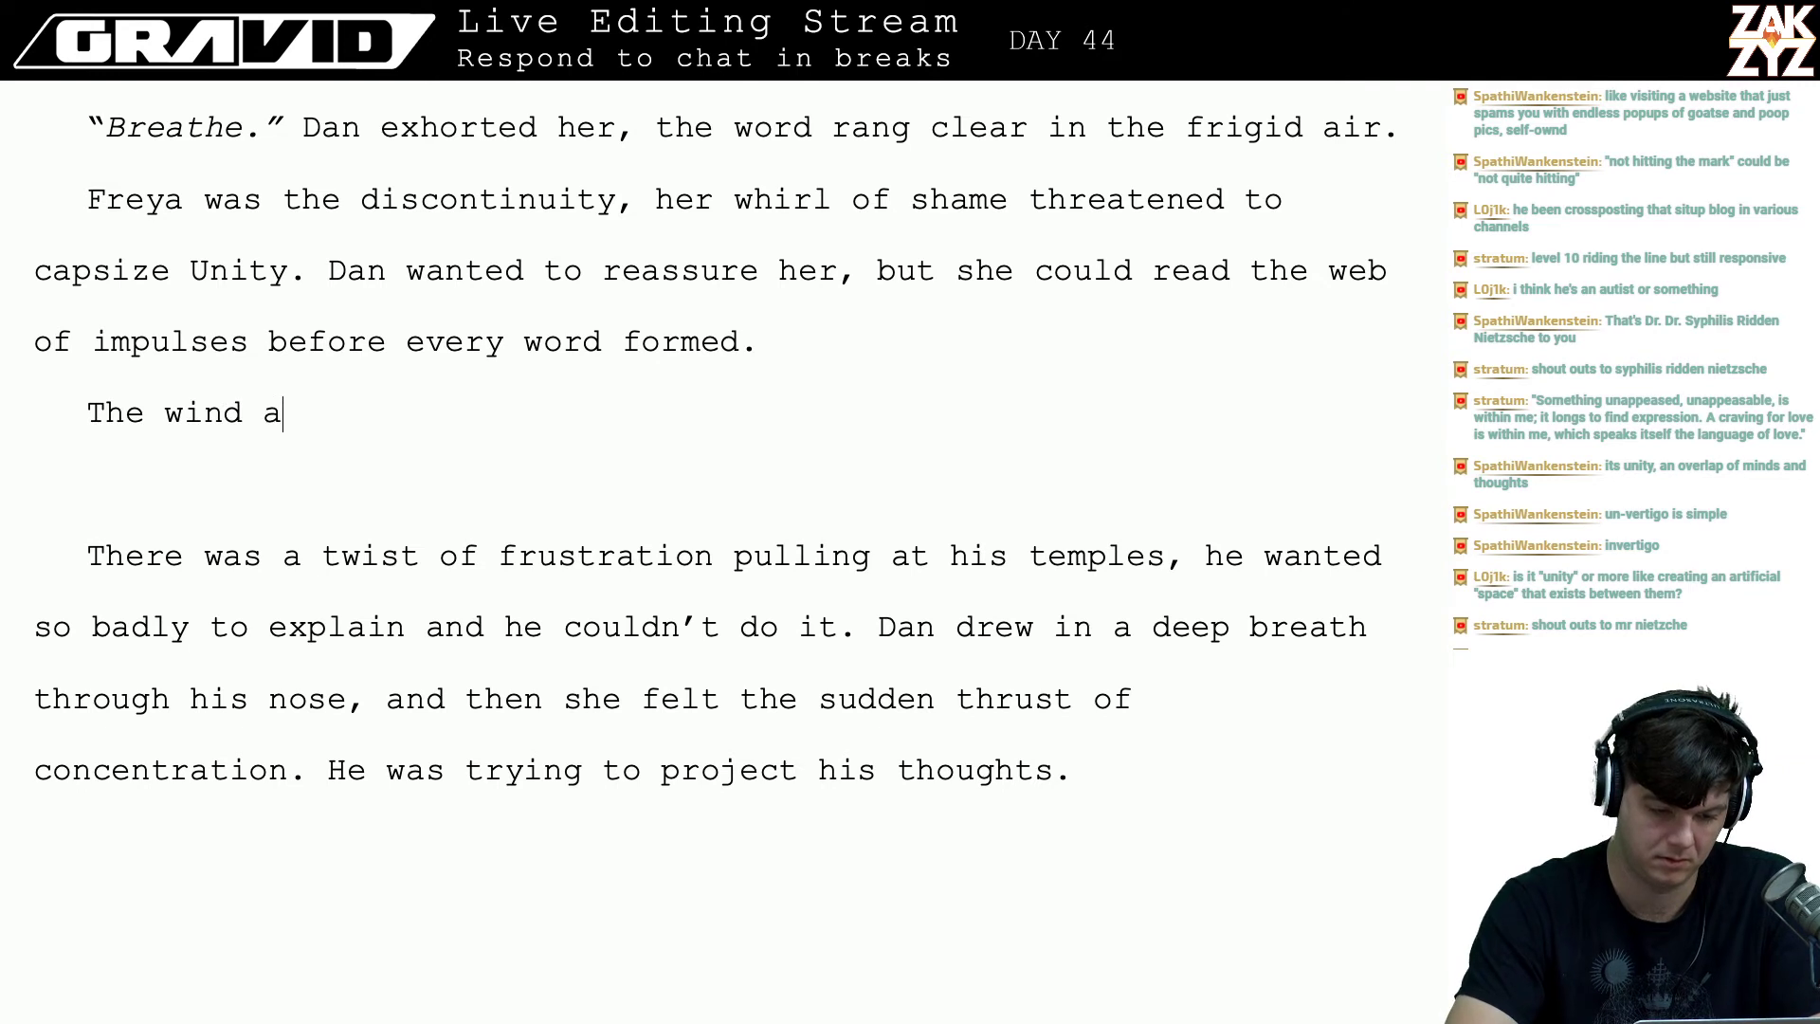
key("BackSpace")
type("had picked ")
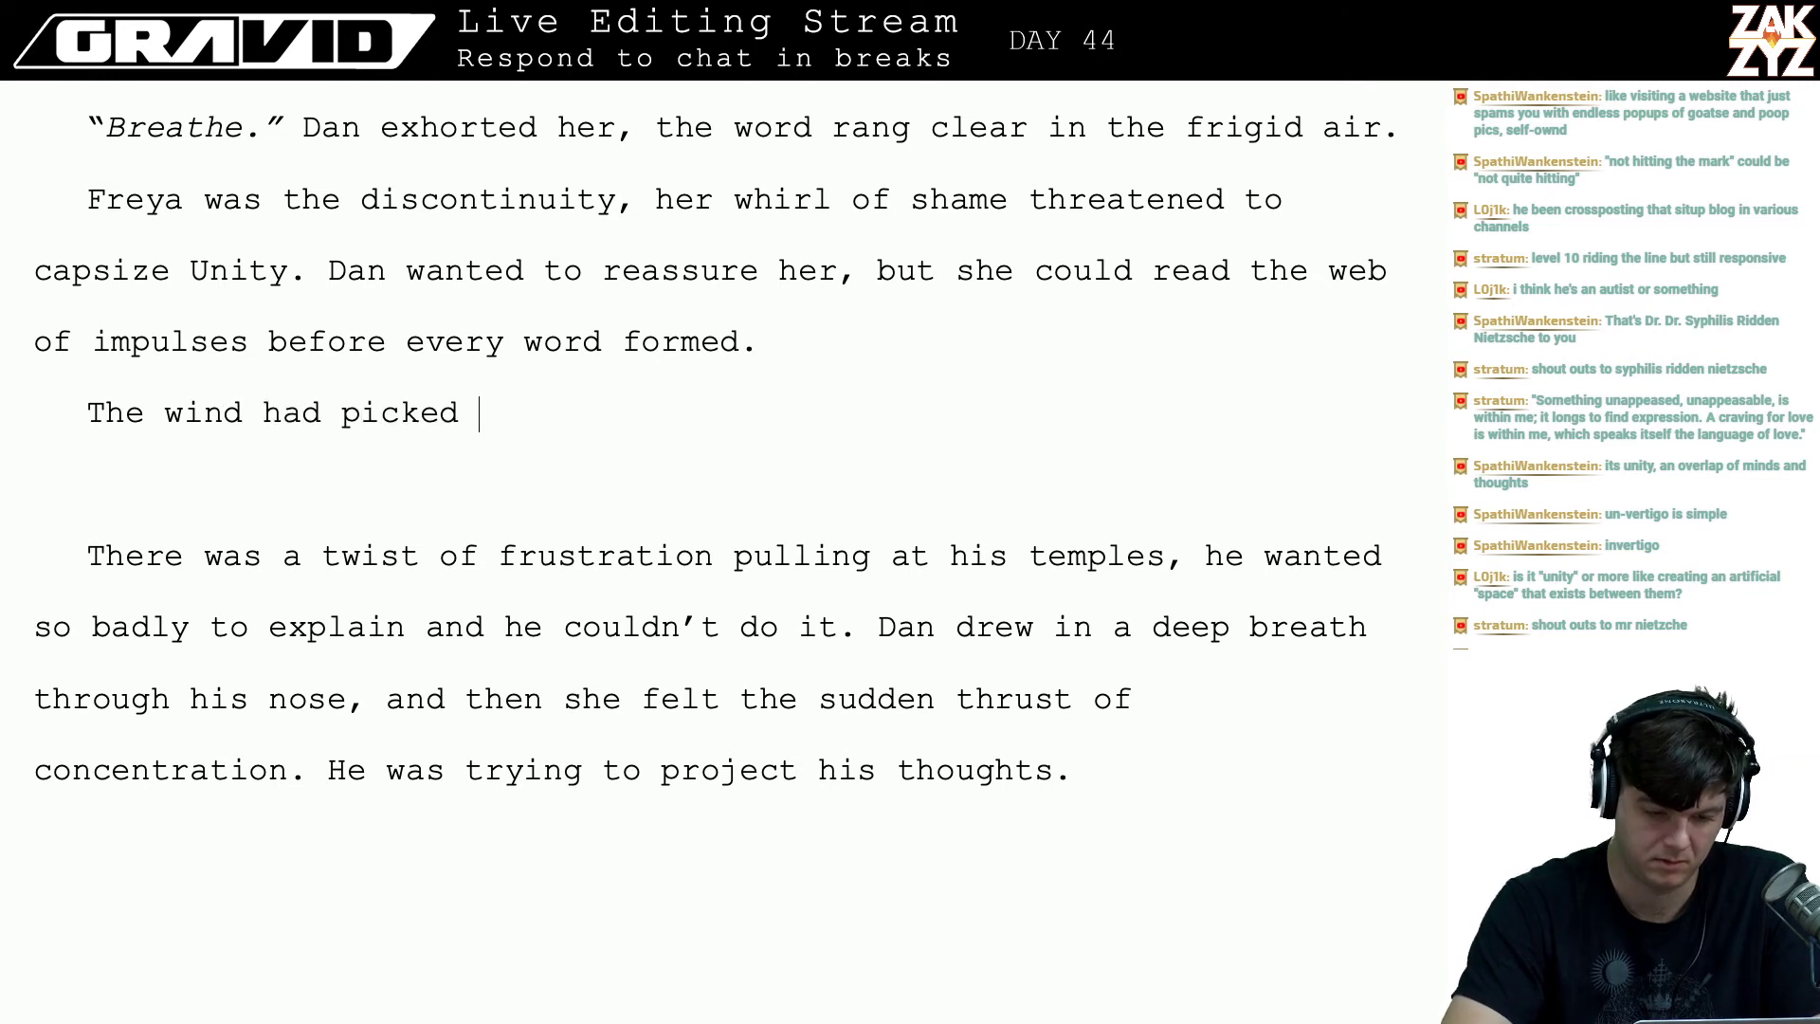
type("up and begun t")
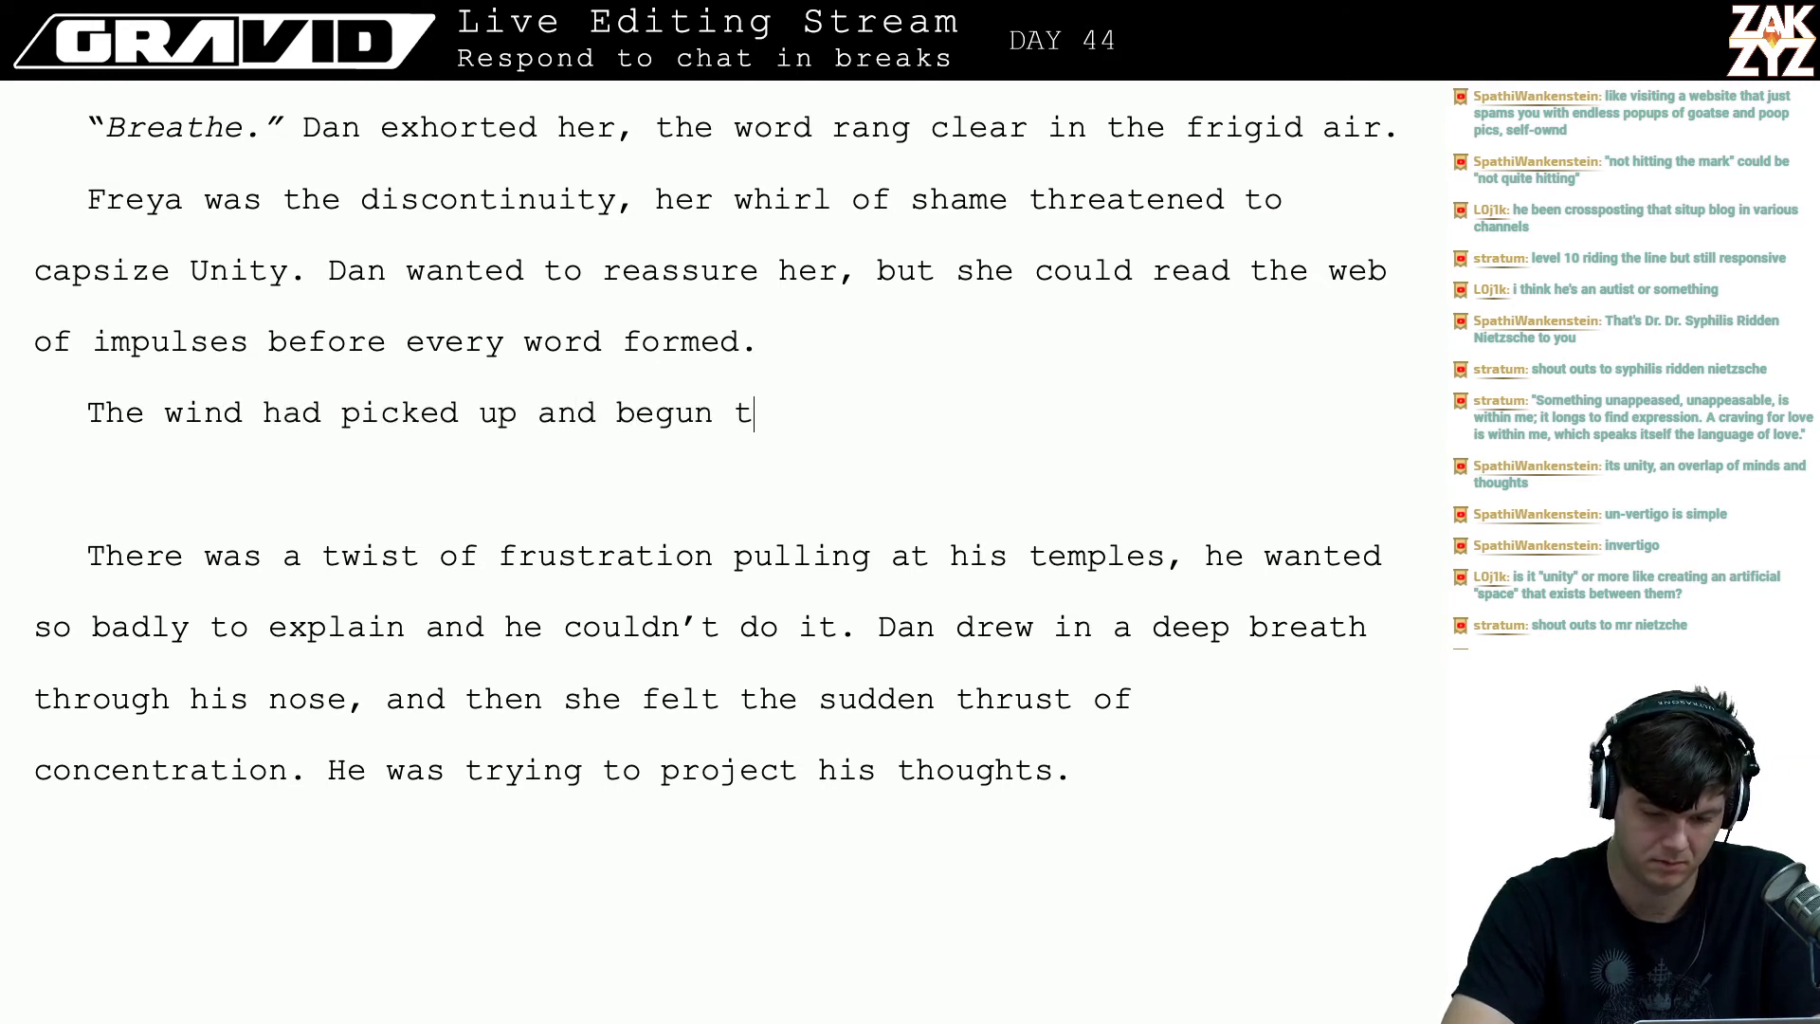
type("o howl around them, ")
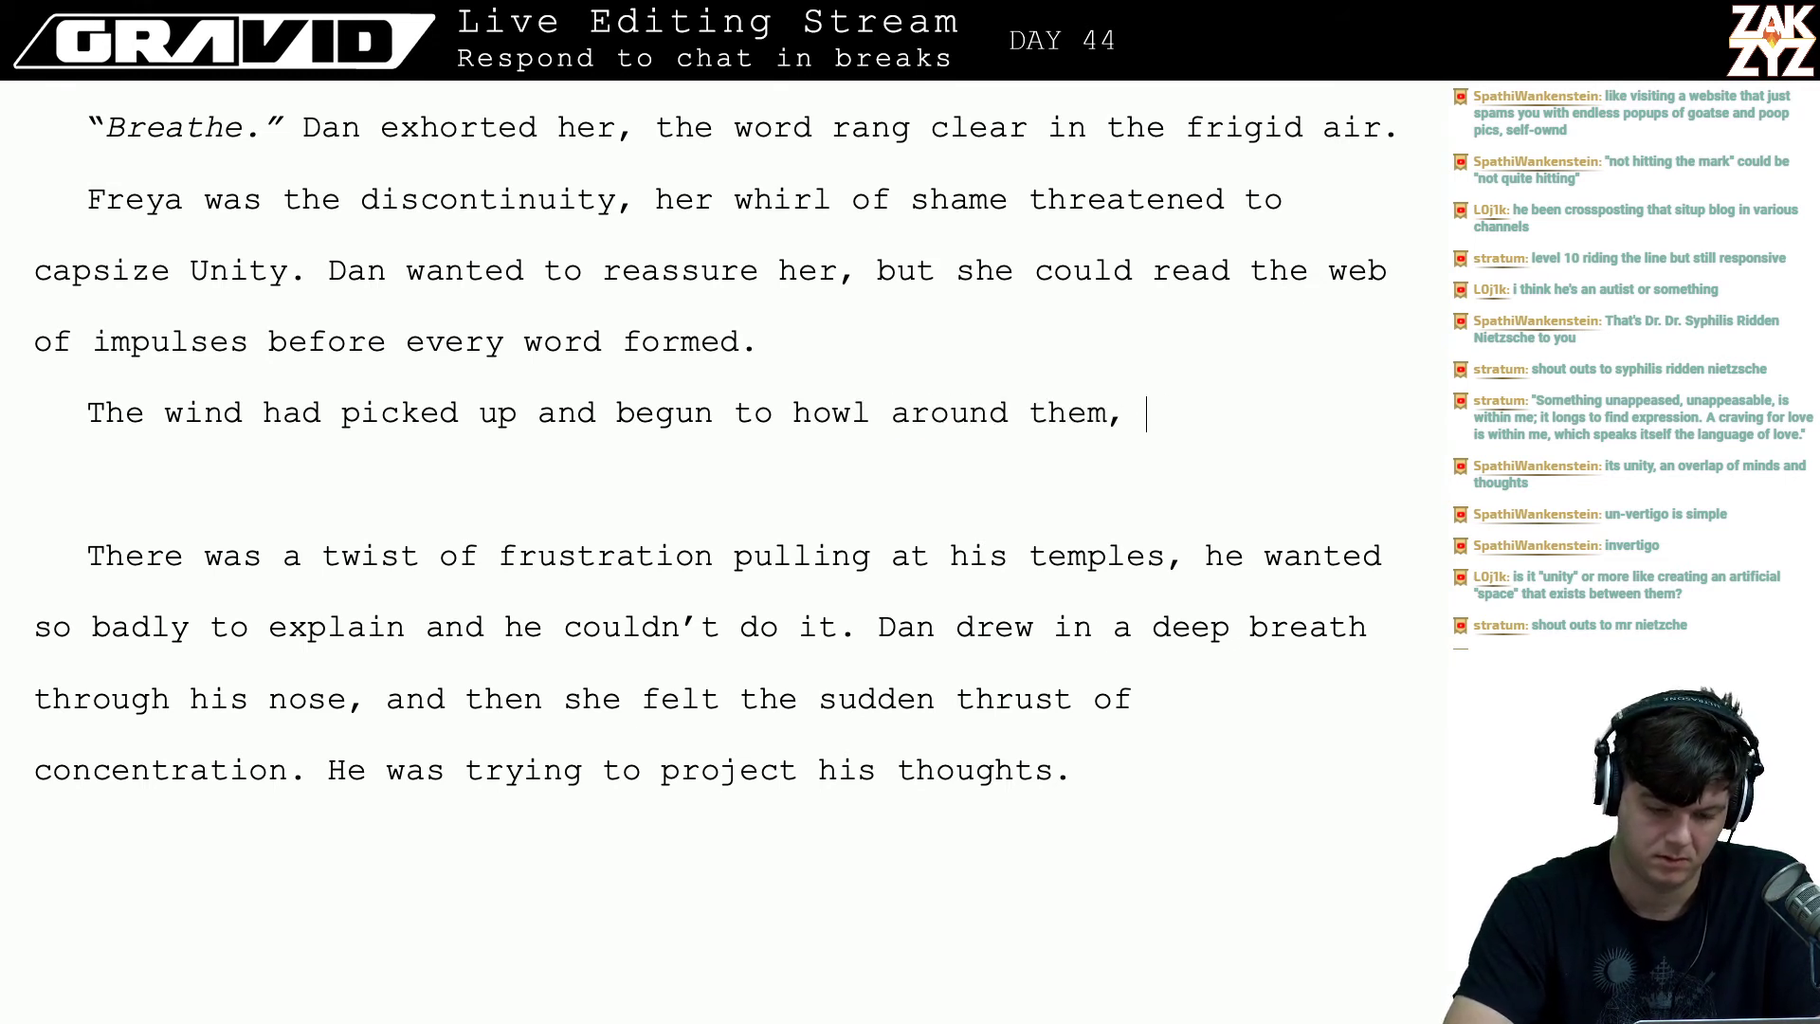
type("they were in ")
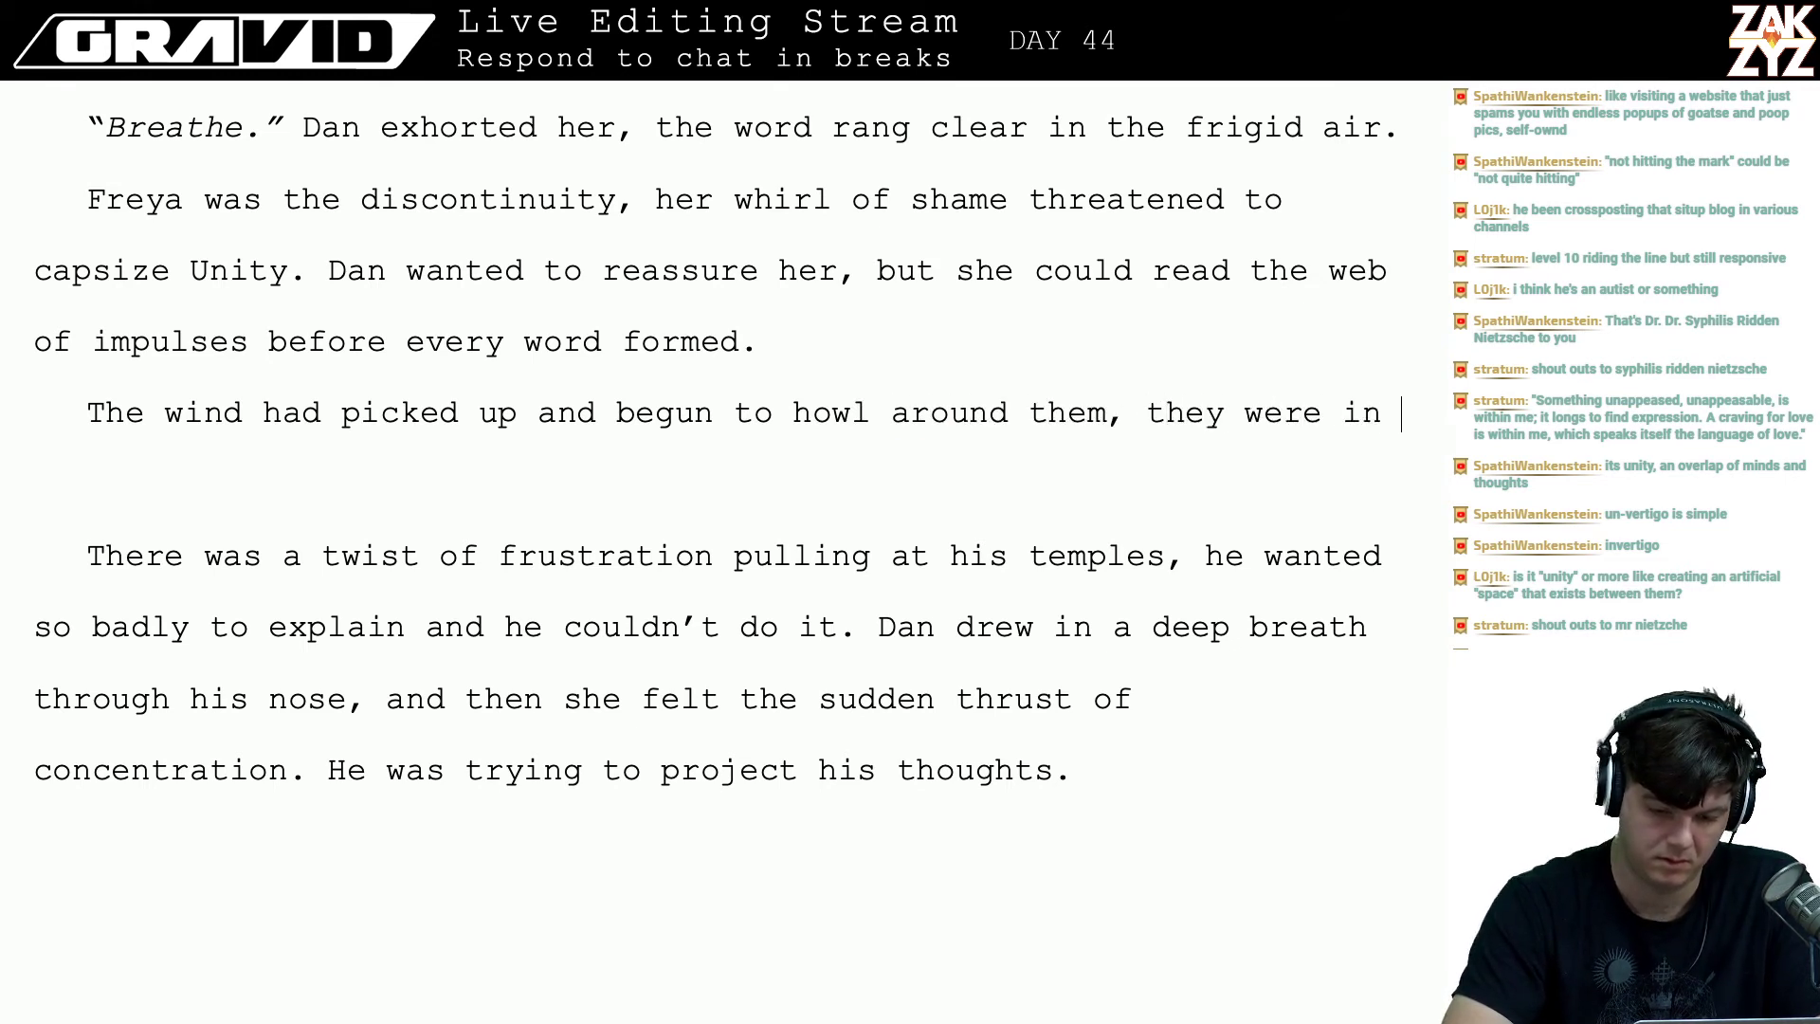
type("danger of losing")
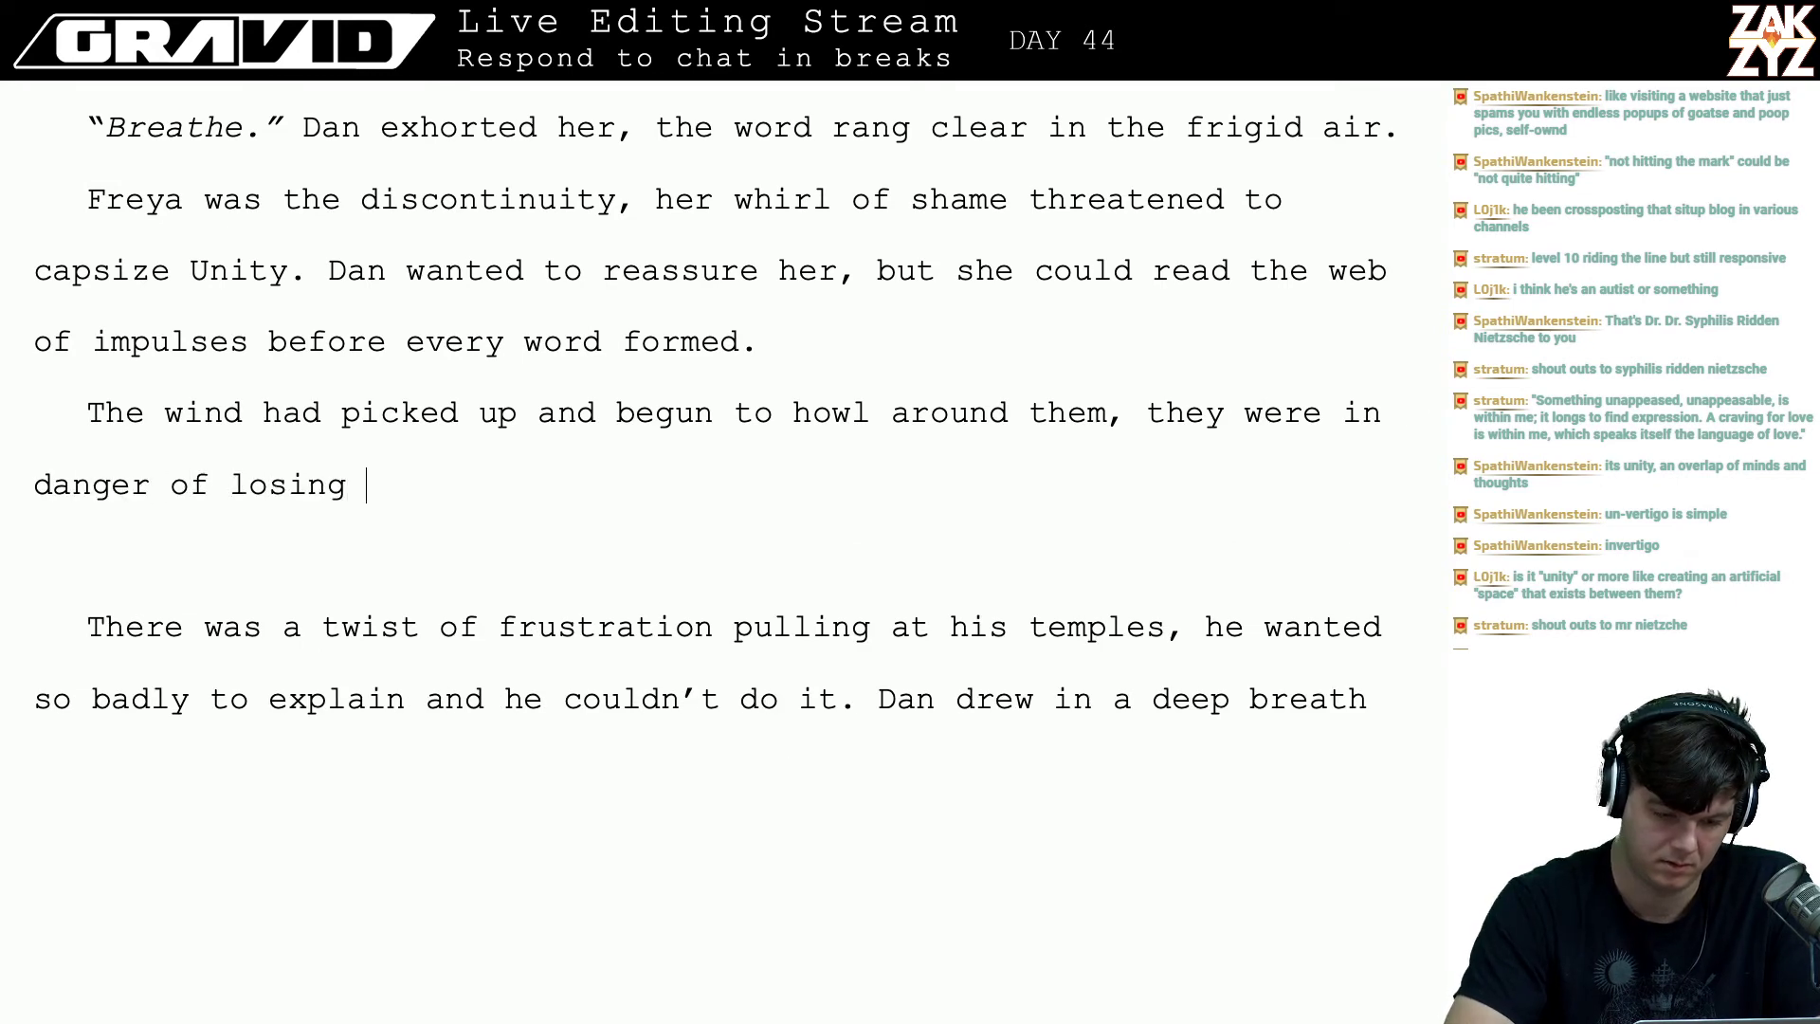
key("BackSpace")
key("BackSpace")
key("BackSpace")
key("BackSpace")
key("BackSpace")
key("BackSpace")
key("BackSpace")
key("BackSpace")
key("BackSpace")
key("BackSpace")
key("BackSpace")
key("BackSpace")
key("BackSpace")
key("BackSpace")
key("BackSpace")
key("BackSpace")
key("BackSpace")
key("BackSpace")
key("BackSpace")
key("BackSpace")
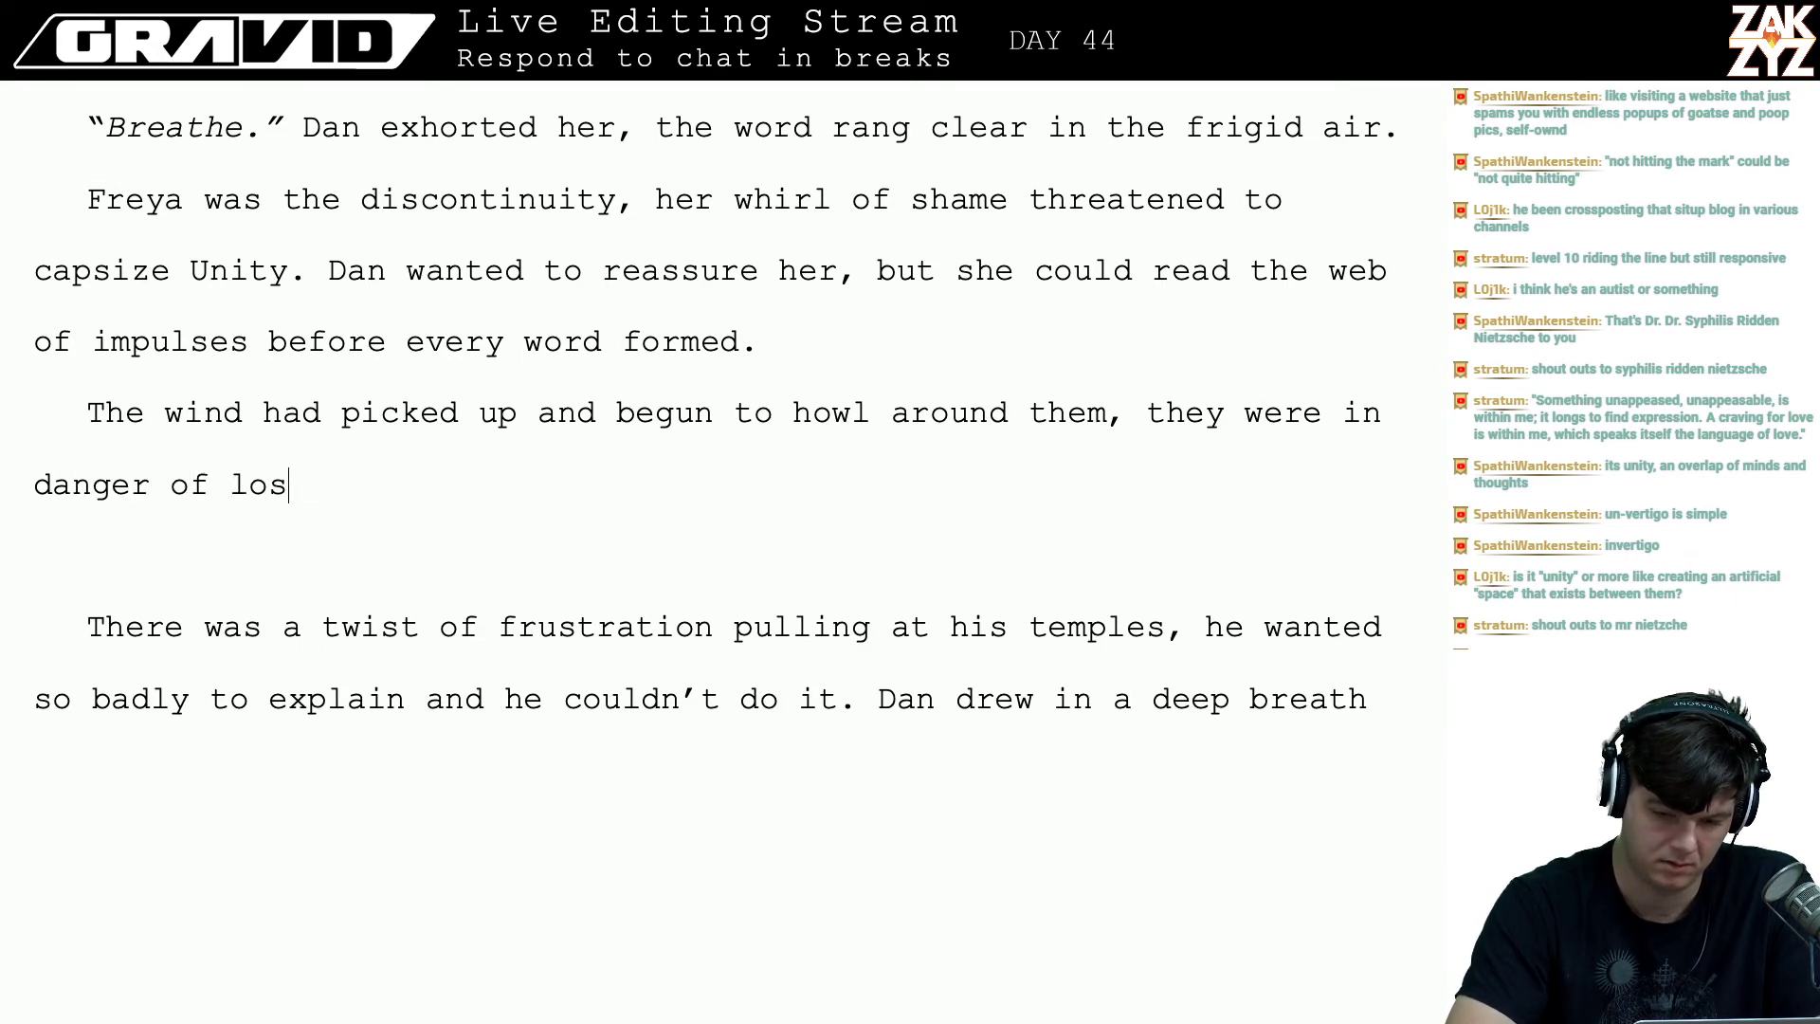
key("BackSpace")
key("BackSpace")
key("BackSpace")
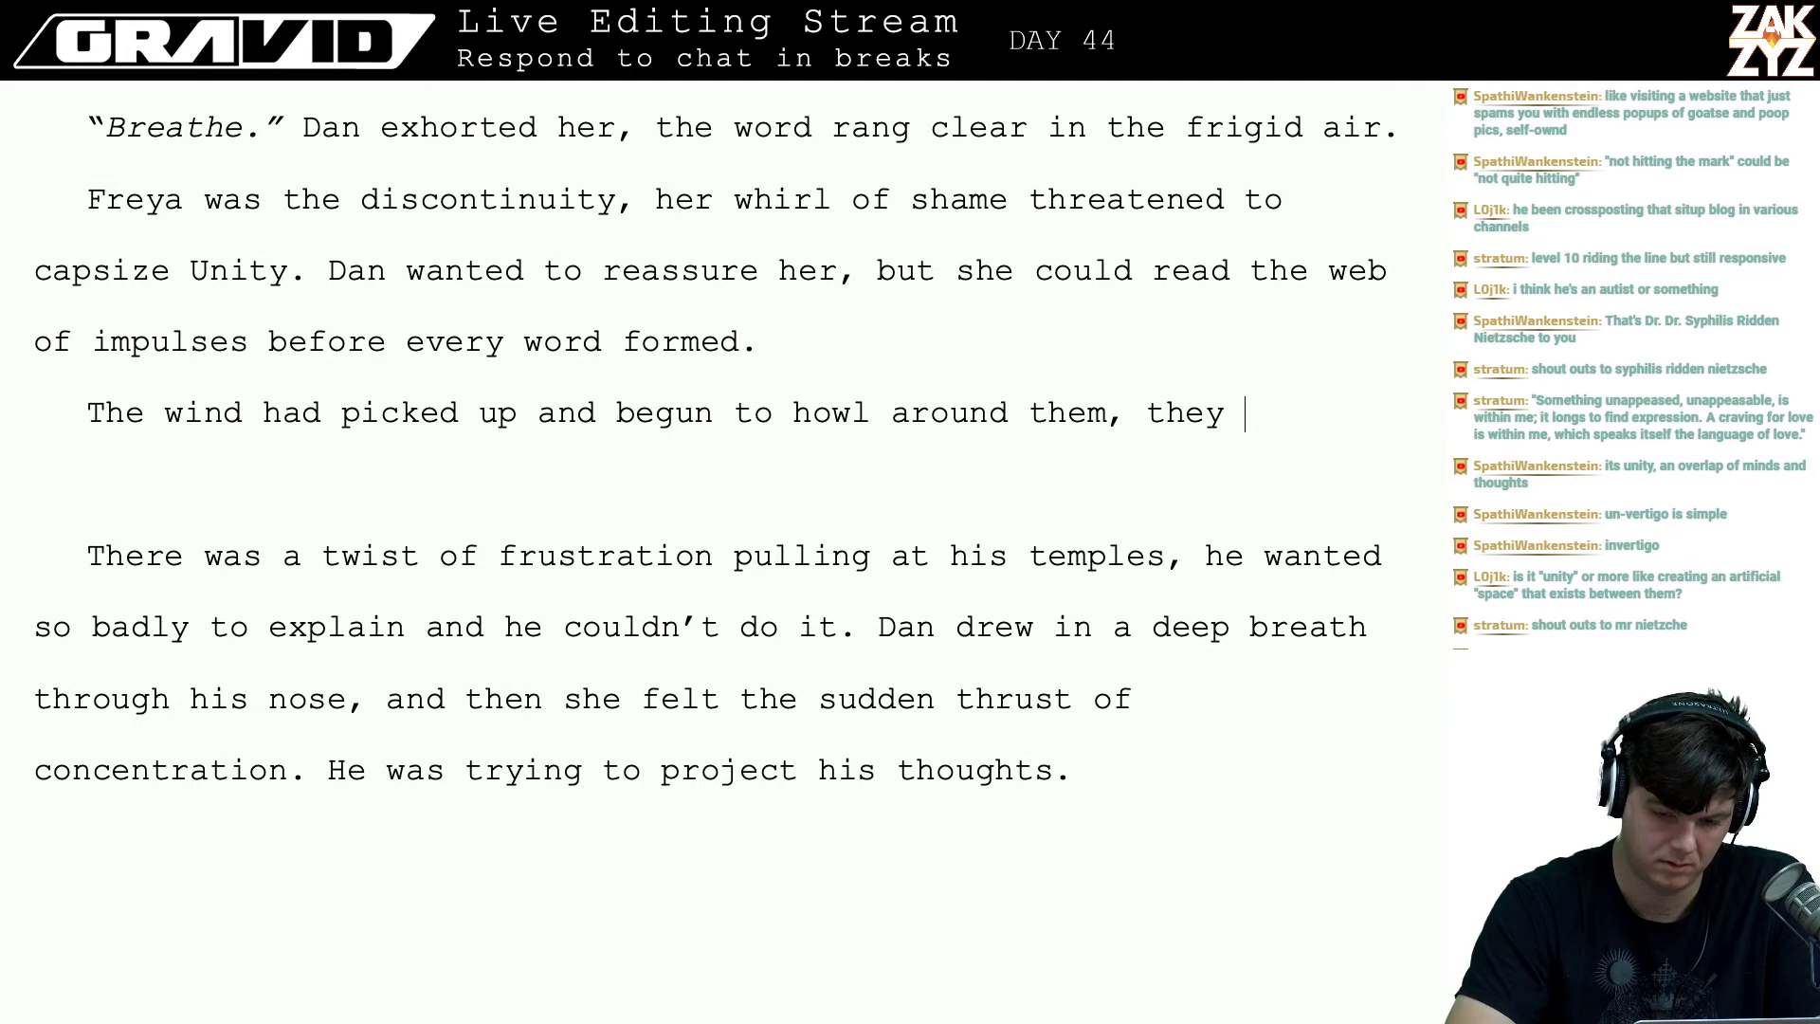
type("wer")
key("BackSpace")
key("BackSpace")
key("BackSpace")
key("BackSpace")
key("BackSpace")
key("BackSpace")
key("BackSpace")
key("BackSpace")
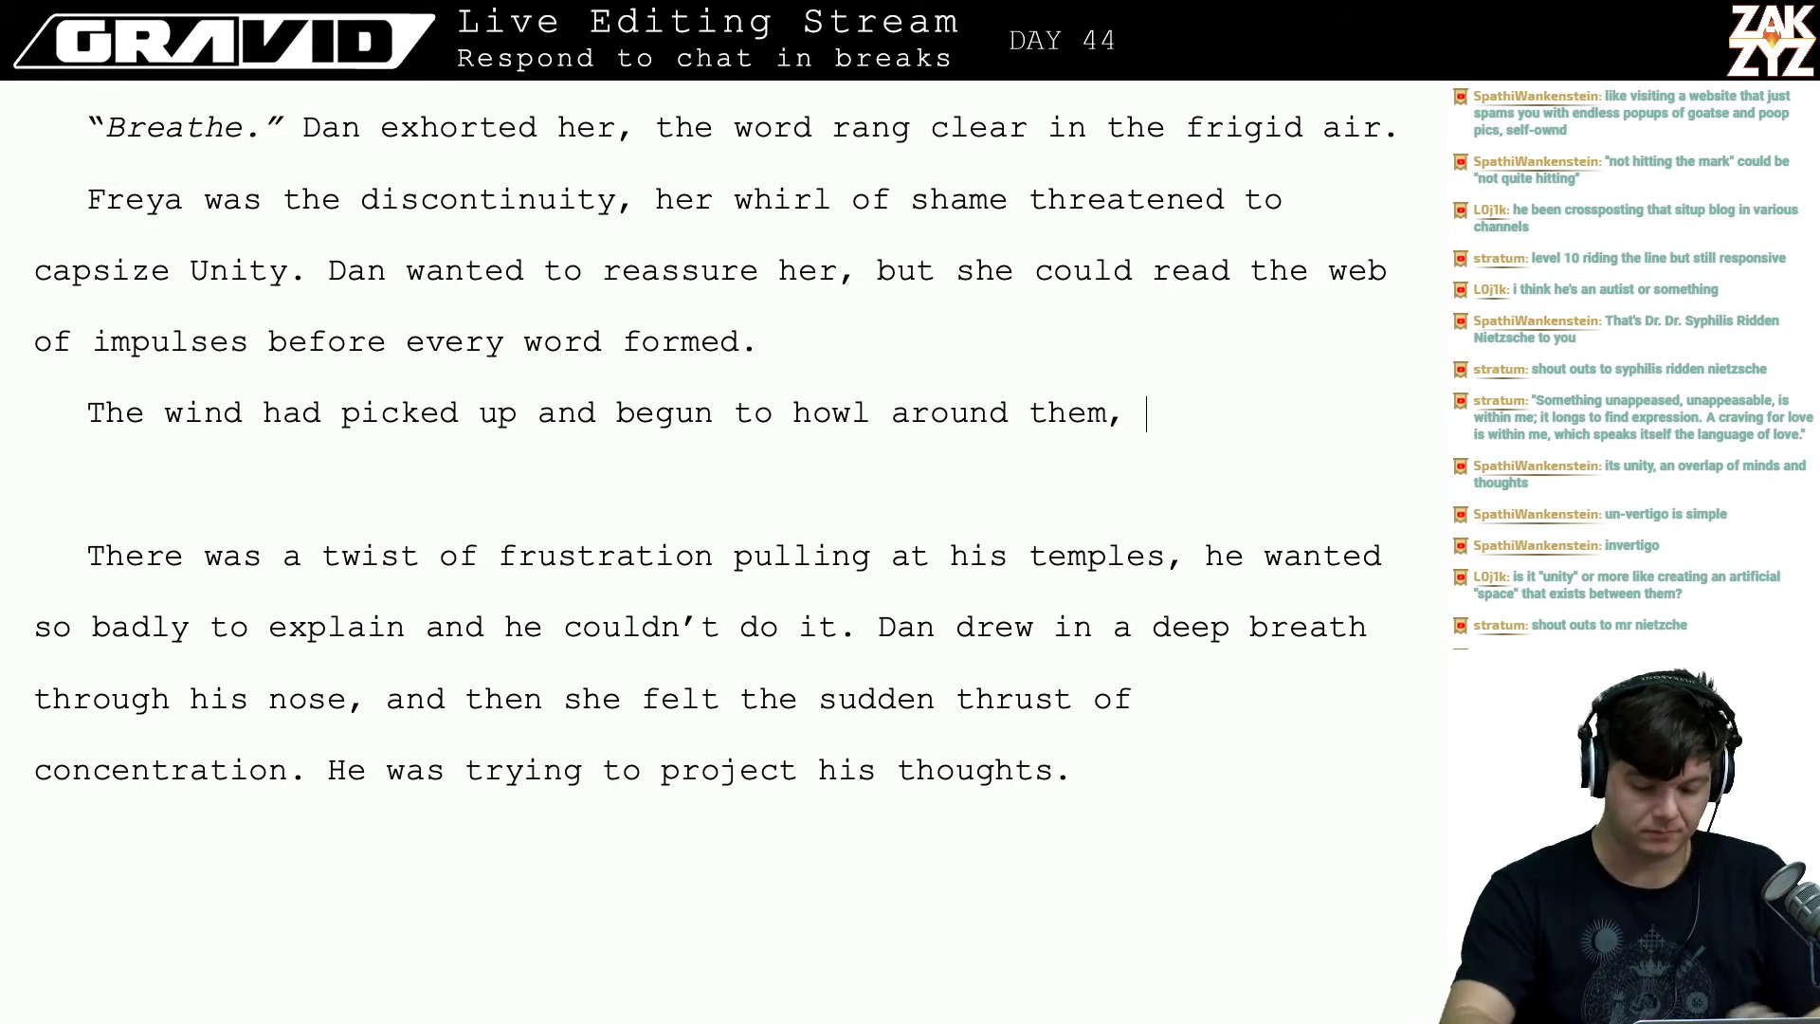
- Continue the wind sentence after "around them," with "Freya could feel Unity faltering,"
type("Freya could f")
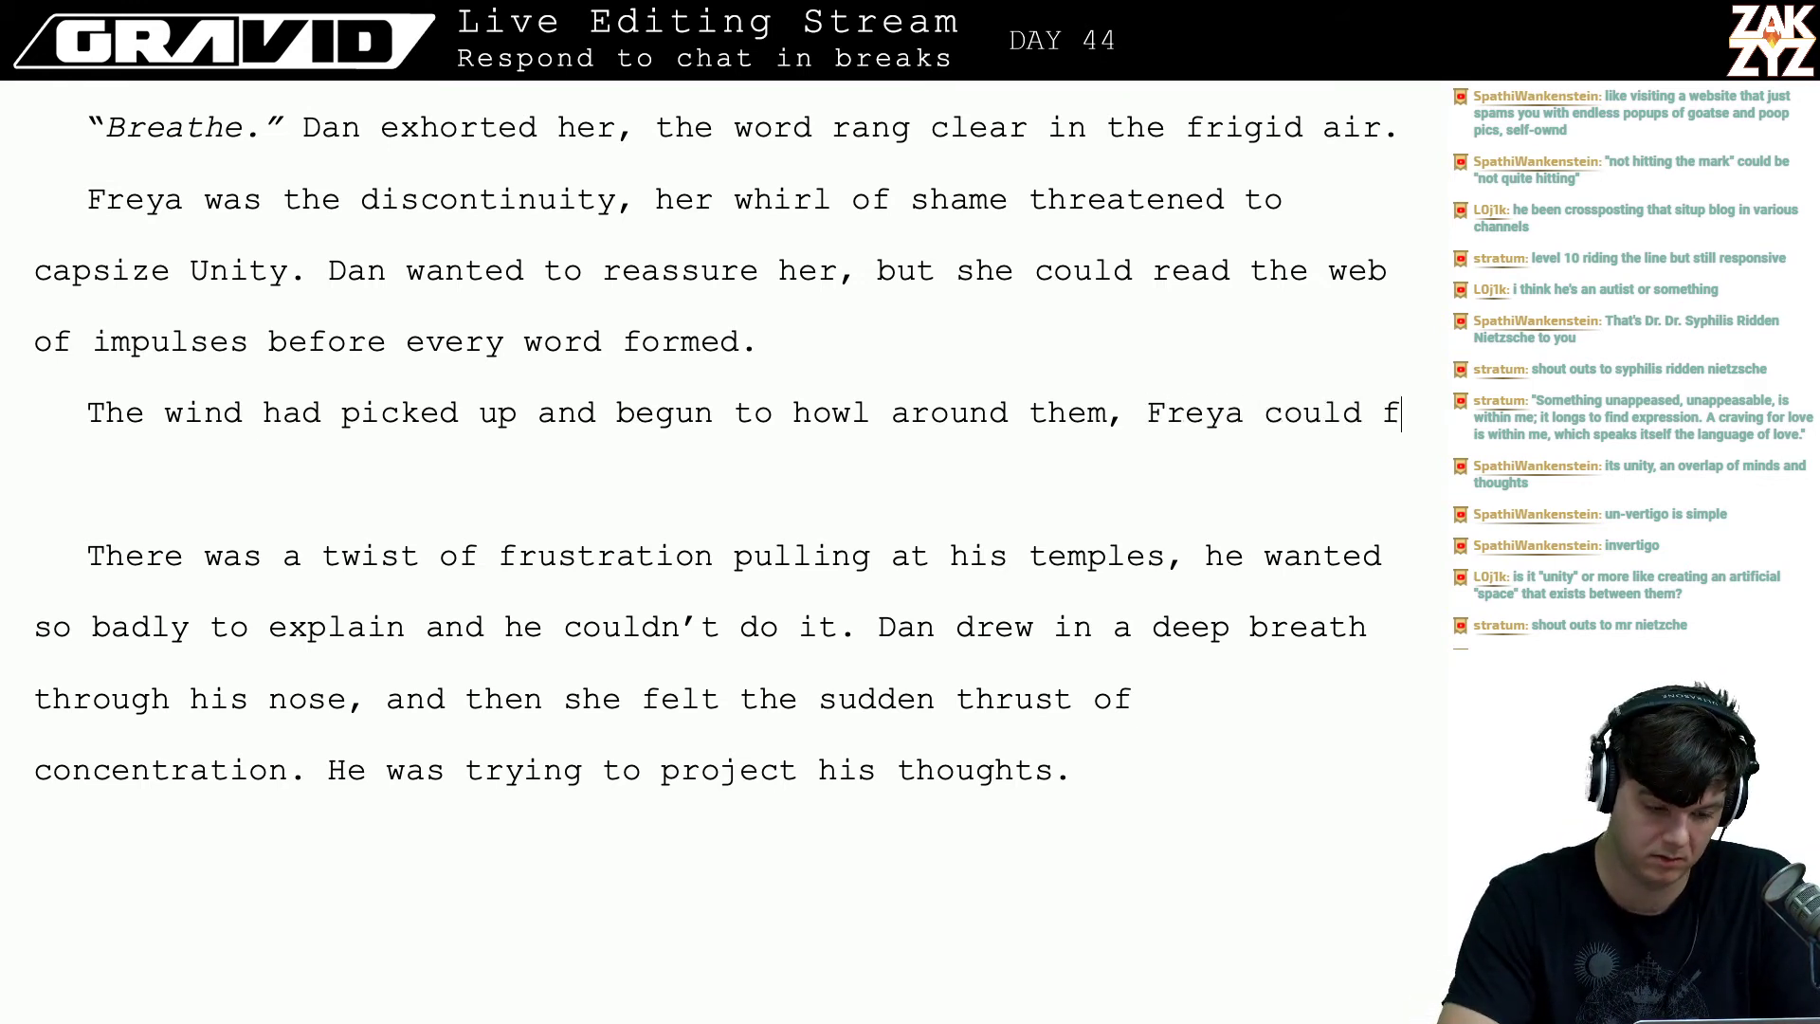
type("eel the uni")
key("BackSpace")
key("BackSpace")
key("BackSpace")
key("BackSpace")
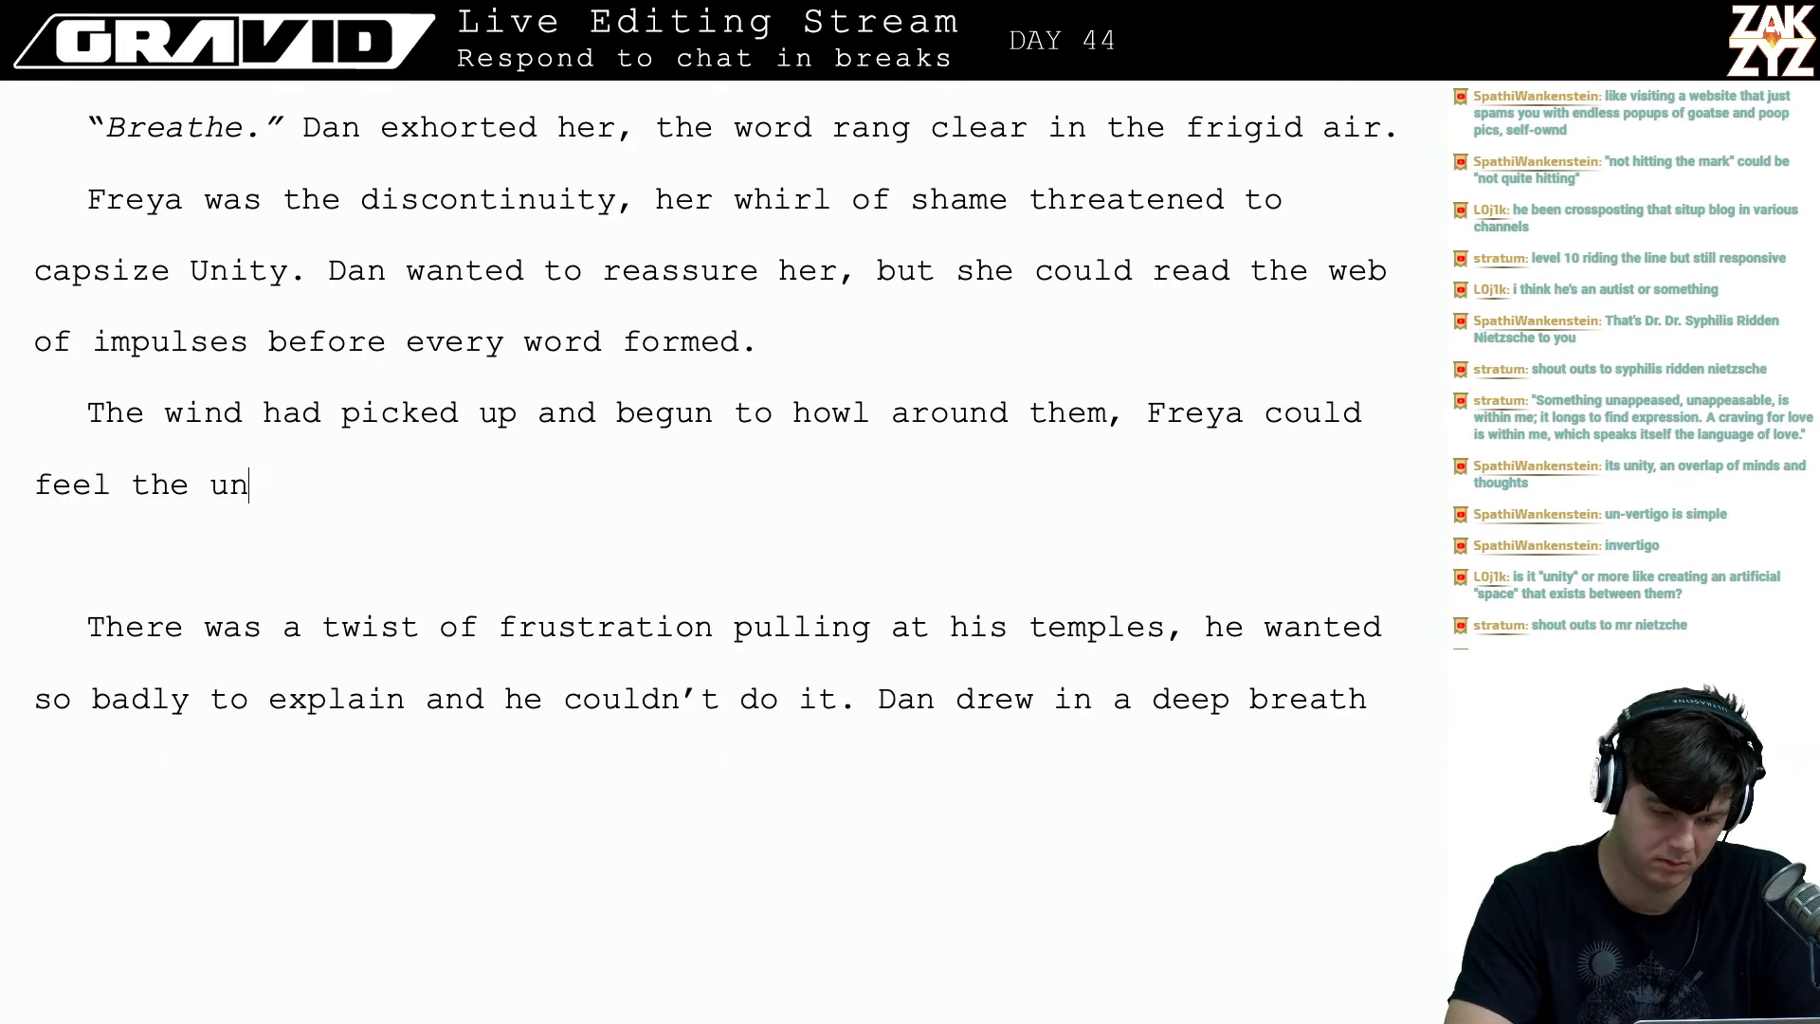
key("BackSpace")
key("BackSpace")
key("BackSpace")
key("BackSpace")
type("Unit")
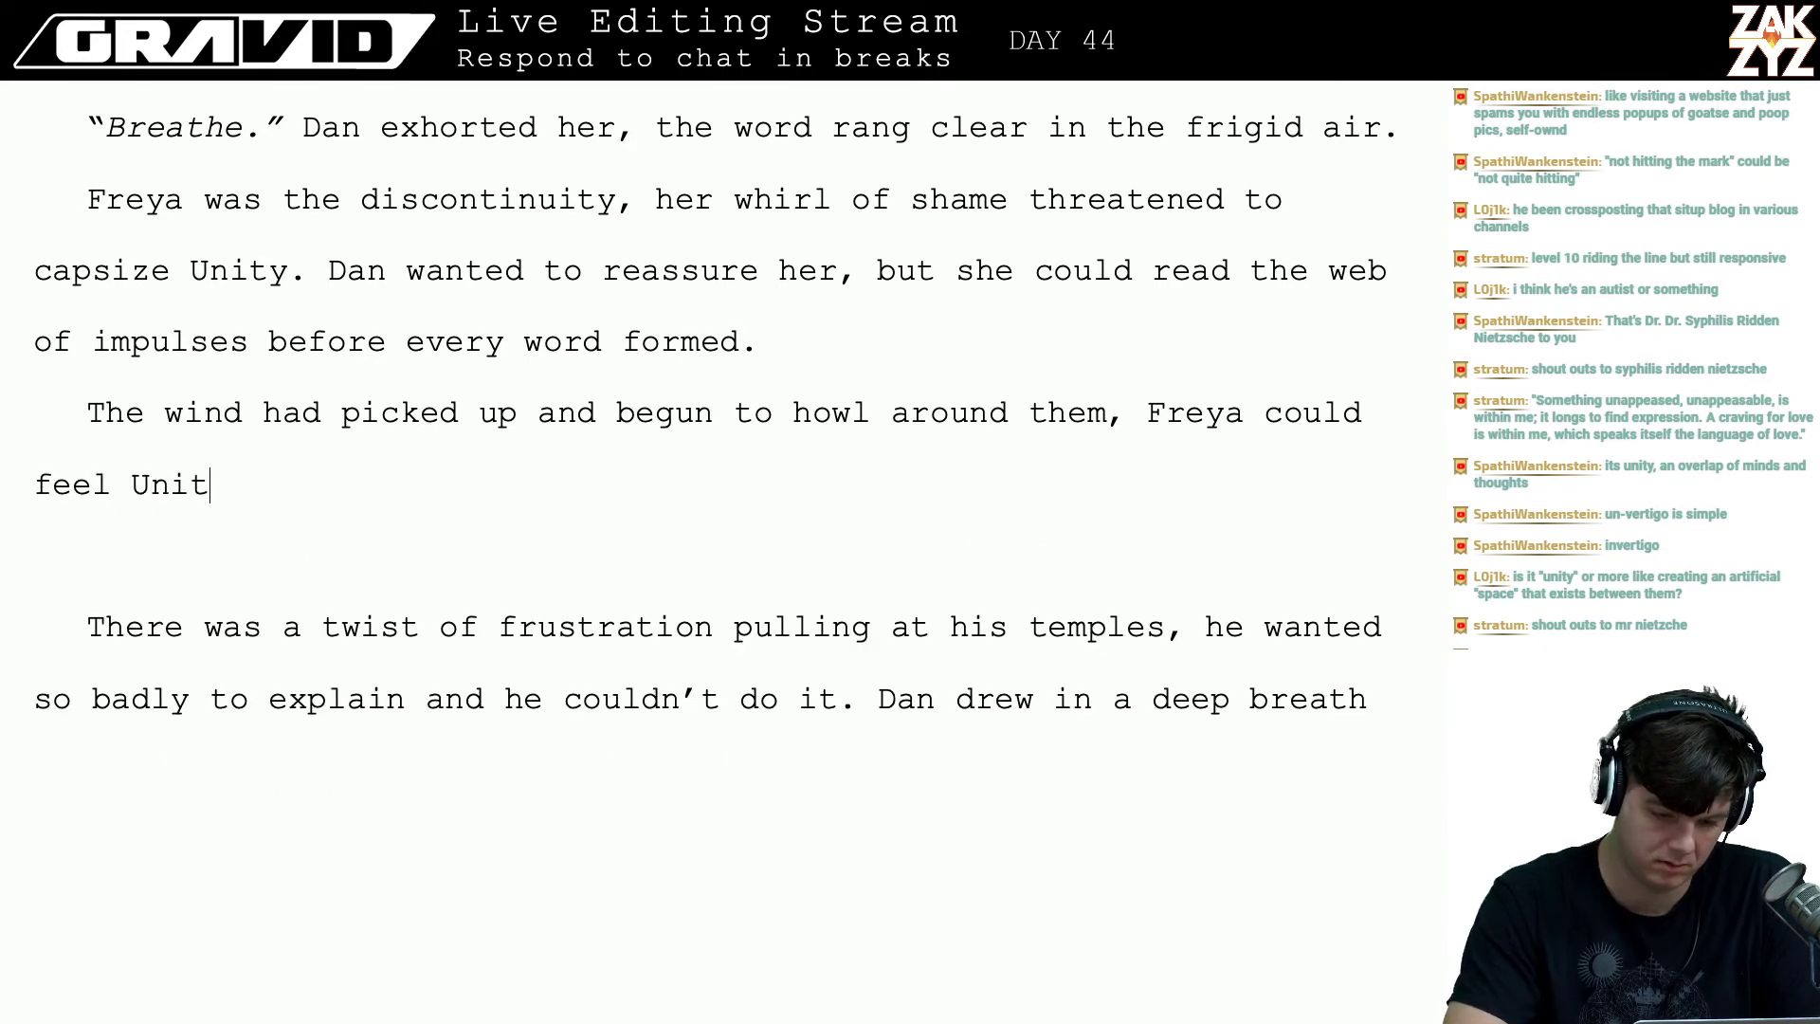
type("y faltering, she")
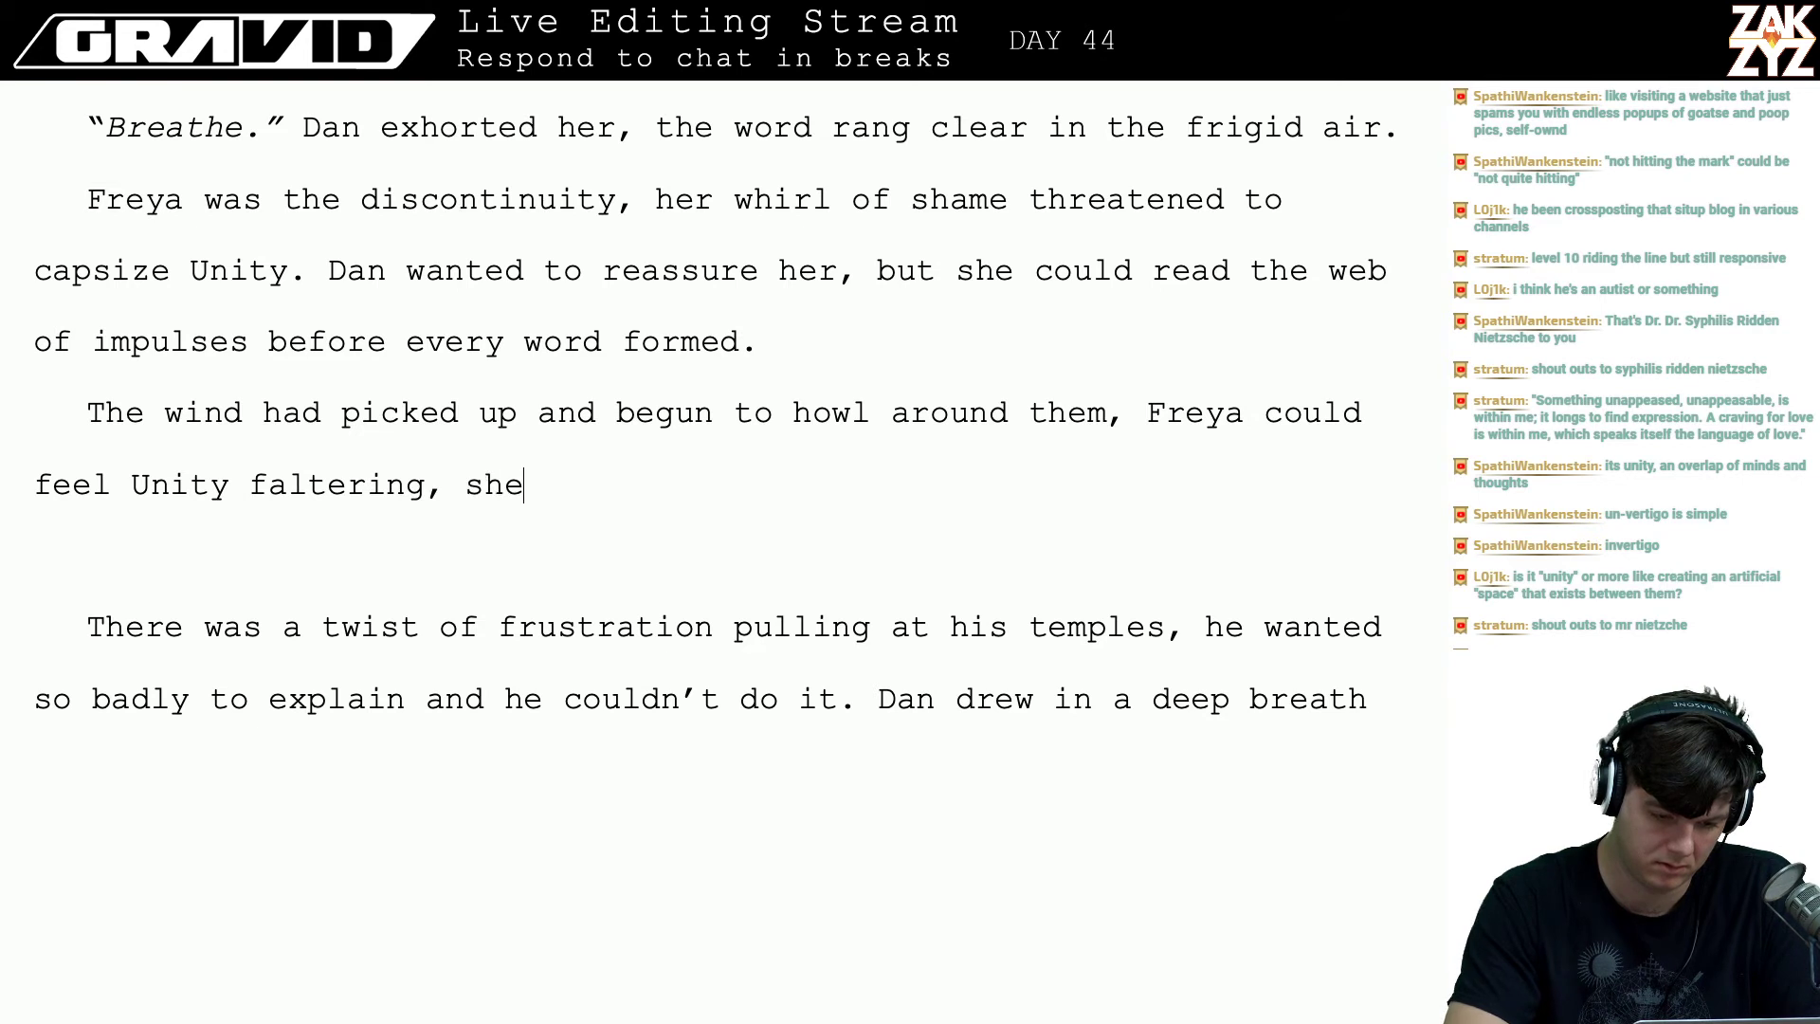
type(" was")
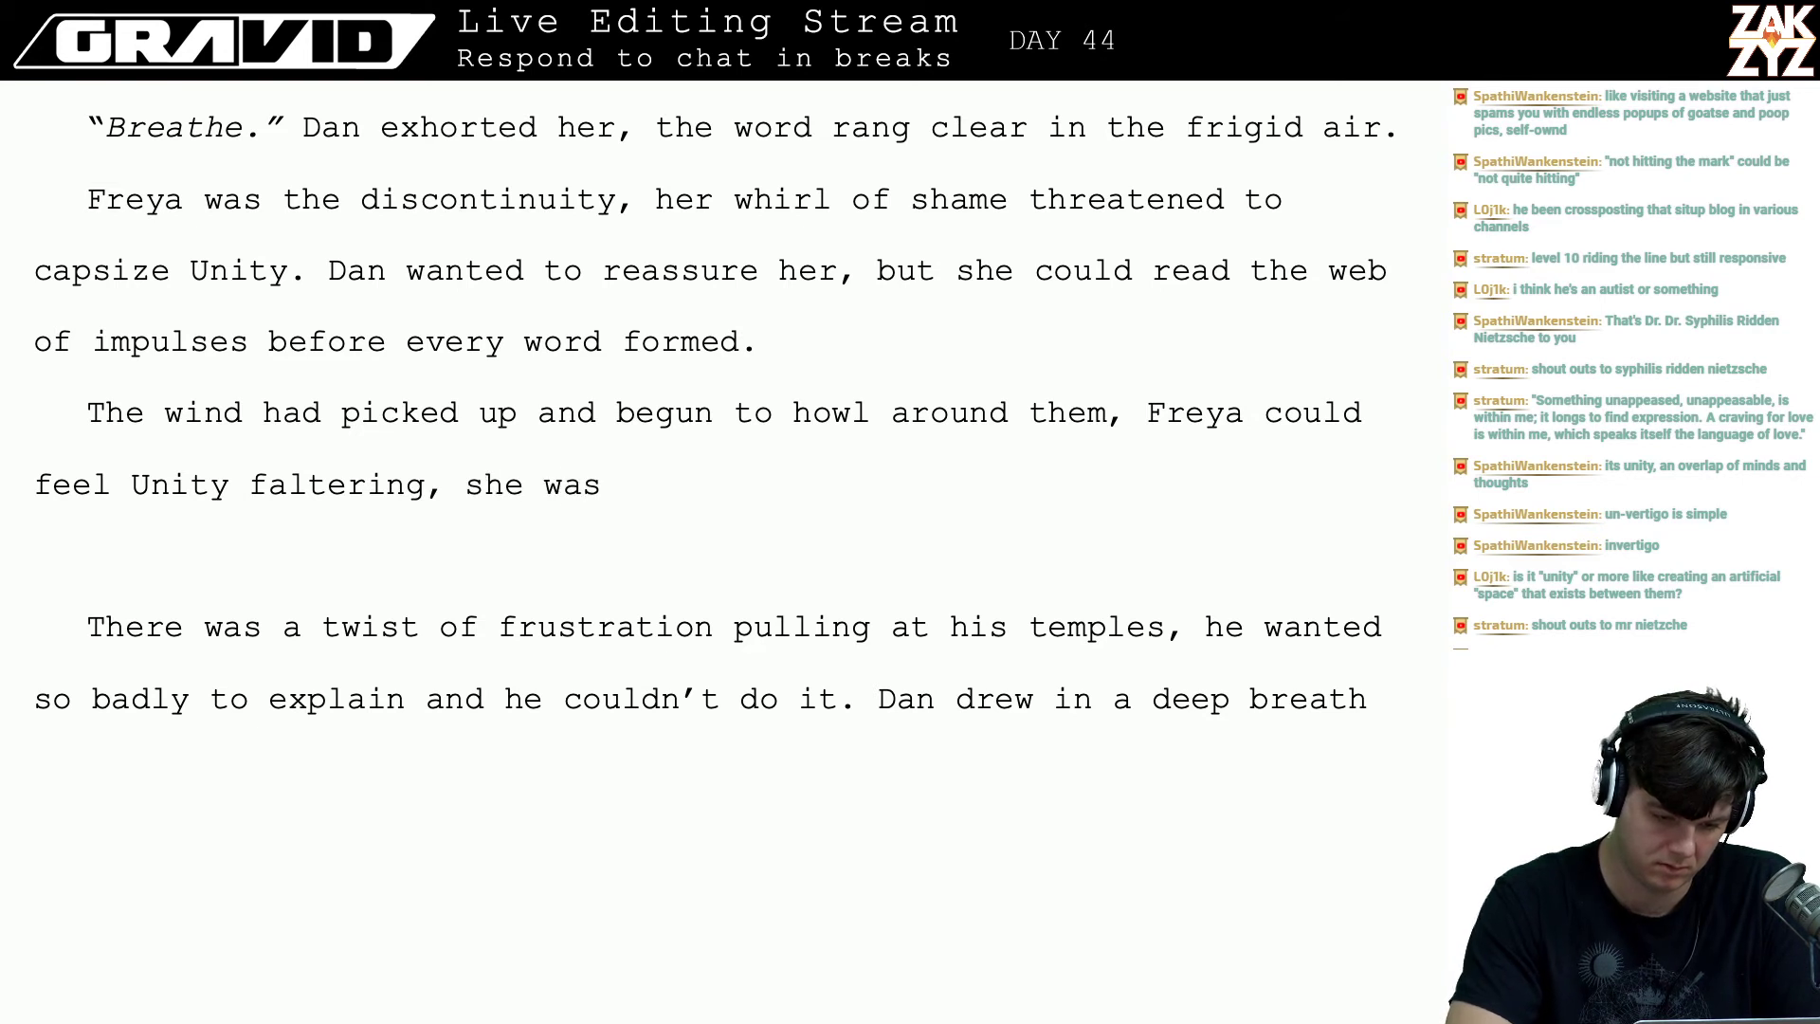
key("BackSpace")
key("BackSpace")
key("BackSpace")
key("BackSpace")
key("BackSpace")
key("BackSpace")
key("BackSpace")
key("BackSpace")
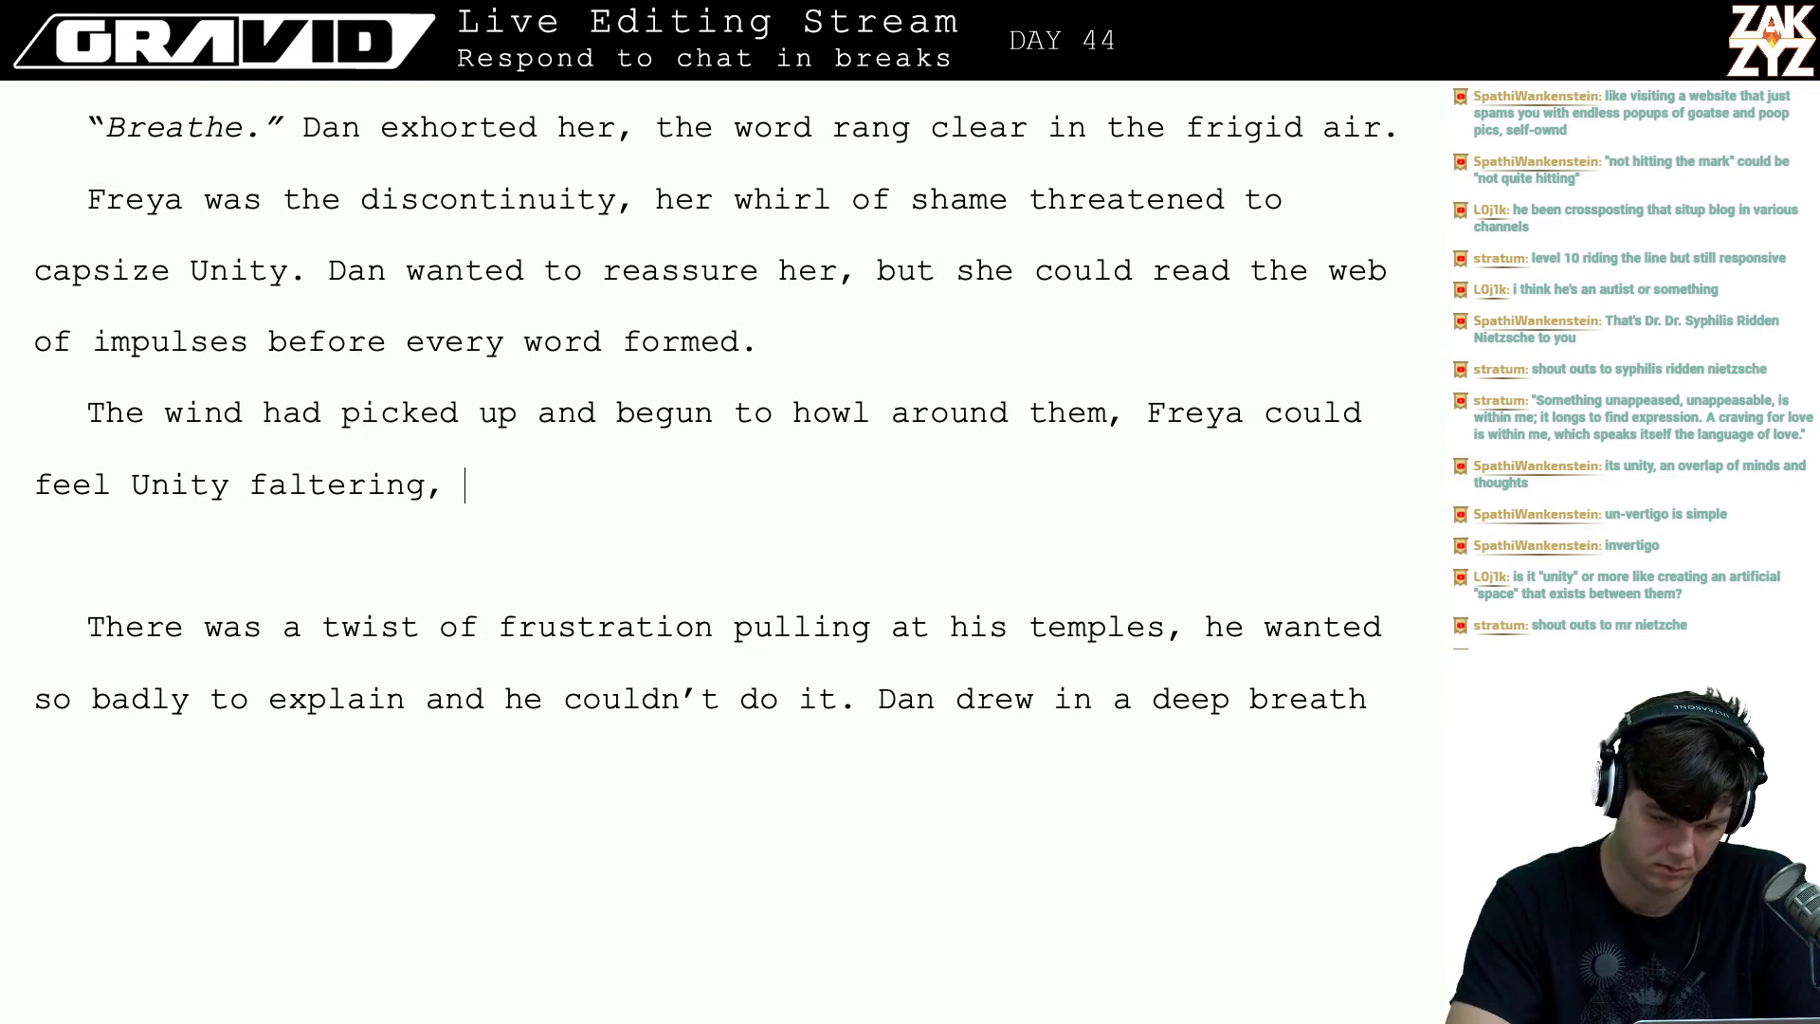
type("and she wa")
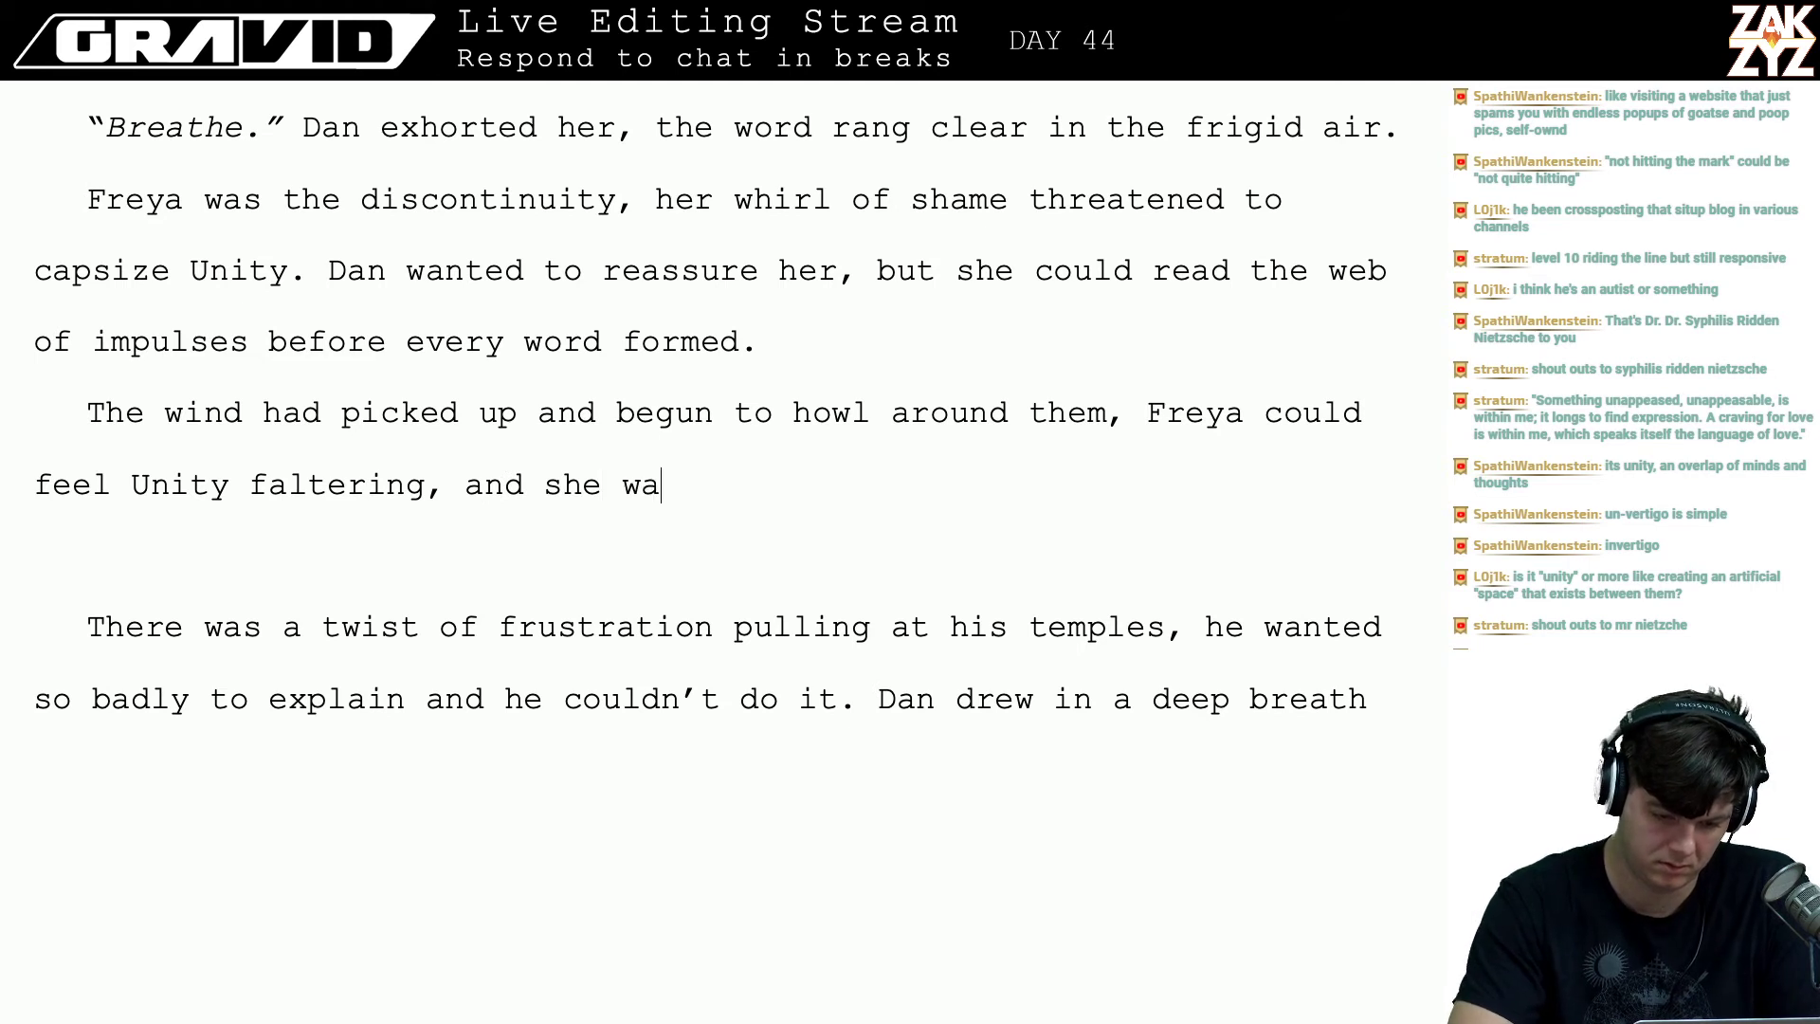
type("s the one who'")
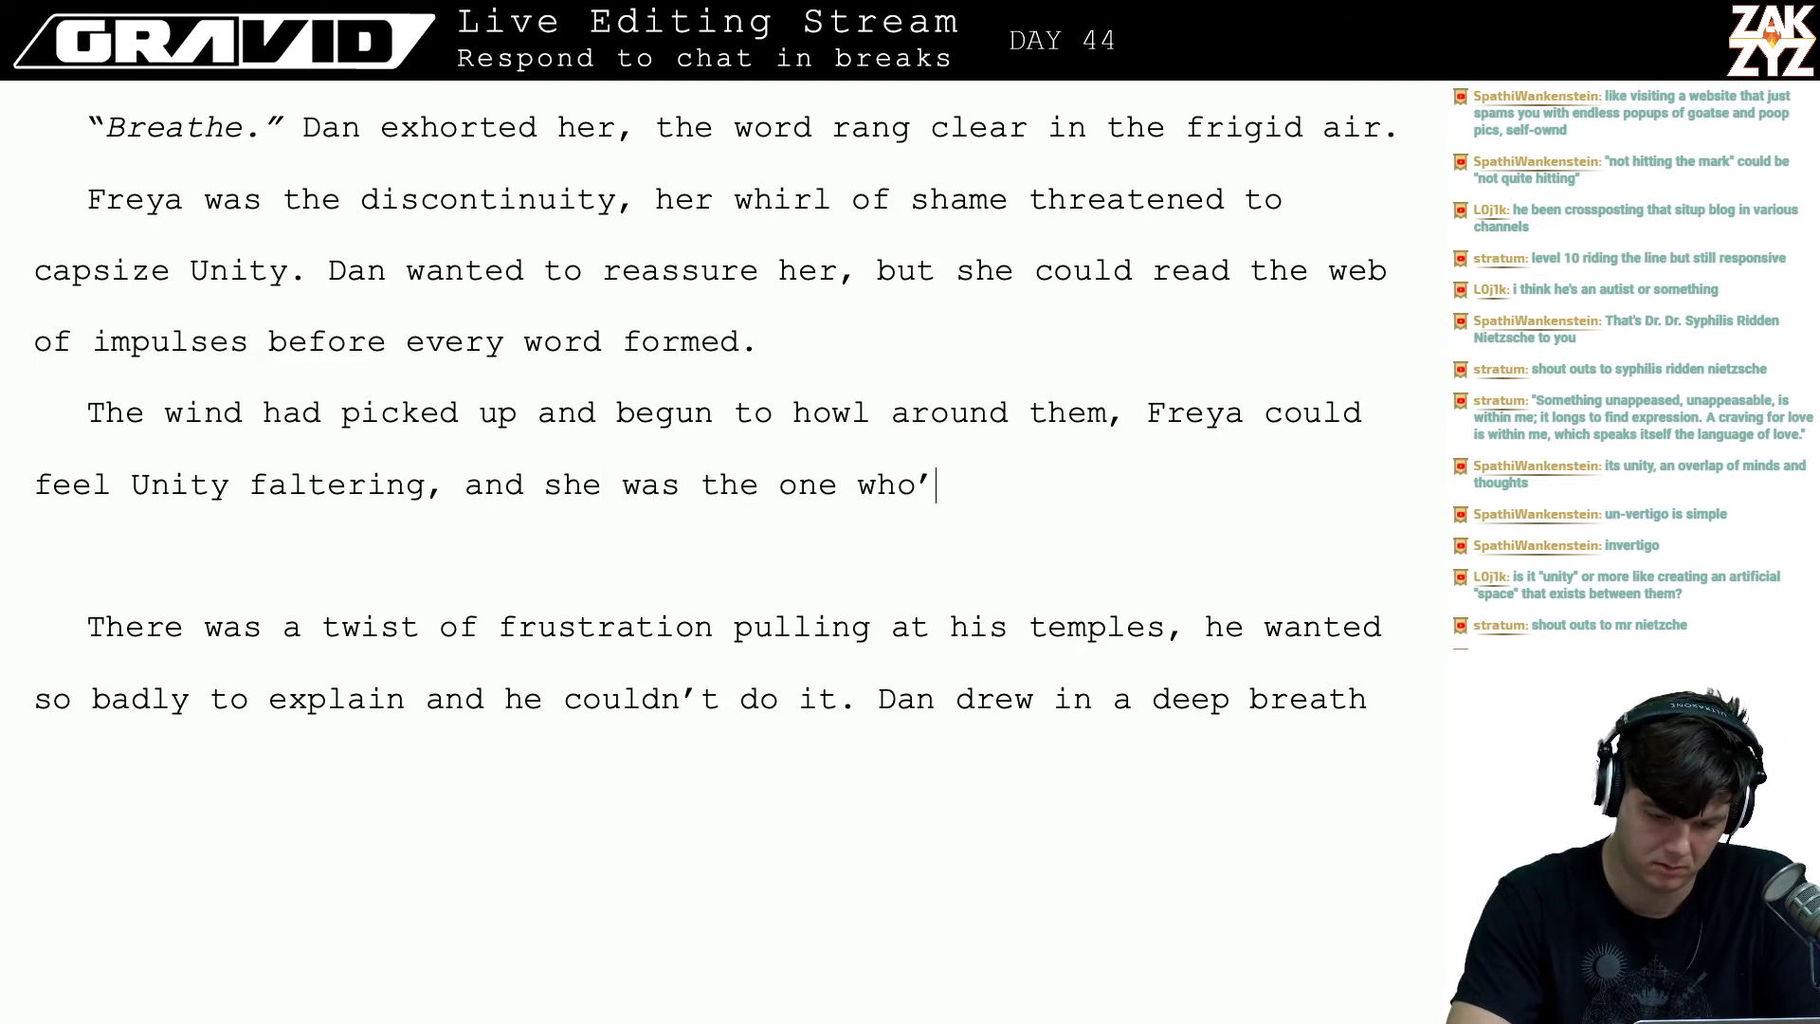
type("d lost the beat")
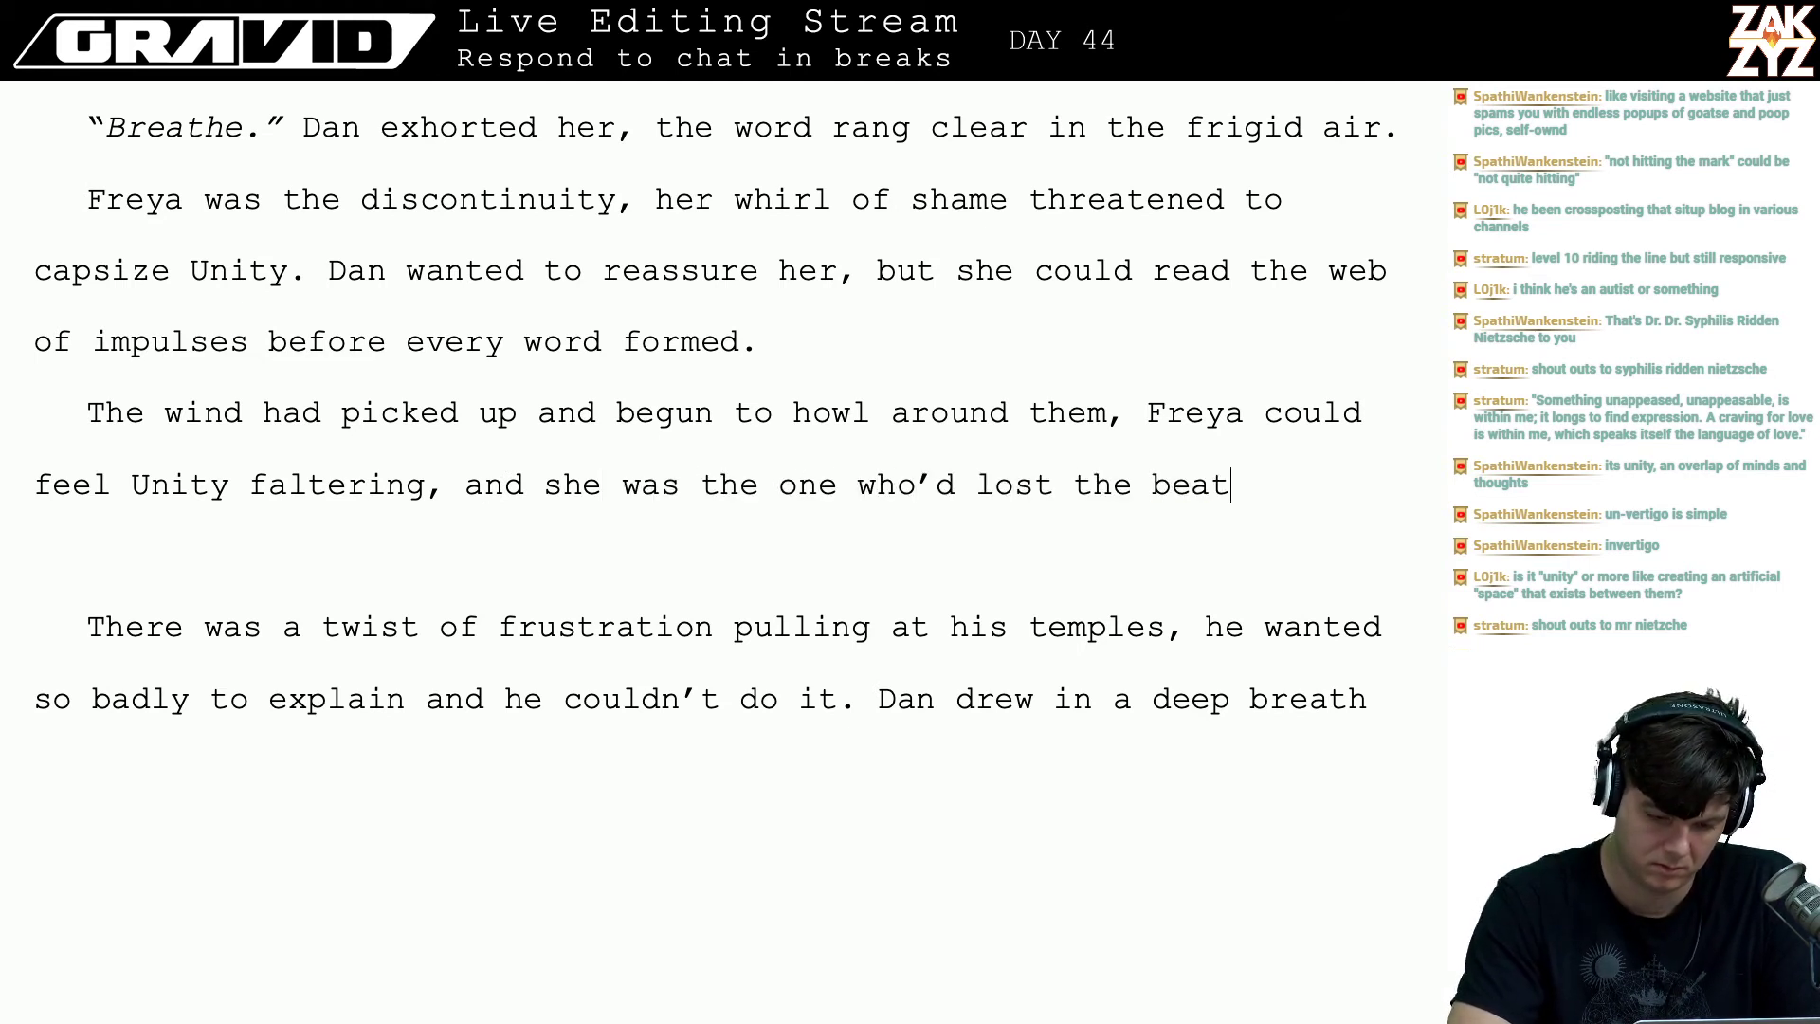
key("BackSpace")
key("BackSpace")
key("BackSpace")
key("BackSpace")
key("BackSpace")
key("BackSpace")
key("BackSpace")
key("BackSpace")
key("BackSpace")
key("BackSpace")
key("BackSpace")
key("BackSpace")
key("BackSpace")
key("BackSpace")
key("BackSpace")
key("BackSpace")
key("BackSpace")
key("BackSpace")
key("BackSpace")
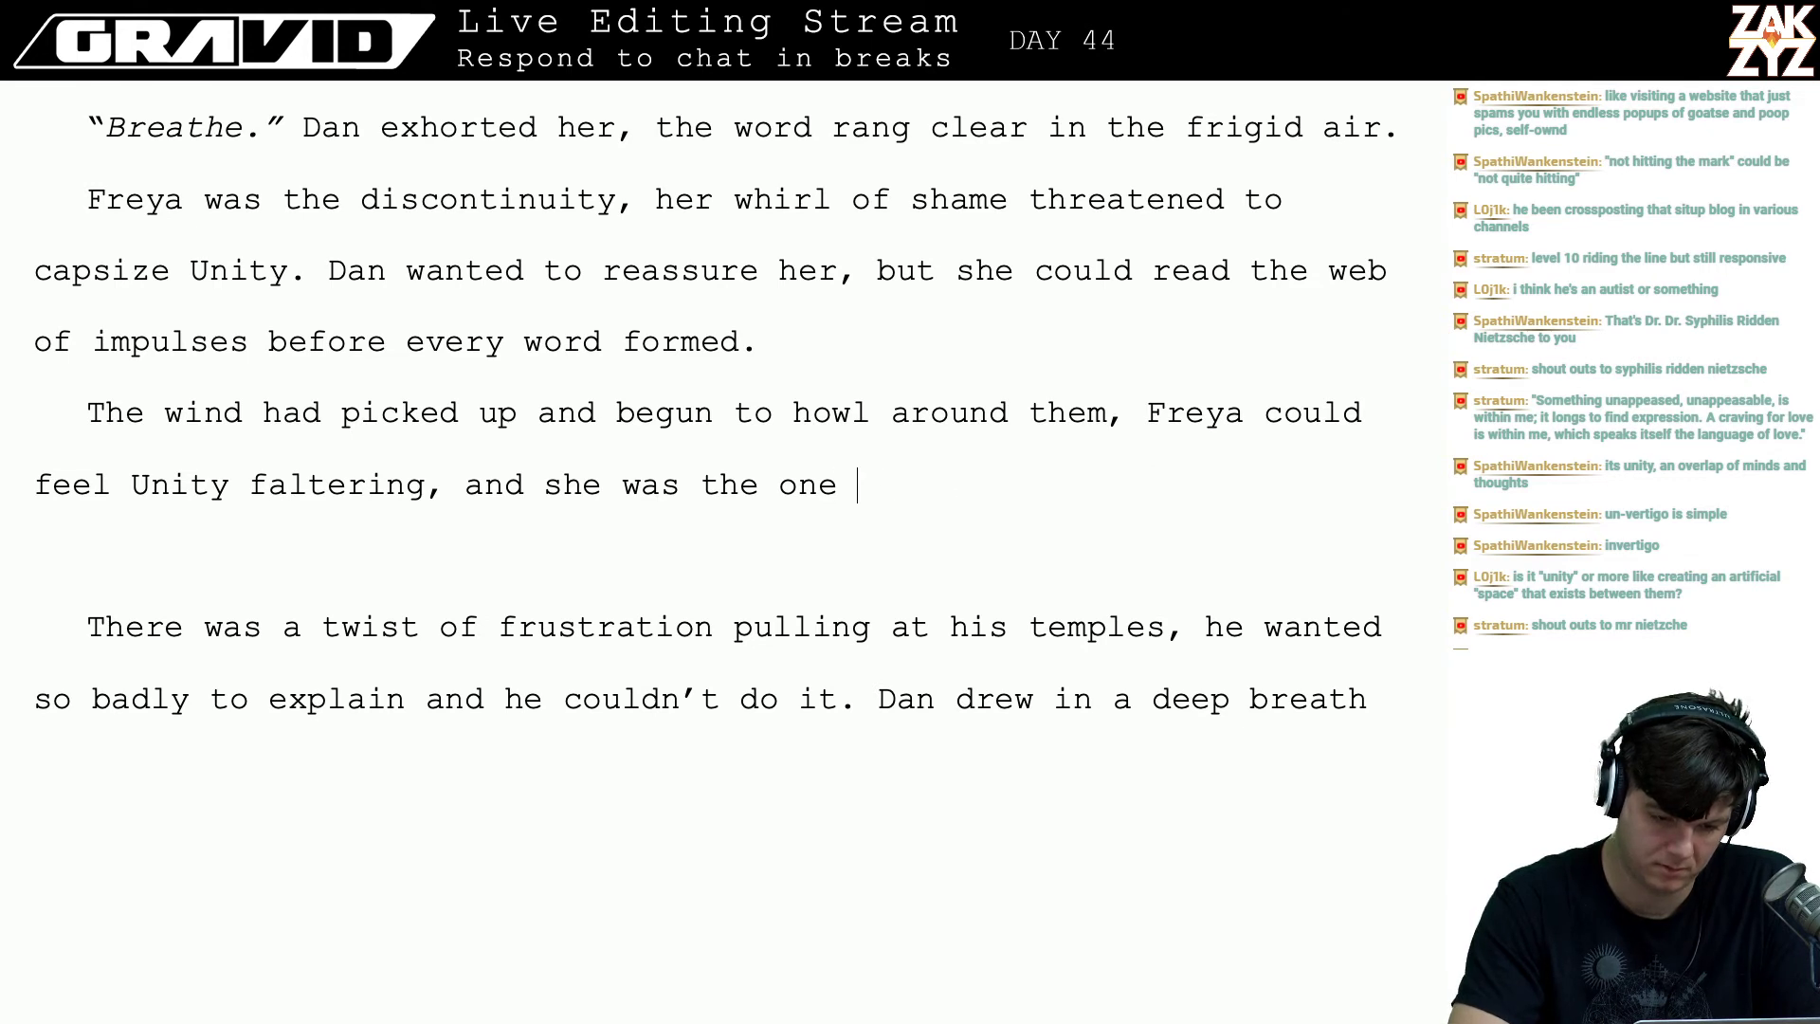
key("BackSpace")
key("BackSpace")
key("BackSpace")
key("BackSpace")
key("BackSpace")
key("BackSpace")
key("BackSpace")
key("BackSpace")
key("BackSpace")
key("BackSpace")
key("BackSpace")
key("BackSpace")
key("BackSpace")
key("BackSpace")
key("BackSpace")
key("BackSpace")
key("BackSpace")
key("BackSpace")
key("BackSpace")
key("BackSpace")
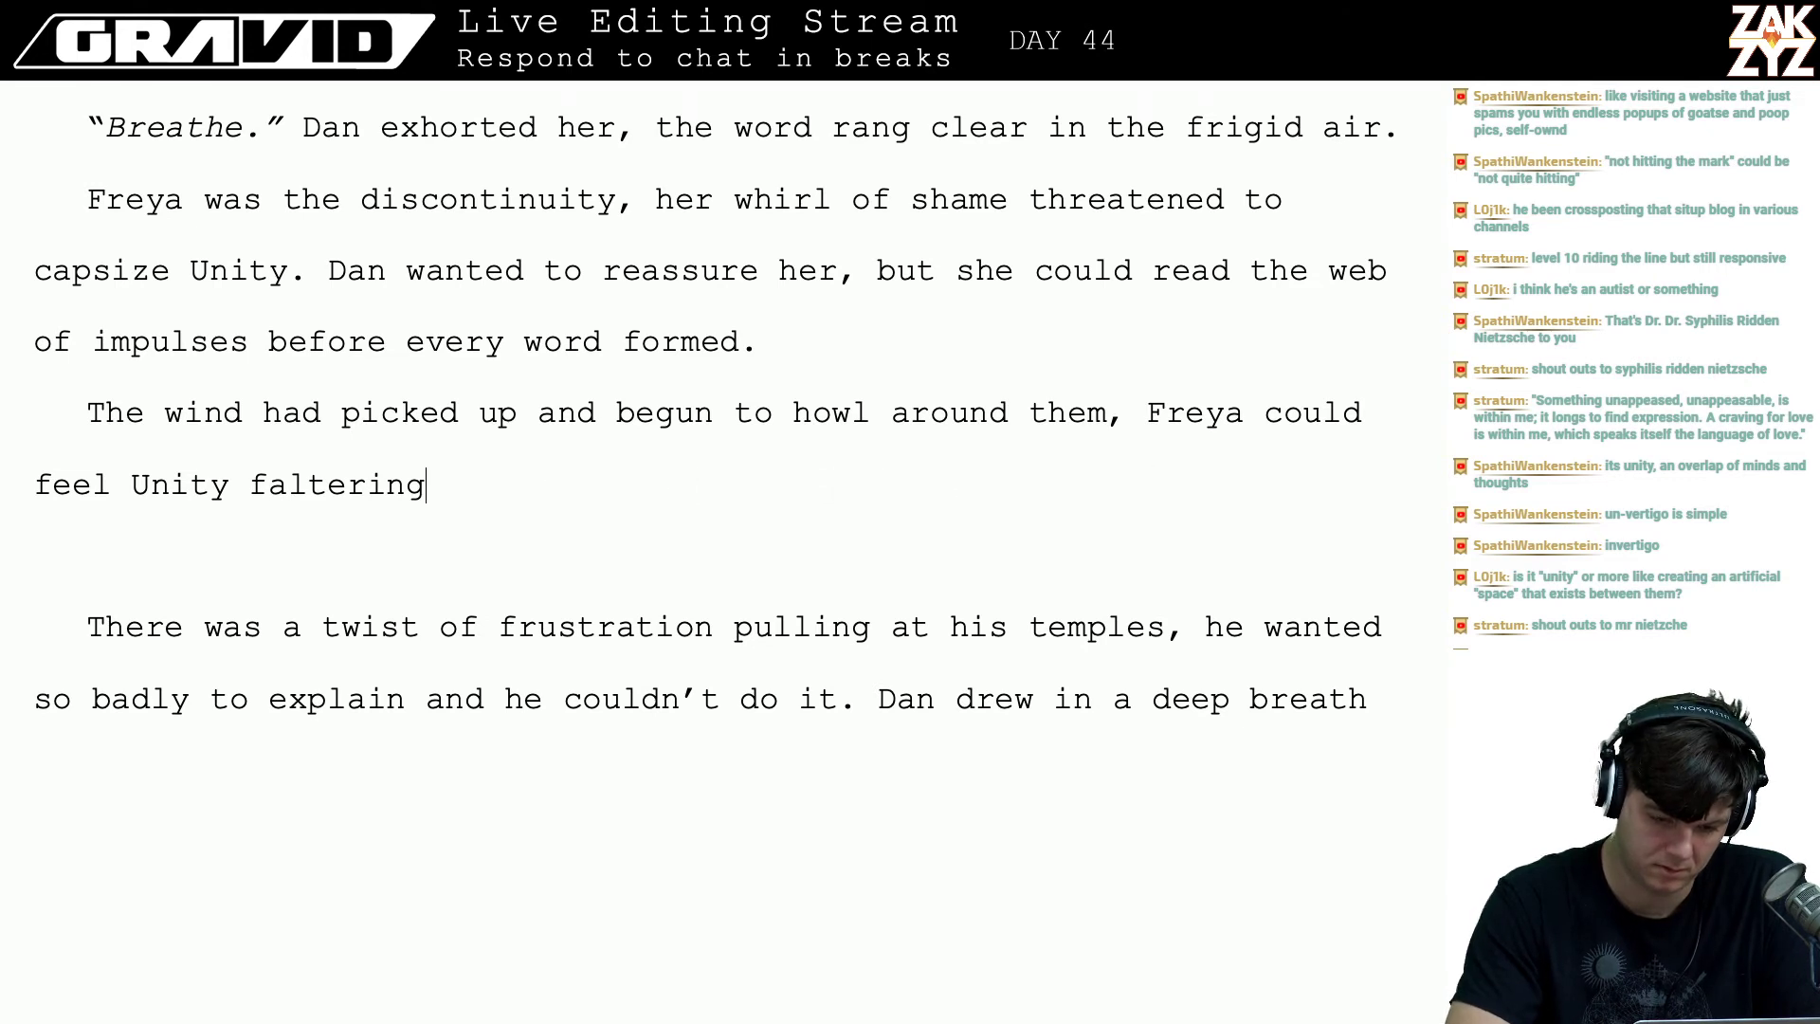
- Finish the sentence after "faltering" with ", it was her fault for playing off-key."
type(", it was her f")
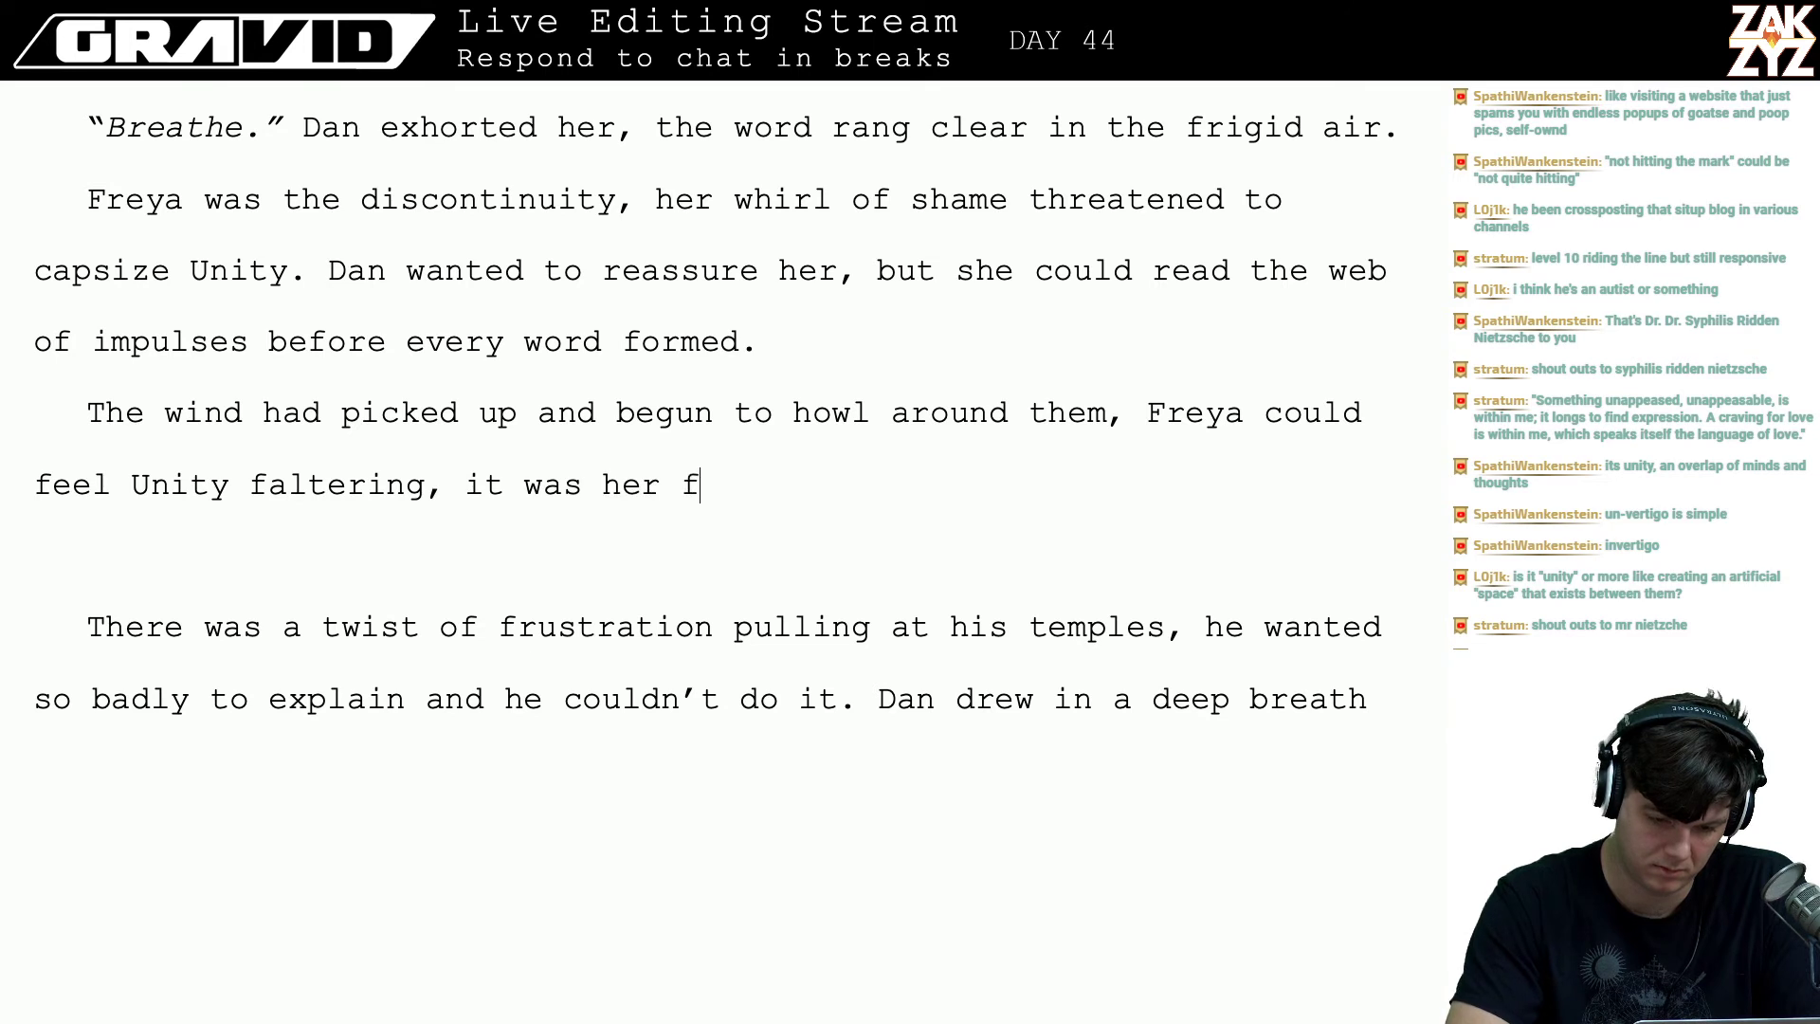
type("ault for playing ou")
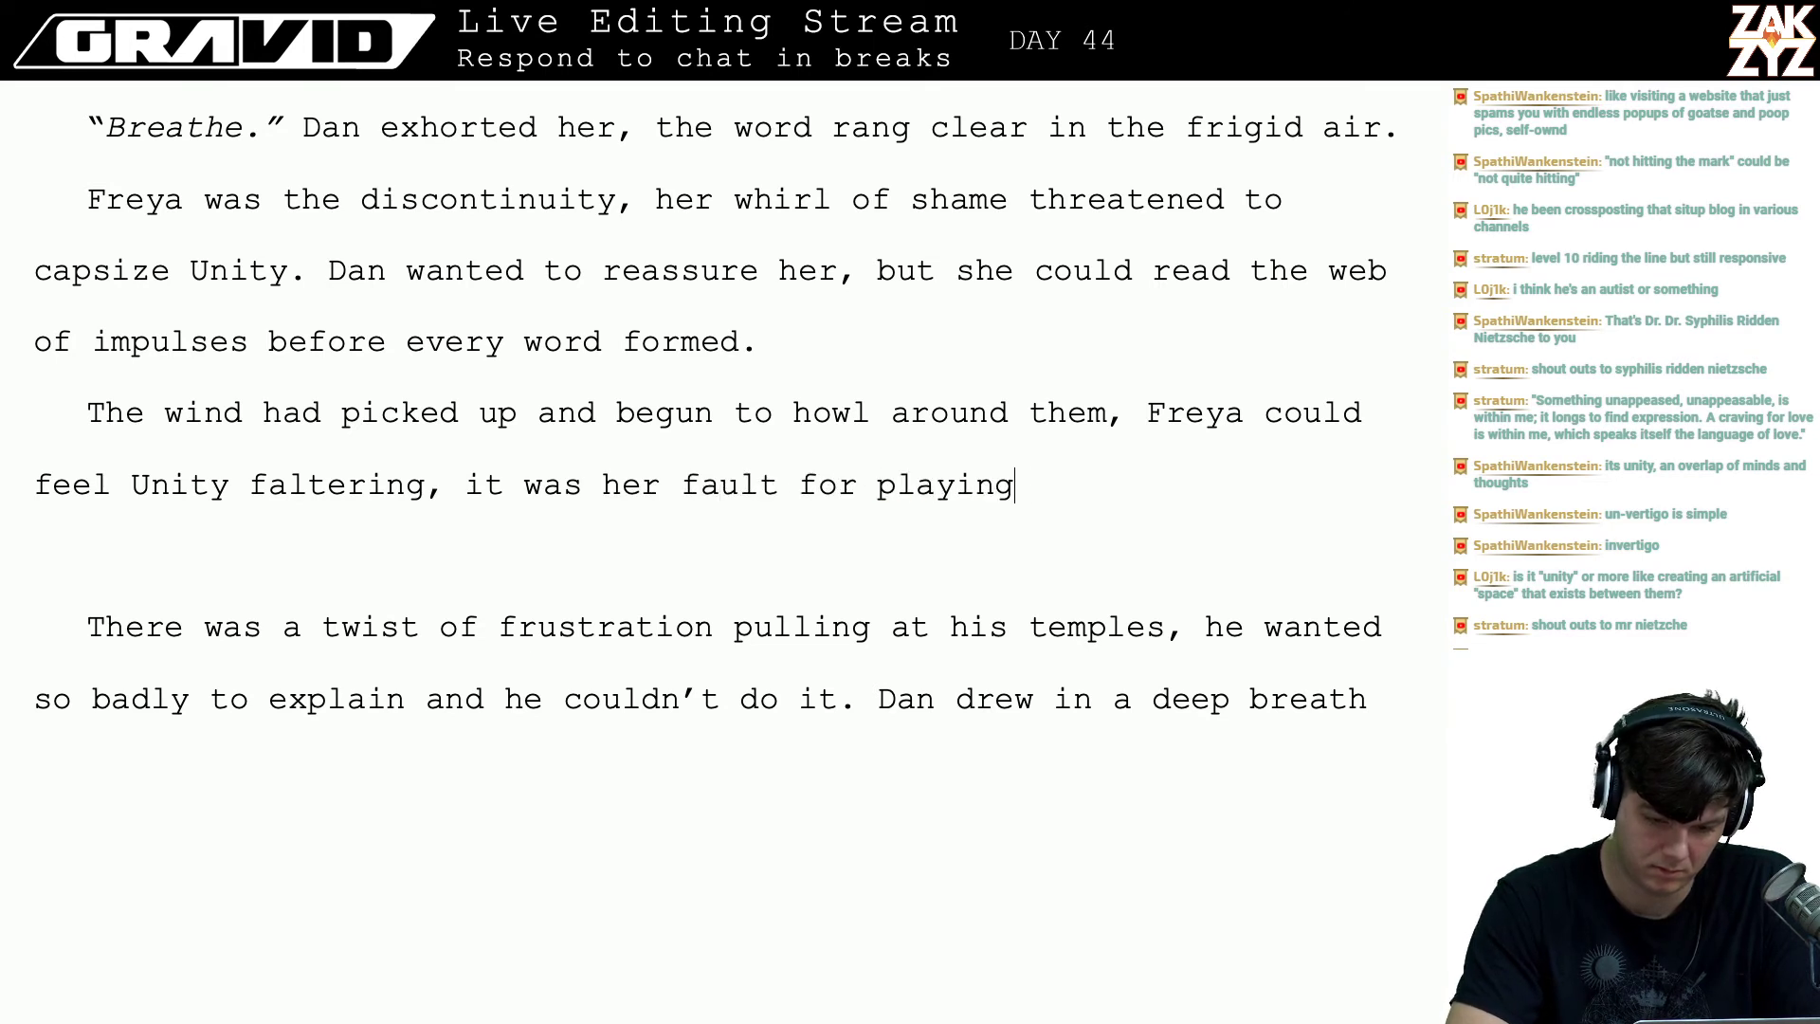
key("BackSpace")
key("BackSpace")
type("off-key.")
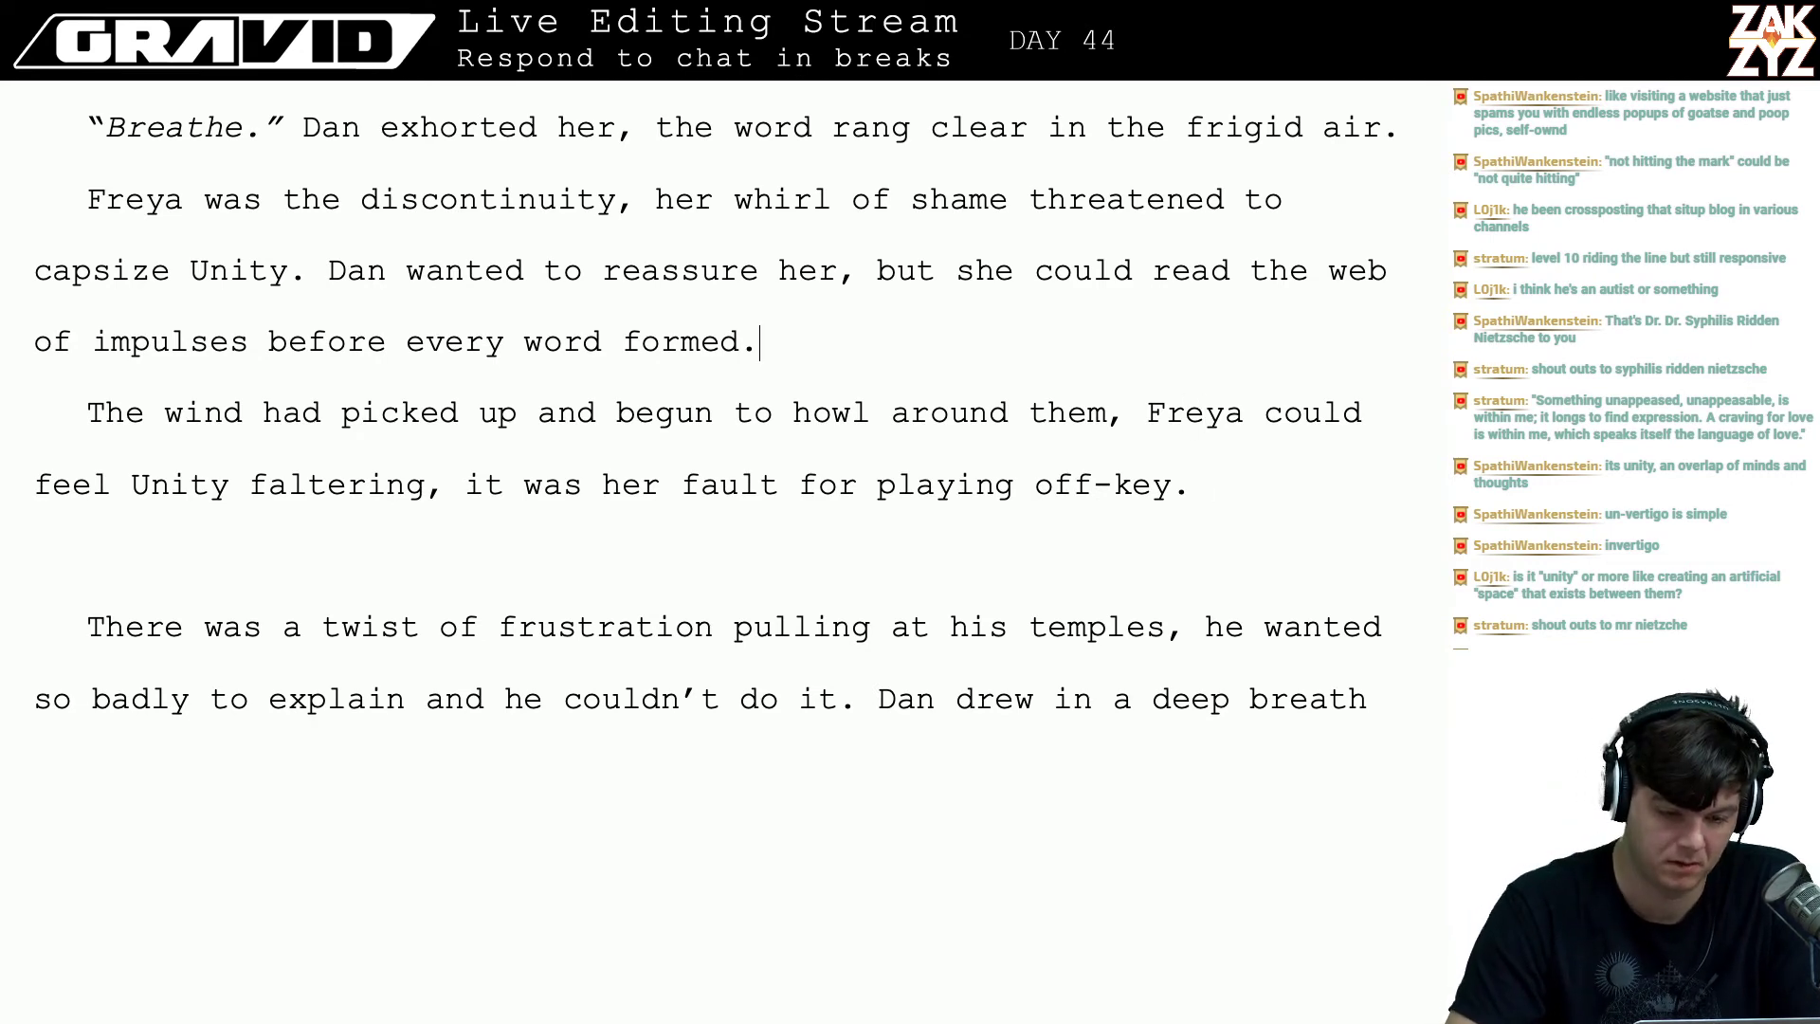
- Split the wind paragraph before "Freya could feel Unity faltering", moving that clause to its own paragraph below a blank line
key("Up")
key("Up")
key("Up")
key("Down")
key("Down")
key("Down")
key("Down")
key("Down")
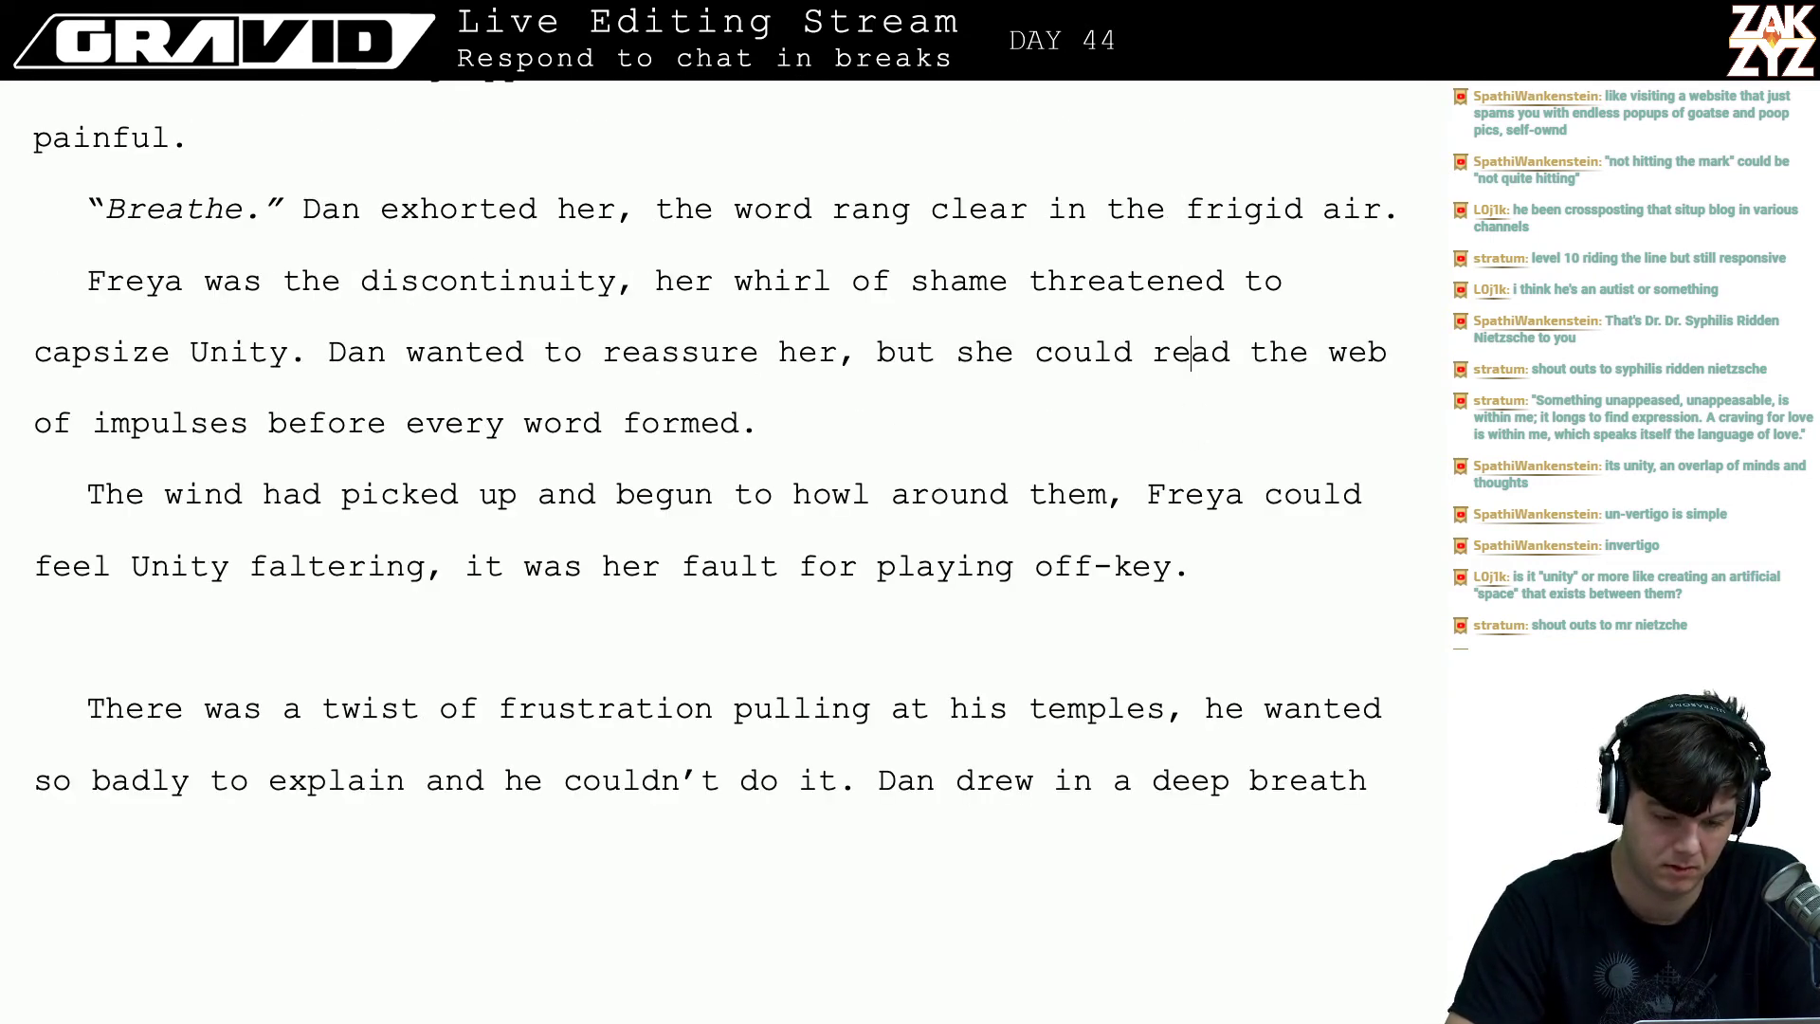
key("Up")
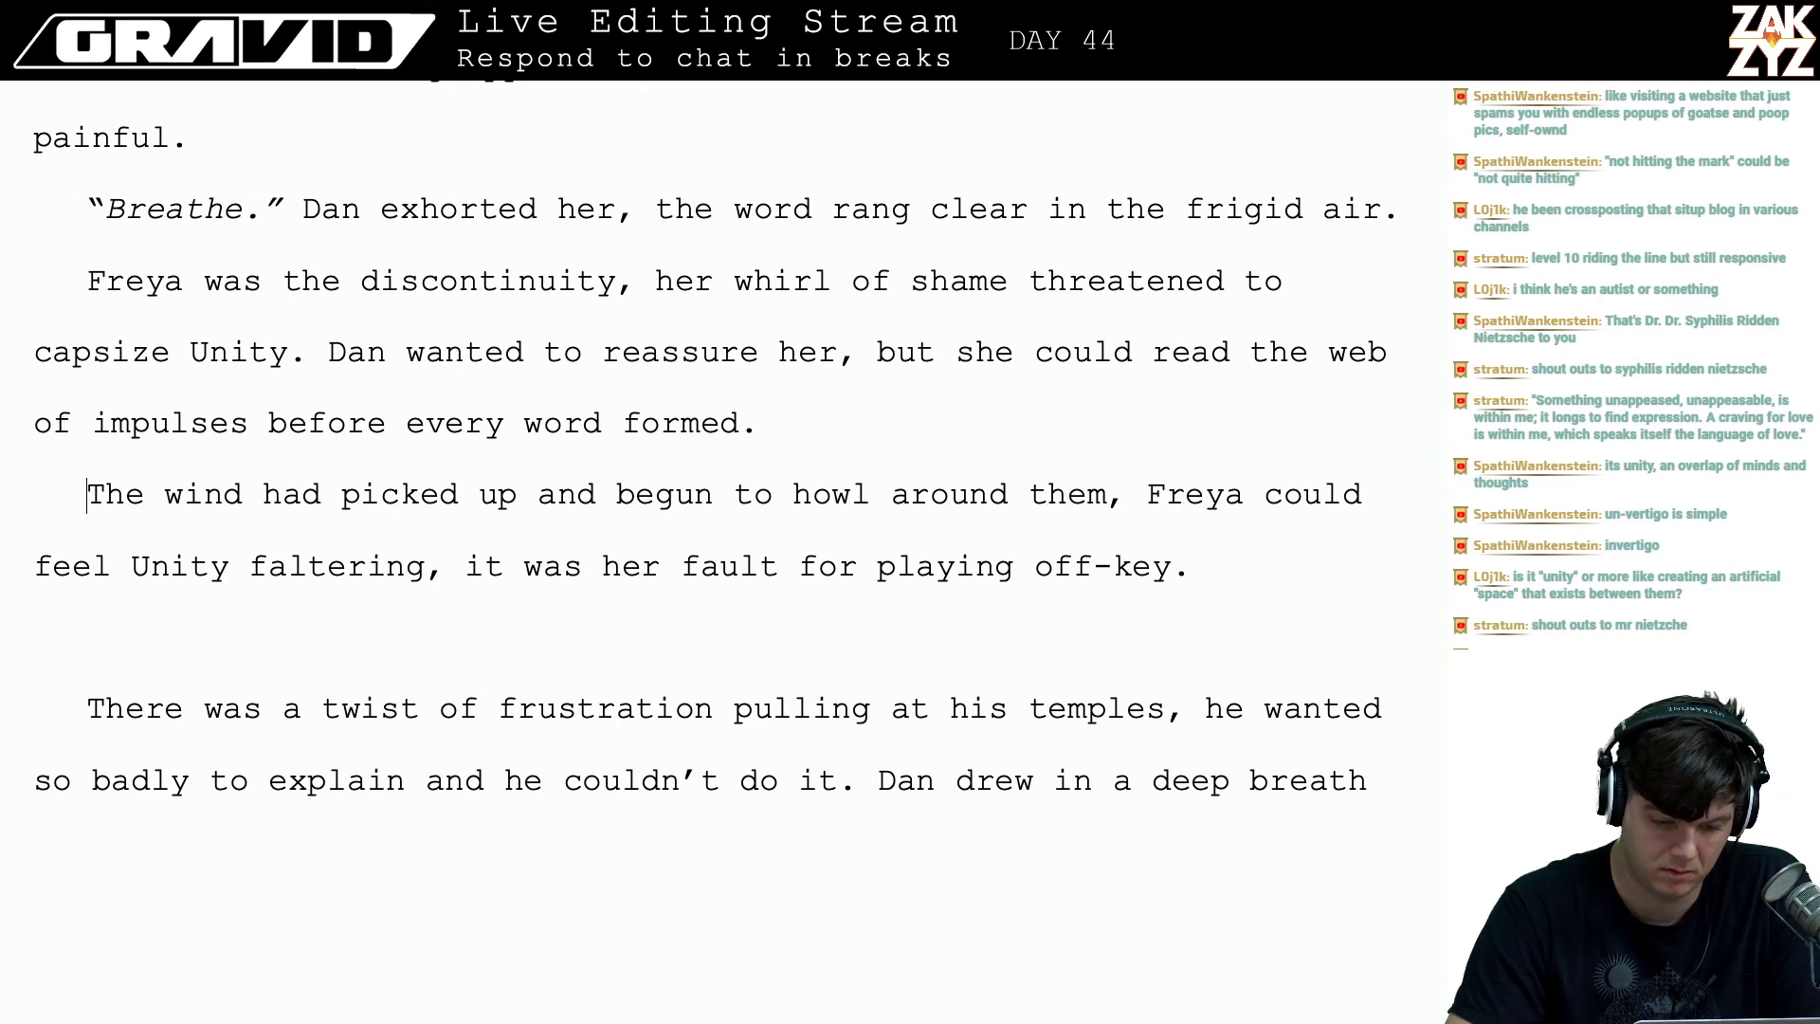
key("Left")
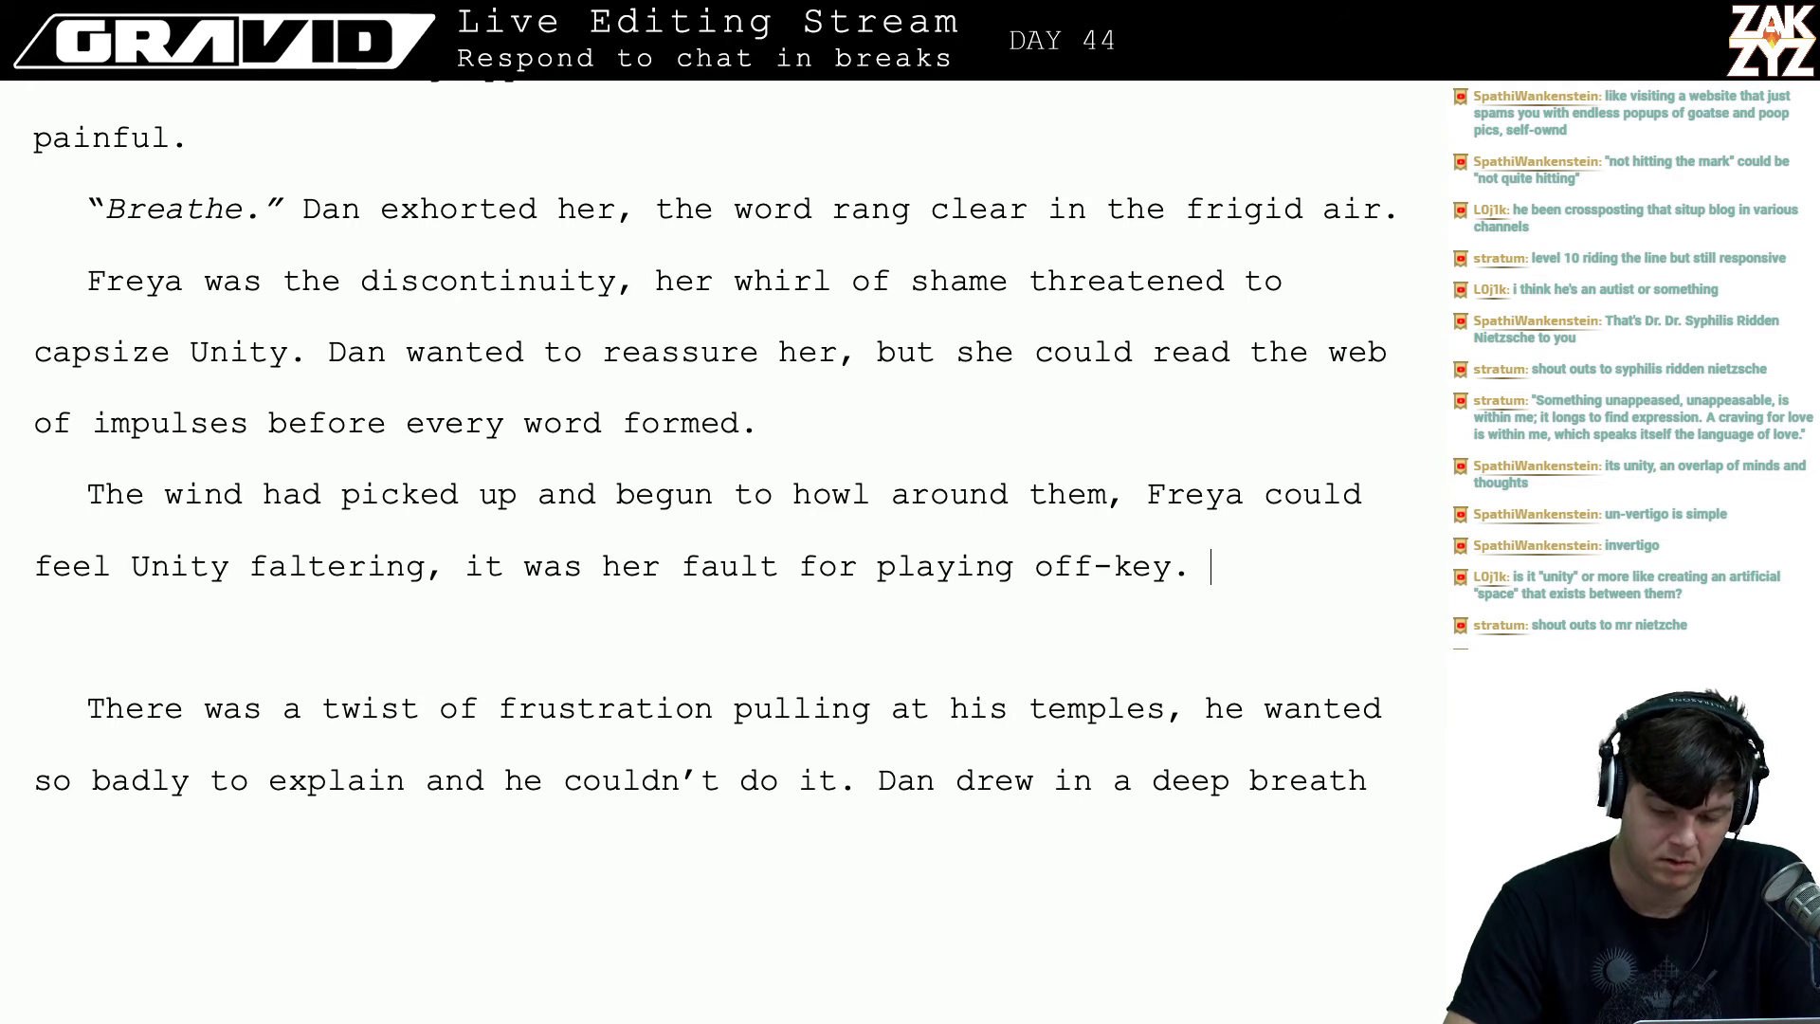
key("Up")
key("Left")
key("Left")
key("Left")
key("Left")
key("Right")
key("Return")
key("Return")
key("Left")
key("Left")
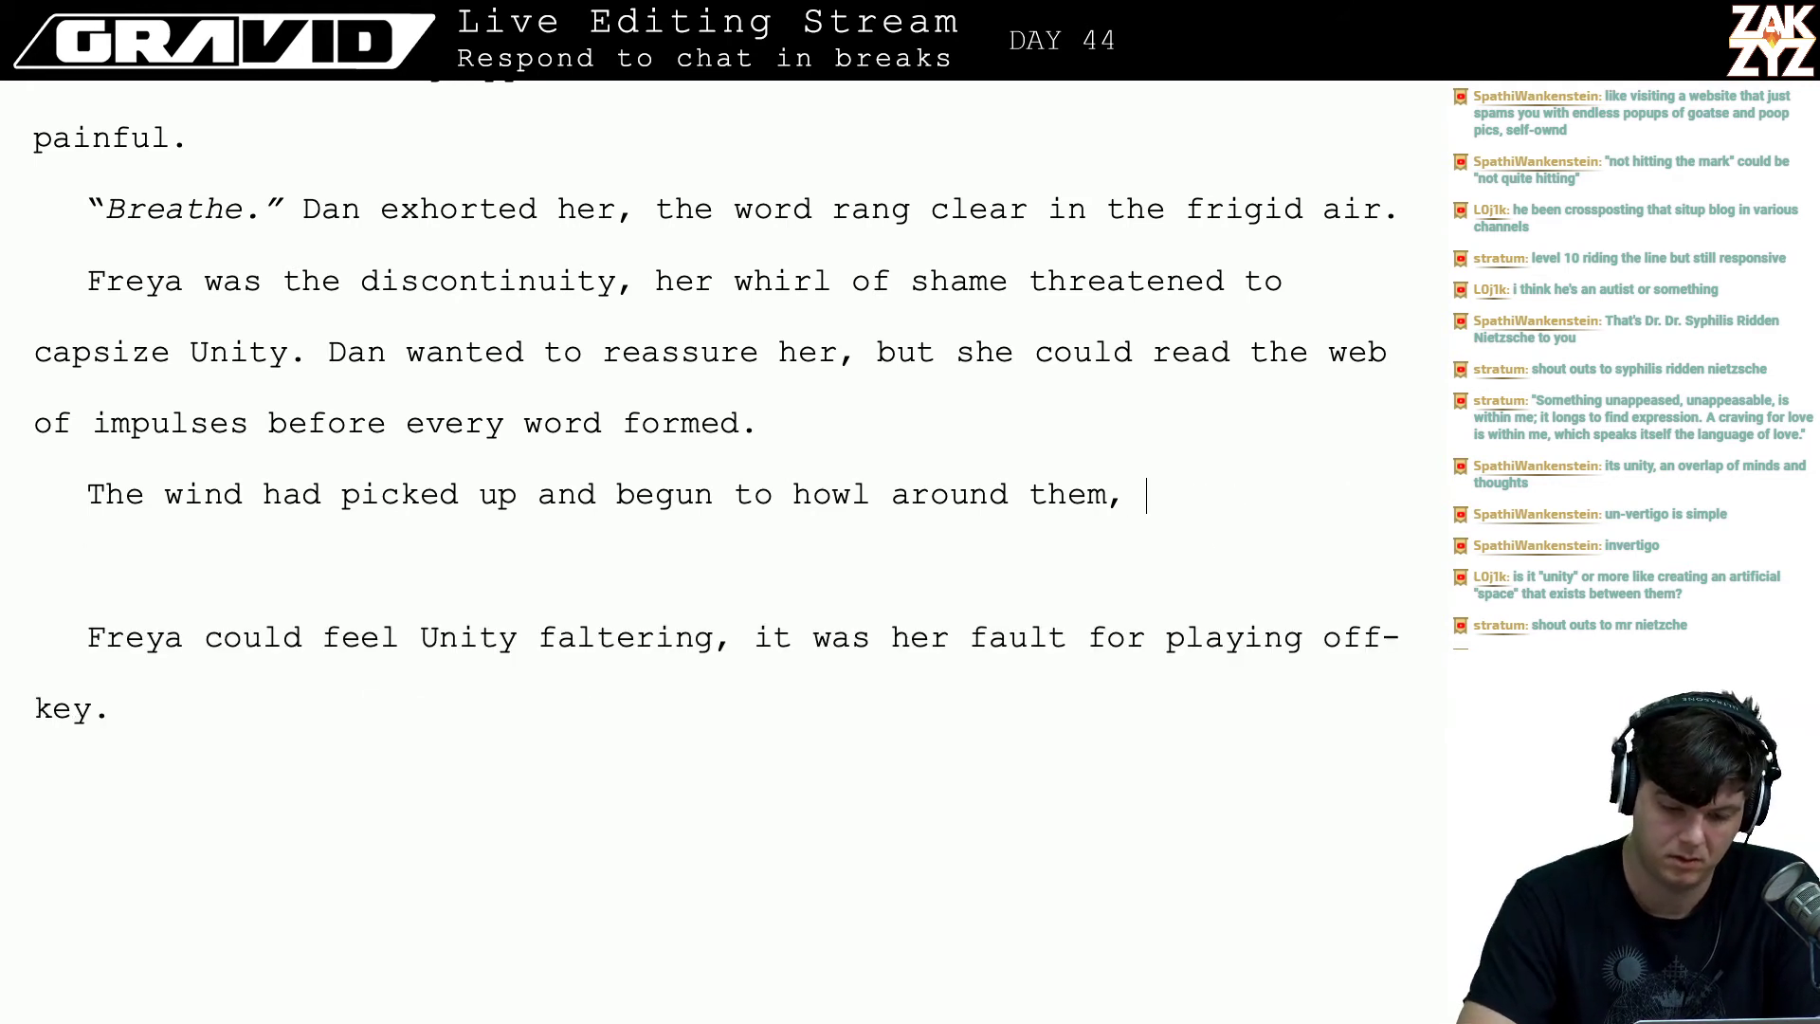
- Continue the wind sentence after "around them," with "Freya fought to calm herself. Unity was faltering,"
type("fr")
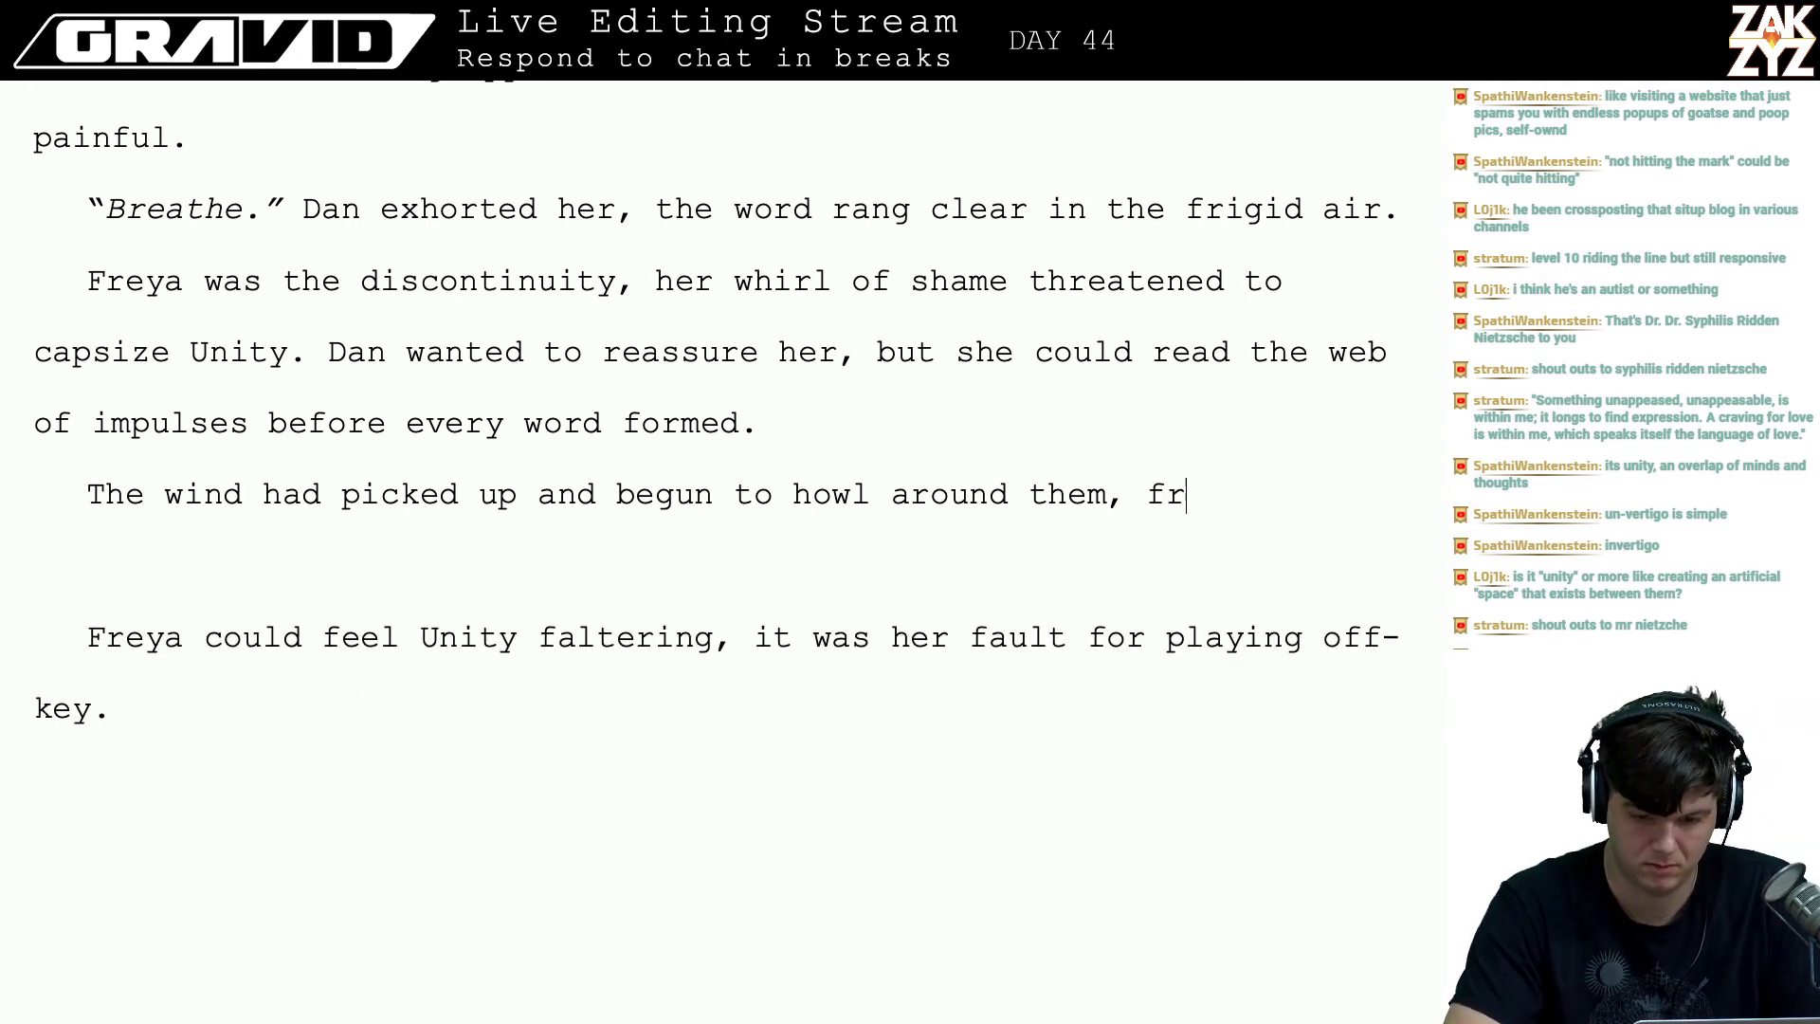
key("BackSpace")
key("BackSpace")
type("Freya fou")
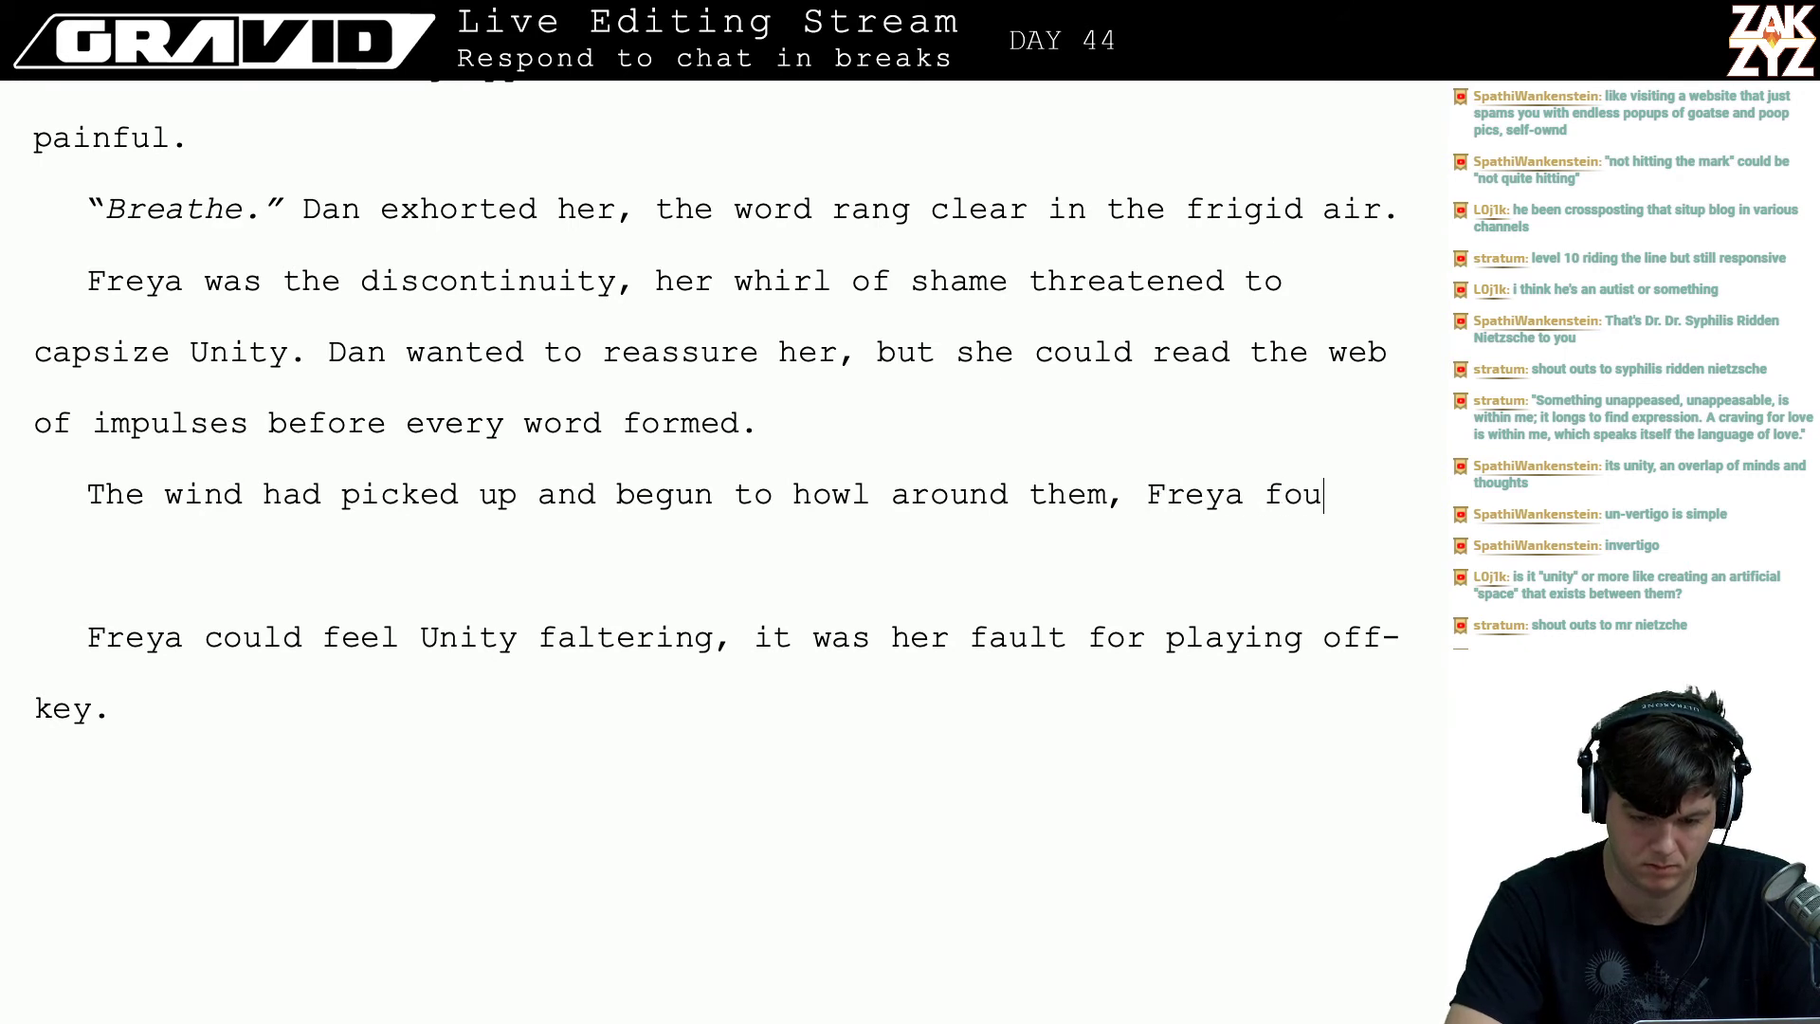
type("ght to ")
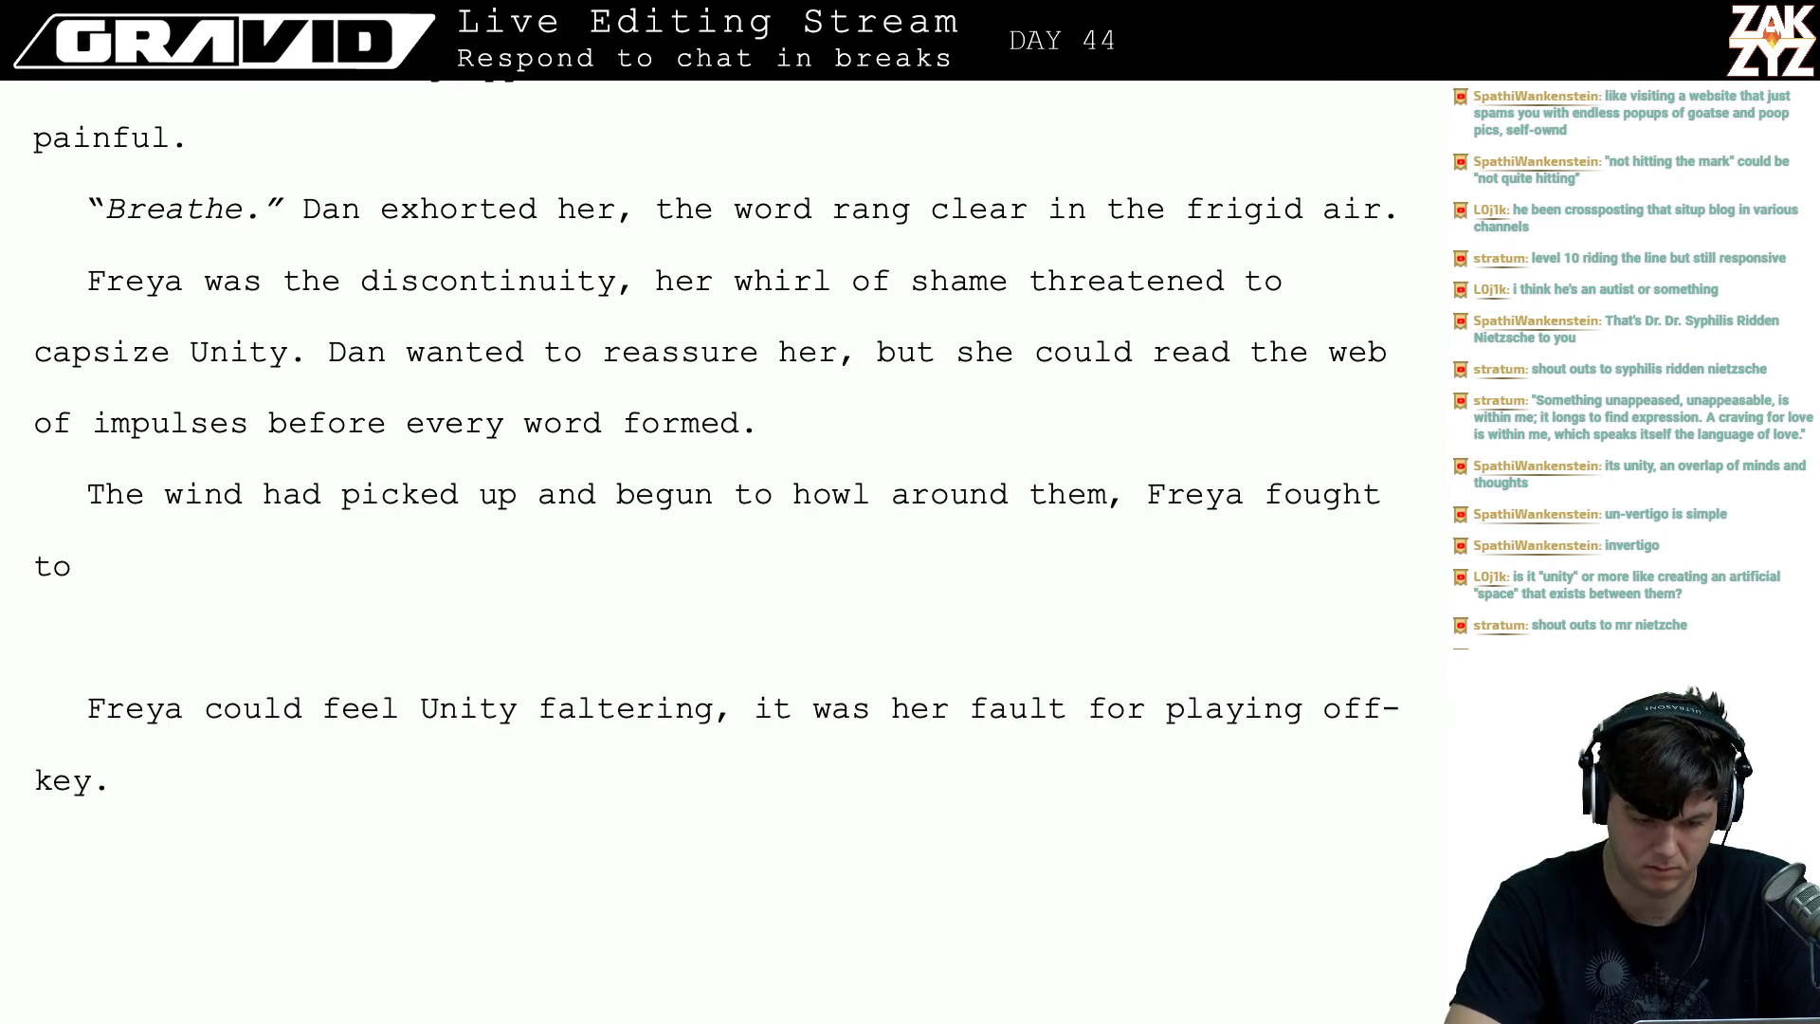
type("calm herself.")
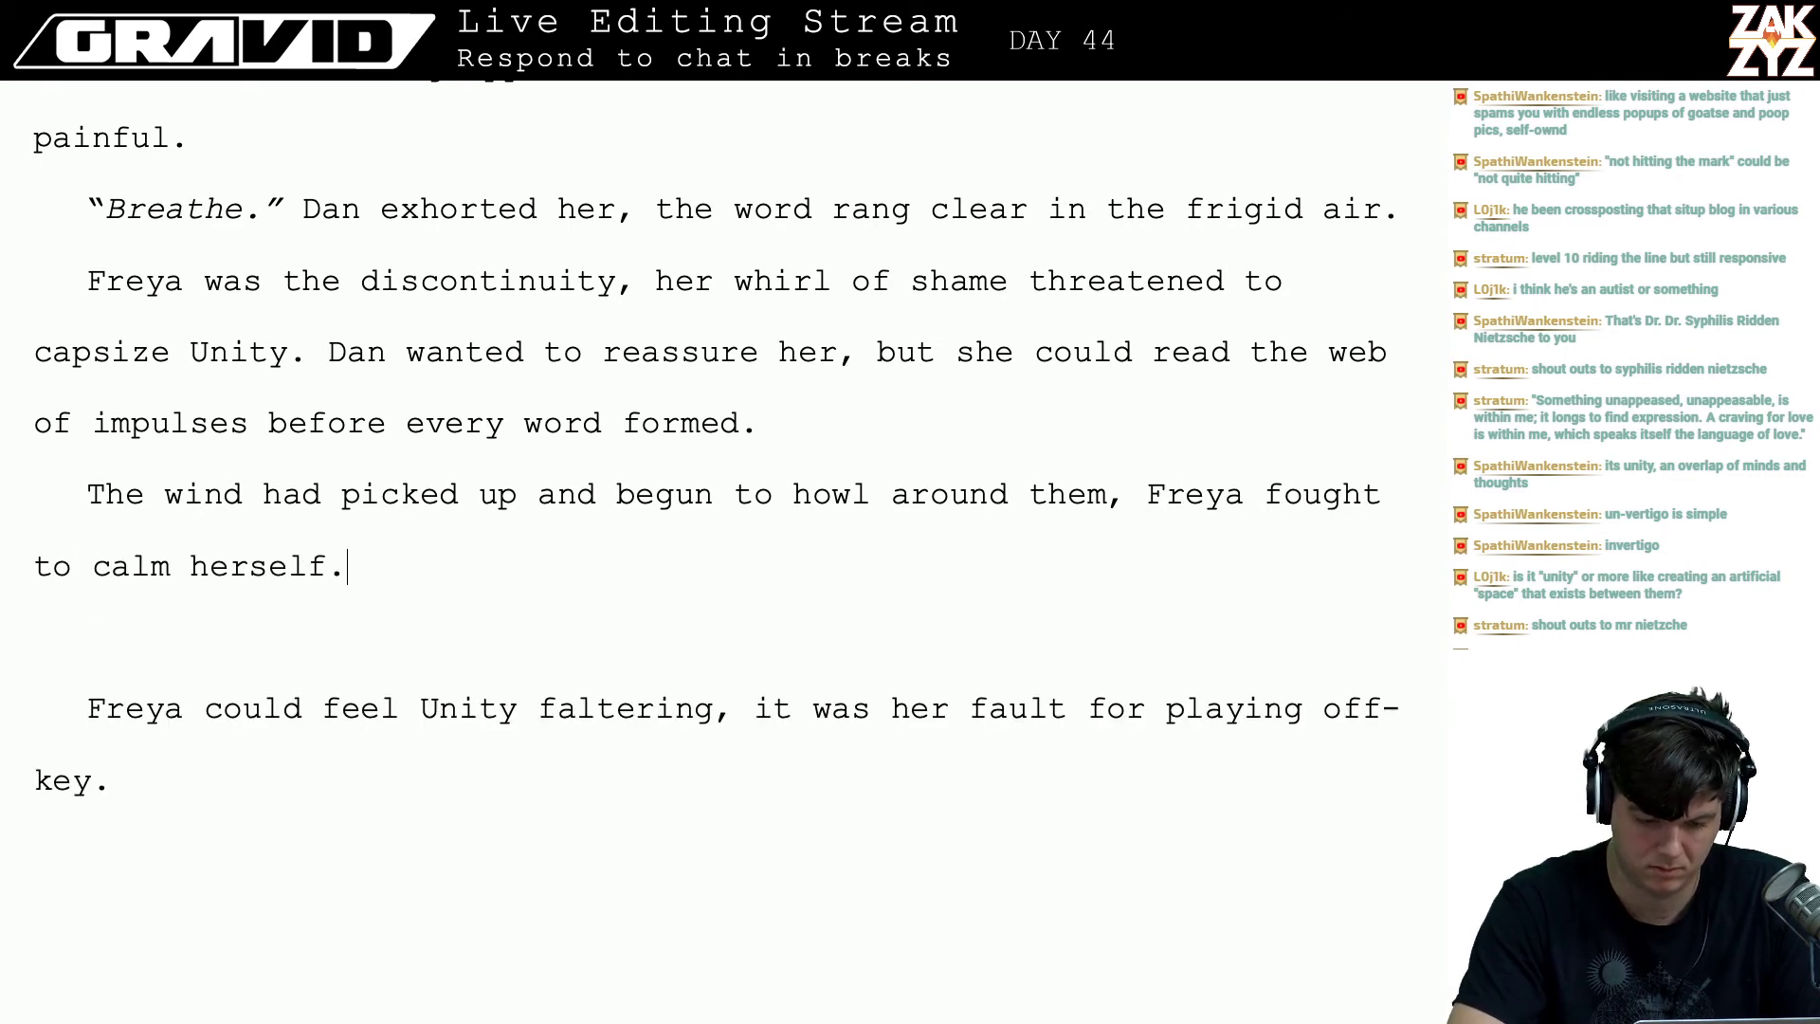
type(" Unity")
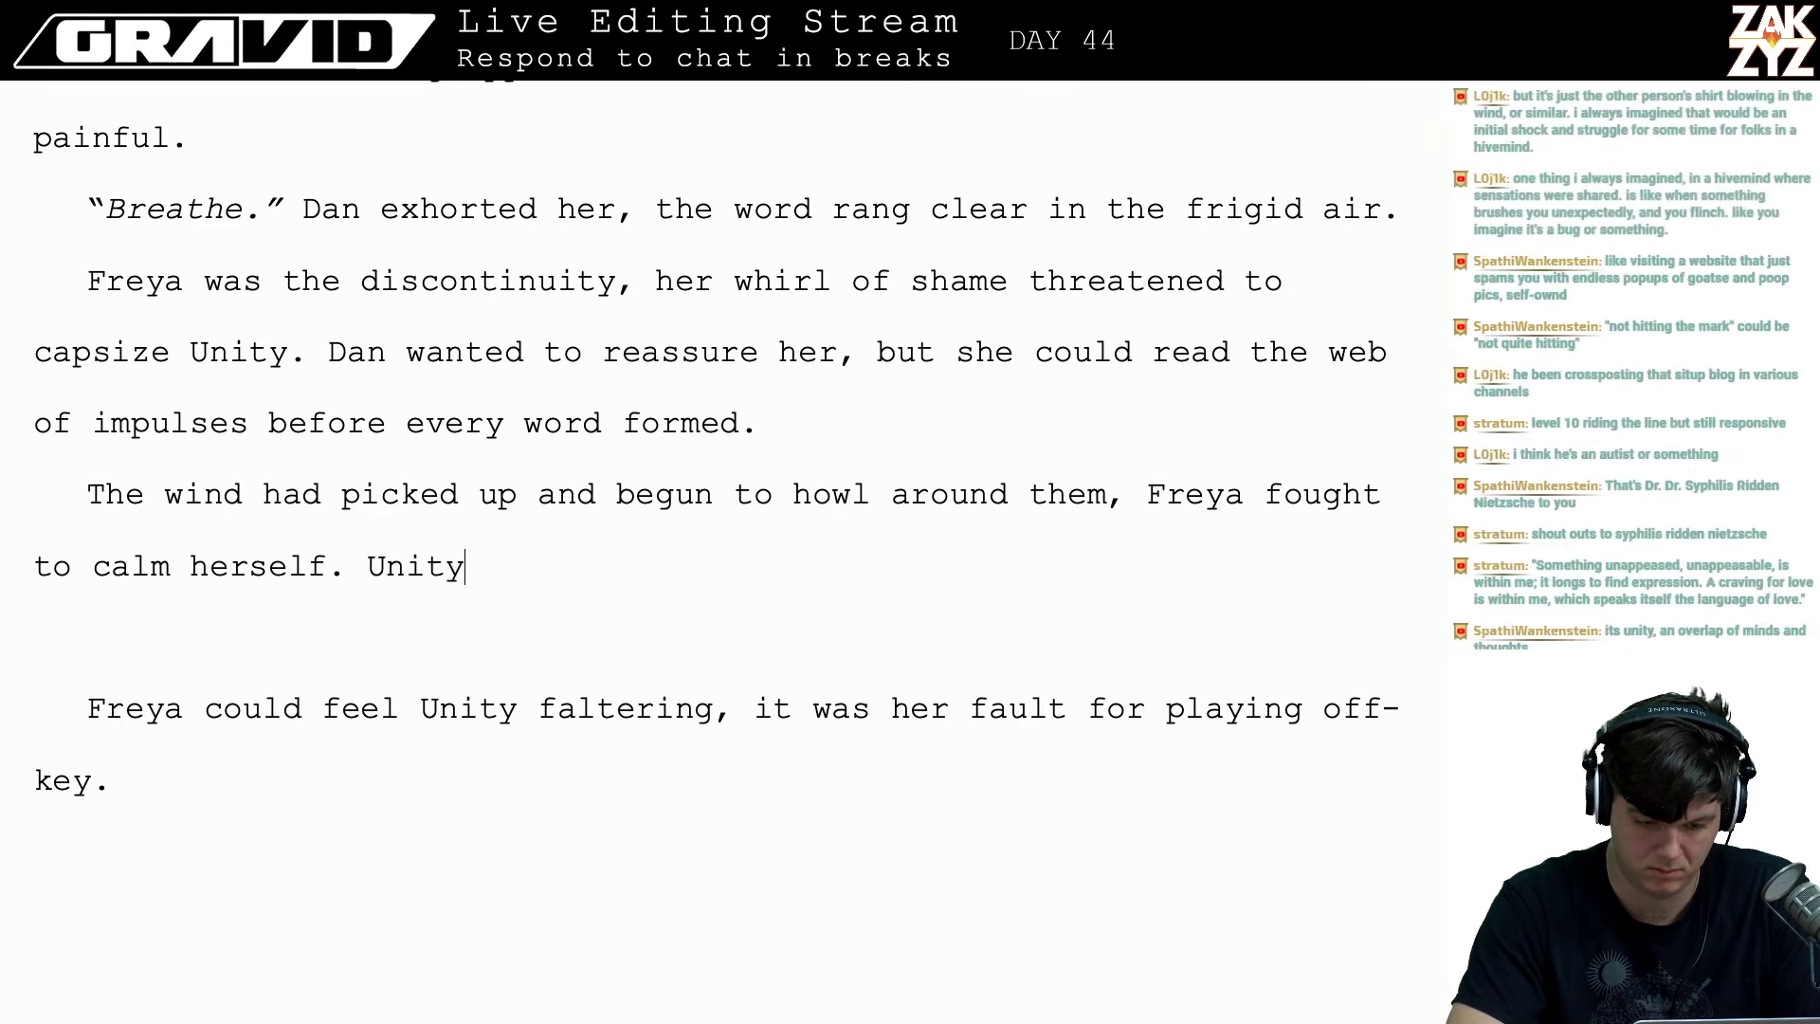
type(" was faltering,")
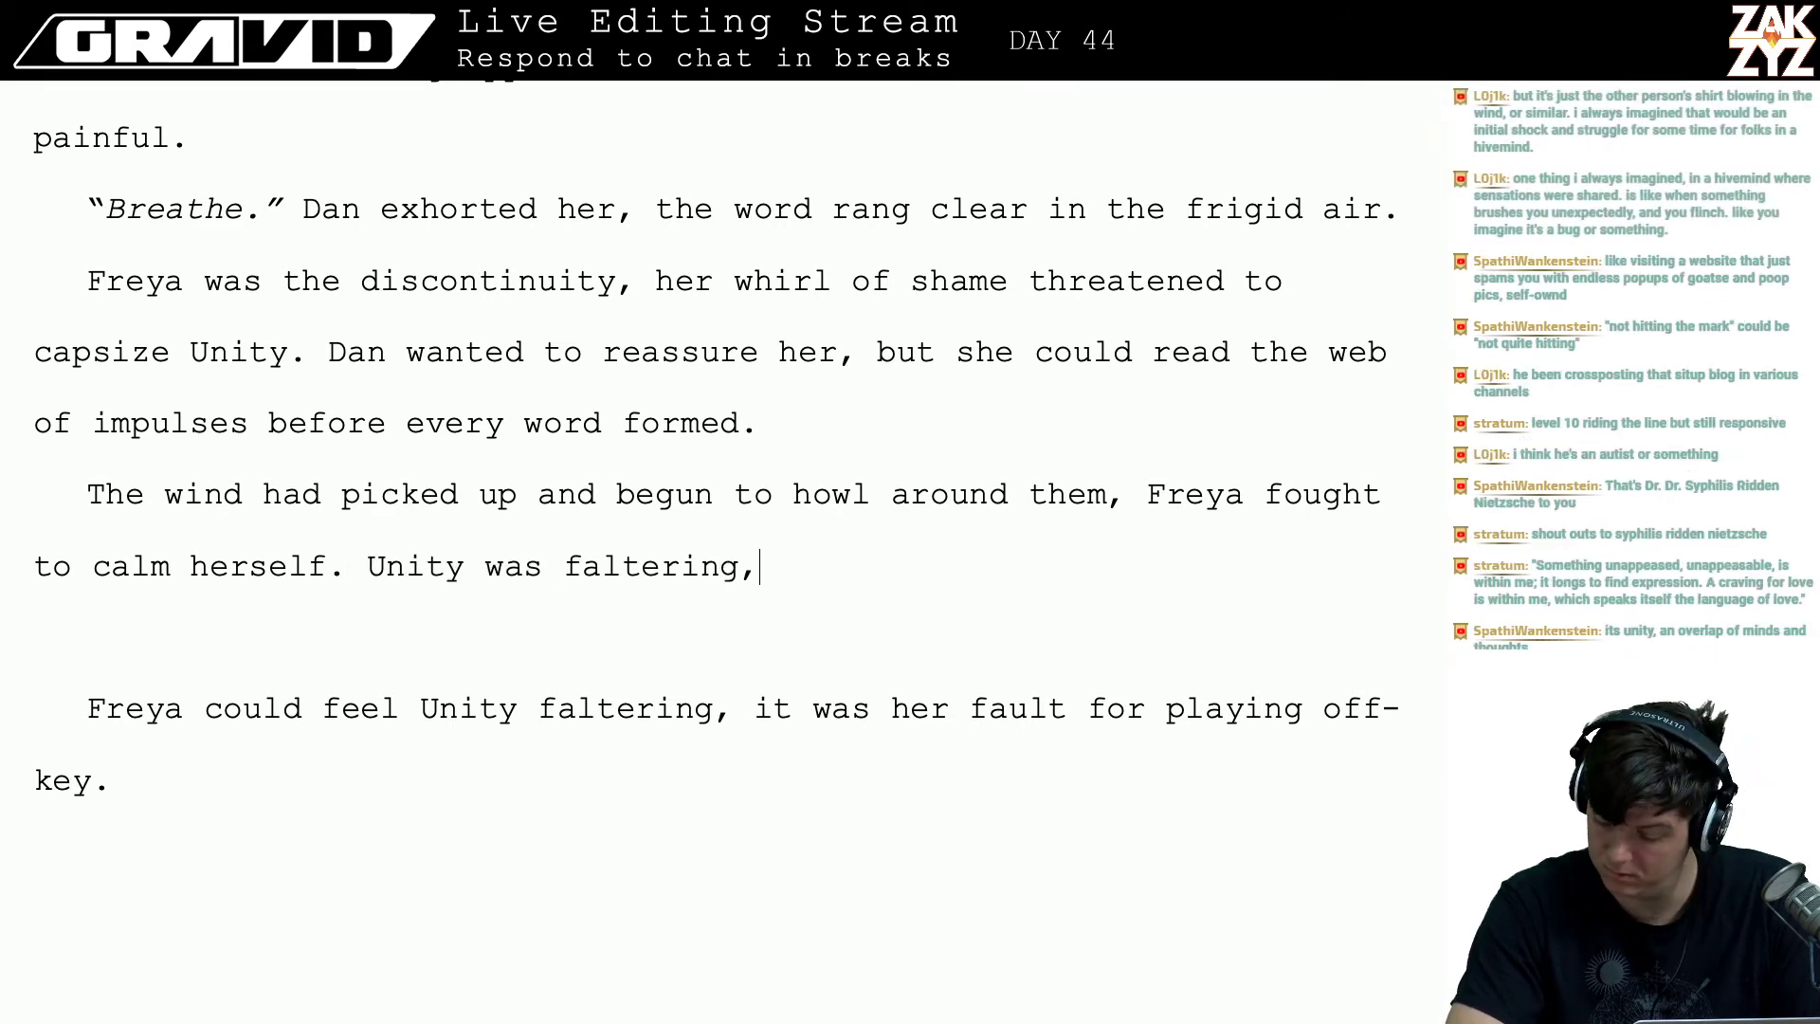
type(" and it was her")
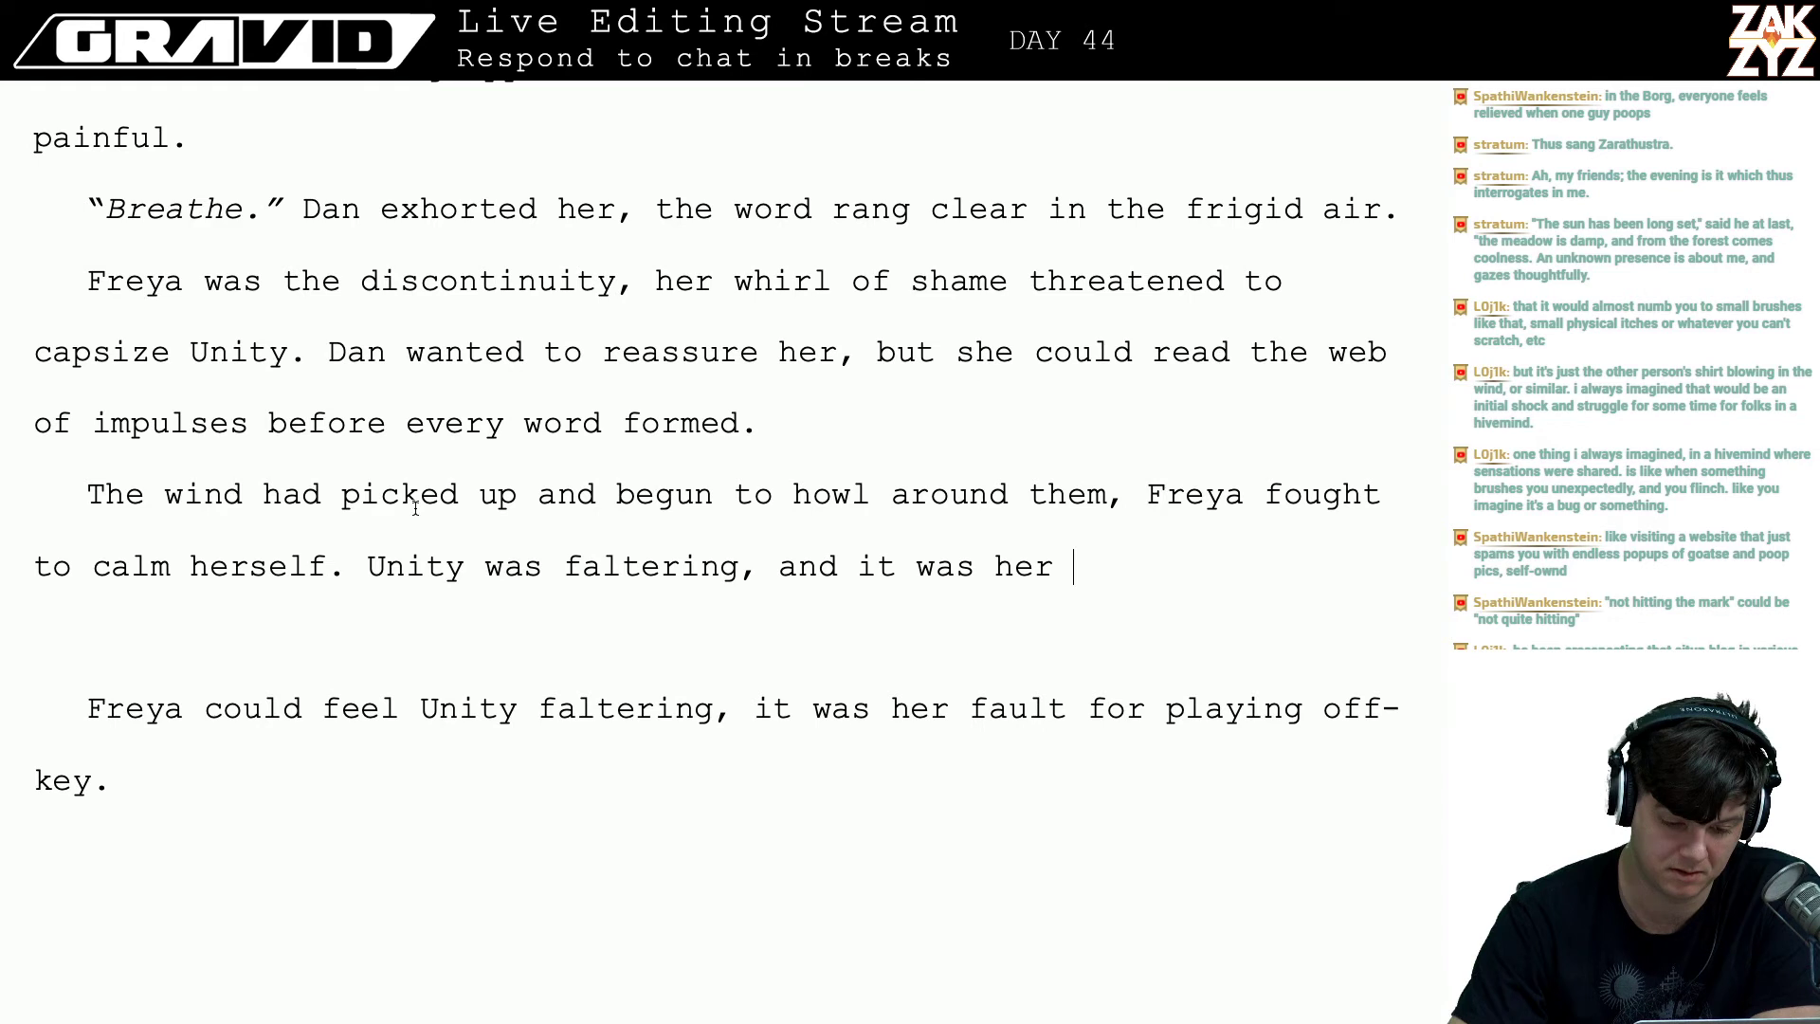
key("BackSpace")
key("BackSpace")
key("BackSpace")
key("BackSpace")
key("BackSpace")
key("BackSpace")
key("BackSpace")
key("BackSpace")
key("BackSpace")
key("BackSpace")
key("BackSpace")
key("BackSpace")
key("BackSpace")
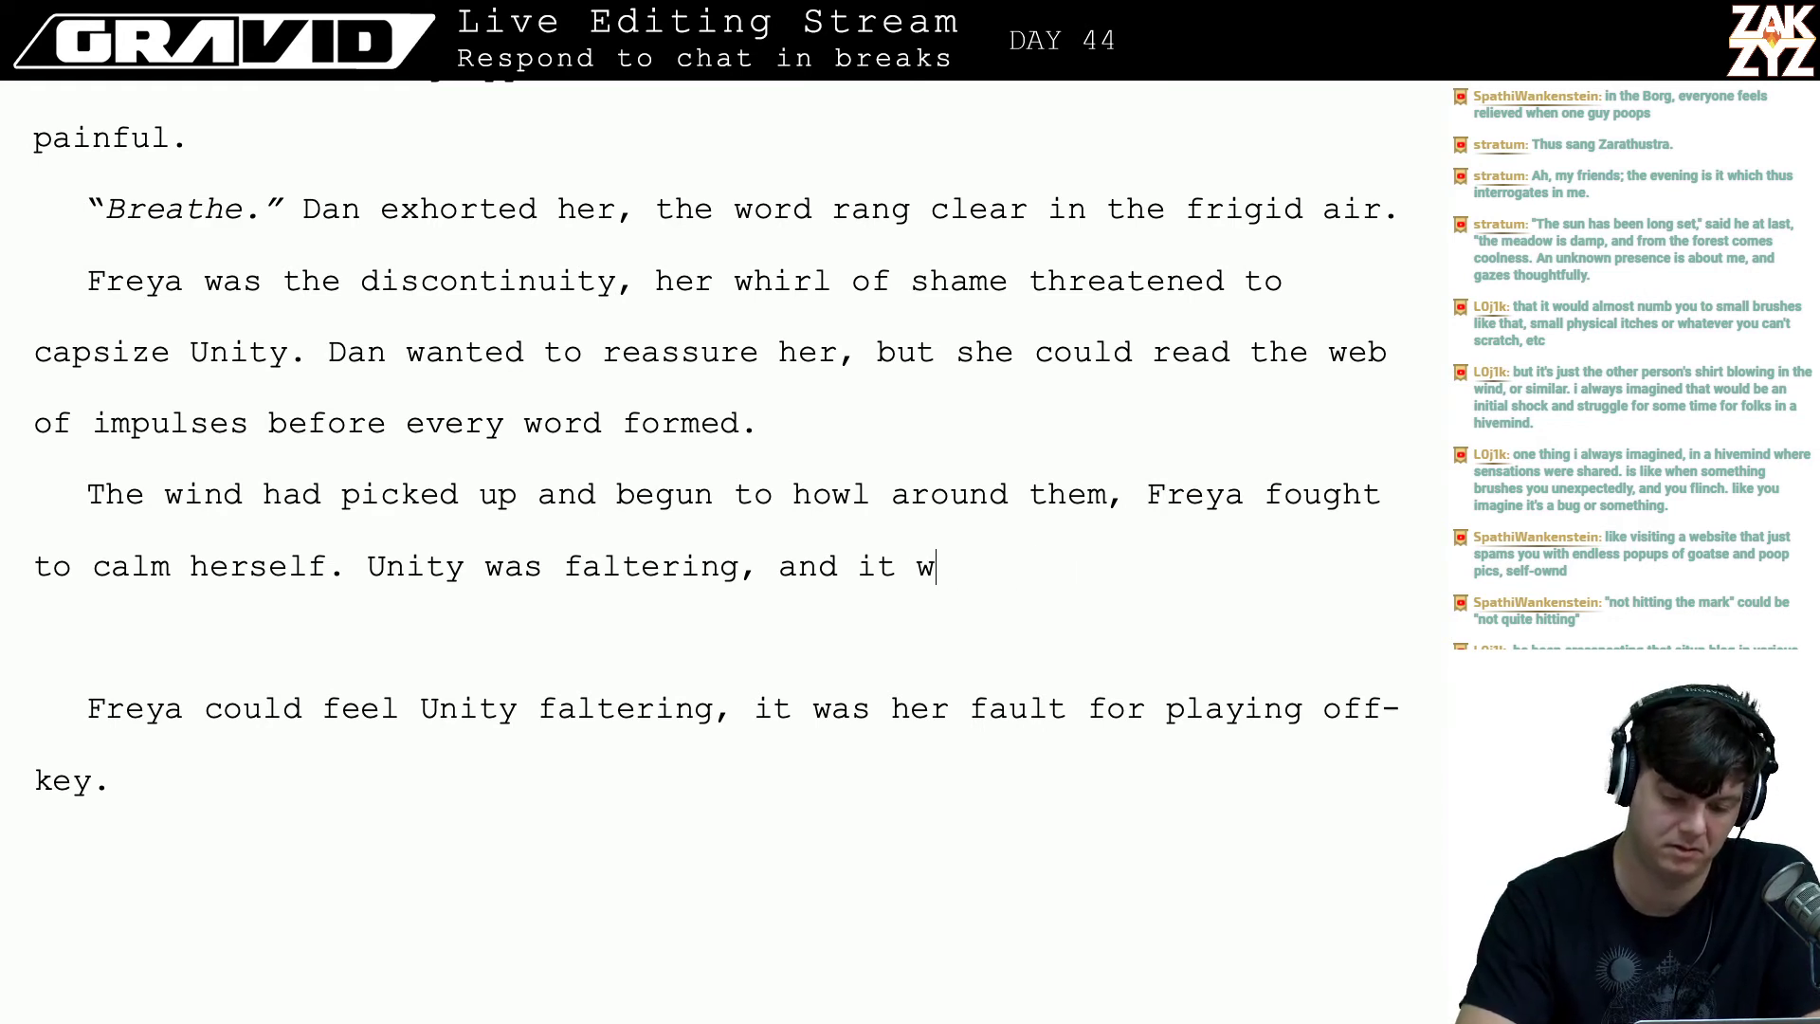
key("BackSpace")
key("BackSpace")
- Finish the sentence after "Unity was faltering," with "if they lost it forever it would be her fault for playing off key."
type("it")
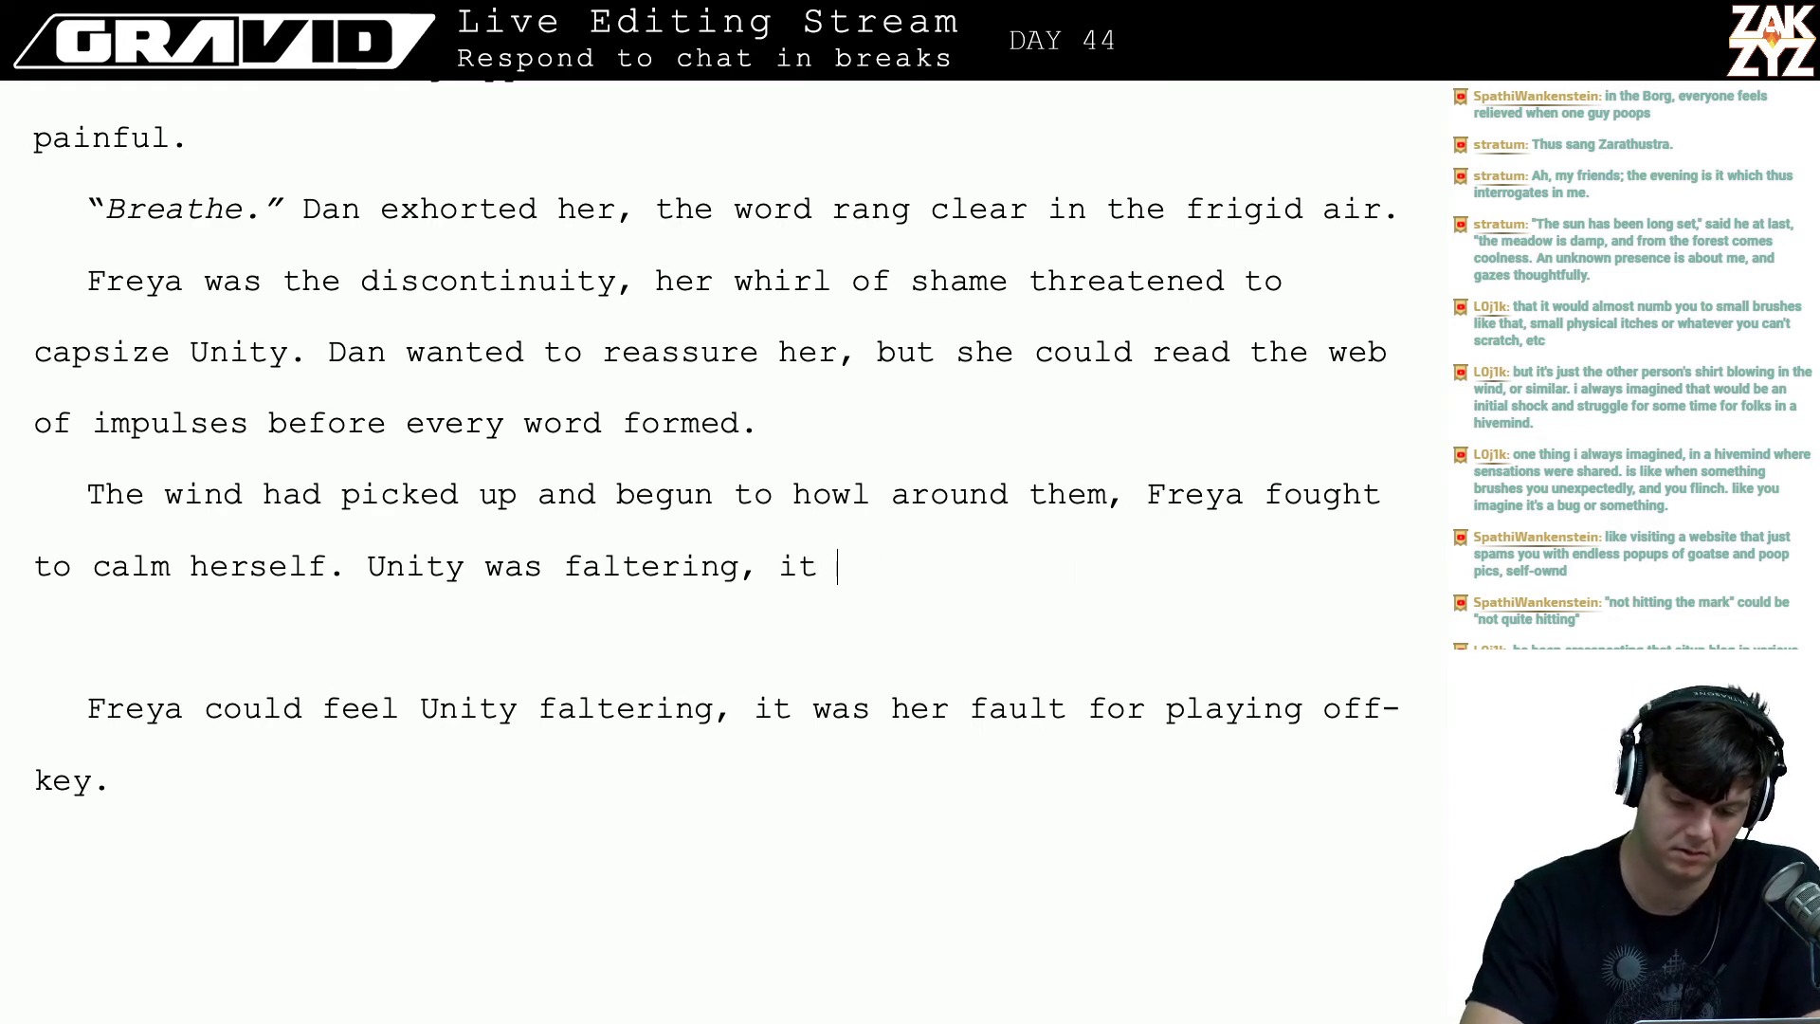
key("BackSpace")
type("f")
key("BackSpace")
key("BackSpace")
type("f they ")
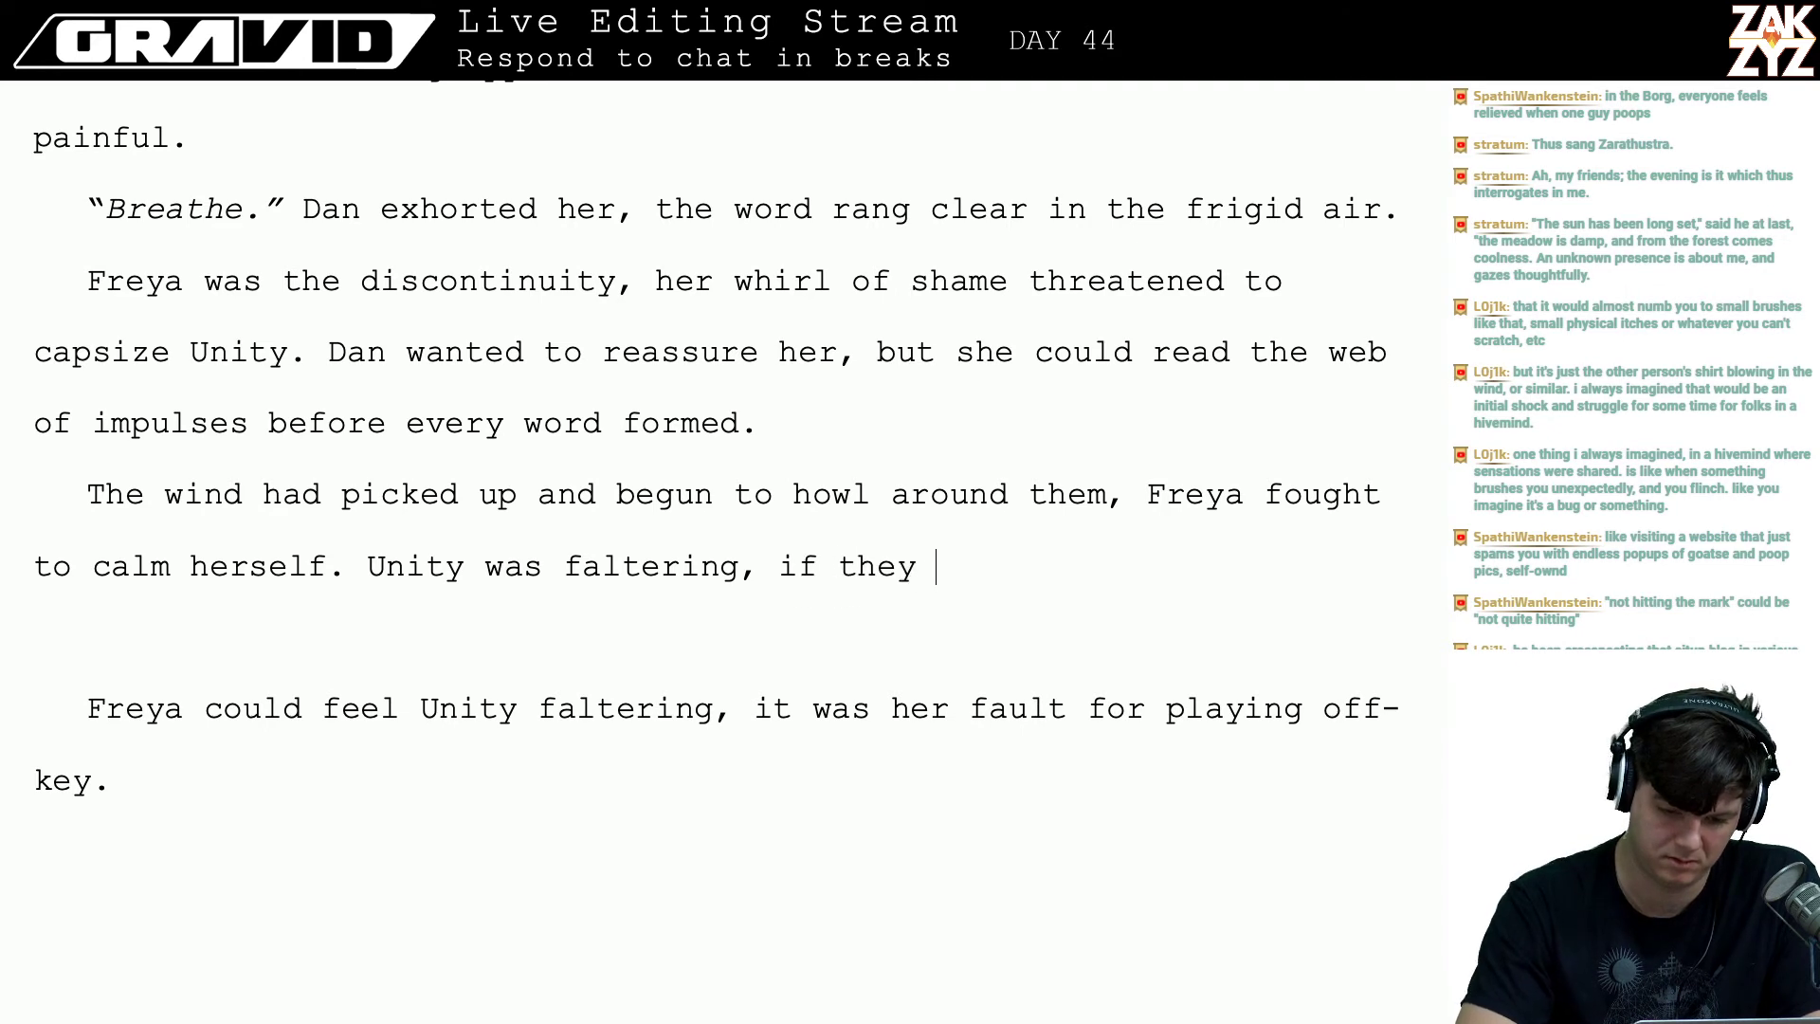
type("lost it forever it")
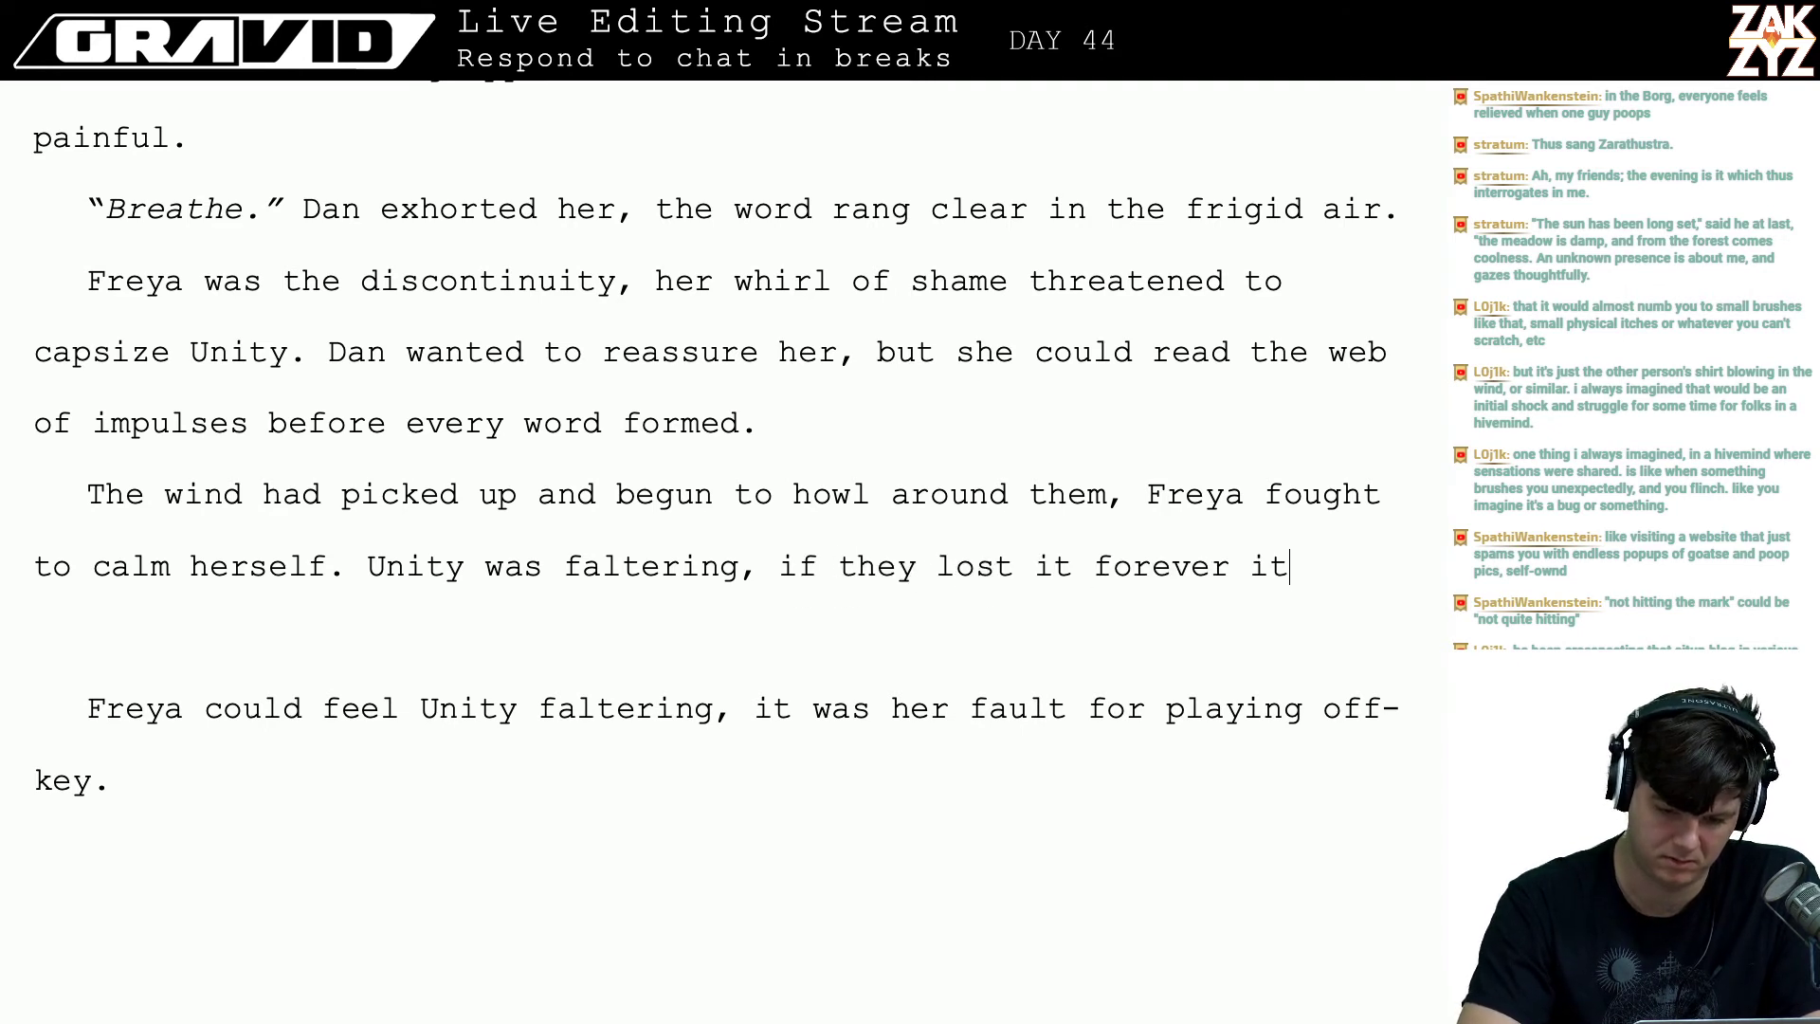
type(" would be ")
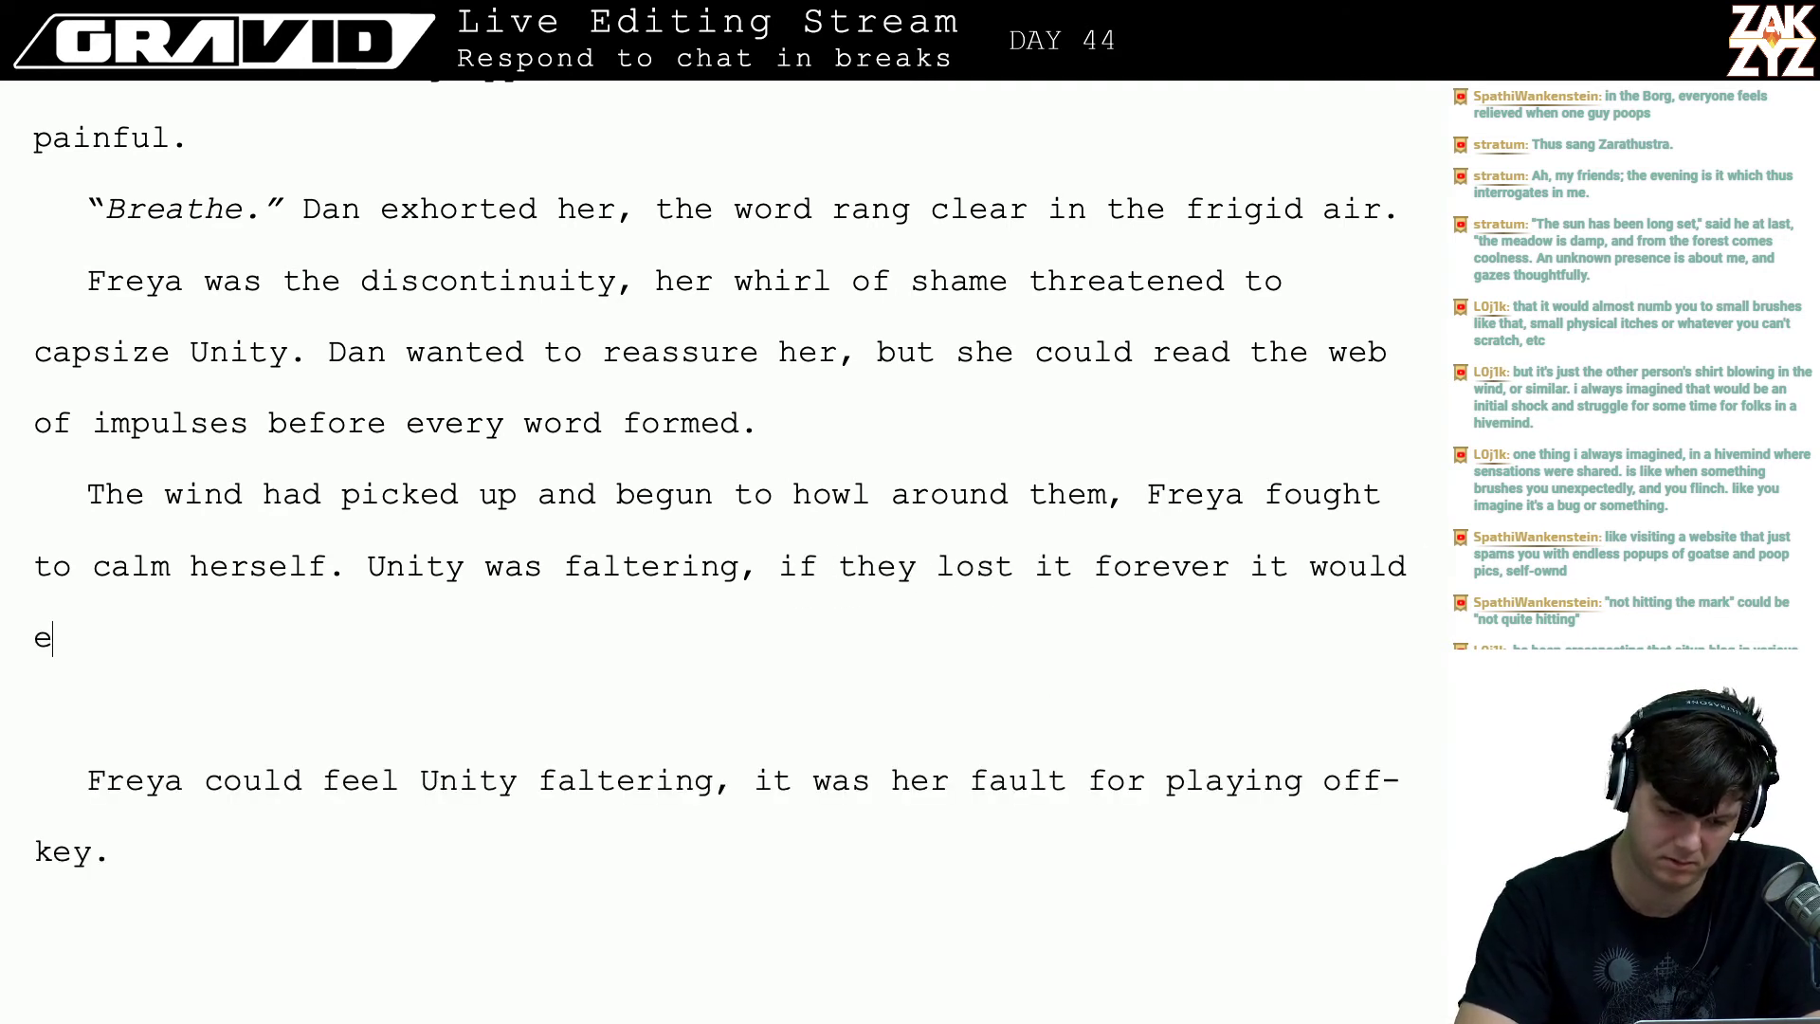
type("he")
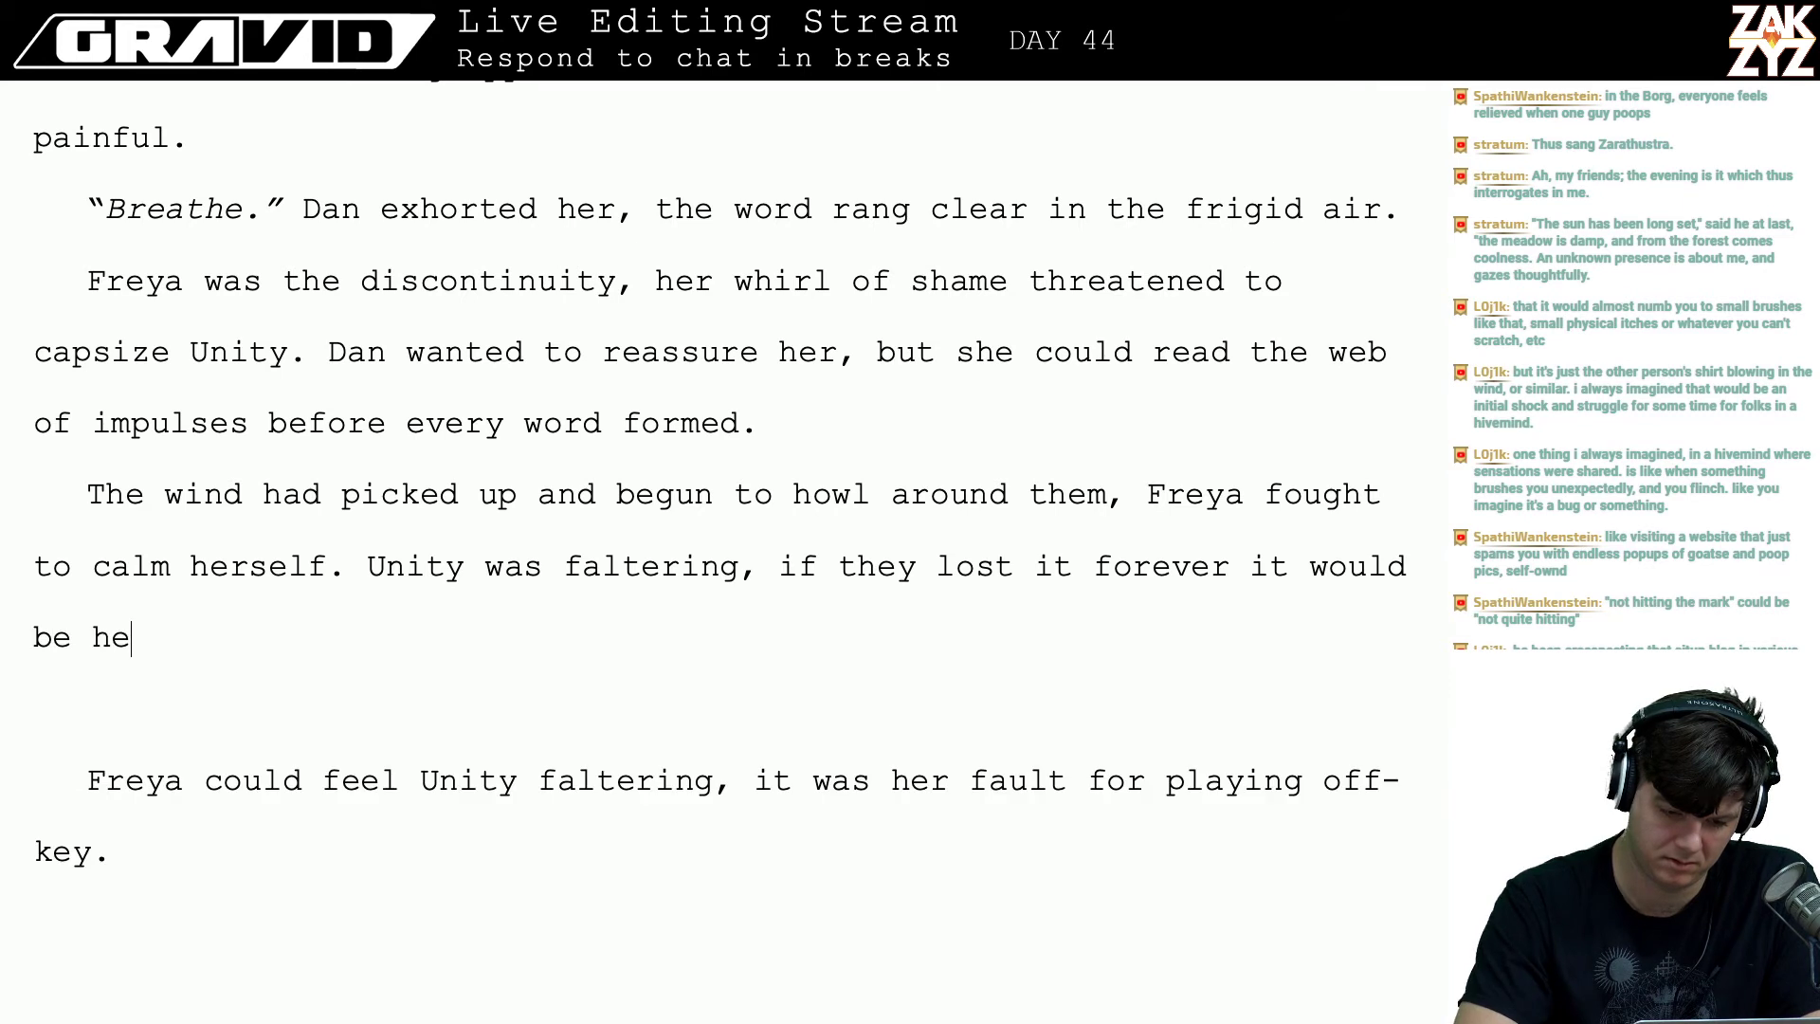
type("r fault for playing off key.")
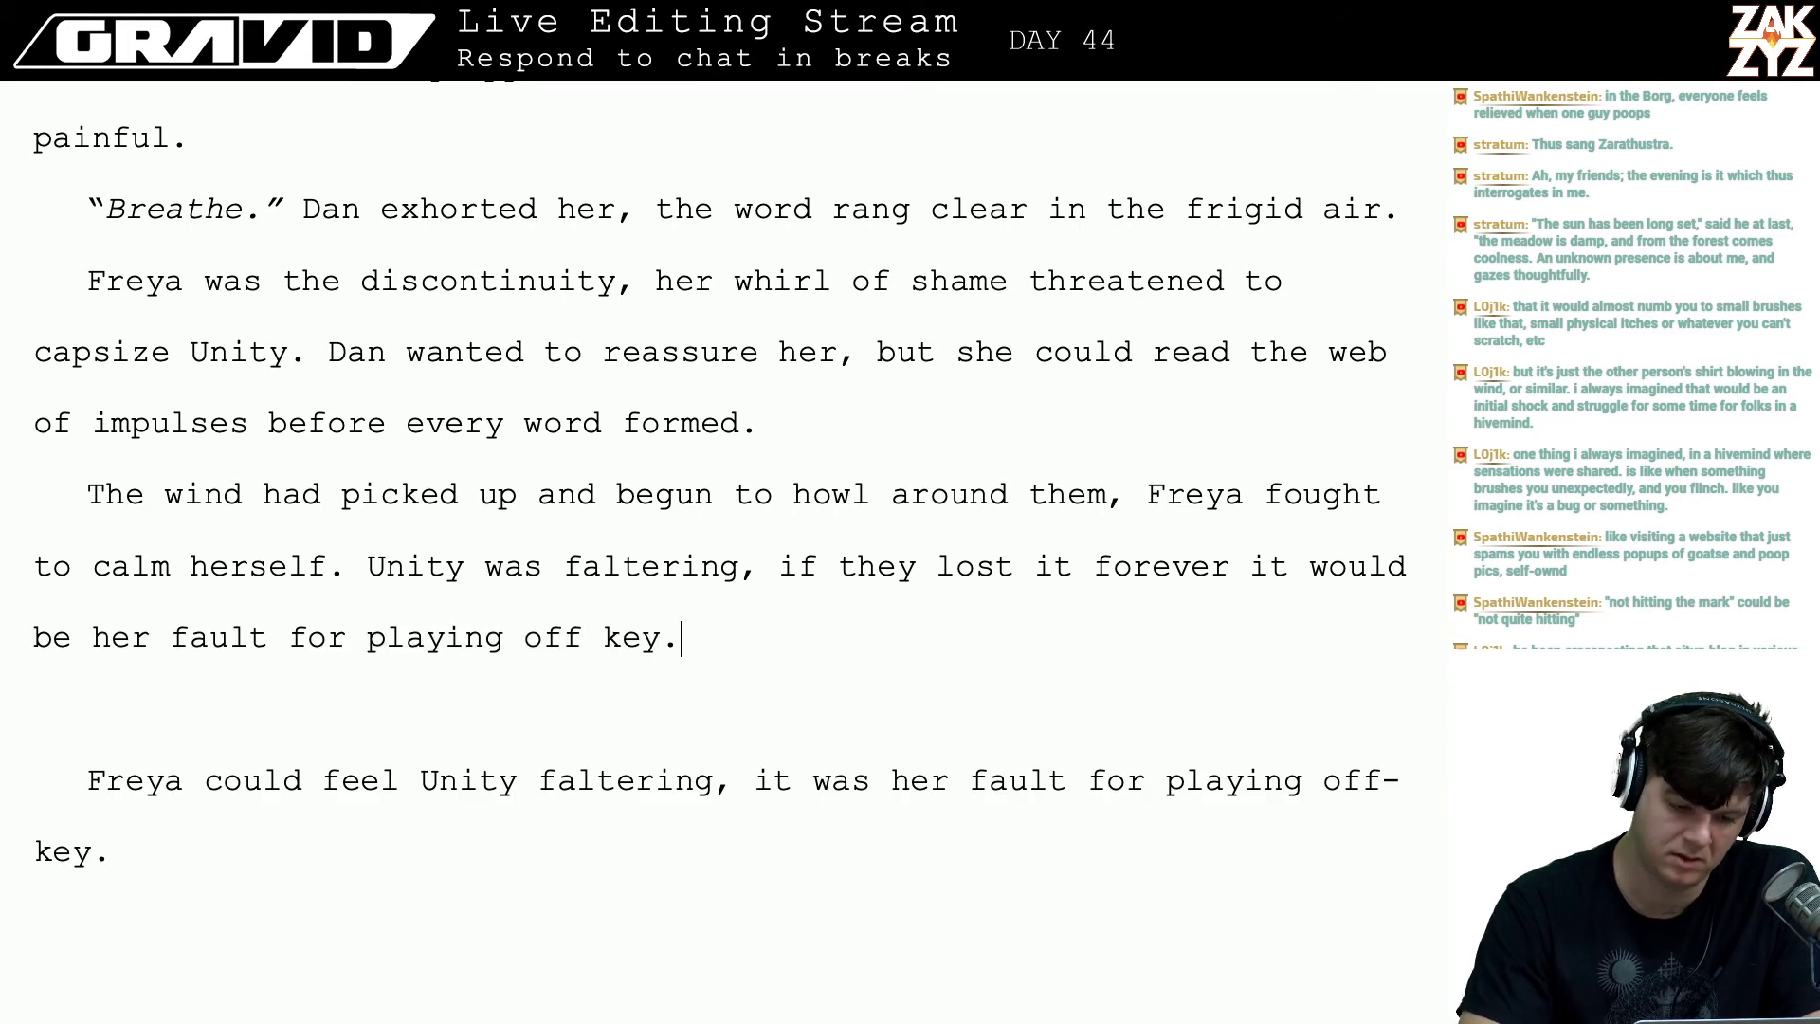
- Delete the leftover "Freya could feel Unity faltering" paragraph and surrounding blank lines, keeping "There was a twist of frustration" as its own paragraph
key("shift+Right")
key("shift+Down")
key("shift+Down")
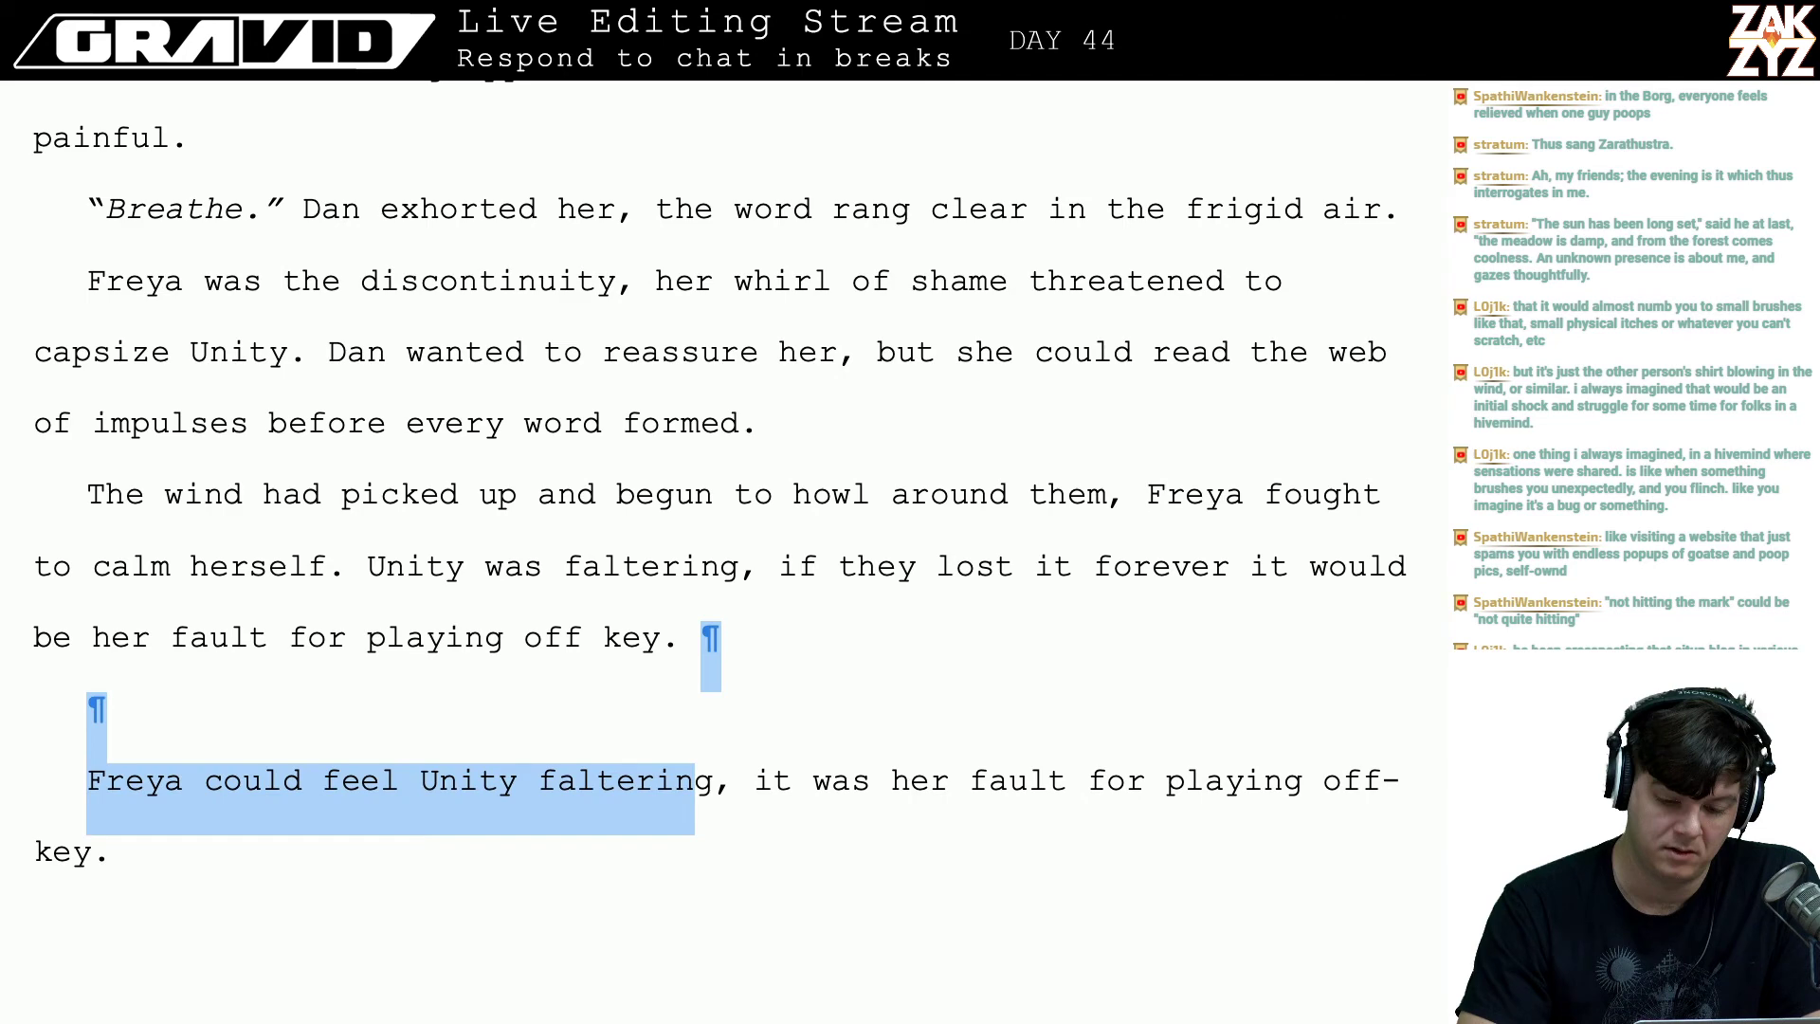
key("shift+Down")
key("shift+Down")
key("shift+Down")
key("shift+Left")
key("shift+Left")
key("shift+Left")
key("shift+Left")
key("shift+Left")
key("shift+Left")
key("shift+Left")
key("shift+Left")
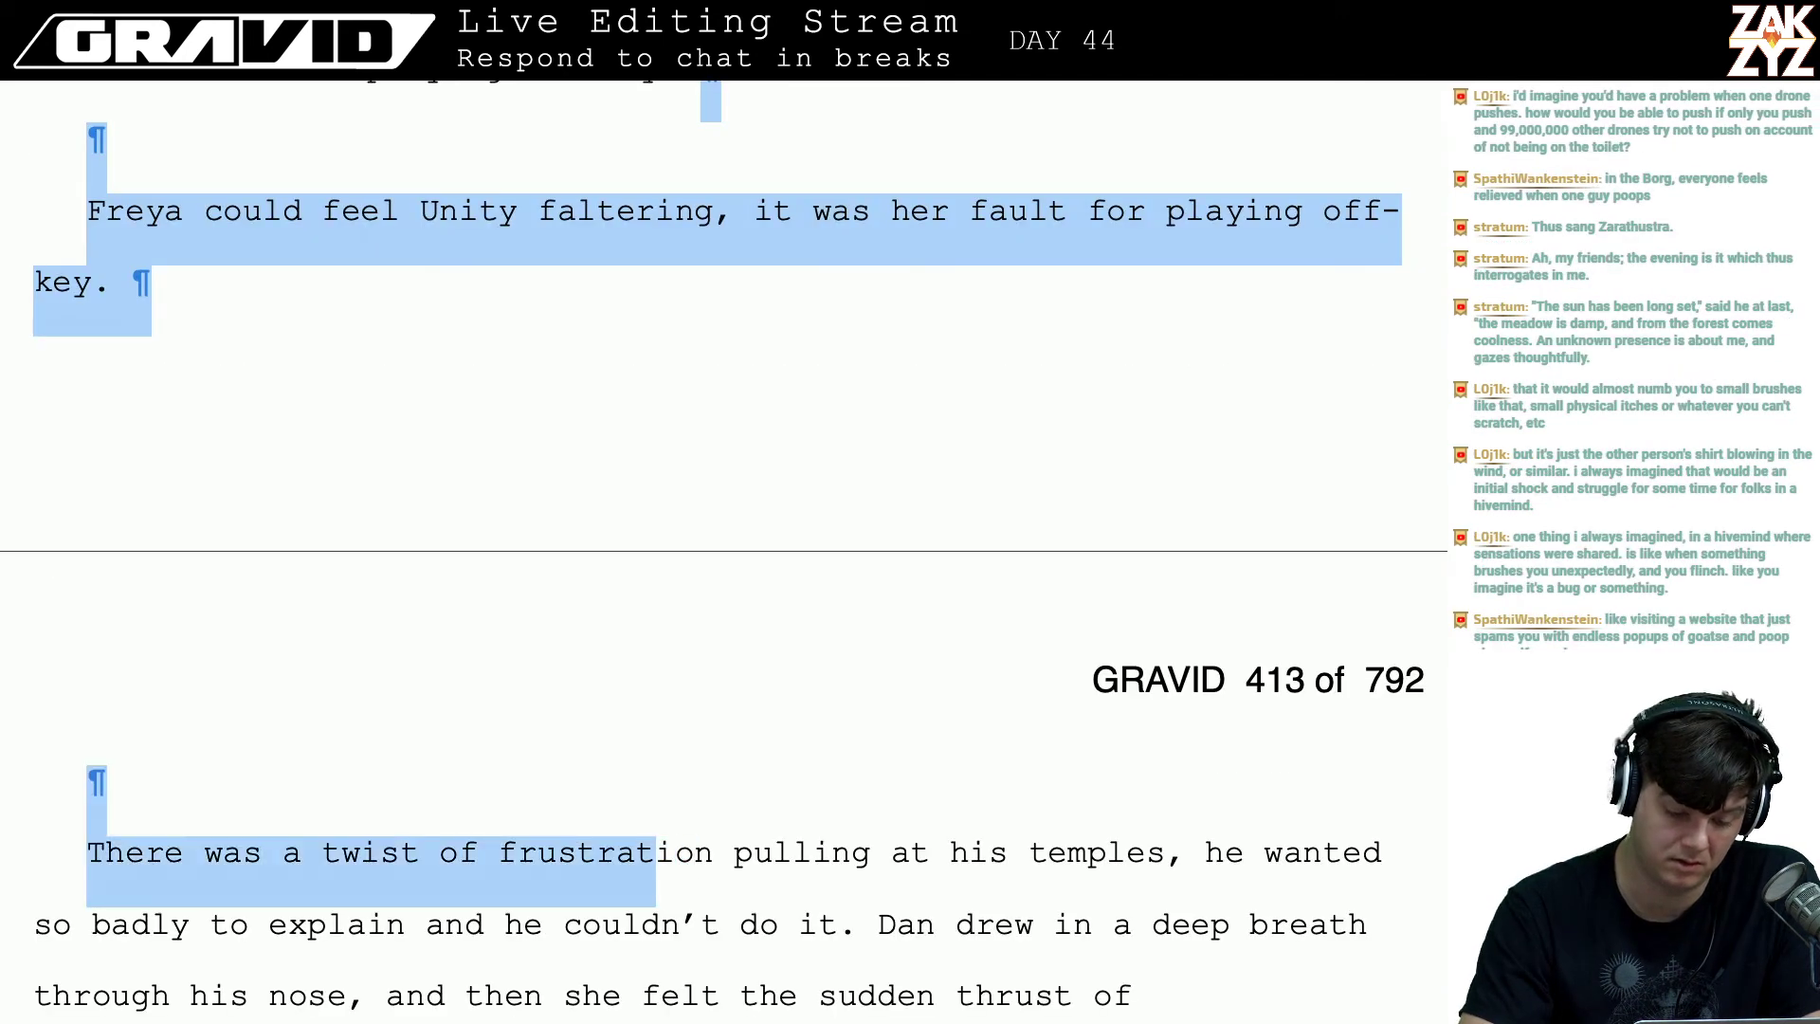
key("shift+Left")
key("shift+Left")
key("shift+Left")
key("shift+Left")
key("shift+Left")
key("shift+Left")
key("shift+Left")
key("shift+Left")
key("shift+Left")
key("shift+Left")
key("shift+Left")
key("shift+Left")
key("shift+Left")
key("shift+Left")
key("shift+Left")
key("shift+Left")
key("shift+Left")
key("shift+Left")
key("shift+Left")
key("shift+Left")
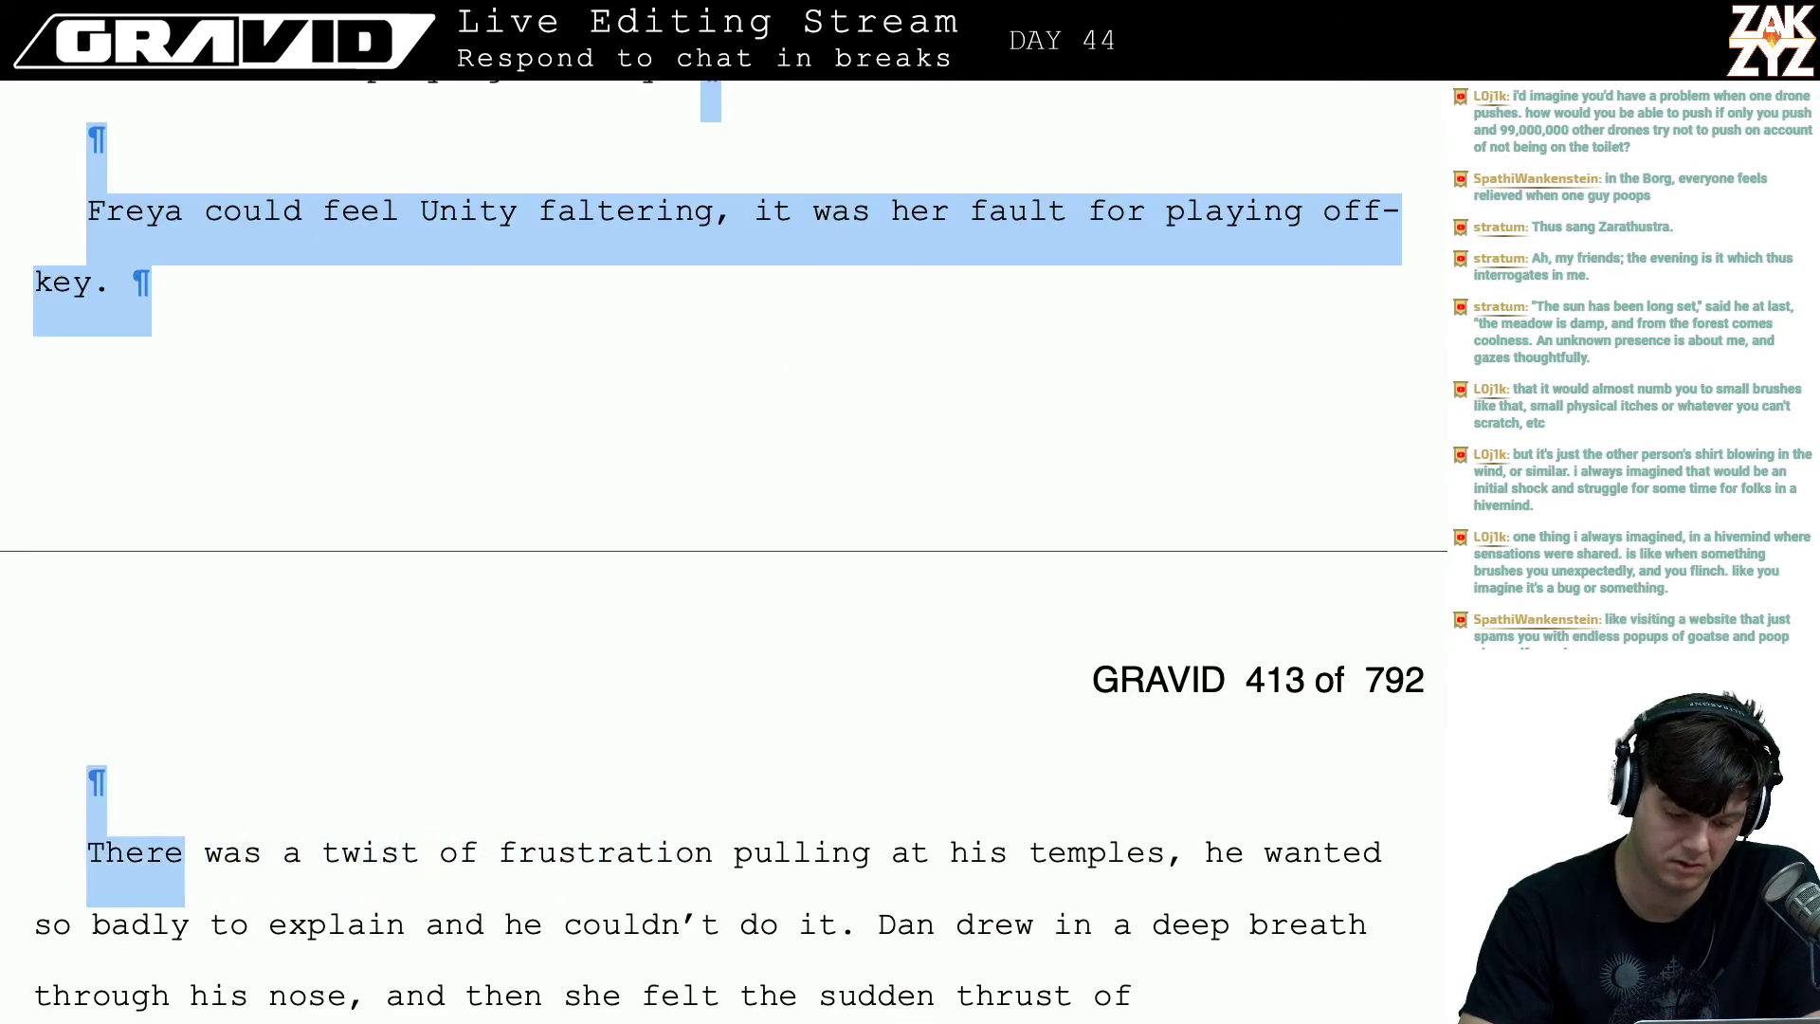
key("shift+Left")
key("shift+Left")
key("Delete")
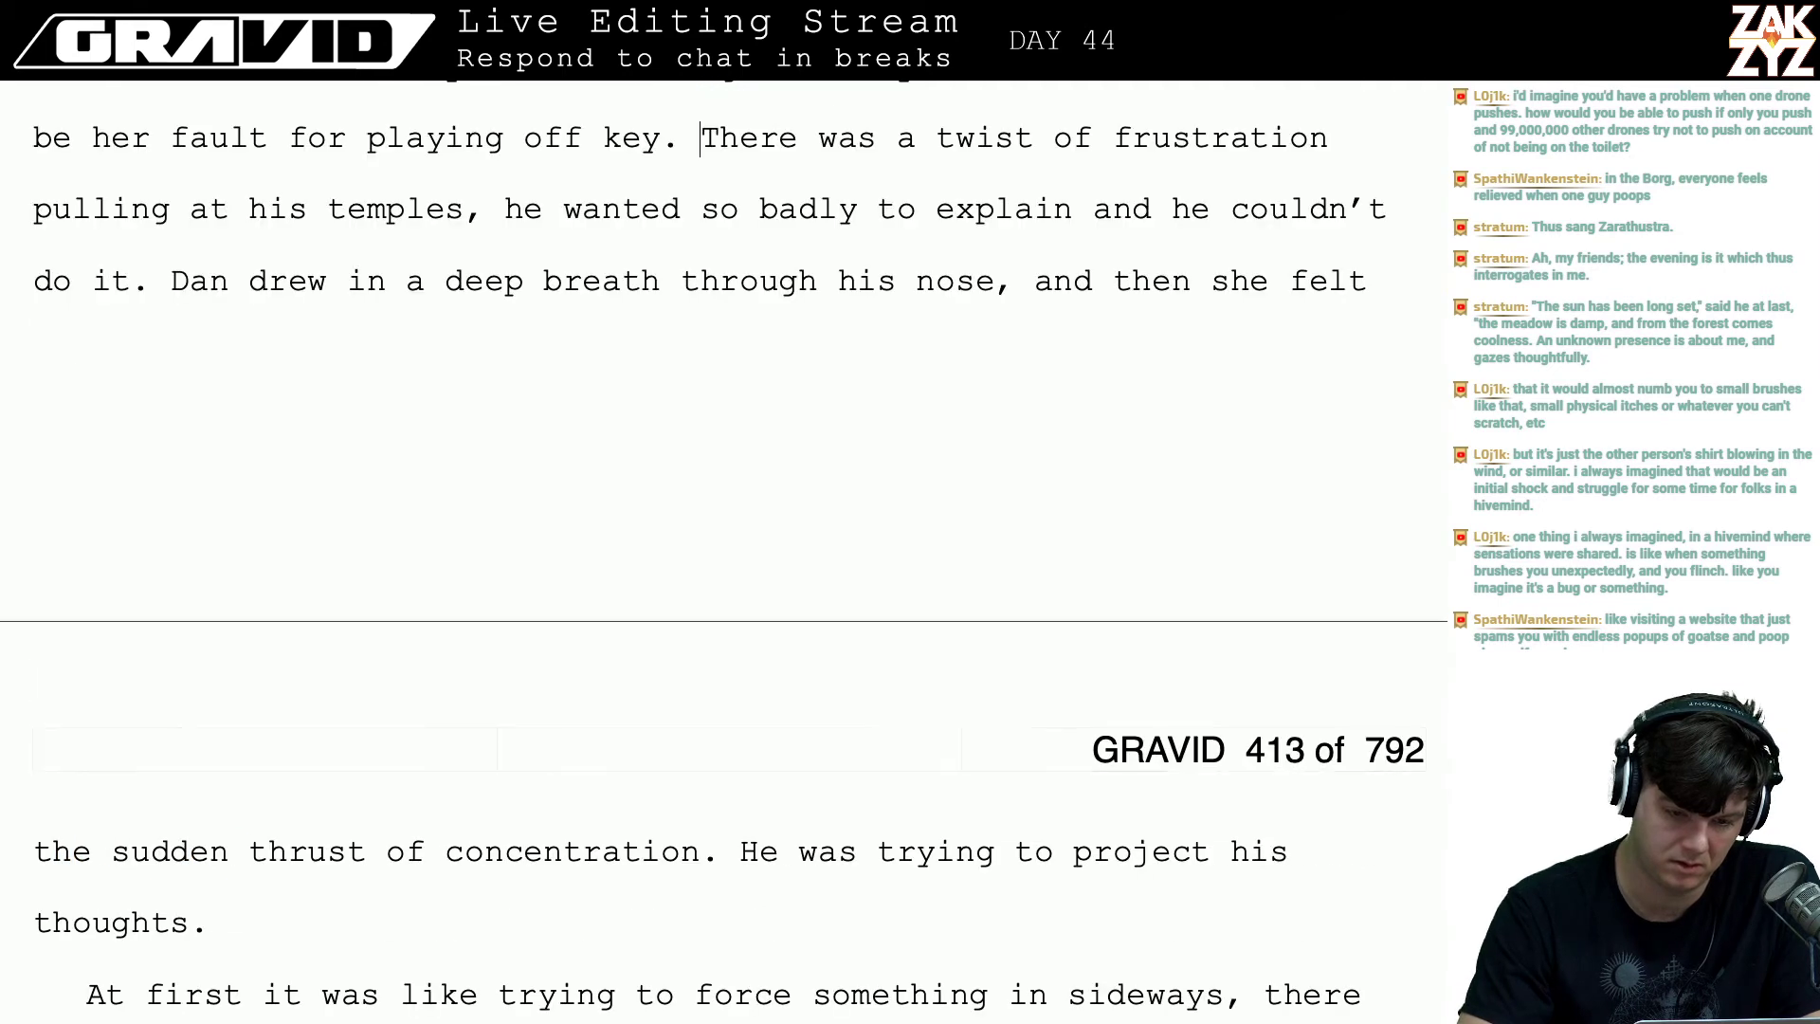
key("Return")
key("Right")
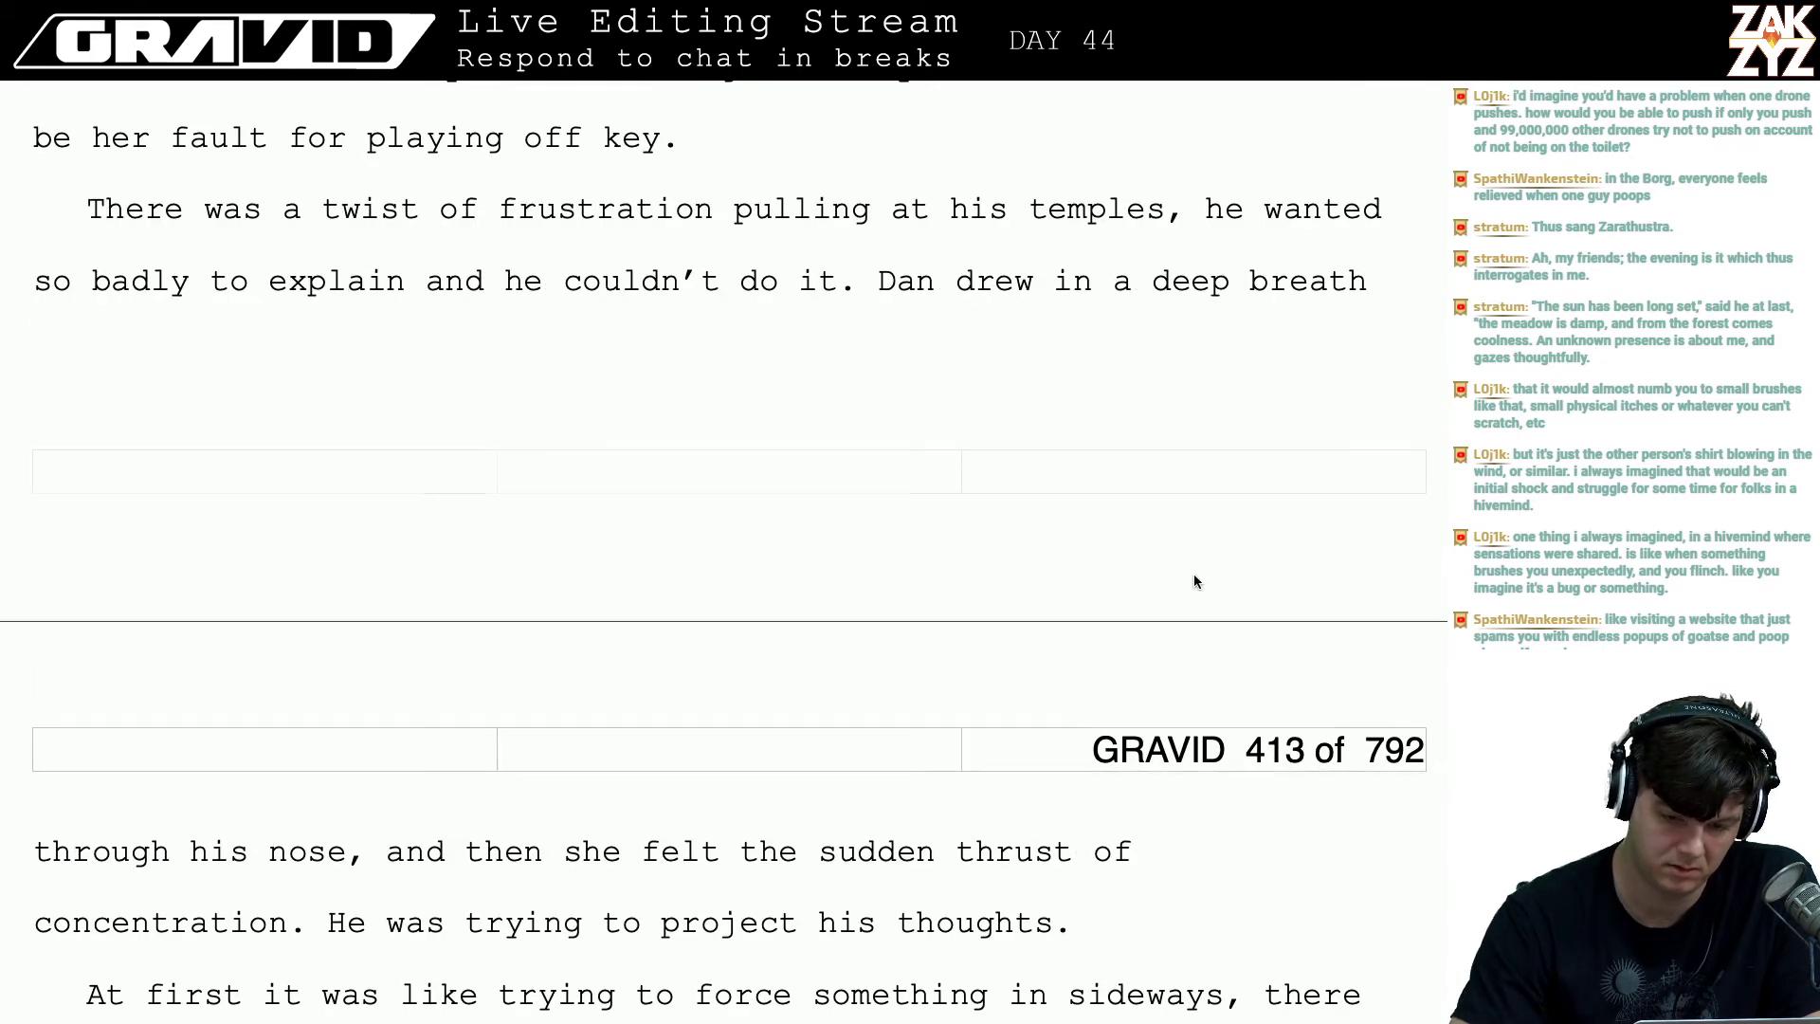
- Replace "his" with "Dan's" before "temples" in the twist of frustration sentence
left_click(1008, 209)
key("BackSpace")
key("BackSpace")
key("BackSpace")
type("Dan's")
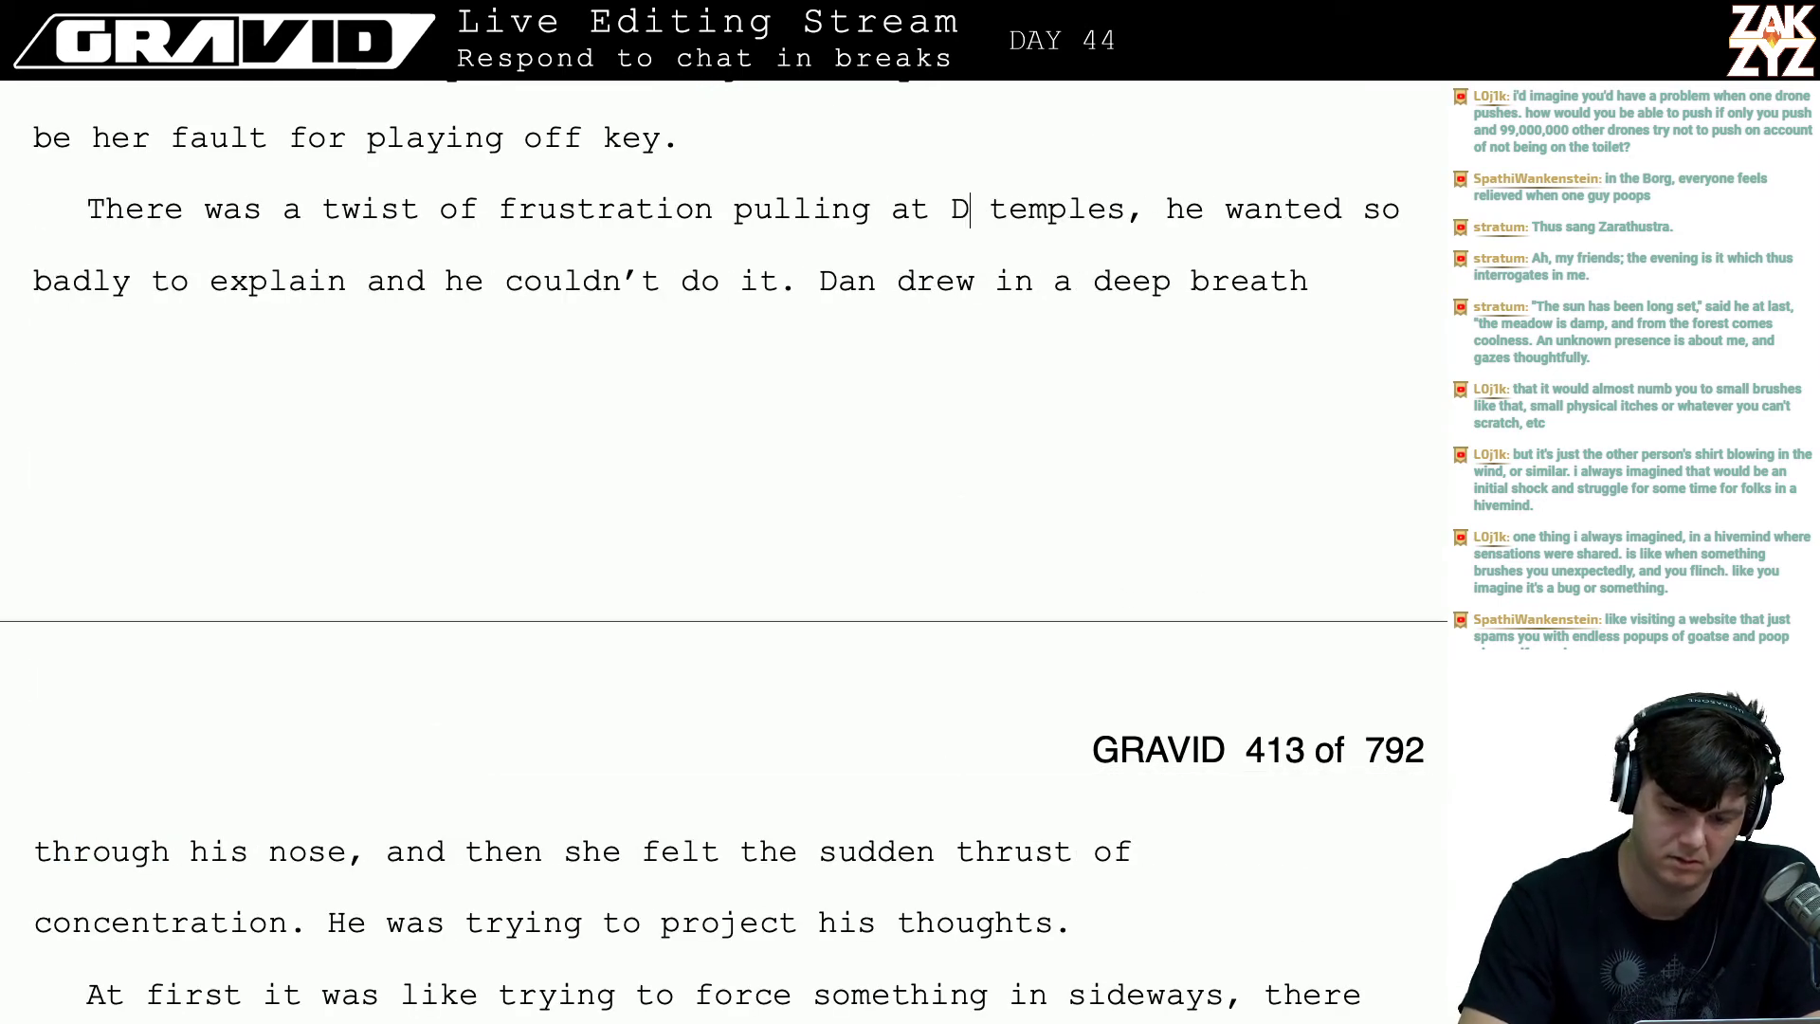
- Read on through page 413, from Dan's deep breath and projected thoughts to Freya clenching his hand
key("Down")
key("Down")
key("Down")
key("Down")
key("Down")
key("Down")
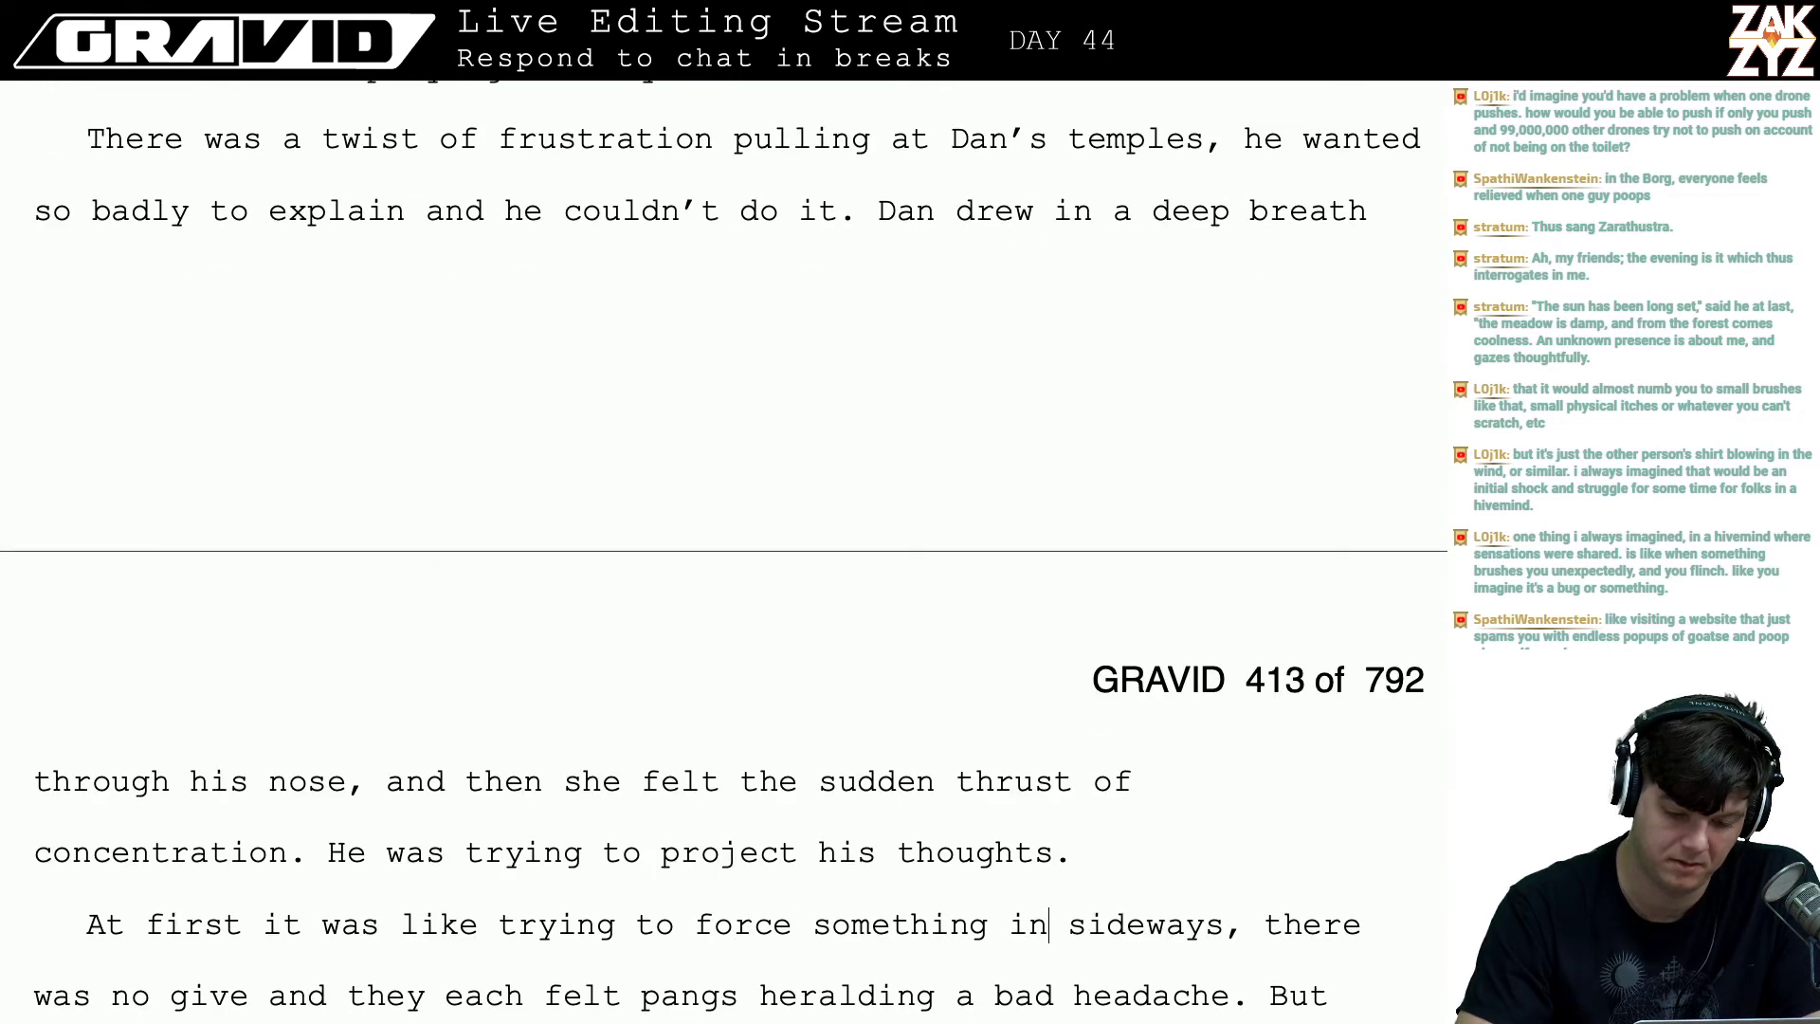
key("Up")
key("Up")
key("Up")
key("Up")
key("Right")
key("Right")
key("Right")
key("Right")
key("Right")
key("Right")
key("Right")
key("Right")
key("Right")
key("Right")
key("Right")
key("Right")
key("Right")
key("Right")
key("Right")
key("Right")
key("Right")
key("Right")
key("Right")
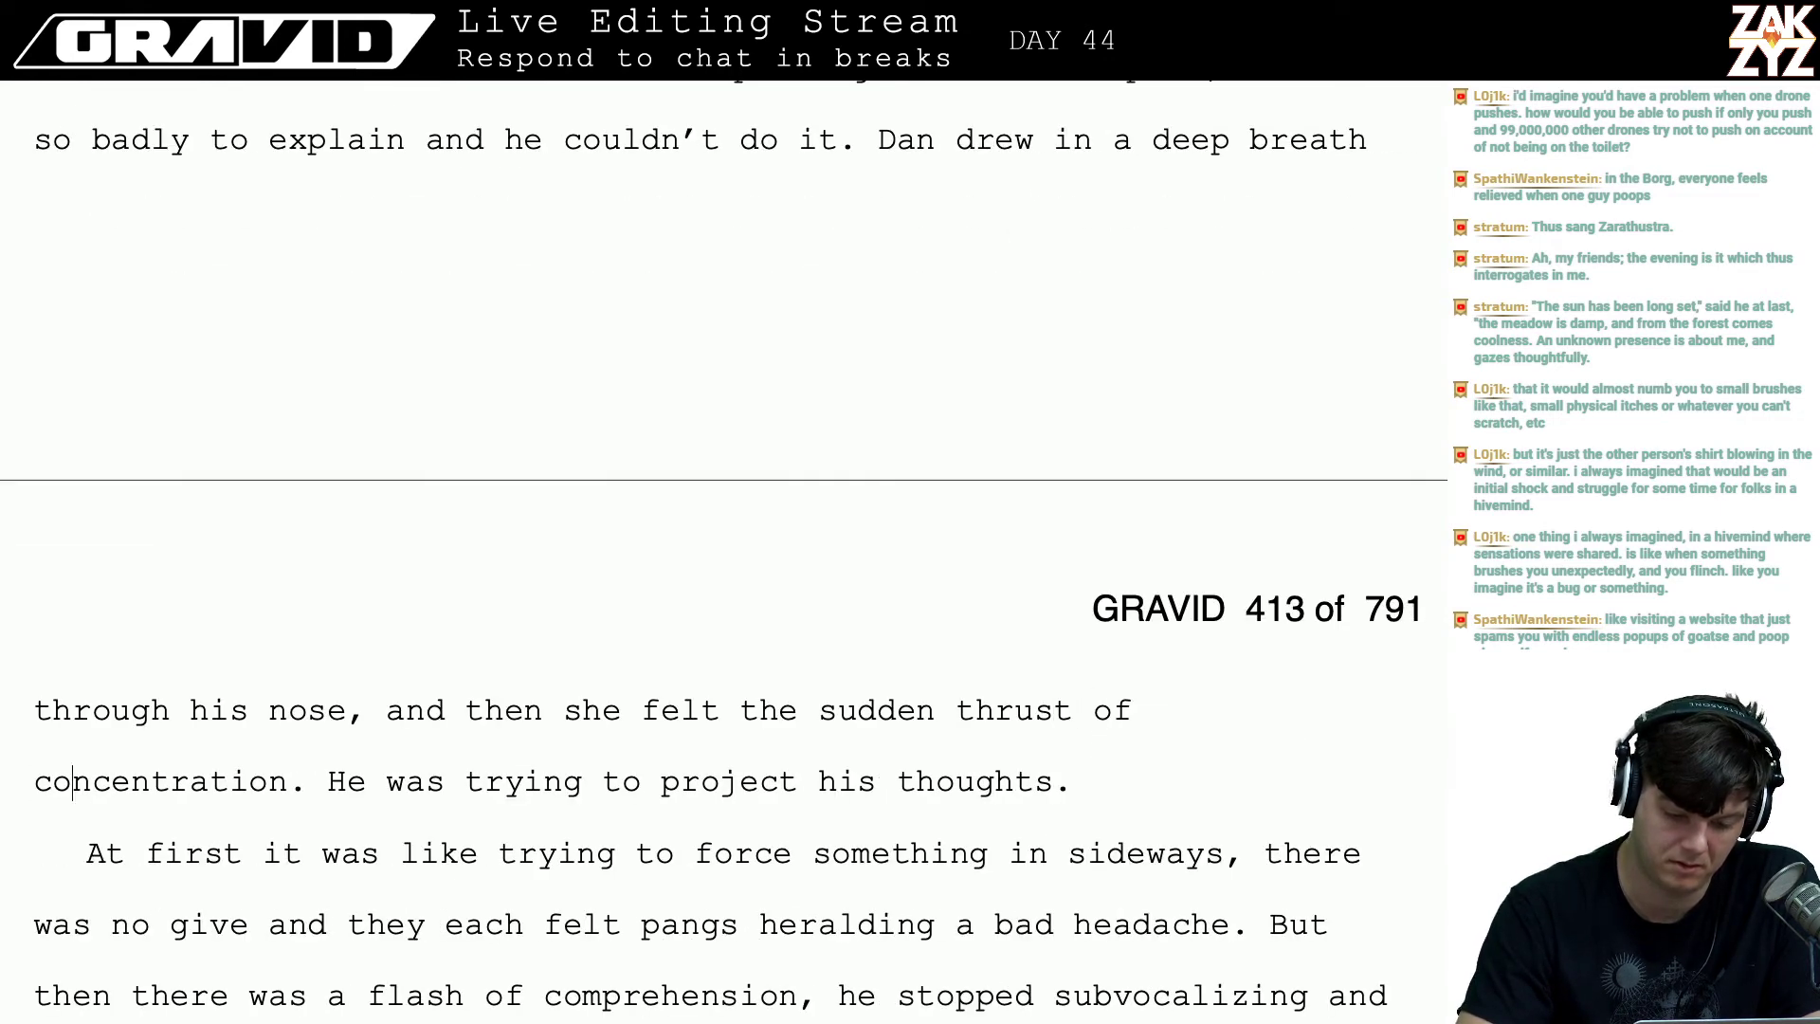
key("Right")
key("Right")
key("Left")
key("Left")
key("Left")
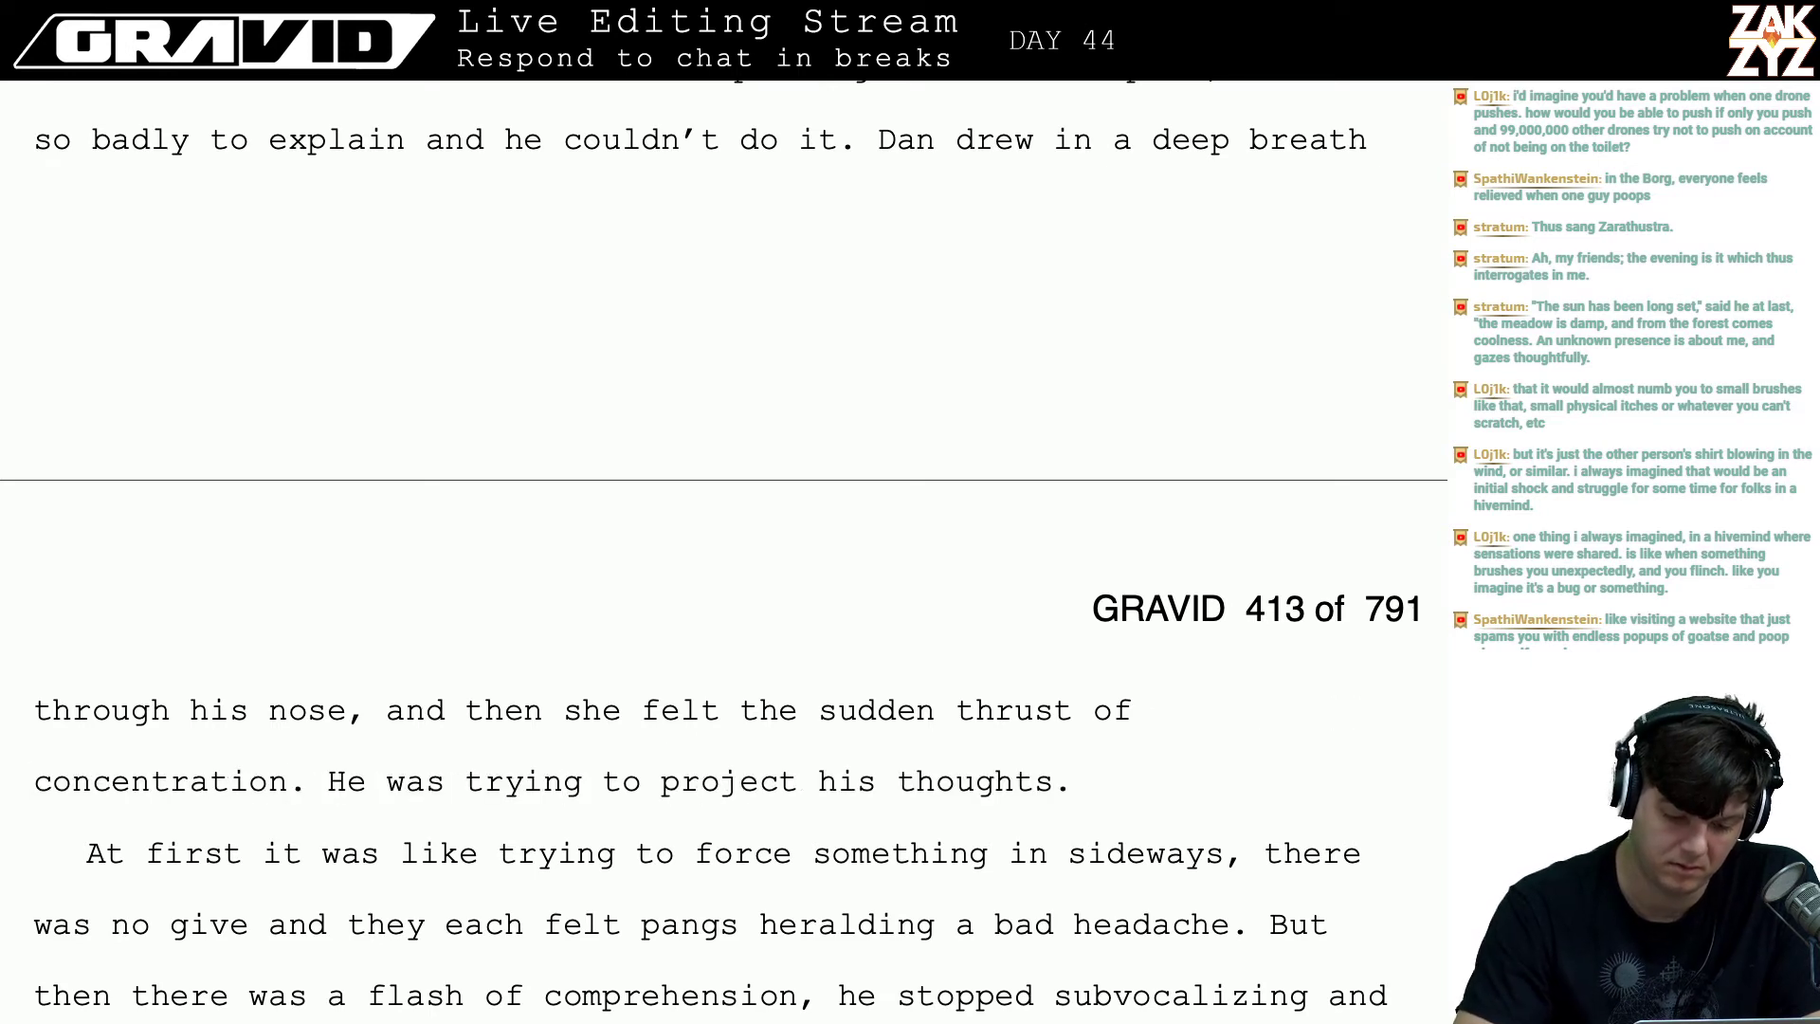
key("Down")
key("Down")
key("Down")
key("Down")
key("Down")
key("Down")
key("Down")
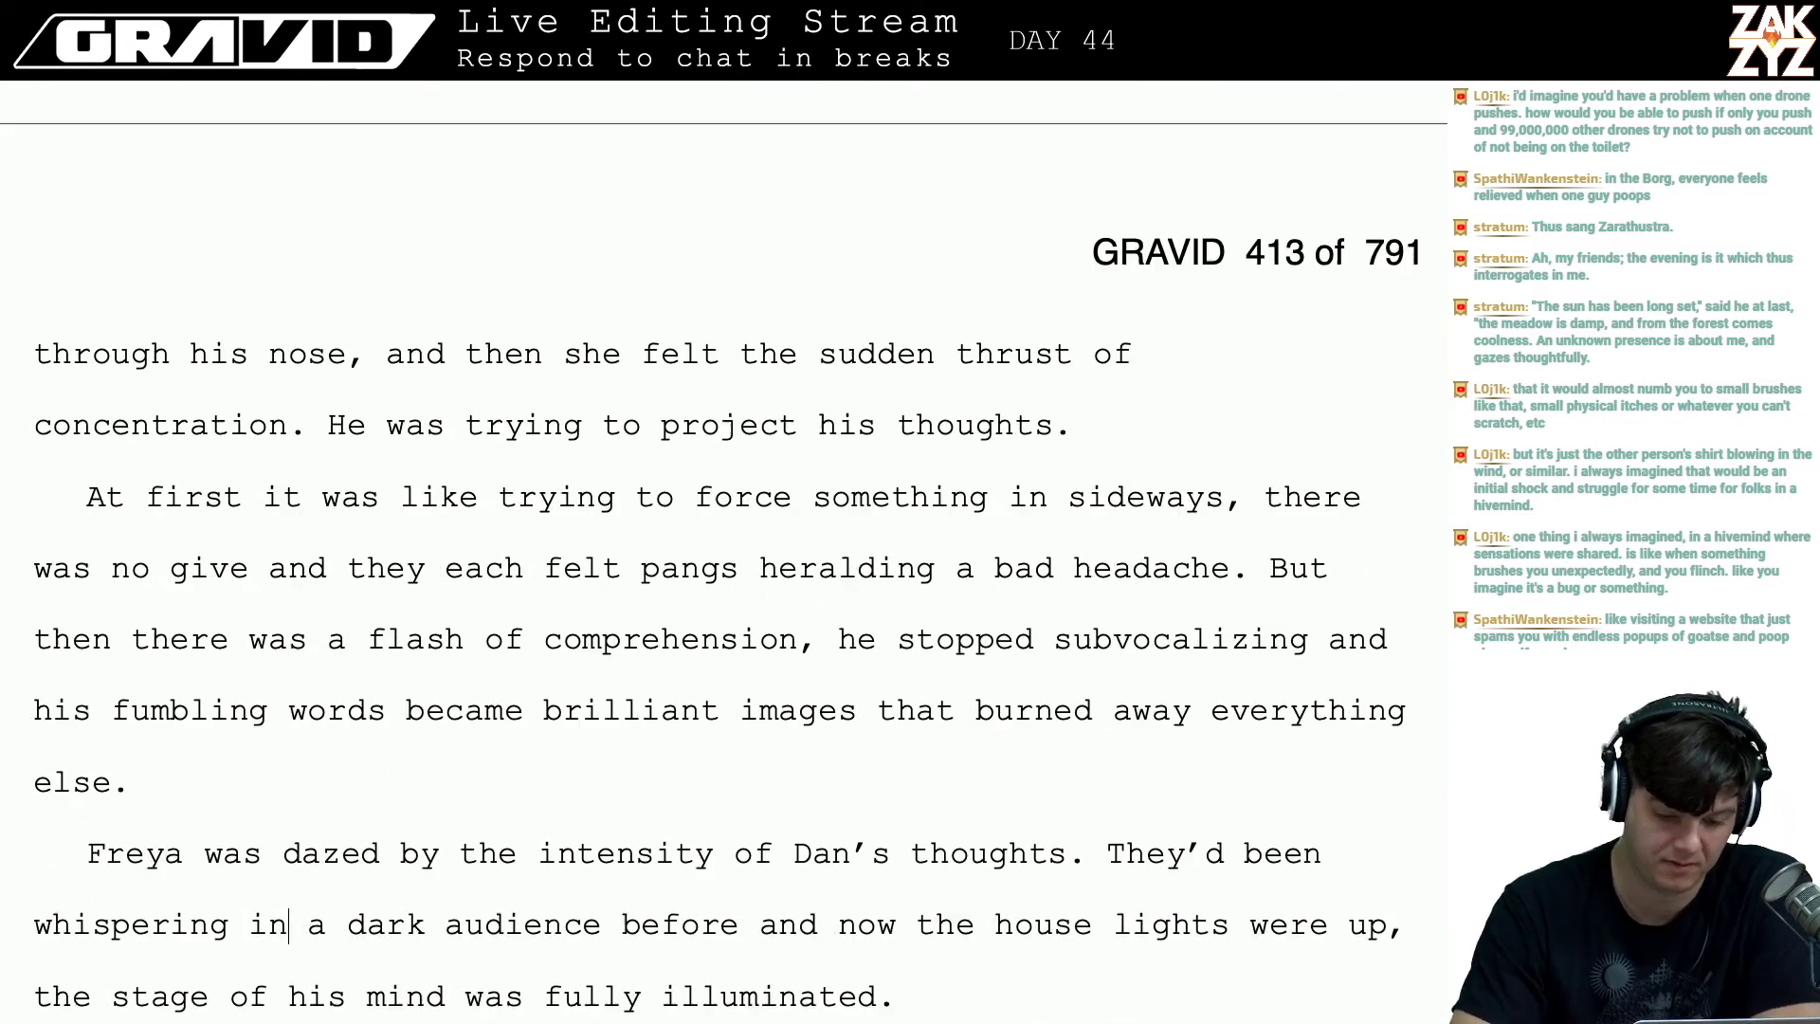
key("Down")
key("Down")
key("Down")
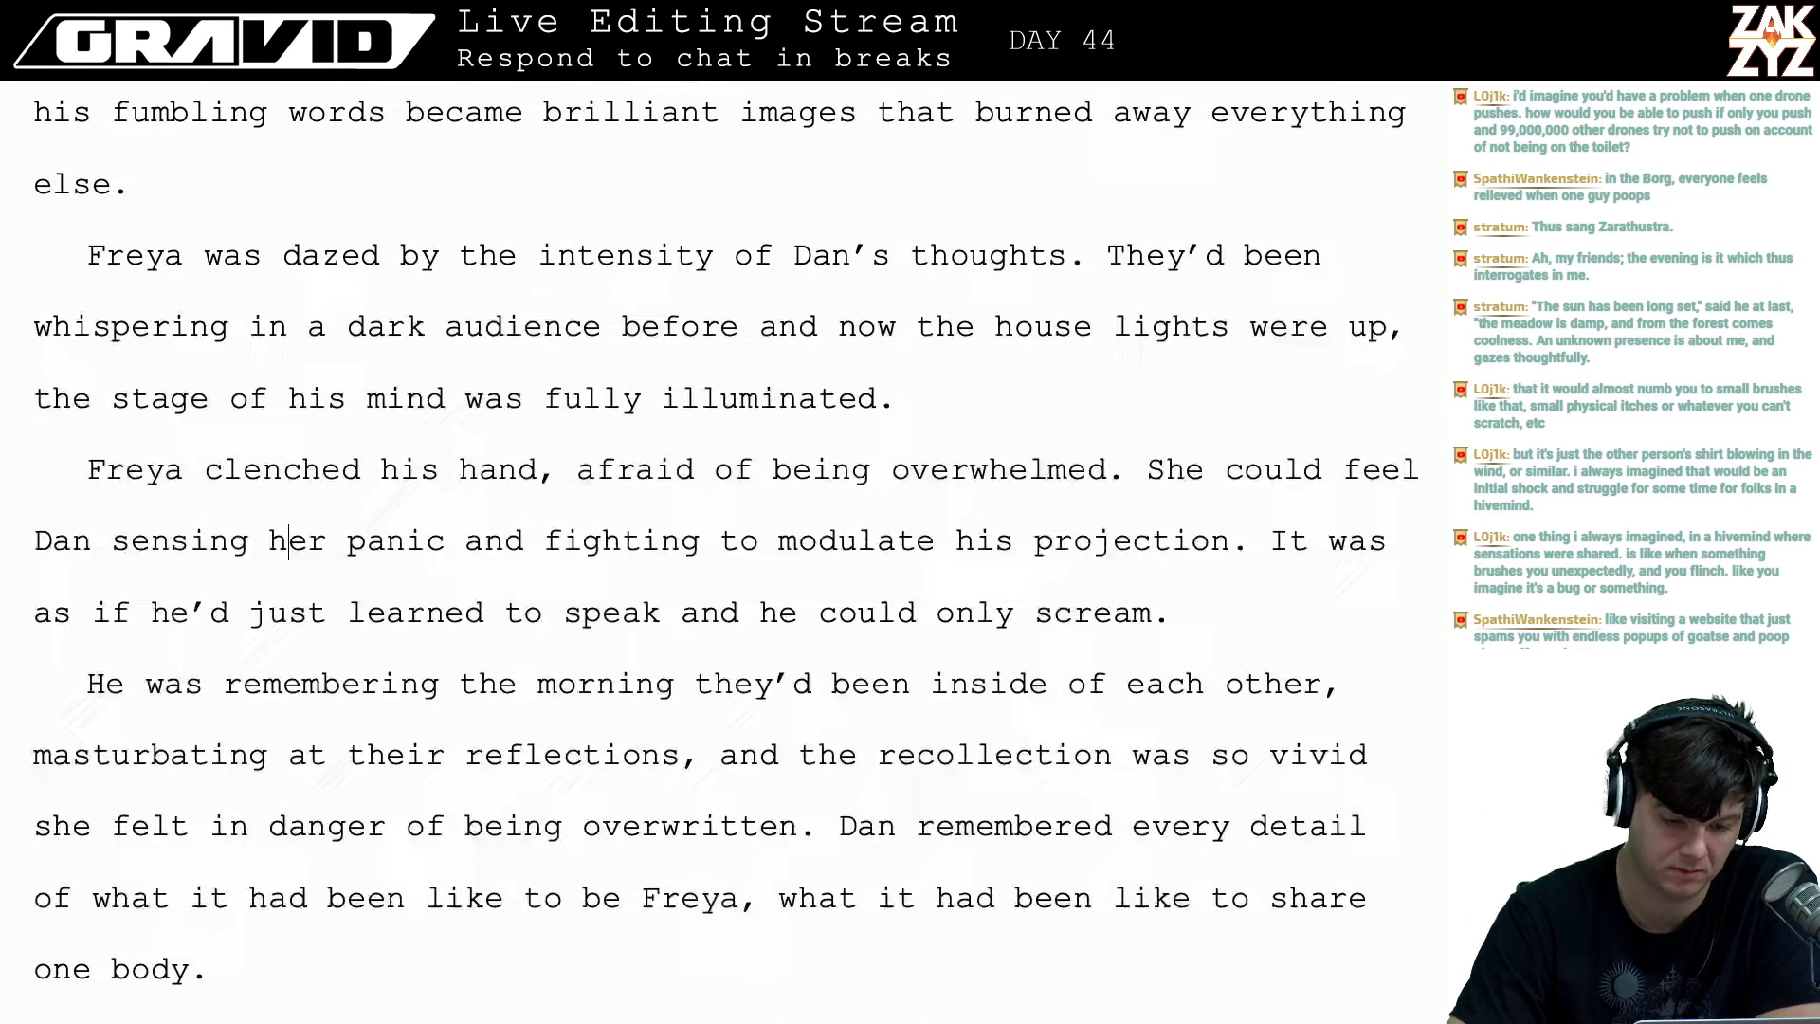
scroll(720, 550, "down", 2)
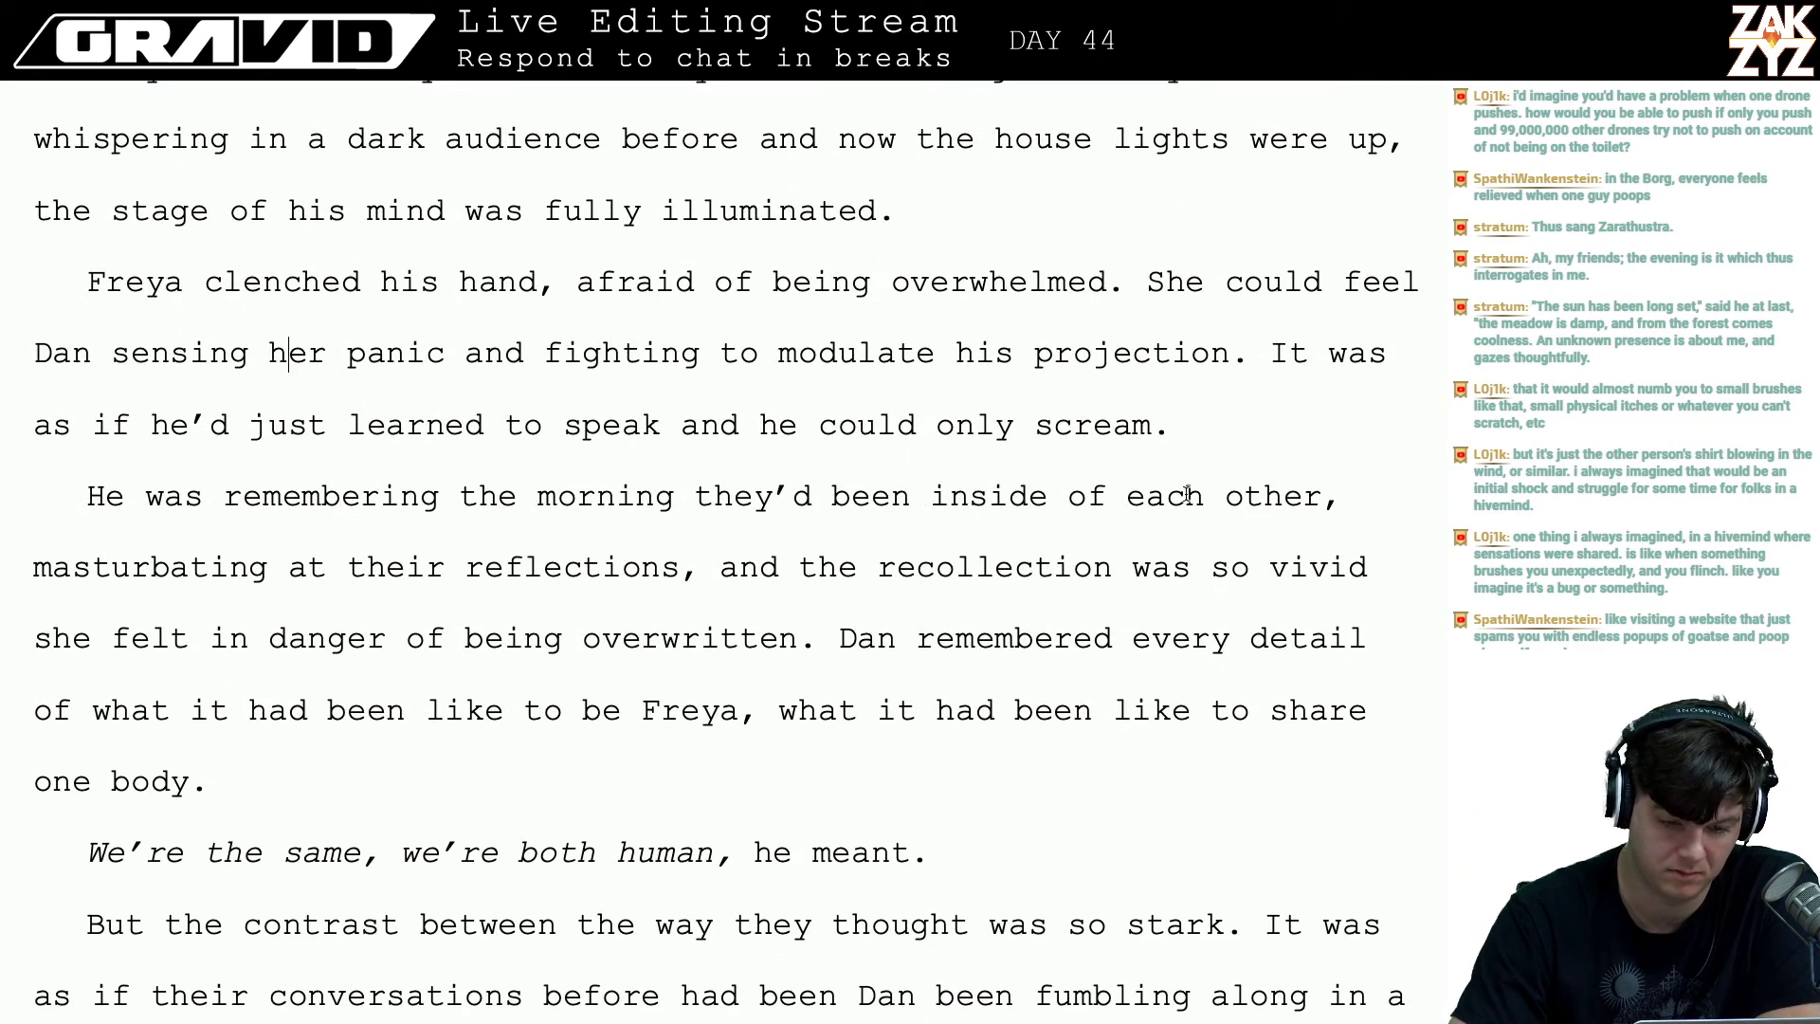
- Examine the paragraph about Dan remembering the morning, especially the wording around "and the recollection was so vivid"
left_click(1174, 375)
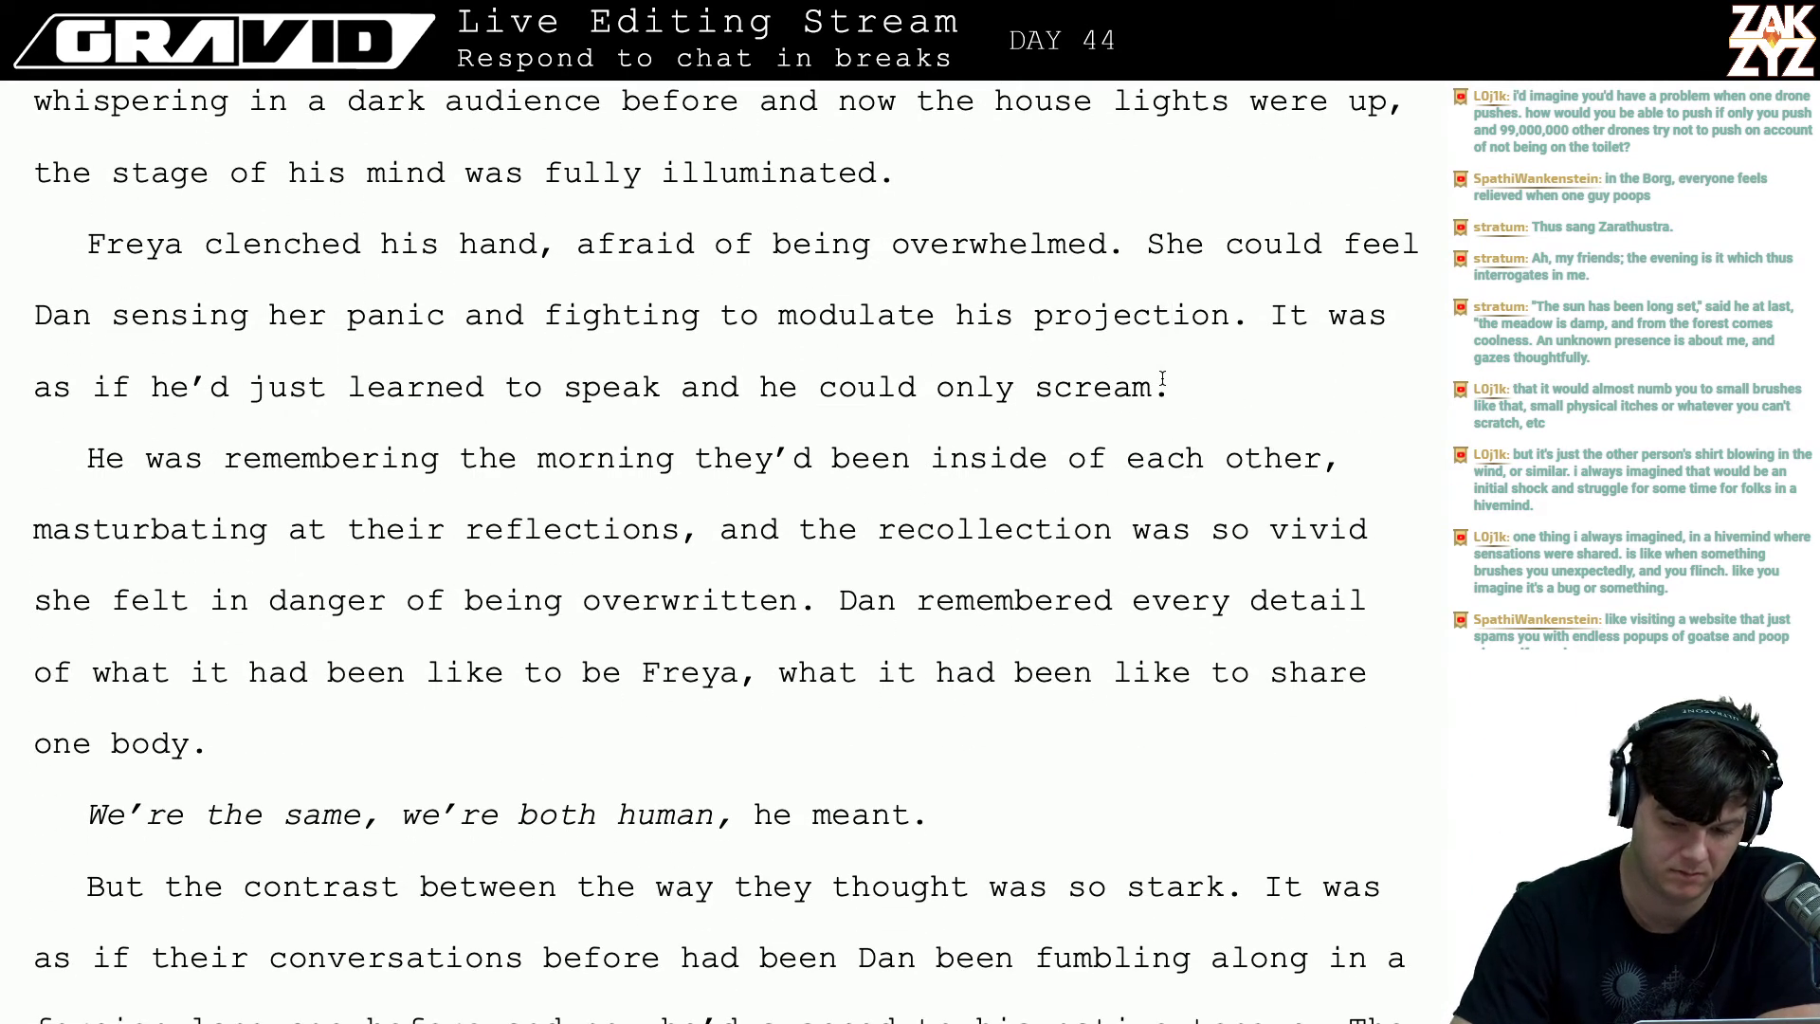
key("Down")
key("Down")
key("Left")
key("Left")
key("Left")
key("Left")
key("Left")
key("Left")
key("Left")
key("Left")
key("Left")
key("Left")
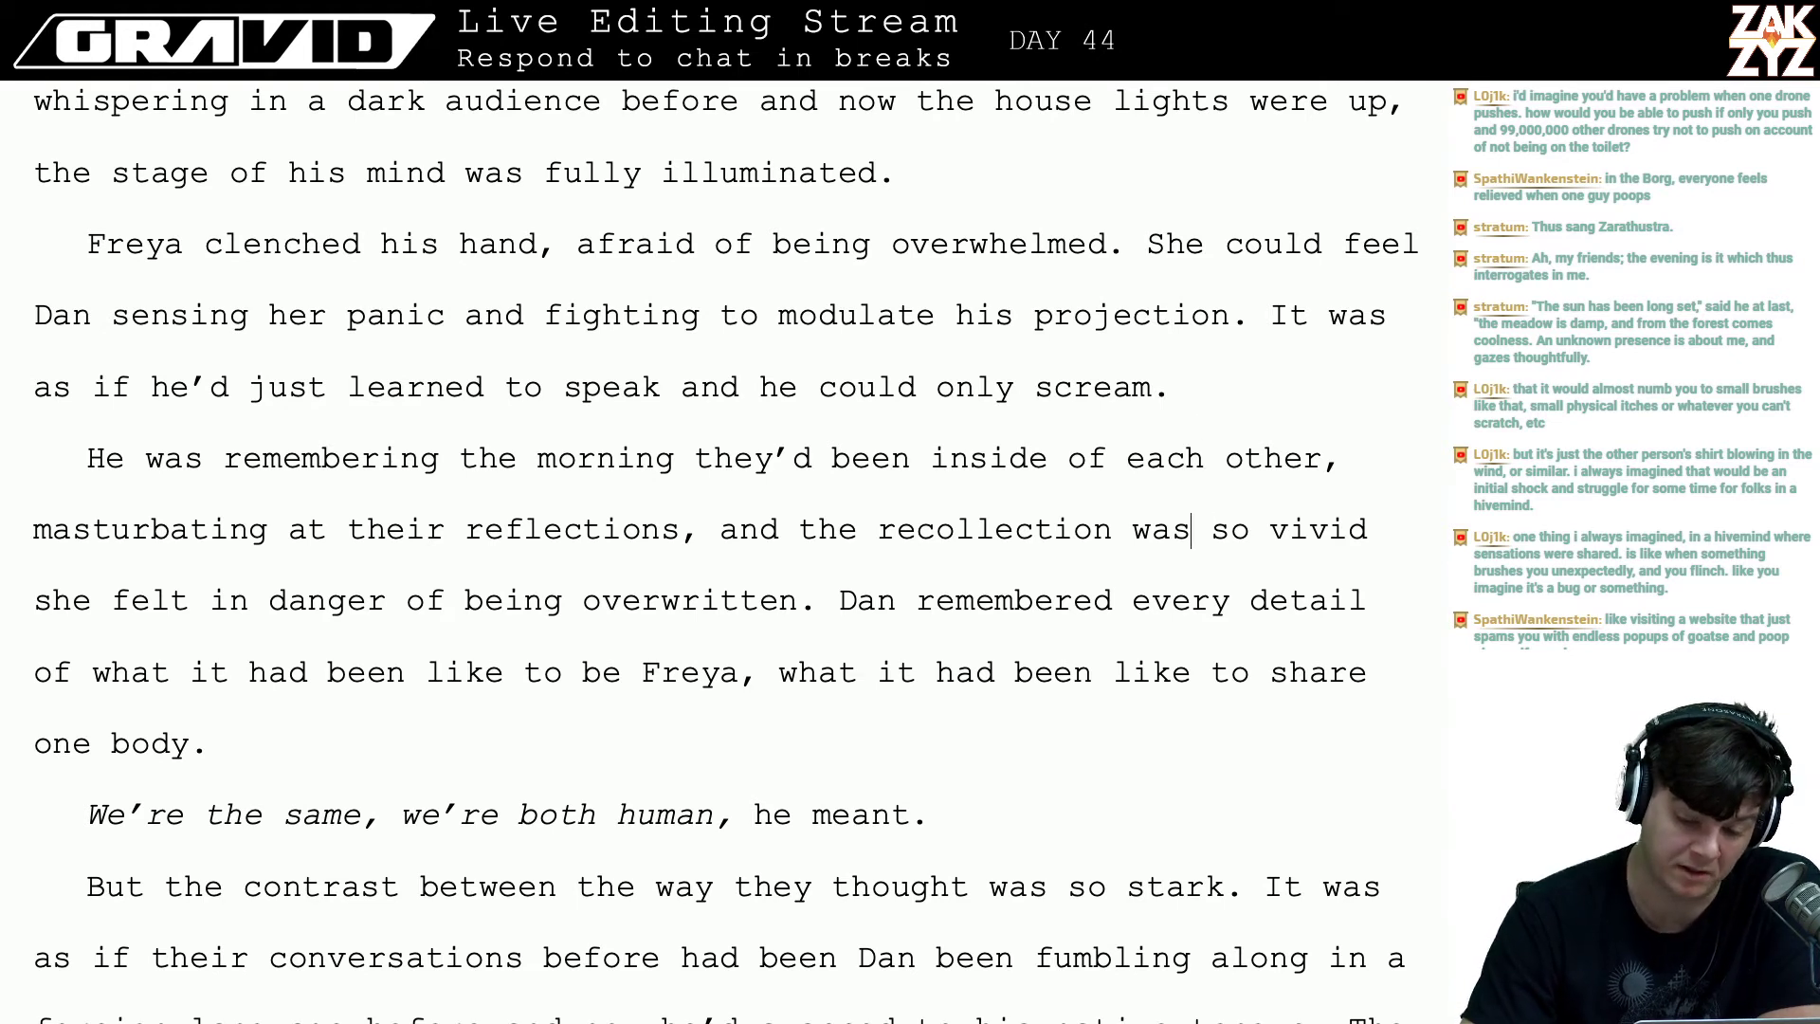
key("Left")
key("Left")
key("Left")
key("Left")
key("Left")
key("Left")
key("Left")
key("Left")
key("Left")
key("Left")
key("Left")
key("Left")
key("Left")
key("Left")
key("Left")
key("Left")
key("Left")
key("Left")
key("Left")
key("Left")
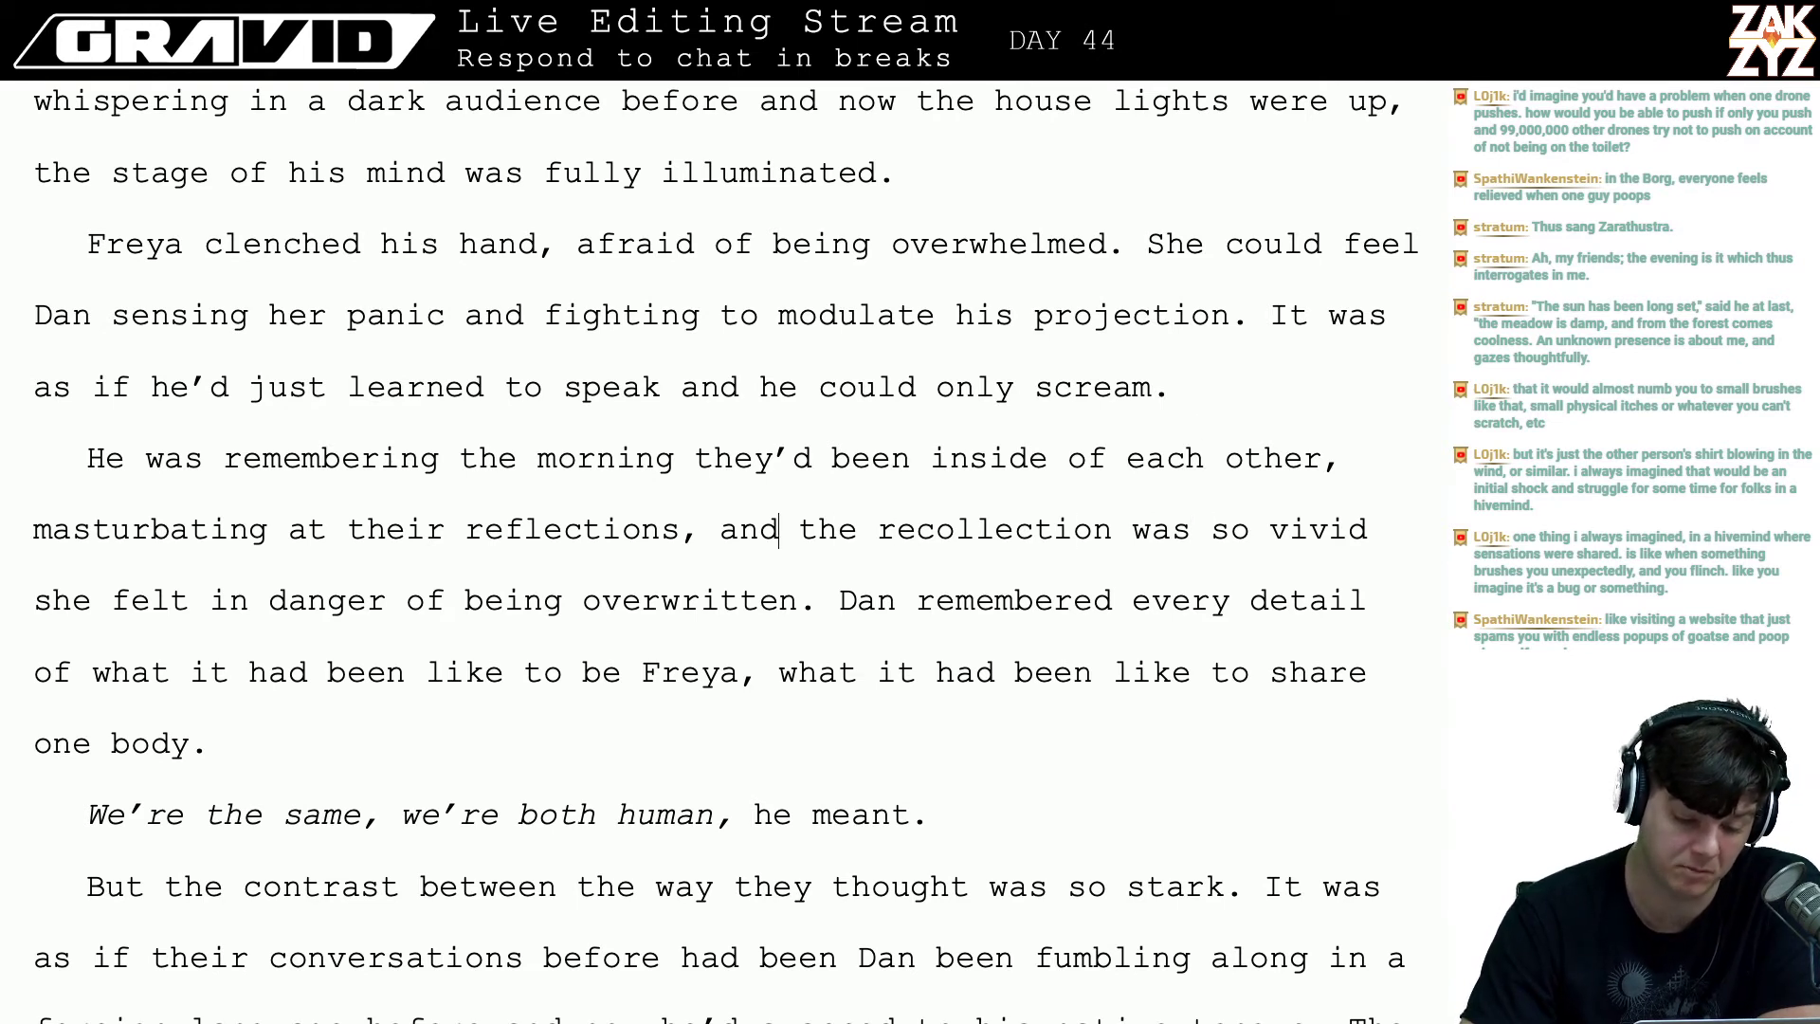
key("Right")
key("Right")
key("Right")
key("Right")
key("Right")
key("Right")
key("Right")
key("Right")
key("Right")
key("Right")
key("Right")
key("Right")
key("Right")
key("Right")
key("Right")
key("Right")
key("Right")
key("Right")
key("Right")
key("Right")
key("Right")
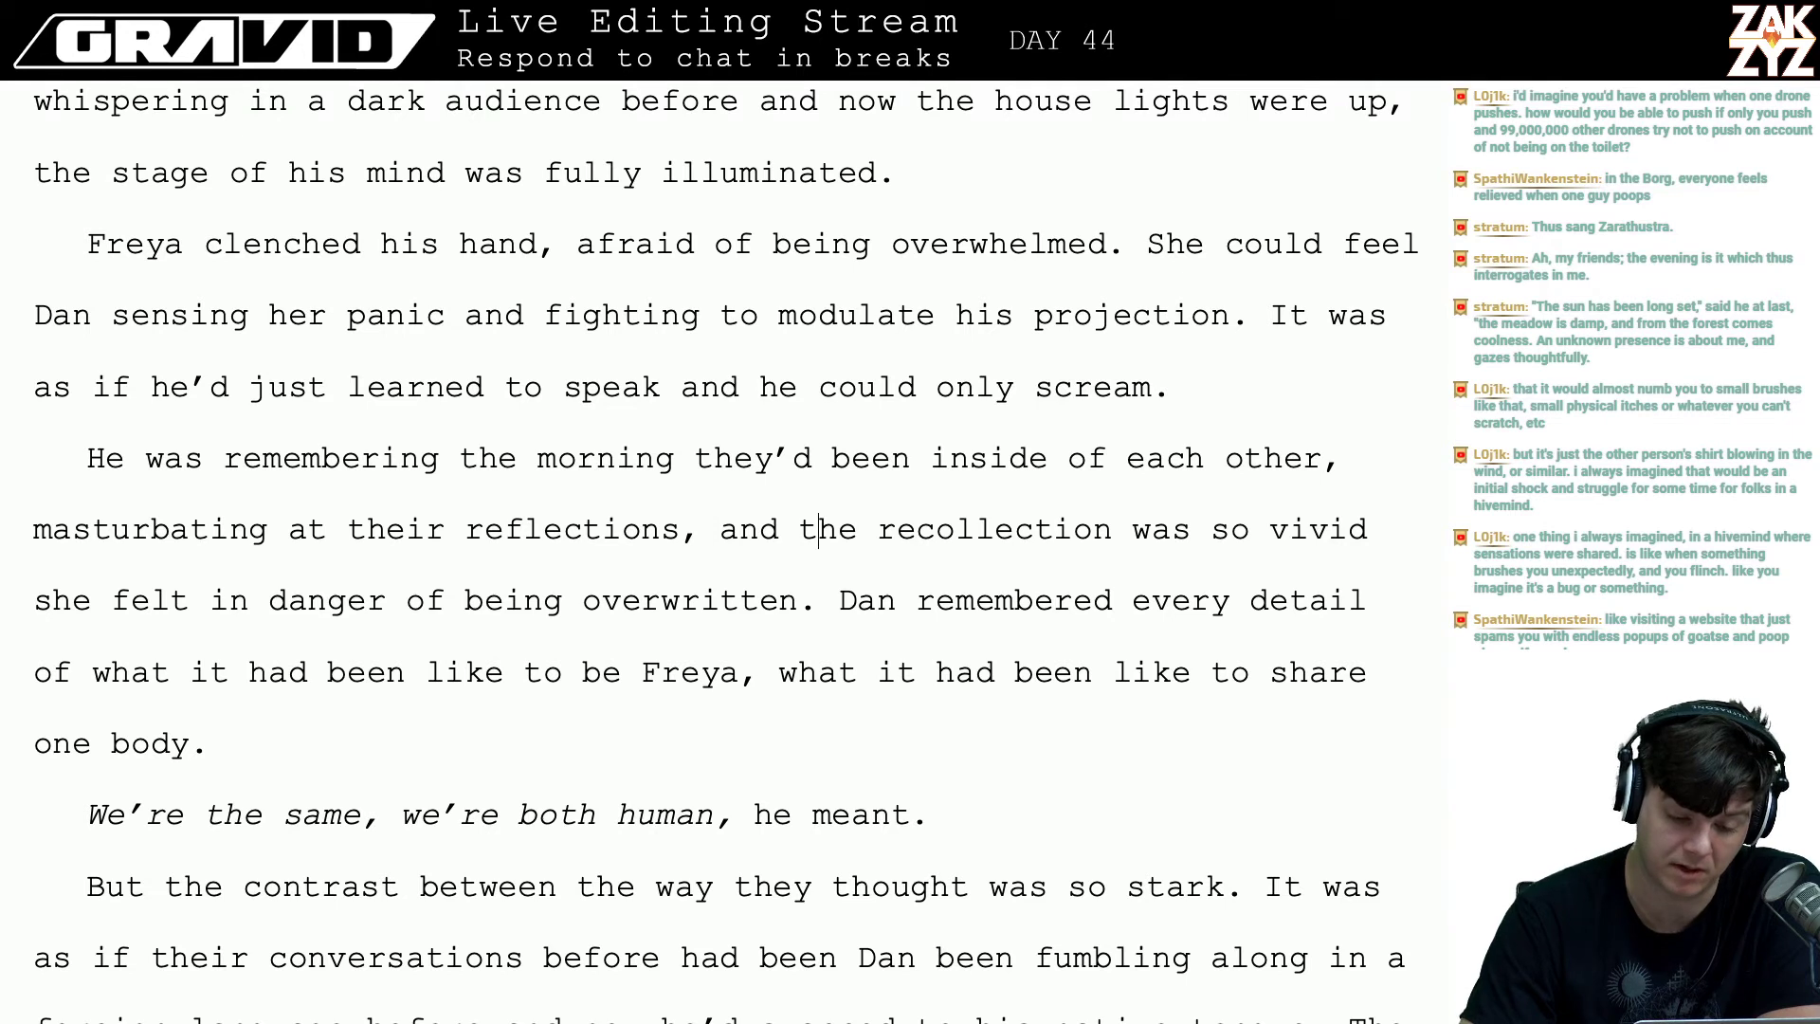
- Add "entirely" after "overwritten" in the sentence about Freya feeling in danger from Dan's vivid recollection
key("Right")
key("Right")
key("Right")
key("Right")
key("Right")
key("Right")
key("Right")
key("Right")
key("Right")
key("Right")
key("Right")
key("Right")
key("Right")
key("Right")
key("Right")
key("Right")
key("Right")
key("Right")
key("Right")
key("Right")
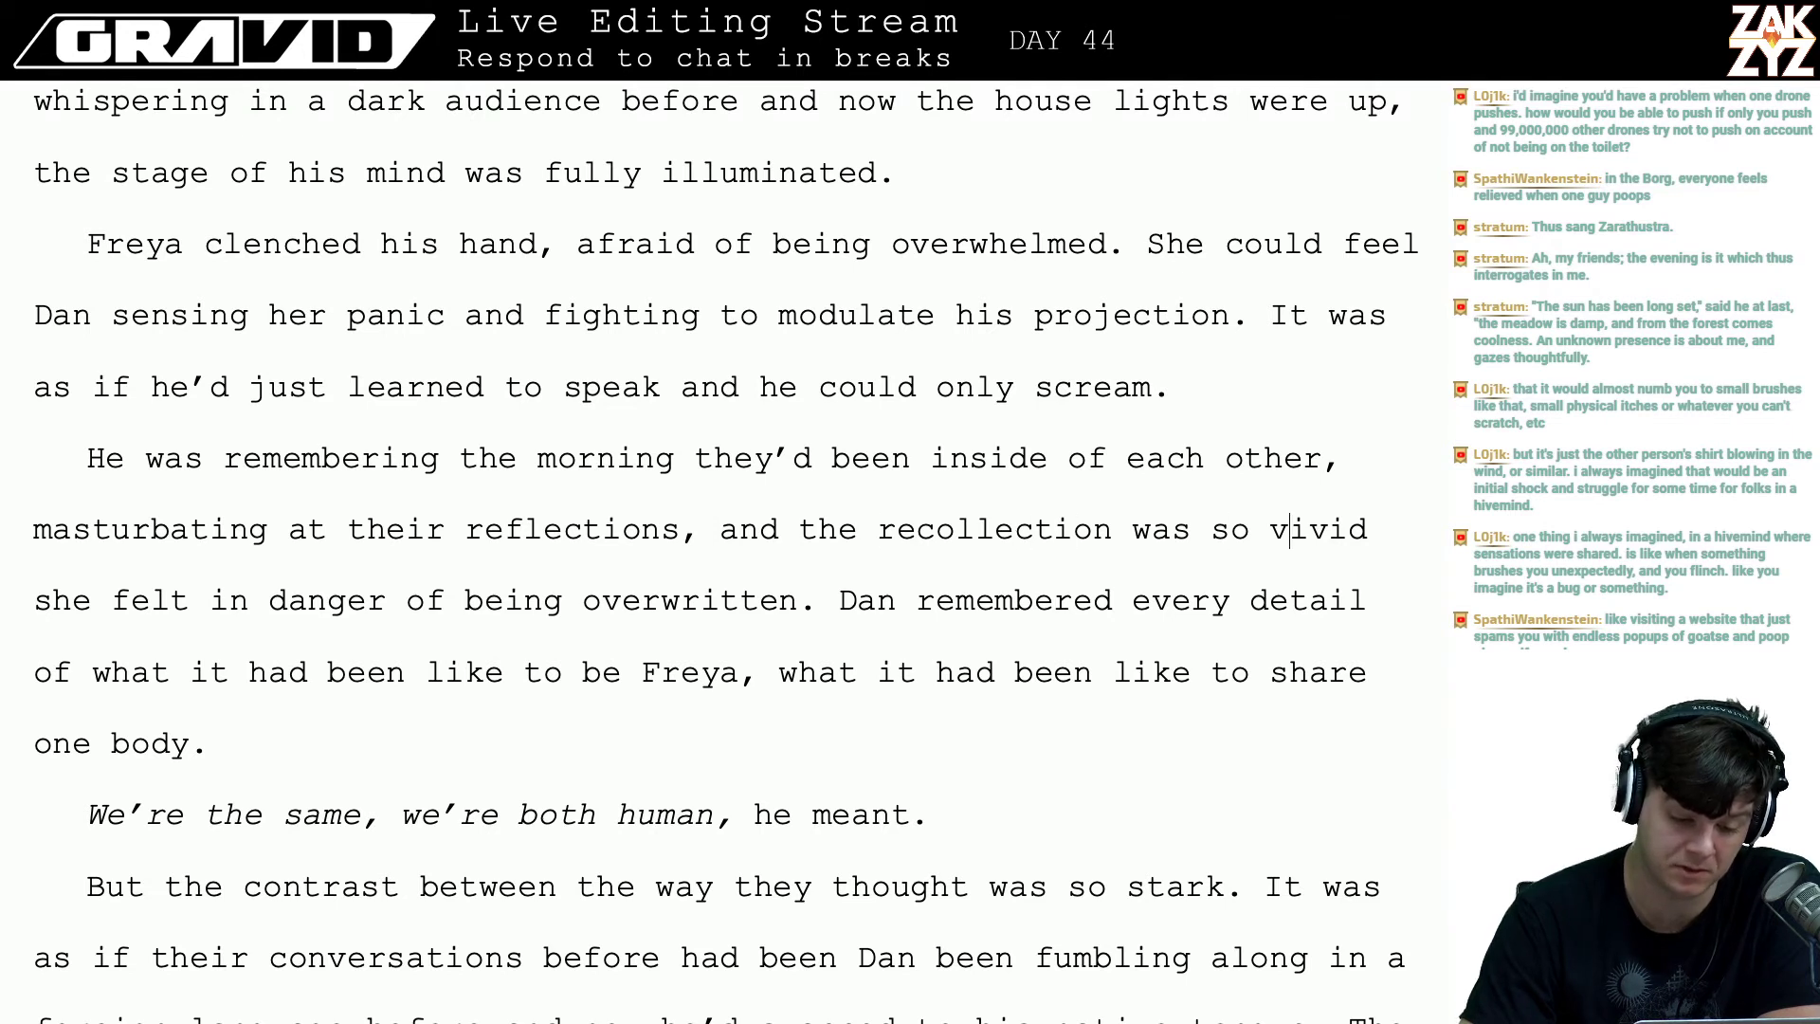
key("Right")
key("Right")
key("Right")
key("Right")
key("Right")
key("Right")
key("Right")
key("Right")
key("Right")
key("Right")
key("Right")
key("Right")
key("Right")
key("Right")
key("Right")
key("Right")
key("Right")
key("Right")
key("Right")
key("Right")
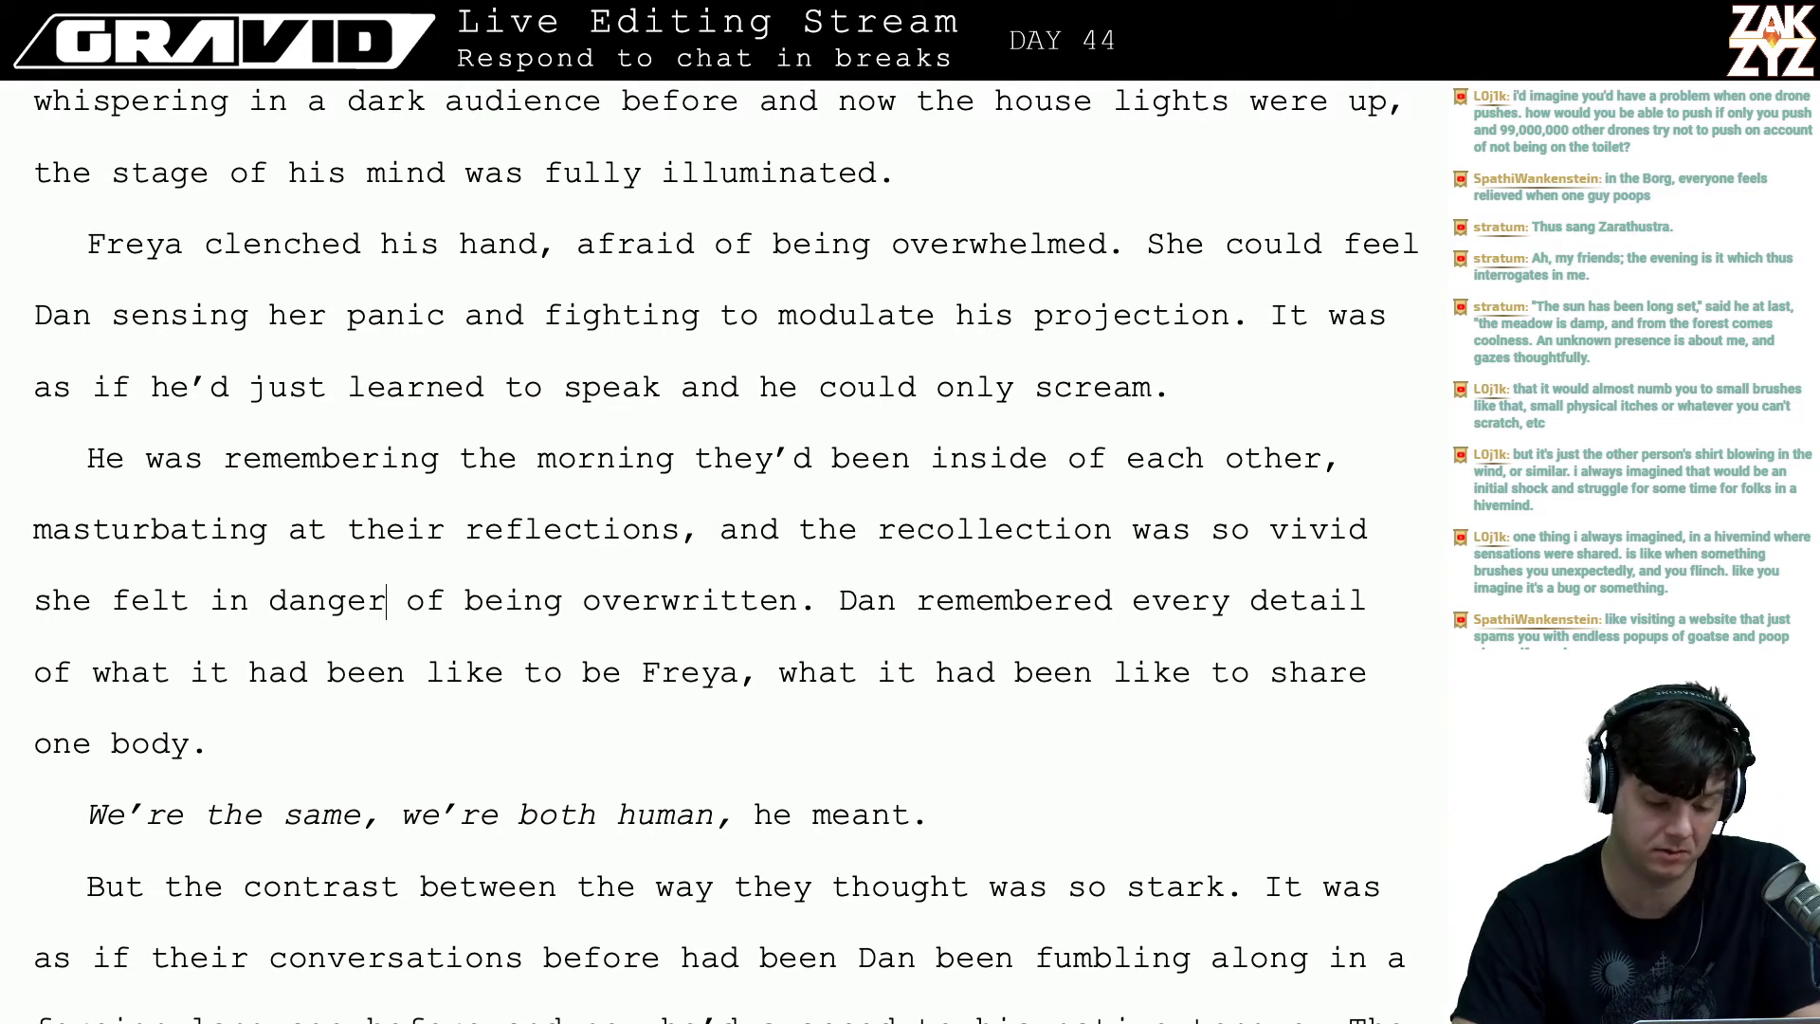
key("Right")
key("Right")
key("Right")
key("Right")
key("Right")
key("Right")
key("Right")
key("Right")
key("Right")
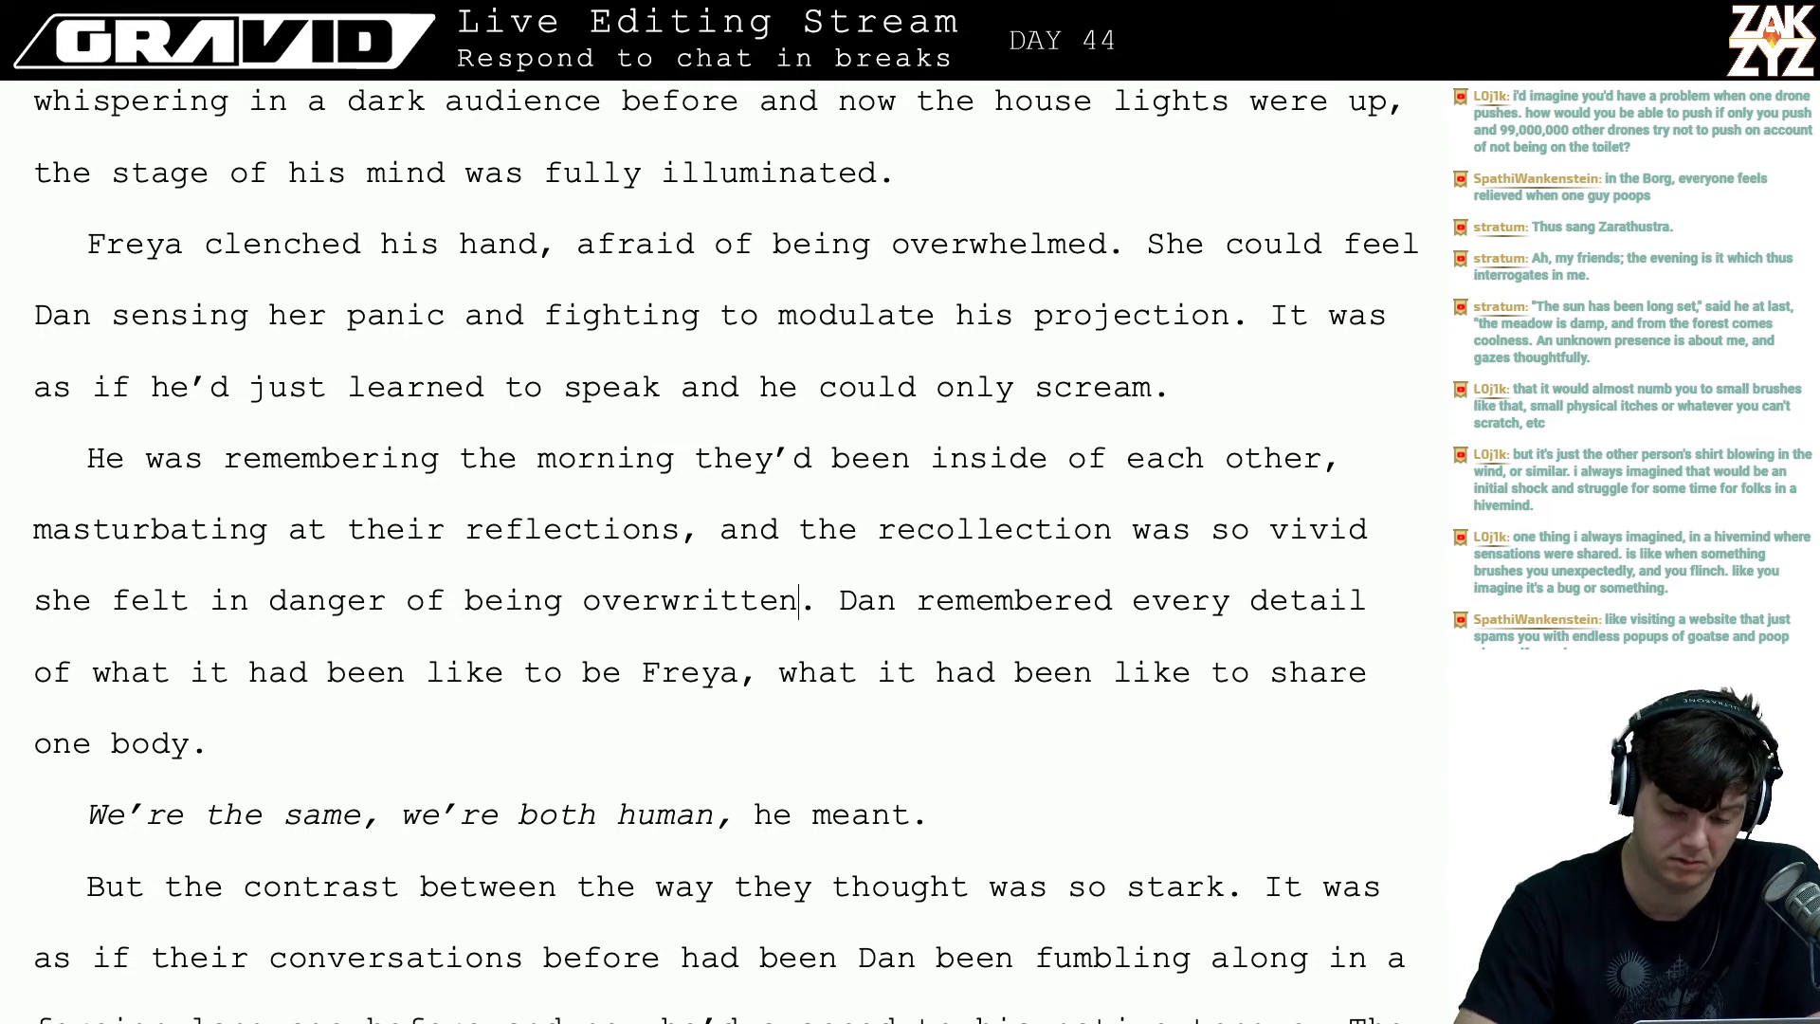
type("entirely")
- Re-read the paragraph about Dan remembering the morning, together with the preceding line ending in "he could only scream"
key("Up")
key("Up")
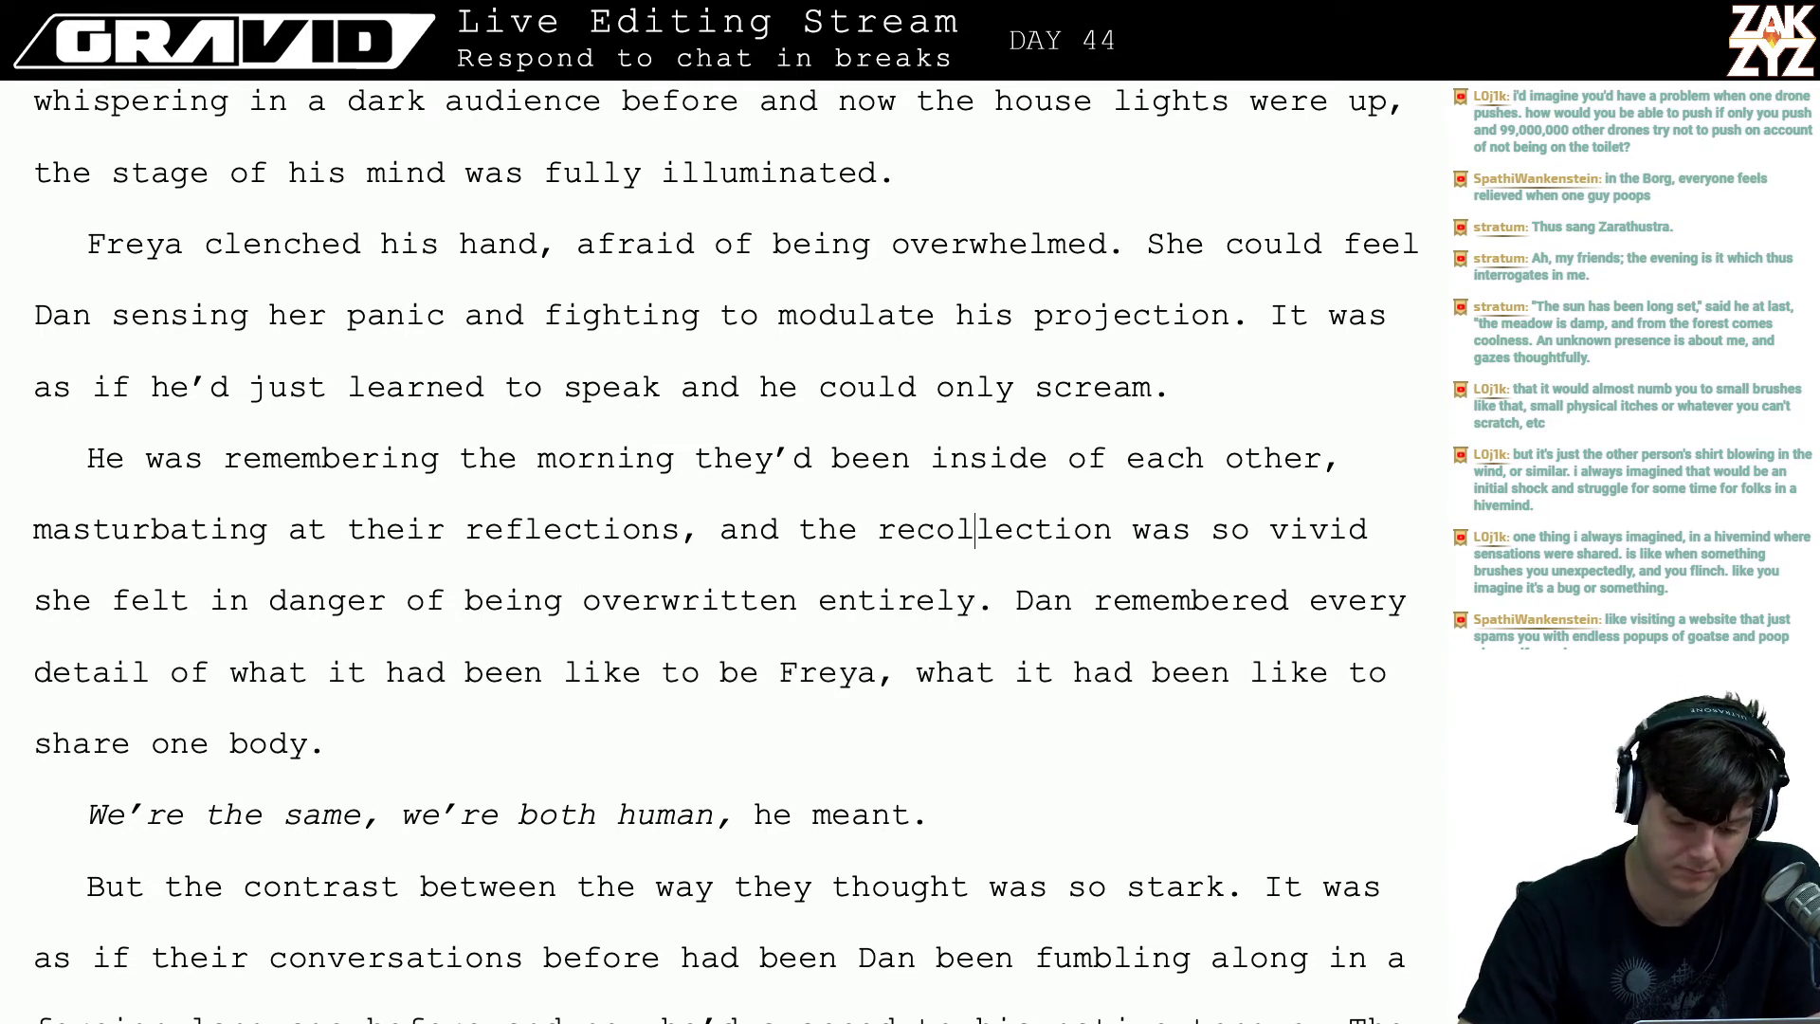
key("Down")
key("Down")
key("Up")
key("Up")
key("Up")
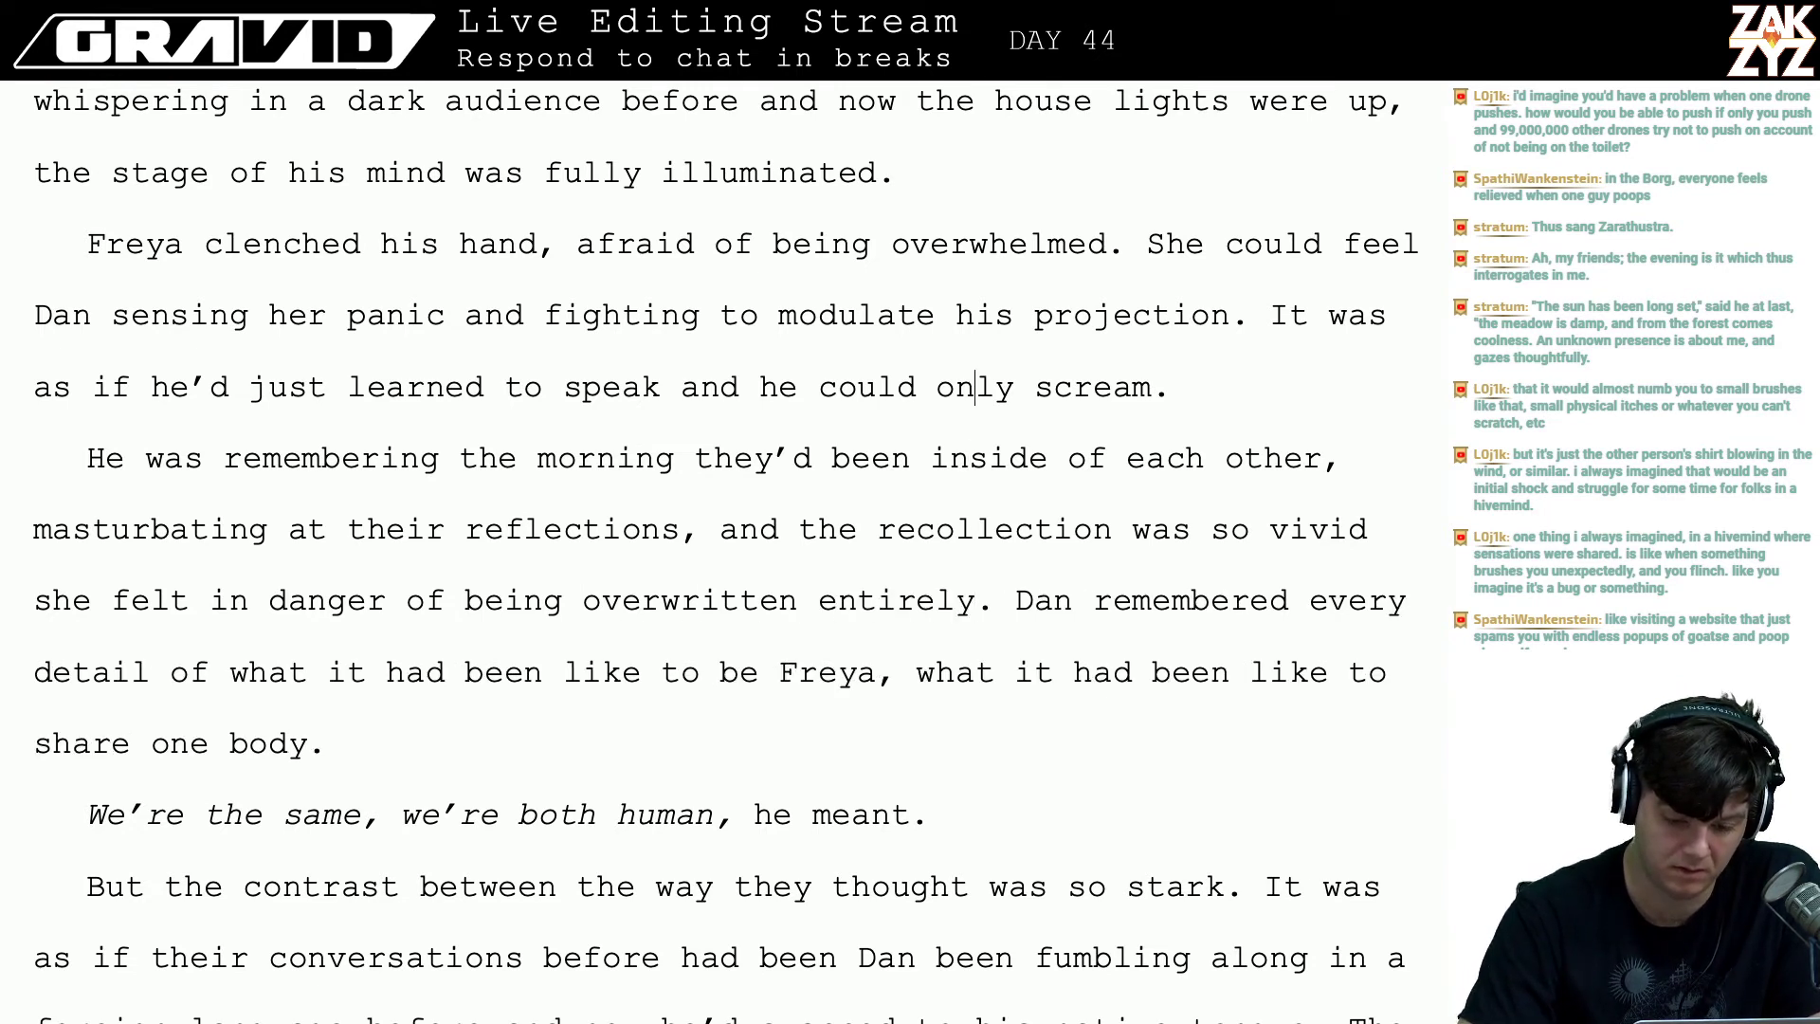
key("Right")
key("Down")
key("Down")
key("Down")
key("Down")
key("Up")
key("Up")
key("Up")
key("Up")
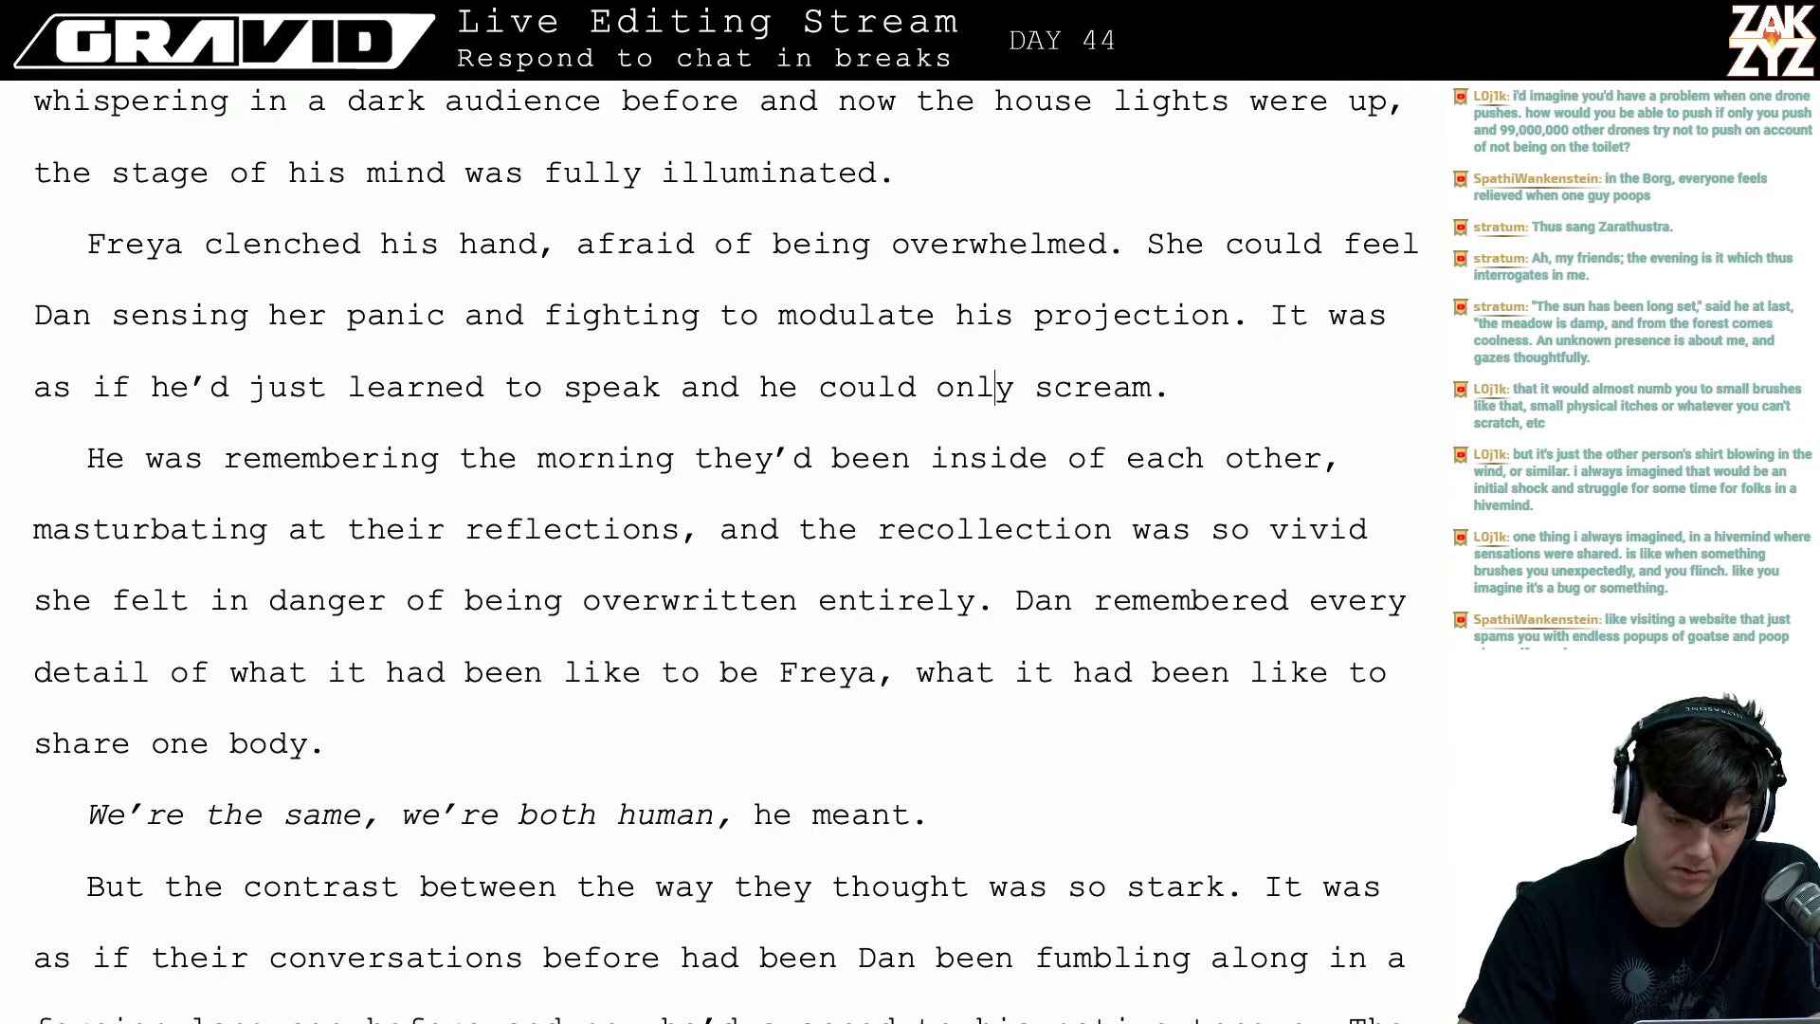
key("Right")
key("Right")
key("Right")
key("Right")
key("Right")
key("Right")
key("Right")
key("Right")
key("Right")
key("Right")
key("Down")
key("Down")
key("Down")
key("Down")
key("Down")
key("Down")
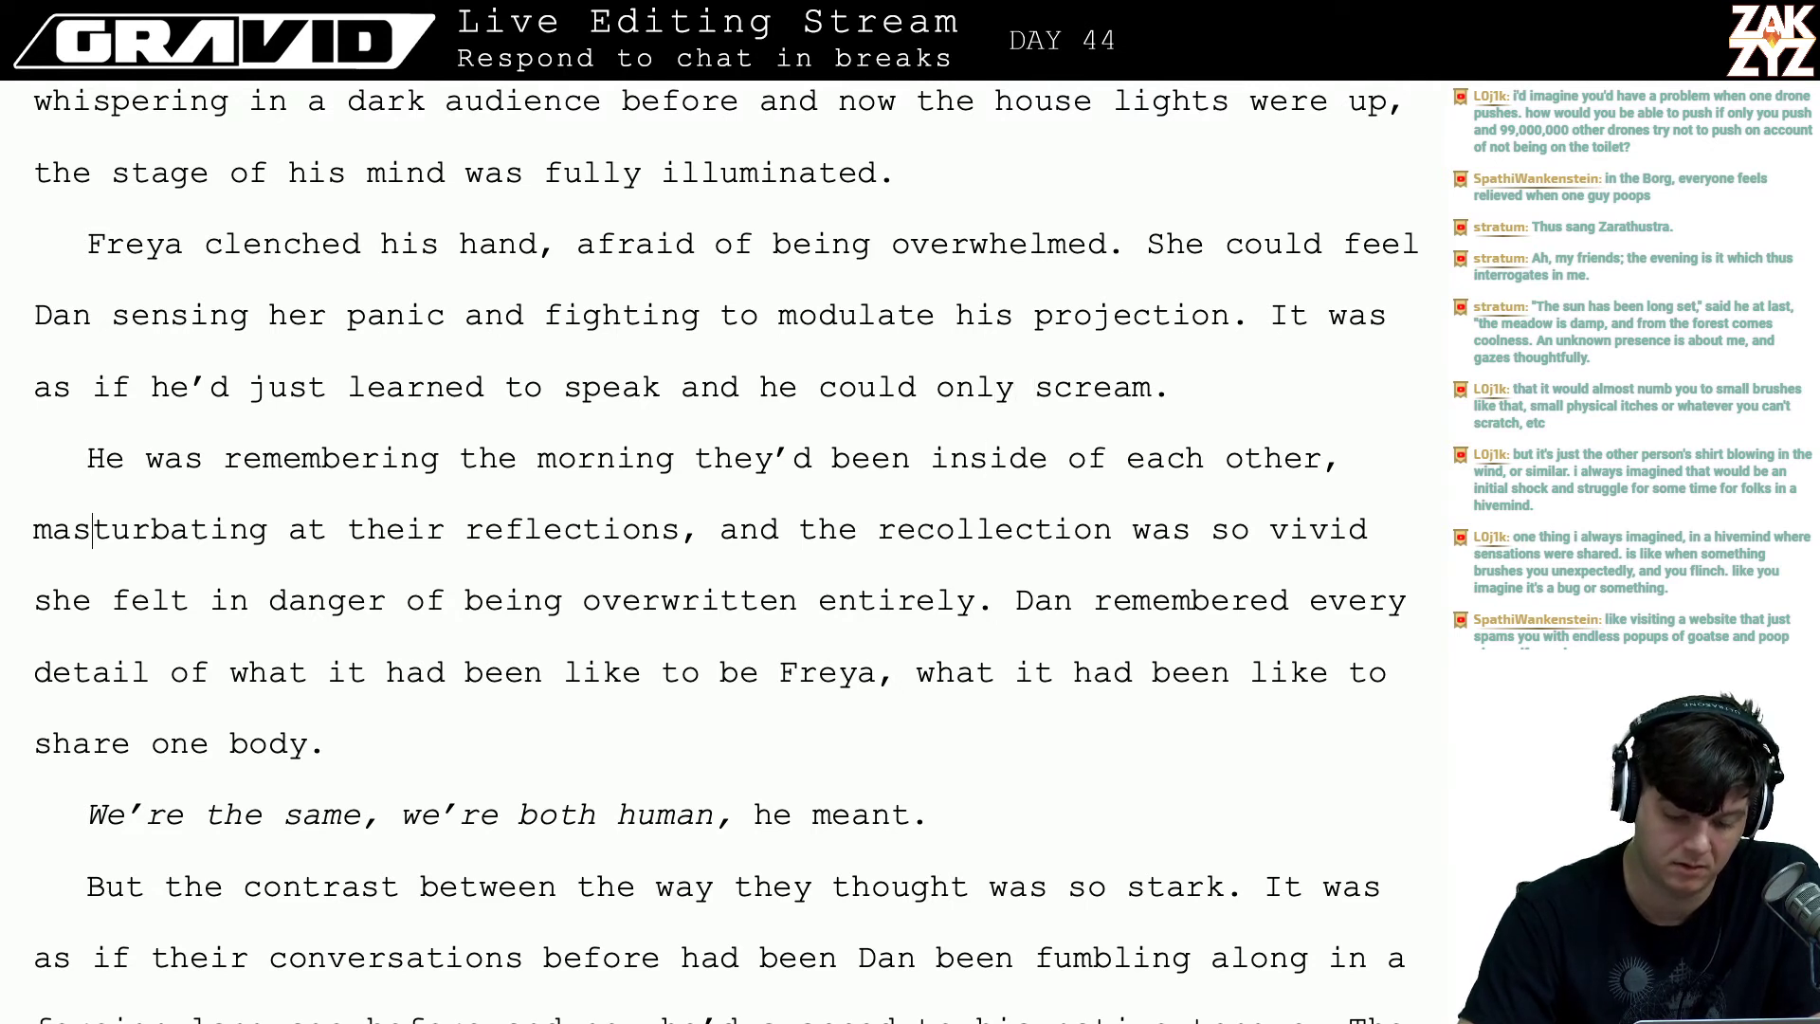
- Review the "We're the same, we're both human" line and the contrast paragraph after it, then go back to Freya clenching his hand
key("Left")
key("Left")
key("Left")
key("Left")
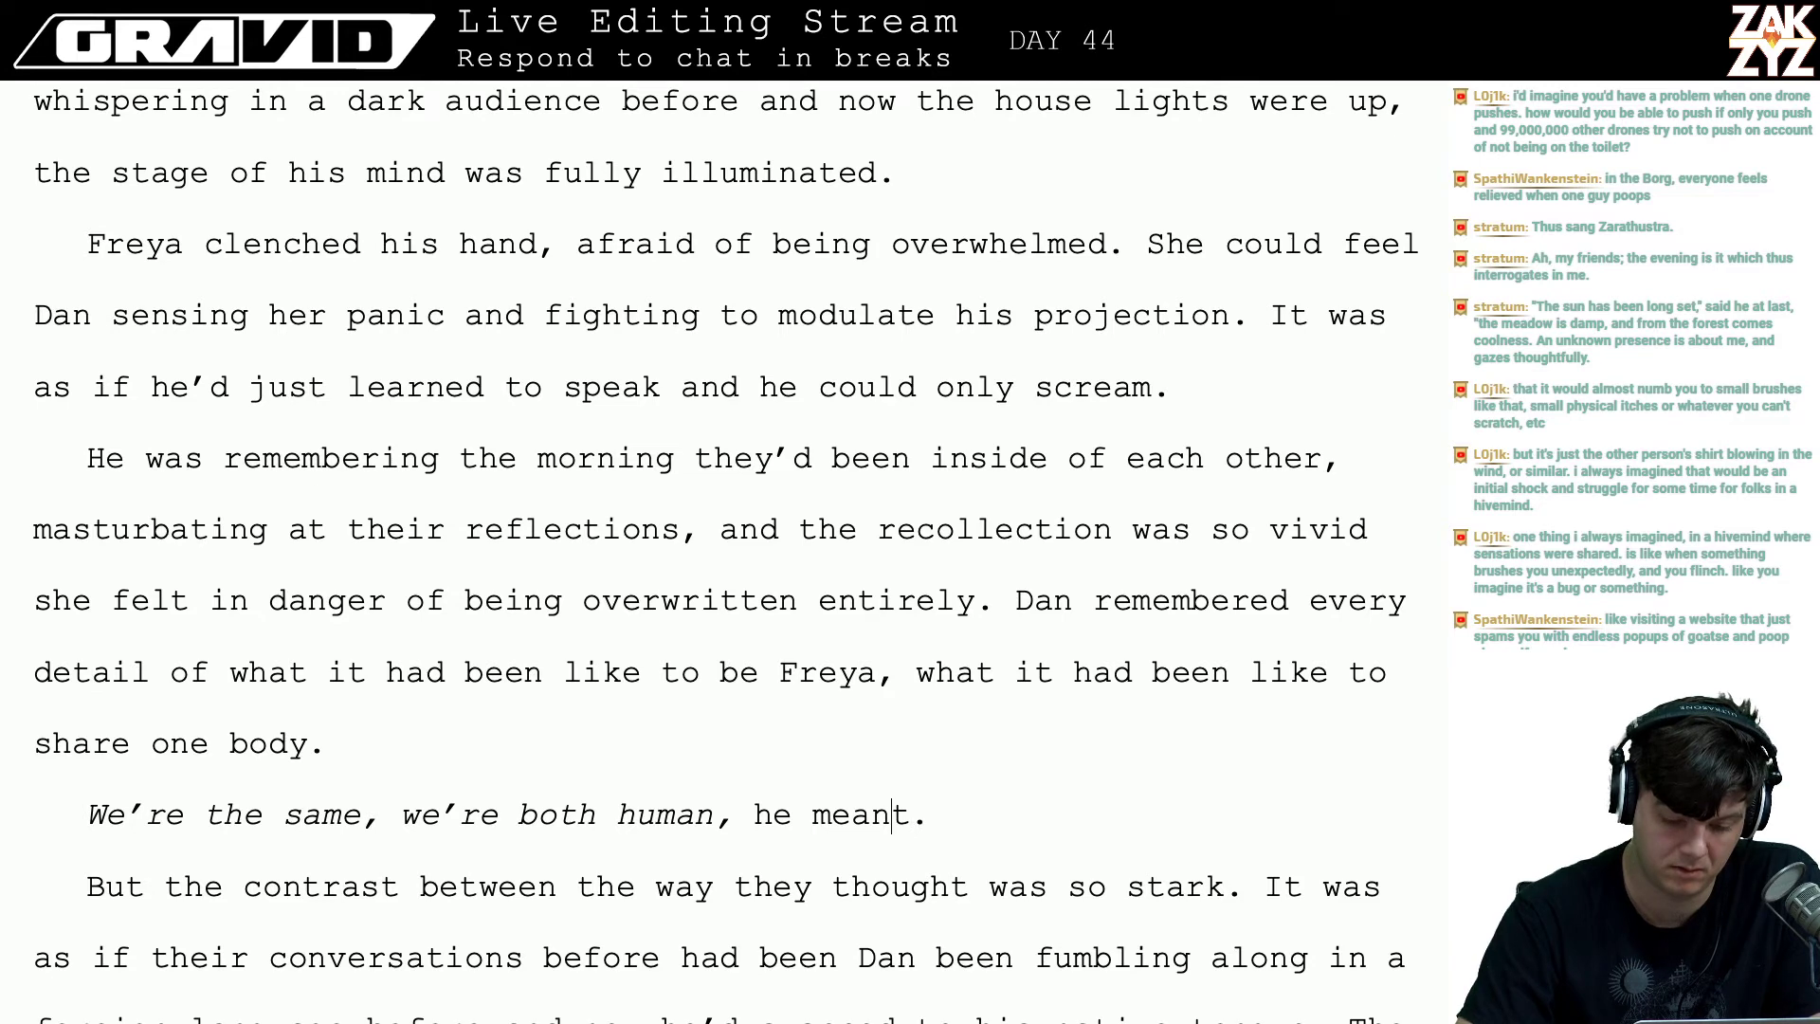
key("Right")
key("Left")
key("Right")
key("Right")
key("Left")
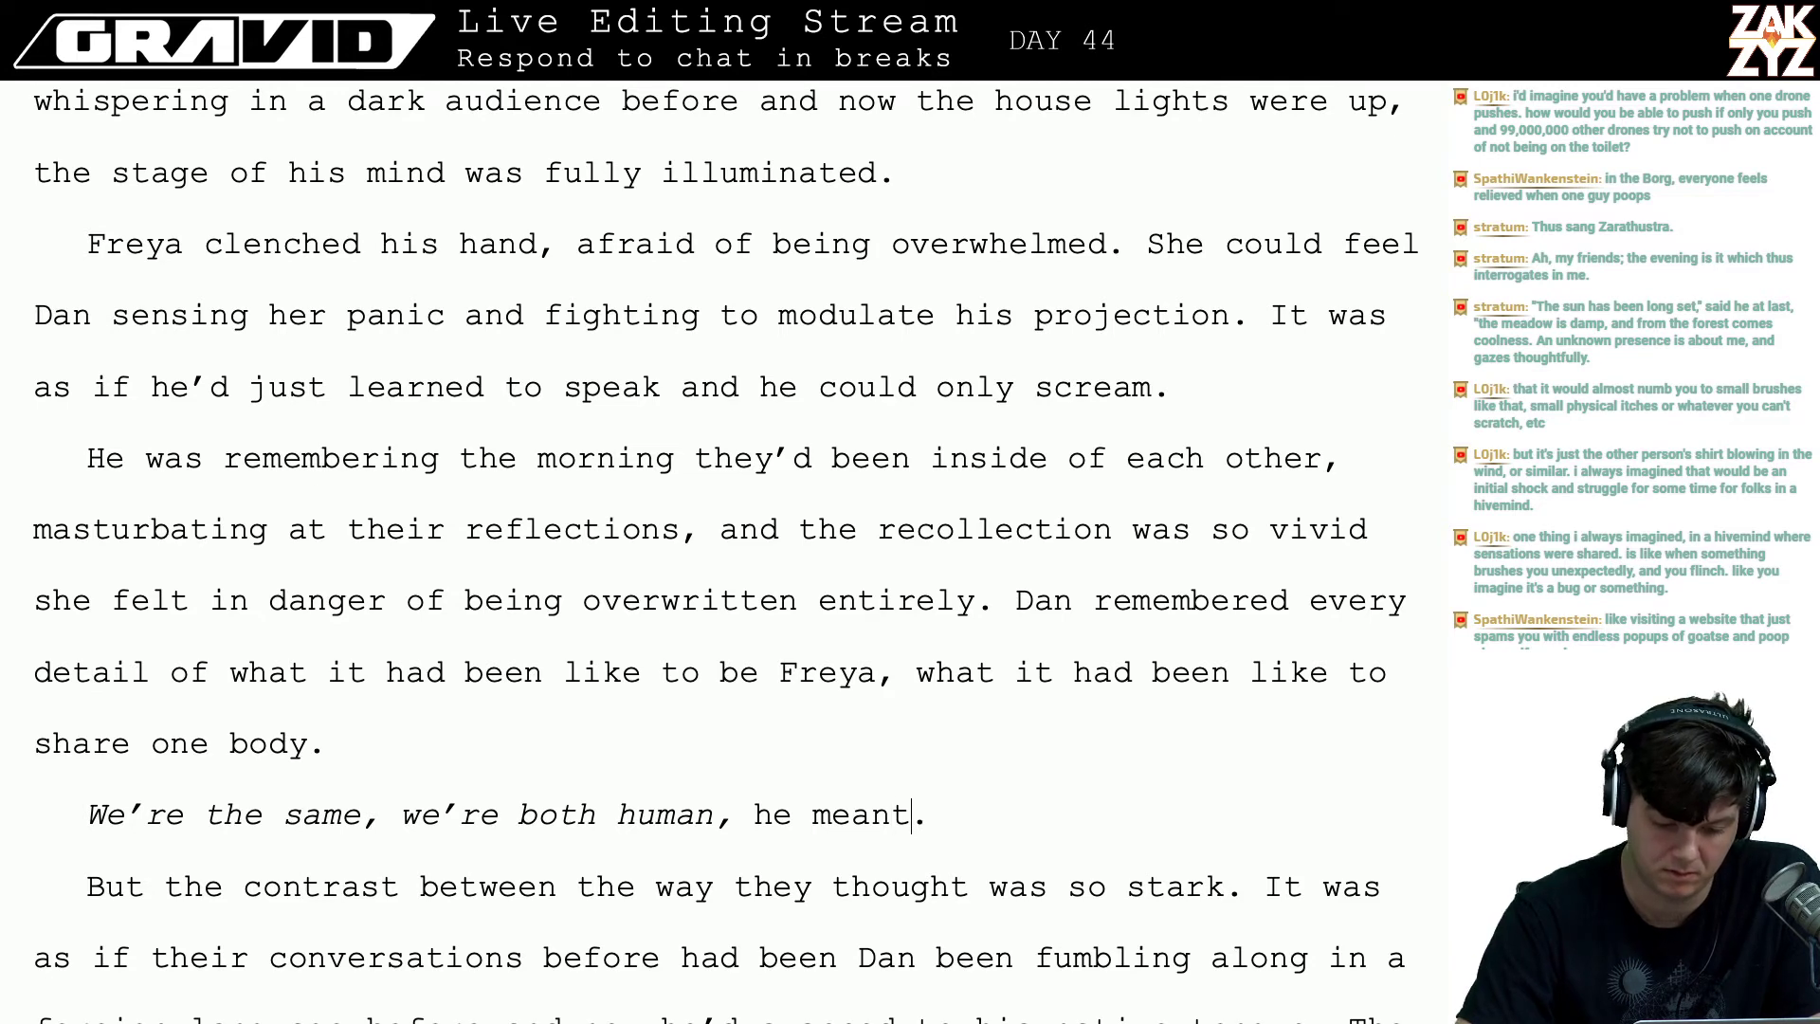
key("Left")
key("Left")
key("Left")
key("Left")
key("Left")
key("Left")
key("Left")
key("Left")
key("Left")
key("Left")
key("Down")
key("Down")
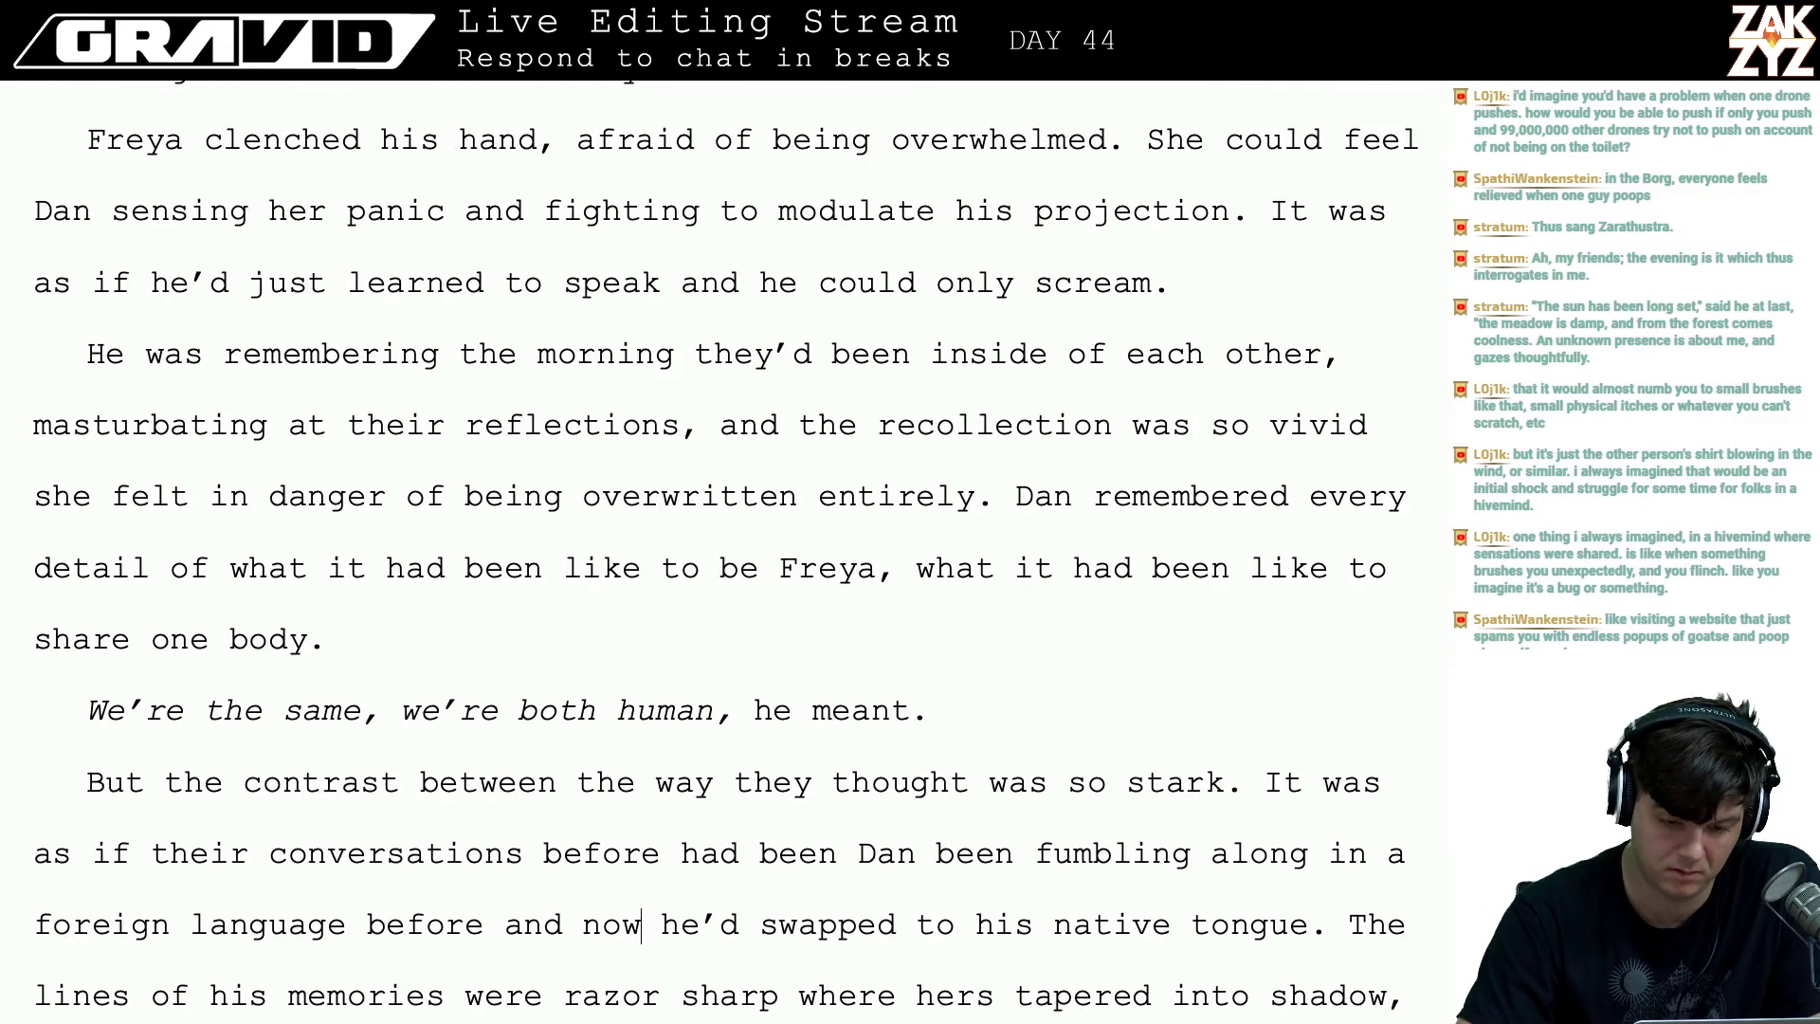
key("Up")
key("Up")
key("Up")
key("Up")
key("Up")
key("Up")
key("Up")
key("Up")
key("Up")
key("Up")
key("Up")
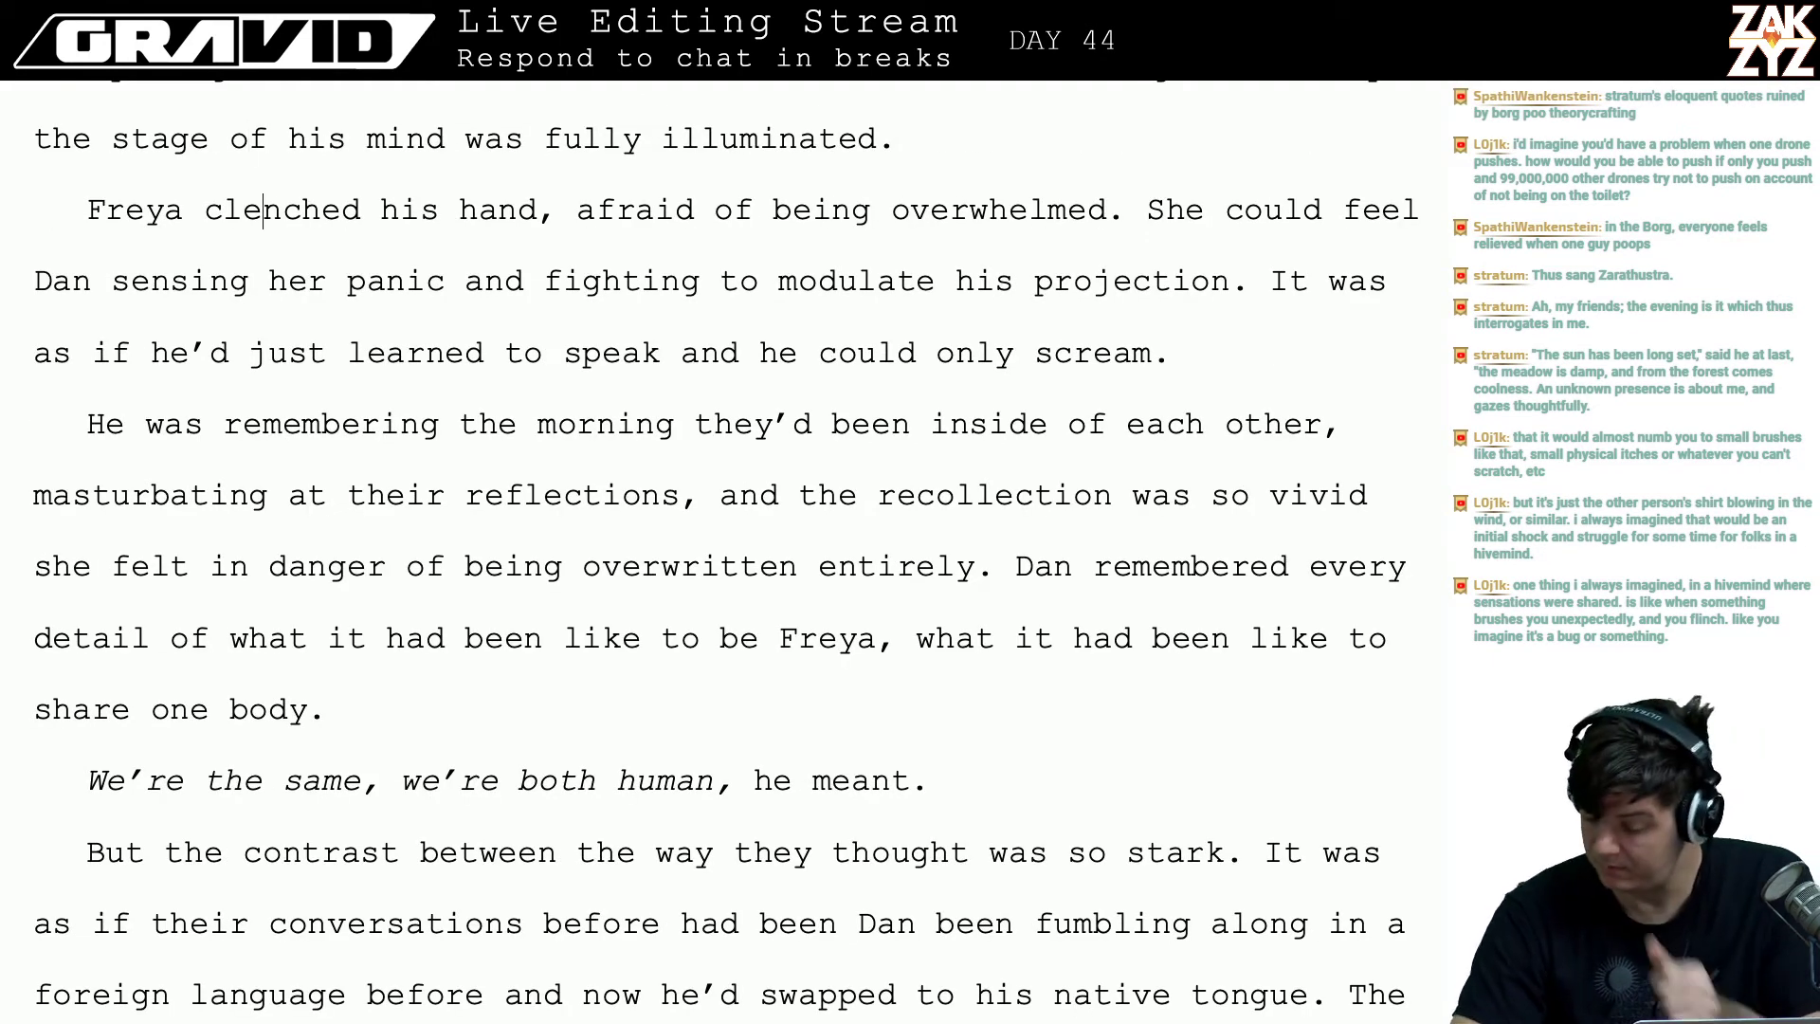
key("Right")
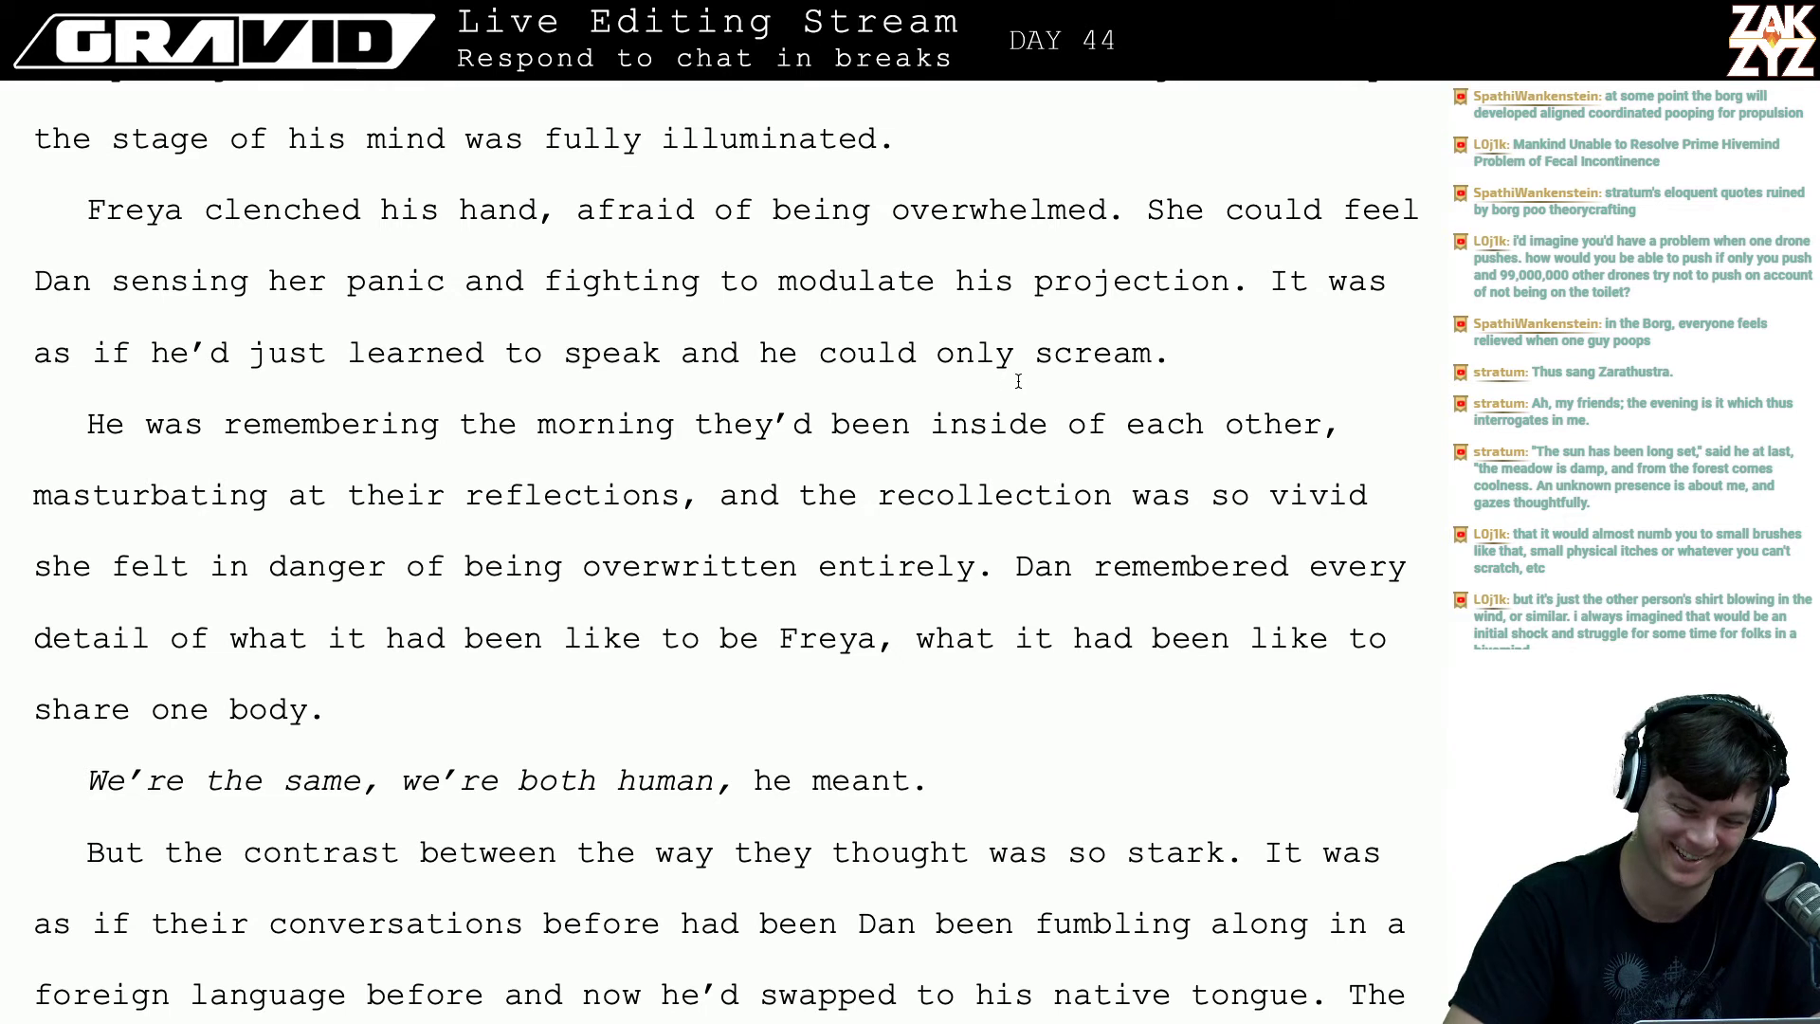
- Re-read the passage from Freya clenching his hand through the recollection of being inside each other, looking for where the transition needs work
key("Up")
key("Up")
key("Up")
key("Up")
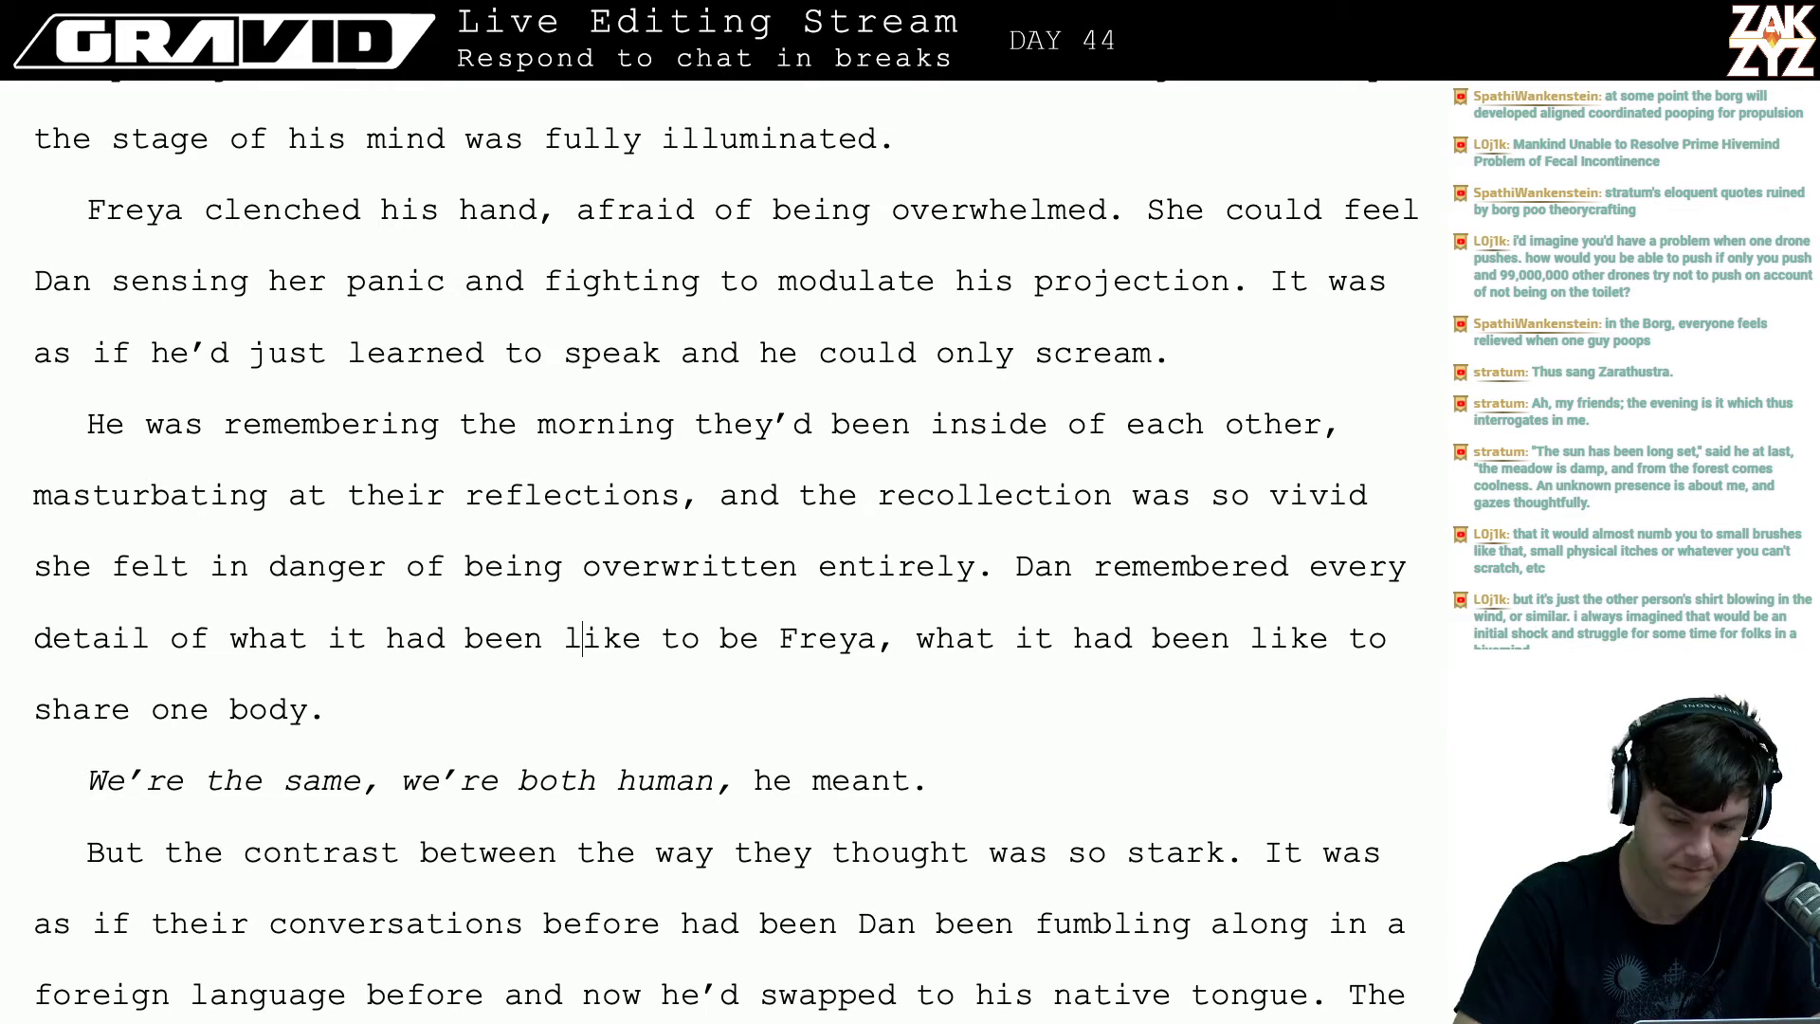
key("Right")
key("Right")
key("Right")
key("Right")
key("Right")
key("Right")
key("Right")
key("Right")
key("Right")
key("Right")
key("Right")
key("Right")
key("Right")
key("Right")
key("Right")
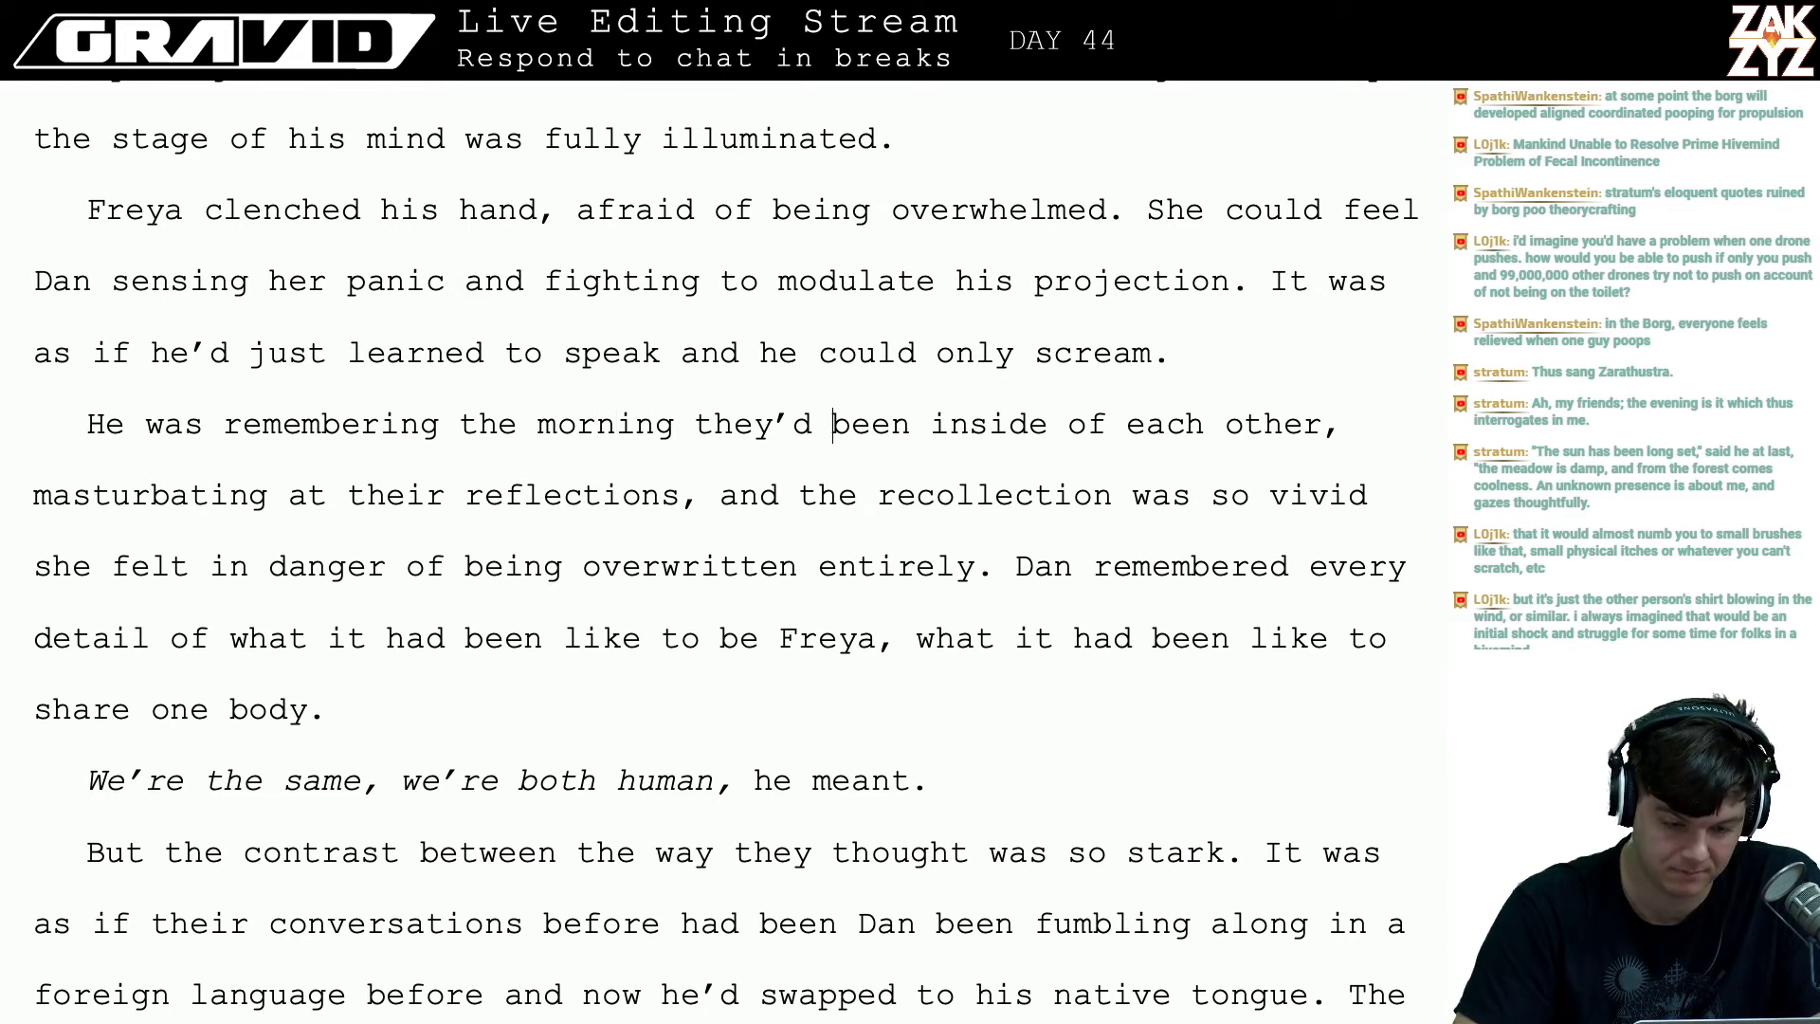
key("Up")
key("Up")
key("Right")
key("Right")
key("Right")
key("Right")
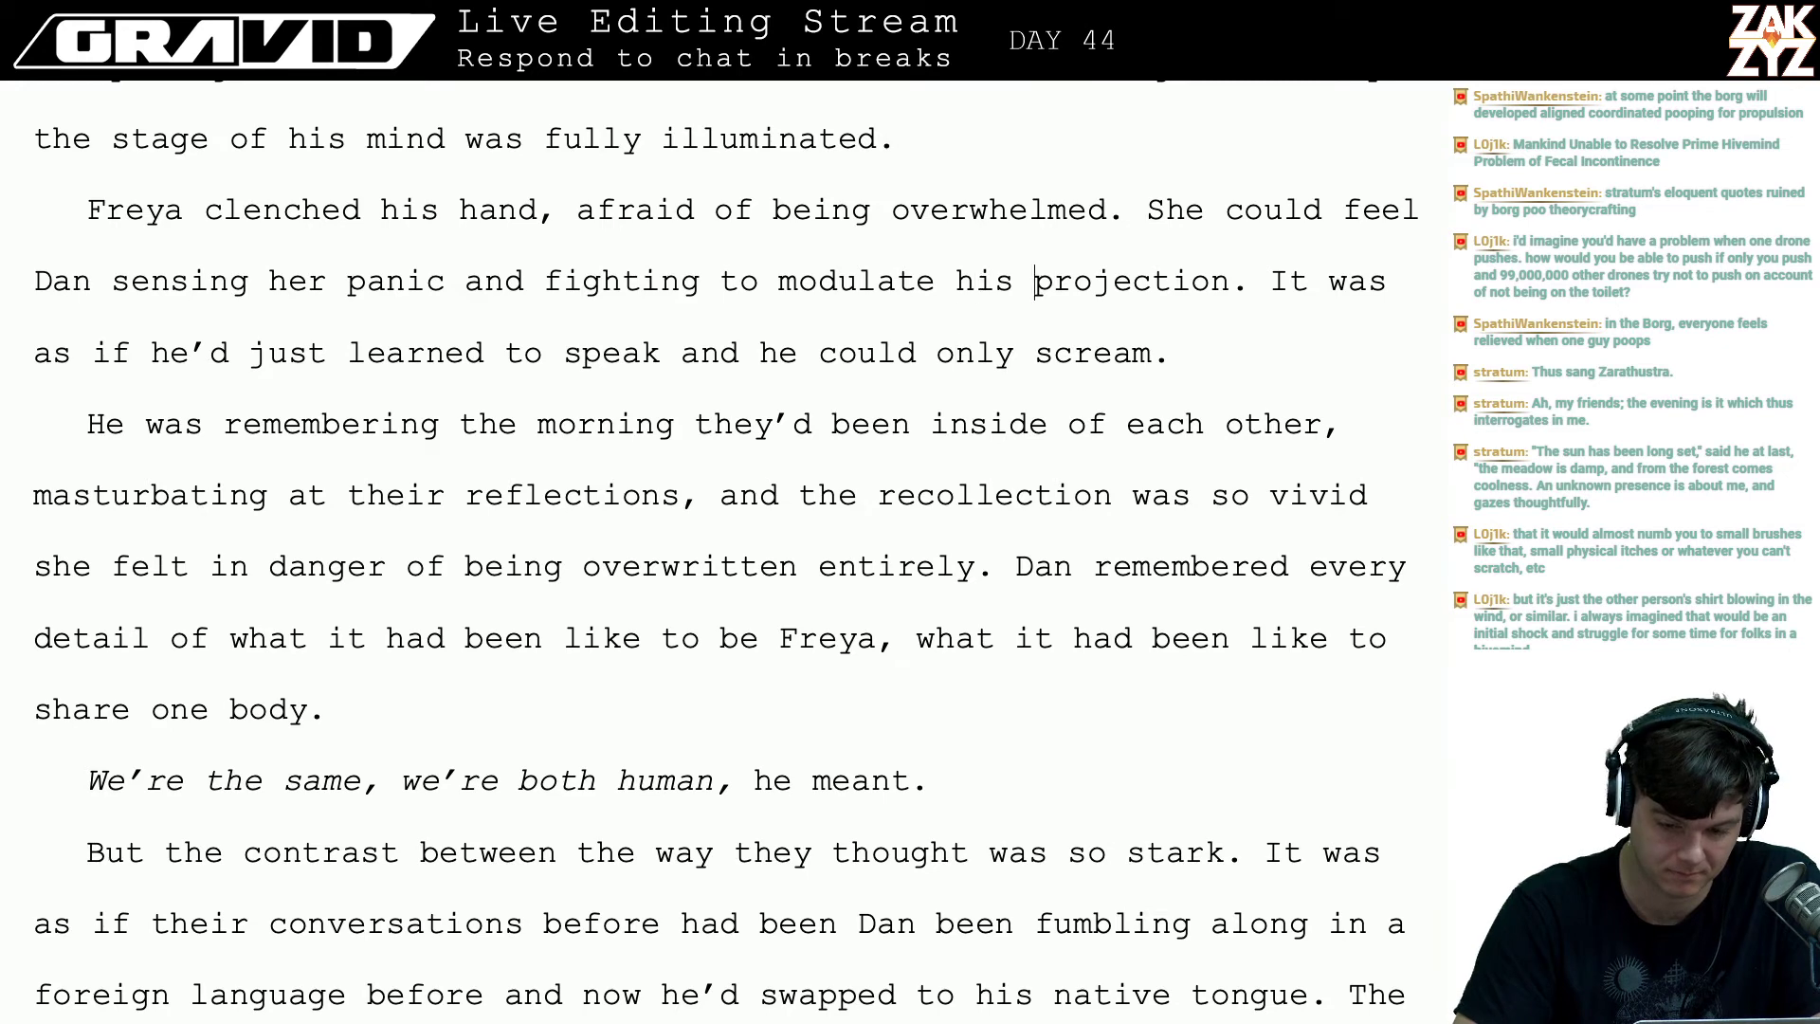
- Start a new paragraph after the sentence ending "he could only scream."
key("Down")
key("End")
key("Return")
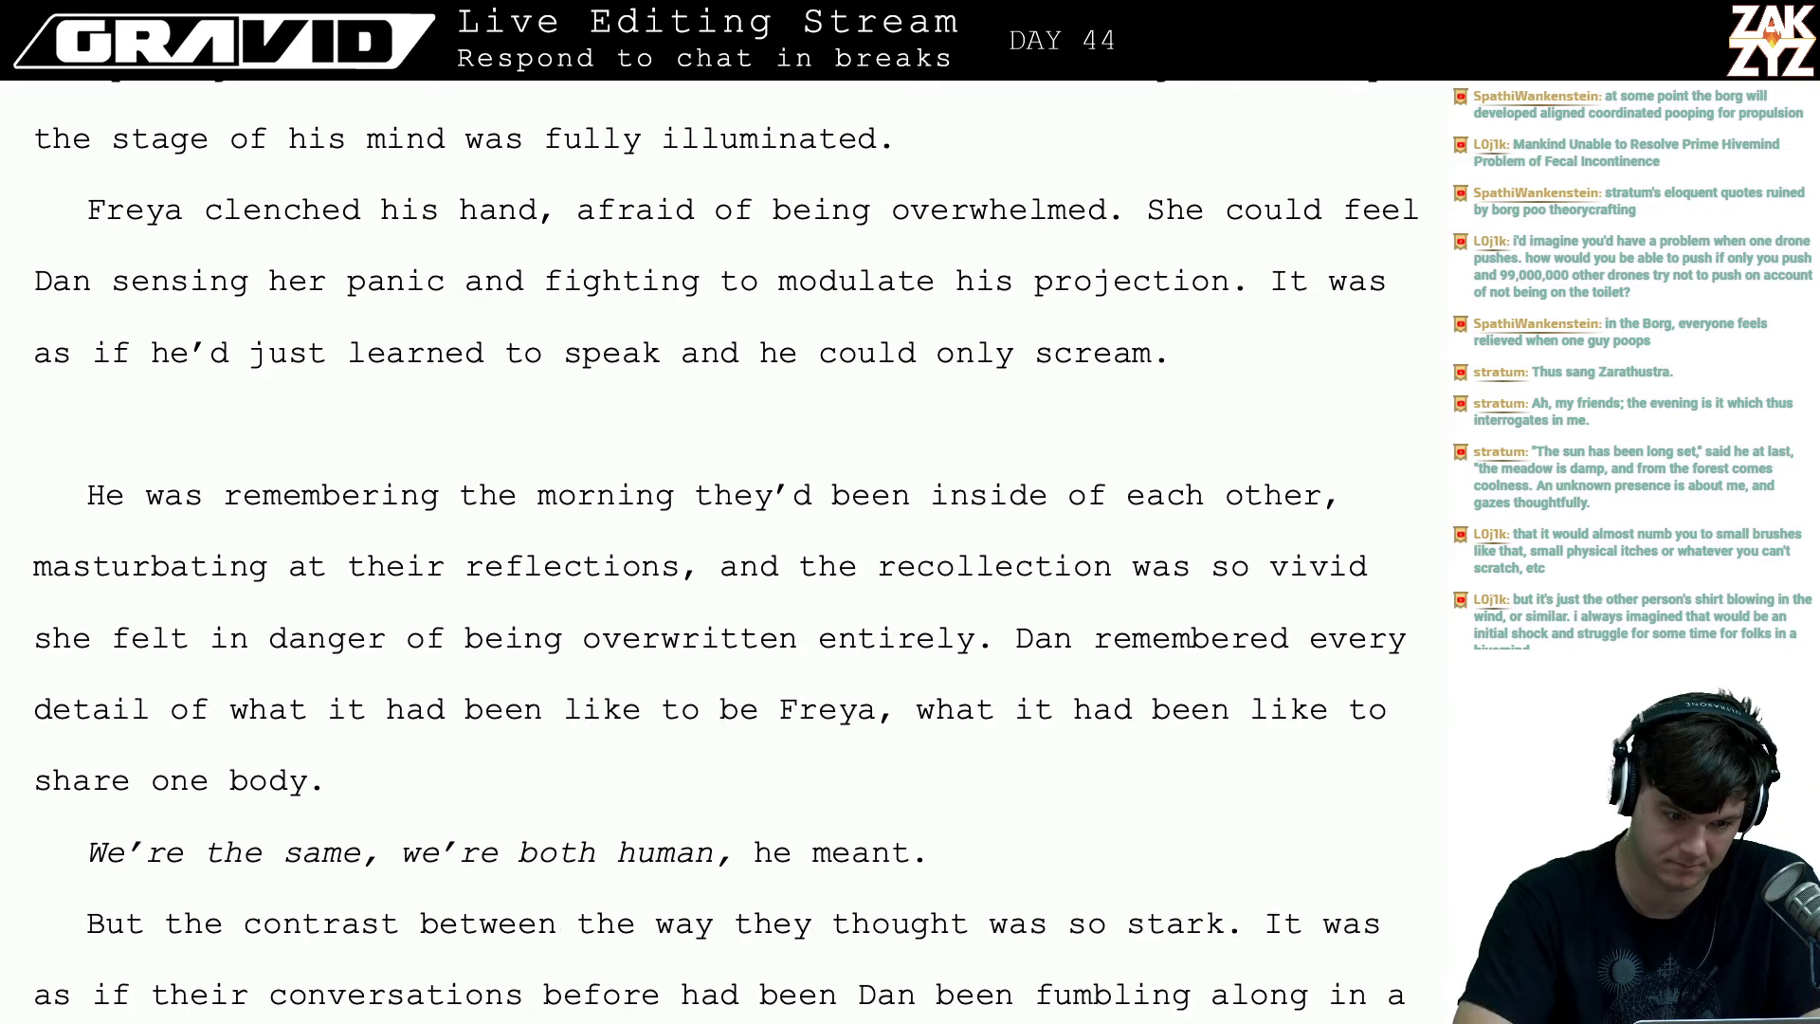
type("When")
key("BackSpace")
key("BackSpace")
key("BackSpace")
key("BackSpace")
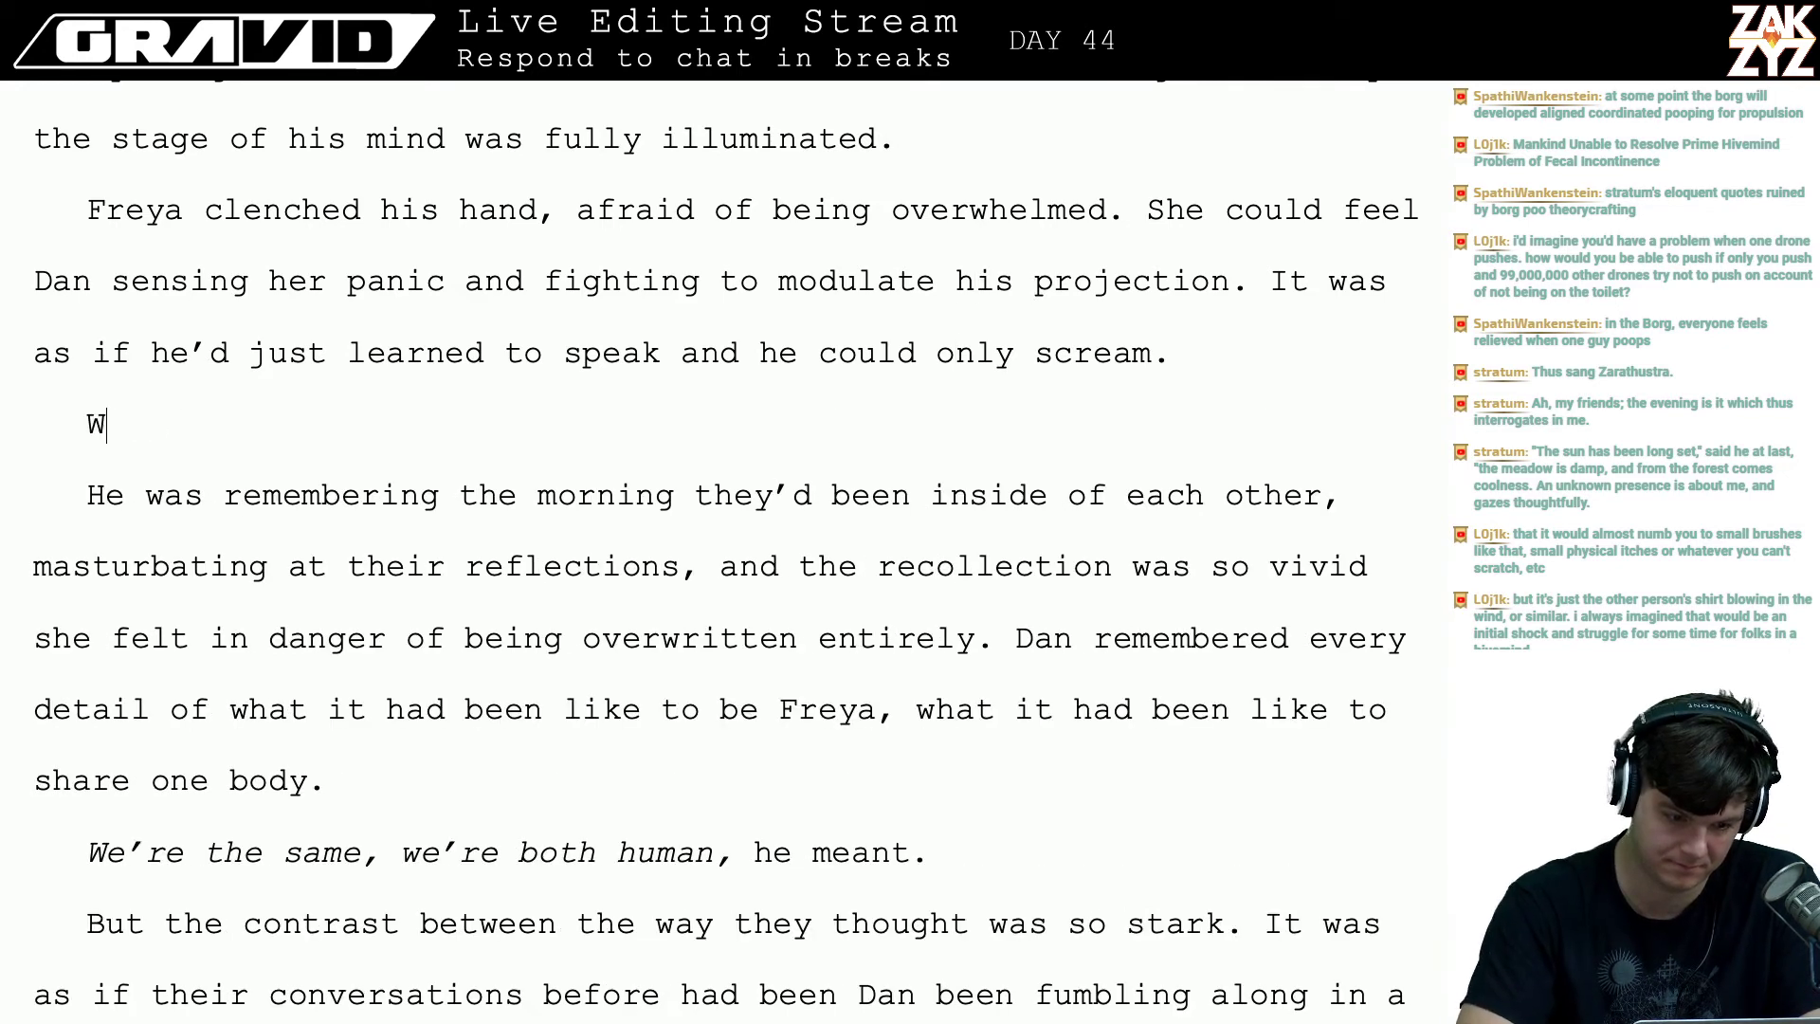
type("hen he could sube")
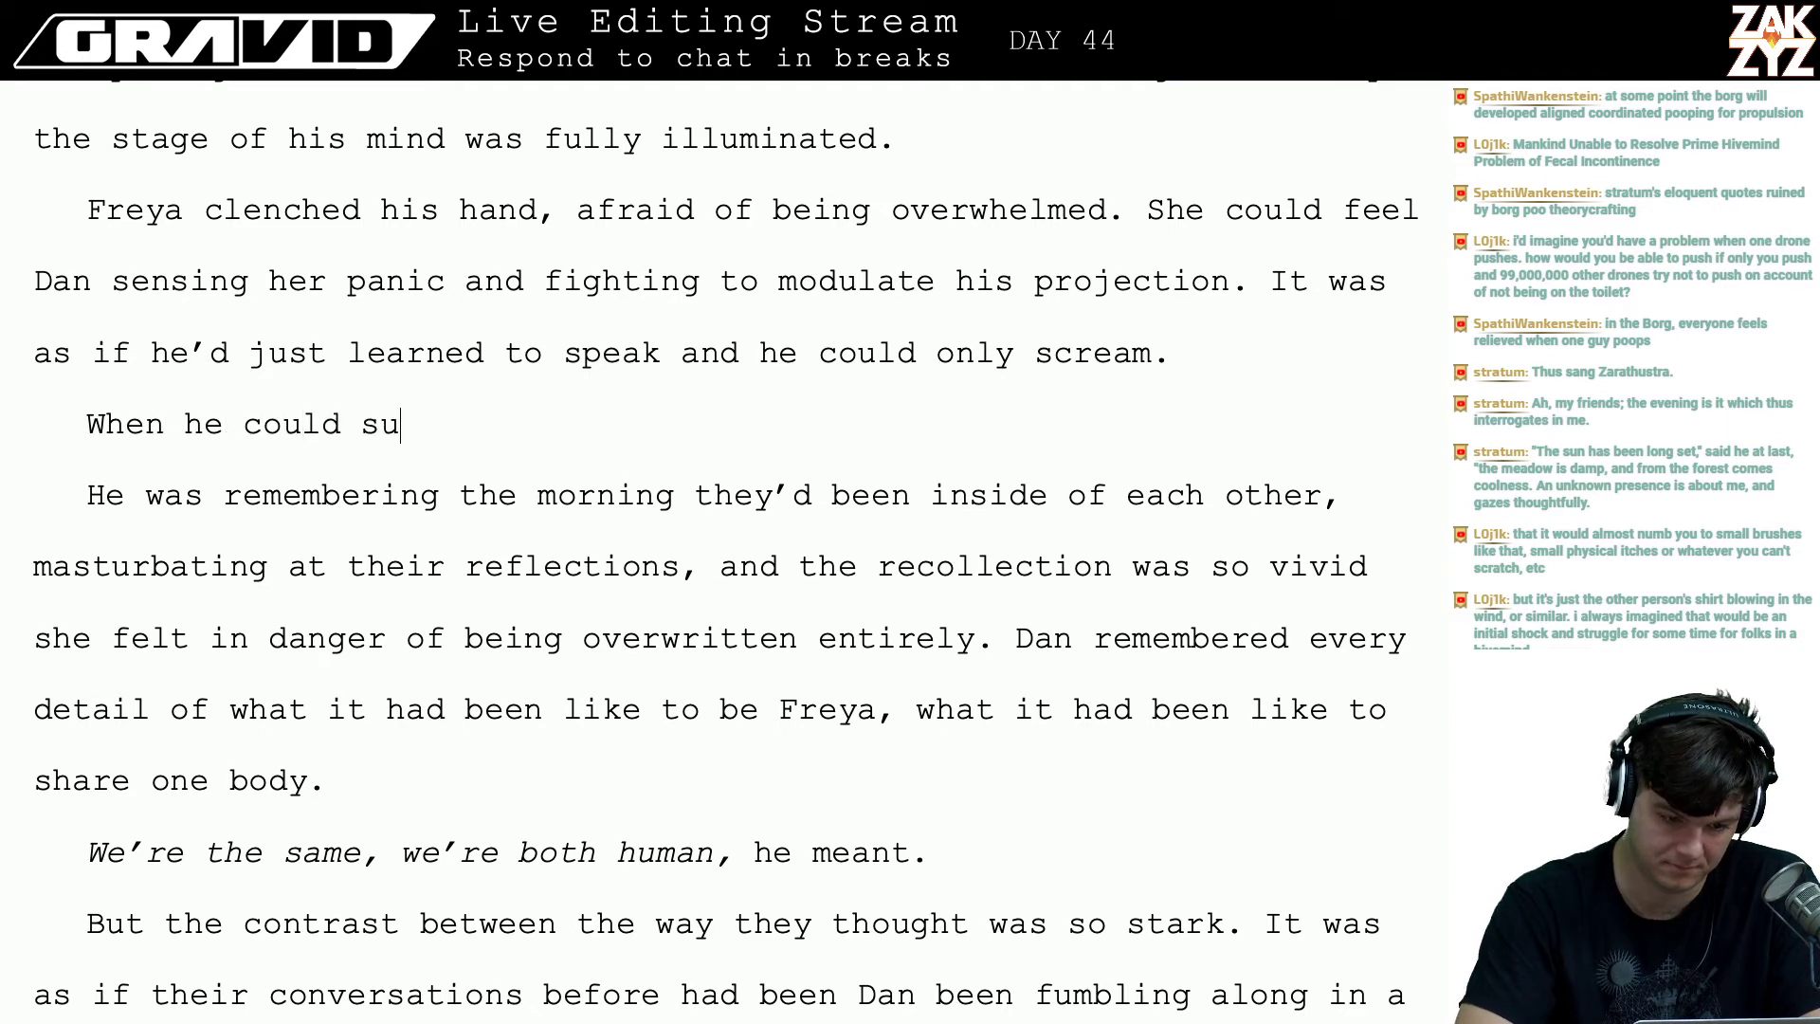
key("BackSpace")
type("due")
key("BackSpace")
key("BackSpace")
key("BackSpace")
type("ue")
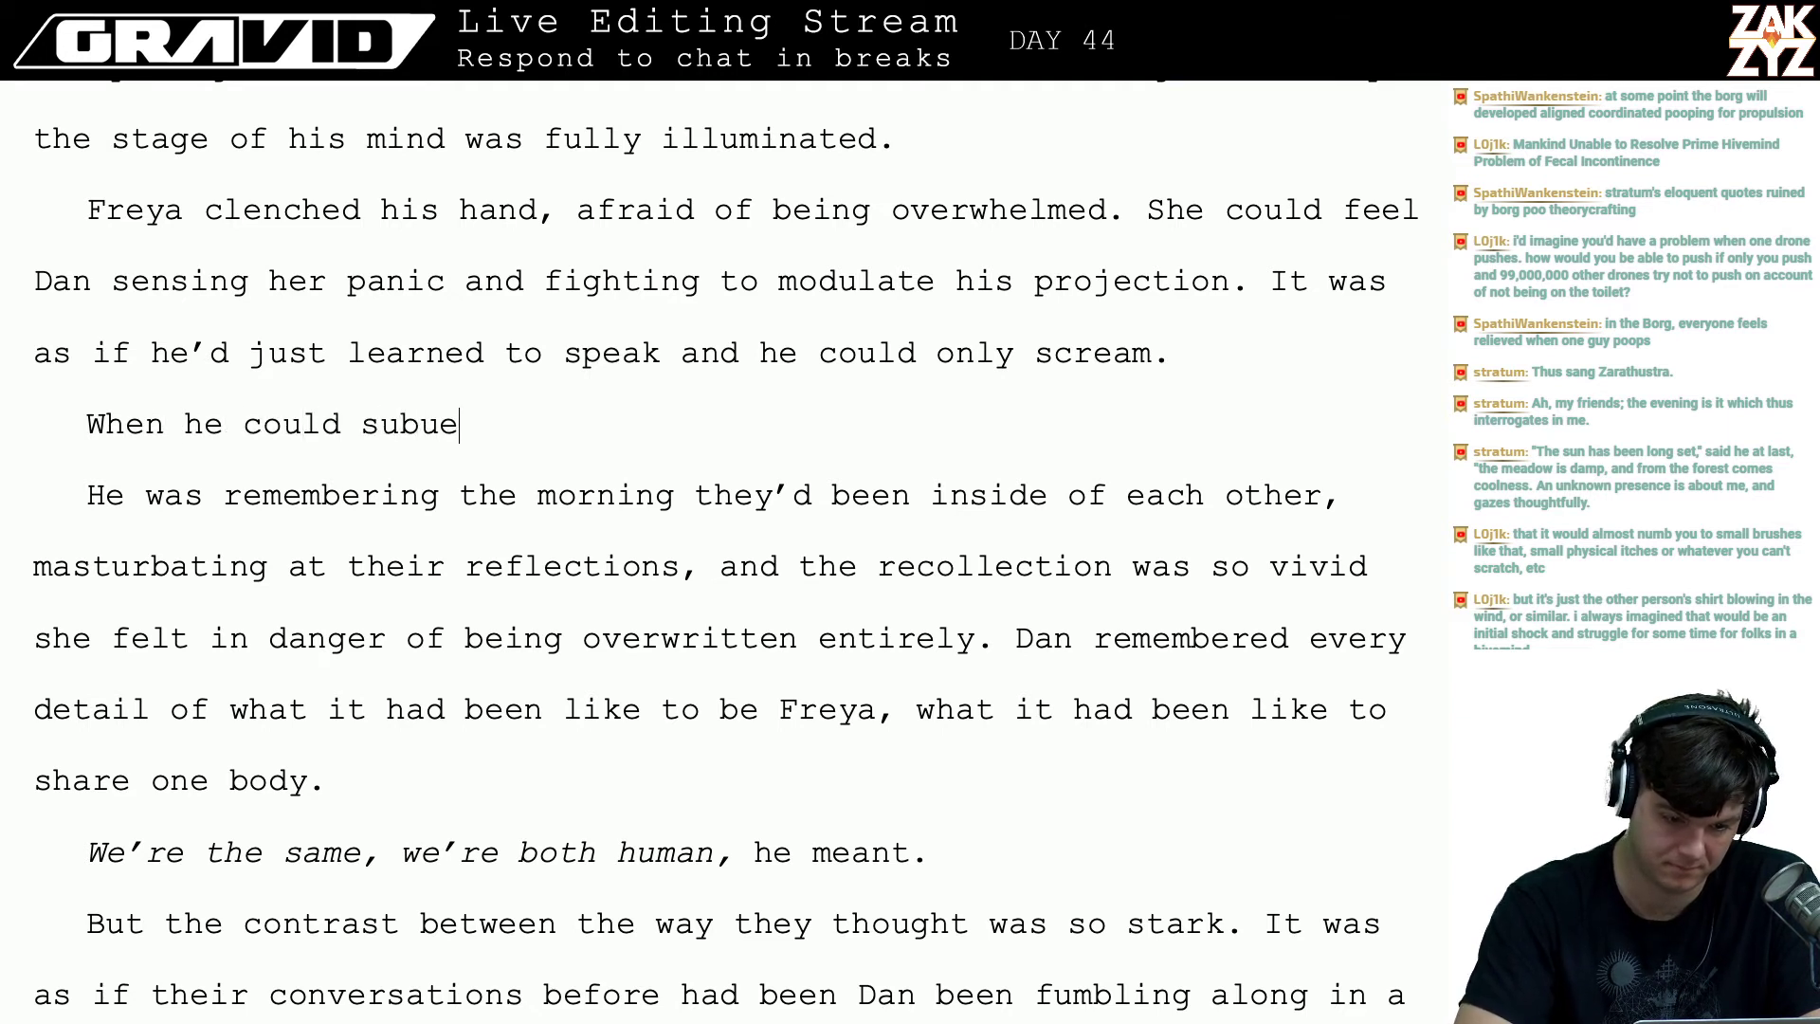
key("BackSpace")
key("BackSpace")
key("BackSpace")
key("BackSpace")
key("BackSpace")
key("BackSpace")
key("BackSpace")
key("BackSpace")
key("BackSpace")
key("BackSpace")
key("BackSpace")
key("BackSpace")
key("BackSpace")
key("BackSpace")
key("BackSpace")
key("BackSpace")
key("BackSpace")
key("BackSpace")
key("BackSpace")
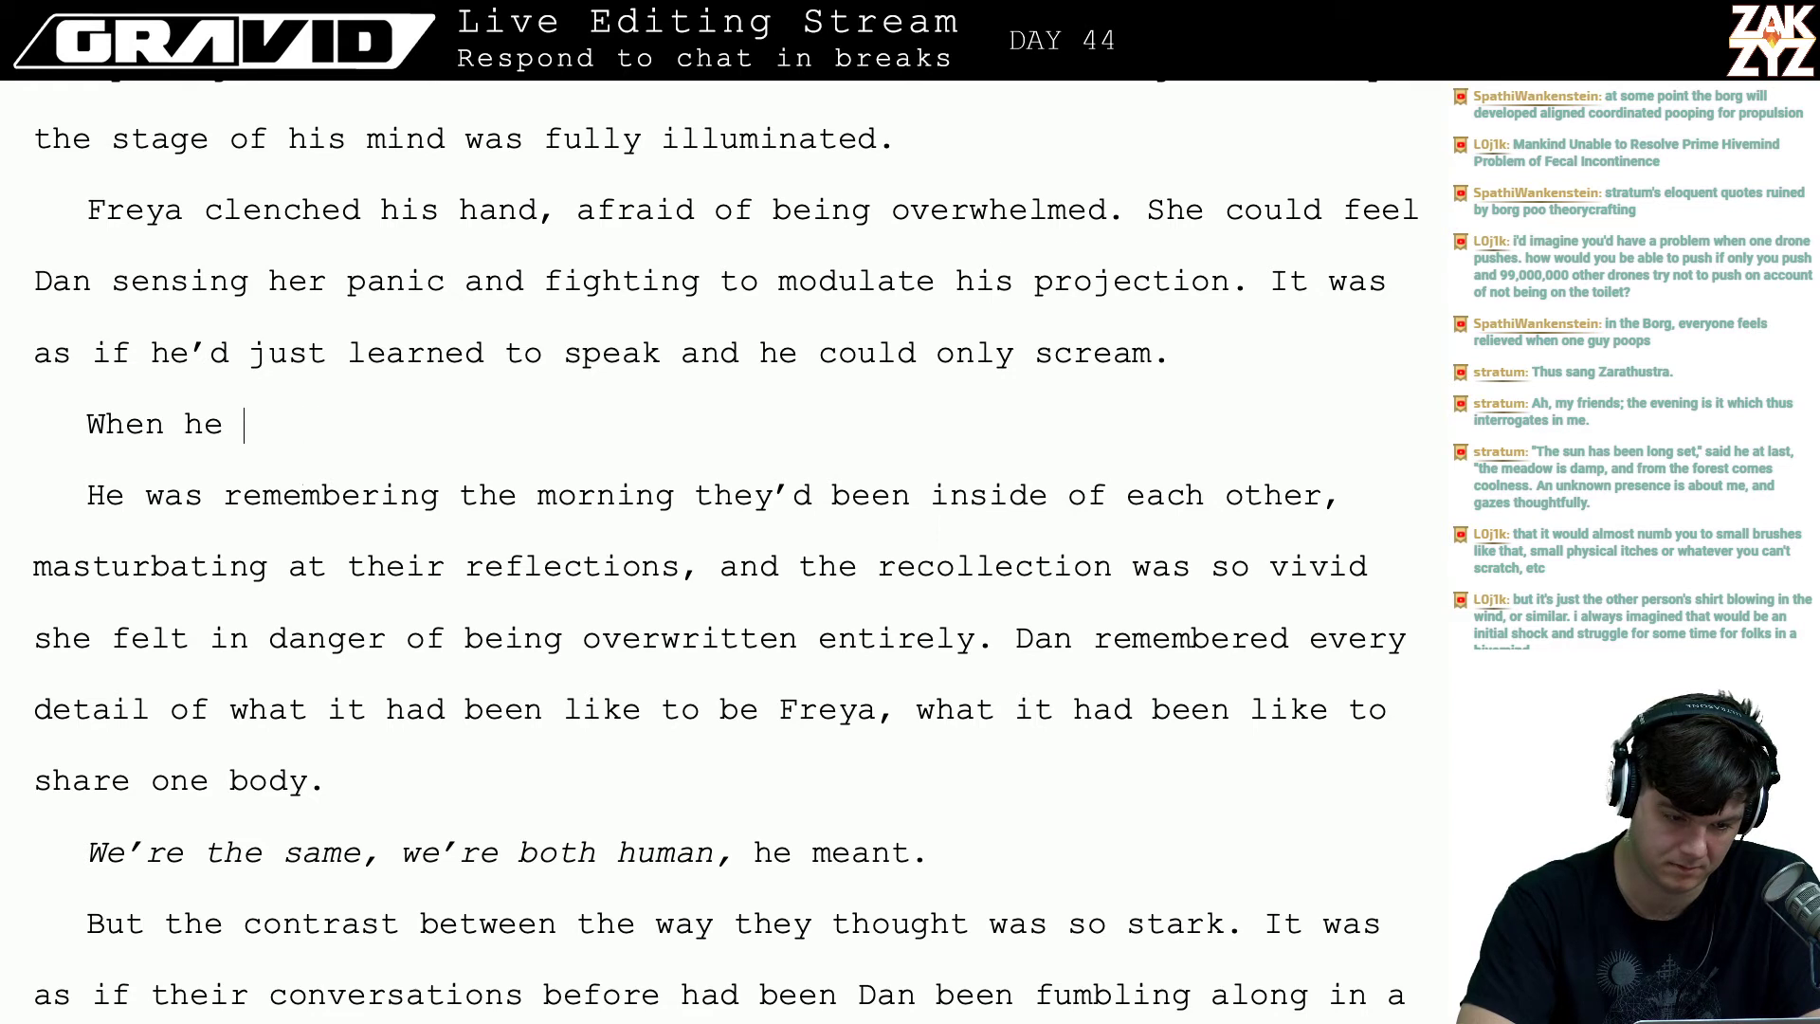
type("As ")
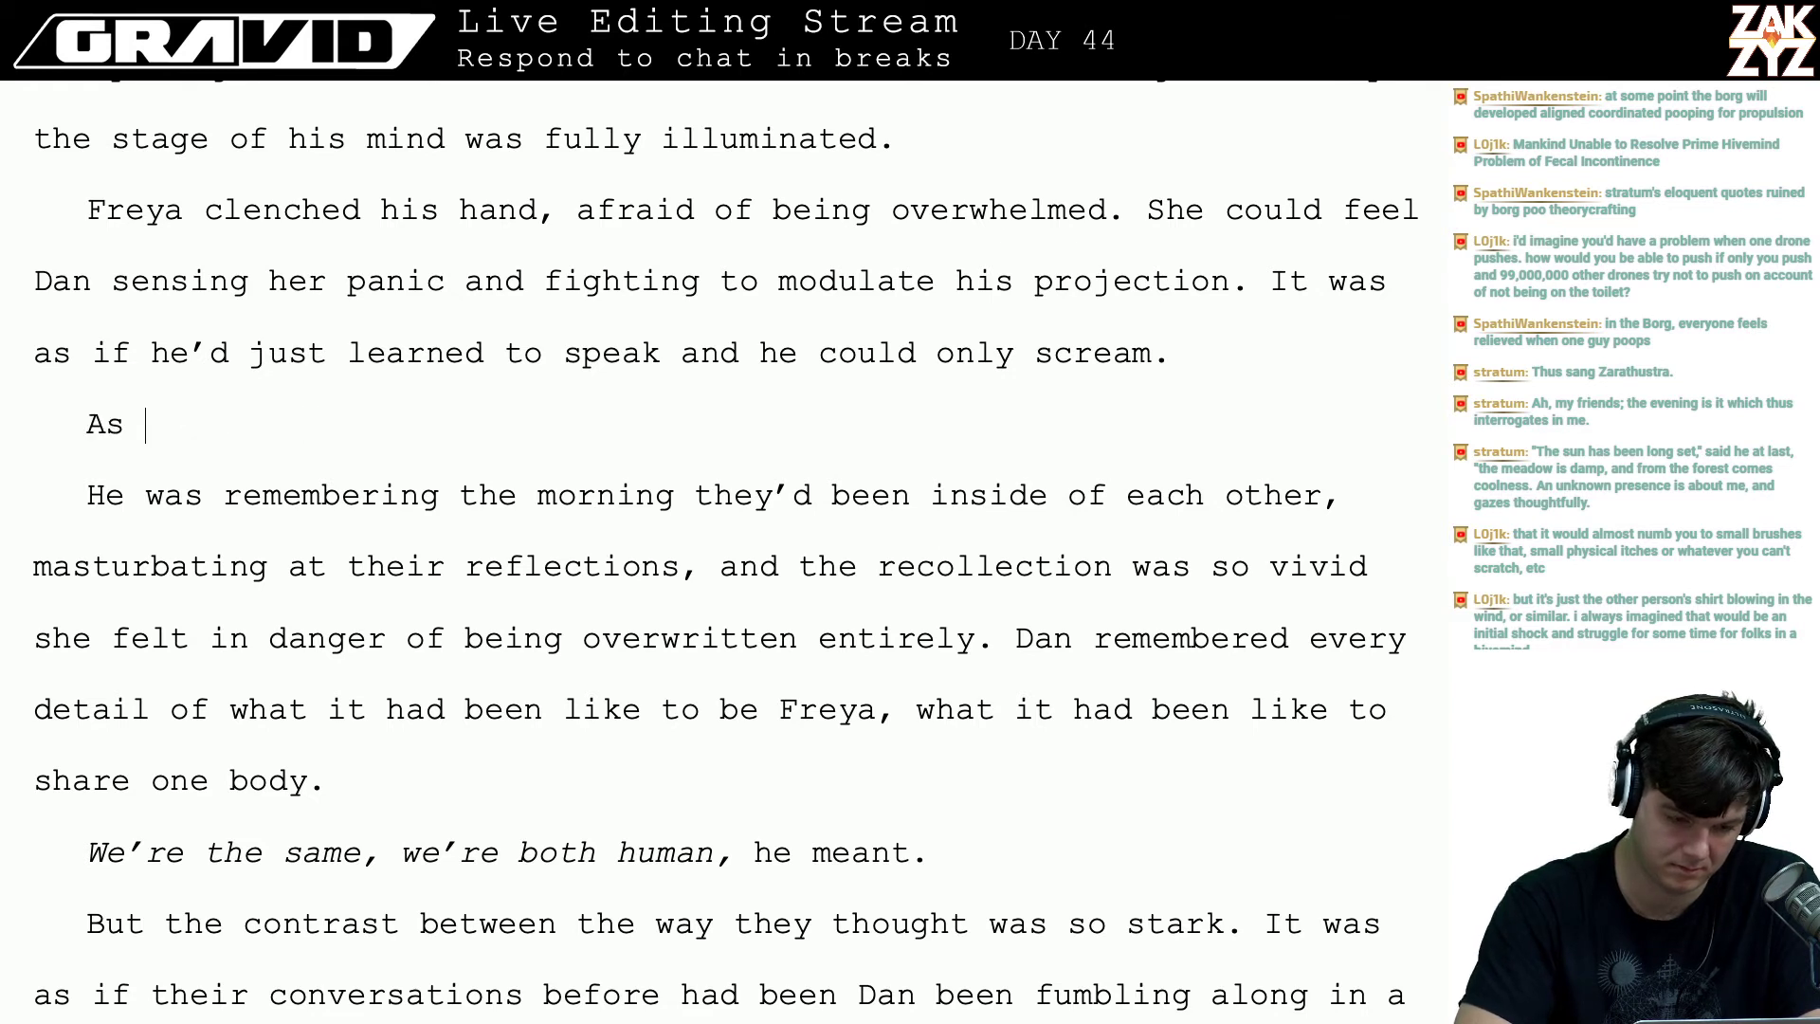
type("they found a")
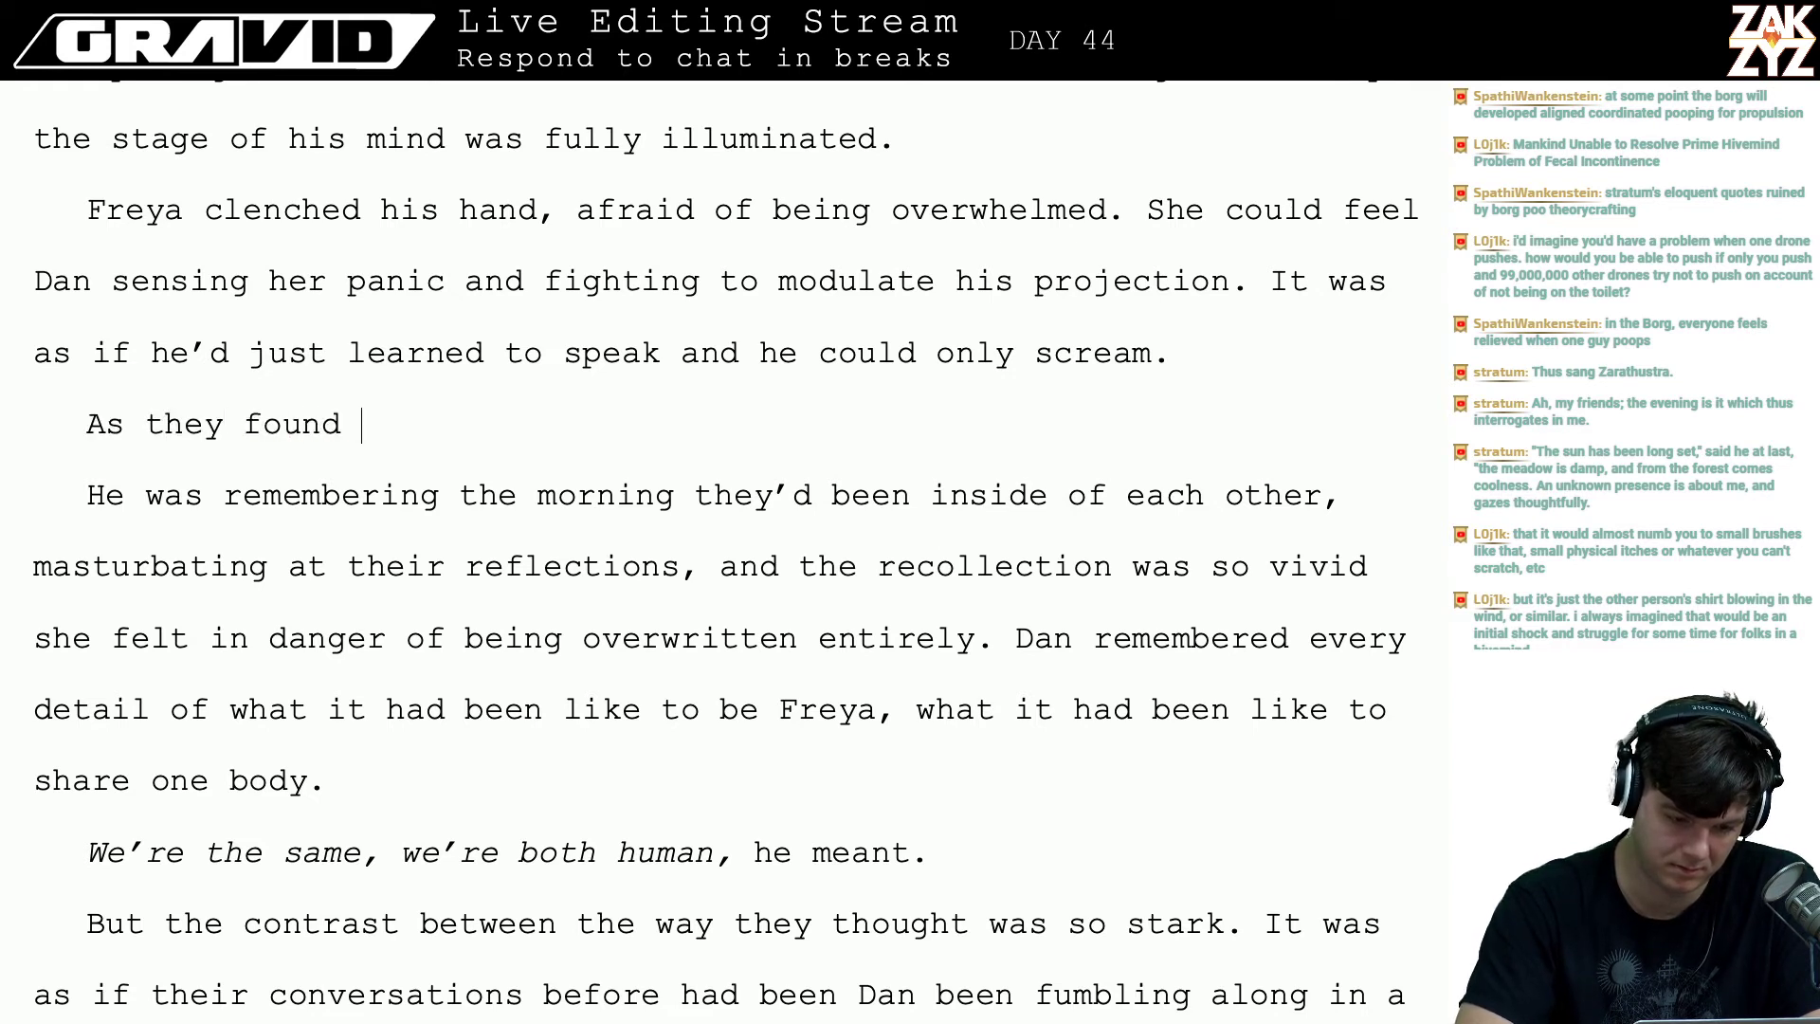
key("BackSpace")
key("BackSpace")
key("BackSpace")
key("BackSpace")
key("BackSpace")
key("BackSpace")
key("BackSpace")
key("BackSpace")
key("BackSpace")
key("BackSpace")
key("BackSpace")
key("BackSpace")
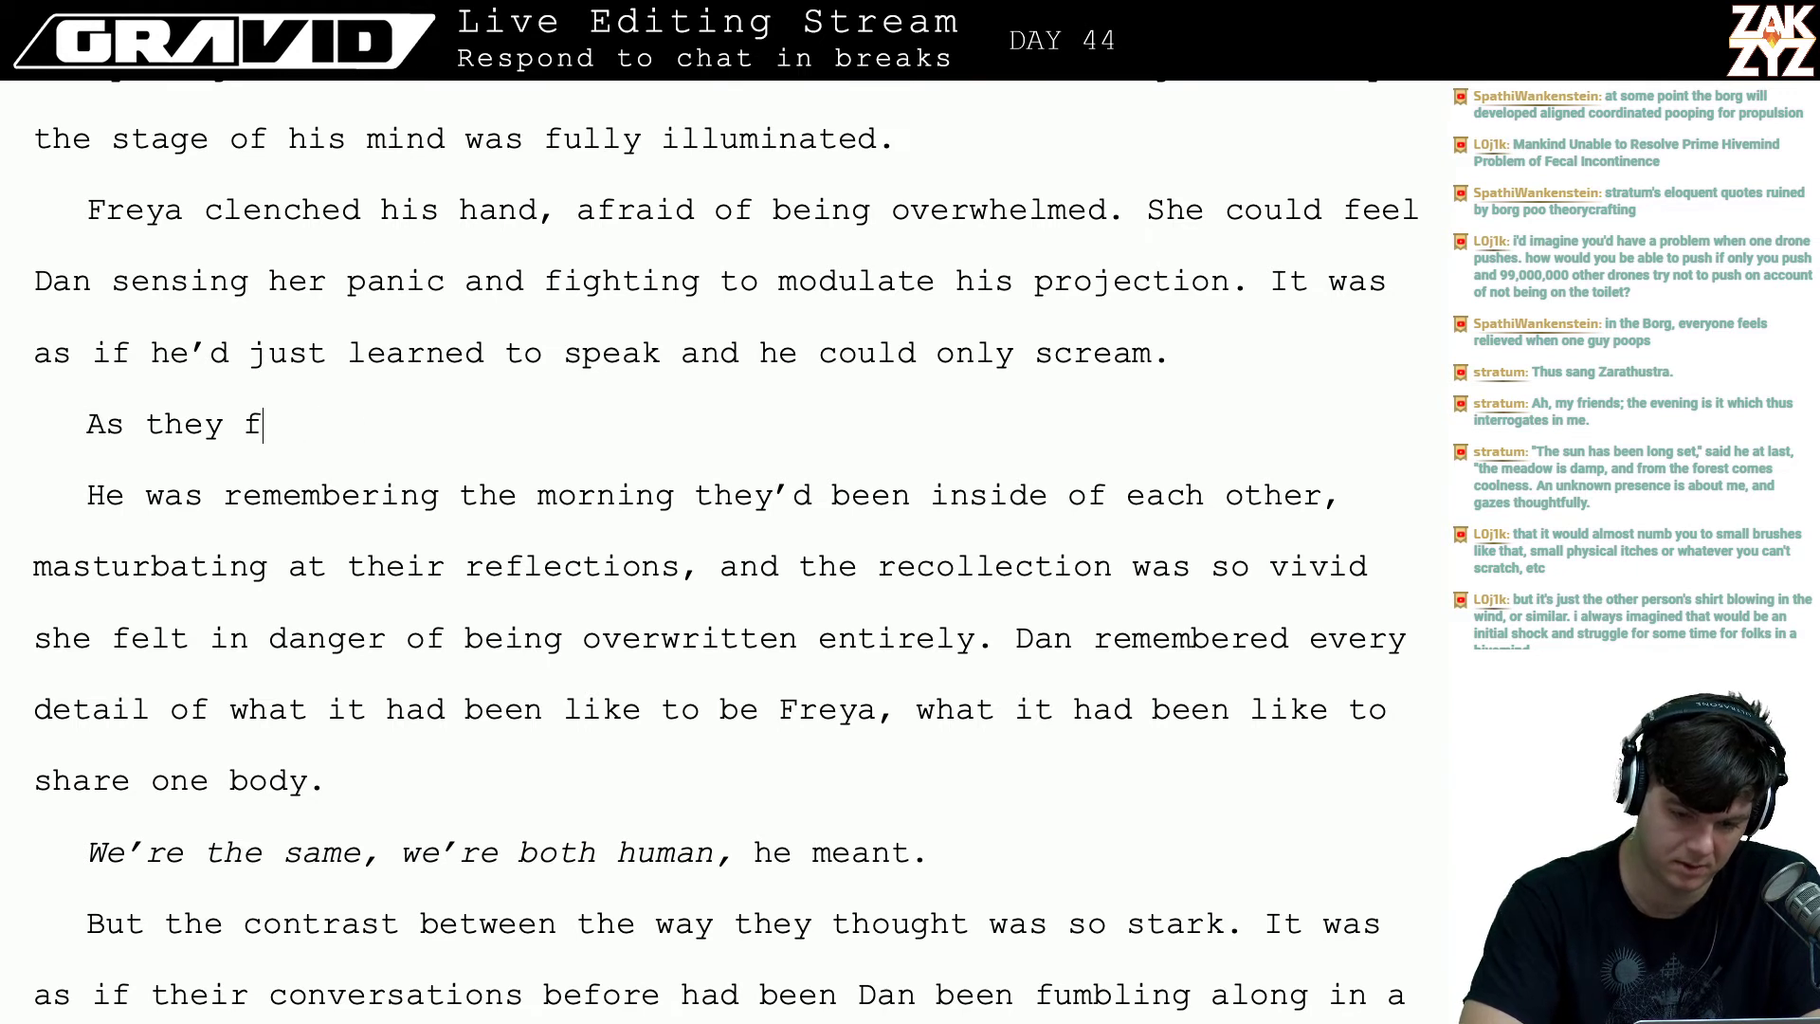
key("BackSpace")
key("BackSpace")
key("BackSpace")
type("W")
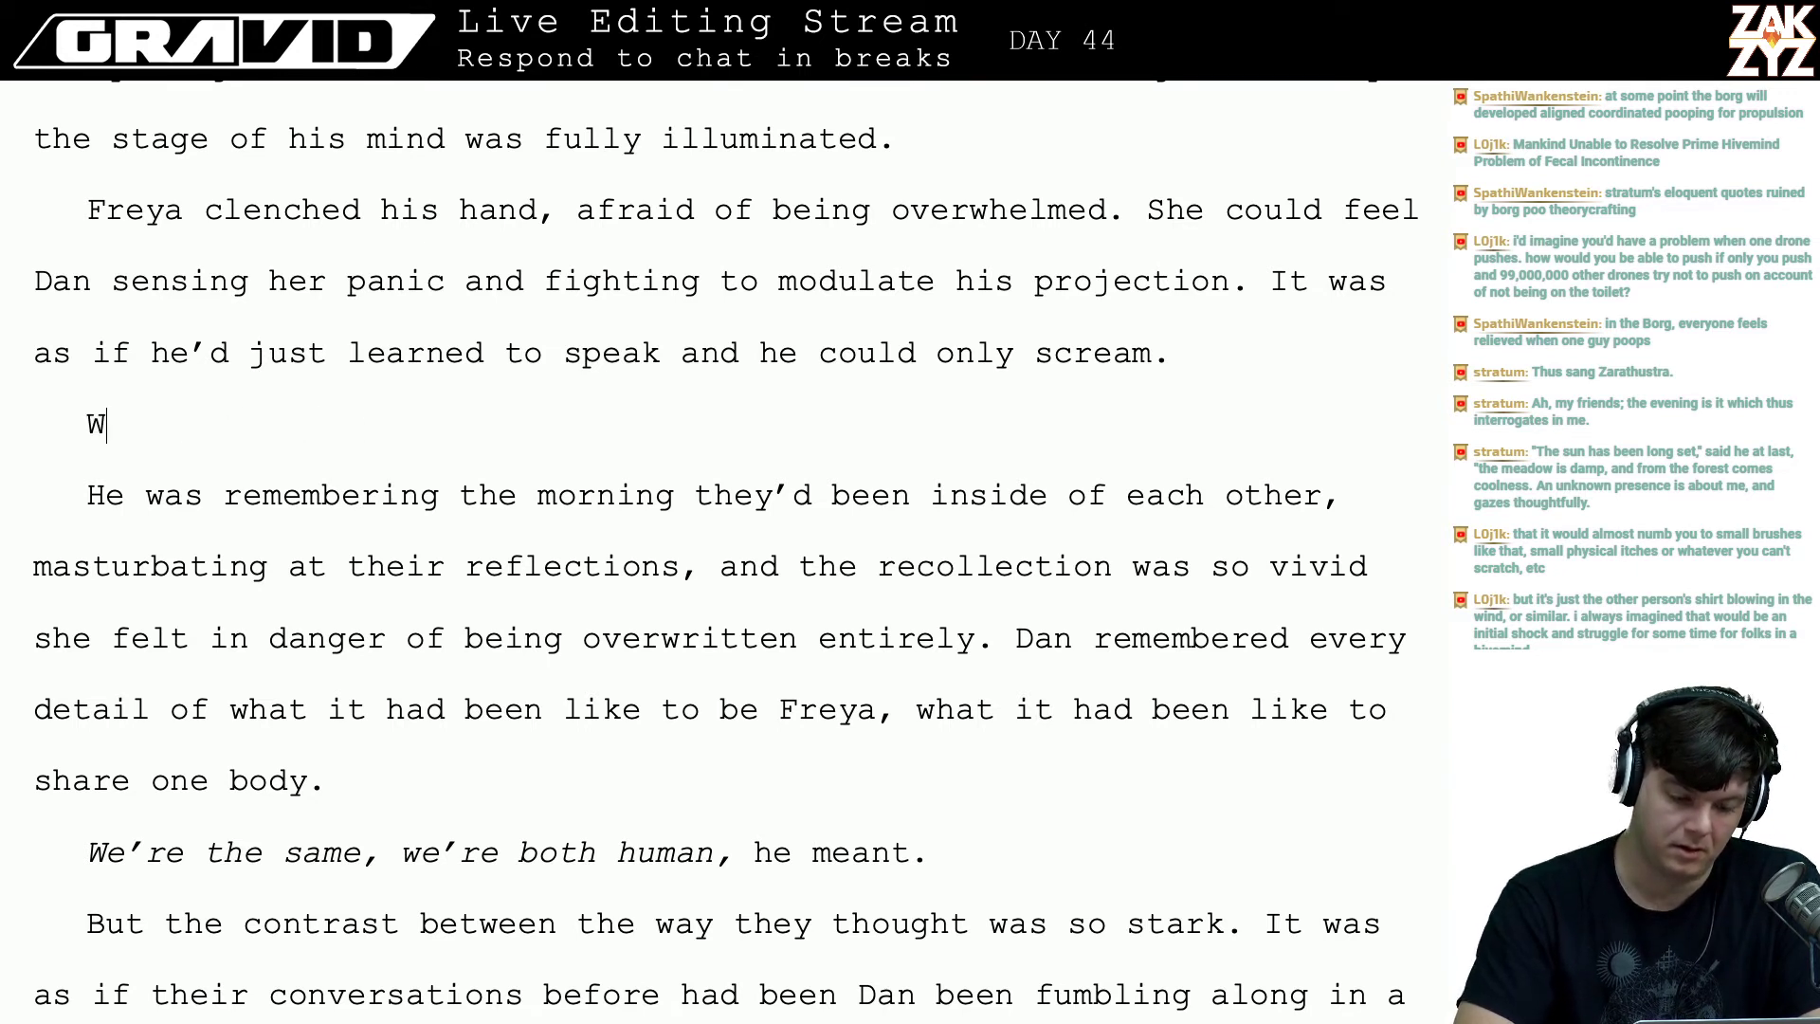
type("hen he coul")
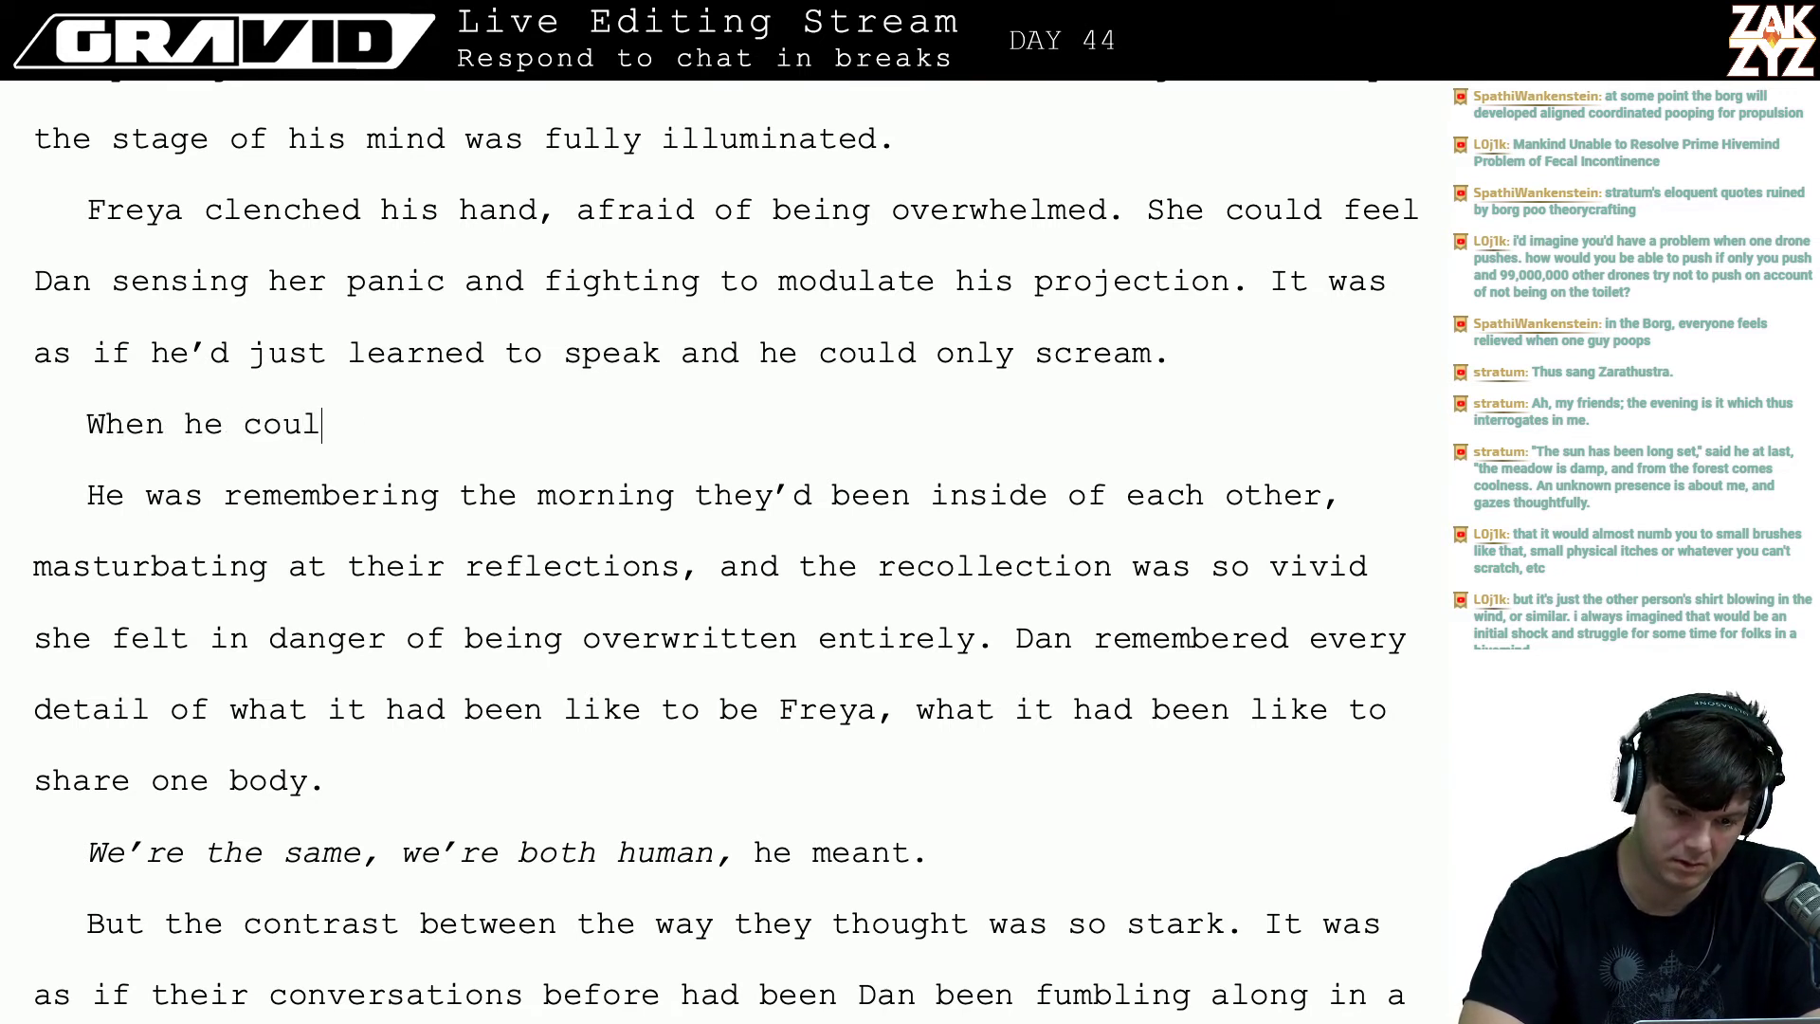
key("BackSpace")
key("BackSpace")
key("BackSpace")
key("BackSpace")
type("could manag")
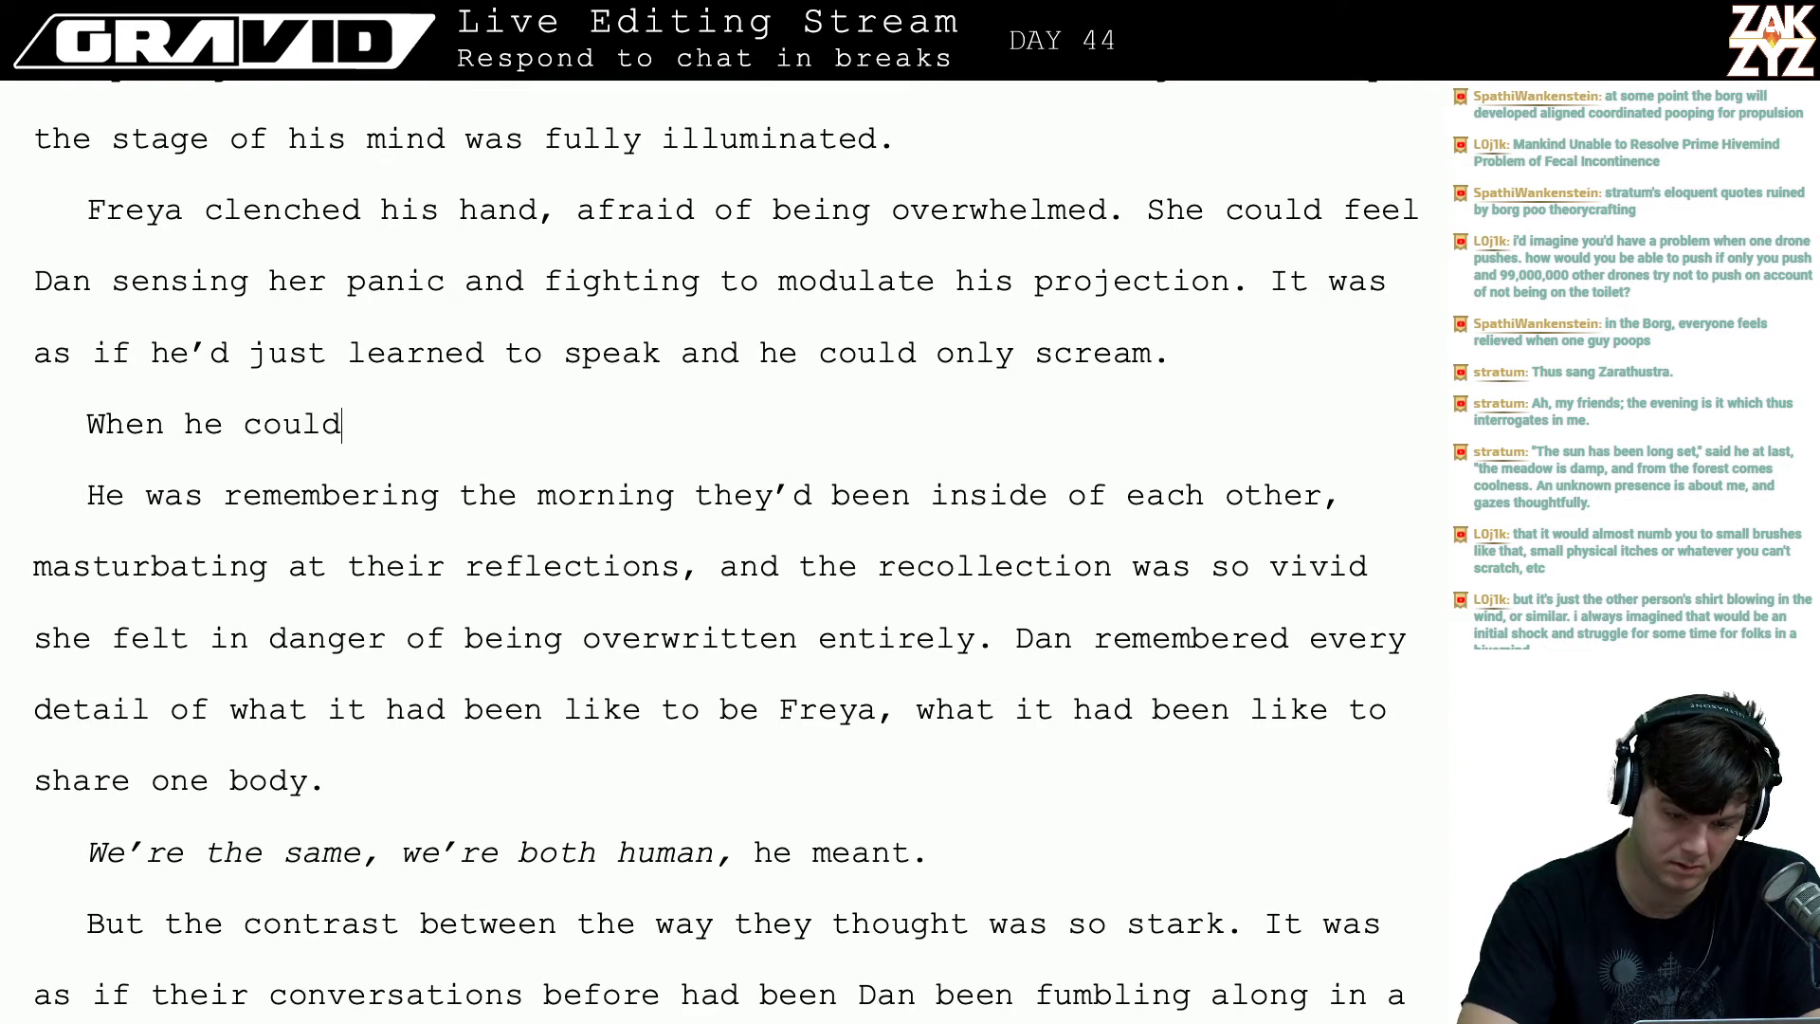
key("BackSpace")
key("BackSpace")
key("shift+Home")
key("BackSpace")
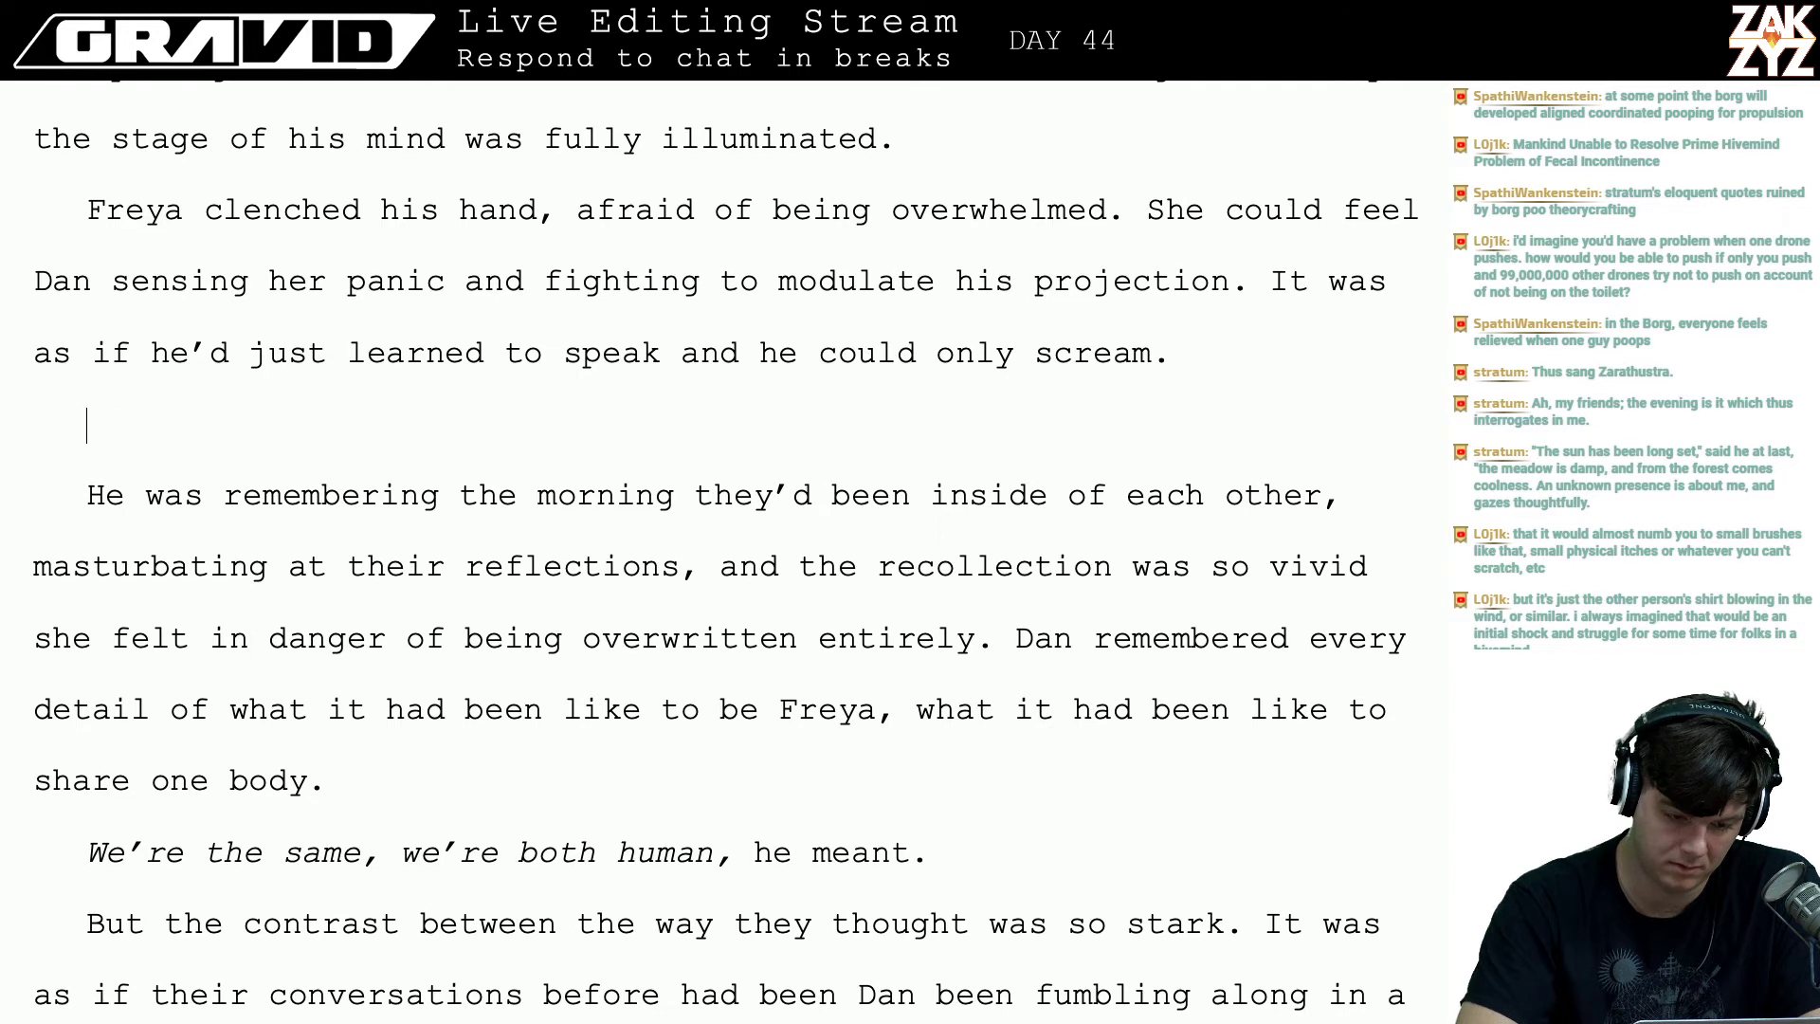
- Write "Dan waited for them to equalize and then projected his memory of the Dream. The morning they'd been inside of each other," in the new paragraph
type("Dan waited for th")
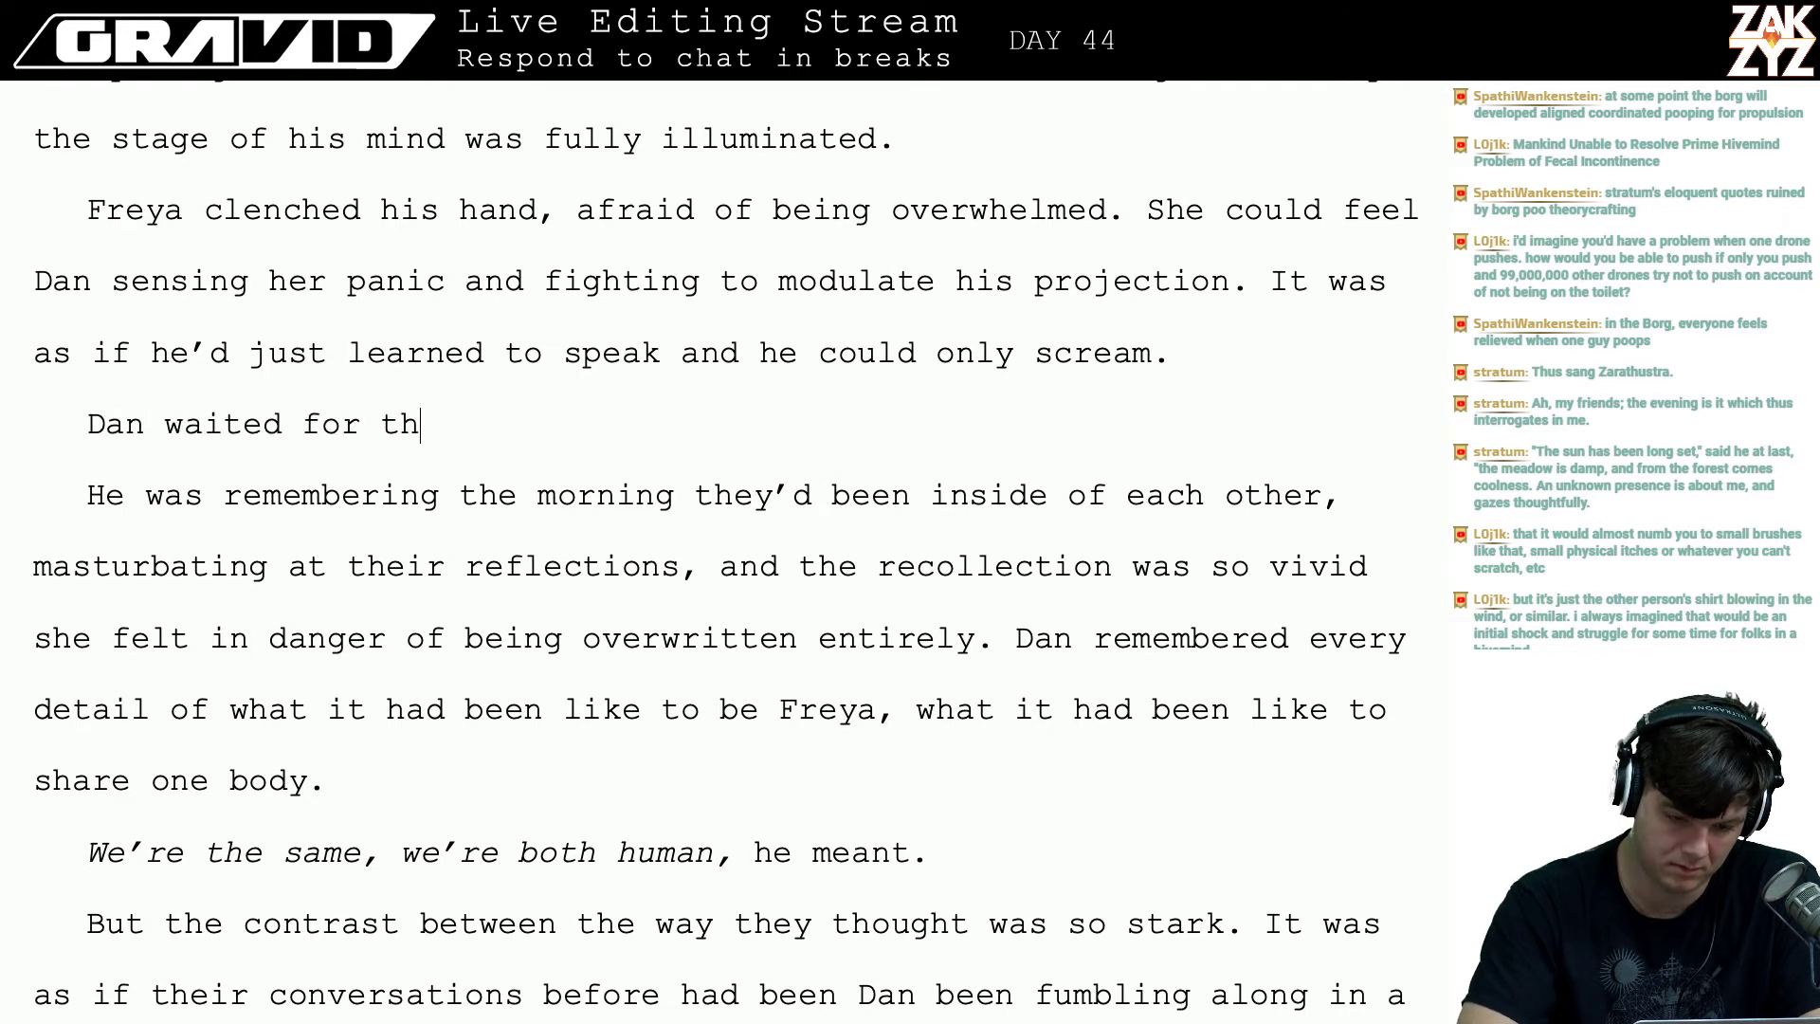
type("em to equali")
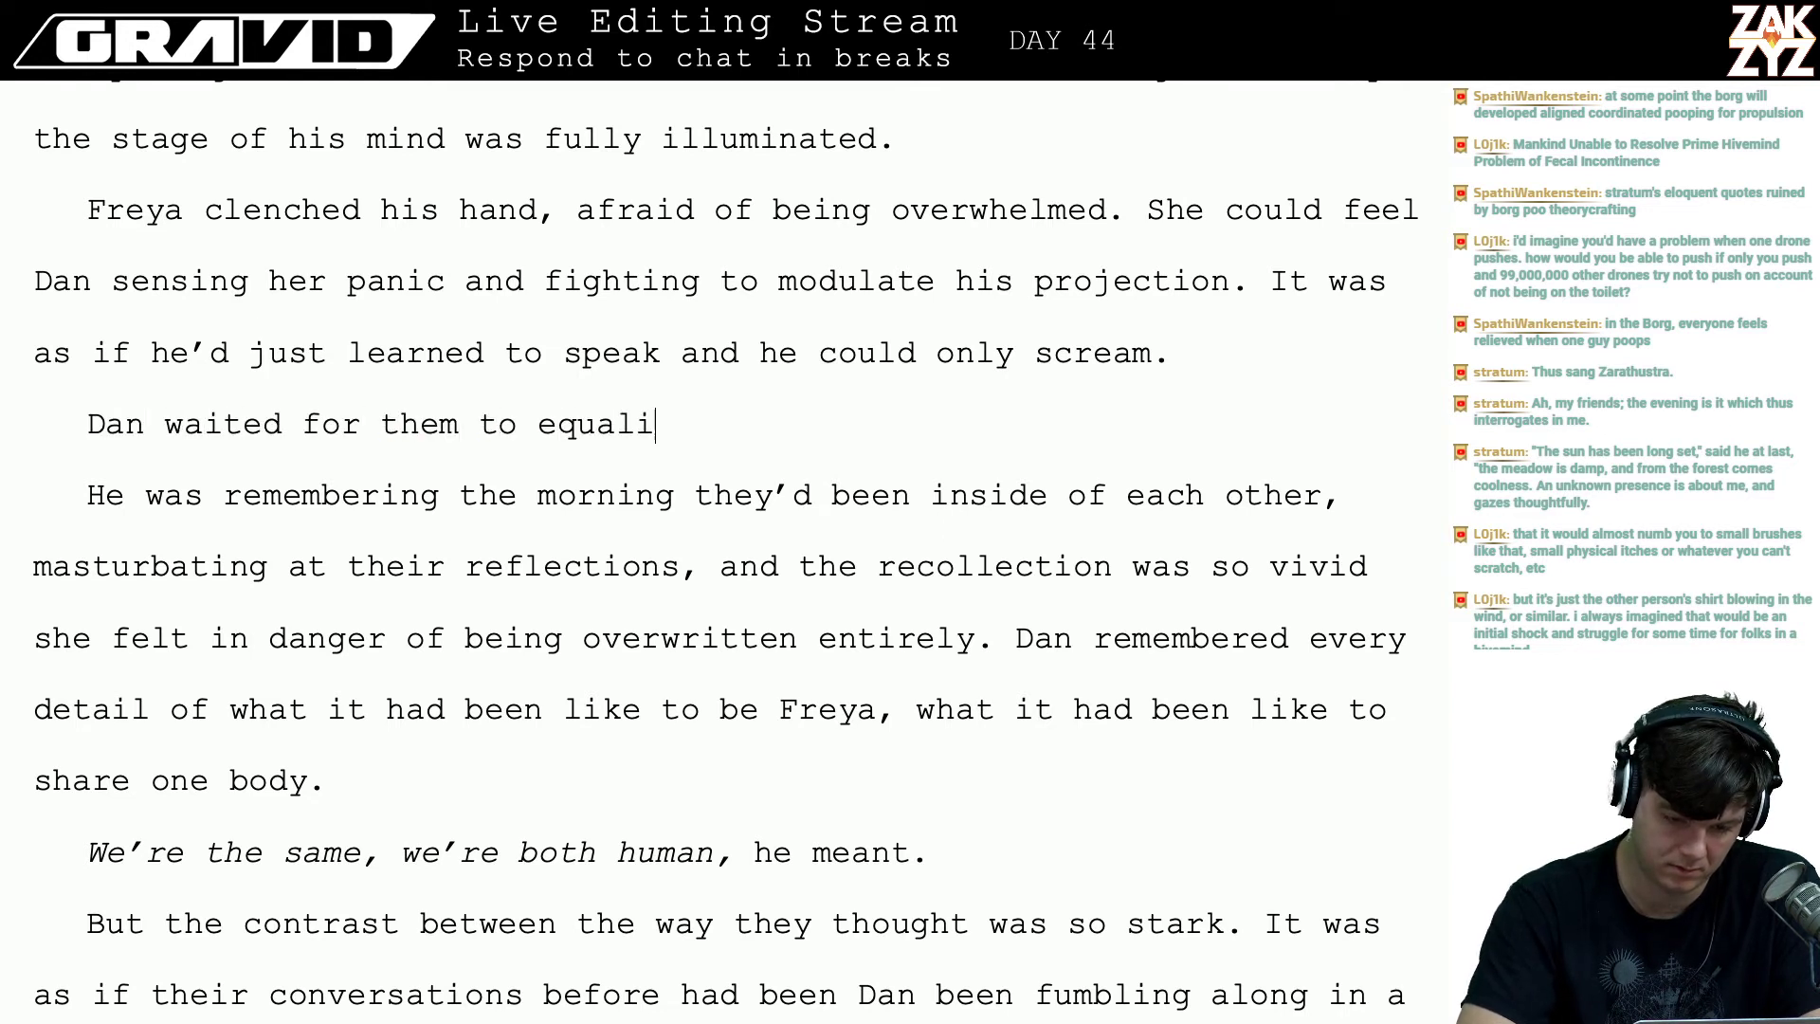
type("ze and then pr")
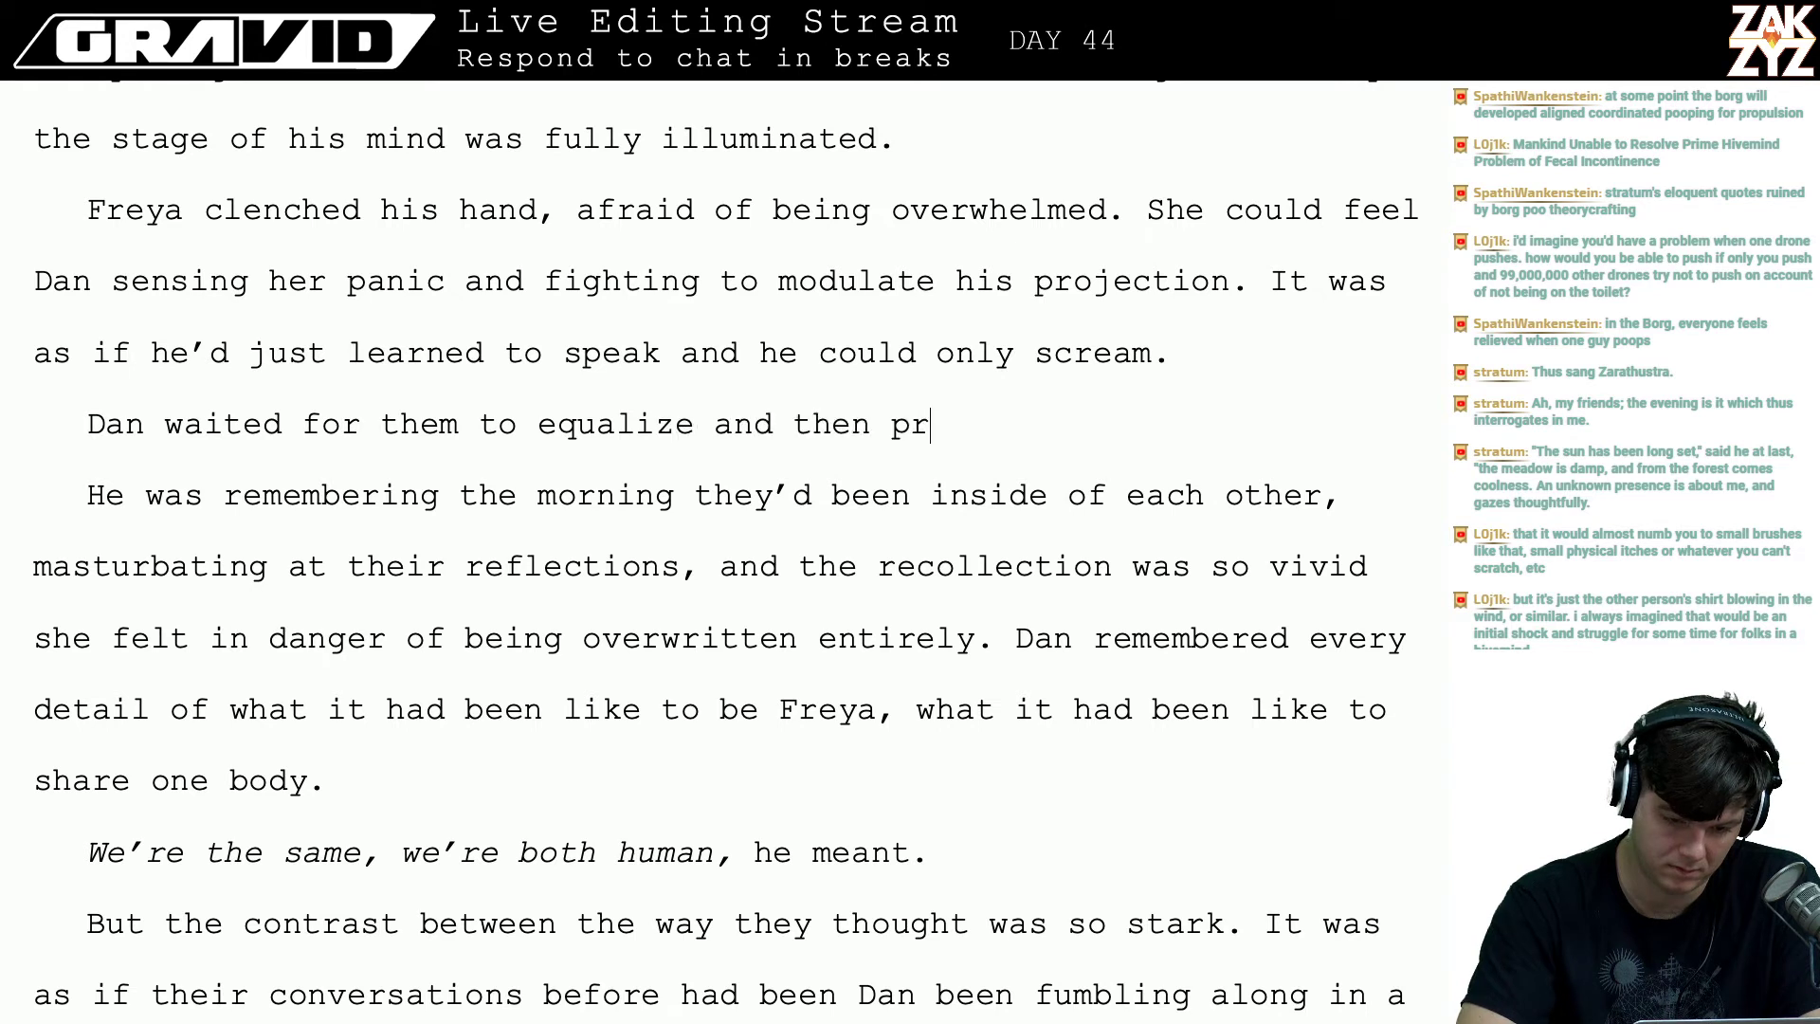
type("ojected his meom")
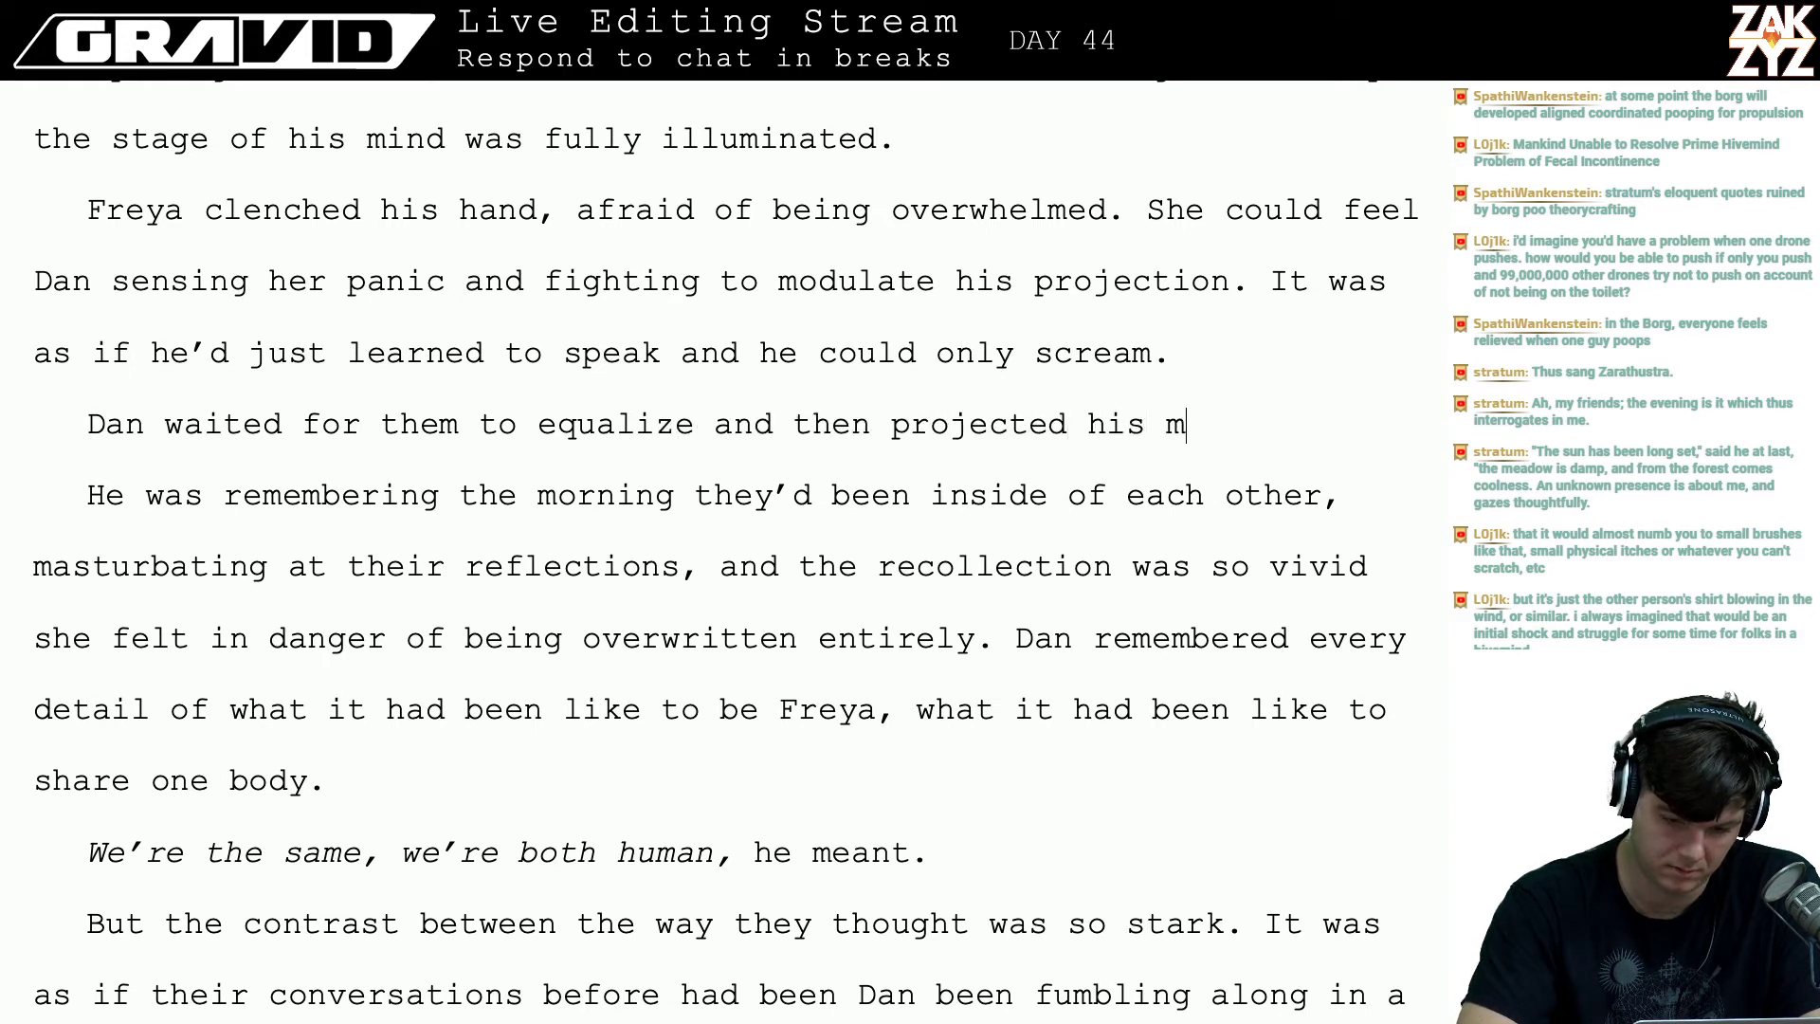
key("BackSpace")
key("BackSpace")
type("mory of the mome")
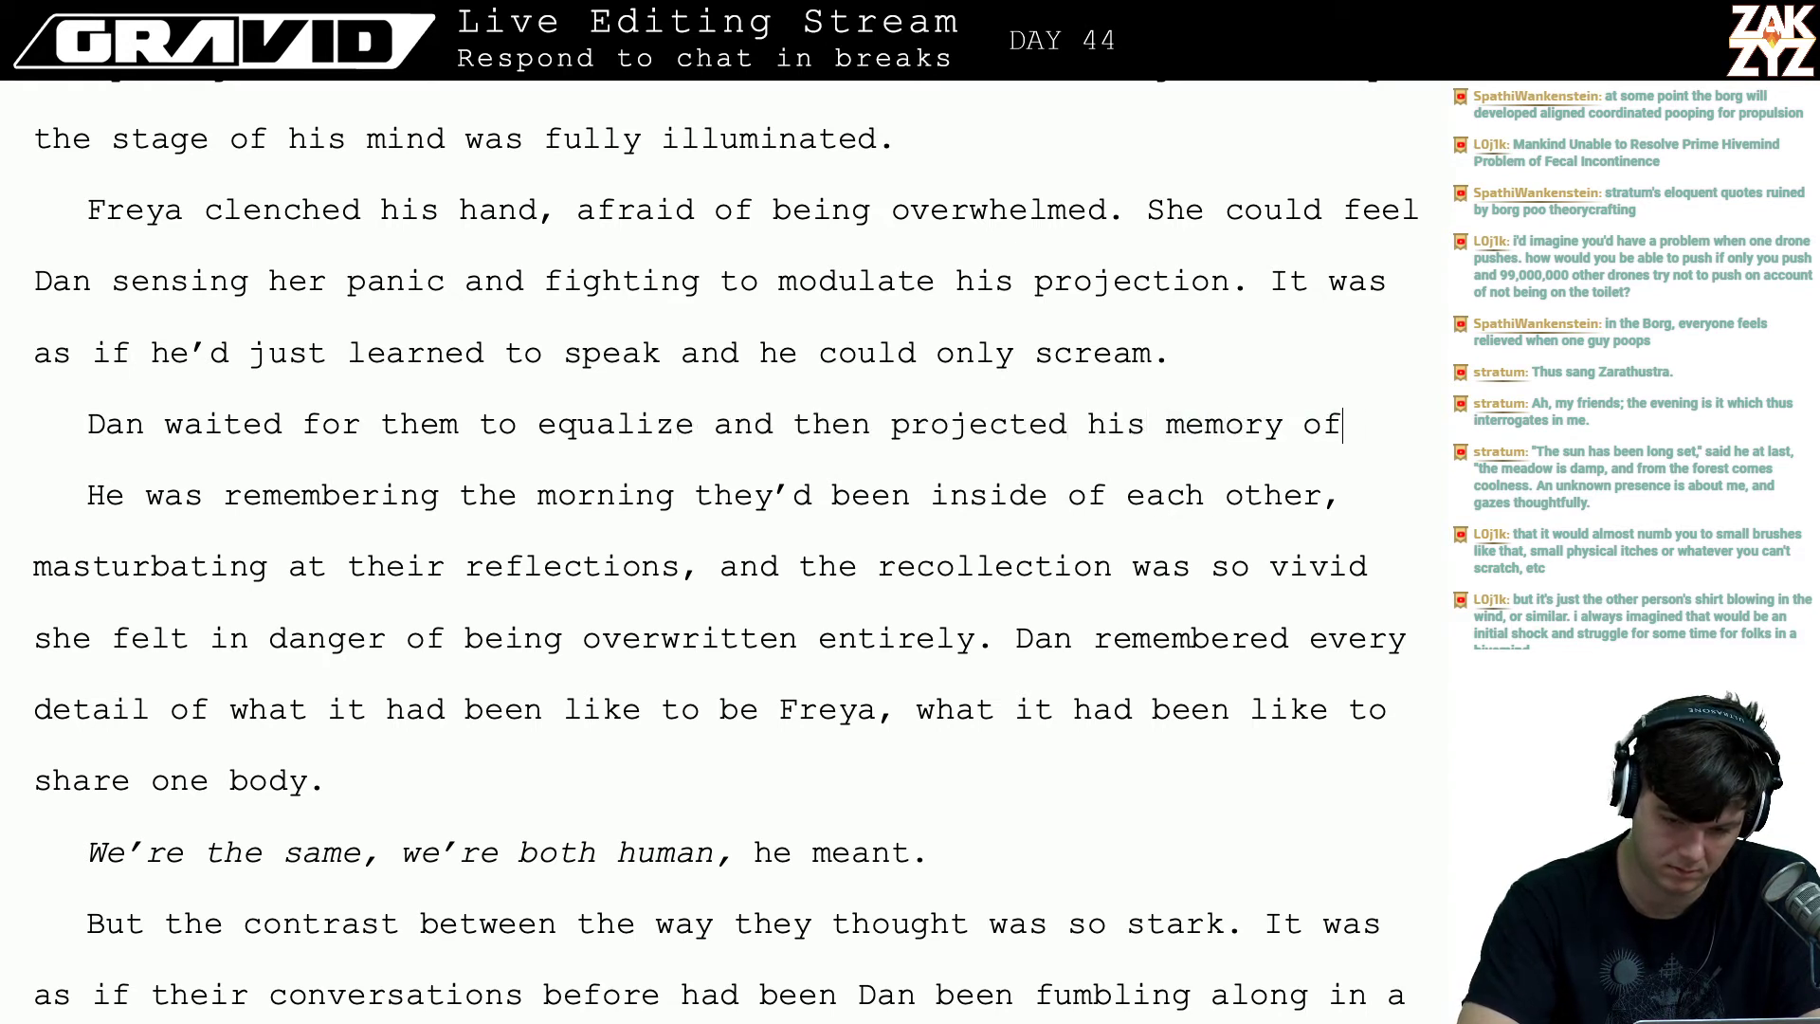
key("BackSpace")
key("BackSpace")
key("BackSpace")
key("BackSpace")
type("Dream. The morning they'")
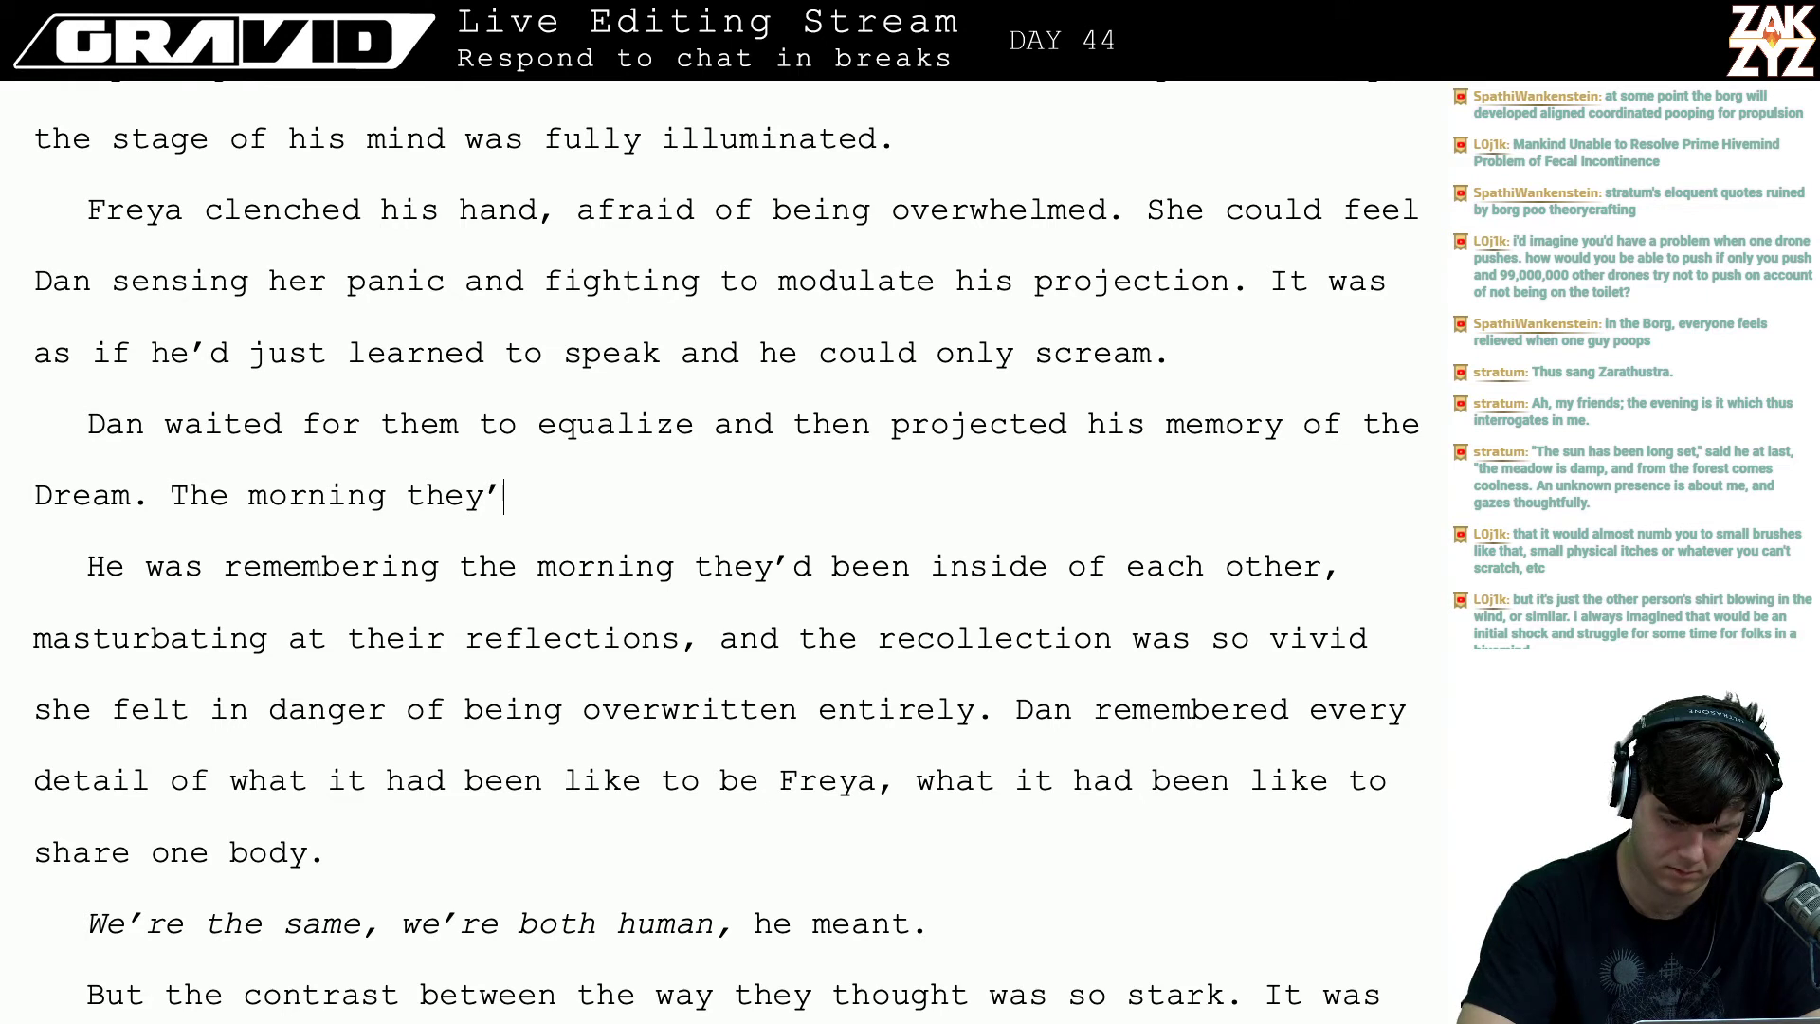
type("d been inside of each other,")
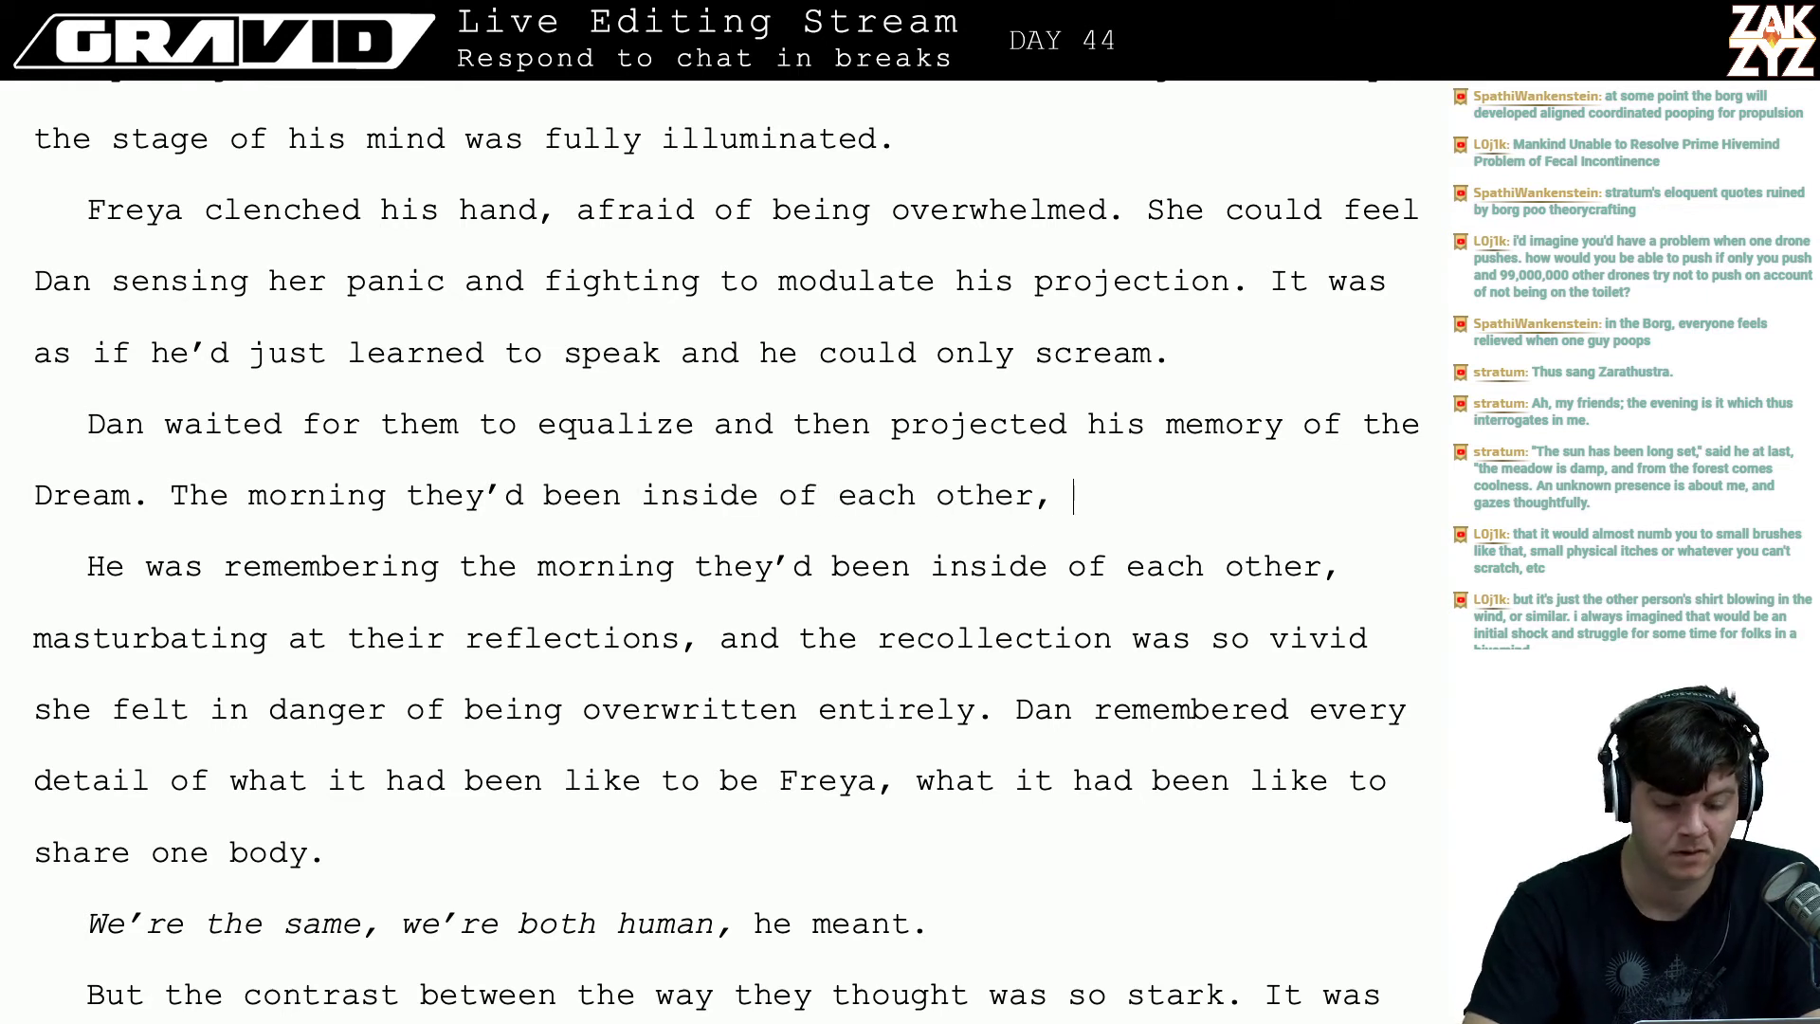
key("Left")
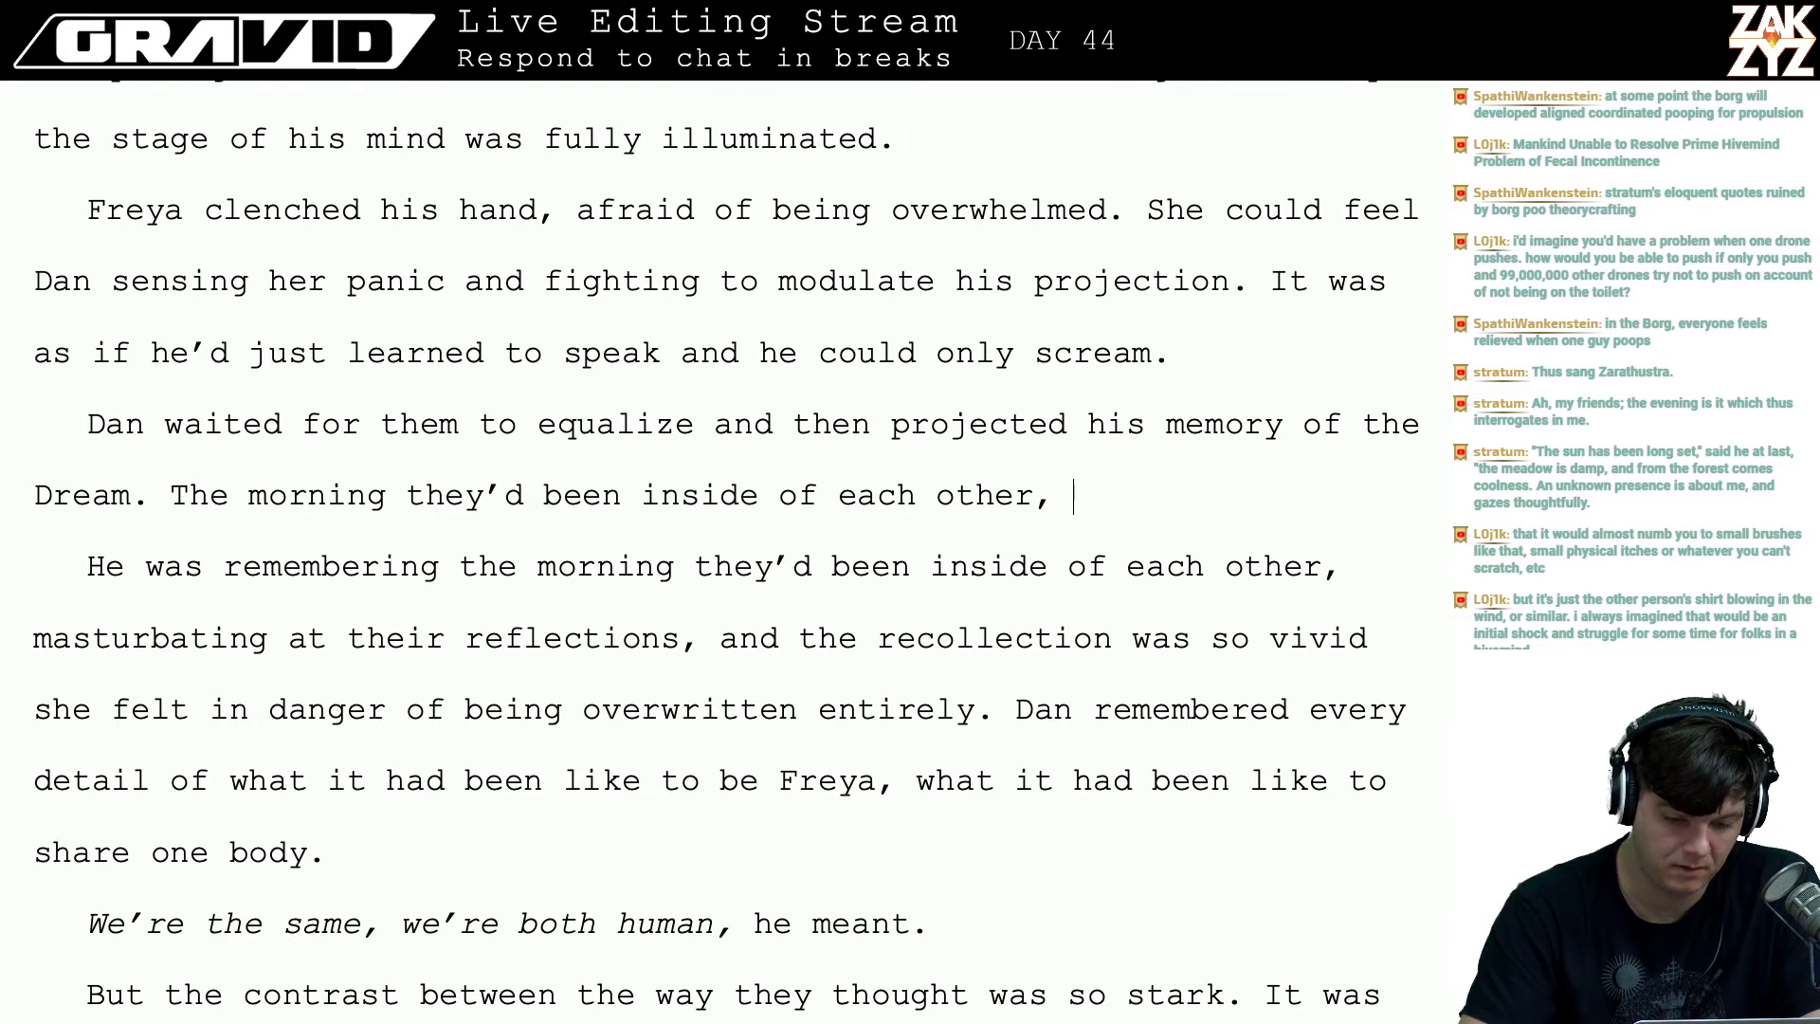
key("BackSpace")
- Insert a paragraph above "Dan waited for them" beginning "He was trying to give her his memory of the dream. The morning"
left_click(1048, 425)
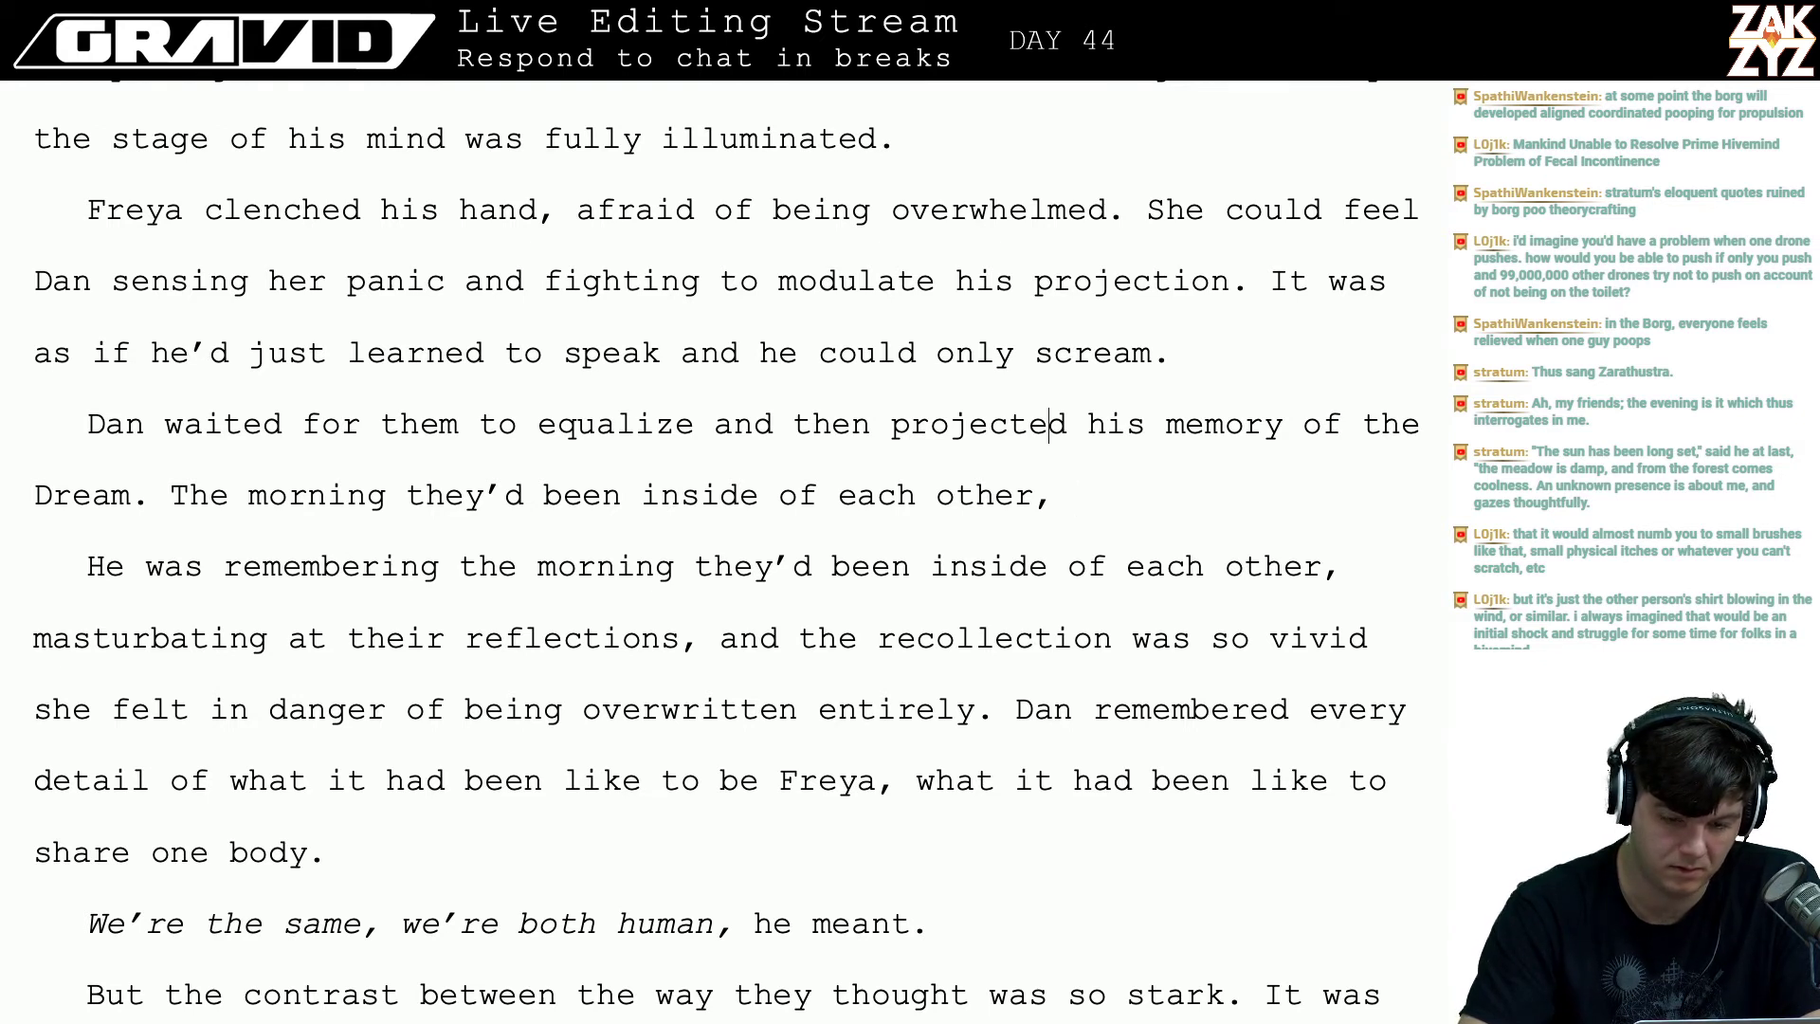
left_click(86, 425)
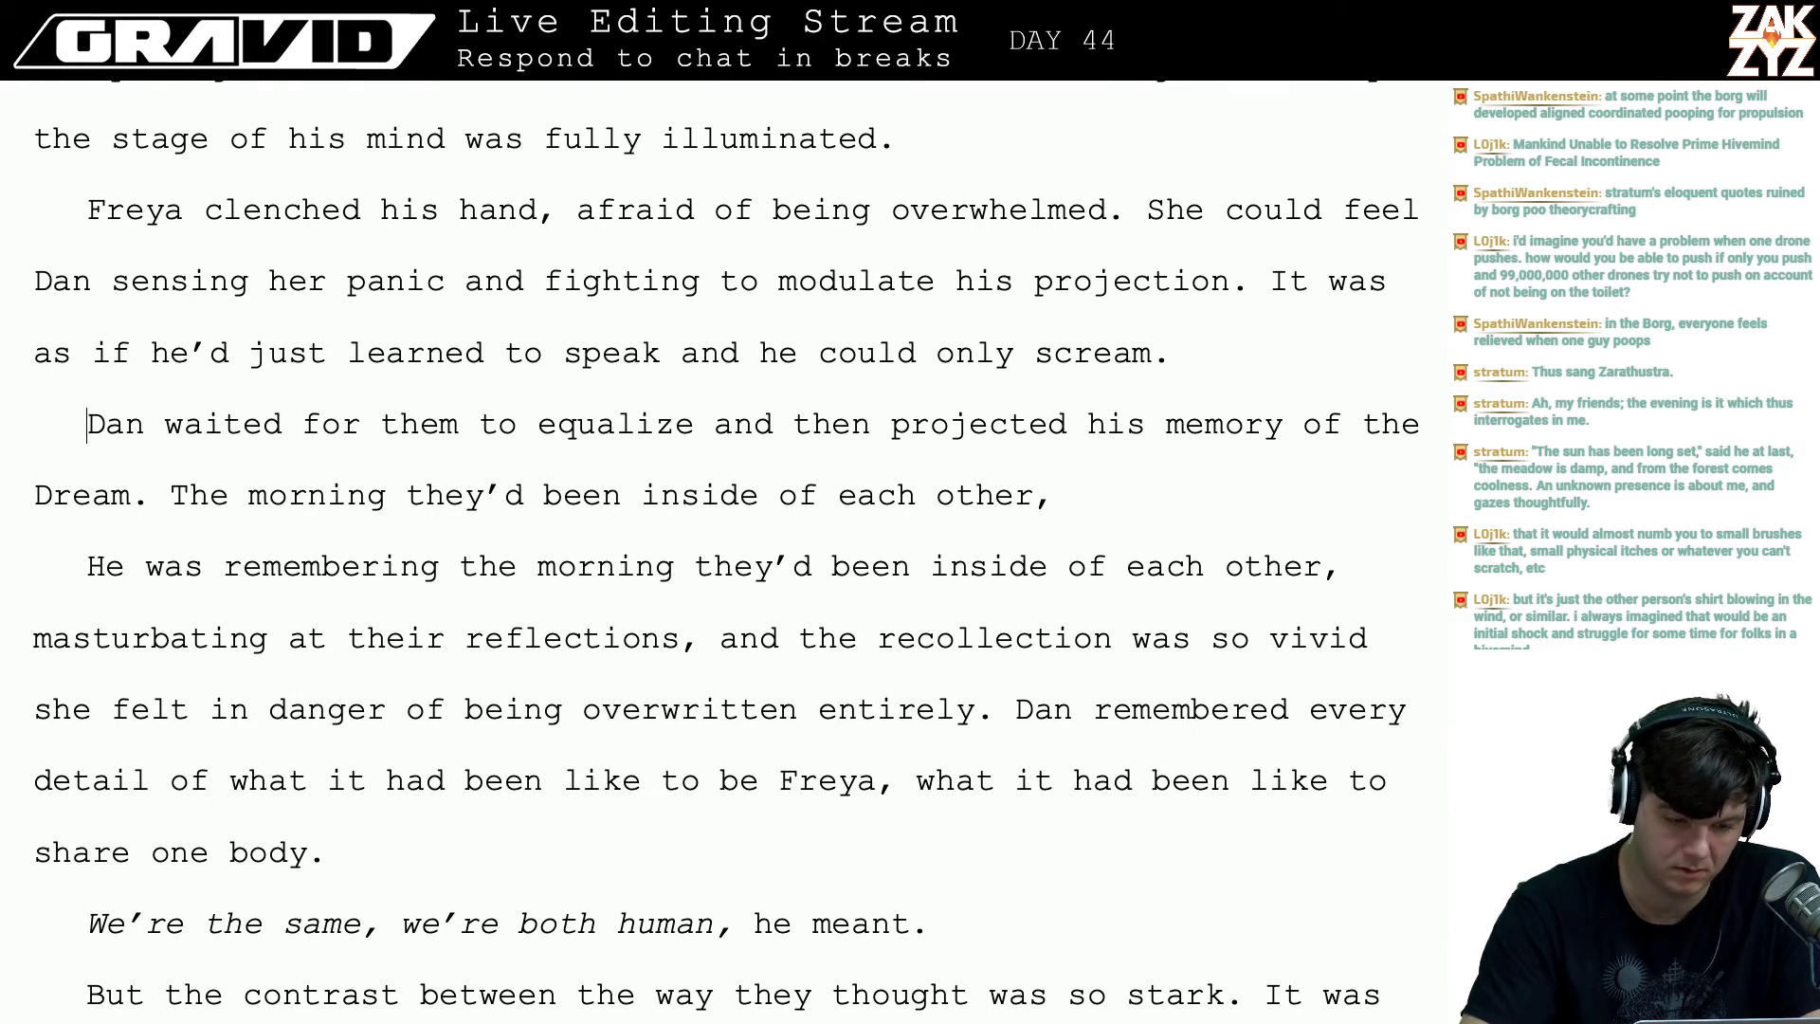
key("Return")
key("Return")
key("Up")
key("Up")
type("He was trying to")
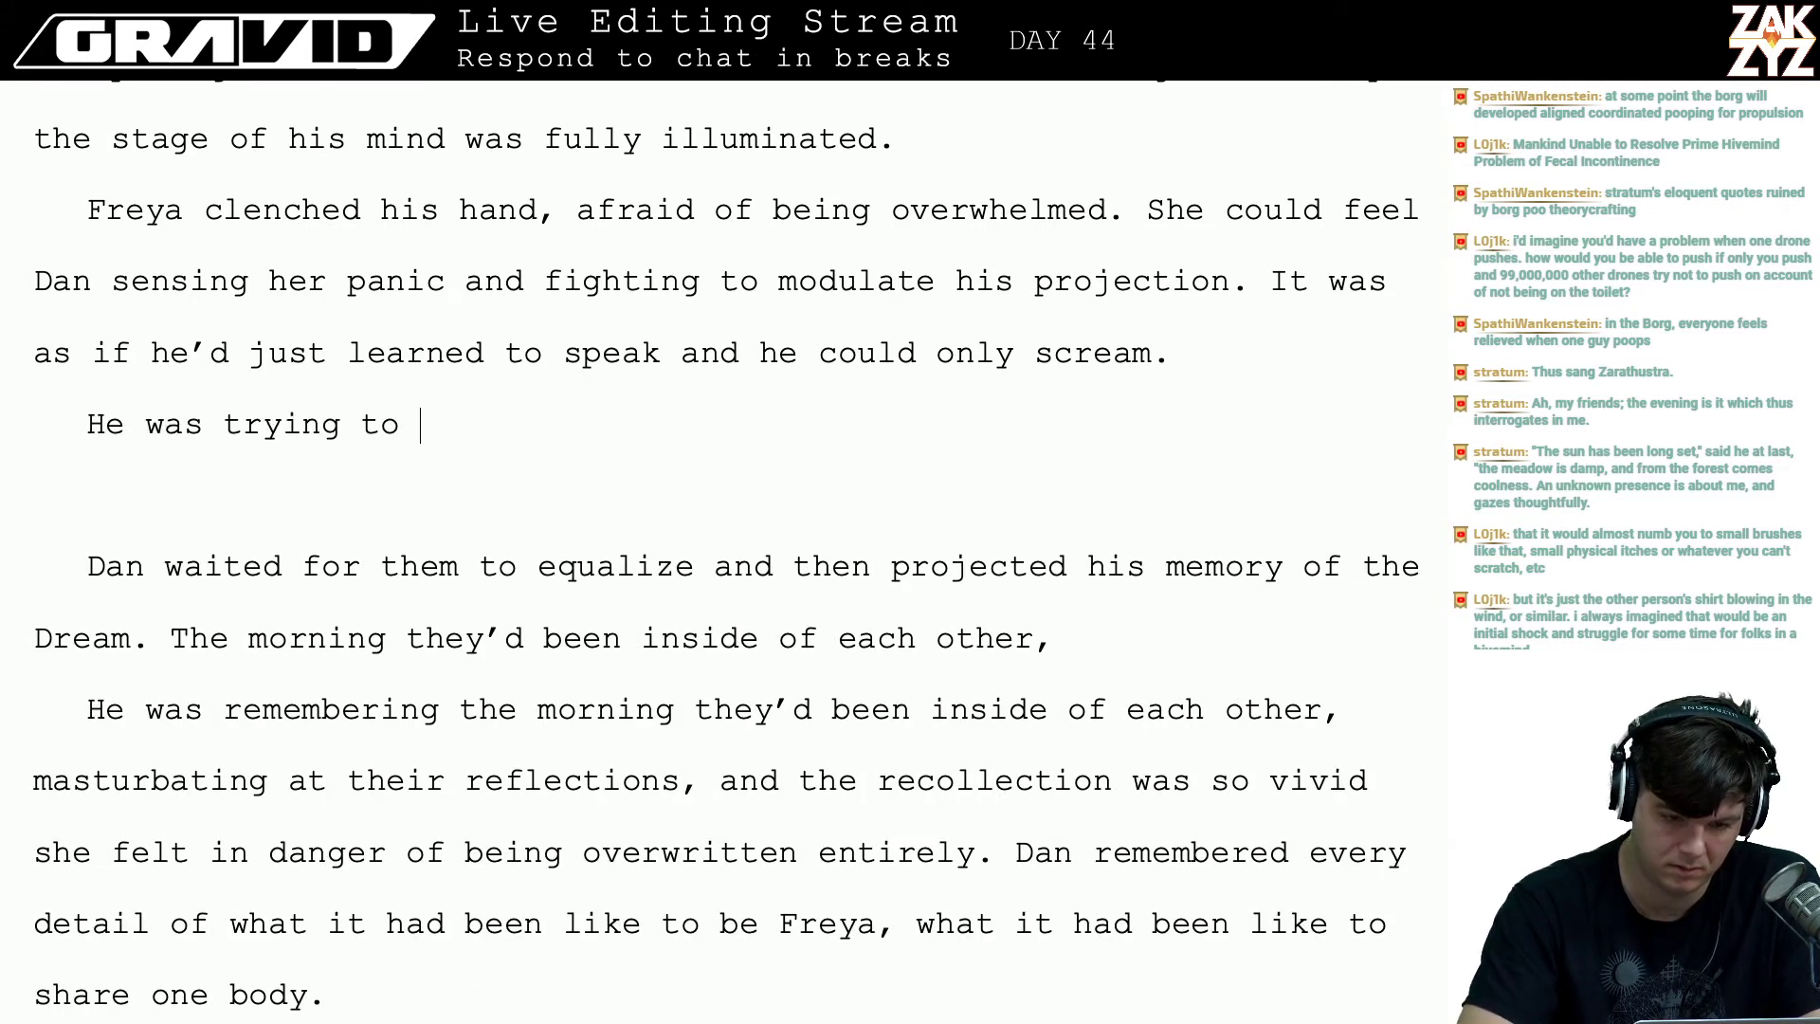
type(" give h")
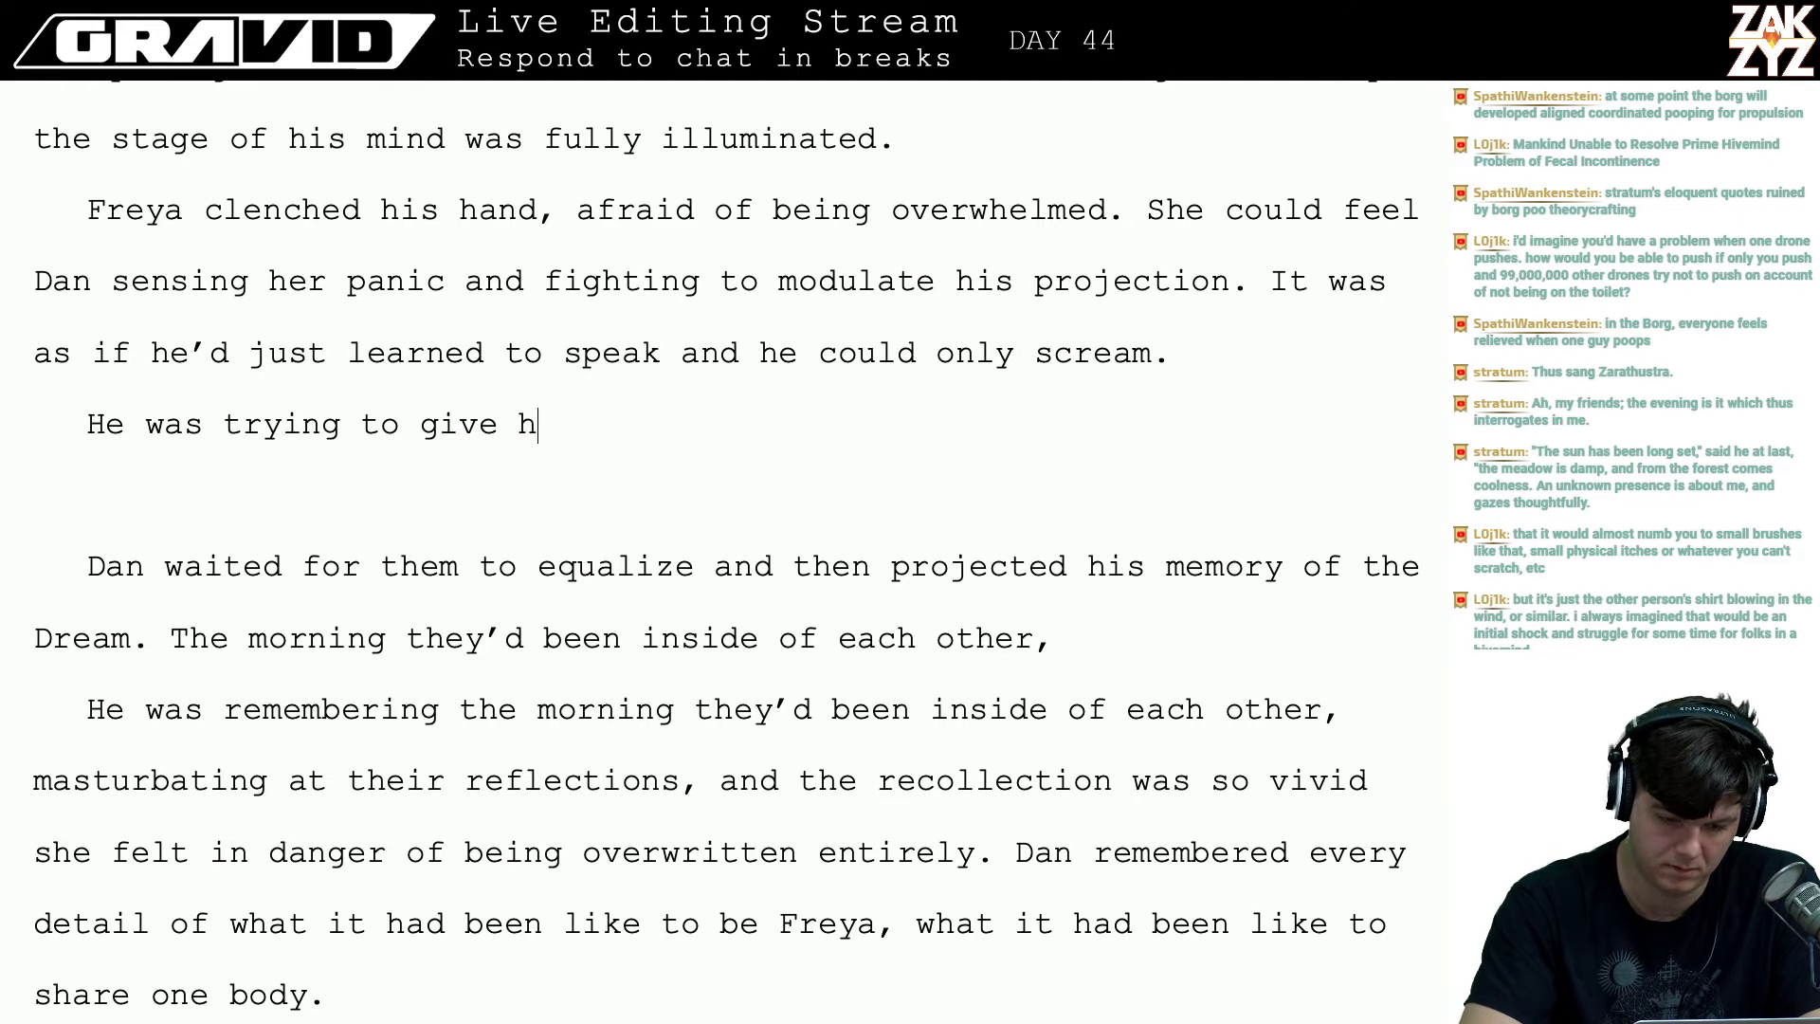
type("er his meom")
key("BackSpace")
key("BackSpace")
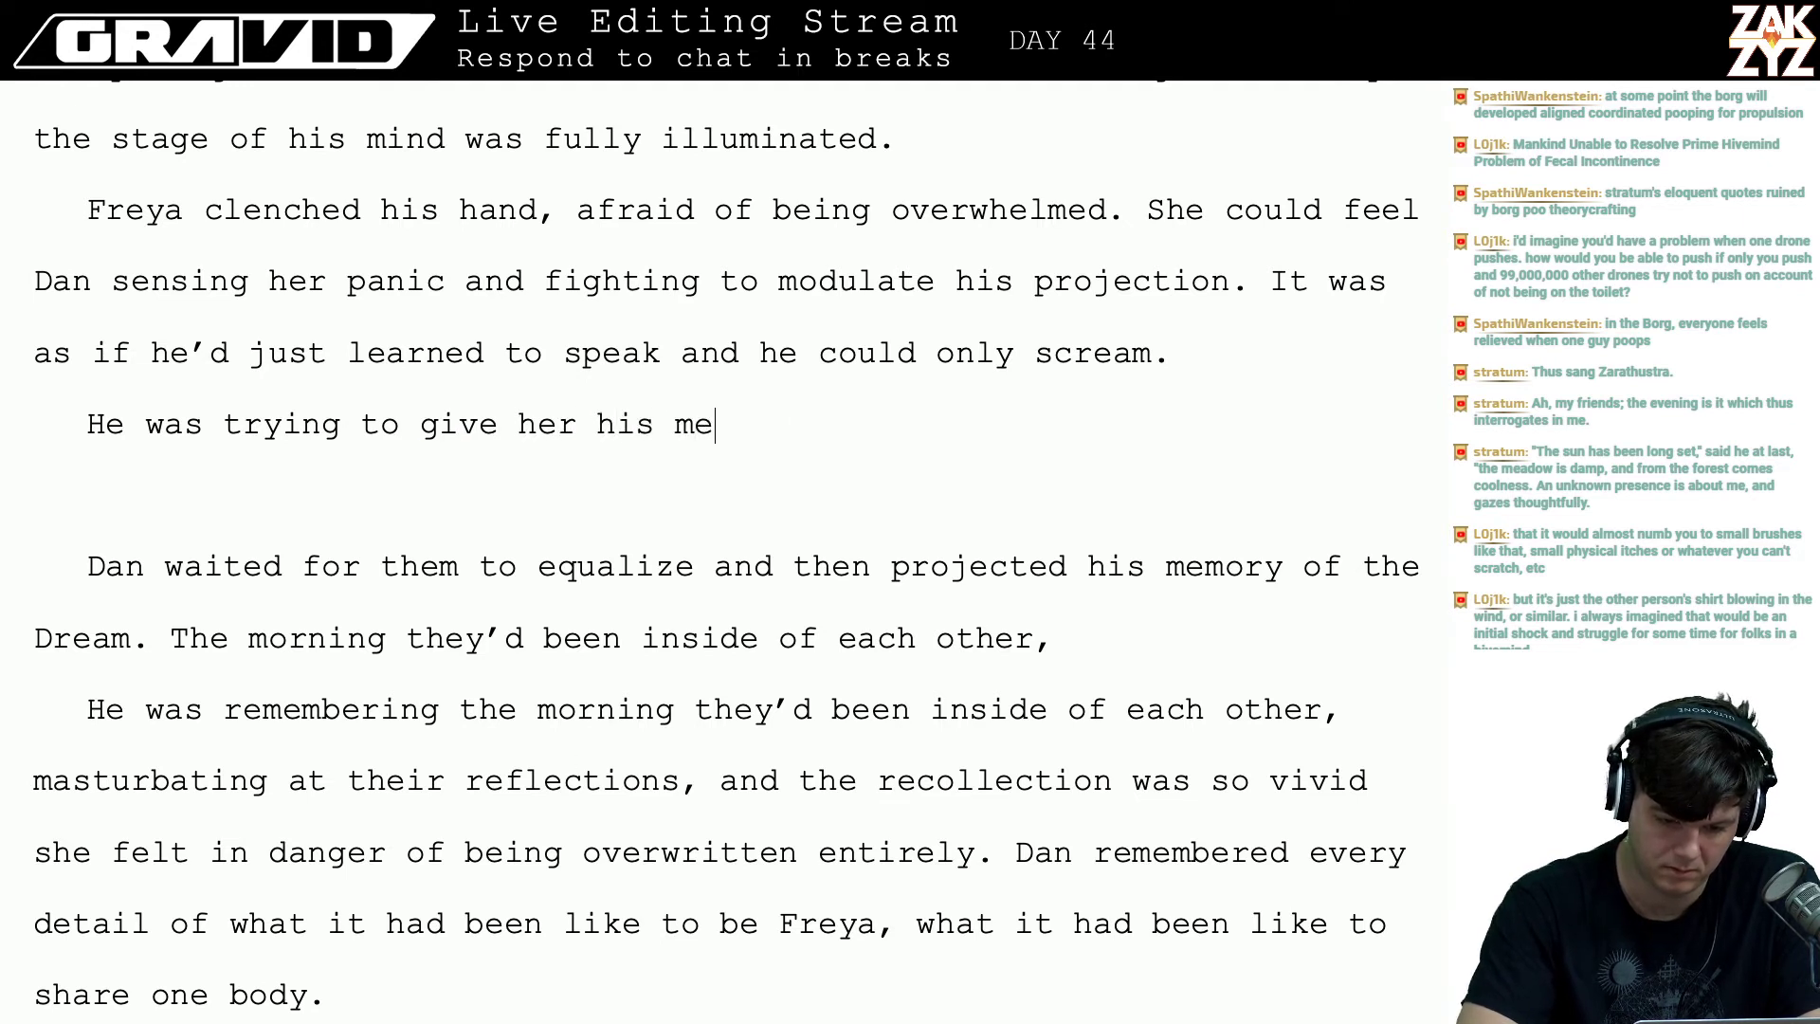
type("mory of the drea")
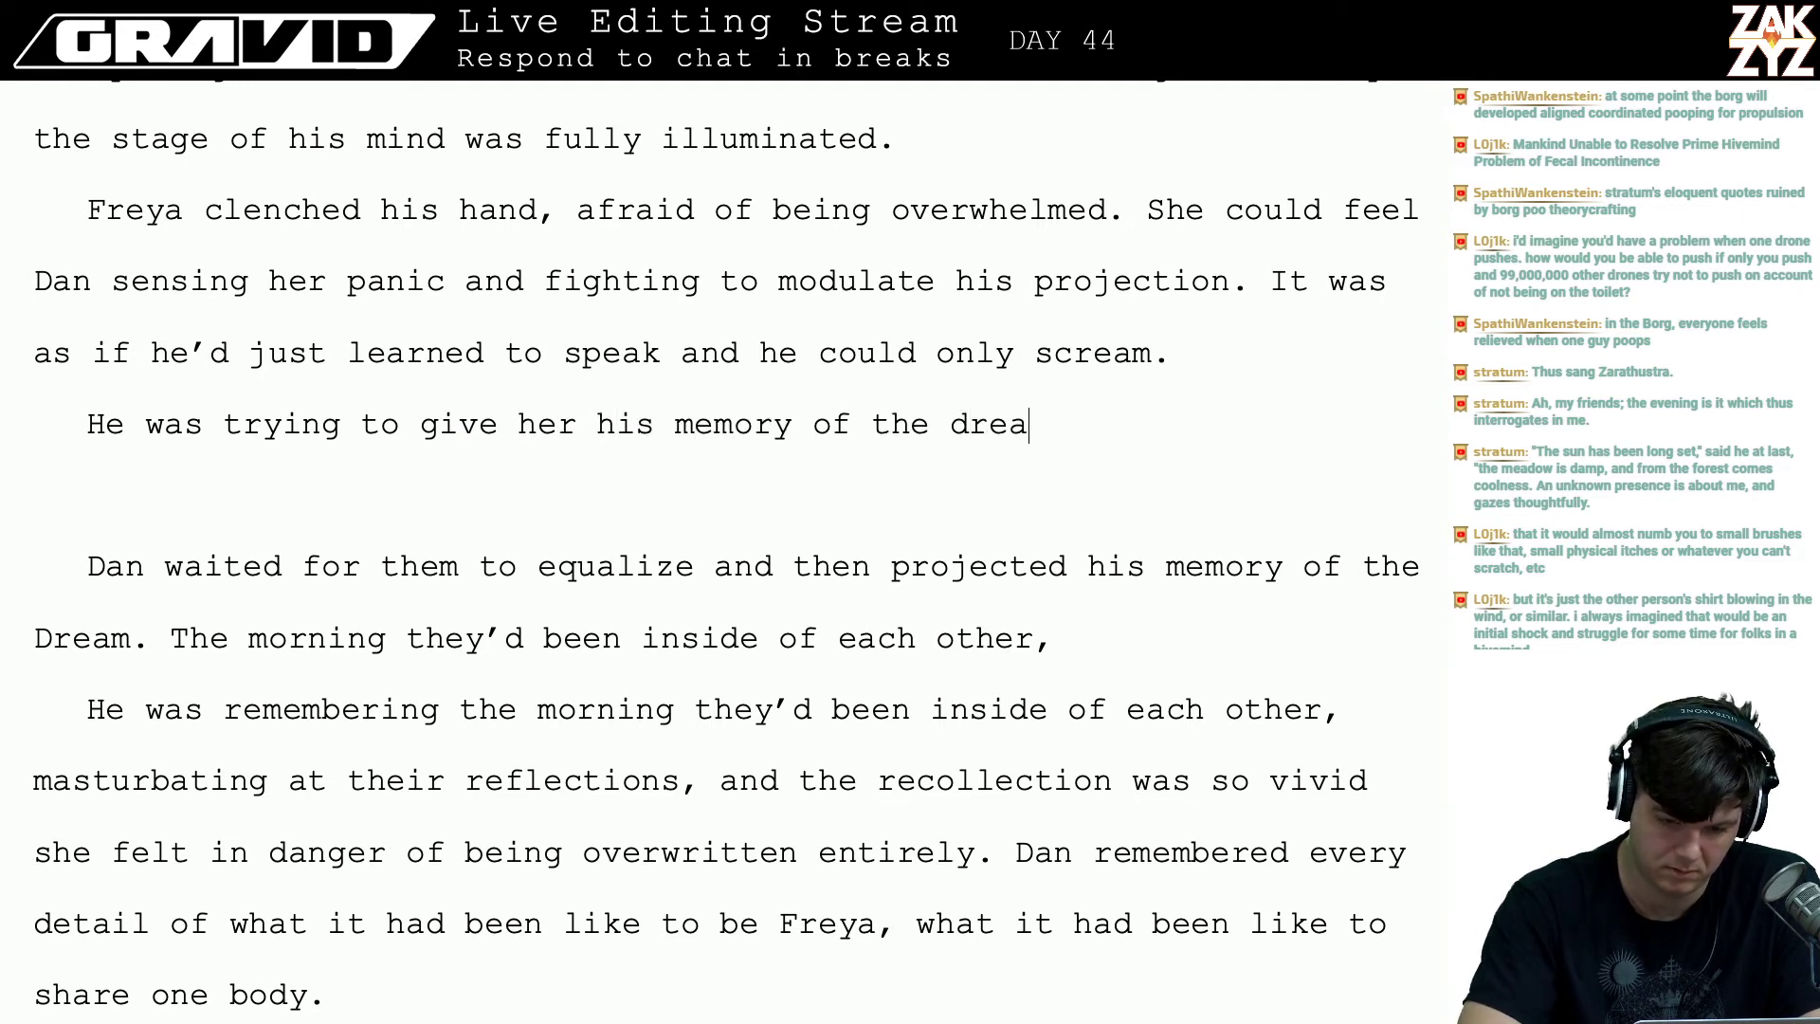
type("m. The morning ")
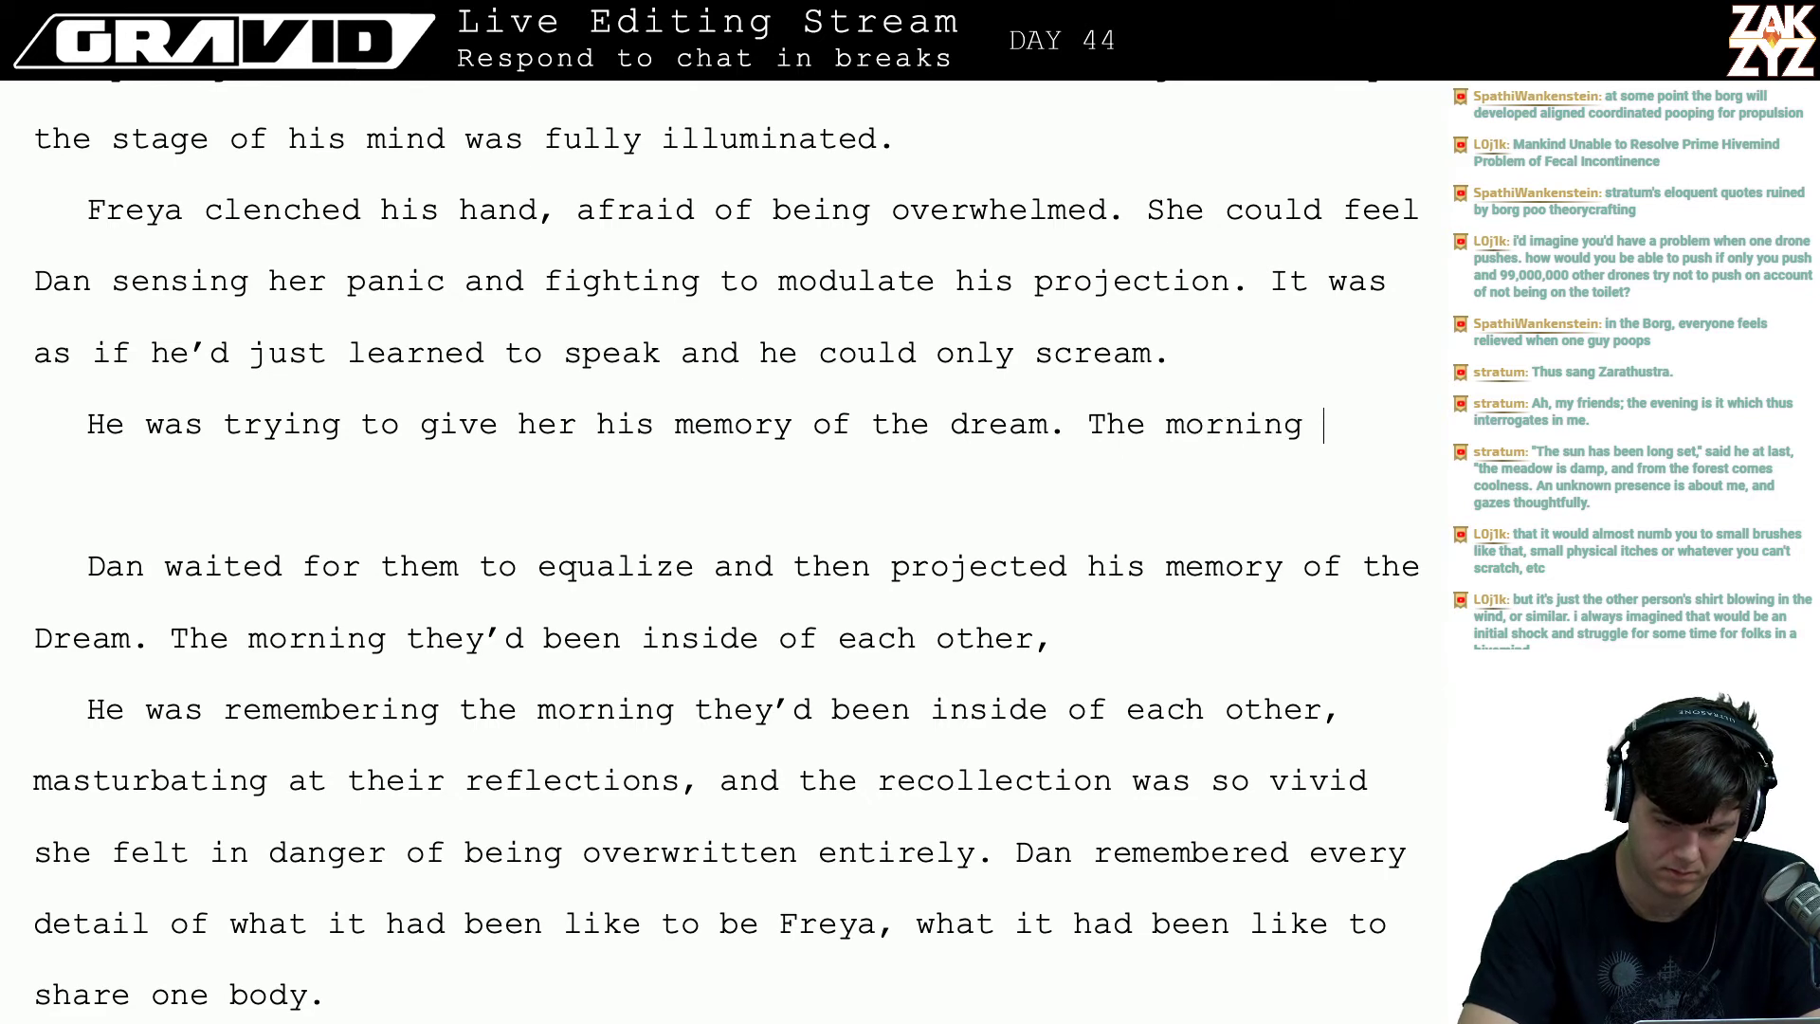
- Continue the new paragraph after "The morning" with "where they'd been inside of each other, sharing one body."
type("where they'd")
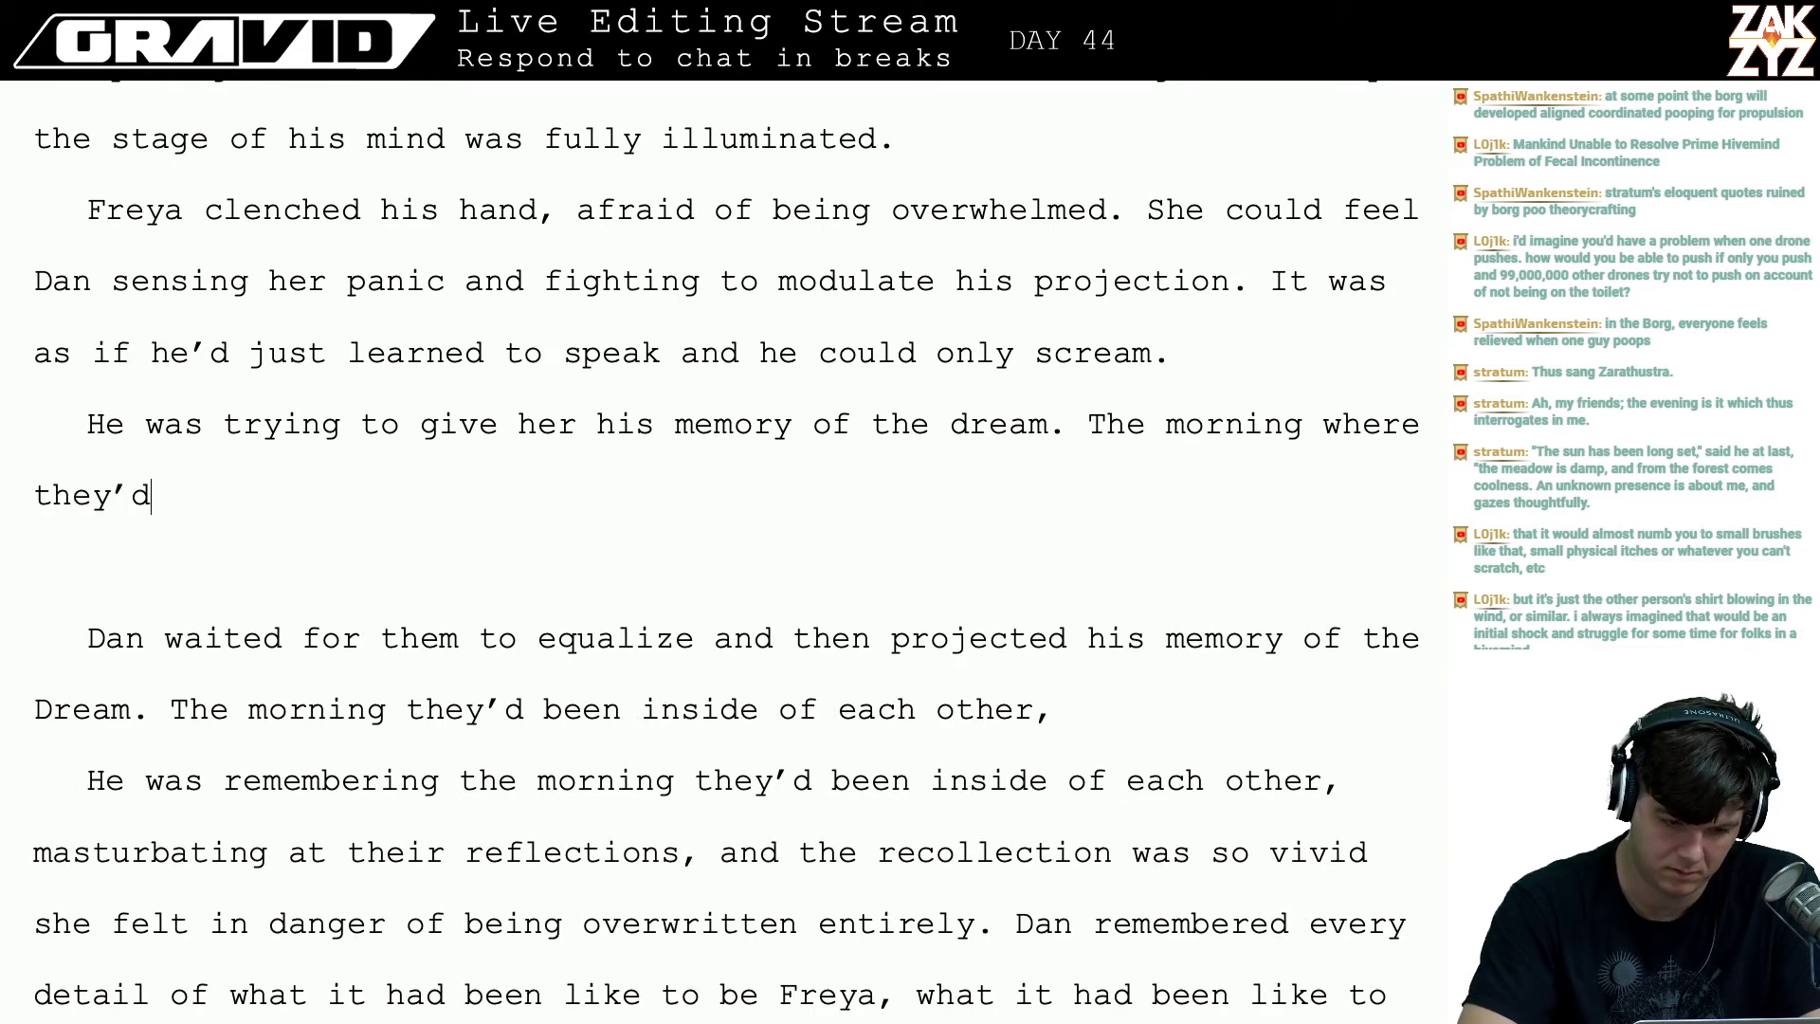
type(" b")
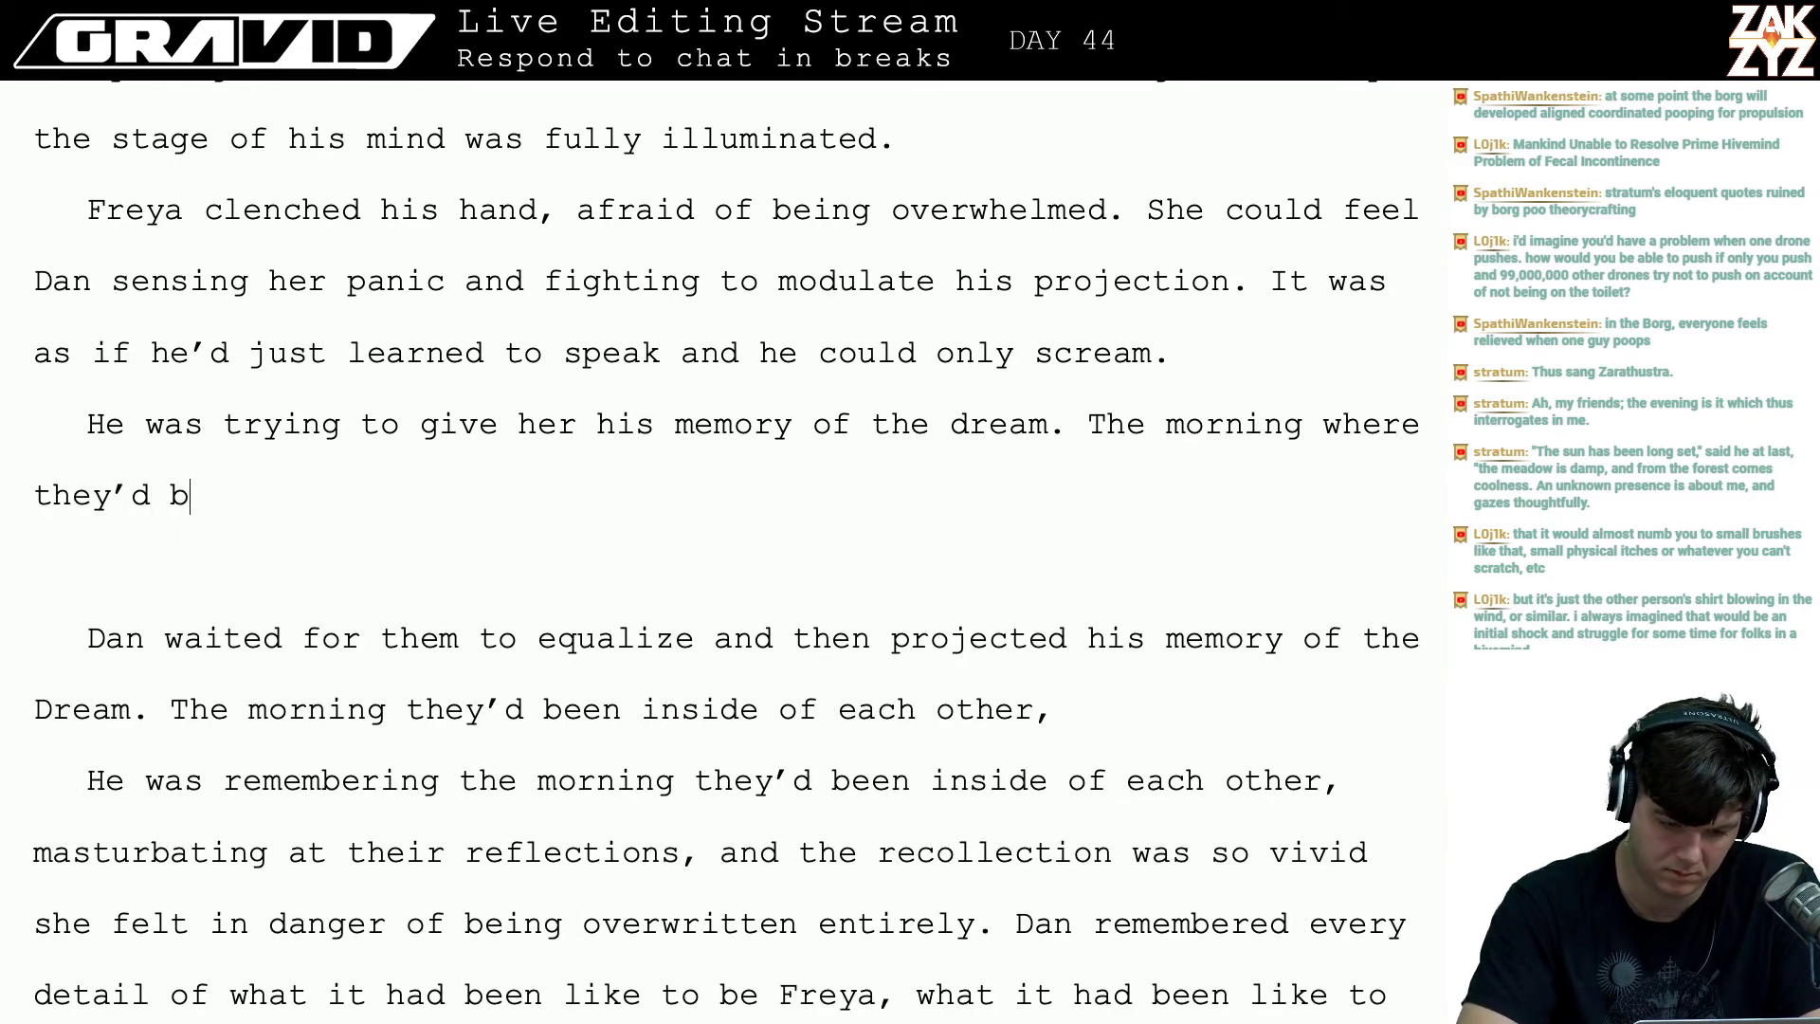
type("een inside ")
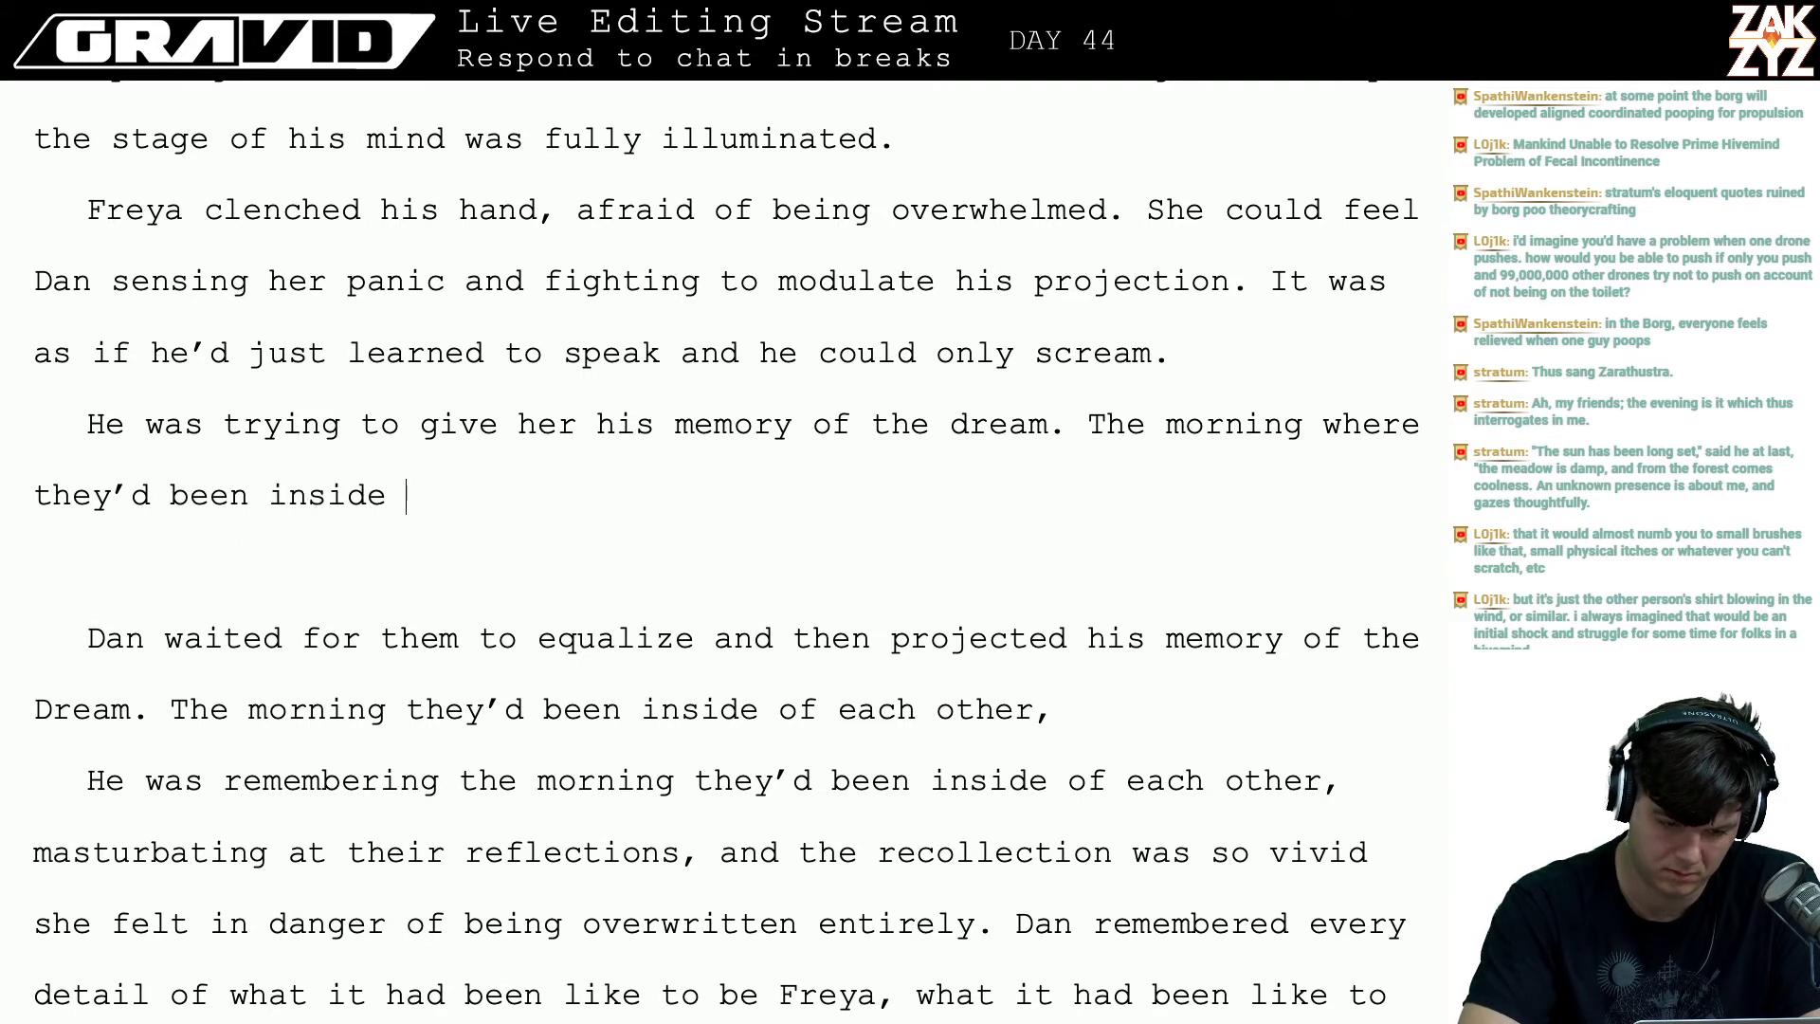
type("of each other, sha")
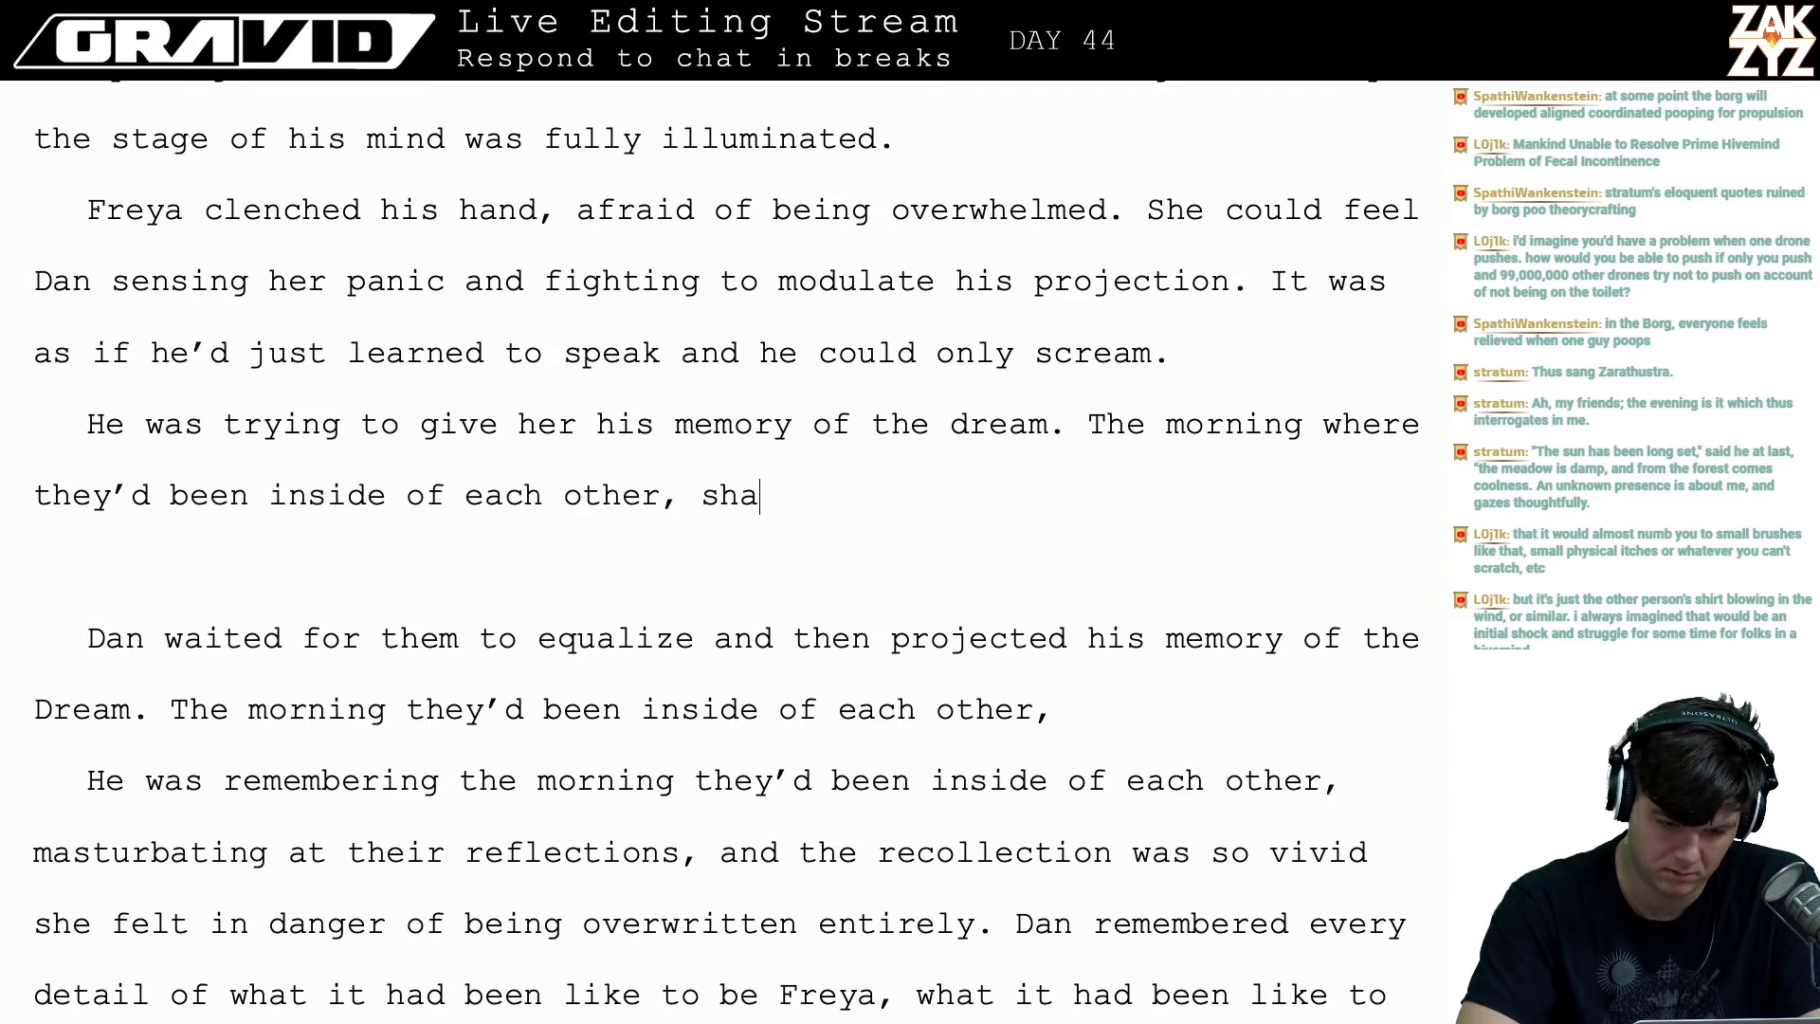
type("ring one body.")
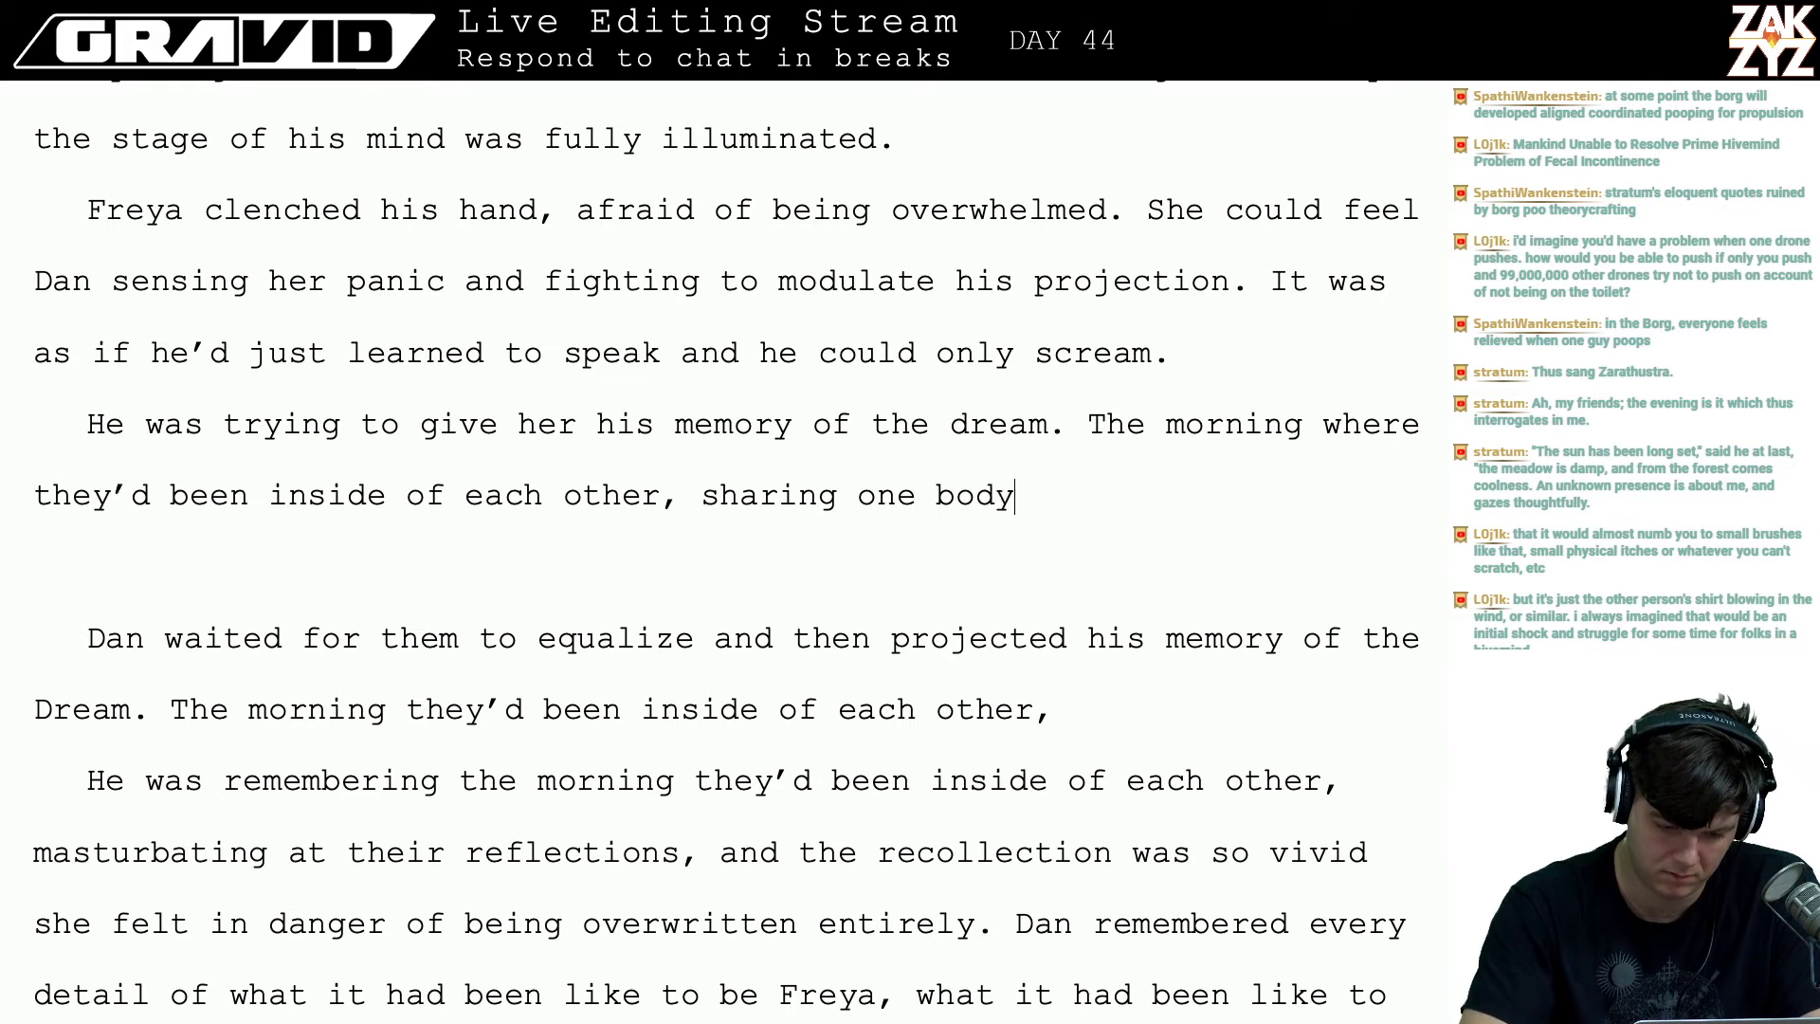
- Delete everything between "sharing one body." and "Dan remembered every detail" so the two sentences run together
key("shift+Down")
key("shift+Down")
key("shift+Down")
key("shift+Down")
key("shift+Down")
key("shift+Down")
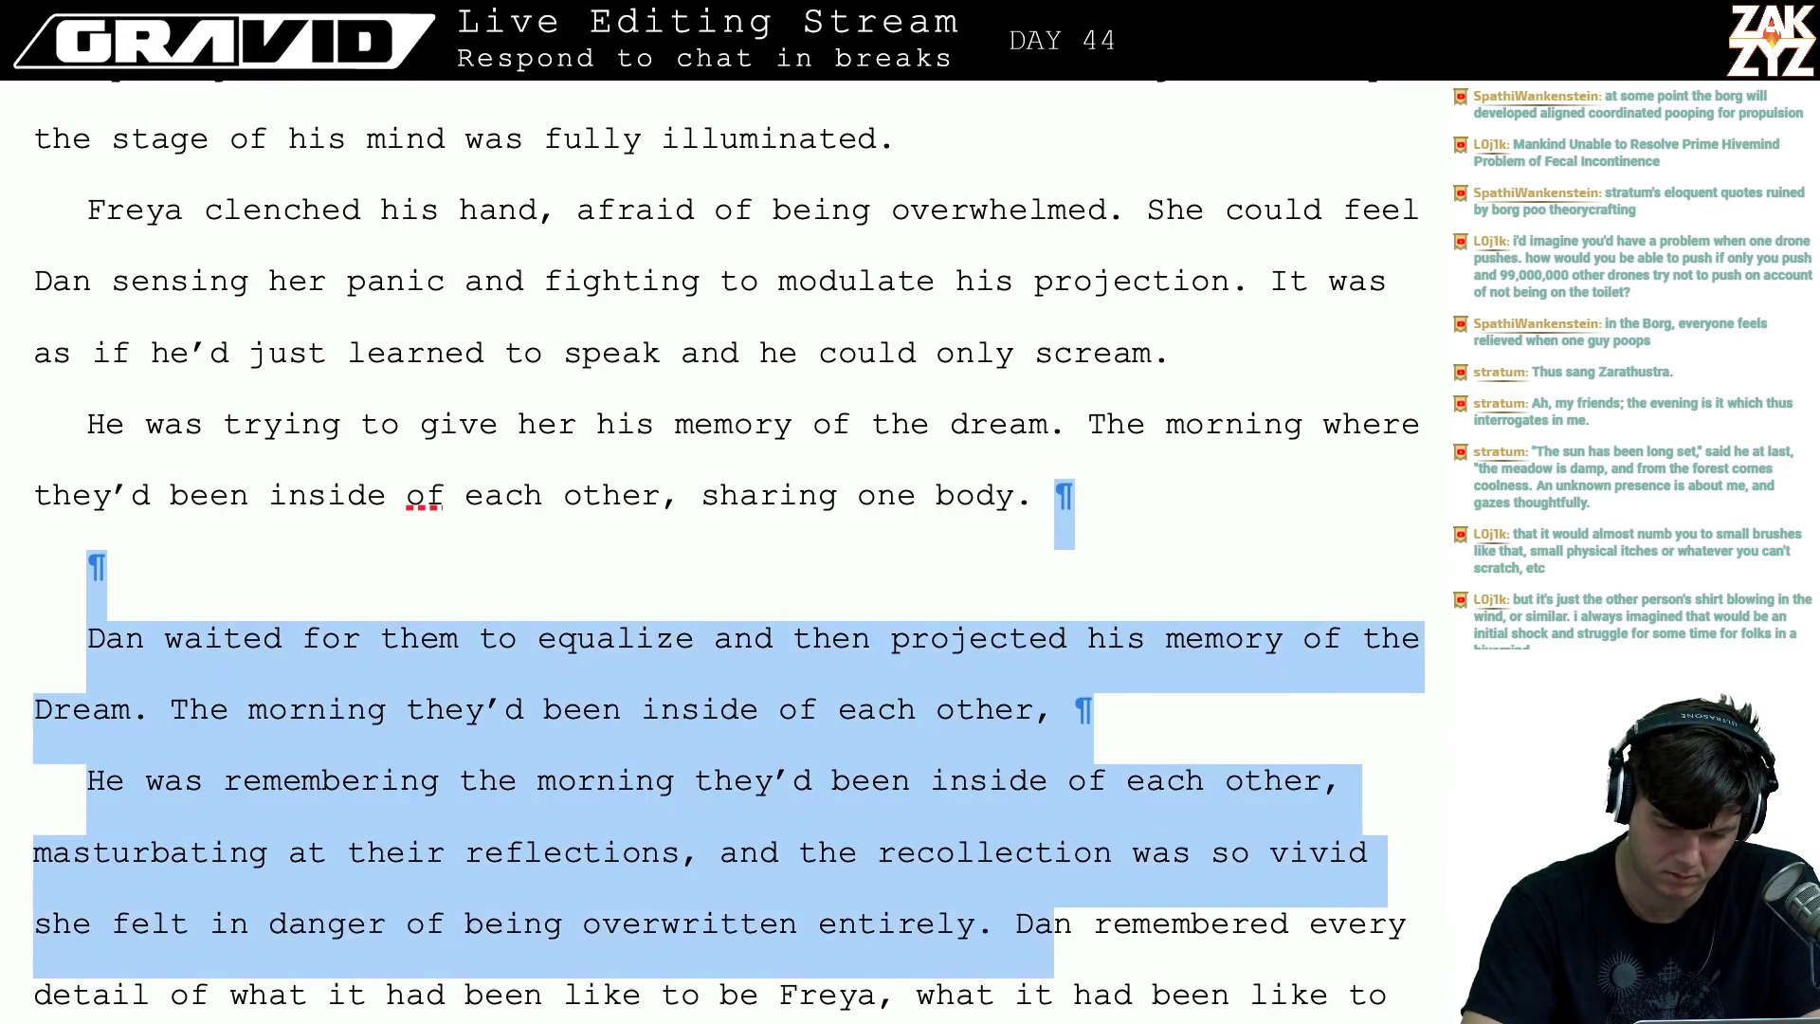
key("shift+Left")
key("shift+Left")
key("BackSpace")
- Undo the deletion of the passage between "sharing one body." and "Dan remembered every detail"
key("Right")
key("Right")
key("Right")
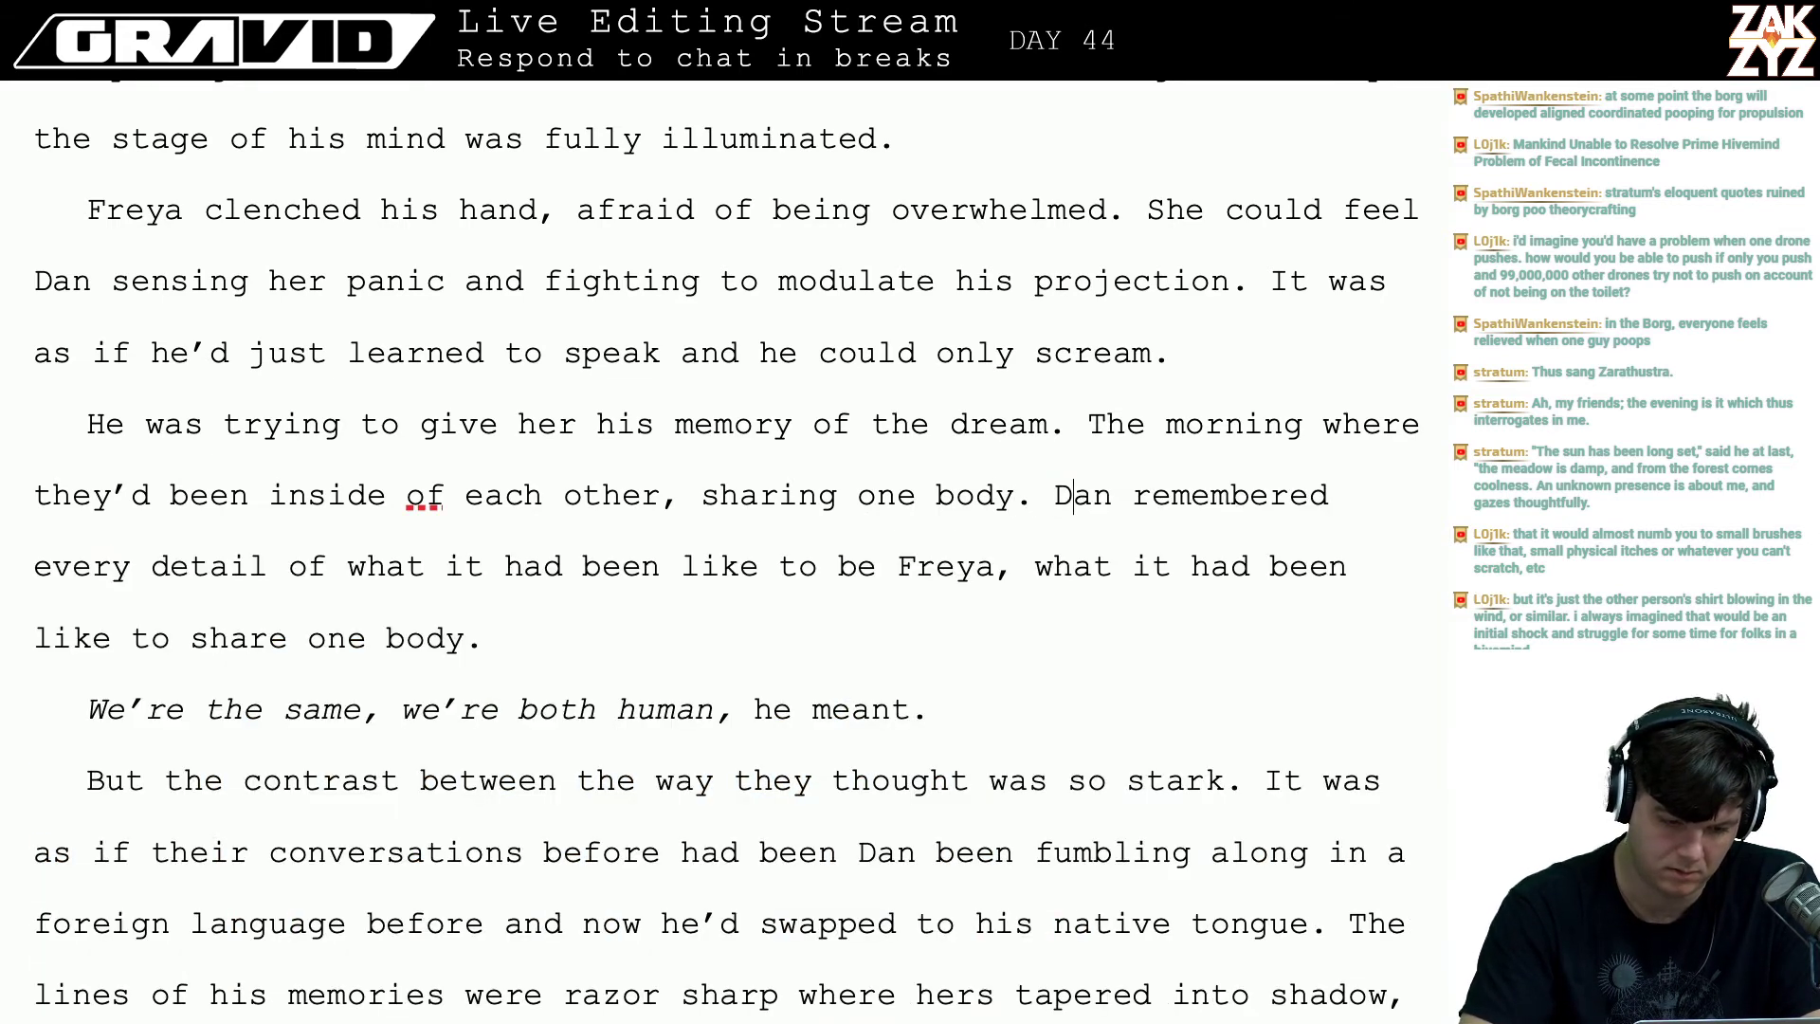
key("Right")
key("Right")
key("Right")
key("Right")
key("Right")
key("Right")
key("Right")
key("Right")
key("Right")
key("Right")
key("Right")
key("Right")
key("Right")
key("Right")
key("Up")
key("Up")
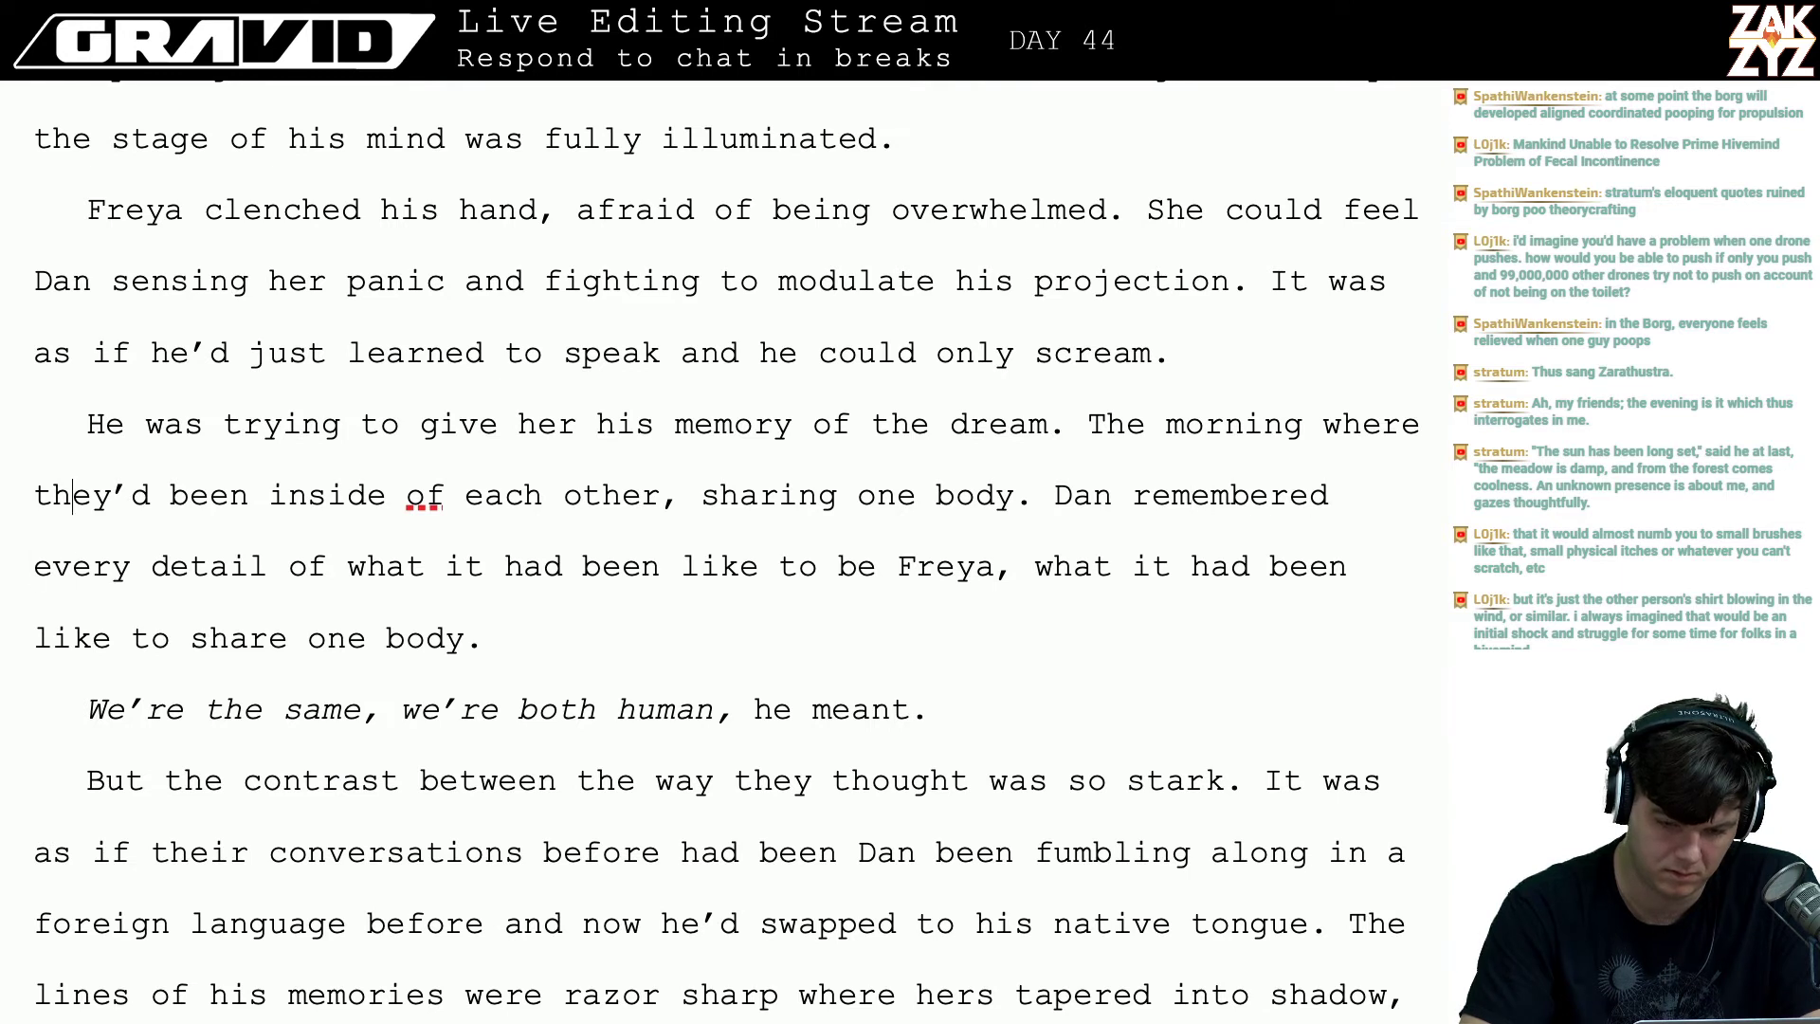
key("Right")
key("Right")
key("Right")
key("Right")
key("Right")
key("Right")
key("Right")
key("Right")
key("Right")
key("Right")
key("Right")
key("Right")
key("Right")
key("Right")
key("Right")
key("Right")
key("Right")
key("Right")
key("Right")
key("Right")
key("Right")
key("Right")
key("Right")
key("Right")
key("Right")
key("Right")
key("Right")
key("Right")
key("Right")
key("Right")
key("Right")
key("Right")
key("Right")
key("Right")
key("Right")
key("Right")
key("Right")
key("Right")
key("Right")
key("Right")
key("Right")
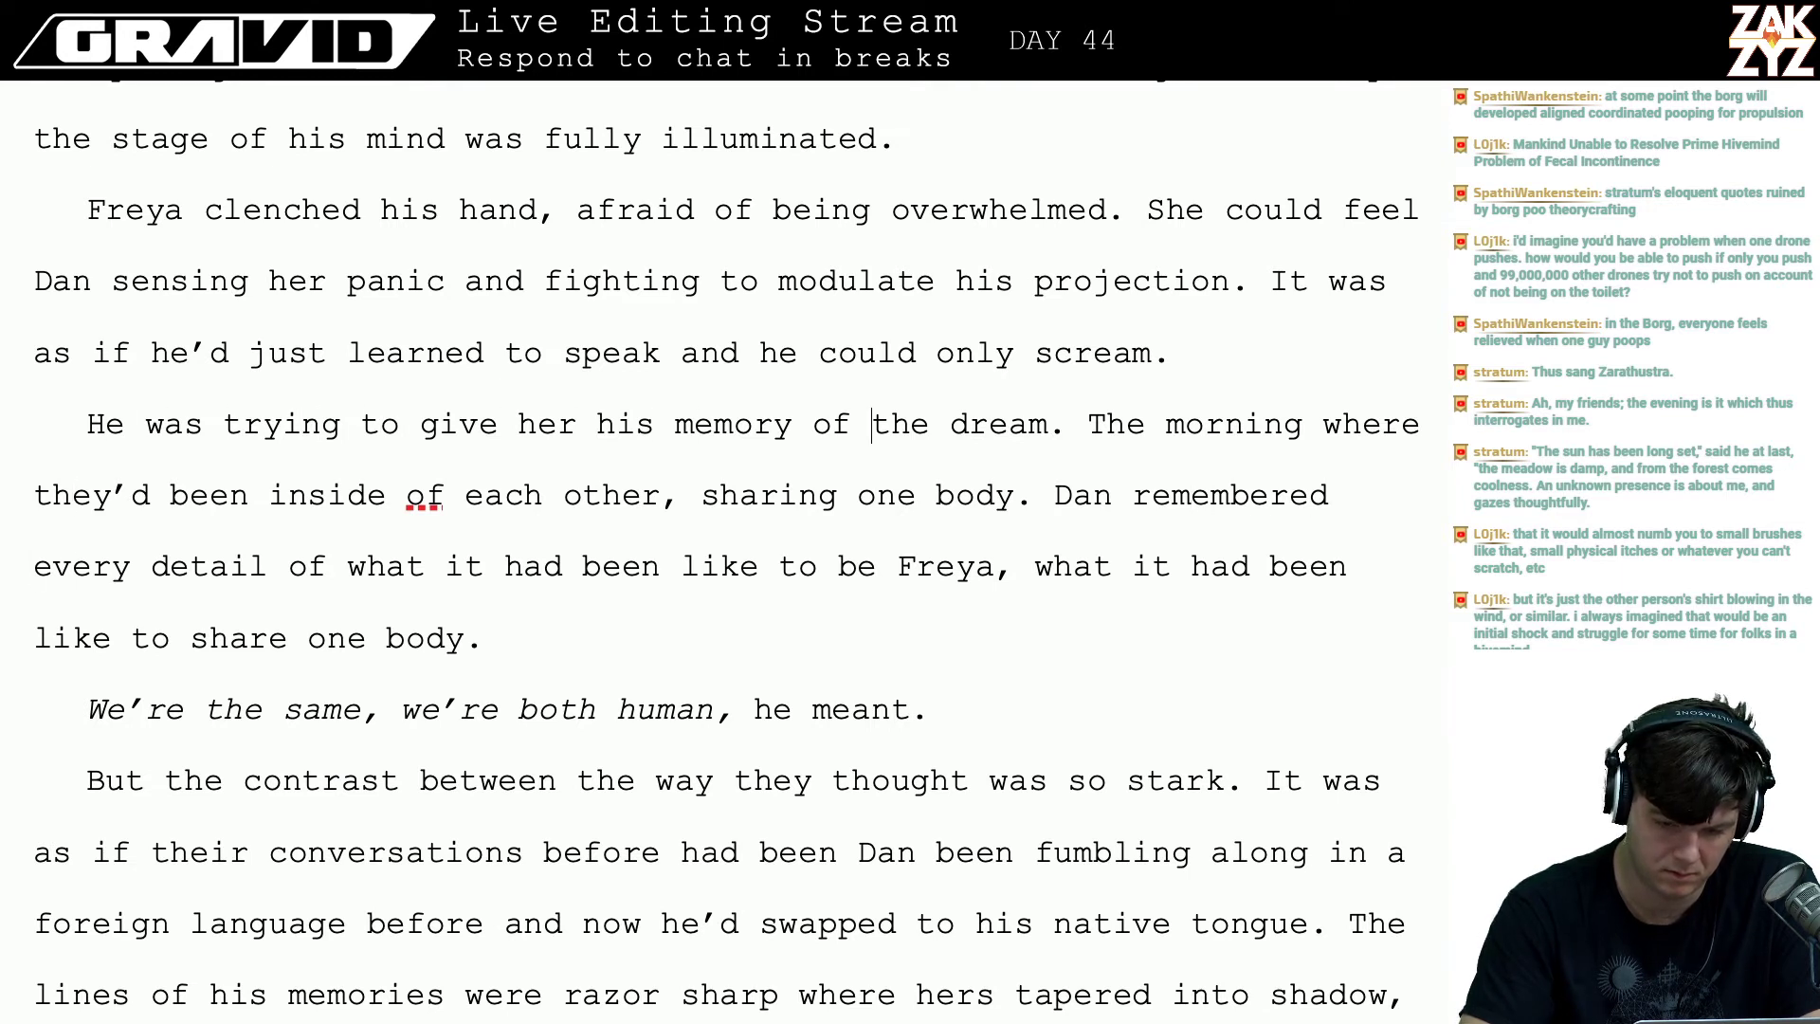
key("Right")
key("Right")
key("Right")
key("ctrl+z")
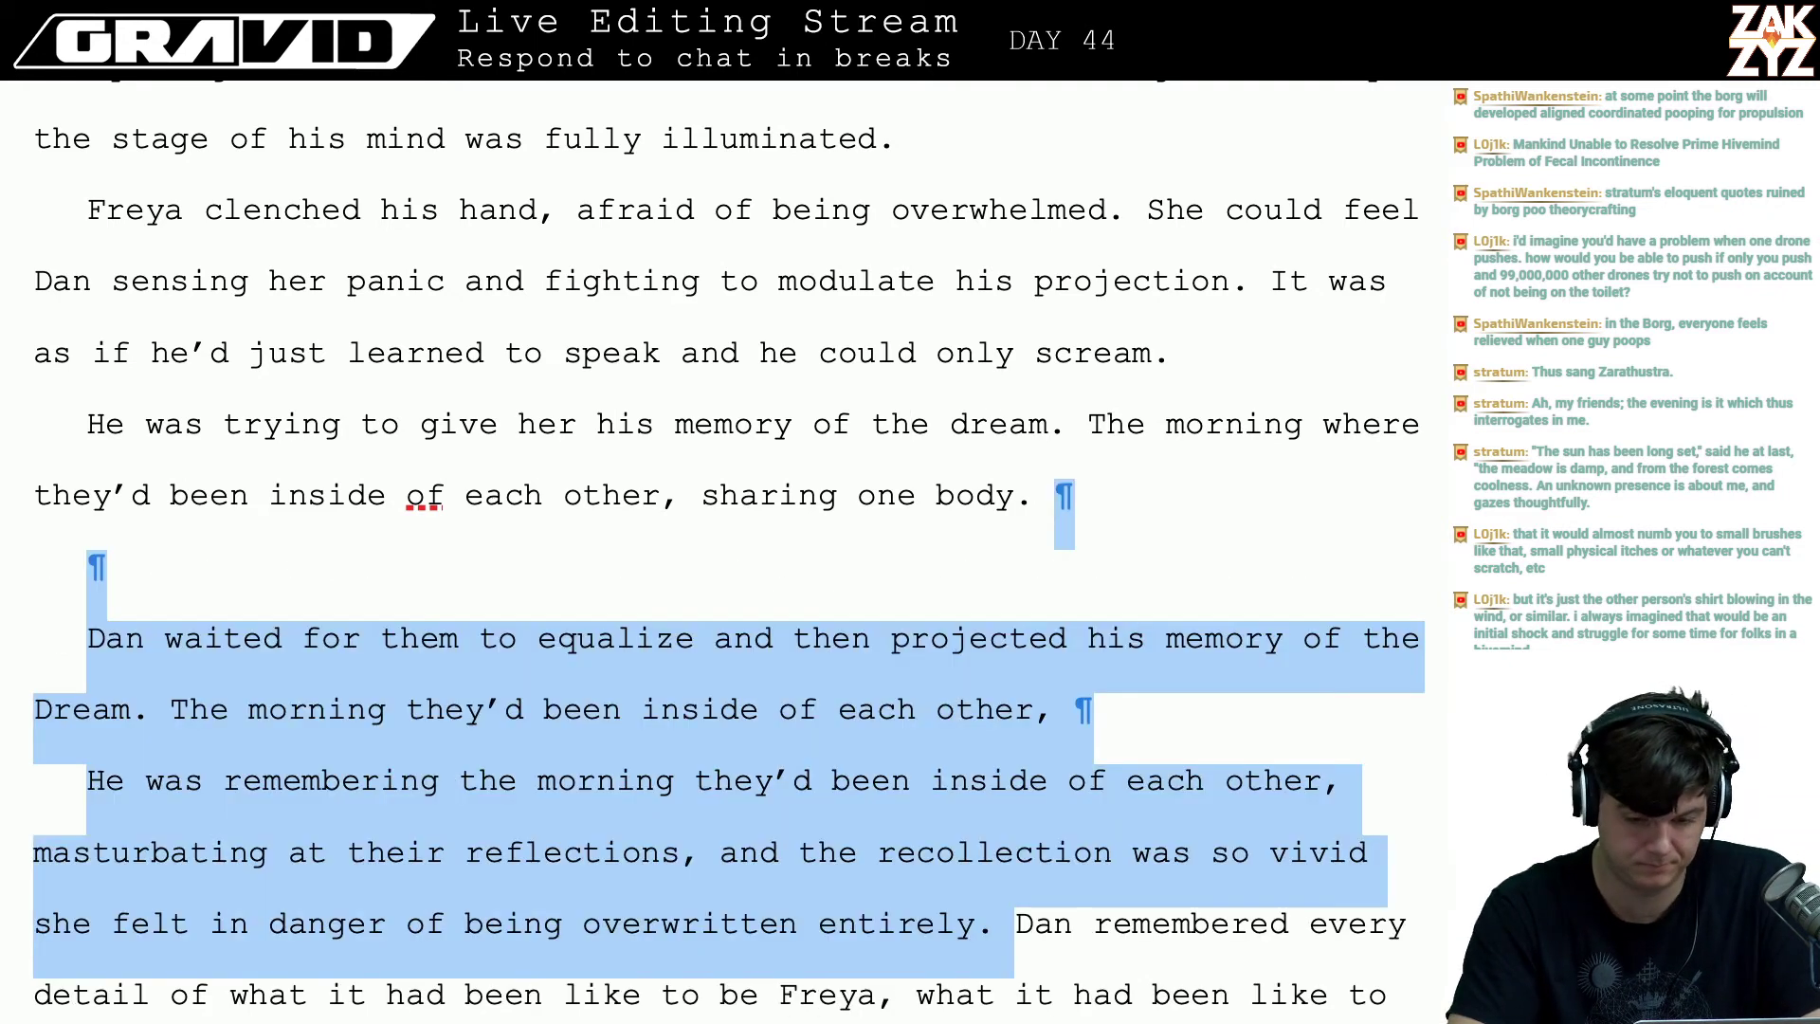
- Split the paragraph before "The morning where", leaving a blank line between, and add "Dan could remember" after "his memory of the dream."
key("Left")
key("Right")
key("Right")
key("Right")
key("Right")
key("Right")
key("Right")
key("Right")
key("Right")
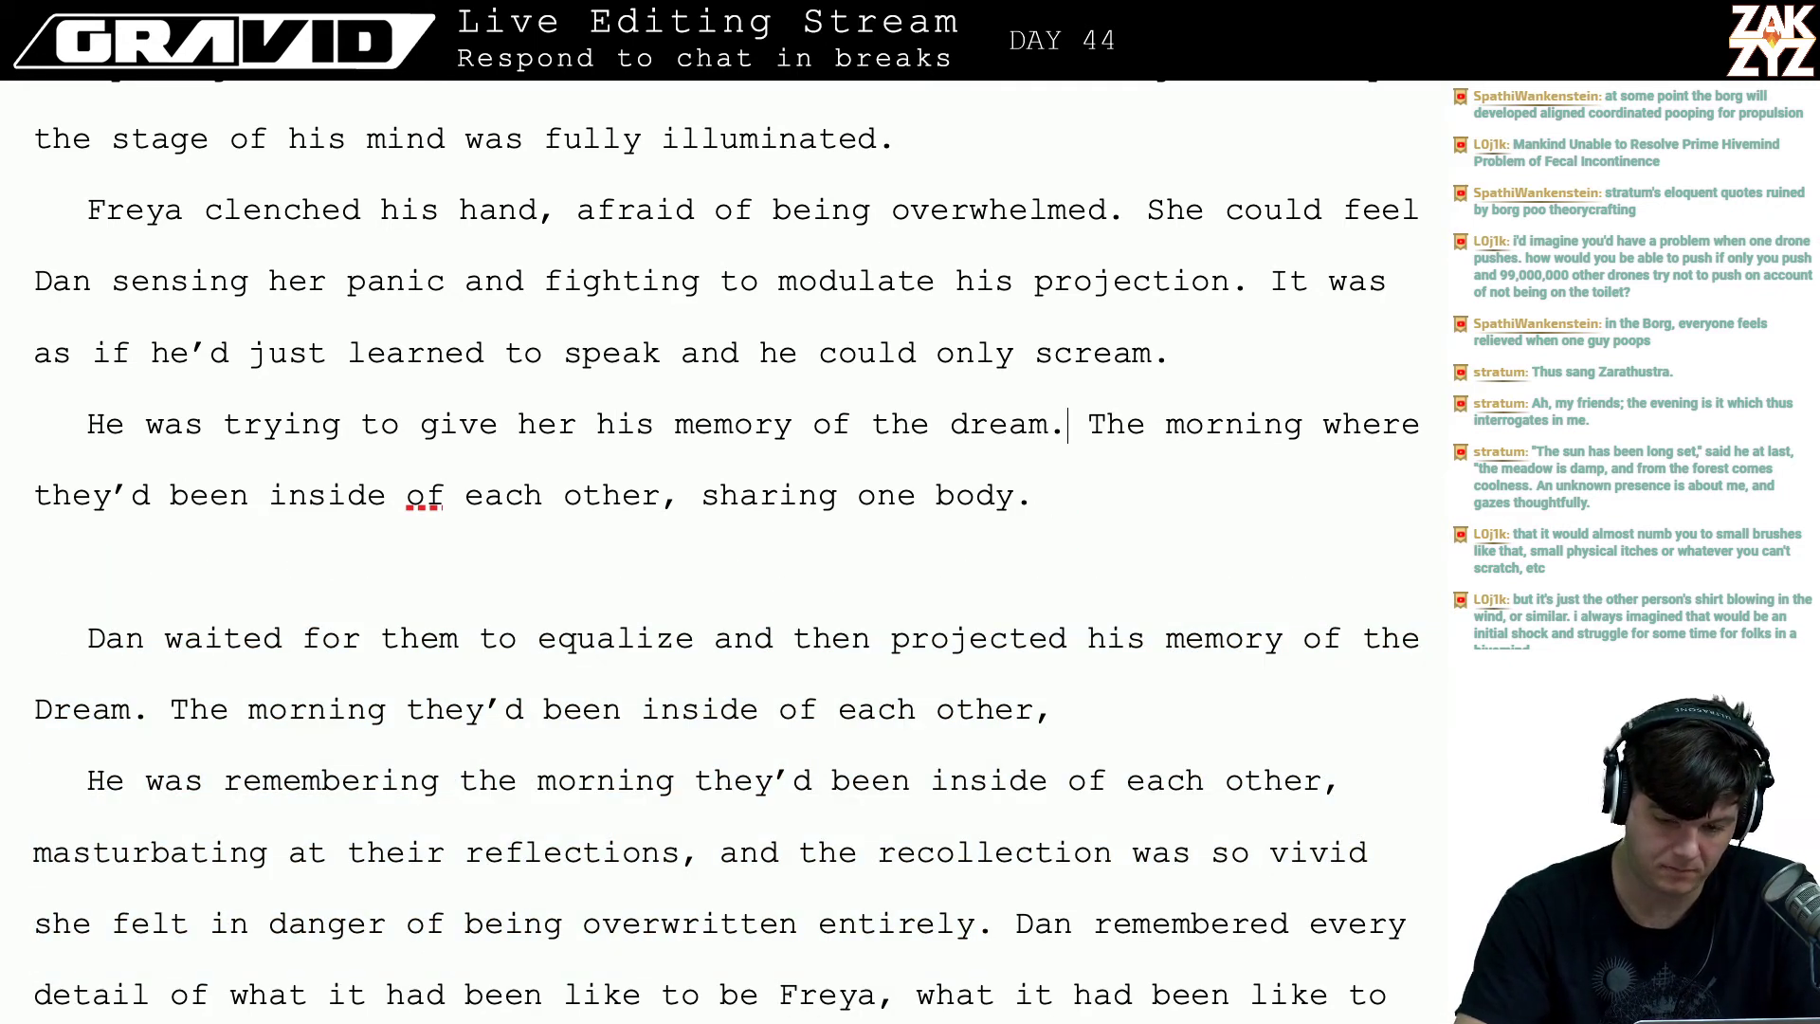
key("Left")
key("Left")
key("Left")
key("Left")
key("Left")
key("Left")
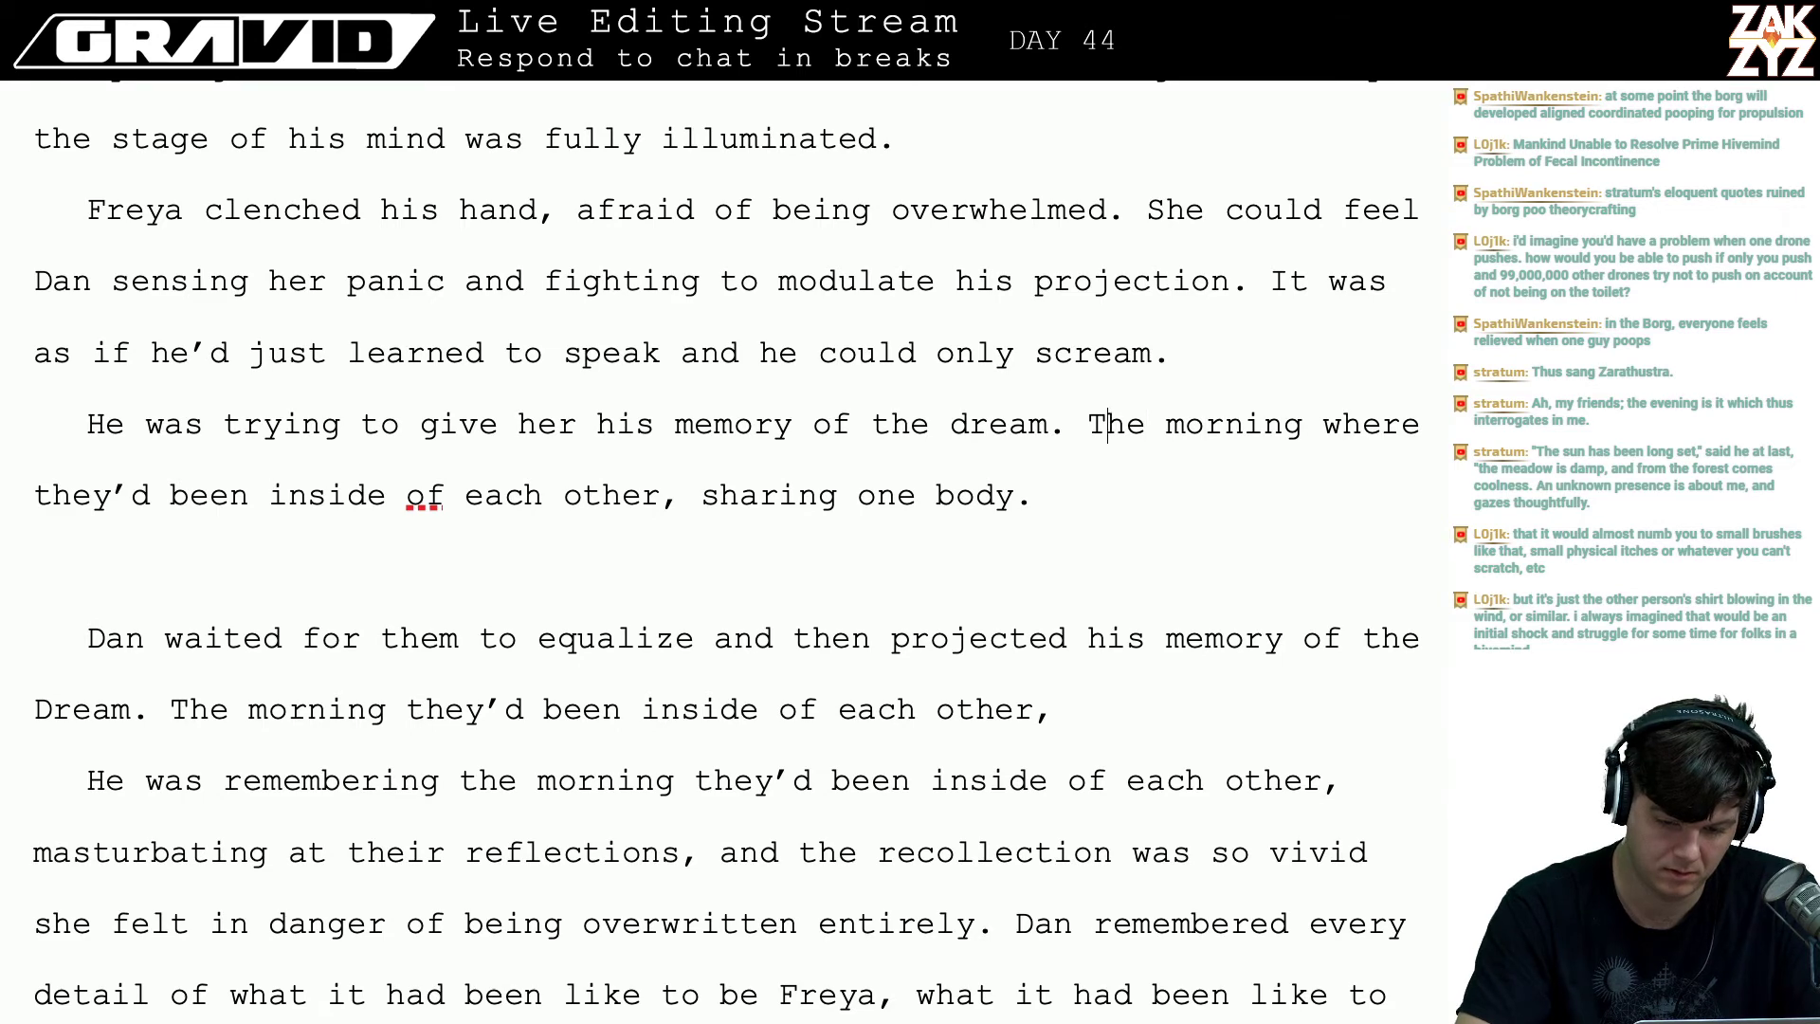
key("Return")
key("Return")
key("Left")
key("Left")
type("Dan")
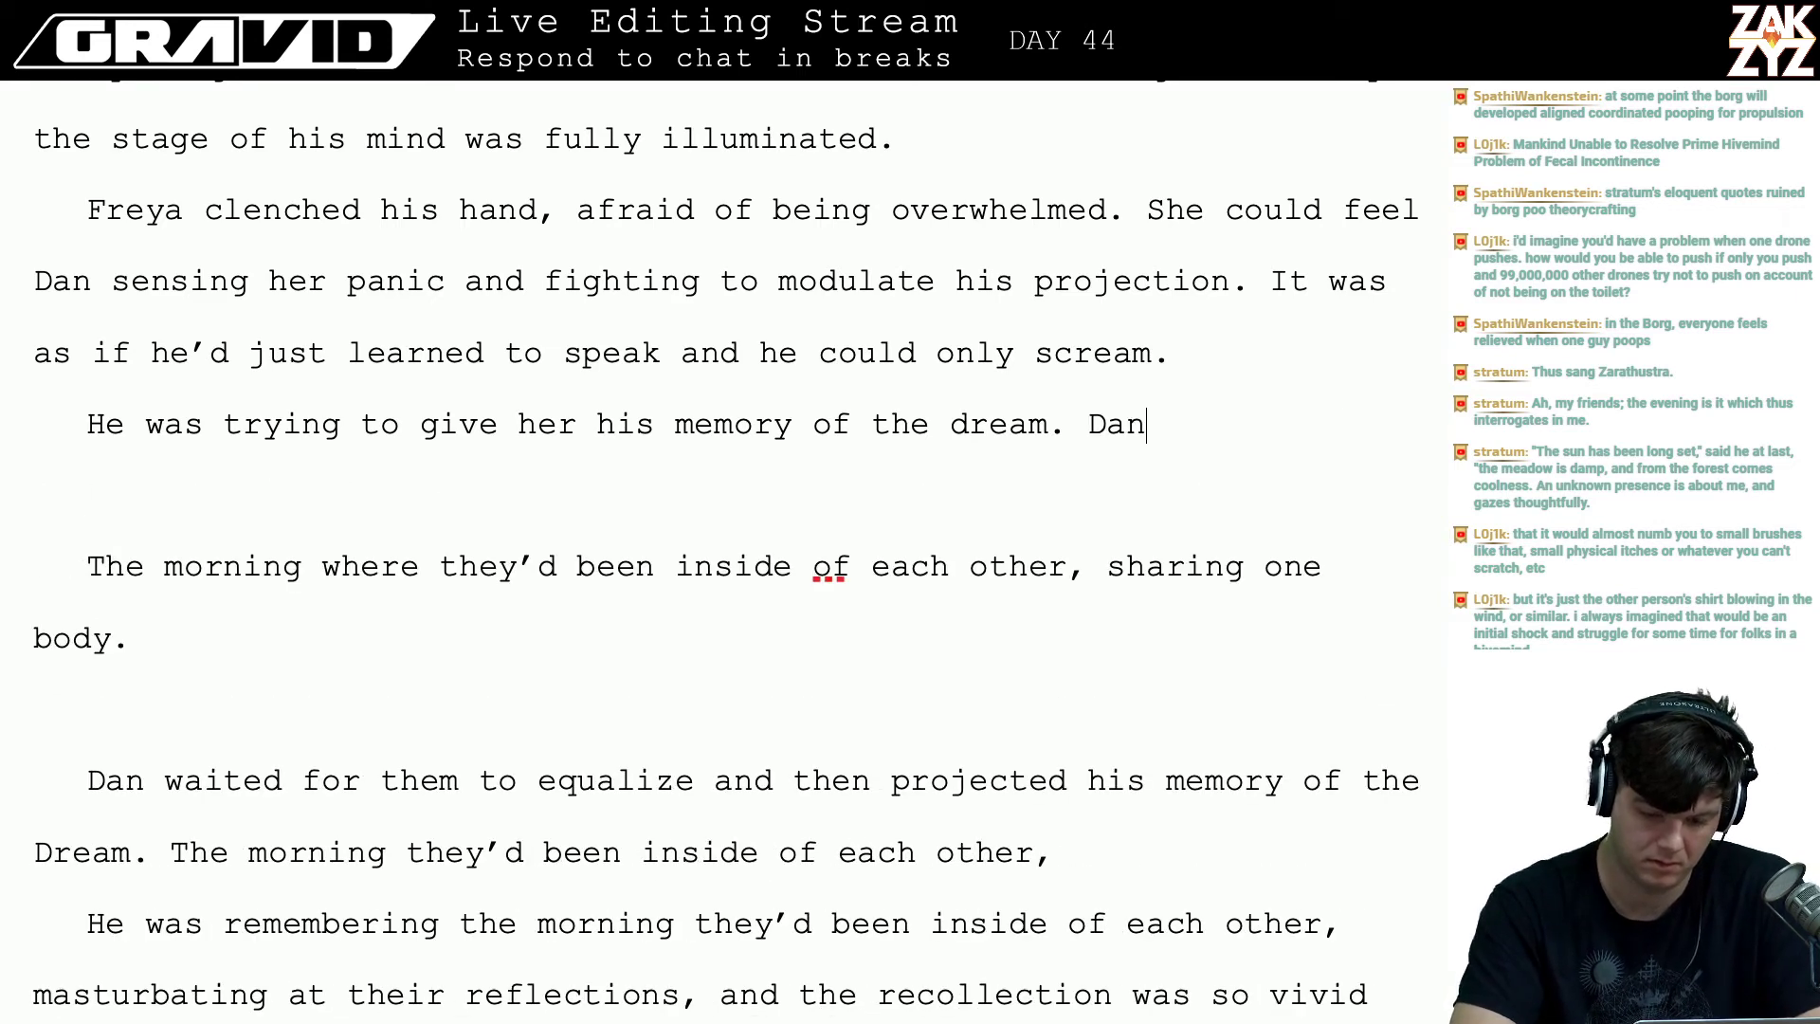
type(" could remember")
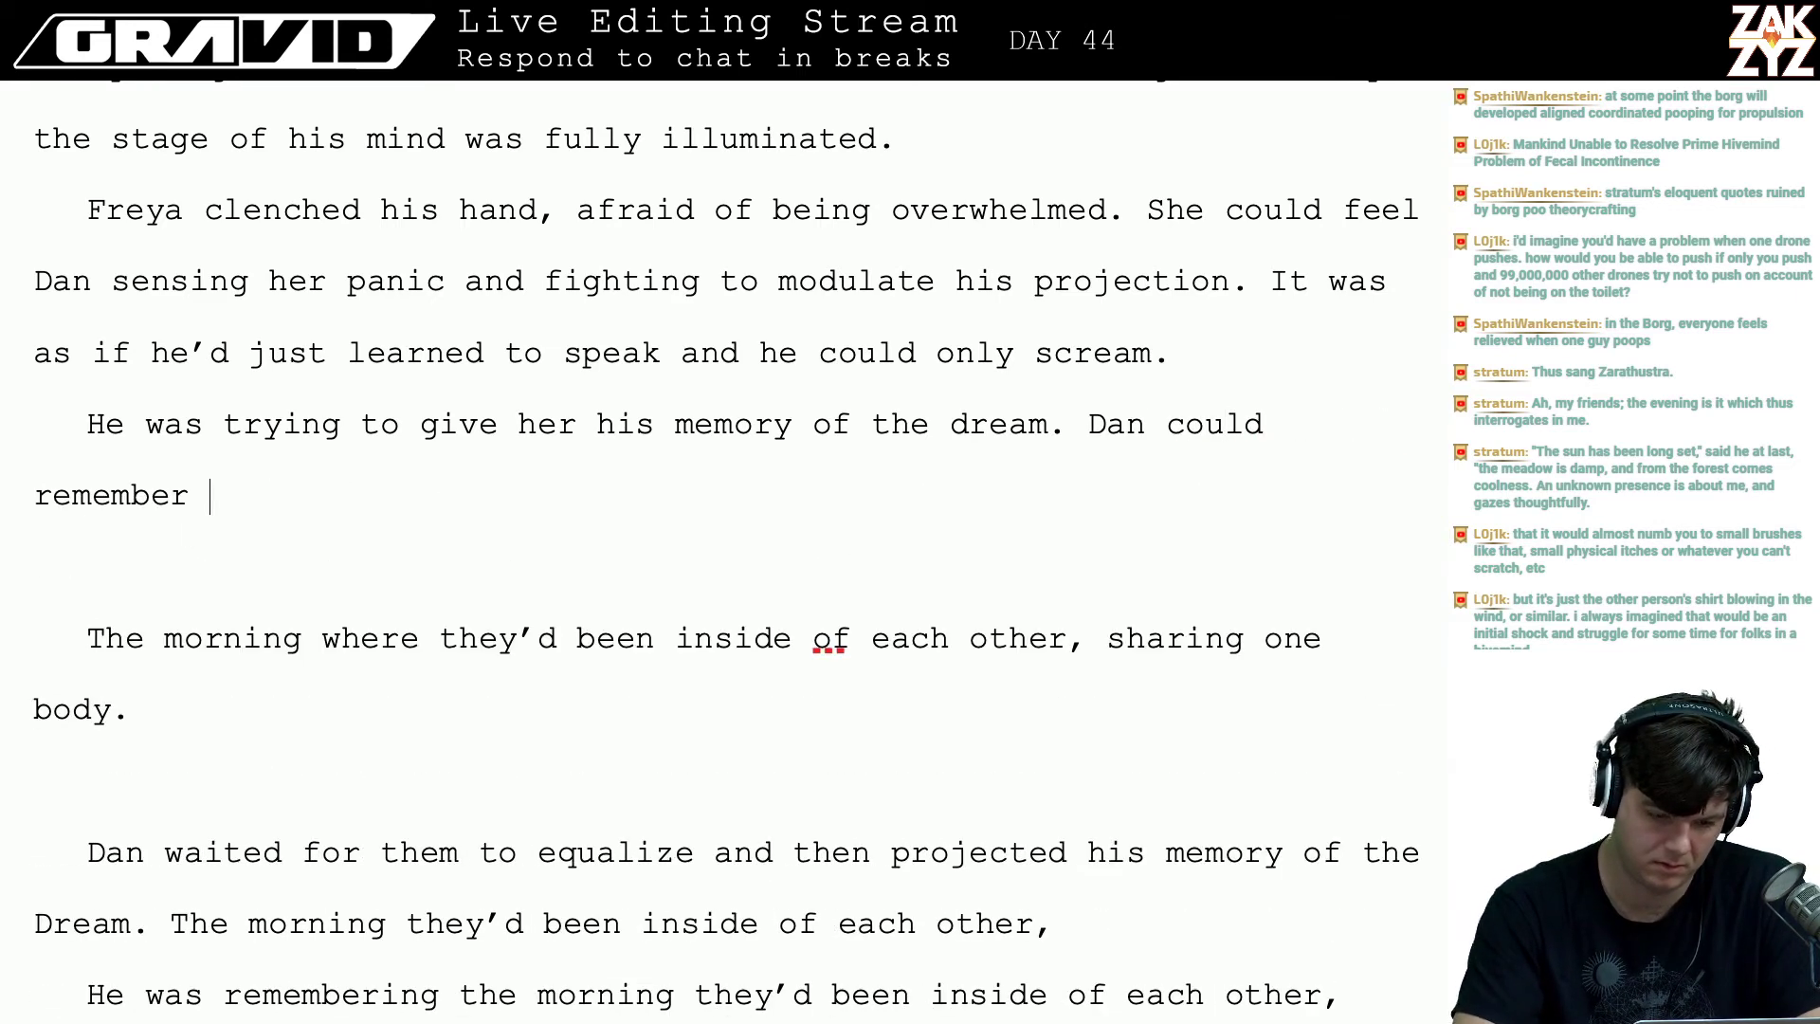
- Review the older draft paragraphs below, through the page 414 passage contrasting how Dan and Freya thought
key("Up")
key("Up")
key("Down")
key("Down")
key("Down")
key("Down")
key("Down")
key("Down")
key("Down")
key("Down")
key("Down")
key("Down")
key("Down")
key("Down")
key("Down")
key("Down")
key("Down")
key("Down")
key("Down")
key("Down")
key("Down")
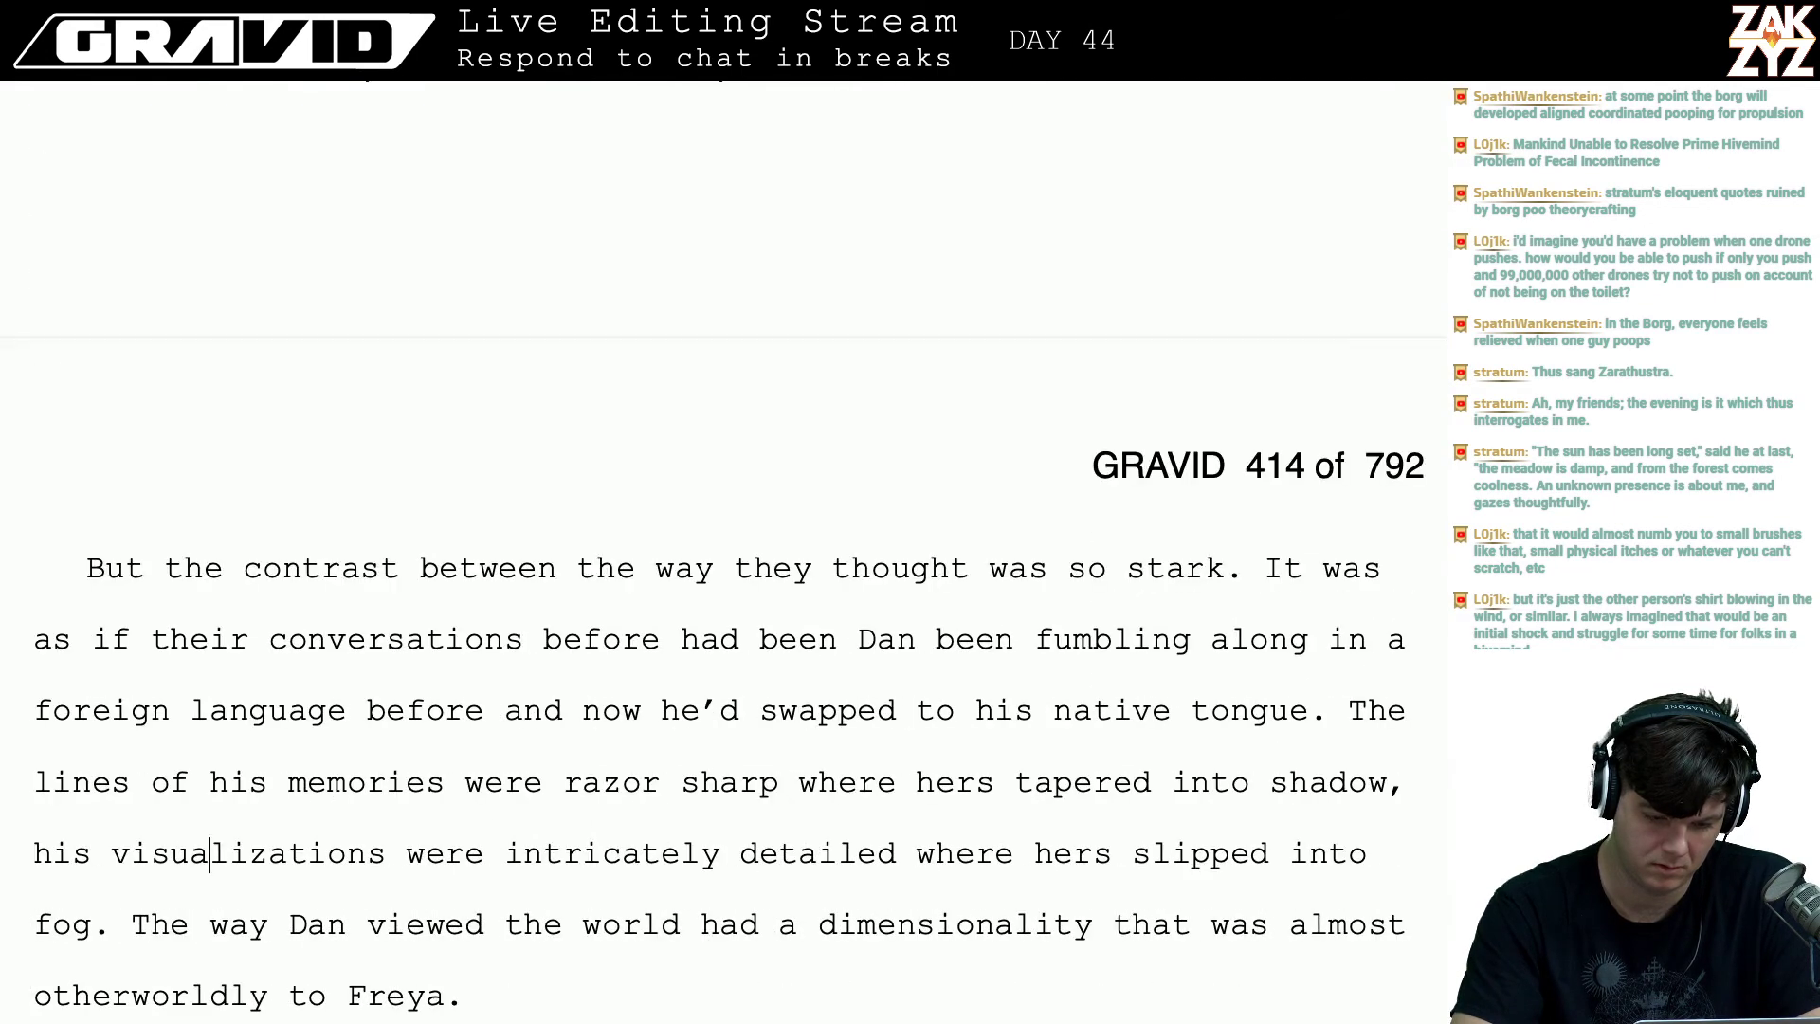
key("Up")
key("Up")
key("Up")
key("Up")
key("Up")
key("Up")
key("Up")
key("Up")
key("Up")
key("Up")
key("Up")
key("Up")
key("Up")
key("Up")
key("Up")
key("Up")
key("Up")
key("Up")
key("Up")
key("Up")
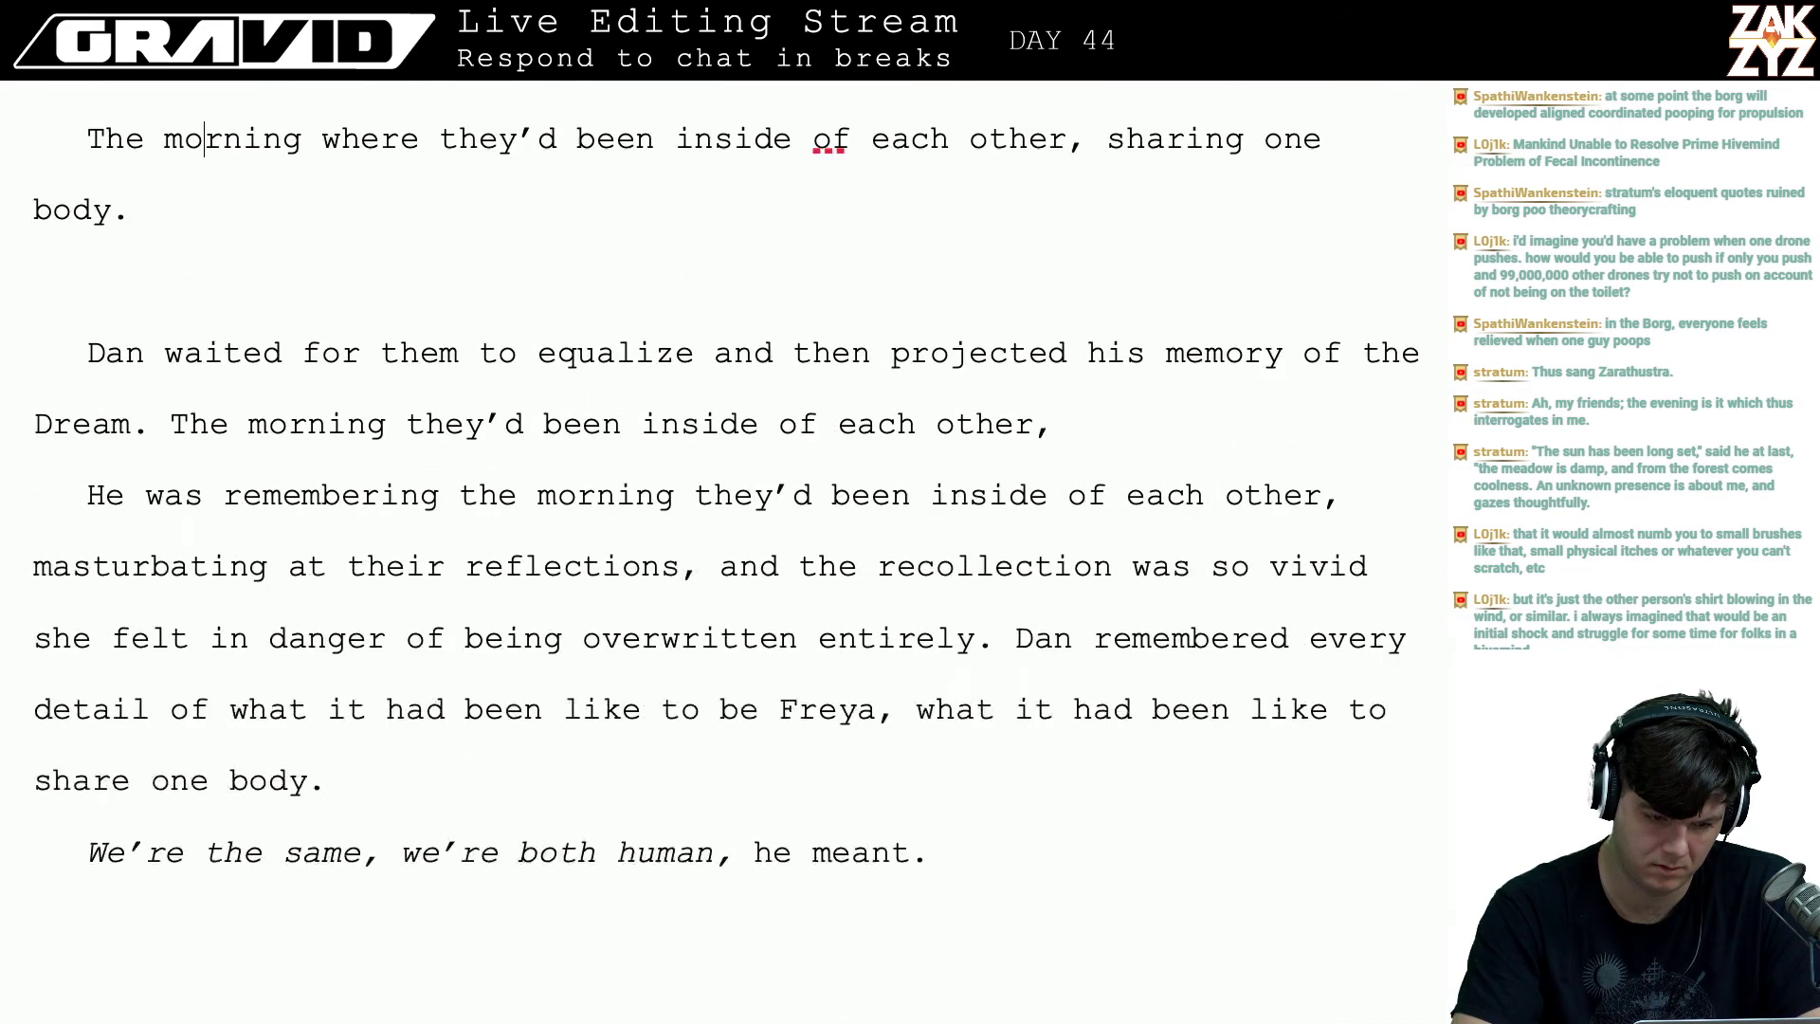
key("Up")
key("Up")
key("Down")
key("Down")
key("Down")
key("Down")
key("Down")
key("Down")
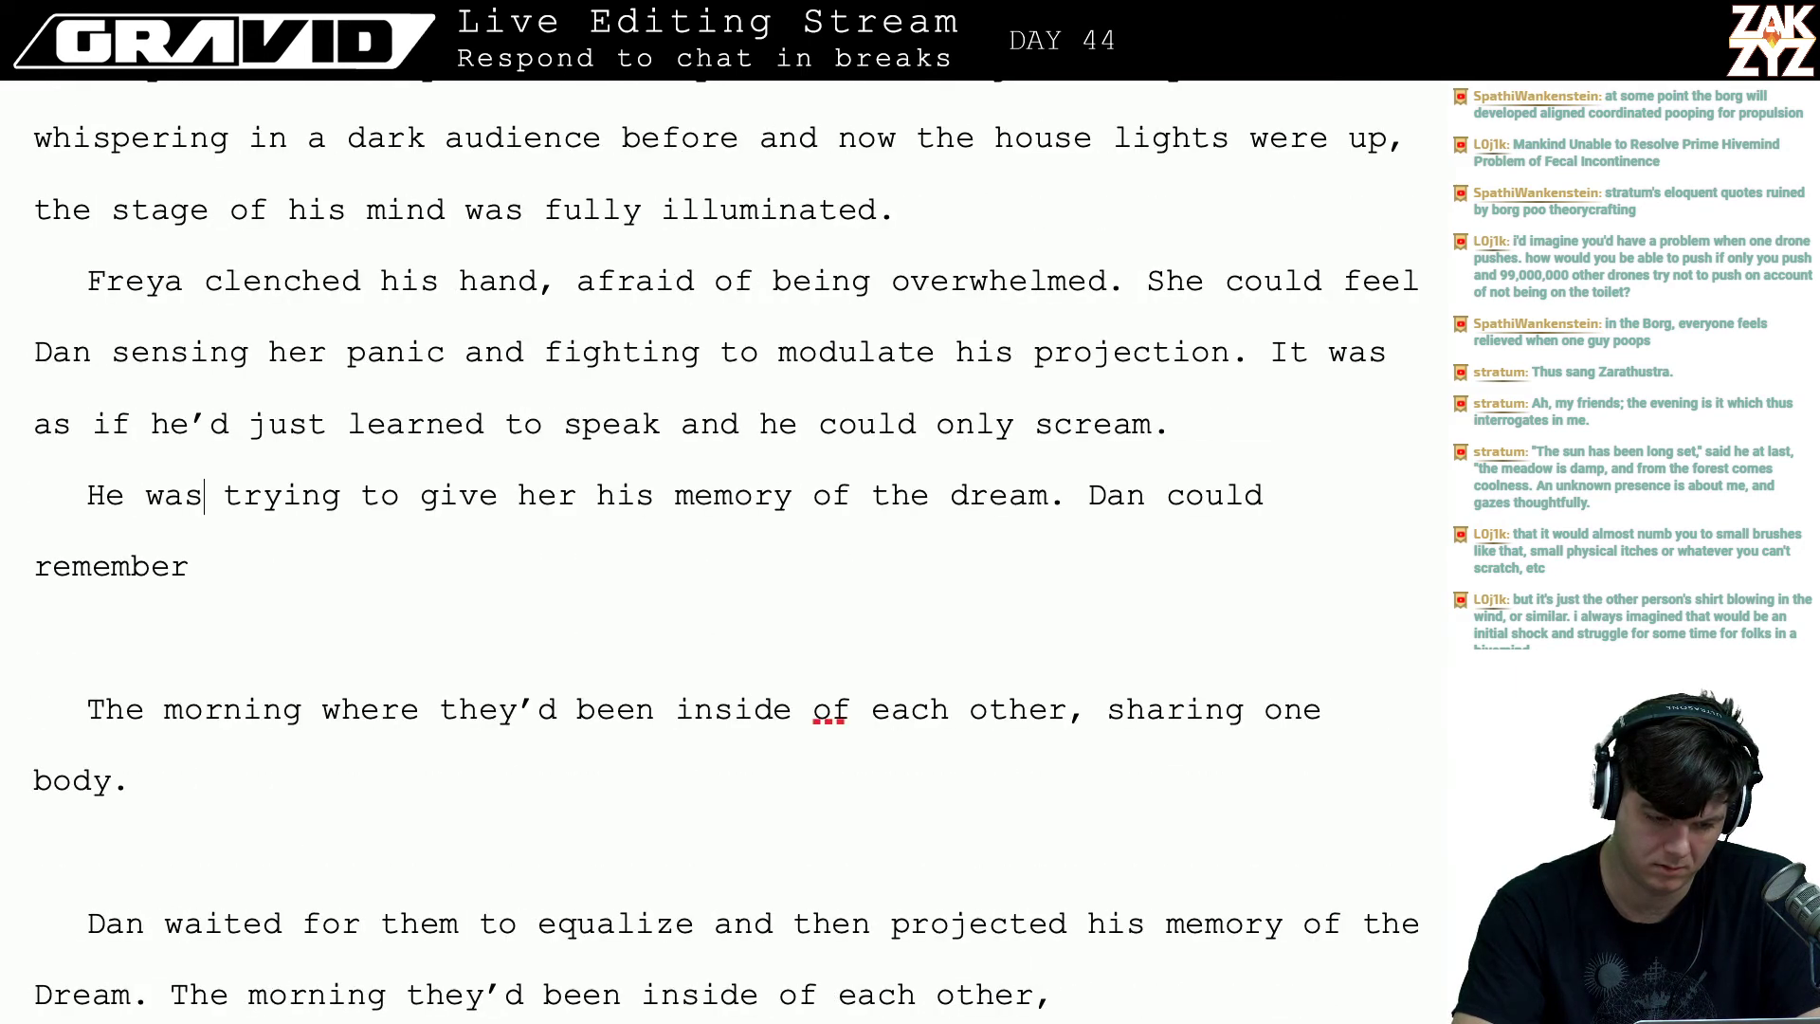
- Continue the sentence after "Dan could remember" with "every detail of what had been like to be Freya, the feeling"
type("every")
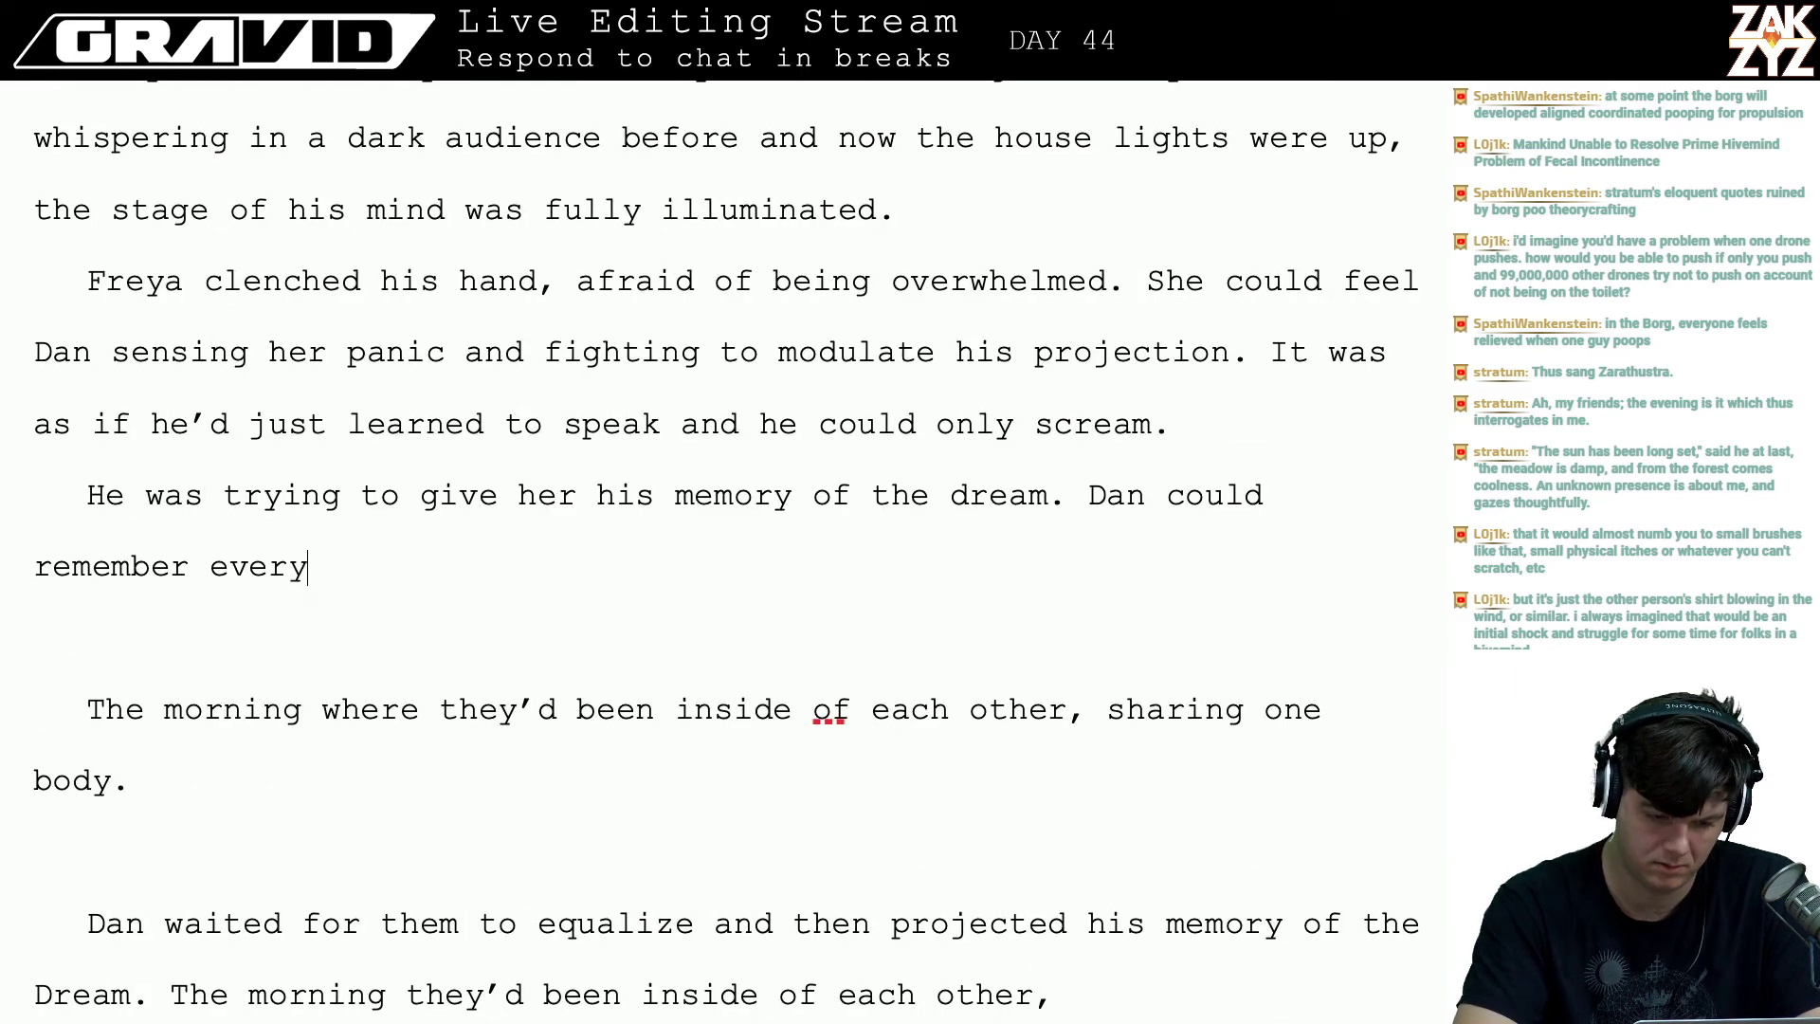
type("detail of what had ben")
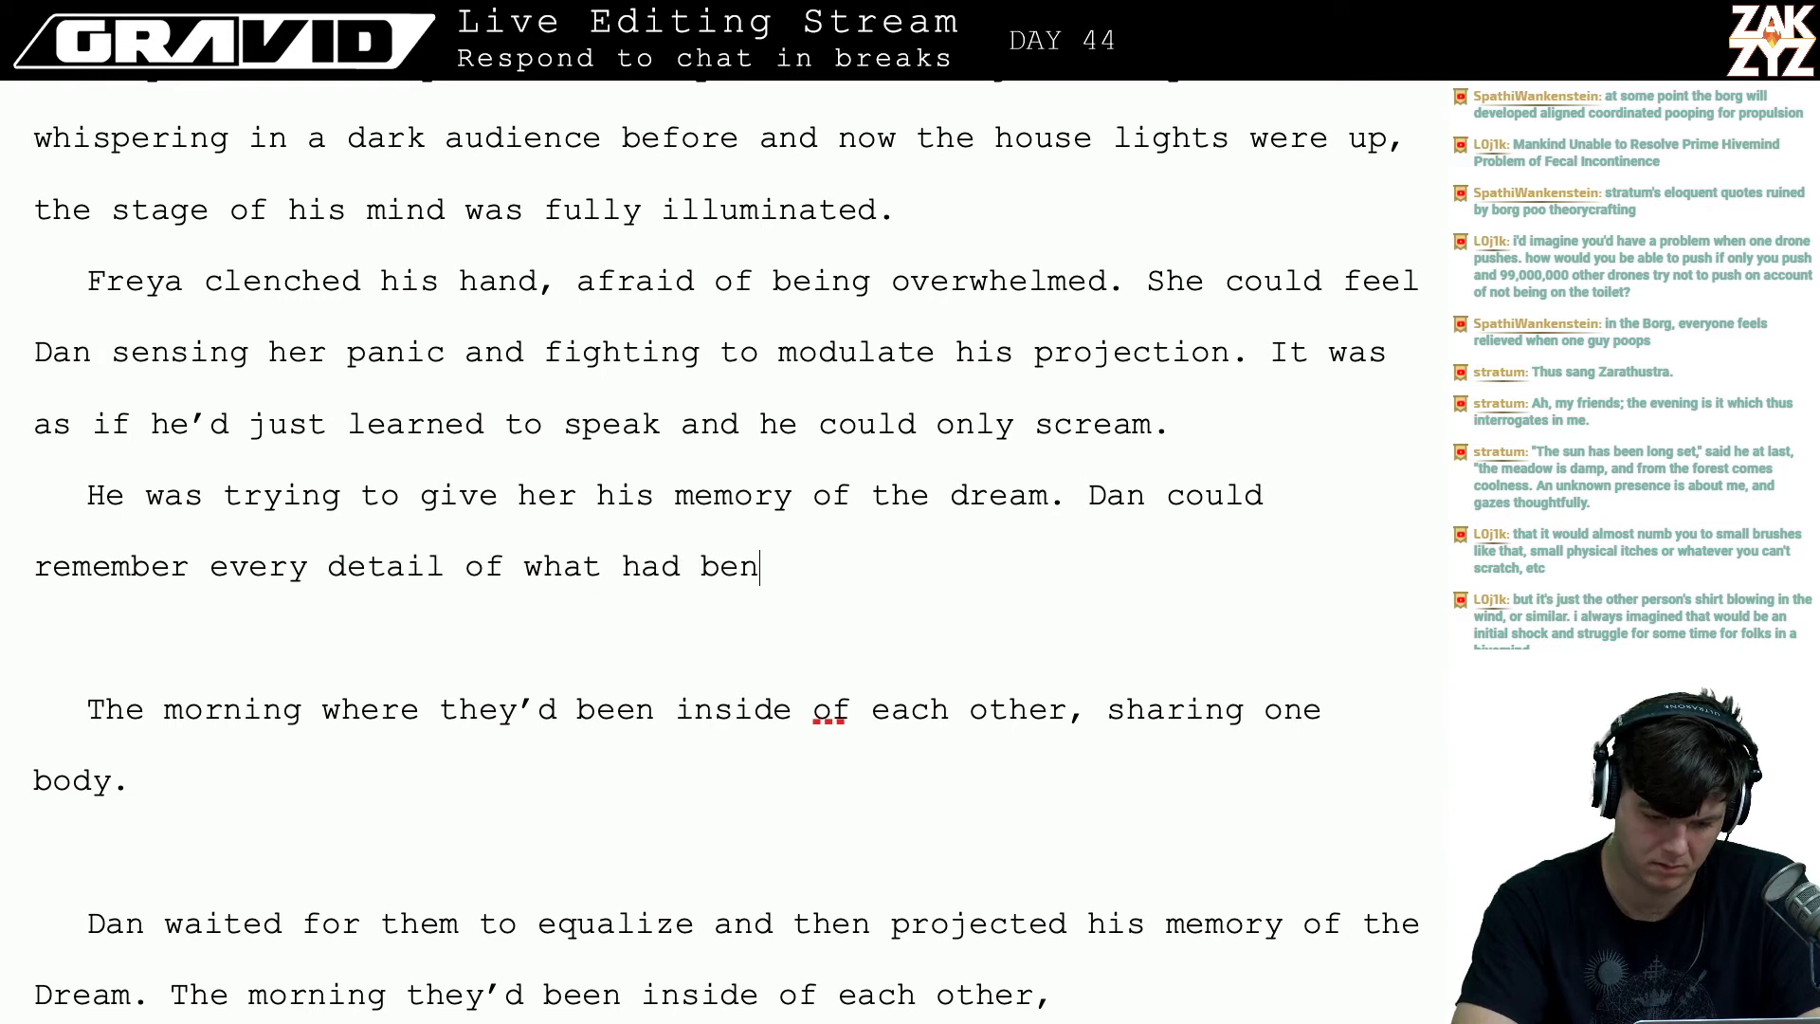
key("BackSpace")
type("en l")
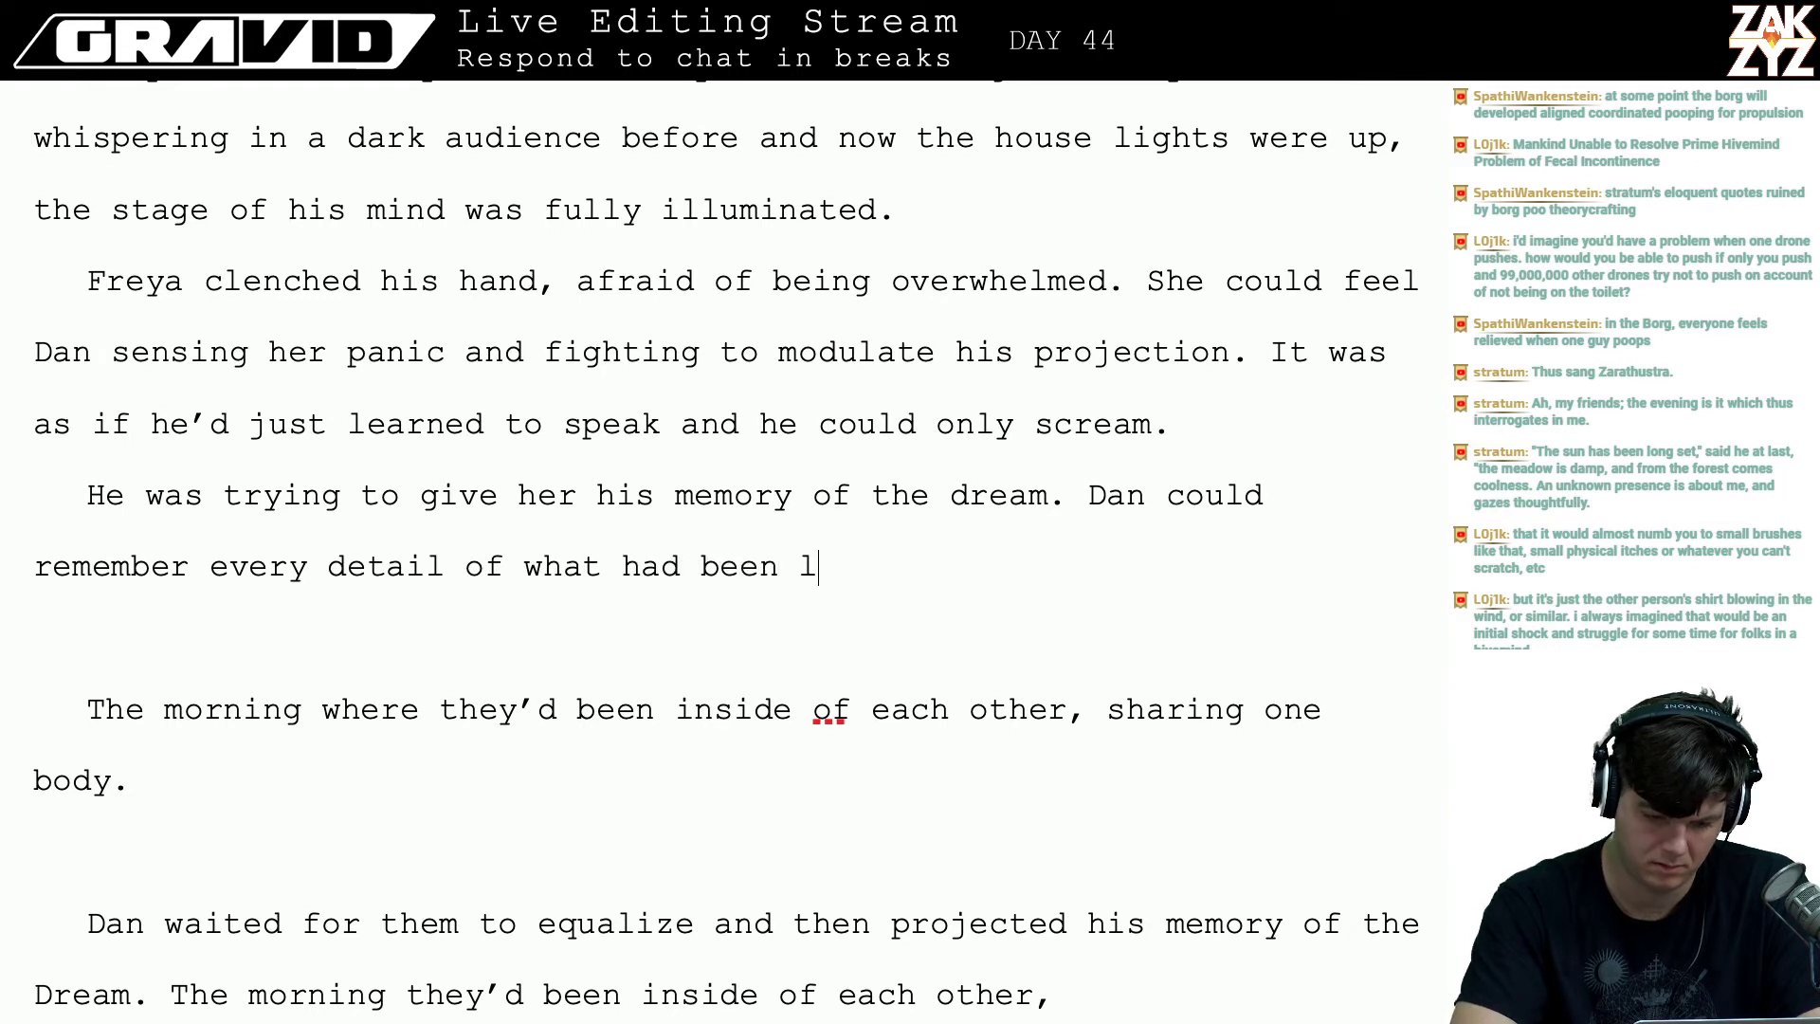
type("ike to be F")
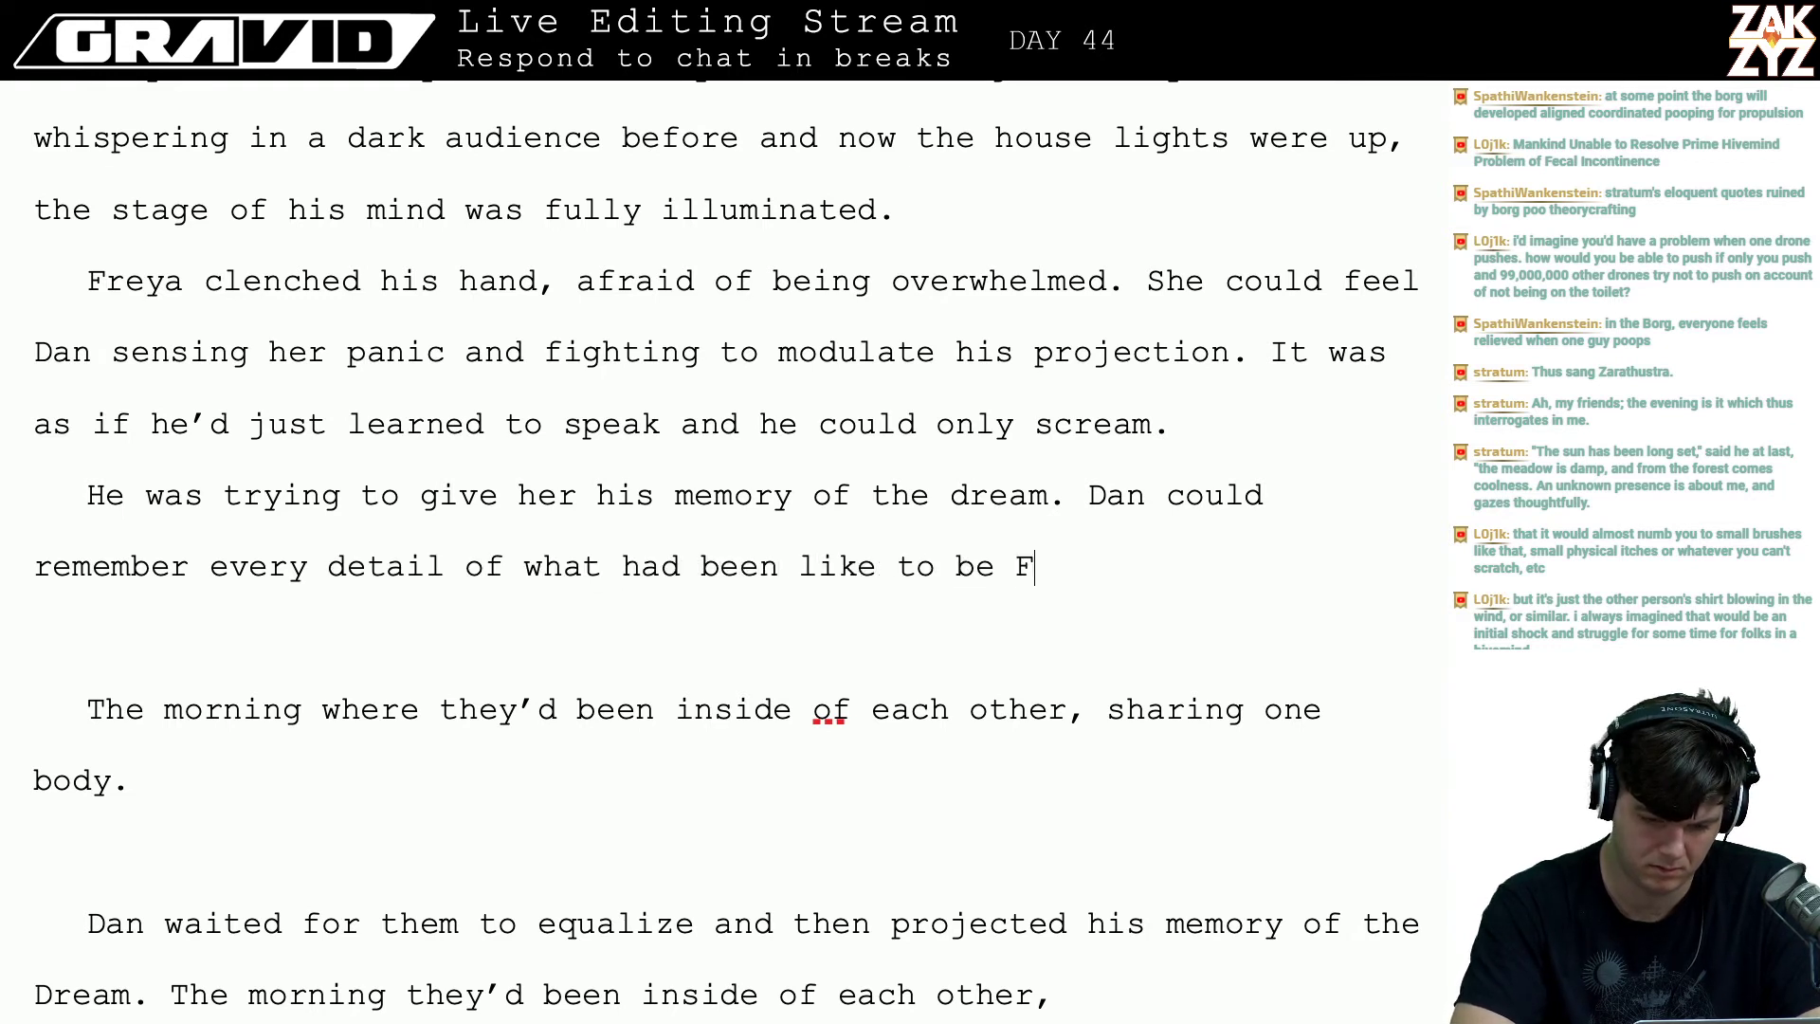
type("reya, the feeling")
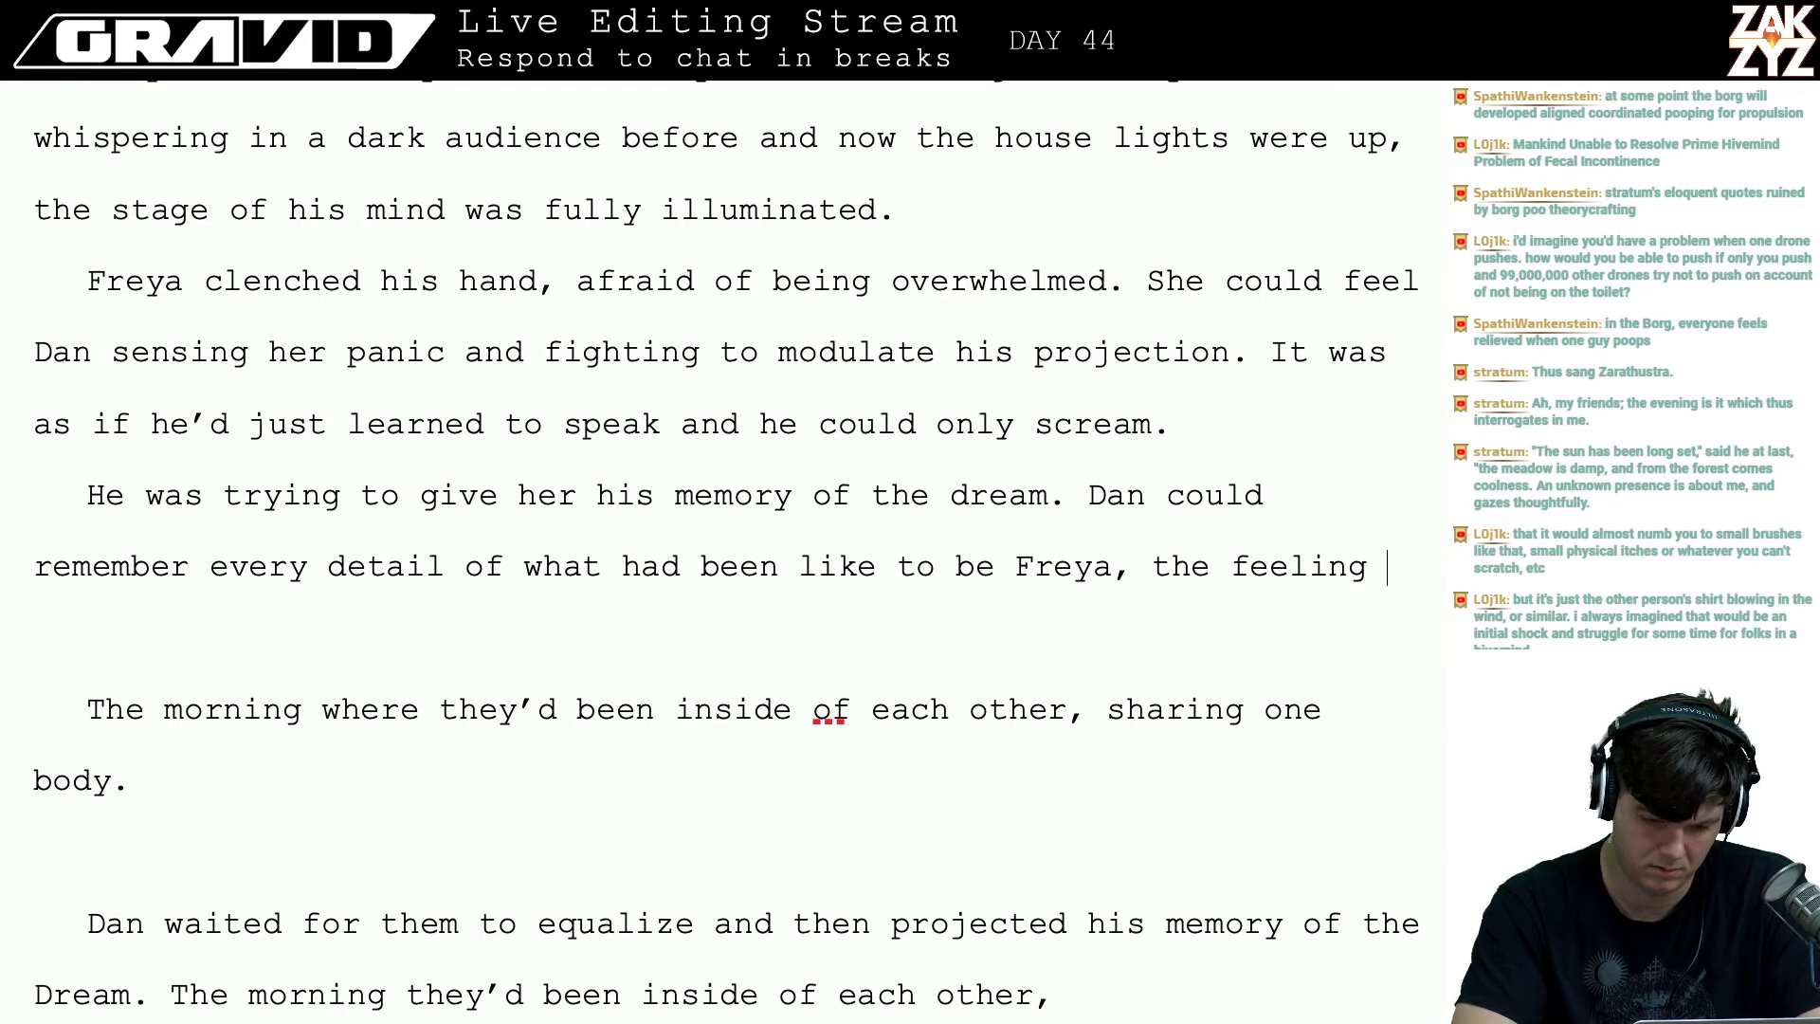
- Remove "the feeling" so the unfinished sentence stops at "like to be Freya,"
key("BackSpace")
key("BackSpace")
key("BackSpace")
key("BackSpace")
key("BackSpace")
key("BackSpace")
key("BackSpace")
key("BackSpace")
key("BackSpace")
key("BackSpace")
key("BackSpace")
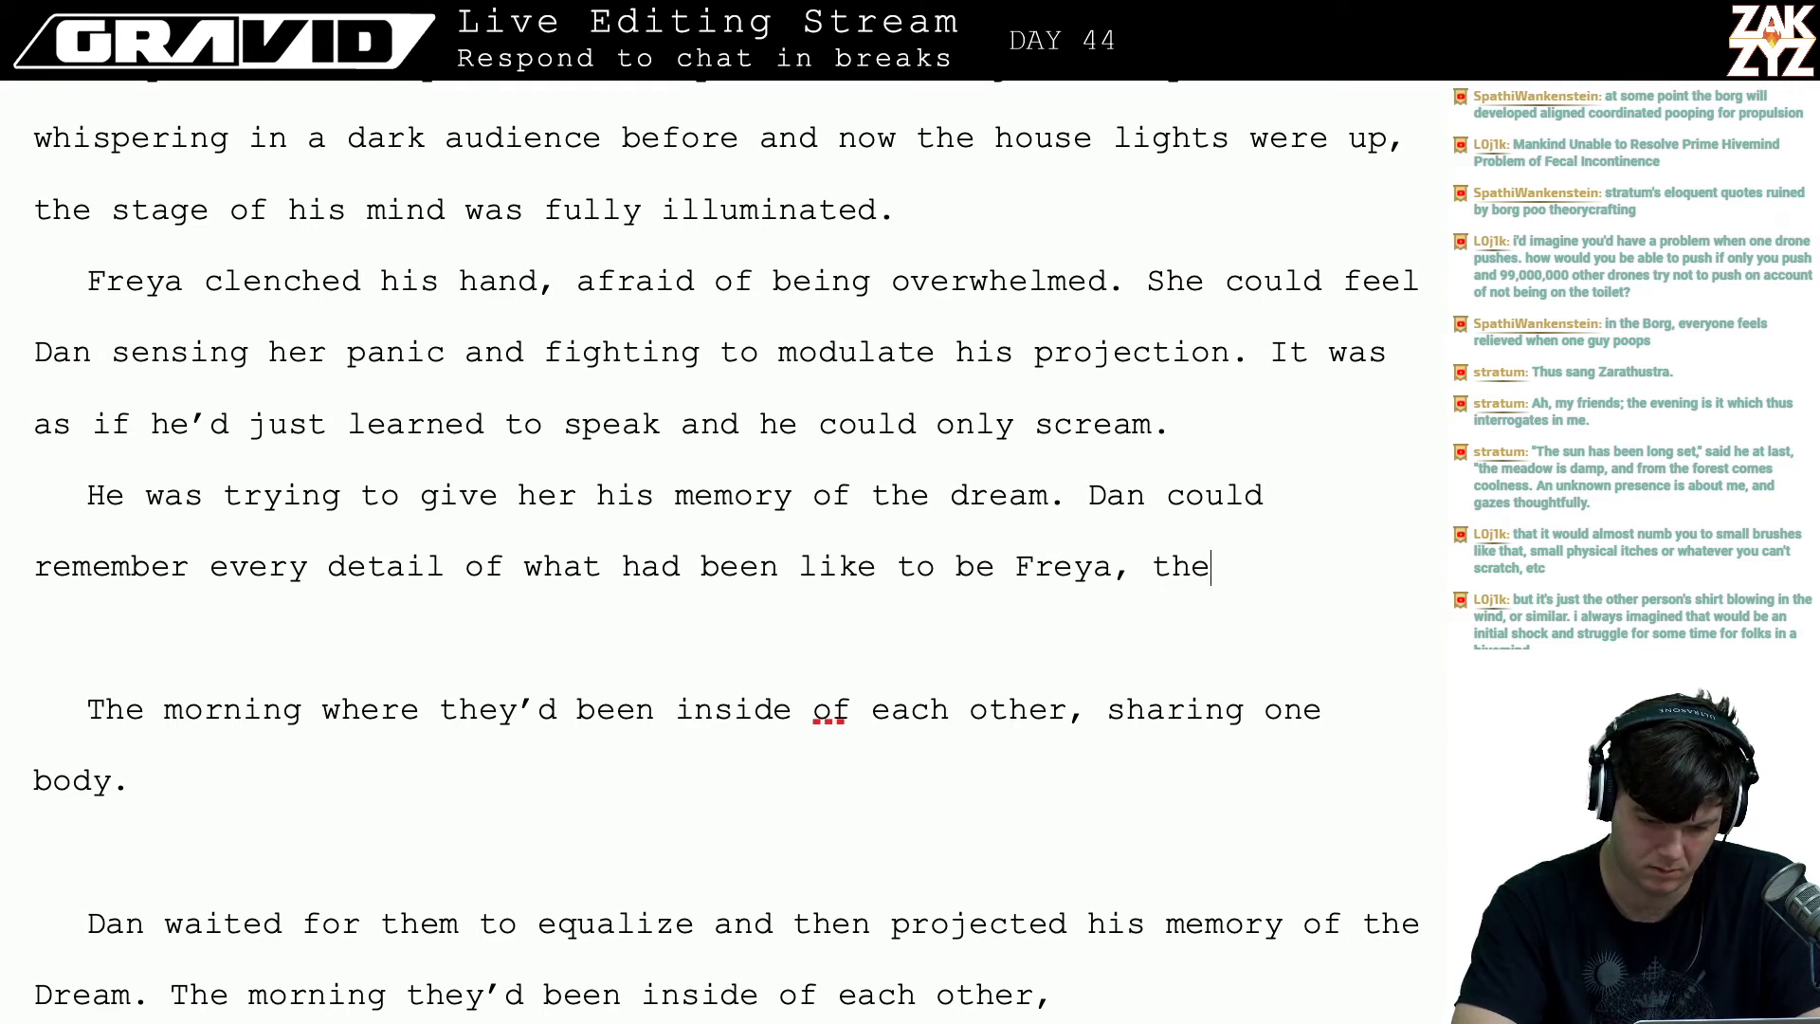
type("th")
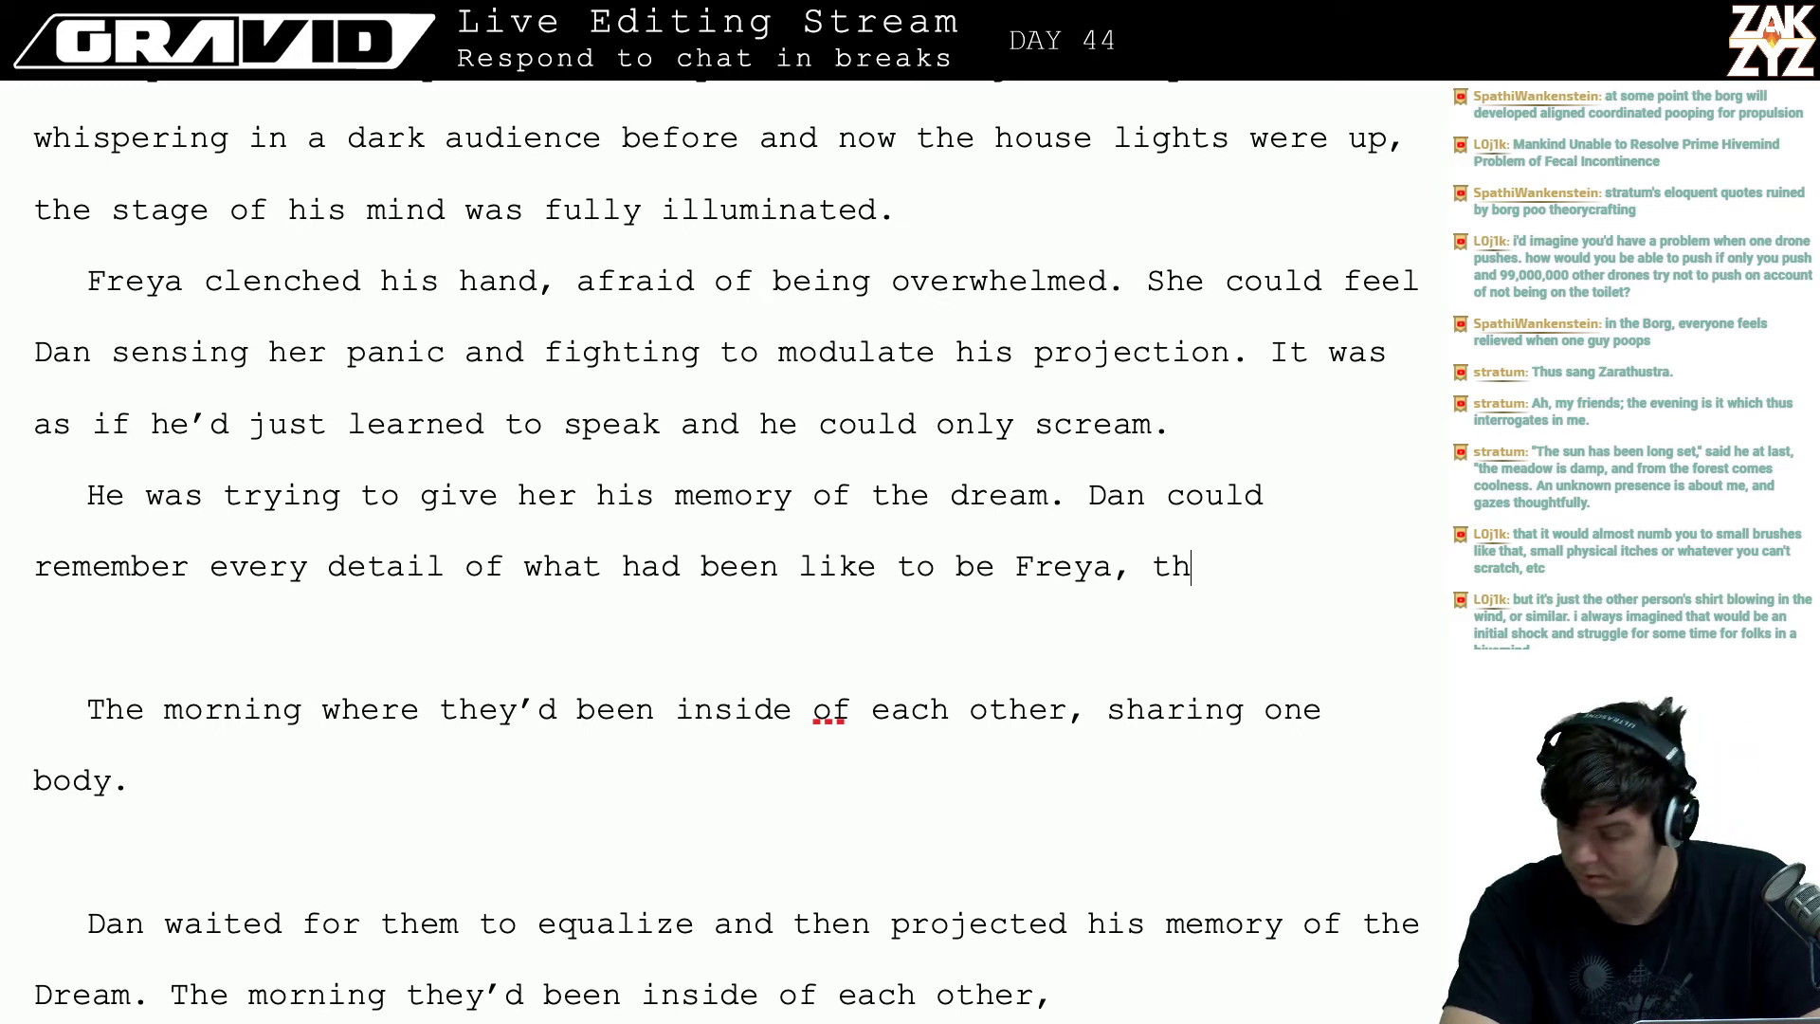
type("e")
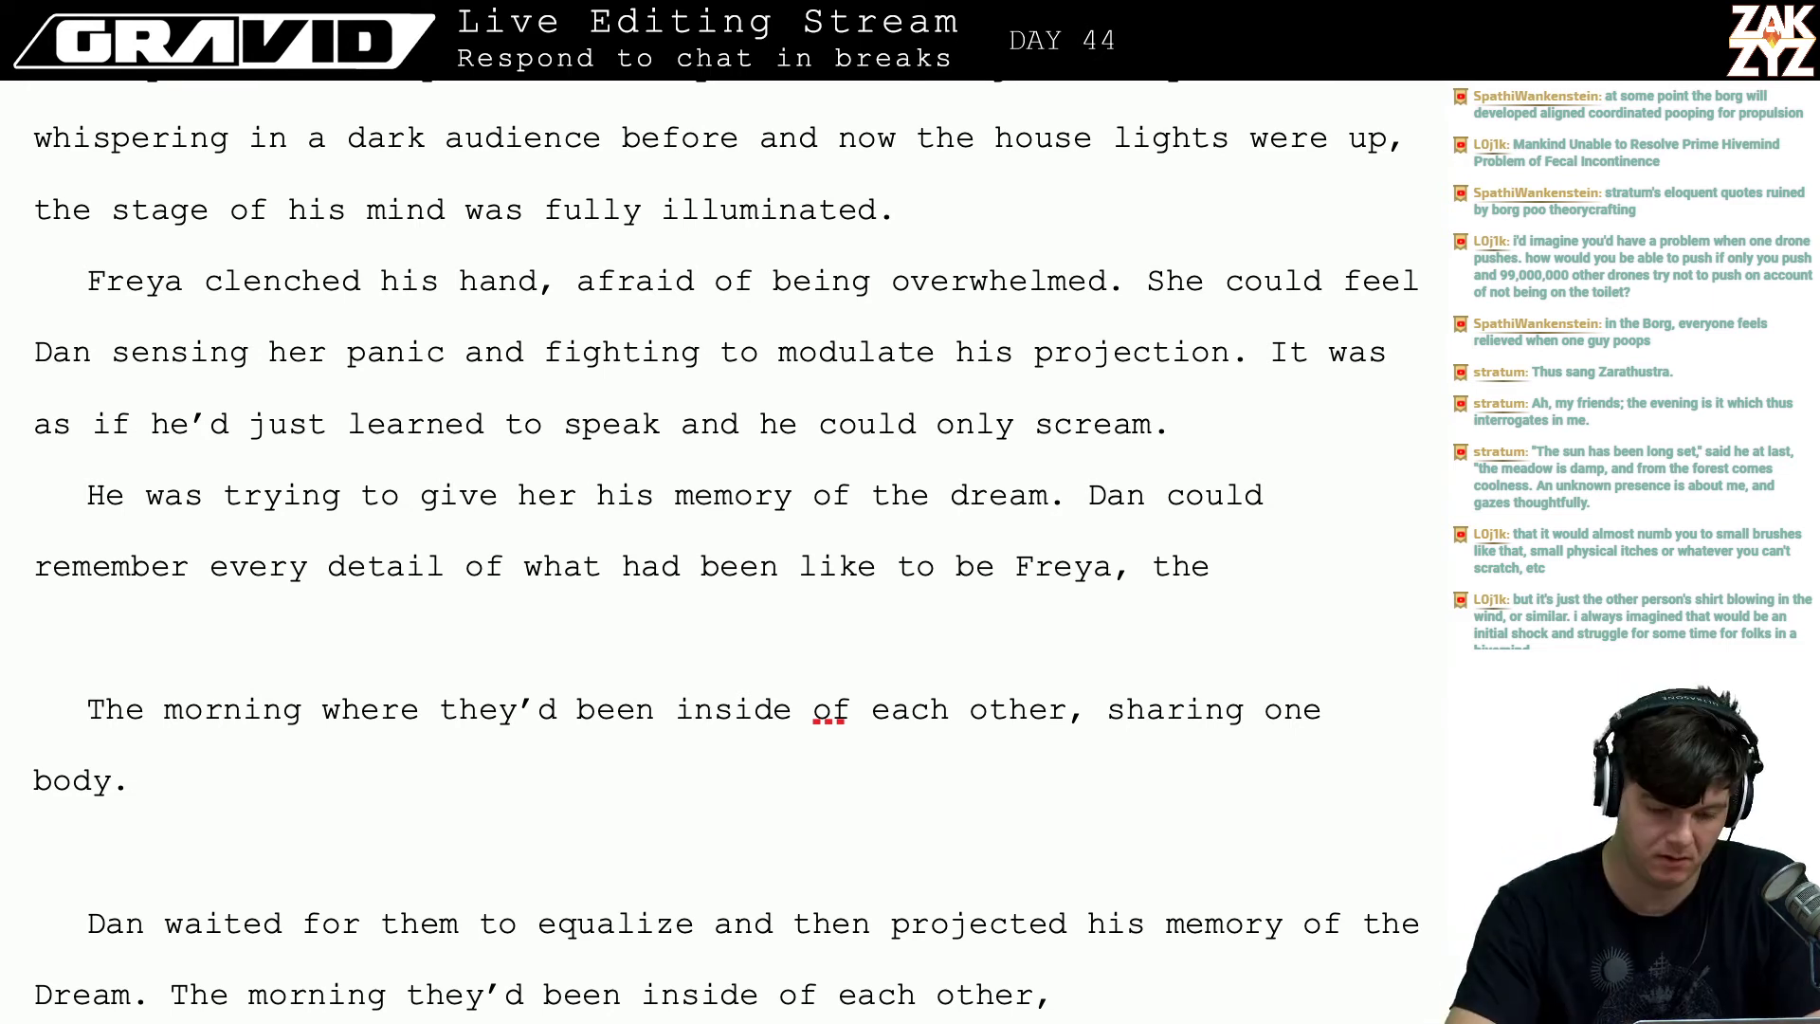
key("BackSpace")
key("BackSpace")
key("BackSpace")
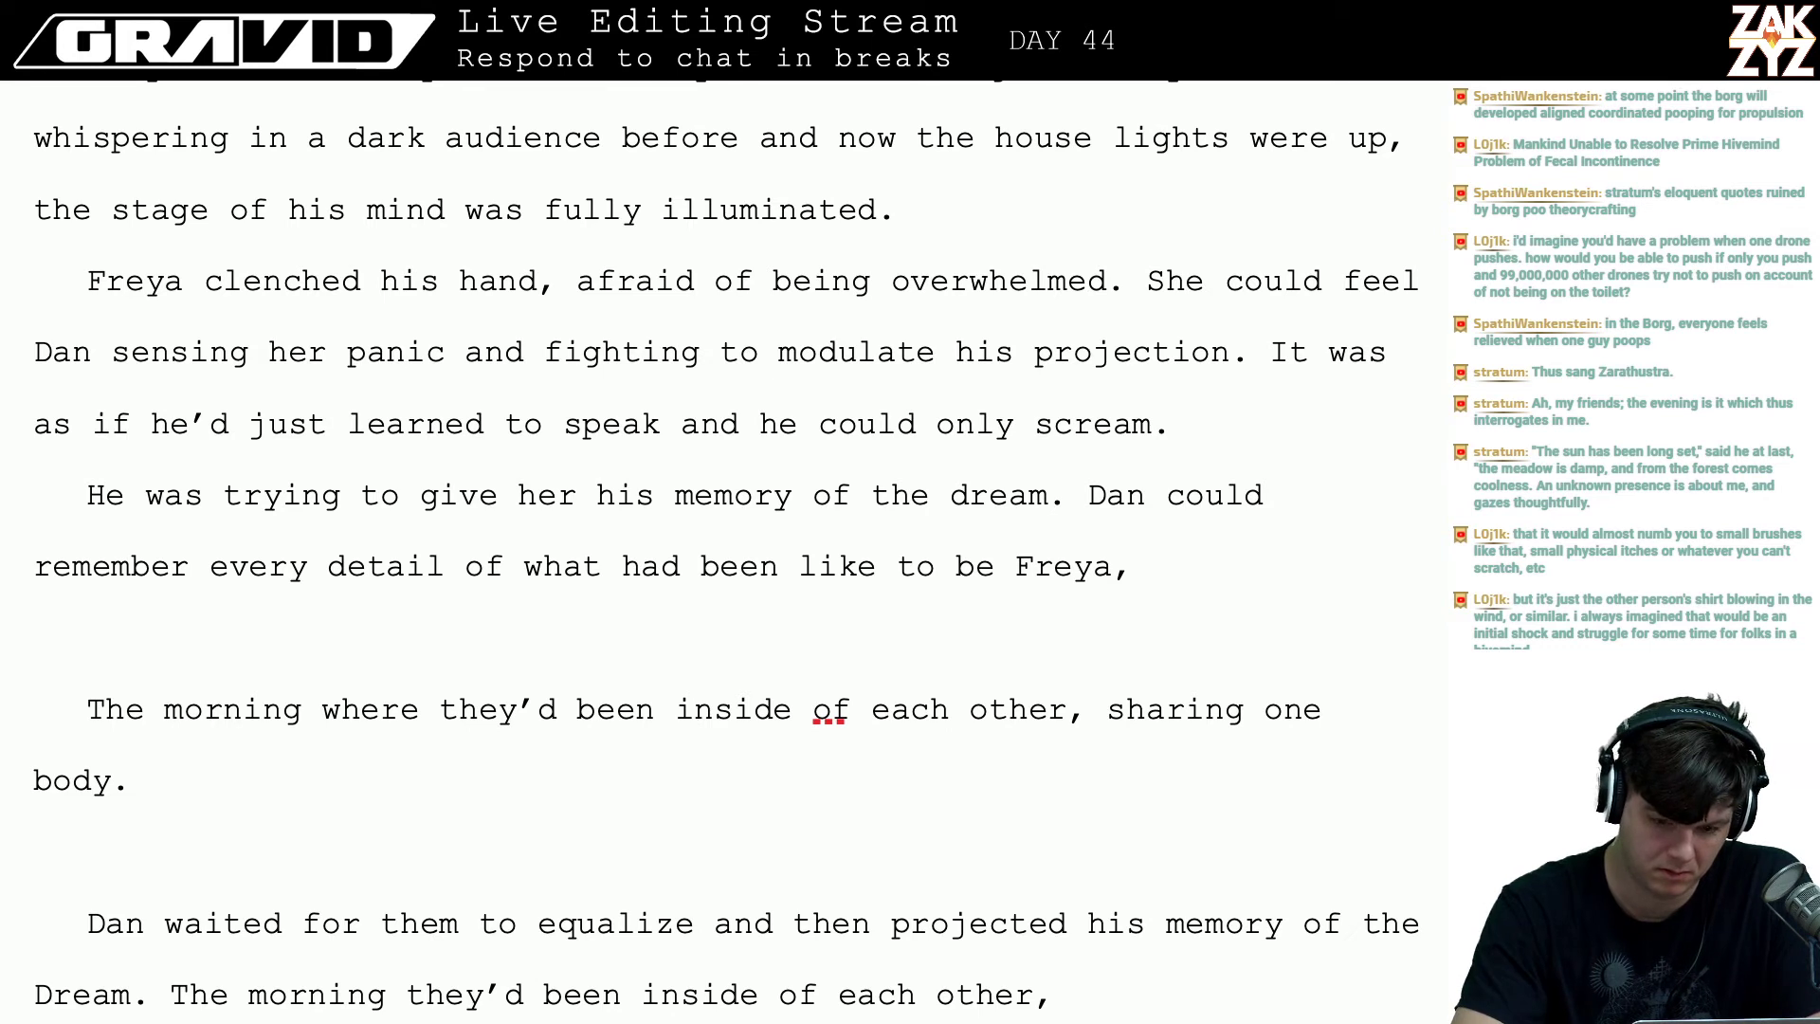
type("the")
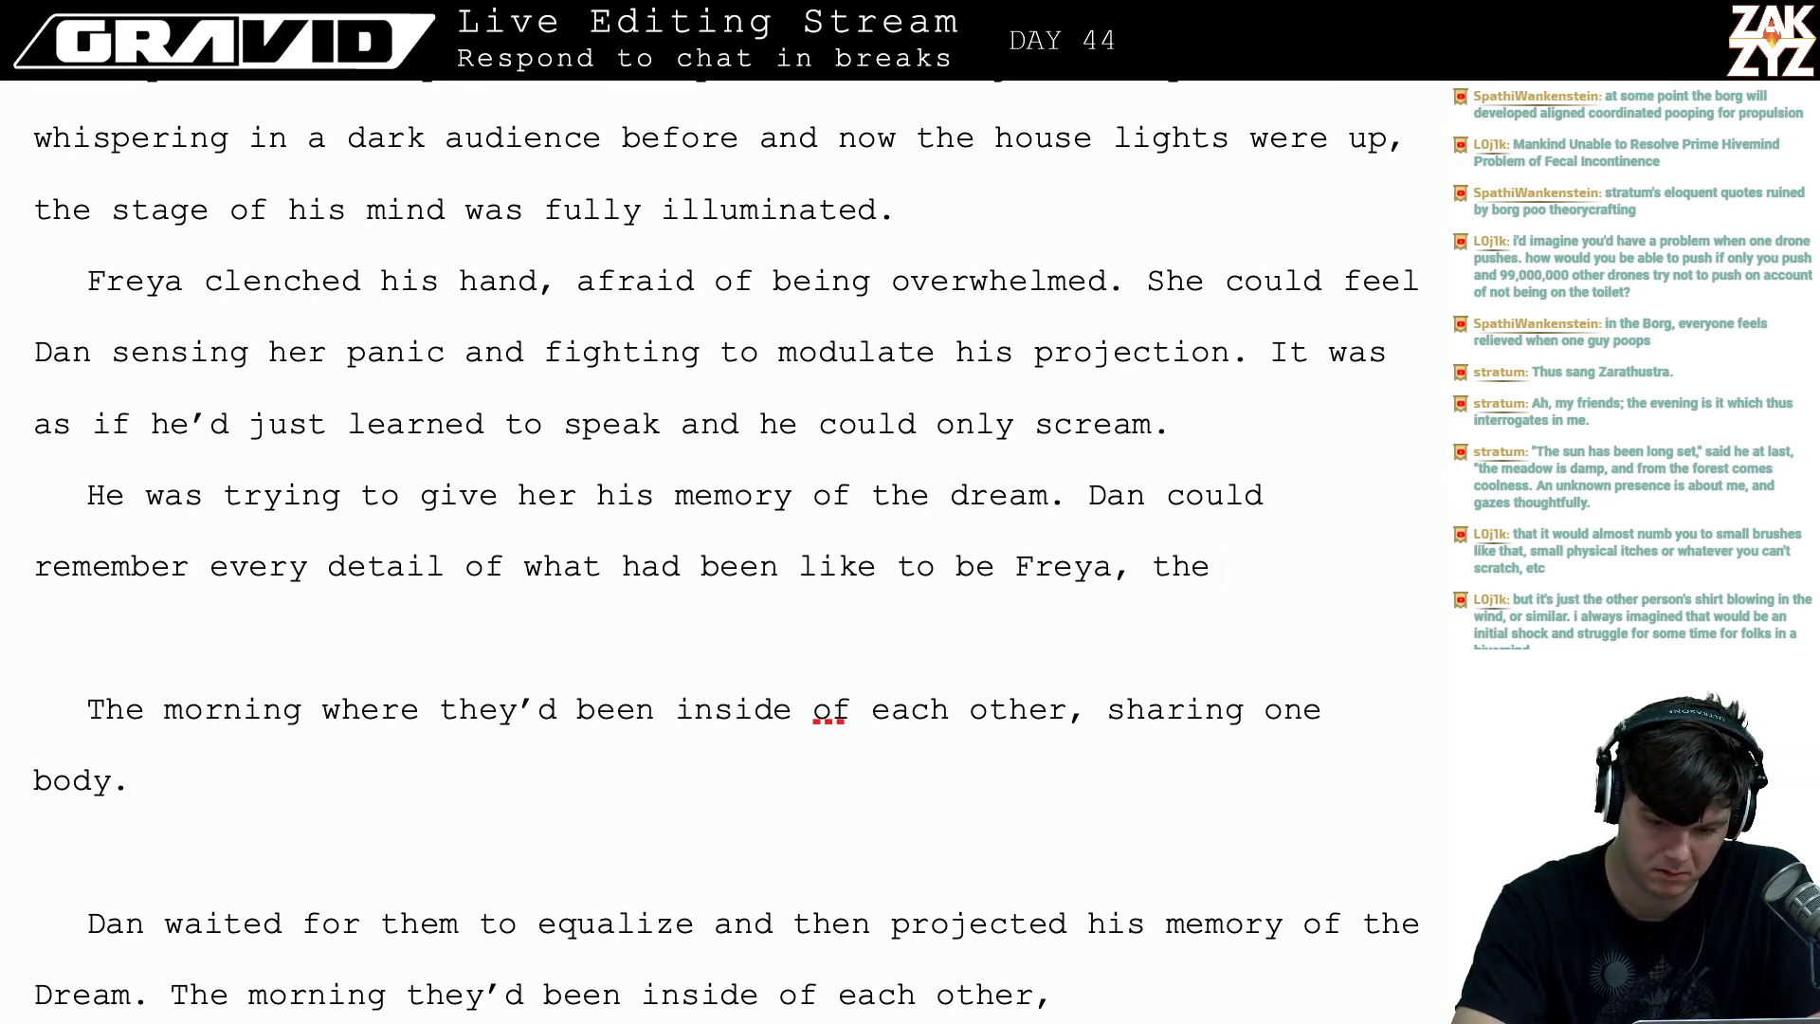
key("BackSpace")
key("BackSpace")
key("BackSpace")
key("BackSpace")
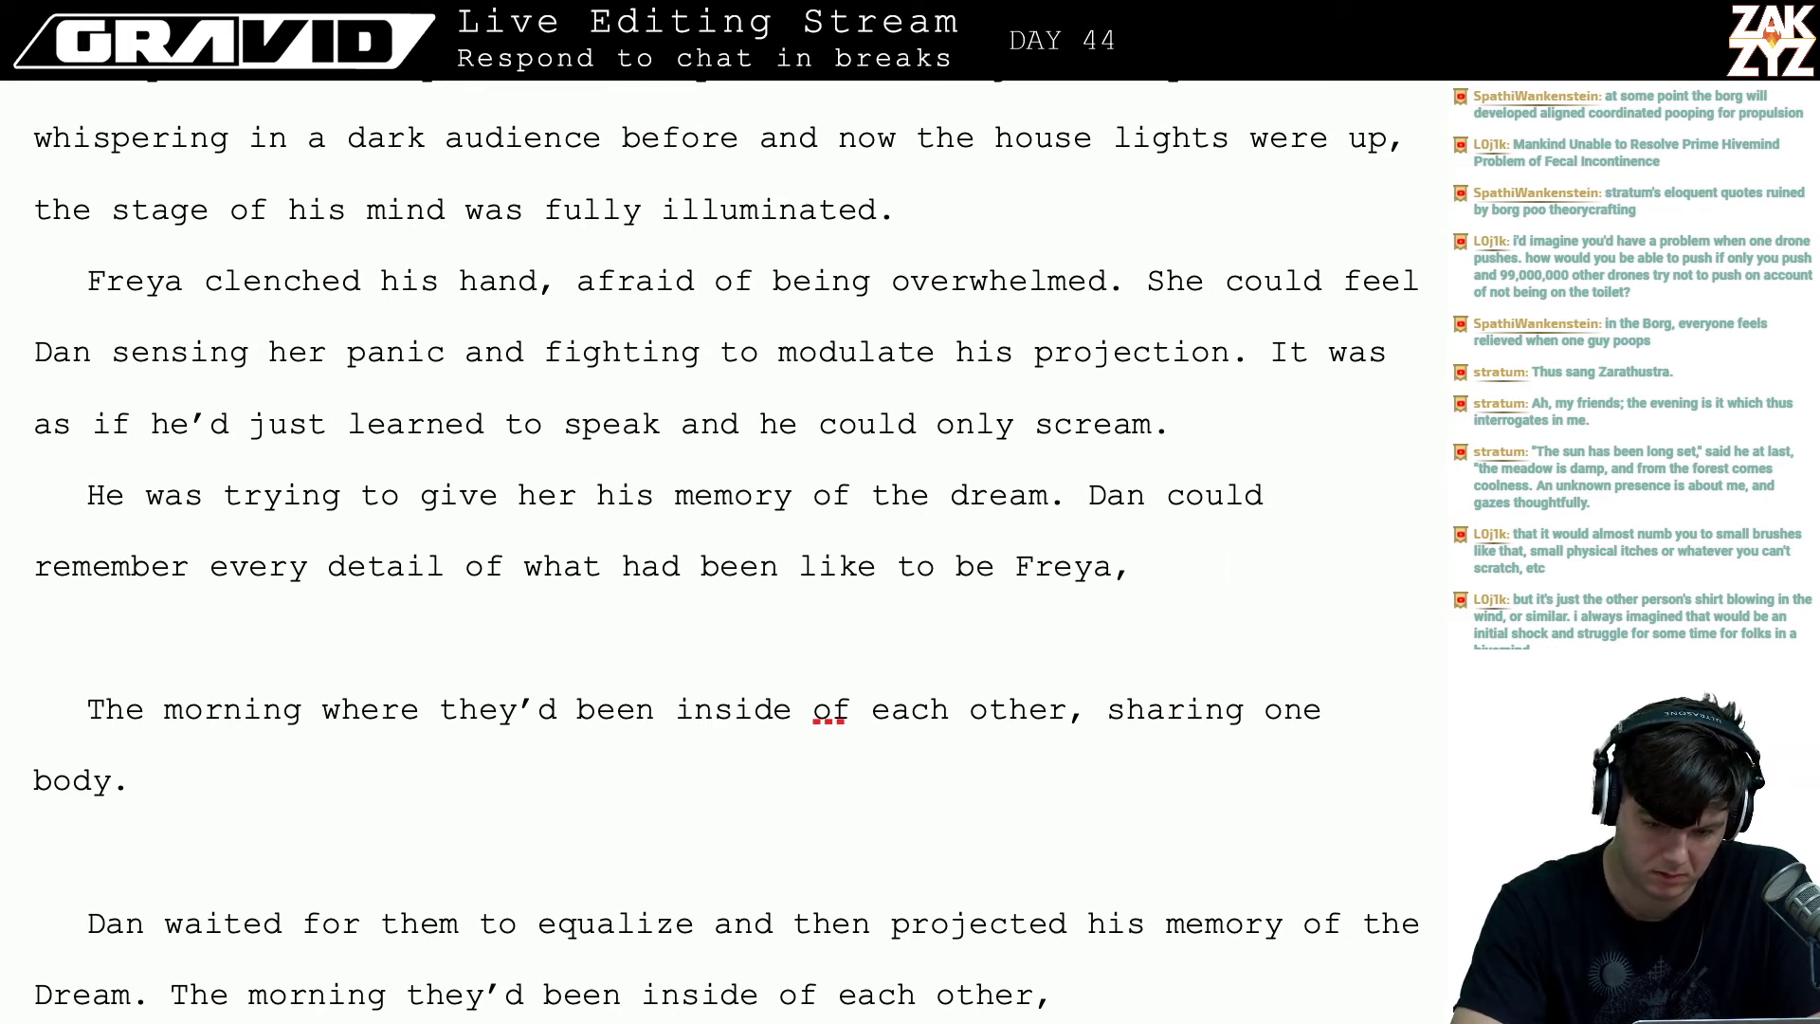
- Try continuing after "Freya," with "the feeling of sharing her body, of being", and take the phrase back out
type("the feel")
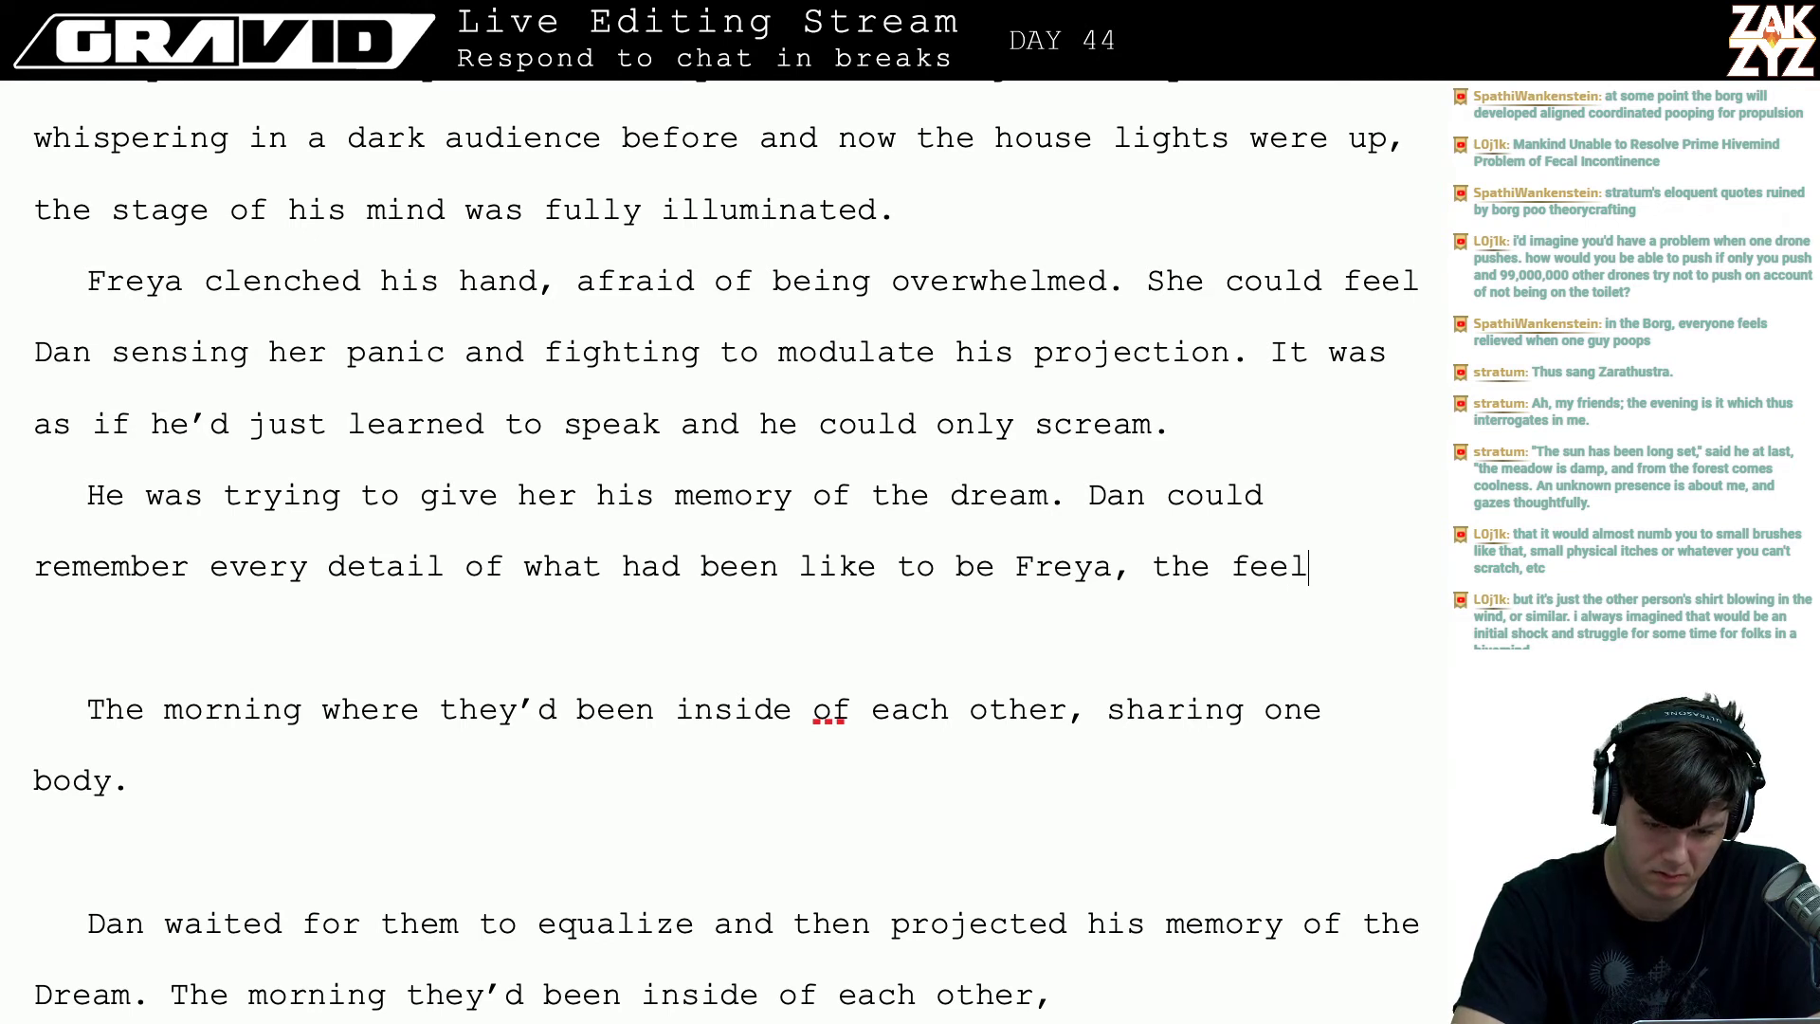
type("ing of sh")
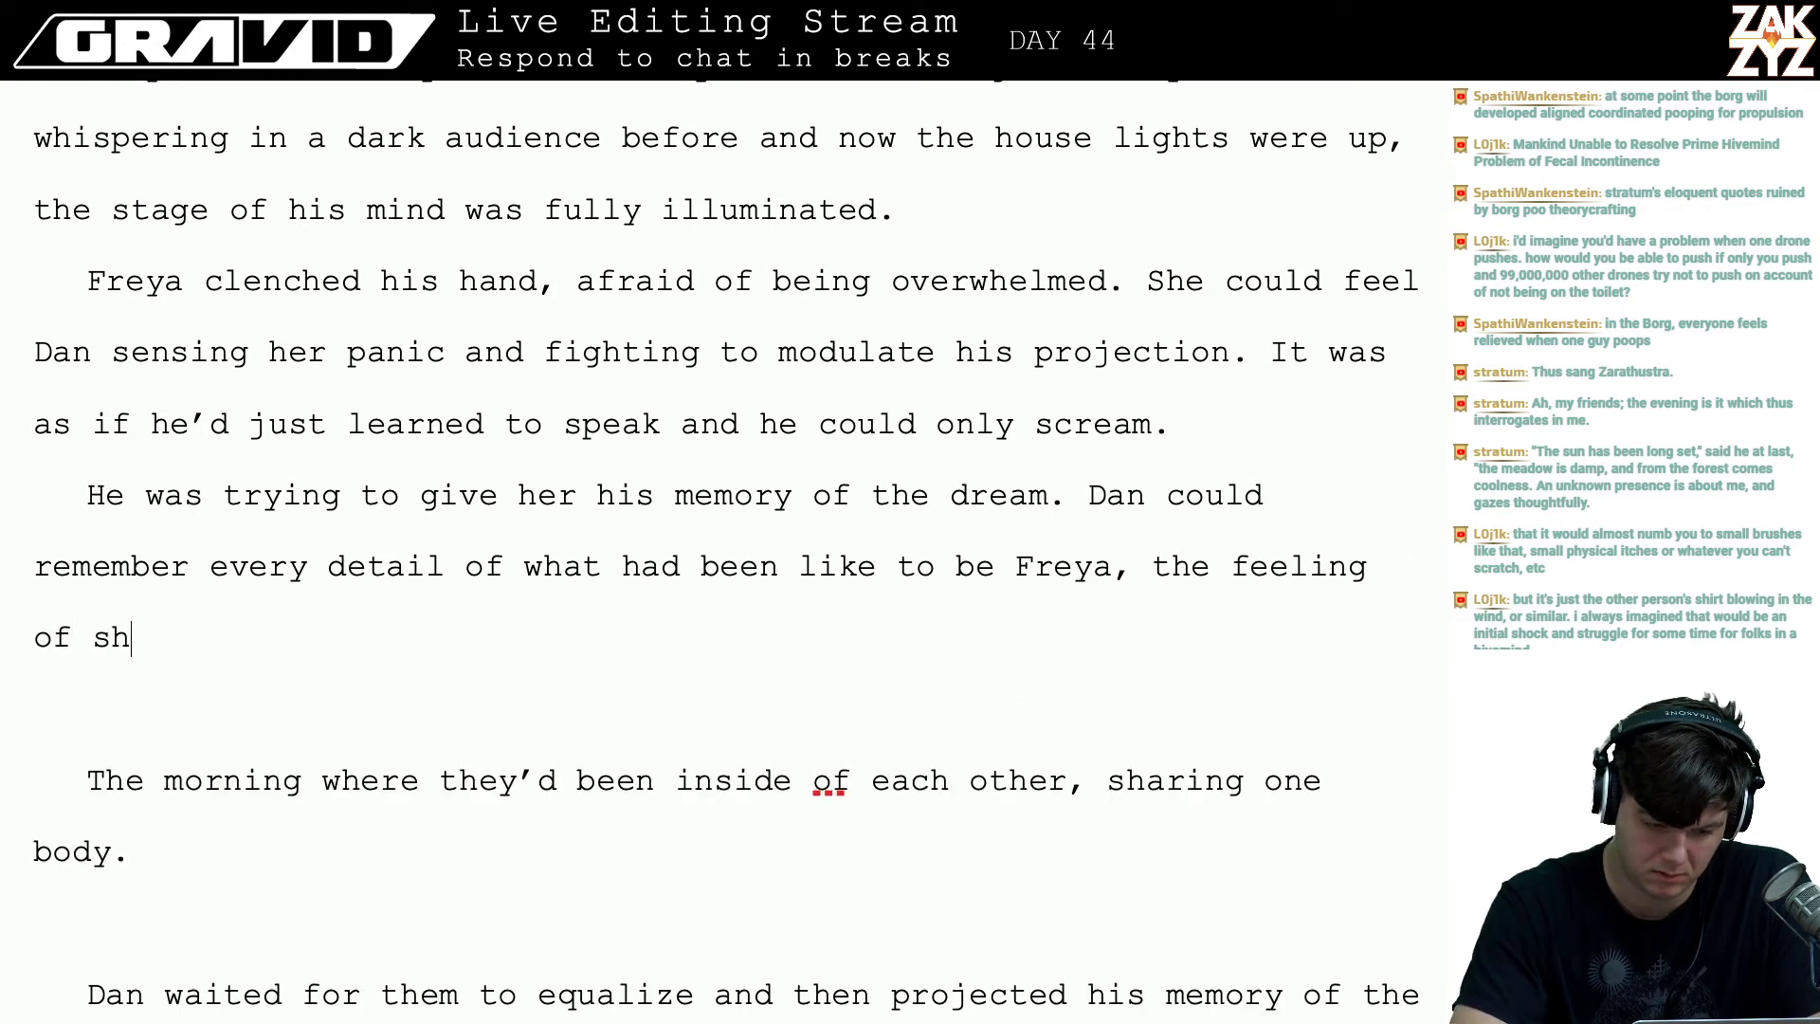
type("aring her body, ")
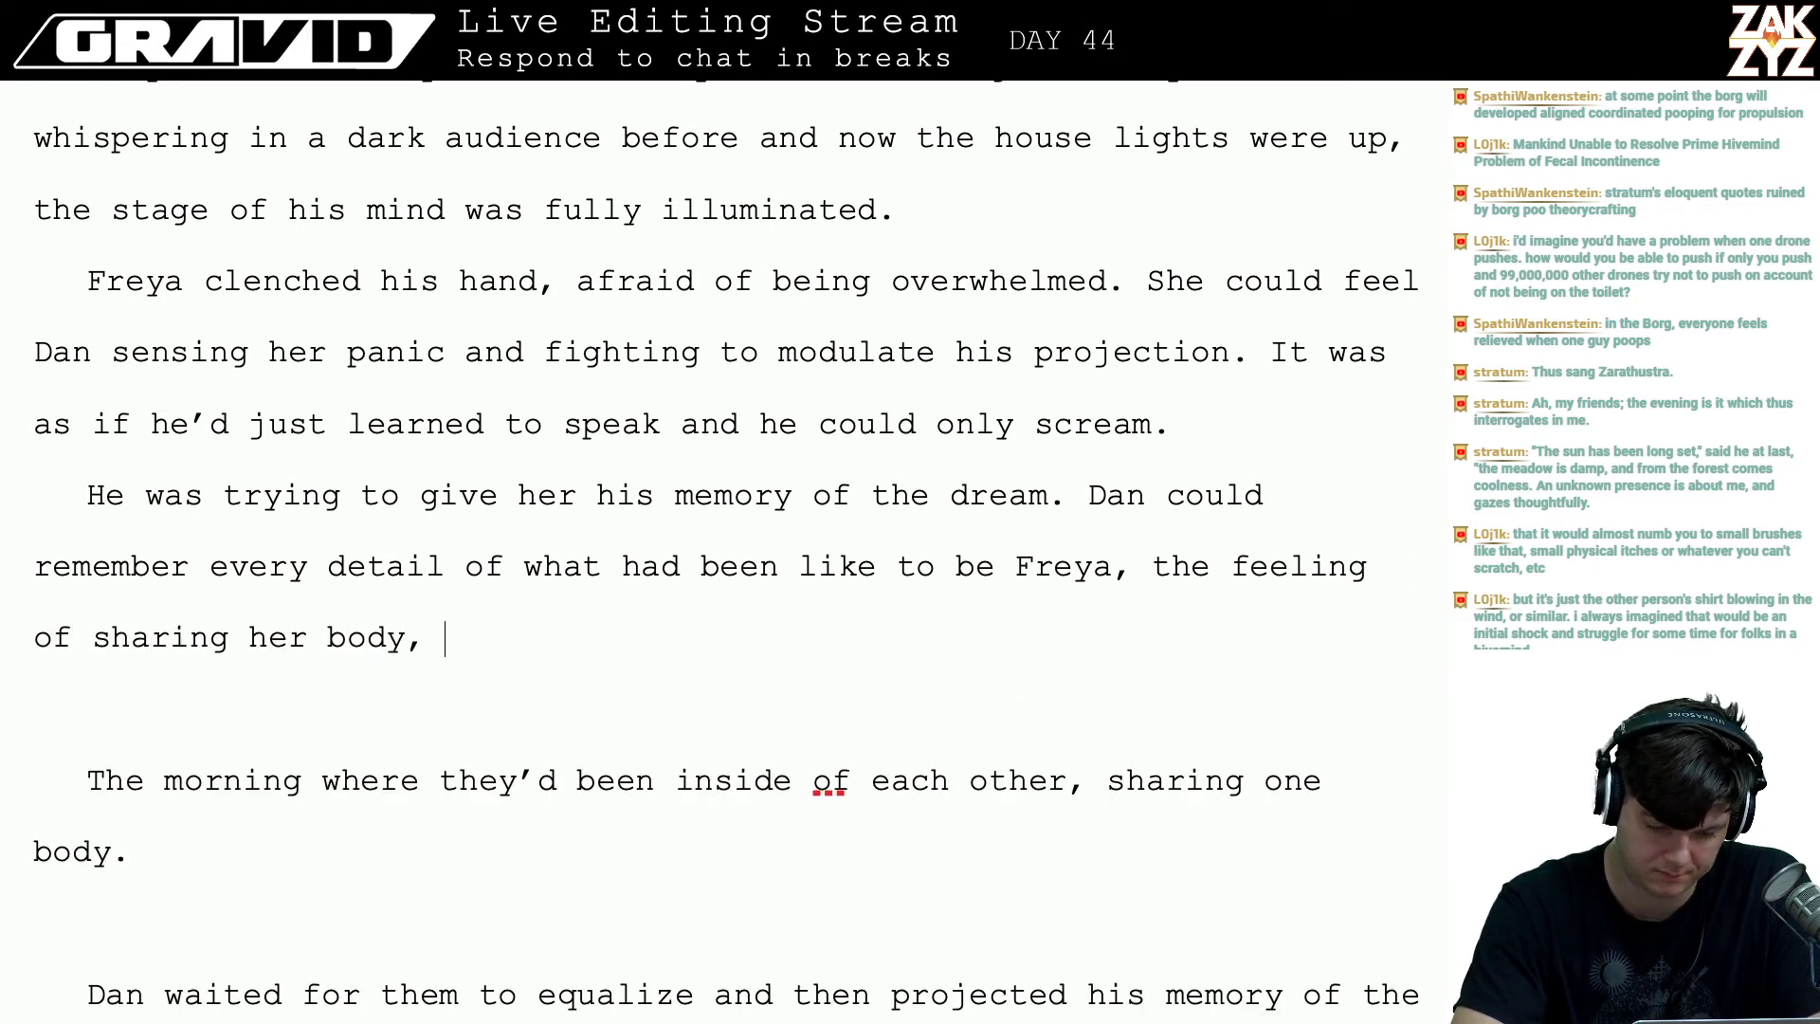
type("of being")
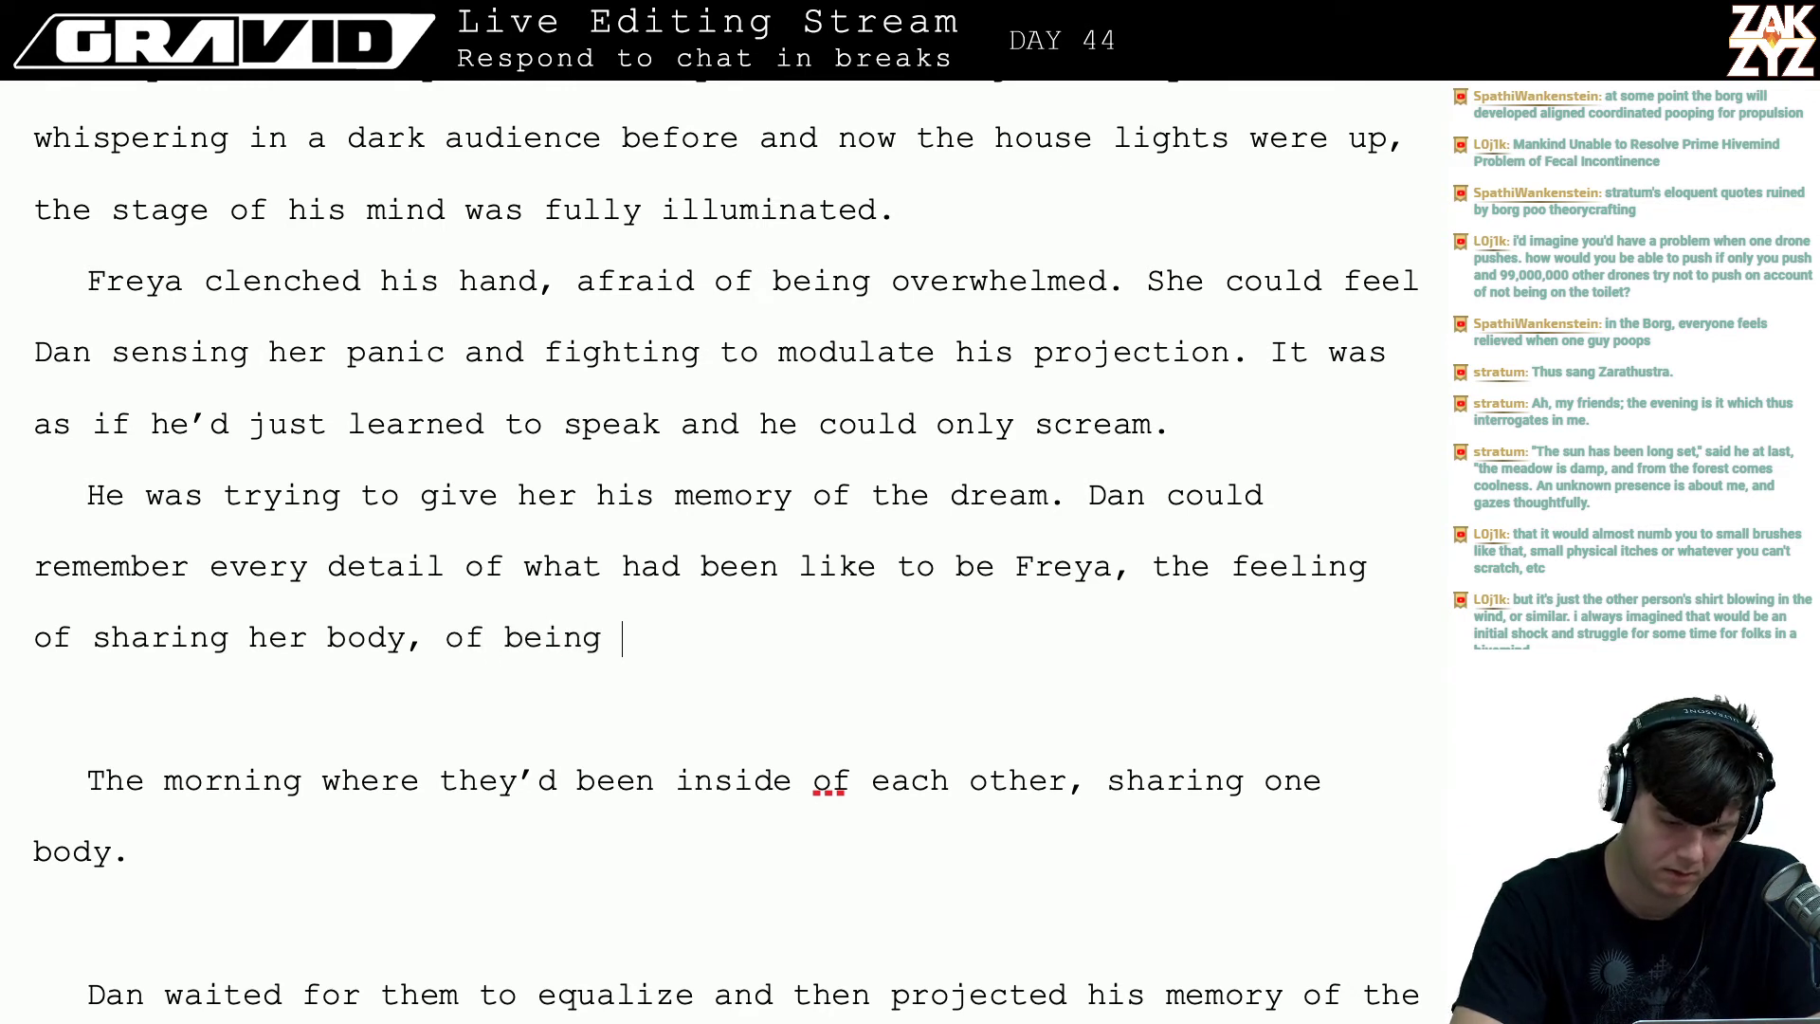
key("BackSpace")
key("BackSpace")
key("BackSpace")
key("BackSpace")
key("BackSpace")
key("BackSpace")
key("BackSpace")
key("BackSpace")
key("BackSpace")
key("BackSpace")
key("BackSpace")
key("BackSpace")
key("BackSpace")
key("BackSpace")
key("BackSpace")
key("BackSpace")
key("BackSpace")
key("BackSpace")
key("BackSpace")
key("BackSpace")
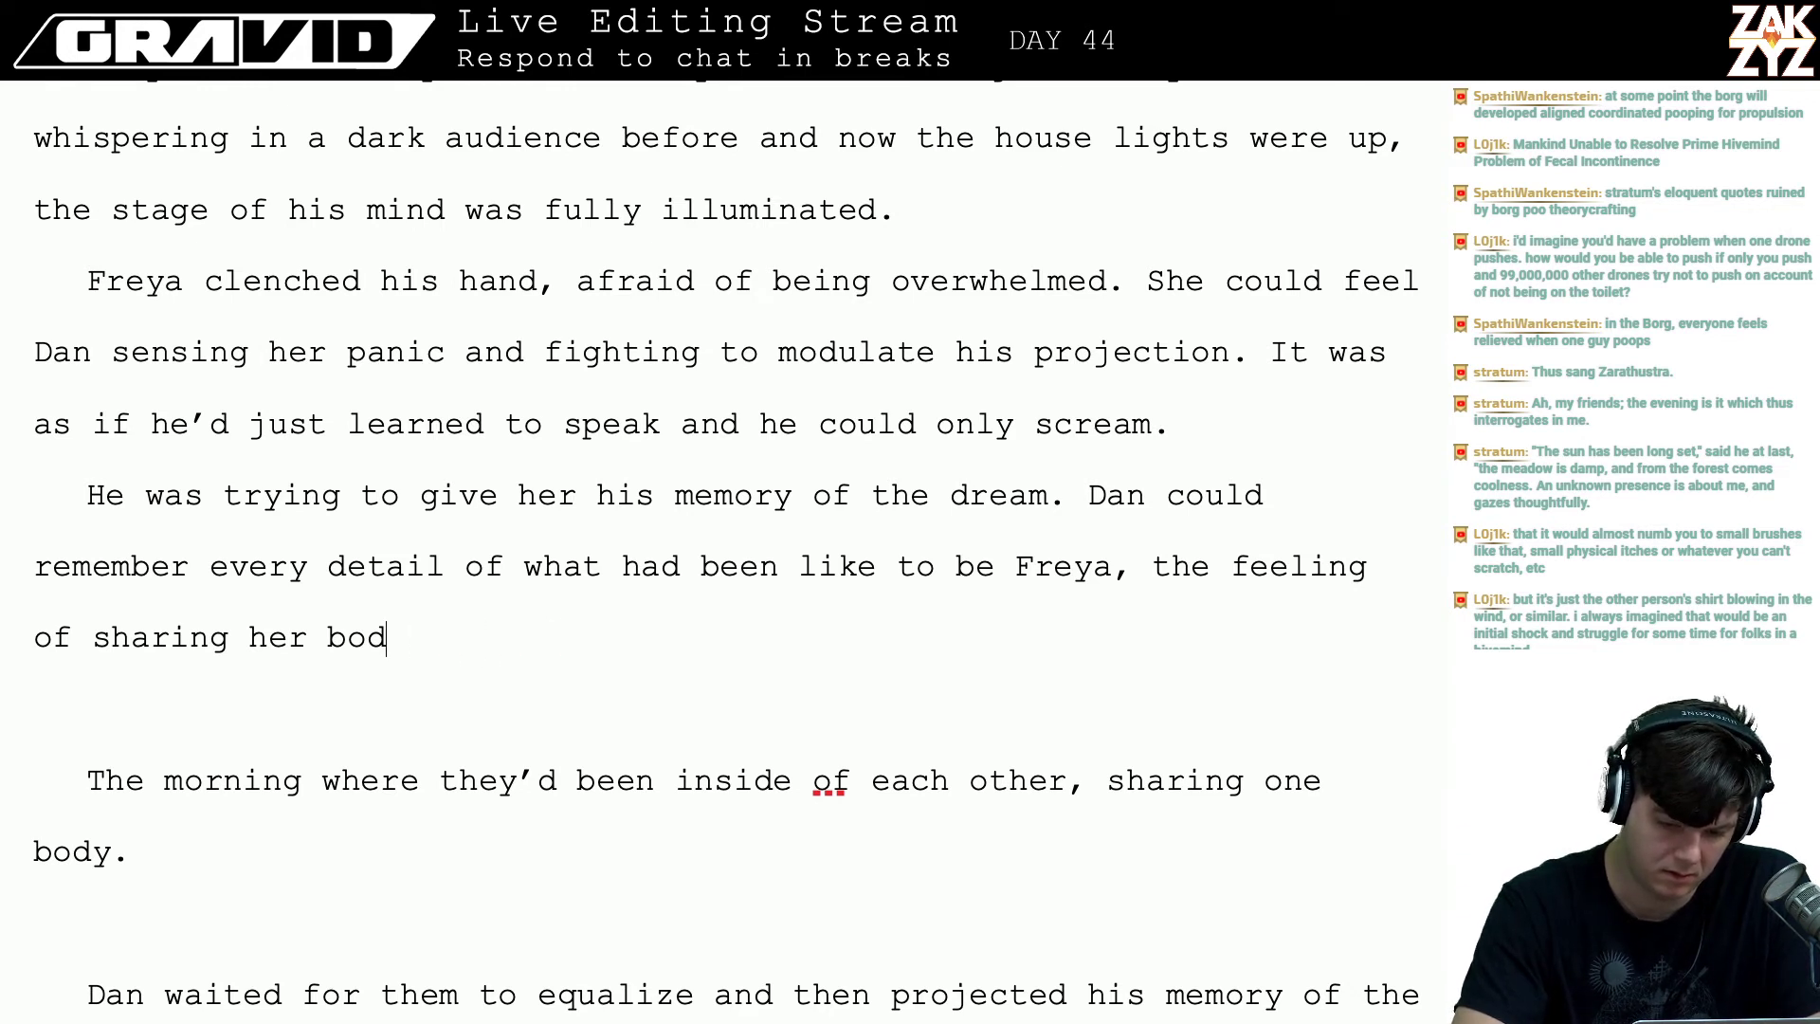
key("BackSpace")
key("BackSpace")
key("BackSpace")
key("BackSpace")
key("BackSpace")
key("BackSpace")
key("BackSpace")
key("BackSpace")
key("BackSpace")
key("BackSpace")
key("BackSpace")
key("BackSpace")
key("BackSpace")
key("BackSpace")
key("BackSpace")
key("BackSpace")
key("BackSpace")
key("BackSpace")
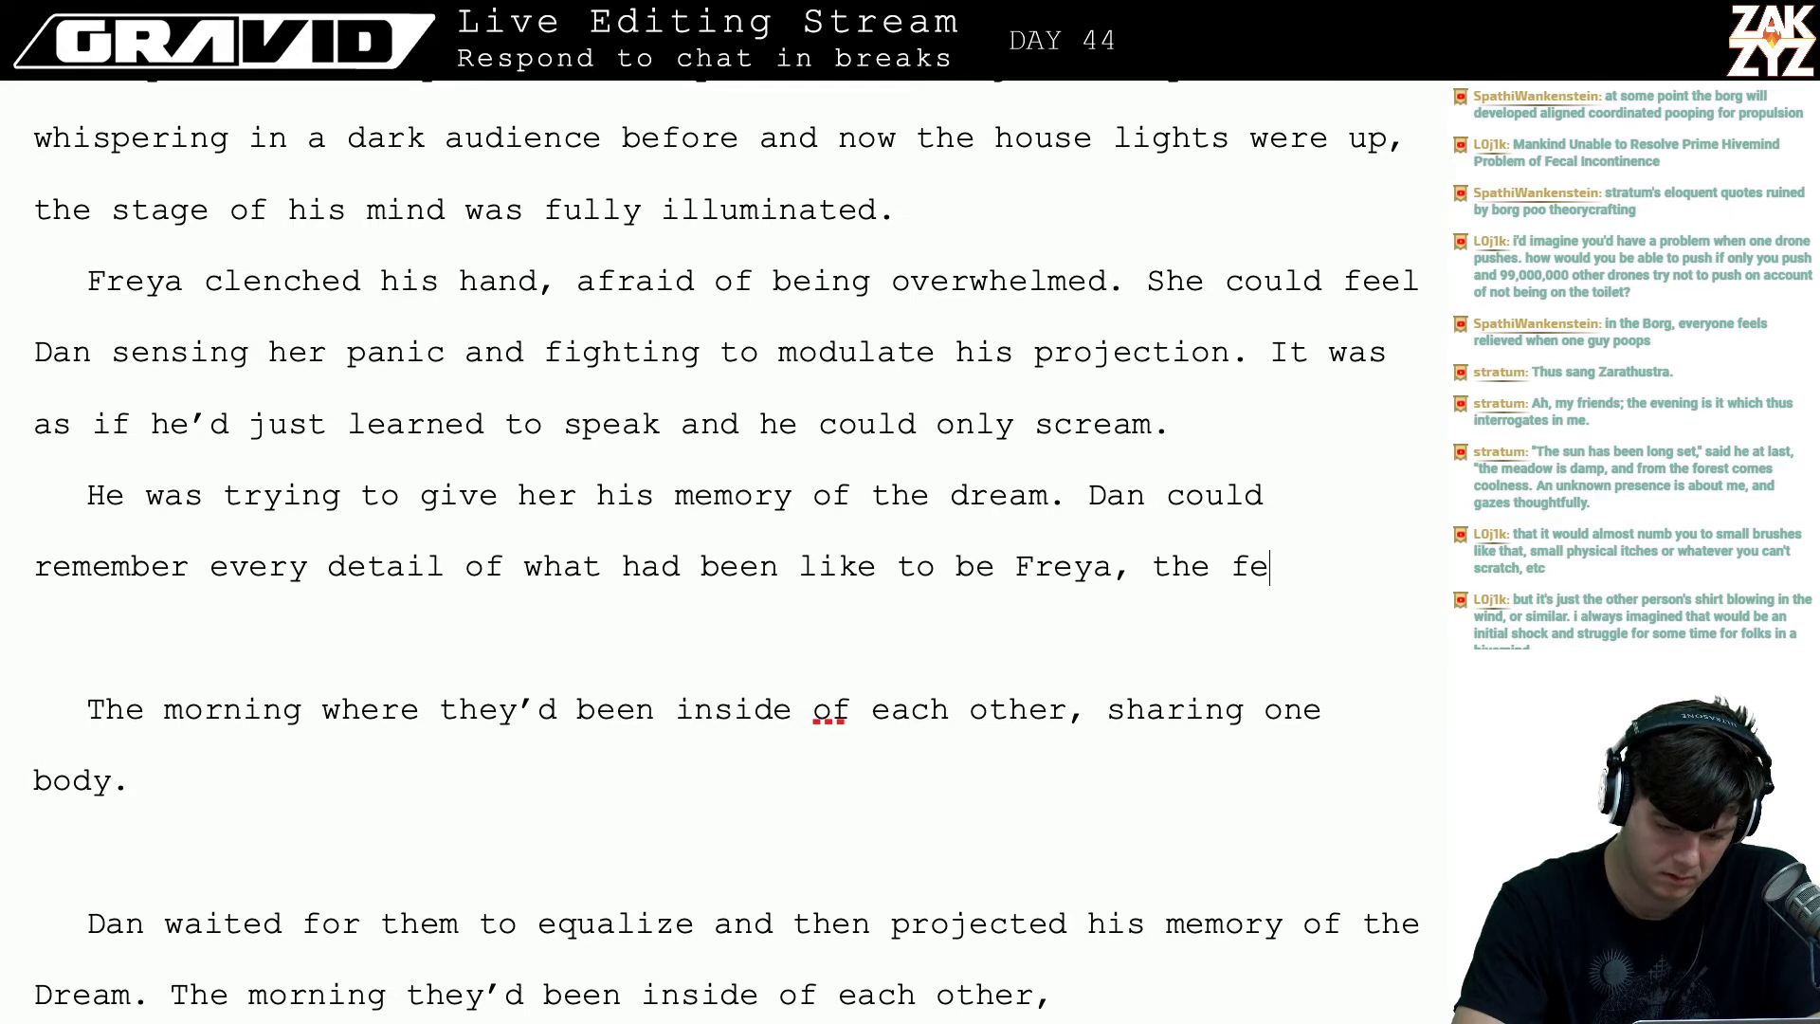
- Try continuing after "Freya," with "the arousal they'd shared, the", and erase the wording again
type("the ")
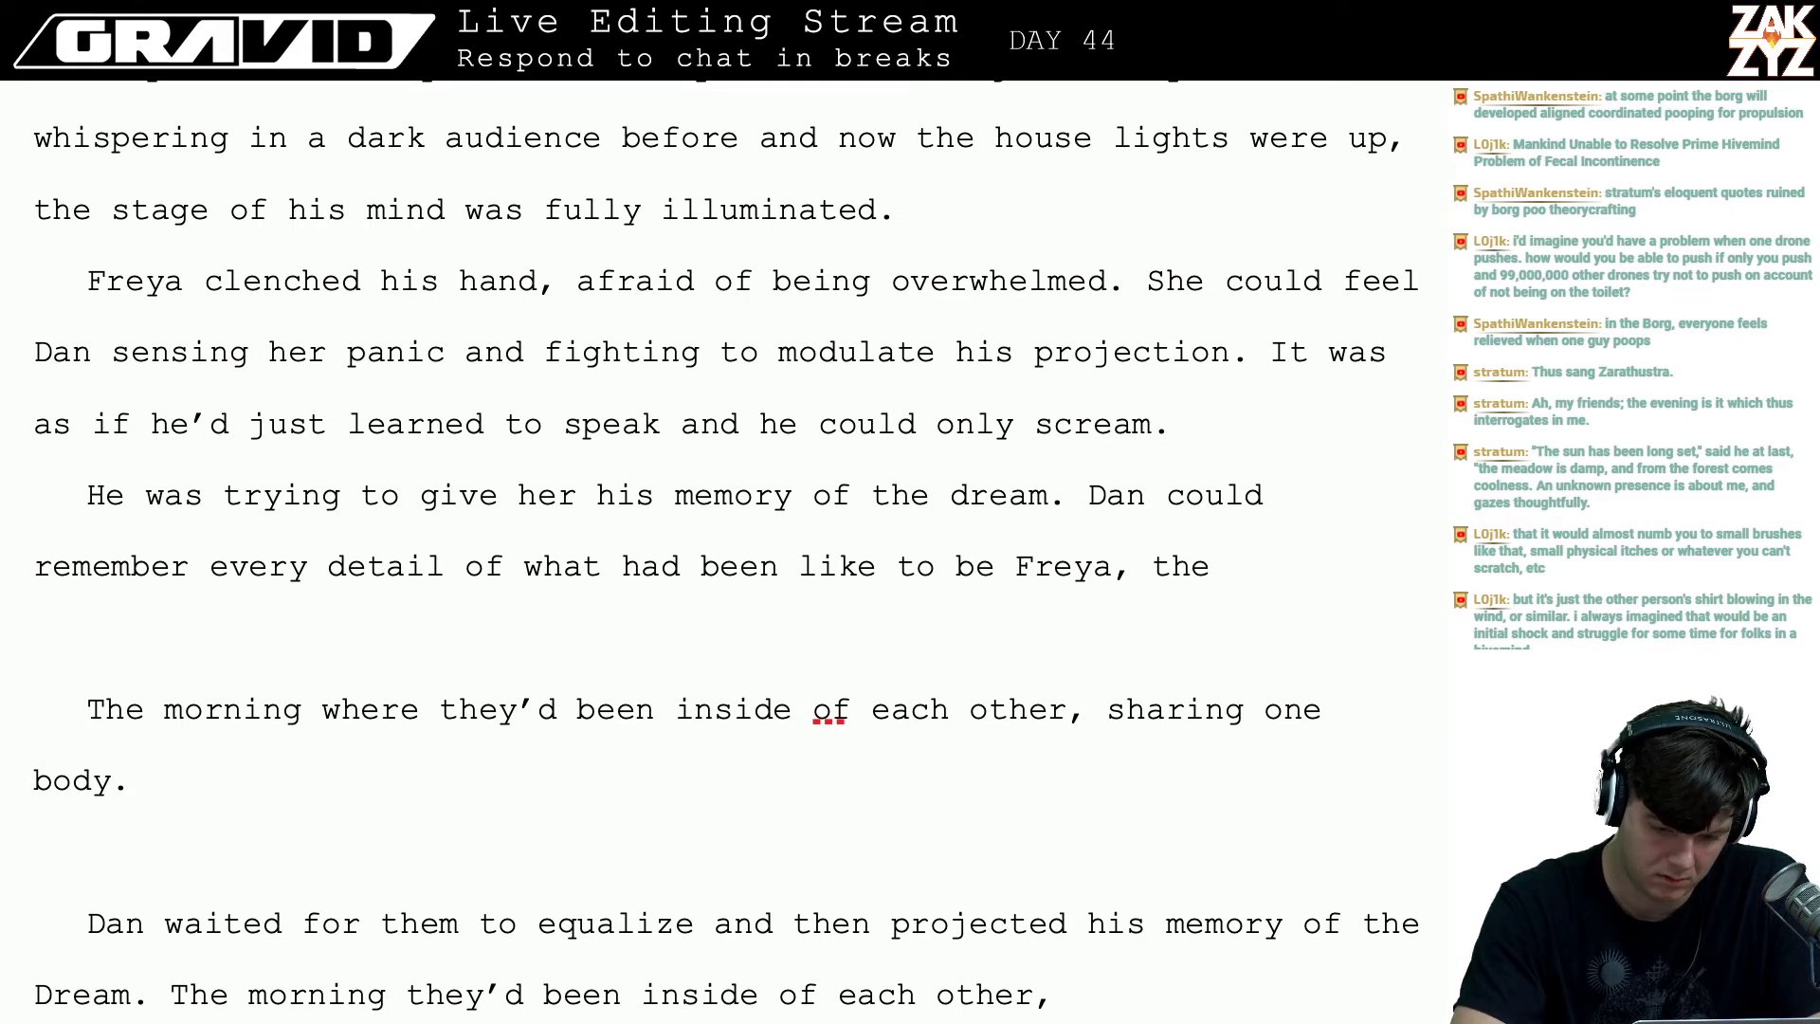
type("arousal ")
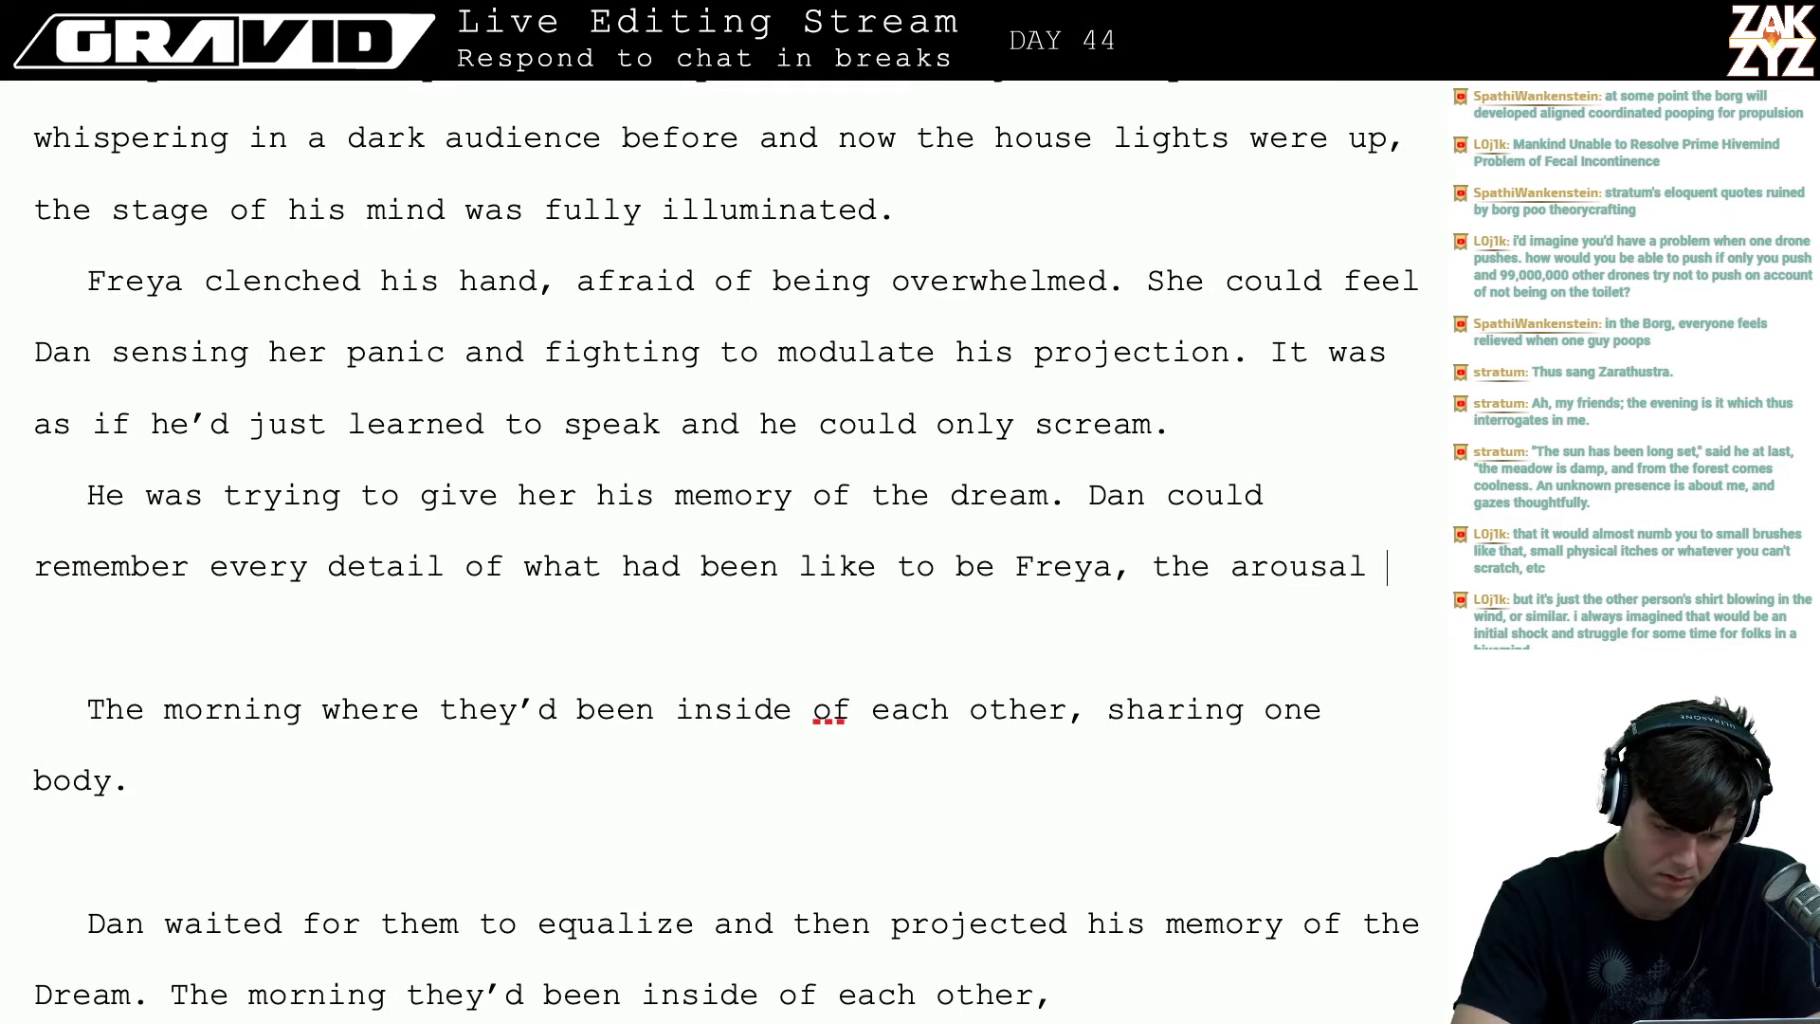
type("they'd shared, the")
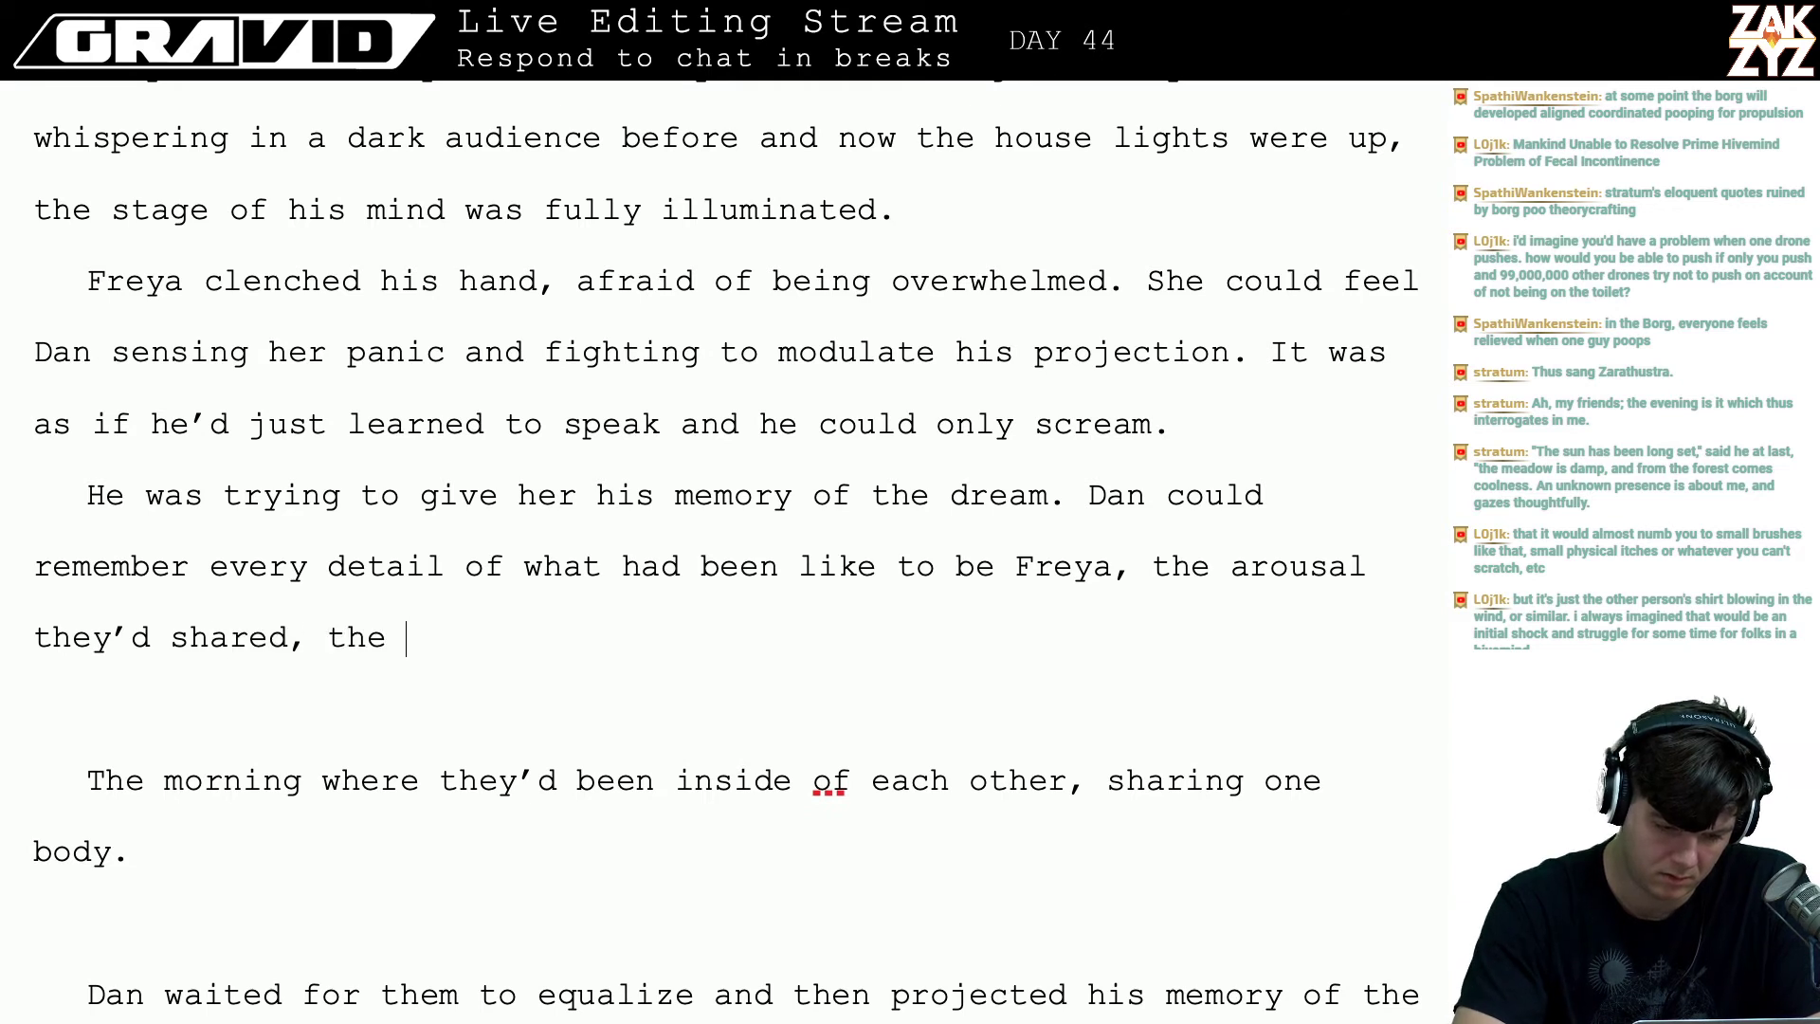
key("BackSpace")
key("BackSpace")
key("BackSpace")
key("BackSpace")
key("BackSpace")
key("BackSpace")
key("BackSpace")
key("BackSpace")
key("BackSpace")
key("BackSpace")
key("BackSpace")
key("BackSpace")
key("BackSpace")
key("BackSpace")
key("BackSpace")
key("BackSpace")
key("BackSpace")
key("BackSpace")
key("BackSpace")
key("BackSpace")
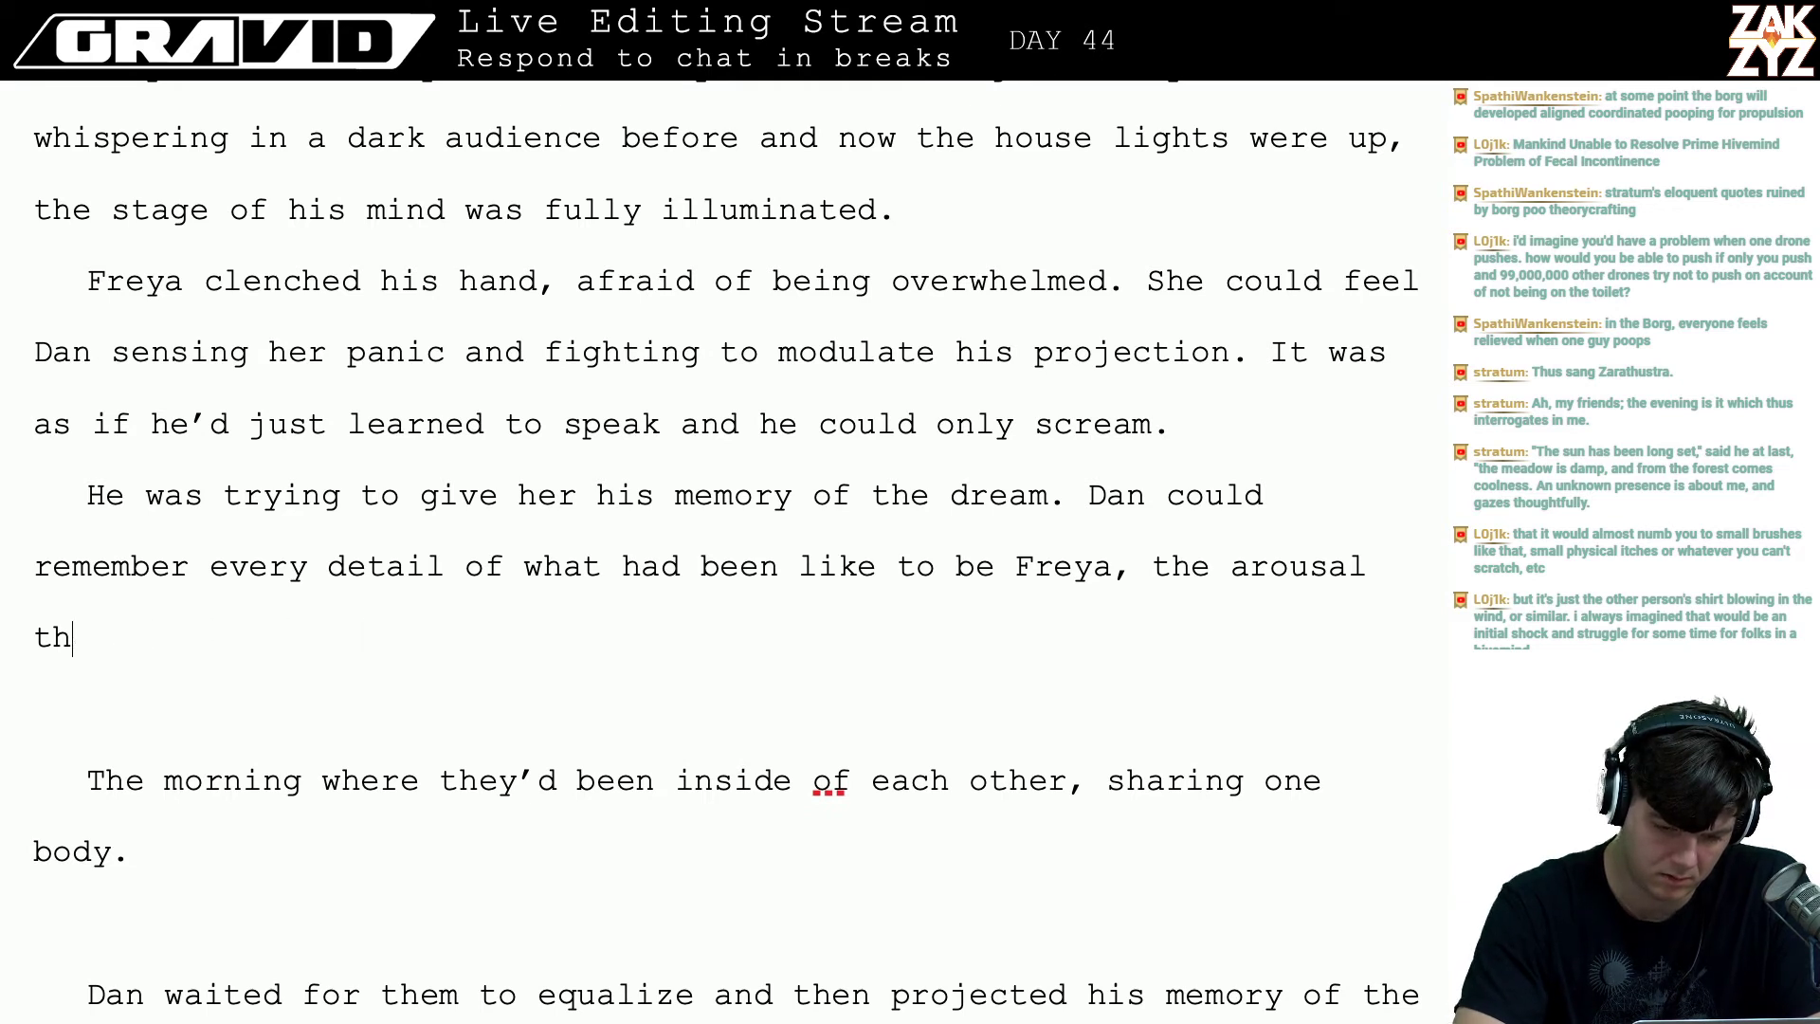
key("BackSpace")
key("BackSpace")
key("BackSpace")
key("BackSpace")
key("BackSpace")
key("BackSpace")
key("BackSpace")
key("BackSpace")
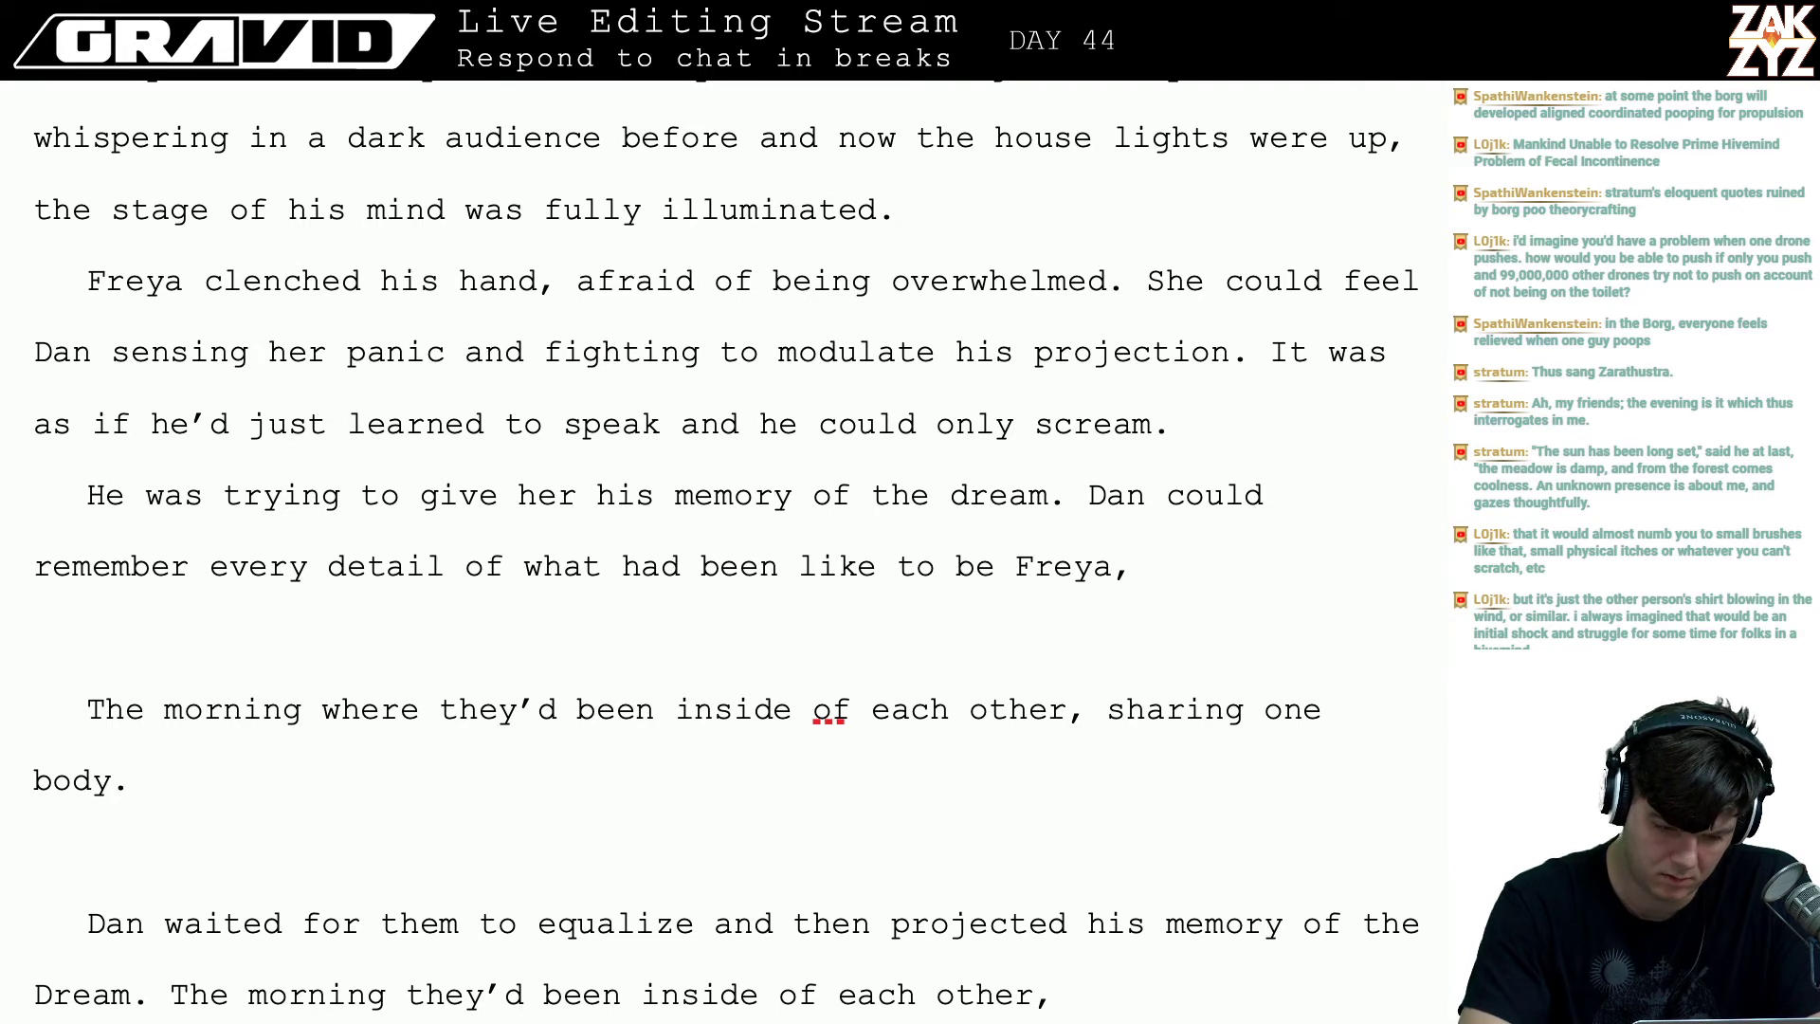
- Try continuing after "Freya," with "the morning they'd spent inside of each other,"
type("they")
key("BackSpace")
type("m")
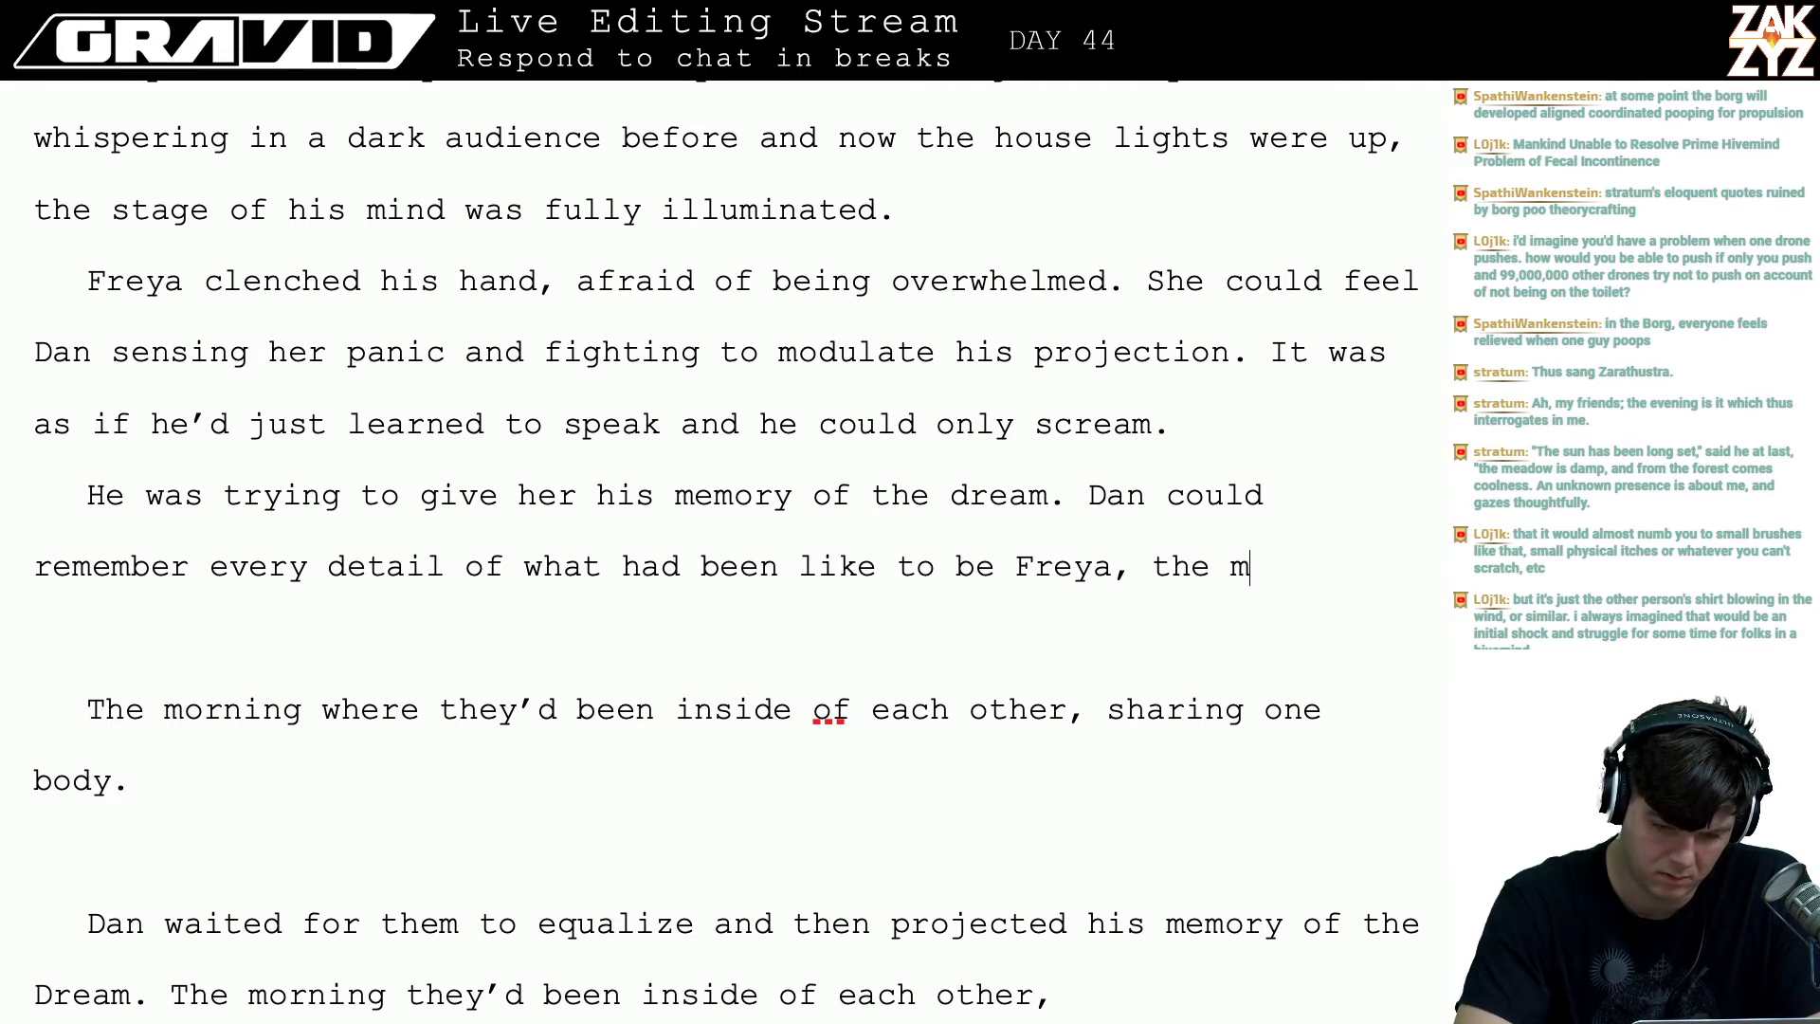
type("orning they'd ")
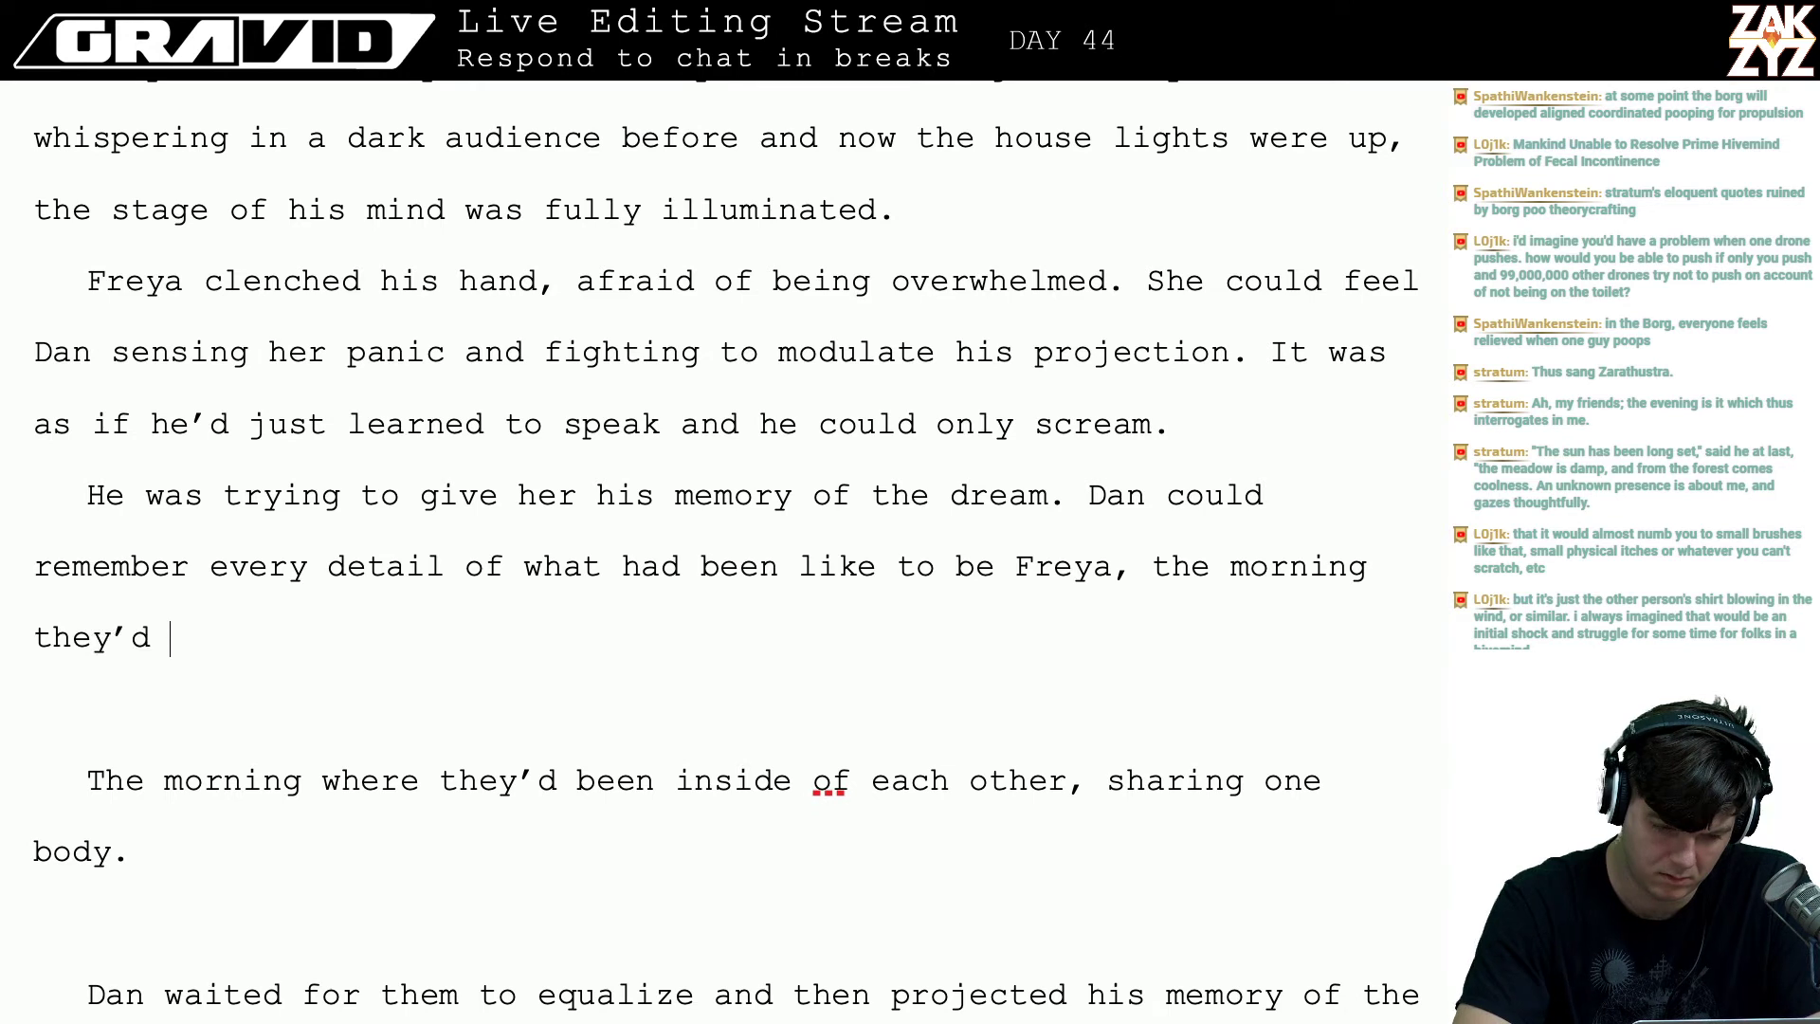
type("spent inside of each other,")
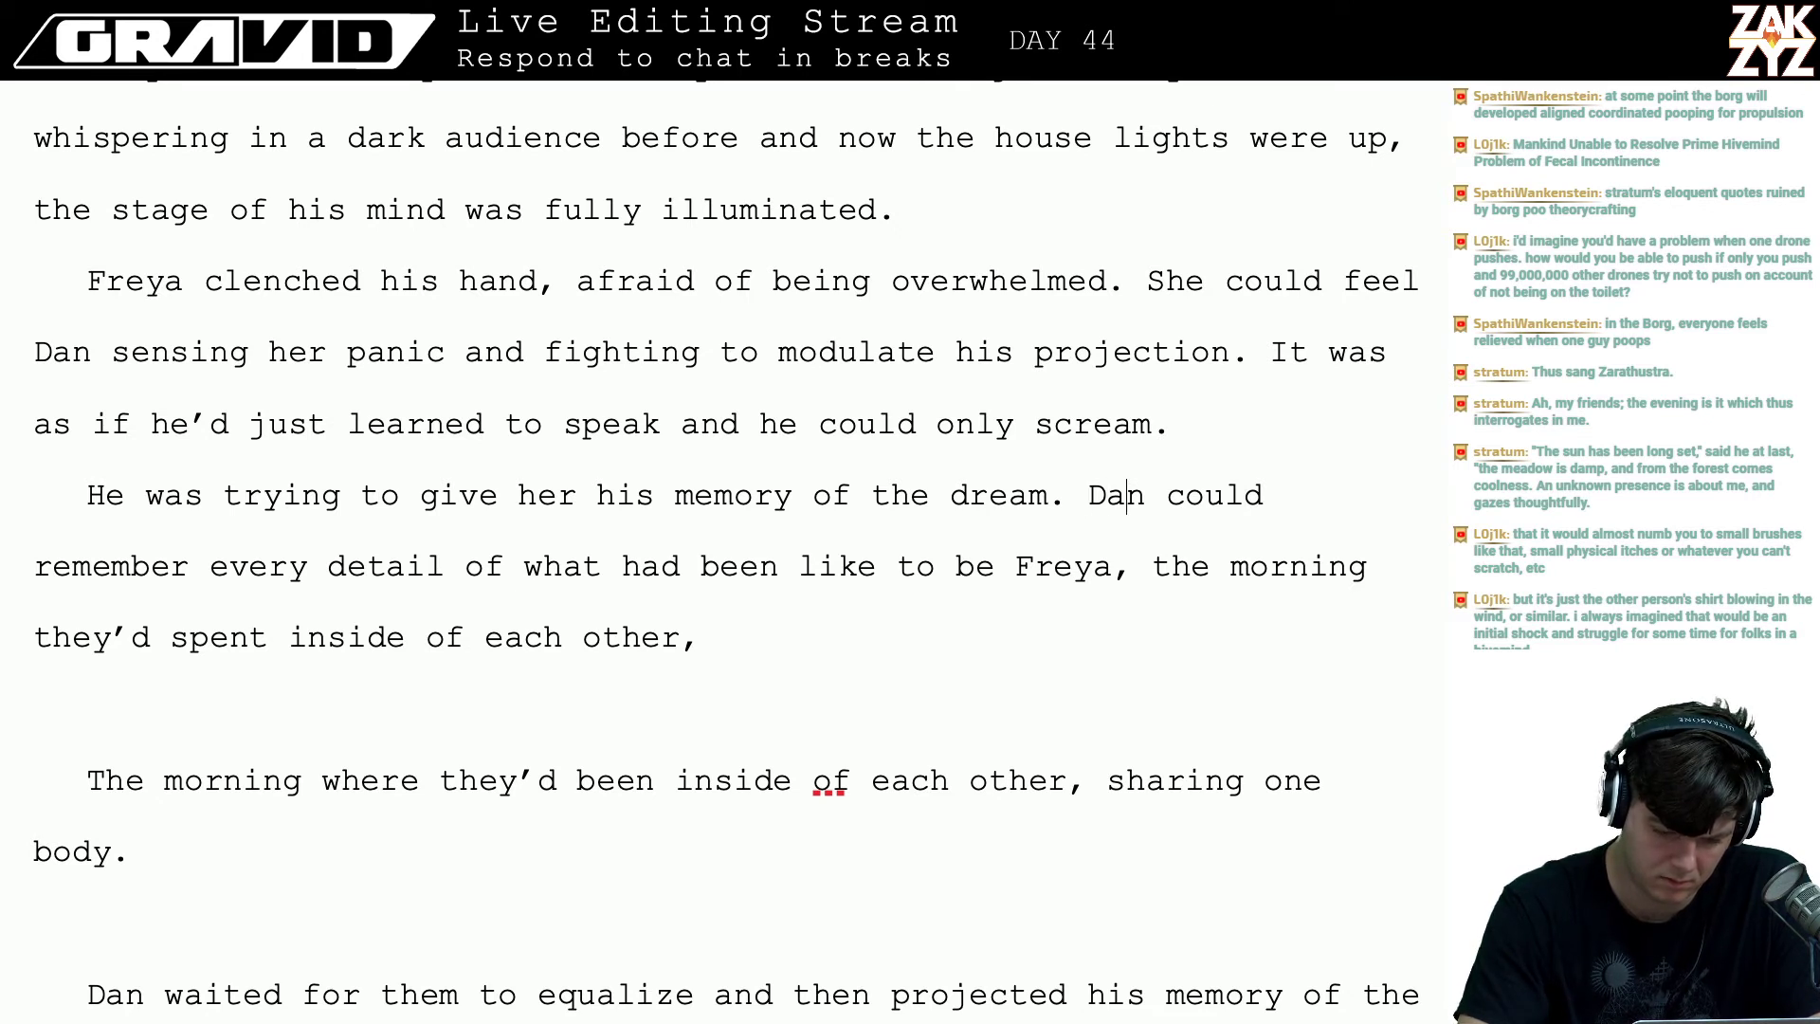
- Delete everything from "the morning they'd spent" through "reflections, and" so "to be Freya," runs straight into "the recollection was so vivid"
key("shift+Down")
key("shift+Down")
key("shift+Down")
key("shift+Down")
key("shift+Down")
key("shift+Down")
key("shift+Down")
key("shift+Down")
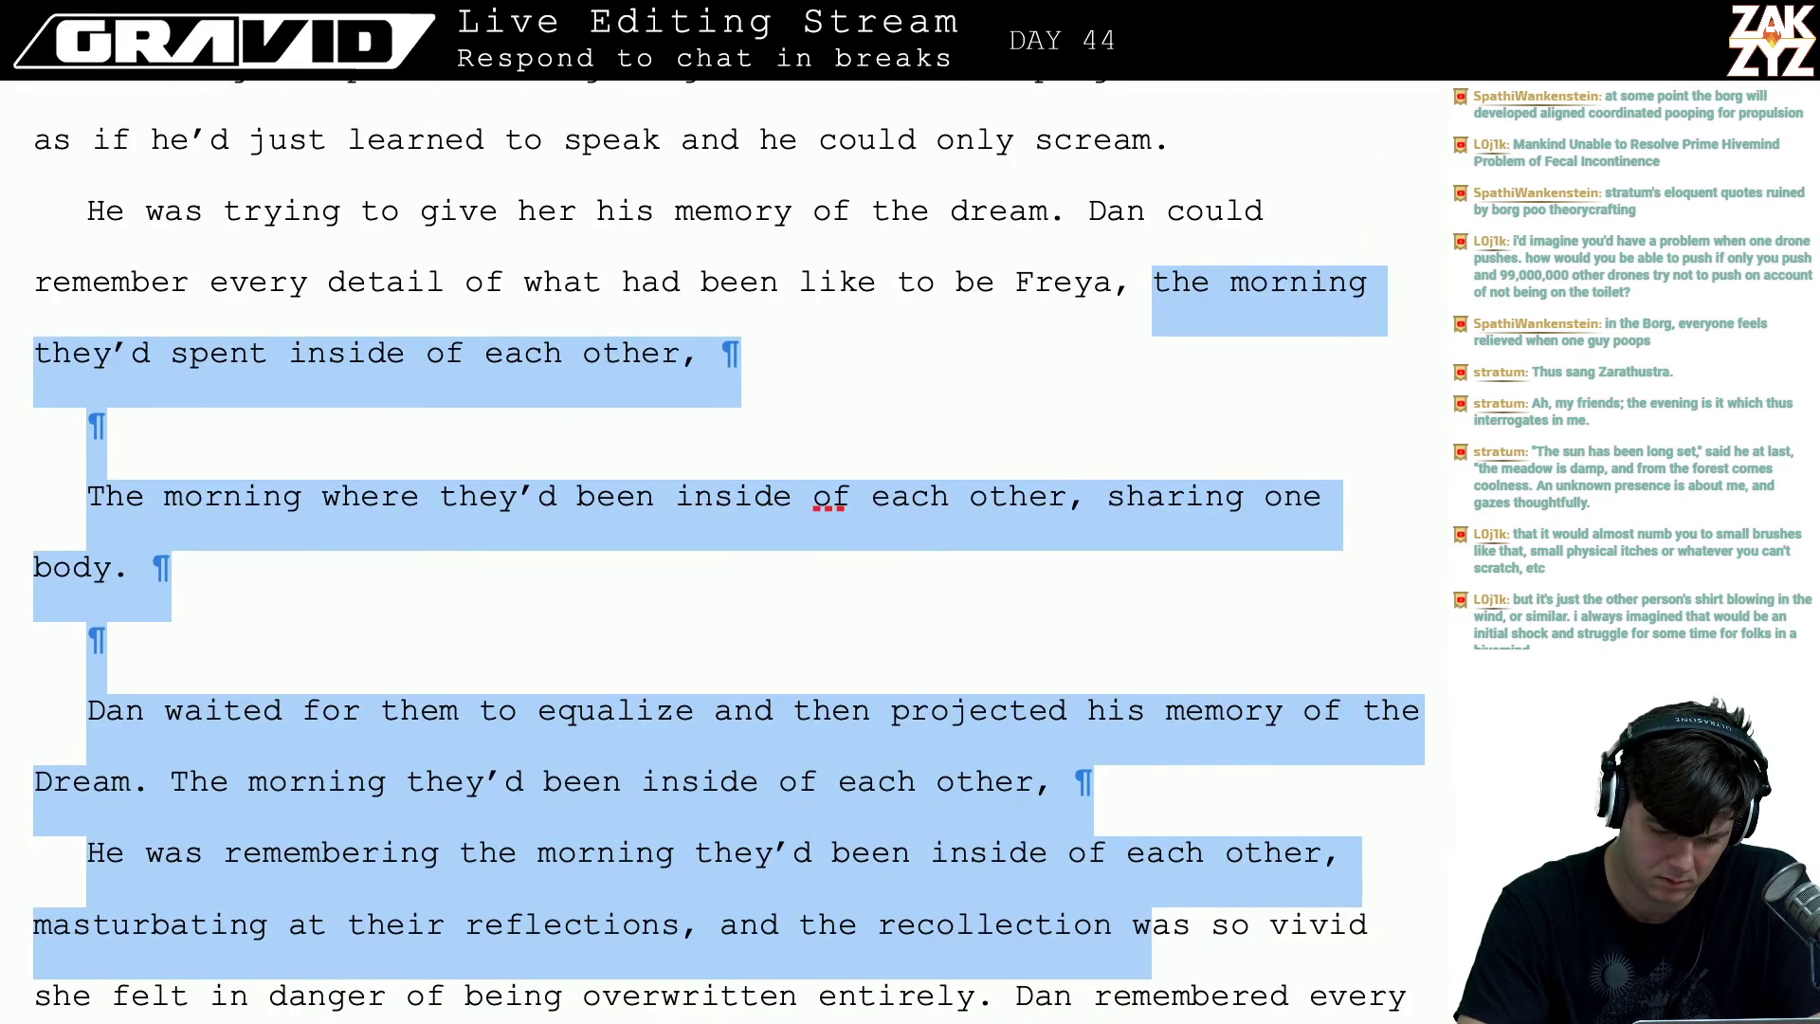
key("shift+Down")
key("shift+Down")
key("shift+Up")
key("shift+Up")
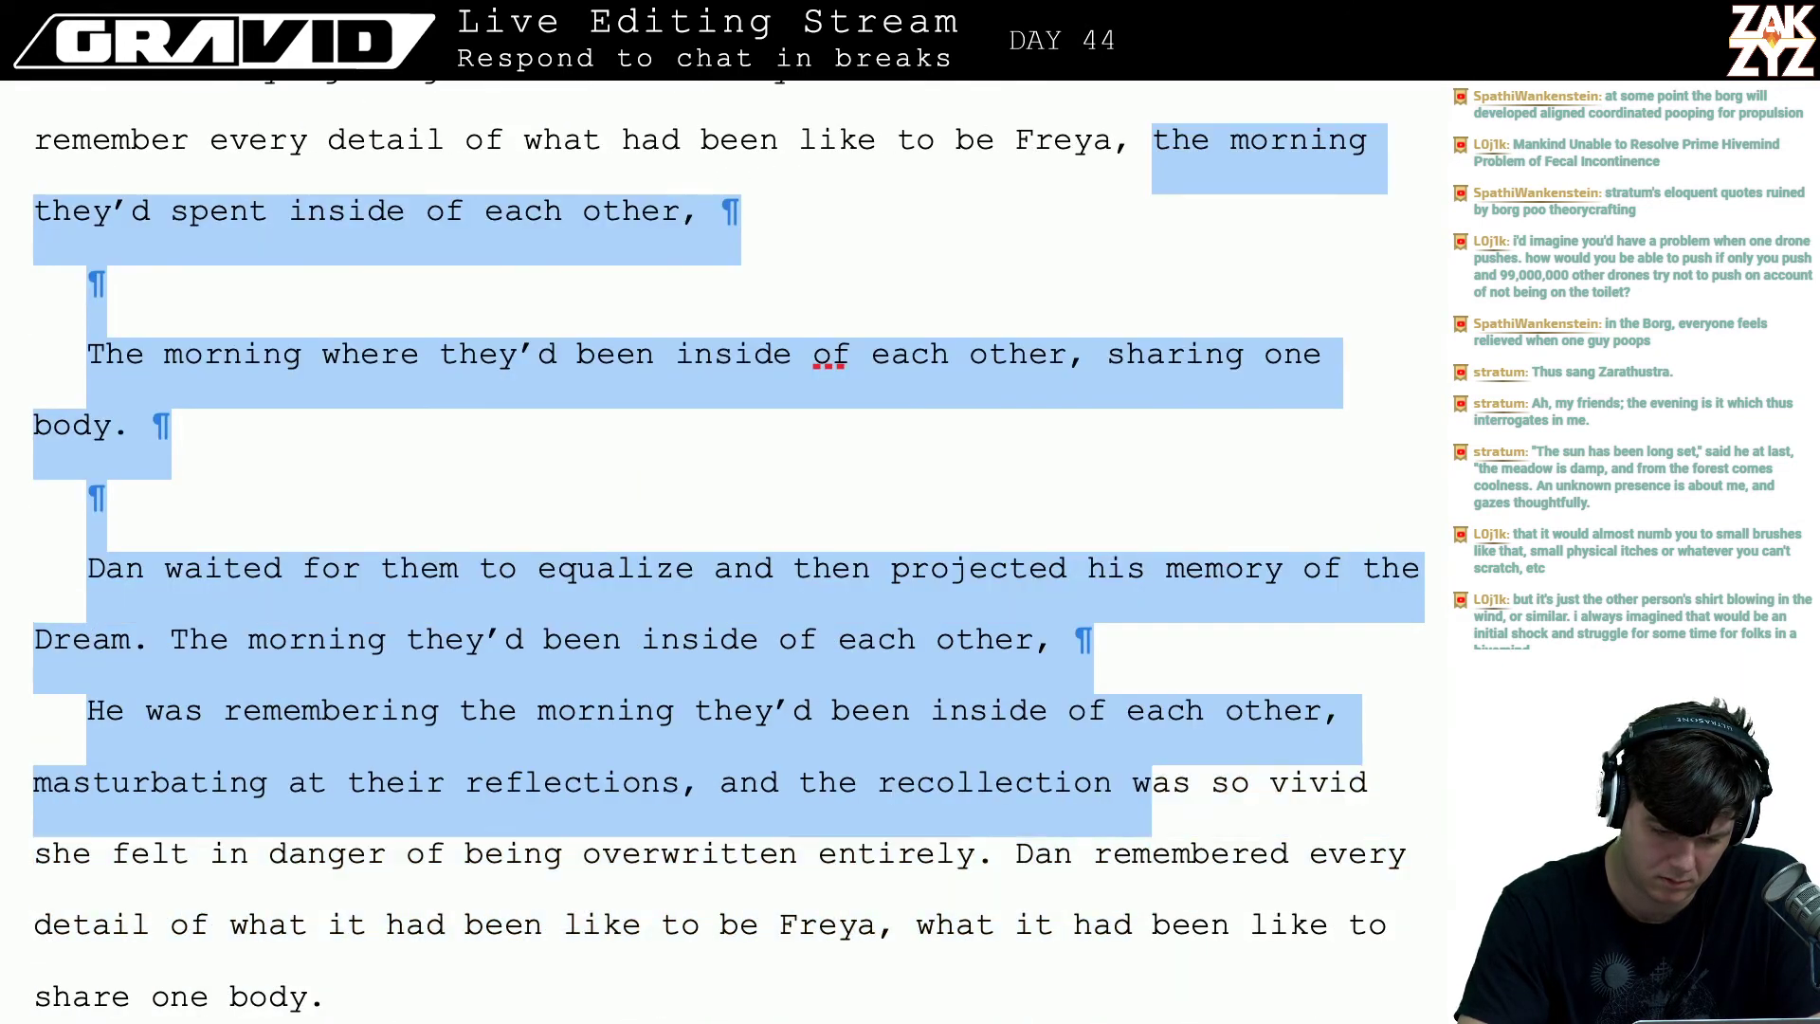
key("shift+Down")
key("shift+Left")
key("shift+Left")
key("shift+Left")
key("shift+Left")
key("shift+Left")
key("shift+Left")
key("shift+Left")
key("shift+Left")
key("shift+Left")
key("shift+Left")
key("shift+Left")
key("shift+Left")
key("shift+Left")
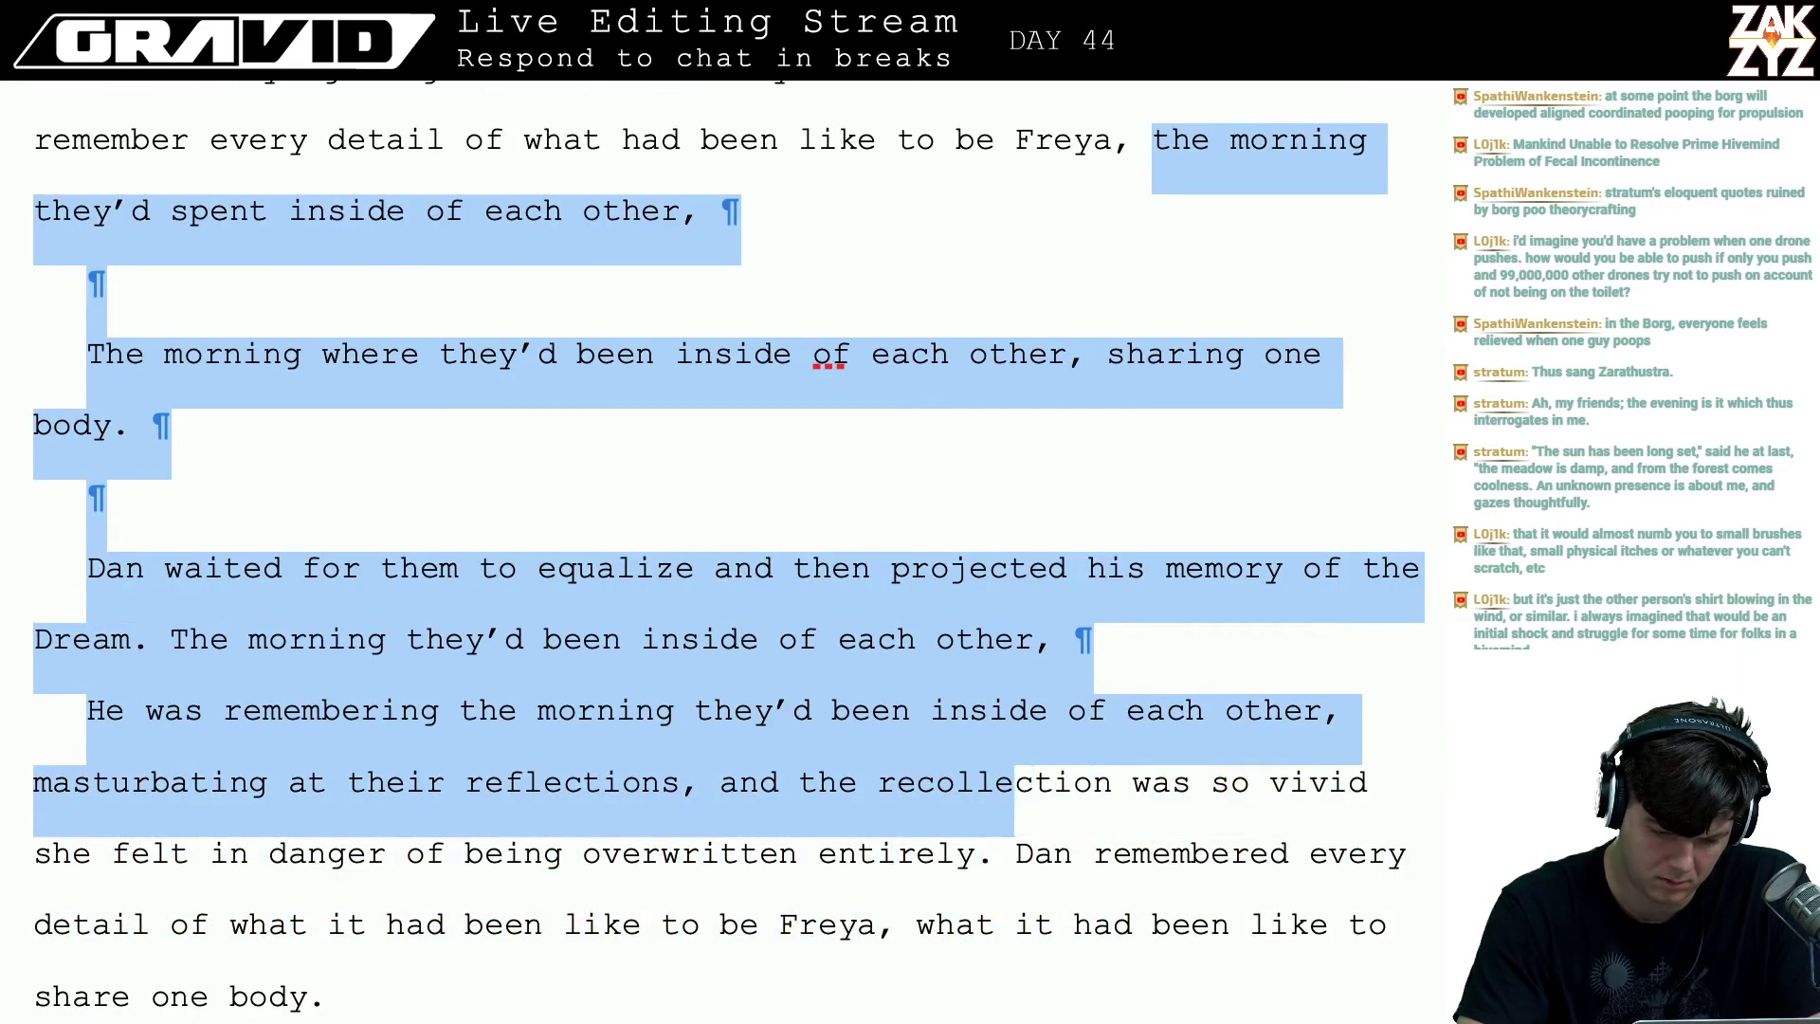
key("shift+Left")
key("shift+Left")
key("shift+Left")
key("shift+Left")
key("shift+Left")
key("shift+Left")
key("BackSpace")
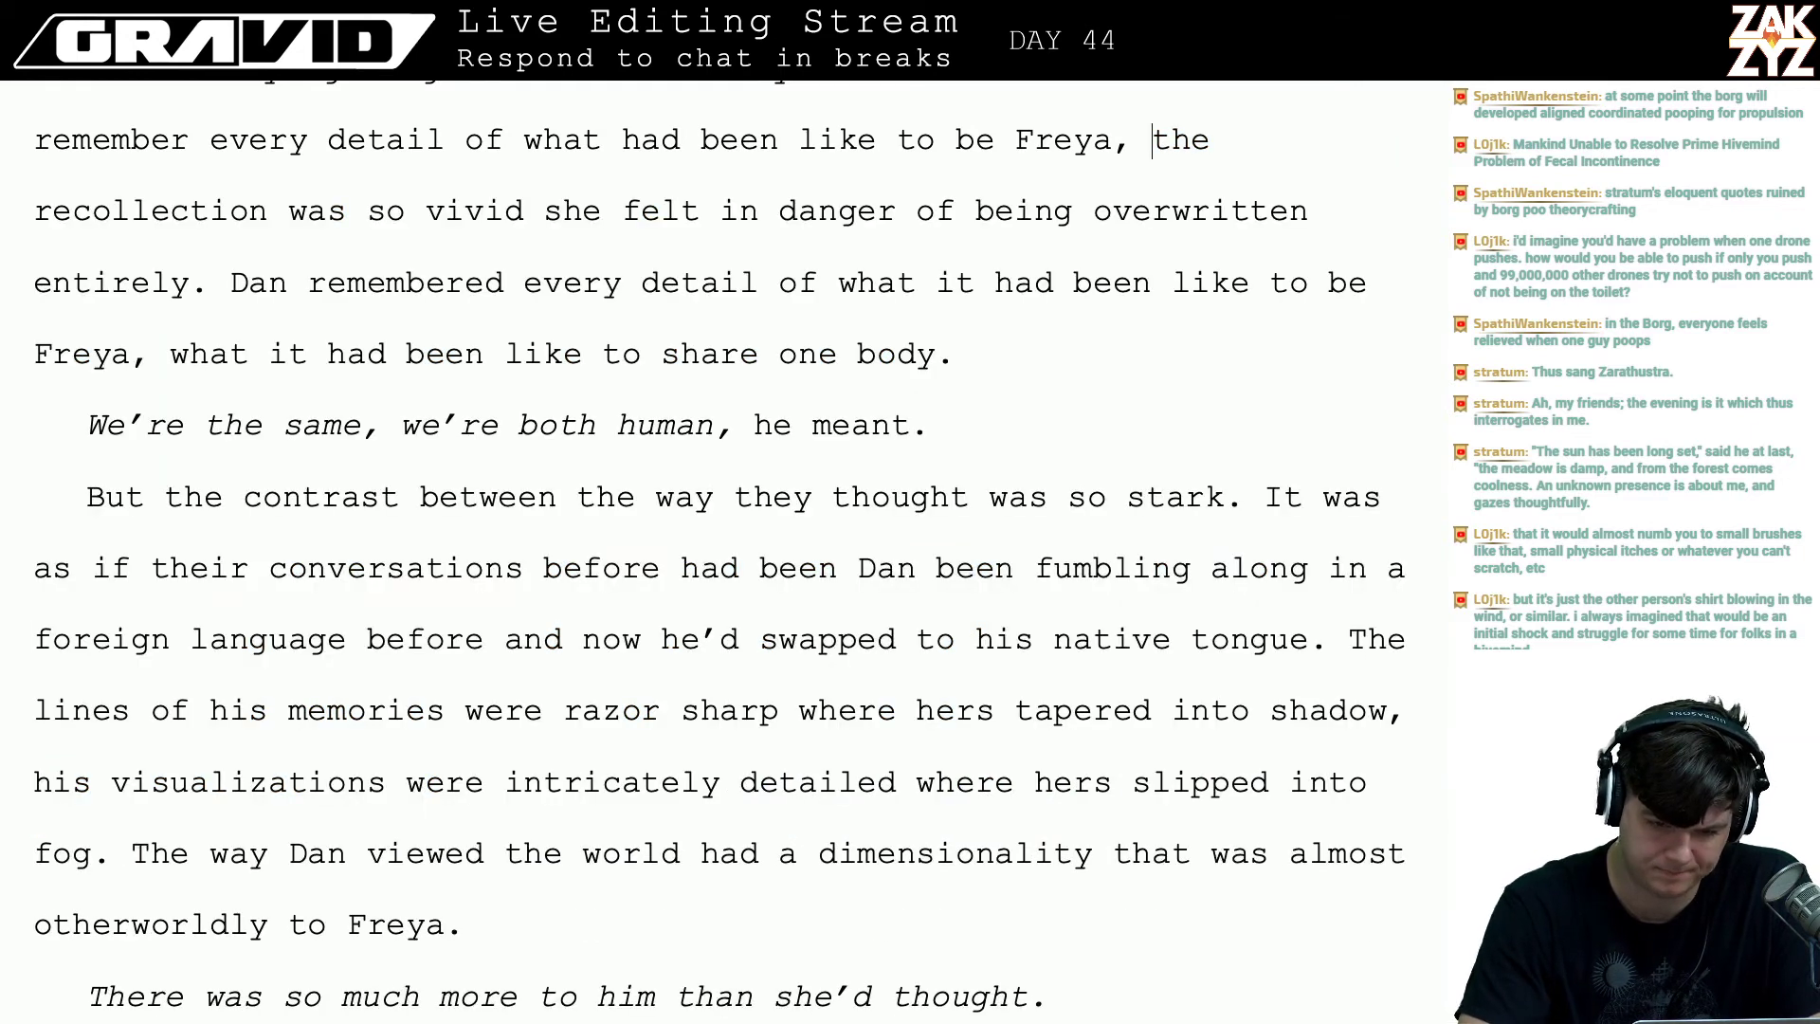
key("Up")
key("Up")
key("Left")
key("Left")
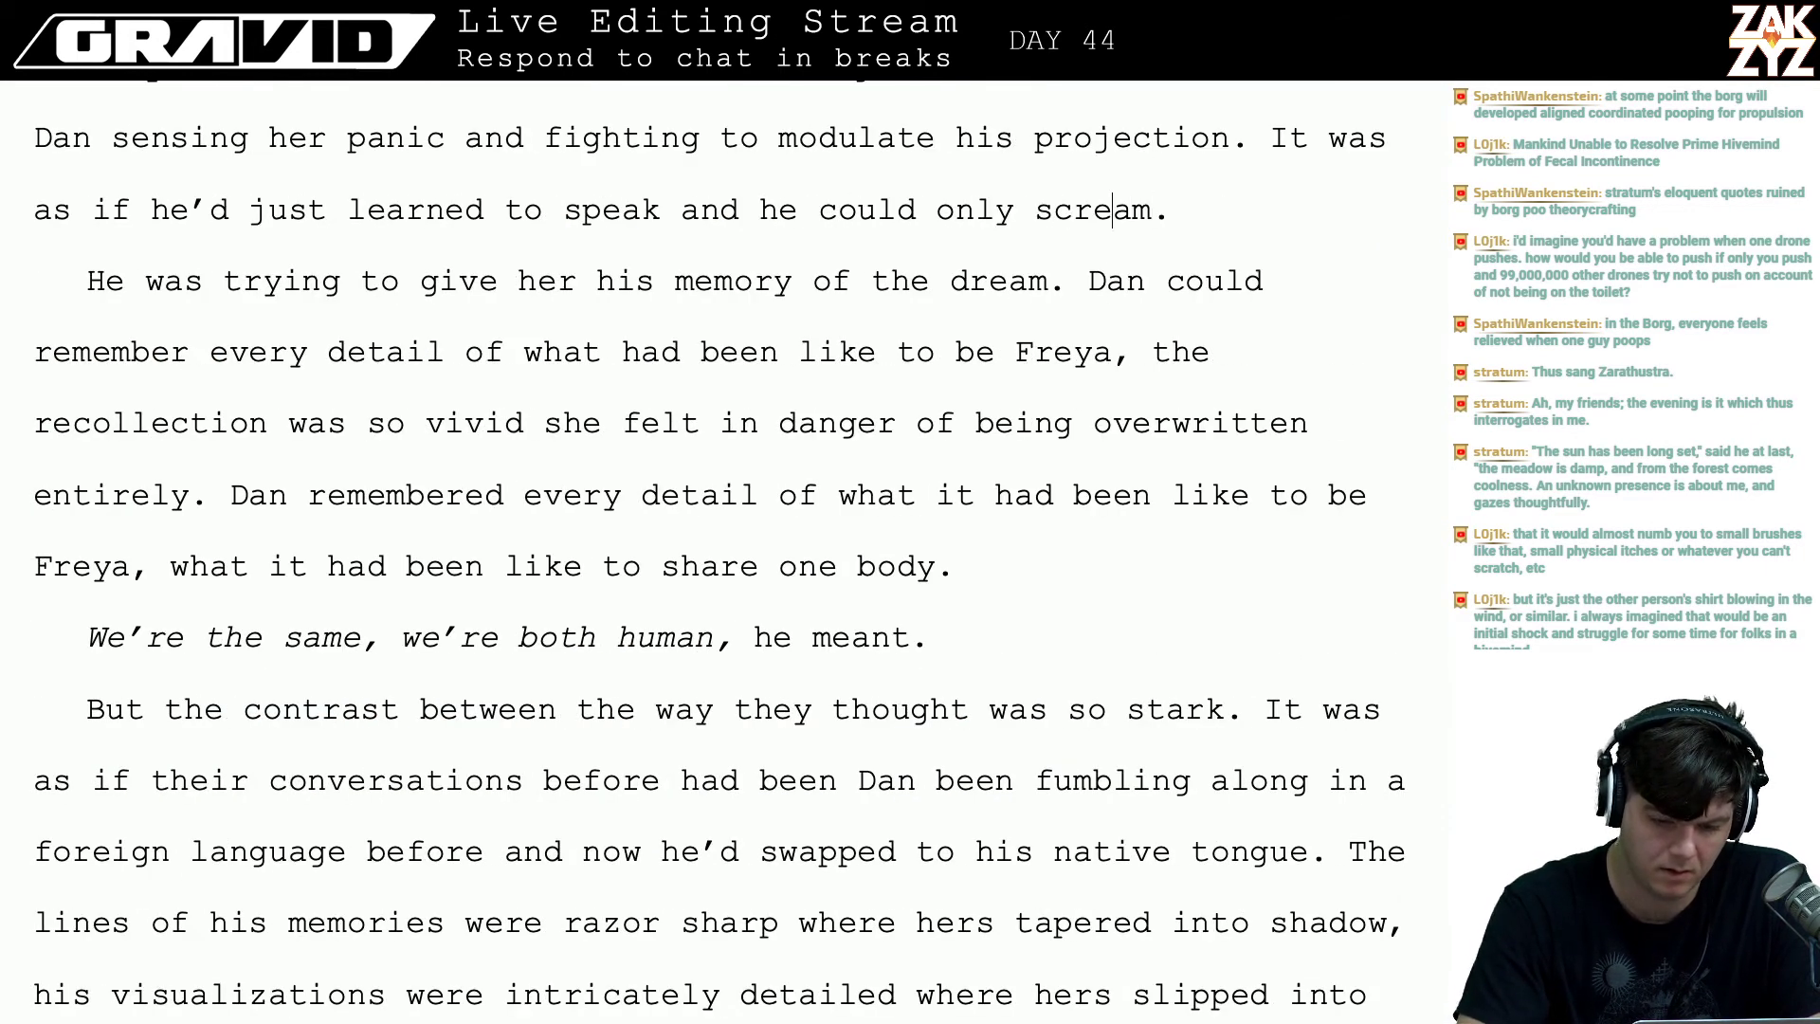
key("Down")
key("Right")
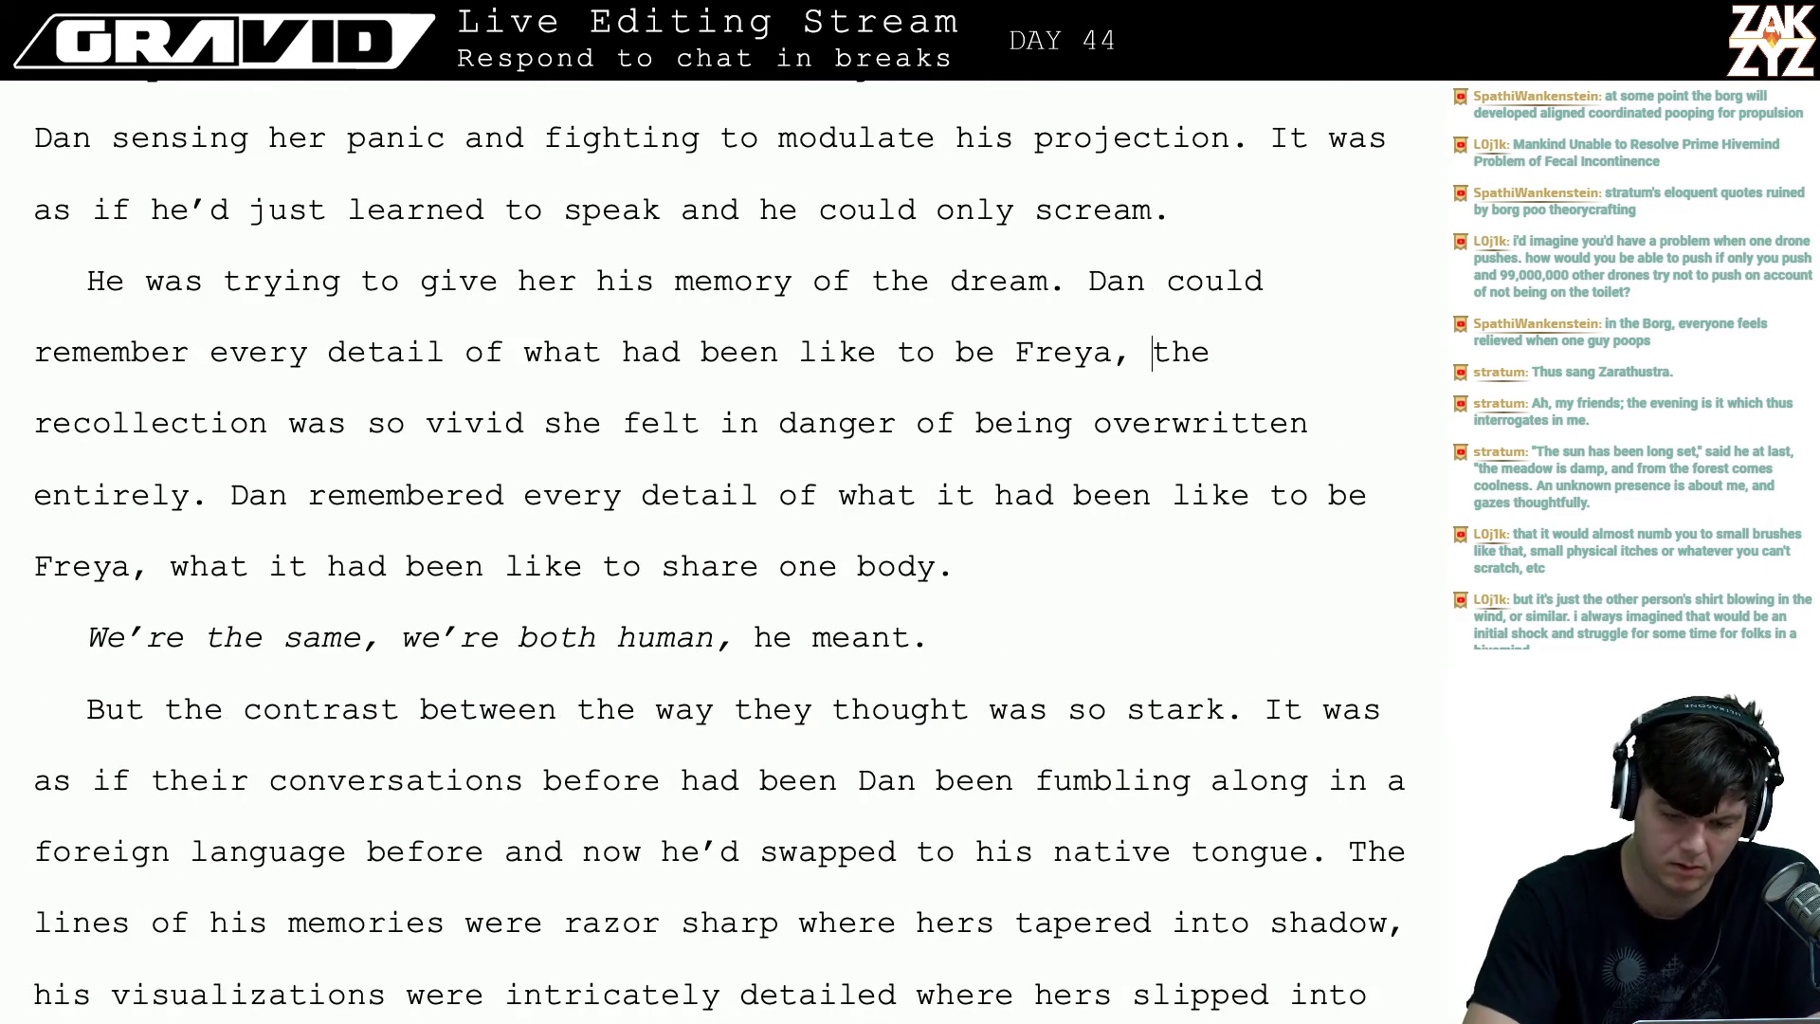
type("hi")
key("BackSpace")
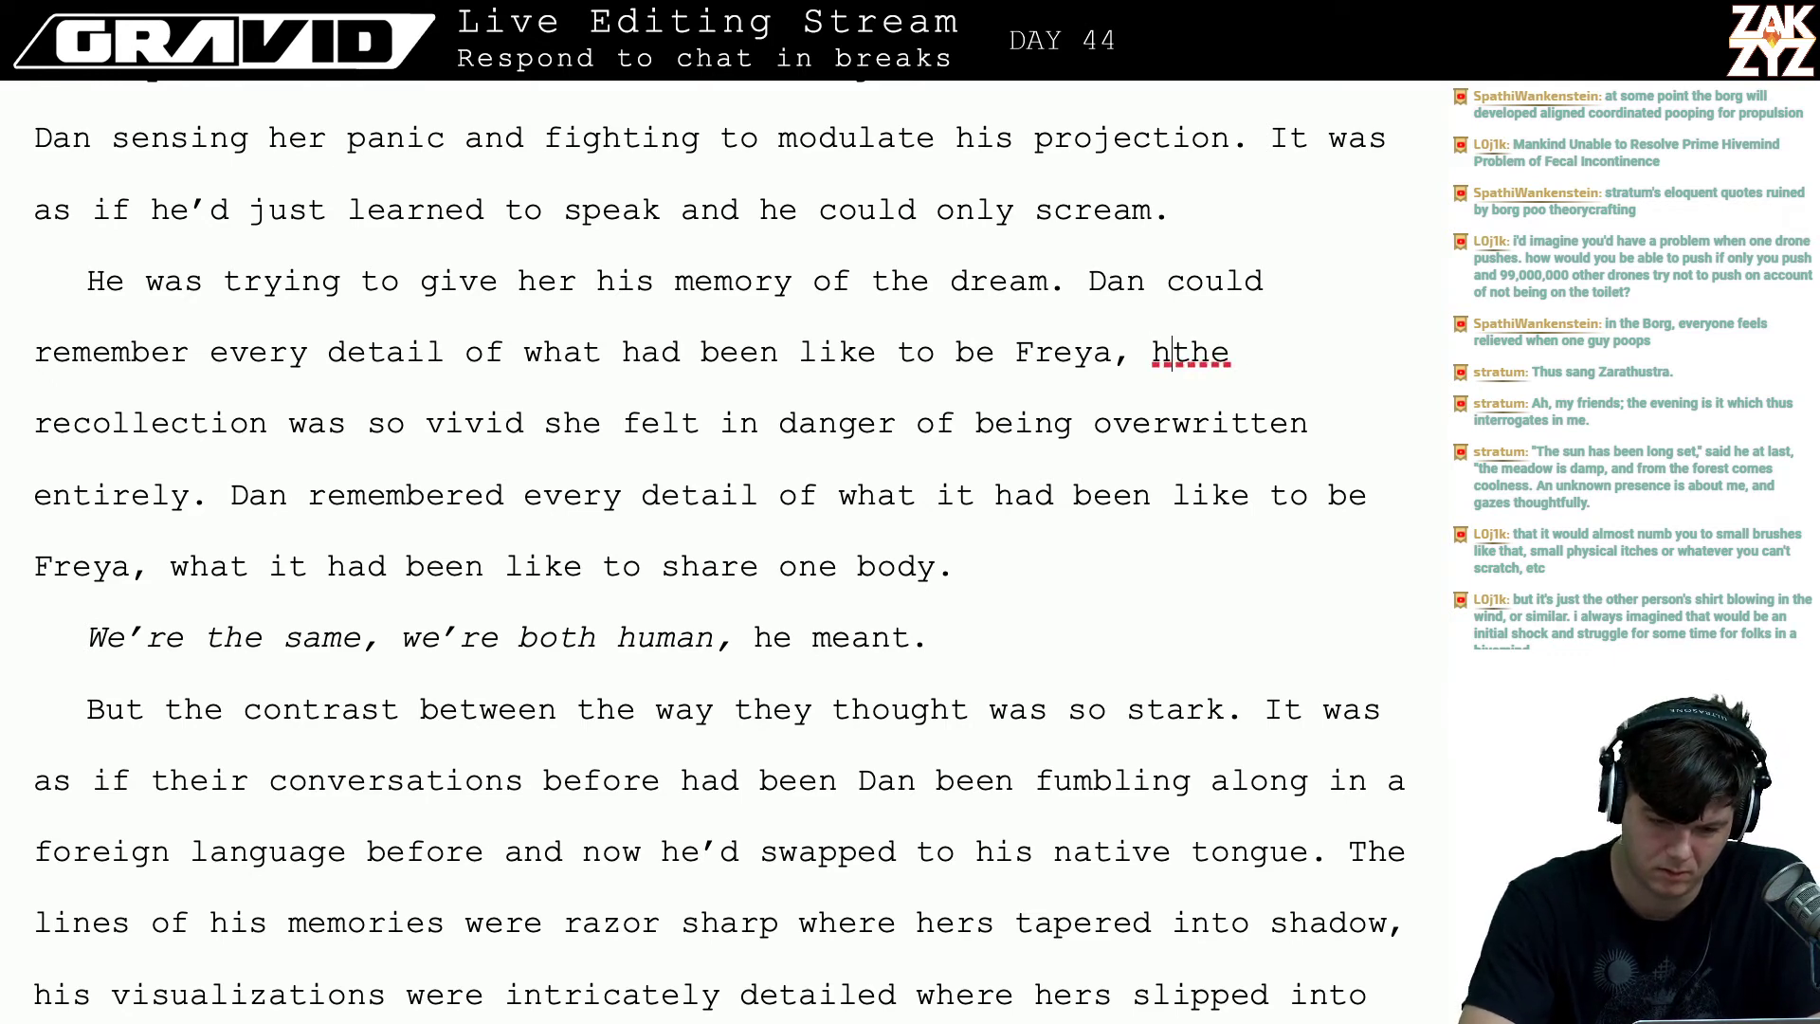
type("si")
key("BackSpace")
key("BackSpace")
key("BackSpace")
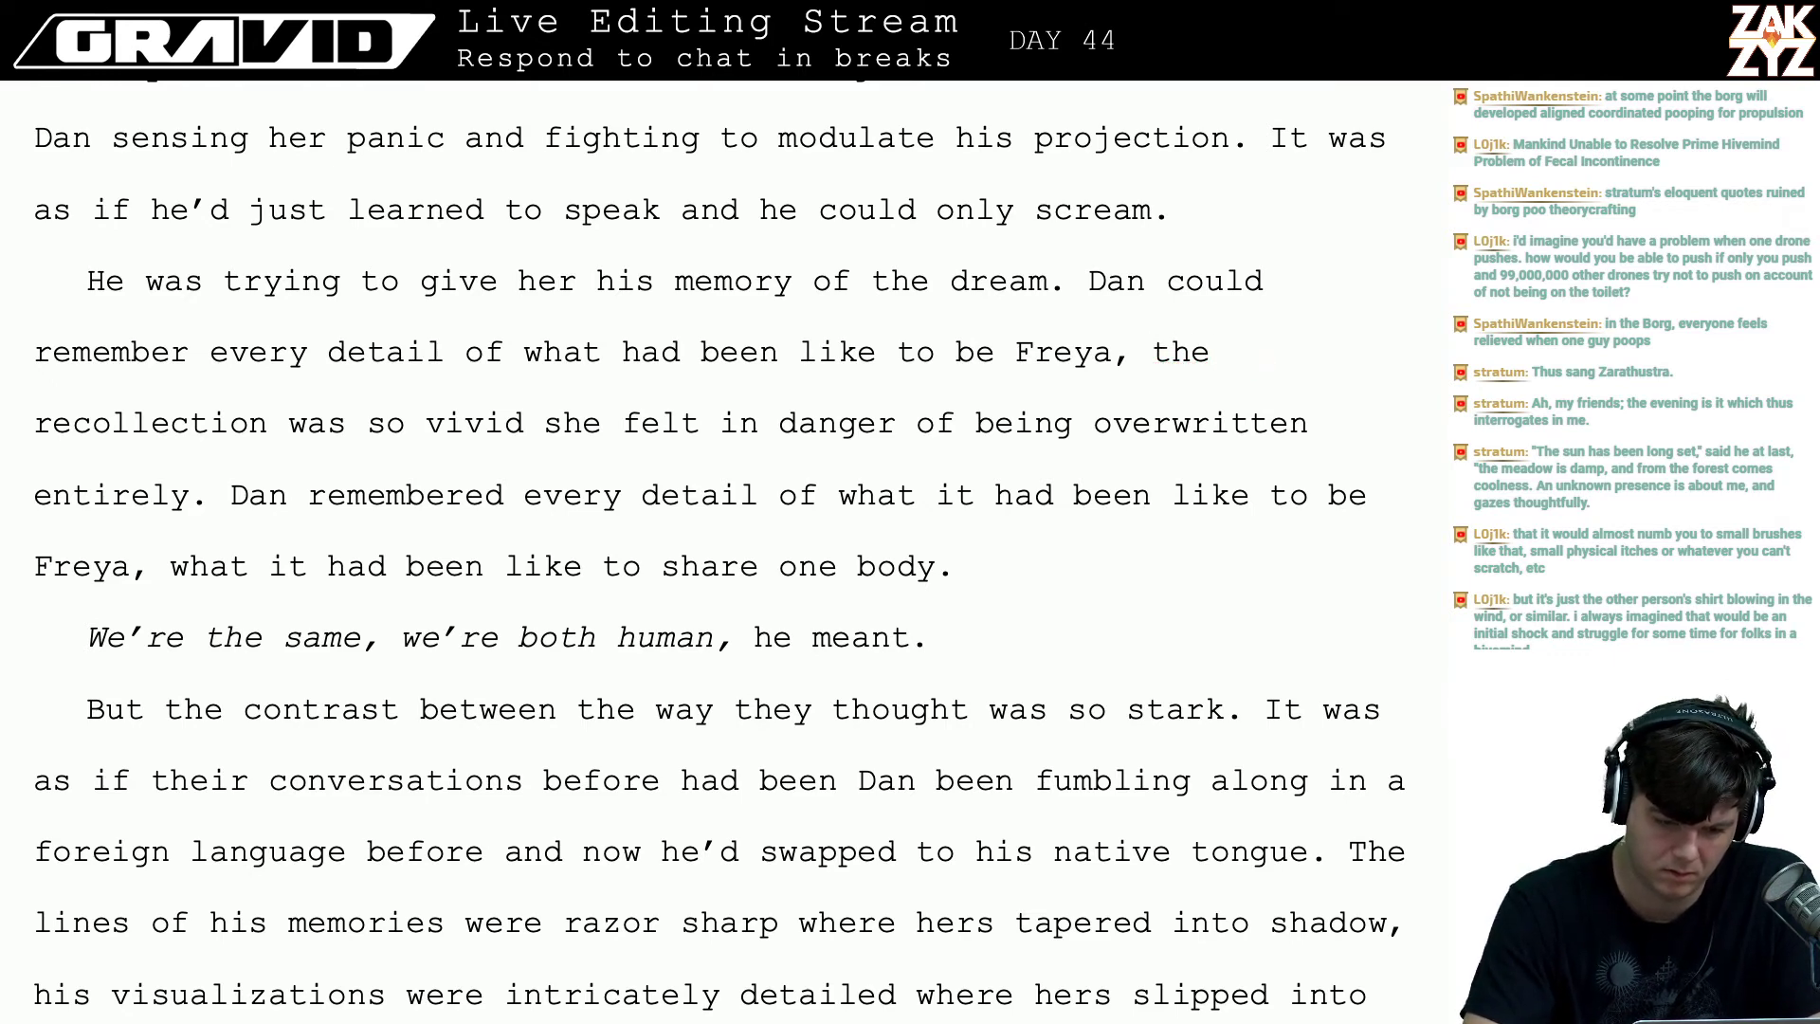
- Break the paragraph after "to be Freya," and leave an empty line before "the recollection was so vivid"
key("Return")
key("Return")
key("Up")
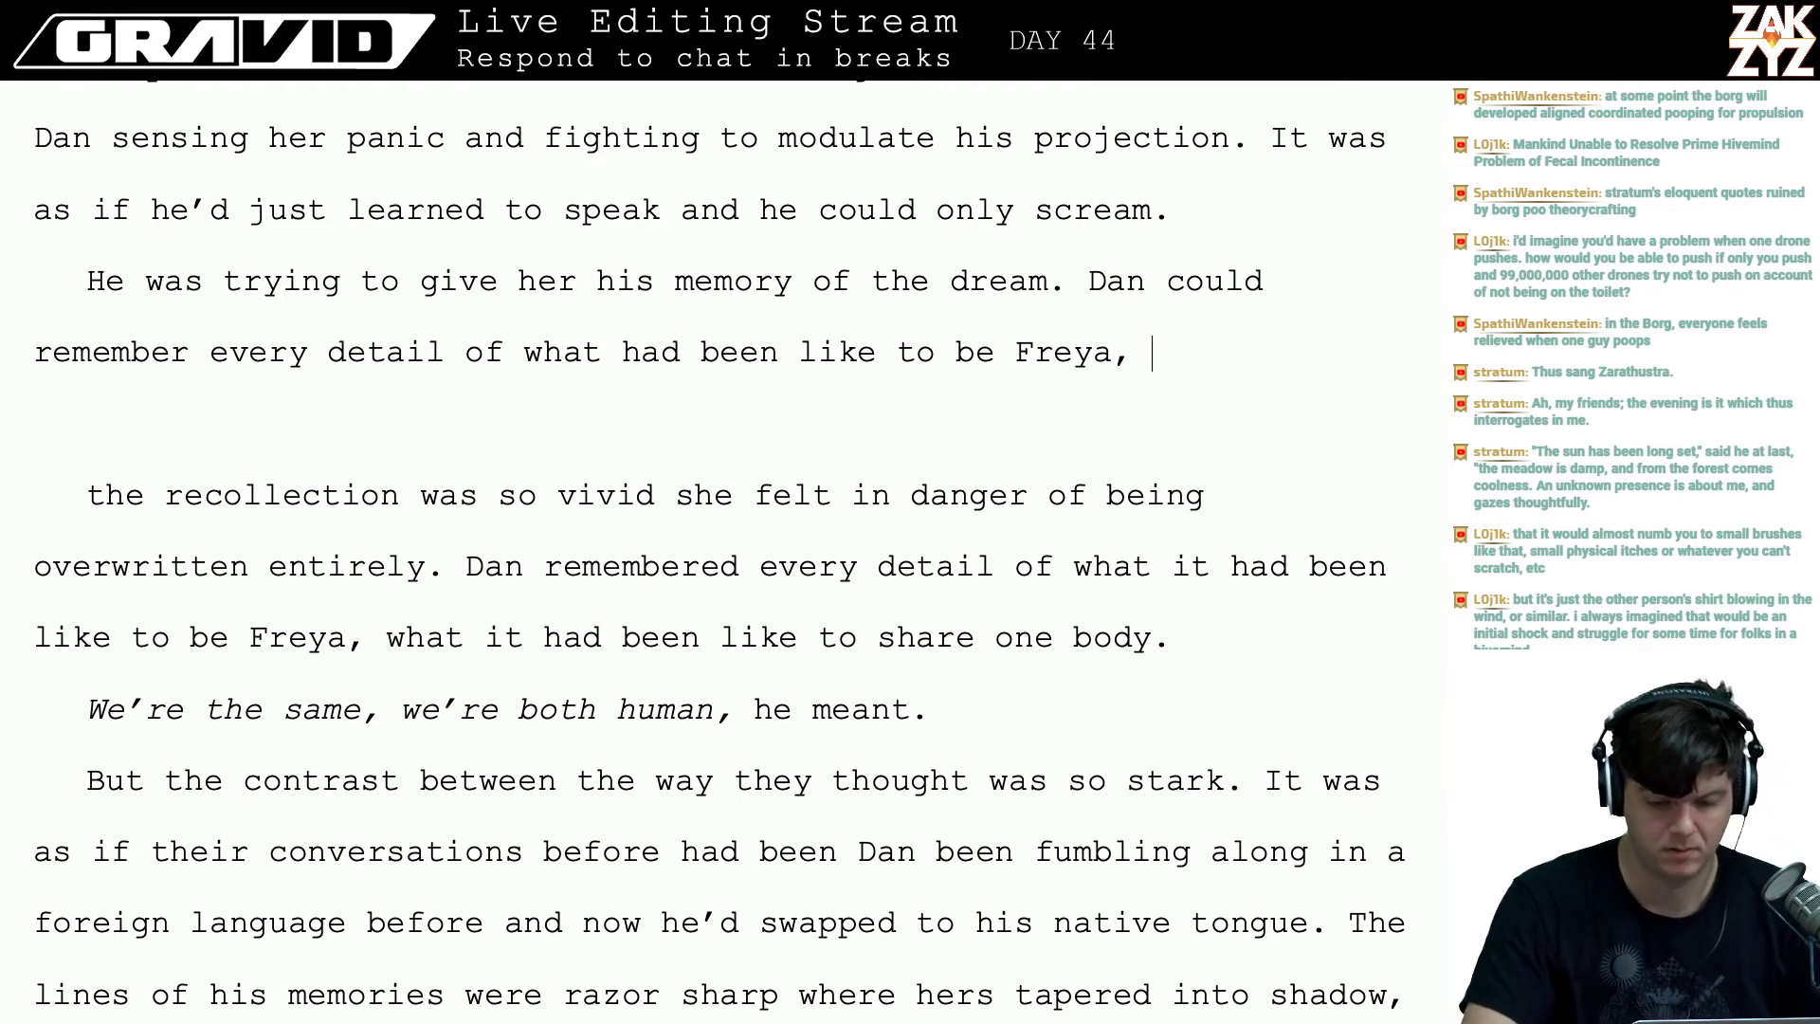
type("he")
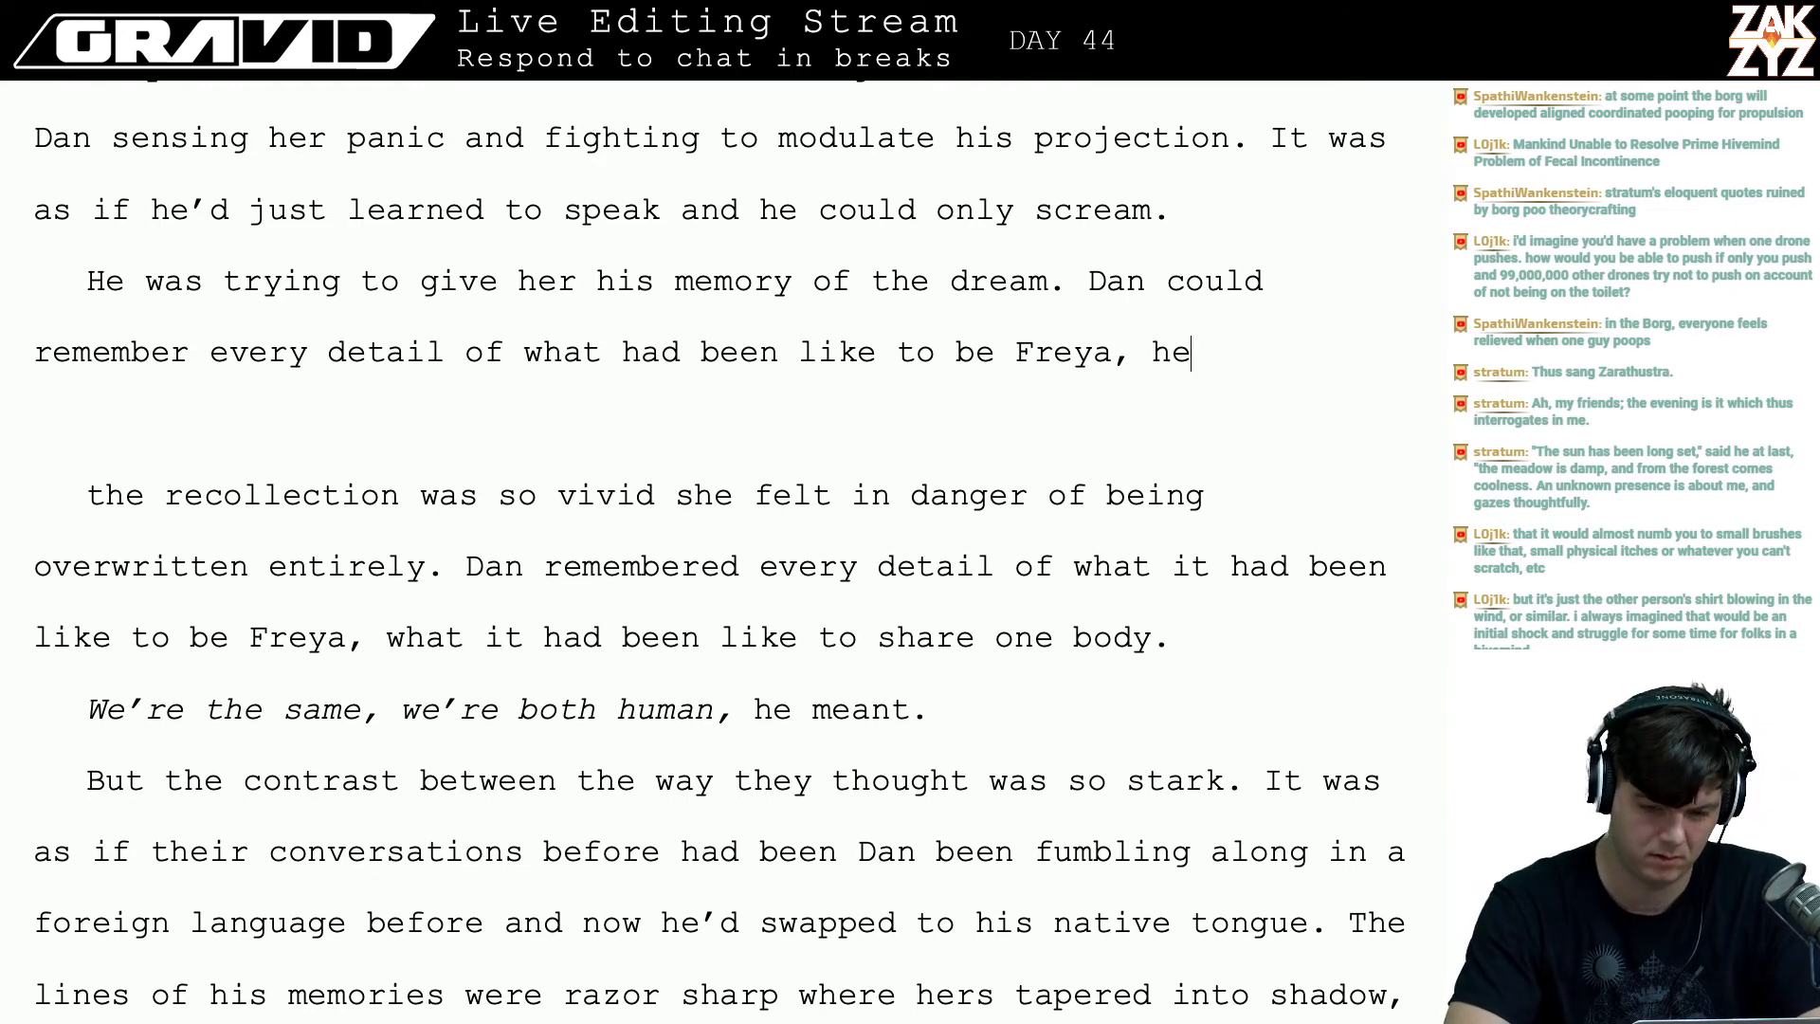
key("BackSpace")
key("BackSpace")
key("BackSpace")
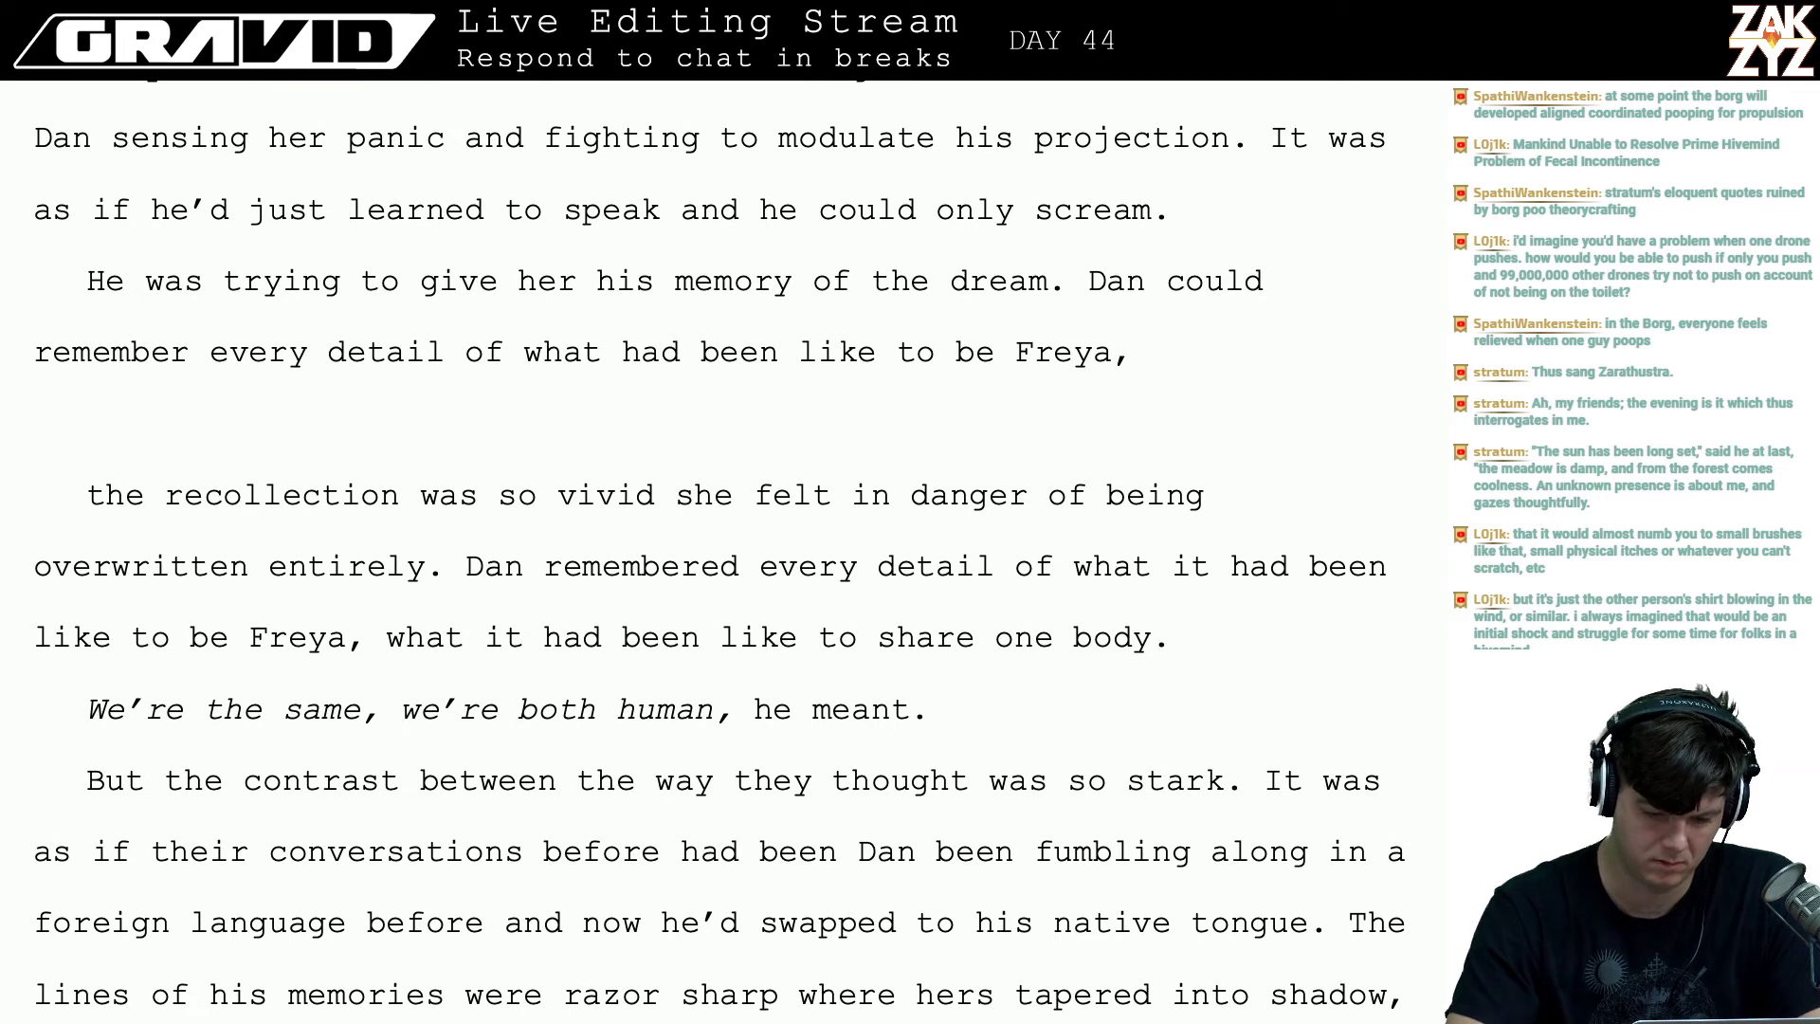
key("shift+Right")
key("Left")
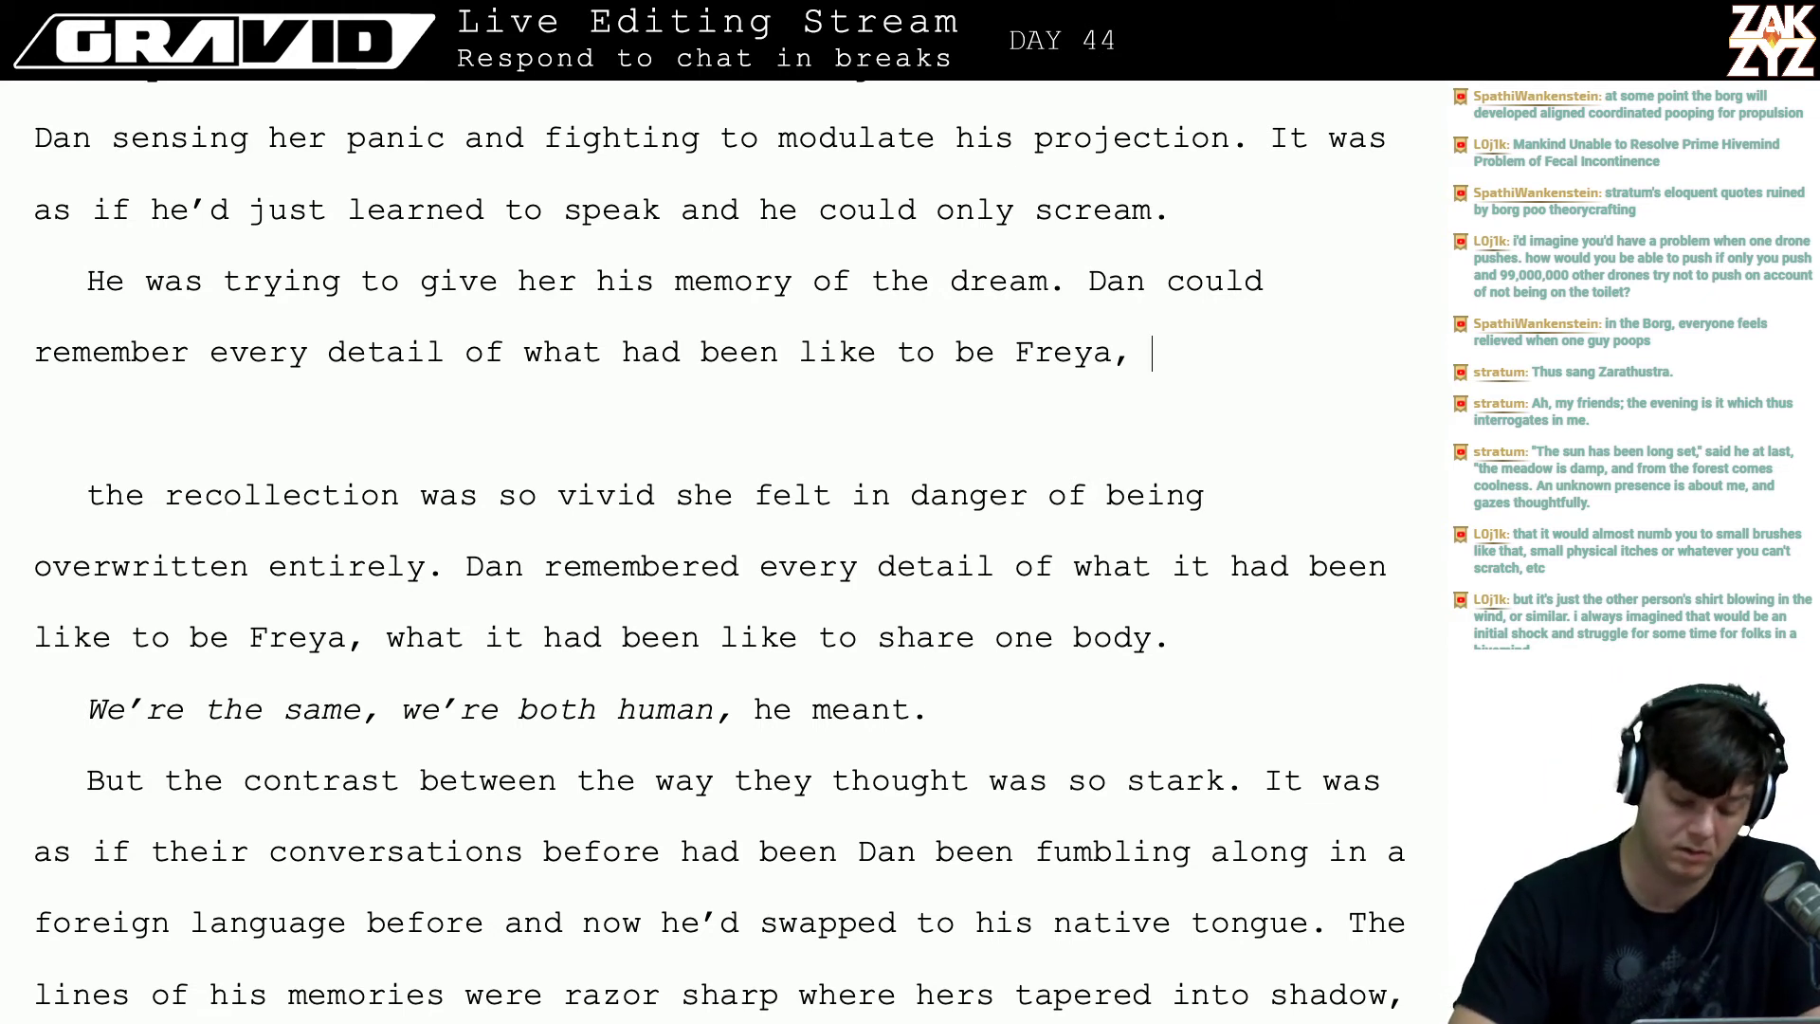
type("hed")
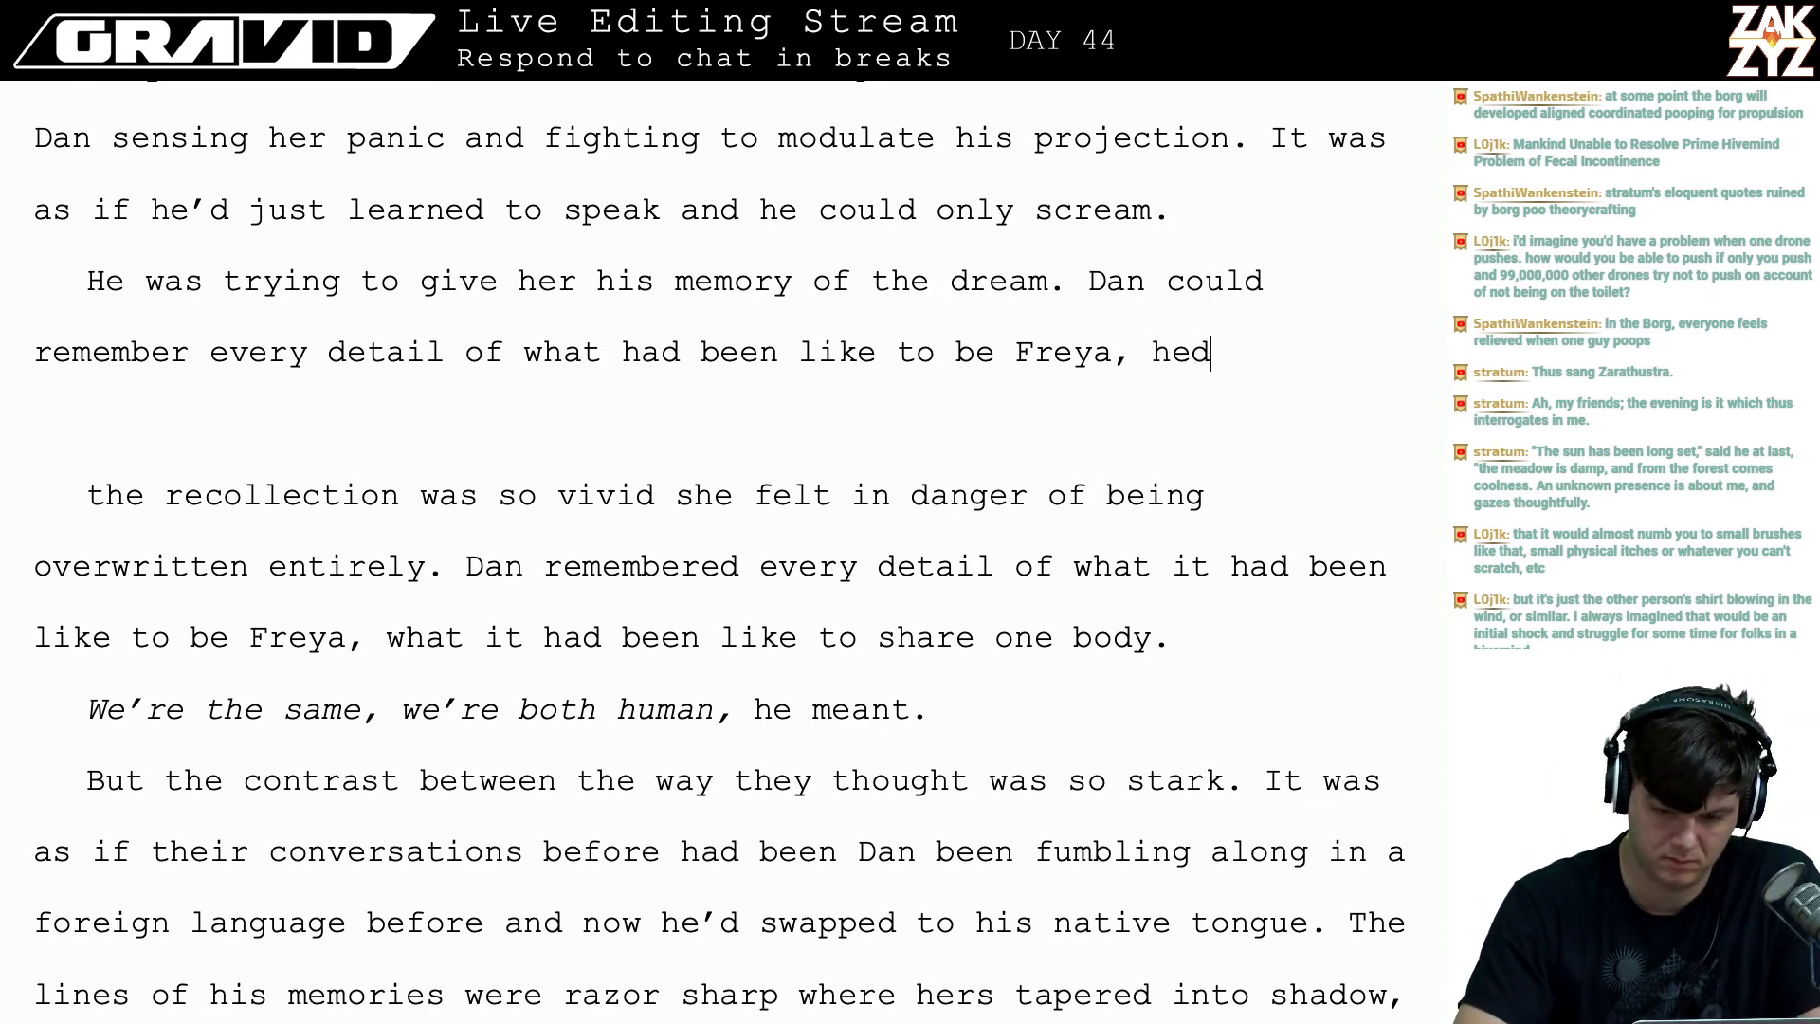
key("BackSpace")
type("'d")
key("BackSpace")
key("BackSpace")
key("BackSpace")
key("BackSpace")
- Try continuing after "Freya," with "she could see he'd thought of the dream again and"
type("she could s h")
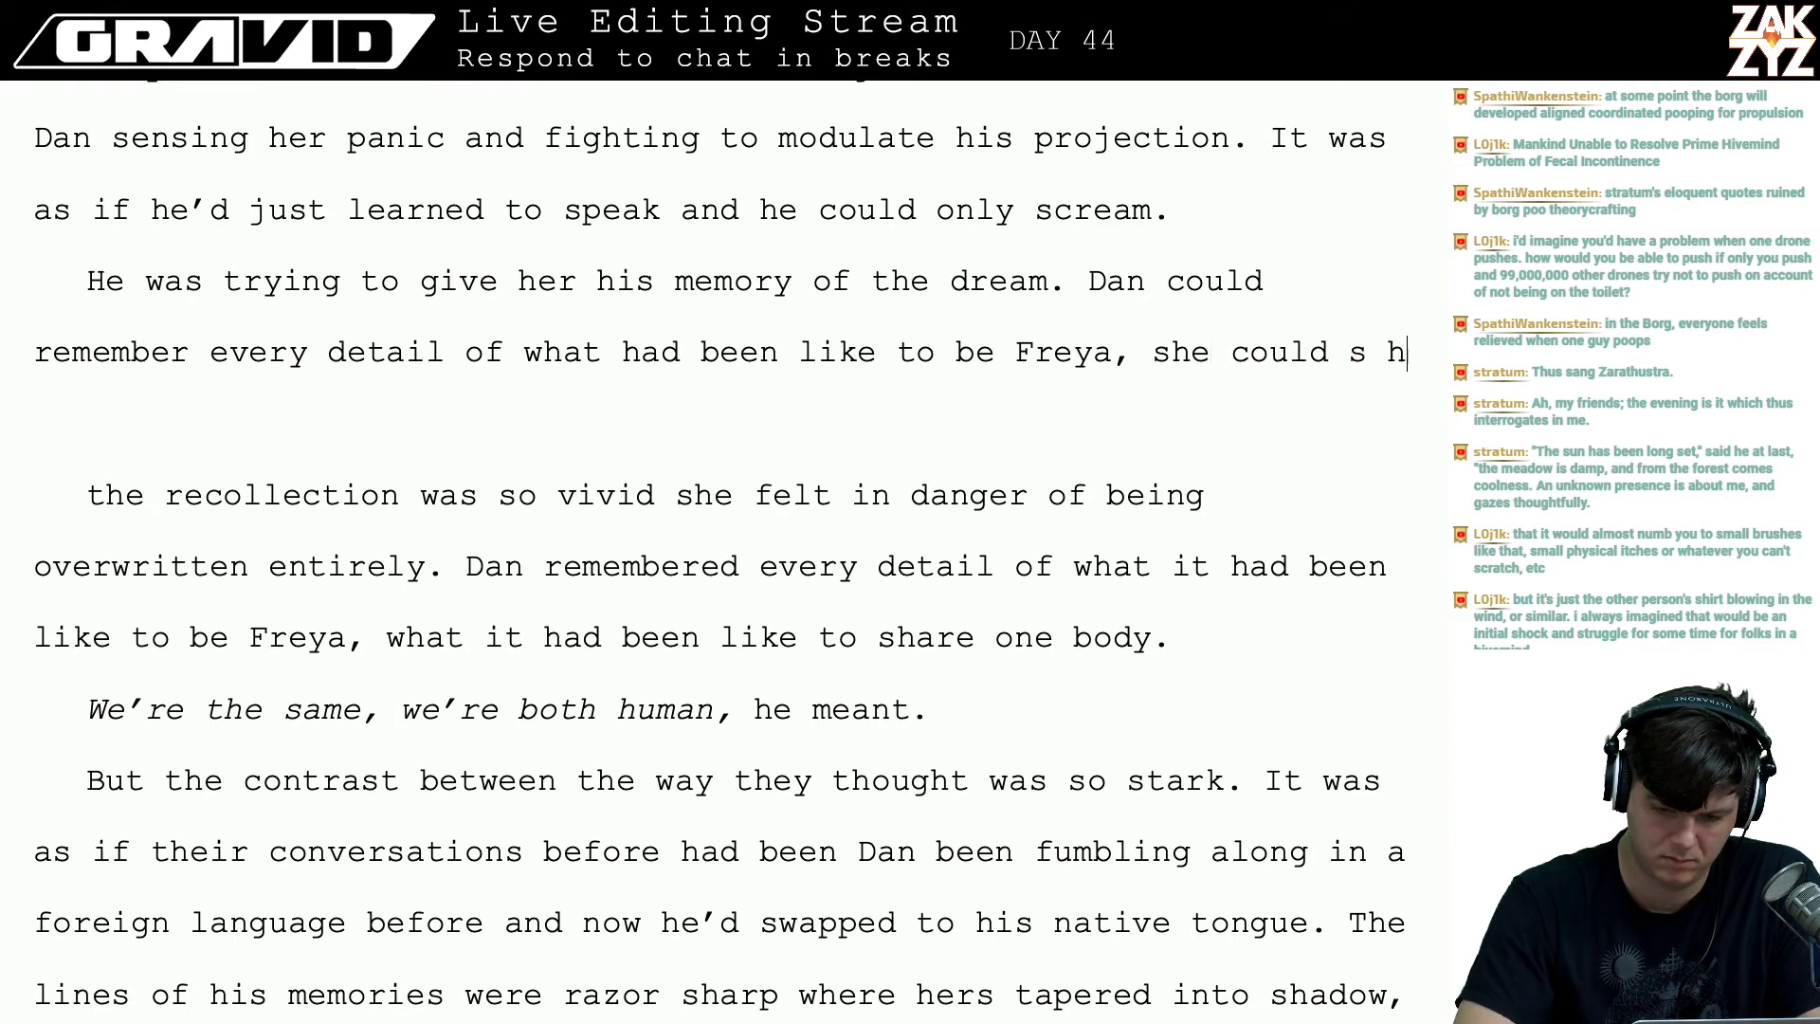
key("BackSpace")
key("BackSpace")
type("ee hed")
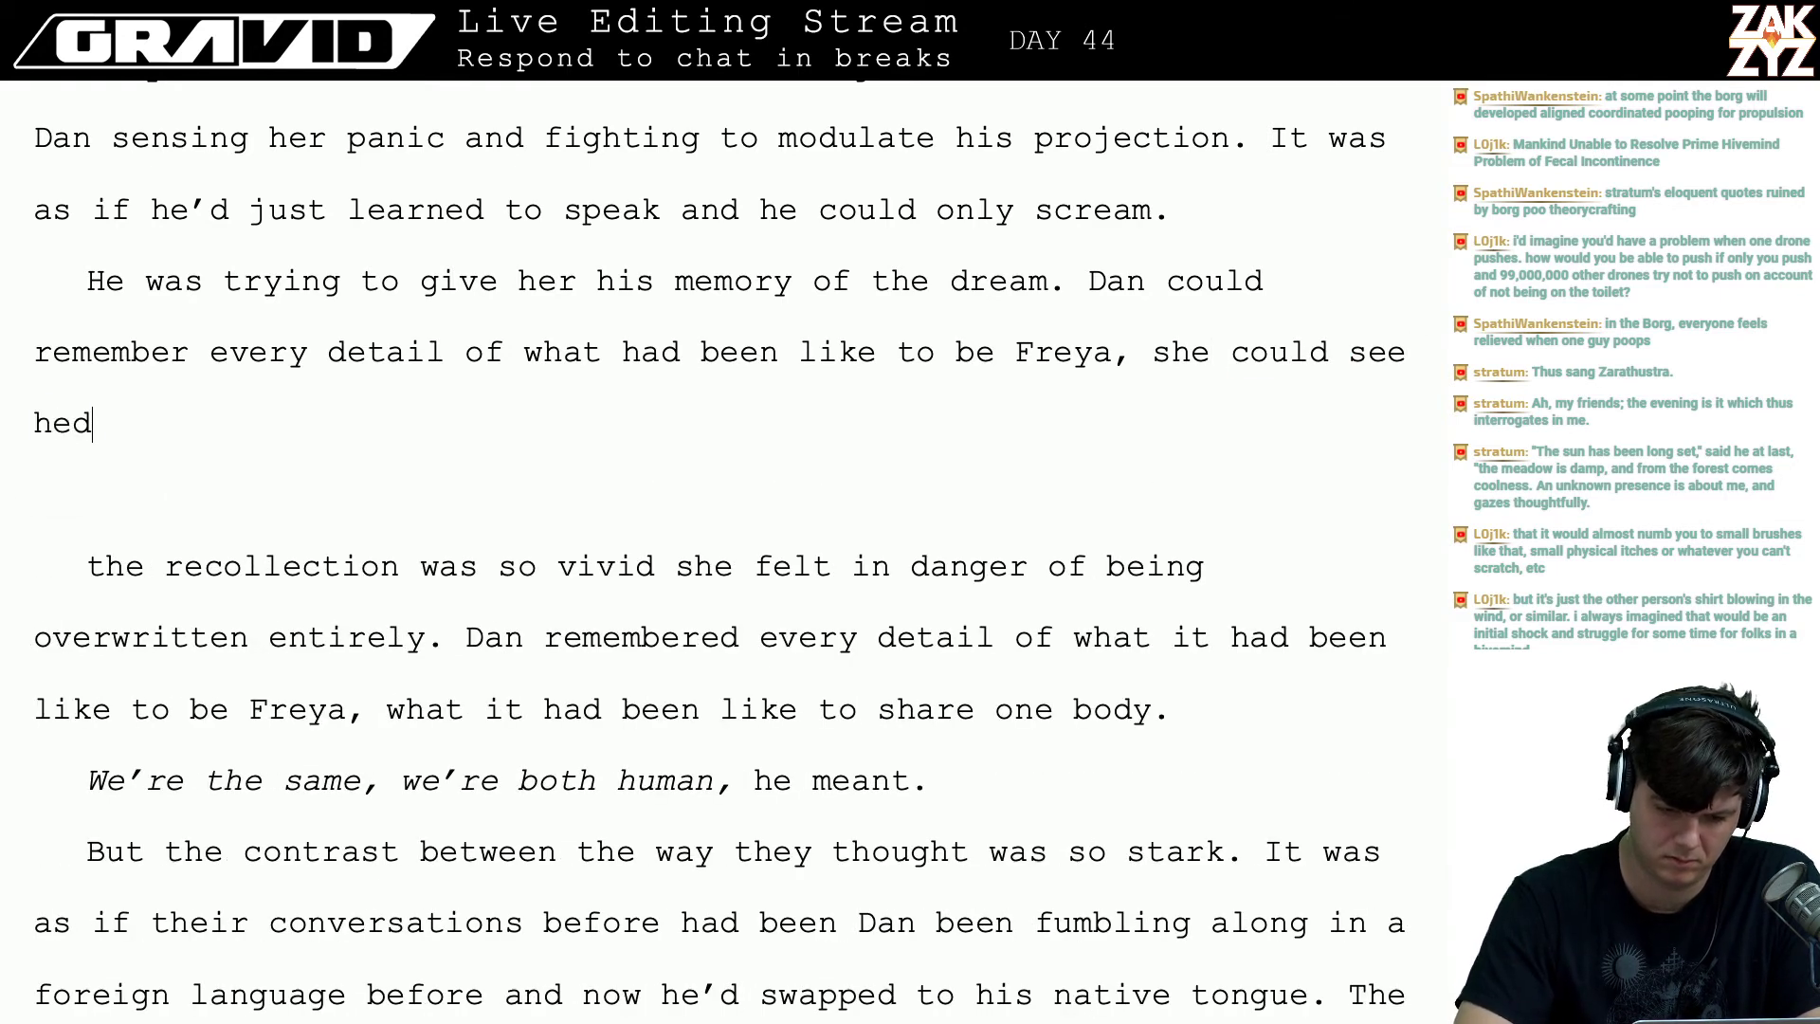
key("BackSpace")
type("'d thought of ")
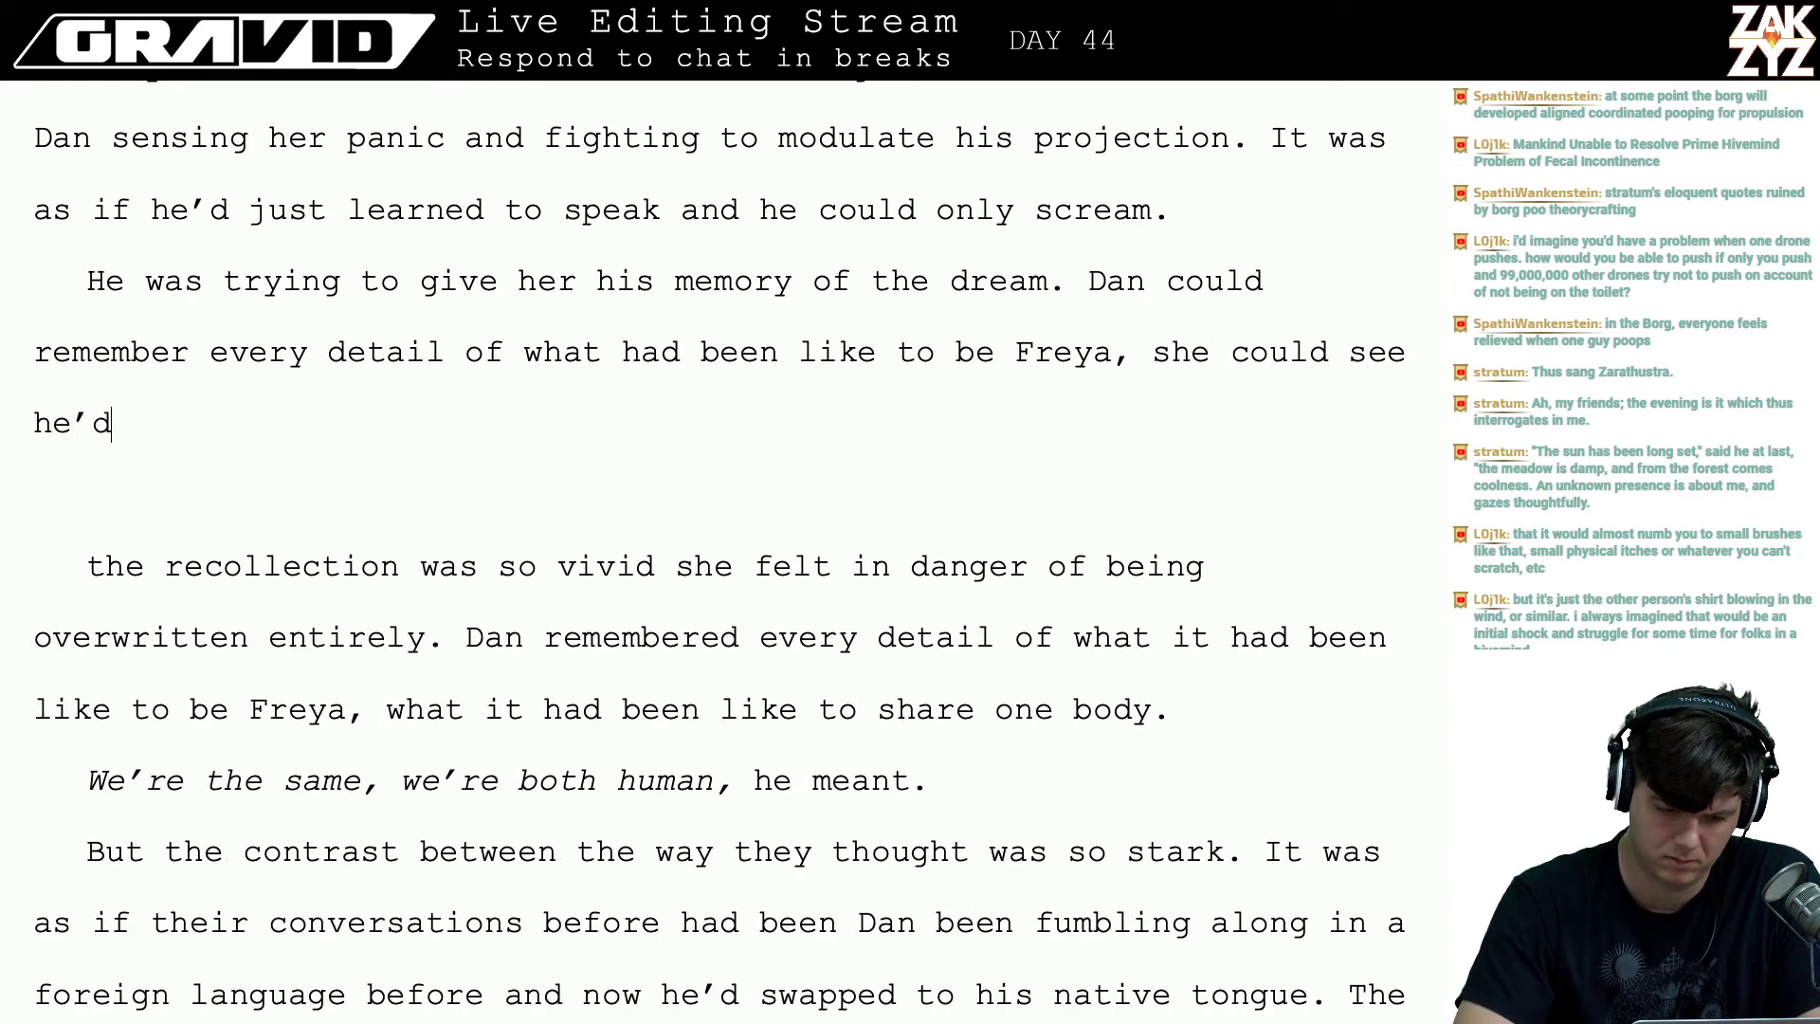
type("the d")
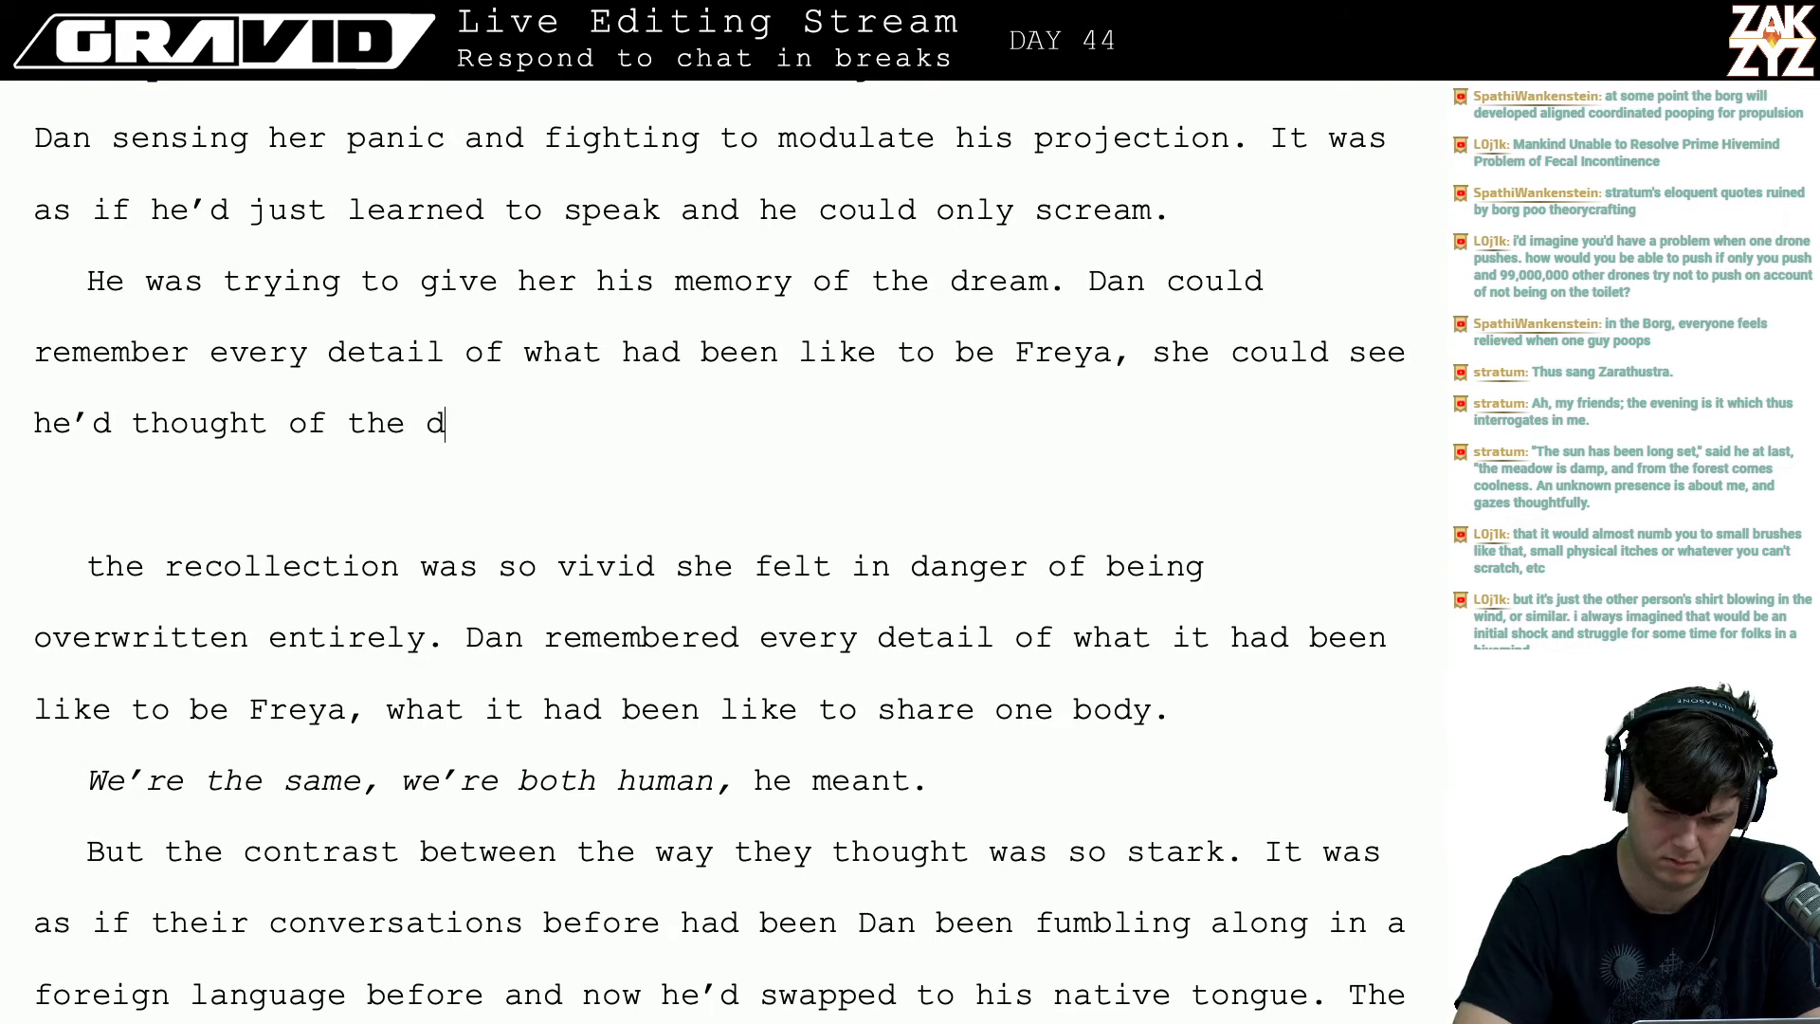
type("ream again and a")
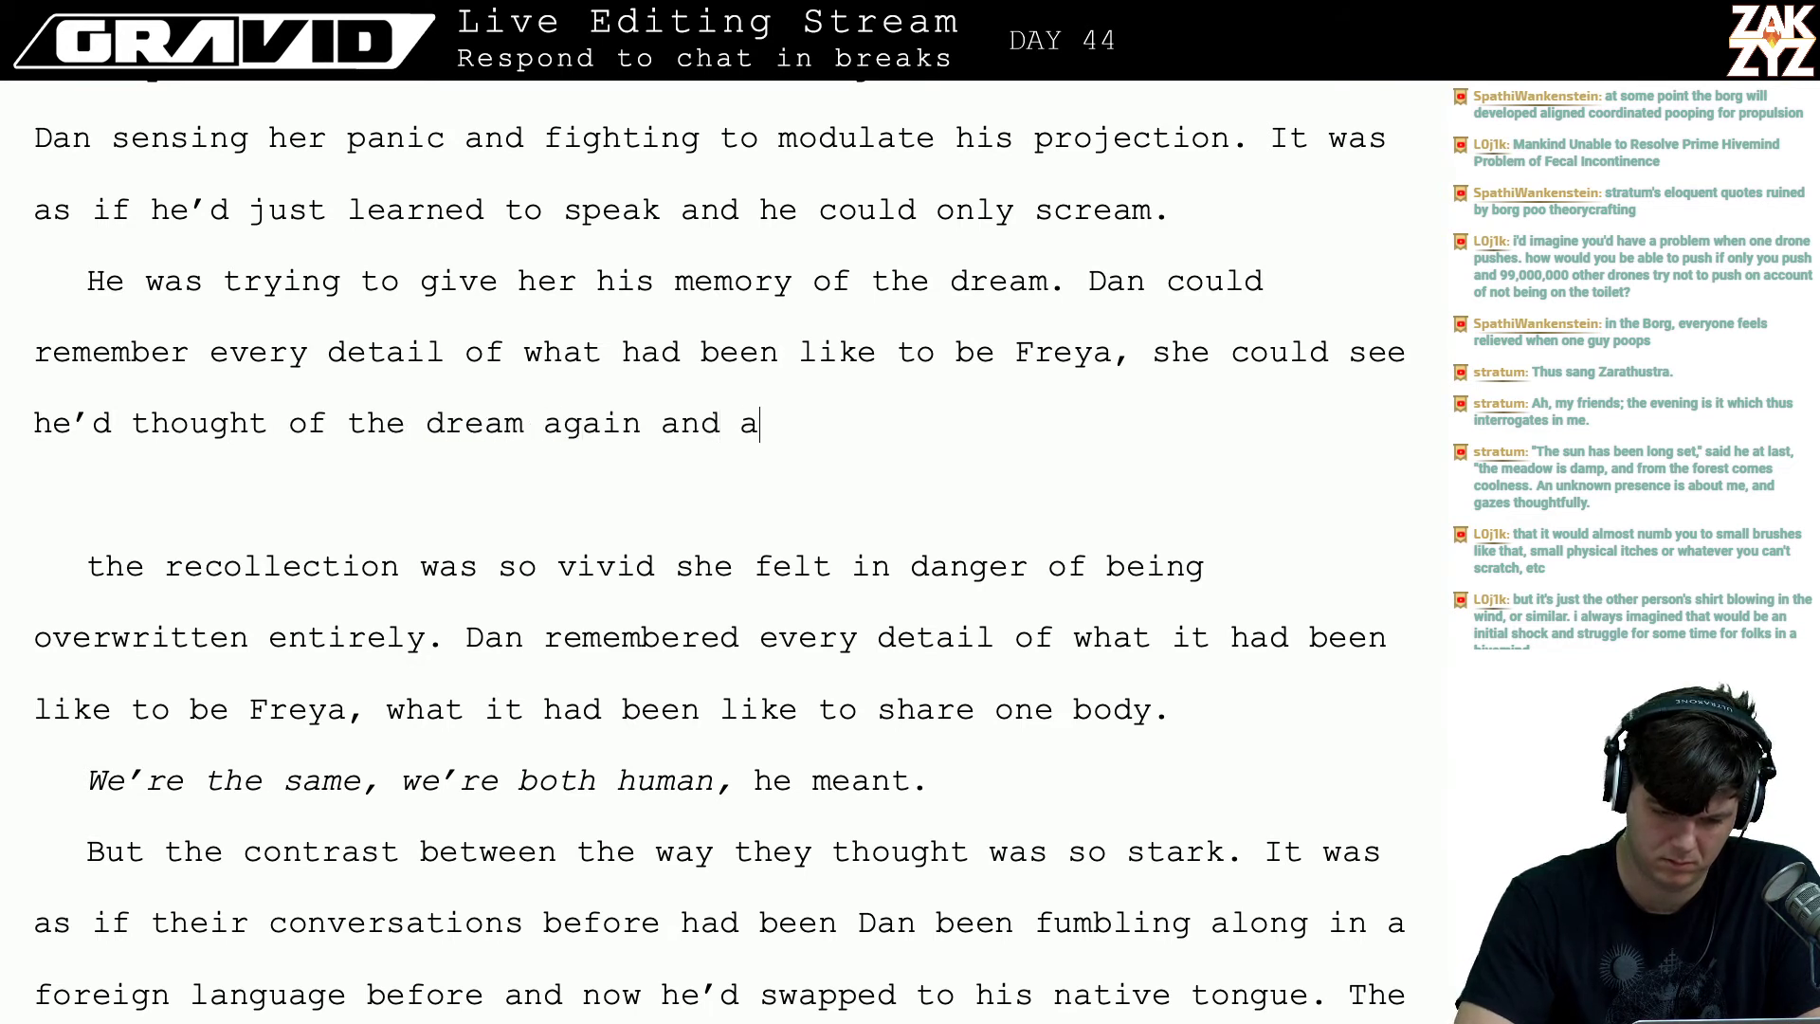
- Erase the trial wording about him thinking of the dream again, back to "to be Freya,"
key("BackSpace")
key("BackSpace")
key("BackSpace")
key("BackSpace")
key("BackSpace")
key("BackSpace")
key("BackSpace")
key("BackSpace")
key("BackSpace")
key("BackSpace")
key("BackSpace")
key("BackSpace")
key("BackSpace")
key("BackSpace")
key("BackSpace")
key("BackSpace")
key("BackSpace")
key("BackSpace")
key("BackSpace")
key("BackSpace")
key("BackSpace")
key("BackSpace")
key("BackSpace")
key("BackSpace")
key("BackSpace")
key("BackSpace")
key("BackSpace")
key("BackSpace")
key("BackSpace")
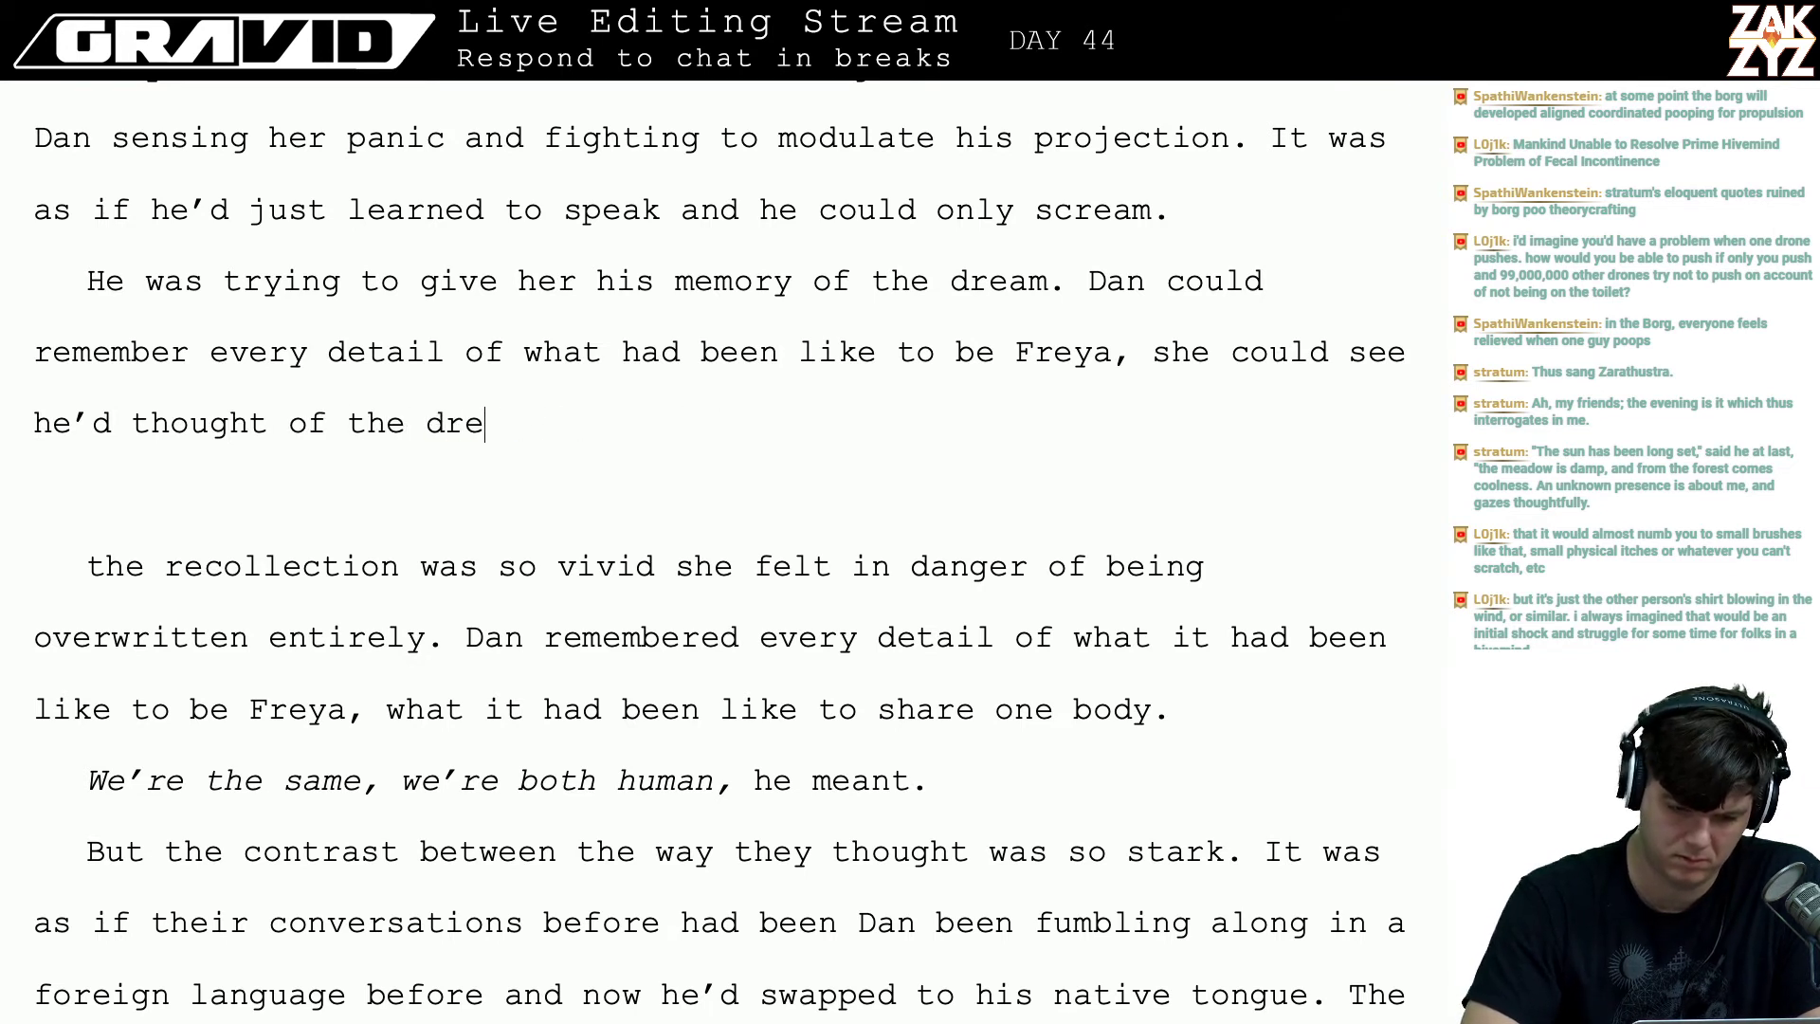
key("BackSpace")
key("BackSpace")
key("BackSpace")
key("BackSpace")
key("BackSpace")
key("BackSpace")
key("BackSpace")
key("BackSpace")
key("BackSpace")
key("BackSpace")
key("BackSpace")
key("BackSpace")
key("BackSpace")
key("BackSpace")
key("BackSpace")
key("BackSpace")
key("BackSpace")
key("BackSpace")
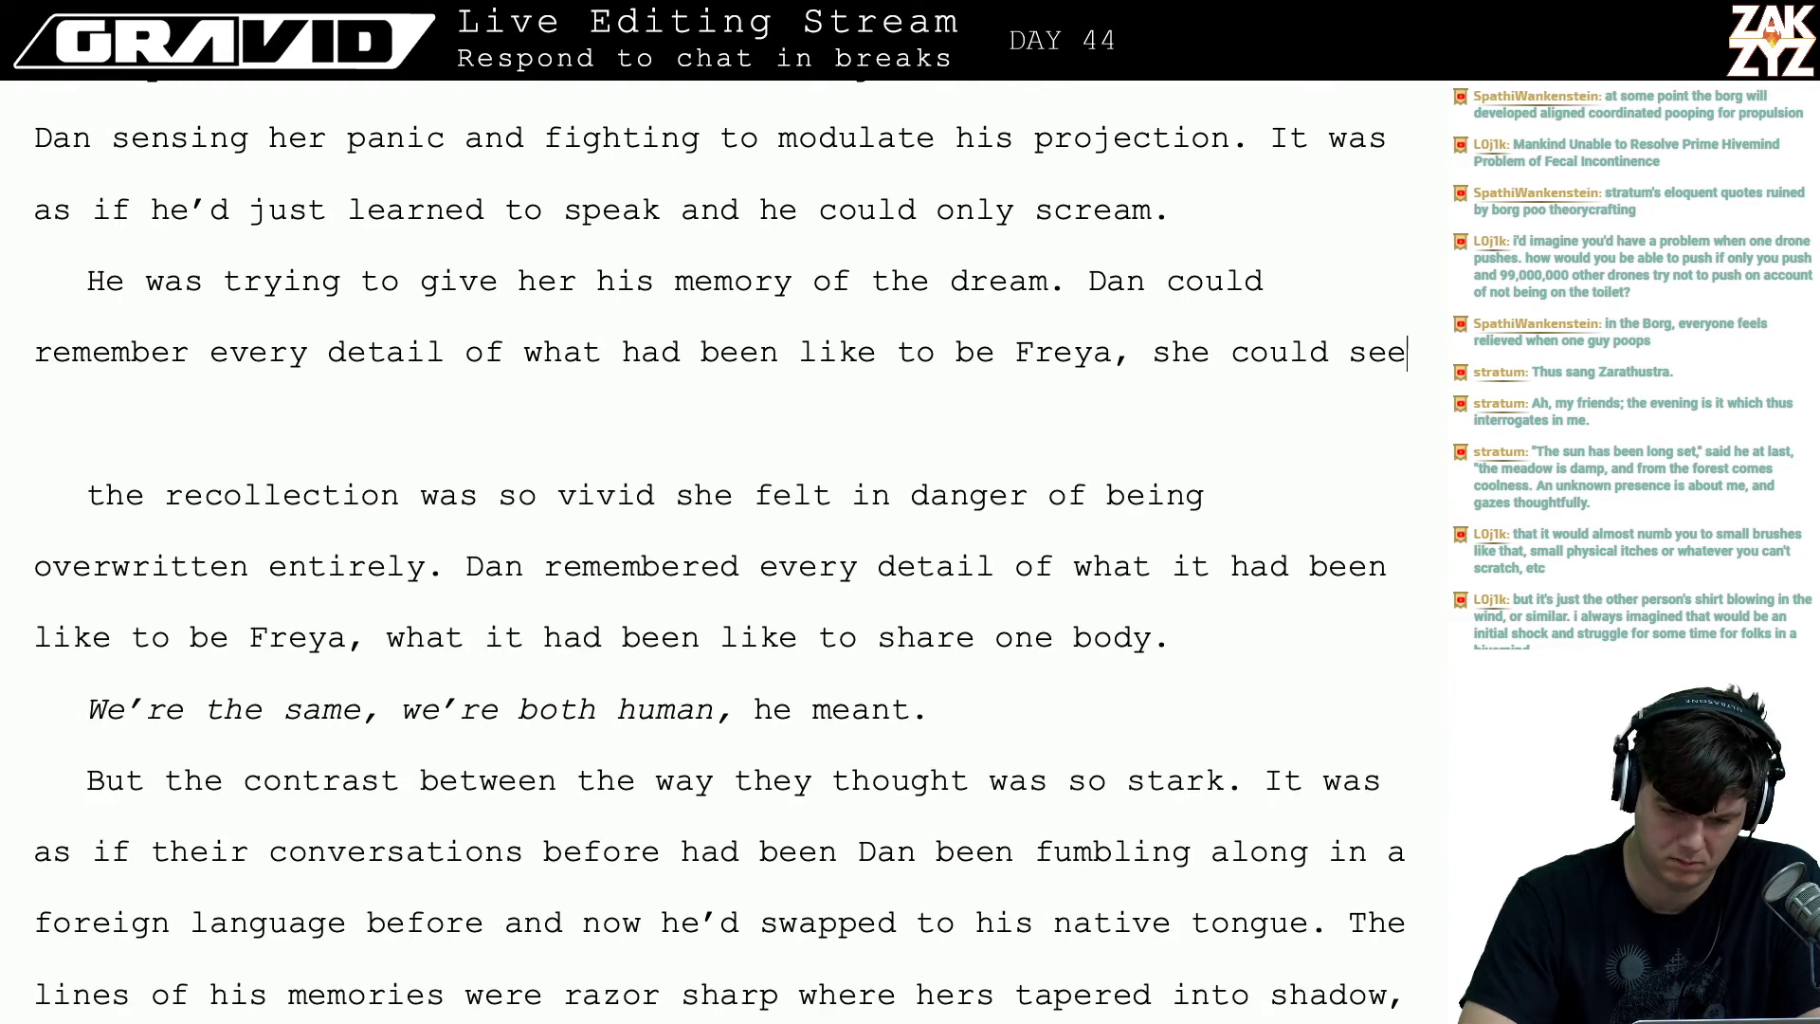
- Continue the sentence after "to be Freya," with "and she could see he'd"
type("nd ")
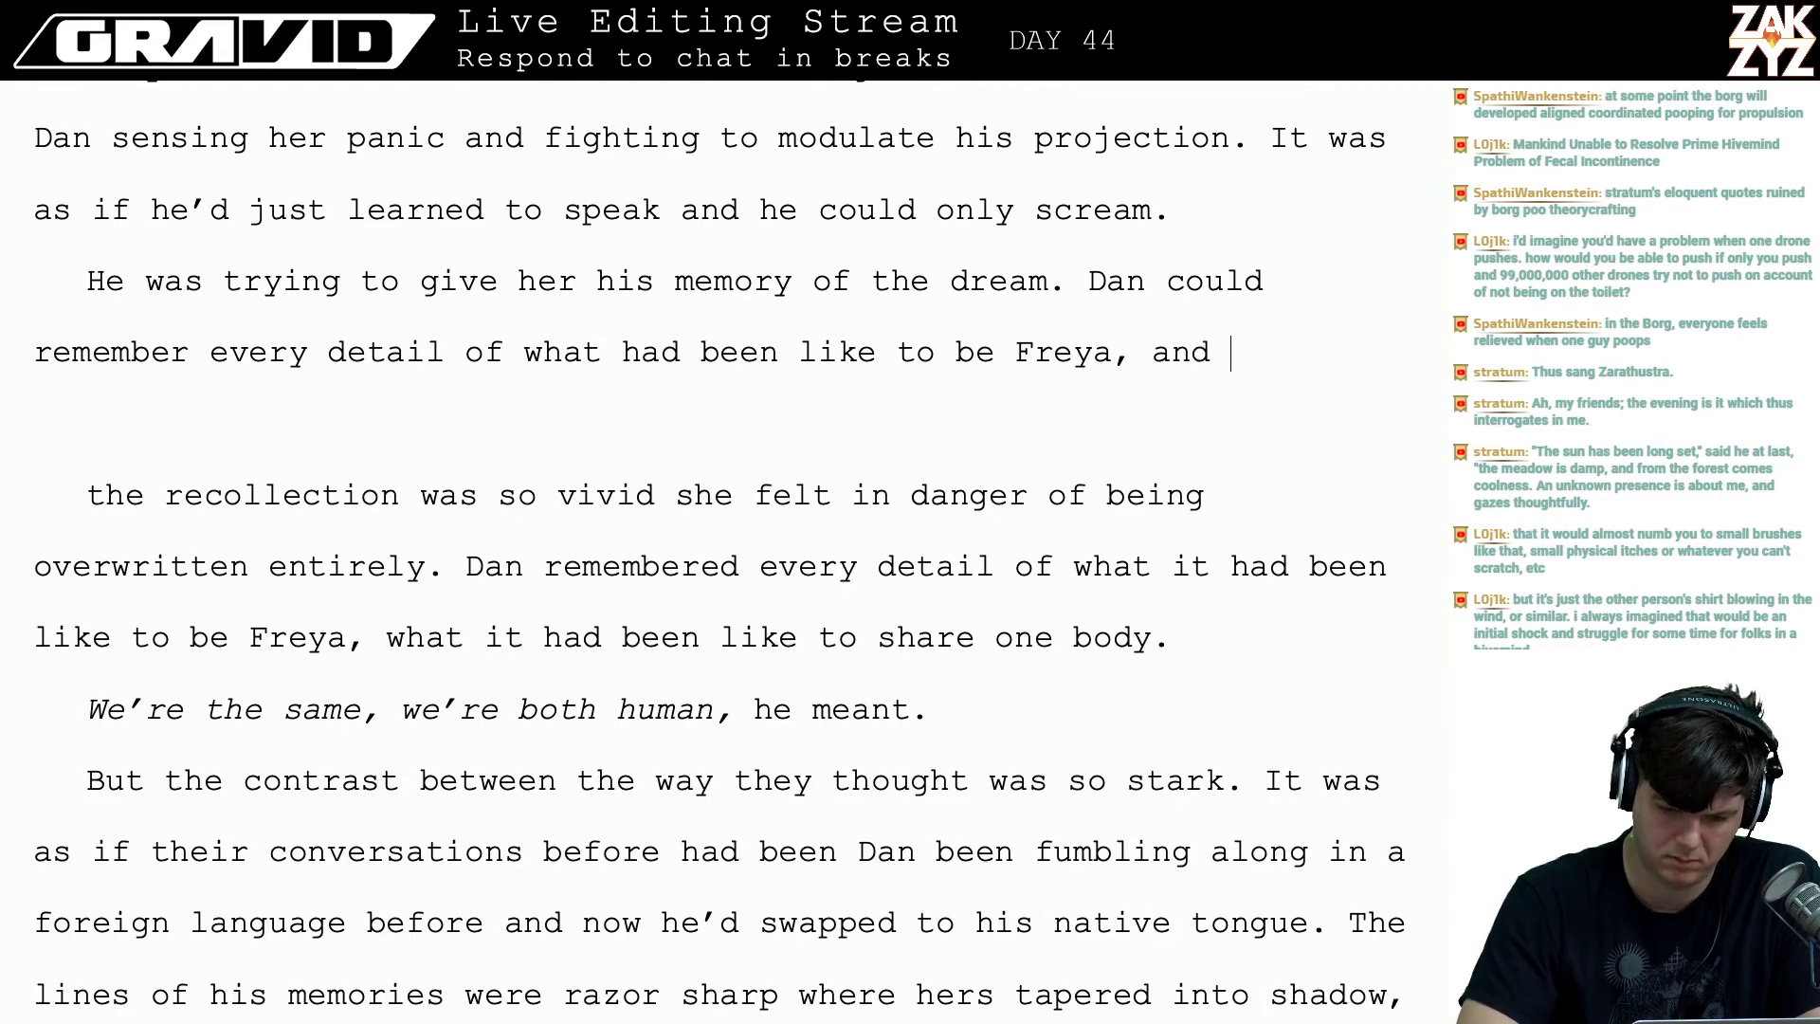
type("she could see ")
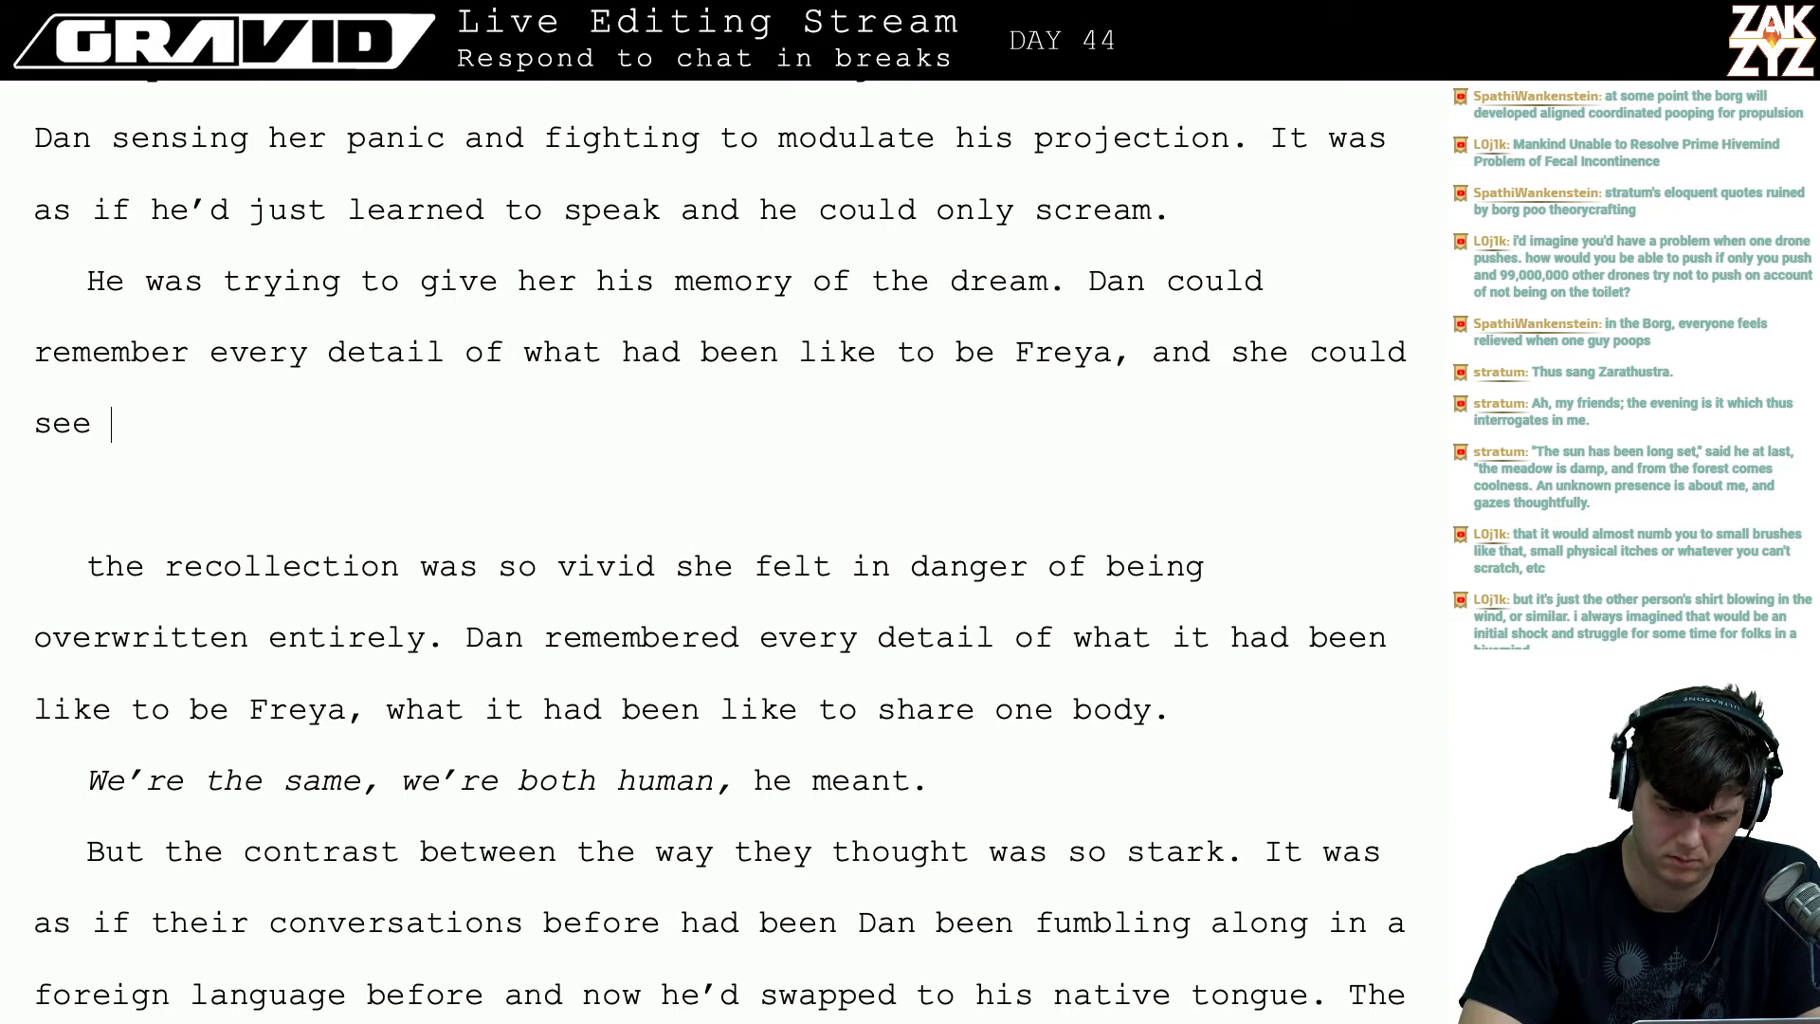
type("he'd b")
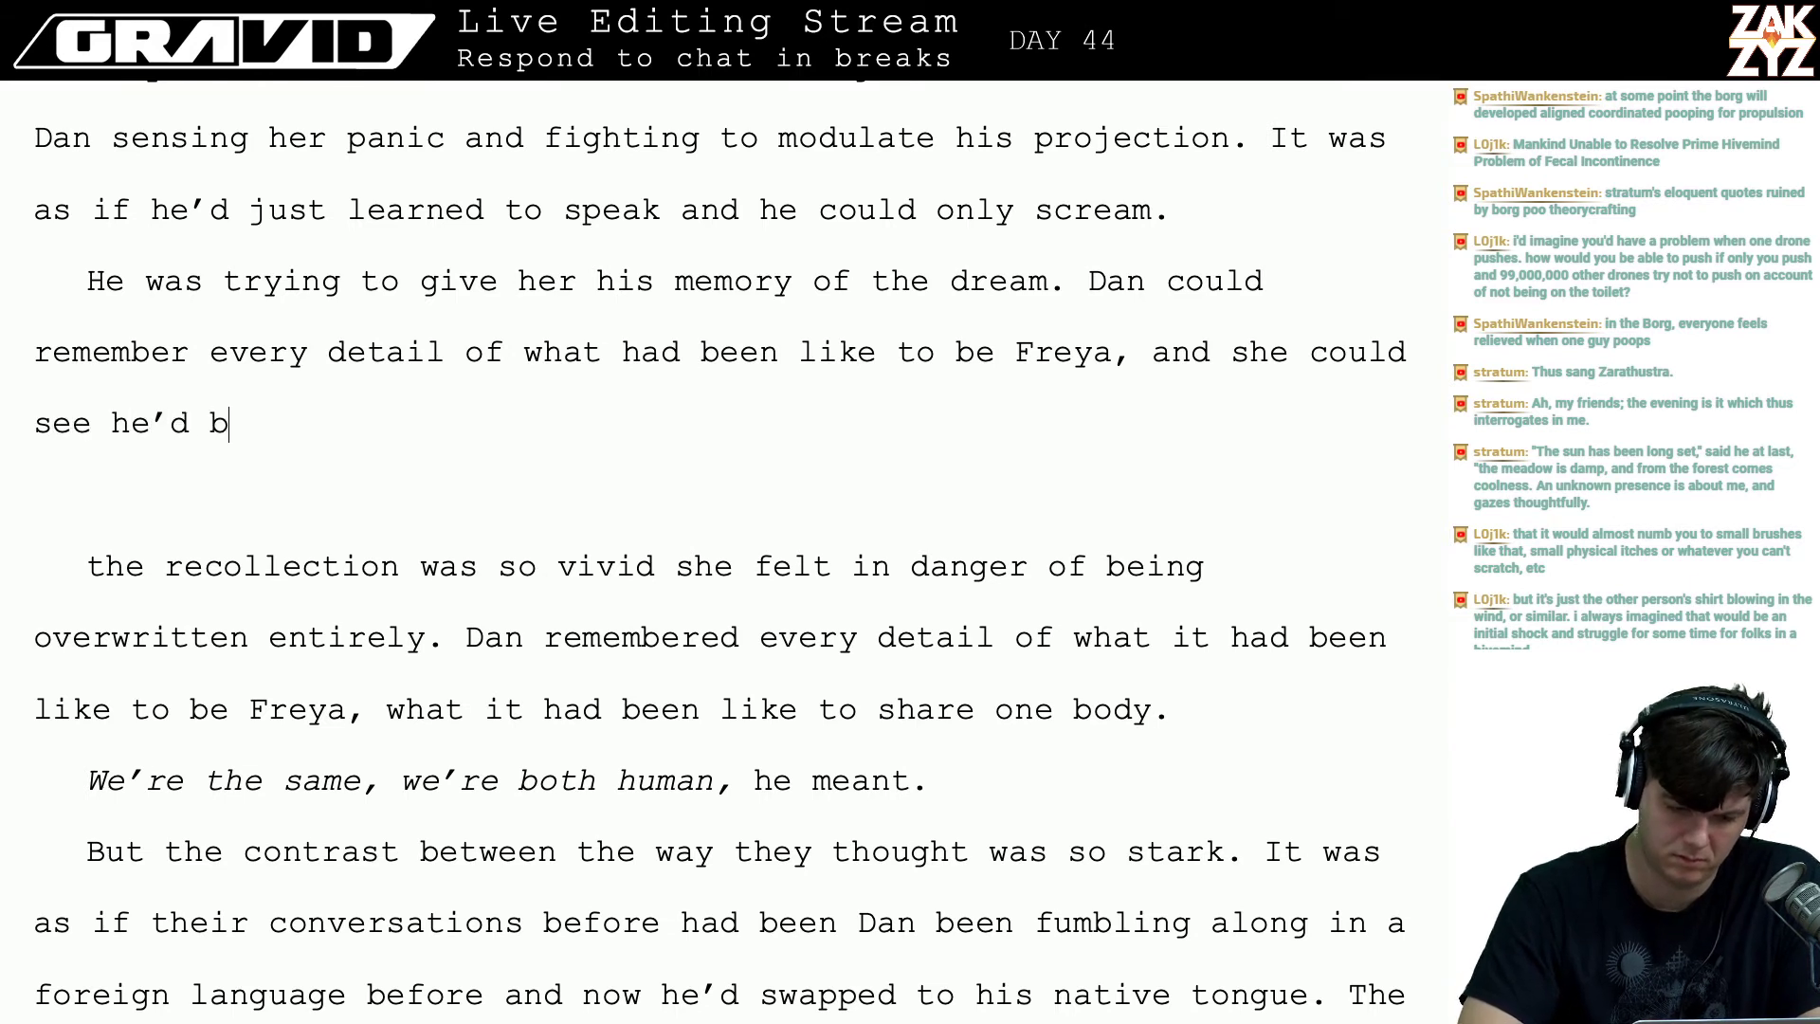
- Remove the unfinished clause "and she could see he’d been just as" from the end of the paragraph about the memory of the dream
type("een just as")
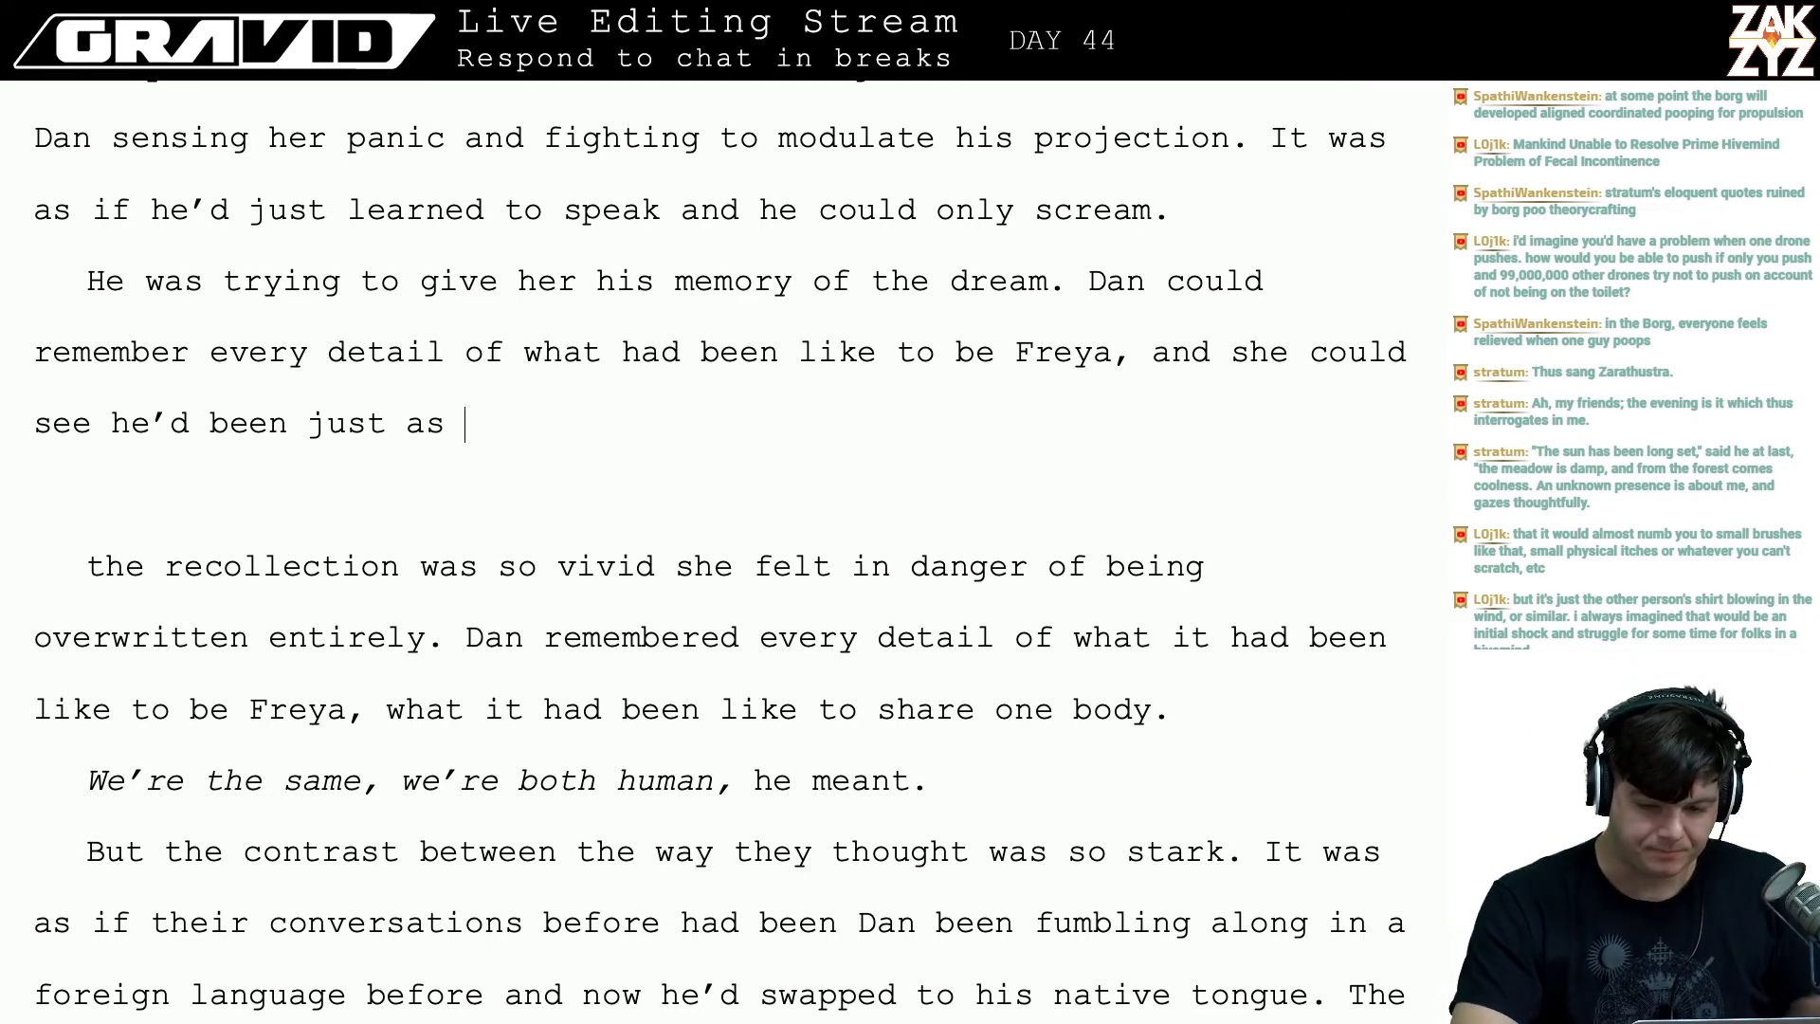
key("BackSpace")
key("BackSpace")
key("BackSpace")
key("BackSpace")
key("BackSpace")
key("BackSpace")
key("BackSpace")
key("BackSpace")
key("BackSpace")
key("BackSpace")
key("BackSpace")
key("BackSpace")
key("BackSpace")
key("BackSpace")
key("BackSpace")
key("BackSpace")
key("BackSpace")
key("BackSpace")
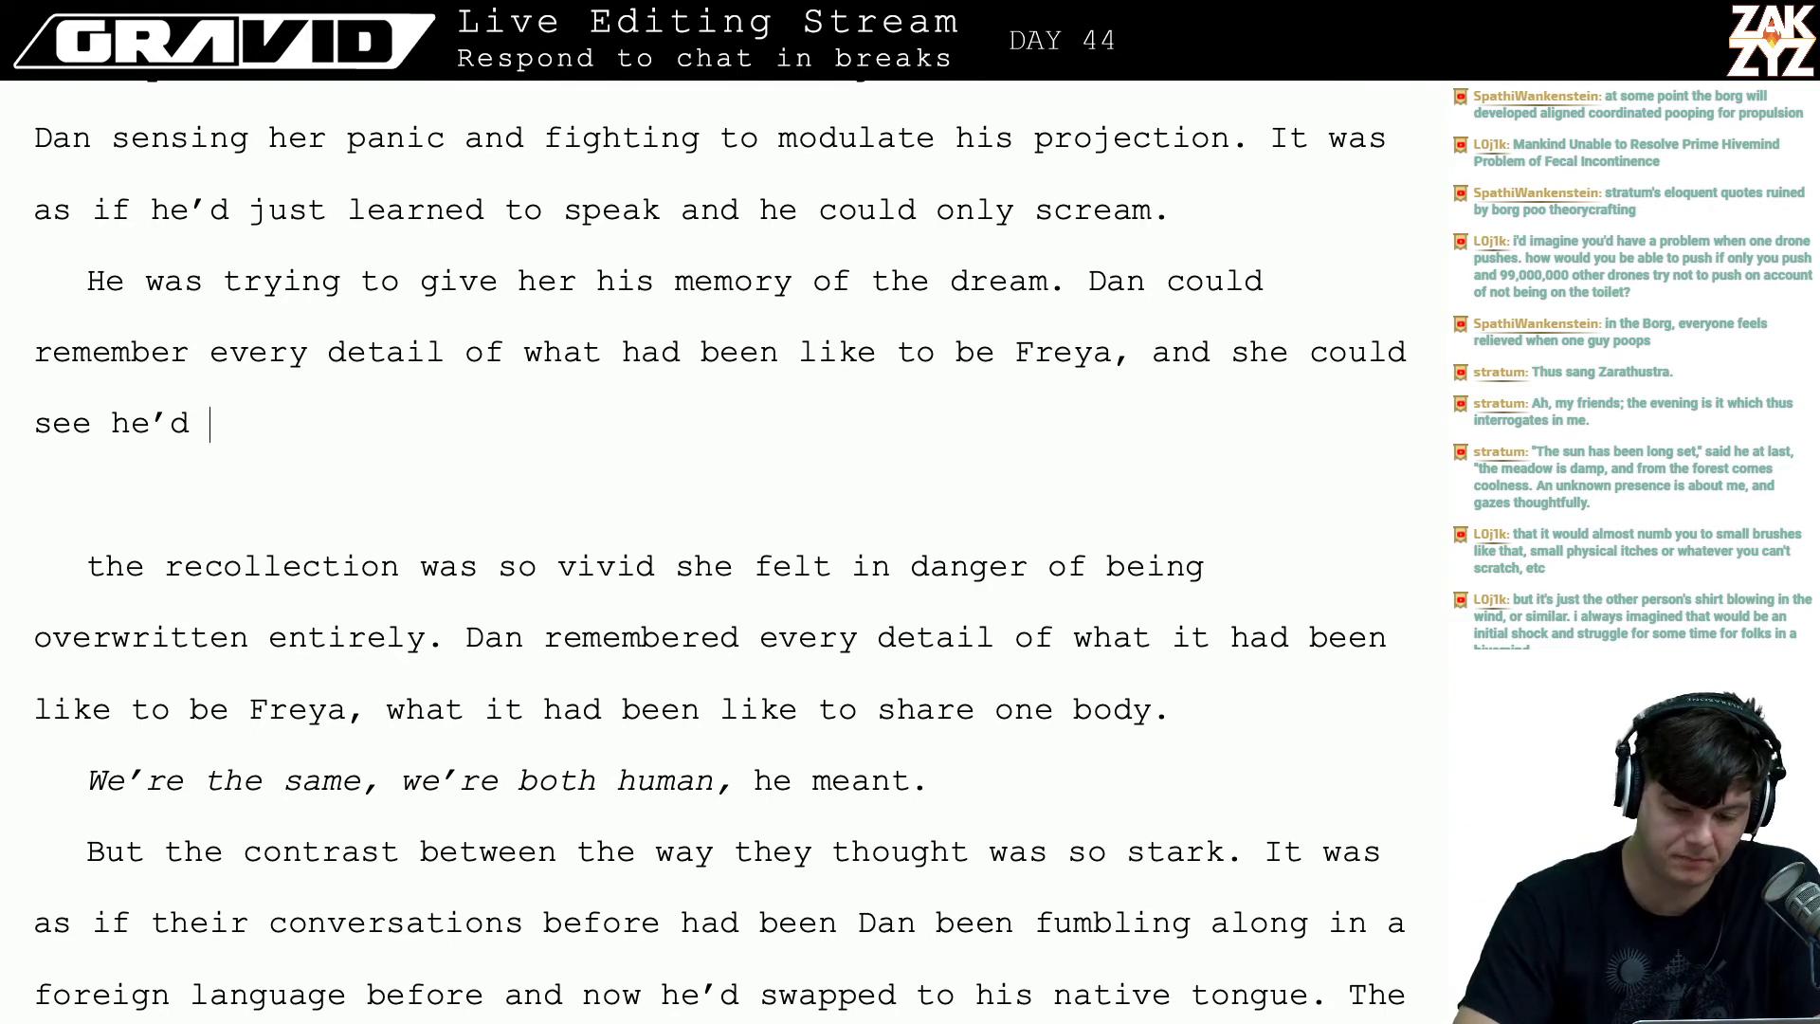
key("BackSpace")
key("BackSpace")
key("BackSpace")
key("BackSpace")
key("BackSpace")
key("BackSpace")
key("BackSpace")
key("BackSpace")
key("BackSpace")
key("BackSpace")
key("BackSpace")
key("BackSpace")
key("BackSpace")
key("BackSpace")
key("BackSpace")
key("BackSpace")
key("BackSpace")
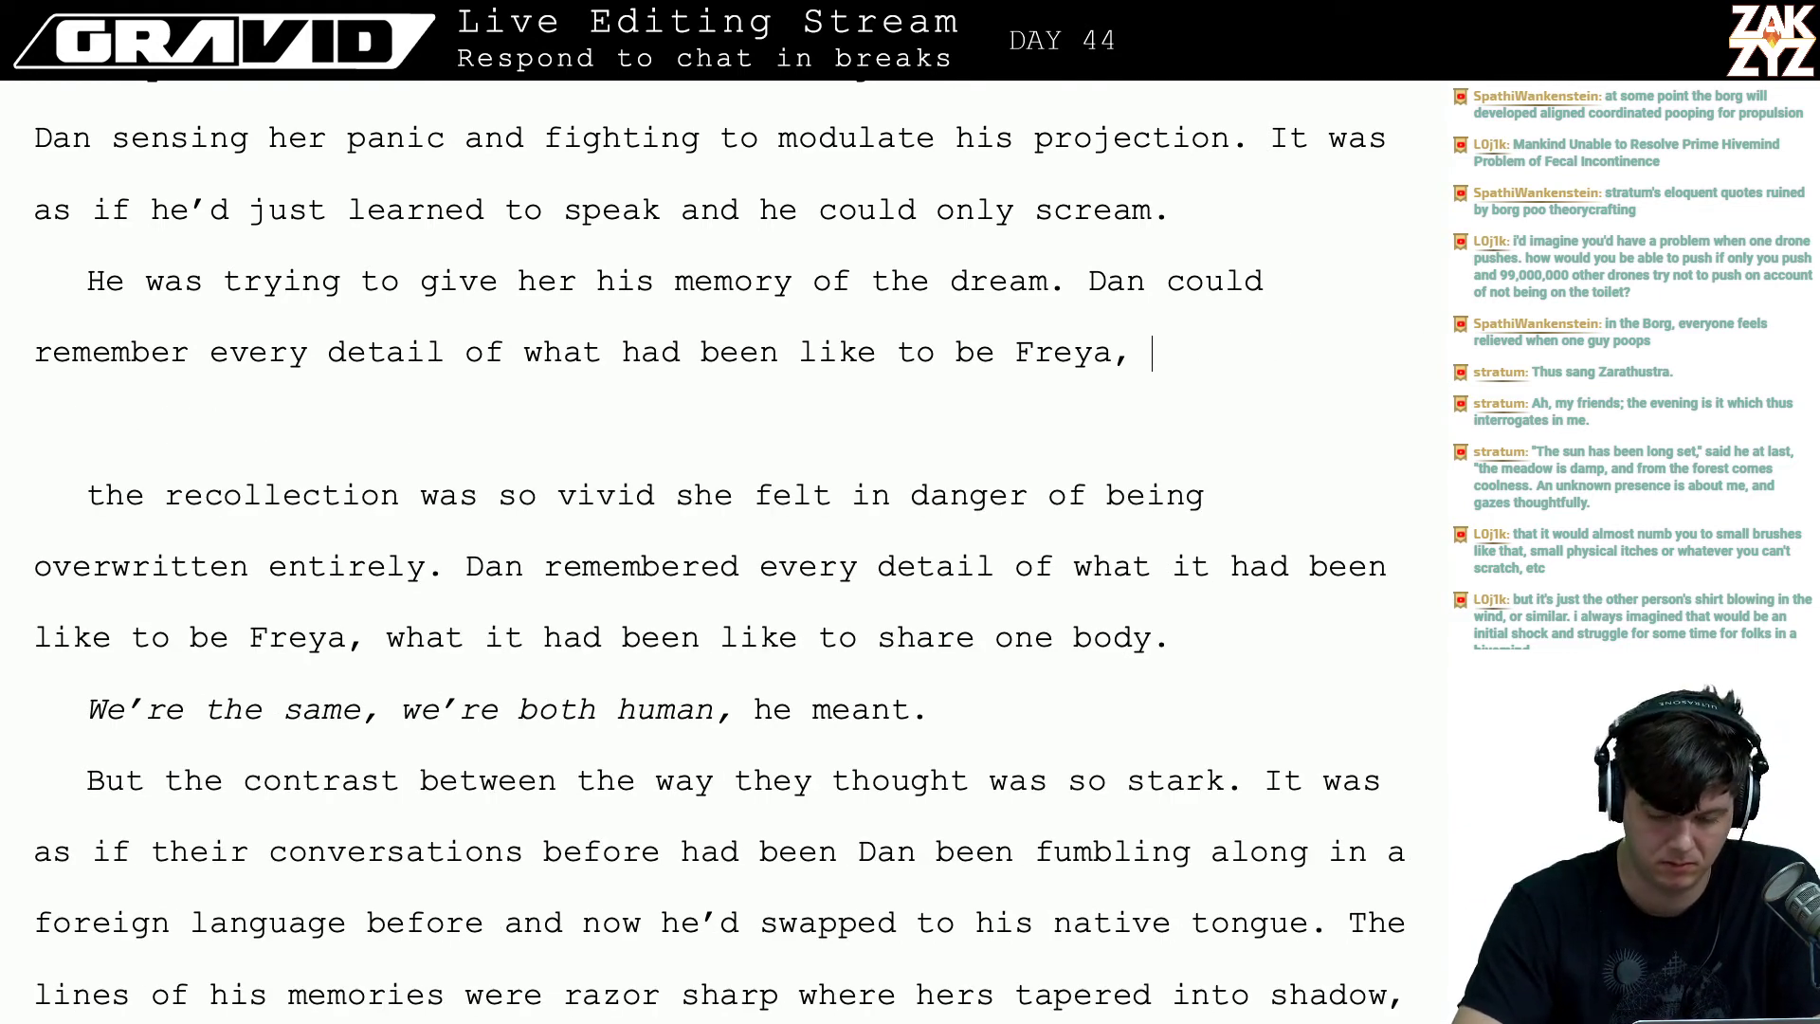
type("the morning w")
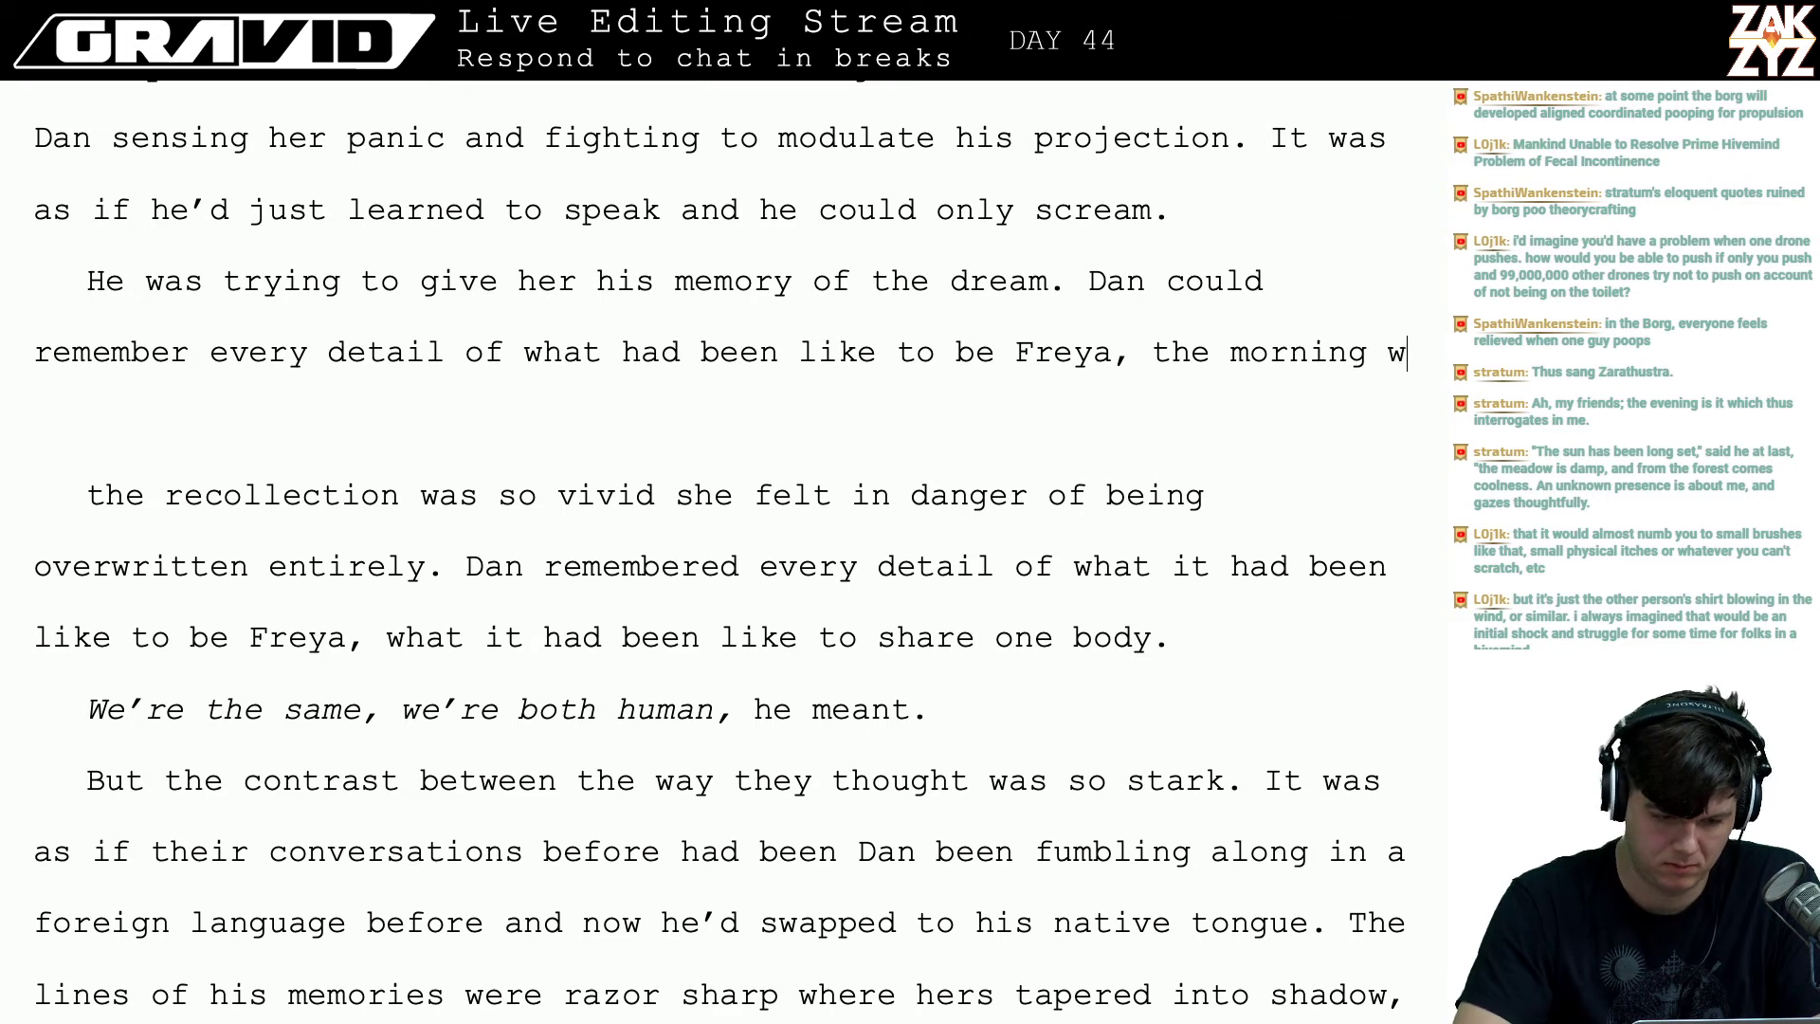
type("here they'd won")
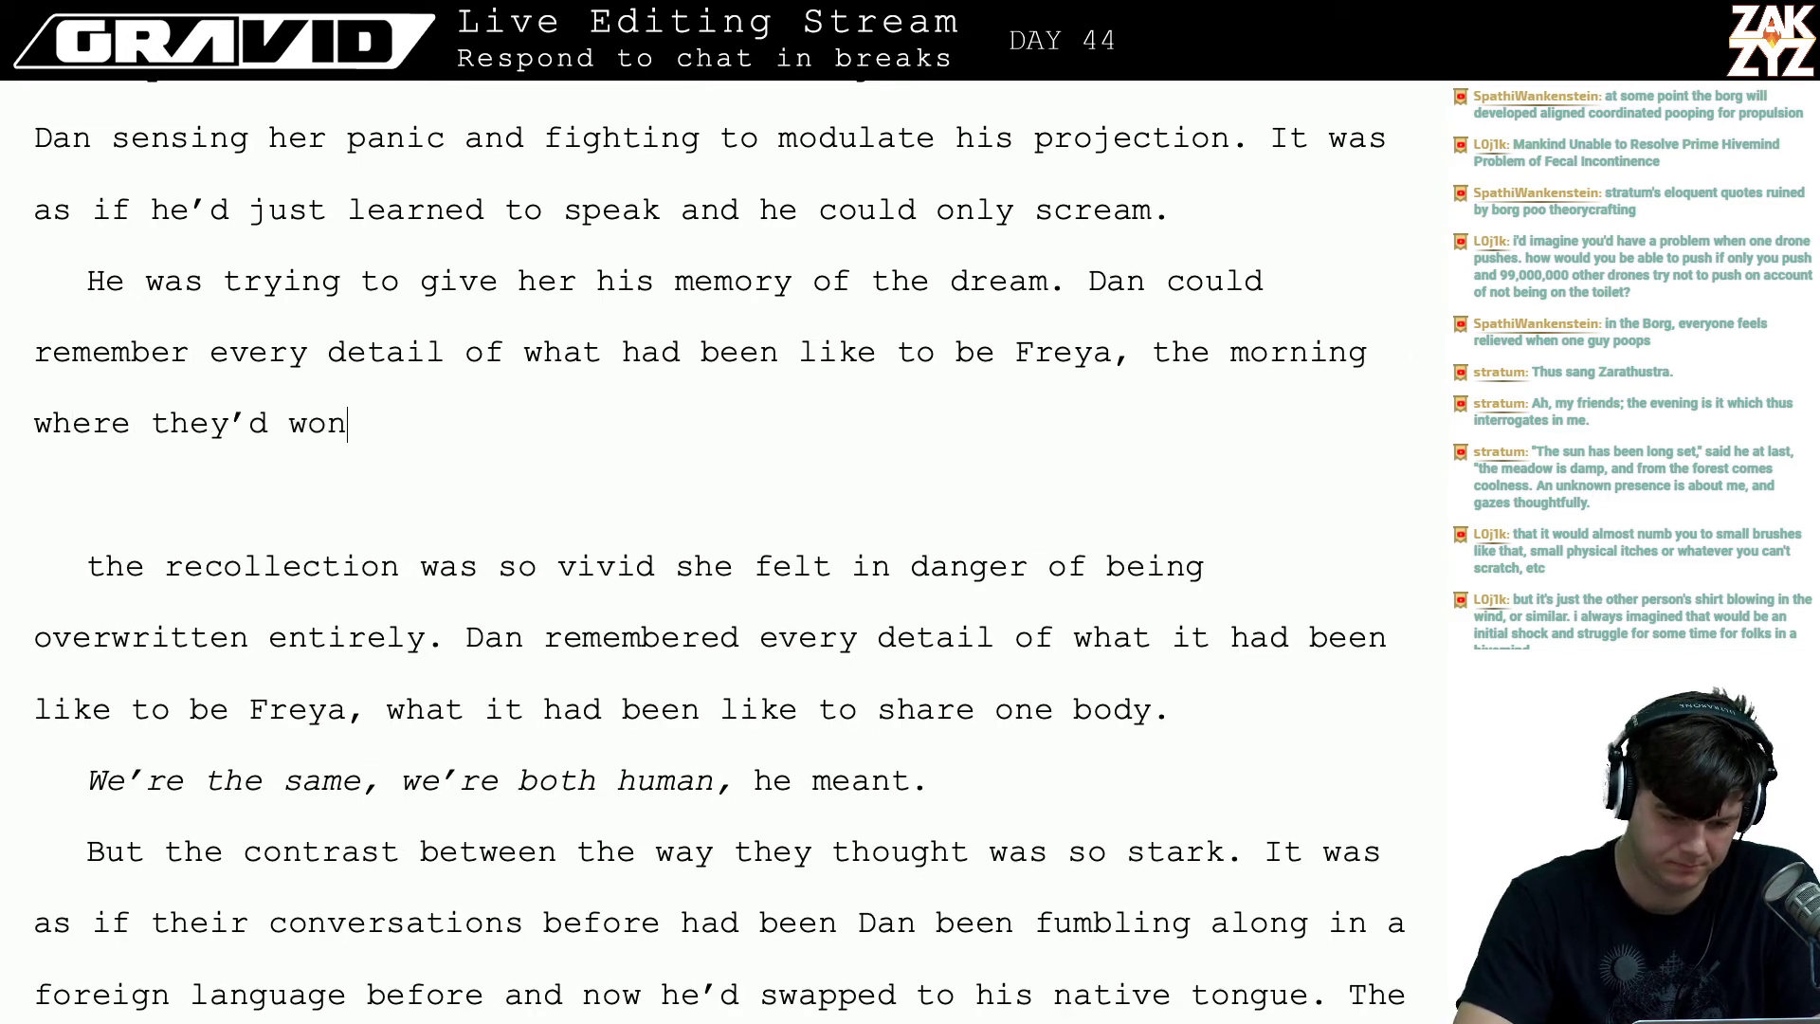
key("BackSpace")
type("ken up in a")
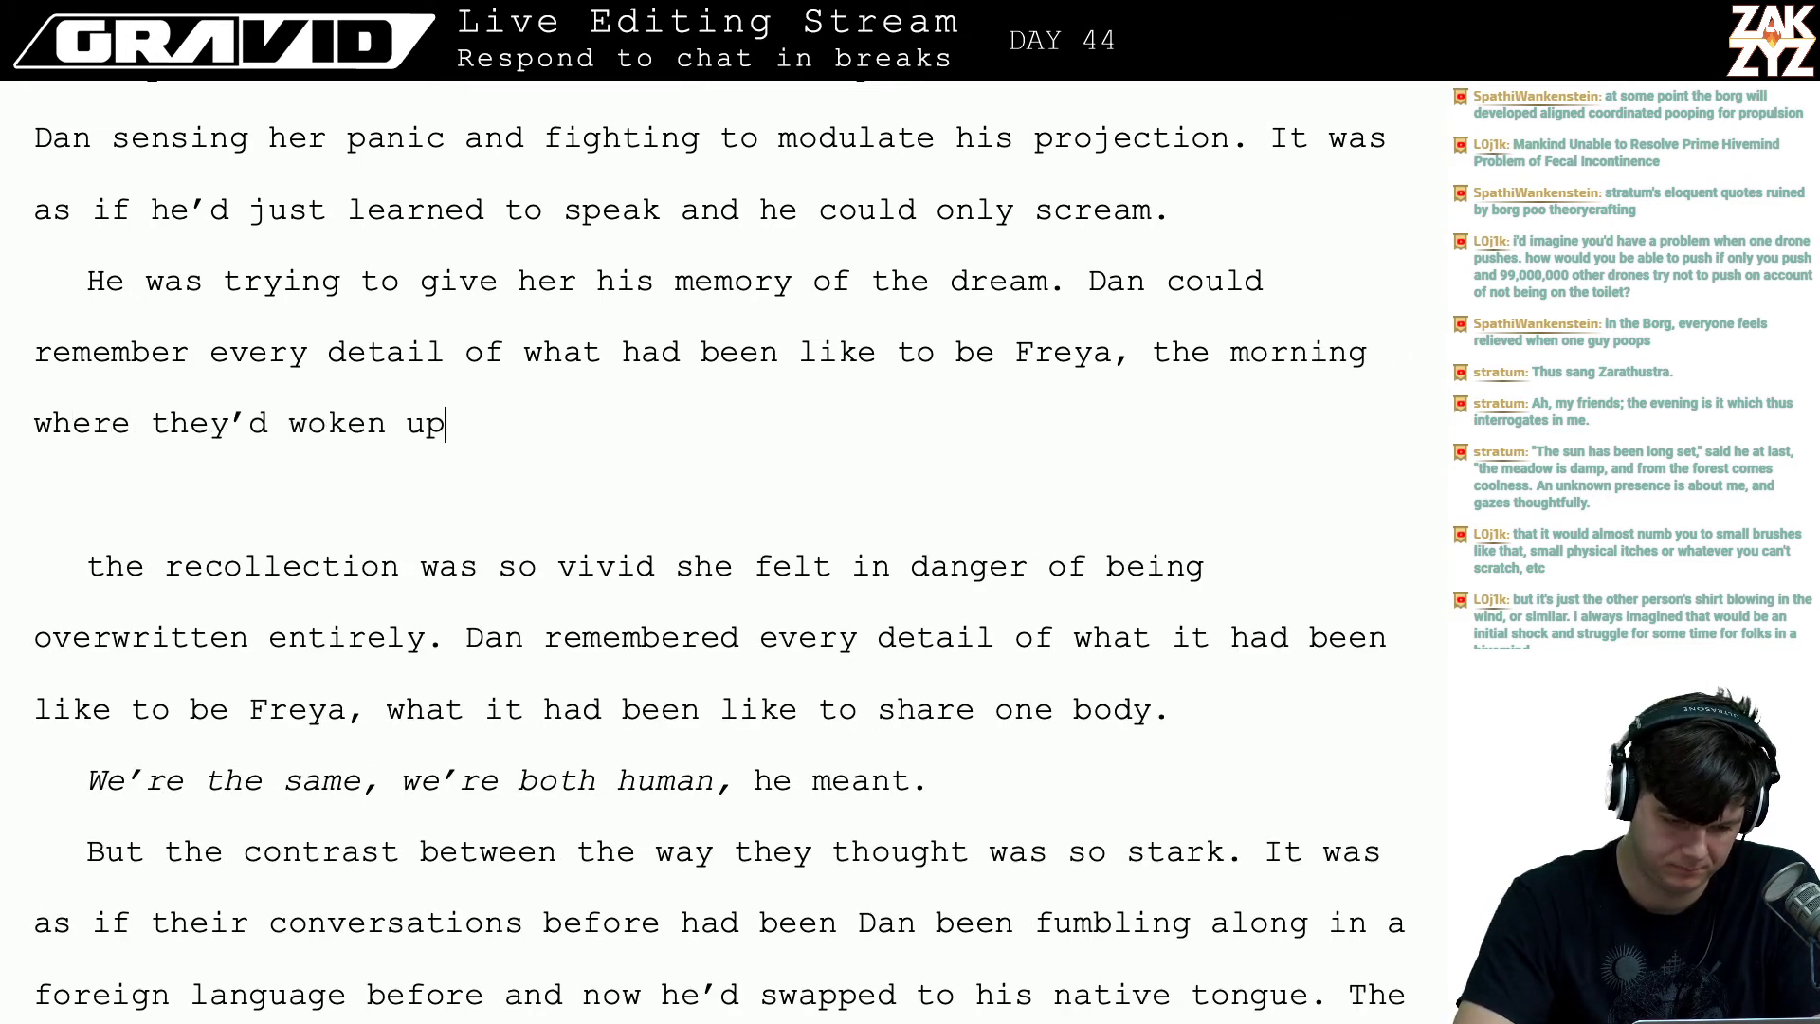
key("BackSpace")
key("BackSpace")
key("BackSpace")
key("BackSpace")
key("BackSpace")
key("BackSpace")
key("BackSpace")
key("BackSpace")
key("BackSpace")
key("BackSpace")
key("BackSpace")
key("BackSpace")
key("BackSpace")
key("BackSpace")
key("BackSpace")
key("BackSpace")
key("BackSpace")
key("BackSpace")
key("BackSpace")
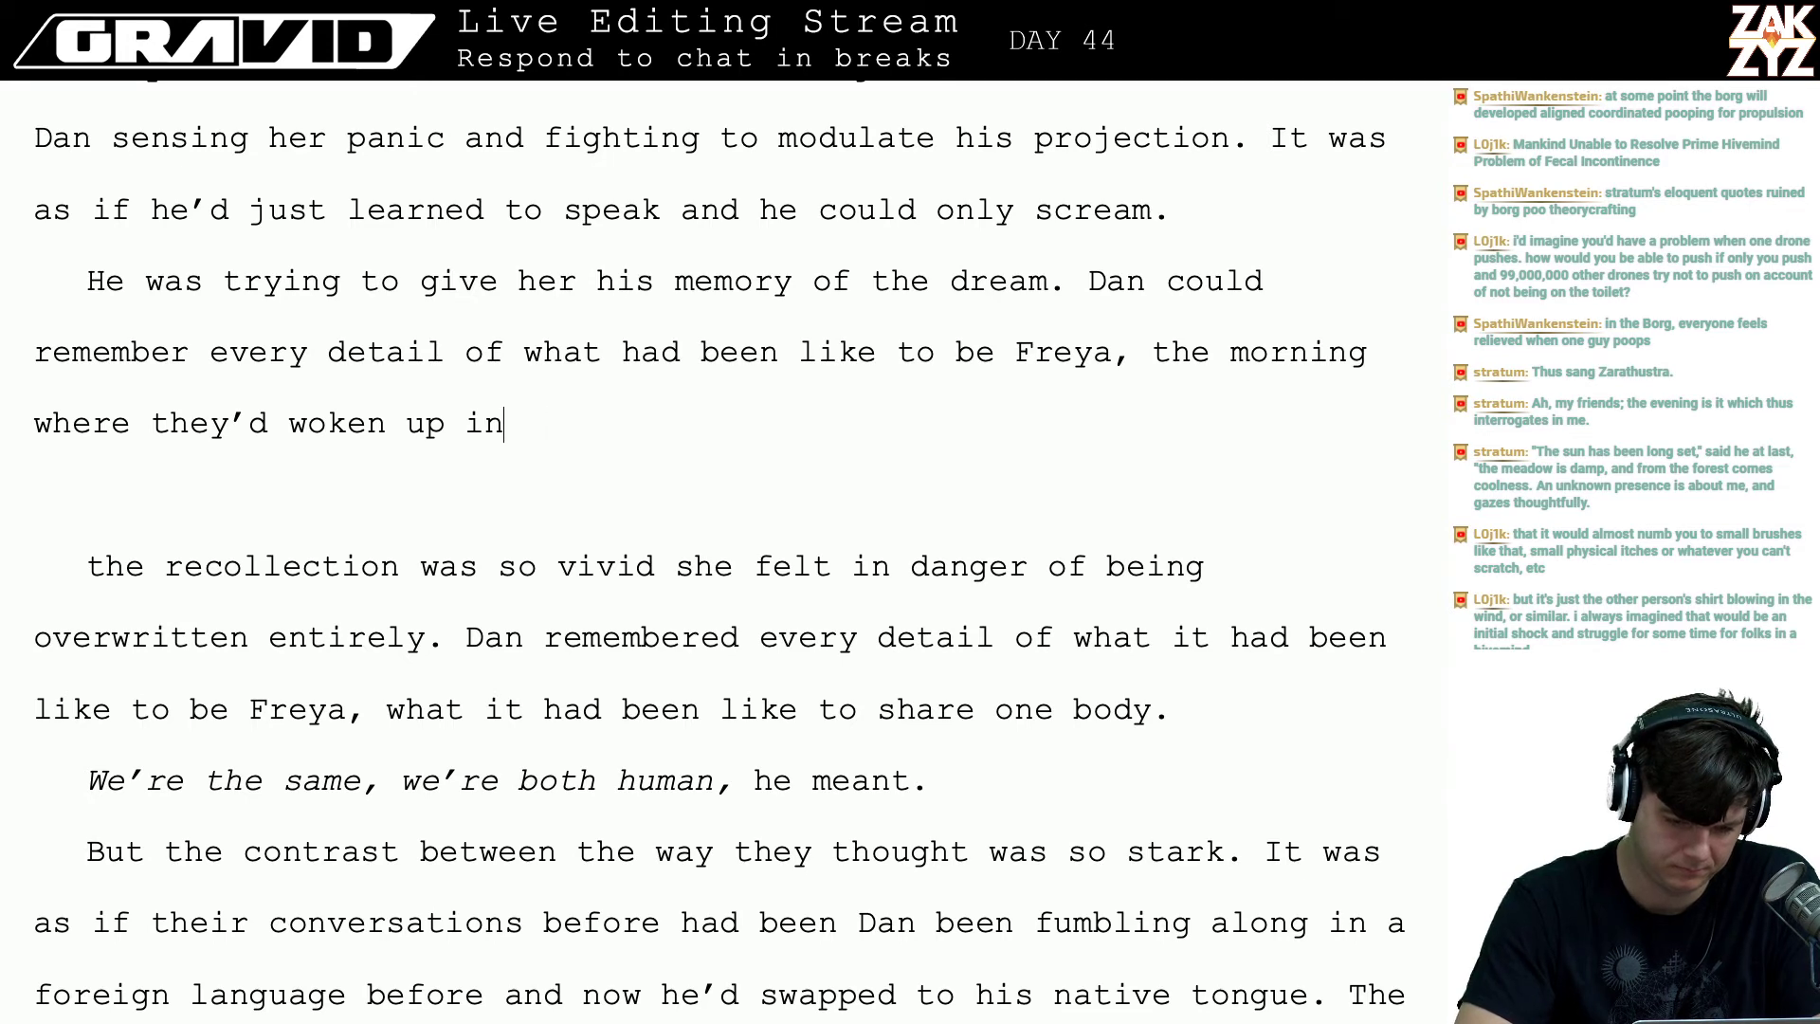
key("BackSpace")
key("BackSpace")
key("BackSpace")
key("BackSpace")
key("BackSpace")
key("BackSpace")
key("BackSpace")
key("BackSpace")
key("BackSpace")
key("BackSpace")
key("BackSpace")
key("BackSpace")
key("BackSpace")
key("BackSpace")
key("BackSpace")
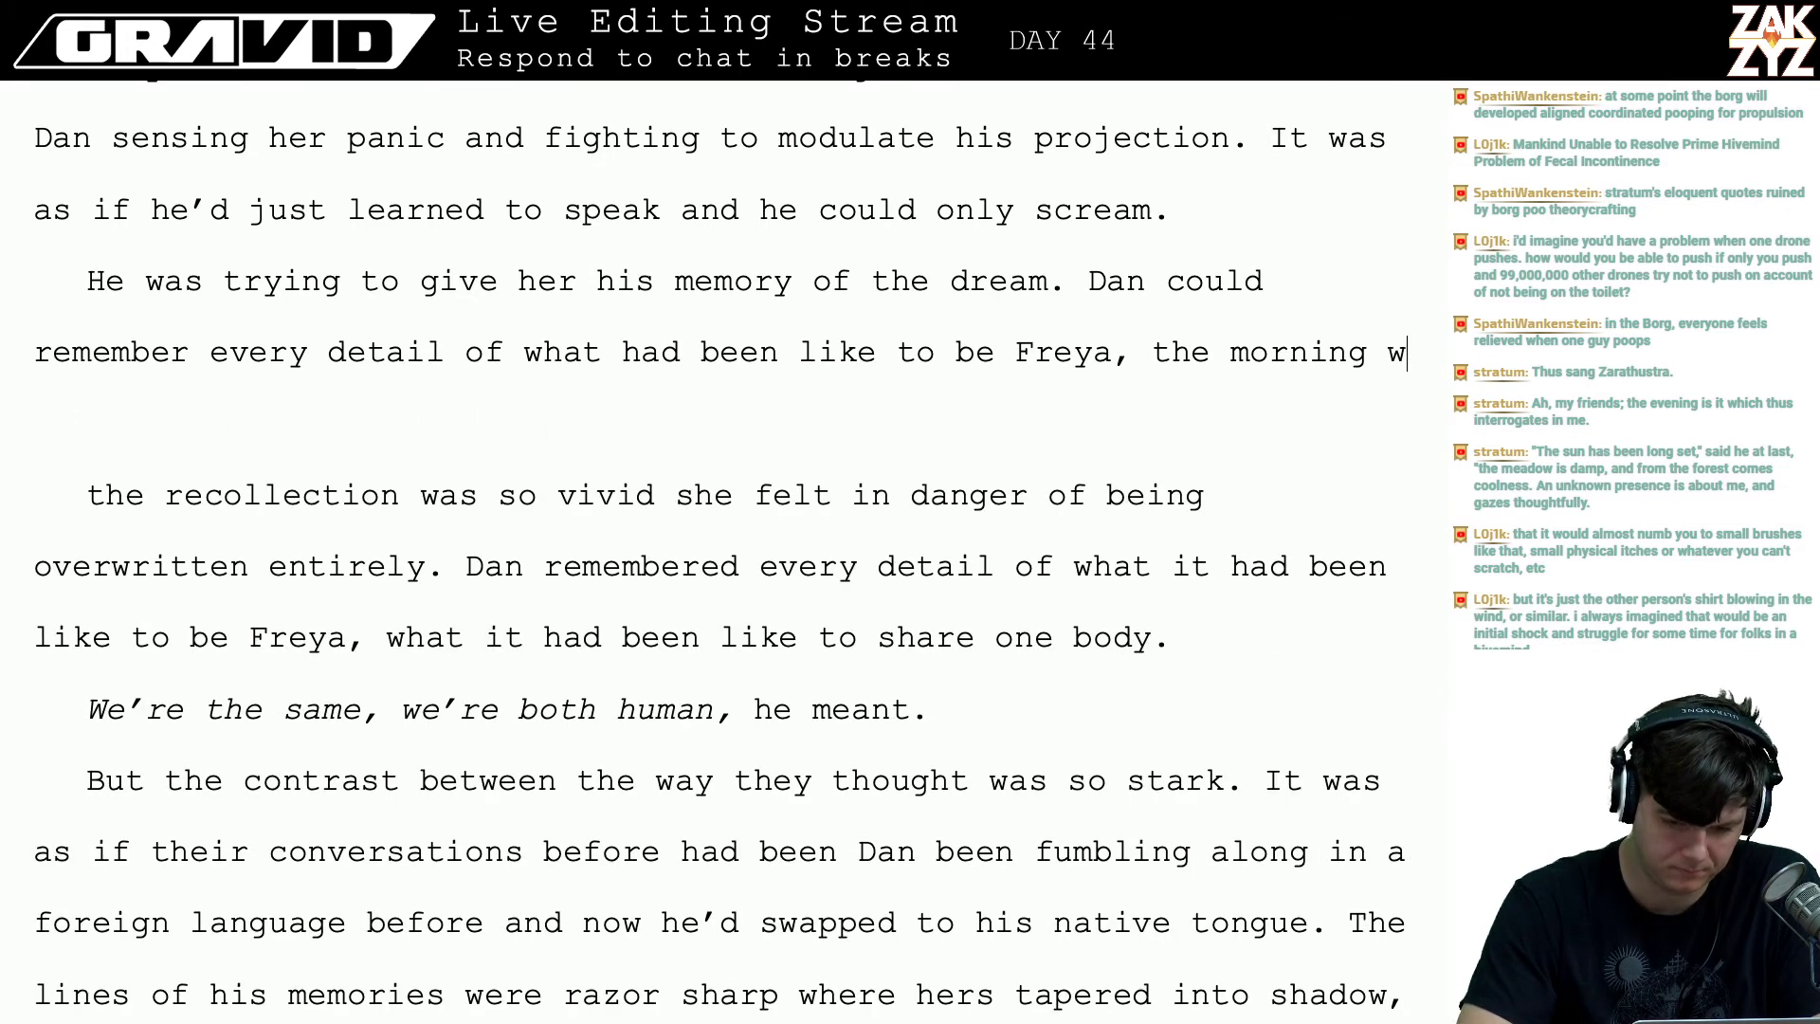
- Complete the sentence about remembering every detail so that it ends "the strange feeling of sharing a single body."
type("strange ")
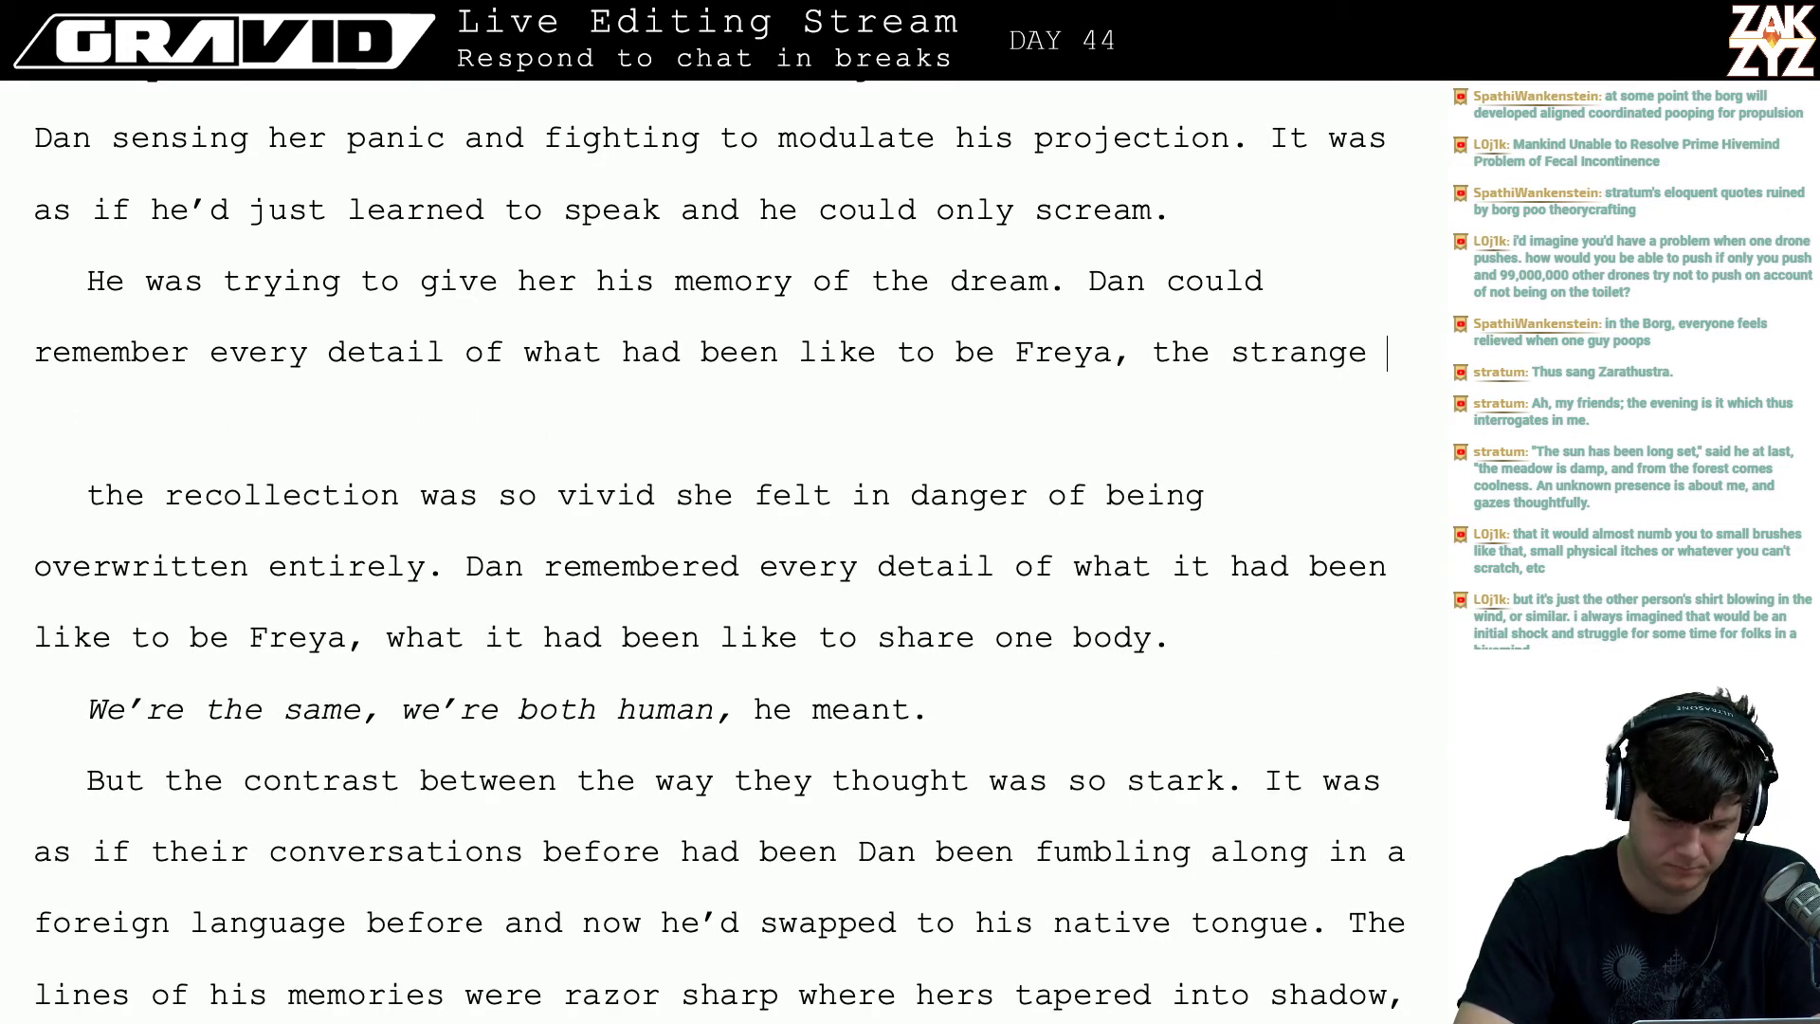
type("feeling of sharing")
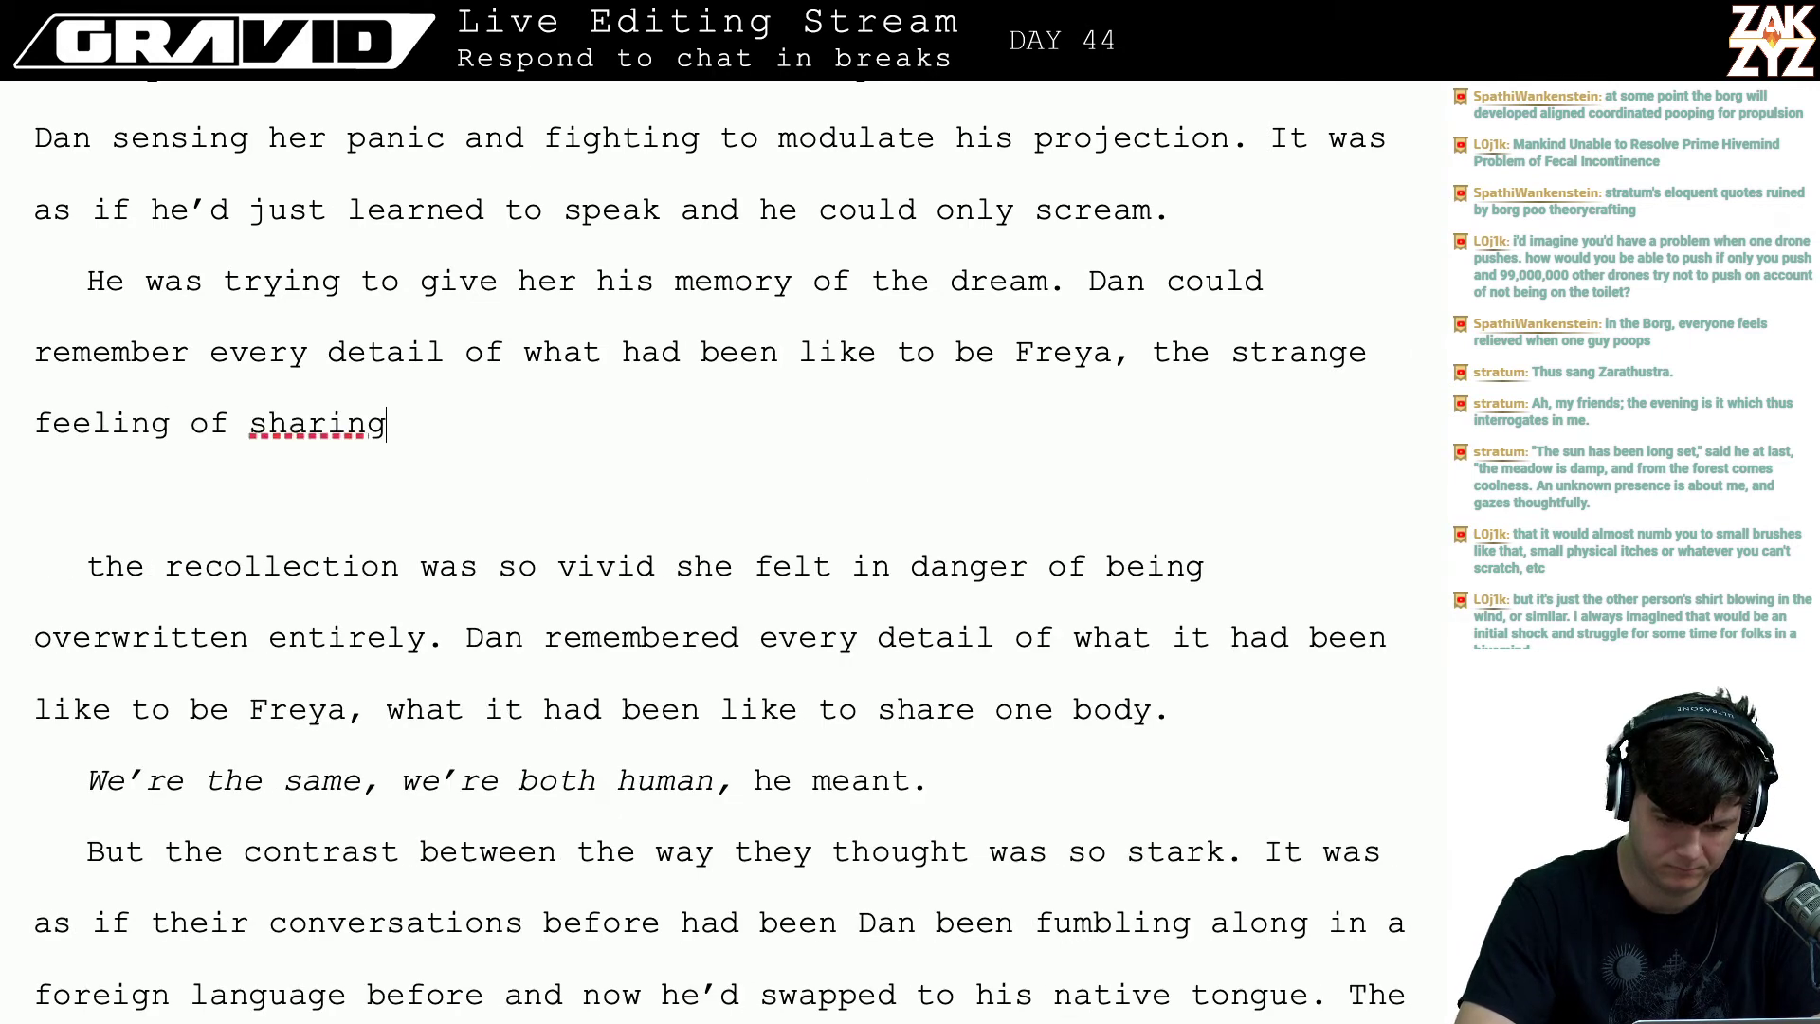
type(" a single body.")
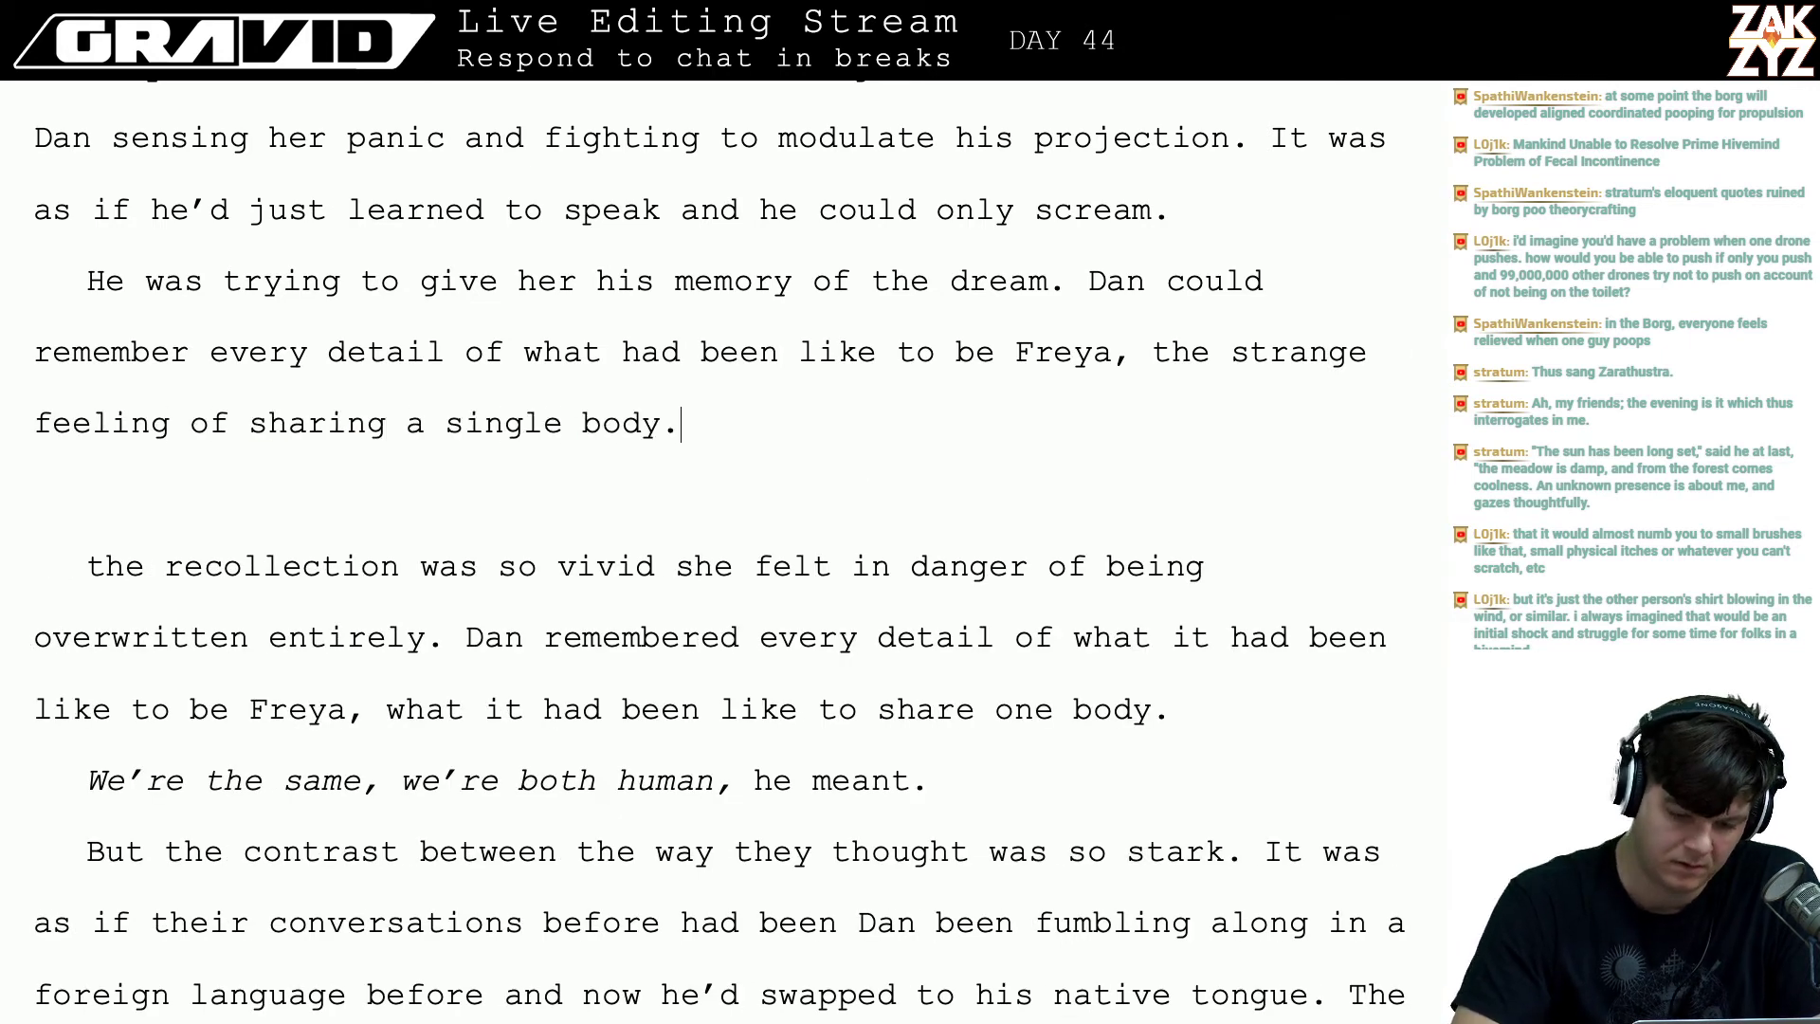
- Delete the blank line and the old draft paragraph running from "the recollection was so vivid" to "share one body."
key("shift+Right")
key("shift+Down")
key("shift+Down")
key("shift+Down")
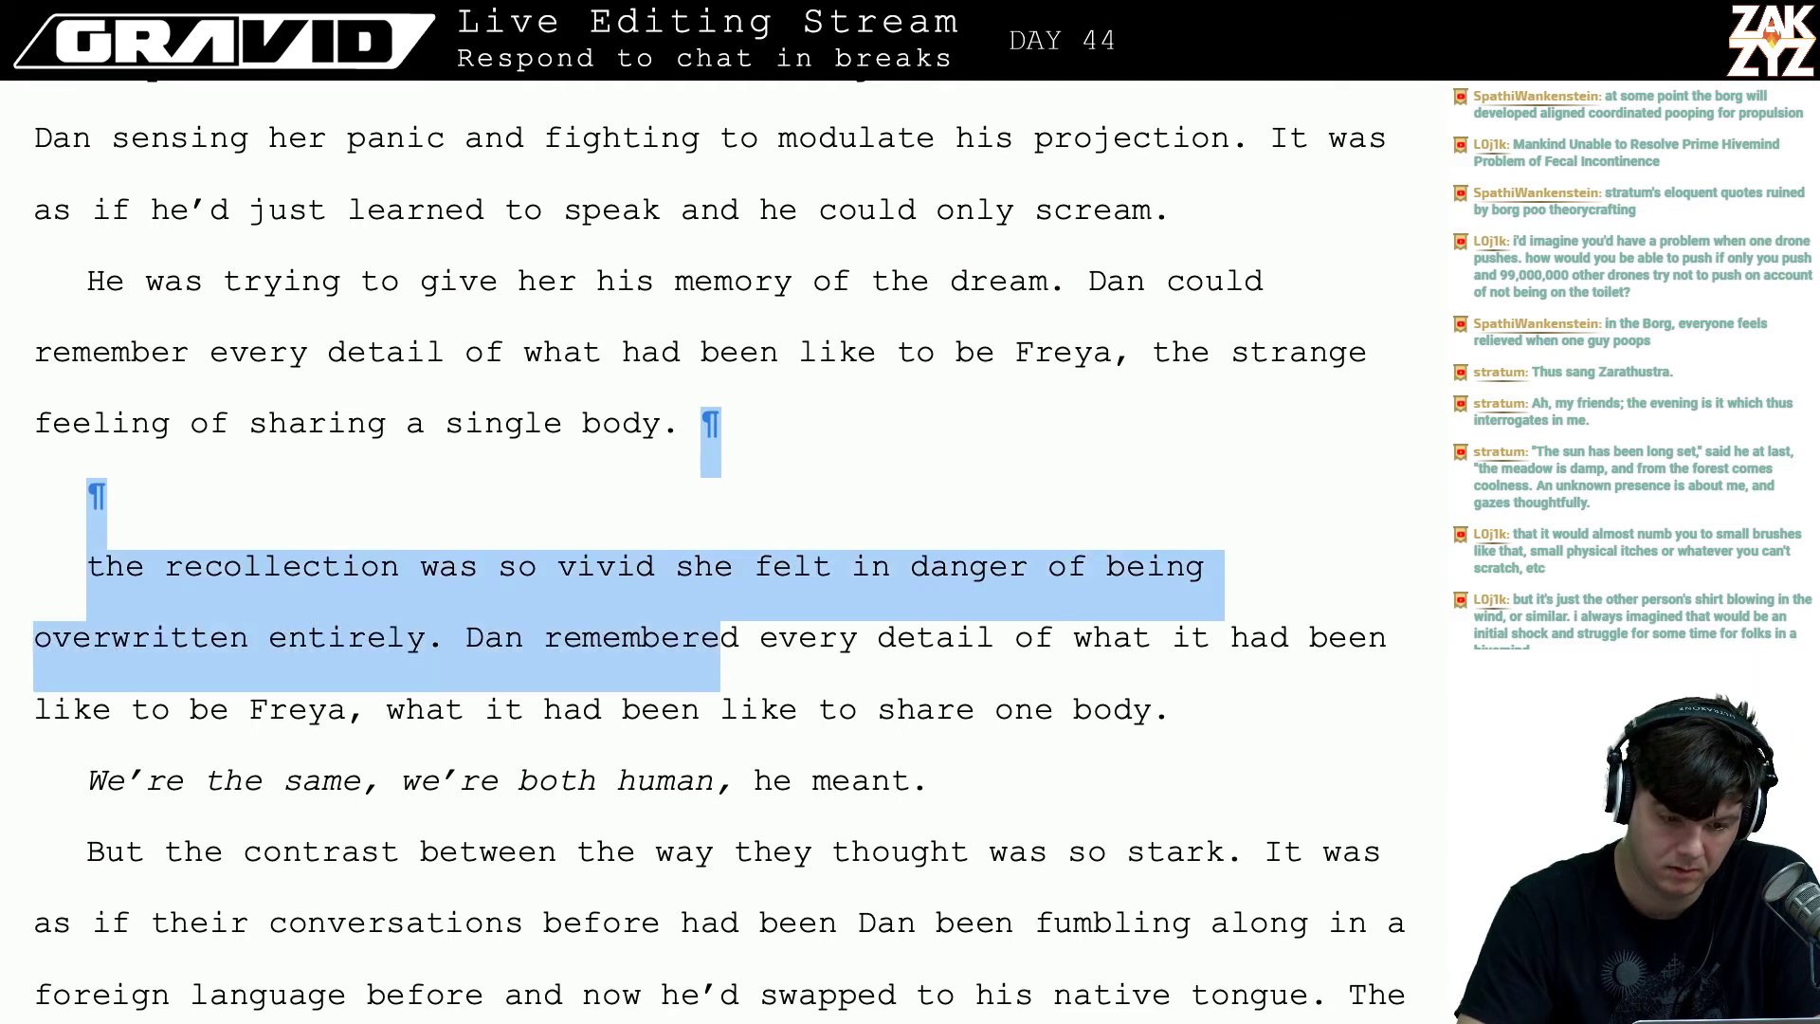
key("shift+Right")
key("shift+Right")
key("shift+Right")
key("shift+Right")
key("shift+Right")
key("shift+Right")
key("shift+Right")
key("shift+Right")
key("shift+Right")
key("shift+Right")
key("shift+Right")
key("shift+Right")
key("shift+Right")
key("shift+Right")
key("shift+Right")
key("shift+Right")
key("shift+Down")
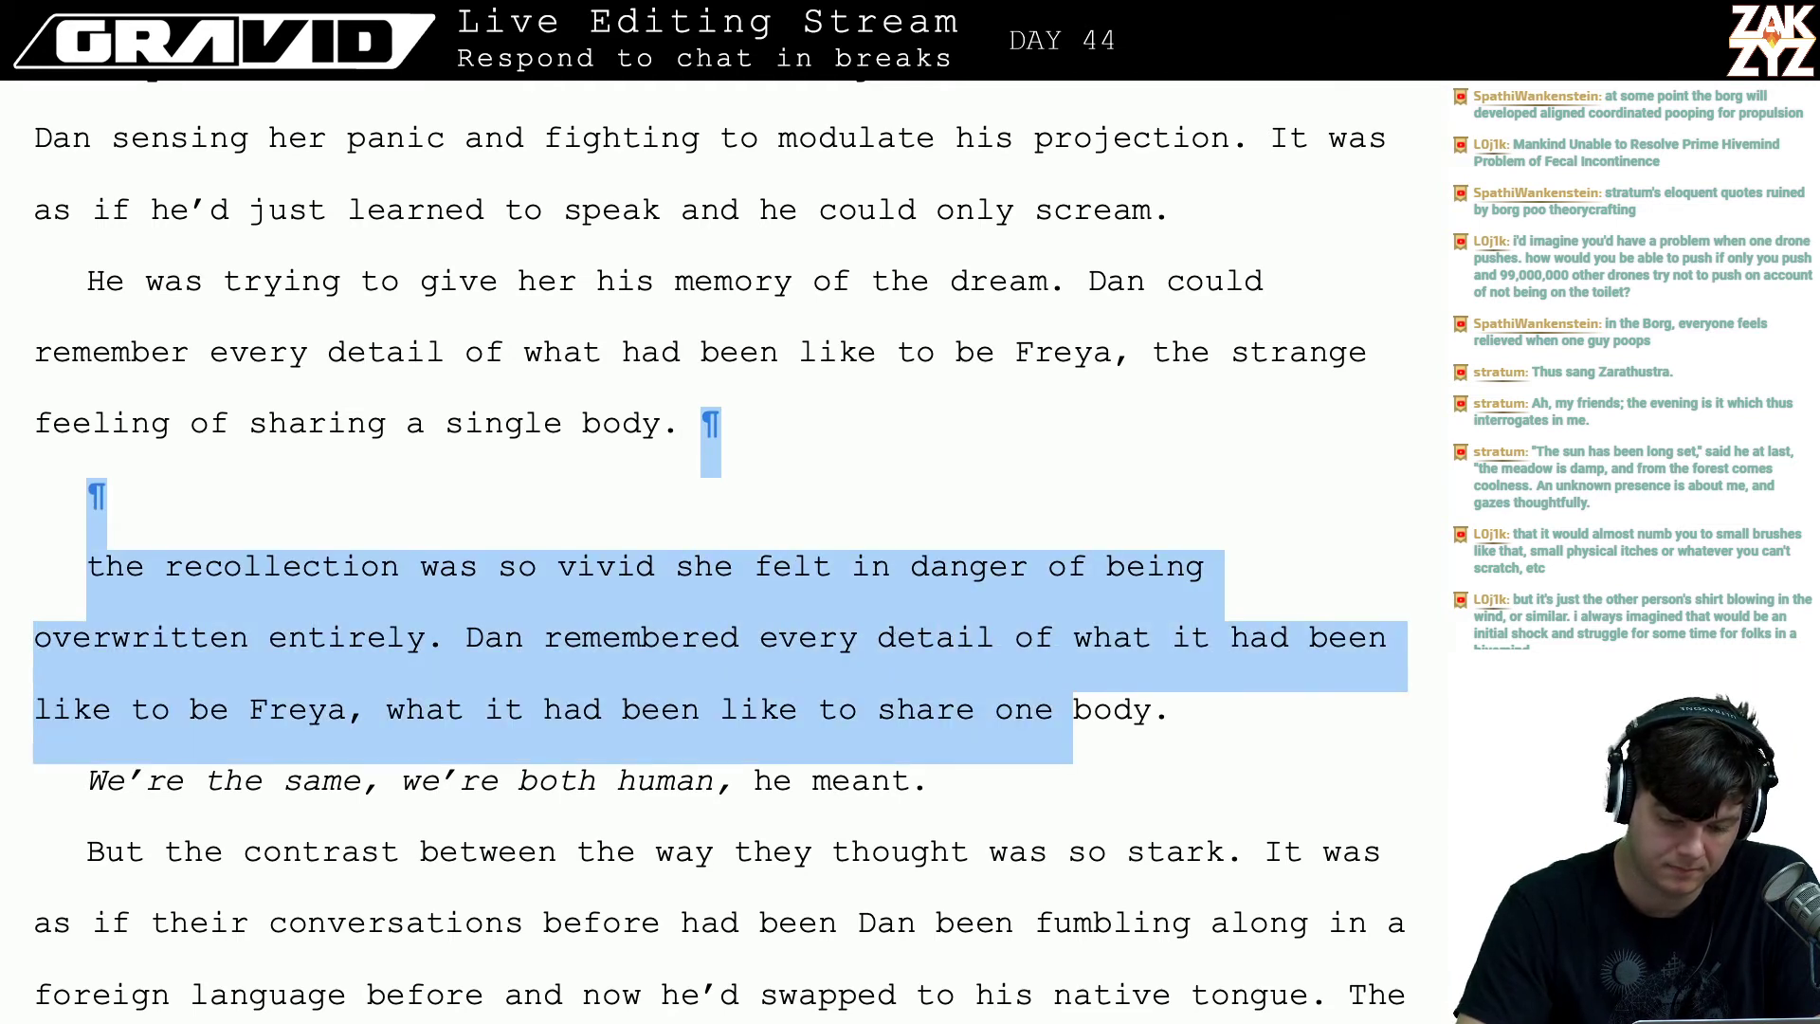
key("shift+Right")
key("shift+Right")
key("shift+Right")
key("shift+Right")
key("shift+Right")
key("shift+Right")
key("shift+Right")
key("Delete")
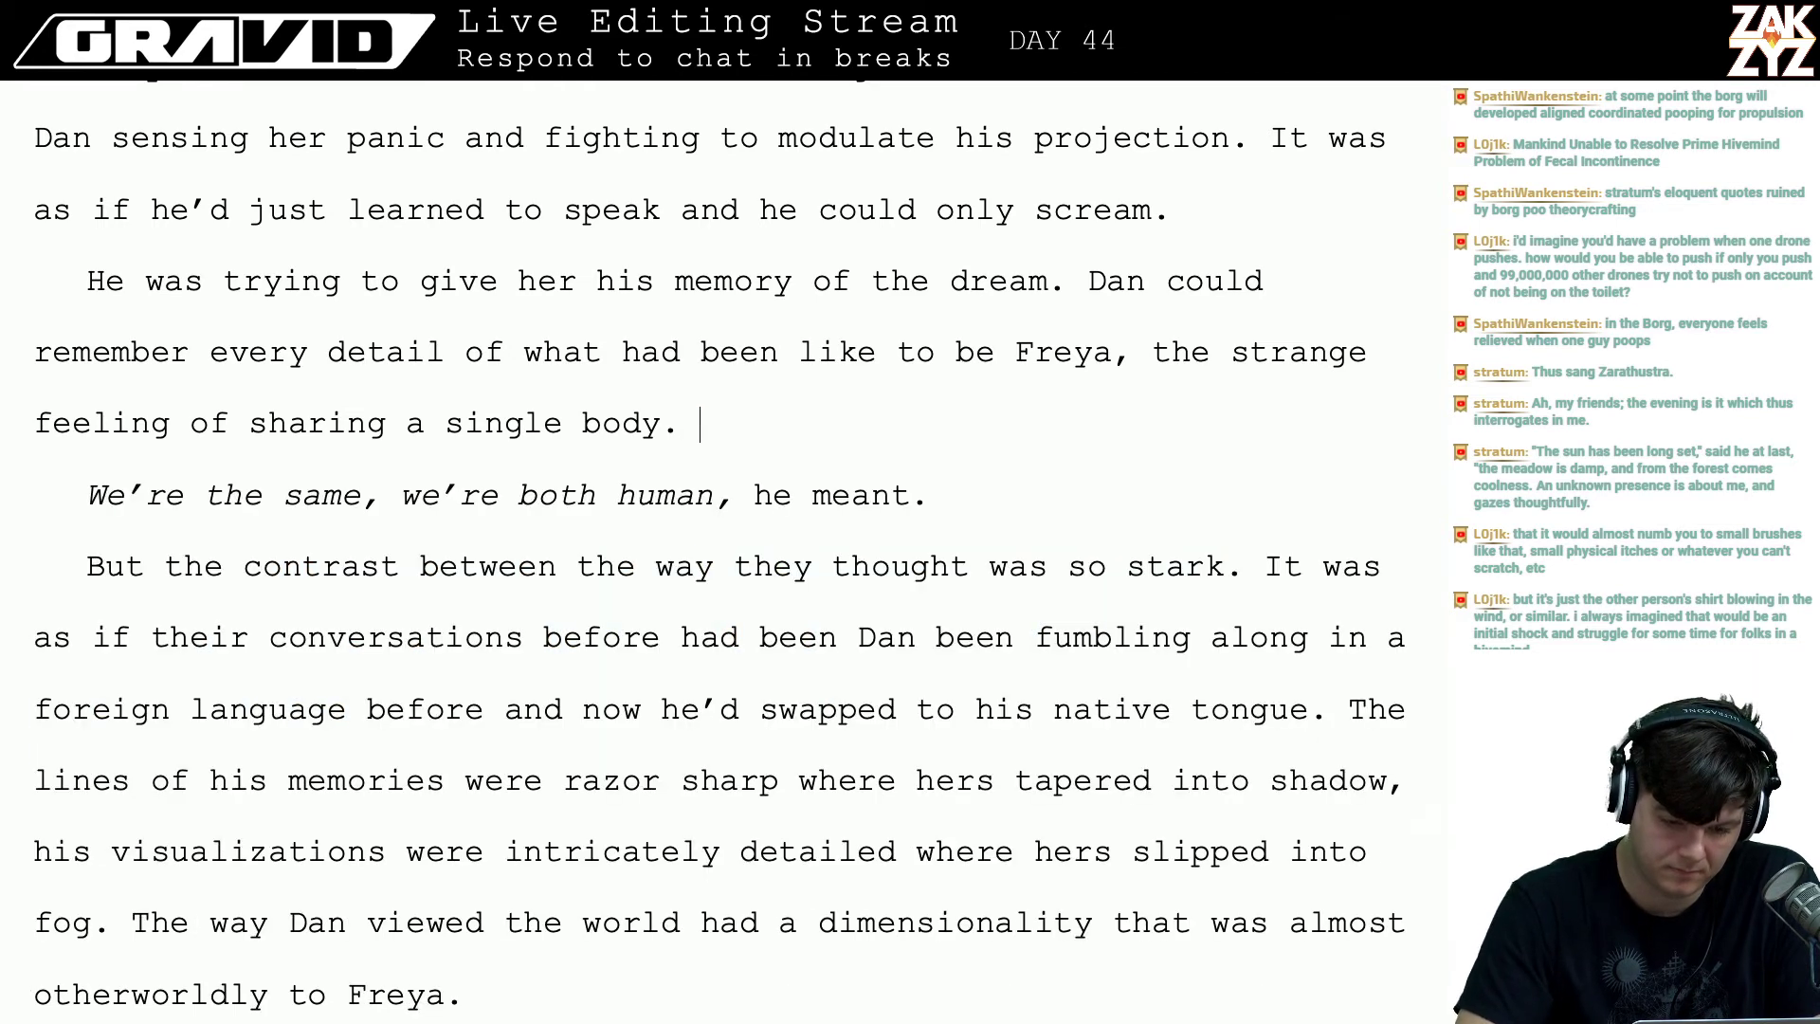
type("He ")
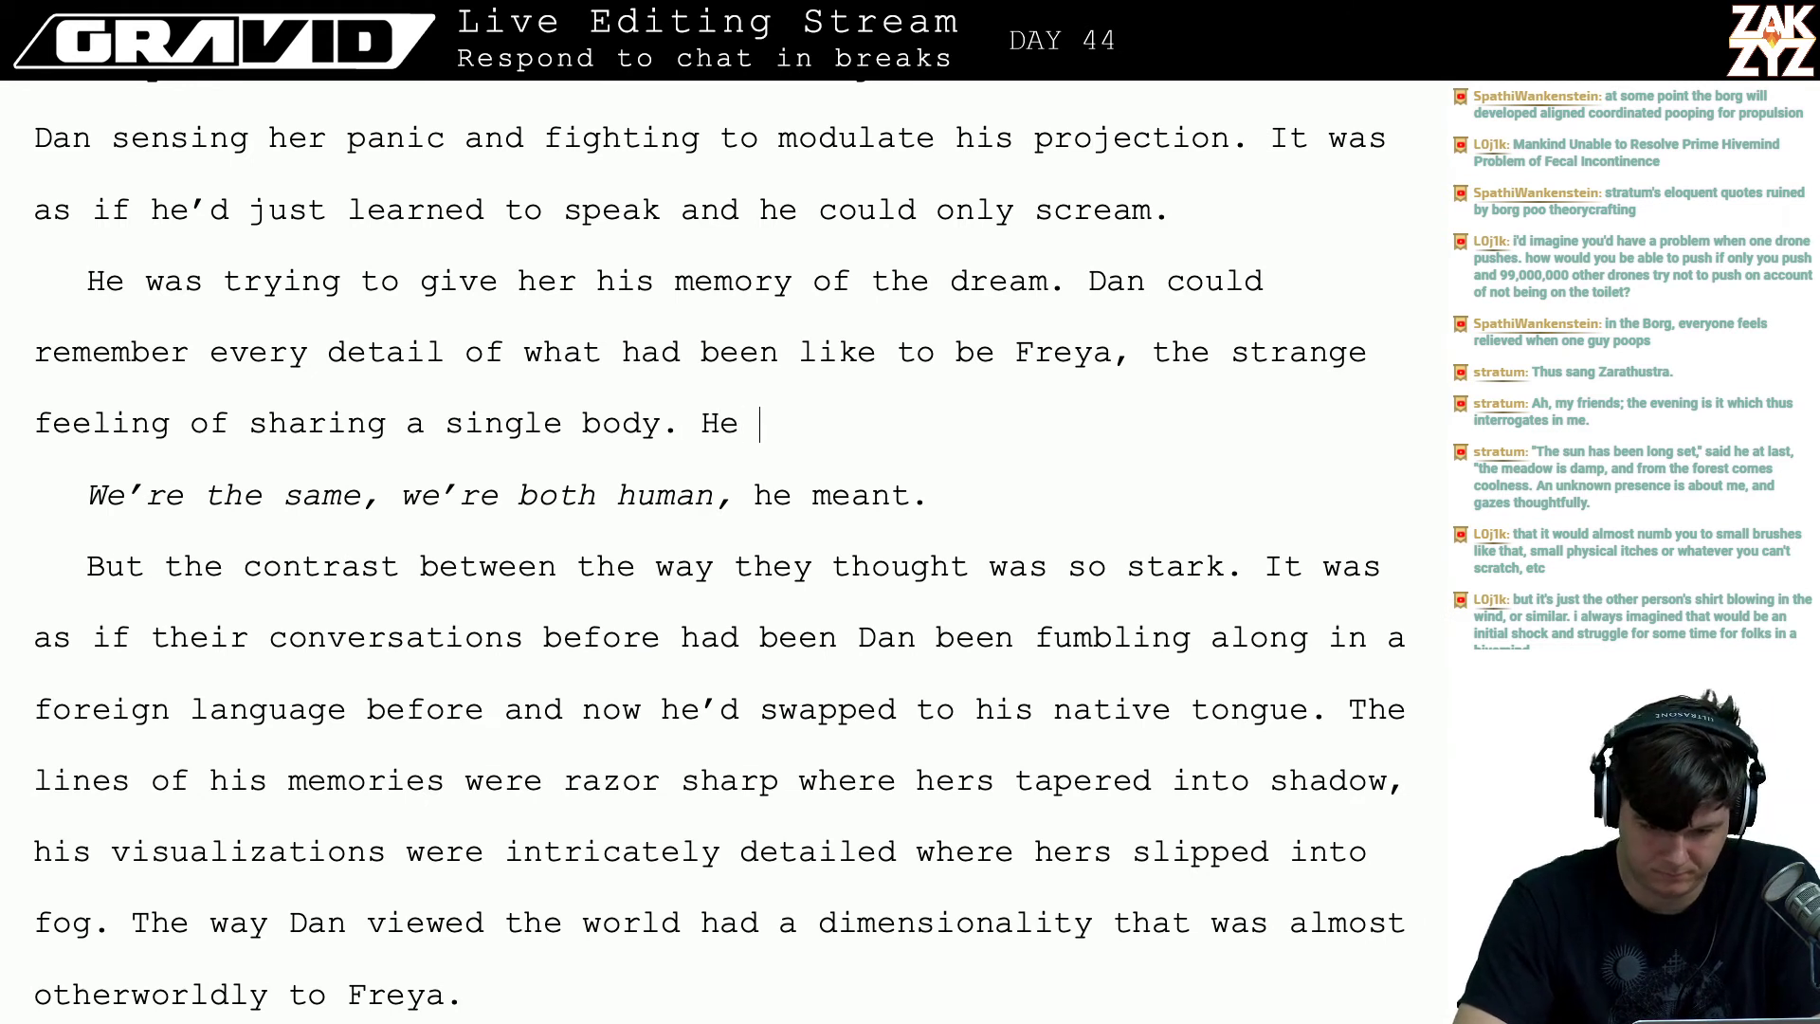
type("meant to show her that the")
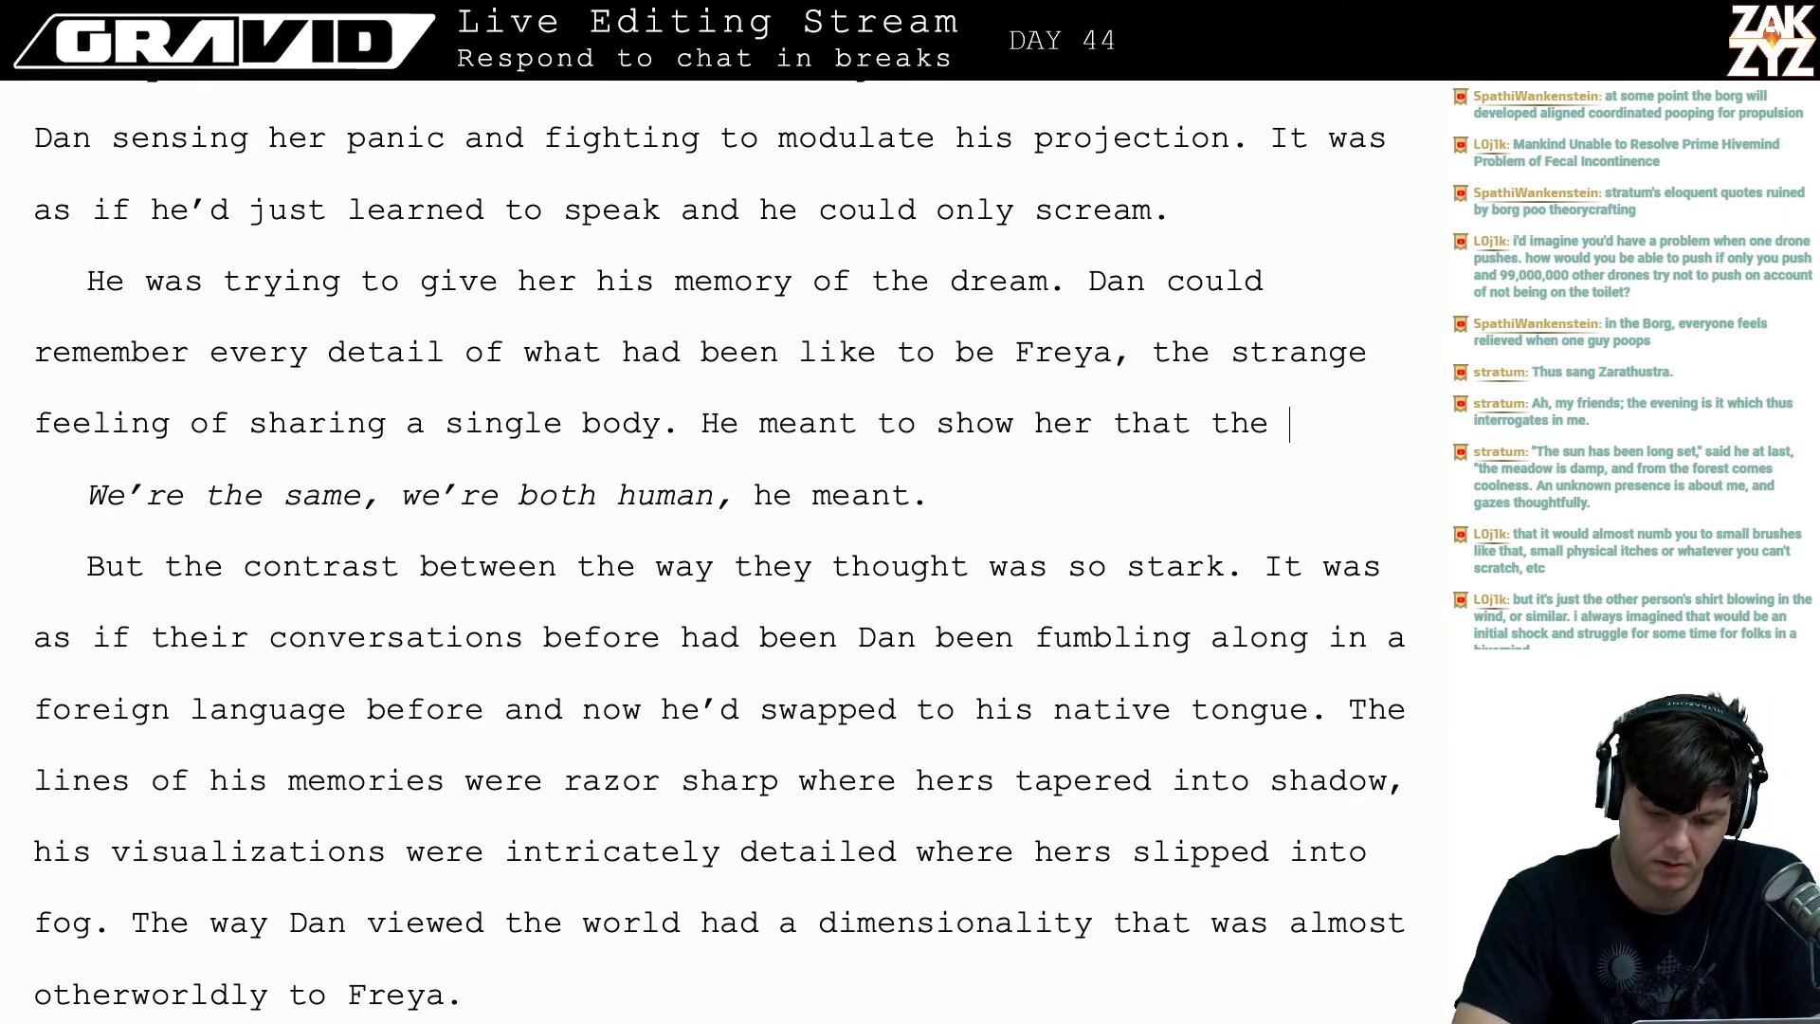
key("BackSpace")
key("BackSpace")
type("y")
key("BackSpace")
key("BackSpace")
key("BackSpace")
key("BackSpace")
key("BackSpace")
key("BackSpace")
key("BackSpace")
key("BackSpace")
key("BackSpace")
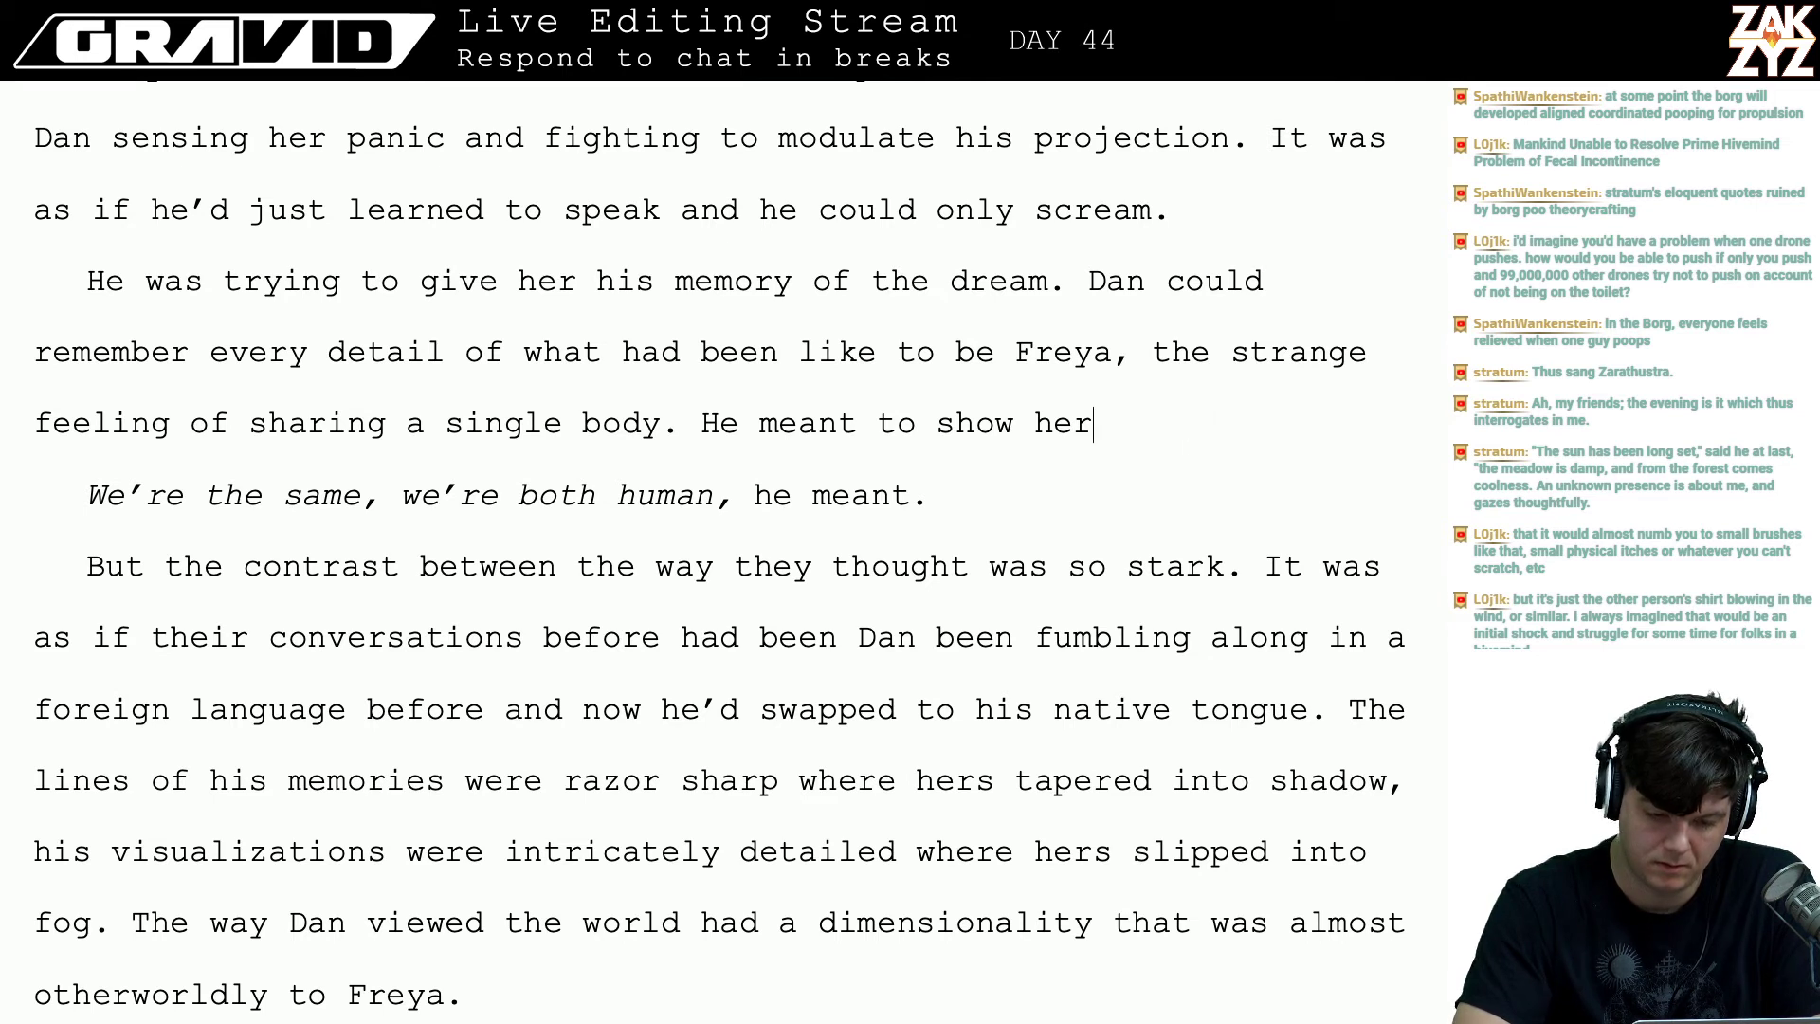
key("BackSpace")
key("BackSpace")
key("BackSpace")
key("BackSpace")
key("BackSpace")
key("BackSpace")
key("BackSpace")
key("BackSpace")
key("BackSpace")
key("BackSpace")
key("BackSpace")
key("BackSpace")
key("BackSpace")
key("BackSpace")
key("BackSpace")
key("BackSpace")
key("BackSpace")
key("BackSpace")
key("BackSpace")
key("BackSpace")
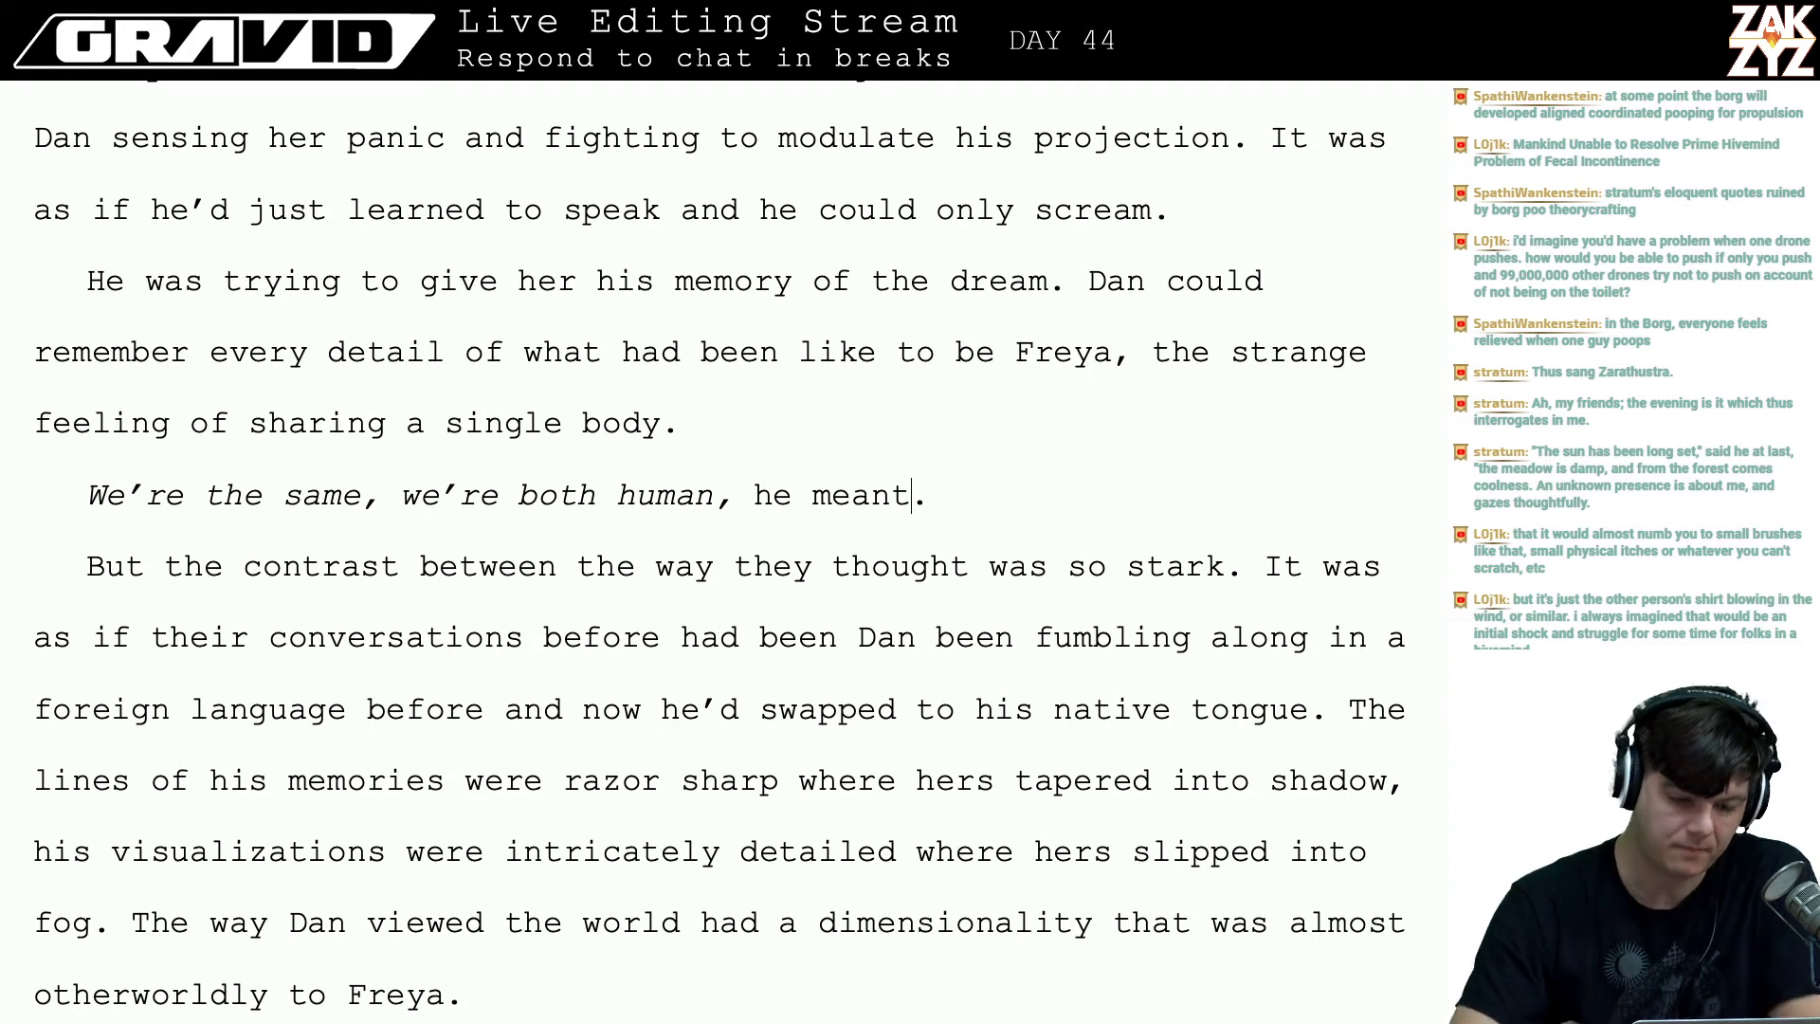
- After "body." add "She saw his intent, to tell her that they were the same, that they were both human and she didn’t need to be ashamed."
scroll(720, 553, "down", 1)
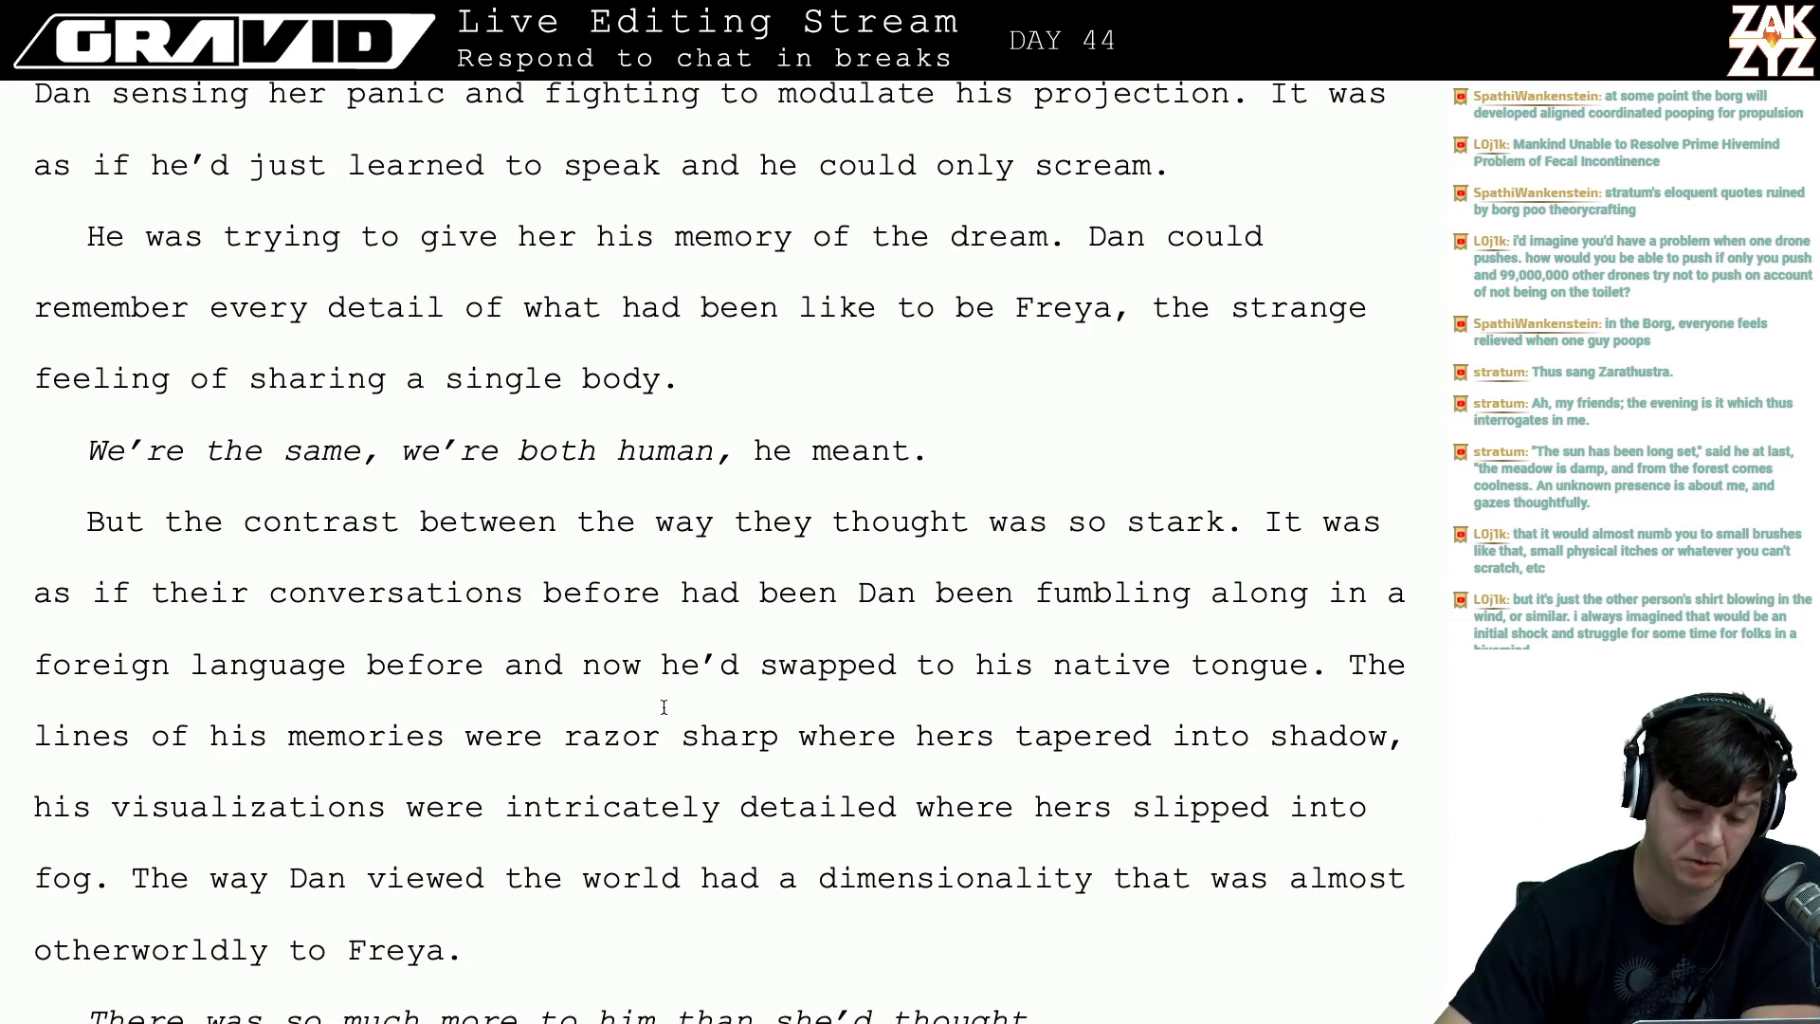
left_click(270, 318)
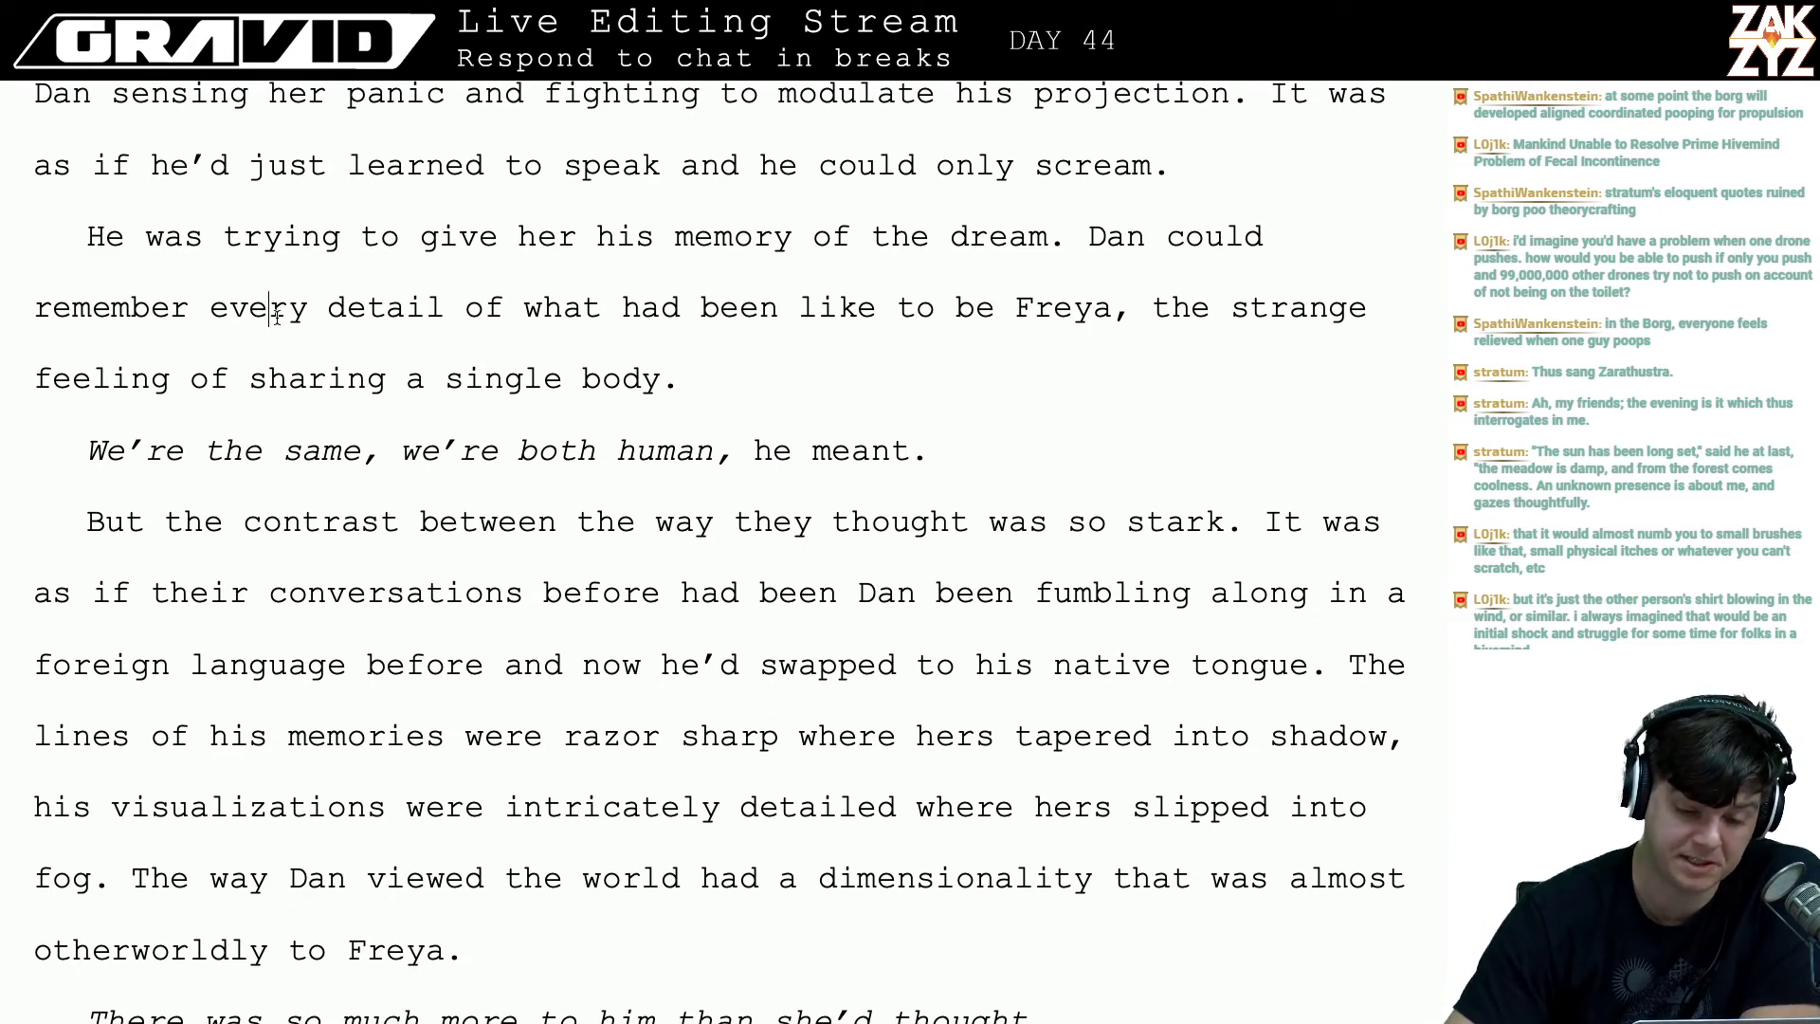
key("Right")
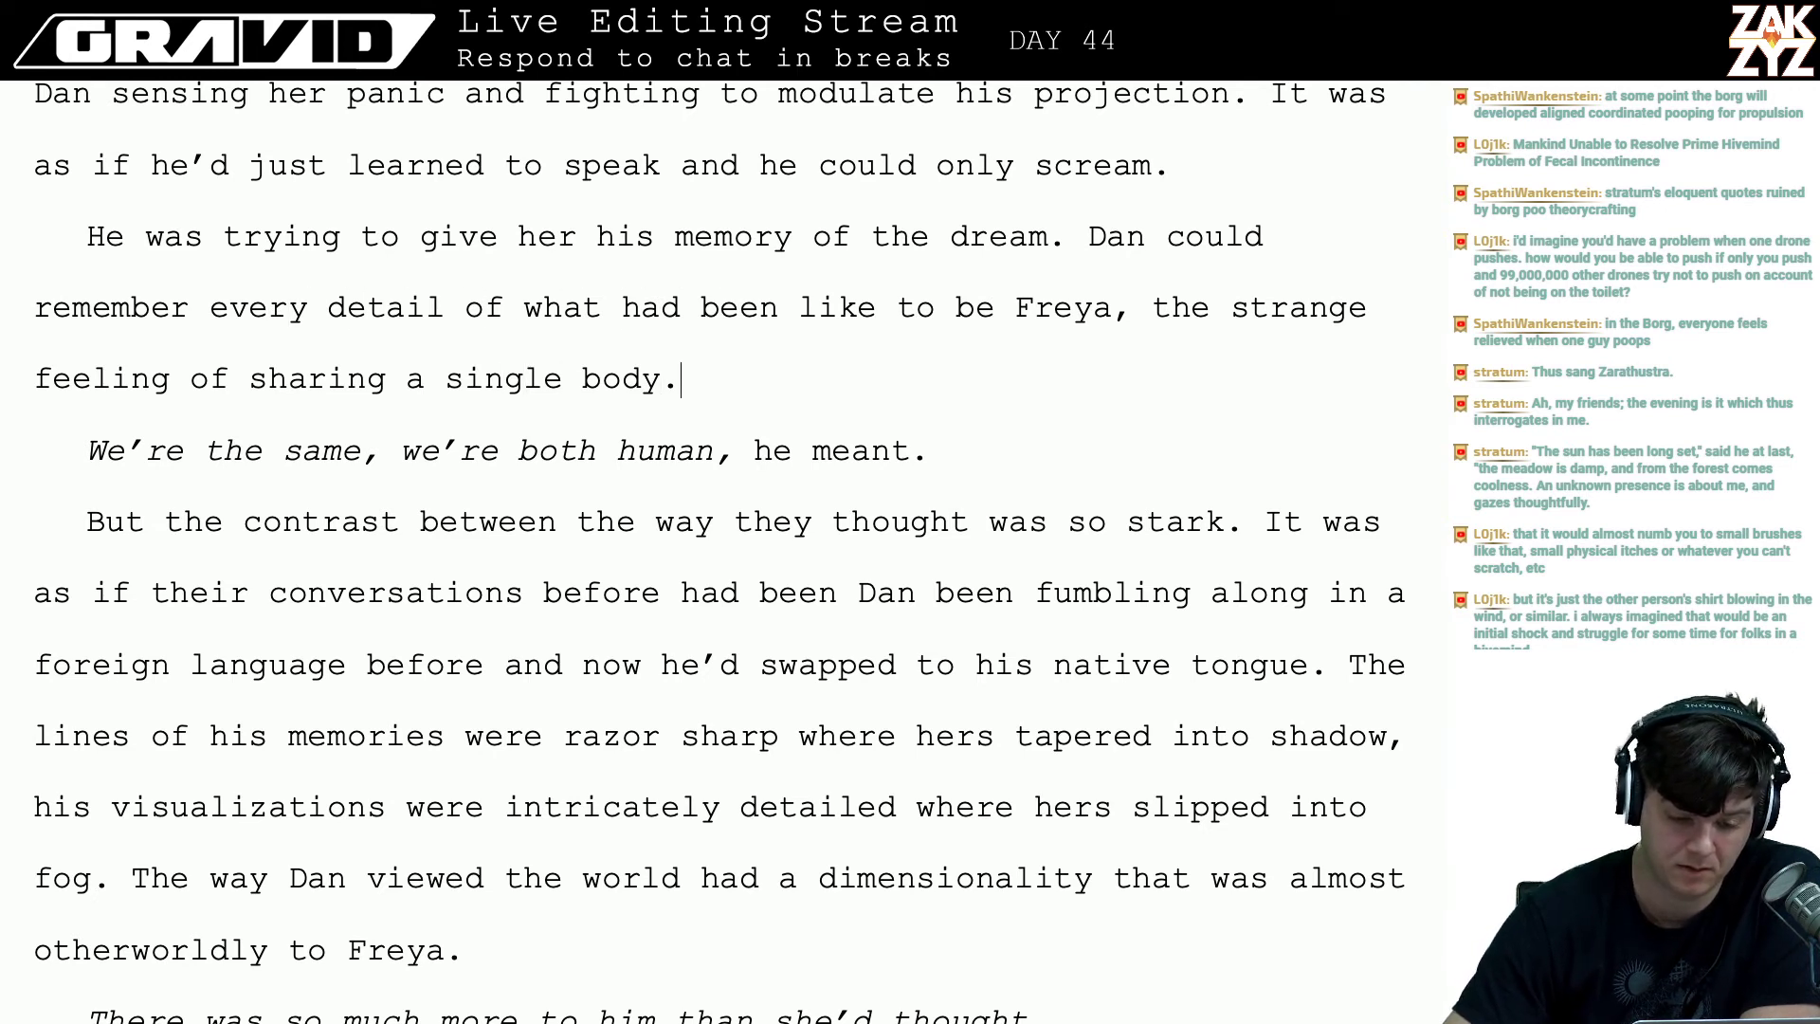
type("Sh")
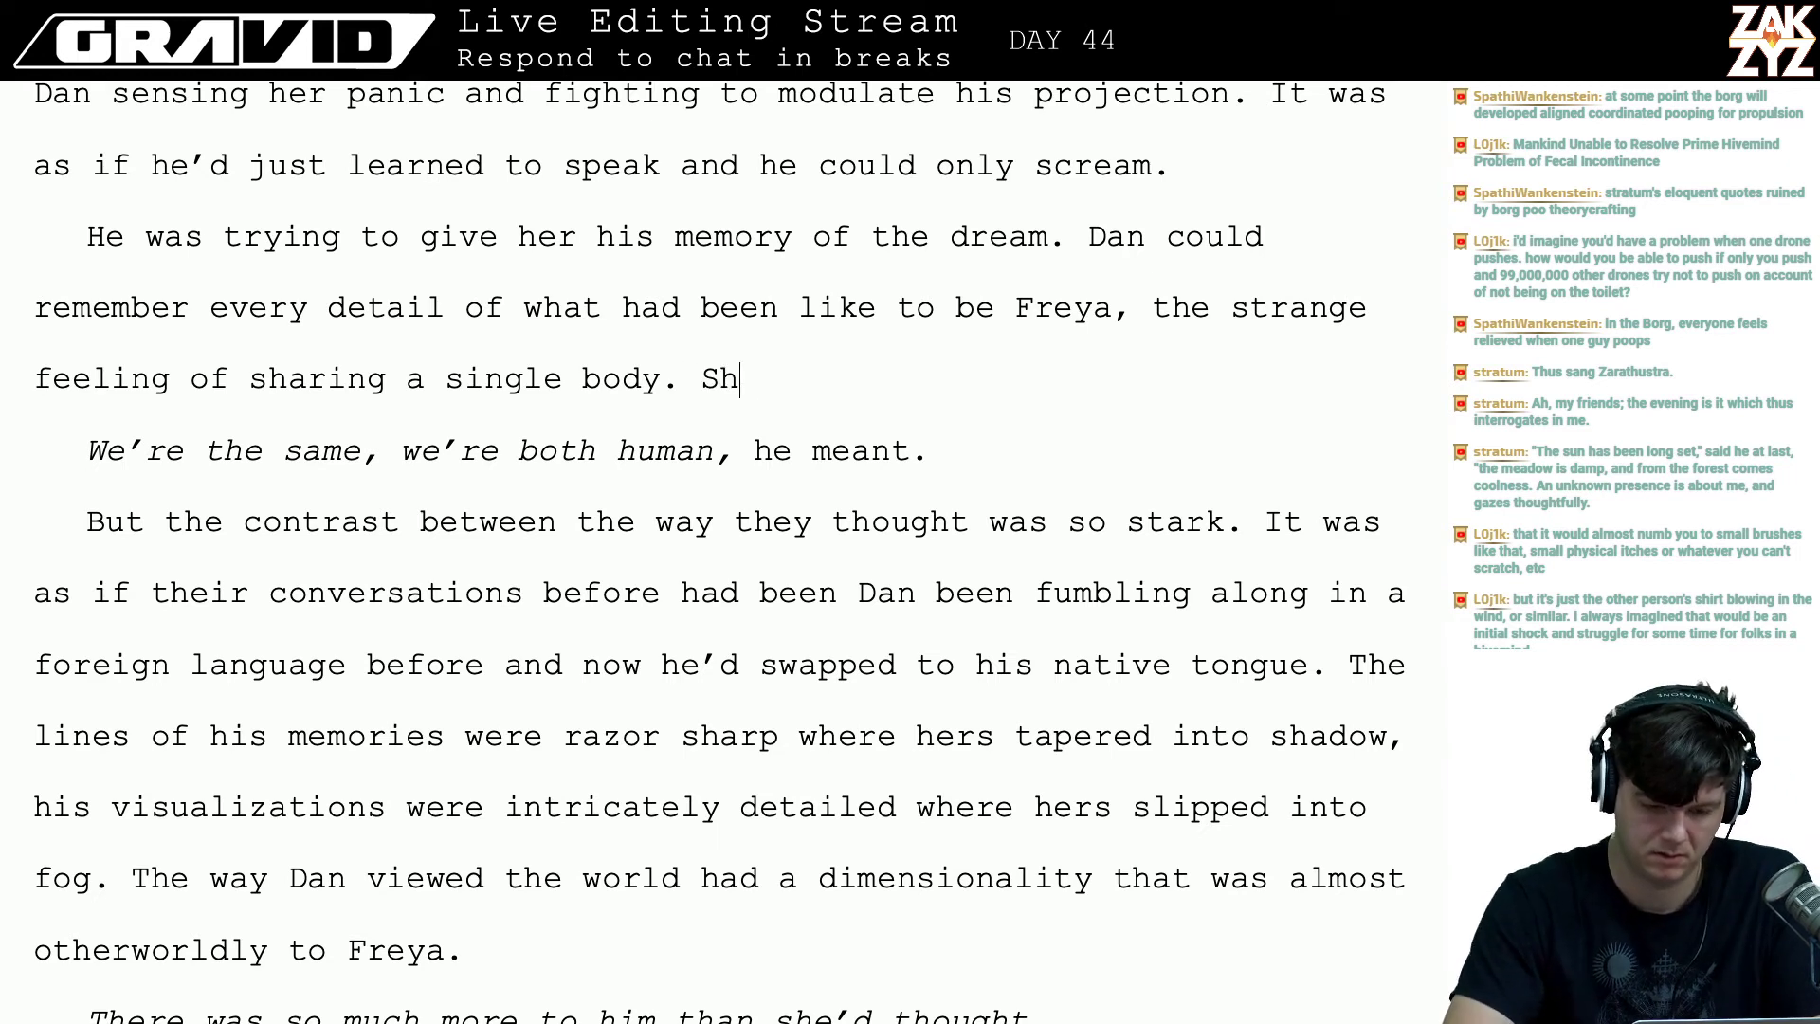
type("e saw his intent")
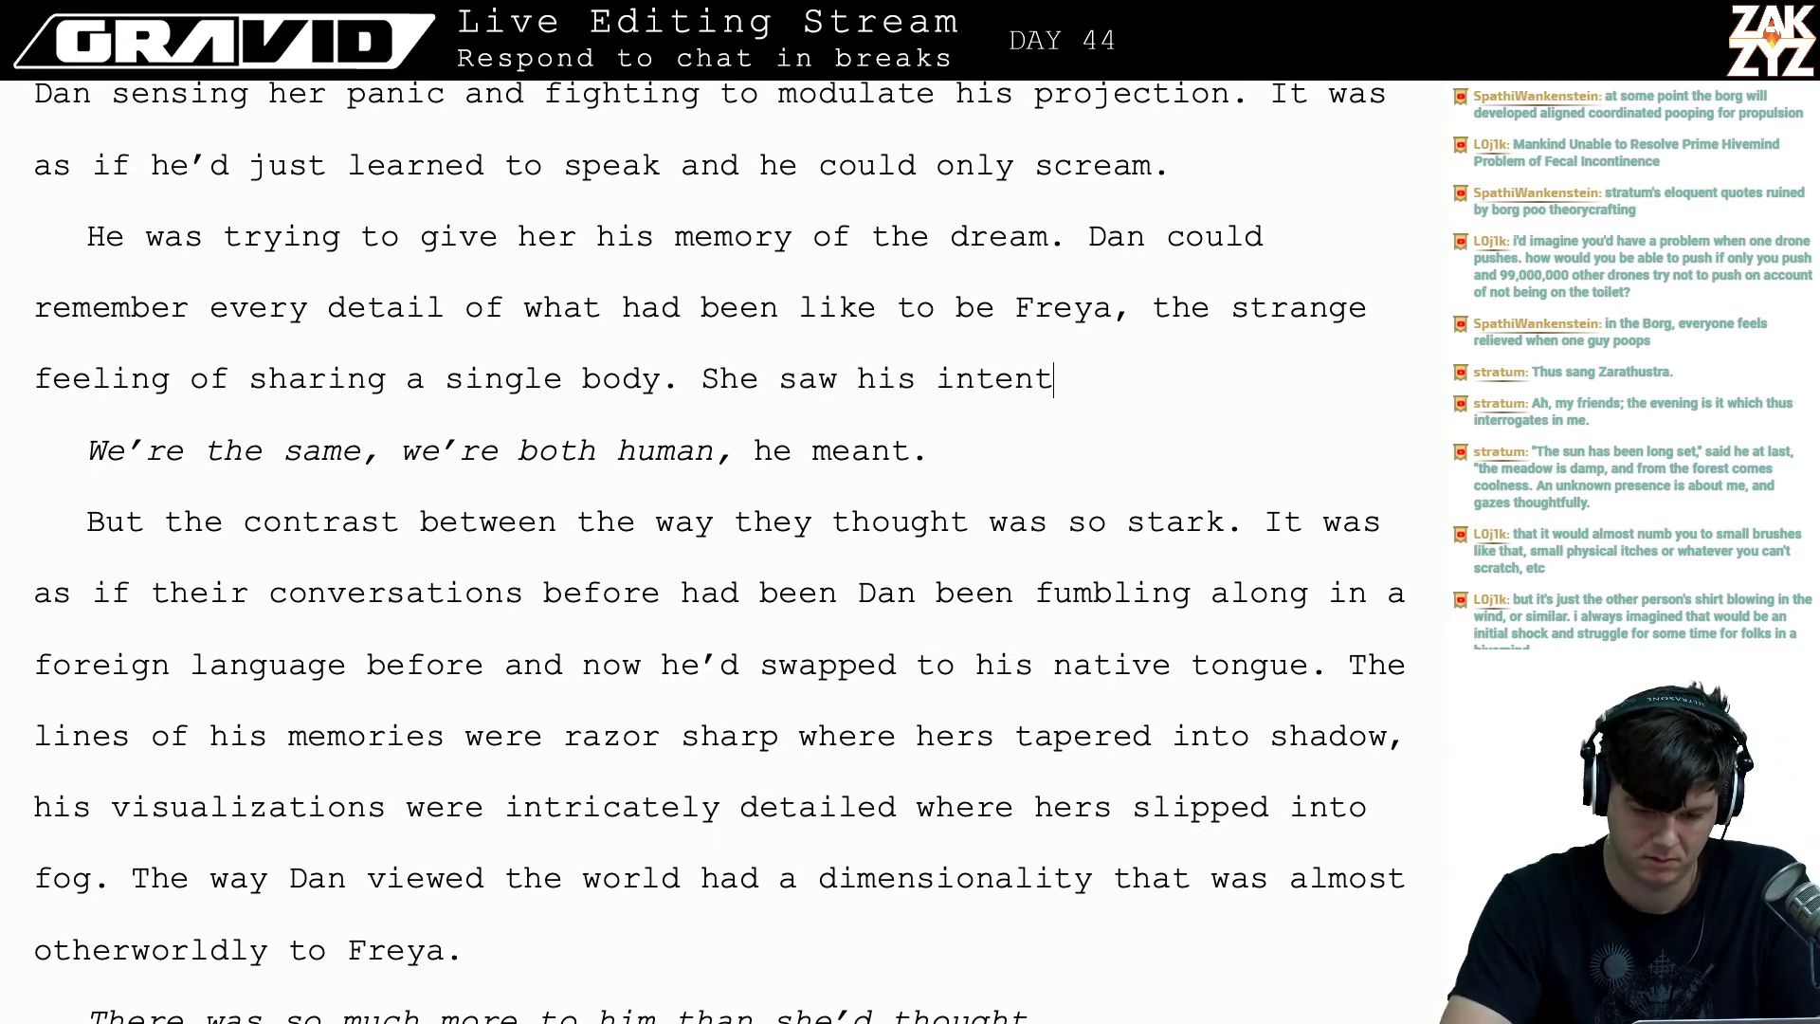
type(", to tell her ")
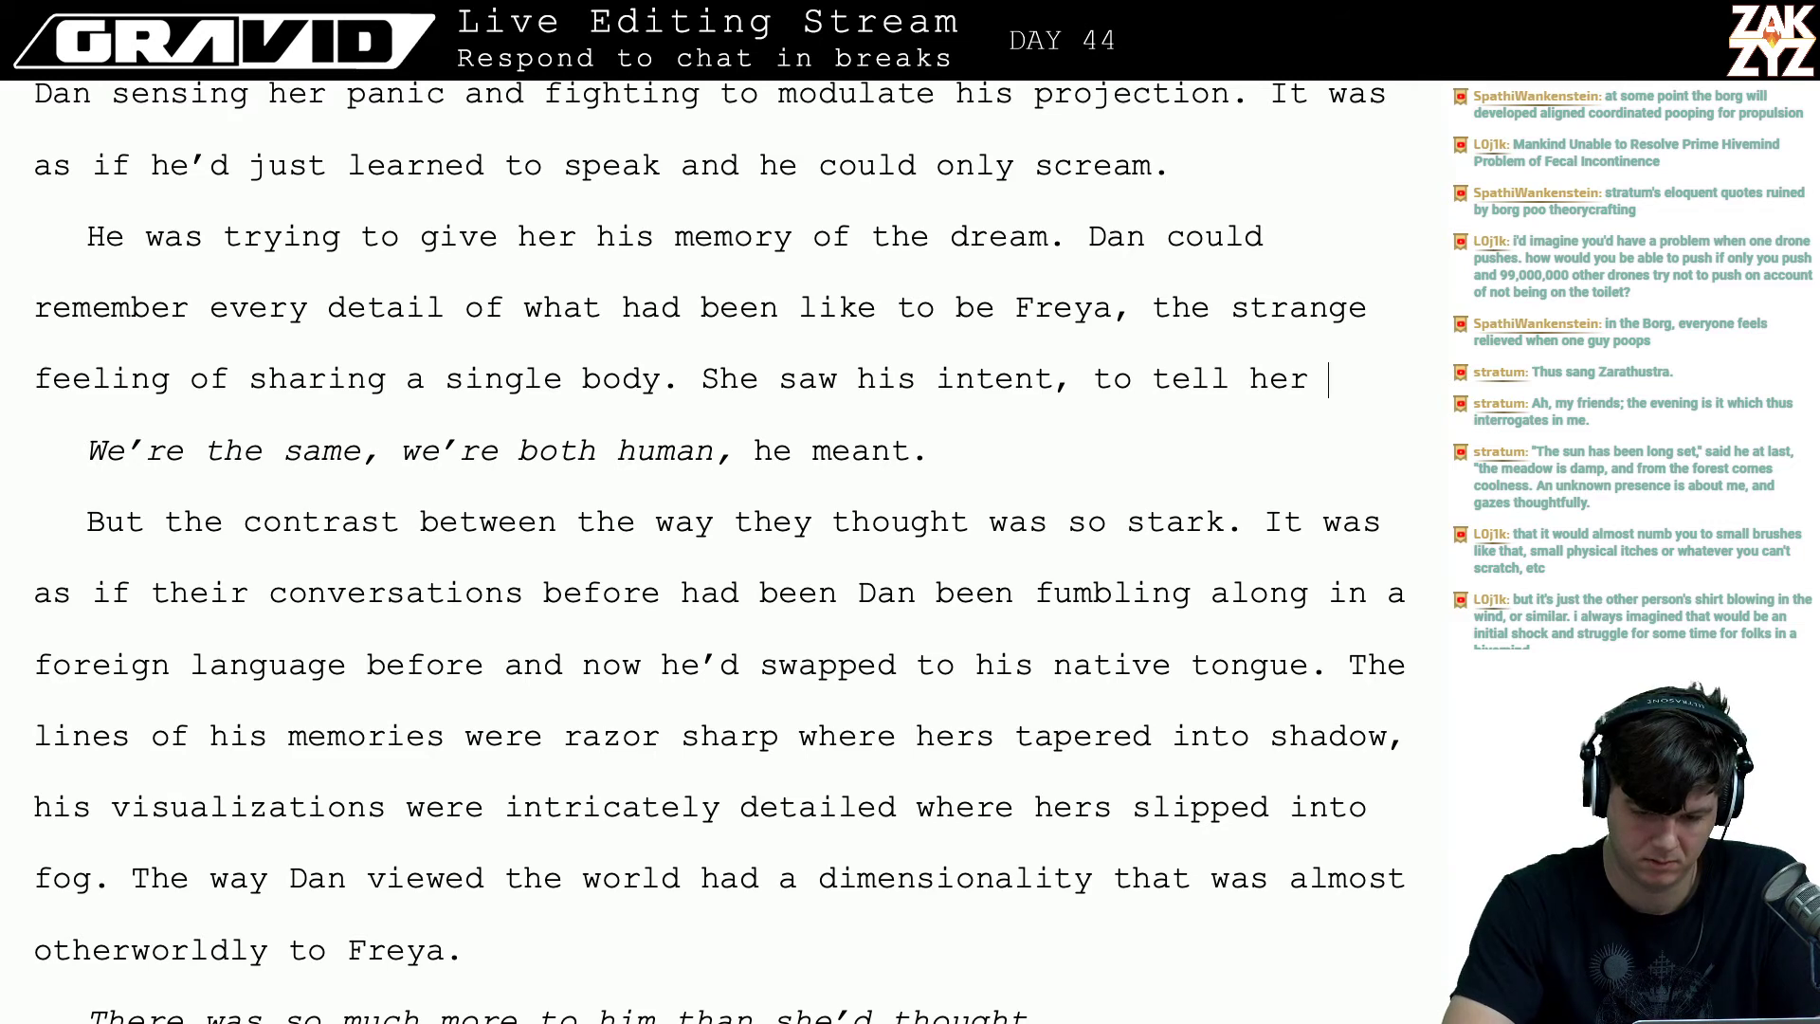
type("that they were the")
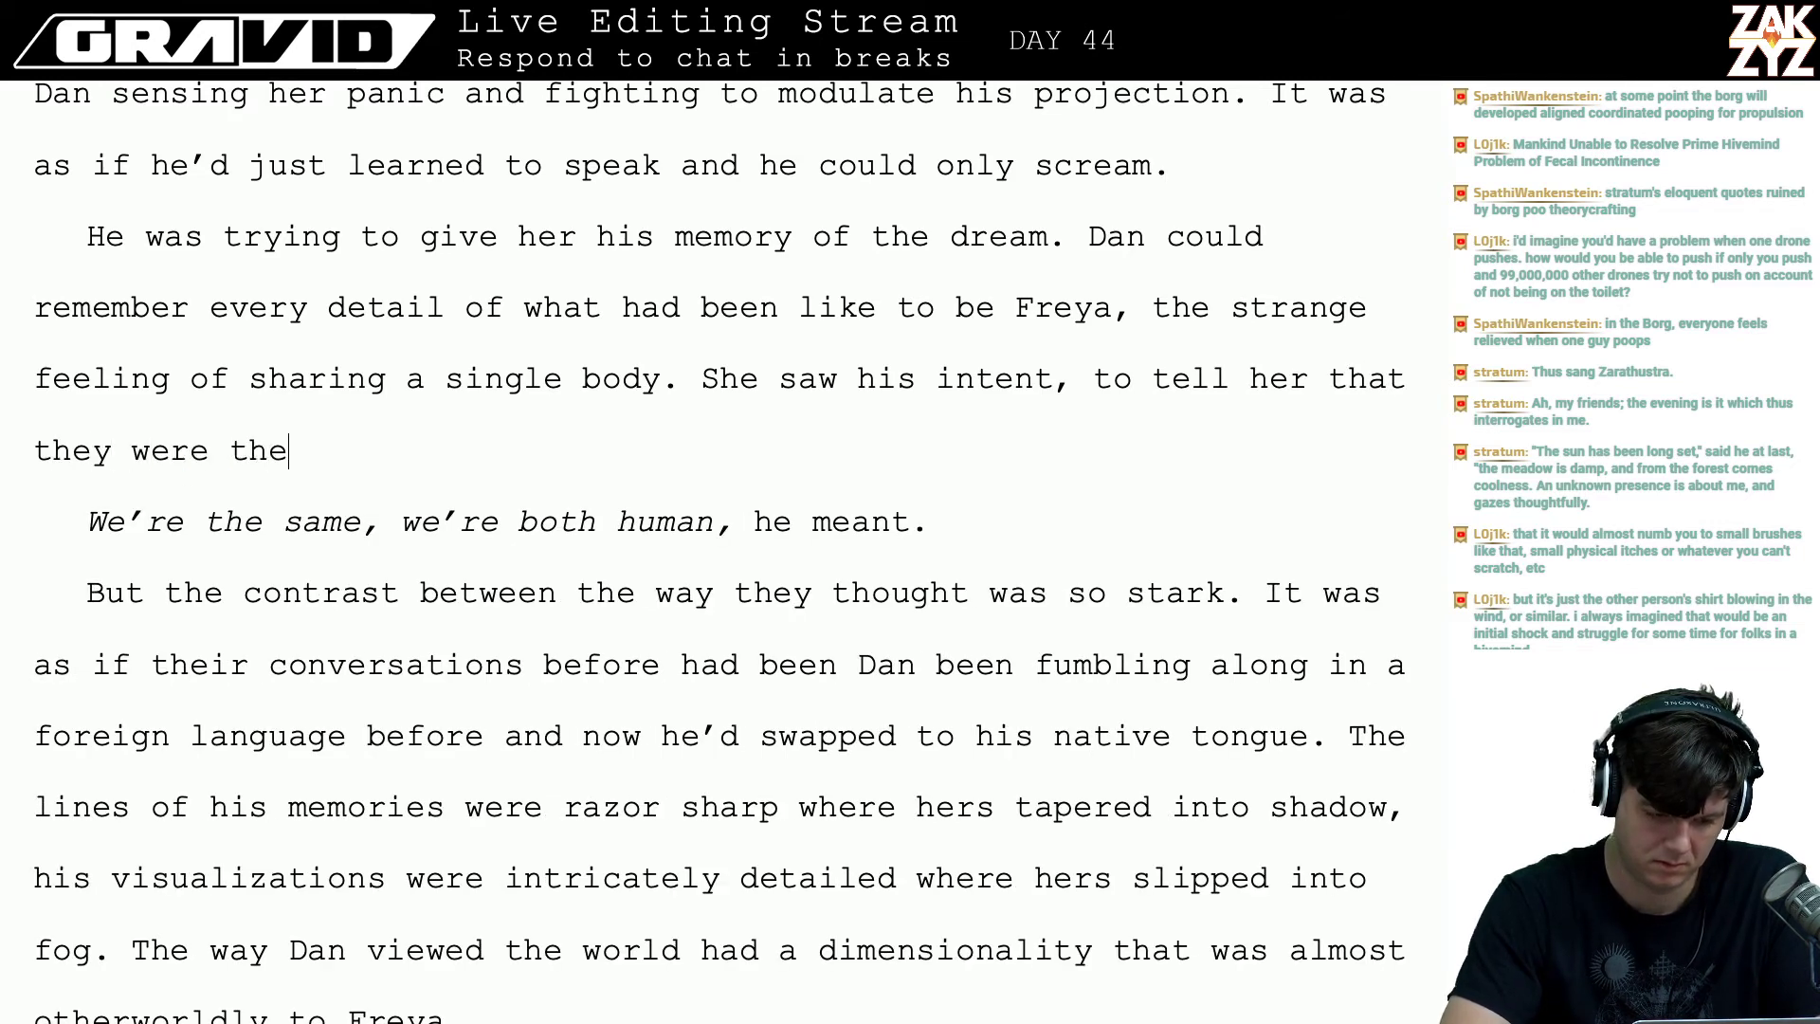
type(" same, that they ")
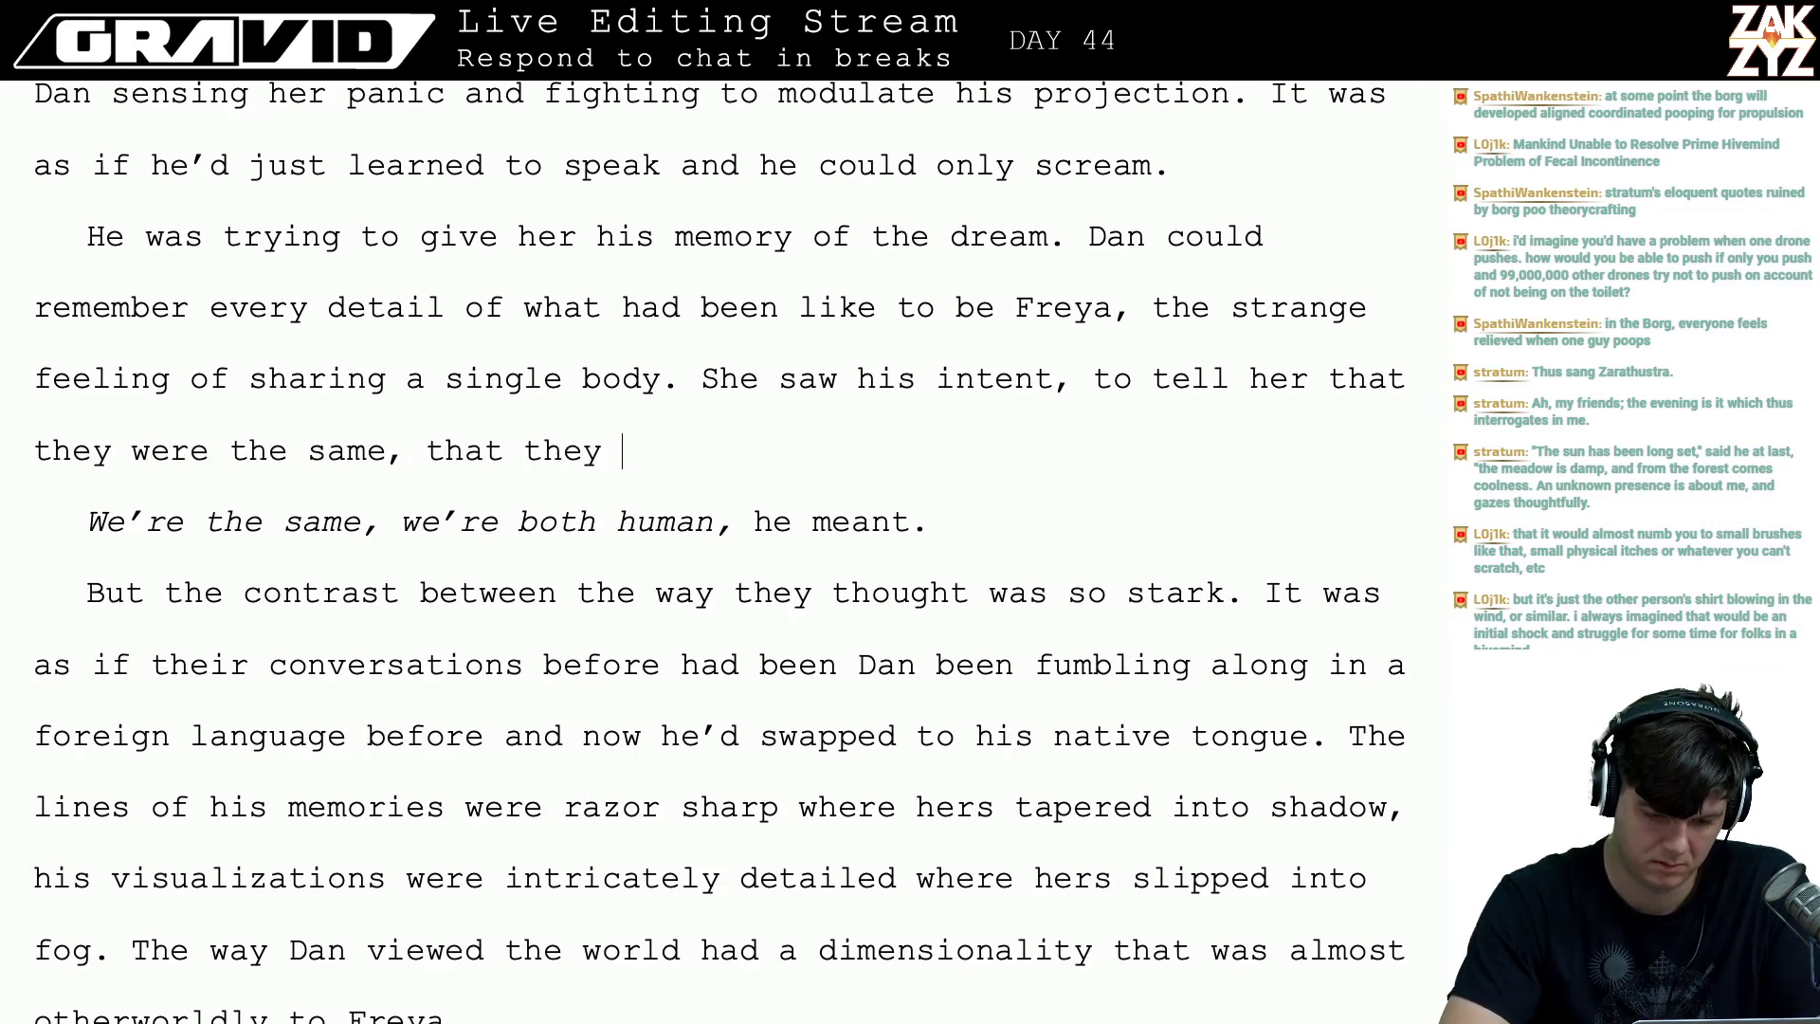
type("were both huma")
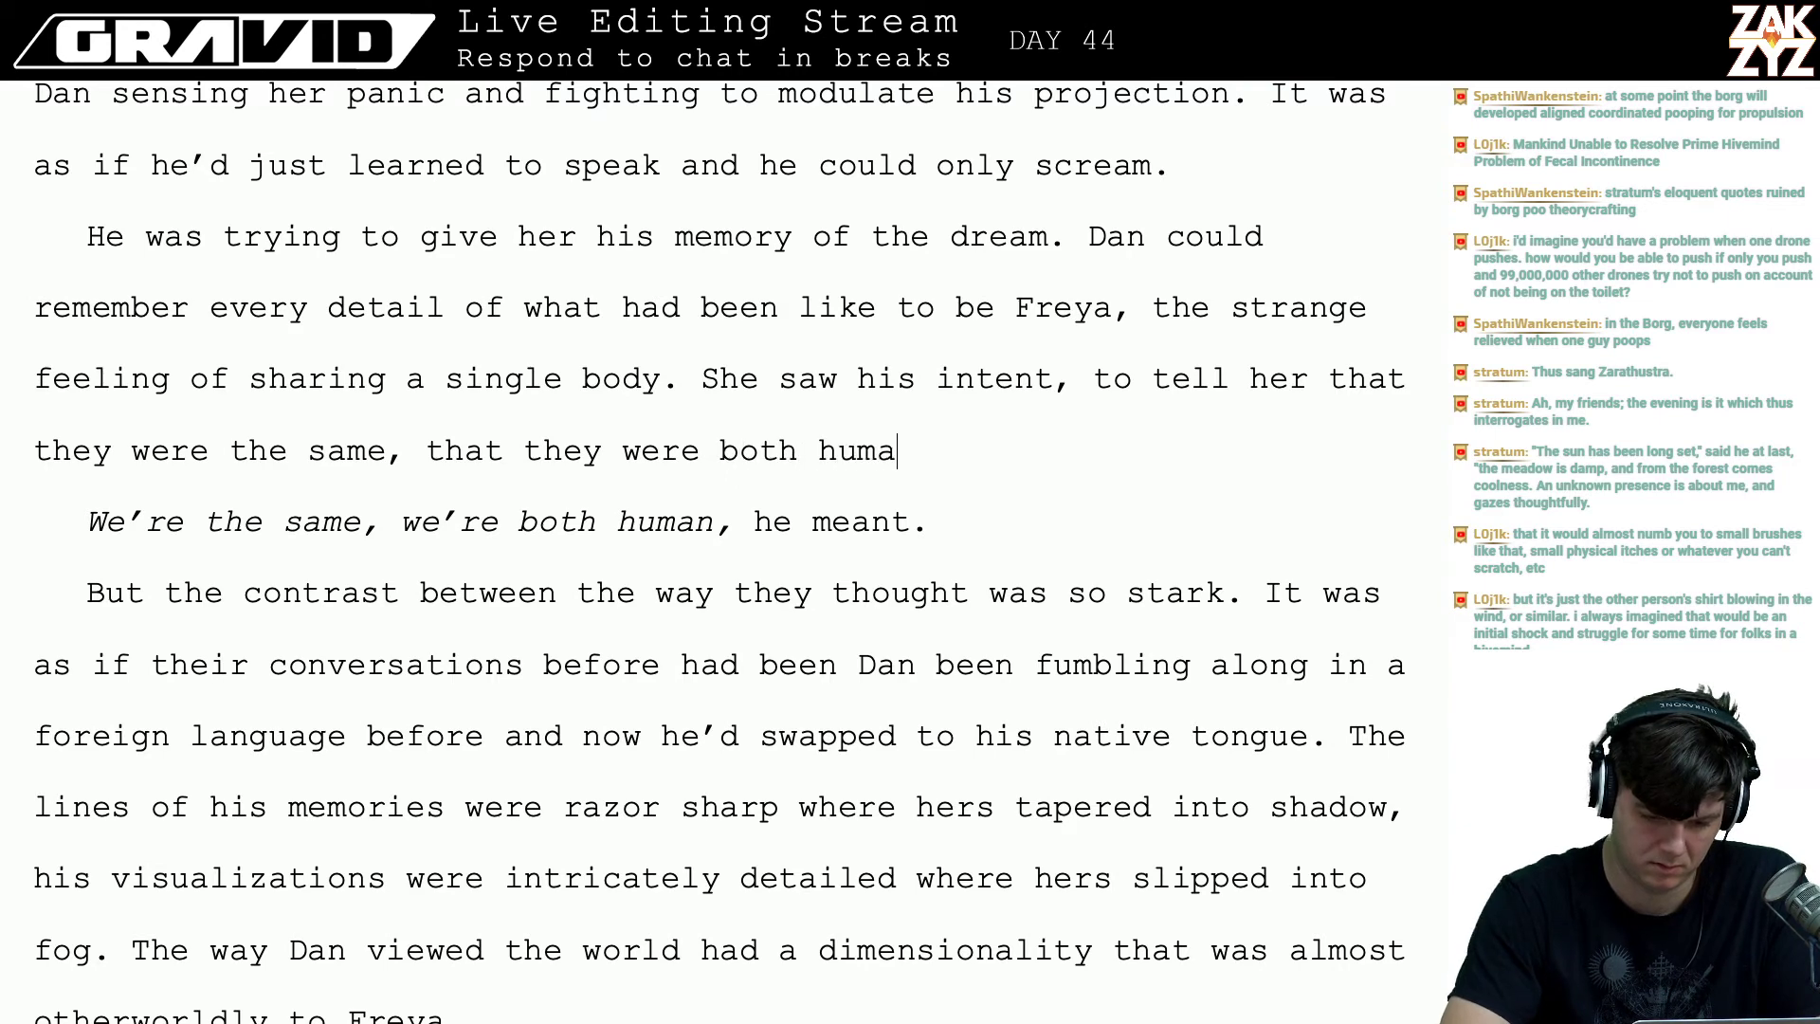
type("n and she d")
type("idn't need to be ")
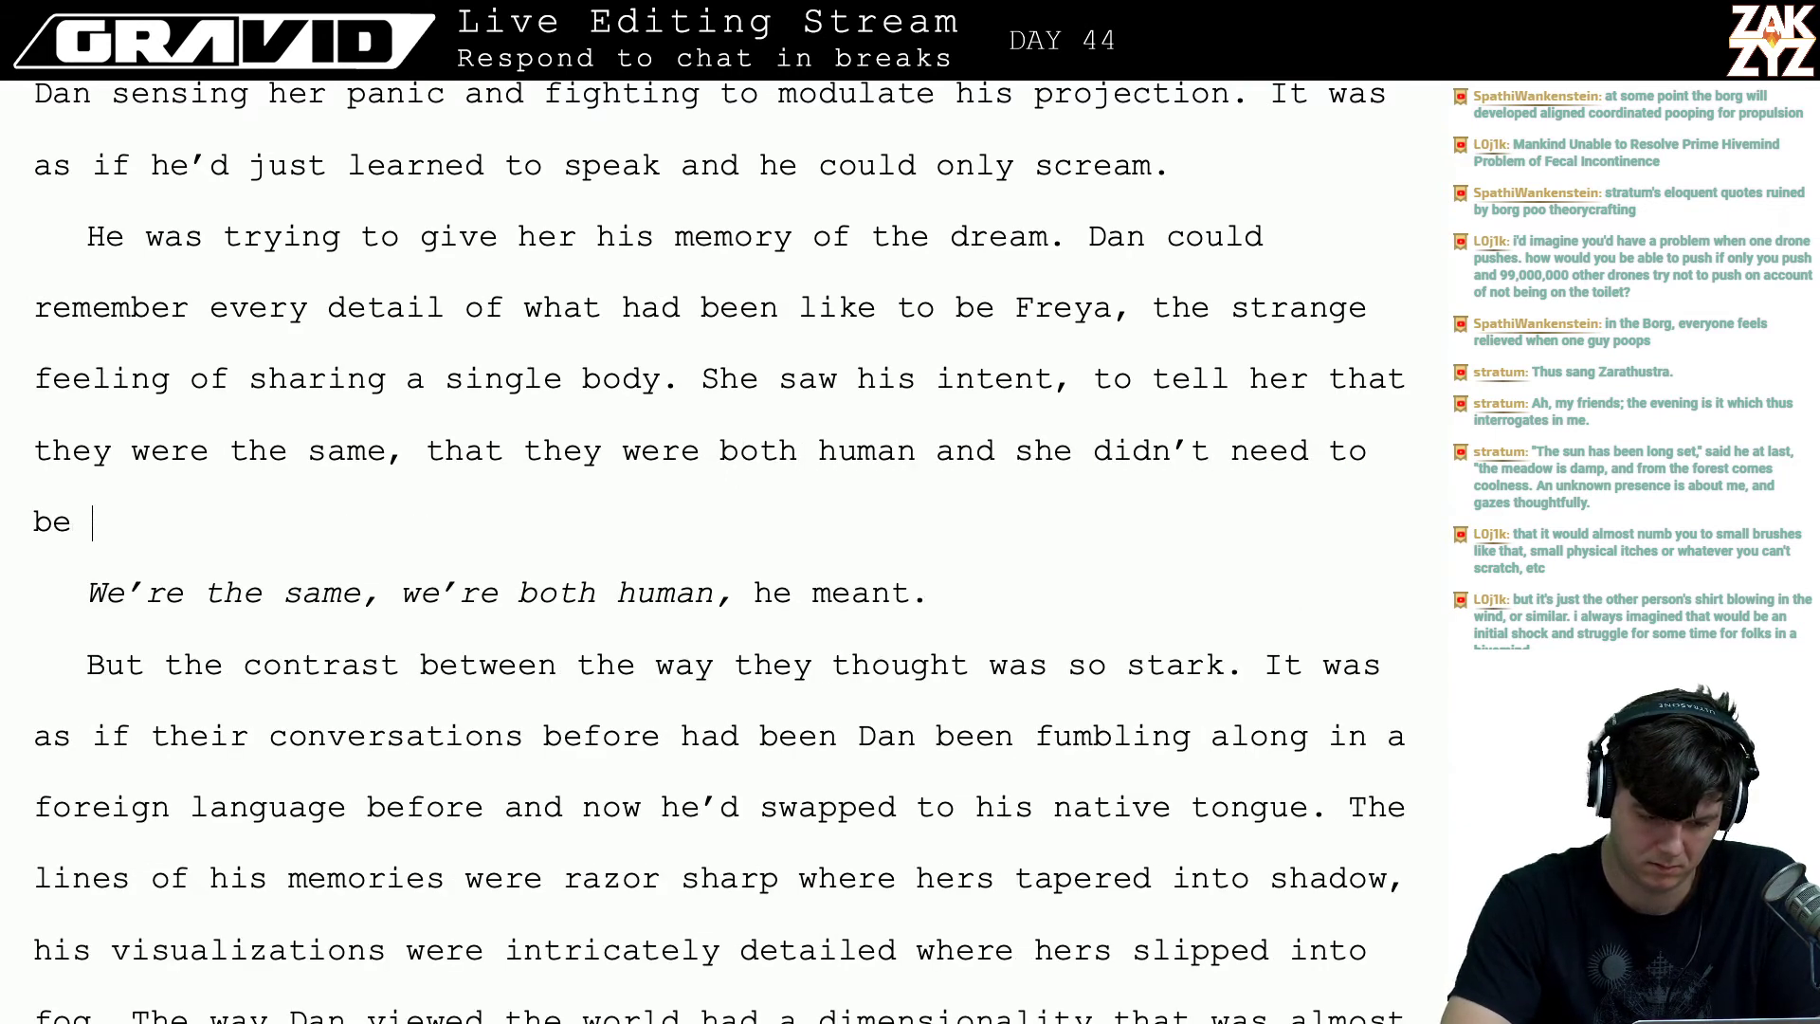
type("s")
key("BackSpace")
type("ashame")
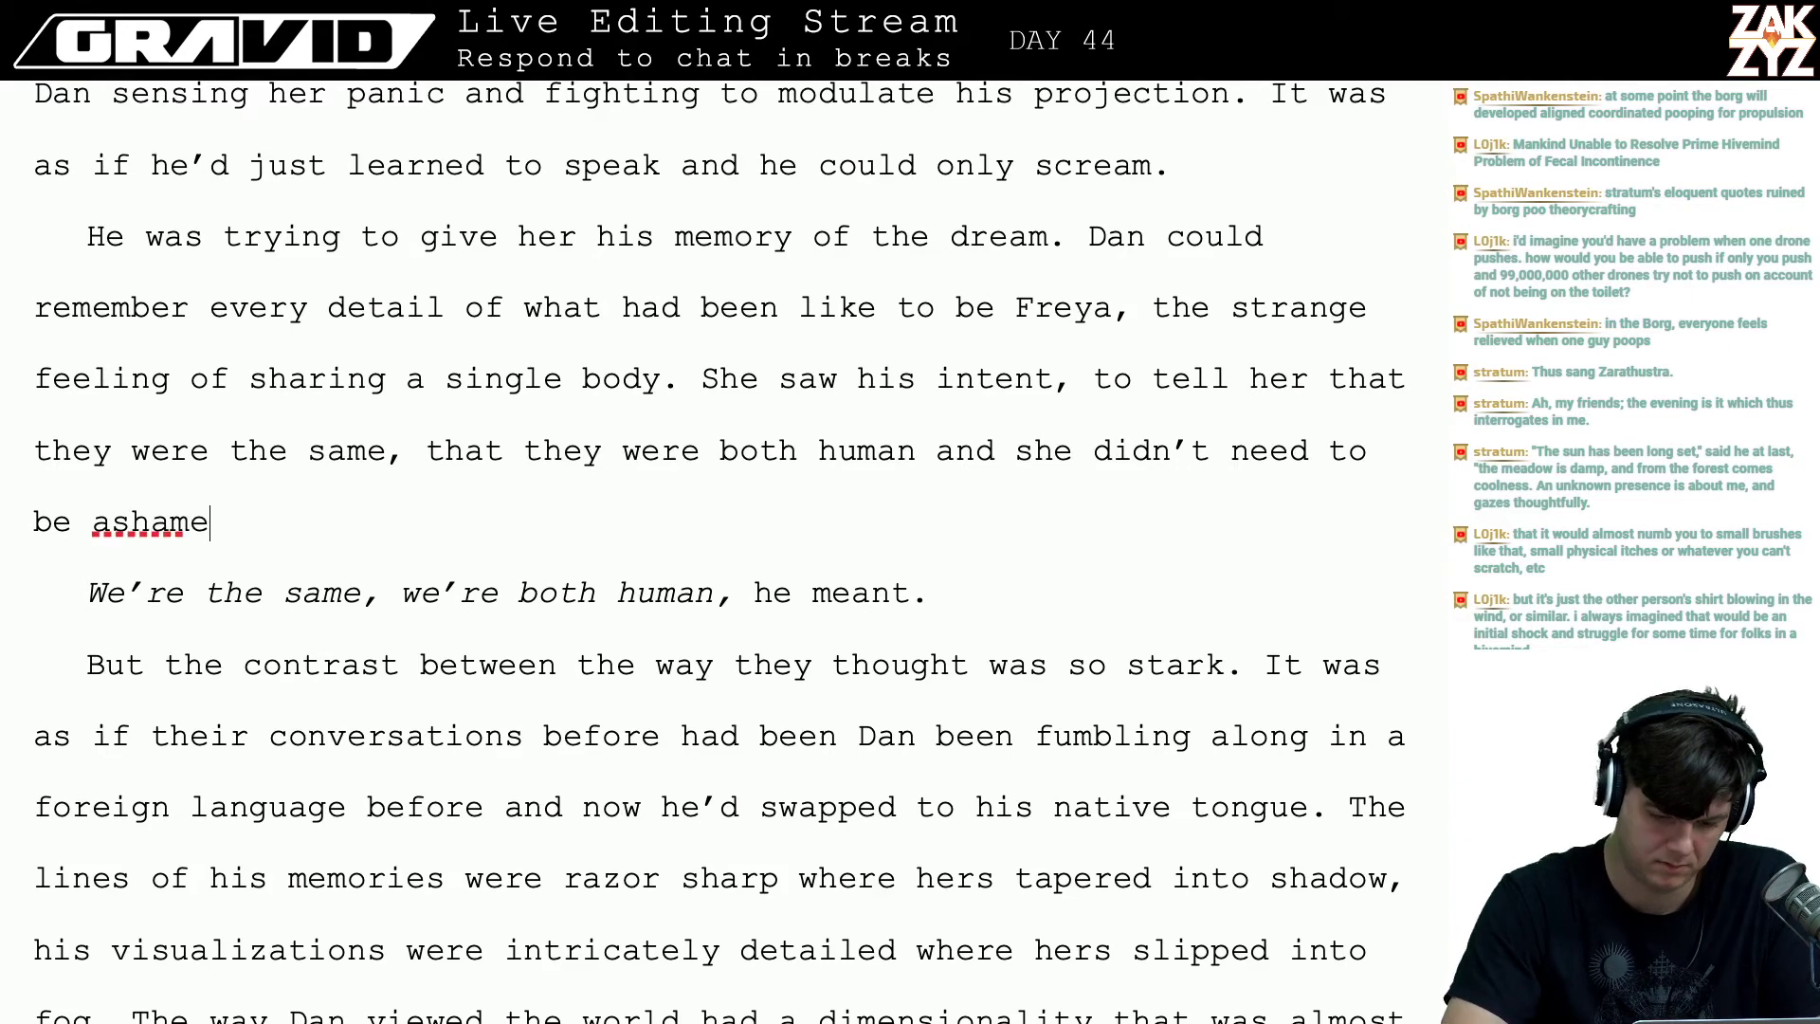
type("d.")
- Delete the italic thought paragraph "We’re the same, we’re both human, he meant."
key("ctrl+shift+Down")
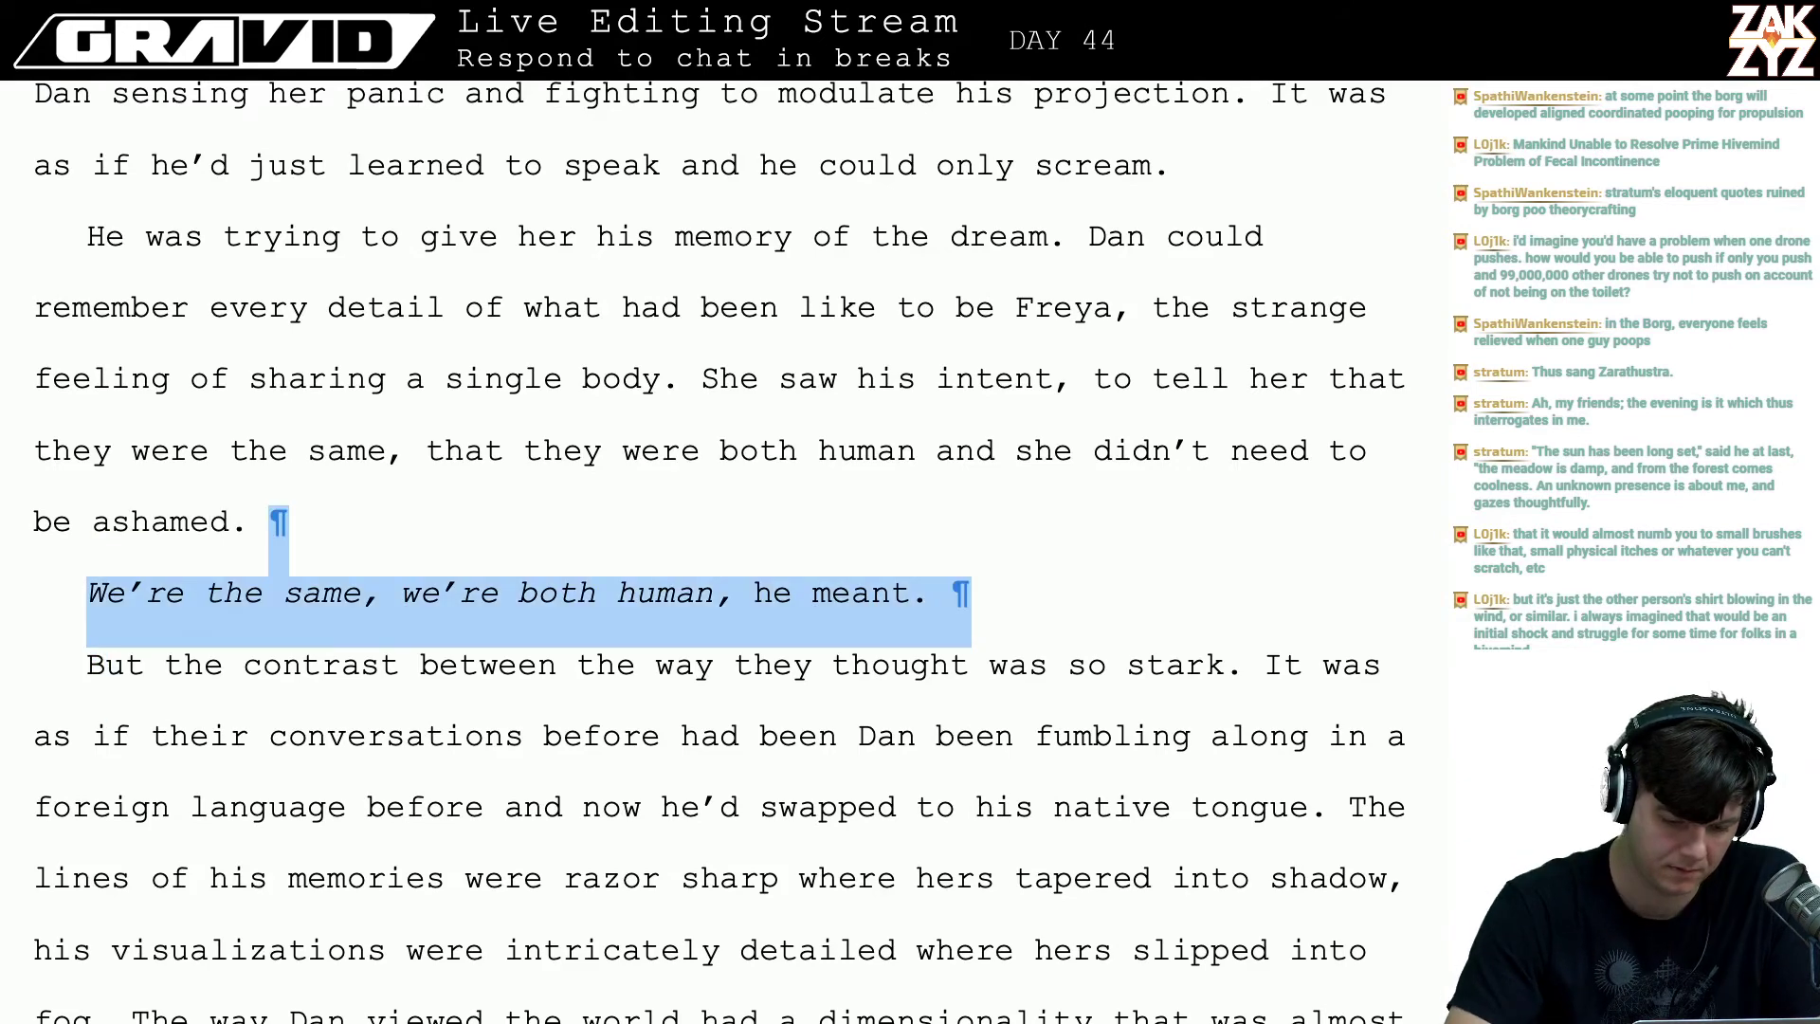
key("BackSpace")
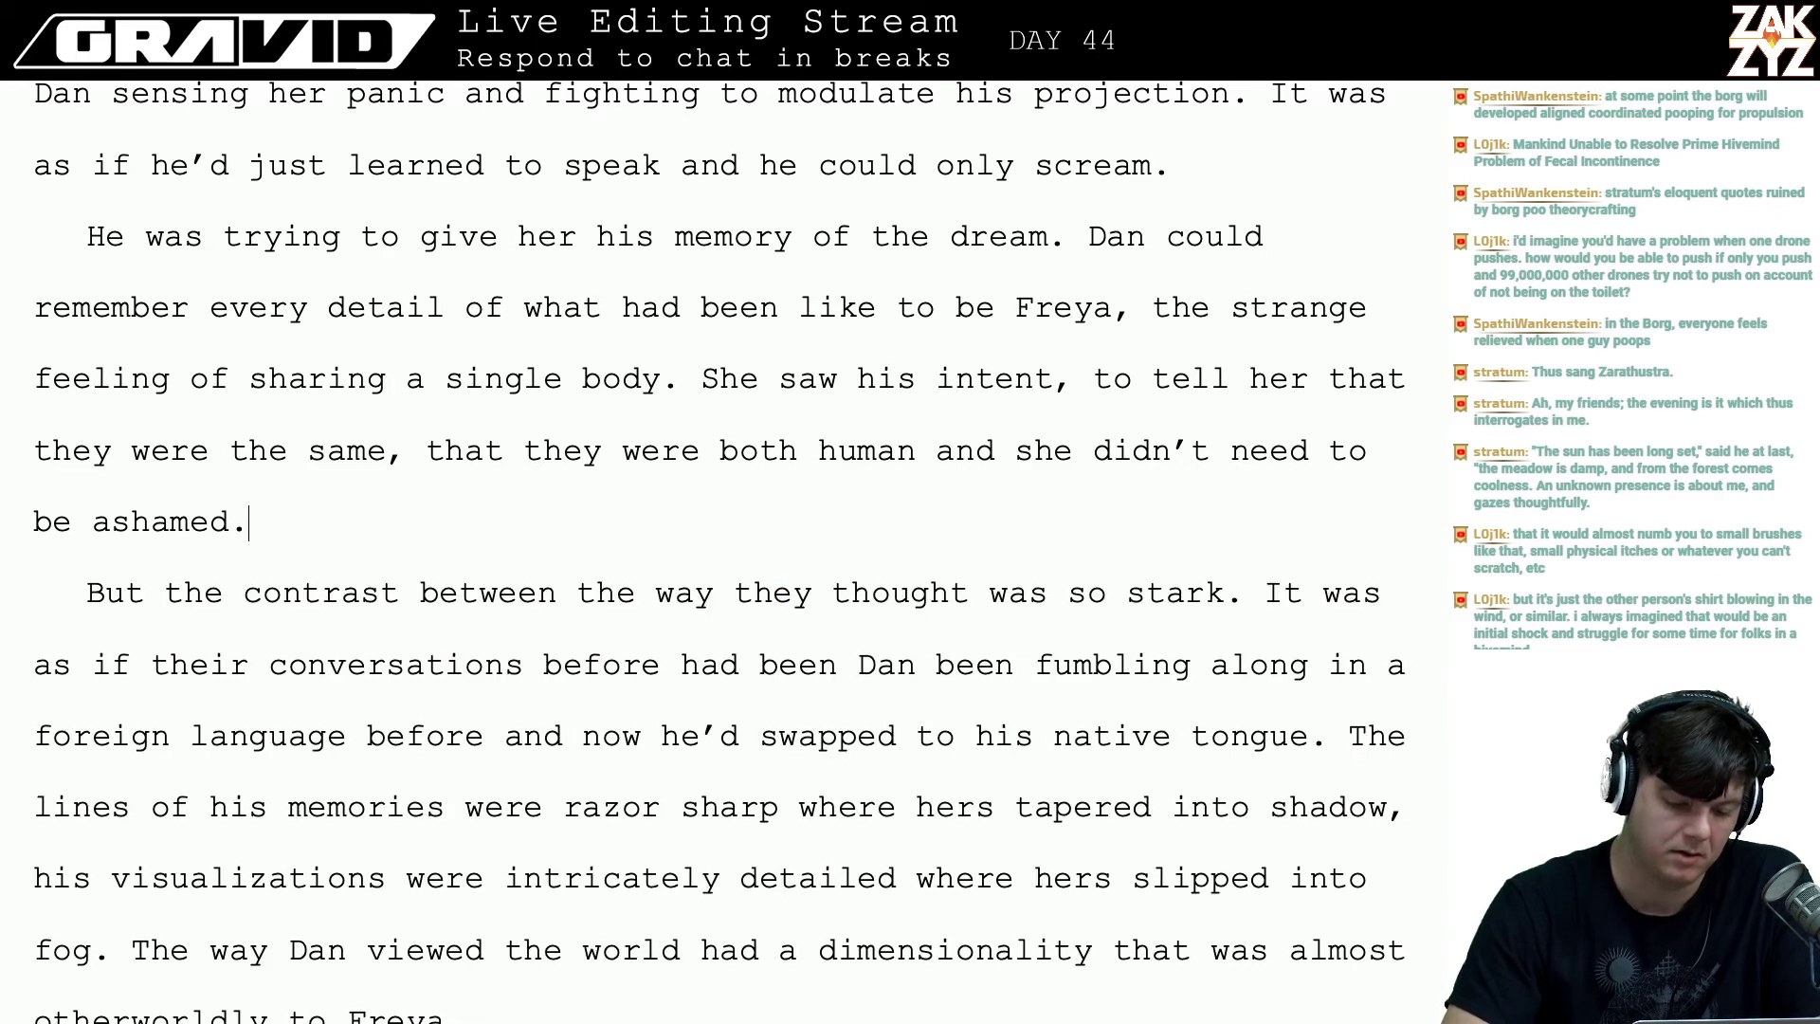
- Delete the word "so" before "stark" in the sentence about the contrast between the way they thought
key("Right")
key("Down")
key("Right")
key("Right")
key("Right")
key("Right")
key("Right")
key("Right")
key("Right")
key("Right")
key("Right")
key("Right")
key("Right")
key("Right")
key("Right")
key("Right")
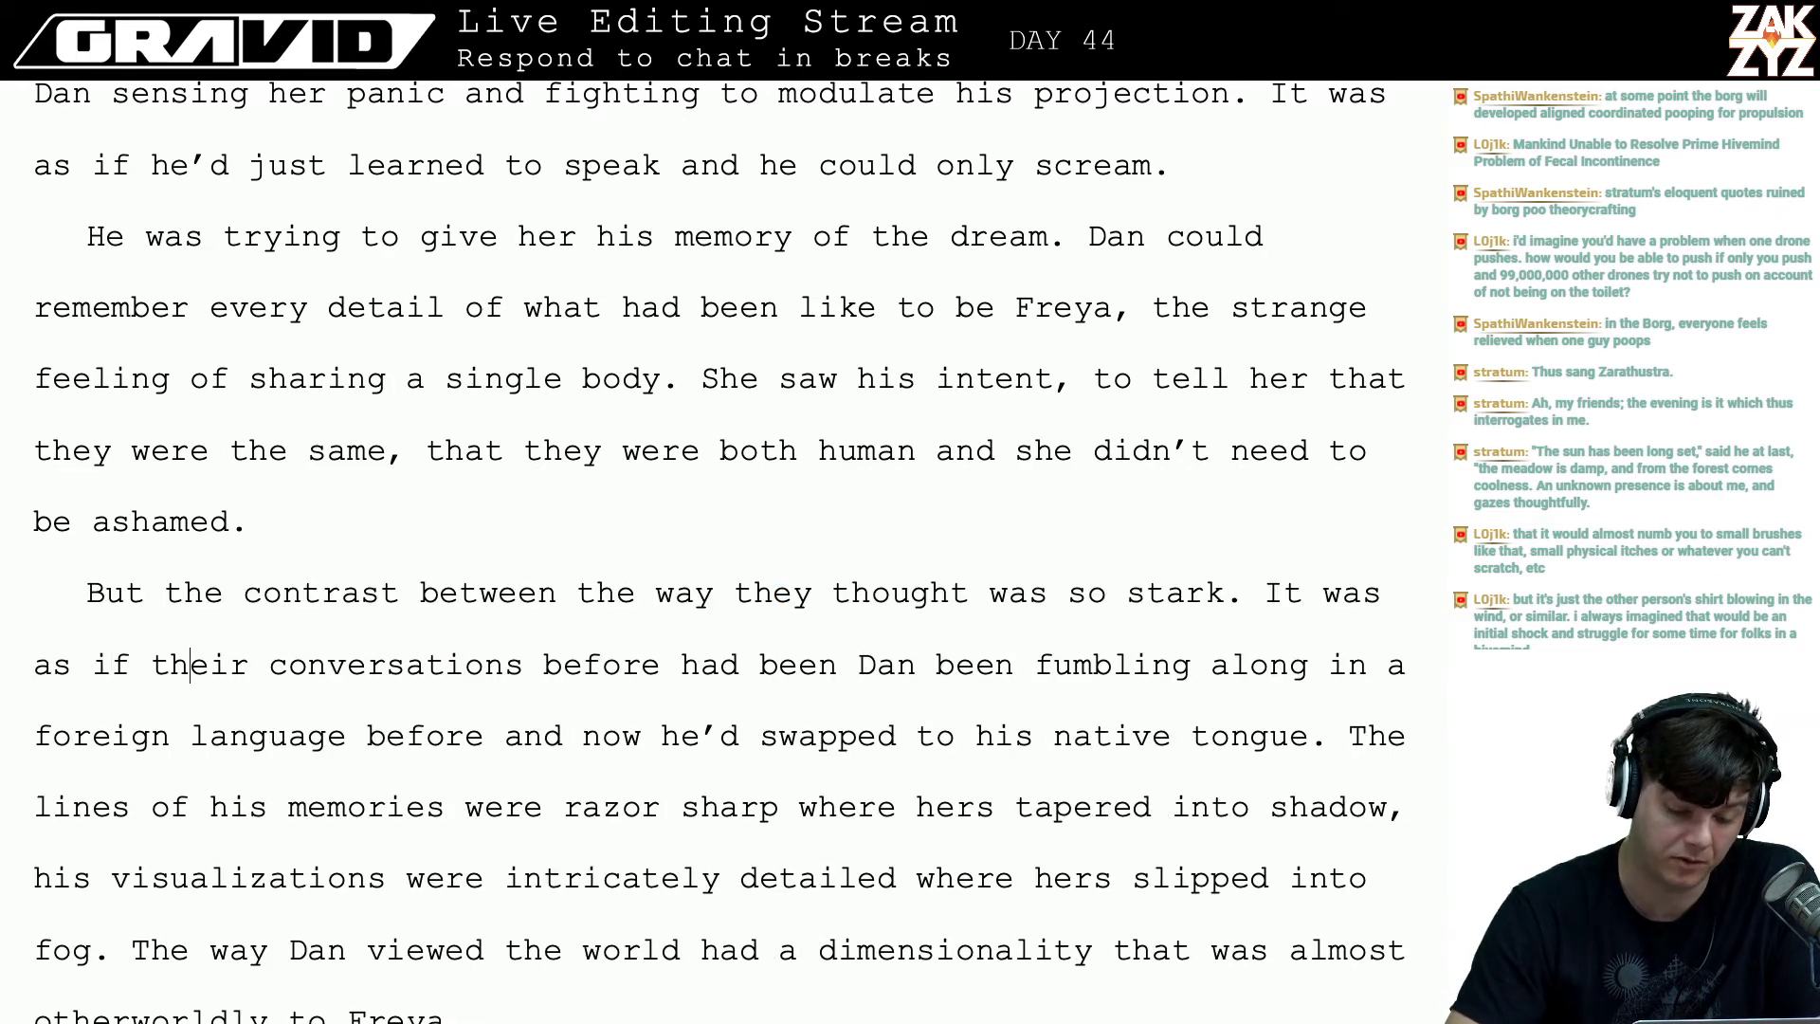
key("Down")
key("Up")
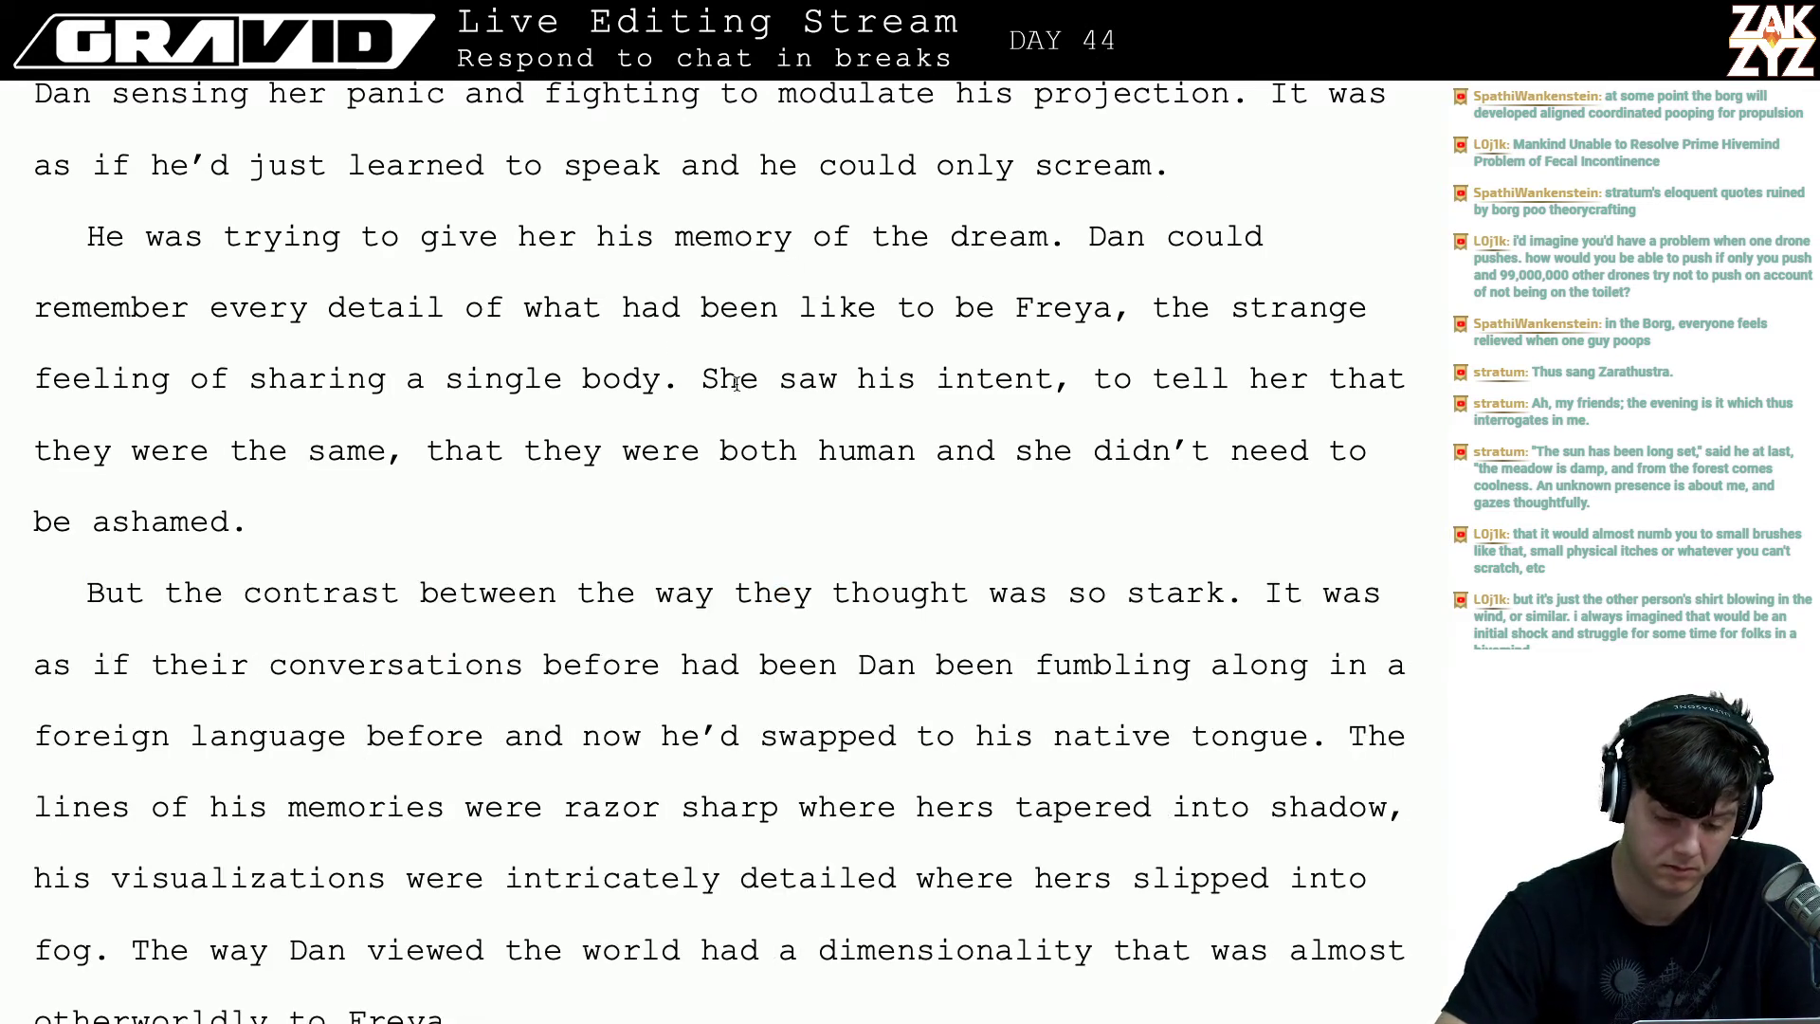
left_click(1106, 599)
key("BackSpace")
key("BackSpace")
key("BackSpace")
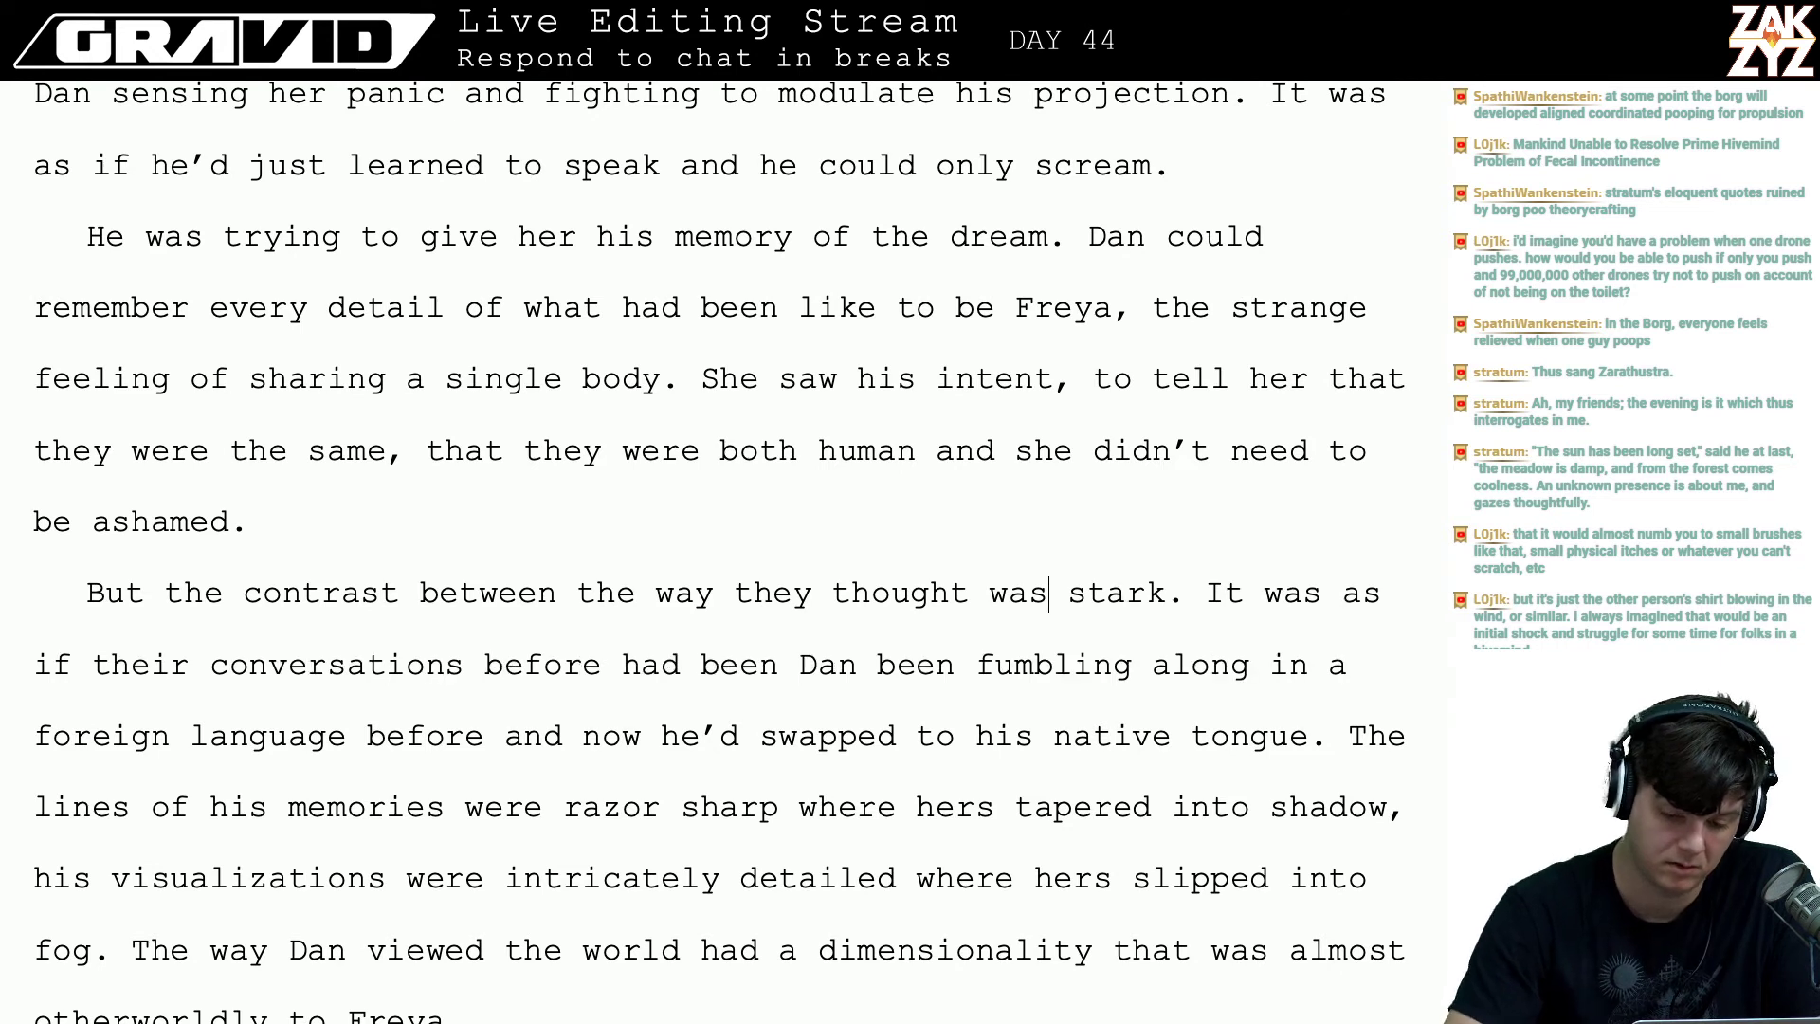
- Delete the redundant word "before" after "foreign language" in the sentence about their conversations
key("Right")
key("Right")
key("Right")
key("Right")
key("Right")
key("Right")
key("Right")
key("Right")
key("Right")
key("Right")
key("Right")
key("Right")
key("Right")
key("Right")
key("Right")
key("Right")
key("Right")
key("Right")
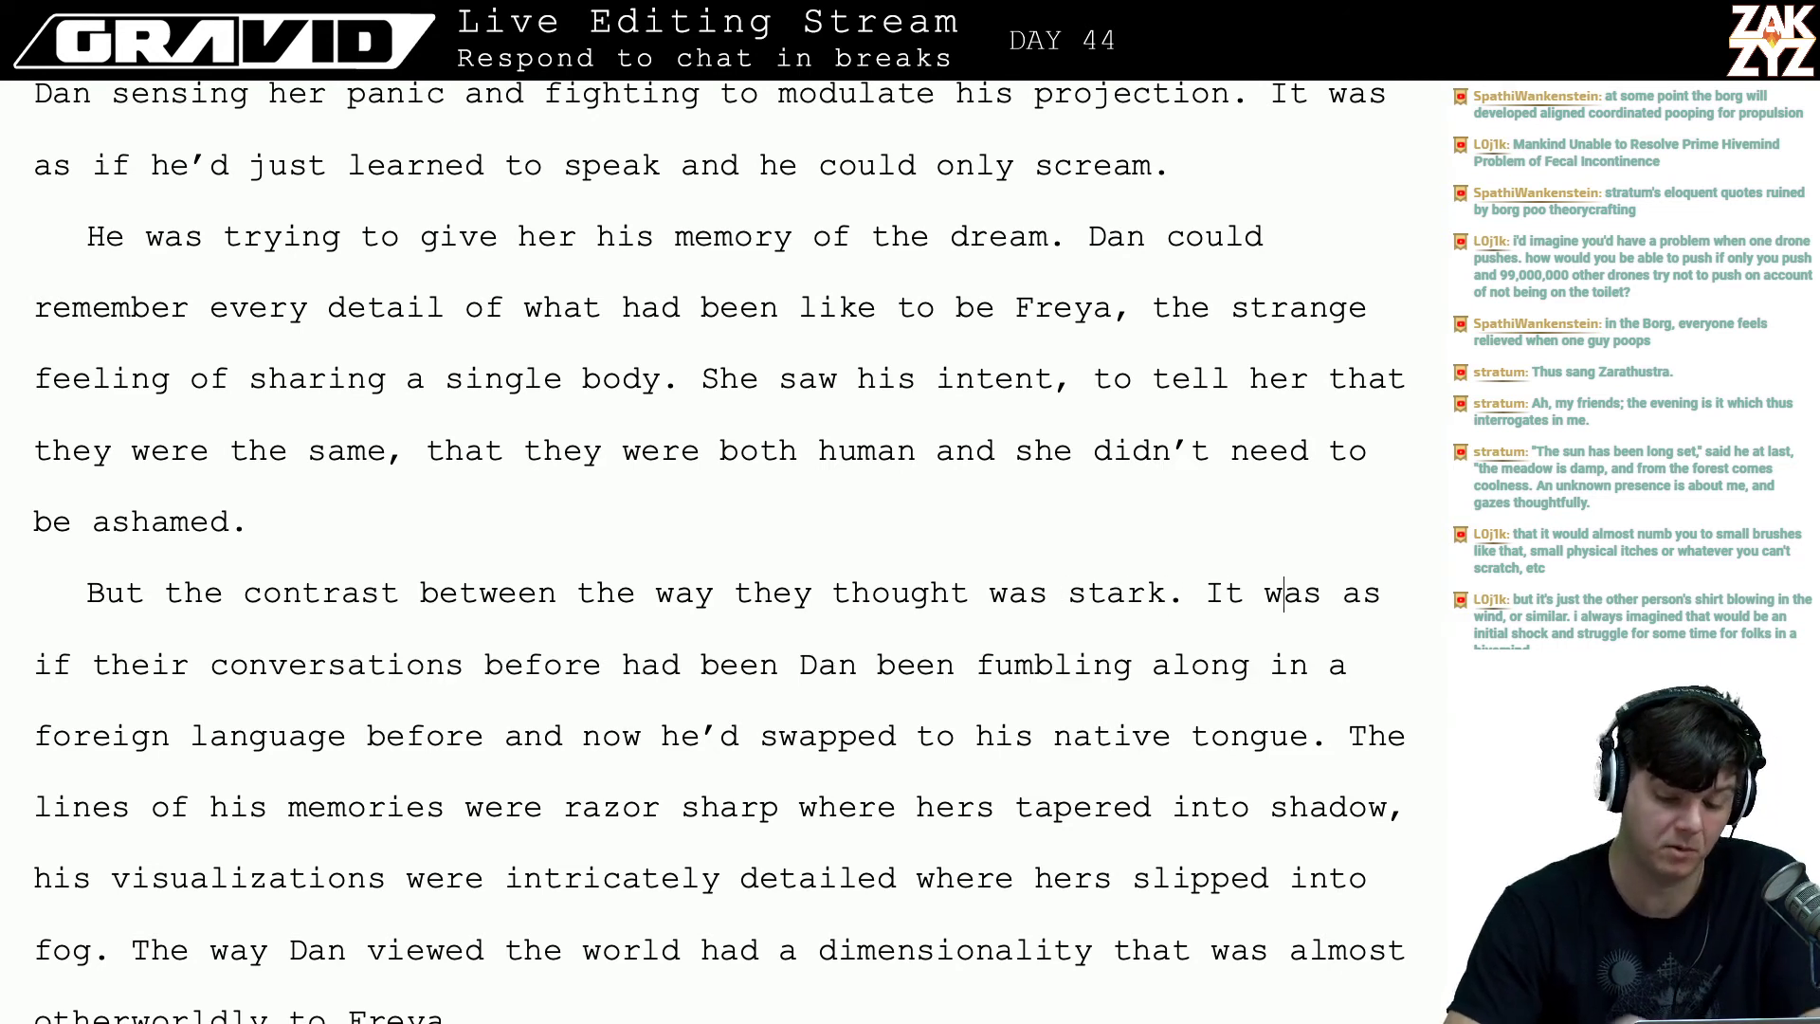
key("Right")
key("Right")
key("Right")
key("Right")
key("Right")
key("Right")
key("Right")
key("Right")
key("Right")
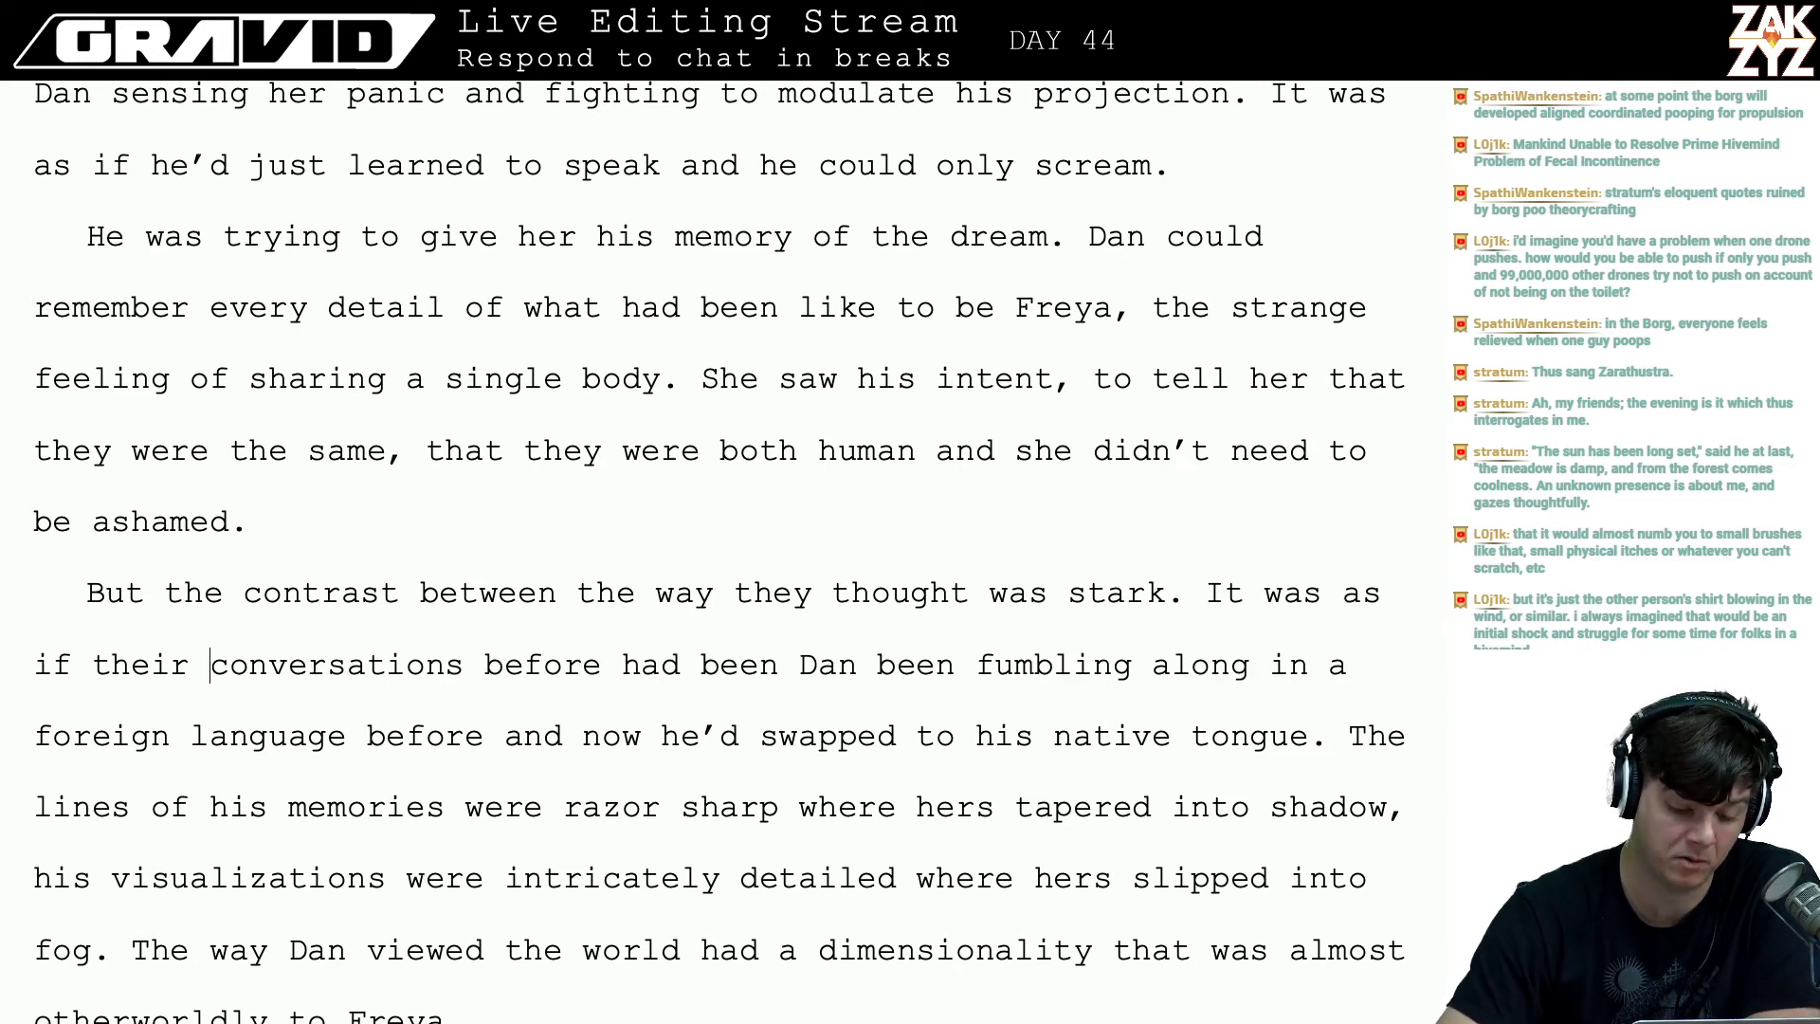
left_click(483, 736)
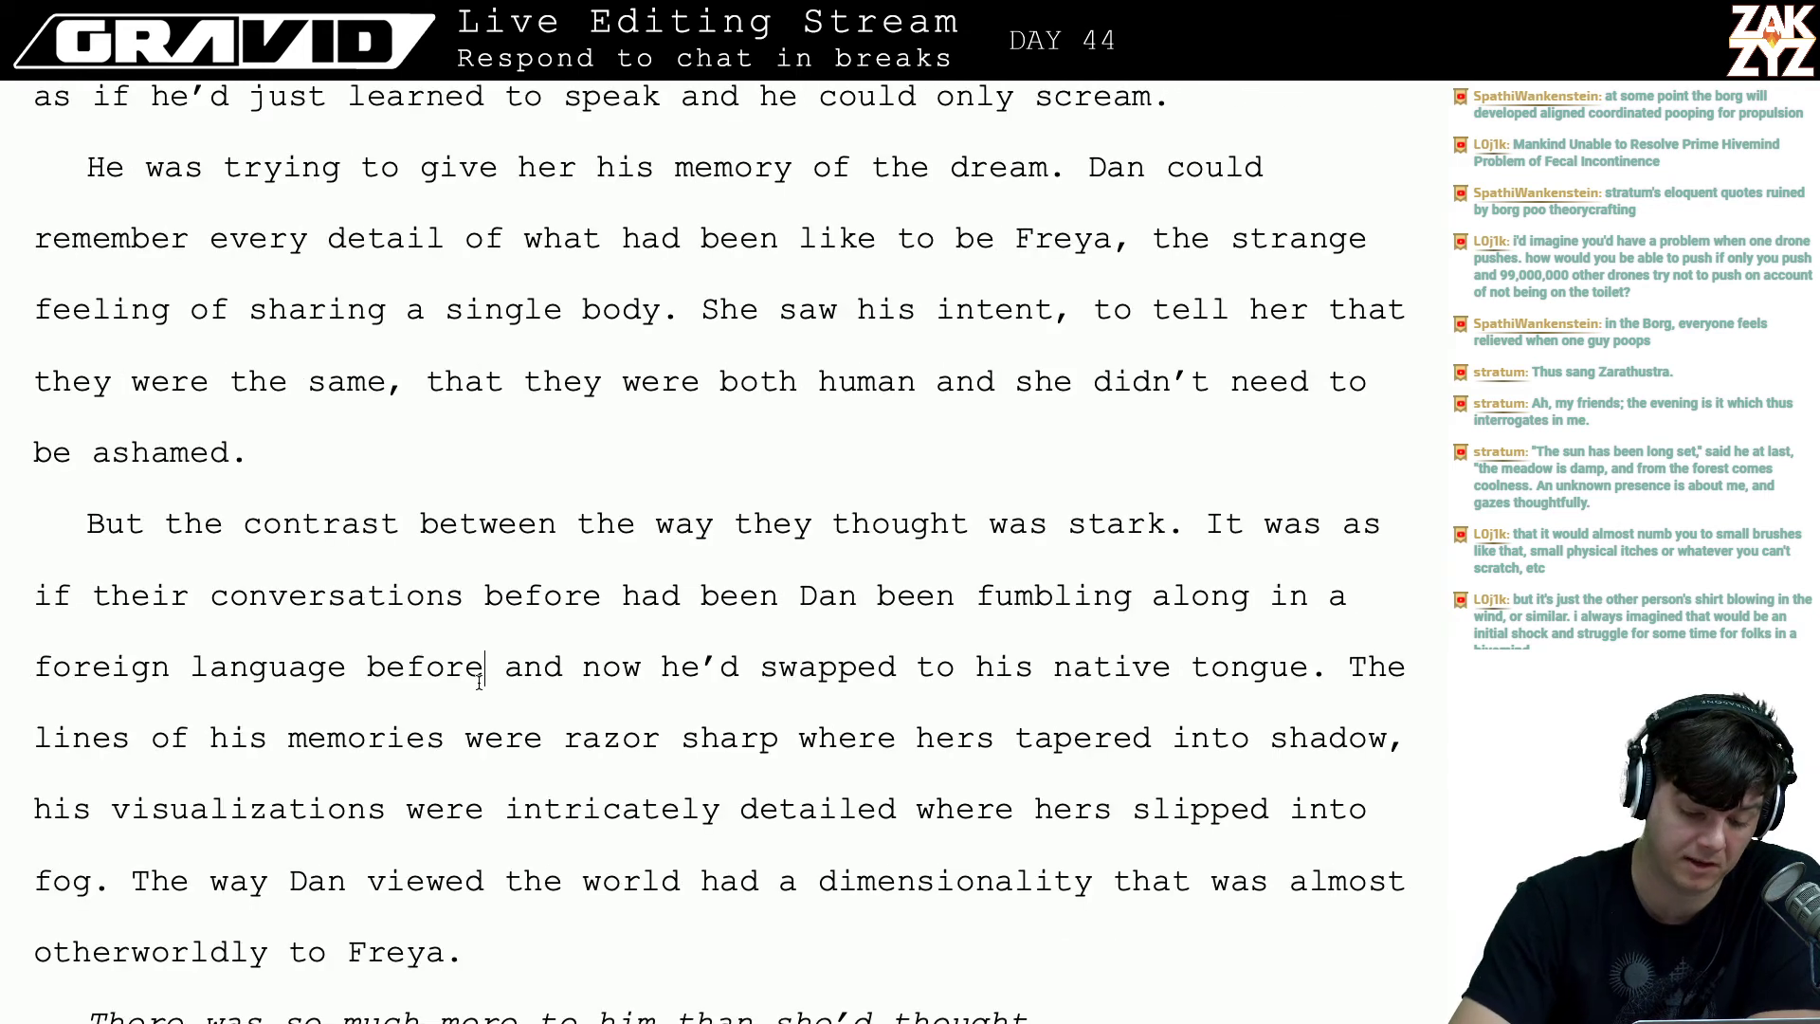
key("BackSpace")
key("BackSpace")
key("BackSpace")
key("BackSpace")
key("BackSpace")
key("BackSpace")
key("BackSpace")
key("Right")
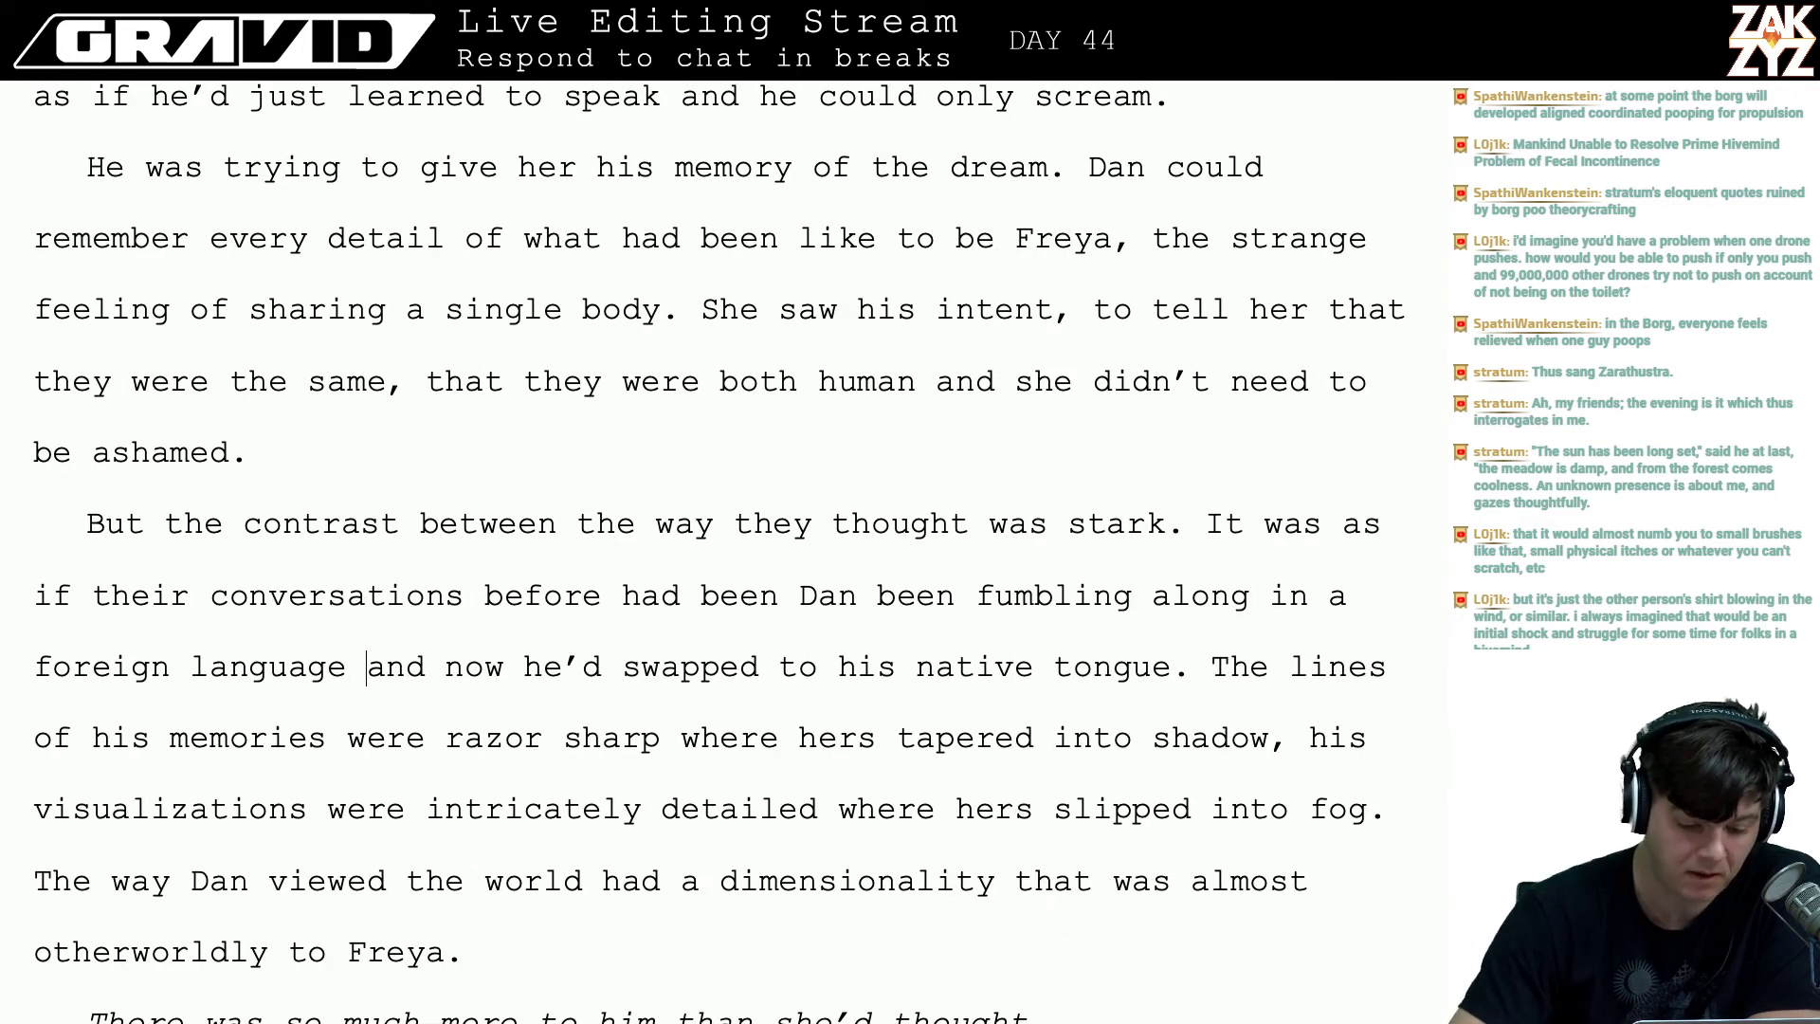
- Delete the clause "his visualizations were intricately detailed where hers slipped into fog" so the sentence ends at "tapered into shadow."
key("Down")
key("Down")
scroll(478, 680, "down", 2)
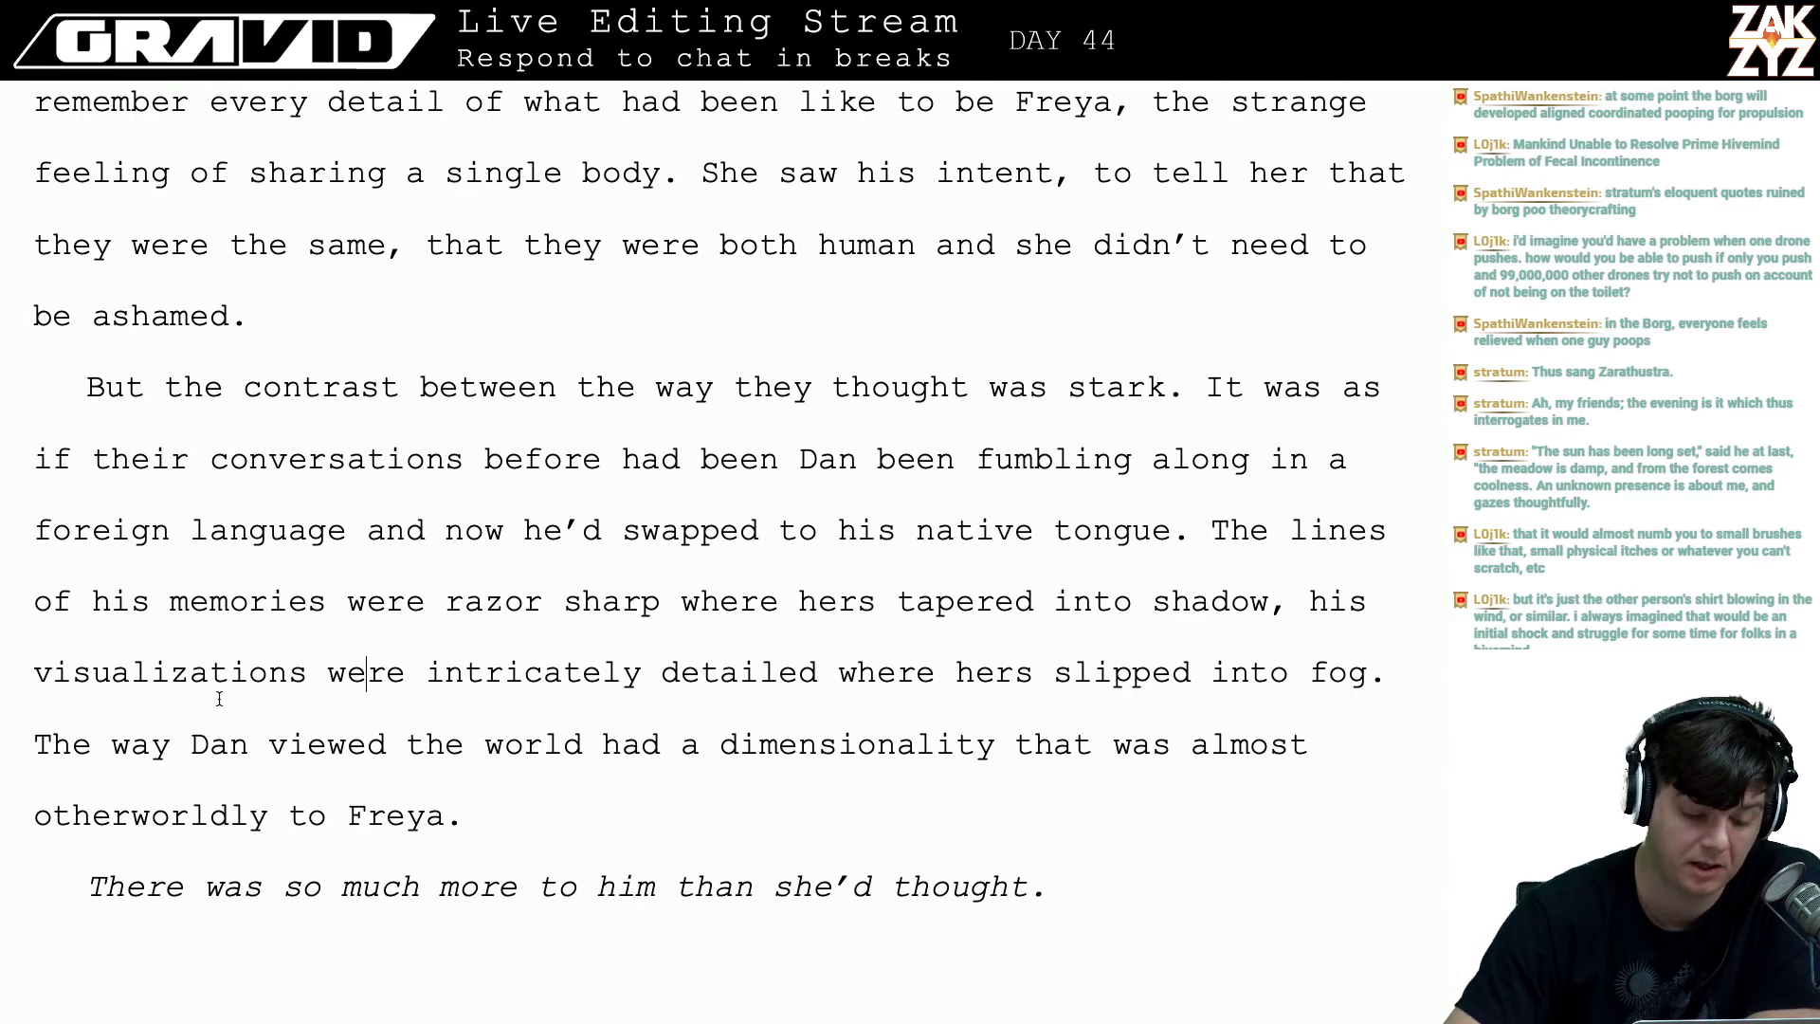
key("Right")
key("Right")
key("Right")
key("Right")
key("Right")
key("Right")
key("Right")
key("Right")
key("Right")
key("Right")
key("Right")
key("Right")
key("Right")
key("Right")
key("Right")
key("Right")
key("Right")
key("Right")
key("Right")
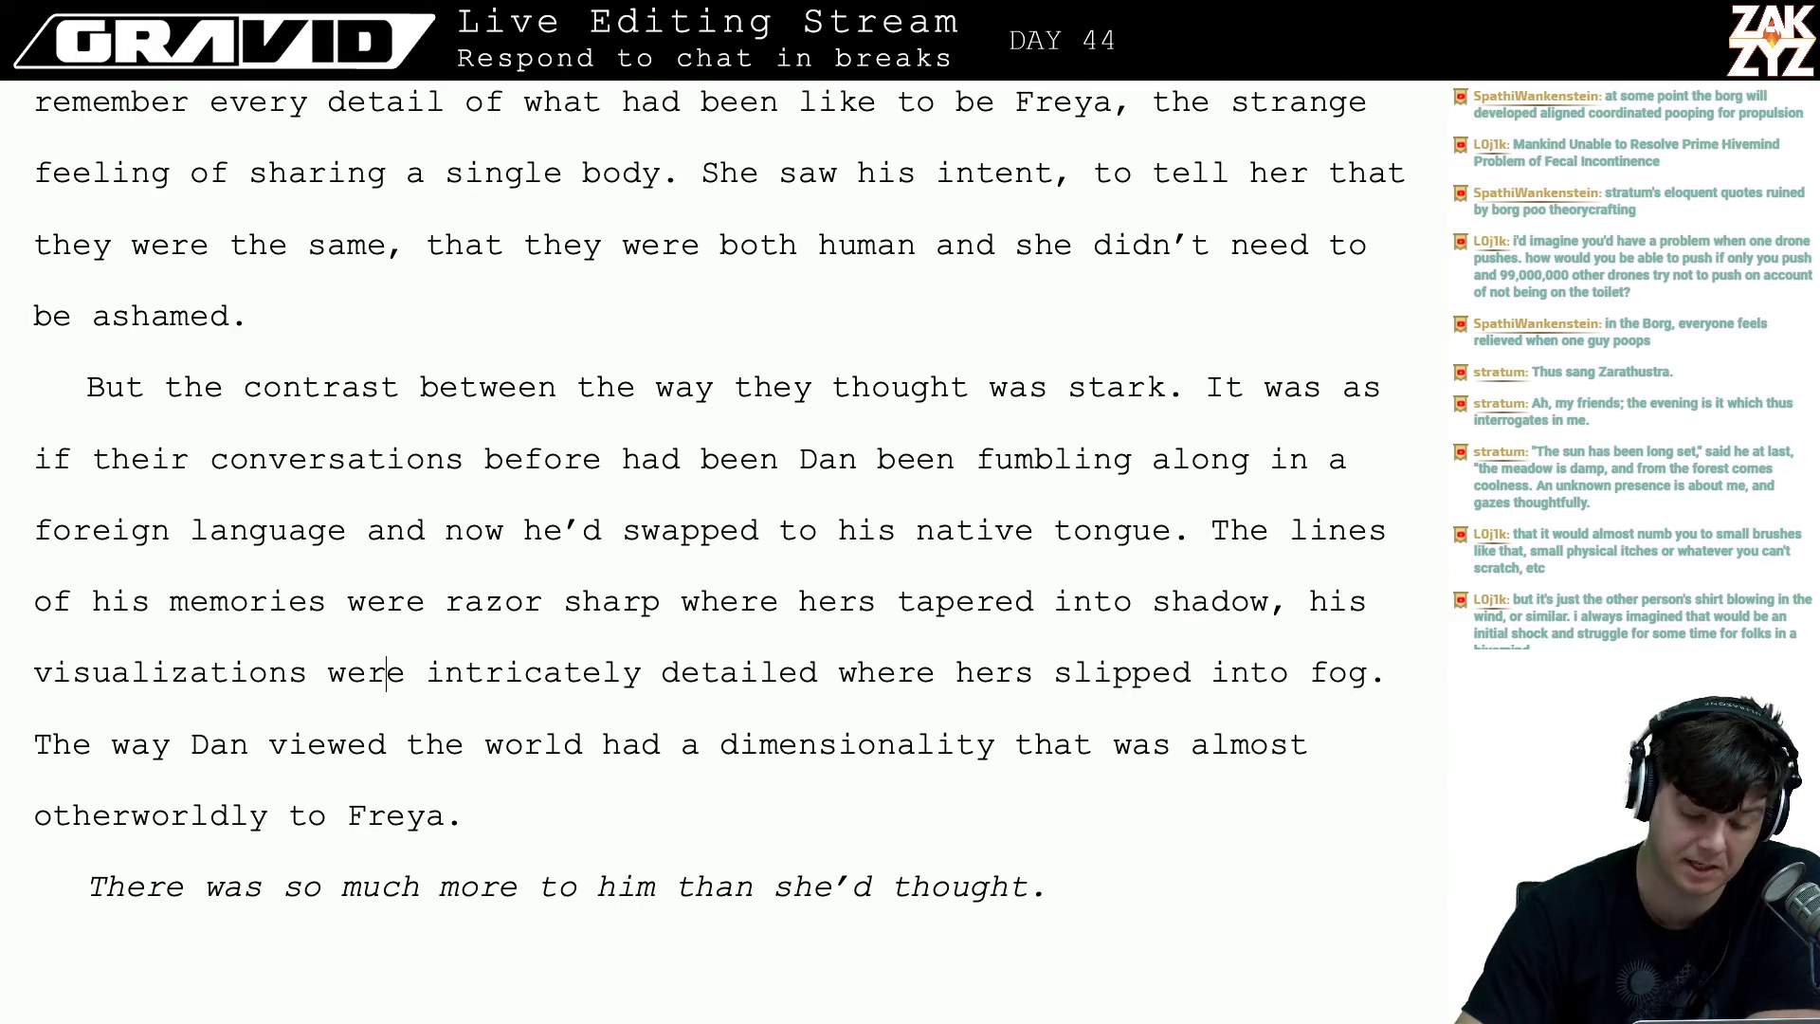
key("Right")
key("Right")
key("Right")
key("Right")
key("Right")
key("Right")
key("Right")
key("Right")
key("Right")
key("Right")
key("Right")
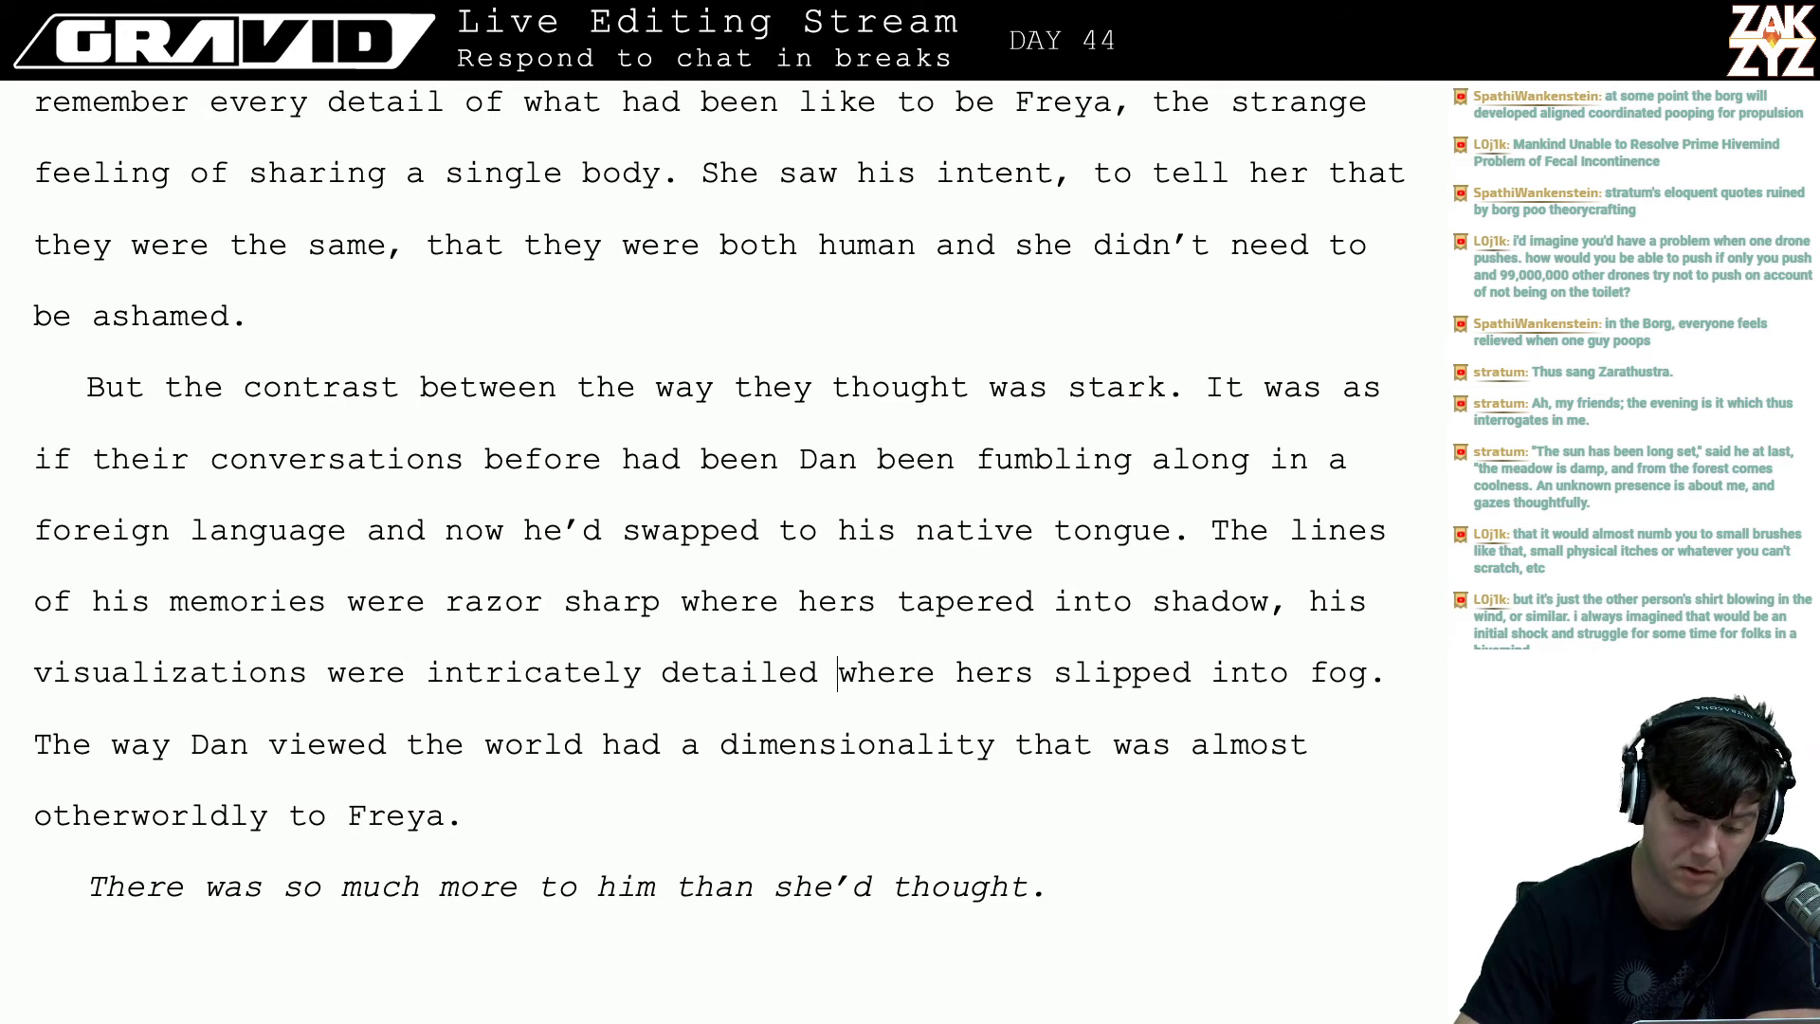
key("Up")
key("Right")
key("Right")
key("Right")
key("Right")
key("Right")
key("Right")
key("Right")
key("Right")
key("Right")
key("Right")
key("Right")
key("Right")
key("Right")
key("Right")
key("Right")
key("Right")
key("Right")
key("Right")
key("Right")
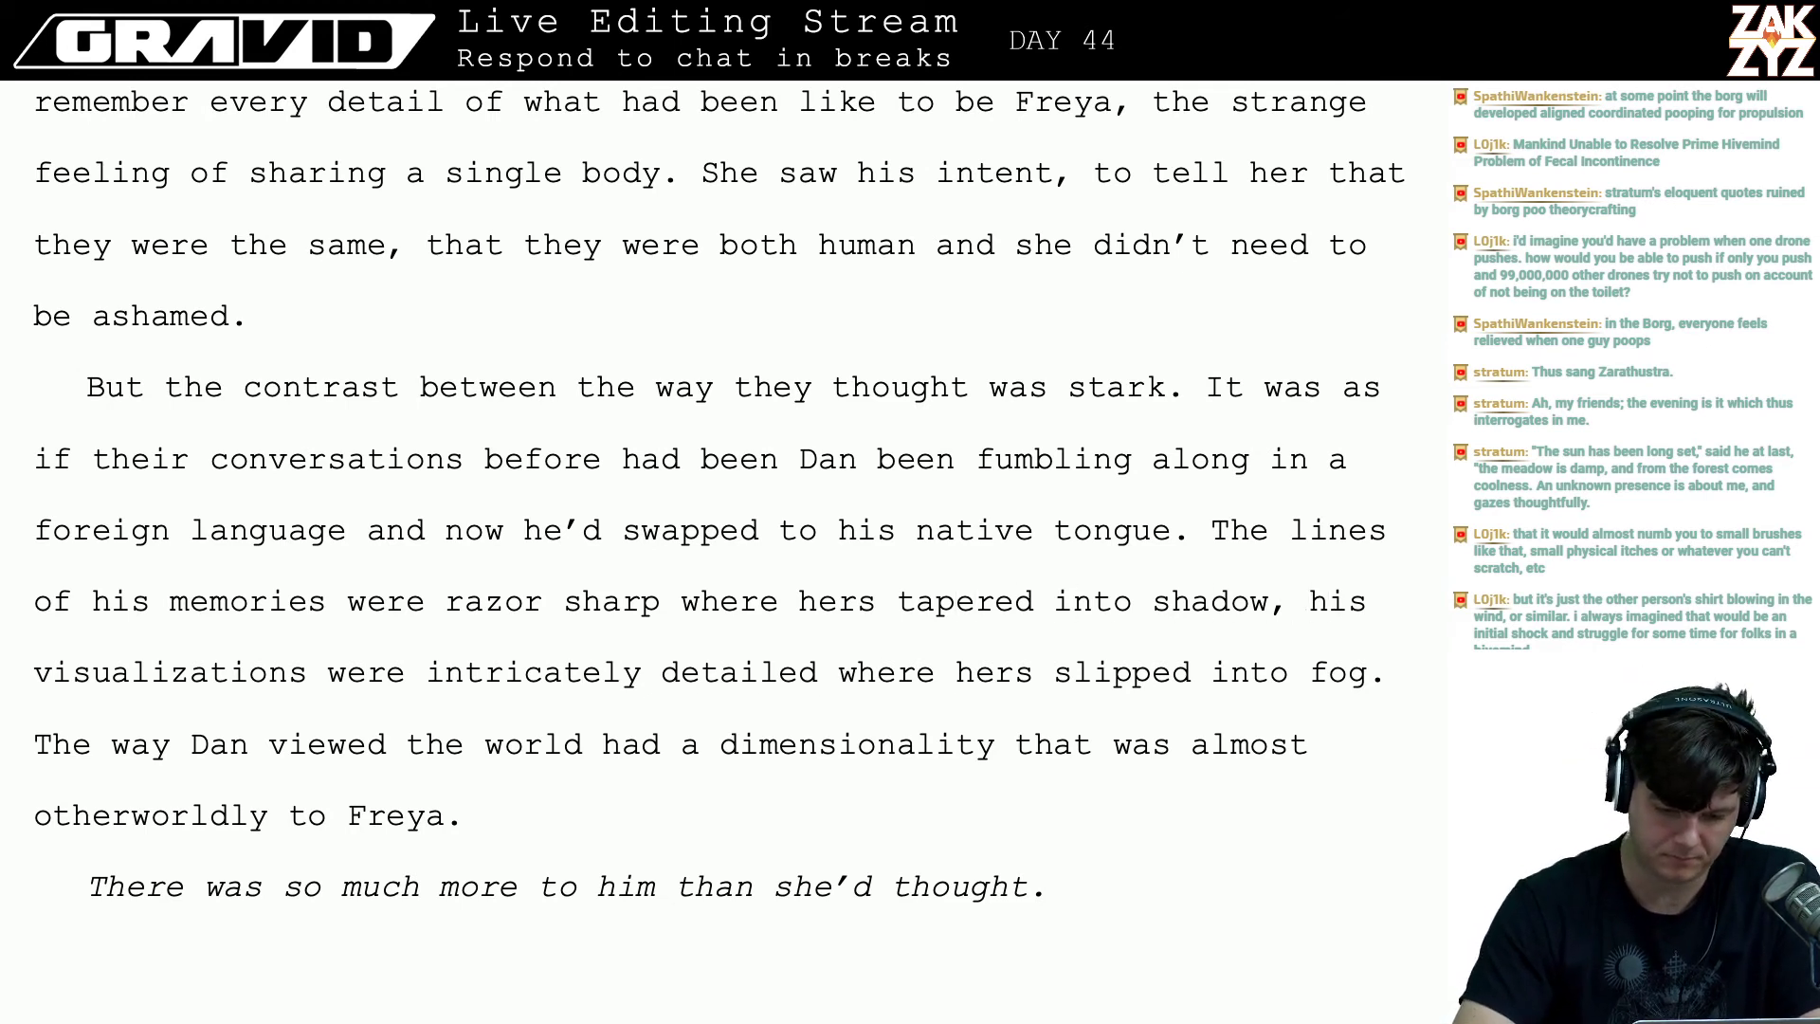
key("Left")
key("shift+Down")
key("shift+Right")
key("shift+Right")
key("shift+Right")
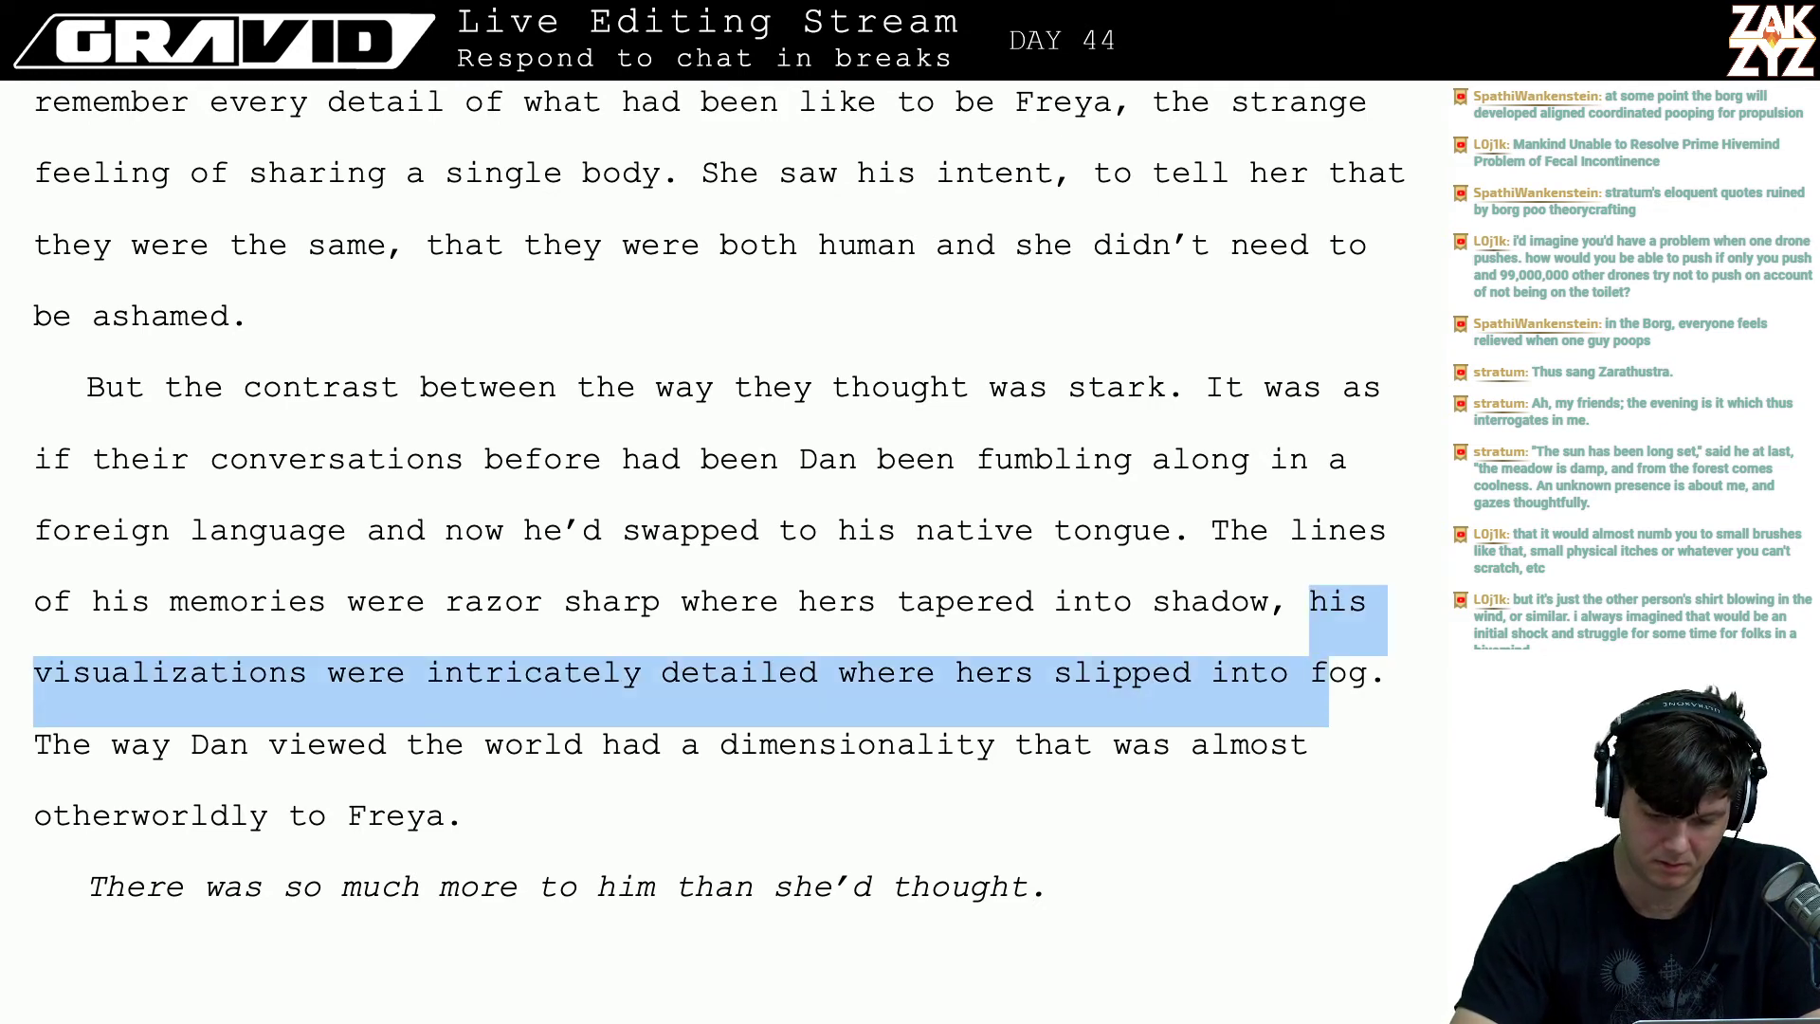
key("BackSpace")
key("BackSpace")
key("BackSpace")
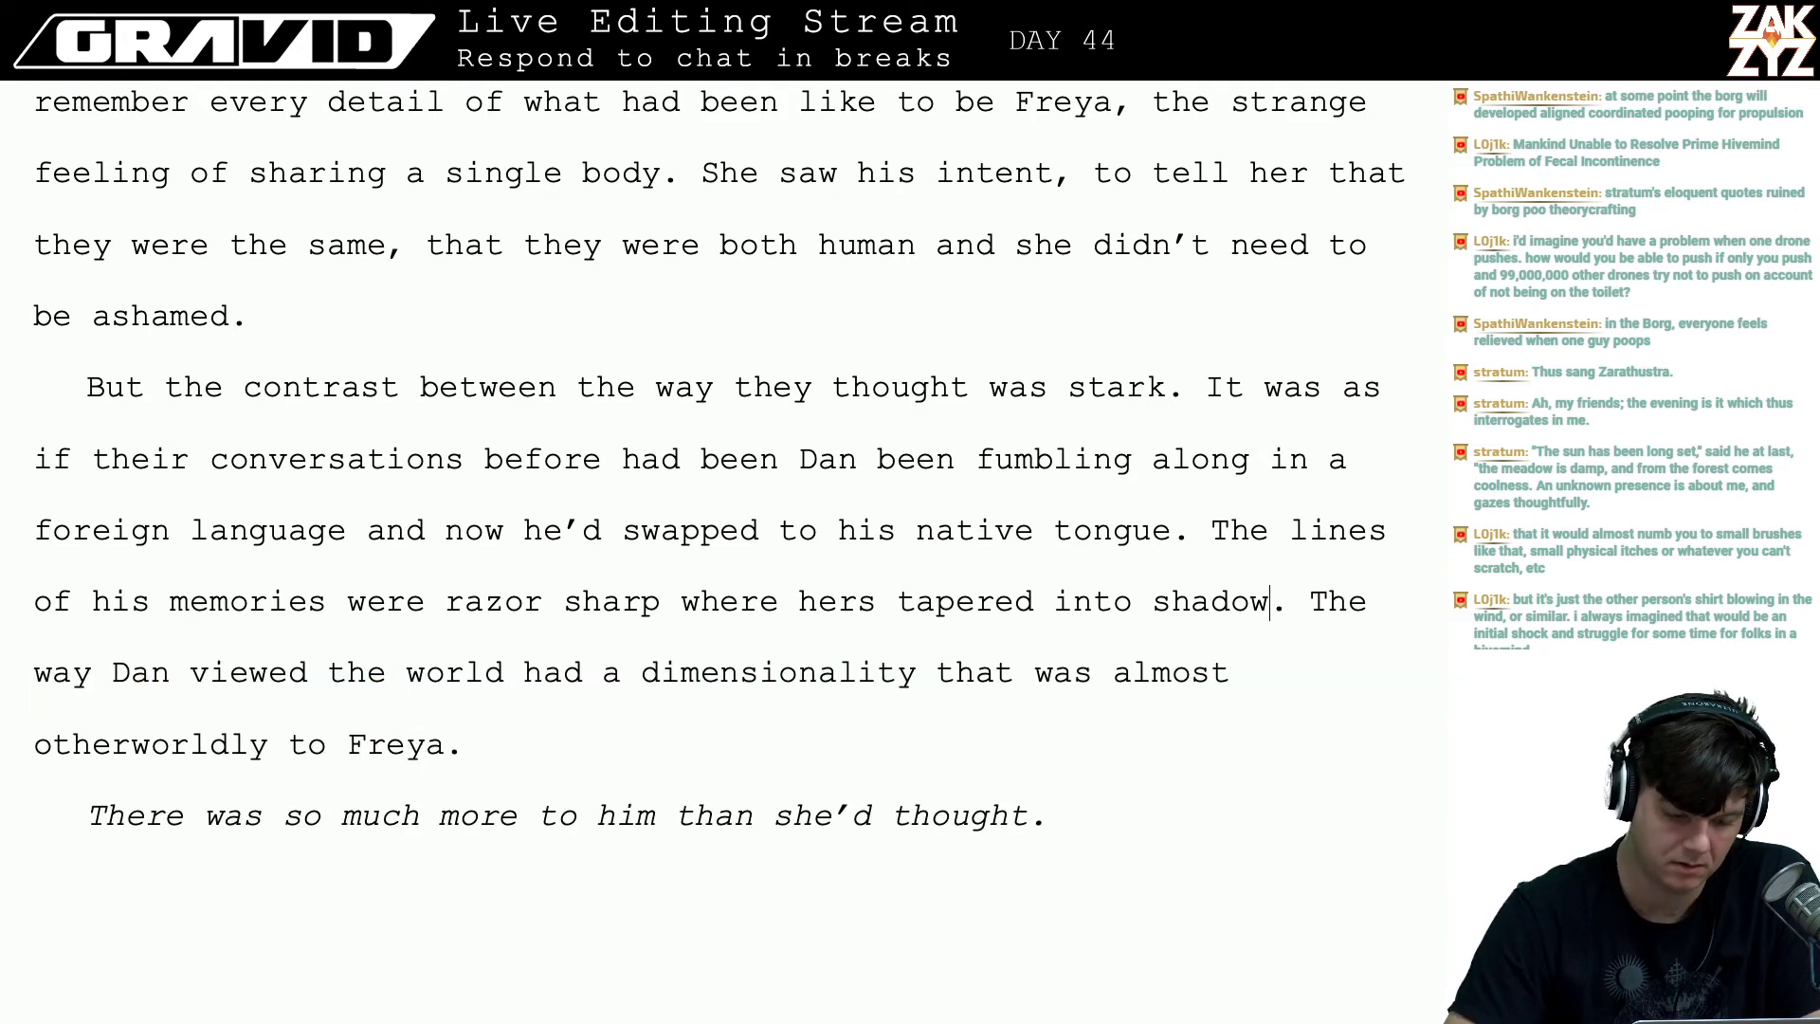
- Read through the closing sentence of the paragraph about the way Dan viewed the world
key("Right")
key("Right")
key("Right")
key("Right")
key("Right")
key("Right")
key("Right")
key("Right")
key("Right")
key("Right")
key("Right")
key("Right")
key("Right")
key("Right")
key("Right")
key("Right")
key("Right")
key("Right")
key("Right")
key("Right")
key("Right")
key("Right")
key("Right")
key("Right")
key("Right")
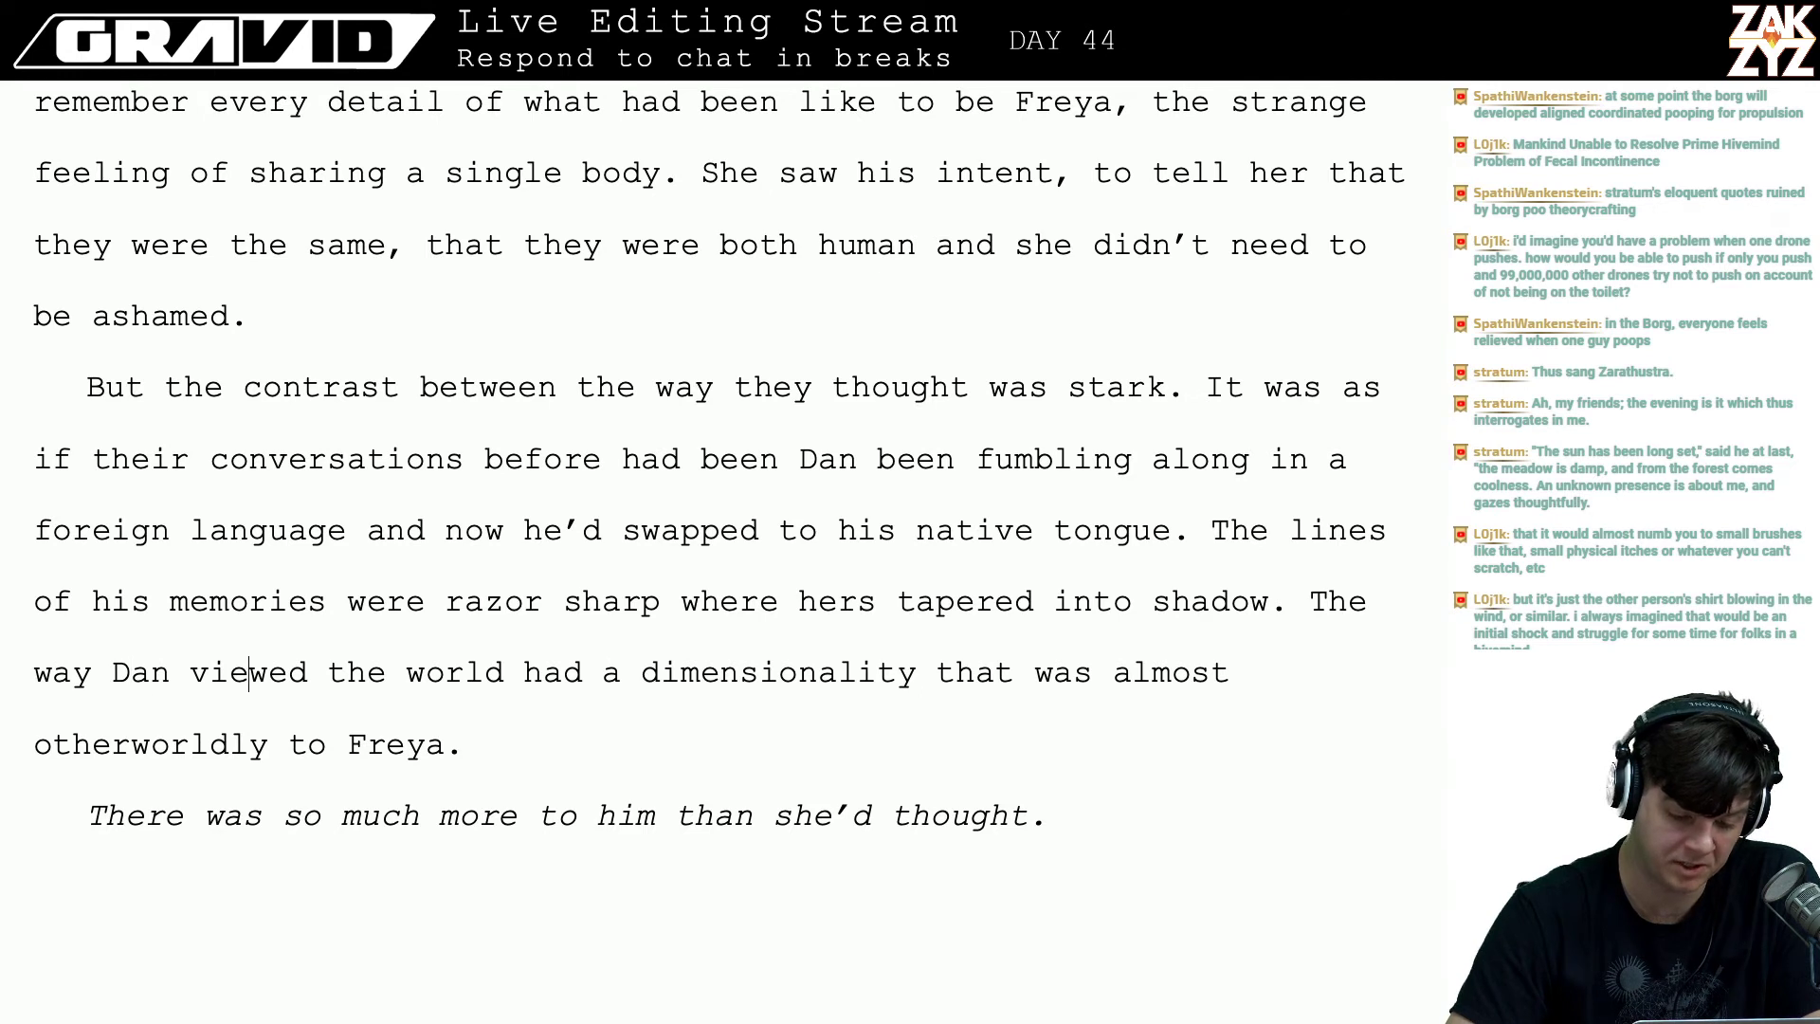
key("Right")
key("Right")
key("Down")
key("Left")
key("Left")
key("Left")
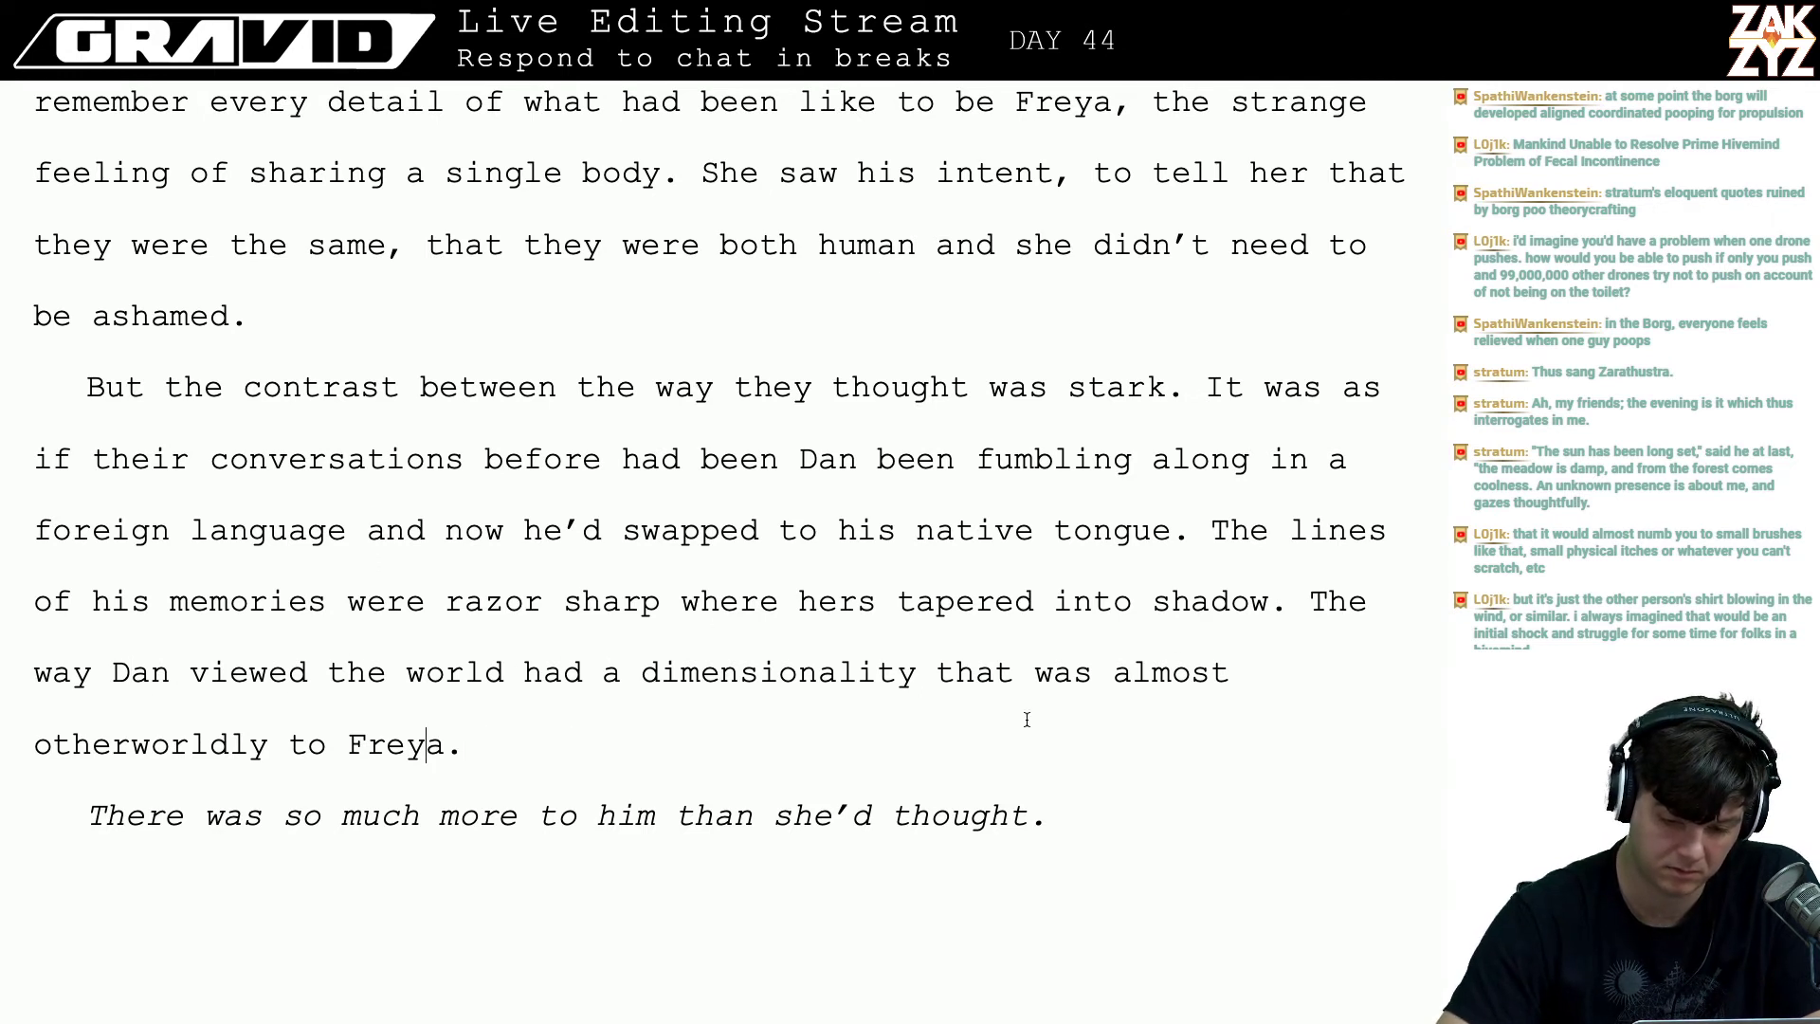
left_click(1290, 610)
key("Left")
key("Left")
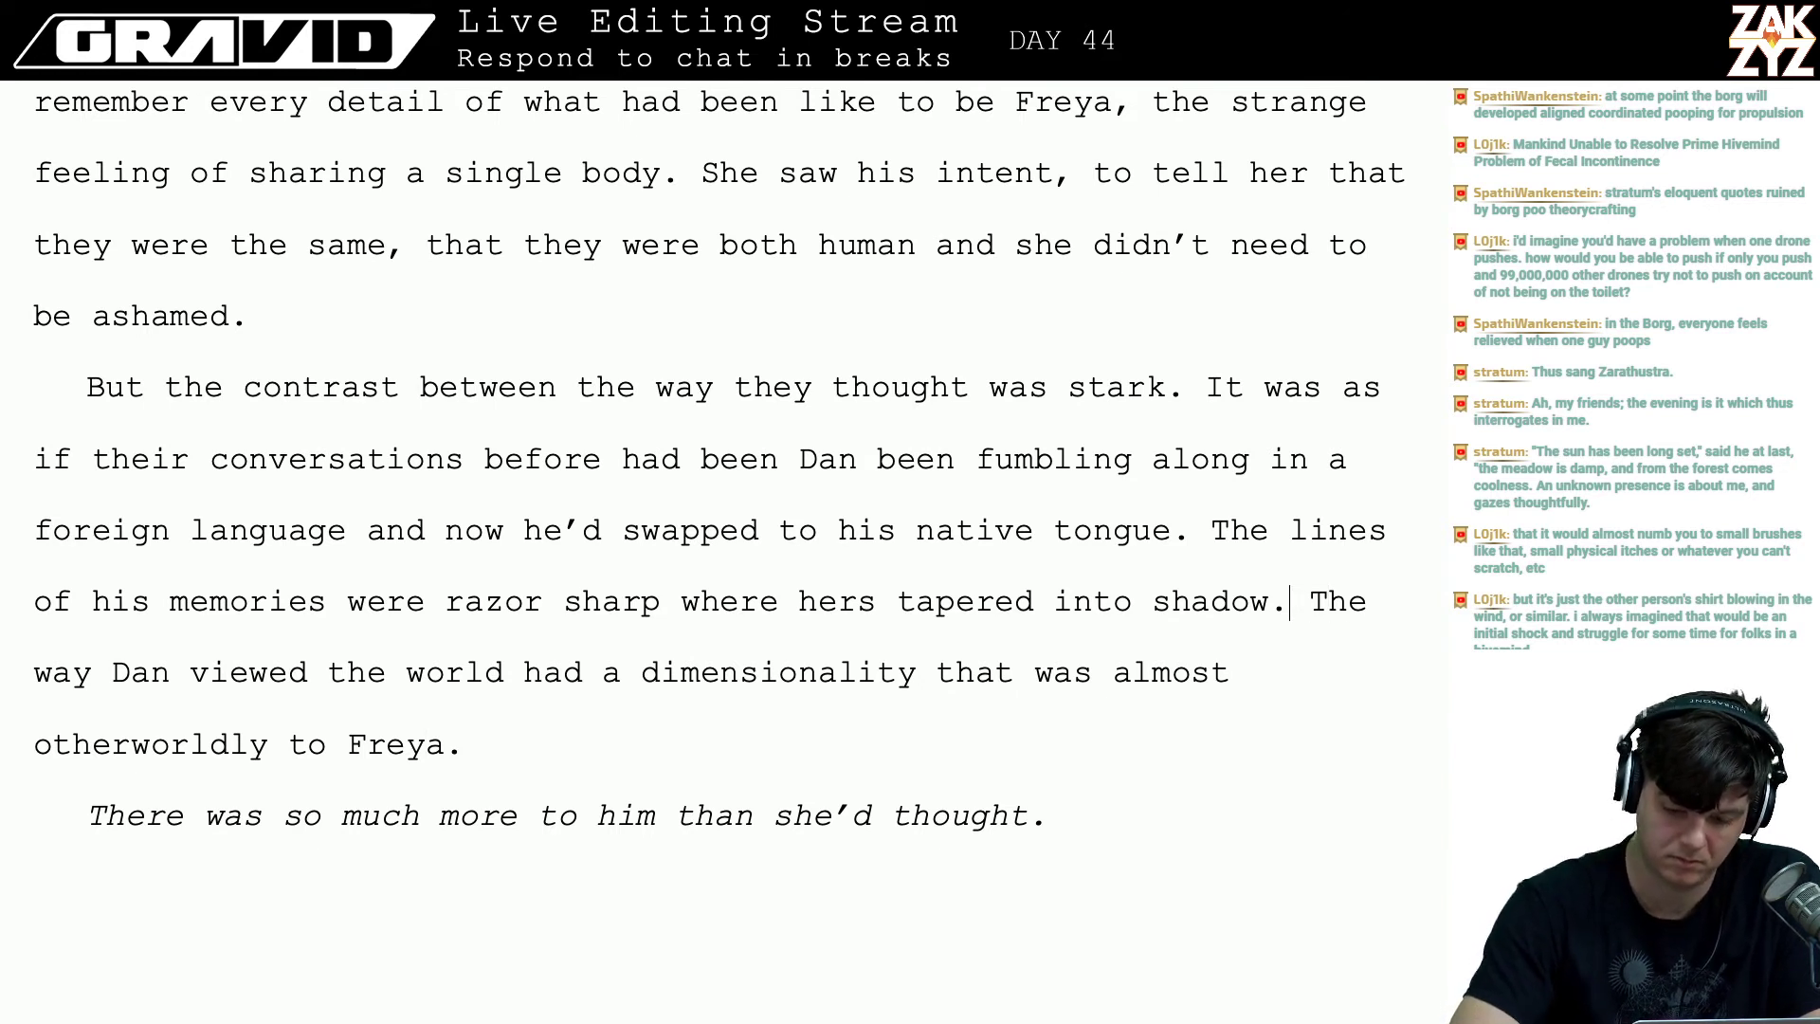
type(",")
key("BackSpace")
key("BackSpace")
key("BackSpace")
type(". H")
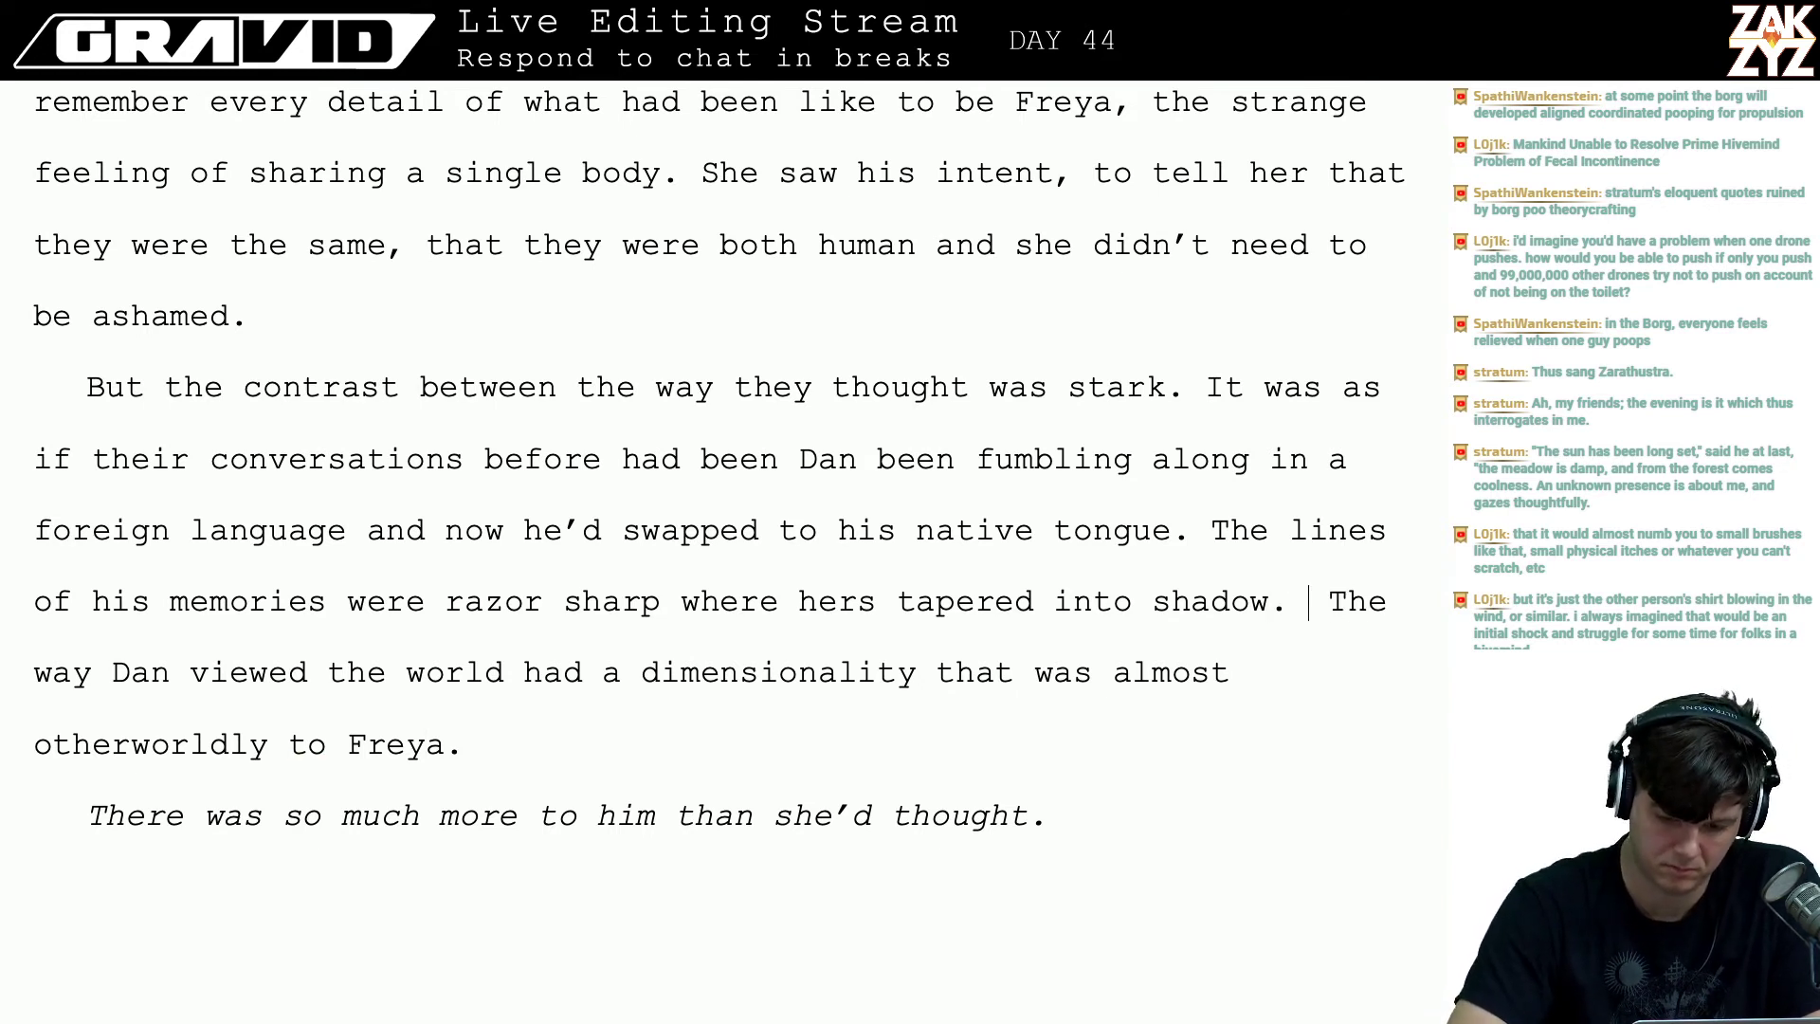
type("e remembered ")
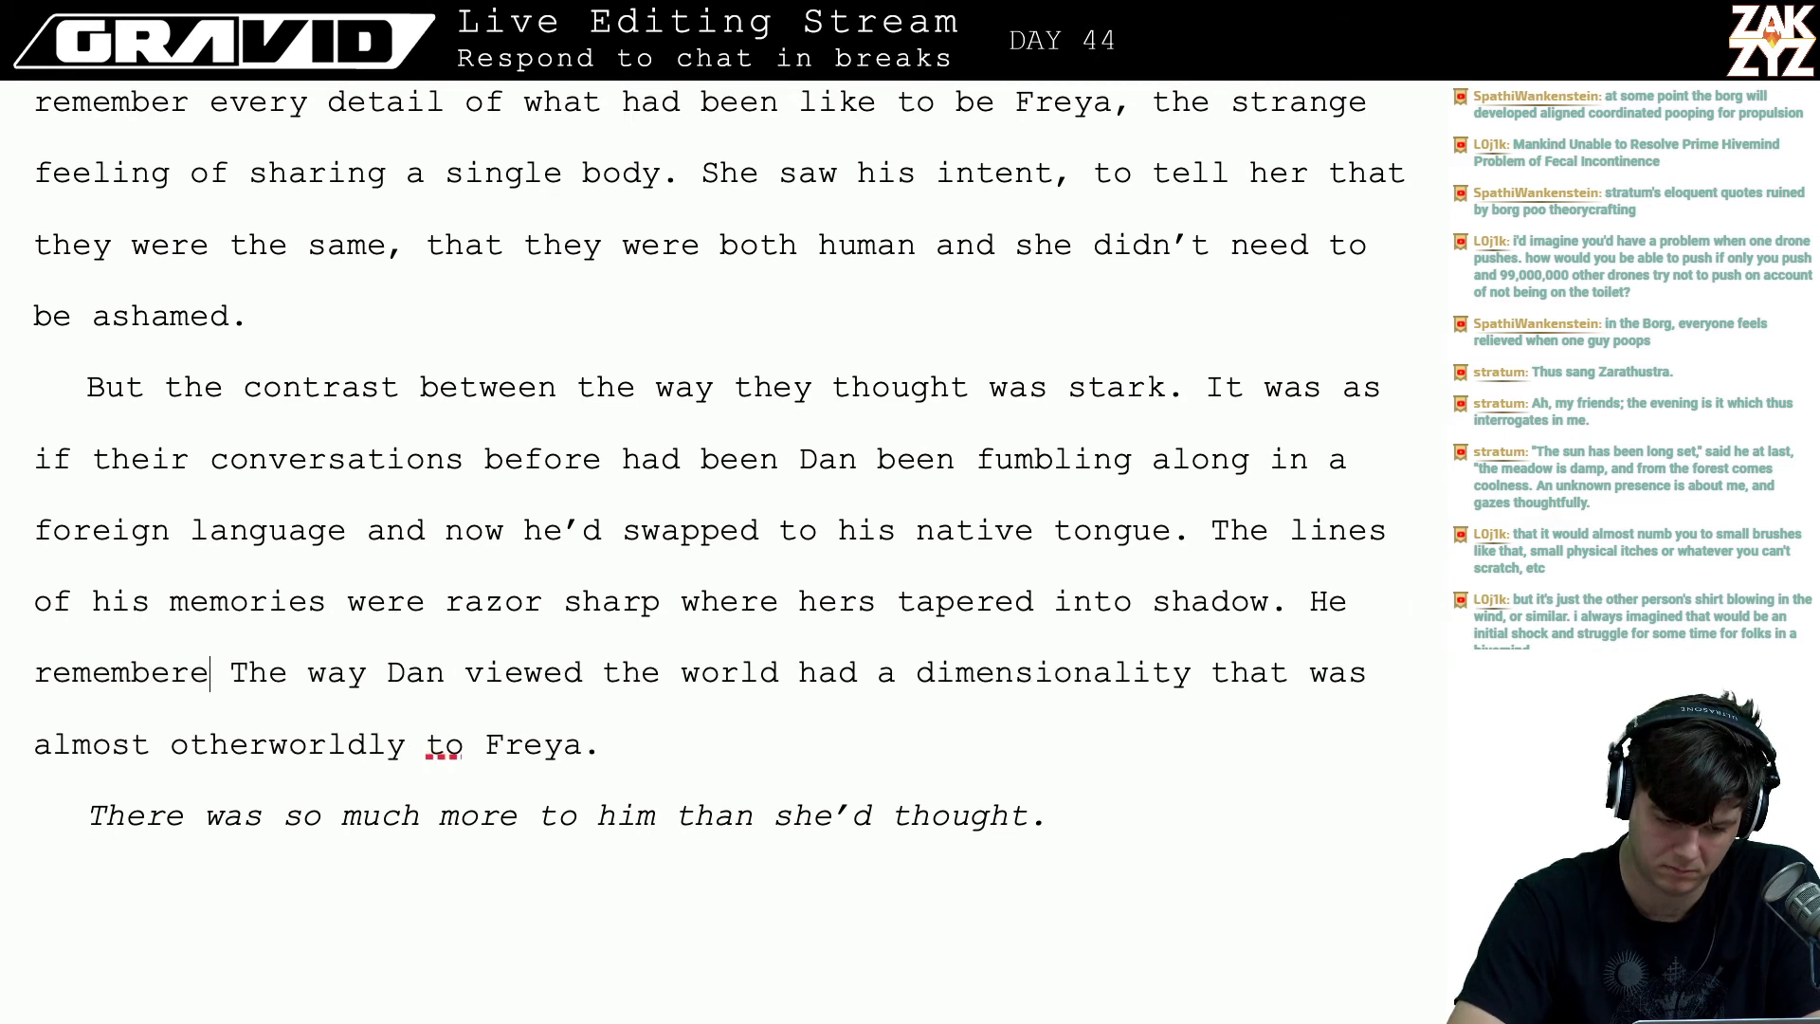
type("t")
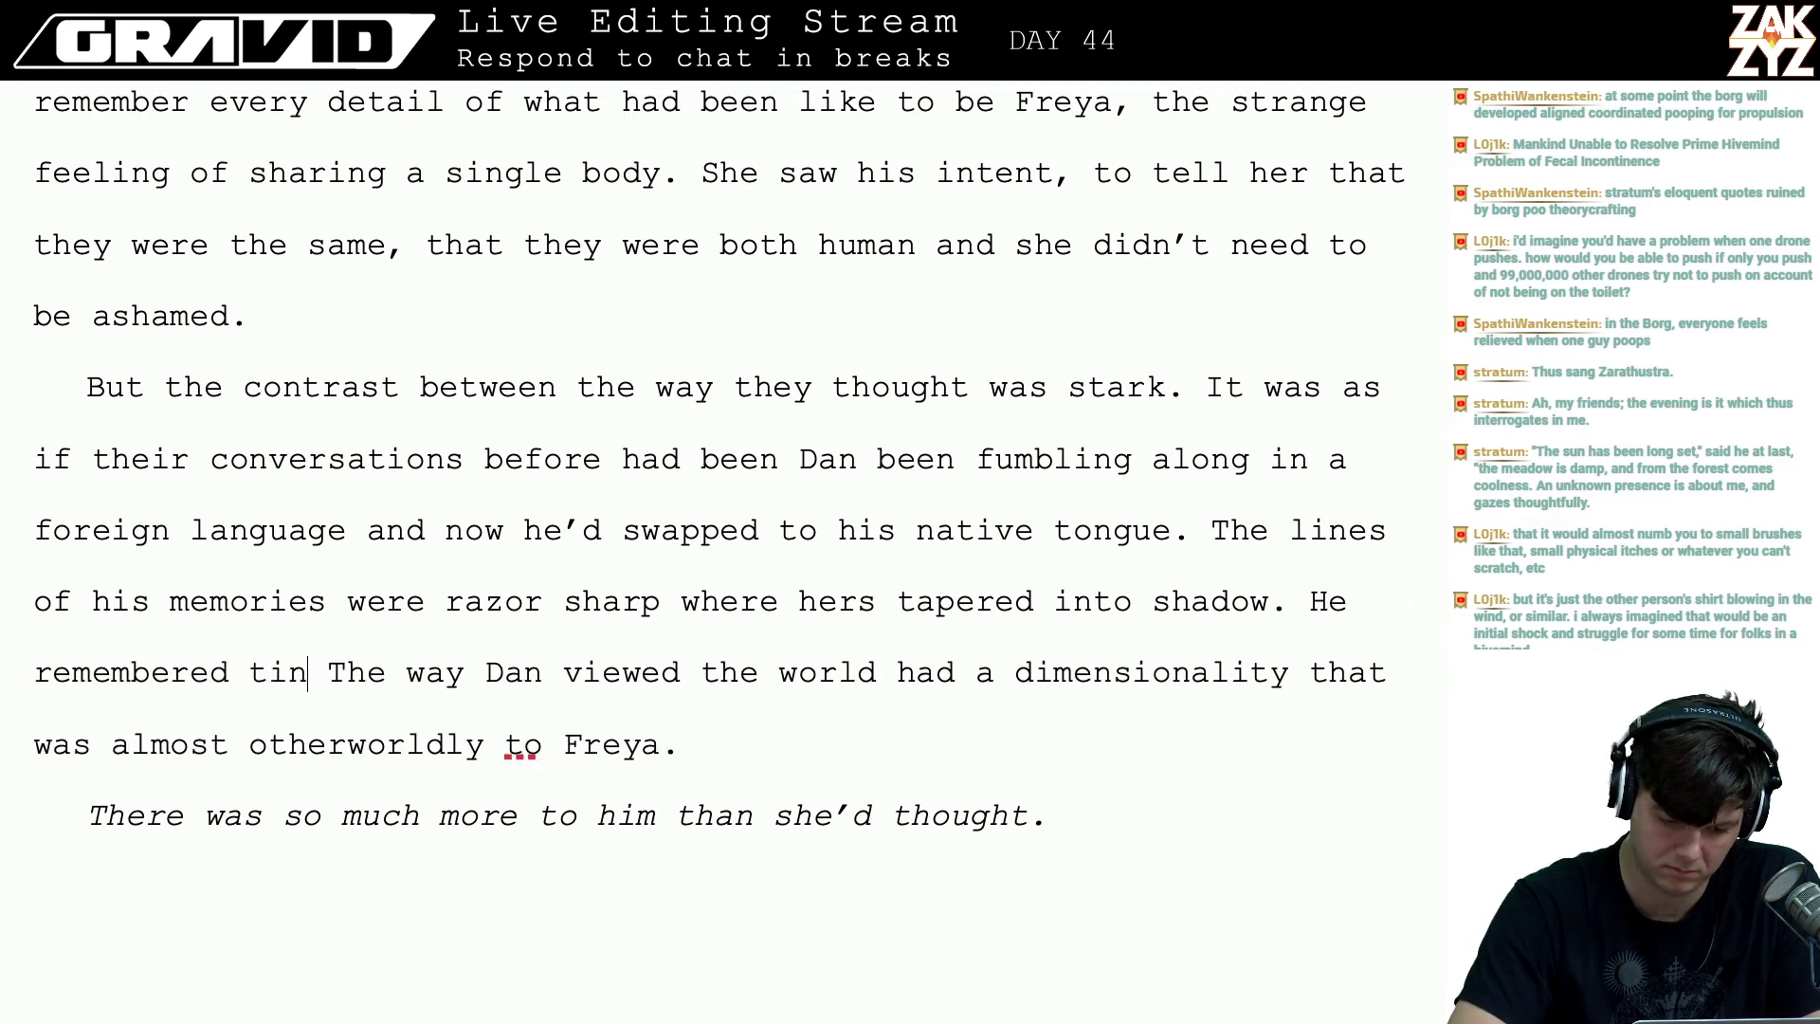
type("iny details she couldn")
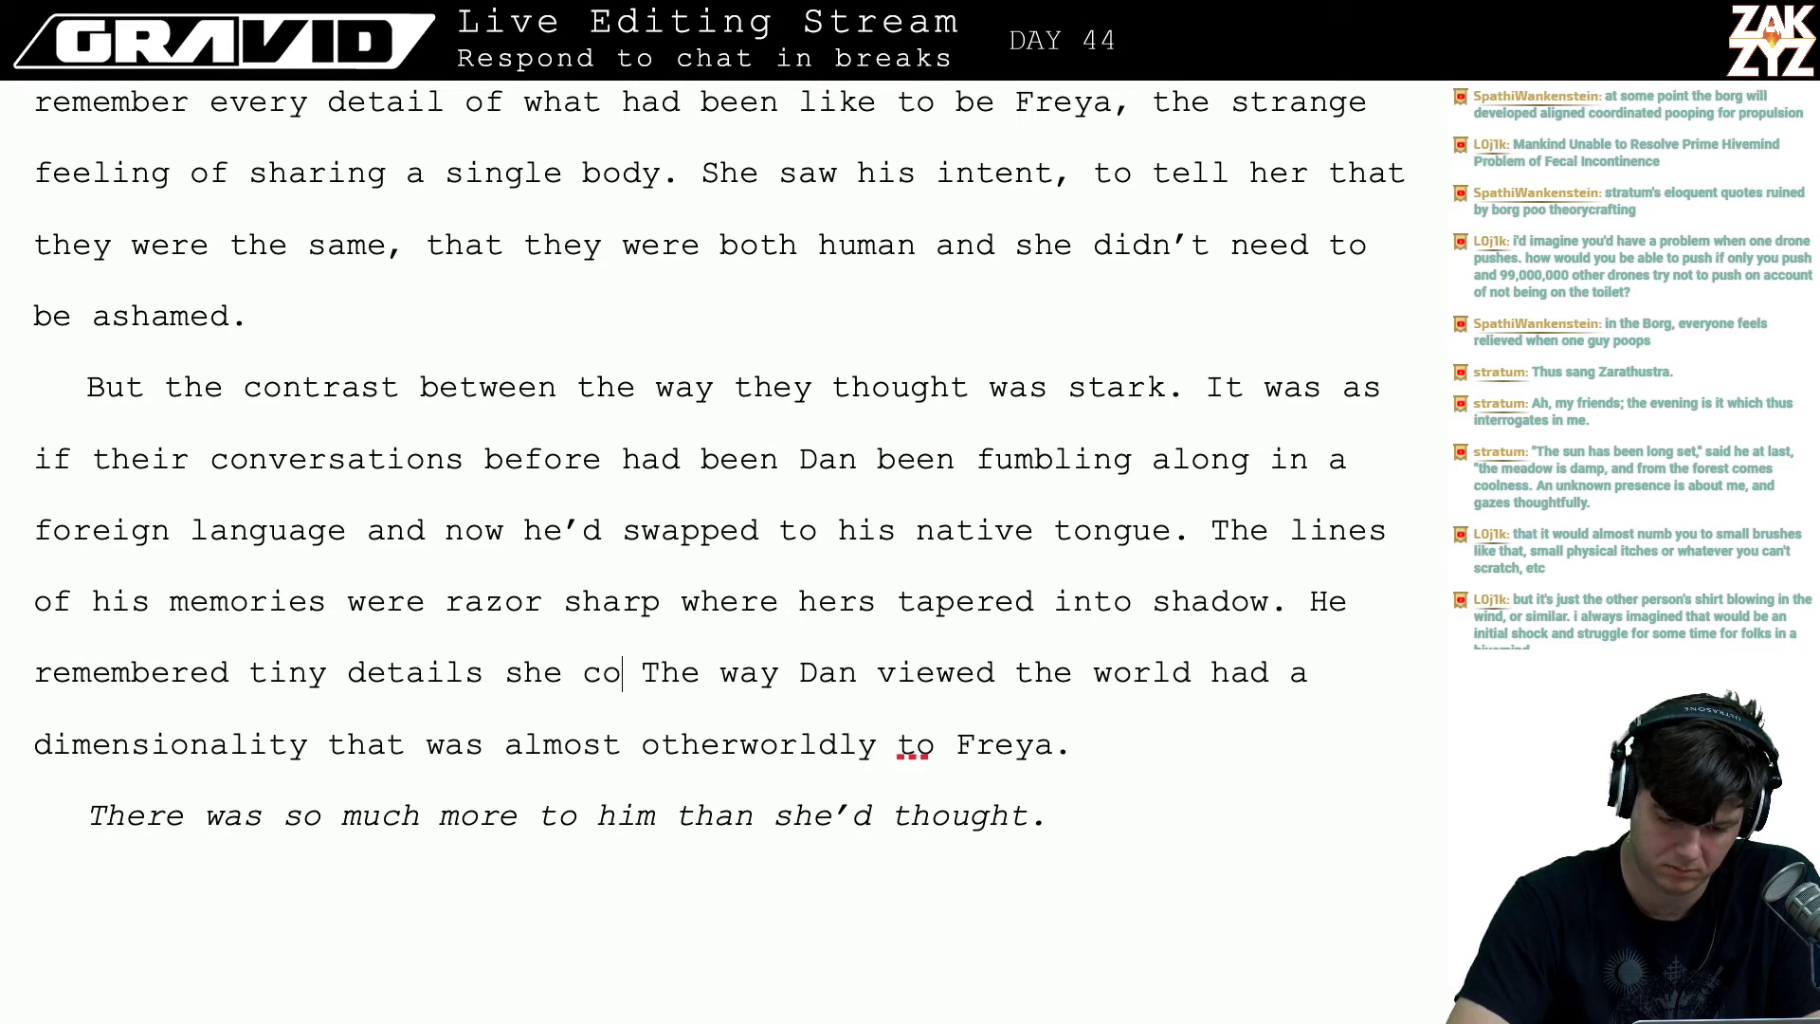
type("''t")
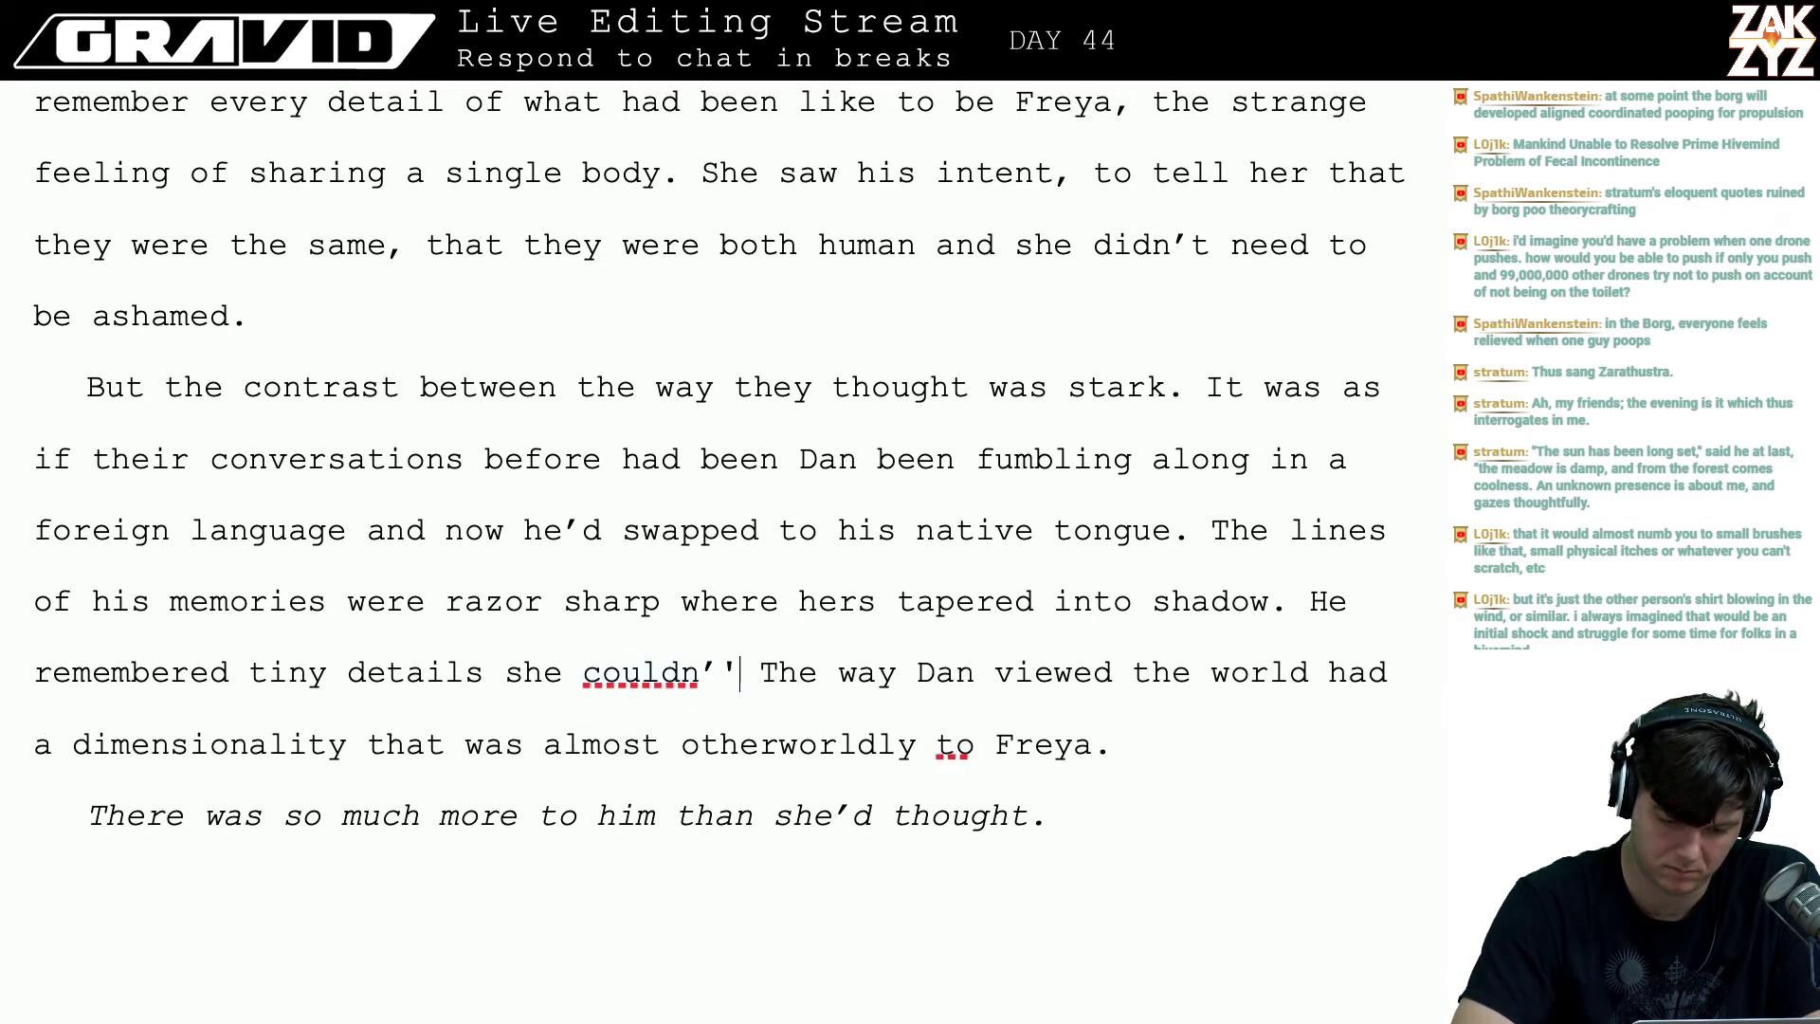
key("BackSpace")
key("BackSpace")
type("t, and ")
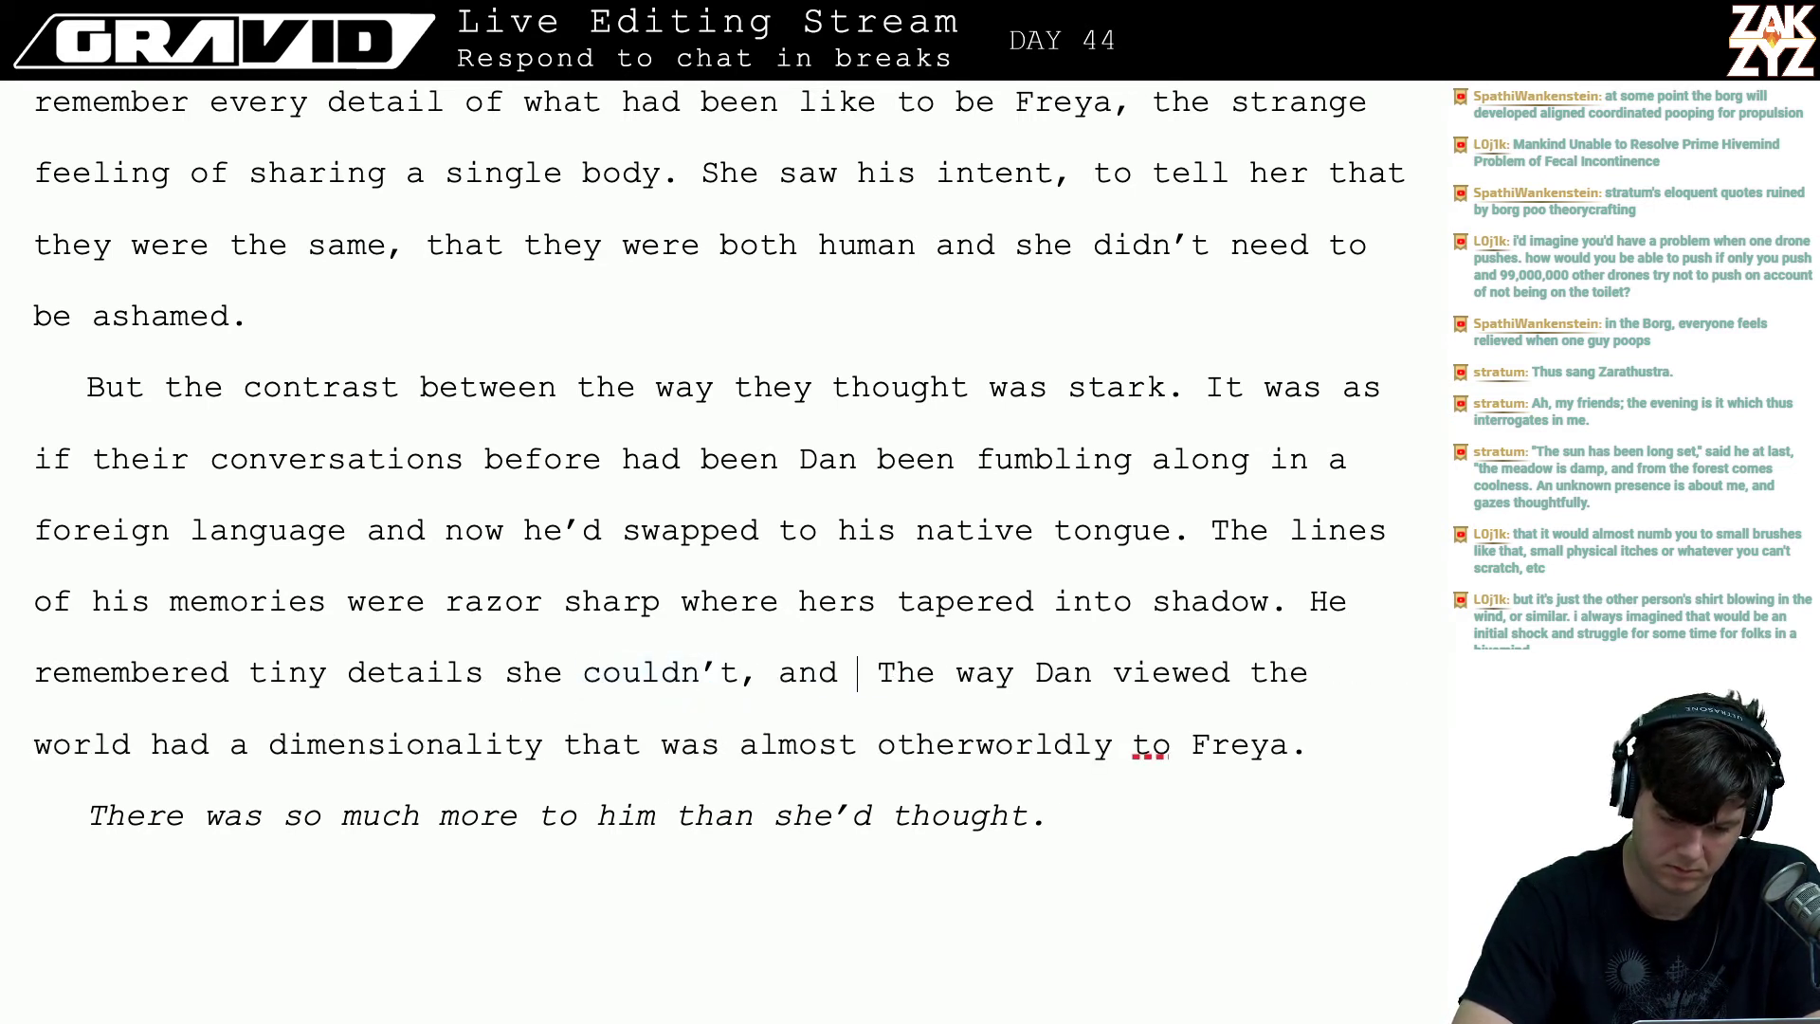
type("his")
key("BackSpace")
key("BackSpace")
key("BackSpace")
key("BackSpace")
key("BackSpace")
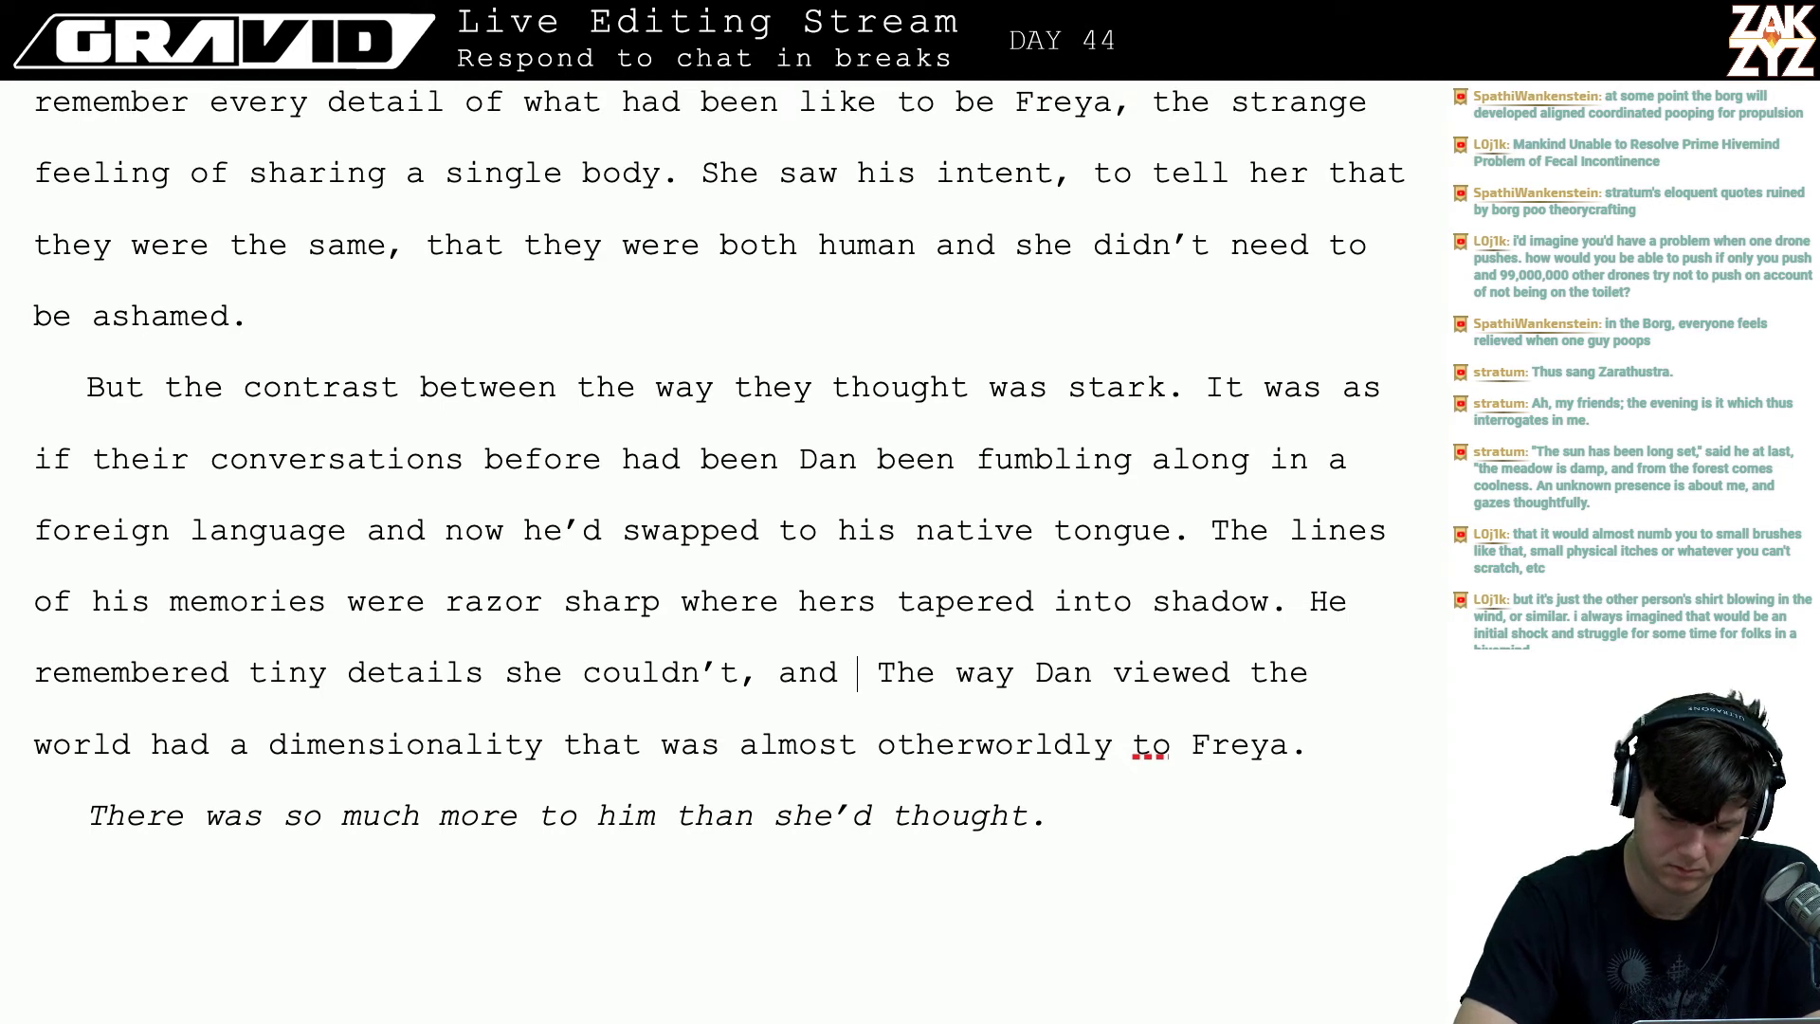
key("BackSpace")
key("BackSpace")
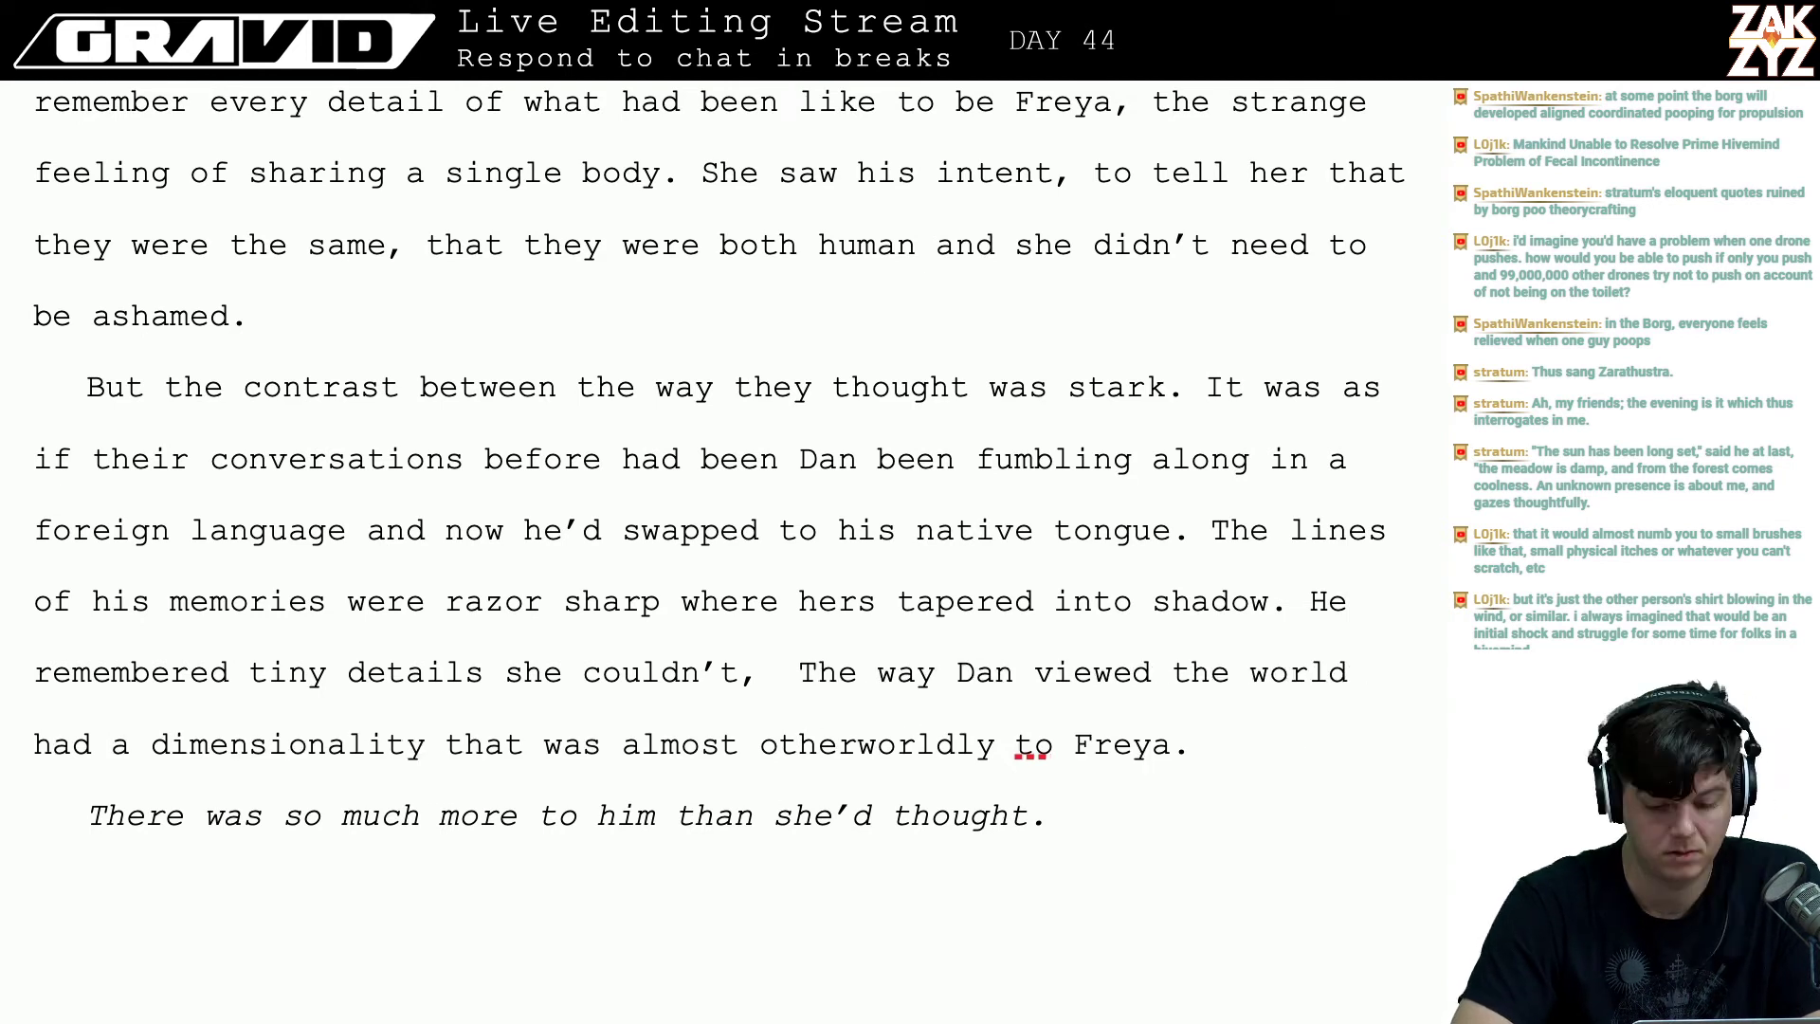
type("and h")
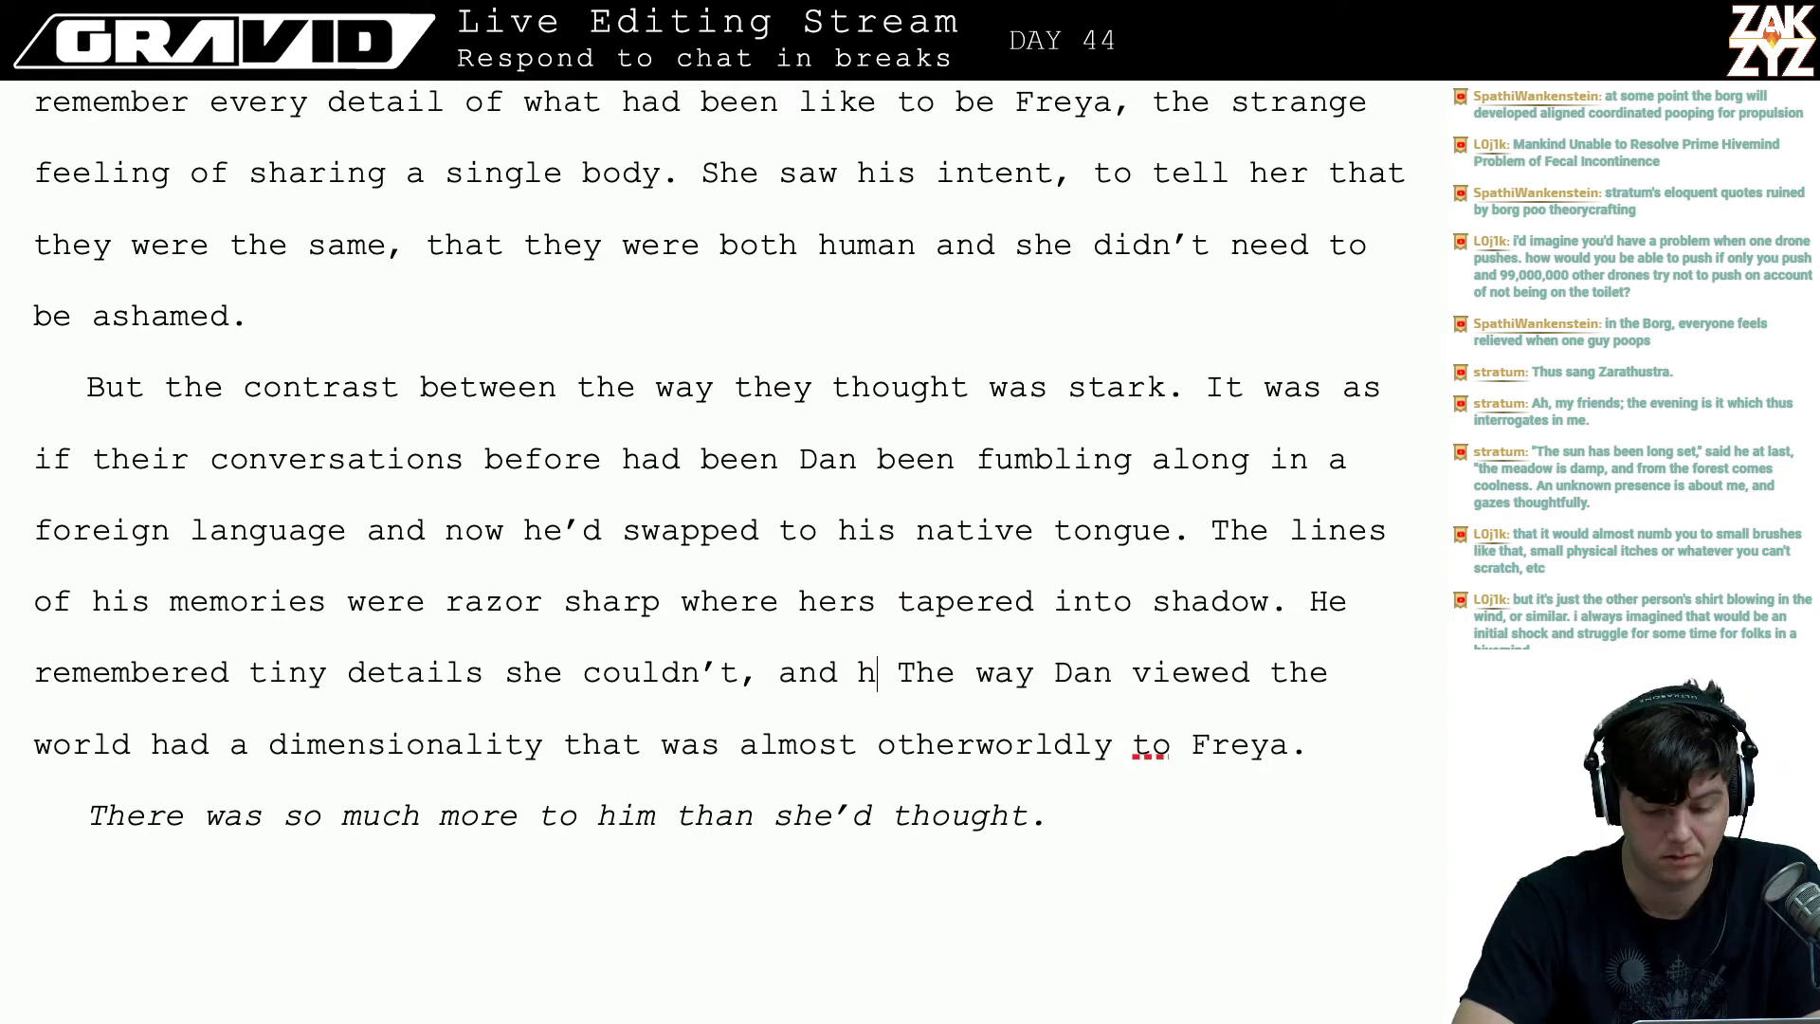
key("BackSpace")
key("BackSpace")
key("BackSpace")
key("BackSpace")
key("BackSpace")
key("BackSpace")
key("BackSpace")
key("BackSpace")
key("BackSpace")
key("BackSpace")
key("BackSpace")
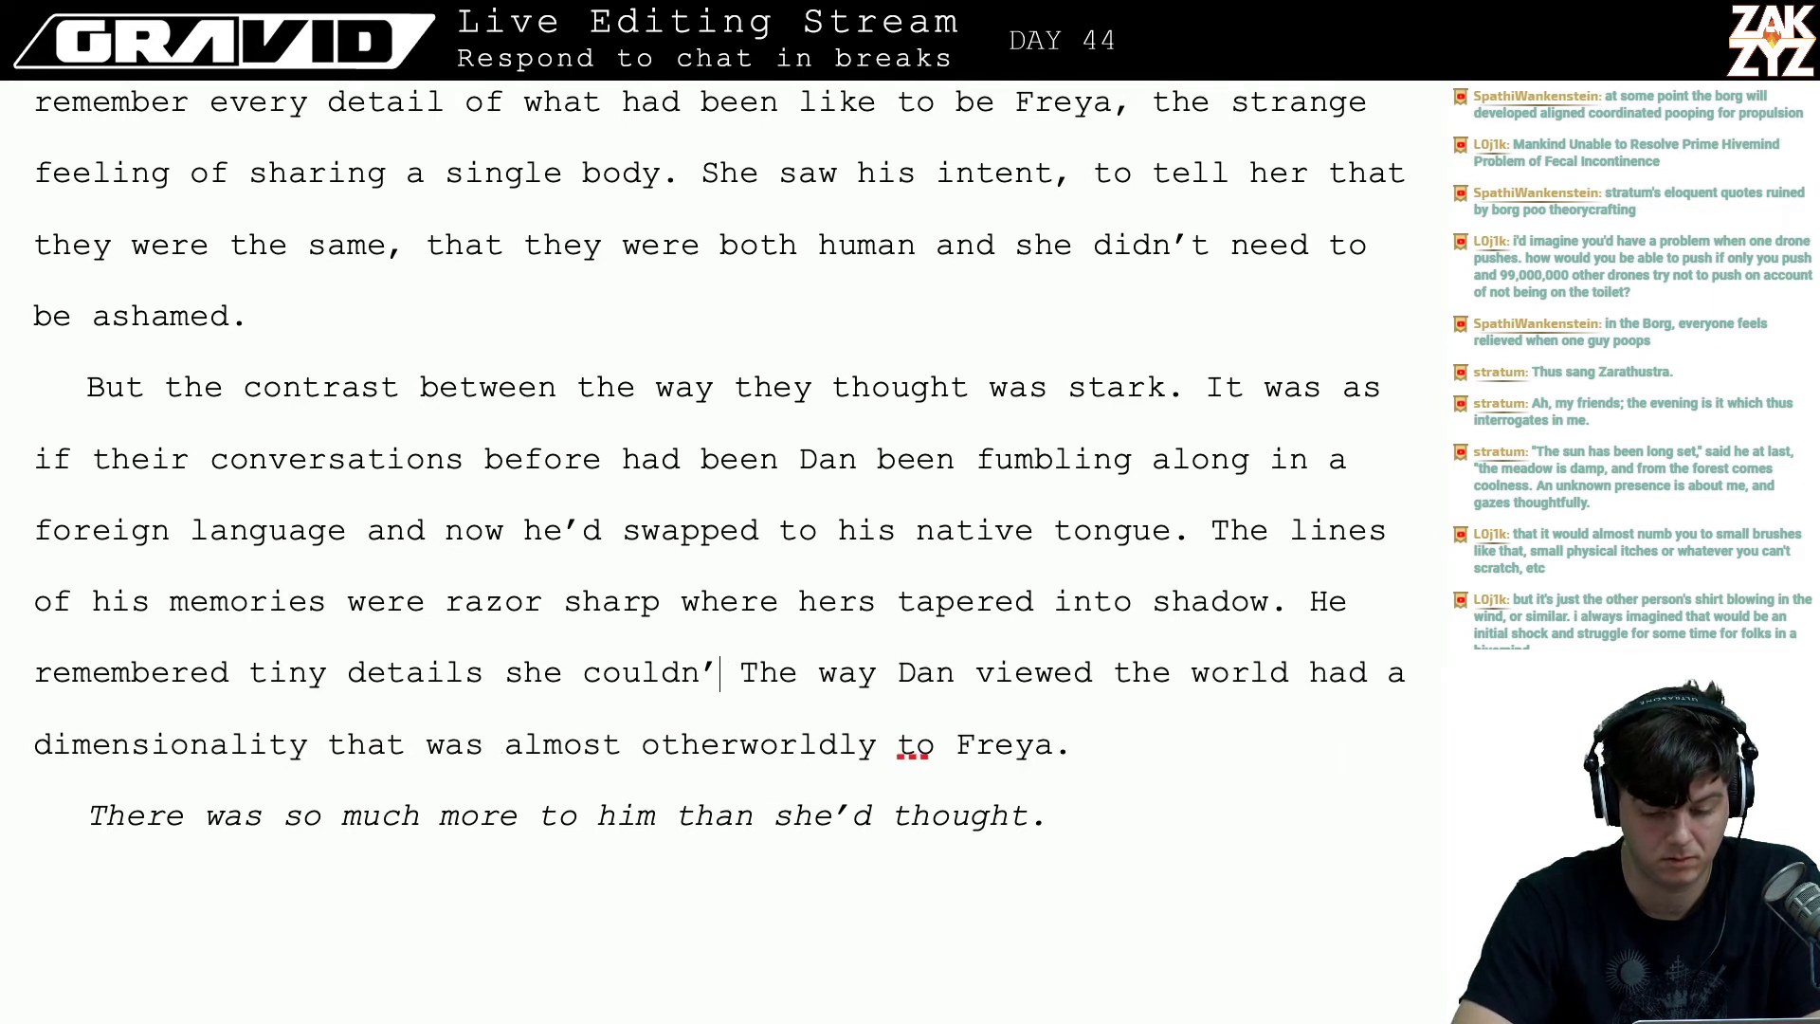
key("BackSpace")
key("BackSpace")
key("BackSpace")
key("BackSpace")
key("BackSpace")
key("BackSpace")
key("BackSpace")
key("BackSpace")
key("BackSpace")
key("BackSpace")
key("BackSpace")
key("BackSpace")
key("BackSpace")
key("BackSpace")
key("BackSpace")
key("BackSpace")
key("BackSpace")
key("BackSpace")
key("BackSpace")
key("BackSpace")
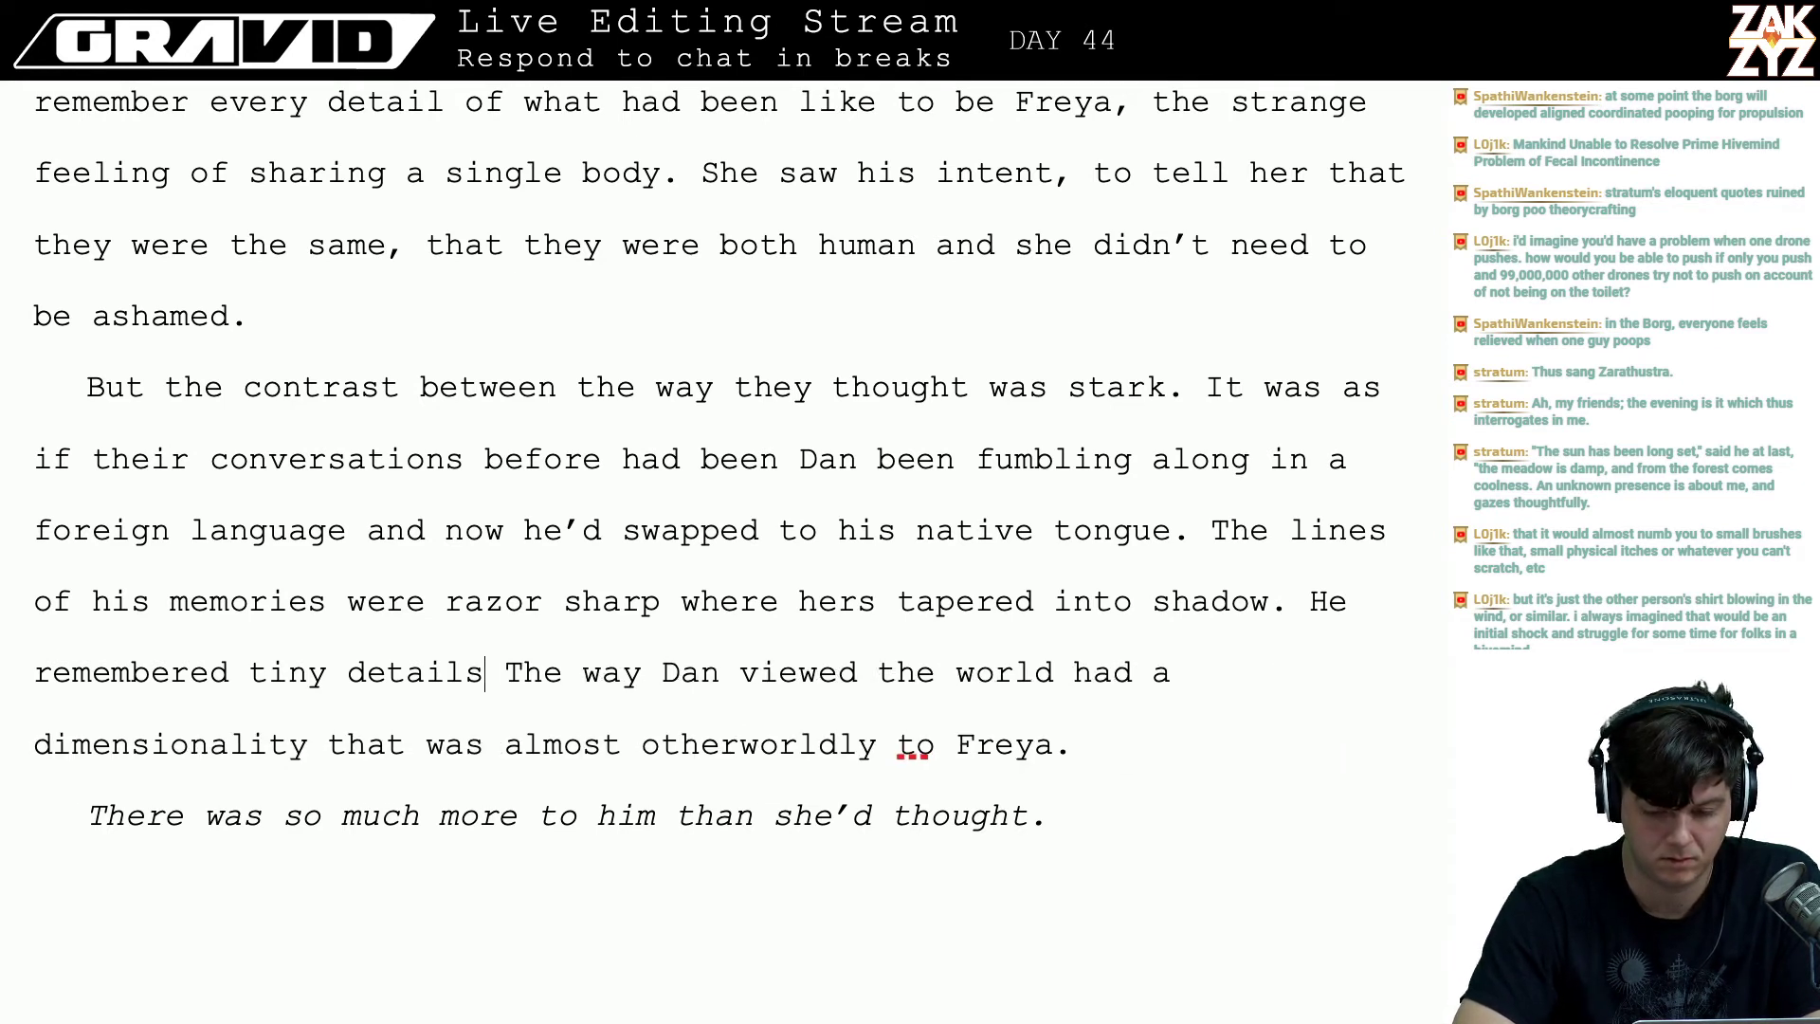
key("BackSpace")
key("BackSpace")
key("BackSpace")
key("BackSpace")
key("BackSpace")
key("BackSpace")
key("BackSpace")
key("BackSpace")
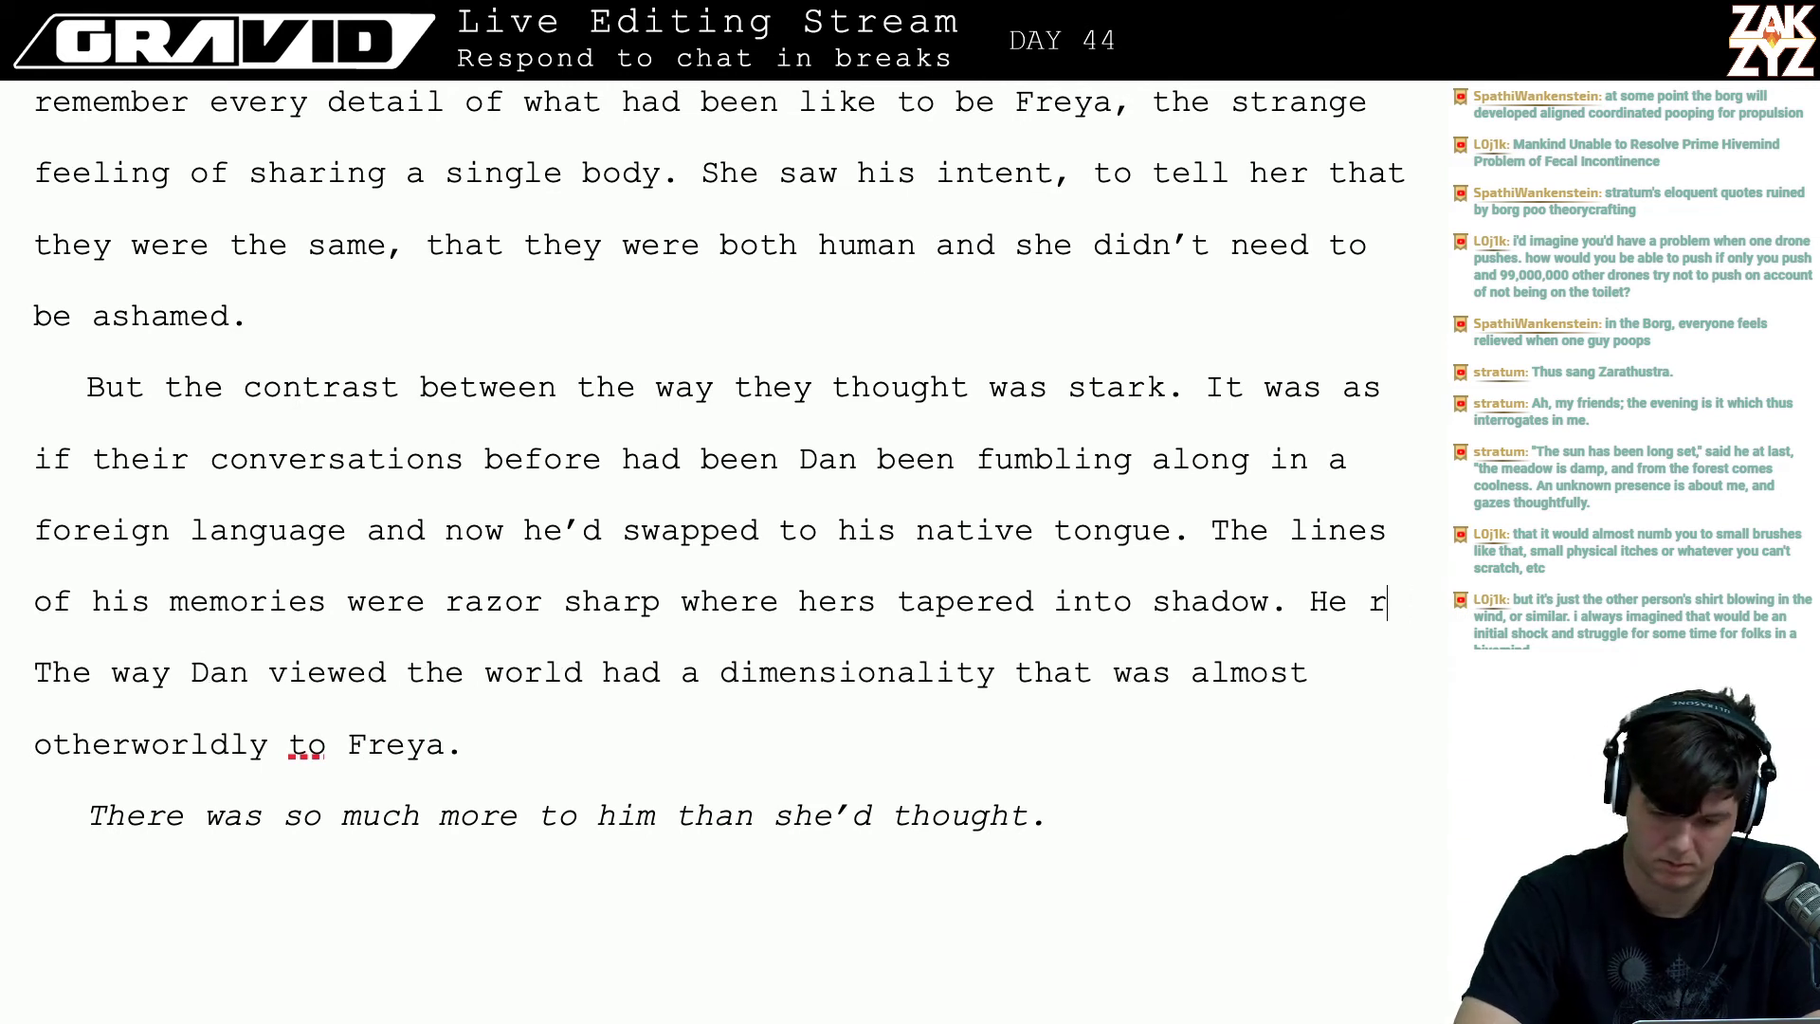
- Insert the sentence "Surfaces were detailed, perspective was correct, everything was in its right place." after "tapered into shadow."
type("Surfa")
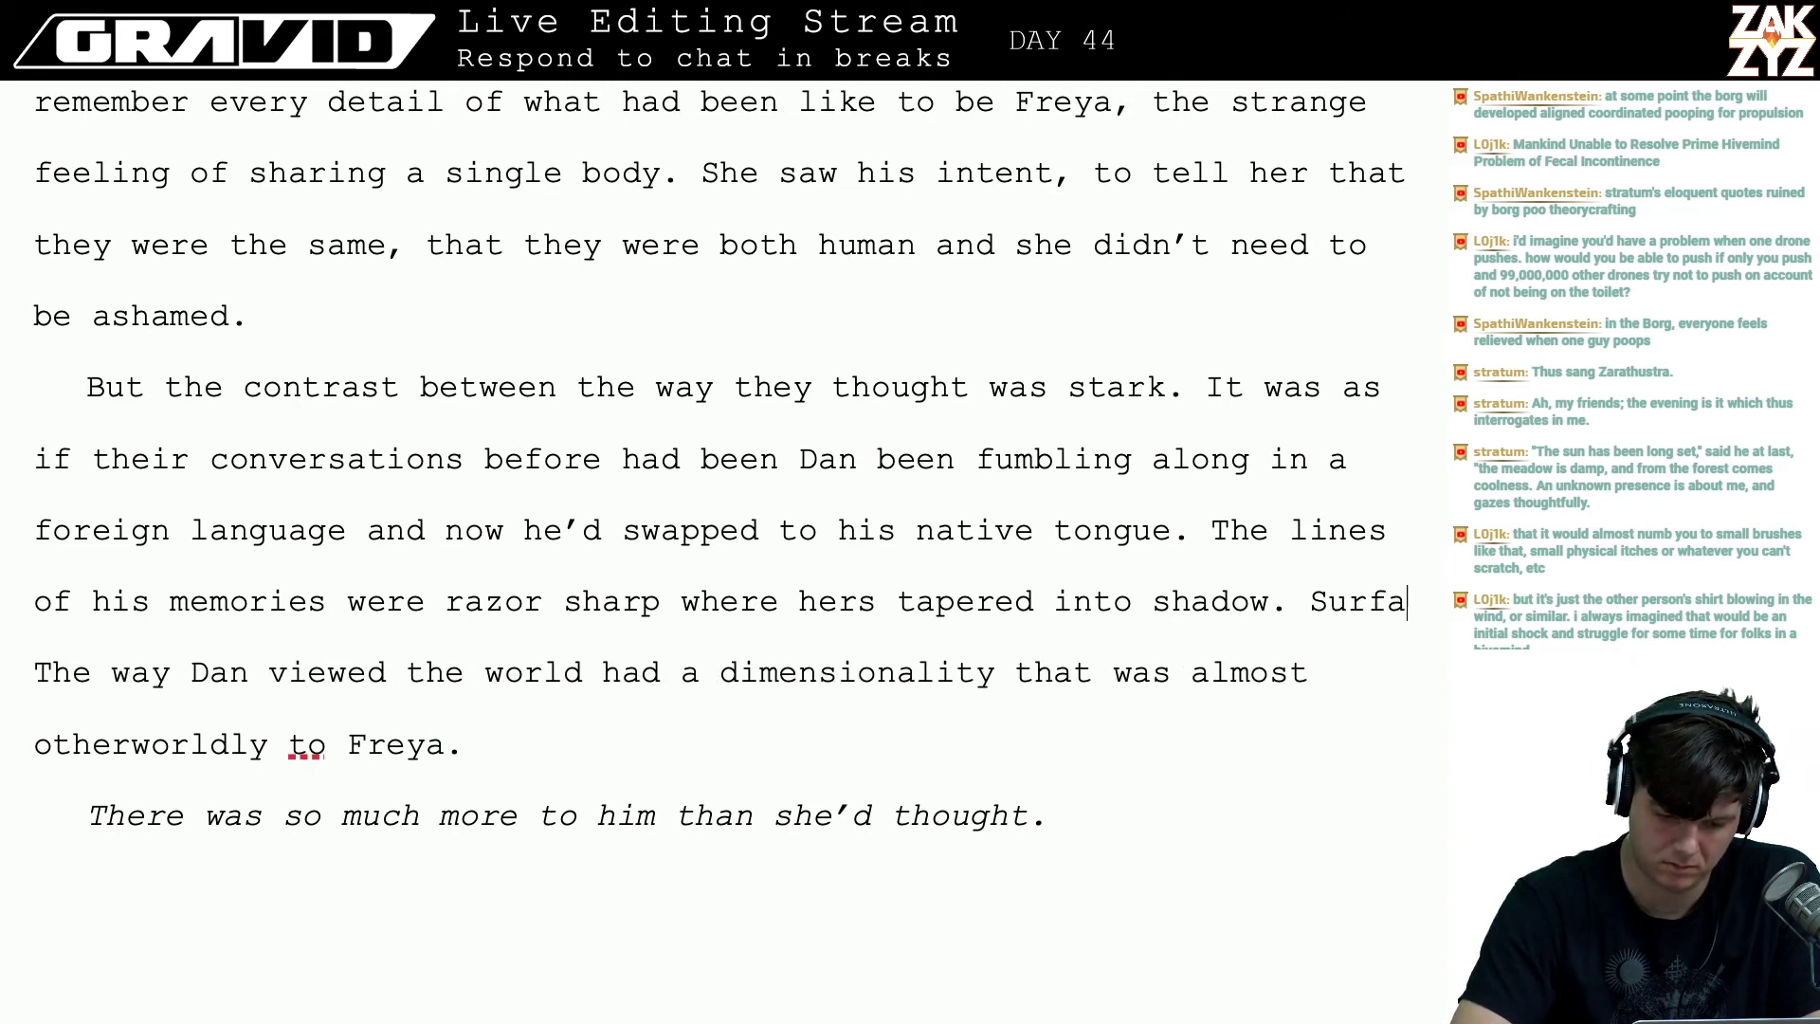
type("ces were ")
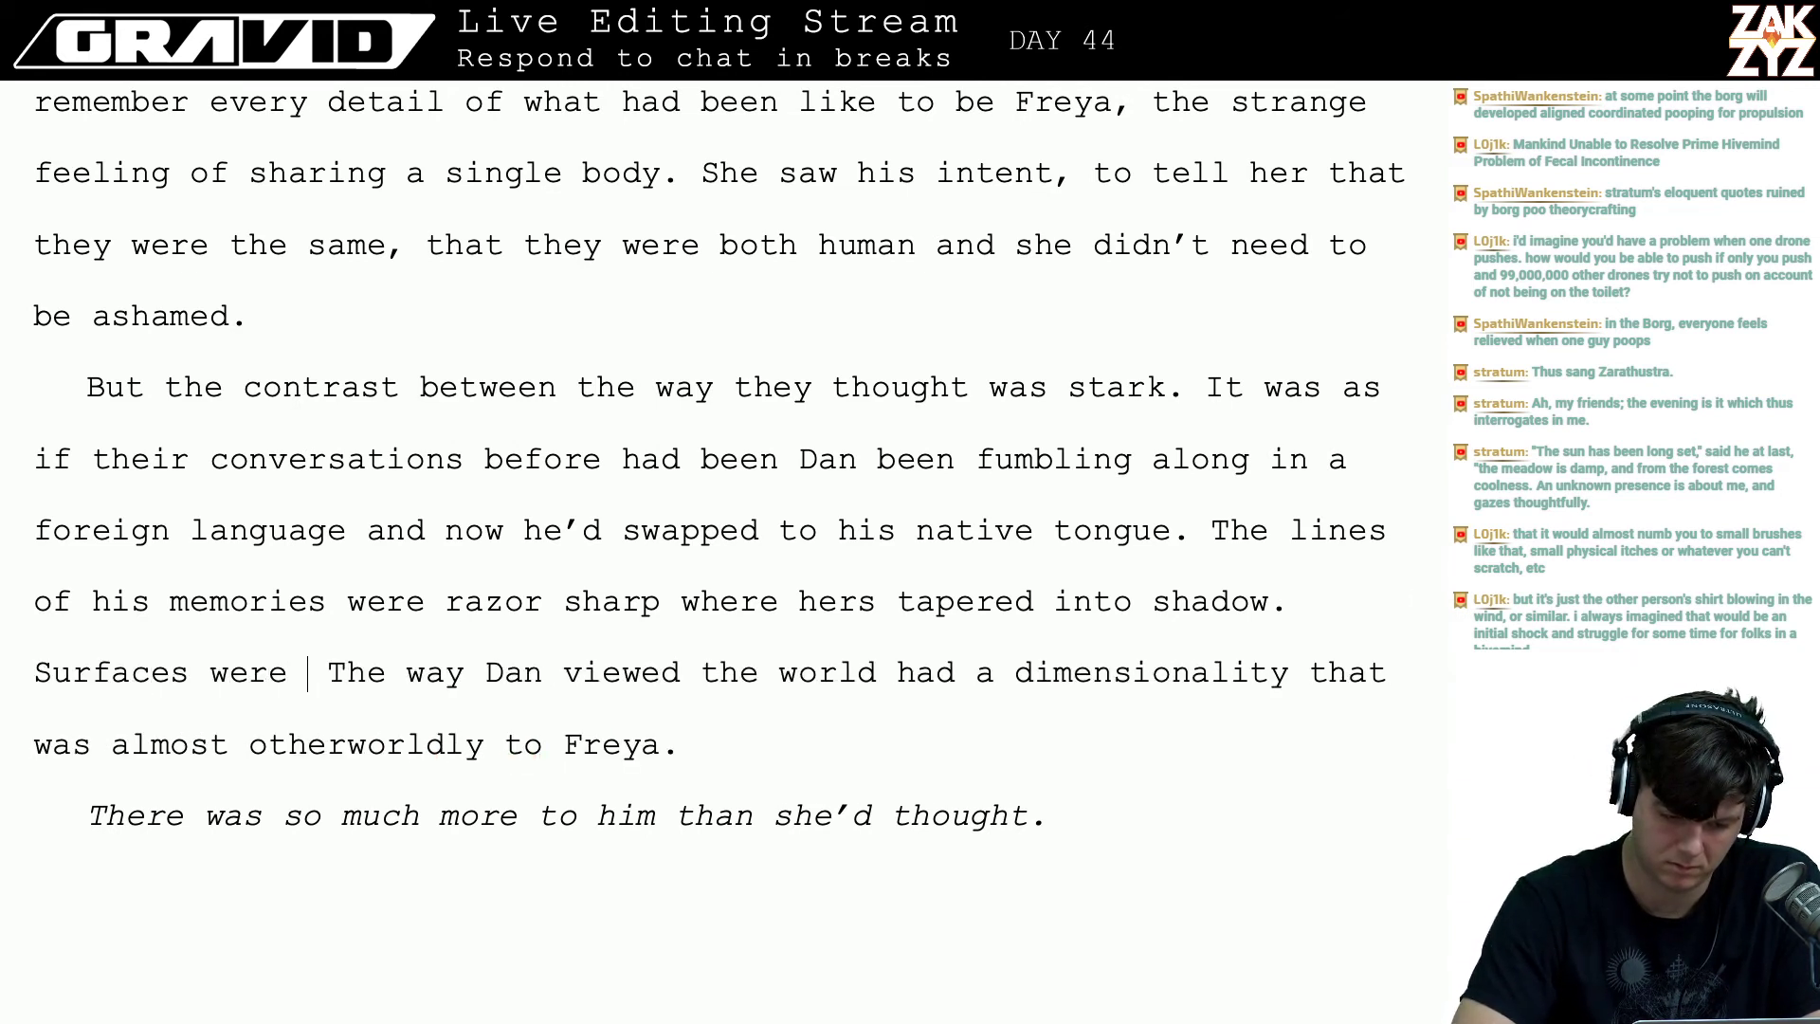
type("detaile")
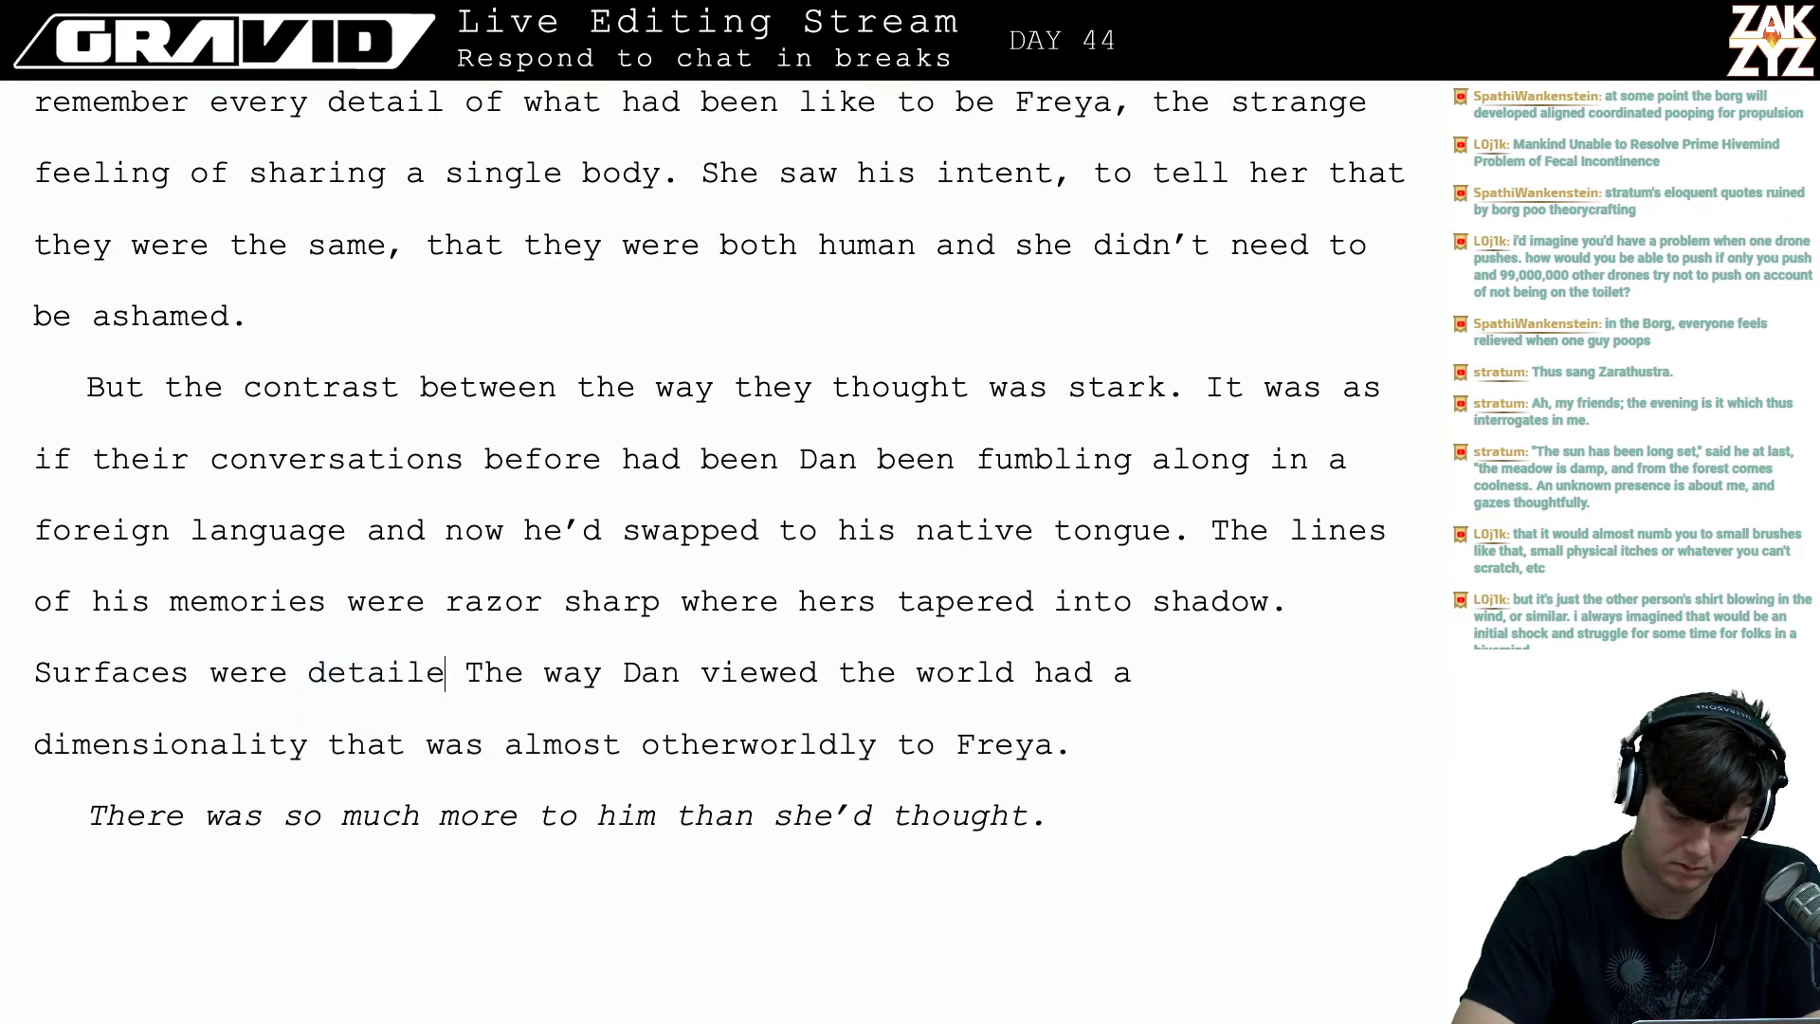
type("d, perspec")
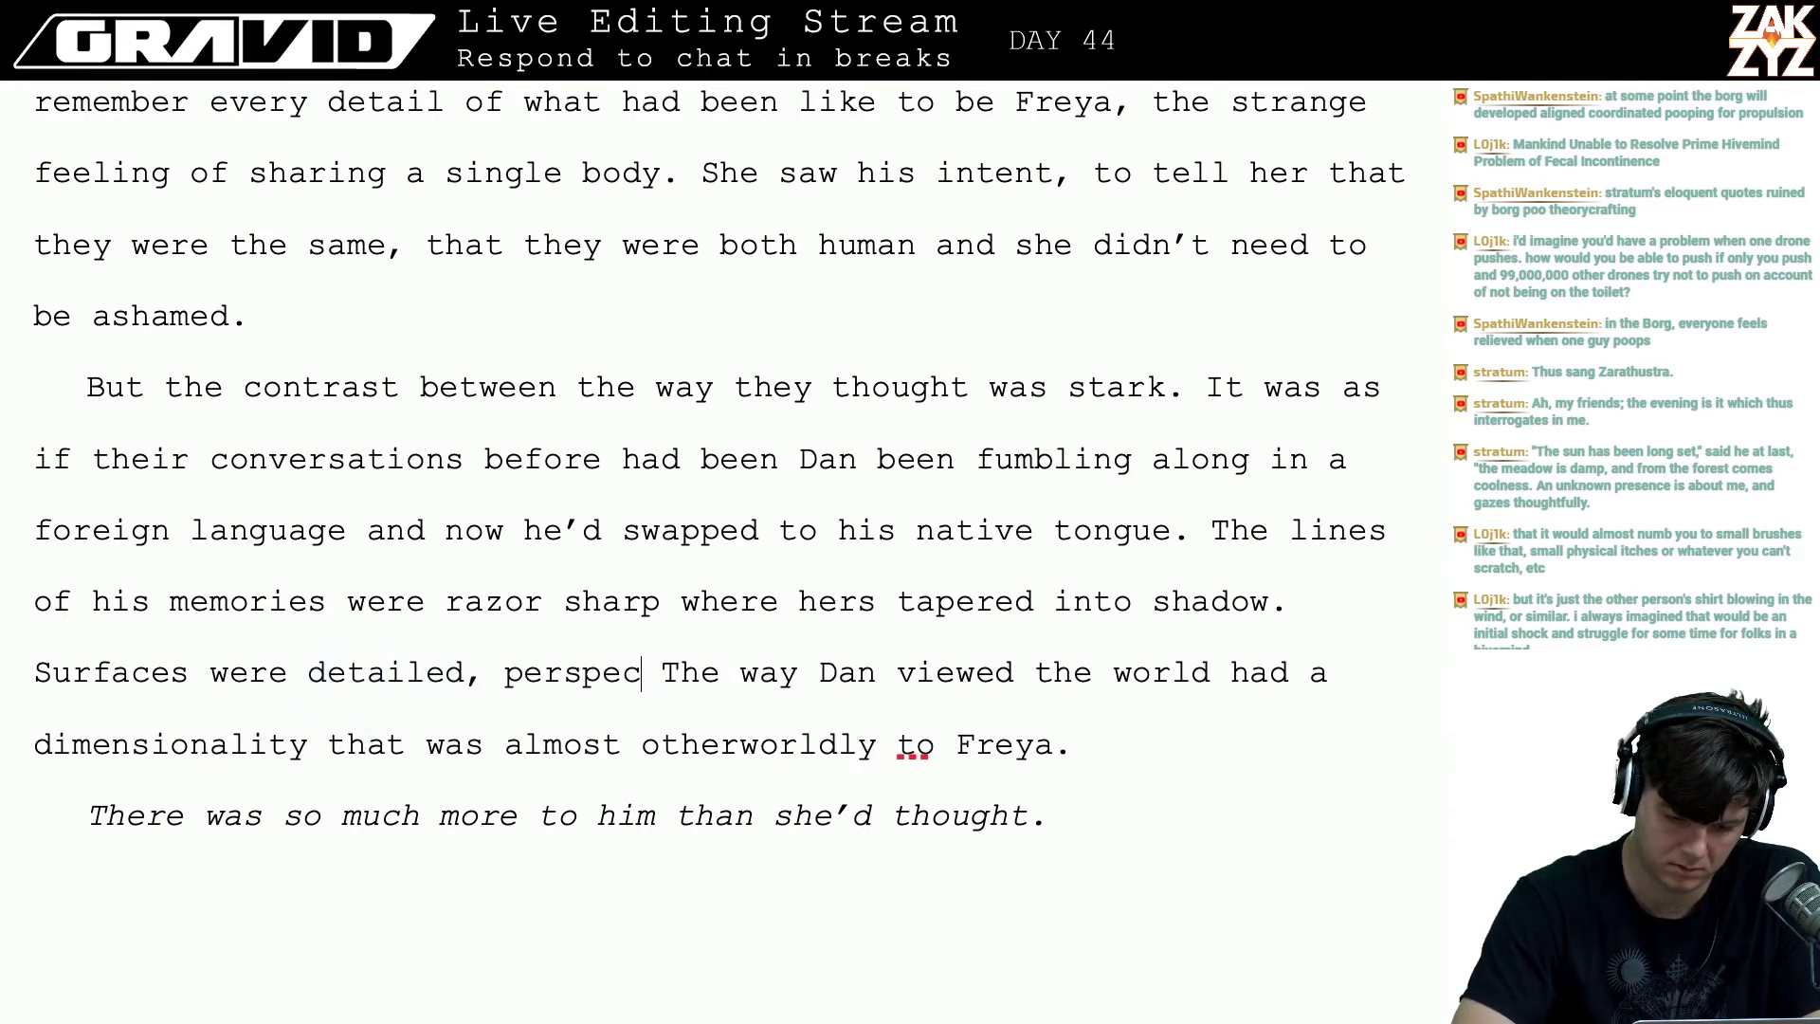
type("tive was correc")
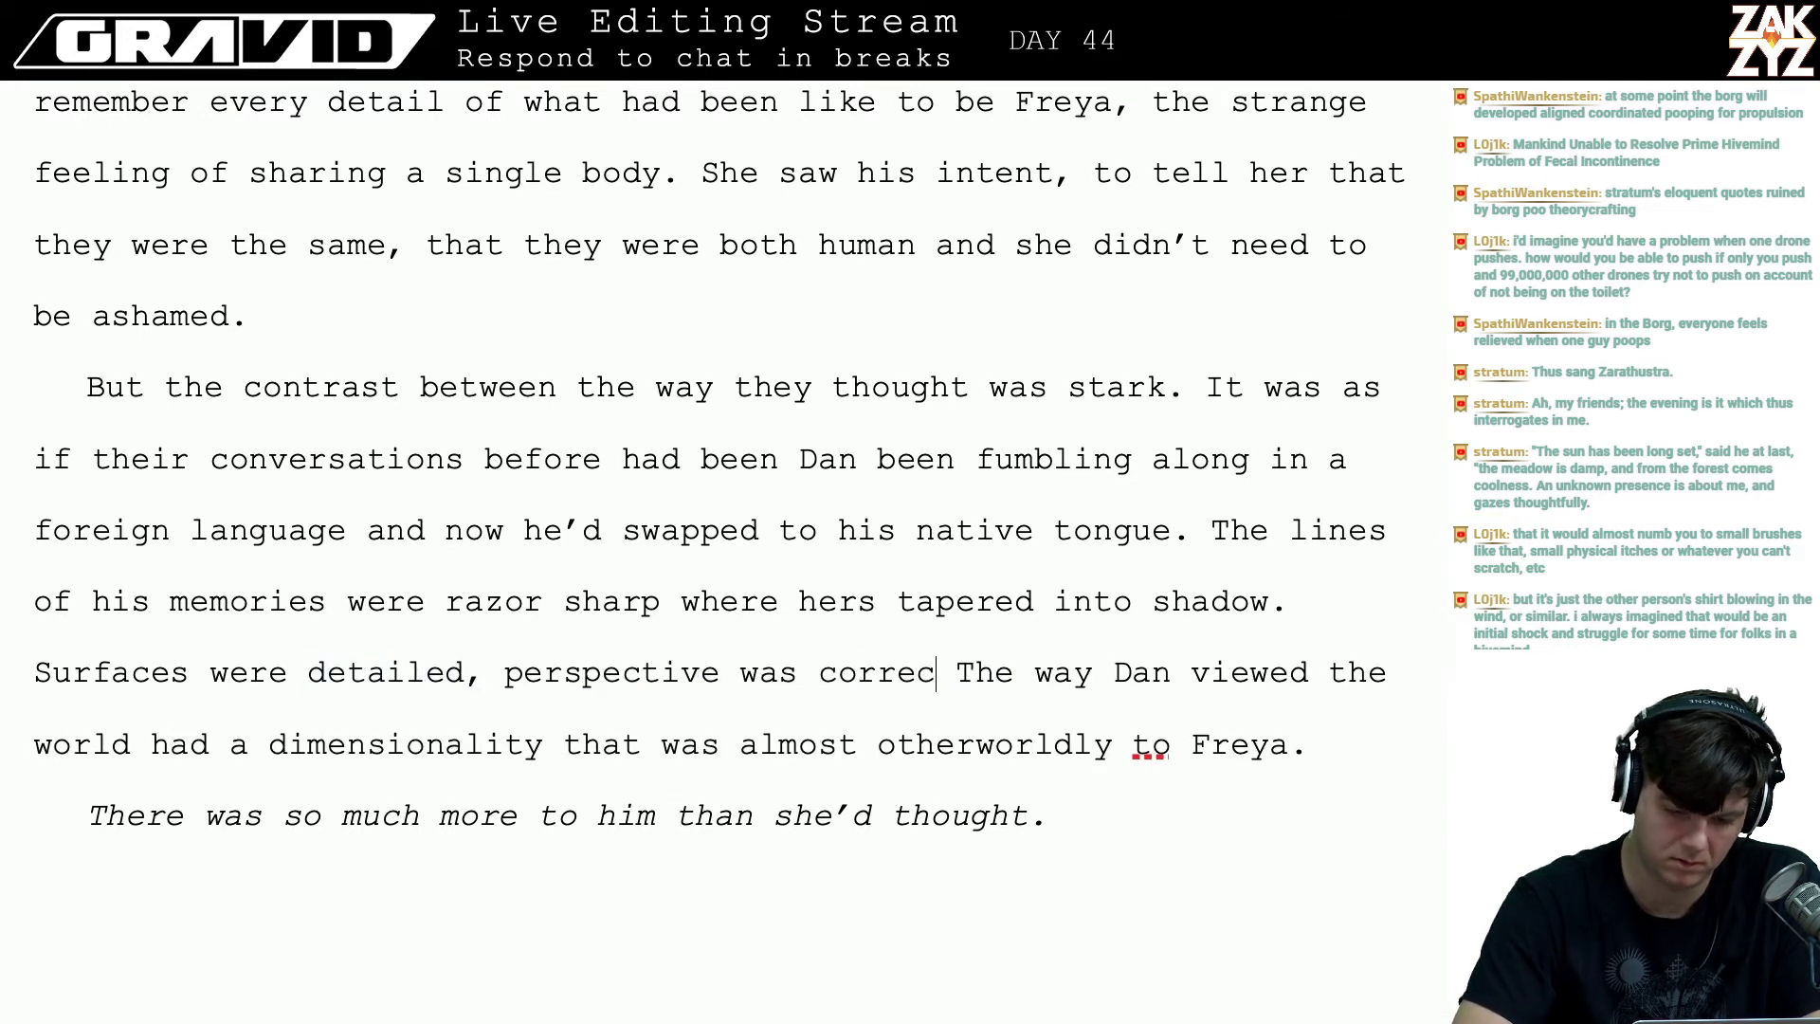
type("t, it")
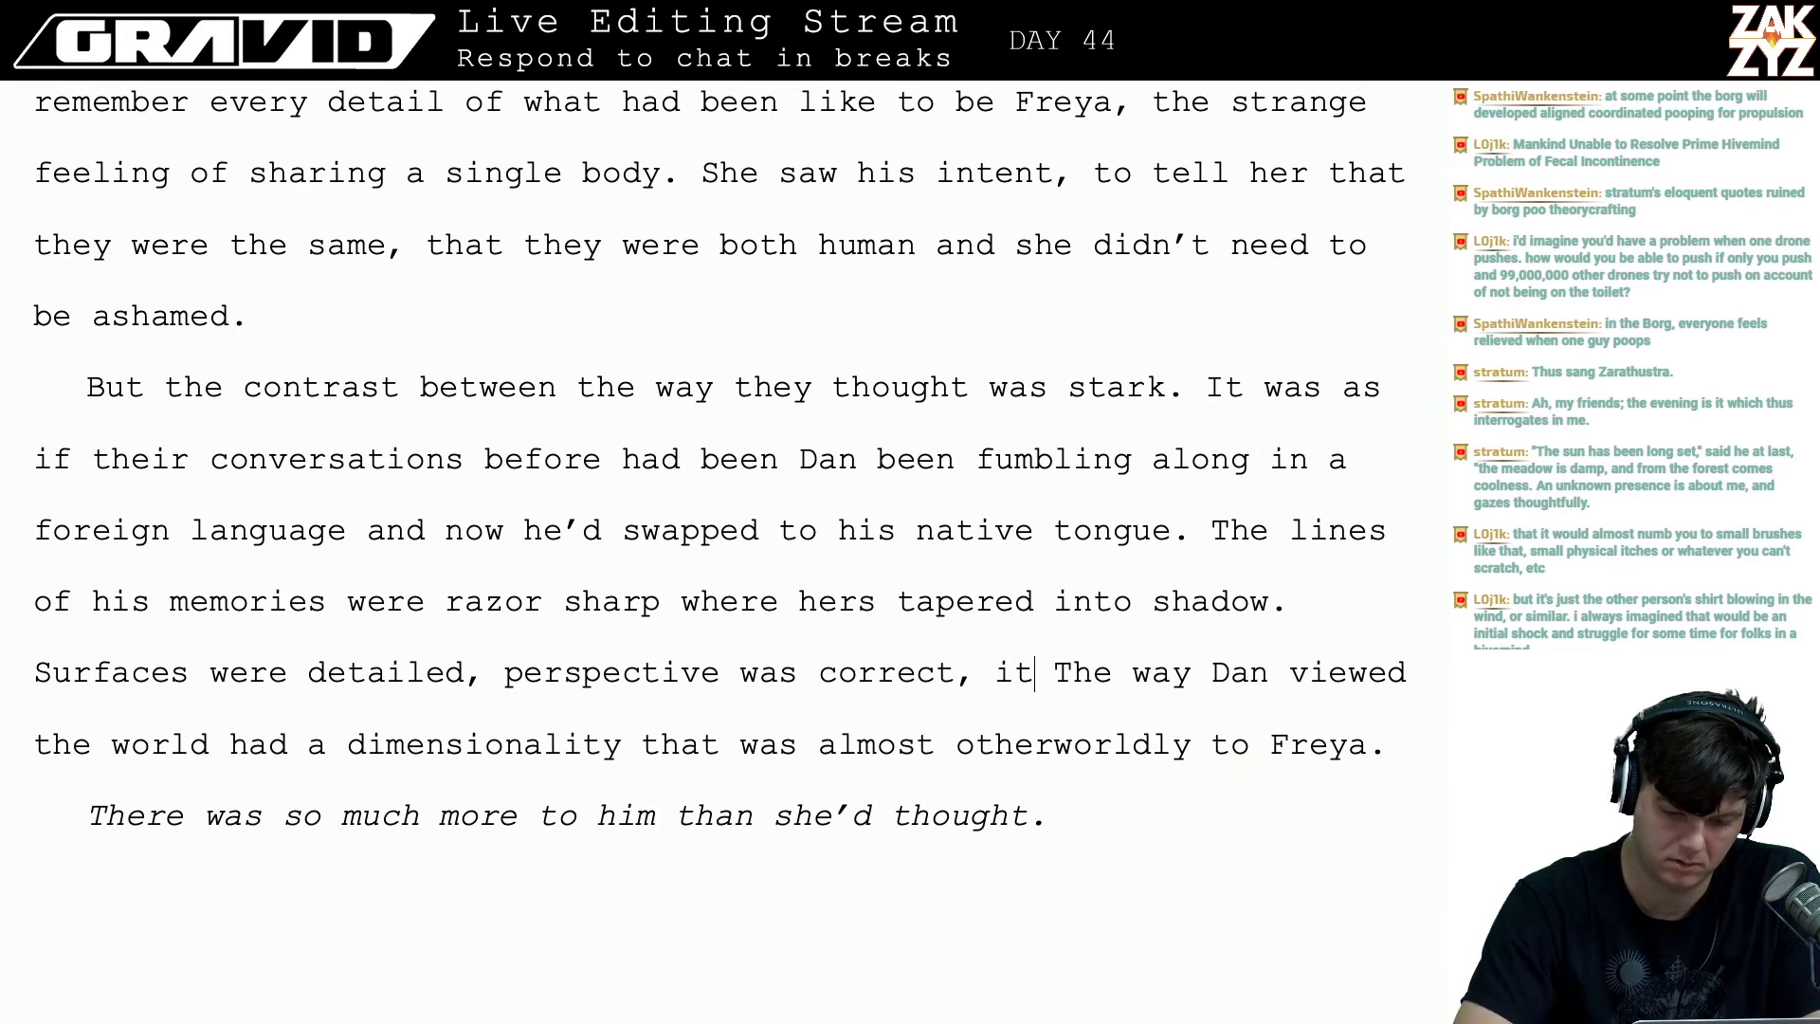
key("BackSpace")
key("BackSpace")
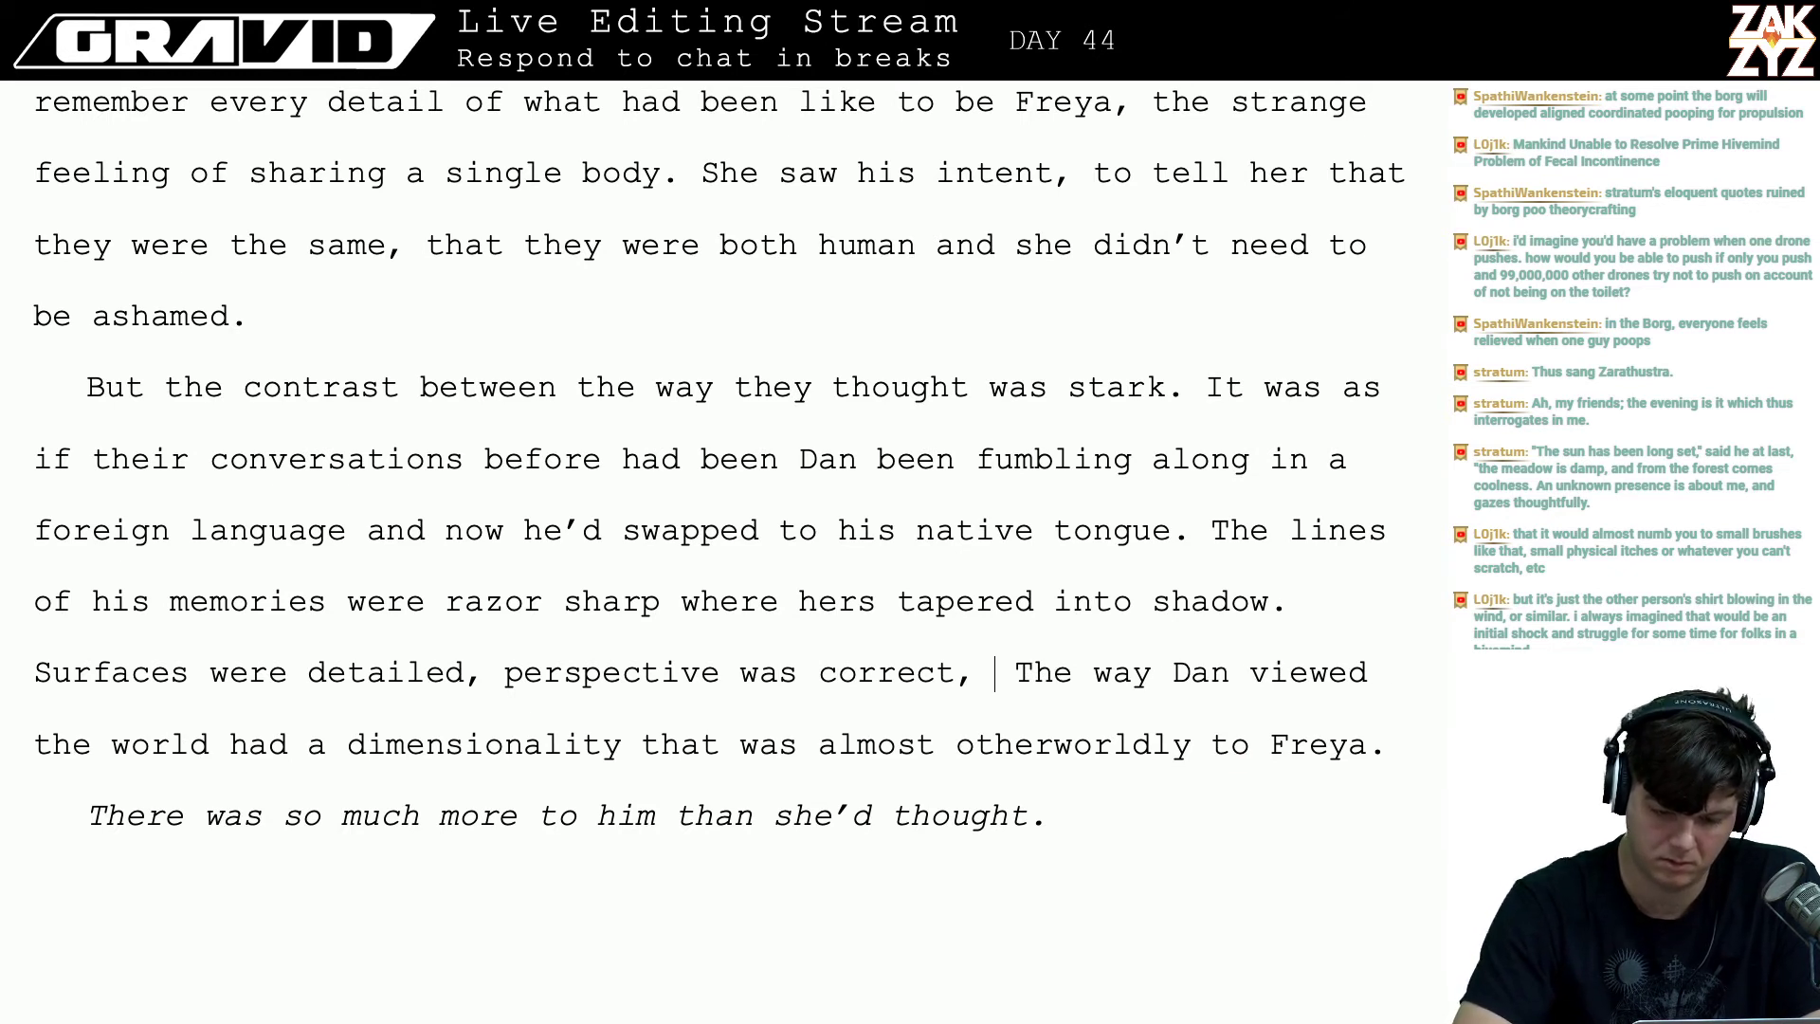
type("everyth")
type("ing was in its righ")
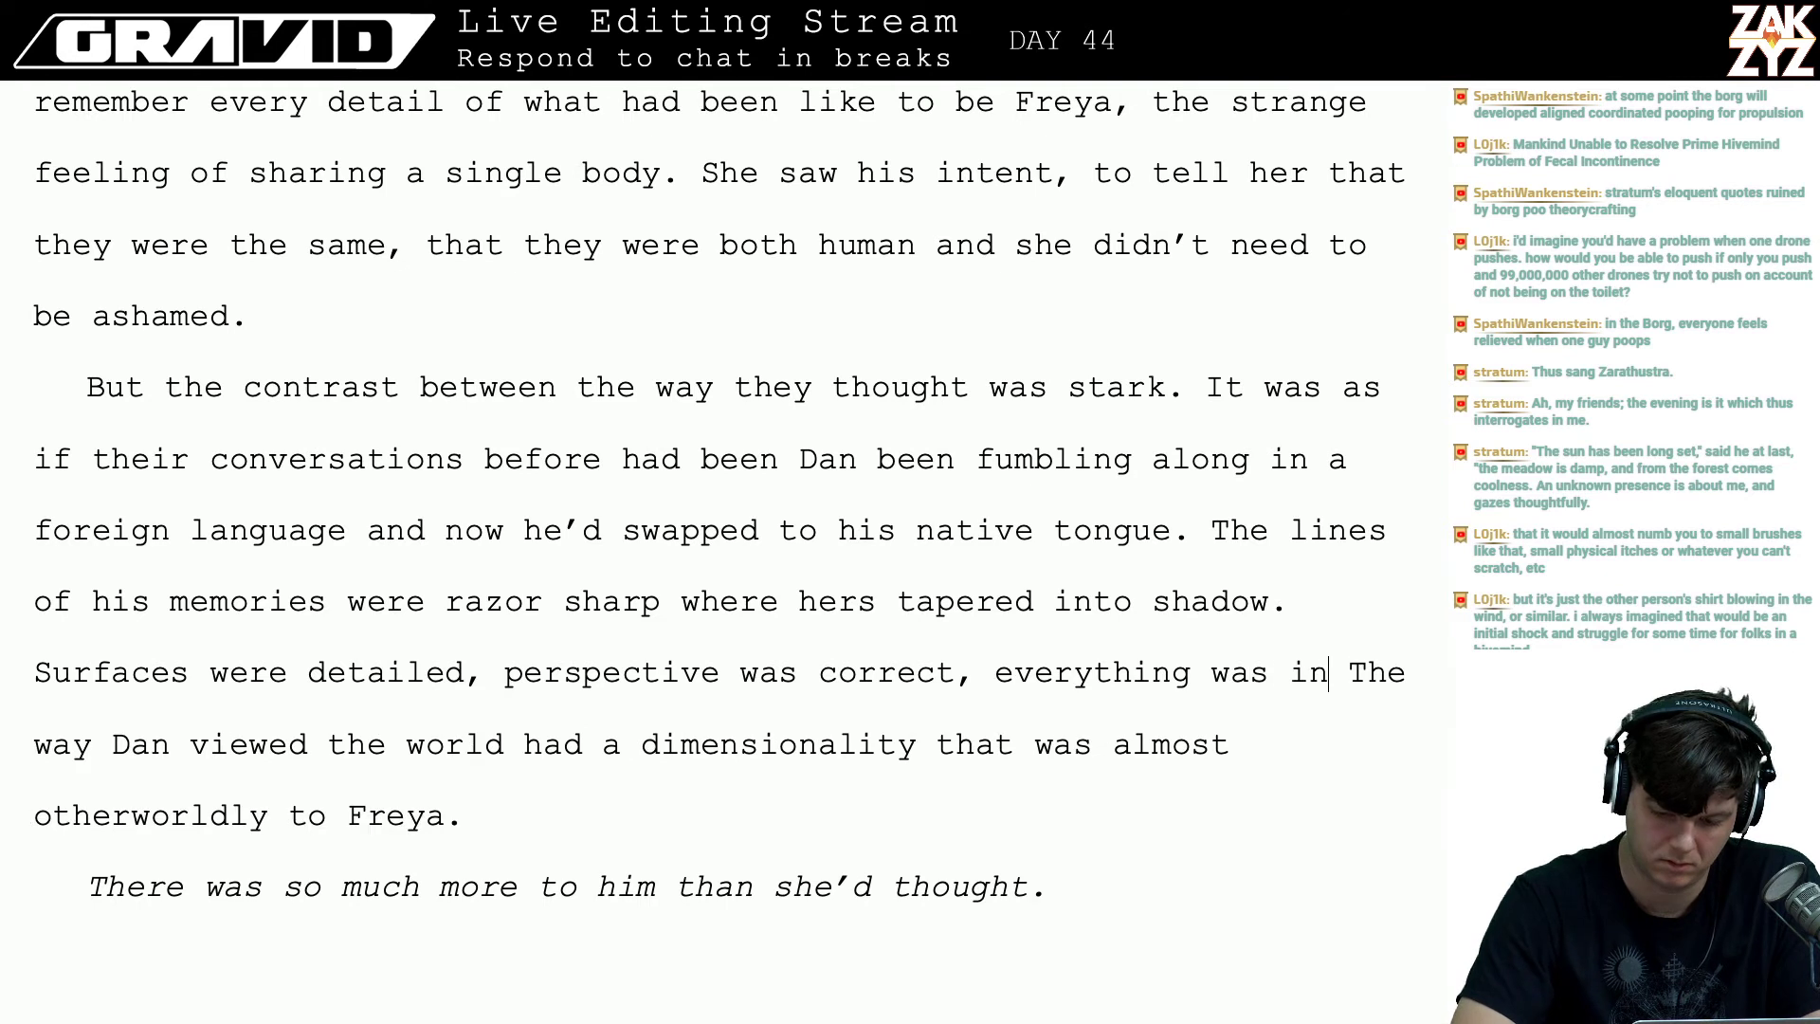
type("t palce The way Dan viewed the world had a dimensionality that was")
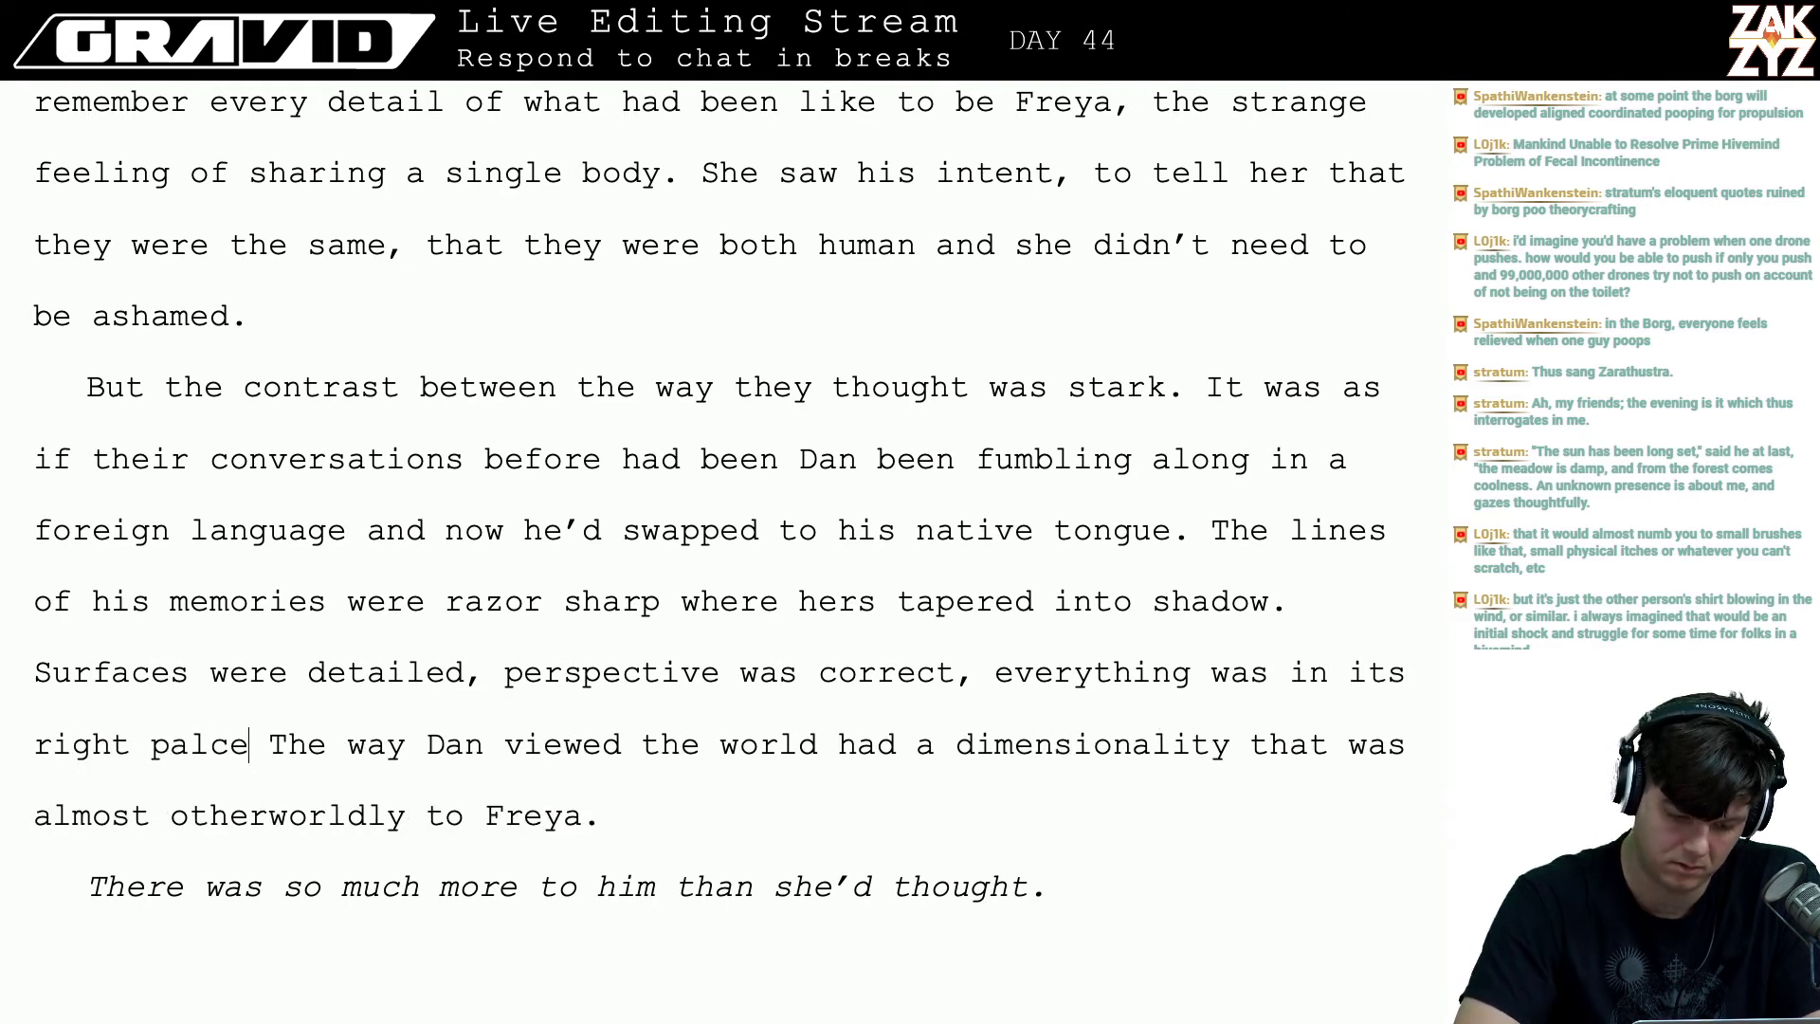
key("BackSpace")
key("BackSpace")
key("BackSpace")
key("BackSpace")
type("lace.")
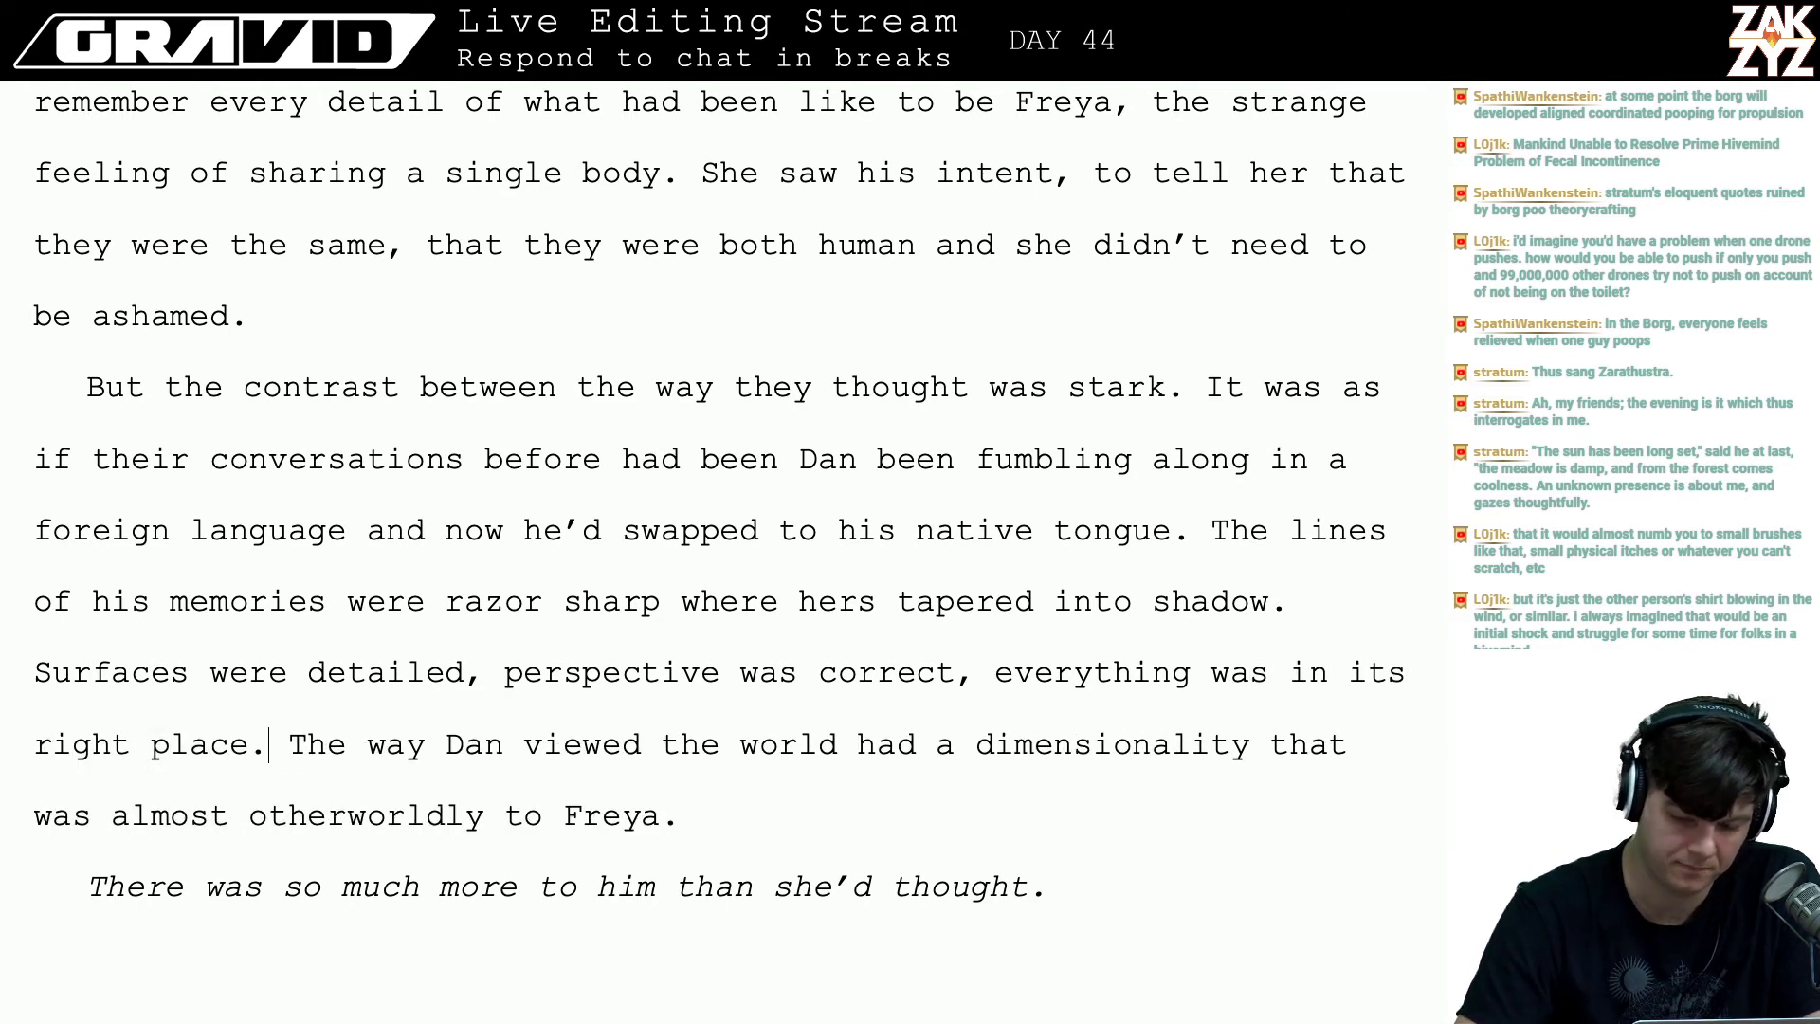
- Reread the paragraph from the foreign-language comparison through the surfaces and perspective sentence to the line on how Dan viewed the world
key("Up")
key("Right")
key("Right")
key("Right")
key("Right")
key("Up")
key("Up")
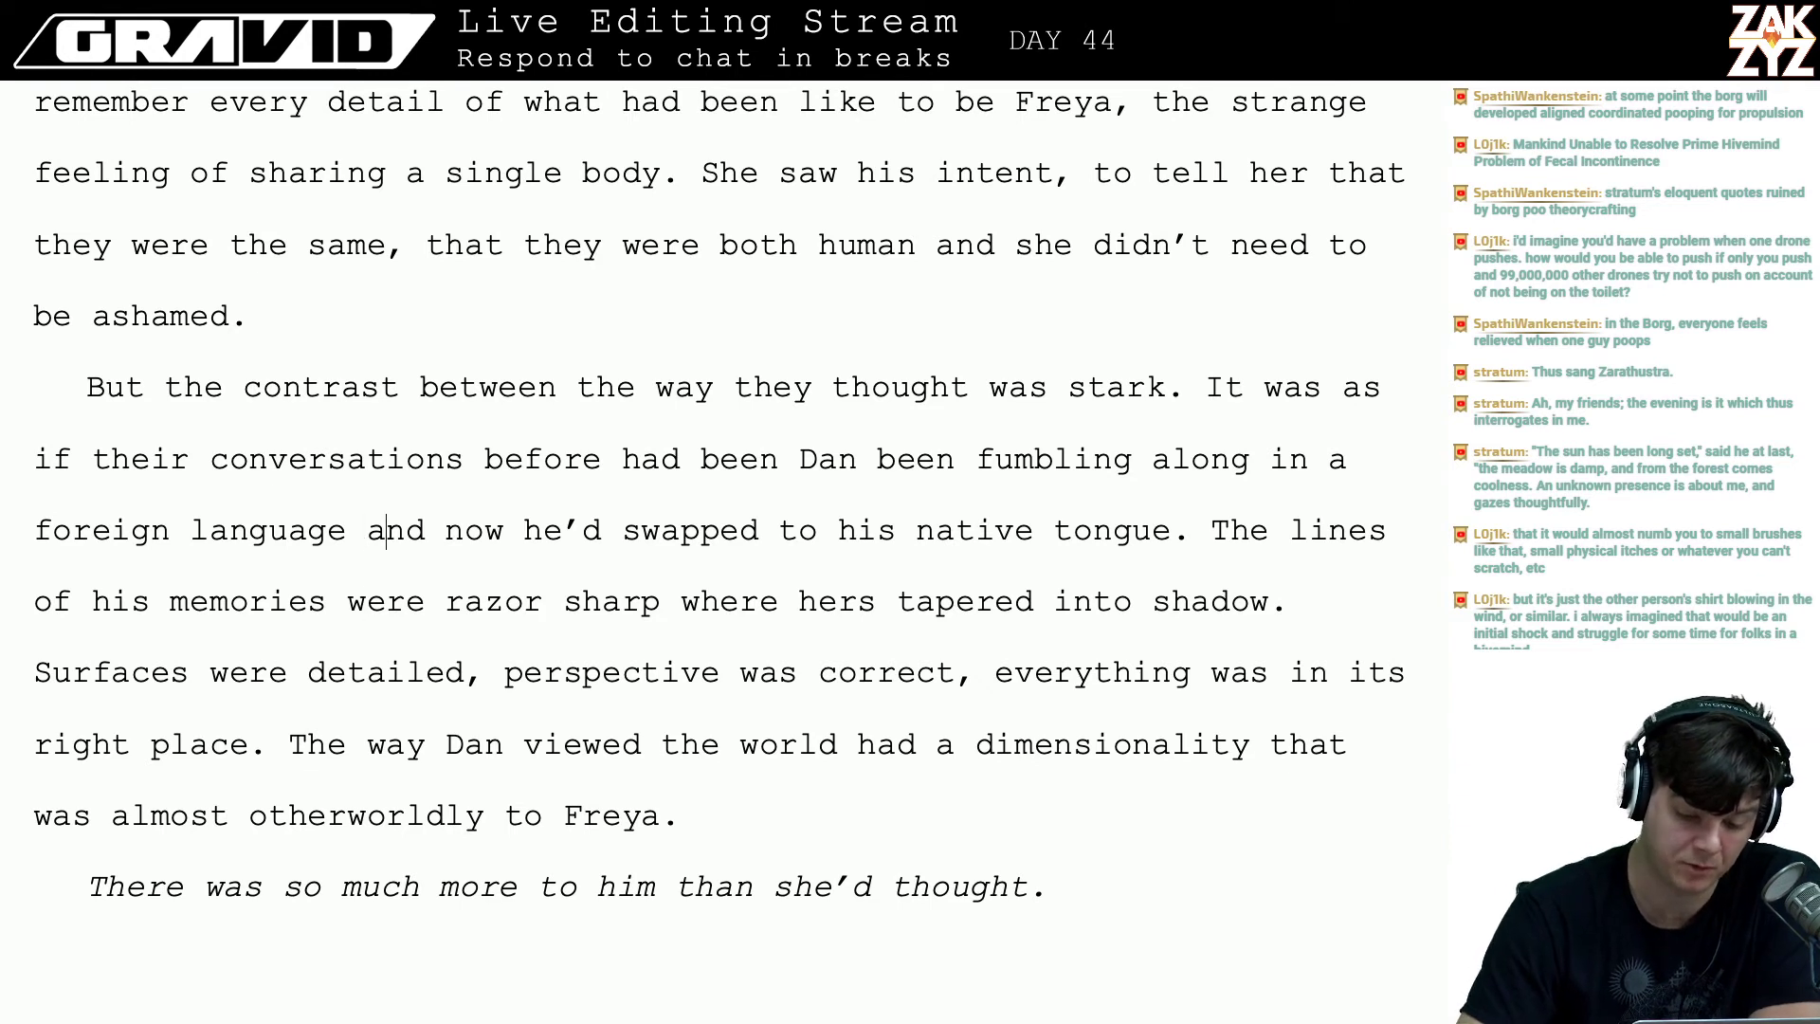
key("Right")
key("Right")
key("Right")
key("Right")
key("Right")
key("Right")
key("Right")
key("Right")
key("Right")
key("Right")
key("Down")
key("Right")
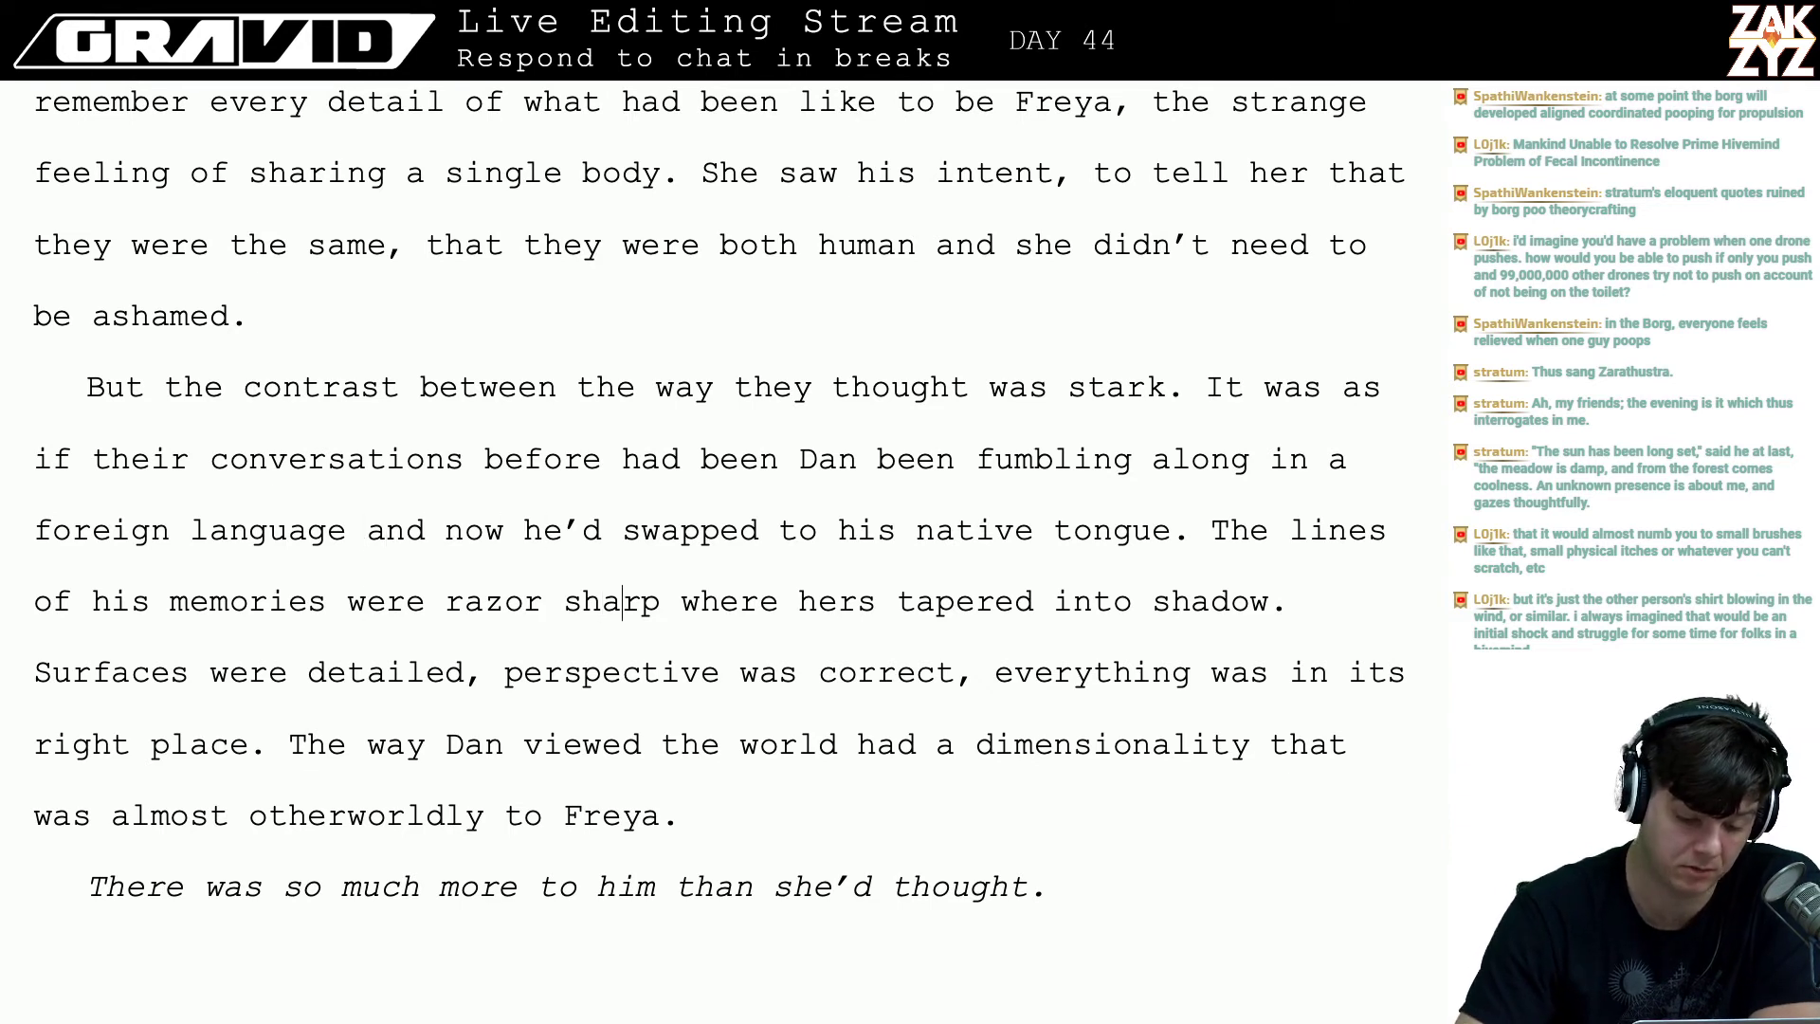
key("Right")
key("Right")
key("Down")
key("Left")
key("Left")
key("Left")
key("Left")
key("Left")
key("Left")
key("Left")
key("Left")
key("Left")
key("Left")
key("Right")
key("Right")
key("Right")
key("Right")
key("Right")
key("Right")
key("Right")
key("Right")
key("Right")
key("Right")
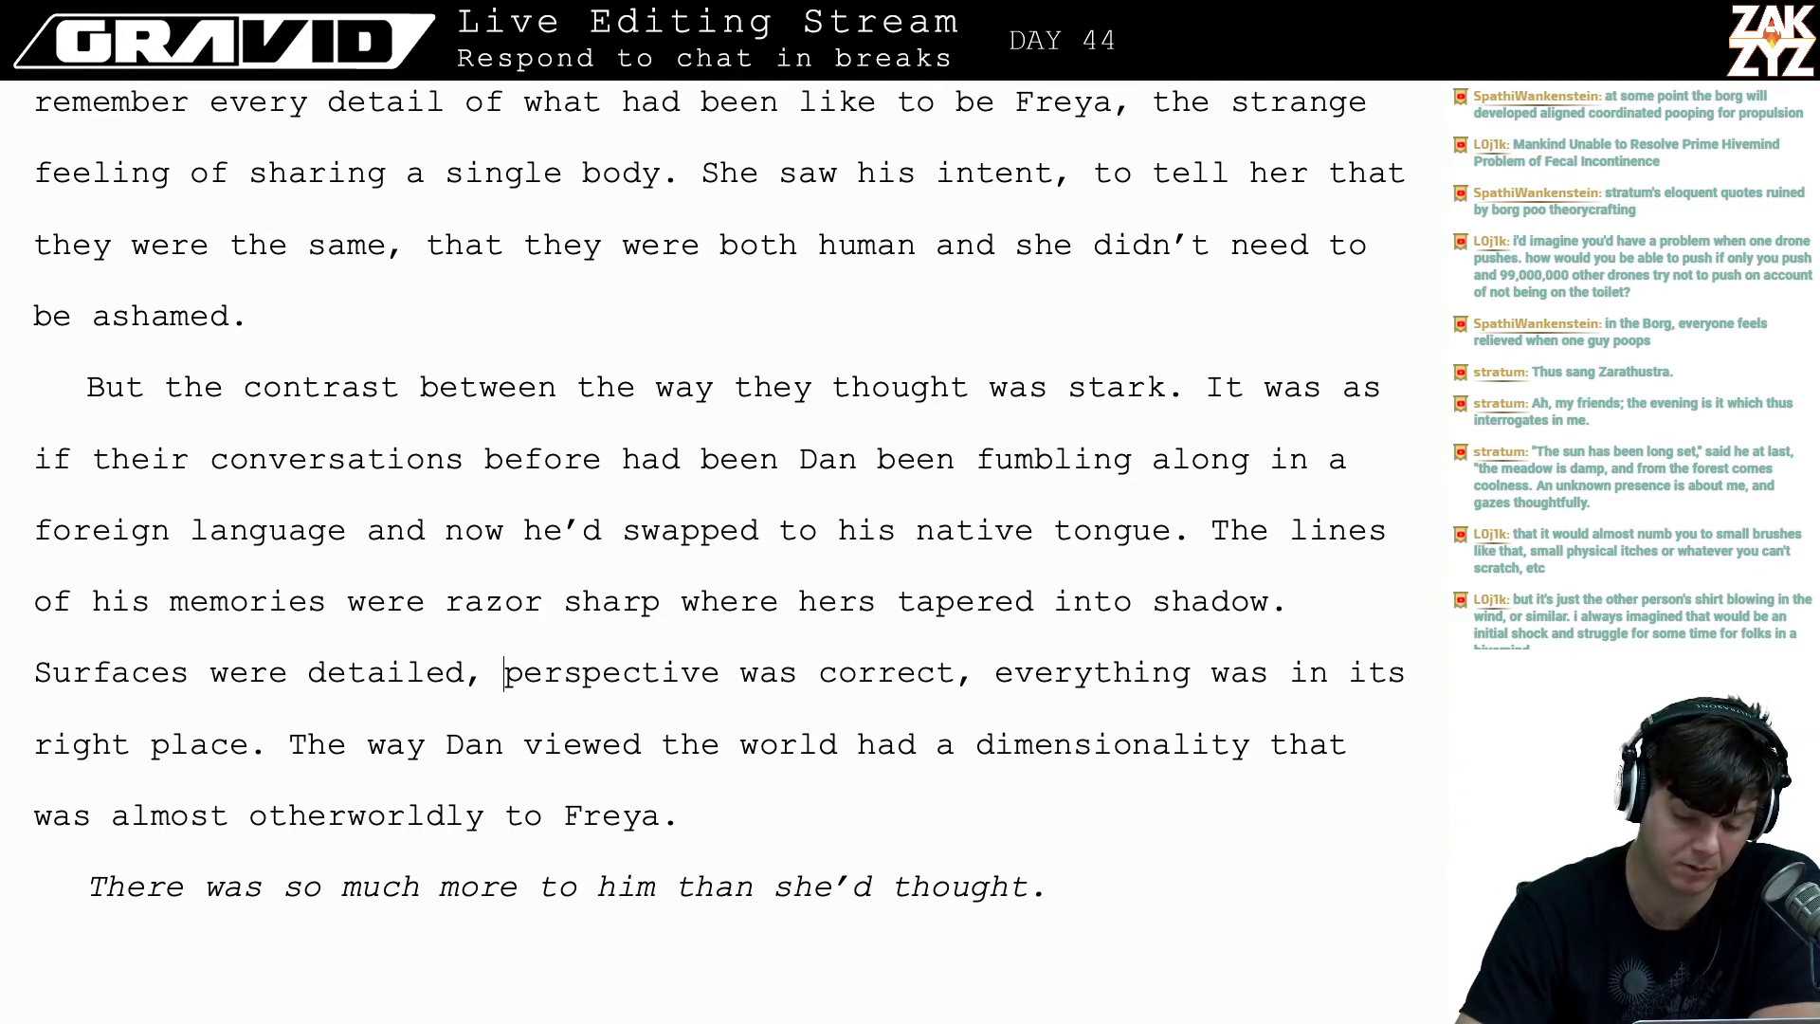
key("Right")
key("Right")
key("Right")
key("Right")
key("Right")
key("Right")
key("Right")
key("Right")
key("Right")
key("Right")
key("Right")
key("Right")
key("Right")
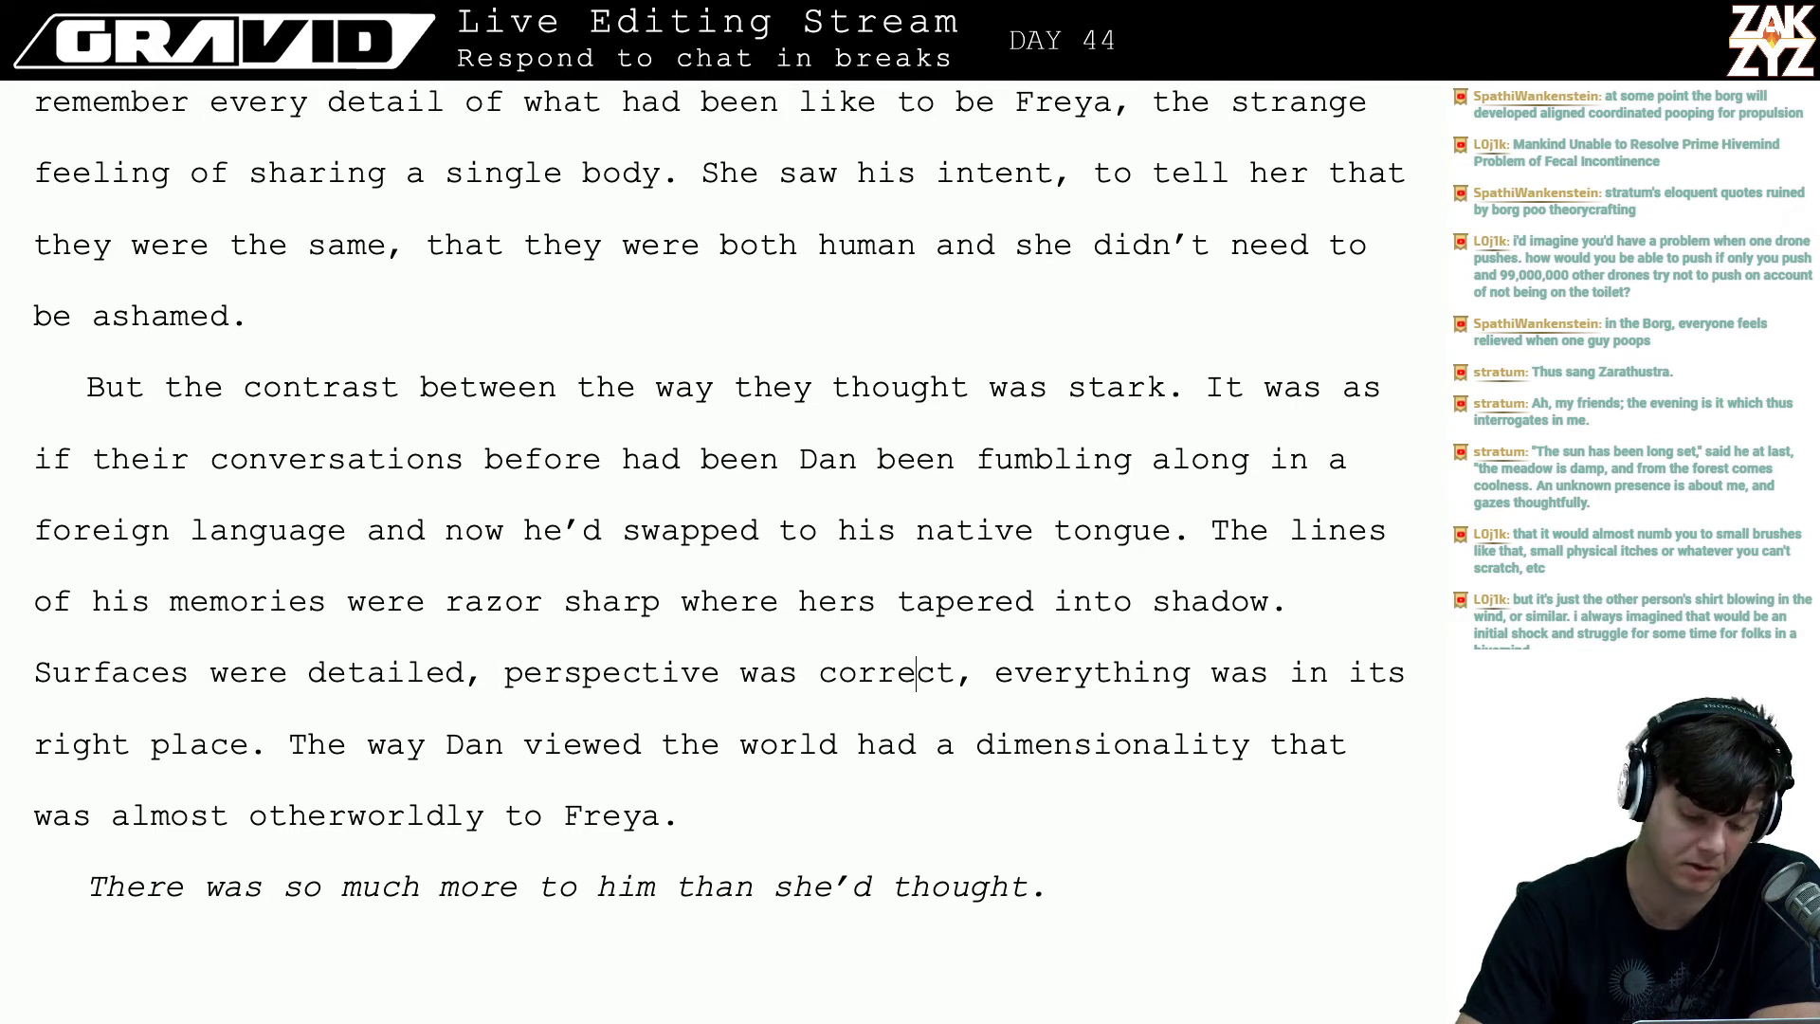
key("Left")
key("Left")
key("Left")
key("Left")
key("Left")
key("Left")
key("Left")
key("Left")
key("Left")
key("Left")
key("Left")
key("Left")
key("Left")
key("Down")
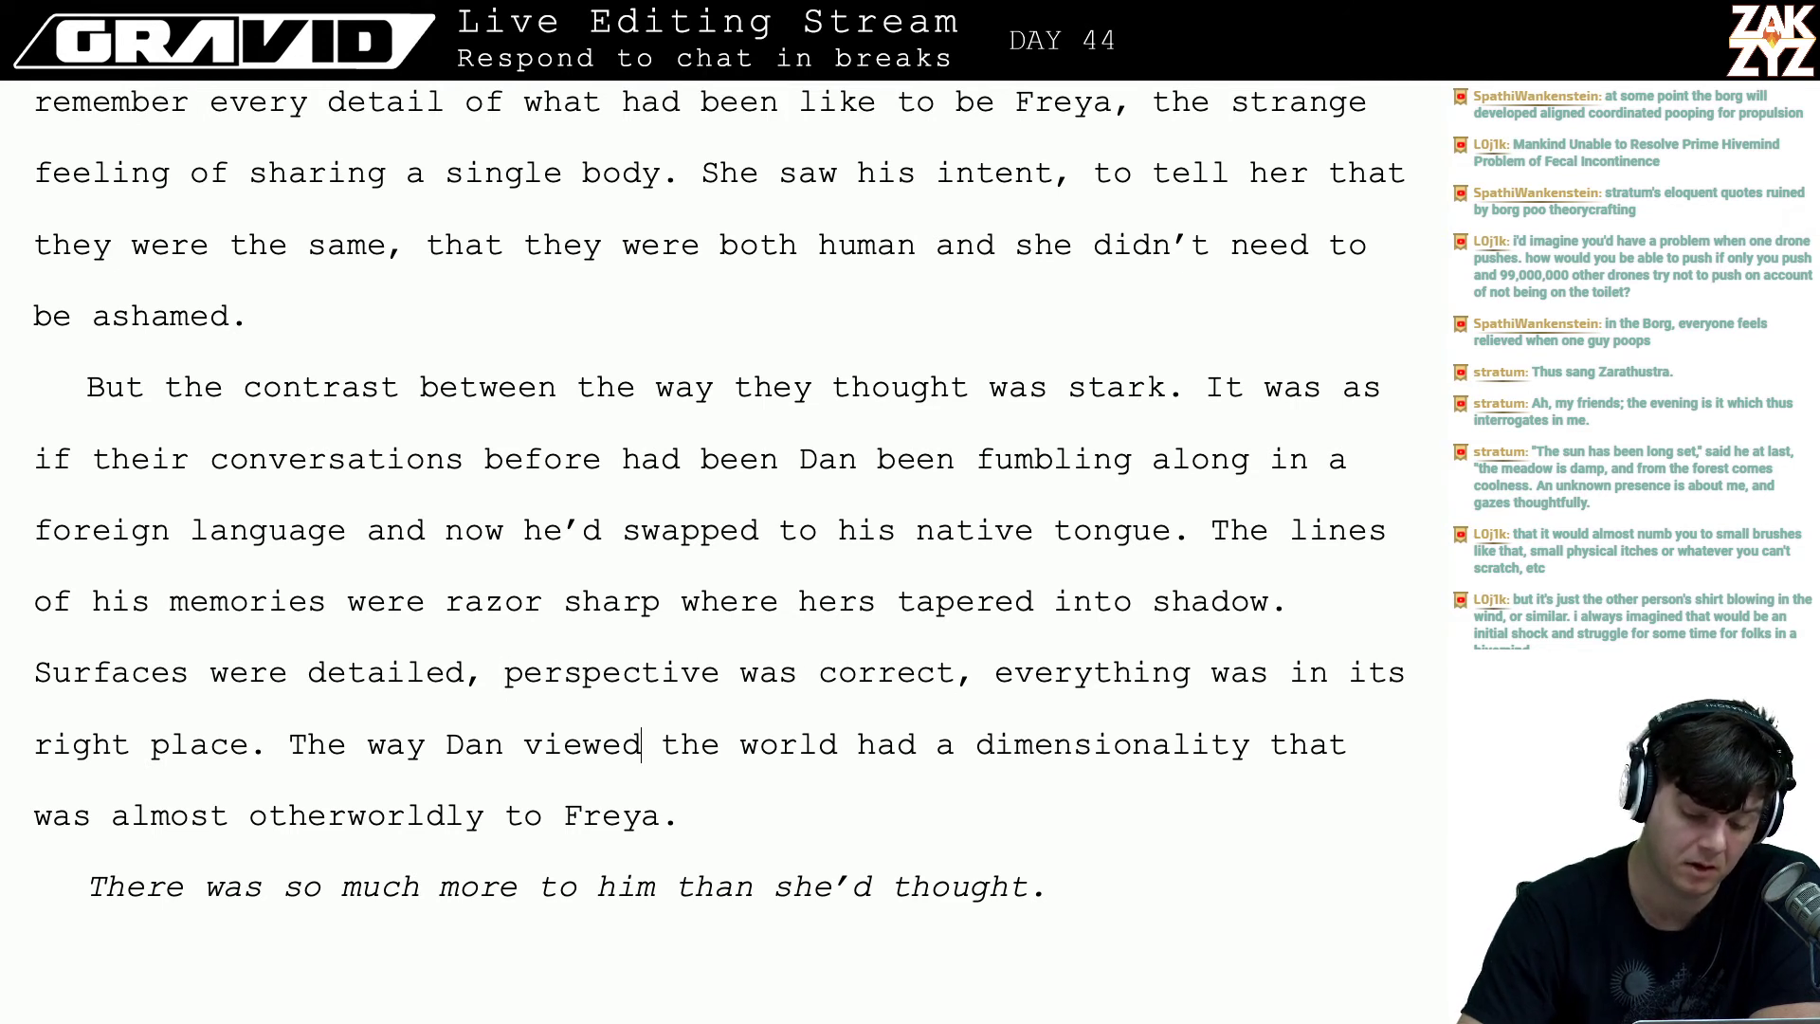
- Replace "The way Dan viewed the world" with "Dan's memory" in the sentence about an almost otherworldly dimensionality
key("Right")
key("Right")
key("Right")
key("Right")
key("Right")
key("Right")
key("Right")
key("Right")
key("Right")
key("Right")
key("Right")
key("Right")
key("Right")
key("Right")
key("Right")
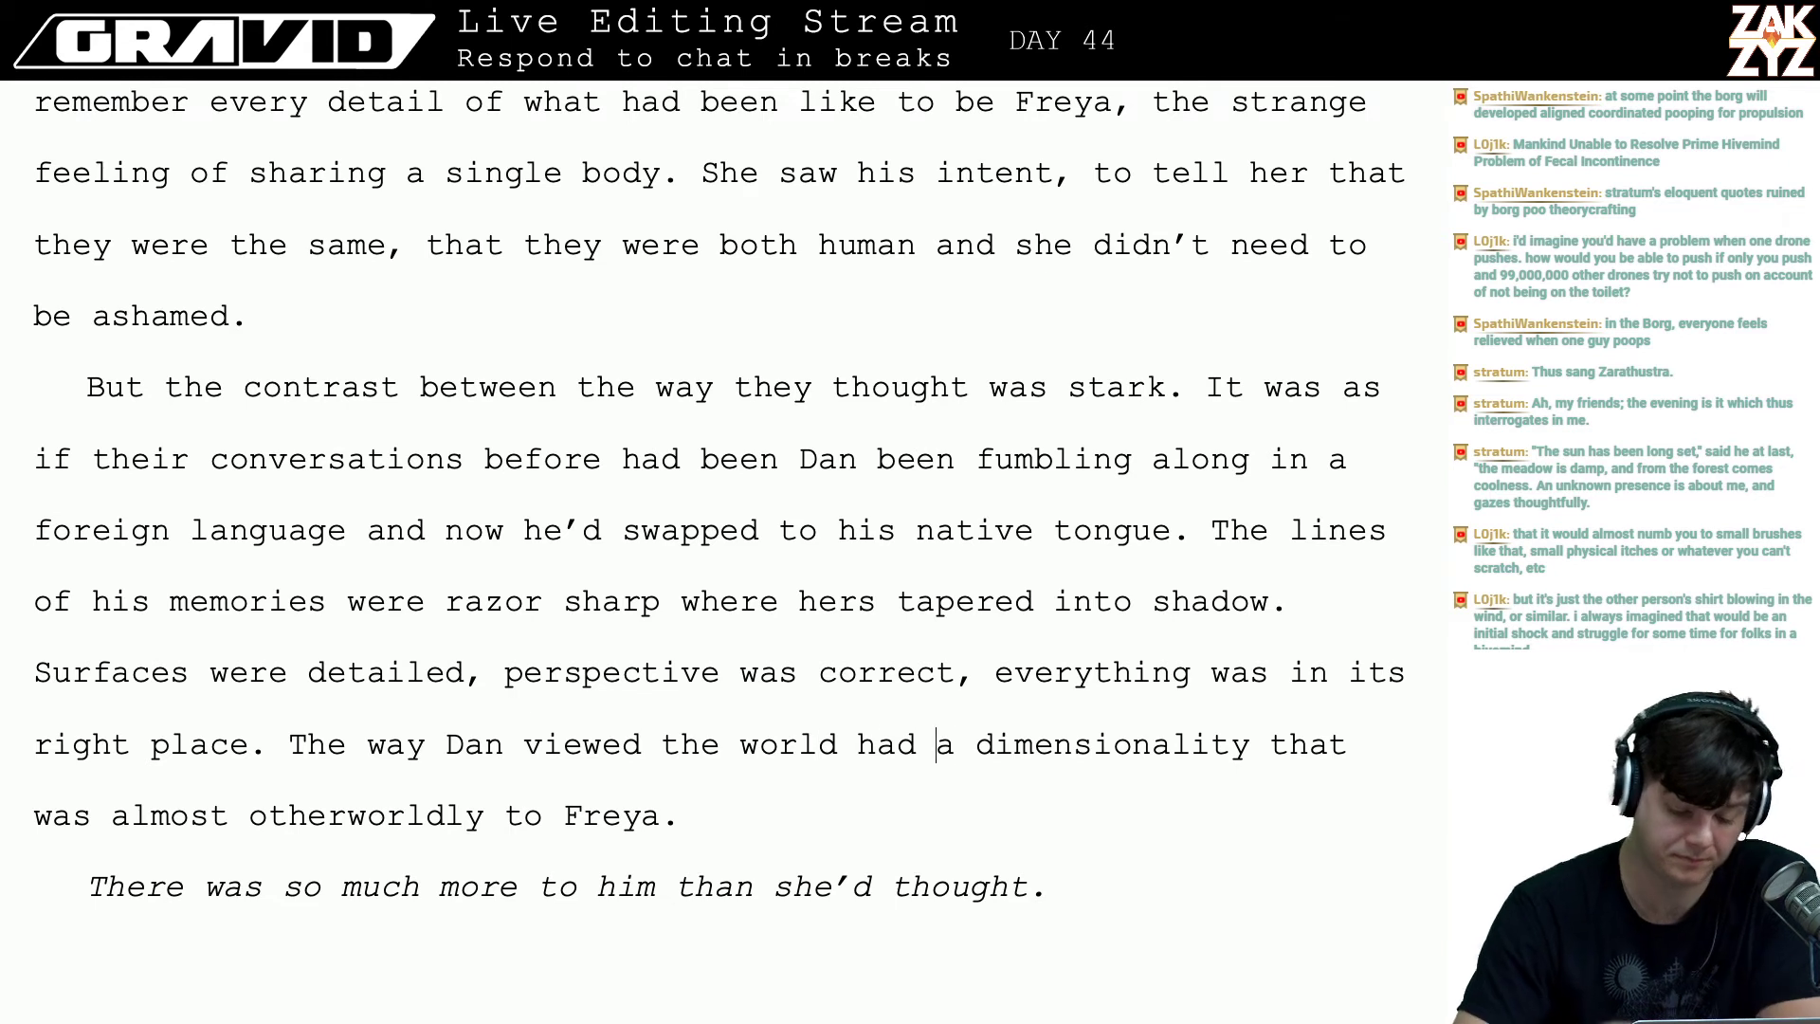
key("Left")
key("Left")
key("Left")
key("Left")
key("Left")
key("Left")
key("Left")
key("Left")
key("Right")
key("Right")
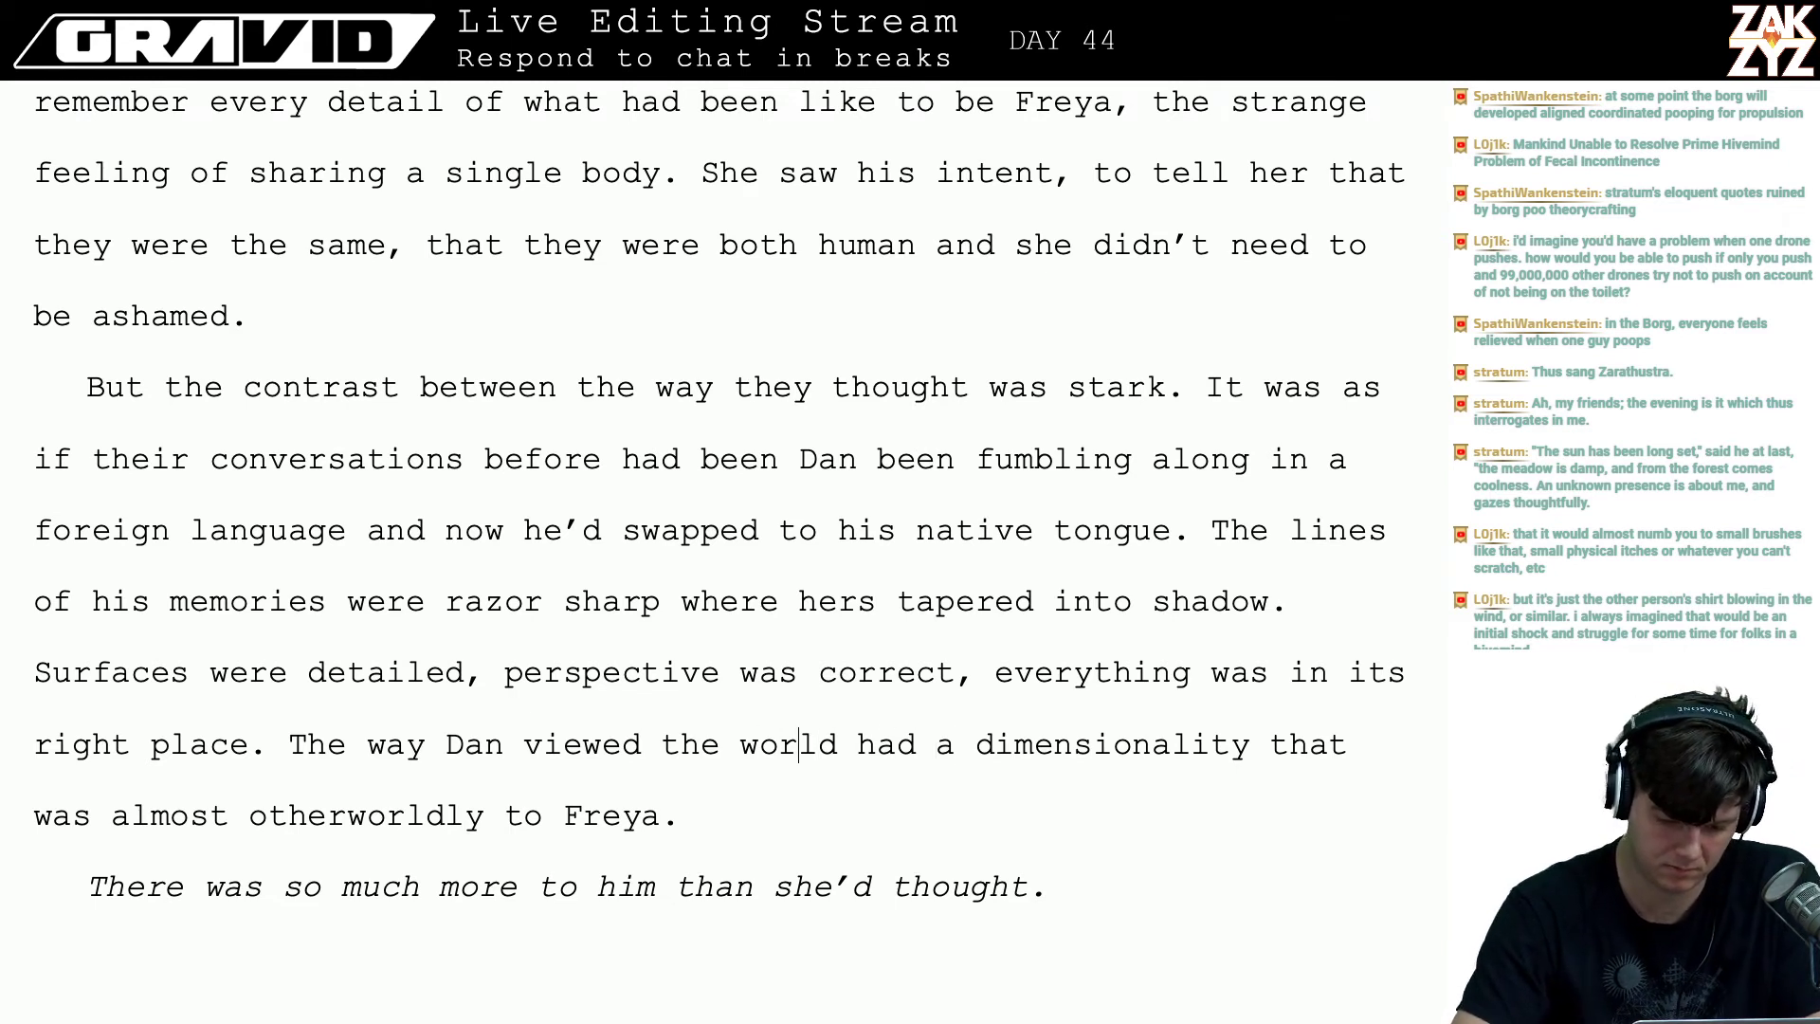
key("Delete")
key("BackSpace")
key("BackSpace")
key("BackSpace")
key("BackSpace")
key("BackSpace")
key("BackSpace")
key("BackSpace")
key("BackSpace")
key("BackSpace")
key("BackSpace")
key("BackSpace")
key("BackSpace")
key("BackSpace")
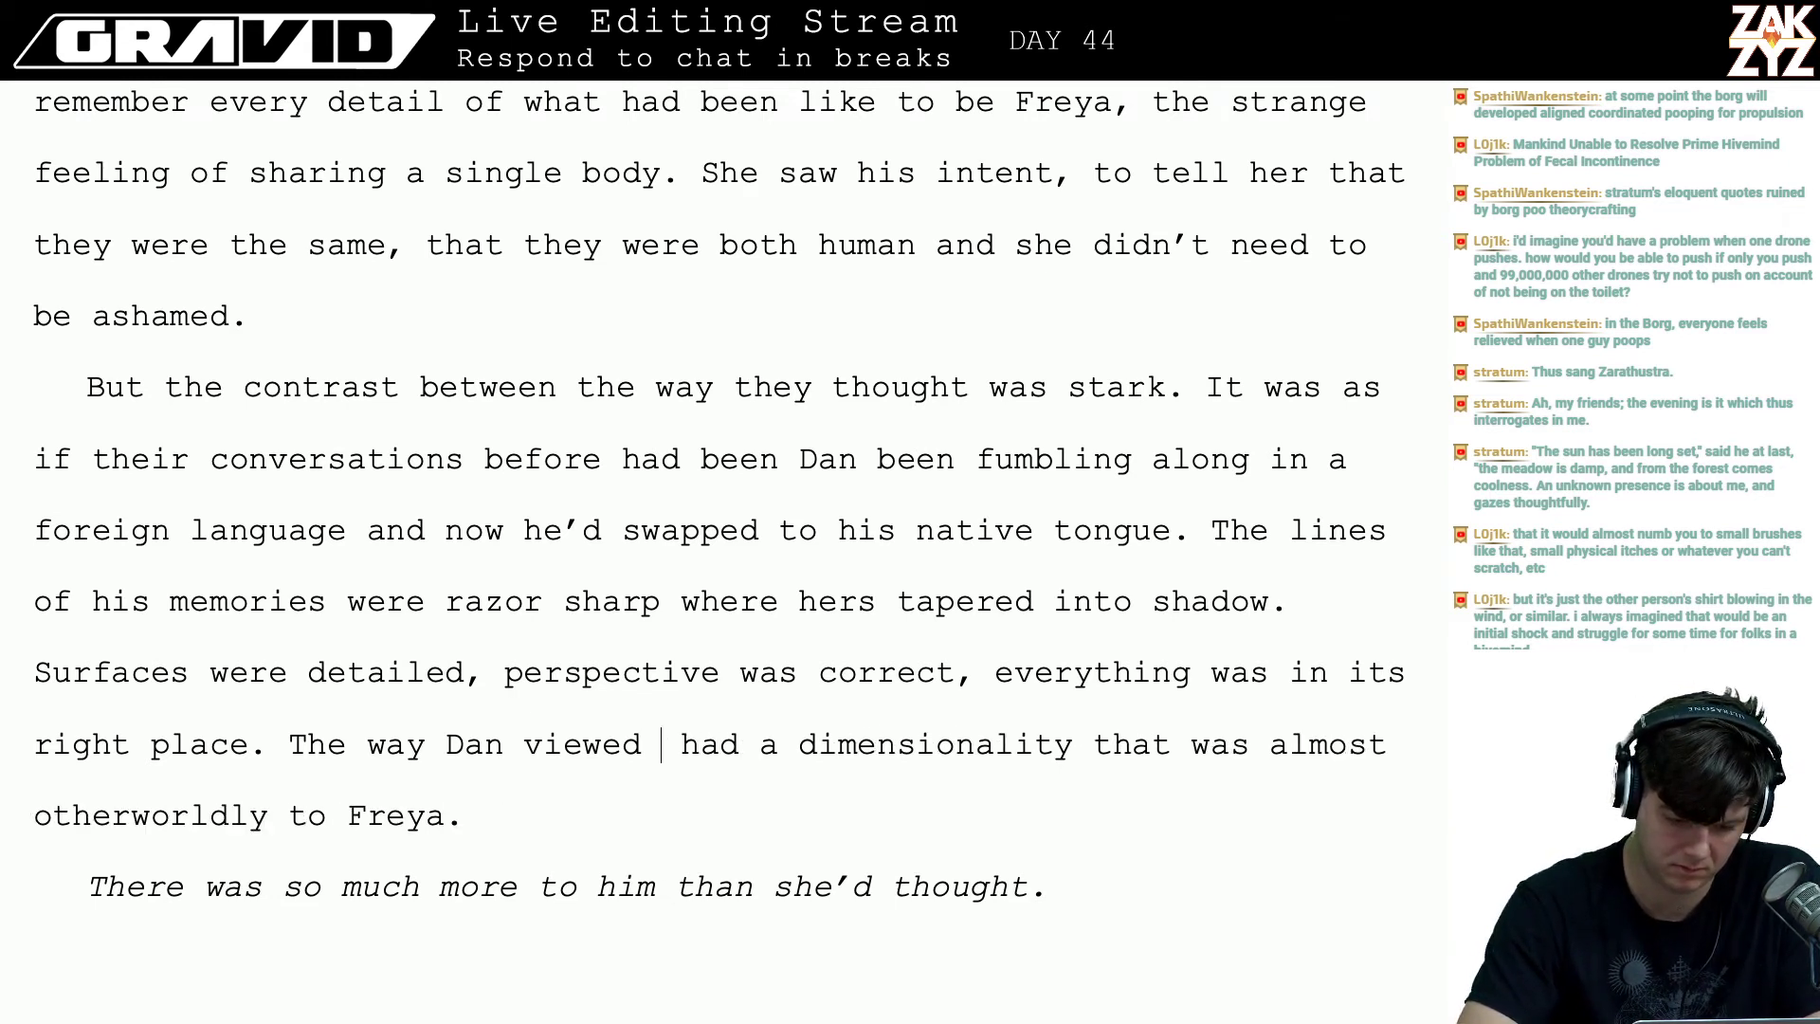
key("BackSpace")
key("BackSpace")
key("BackSpace")
key("BackSpace")
key("BackSpace")
key("BackSpace")
key("BackSpace")
key("BackSpace")
key("BackSpace")
key("BackSpace")
key("BackSpace")
key("BackSpace")
key("BackSpace")
key("BackSpace")
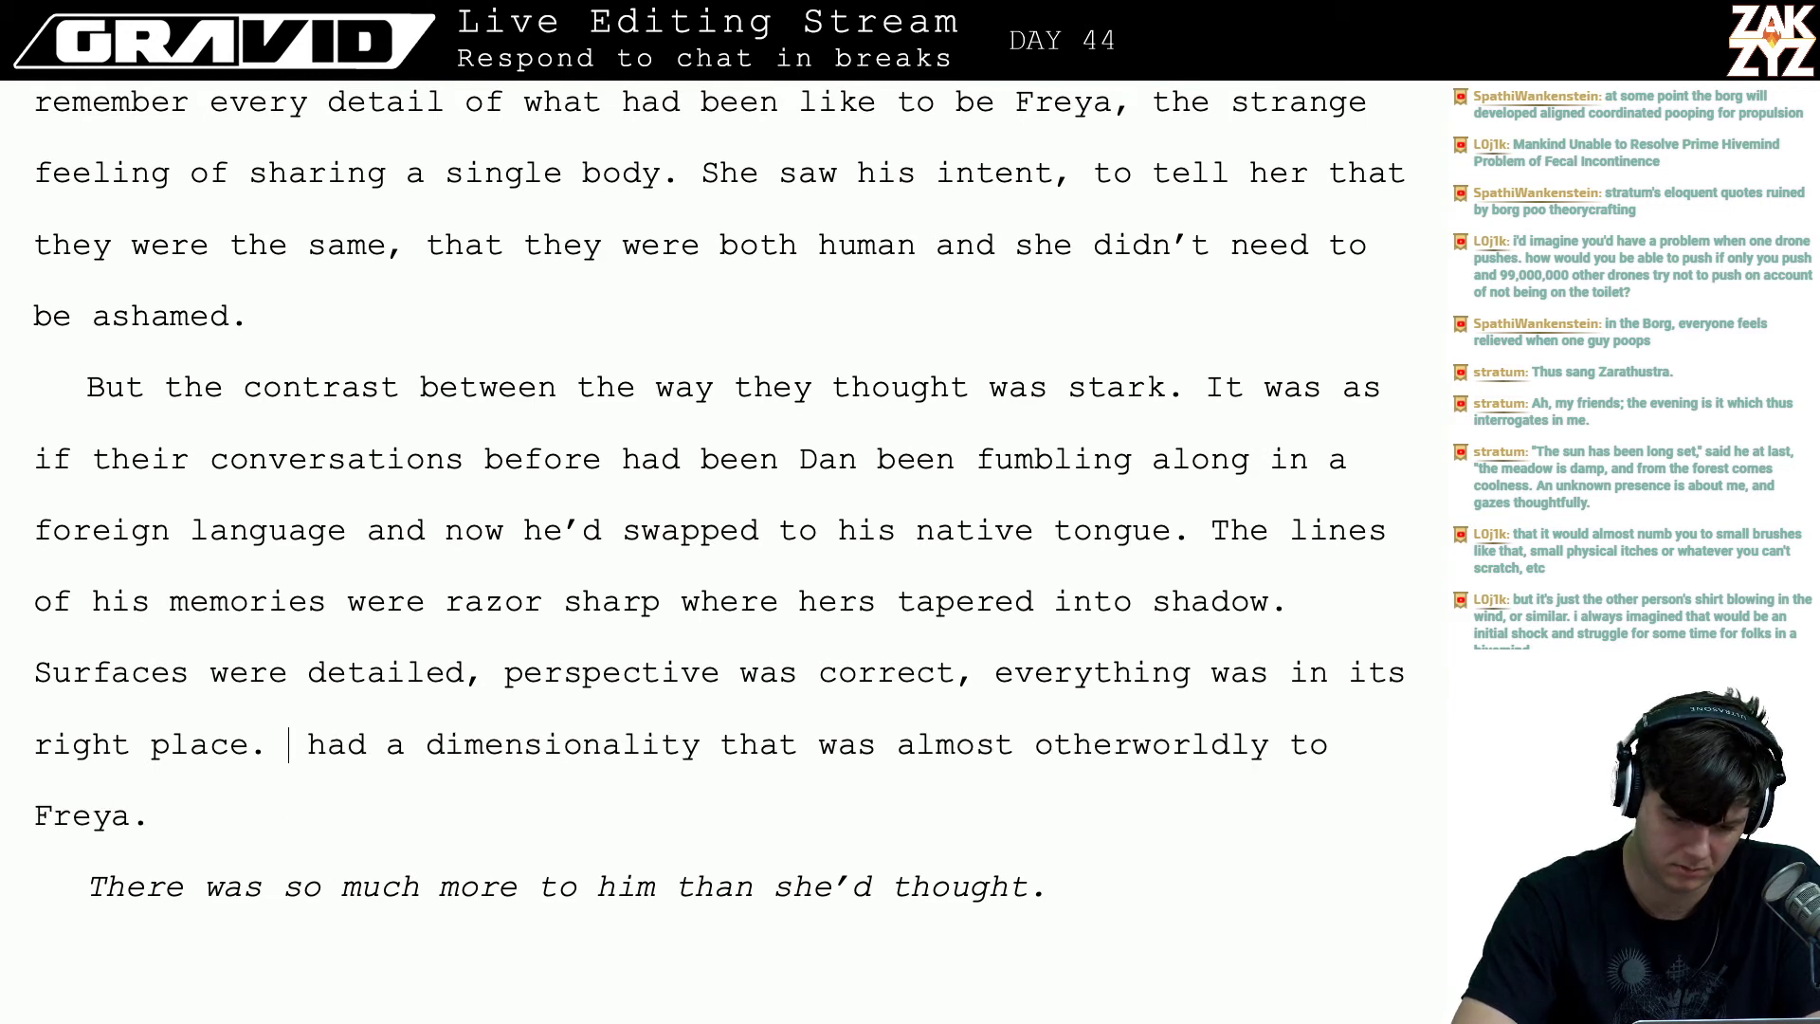
type("Dan's memory")
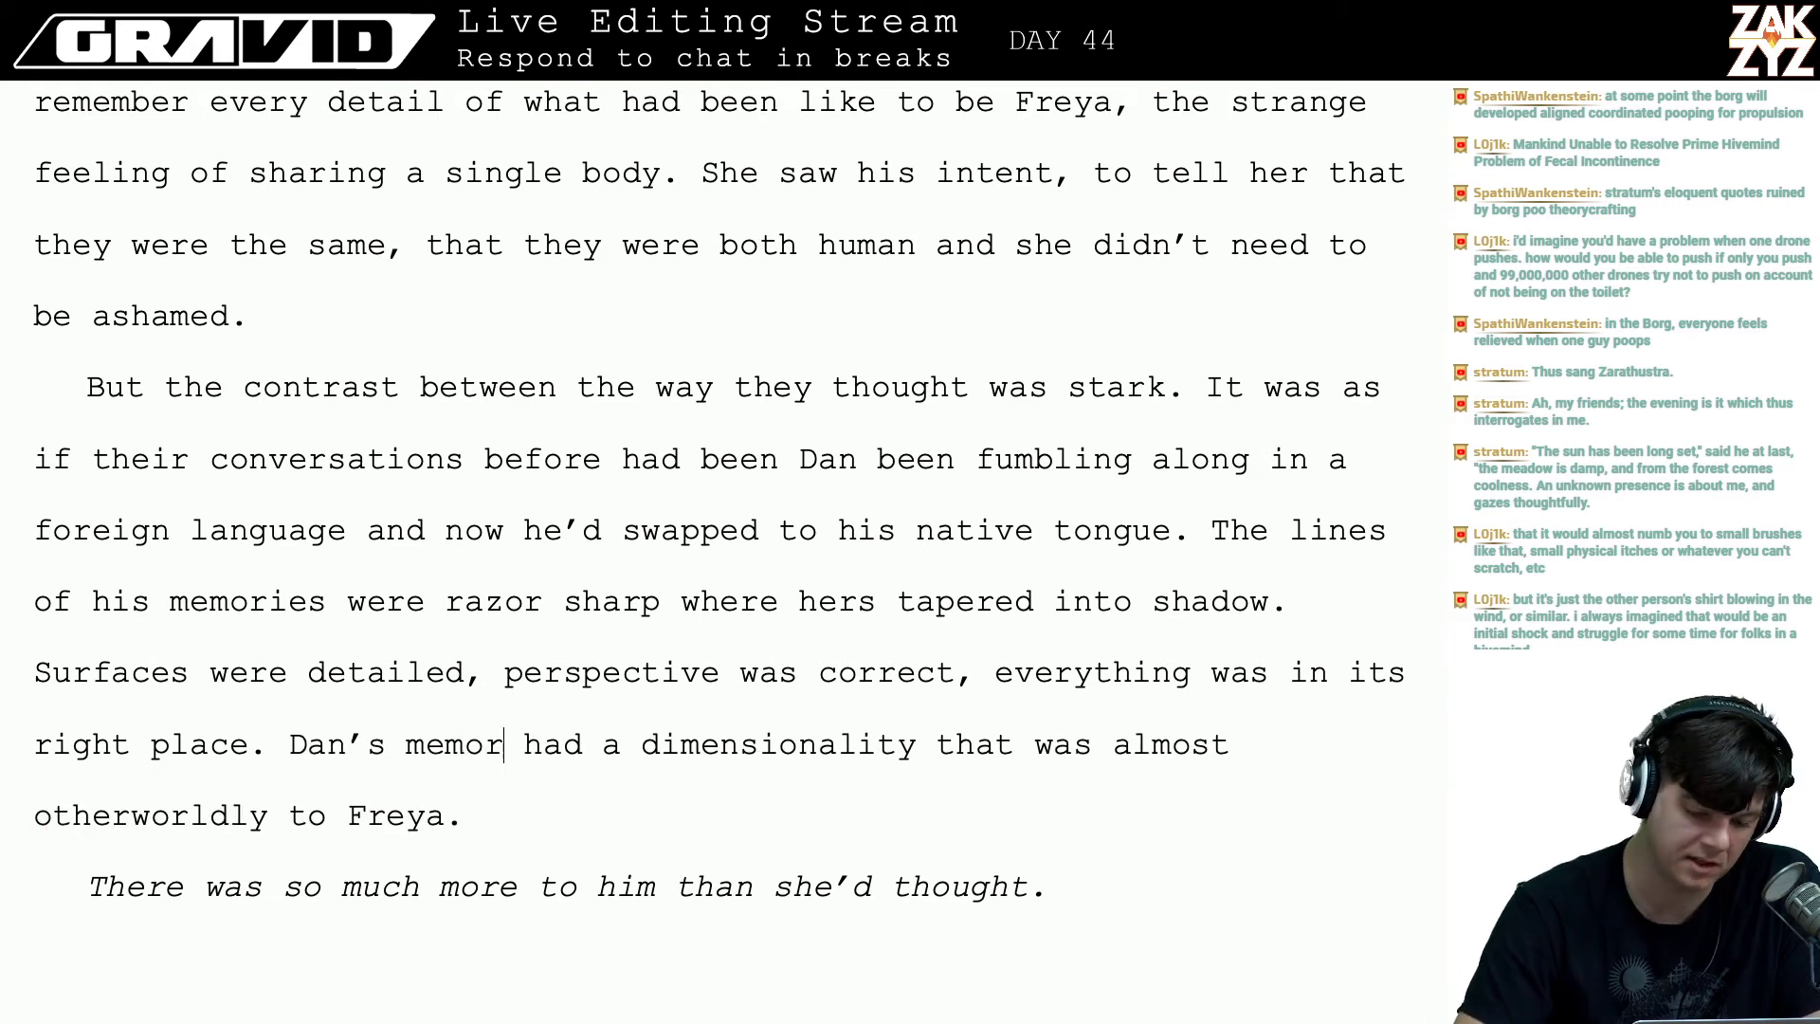
- Read on past the italic line to the next page's paragraph about the times Dan had struggled with something she'd said
key("Down")
key("Left")
key("Left")
key("Left")
key("Left")
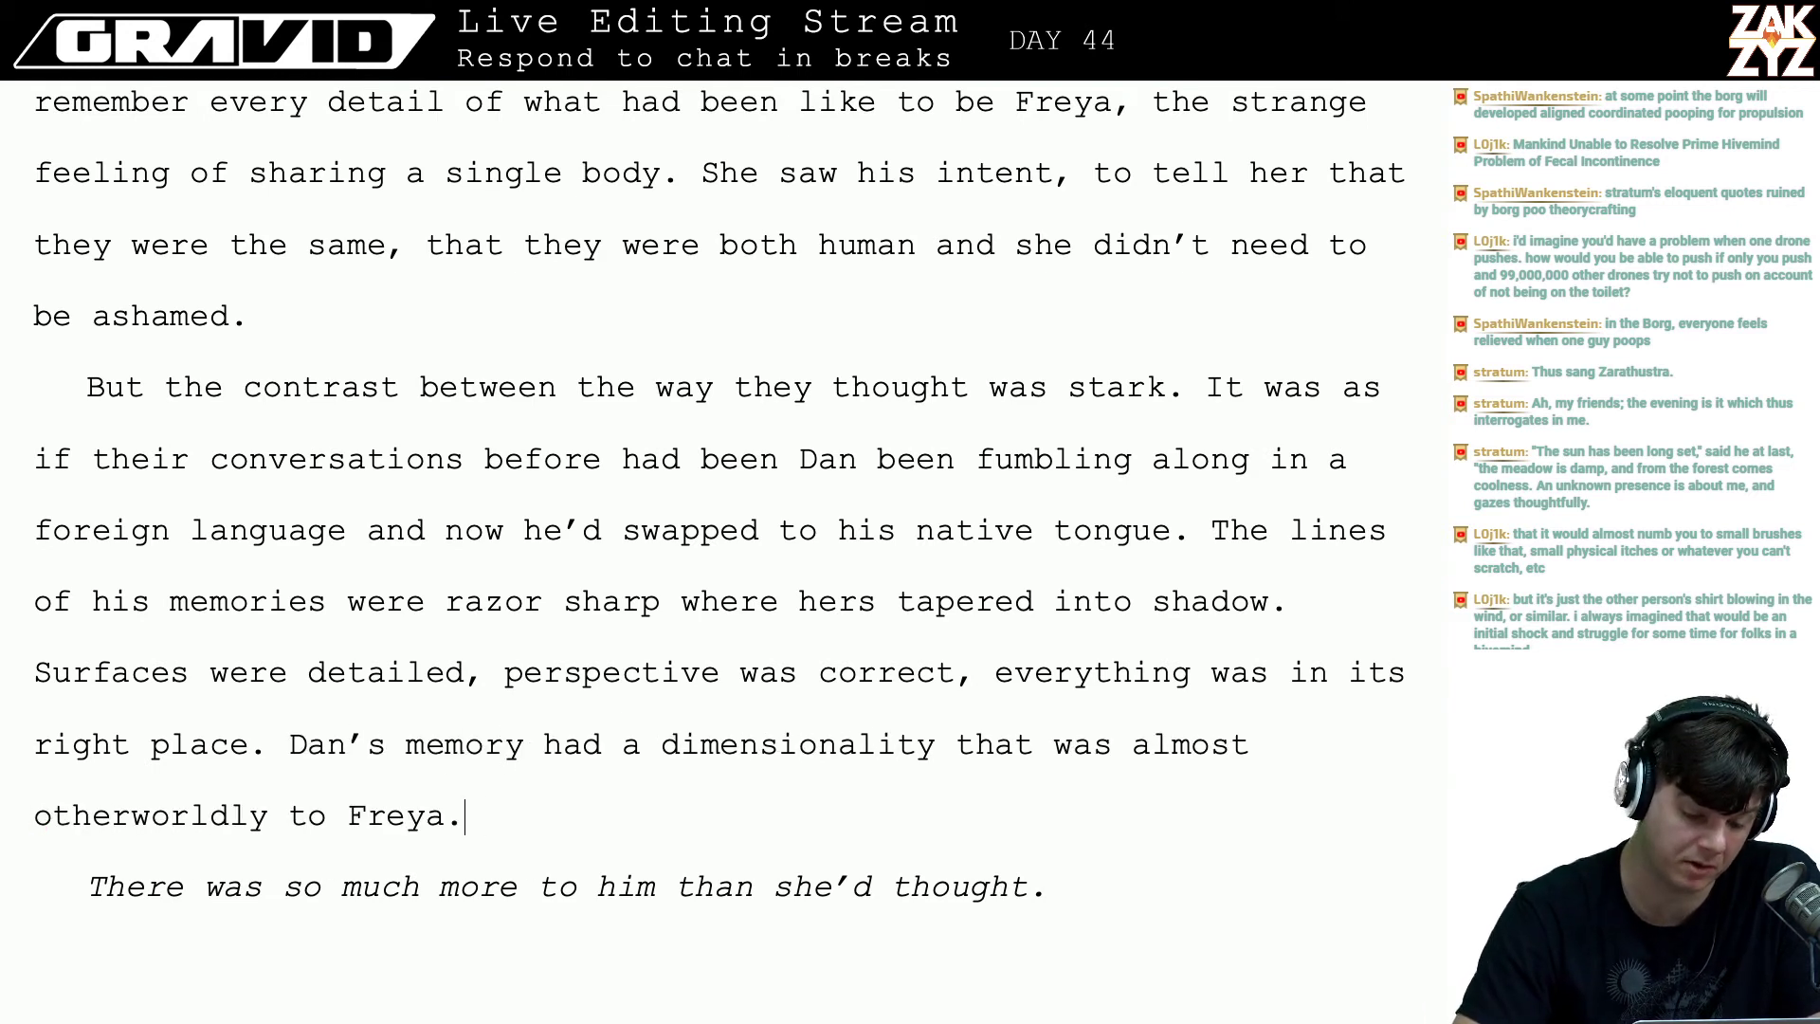
key("ctrl+Left")
key("ctrl+Left")
key("Down")
key("Down")
key("Down")
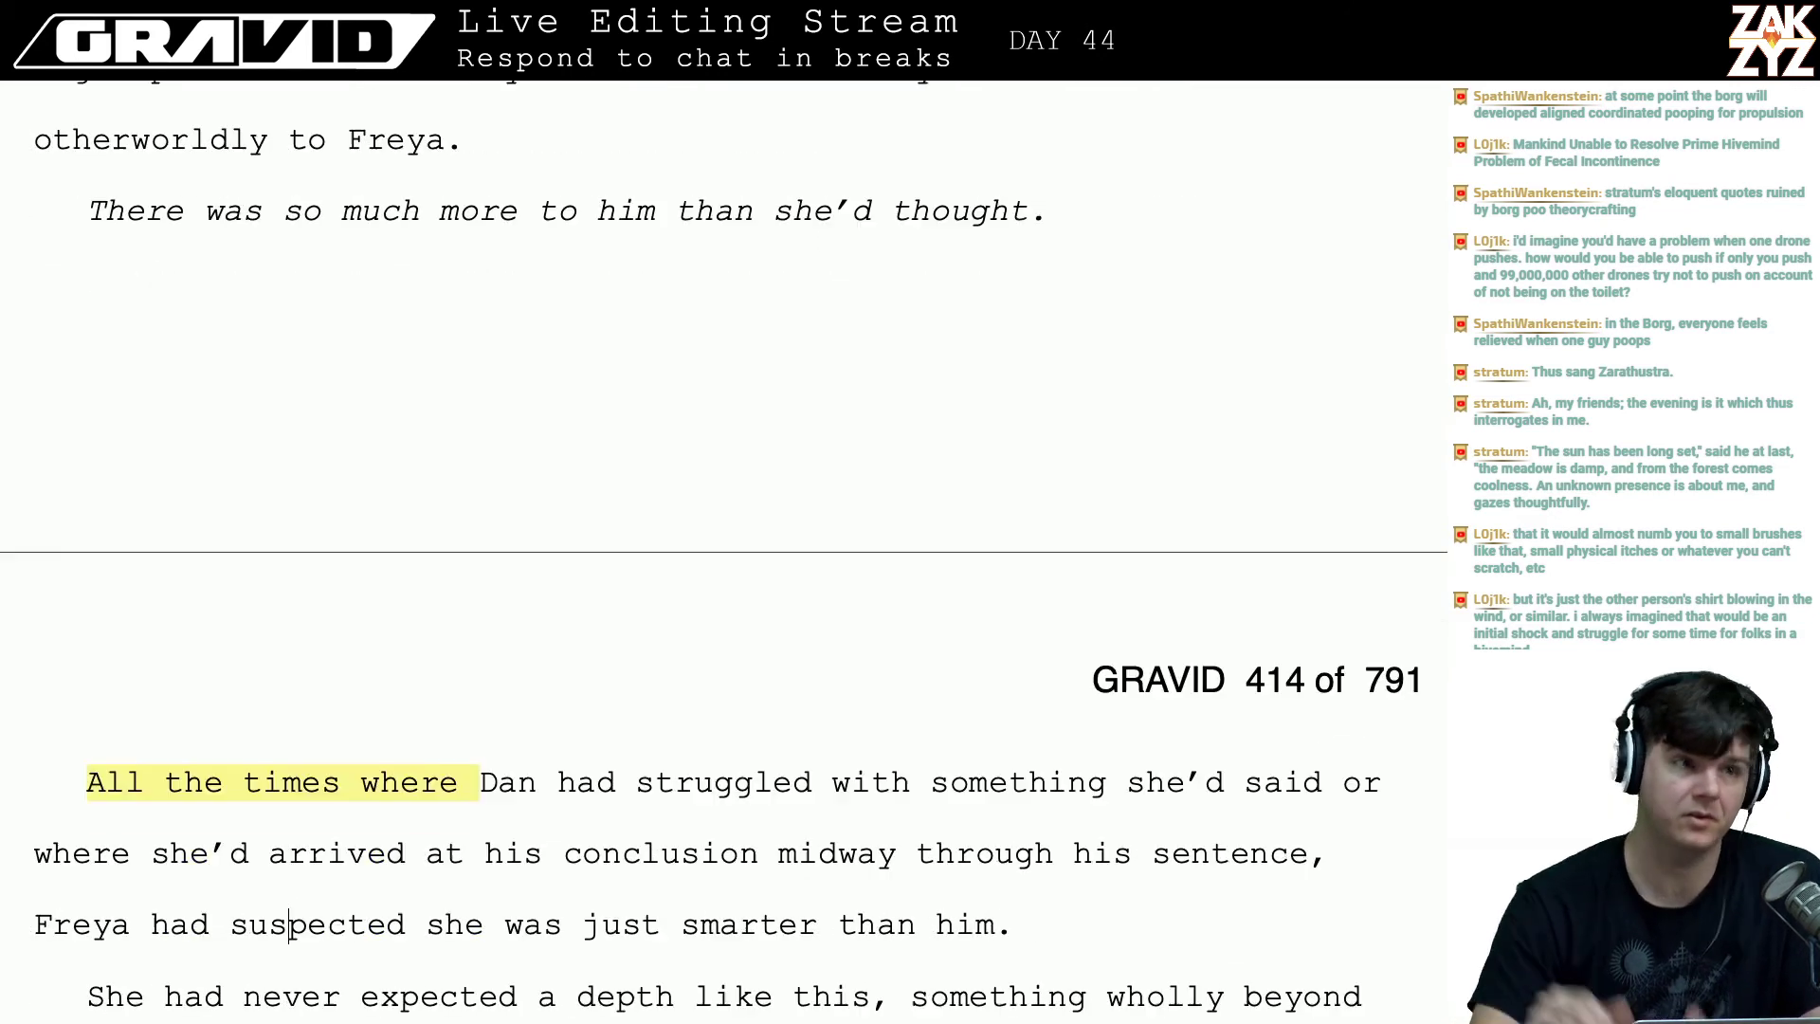
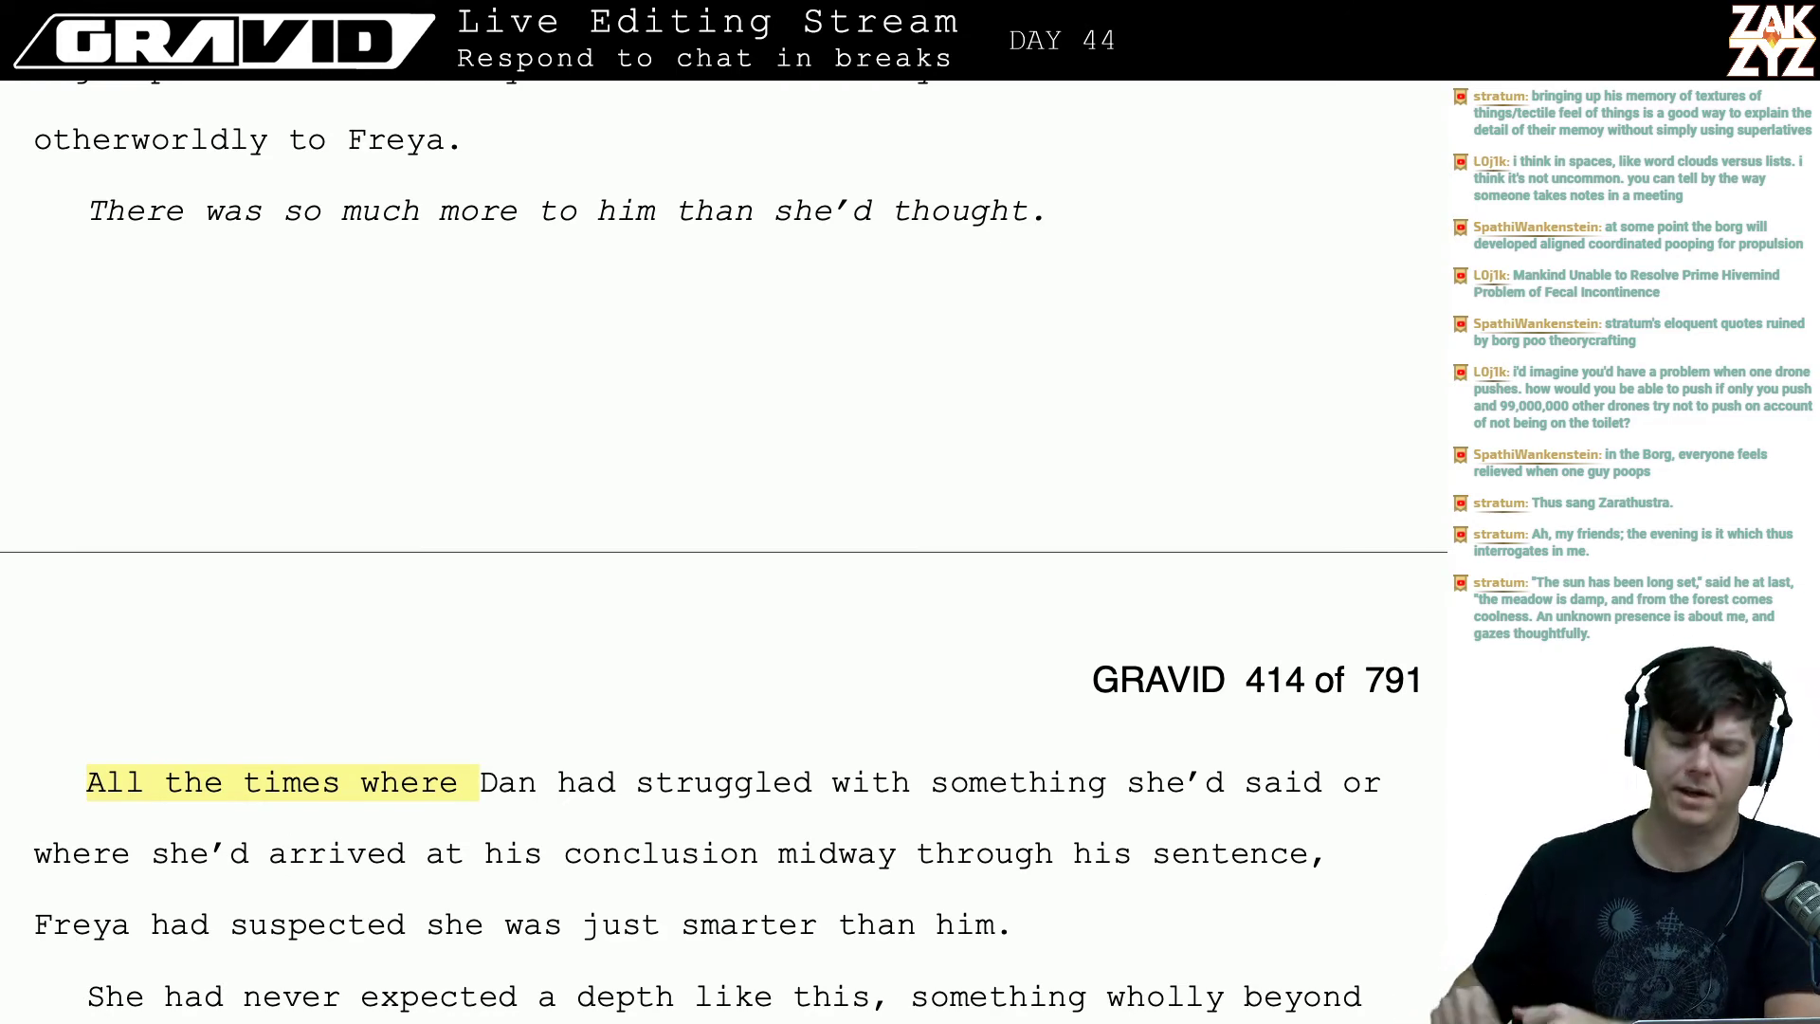
- Break the contrast paragraph before "The lines of his memories," leaving an empty line for new text after "his native tongue."
scroll(723, 549, "up", 5)
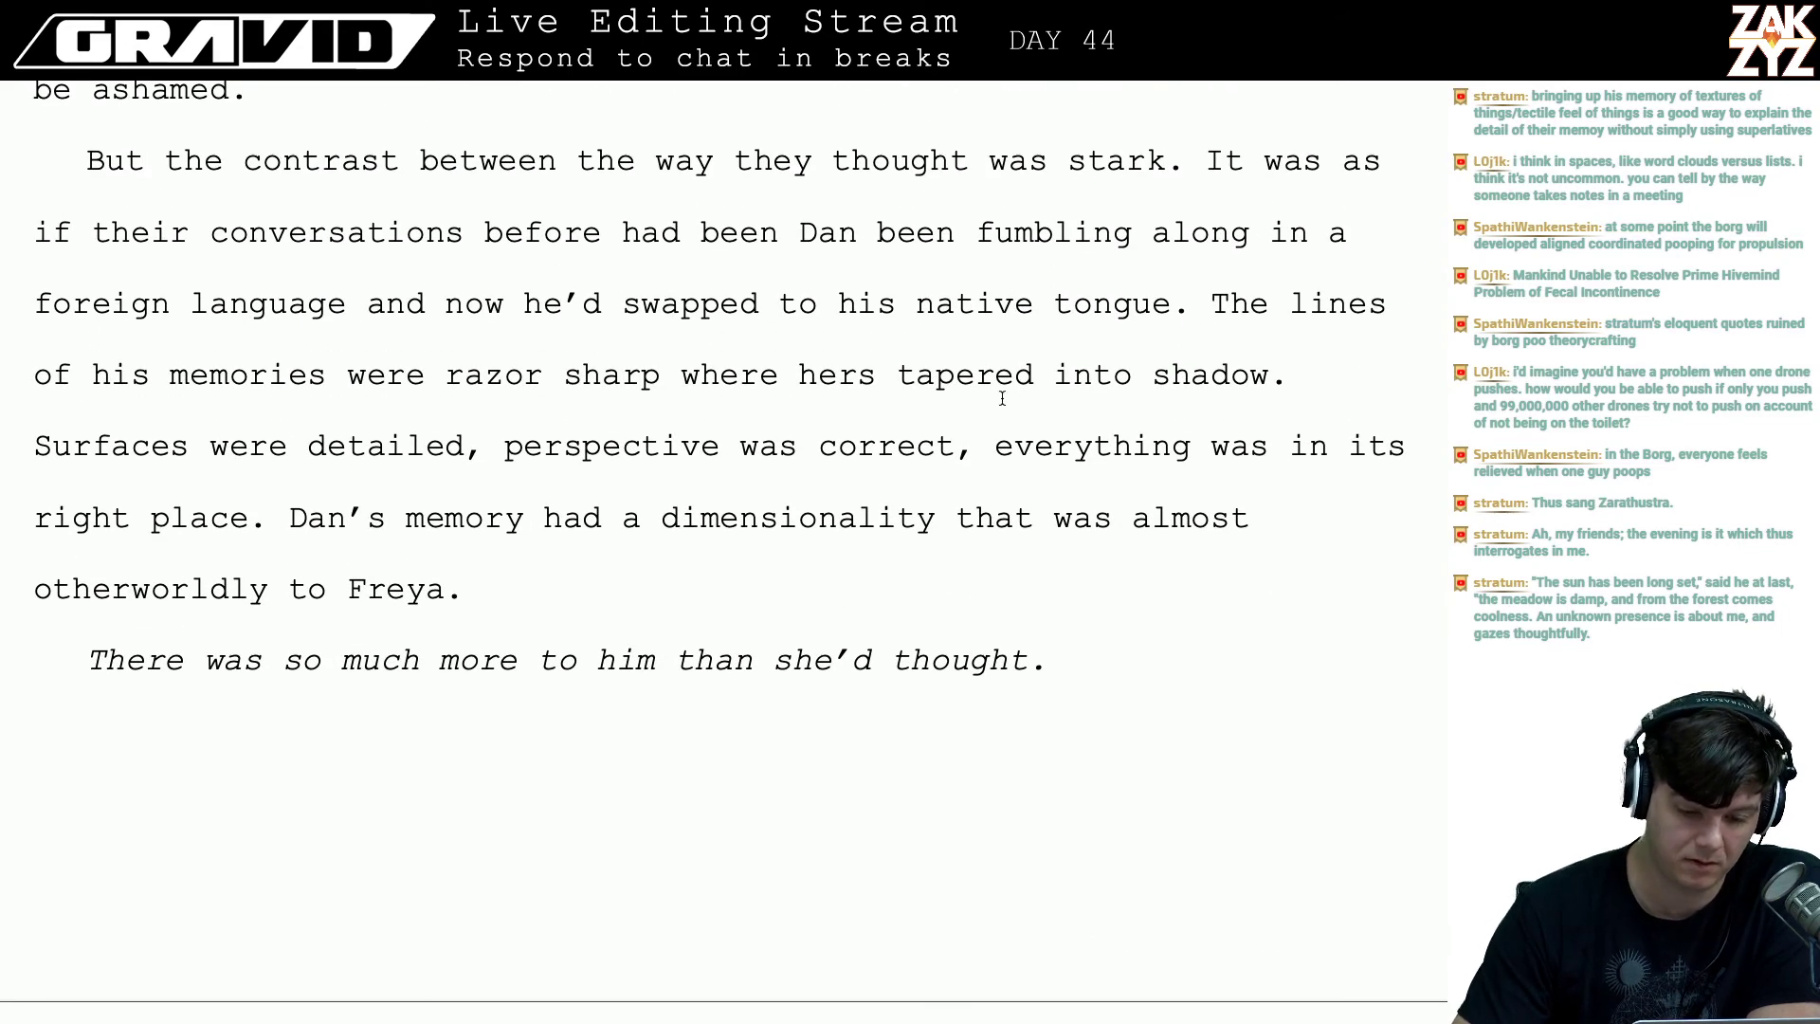
scroll(797, 369, "down", 1)
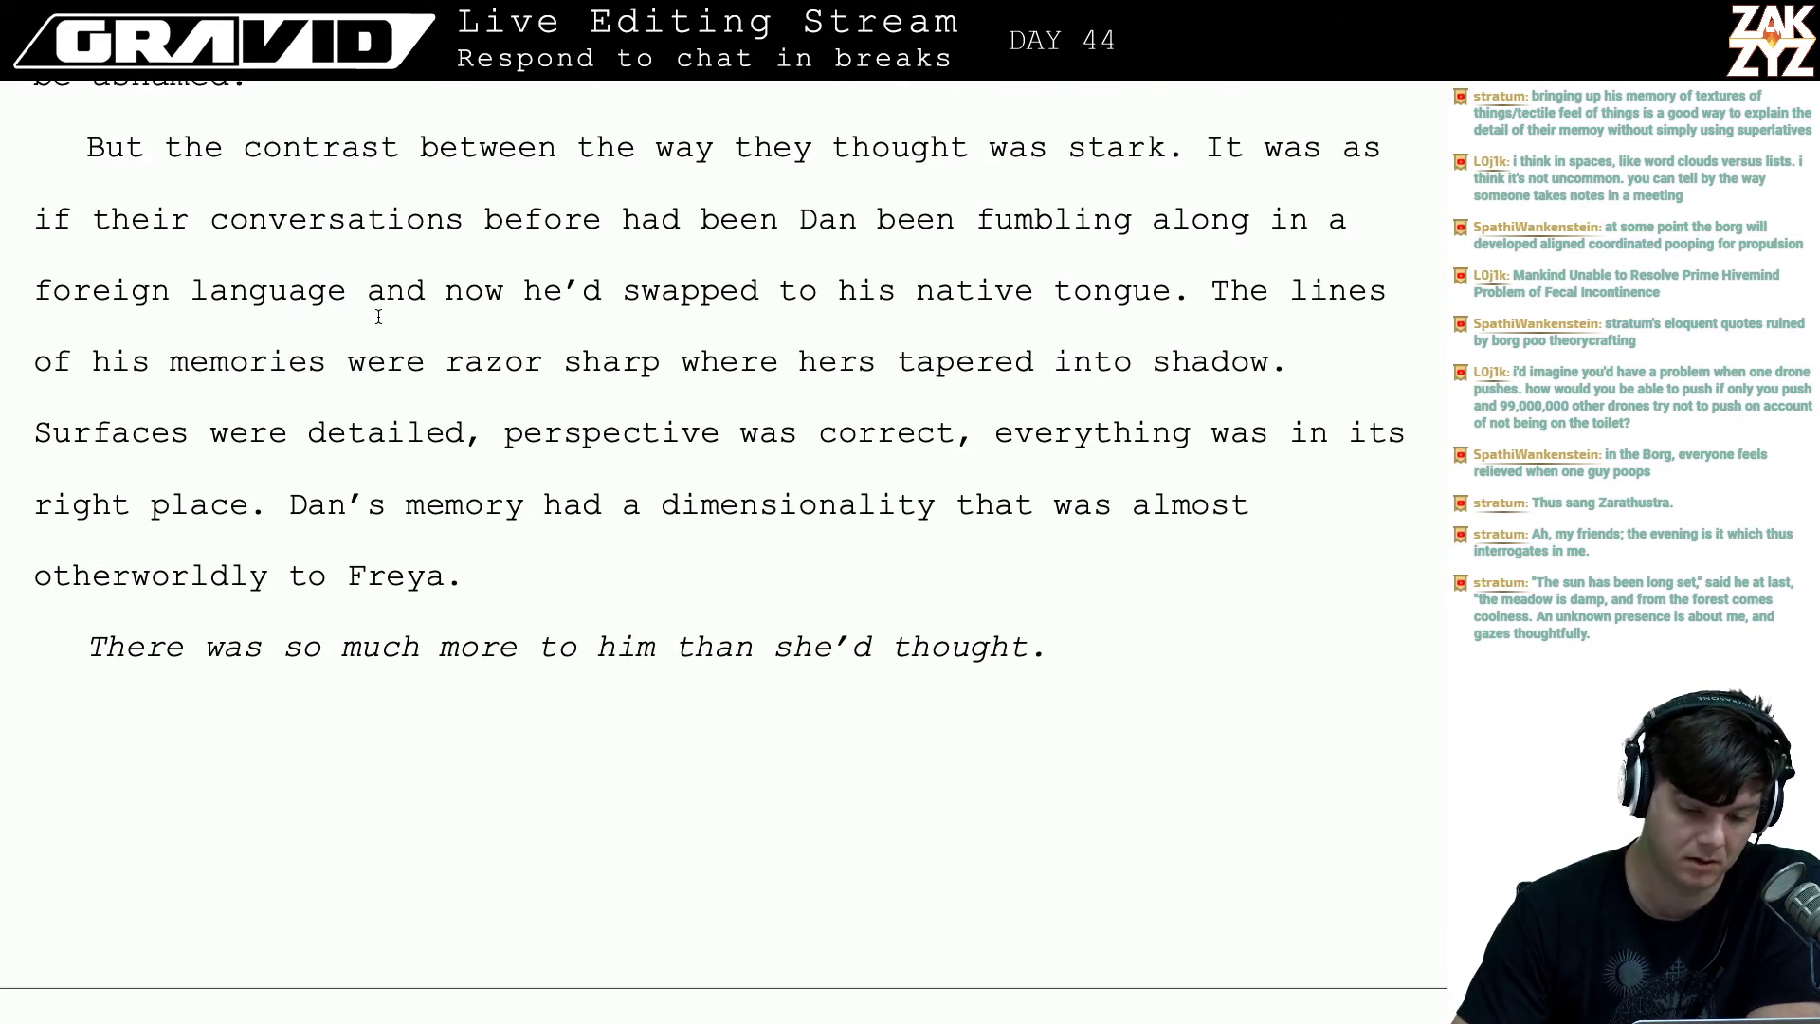
scroll(614, 379, "down", 1)
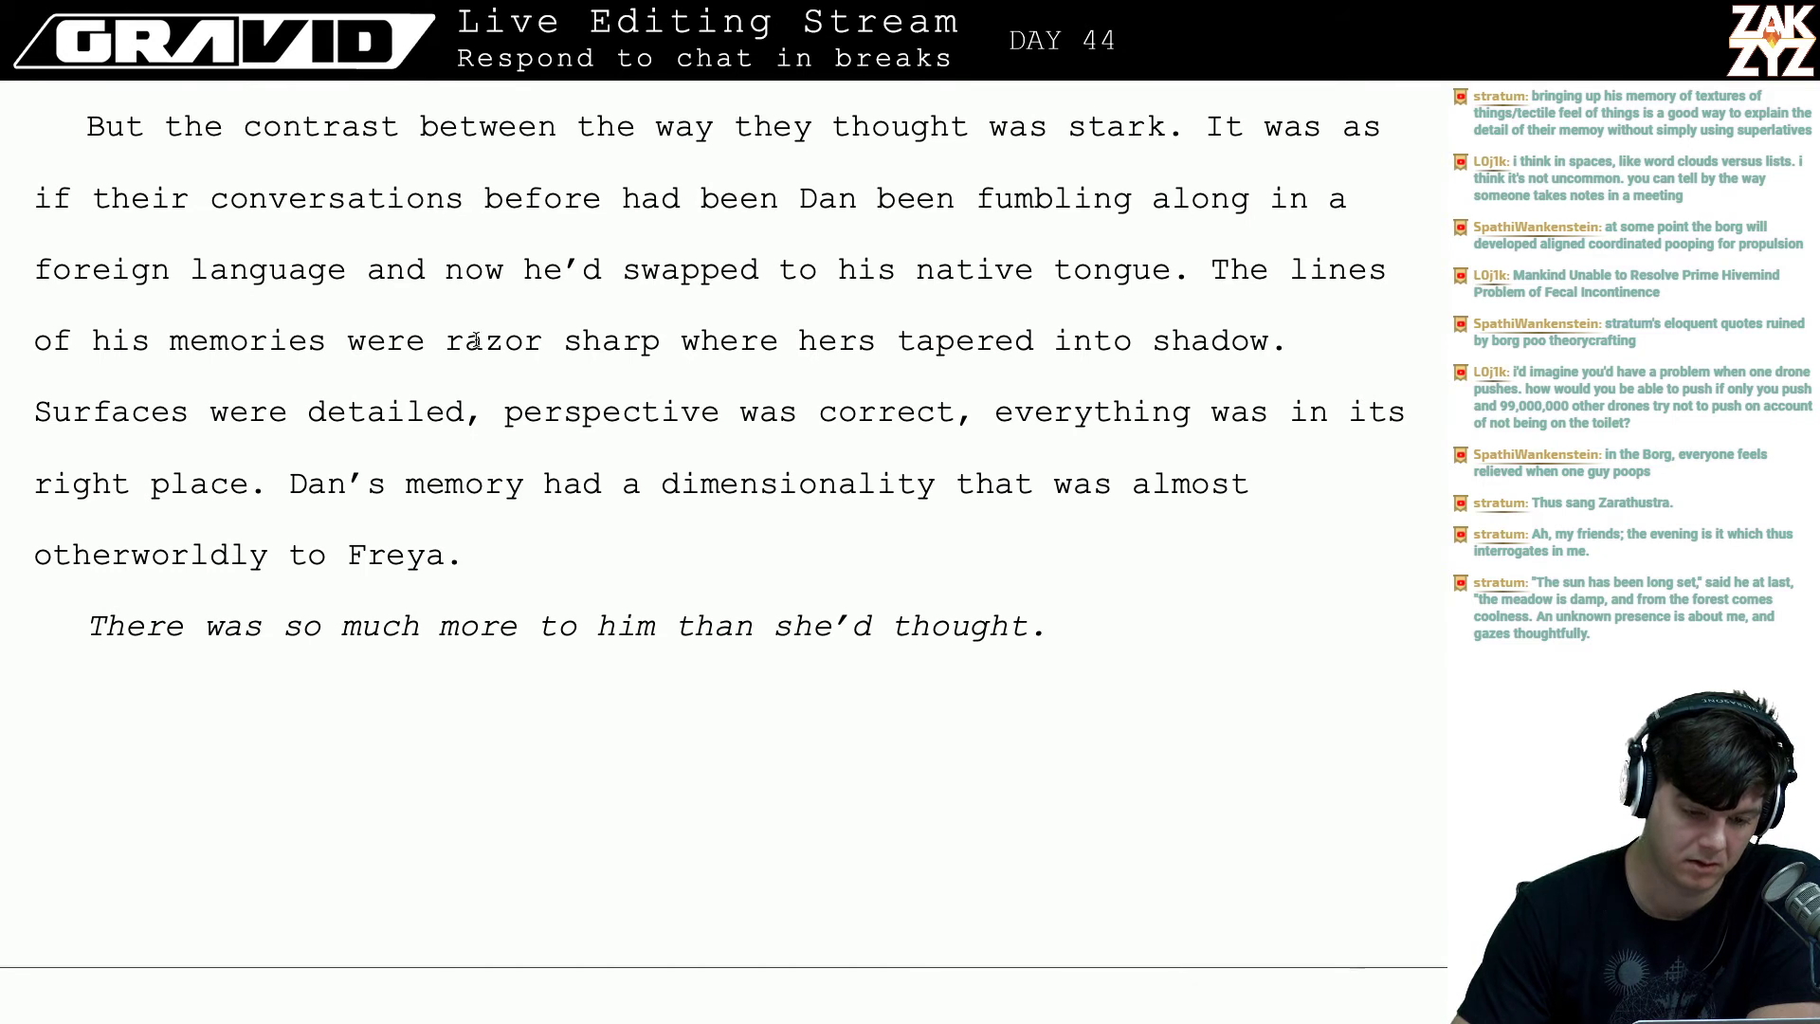
left_click(448, 343)
key("Left")
key("Left")
key("Left")
key("Left")
key("Left")
key("Left")
key("Left")
key("Left")
key("Left")
key("Left")
key("Left")
key("Left")
key("Left")
key("Left")
key("Left")
key("Left")
key("Left")
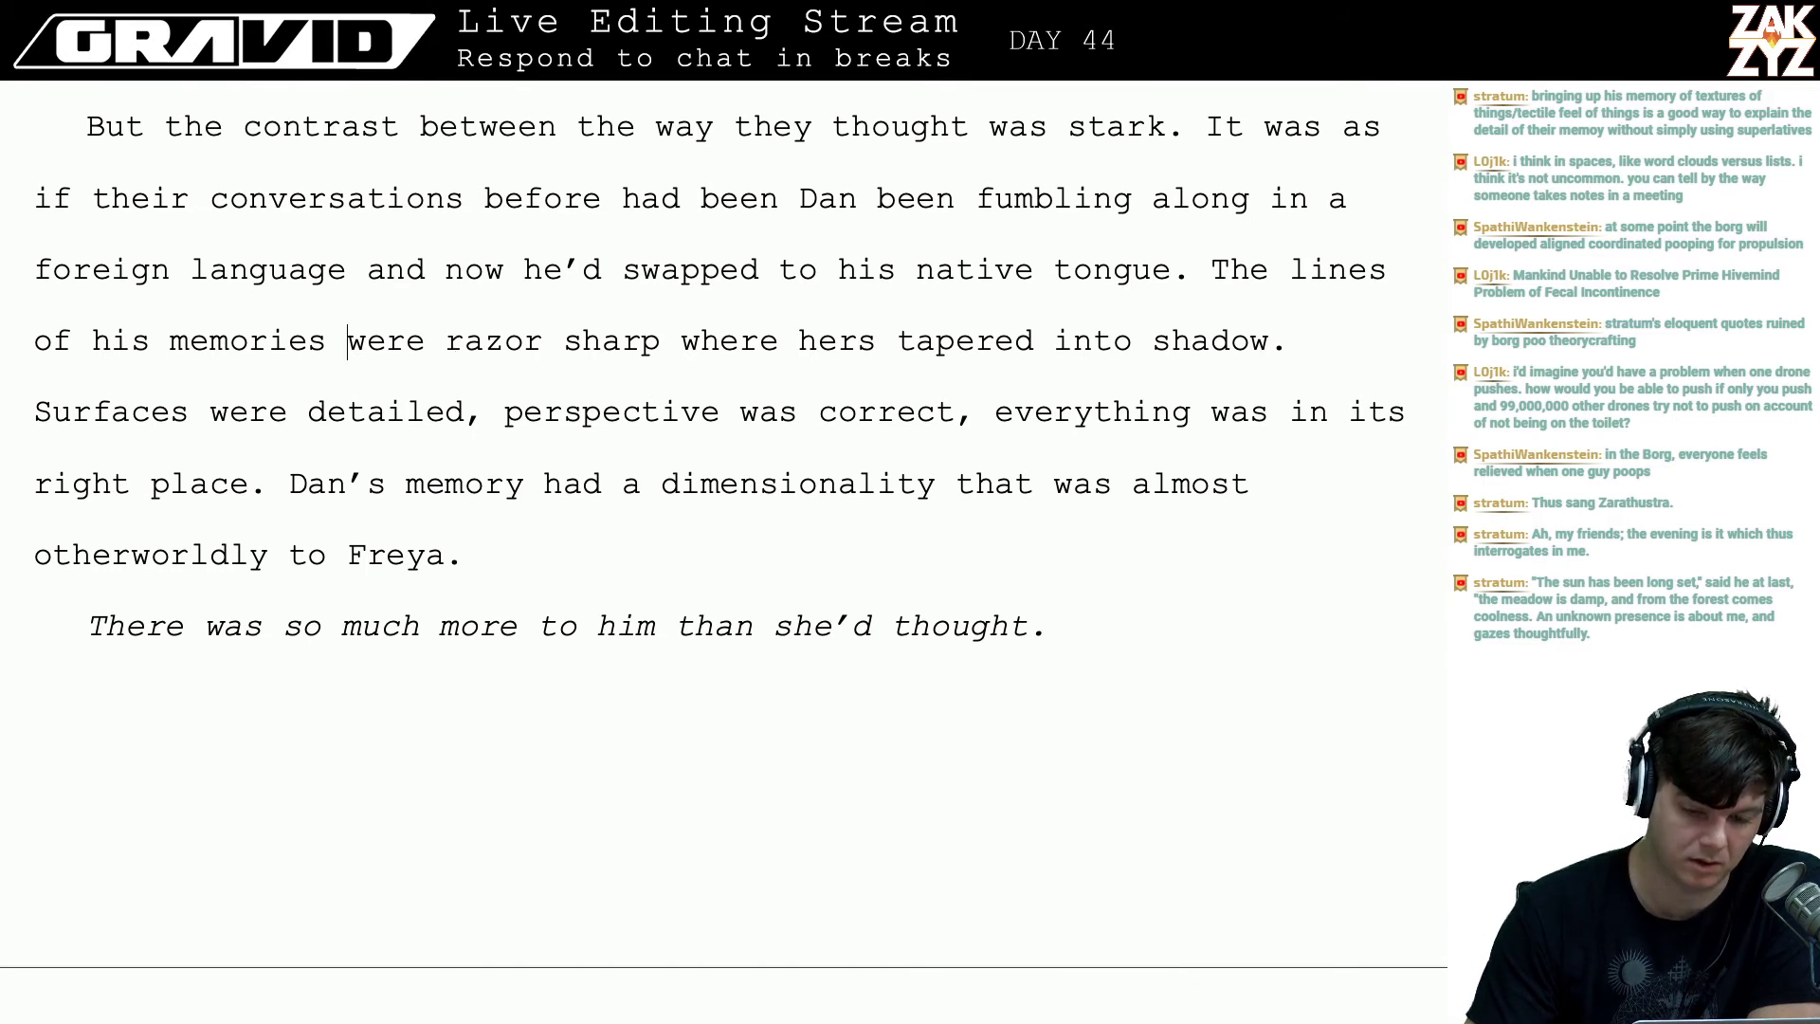
key("Left")
key("Left")
key("Left")
key("Left")
key("Left")
key("Left")
key("Left")
key("Left")
key("Left")
key("Right")
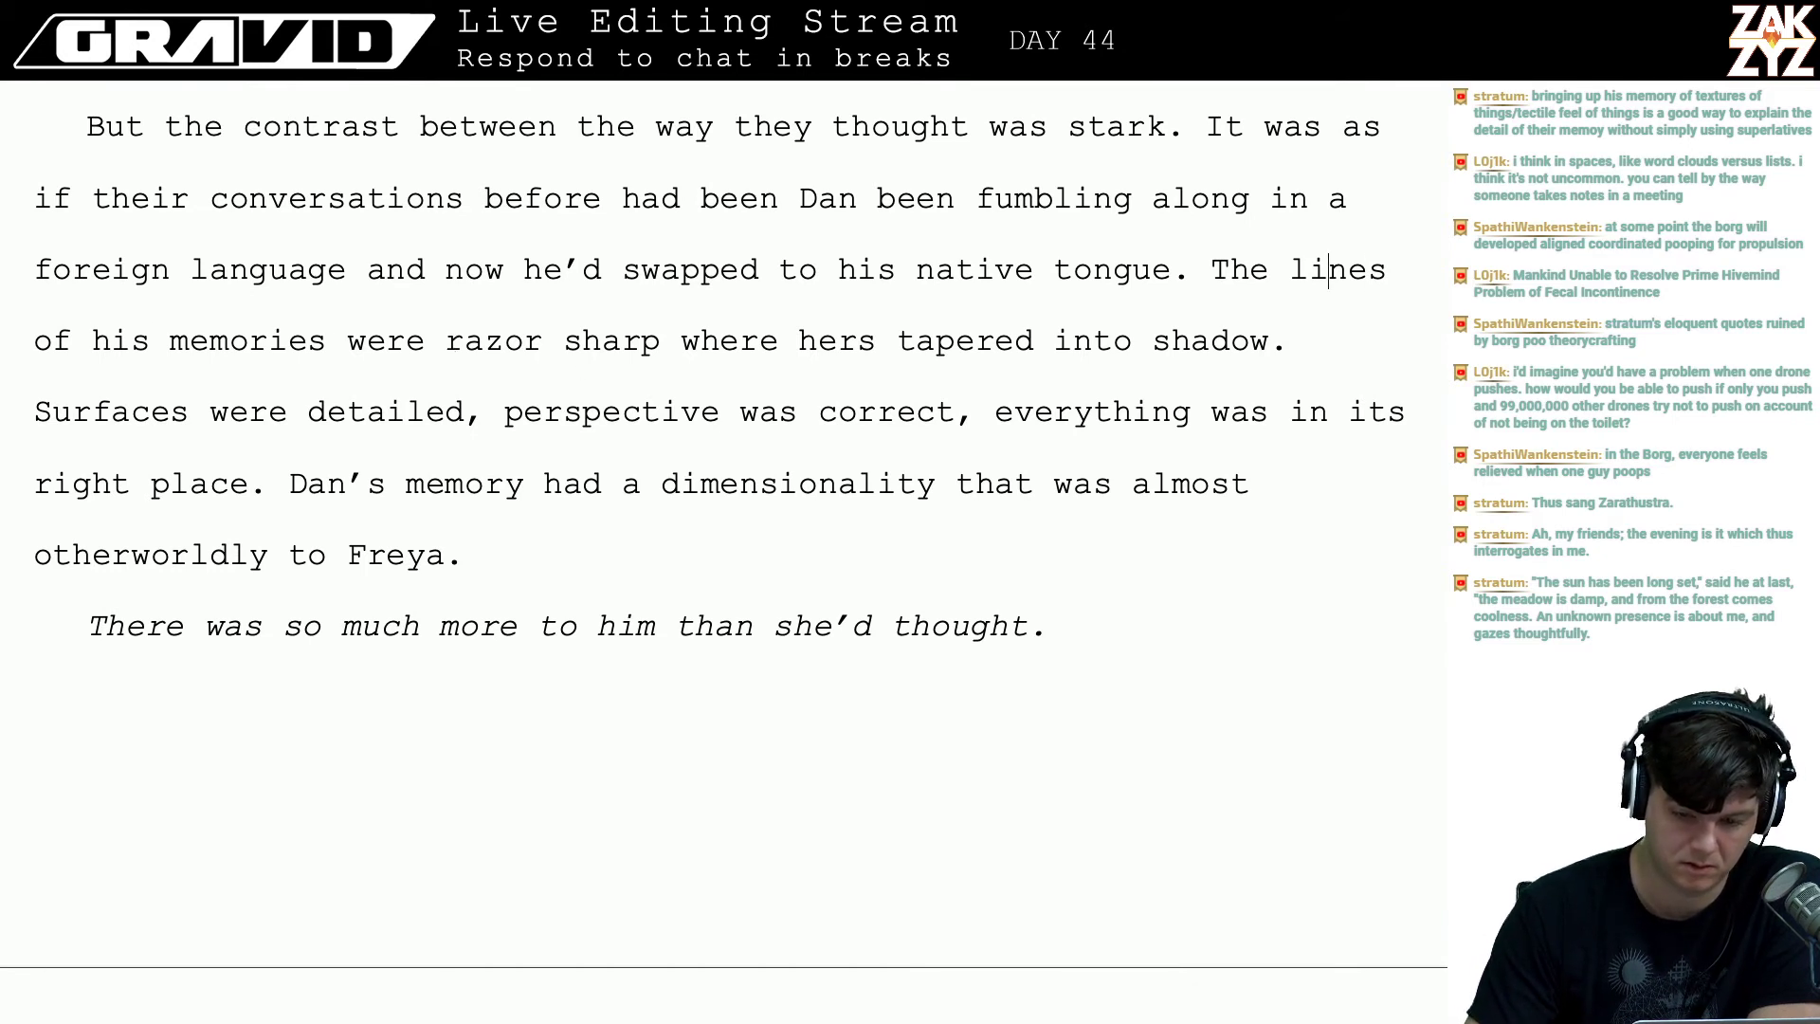
key("Left")
key("Left")
key("Left")
key("Left")
key("Left")
key("Left")
key("Return")
key("Return")
key("Left")
key("Left")
key("Up")
key("Up")
key("Up")
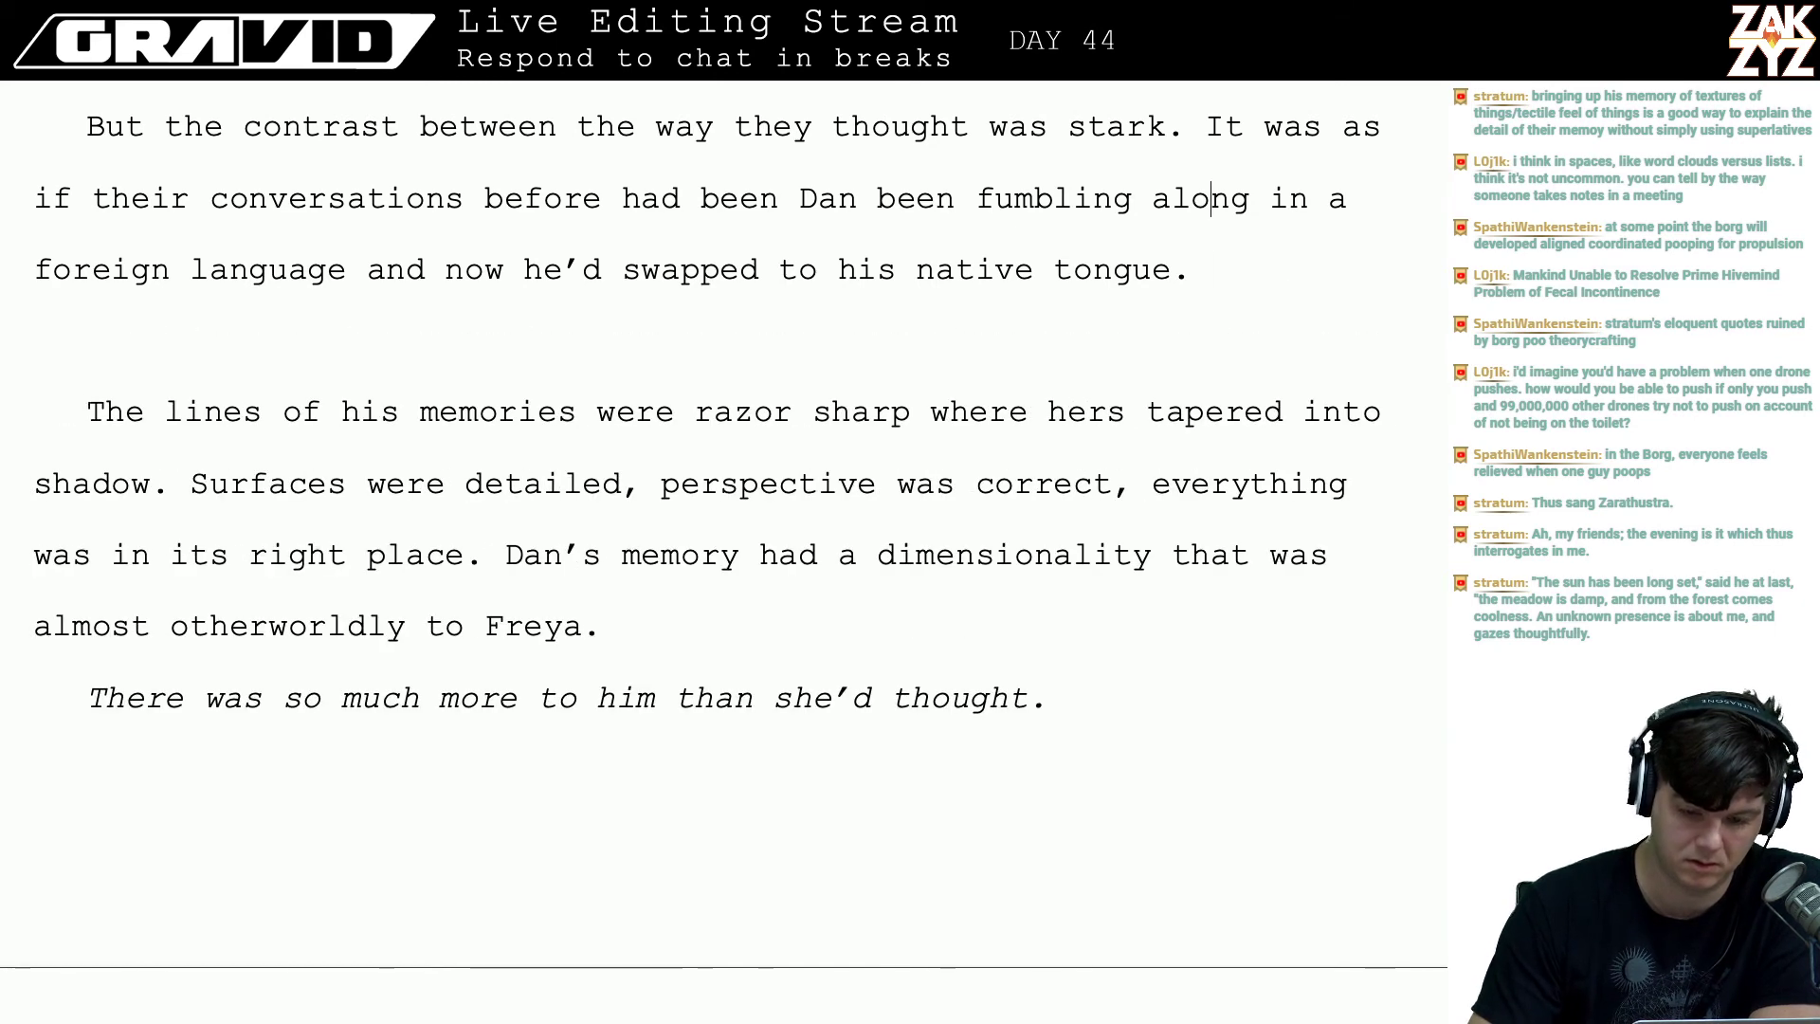
key("Down")
key("Down")
key("Down")
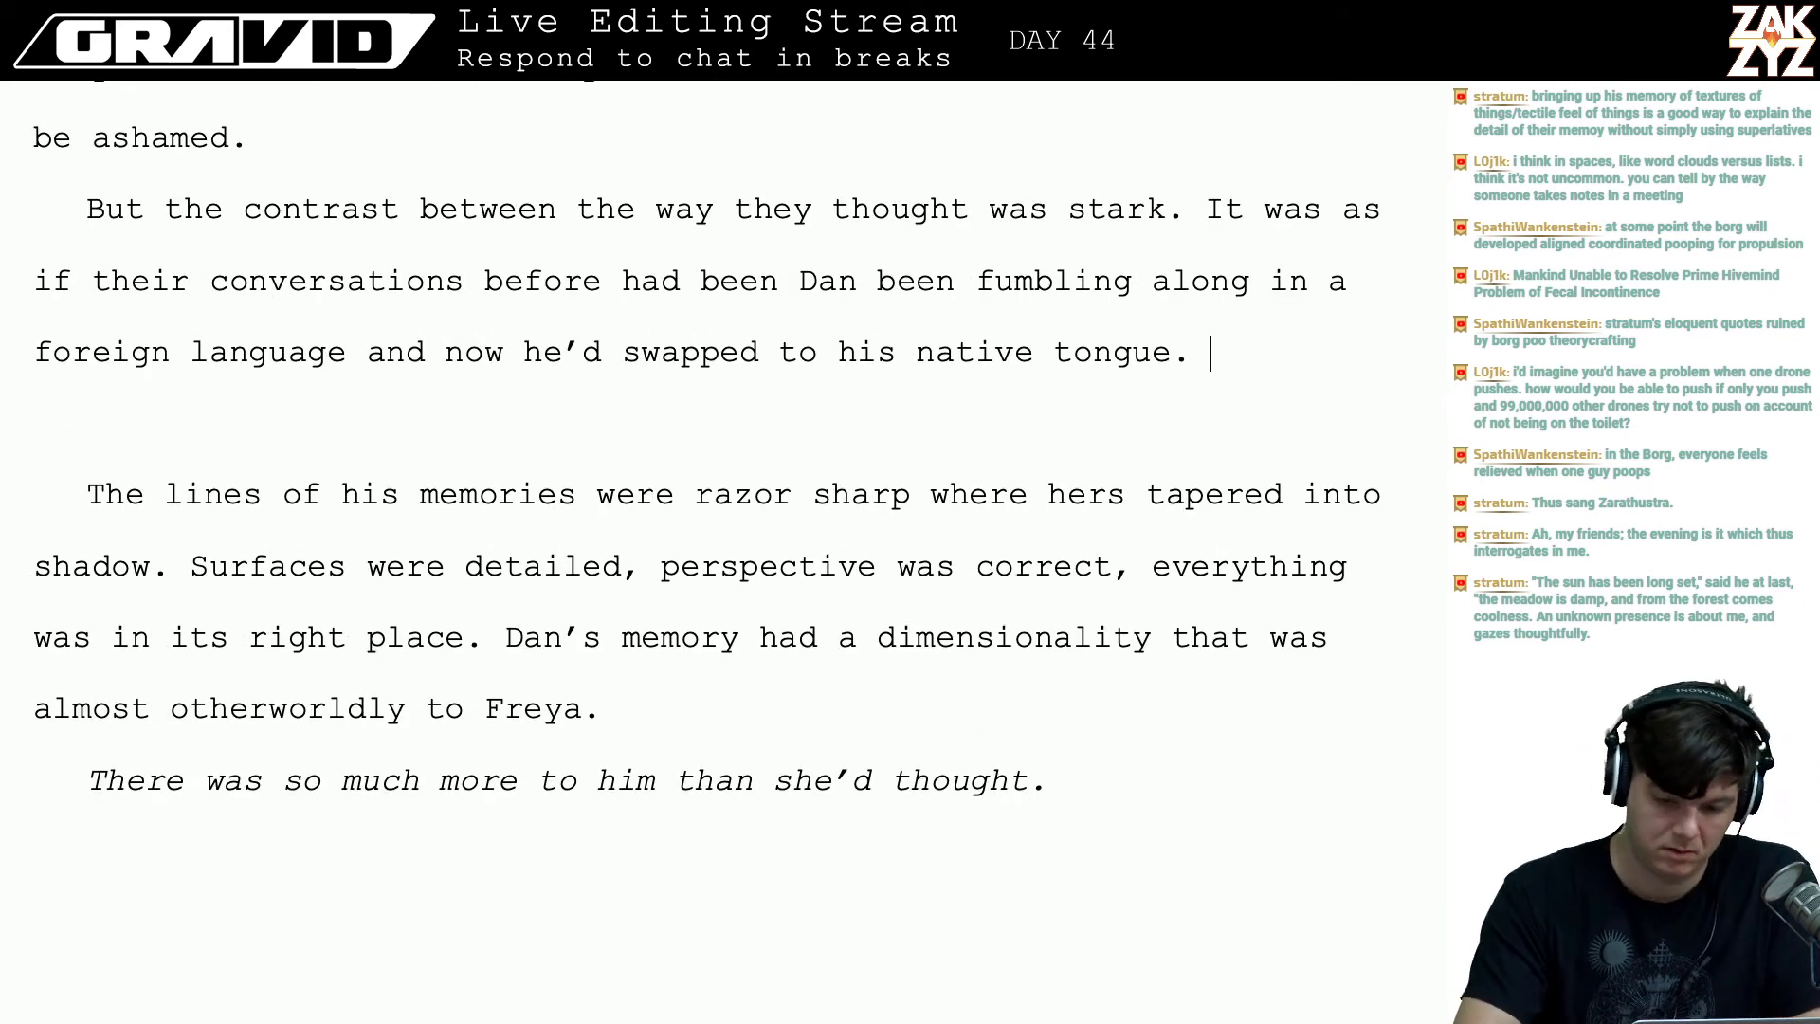
type("When")
key("BackSpace")
key("BackSpace")
key("BackSpace")
key("BackSpace")
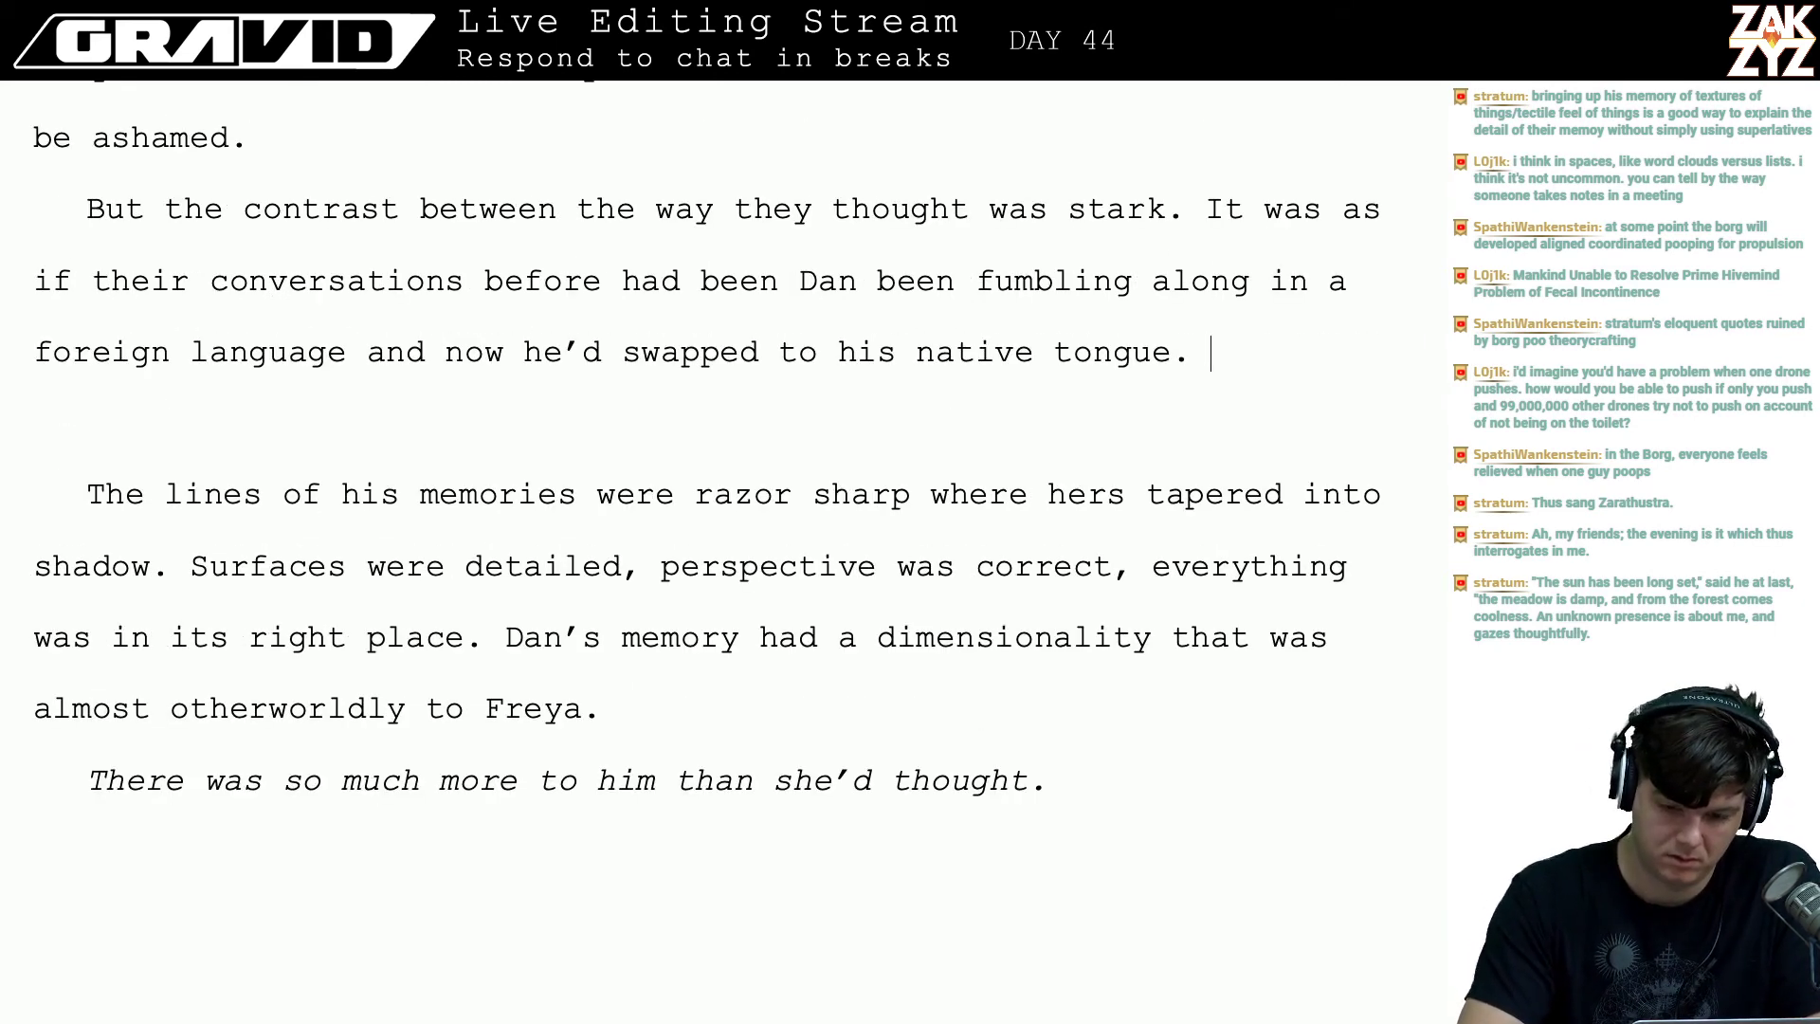
- Insert the sentence "In Dan's memory, all the lines of her room were razor sharp." after "his native tongue."
type("In dan's")
key("BackSpace")
key("BackSpace")
key("BackSpace")
key("BackSpace")
key("BackSpace")
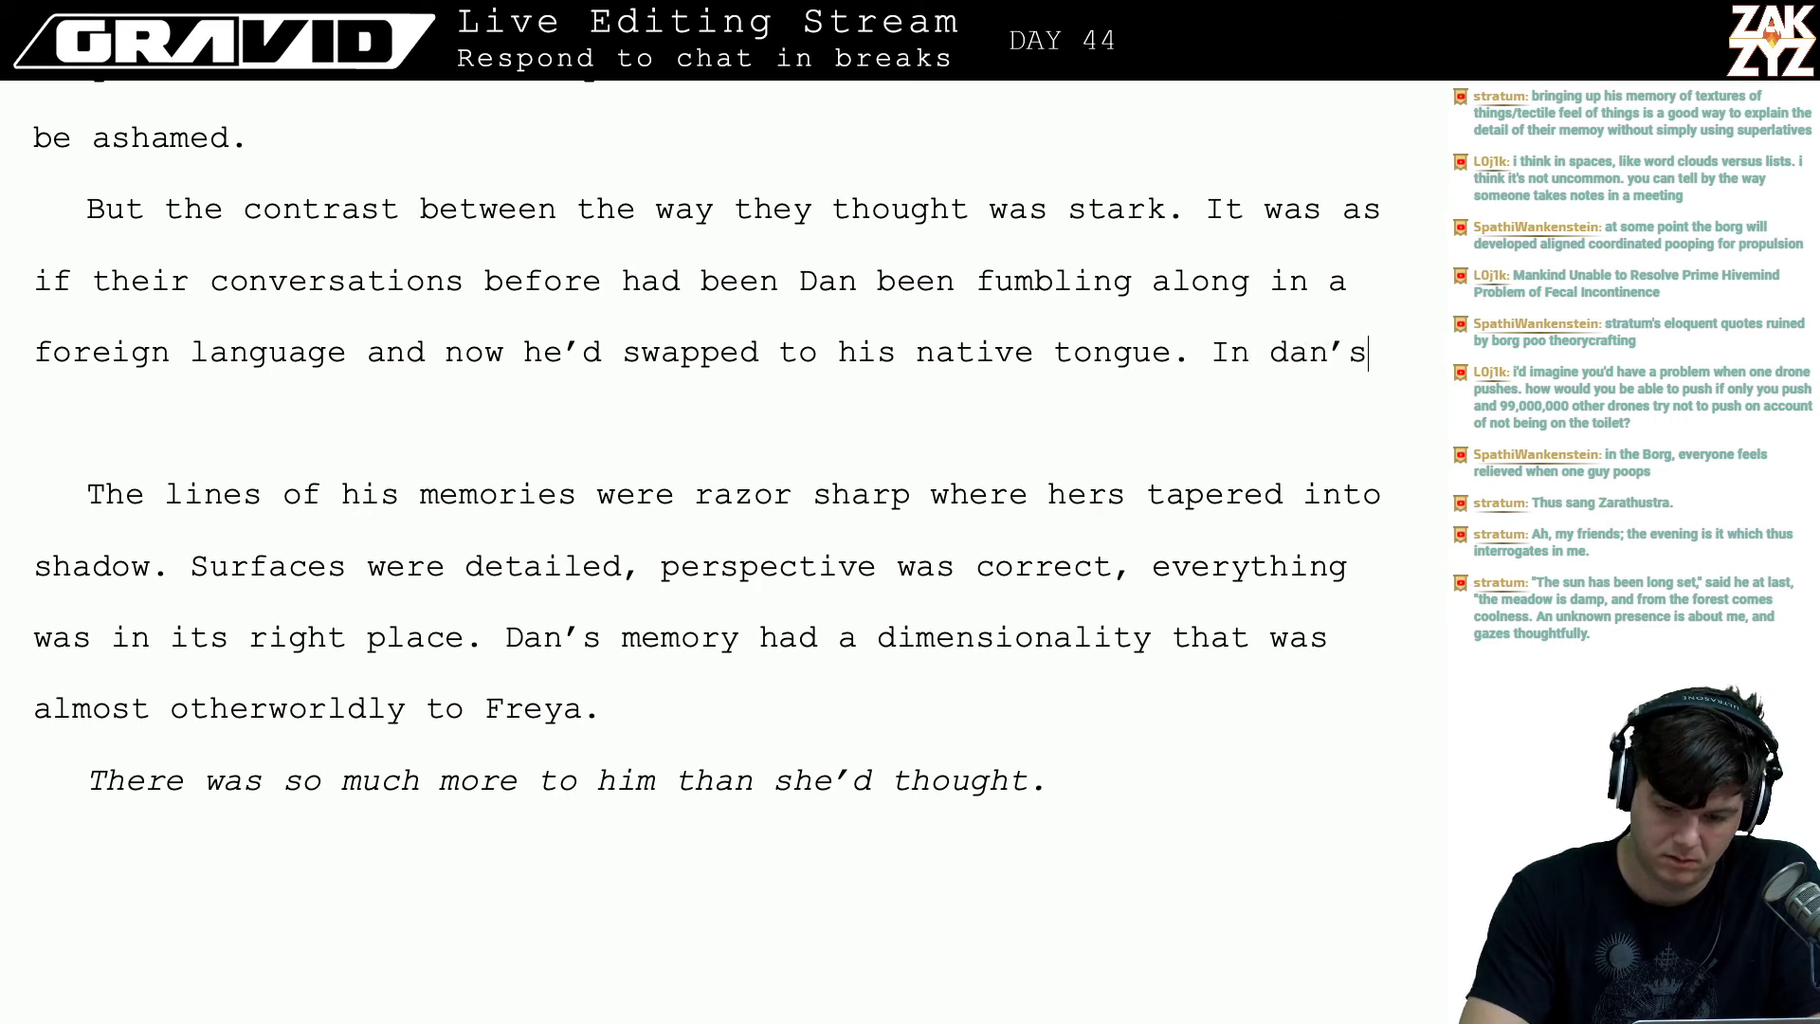
key("BackSpace")
type("Dan's memor")
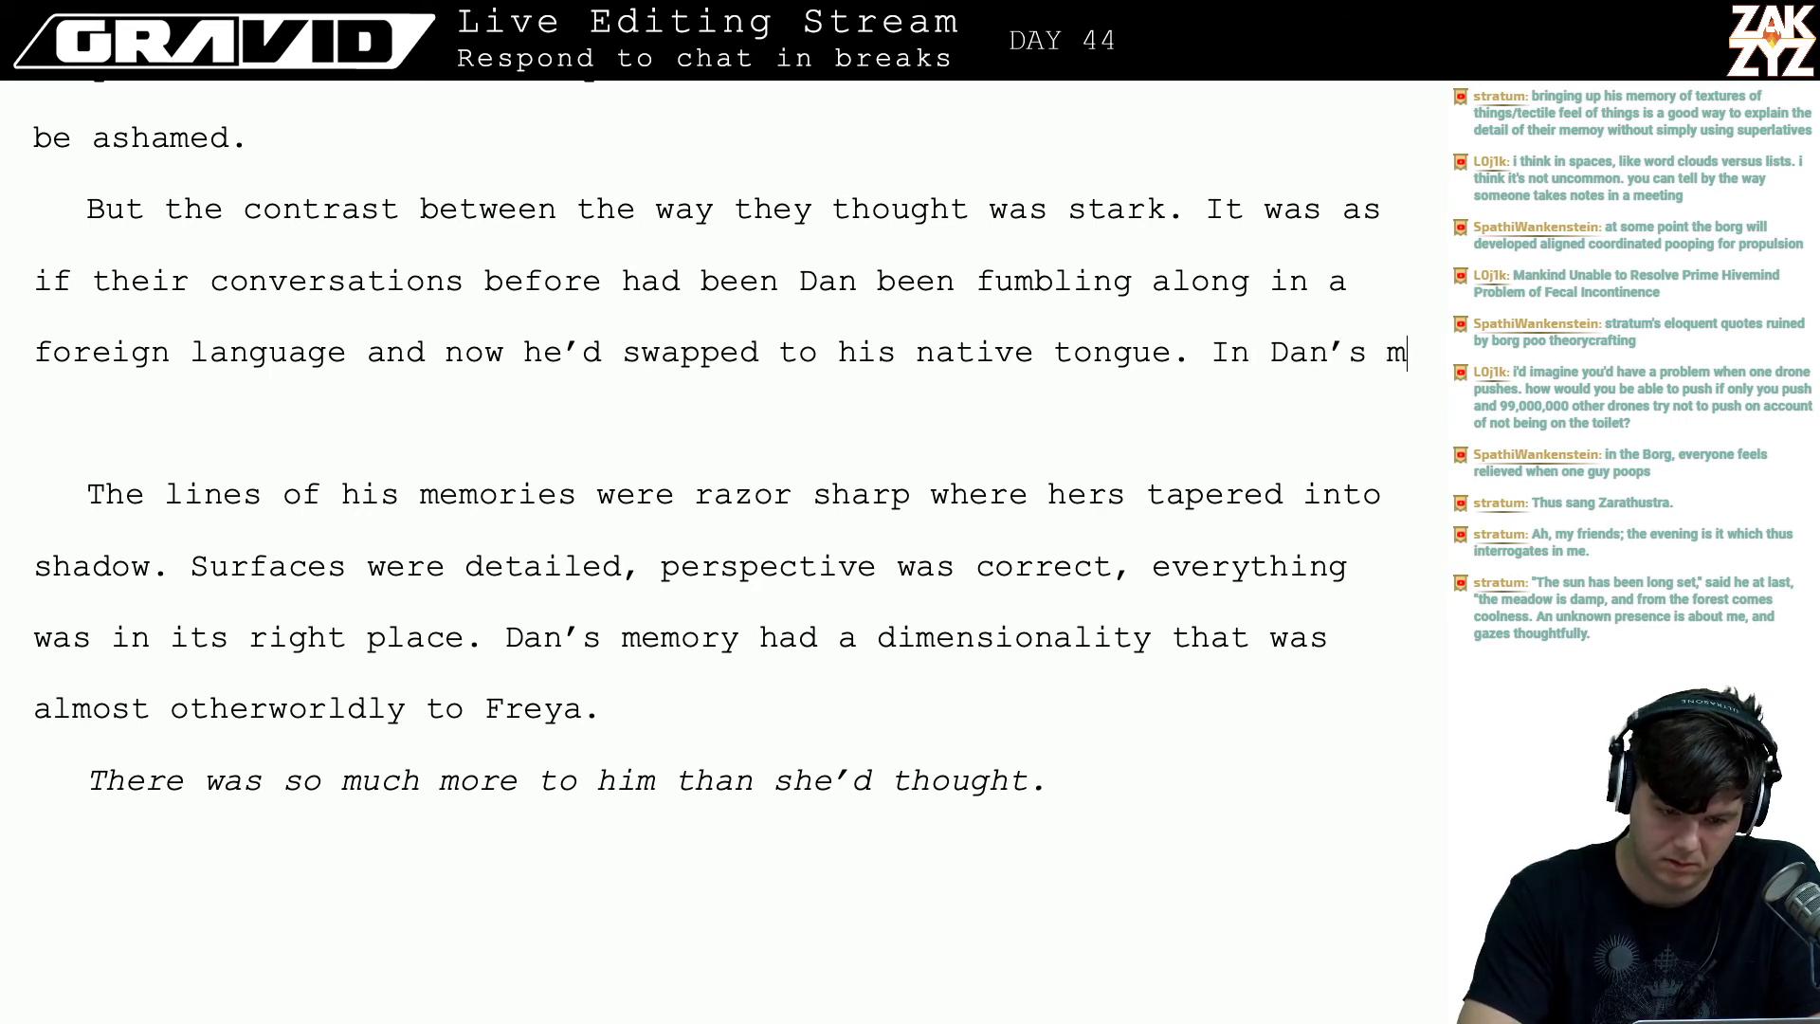
type("y, all t")
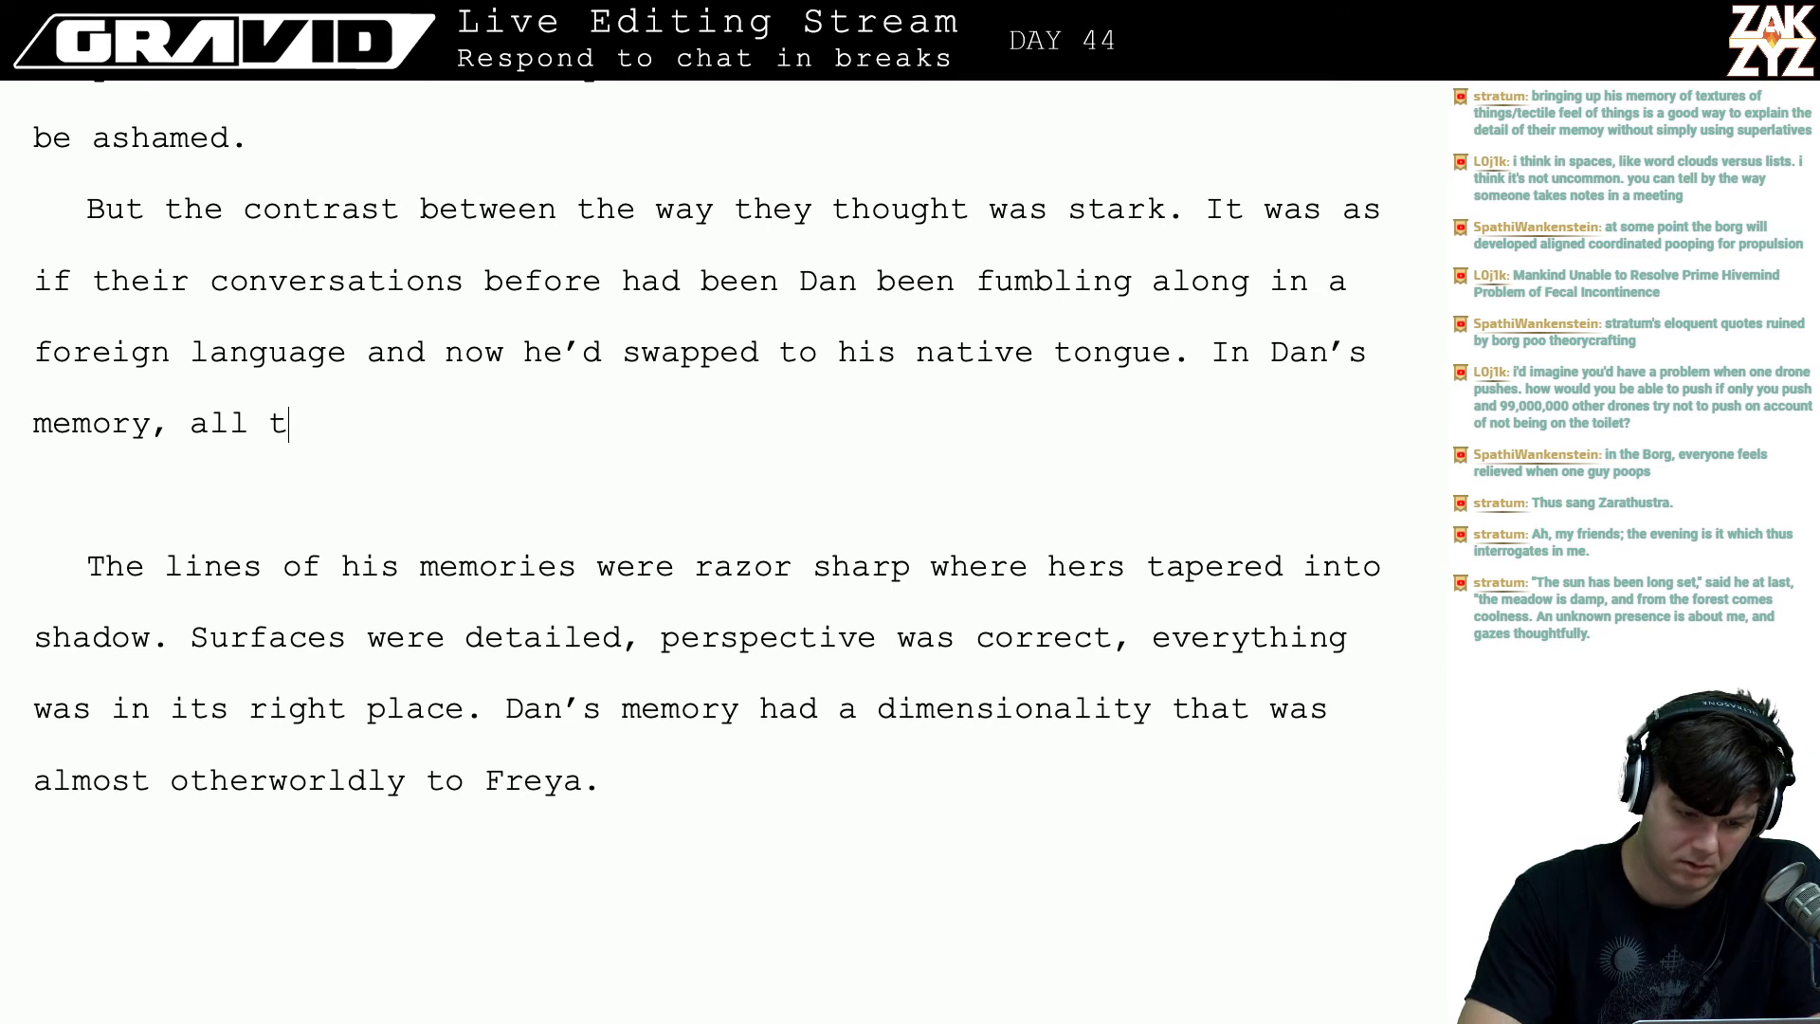
type("he lines of her ro")
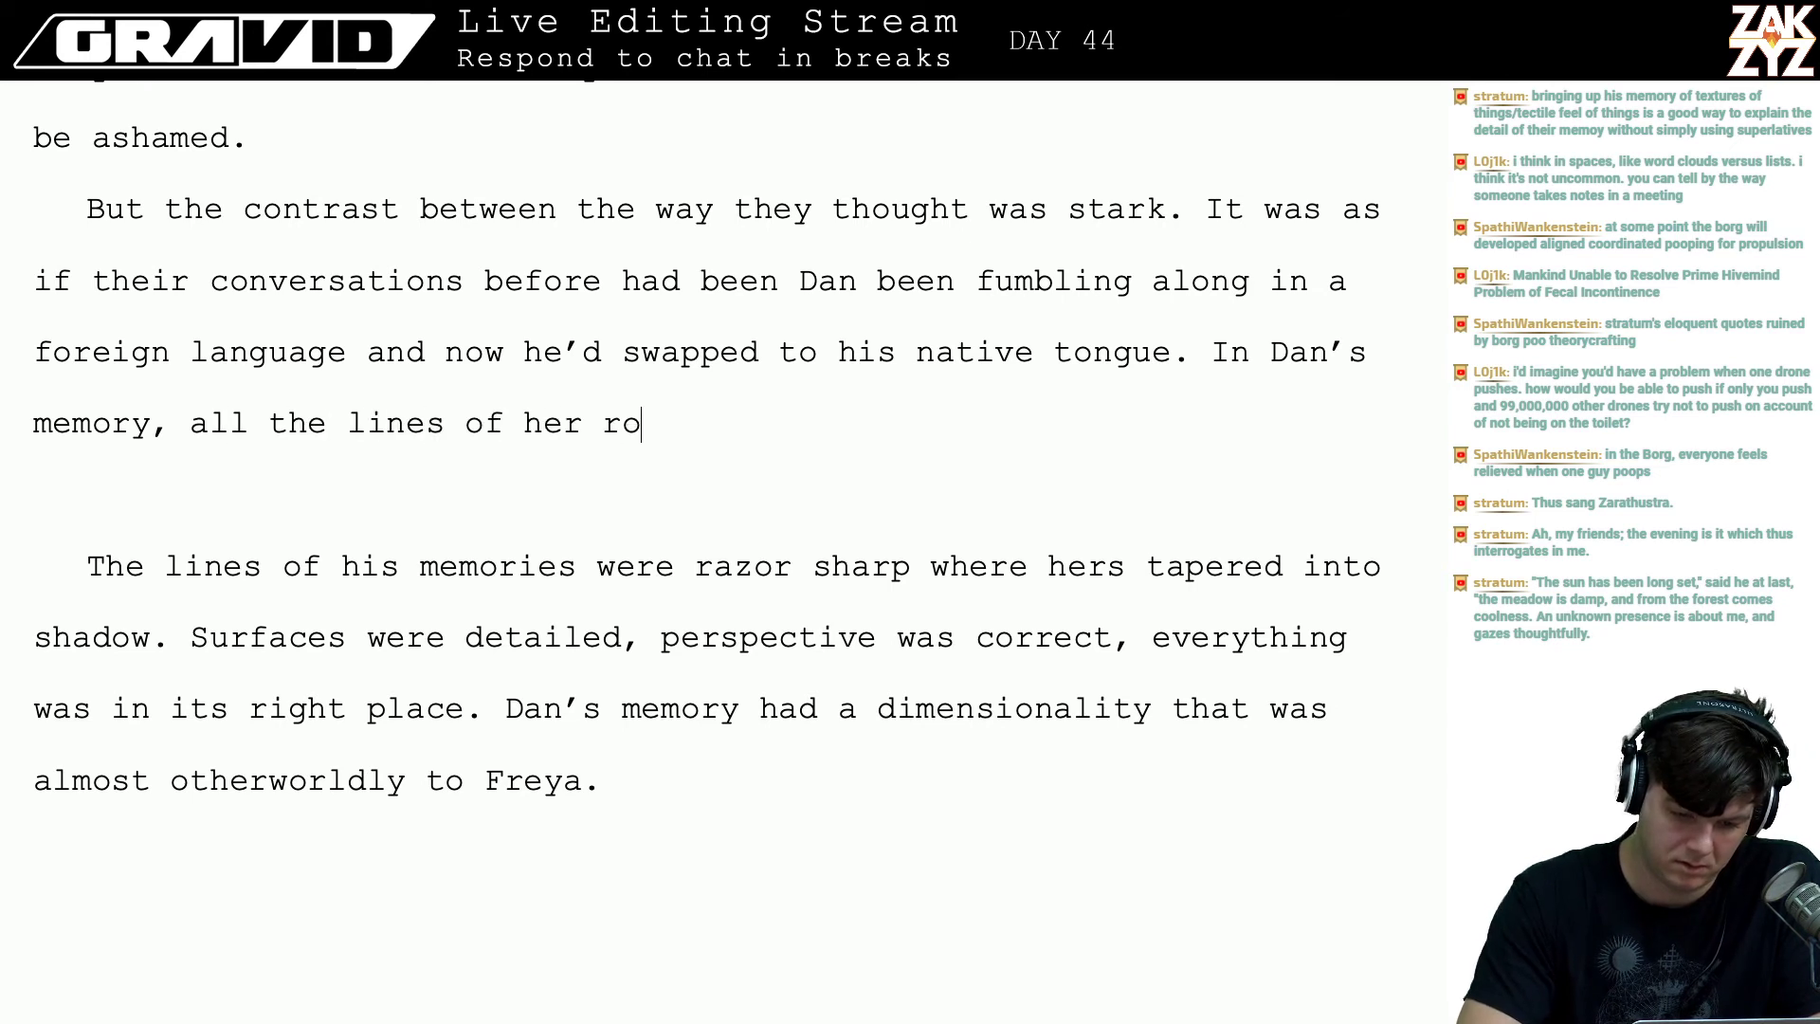
type("om were rao")
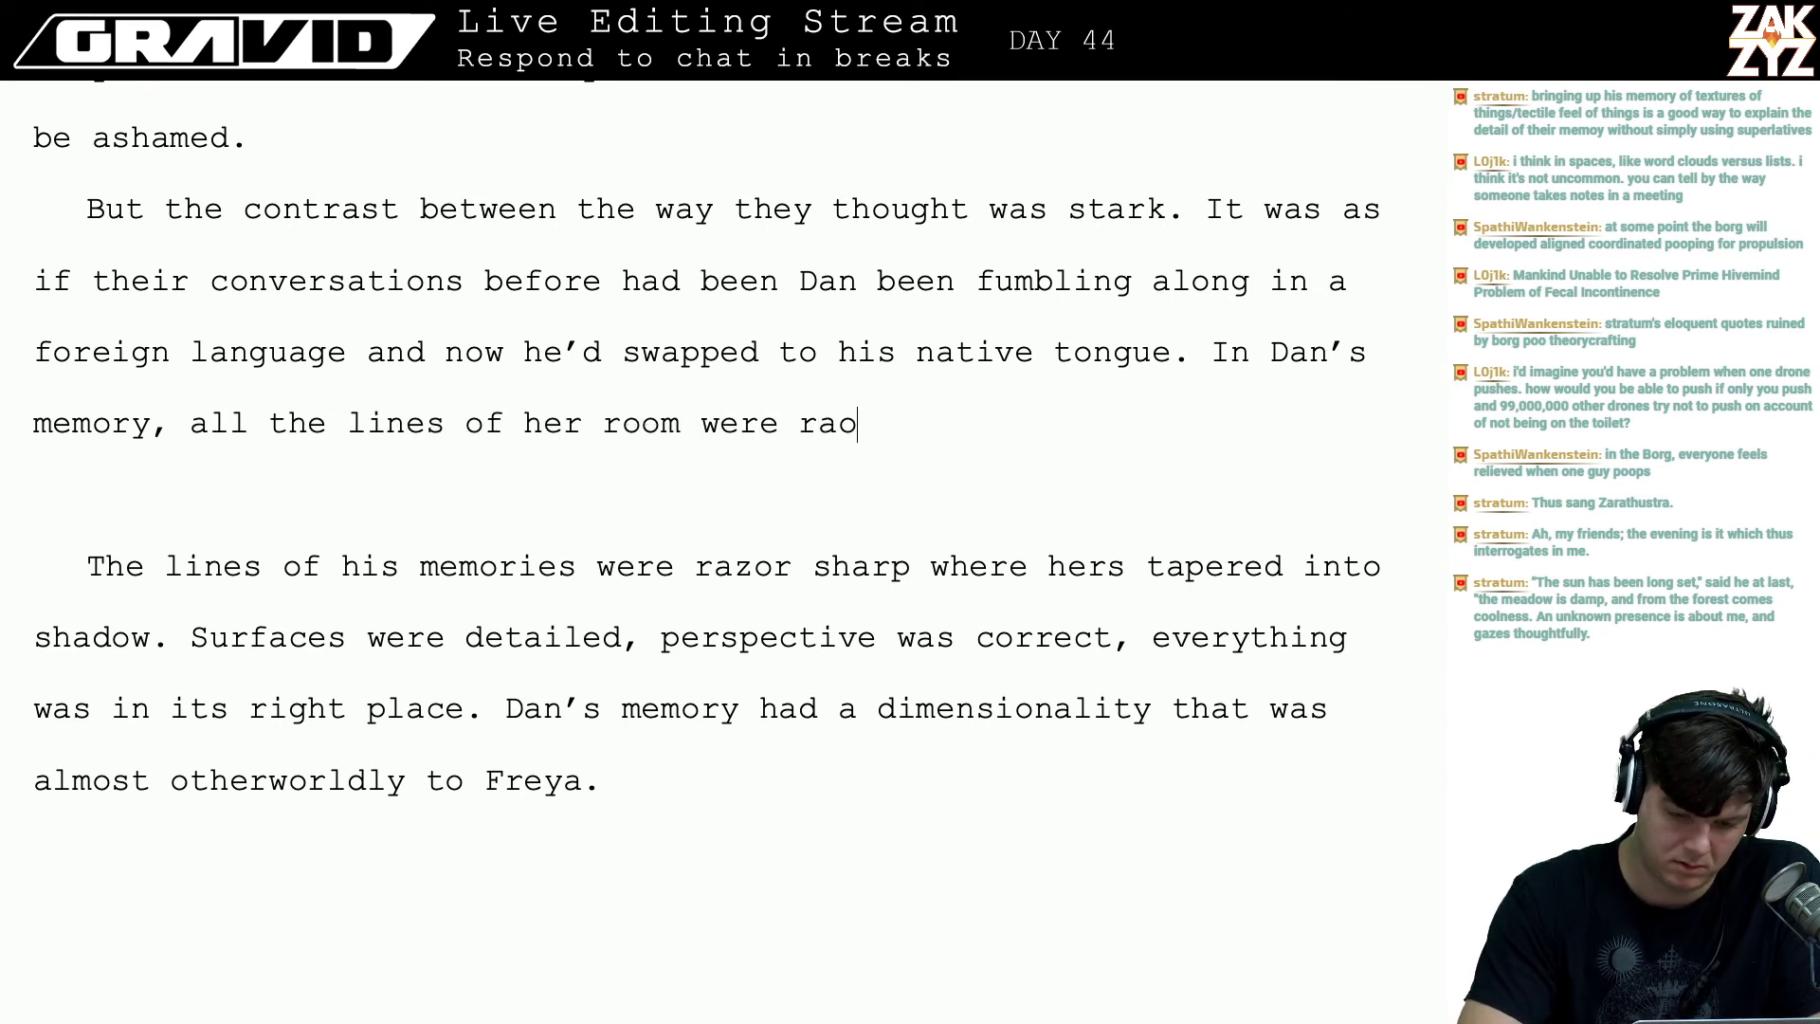
key("BackSpace")
type("zor sharp.")
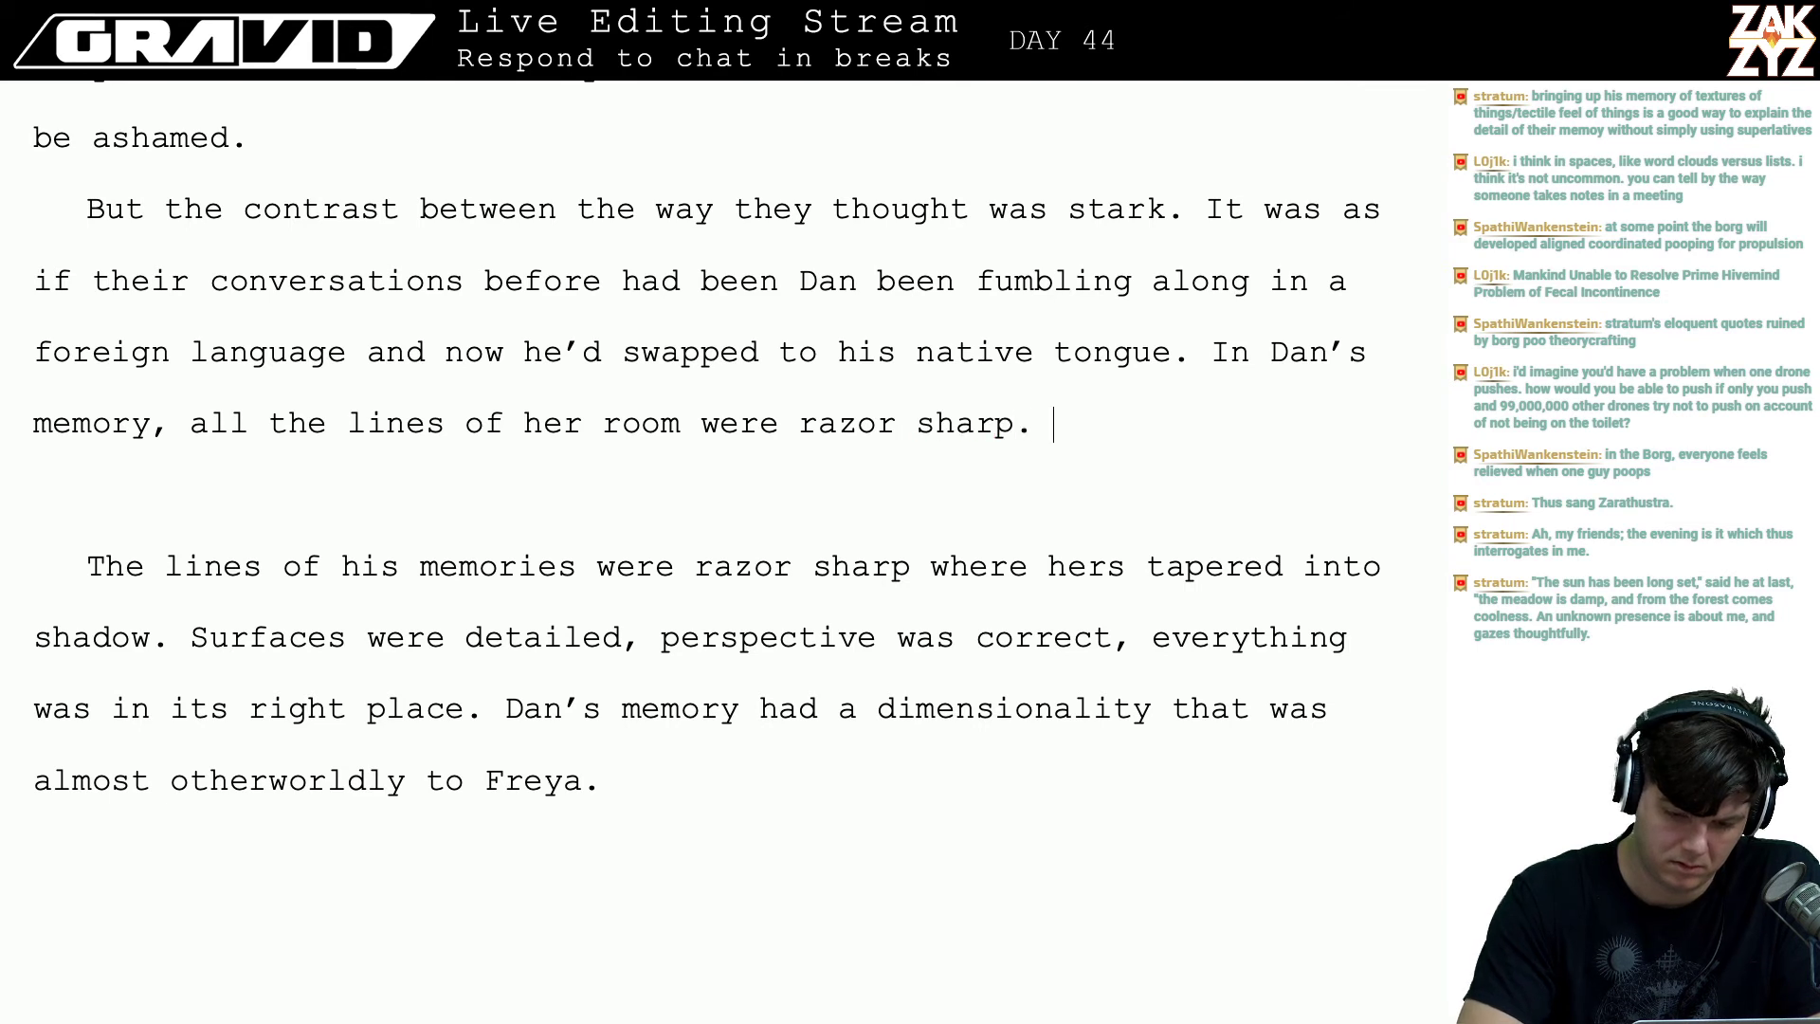
- Replace the period after "razor sharp" with the continuation ", the perspective was perfect, he could remember the"
key("BackSpace")
key("BackSpace")
type(", the per")
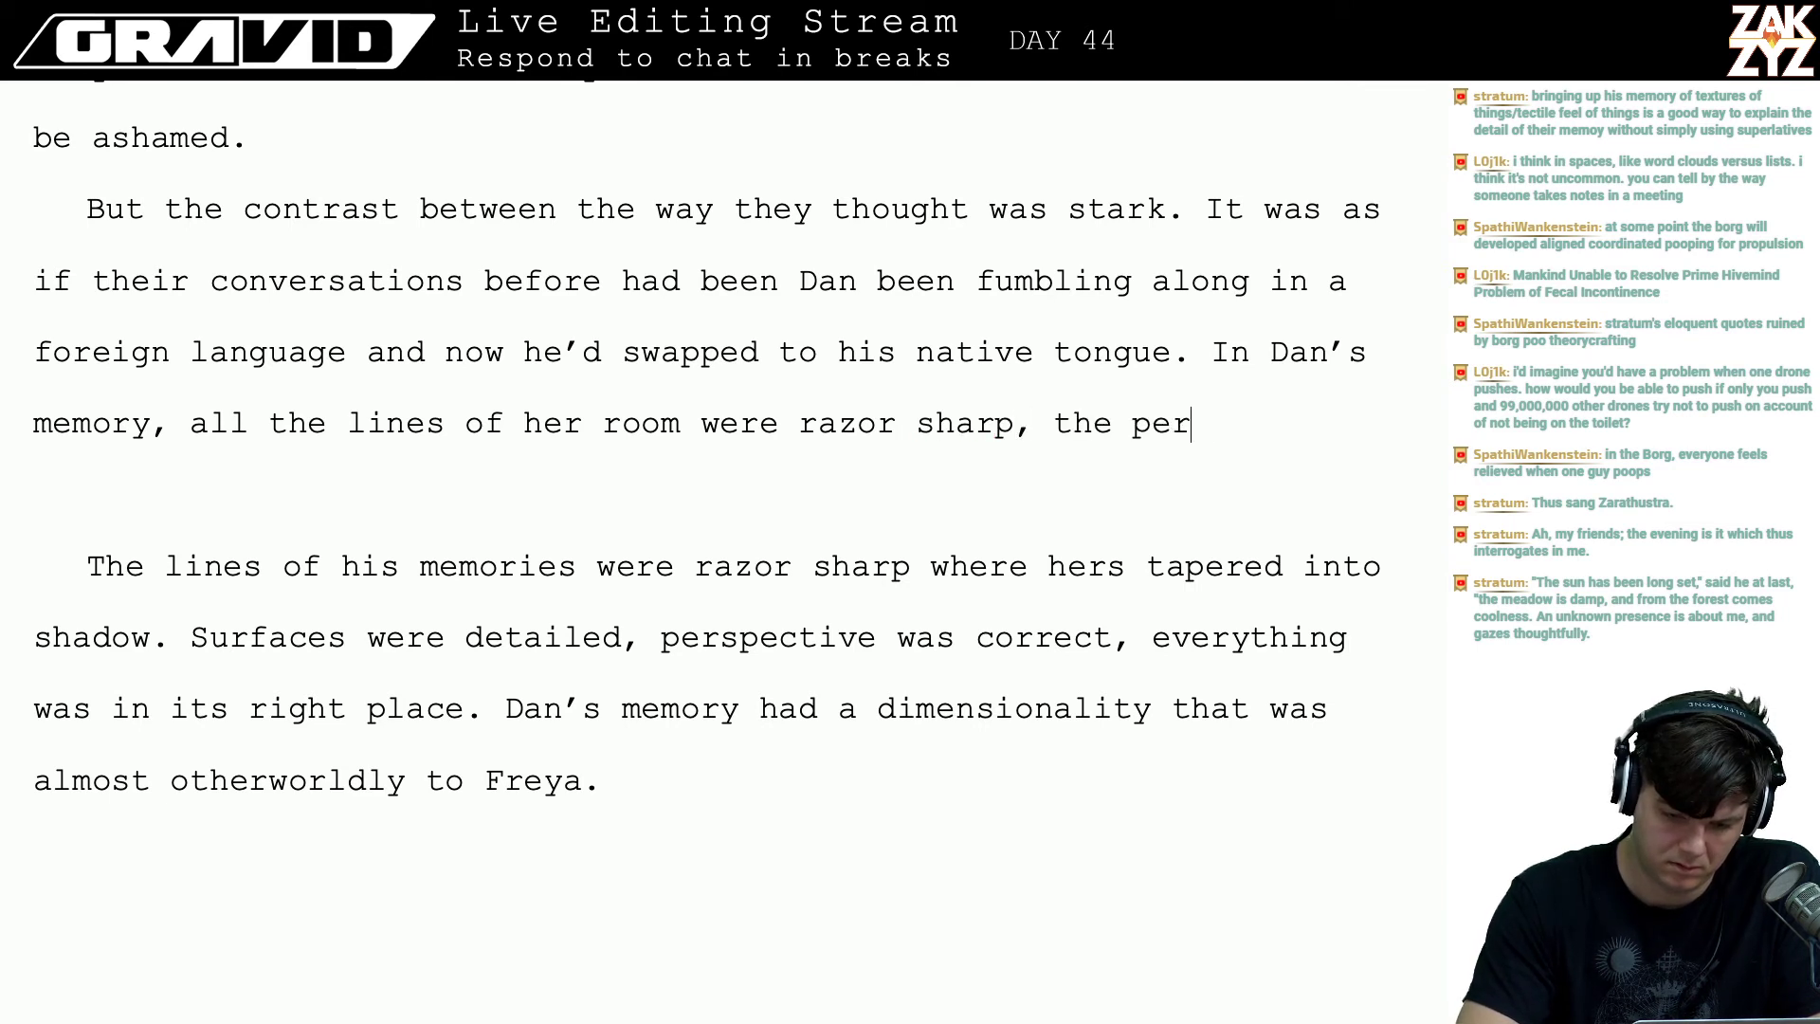
type("spective was pr")
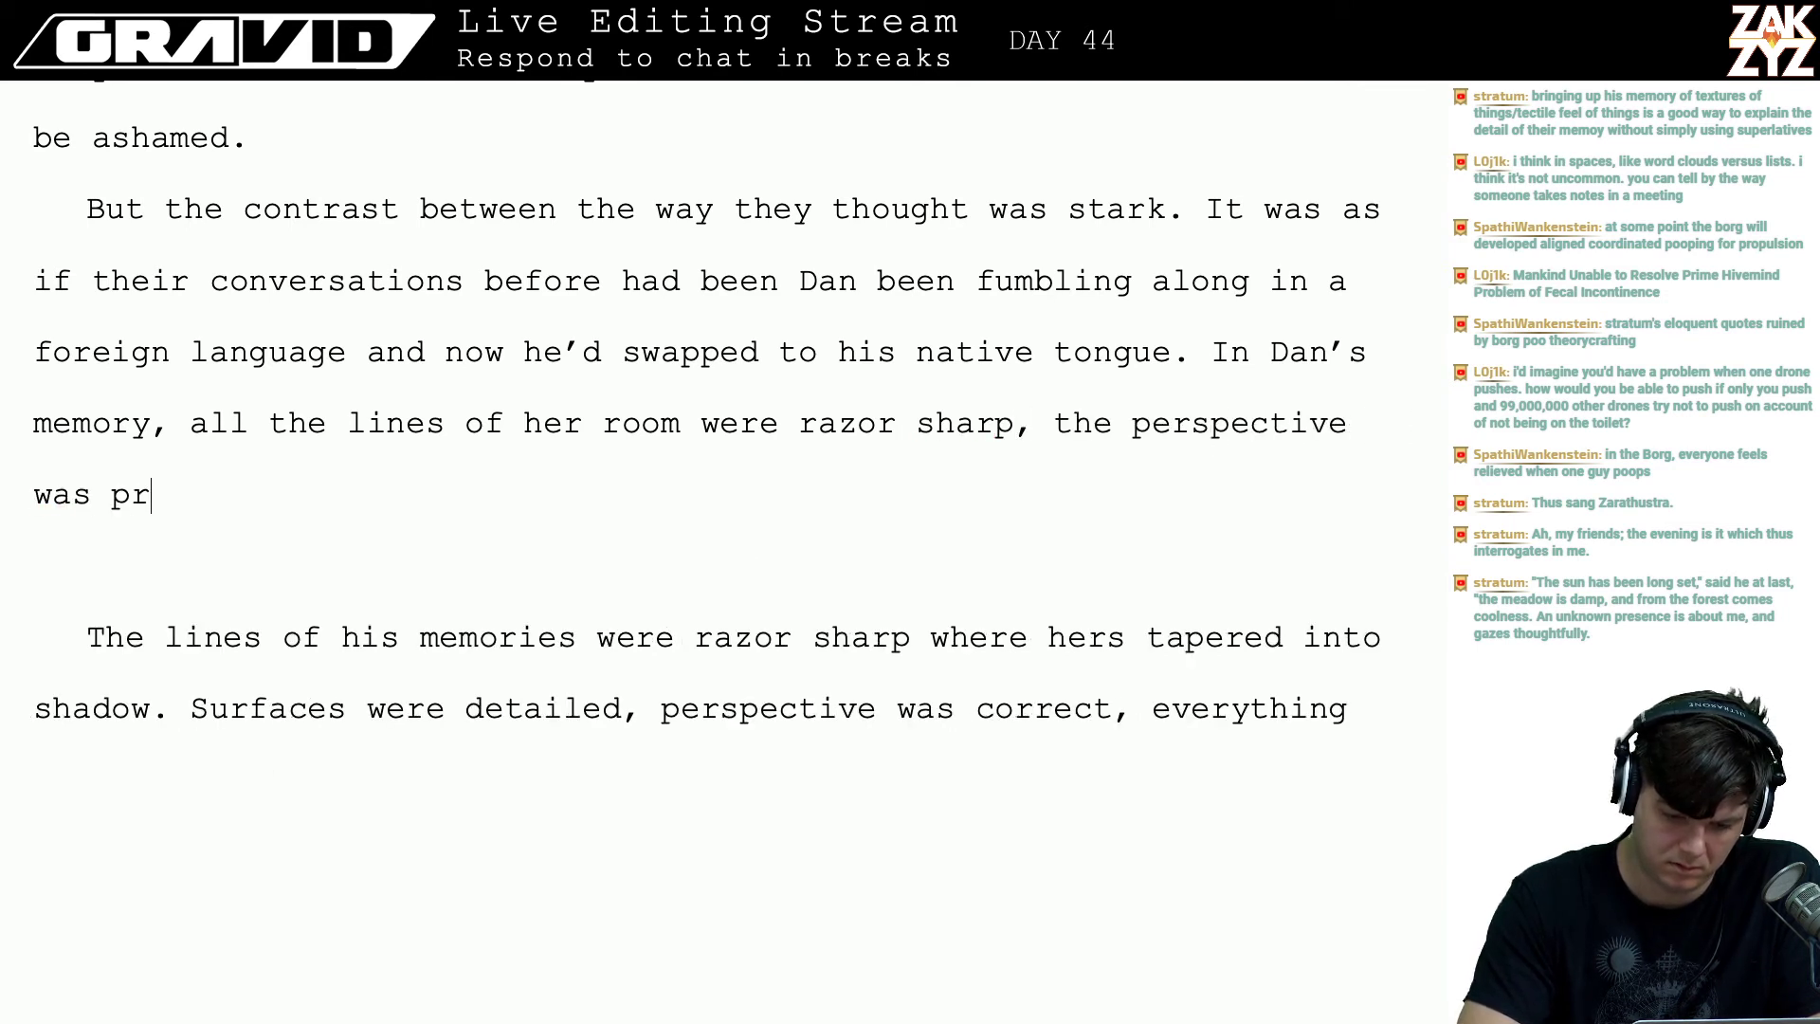
key("BackSpace")
type("ere")
key("BackSpace")
key("BackSpace")
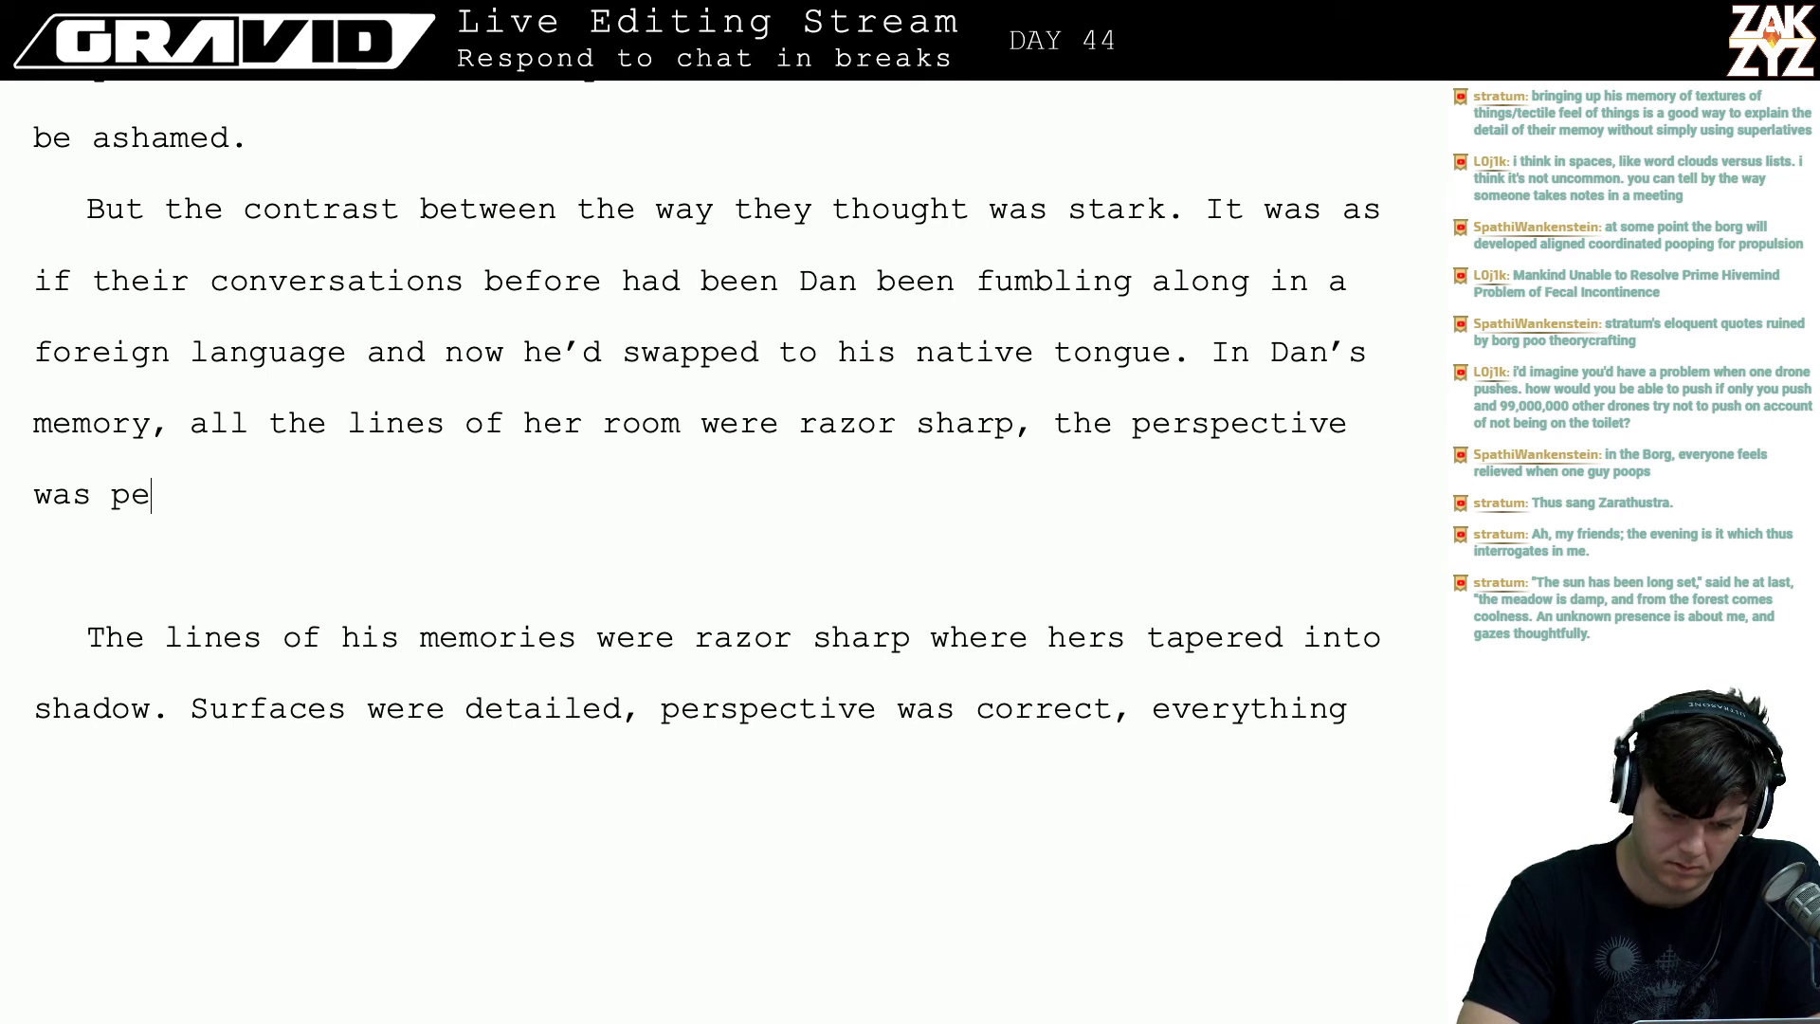
type("rfect, hecould")
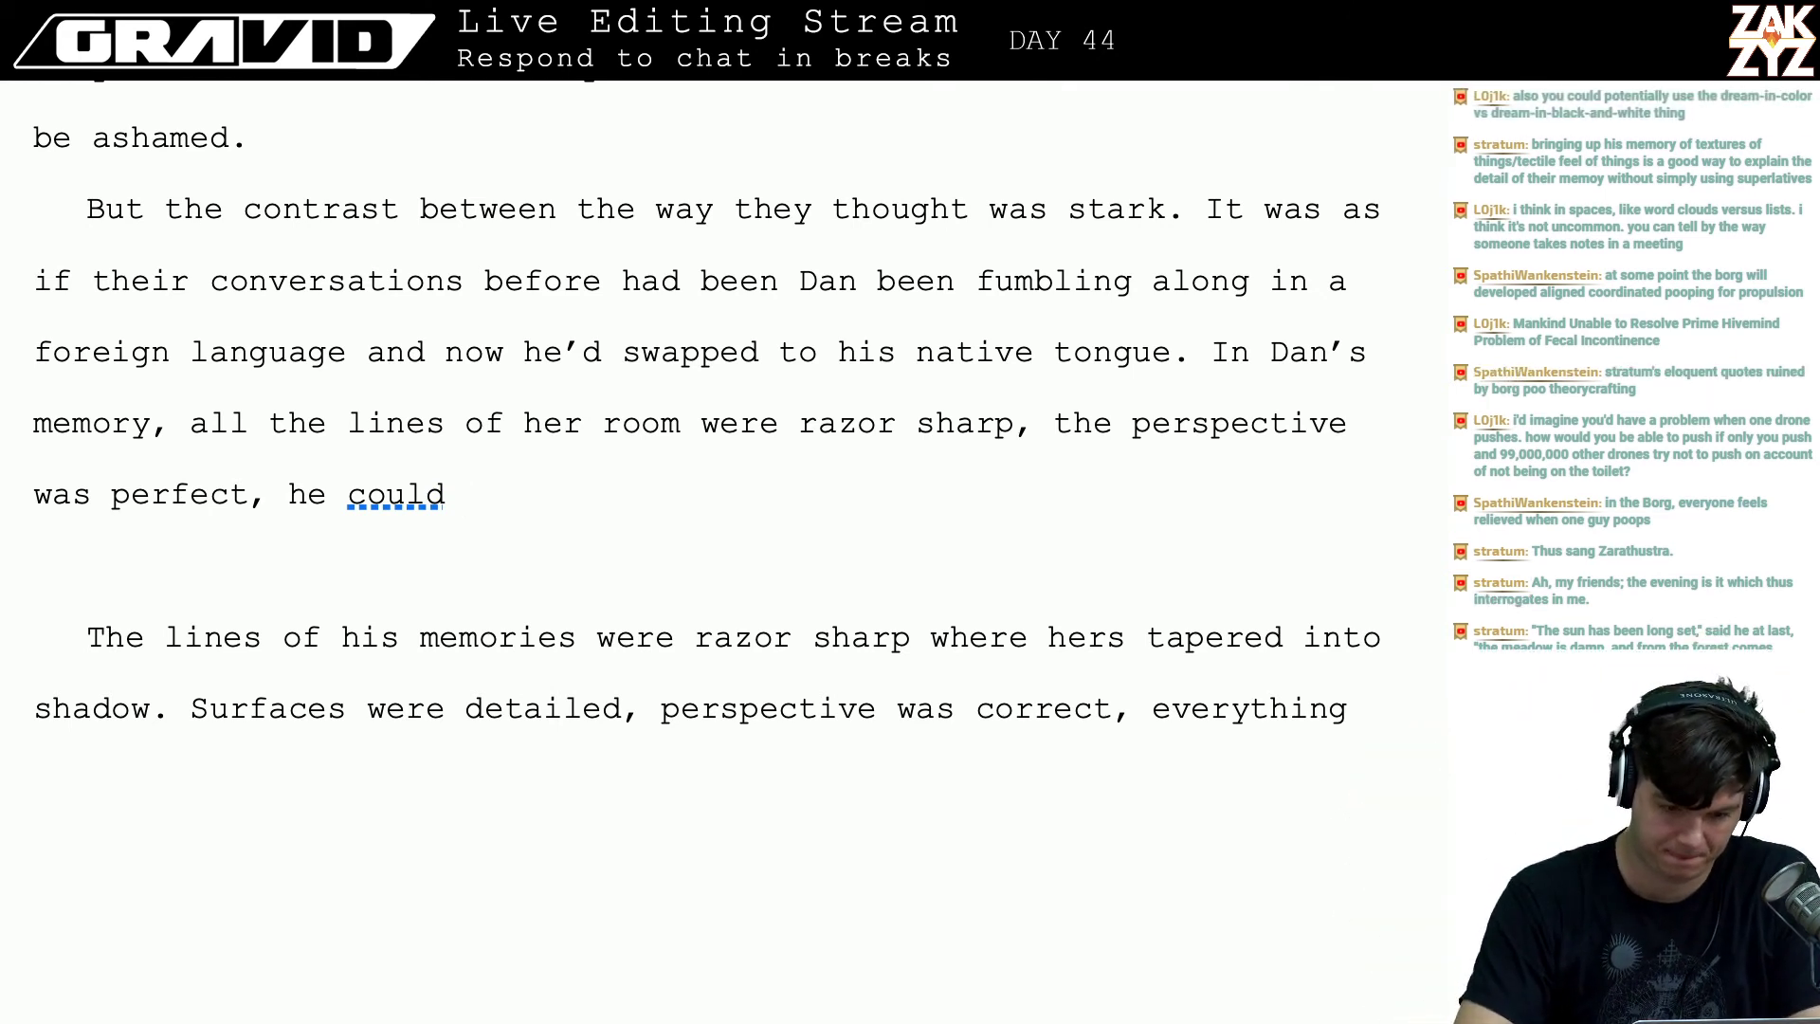
type("remember the ")
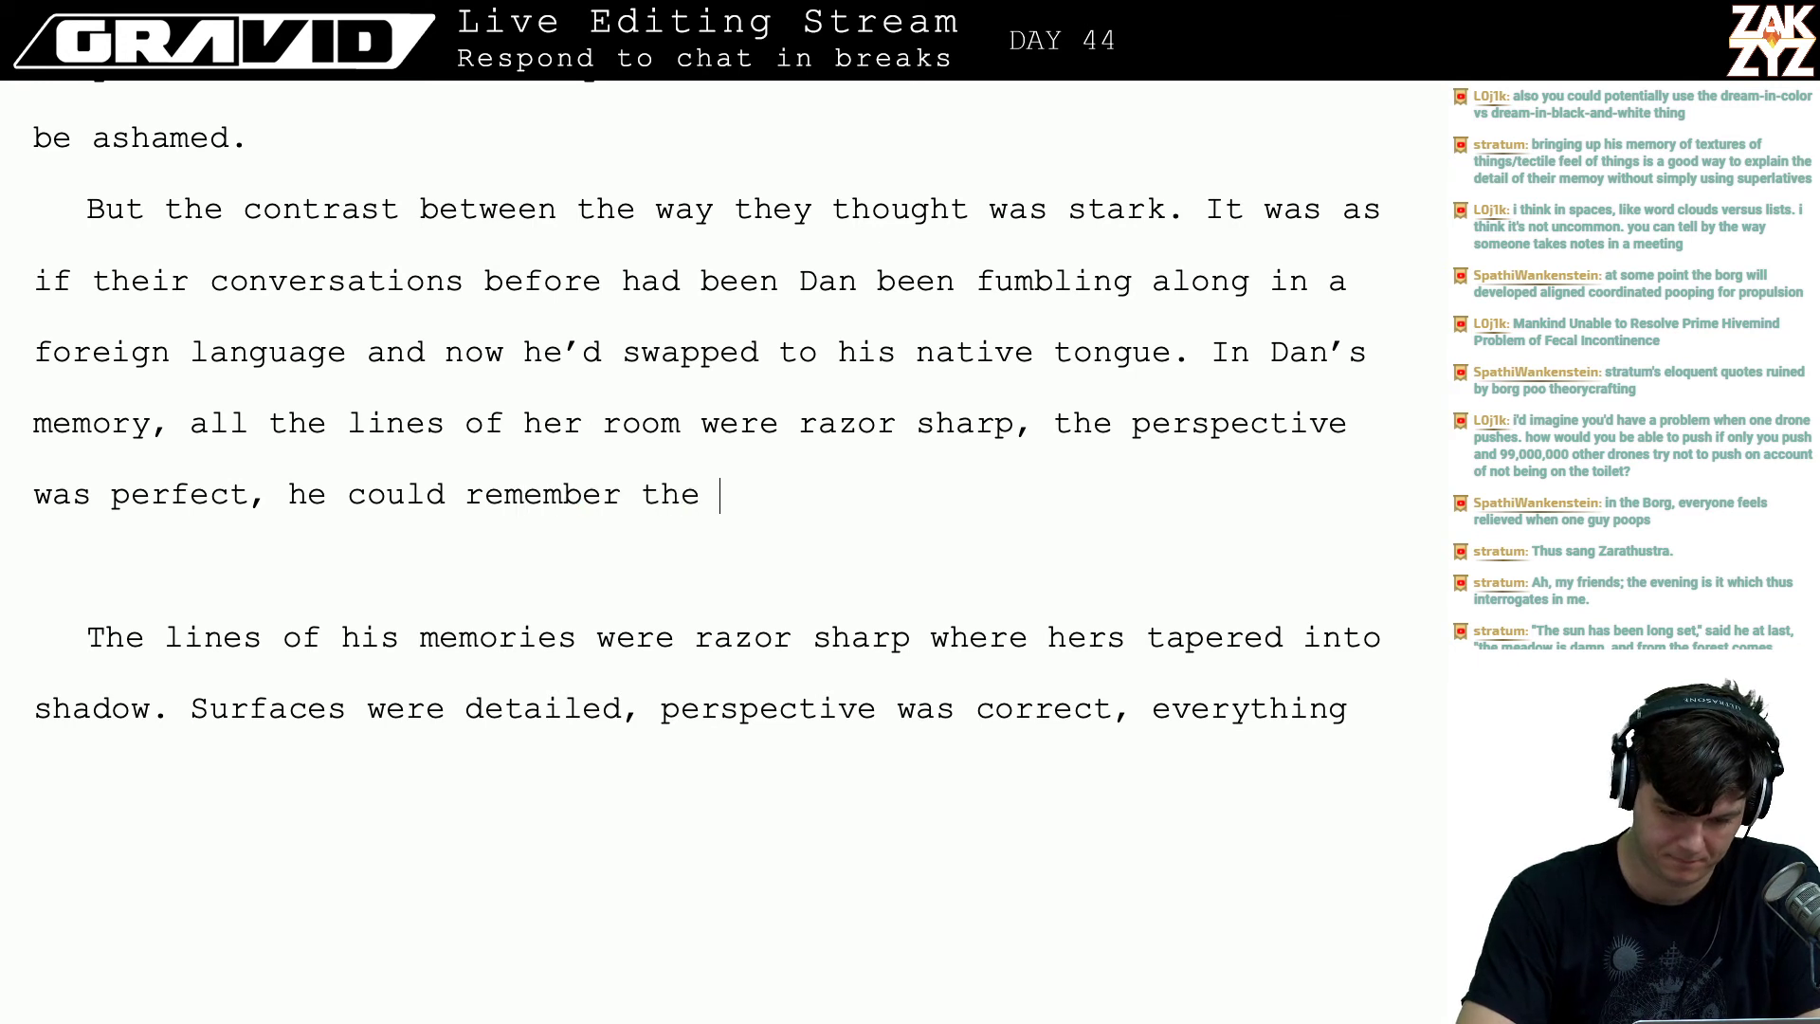
type("indiv")
key("BackSpace")
type("divi")
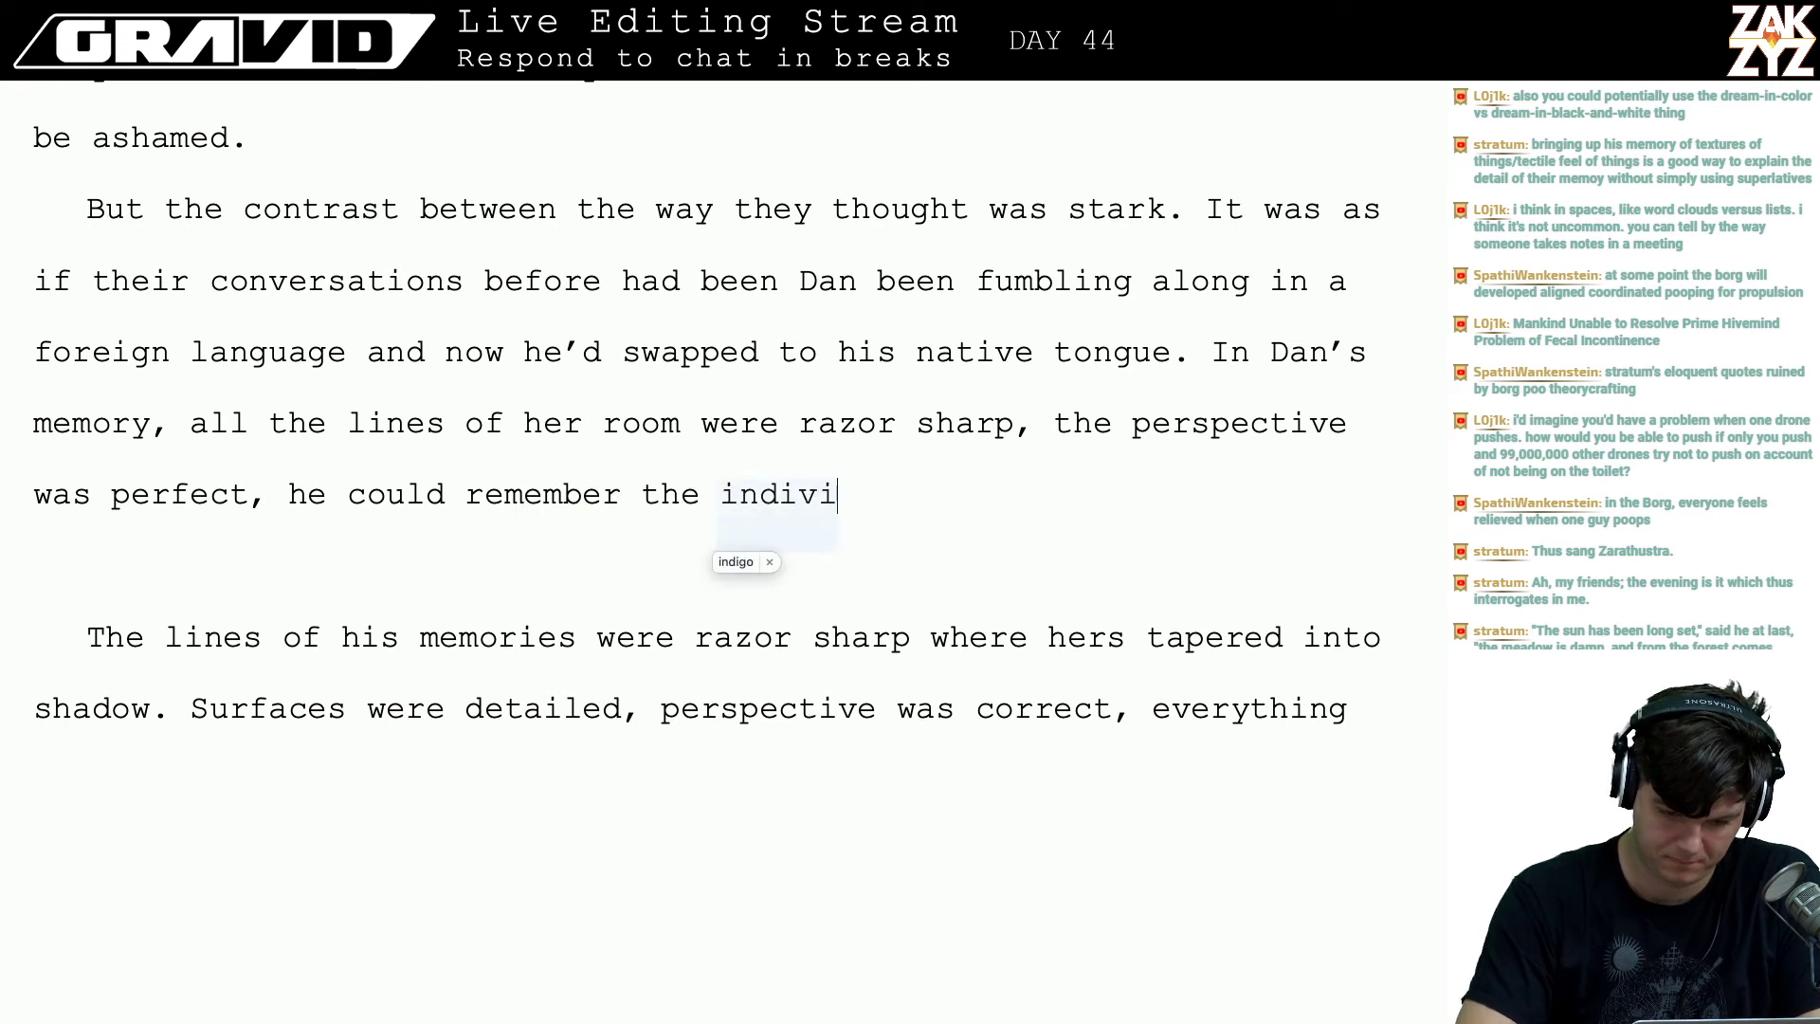
type("dual slats ")
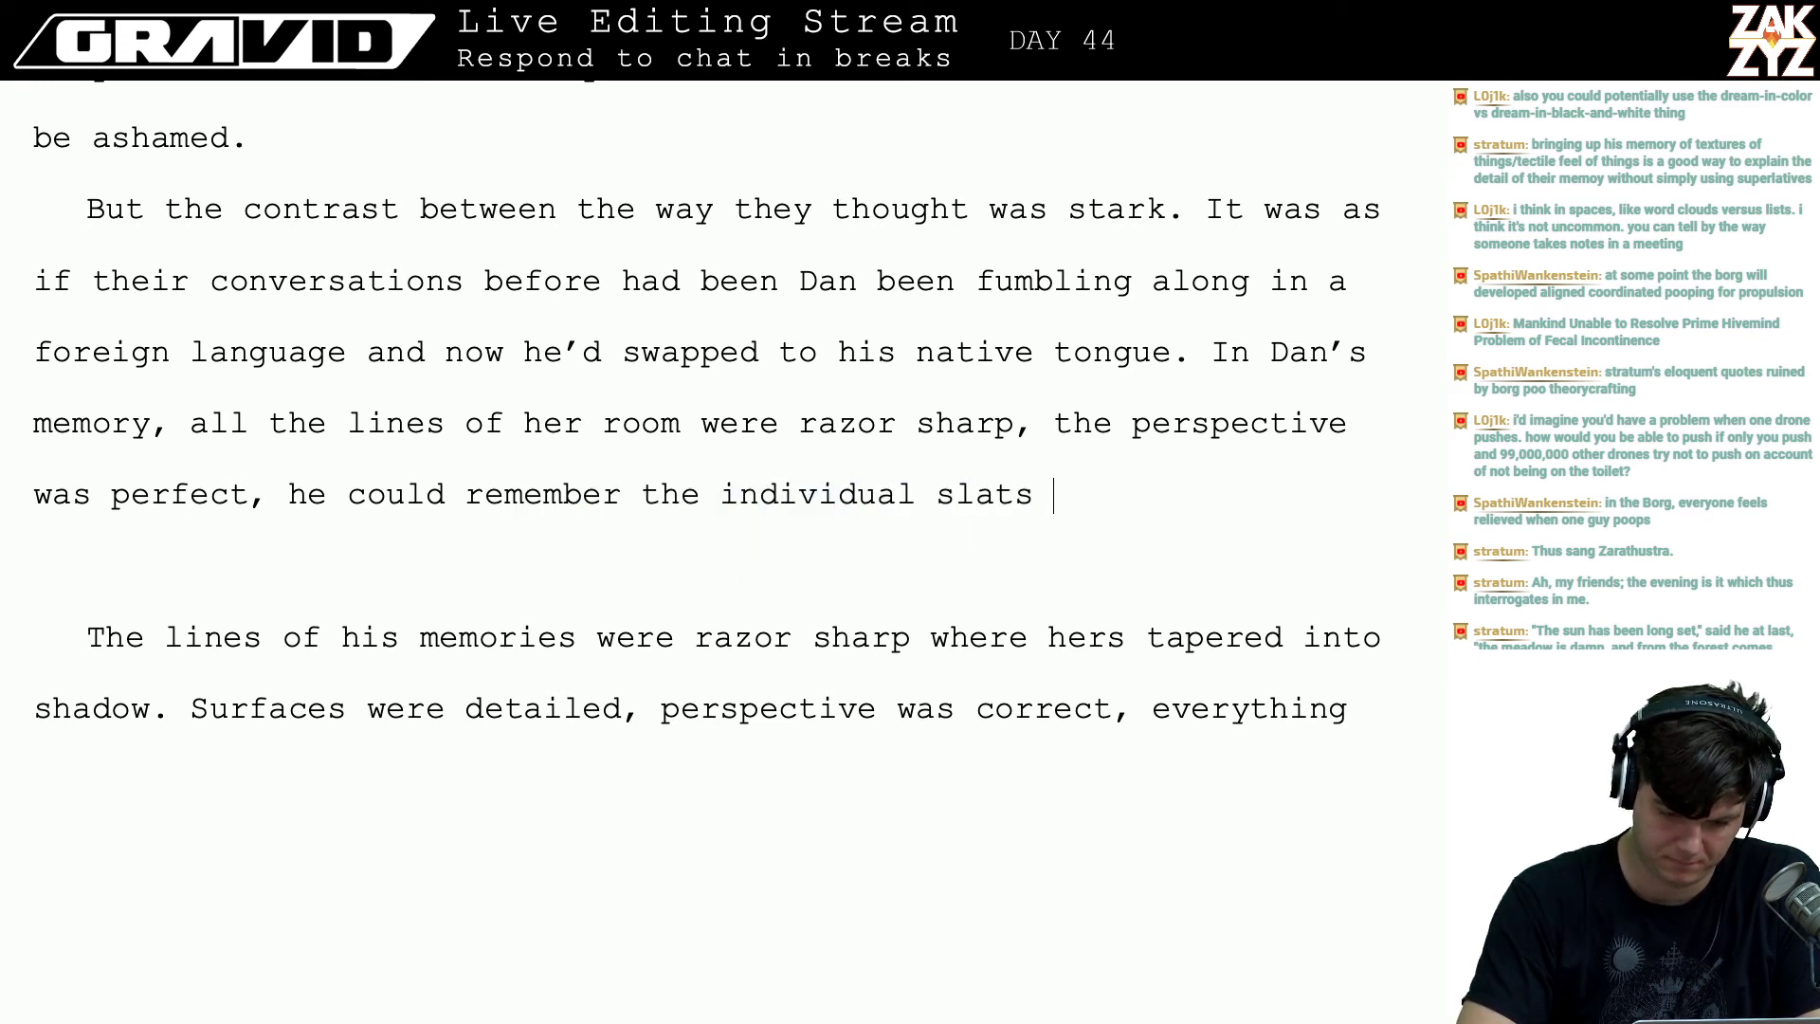
type("in")
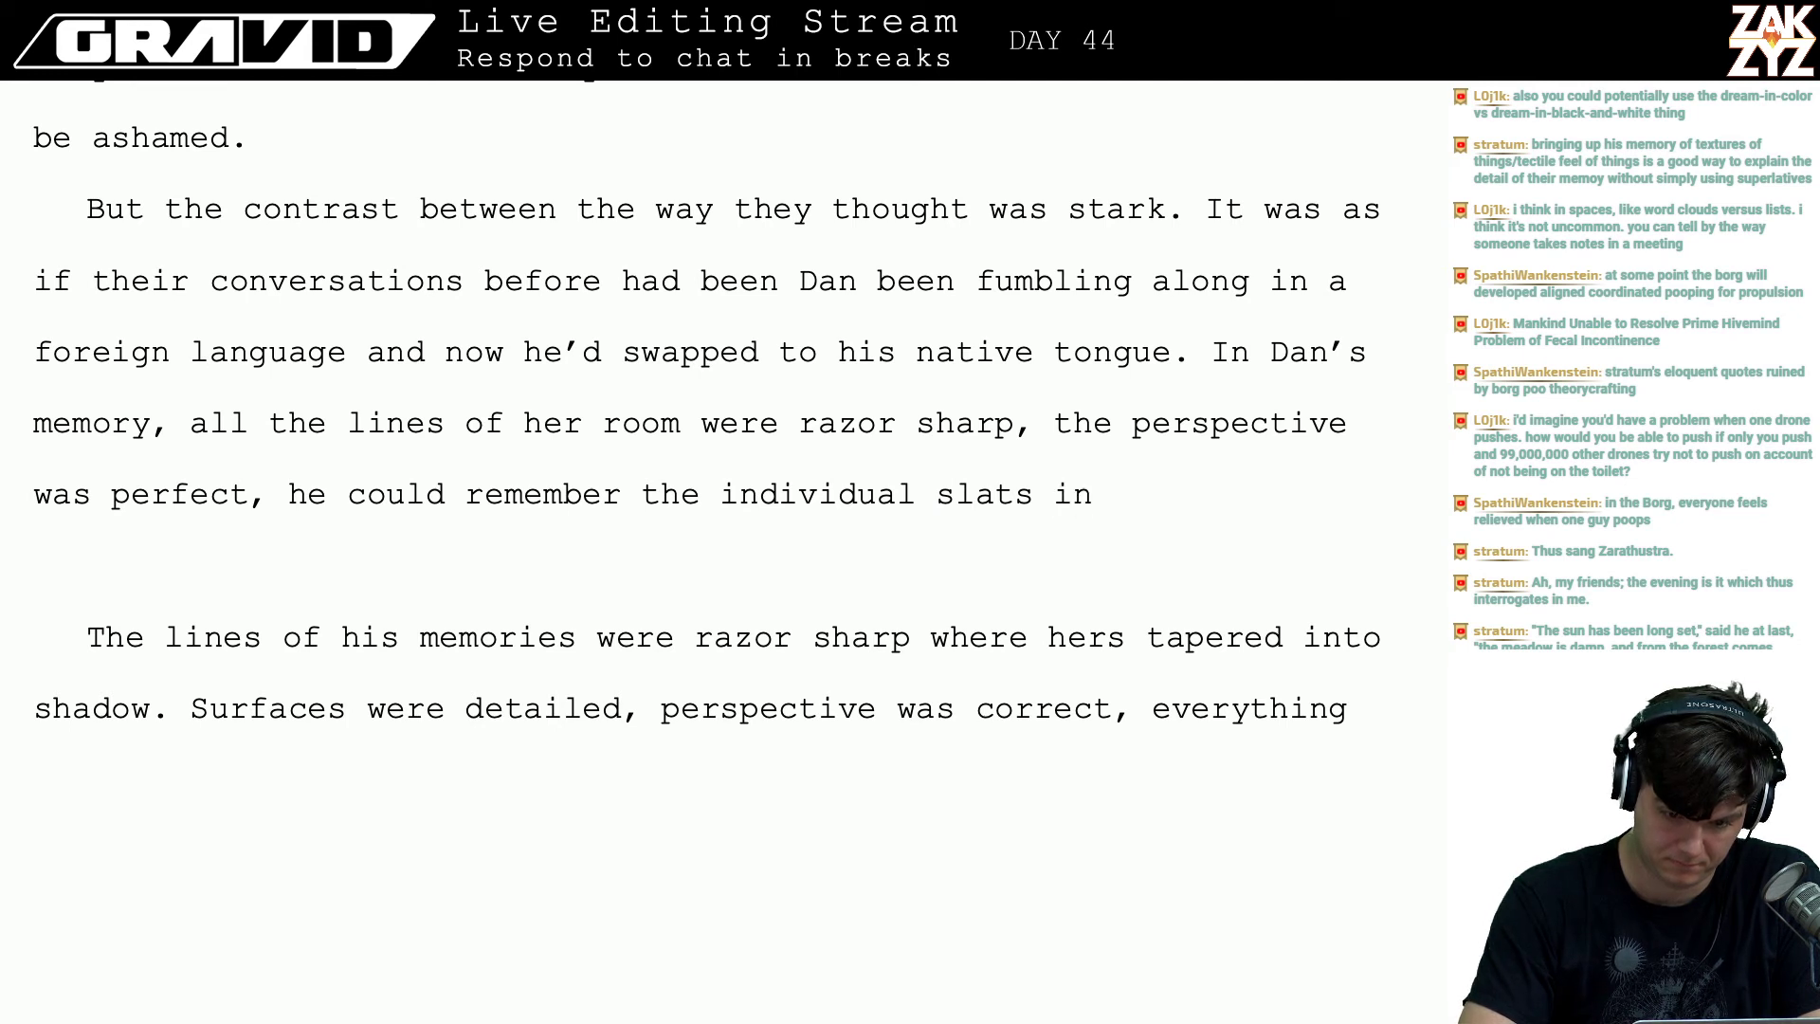
key("BackSpace")
key("BackSpace")
key("BackSpace")
key("BackSpace")
key("BackSpace")
key("BackSpace")
key("BackSpace")
key("BackSpace")
key("BackSpace")
key("BackSpace")
key("BackSpace")
key("BackSpace")
key("BackSpace")
key("BackSpace")
key("BackSpace")
key("BackSpace")
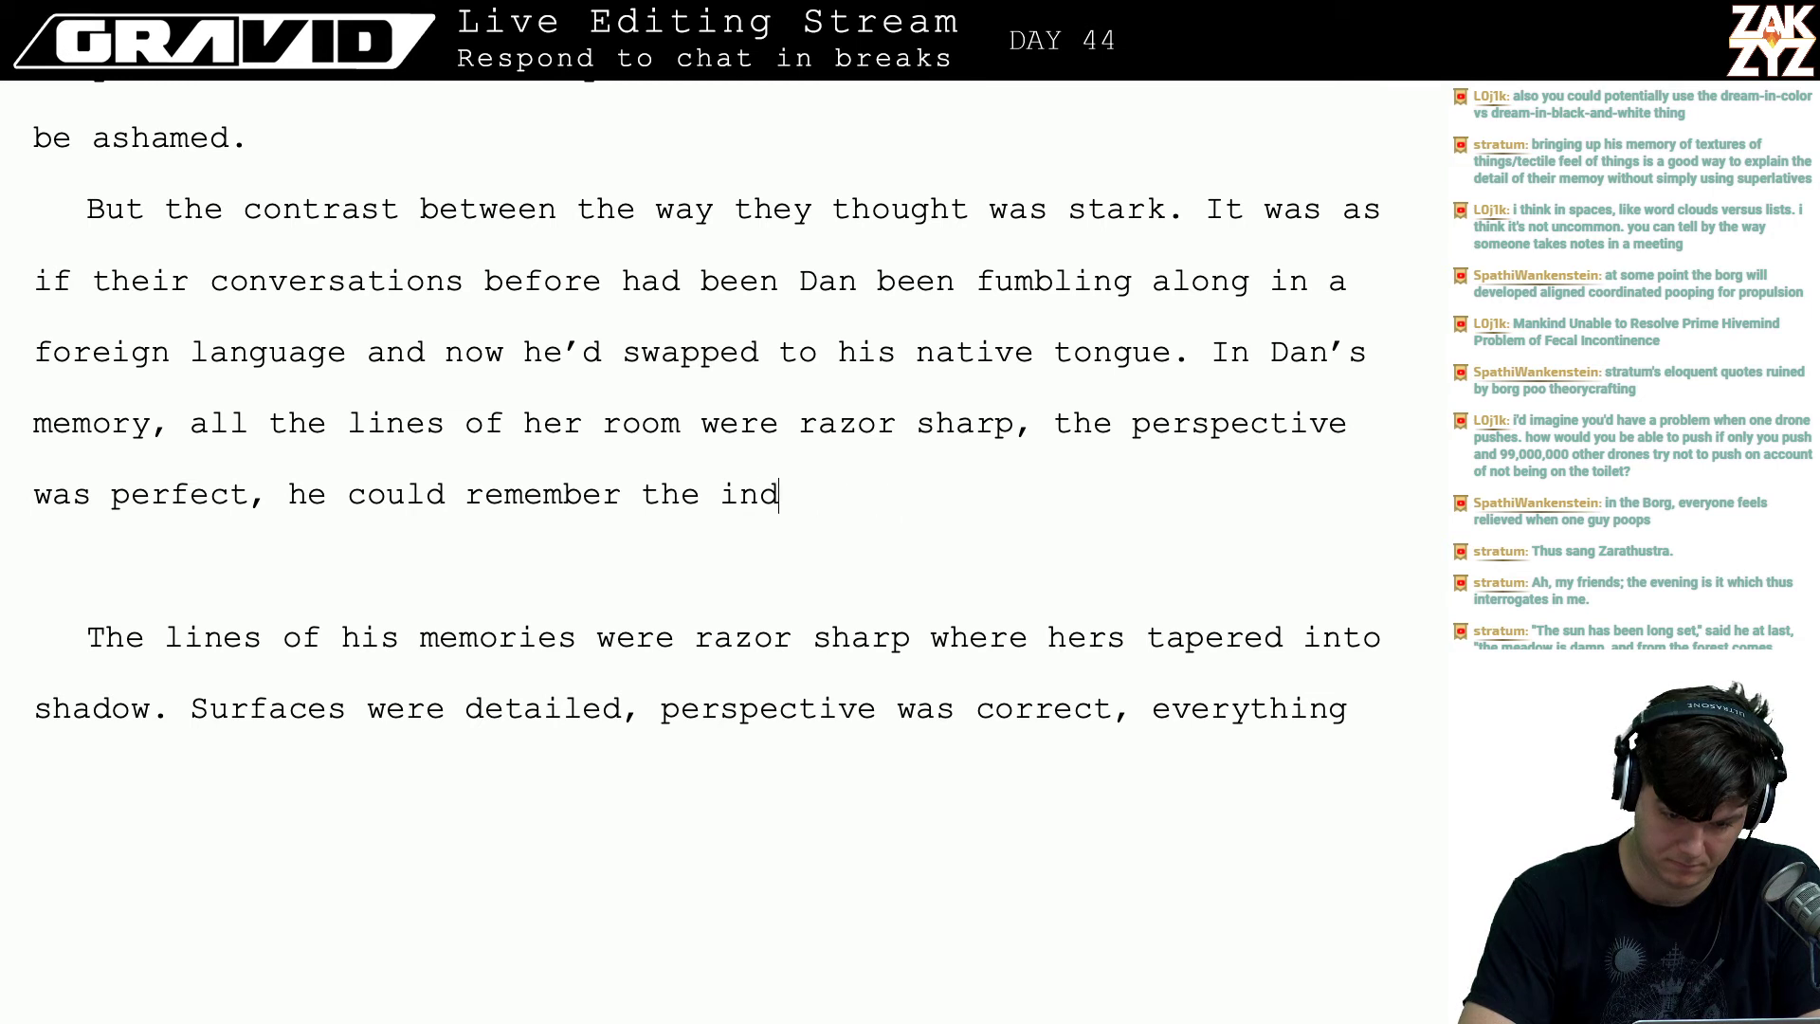
key("BackSpace")
key("BackSpace")
key("BackSpace")
key("BackSpace")
key("BackSpace")
key("BackSpace")
- Continue the sentence after "he could remember" with "the individual leaves on Yggdrasil, the number"
type("he intdi")
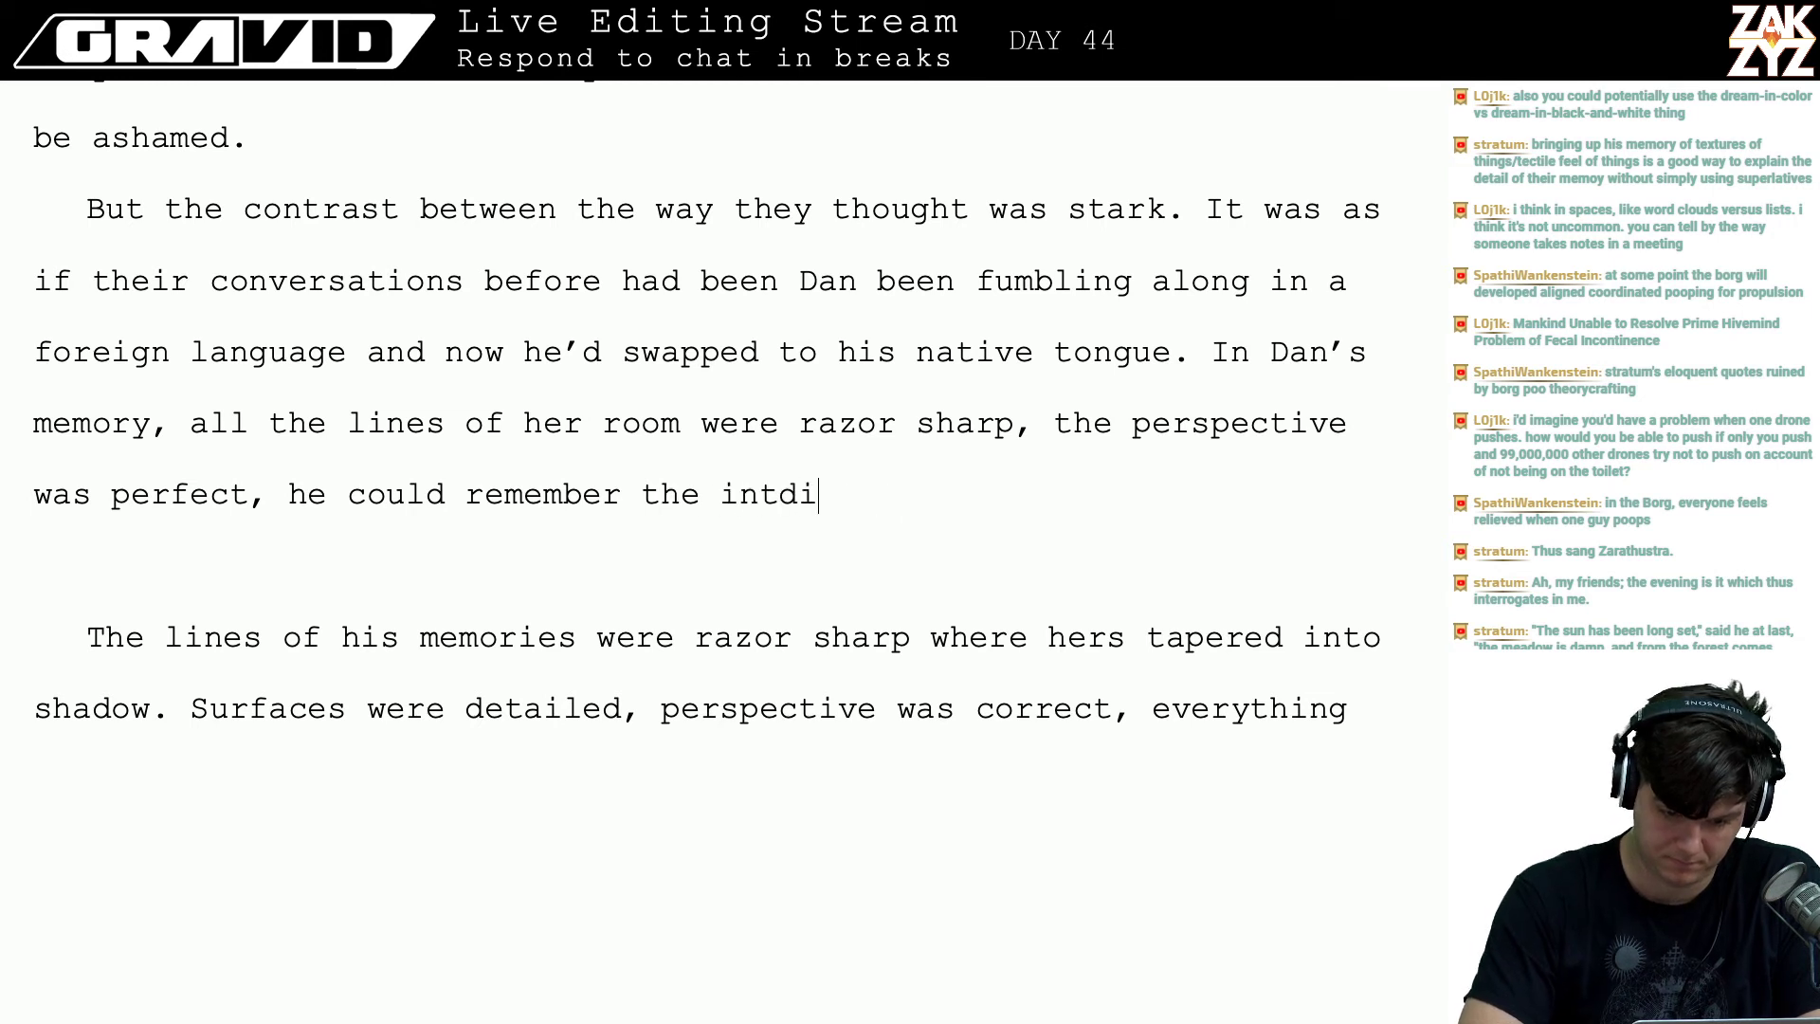
key("BackSpace")
key("BackSpace")
key("BackSpace")
type("dividu")
key("BackSpace")
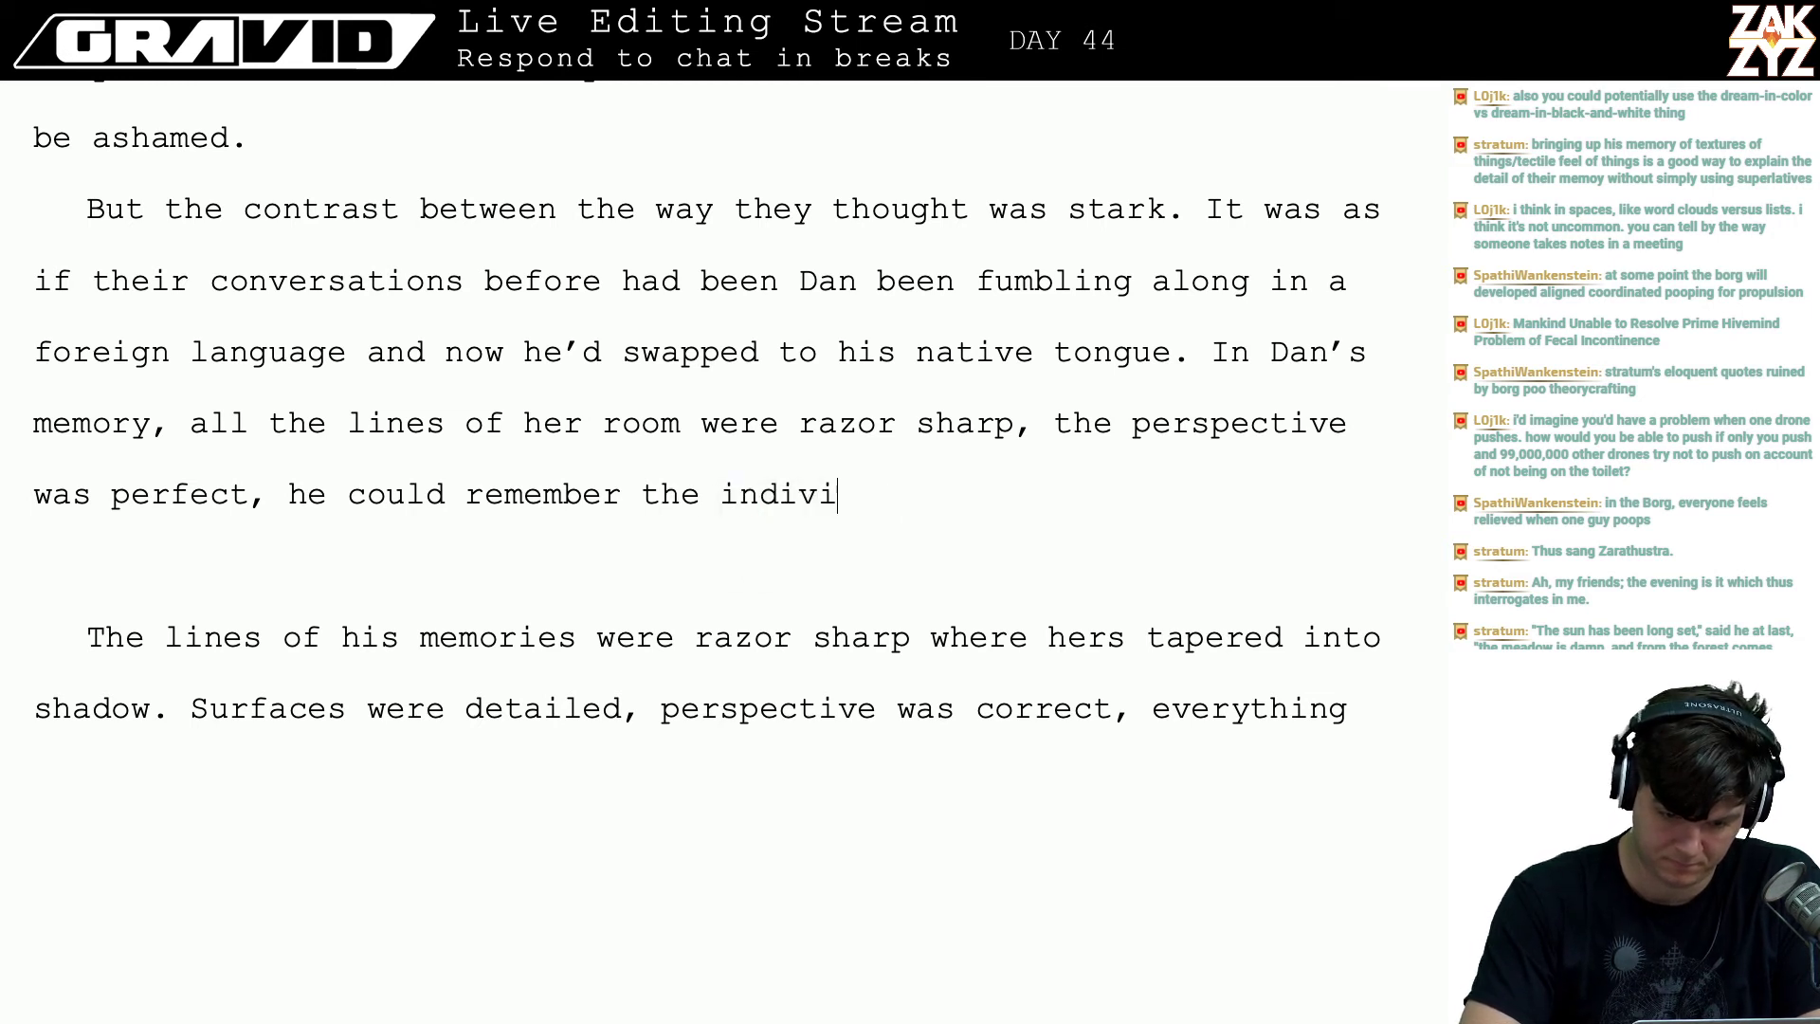
type("dual le")
key("BackSpace")
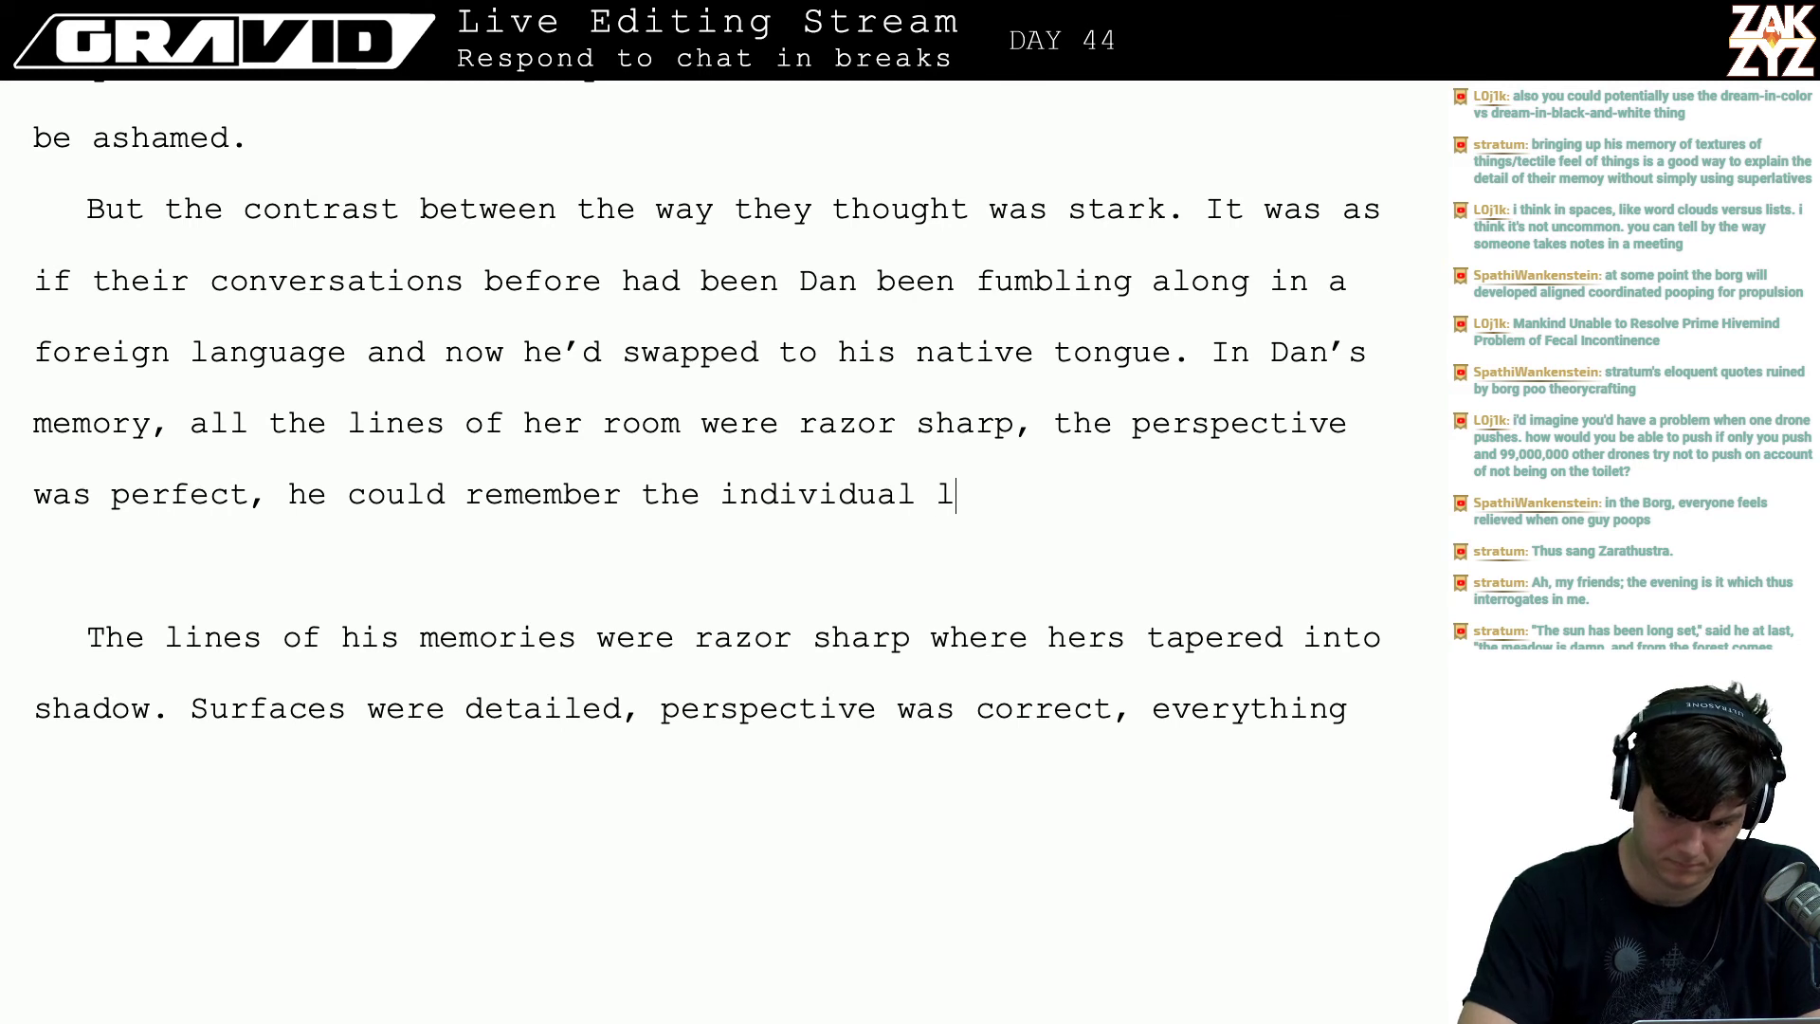
type("ime")
key("BackSpace")
key("BackSpace")
key("BackSpace")
type("eav")
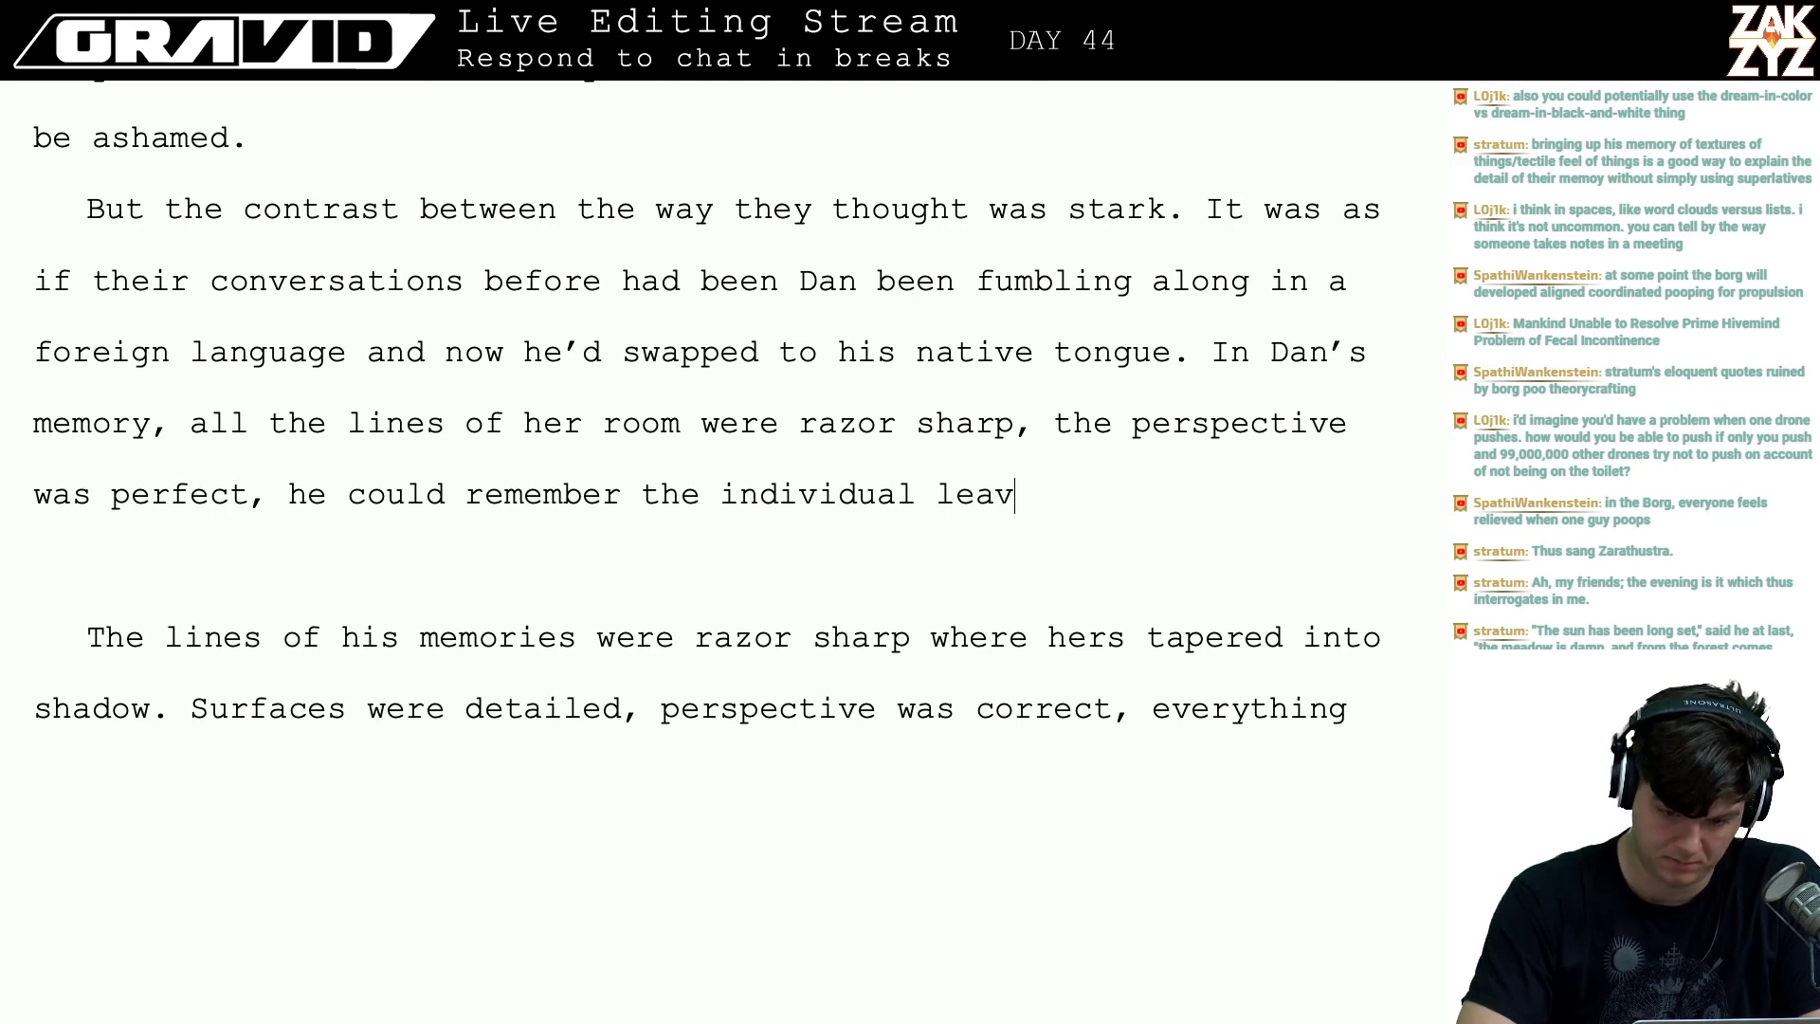
type("es on Yggdraisl")
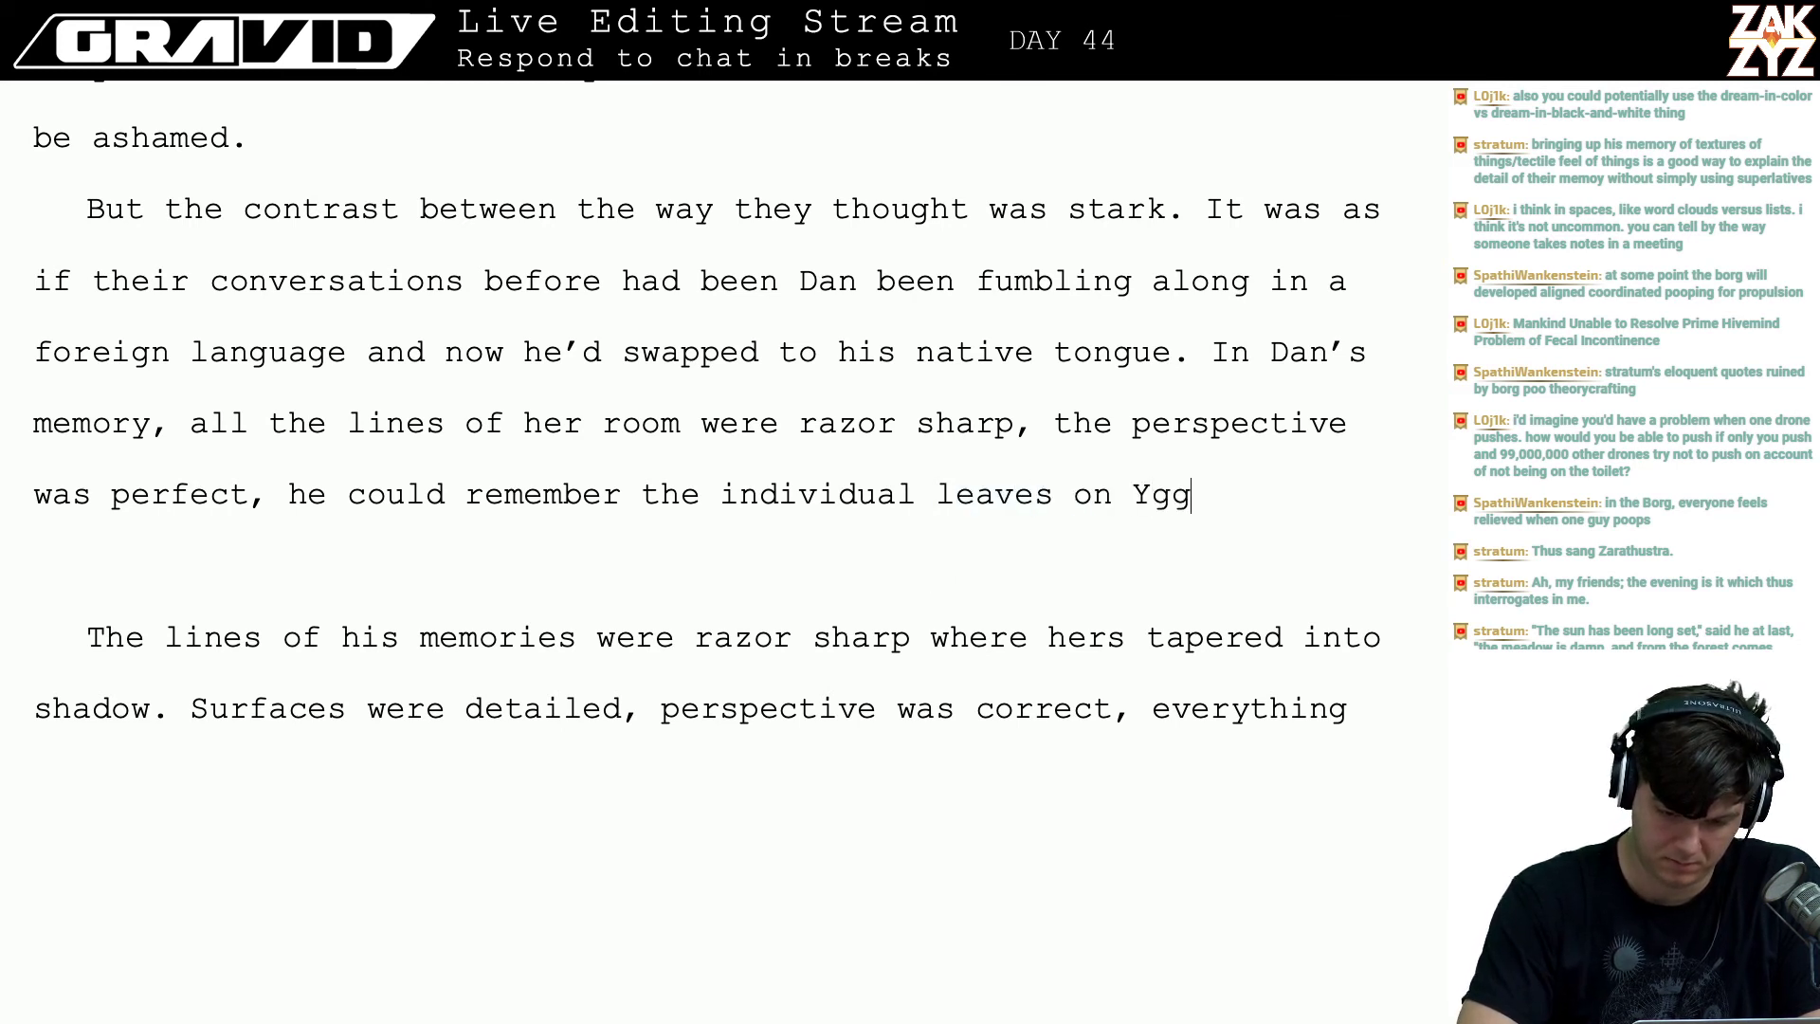
key("BackSpace")
key("BackSpace")
key("BackSpace")
type("s")
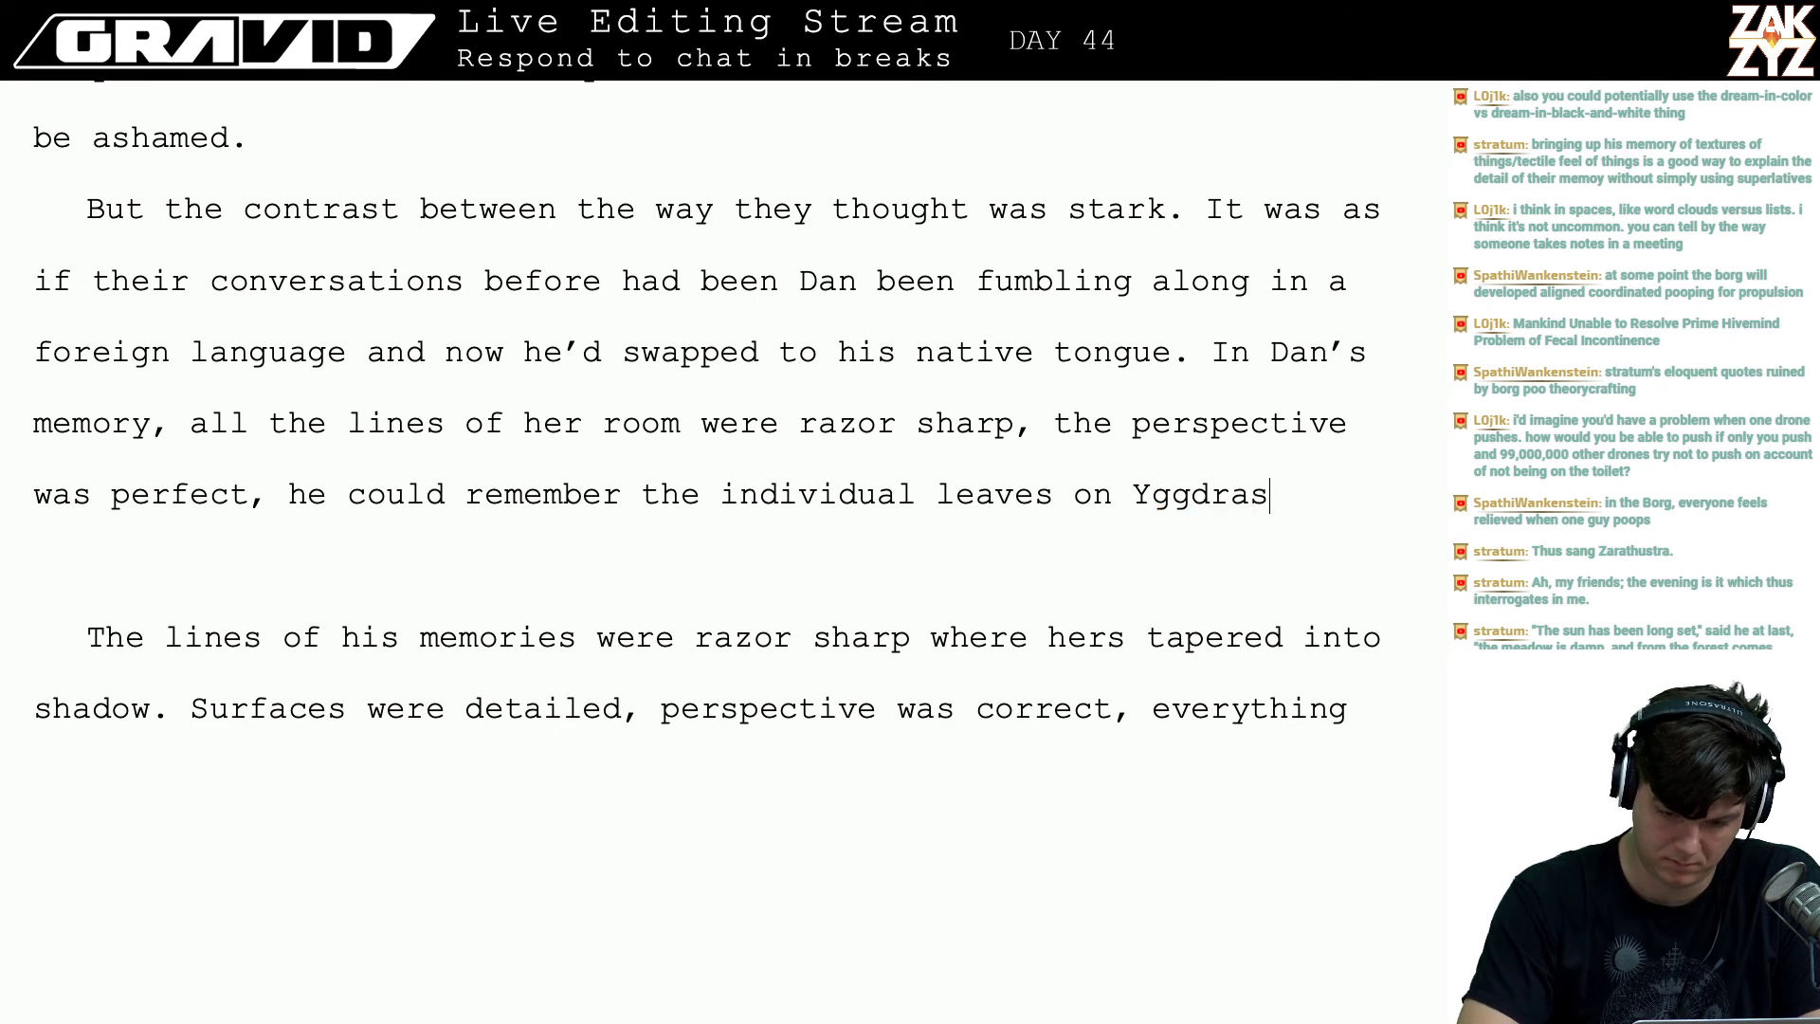
type("il, the number r")
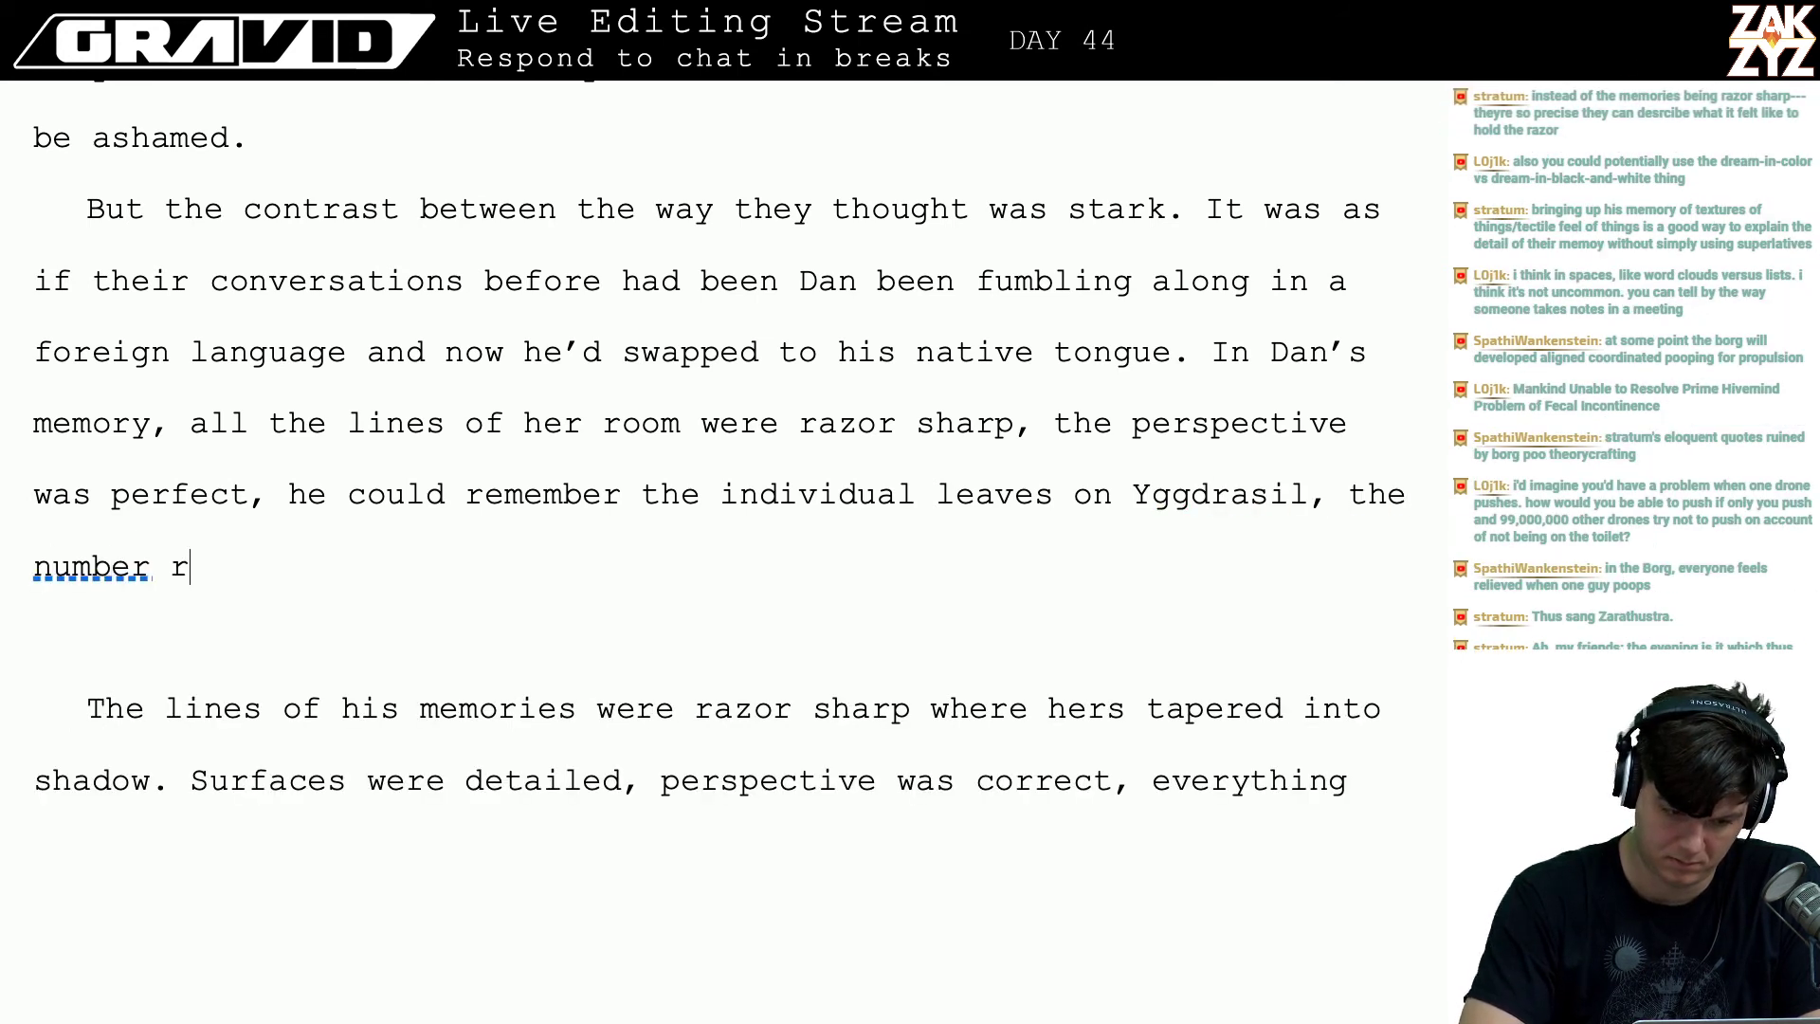
- Finish the sentence after "the number" with "of slats on her closet doors."
key("BackSpace")
type("of slats ")
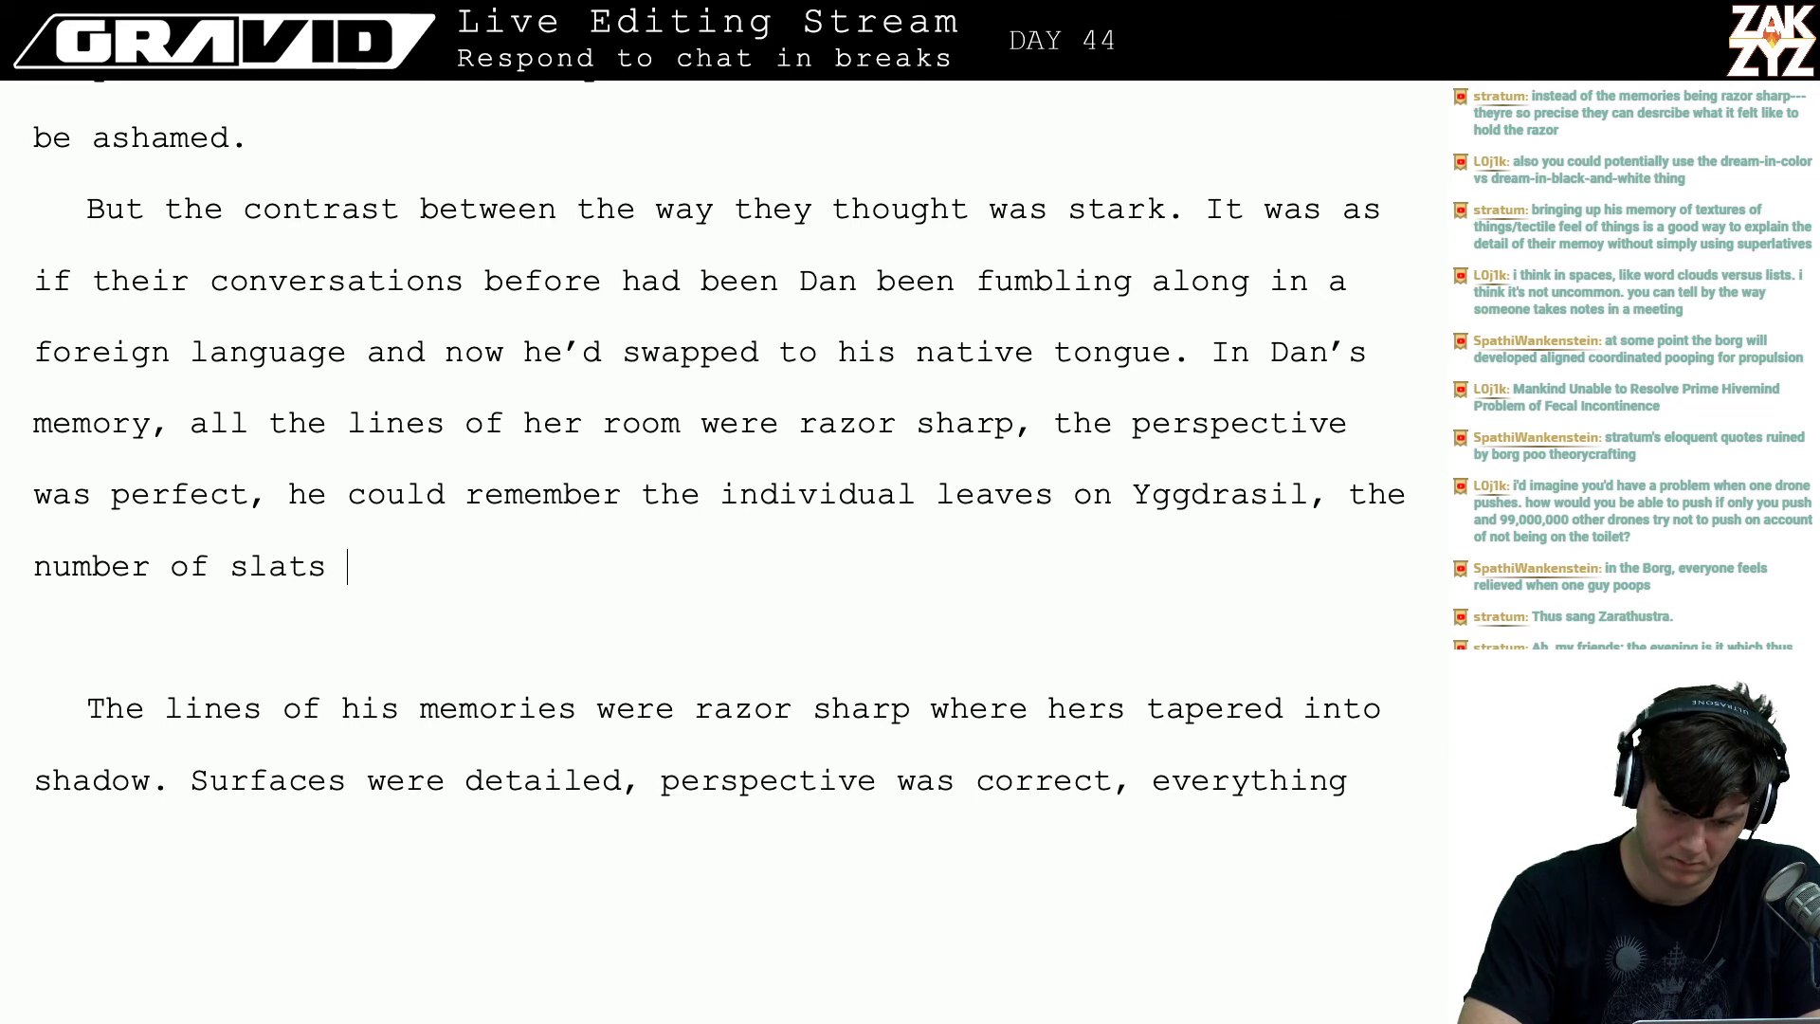
type("on her")
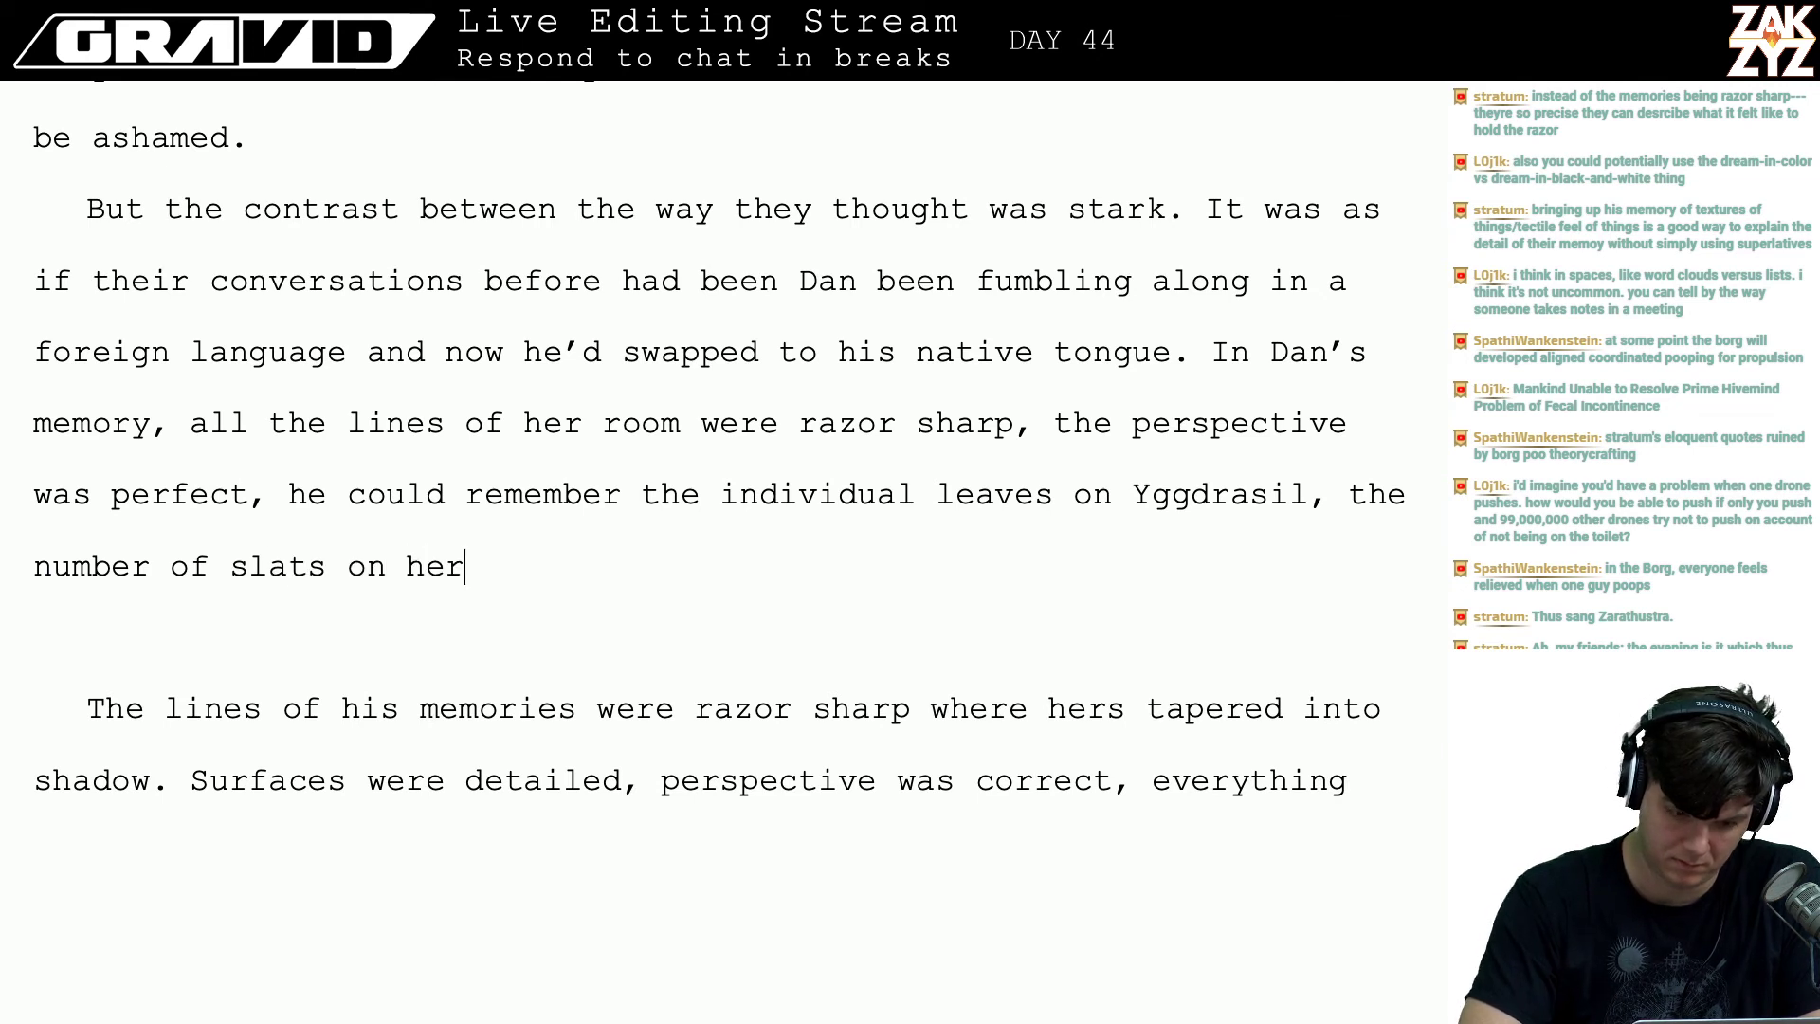
type(" closet doors,")
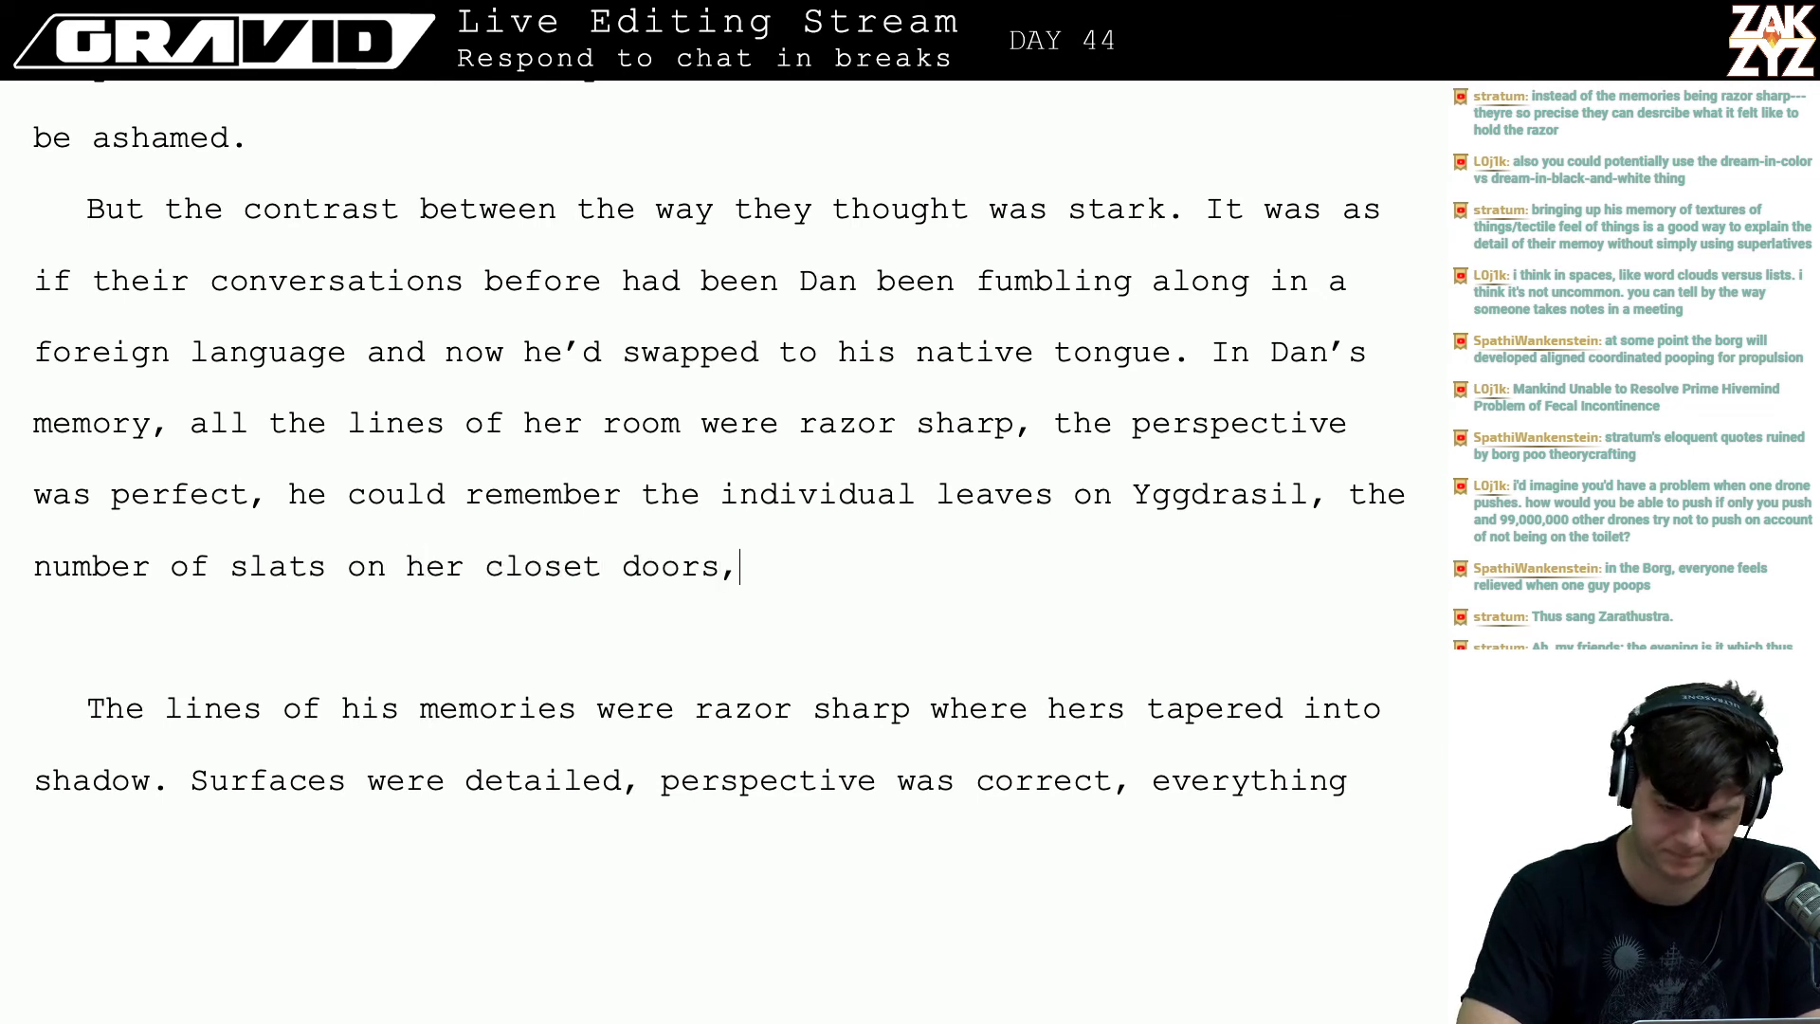
key("BackSpace")
type(".")
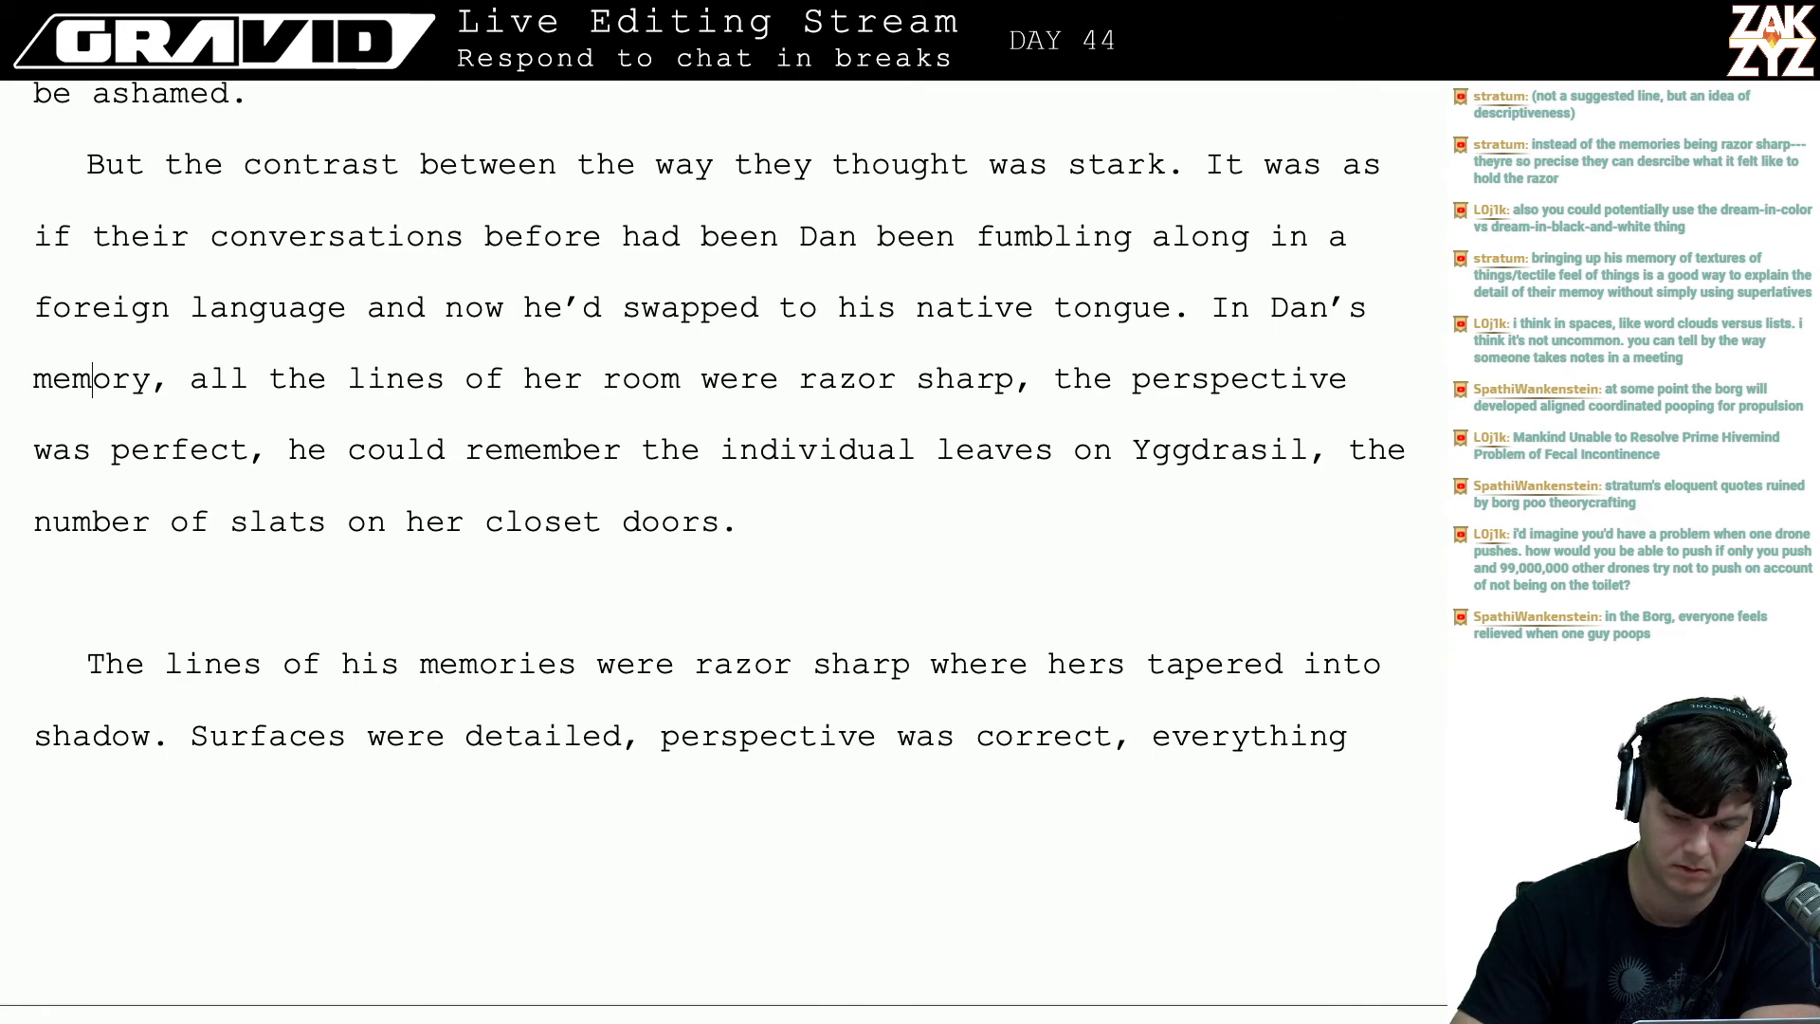
- Break the paragraph before "In Dan's memory," into an indented new paragraph, leaving an empty line after "his native tongue."
left_click(1211, 308)
key("Return")
key("Return")
key("Tab")
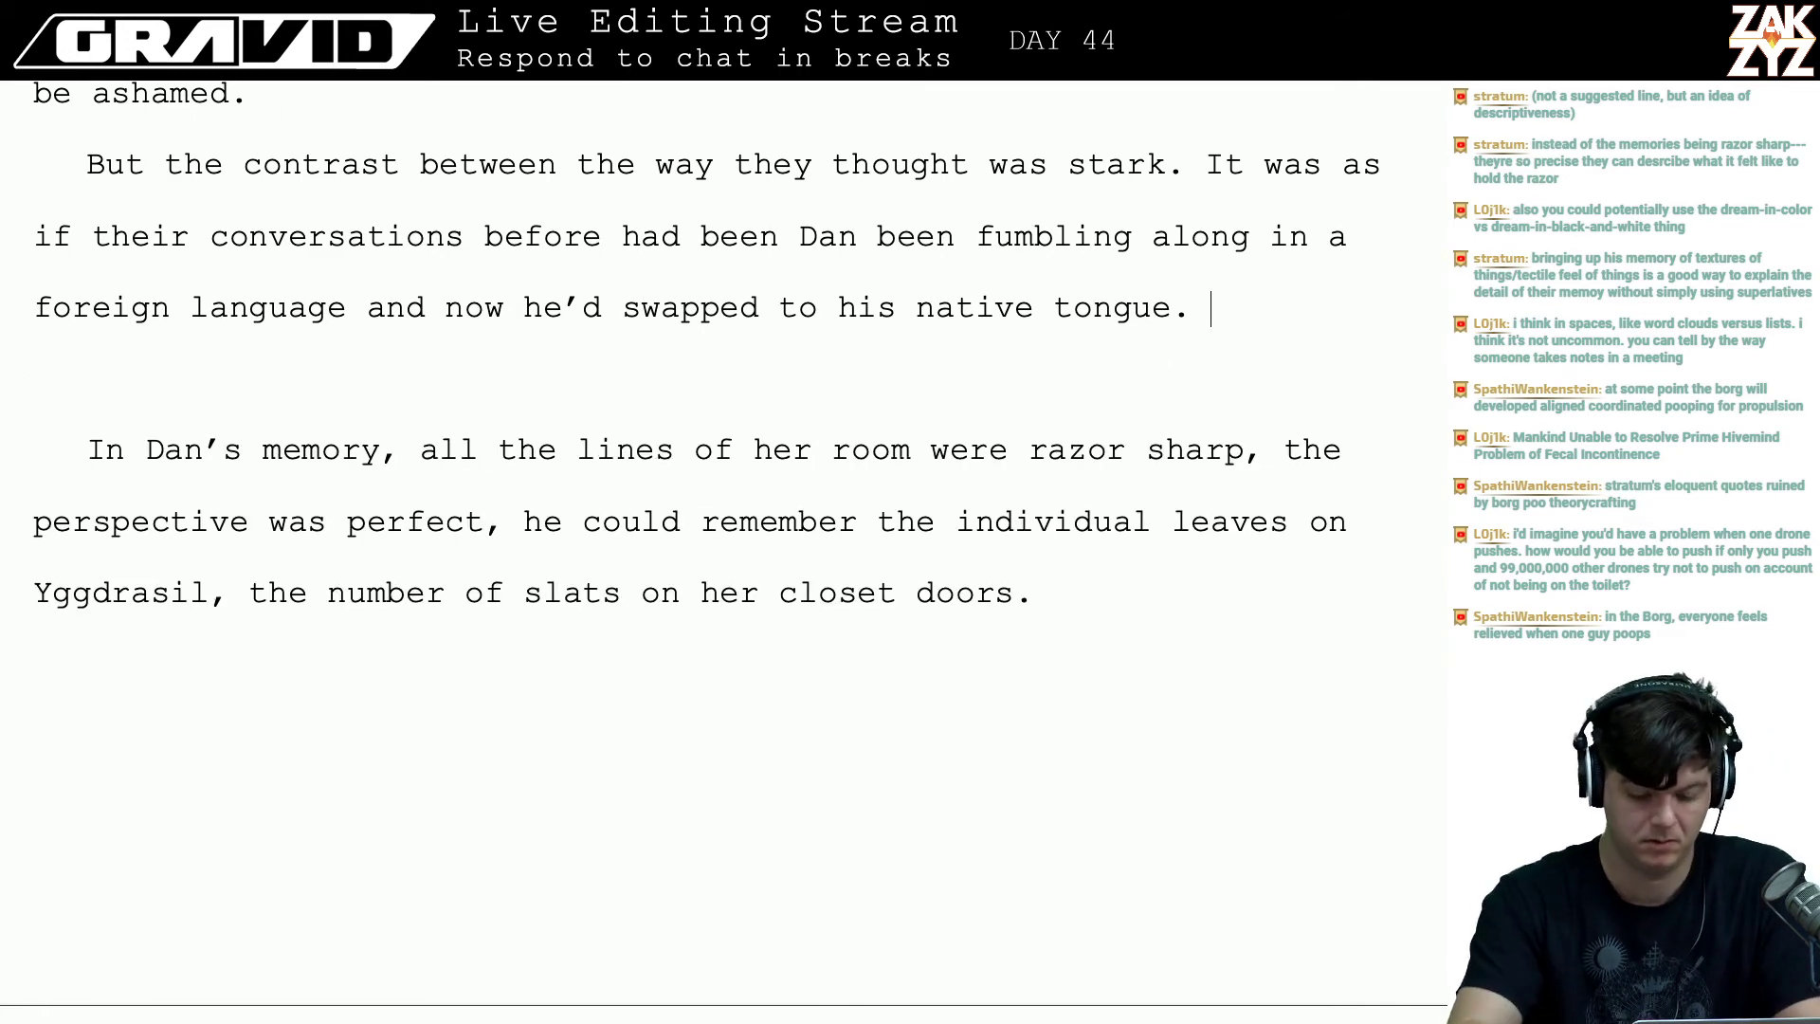
- Begin a new sentence after "his native tongue." reading "Dan could remember the exact layout of her room,"
type("Dan could ")
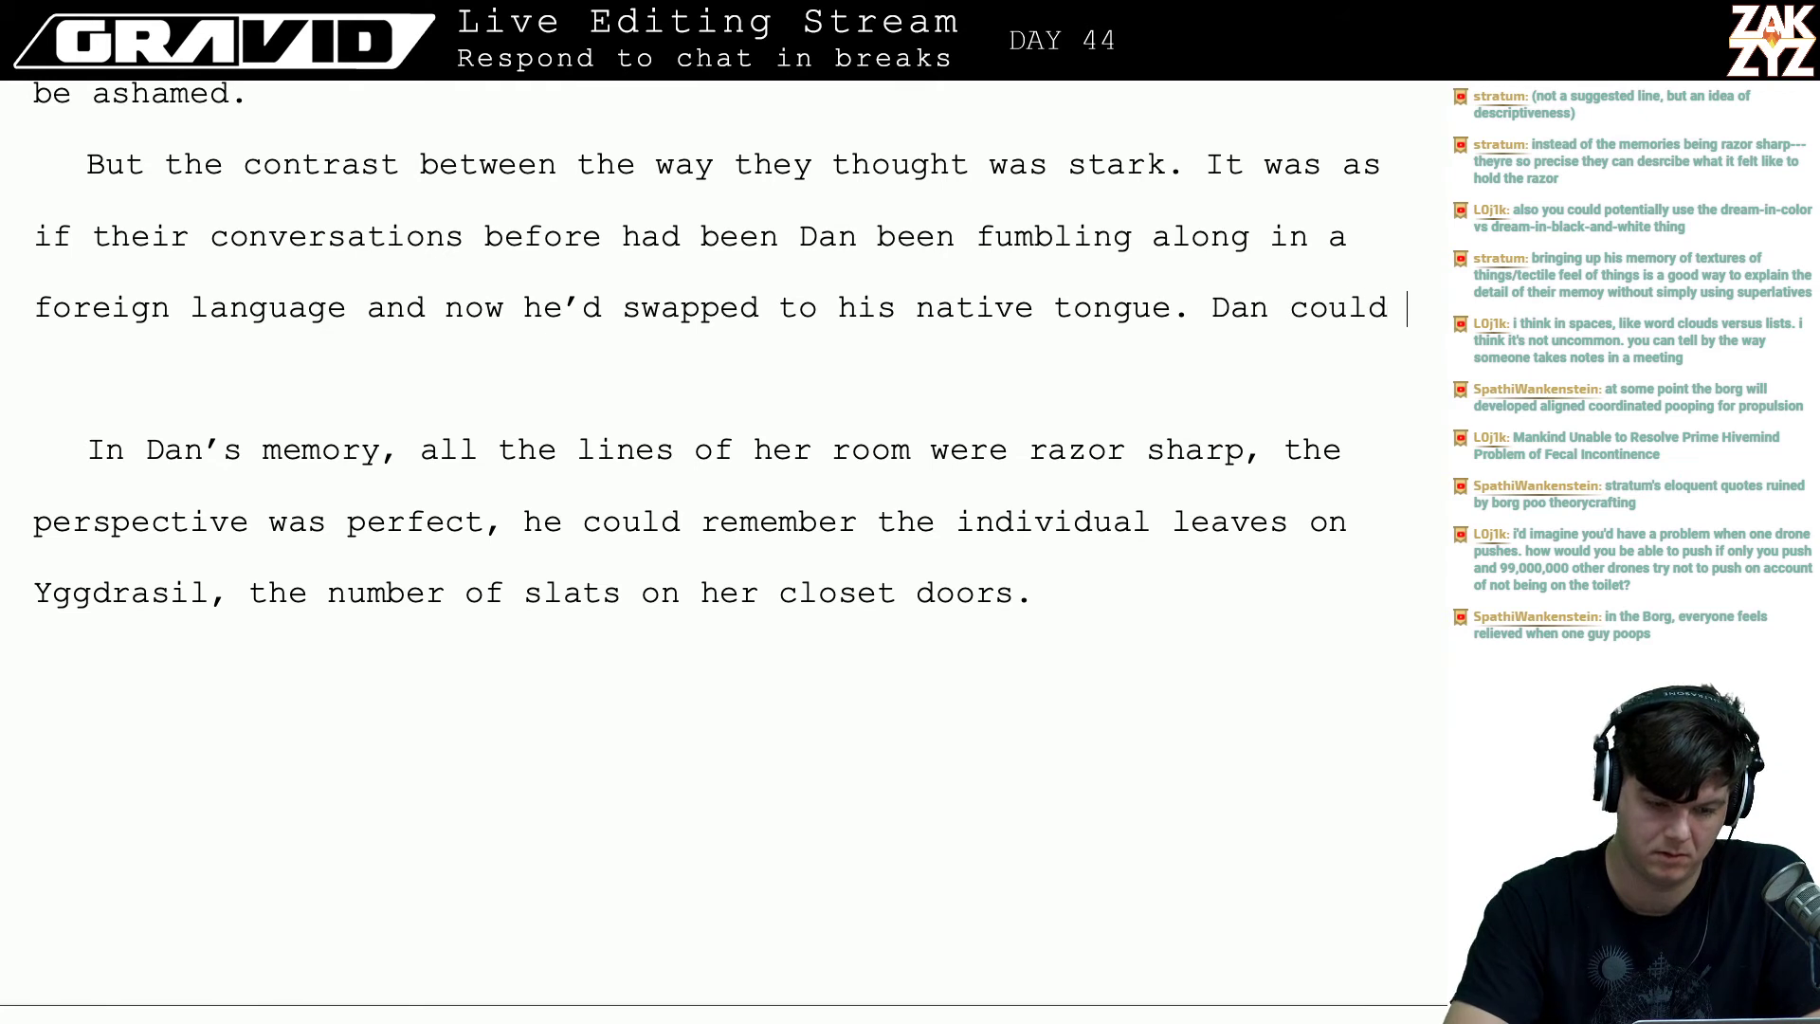
type("remem")
key("BackSpace")
key("BackSpace")
key("BackSpace")
type("me")
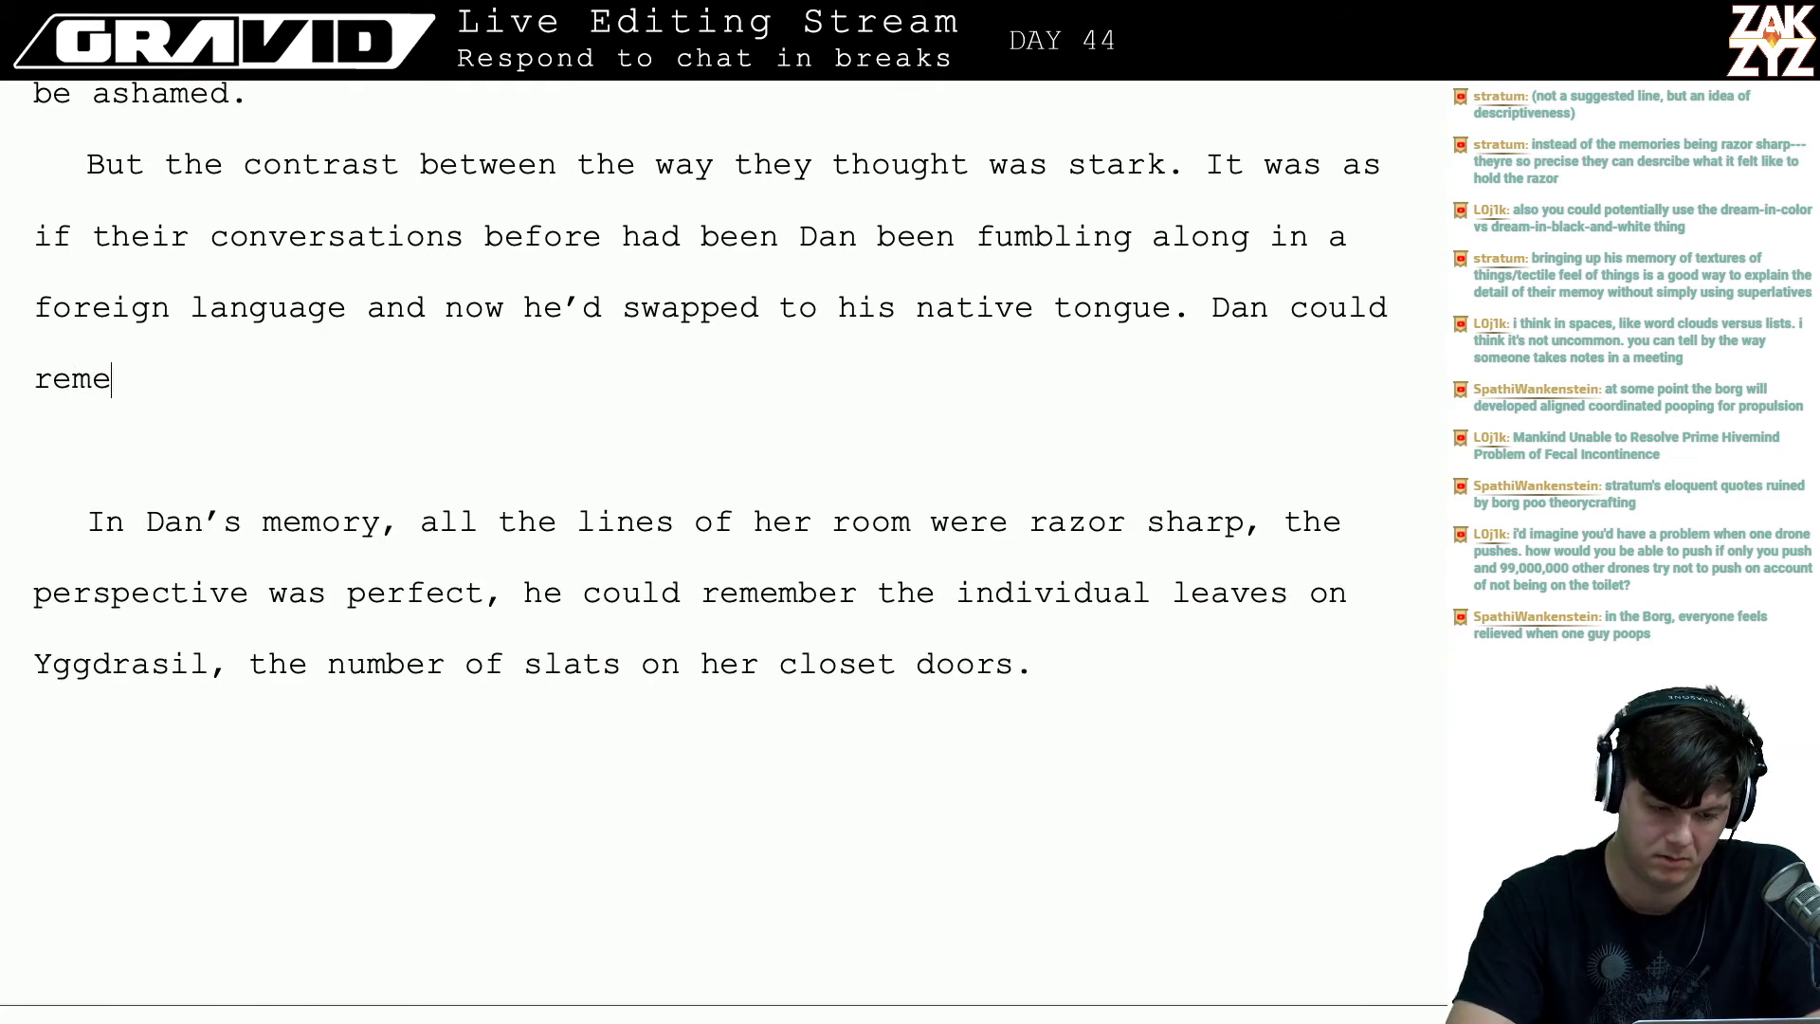
type("mber the exact")
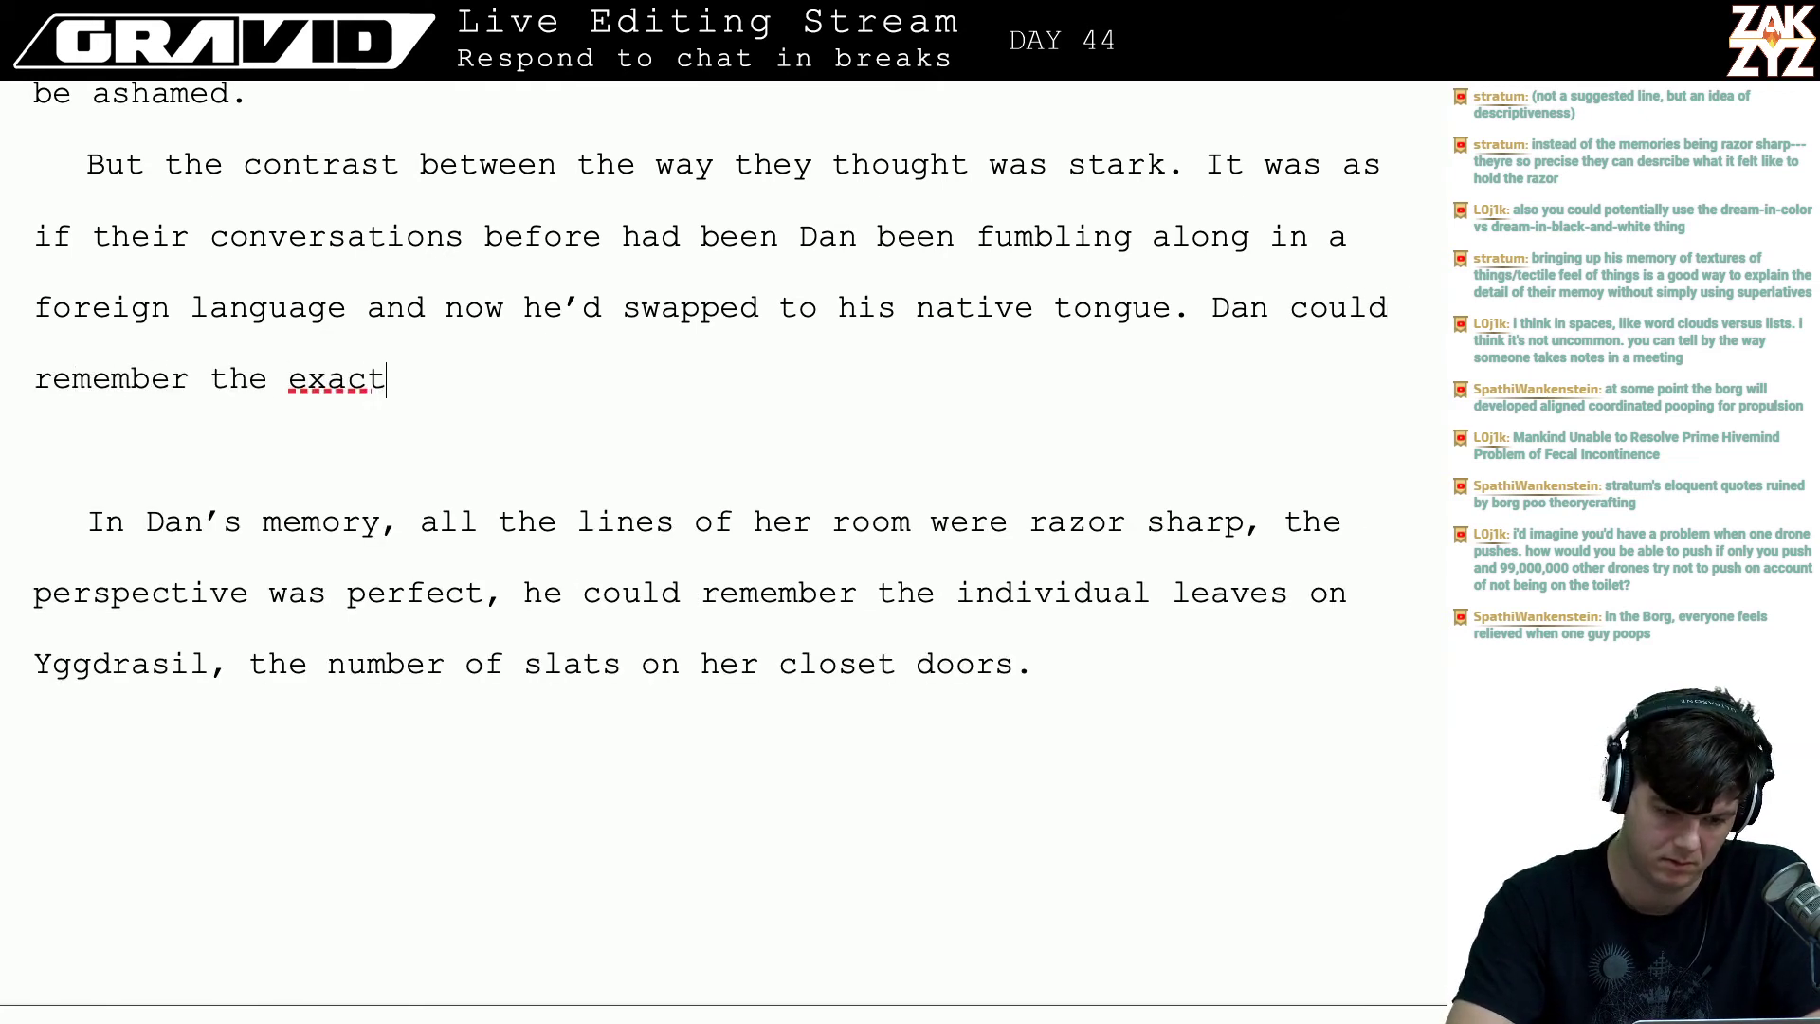
type(" layout of her room, ")
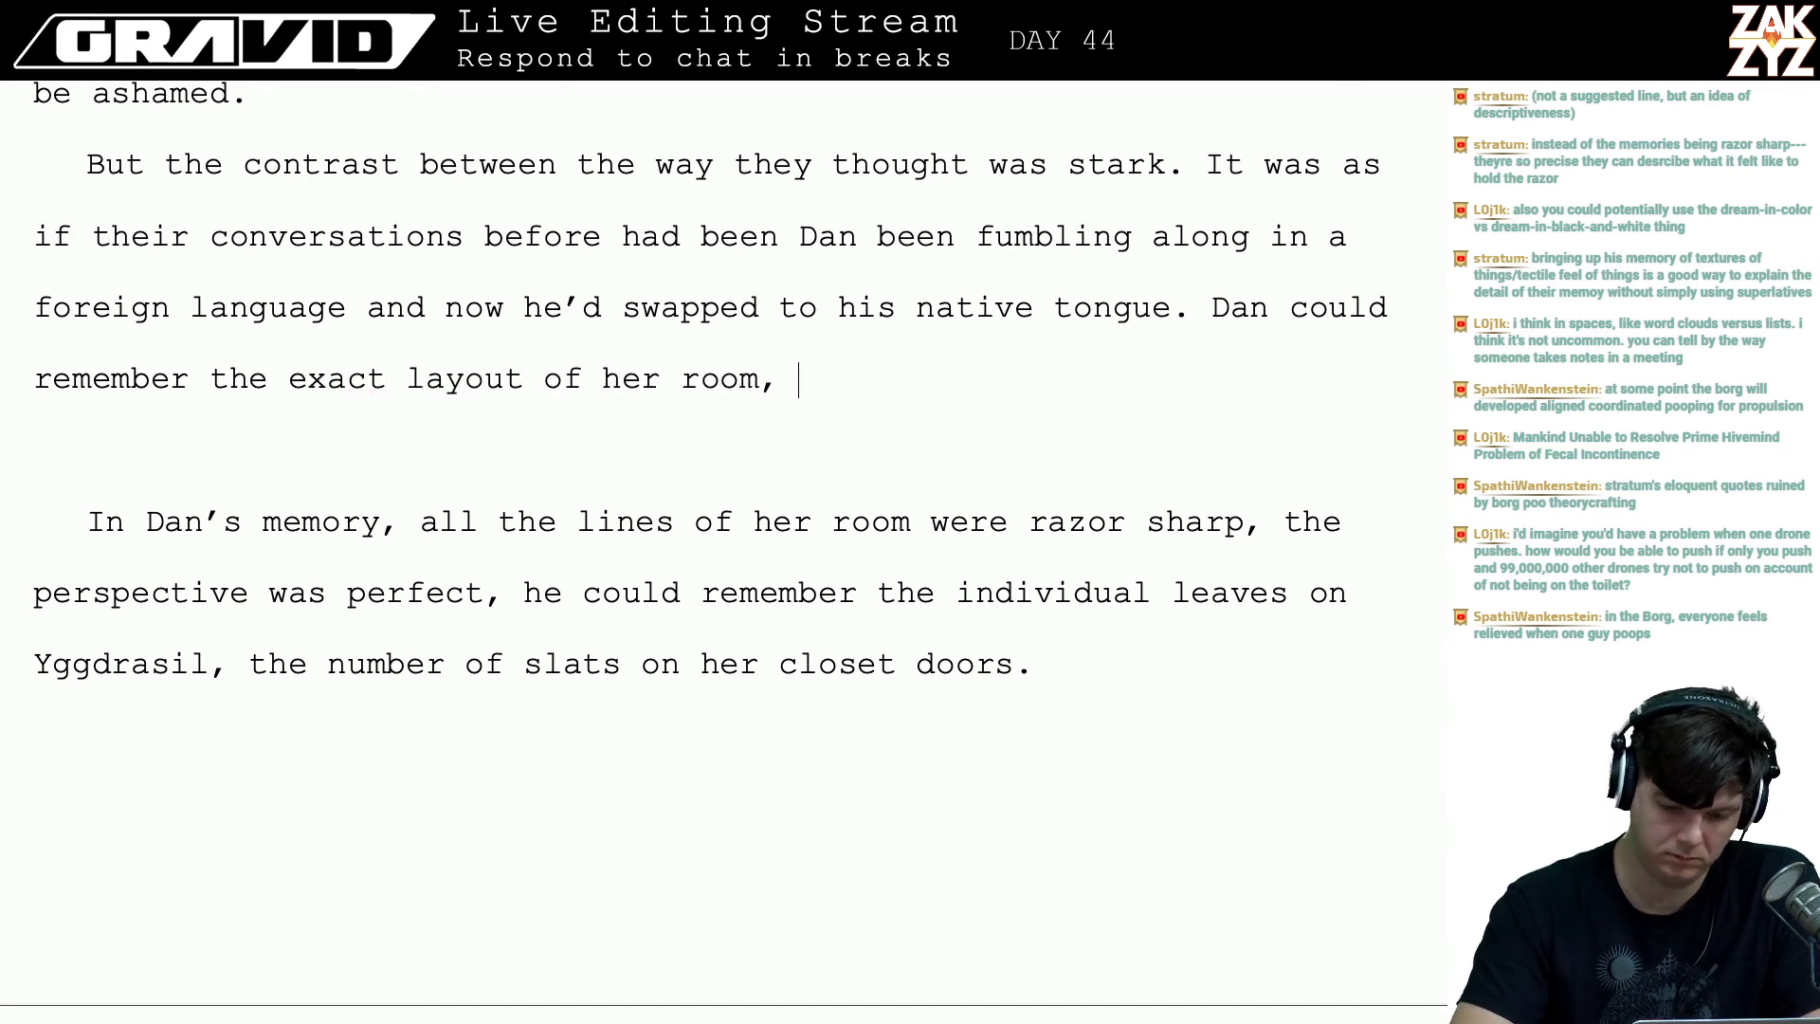
type("the")
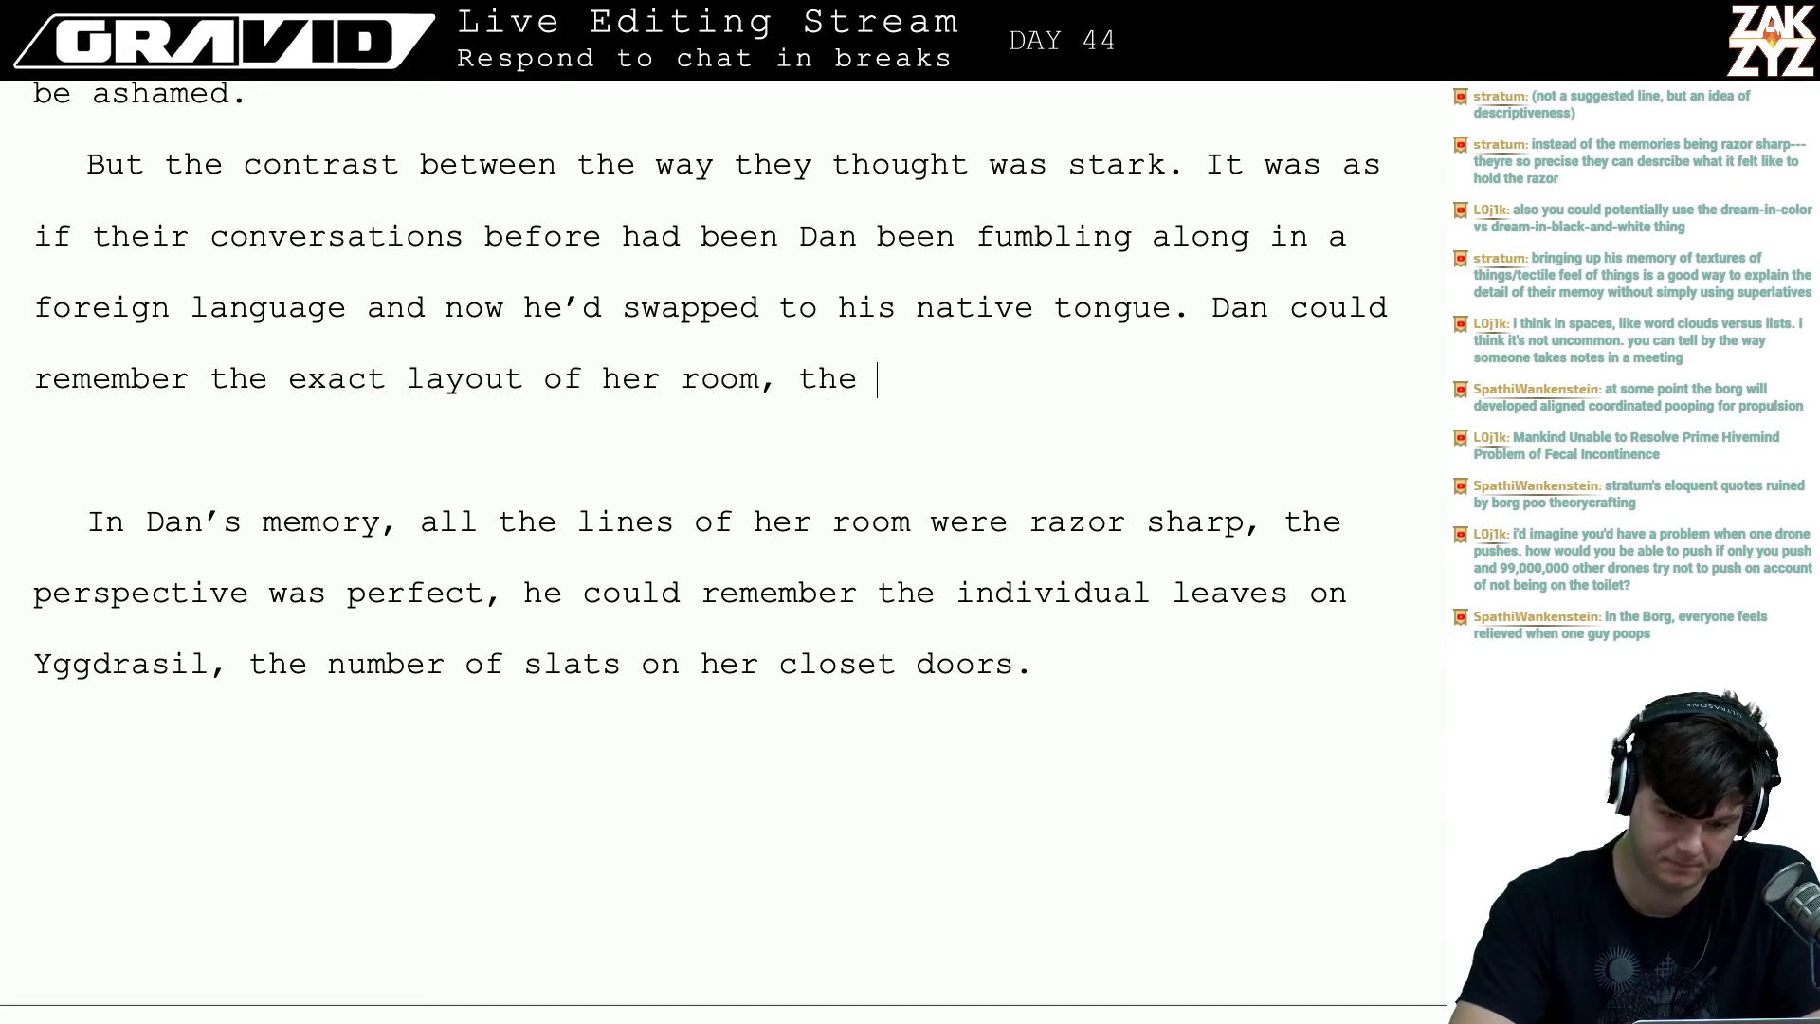
key("BackSpace")
key("BackSpace")
key("BackSpace")
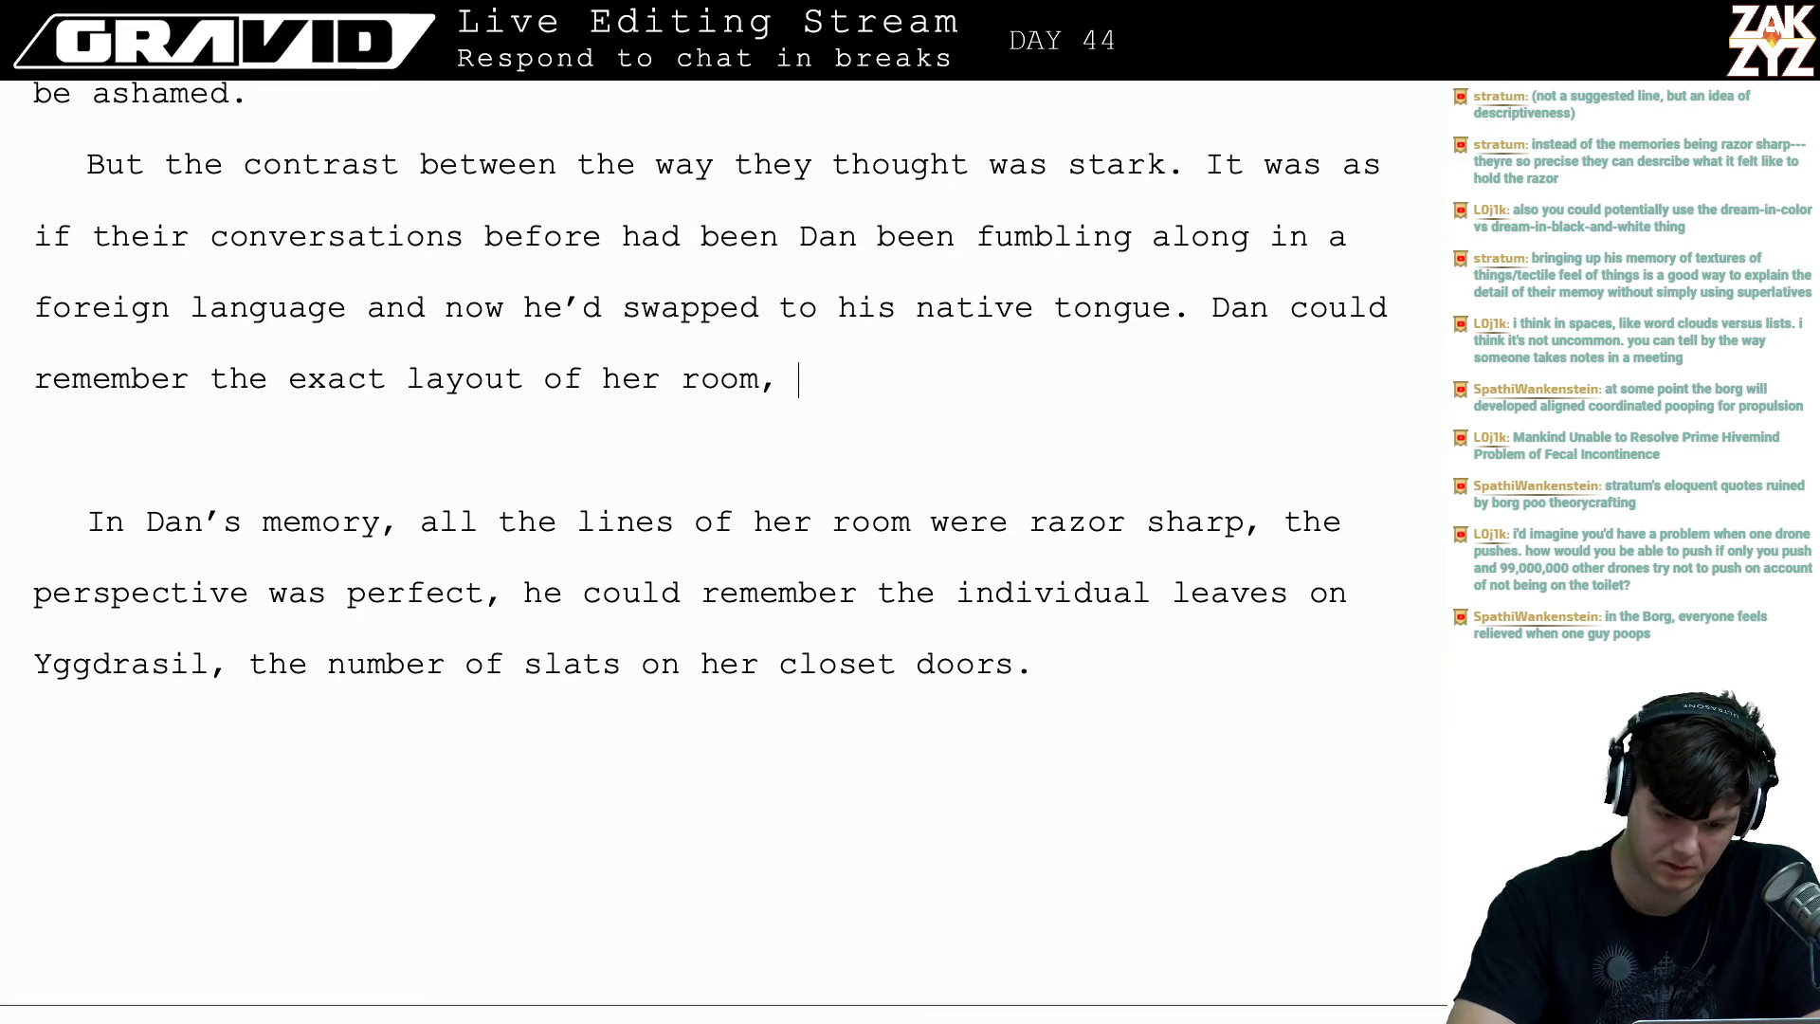
type("the")
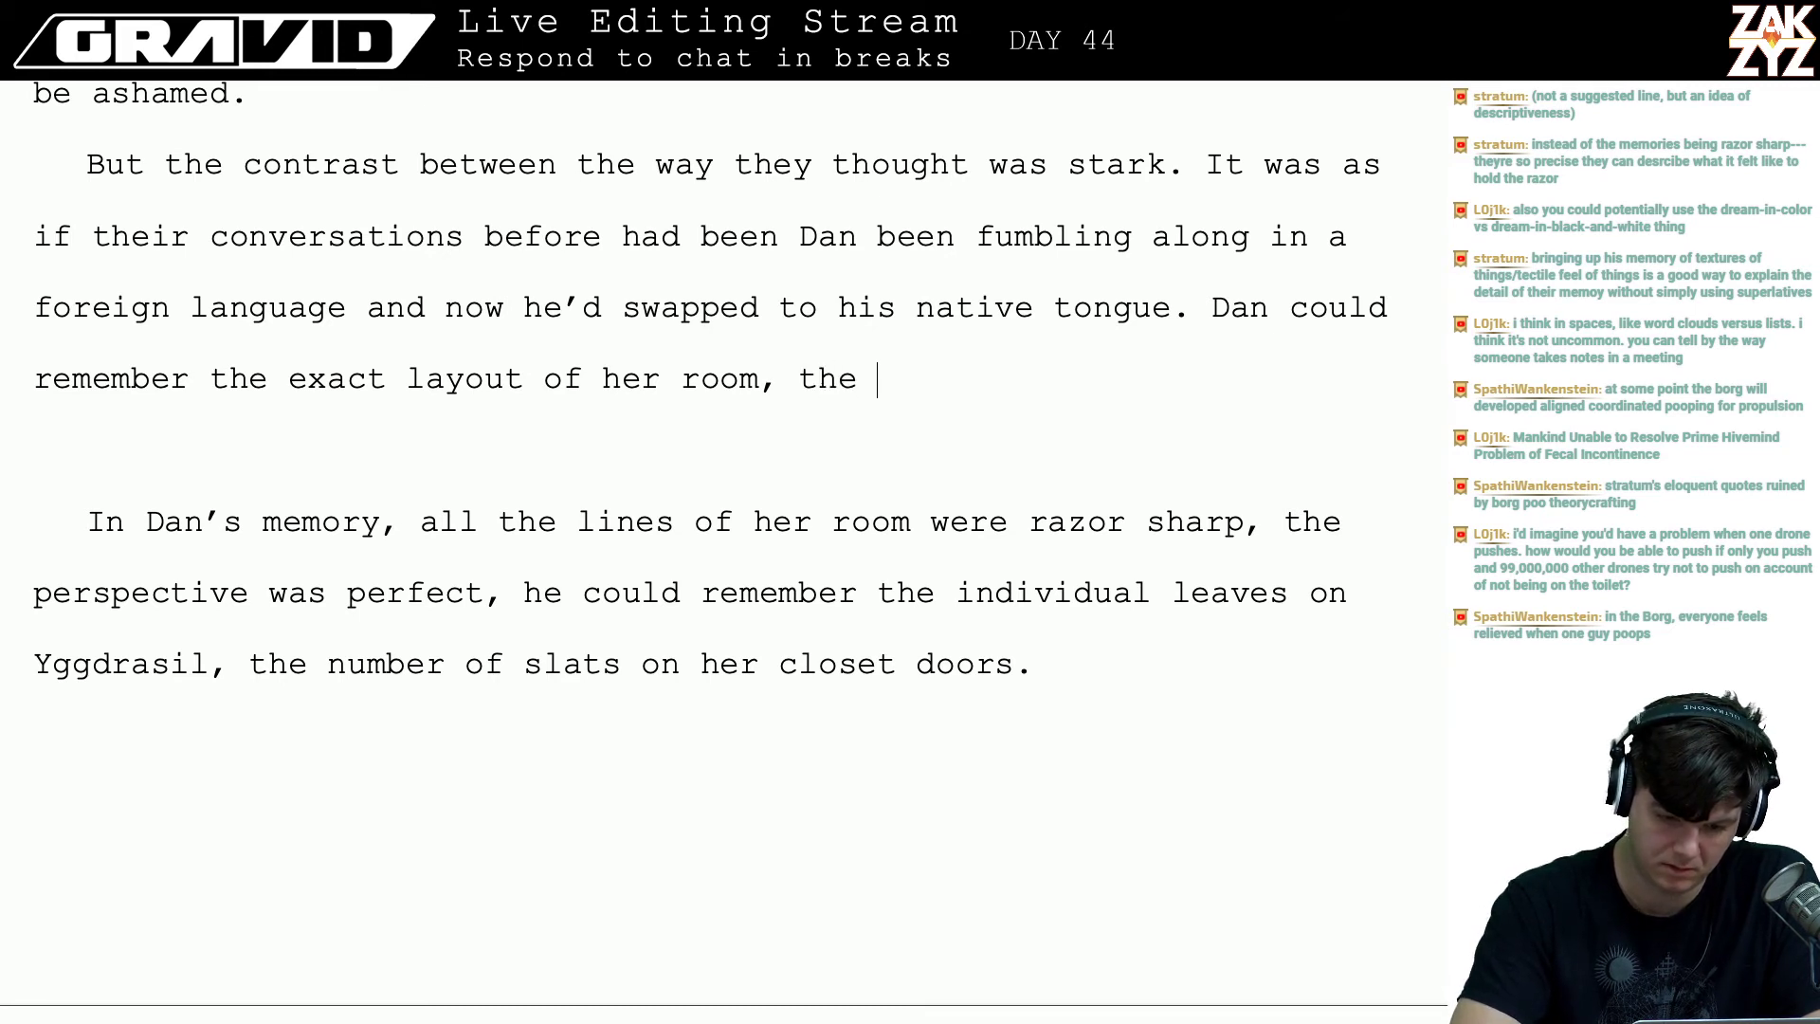
key("BackSpace")
key("BackSpace")
key("BackSpace")
key("BackSpace")
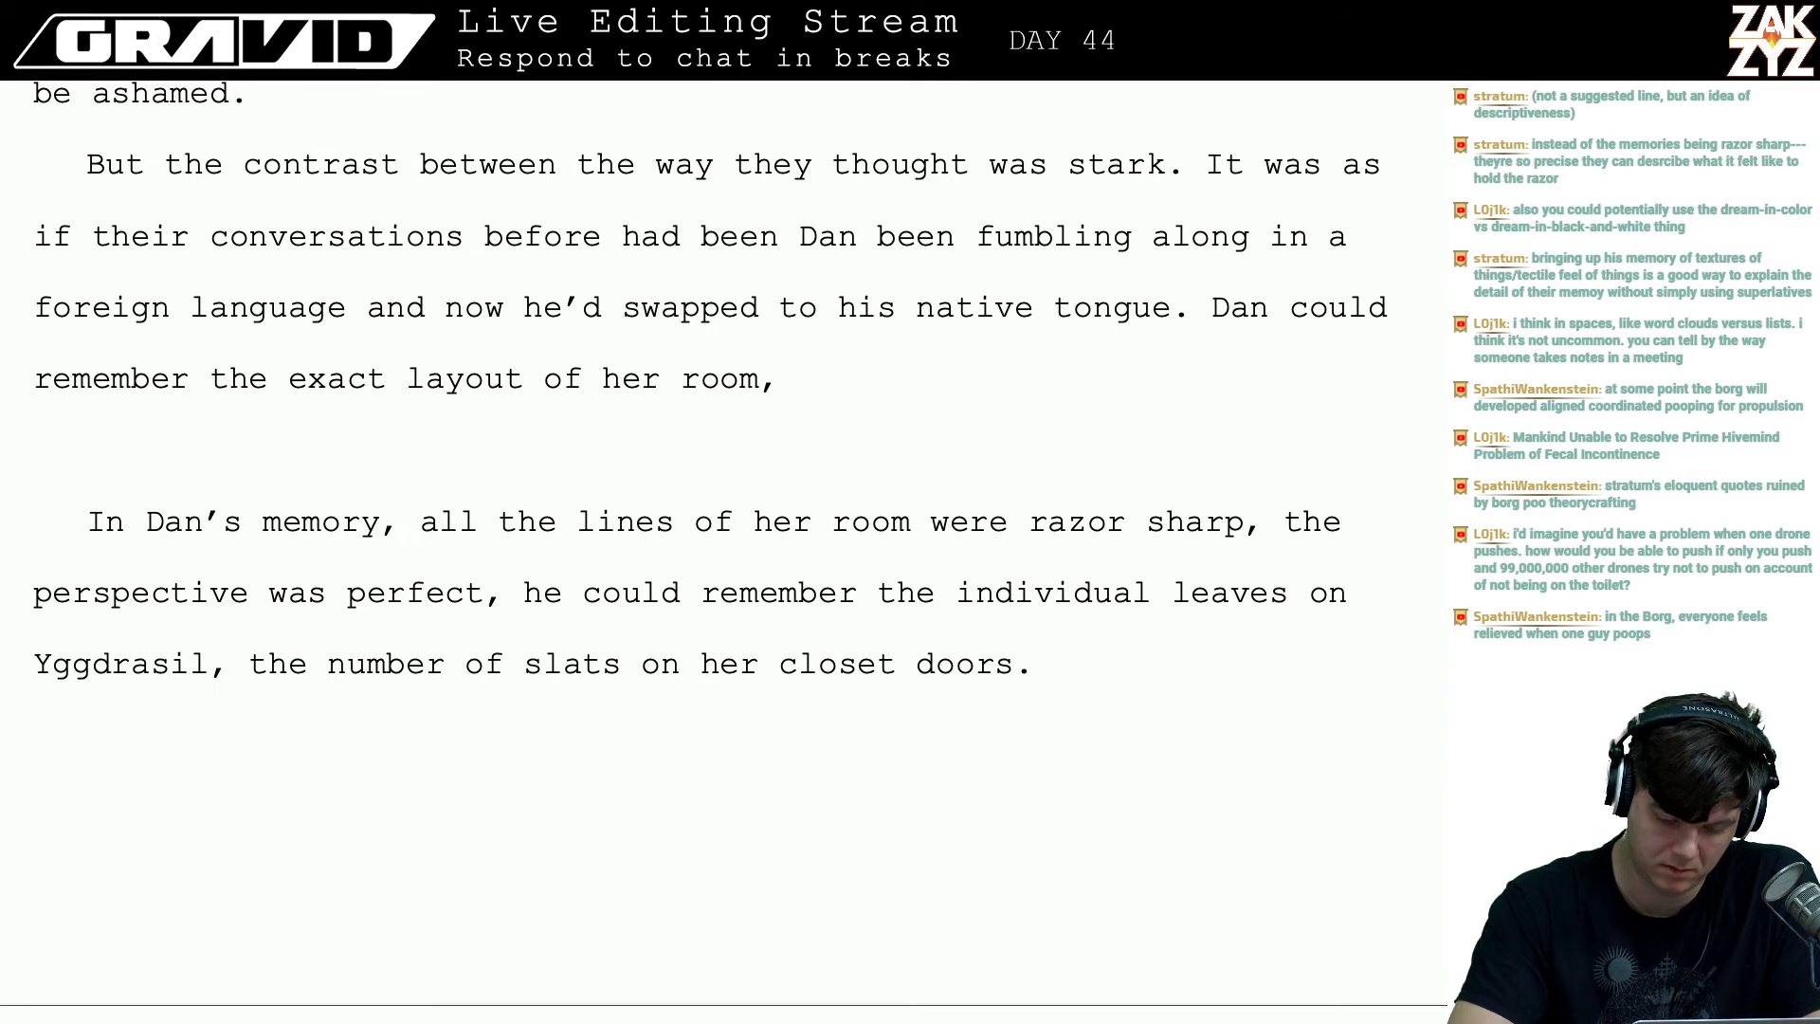
type("the")
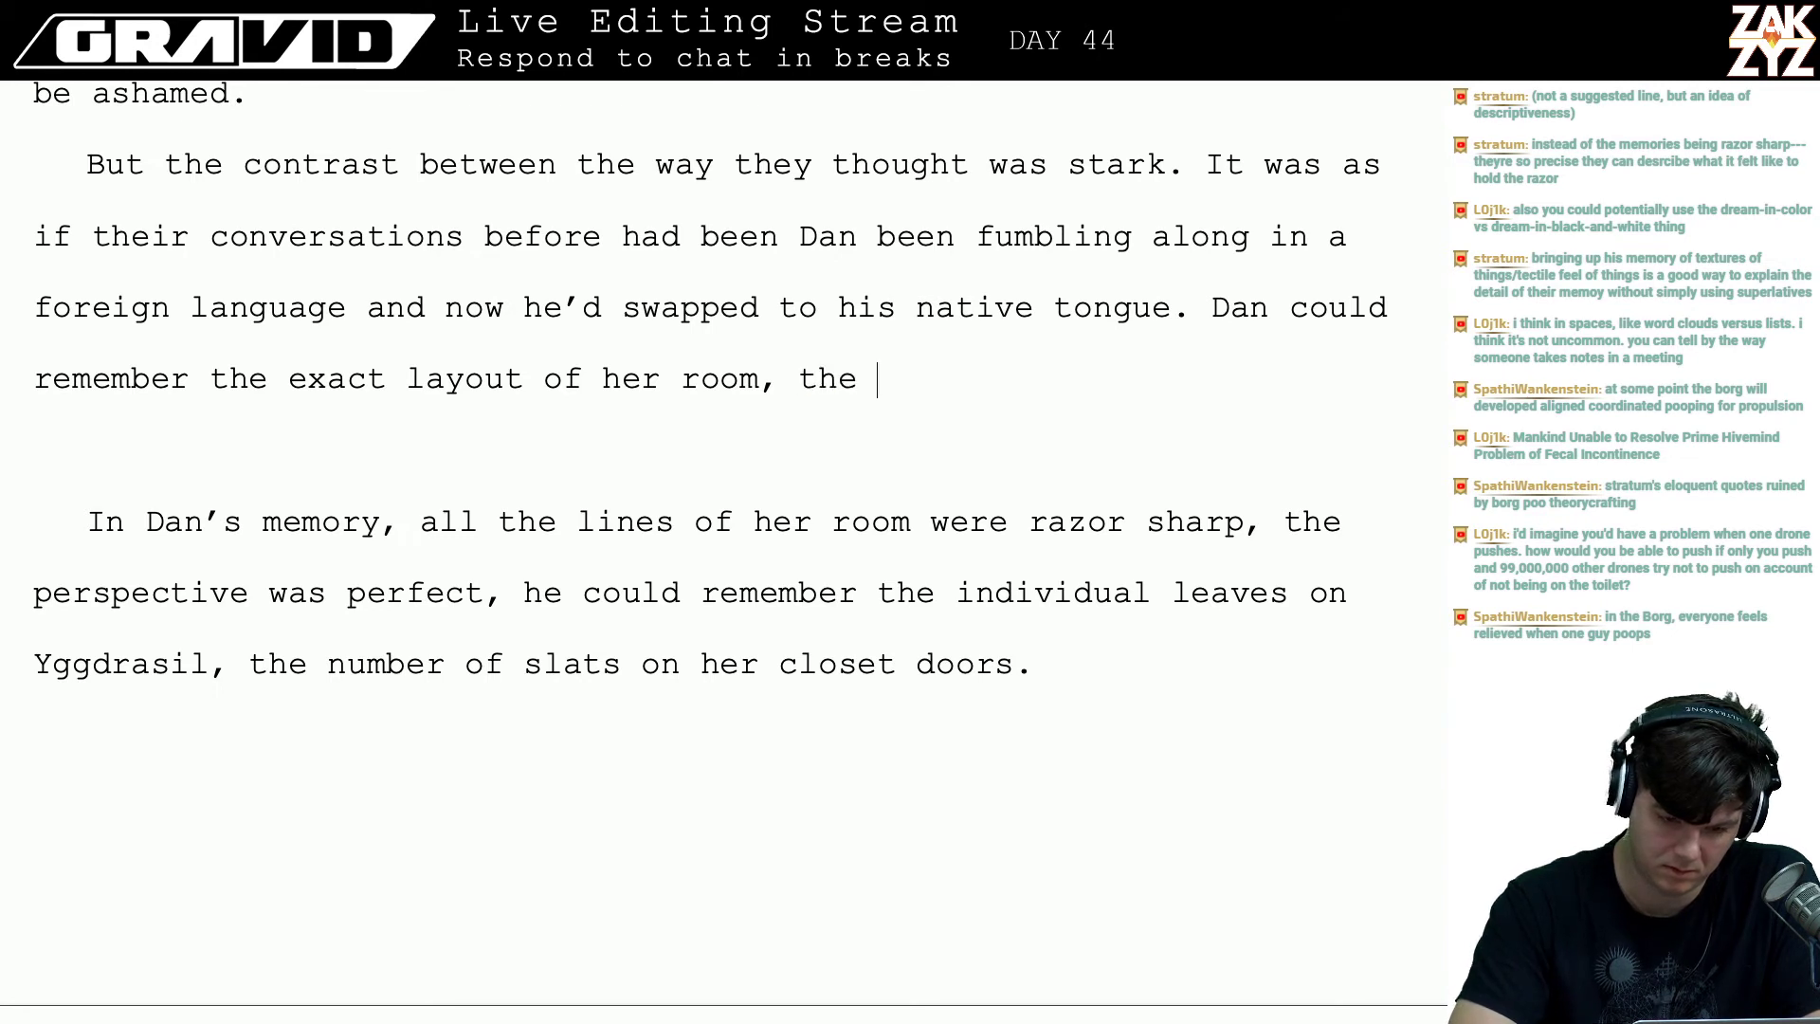
type(" per")
key("BackSpace")
key("BackSpace")
key("BackSpace")
key("BackSpace")
key("BackSpace")
key("BackSpace")
key("BackSpace")
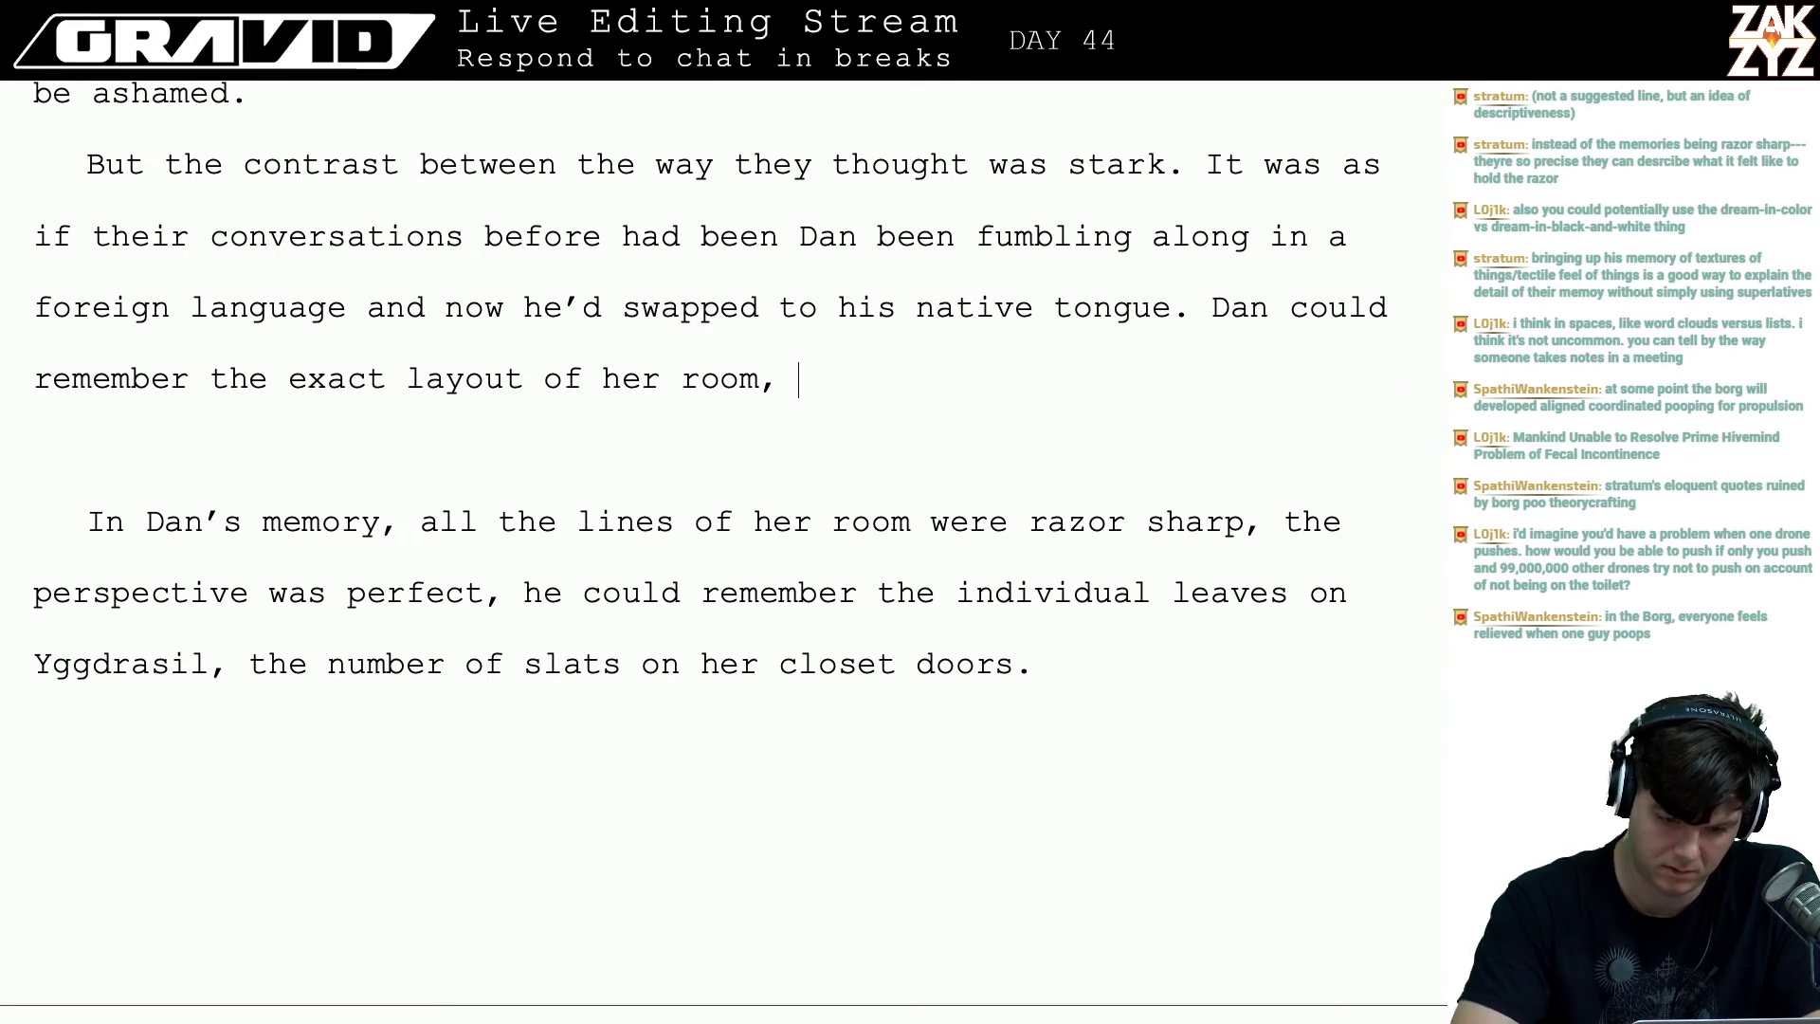
type("th")
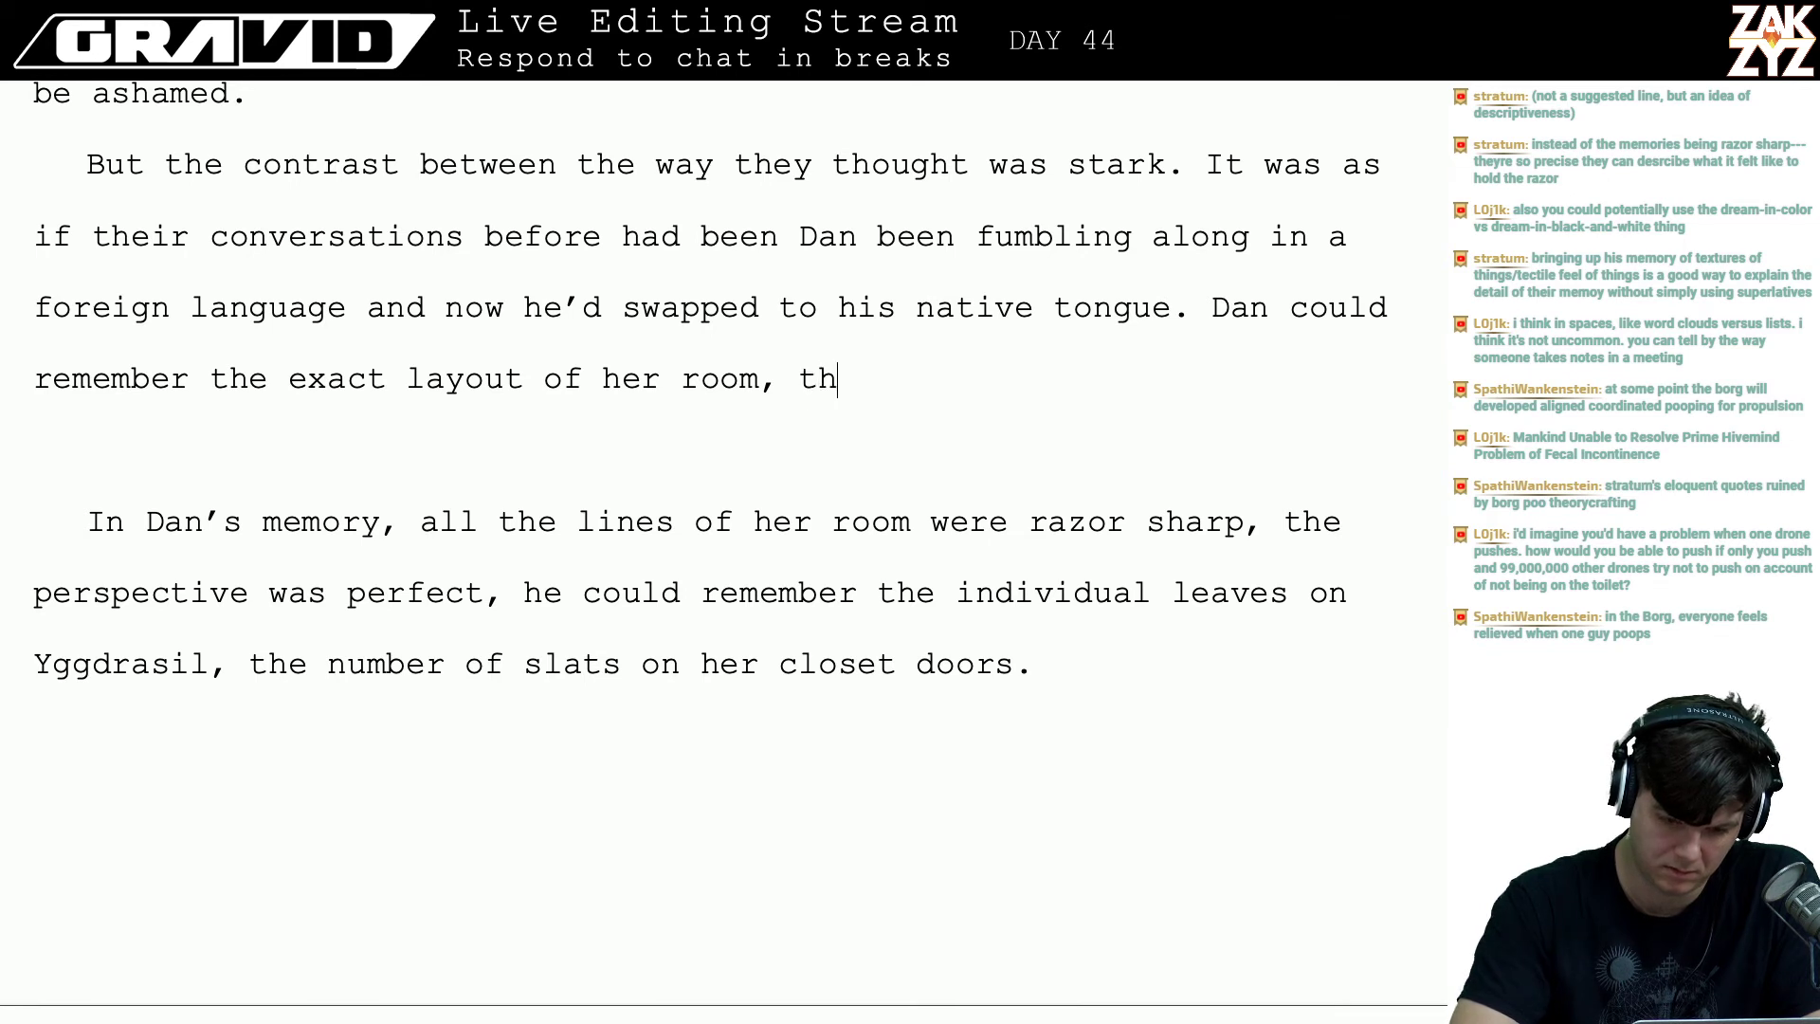
type("e lines of her room were lines were")
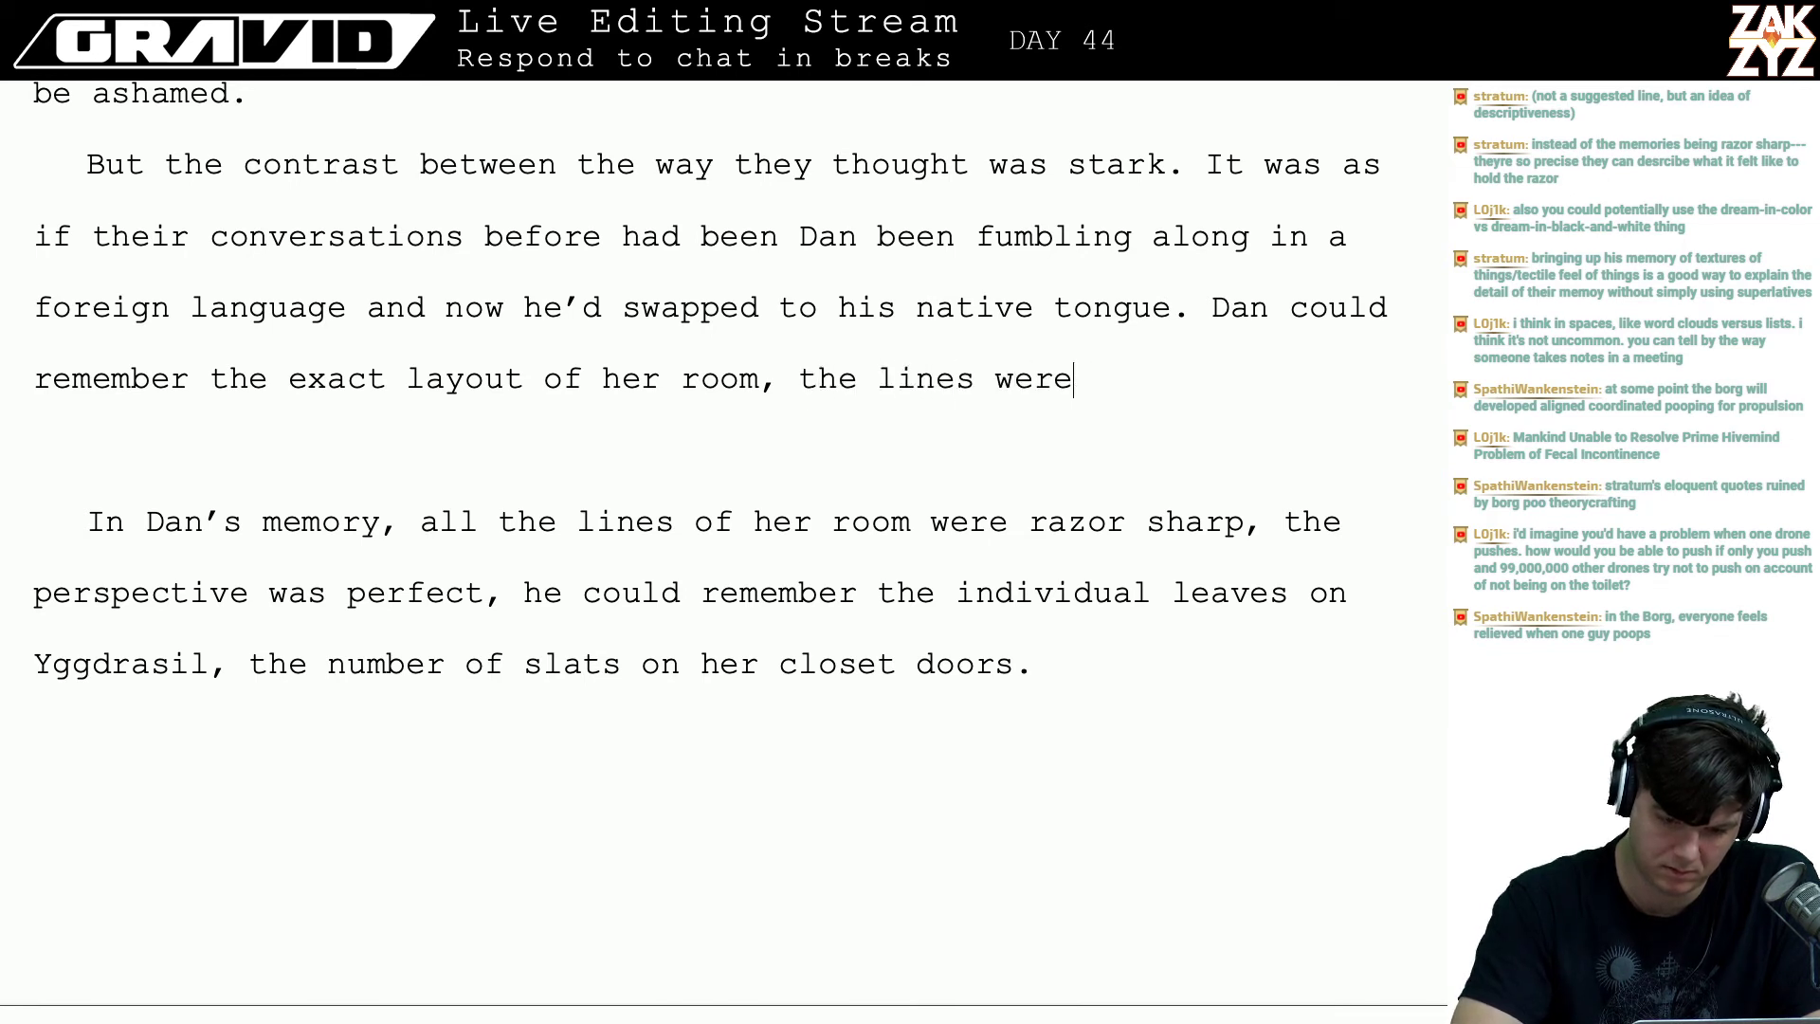
key("BackSpace")
key("BackSpace")
key("BackSpace")
key("BackSpace")
key("BackSpace")
key("BackSpace")
key("BackSpace")
key("BackSpace")
key("BackSpace")
key("BackSpace")
key("BackSpace")
key("BackSpace")
key("BackSpace")
key("BackSpace")
key("BackSpace")
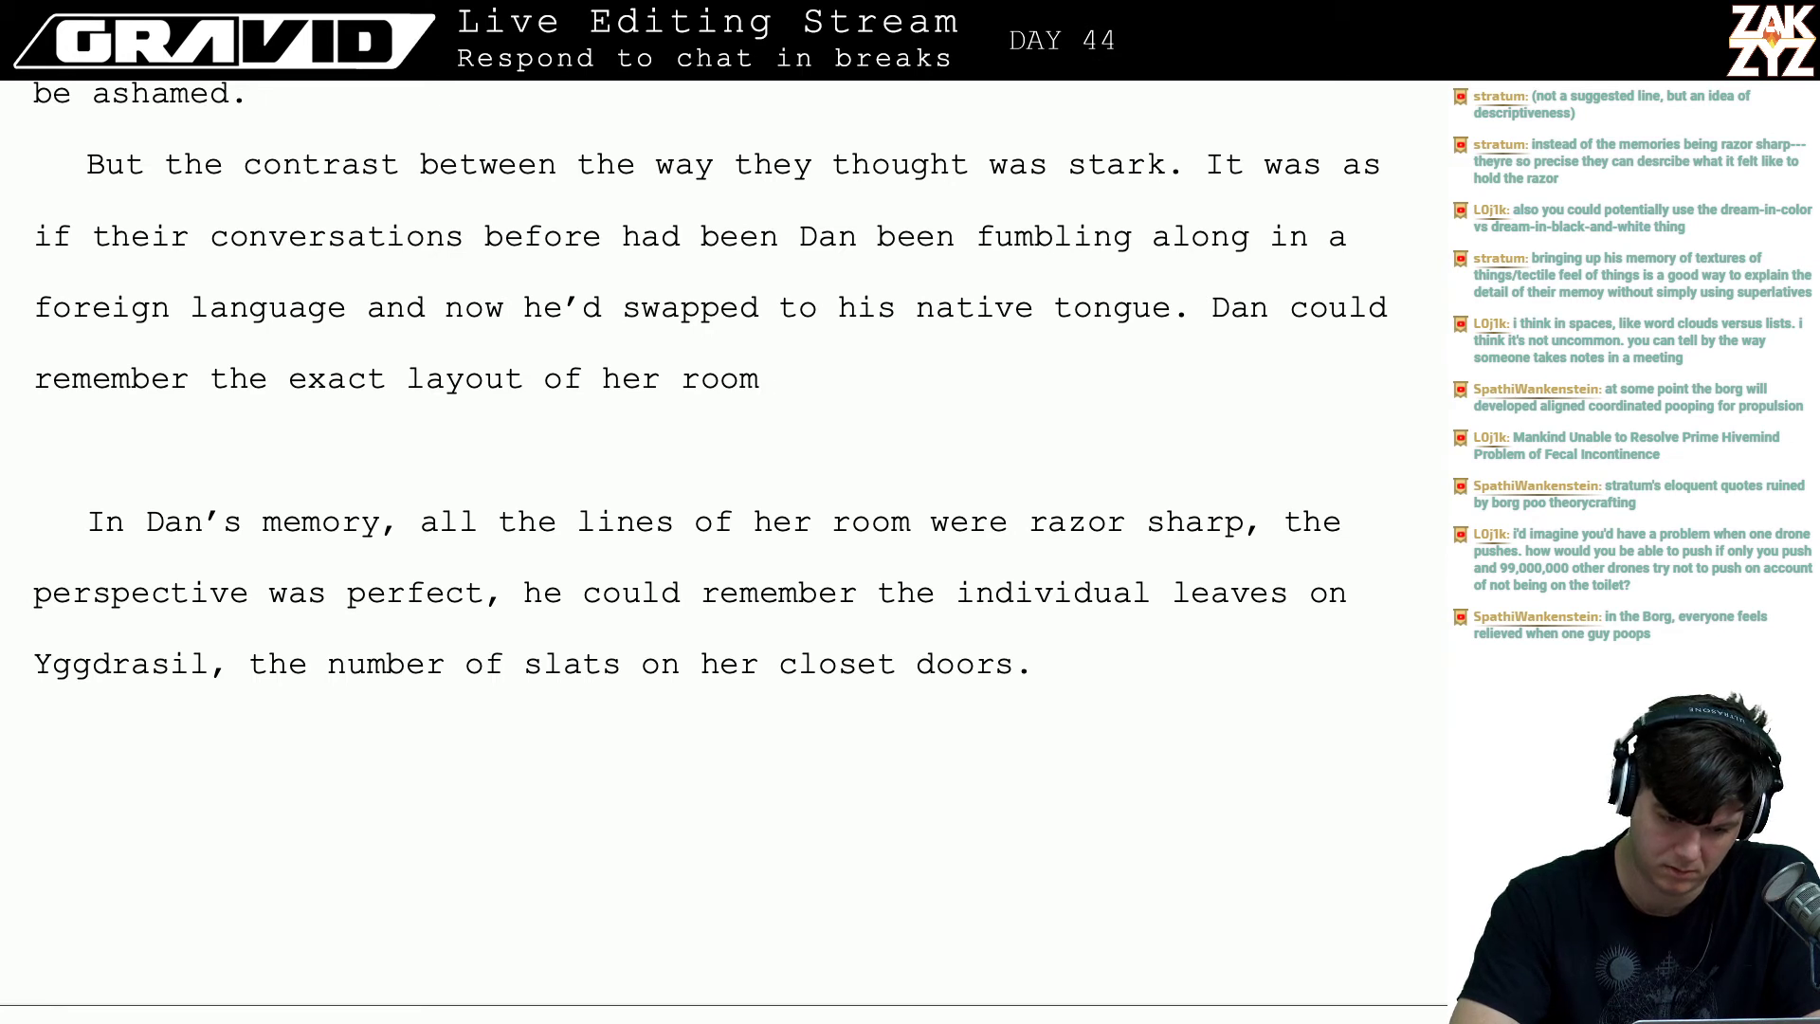
type("as")
key("BackSpace")
key("BackSpace")
key("BackSpace")
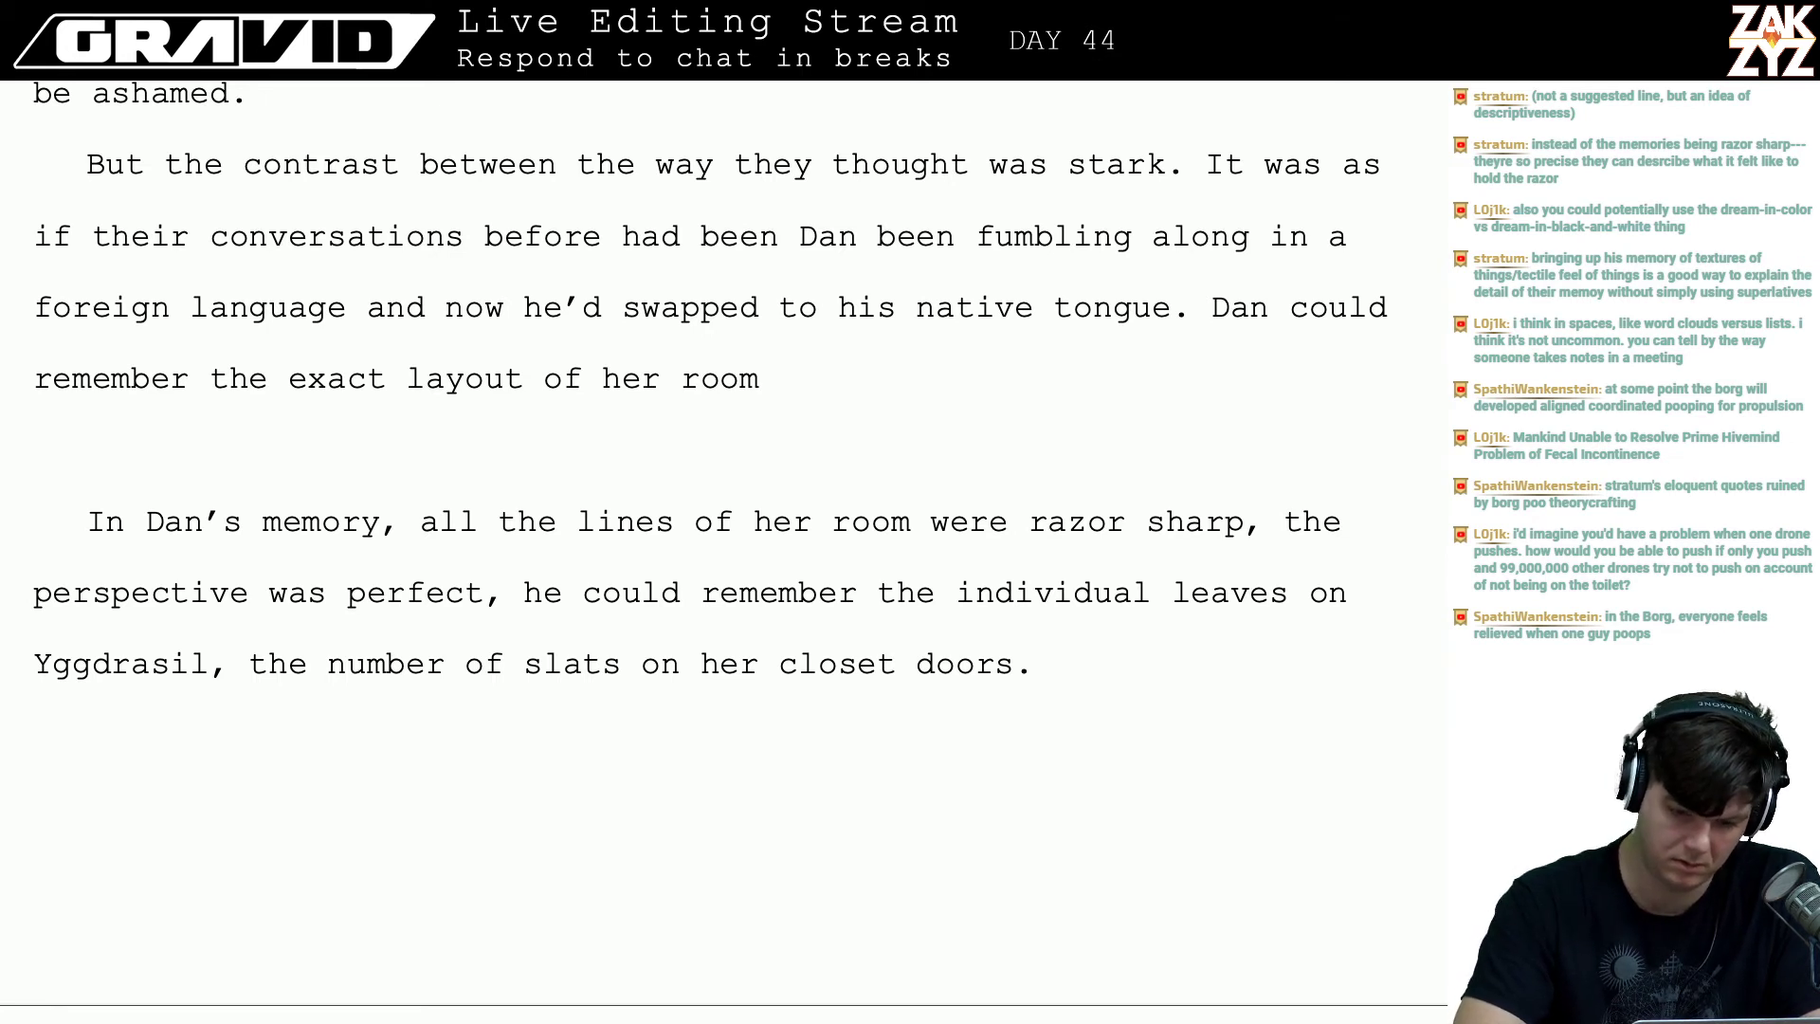
- Finish the sentence after "the exact layout of her room" with "as if he were reading a blueprint."
type("as if he were ")
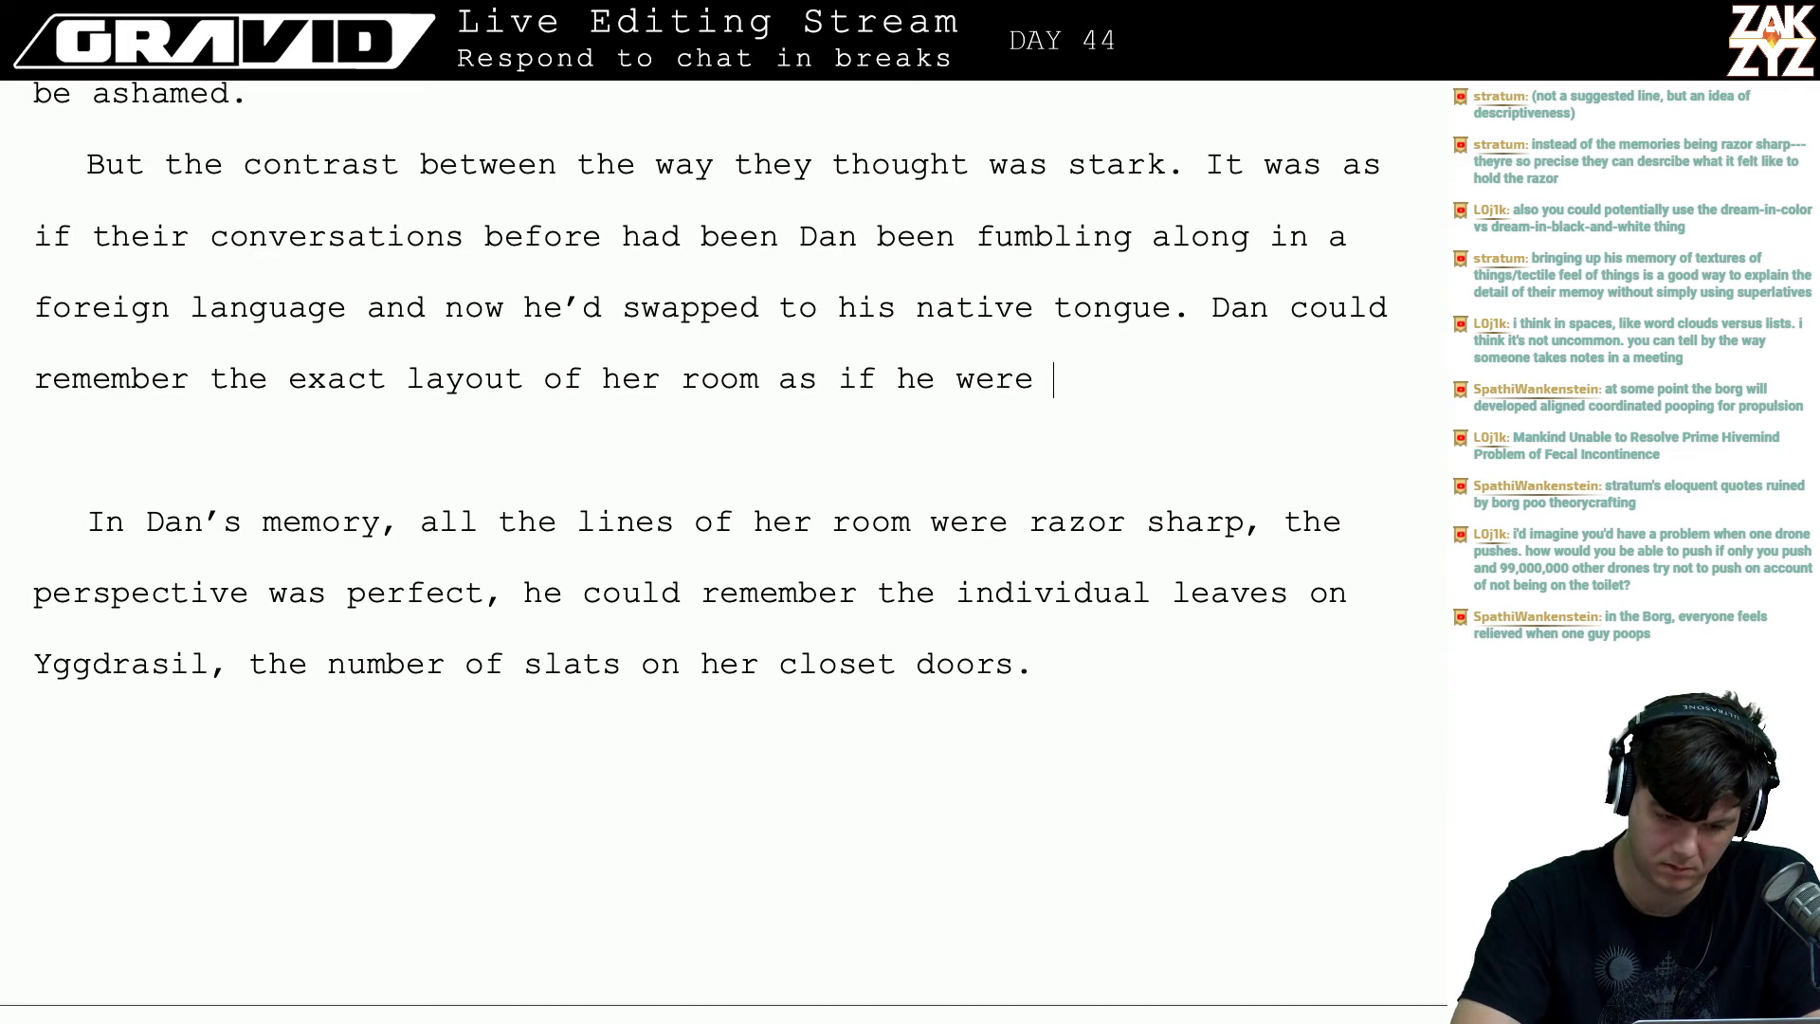
type("reading a blue")
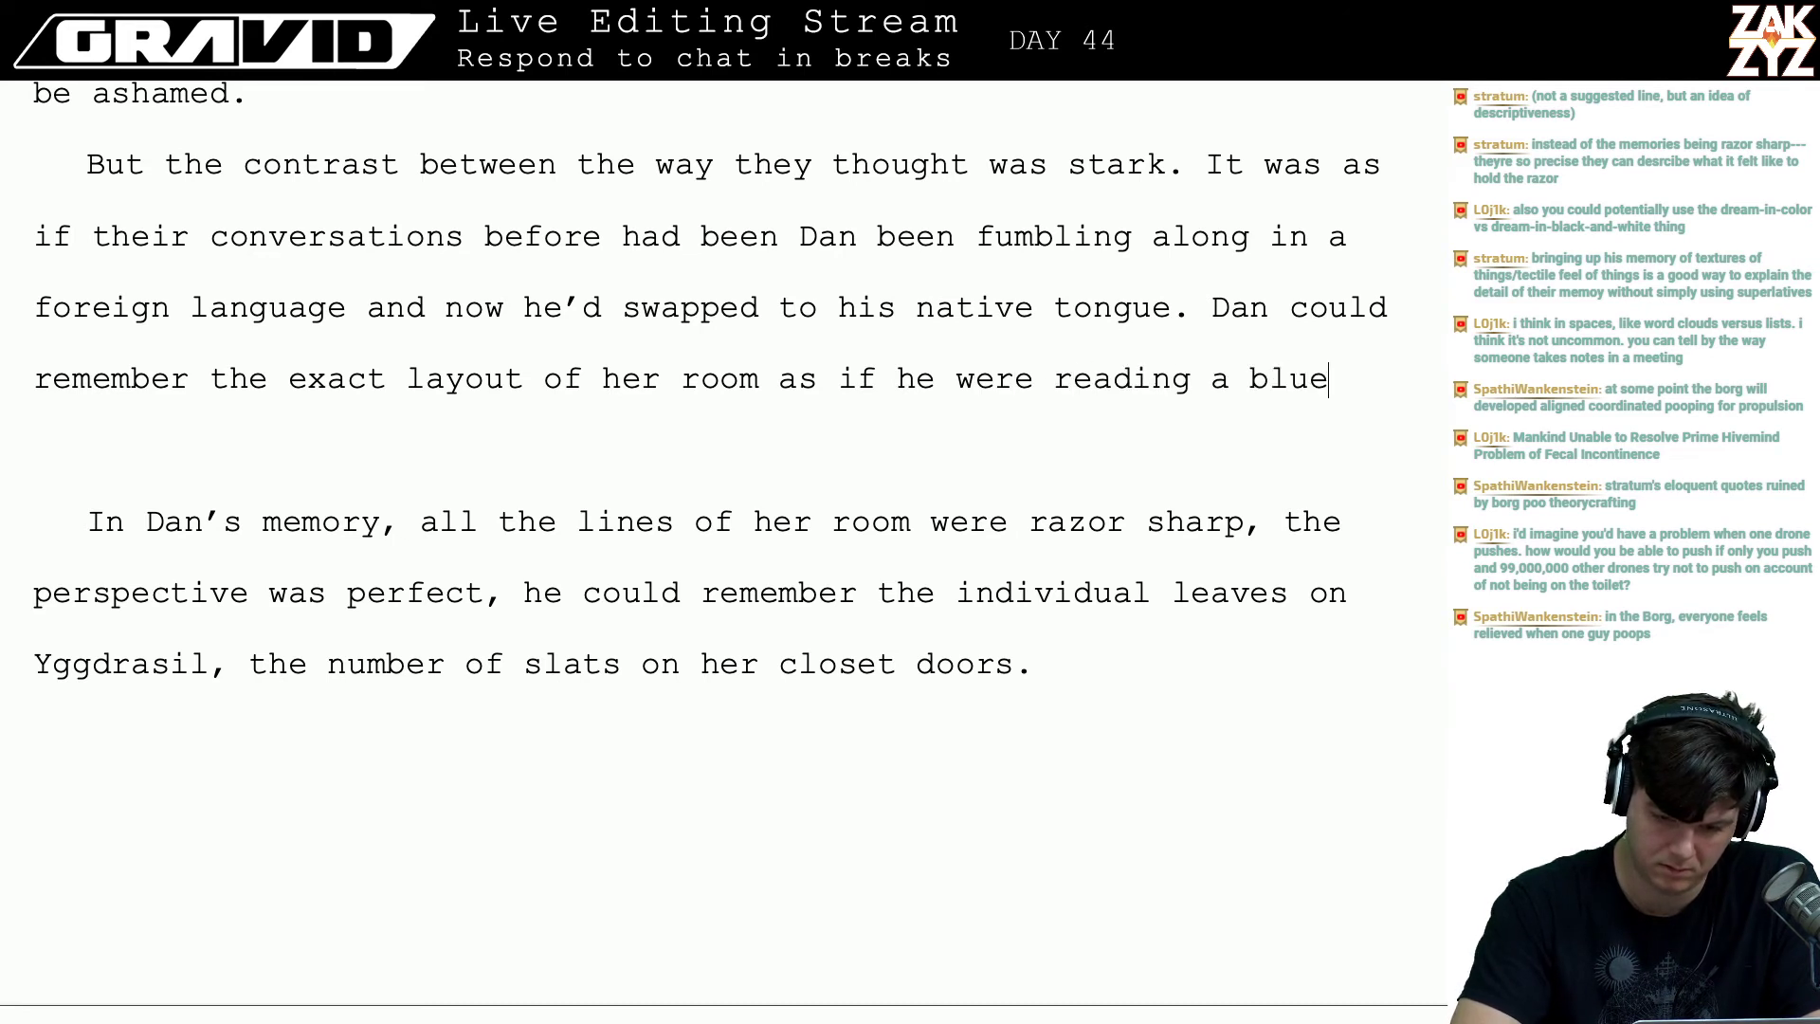
type("print. In hi")
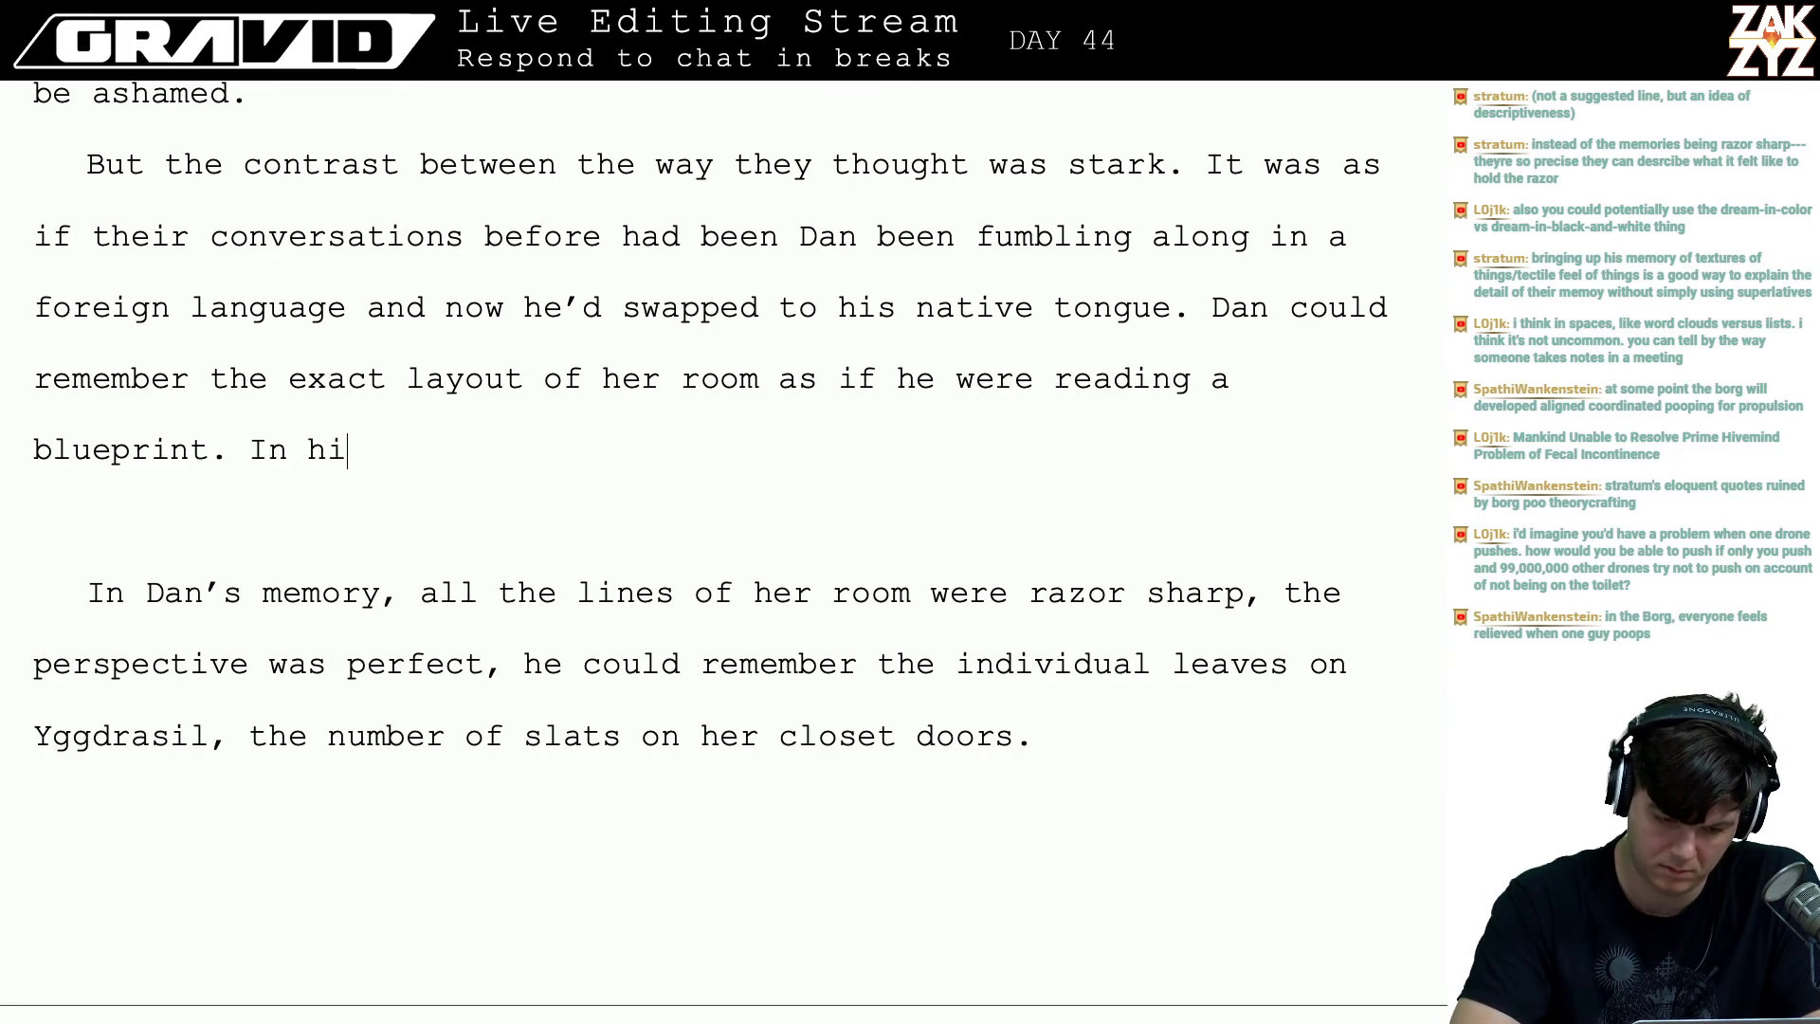
- Follow "blueprint." with a new sentence beginning "In his memory Yggdrasil had individual leaves,"
type("s memory Yg")
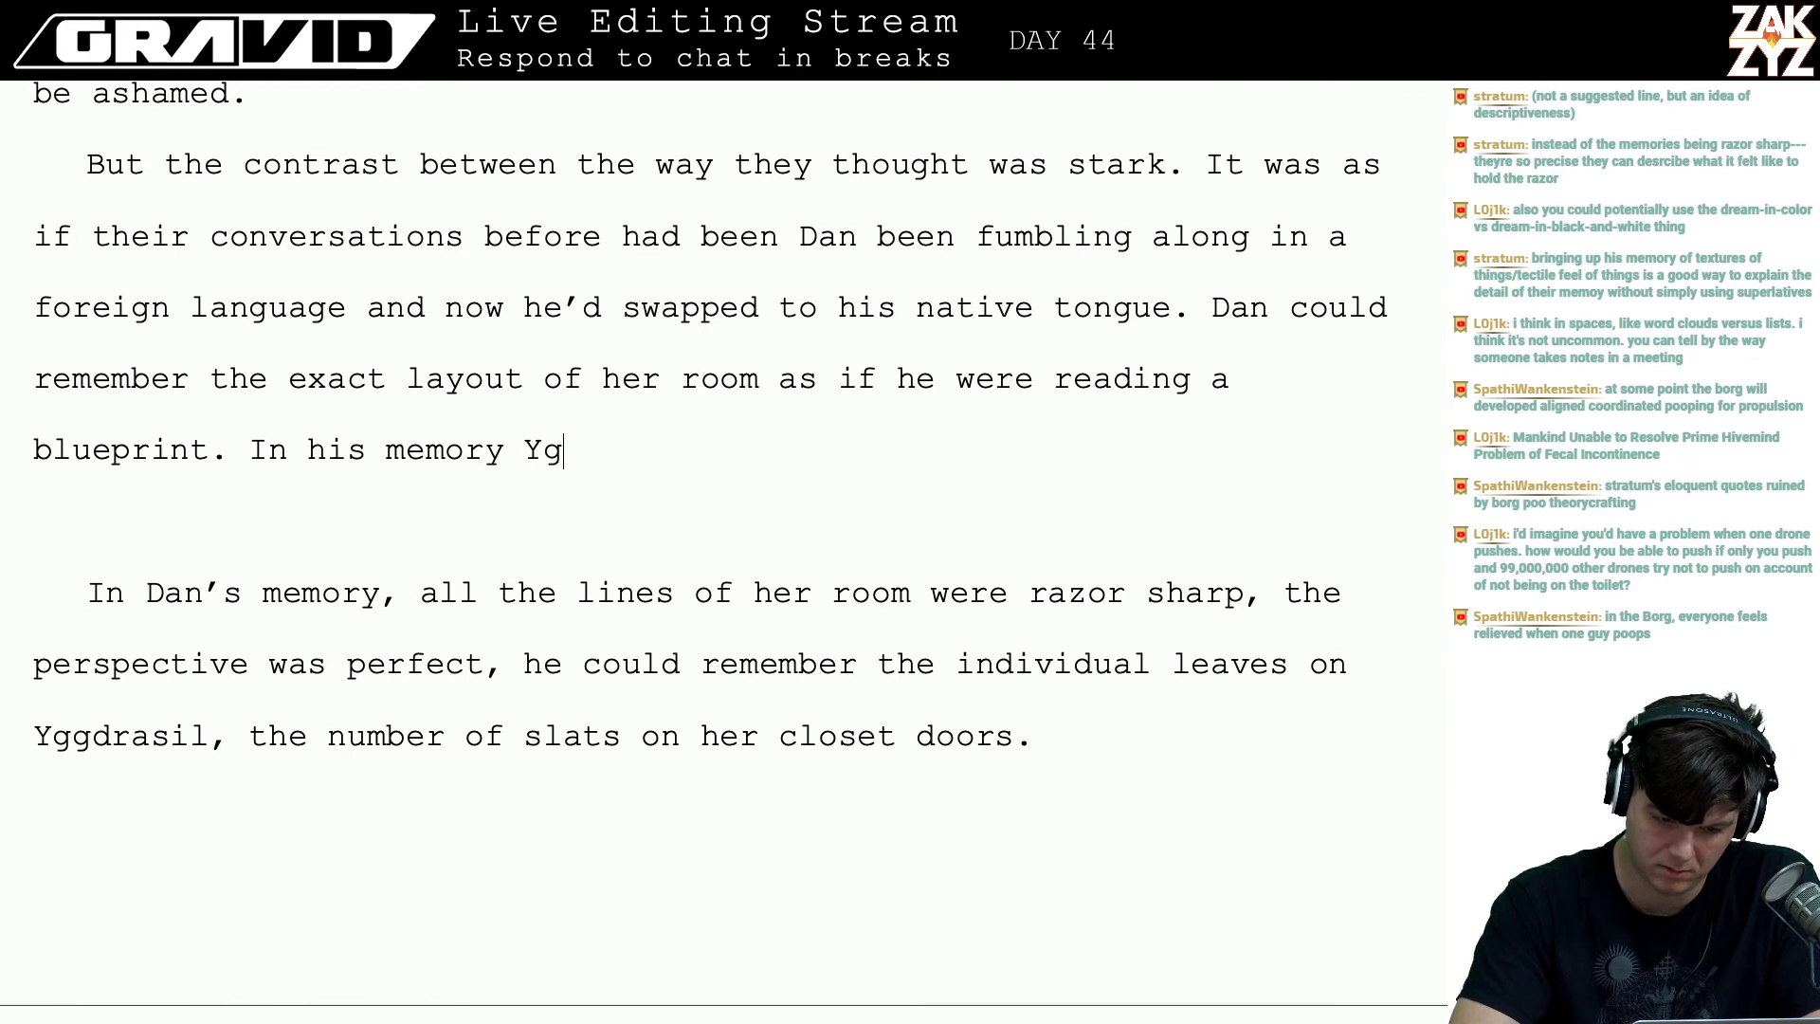
type("gdrasil ha")
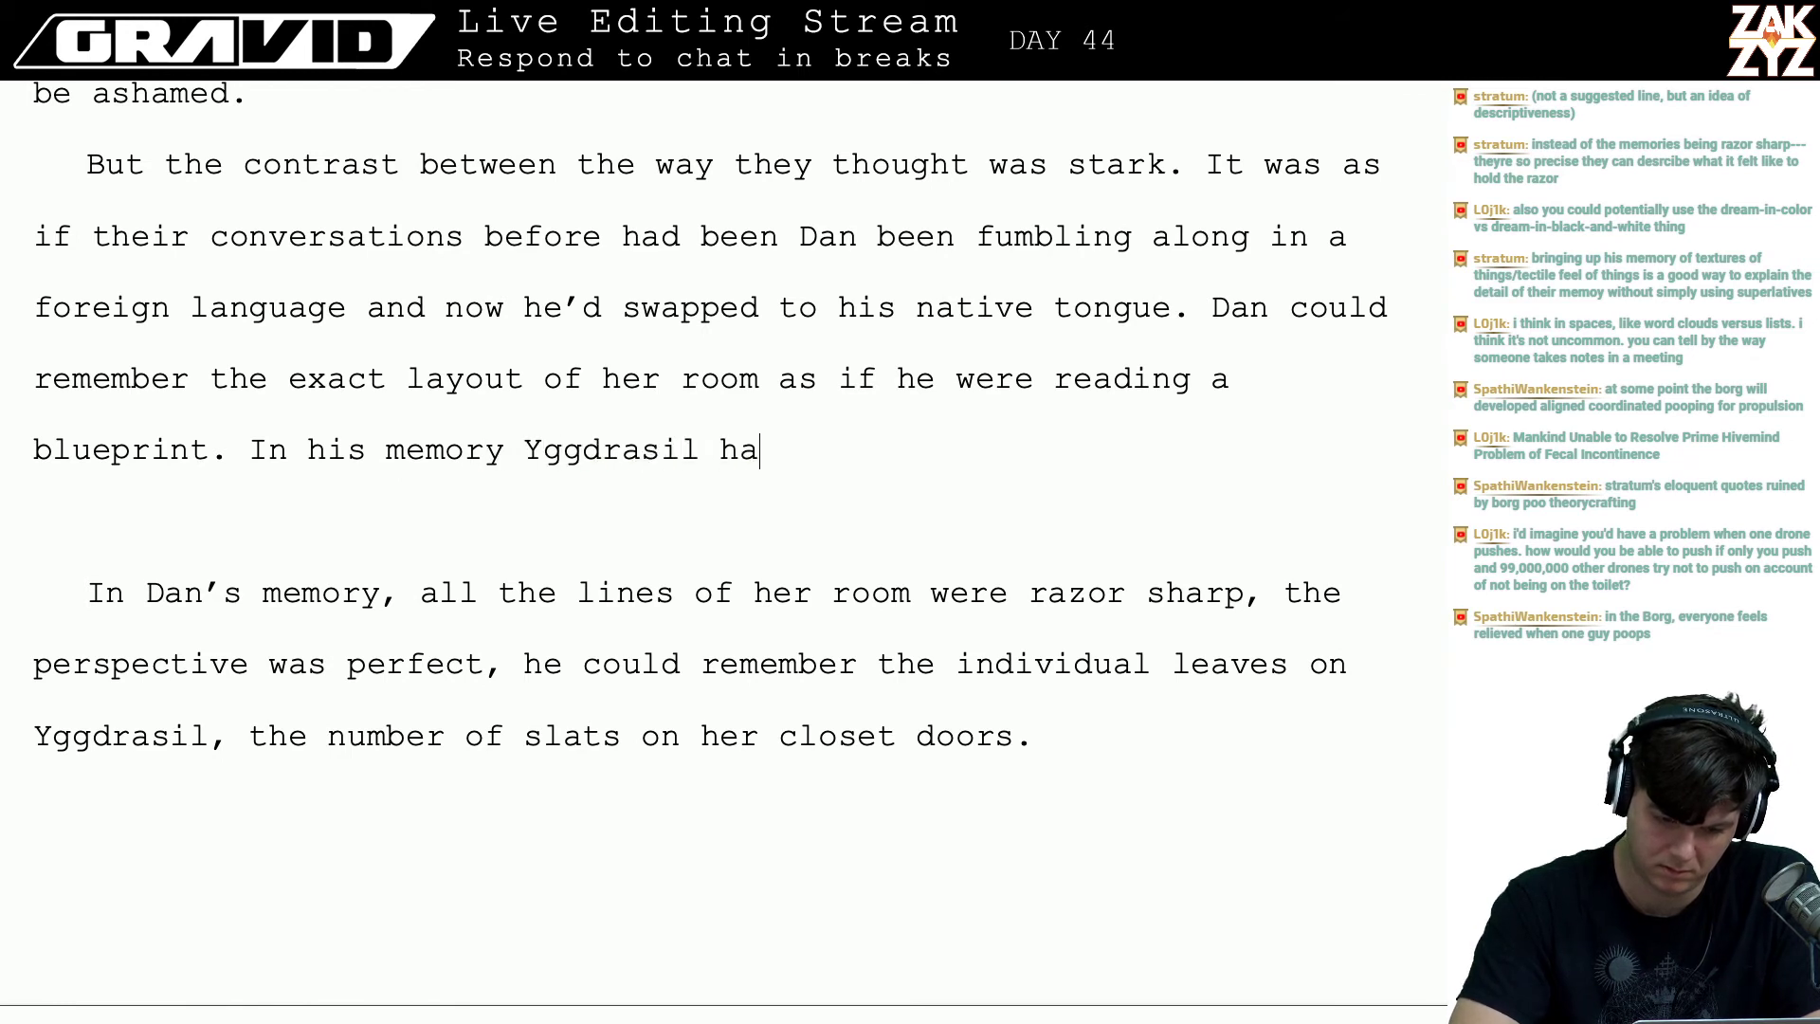
type("d individual")
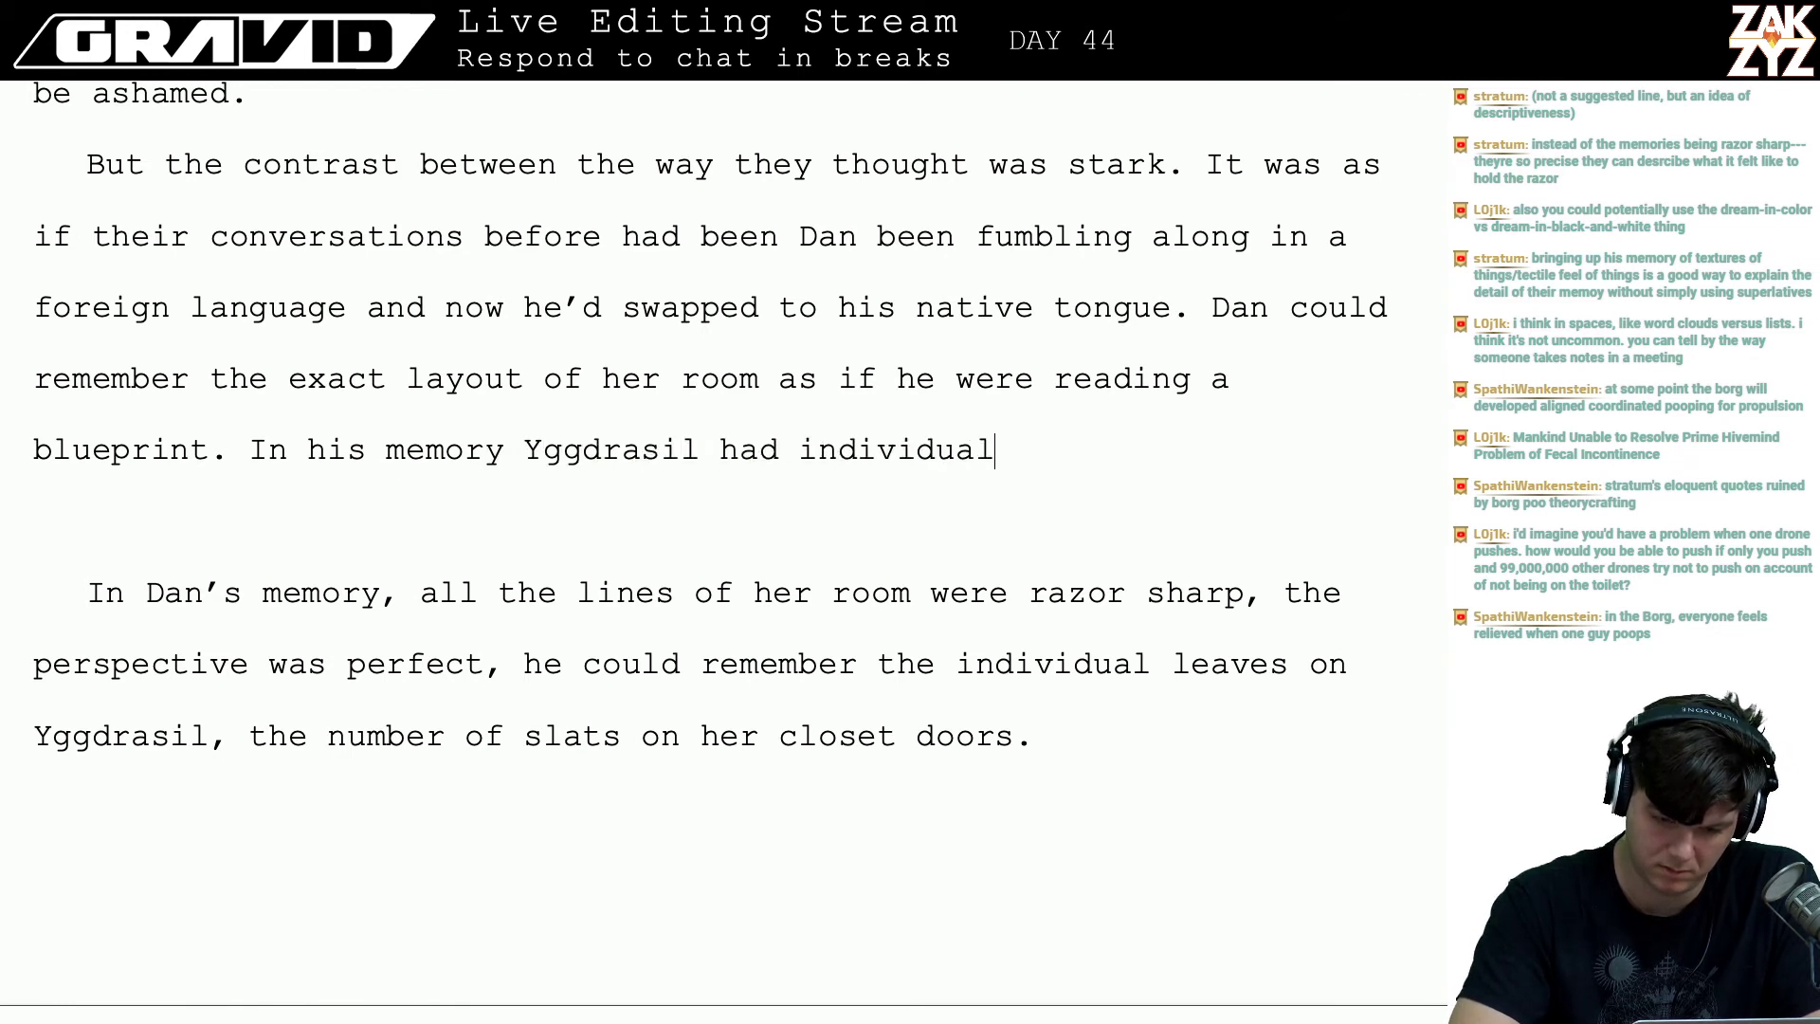
type(" leaves, the")
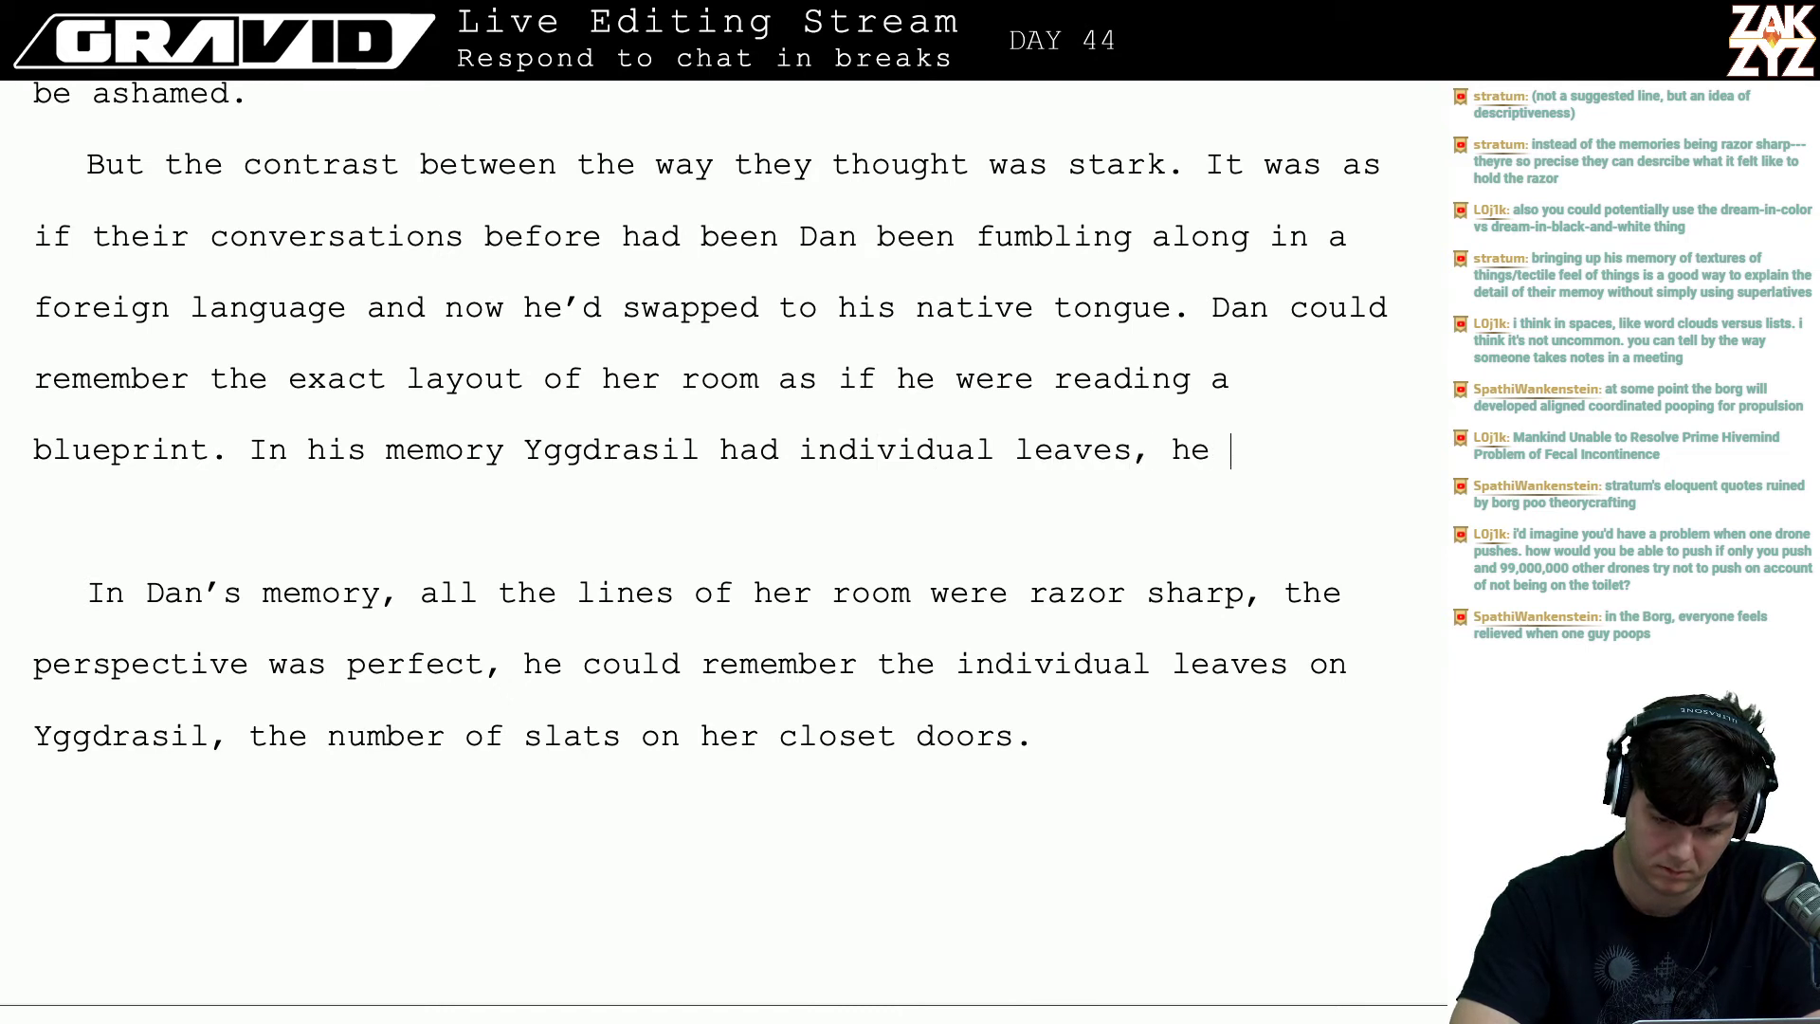
key("BackSpace")
key("BackSpace")
key("BackSpace")
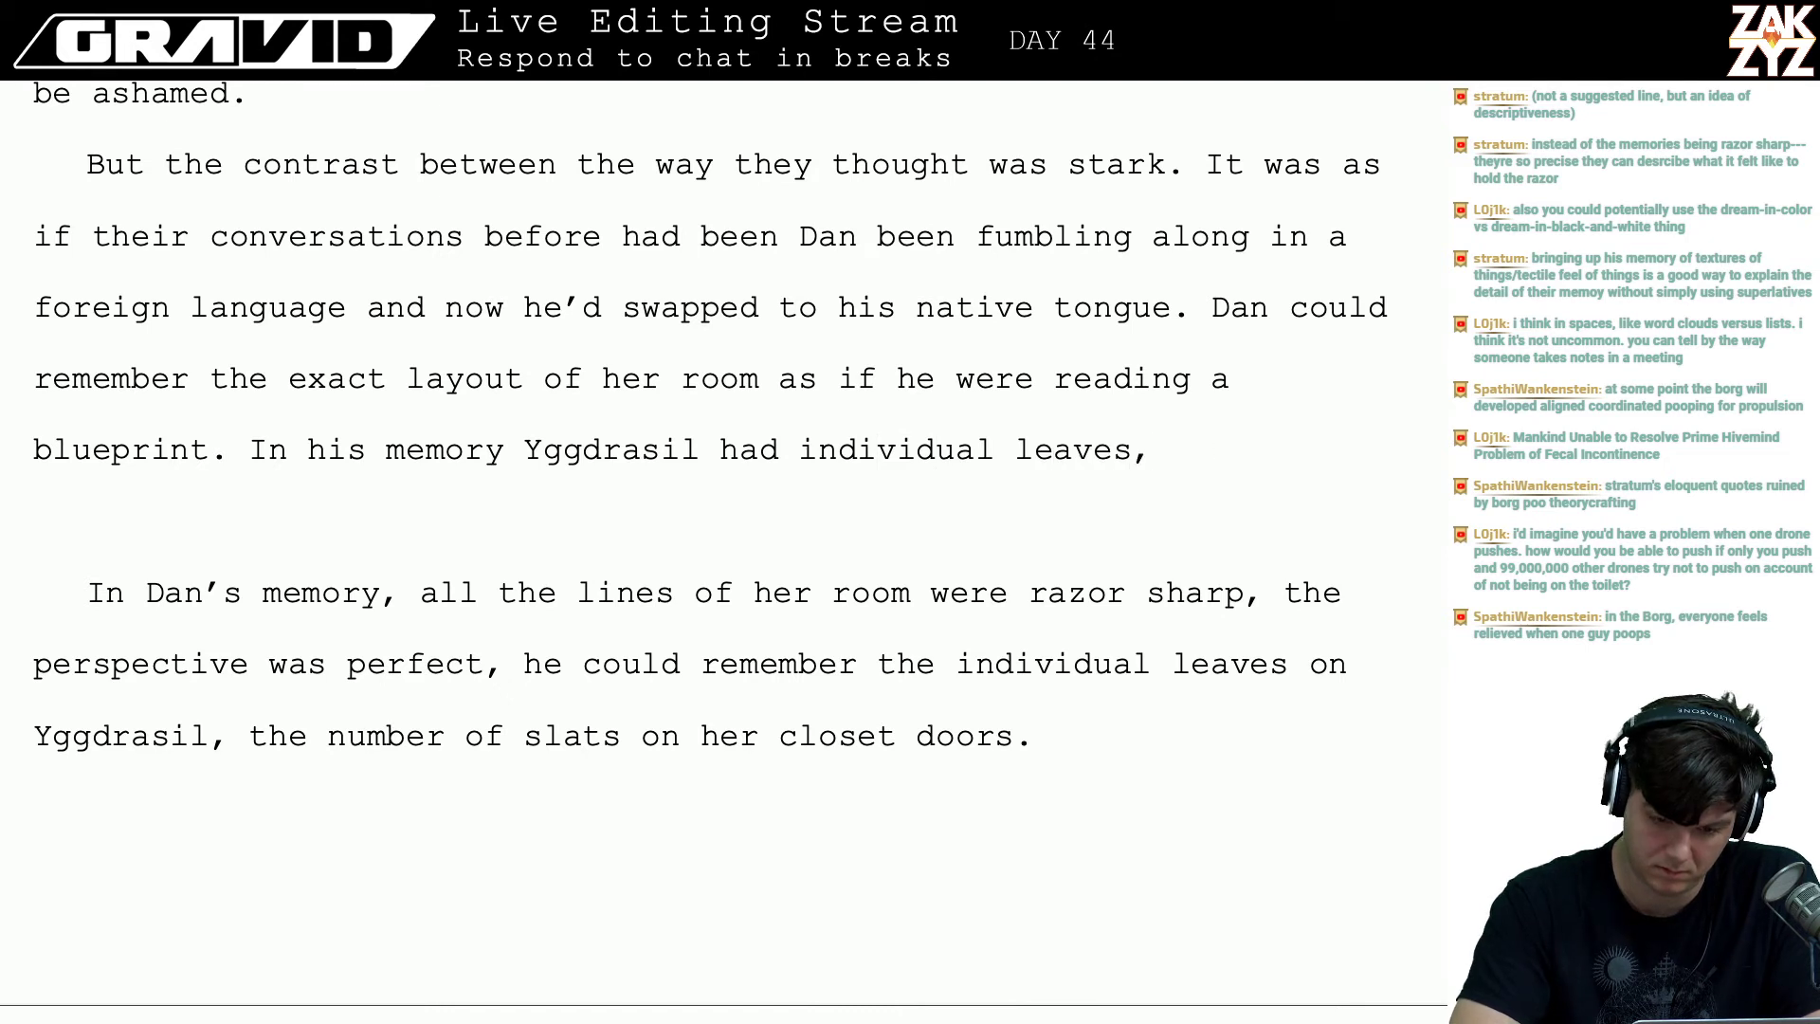
type("the sl")
key("BackSpace")
key("BackSpace")
key("BackSpace")
key("BackSpace")
key("BackSpace")
key("BackSpace")
key("BackSpace")
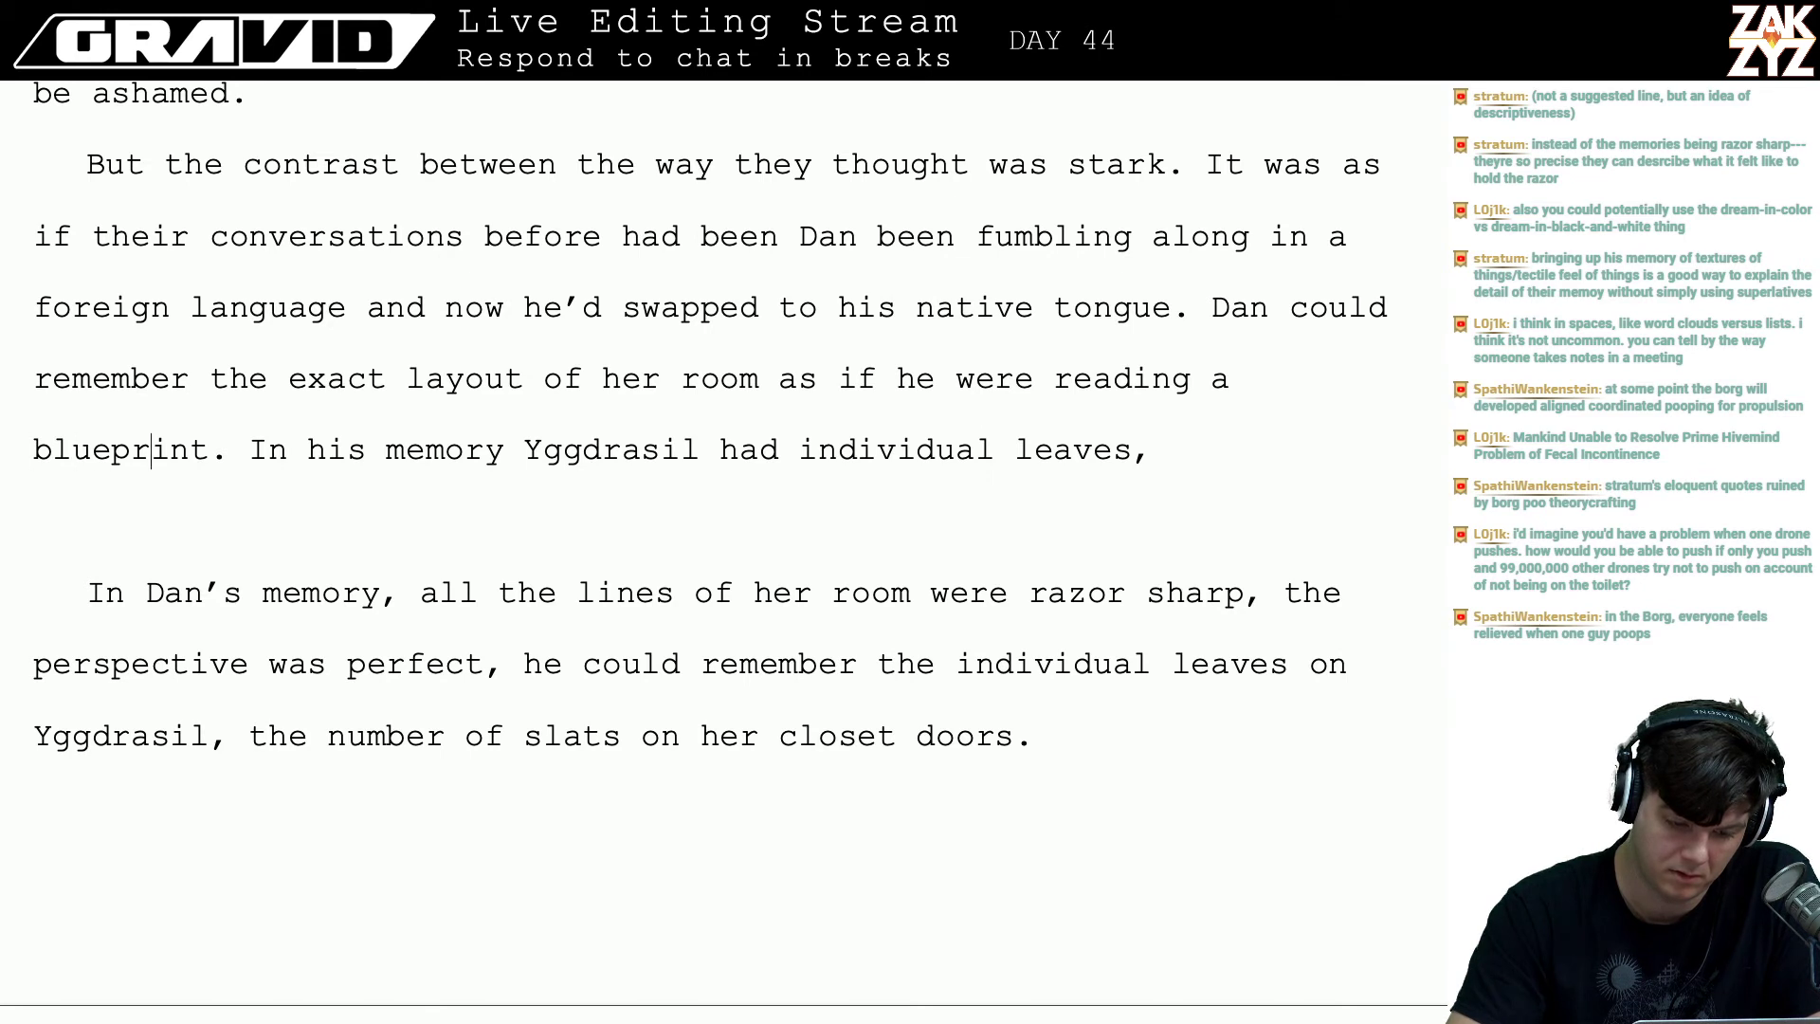
- Break the paragraph before "In his memory Yggdrasil" into a new one, leaving an empty line after "blueprint."
key("Return")
key("Return")
key("Up")
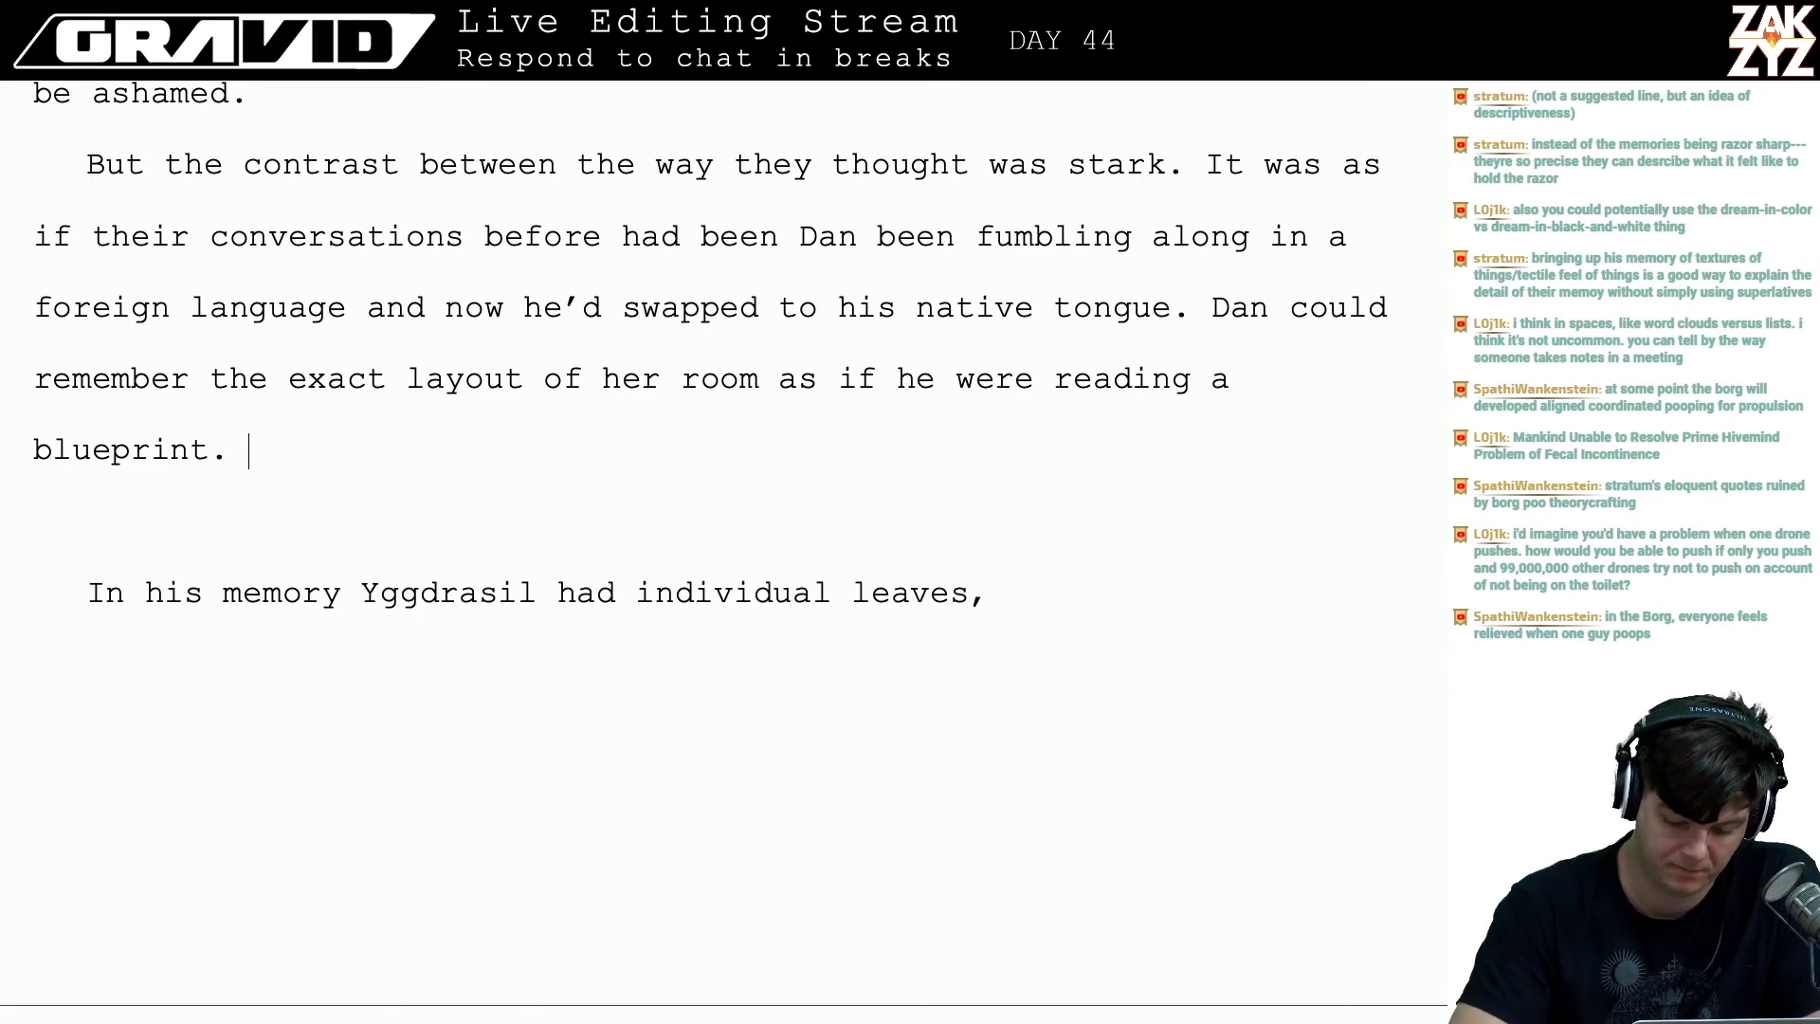
- Begin a new sentence after "blueprint." reading "All the lines of his recollection were sharp,"
type("All the l")
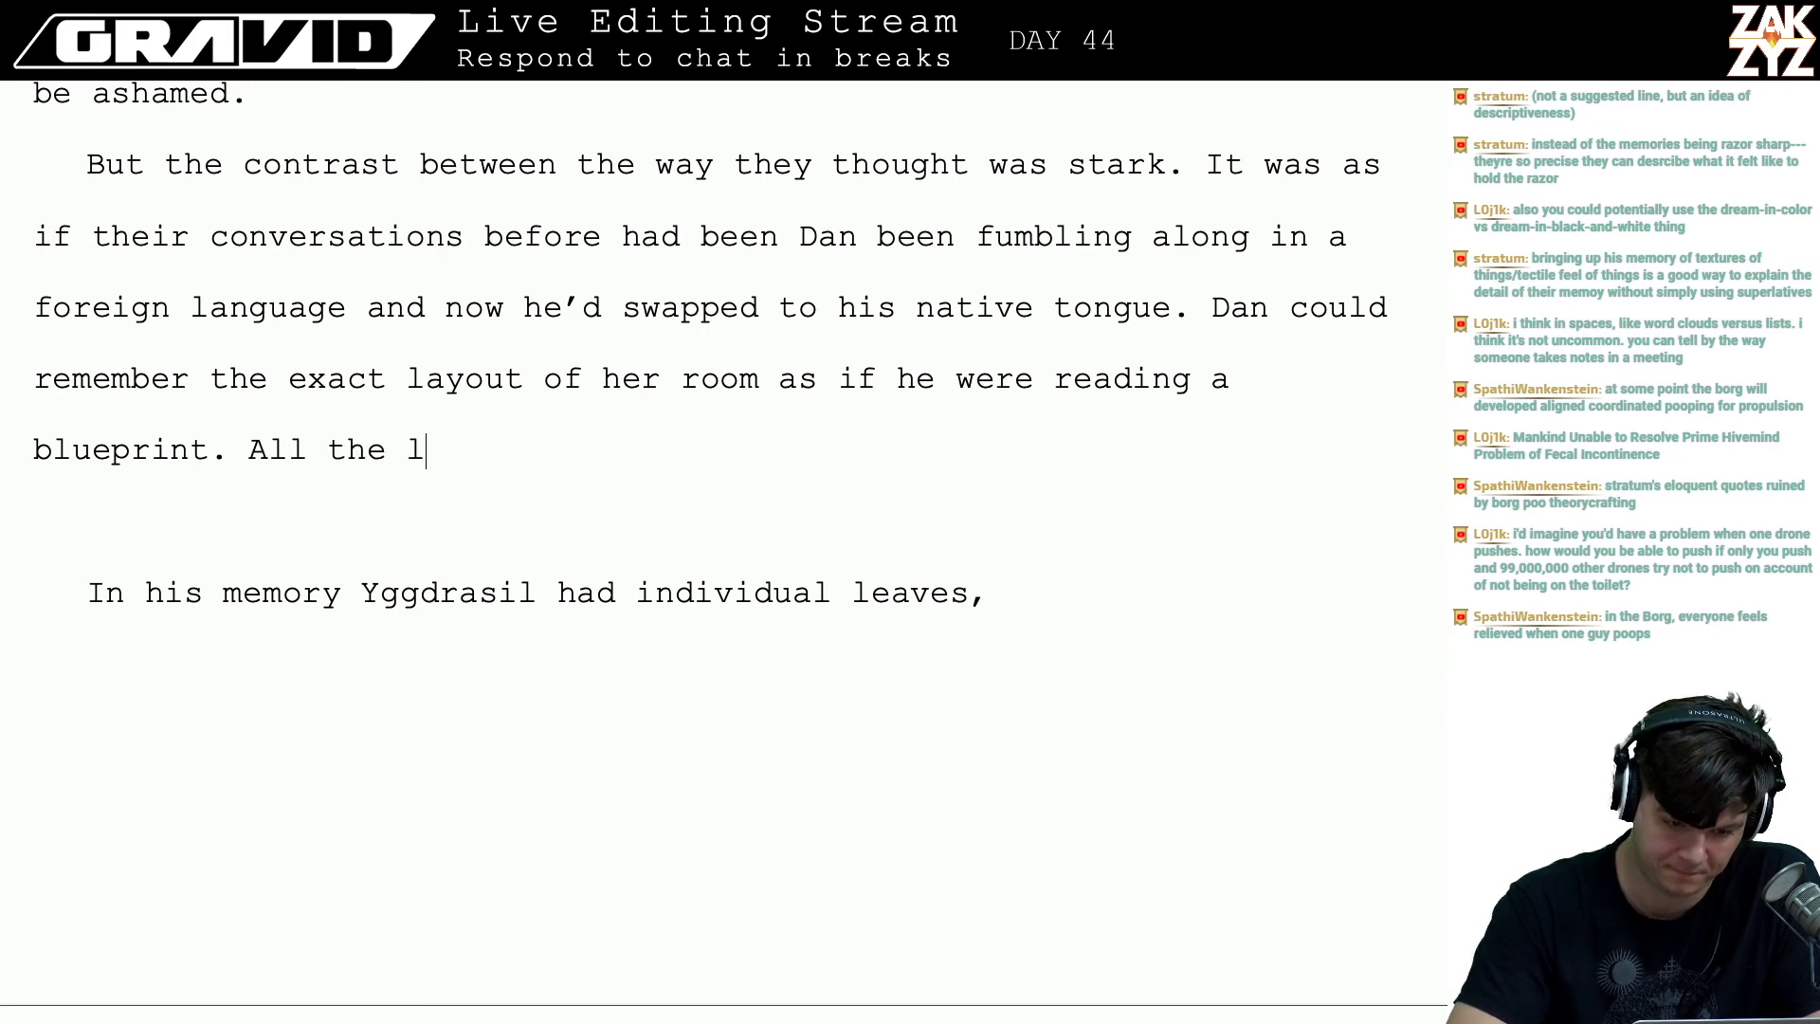
type("ines f hi")
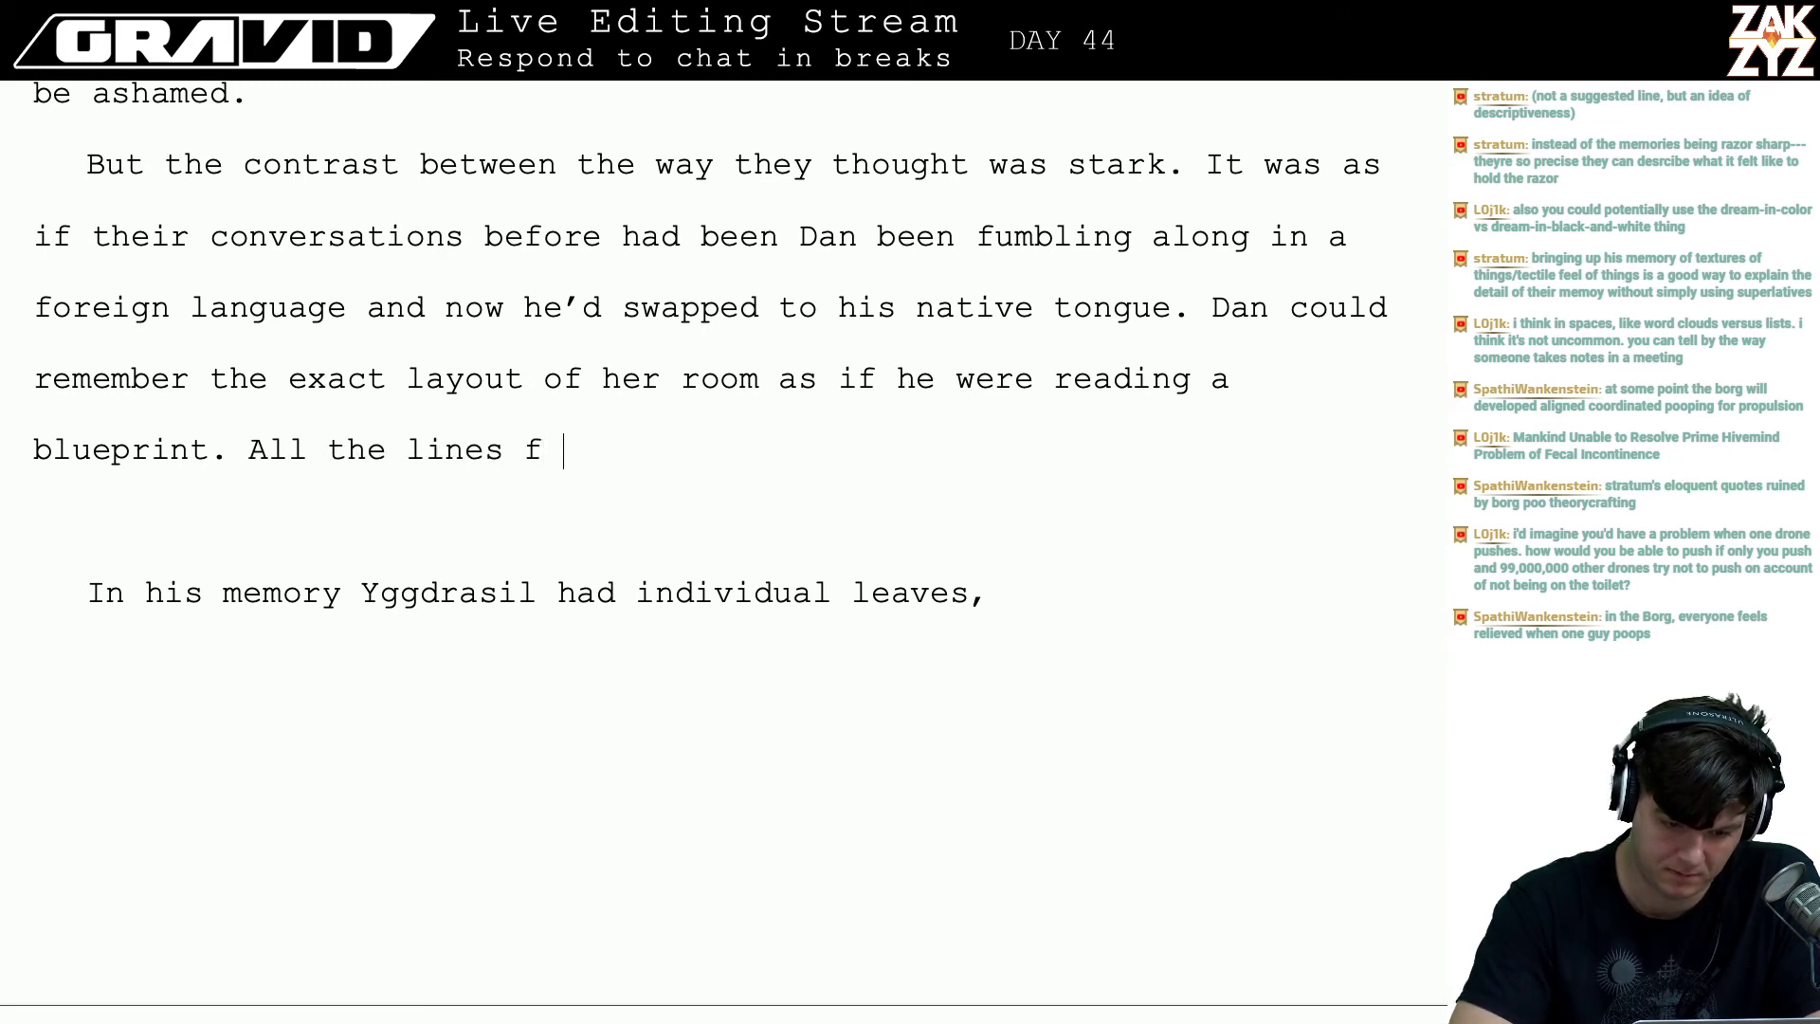
key("BackSpace")
key("BackSpace")
key("BackSpace")
key("BackSpace")
type("of his r")
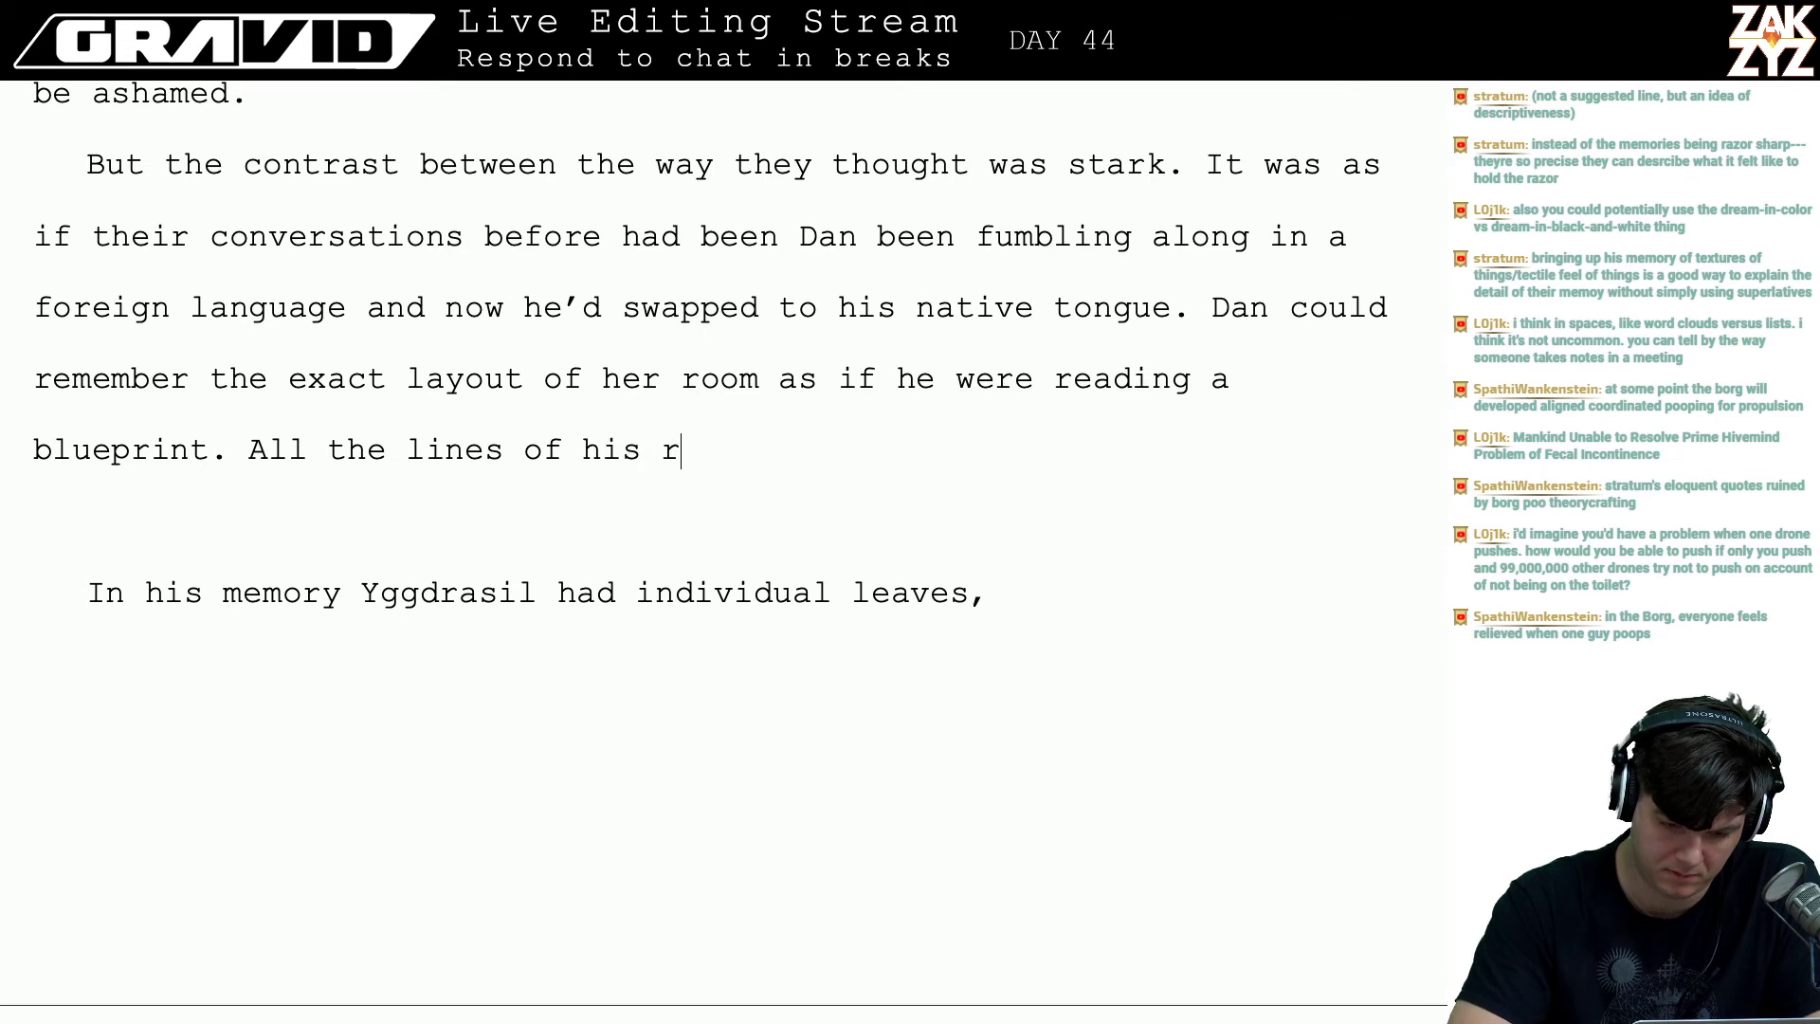
type("ecollection were sharp, ")
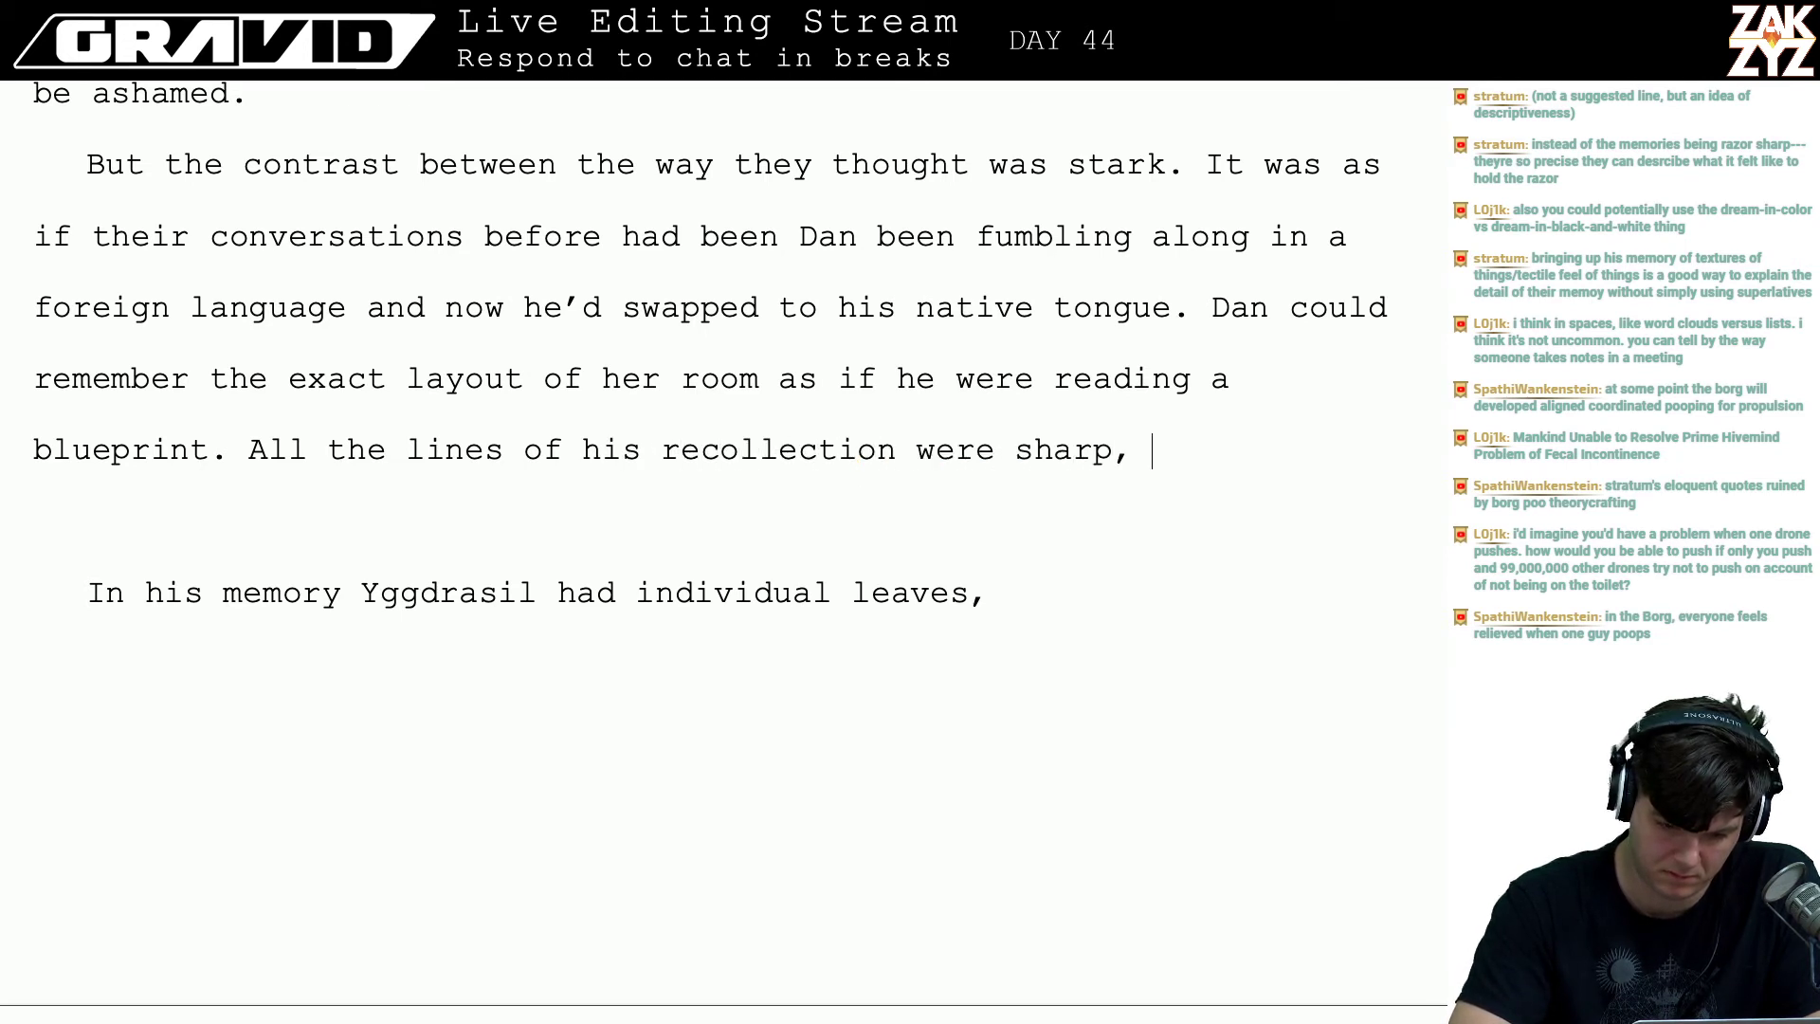
- Replace the comma after "recollection were sharp" with "and in-perspective"
type("i")
key("BackSpace")
key("BackSpace")
key("BackSpace")
type("and ")
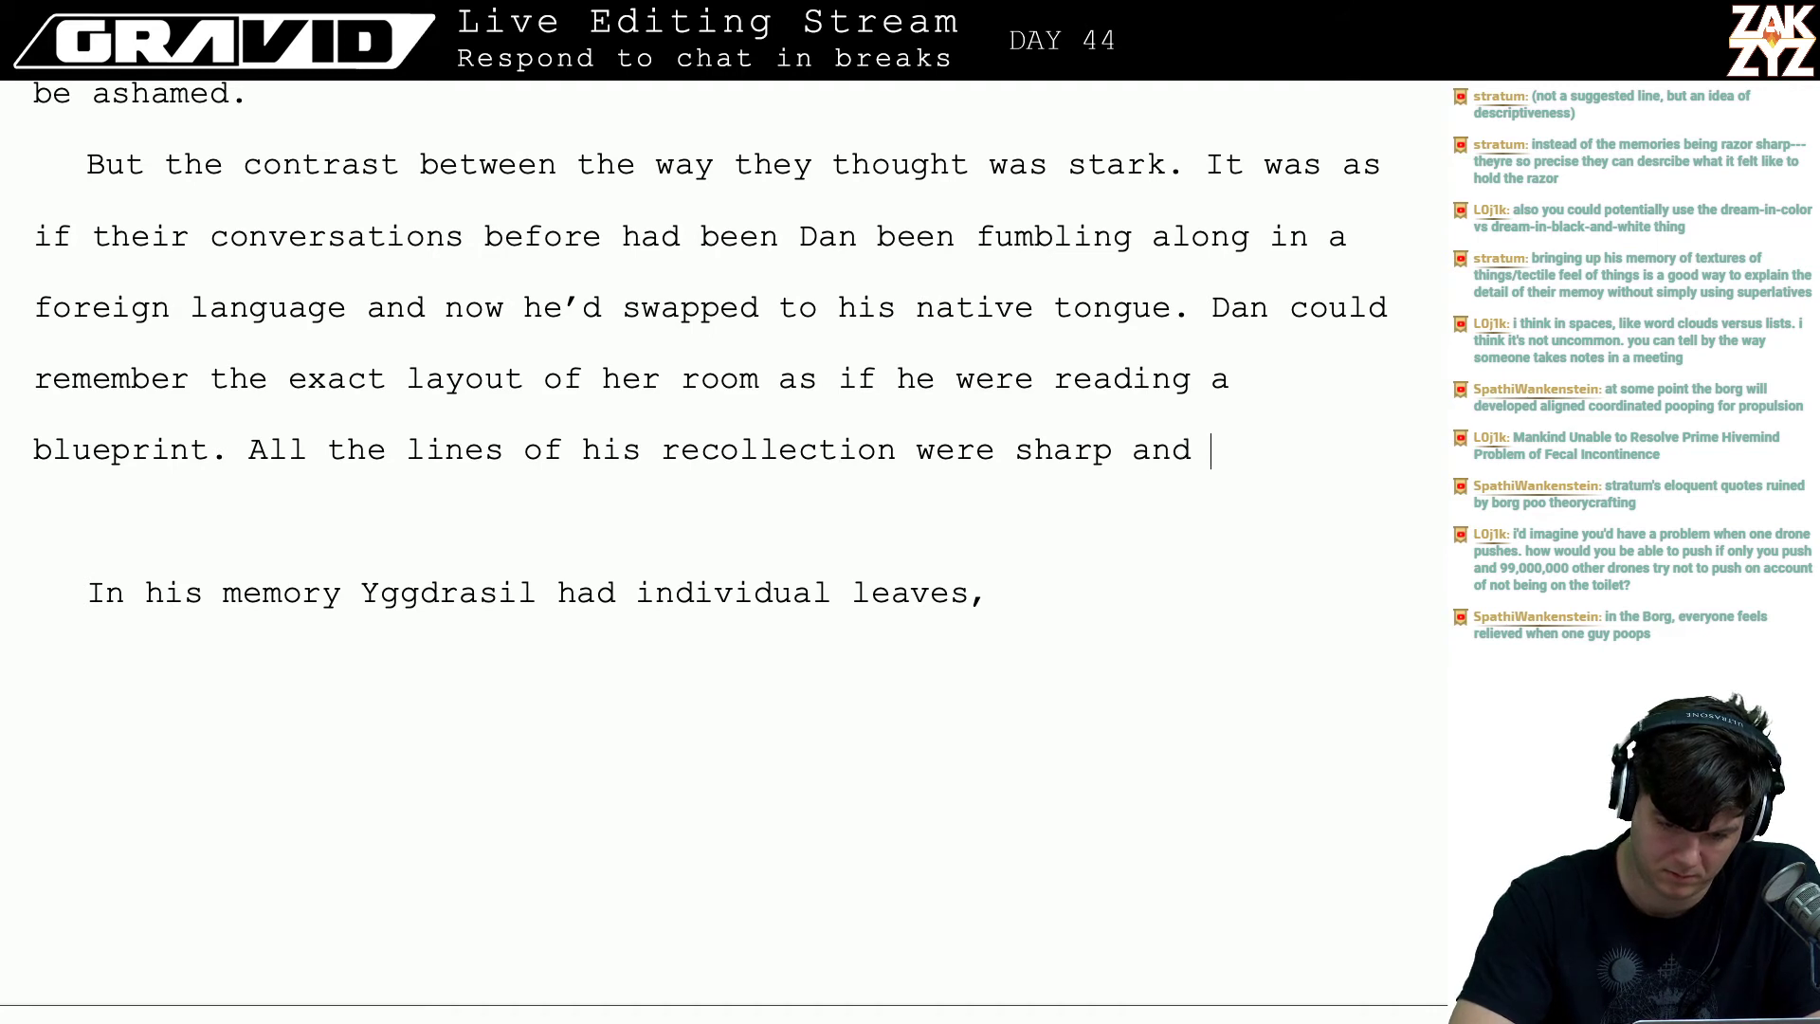
type("in-perspective")
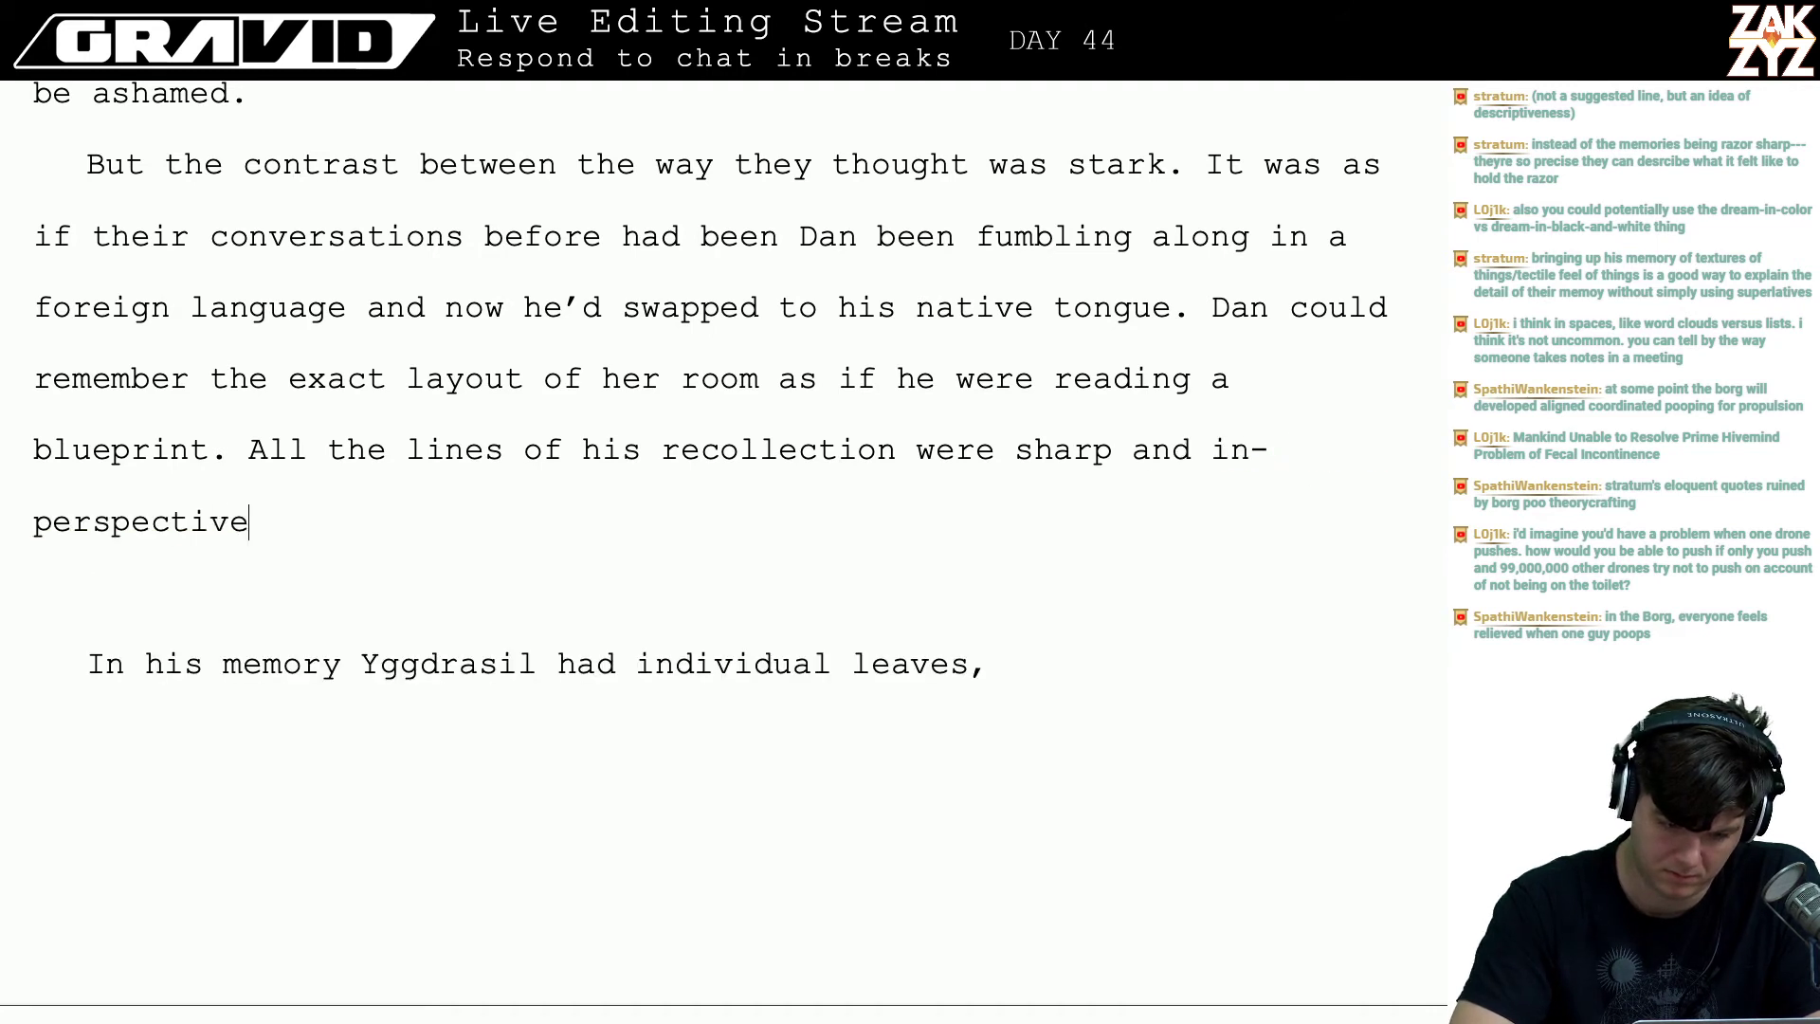
- Finish the sentence after "in-perspective" with ", her own memory was like a hazy, flat fog."
type(", whens")
key("BackSpace")
type("ce th")
key("BackSpace")
key("BackSpace")
key("BackSpace")
key("BackSpace")
key("BackSpace")
key("BackSpace")
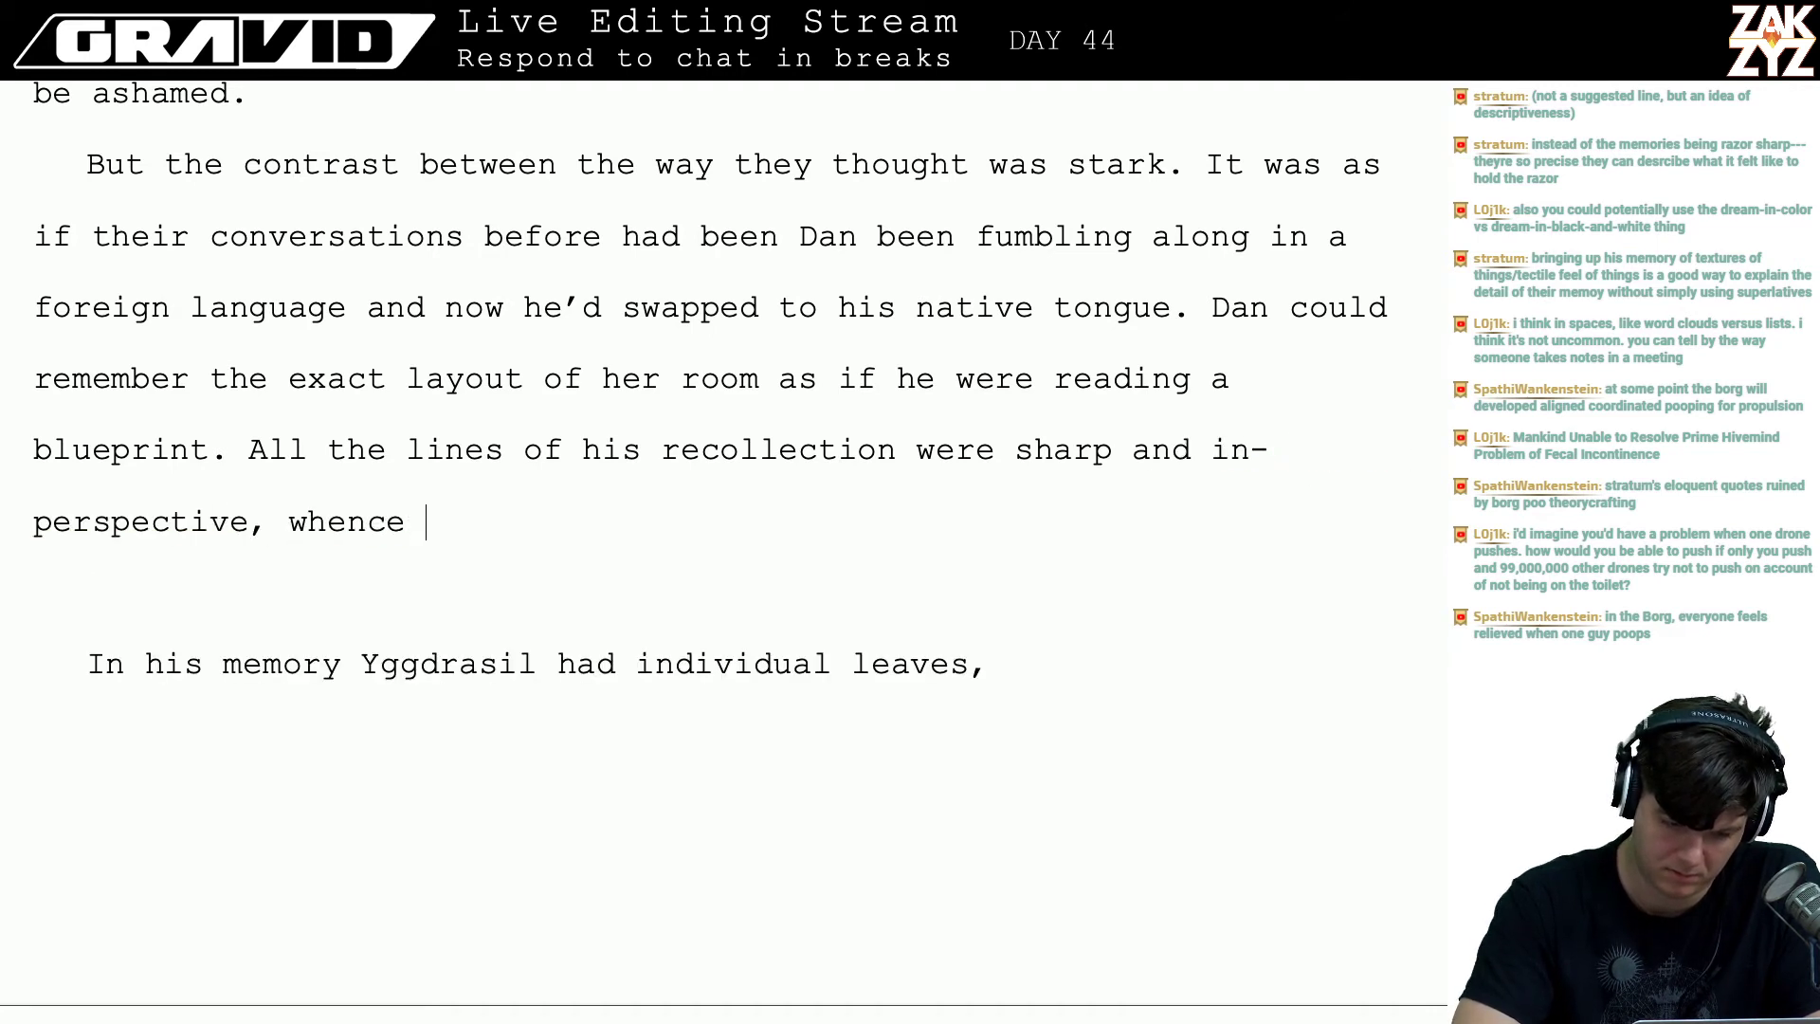
key("BackSpace")
key("BackSpace")
key("BackSpace")
type("he")
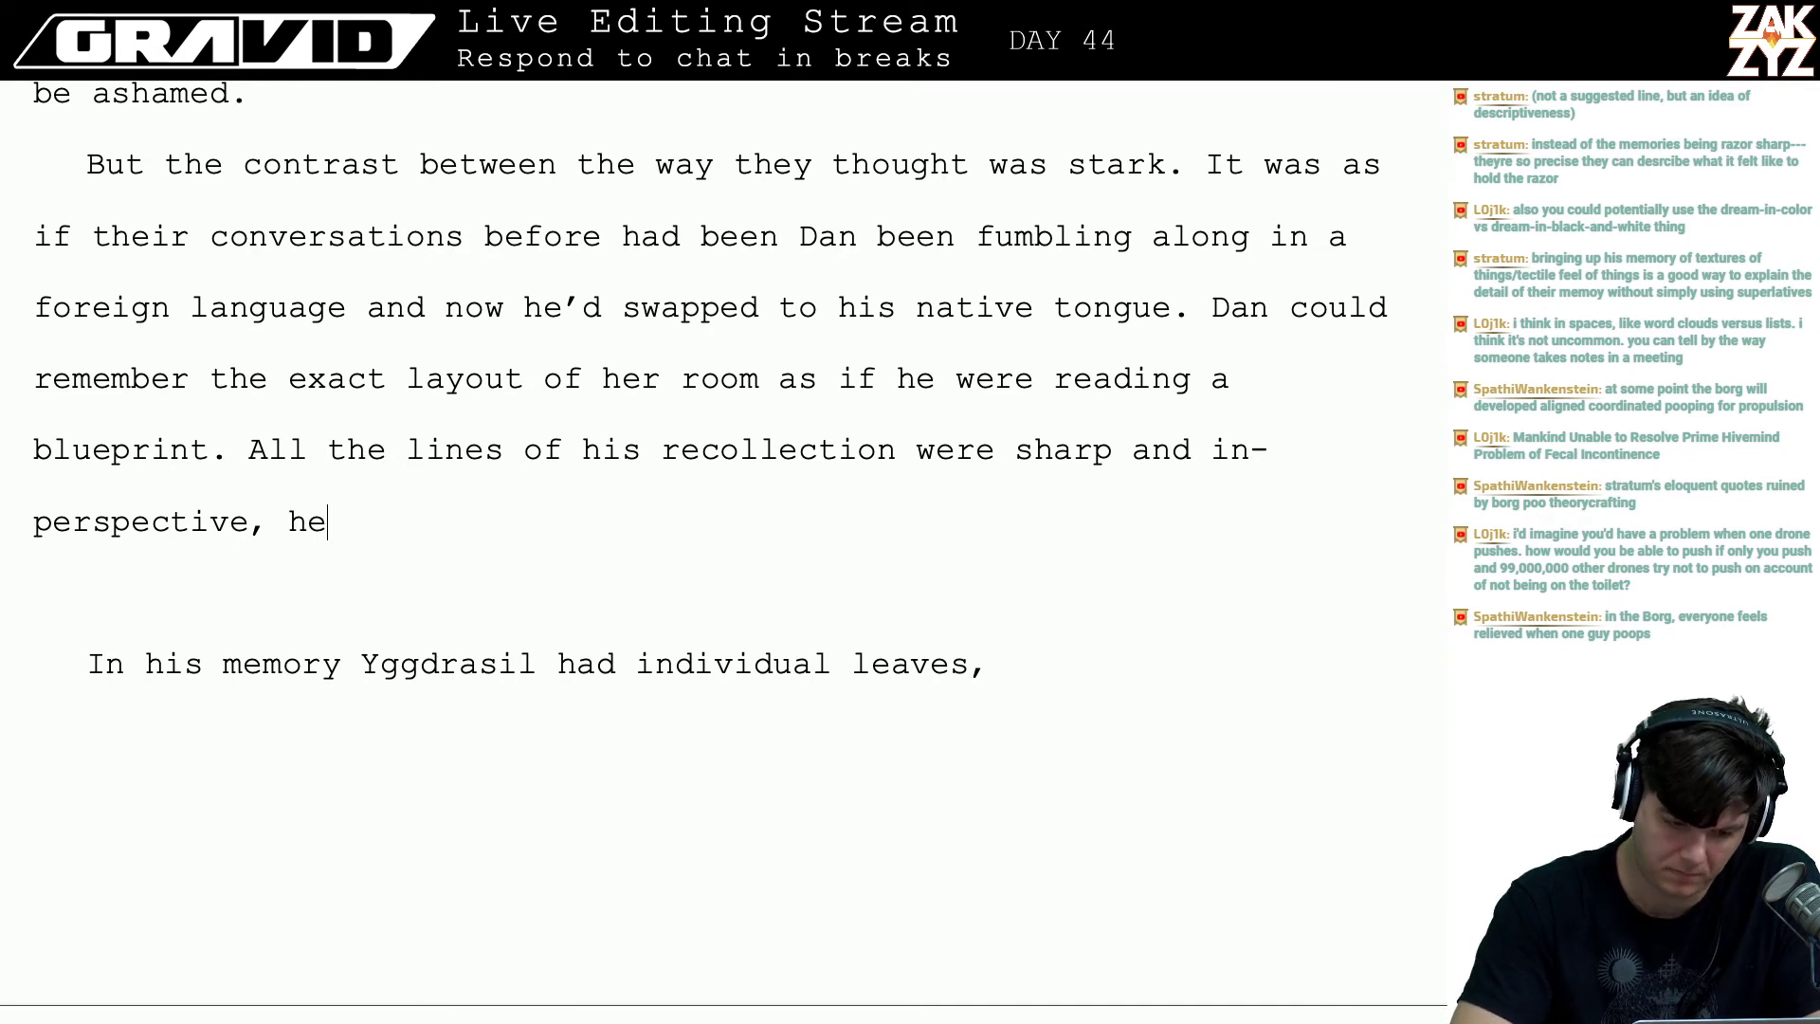
type("r own memory ")
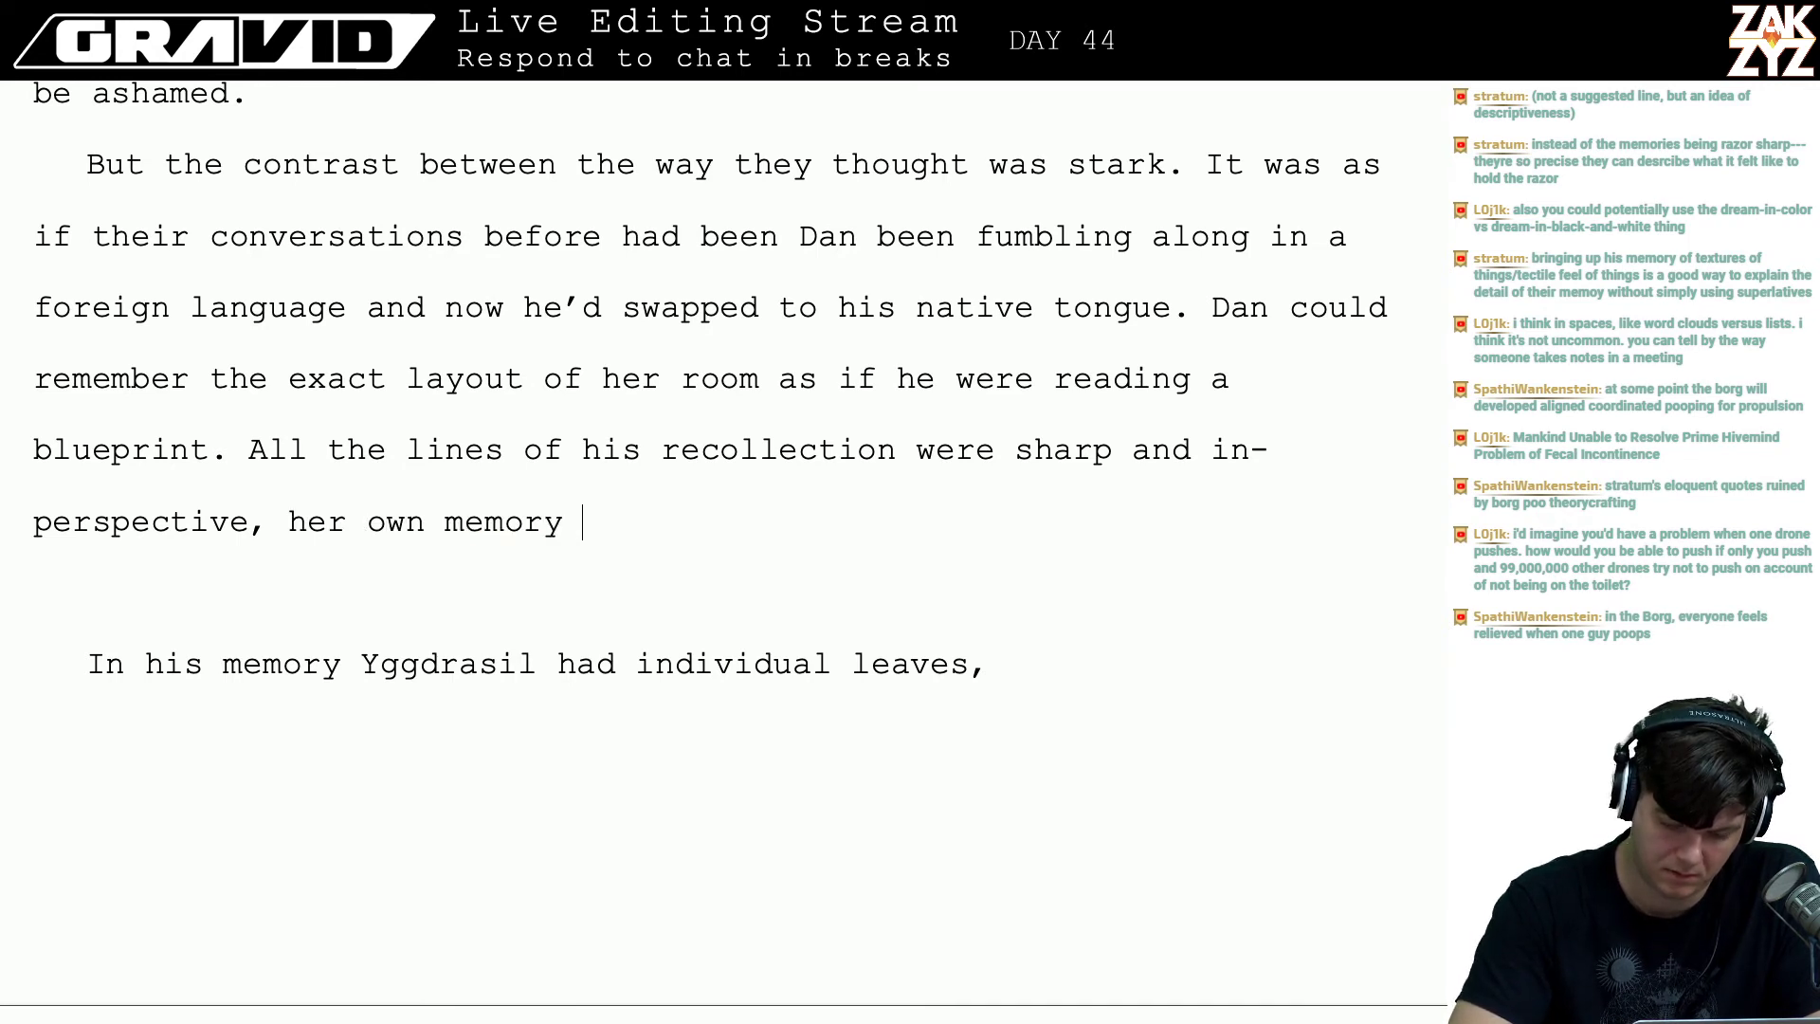
type("was like a ha")
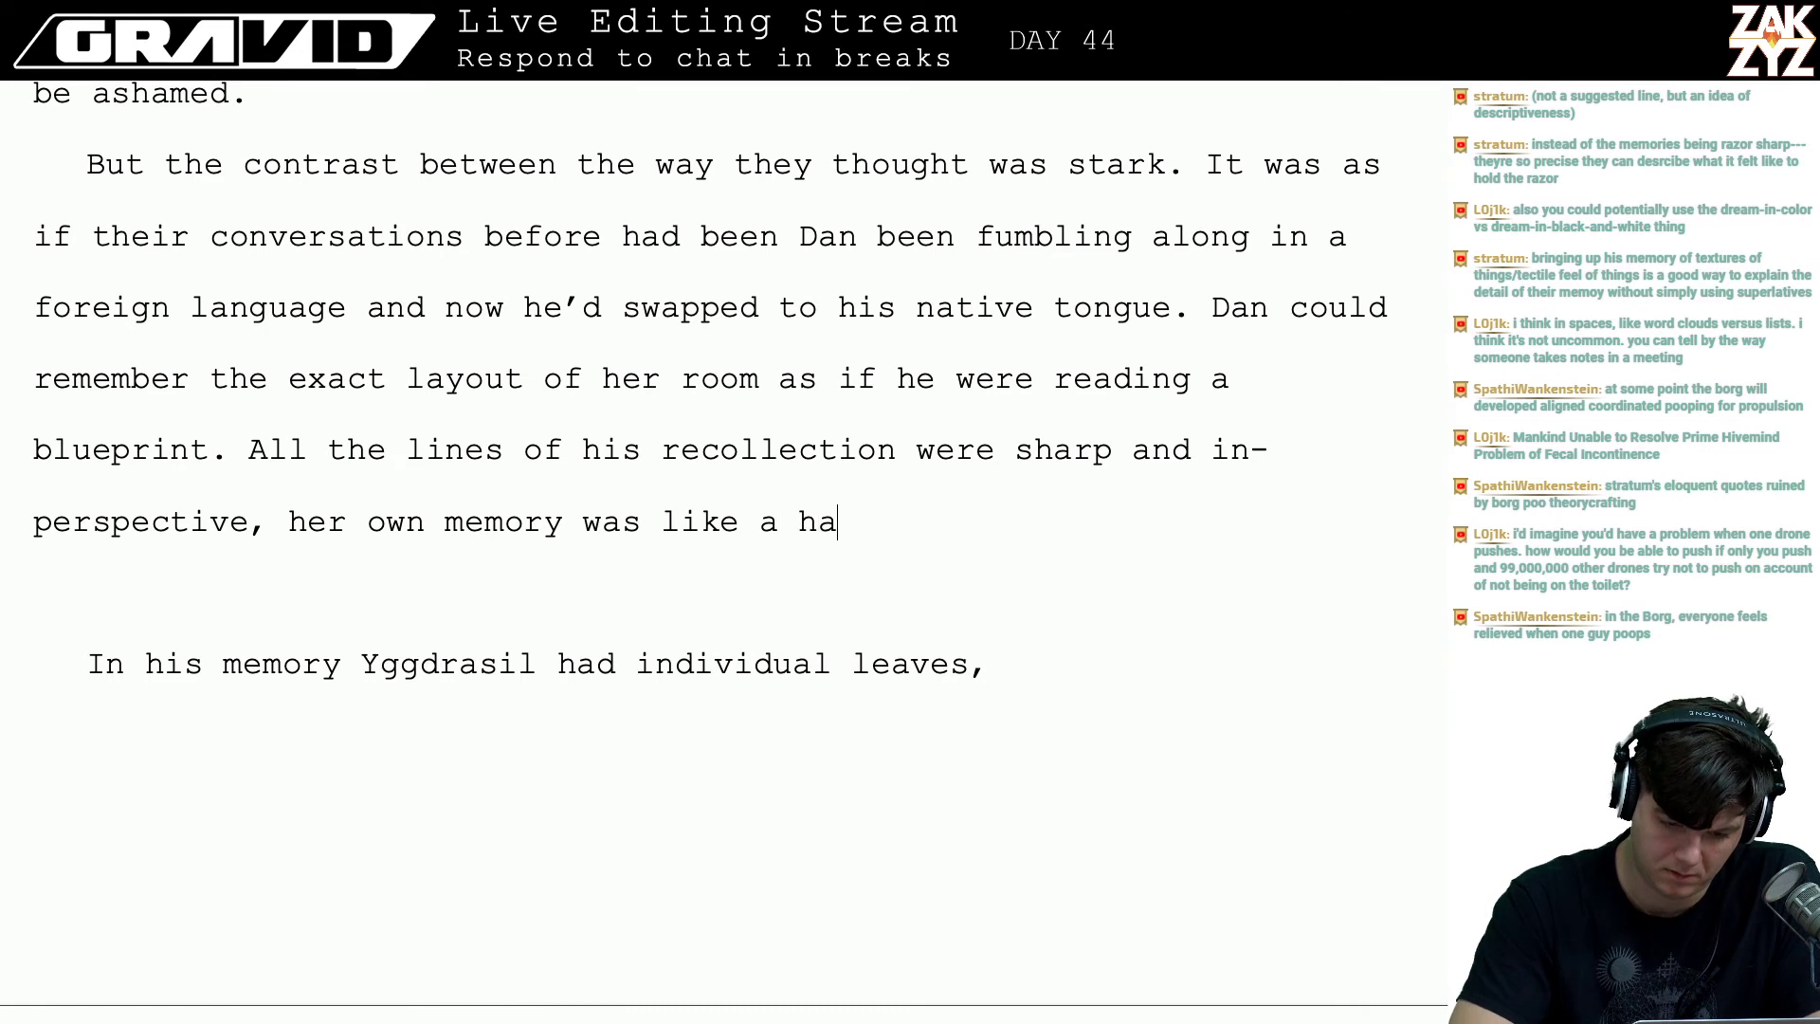
type("zy, flat fog.")
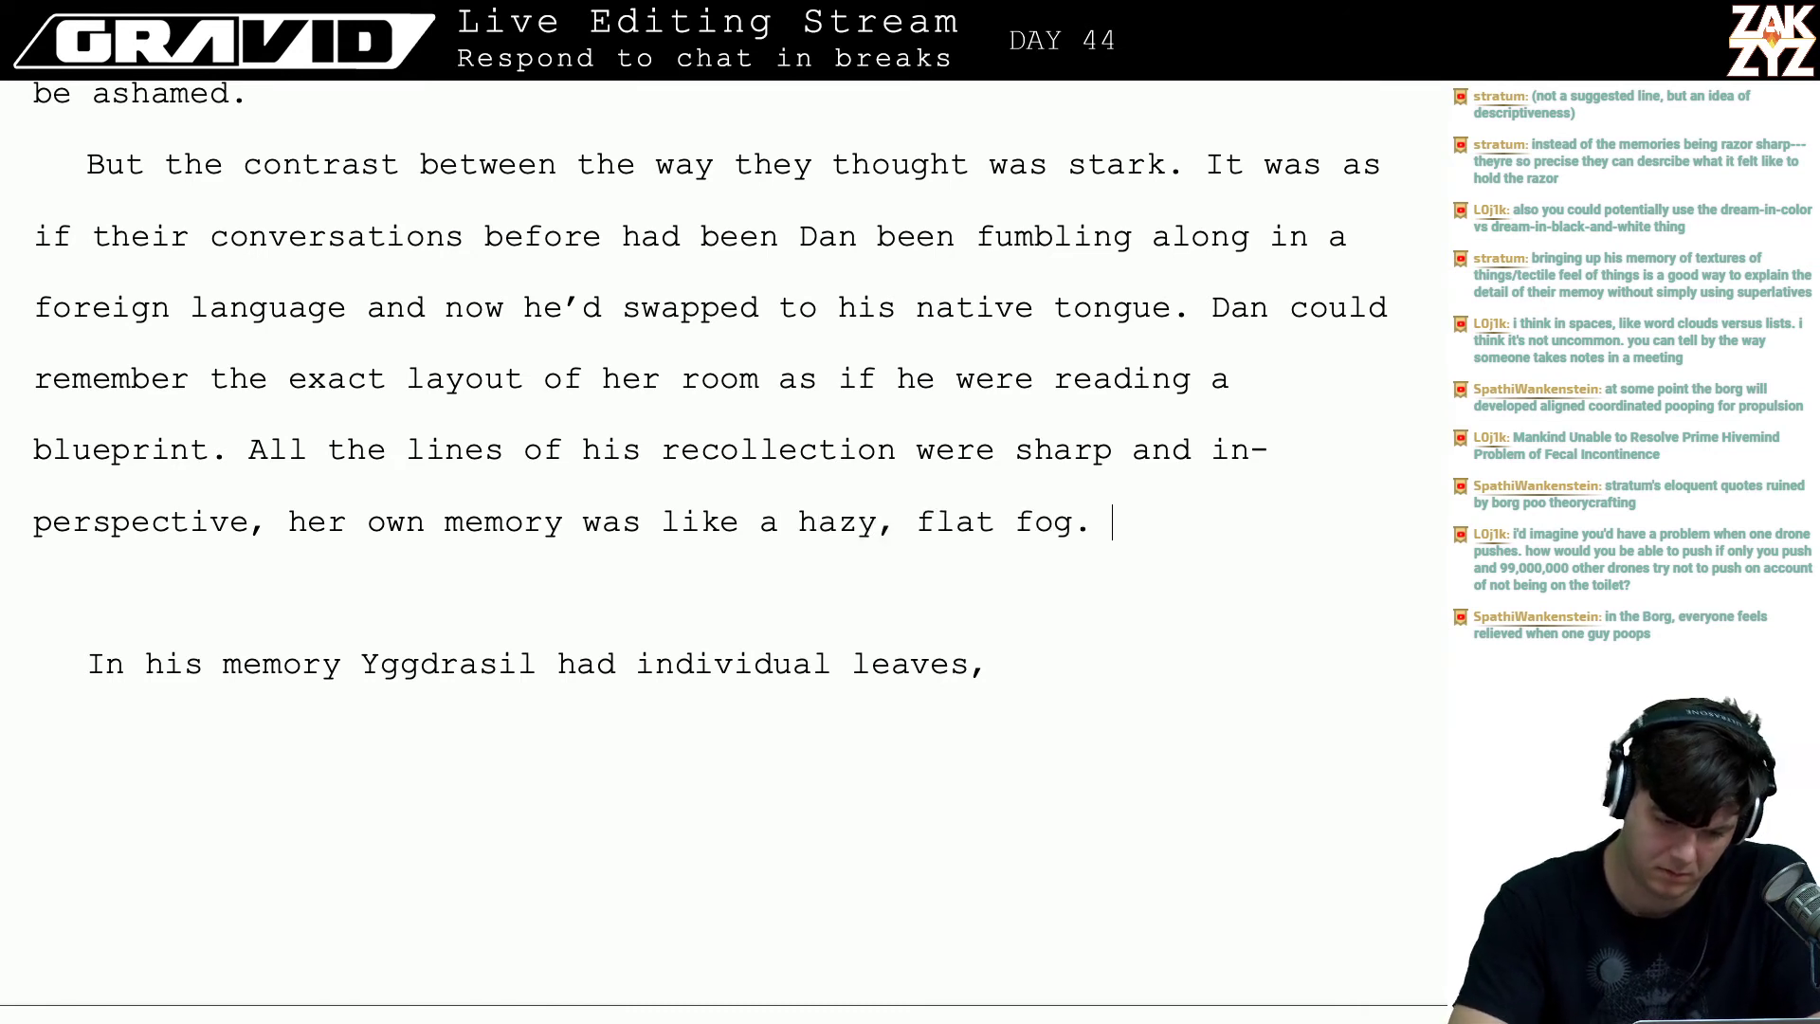
- Delete "memory was like a hazy, flat fog." after "her own" and break "All the lines" into a new paragraph below an empty line
key("BackSpace")
key("BackSpace")
key("BackSpace")
key("BackSpace")
key("BackSpace")
key("BackSpace")
key("BackSpace")
key("BackSpace")
key("BackSpace")
key("BackSpace")
key("BackSpace")
key("BackSpace")
key("BackSpace")
key("BackSpace")
key("BackSpace")
key("BackSpace")
key("BackSpace")
key("BackSpace")
key("BackSpace")
key("BackSpace")
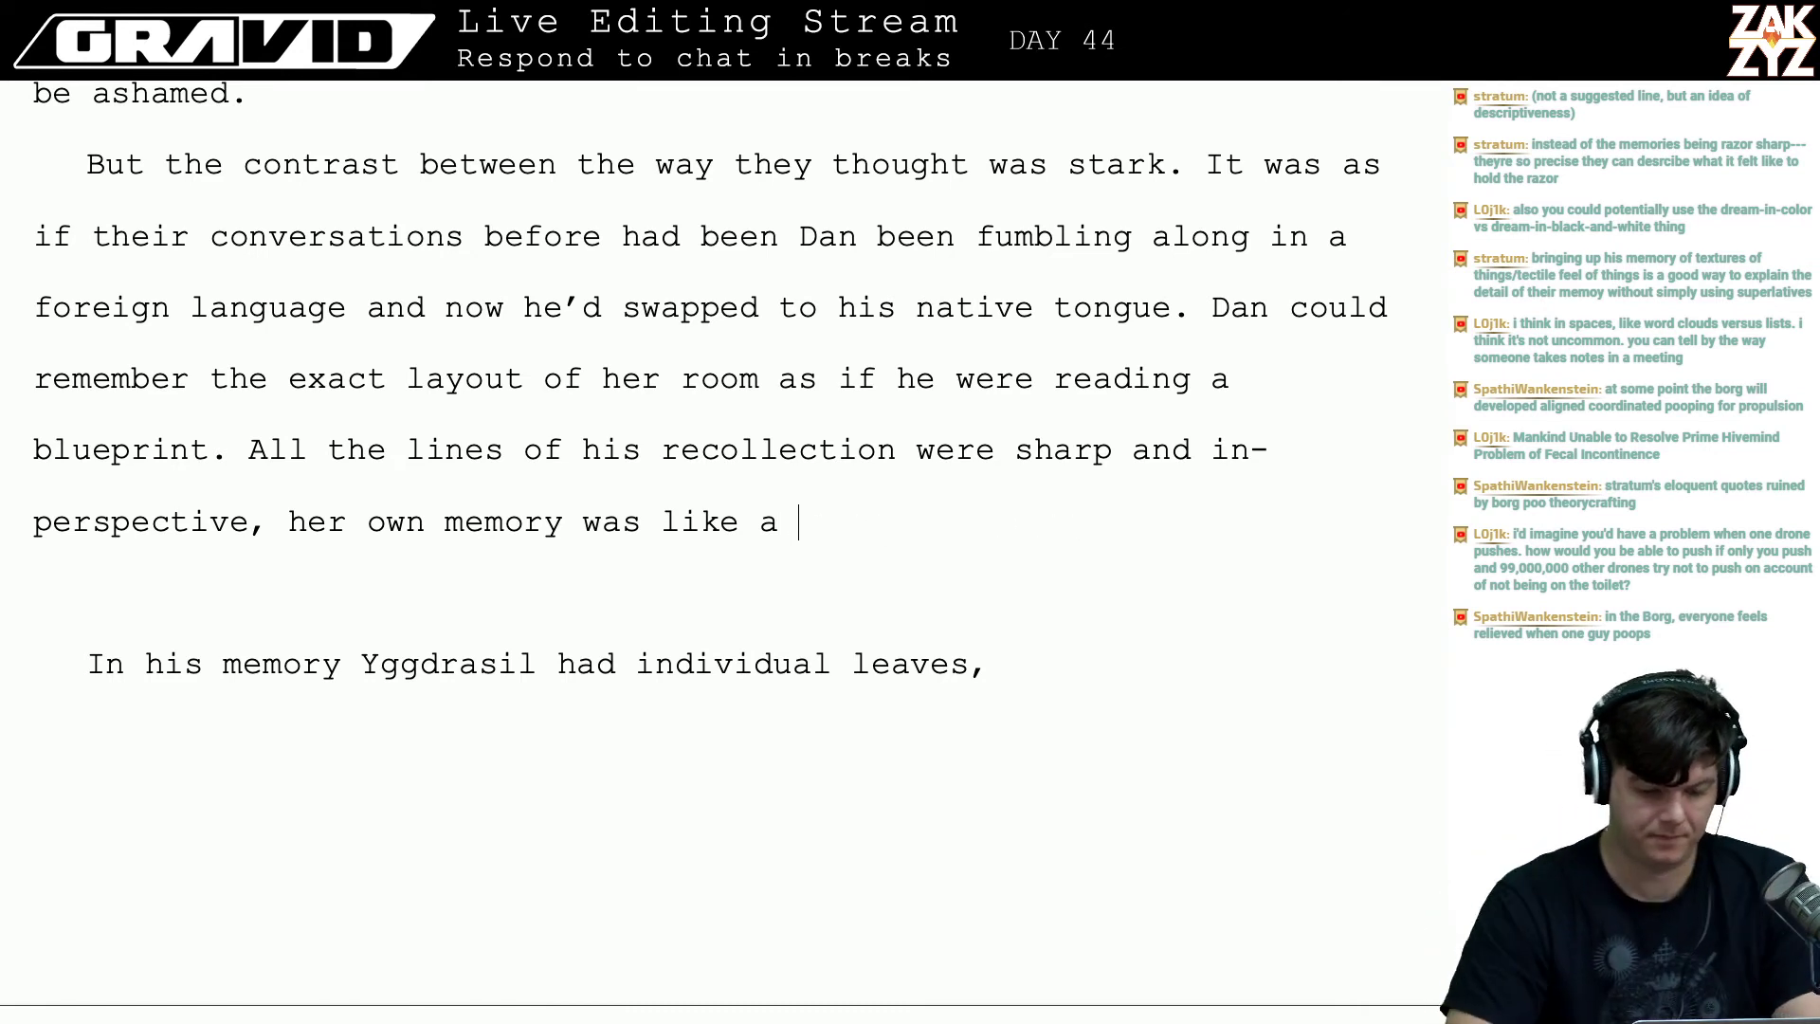
key("BackSpace")
key("BackSpace")
key("BackSpace")
key("BackSpace")
key("BackSpace")
key("BackSpace")
key("BackSpace")
key("BackSpace")
key("BackSpace")
key("BackSpace")
key("BackSpace")
key("BackSpace")
key("BackSpace")
key("BackSpace")
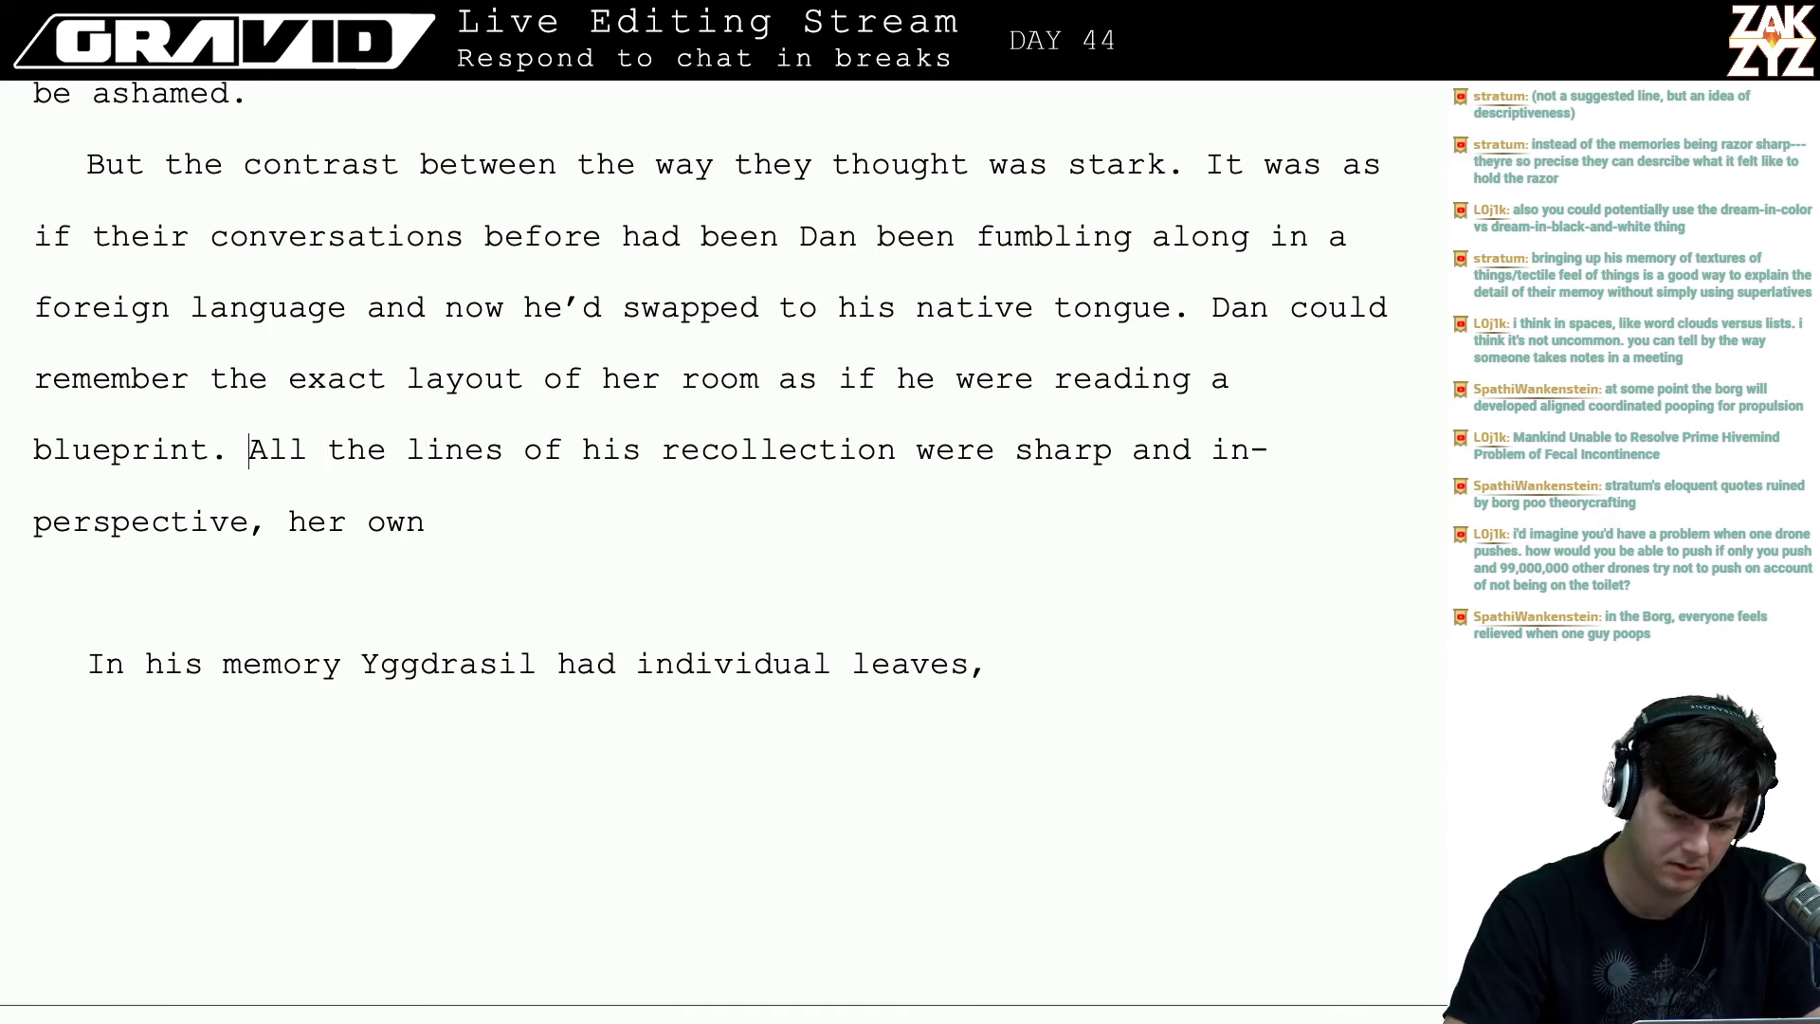
key("Return")
key("Return")
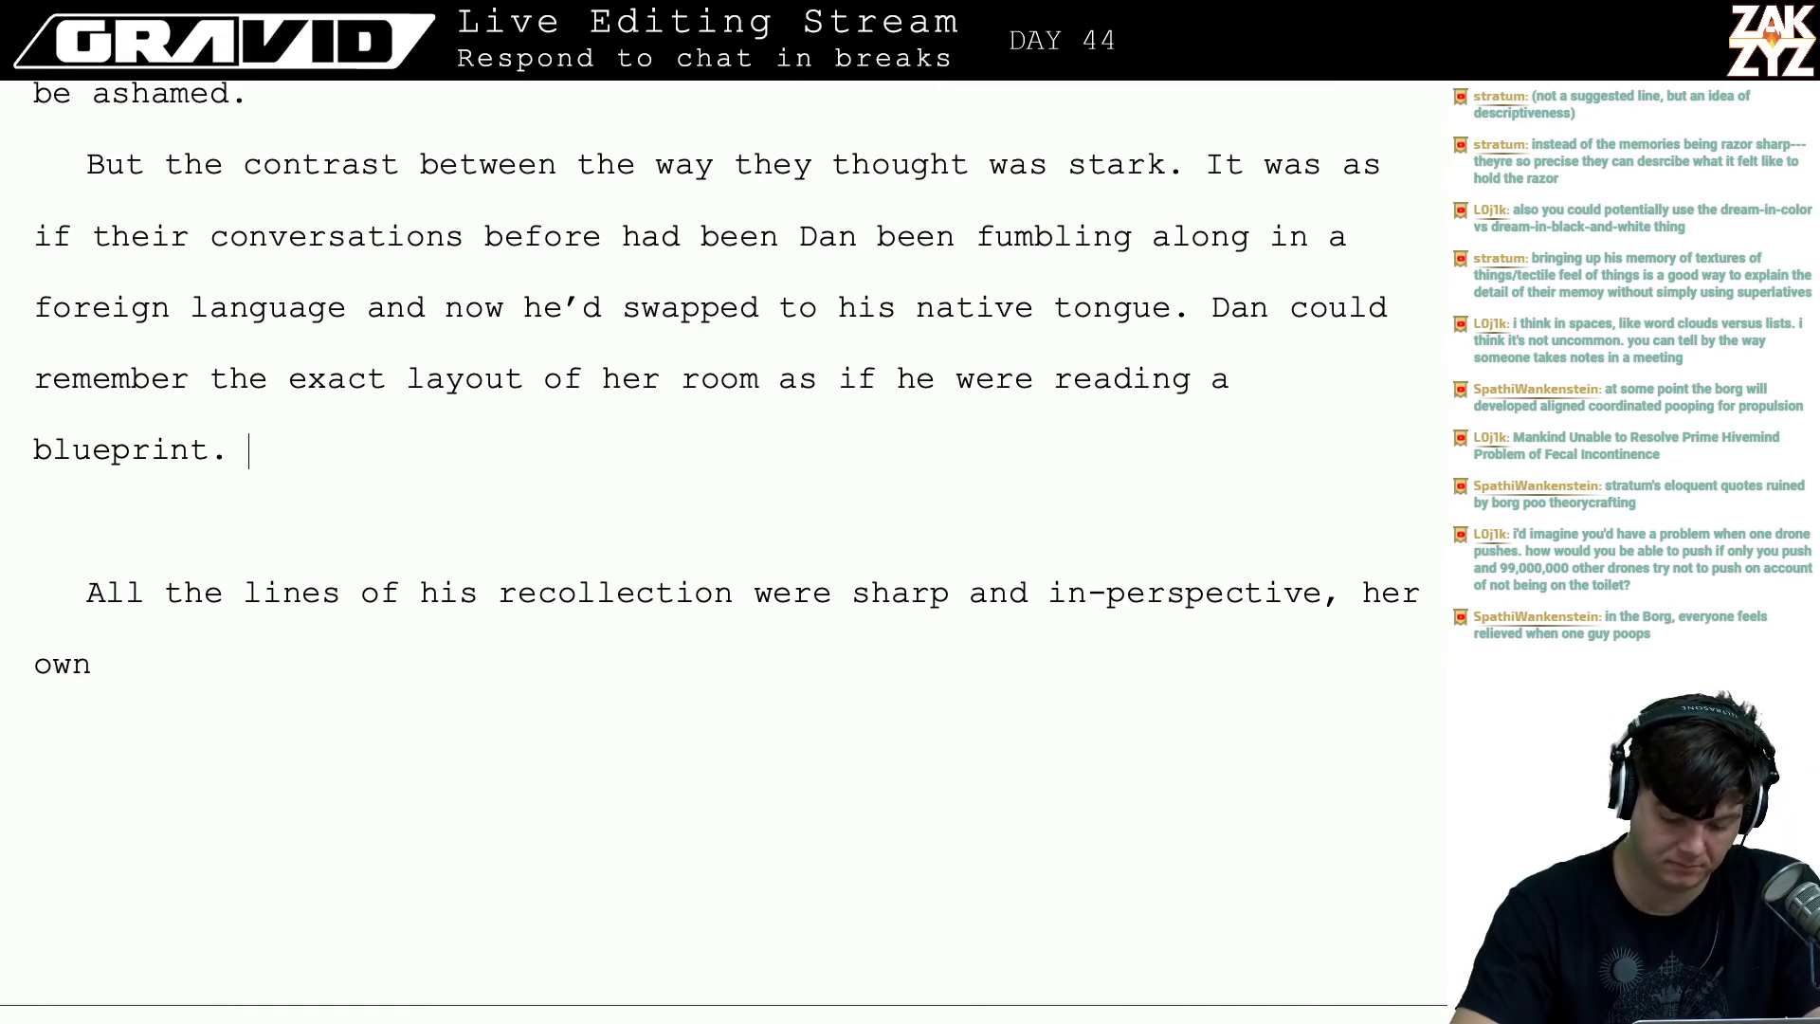
type("His")
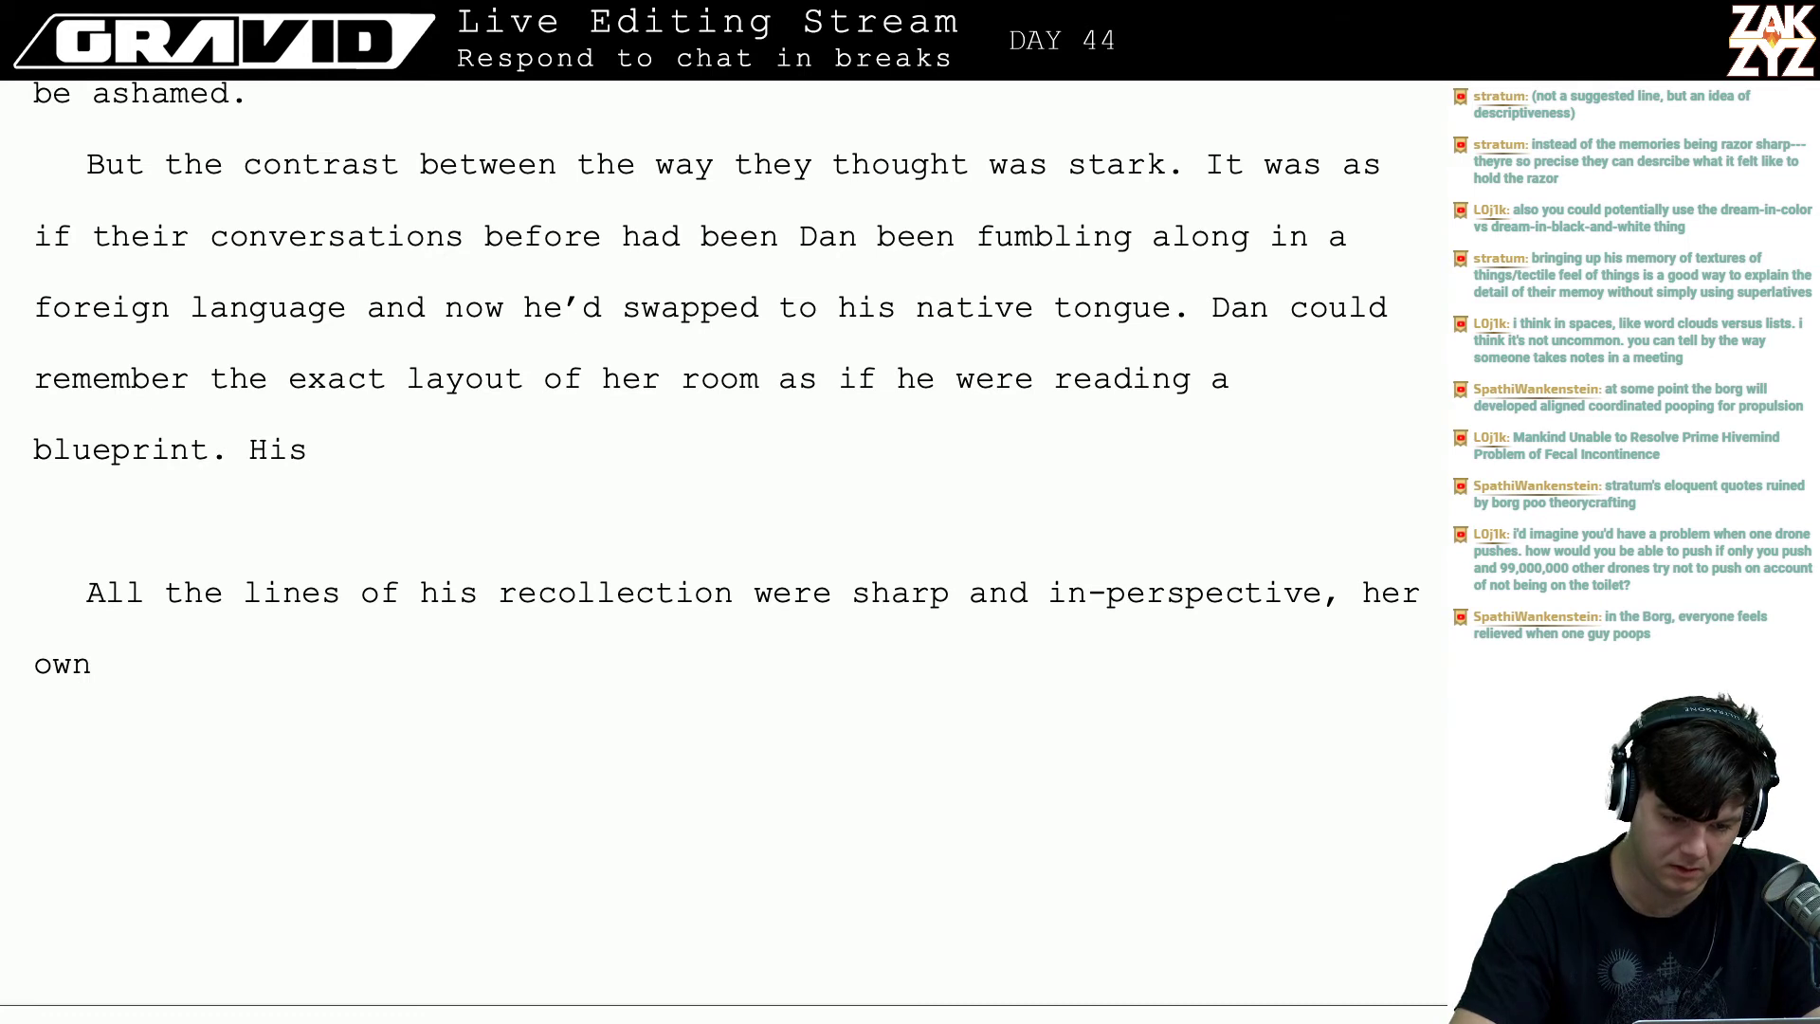
type(" lines were ")
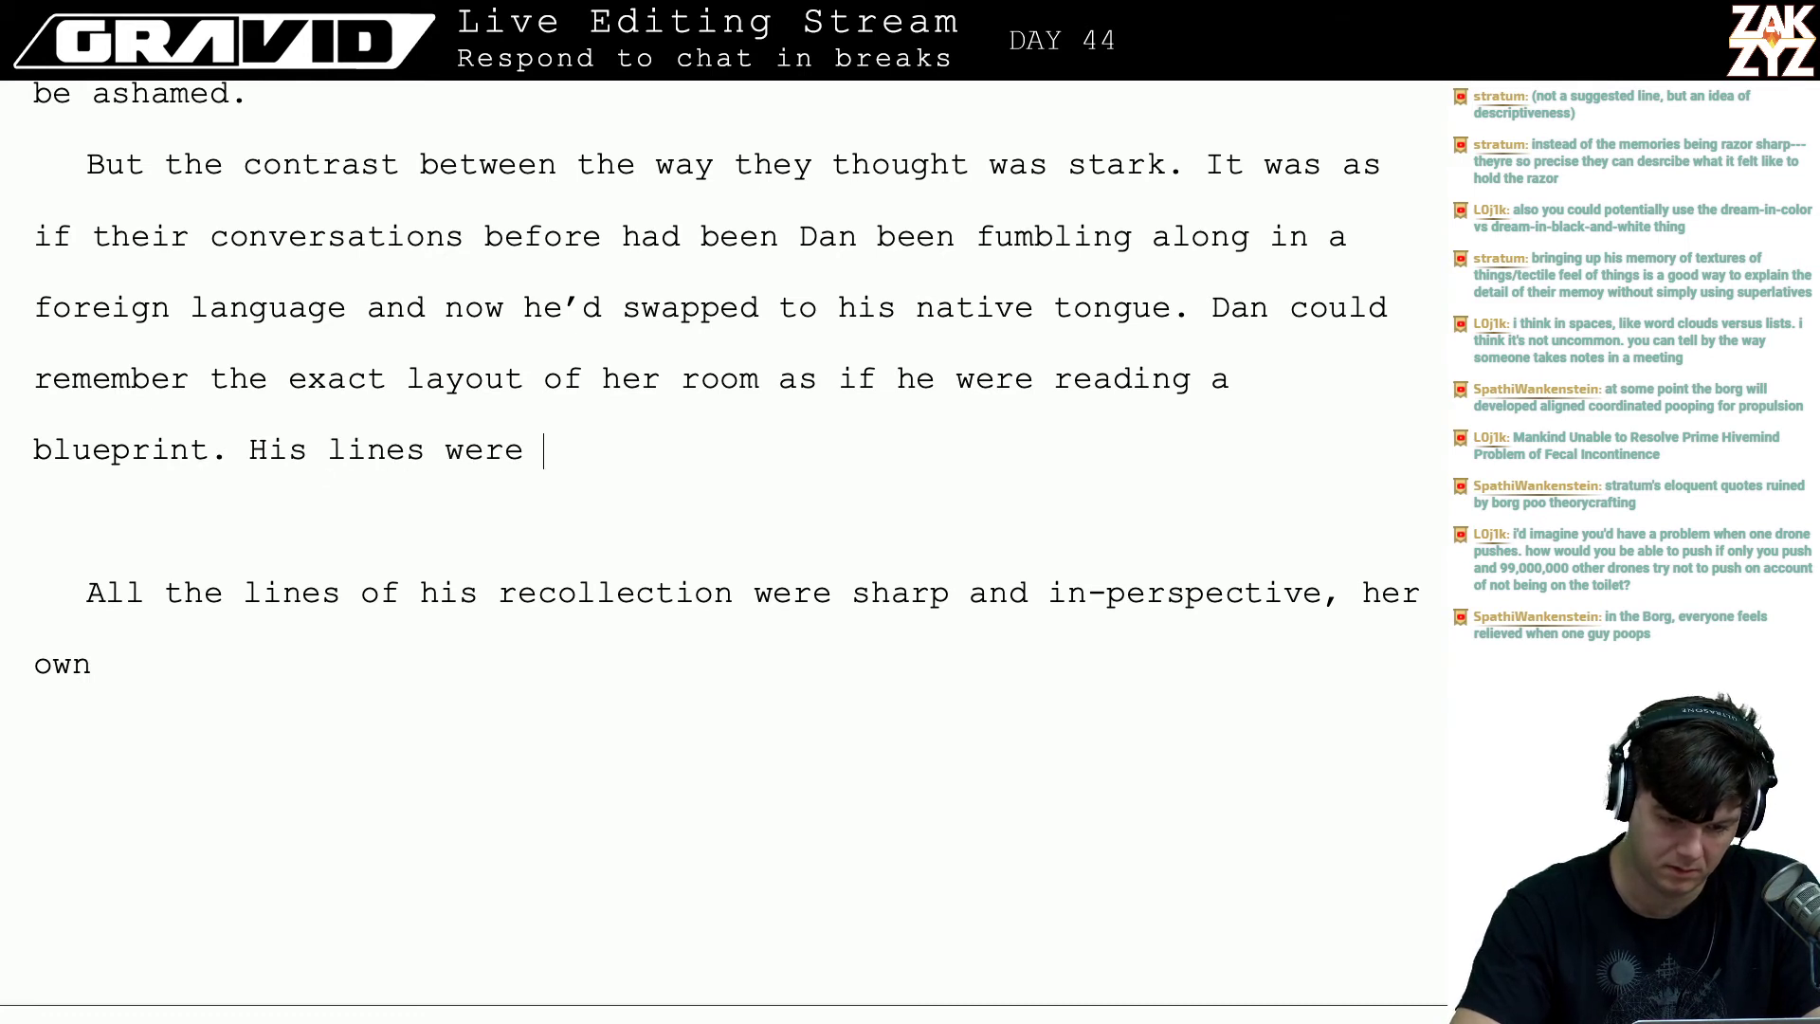
type("sharp, his per")
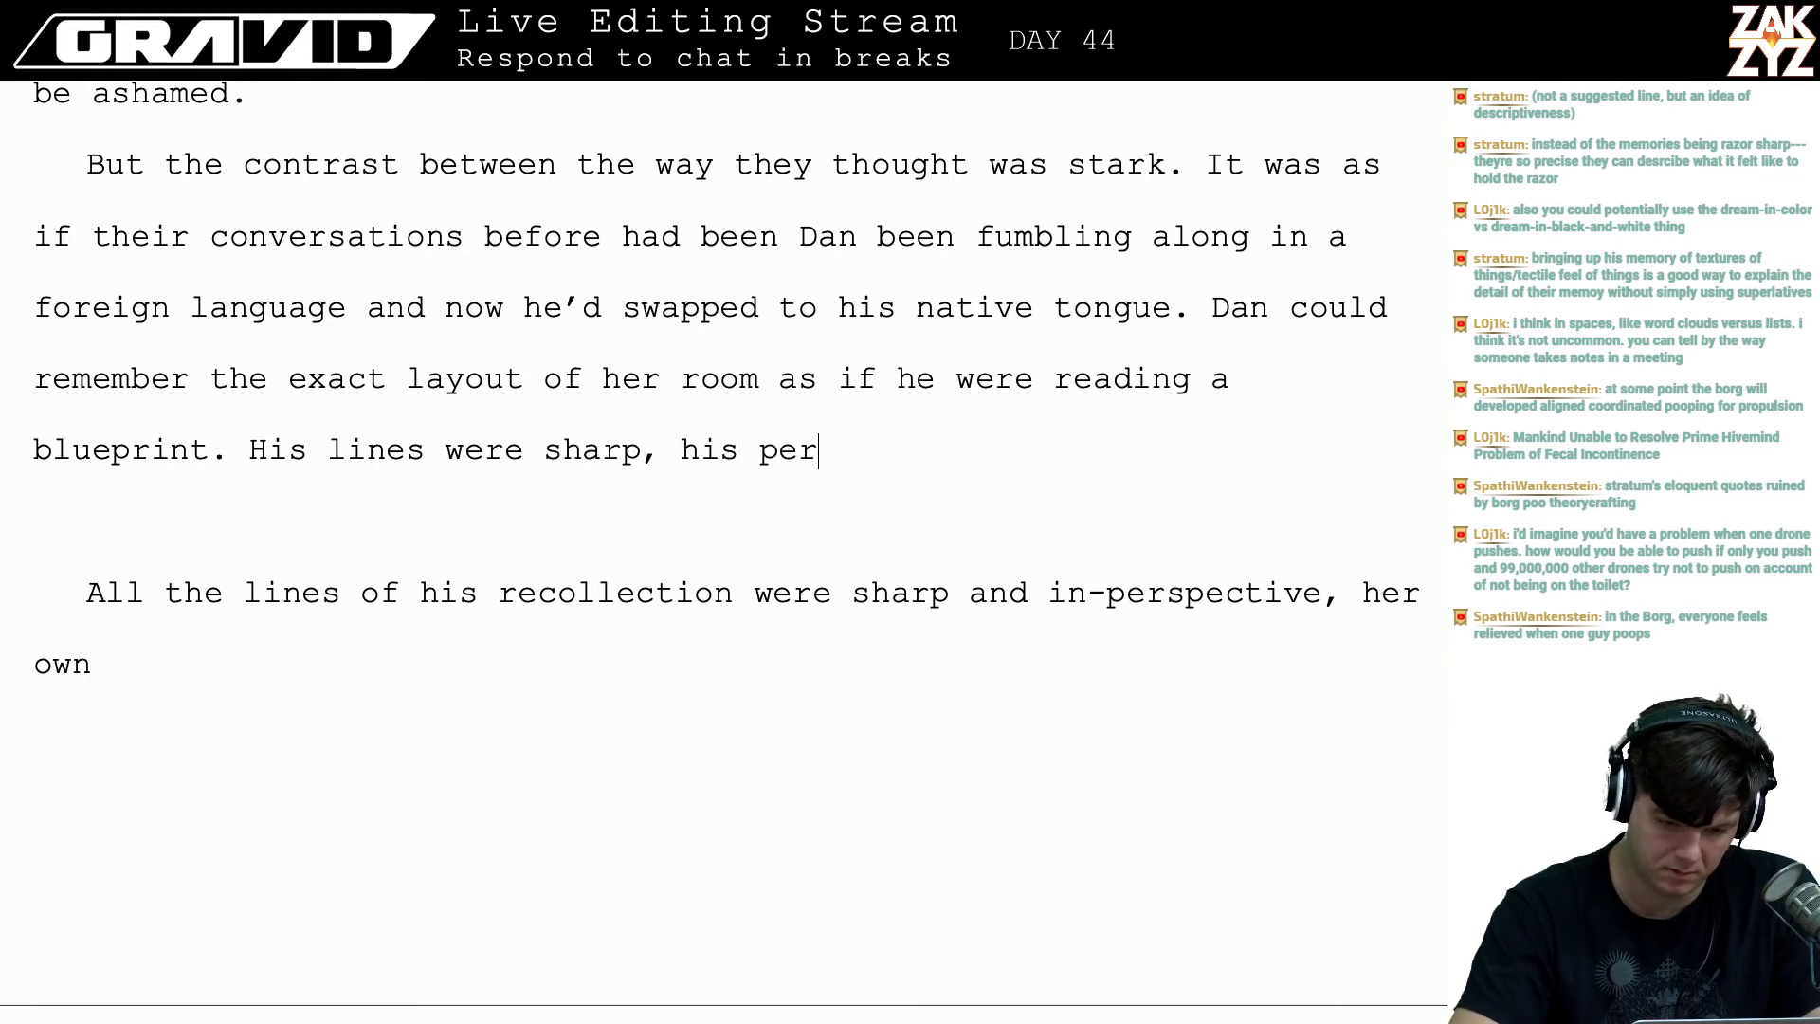
type("spective we")
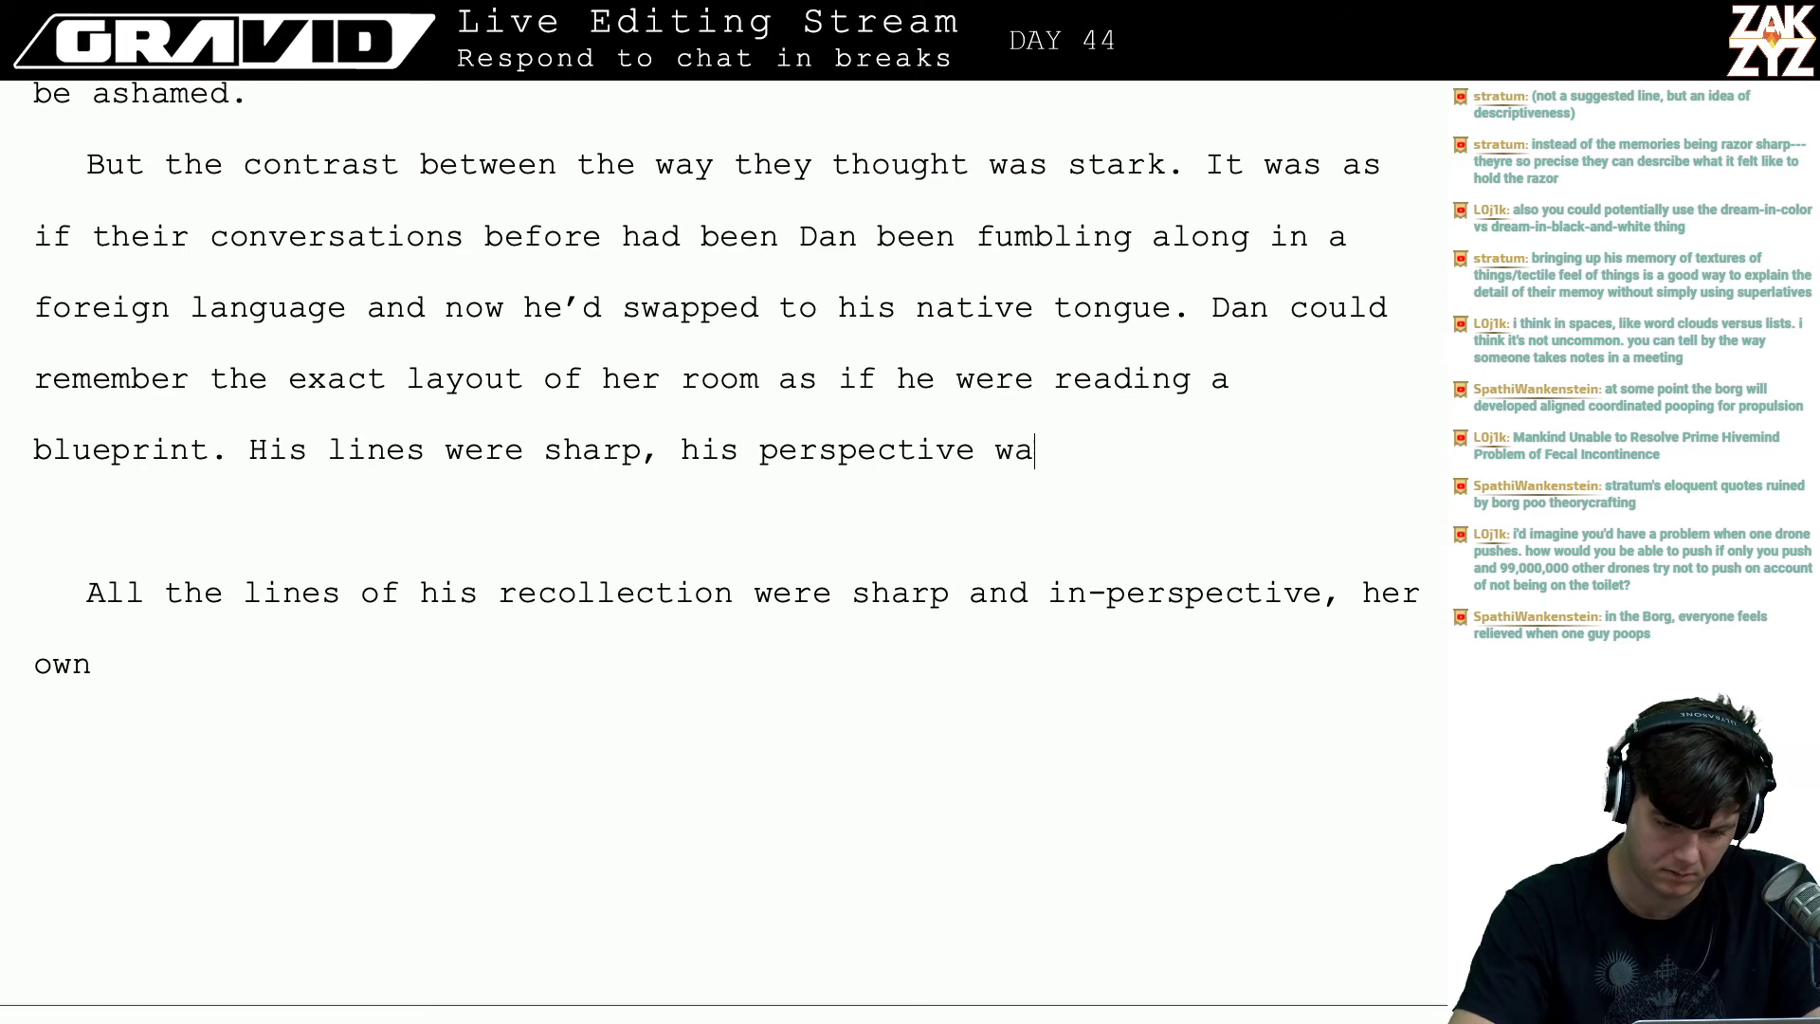
type("s")
key("BackSpace")
key("BackSpace")
key("BackSpace")
key("BackSpace")
key("BackSpace")
key("BackSpace")
key("BackSpace")
key("BackSpace")
key("BackSpace")
key("BackSpace")
key("BackSpace")
key("BackSpace")
key("BackSpace")
key("BackSpace")
key("BackSpace")
key("BackSpace")
key("BackSpace")
key("BackSpace")
key("BackSpace")
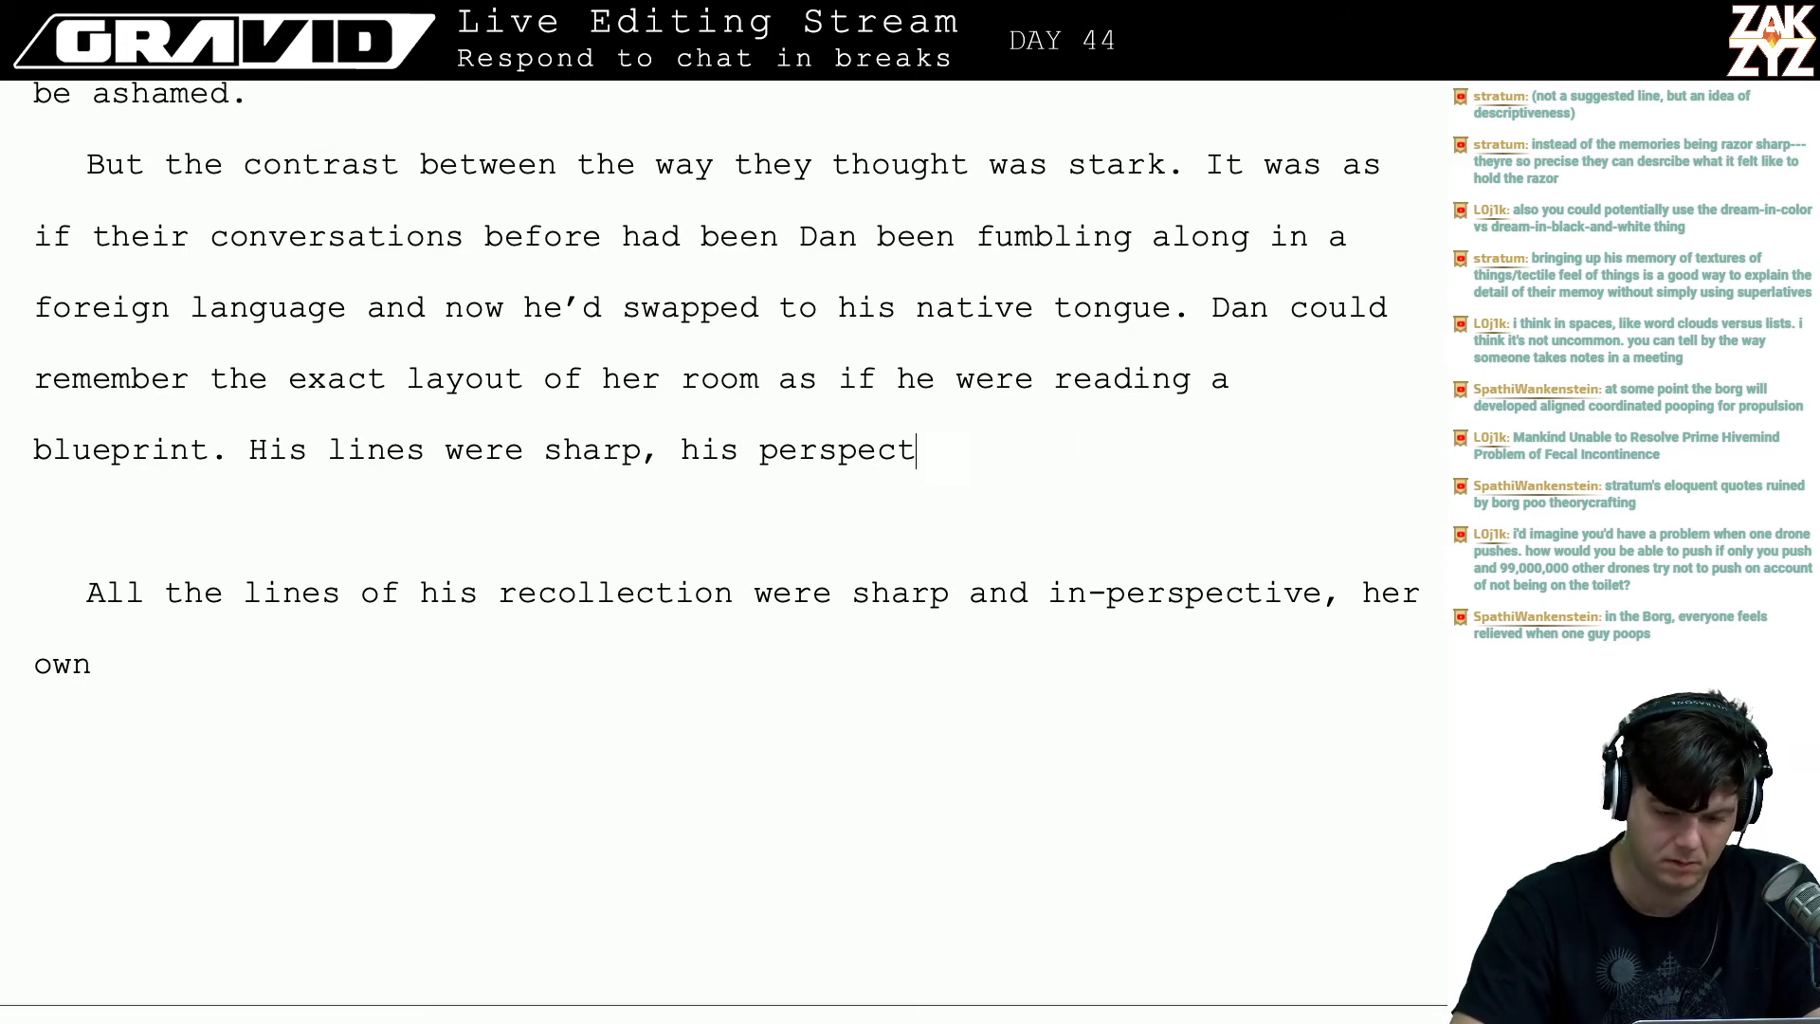
key("BackSpace")
key("BackSpace")
key("BackSpace")
key("BackSpace")
key("BackSpace")
key("BackSpace")
key("BackSpace")
key("BackSpace")
key("BackSpace")
key("BackSpace")
key("BackSpace")
key("BackSpace")
key("BackSpace")
key("BackSpace")
key("BackSpace")
key("BackSpace")
key("BackSpace")
key("BackSpace")
key("BackSpace")
key("BackSpace")
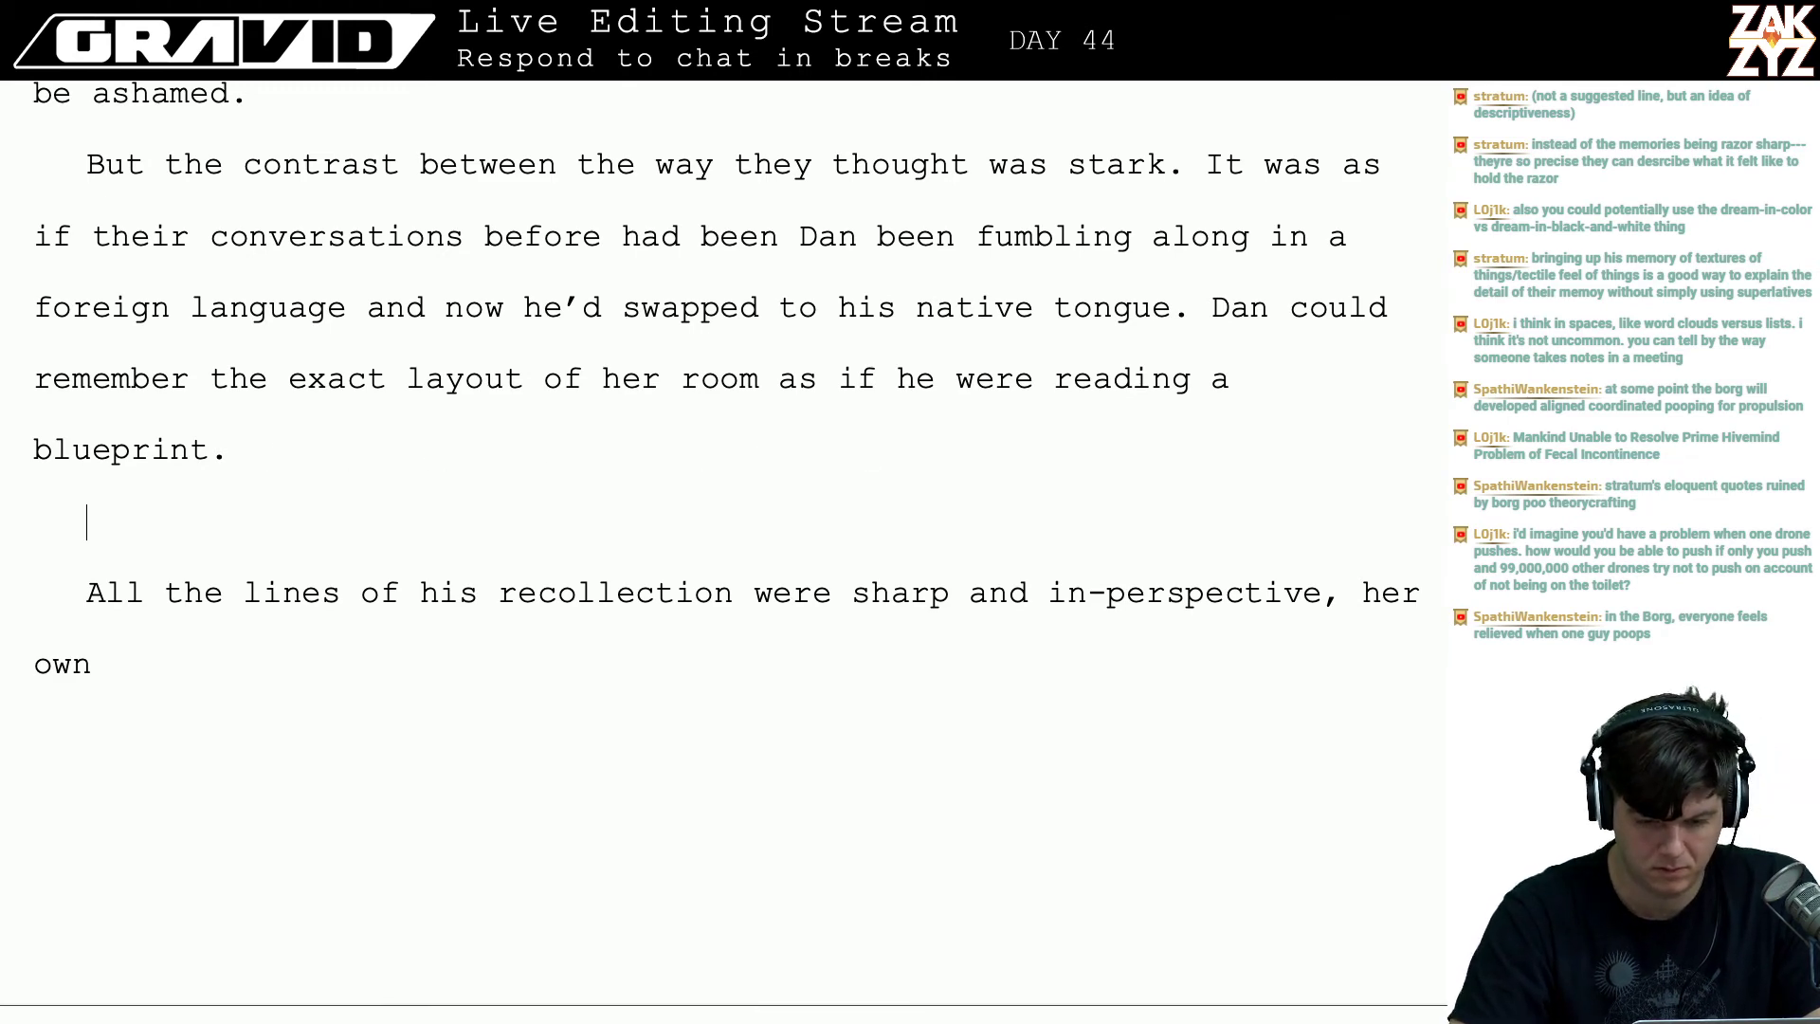
- Review the leftover draft passages from "In his memory Yggdrasil" through the paragraph starting "The lines of his memories"
key("Down")
key("Down")
key("Down")
key("Down")
key("Down")
key("Down")
key("Down")
key("Down")
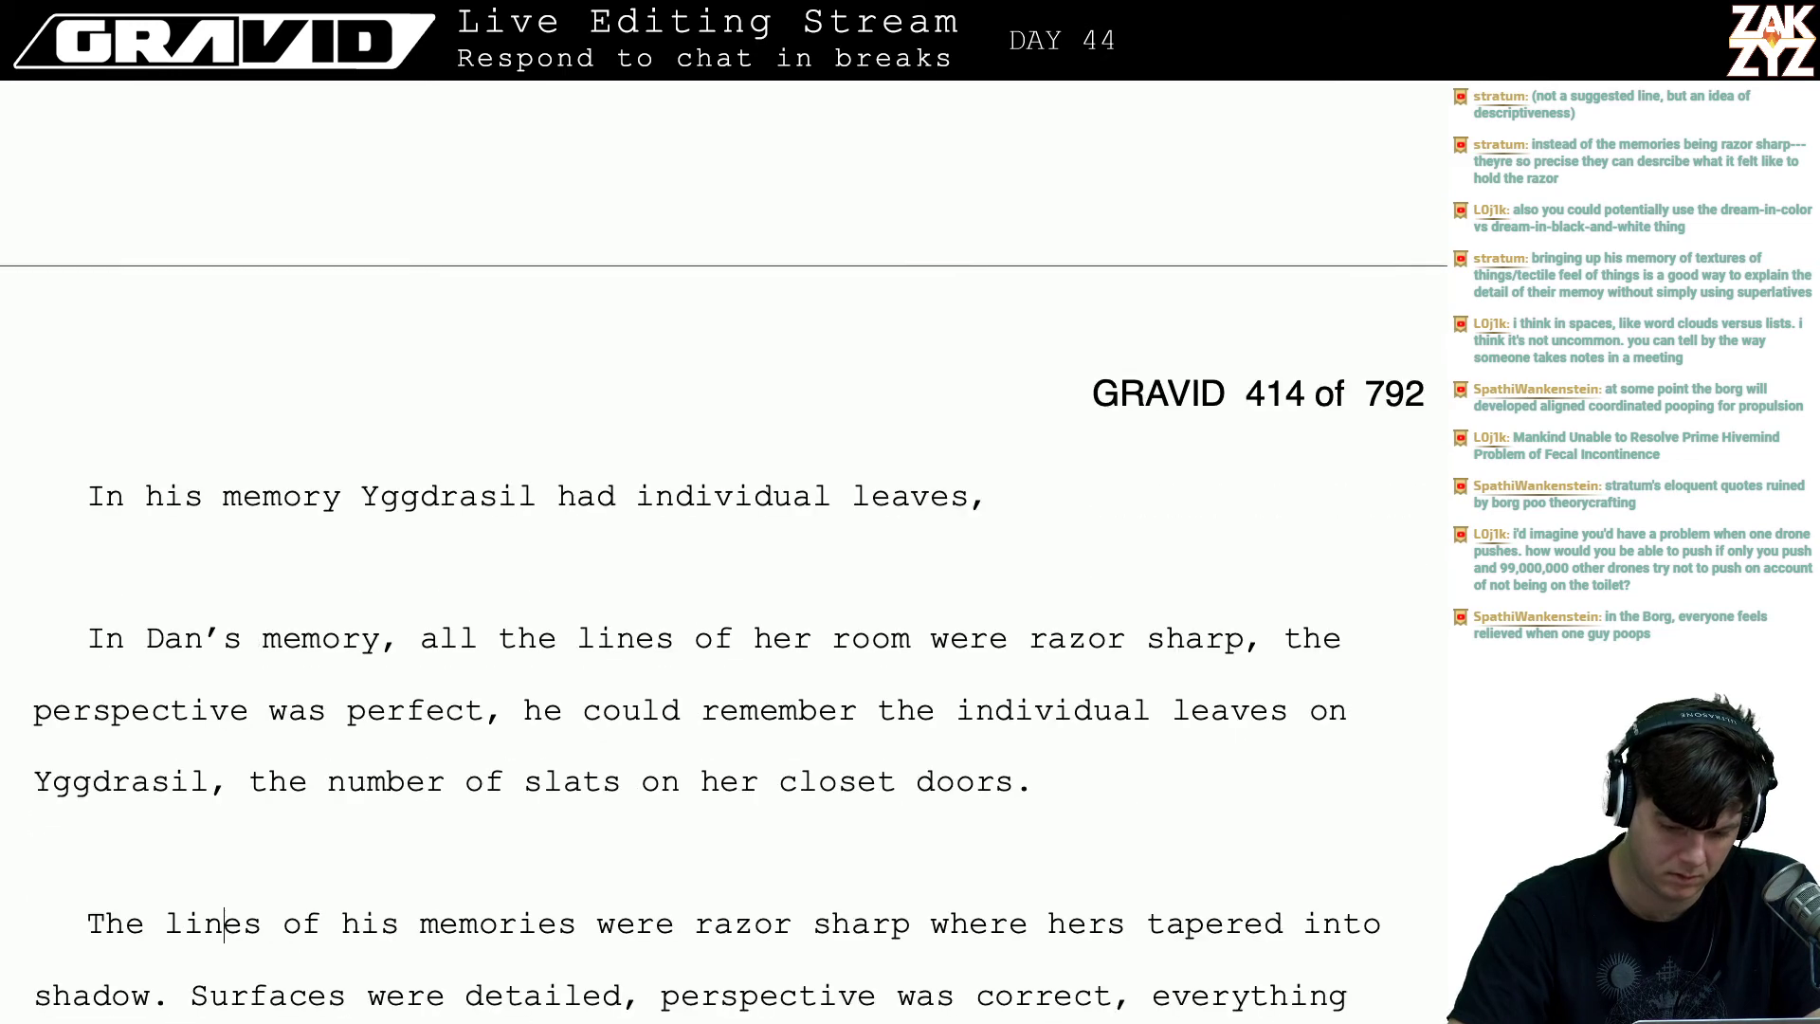
key("Up")
key("Down")
key("Down")
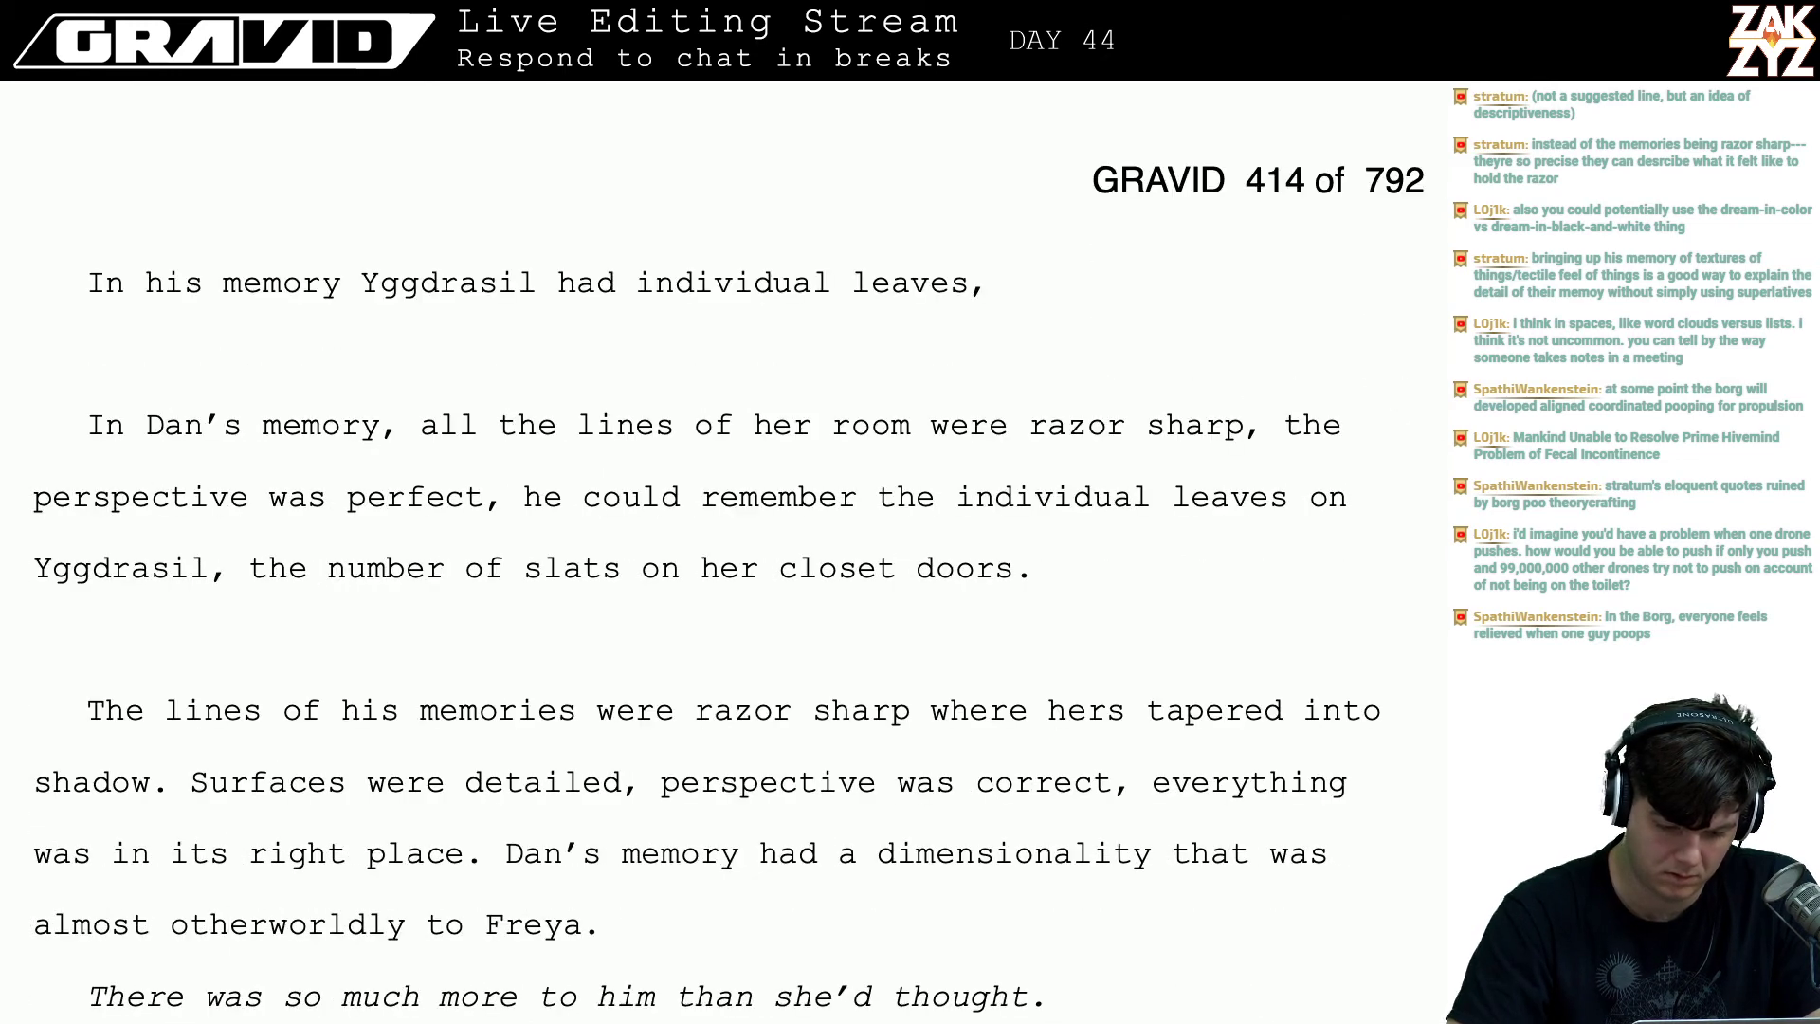
- After "reading a blueprint.", add "Tiny details were there, leaves on Yggdrasil, individual slats on her closet door,"
key("Up")
key("Up")
key("Up")
key("Up")
key("Up")
key("Up")
key("Up")
key("Up")
key("Up")
key("Up")
key("Up")
key("Up")
key("Up")
key("Up")
key("Up")
key("Up")
key("Up")
key("Up")
key("Up")
key("Up")
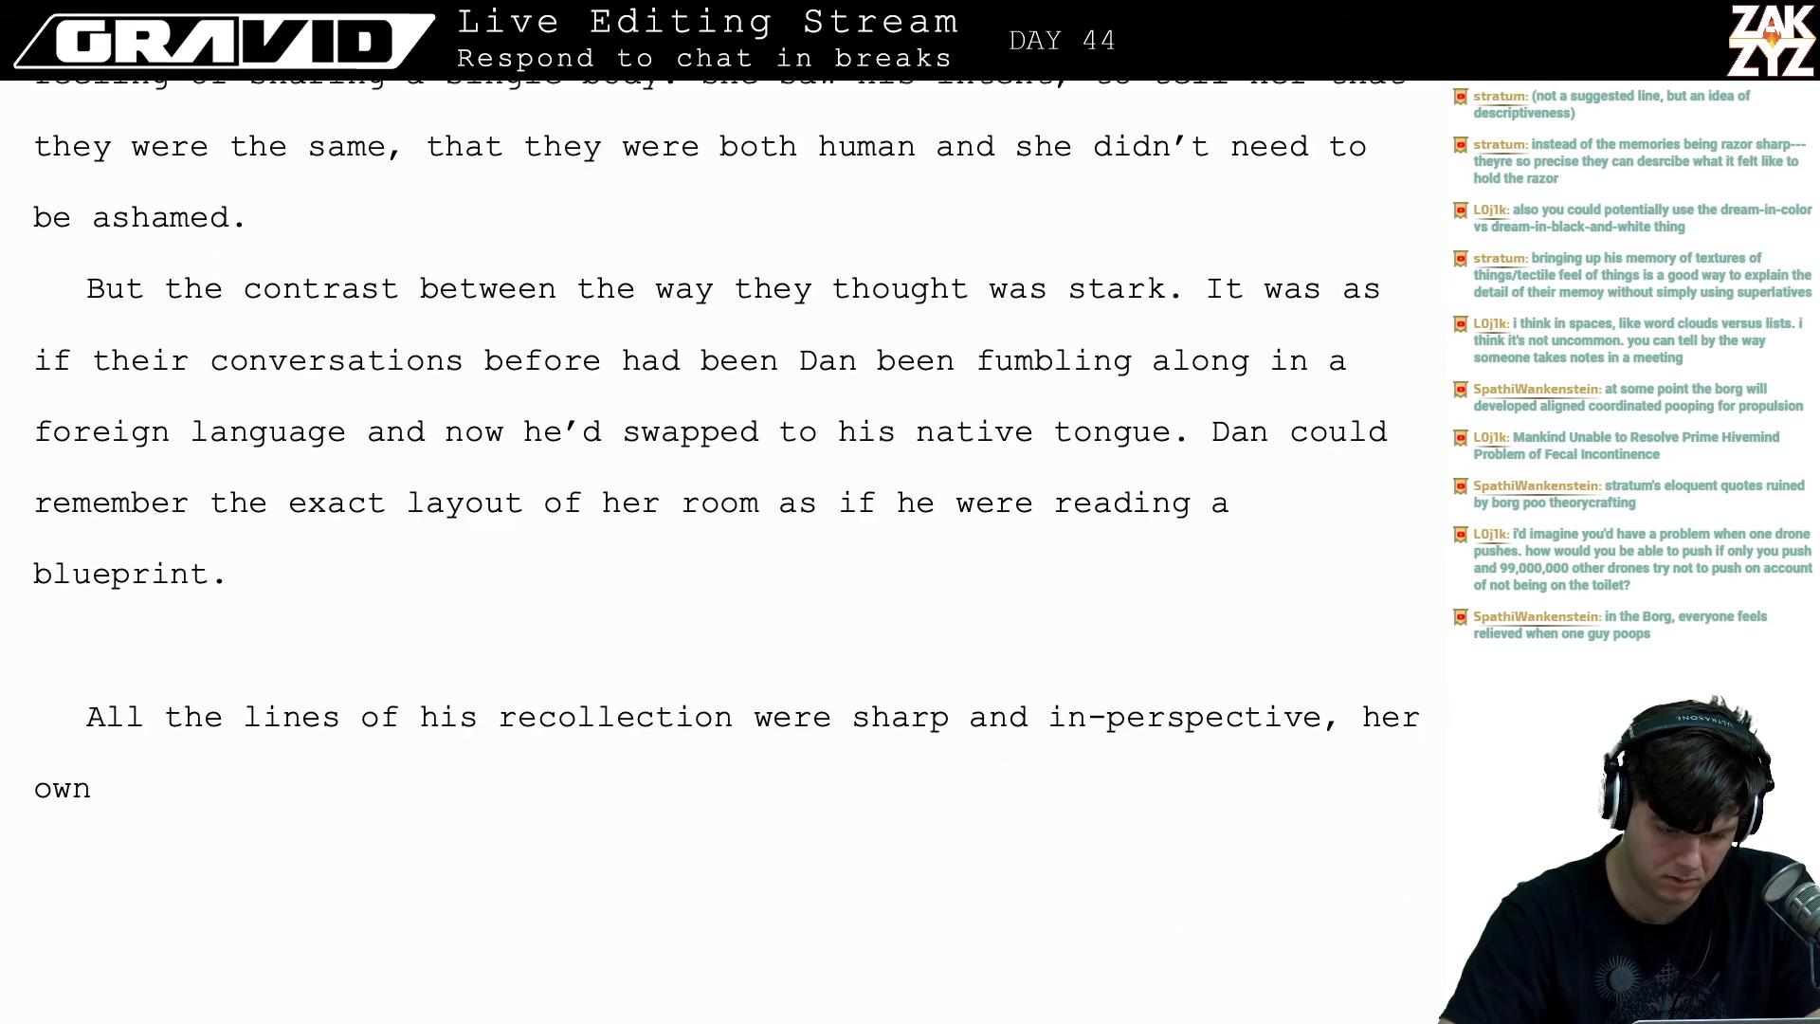
scroll(725, 552, "down", 1)
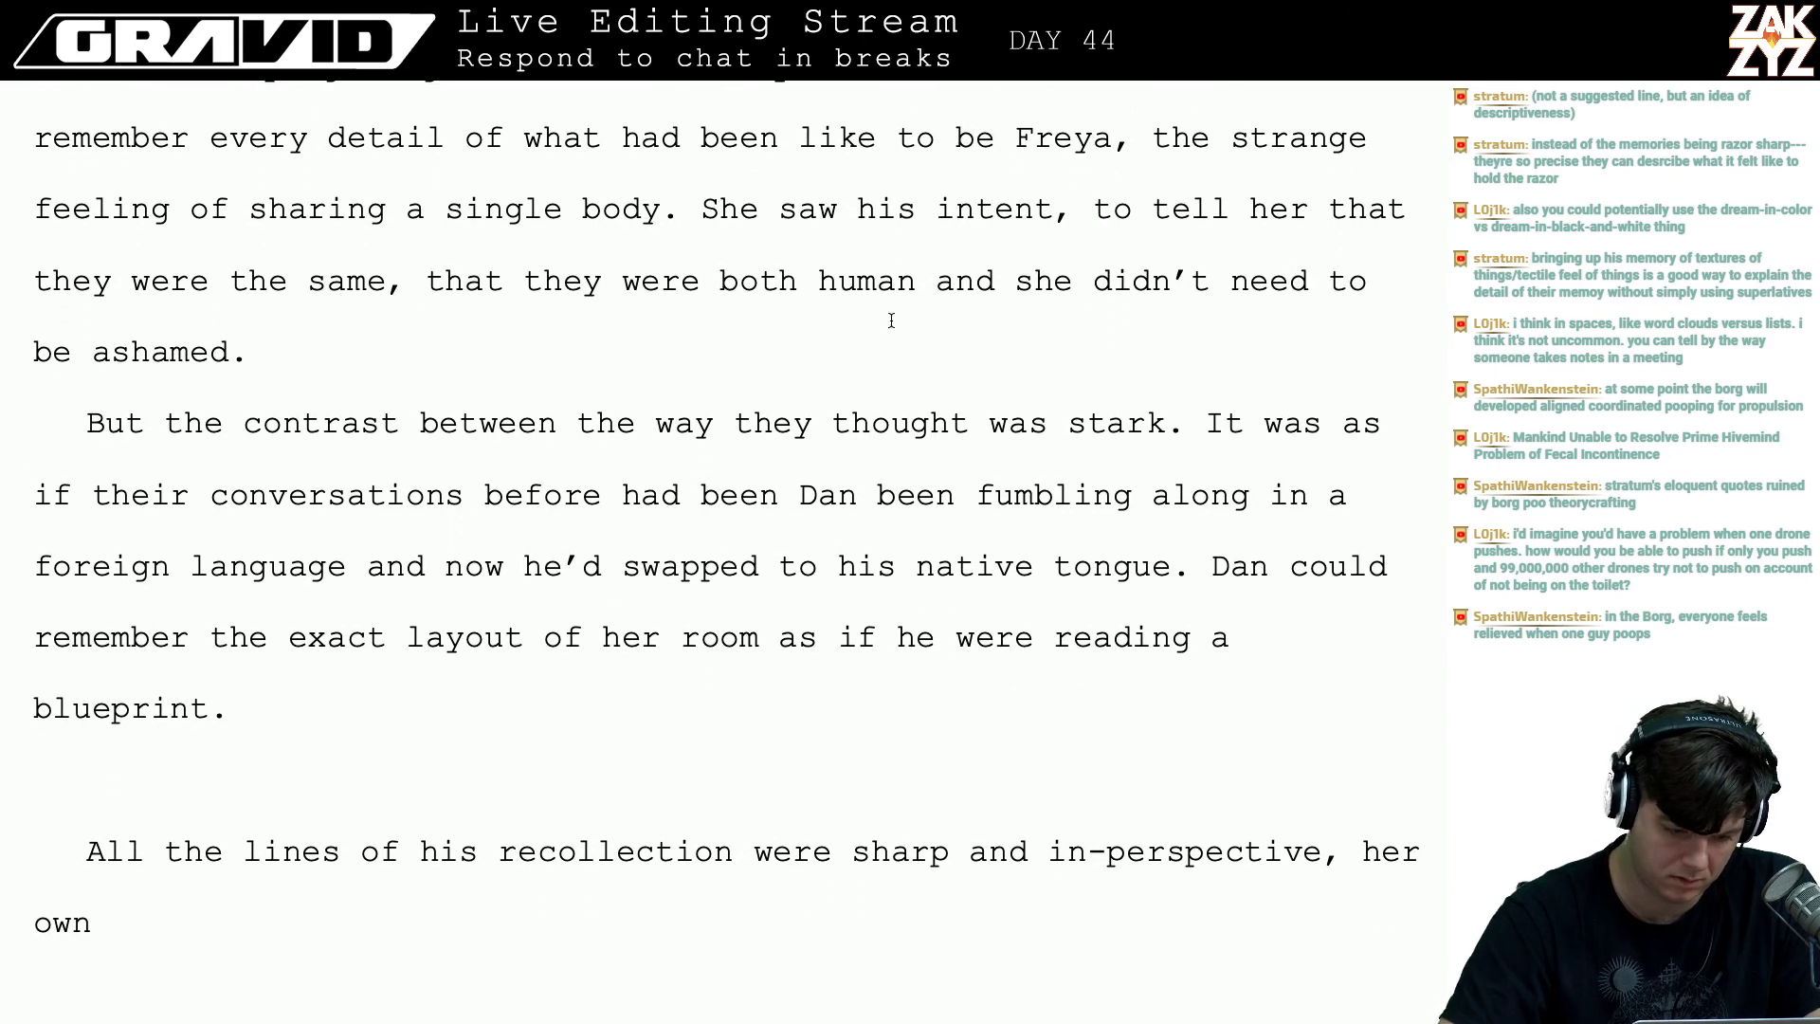
type("Tiny")
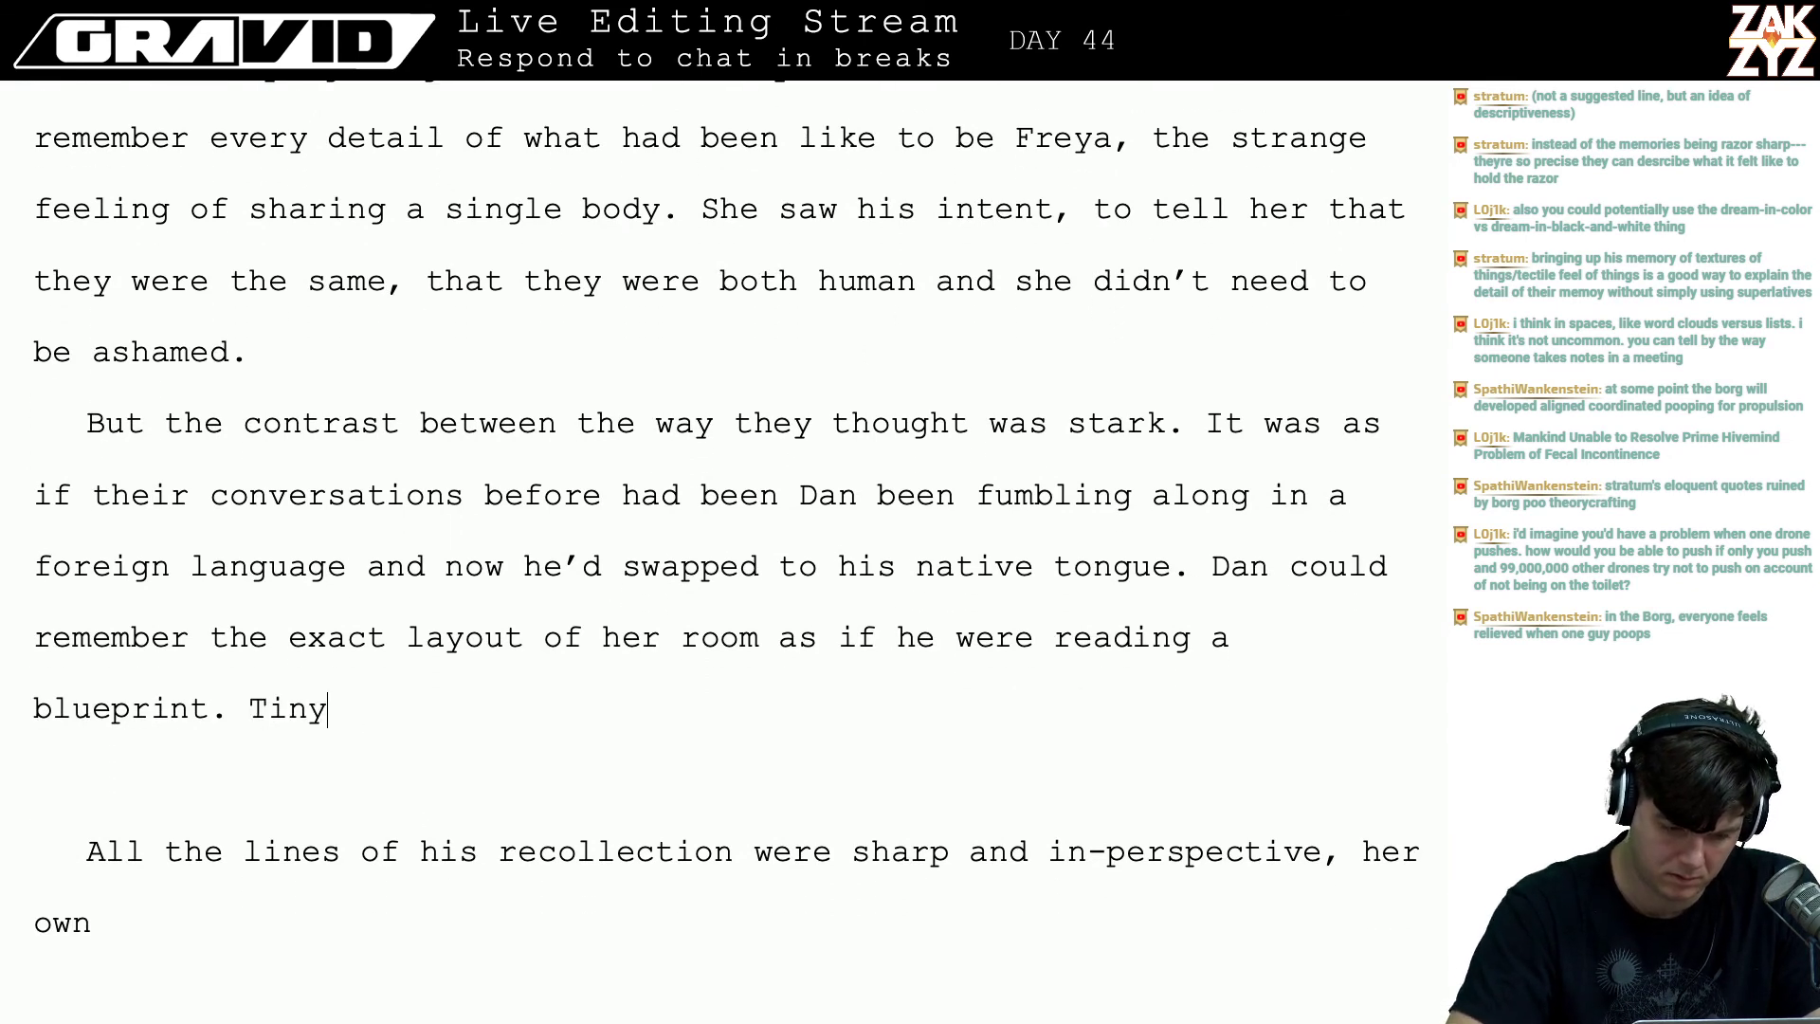
type(" details were th")
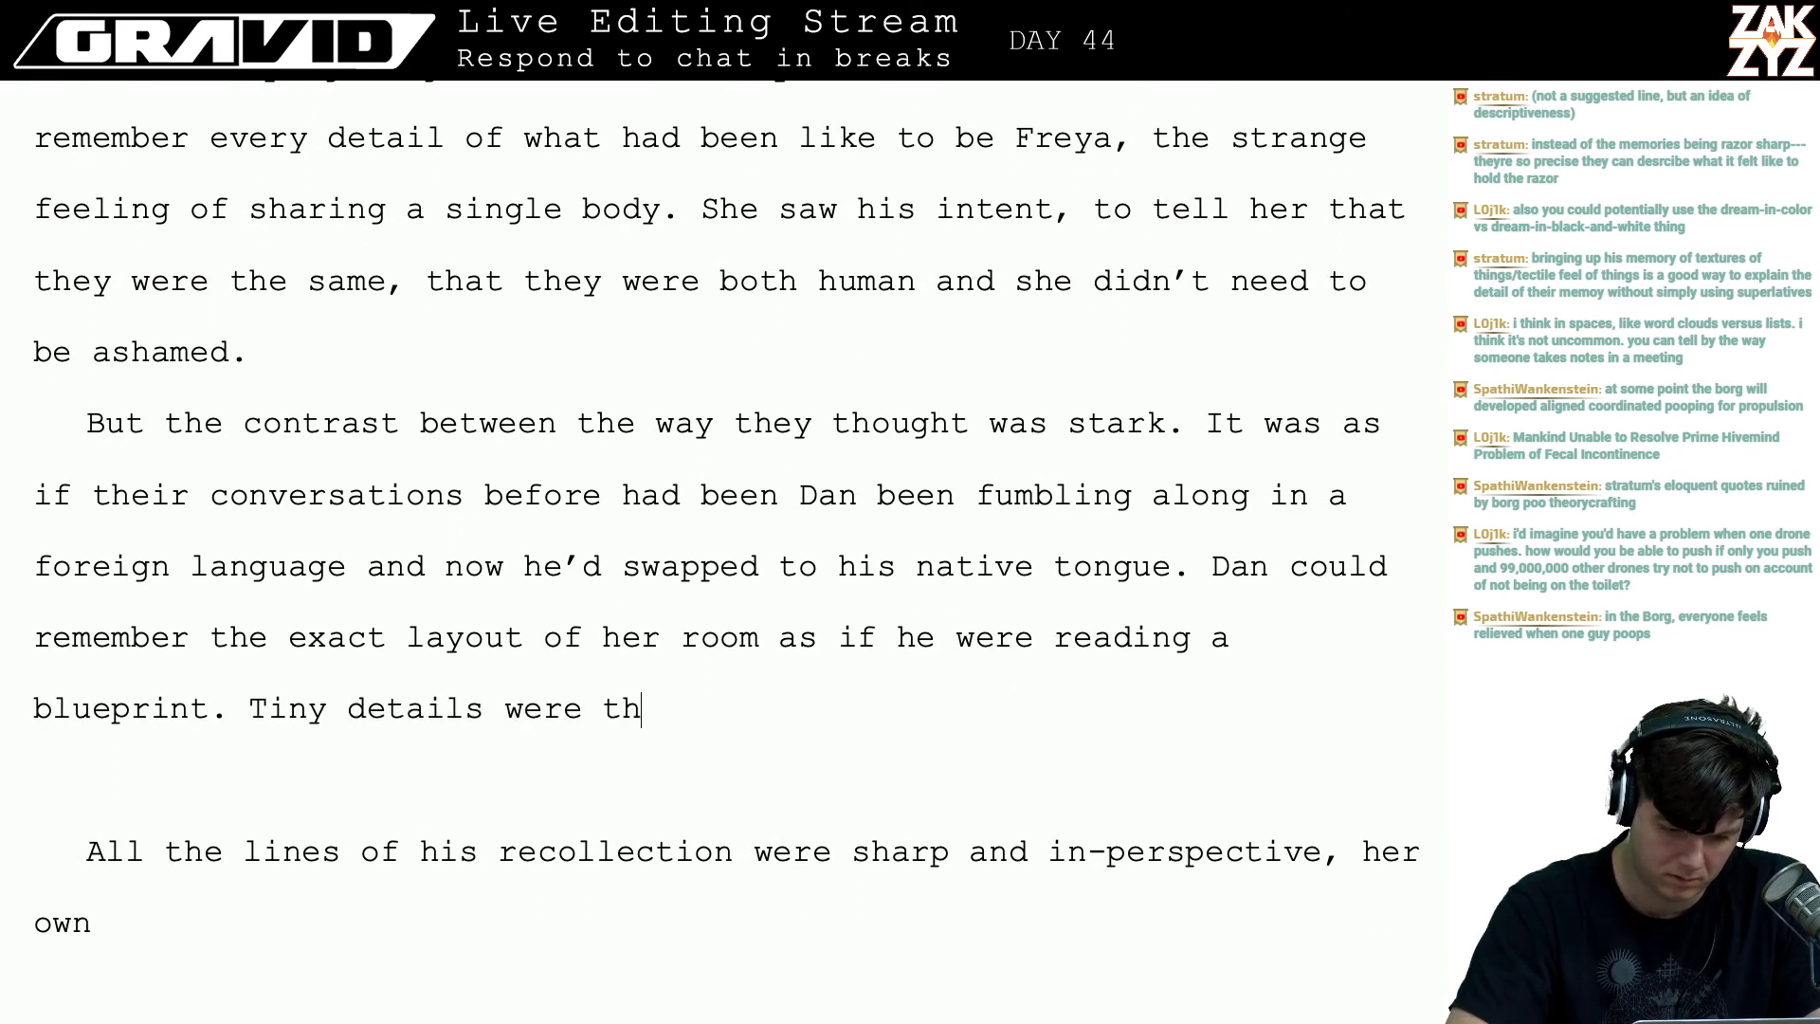
type("ere, leaves on Yg")
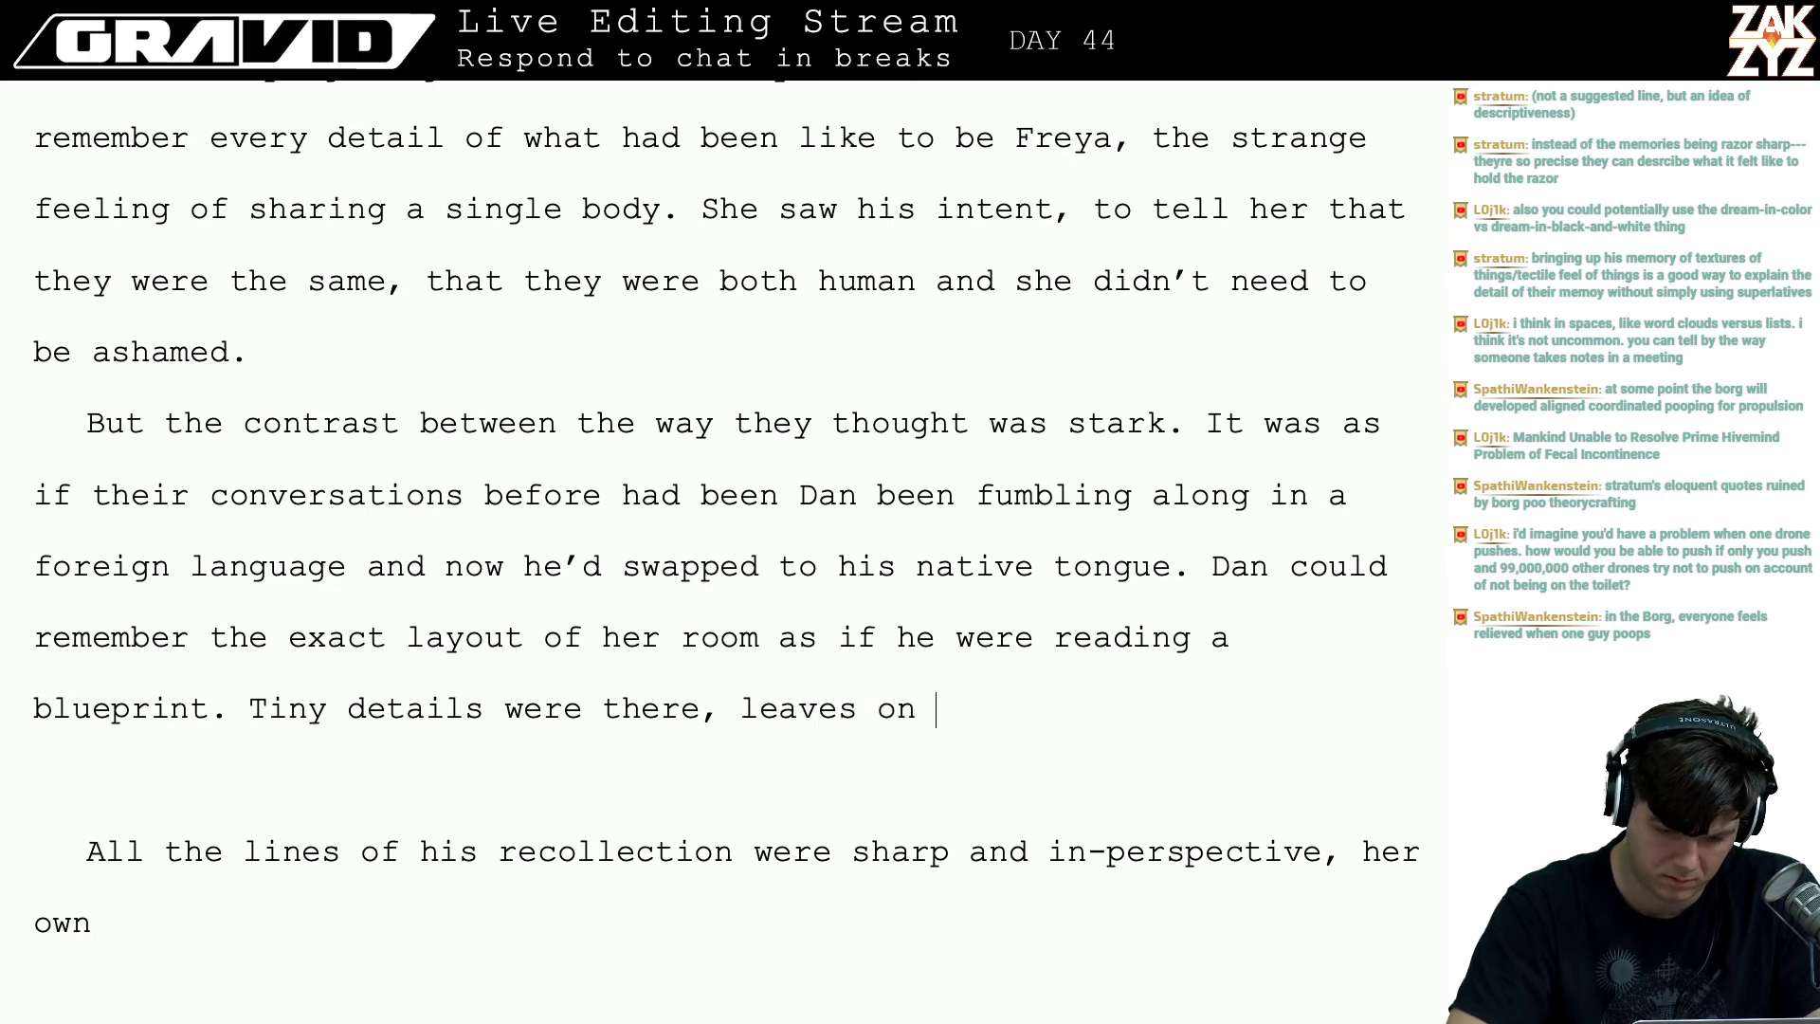
key("BackSpace")
key("BackSpace")
type("Yggd")
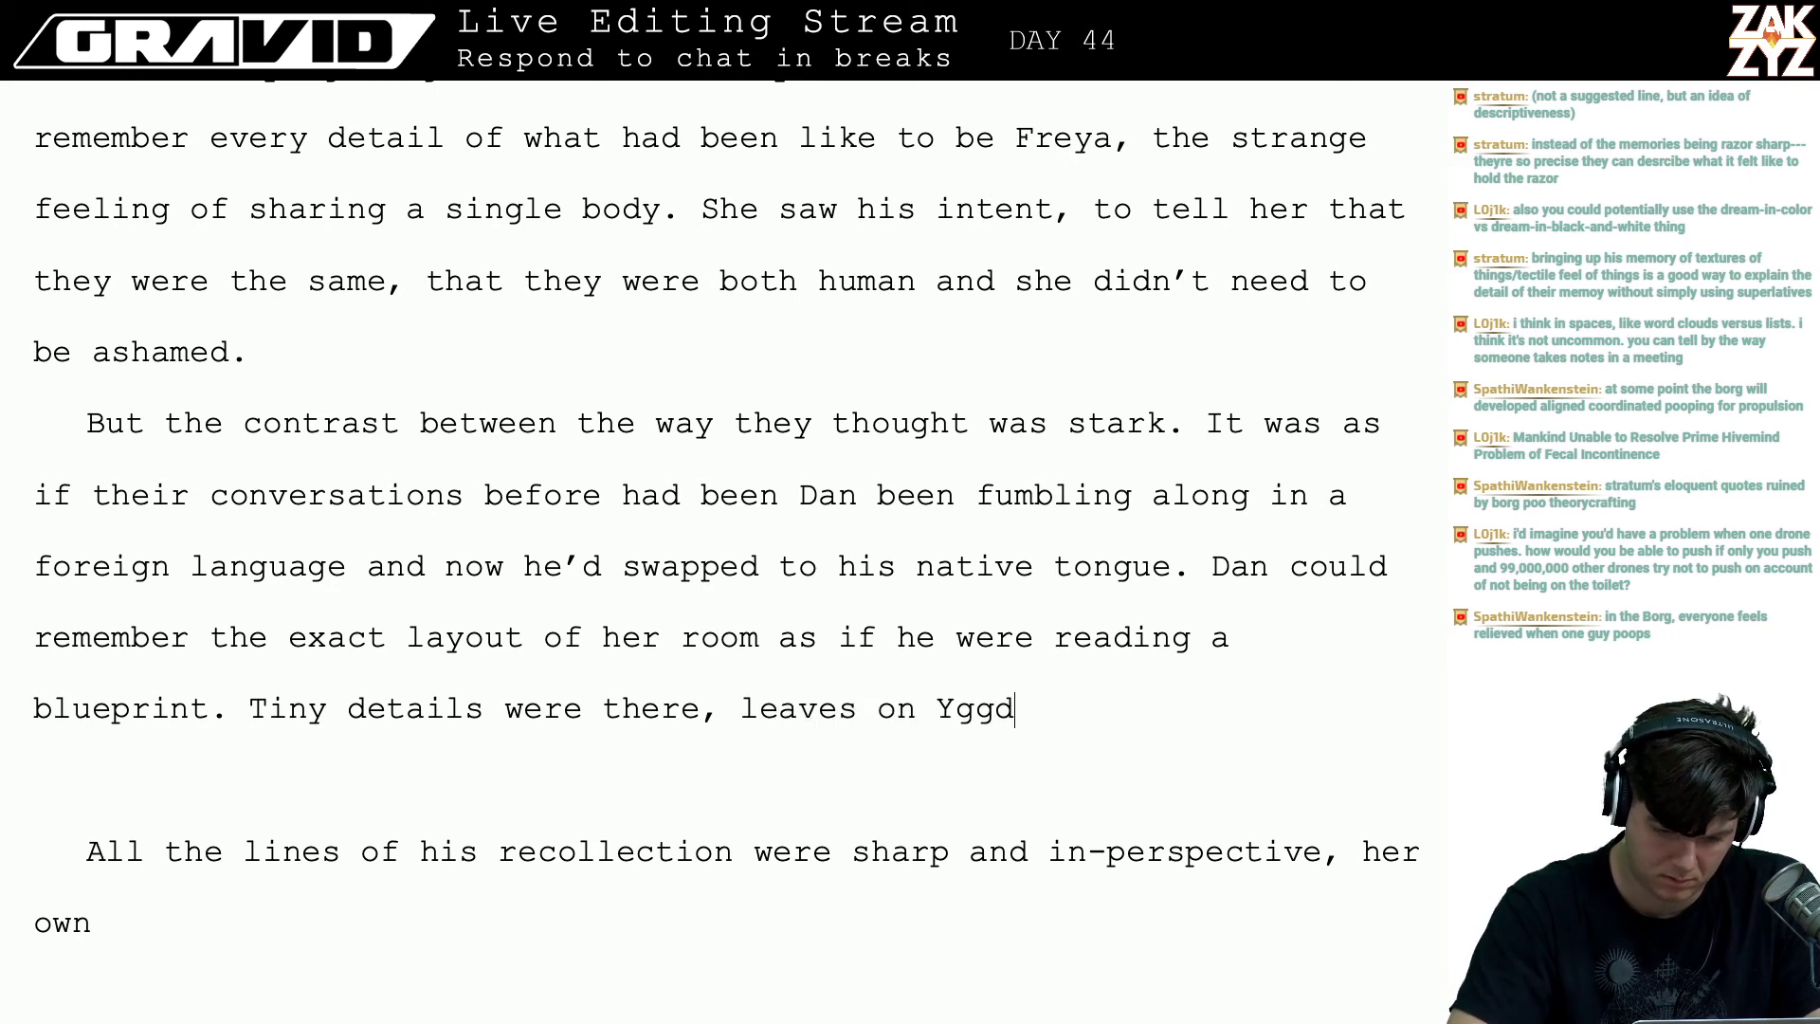
type("rasil, indiv")
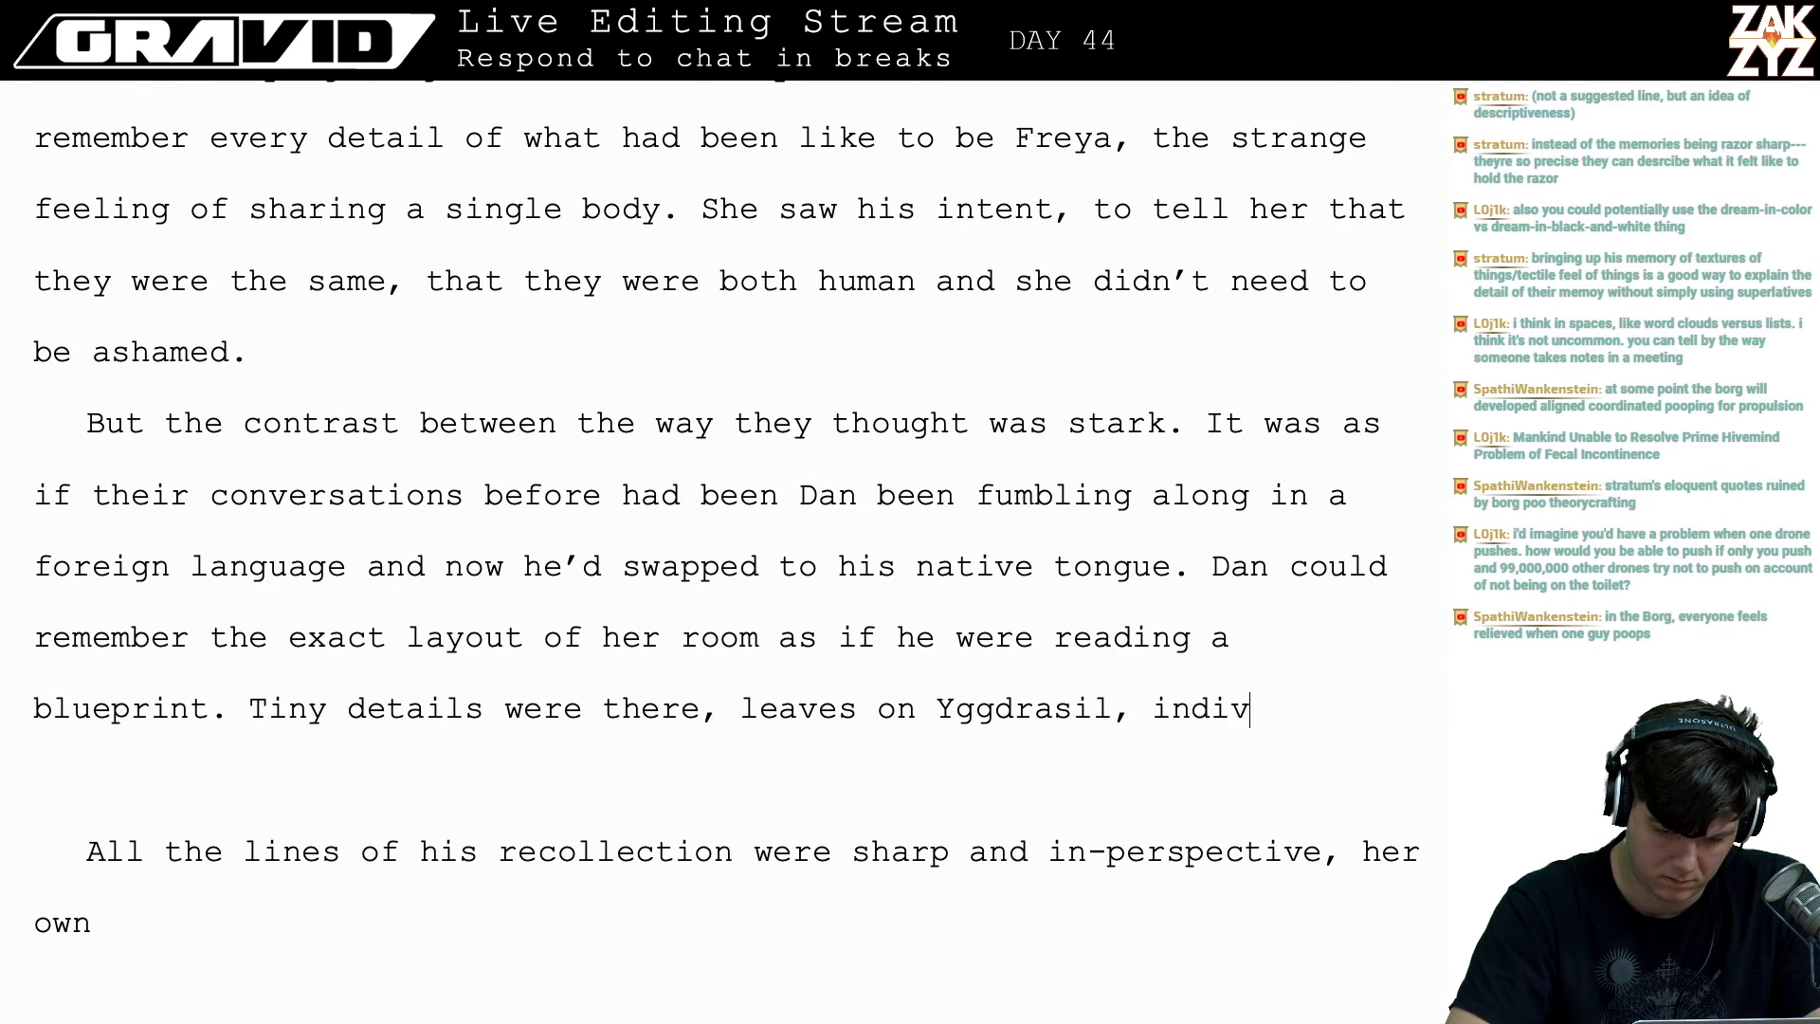
type("idual slats on her cloe")
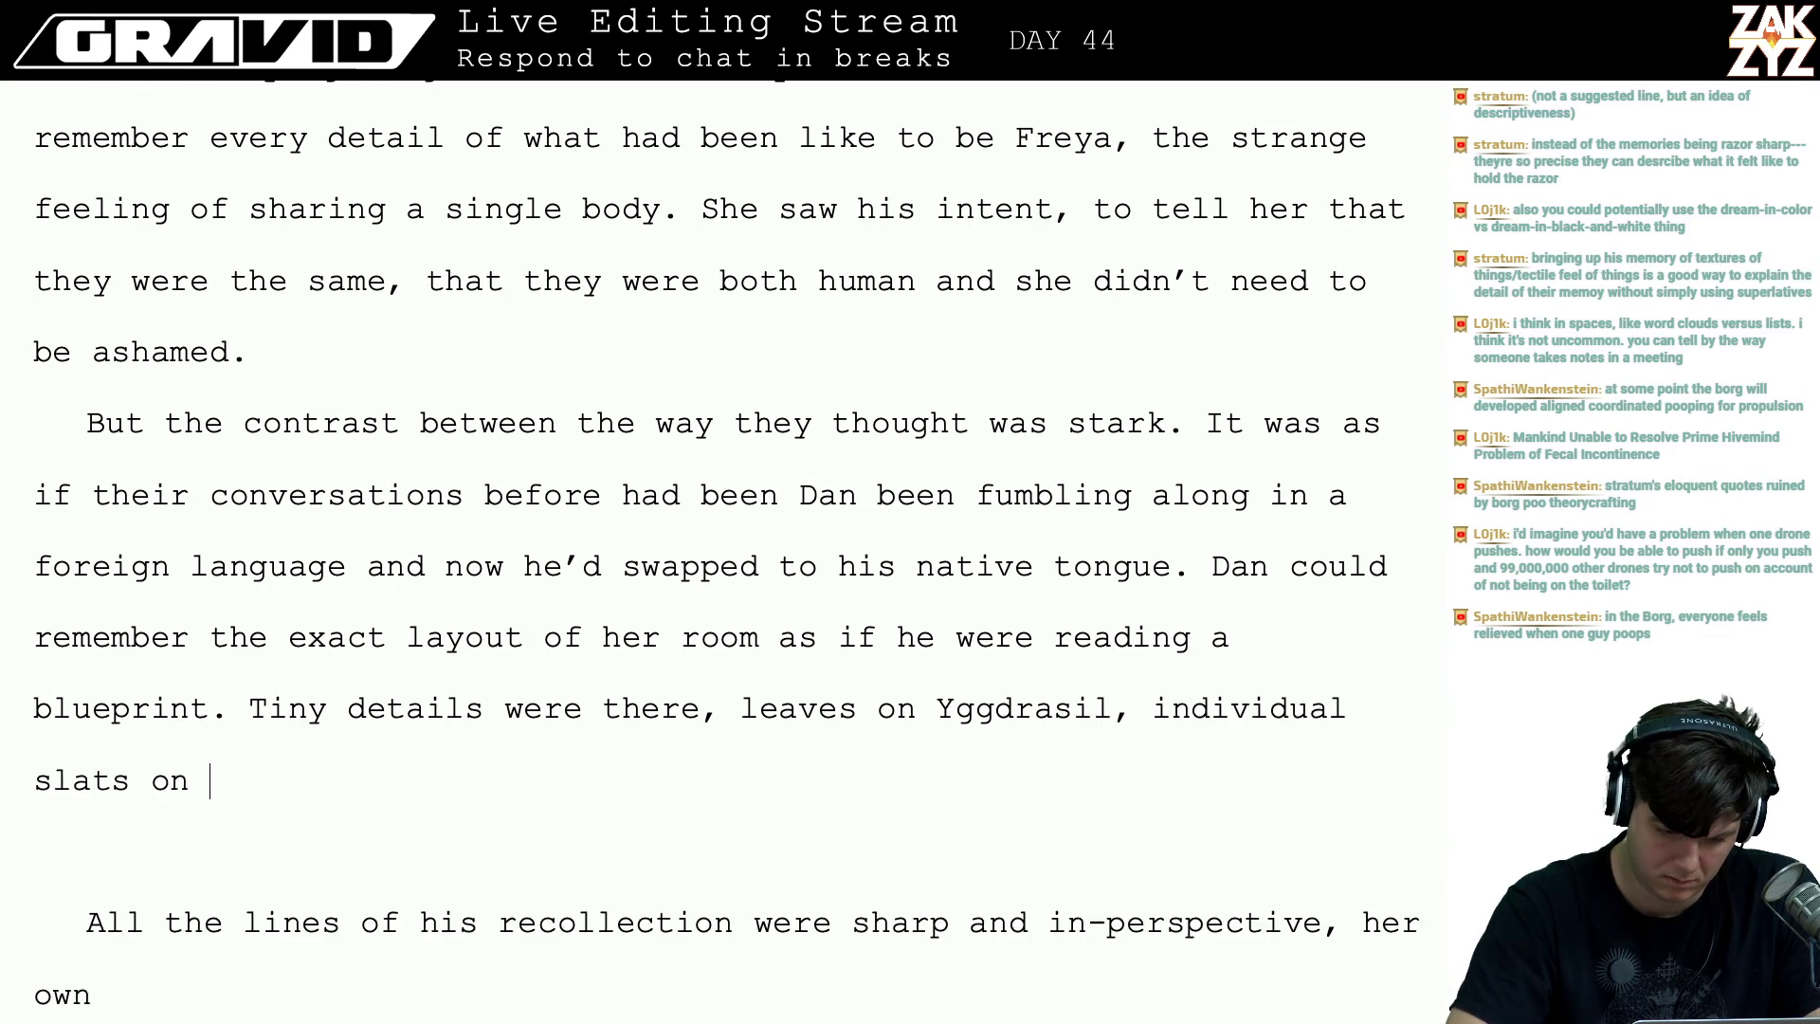
key("BackSpace")
type("se")
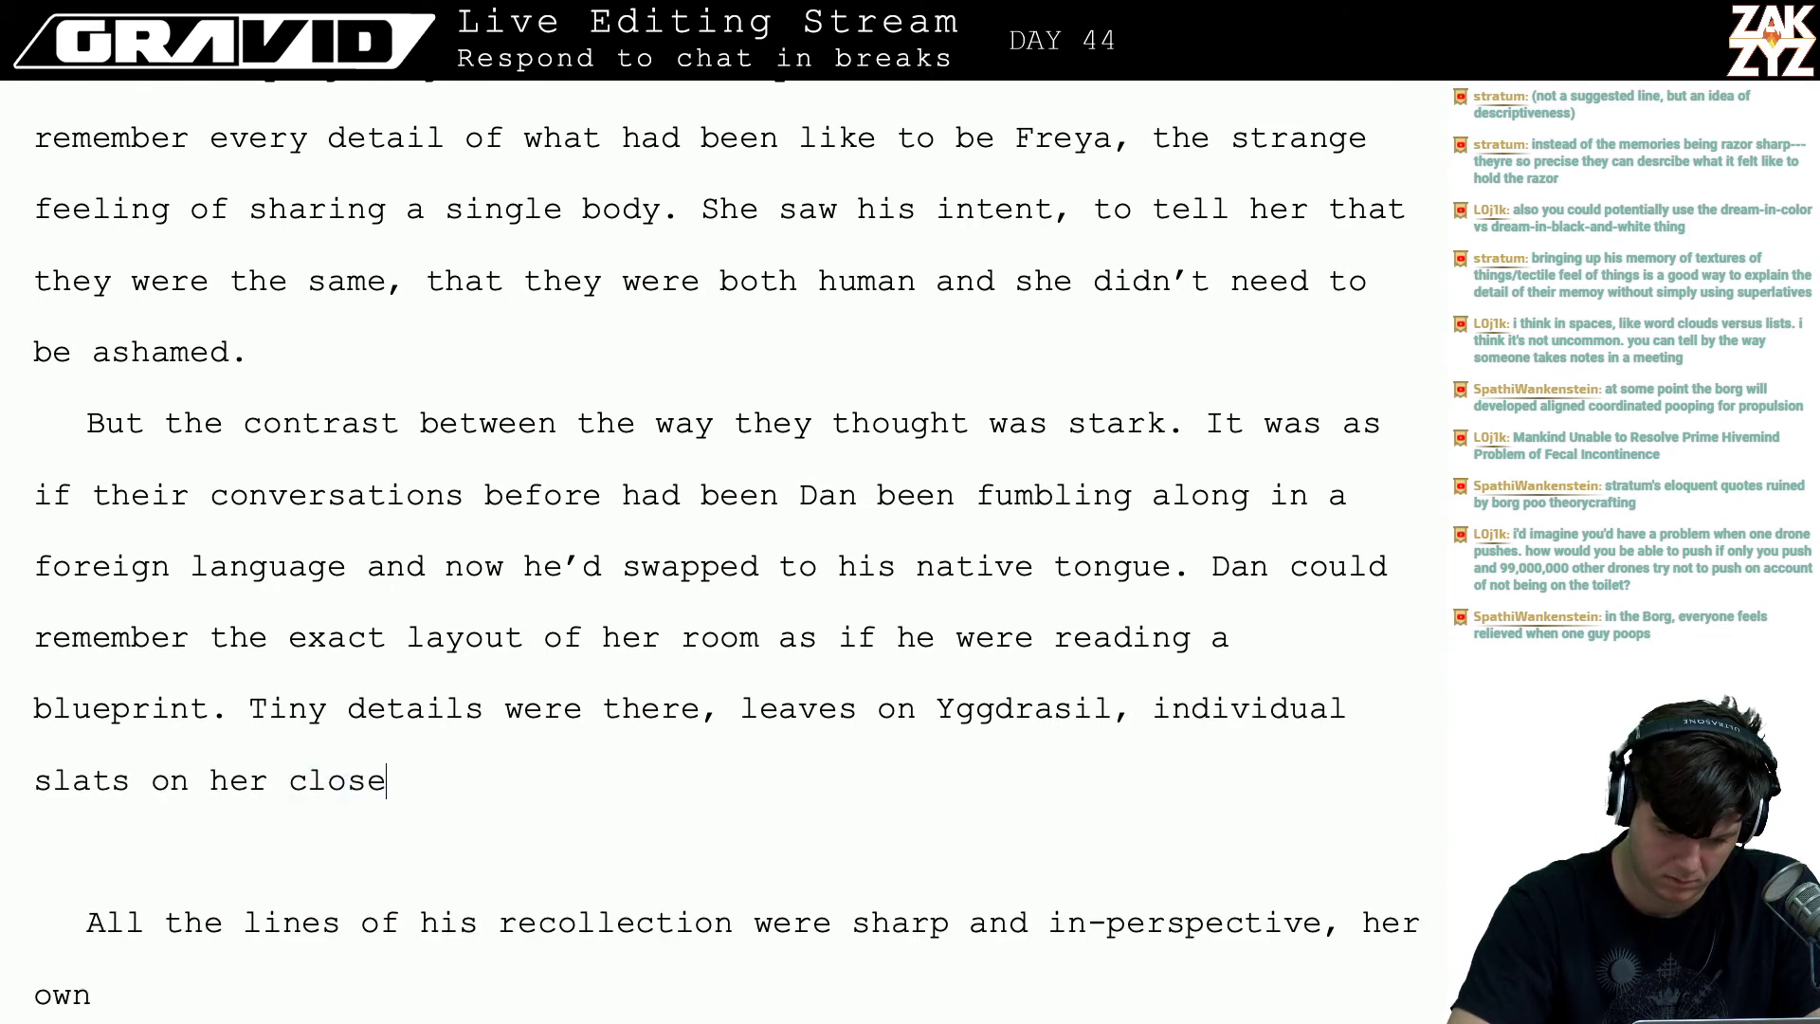
type("t door, i")
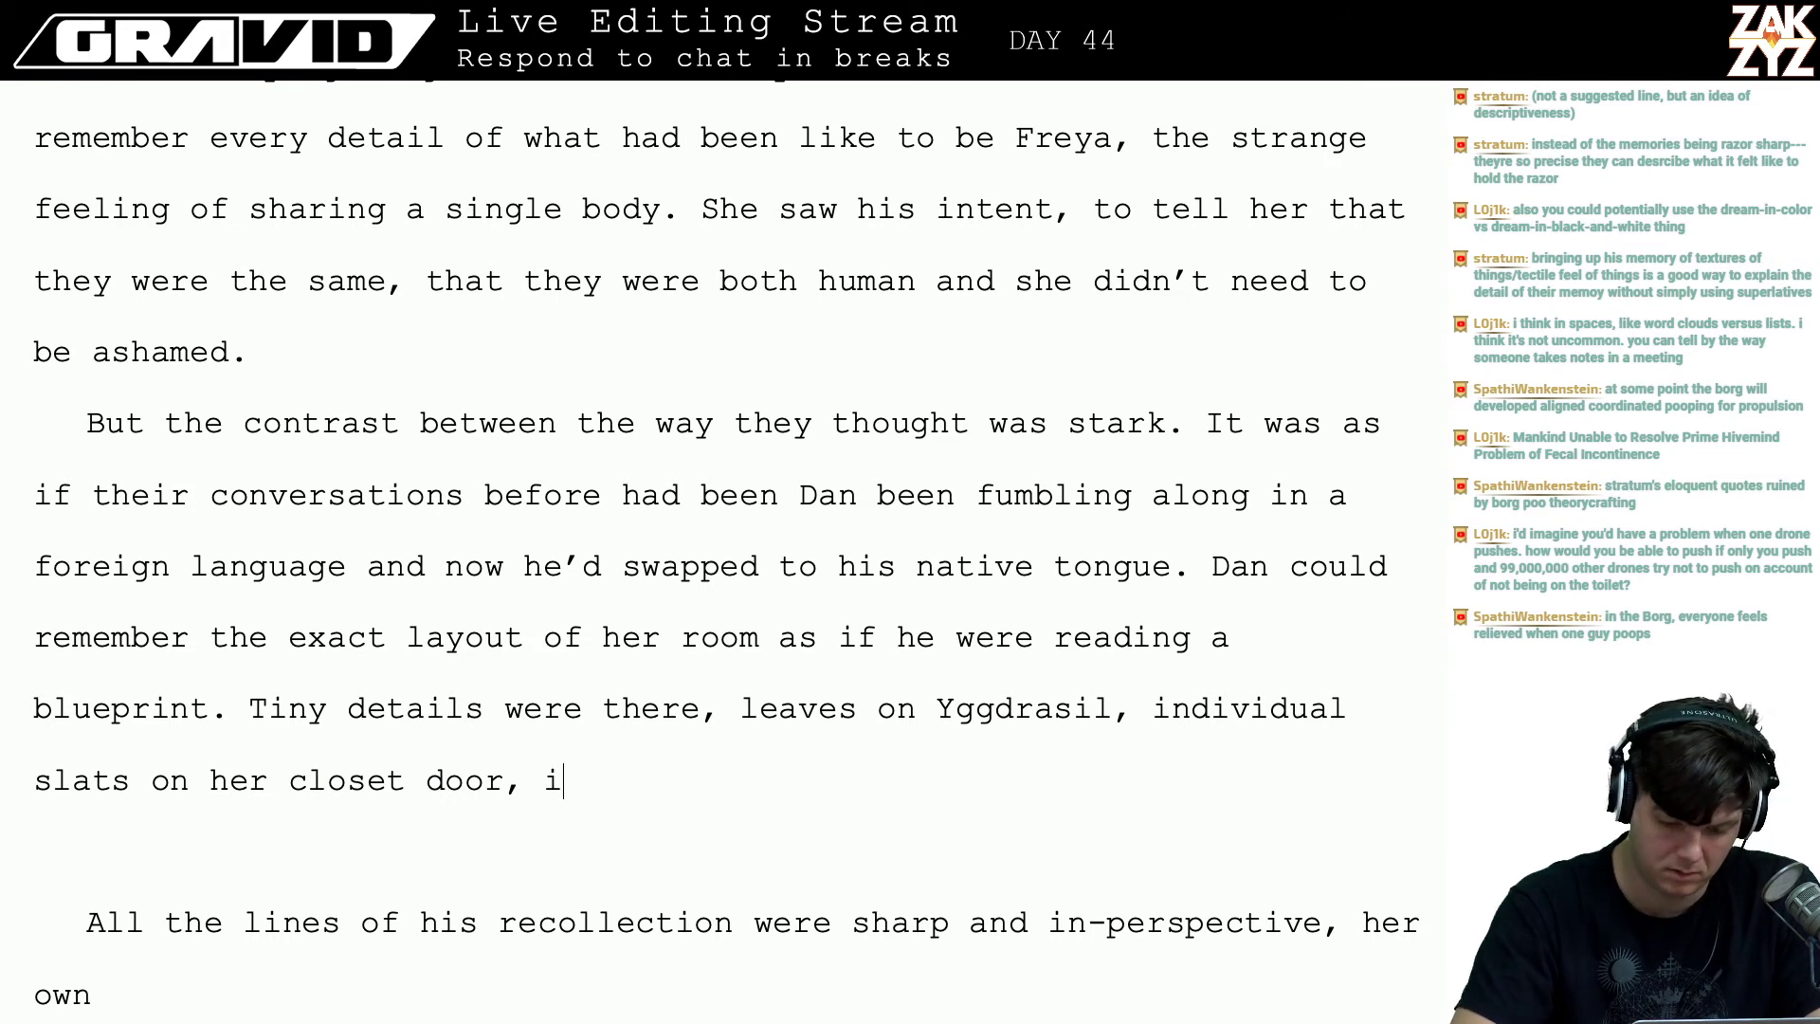
- Finish the sentence after "closet door," with "it all had a dimensionality that felt otherworldly to Freya."
type("t")
type(" all h")
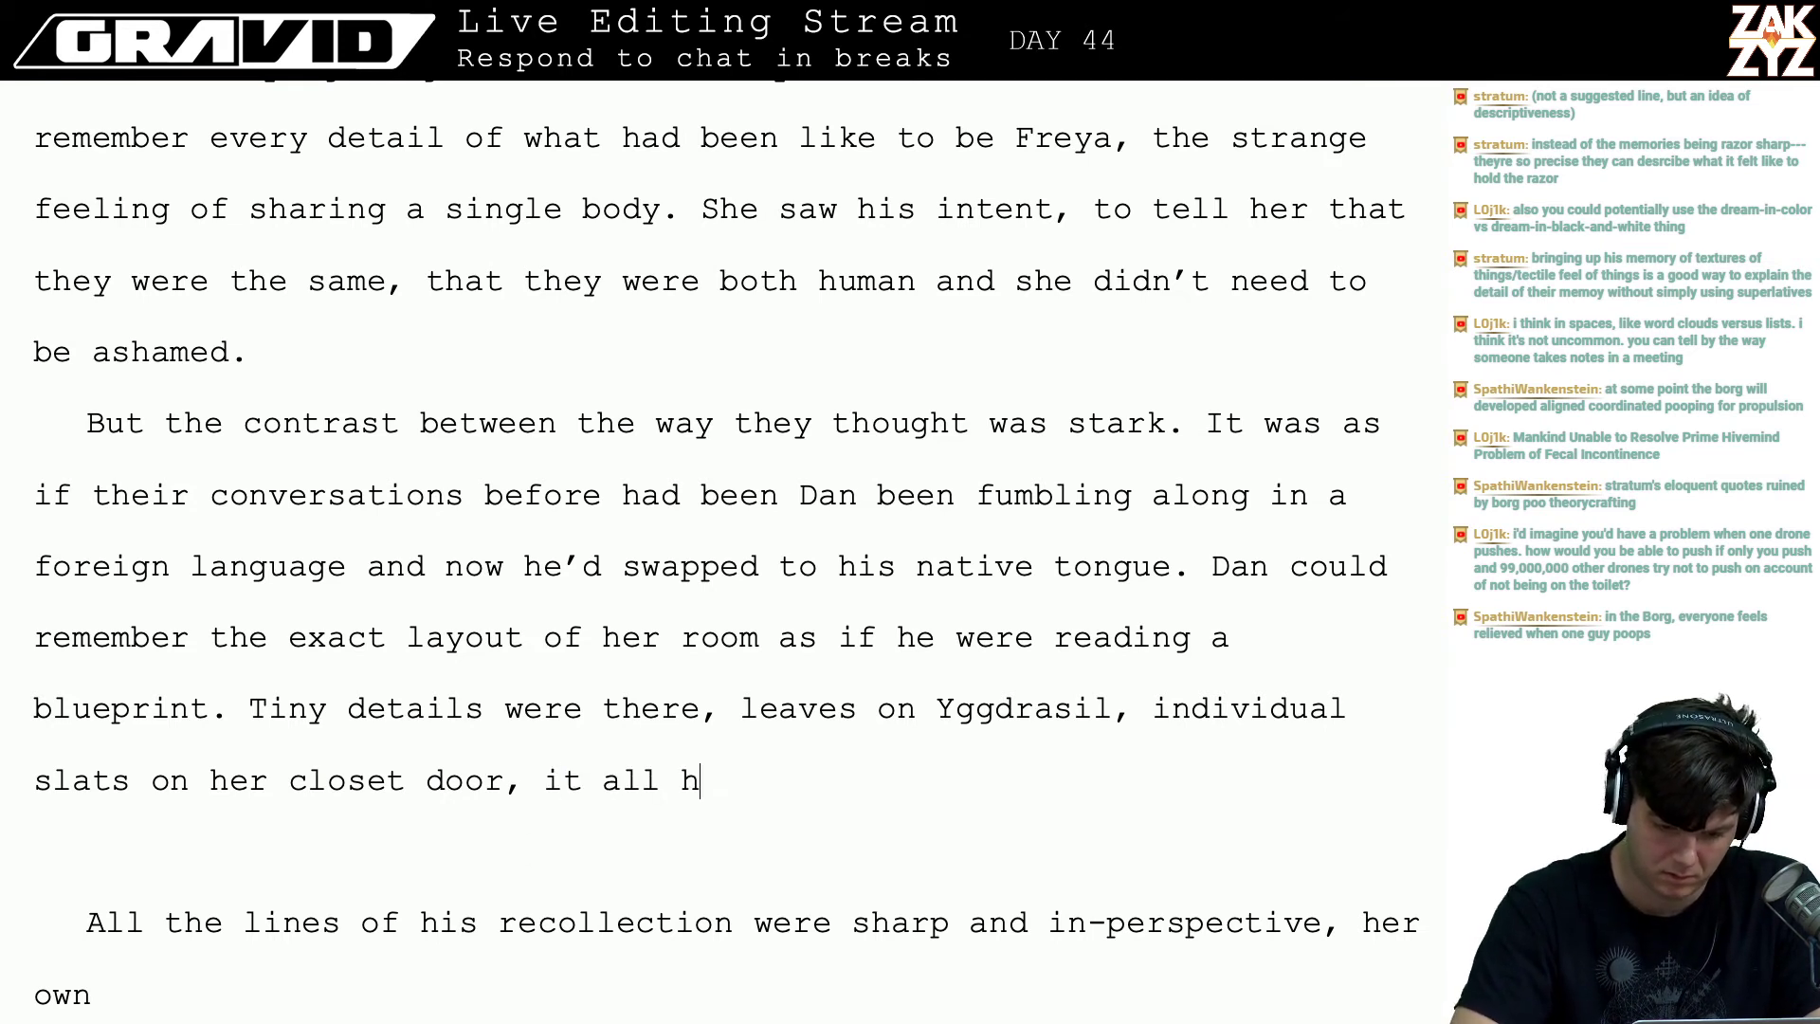
type("ad a dimensio")
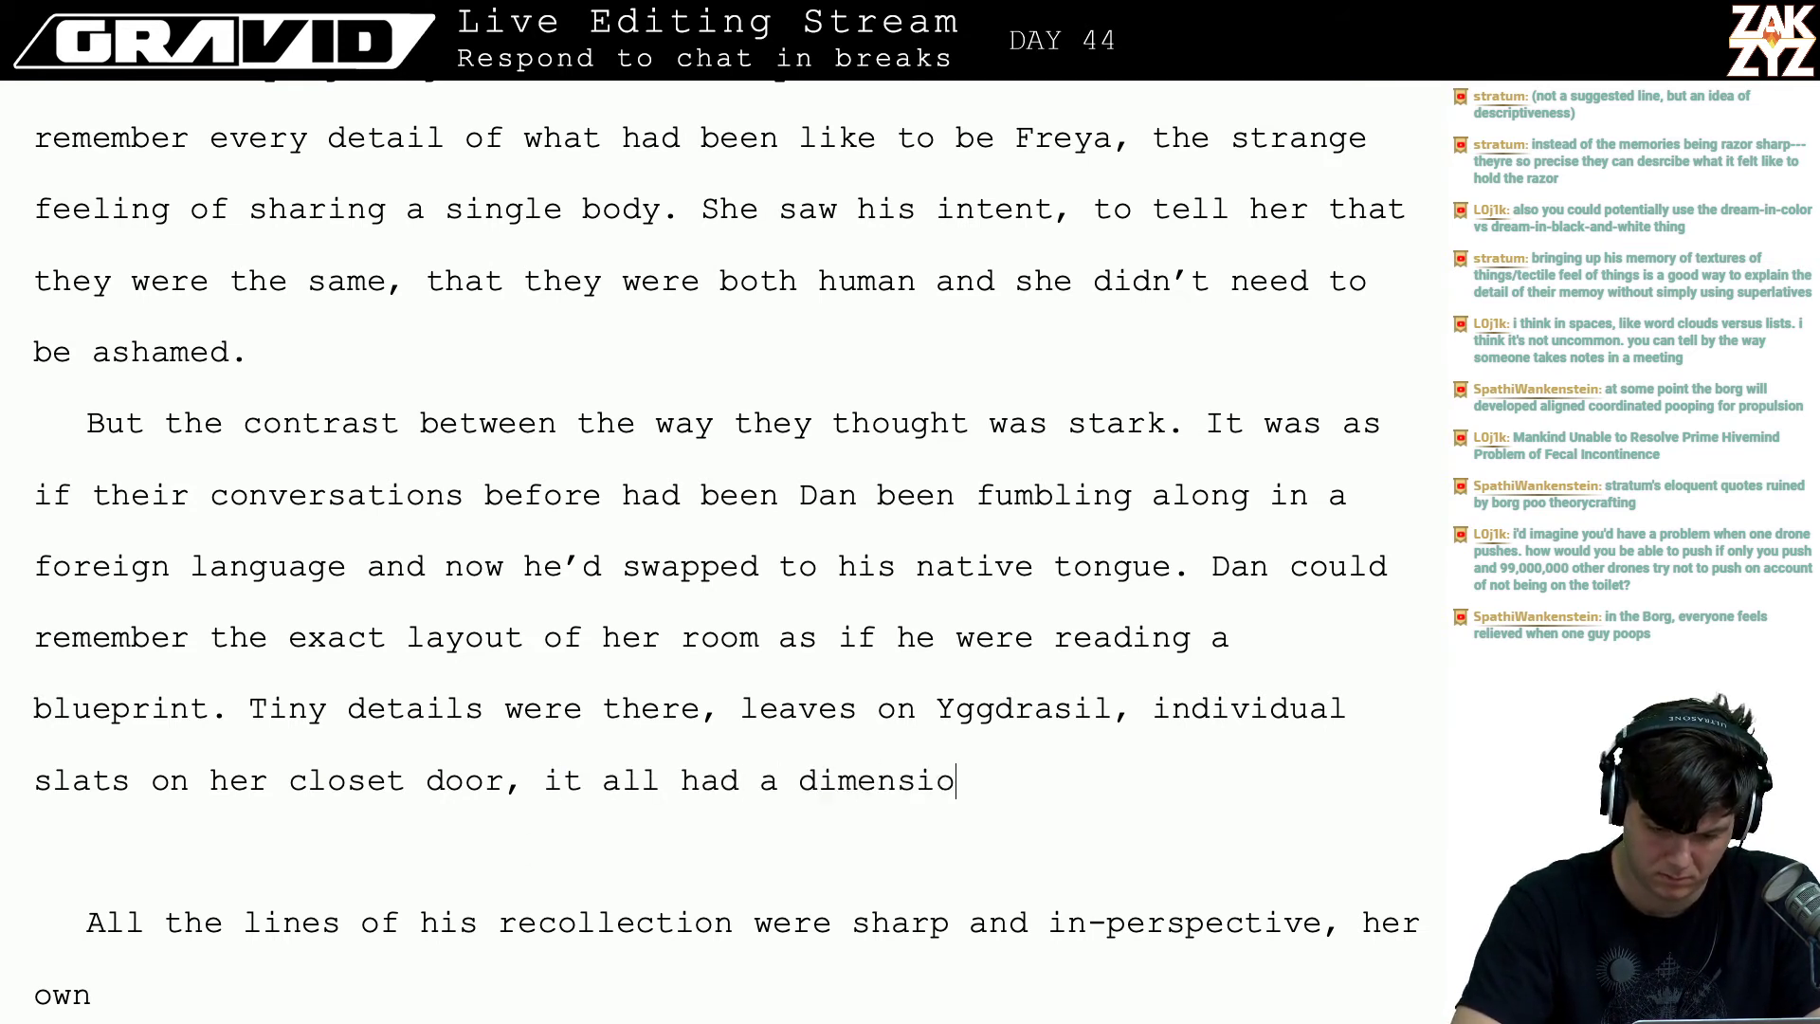
type("nality that fel")
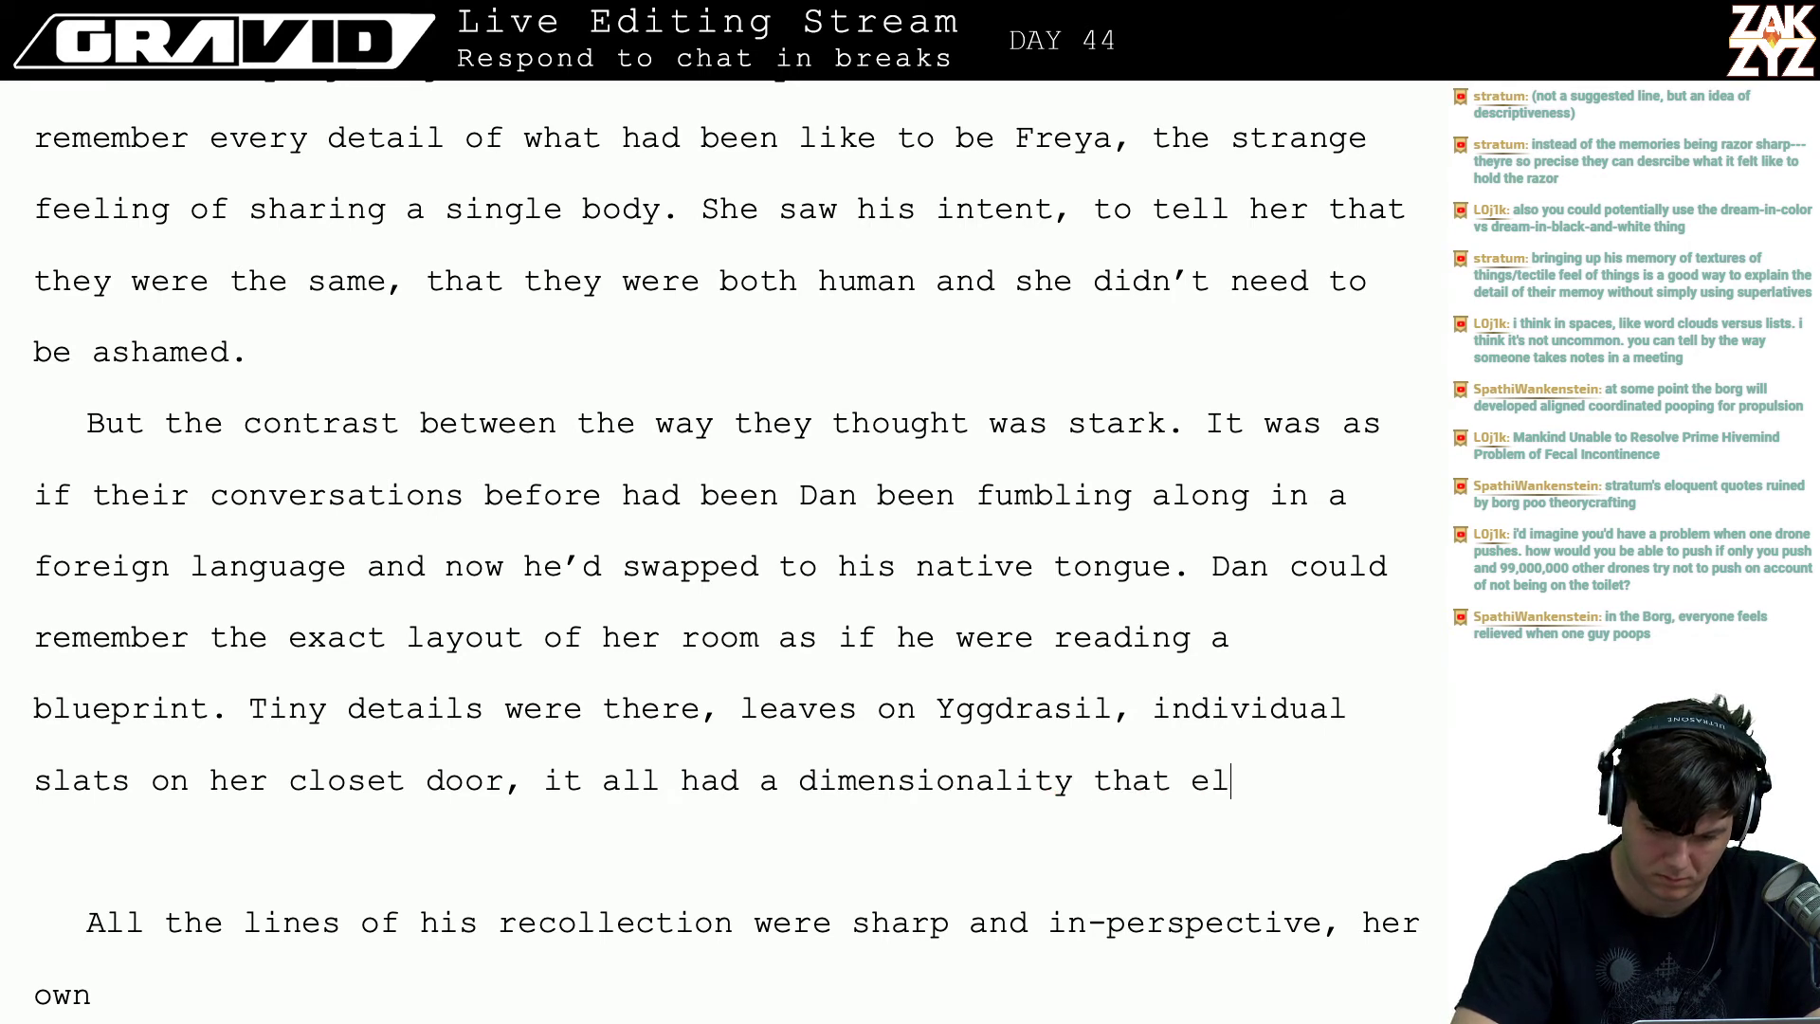
key("BackSpace")
key("BackSpace")
type("felt otherworl")
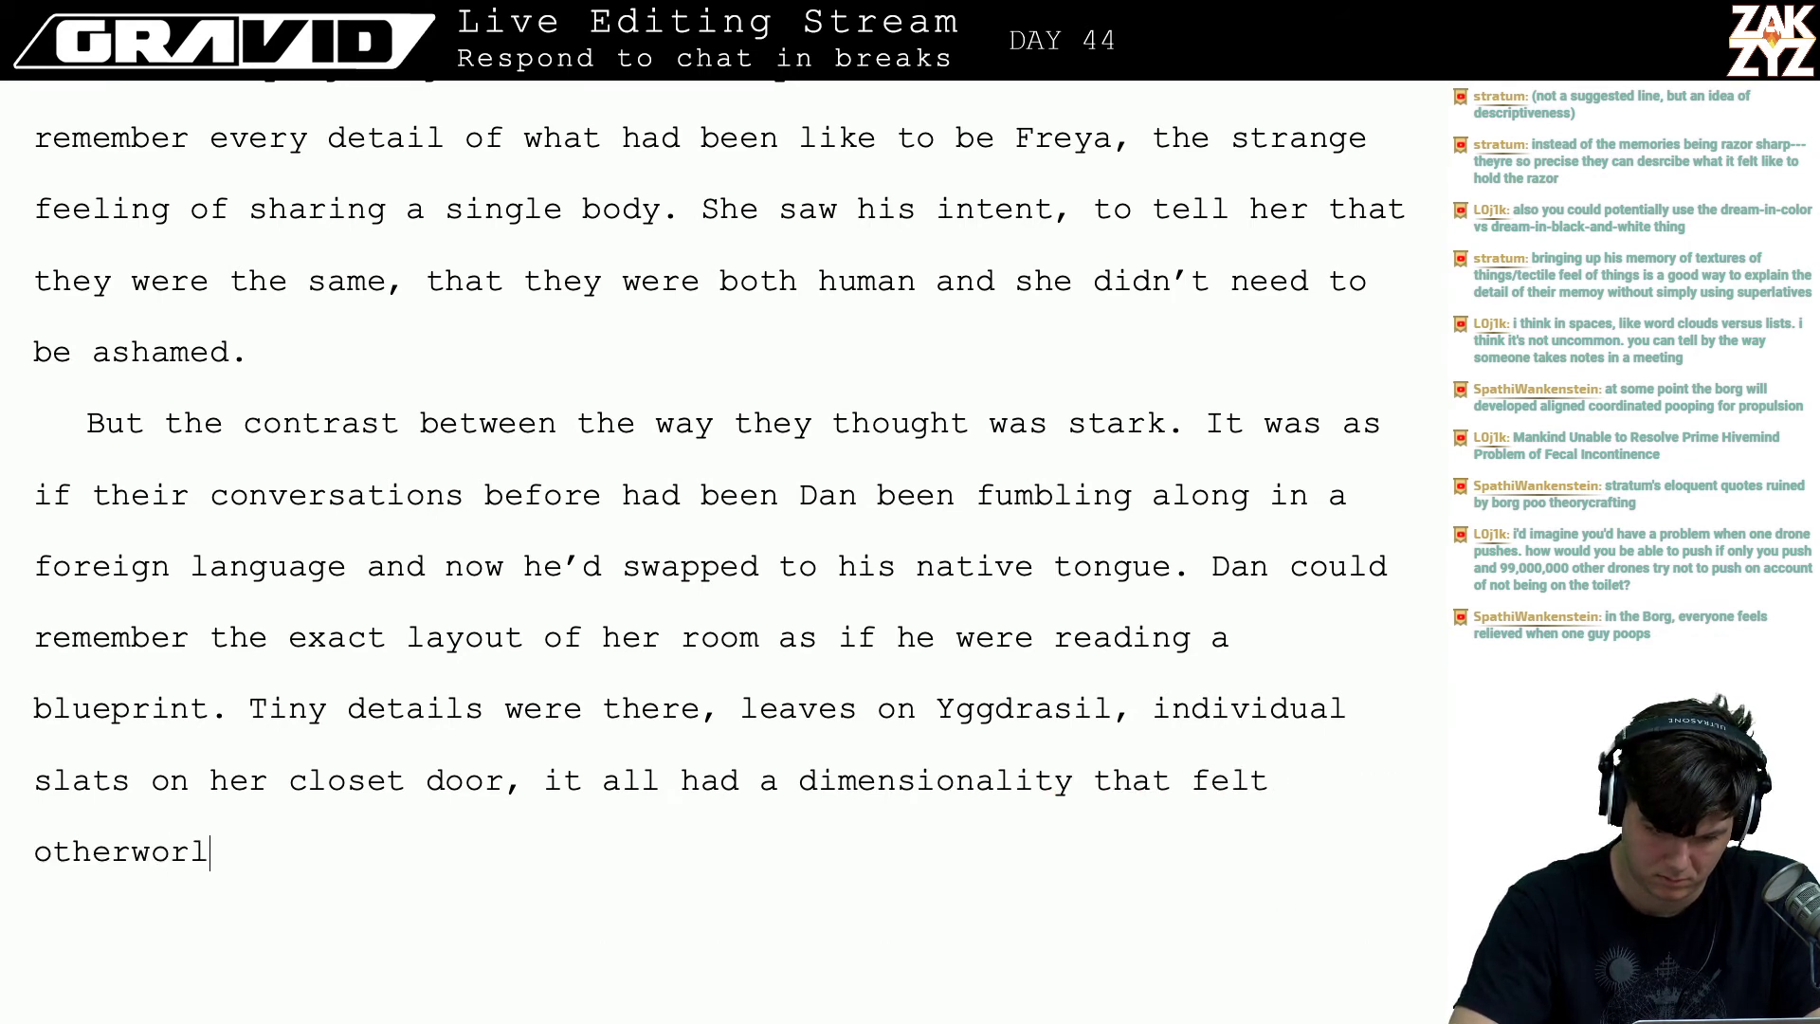
type("dly to Freya")
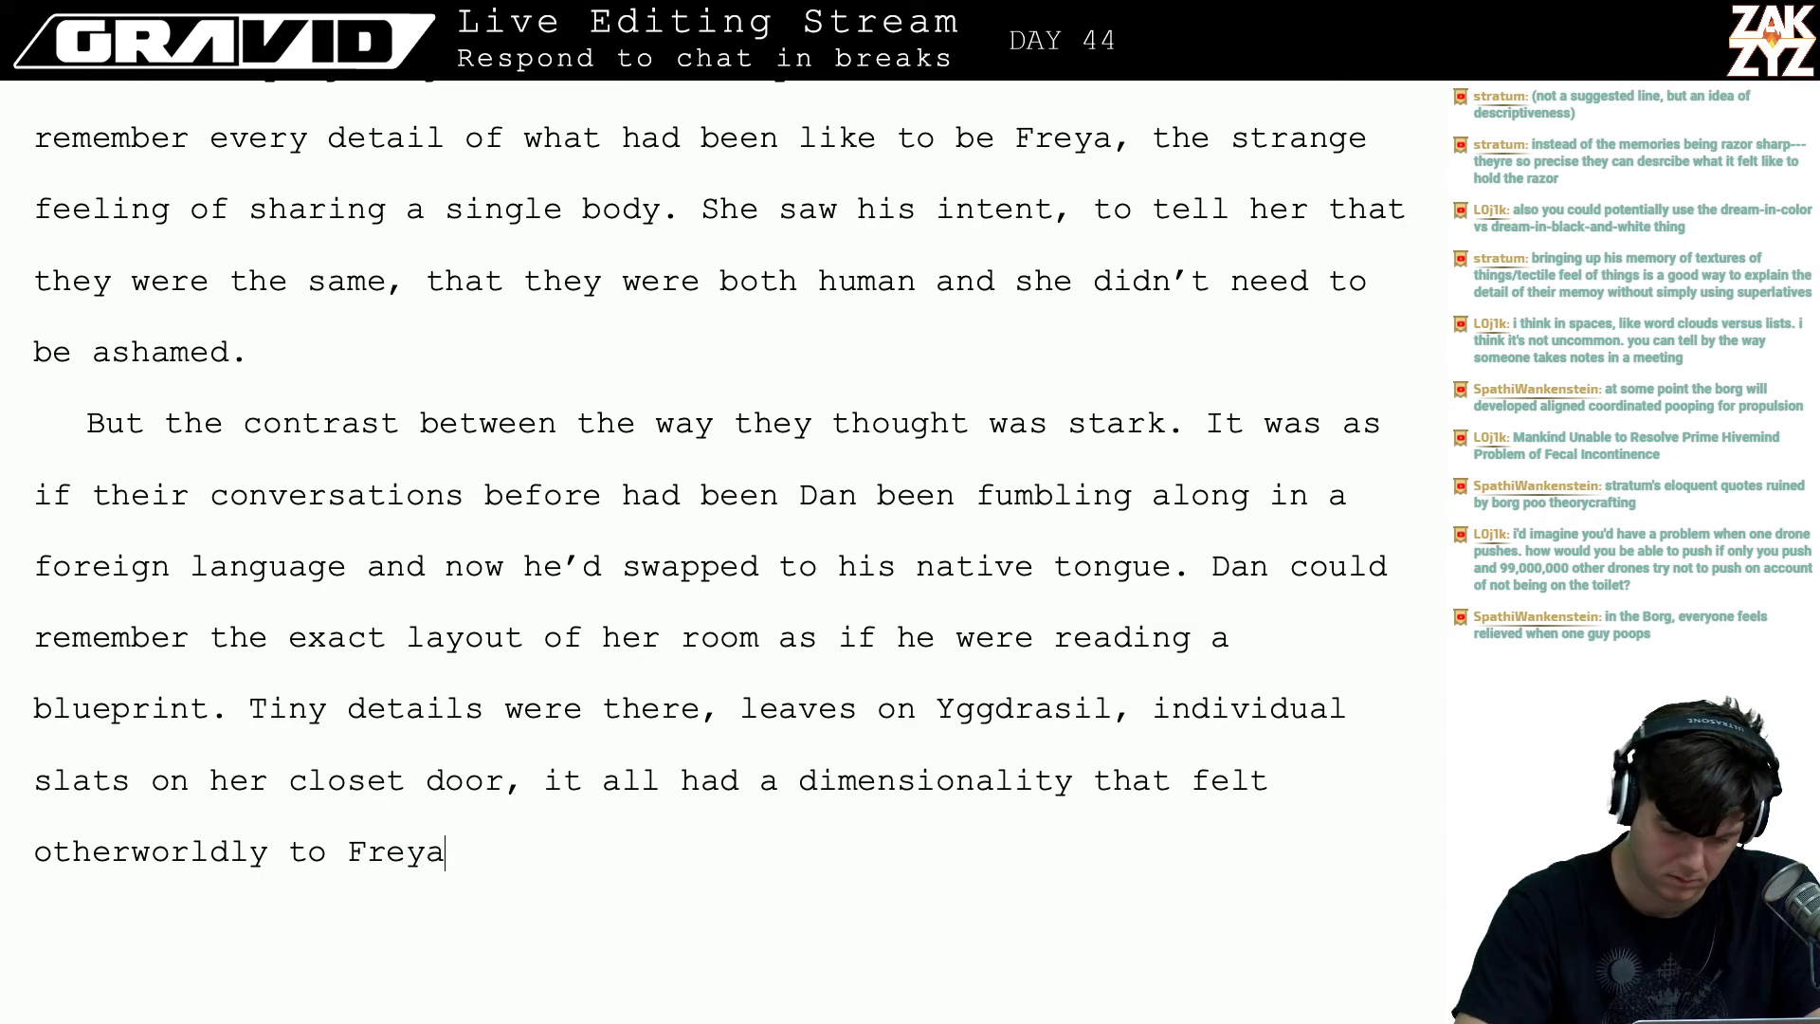
type(".")
- Delete the leftover draft passages from "All the lines of his recollection" through "almost otherworldly to Freya."
key("shift+Down")
key("shift+Down")
key("shift+Down")
key("shift+Down")
key("shift+Down")
key("shift+Down")
key("shift+Down")
key("shift+Down")
key("shift+Down")
key("shift+Down")
key("shift+Down")
key("shift+Down")
key("shift+Down")
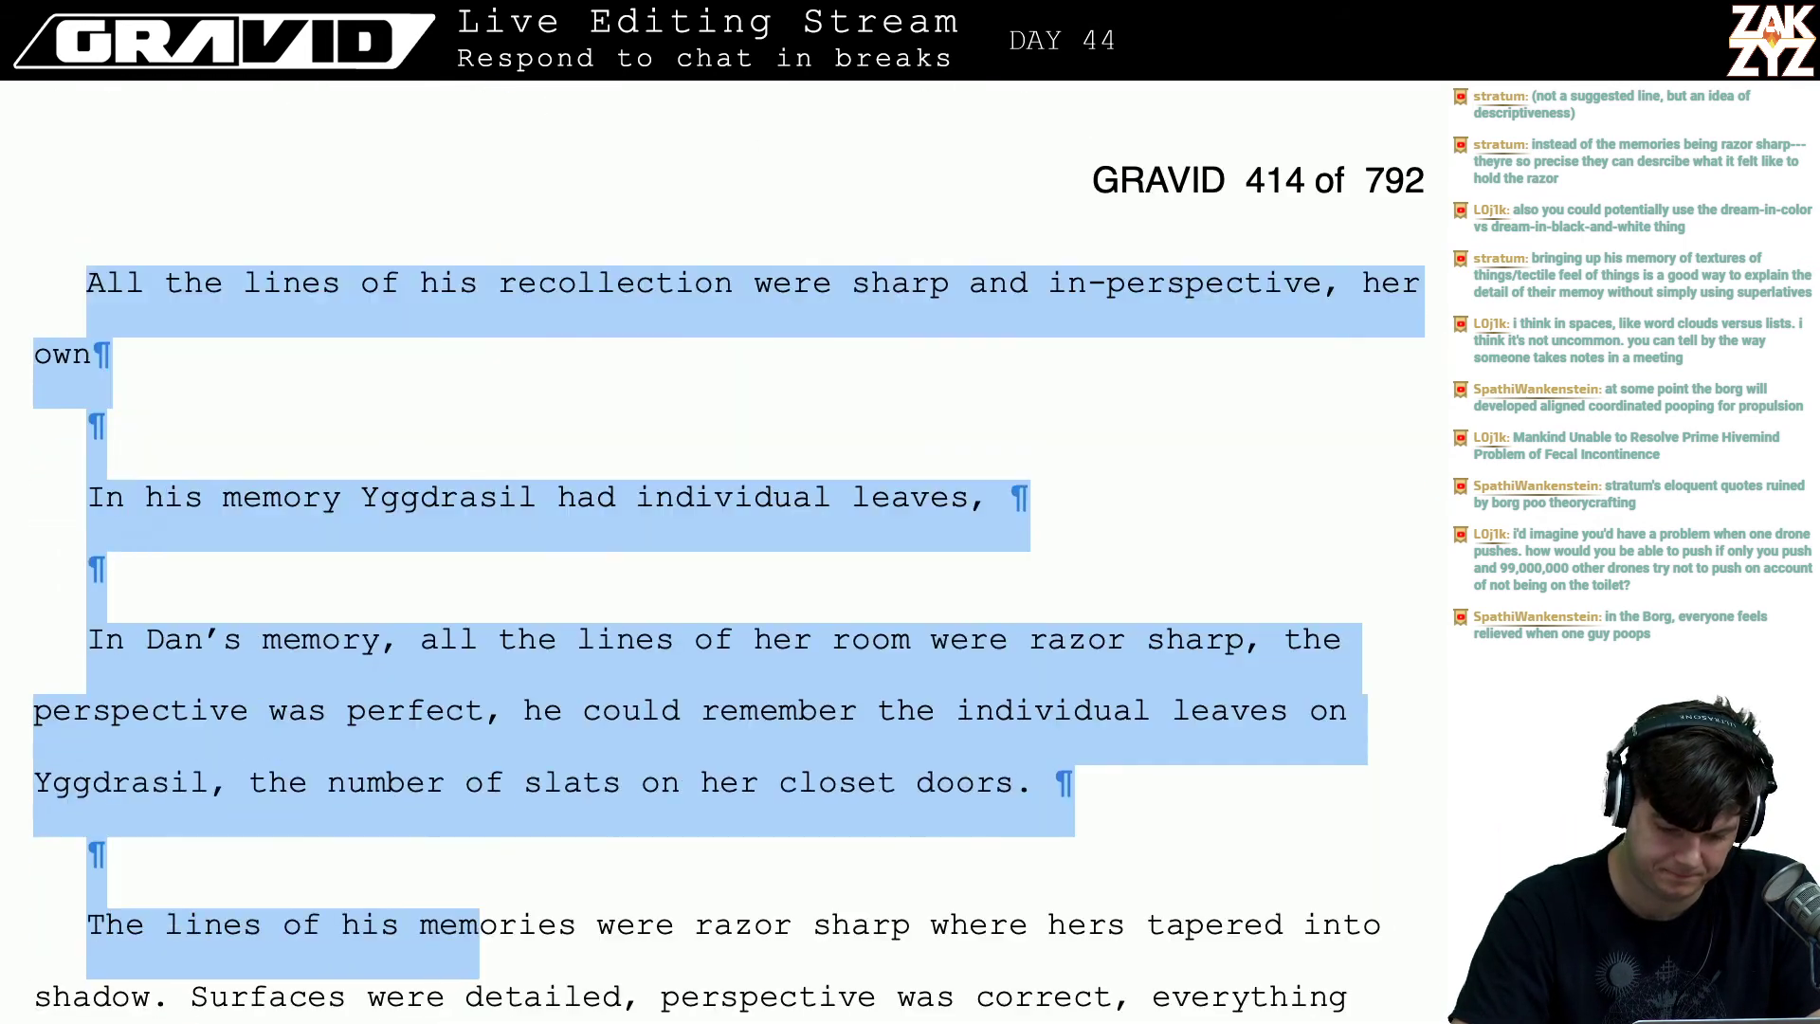
key("shift+Down")
key("shift+Down")
key("shift+Right")
key("shift+Right")
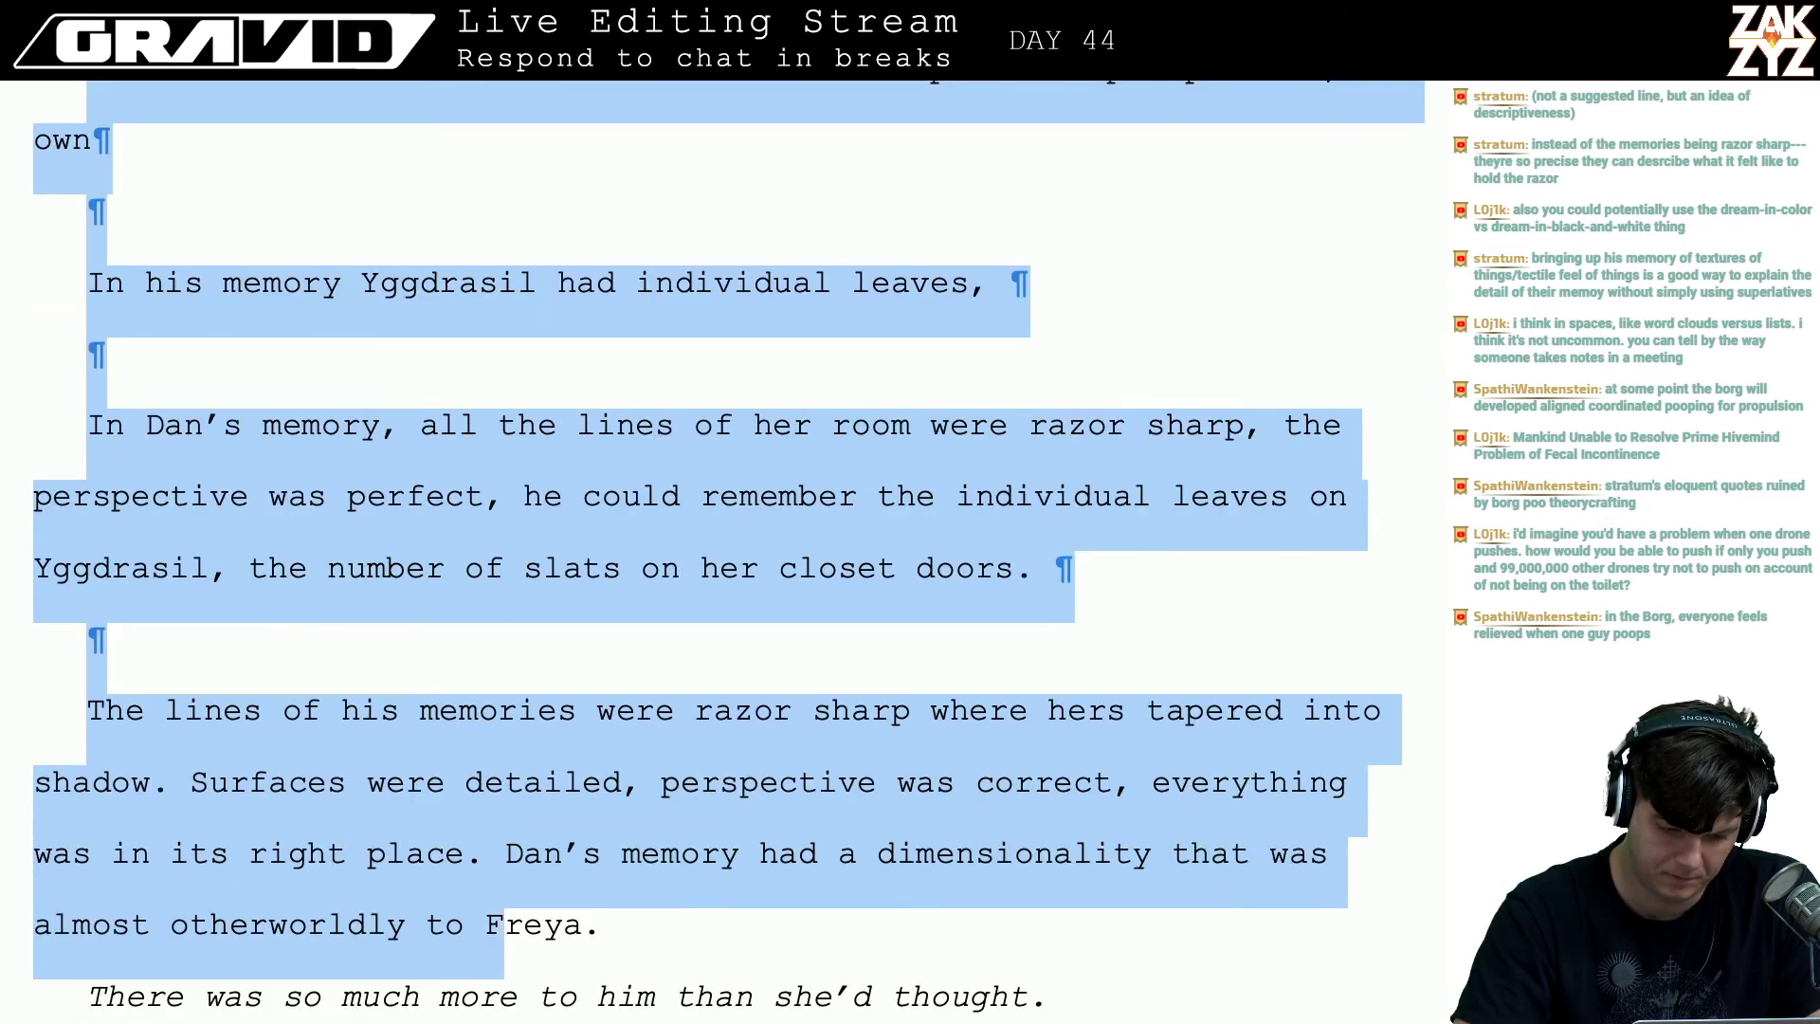
key("shift+Right")
key("shift+Right")
key("shift+Right")
key("shift+Right")
key("shift+Right")
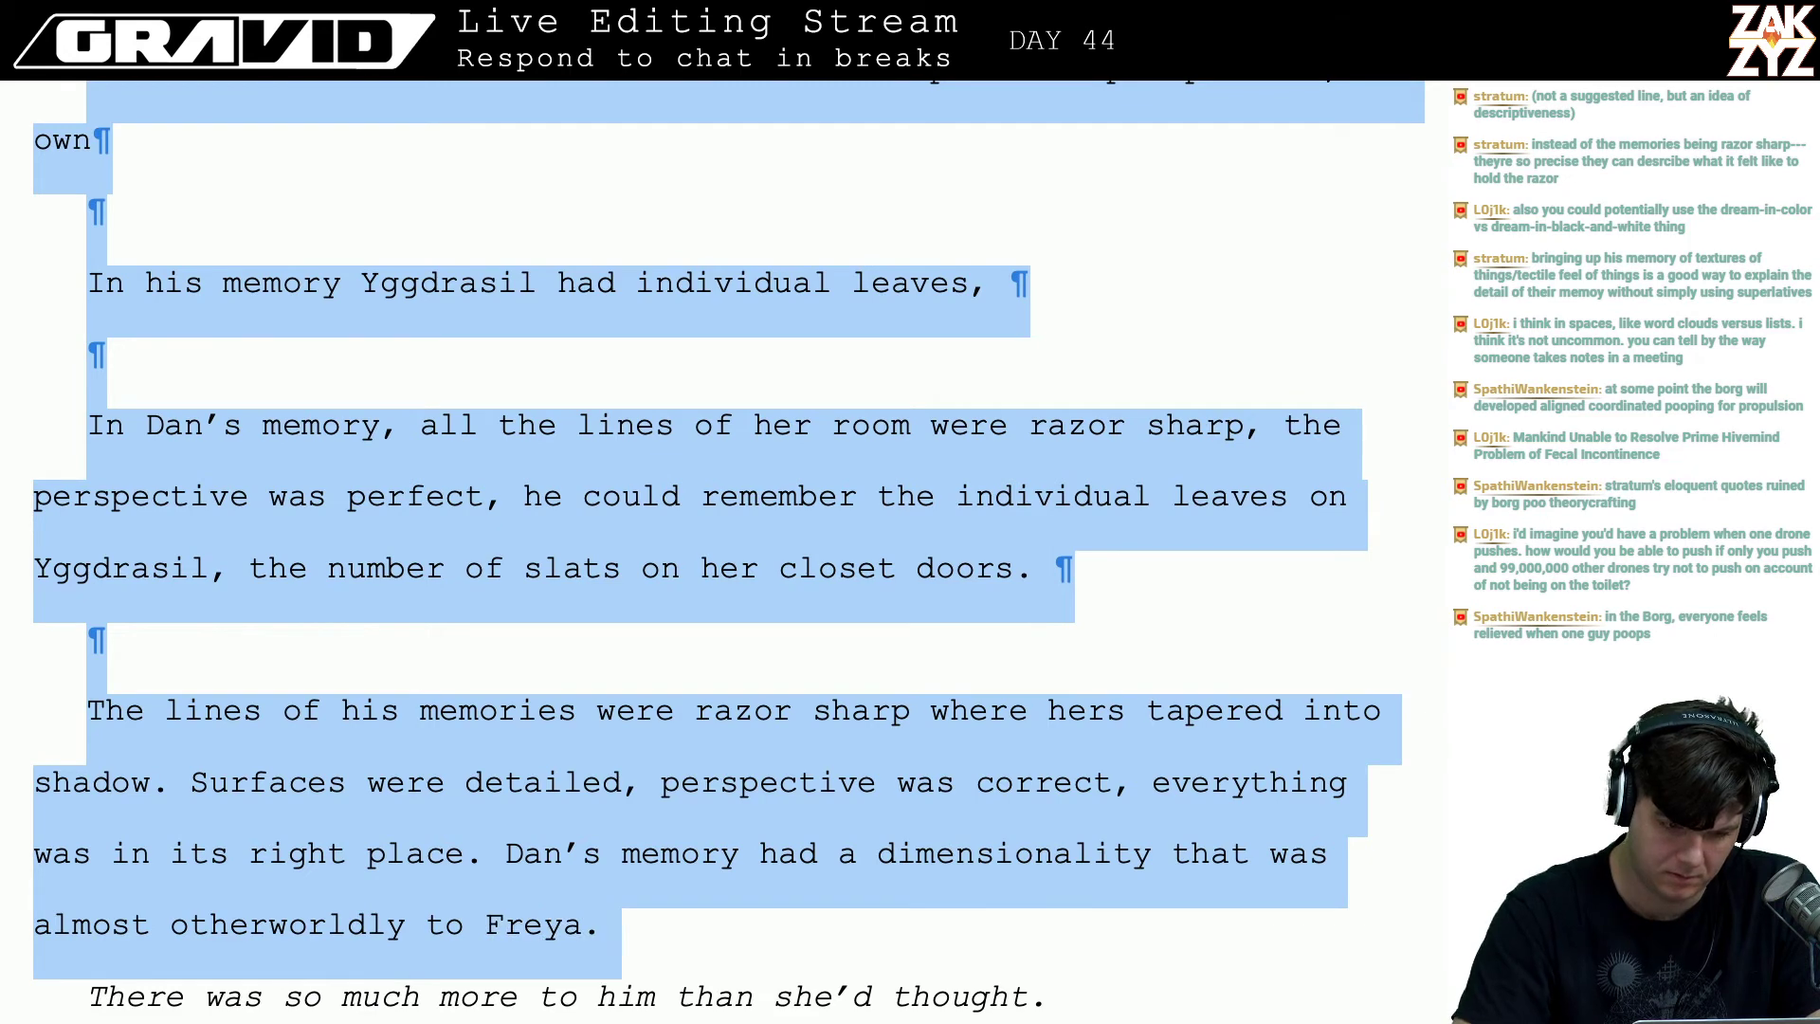
key("Delete")
- After "felt otherworldly to Freya.", begin the sentence "When she tried to remember what his room was like, it was"
key("Up")
key("Up")
key("Up")
key("Down")
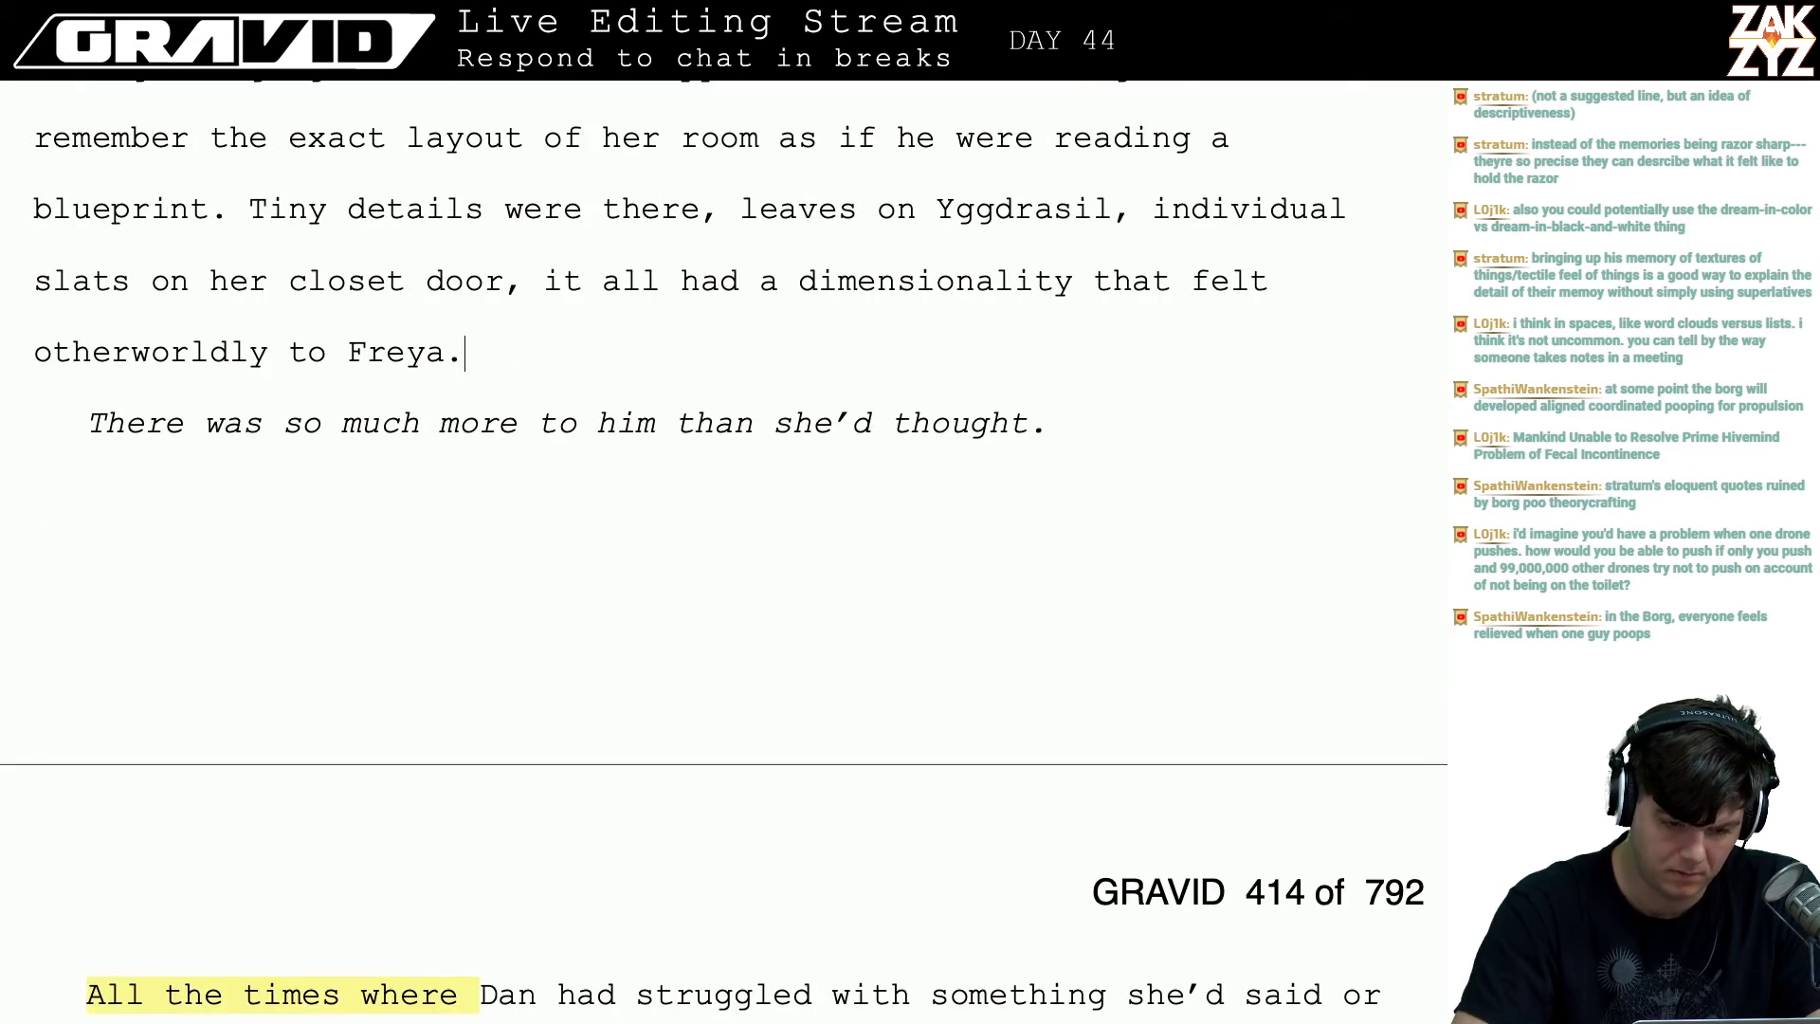
type("When she tri")
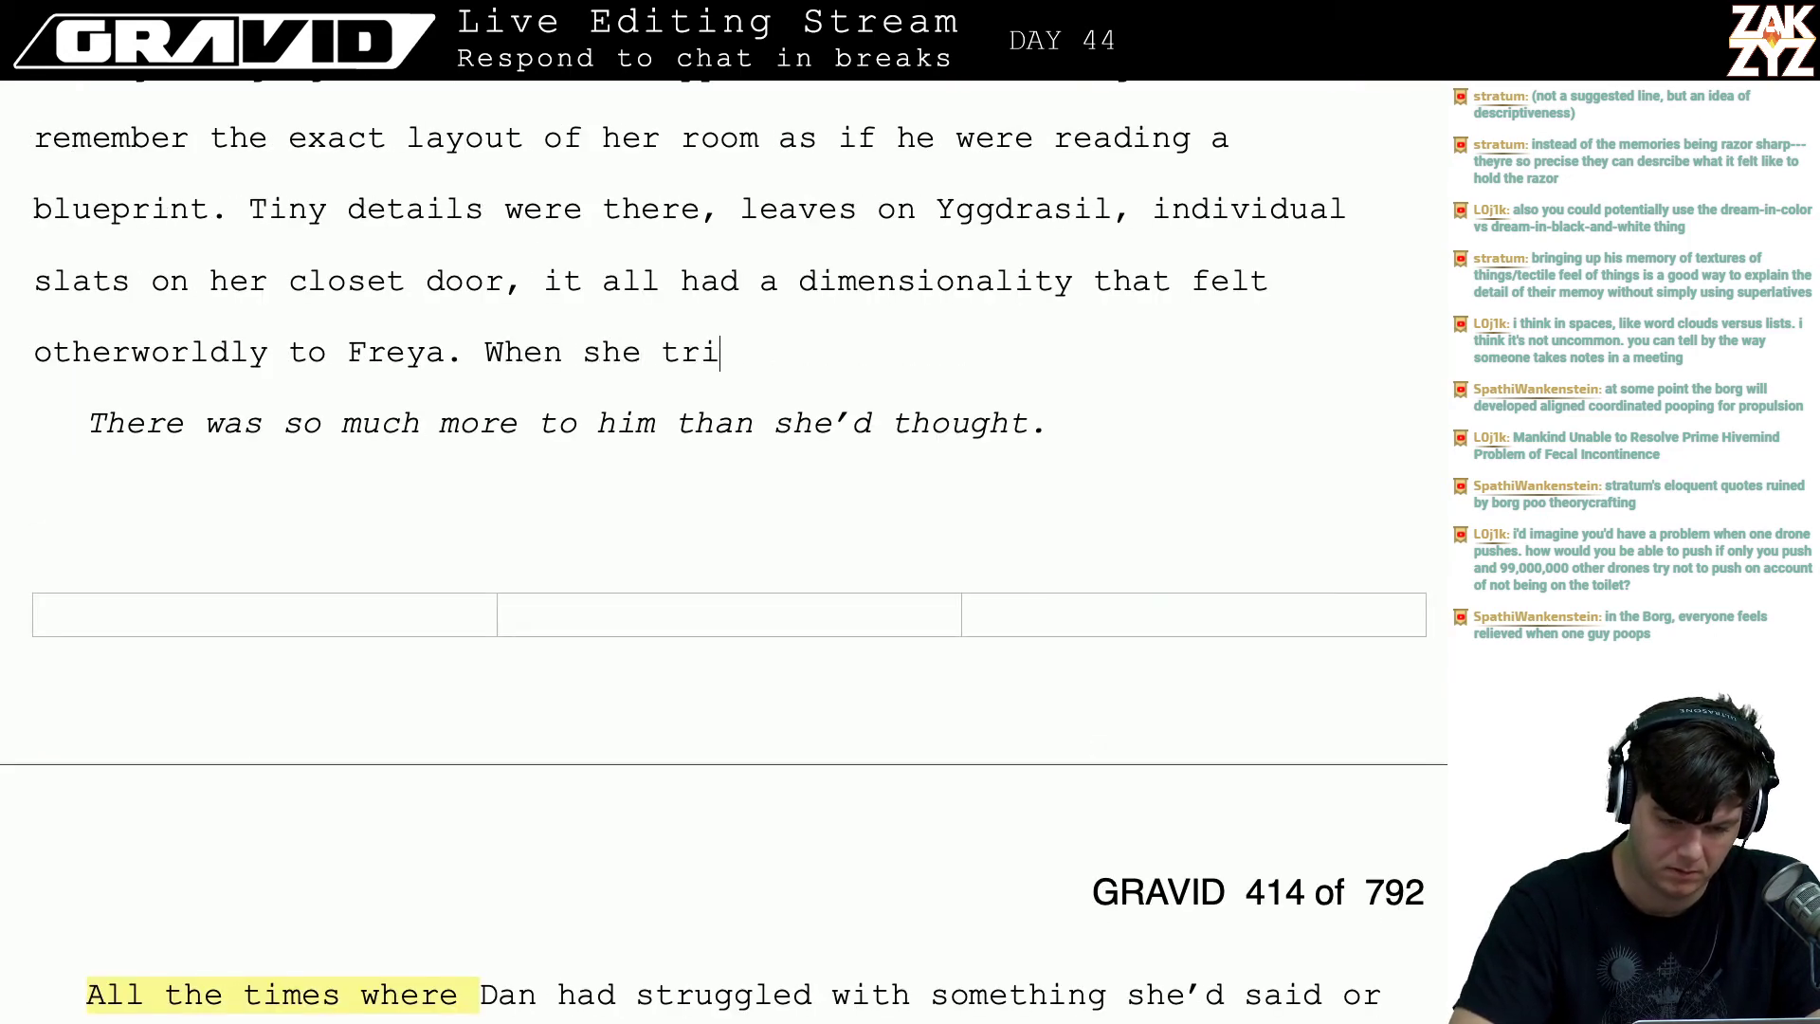
type("ed to remember wha")
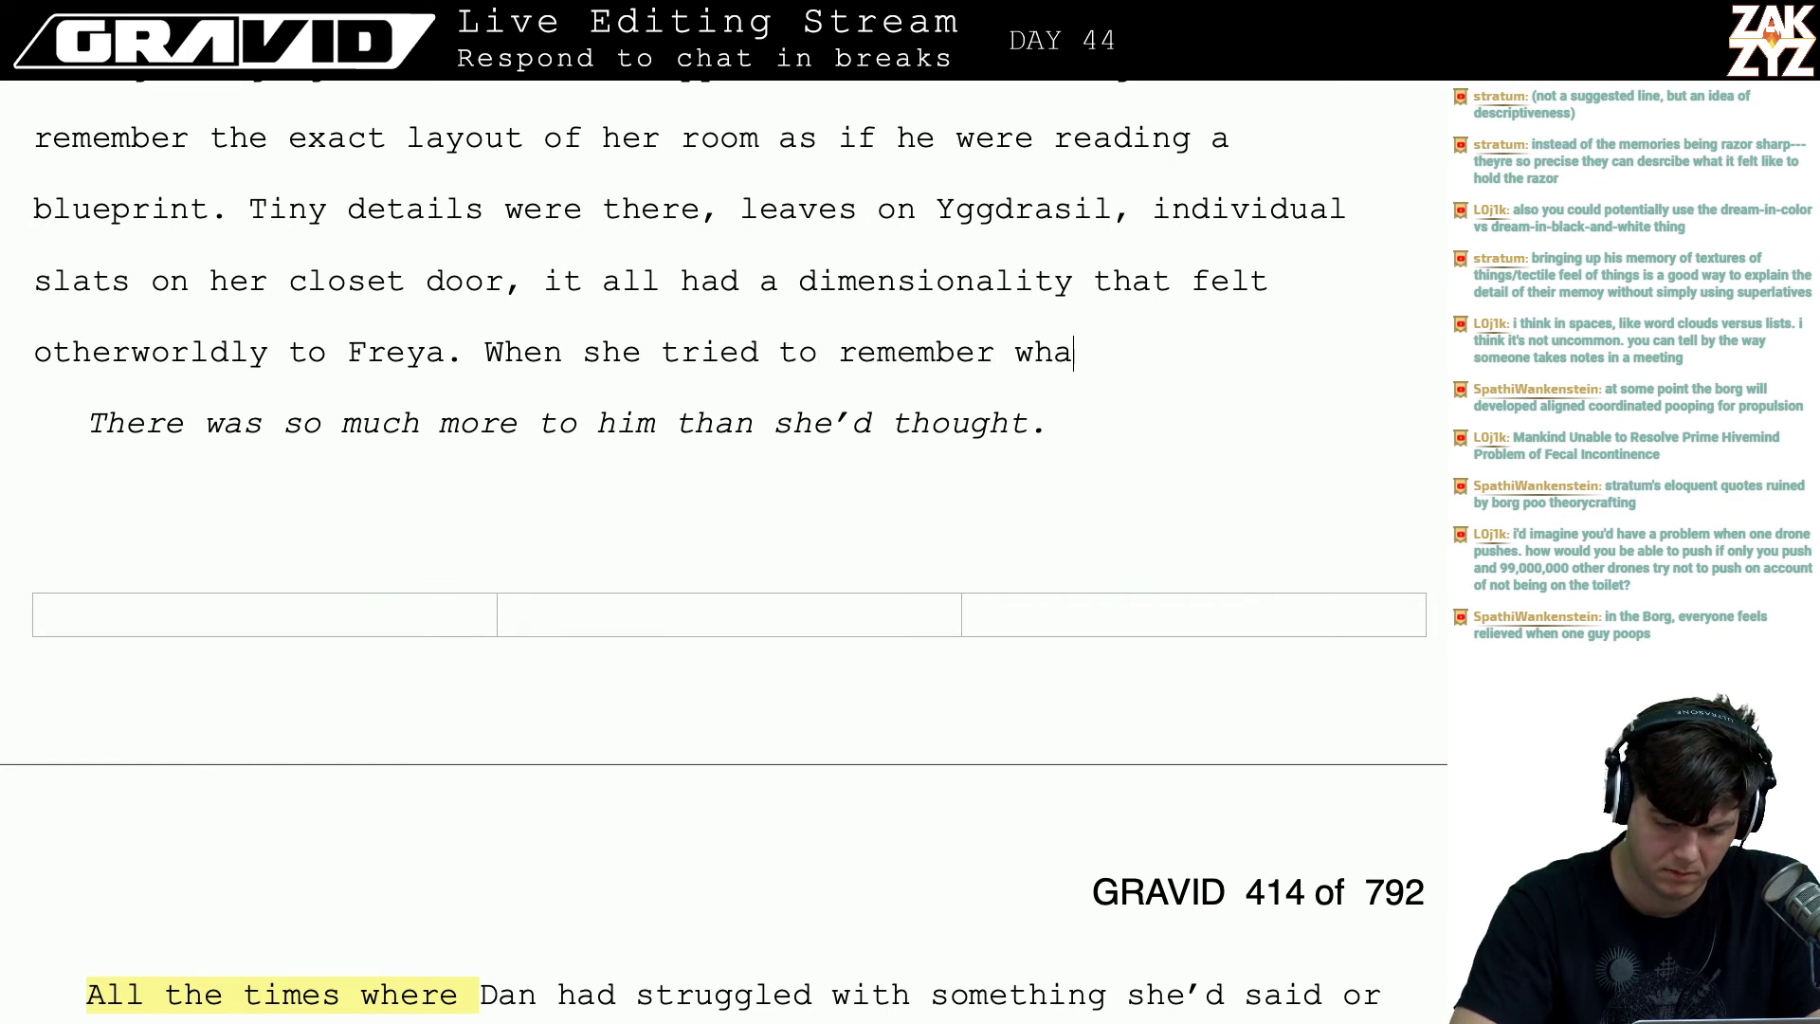
type("t his room was")
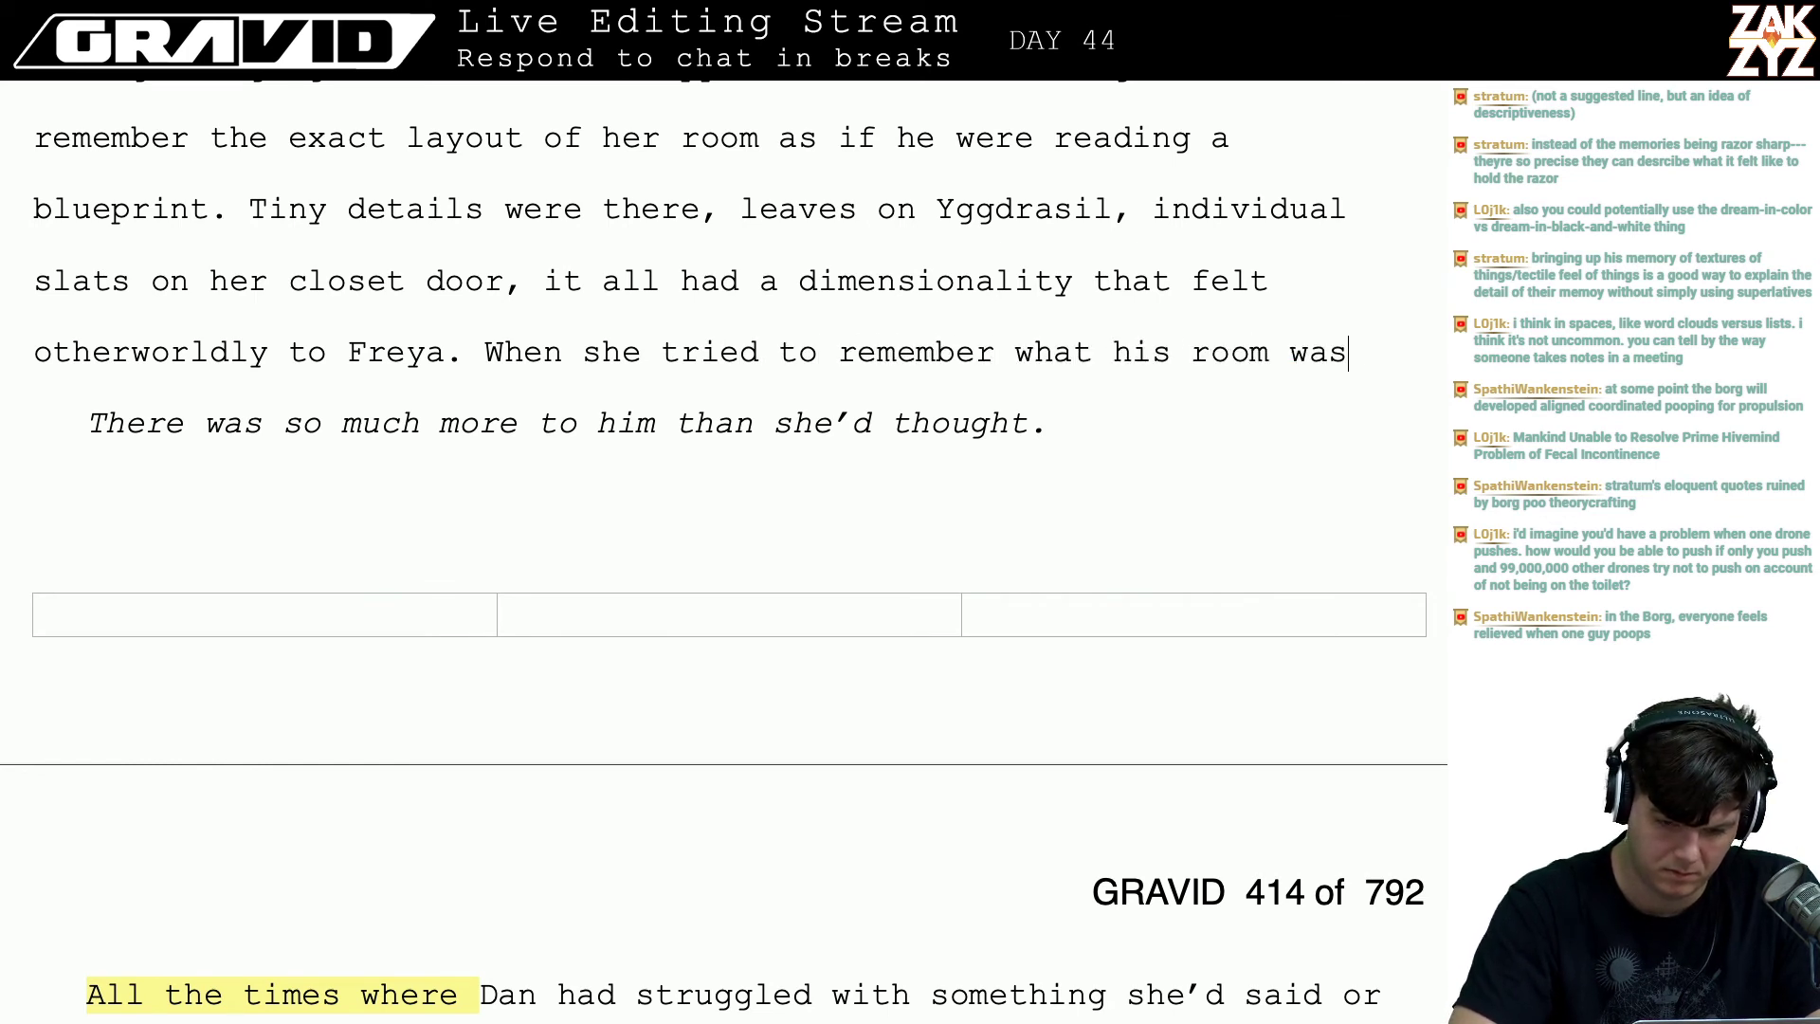
type(" like, it was a ")
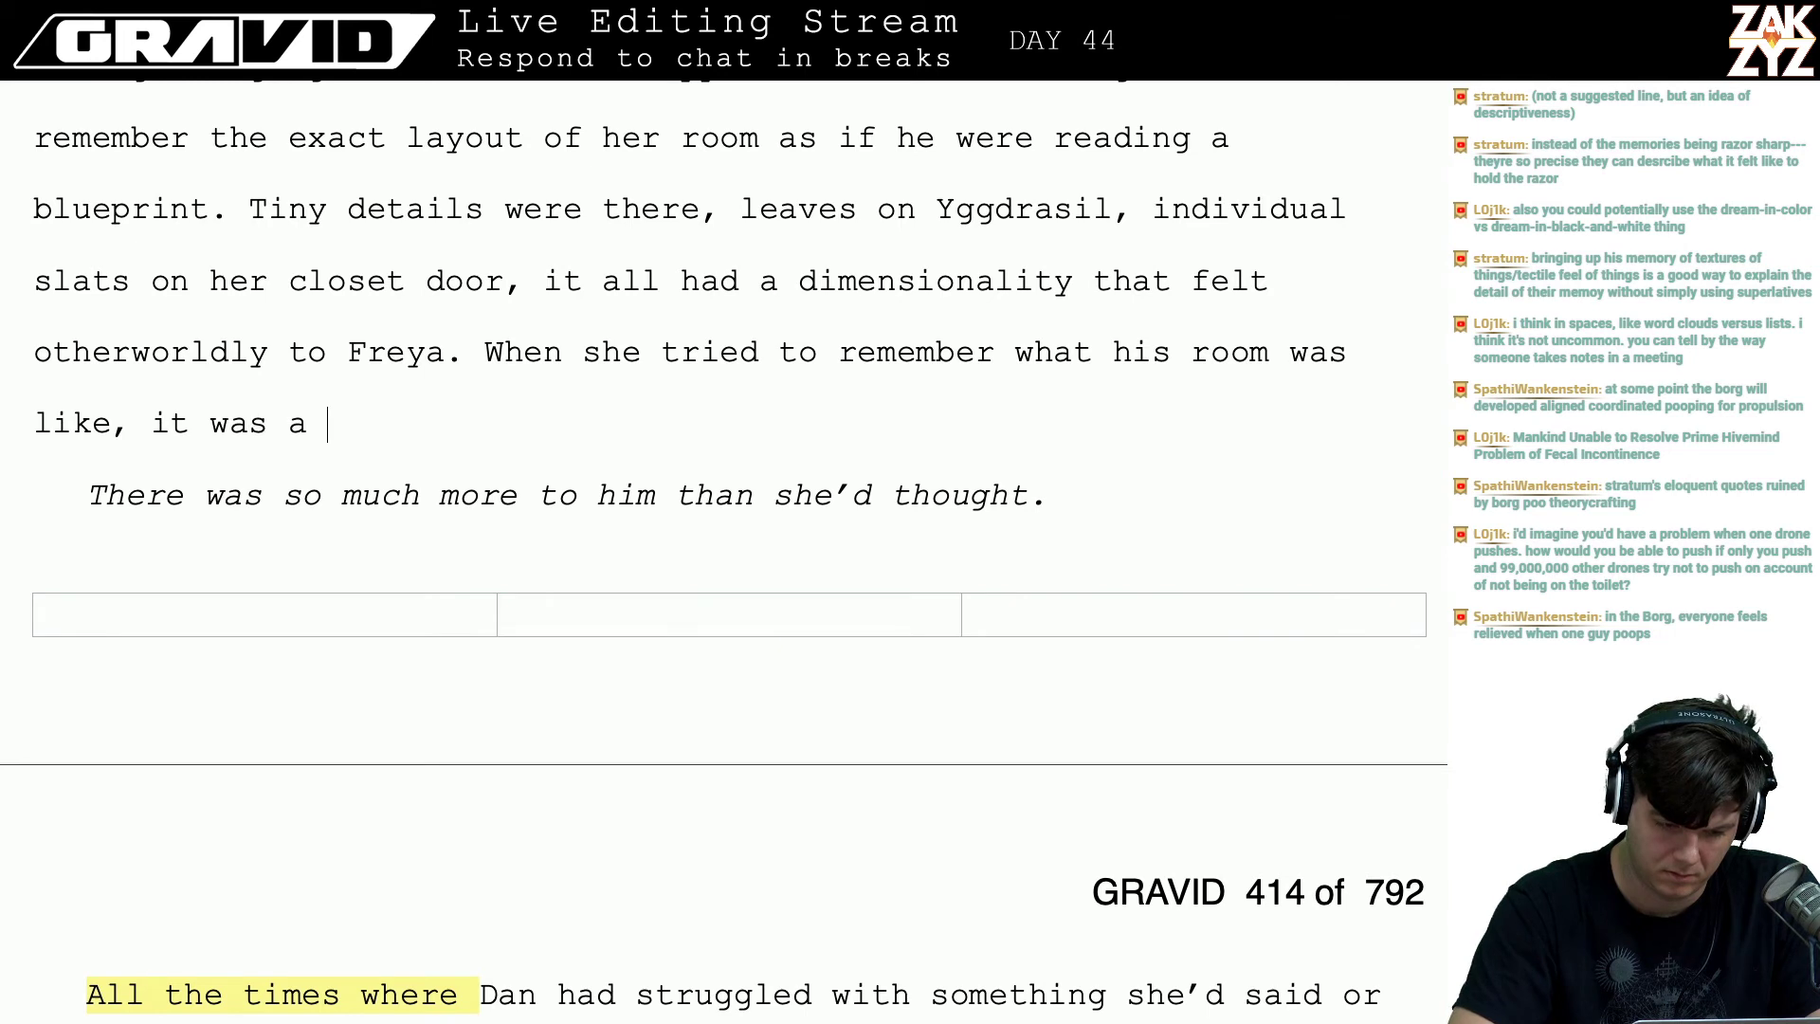
type("flat,")
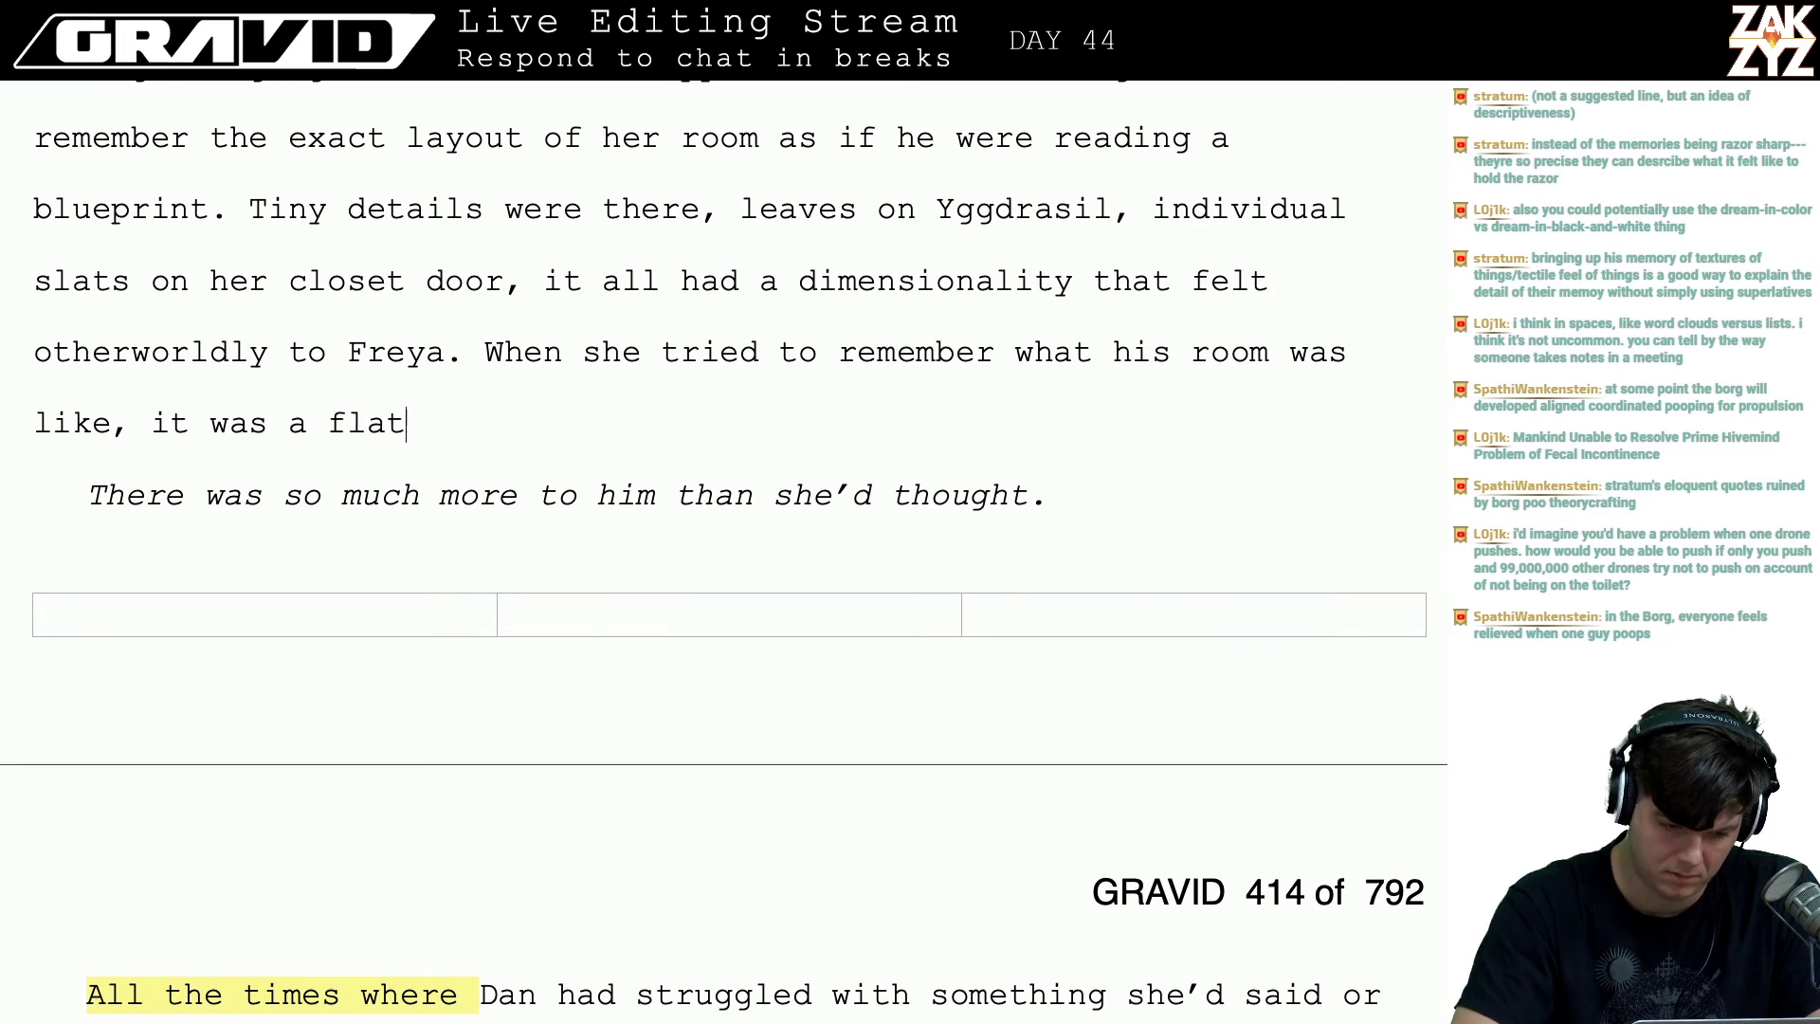
key("BackSpace")
key("BackSpace")
key("BackSpace")
key("BackSpace")
key("BackSpace")
key("BackSpace")
key("BackSpace")
key("BackSpace")
key("BackSpace")
key("BackSpace")
key("BackSpace")
type("was ")
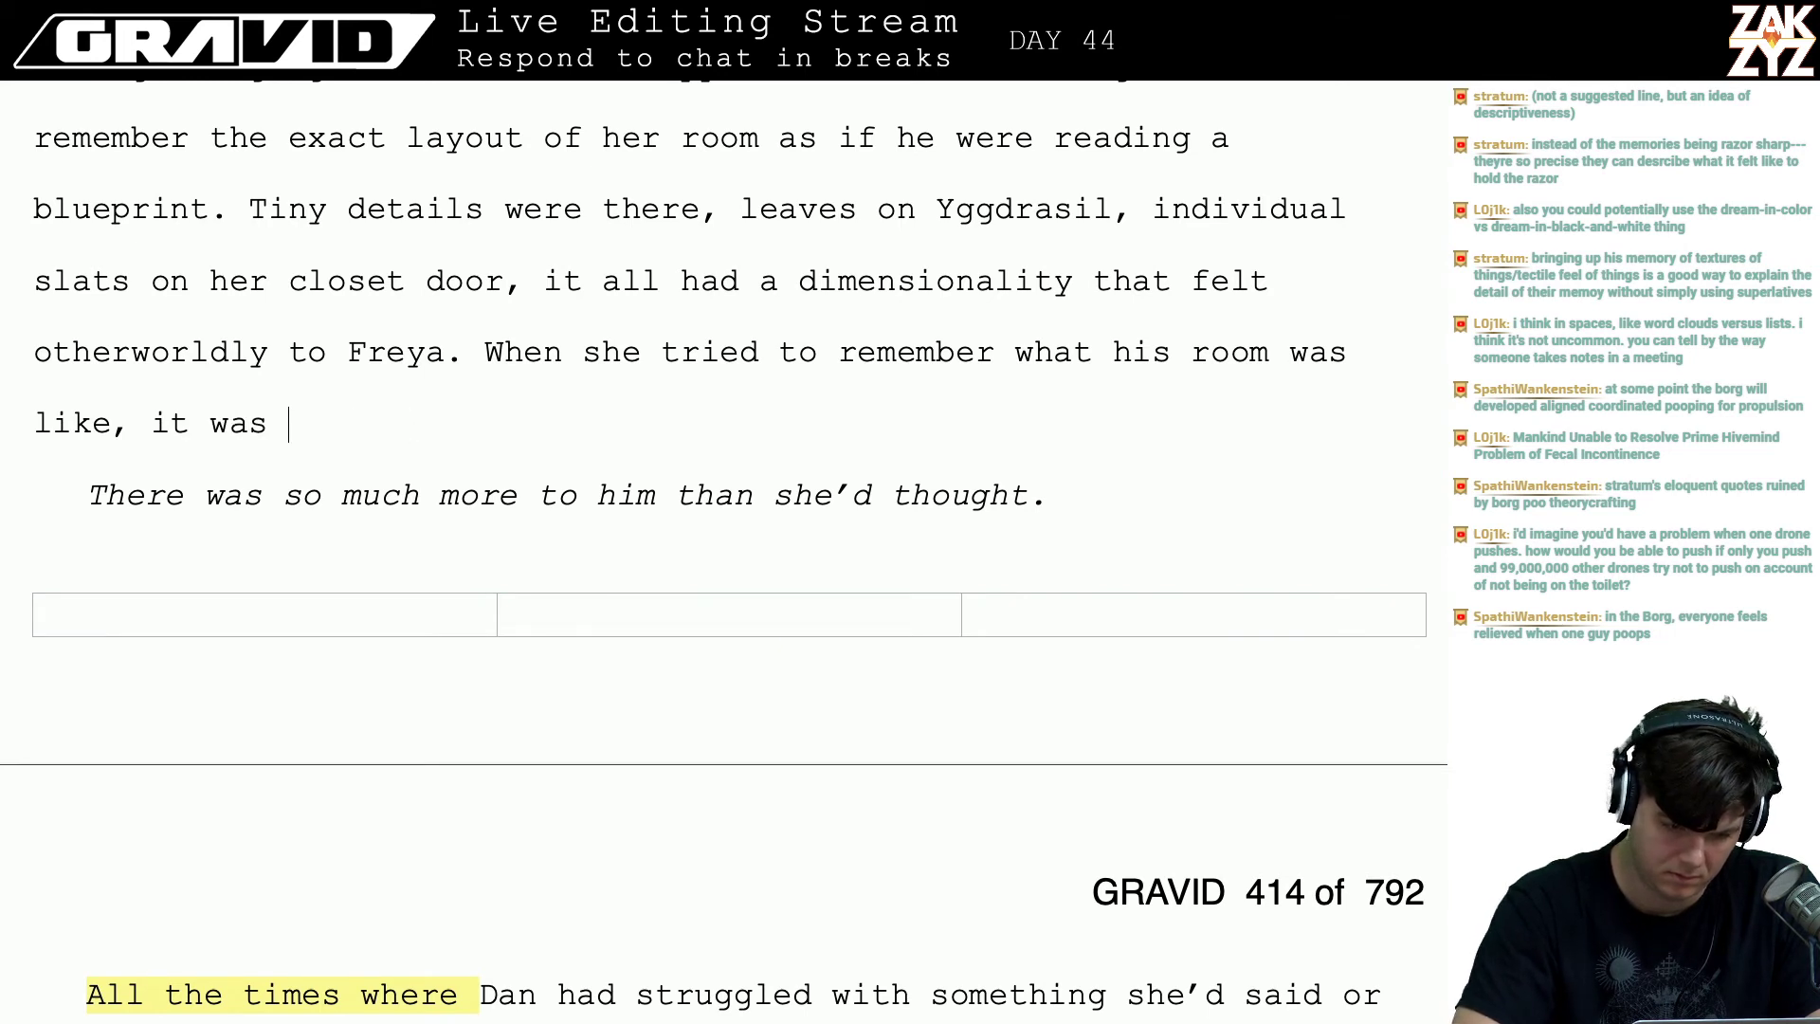
type("al")
key("BackSpace")
key("BackSpace")
type("like ")
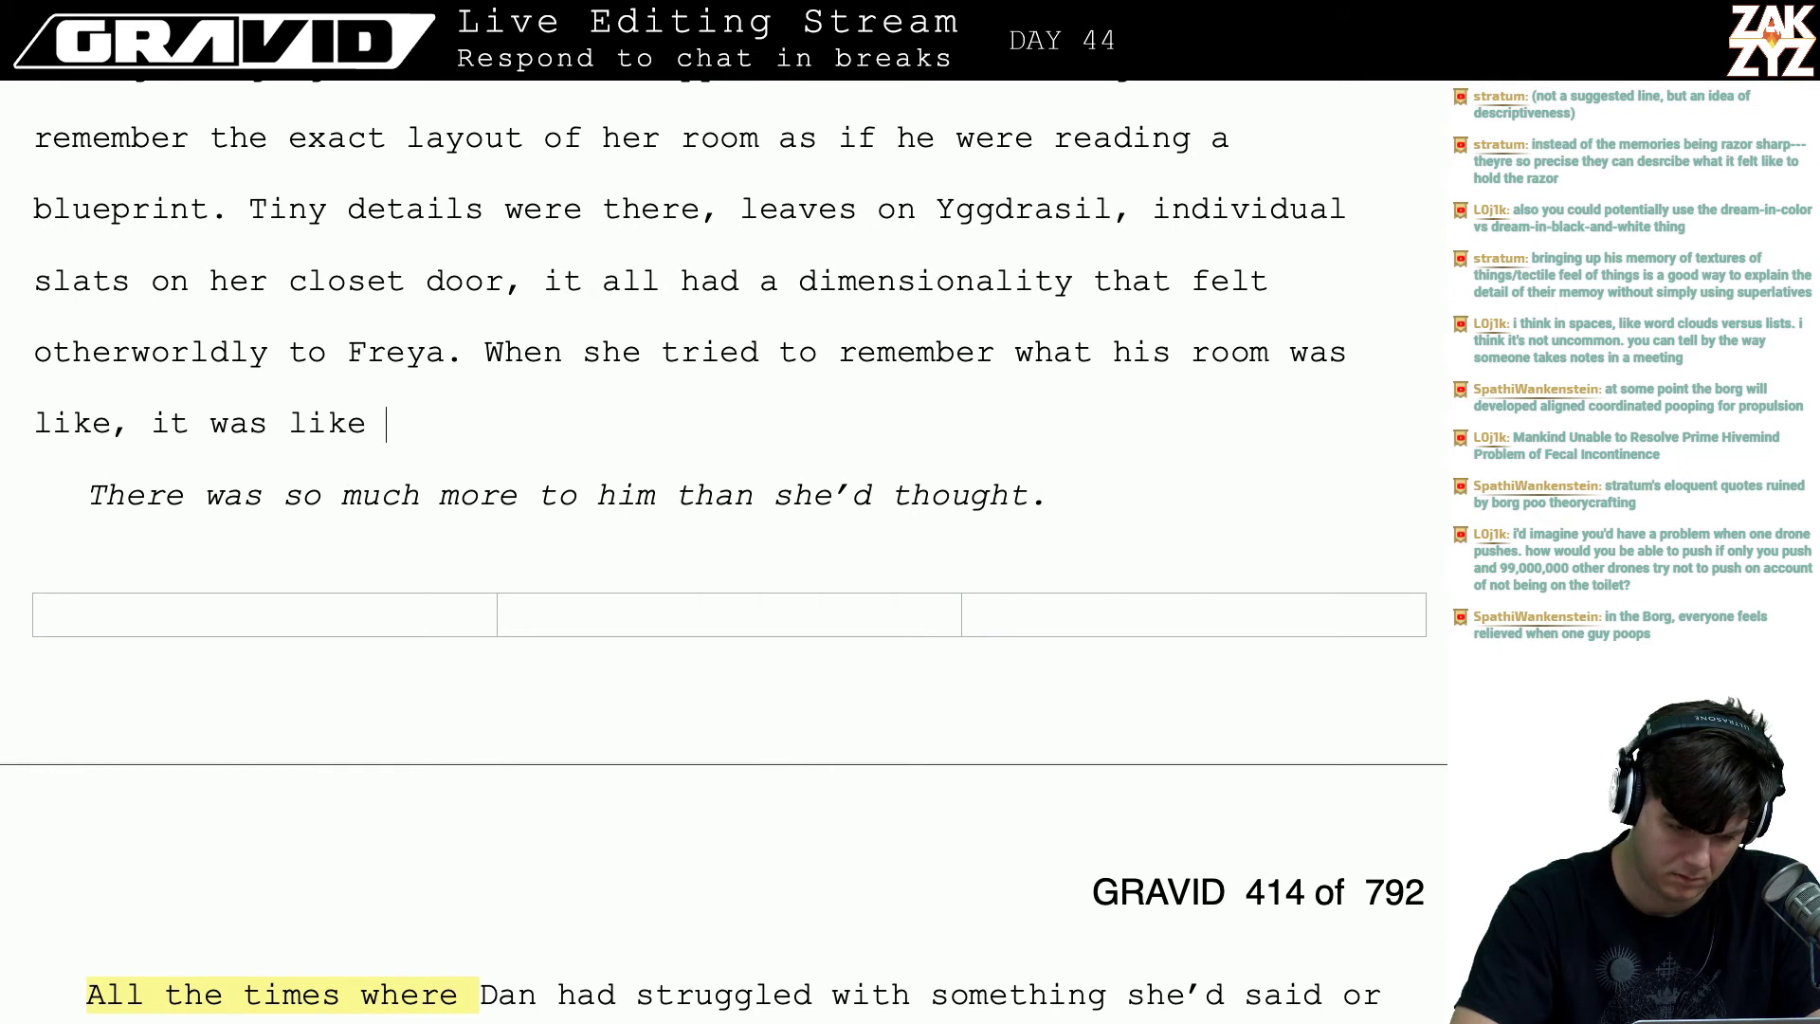
type("staring a t")
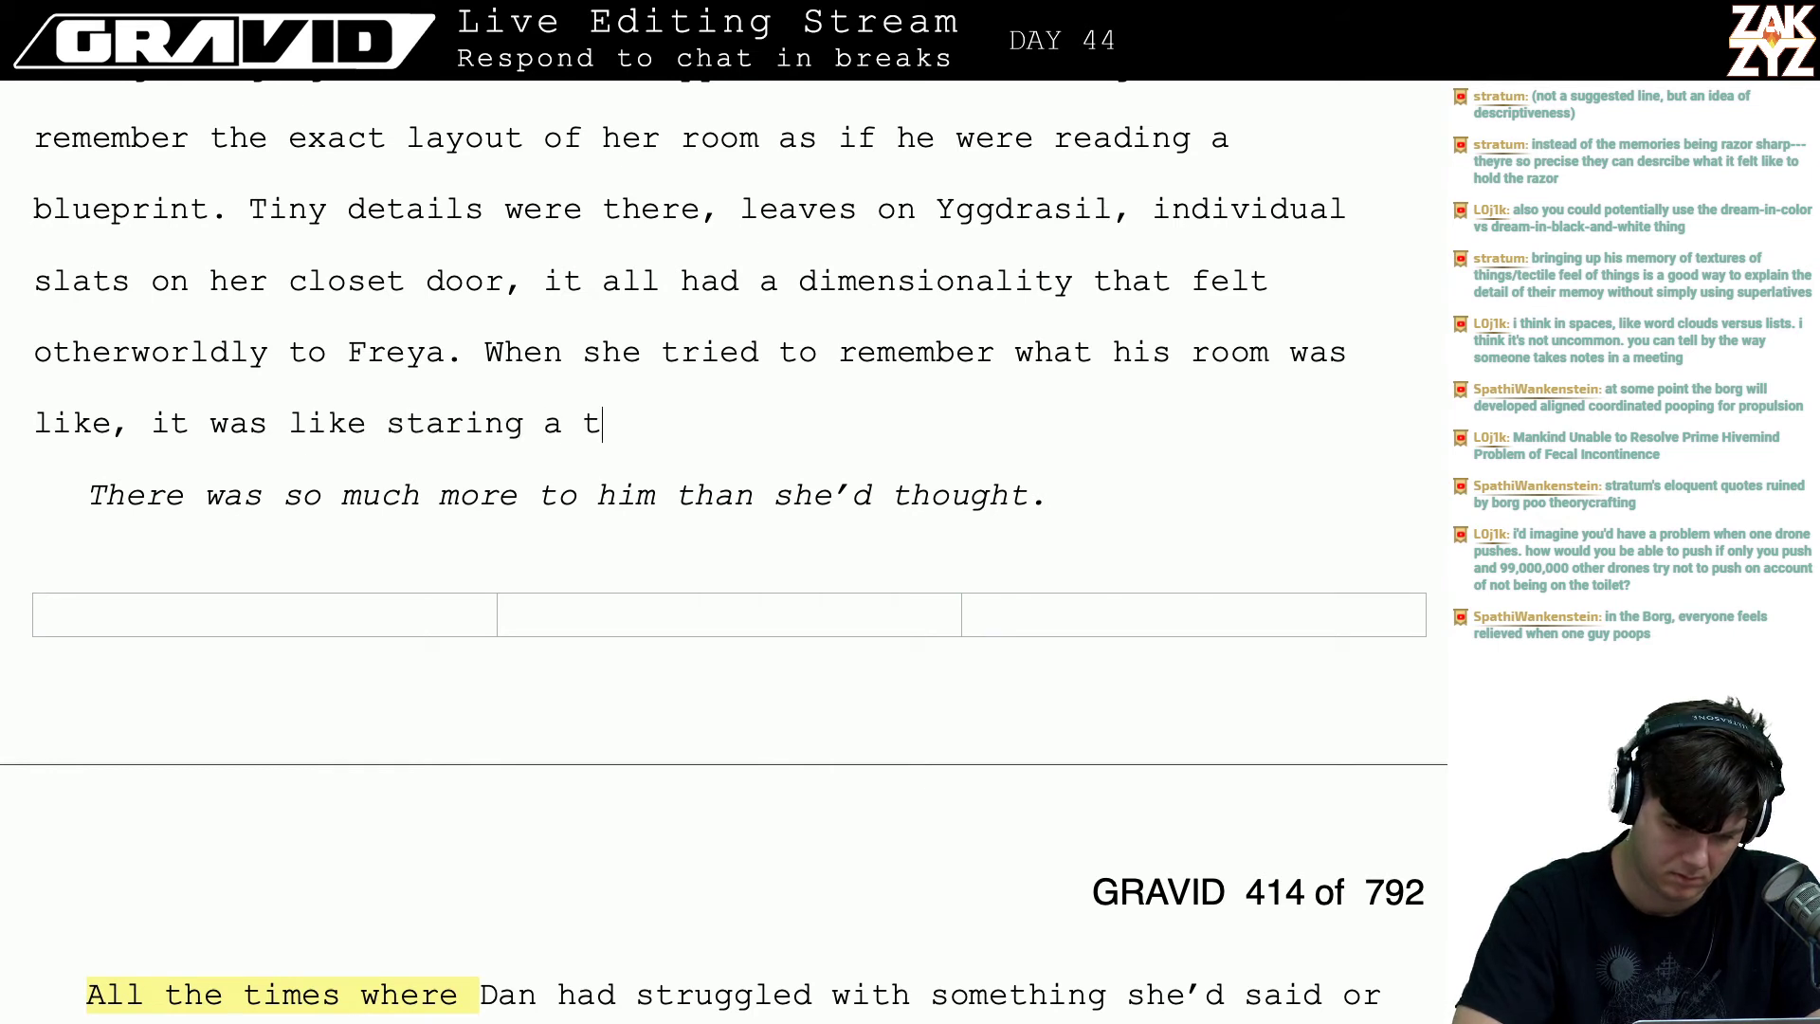
key("BackSpace")
key("BackSpace")
key("BackSpace")
key("BackSpace")
key("BackSpace")
key("BackSpace")
key("BackSpace")
key("BackSpace")
key("BackSpace")
key("BackSpace")
key("BackSpace")
key("BackSpace")
key("BackSpace")
key("BackSpace")
key("BackSpace")
key("BackSpace")
key("BackSpace")
key("BackSpace")
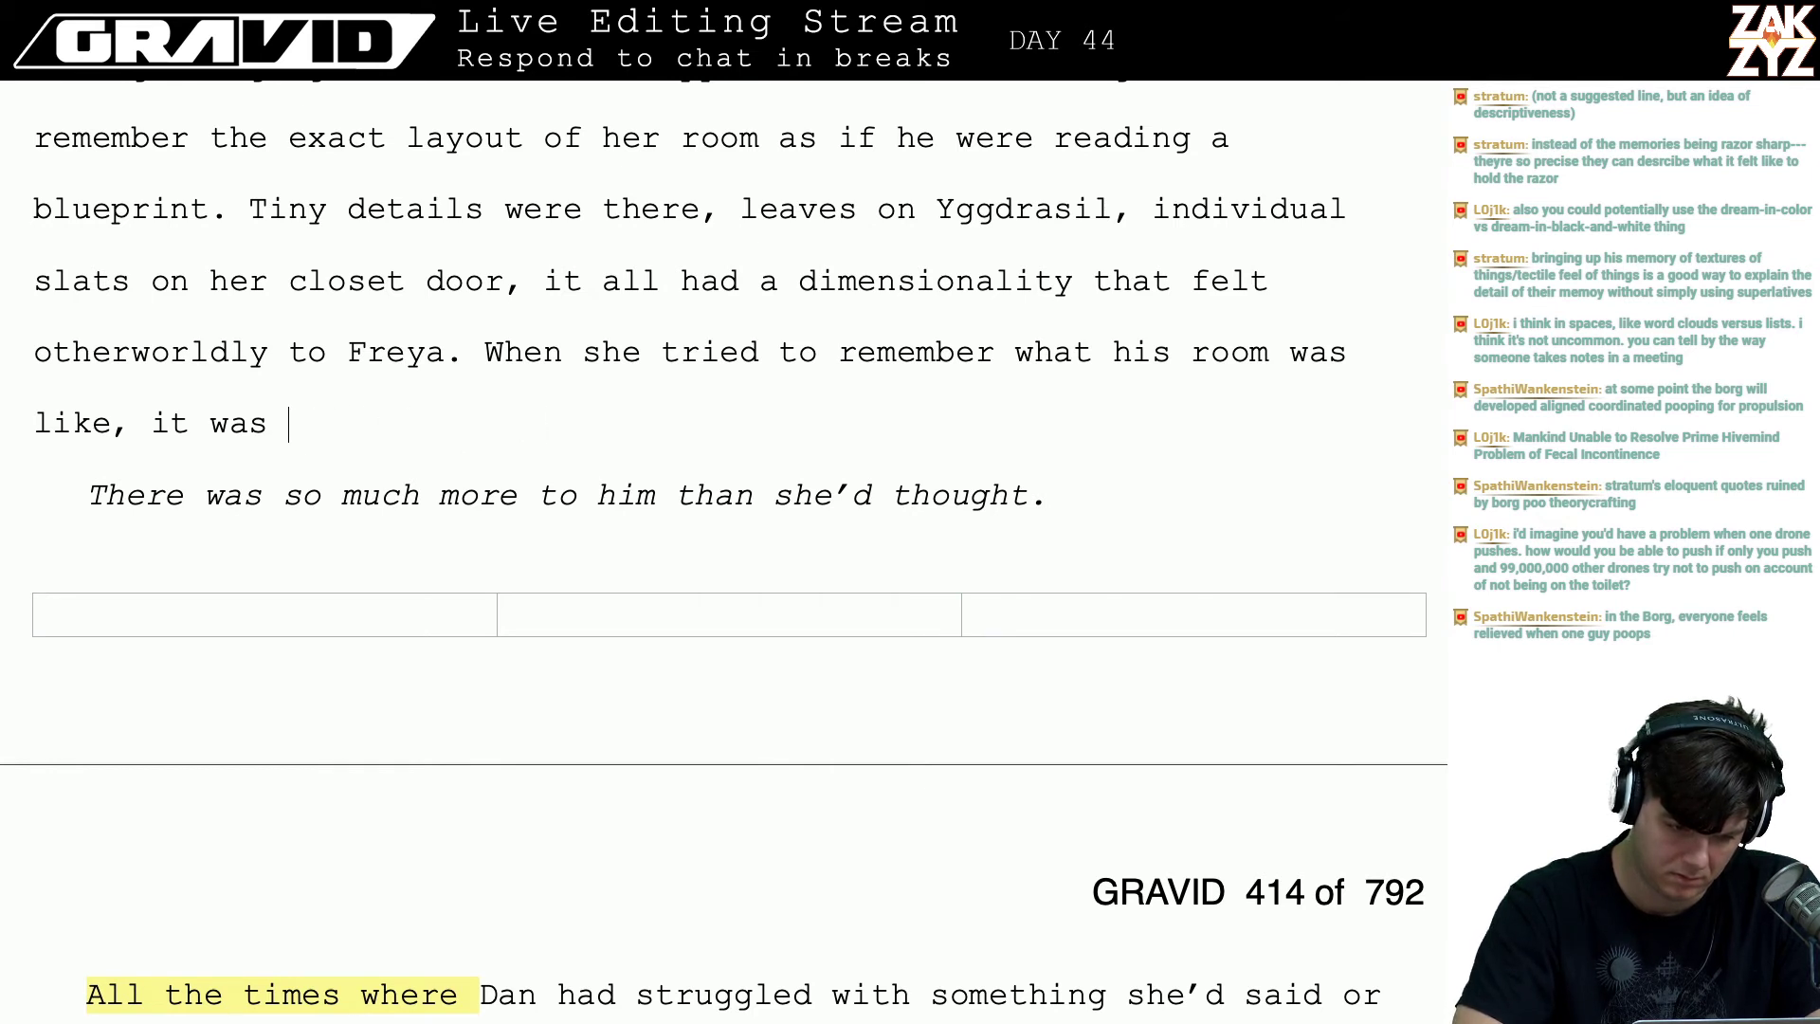
- End the sentence with "all so fast and hazy." and start a new paragraph at "Dan could remember the exact layout"
type("s all so fast and ")
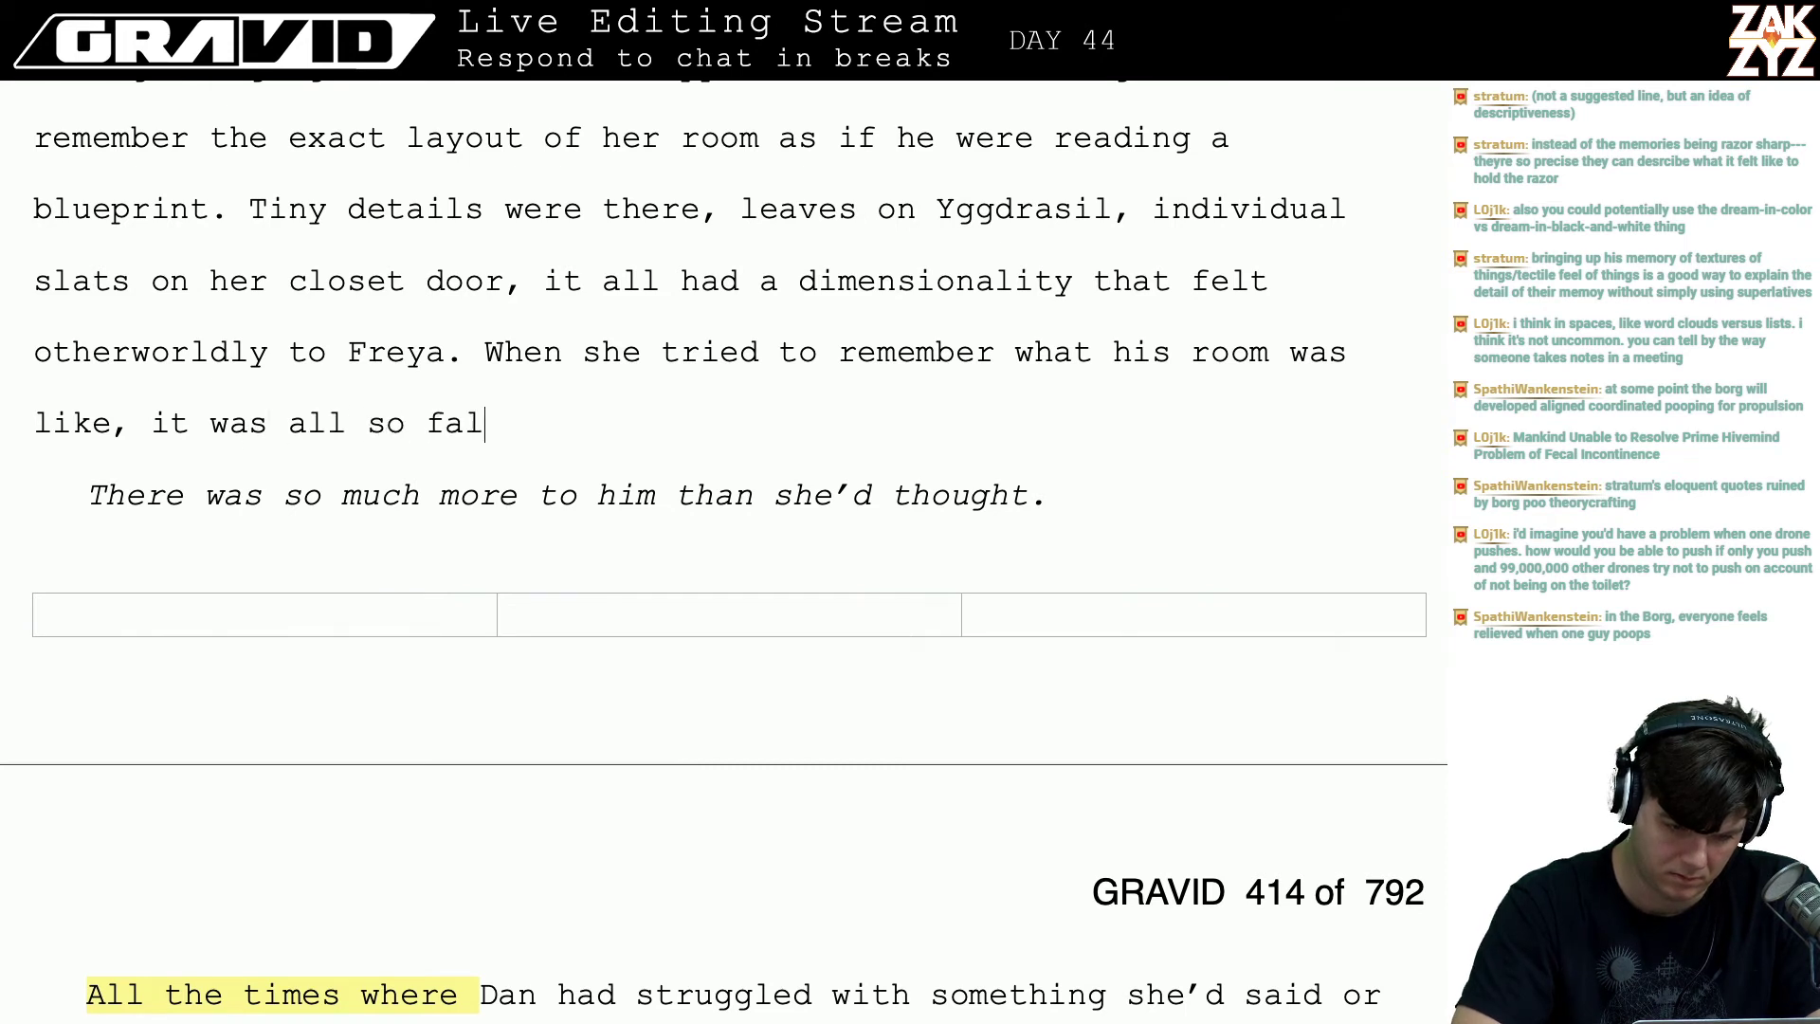
type("hazy.")
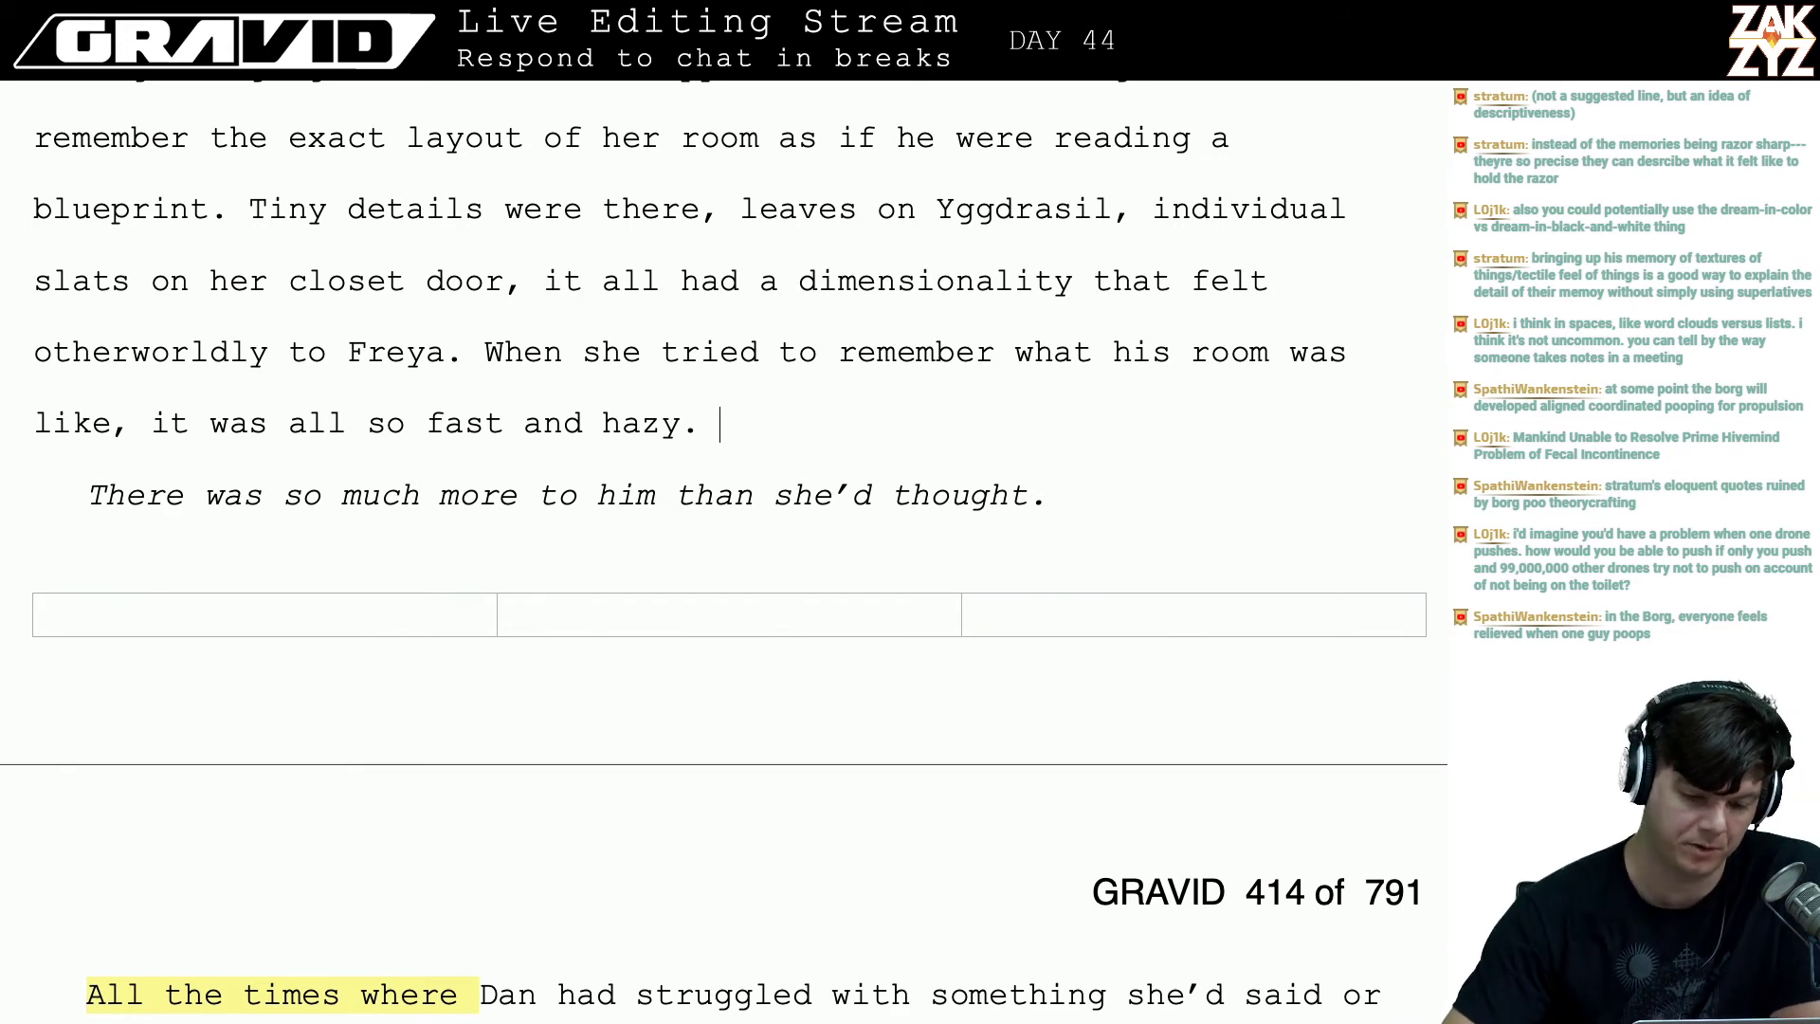
scroll(427, 512, "up", 3)
scroll(254, 573, "down", 1)
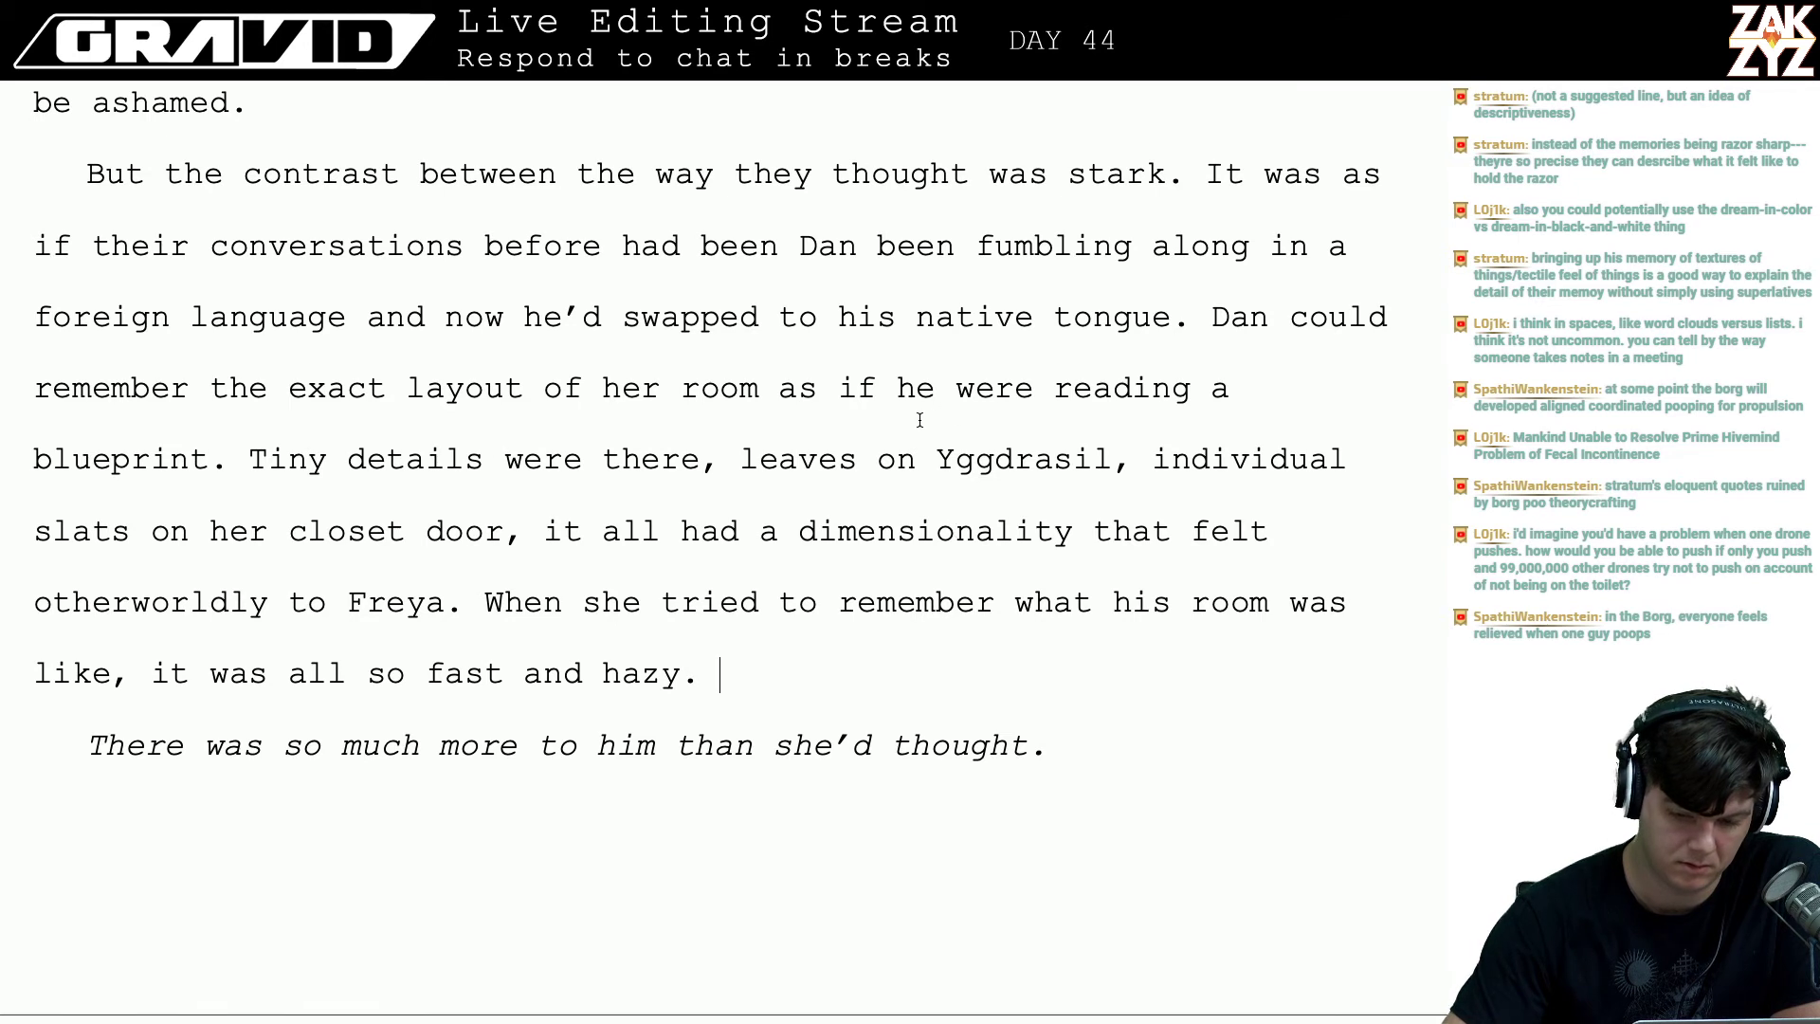
key("Return")
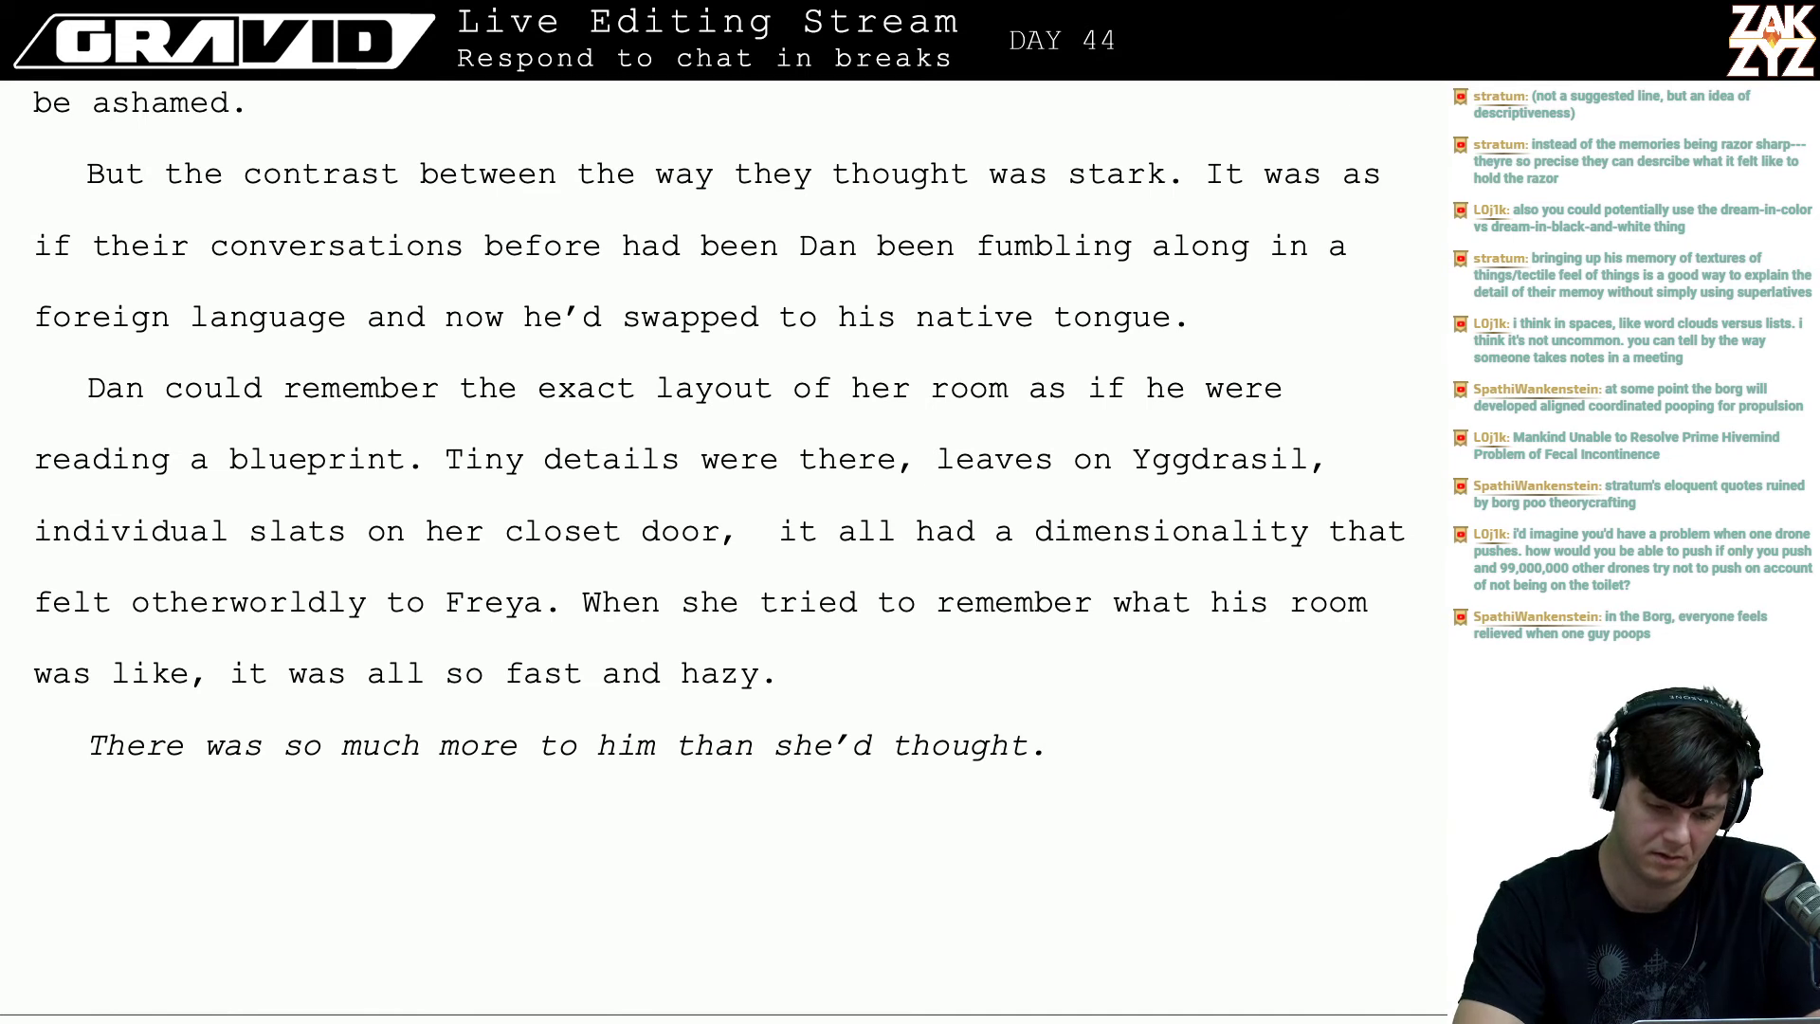
- Remove the comma and extra space between "closet door" and "it all had a dimensionality"
type("the")
key("BackSpace")
key("BackSpace")
key("BackSpace")
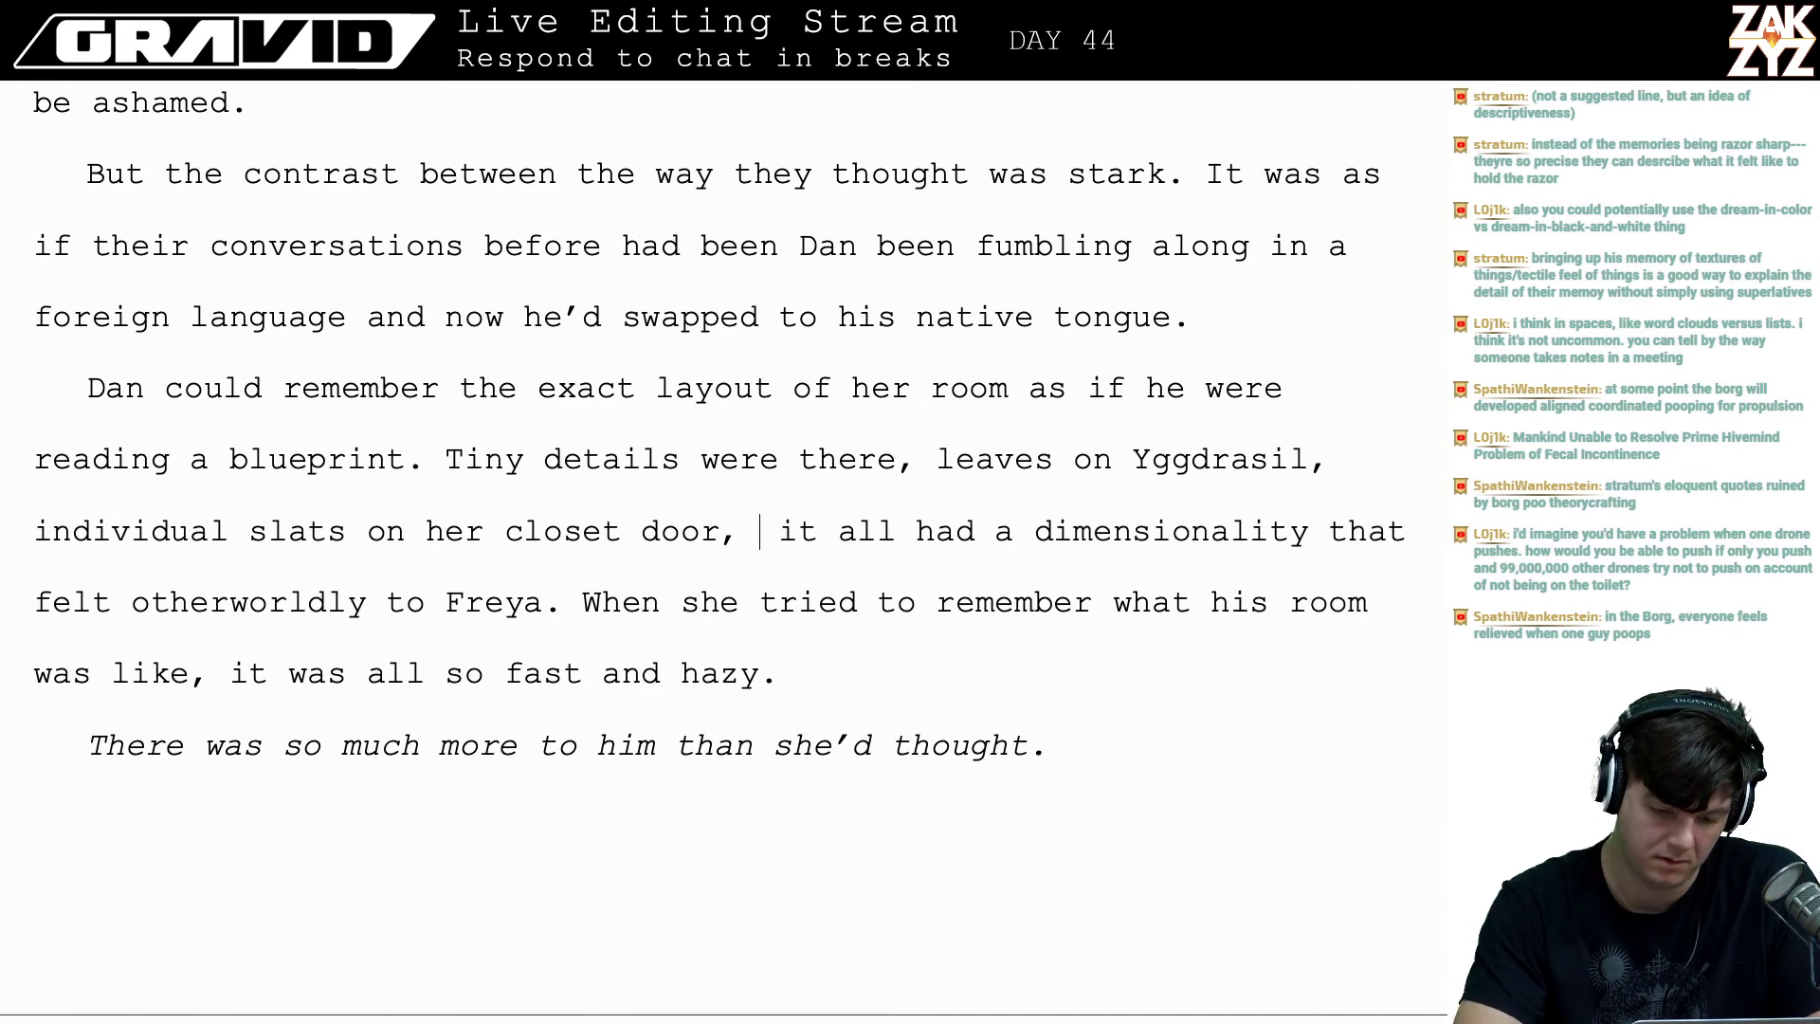
key("BackSpace")
key("BackSpace")
type(".")
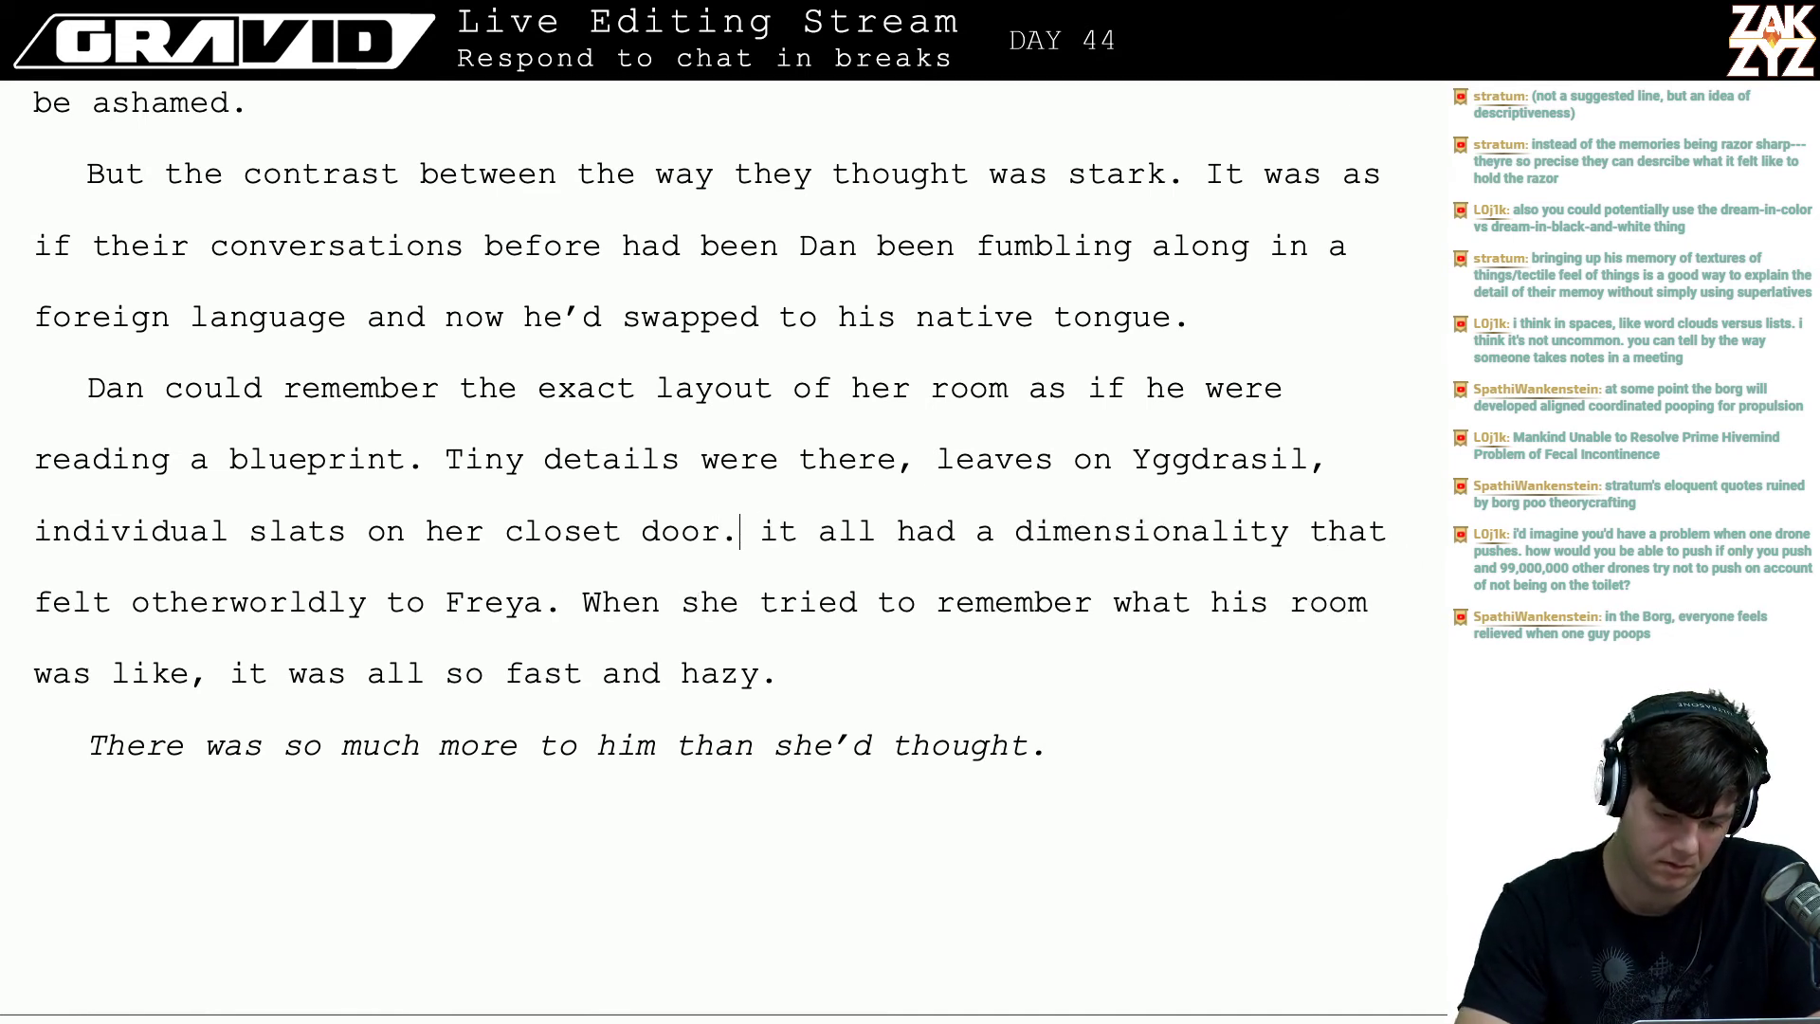
key("BackSpace")
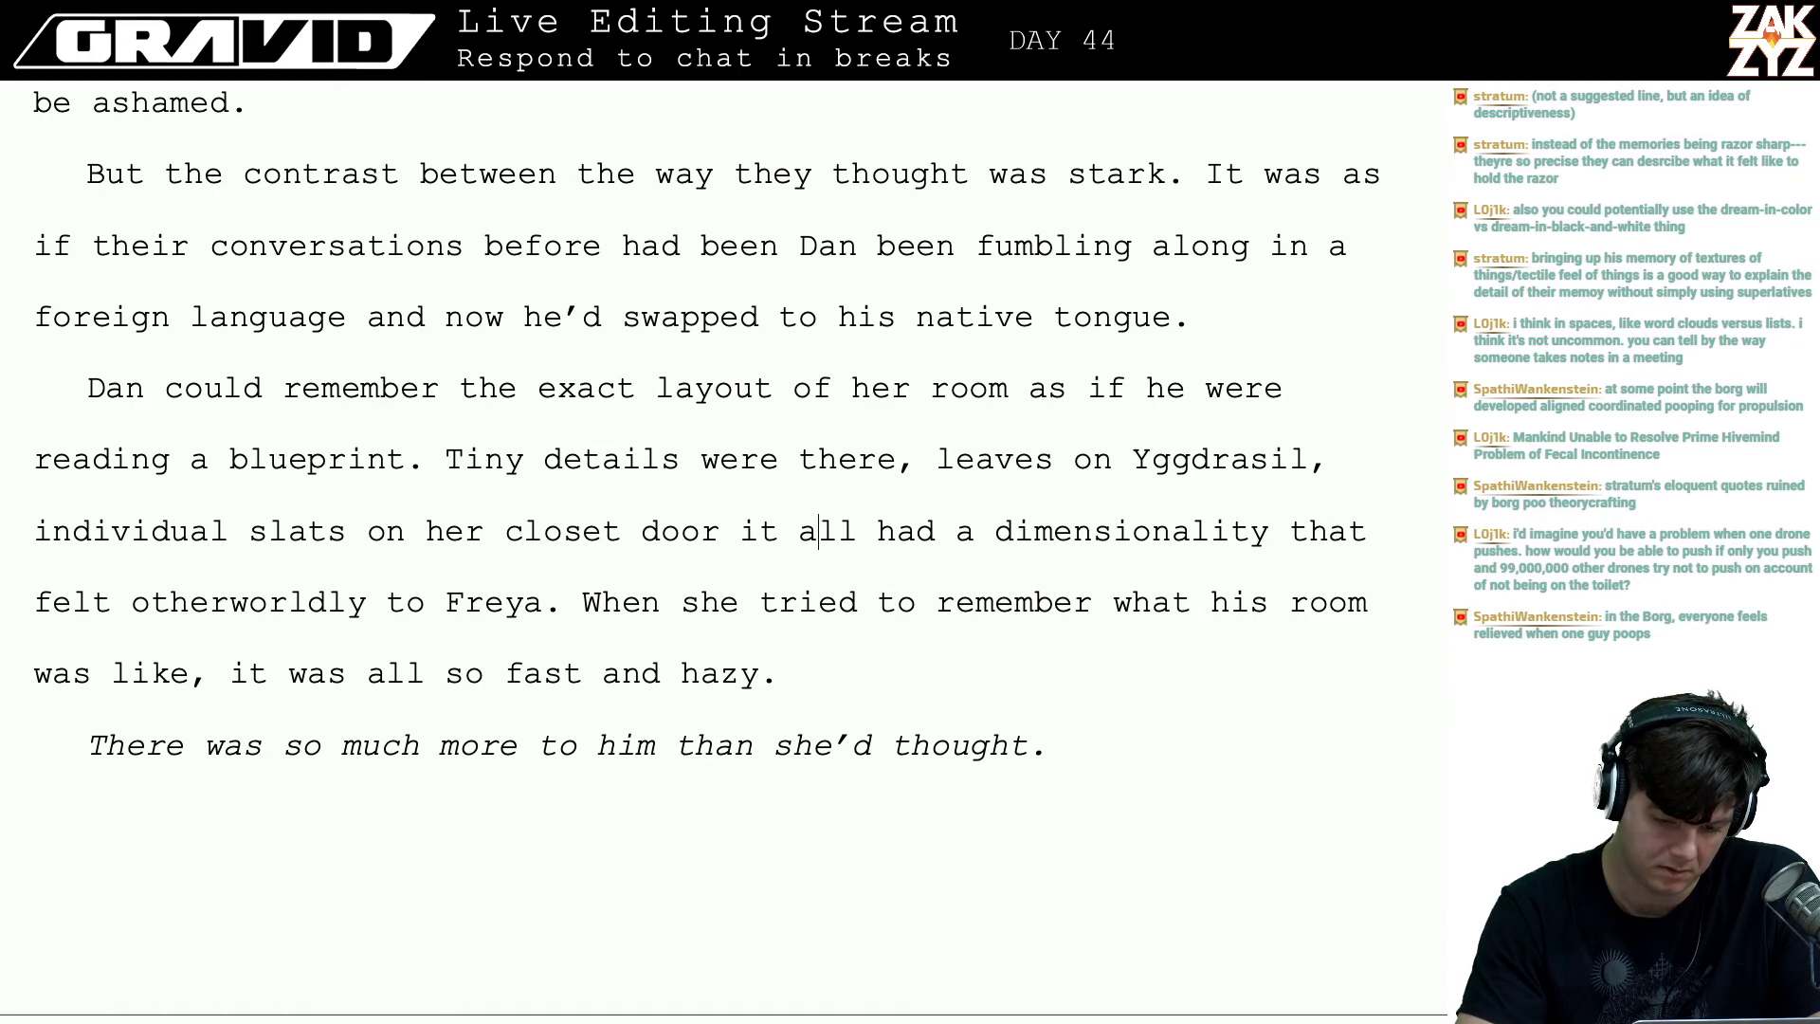
- Split off the text from ", leaves on Yggdrasil" and continue "Tiny details were there" with ", he remembered Yggdrasil with individual leaves where she just"
key("Return")
key("Return")
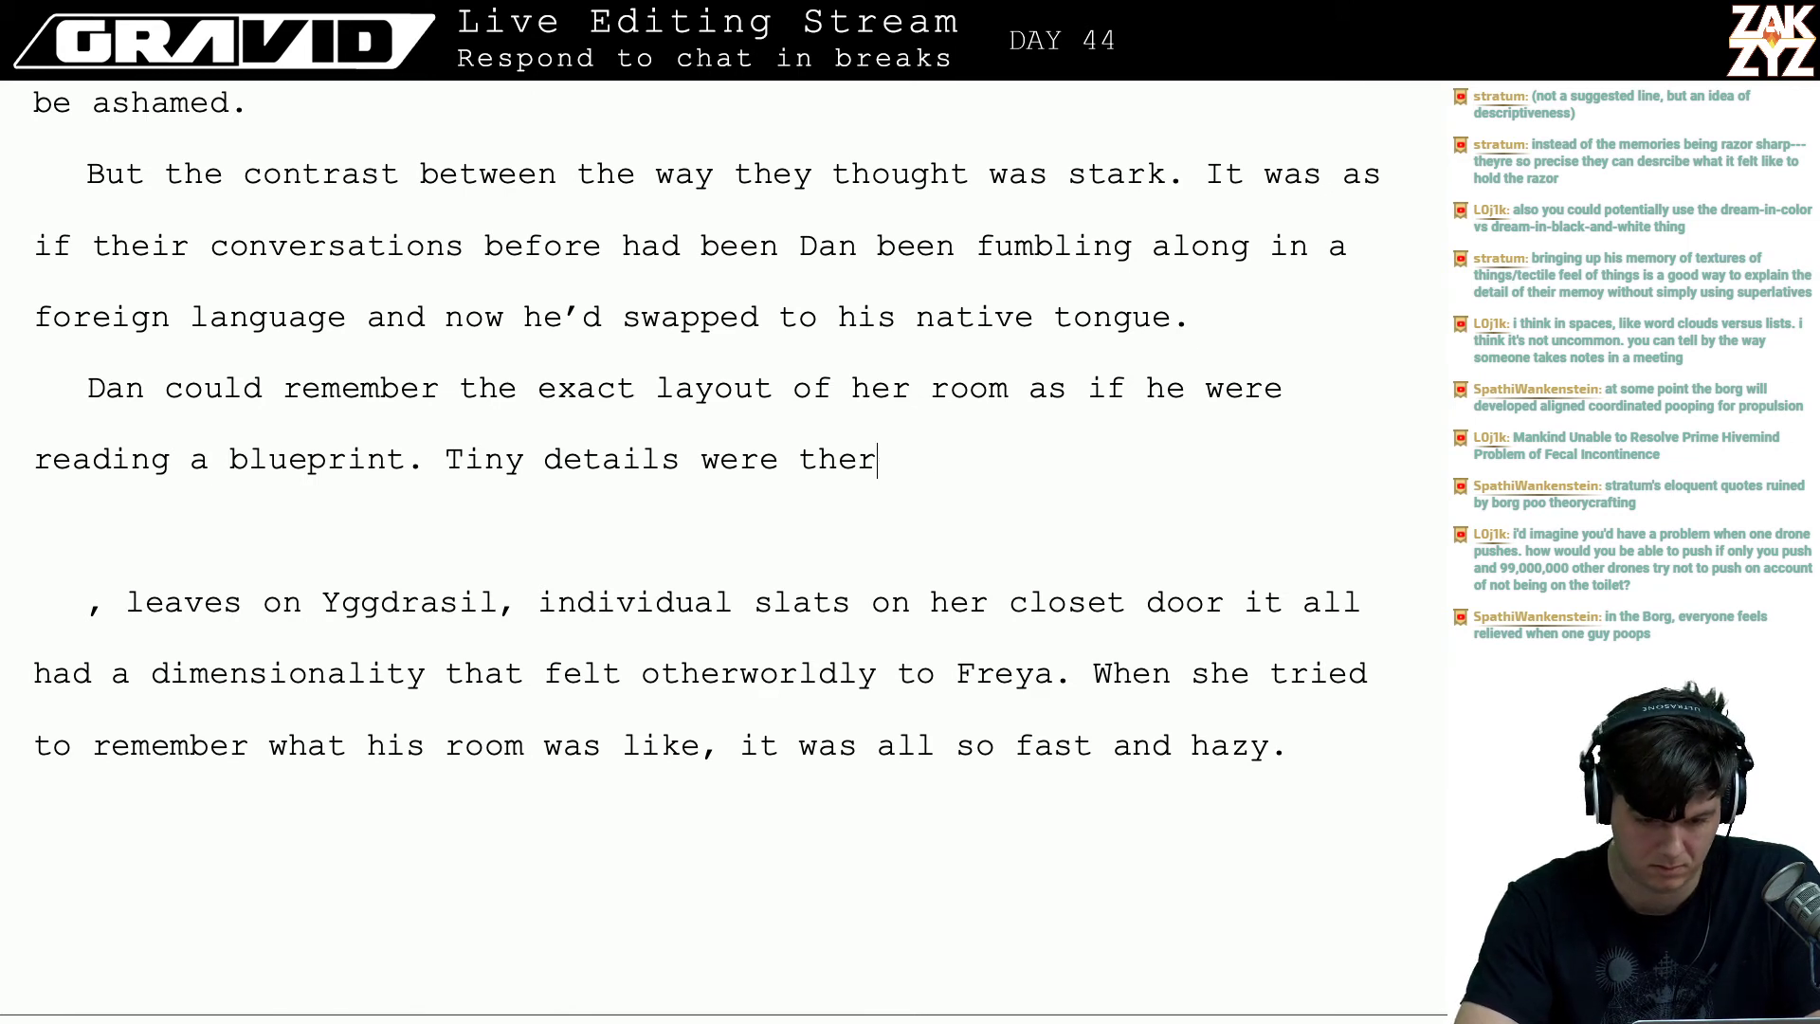
type("re, he e")
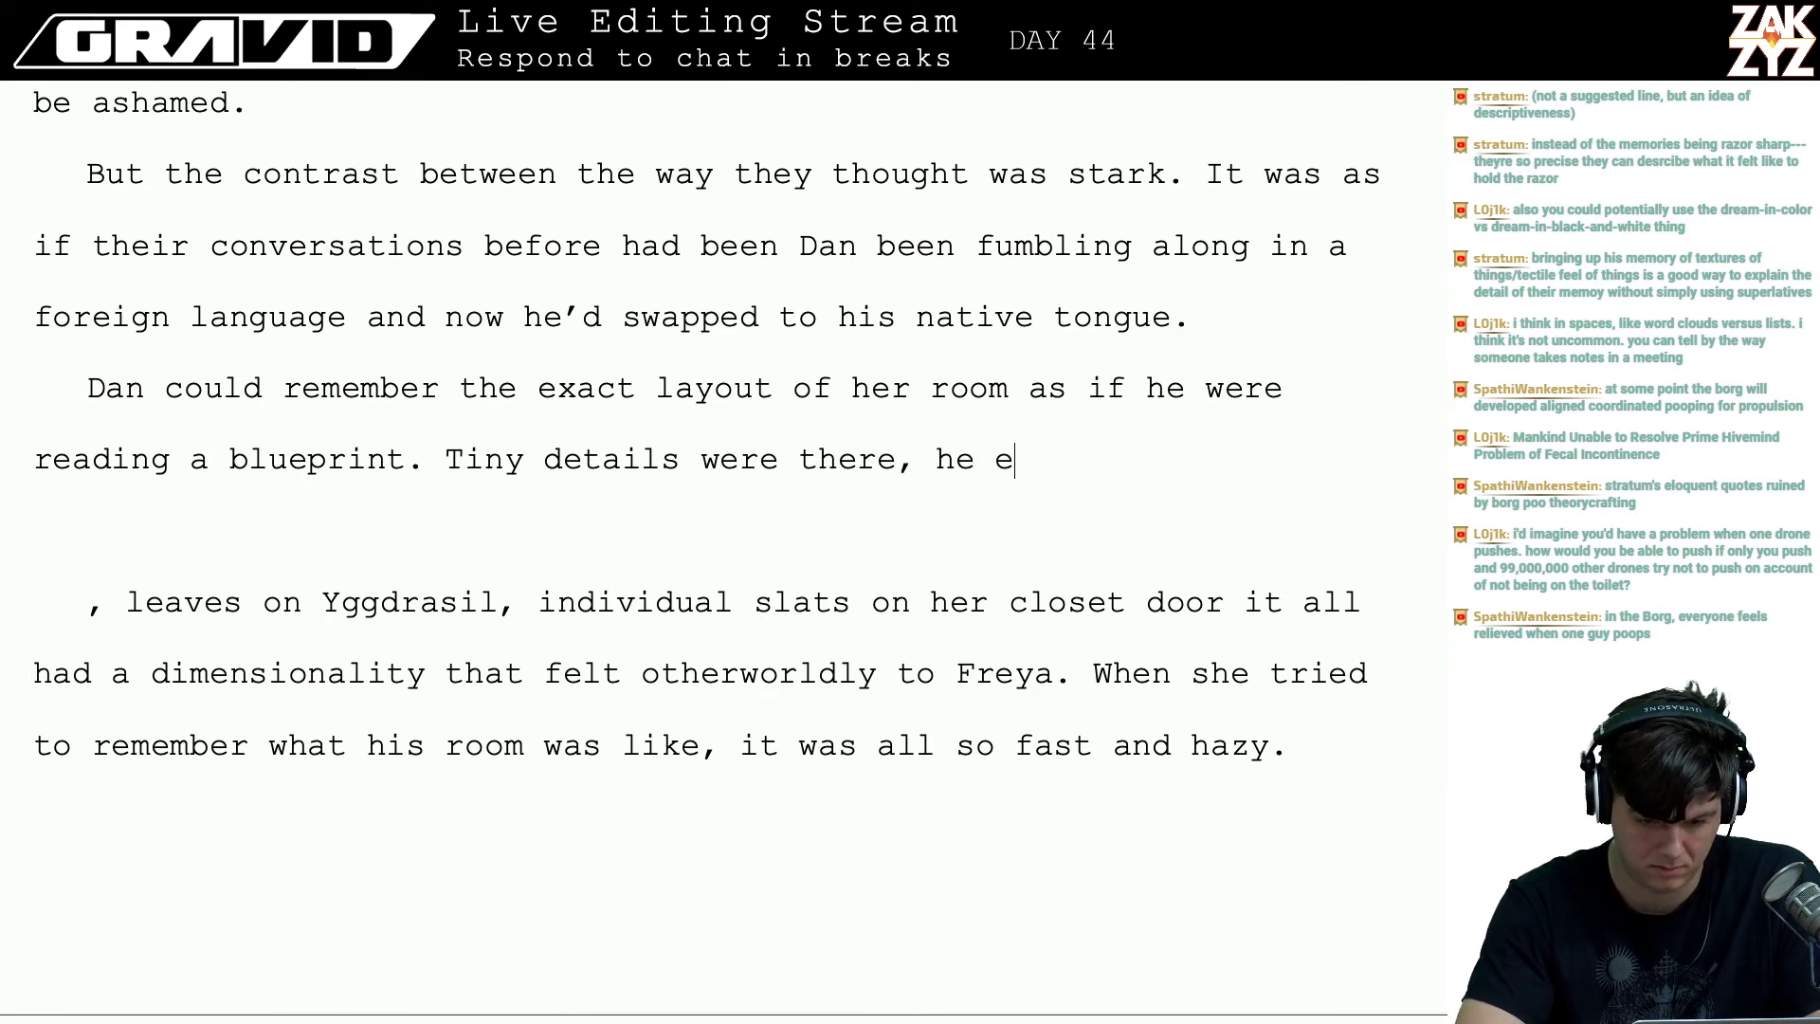
key("BackSpace")
type("remembered ")
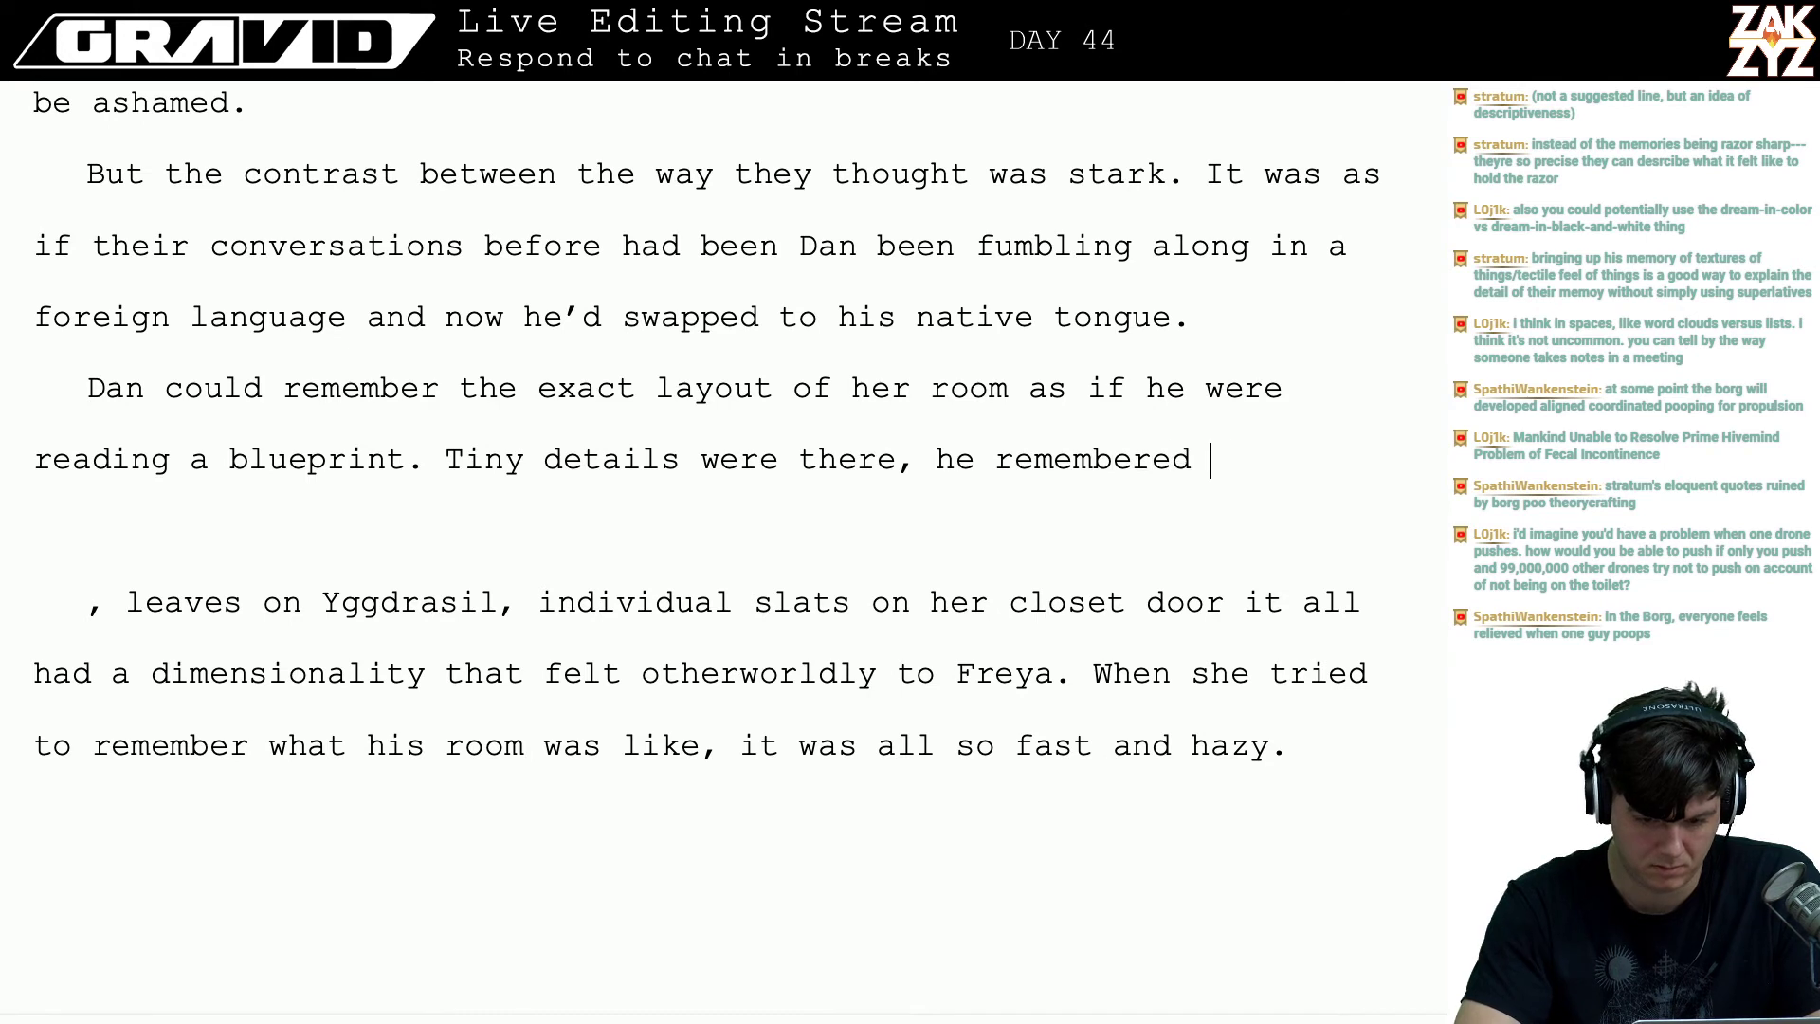
type("Ygg")
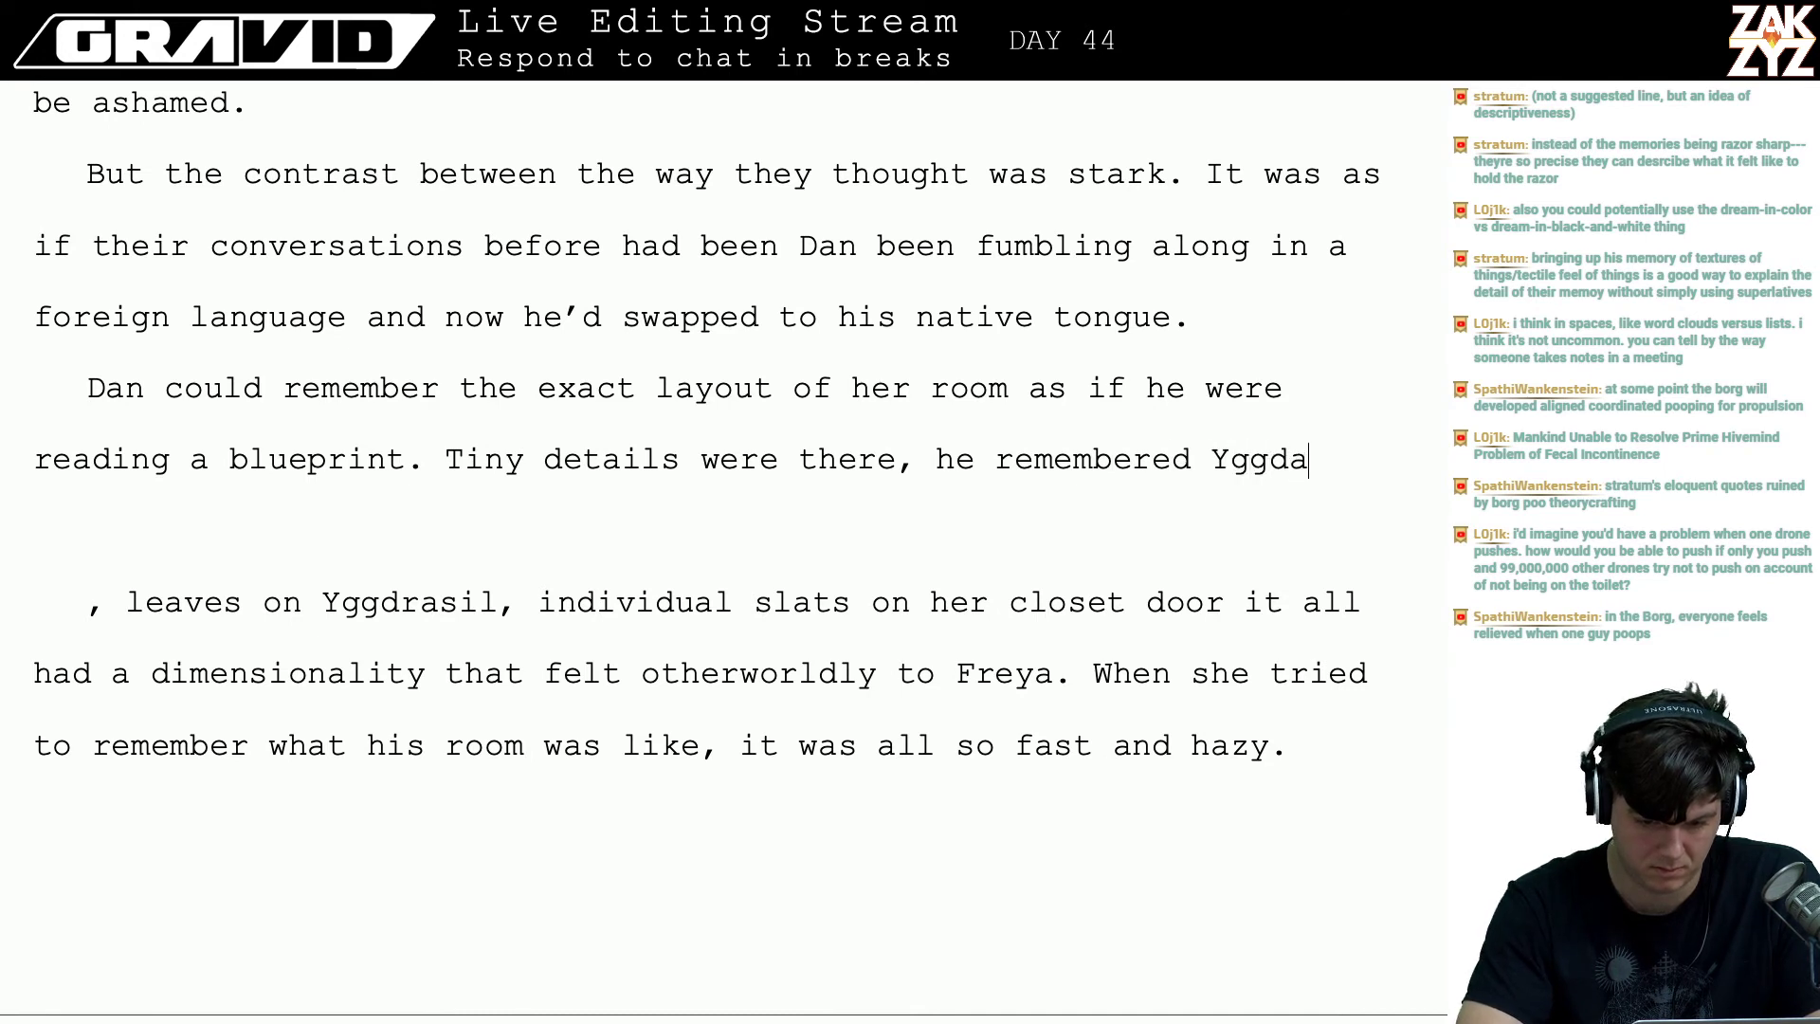
type("drasil as a")
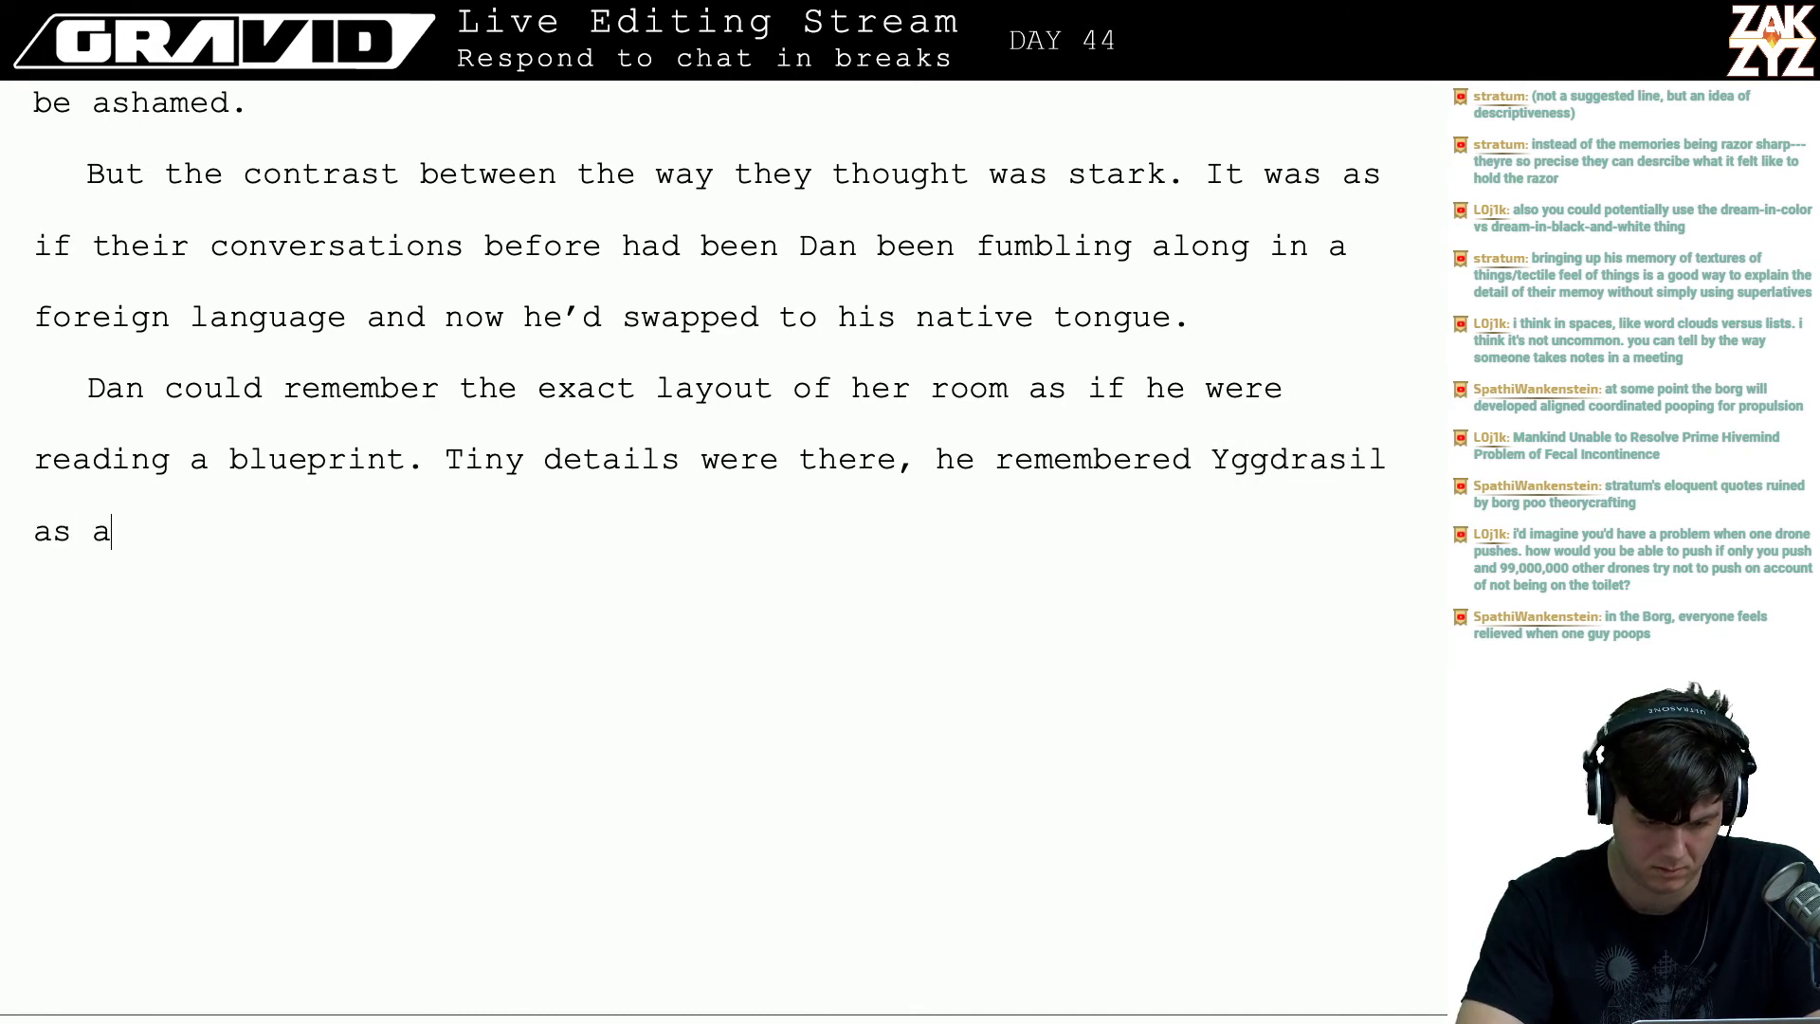
key("BackSpace")
type("with indi")
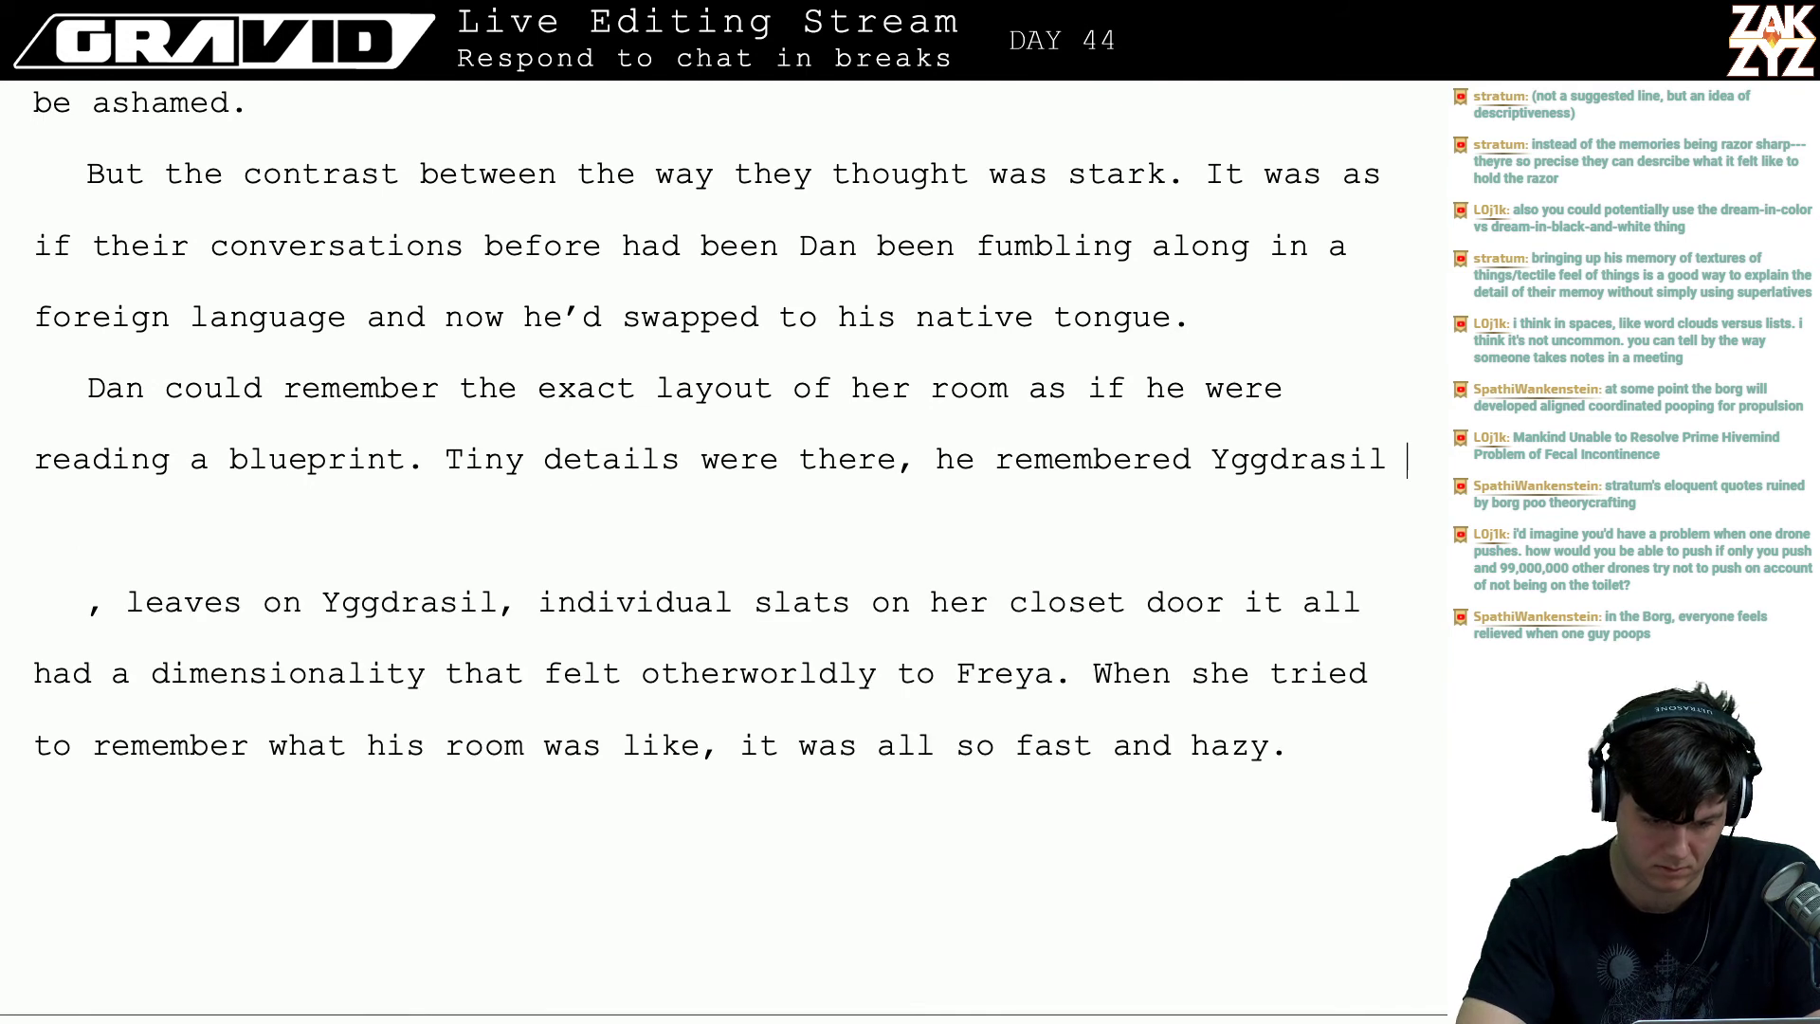
type("vidual")
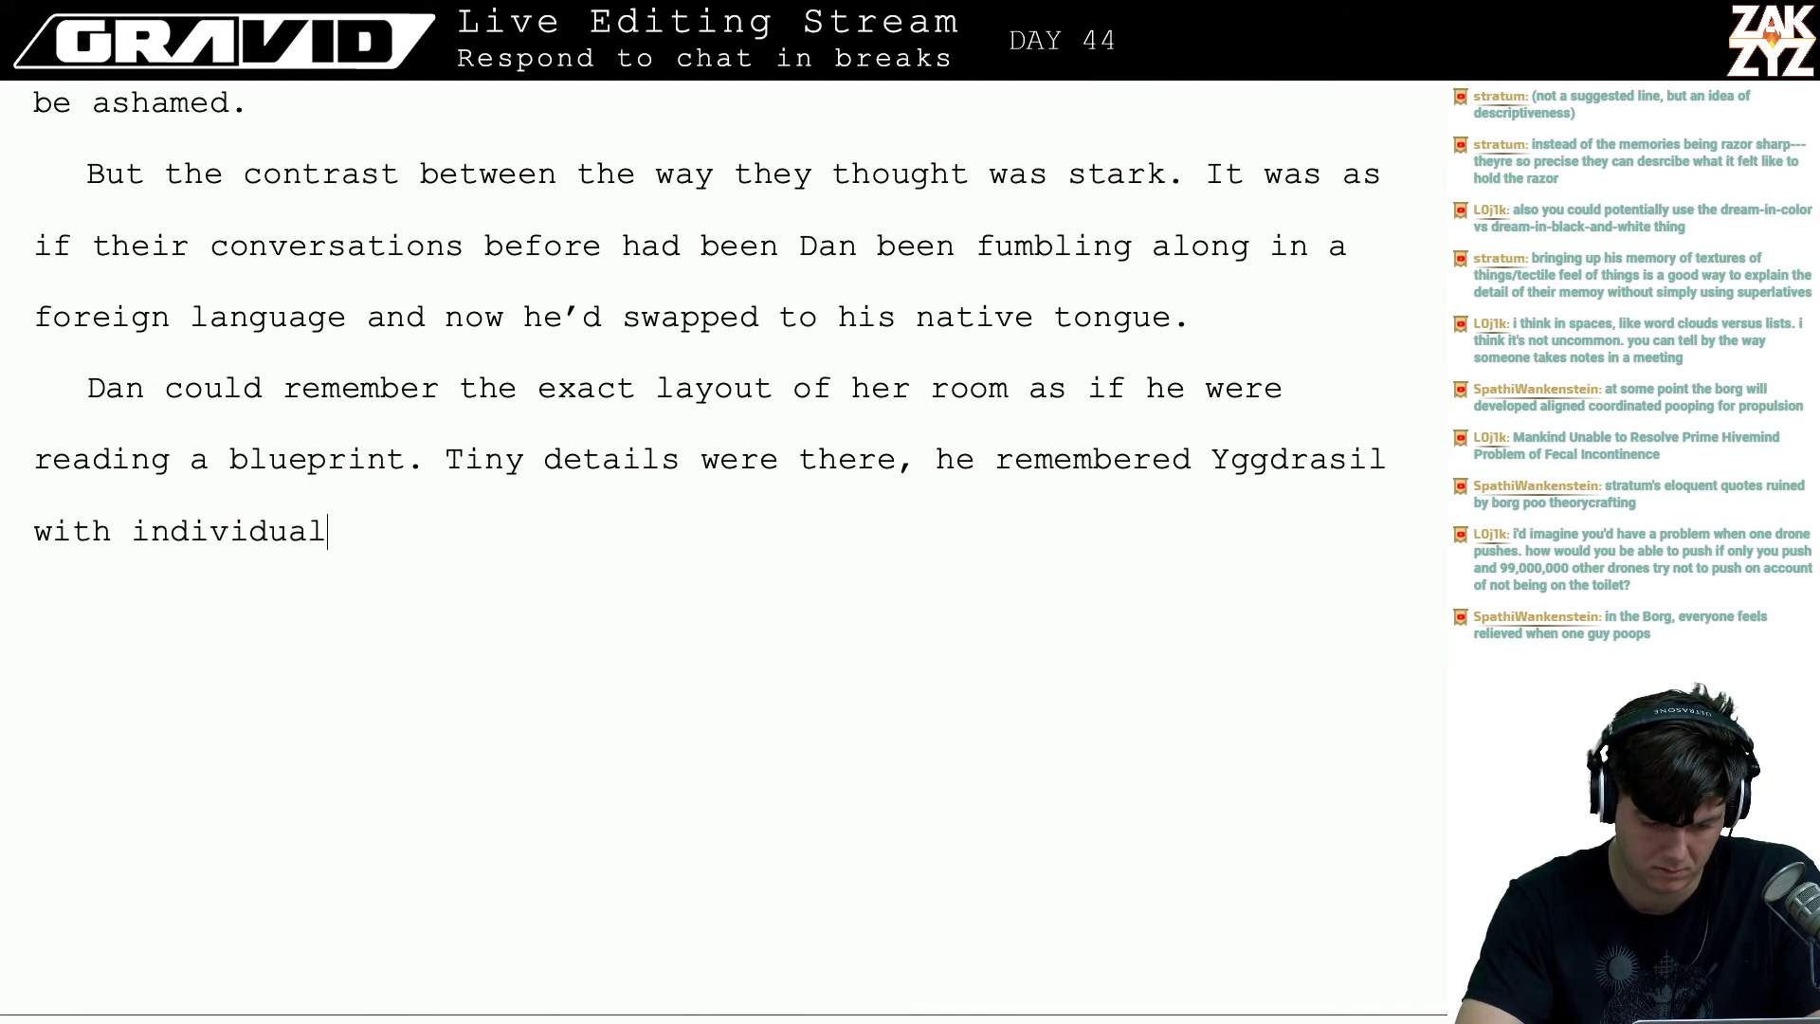
type(" leaves where she just")
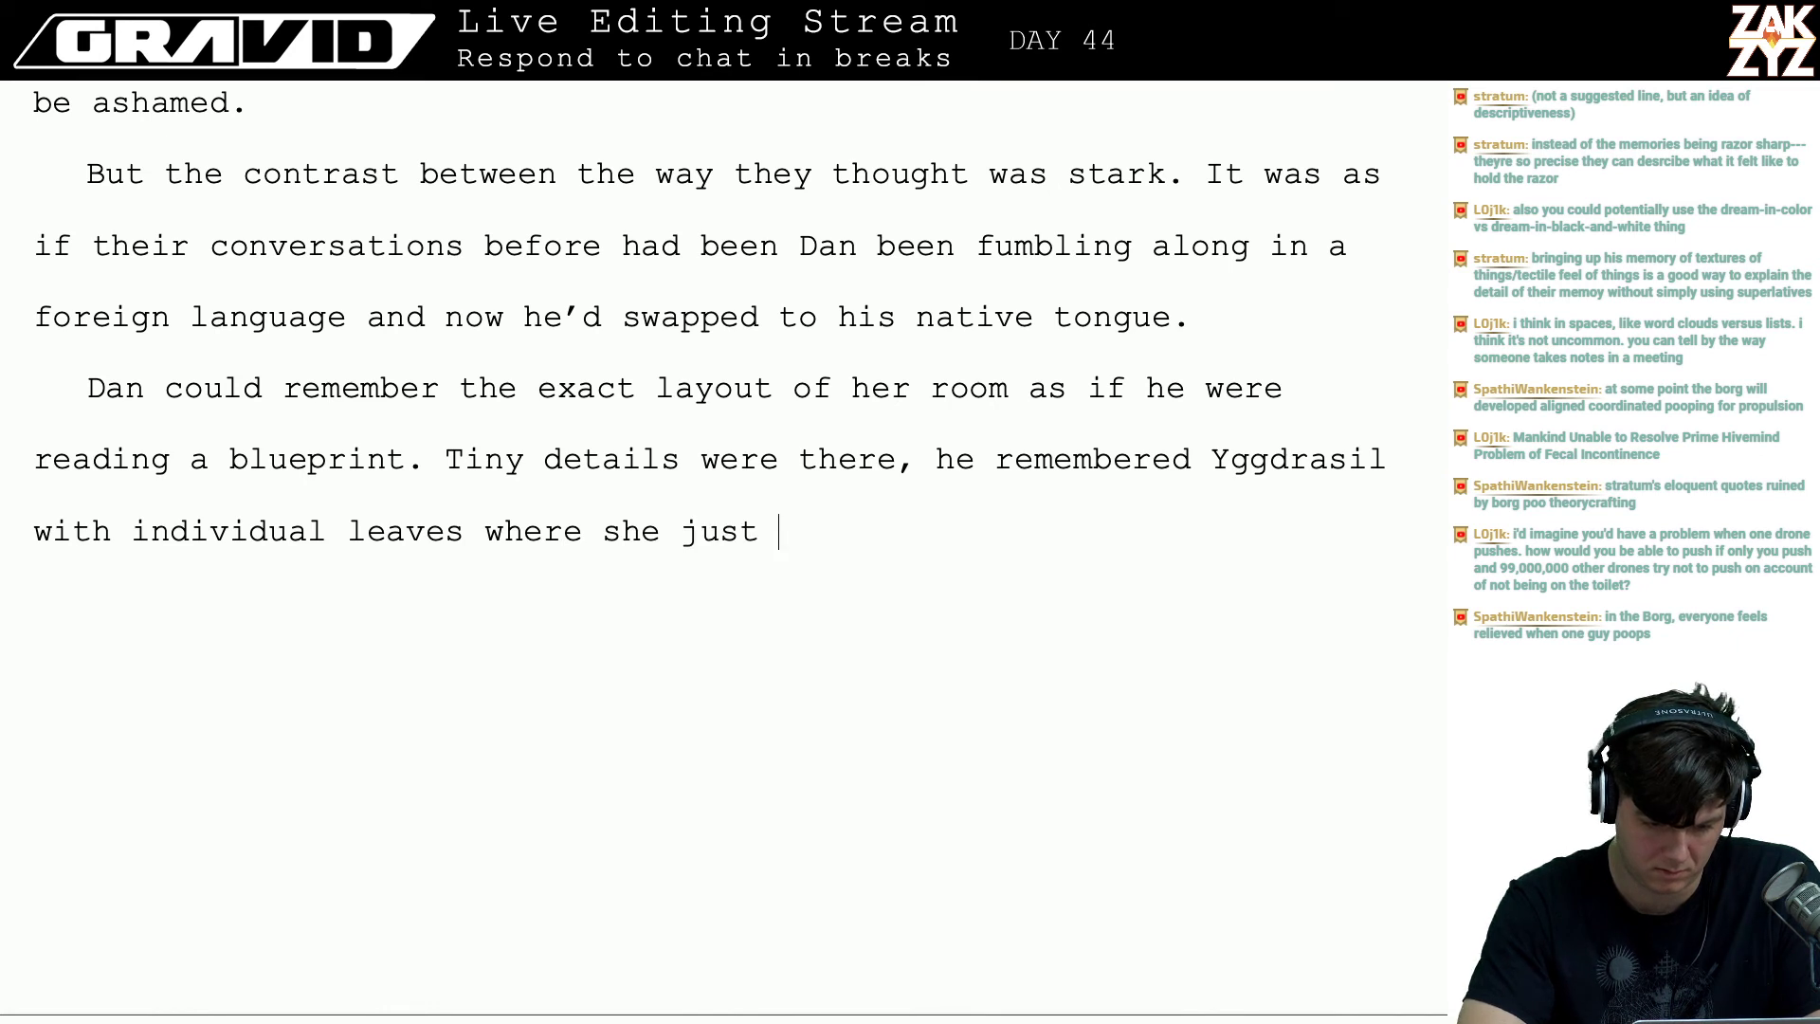
- Replace "where she just" after "individual leaves" with ", where she saw it as sort of a fuzzy green blob."
key("BackSpace")
key("BackSpace")
key("BackSpace")
key("BackSpace")
key("BackSpace")
key("BackSpace")
key("BackSpace")
key("BackSpace")
key("BackSpace")
key("BackSpace")
key("BackSpace")
key("BackSpace")
key("BackSpace")
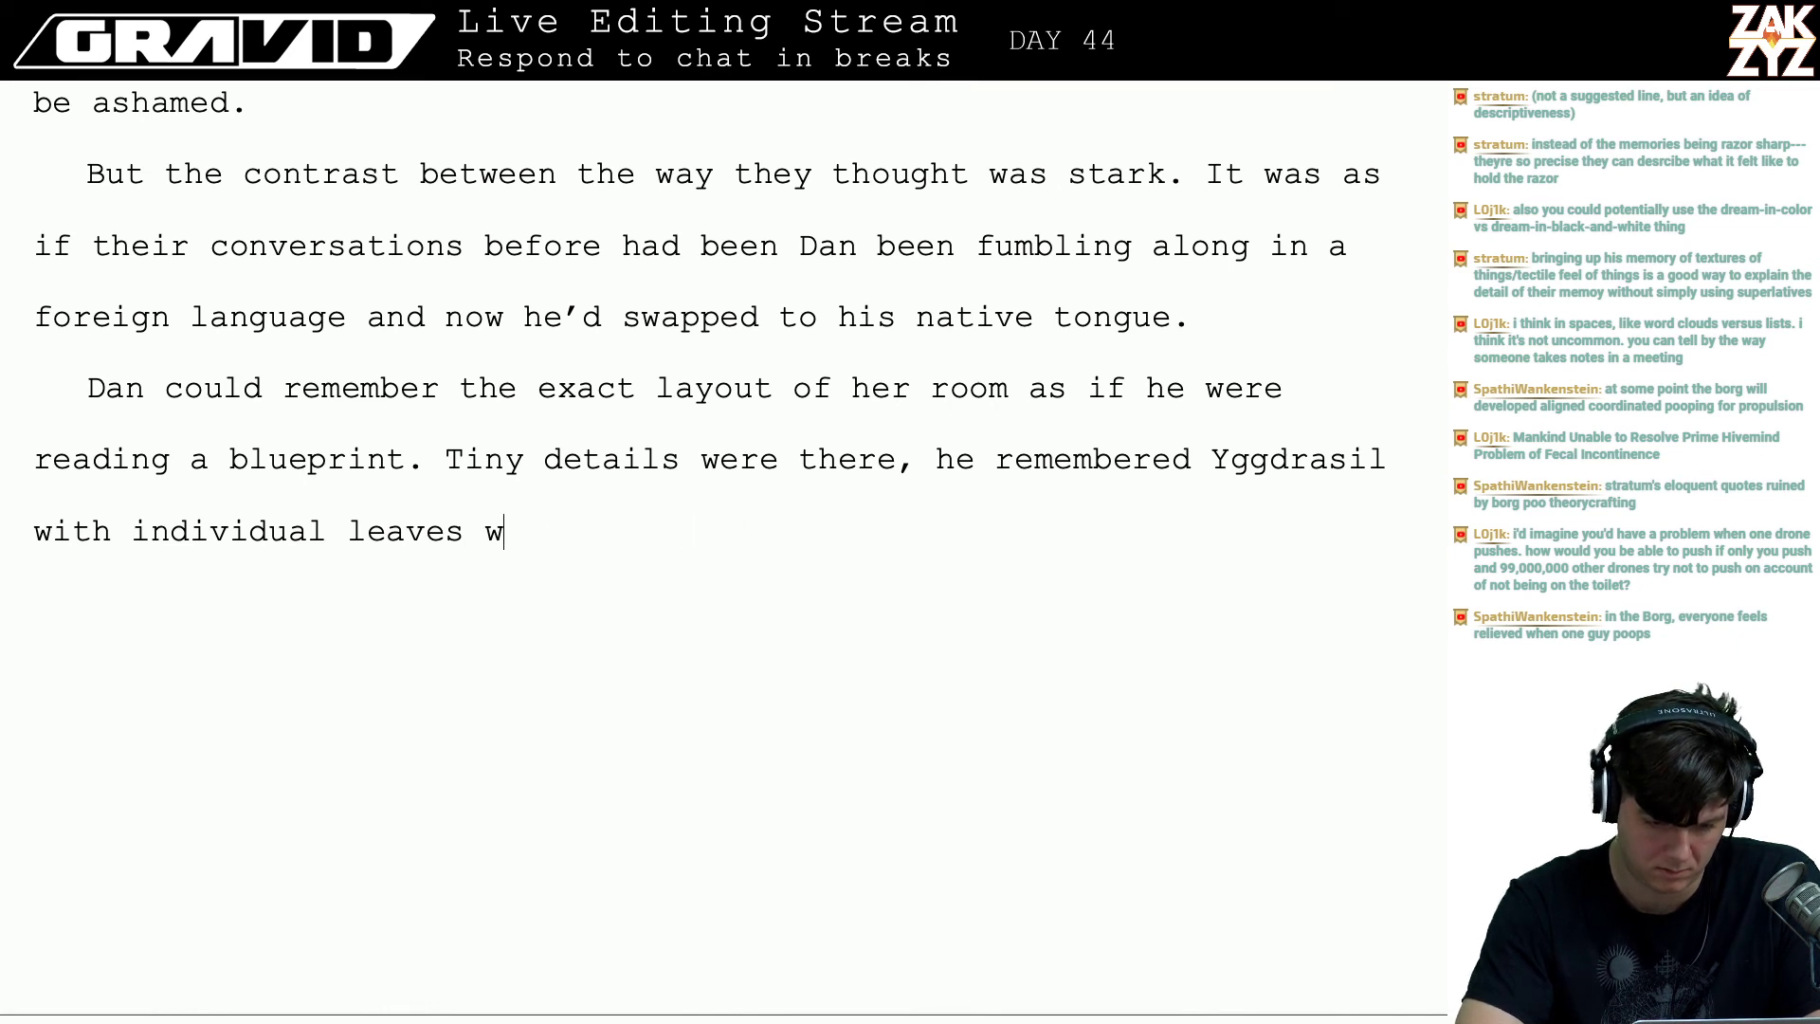
type("whe")
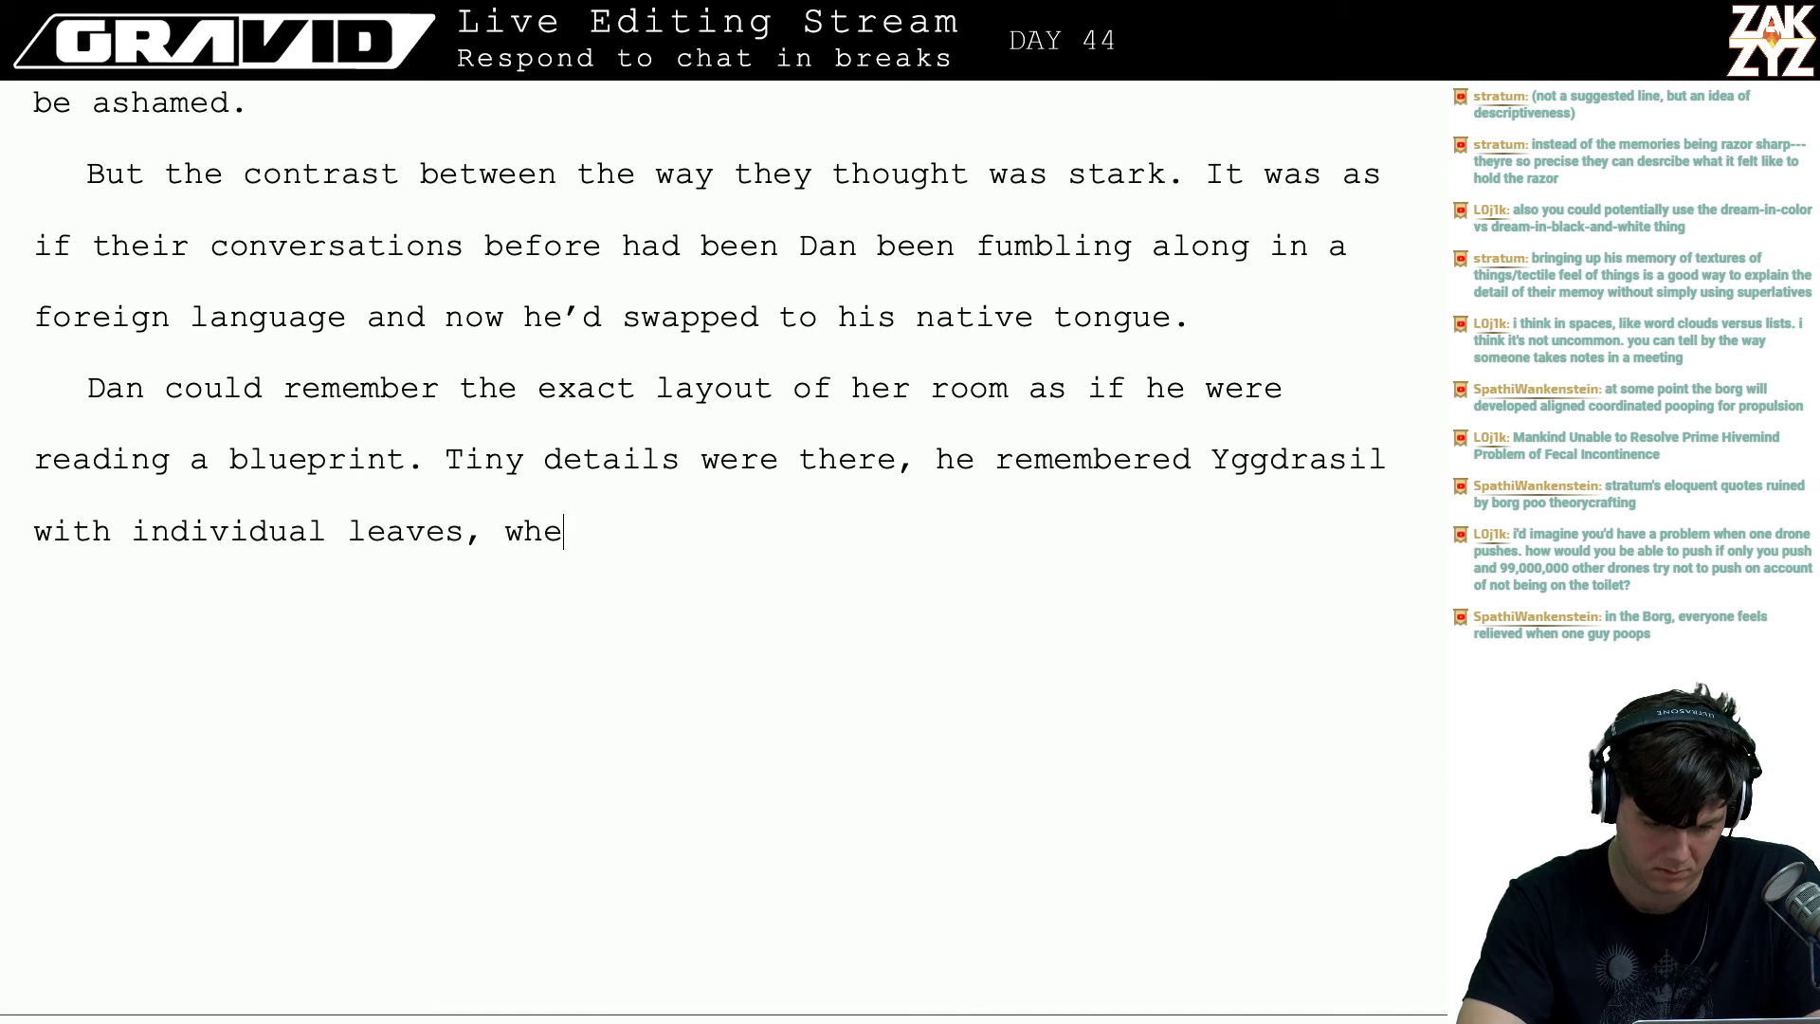
type("re she saw it ")
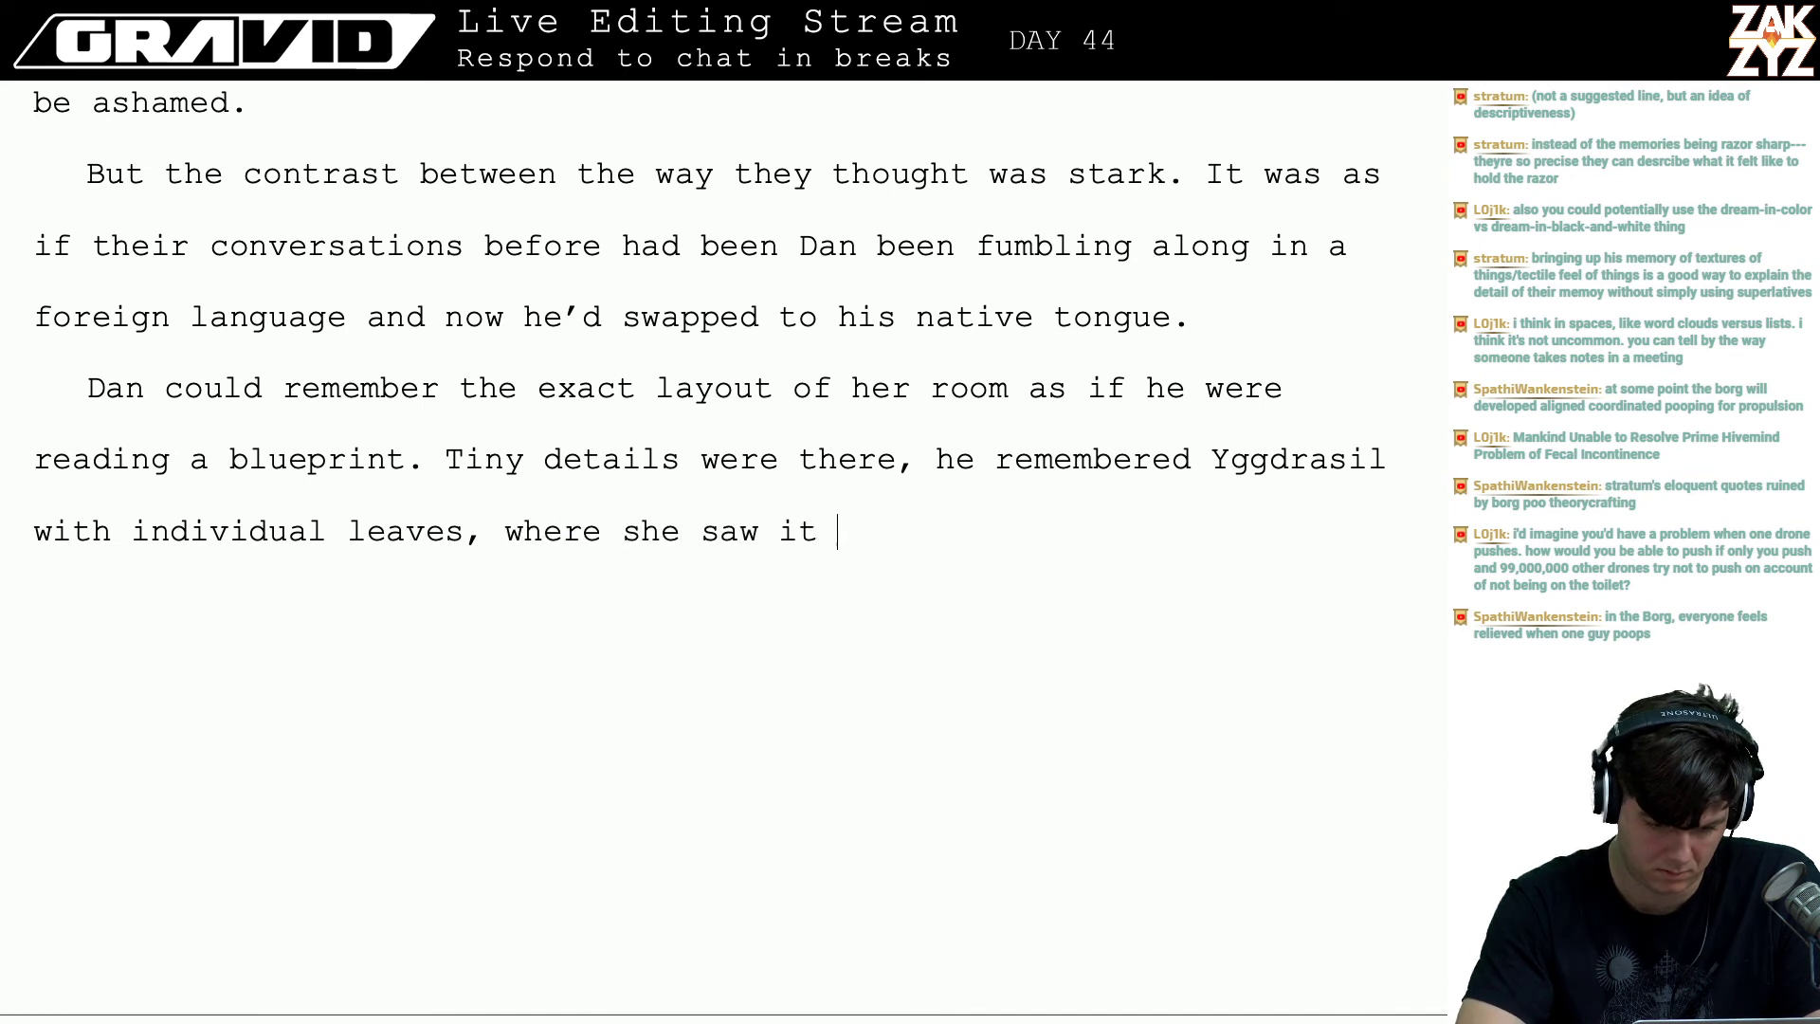
type("as sort of a green")
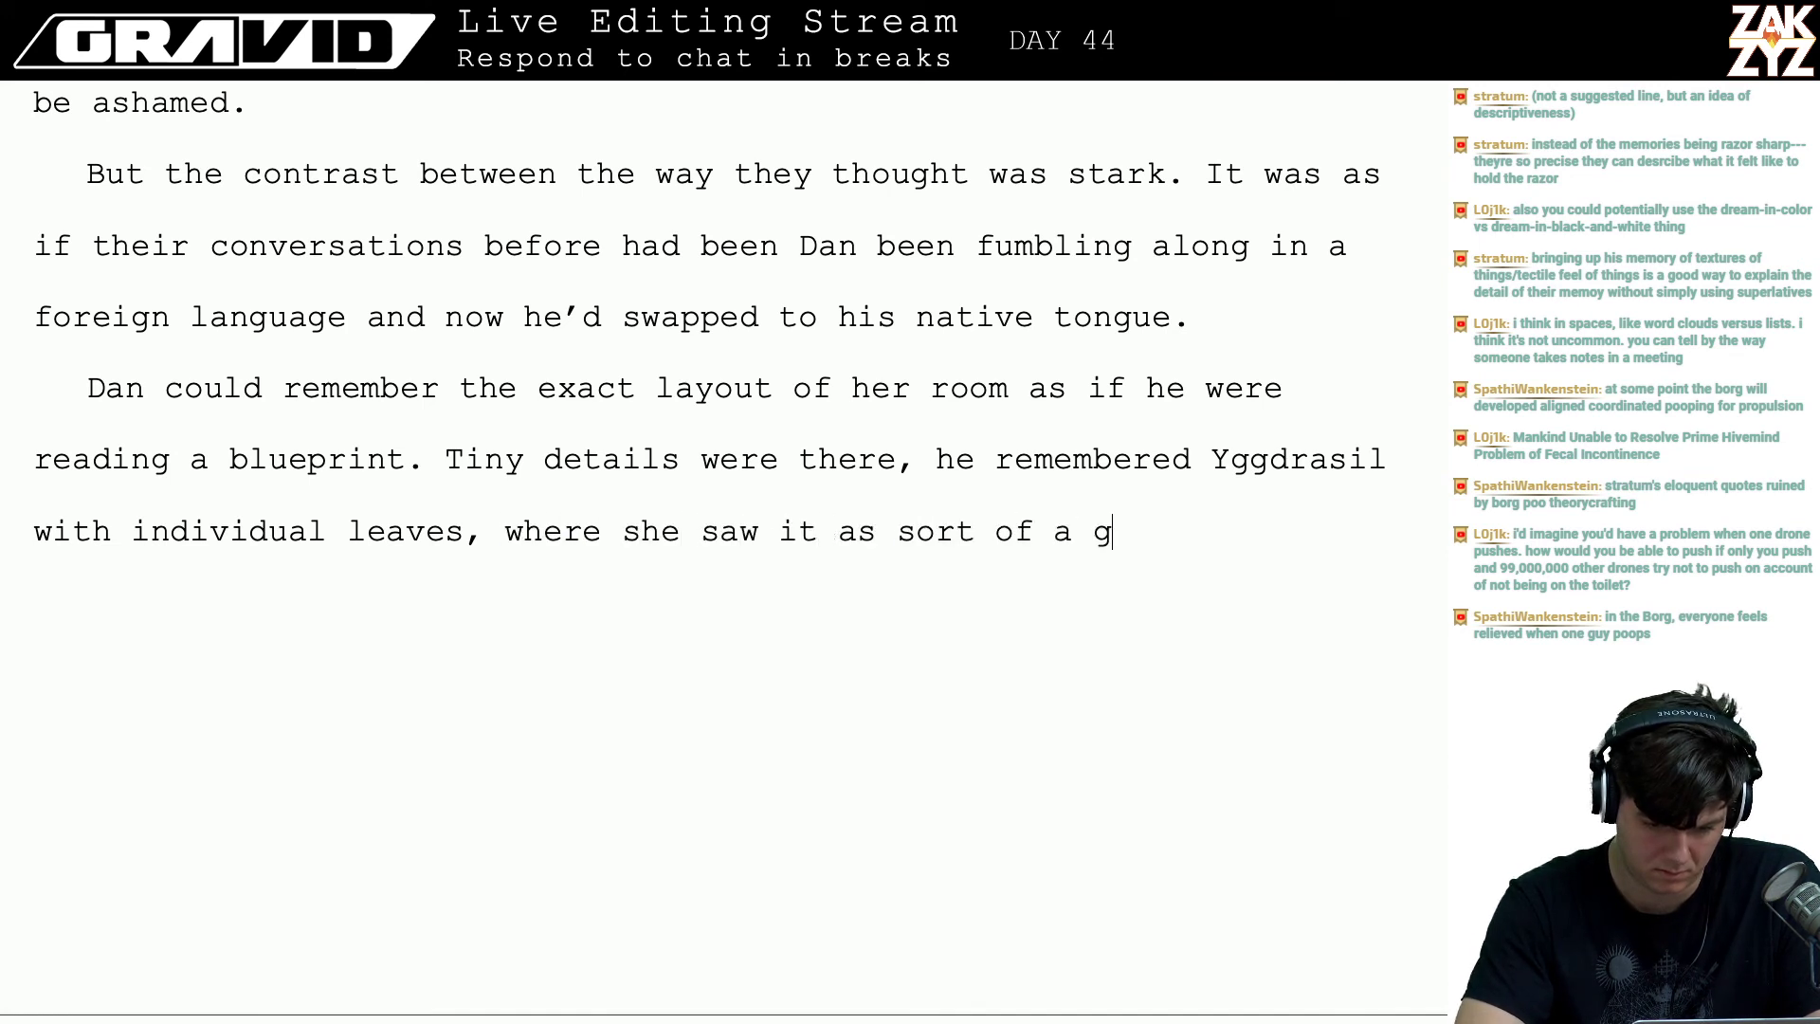
key("BackSpace")
key("BackSpace")
key("BackSpace")
key("BackSpace")
key("BackSpace")
key("BackSpace")
type("fu")
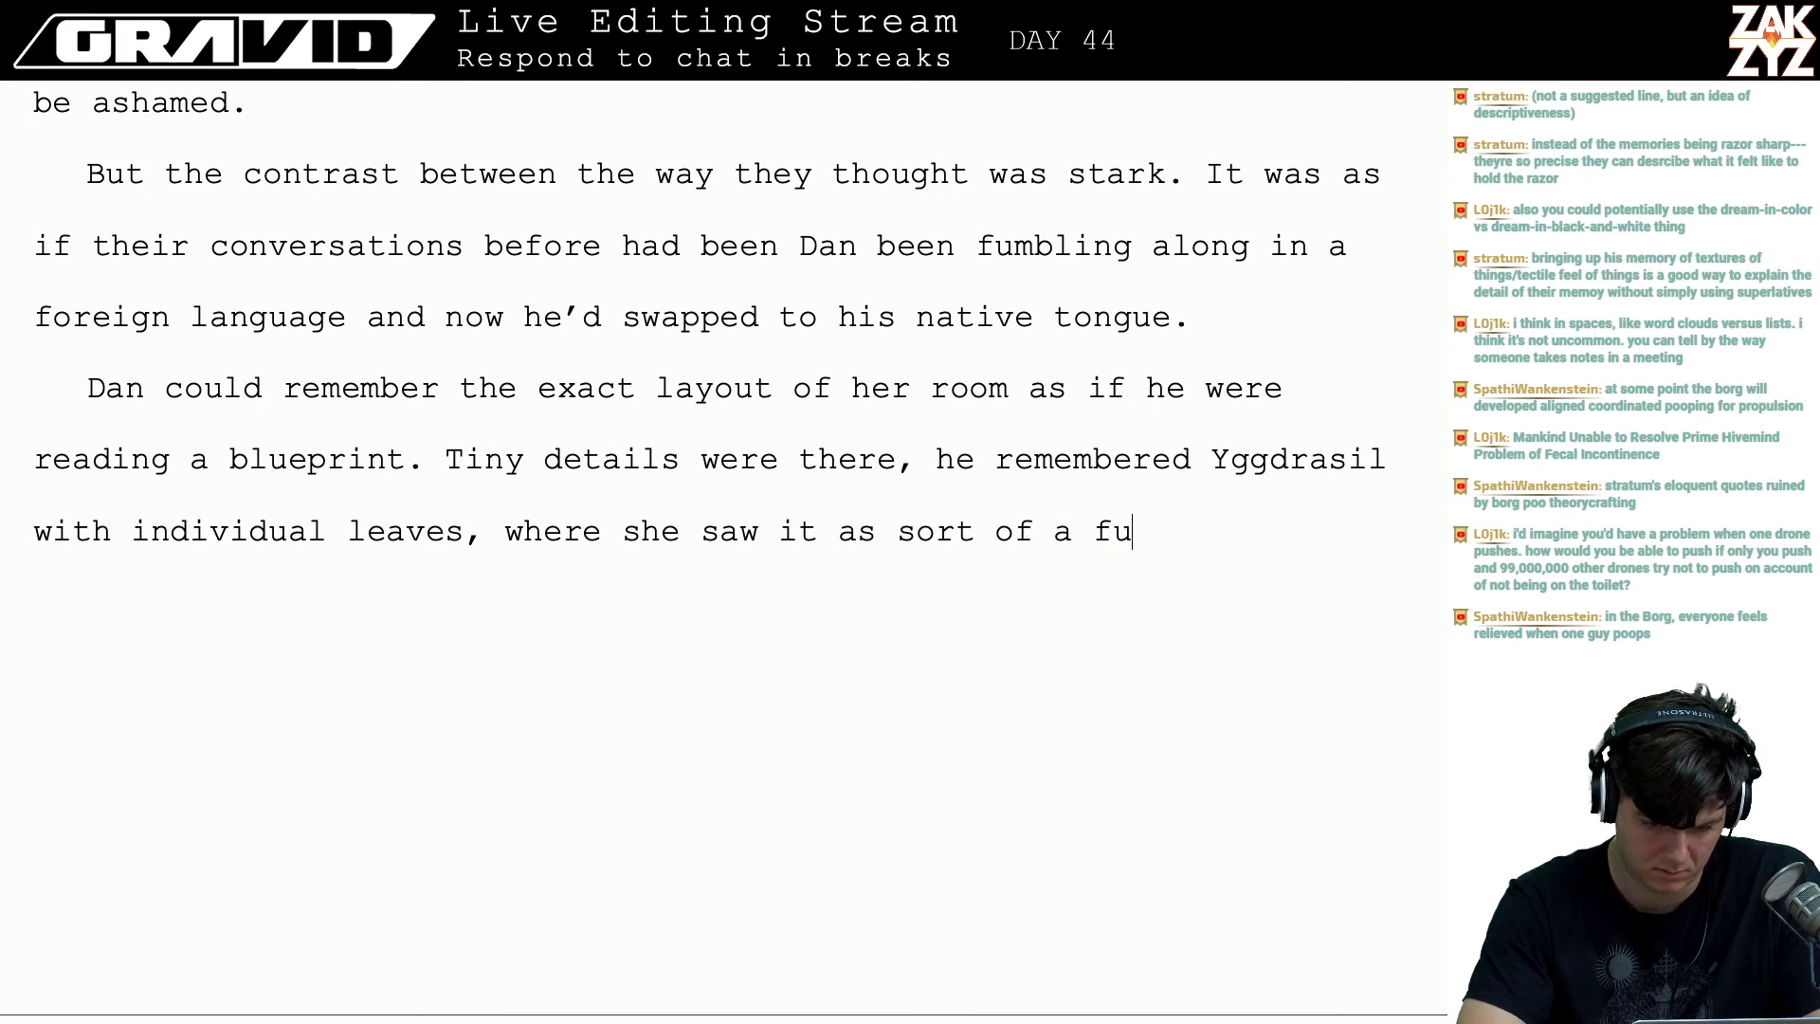
type("zzy green blob.")
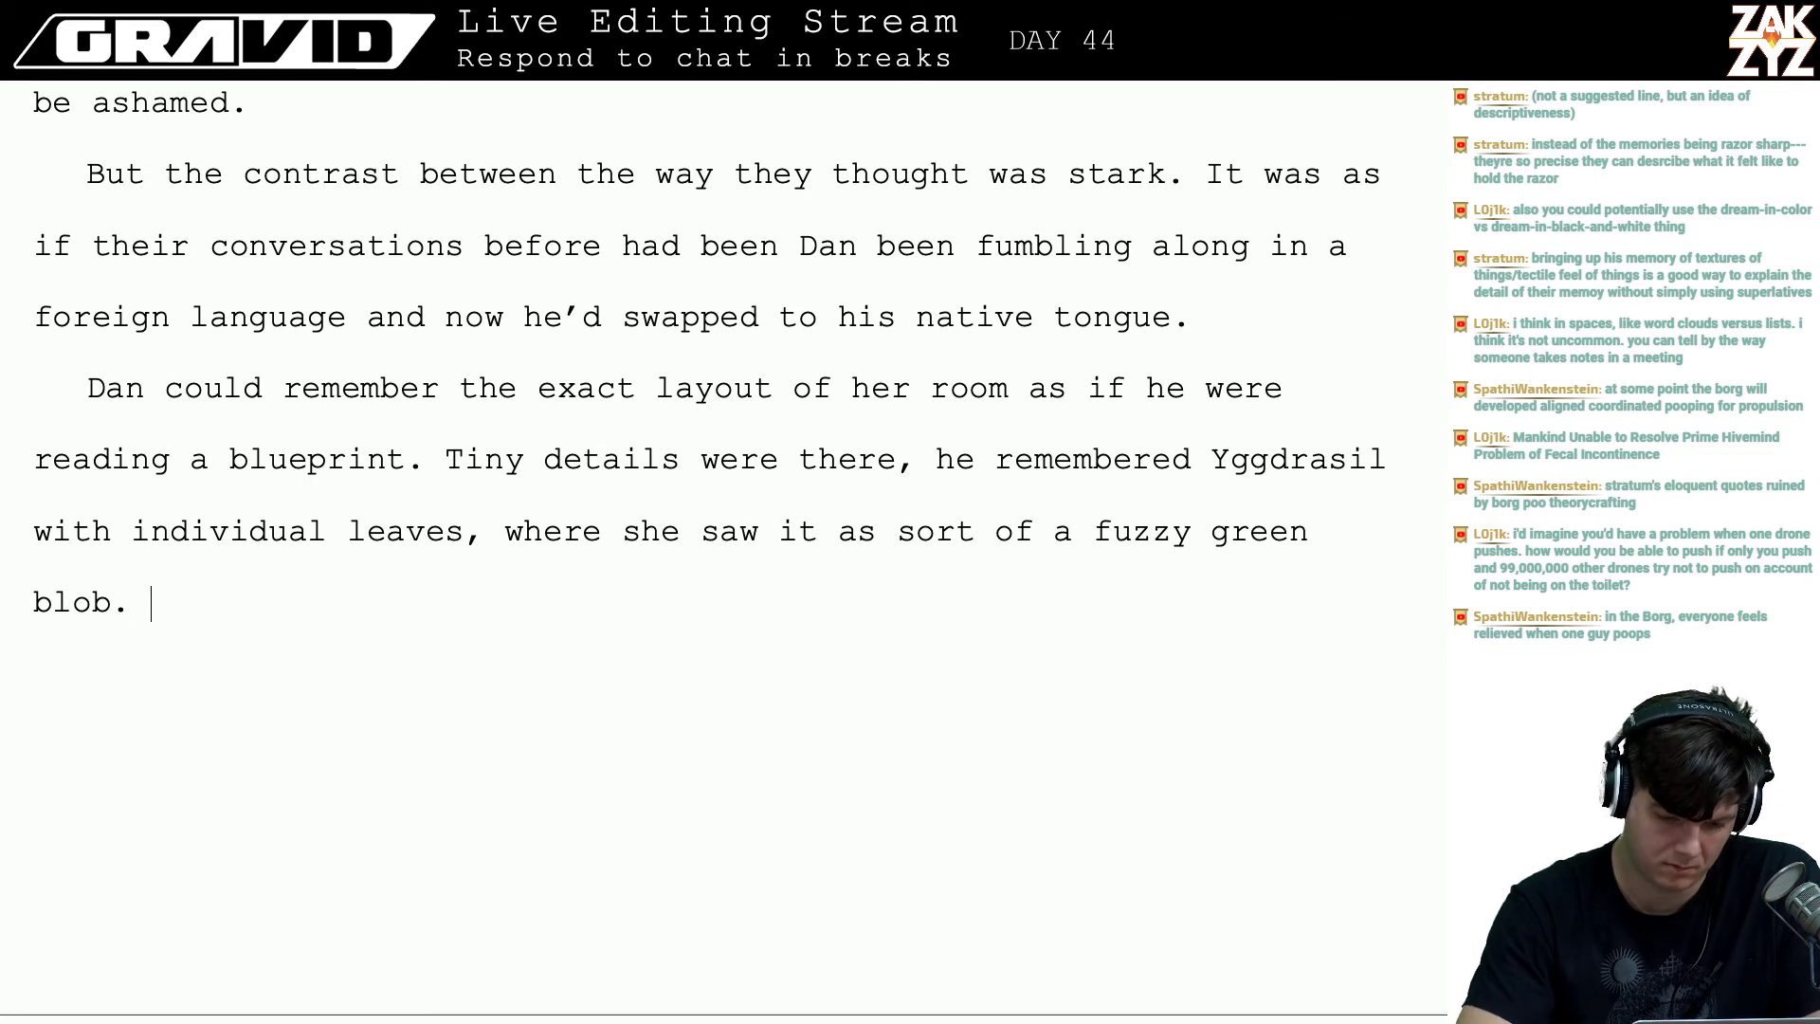
- Delete the draft after "reading a blueprint", from "Tiny details were there" through "fuzzy green blob."
key("BackSpace")
key("BackSpace")
key("BackSpace")
key("BackSpace")
key("BackSpace")
key("BackSpace")
key("BackSpace")
key("BackSpace")
key("BackSpace")
key("BackSpace")
key("BackSpace")
key("BackSpace")
key("BackSpace")
key("BackSpace")
key("BackSpace")
key("BackSpace")
key("BackSpace")
key("BackSpace")
key("BackSpace")
key("BackSpace")
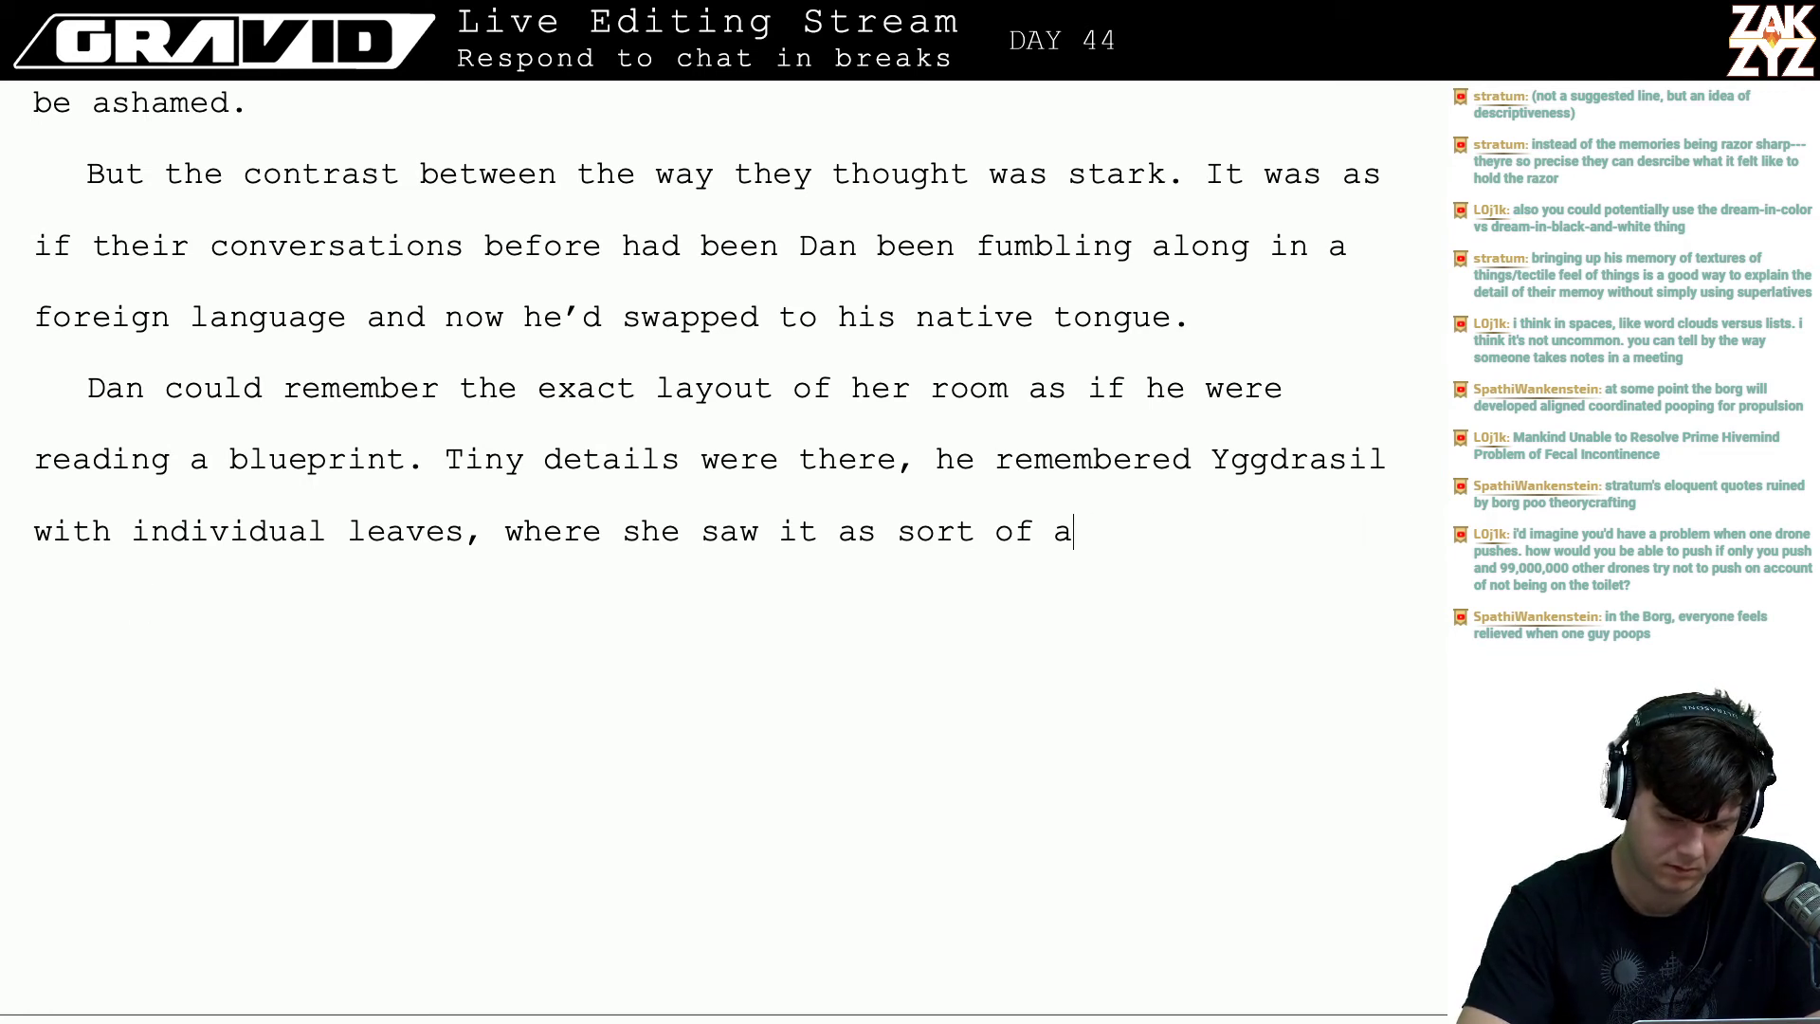
key("BackSpace")
key("BackSpace")
key("BackSpace")
key("BackSpace")
key("BackSpace")
key("BackSpace")
key("BackSpace")
key("BackSpace")
key("BackSpace")
key("BackSpace")
key("BackSpace")
key("BackSpace")
key("BackSpace")
key("BackSpace")
key("BackSpace")
key("BackSpace")
key("BackSpace")
key("BackSpace")
key("BackSpace")
key("BackSpace")
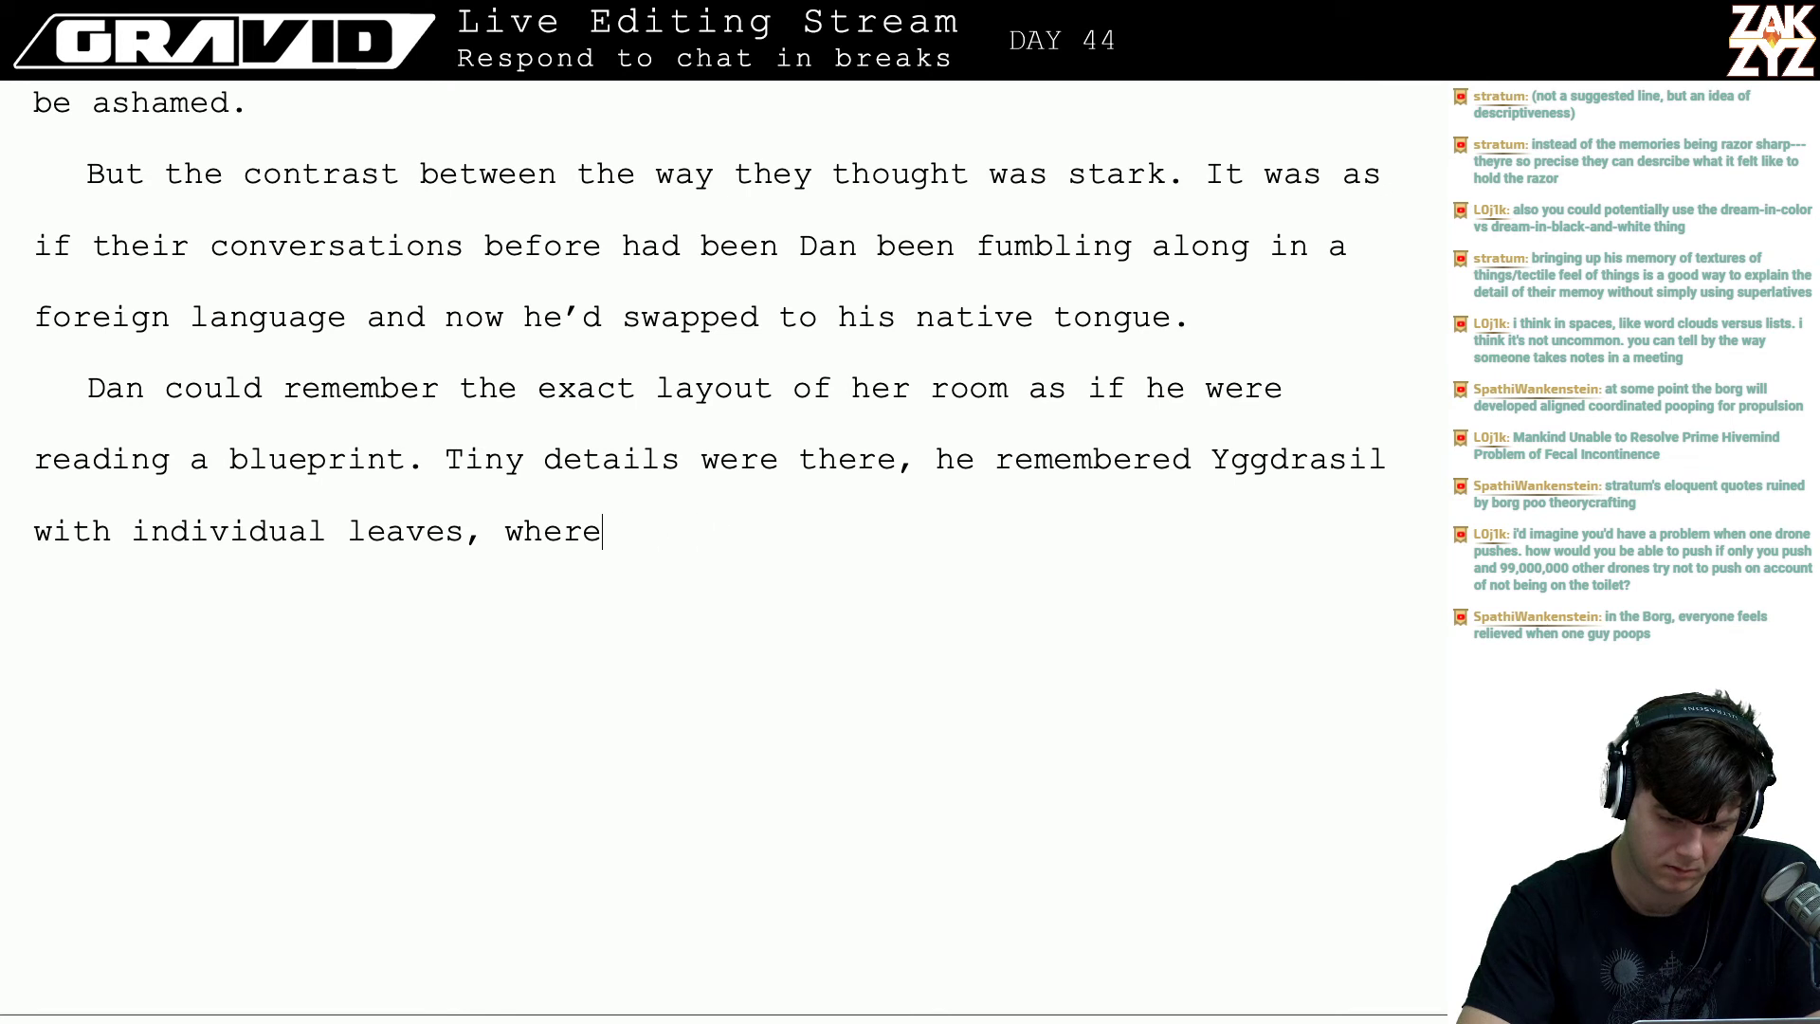
key("BackSpace")
key("BackSpace")
key("BackSpace")
key("BackSpace")
key("BackSpace")
key("BackSpace")
key("BackSpace")
key("BackSpace")
key("BackSpace")
key("BackSpace")
key("BackSpace")
key("BackSpace")
key("BackSpace")
key("BackSpace")
key("BackSpace")
key("BackSpace")
key("BackSpace")
key("BackSpace")
key("BackSpace")
key("BackSpace")
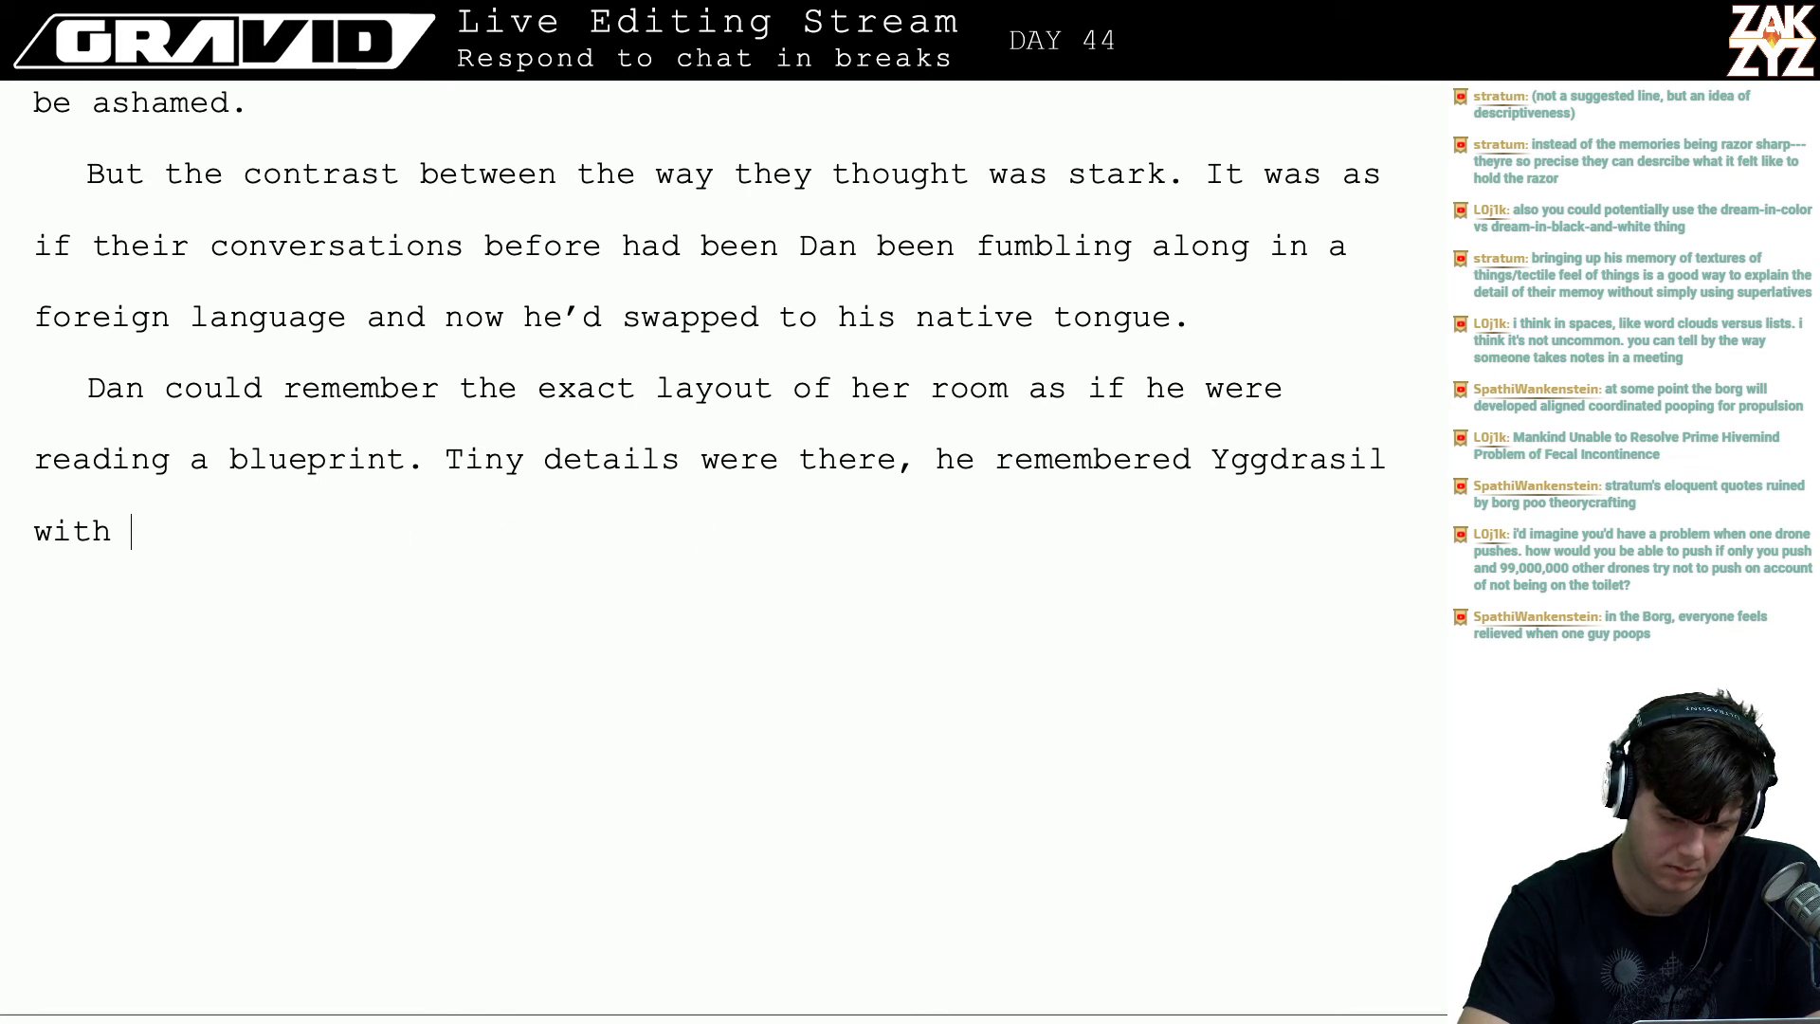
key("BackSpace")
key("BackSpace")
key("BackSpace")
key("BackSpace")
key("BackSpace")
key("BackSpace")
key("BackSpace")
key("BackSpace")
key("BackSpace")
key("BackSpace")
key("BackSpace")
key("BackSpace")
key("BackSpace")
key("BackSpace")
key("BackSpace")
key("BackSpace")
key("BackSpace")
key("BackSpace")
key("BackSpace")
key("BackSpace")
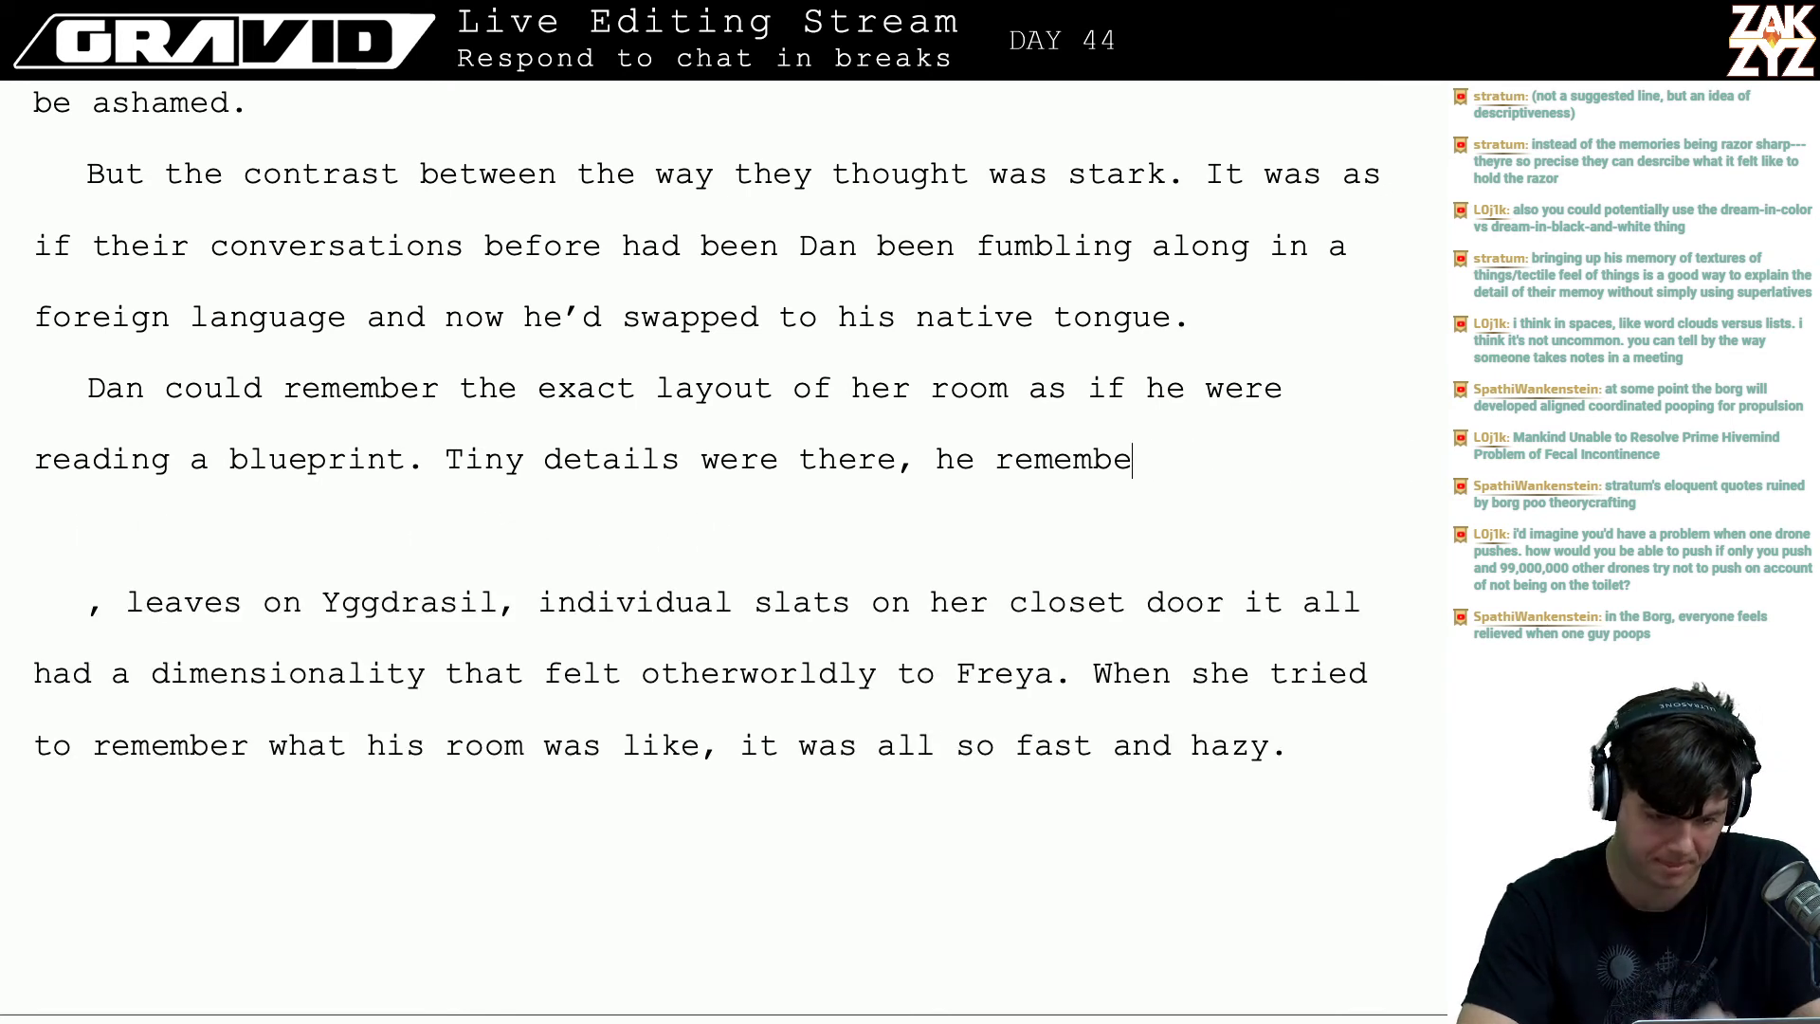
key("BackSpace")
key("BackSpace")
key("BackSpace")
key("BackSpace")
key("BackSpace")
key("BackSpace")
key("BackSpace")
key("BackSpace")
key("BackSpace")
key("BackSpace")
key("BackSpace")
key("BackSpace")
key("BackSpace")
key("BackSpace")
key("BackSpace")
key("BackSpace")
key("BackSpace")
key("BackSpace")
key("BackSpace")
key("BackSpace")
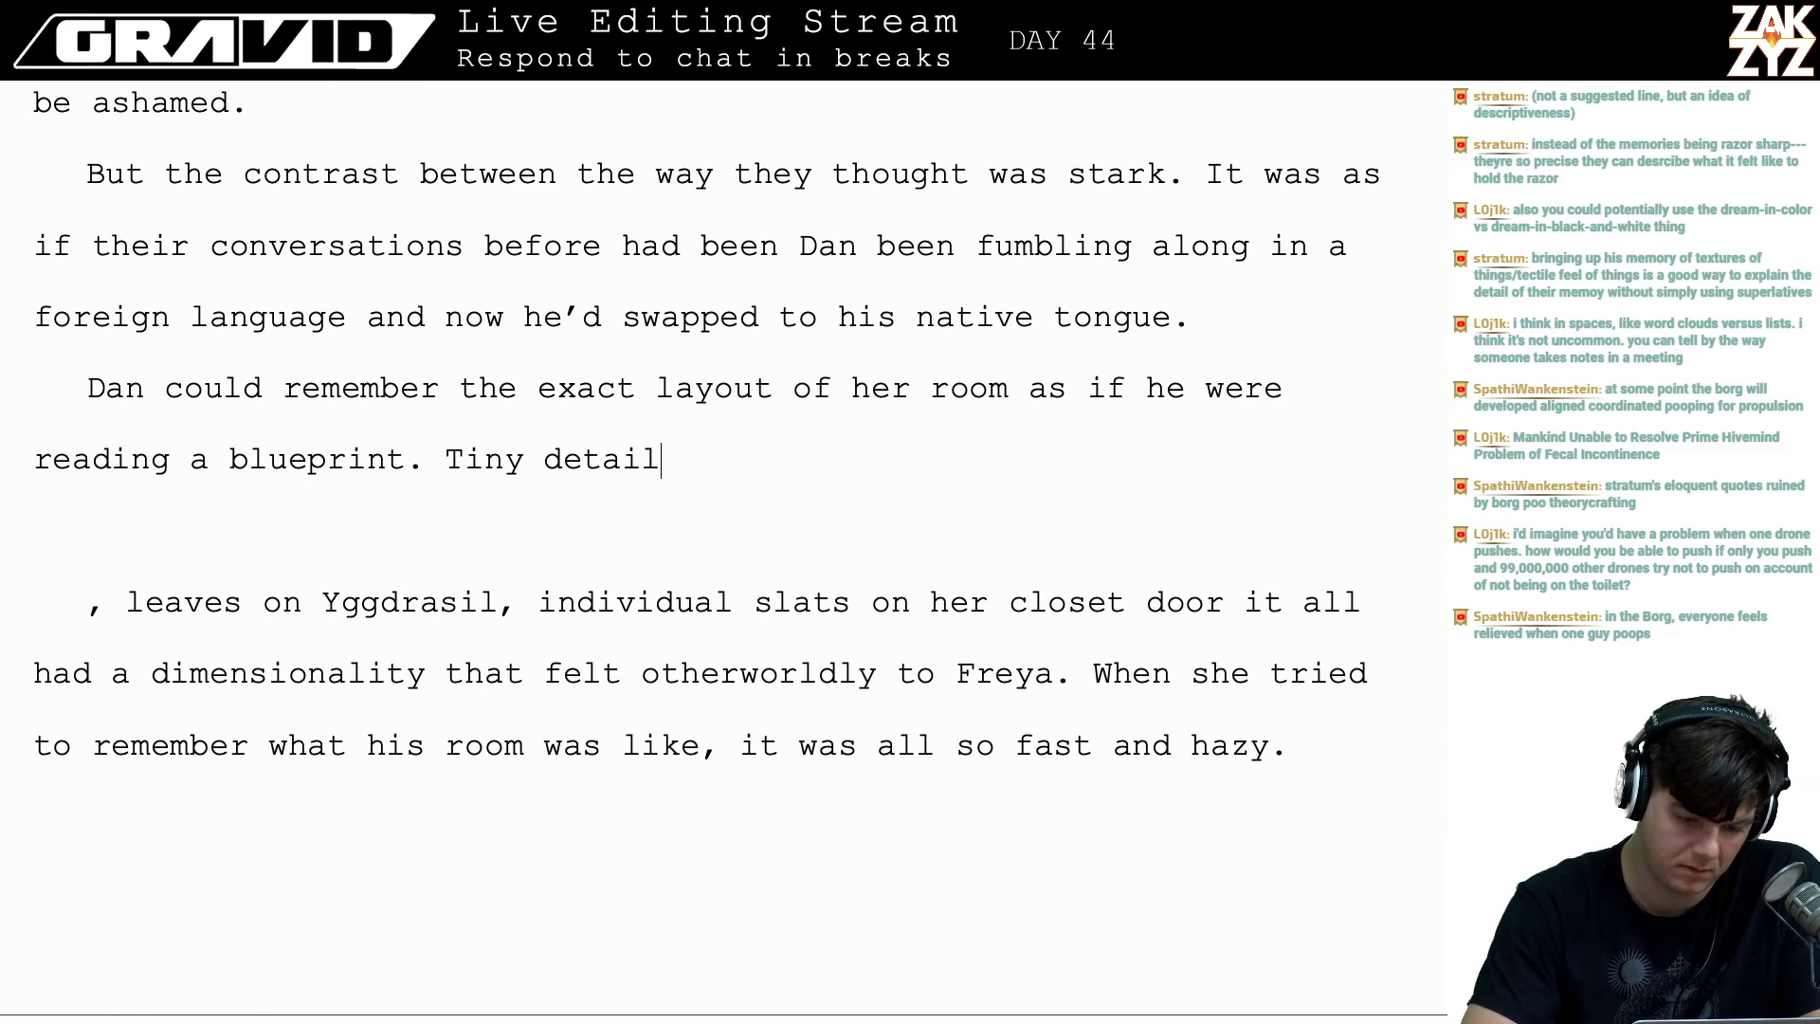
- Finish the sentence after "reading a blueprint" with ", with sharp lines and actual perspective."
type("wi")
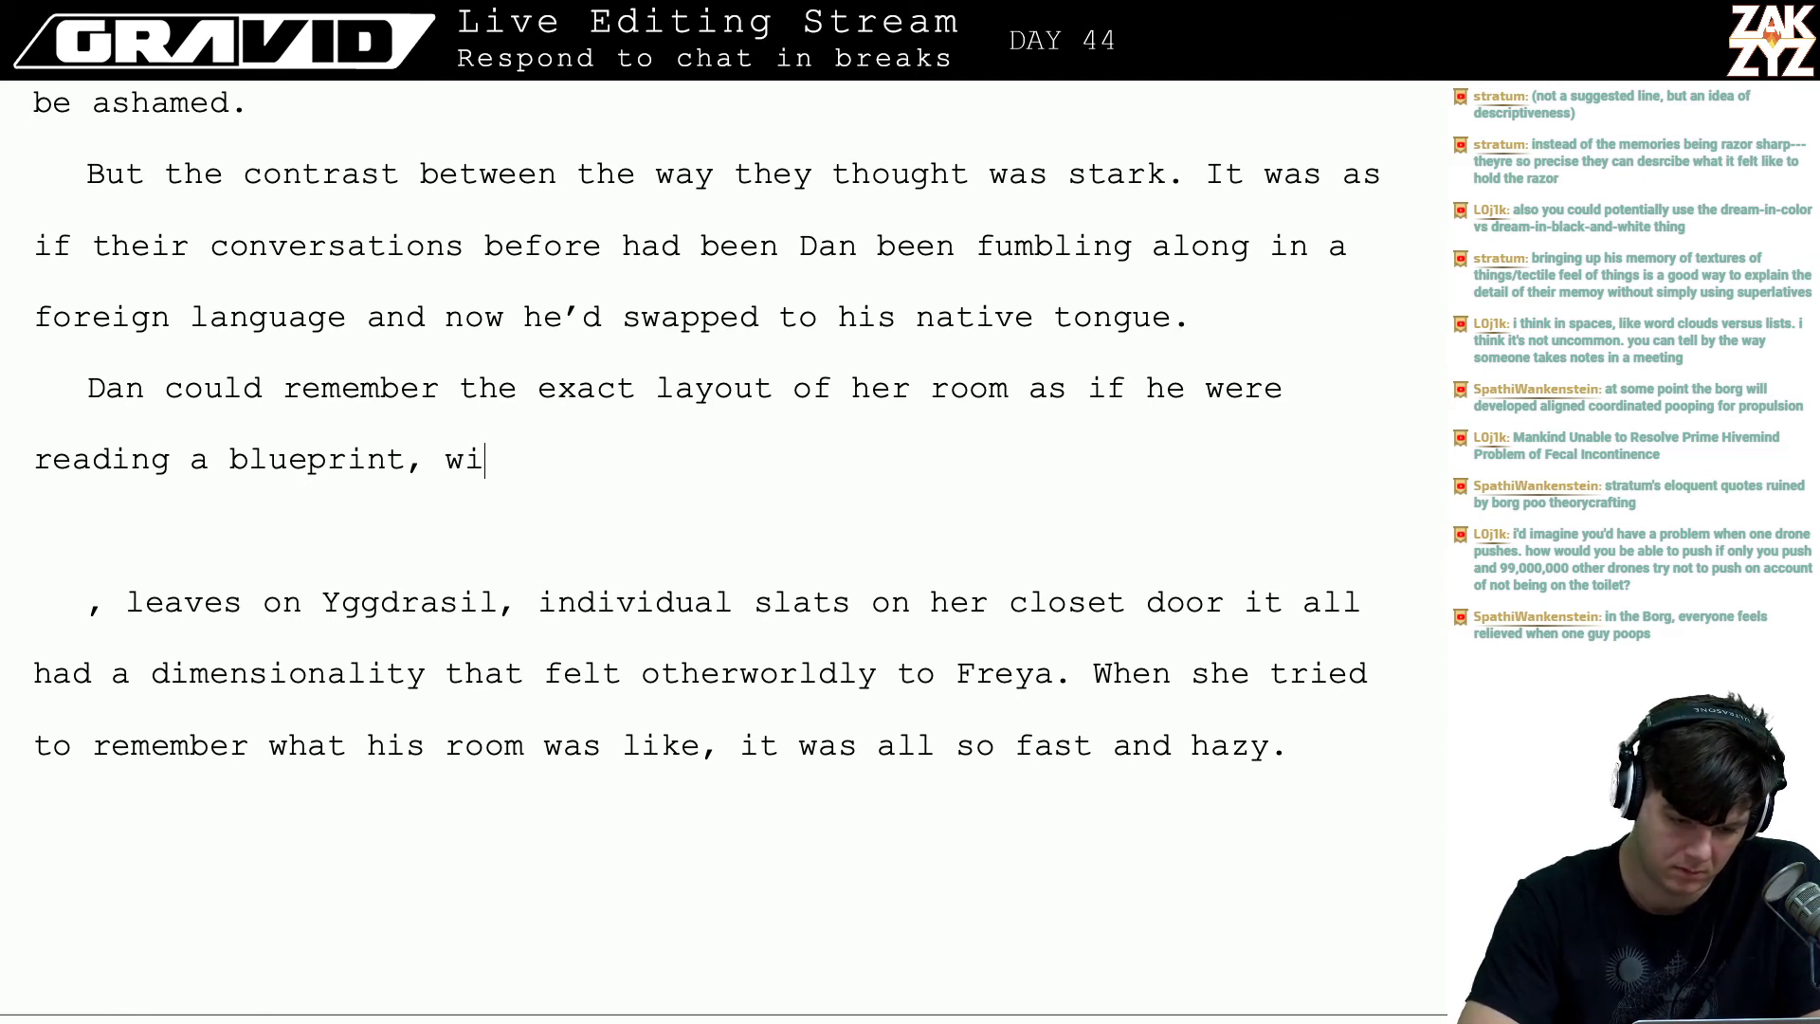
type("th sharp lines a")
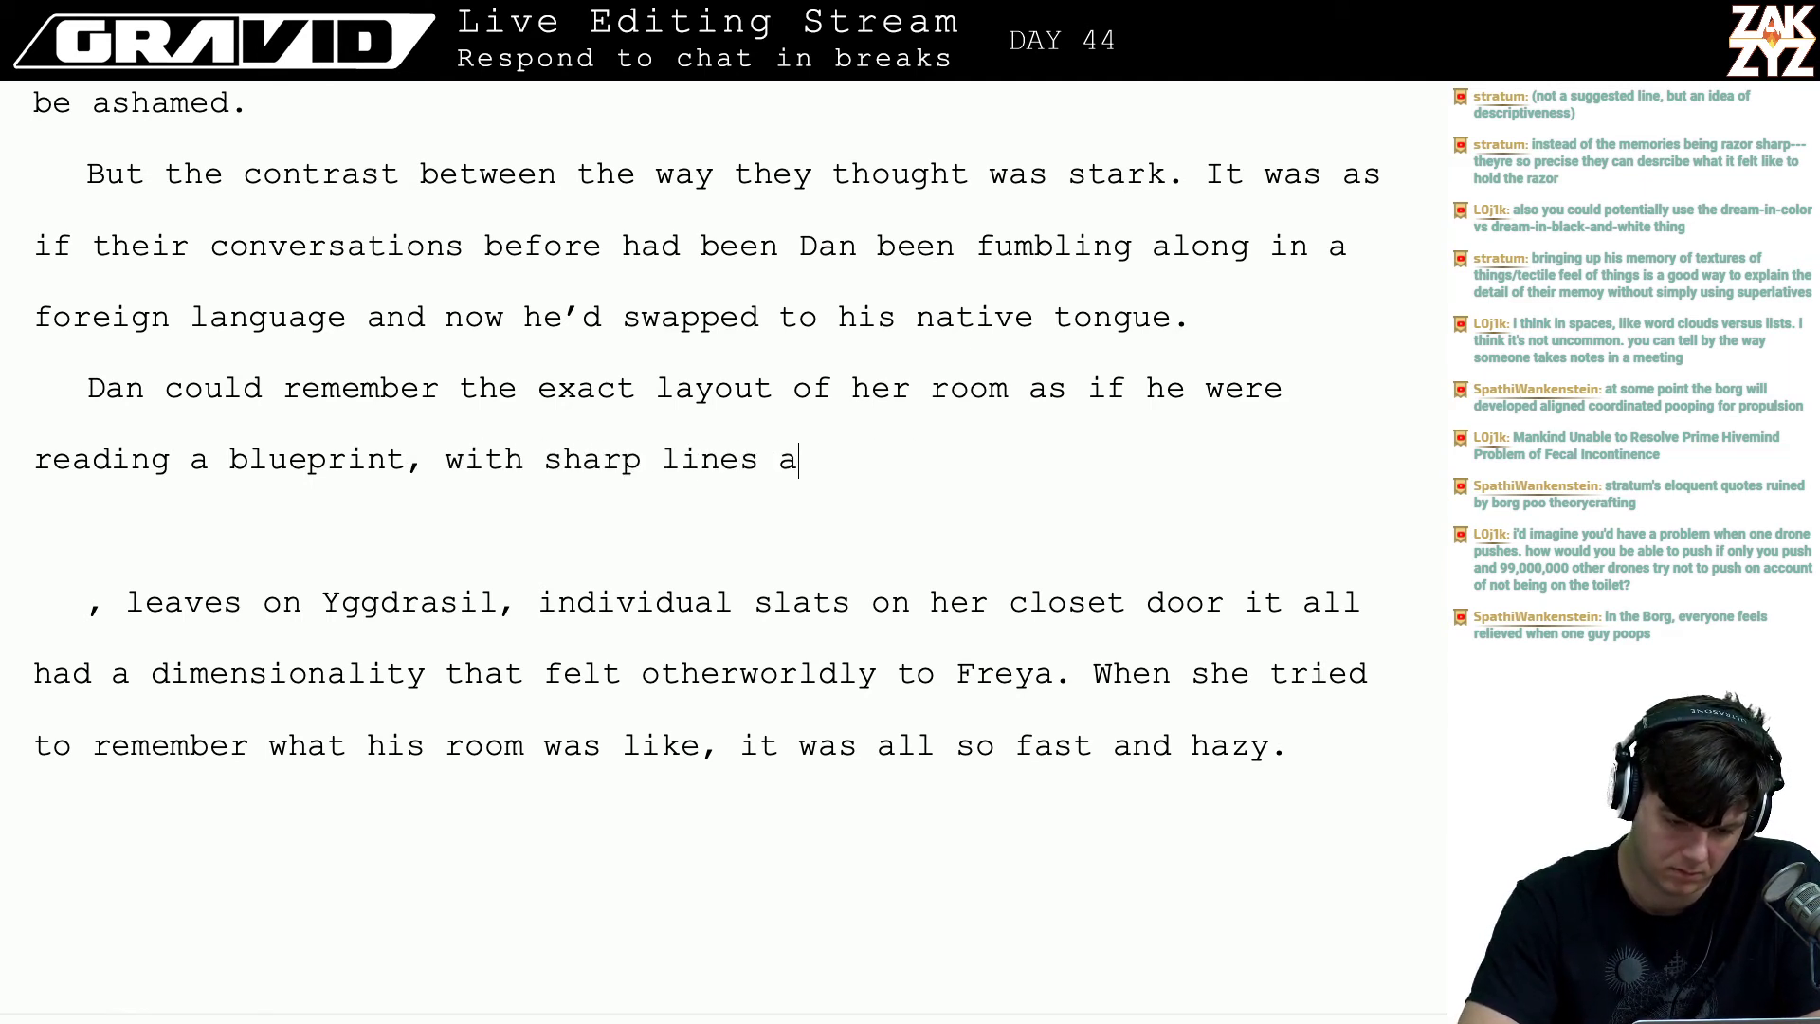
type("nd actual perspective. ")
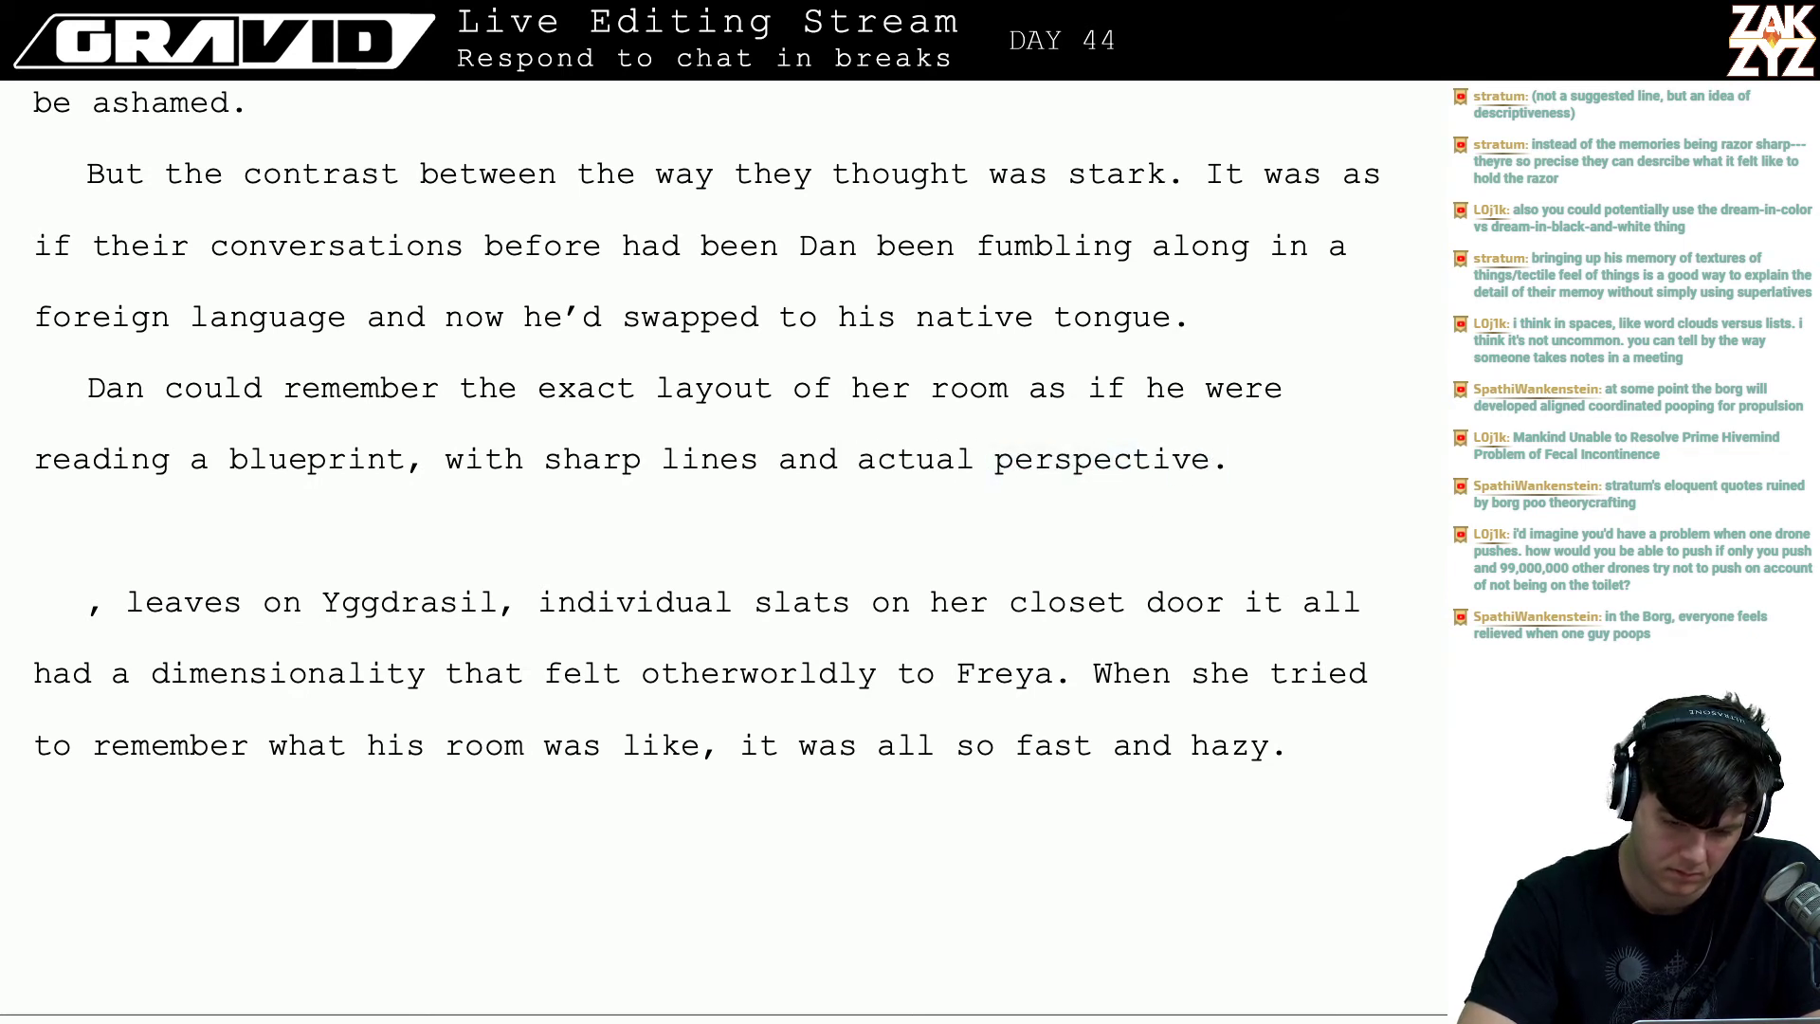
type("HE")
key("BackSpace")
key("BackSpace")
key("BackSpace")
type("When he remembered Yg")
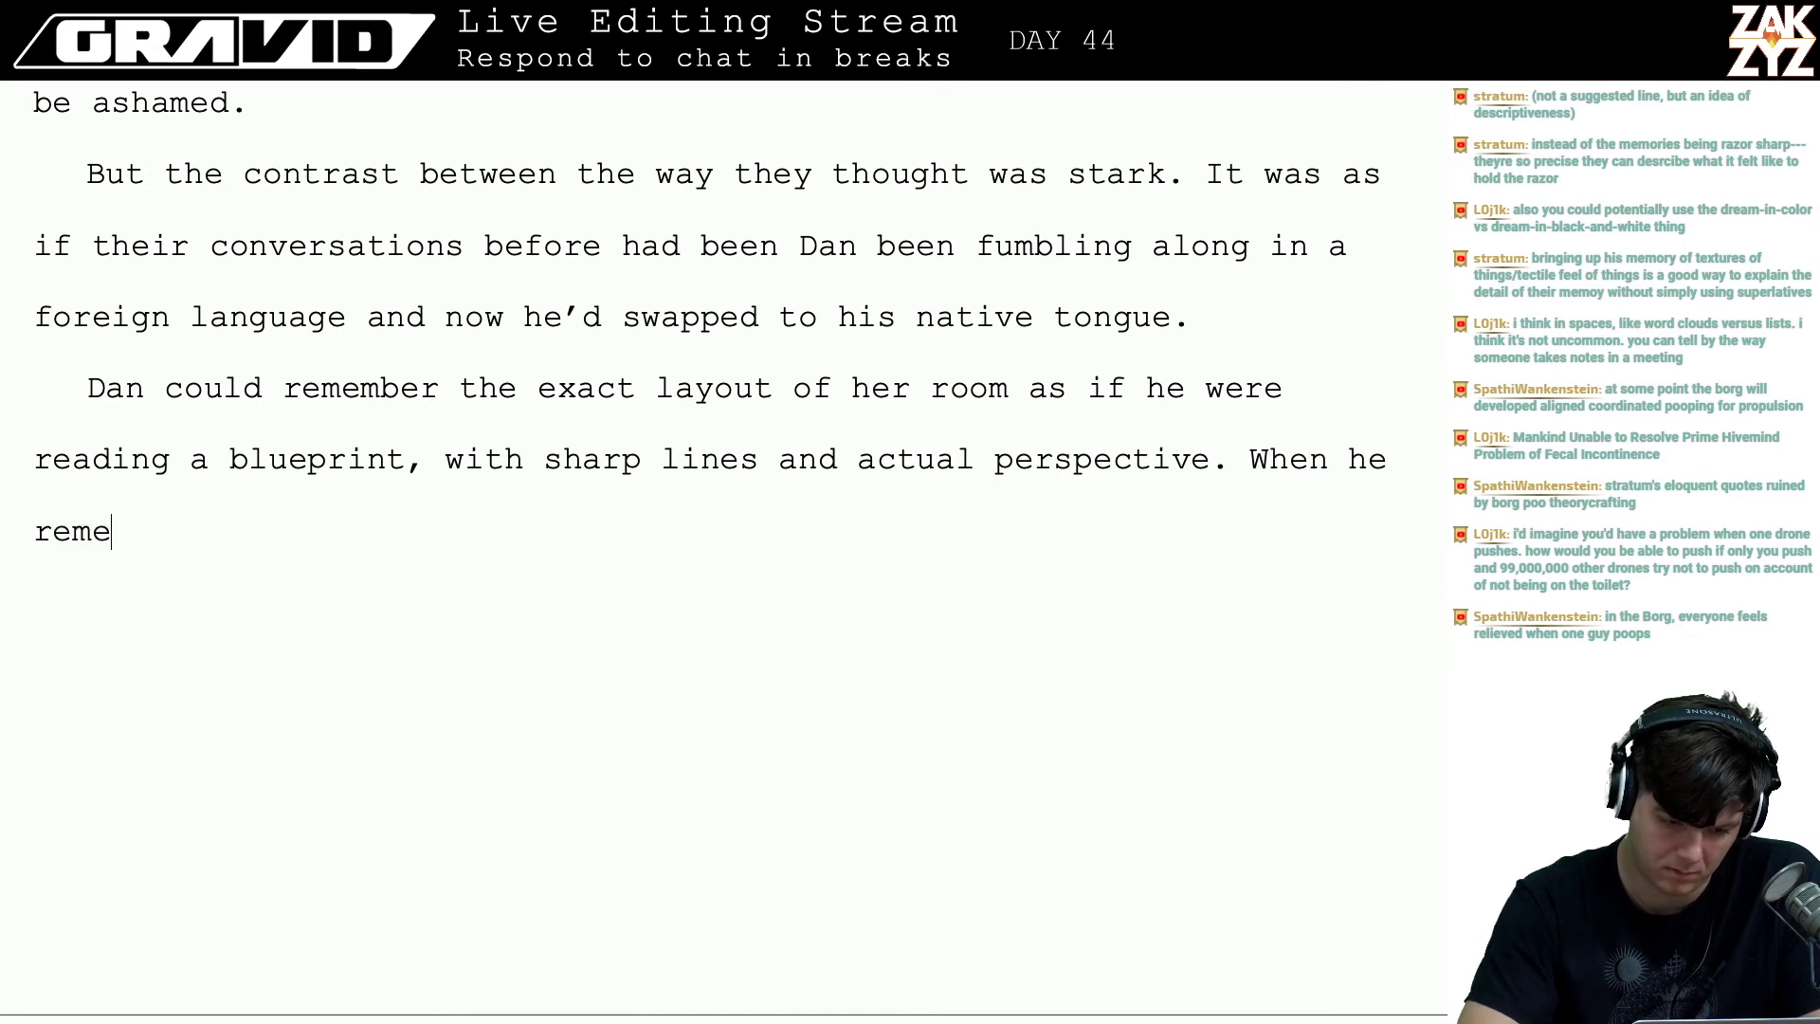
key("BackSpace")
key("BackSpace")
key("BackSpace")
key("BackSpace")
key("BackSpace")
key("BackSpace")
key("BackSpace")
key("BackSpace")
key("BackSpace")
key("BackSpace")
key("BackSpace")
key("BackSpace")
key("BackSpace")
key("BackSpace")
key("BackSpace")
key("BackSpace")
key("BackSpace")
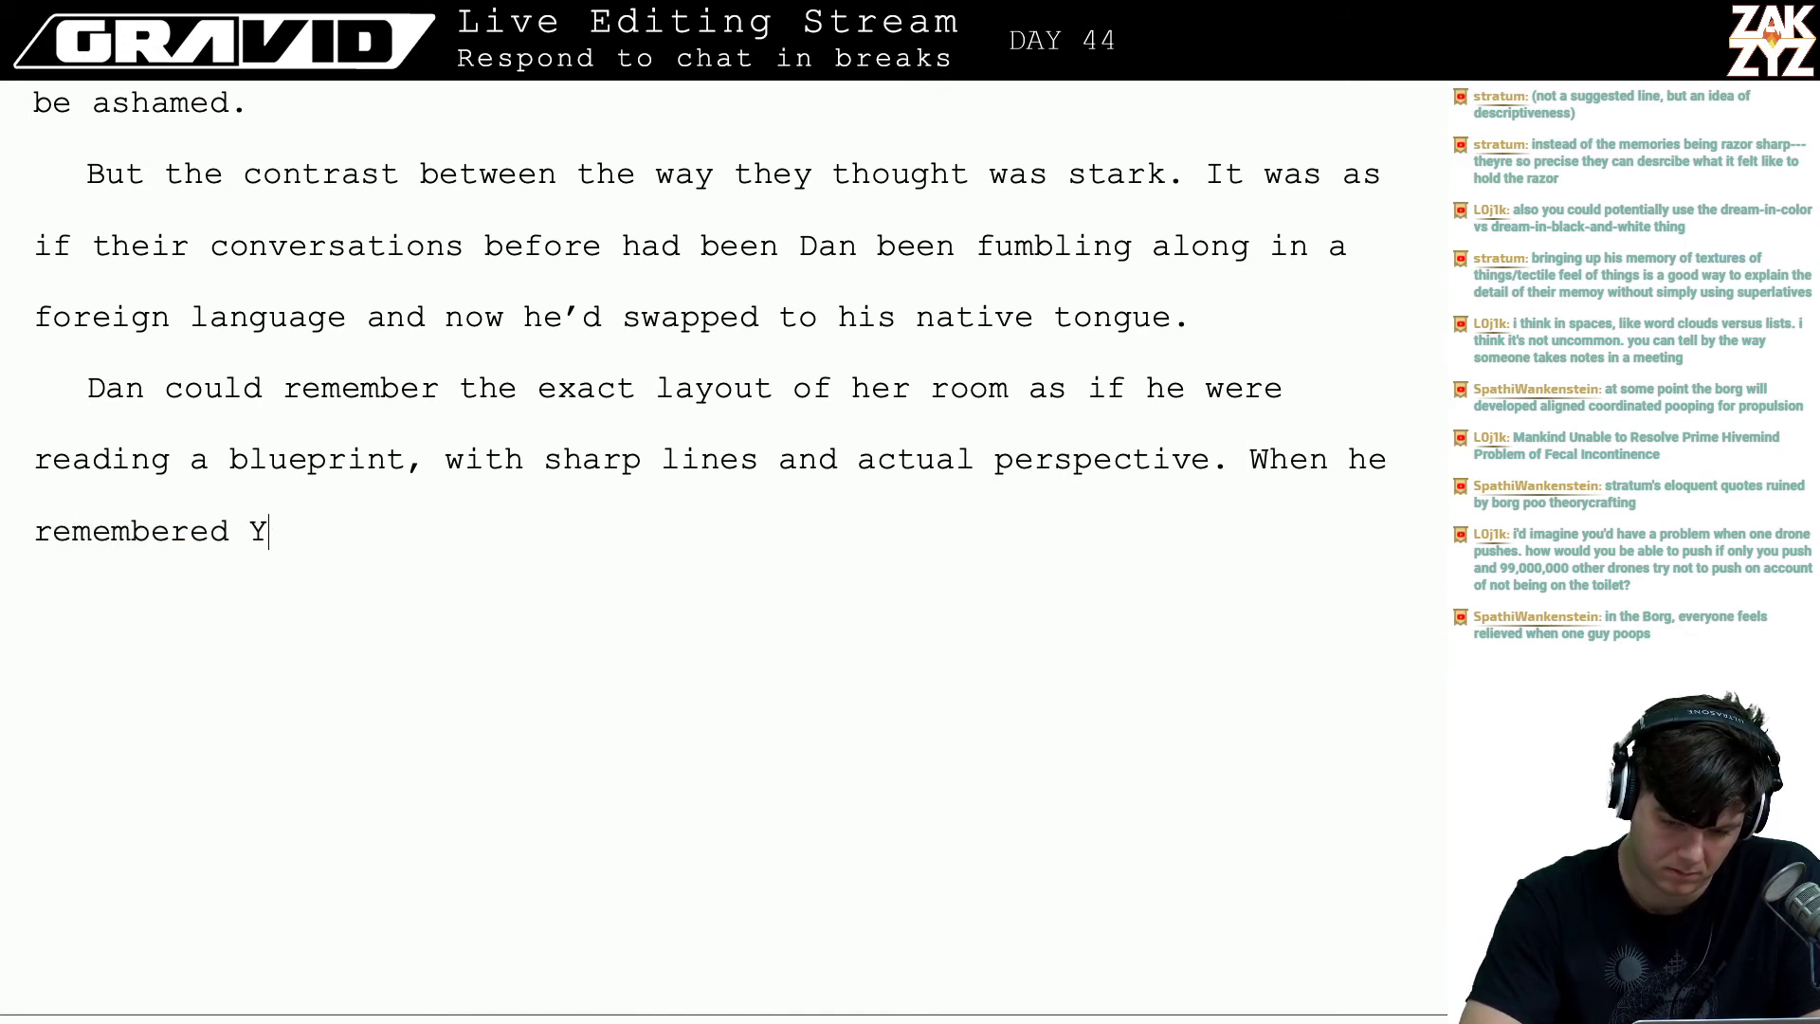
key("BackSpace")
key("BackSpace")
key("BackSpace")
key("BackSpace")
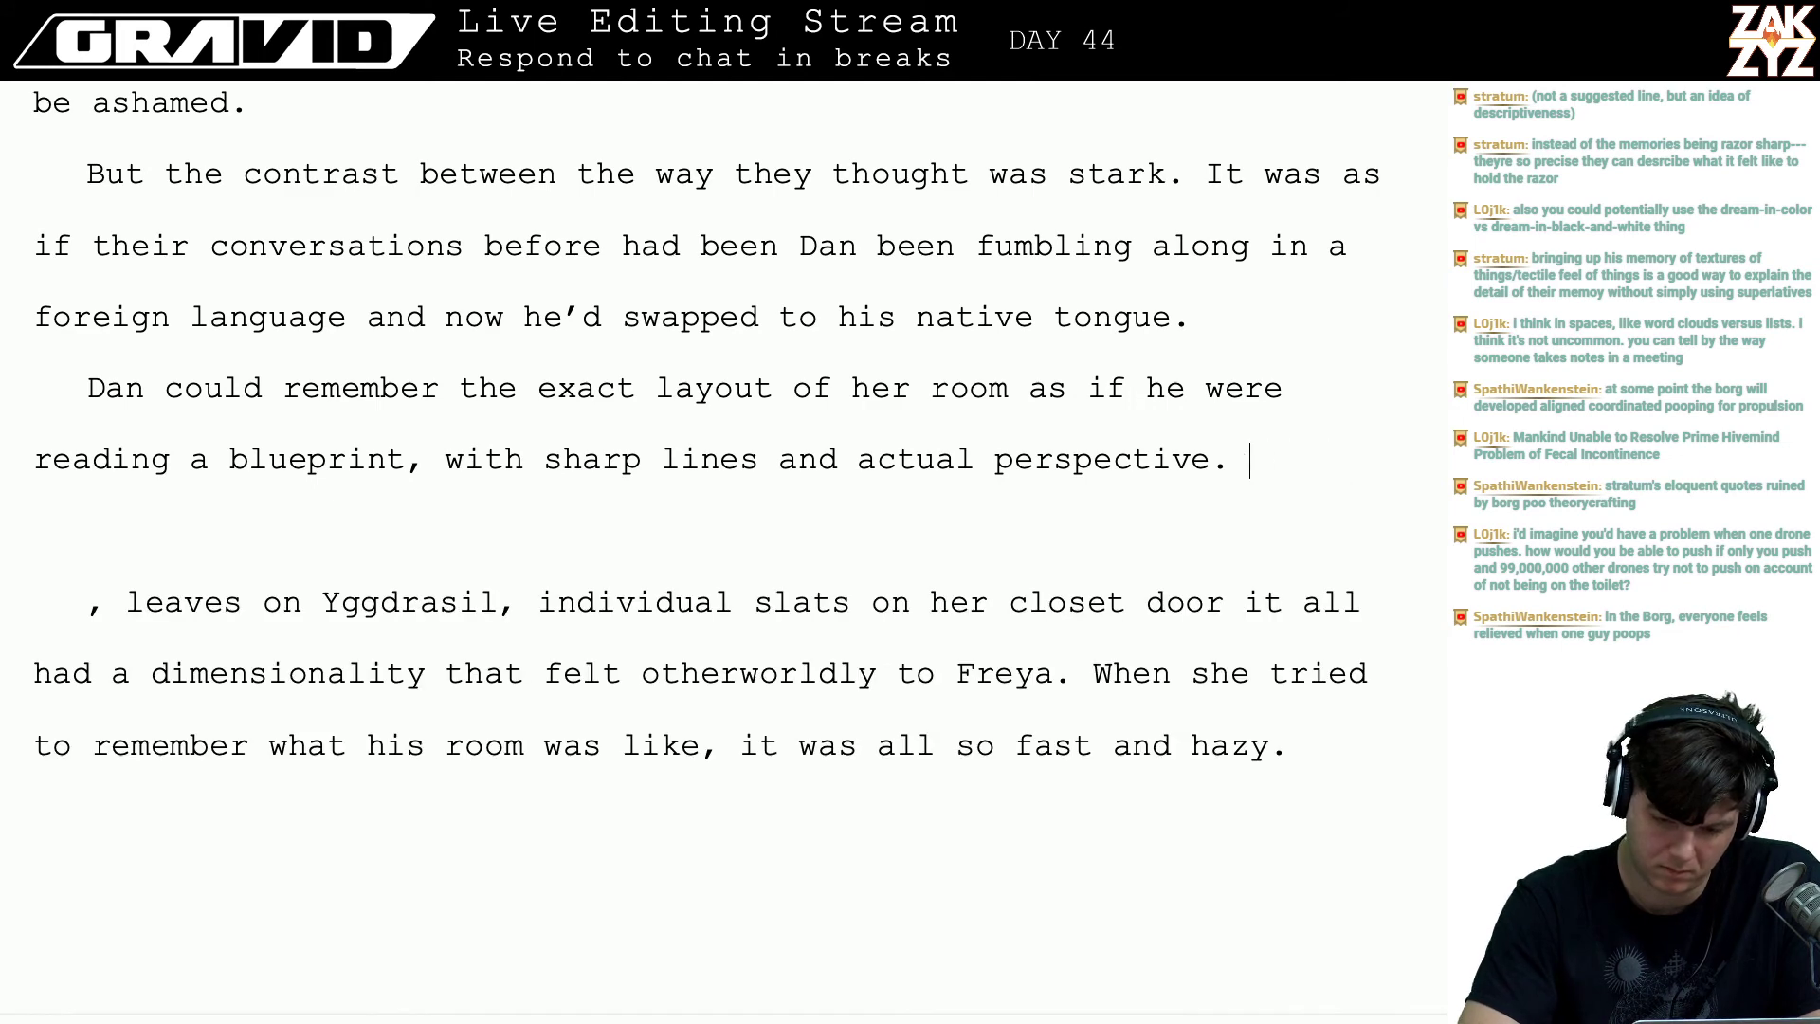
type("He saw y")
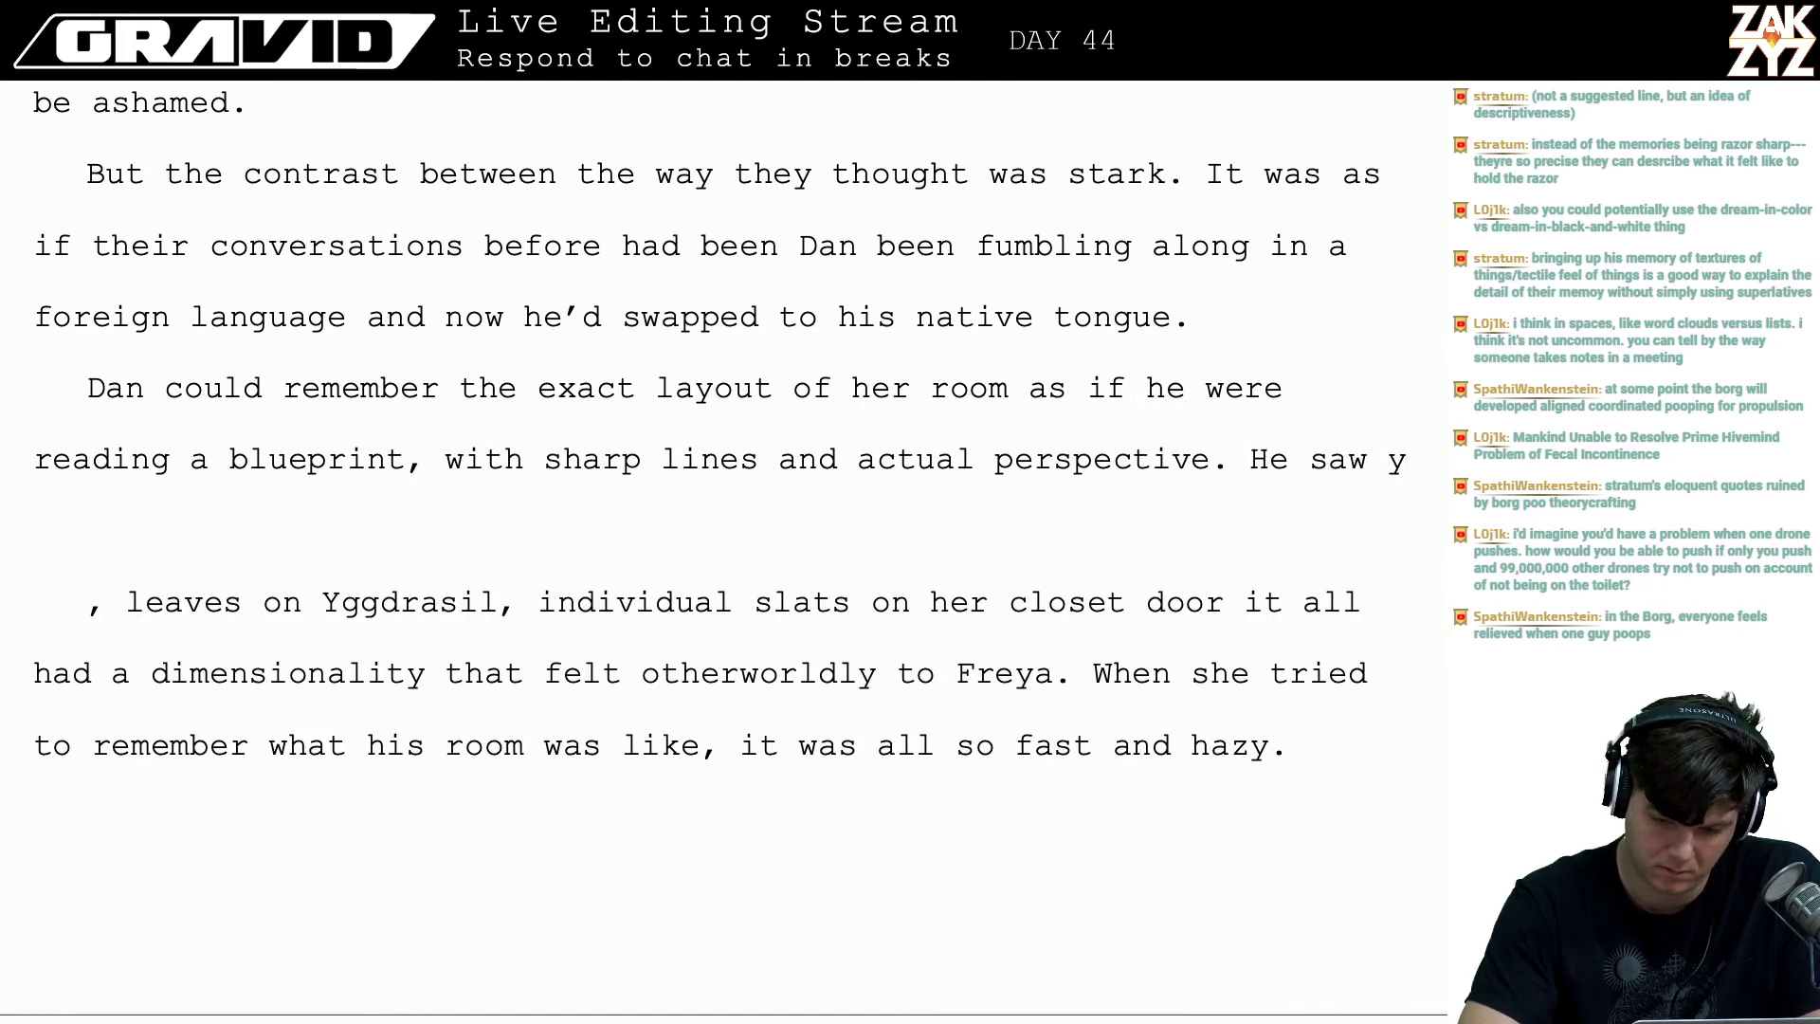
type("g")
key("BackSpace")
key("BackSpace")
type("Y")
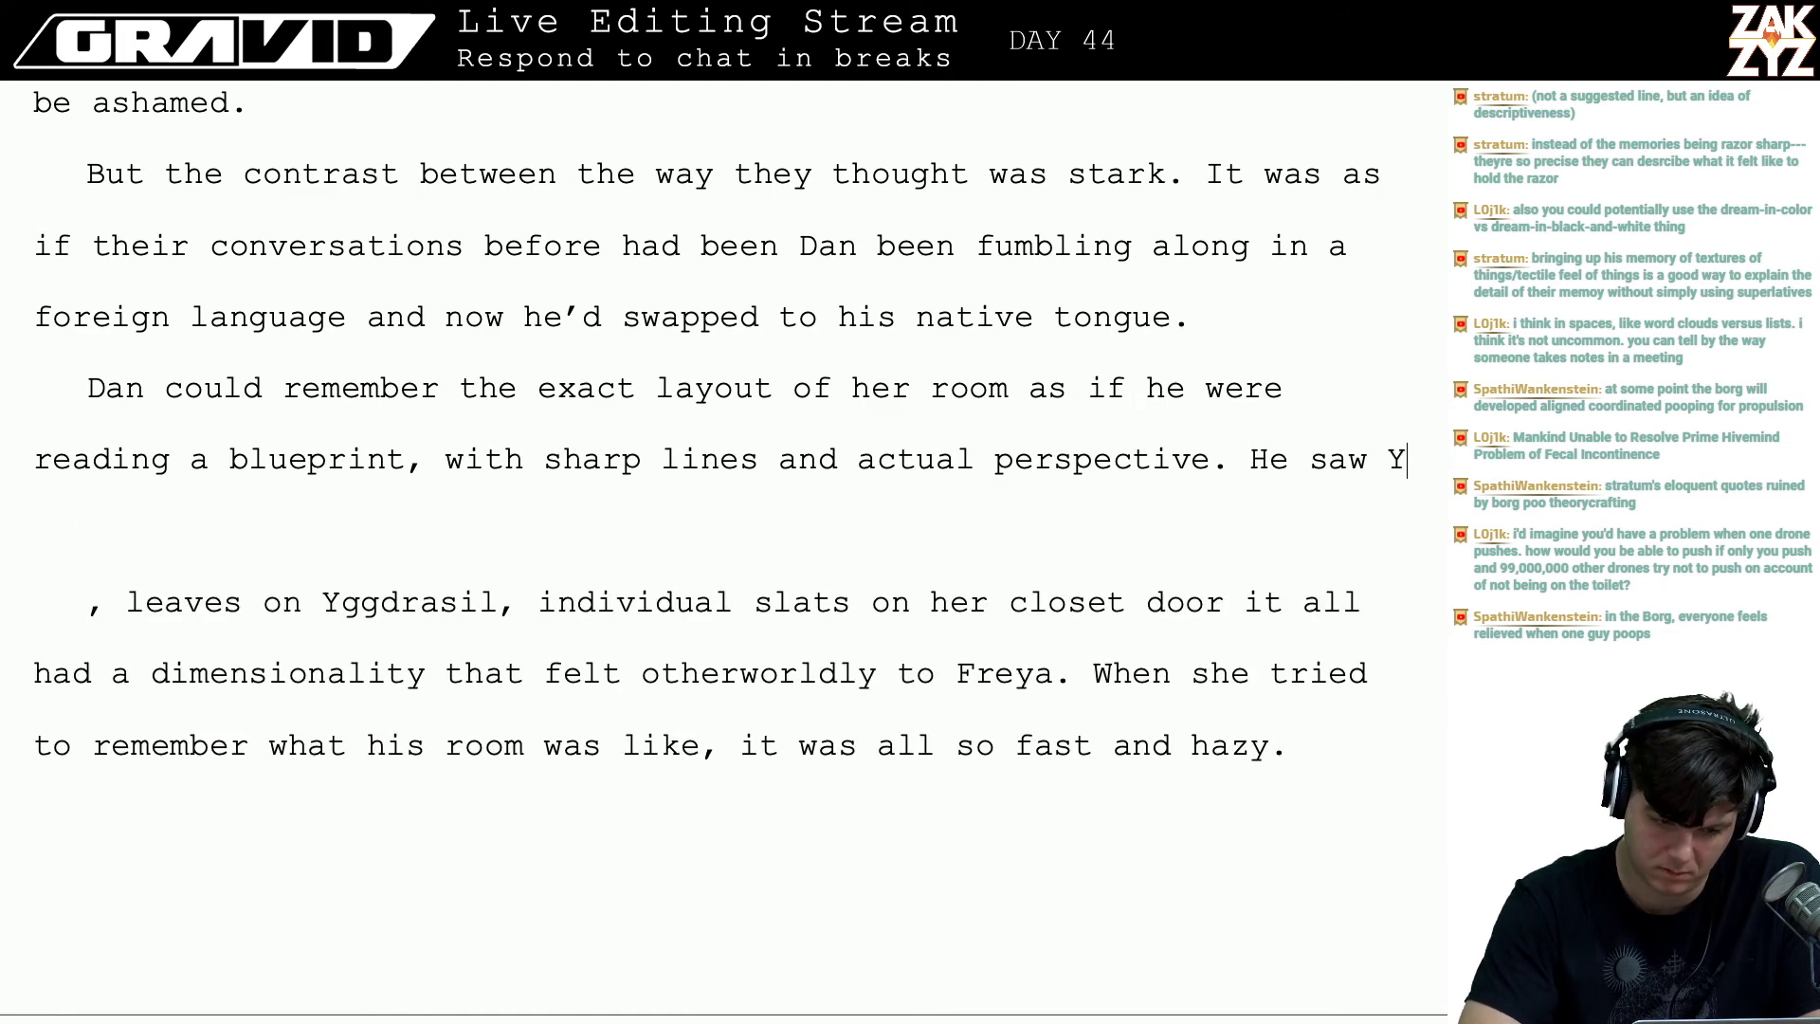
type("ggdrasil ")
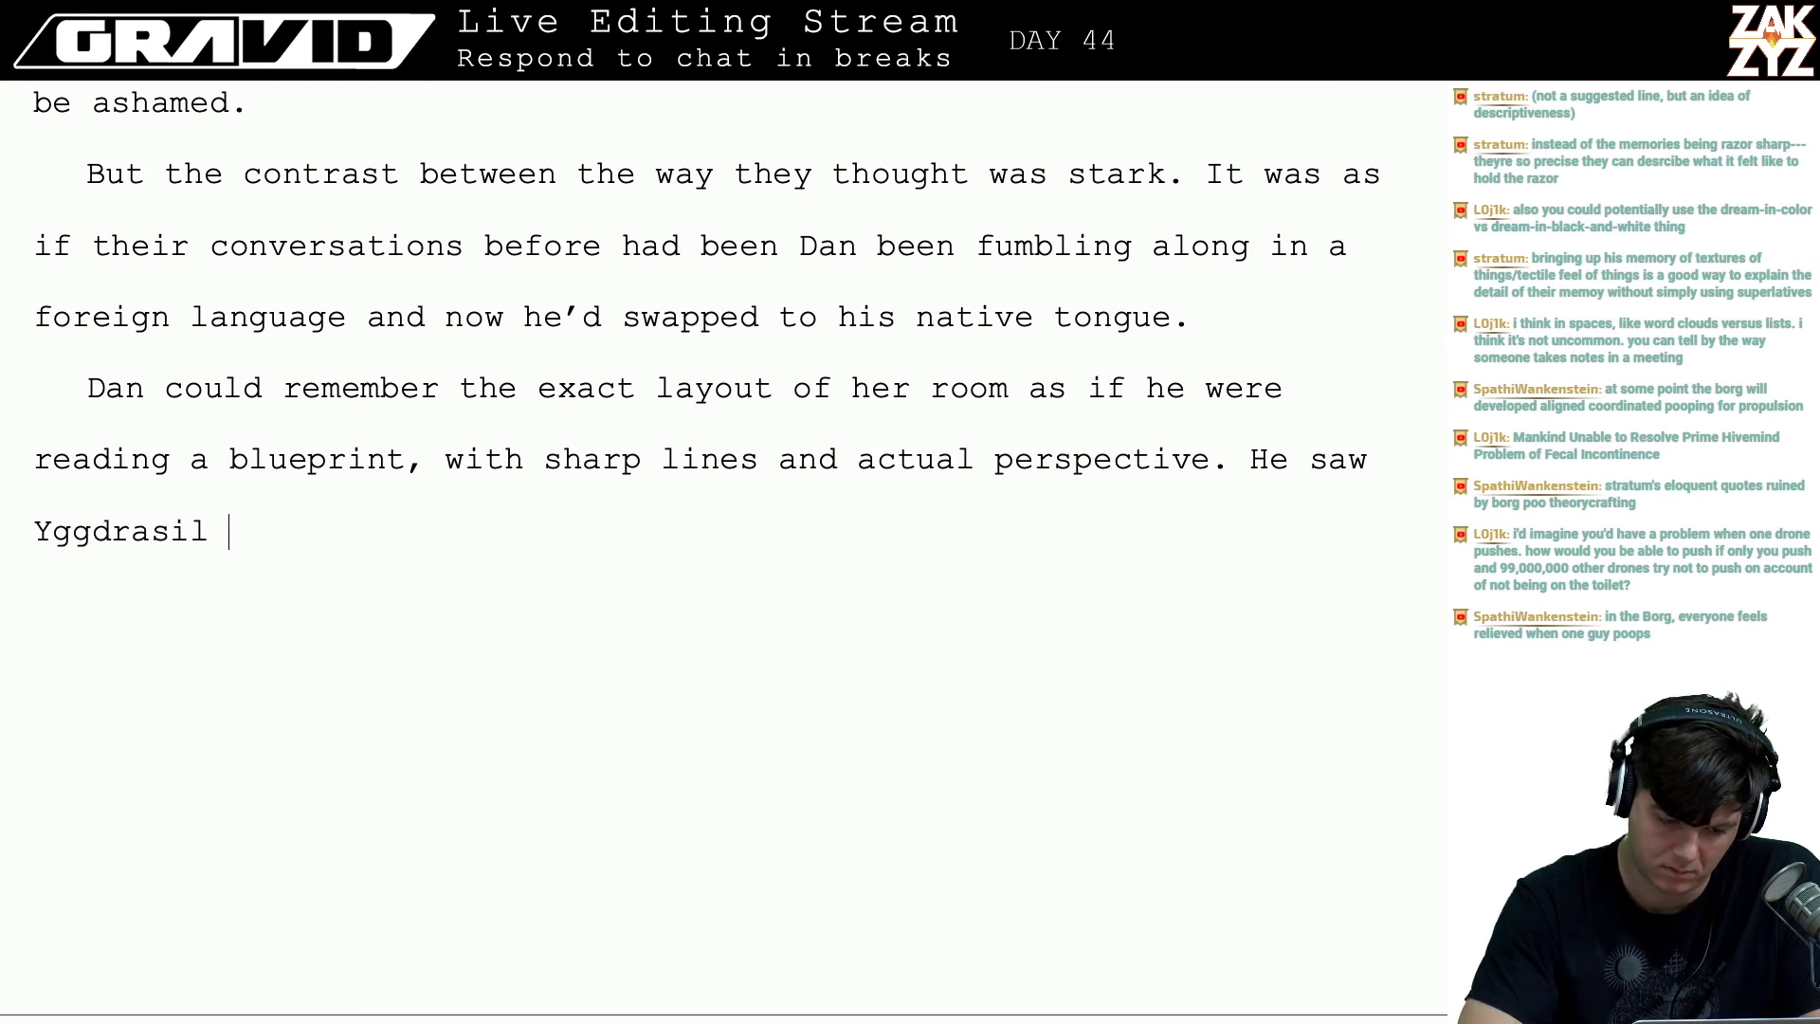
type("with individua")
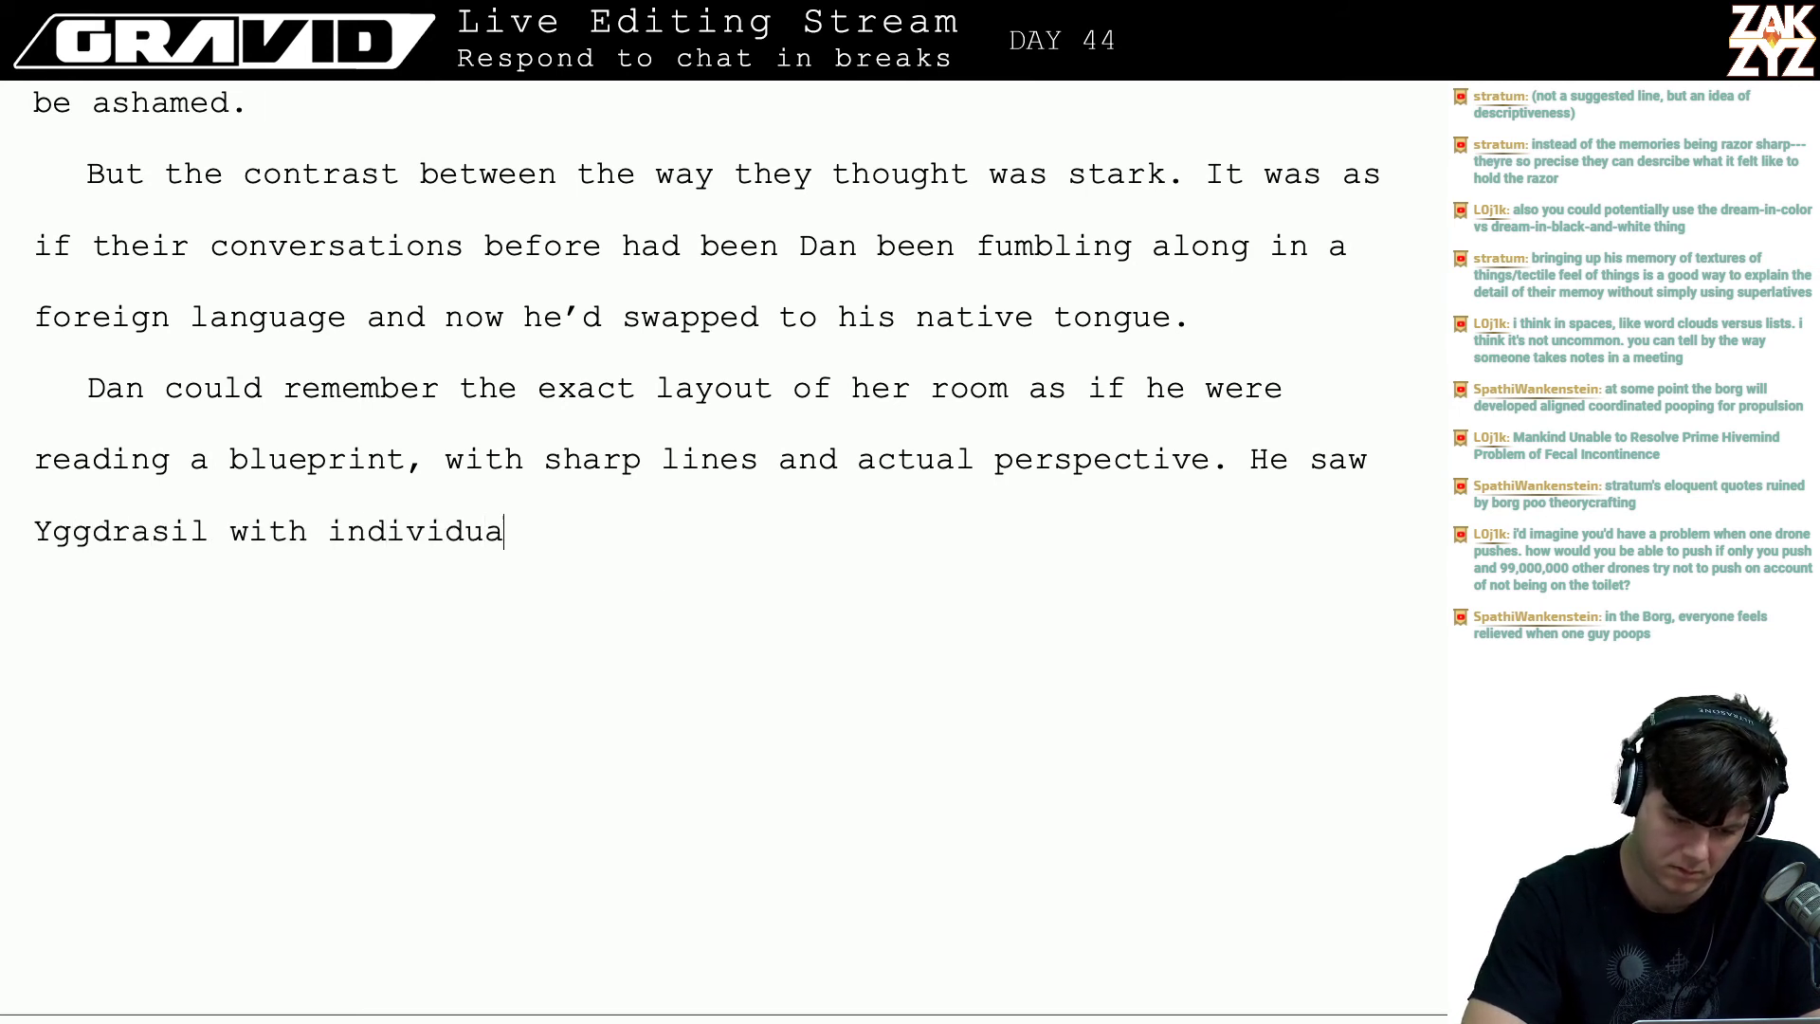
key("BackSpace")
key("BackSpace")
key("BackSpace")
key("BackSpace")
key("BackSpace")
key("BackSpace")
key("BackSpace")
key("BackSpace")
key("BackSpace")
key("BackSpace")
key("BackSpace")
key("BackSpace")
key("BackSpace")
key("BackSpace")
key("BackSpace")
key("BackSpace")
key("BackSpace")
key("BackSpace")
key("BackSpace")
key("BackSpace")
key("BackSpace")
key("BackSpace")
key("BackSpace")
key("BackSpace")
key("BackSpace")
key("BackSpace")
key("BackSpace")
key("BackSpace")
key("BackSpace")
key("BackSpace")
key("BackSpace")
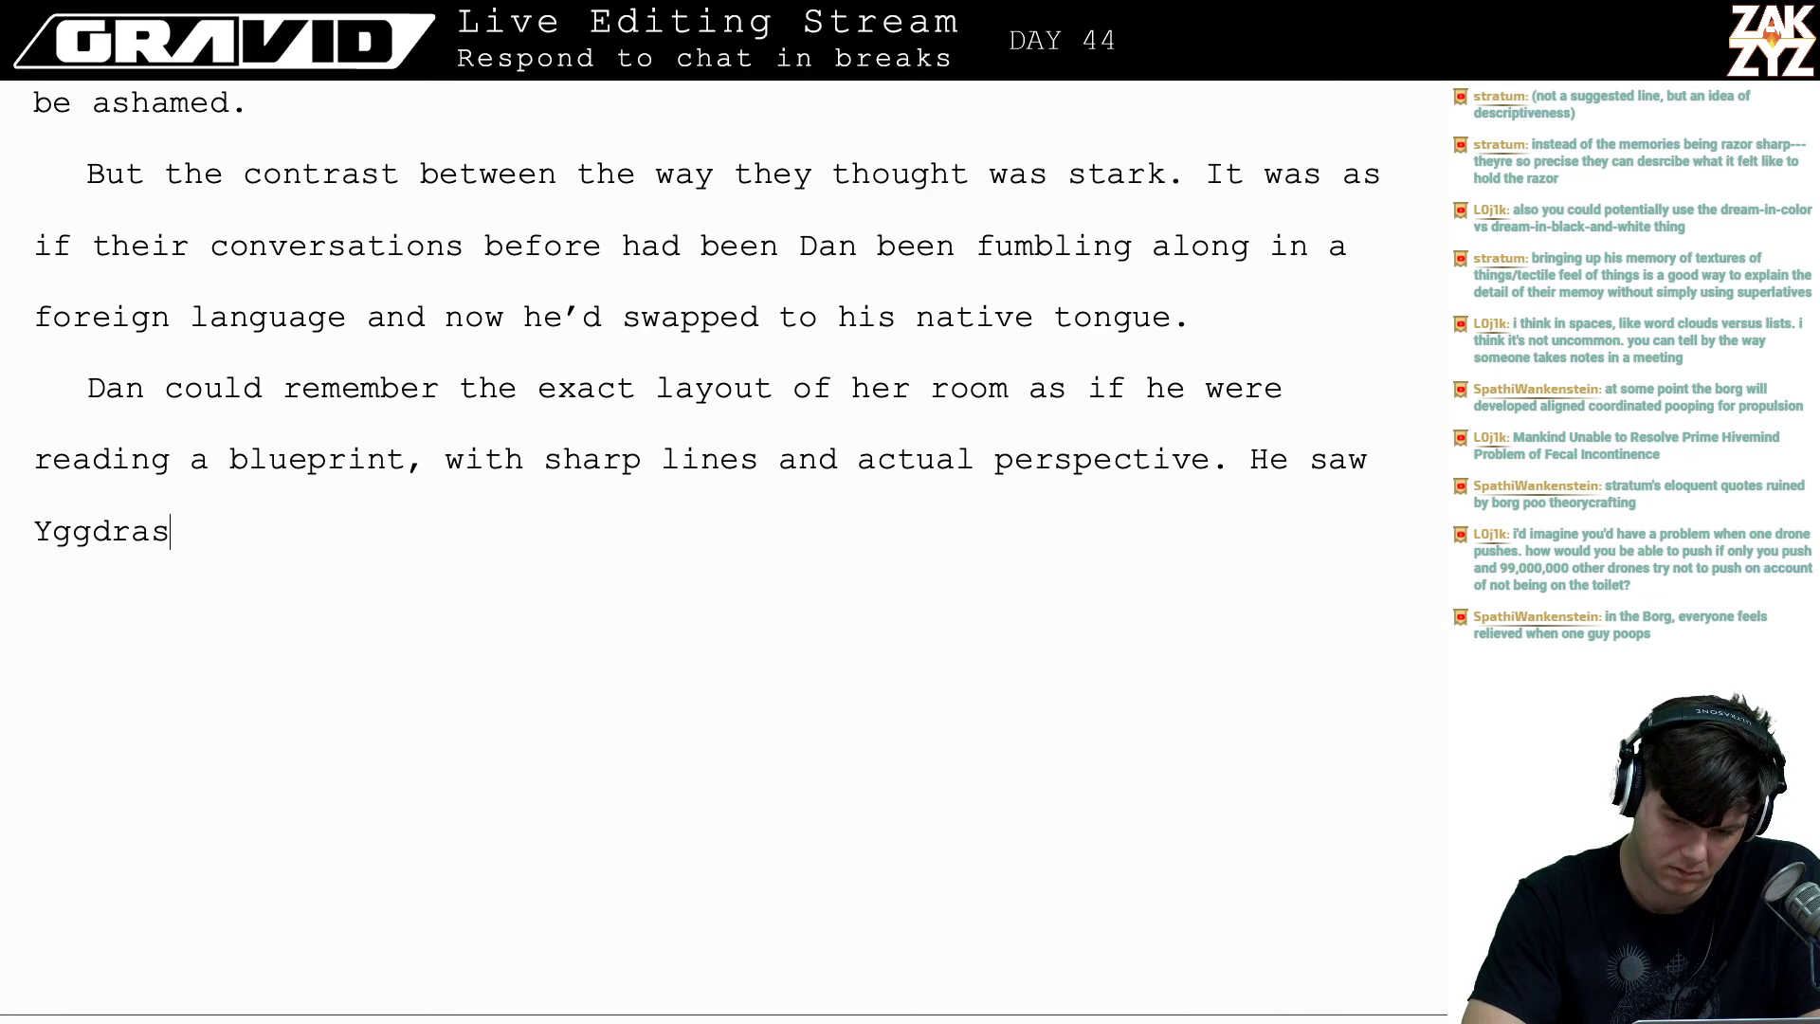
- Start a new sentence after "actual perspective." with "His memory of Yggdrasil had a"
type("His")
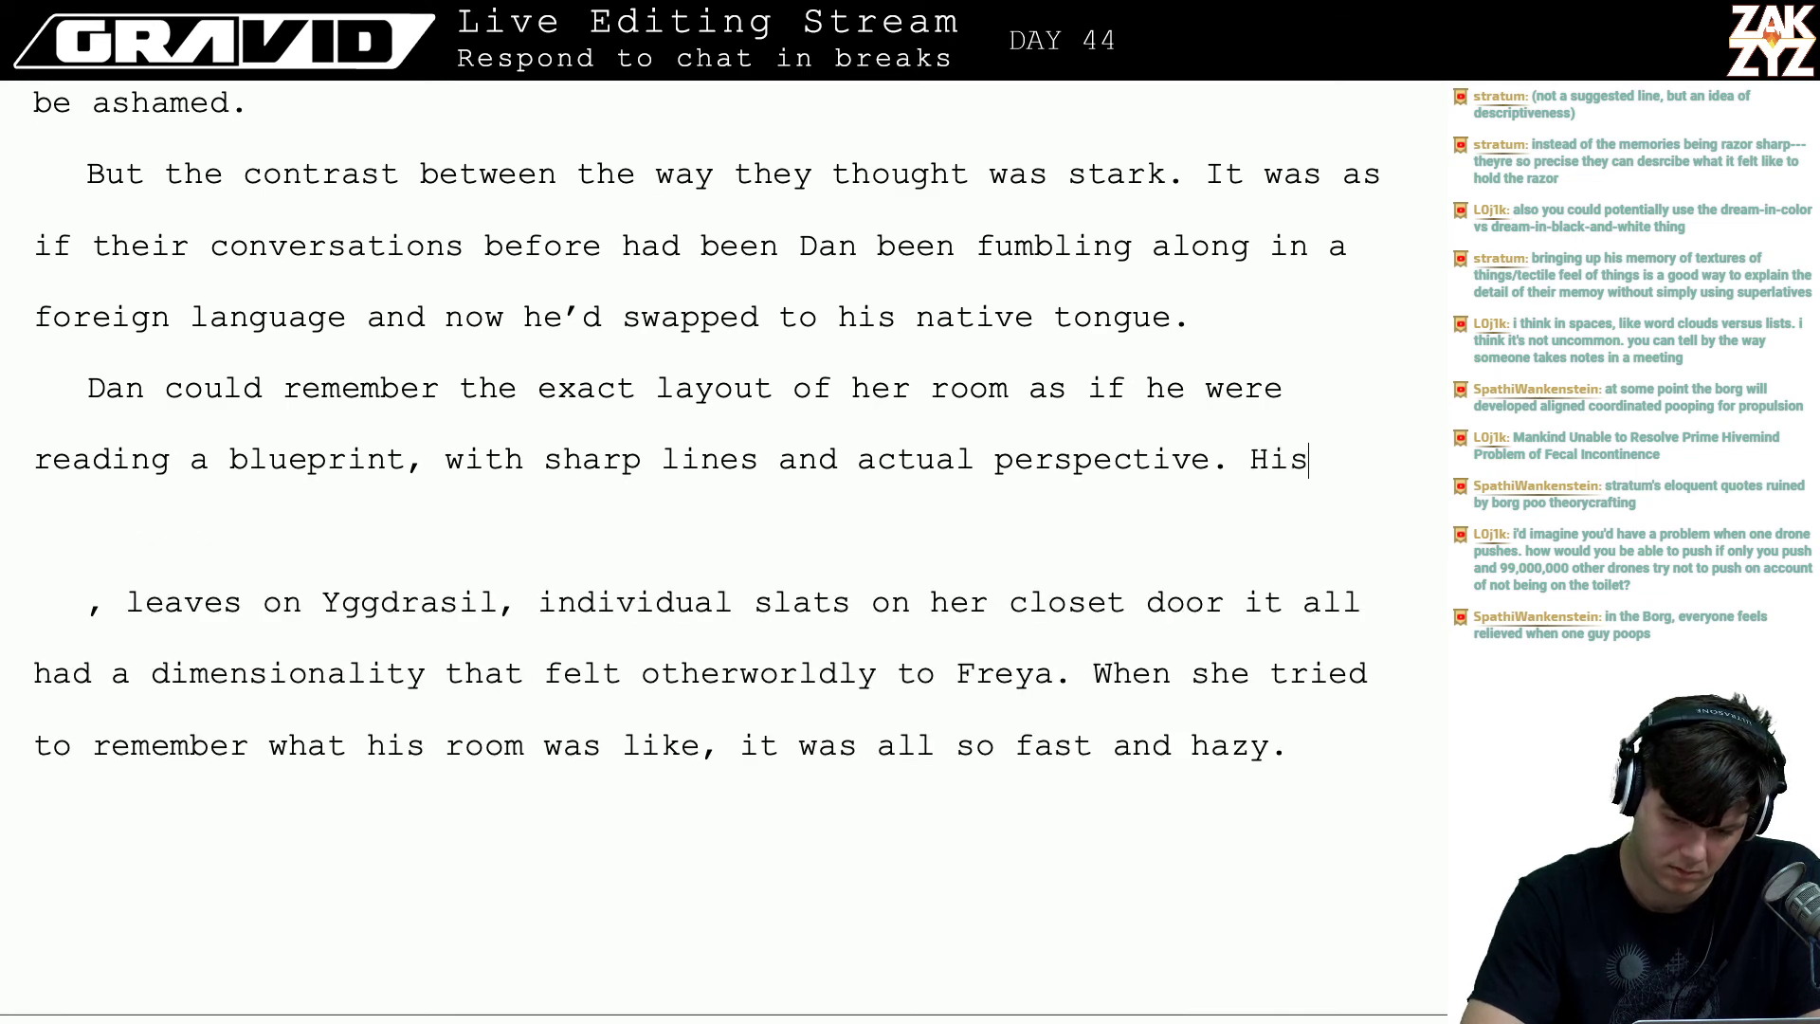
type(" memory of ")
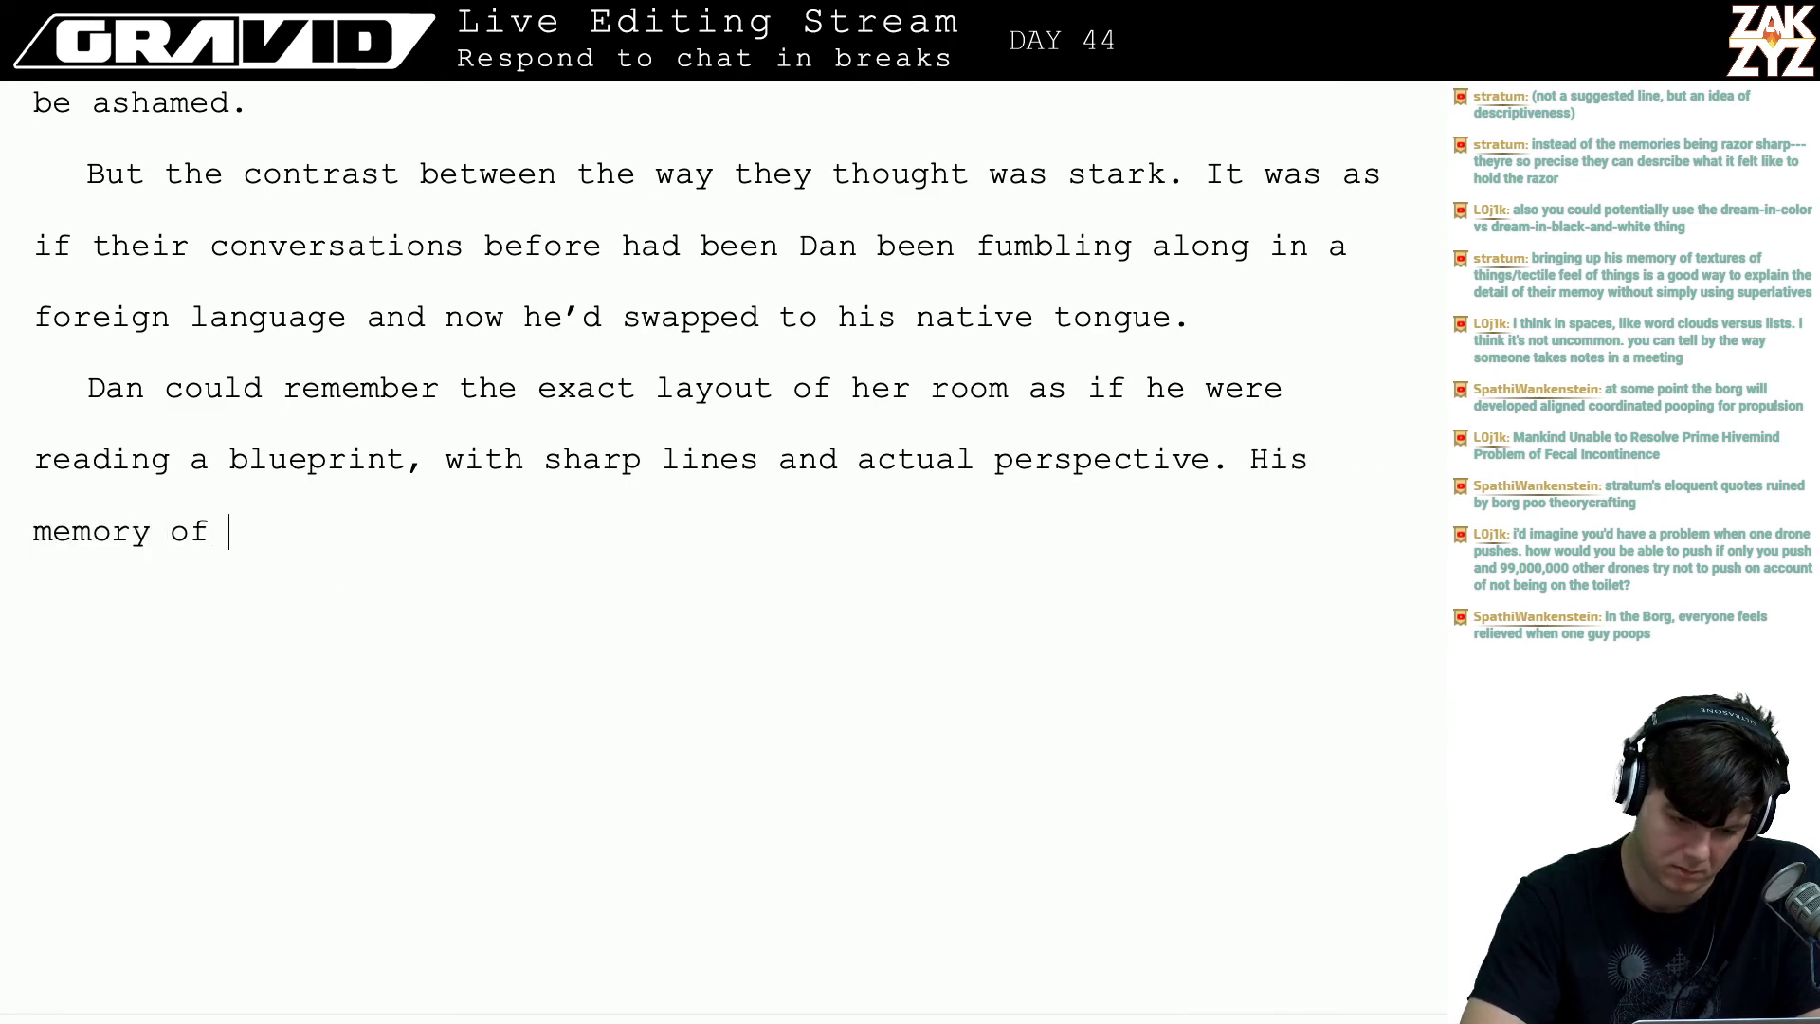
type("Yggdrasil ahad")
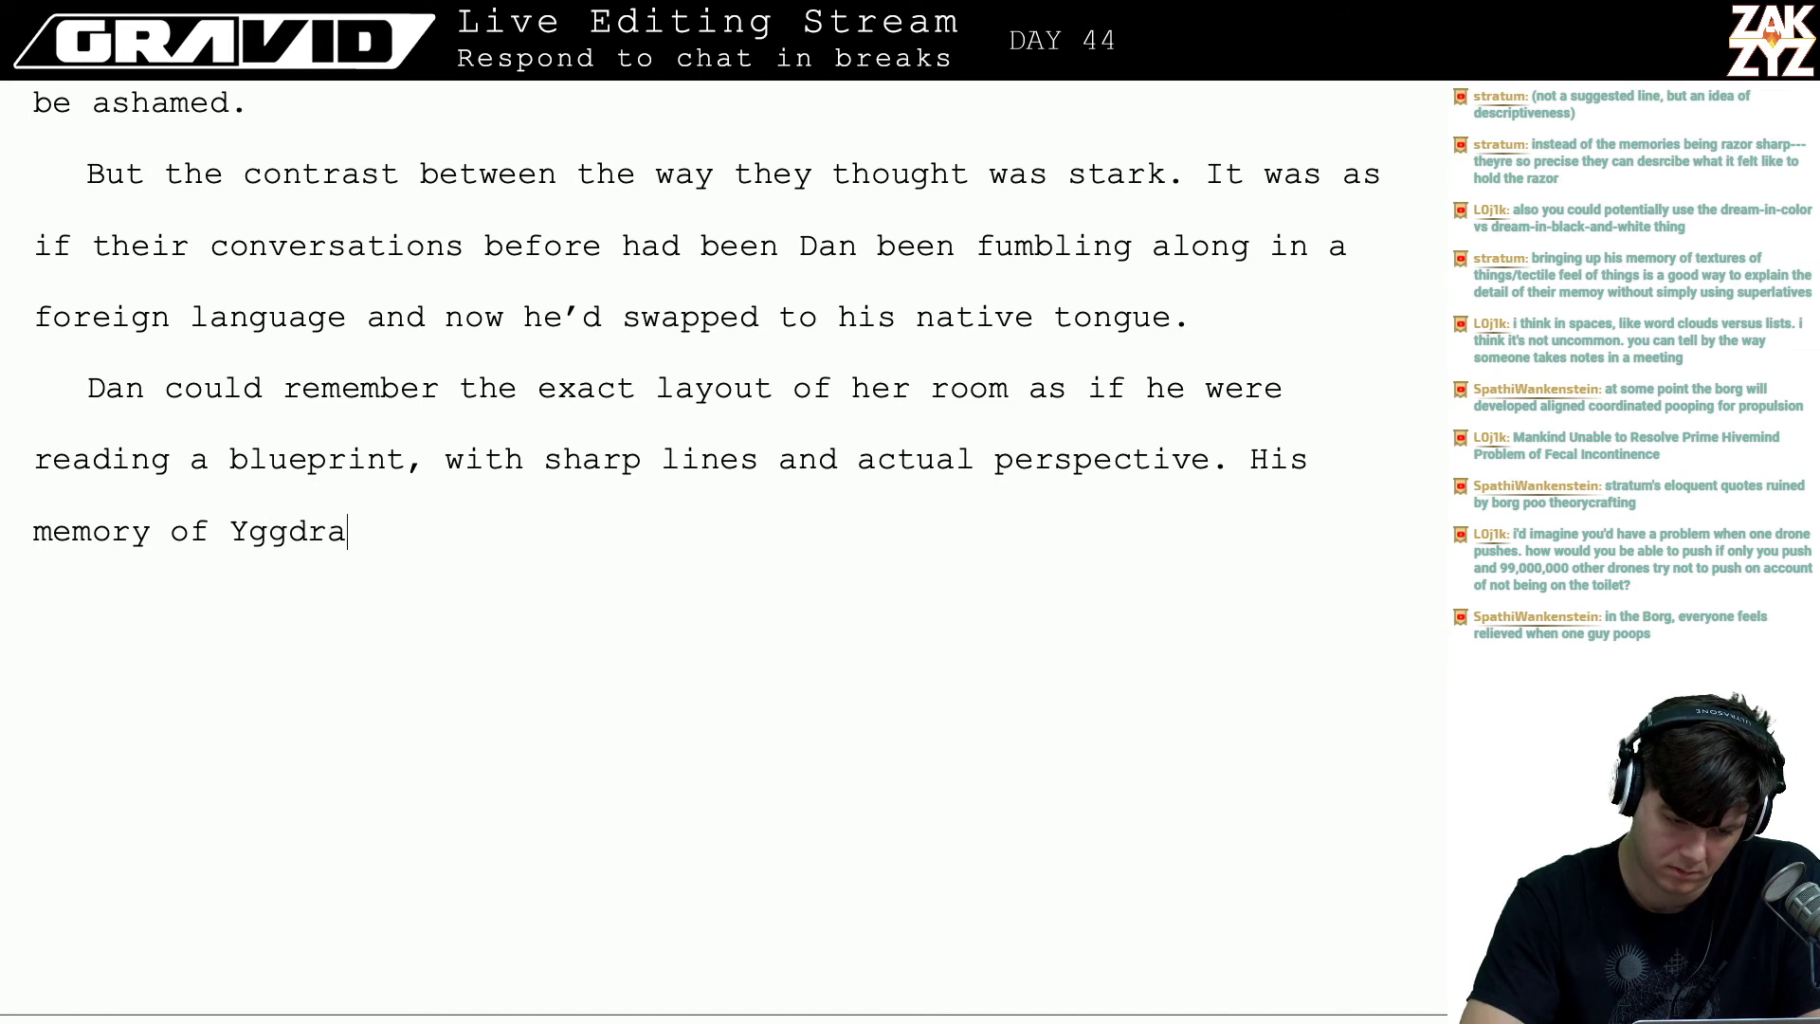
key("BackSpace")
key("BackSpace")
key("BackSpace")
key("BackSpace")
type("had a")
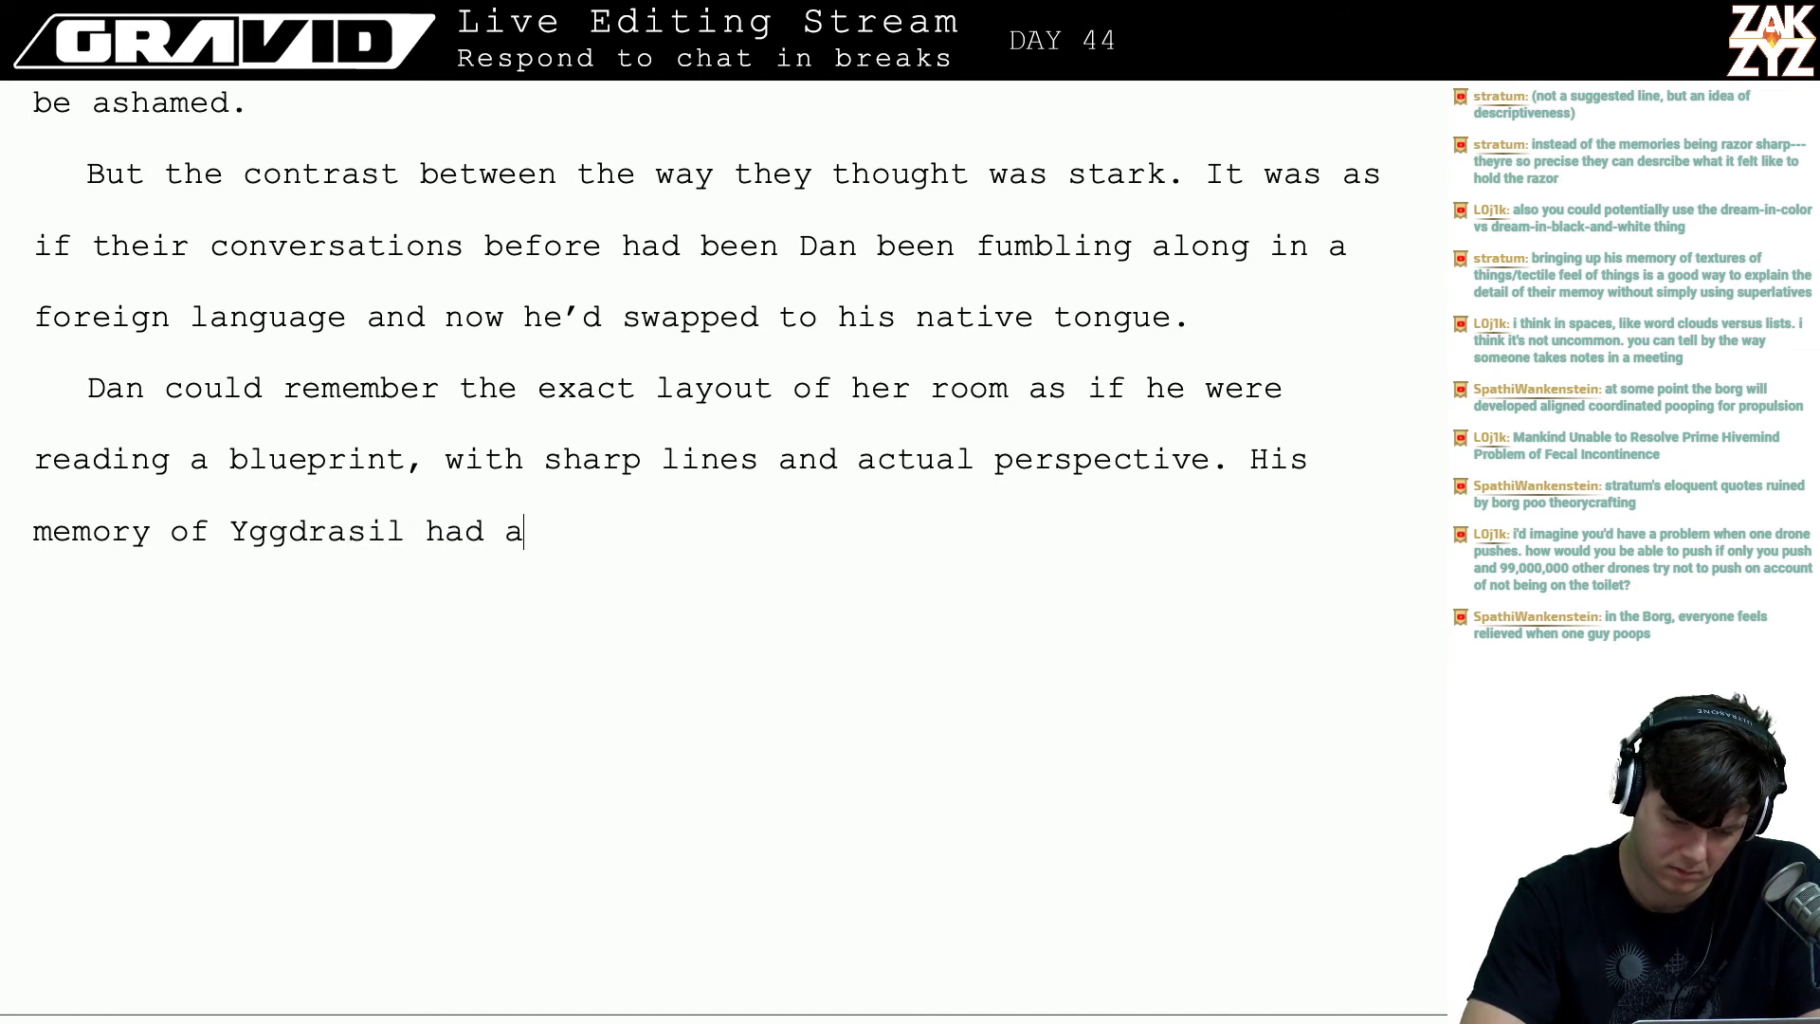
- Try continuing the Yggdrasil sentence with "trunk and hundreds of individual leave"
type(" trunk and i")
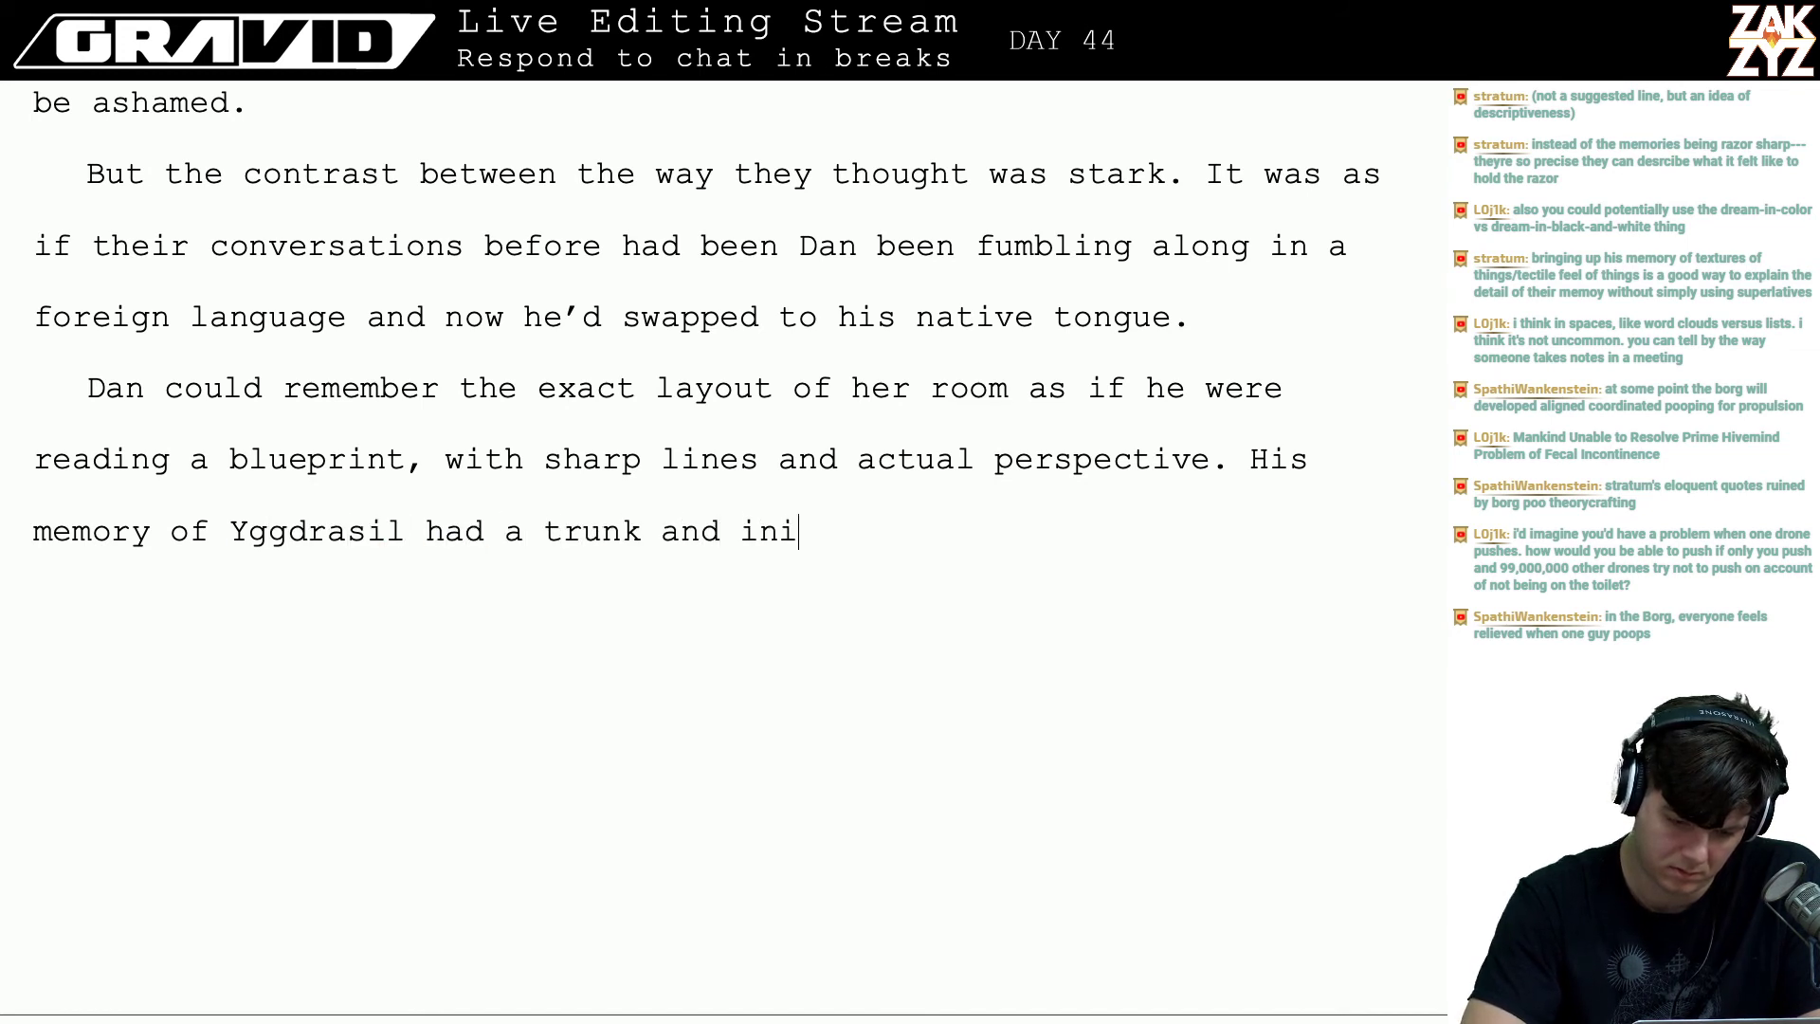
type("ndividual le")
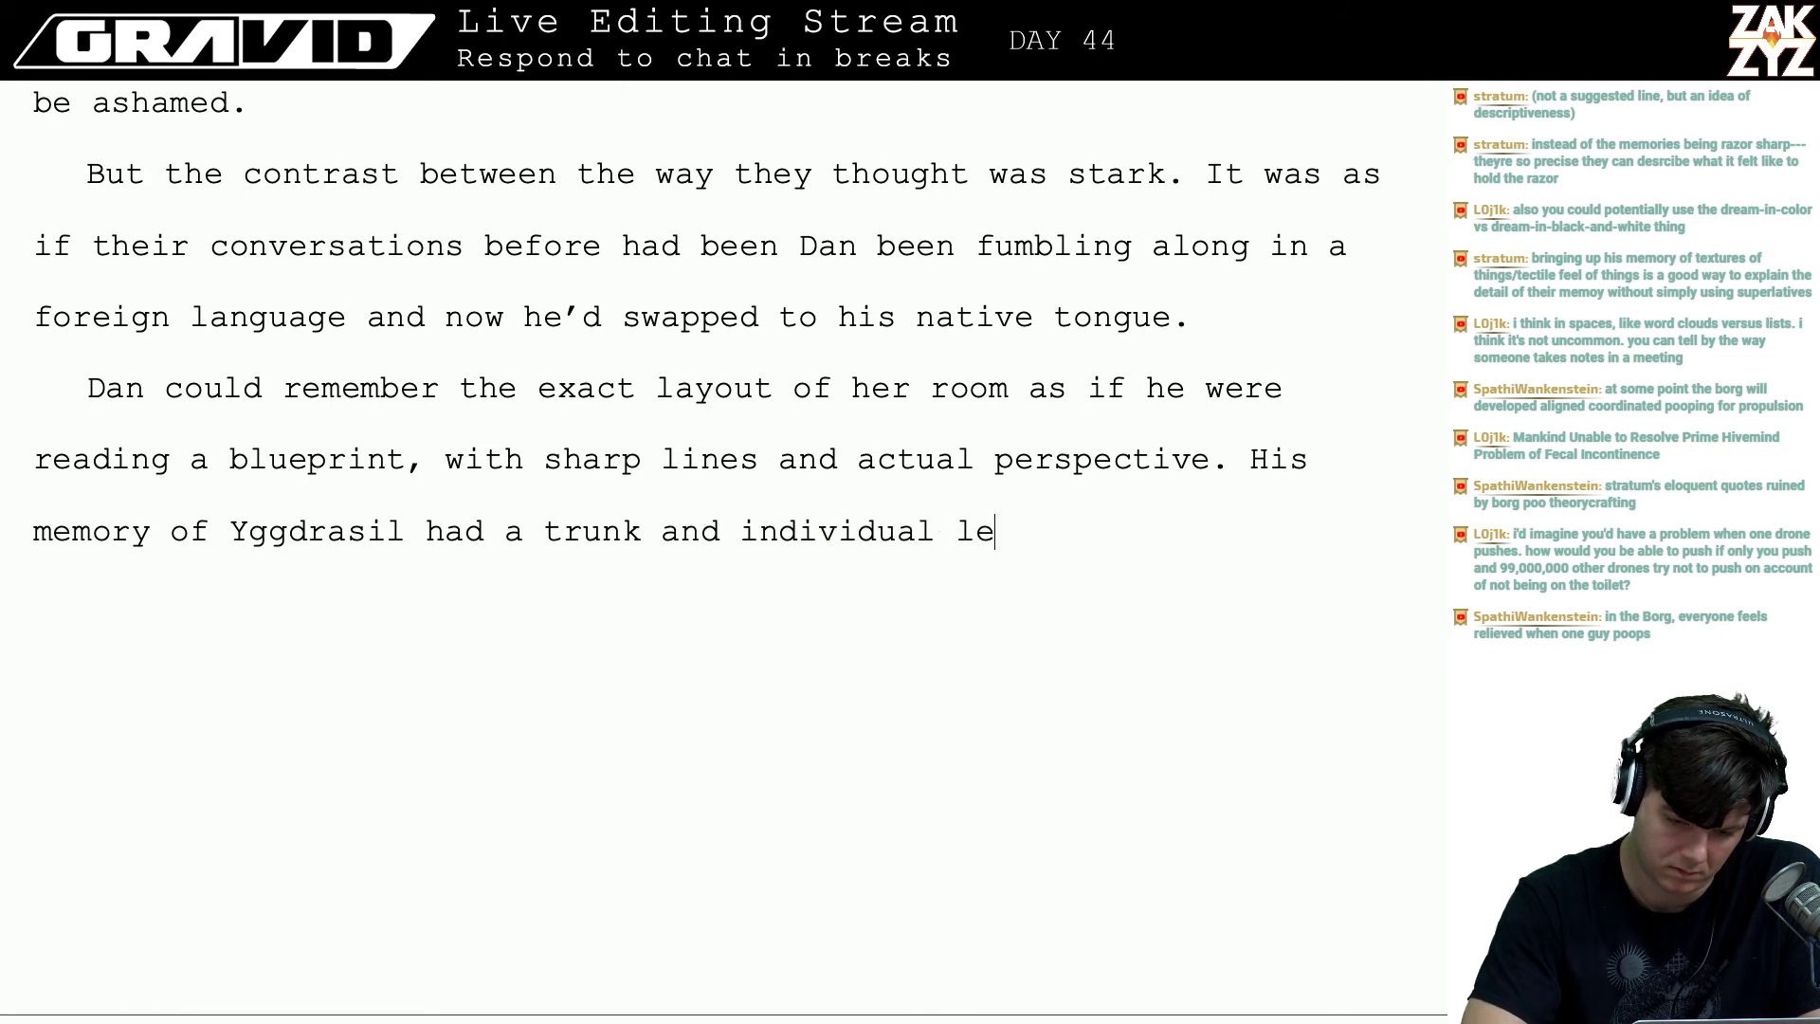
key("BackSpace")
key("BackSpace")
key("BackSpace")
key("BackSpace")
key("BackSpace")
key("BackSpace")
key("BackSpace")
key("BackSpace")
key("BackSpace")
key("BackSpace")
key("BackSpace")
key("BackSpace")
key("BackSpace")
key("BackSpace")
key("BackSpace")
key("BackSpace")
key("BackSpace")
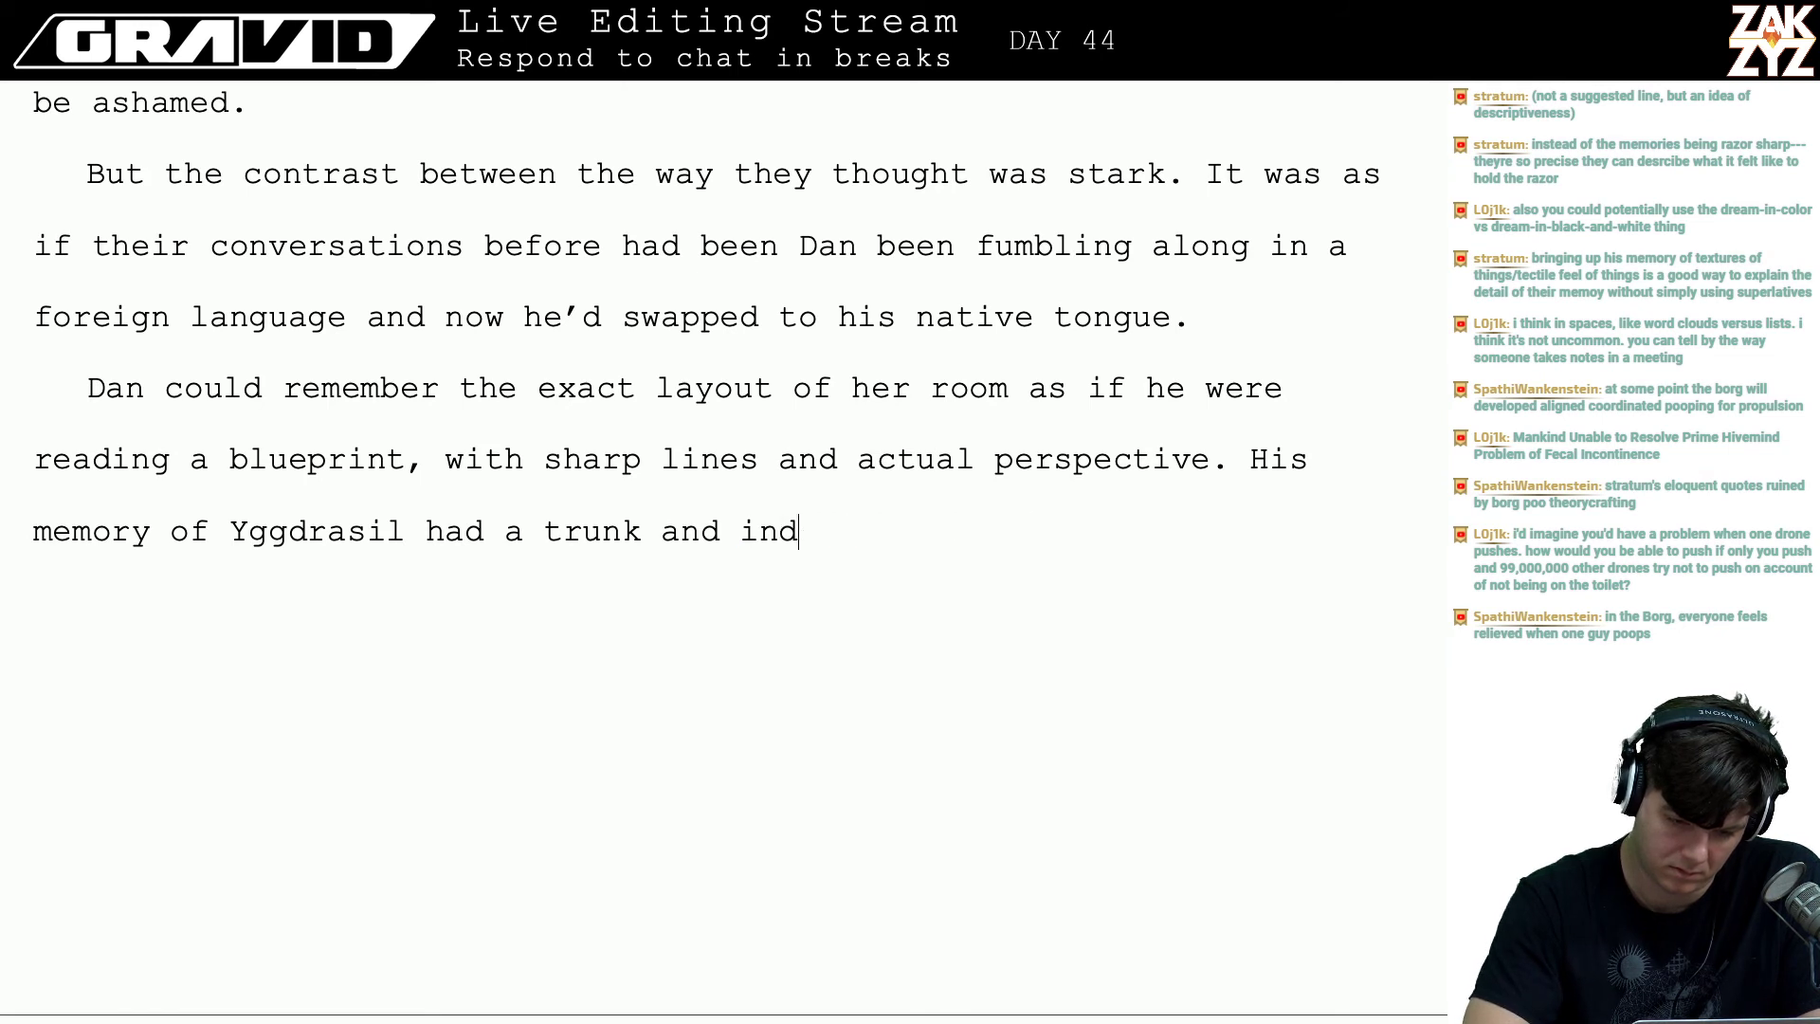
type("and hundrre")
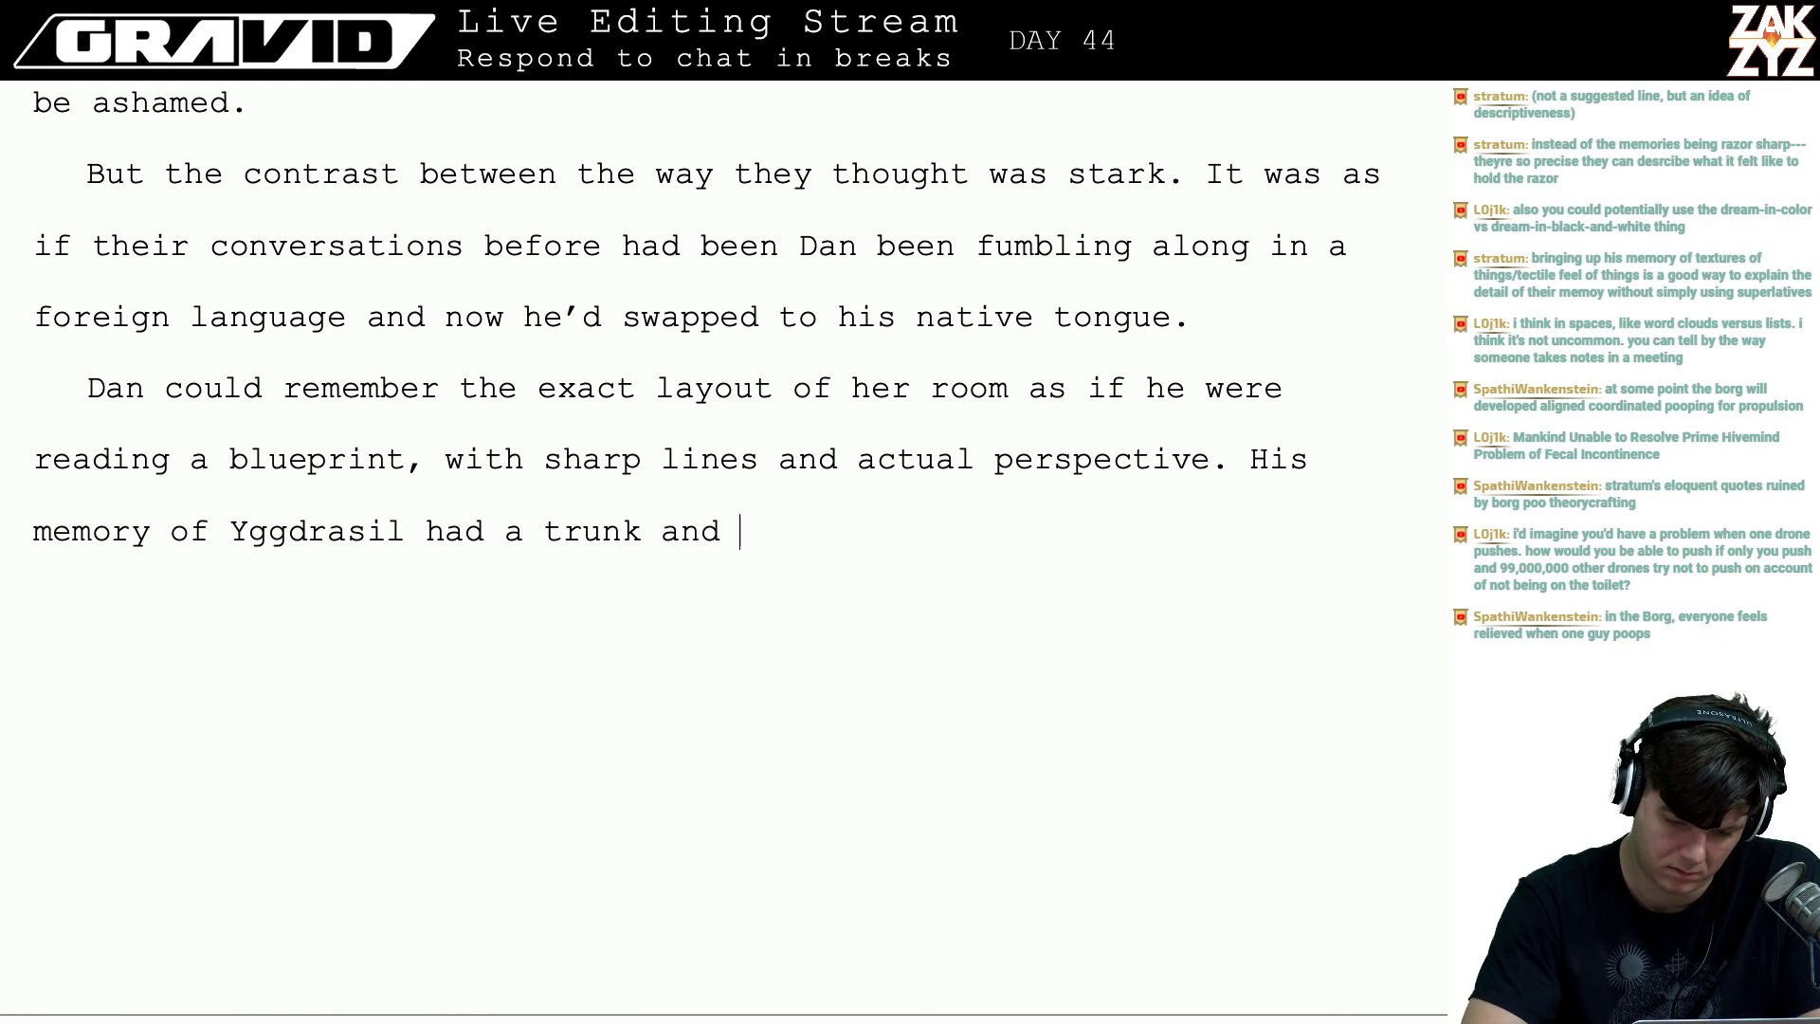
key("BackSpace")
key("BackSpace")
type("ed")
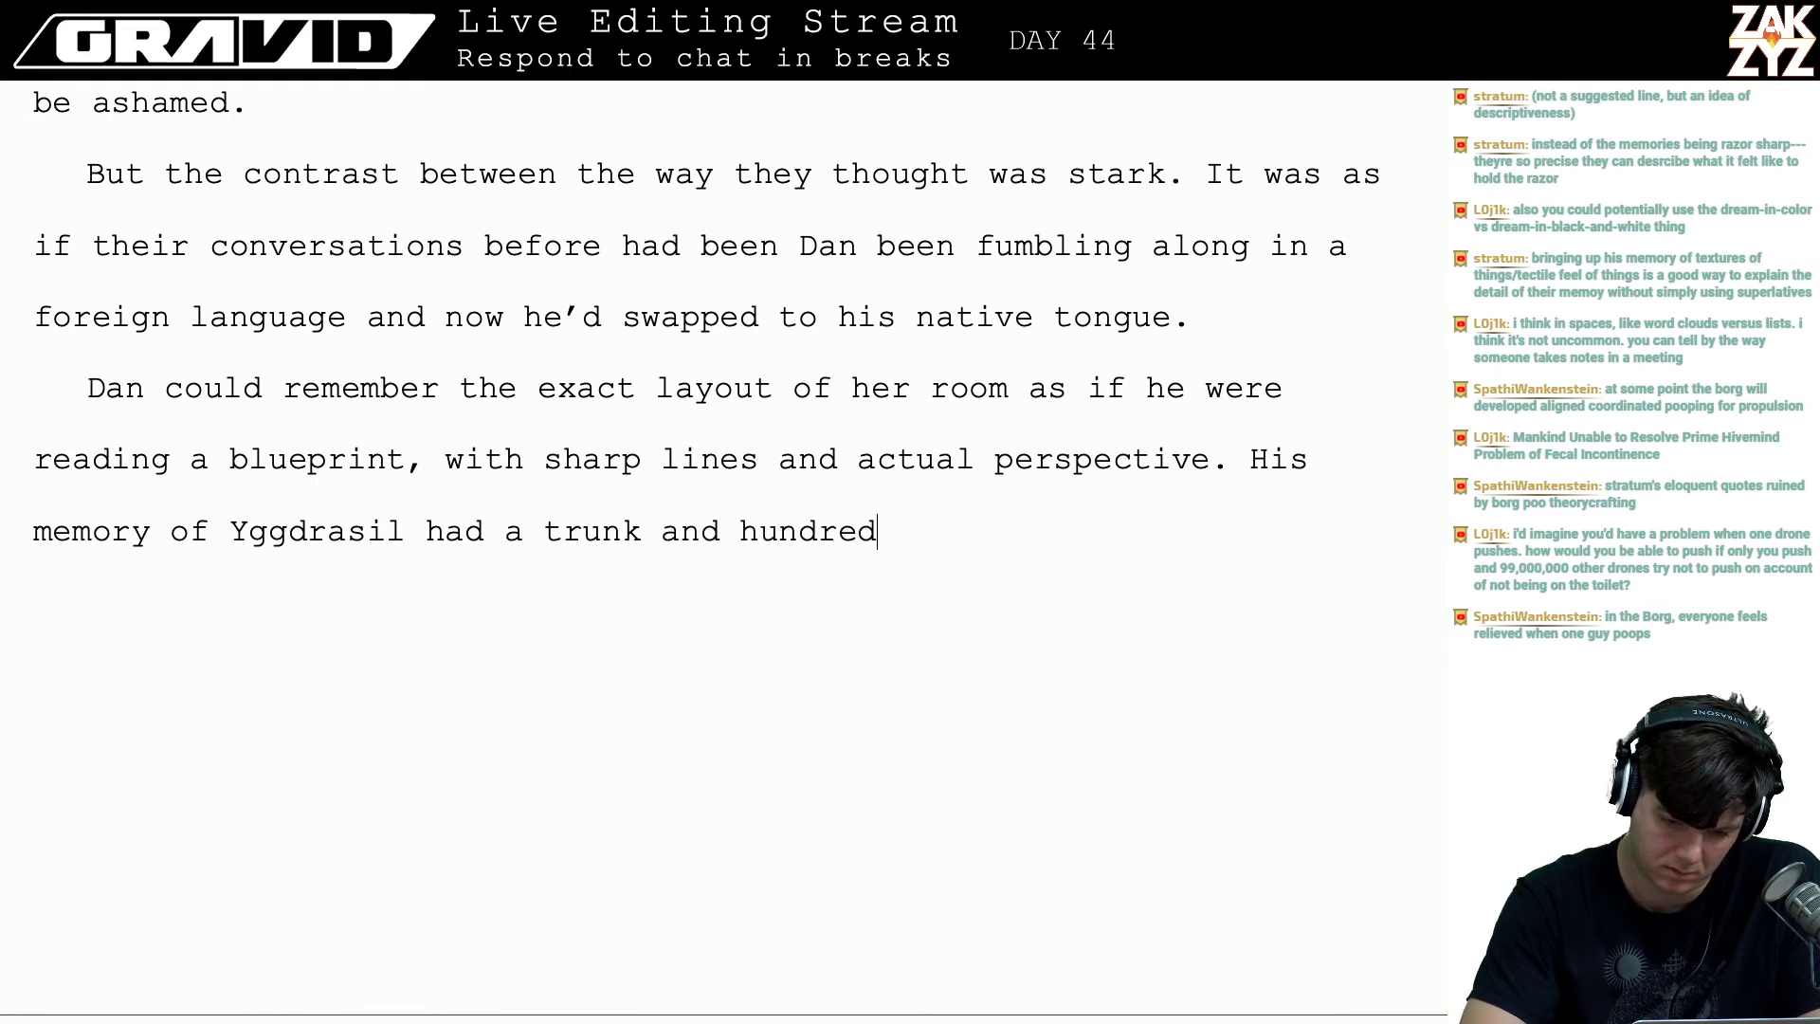
type("s of indiiv")
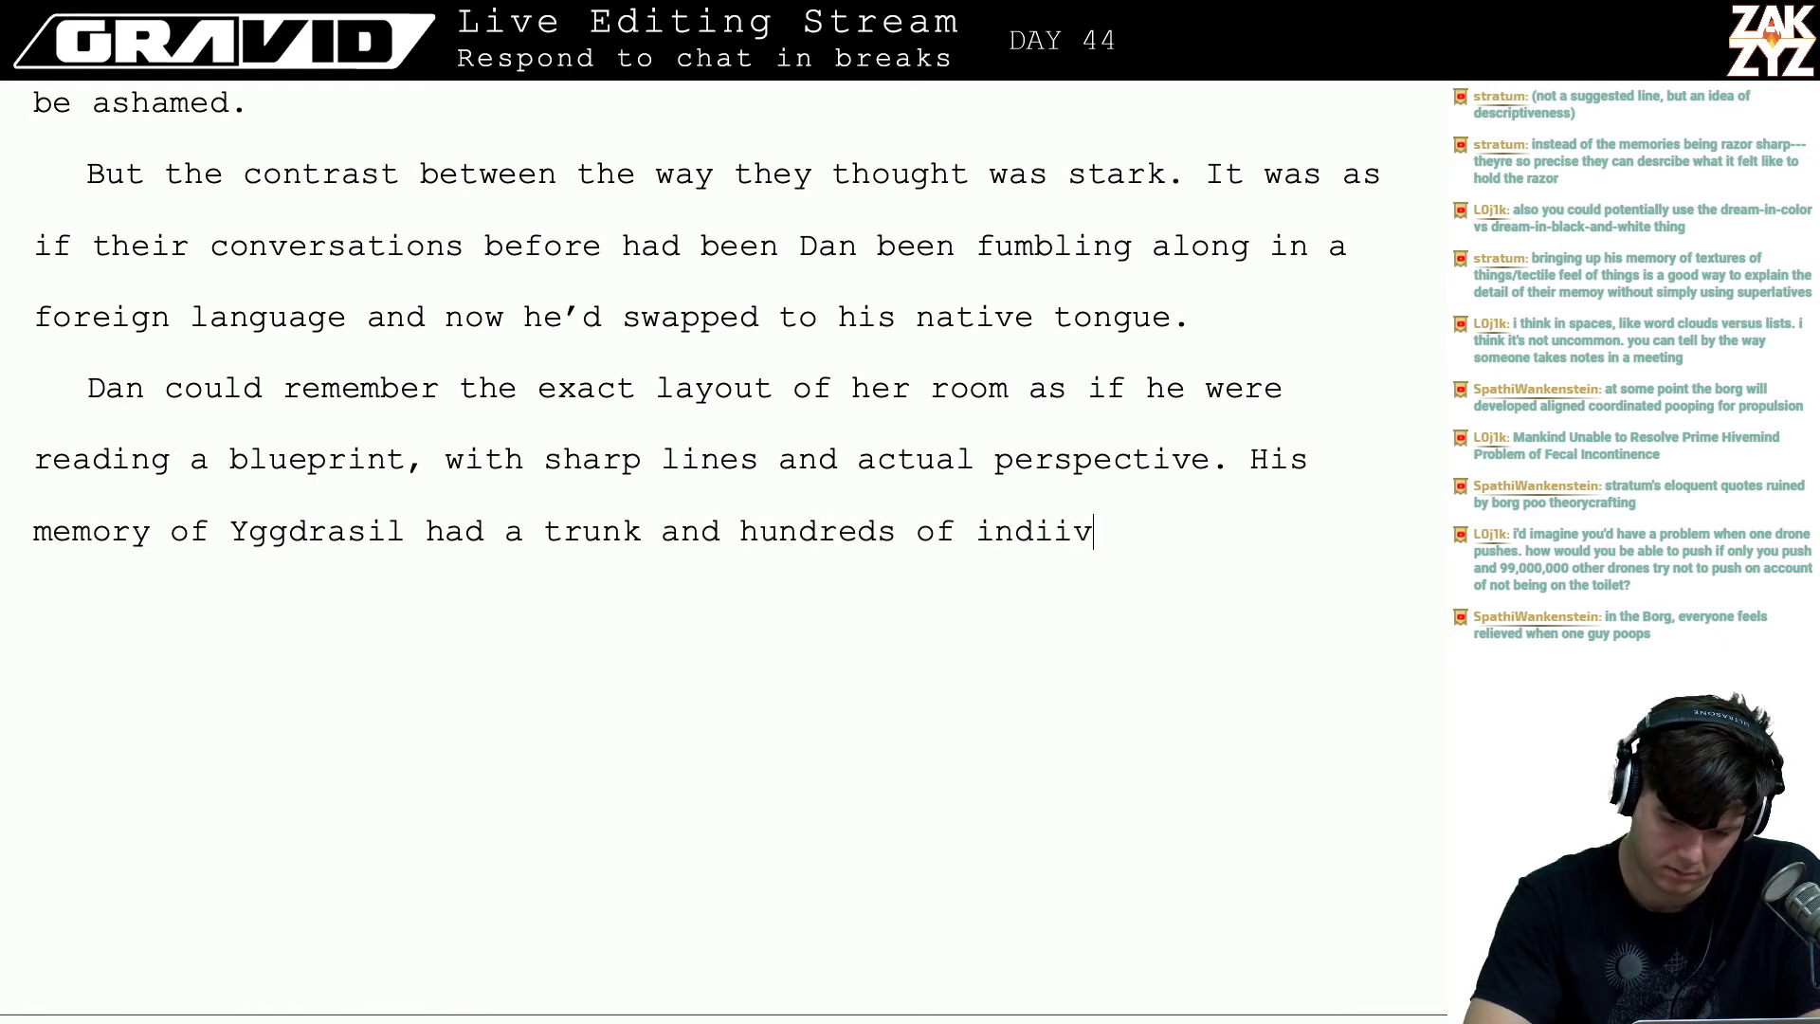
key("BackSpace")
key("BackSpace")
type("vu")
type("idu")
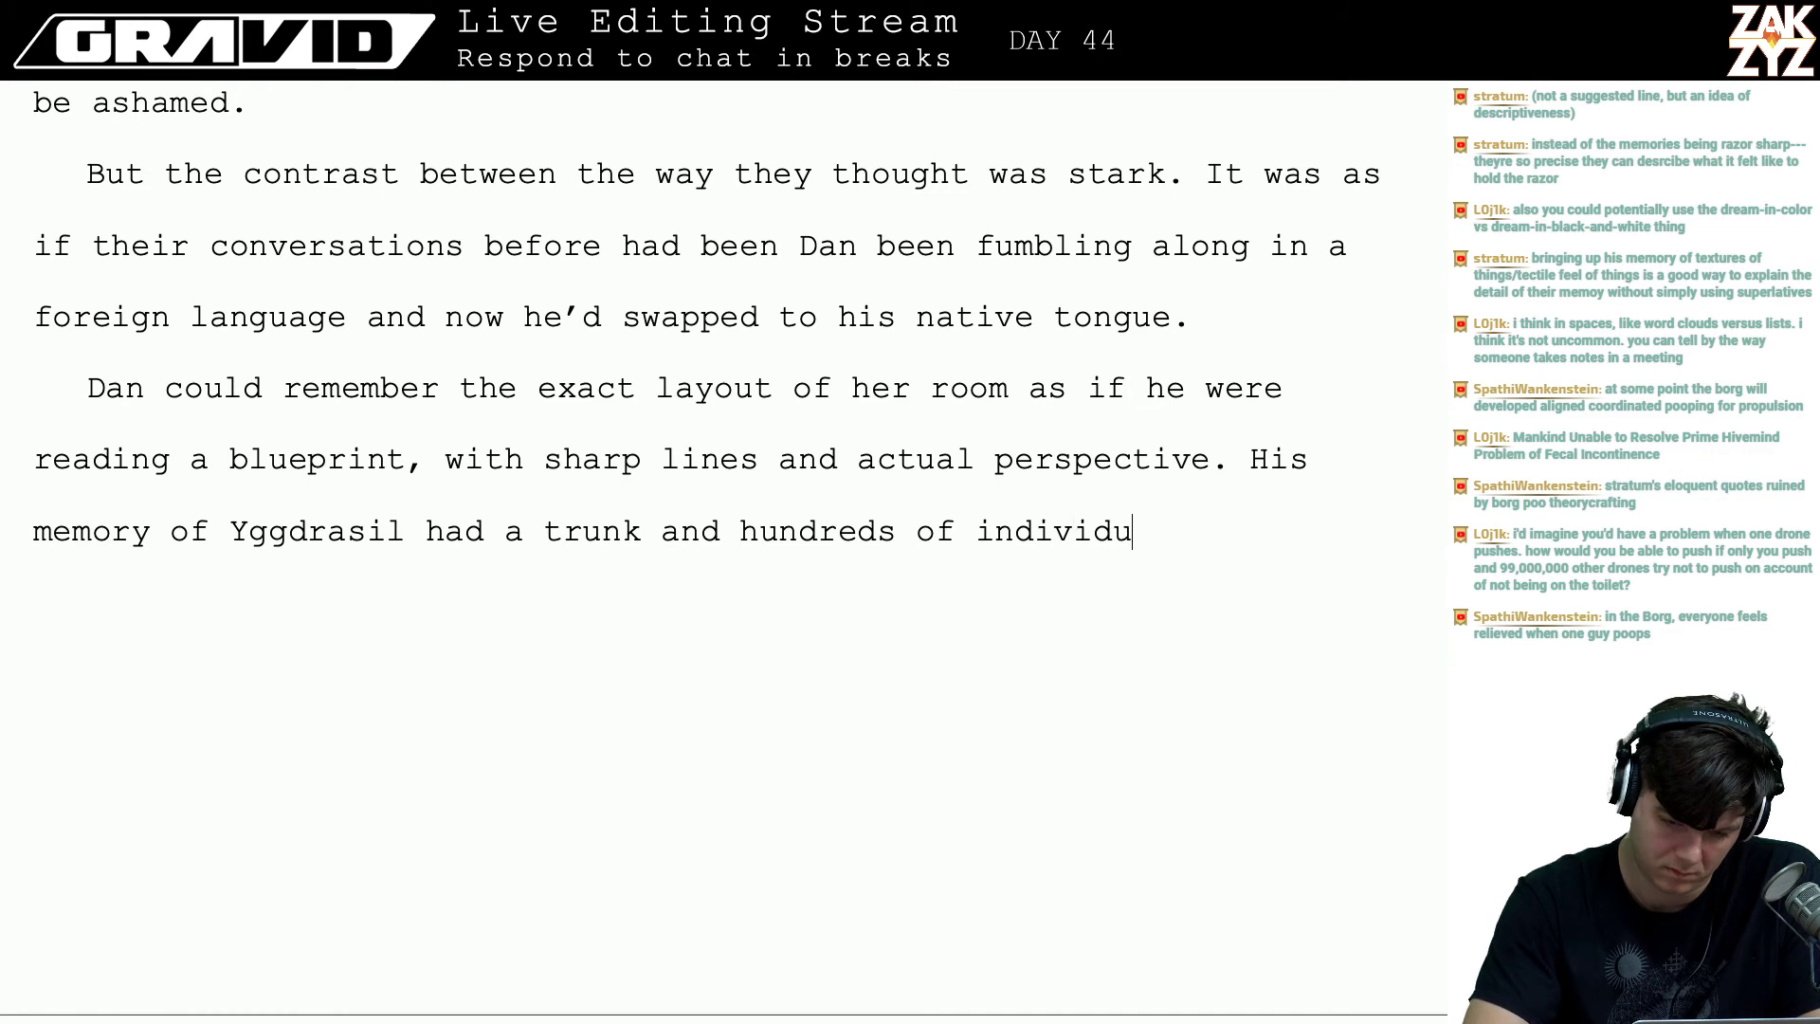
type("al leave")
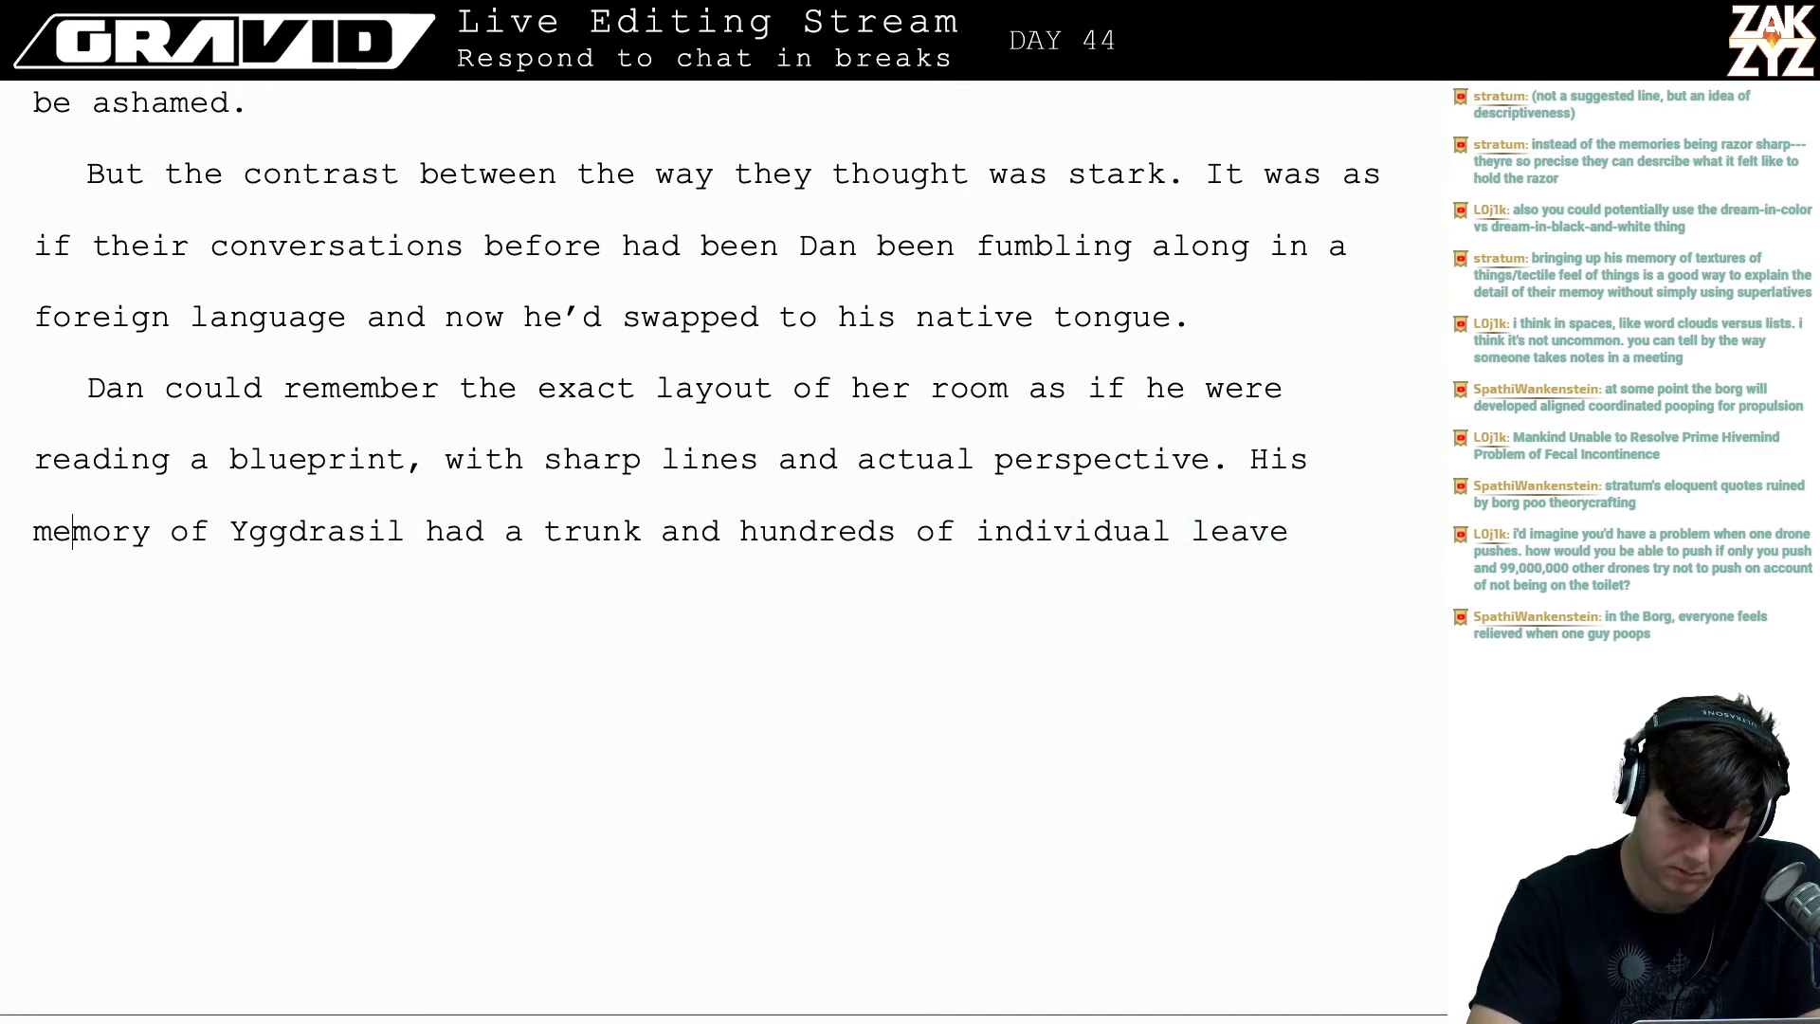
- Take the sentence back to "His memory" and continue it with "Yggdrasil had texture and individual leave"
key("ctrl+z")
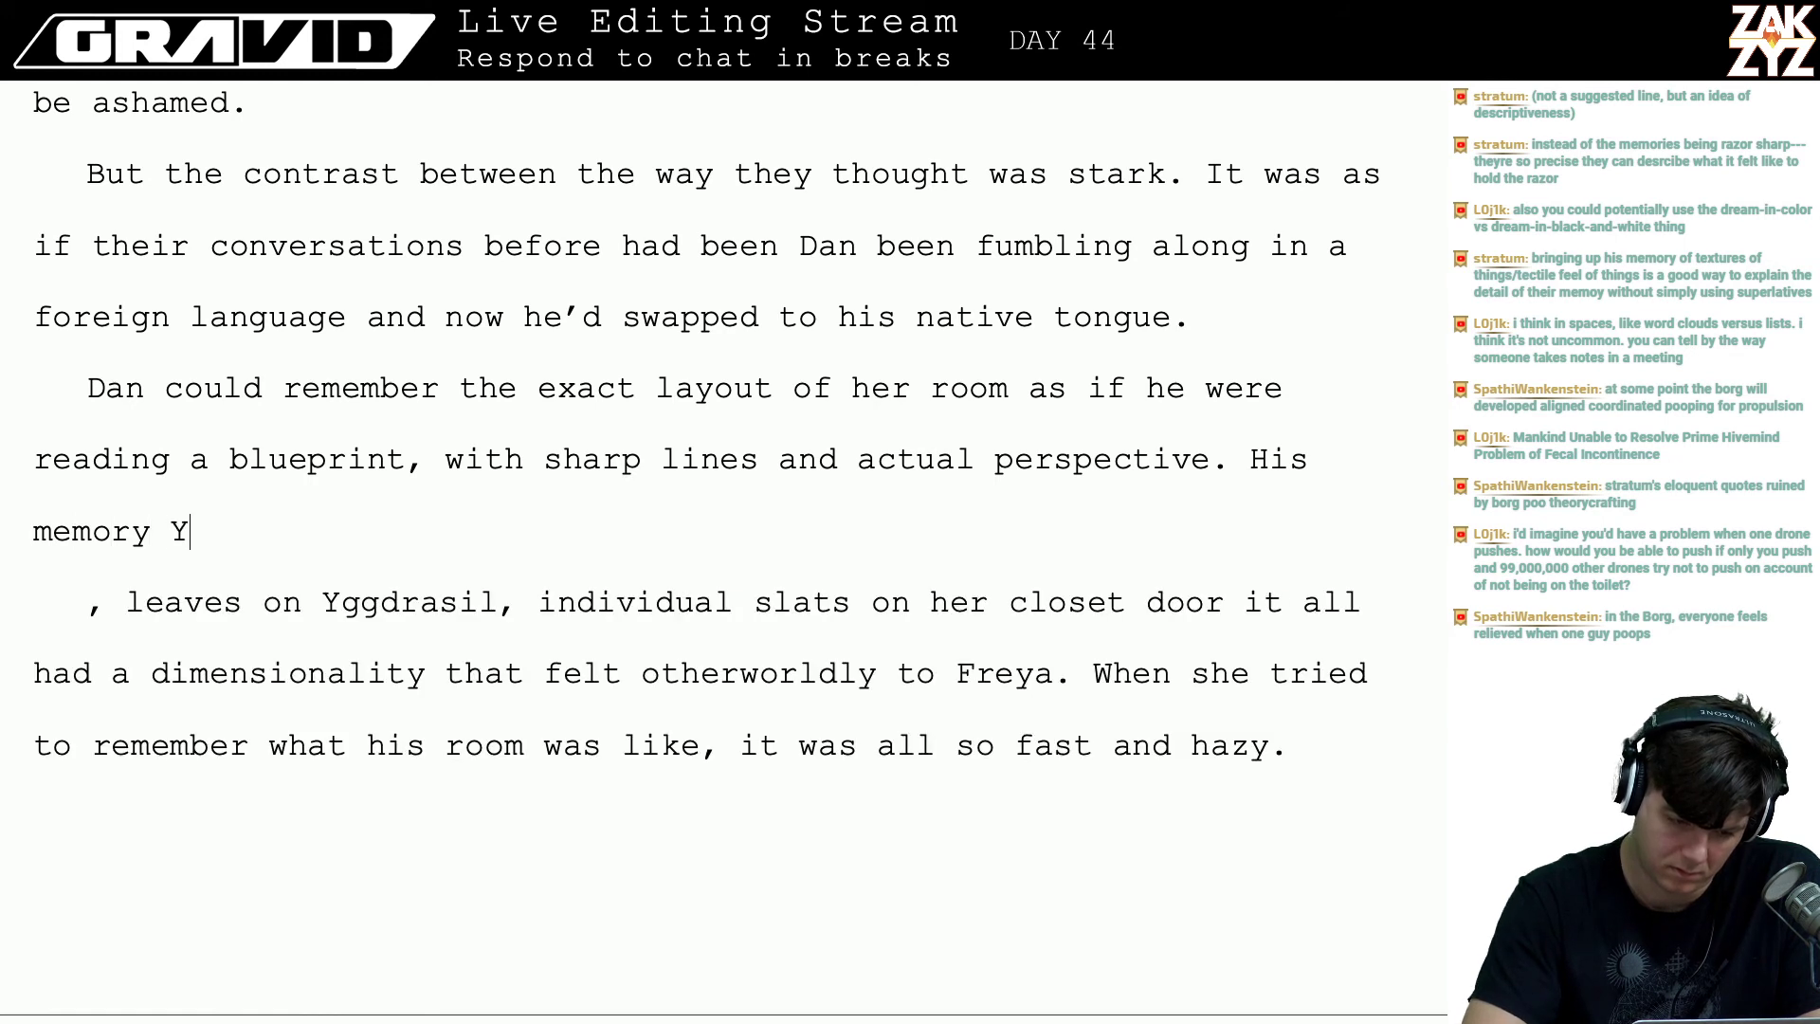
type("ggdrasi la")
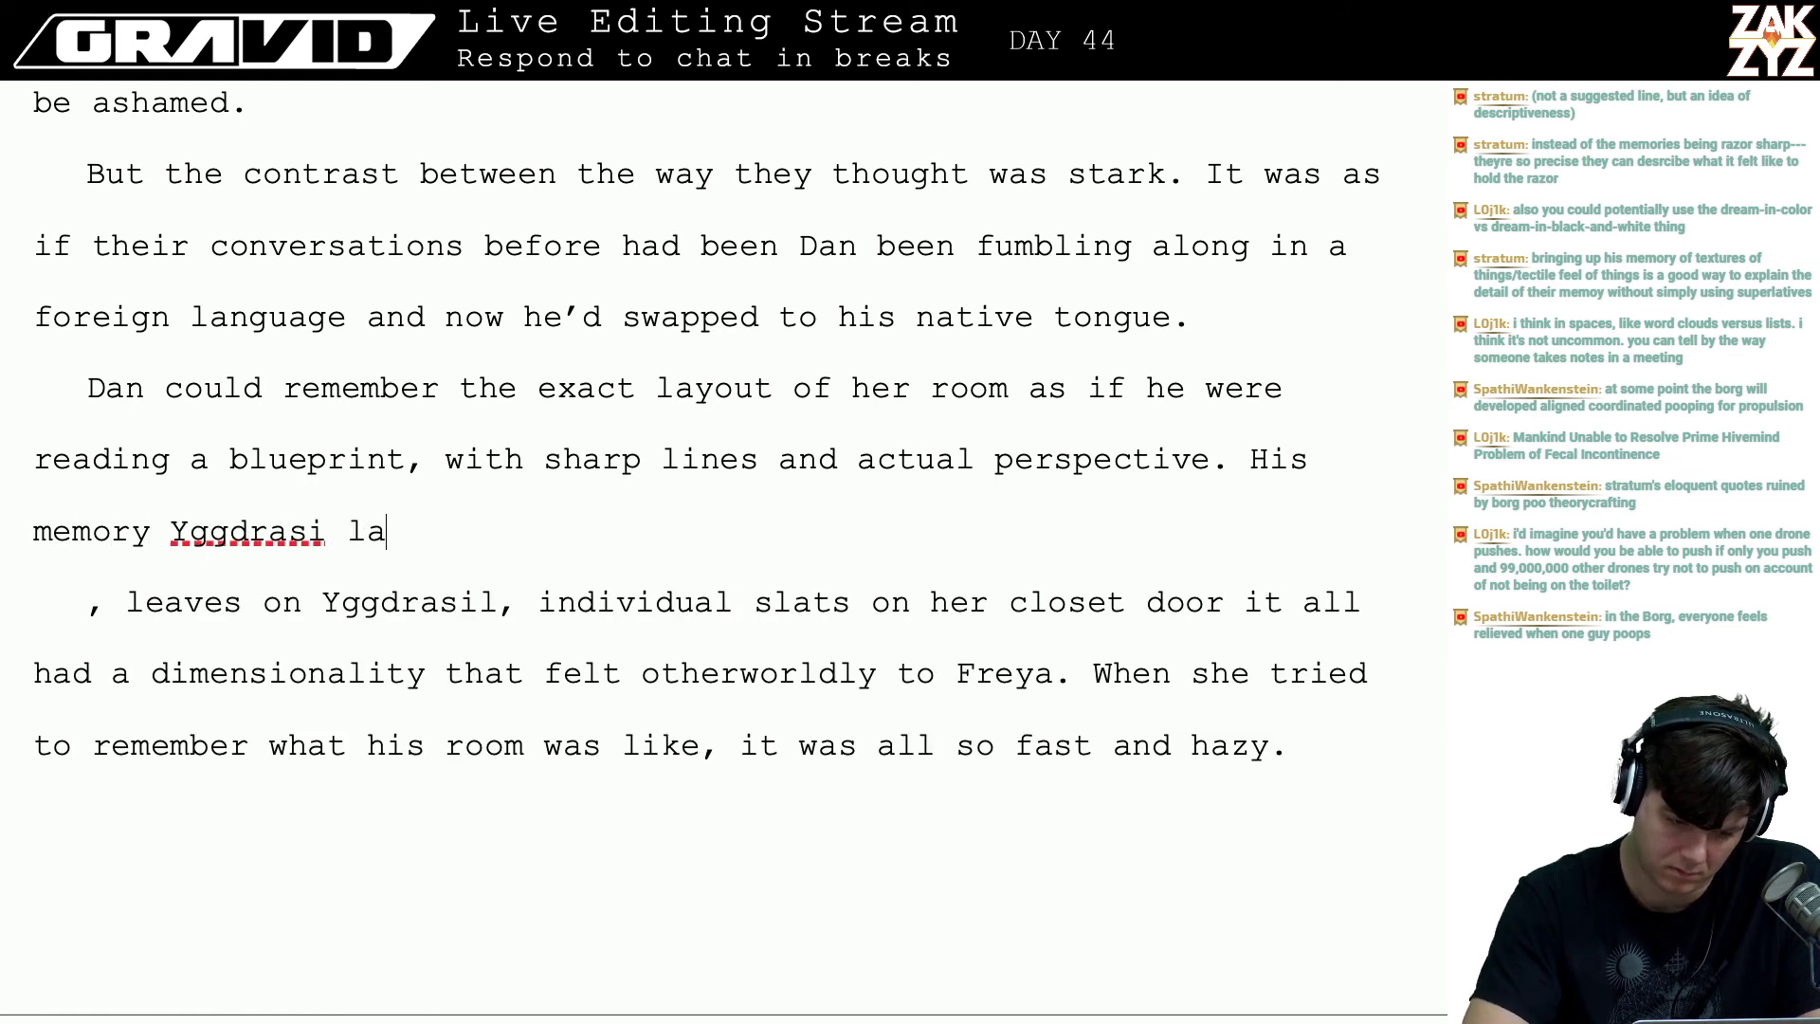
key("BackSpace")
key("BackSpace")
key("BackSpace")
type("l had d")
type("e")
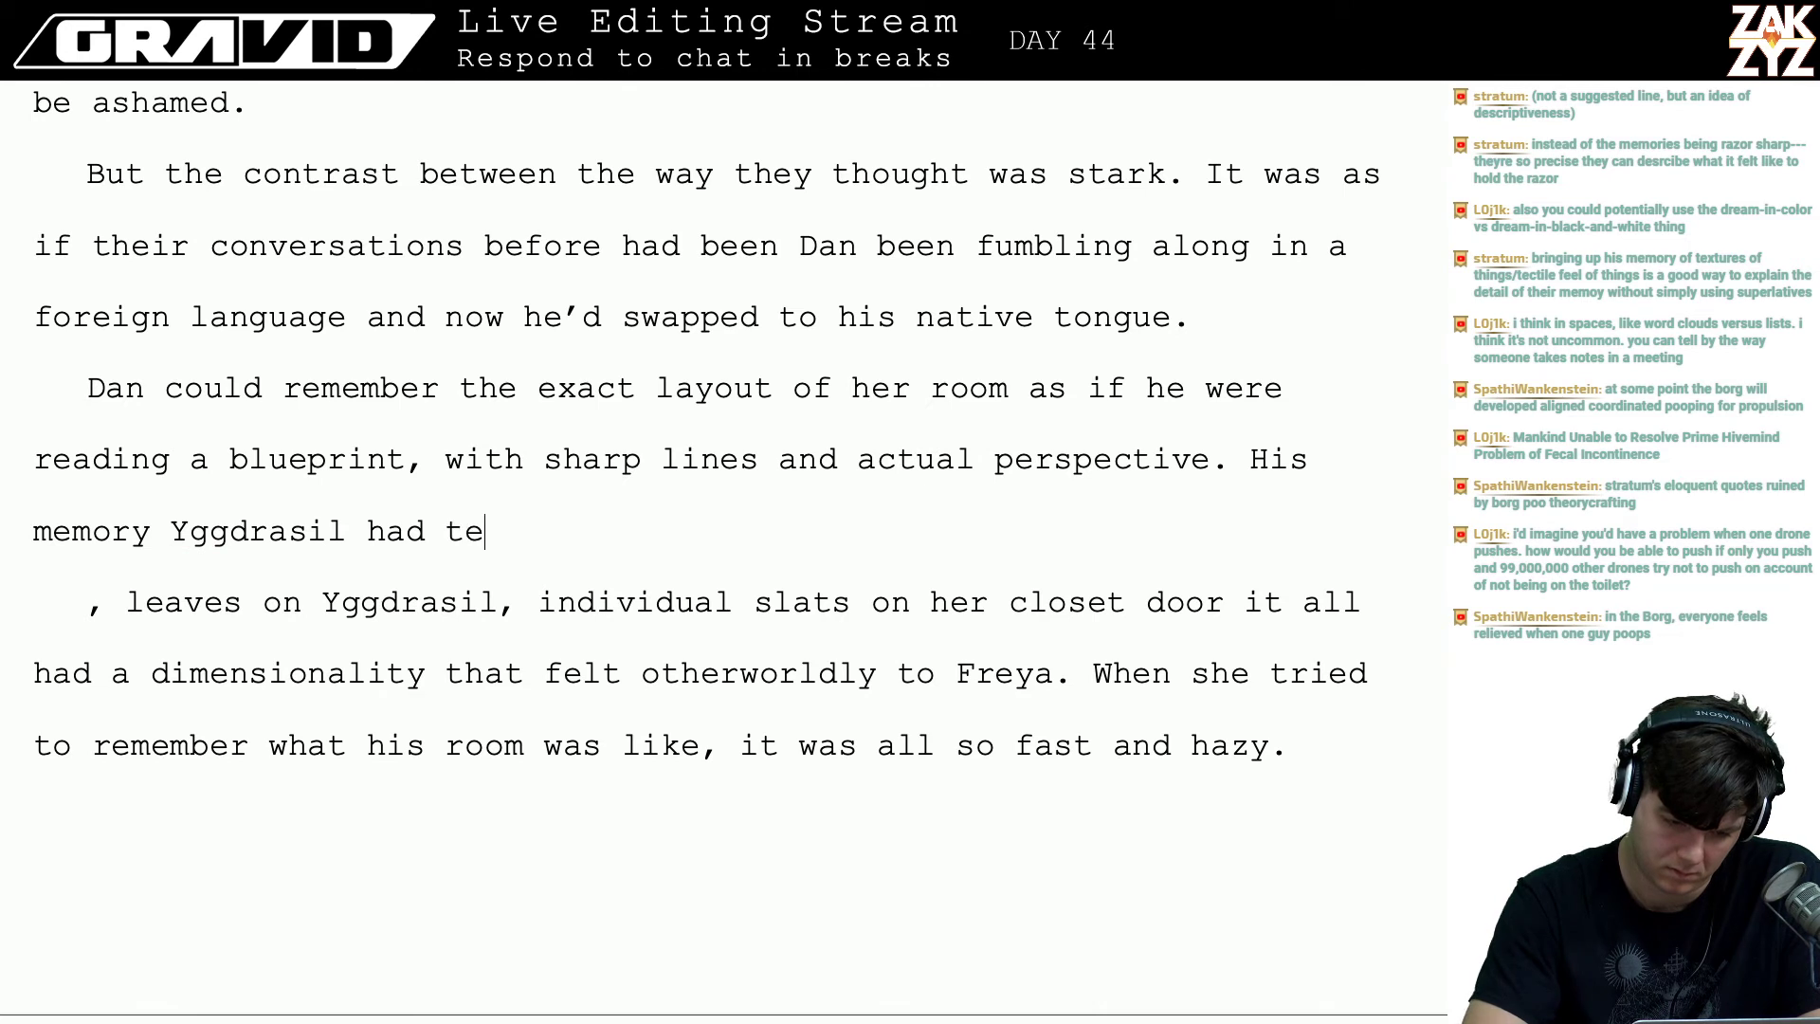
type("xture and indi")
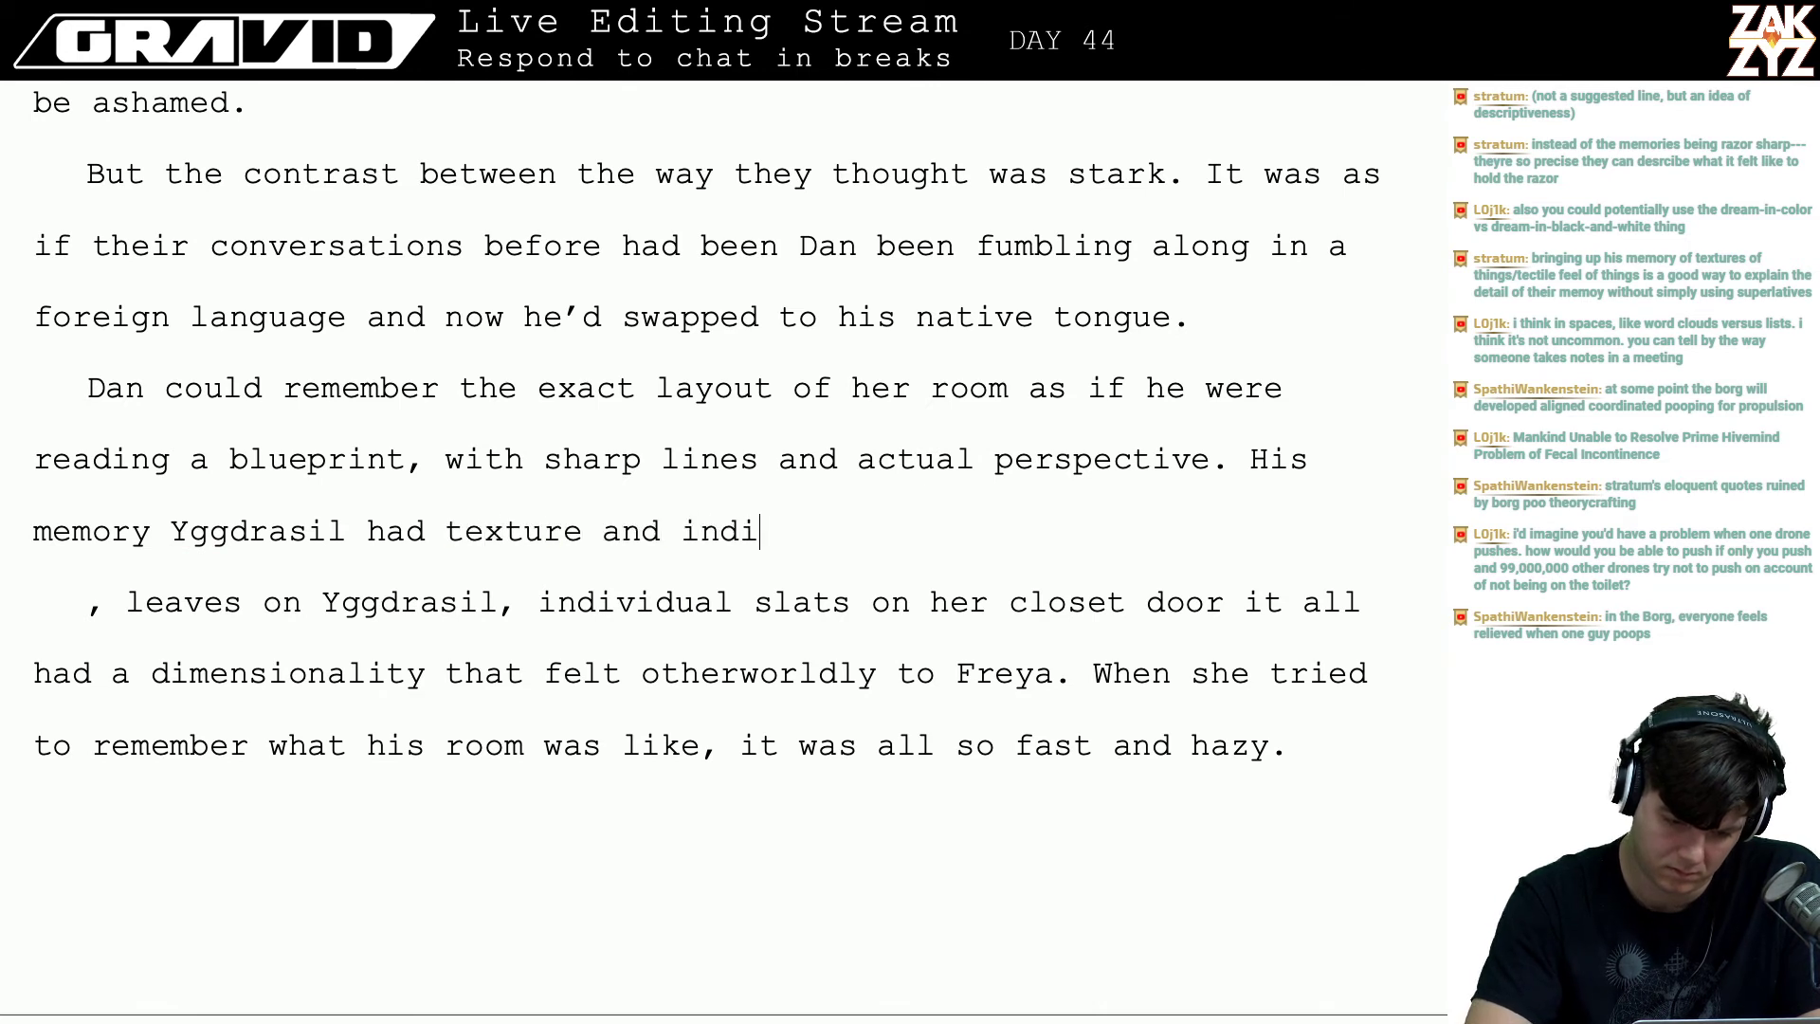
type("d")
key("BackSpace")
key("BackSpace")
type("di")
key("BackSpace")
key("BackSpace")
type("iv")
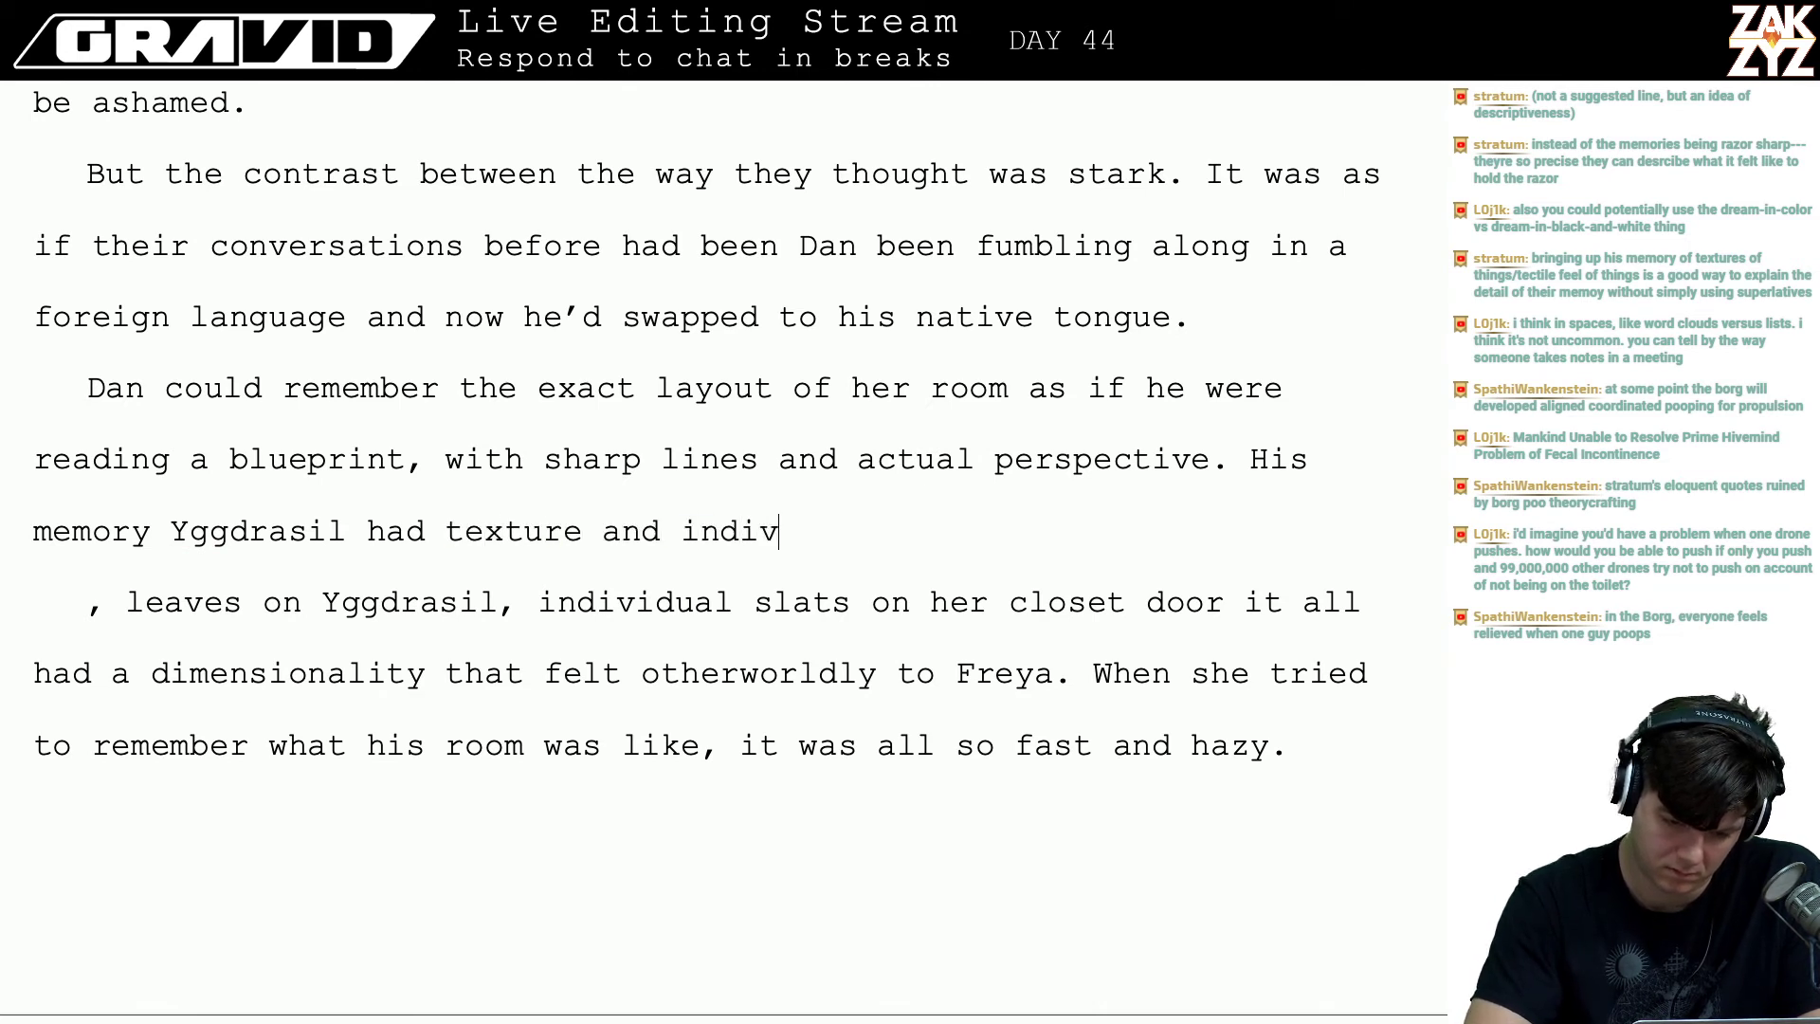
type("idual leave")
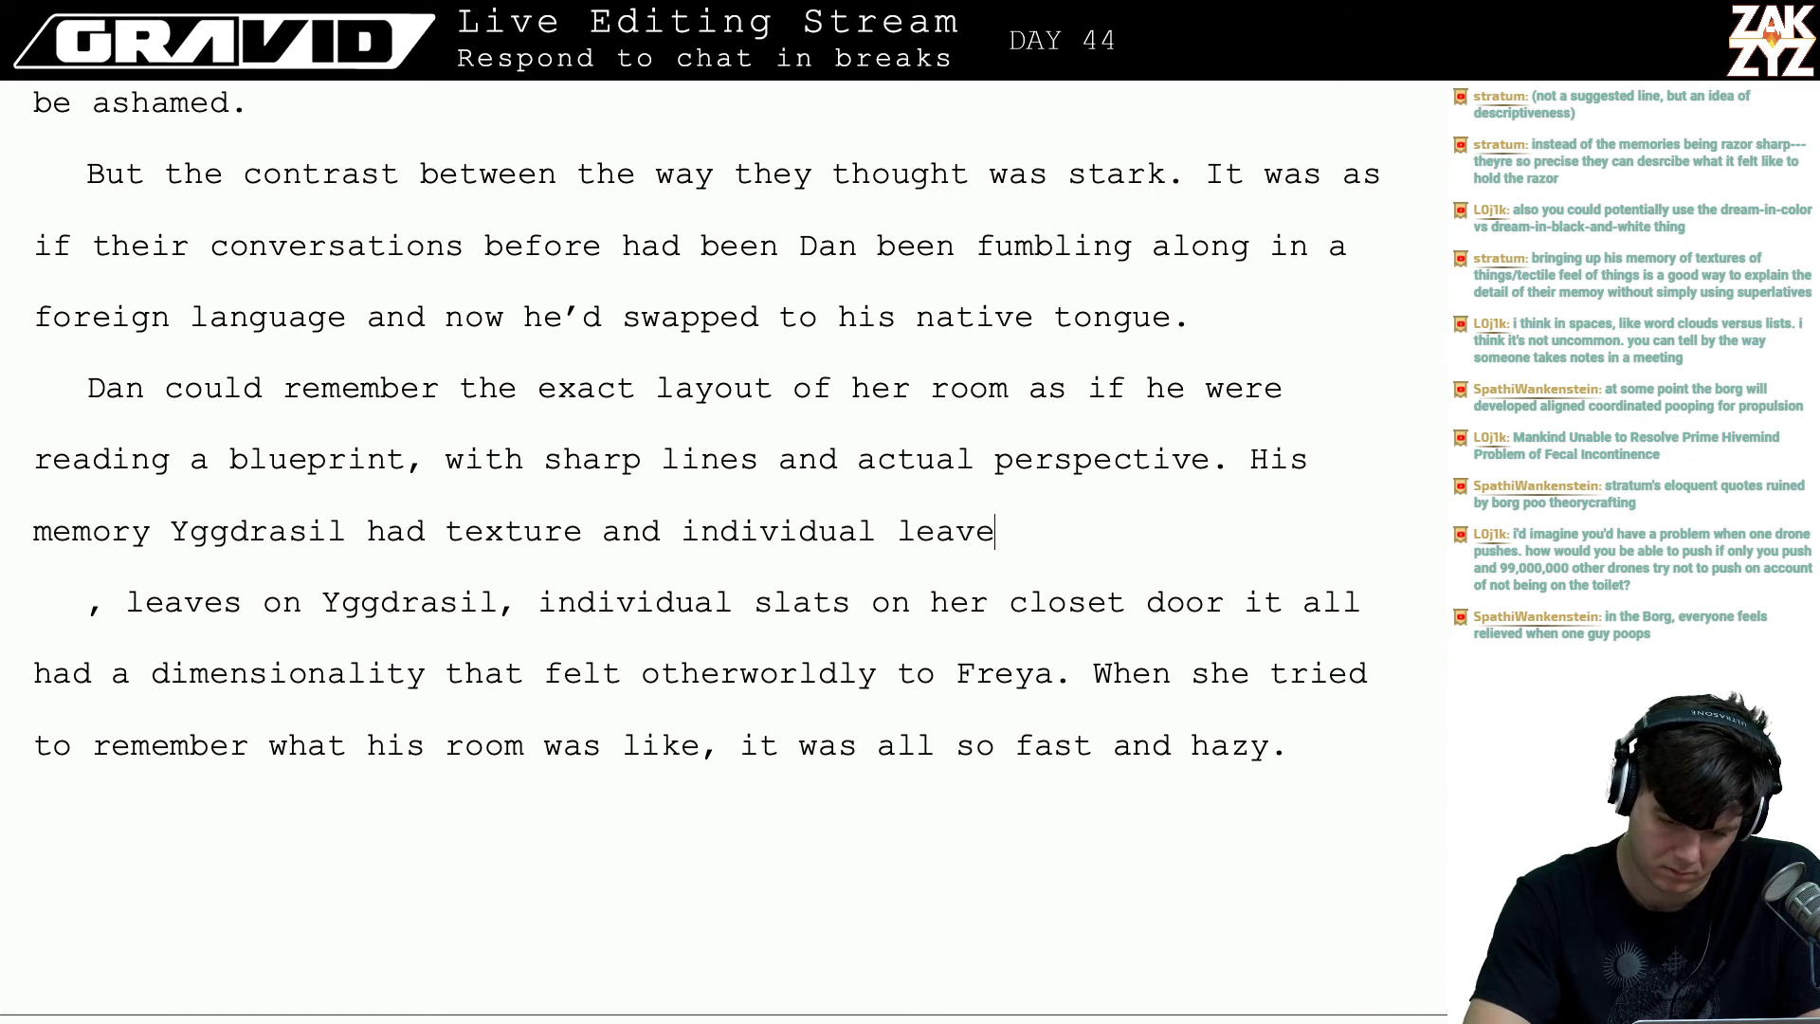
- Complete "leaves" and add Freya's contrasting version, ", hers was just a faint line of a trun"
type("s, hers was just ")
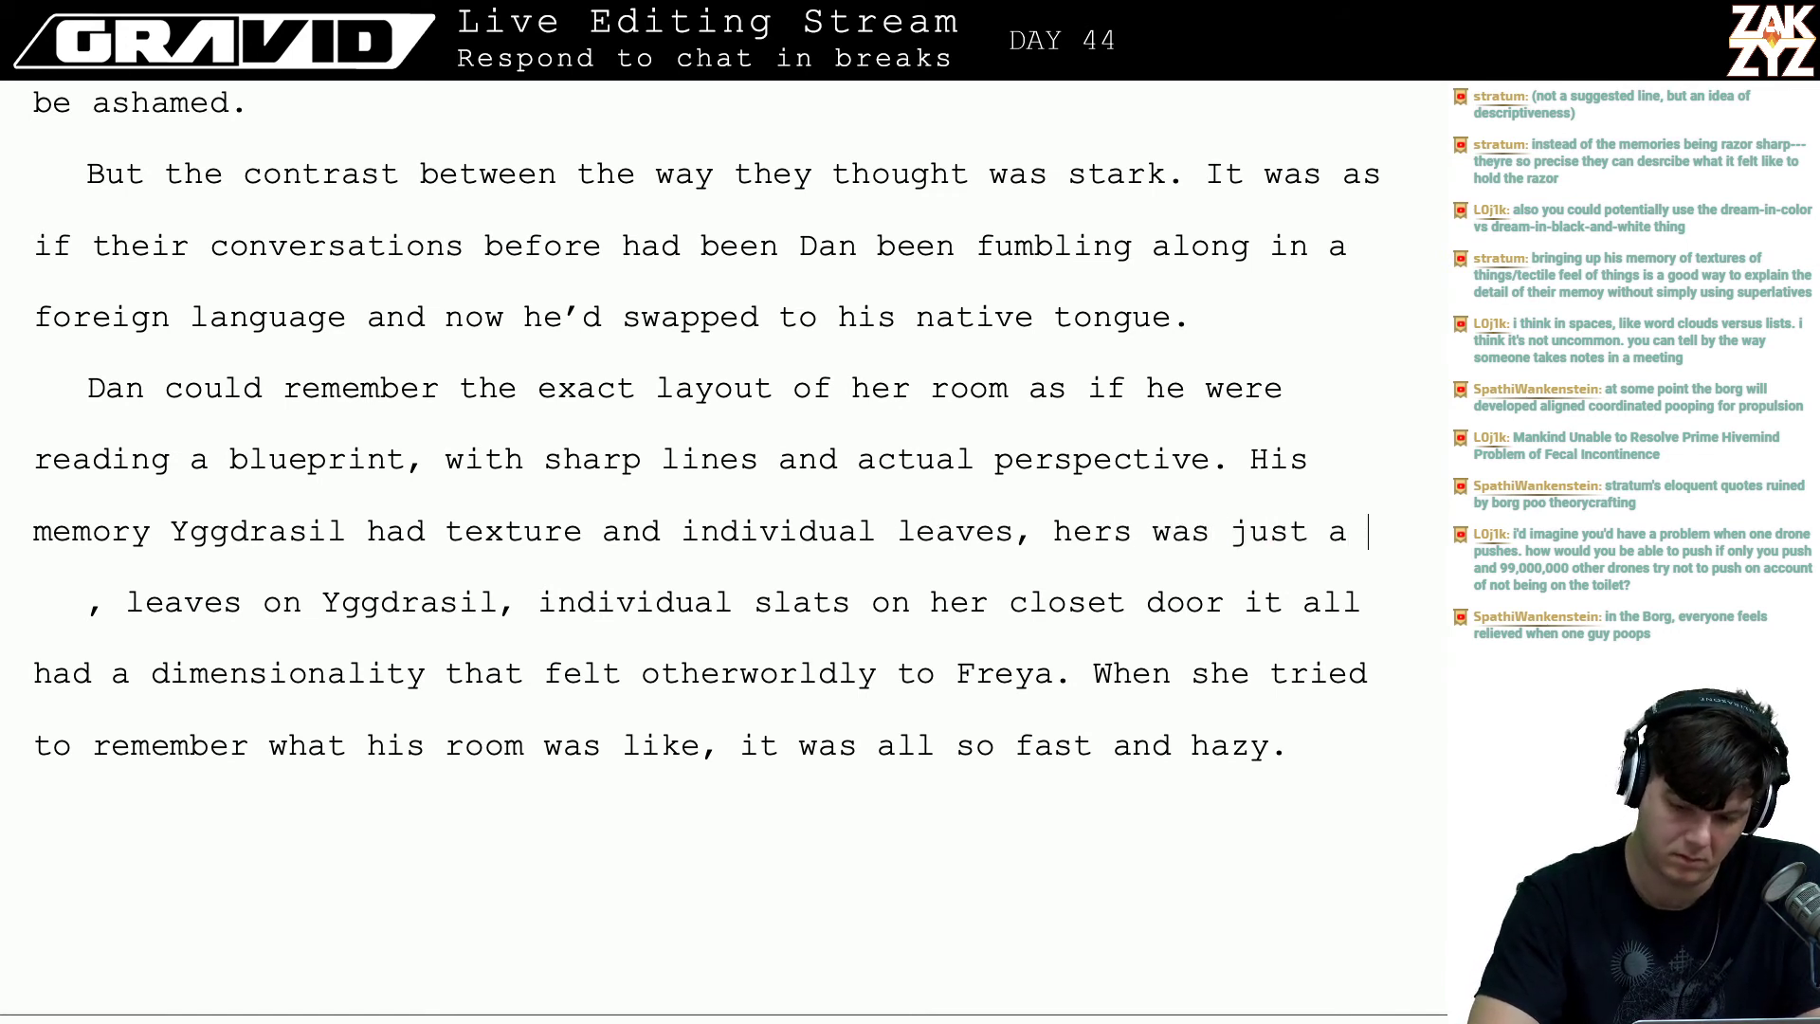
type("a fain")
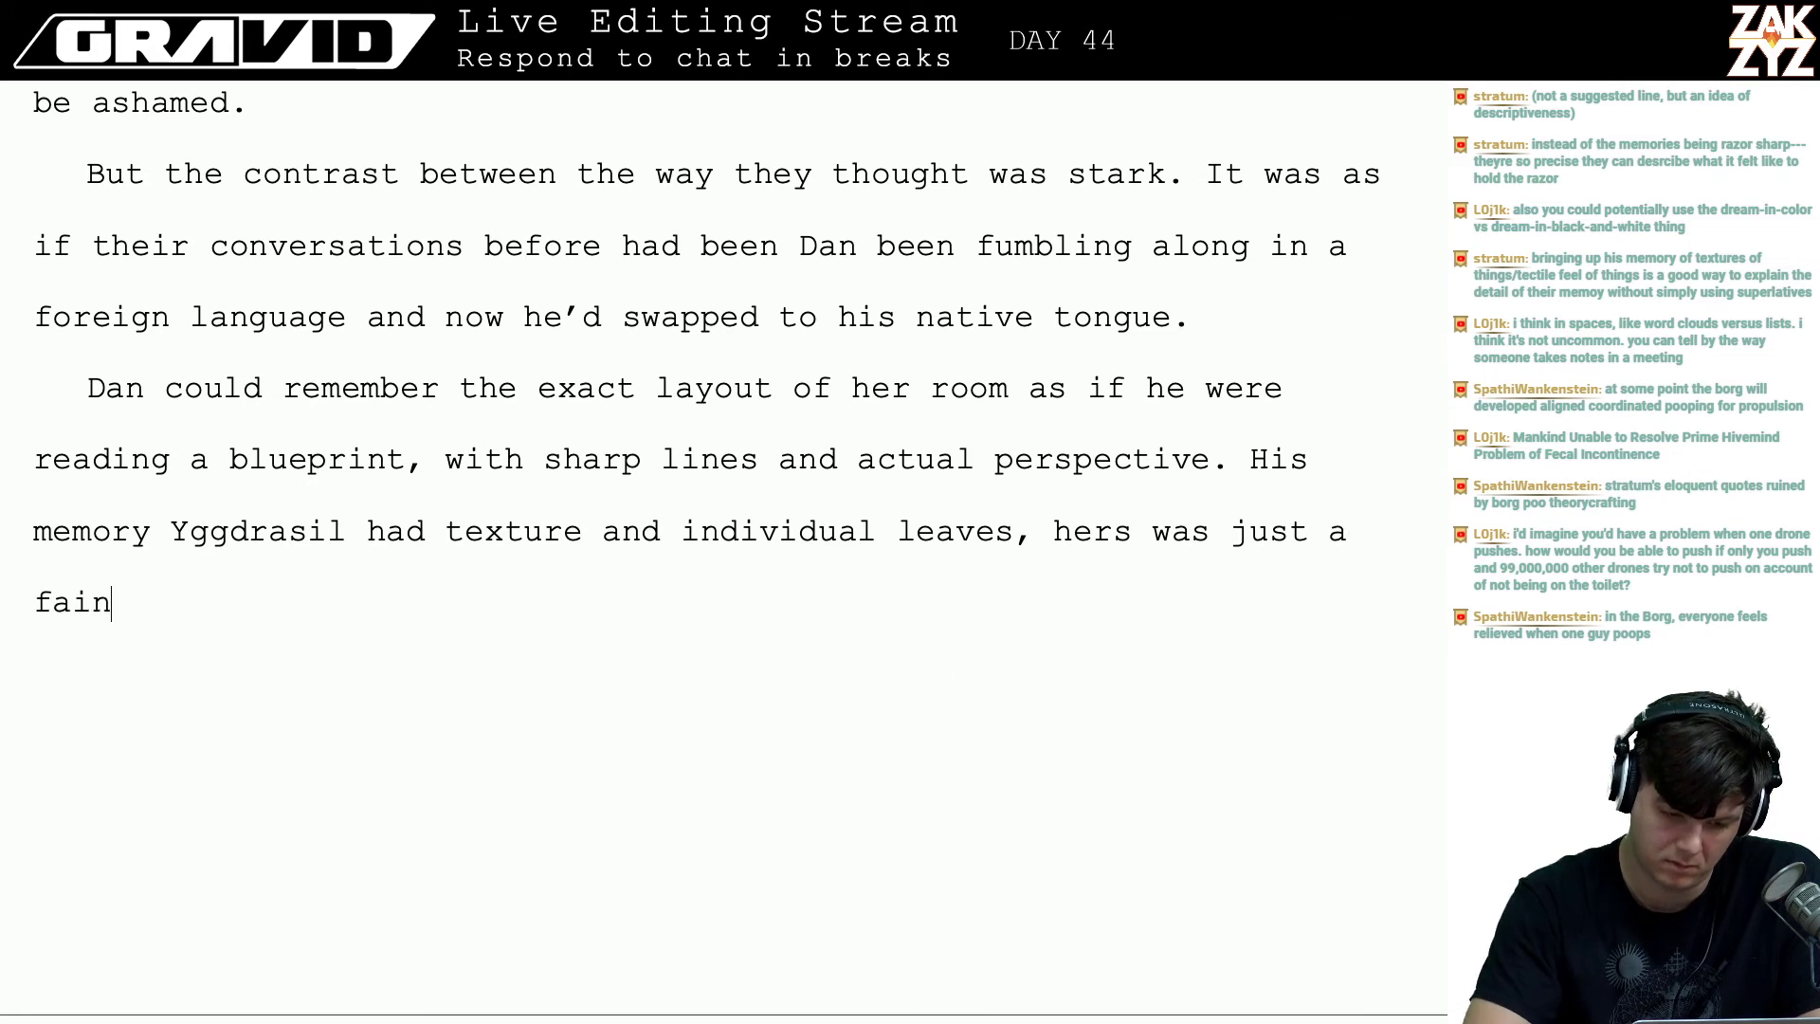
type("t line of a tru")
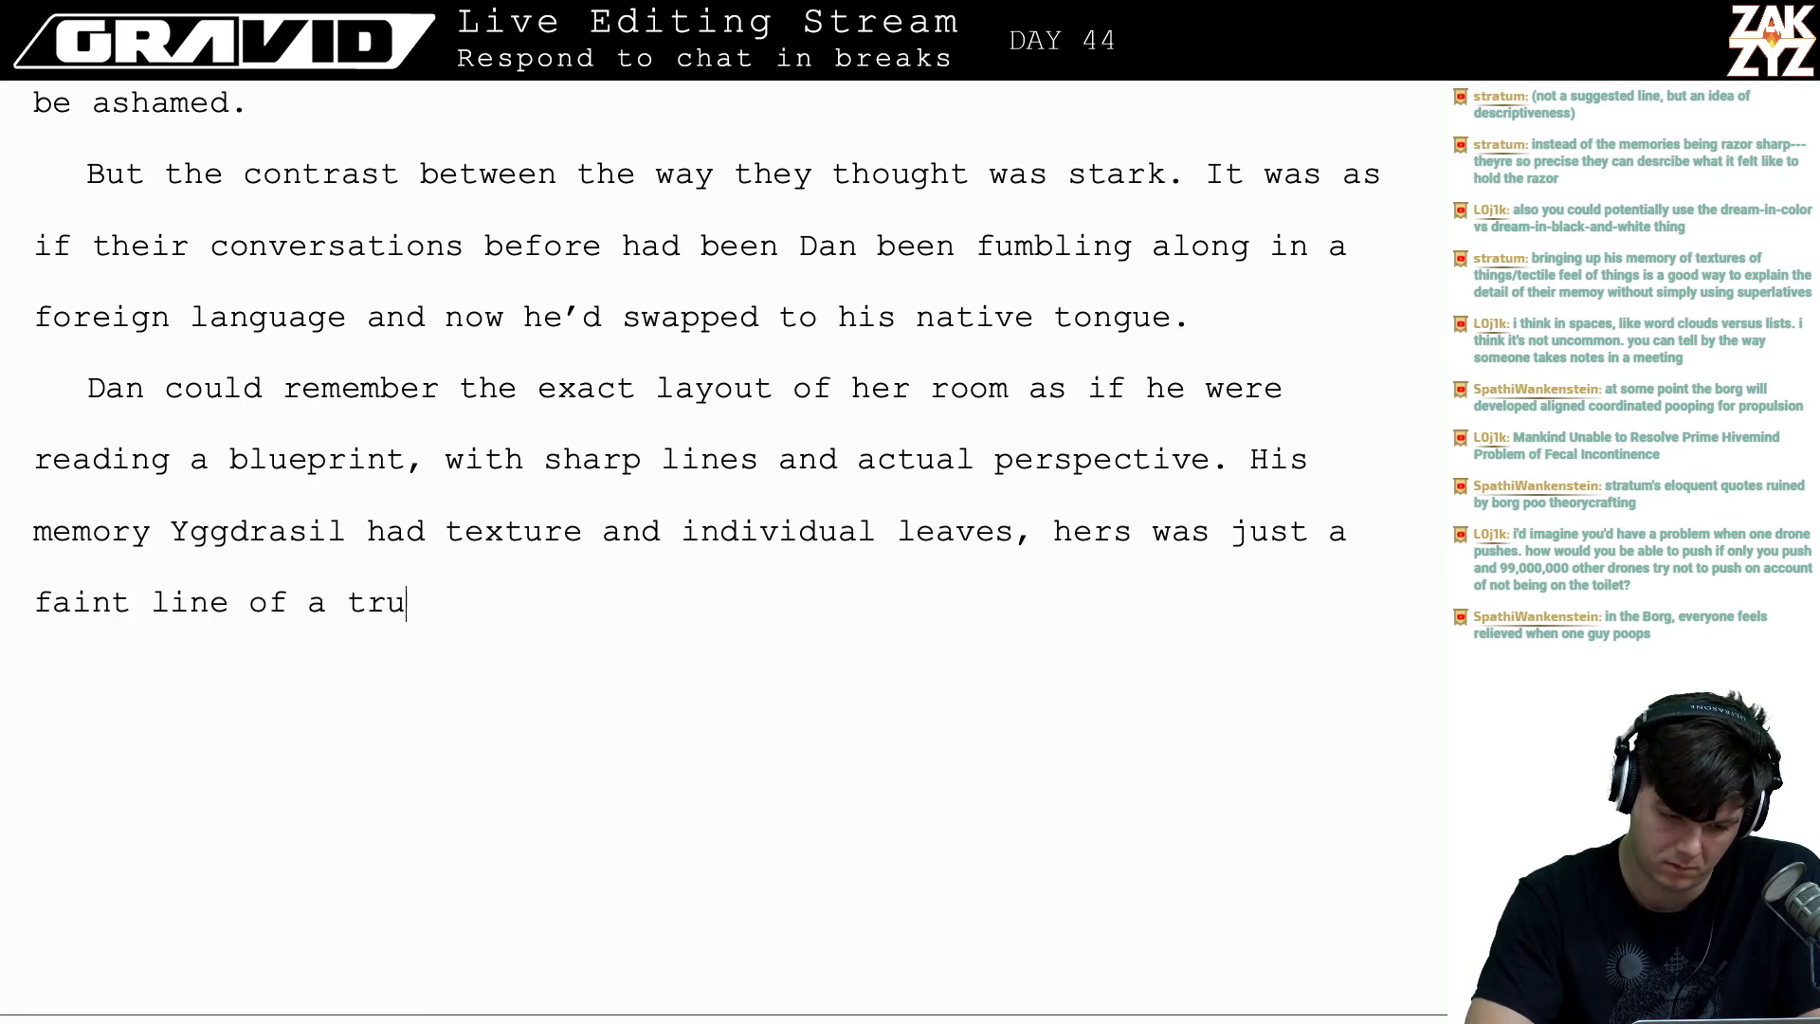
key("BackSpace")
type("ur")
key("BackSpace")
key("BackSpace")
type("run")
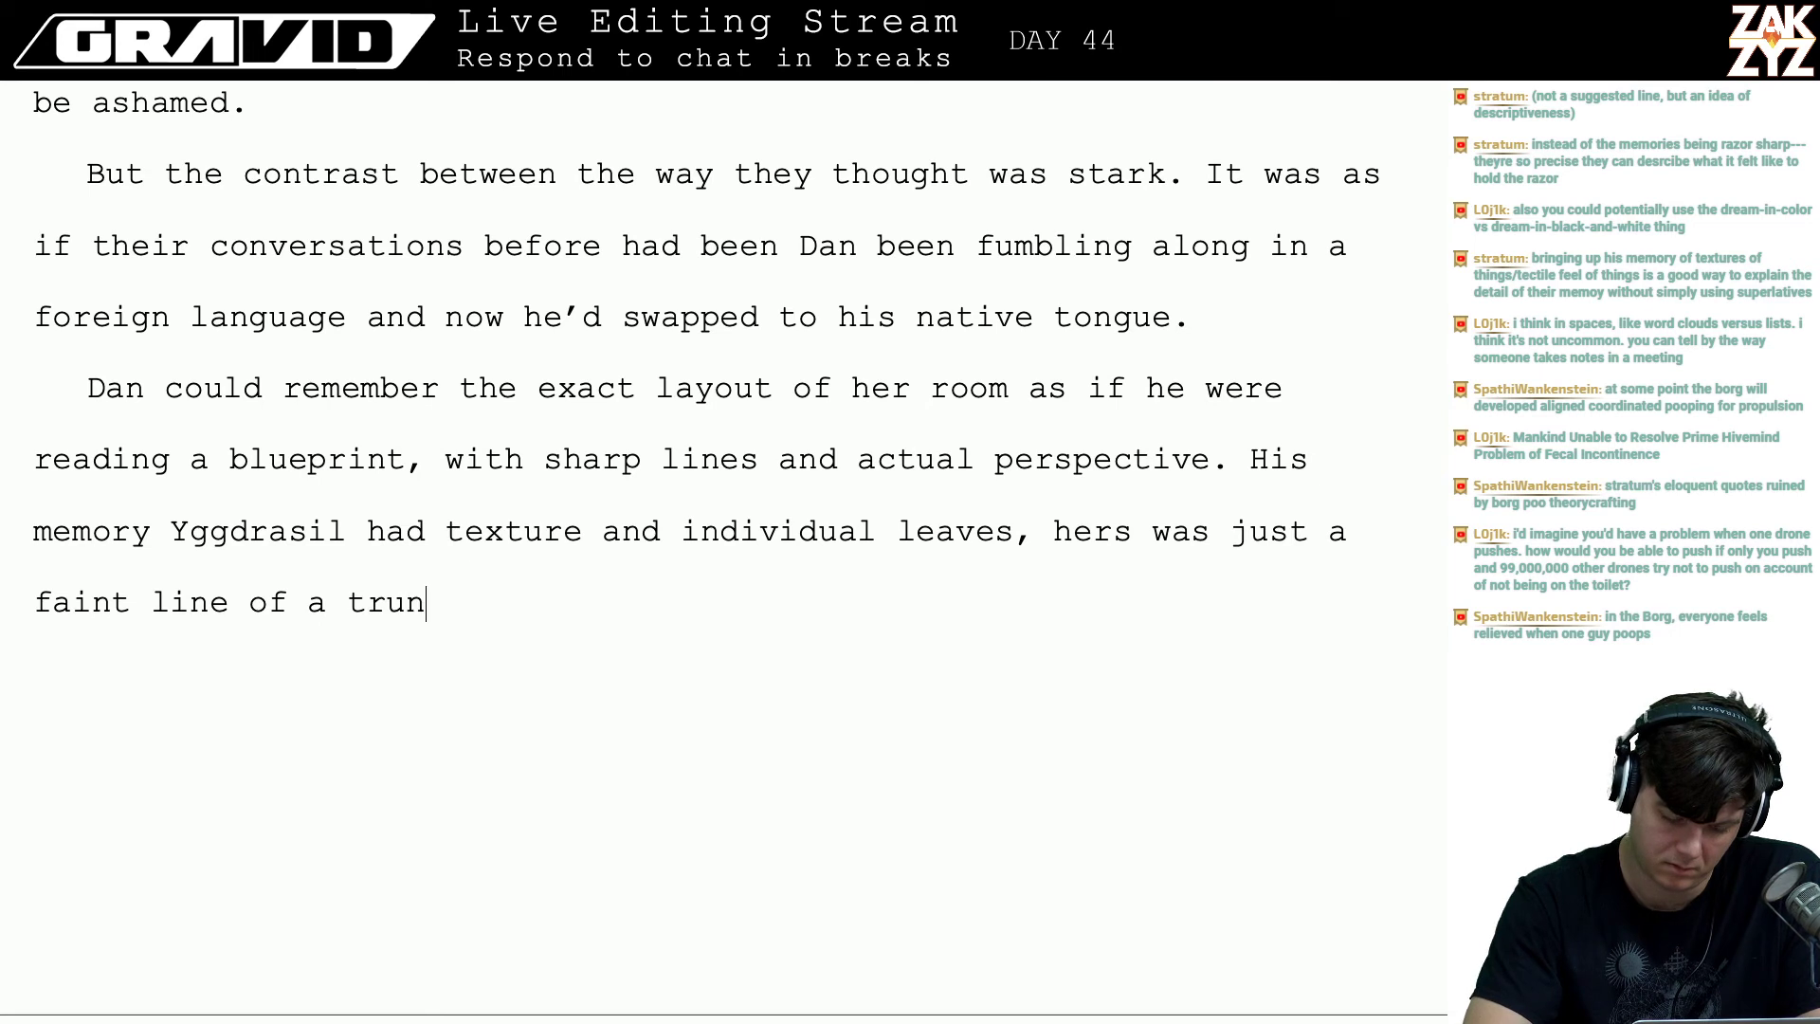
- Complete the word "trunk" and finish the sentence with "fading into a haze of green."
type("k fda")
key("BackSpace")
key("BackSpace")
type("ading")
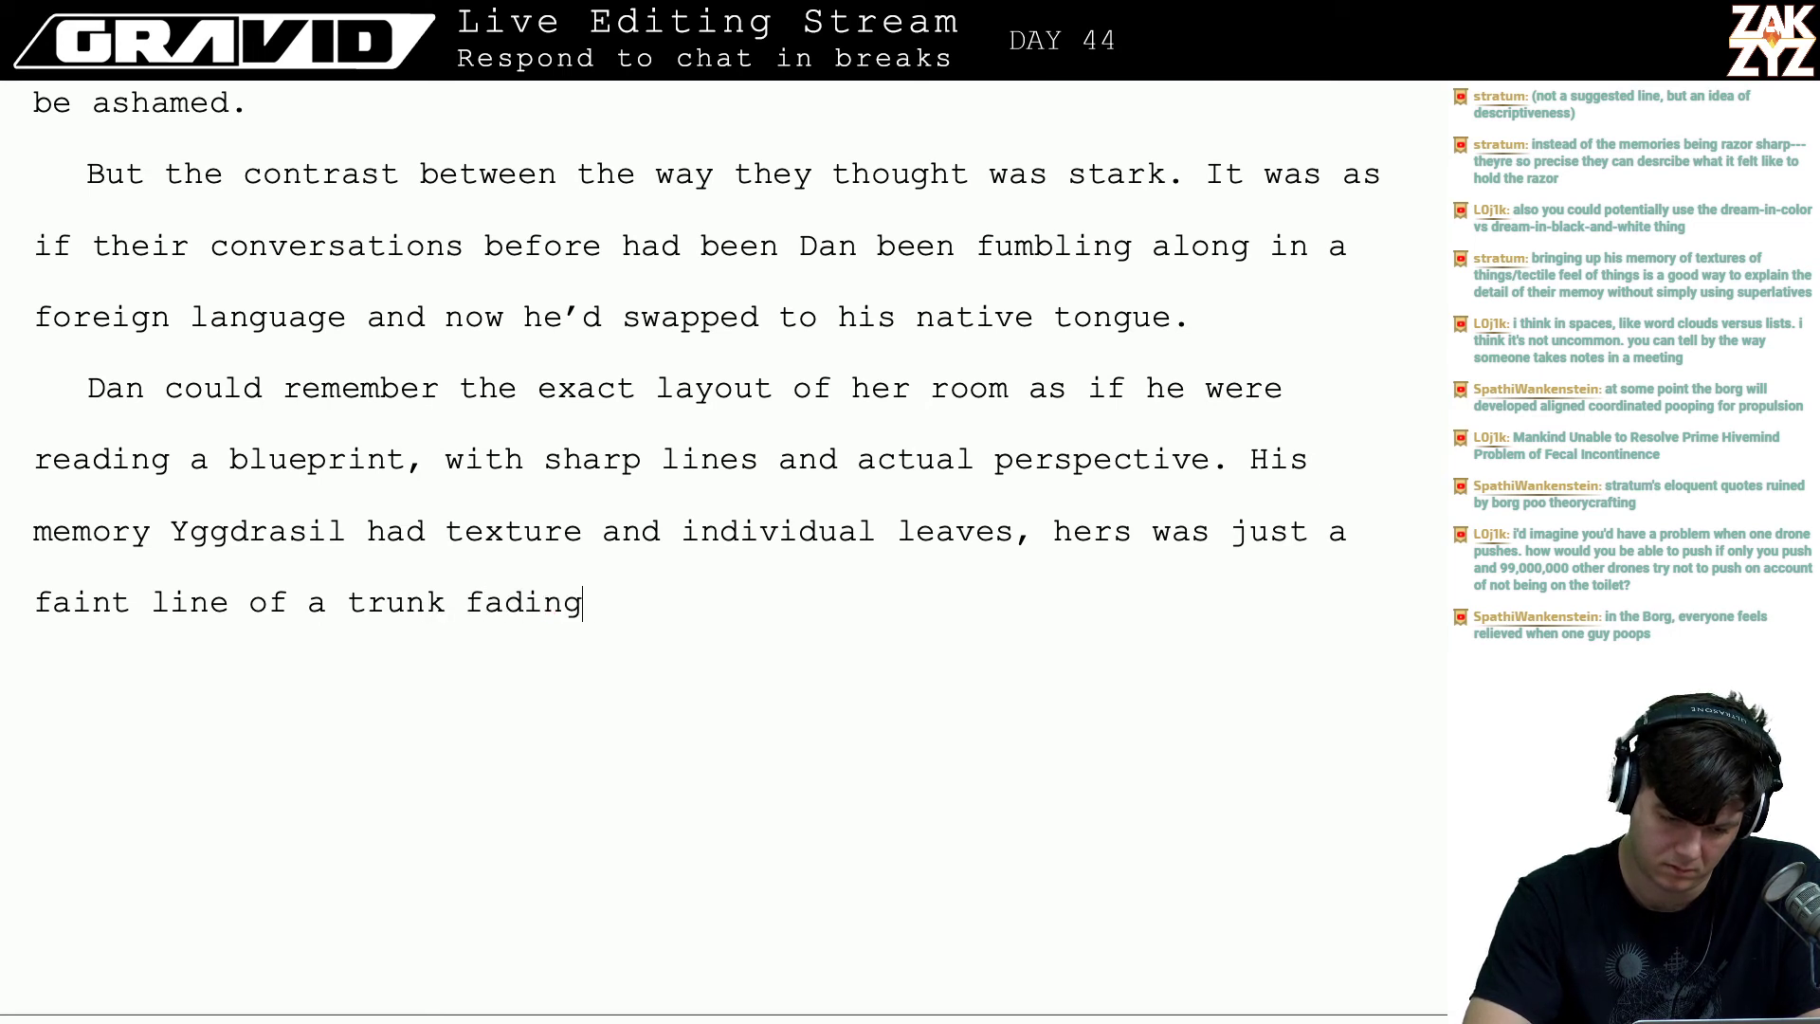
type(" into a haze of")
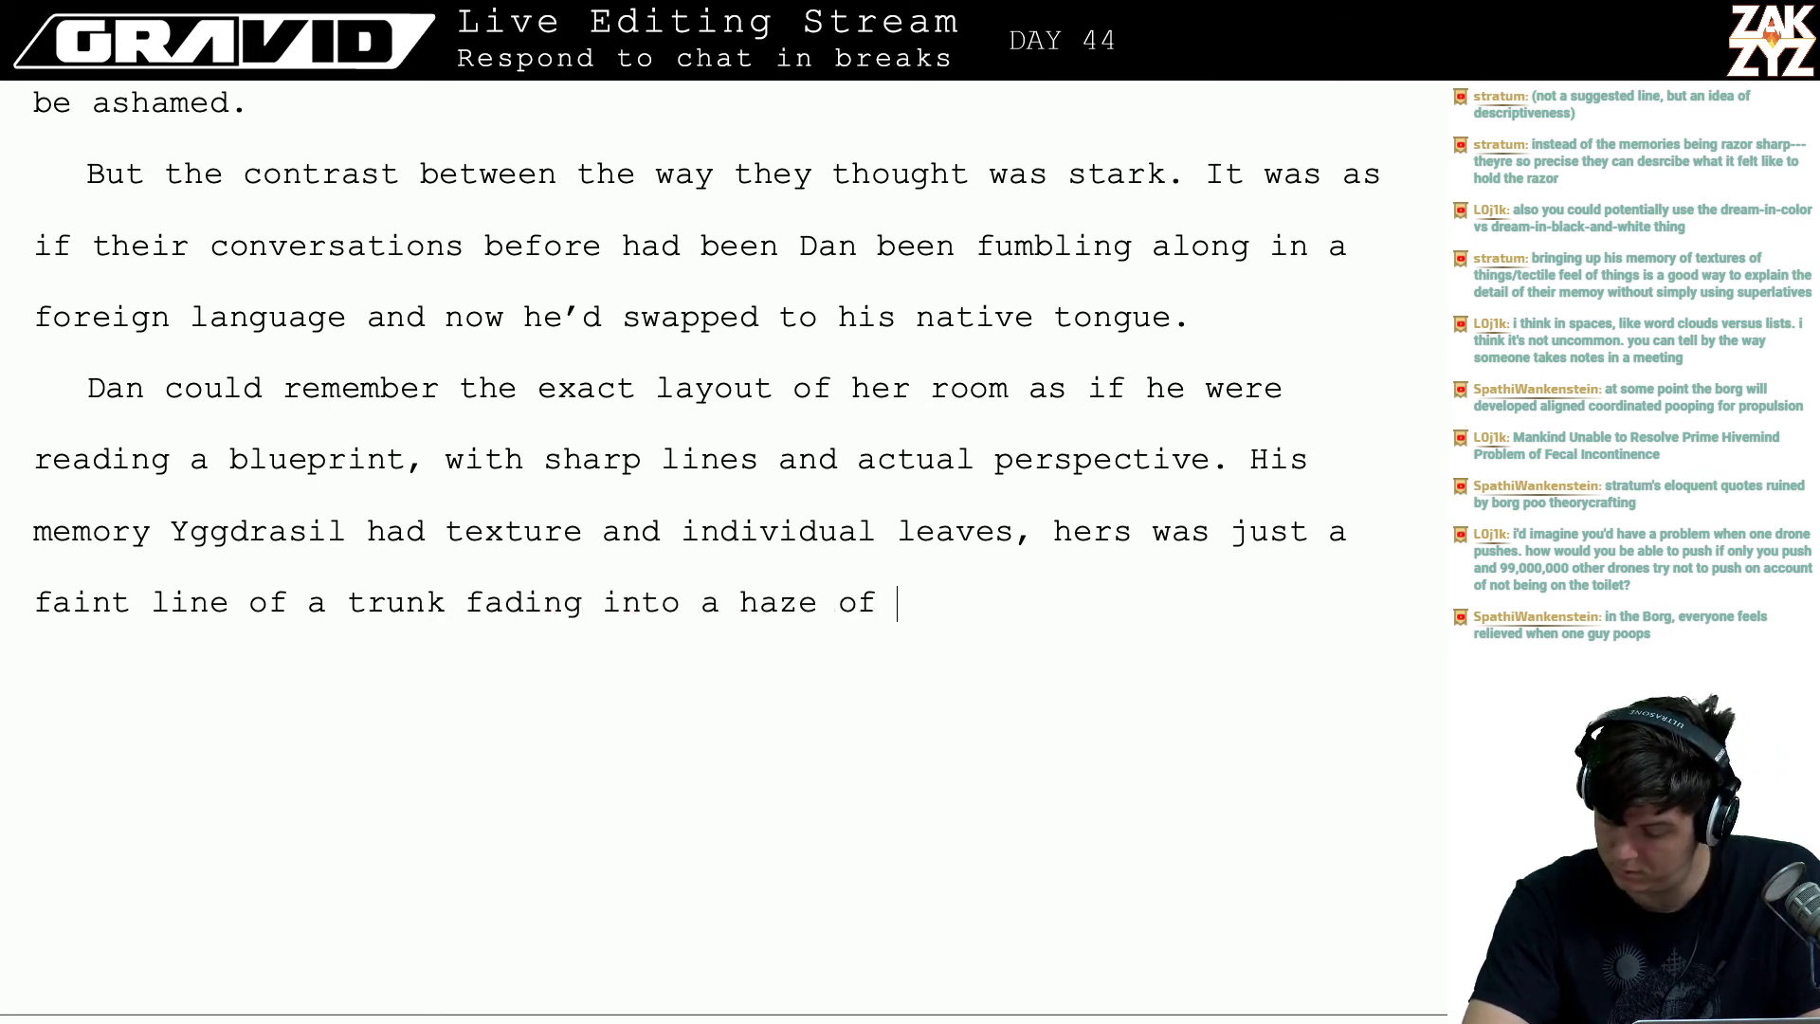
type(" geeen.")
key("BackSpace")
key("BackSpace")
key("BackSpace")
key("BackSpace")
key("BackSpace")
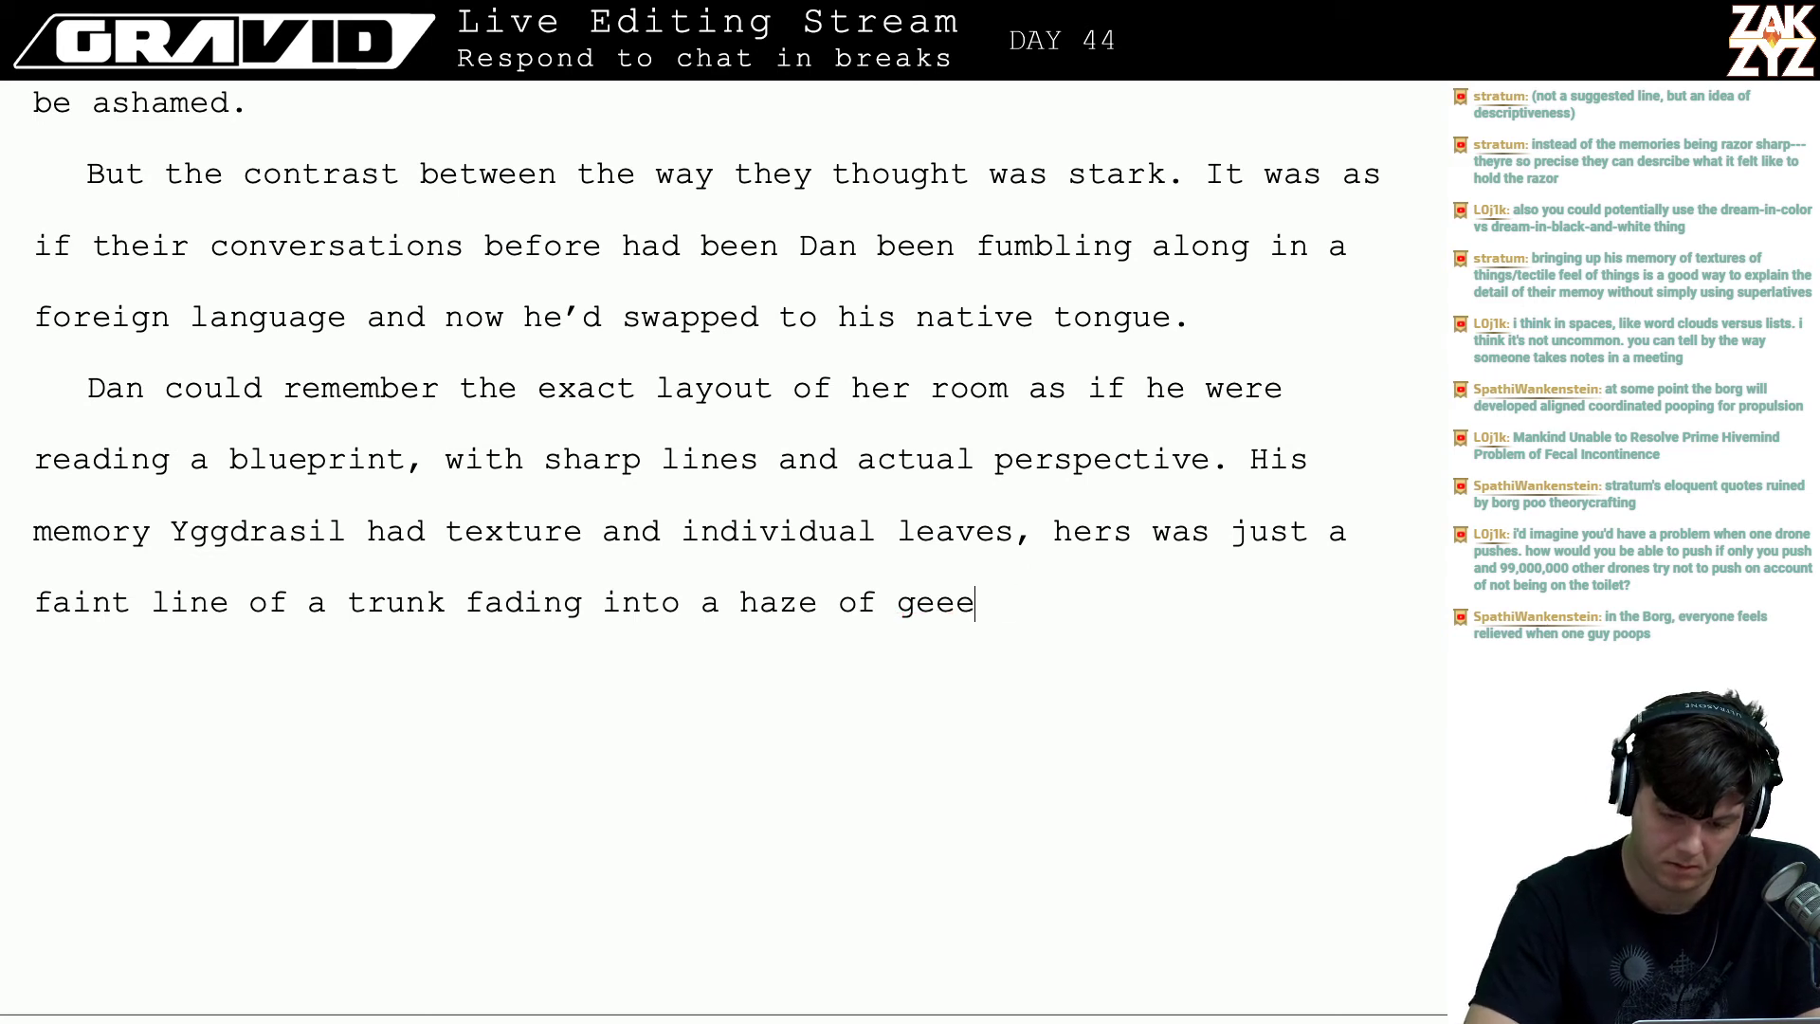
type("een.")
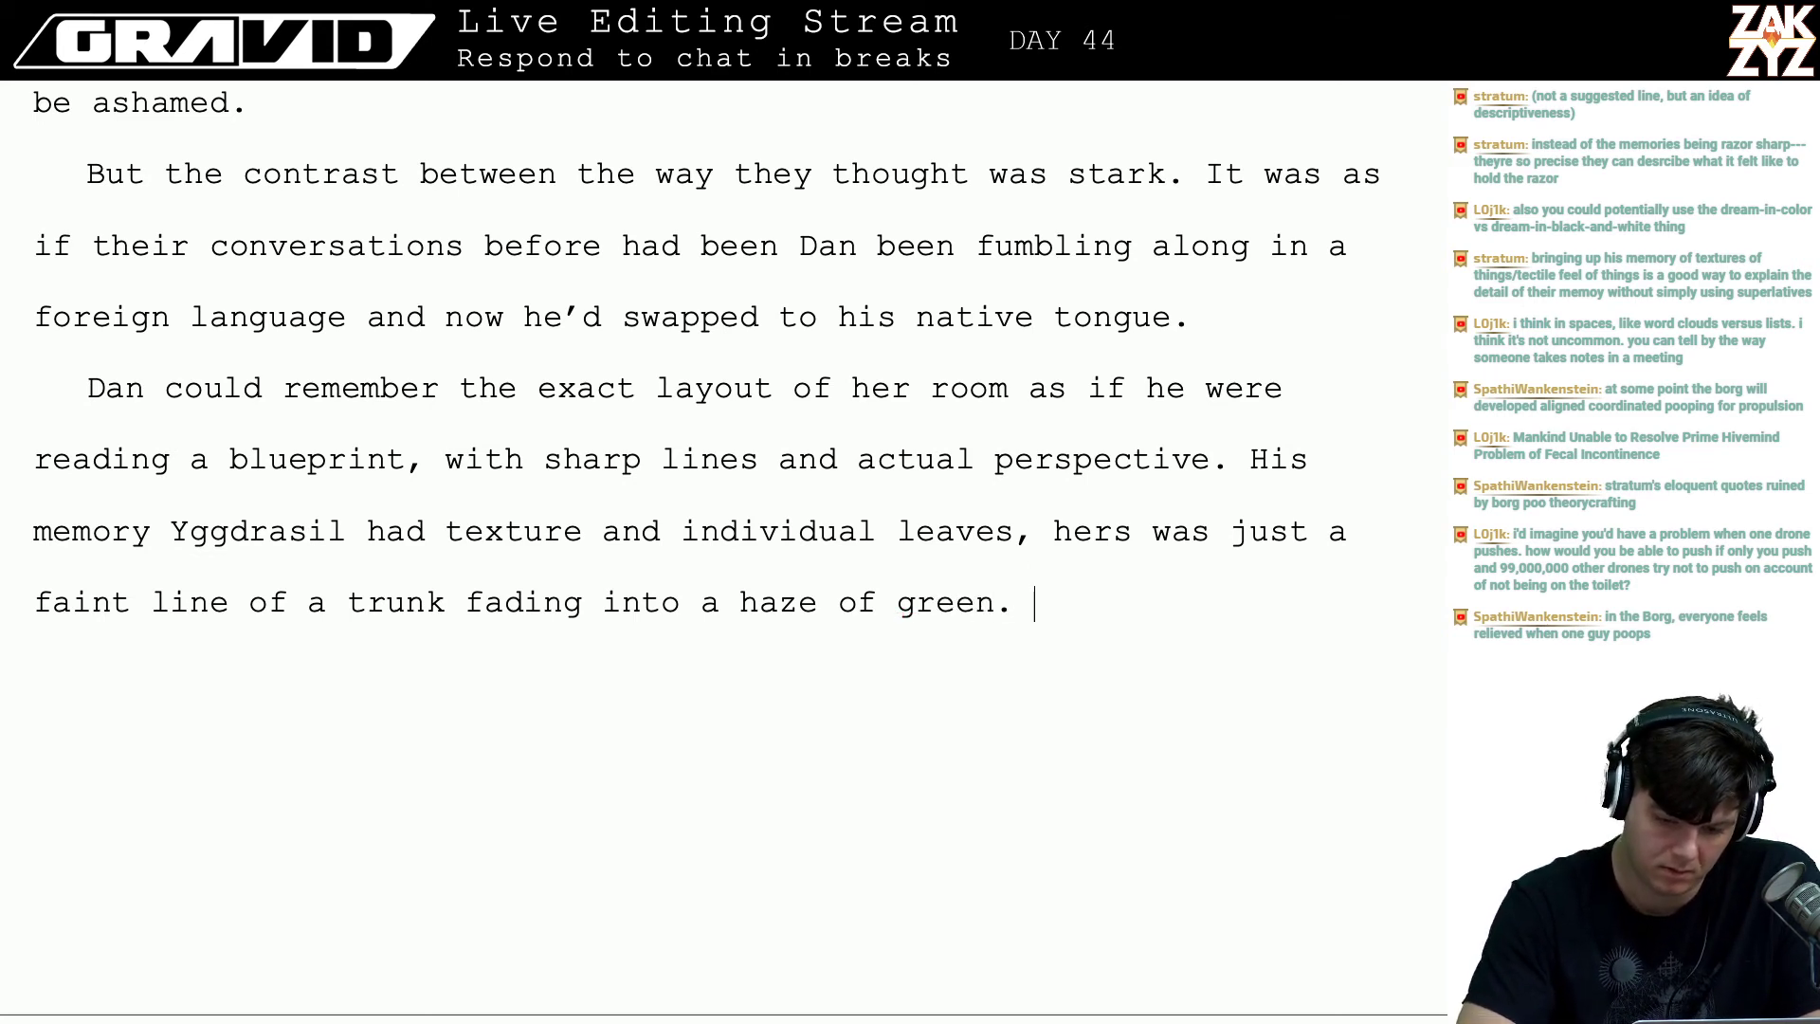
type(" When")
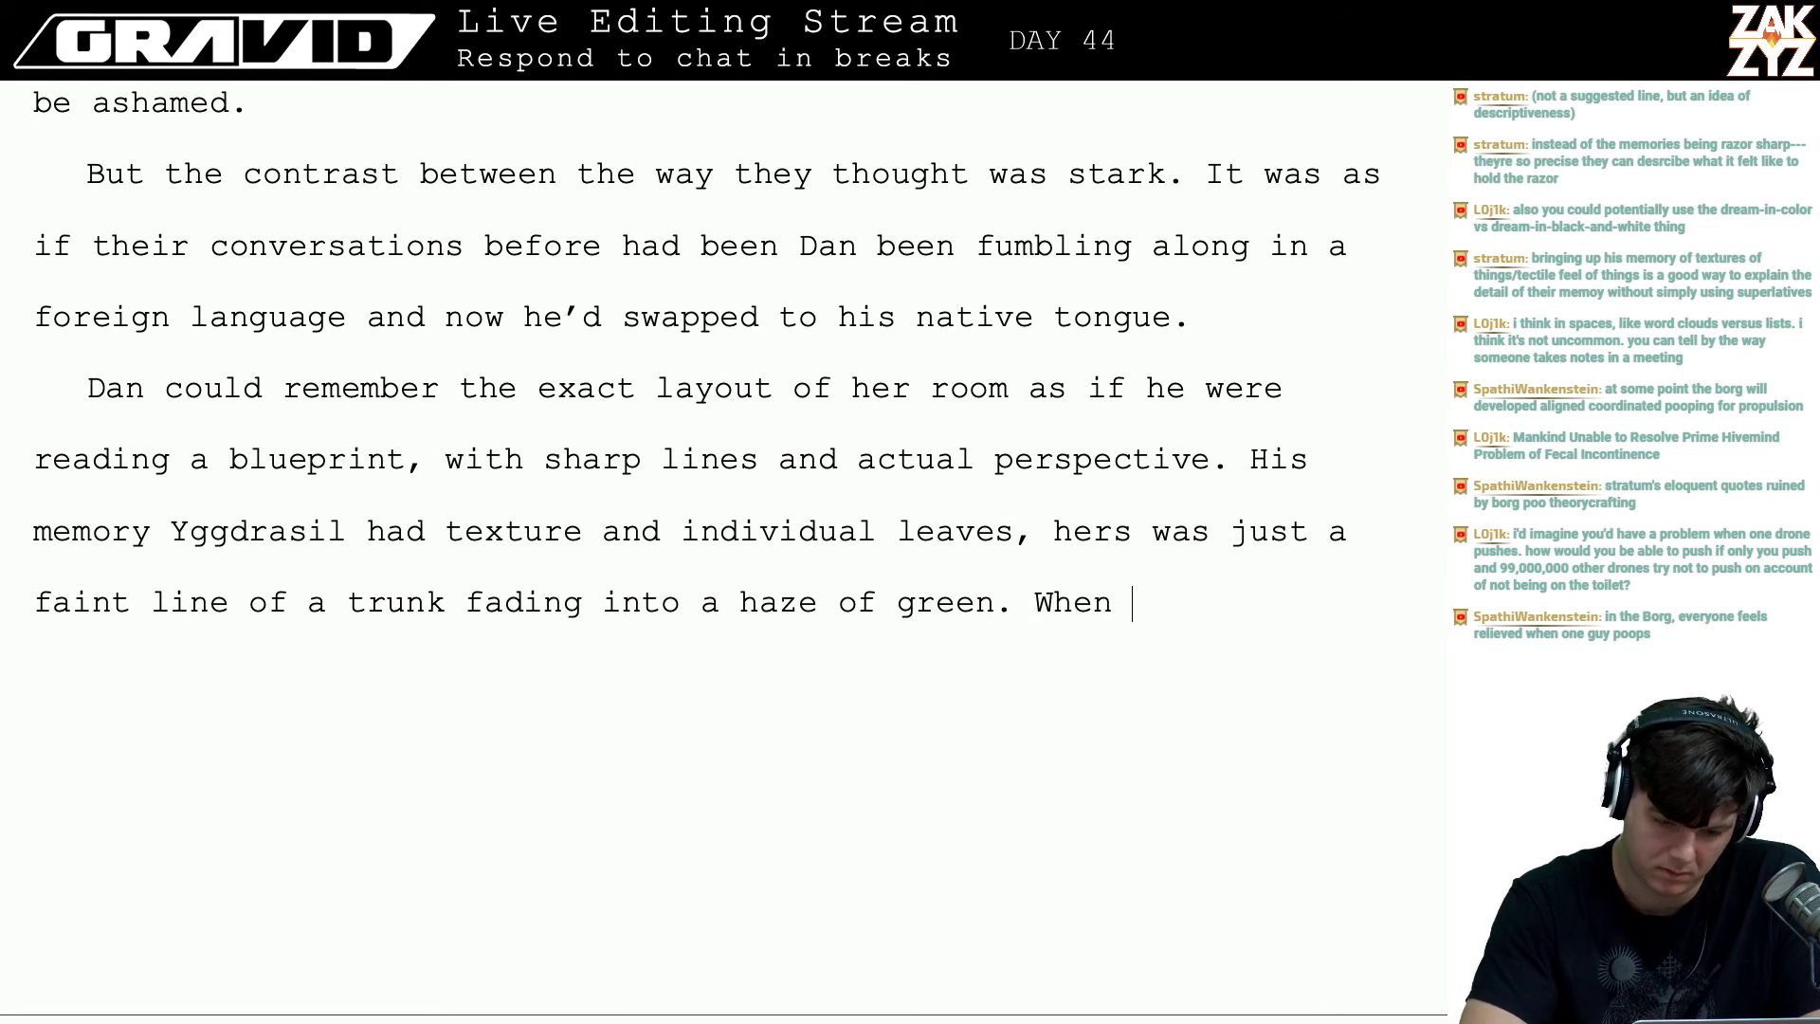
key("BackSpace")
key("BackSpace")
key("BackSpace")
key("BackSpace")
key("BackSpace")
- Start a new sentence after "haze of green." with "His thoughts had a dimensionalit"
type("His tho")
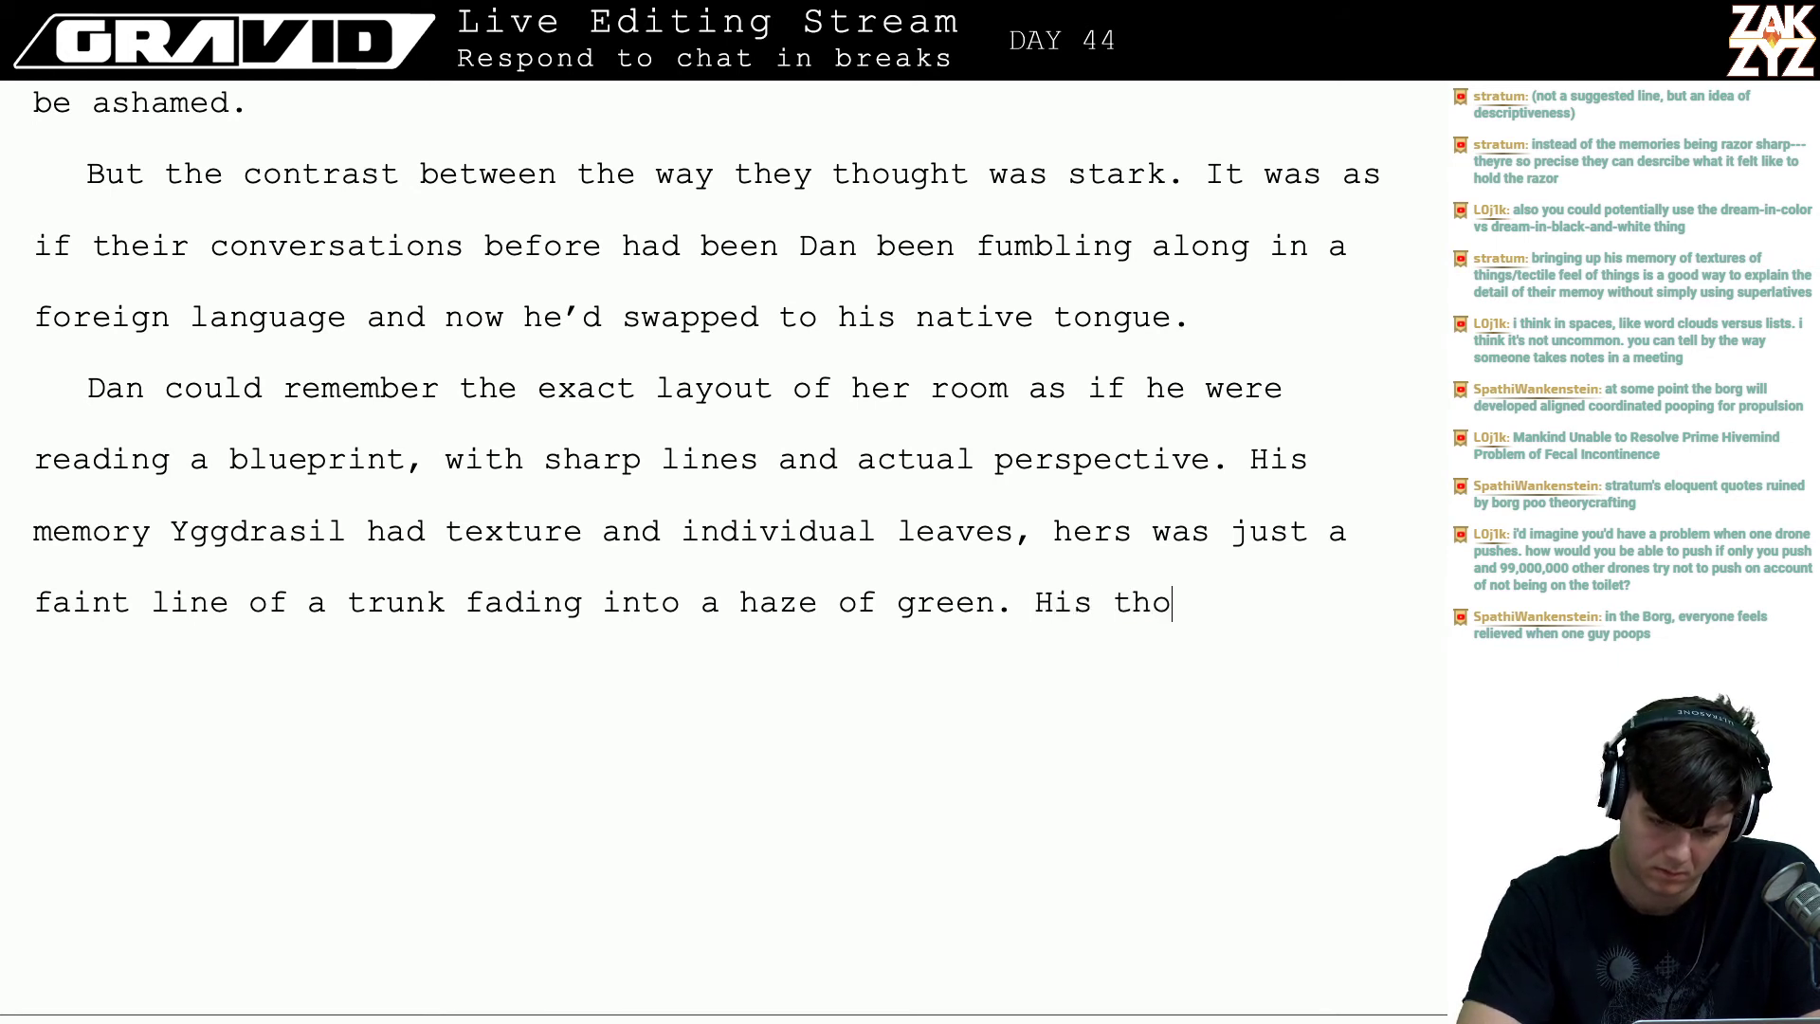
type("ughts h")
key("BackSpace")
key("BackSpace")
type("hts had")
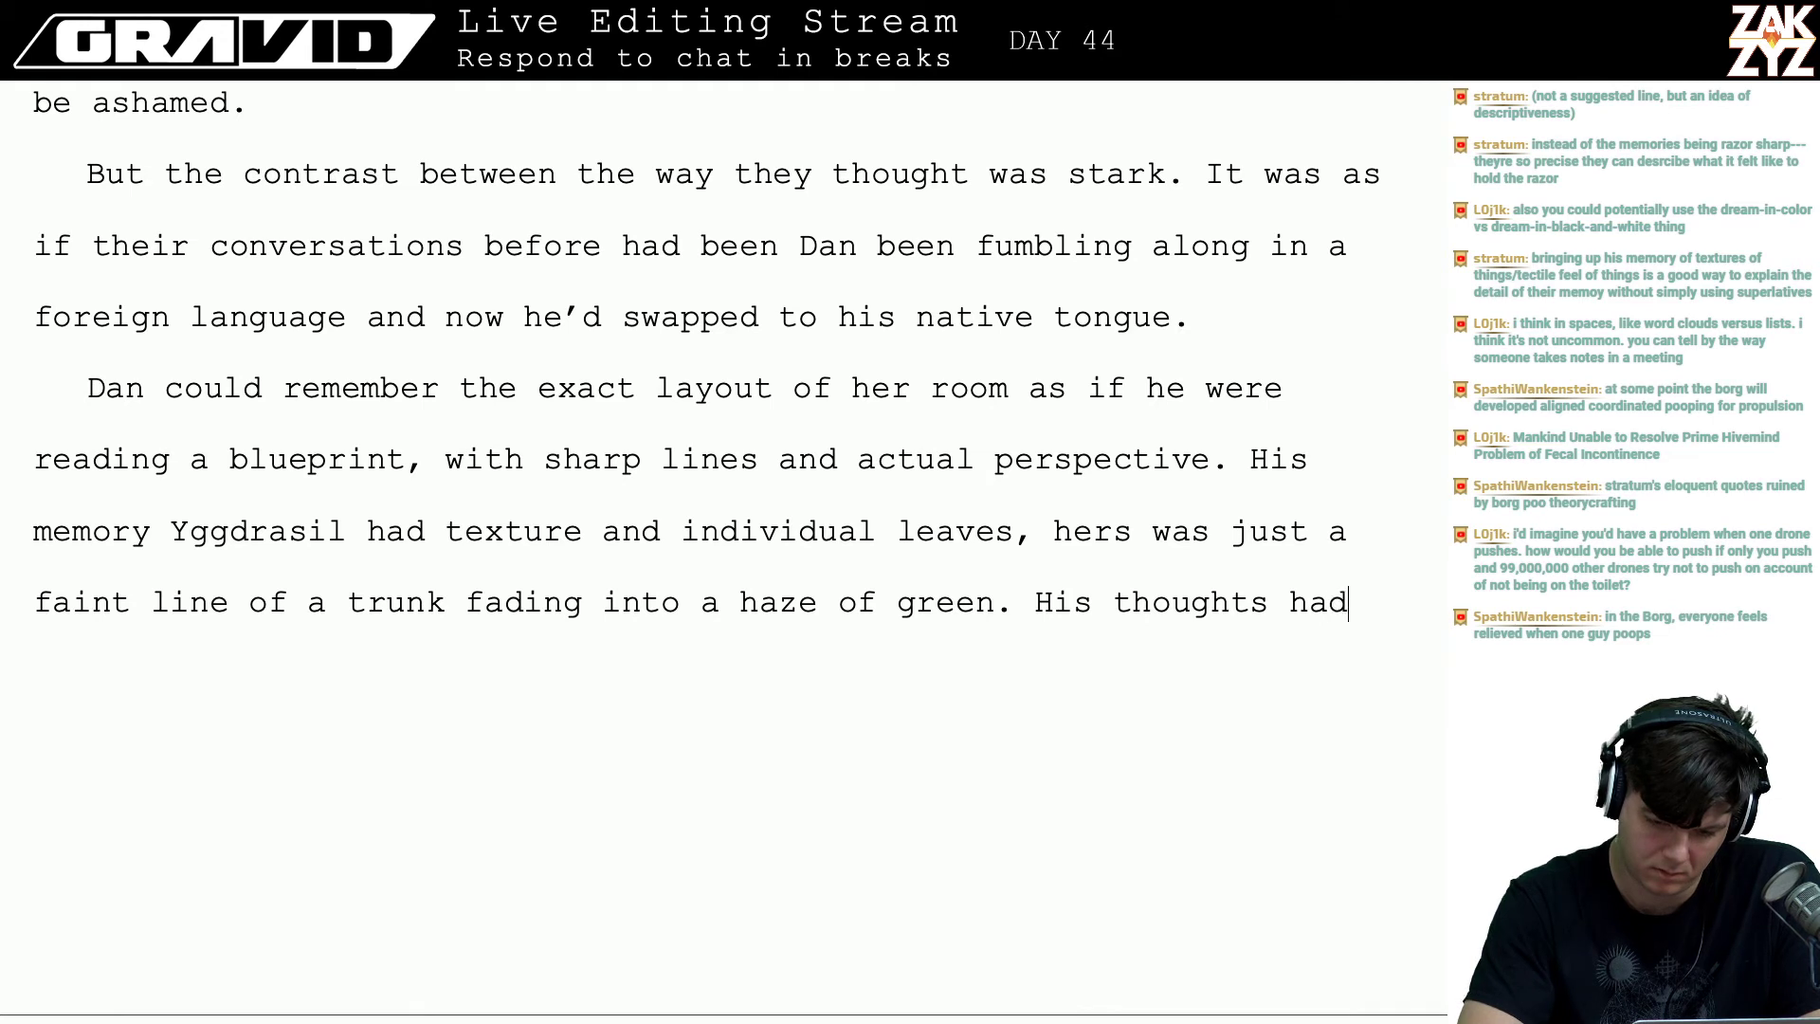
type(" a dimensionalit")
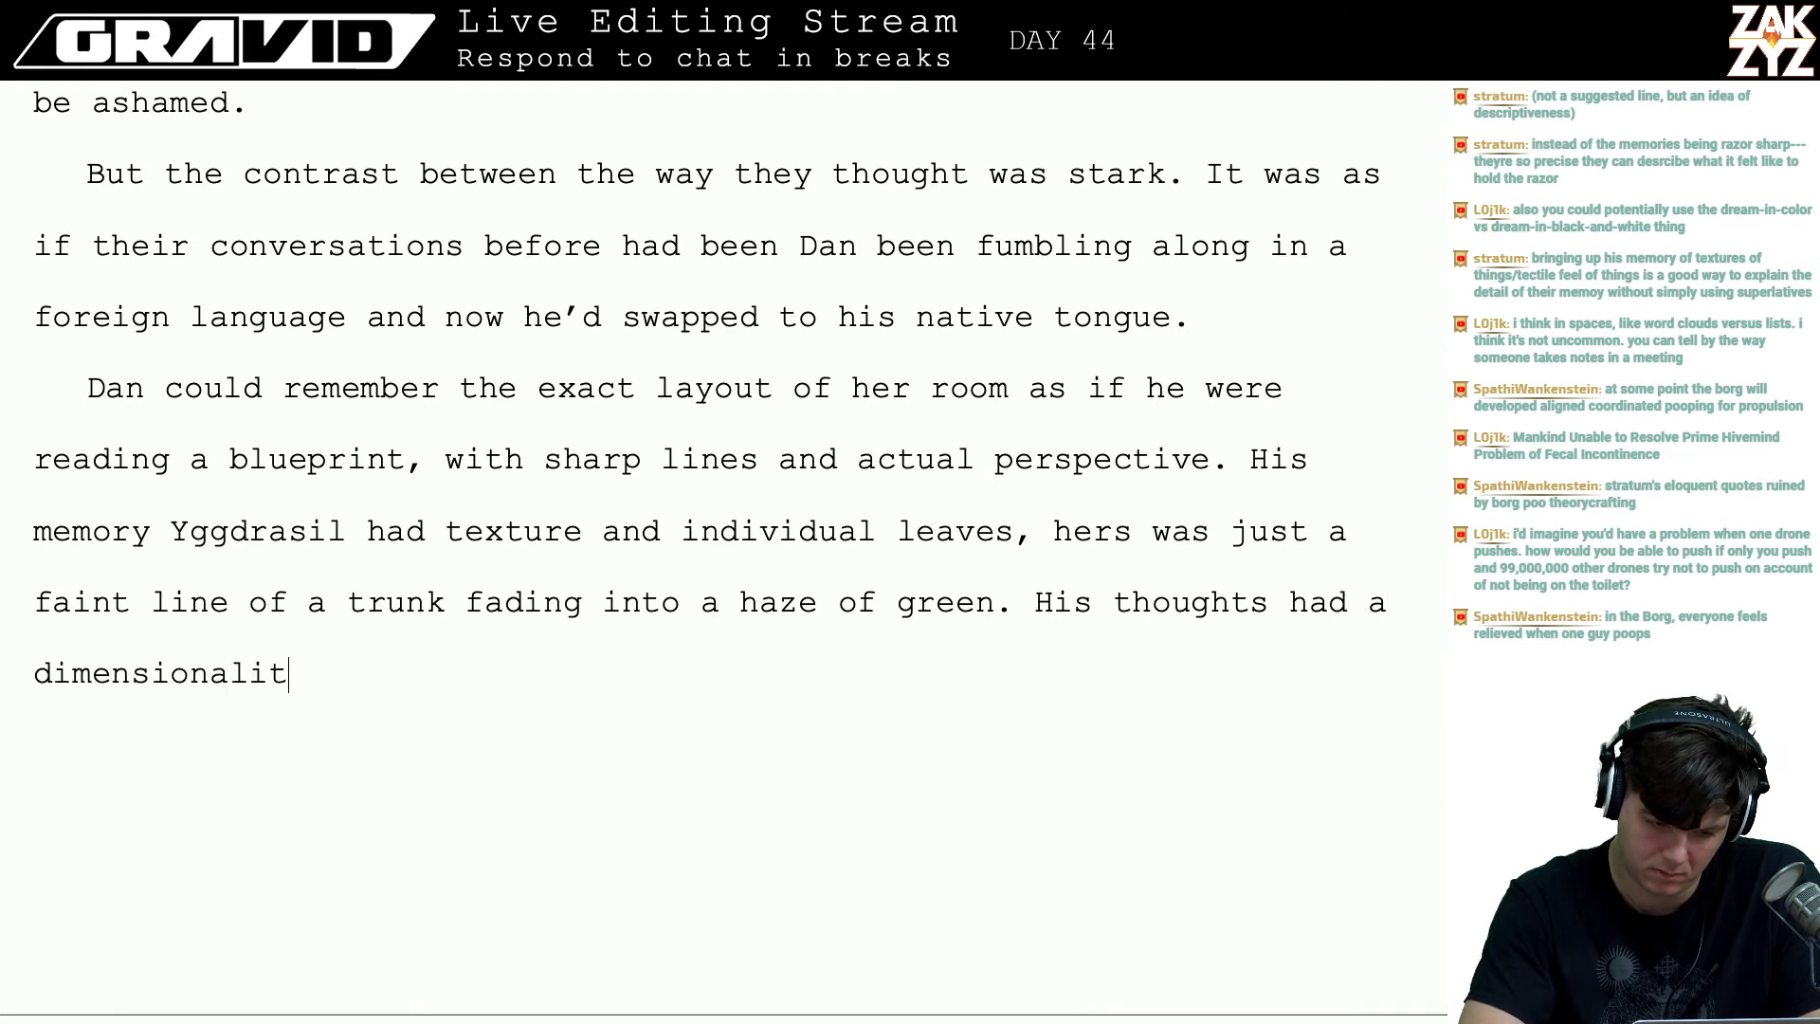
- Complete the word "dimensionality" and continue the sentence with "that was almost otherworldly to Freya,"
type("y that was on")
key("BackSpace")
key("BackSpace")
type("al")
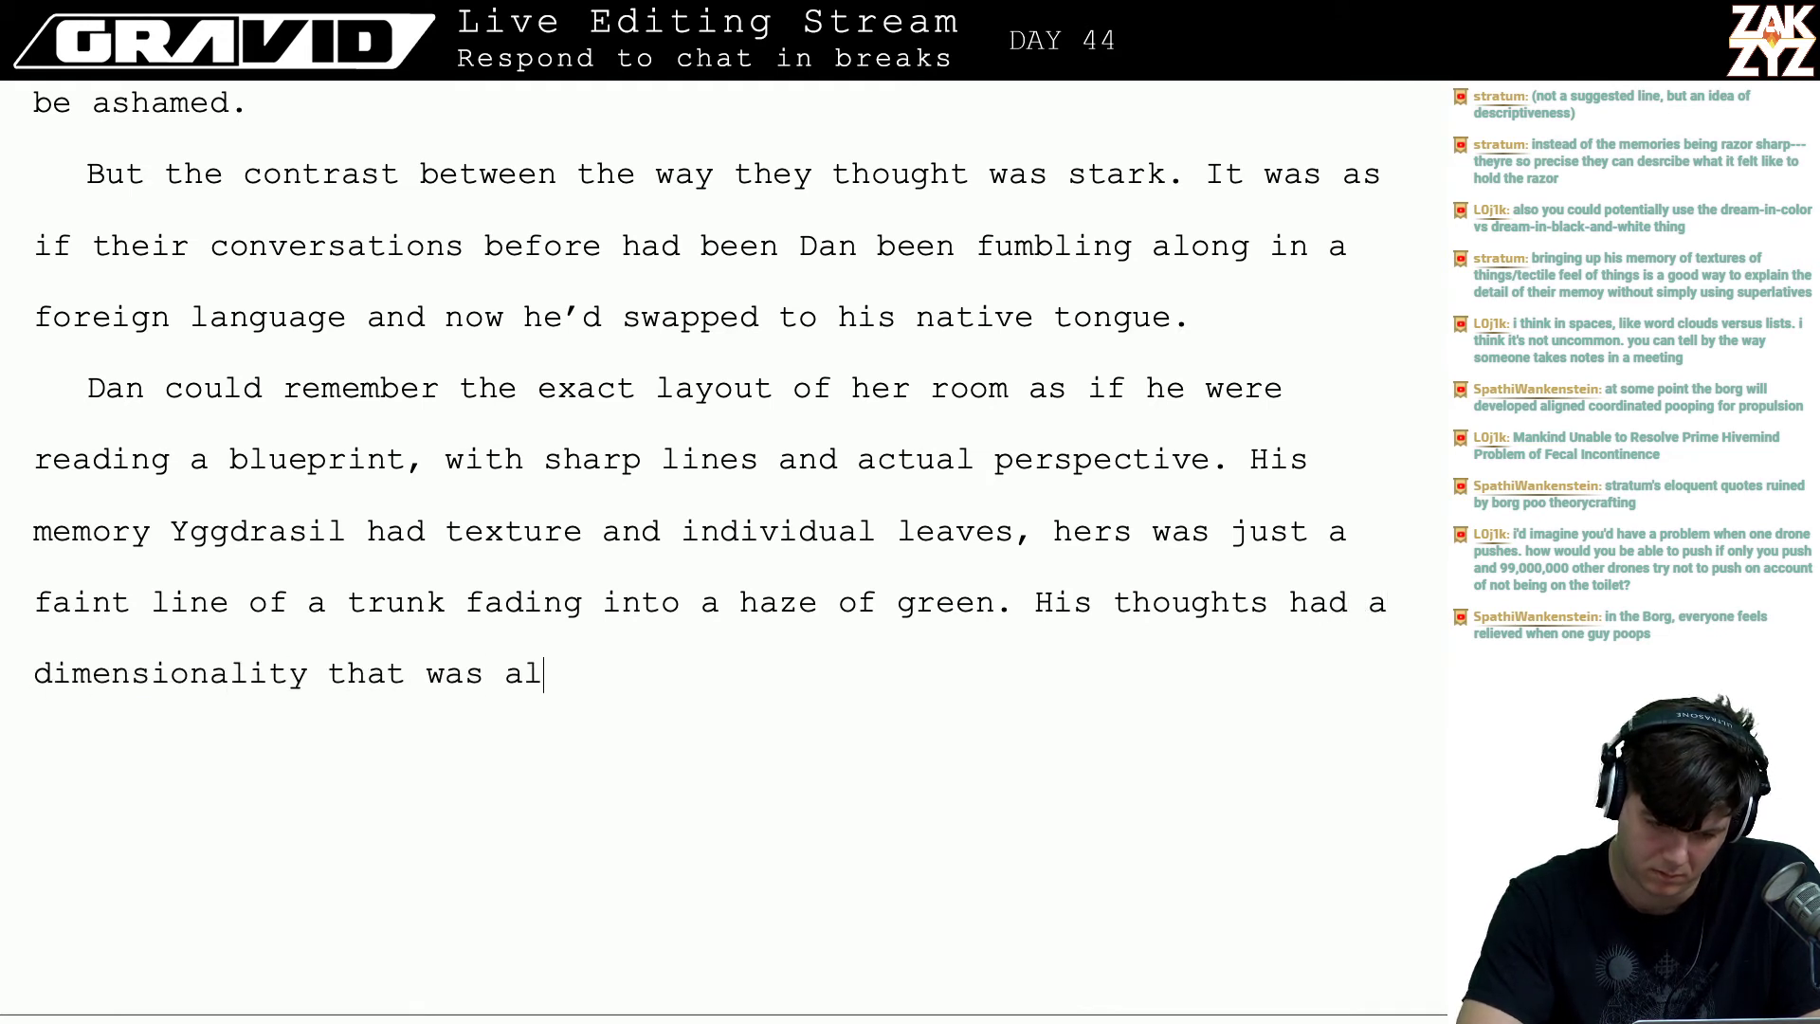
type("most otherworld")
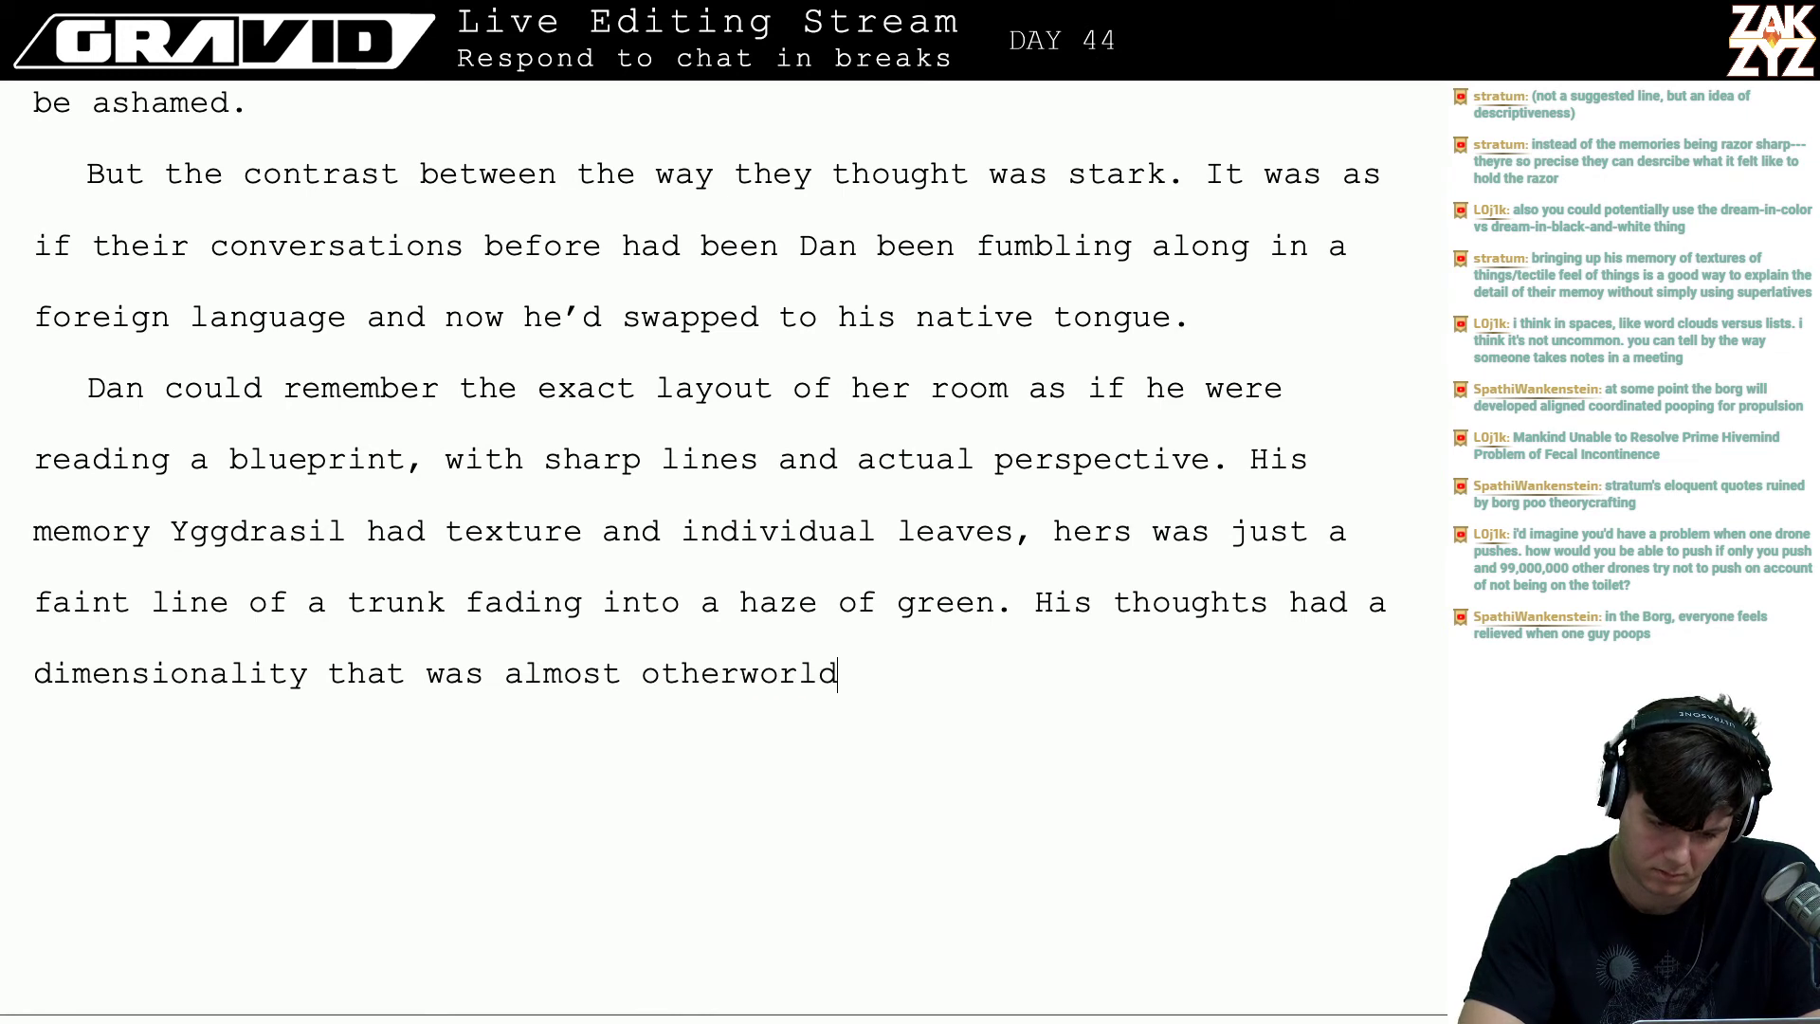
type("ly to f")
type("reya,")
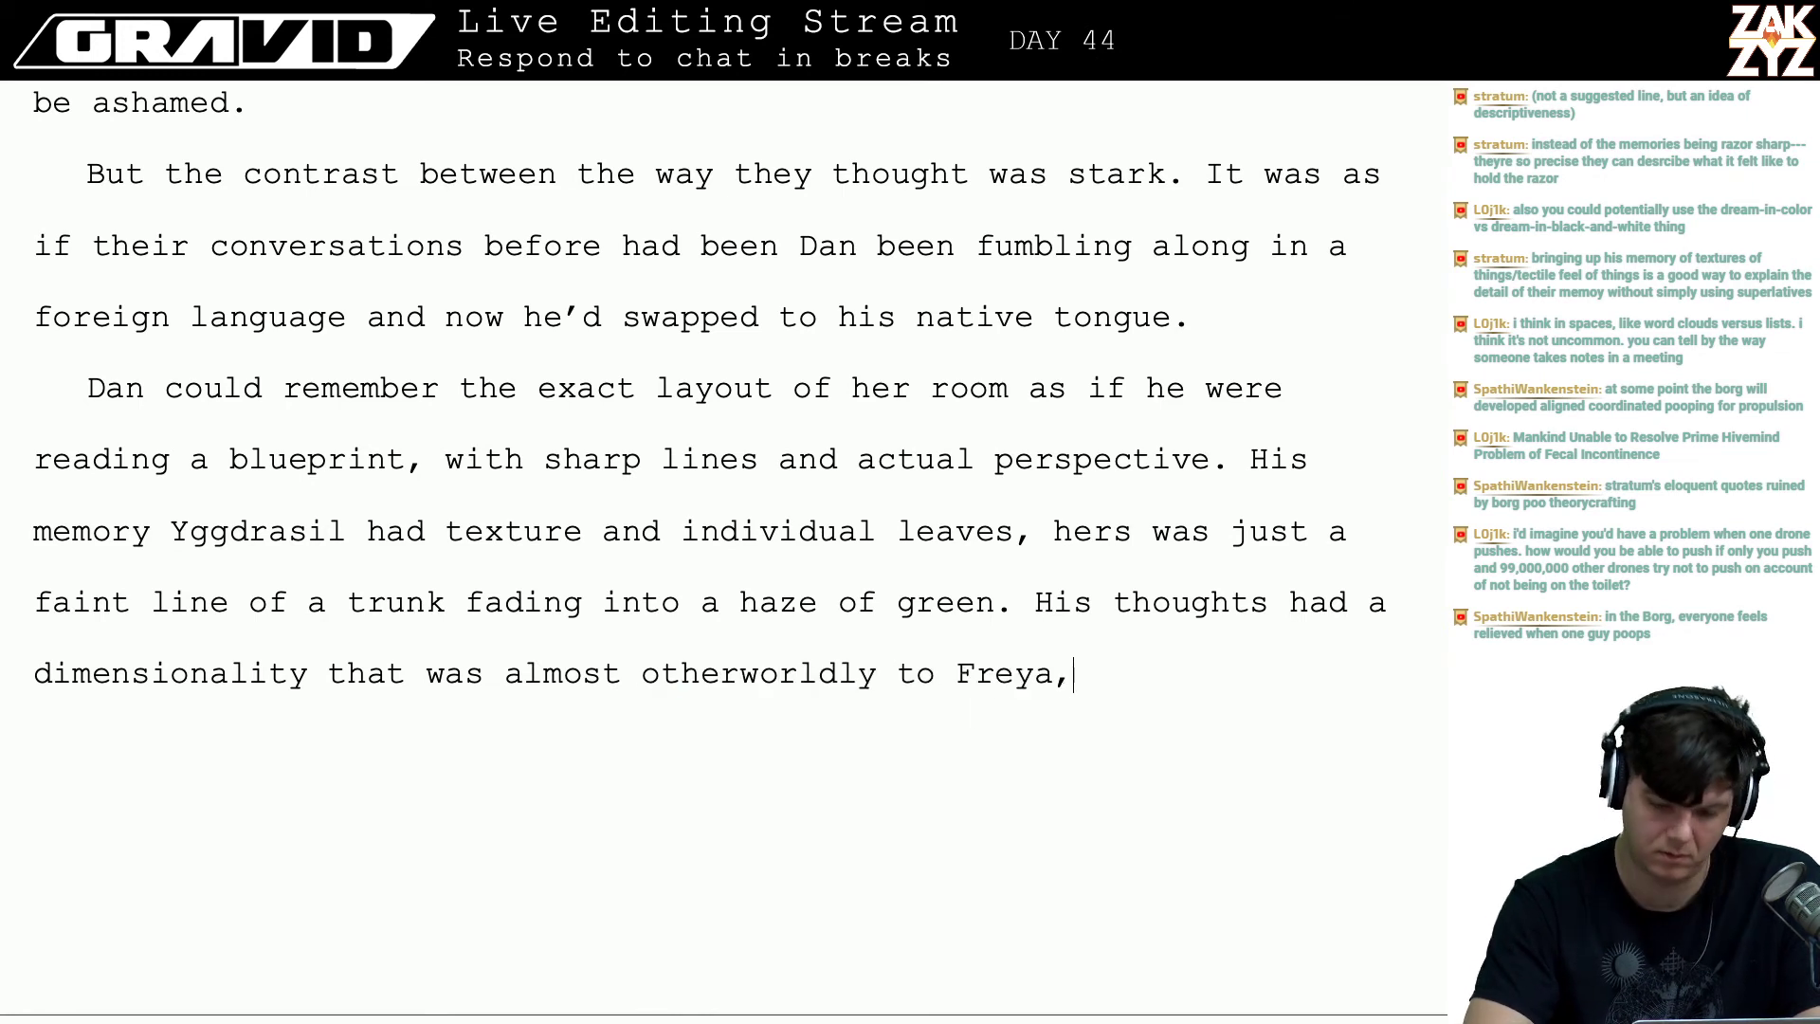
- Continue the sentence with "when she tried to remember the layout of his room"
type(" when she t")
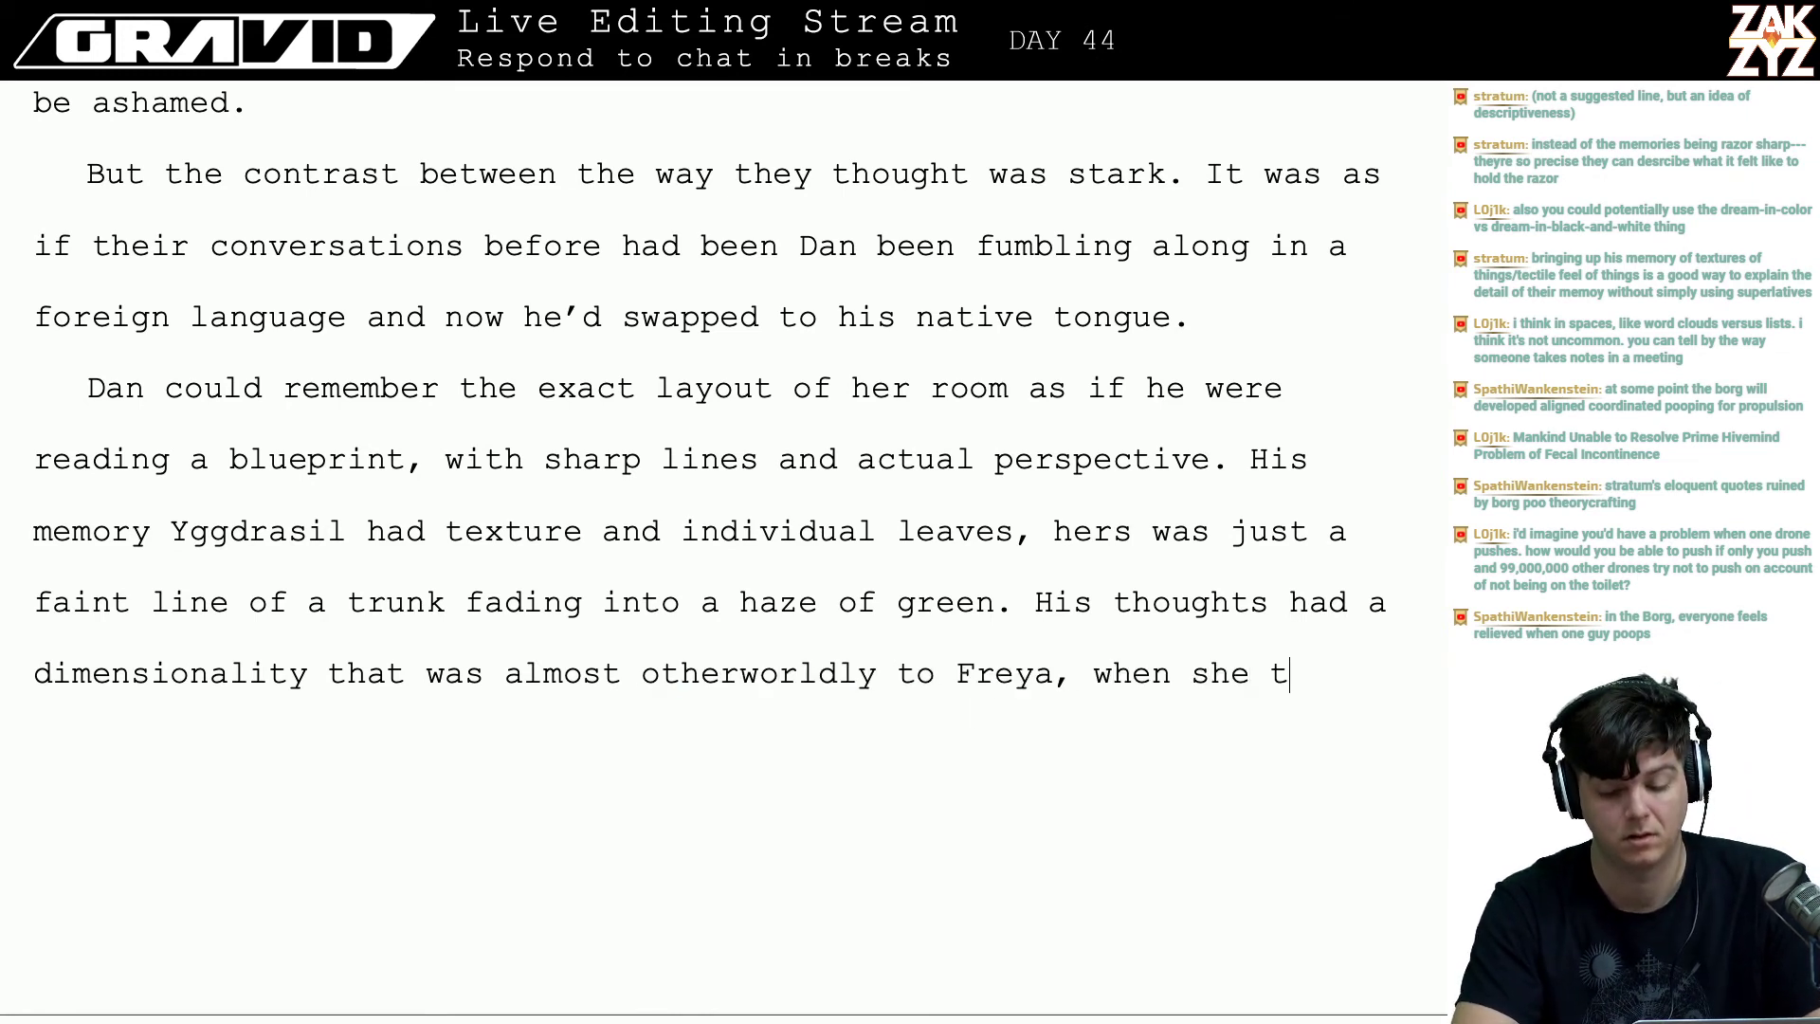
type("ried to remember ")
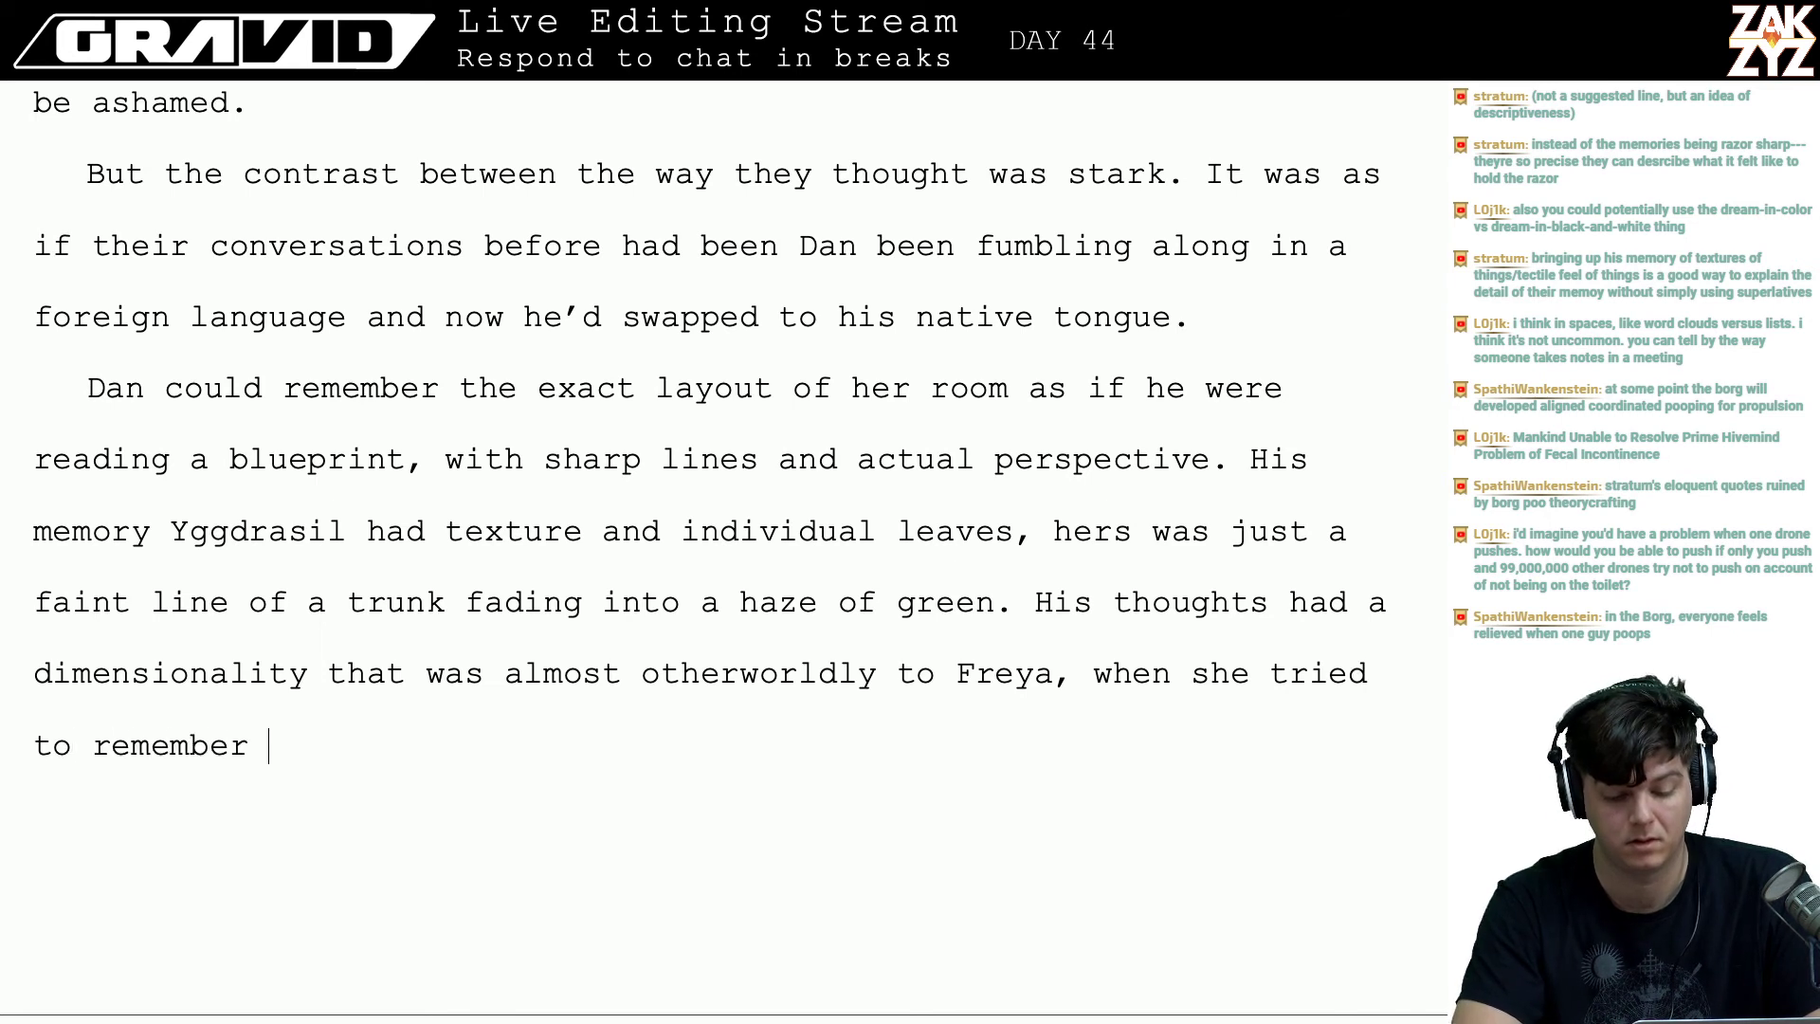
type("the layout of h")
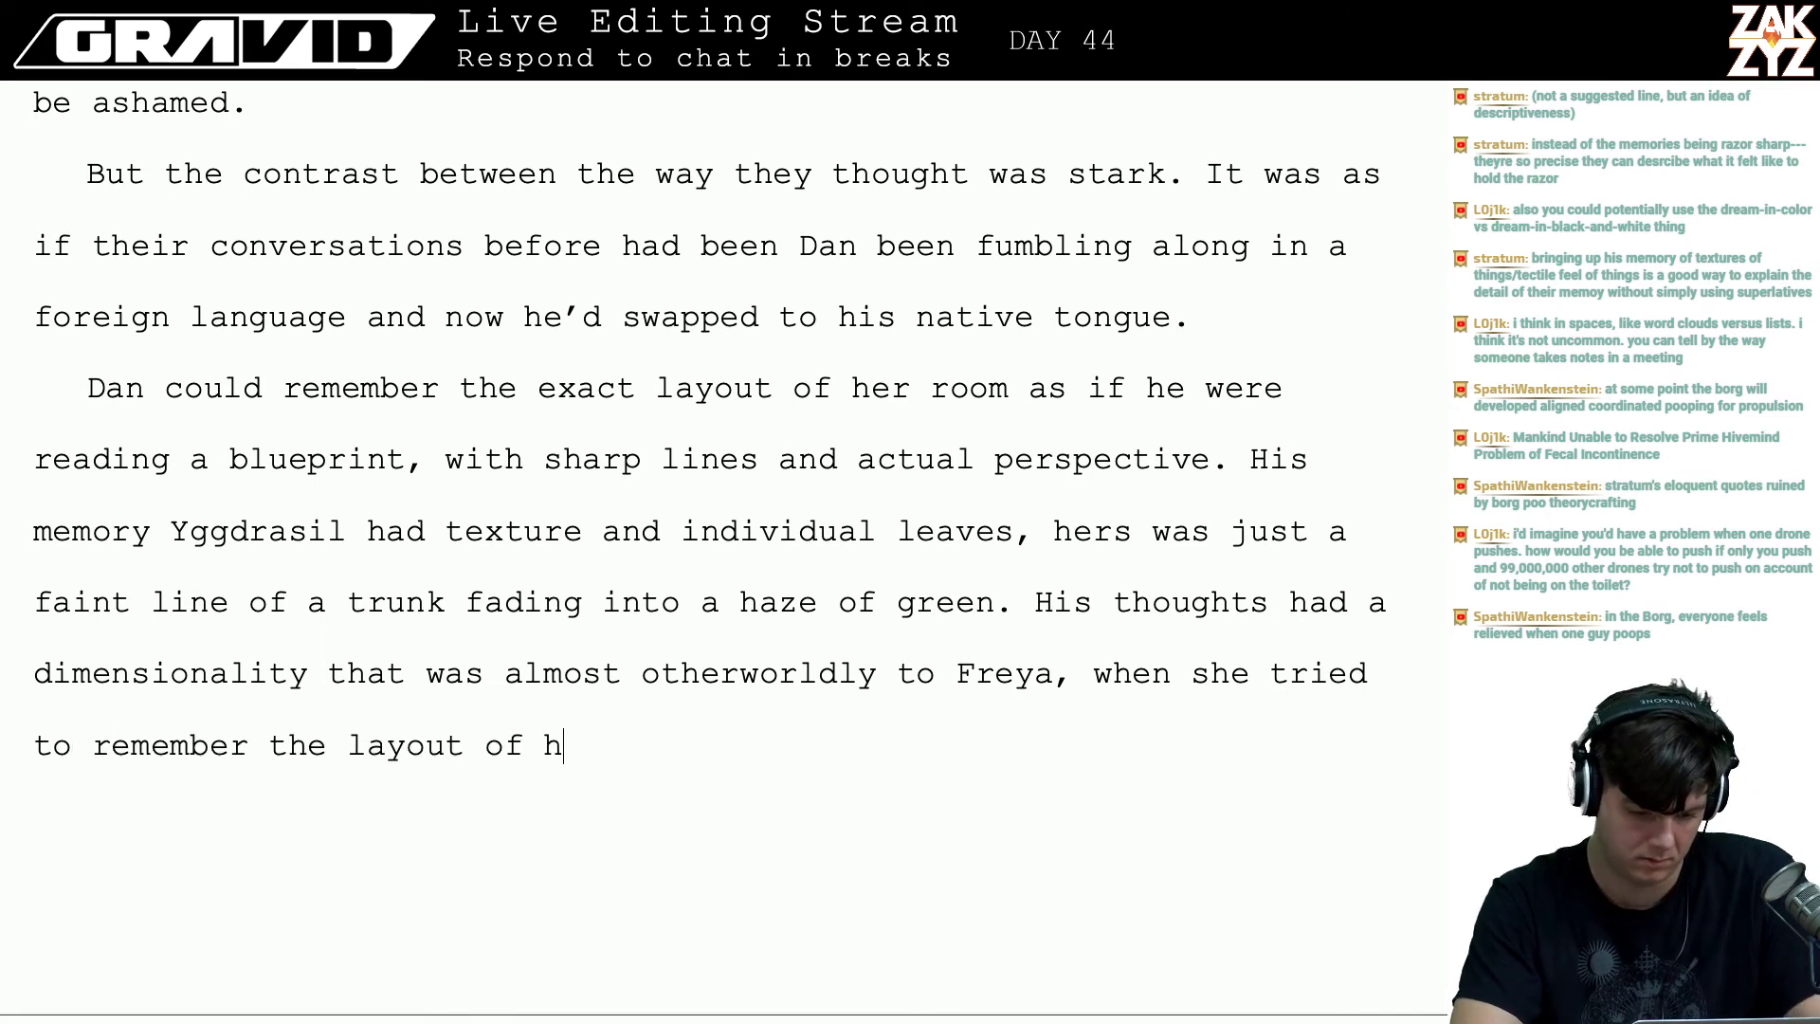
type("is room ")
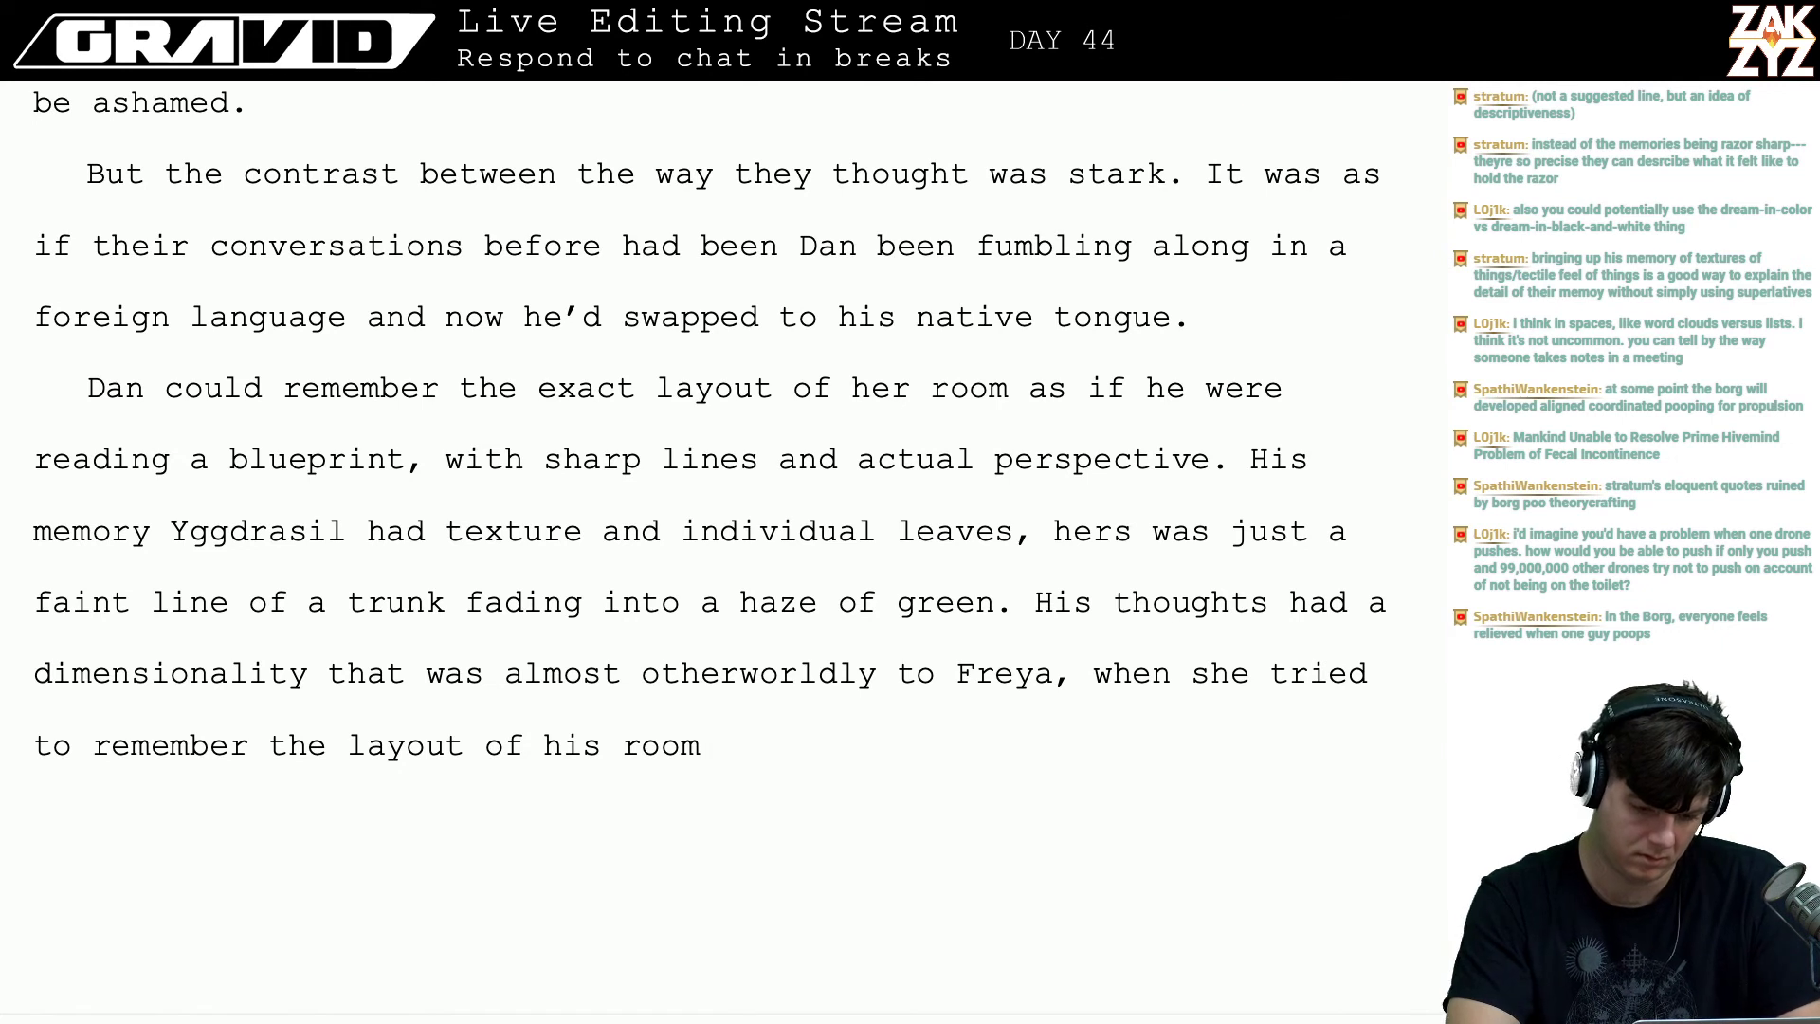
- Finish the sentence with "it was looking at a flat photograph through fog."
type("it was looking")
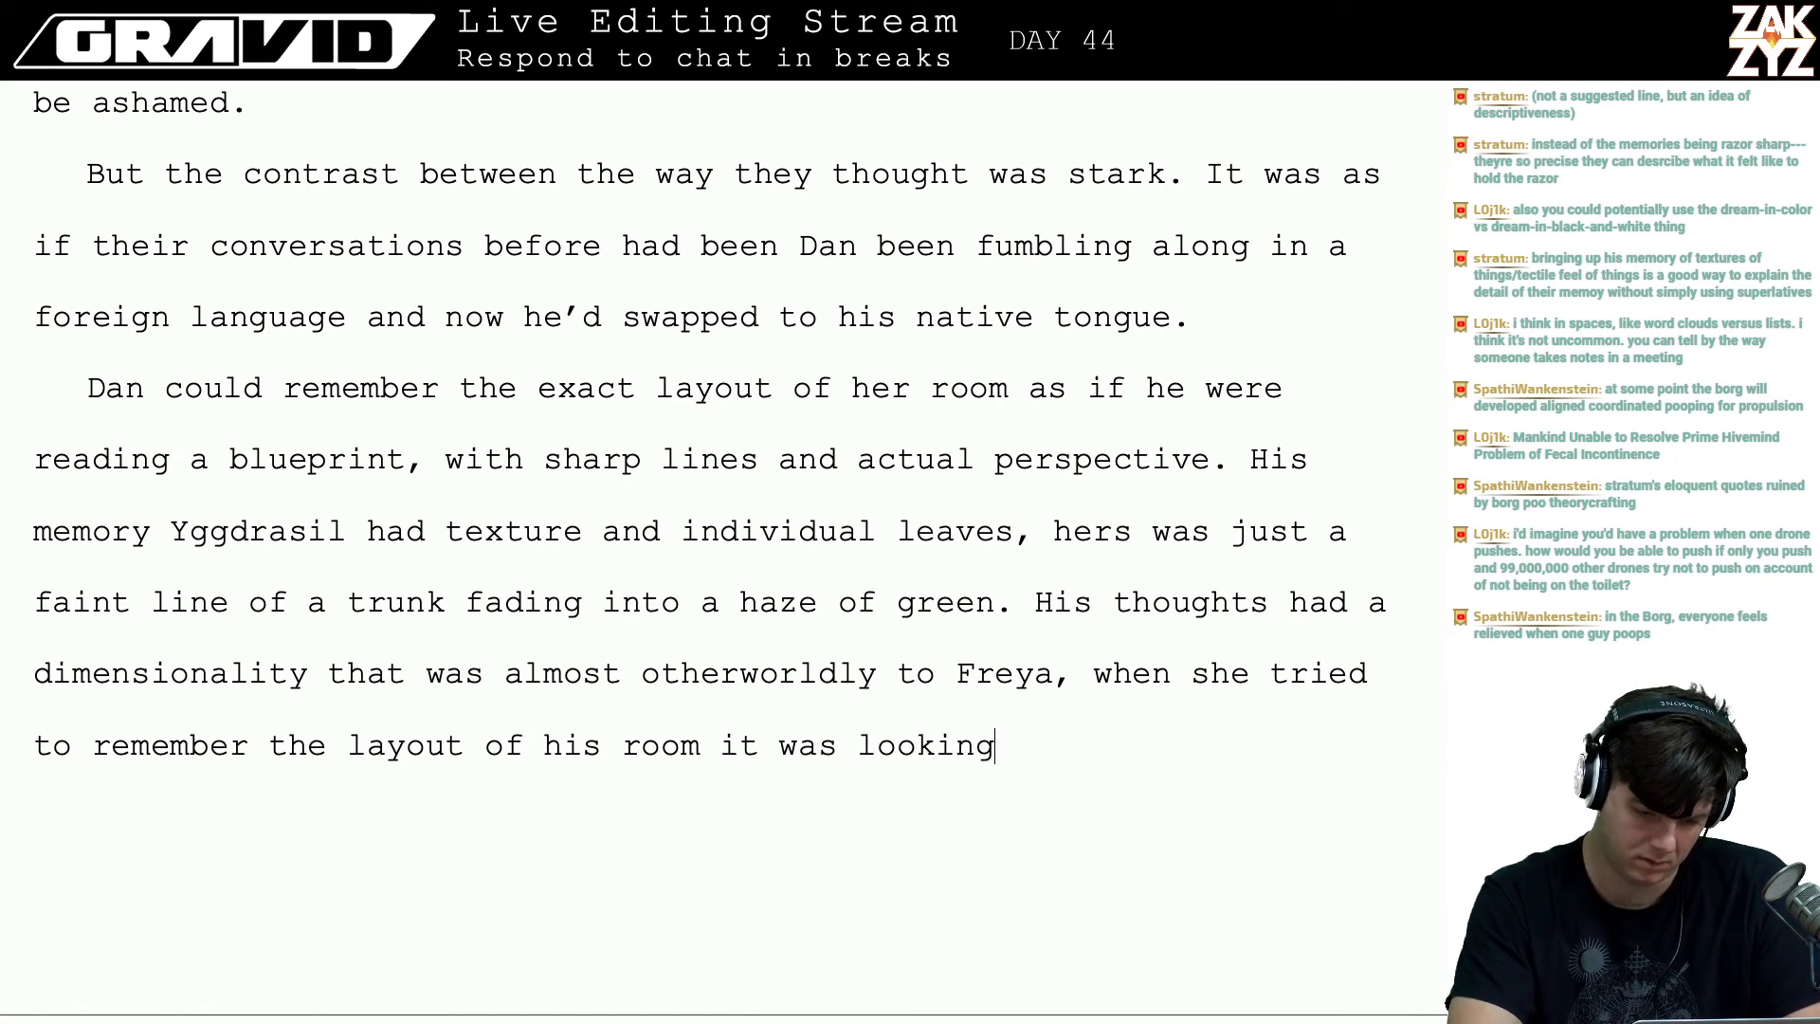
type(" at a flat ph")
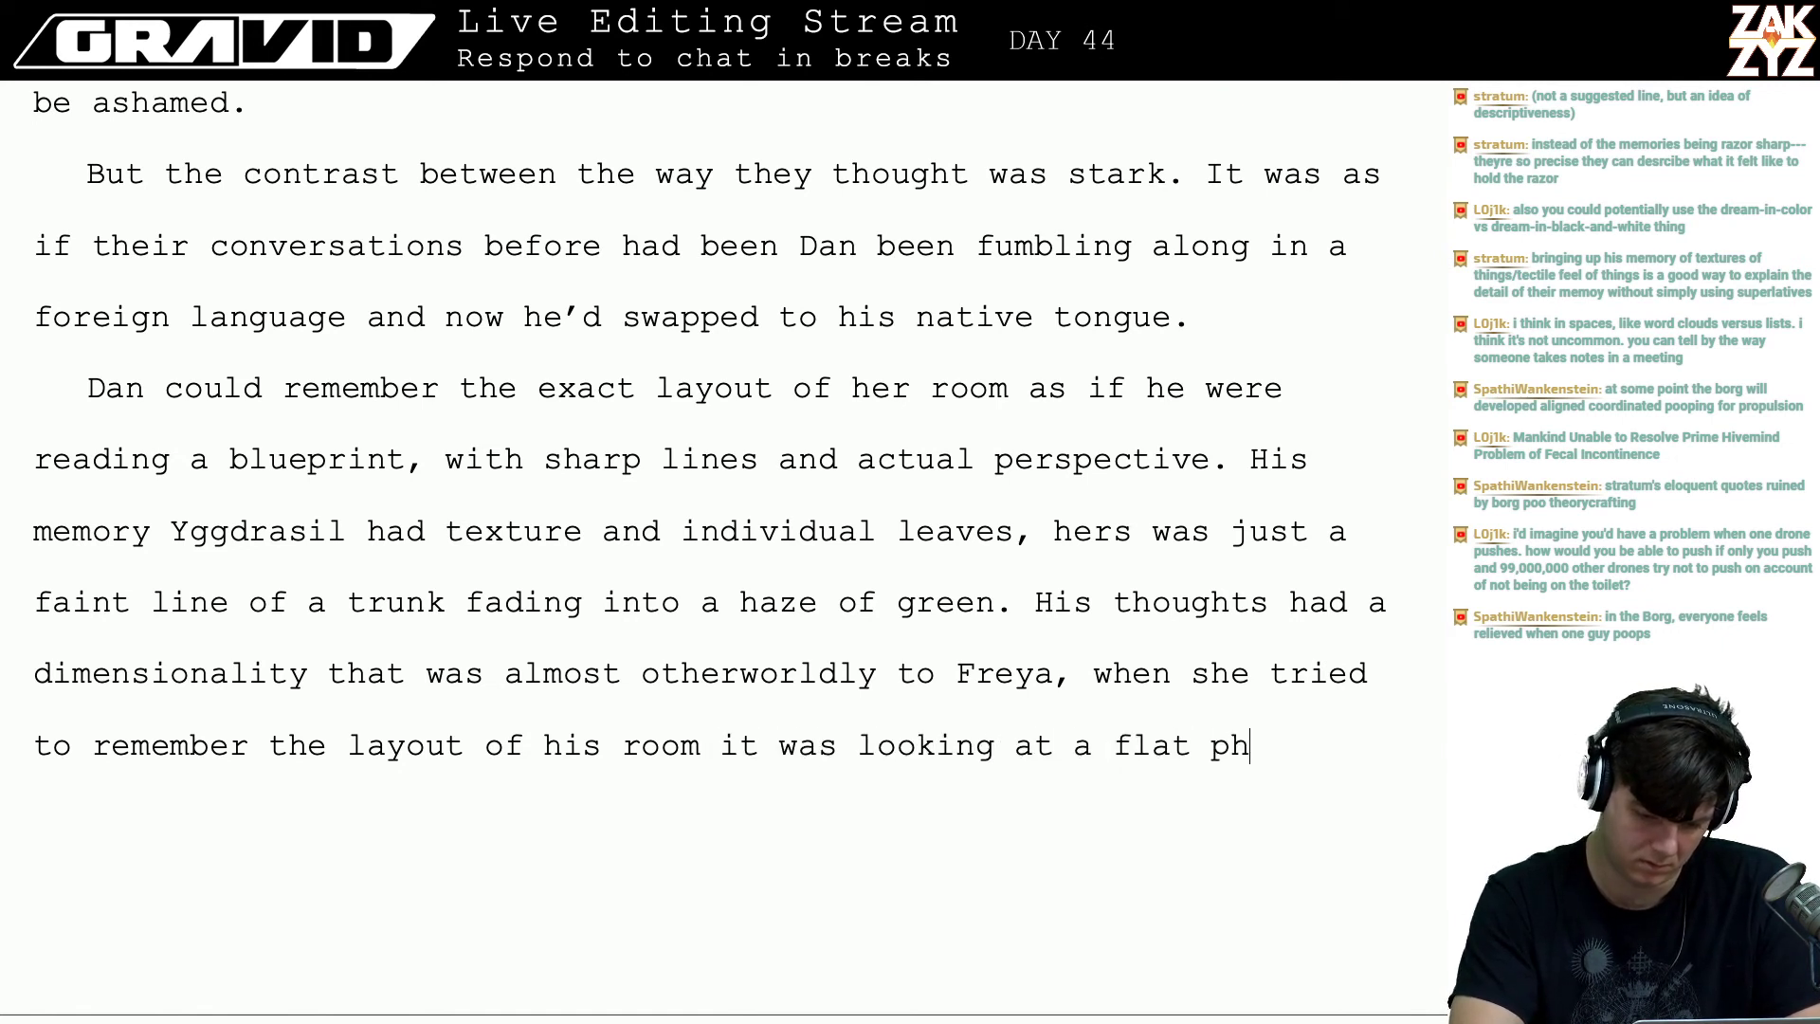
type("otograph through phog")
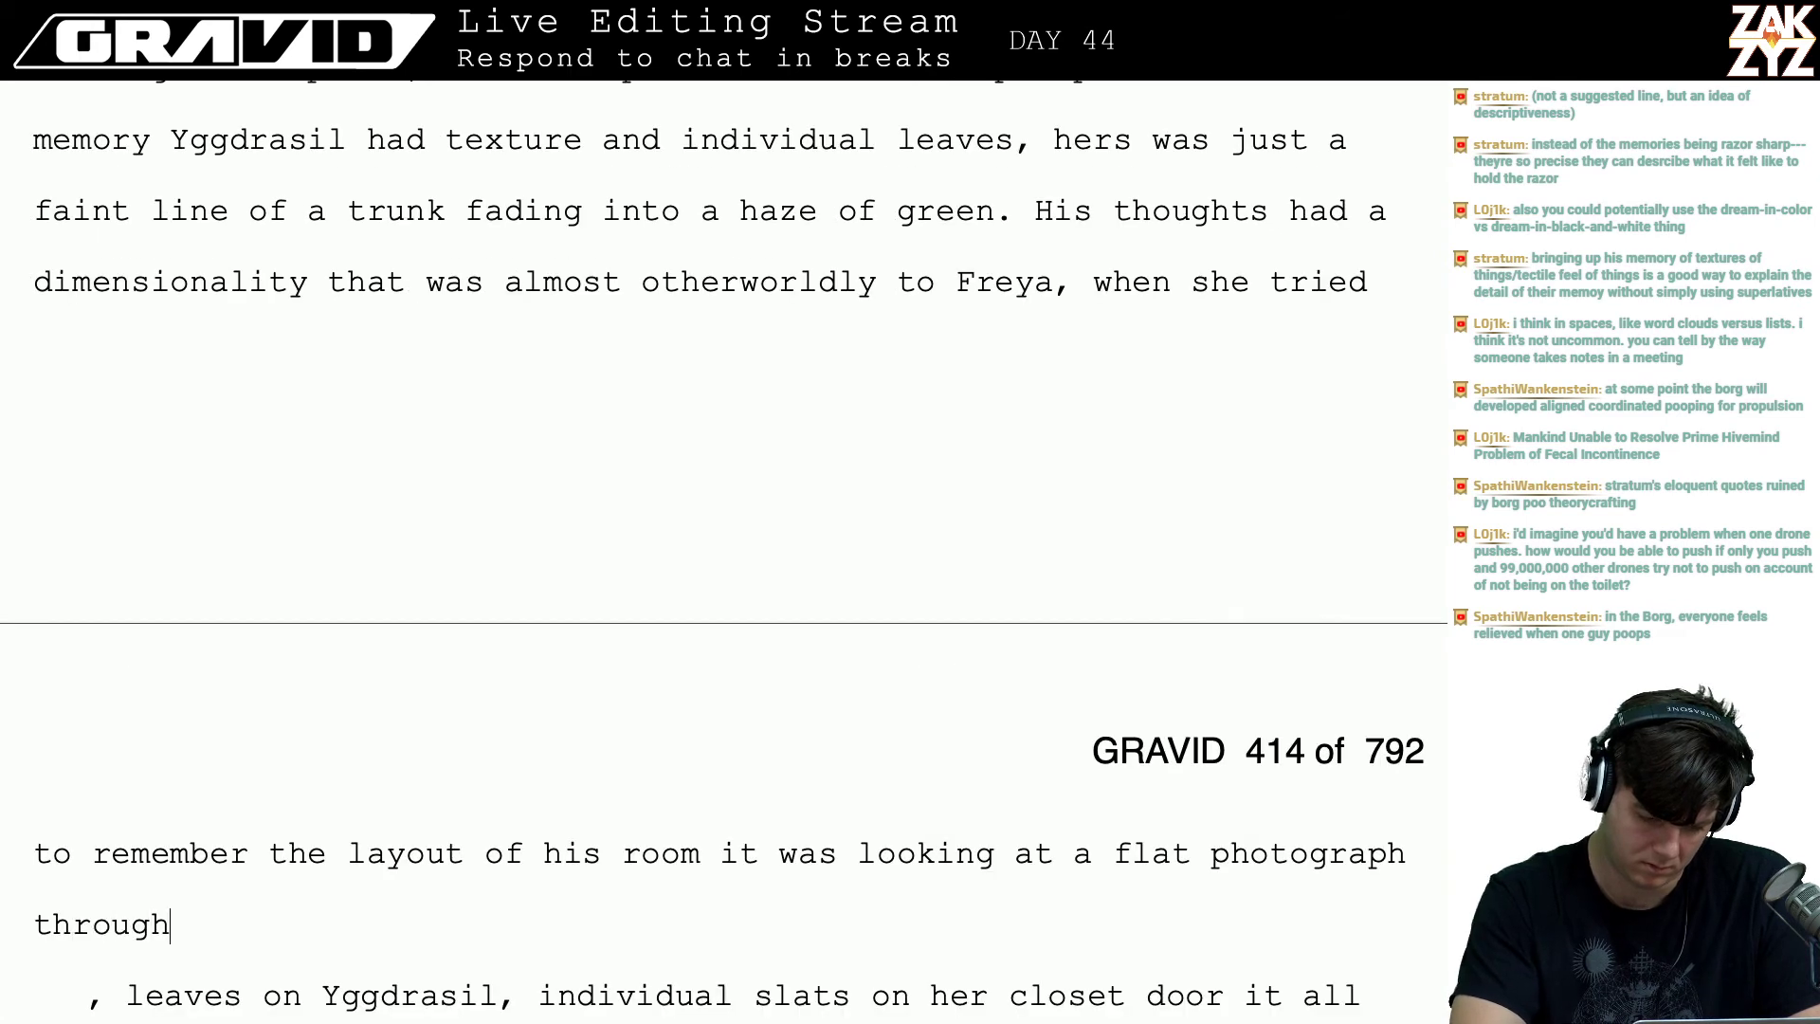
key("BackSpace")
key("BackSpace")
key("BackSpace")
key("BackSpace")
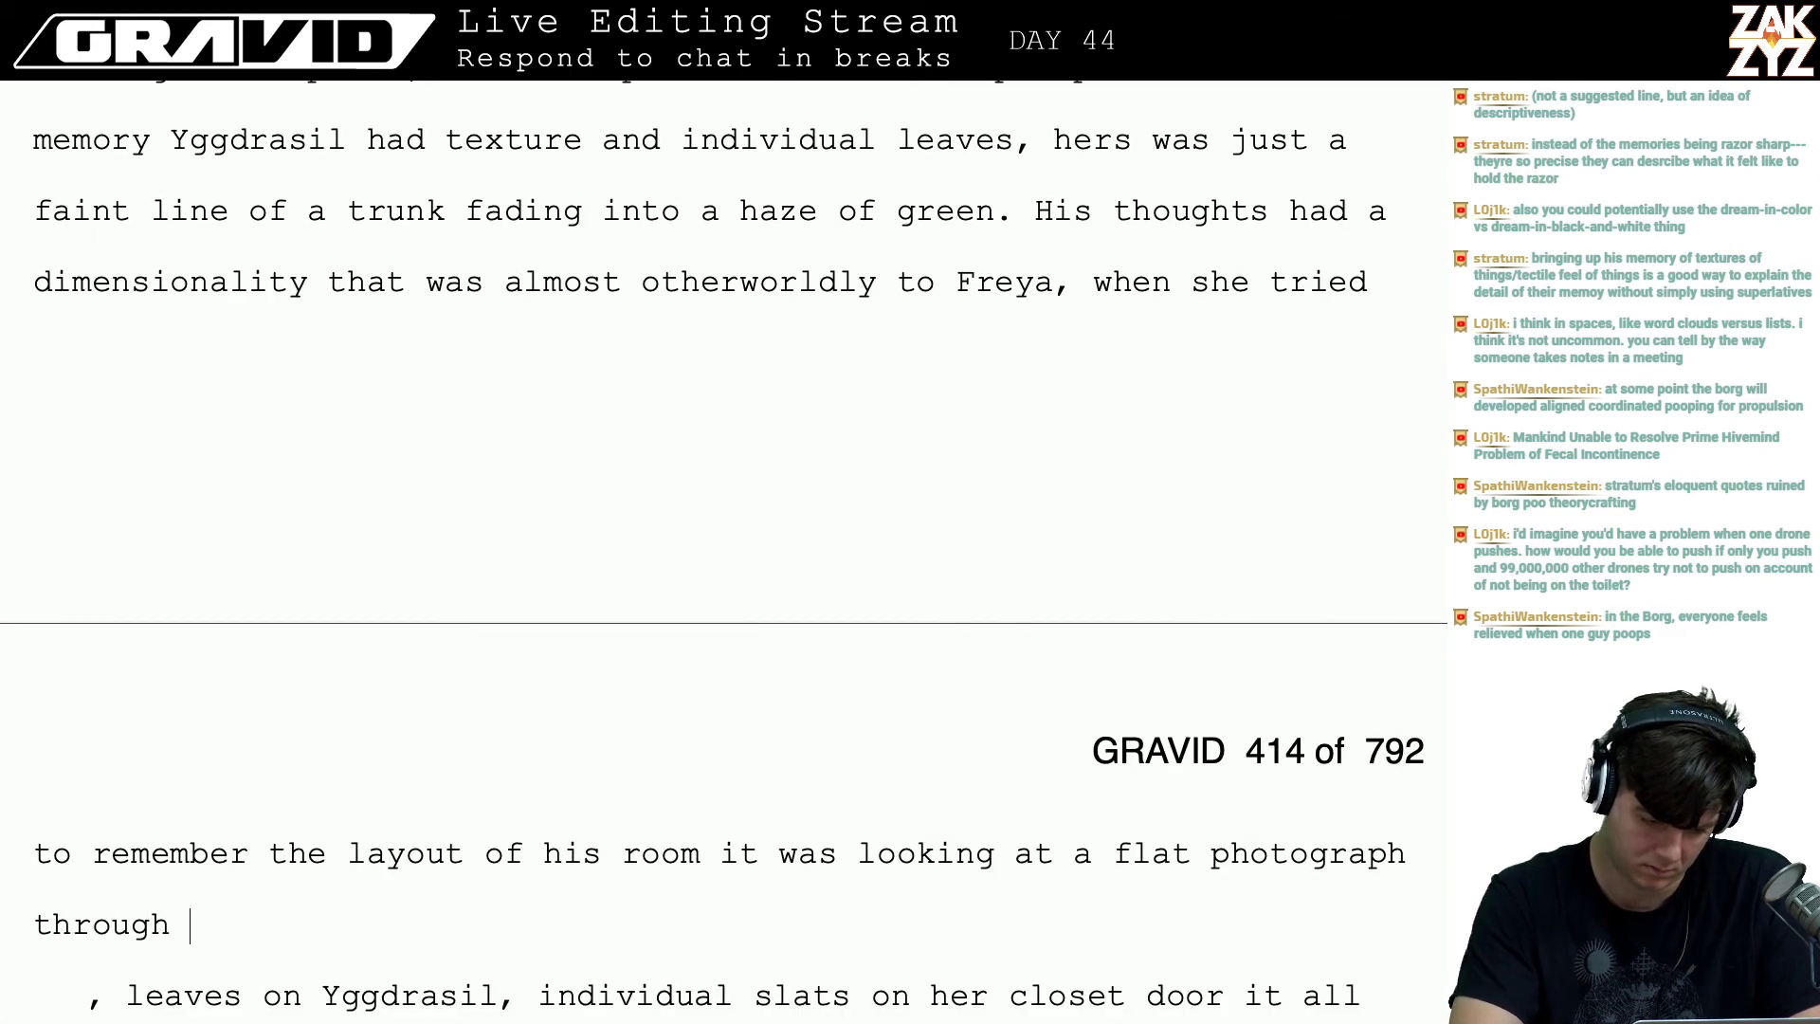
type("fog.")
- Delete the leftover old passage from ", leaves on Yggdrasil" through "it was all so fast and hazy"
key("shift+Down")
key("shift+Down")
key("shift+Down")
key("shift+Down")
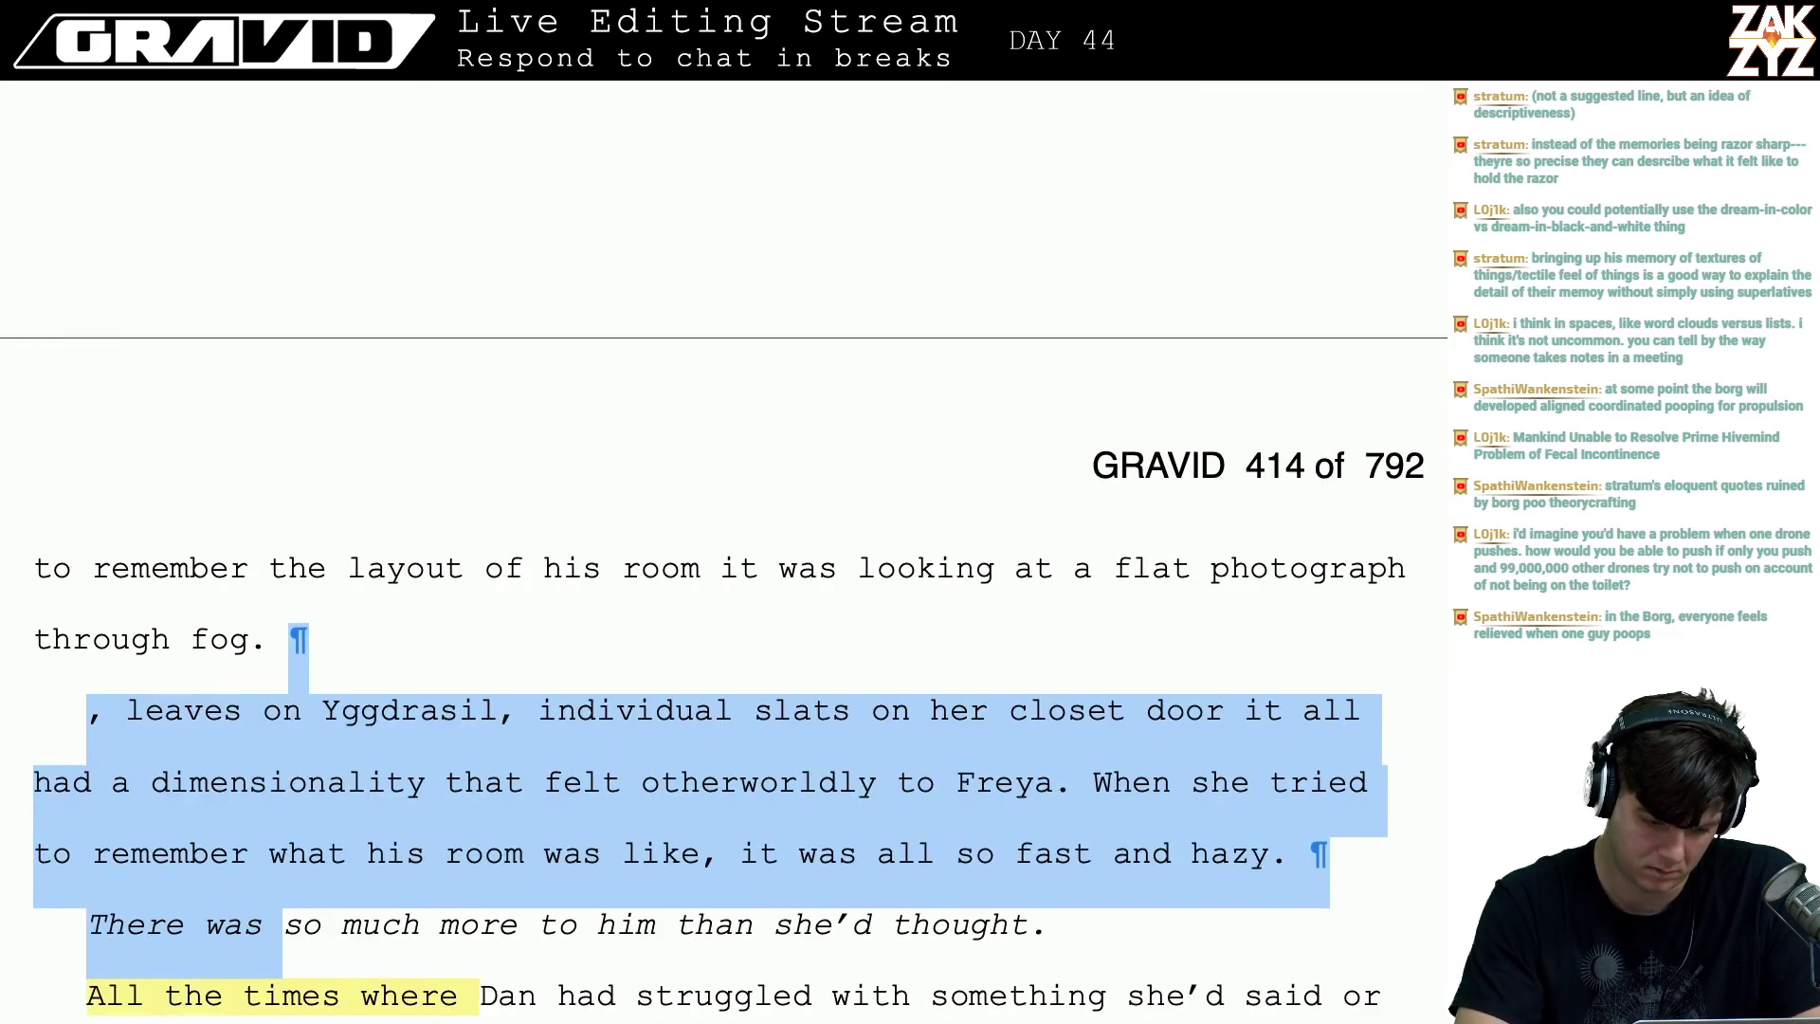
key("shift+Up")
key("shift+Right")
key("shift+Right")
key("shift+Right")
key("shift+Right")
key("shift+Right")
key("shift+Right")
key("shift+Right")
key("shift+Right")
key("shift+Right")
key("shift+Right")
key("shift+Right")
key("shift+Right")
key("shift+Right")
key("shift+Right")
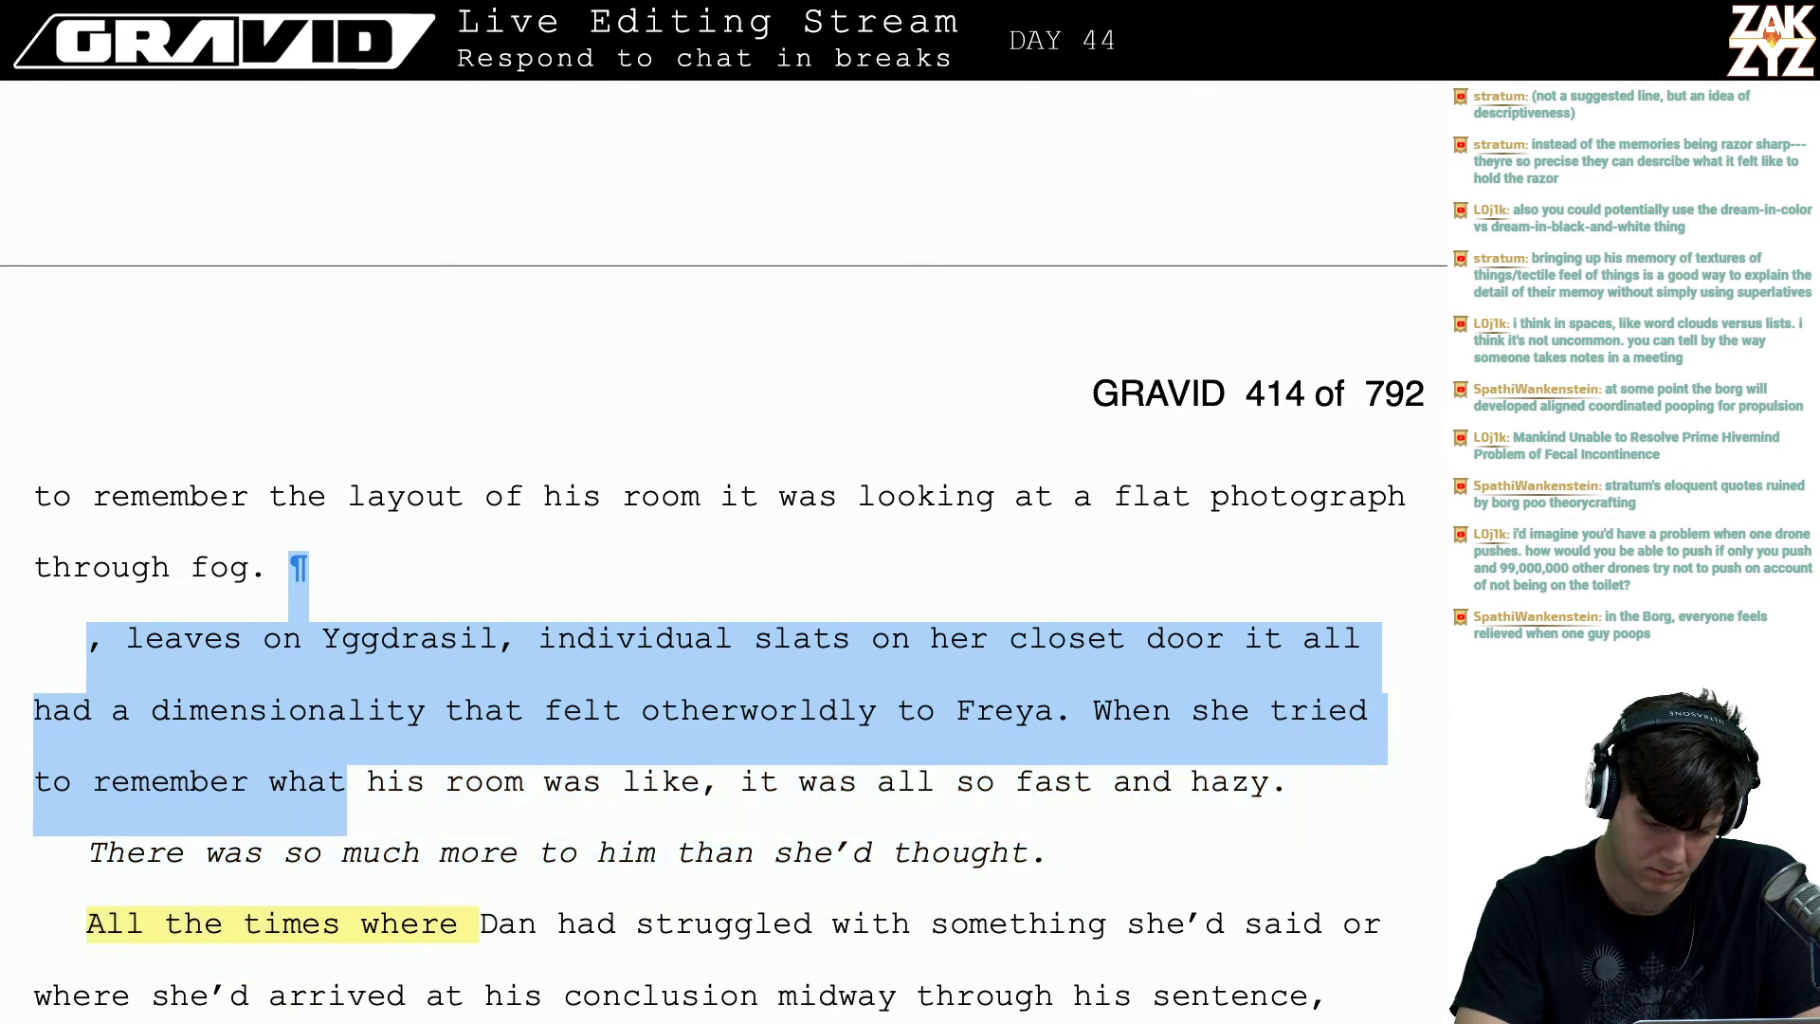
key("shift+Right")
key("shift+Right")
key("shift+Right")
key("shift+Right")
key("shift+Right")
key("shift+Right")
key("shift+Right")
key("shift+Right")
key("shift+Right")
key("shift+Right")
key("shift+Right")
key("shift+Right")
key("shift+Right")
key("shift+Right")
key("shift+Right")
key("shift+Right")
key("shift+Right")
key("shift+Right")
key("shift+Right")
key("shift+Right")
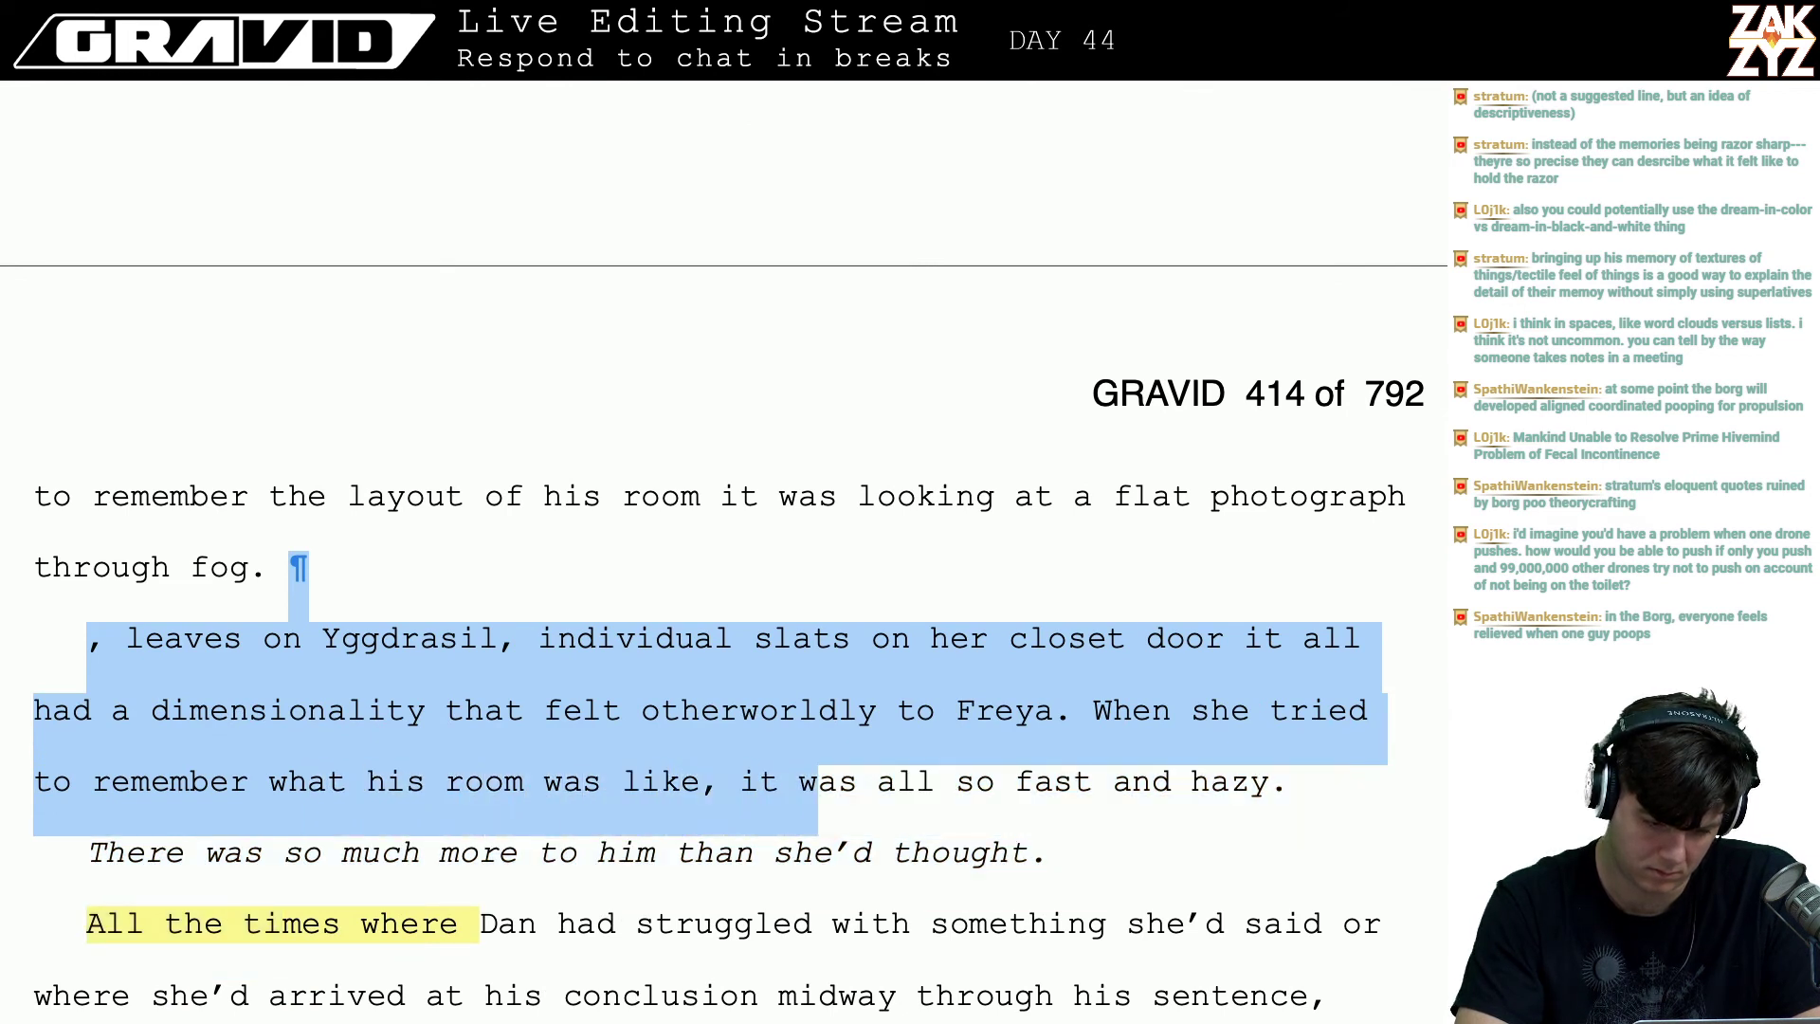
key("shift+Right")
key("shift+Right")
key("shift+Right")
key("shift+Right")
key("shift+Right")
key("shift+Right")
key("shift+Right")
key("shift+Right")
key("shift+Right")
key("shift+Right")
key("shift+Right")
key("shift+Right")
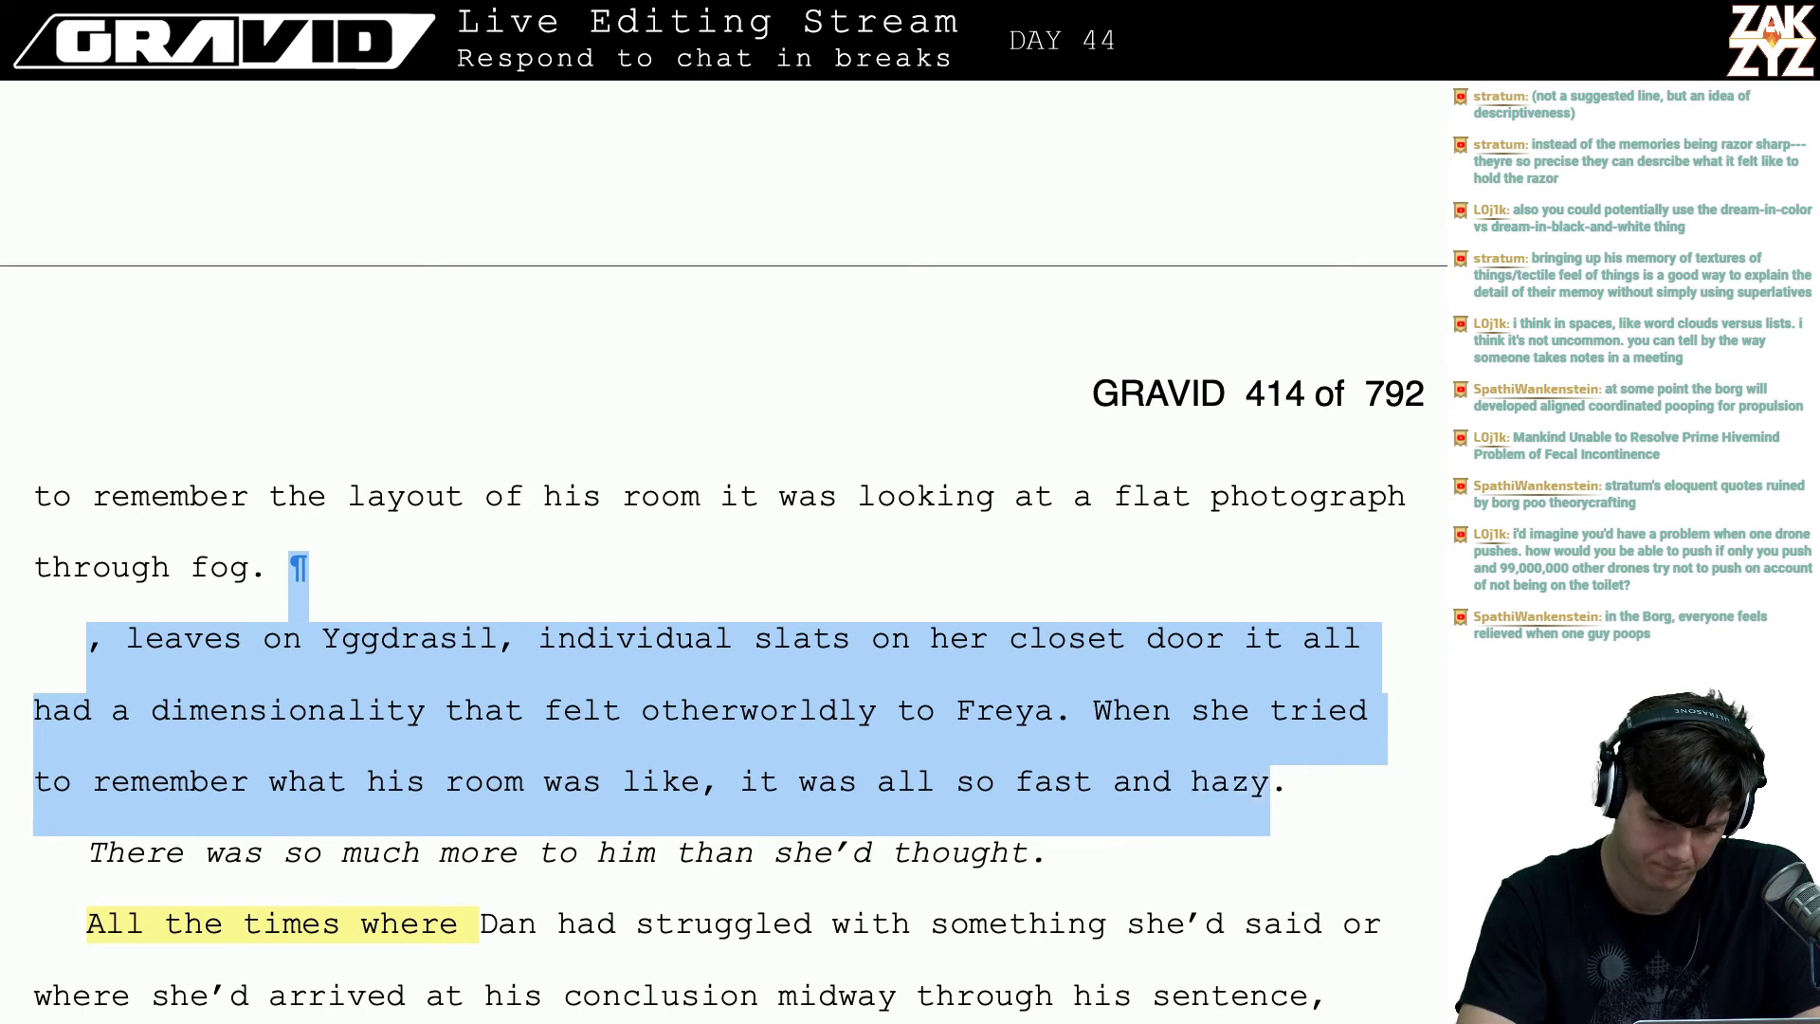
key("BackSpace")
- Read on through the paragraphs about Freya suspecting she was smarter and never expecting such depth from Dan
scroll(1136, 395, "down", 2)
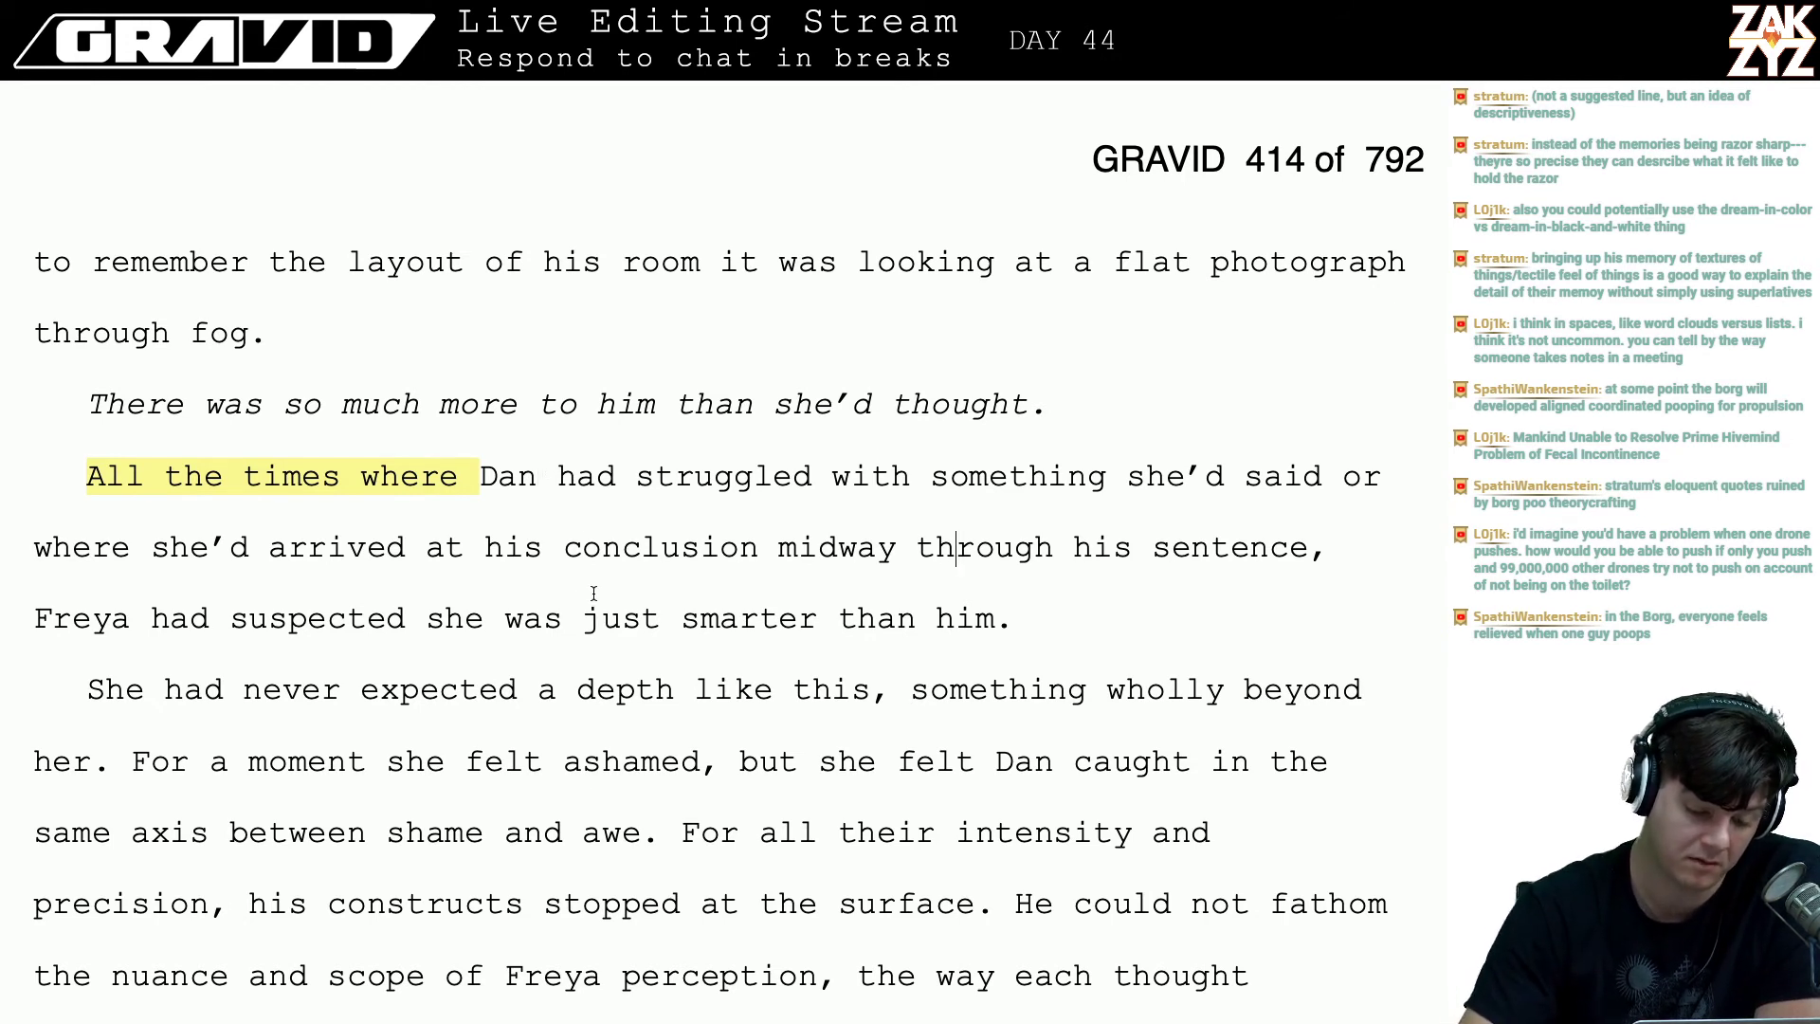
left_click(548, 608)
key("Right")
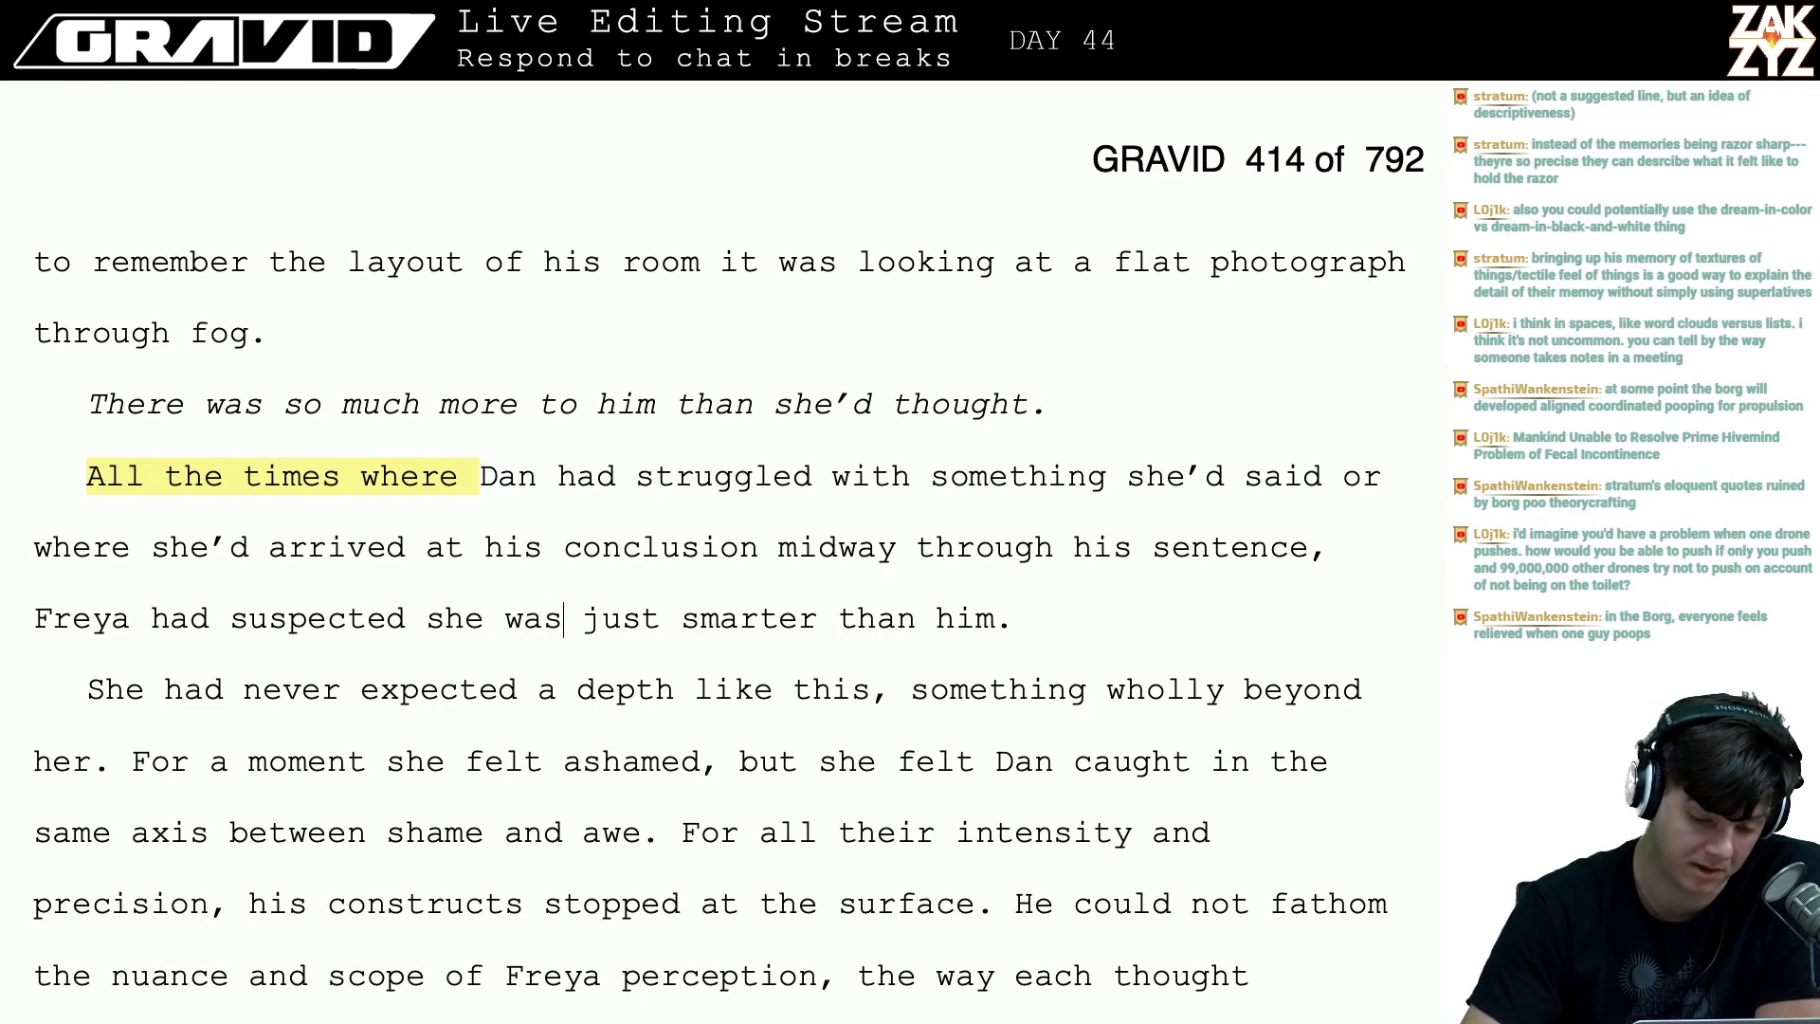
key("Down")
key("Down")
key("Down")
key("Down")
key("Down")
key("Down")
key("Down")
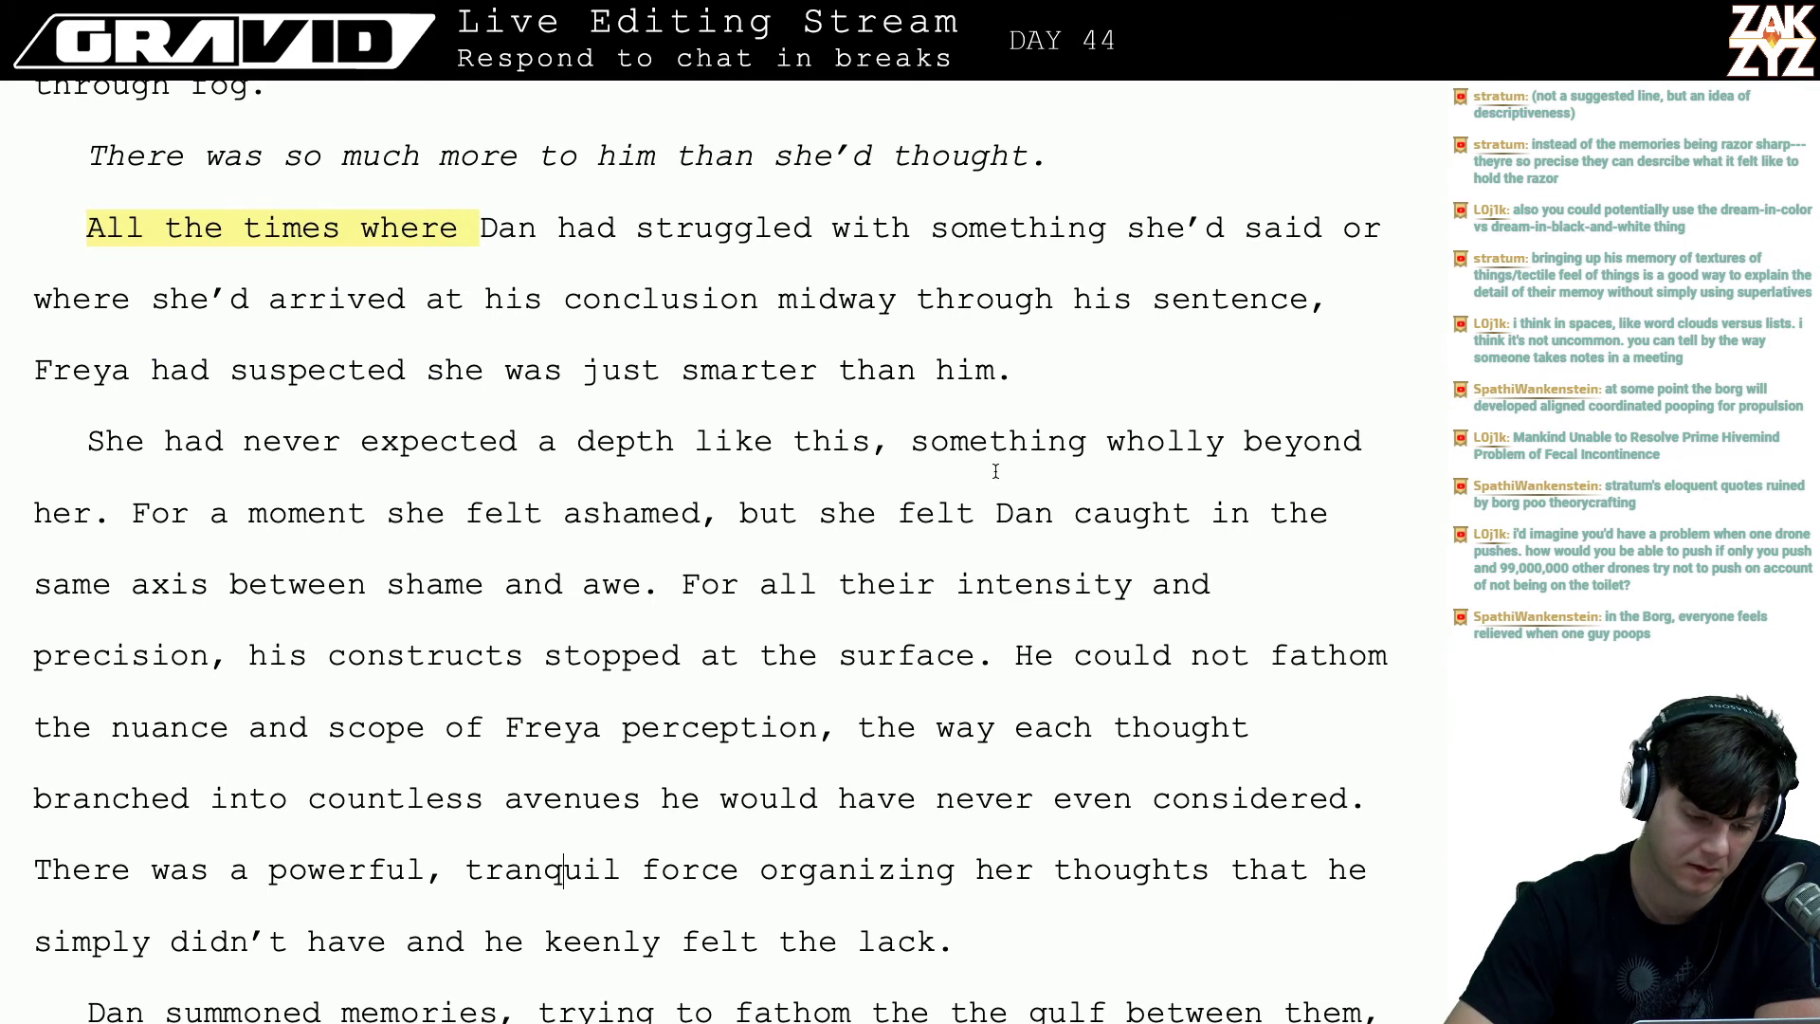
- Read through the sentence starting "For a moment she felt ashamed, but she felt Dan caught" in the depth paragraph
left_click(78, 515)
key("Right")
key("Right")
key("Right")
key("Right")
key("Right")
key("Right")
key("Right")
key("Right")
key("Right")
key("Right")
key("Right")
key("Right")
key("Right")
key("Right")
key("Right")
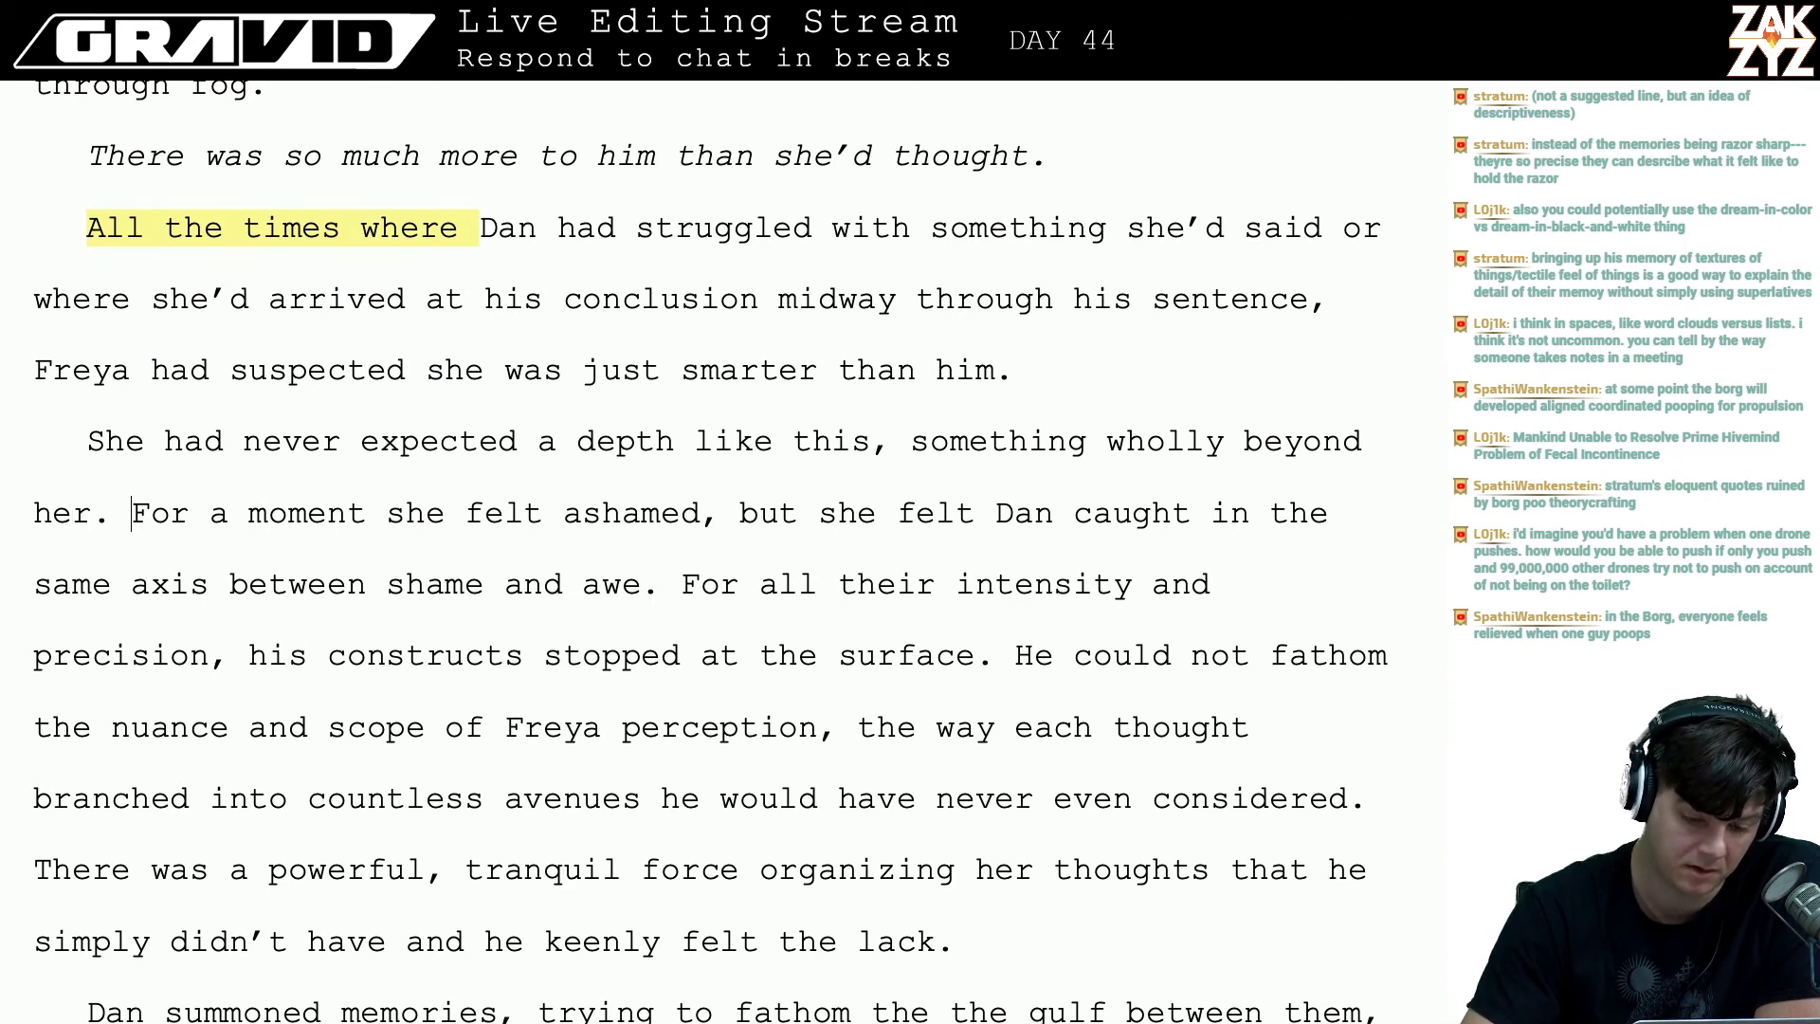
key("Right")
key("Right")
key("Right")
key("Right")
key("Right")
key("Right")
key("Right")
key("Right")
key("Right")
key("Right")
key("Right")
key("Right")
key("Right")
key("Right")
key("Right")
key("Right")
key("Right")
key("Right")
key("Right")
key("Right")
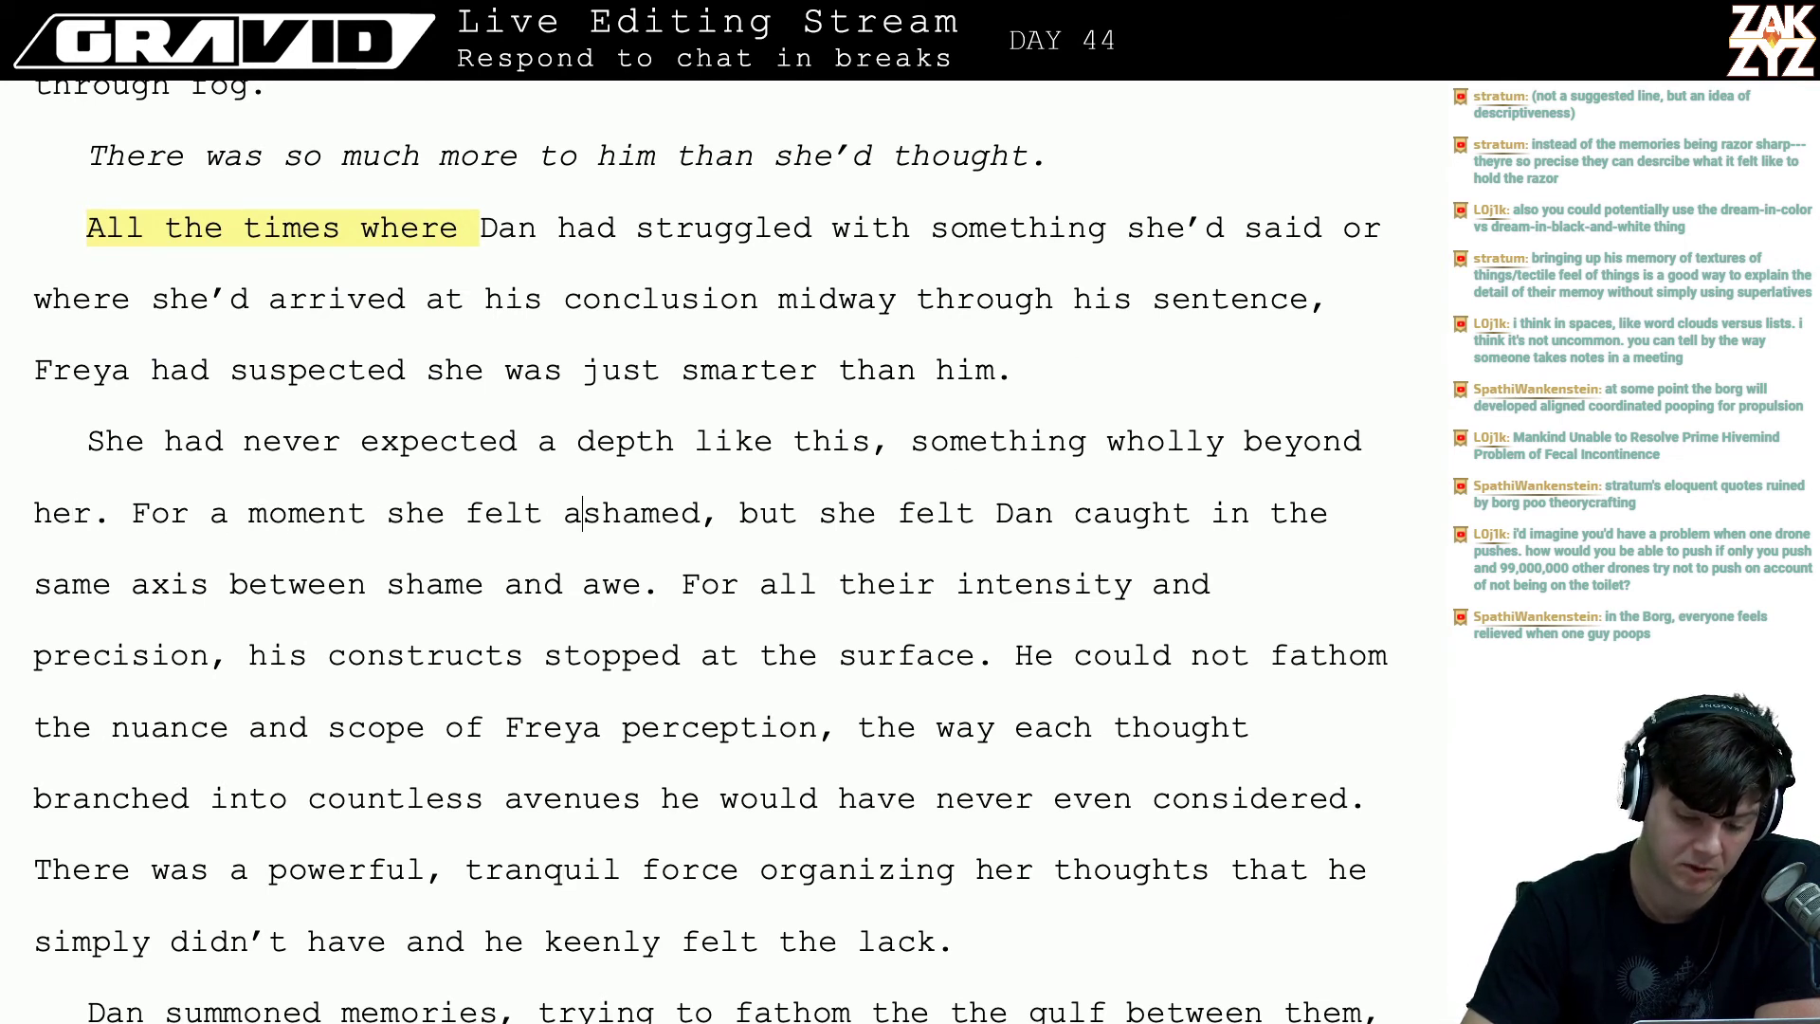
key("Right")
key("Right")
key("Right")
key("Right")
key("Right")
key("Right")
key("Right")
key("Right")
key("Right")
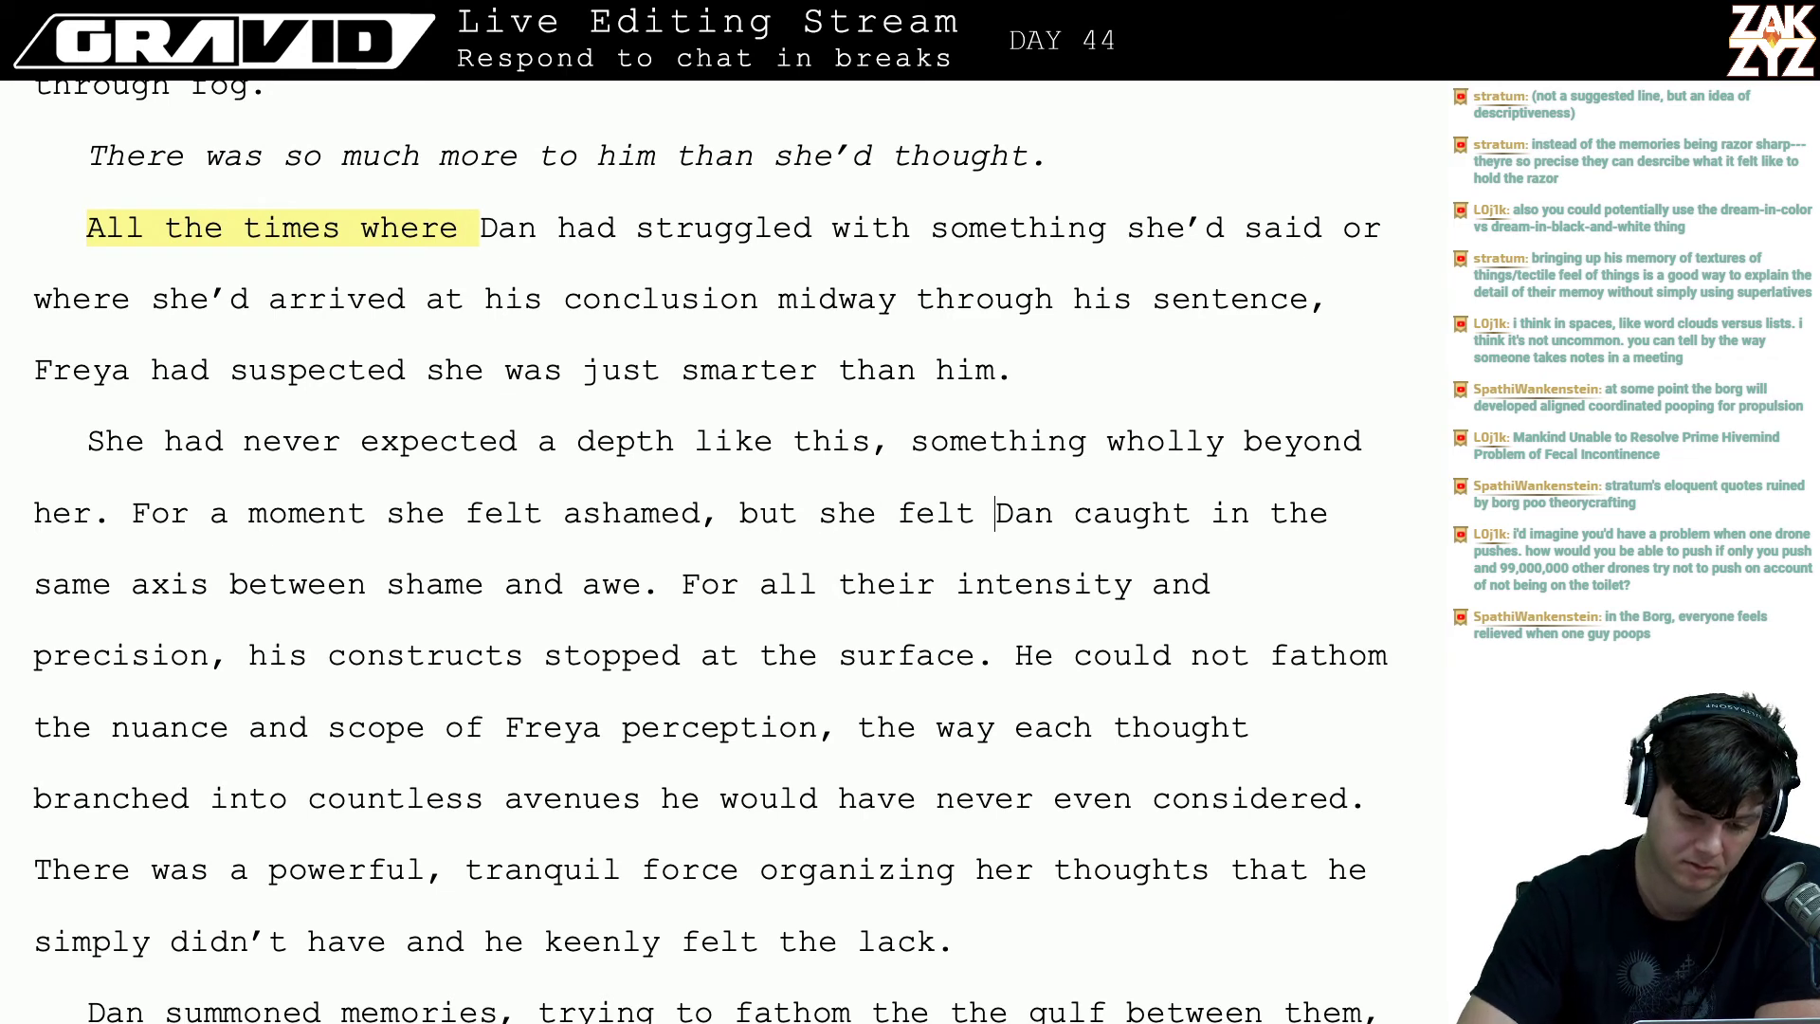
- Delete the opening clause "For a moment she felt ashamed" from the sentence after "something wholly beyond her."
key("Left")
key("Left")
key("Left")
key("Left")
key("Left")
key("Left")
key("Left")
key("Left")
key("Left")
key("Left")
key("Left")
key("Left")
key("Left")
key("Left")
key("Left")
key("Left")
key("Right")
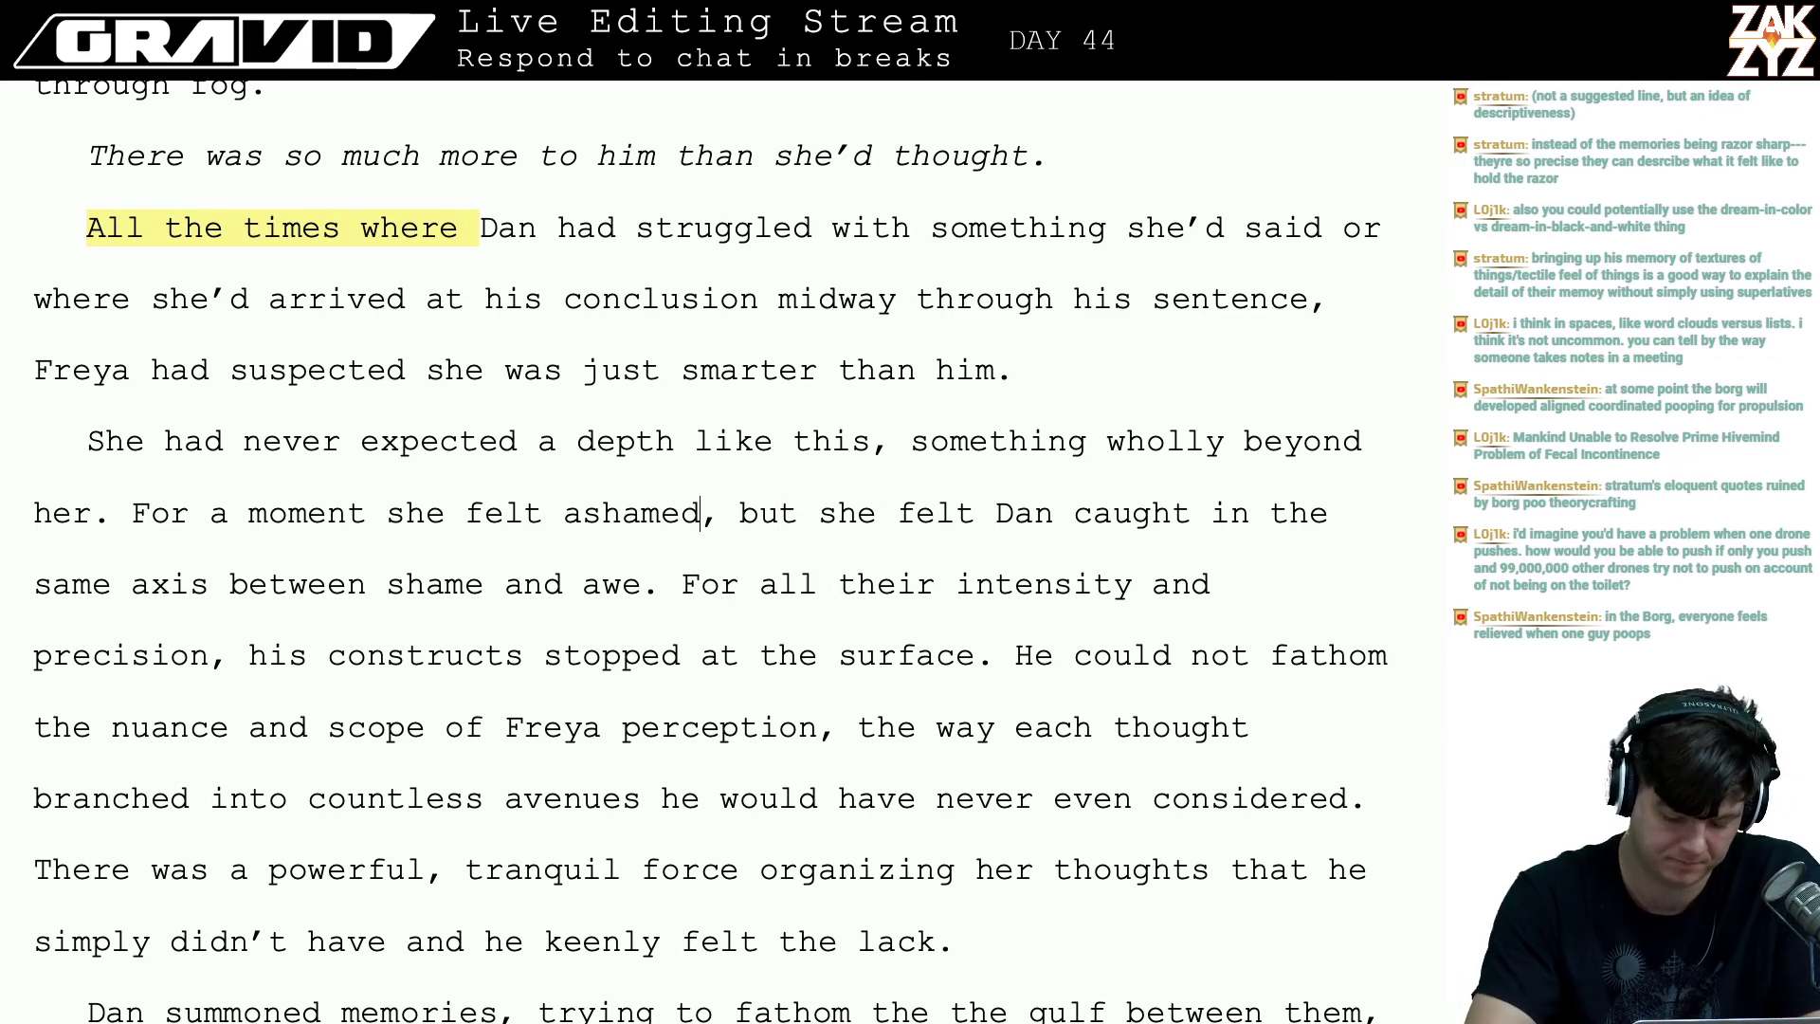
key("BackSpace")
key("BackSpace")
key("BackSpace")
key("BackSpace")
key("BackSpace")
key("BackSpace")
key("BackSpace")
key("BackSpace")
key("BackSpace")
key("BackSpace")
key("BackSpace")
key("BackSpace")
key("BackSpace")
key("BackSpace")
key("BackSpace")
key("BackSpace")
key("BackSpace")
key("BackSpace")
key("BackSpace")
key("BackSpace")
key("BackSpace")
key("BackSpace")
key("BackSpace")
key("BackSpace")
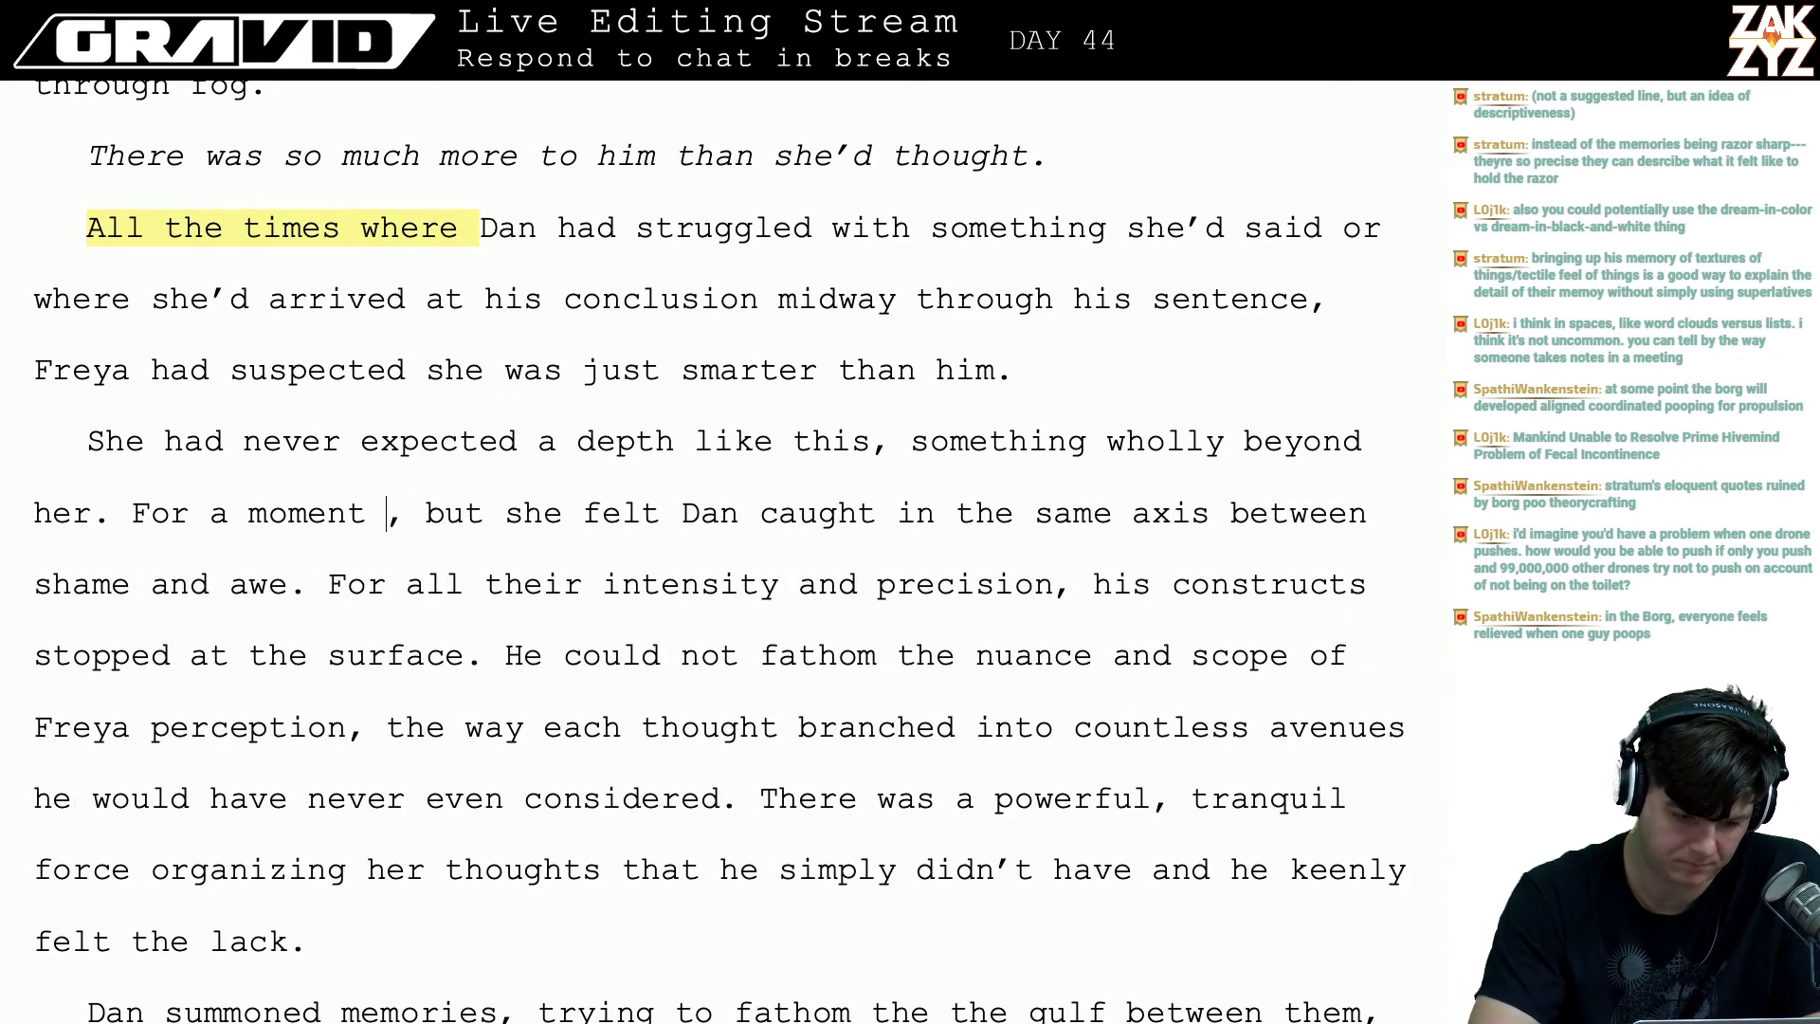
key("BackSpace")
key("BackSpace")
key("BackSpace")
type("A")
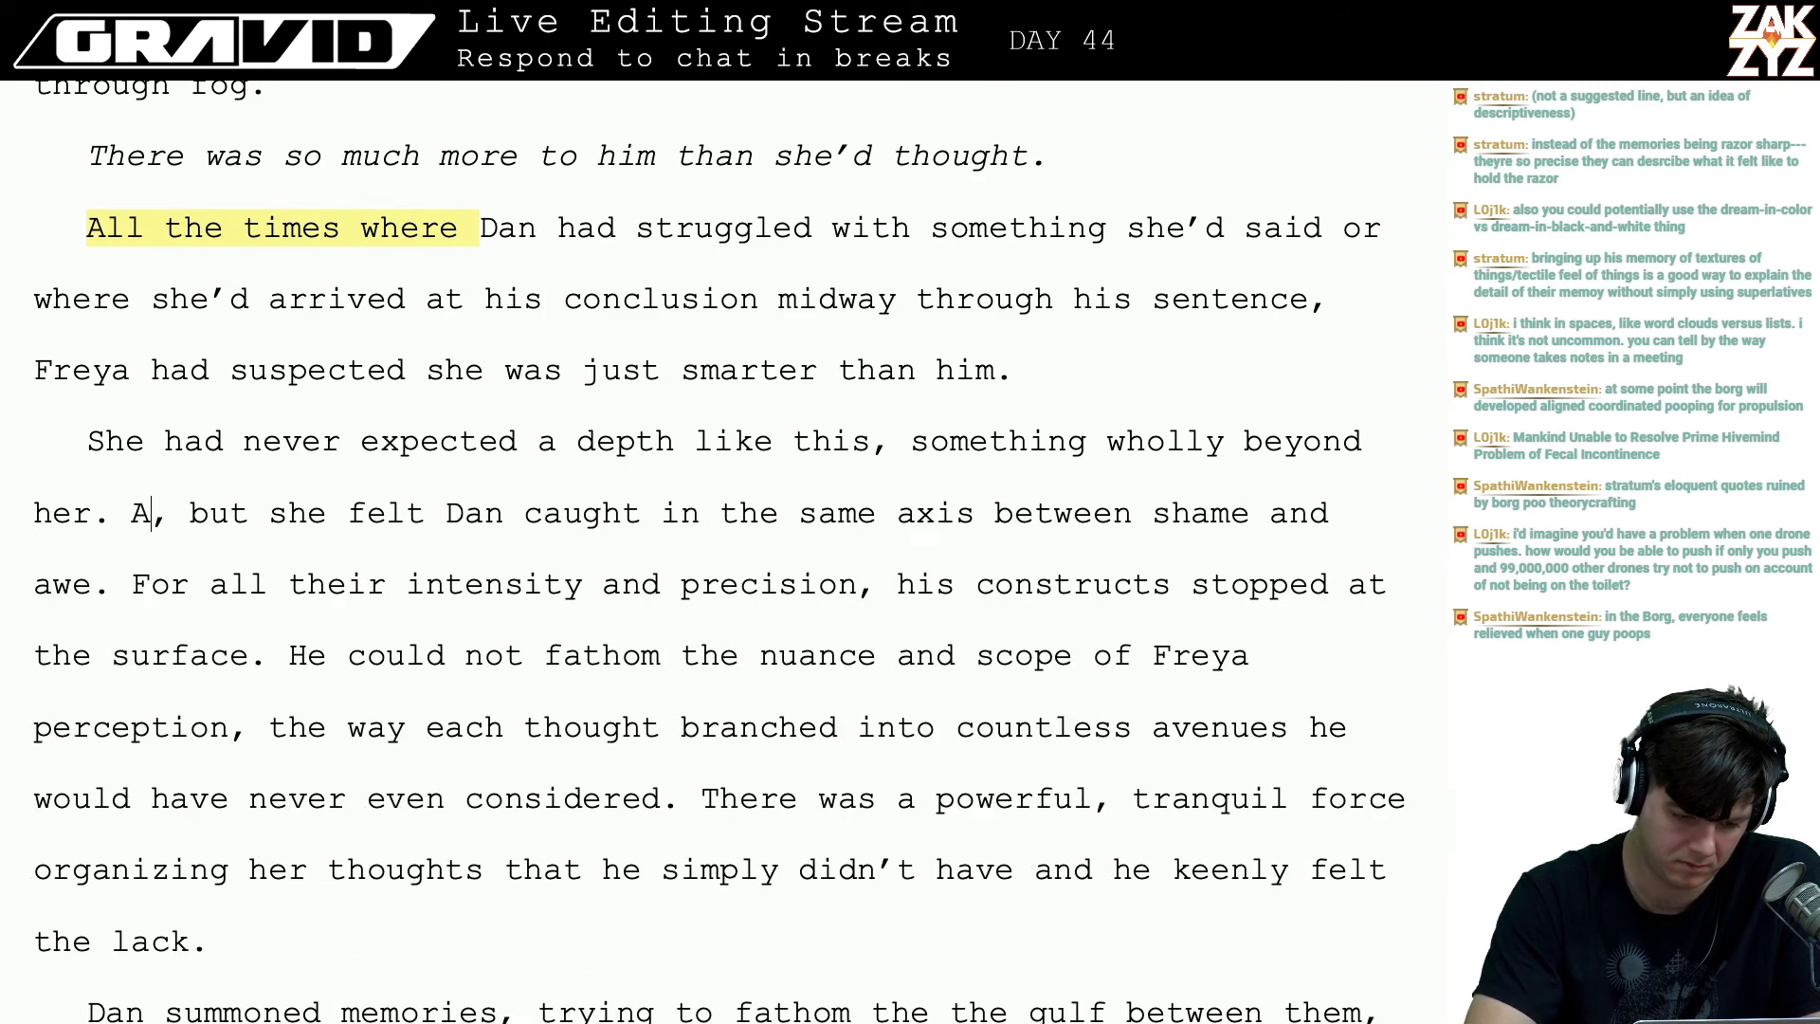
key("BackSpace")
- Rewrite the sentence opening as "For a moment she was ashamed, but then she felt"
type("For a moment ")
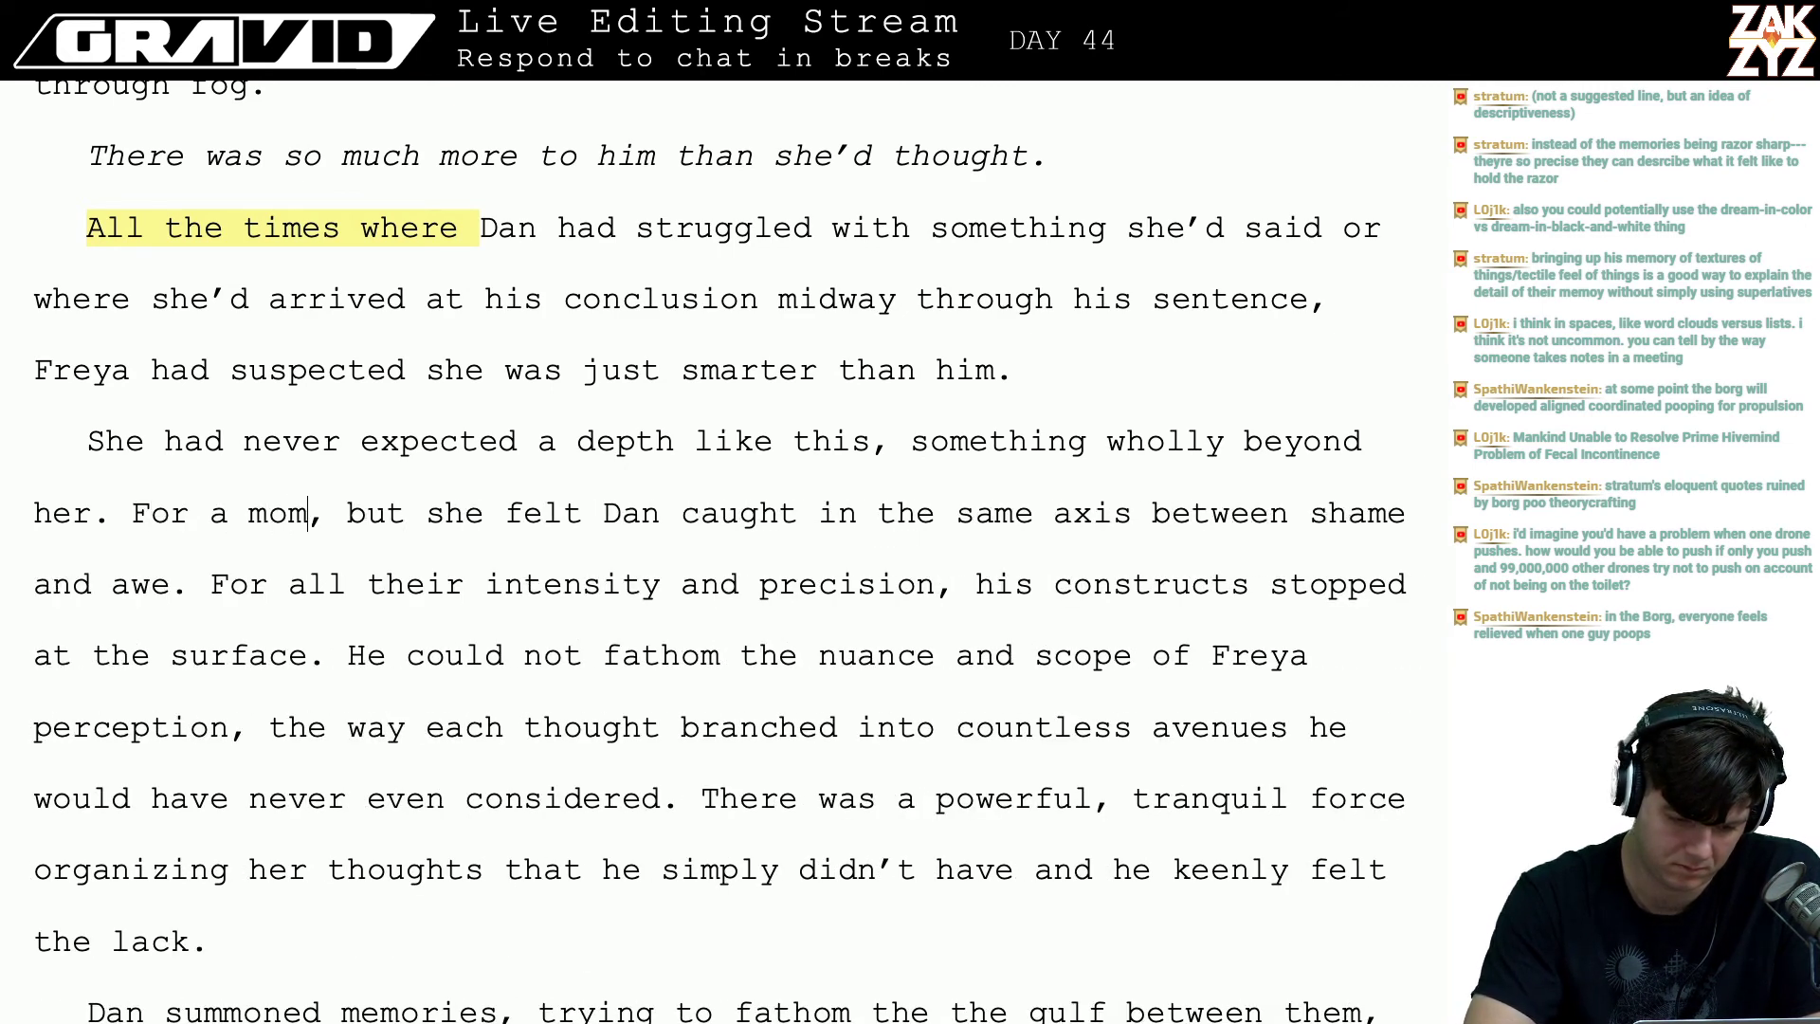
type("she was a")
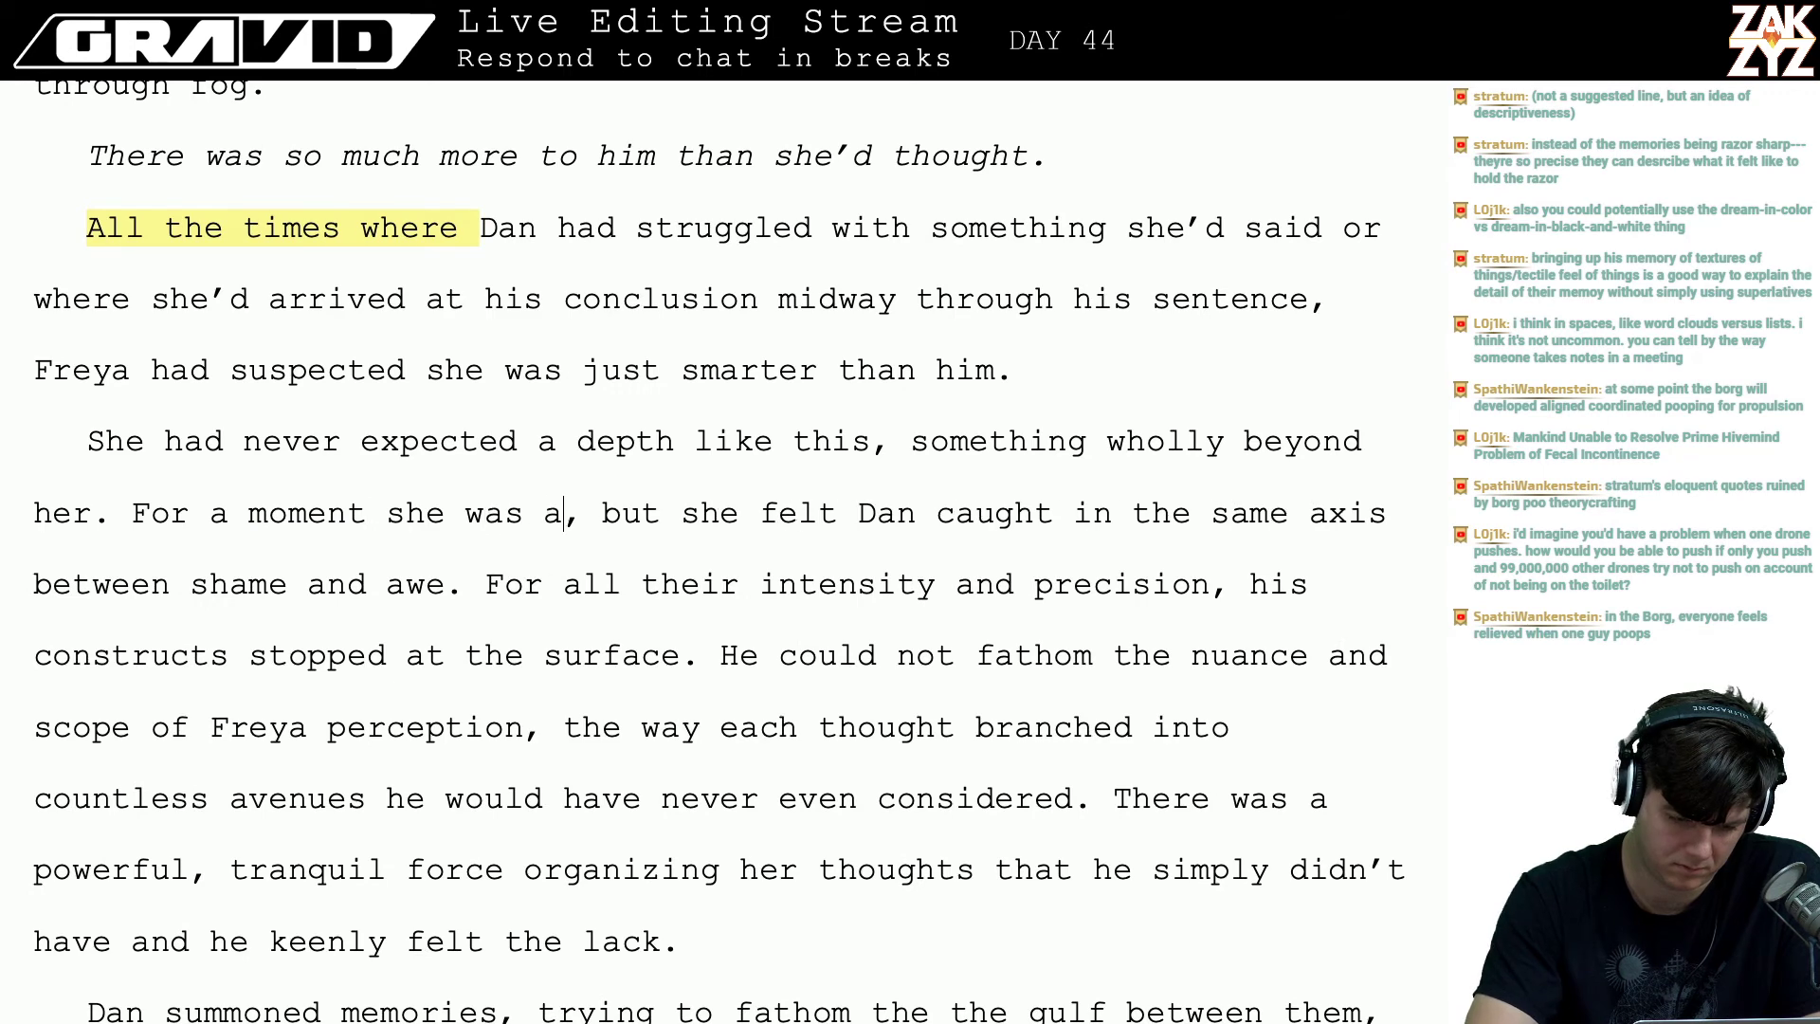
key("BackSpace")
type("ashamed, ")
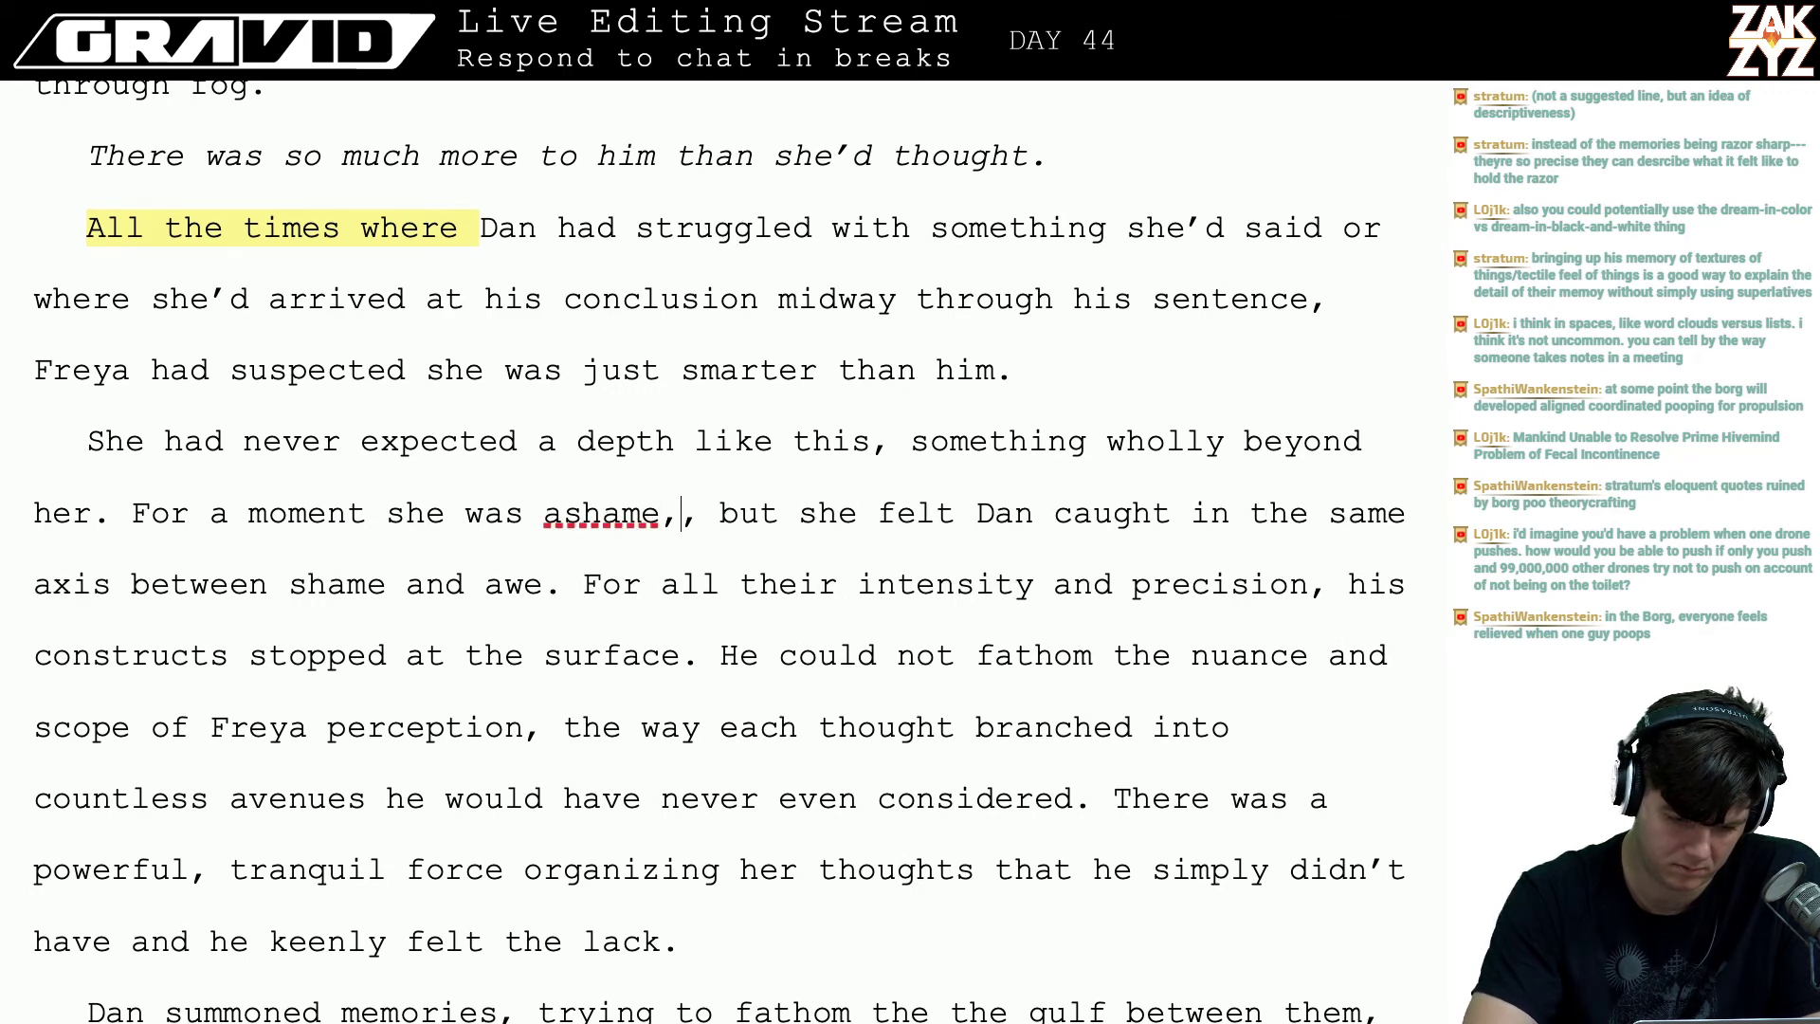
type("but ")
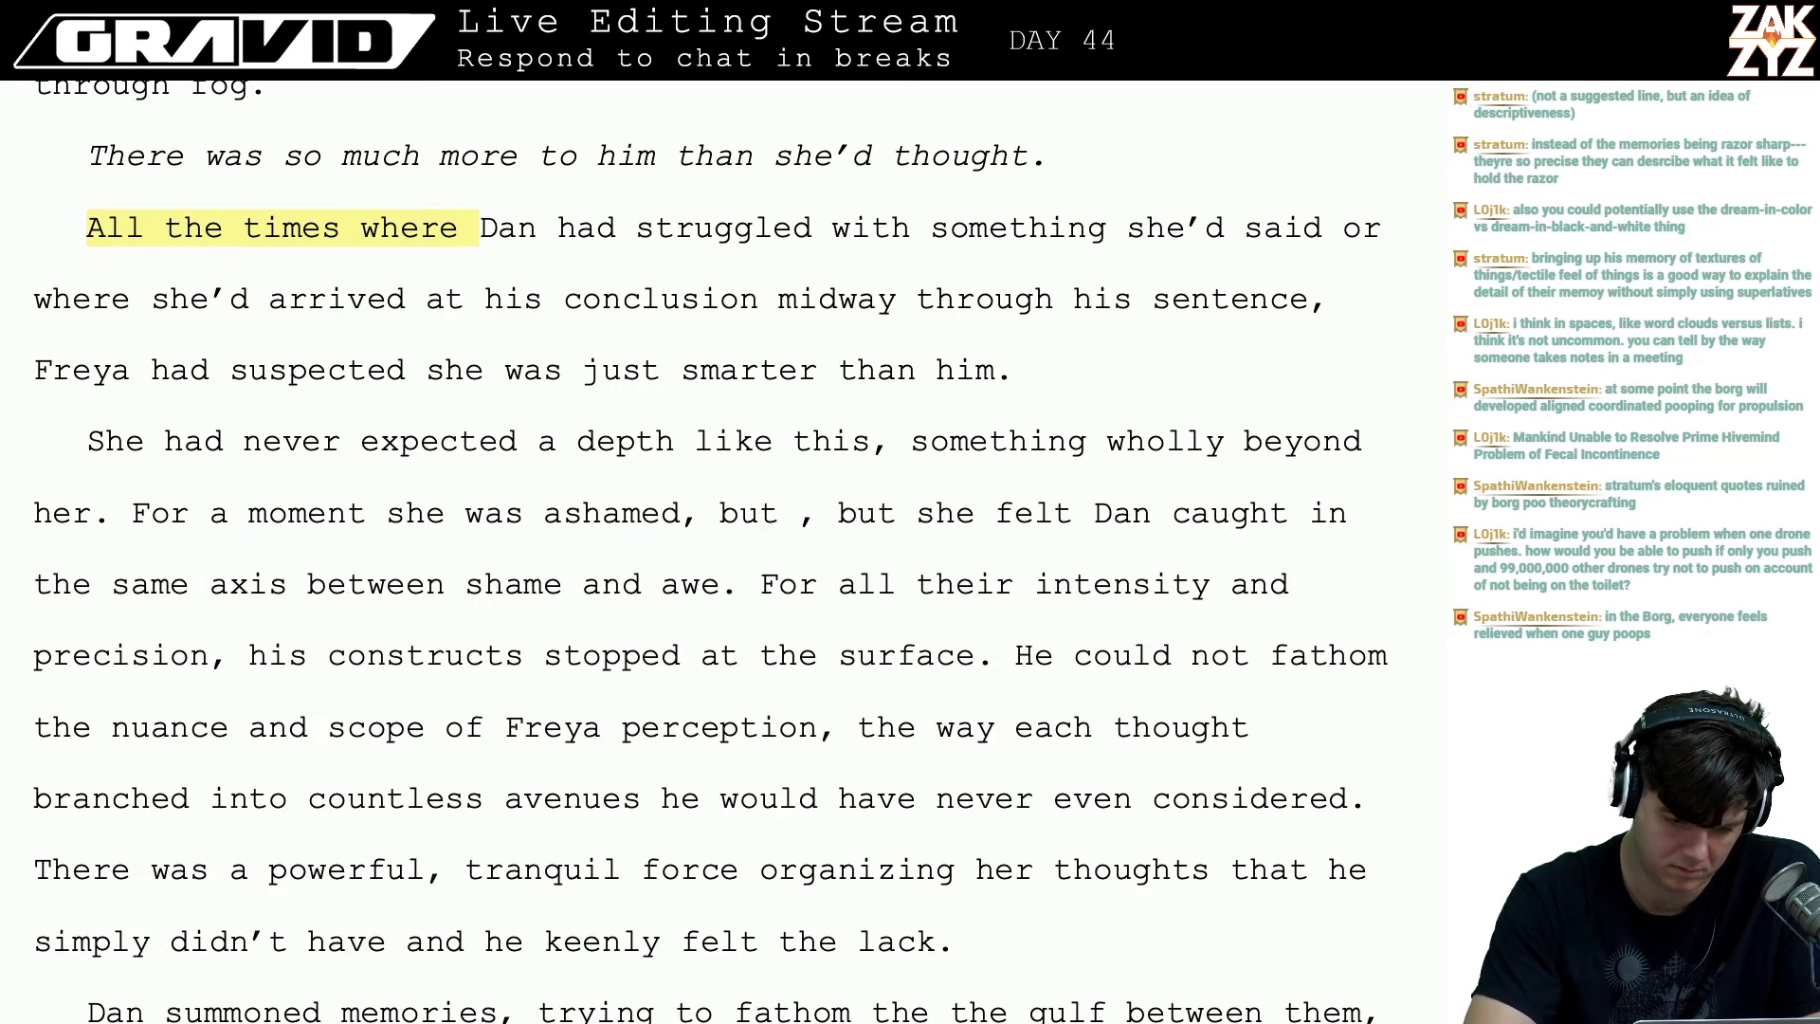
type("then she f, but she")
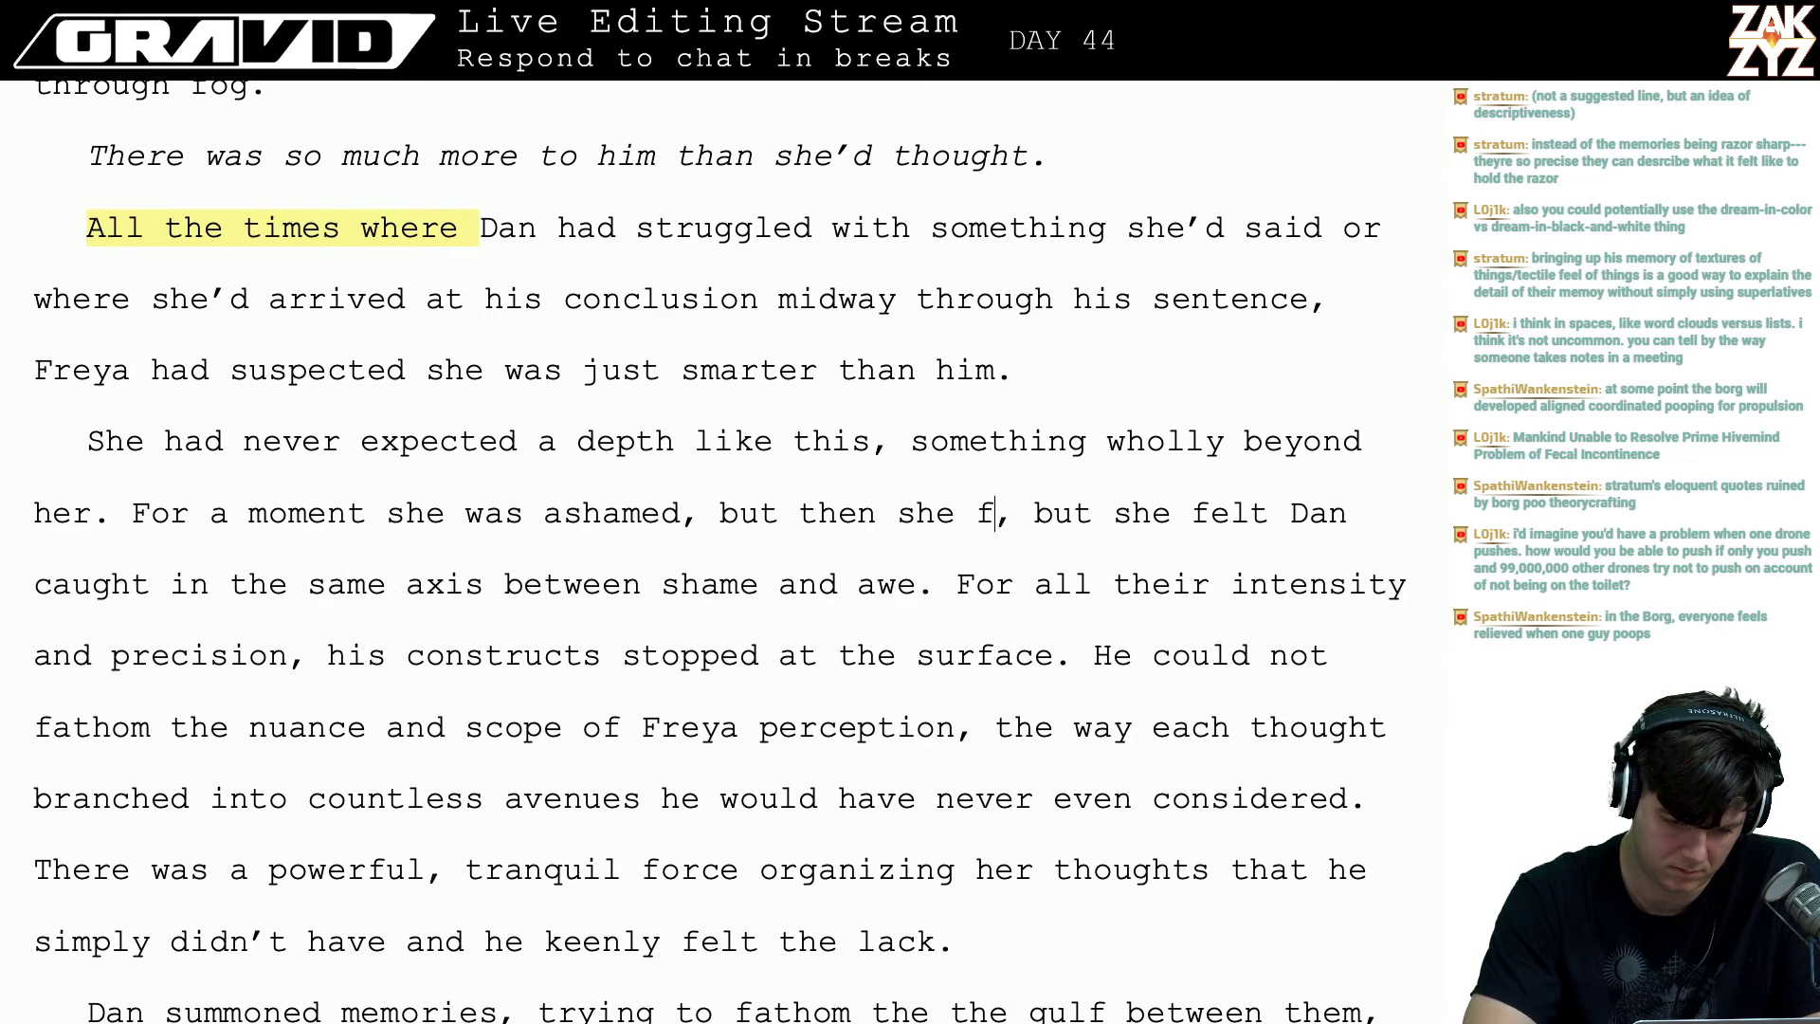
key("BackSpace")
type("elt d")
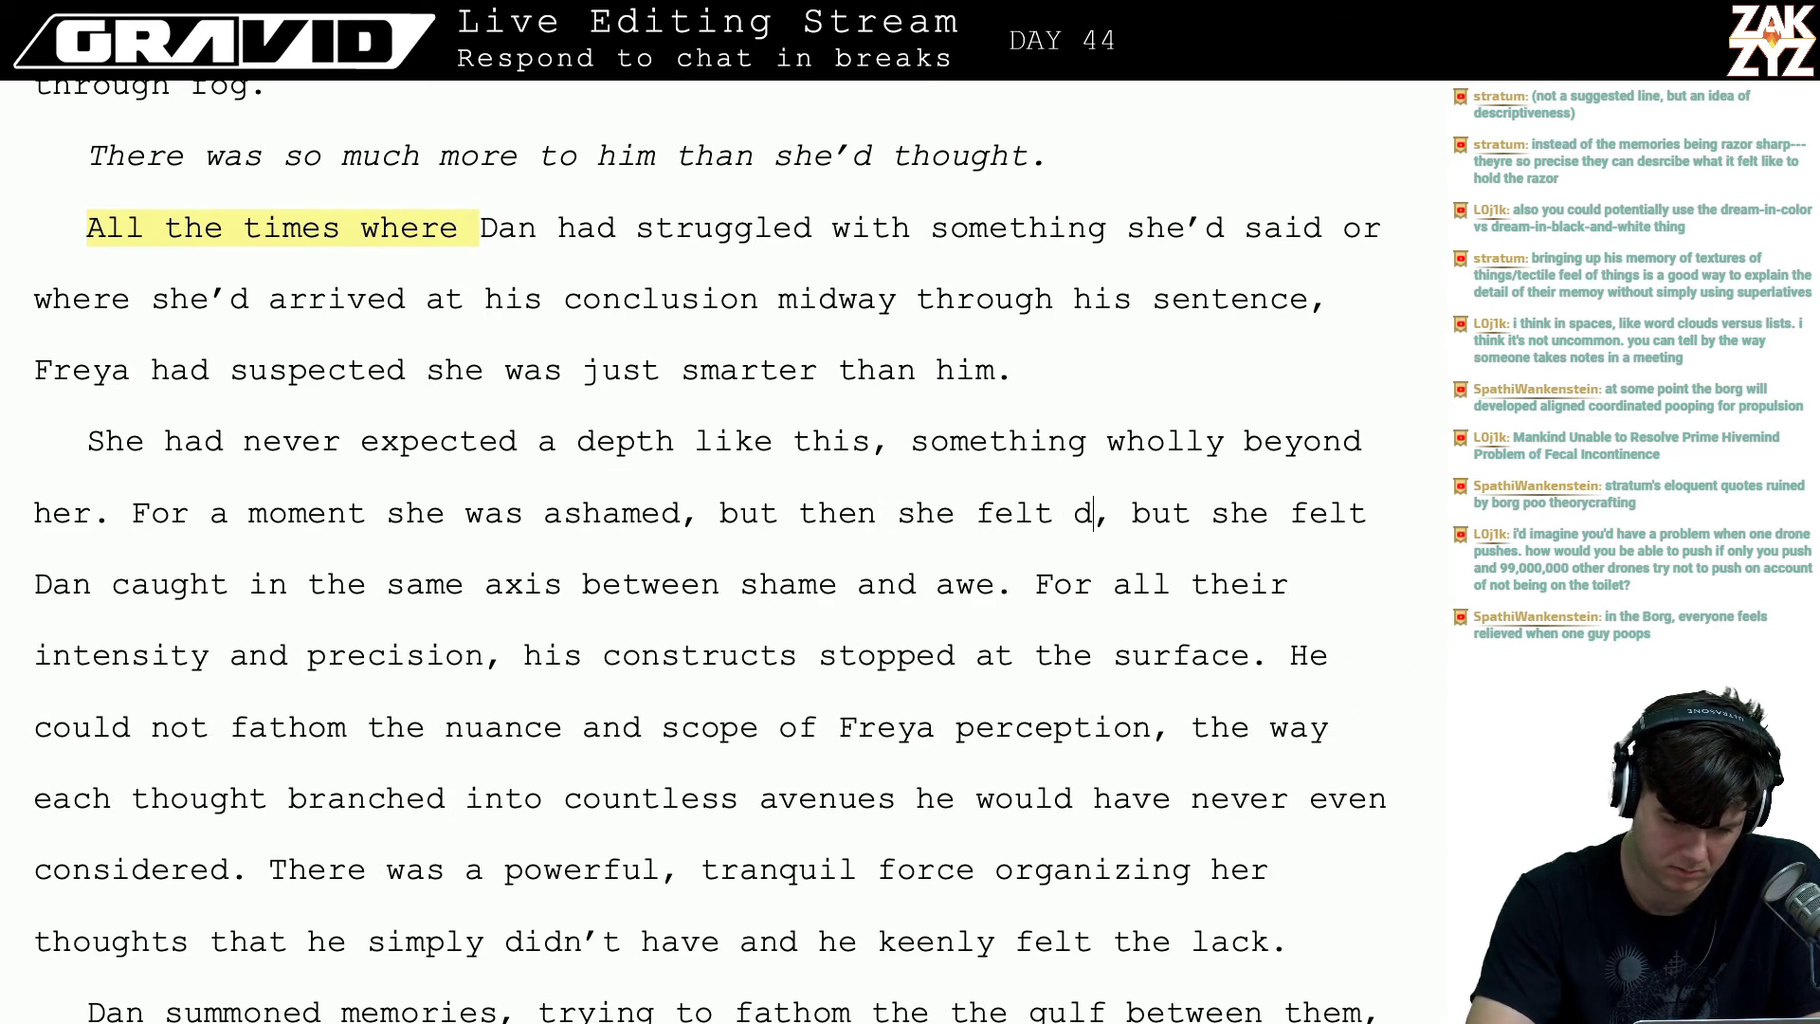
key("BackSpace")
- Delete the leftover duplicate wording ", but she felt" in front of "Dan caught in the same axis"
key("shift+Right")
key("shift+Right")
key("shift+Right")
key("shift+Right")
key("shift+Right")
key("shift+Right")
key("shift+Right")
key("shift+Right")
key("shift+Right")
key("shift+Right")
key("shift+Right")
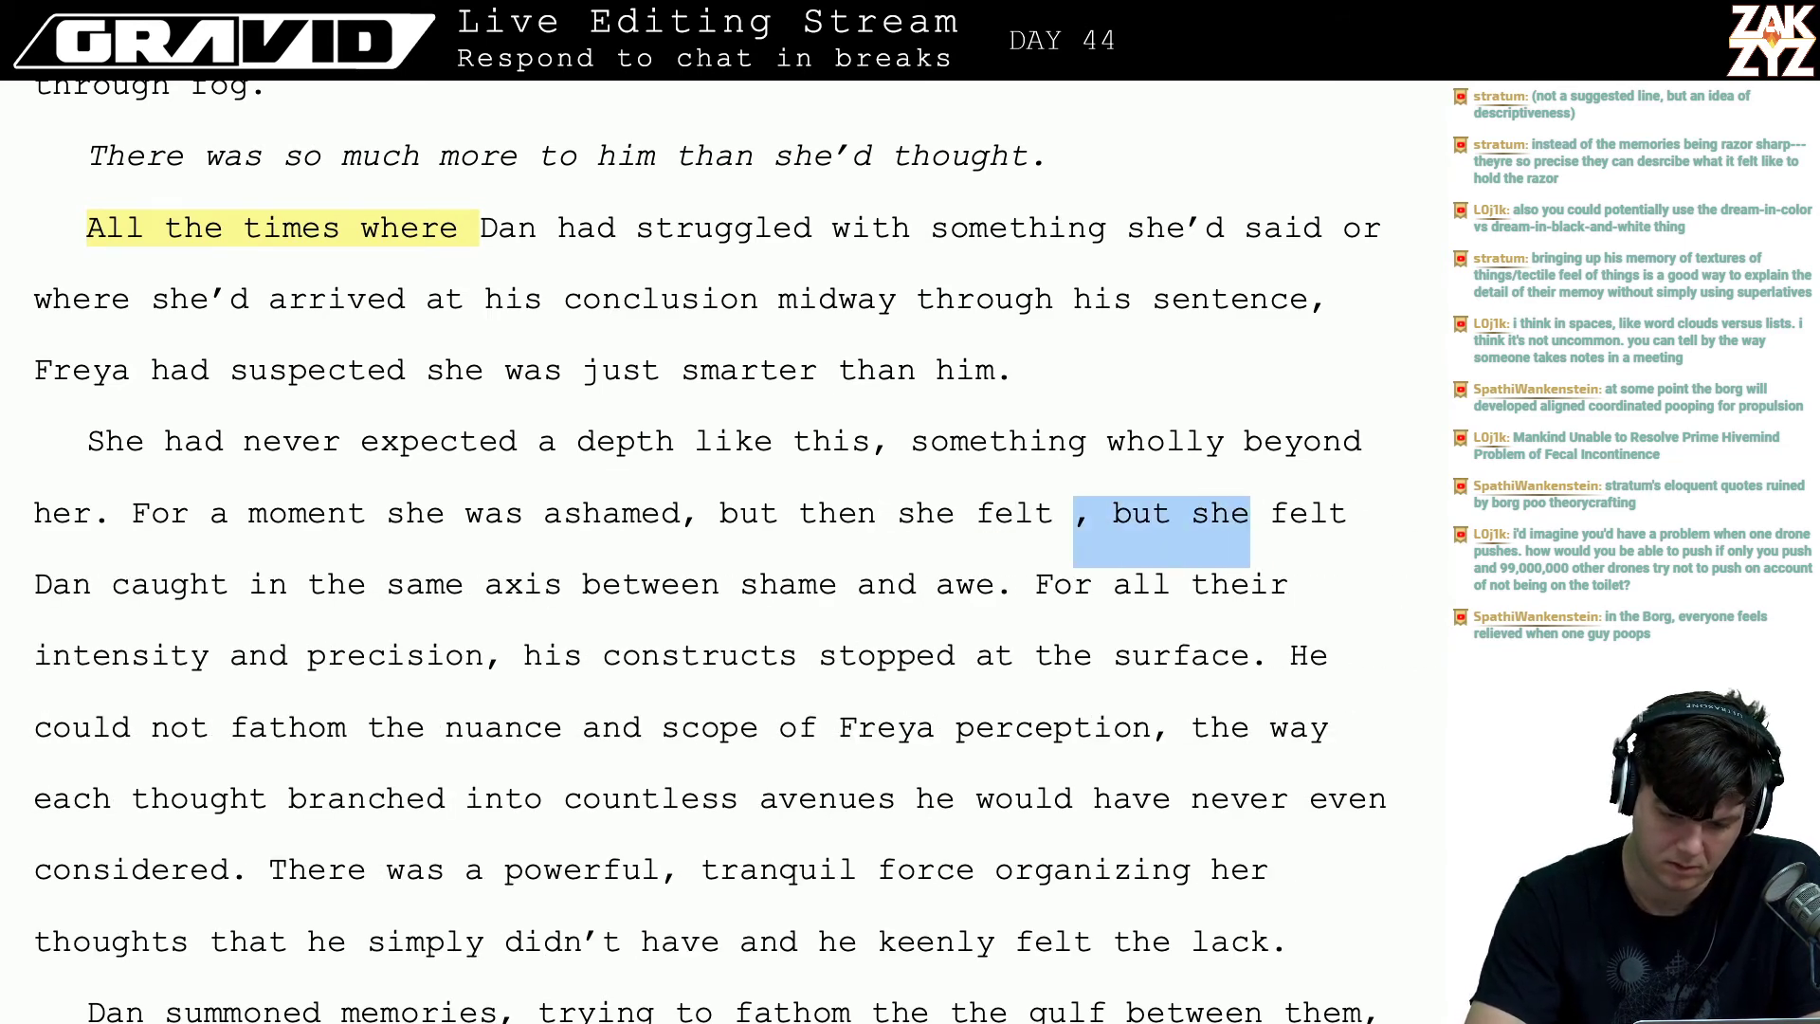
key("shift+Left")
key("shift+Right")
key("shift+Right")
key("shift+Right")
key("shift+Right")
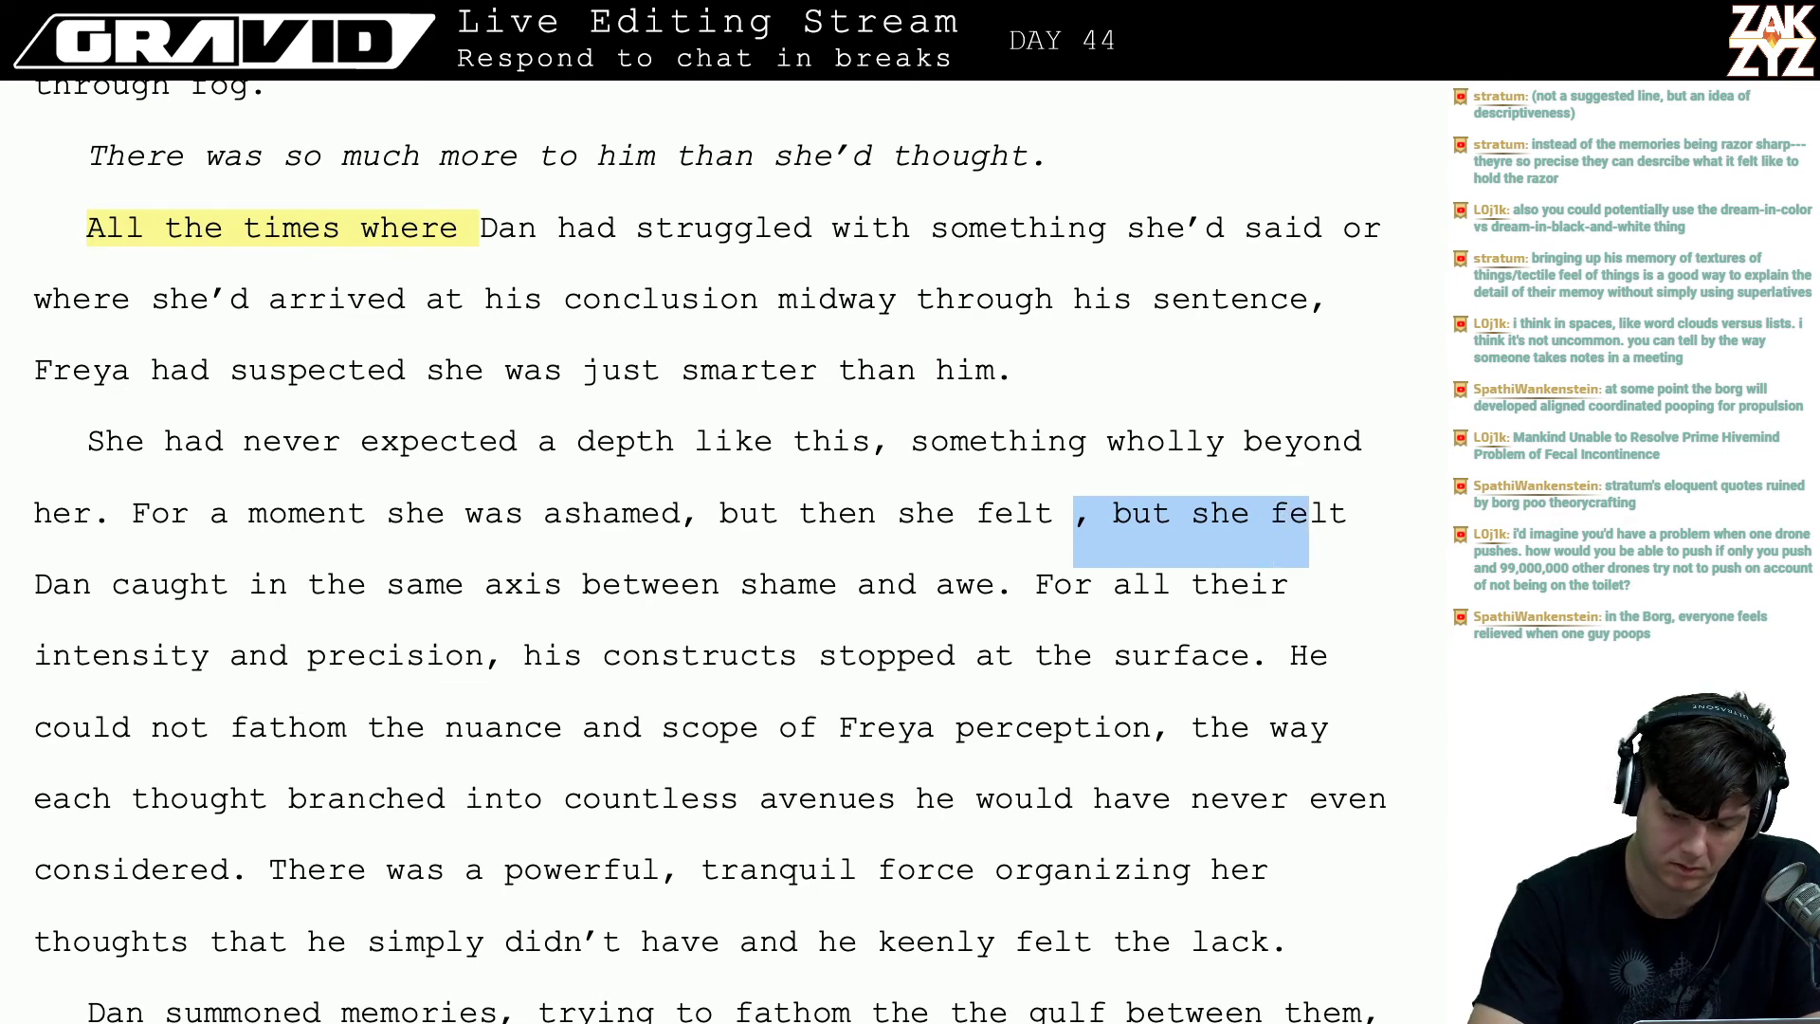
key("BackSpace")
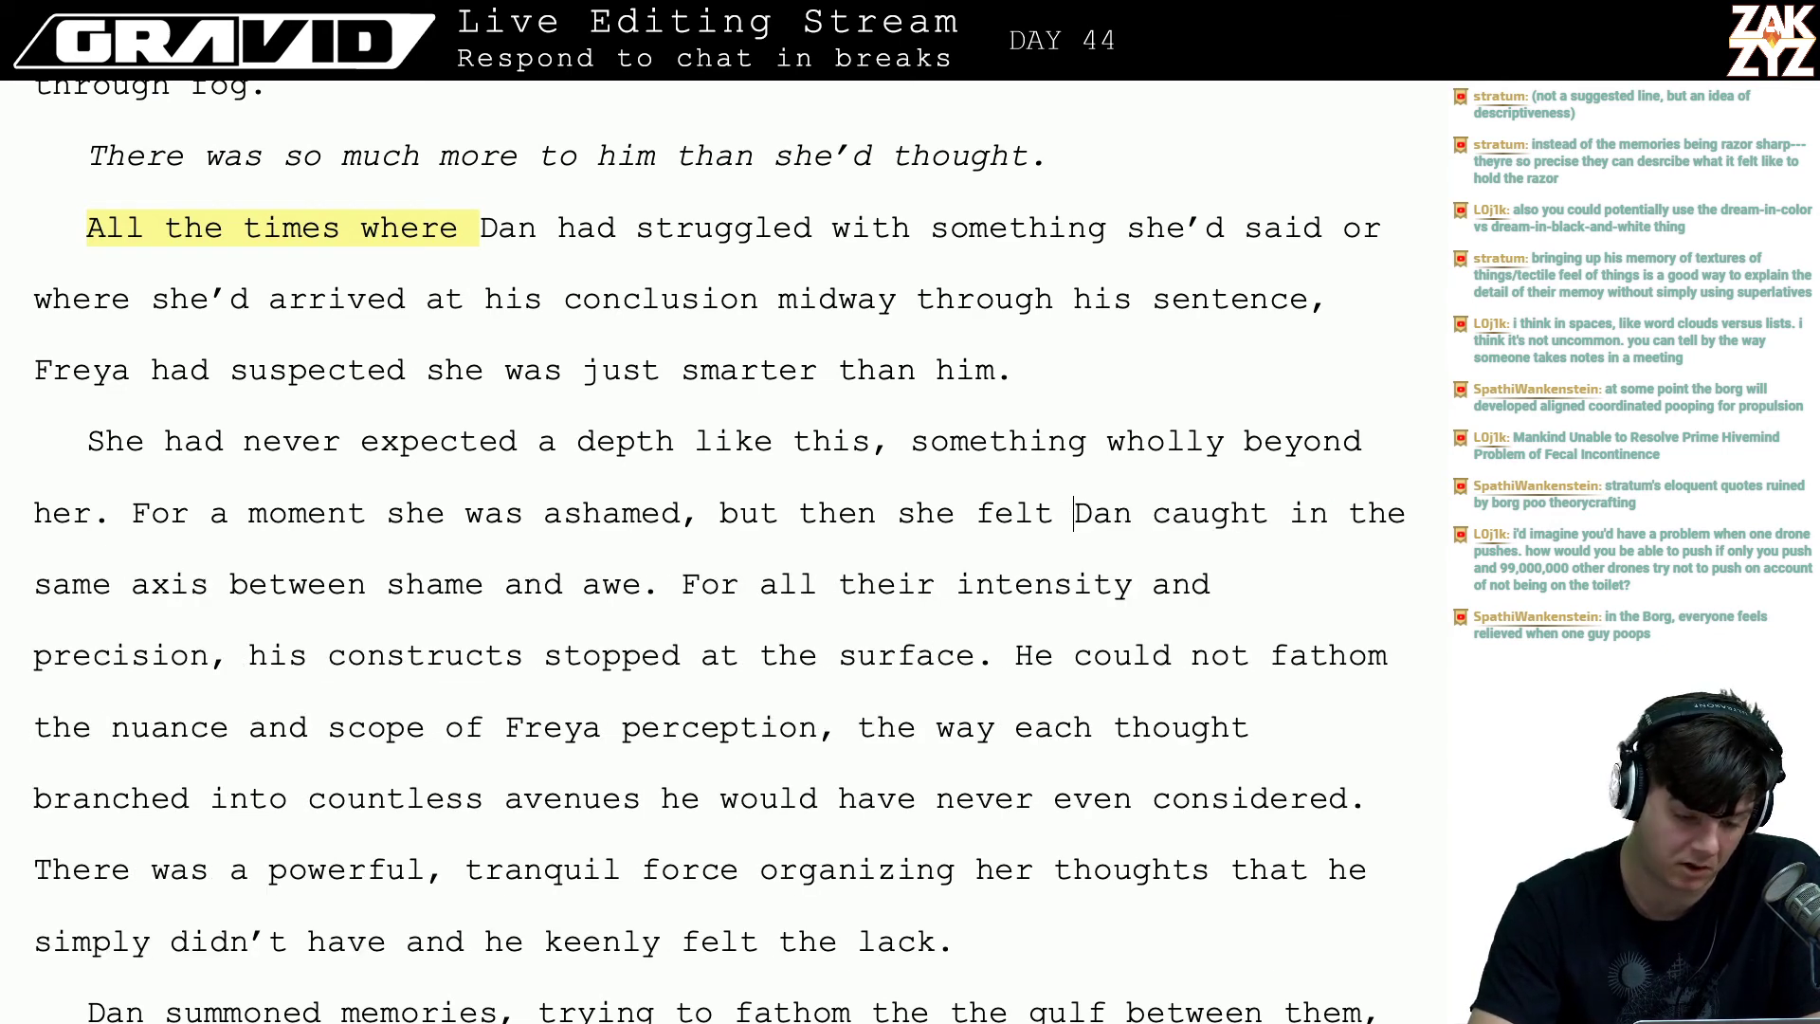
- Read on through "Dan caught in the same axis between shame and awe" to check the rest of the sentence
key("Right")
key("Right")
key("Right")
key("Right")
key("Right")
key("Right")
key("Right")
key("Right")
key("Right")
key("Right")
key("Right")
key("Right")
key("Right")
key("Right")
key("Right")
key("Right")
key("Right")
key("Right")
key("Right")
key("Right")
key("Right")
key("Right")
key("Right")
key("Right")
key("Right")
key("Right")
key("Right")
key("Right")
key("Right")
key("Right")
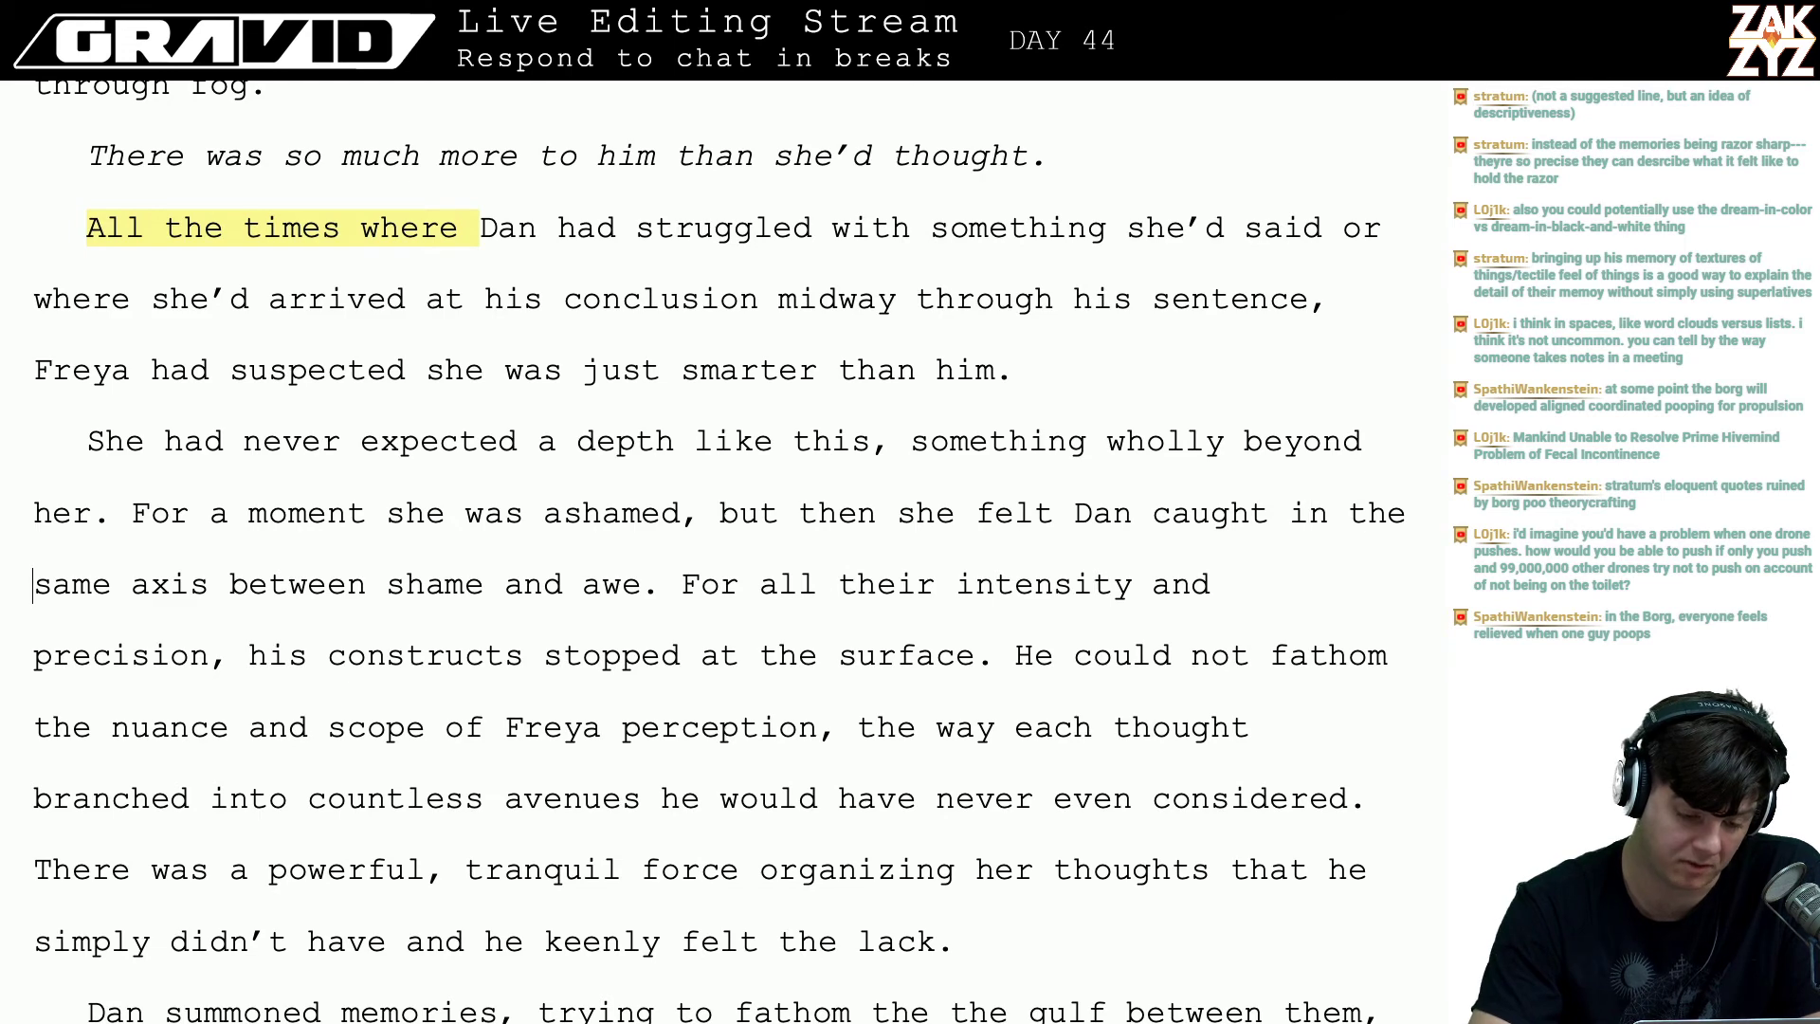
key("Right")
key("Right")
key("Right")
key("Right")
key("Right")
key("Right")
key("Right")
key("Right")
key("Right")
key("Right")
key("Right")
key("Right")
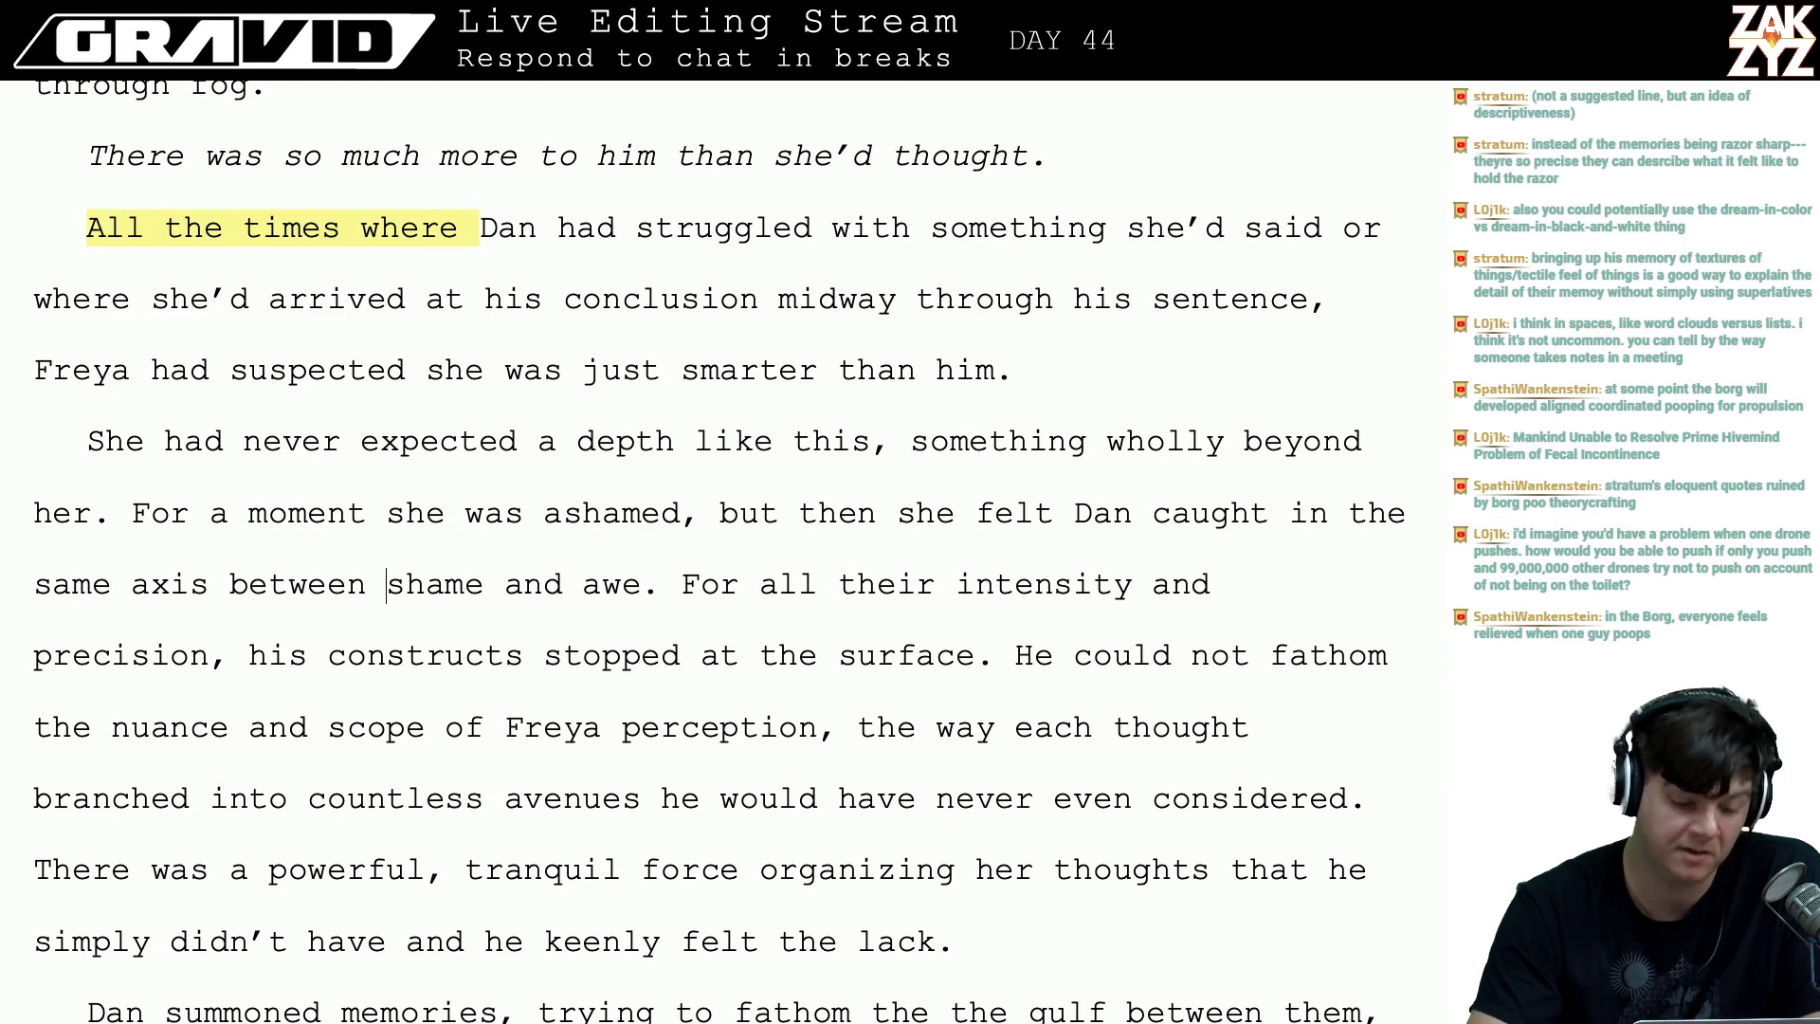
scroll(718, 552, "down", 1)
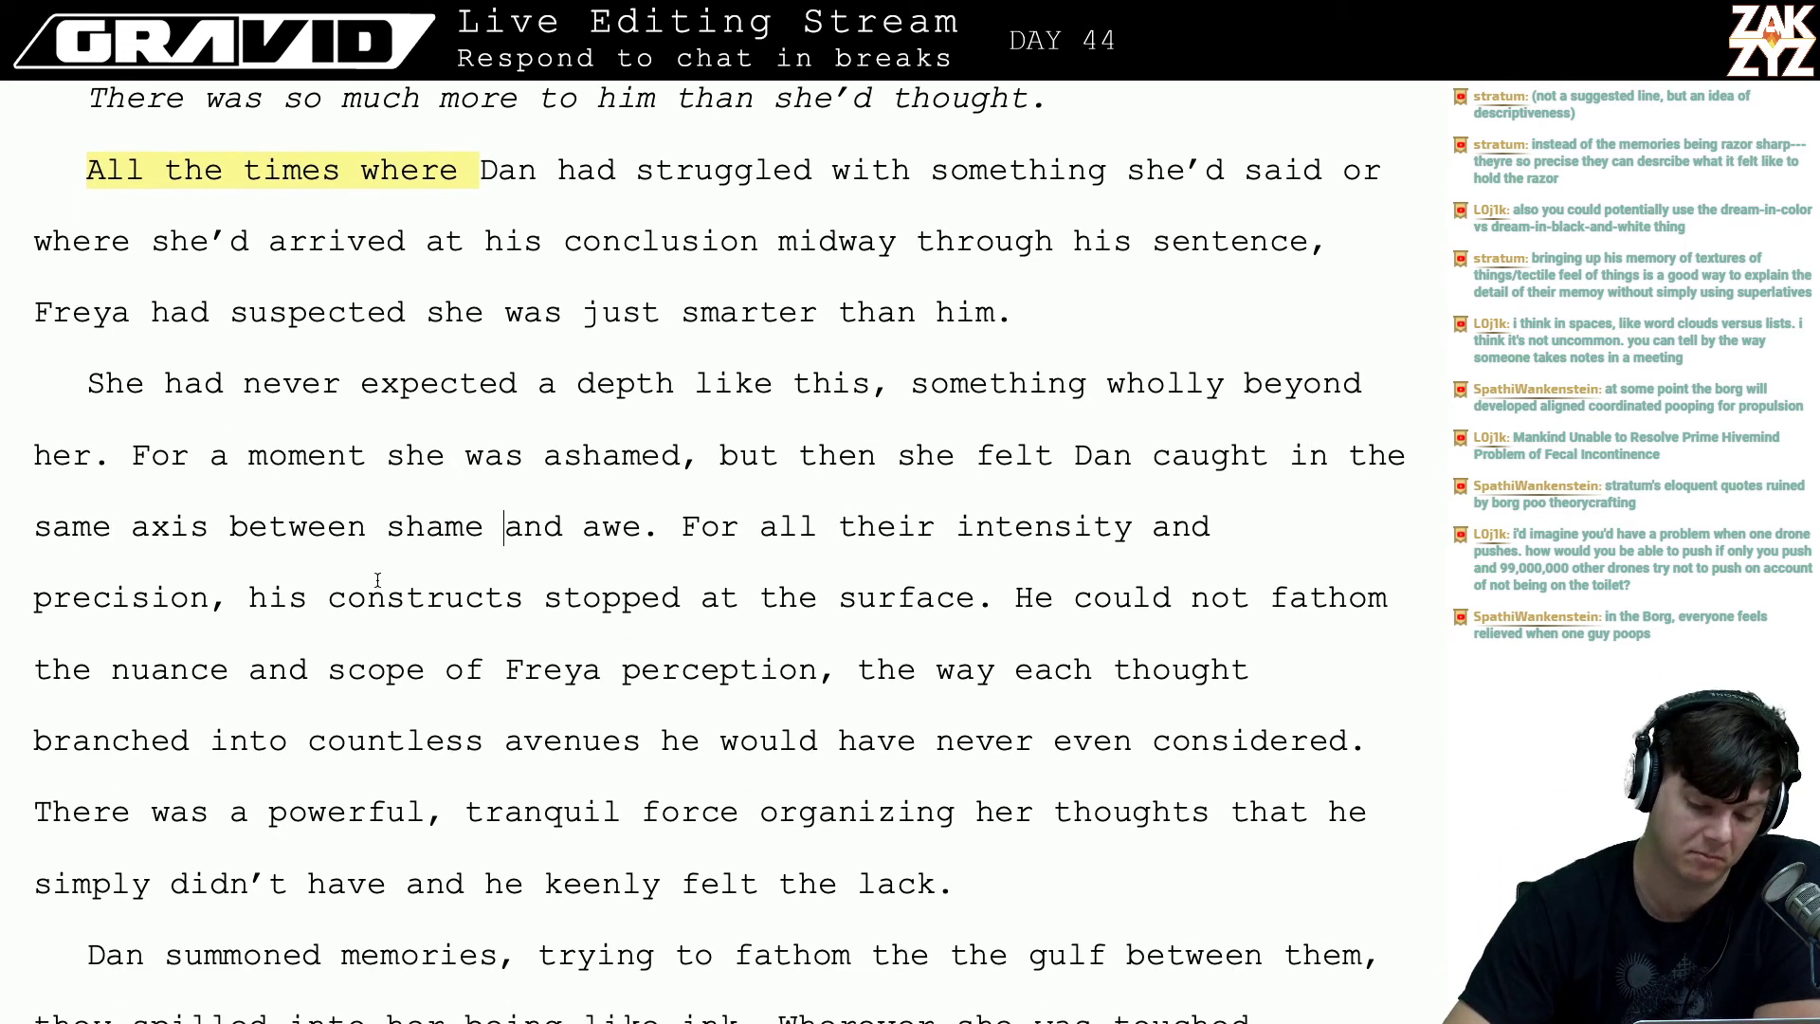
- Replace "his" with "Dan's" before "constructs stopped at the surface"
left_click(305, 621)
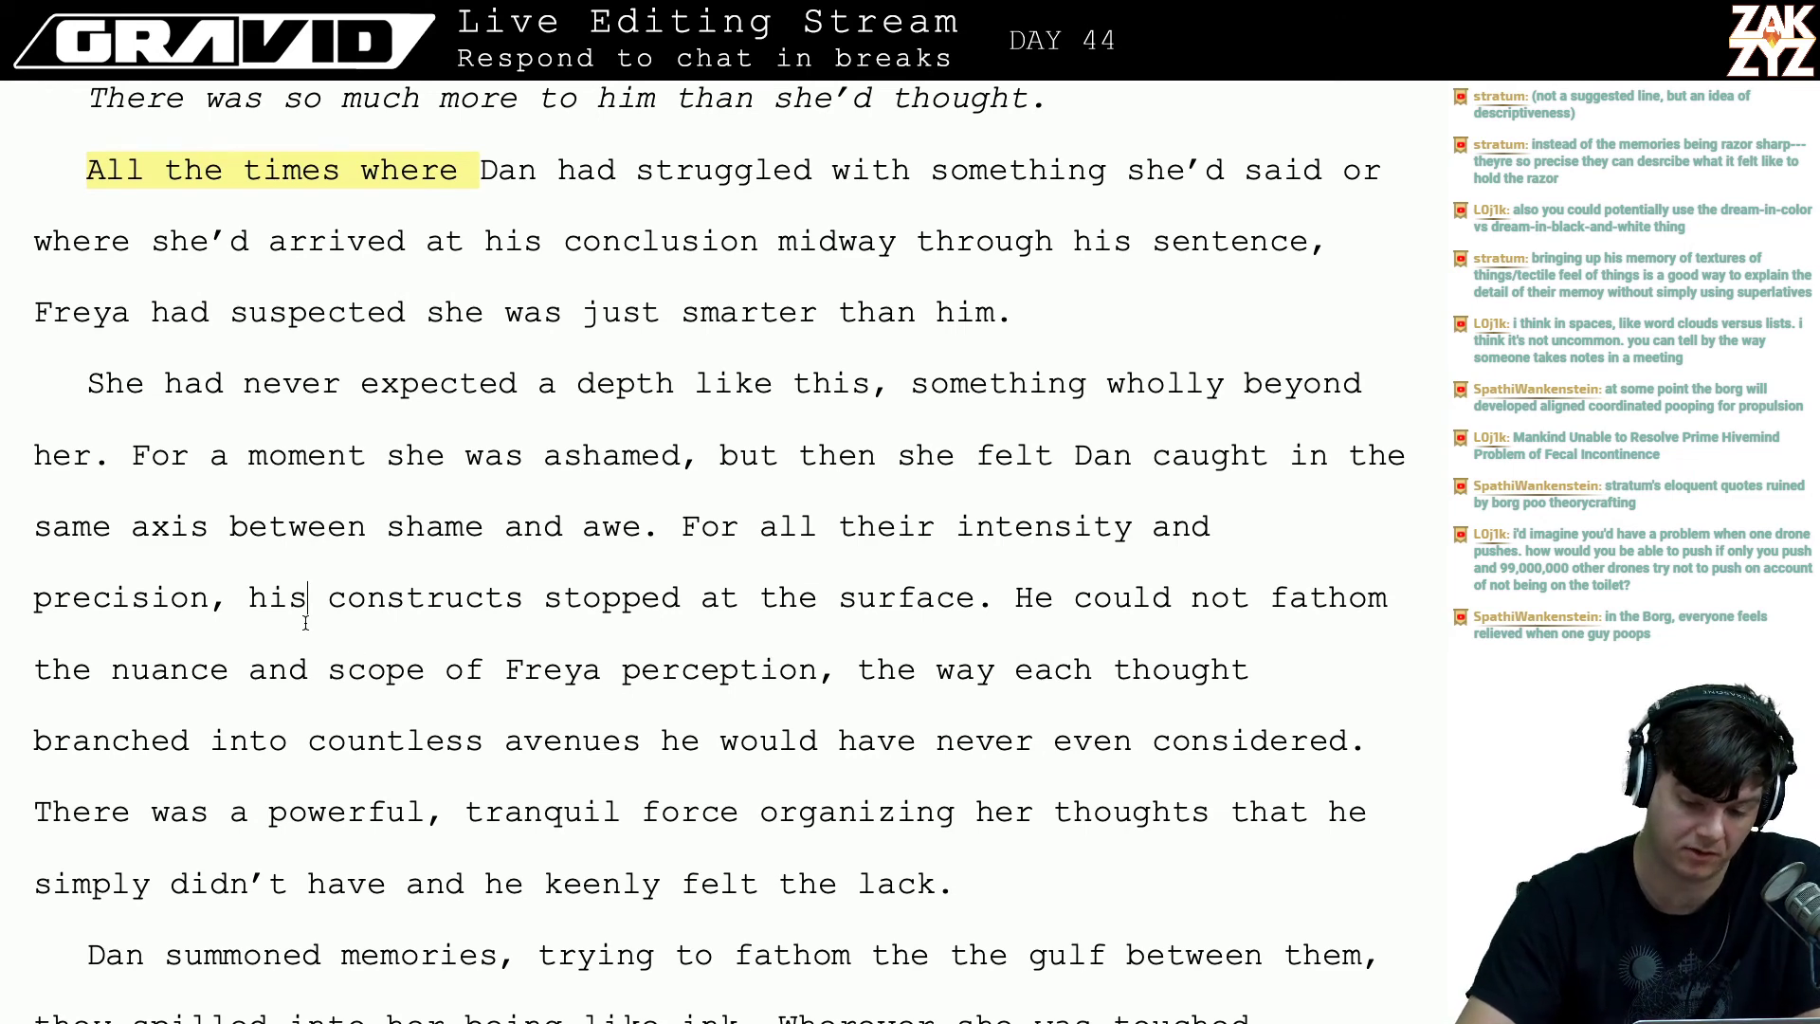
key("BackSpace")
key("BackSpace")
key("BackSpace")
type("D")
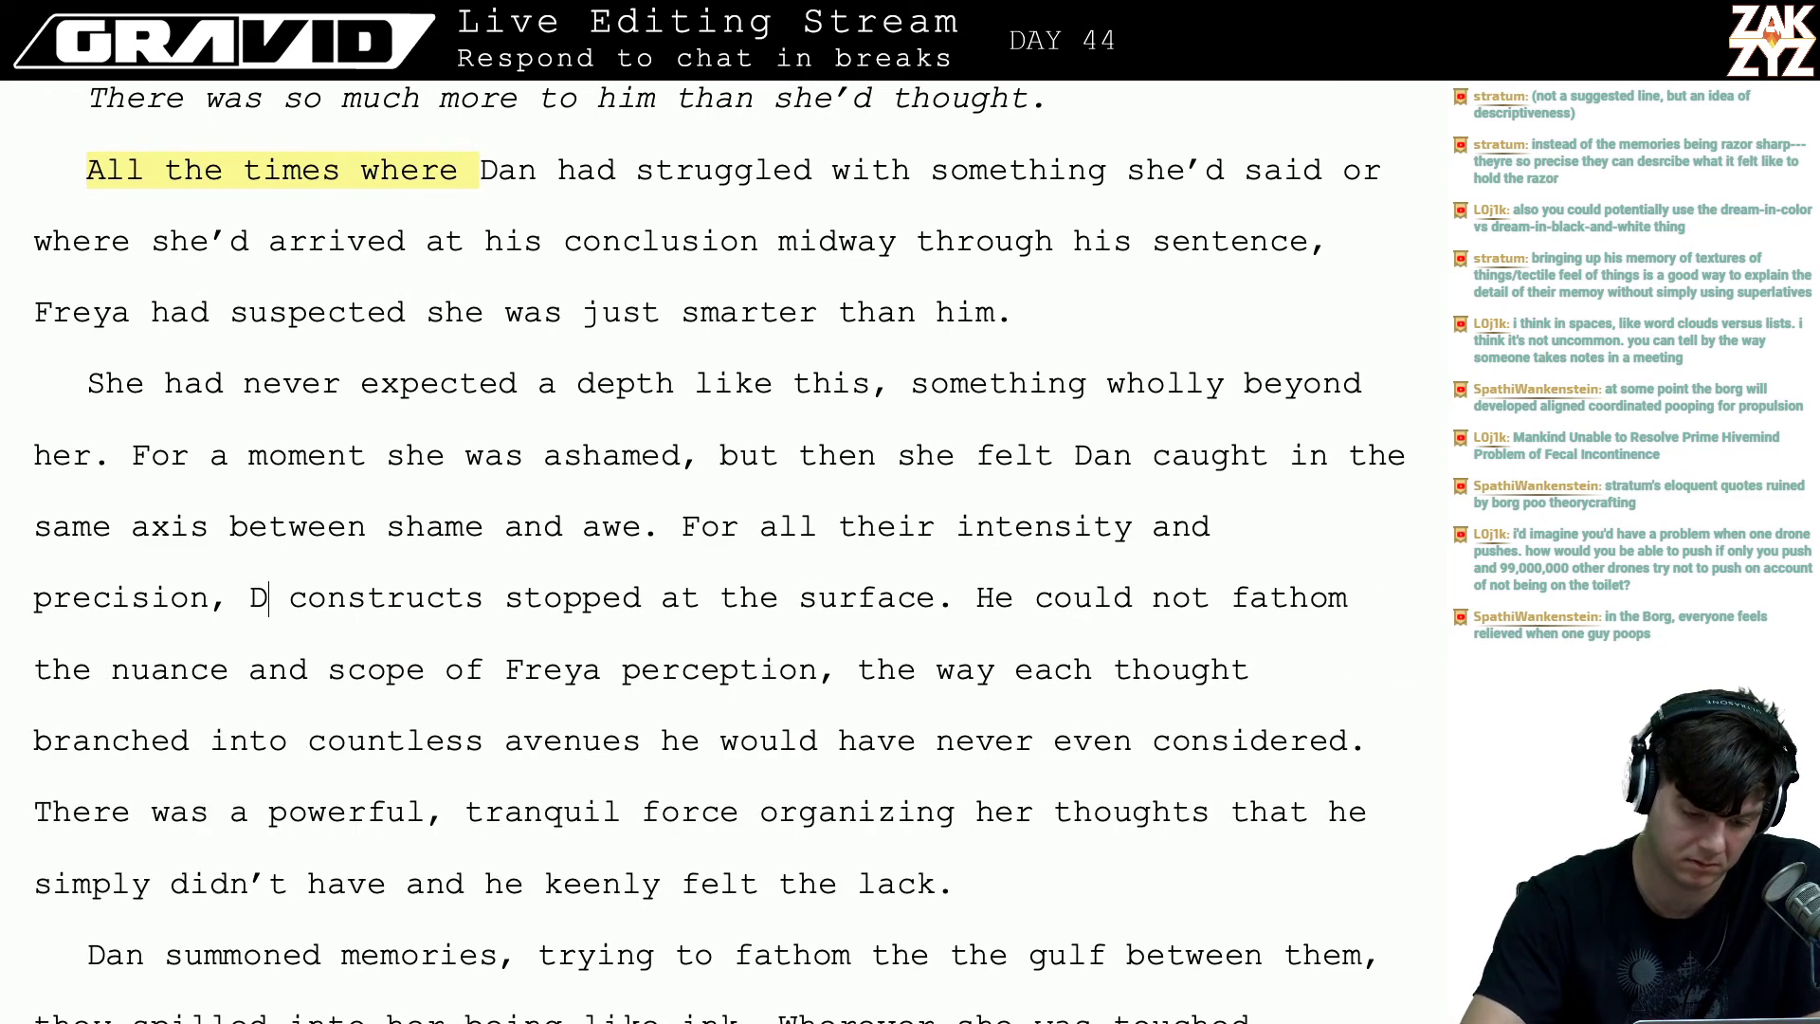
type("u")
key("BackSpace")
type("an's")
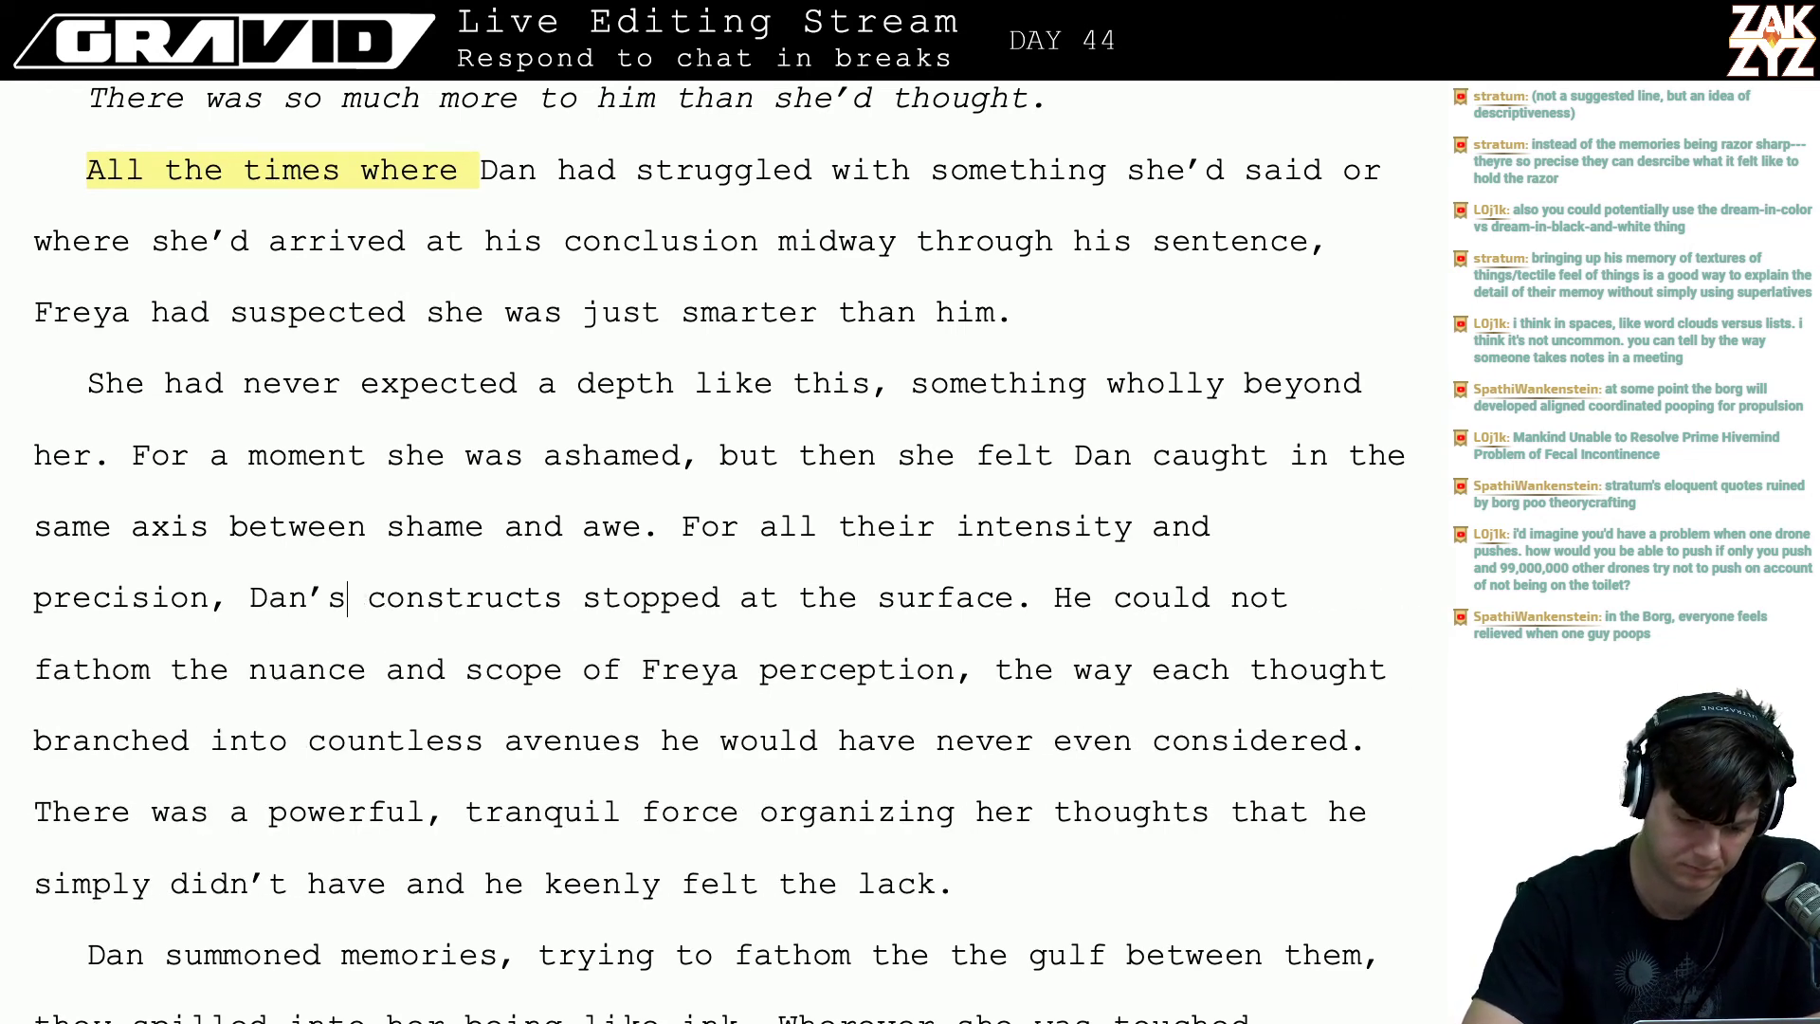
key("BackSpace")
type("s")
key("Right")
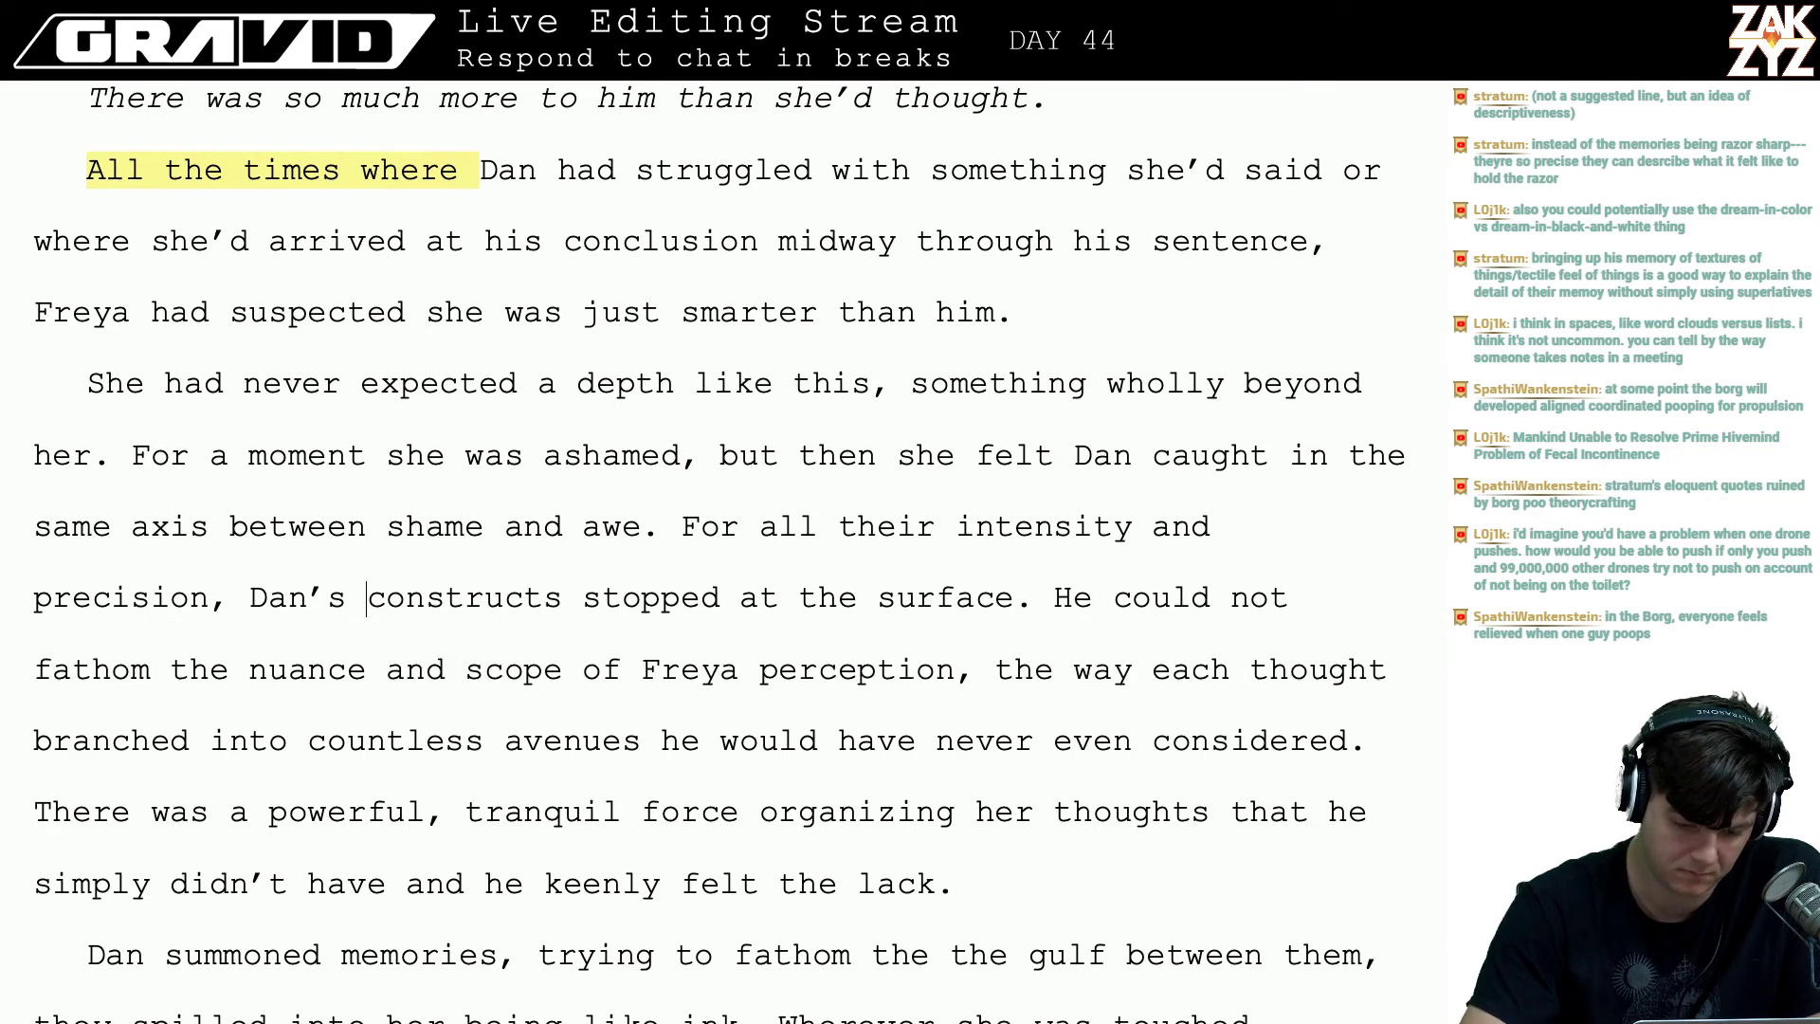
left_click(367, 599)
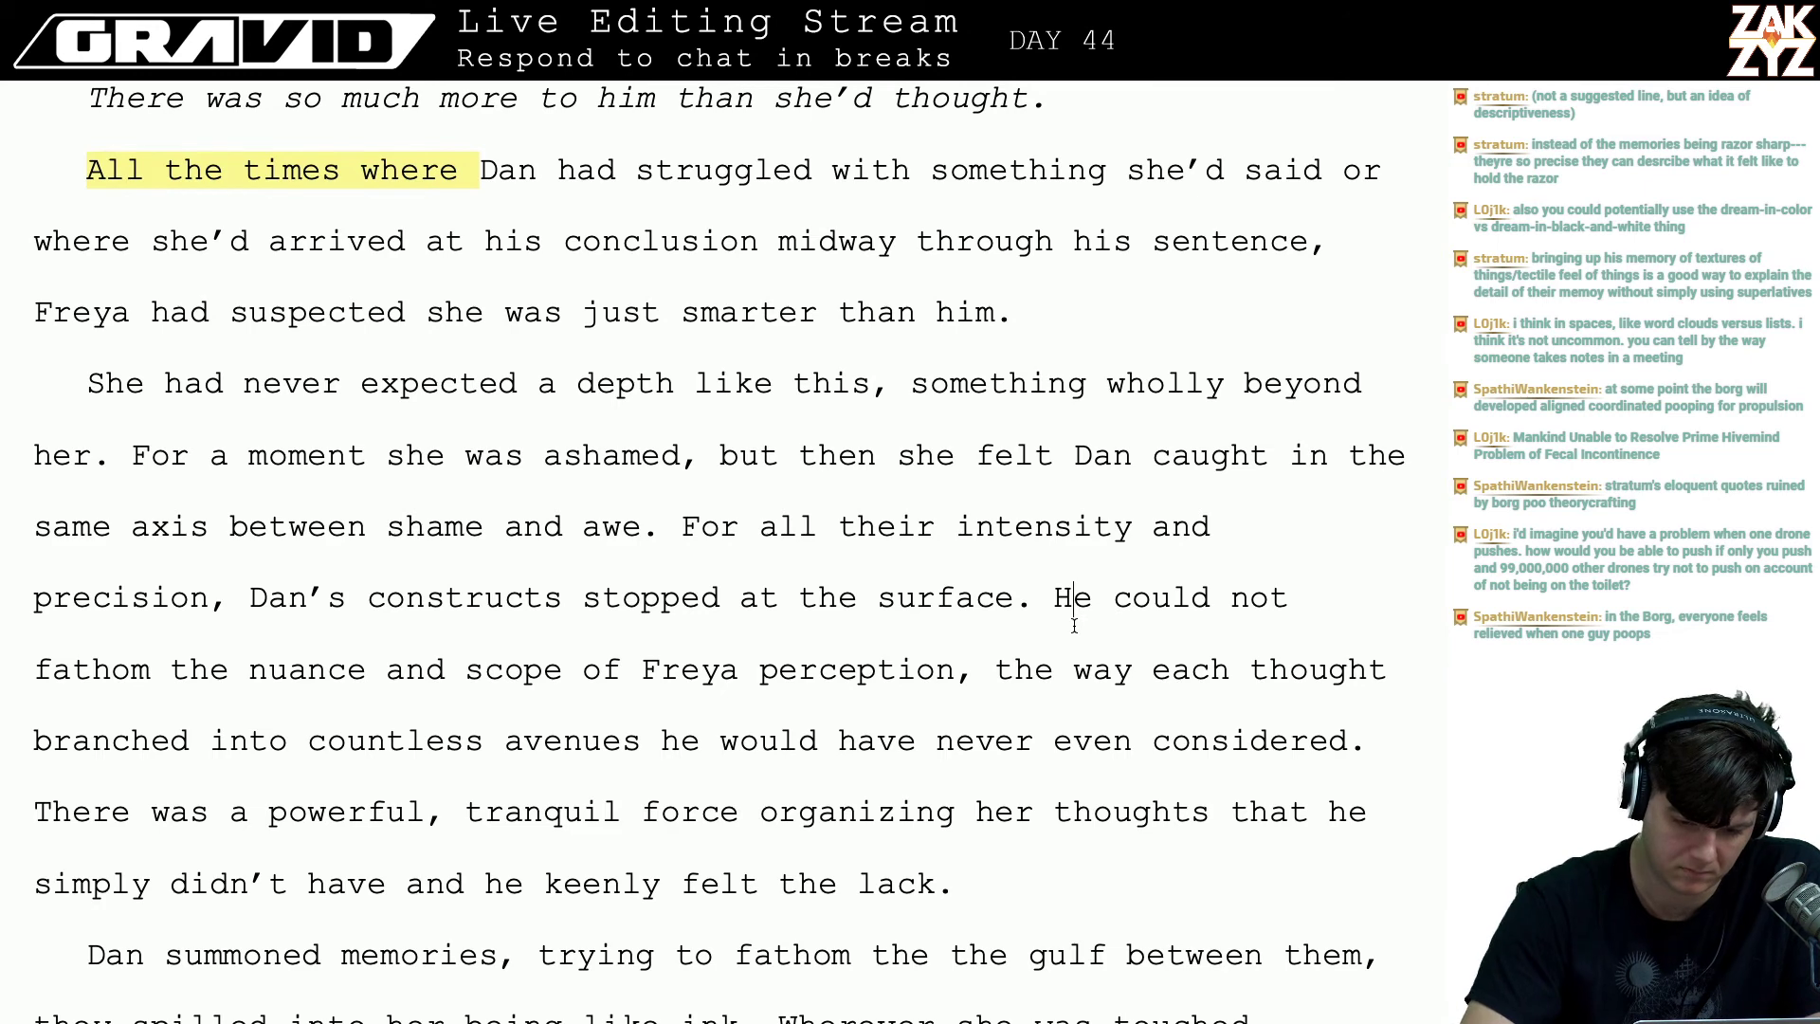
- Split the paragraph before "He could not fathom" and open several blank lines there for new text
left_click(1054, 598)
key("Return")
key("Return")
key("Return")
key("Return")
key("Up")
key("Up")
key("Up")
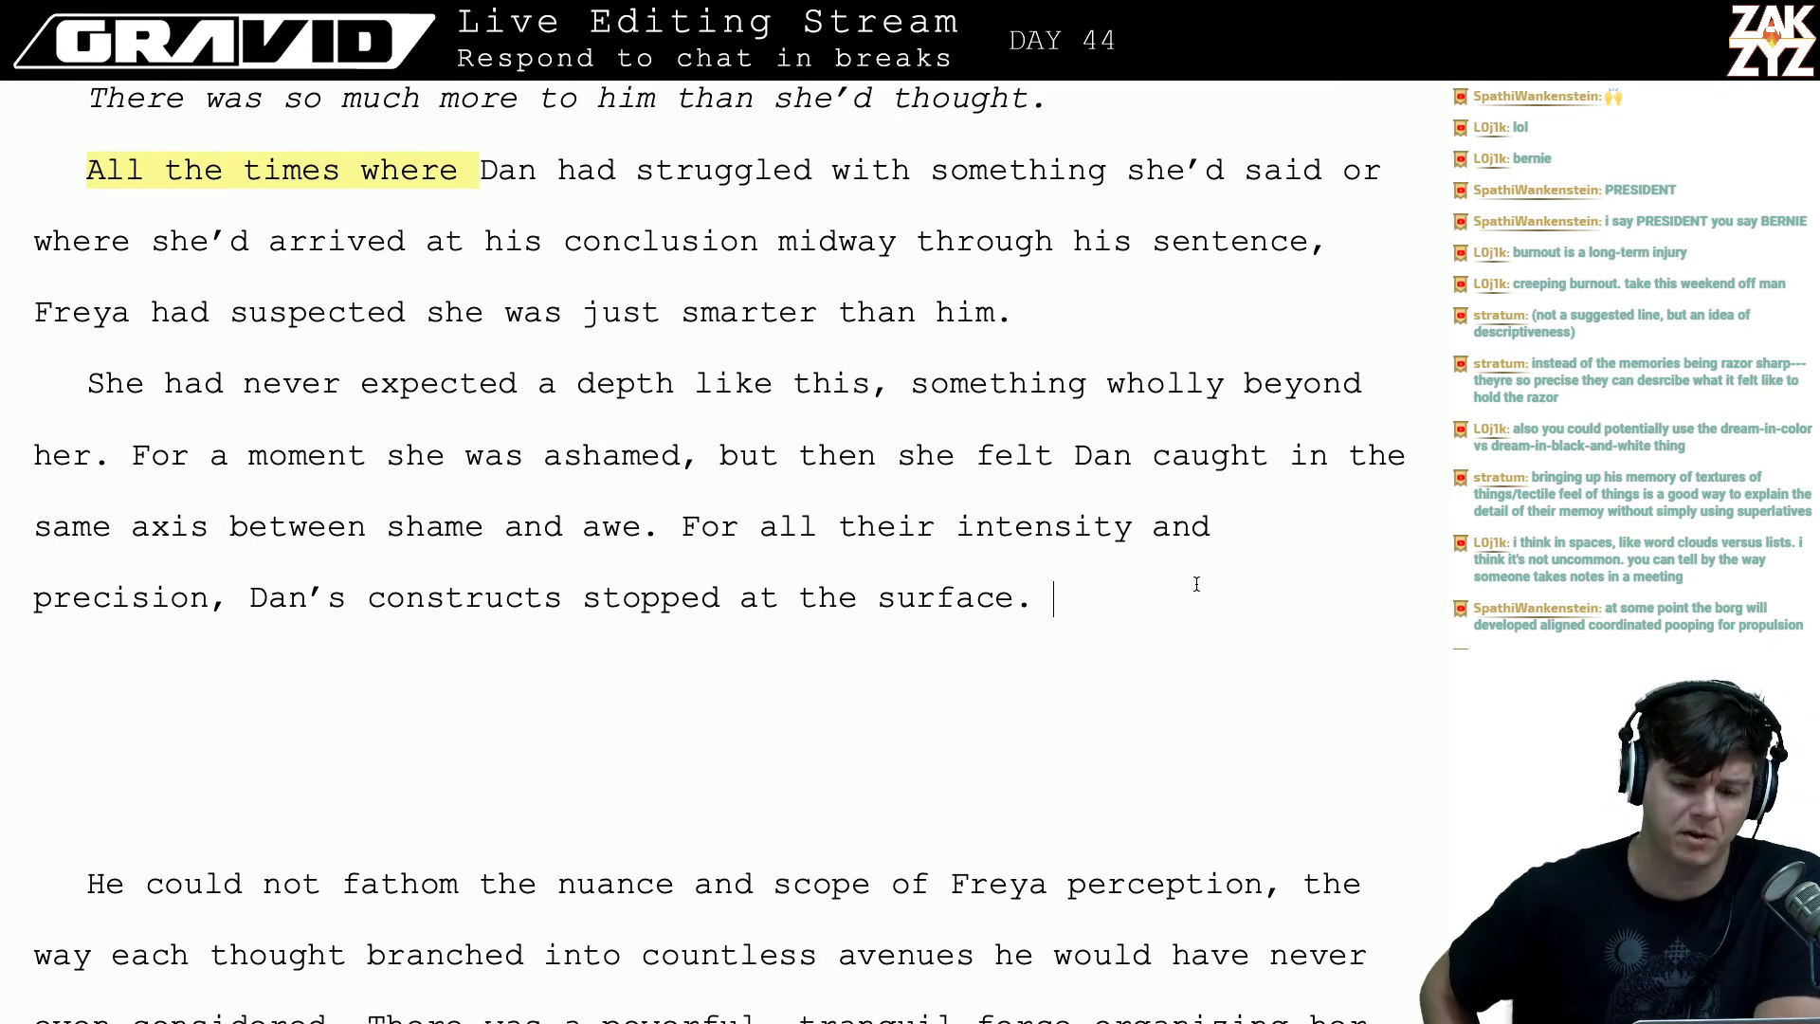
scroll(1197, 584, "up", 3)
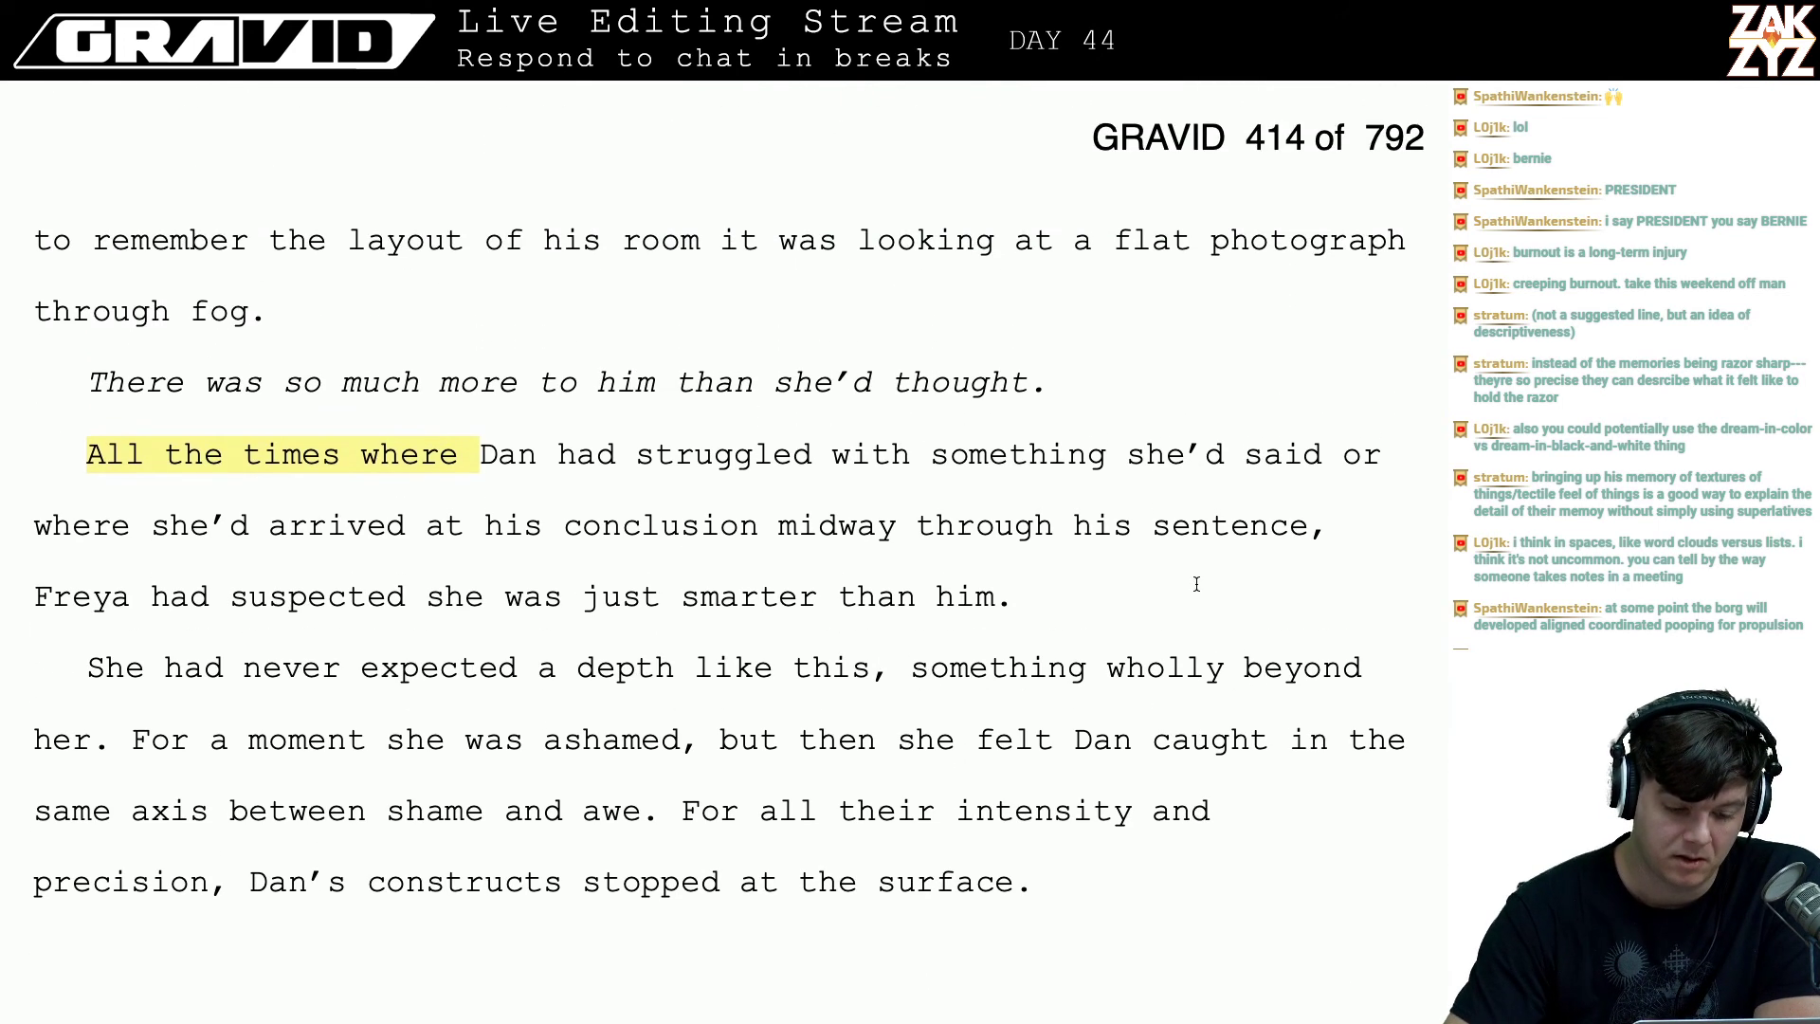
scroll(548, 451, "down", 3)
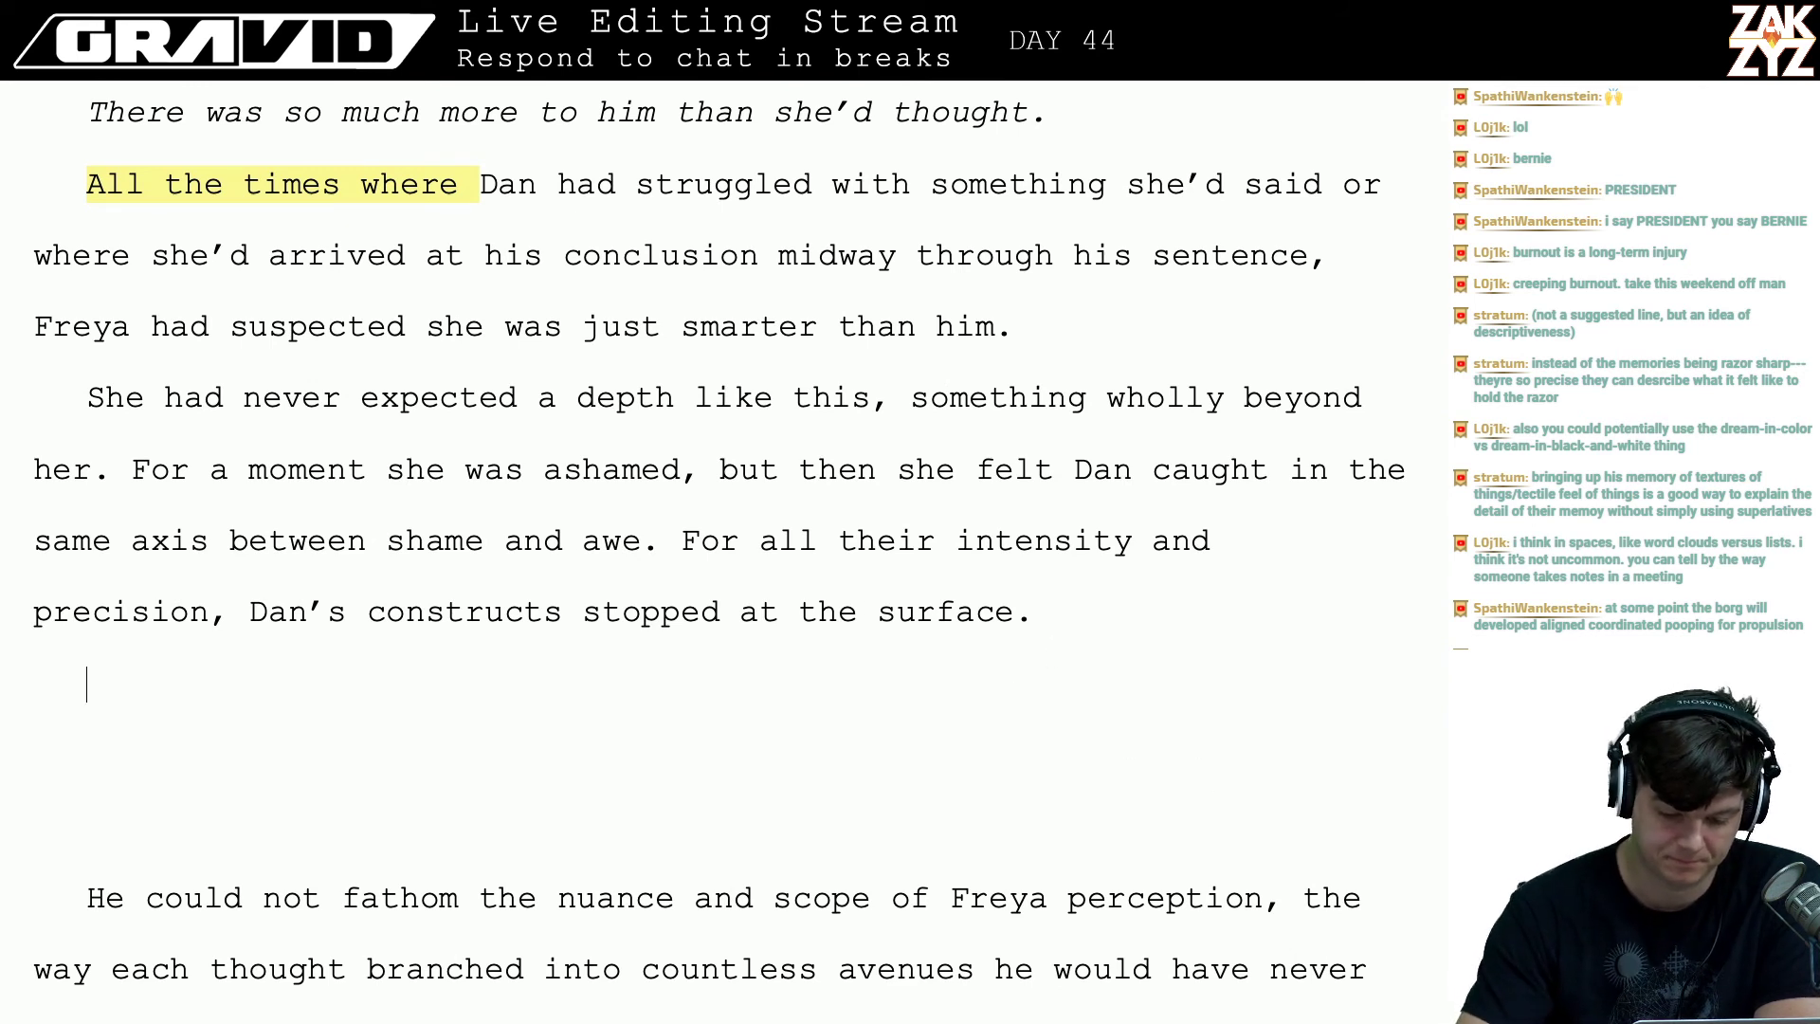
scroll(717, 555, "down", 1)
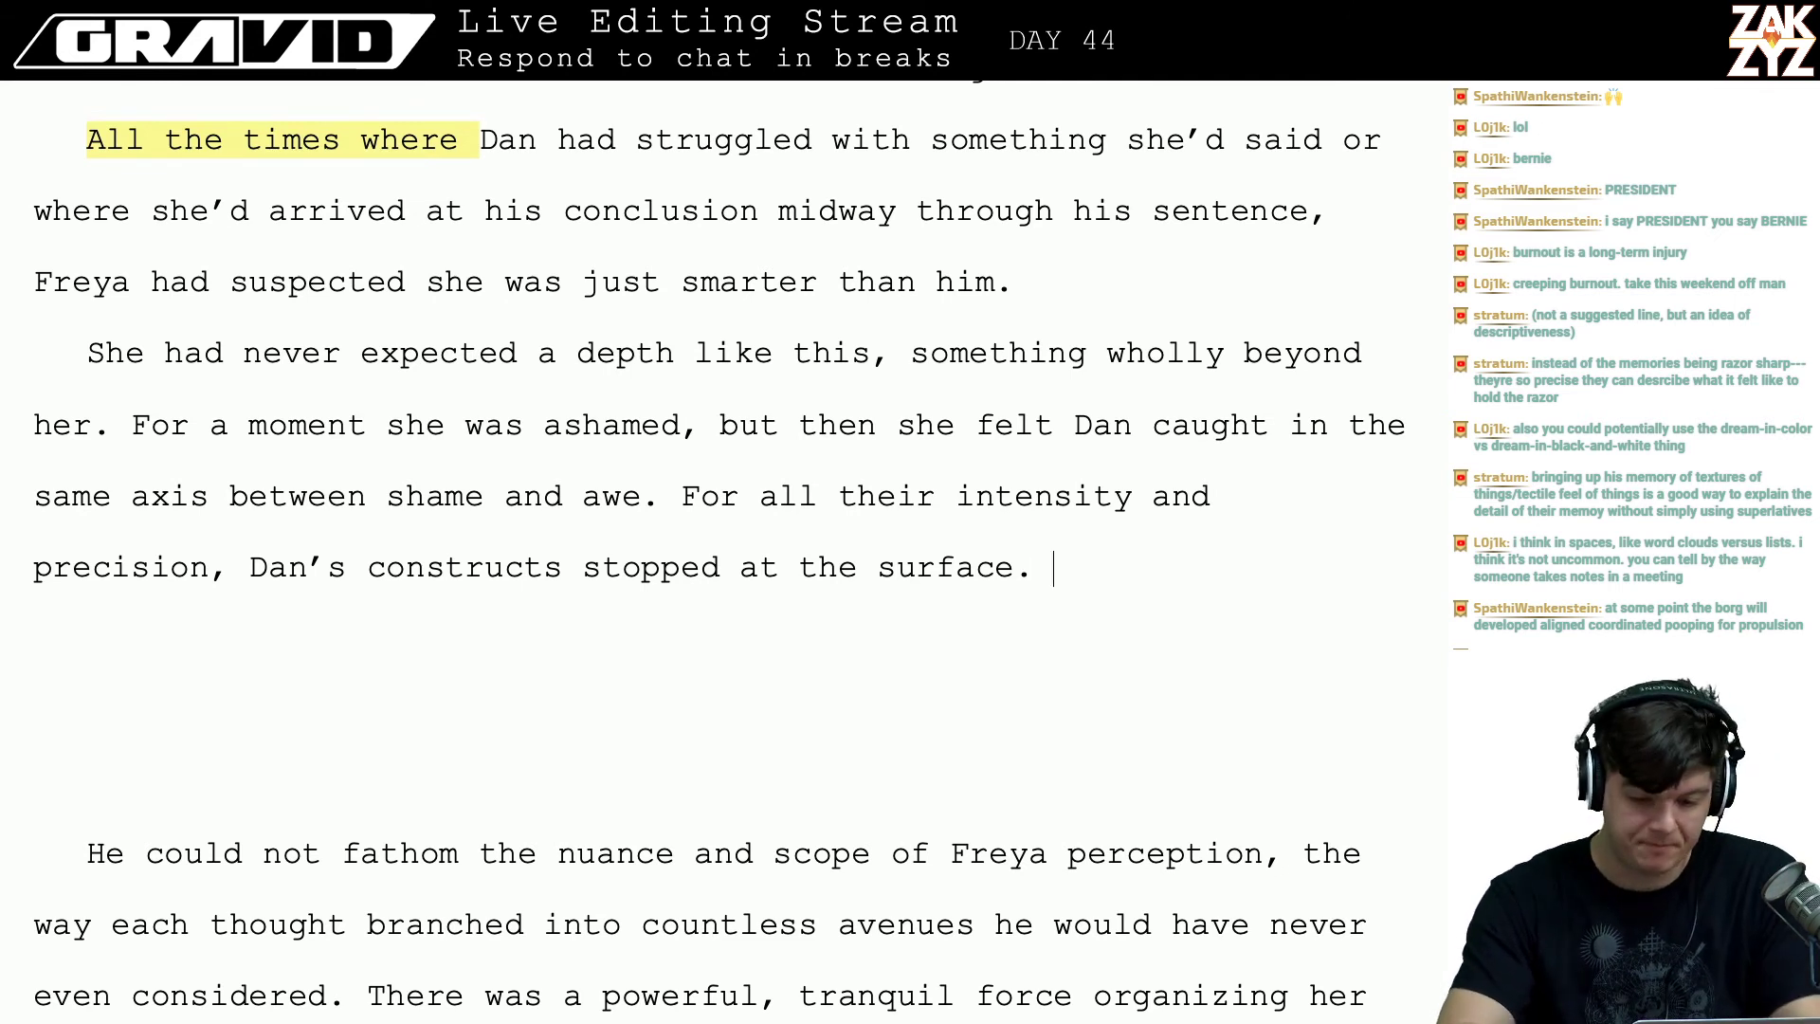
type("When d")
key("BackSpace")
type("she ")
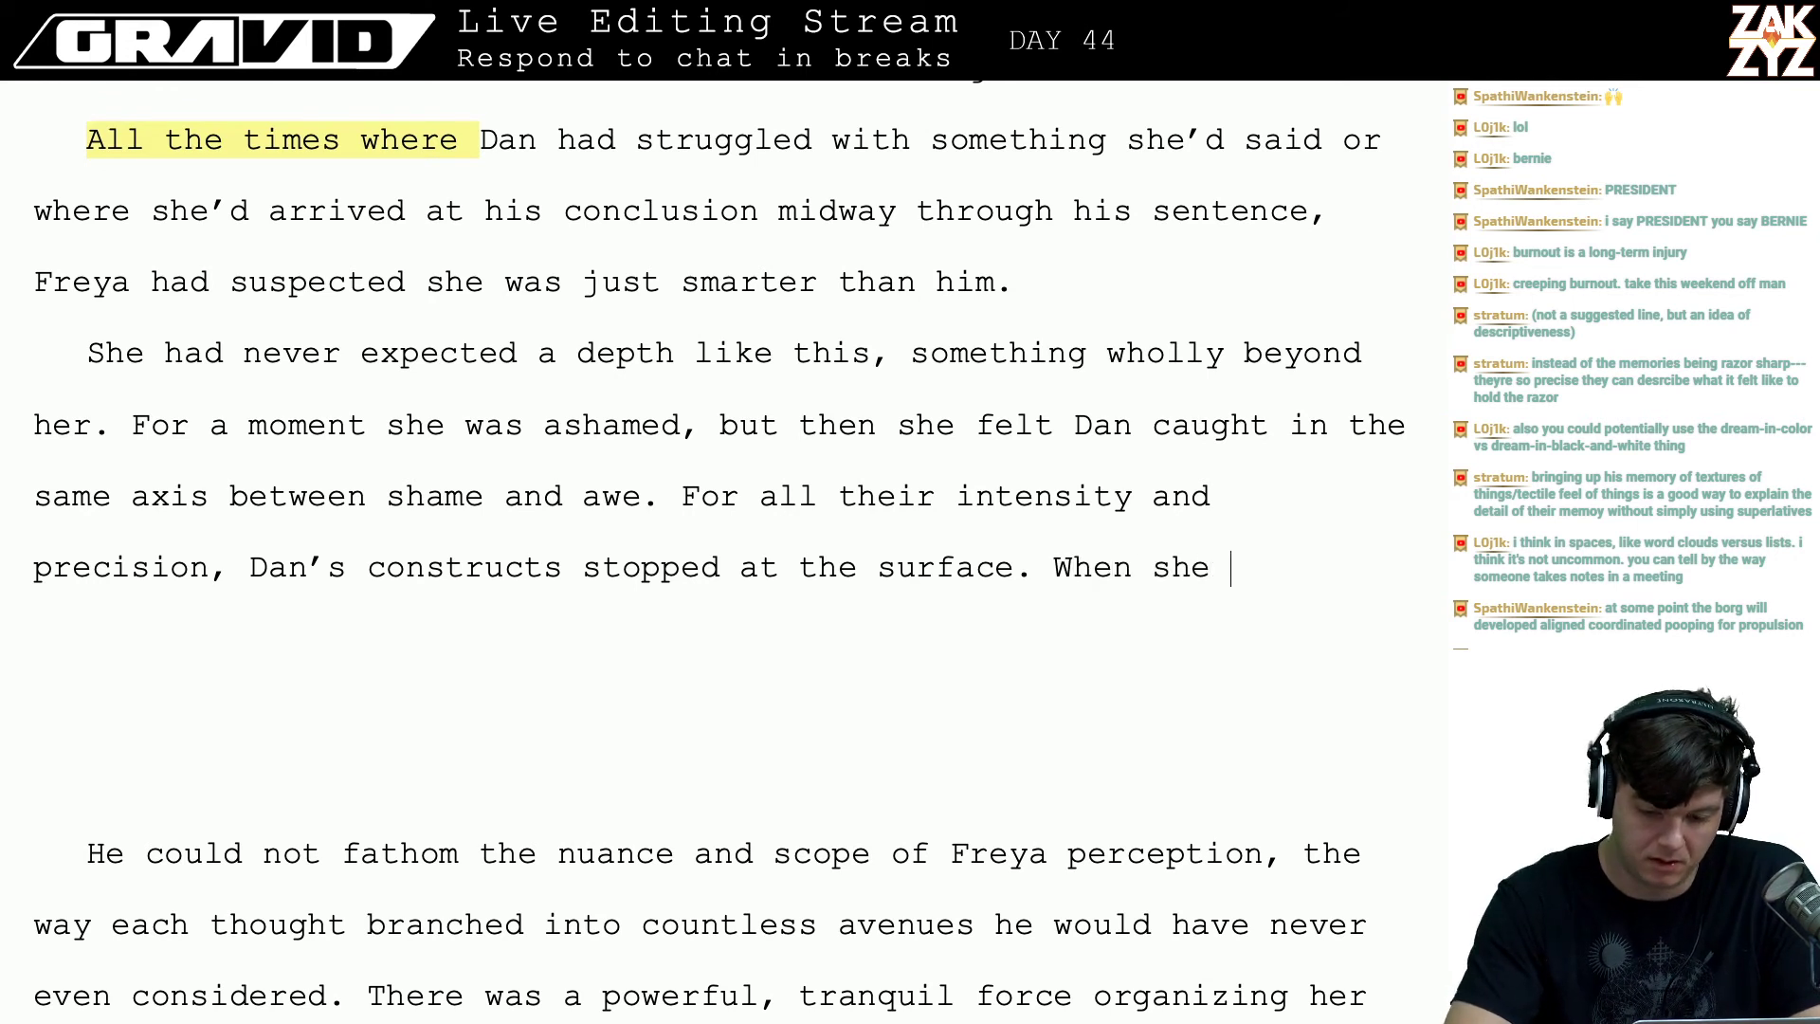
type("remembered ")
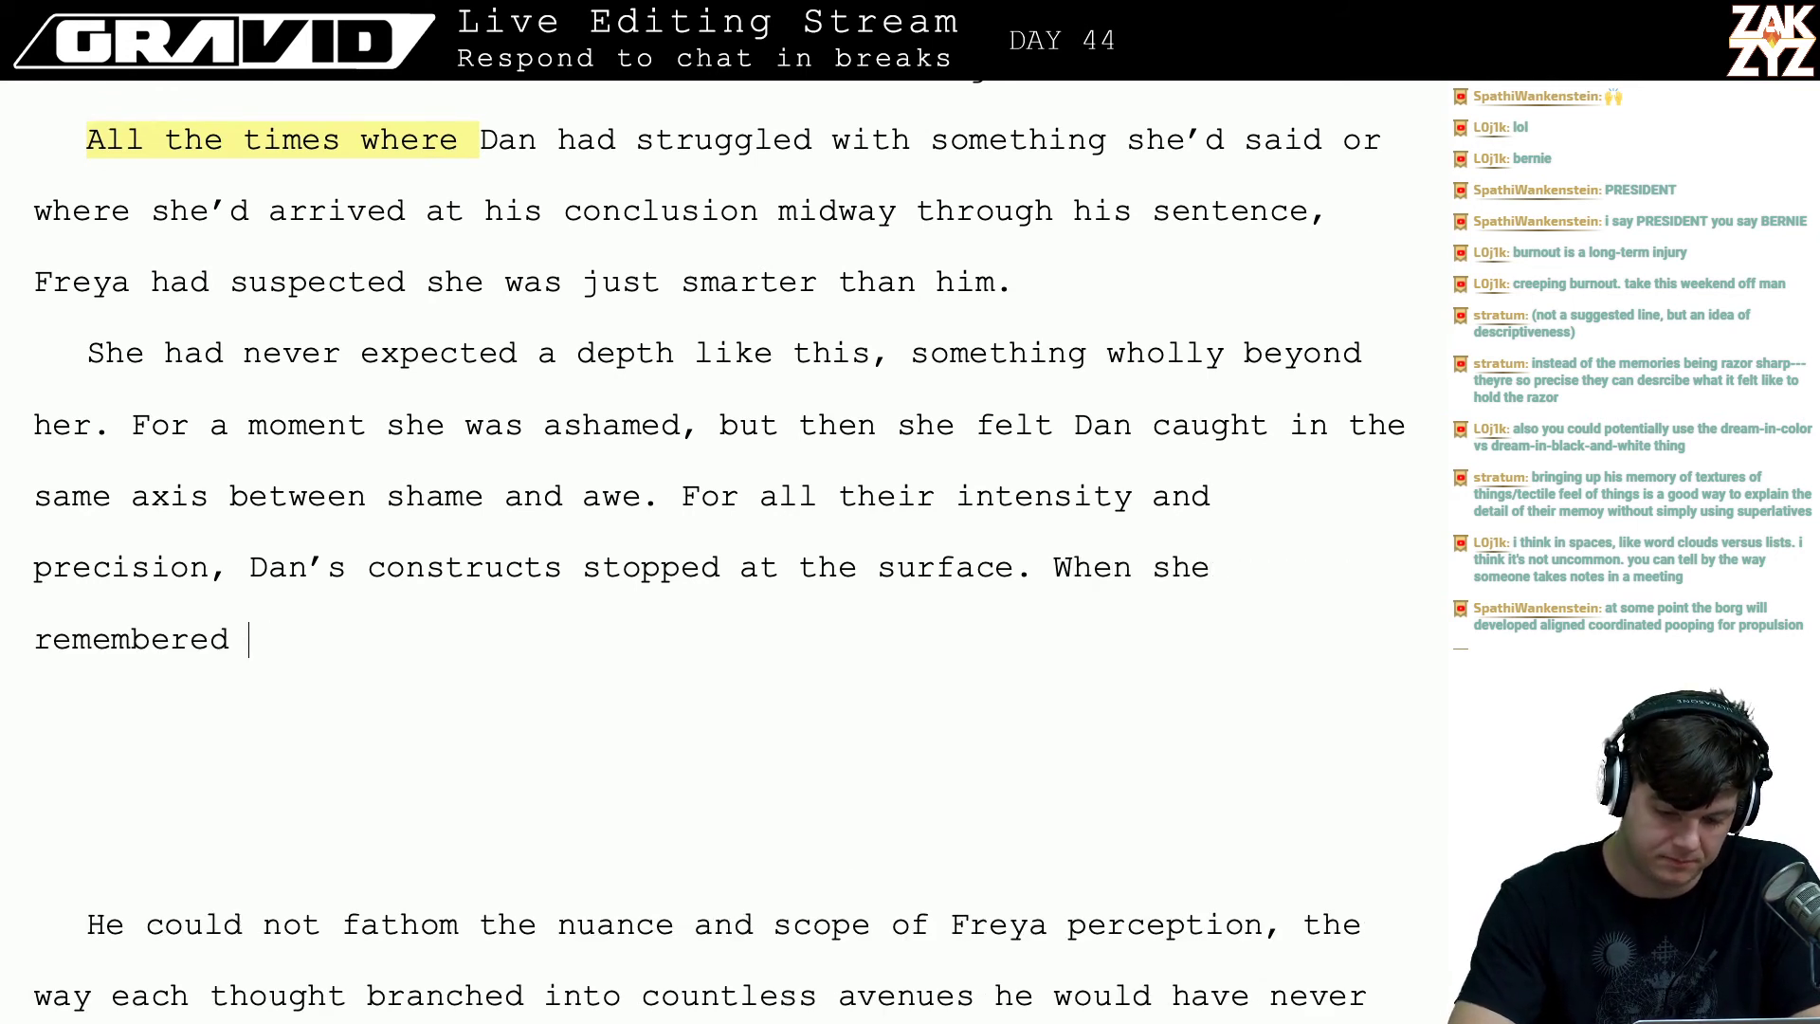
type("what it was")
key("BackSpace")
key("BackSpace")
key("BackSpace")
key("BackSpace")
key("BackSpace")
key("BackSpace")
key("BackSpace")
key("BackSpace")
key("BackSpace")
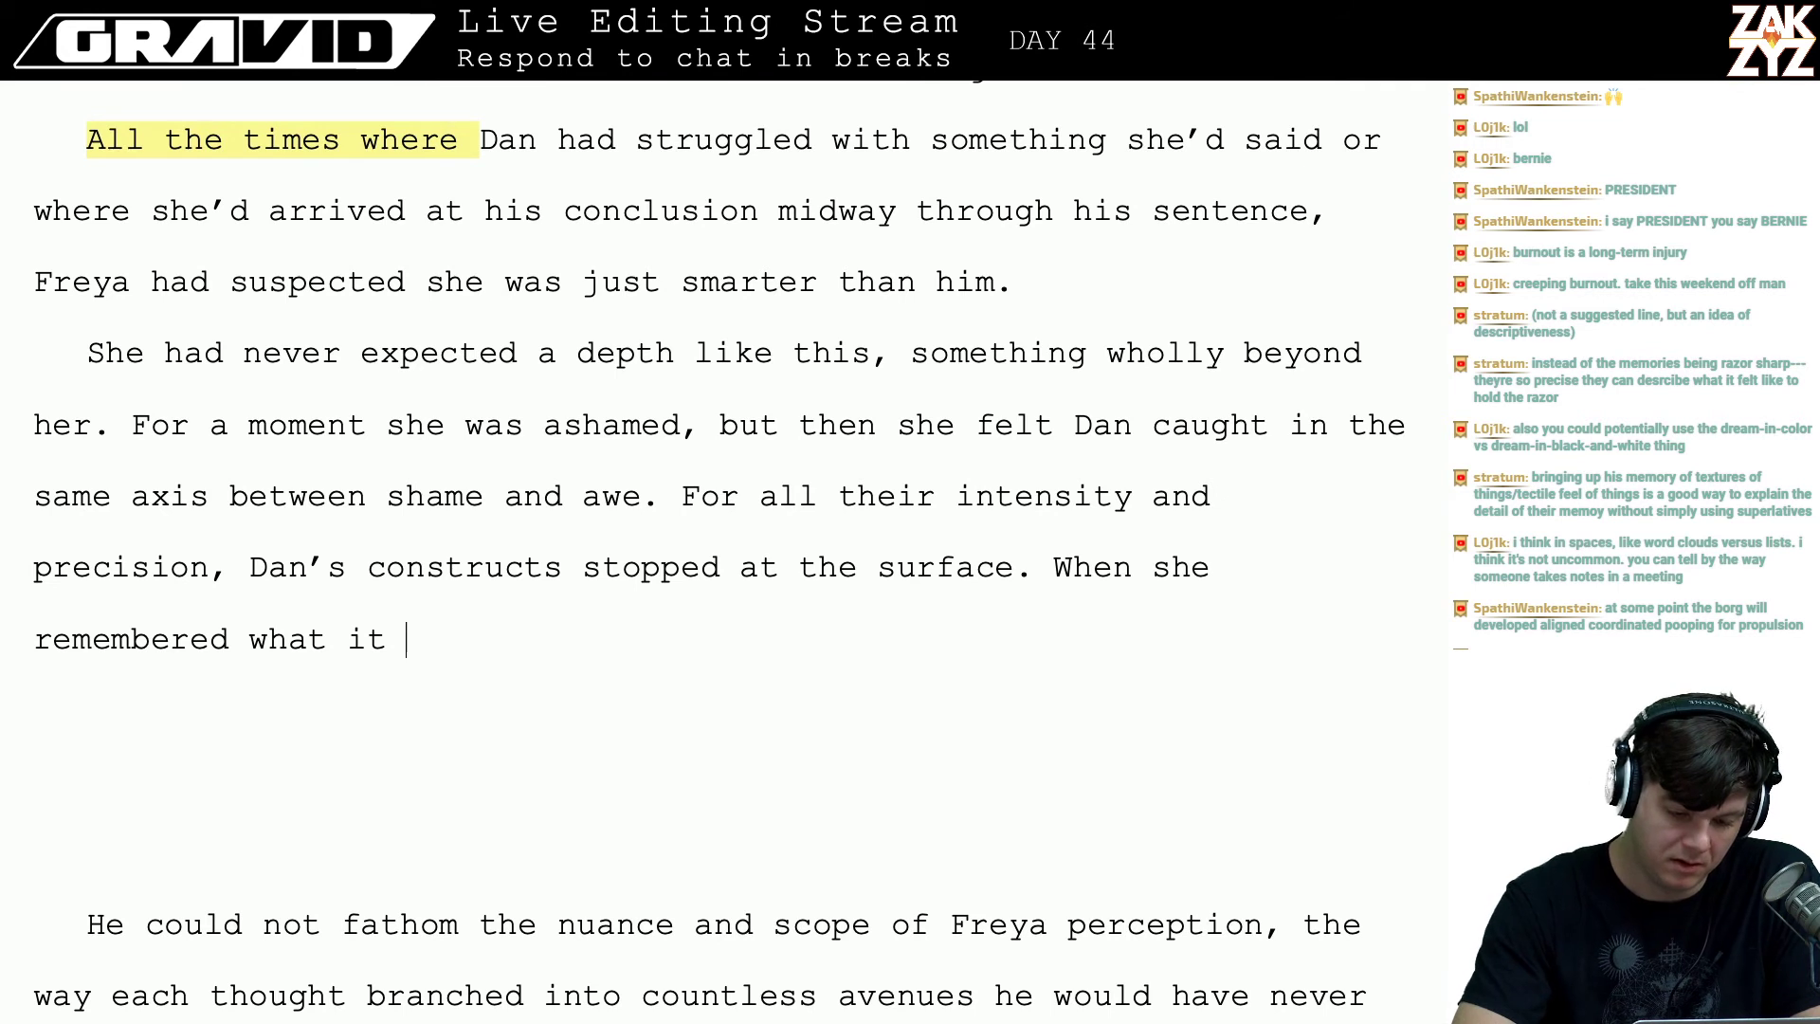
key("BackSpace")
key("BackSpace")
key("BackSpace")
key("BackSpace")
key("BackSpace")
key("BackSpace")
key("BackSpace")
key("BackSpace")
key("BackSpace")
key("BackSpace")
key("BackSpace")
key("BackSpace")
key("BackSpace")
key("BackSpace")
key("BackSpace")
key("BackSpace")
key("BackSpace")
key("BackSpace")
key("BackSpace")
key("BackSpace")
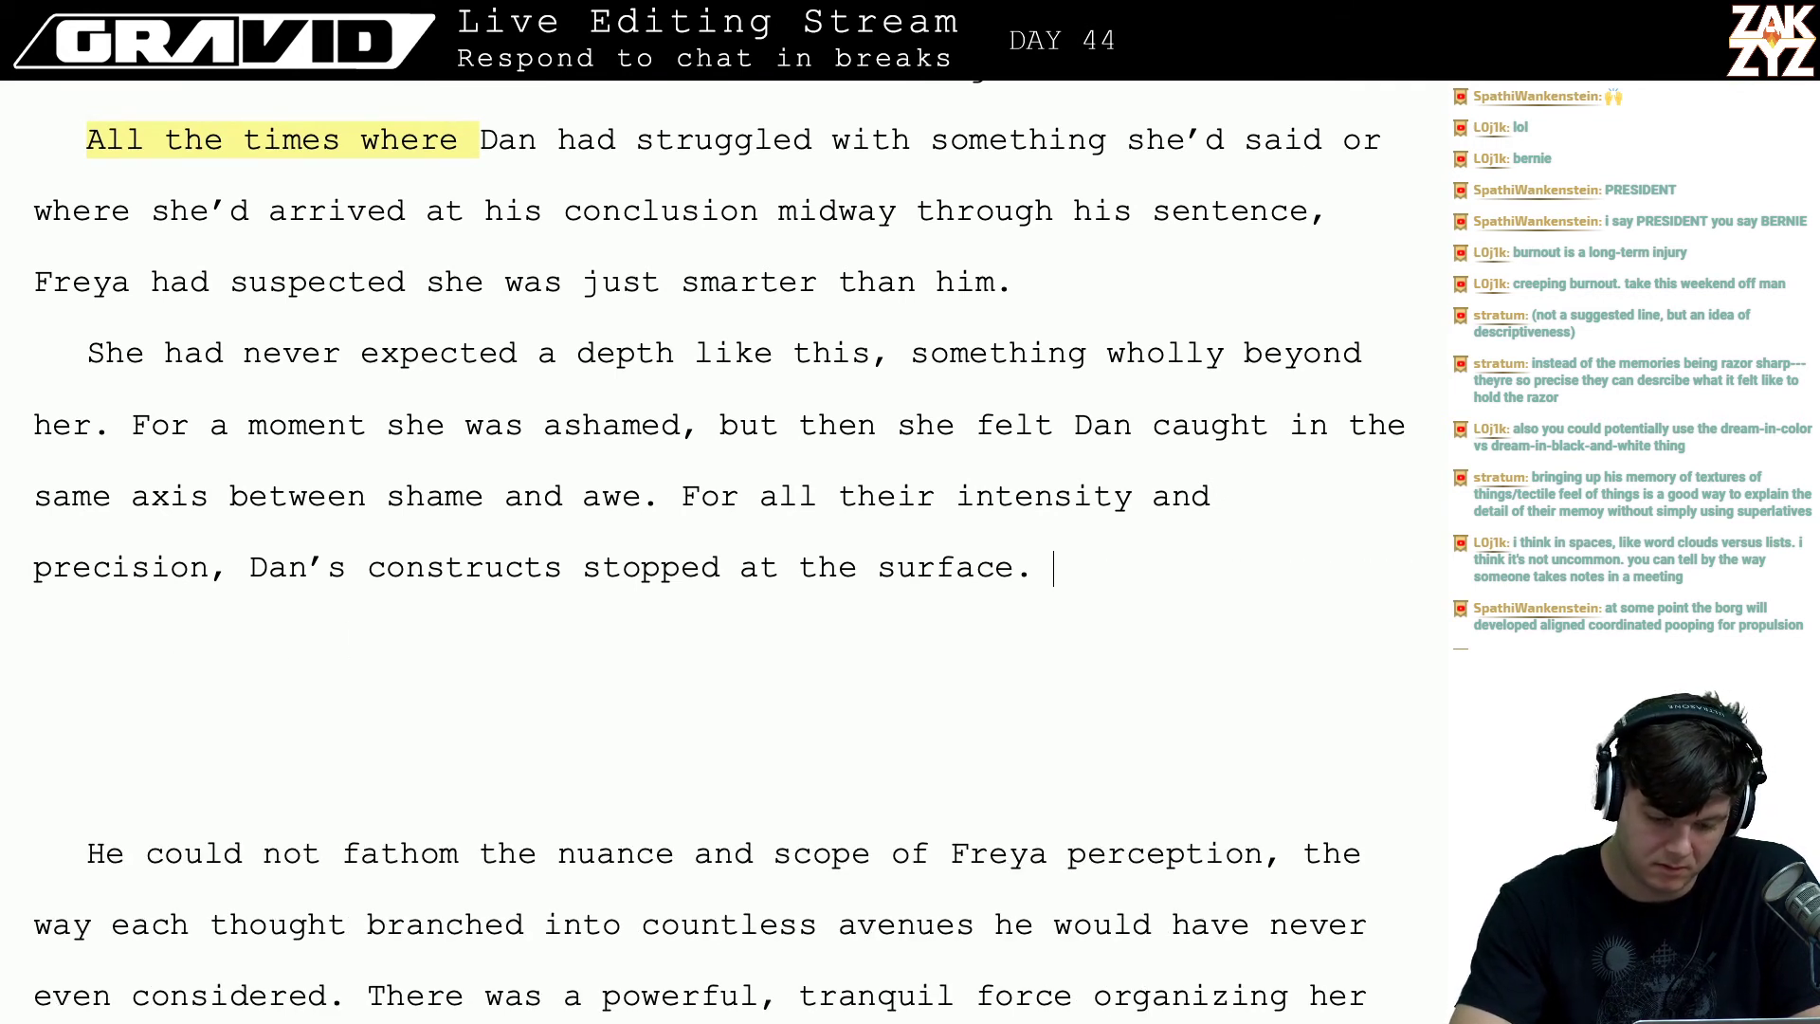
type("S")
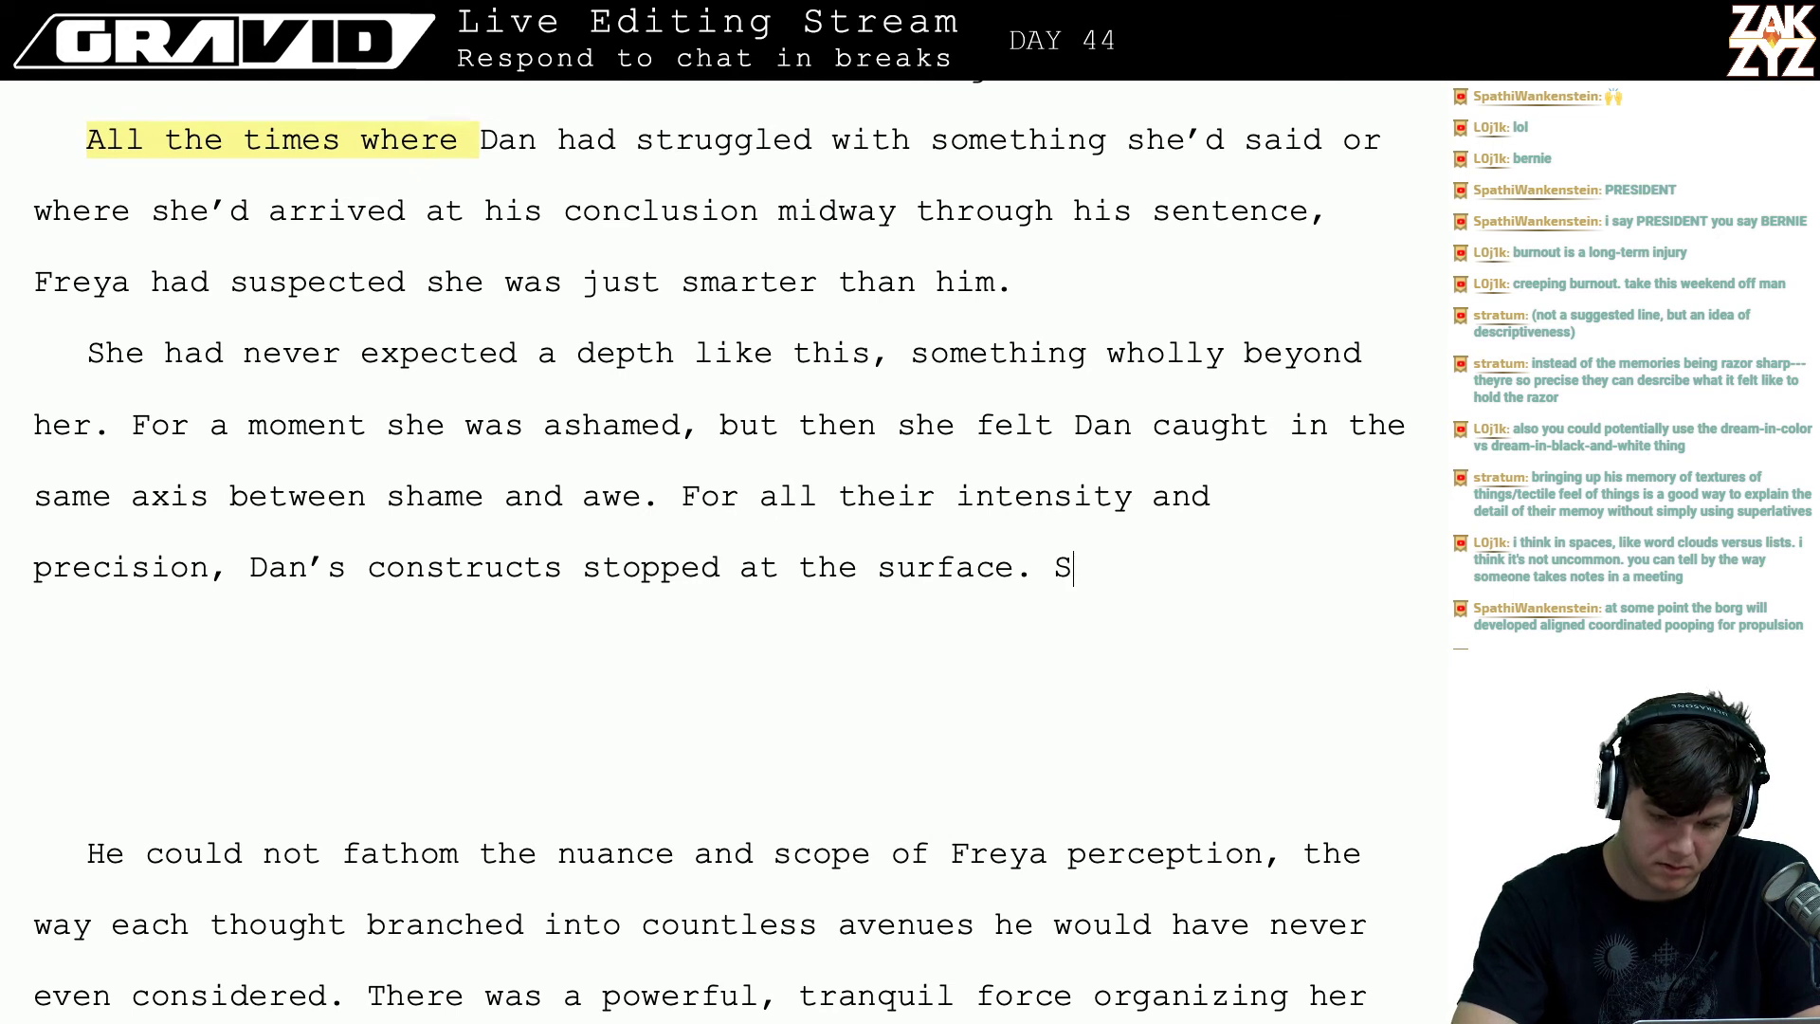
key("BackSpace")
type("When")
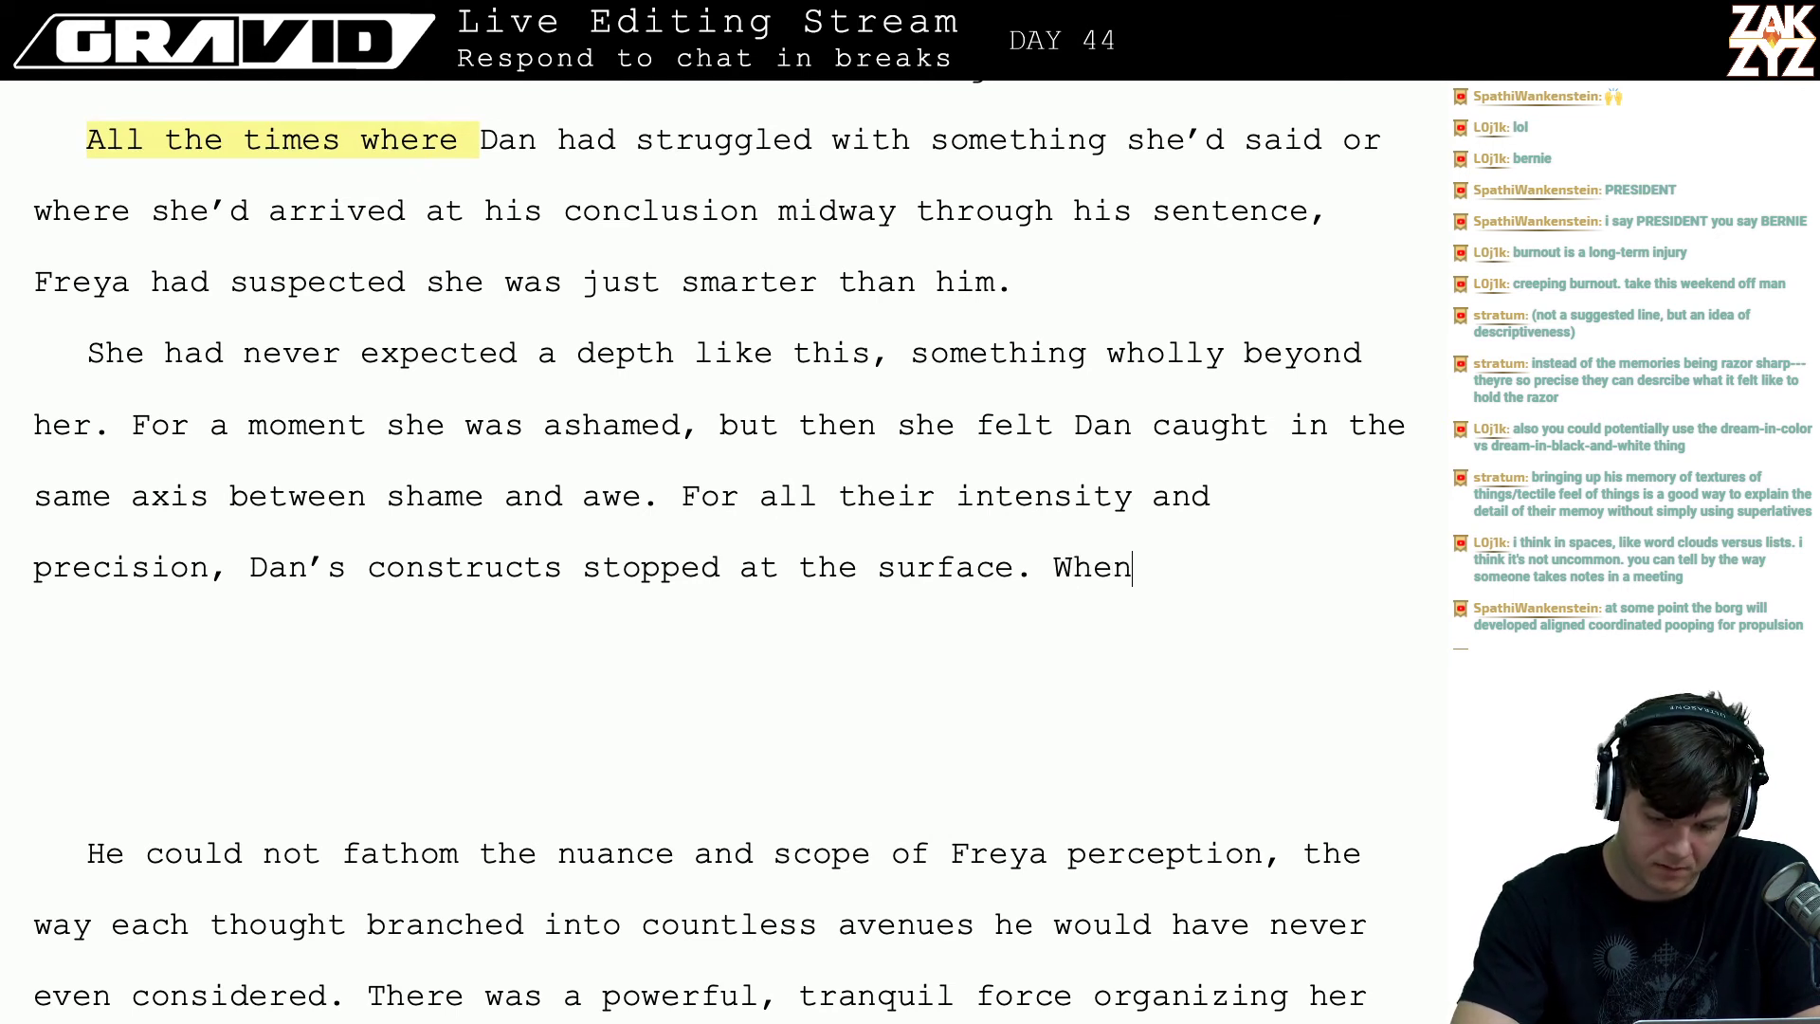
key("BackSpace")
key("BackSpace")
key("BackSpace")
key("BackSpace")
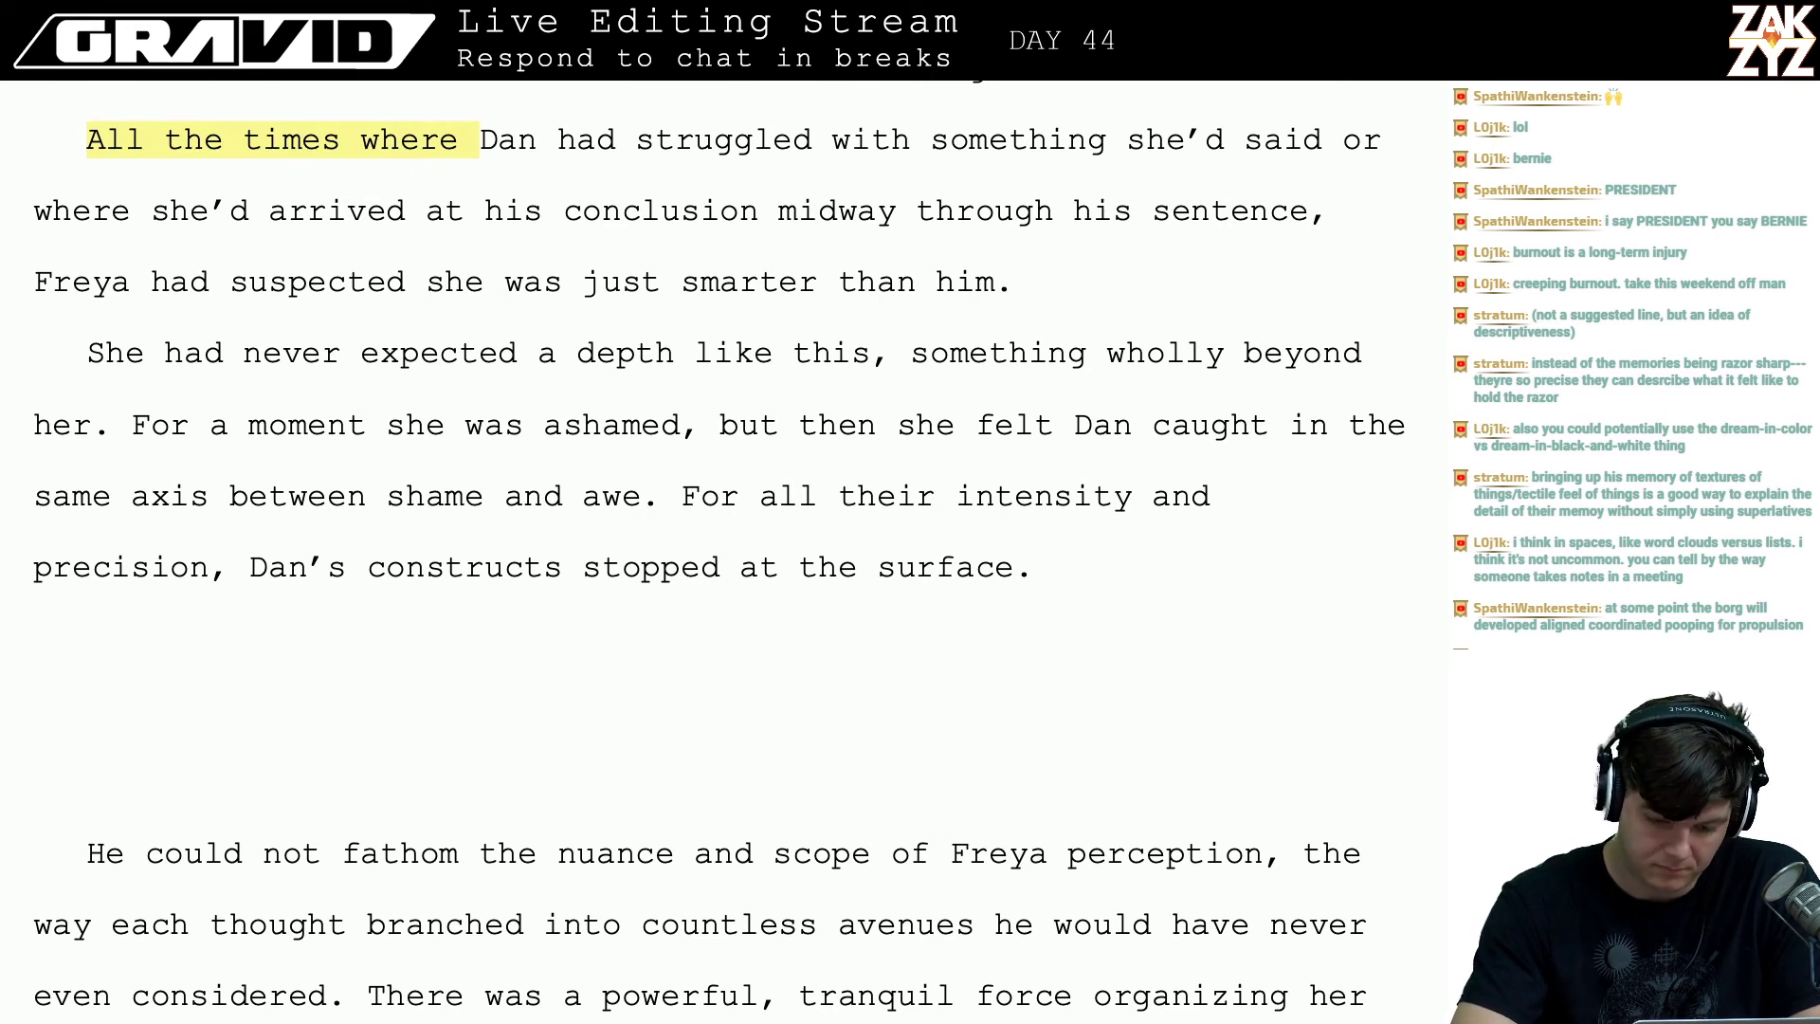
type("Hre")
key("BackSpace")
key("BackSpace")
type("e")
key("BackSpace")
key("BackSpace")
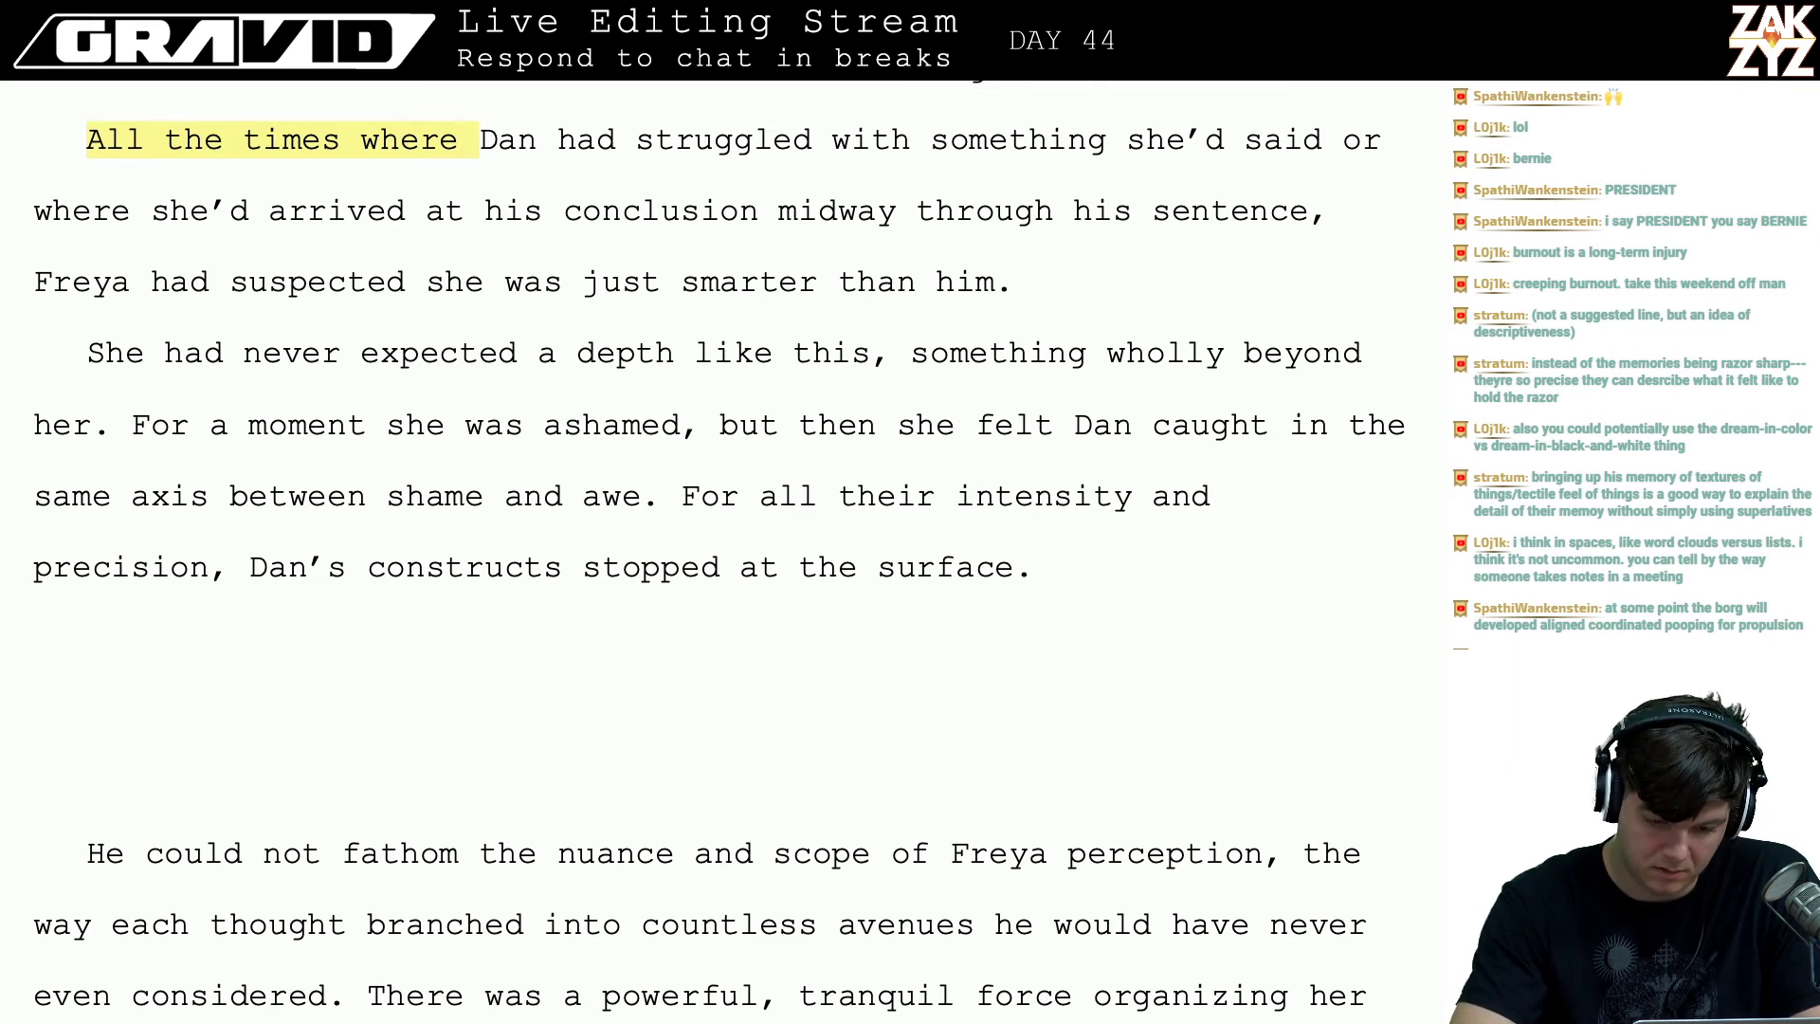
type("When F")
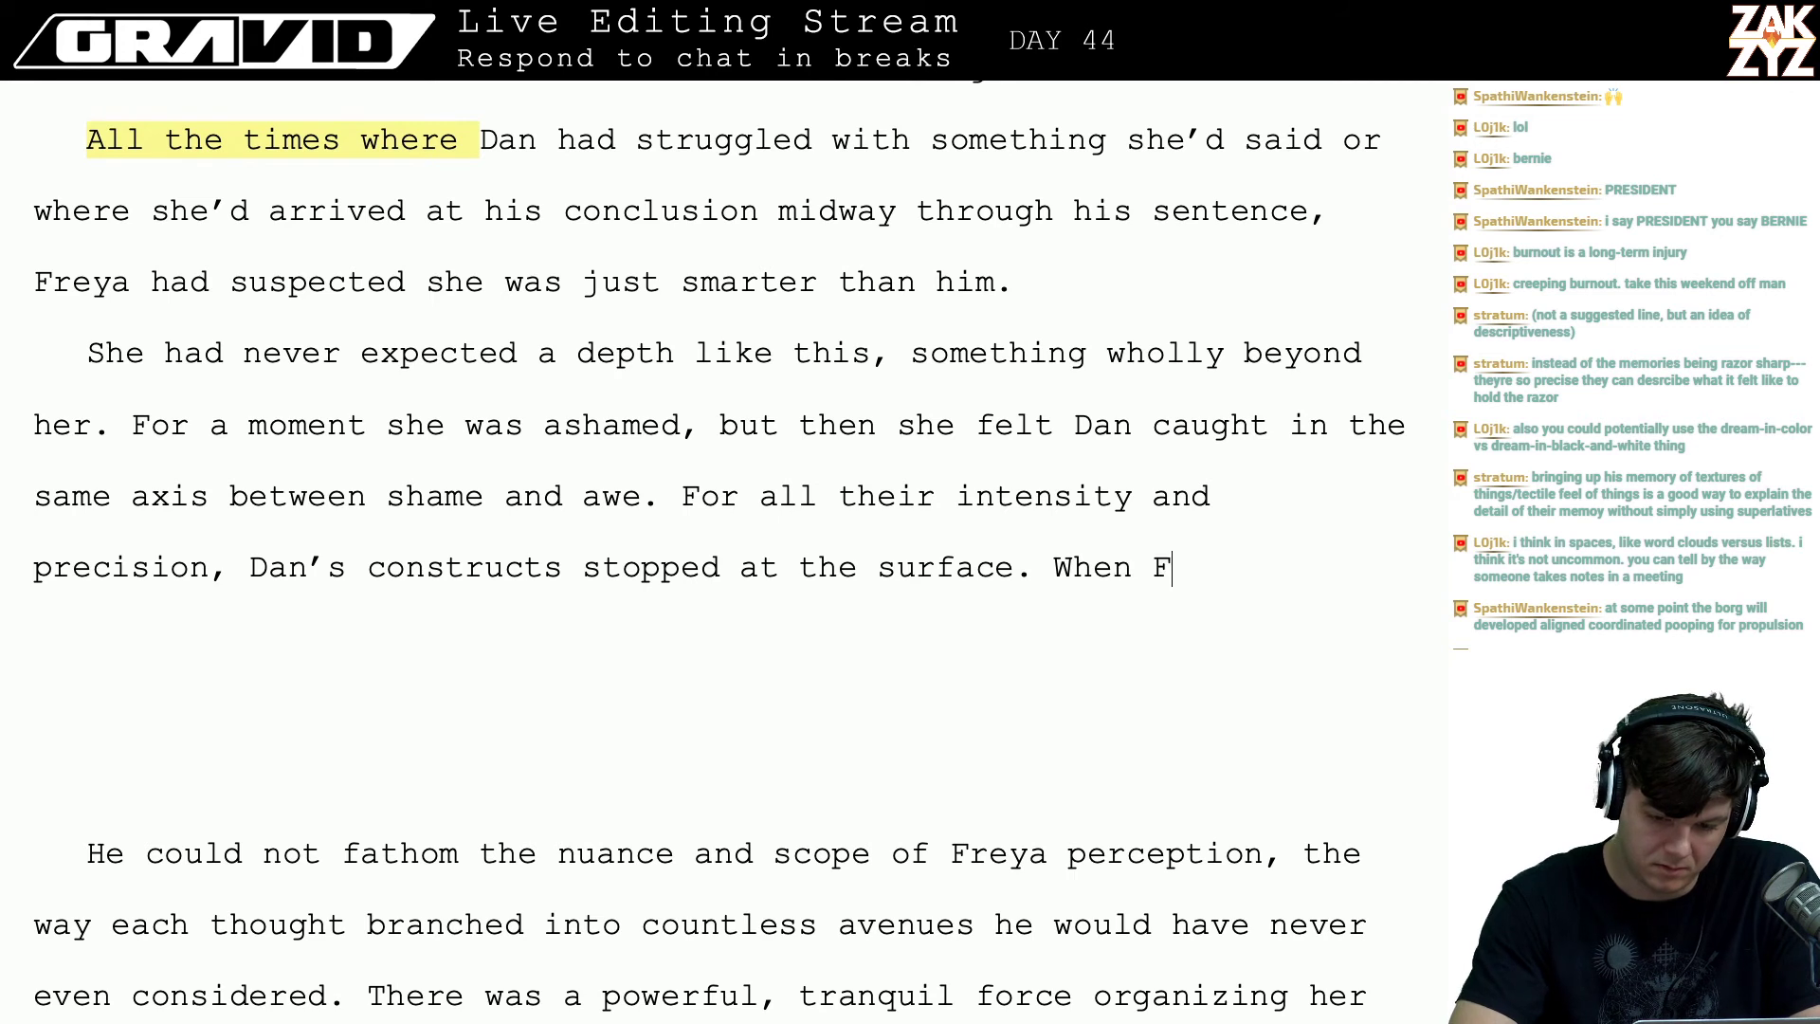
type("reya remembered the")
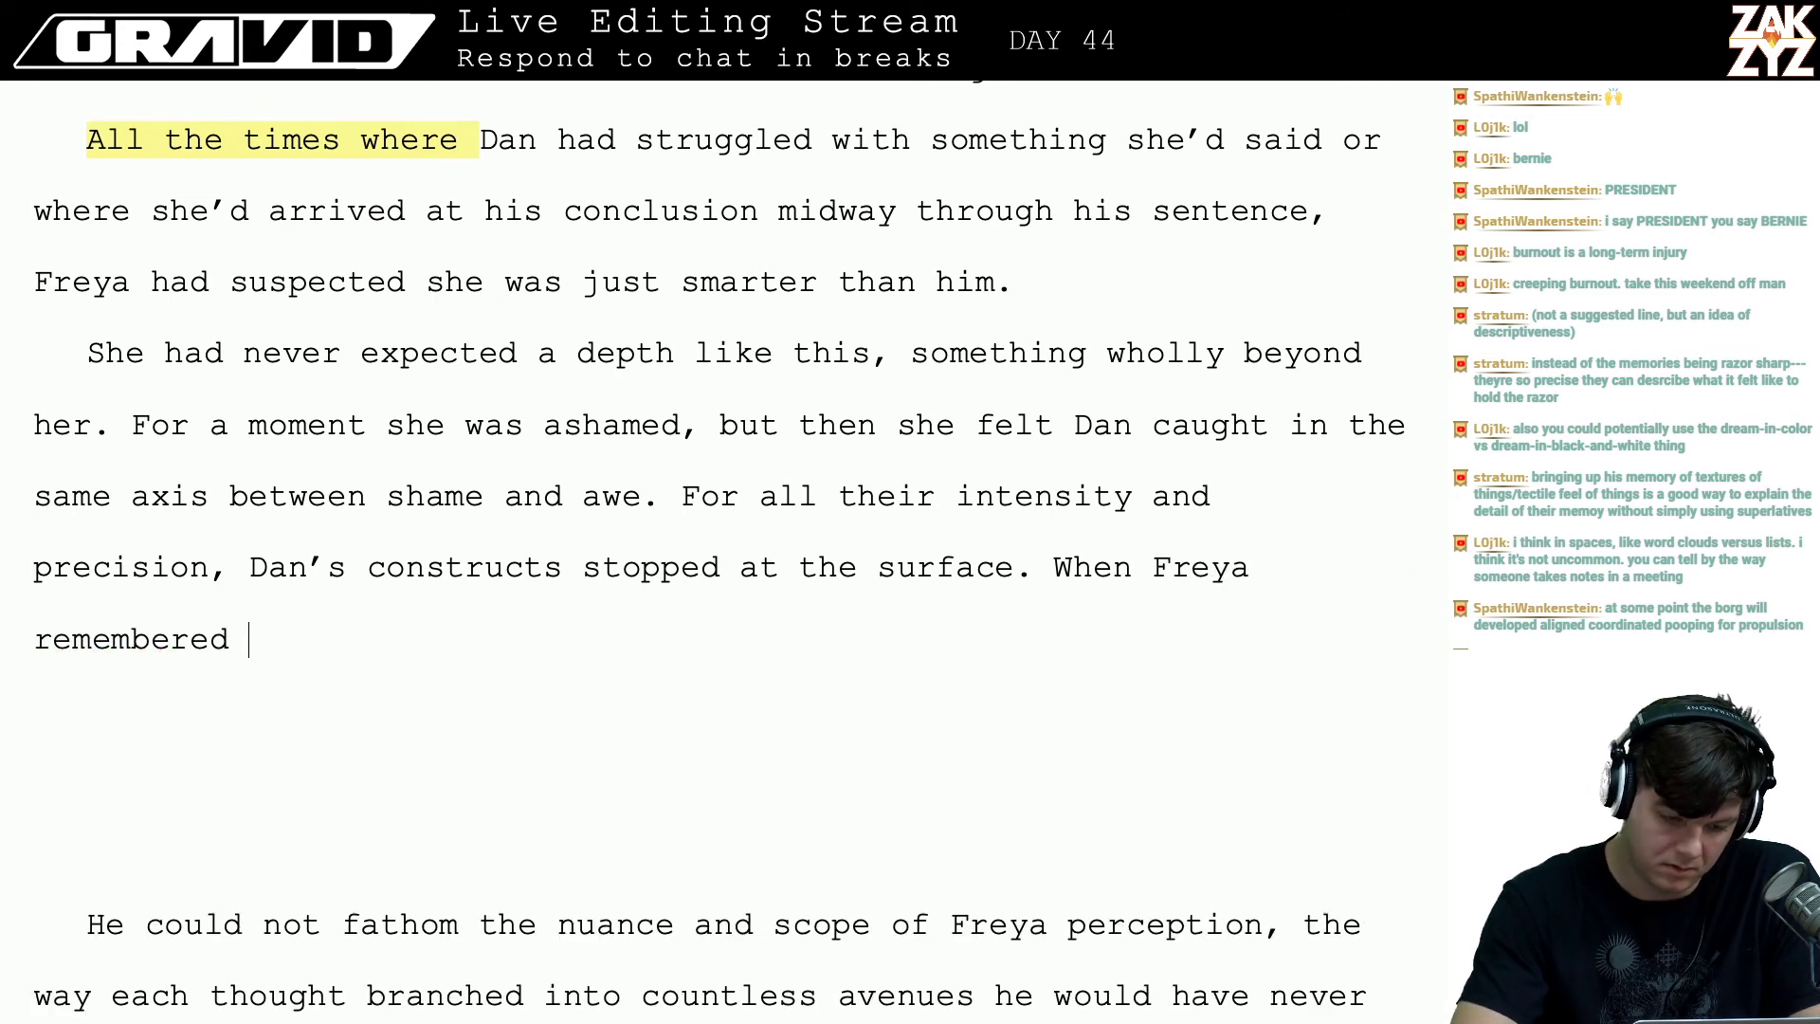
key("BackSpace")
key("BackSpace")
key("BackSpace")
key("BackSpace")
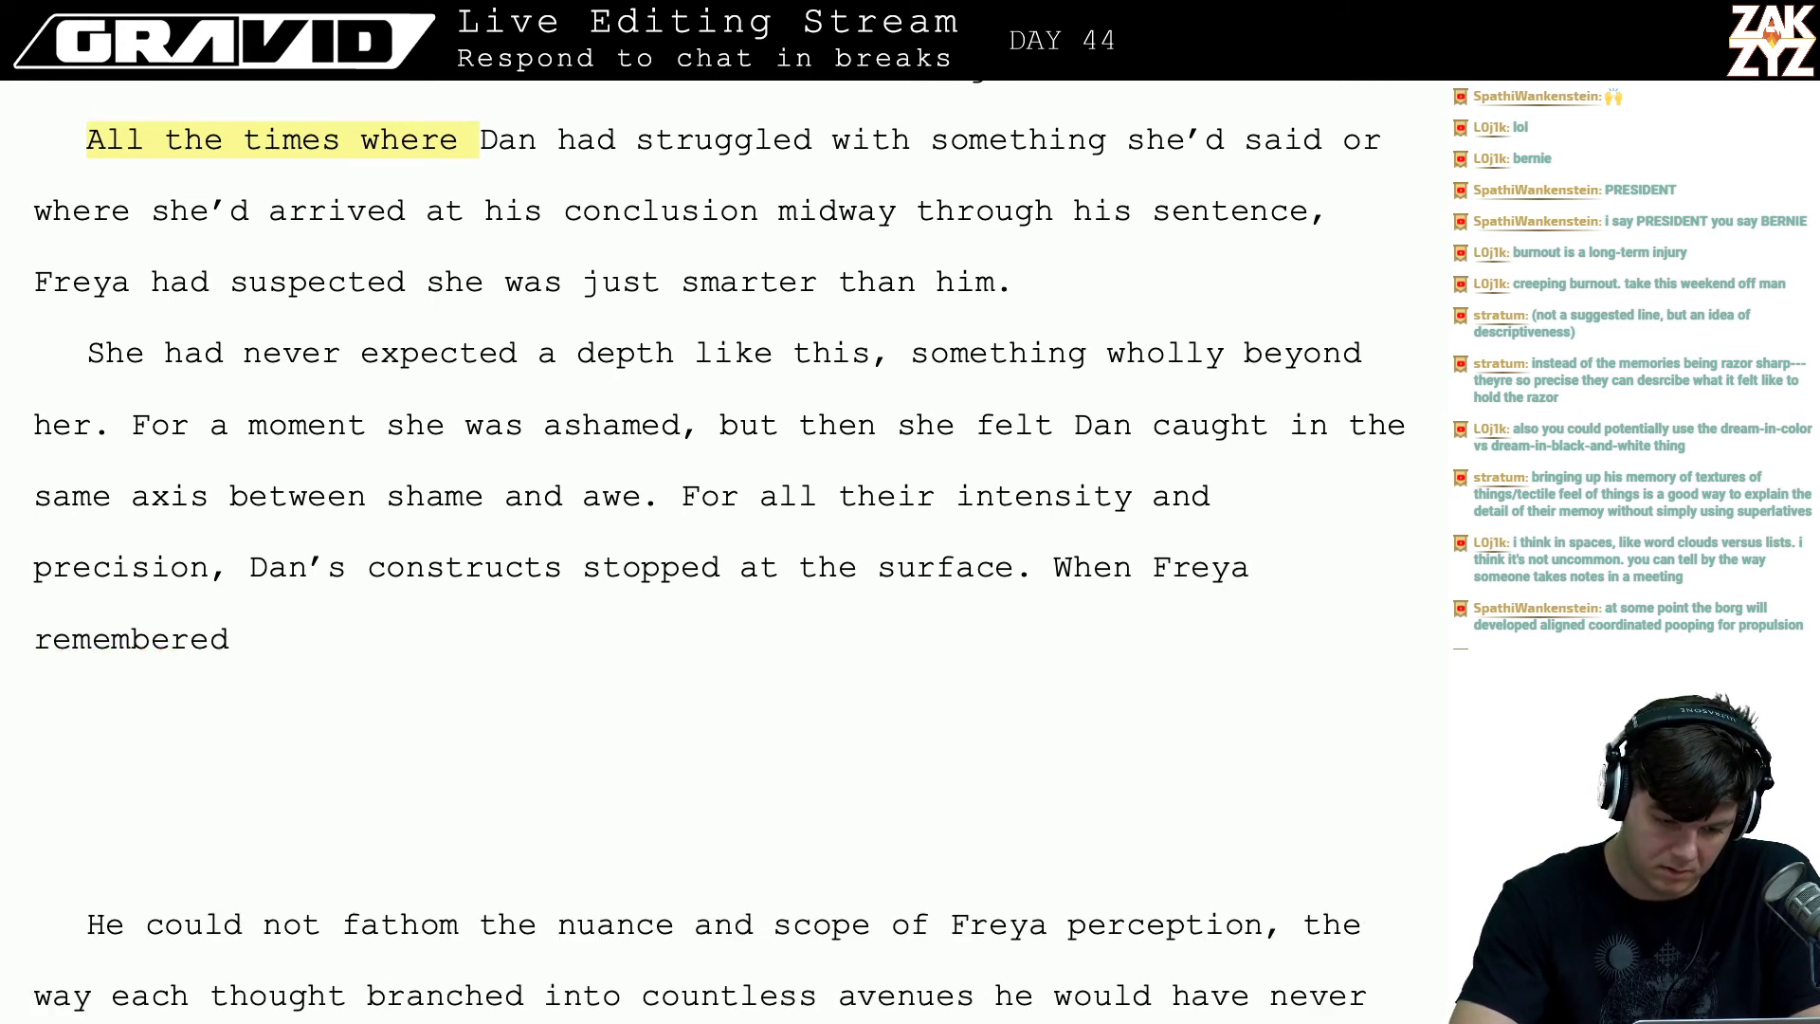
type("being in i")
key("BackSpace")
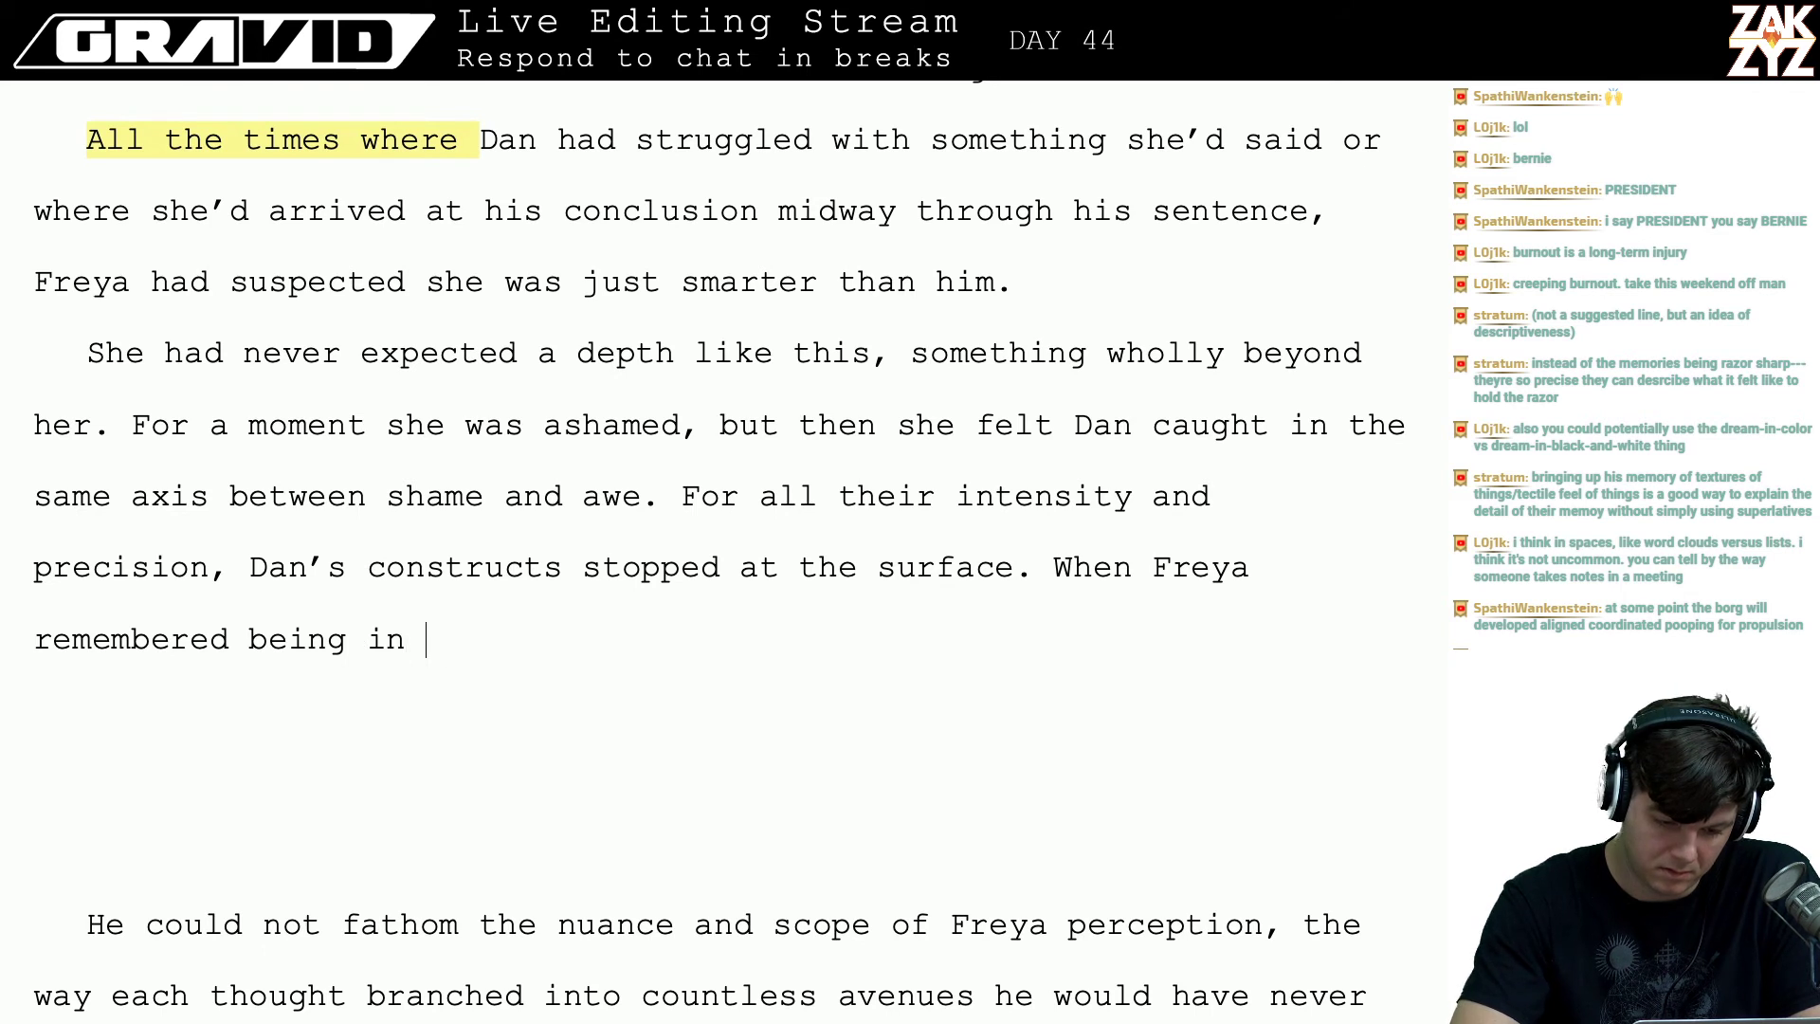
type("his body, s")
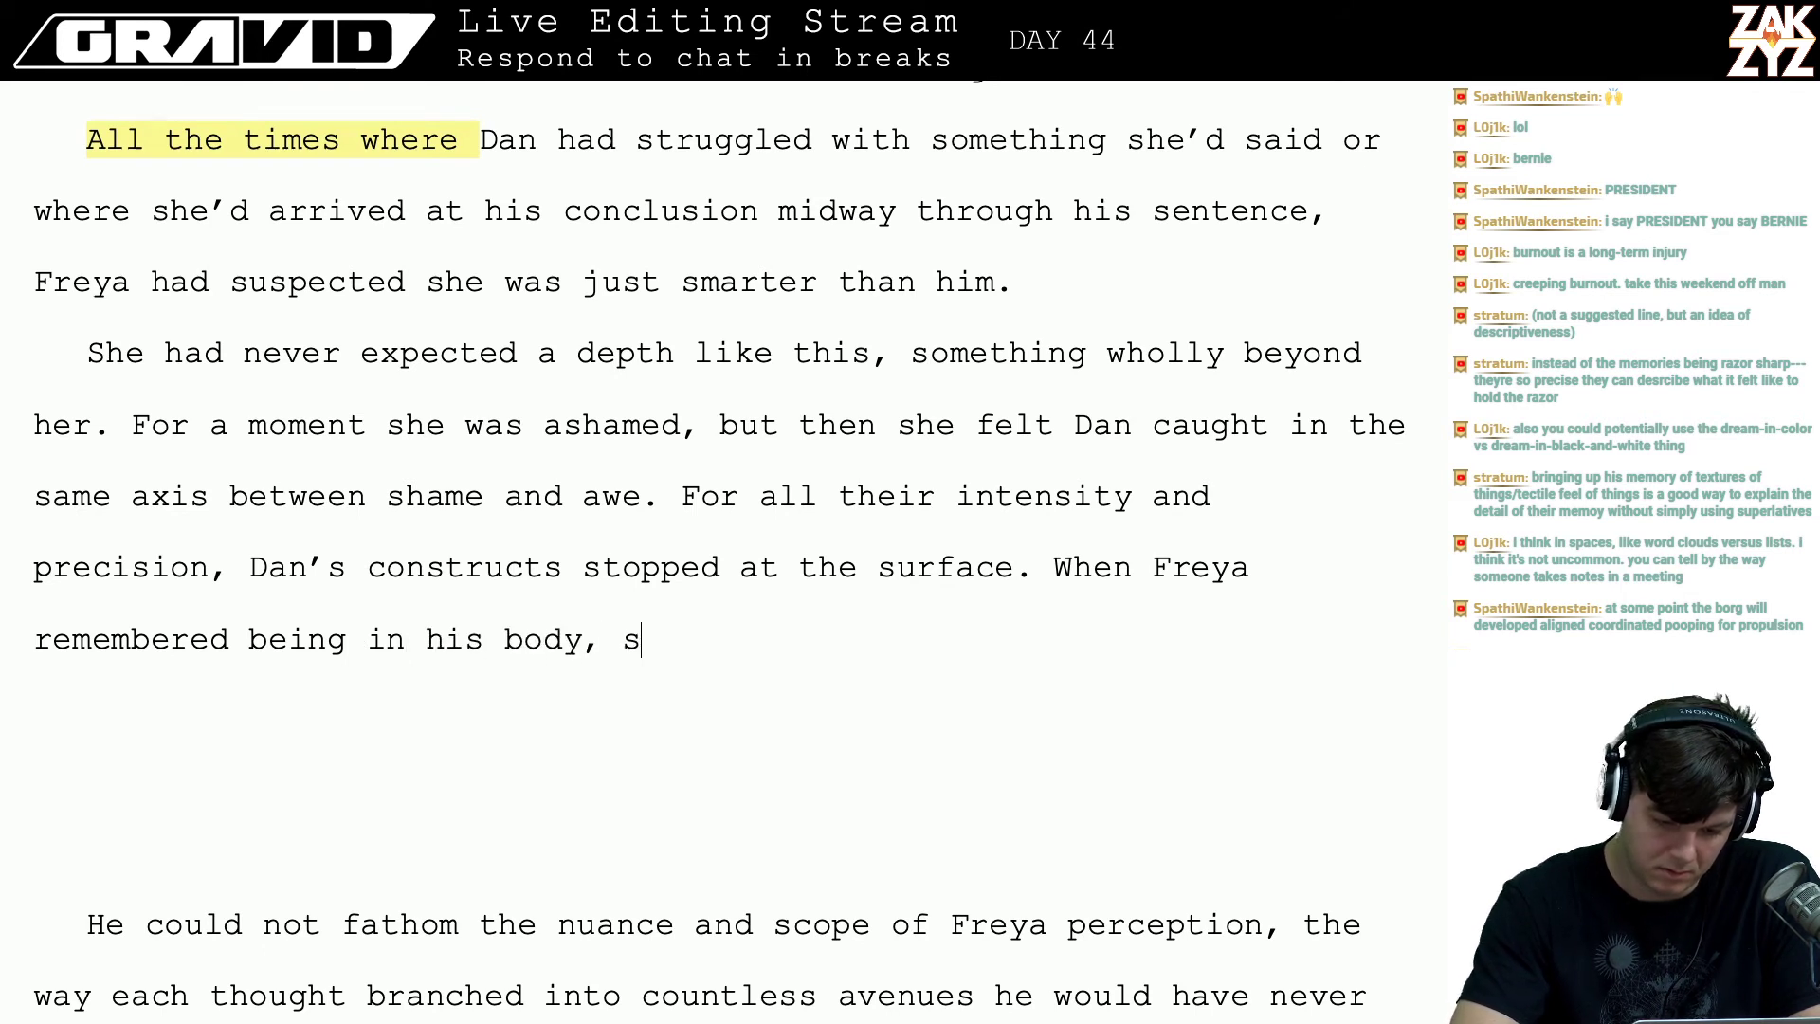
type("he ha")
key("BackSpace")
key("BackSpace")
key("BackSpace")
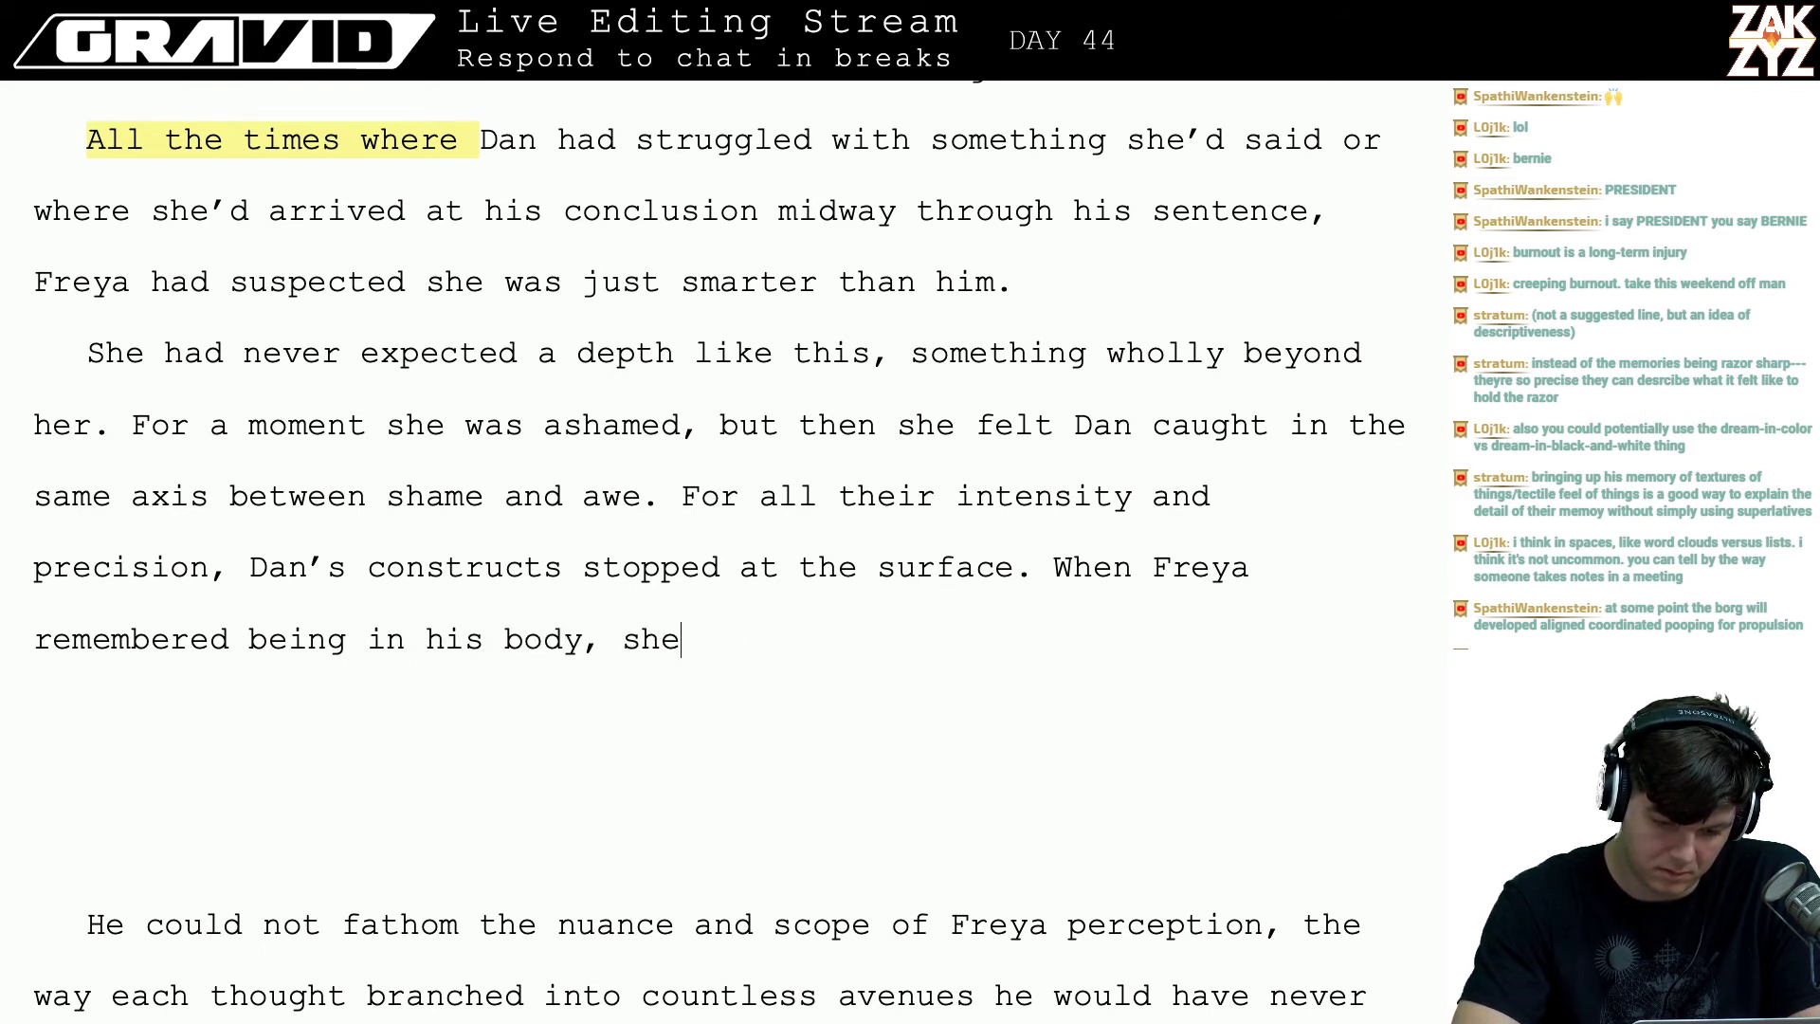
key("BackSpace")
key("BackSpace")
type("he")
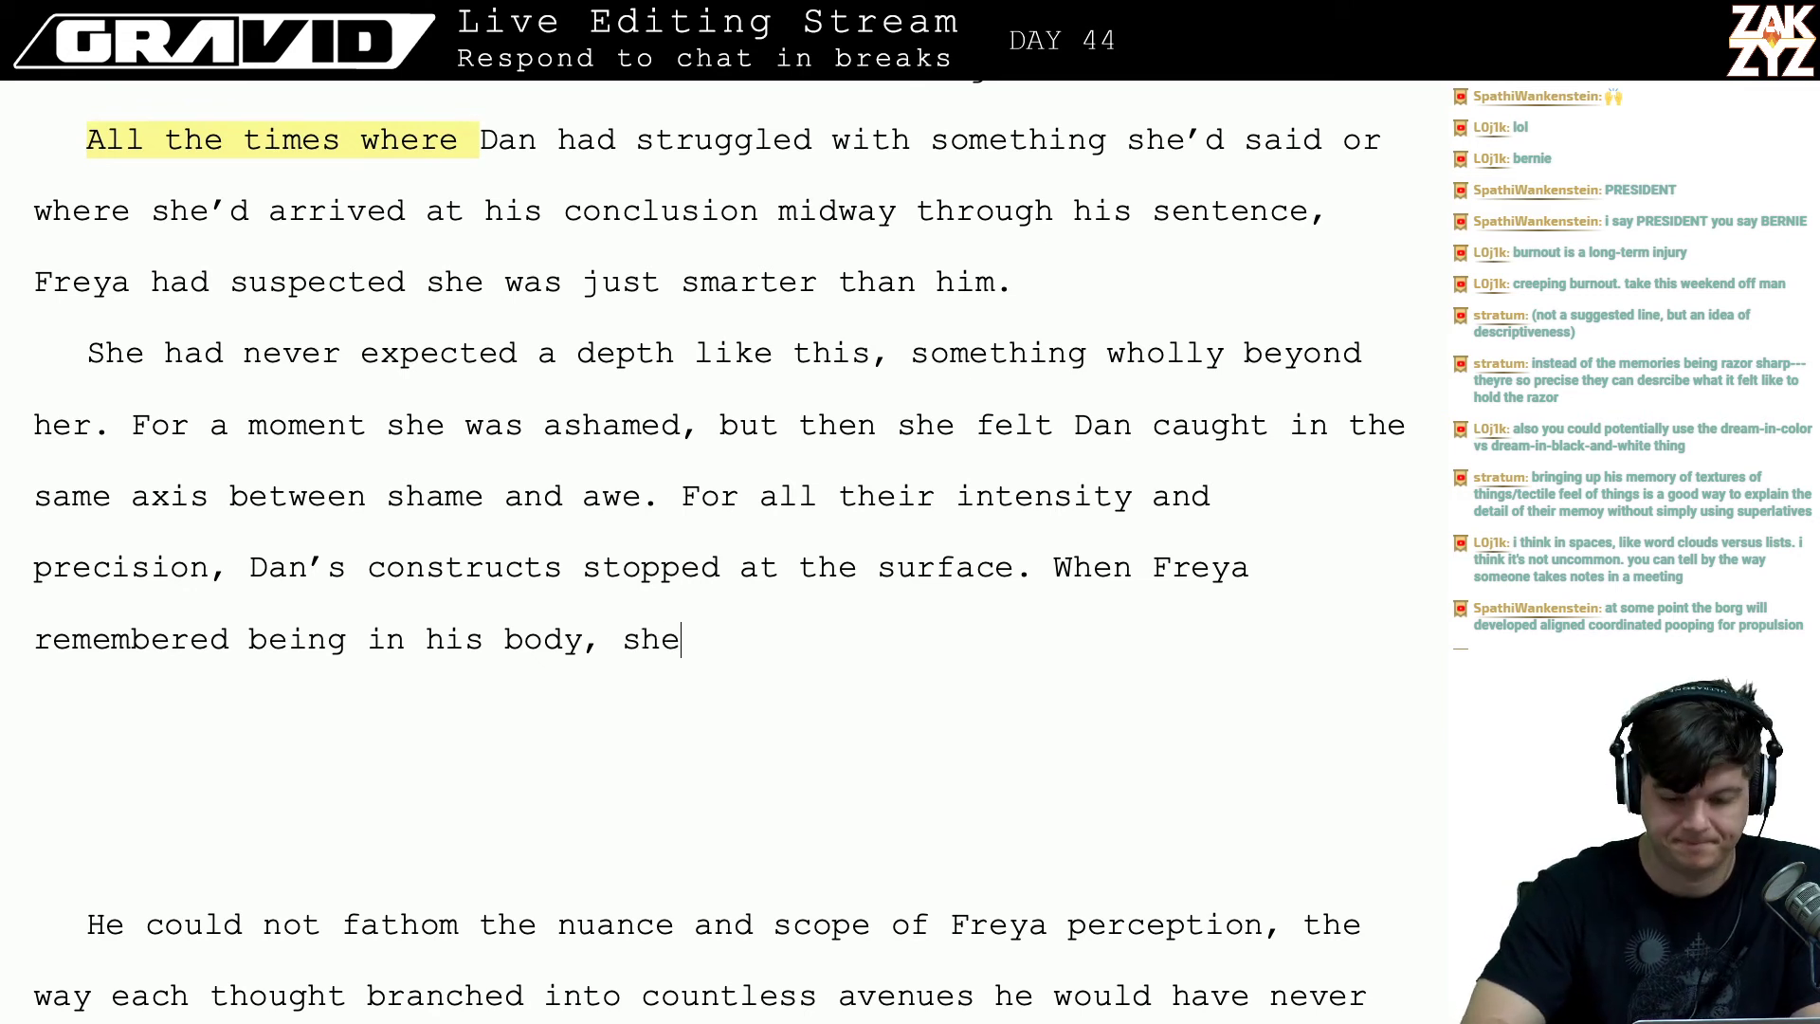
key("BackSpace")
key("BackSpace")
key("BackSpace")
key("BackSpace")
key("BackSpace")
key("BackSpace")
key("BackSpace")
key("BackSpace")
key("BackSpace")
key("BackSpace")
key("BackSpace")
key("BackSpace")
key("BackSpace")
key("BackSpace")
key("BackSpace")
key("BackSpace")
key("BackSpace")
key("BackSpace")
key("BackSpace")
key("BackSpace")
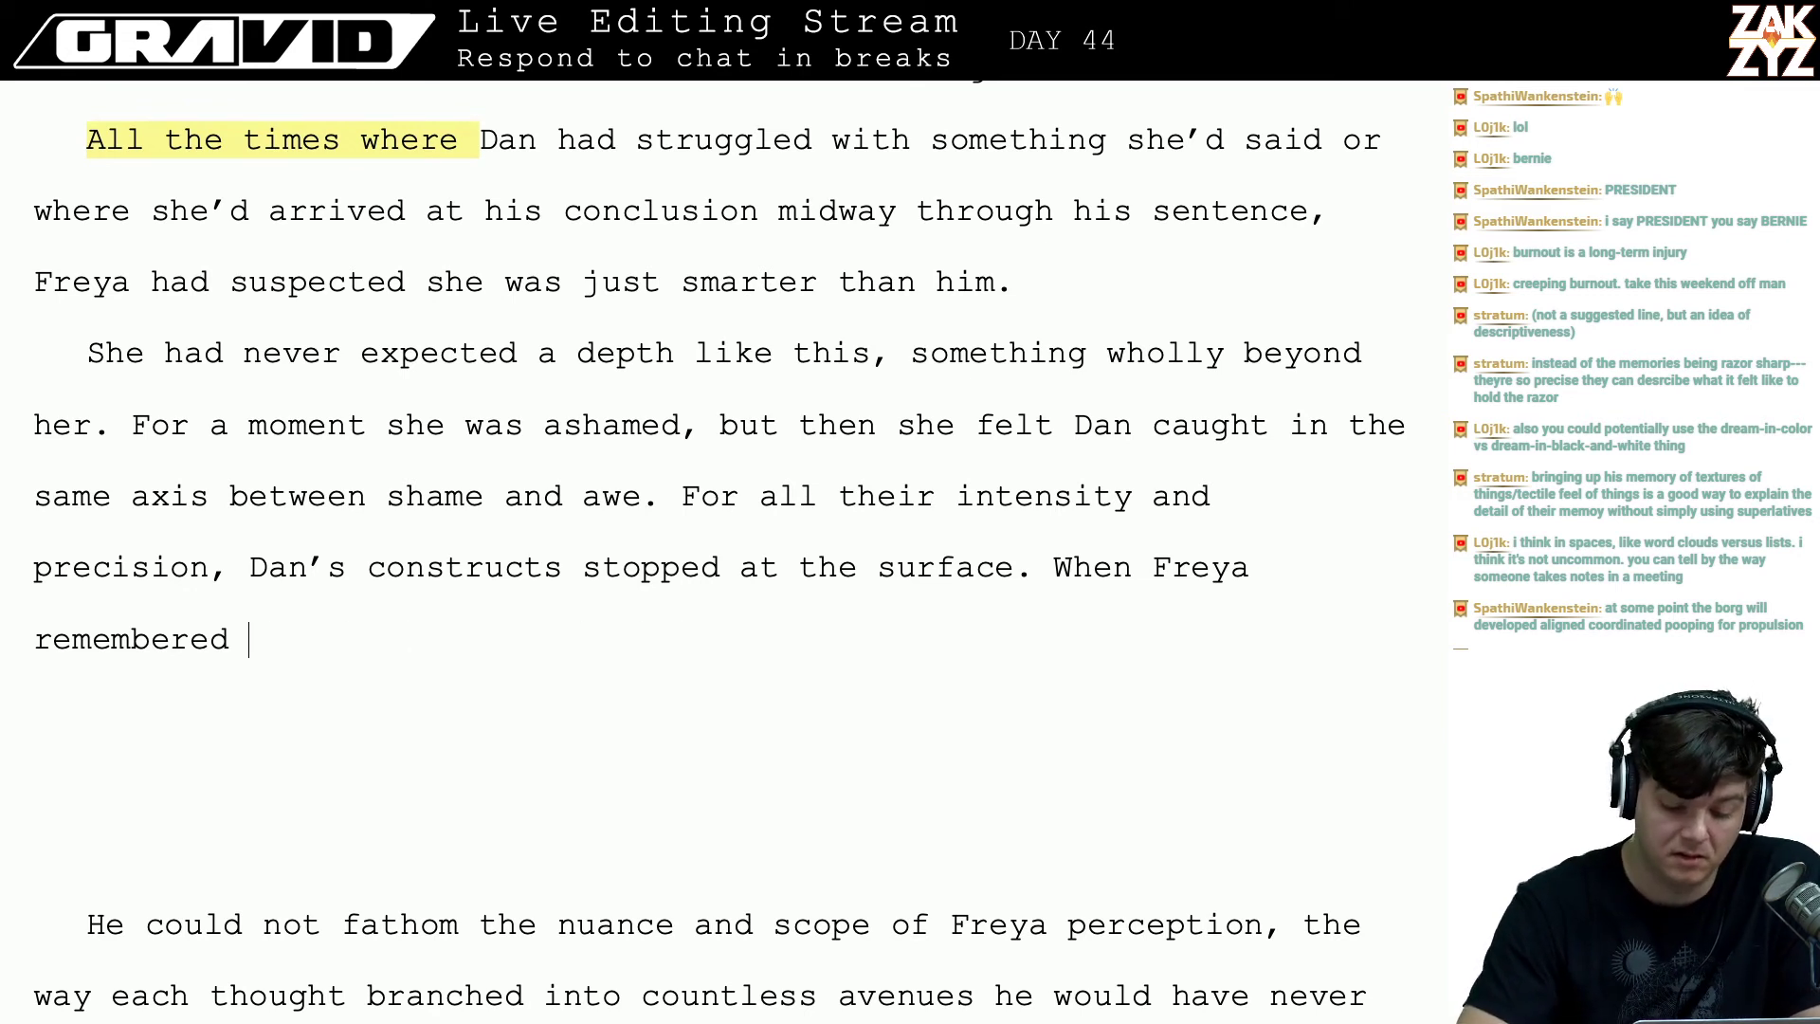
key("BackSpace")
key("BackSpace")
key("BackSpace")
key("BackSpace")
key("BackSpace")
key("BackSpace")
key("BackSpace")
key("BackSpace")
key("BackSpace")
key("BackSpace")
key("BackSpace")
key("BackSpace")
key("BackSpace")
key("BackSpace")
key("BackSpace")
key("BackSpace")
key("BackSpace")
key("BackSpace")
key("BackSpace")
key("BackSpace")
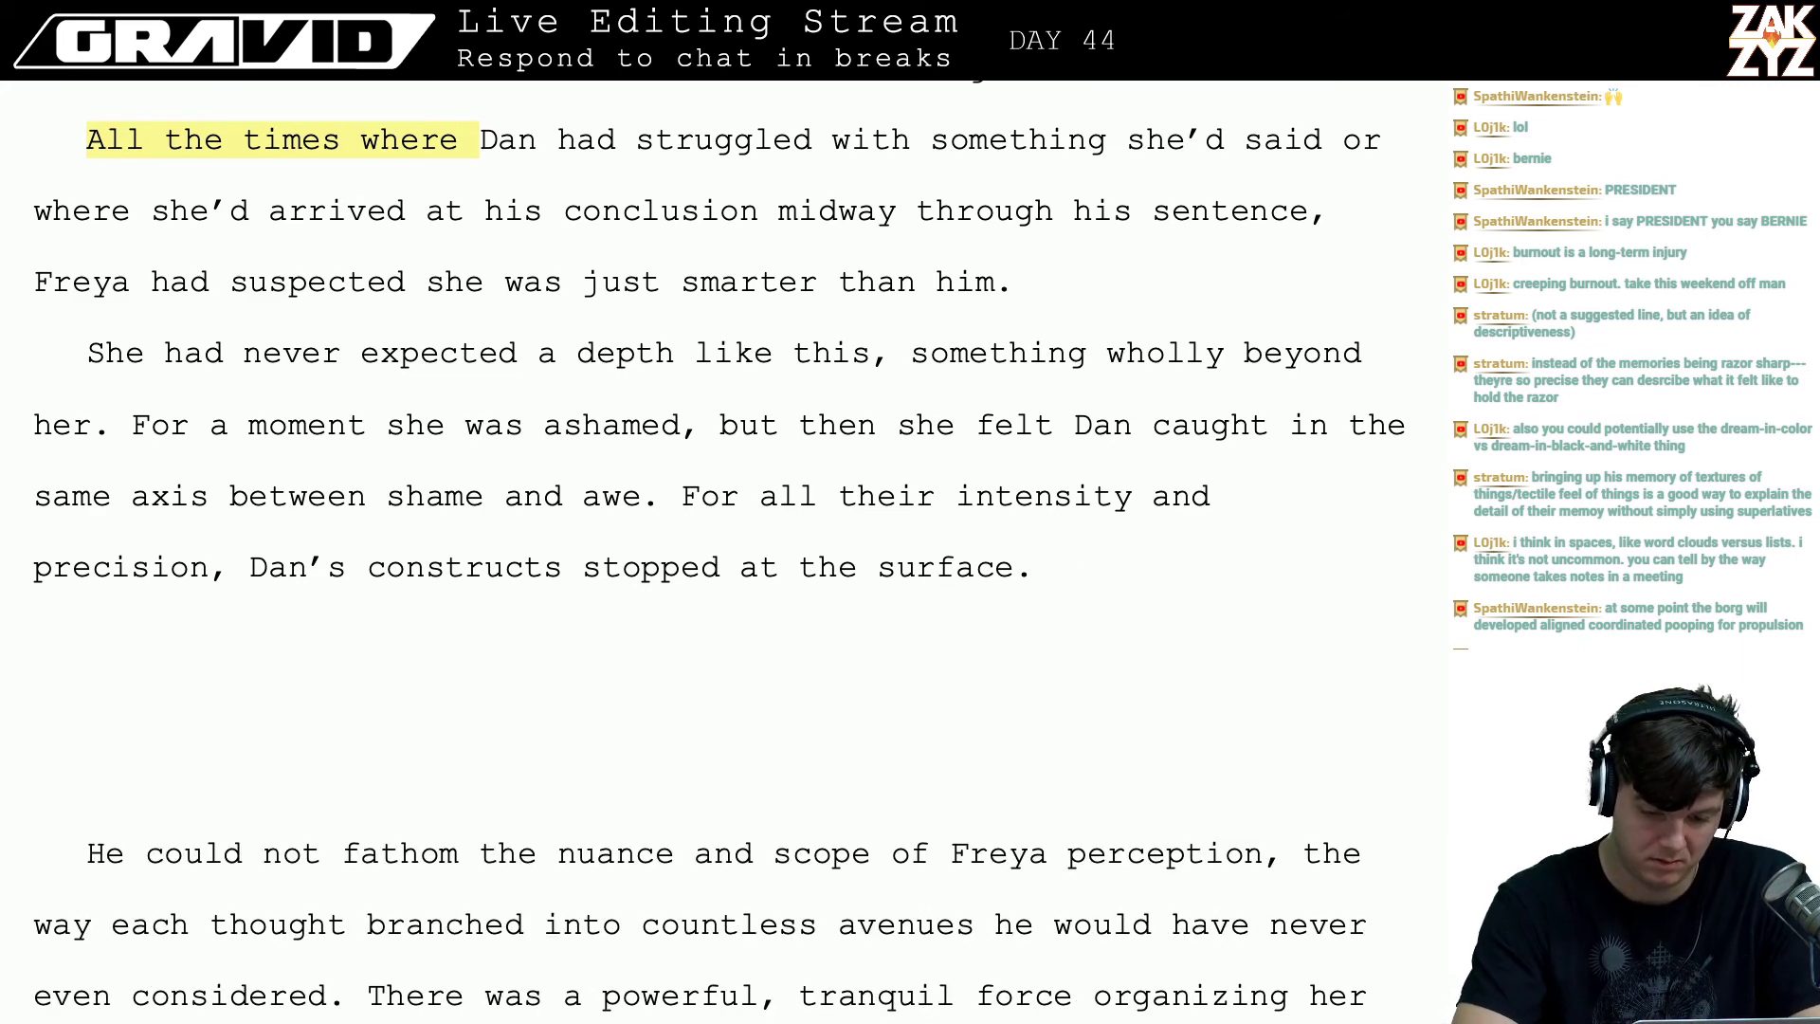
- Draft a new paragraph after "stopped at the surface." beginning "When she remembered being Dan, she could remember the feel"
key("Return")
type("When she r")
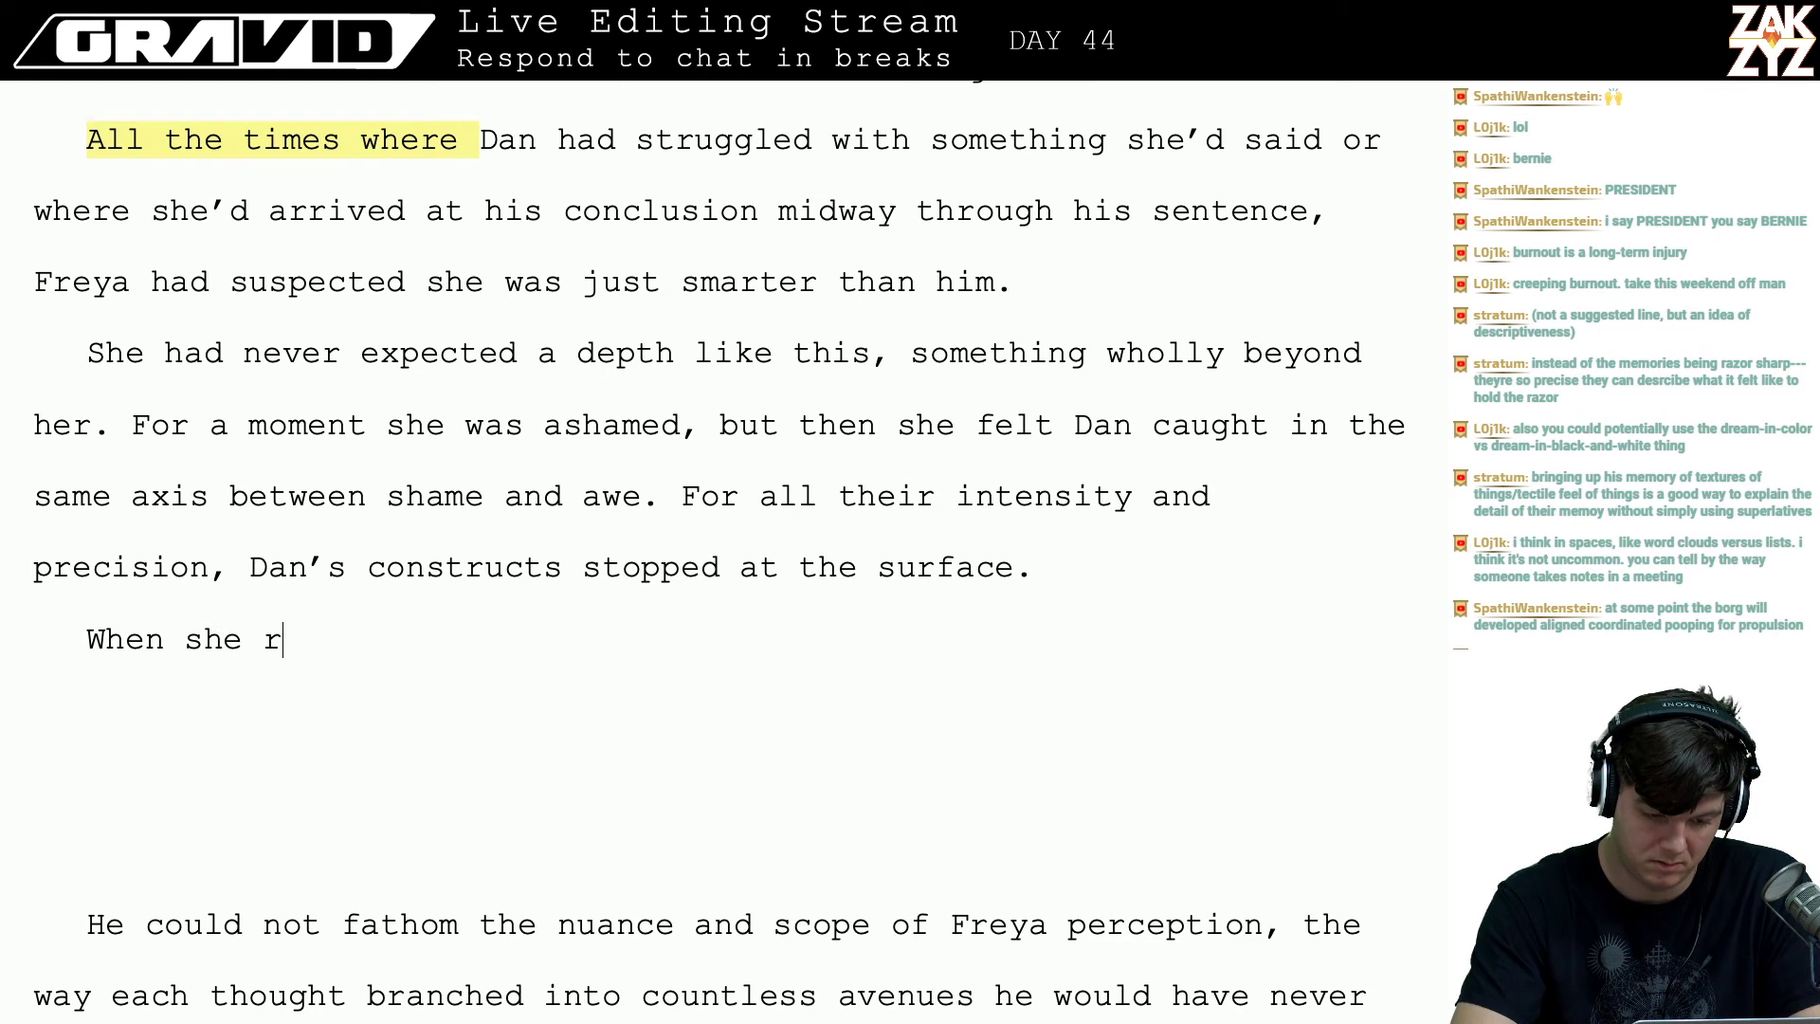
key("BackSpace")
type("R")
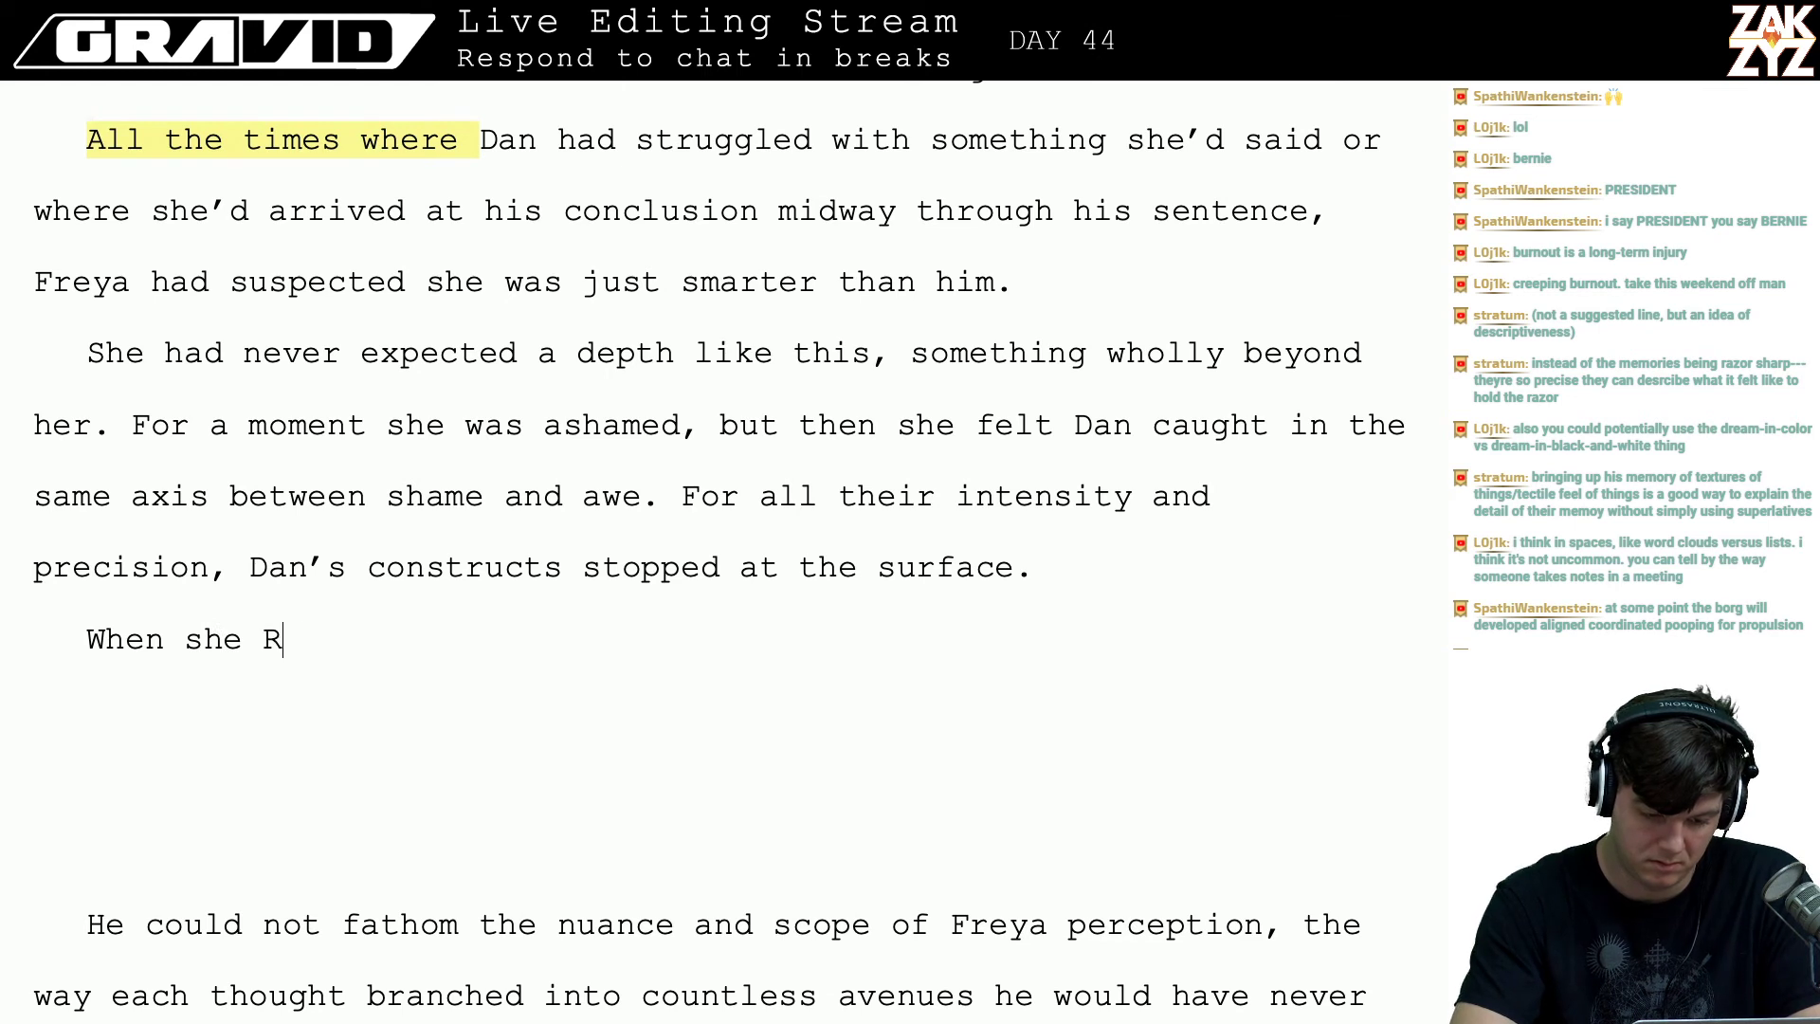
type("emem")
key("BackSpace")
key("BackSpace")
key("BackSpace")
key("BackSpace")
key("BackSpace")
type("remem")
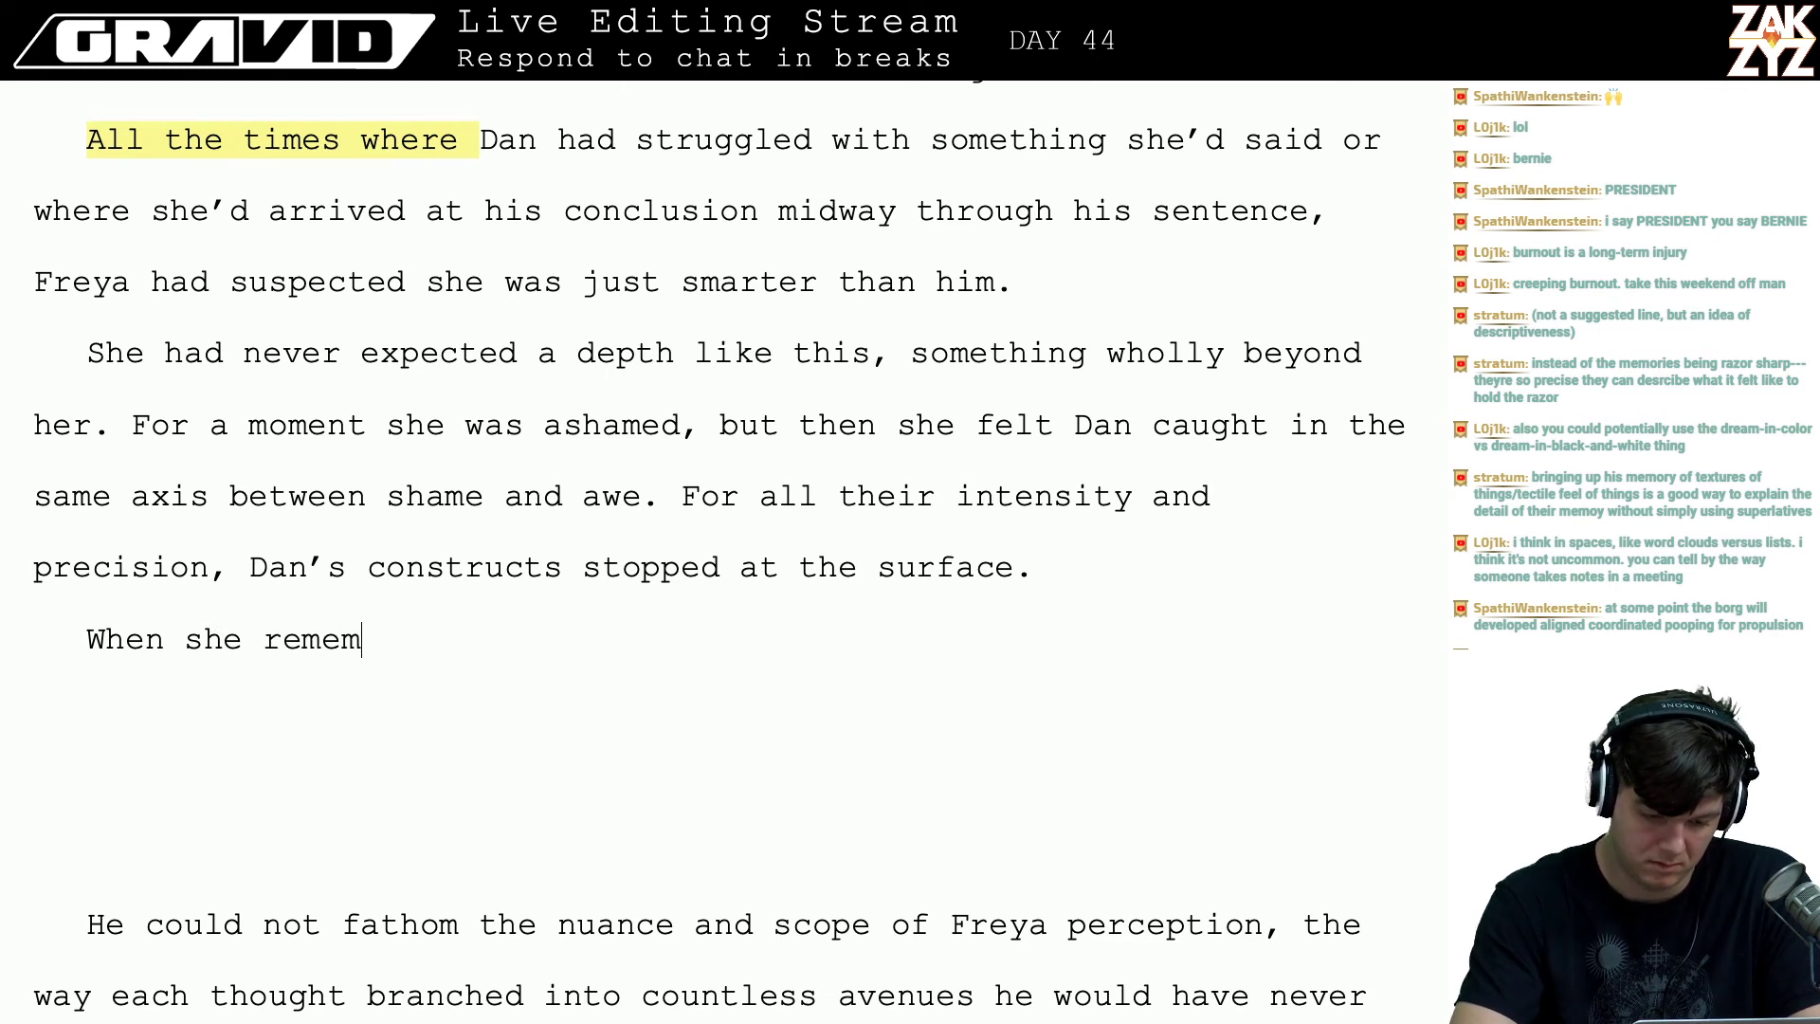
type("bered being Dan, she f")
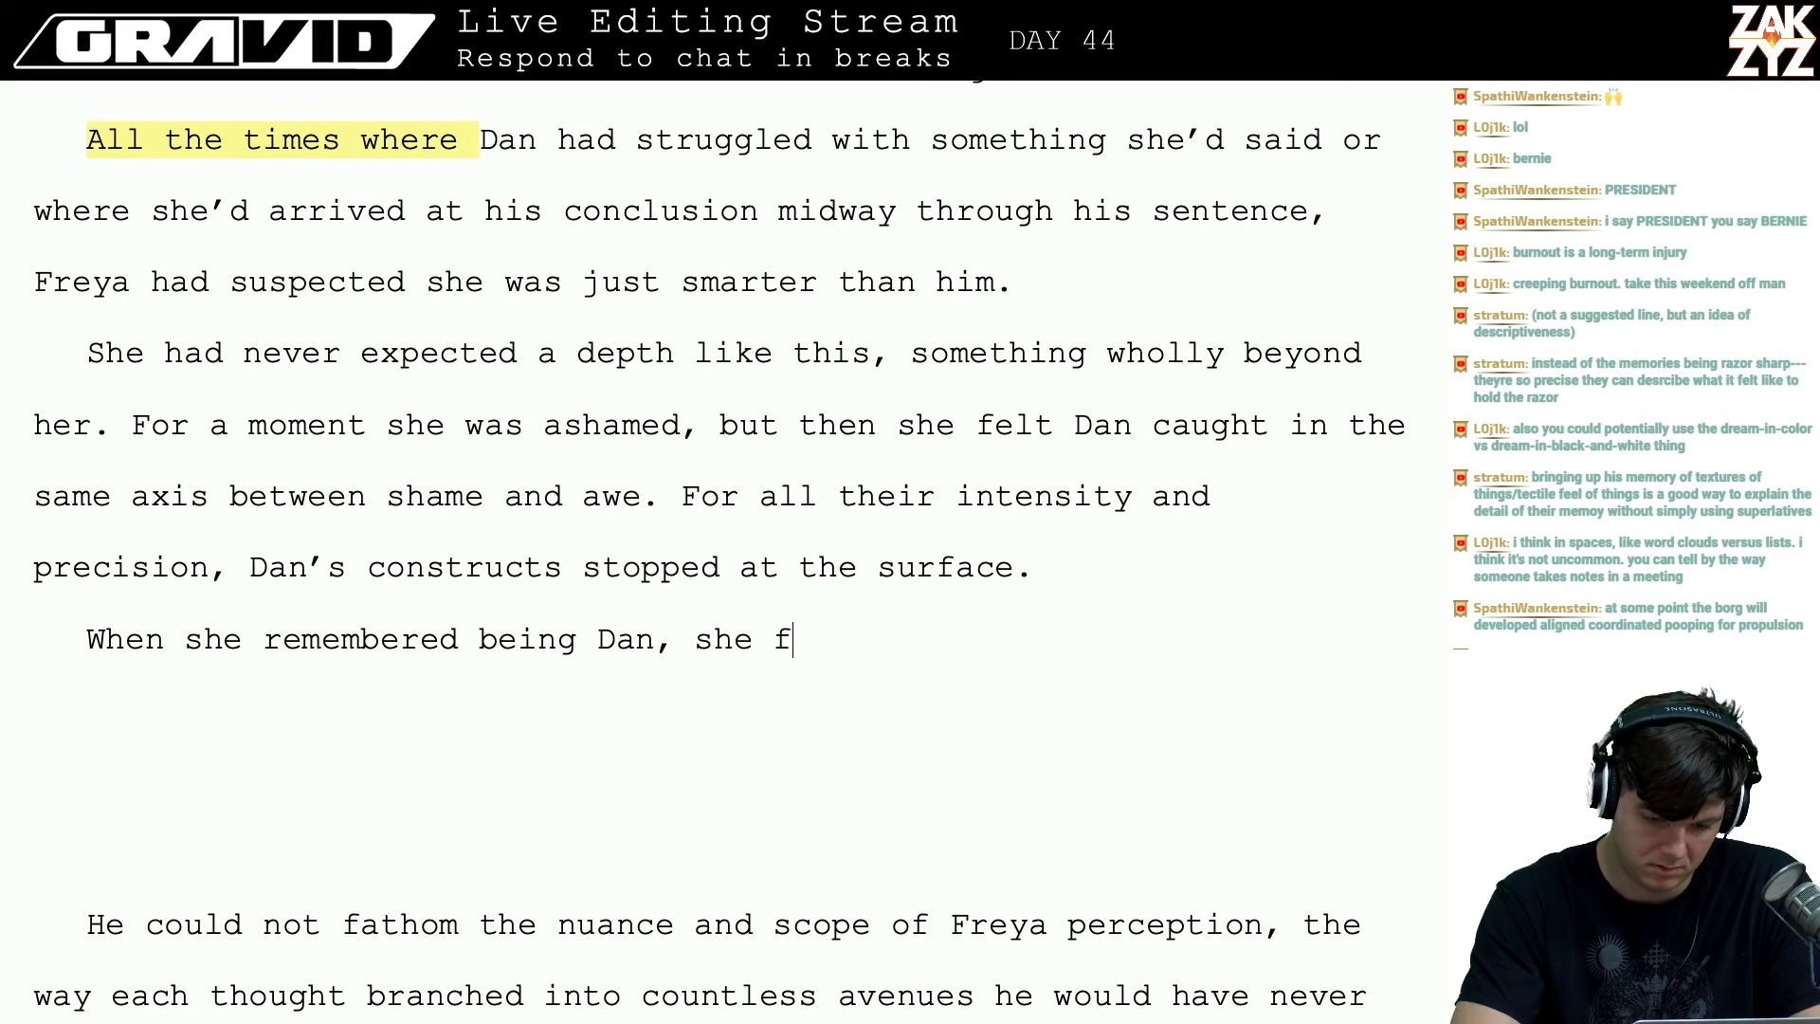
key("BackSpace")
type("could ")
type("remember the feeling of")
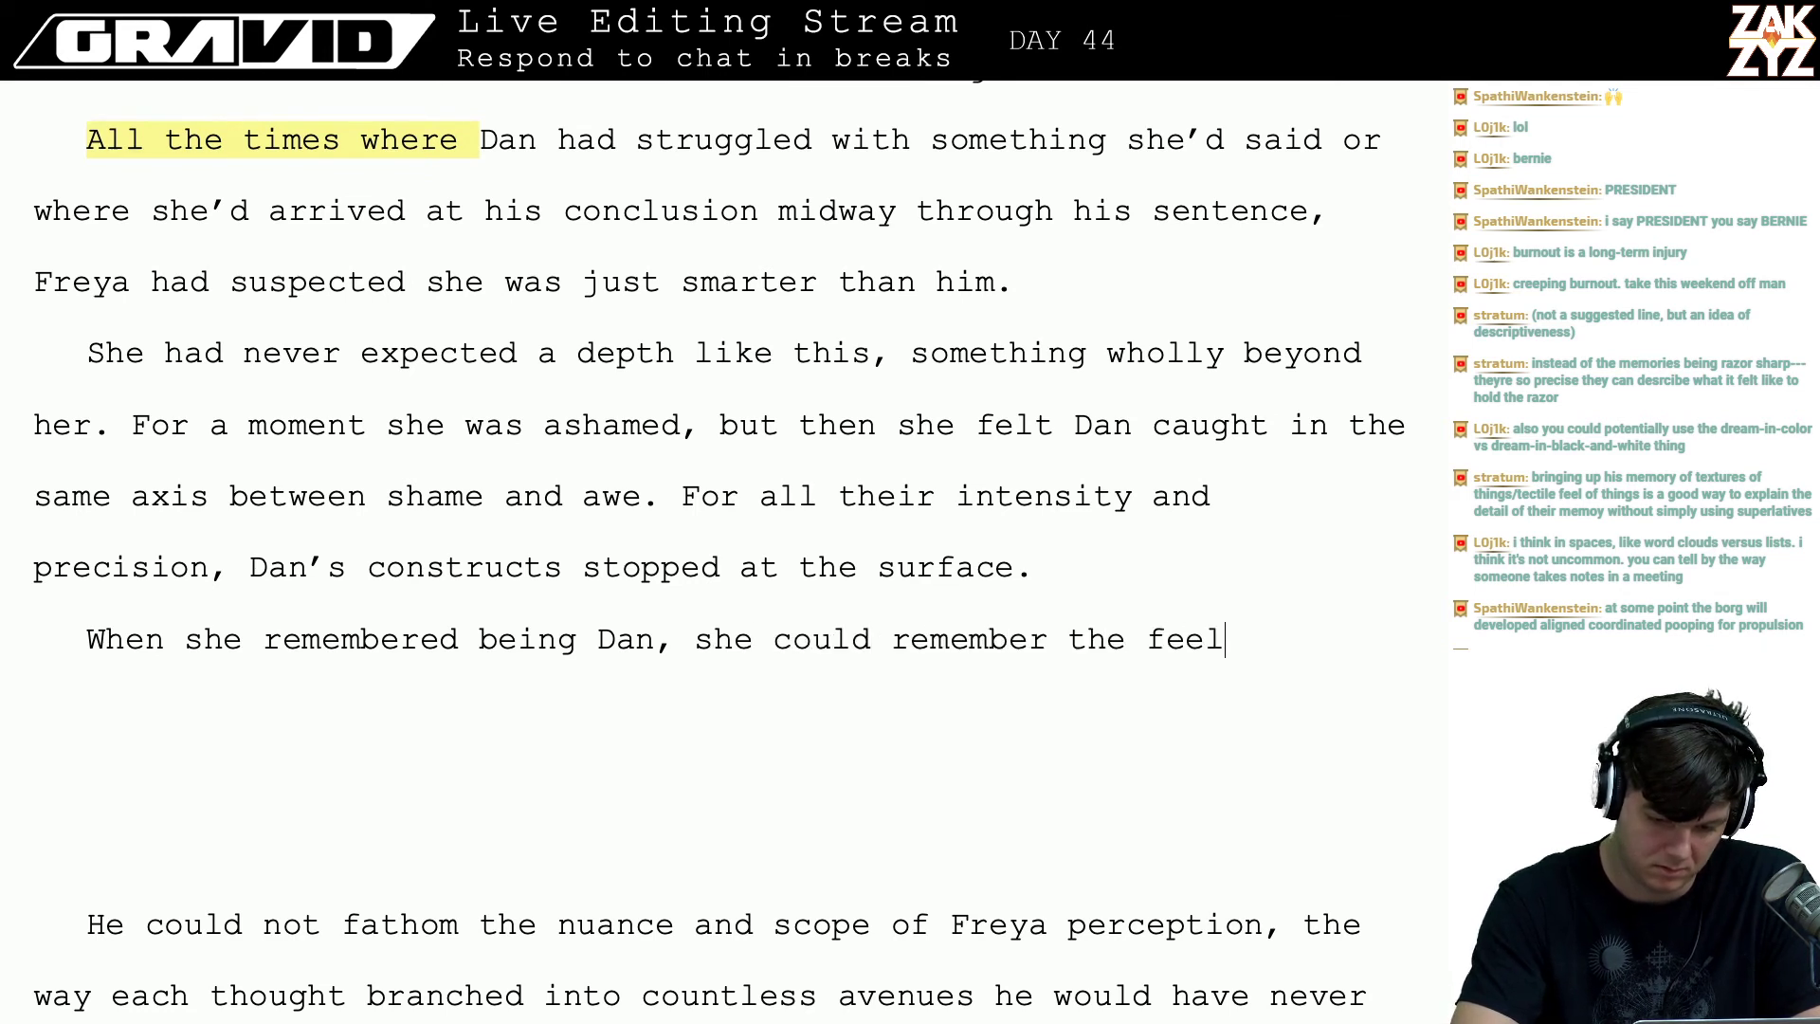
- Delete the whole drafted sentence about remembering being Dan
key("BackSpace")
key("BackSpace")
key("BackSpace")
key("BackSpace")
key("BackSpace")
key("BackSpace")
key("BackSpace")
key("BackSpace")
key("BackSpace")
key("BackSpace")
key("BackSpace")
key("BackSpace")
key("BackSpace")
key("BackSpace")
key("BackSpace")
key("BackSpace")
key("BackSpace")
key("BackSpace")
key("BackSpace")
key("BackSpace")
key("BackSpace")
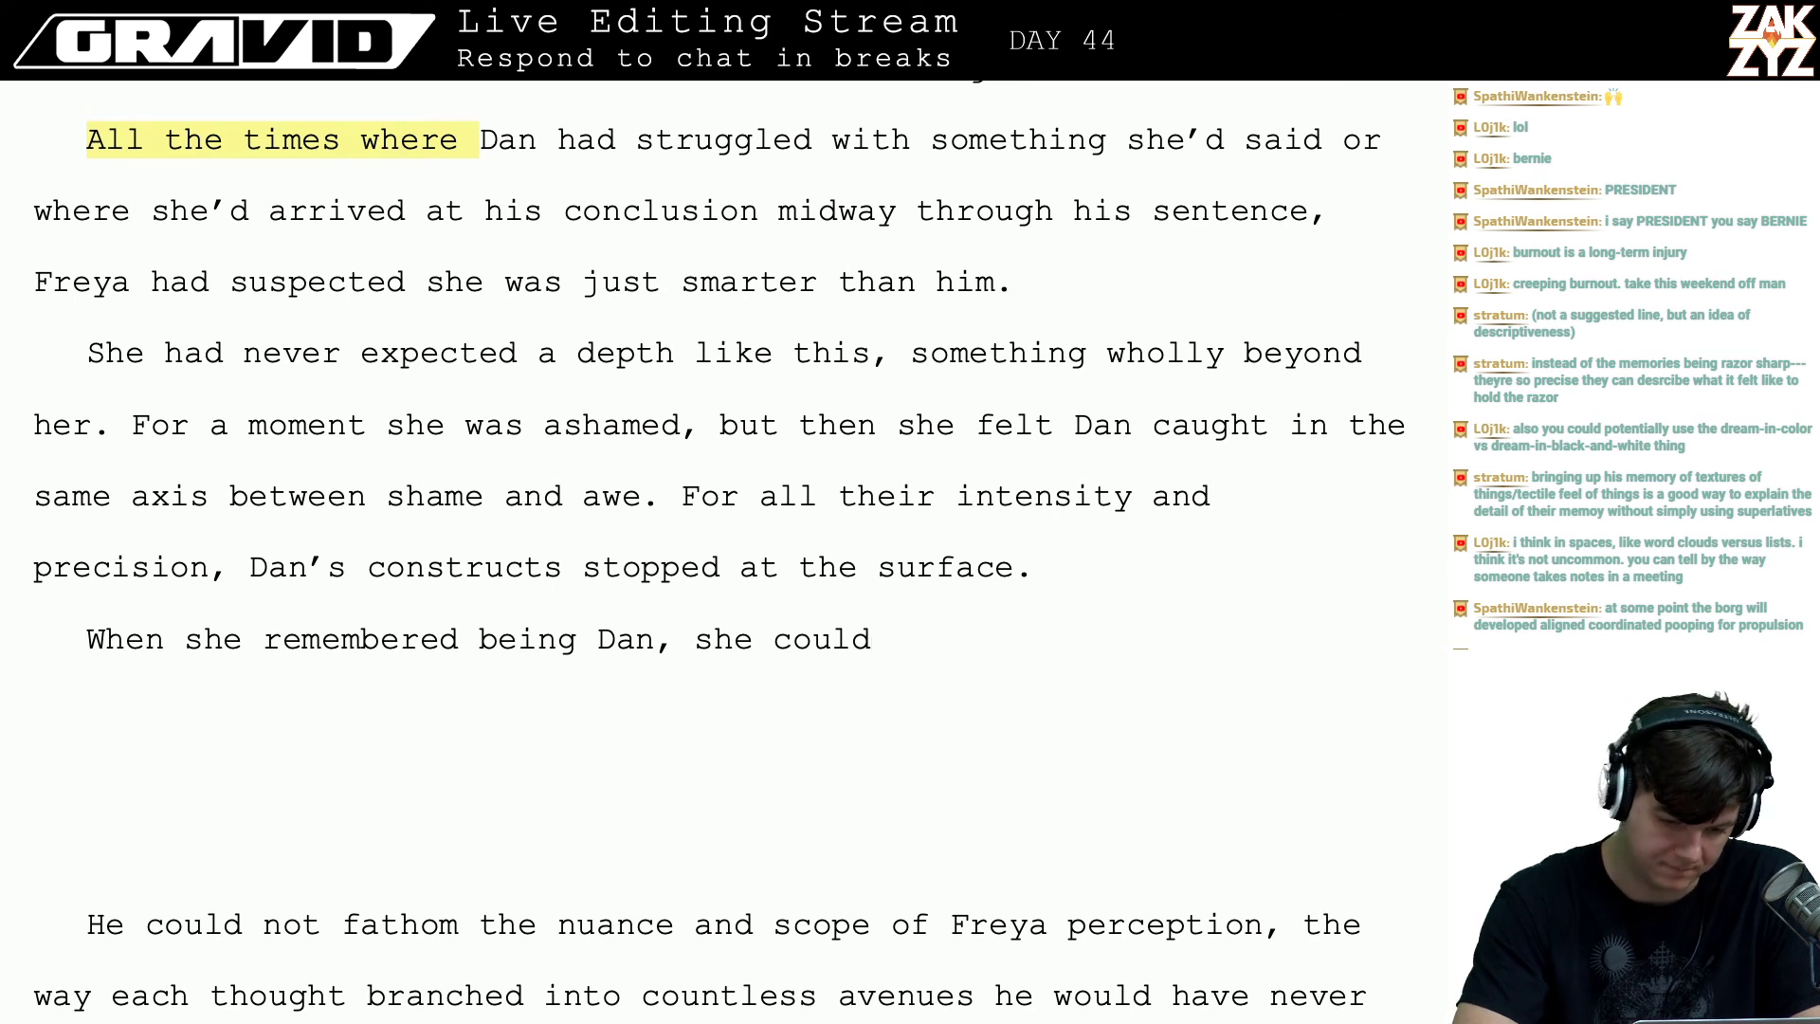
key("BackSpace")
key("BackSpace")
key("BackSpace")
key("BackSpace")
key("BackSpace")
key("BackSpace")
key("BackSpace")
key("BackSpace")
key("BackSpace")
key("BackSpace")
key("BackSpace")
key("BackSpace")
key("BackSpace")
key("BackSpace")
key("BackSpace")
key("BackSpace")
key("BackSpace")
key("BackSpace")
key("BackSpace")
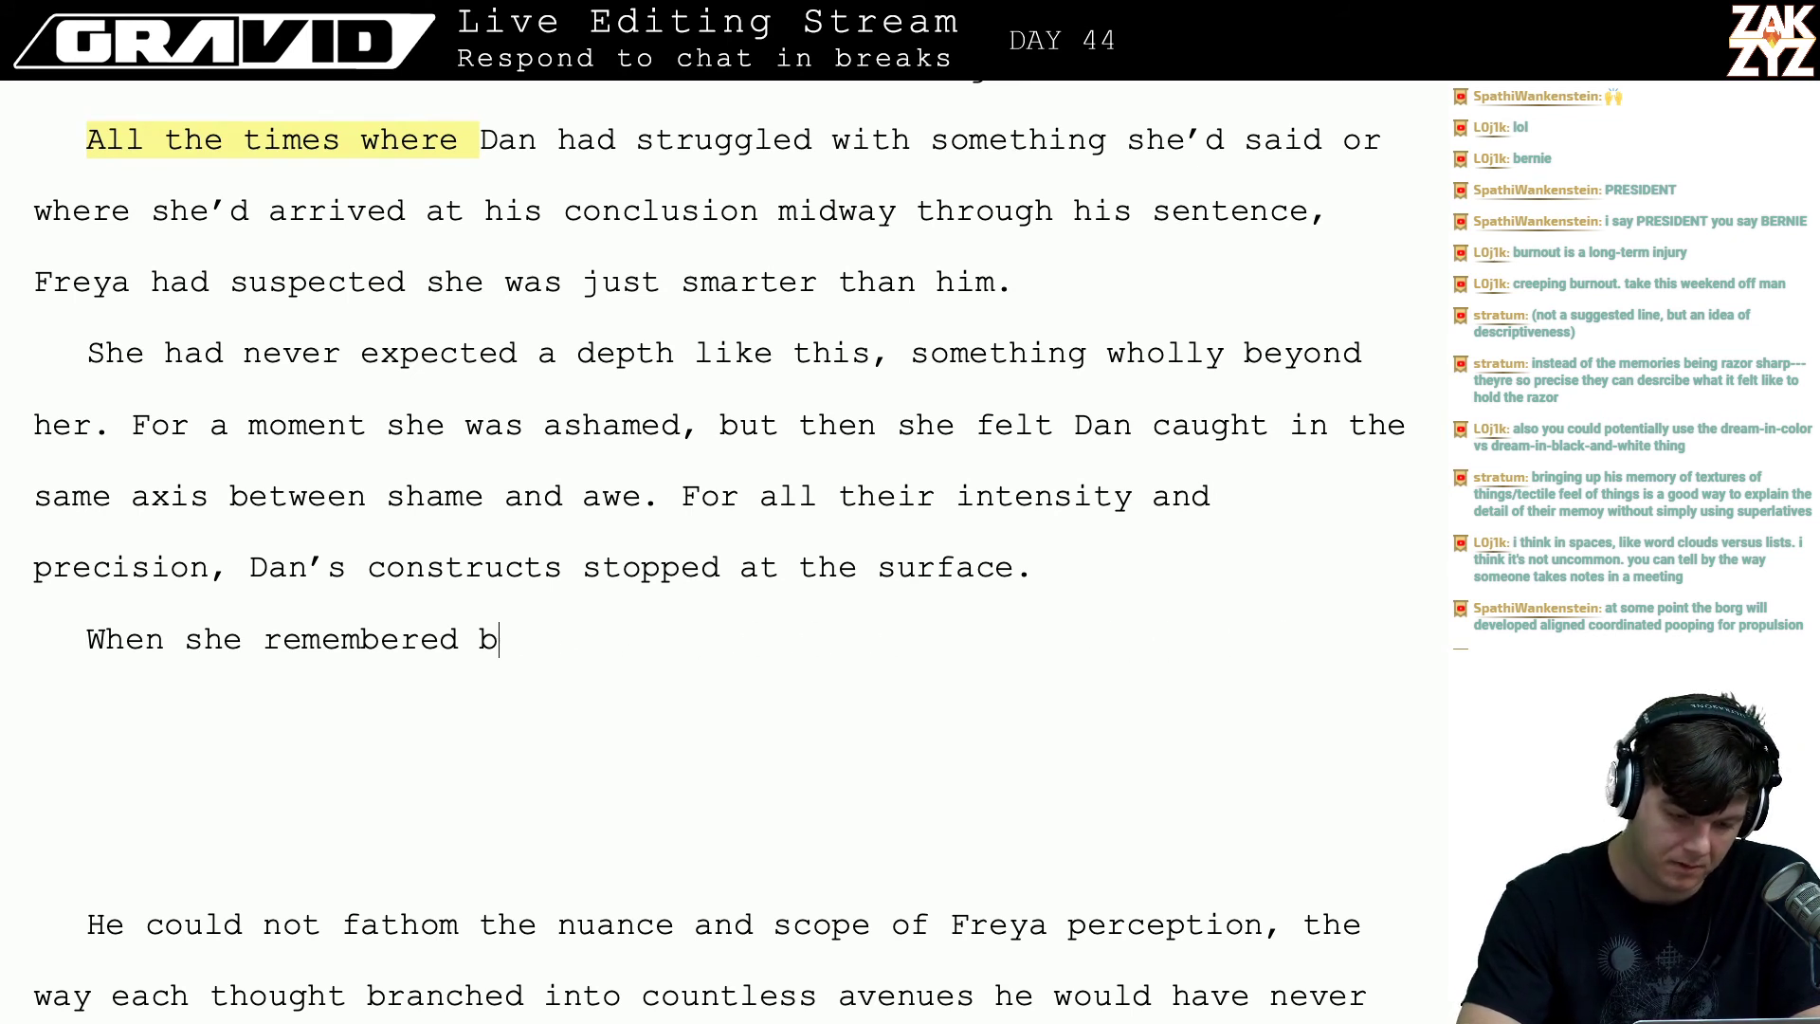
key("BackSpace")
key("BackSpace")
key("BackSpace")
key("BackSpace")
key("BackSpace")
key("BackSpace")
key("BackSpace")
key("BackSpace")
key("BackSpace")
key("BackSpace")
key("BackSpace")
key("BackSpace")
key("BackSpace")
key("BackSpace")
key("BackSpace")
key("BackSpace")
key("BackSpace")
key("BackSpace")
key("BackSpace")
key("BackSpace")
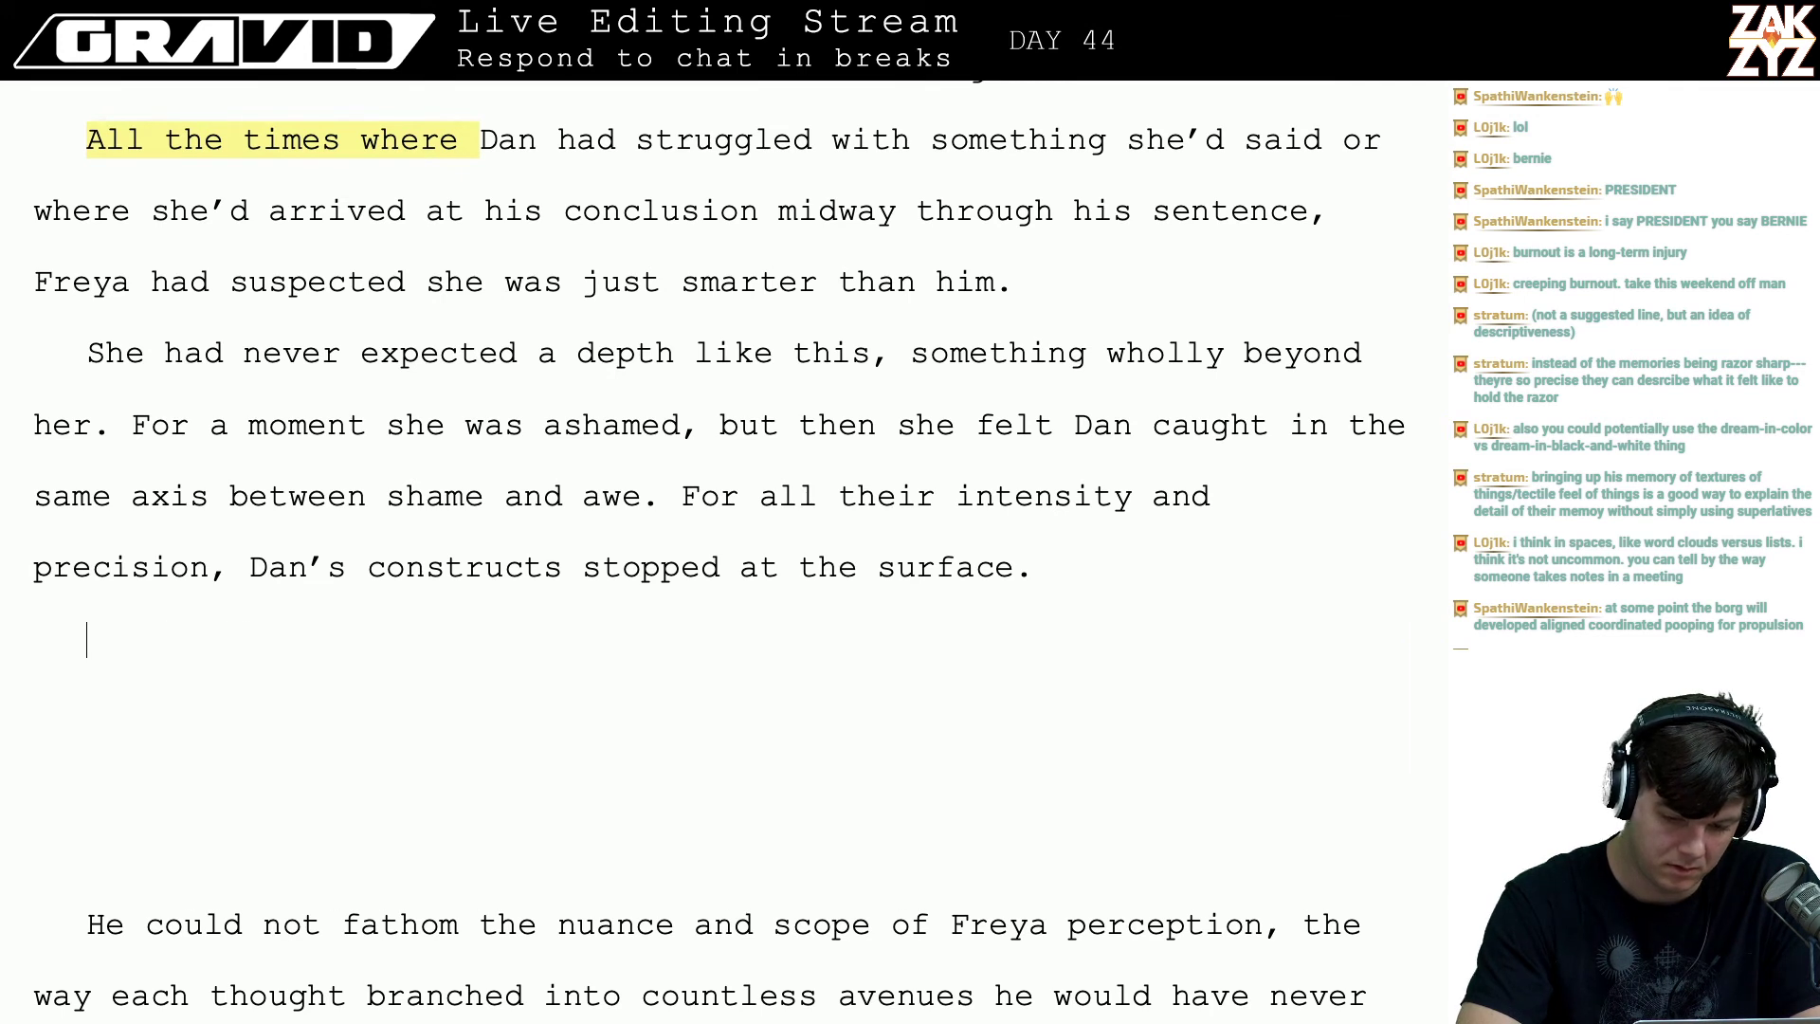
- Try continuing the line after "stopped at the surface" with ", they" and with a sentence starting "The"
key("BackSpace")
type(", ")
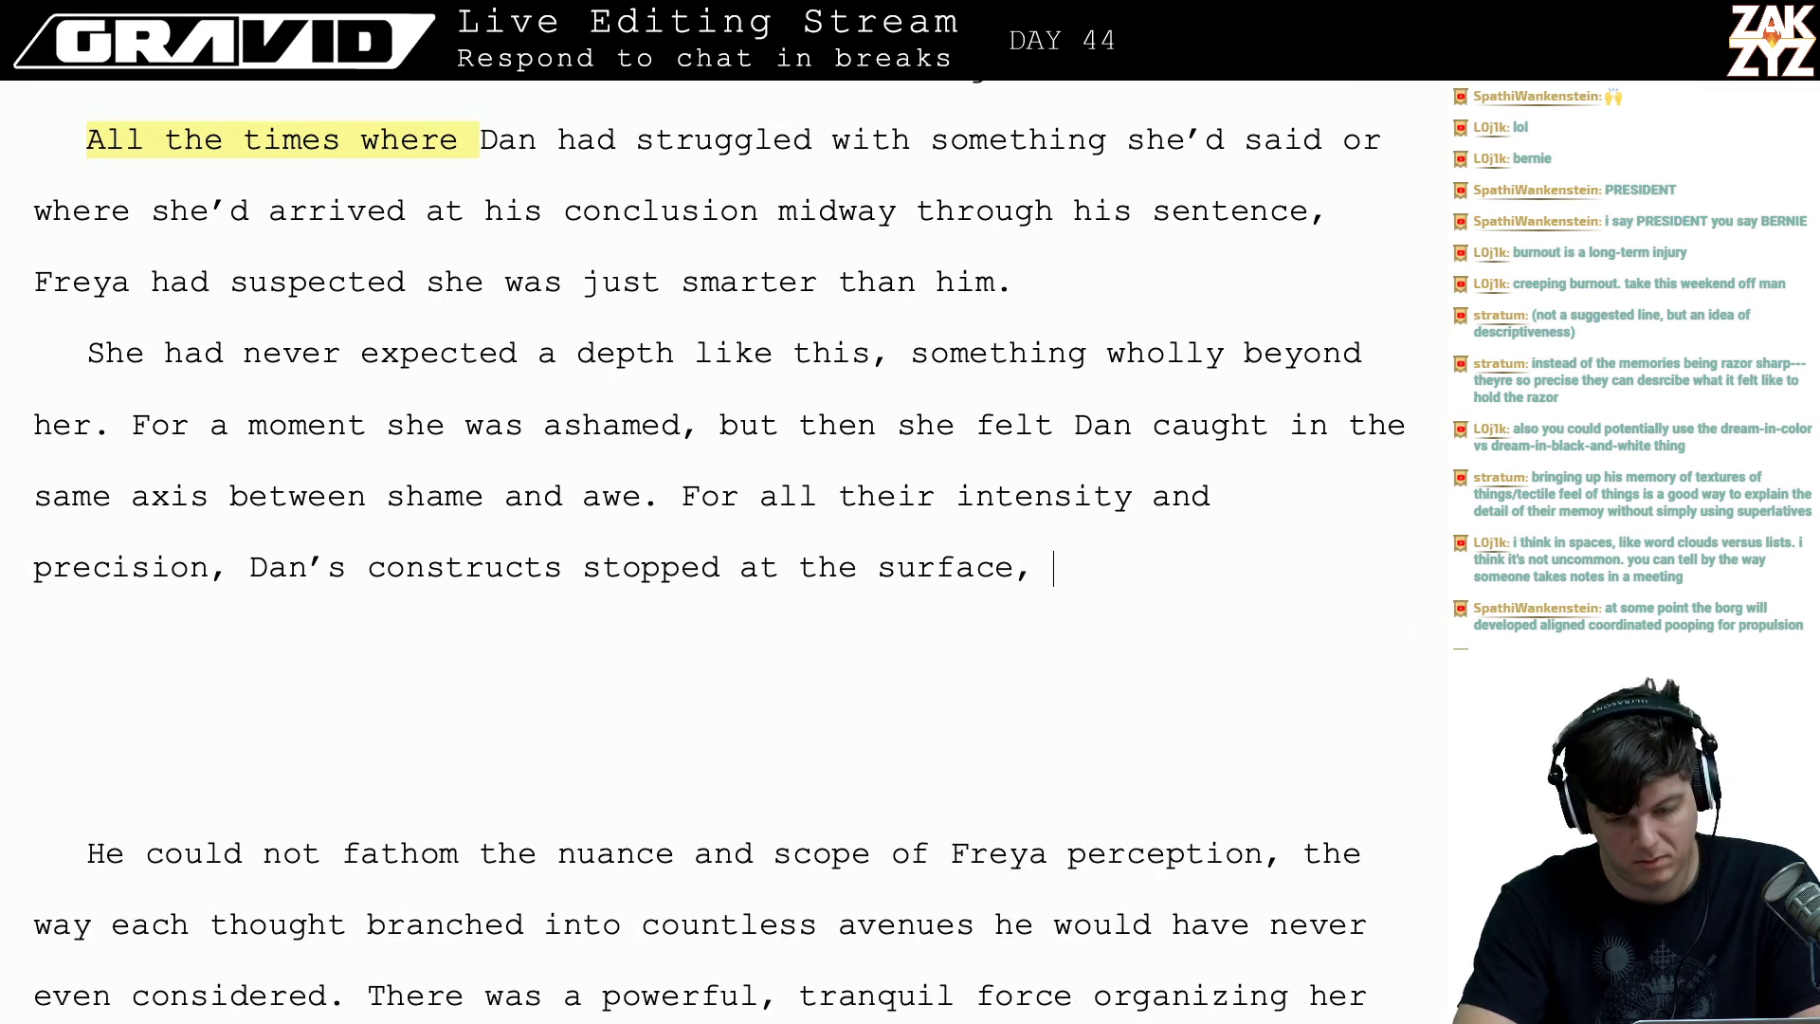
type("they")
key("BackSpace")
key("BackSpace")
key("BackSpace")
key("BackSpace")
key("BackSpace")
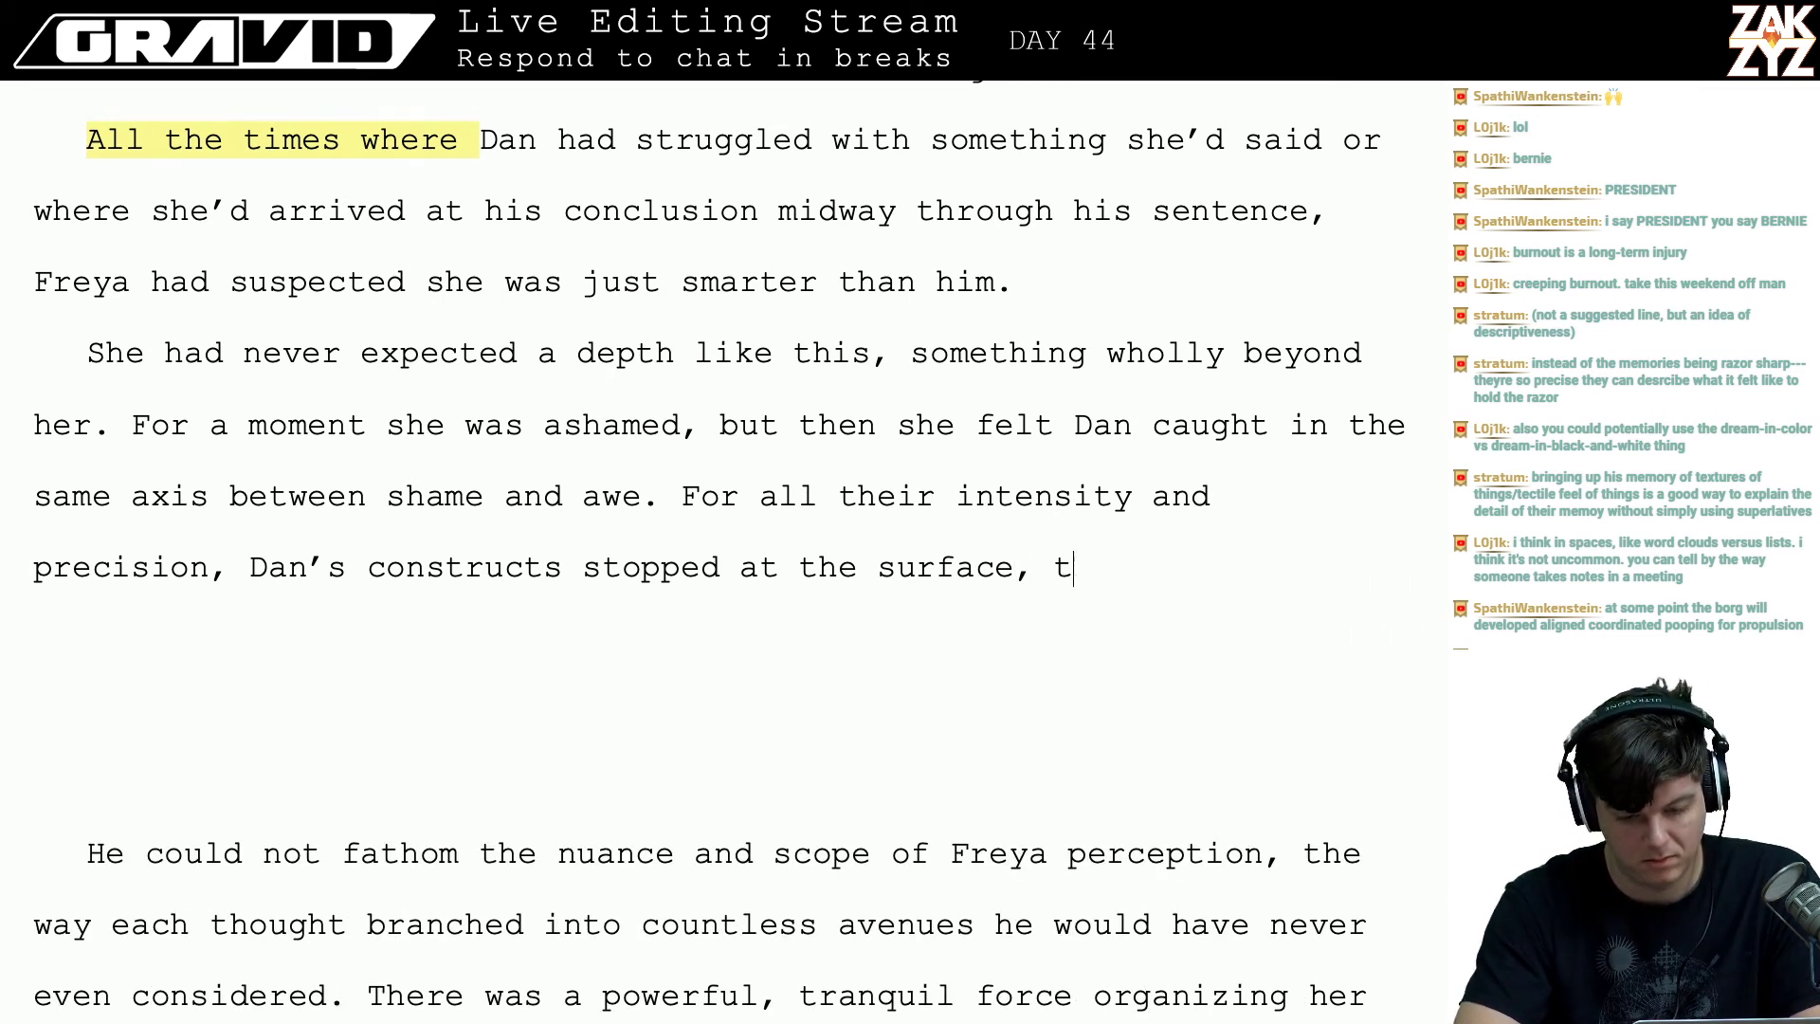
type("The")
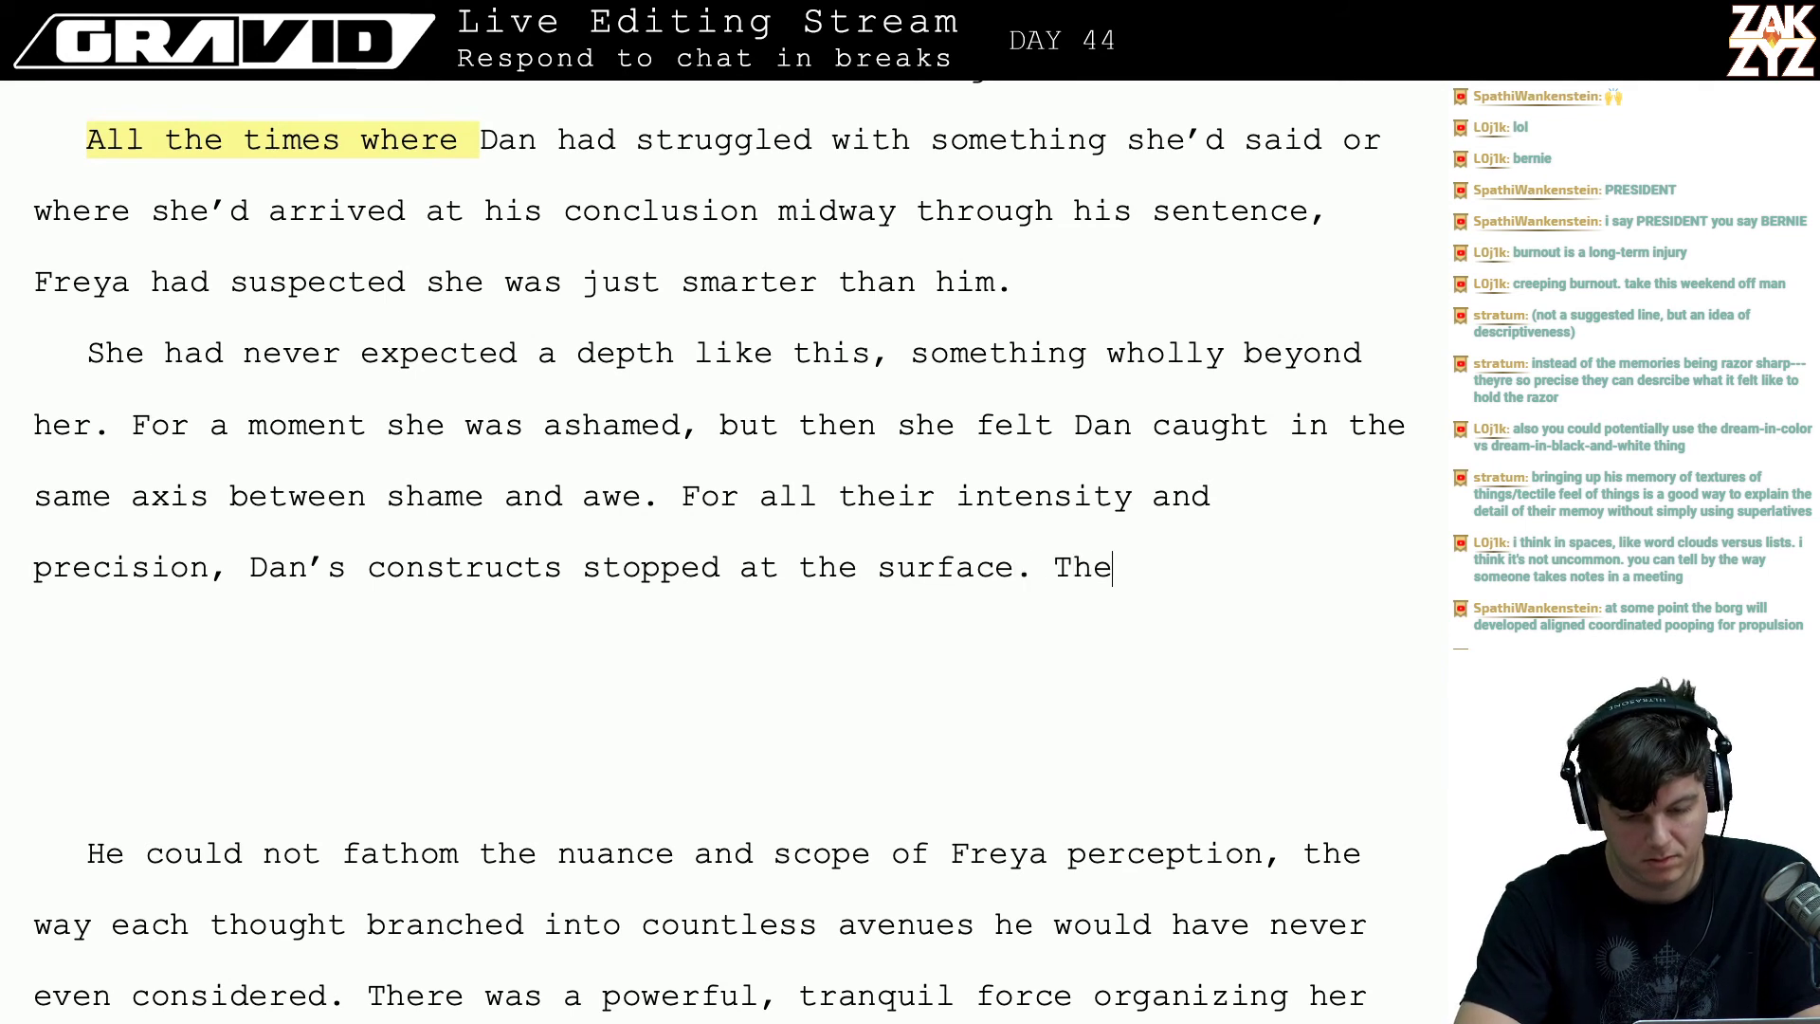
key("BackSpace")
key("BackSpace")
key("BackSpace")
- Write a new paragraph: "When she remembered what it had been like to be in his body, she could remember everything."
key("Return")
type("When")
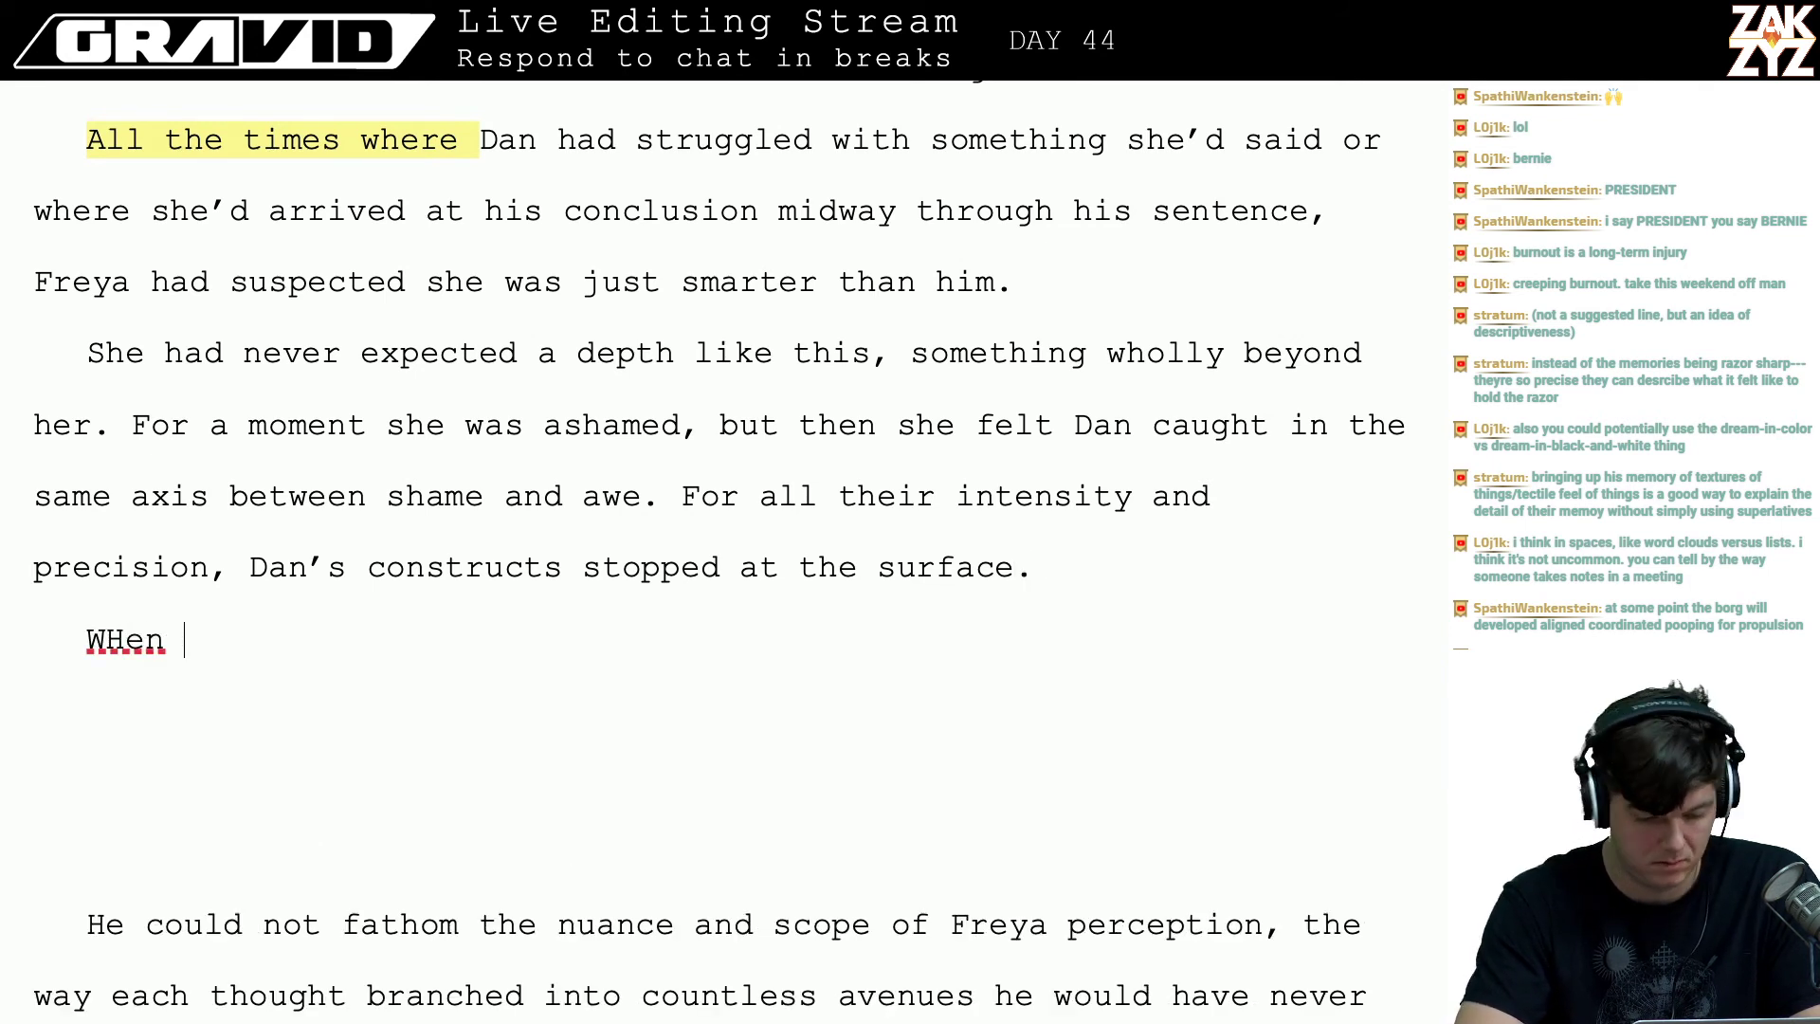
key("BackSpace")
type("n ")
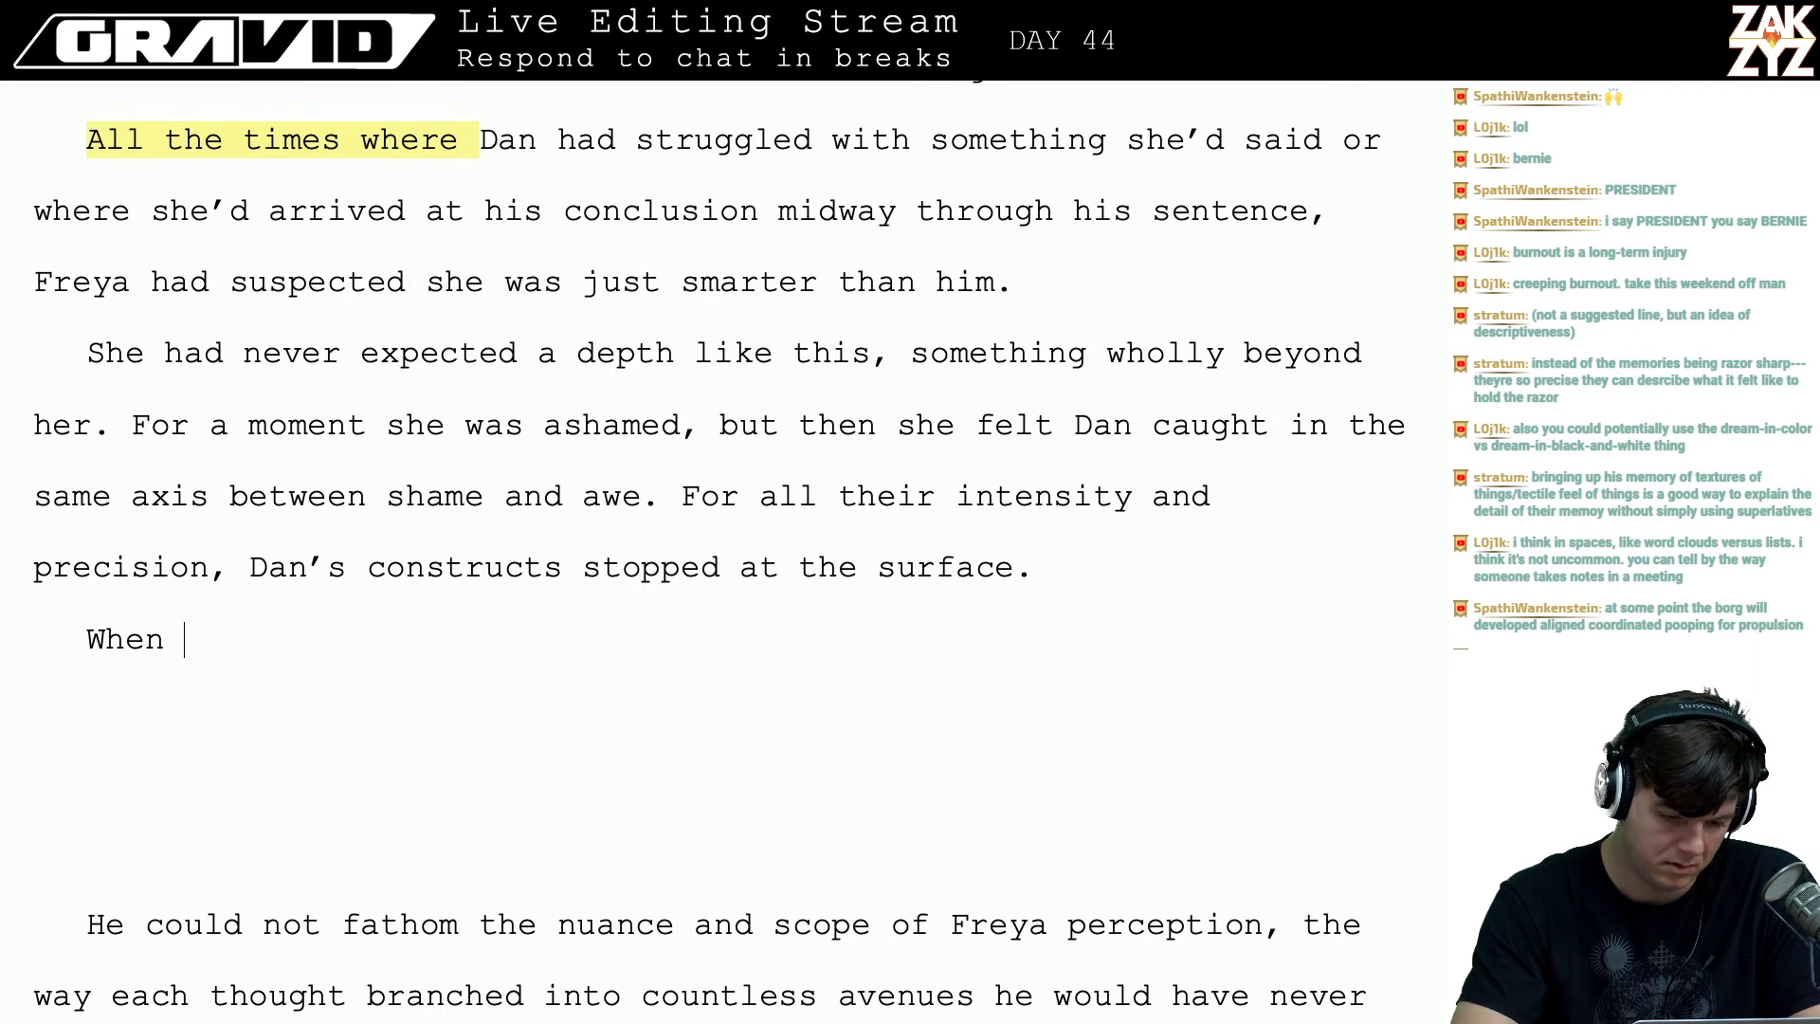
type("she reemember")
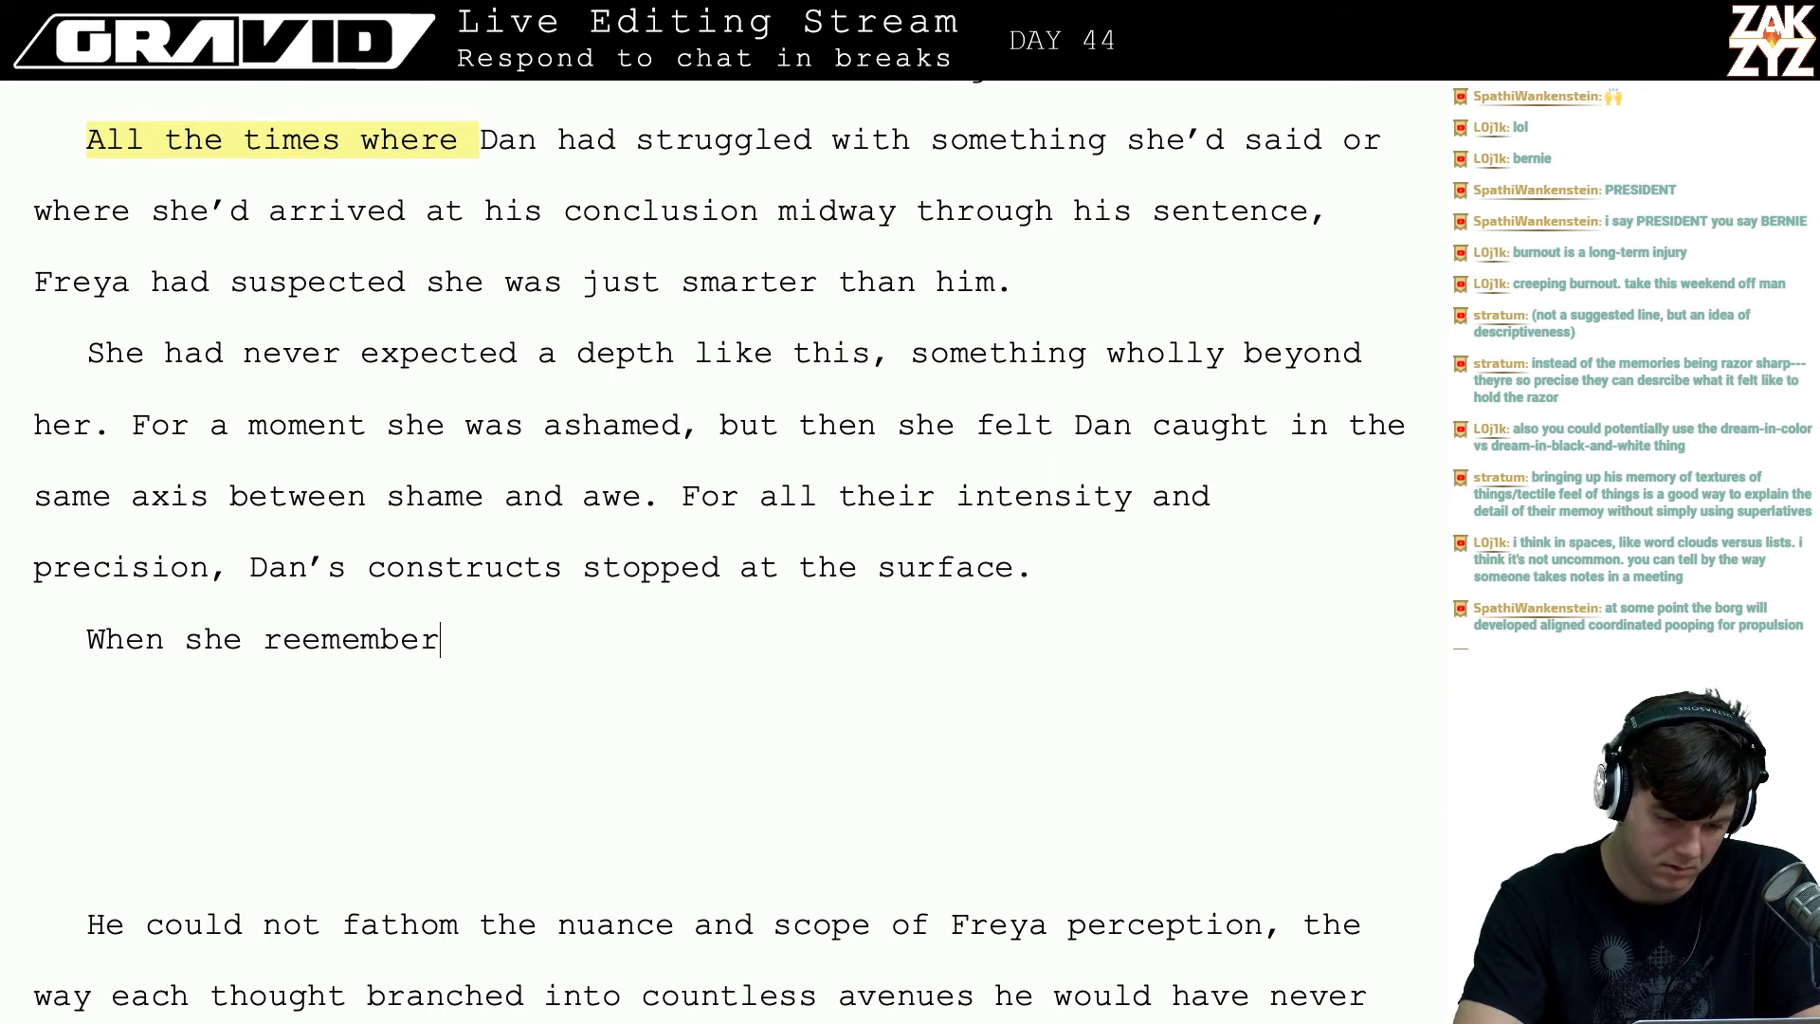
key("BackSpace")
key("BackSpace")
key("BackSpace")
key("BackSpace")
key("BackSpace")
key("BackSpace")
key("BackSpace")
key("BackSpace")
key("BackSpace")
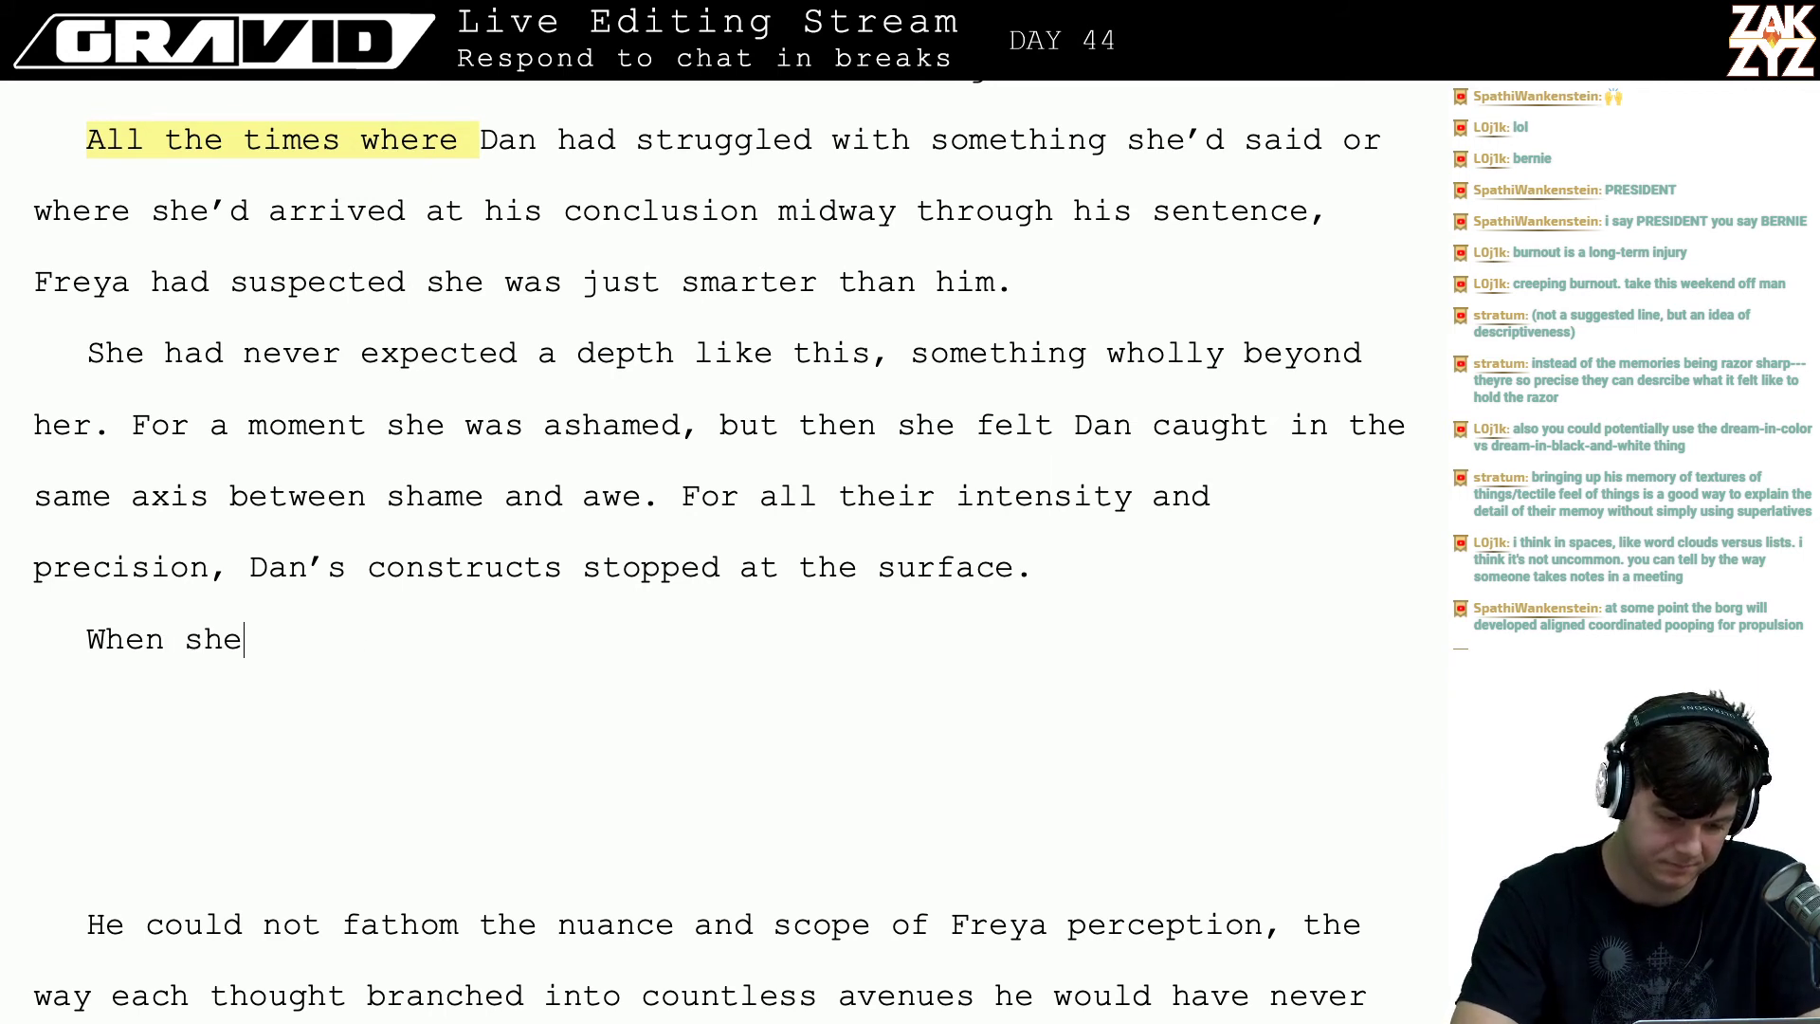
type("remembered what ")
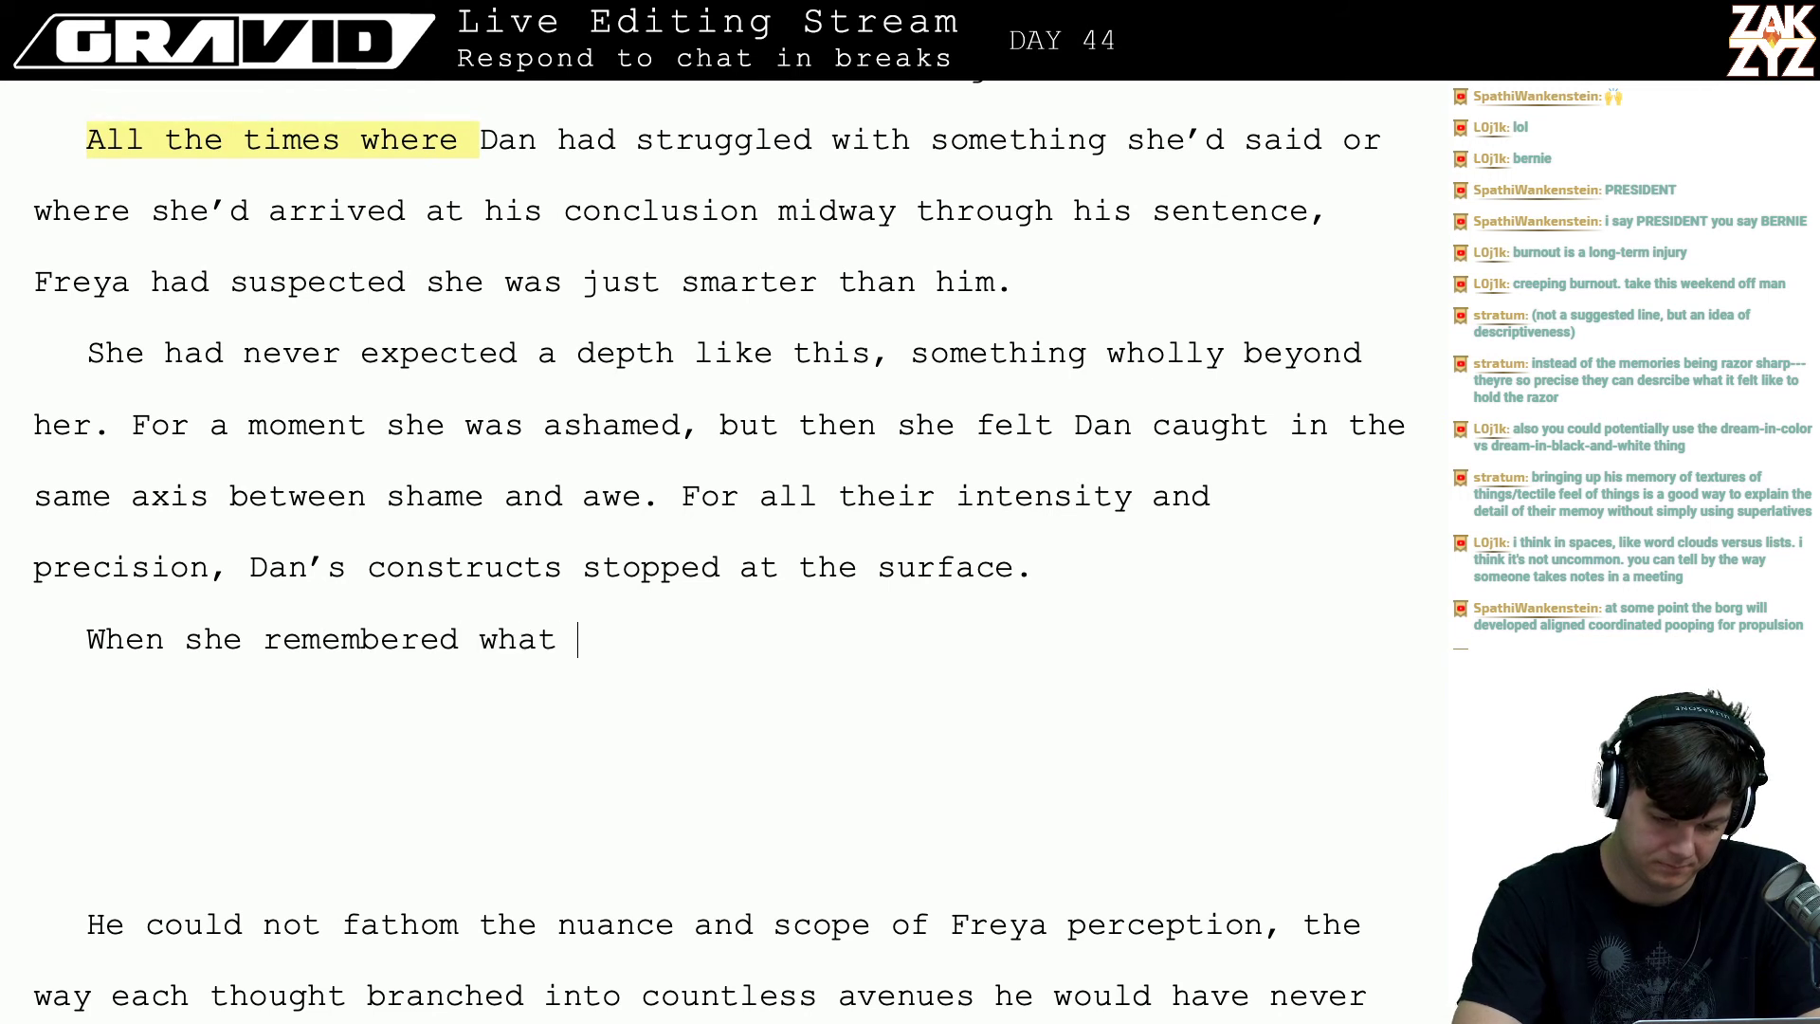
type("it had been l")
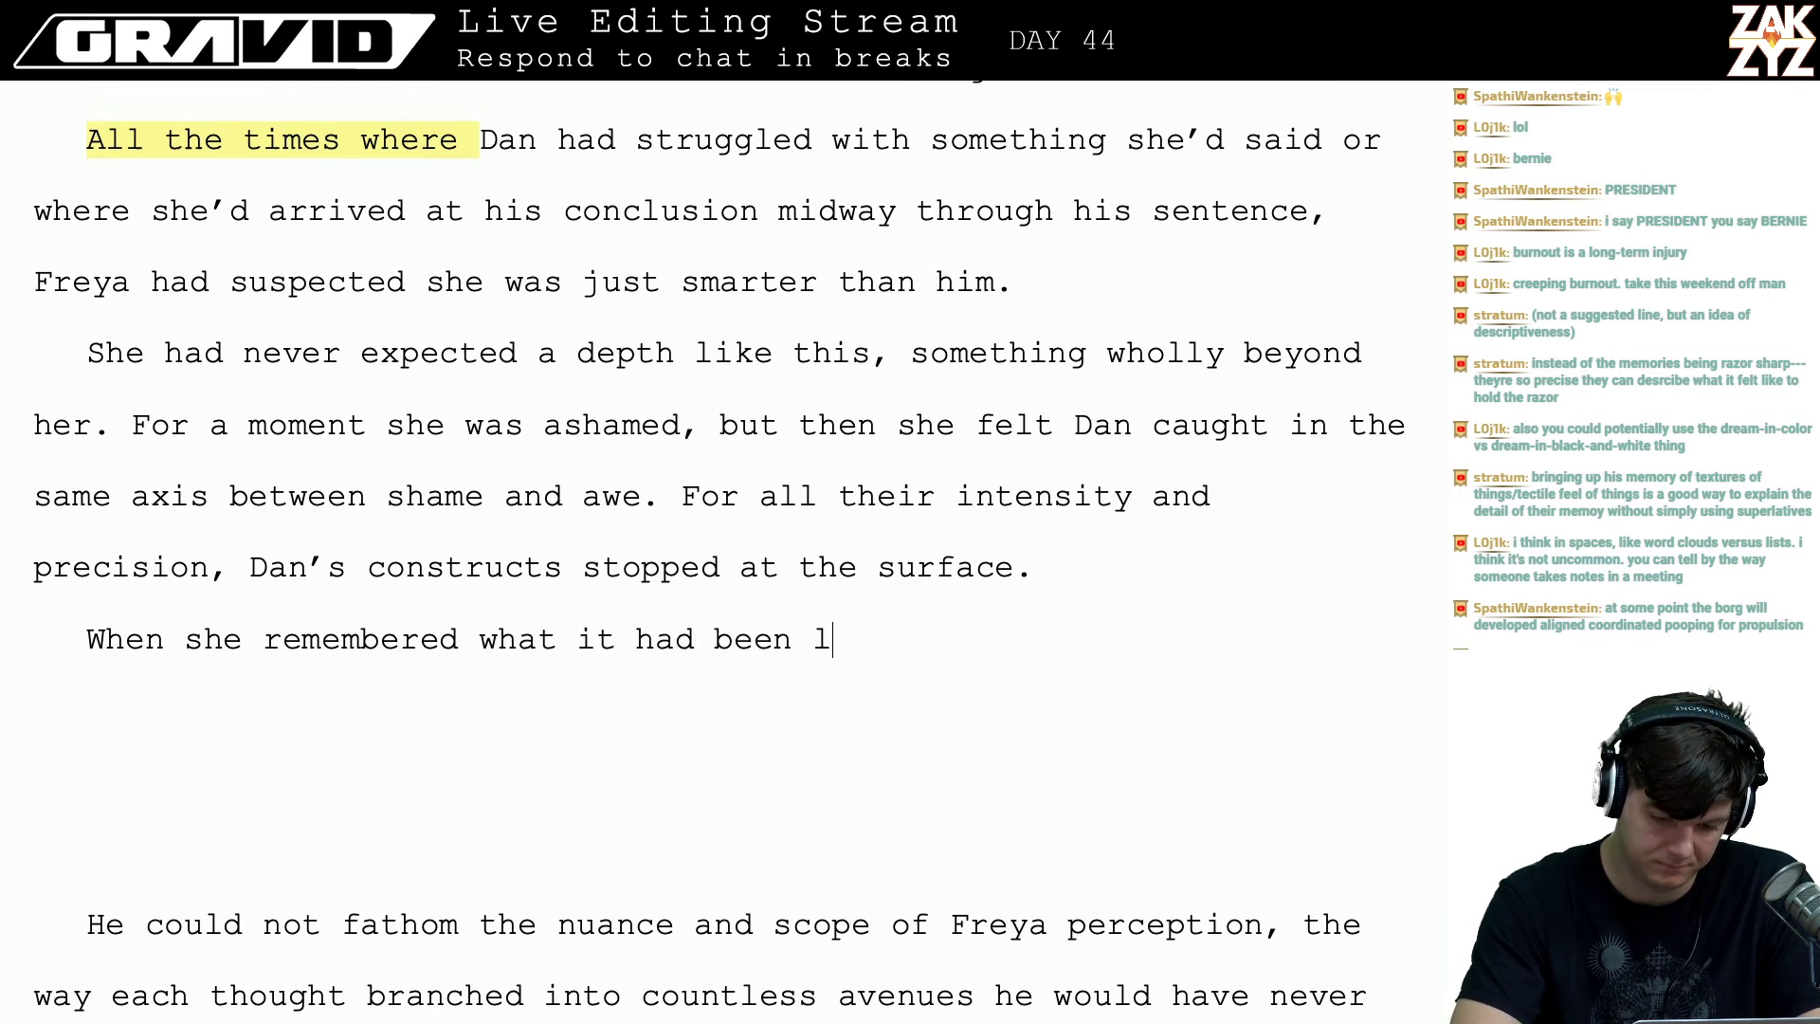
type("ike to be in his ")
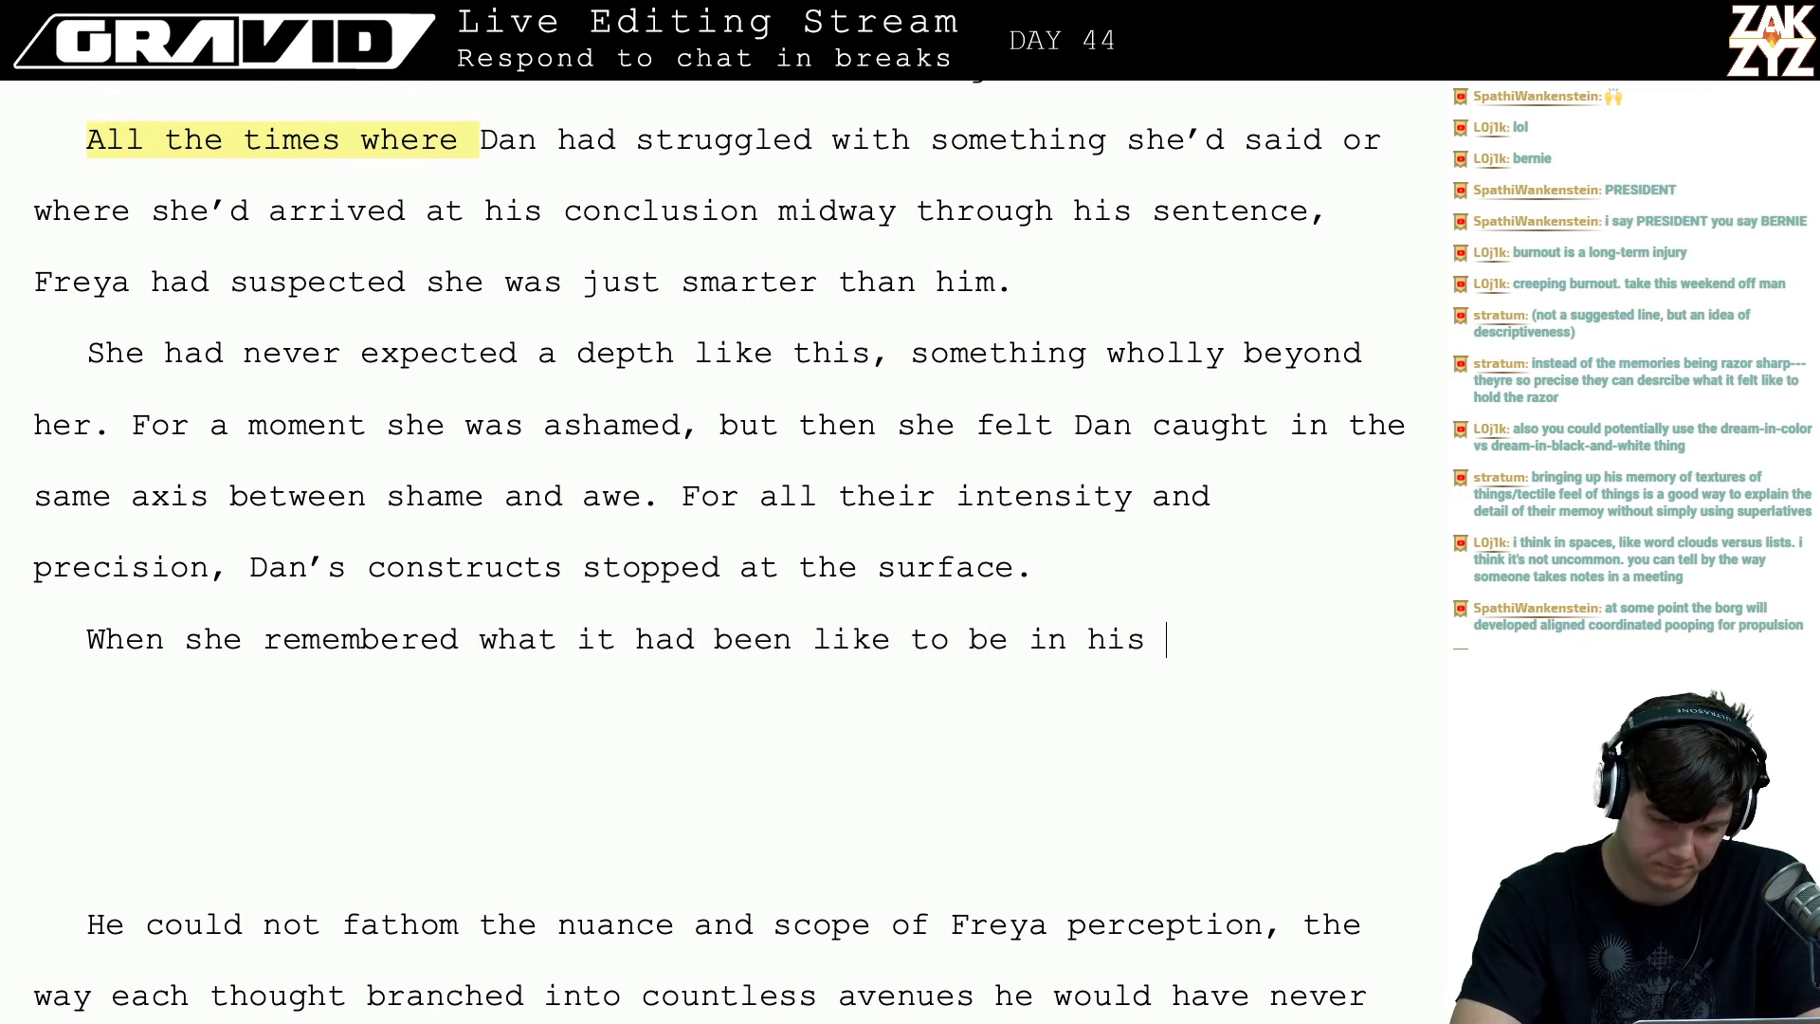
type("body, she could ")
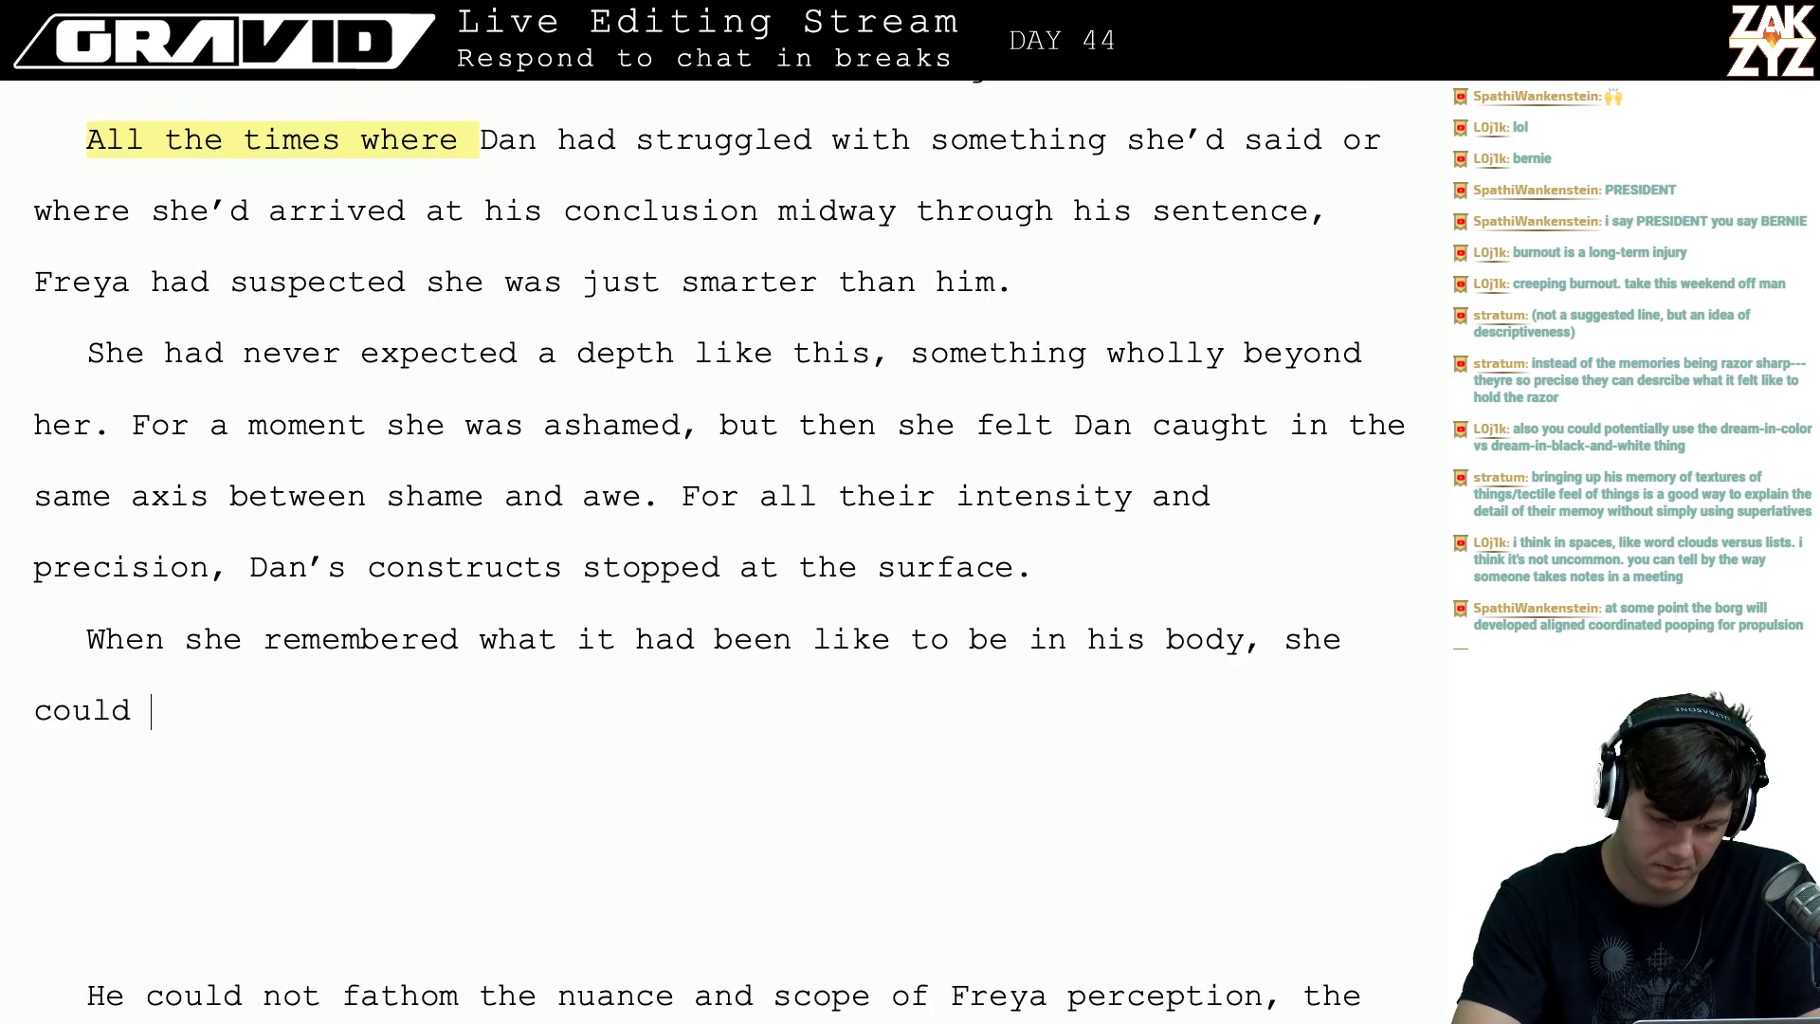
type("remember ev")
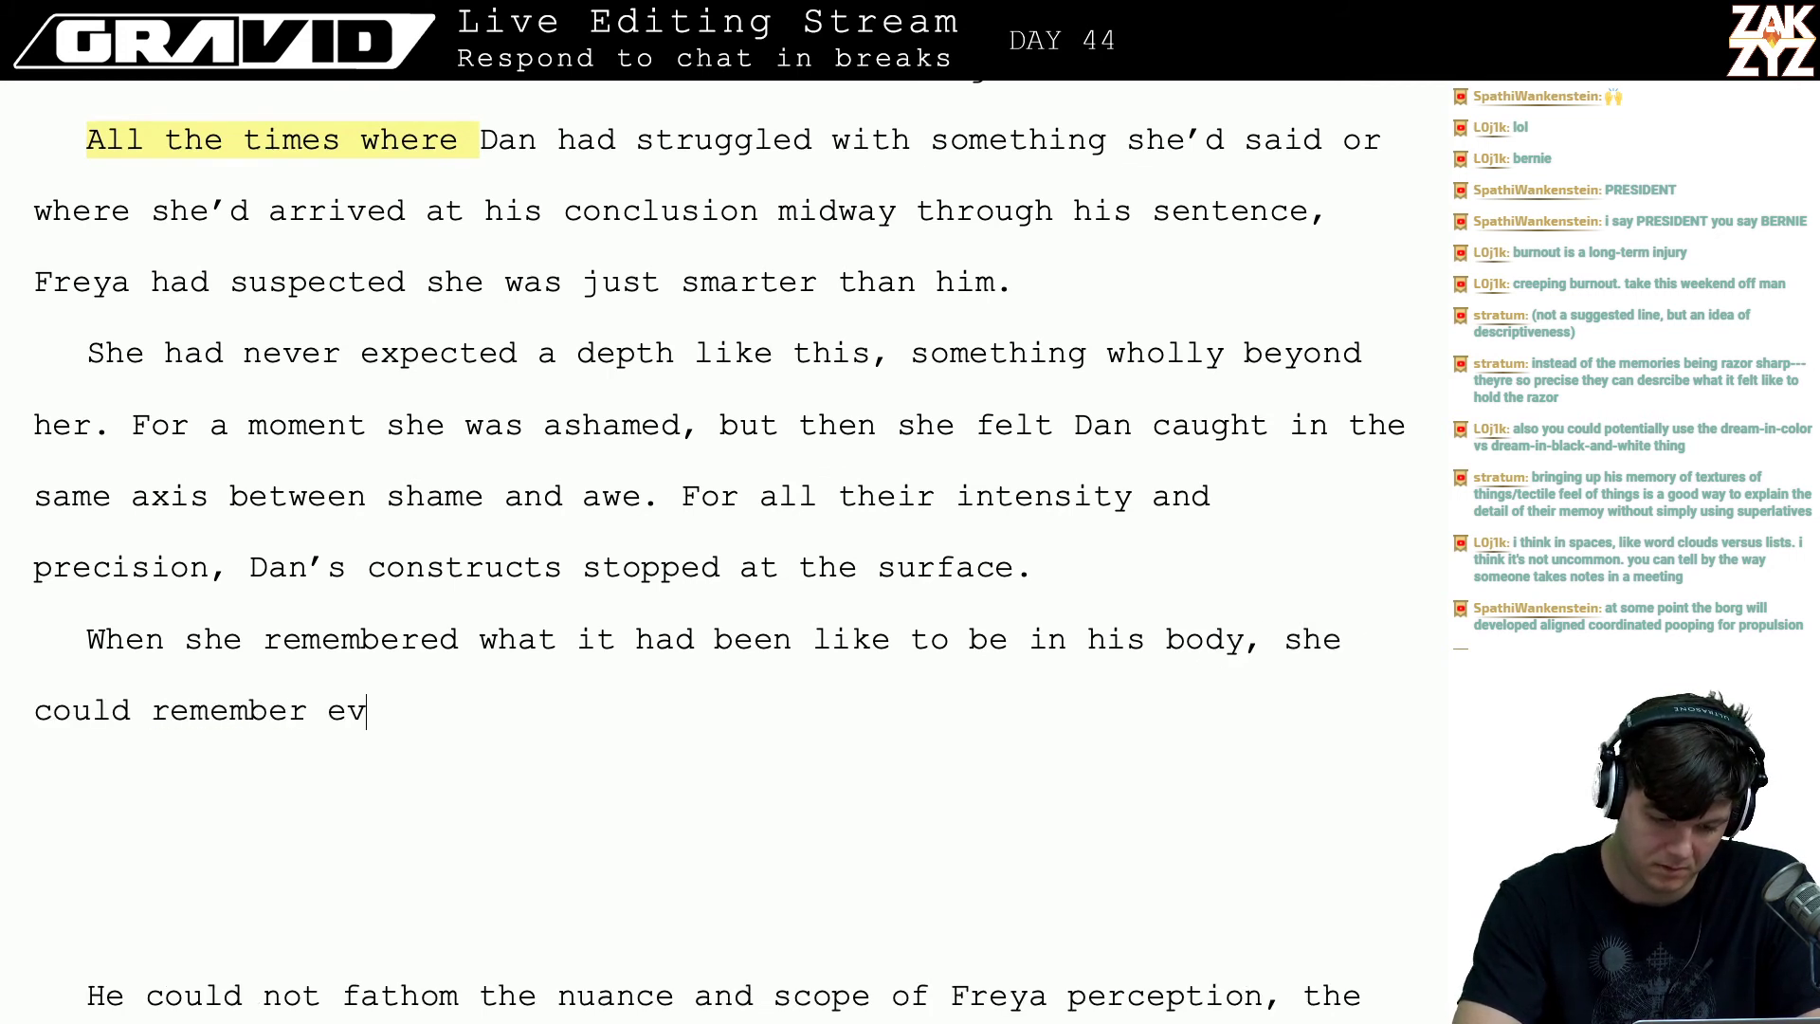
type("erything. T")
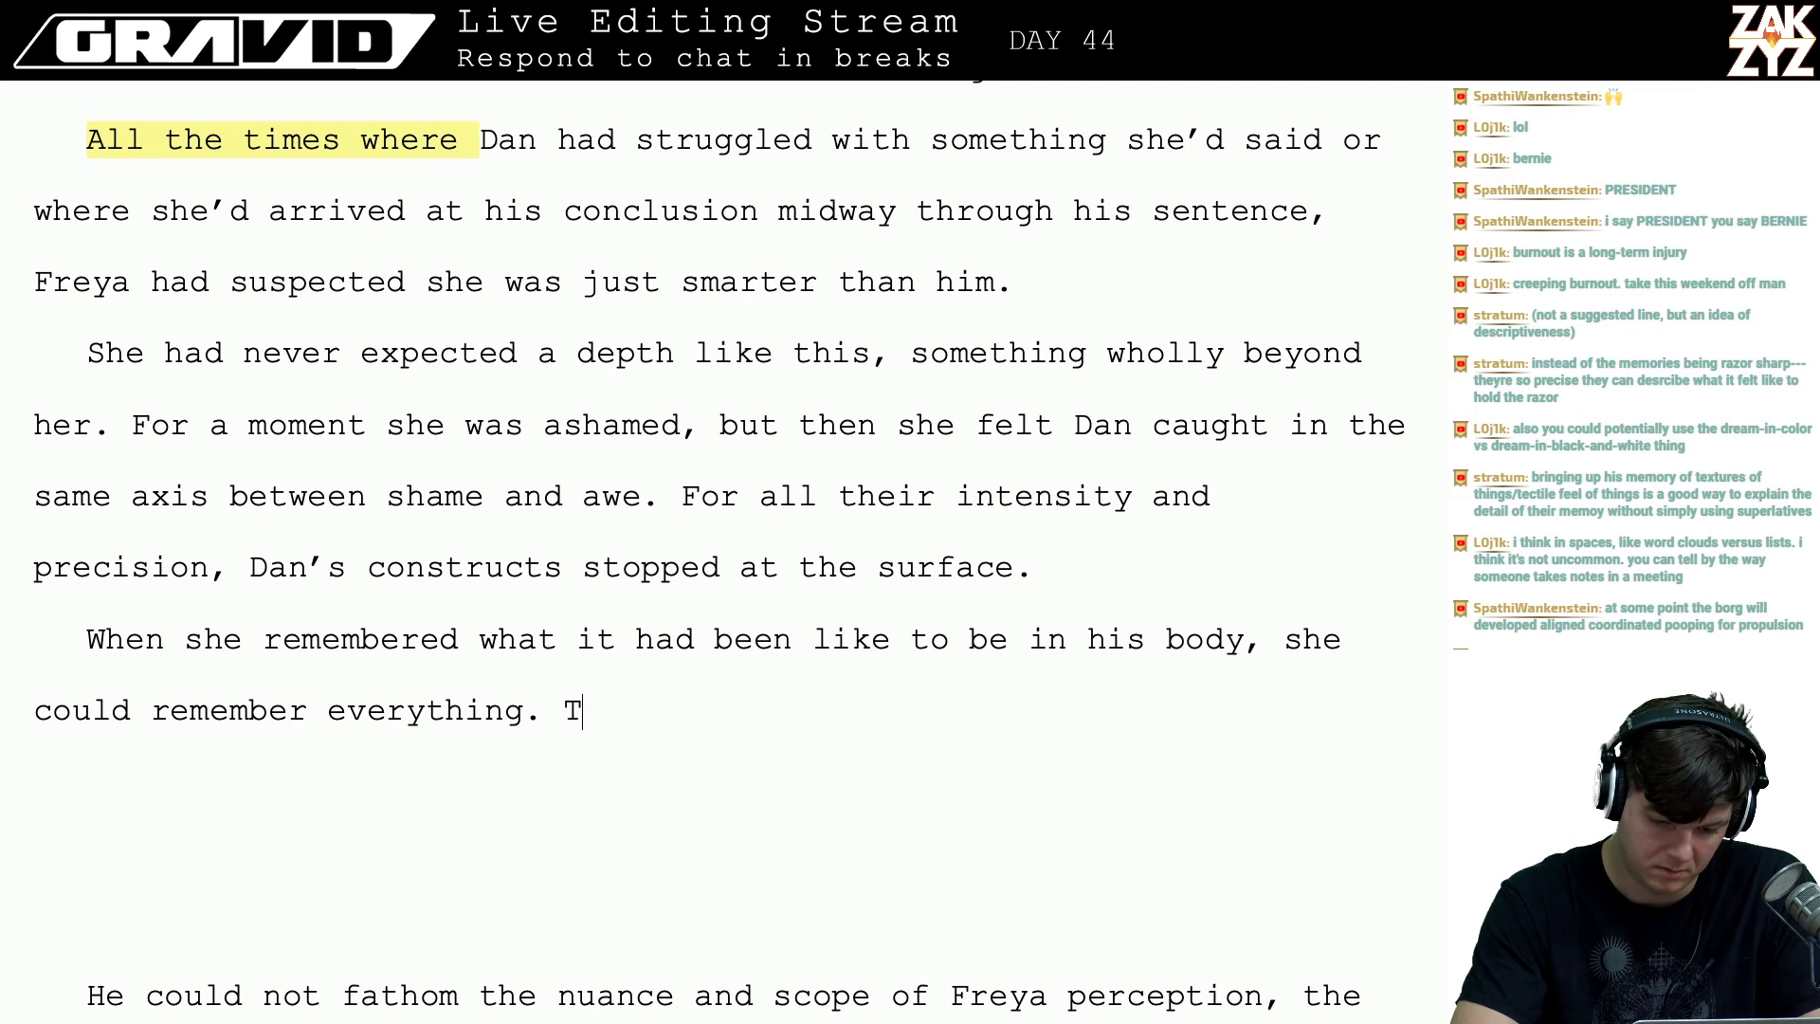
- Continue the paragraph after "everything." with "The heavy set of his shoulders,"
type("he feeling of")
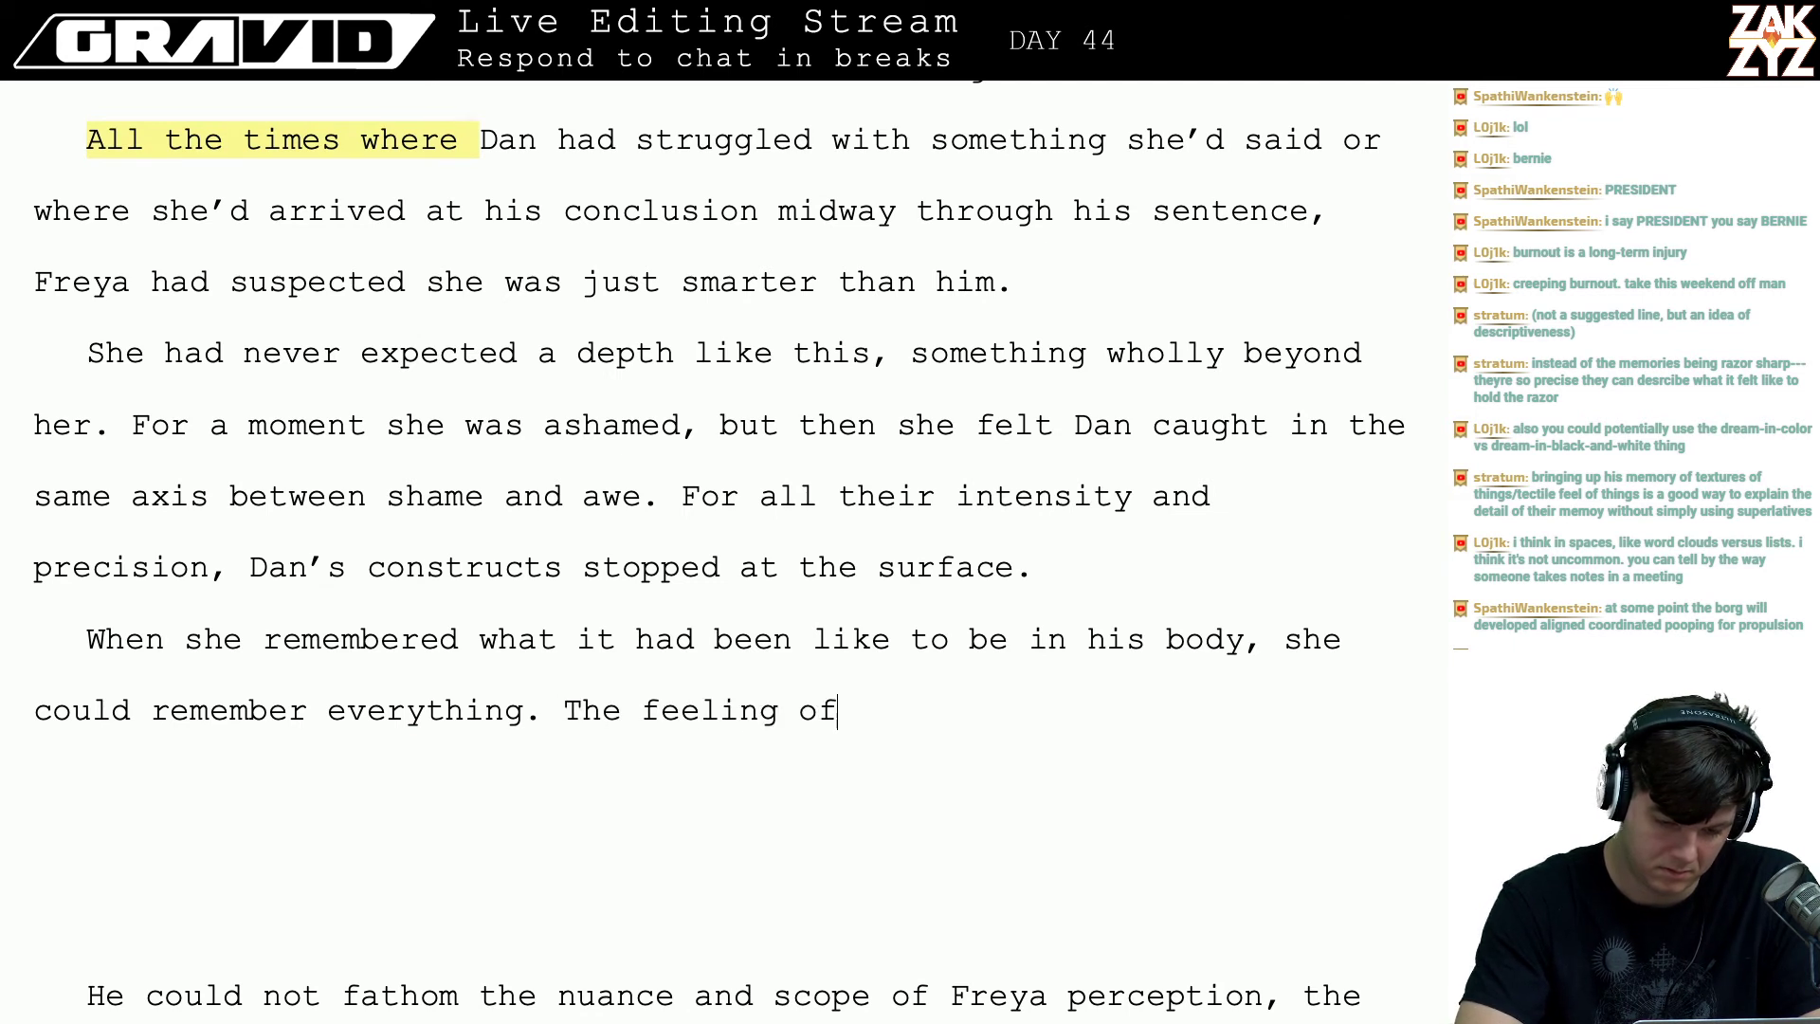
key("BackSpace")
key("BackSpace")
key("BackSpace")
key("BackSpace")
key("BackSpace")
key("BackSpace")
key("BackSpace")
key("BackSpace")
key("BackSpace")
key("BackSpace")
type("he")
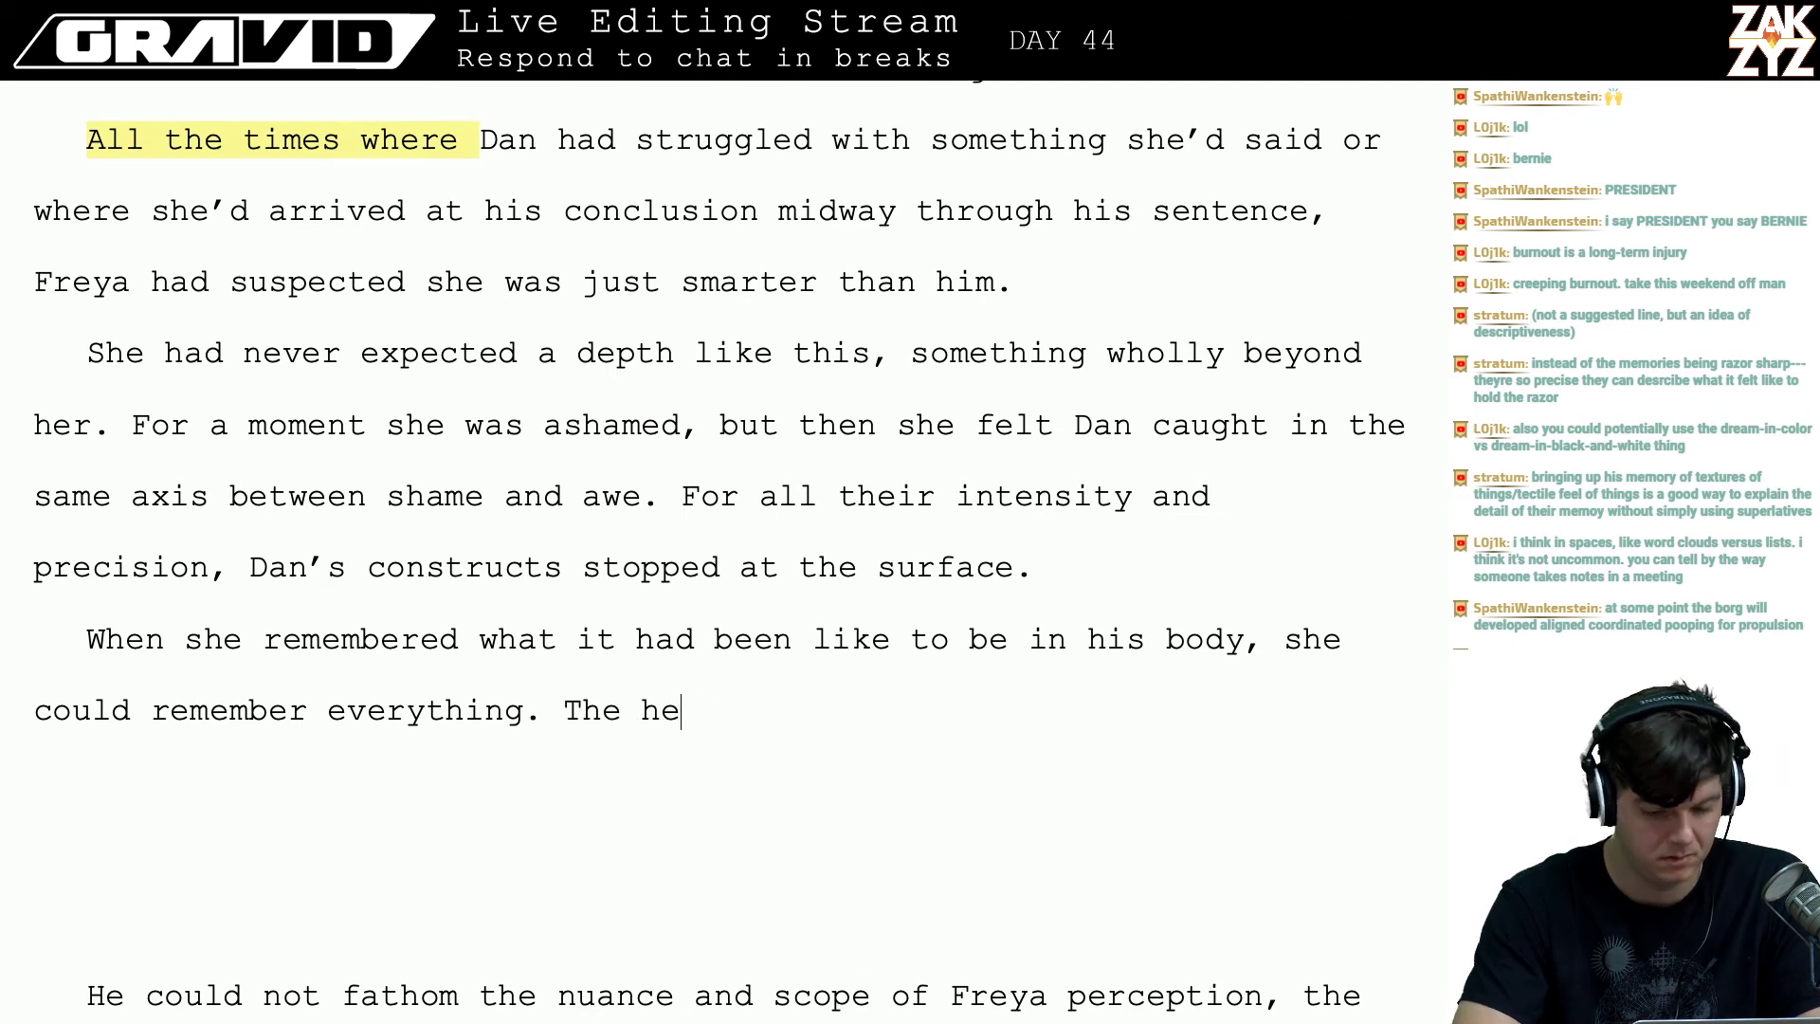
type("avy set of his s")
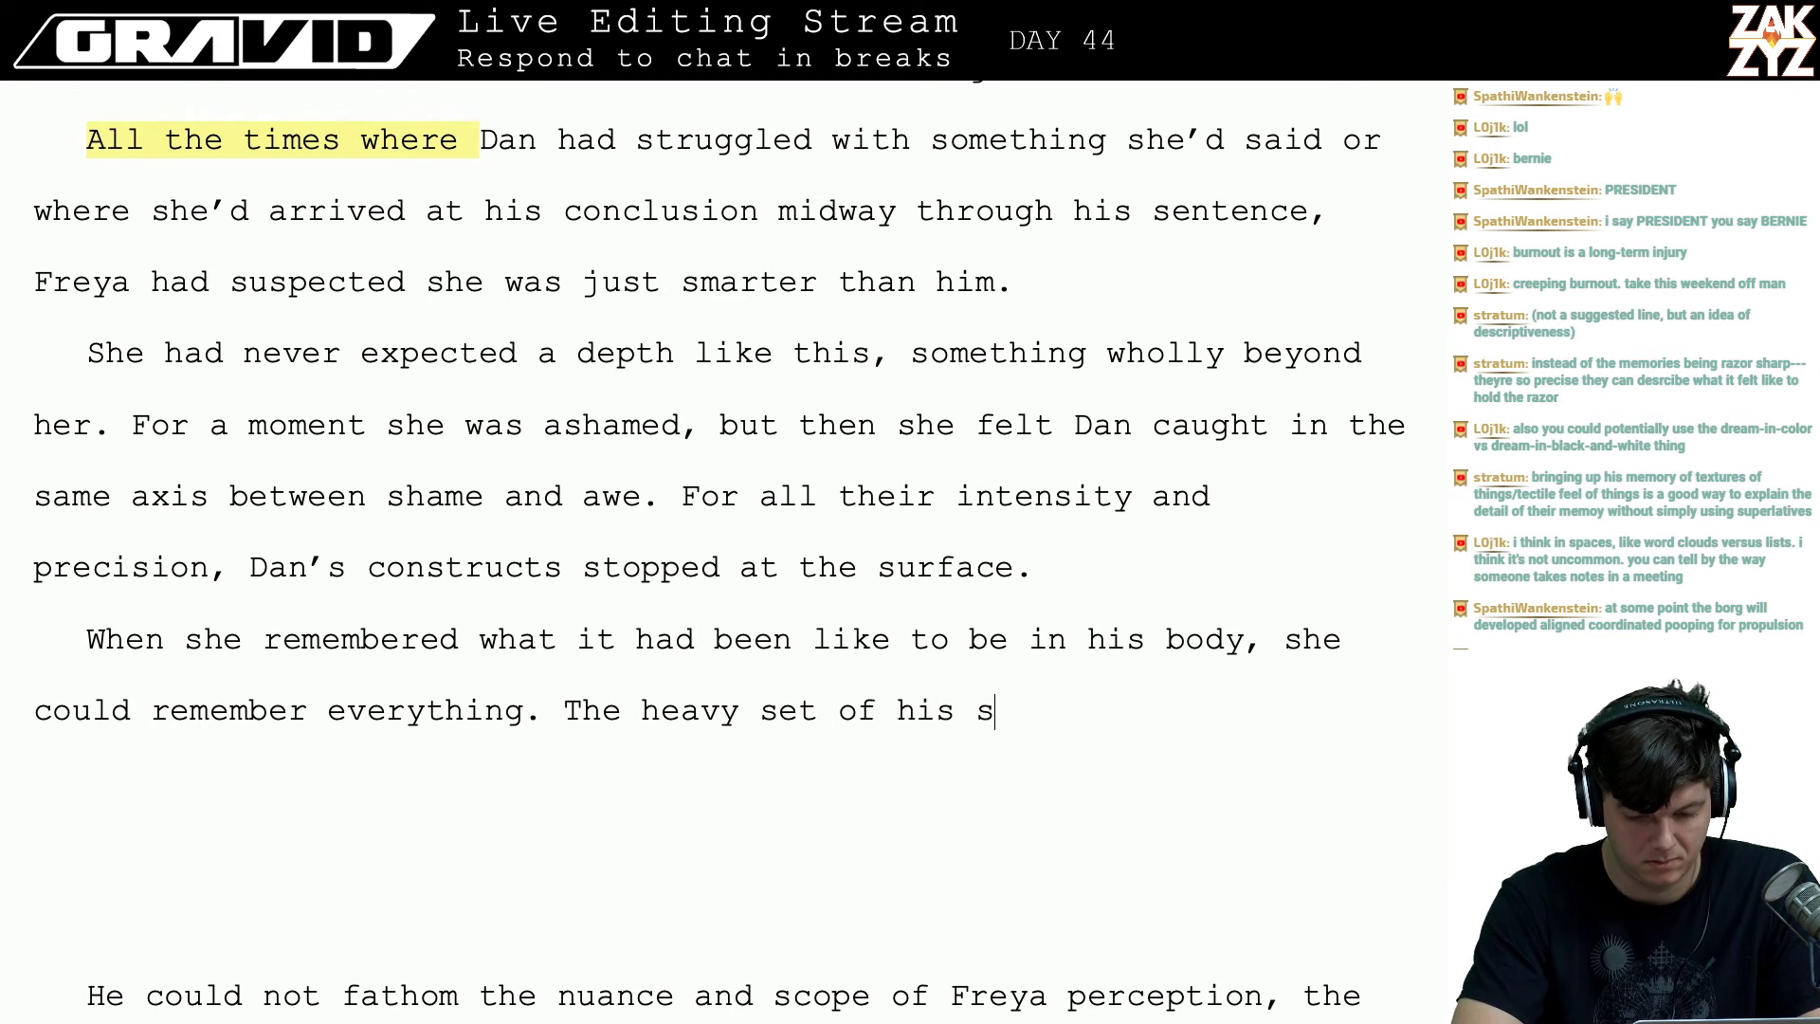
type("houlders, the ten")
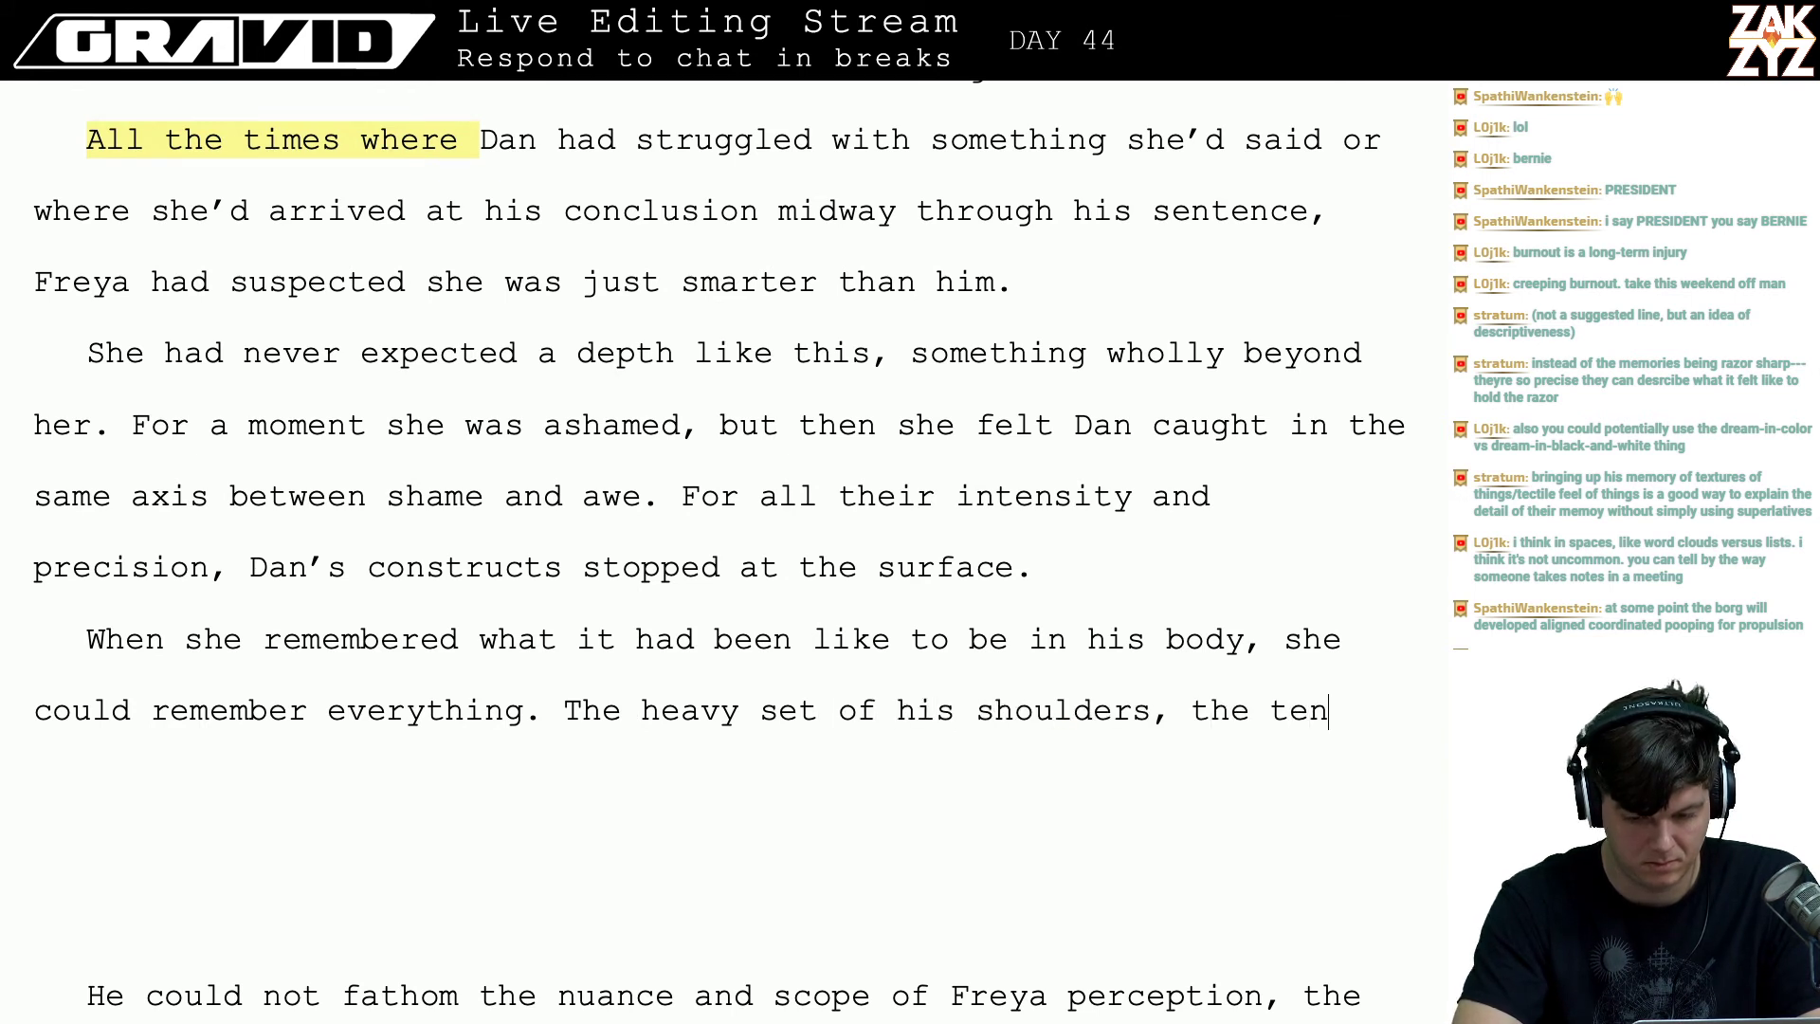
- Extend the sentence with "the tension at the back of his neck where he'd pulled a muscle"
type("sion between")
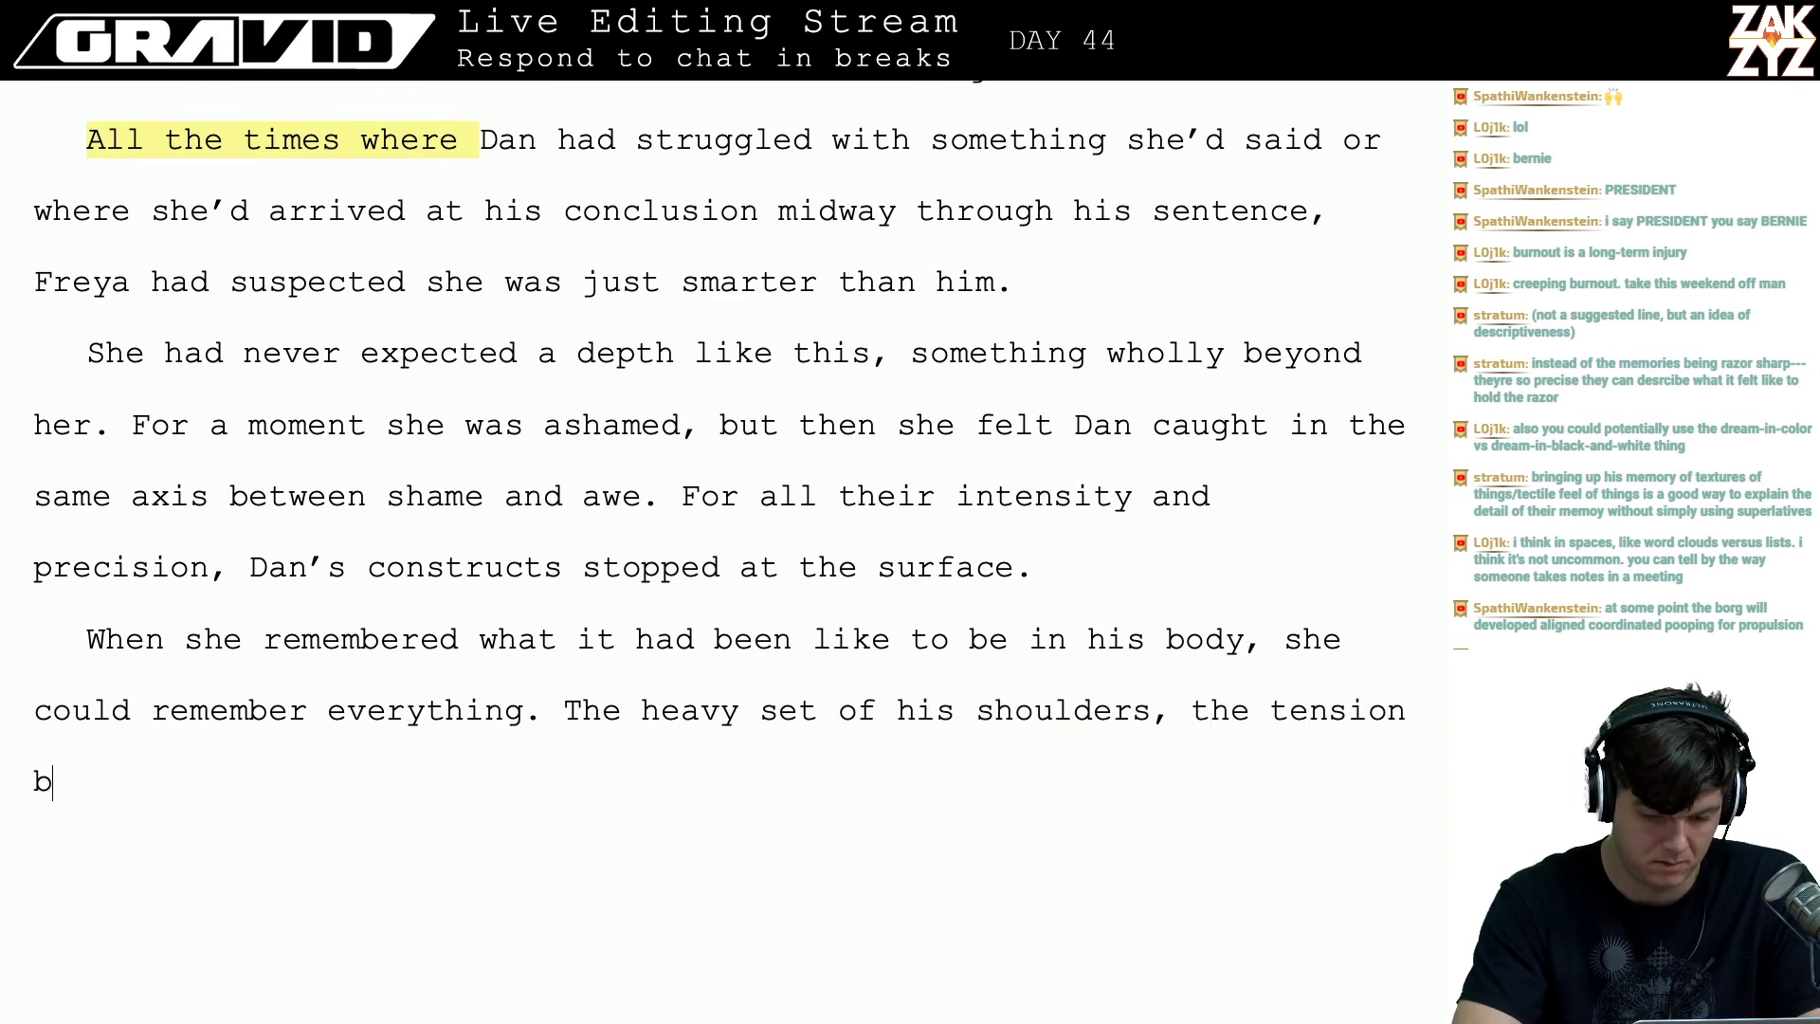
key("BackSpace")
key("BackSpace")
key("BackSpace")
key("BackSpace")
key("BackSpace")
key("BackSpace")
key("BackSpace")
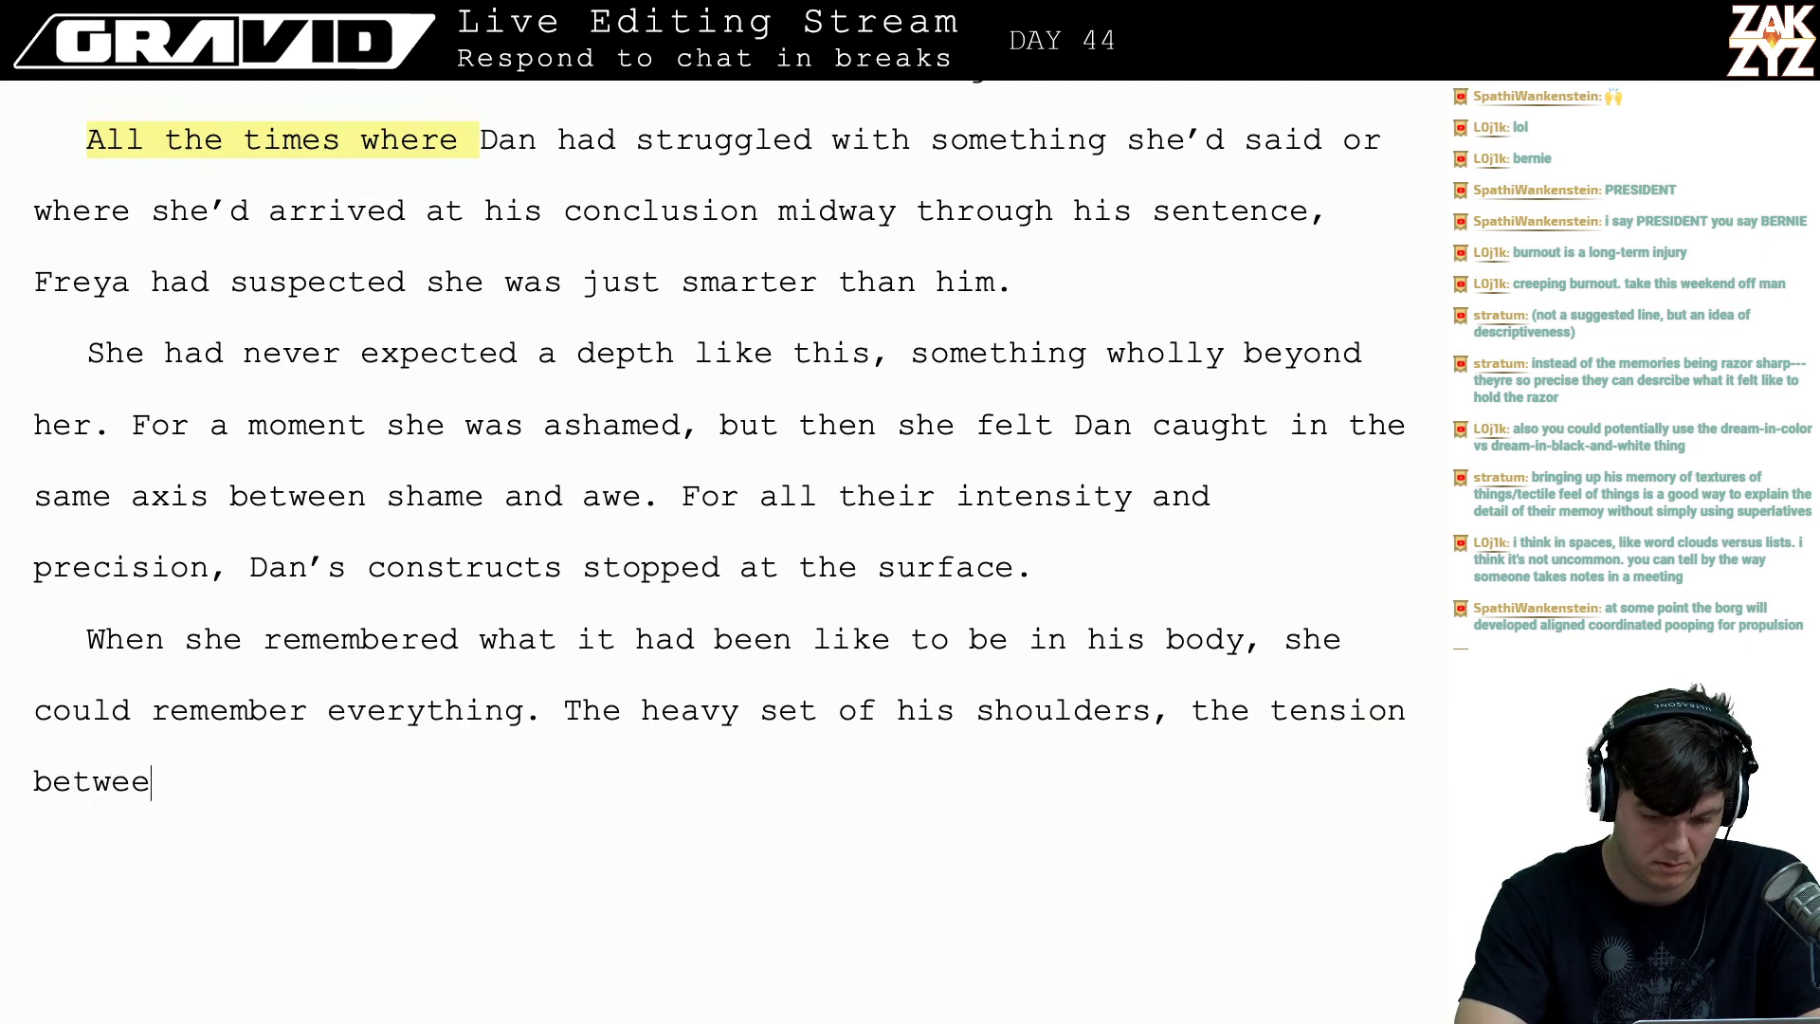
type("at the ")
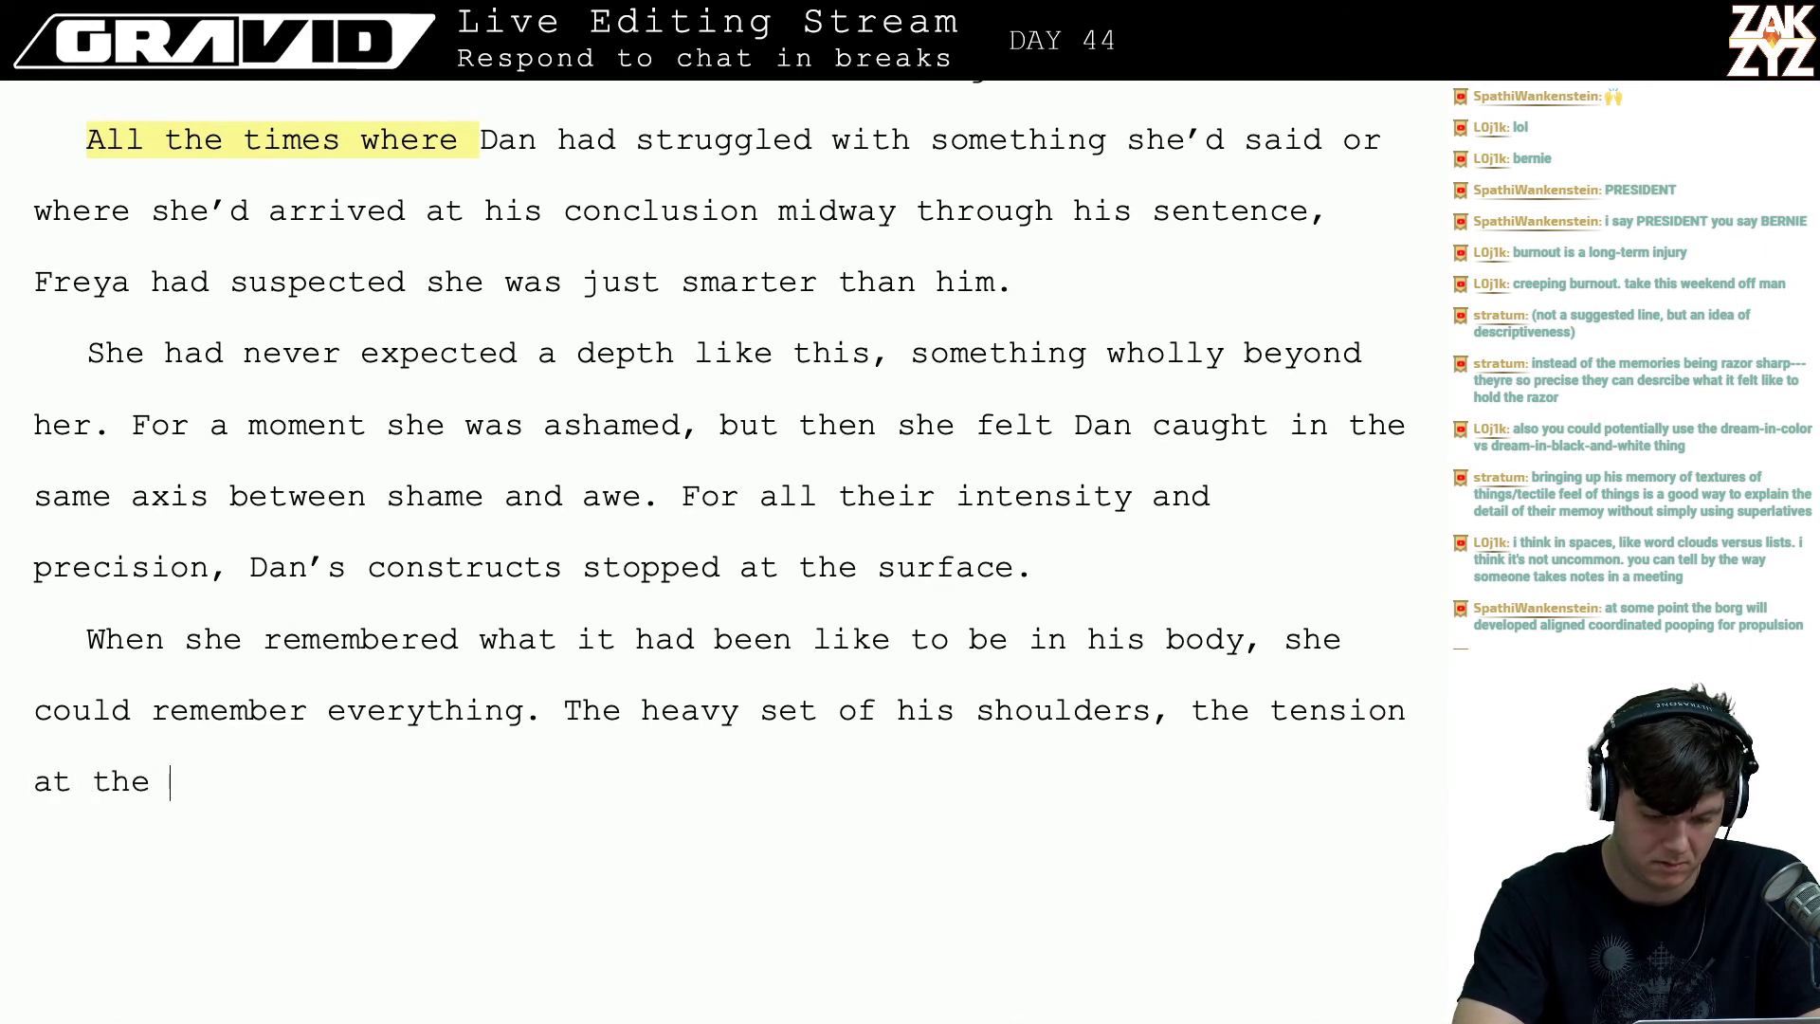
type("back of his neck ")
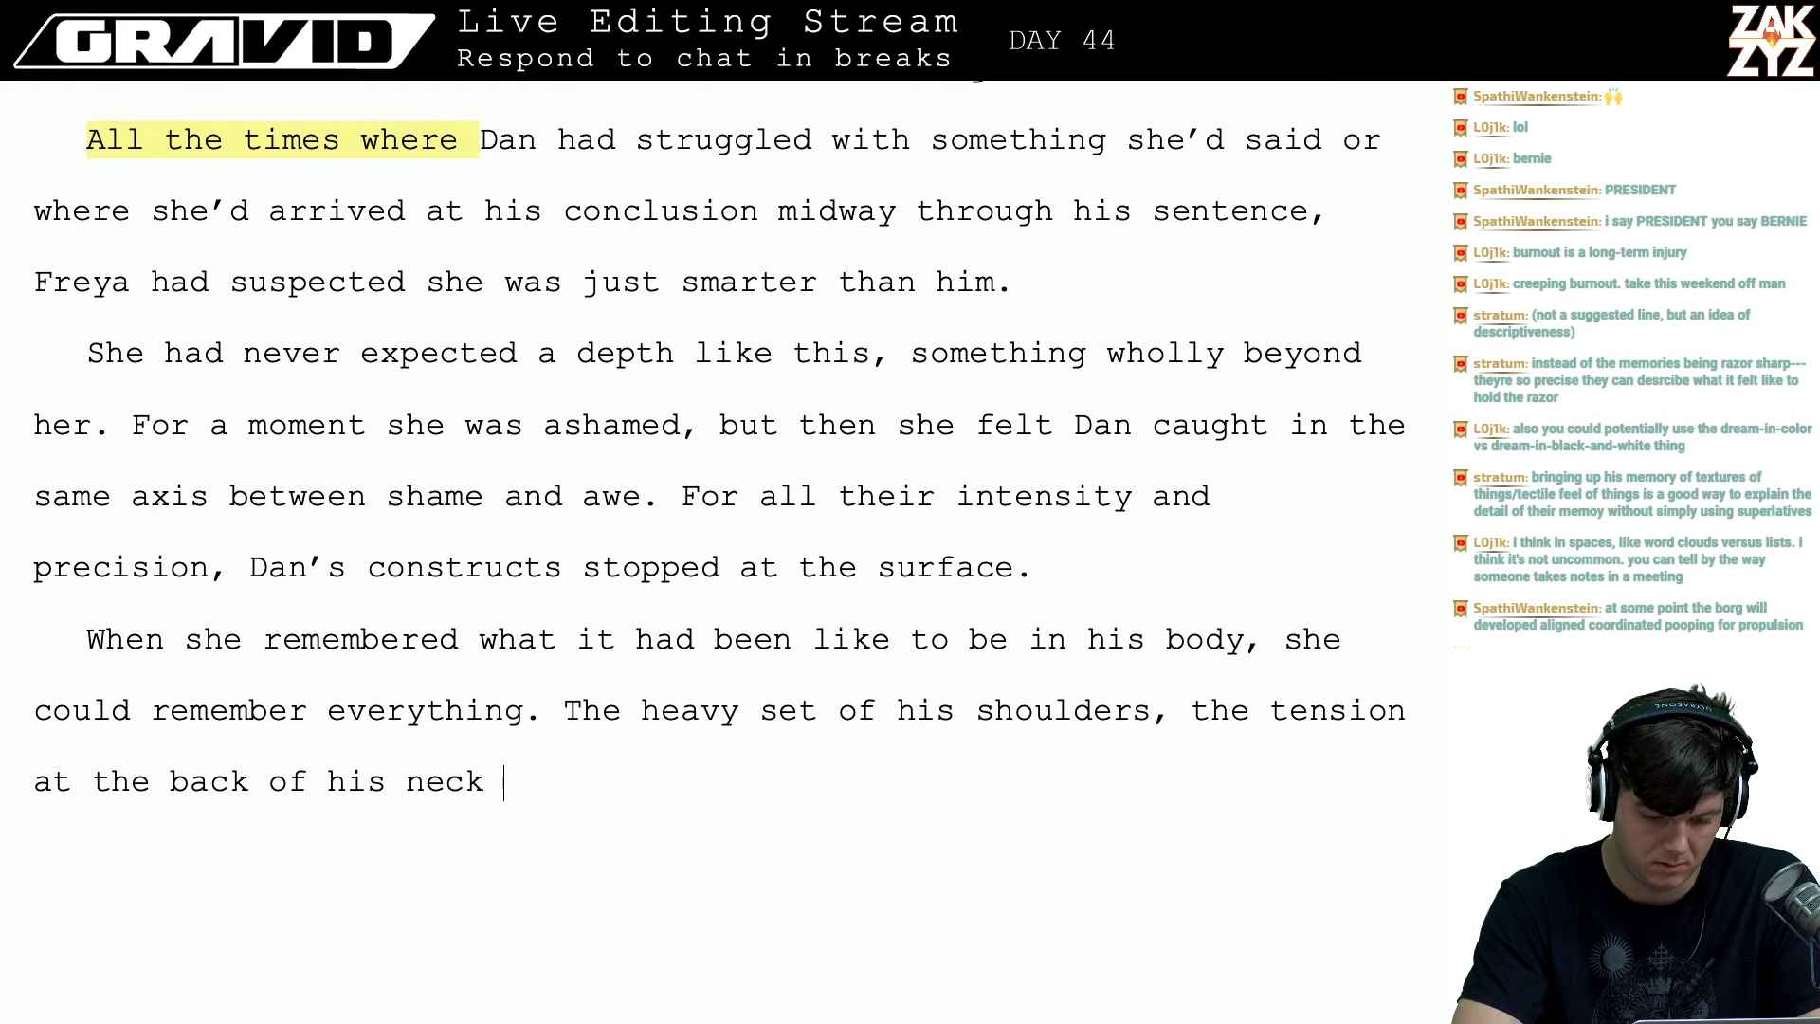
type("where he'd pulled a muscle")
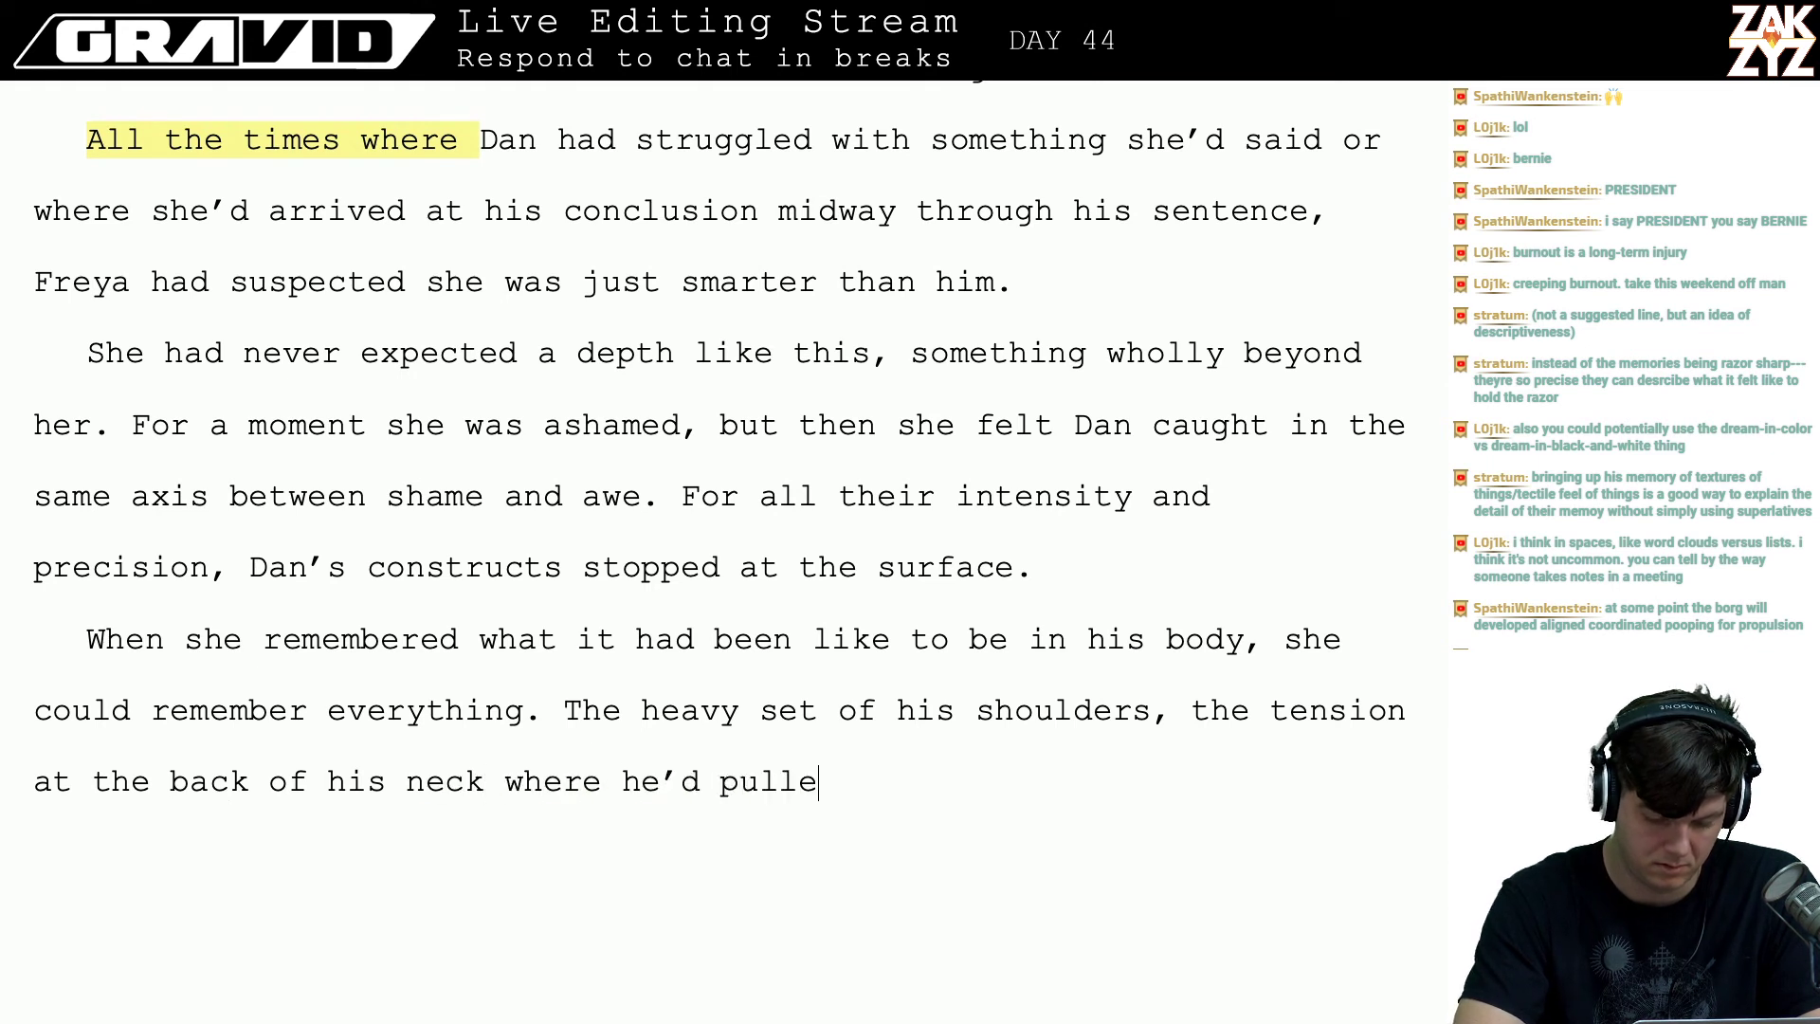
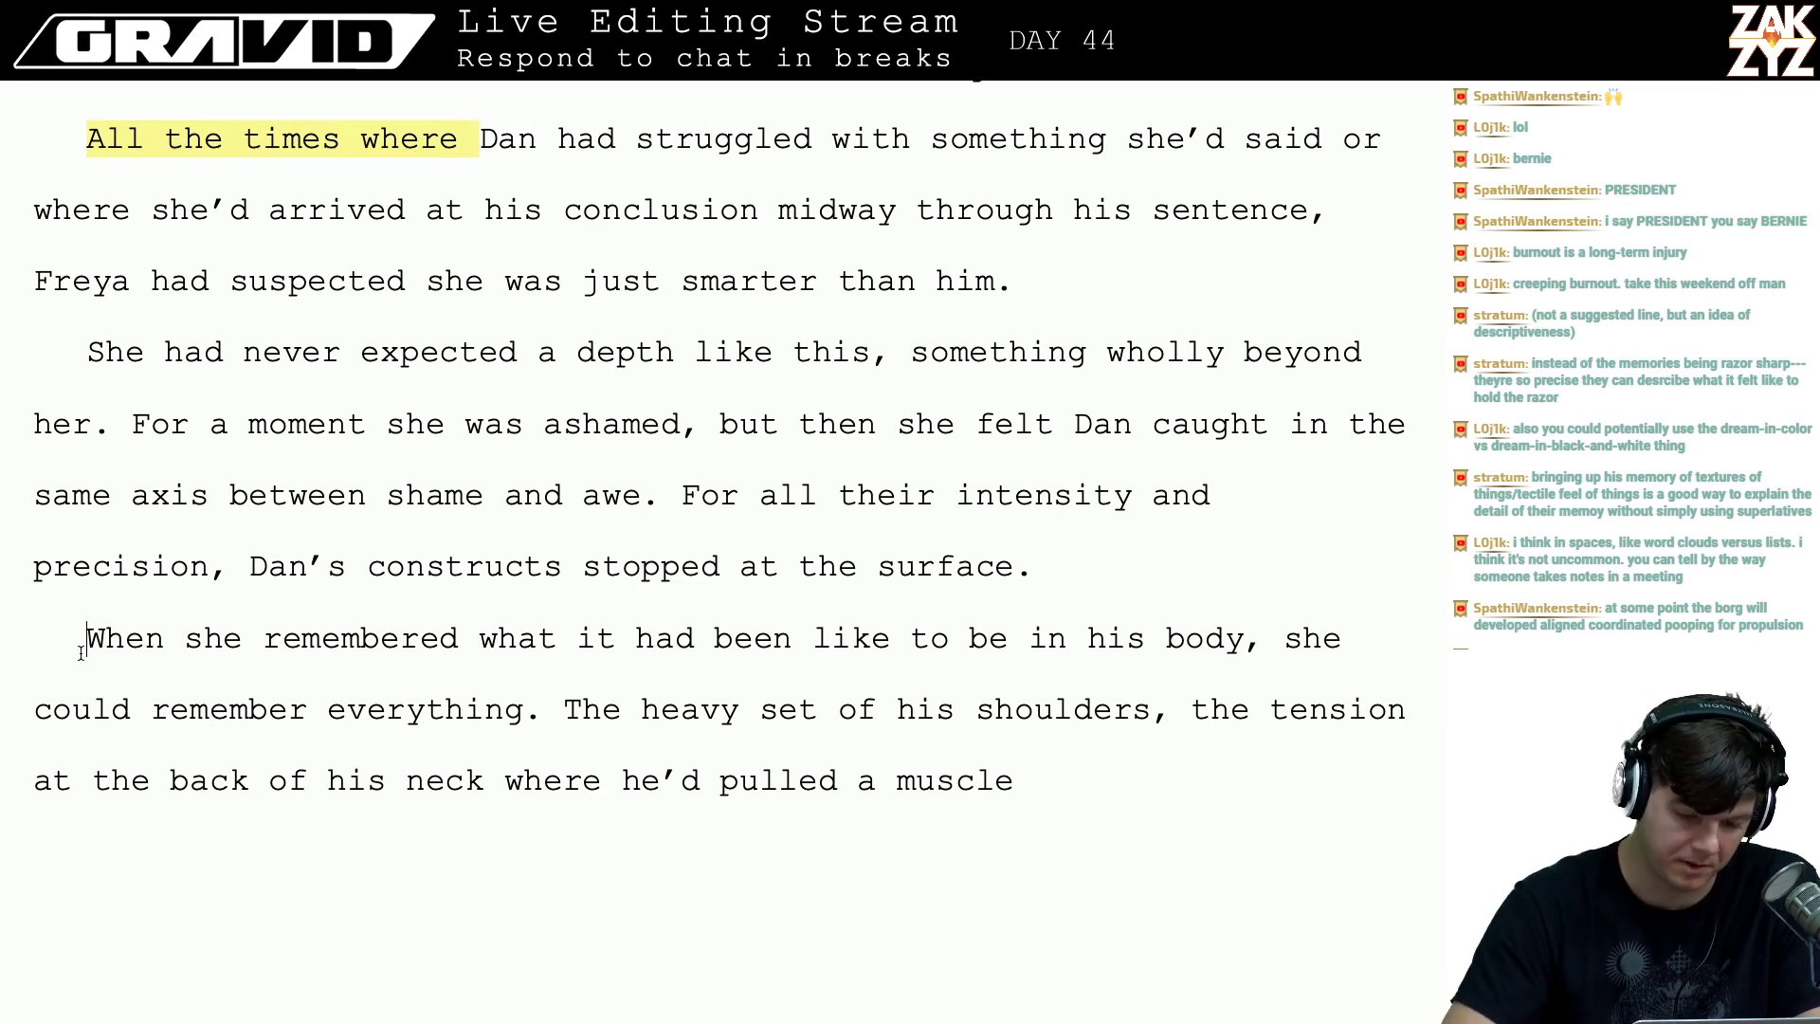
- Try opening a new paragraph above "When she remembered" with "Freya's memory of being him was"
key("Return")
key("Return")
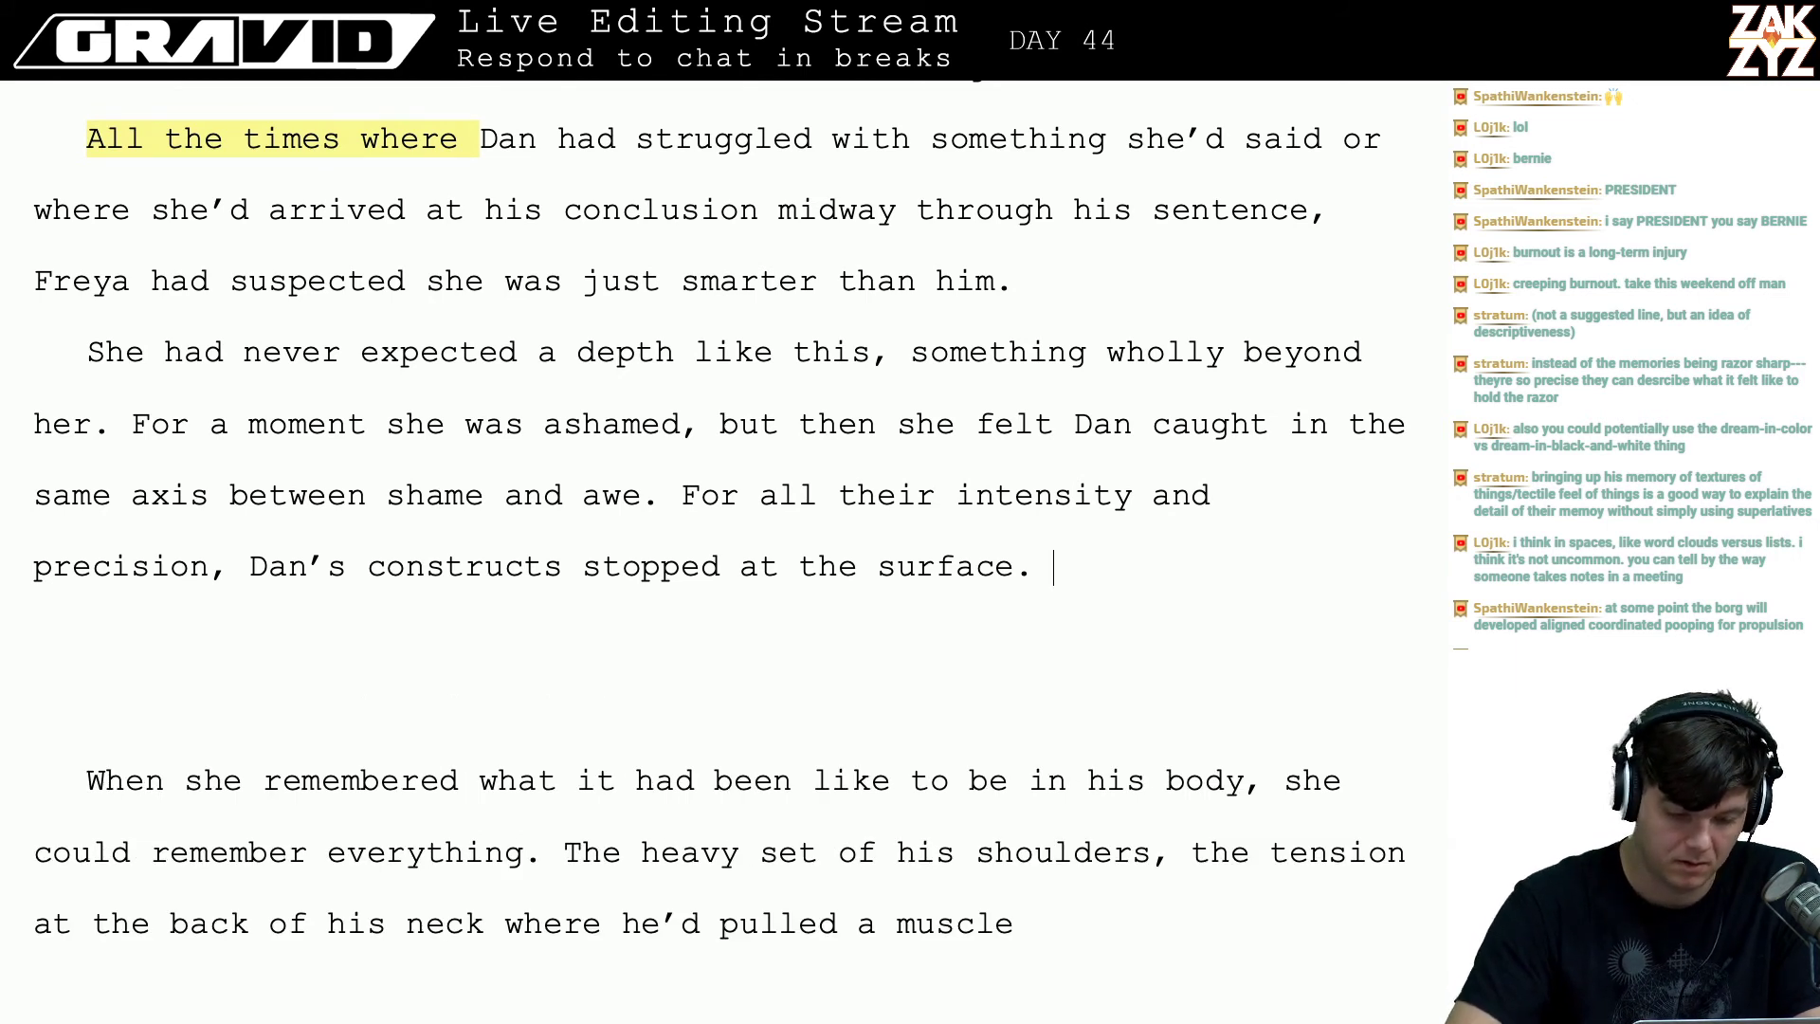
type("FReya")
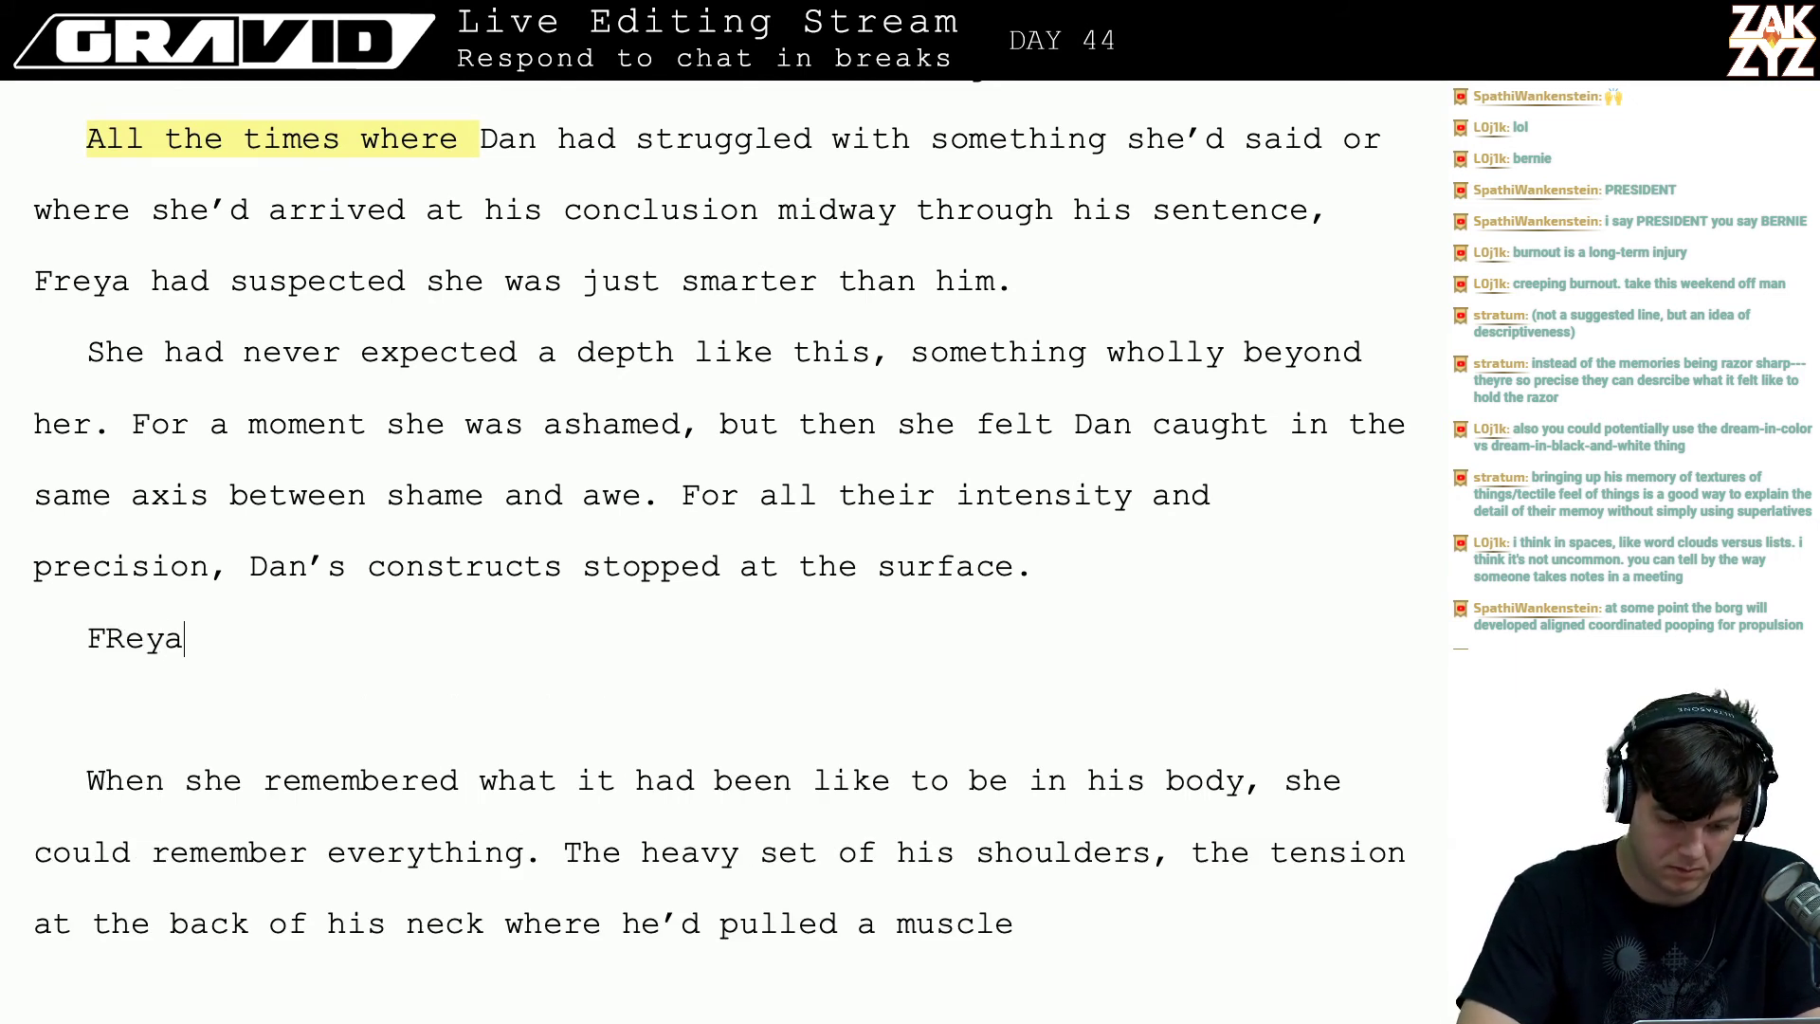
key("BackSpace")
key("BackSpace")
key("BackSpace")
key("BackSpace")
type("reya's memory ")
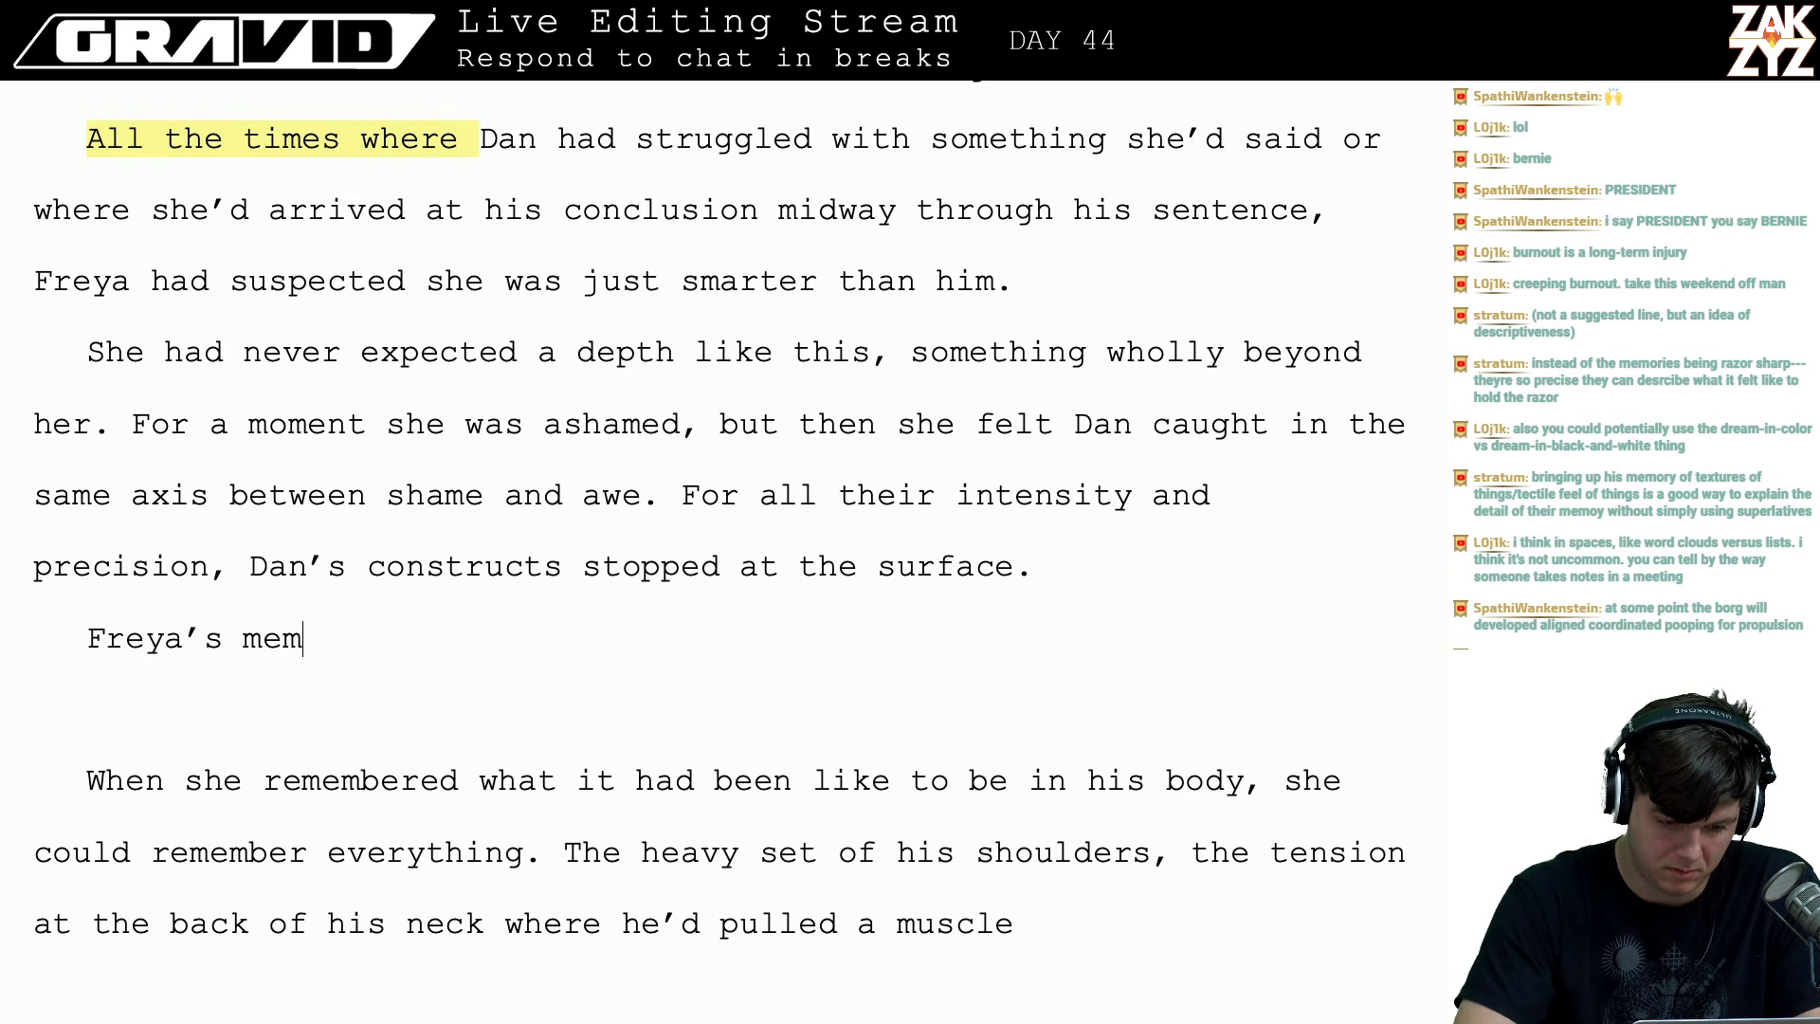
type("of being him was s")
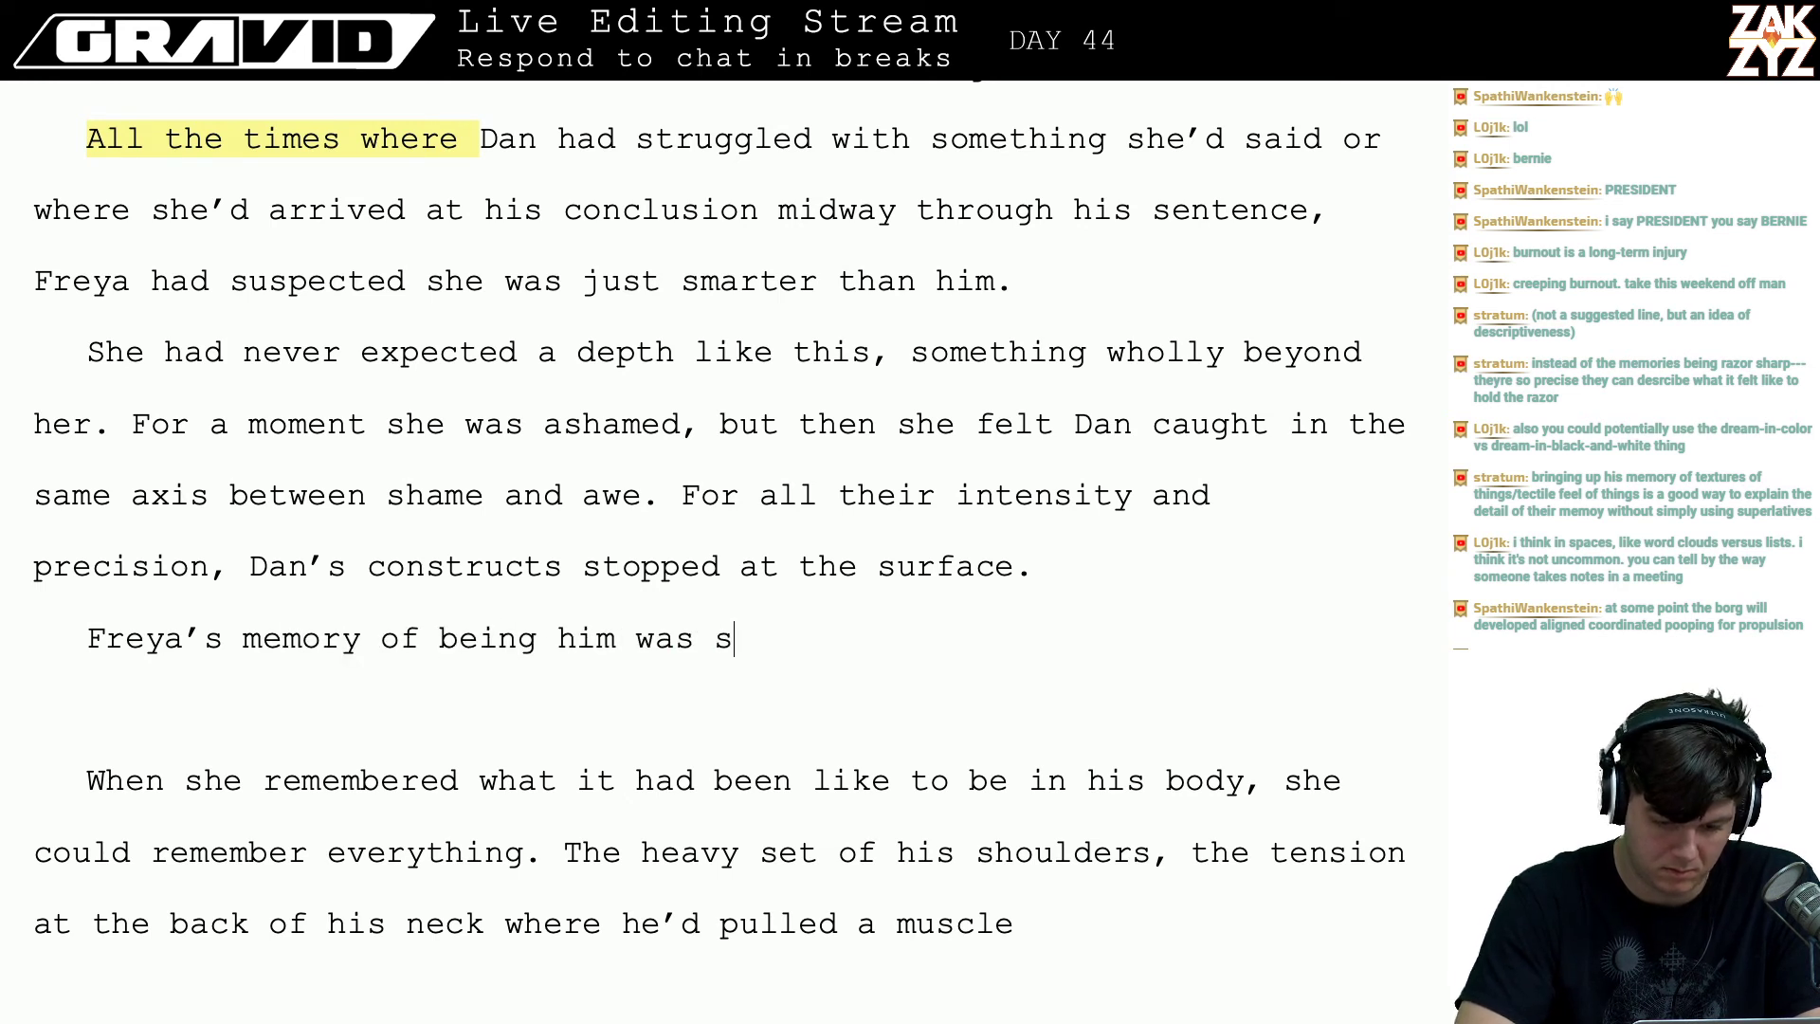
- Try extending the new sentence about Freya's memory with "far richer than his me"
key("BackSpace")
type("far richer,")
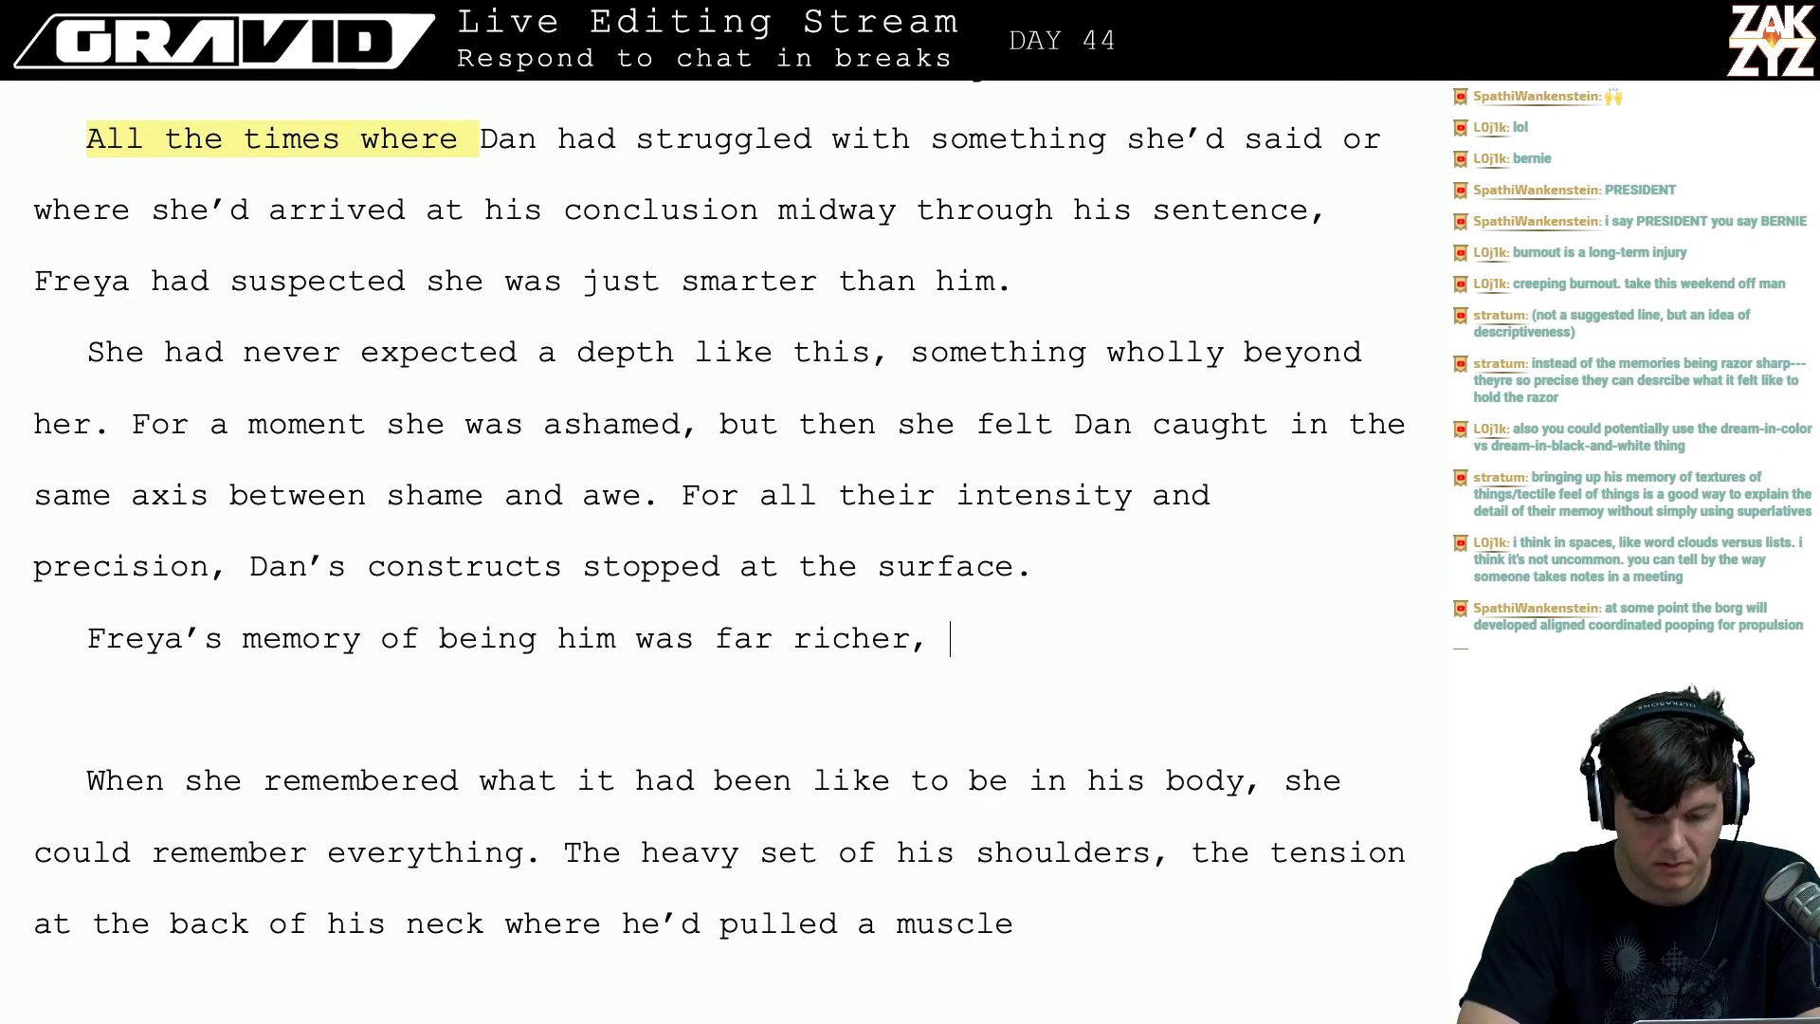
key("BackSpace")
key("BackSpace")
type(" than h")
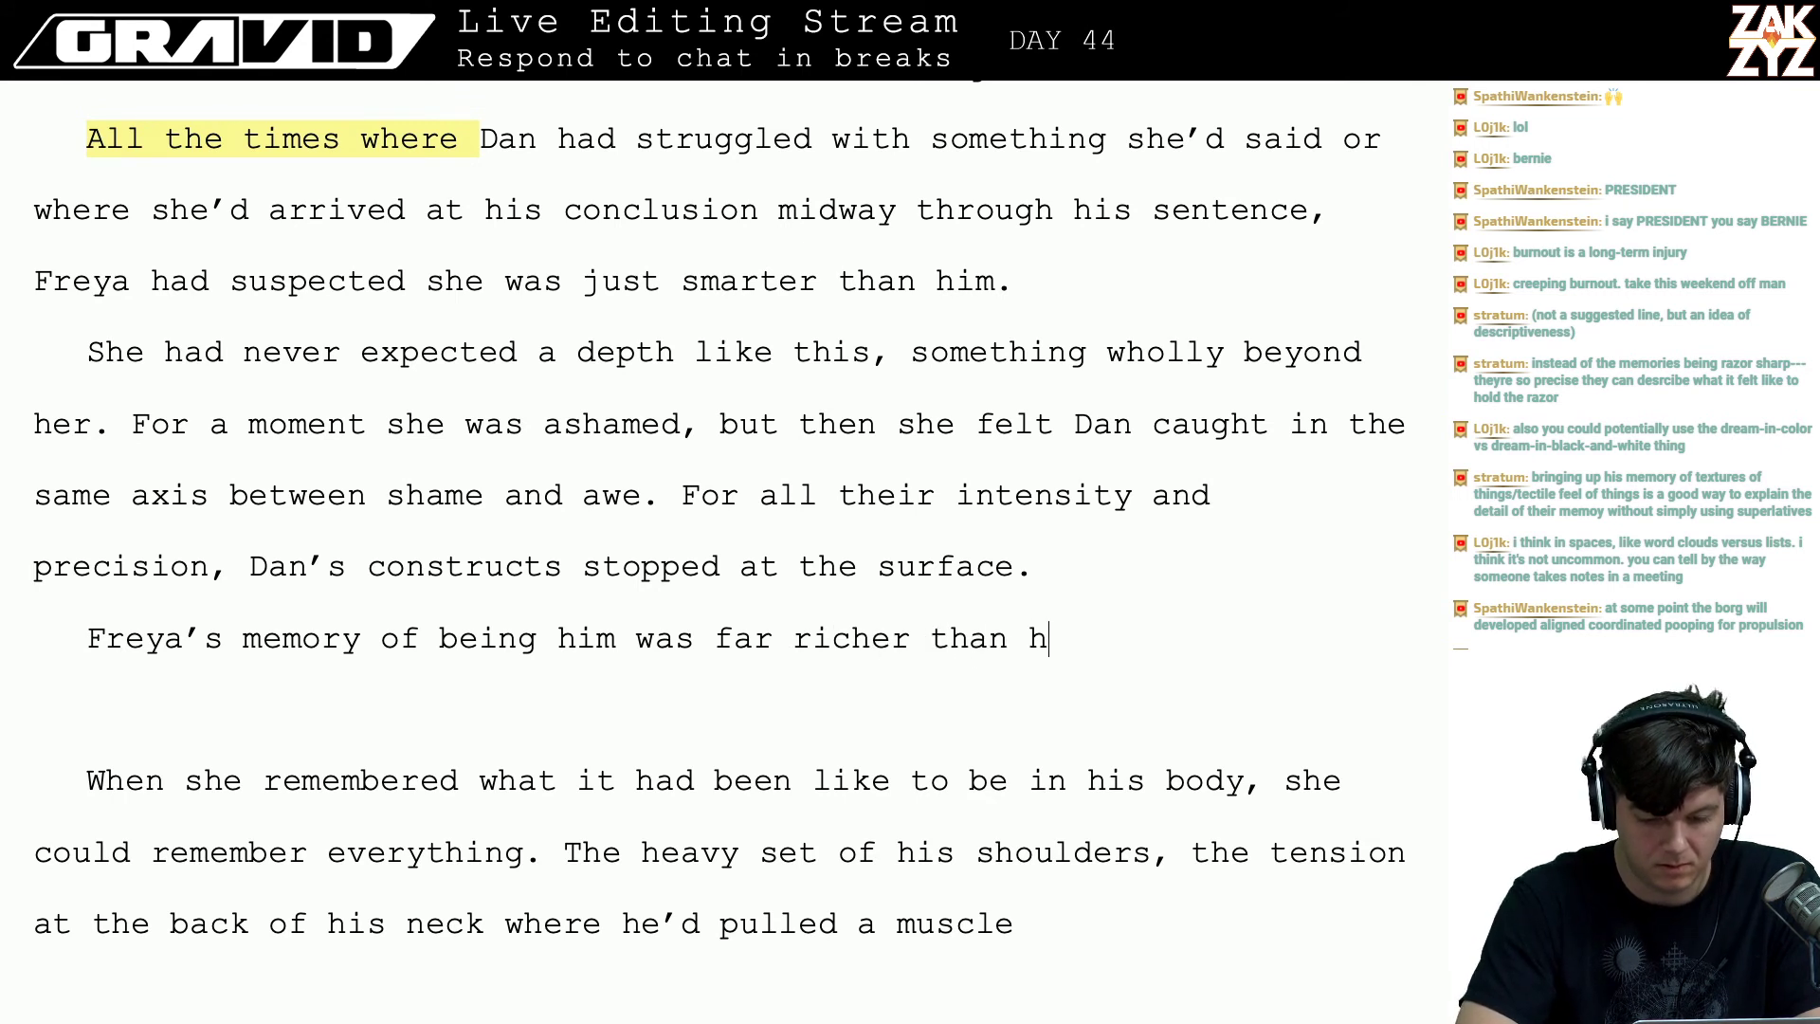
type("is men")
key("BackSpace")
- Delete the drafted "Freya's memory" and "When she remembered" paragraphs and the surrounding blank lines before "He could not fathom"
left_click(1053, 567)
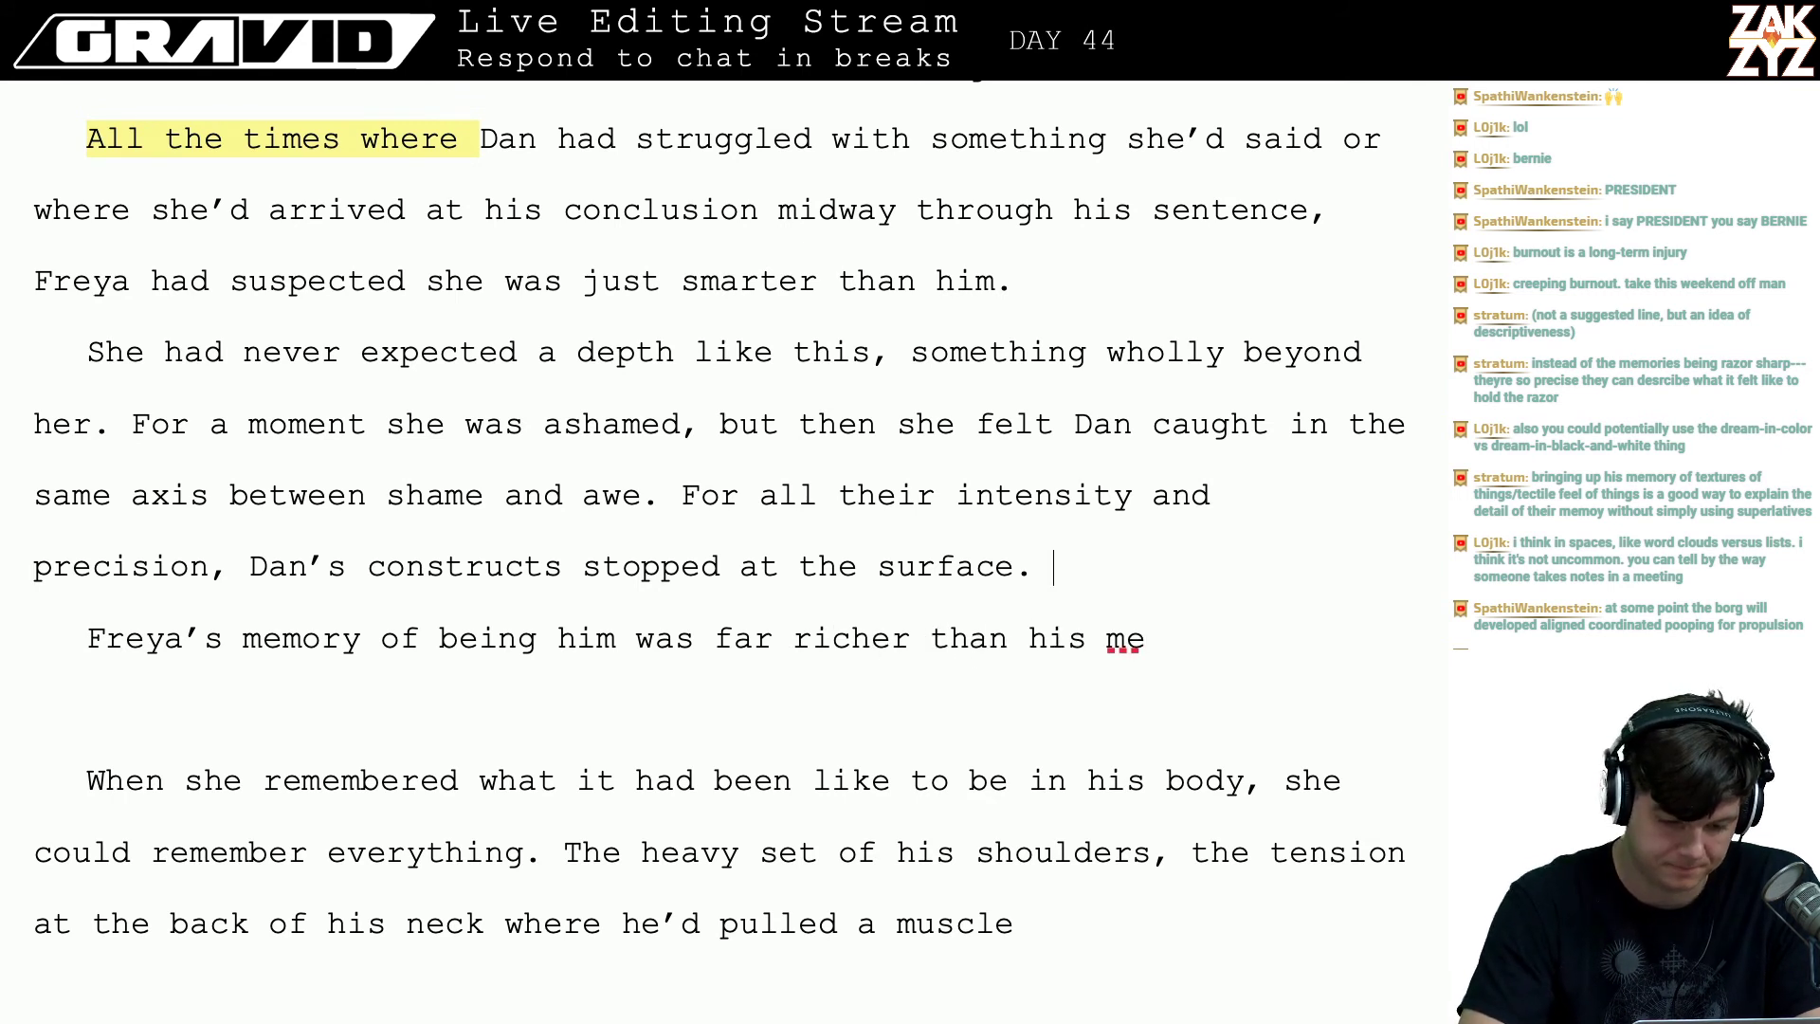
key("ctrl+shift+Down")
key("ctrl+shift+Down")
key("ctrl+shift+Down")
key("ctrl+shift+Down")
key("ctrl+shift+Down")
key("ctrl+shift+Down")
key("ctrl+shift+Down")
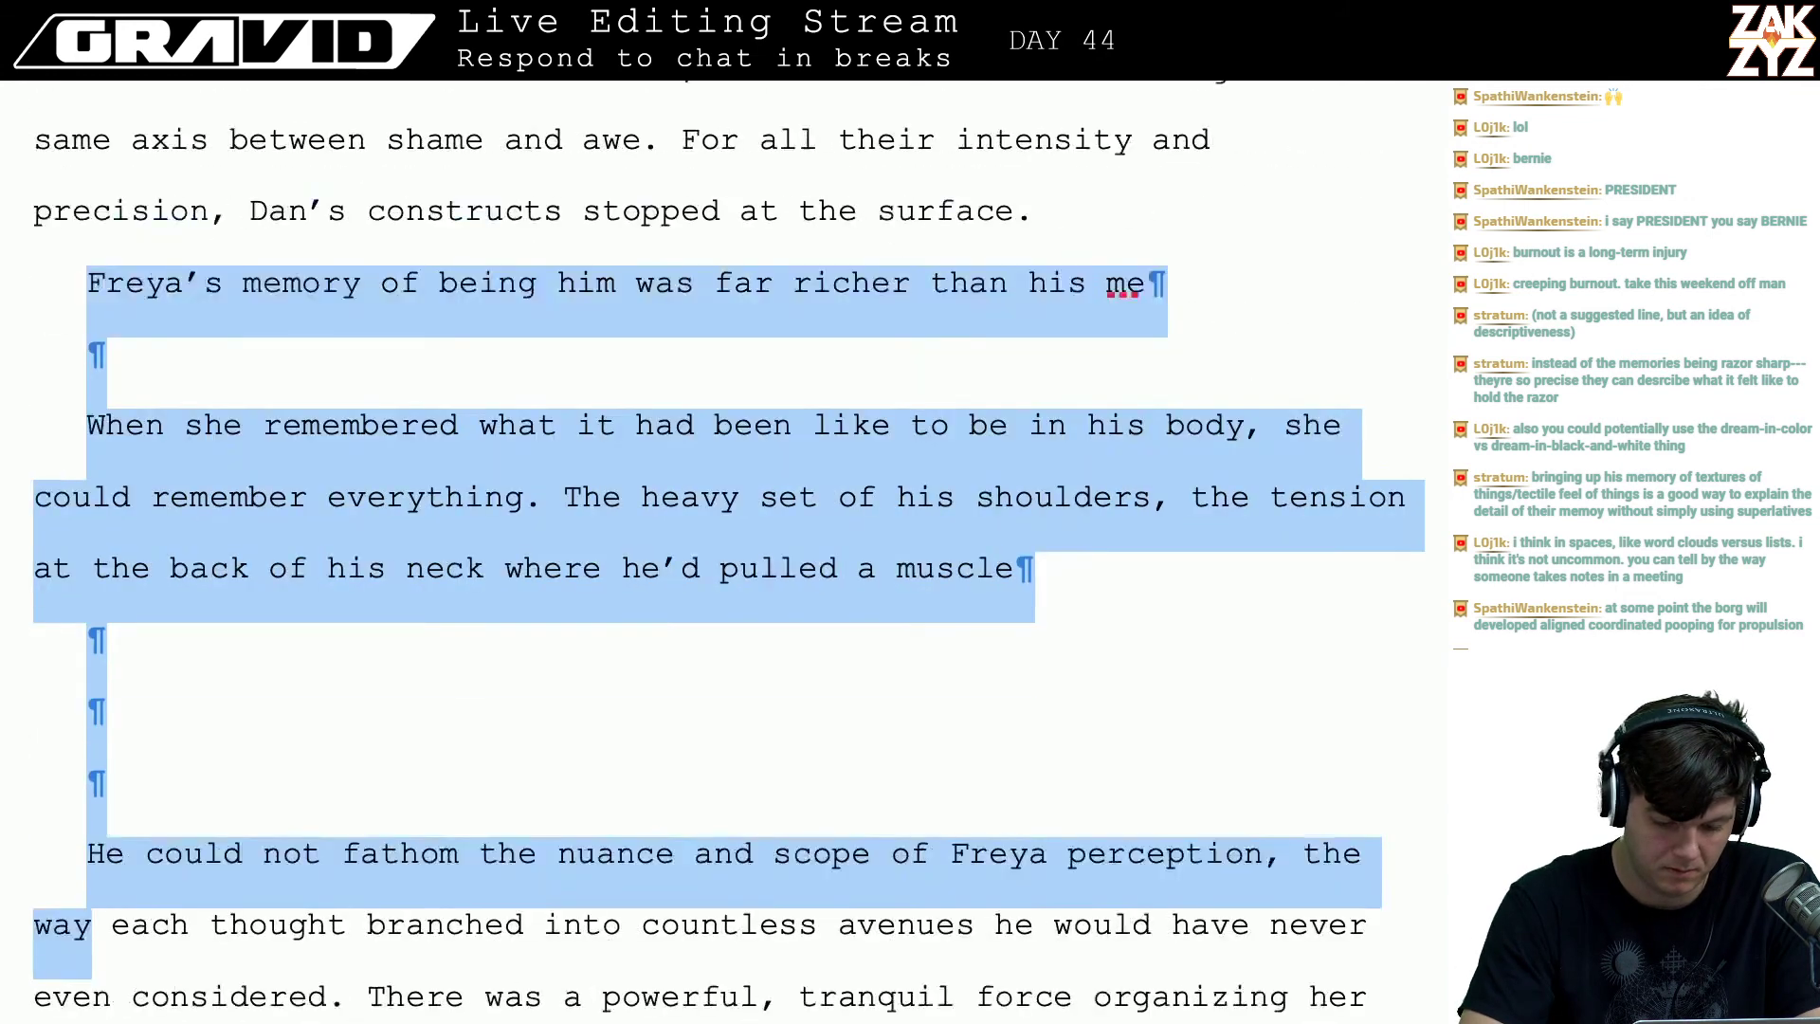
key("shift+Up")
key("shift+Up")
key("shift+Up")
key("shift+Up")
key("shift+Up")
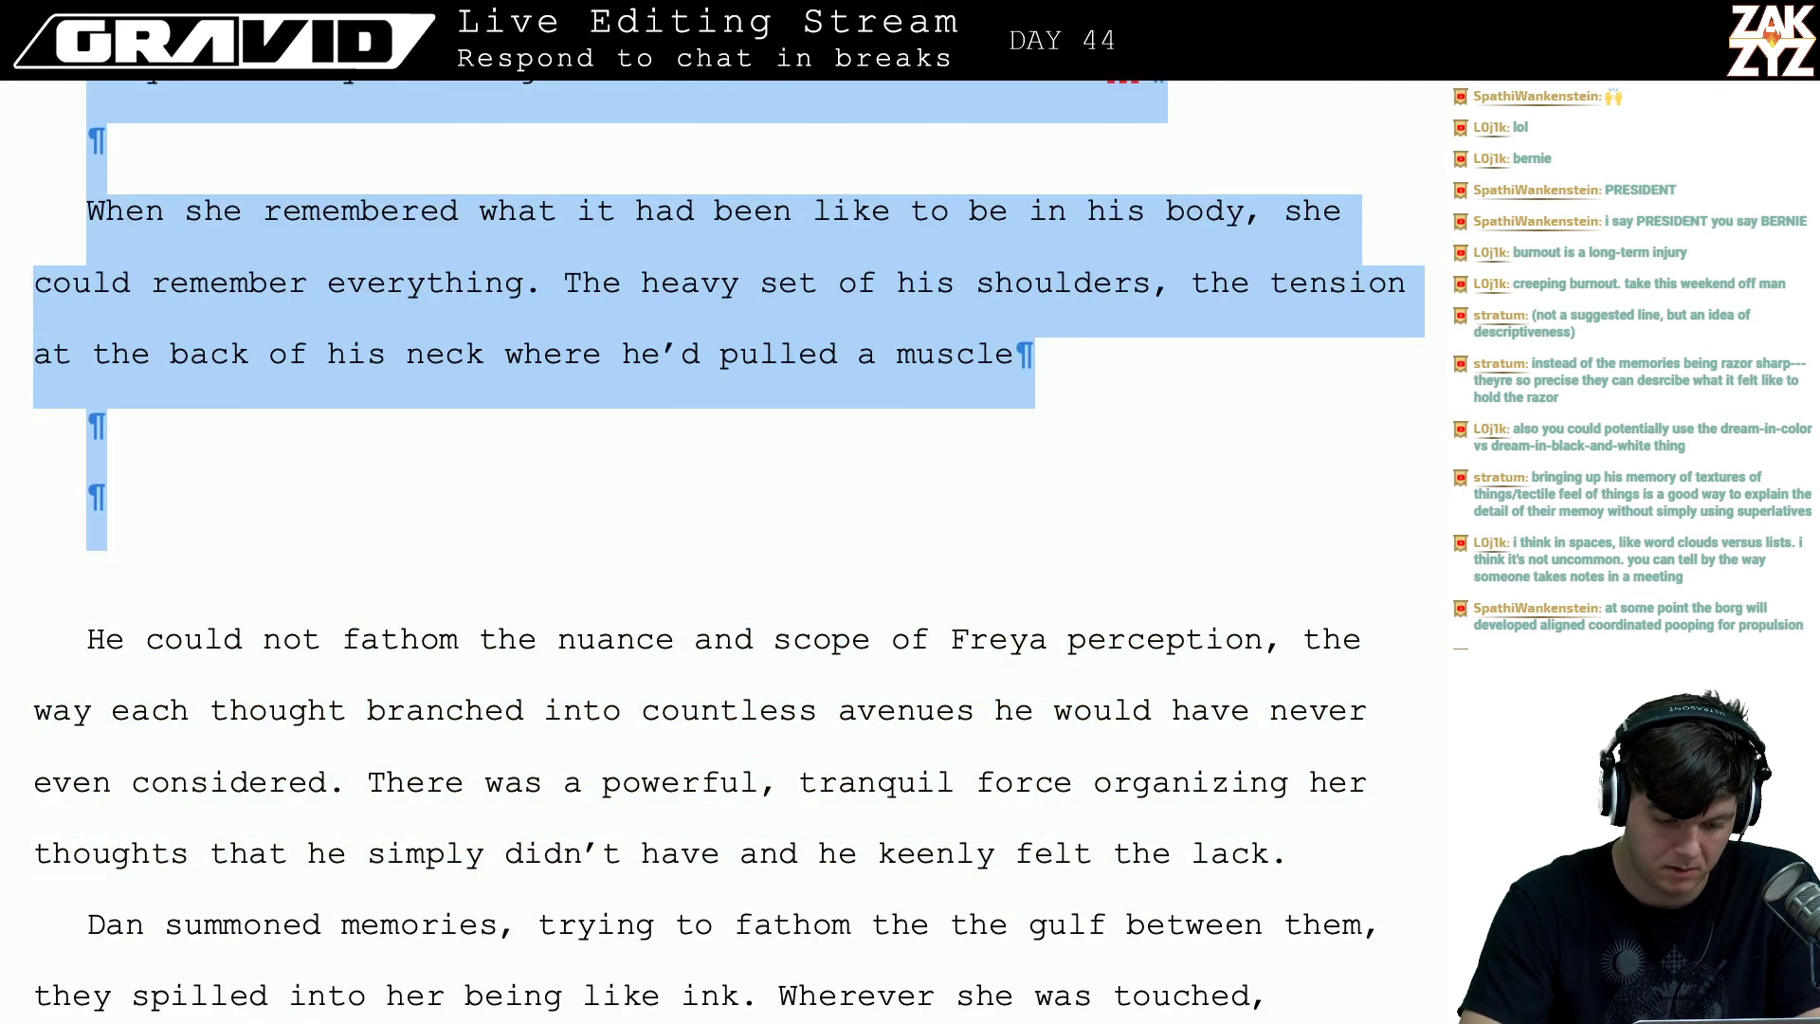
key("shift+Down")
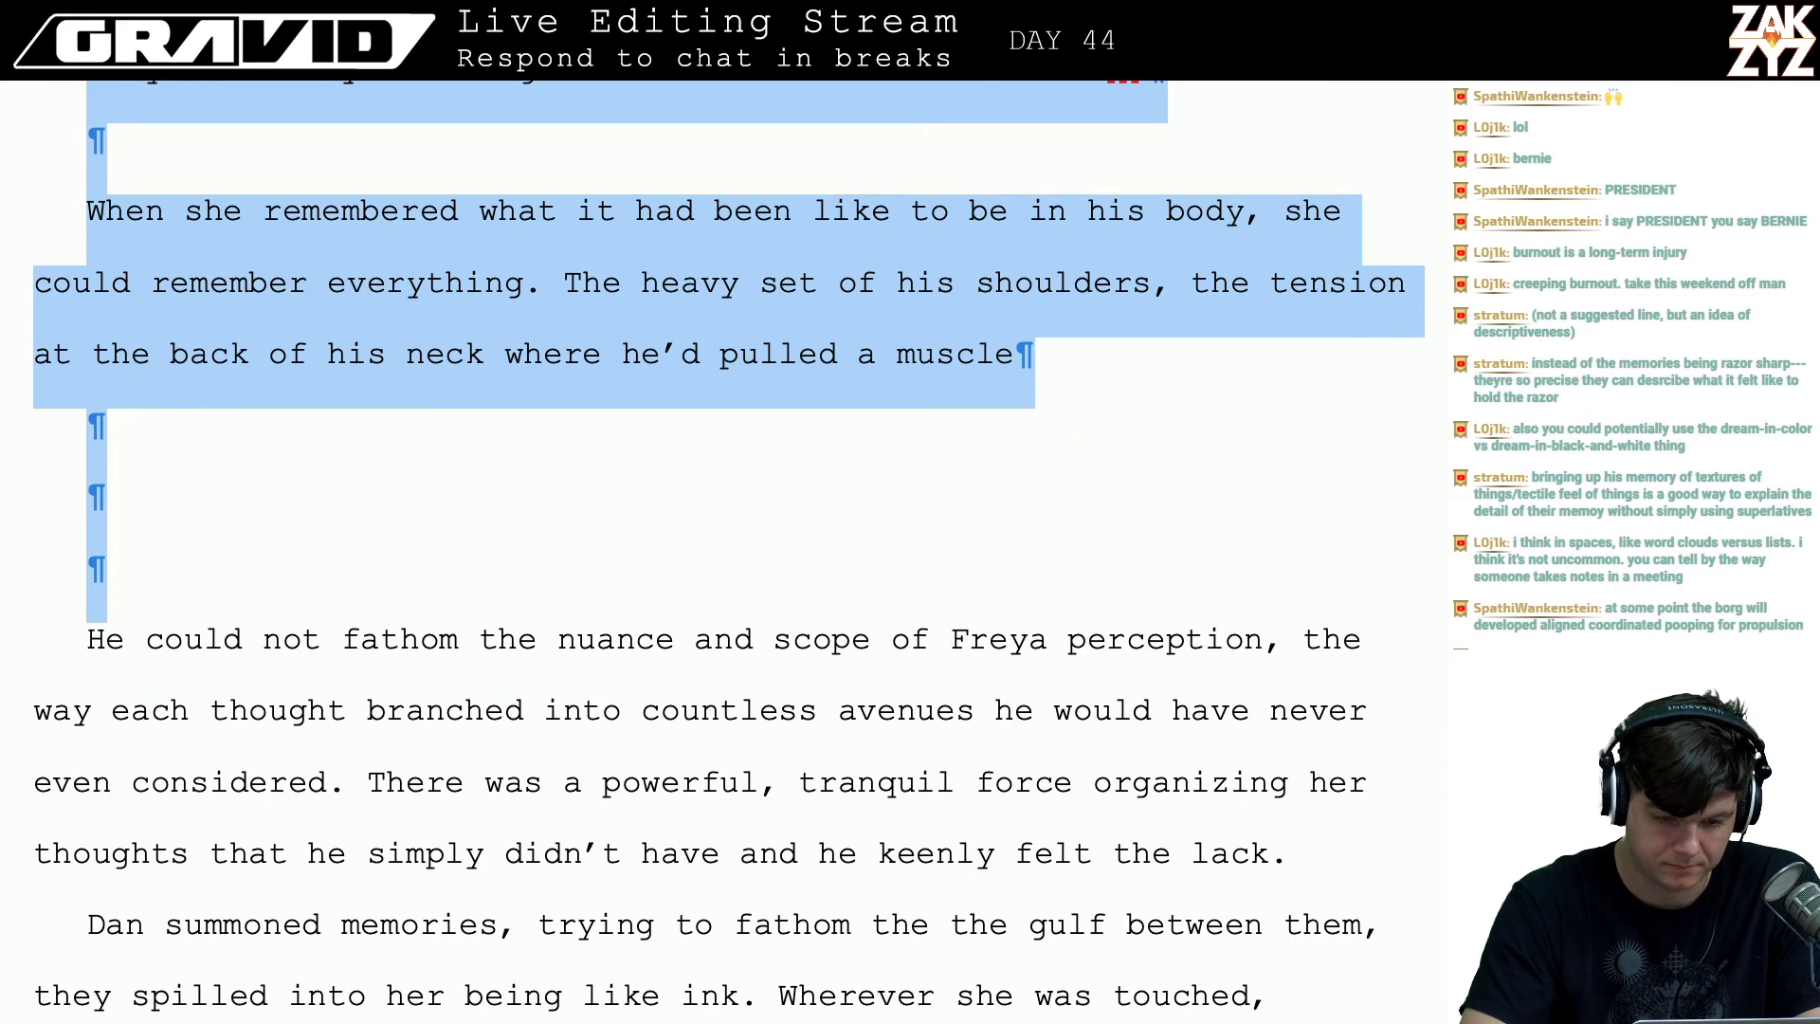
key("Delete")
- Split the "She had never expected" paragraph so that "For all their intensity and precision" begins a new paragraph
key("Up")
key("Up")
key("Up")
key("Up")
key("Up")
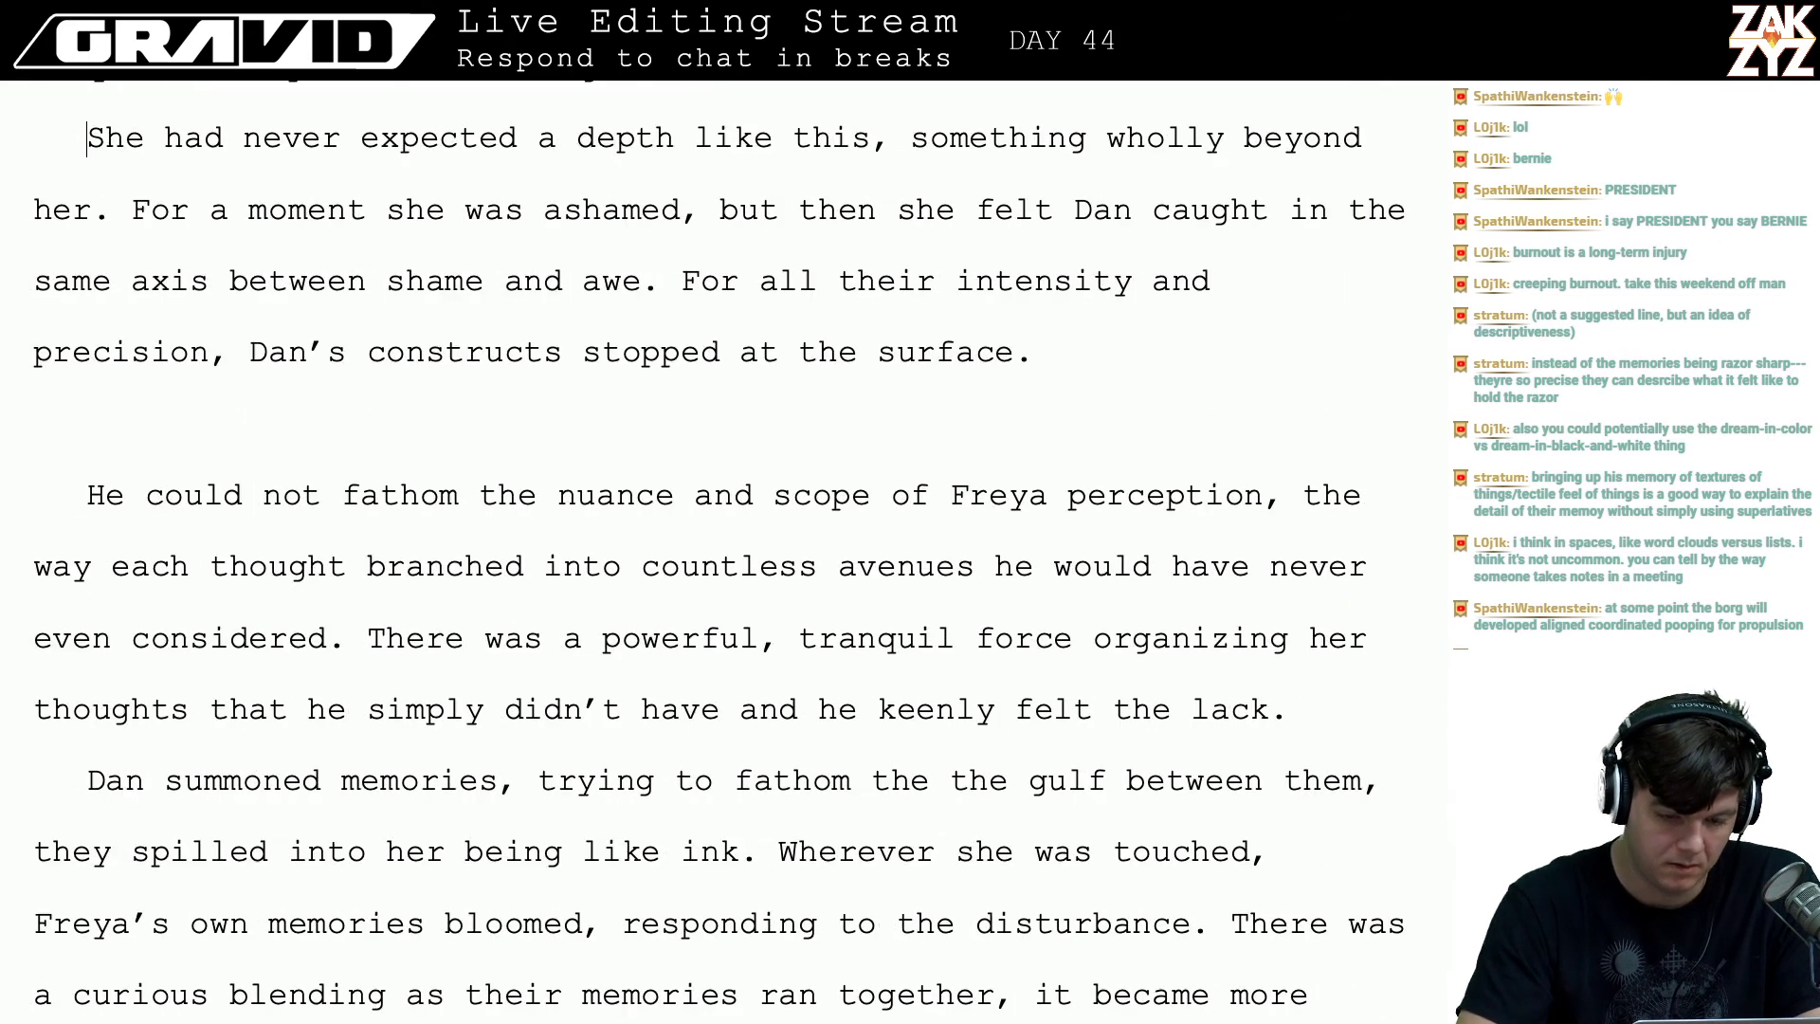
key("Down")
key("Down")
key("Down")
key("Left")
key("Left")
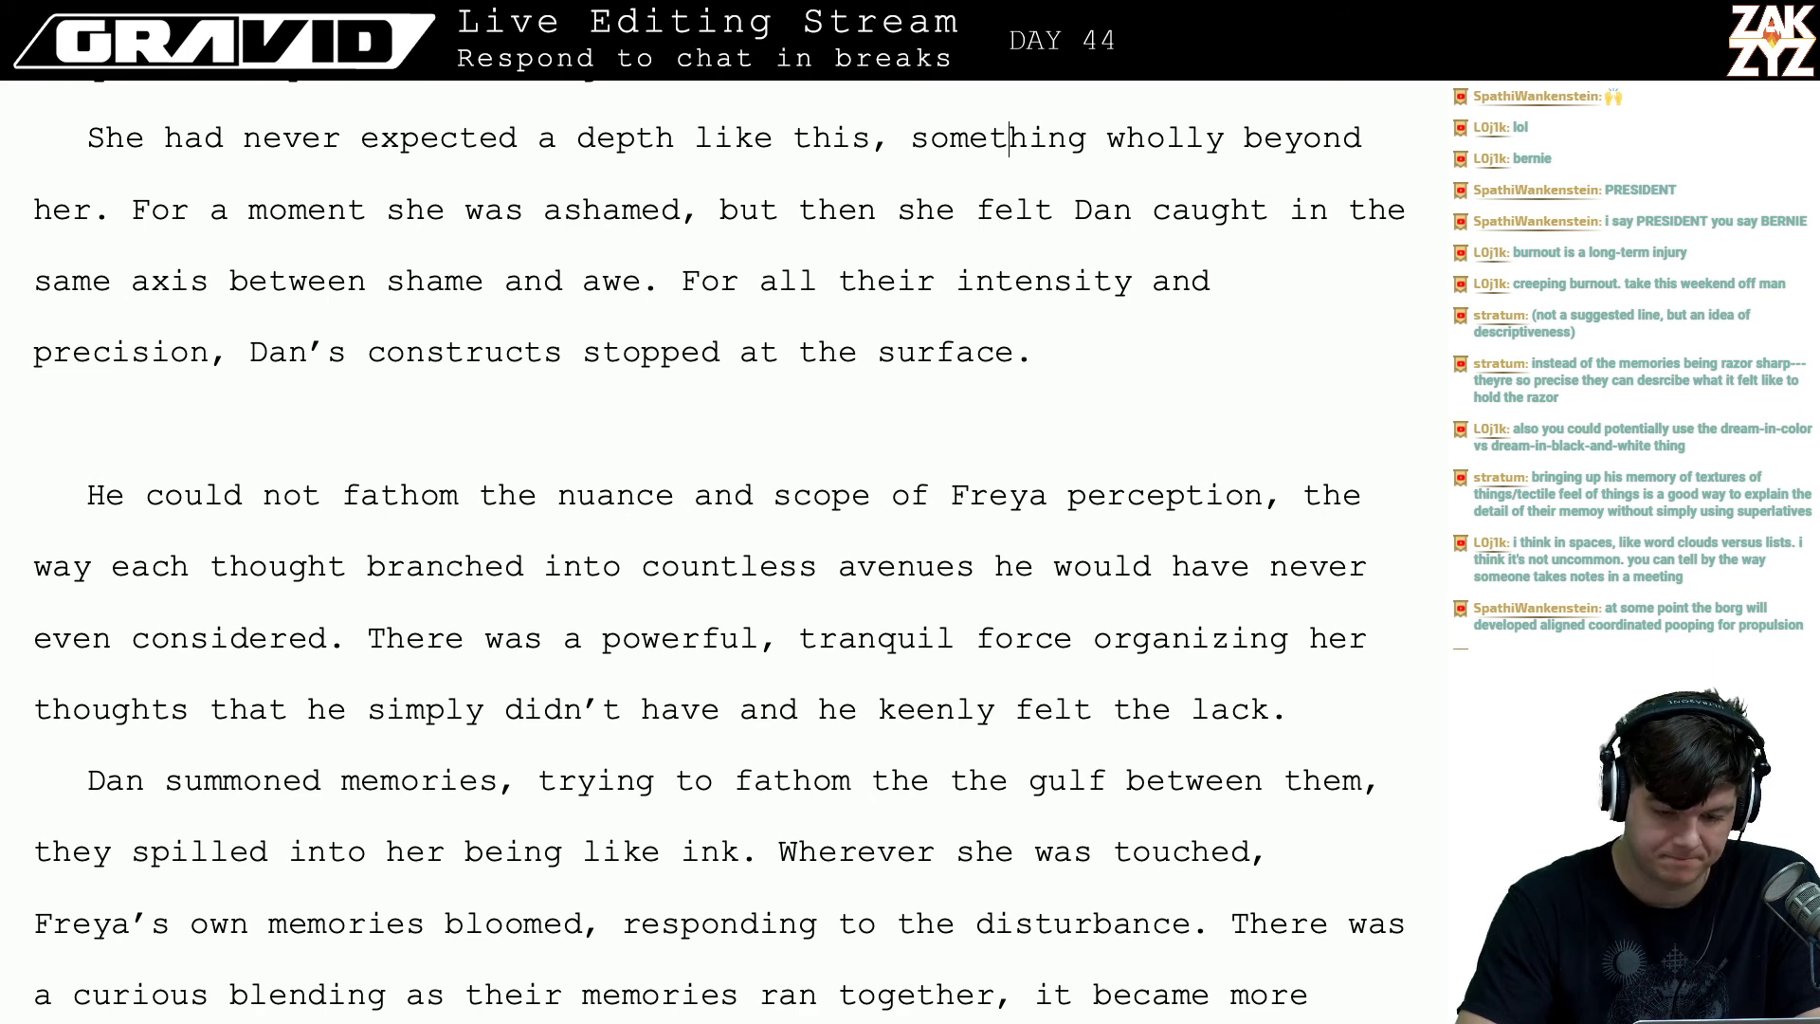
key("Left")
key("Left")
key("Left")
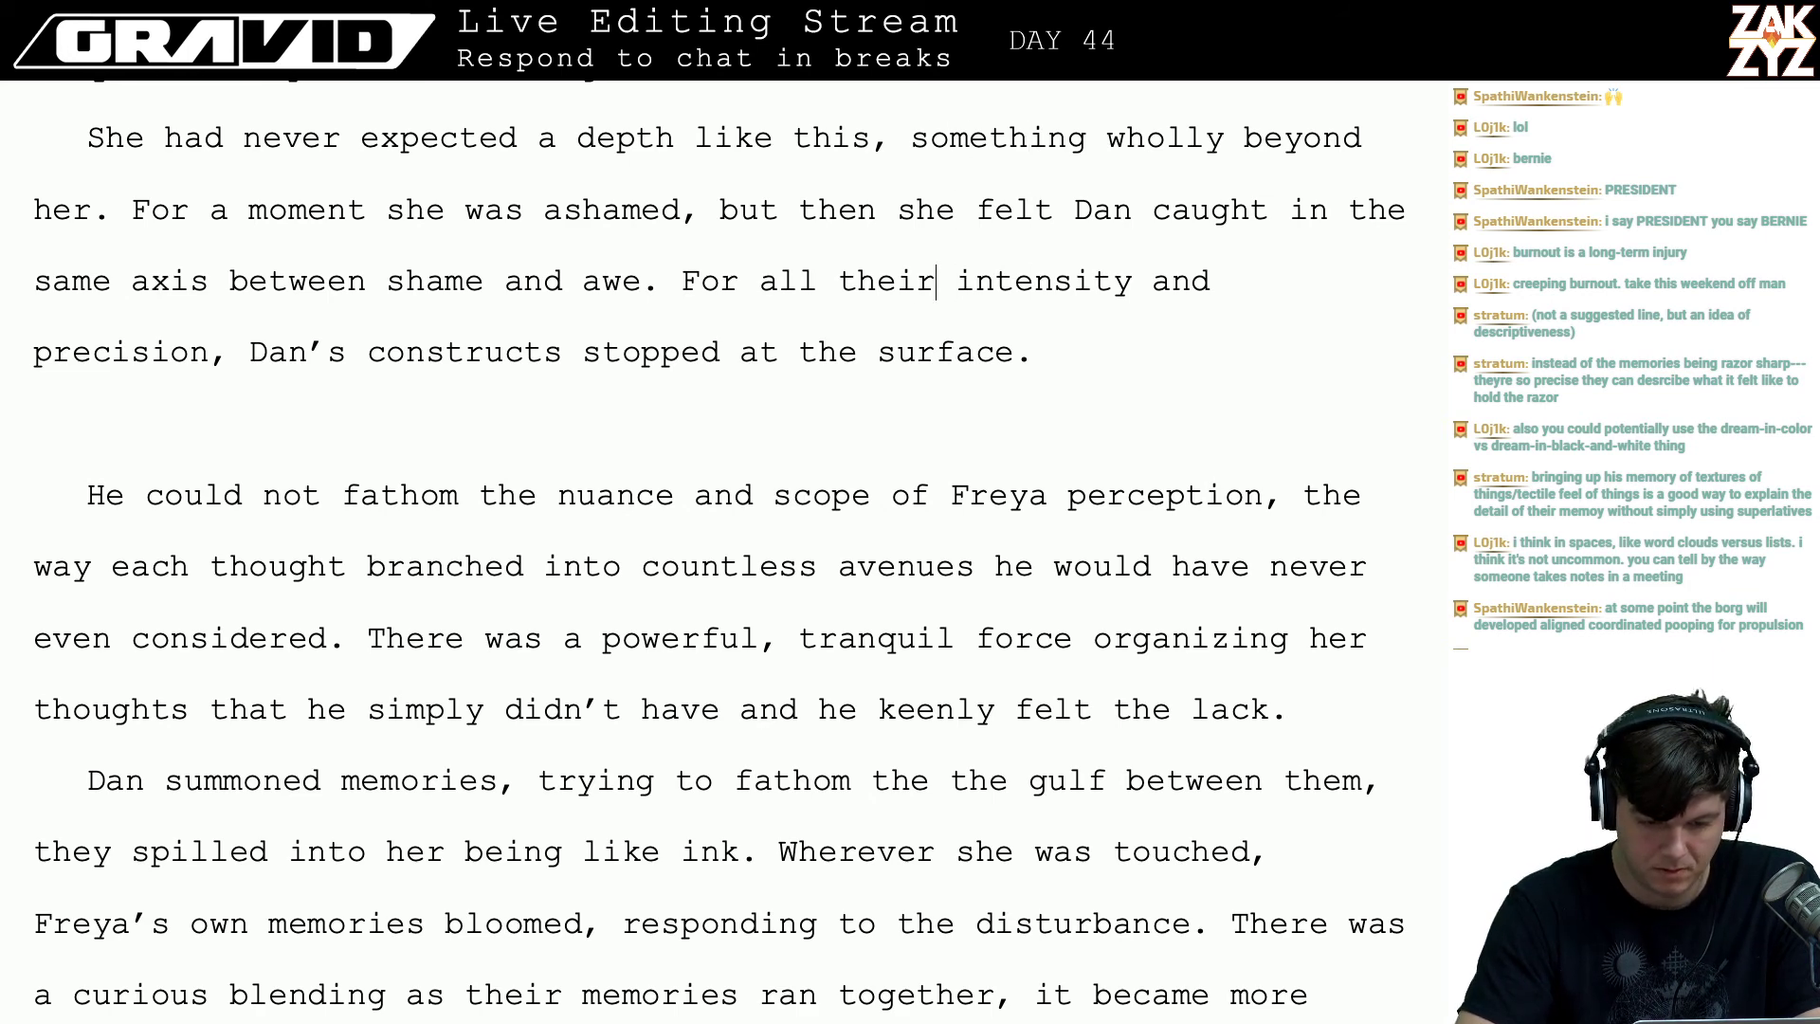
key("Return")
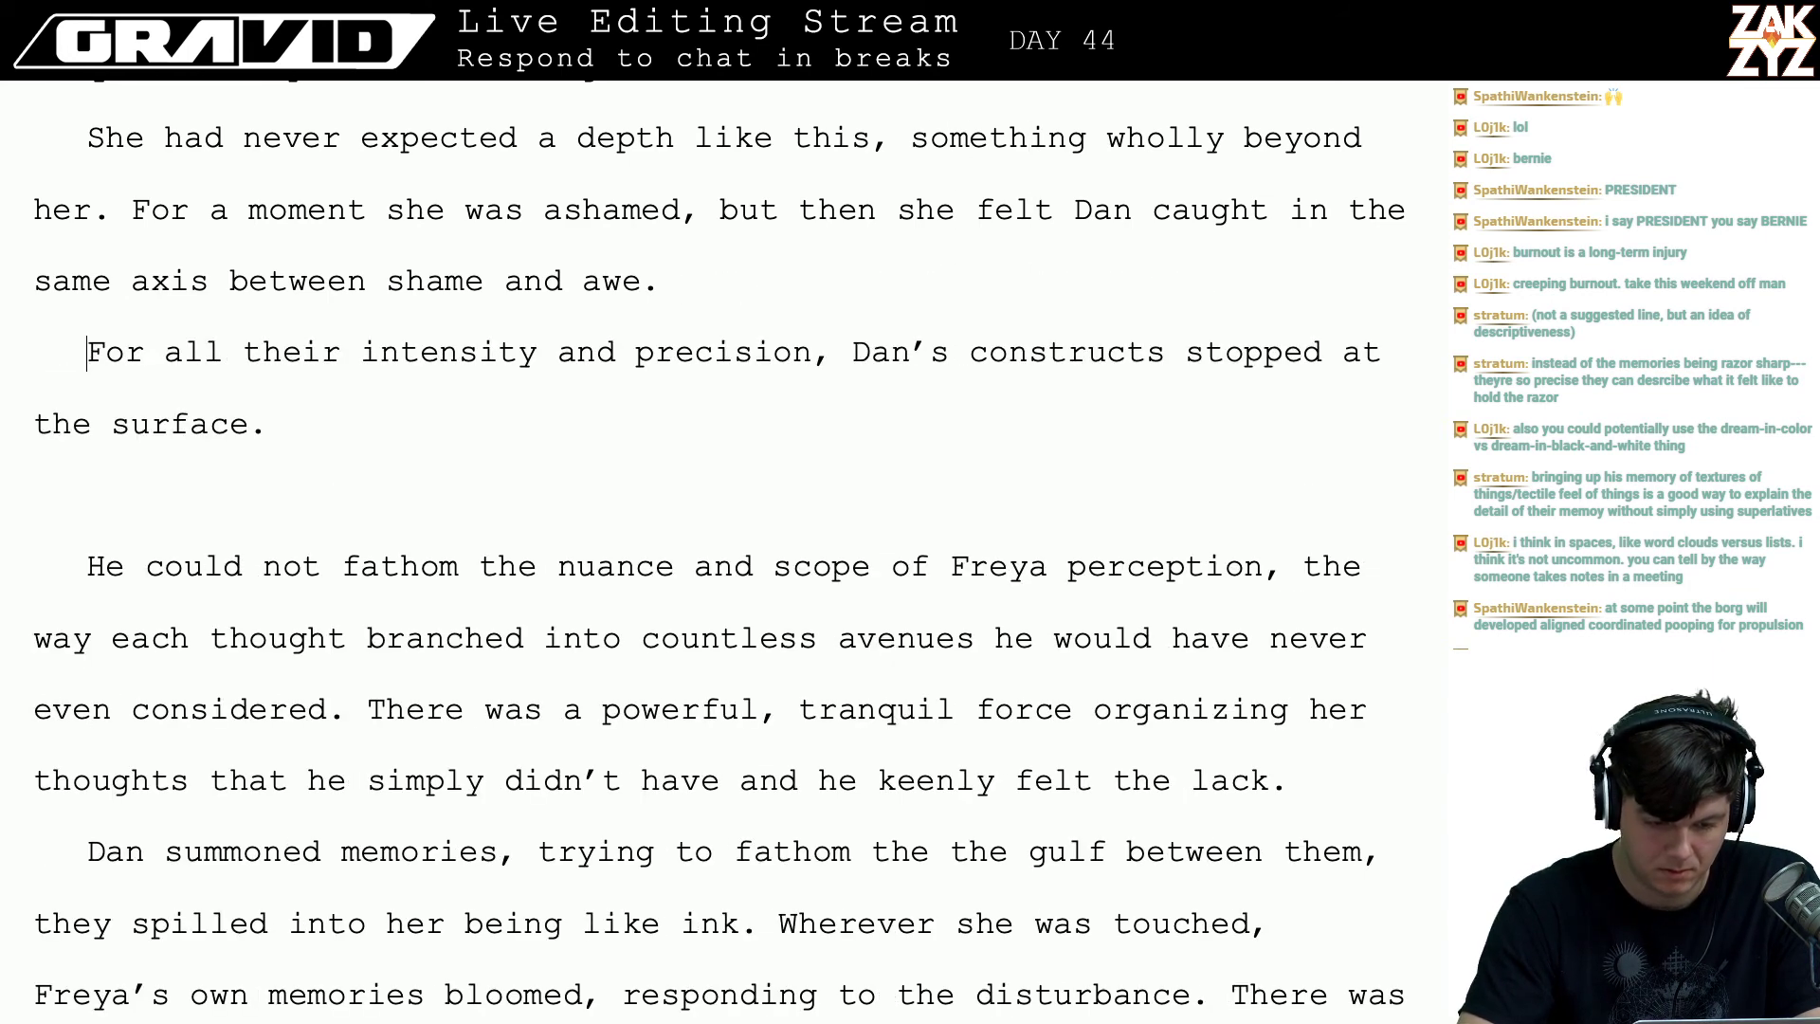
- Try continuing the paragraph after "stopped at the surface." with "Her memory of being in his body was", and remove that wording
type("Her ")
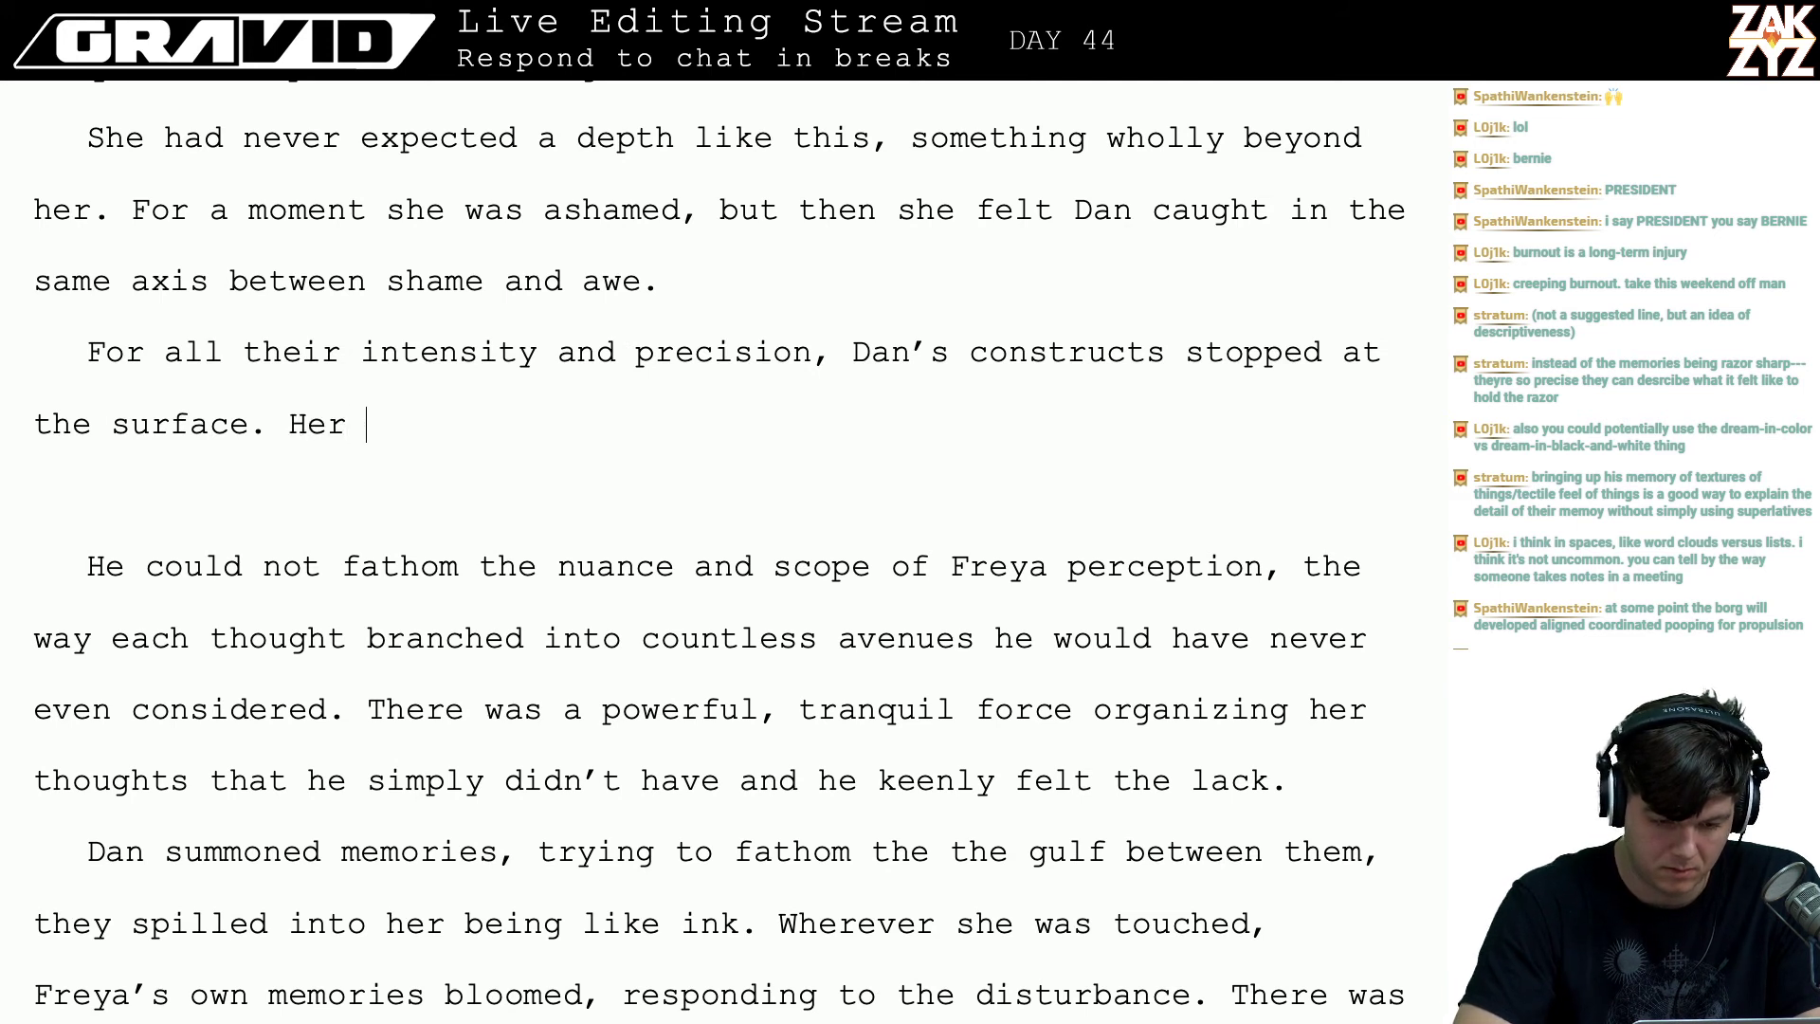
type("memory of being")
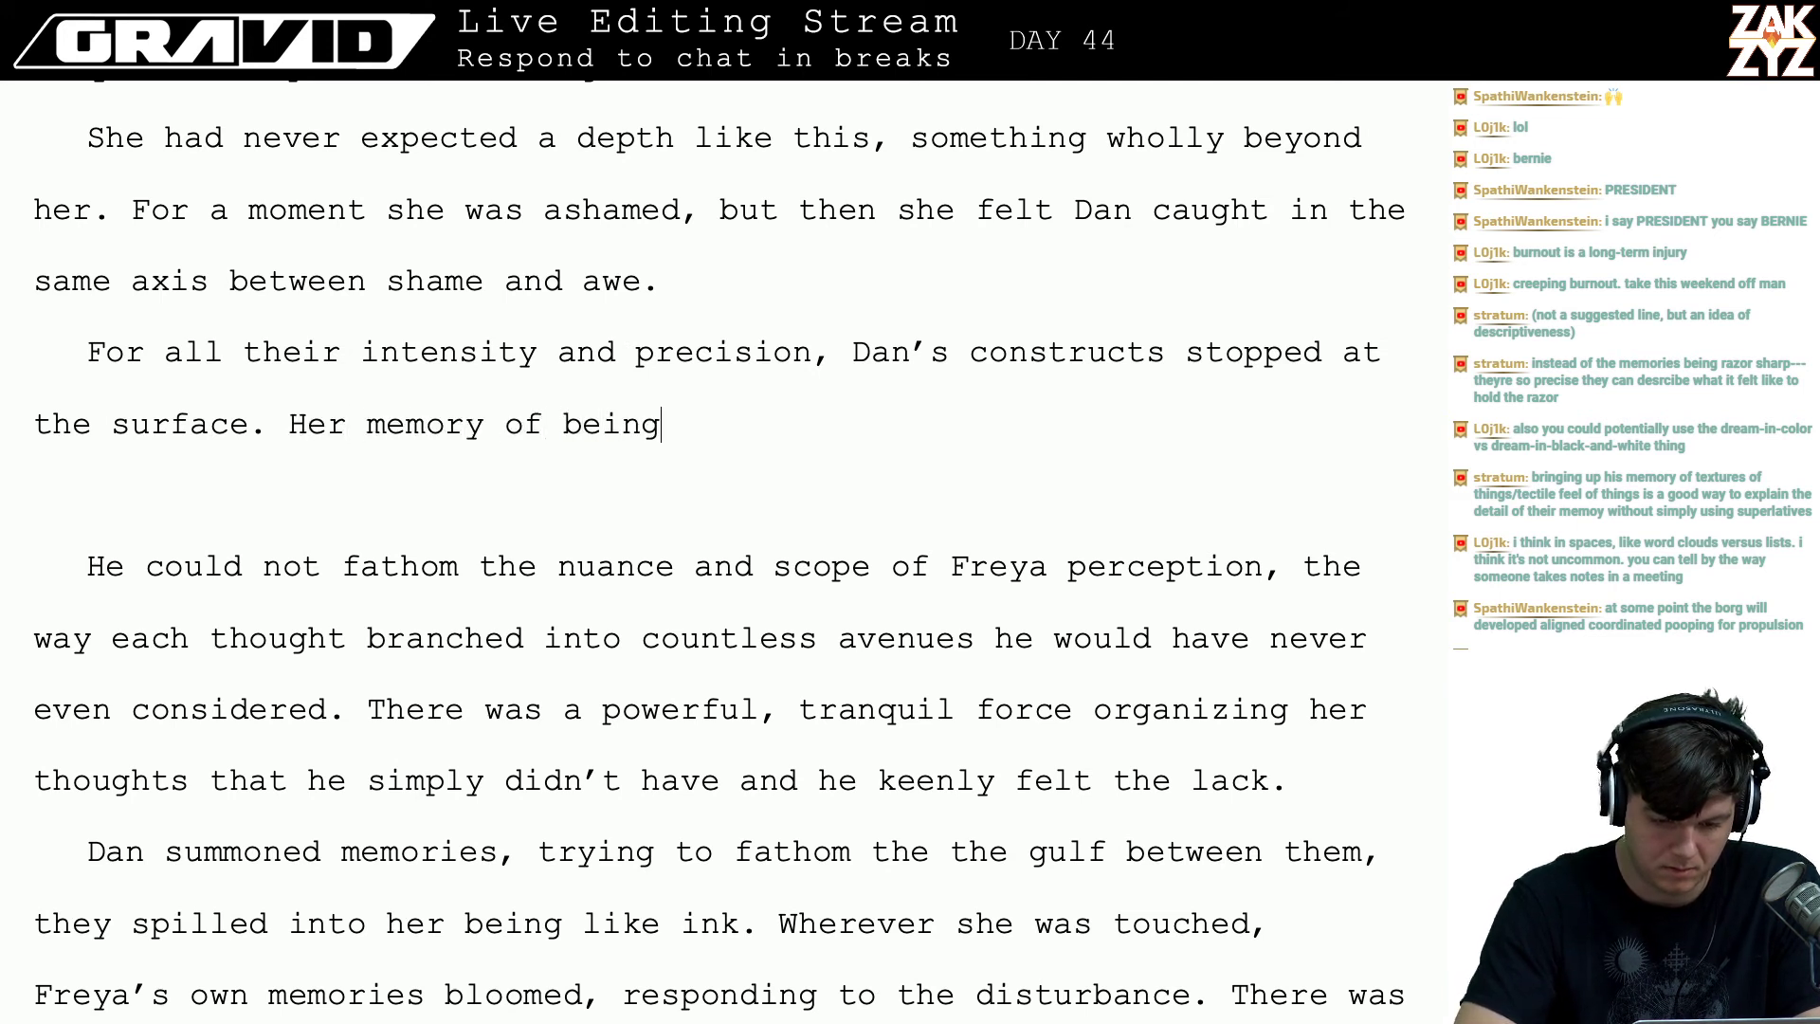
type(" in his body was")
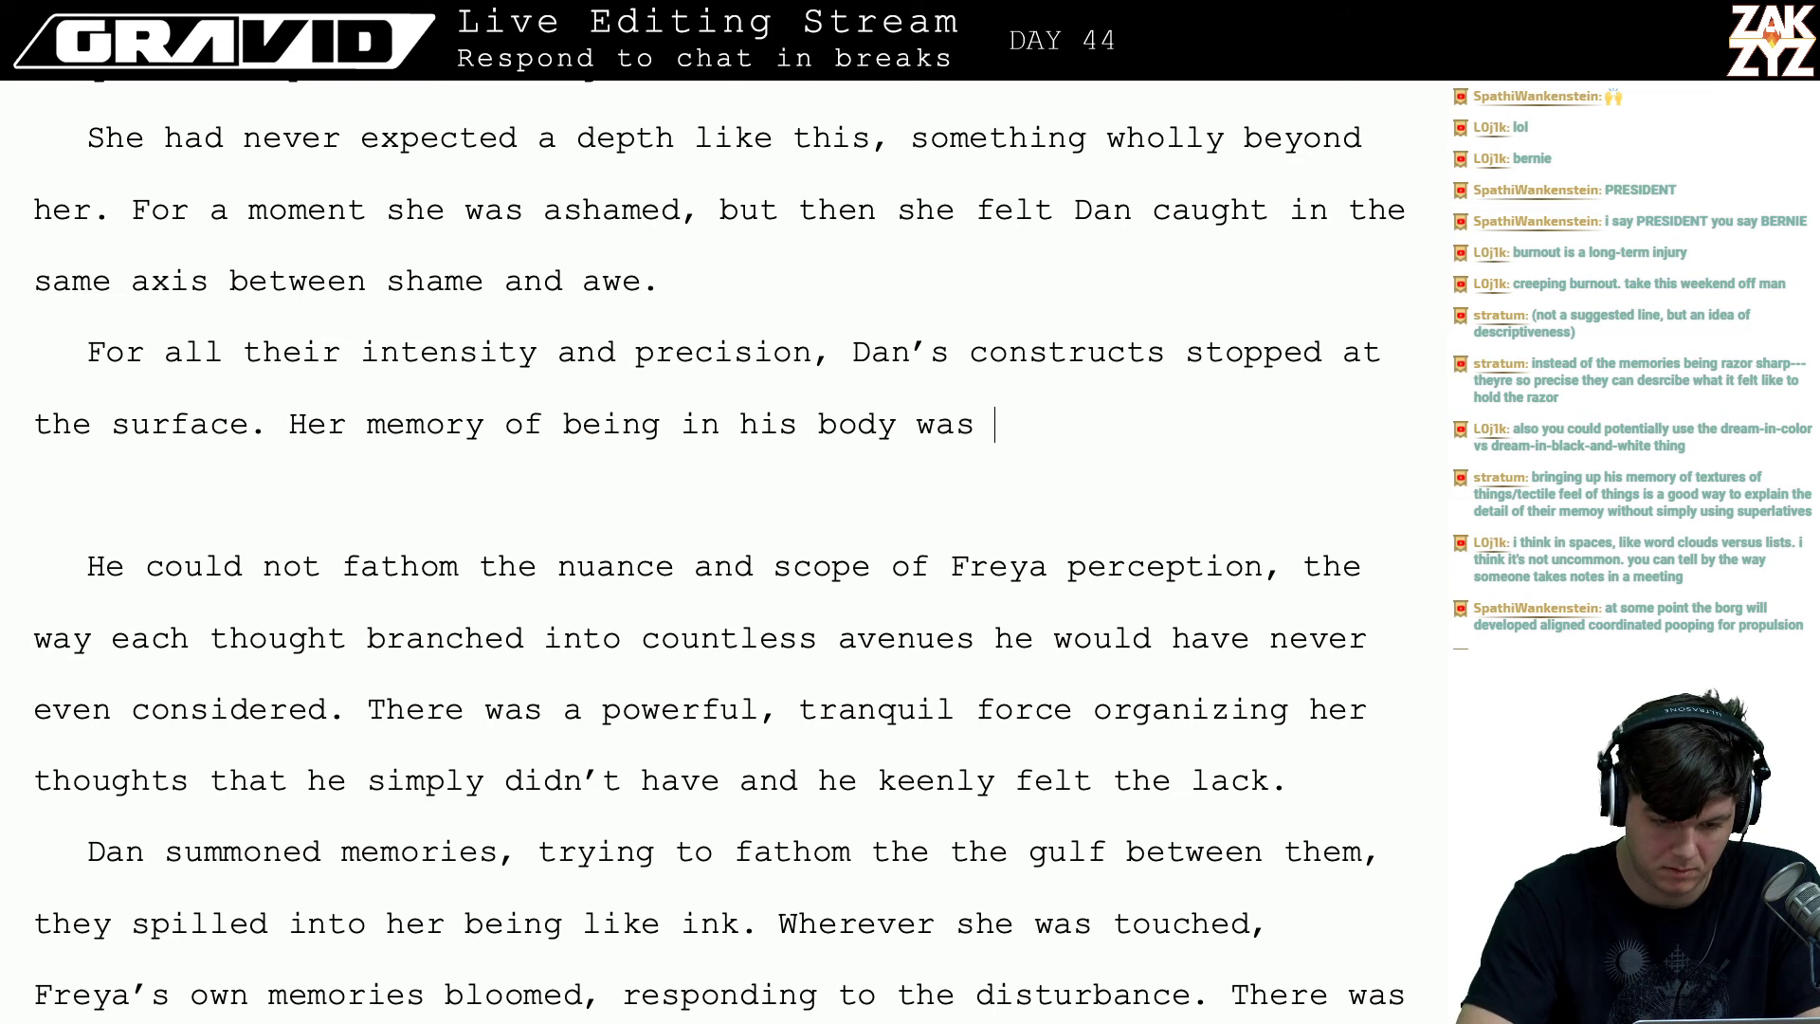
key("BackSpace")
key("BackSpace")
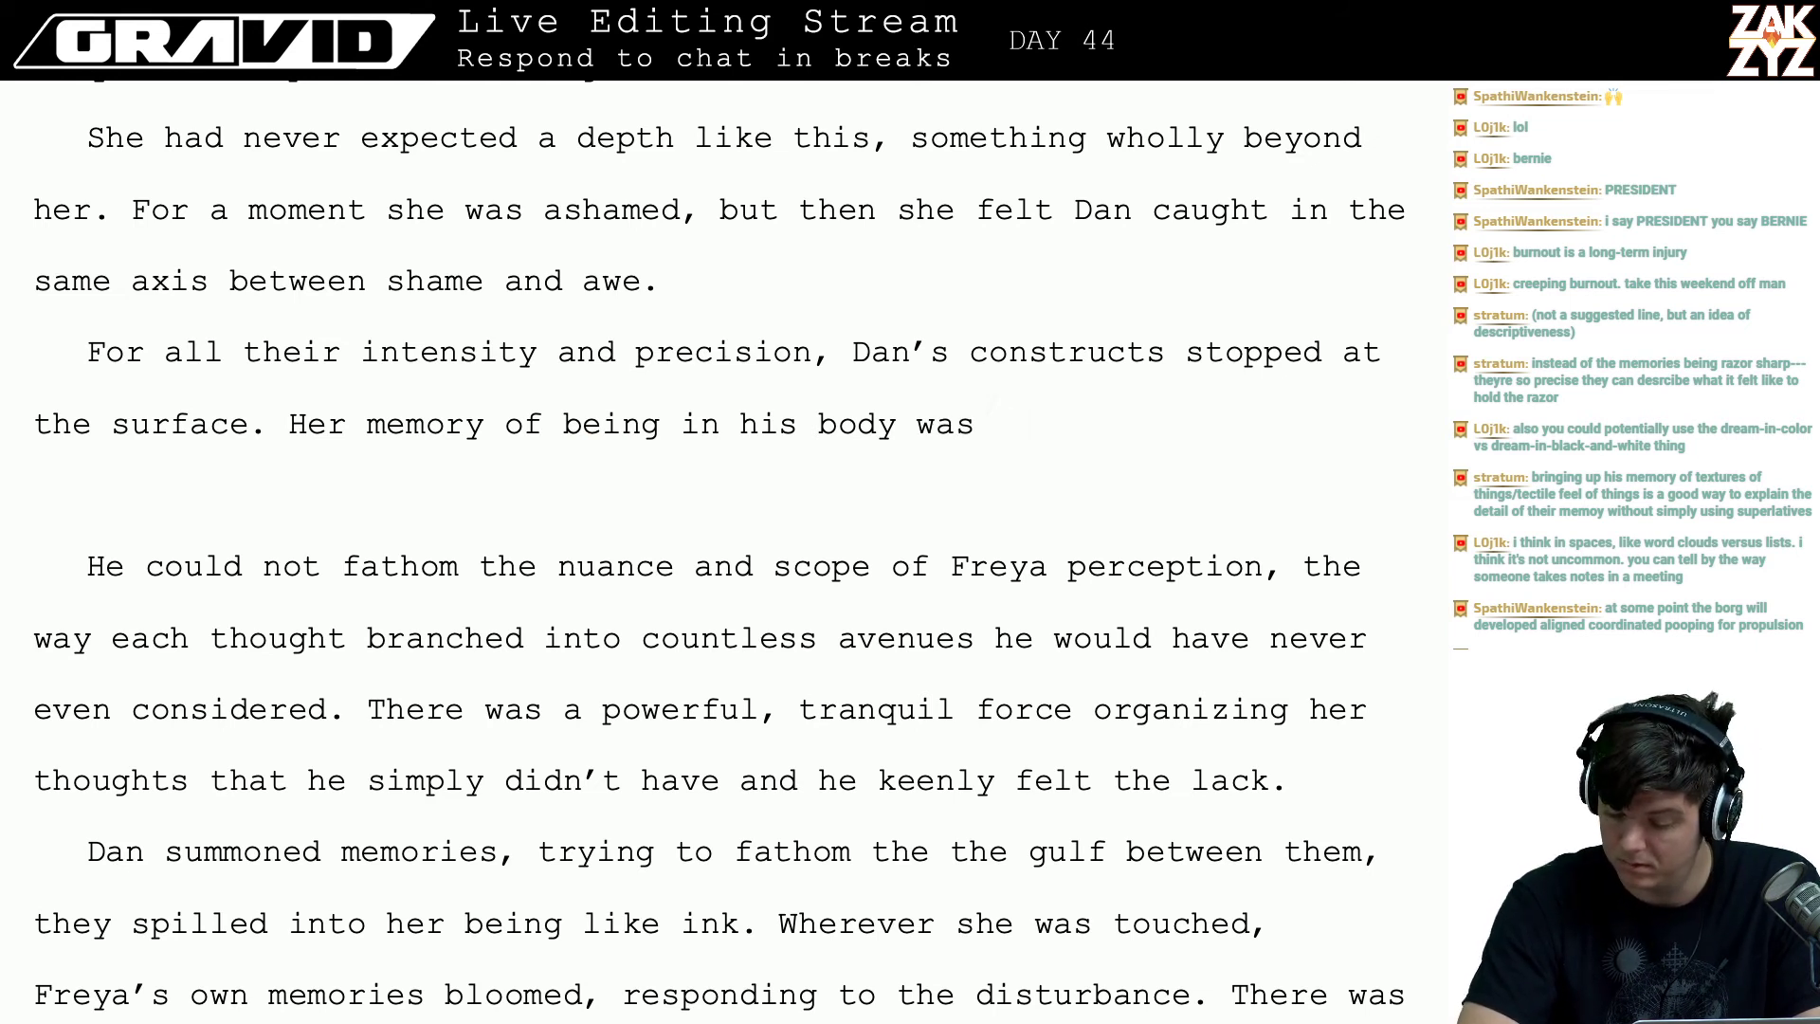
key("BackSpace")
key("BackSpace")
key("BackSpace")
key("BackSpace")
key("BackSpace")
key("BackSpace")
key("BackSpace")
key("BackSpace")
key("BackSpace")
key("BackSpace")
key("BackSpace")
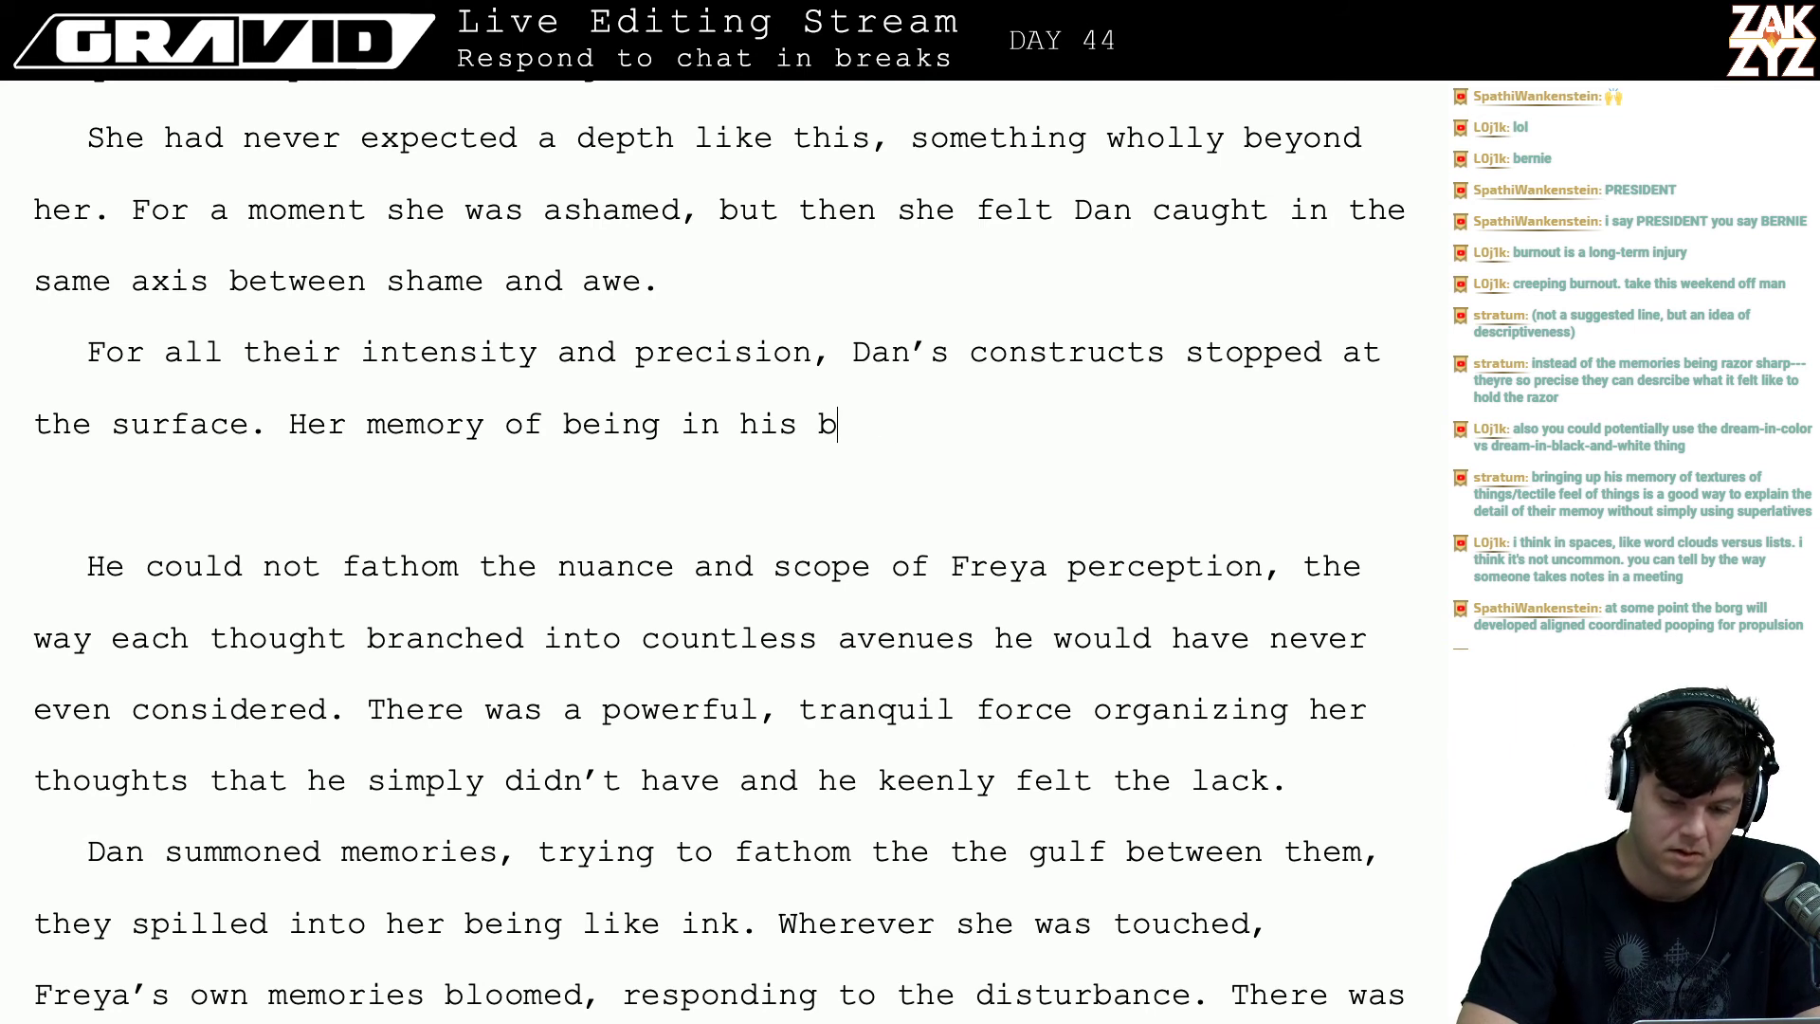
key("BackSpace")
key("BackSpace")
key("BackSpace")
key("BackSpace")
key("BackSpace")
key("BackSpace")
key("BackSpace")
key("BackSpace")
key("BackSpace")
key("BackSpace")
key("BackSpace")
key("BackSpace")
key("BackSpace")
key("BackSpace")
key("BackSpace")
key("BackSpace")
key("BackSpace")
key("BackSpace")
key("BackSpace")
key("BackSpace")
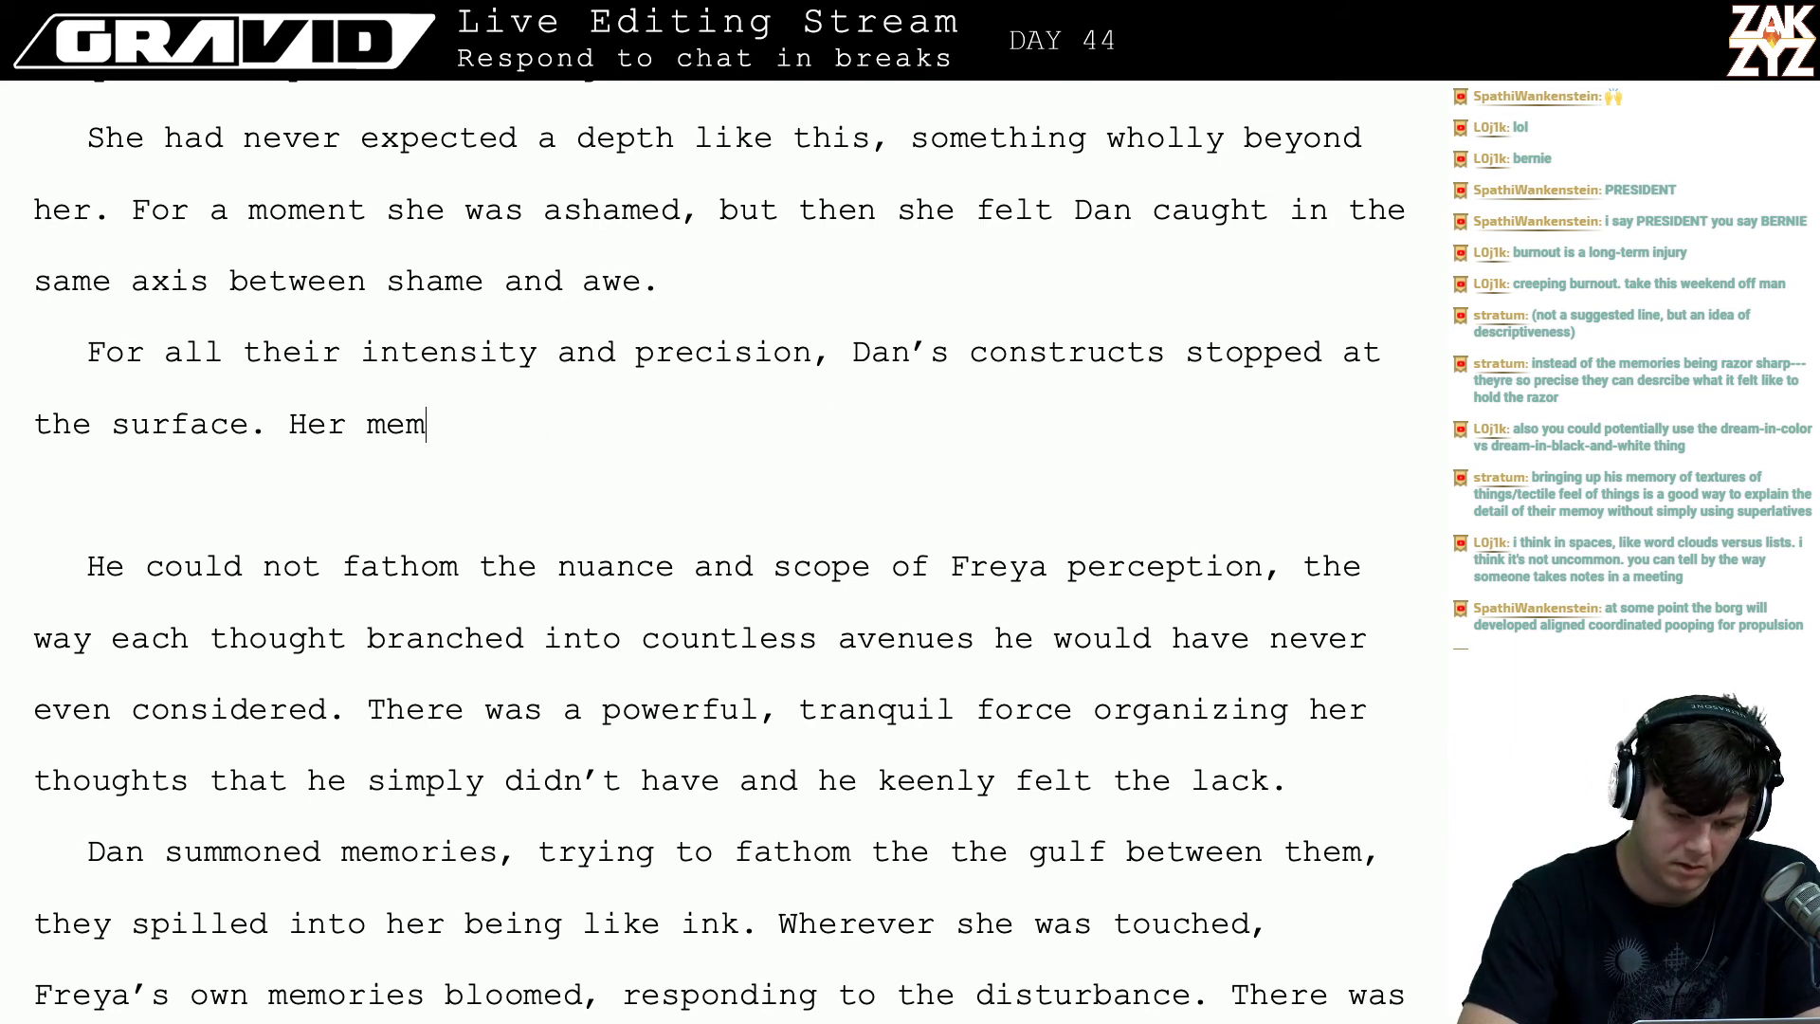
key("BackSpace")
key("BackSpace")
- Try an alternative sentence opening, "He did not remember the wa", reword its end to "what i", and delete it
type("He")
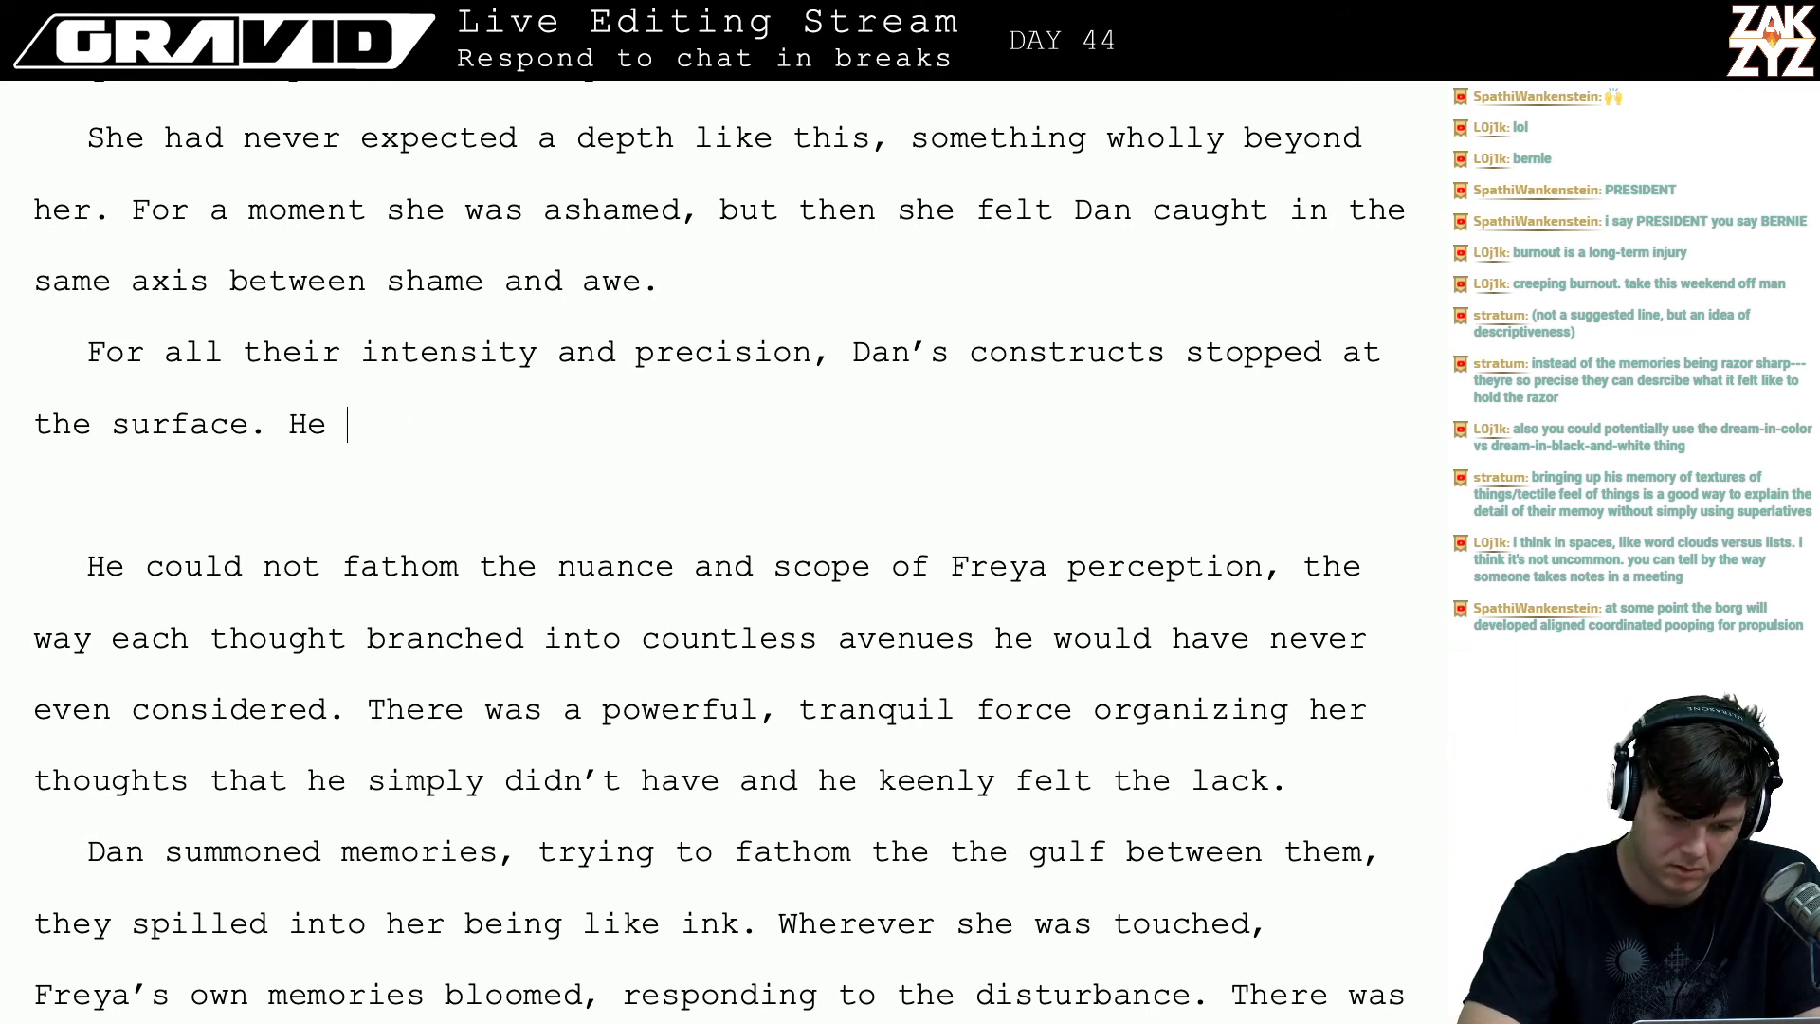
key("BackSpace")
type("He did n")
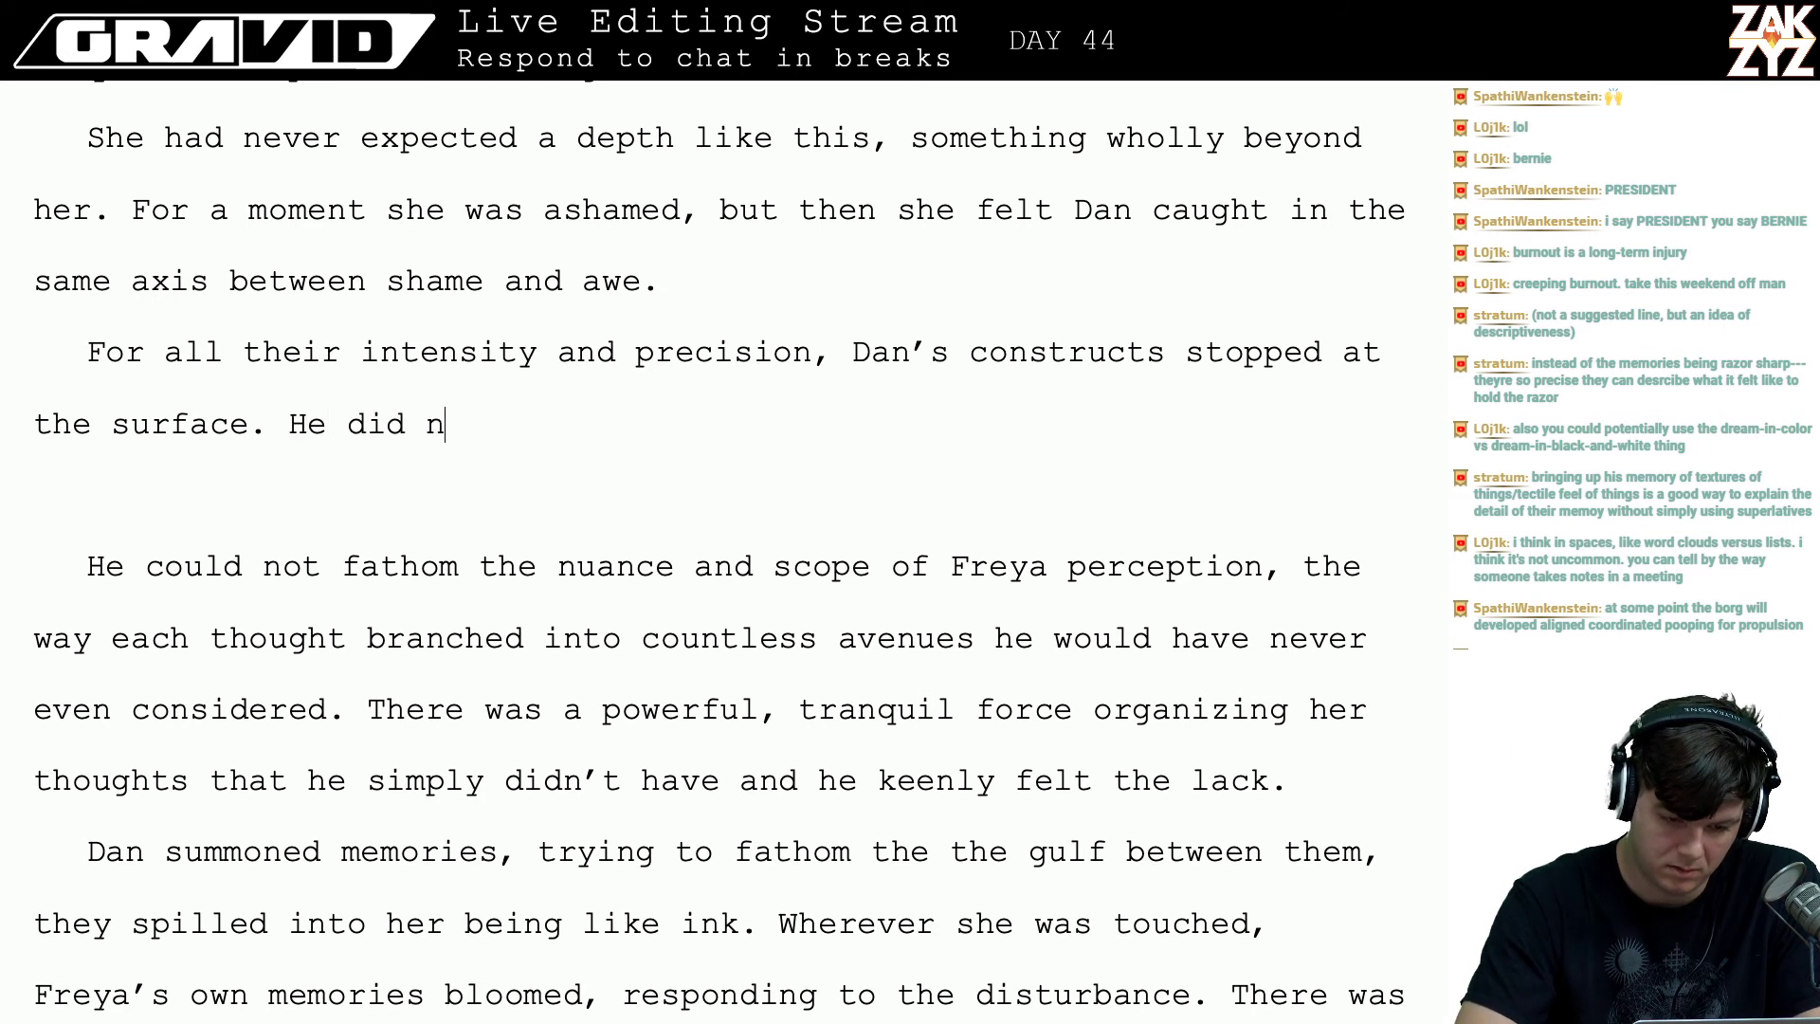
type("ot remember the wa")
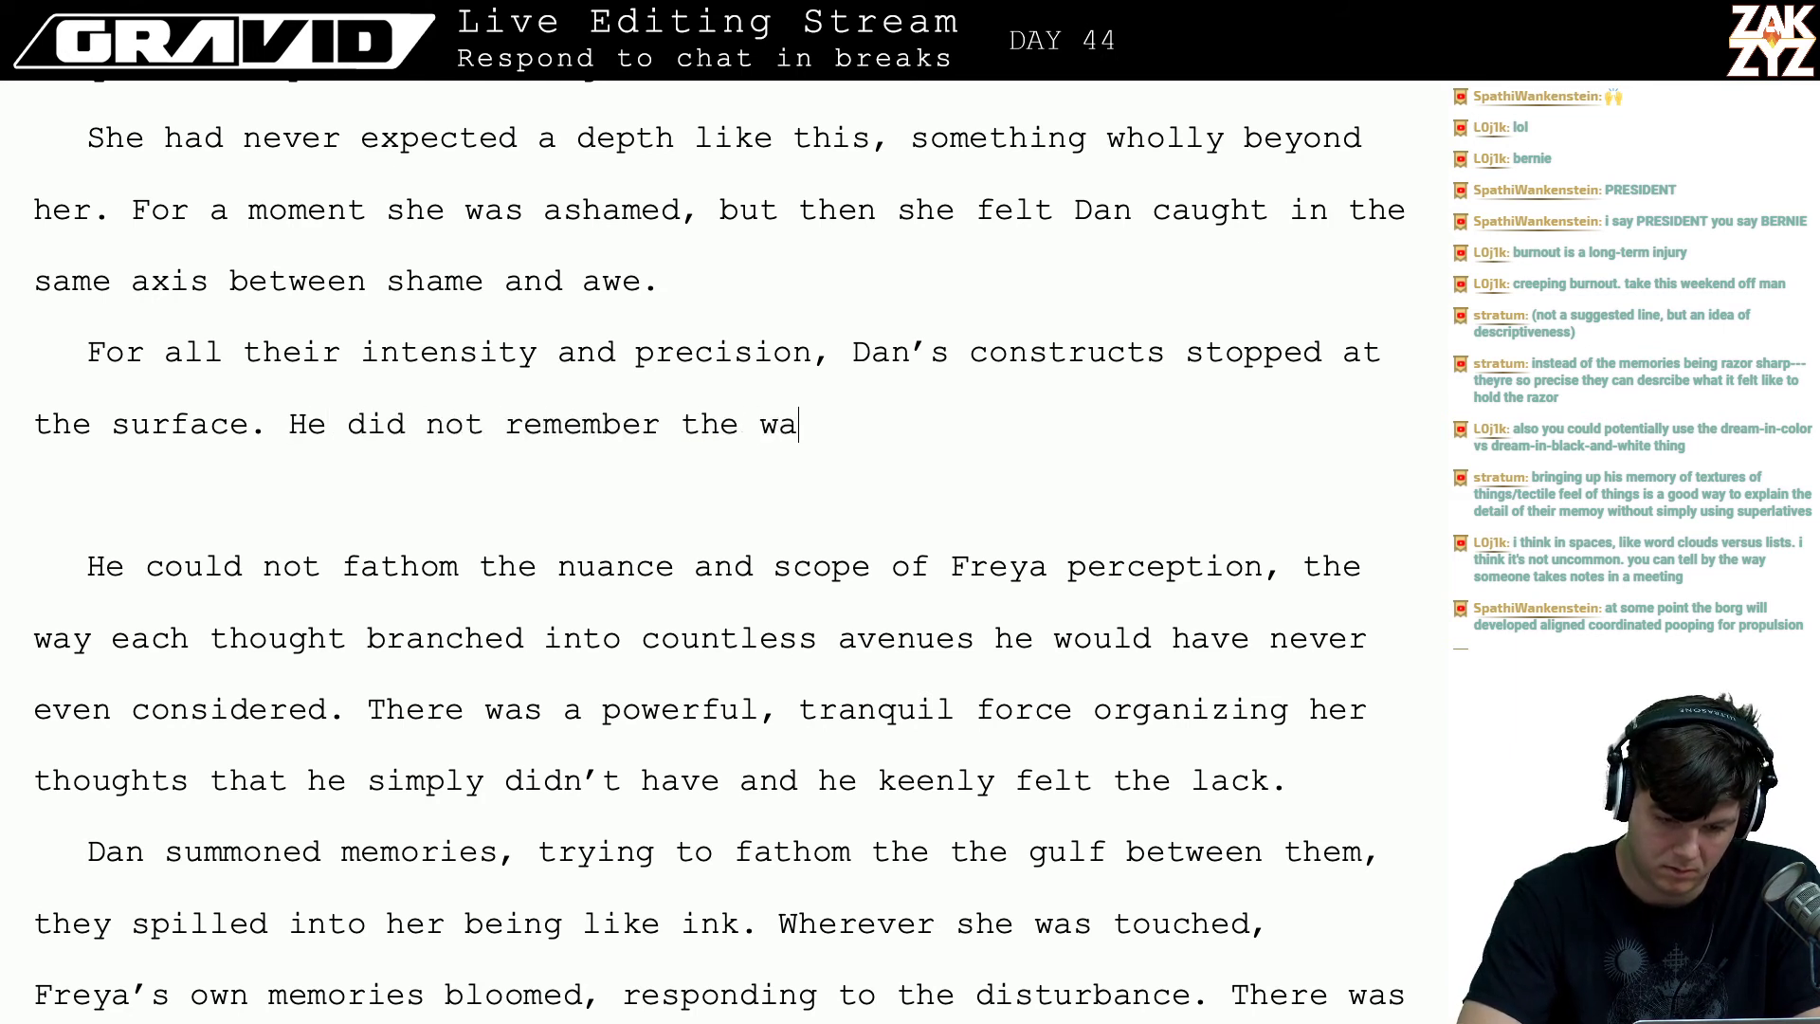
key("BackSpace")
key("BackSpace")
key("BackSpace")
key("BackSpace")
key("BackSpace")
key("BackSpace")
type("what i")
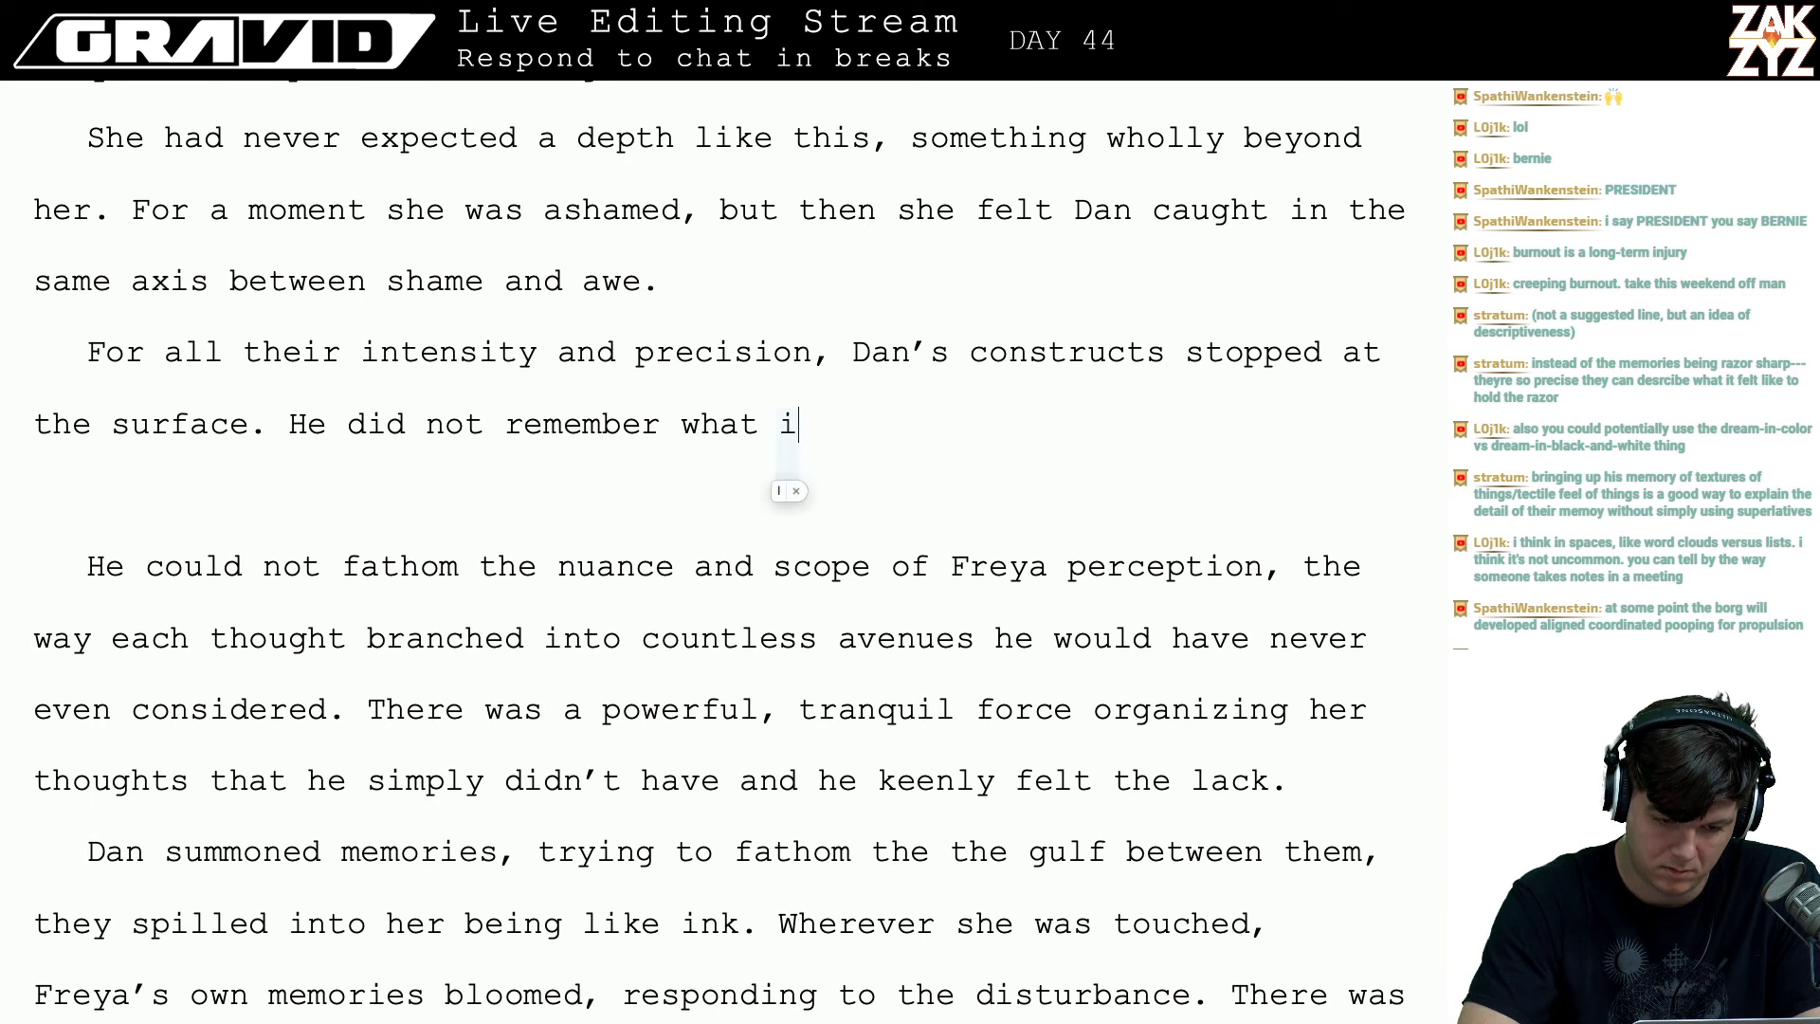
key("BackSpace")
key("BackSpace")
key("BackSpace")
key("BackSpace")
key("BackSpace")
key("BackSpace")
key("BackSpace")
key("BackSpace")
key("BackSpace")
key("BackSpace")
key("BackSpace")
key("BackSpace")
key("BackSpace")
key("BackSpace")
key("BackSpace")
key("BackSpace")
key("BackSpace")
key("BackSpace")
key("BackSpace")
key("BackSpace")
key("BackSpace")
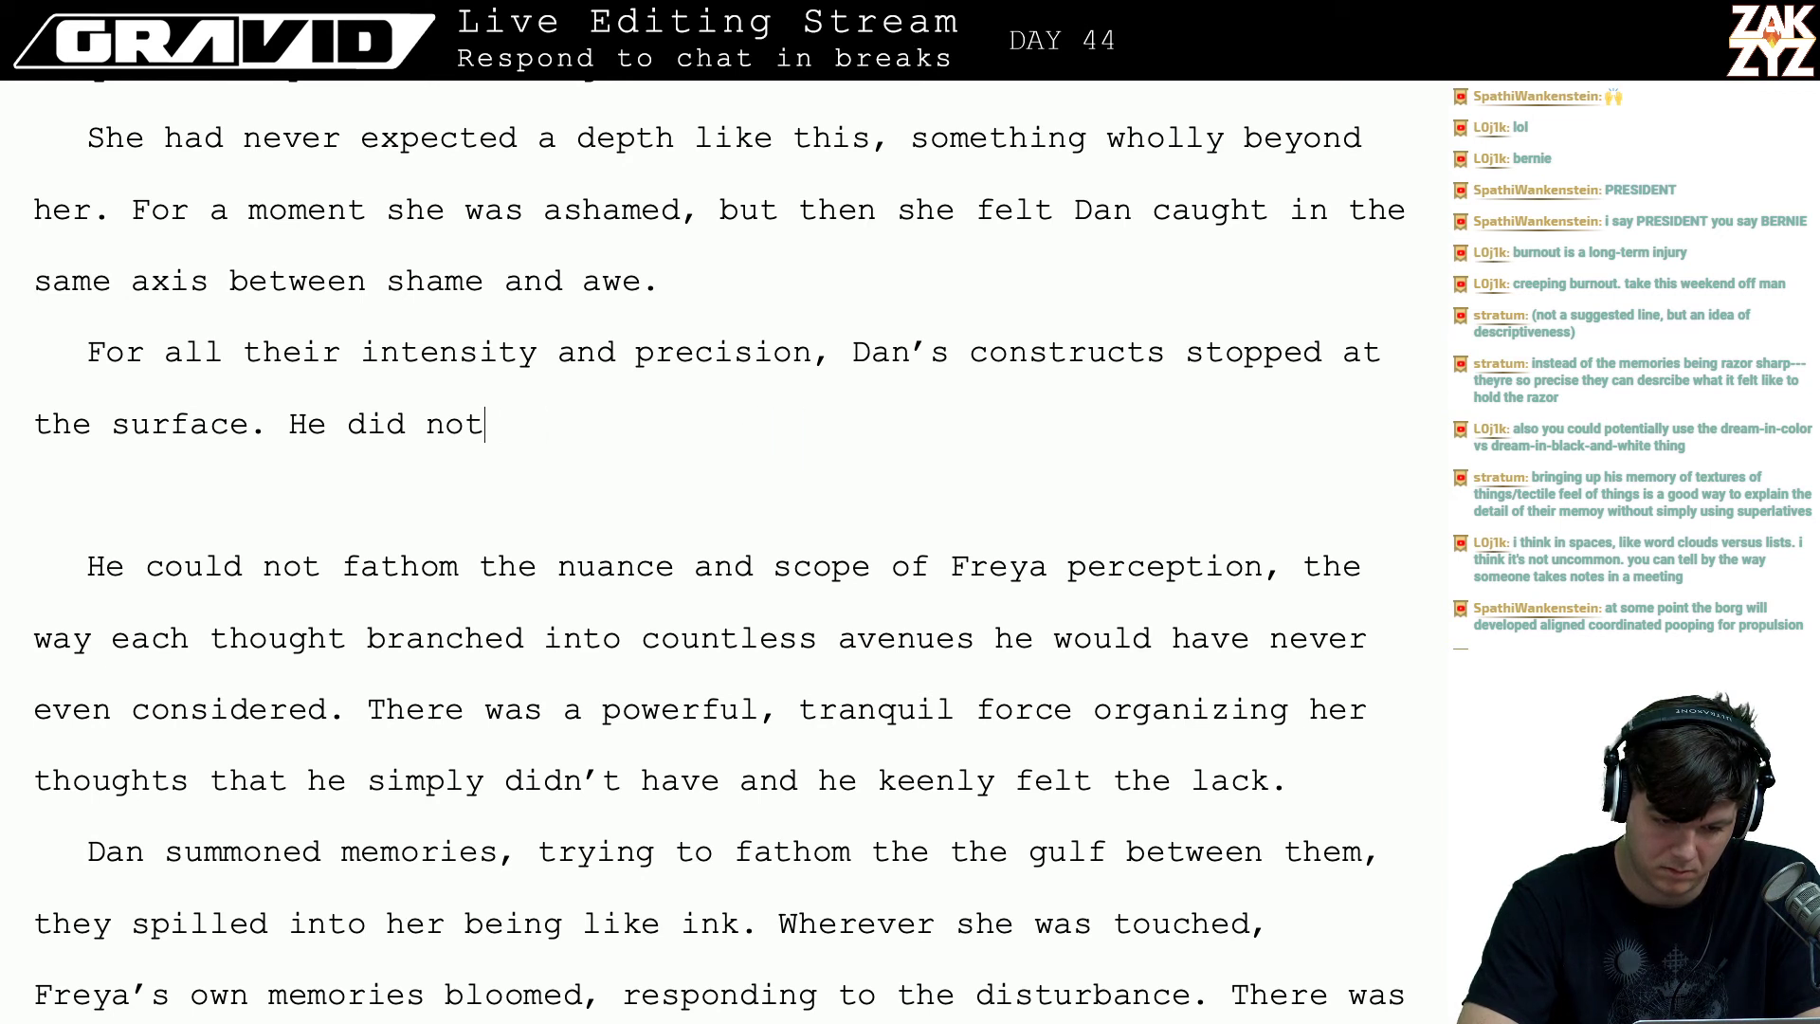
key("BackSpace")
key("BackSpace")
key("BackSpace")
key("BackSpace")
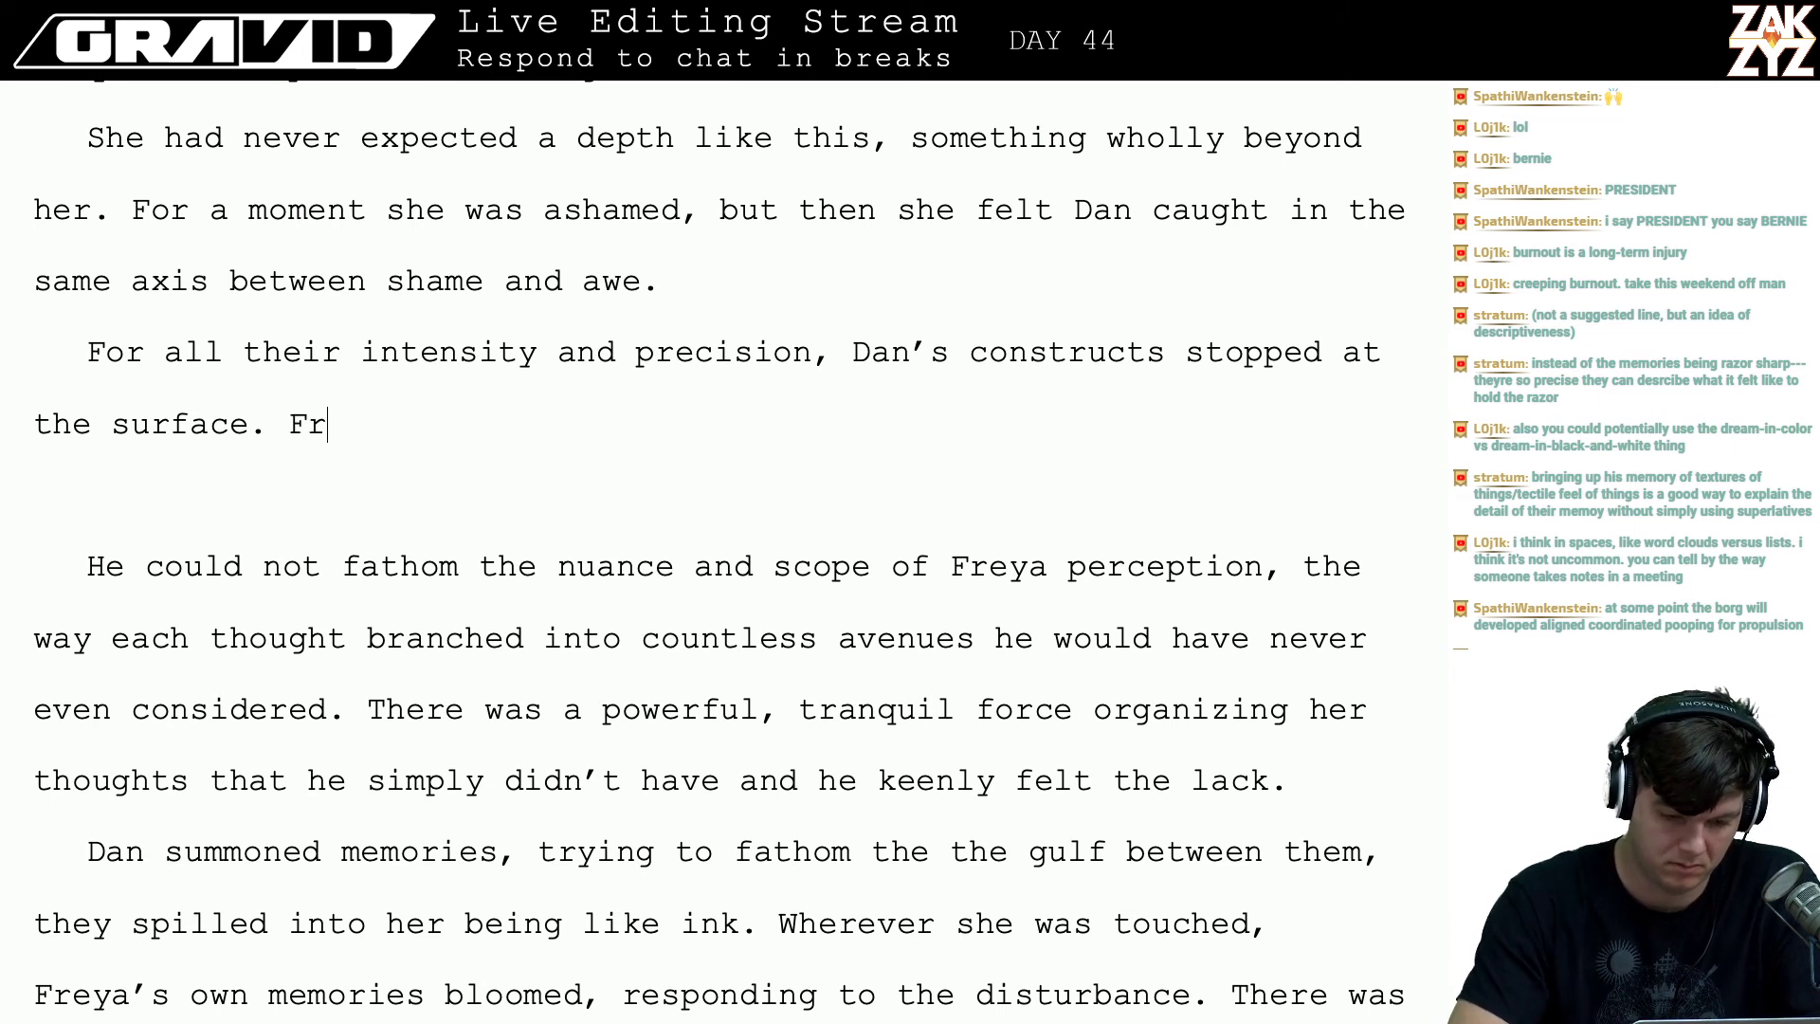
- Try continuing after "the surface." with "Freya's thoughts ran deeper," and delete that wording
type("eya's thought")
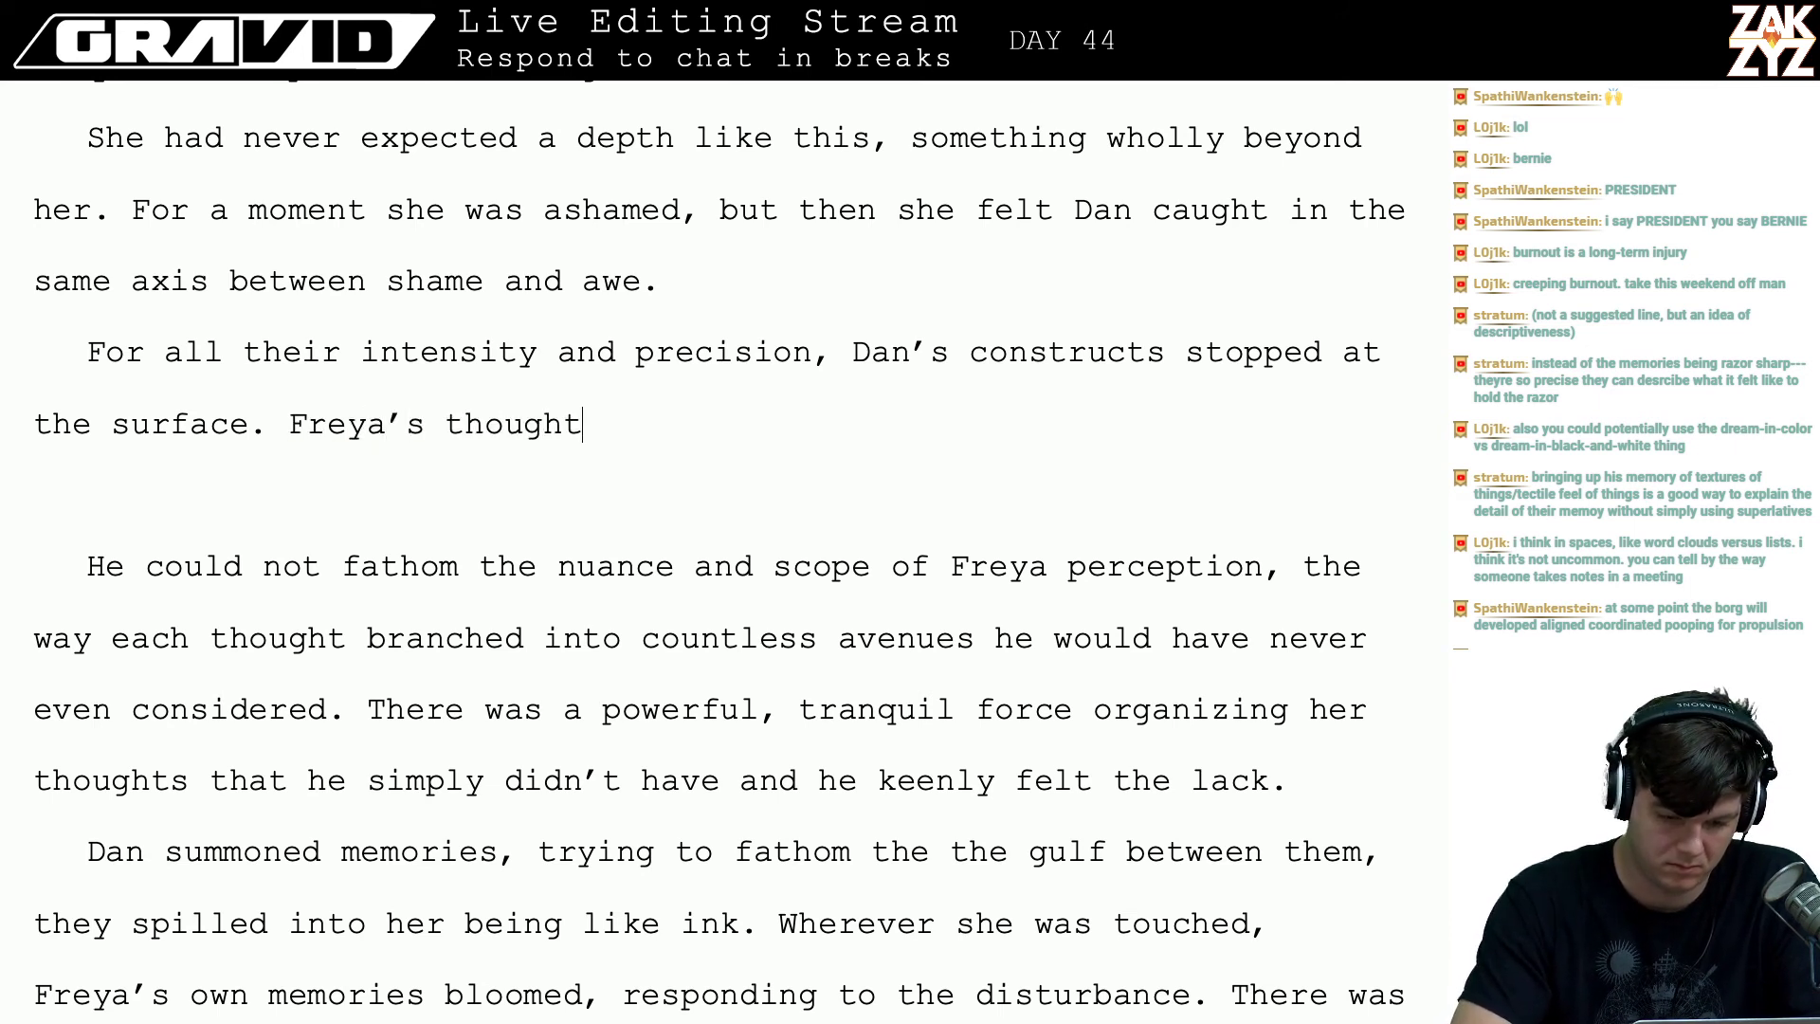
type("s ran deep")
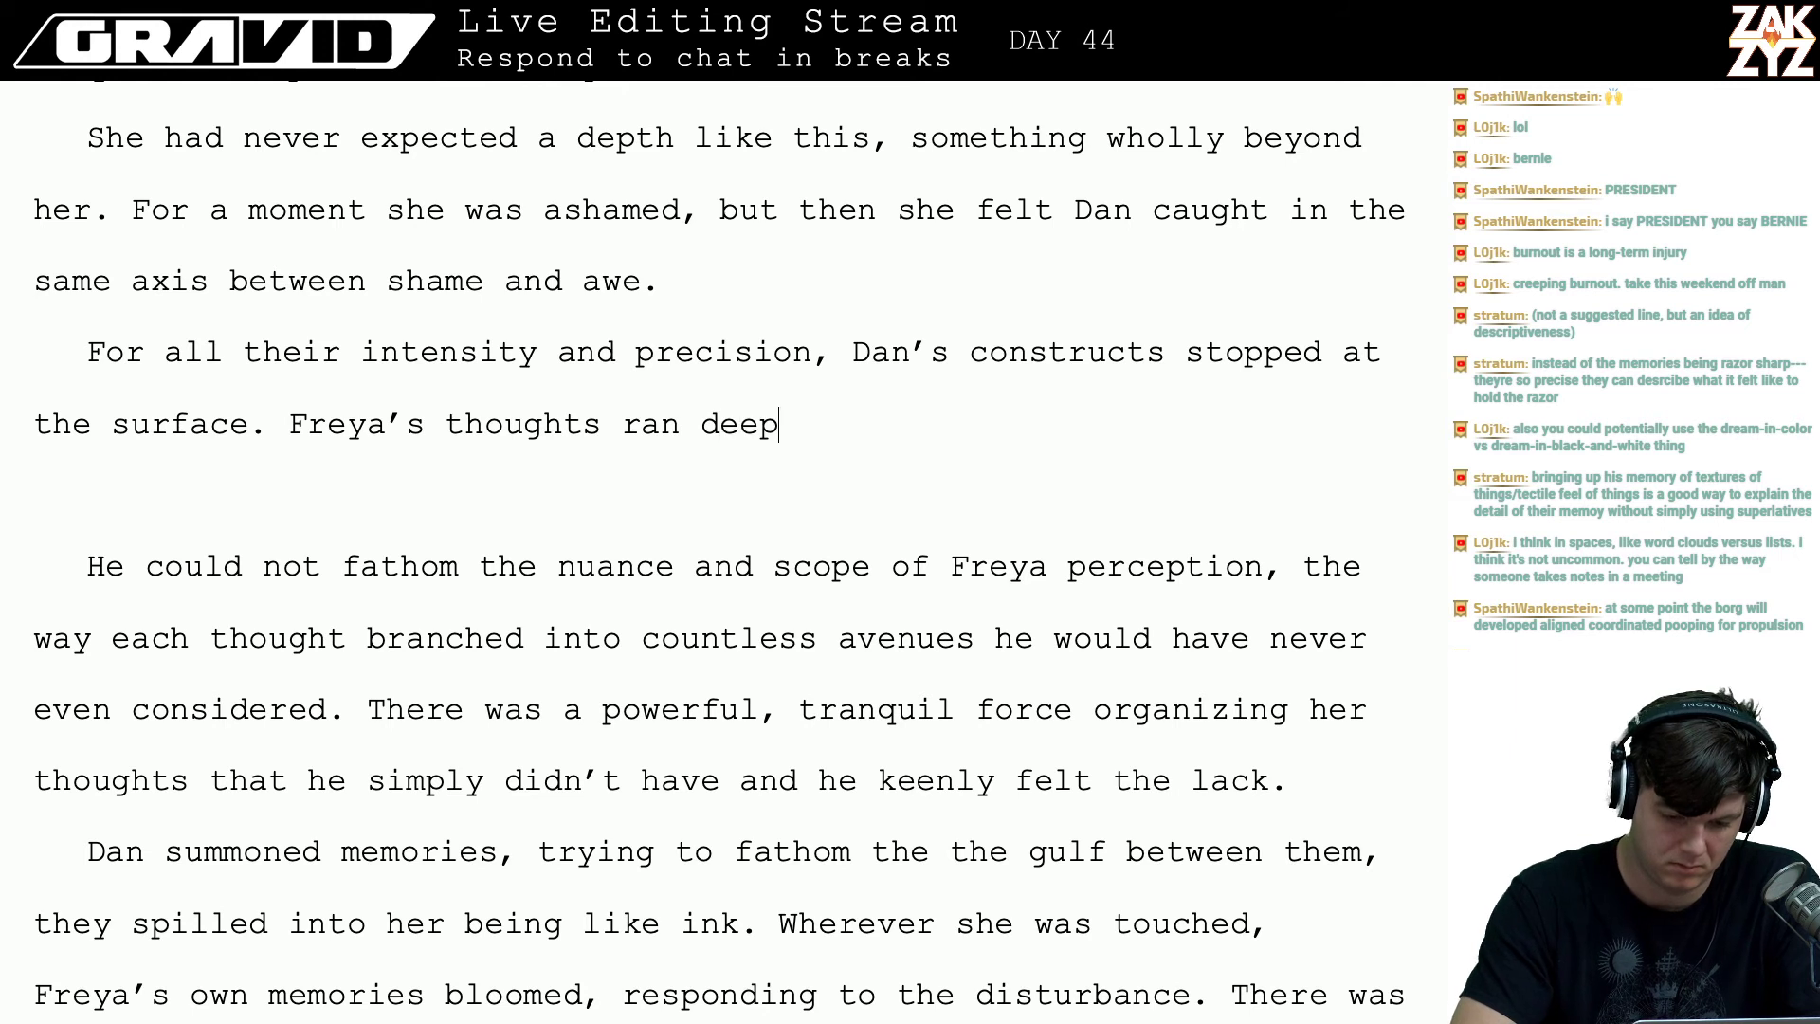
type("er,")
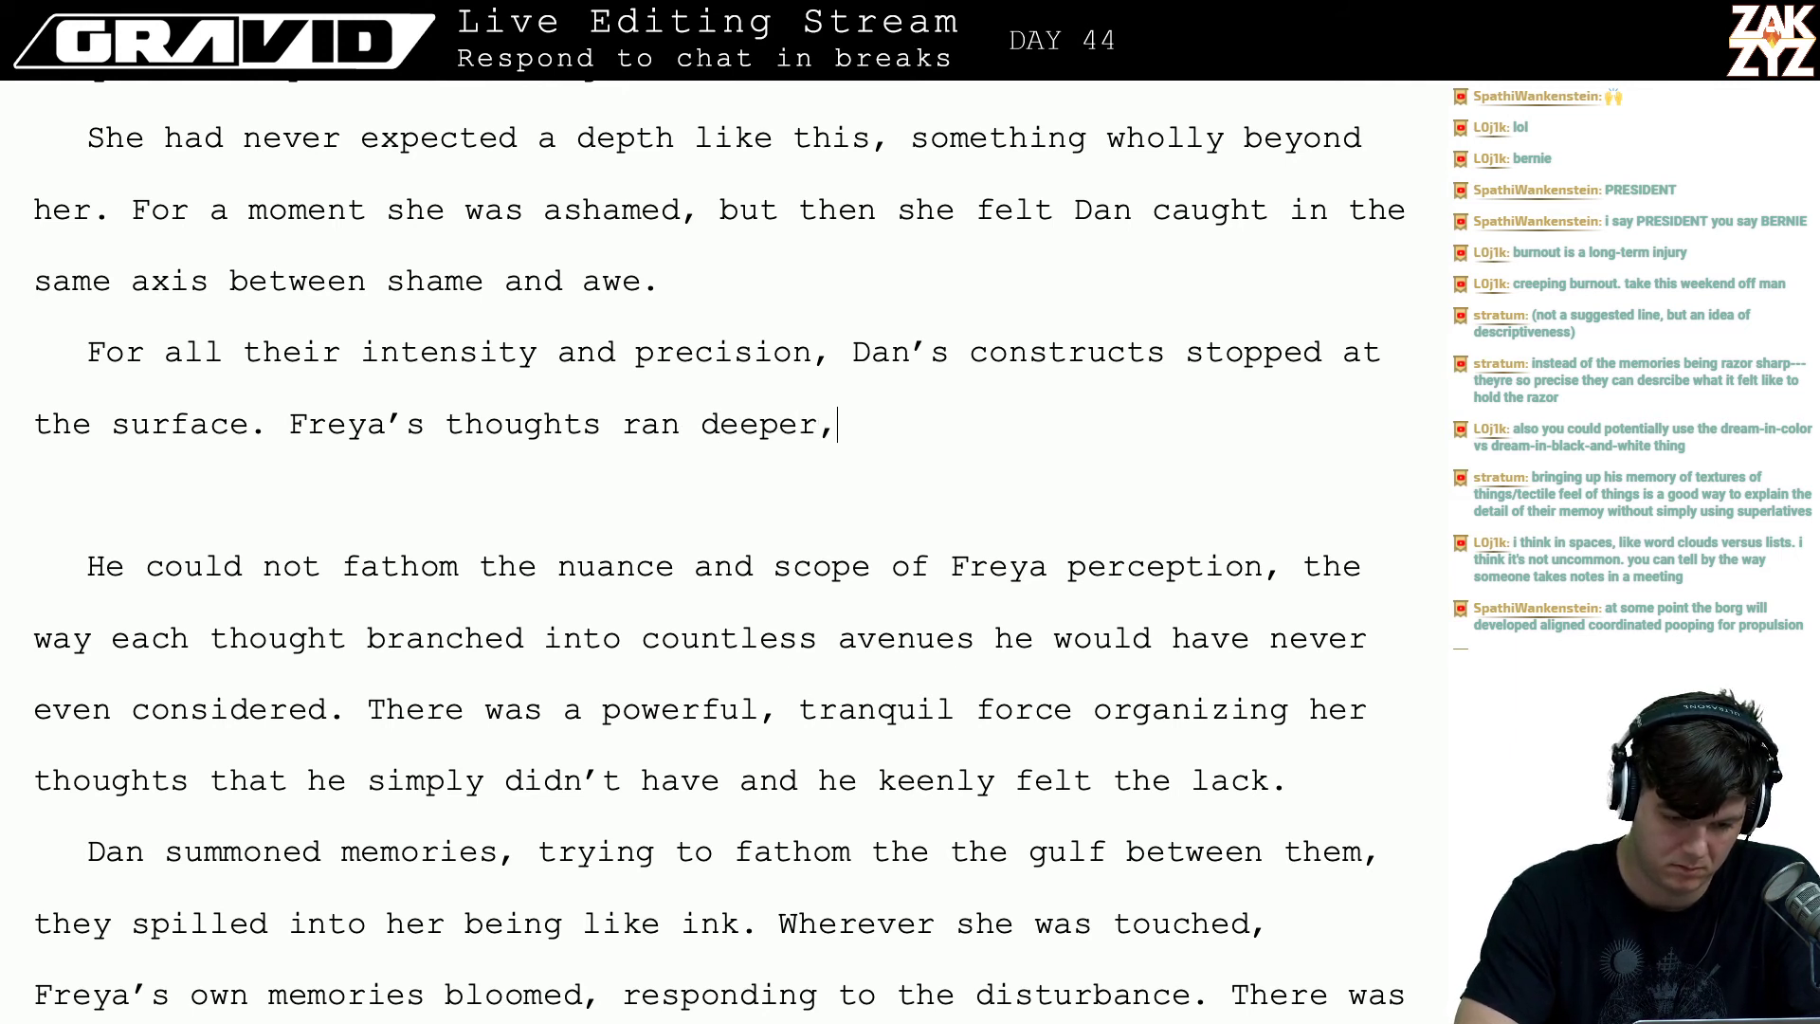
key("BackSpace")
key("BackSpace")
key("BackSpace")
key("BackSpace")
key("BackSpace")
key("BackSpace")
key("BackSpace")
key("BackSpace")
key("BackSpace")
key("BackSpace")
key("BackSpace")
key("BackSpace")
key("BackSpace")
key("BackSpace")
key("BackSpace")
key("BackSpace")
key("BackSpace")
key("BackSpace")
key("BackSpace")
key("BackSpace")
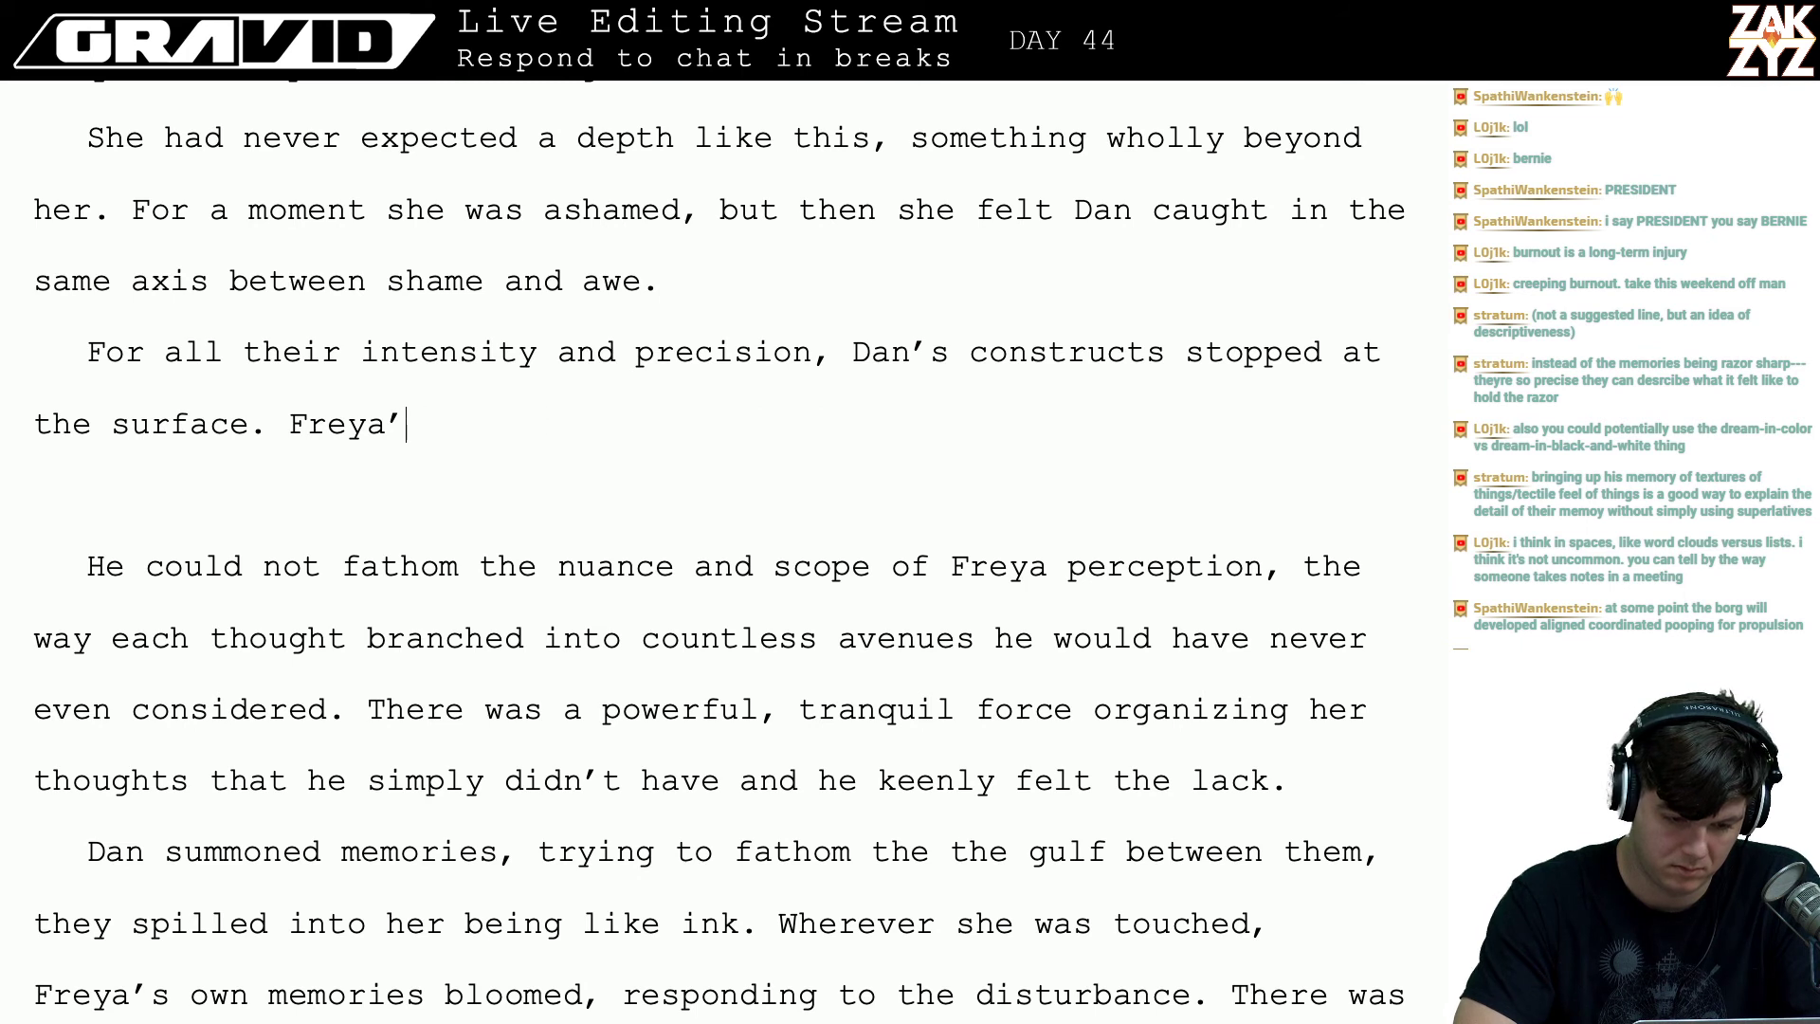
key("BackSpace")
key("BackSpace")
key("BackSpace")
key("BackSpace")
key("BackSpace")
key("BackSpace")
- Draft "Freya could remember what it had been like to be in his skin, in the shoulders so much" after "the surface."
type("Freya ")
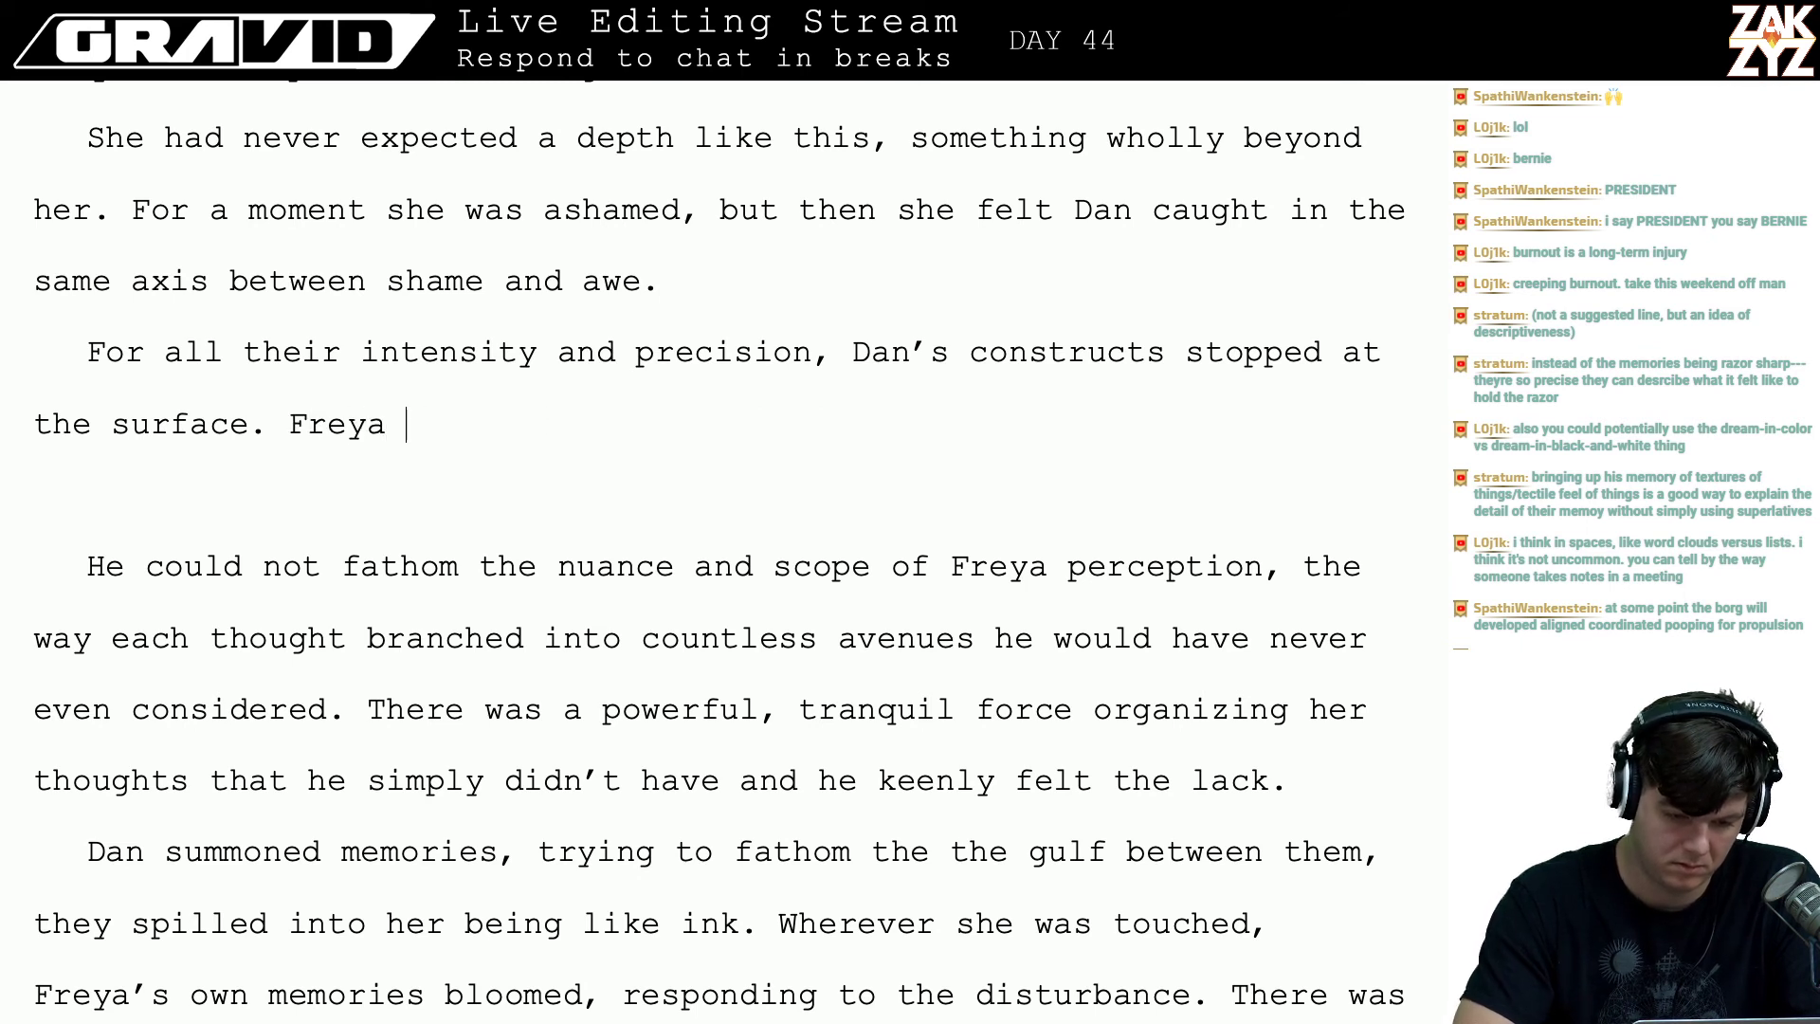
type(" could ")
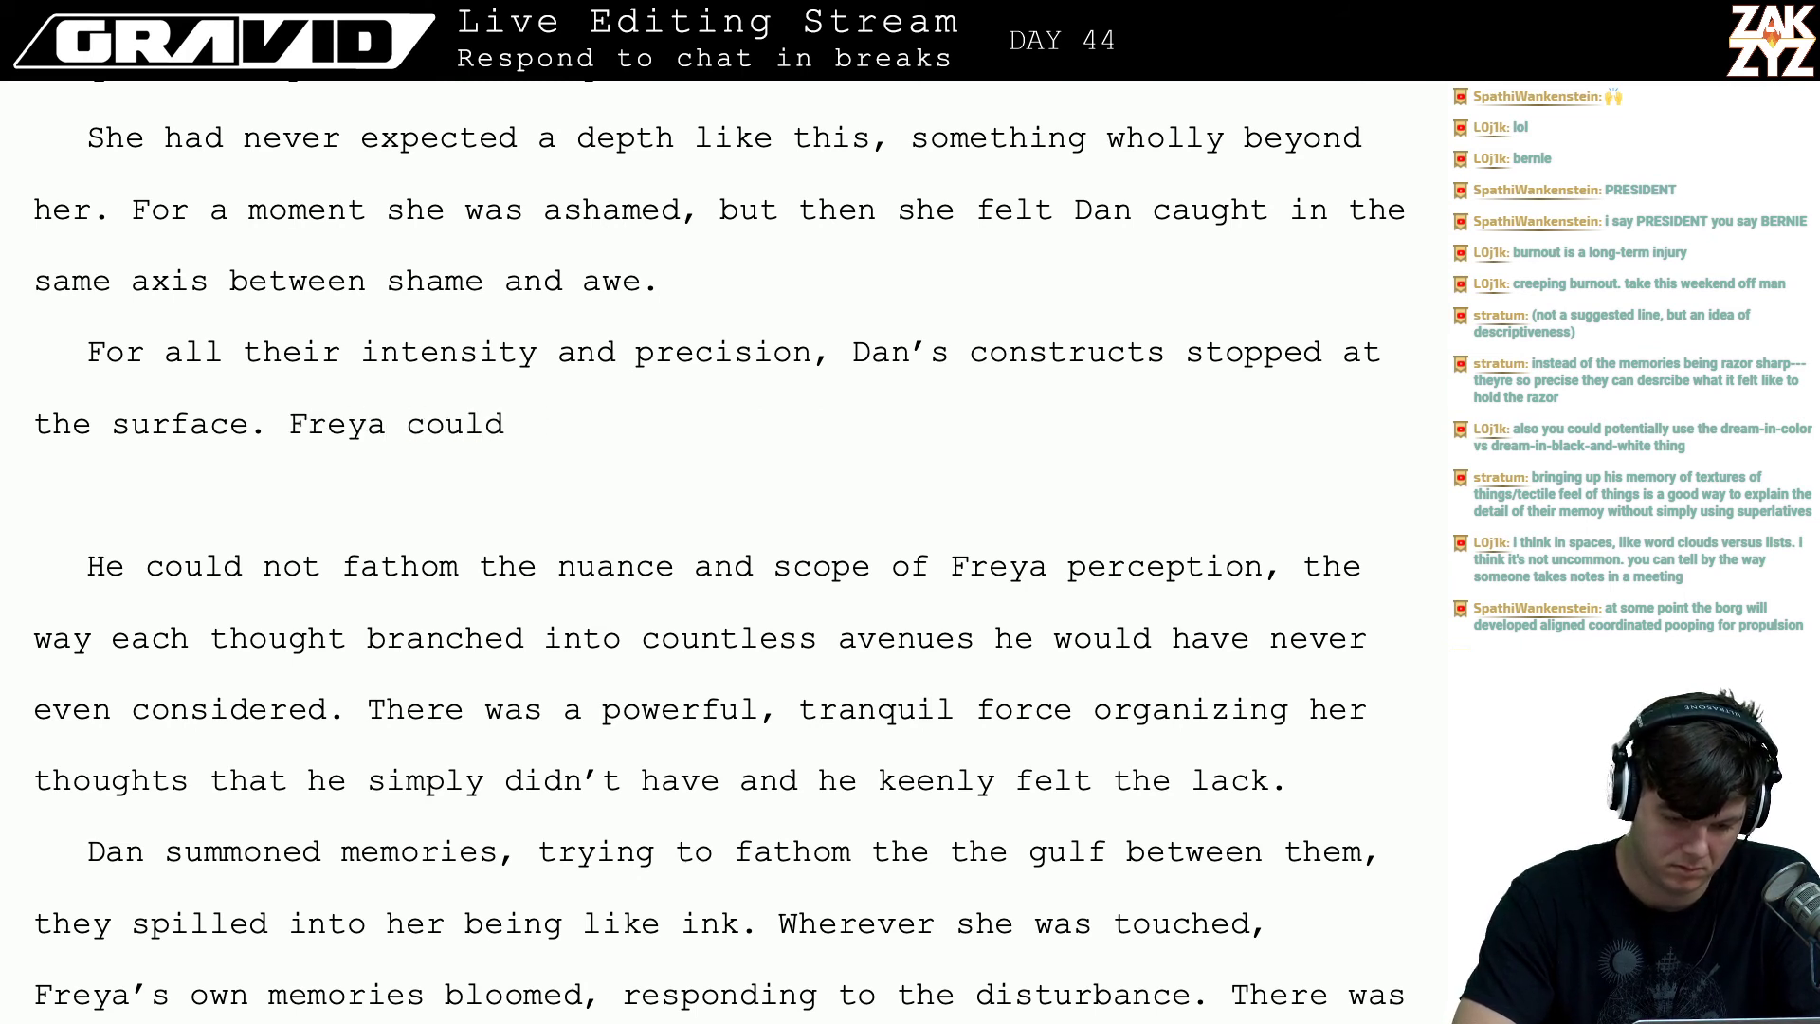
type("remember what ")
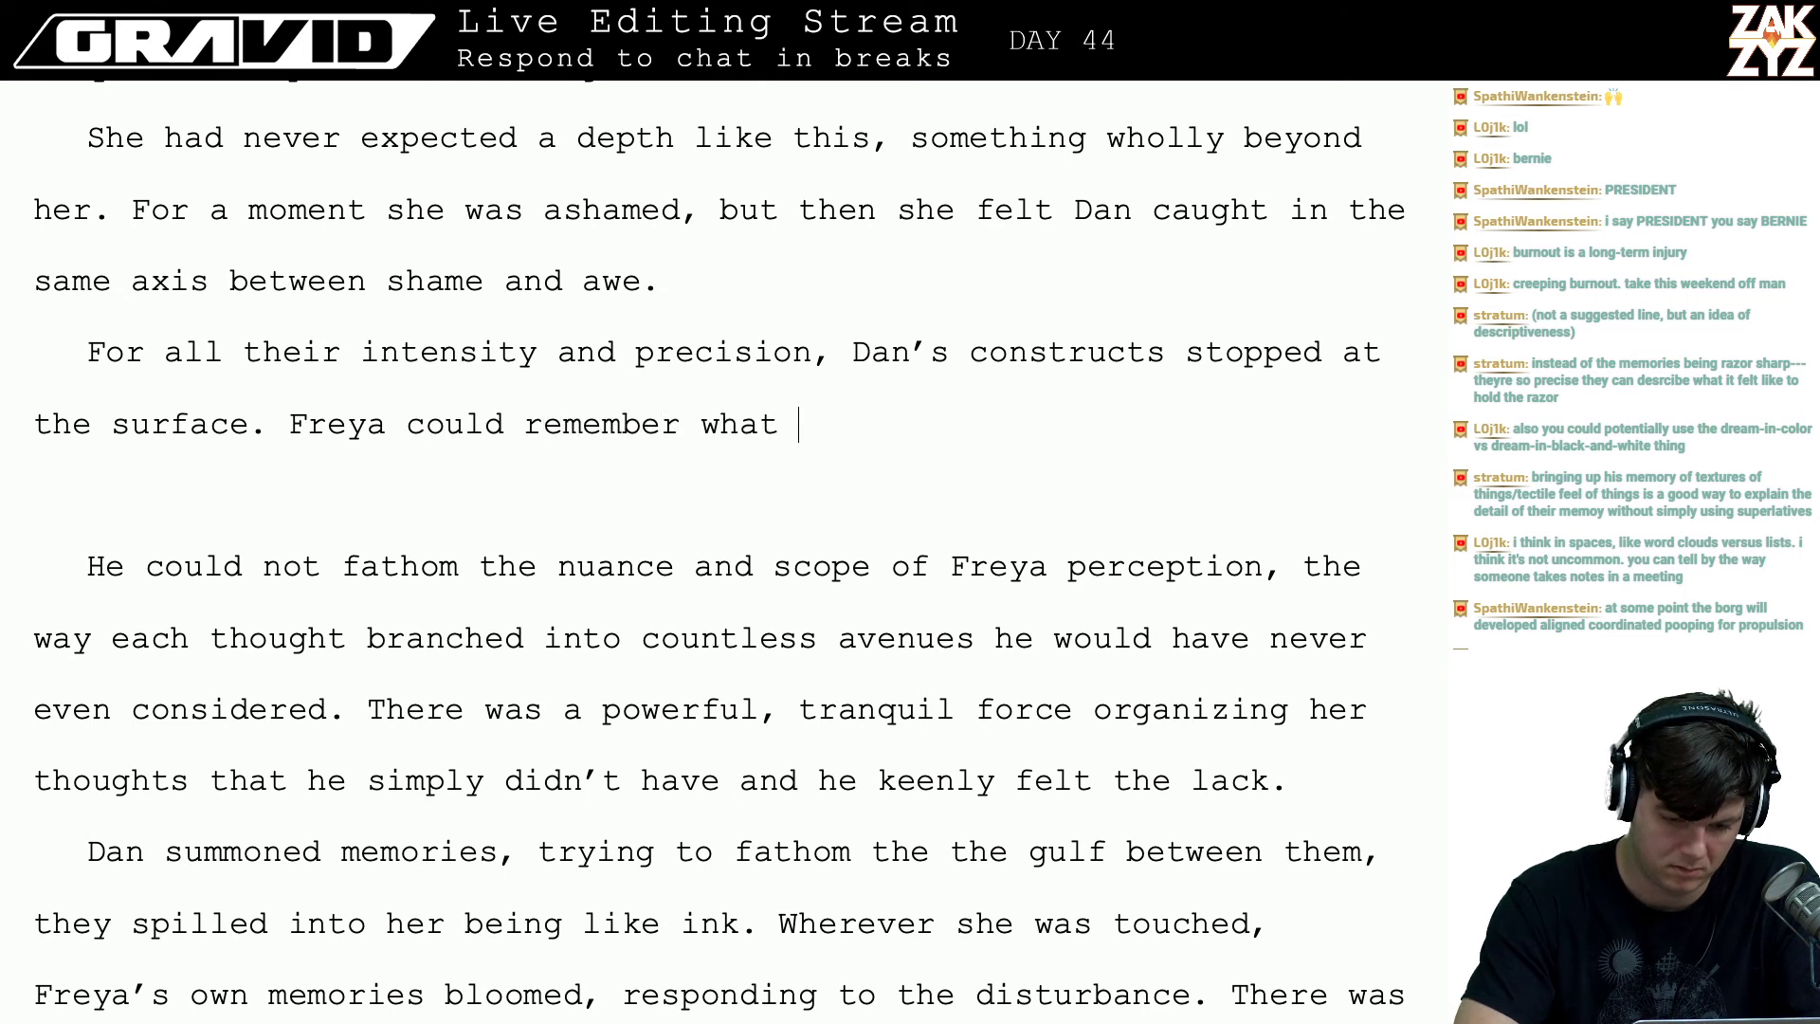
type("it had been l")
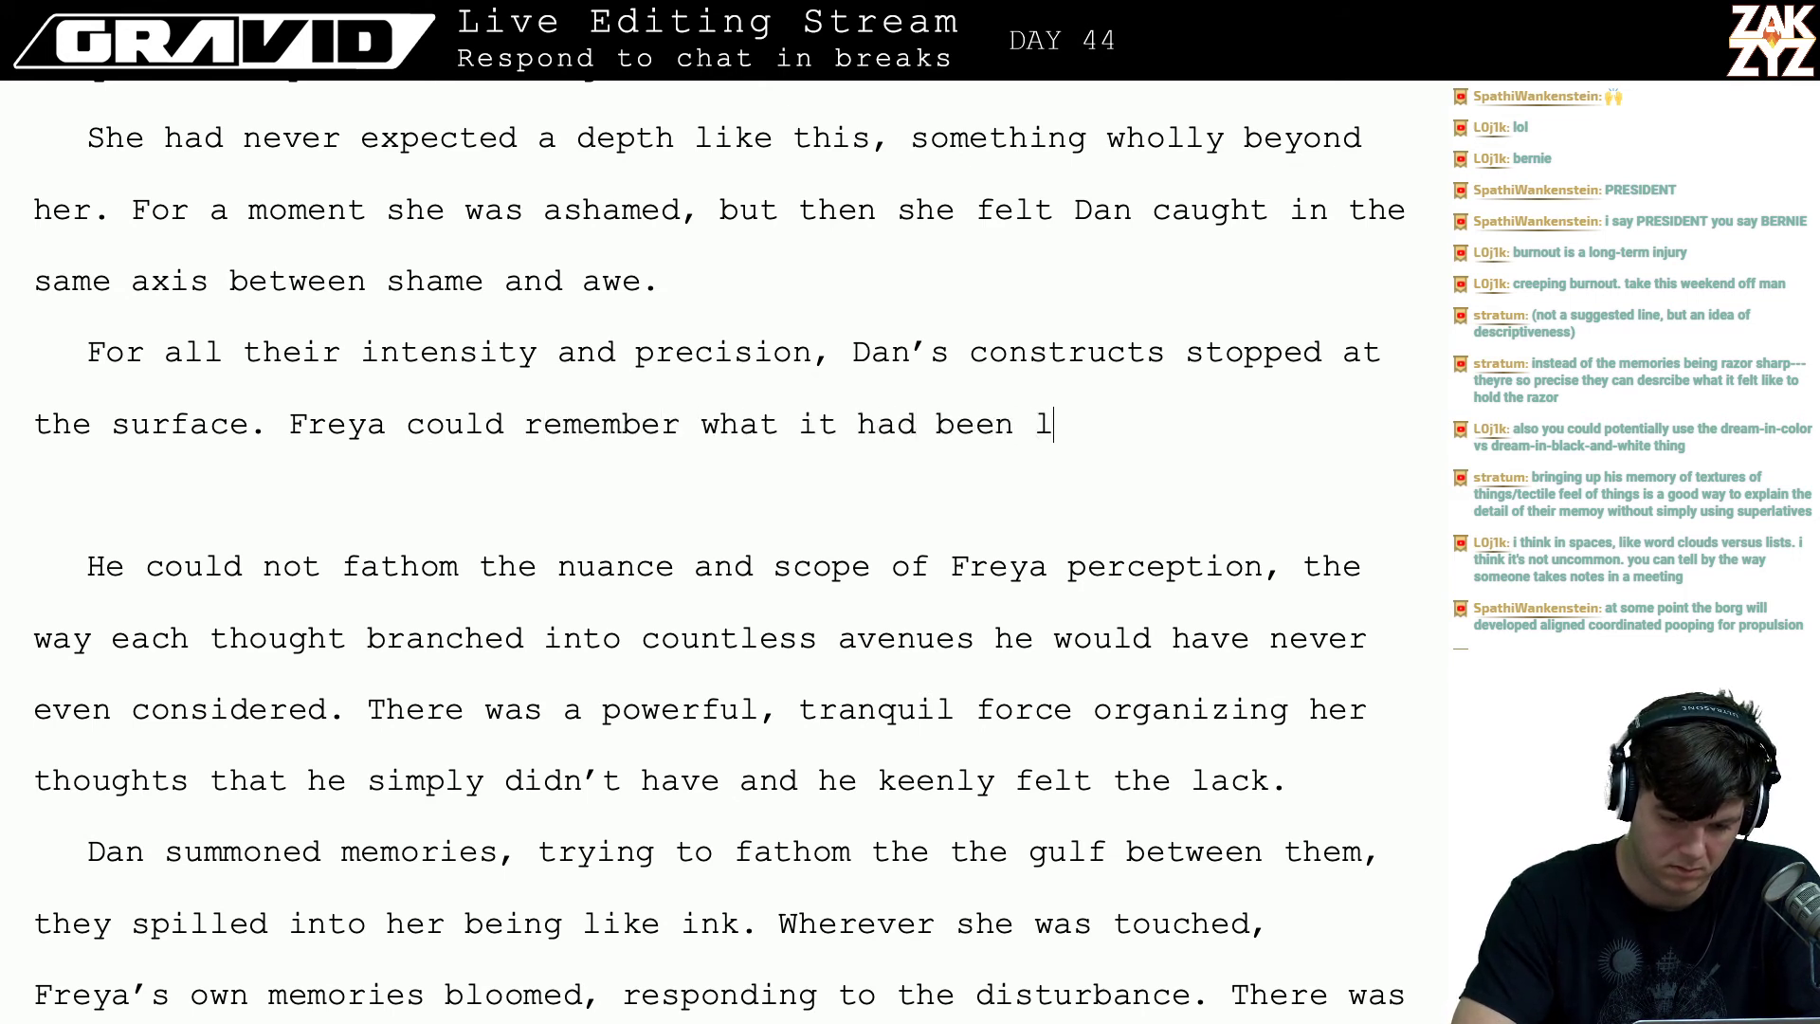
type("ike to be in his")
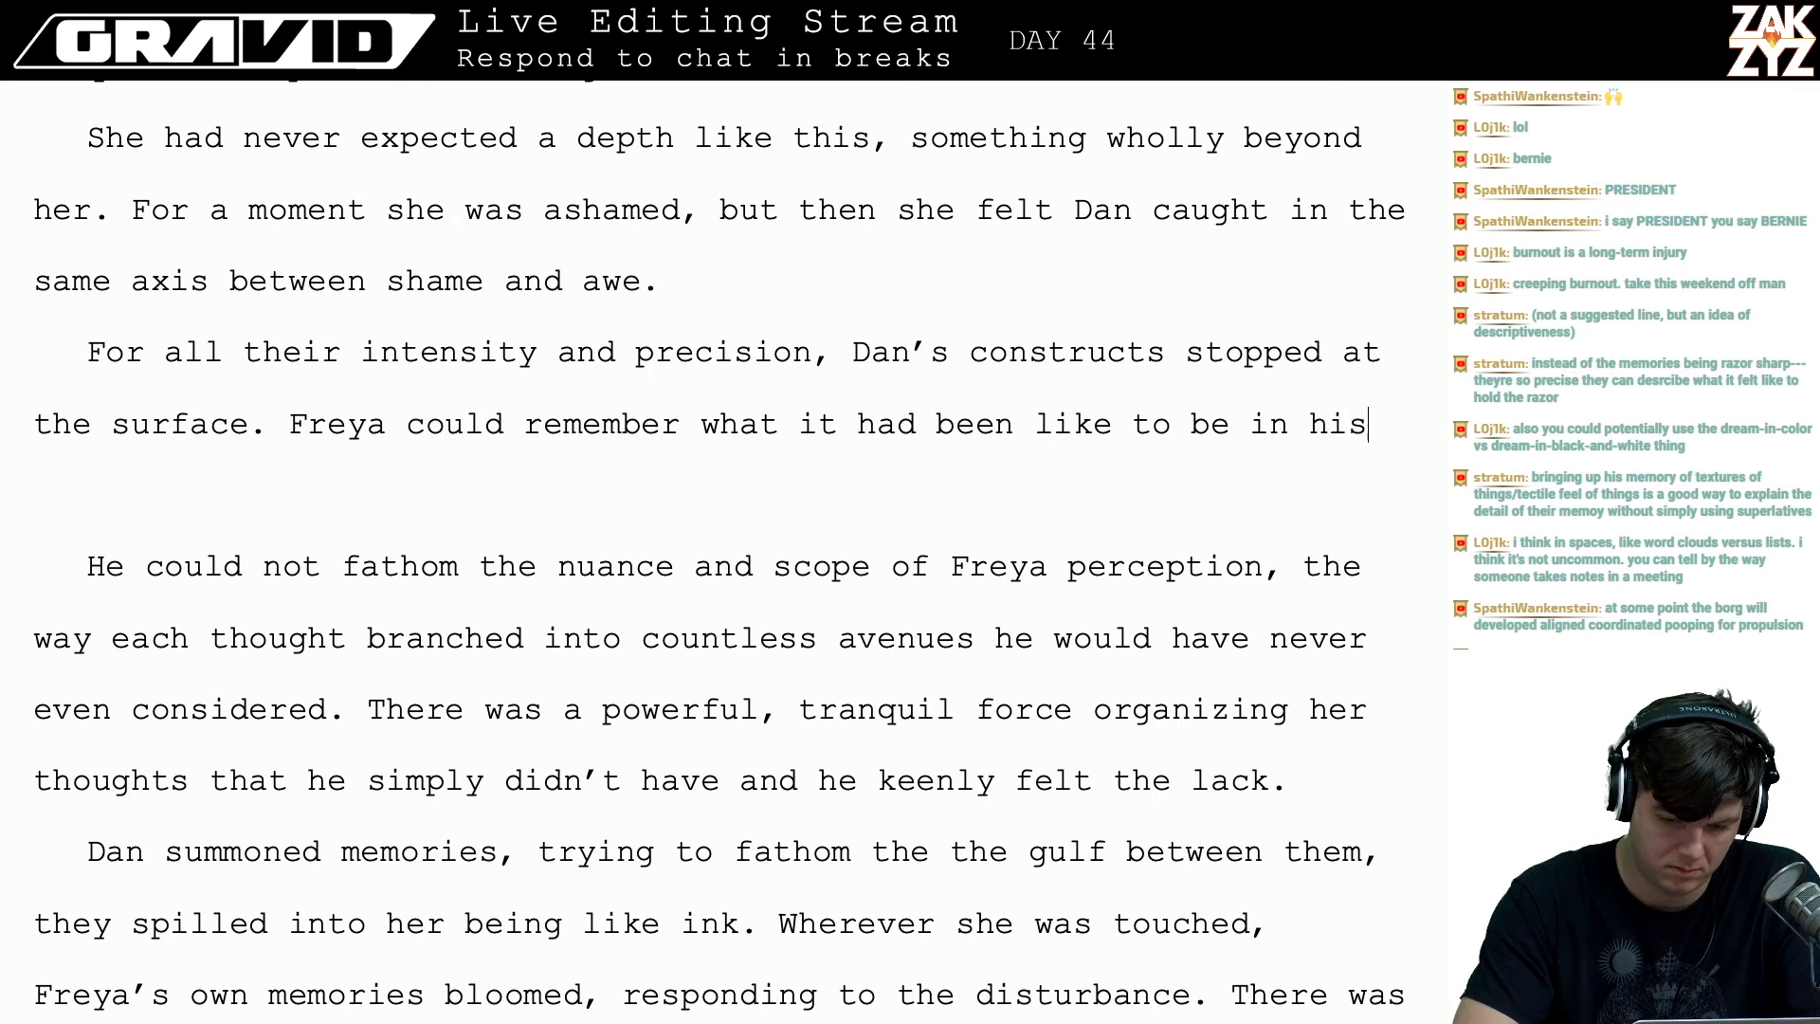
type(" skin, the")
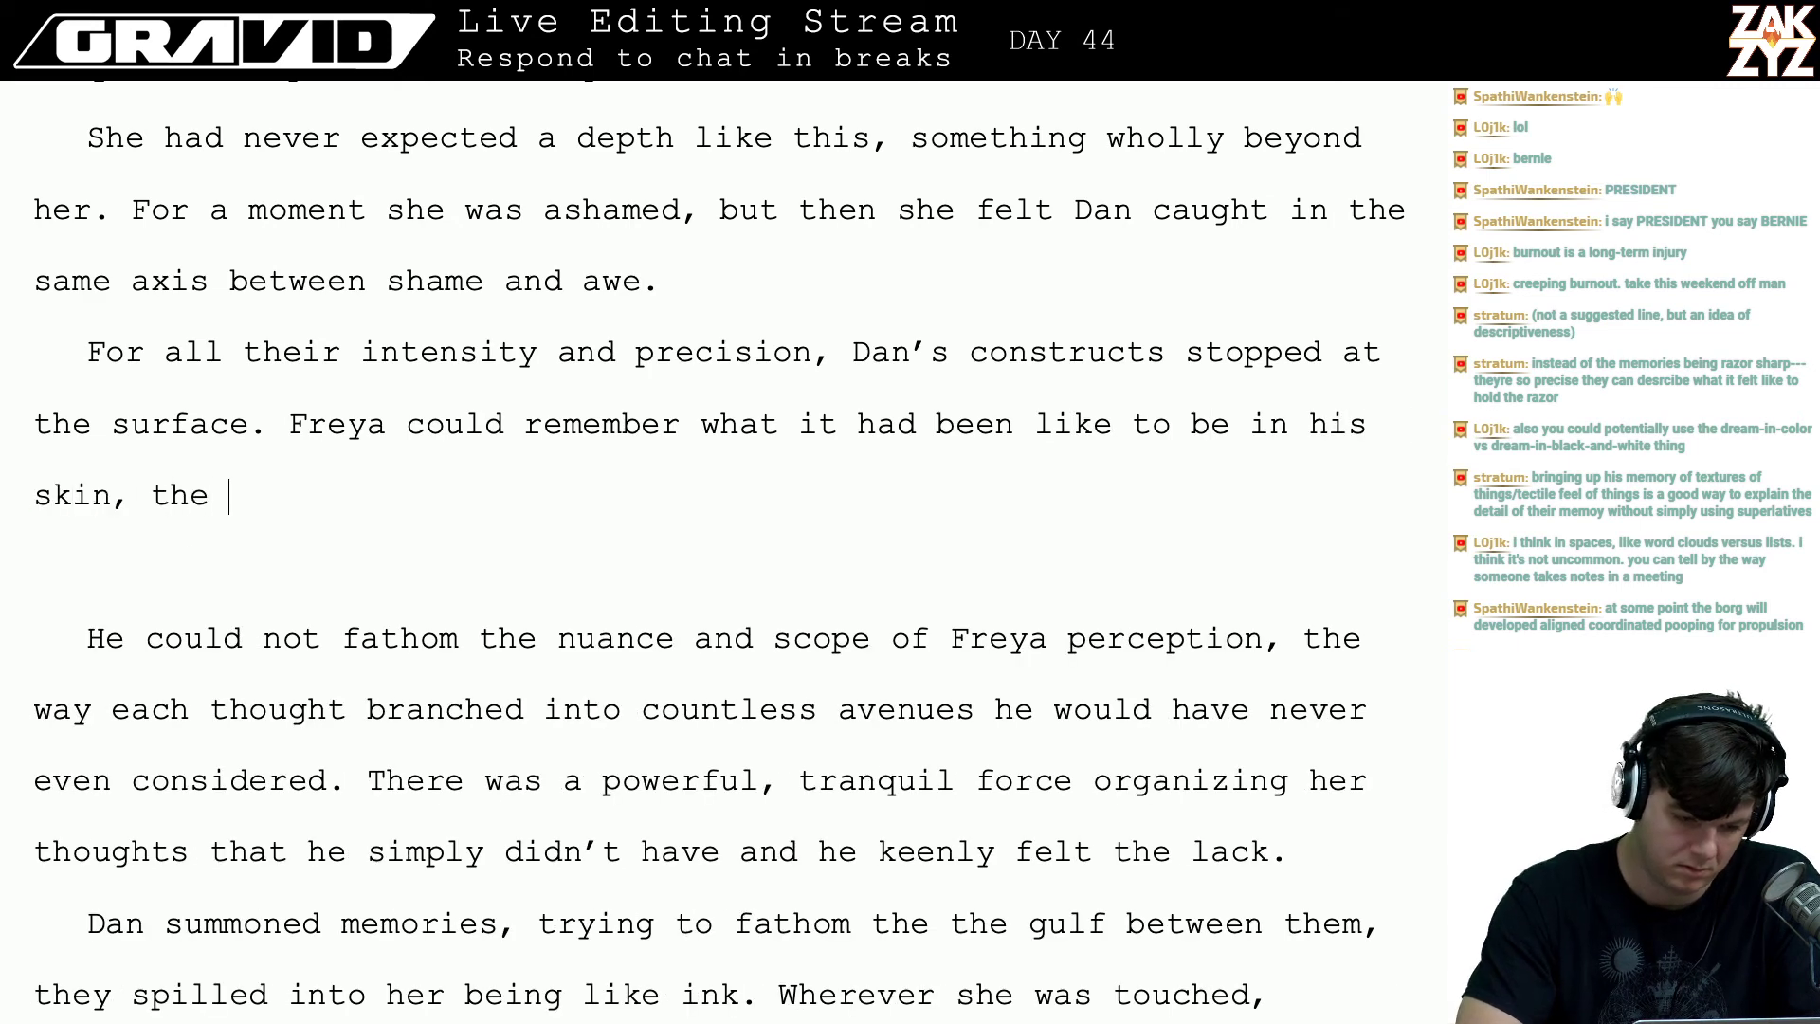
key("BackSpace")
key("BackSpace")
key("BackSpace")
key("BackSpace")
type("in t")
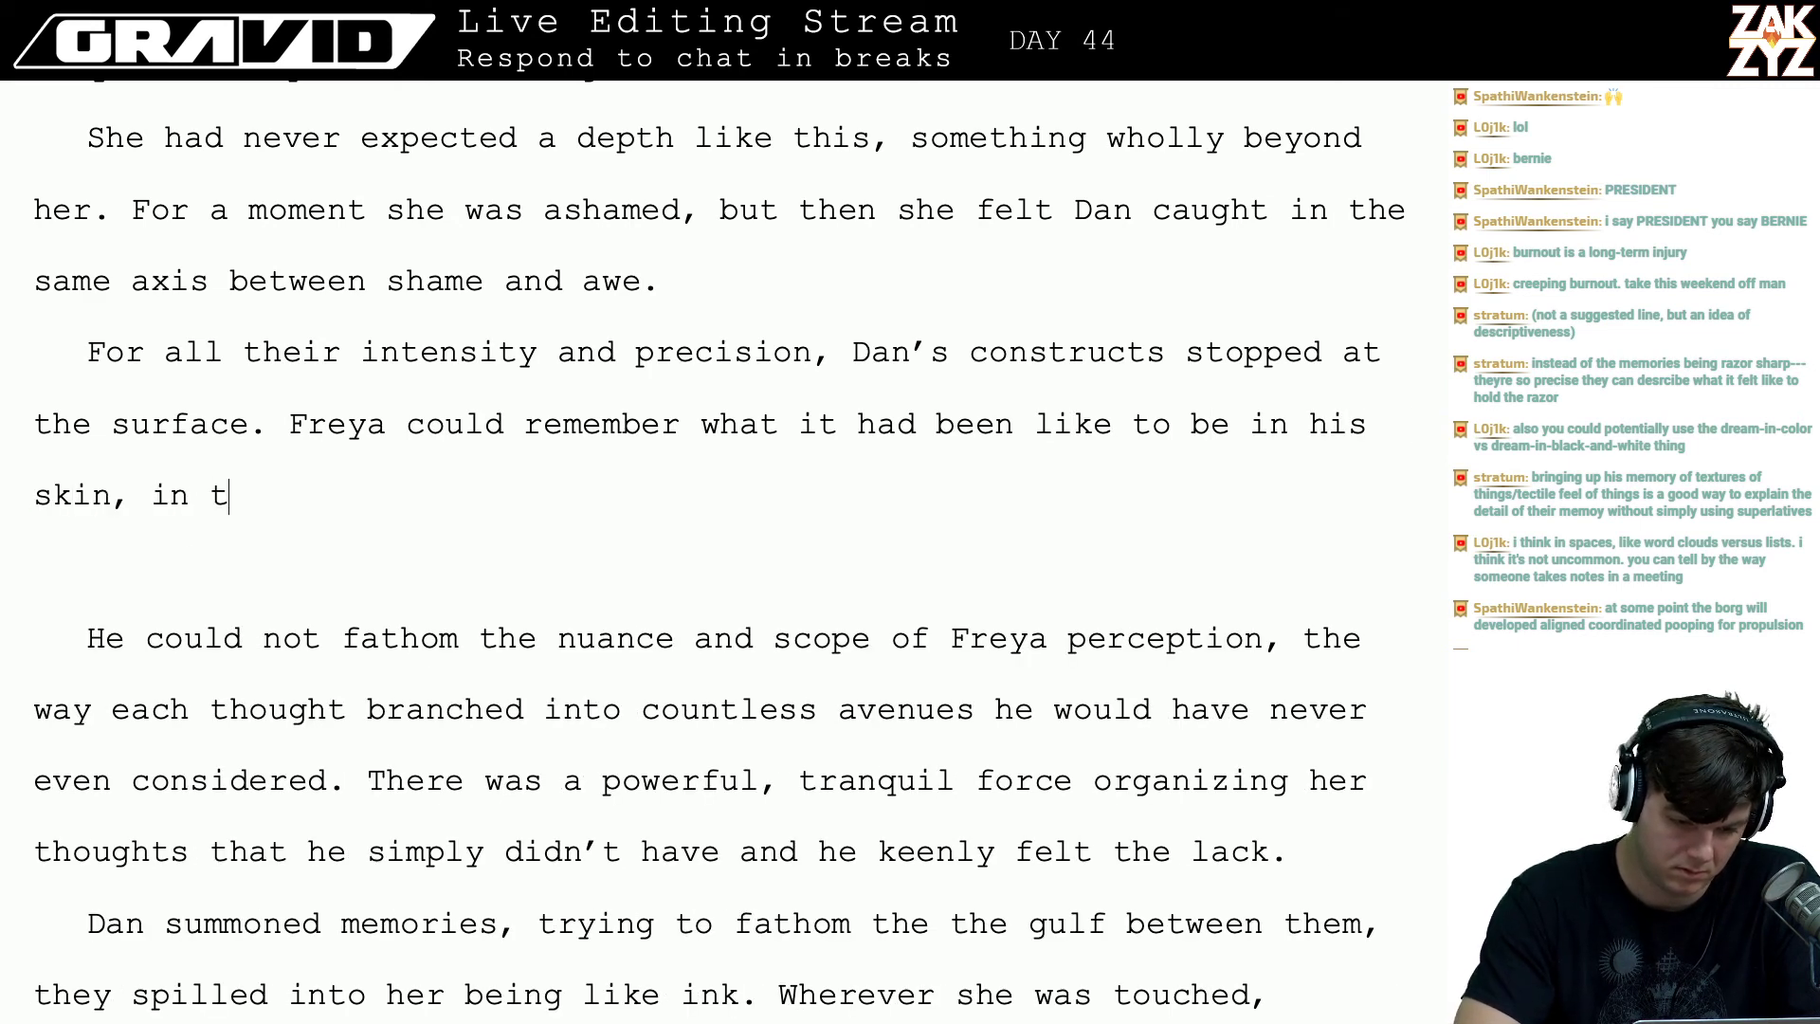
type("he shoulders ")
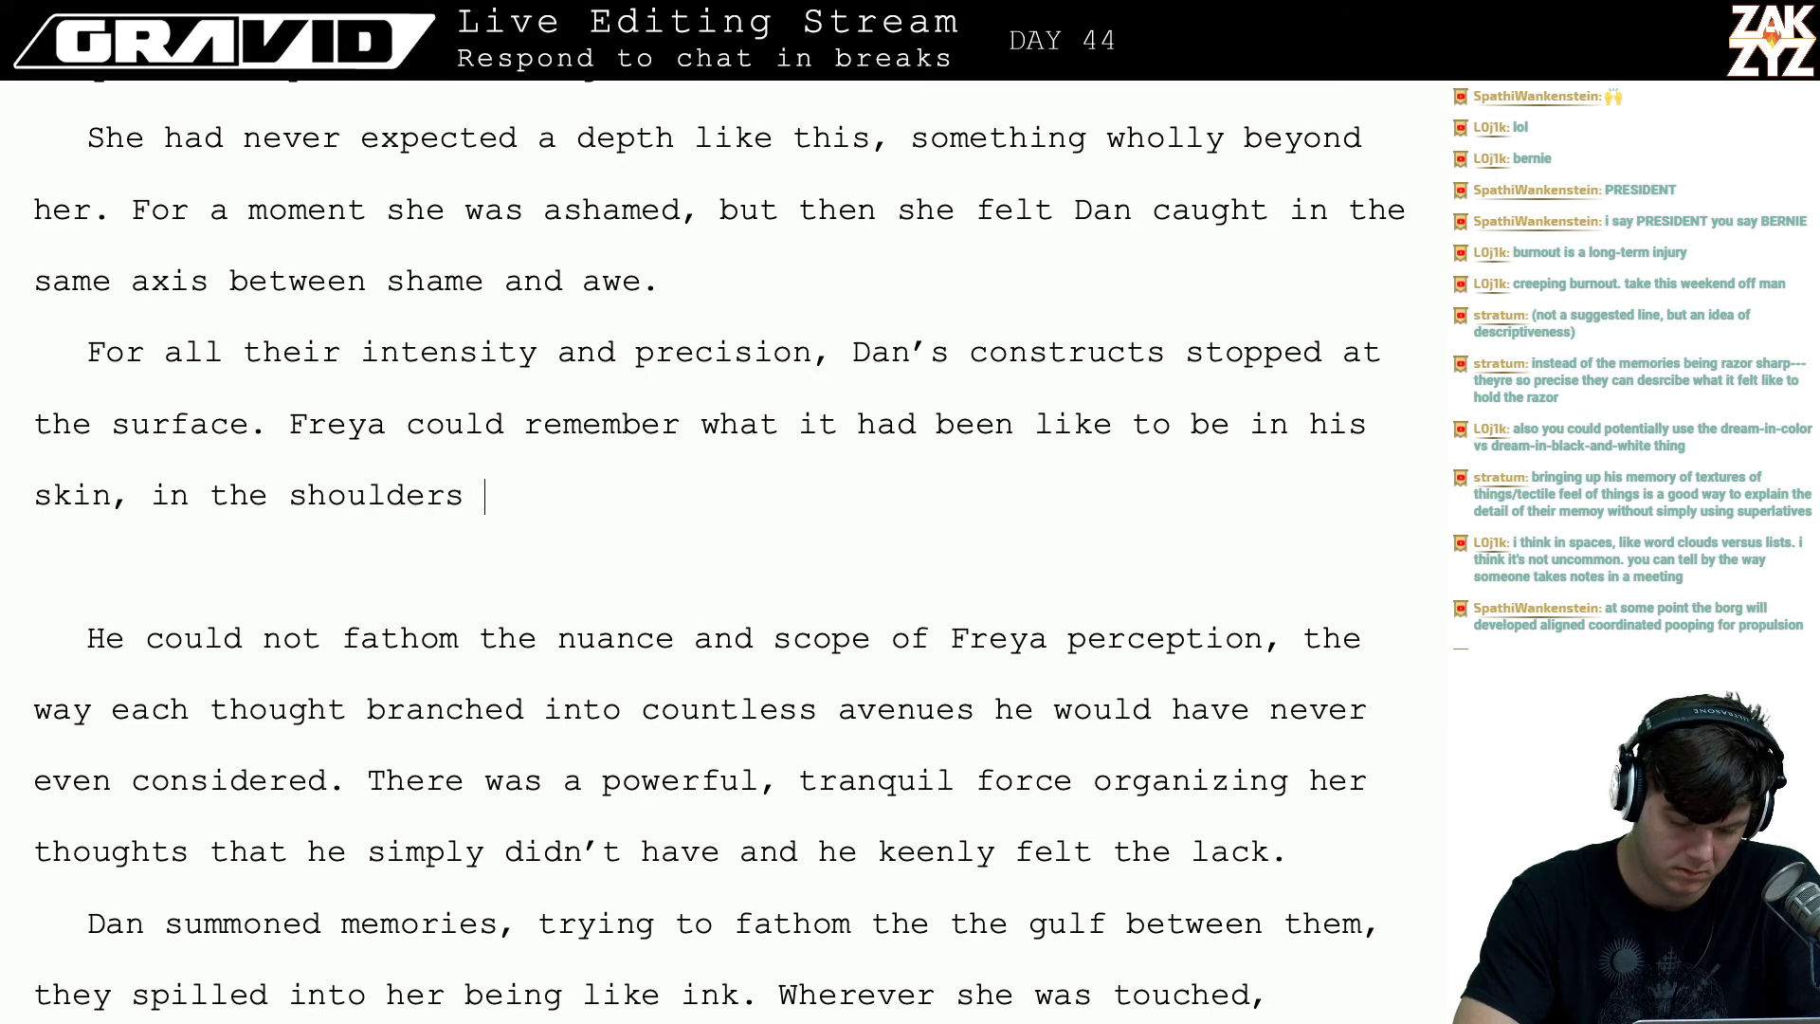
type("so much")
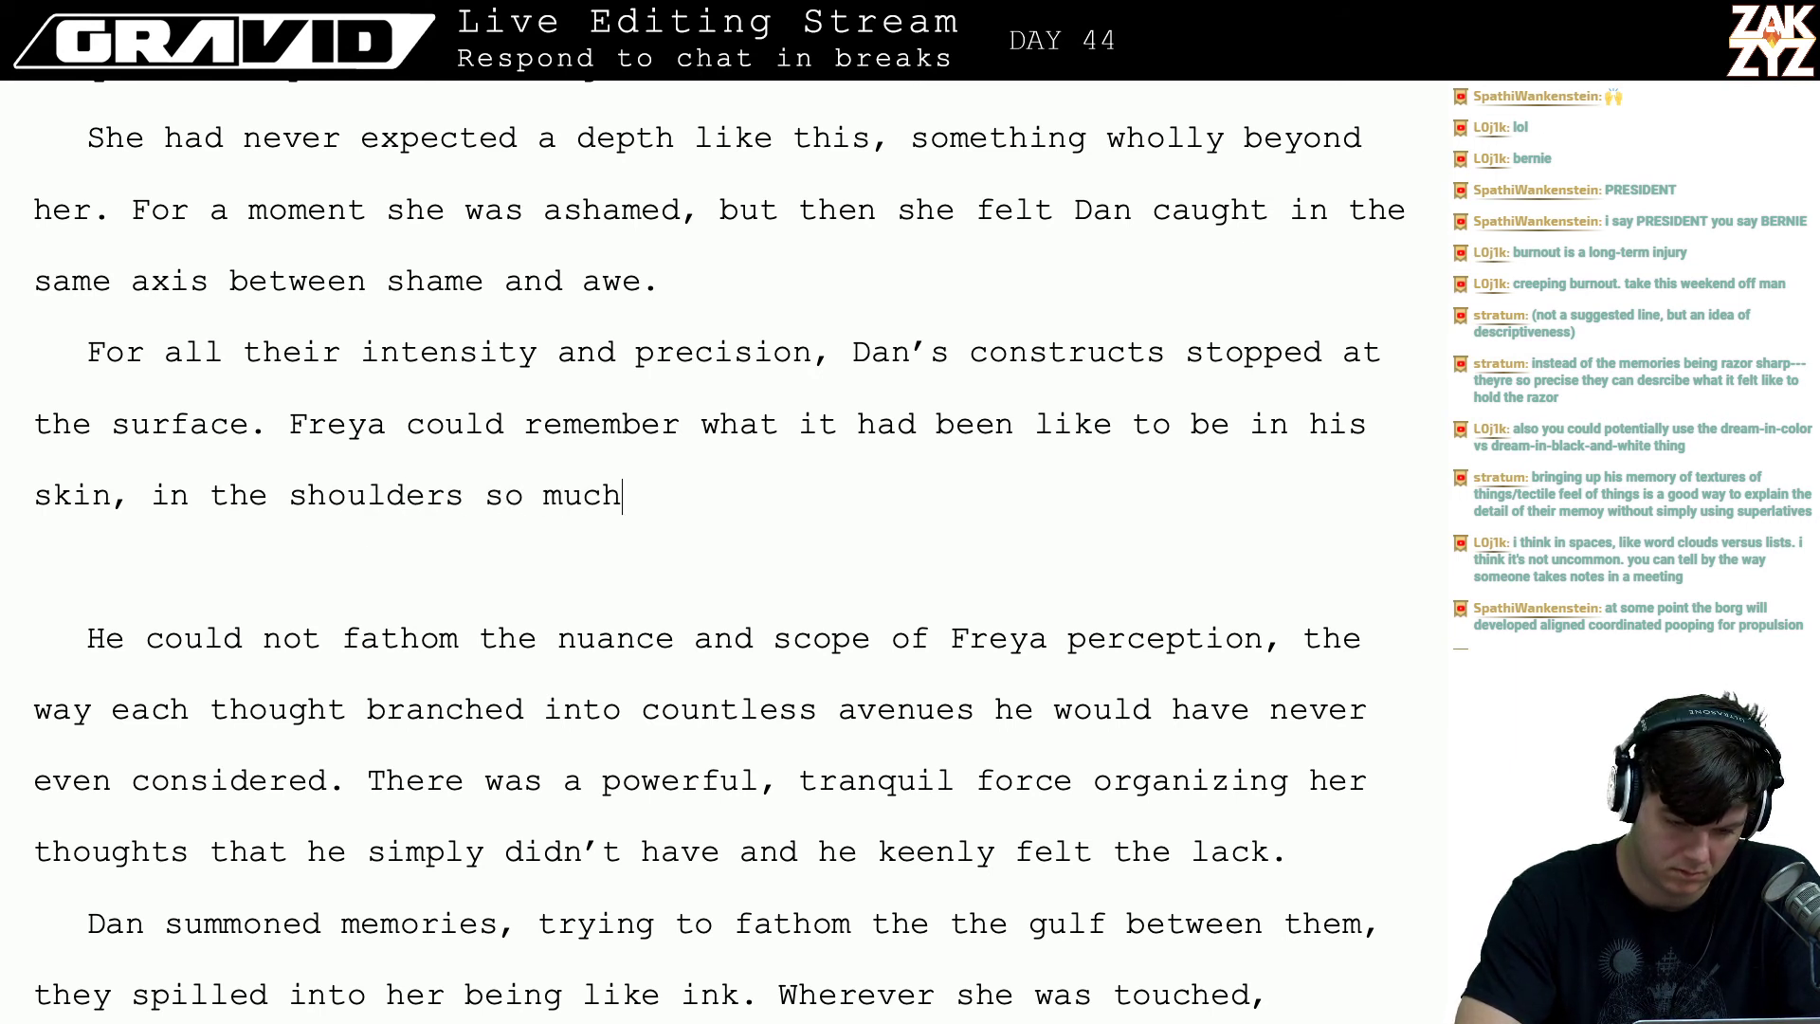
- Delete the whole draft sentence beginning "Freya could remember", back to the end of "stopped at the surface."
key("BackSpace")
key("BackSpace")
key("BackSpace")
key("BackSpace")
key("BackSpace")
key("BackSpace")
key("BackSpace")
key("BackSpace")
key("BackSpace")
key("BackSpace")
key("BackSpace")
key("BackSpace")
key("BackSpace")
key("BackSpace")
key("BackSpace")
key("BackSpace")
key("BackSpace")
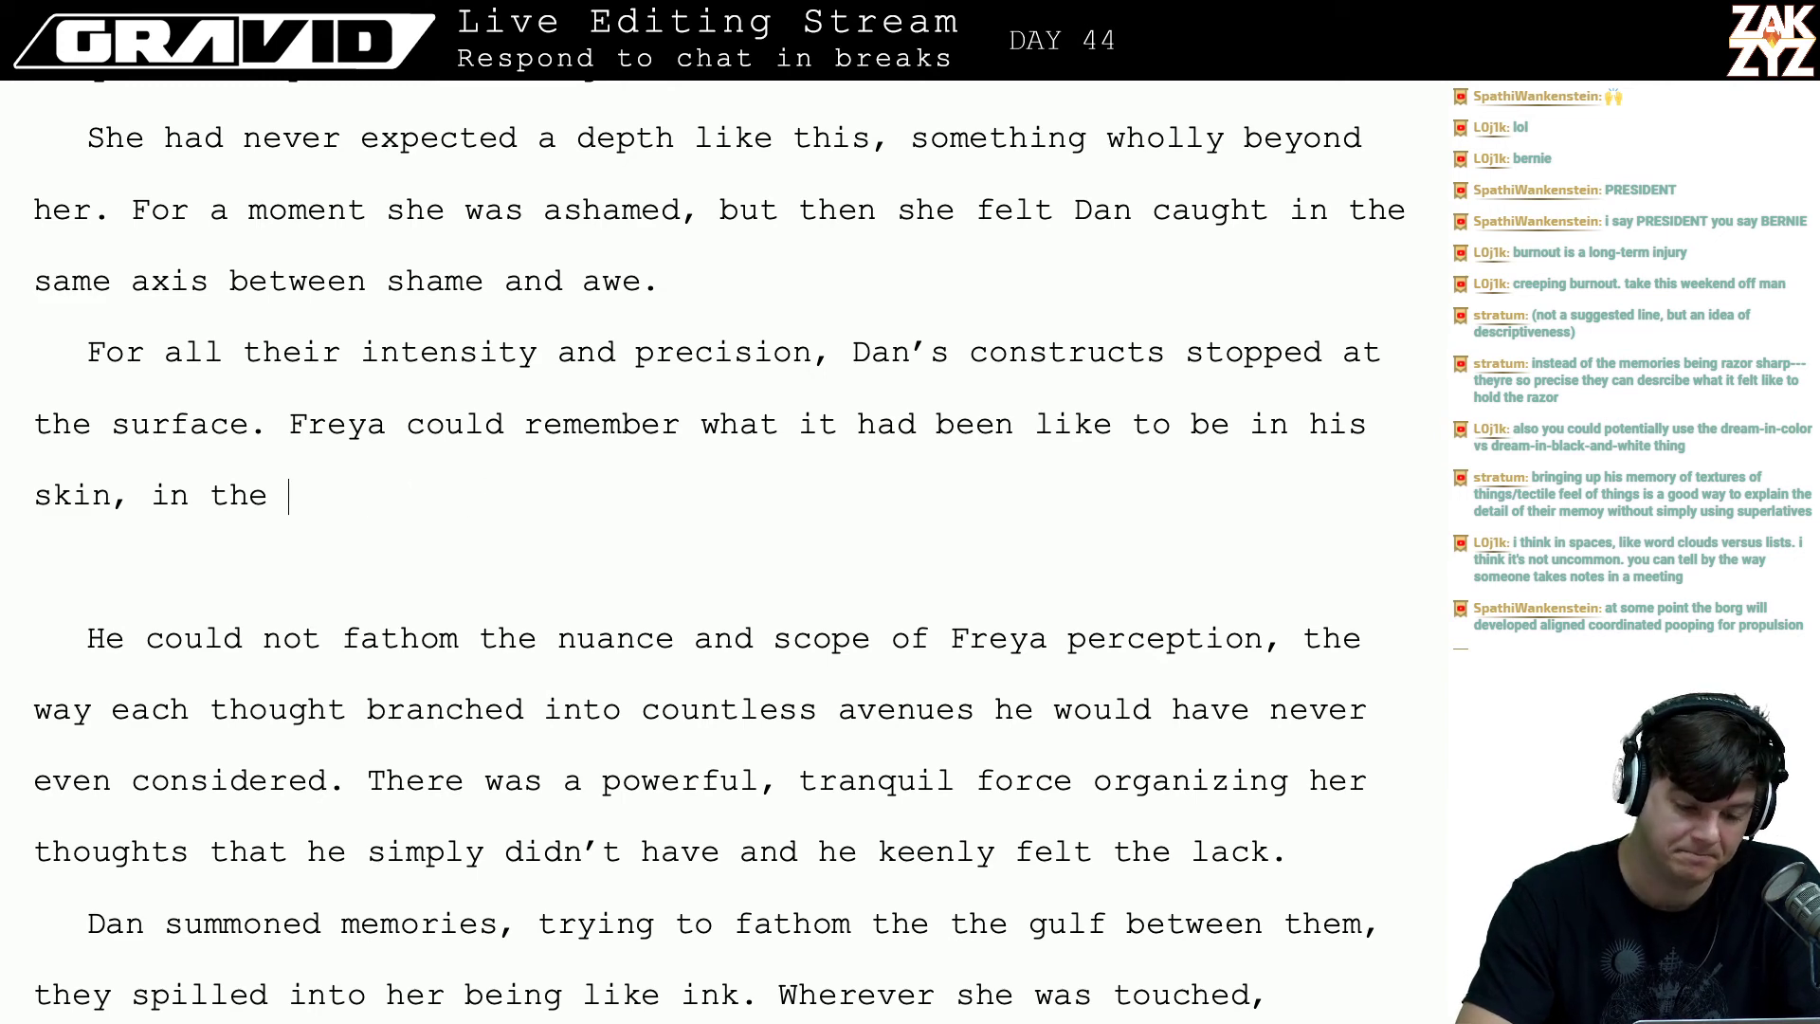
key("ctrl+shift+Down")
key("BackSpace")
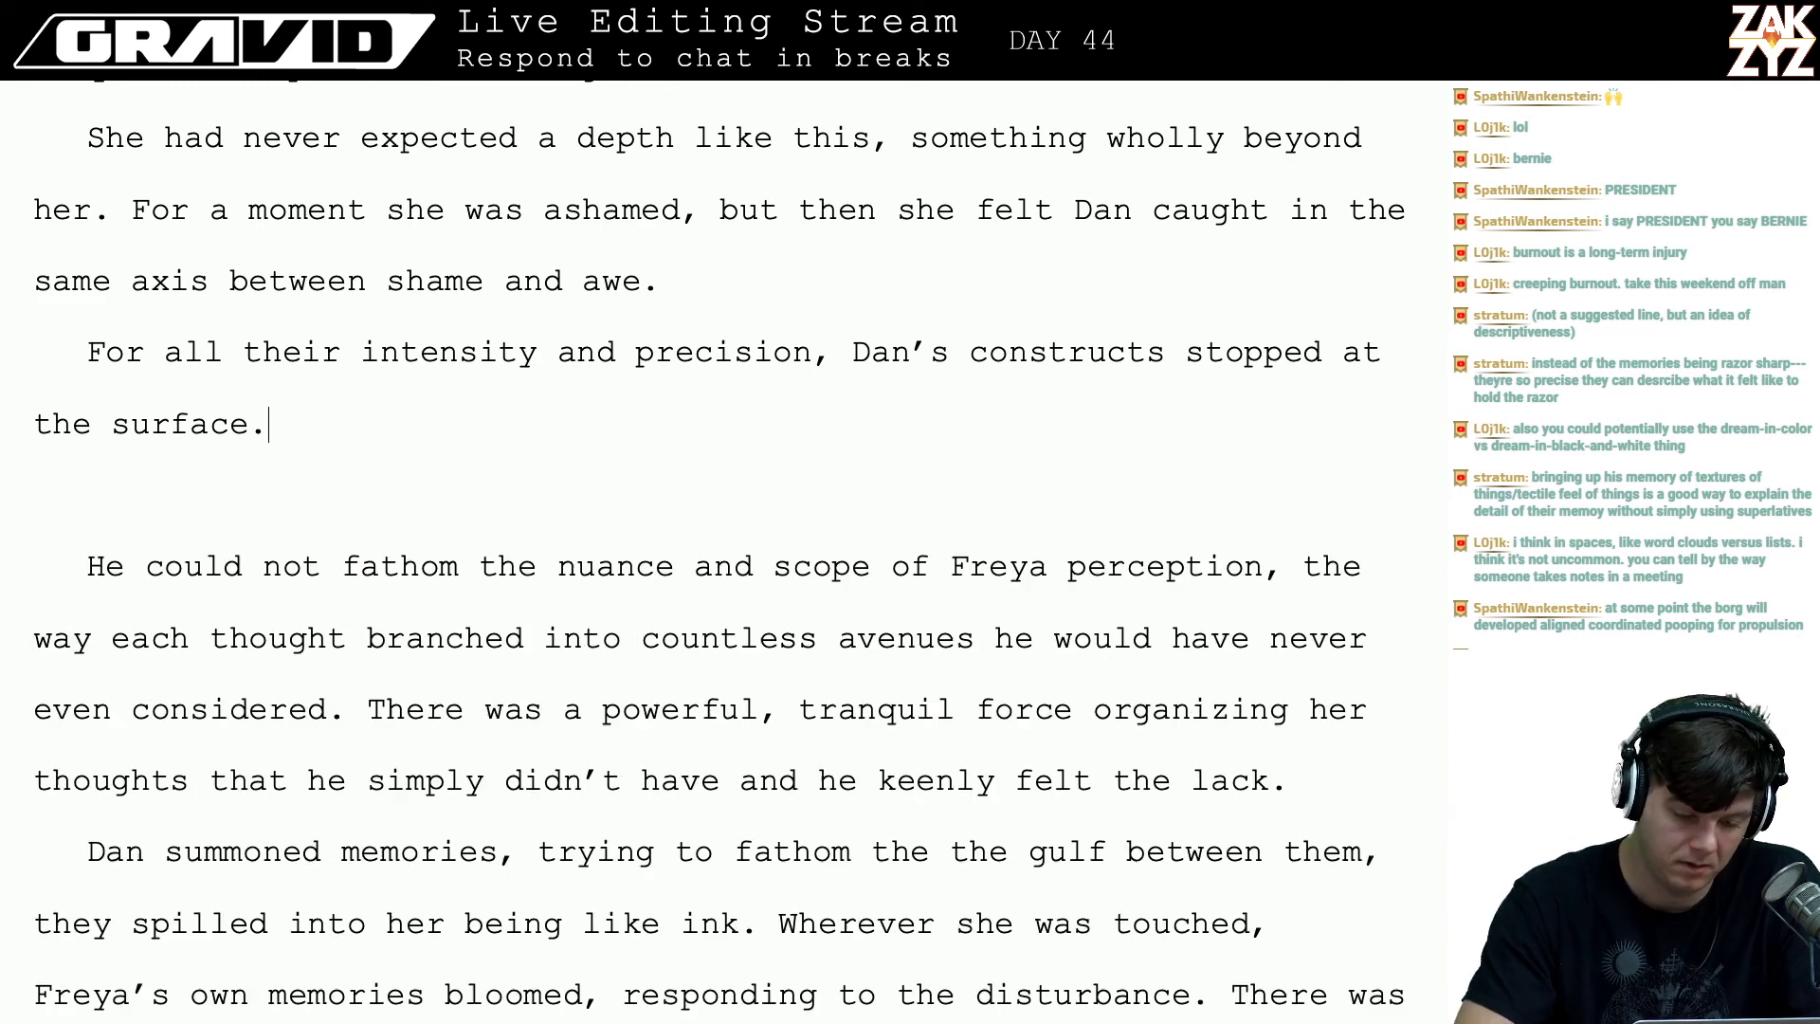
- Continue the paragraph after "the surface." with "She remembered the sensations of being in his body, the"
type("She rememb")
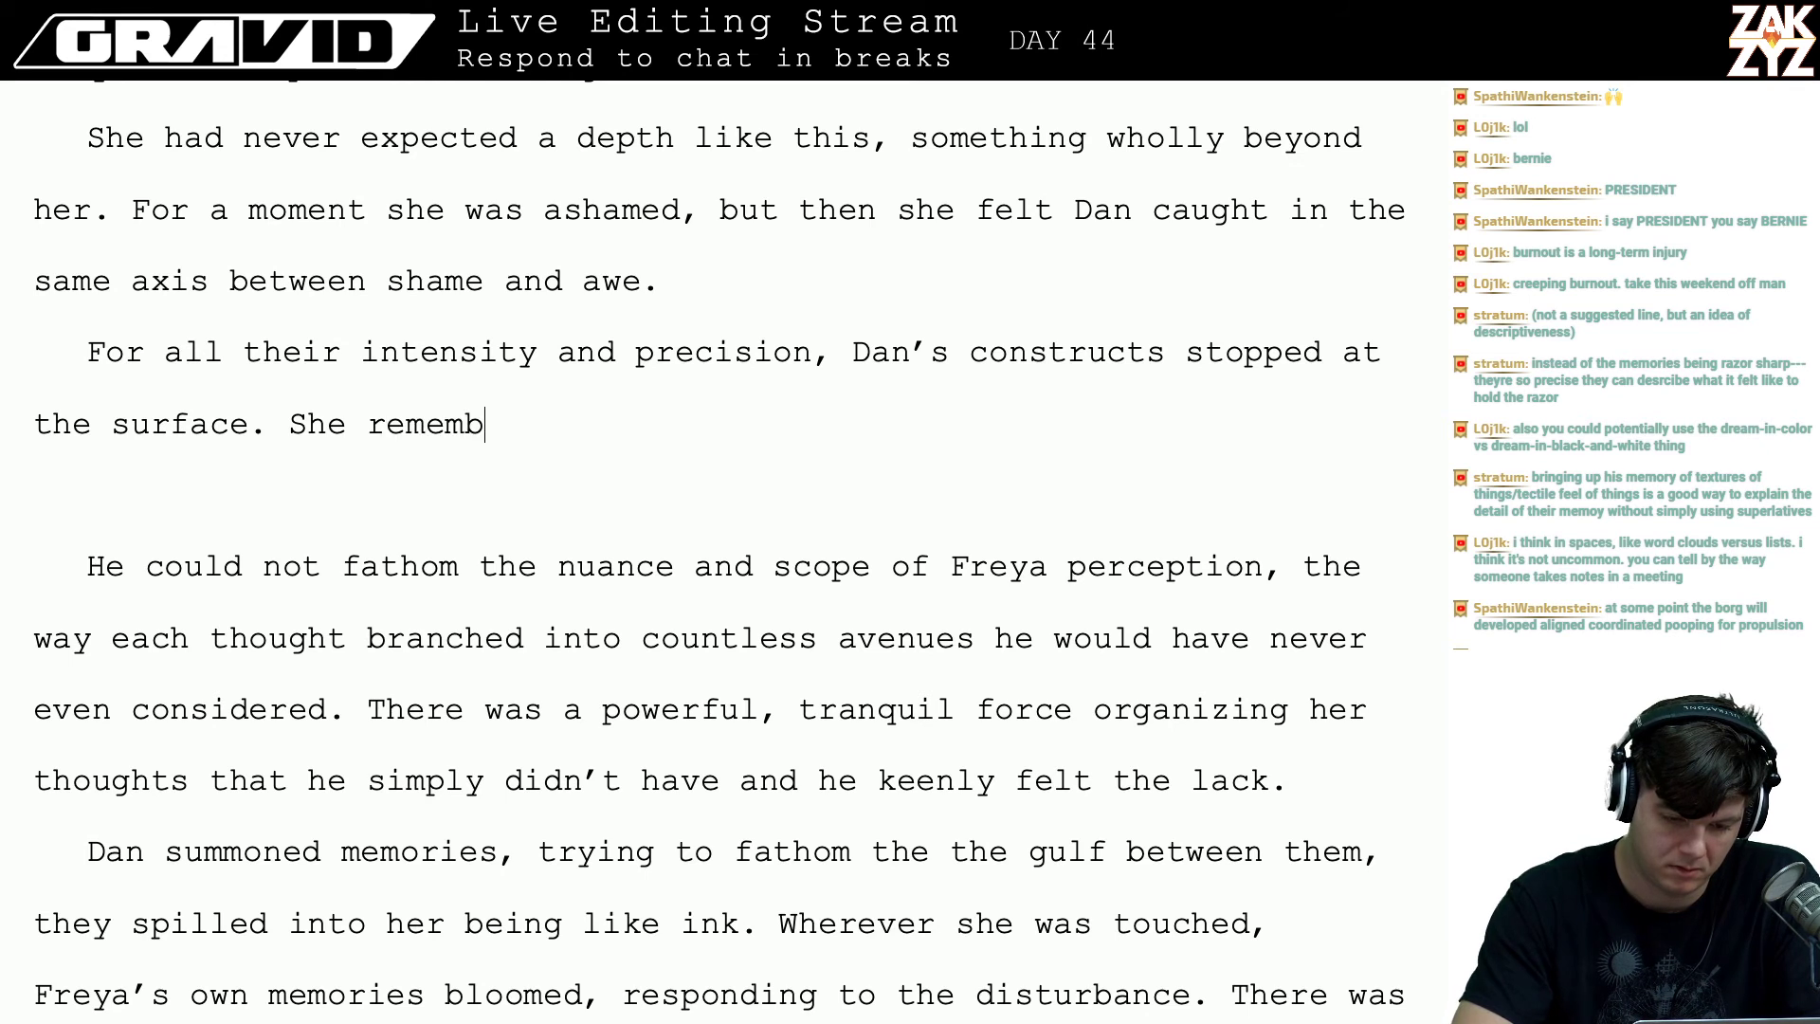
type("ered the sensatio")
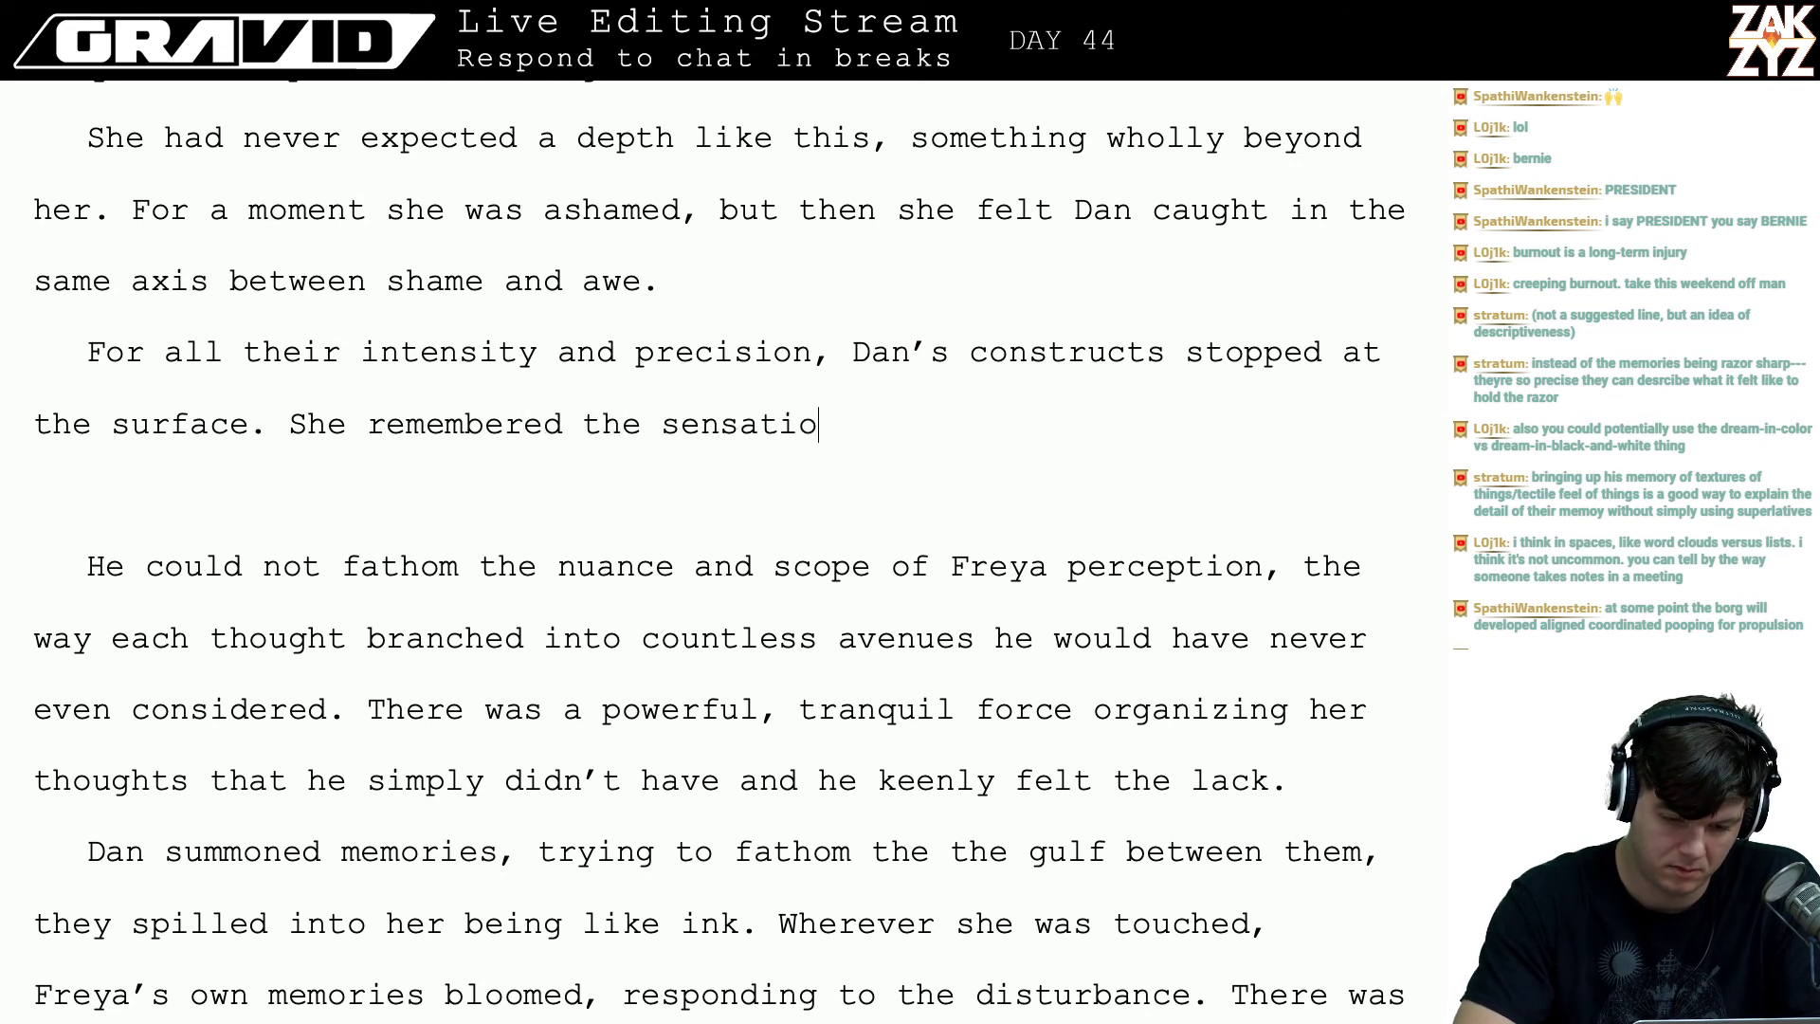
type("ns of being in his body, ")
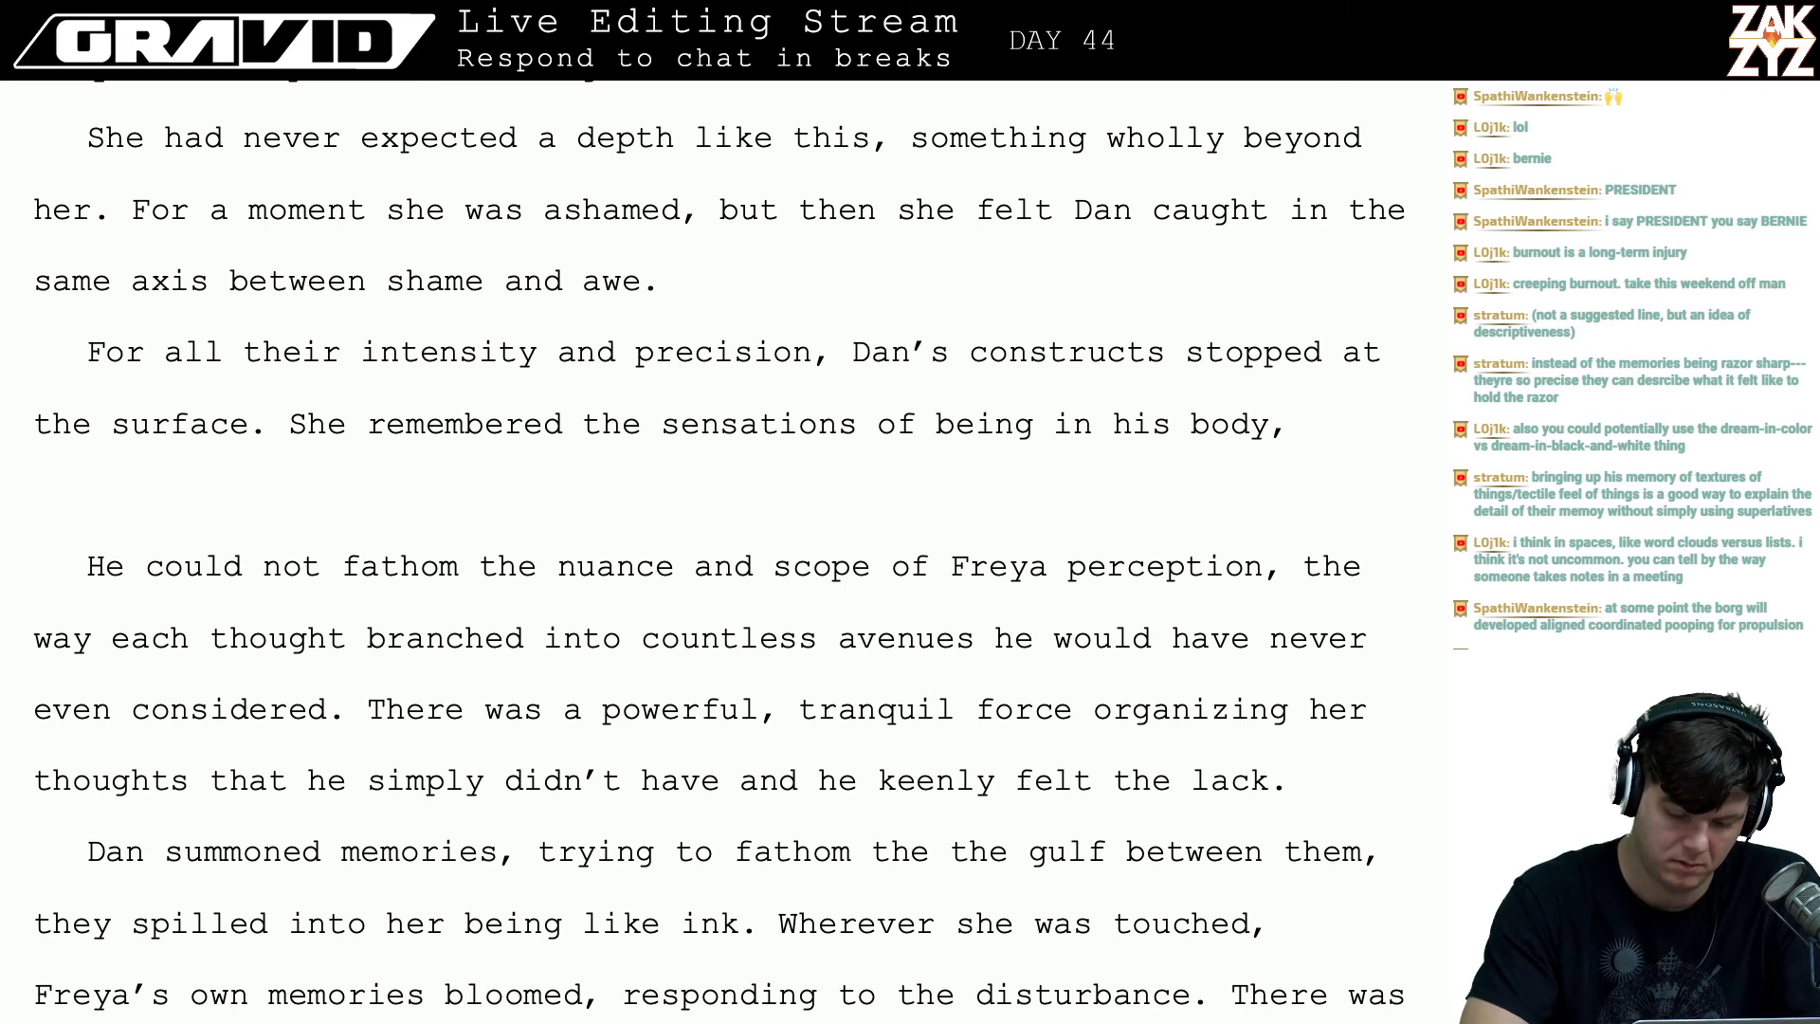
type("t")
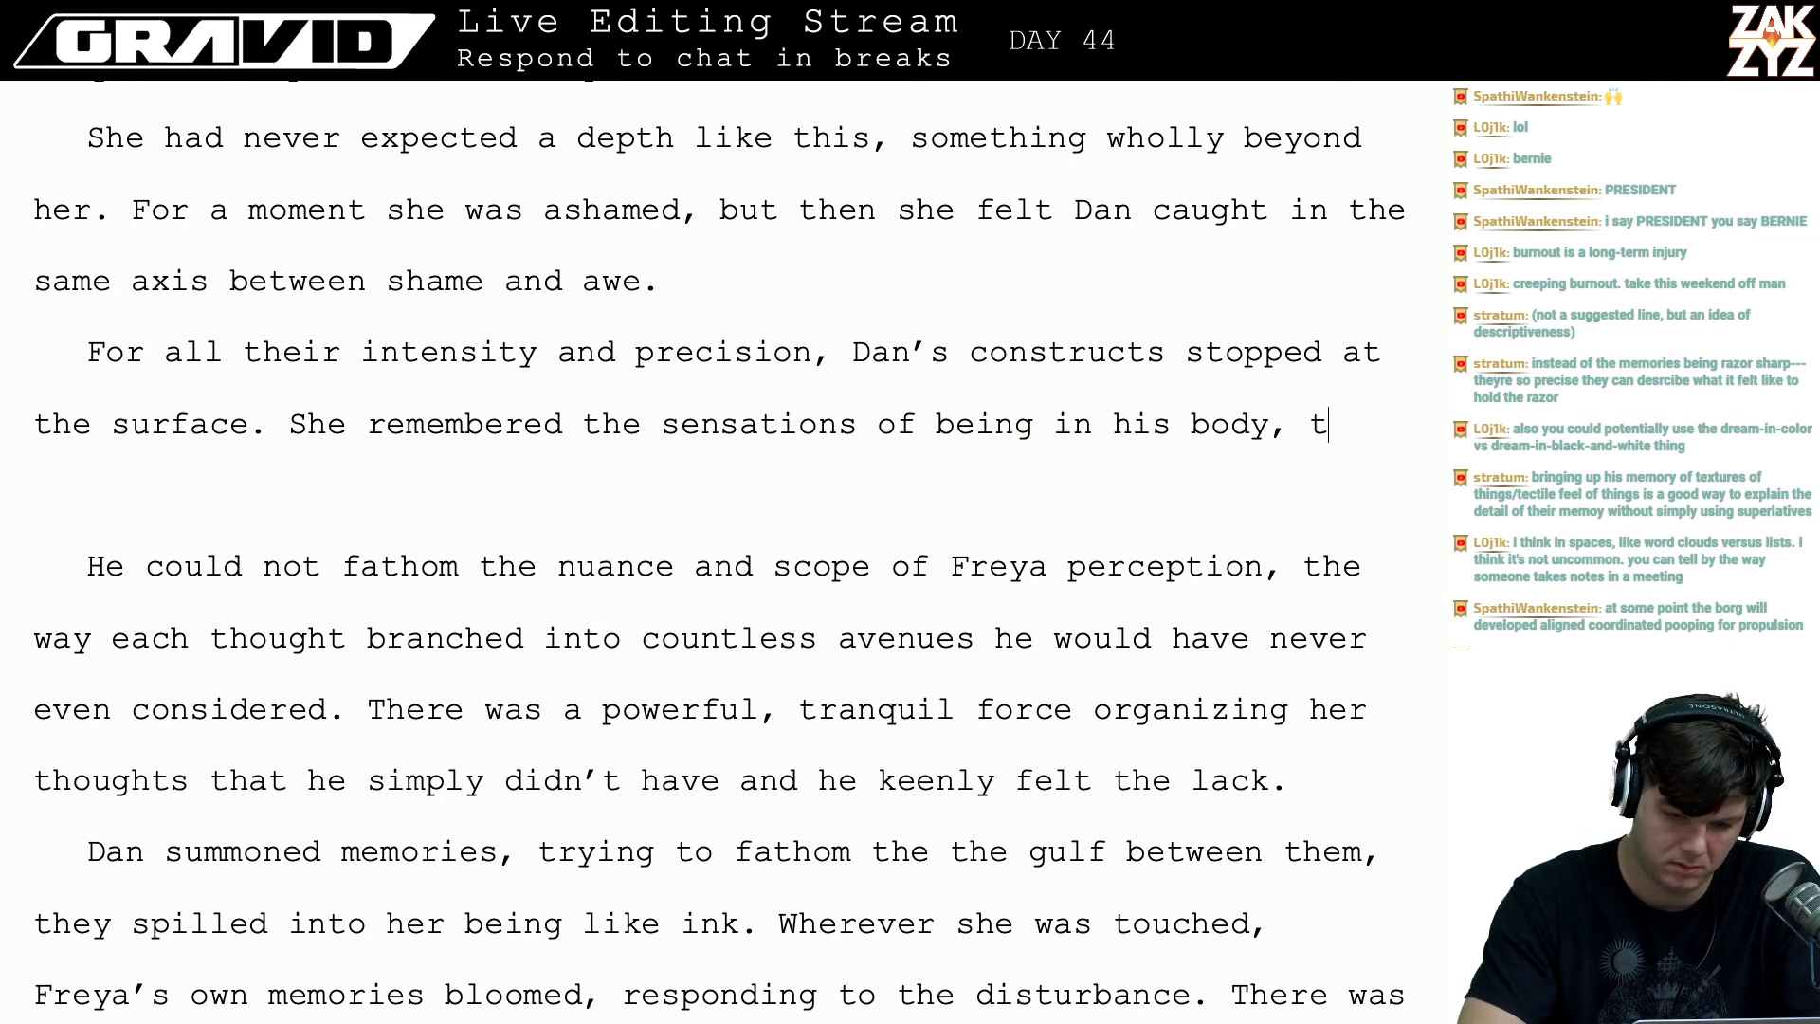
type("he ")
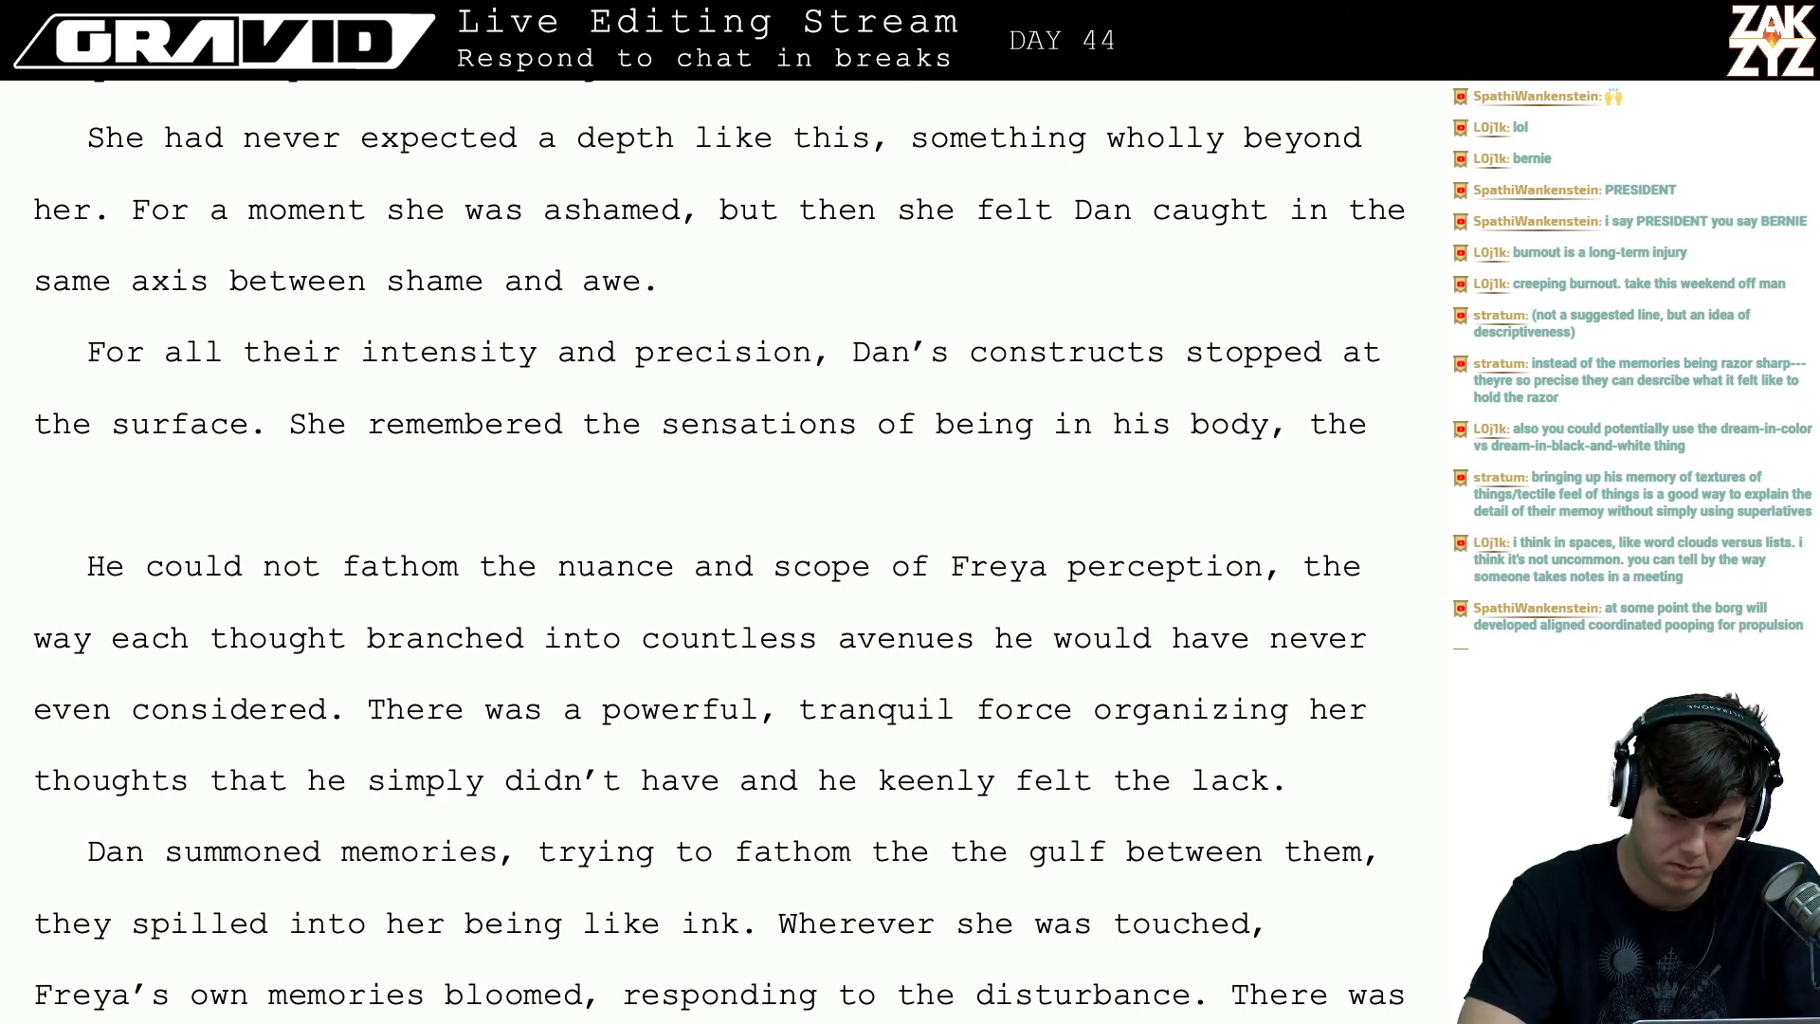
- Try continuing after "his body, the" with "wider frame," and delete that wording
type("wider fram,e")
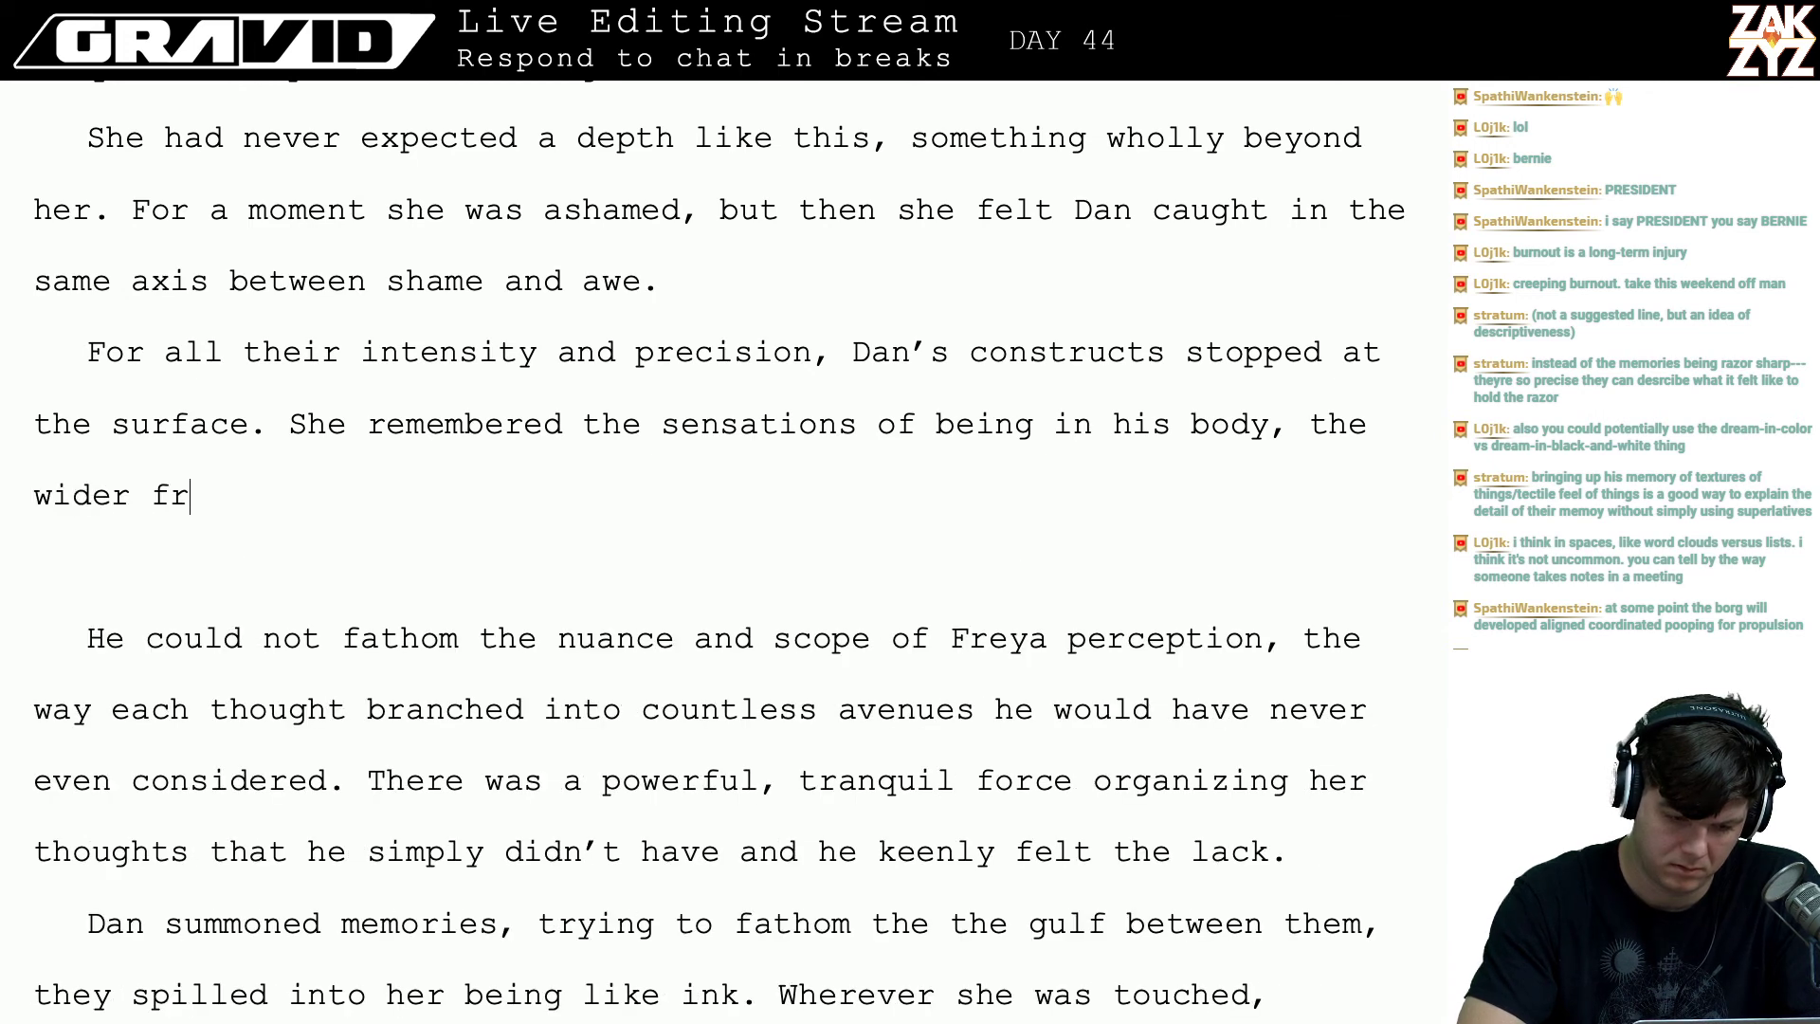
key("BackSpace")
key("BackSpace")
key("BackSpace")
key("BackSpace")
key("BackSpace")
key("BackSpace")
key("BackSpace")
key("BackSpace")
key("BackSpace")
key("BackSpace")
key("BackSpace")
key("BackSpace")
key("BackSpace")
key("BackSpace")
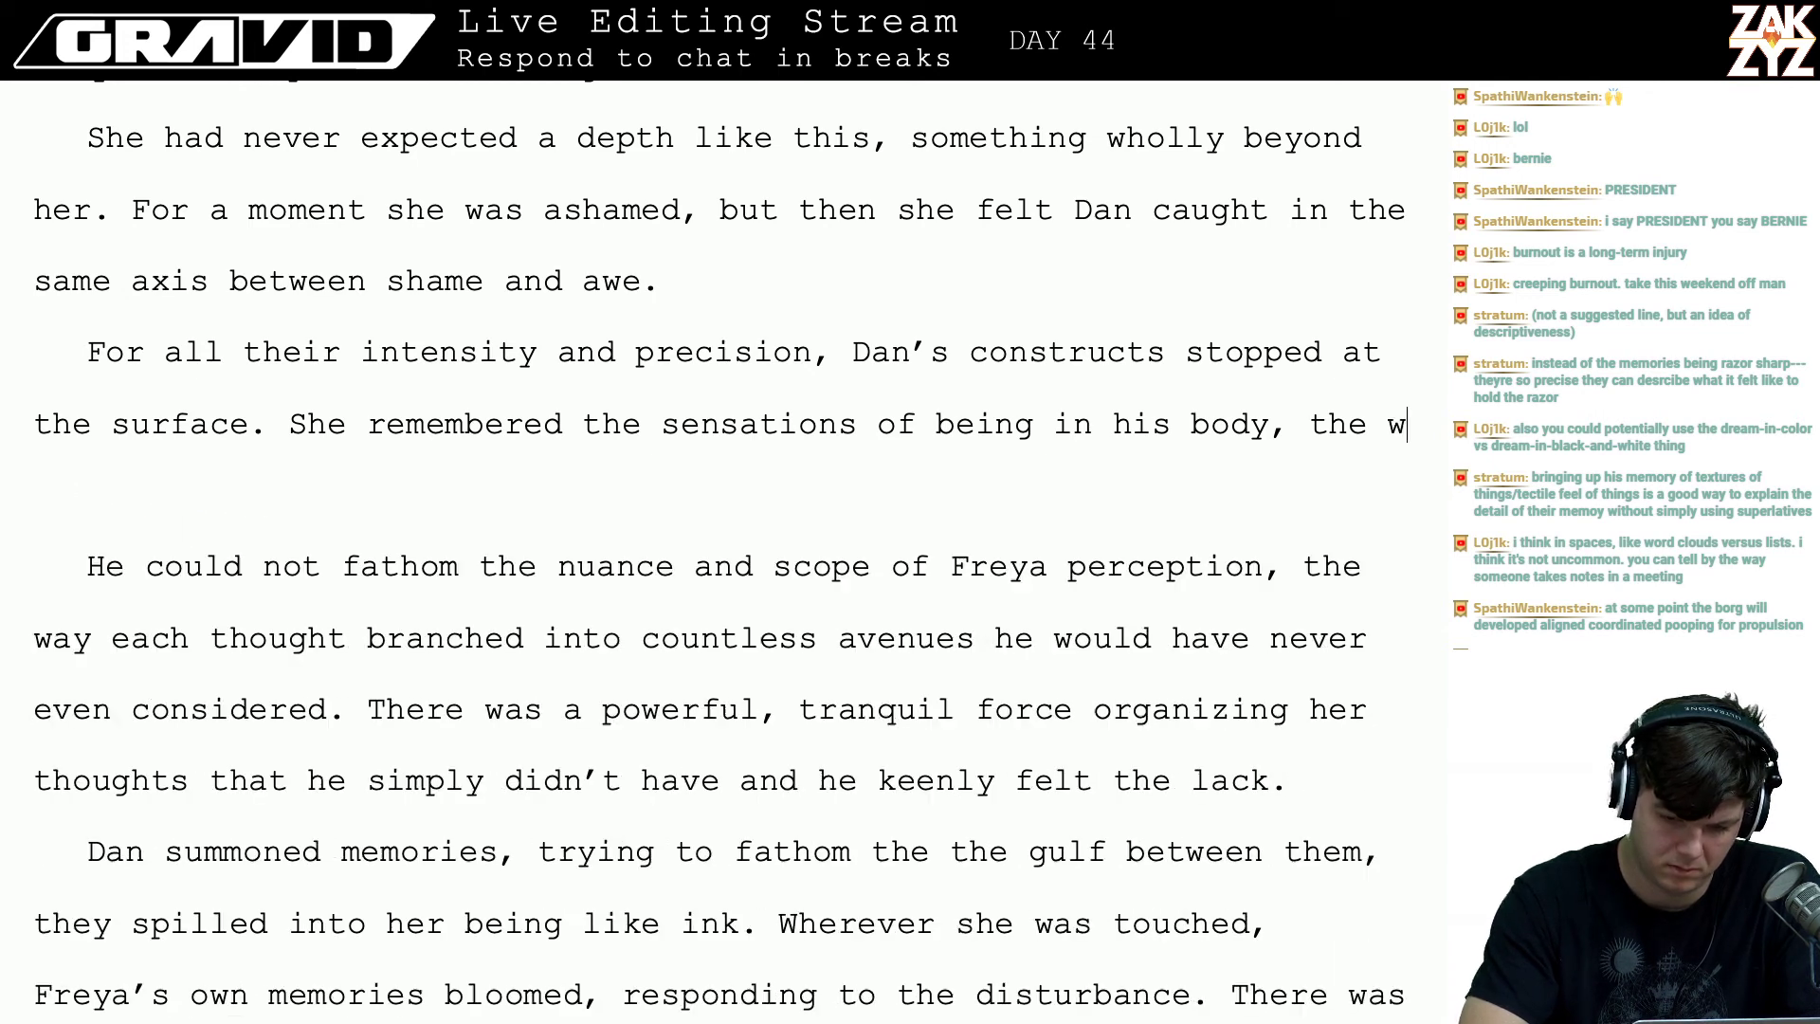
- Continue the sentence after "his body, the" with "width of his frame, the"
type("e wid")
key("BackSpace")
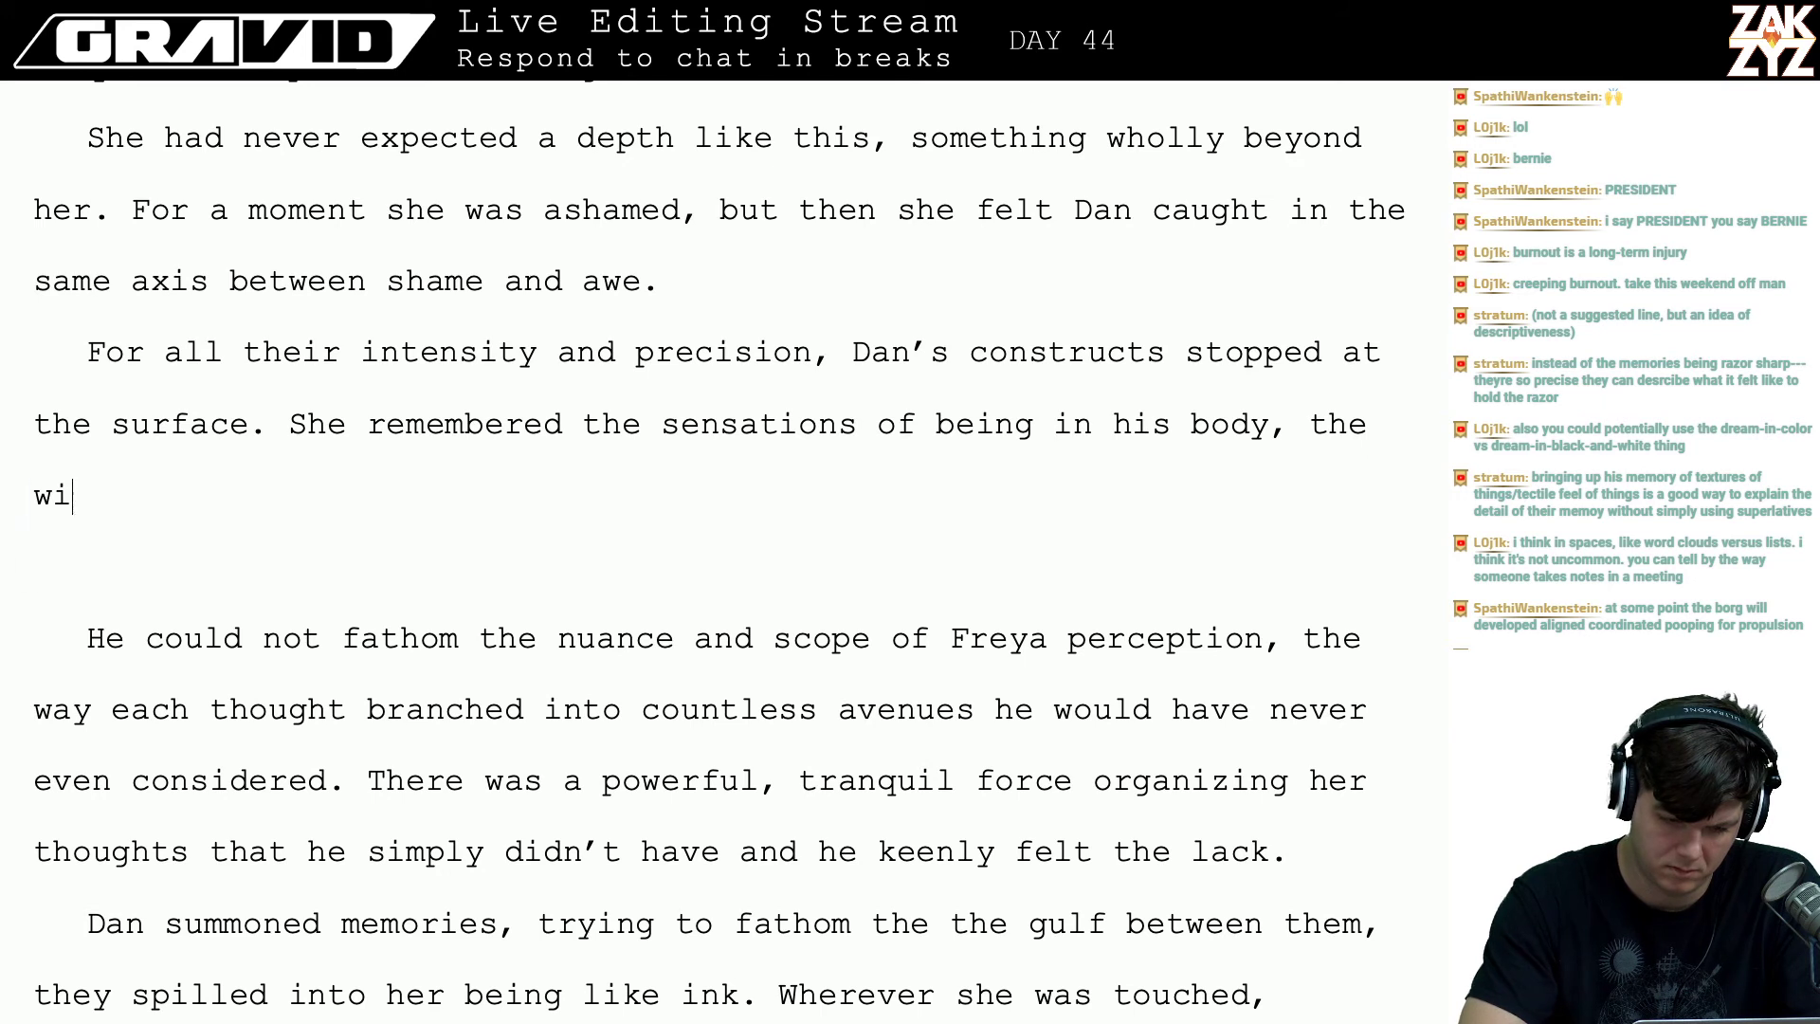
type("i")
key("BackSpace")
type("dth of ")
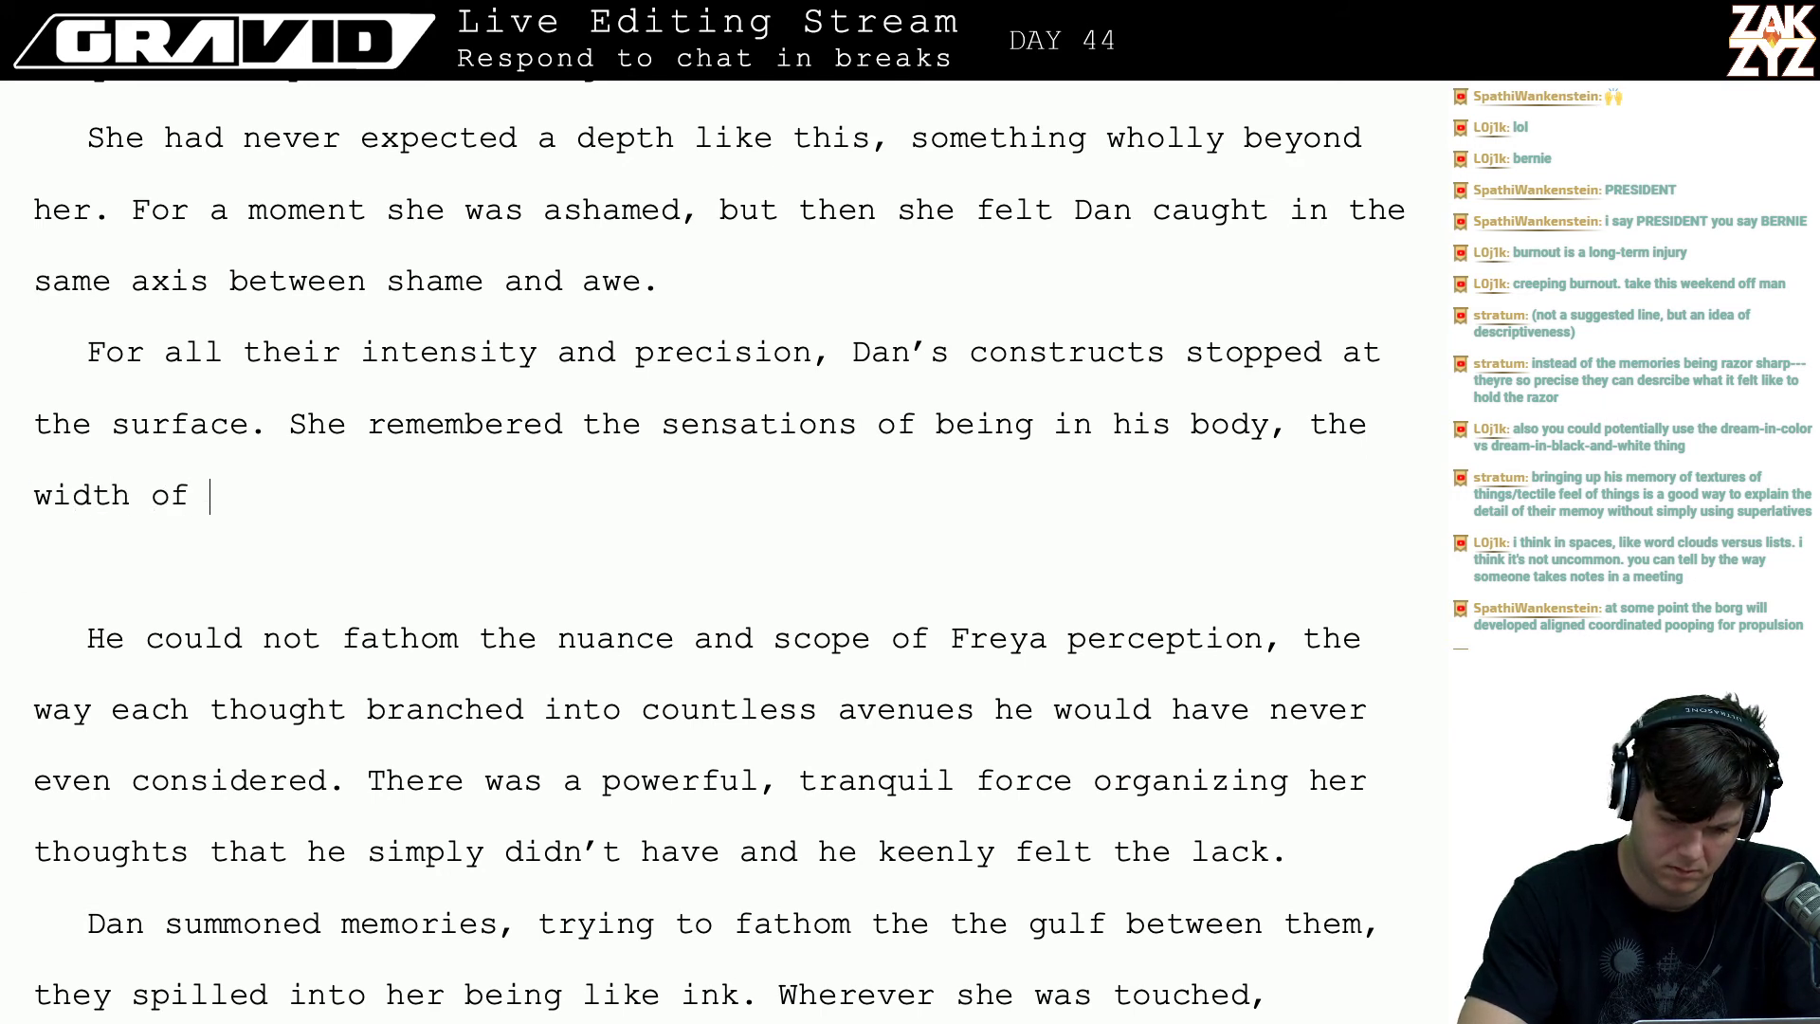
type("his frame, the ")
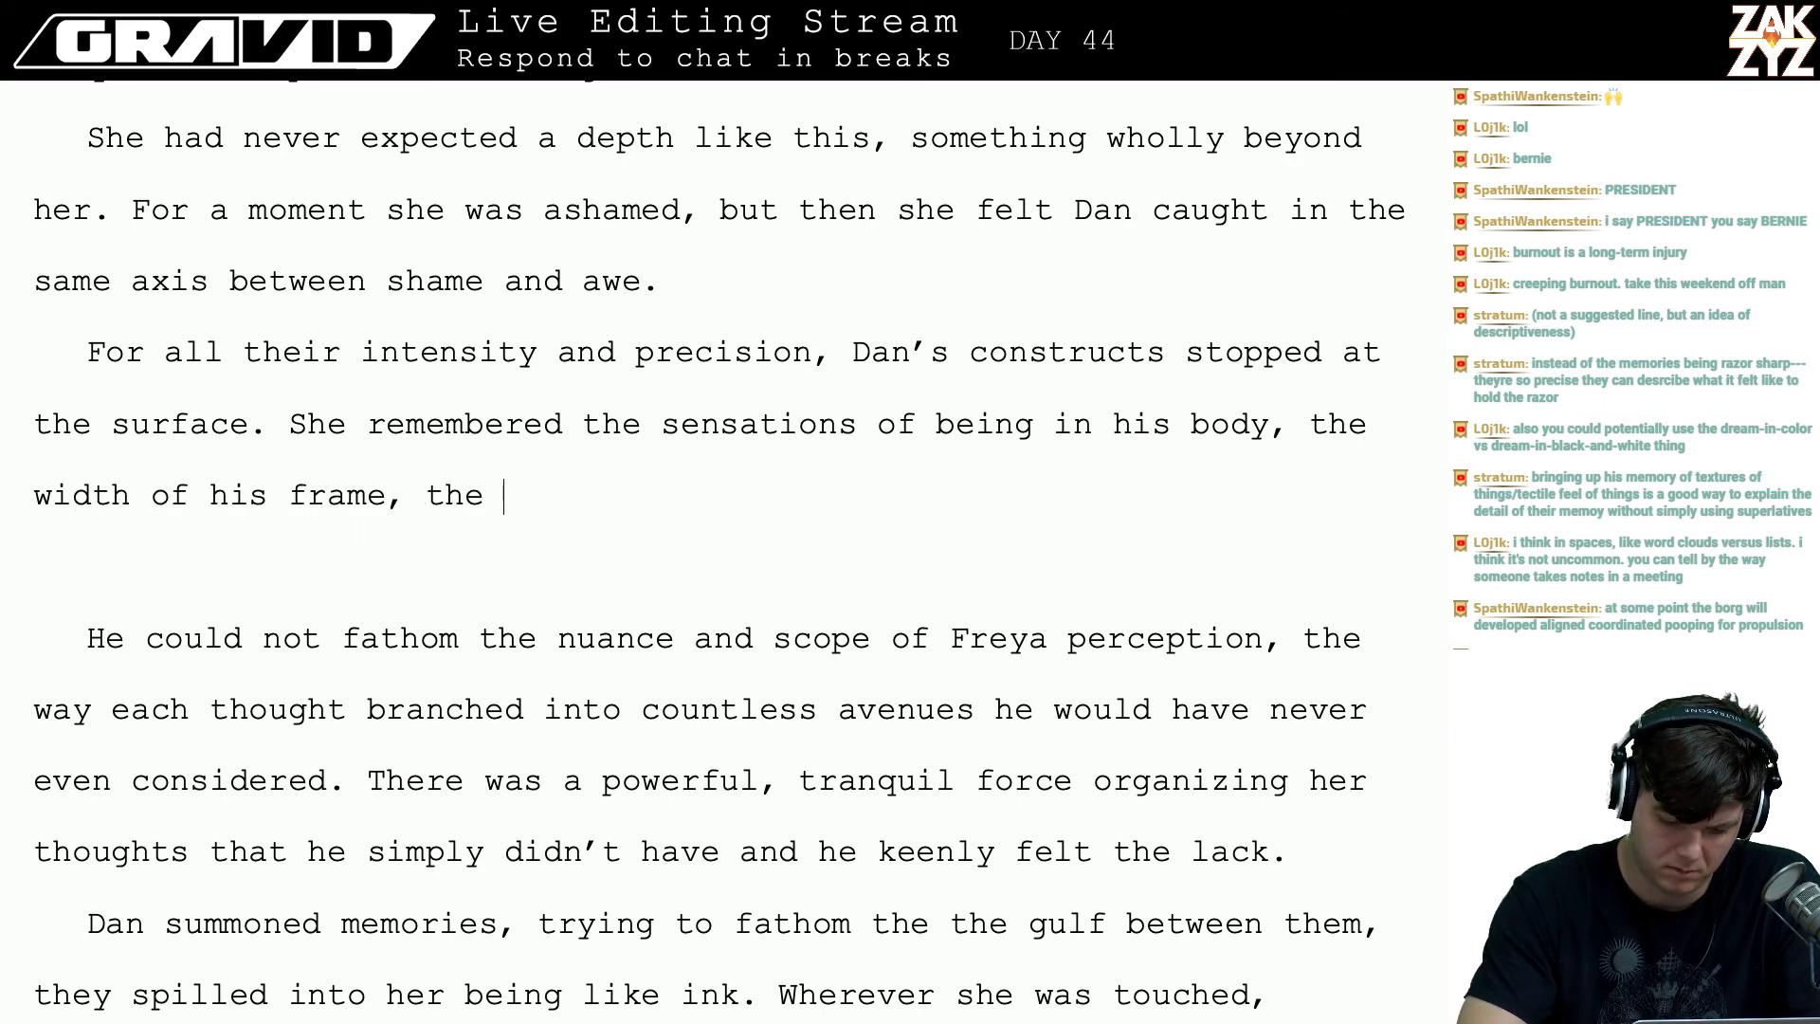
- Extend the list of sensations with "tension in his shoulders, the"
type("te")
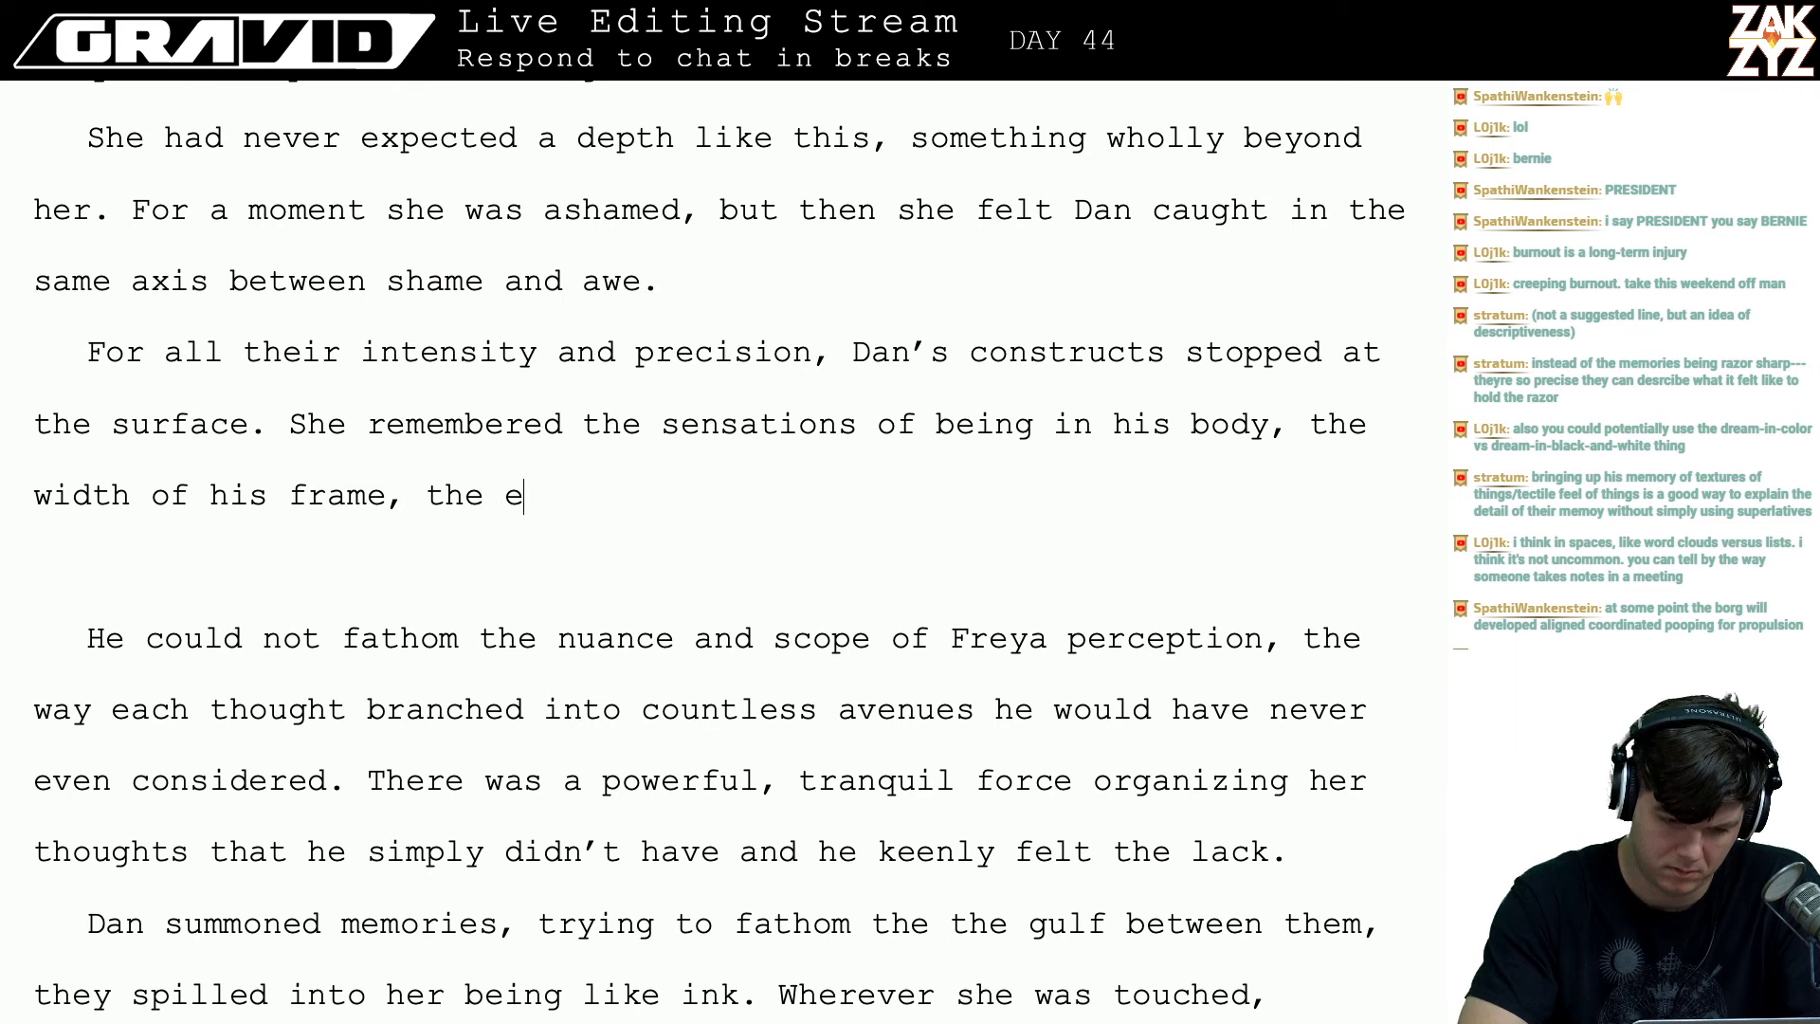
key("BackSpace")
type("tensu")
key("BackSpace")
type("ion")
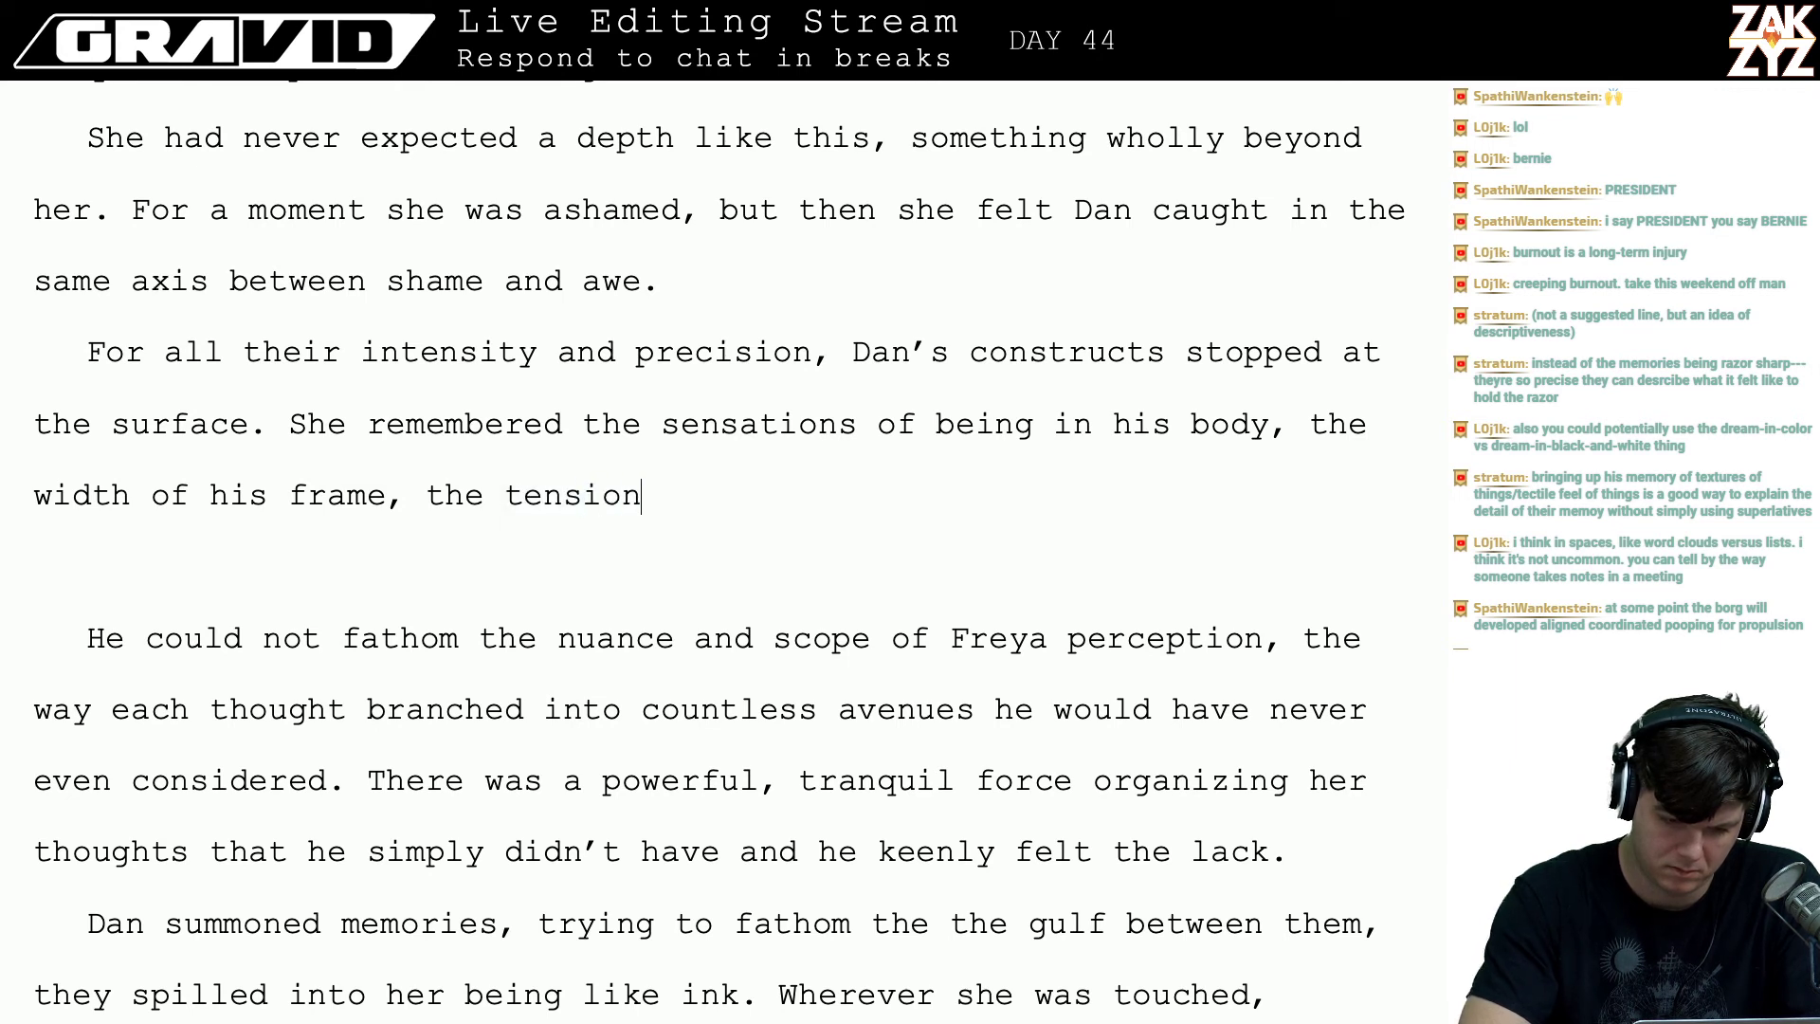
type(" in his shoulde")
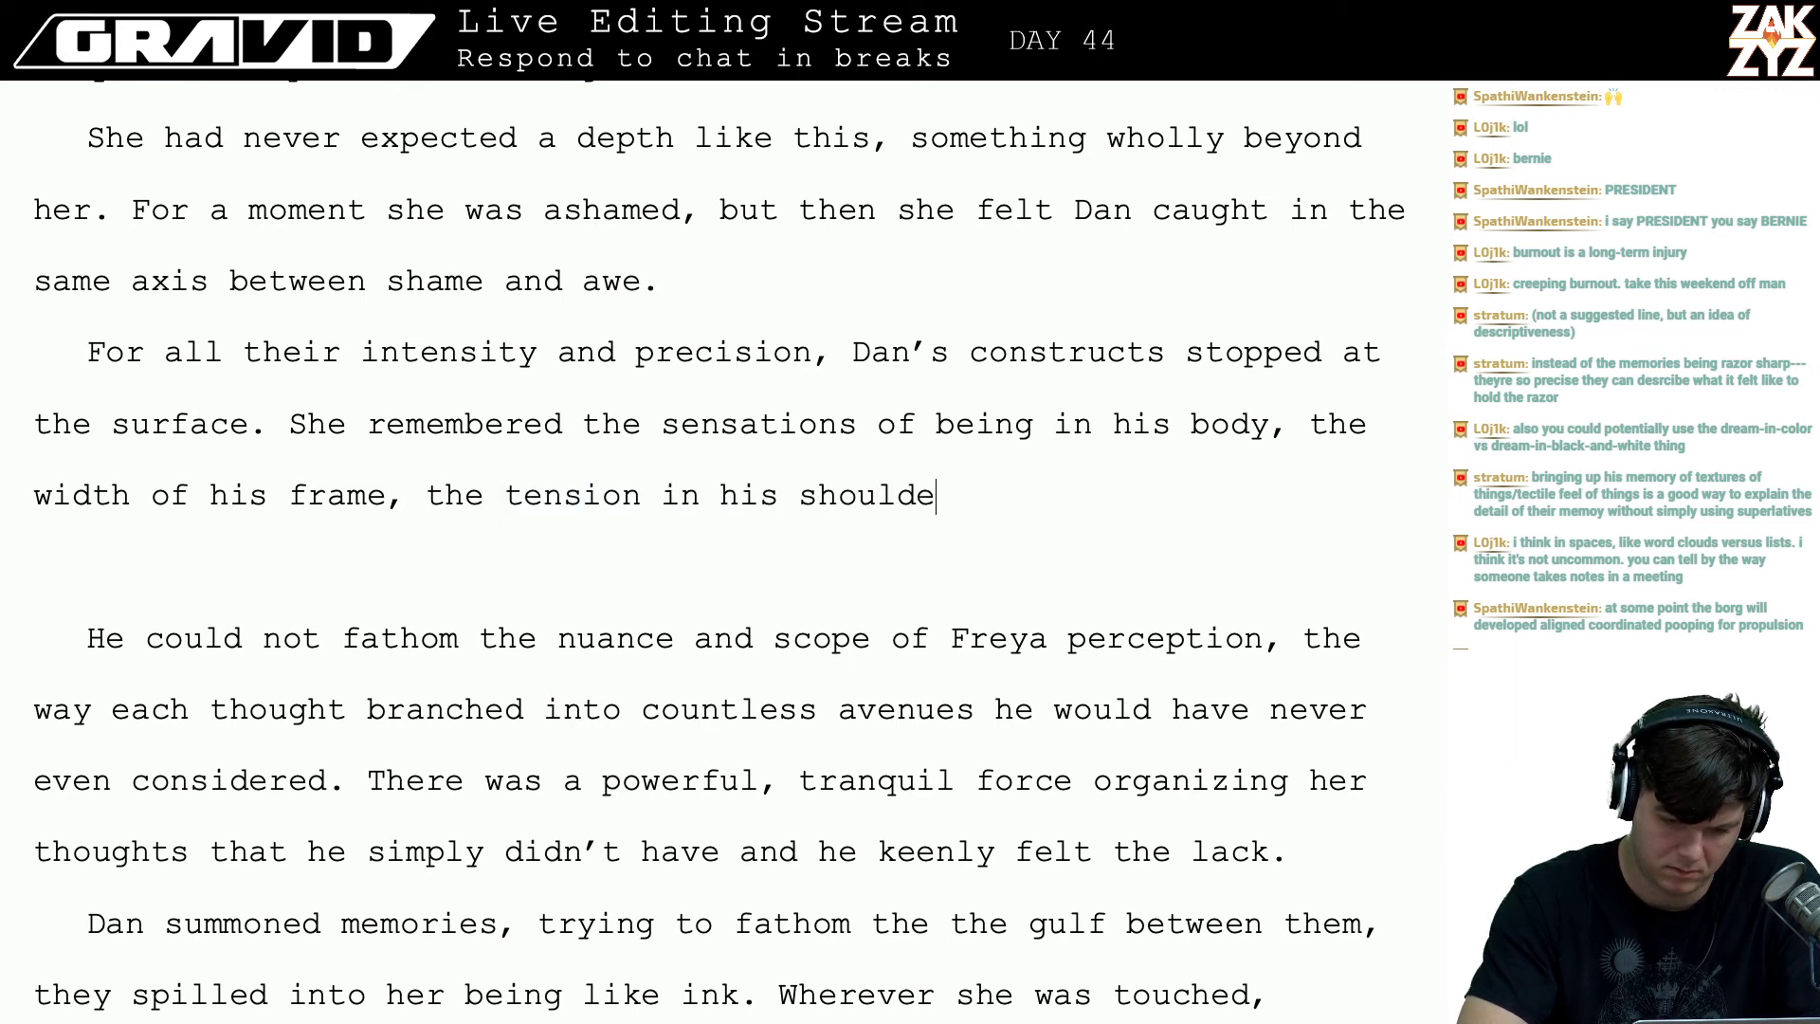
type("rs, the ")
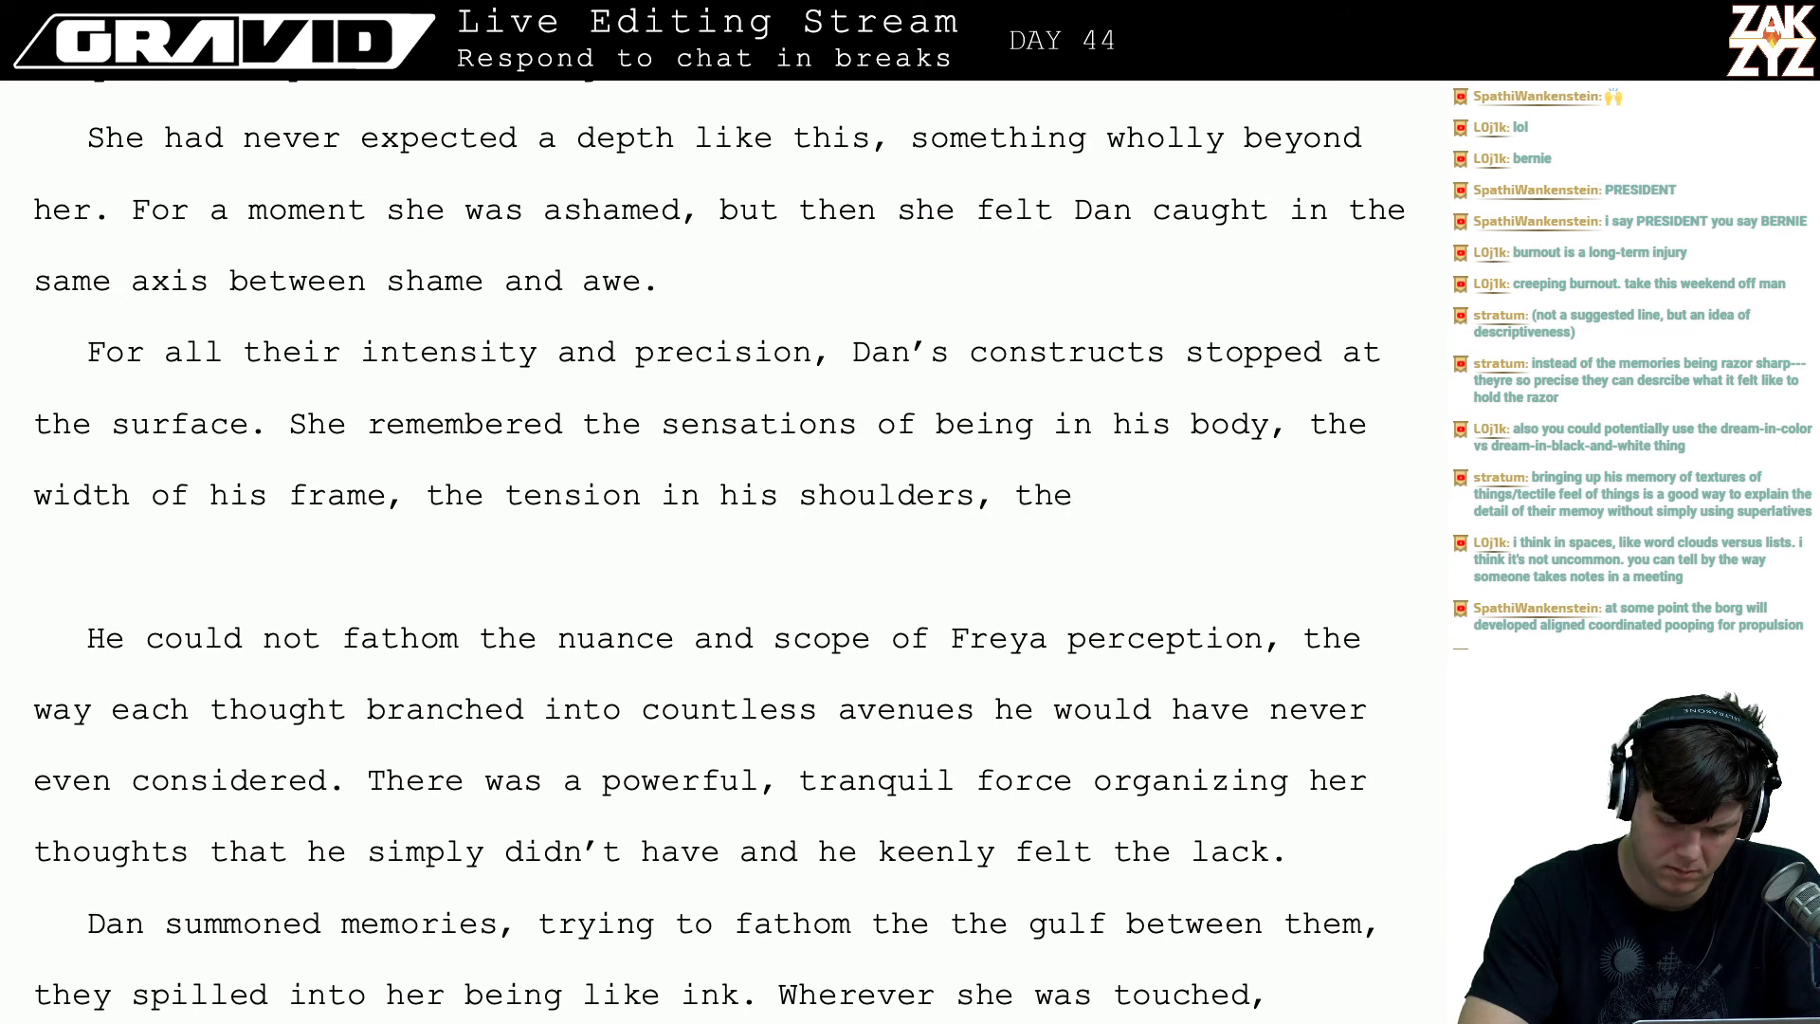
- Add "heat of his arousal," as the next item after "tension in his shoulders, the"
type("qu")
key("BackSpace")
key("BackSpace")
type("h")
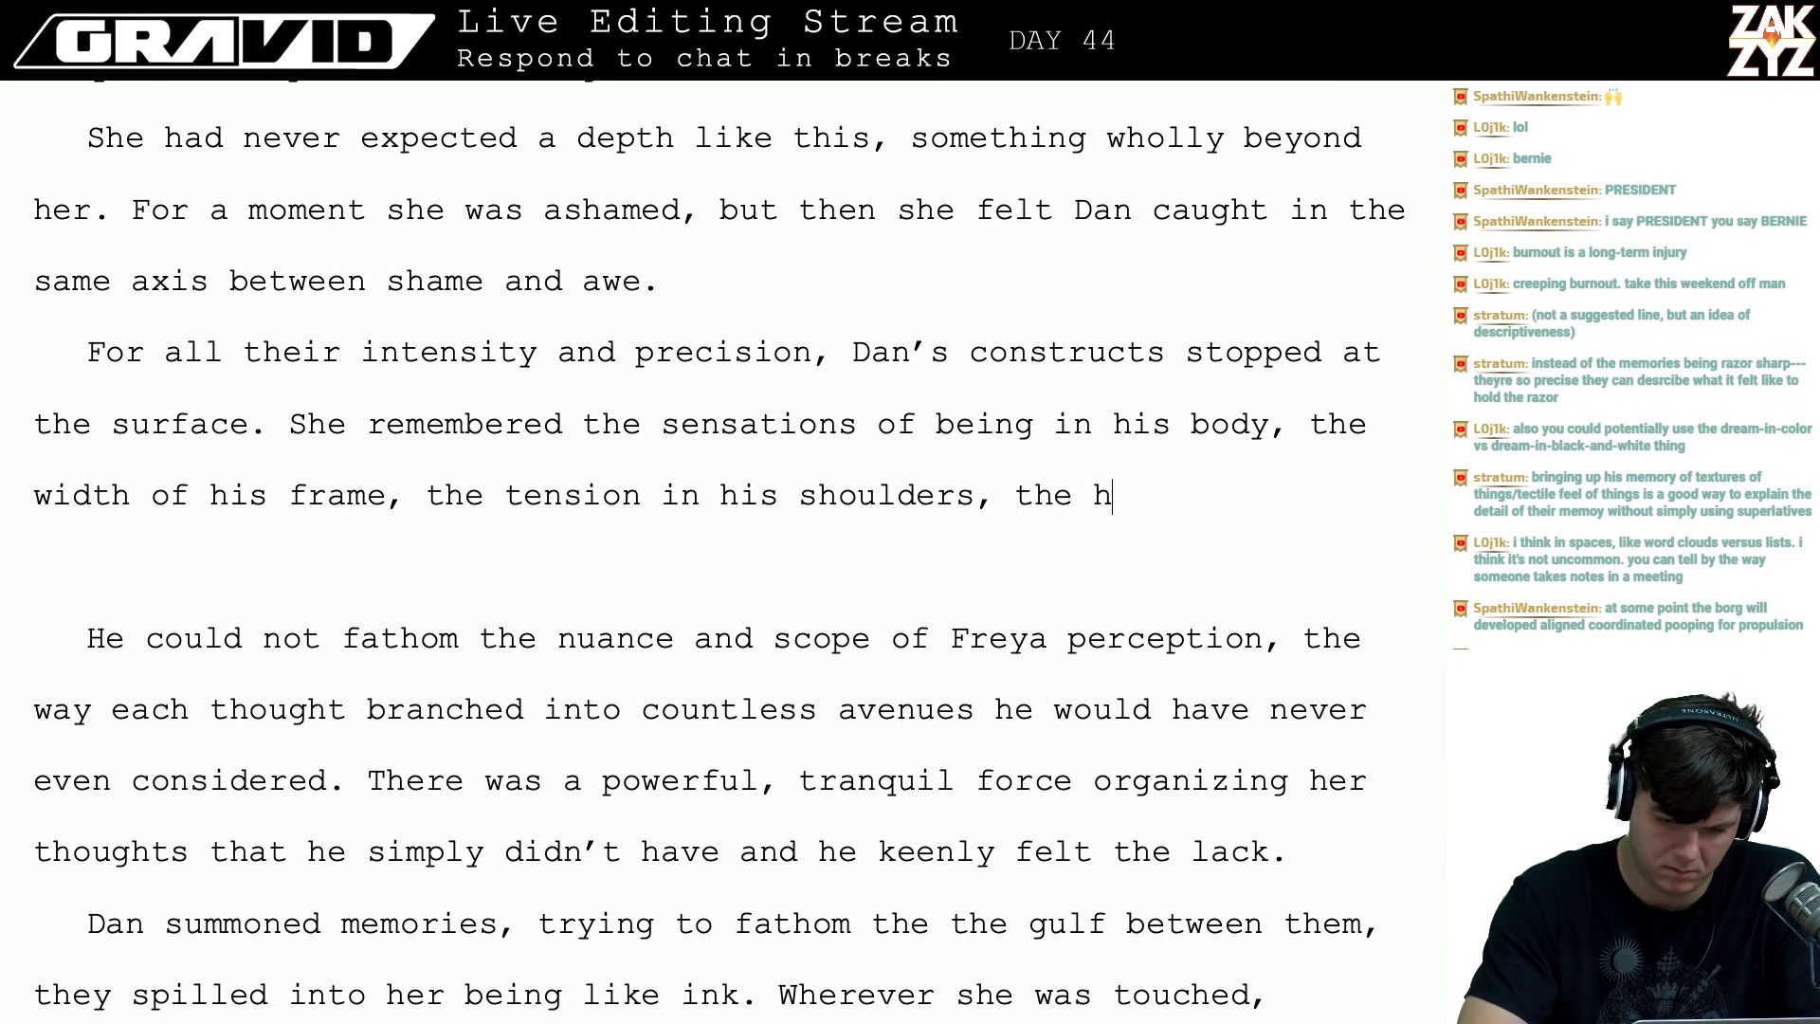
type("eat of his arou")
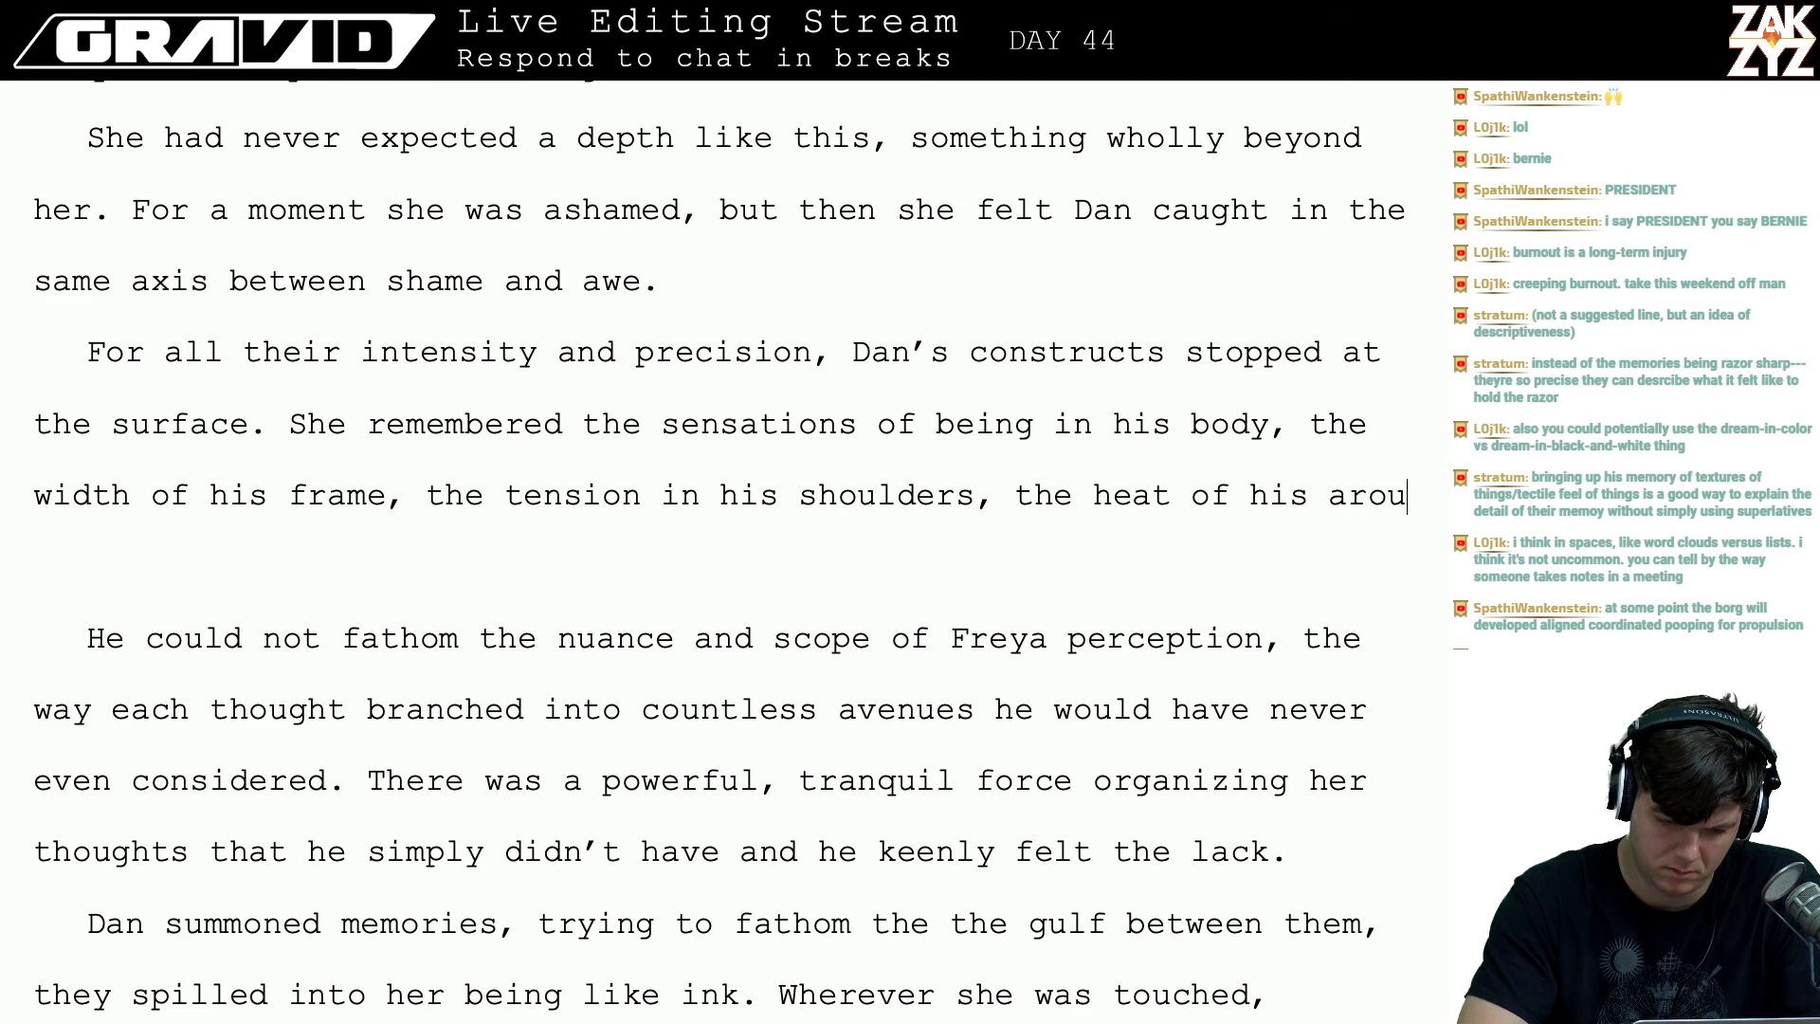
type("sal ")
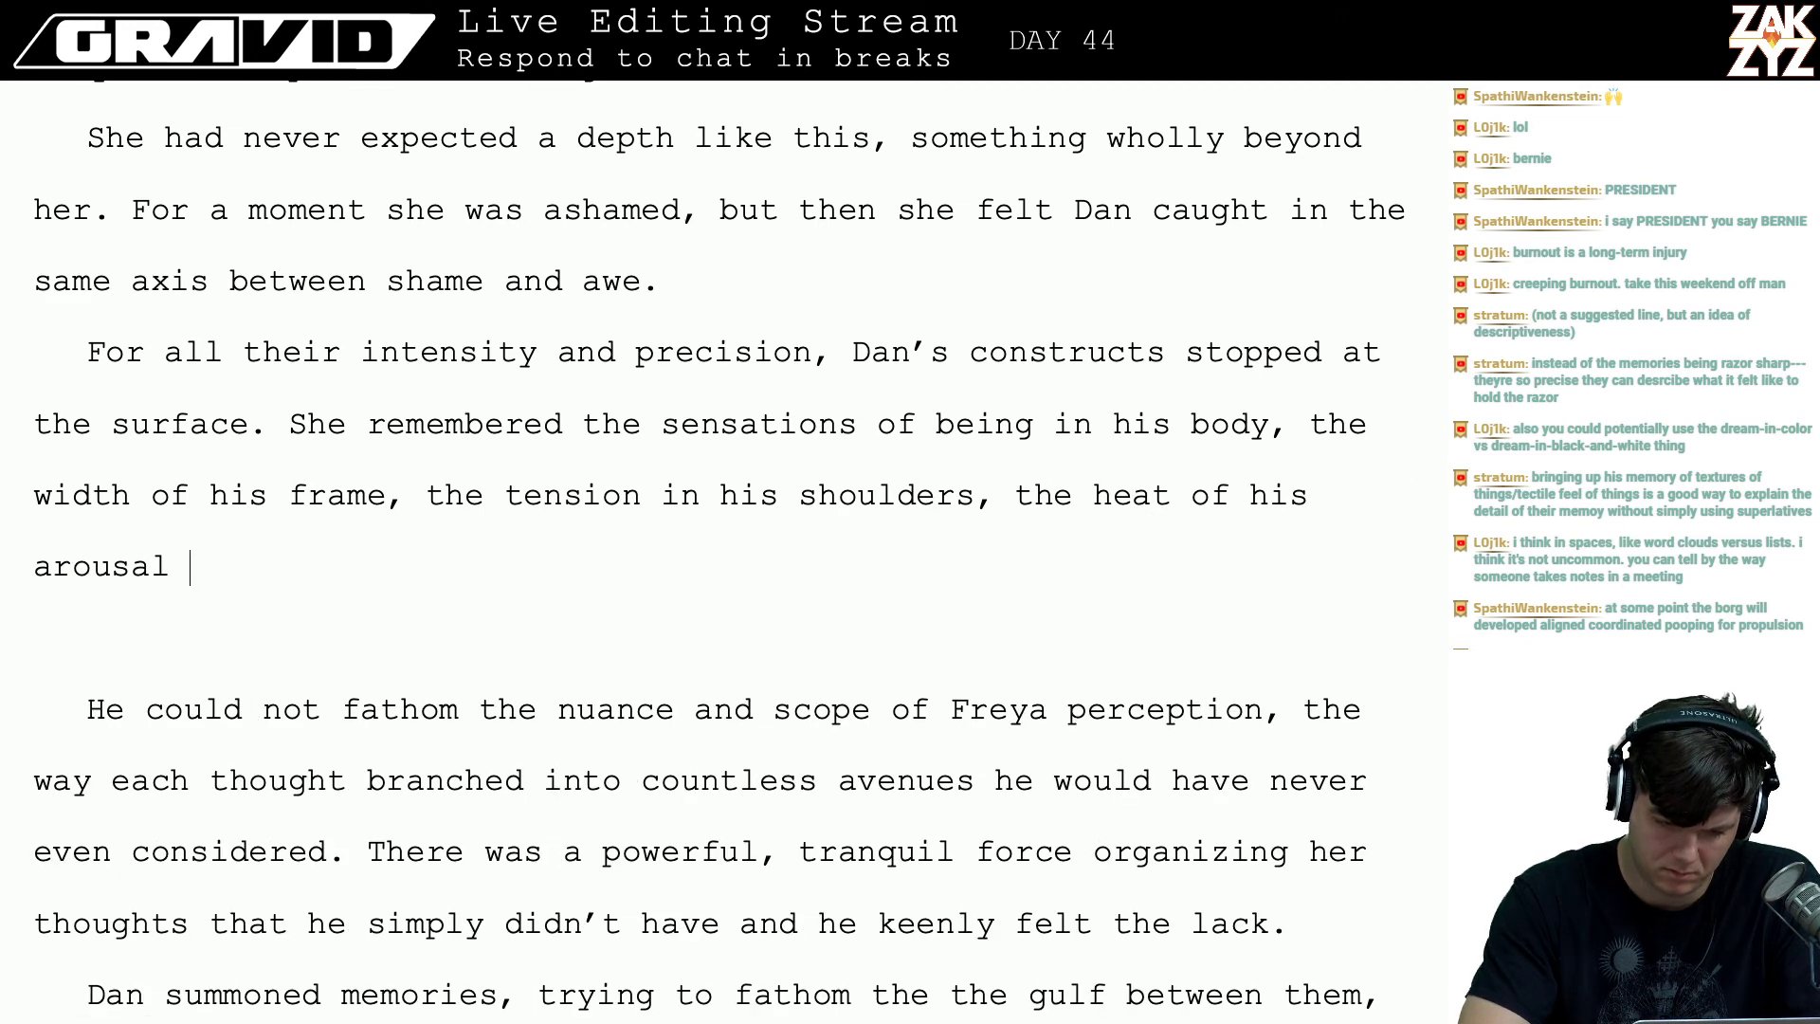
type("with")
key("BackSpace")
key("BackSpace")
key("BackSpace")
key("BackSpace")
key("BackSpace")
type(", ")
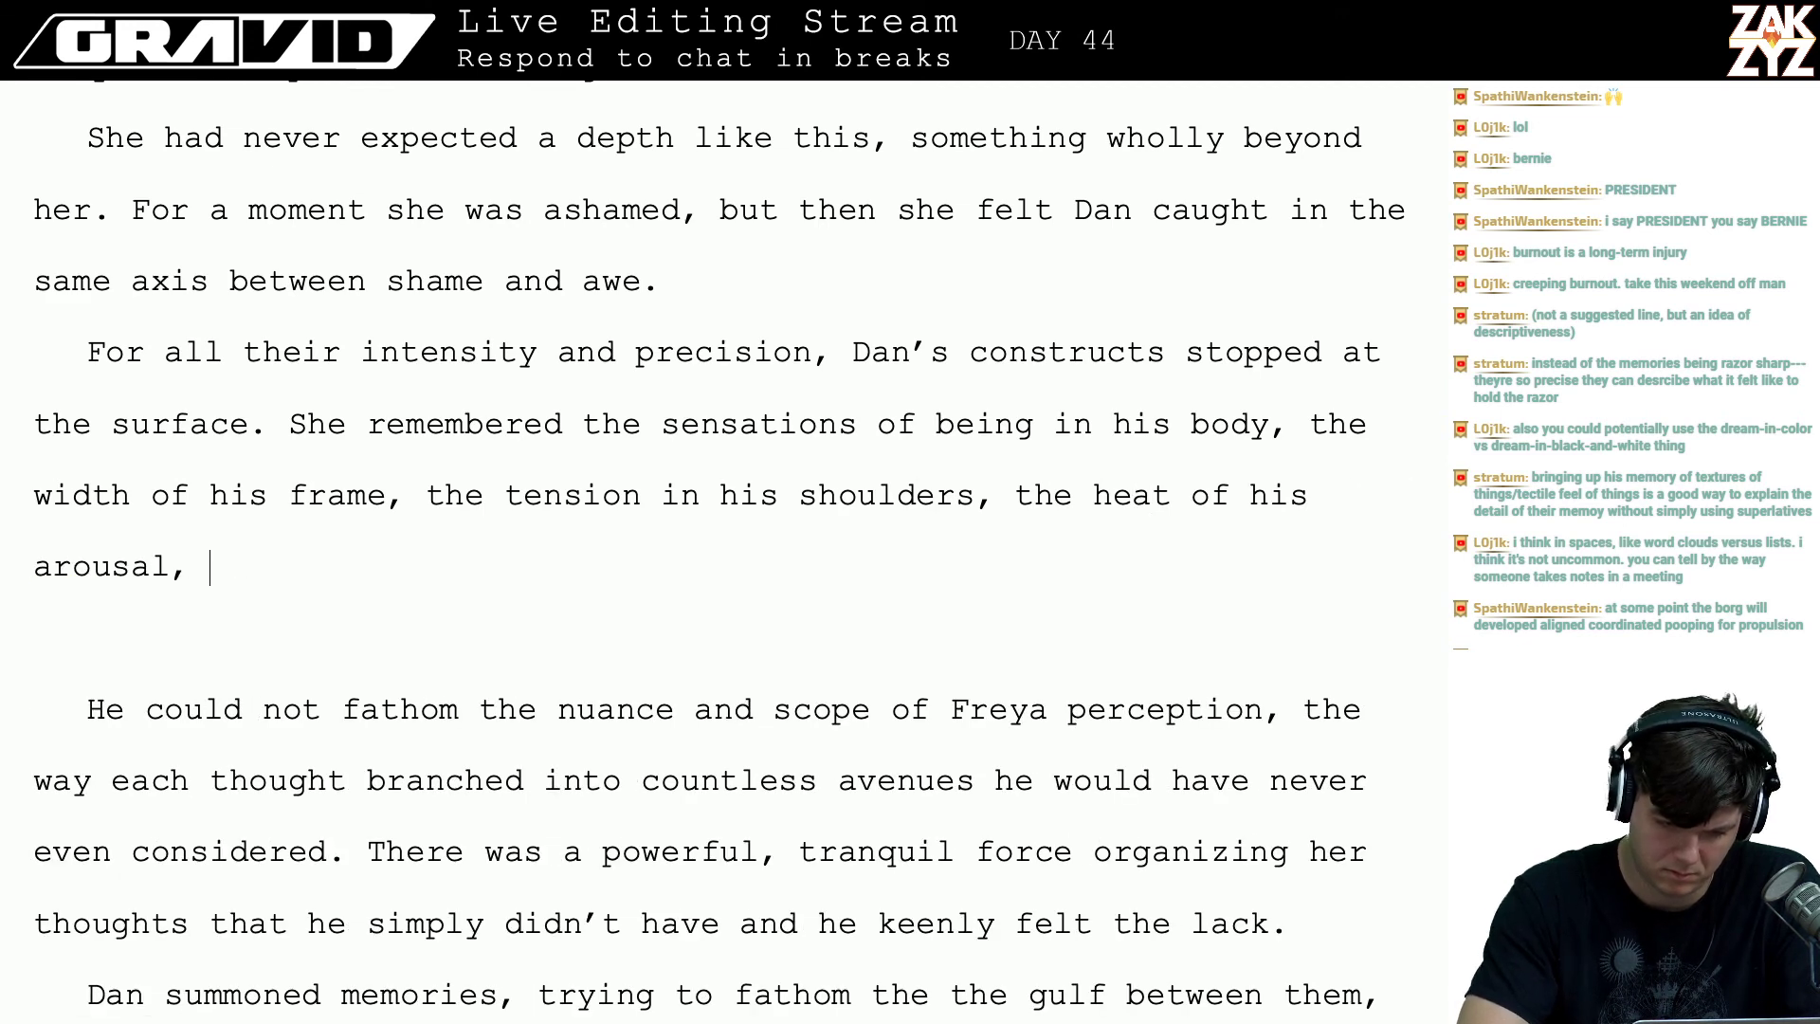
- Try continuing after "arousal," with "all of it was" and cut it back to "all of it"
type("all  ofit")
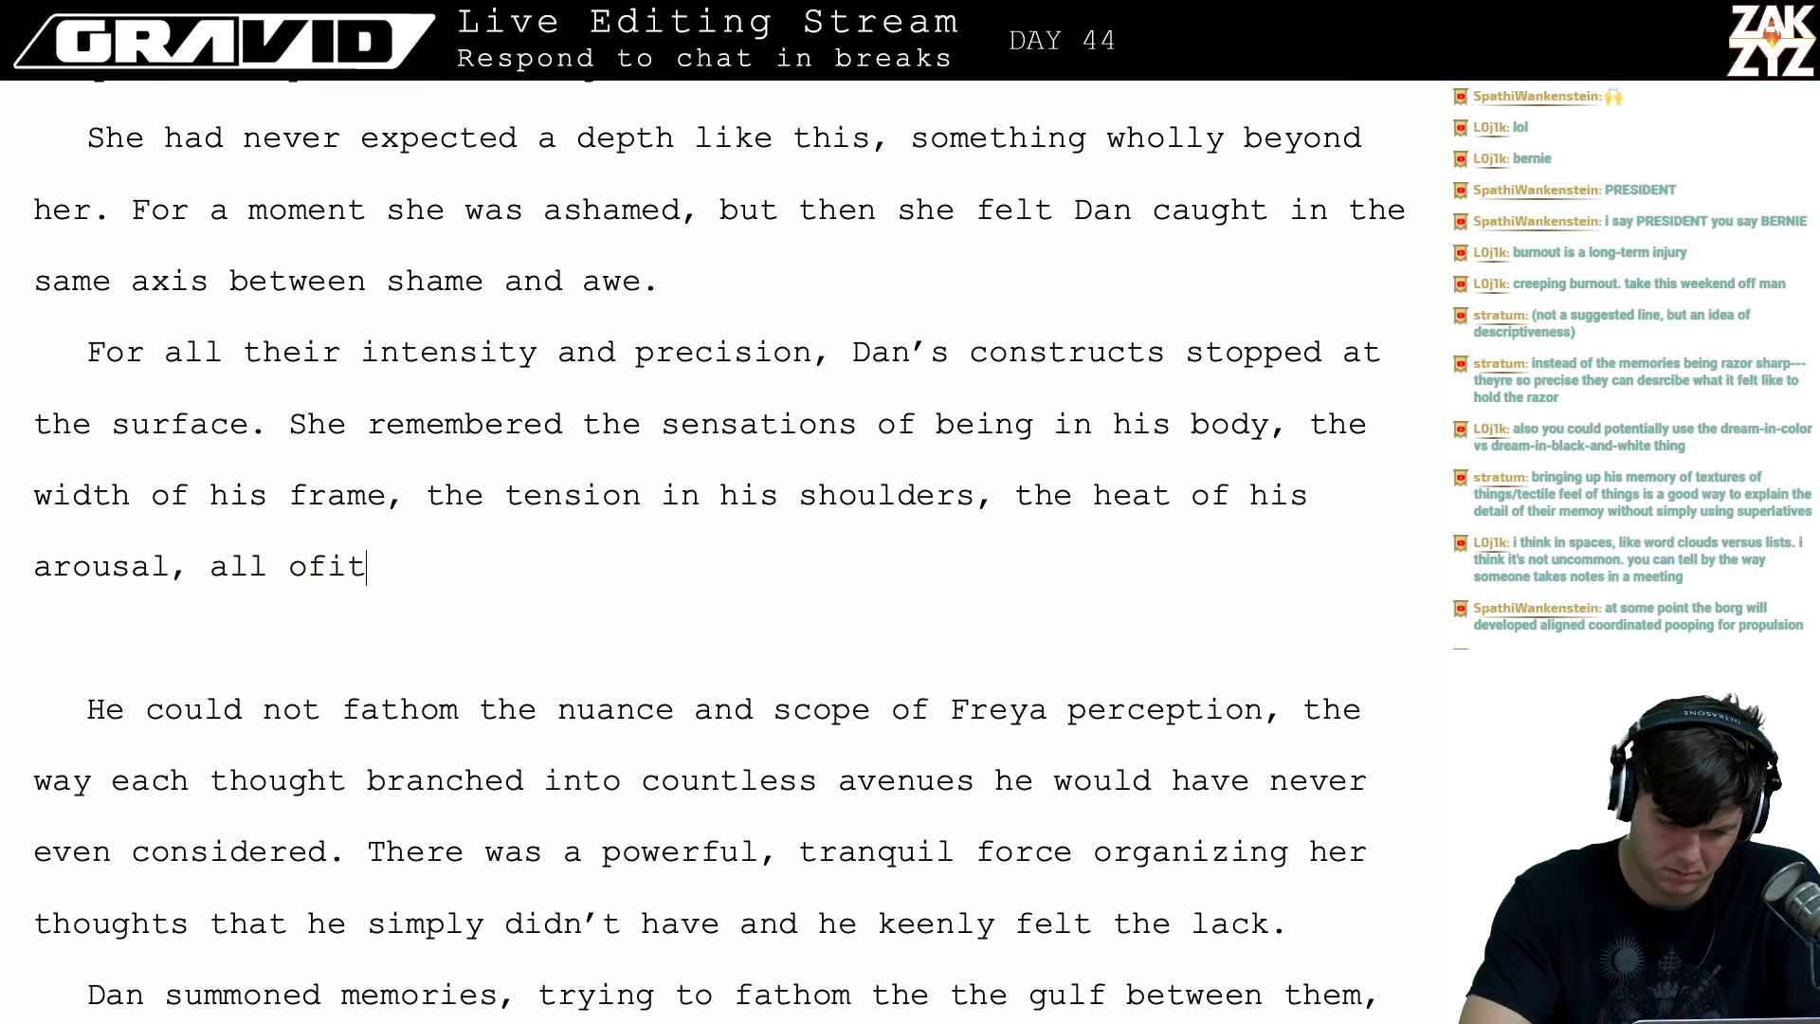
key("BackSpace")
key("BackSpace")
type("it was")
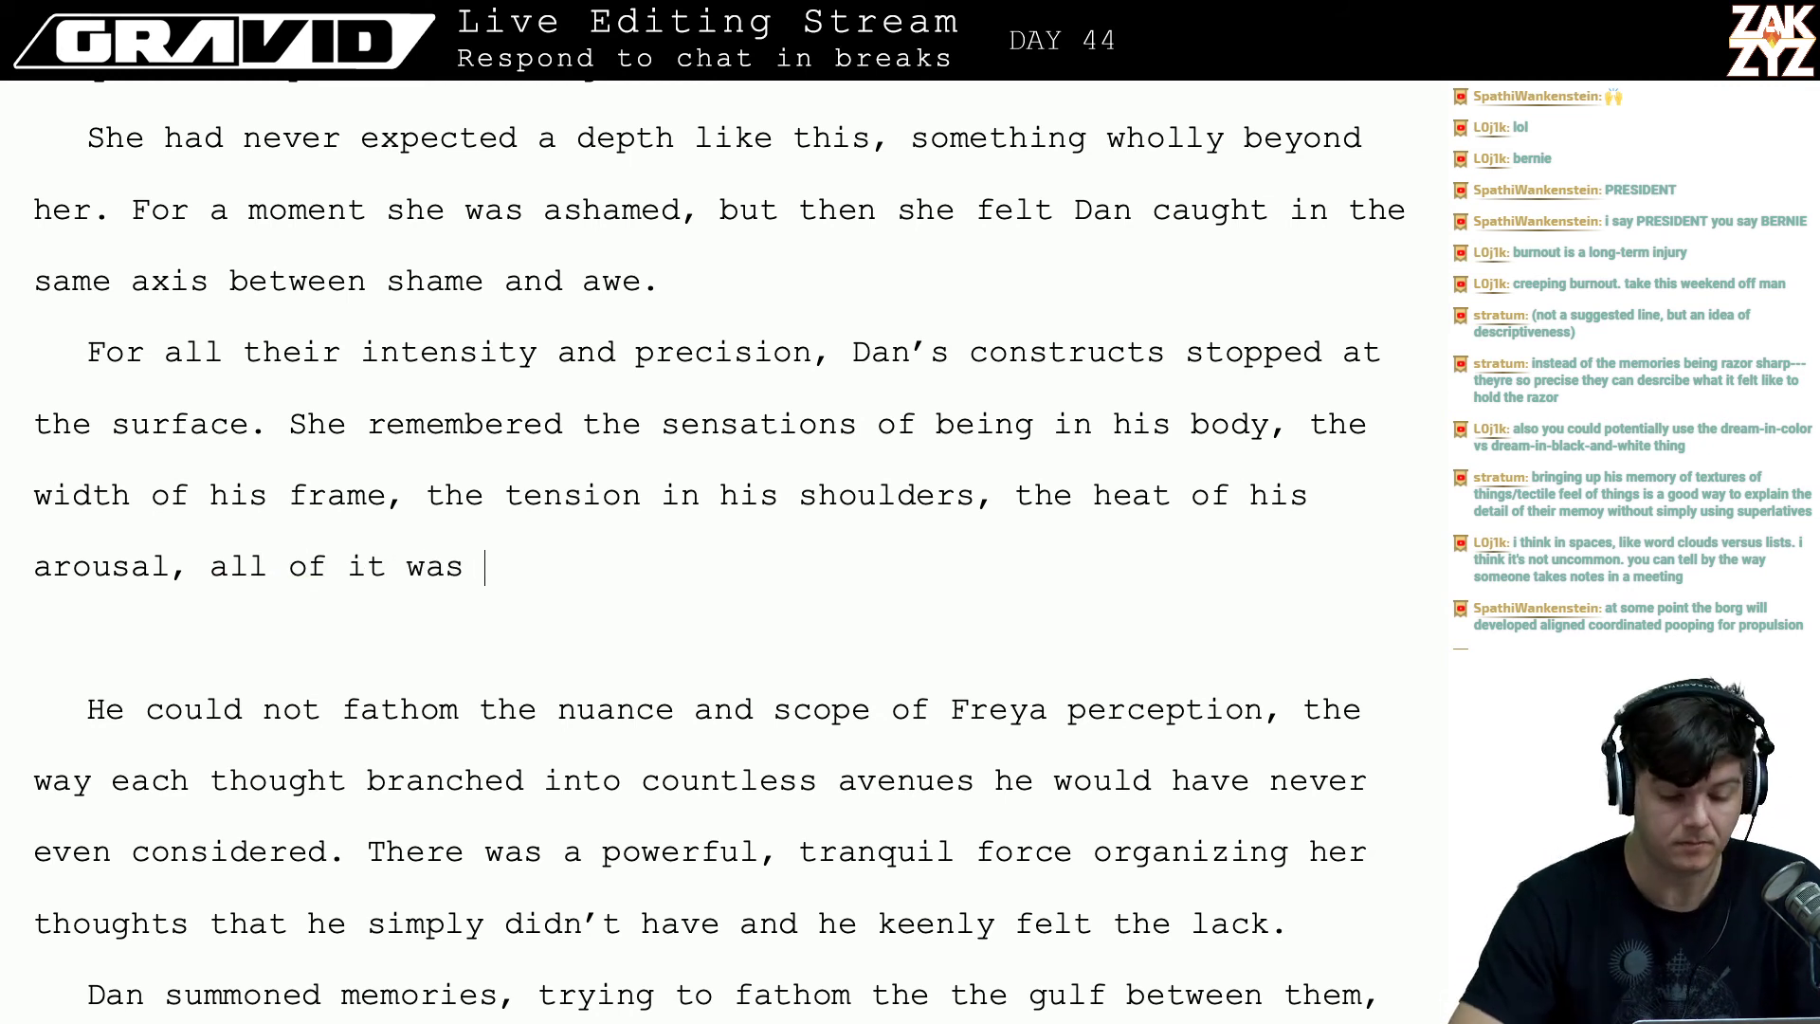
key("BackSpace")
key("BackSpace")
key("BackSpace")
key("BackSpace")
key("BackSpace")
key("BackSpace")
key("BackSpace")
key("BackSpace")
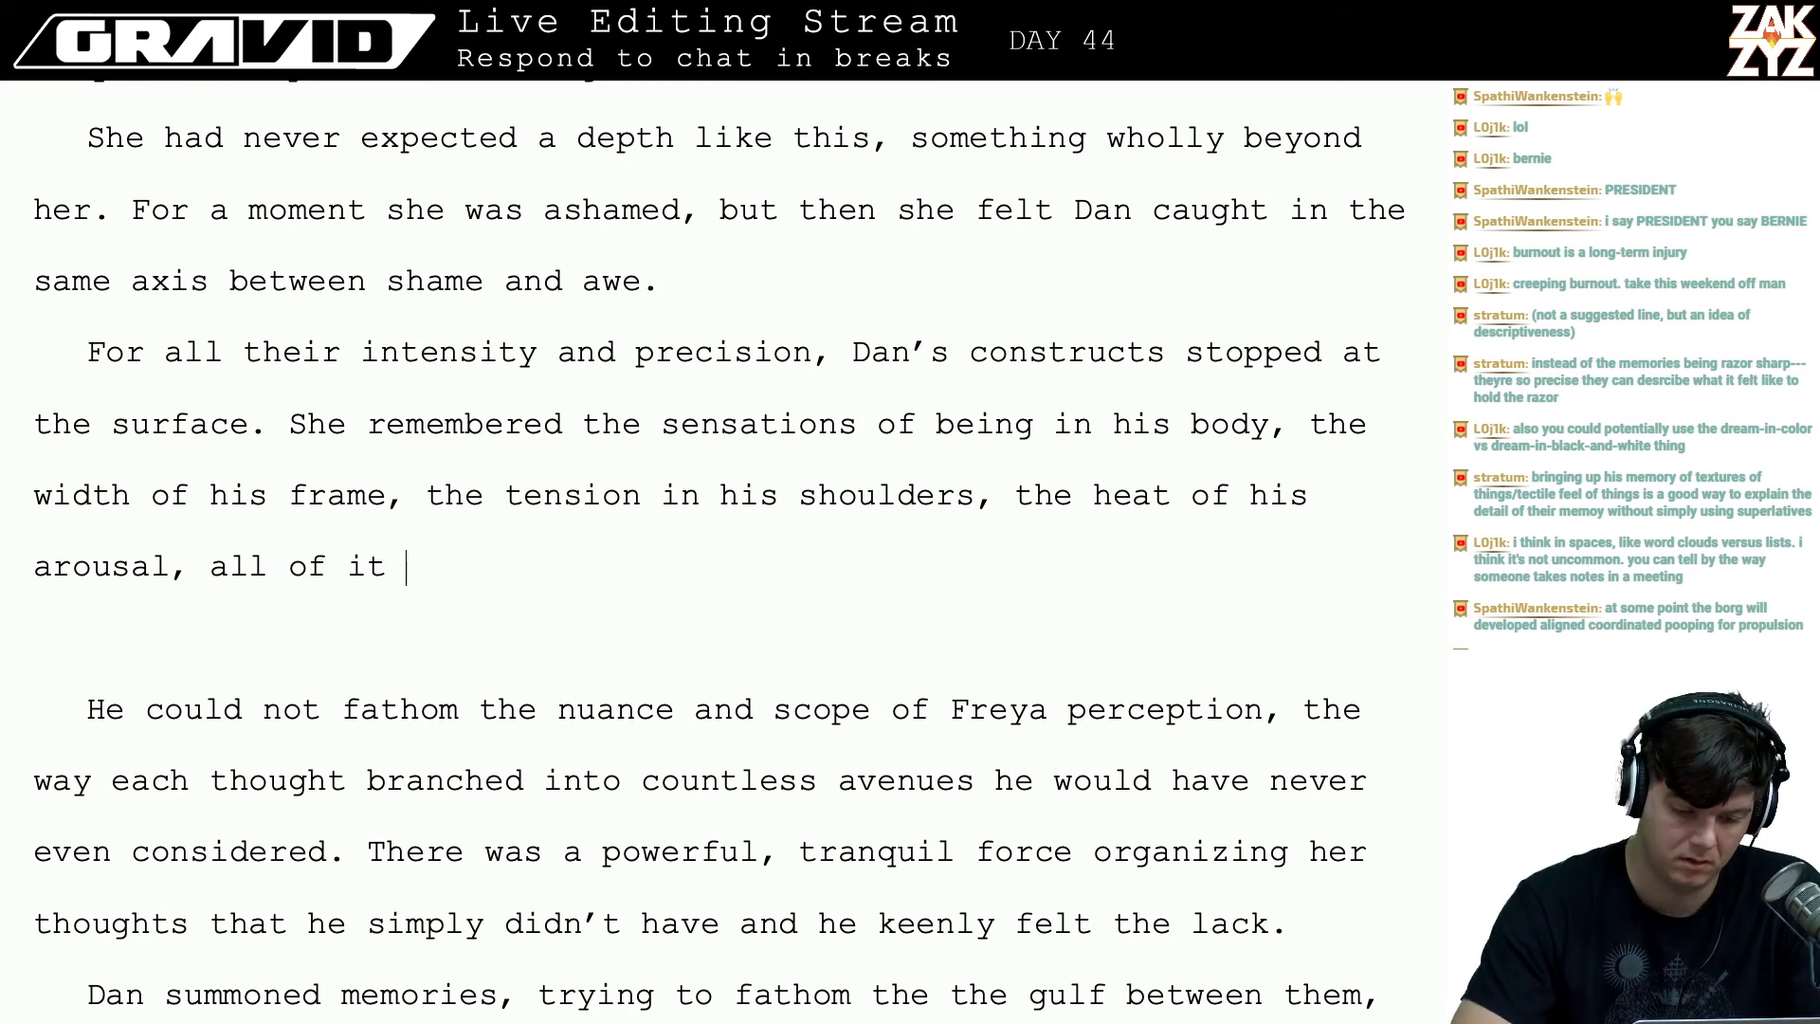
type("f it")
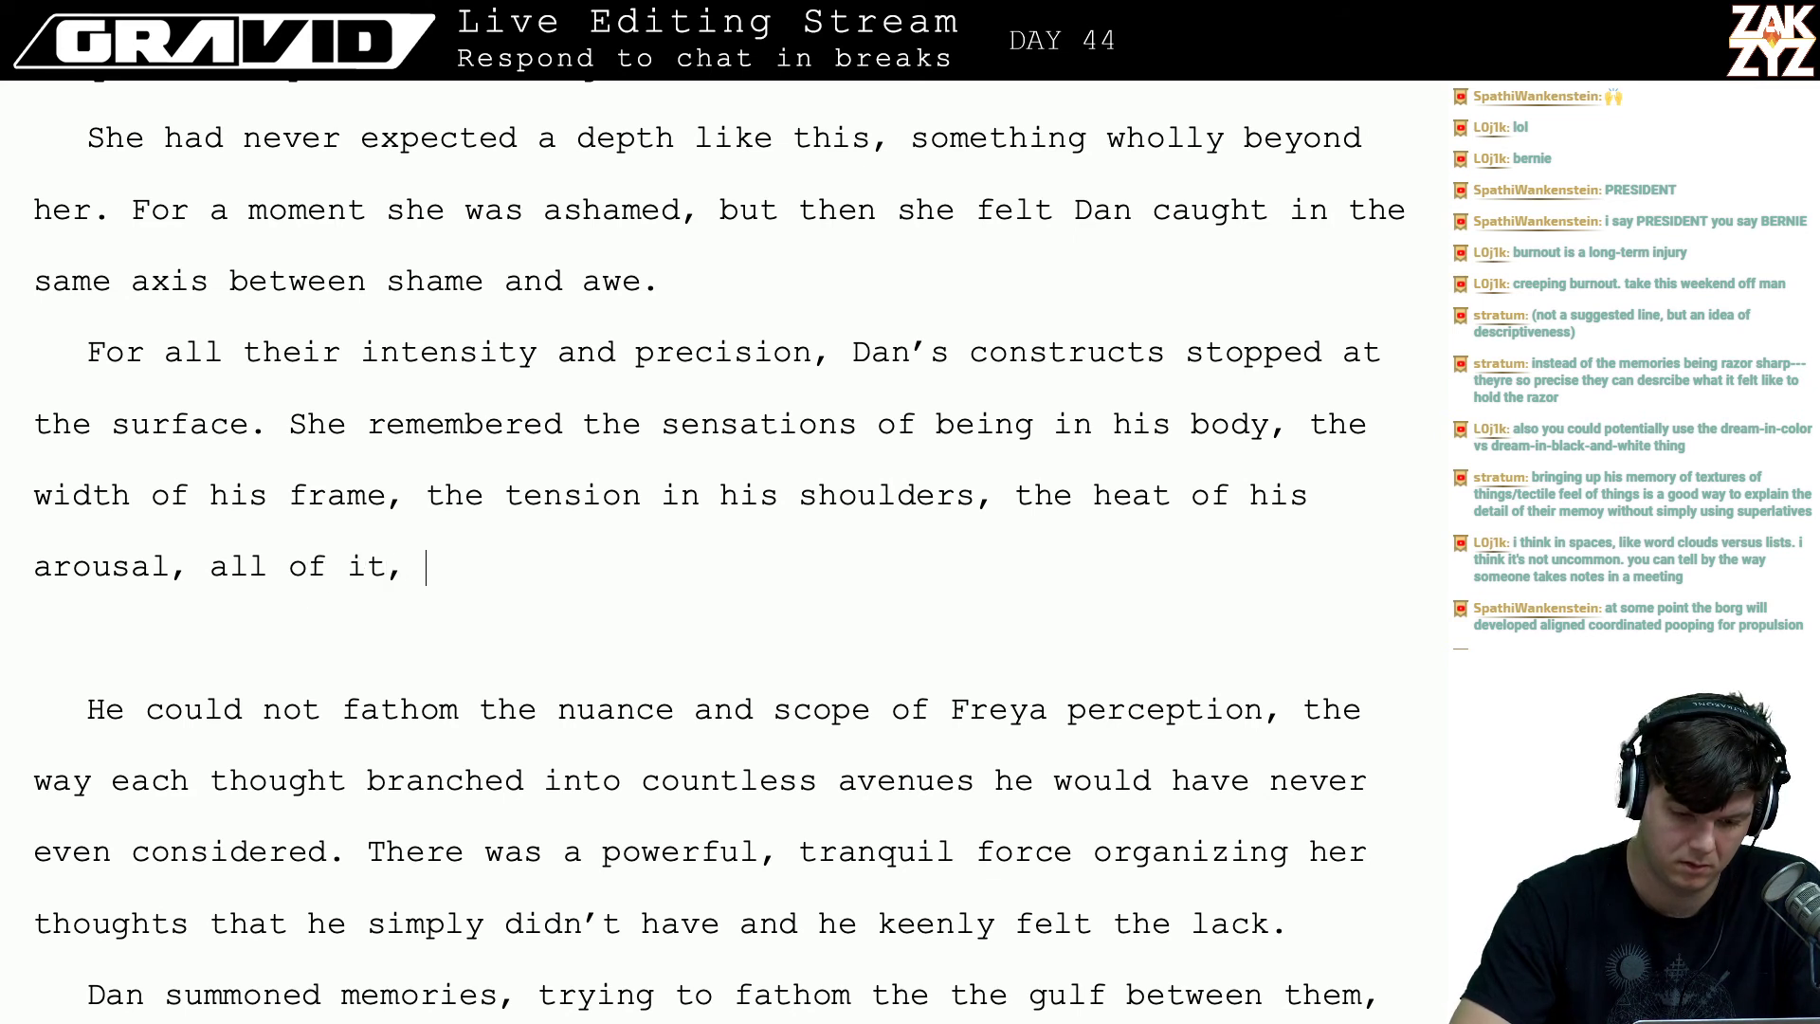
- Try adding ", in a way he" after "all of it" and delete everything back to "arousal,"
type(", in a way he o")
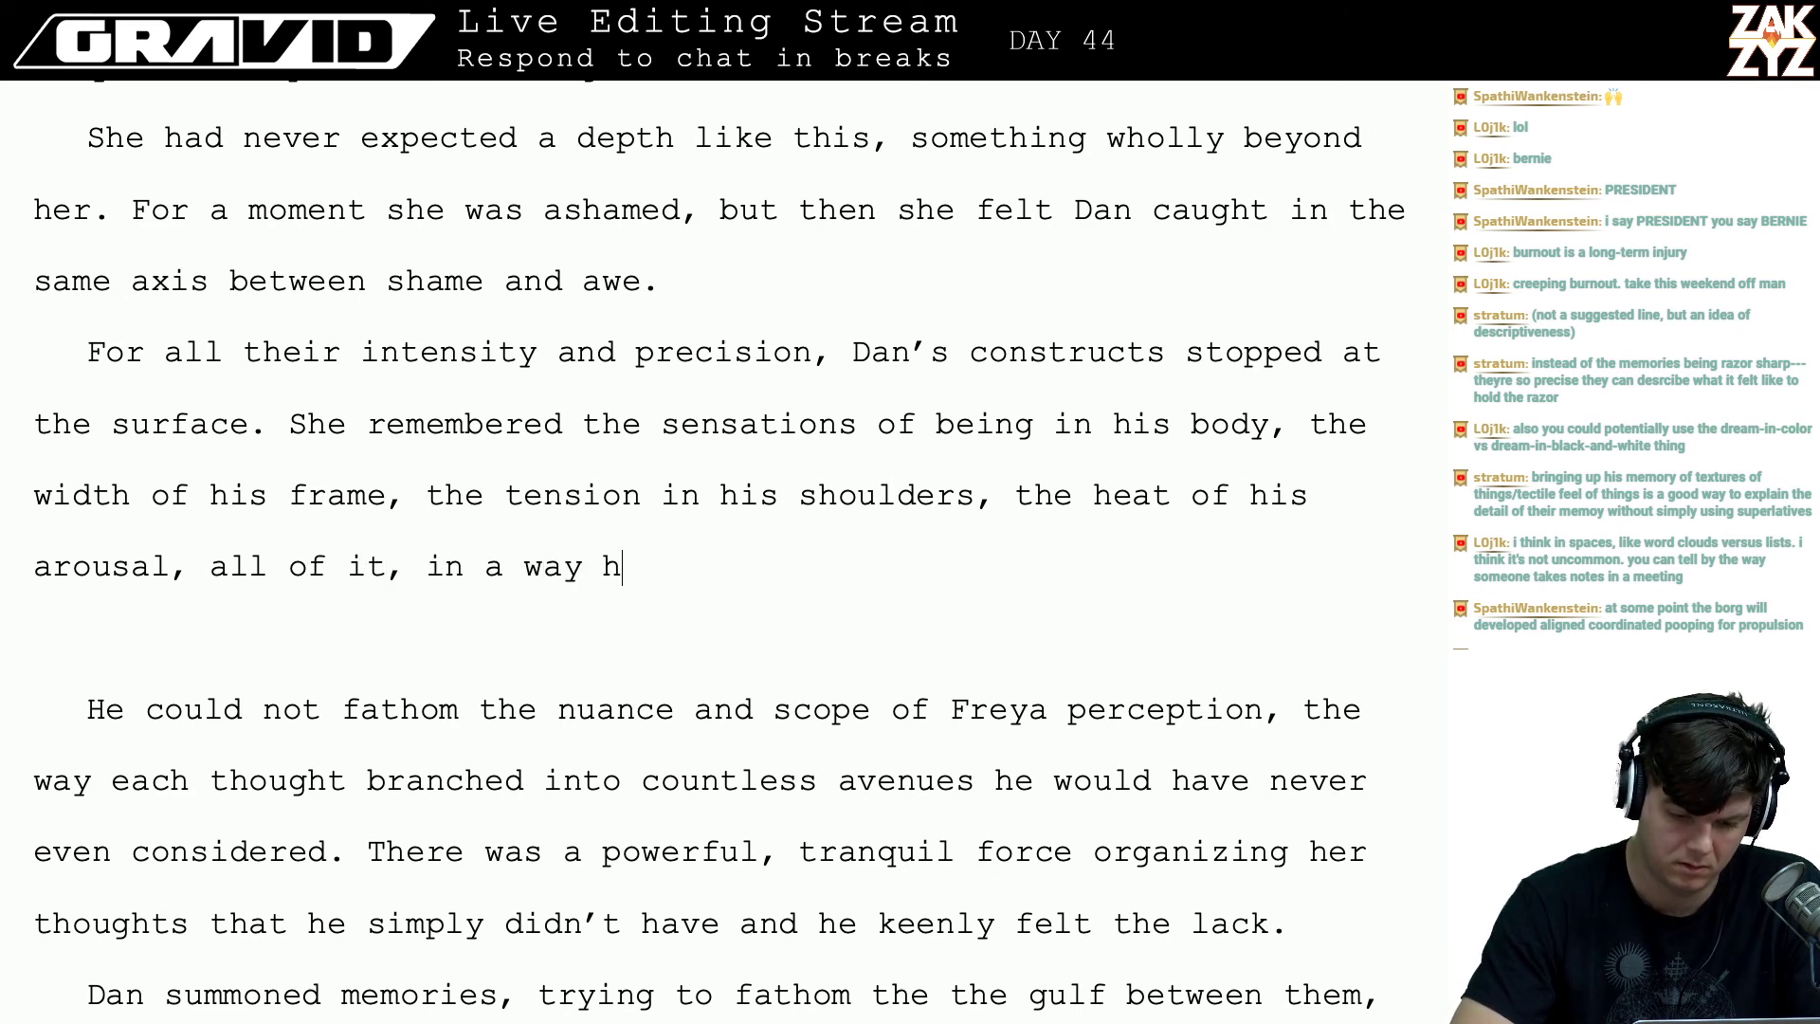
key("BackSpace")
key("BackSpace")
key("BackSpace")
key("BackSpace")
key("BackSpace")
key("BackSpace")
key("BackSpace")
key("BackSpace")
key("BackSpace")
key("BackSpace")
key("BackSpace")
key("BackSpace")
key("BackSpace")
key("BackSpace")
key("BackSpace")
key("BackSpace")
key("BackSpace")
key("BackSpace")
key("BackSpace")
key("BackSpace")
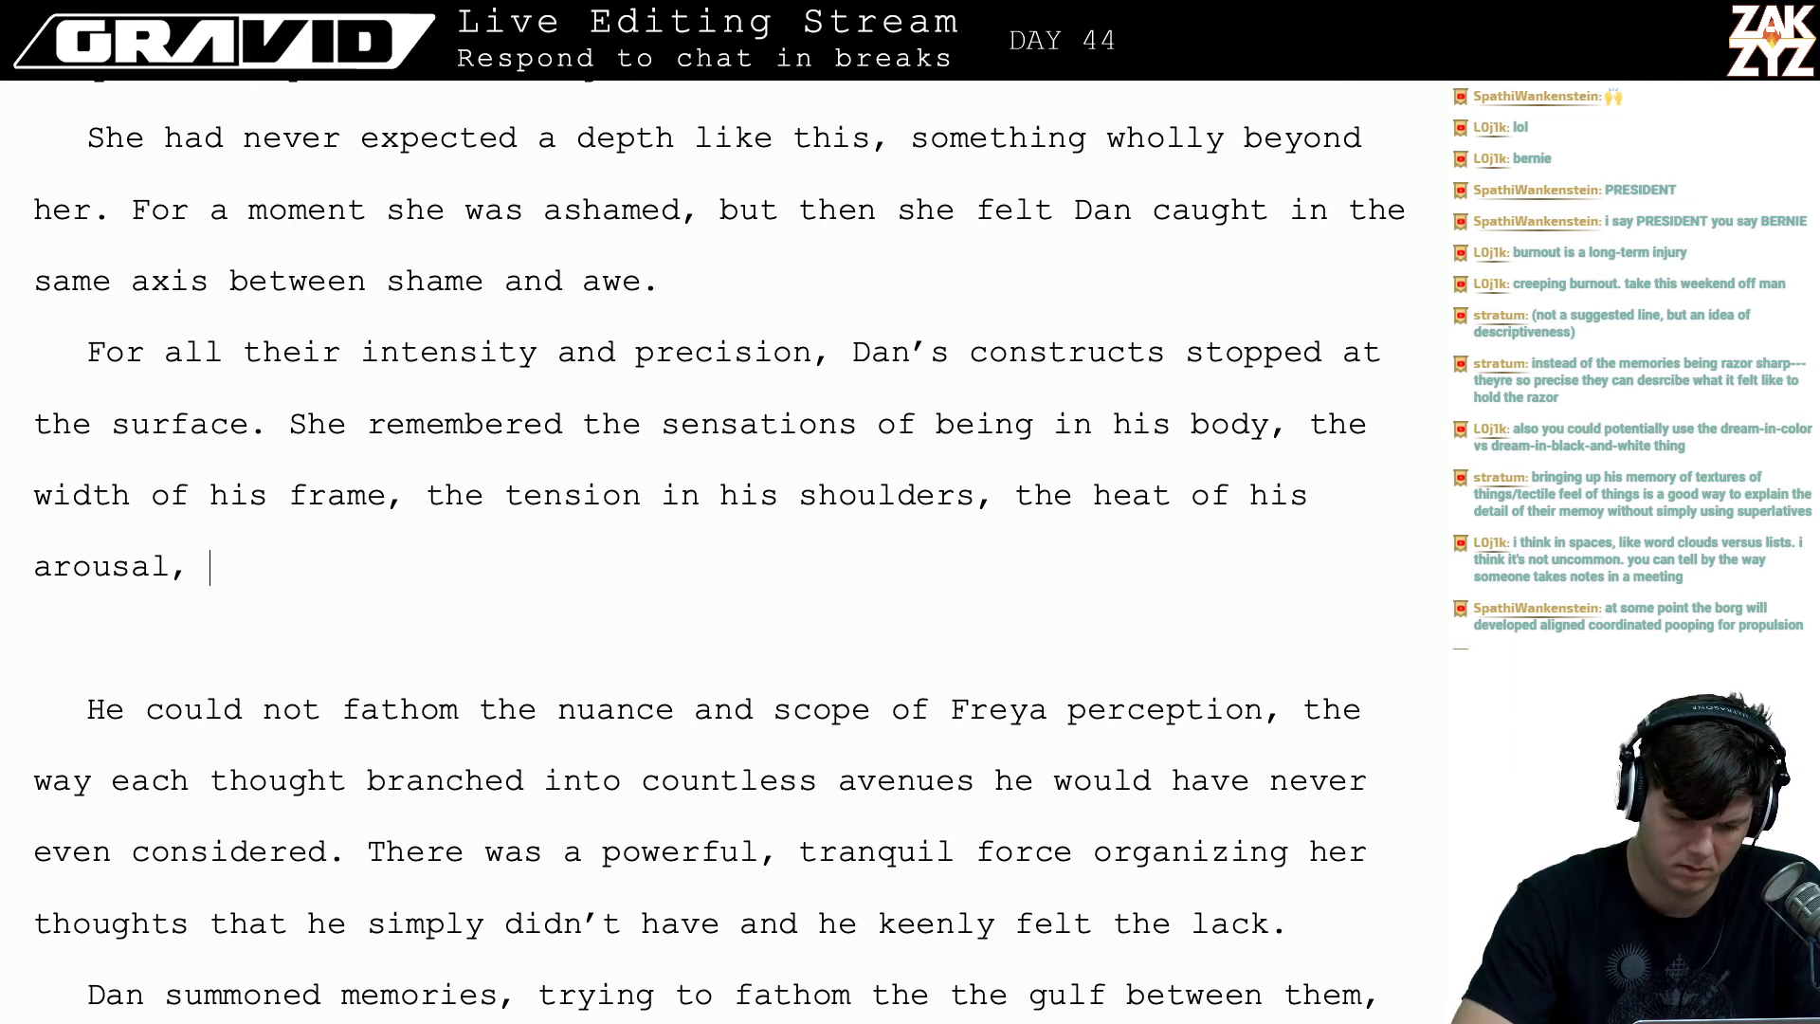
- Draft "it was all on another level from" after "the heat of his arousal,"
type("al")
key("BackSpace")
key("BackSpace")
type("it was")
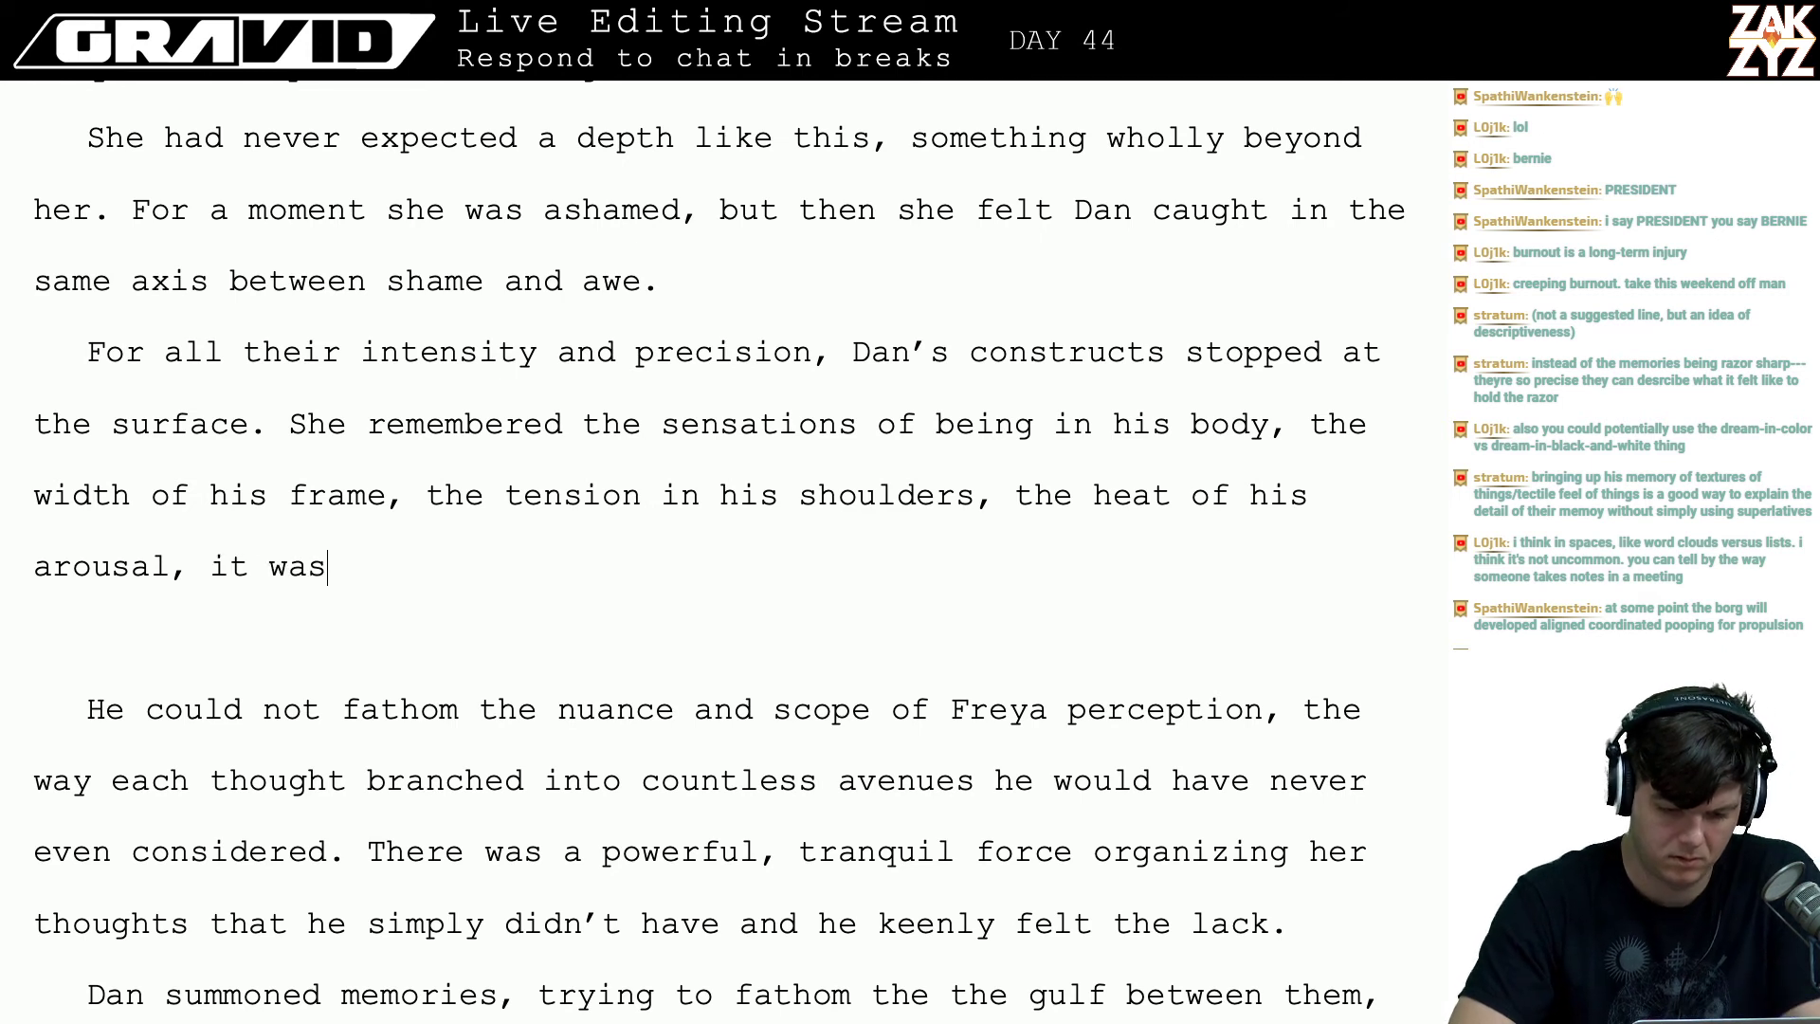
type(" all on a ")
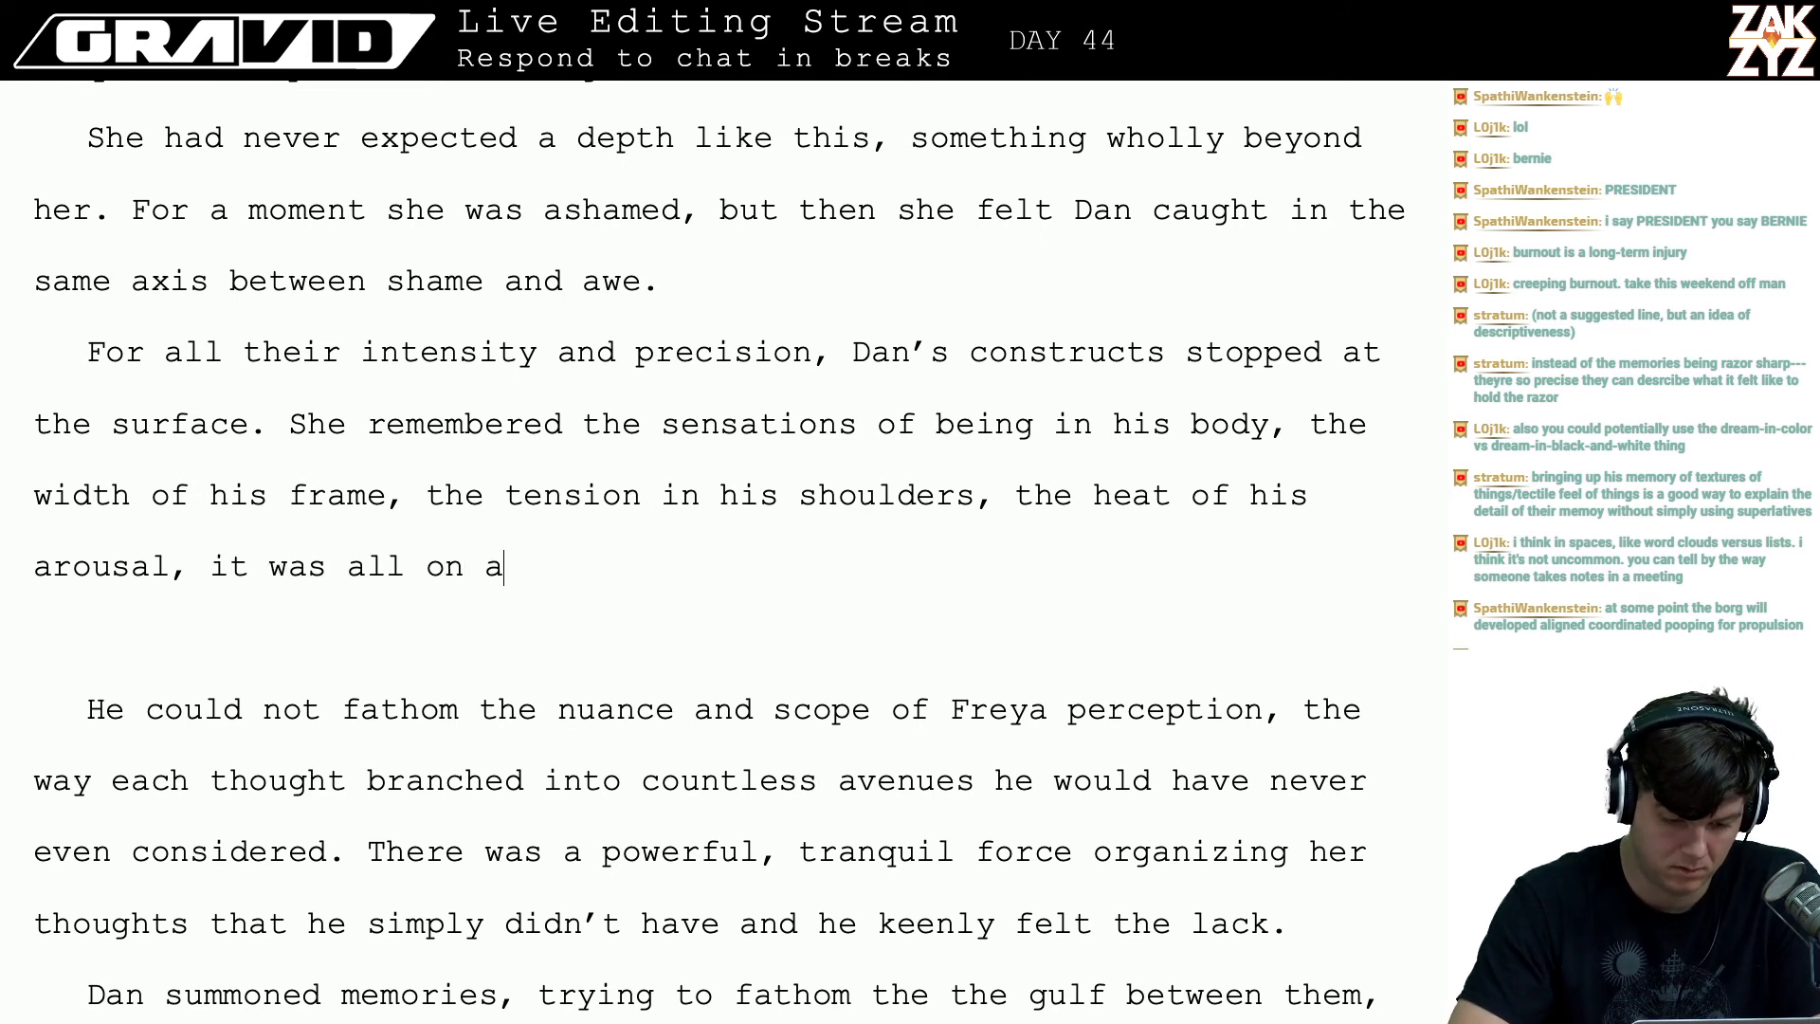
type("nother le")
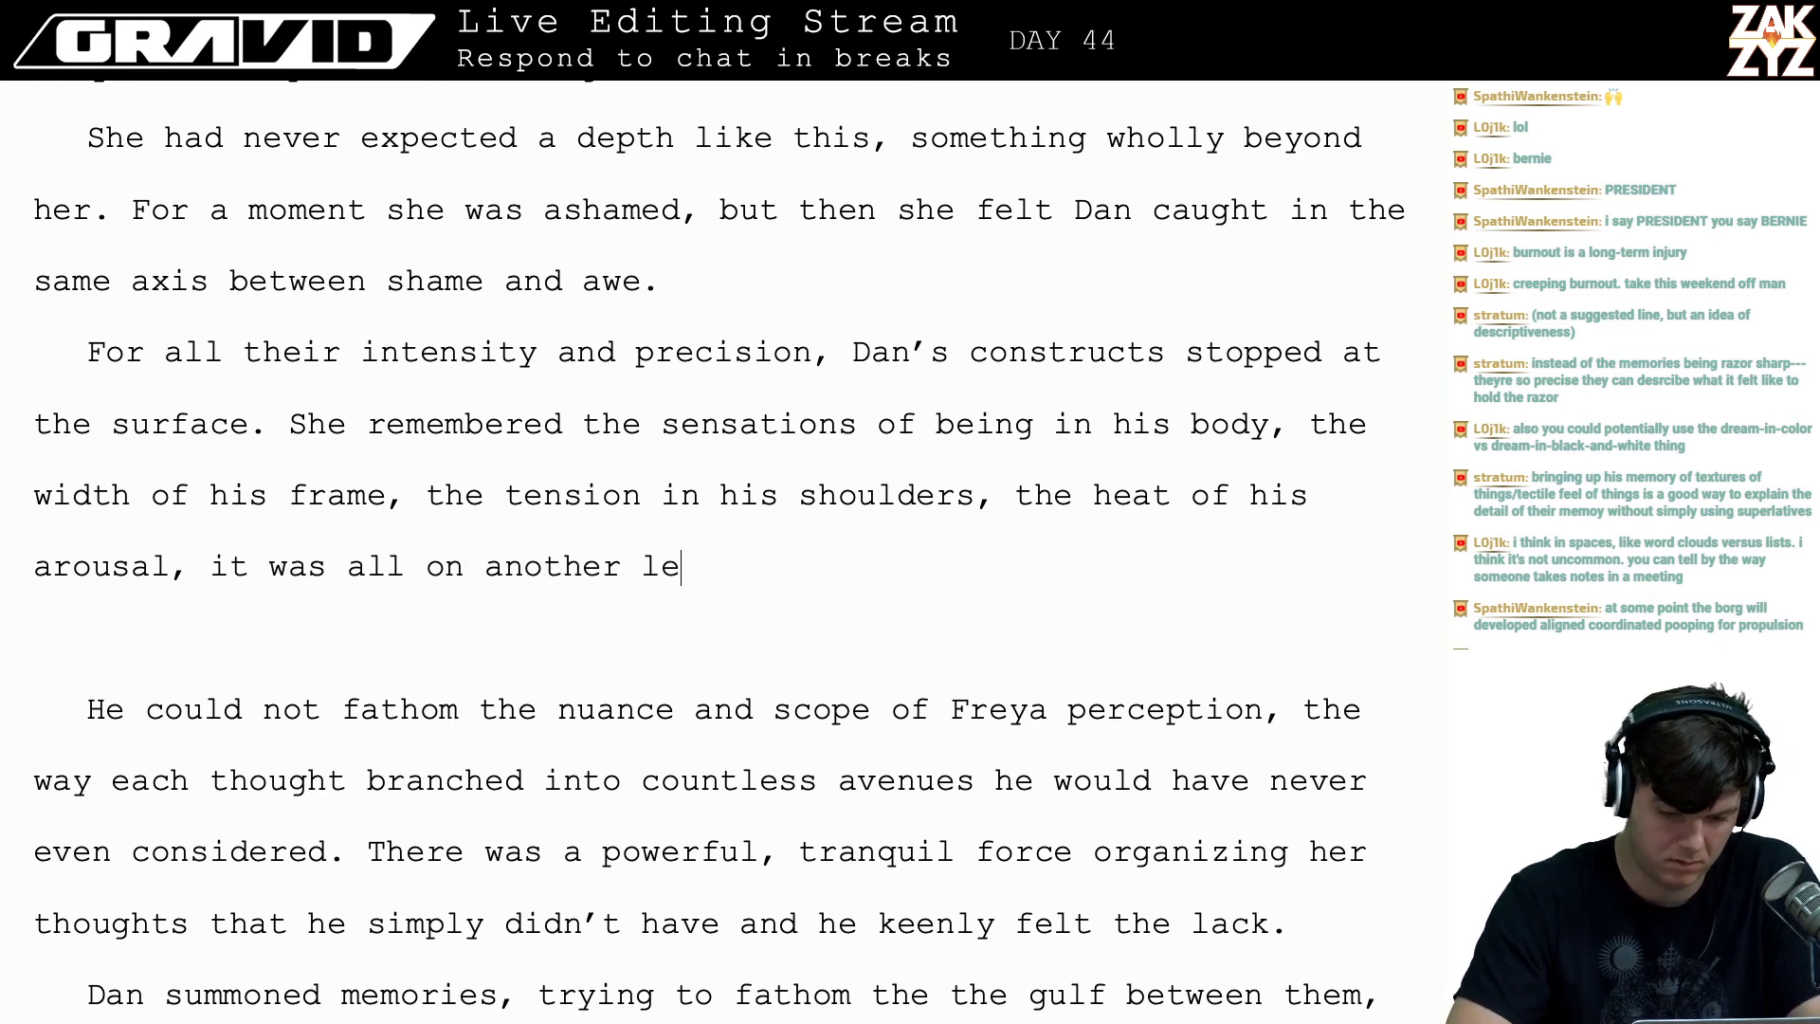
type("vel from")
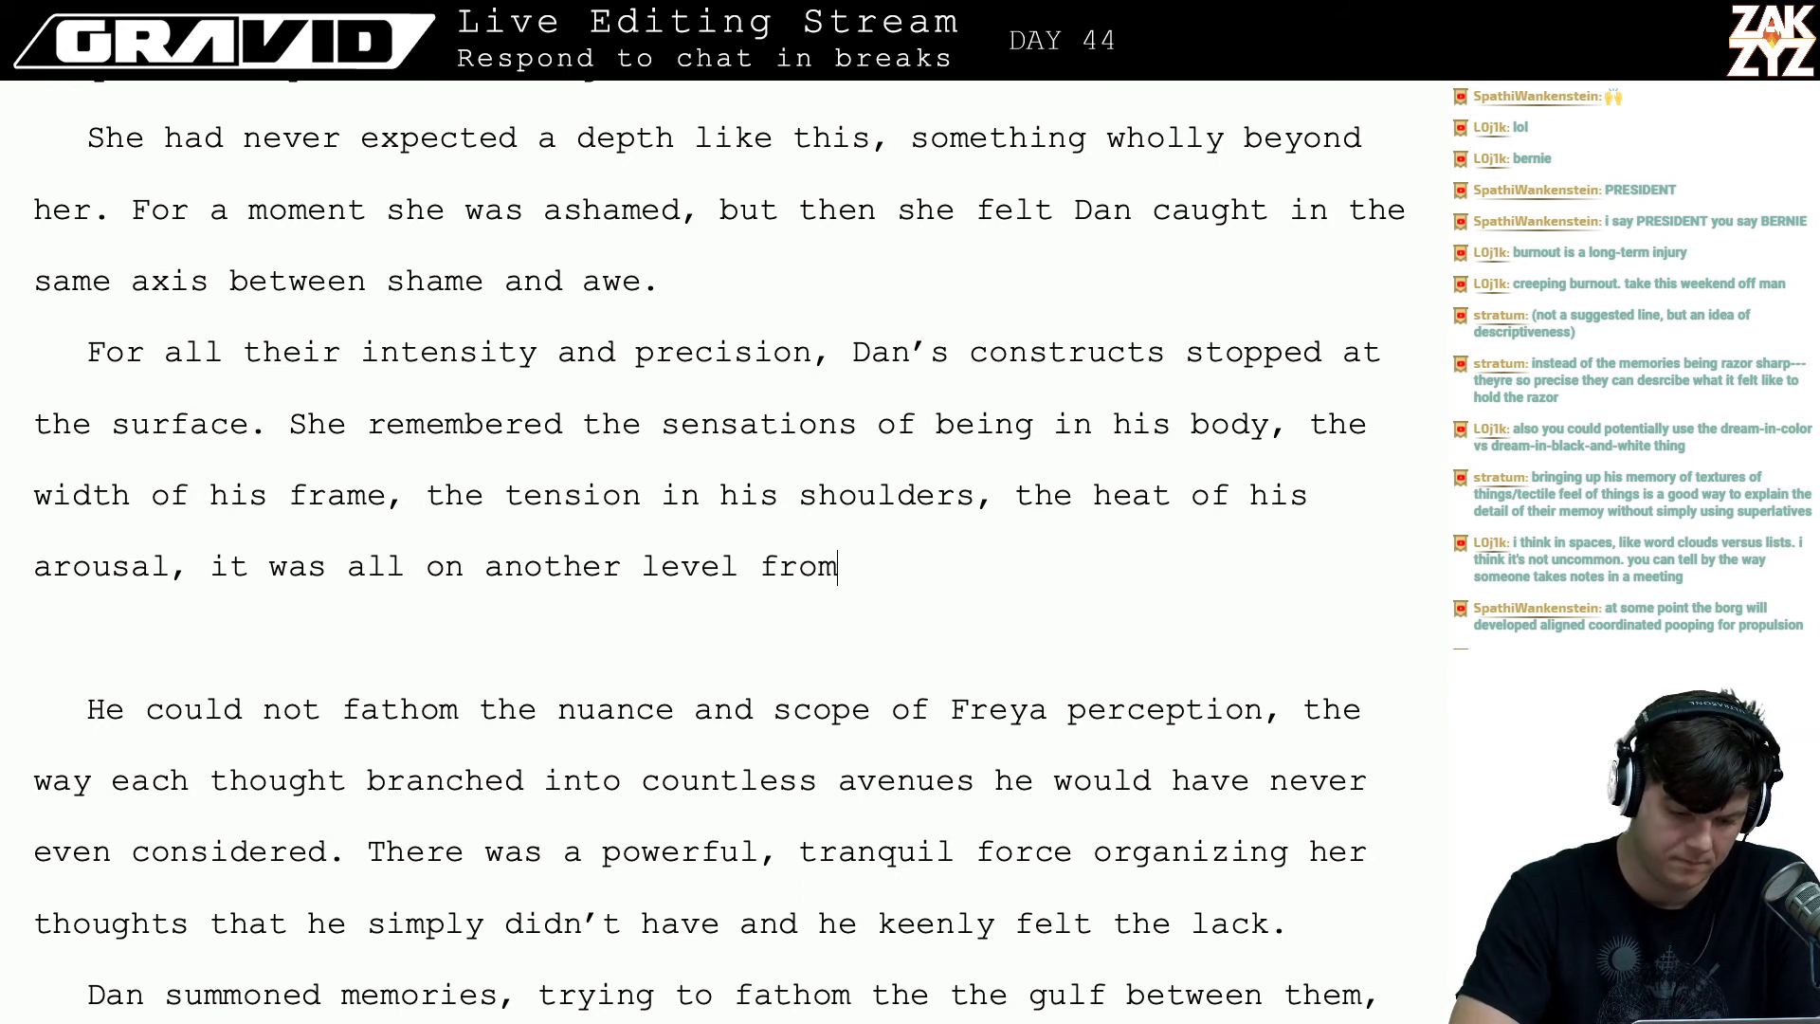
- Delete the draft wording "it was all on another level from", back to "arousal,"
key("BackSpace")
key("BackSpace")
key("BackSpace")
key("BackSpace")
key("BackSpace")
key("BackSpace")
key("BackSpace")
key("BackSpace")
key("BackSpace")
key("BackSpace")
key("BackSpace")
key("BackSpace")
key("BackSpace")
key("BackSpace")
key("BackSpace")
key("BackSpace")
key("BackSpace")
key("BackSpace")
key("BackSpace")
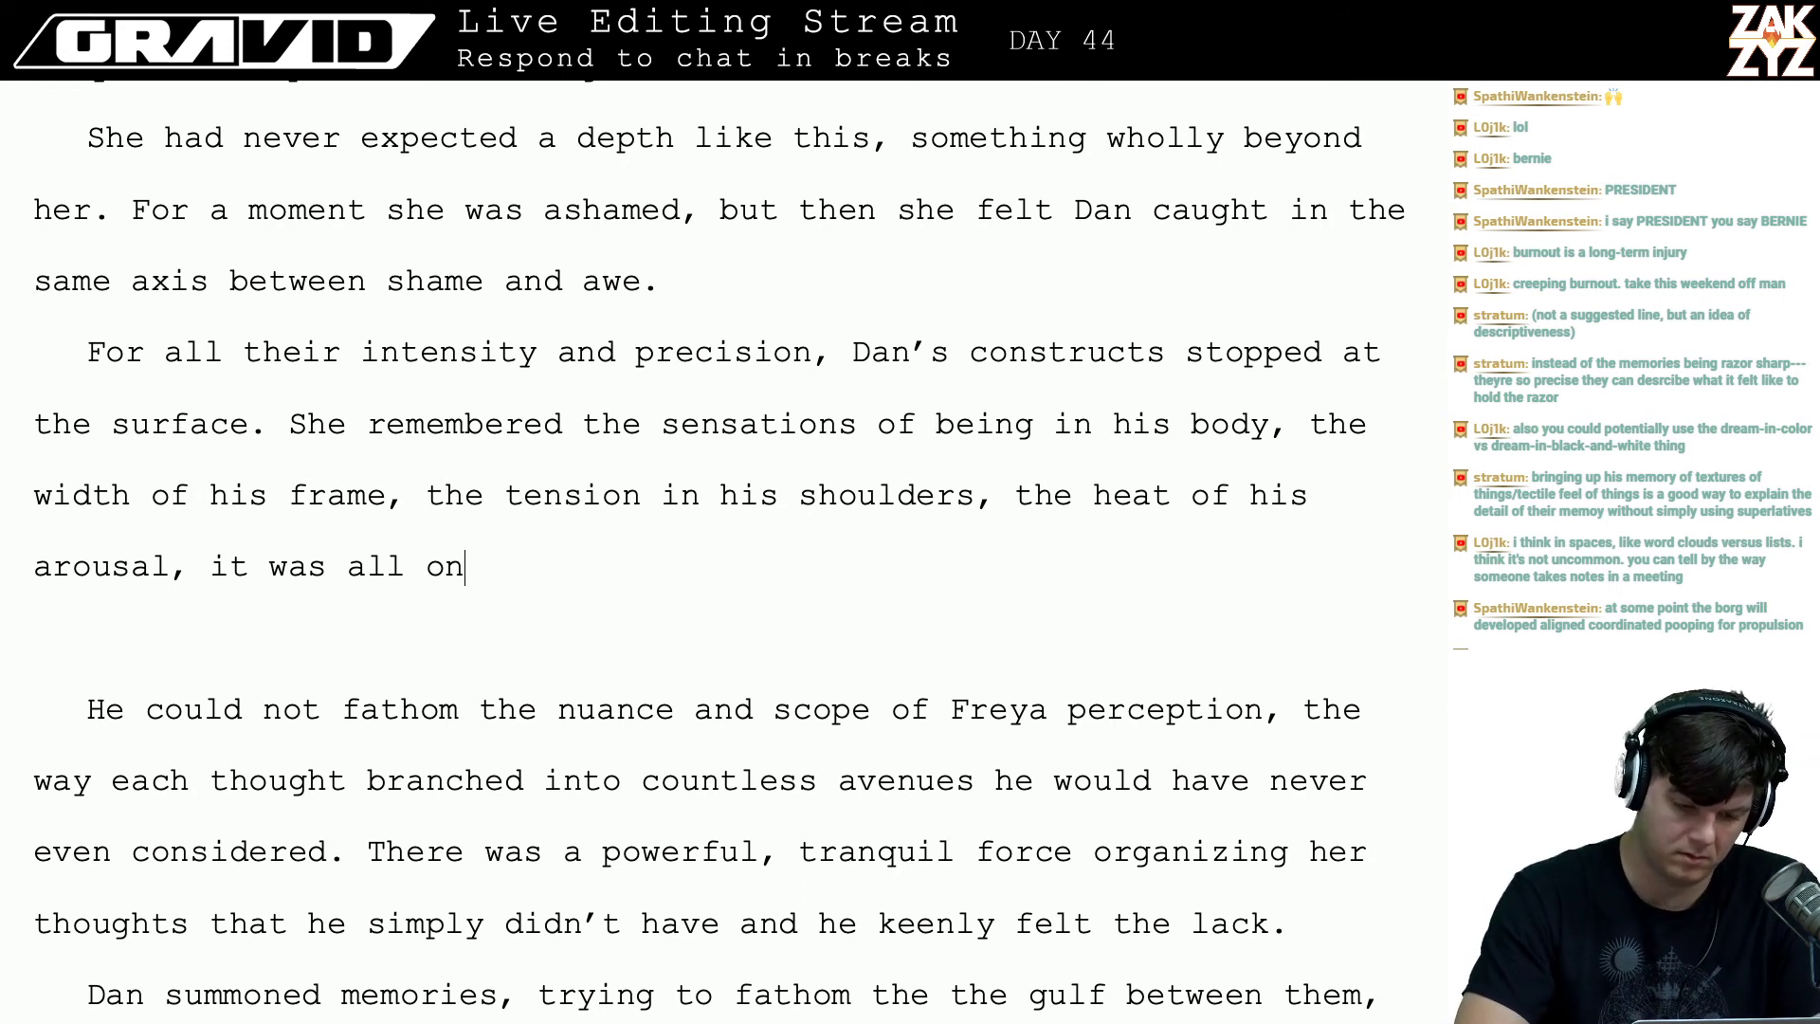
key("BackSpace")
key("BackSpace")
key("BackSpace")
key("BackSpace")
key("BackSpace")
key("BackSpace")
key("BackSpace")
key("BackSpace")
key("BackSpace")
key("BackSpace")
key("BackSpace")
key("BackSpace")
key("BackSpace")
- Try continuing after "arousal," with "her thoughts were as" and delete that wording
type("her ")
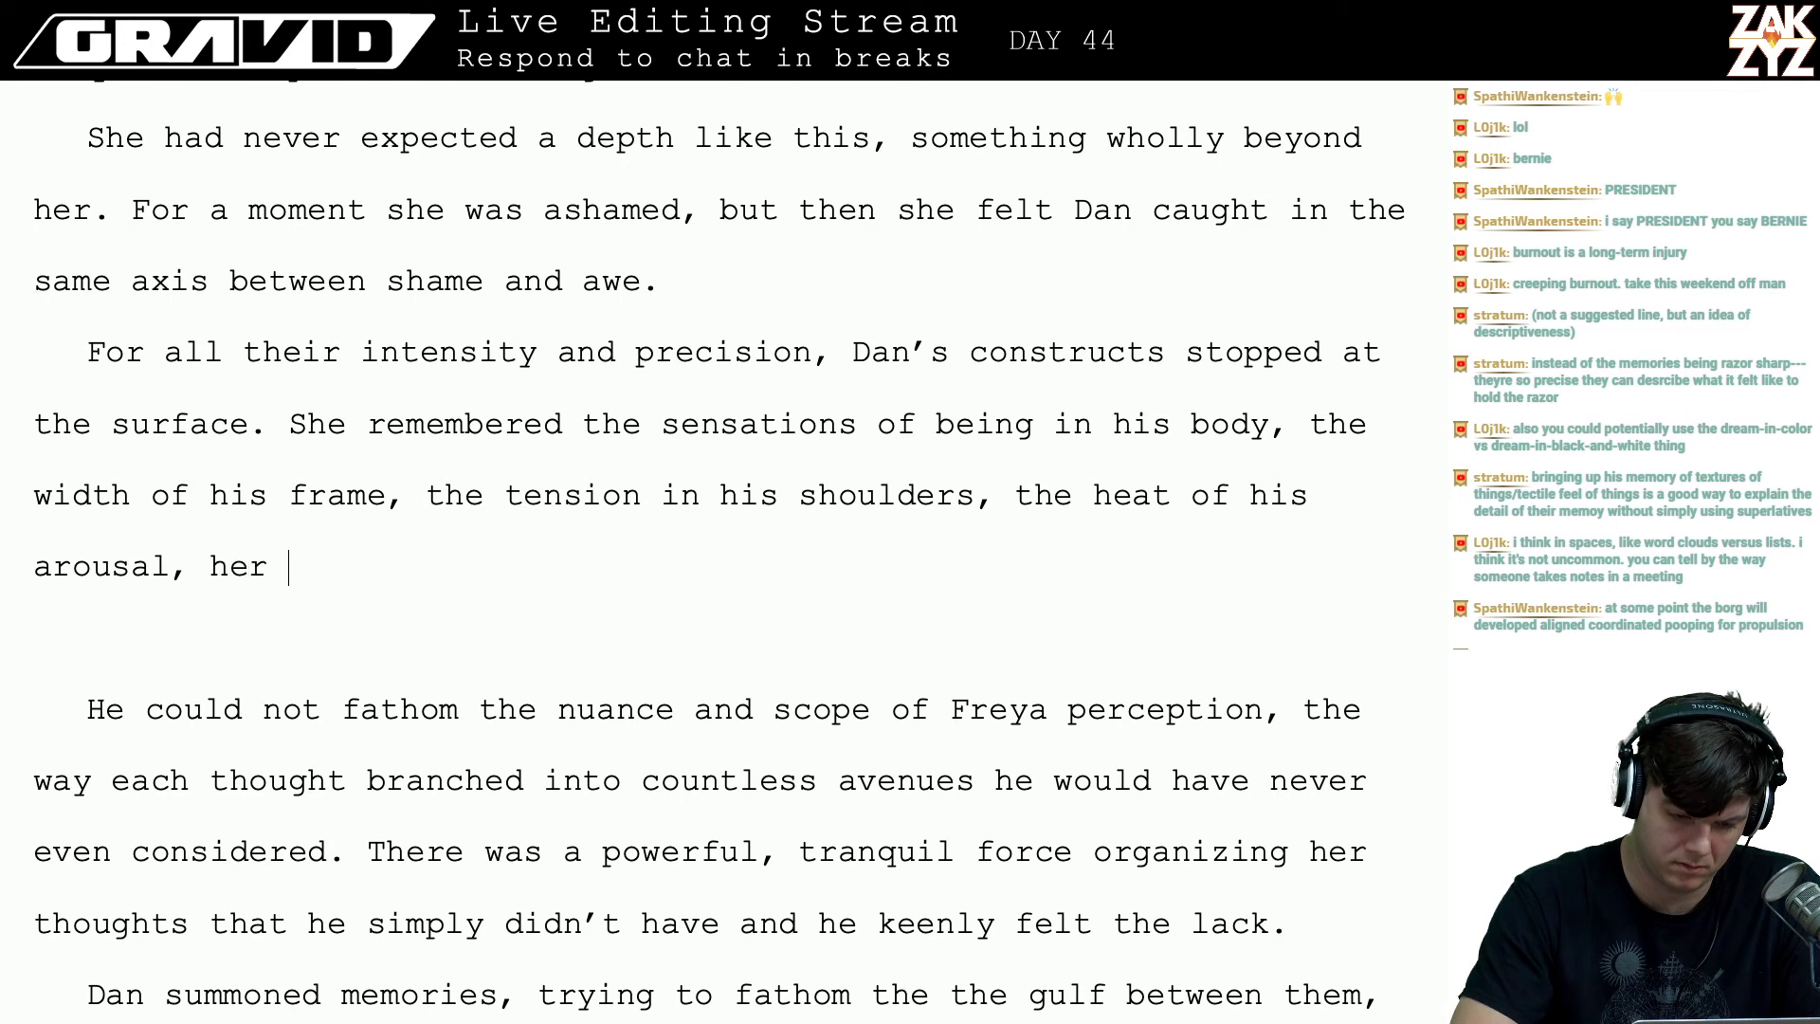
type("thoughts weer")
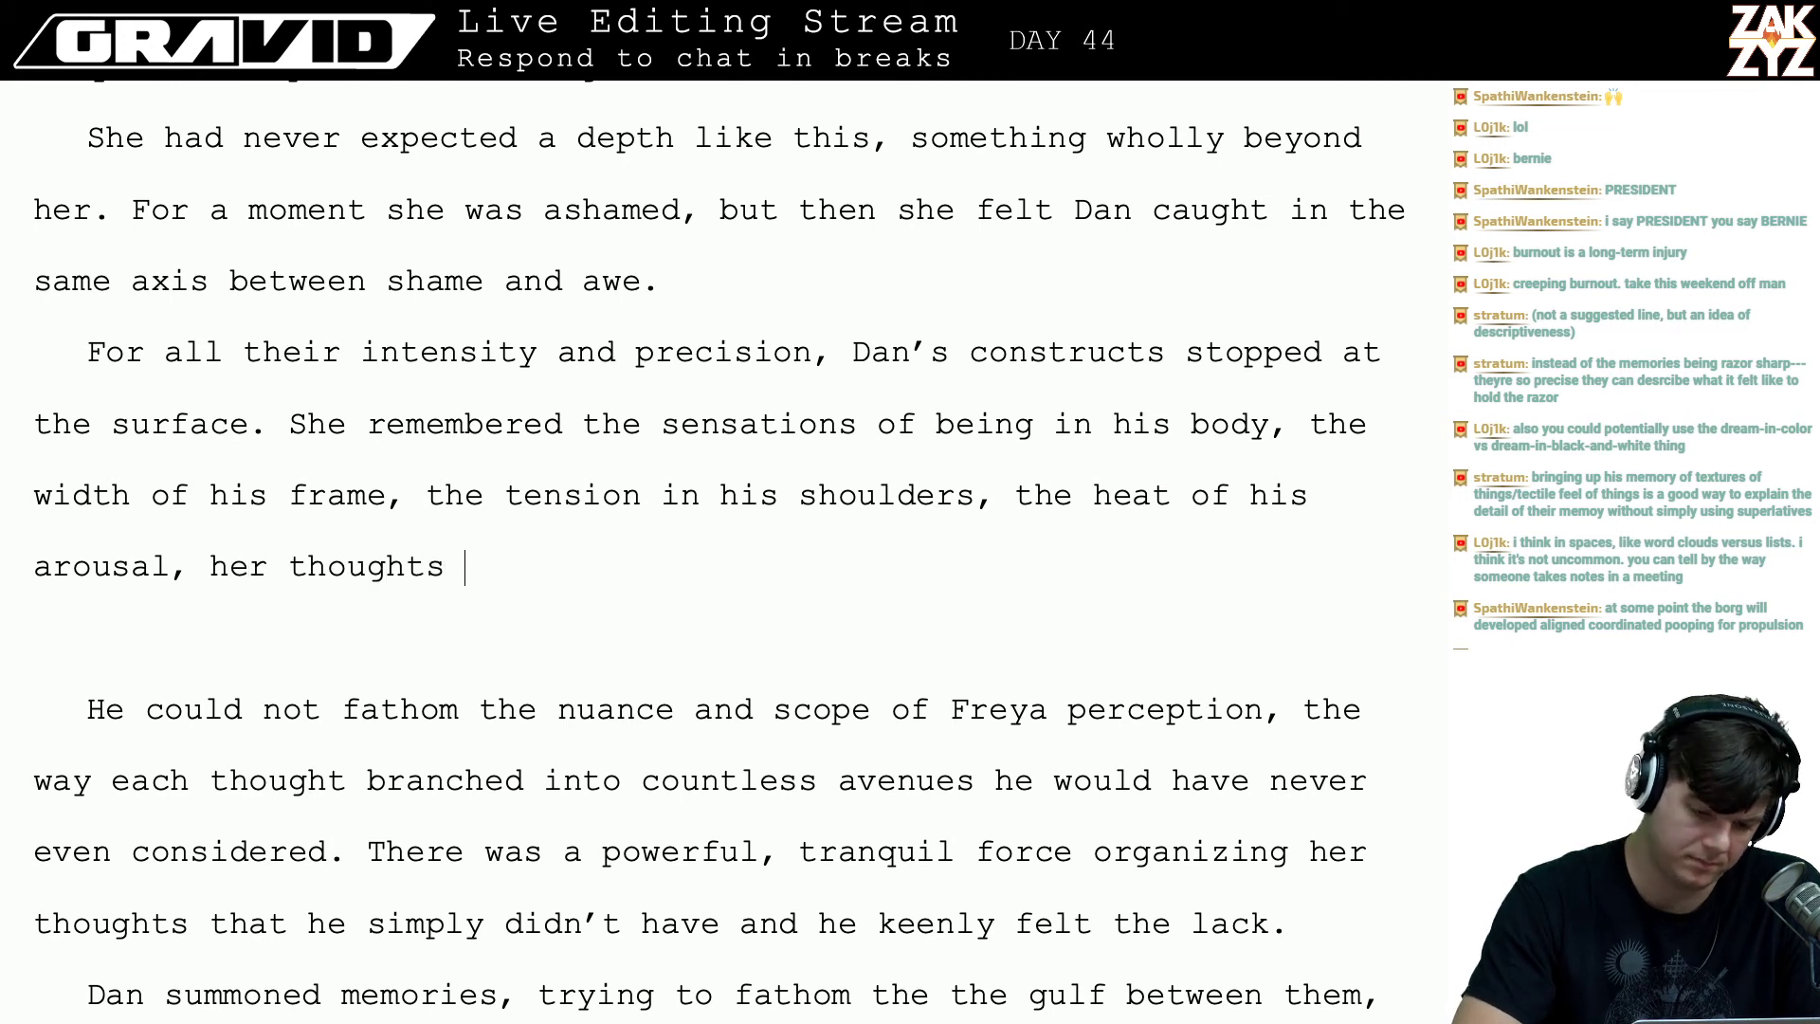
key("BackSpace")
key("BackSpace")
type("re as")
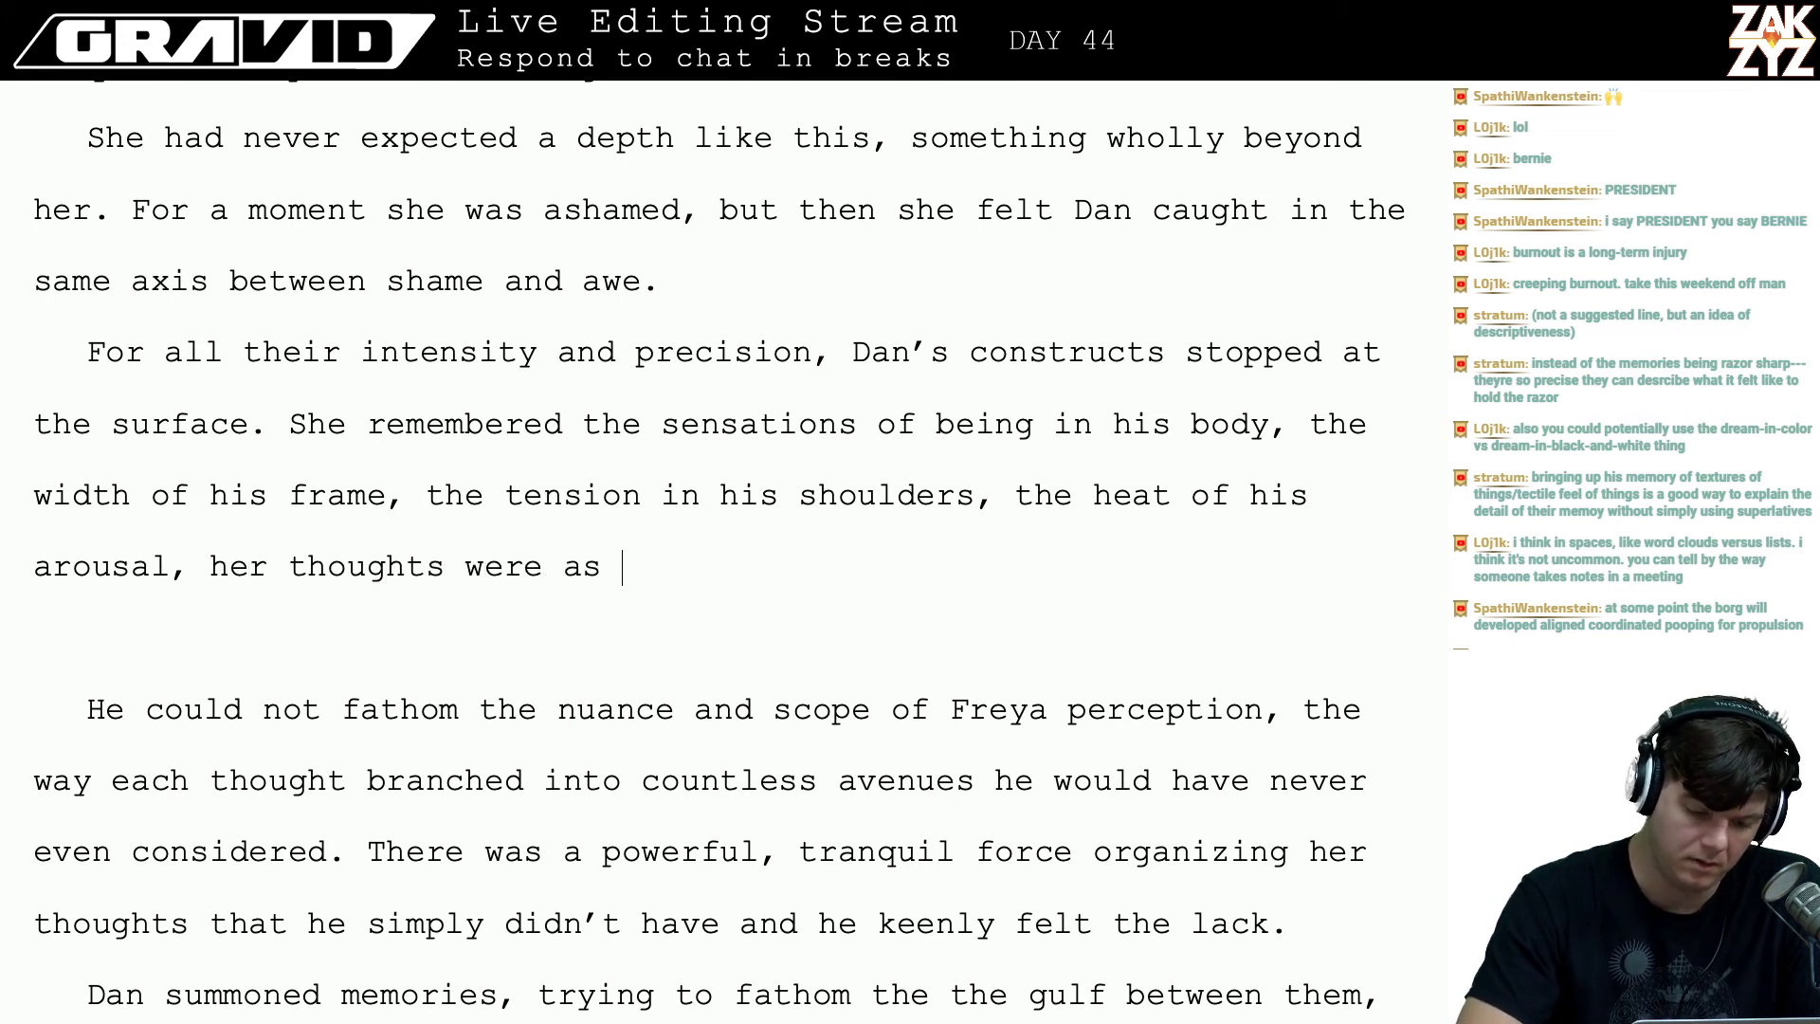
key("BackSpace")
key("BackSpace")
key("BackSpace")
key("BackSpace")
key("BackSpace")
key("BackSpace")
key("BackSpace")
key("BackSpace")
key("BackSpace")
key("BackSpace")
key("BackSpace")
key("BackSpace")
key("BackSpace")
key("BackSpace")
key("BackSpace")
key("BackSpace")
key("BackSpace")
key("BackSpace")
key("BackSpace")
key("BackSpace")
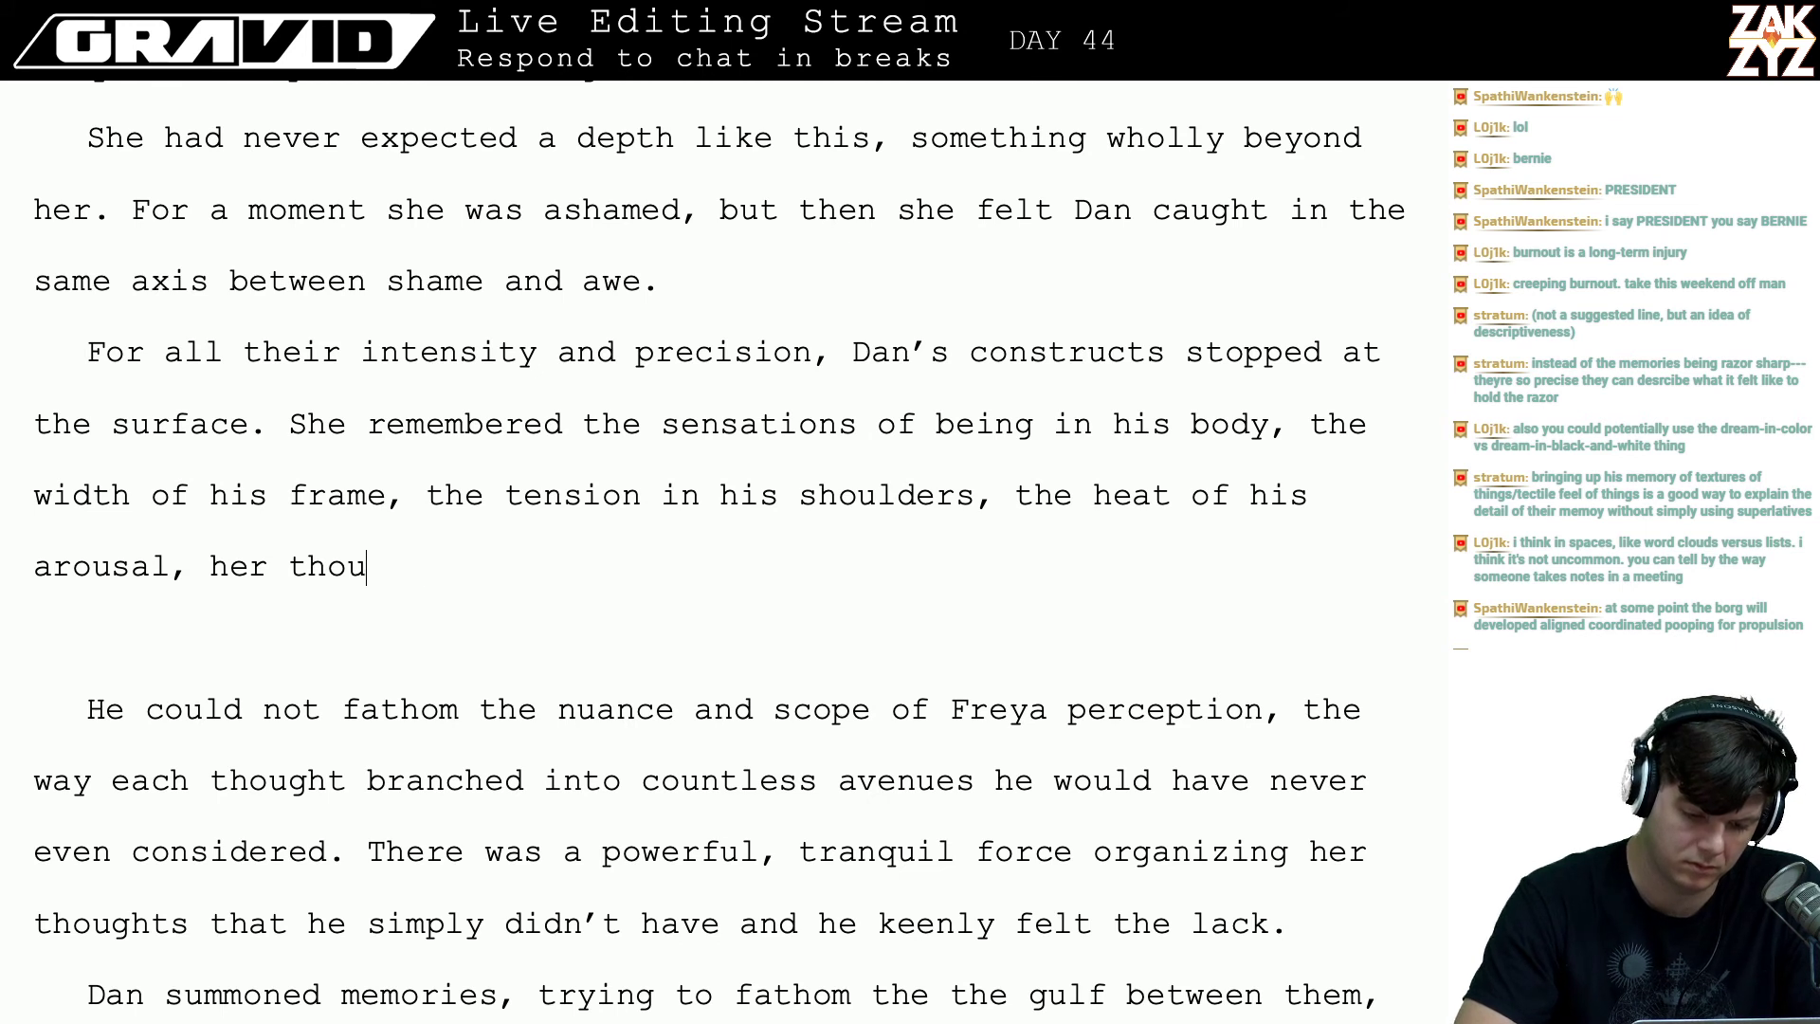
- Continue after "arousal," with "a thousand tiny impulses" and remove the word "impulses"
type("a t")
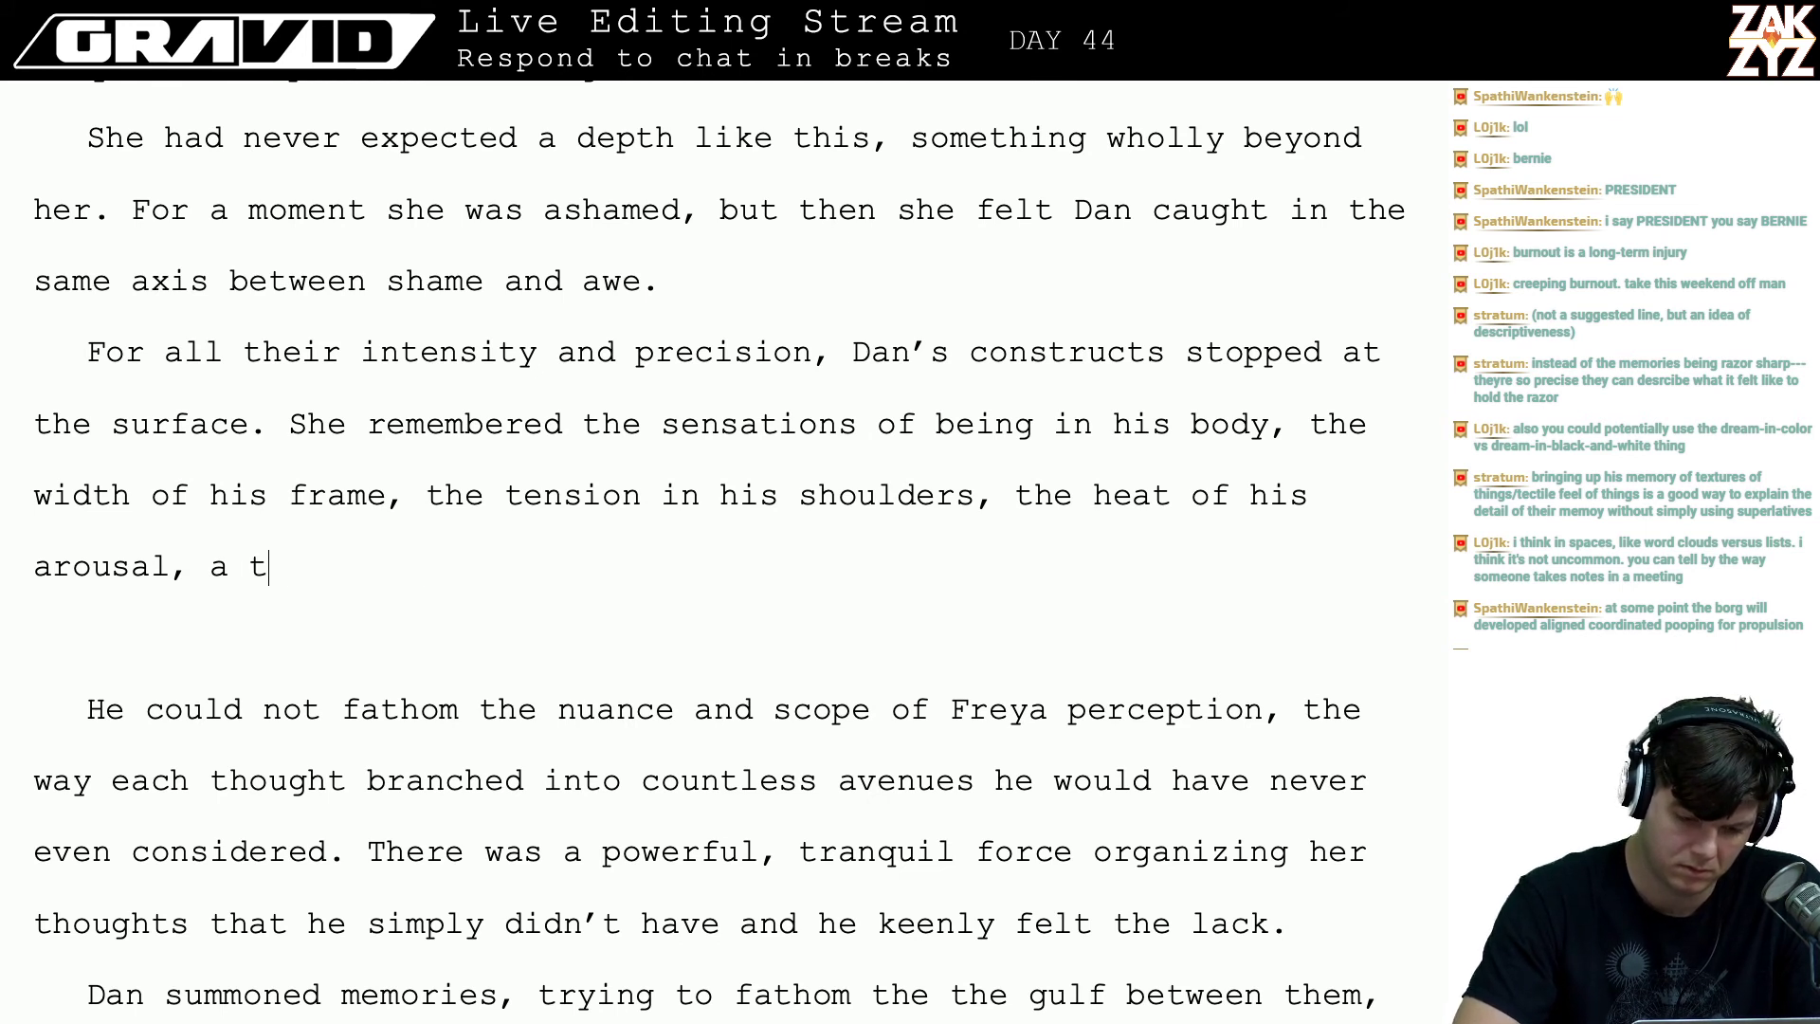
type("housand tiny i")
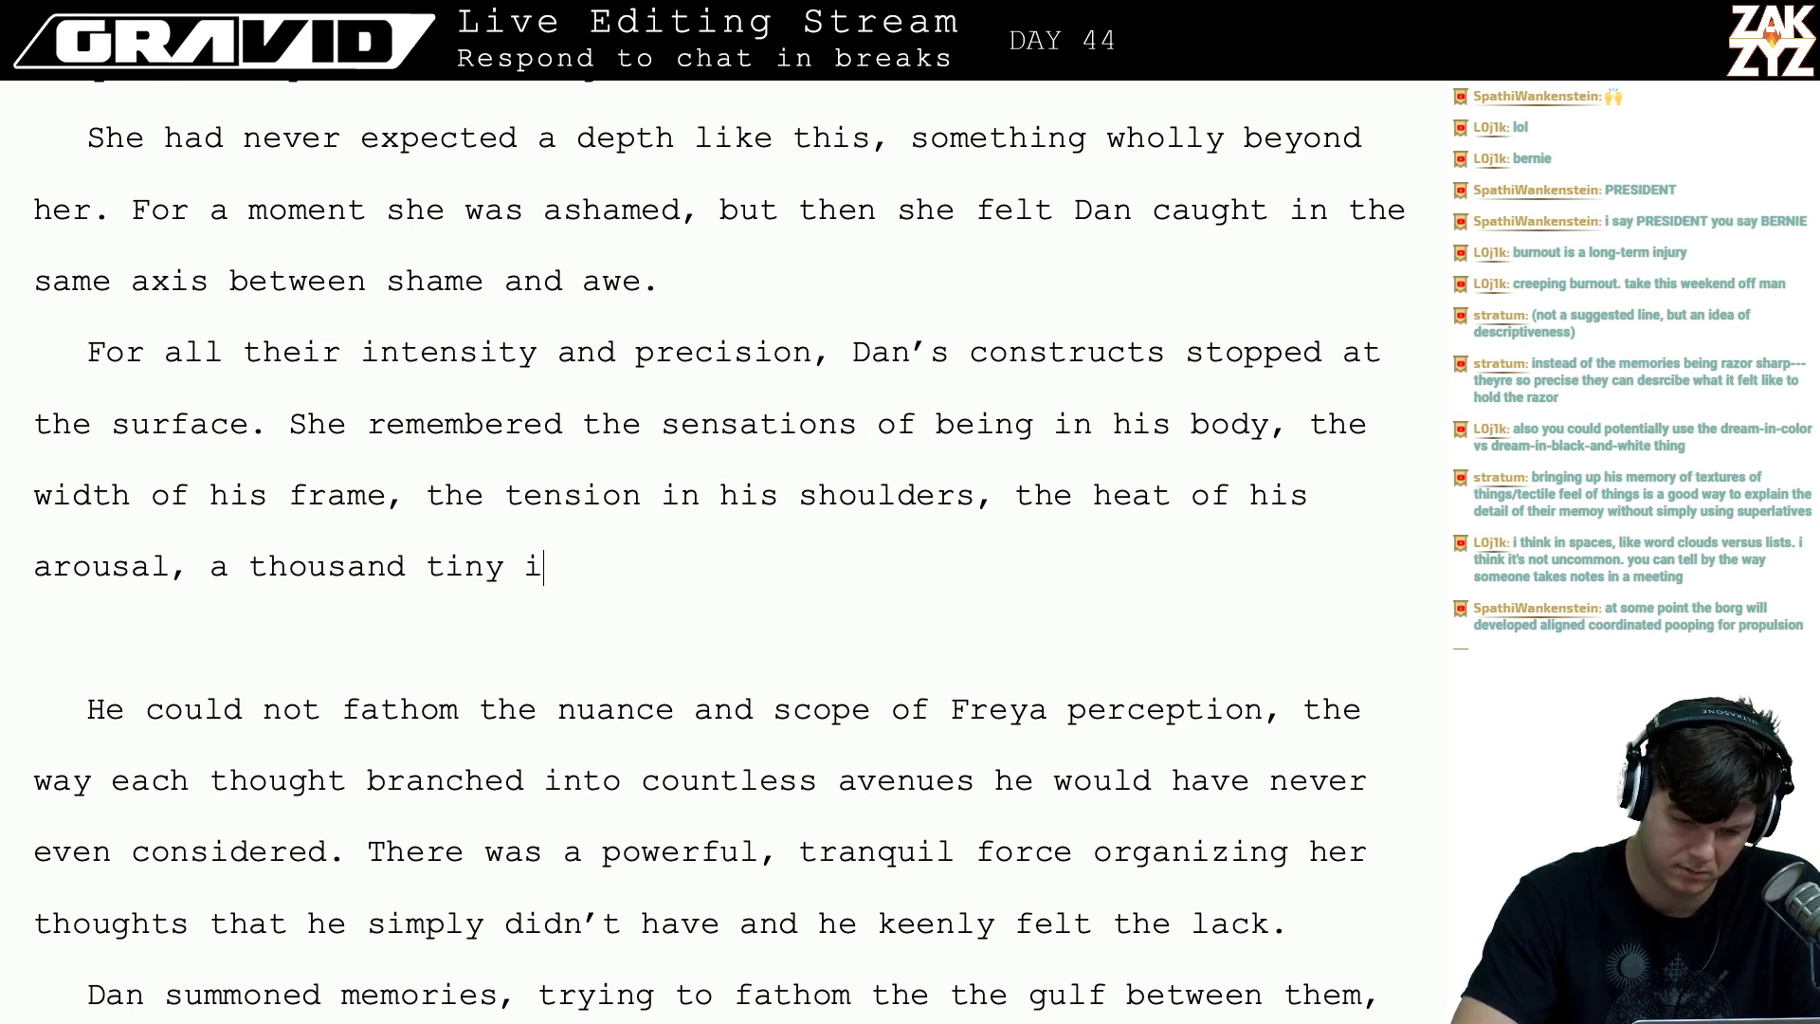
type("mpulses")
key("BackSpace")
key("BackSpace")
key("BackSpace")
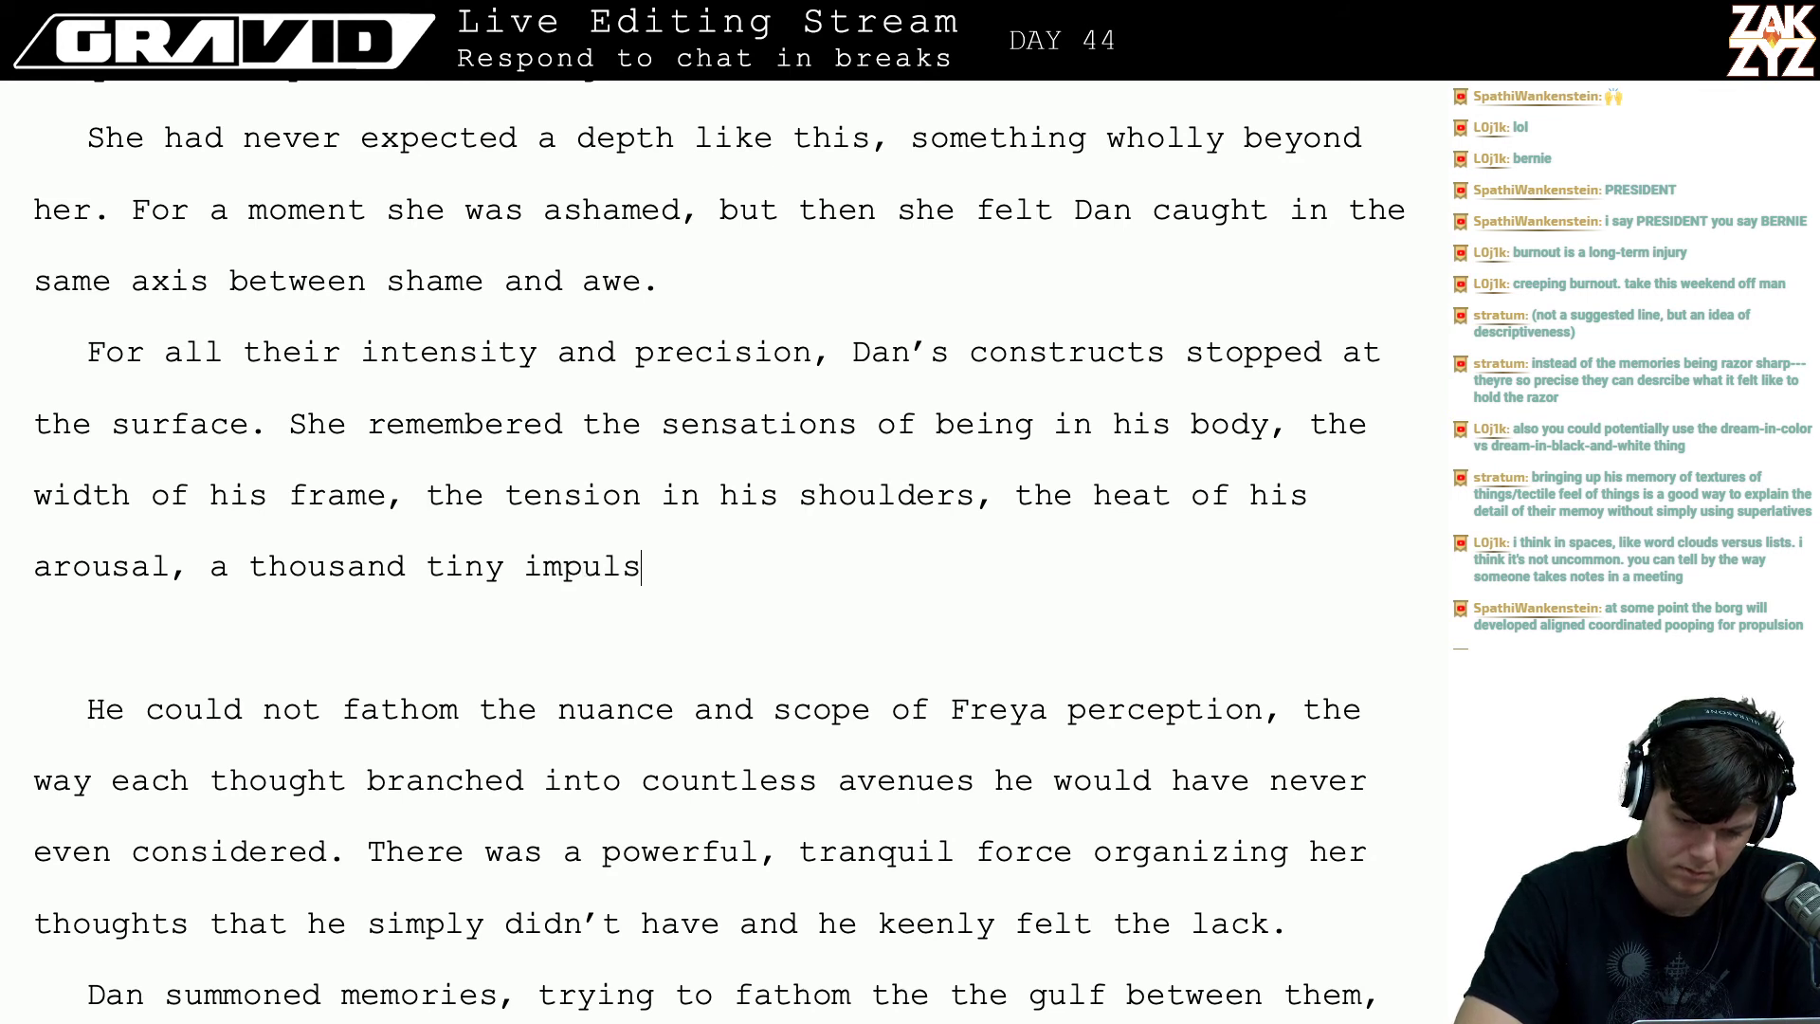
key("BackSpace")
key("BackSpace")
key("BackSpace")
key("BackSpace")
key("BackSpace")
key("BackSpace")
key("BackSpace")
- Continue after "a thousand tiny" with "sensations and impulses he had forgotten."
type("s")
key("BackSpace")
type("sens")
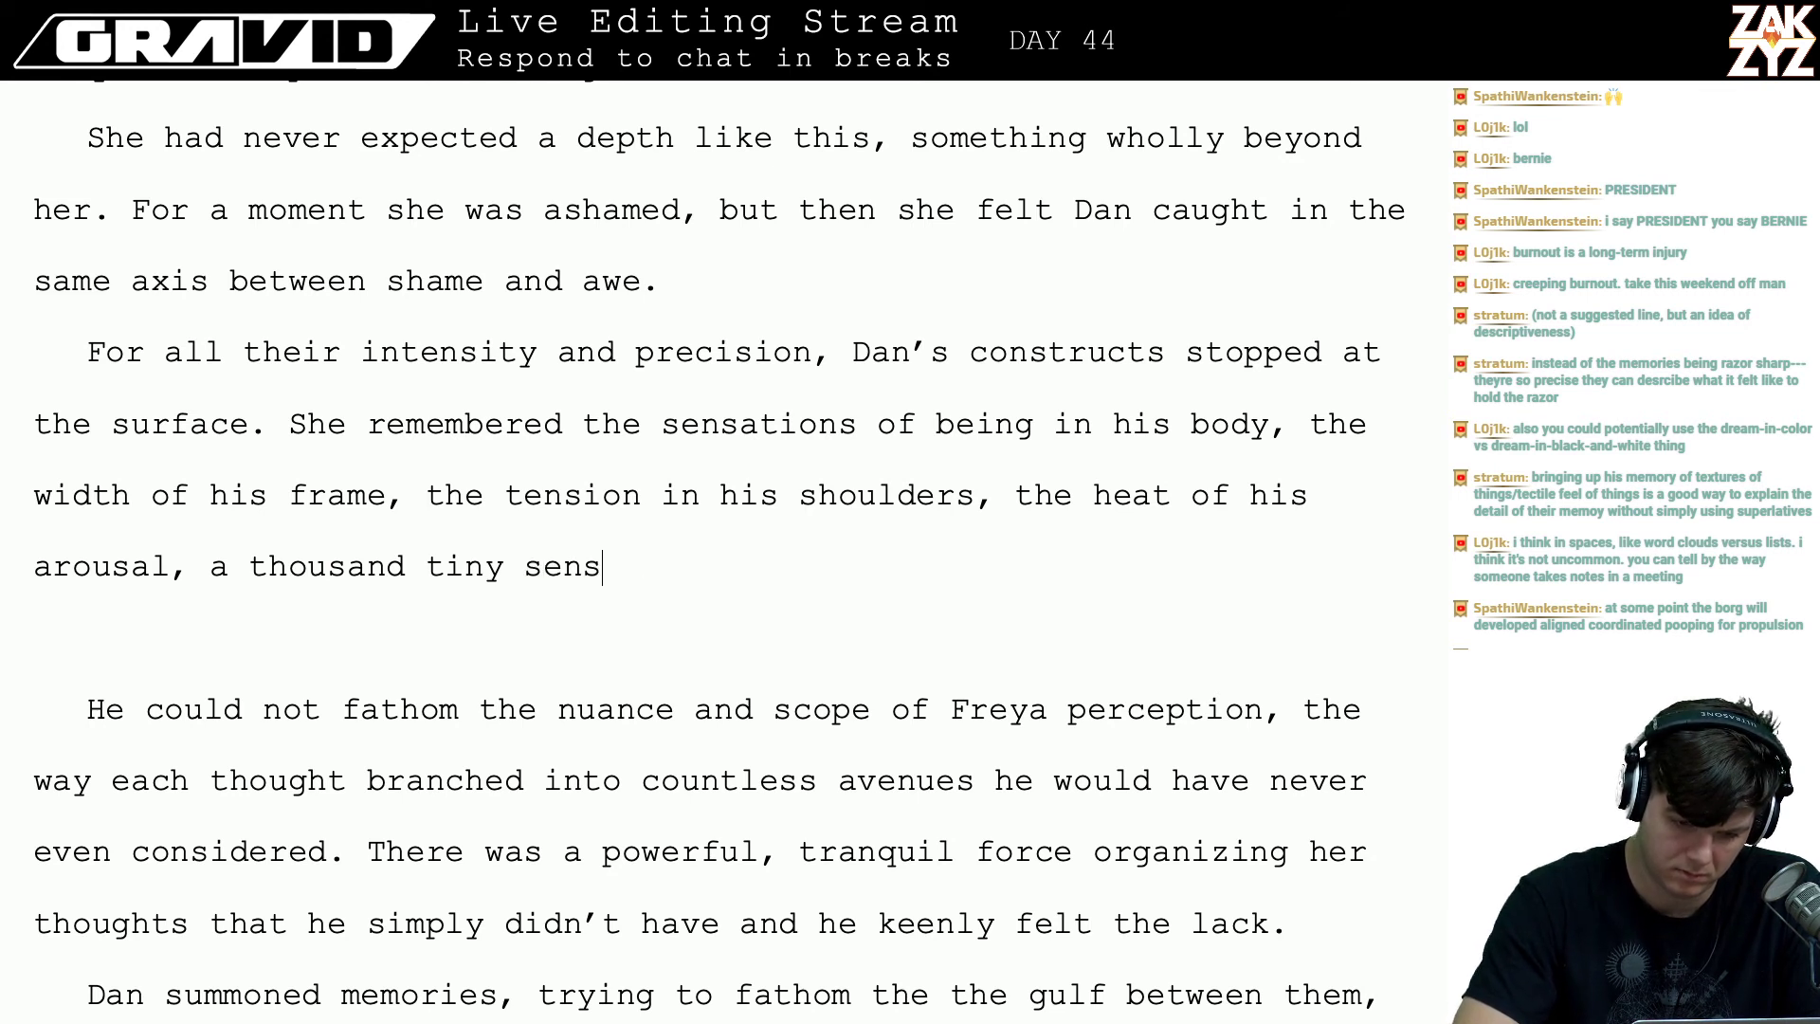
type("ationsa")
key("BackSpace")
type("nd")
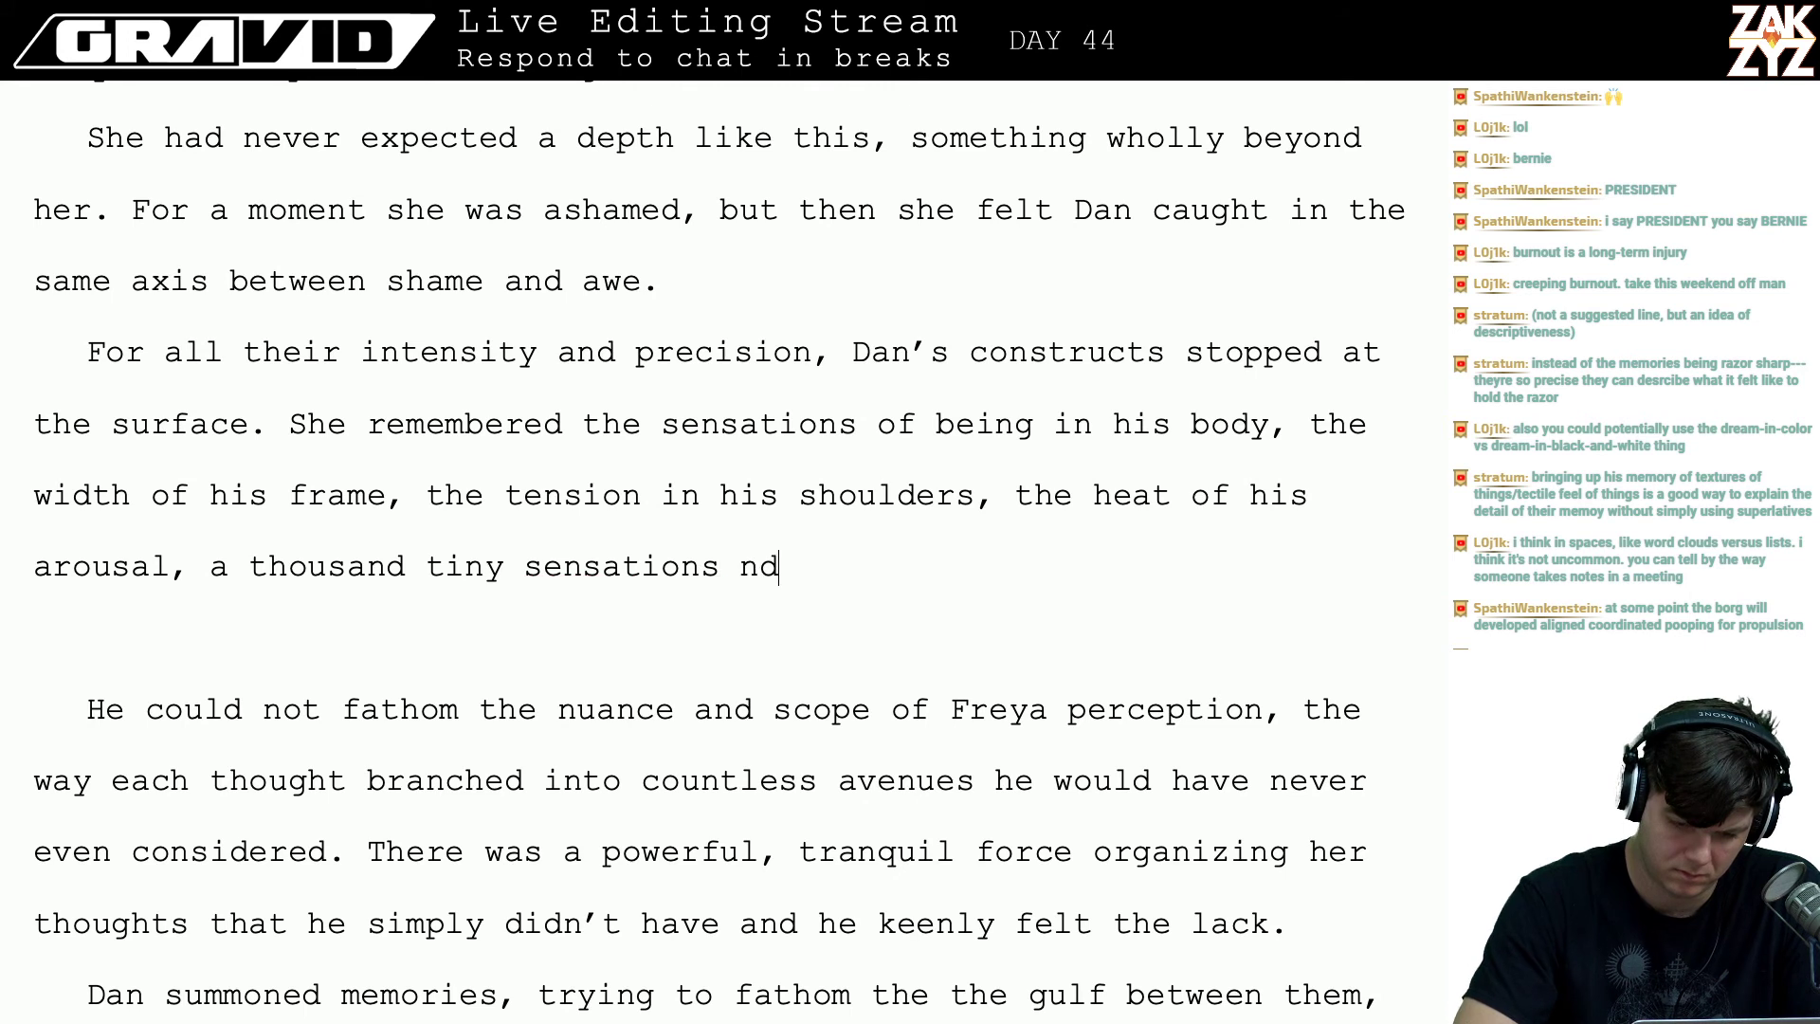
key("BackSpace")
key("BackSpace")
type("and")
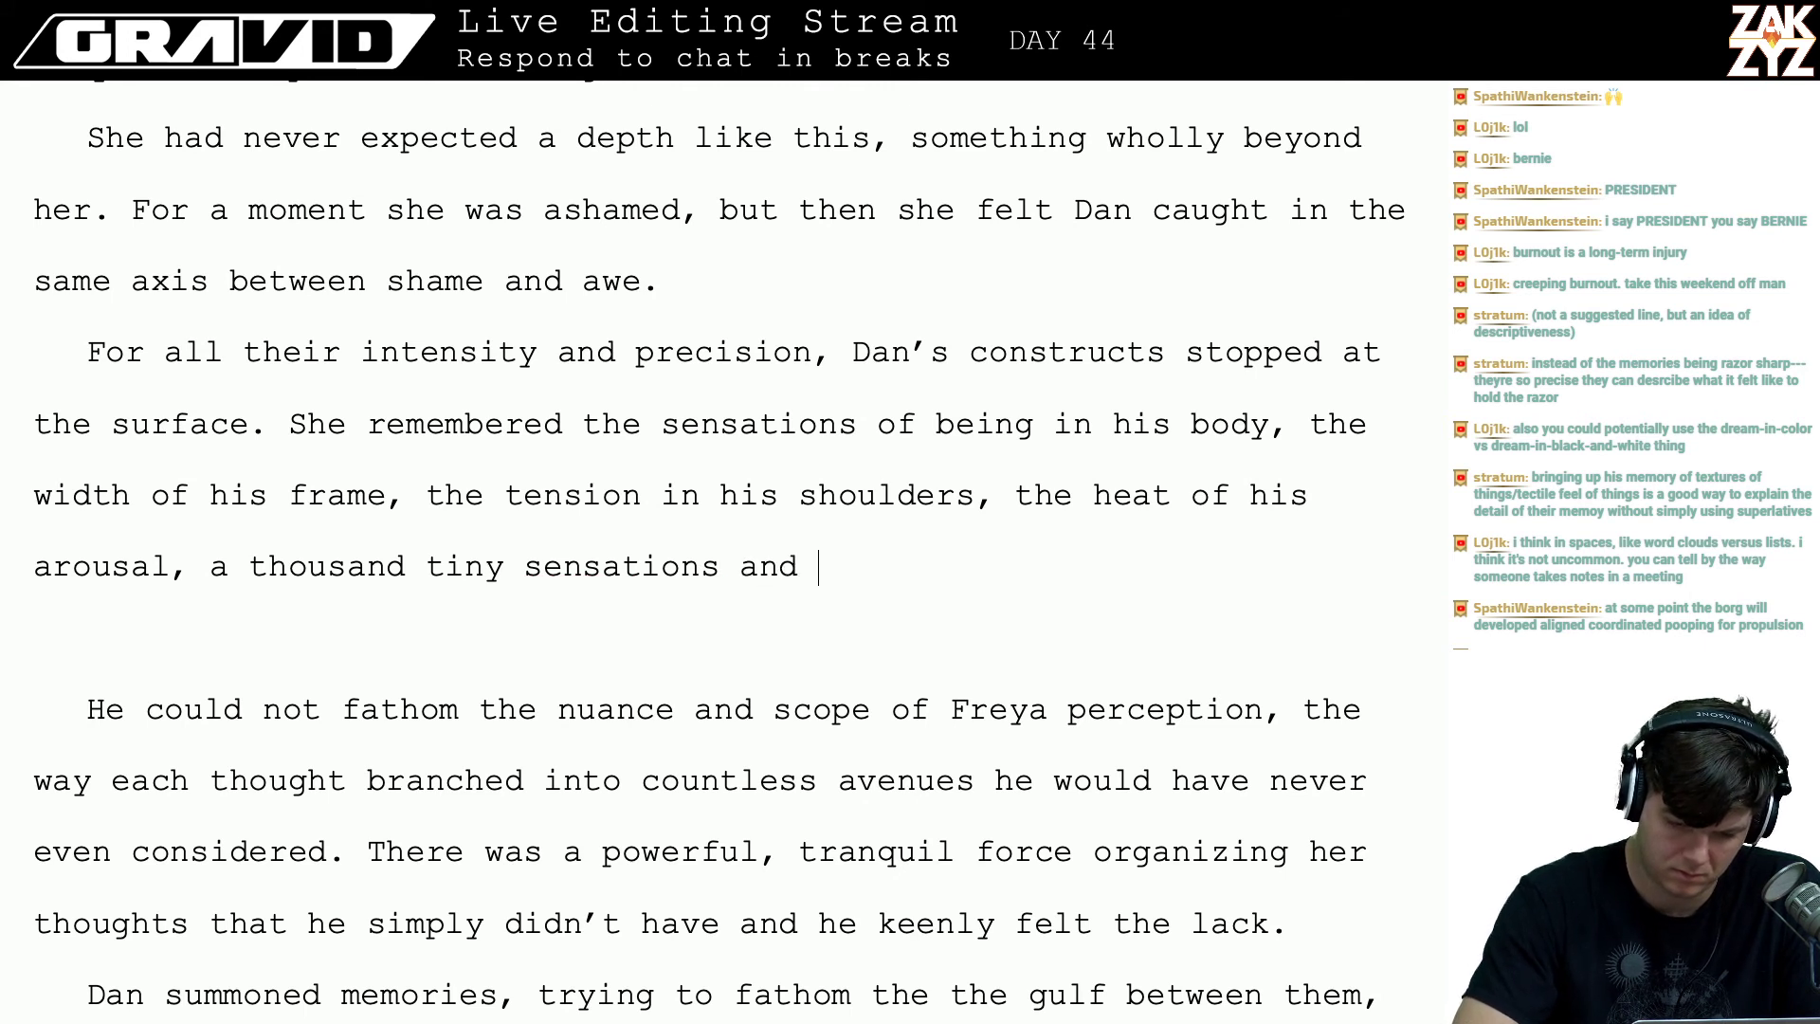
type(" impulses ")
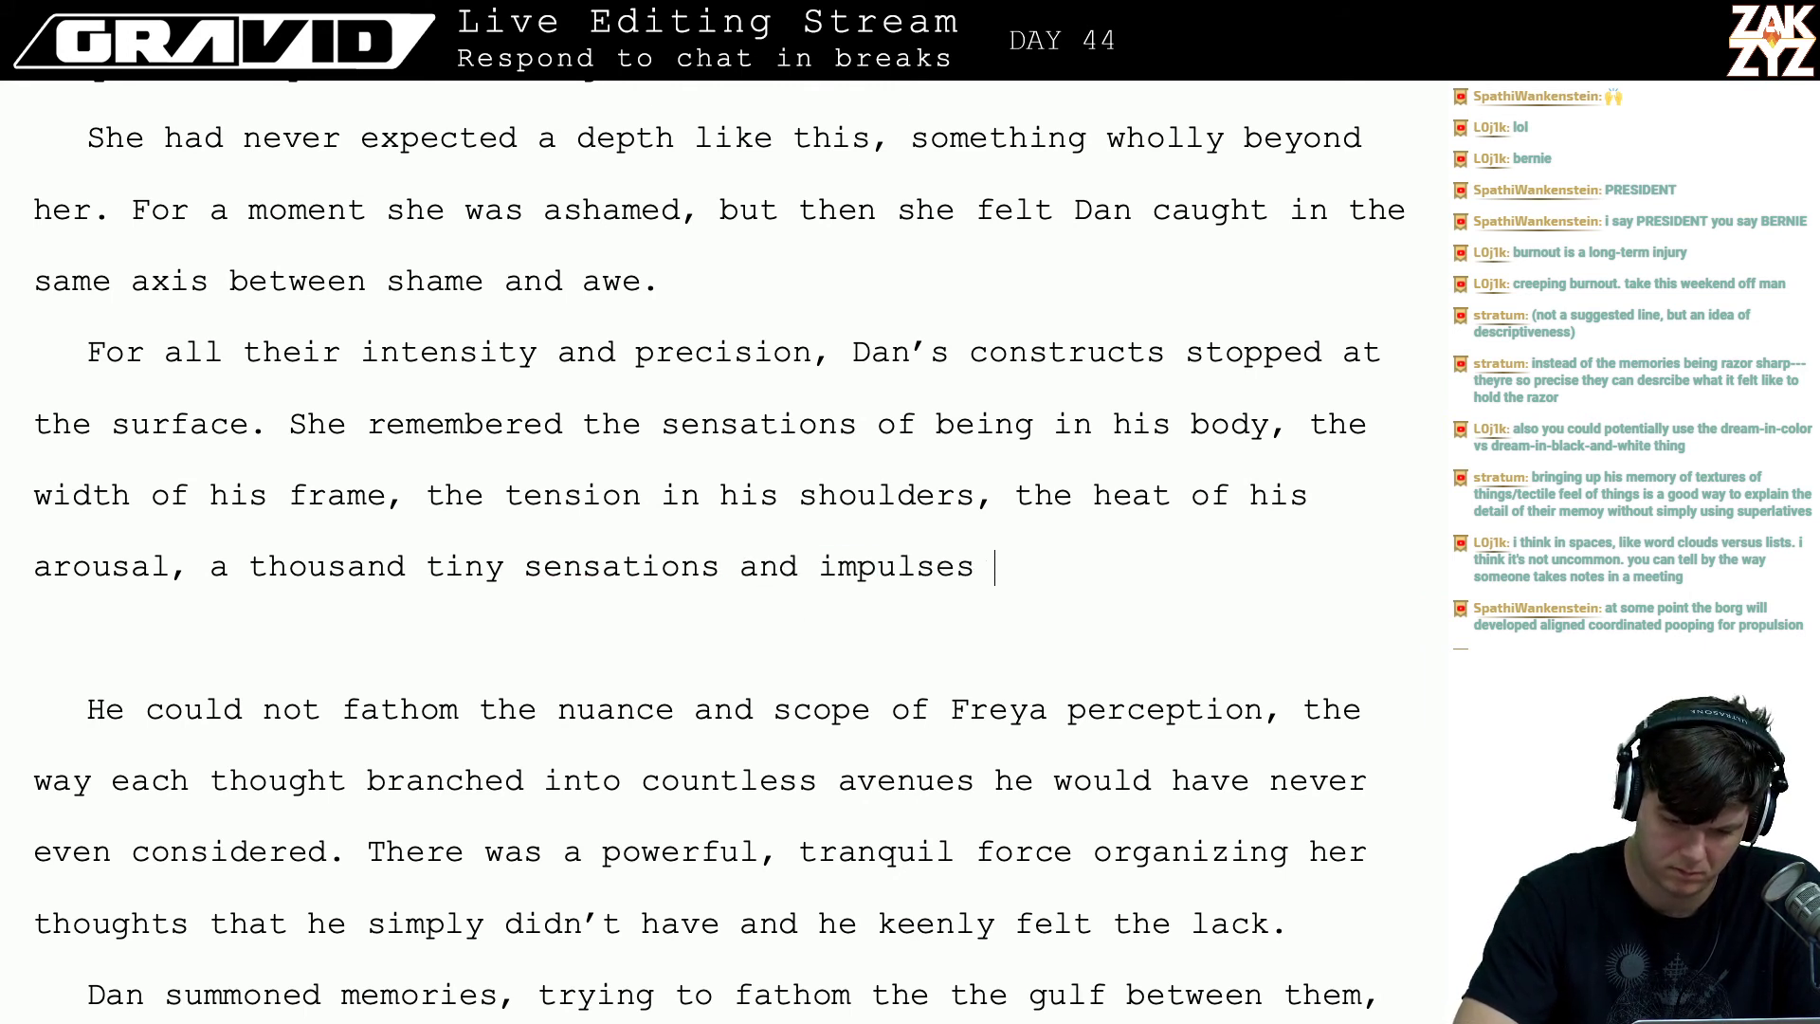
type("he had forgotten.")
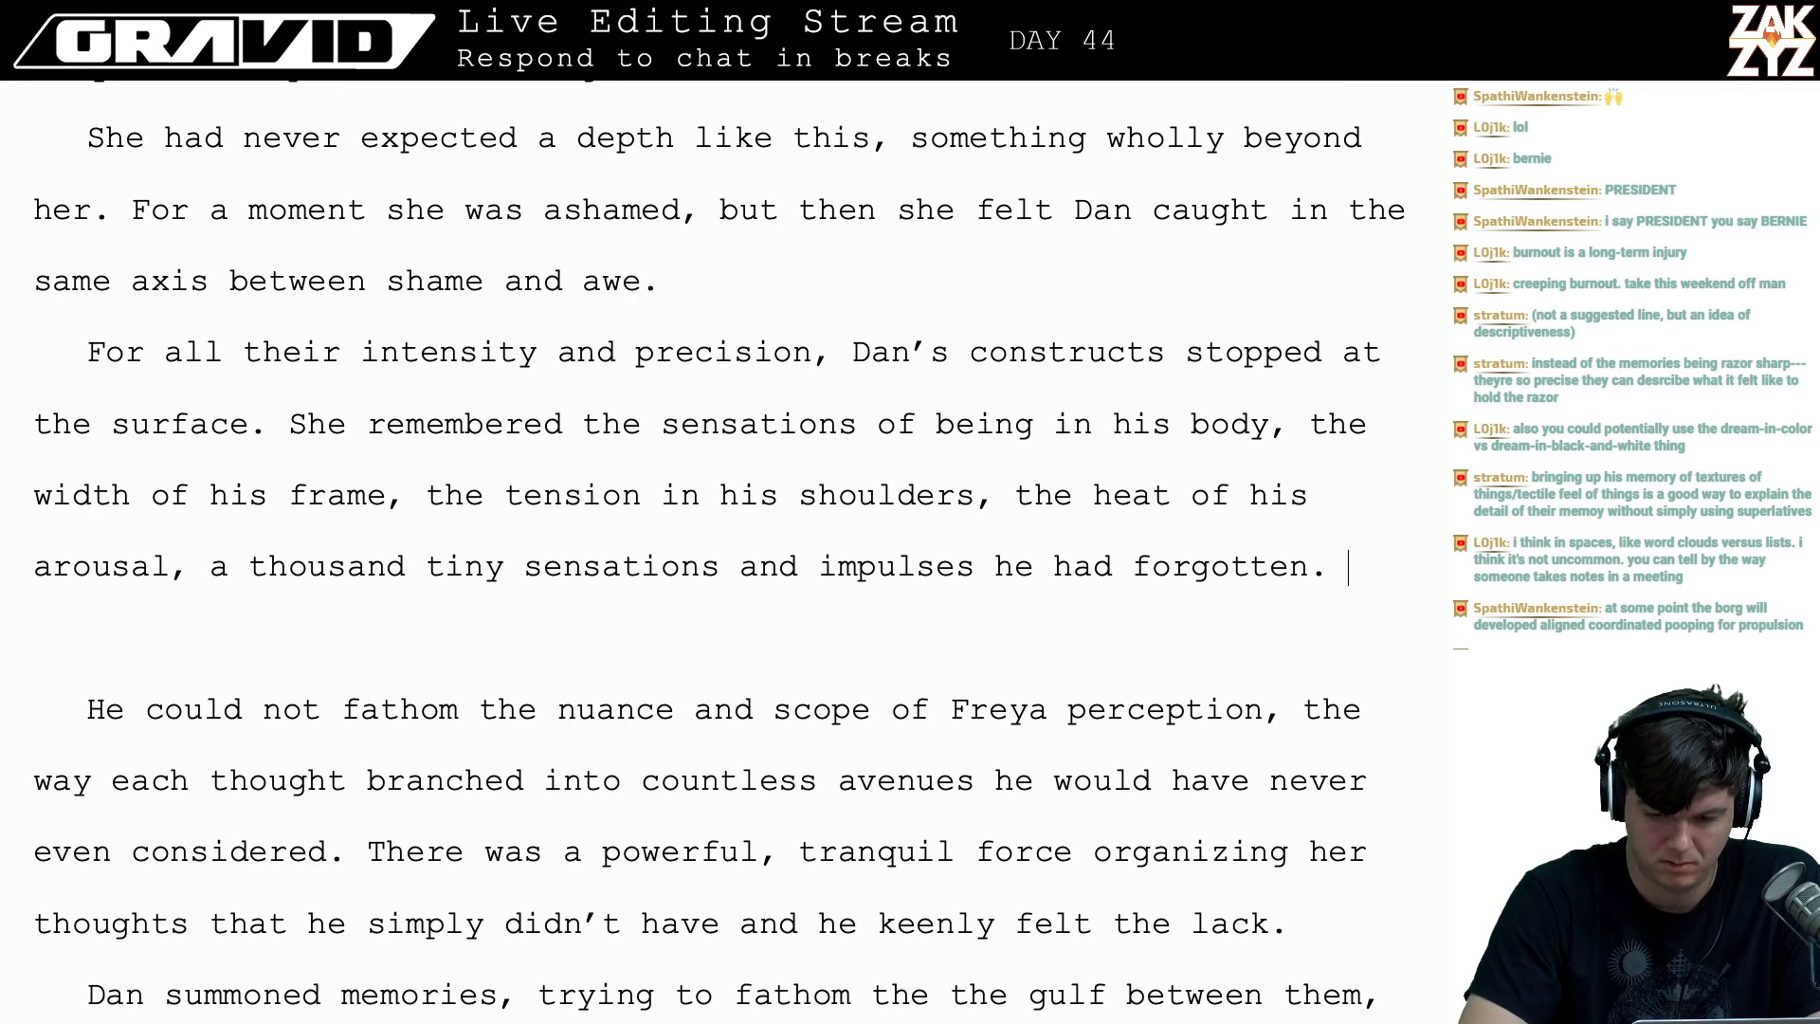
- Try opening the next sentence with "More, they were all" and delete that wording
type("More, they were ")
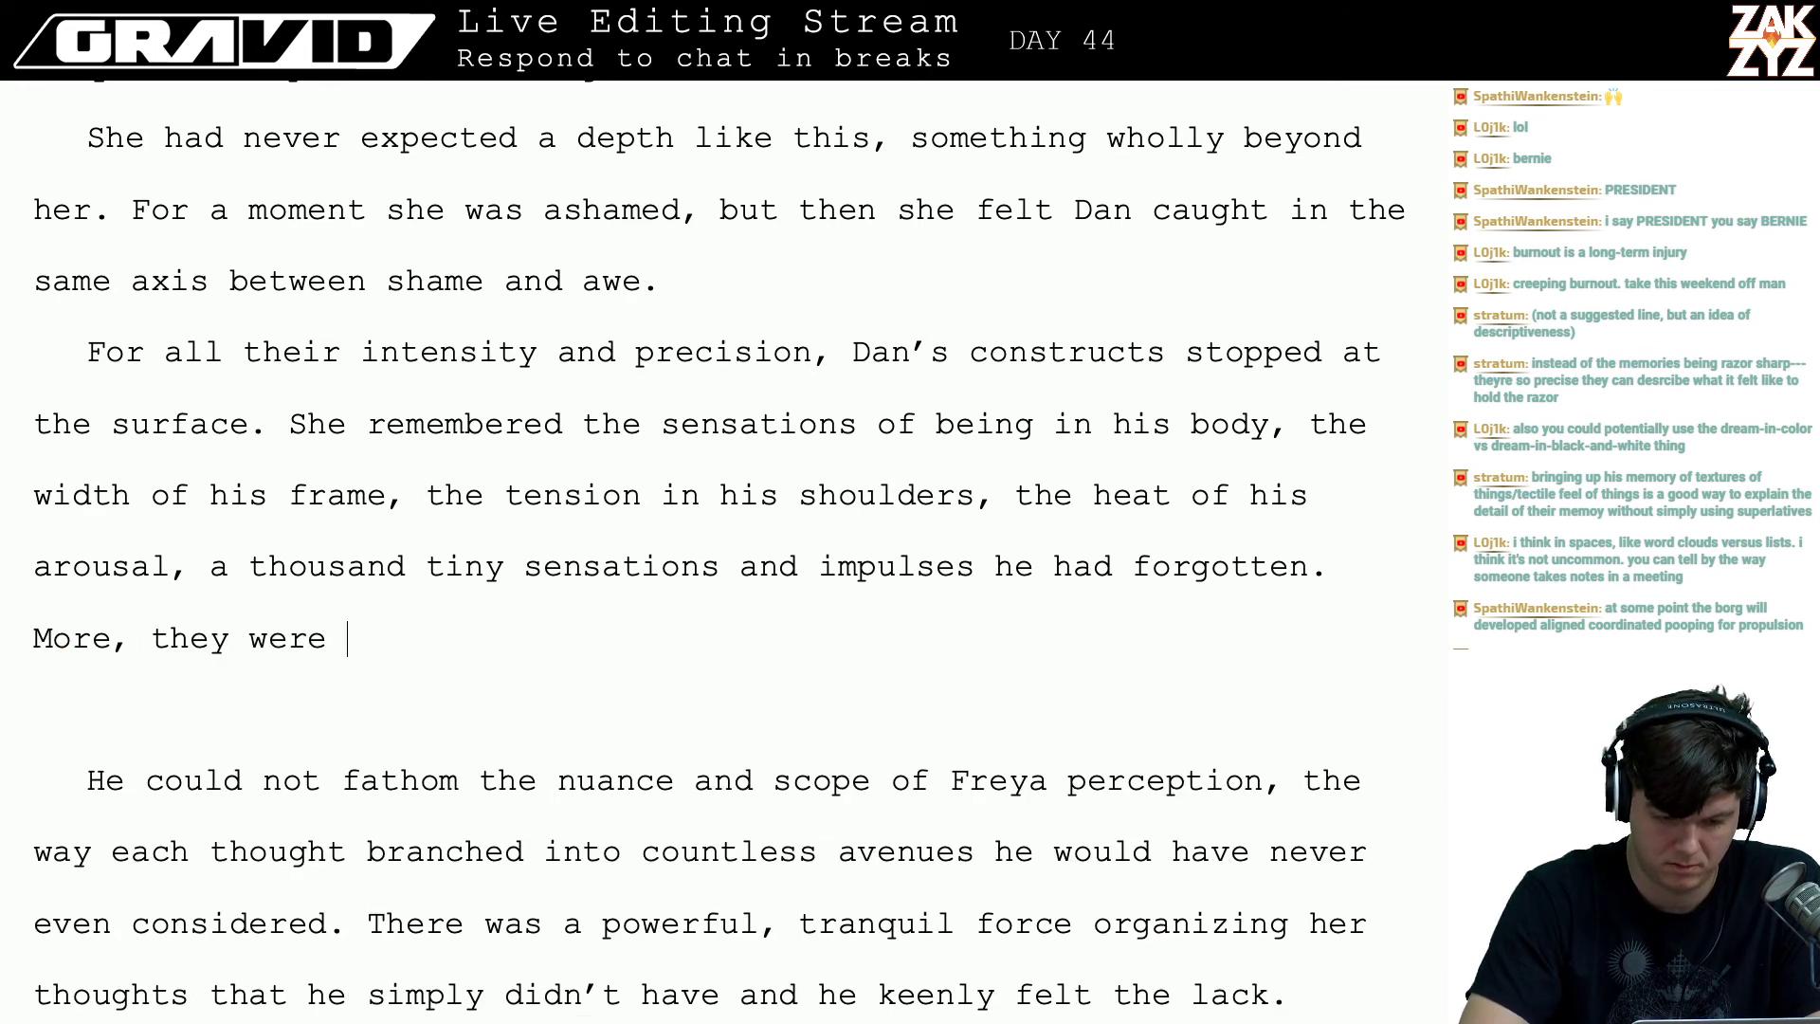
type("all")
key("BackSpace")
key("BackSpace")
key("BackSpace")
key("BackSpace")
key("BackSpace")
key("BackSpace")
key("BackSpace")
key("BackSpace")
key("BackSpace")
key("BackSpace")
key("BackSpace")
key("BackSpace")
key("BackSpace")
key("BackSpace")
key("BackSpace")
key("BackSpace")
key("BackSpace")
key("BackSpace")
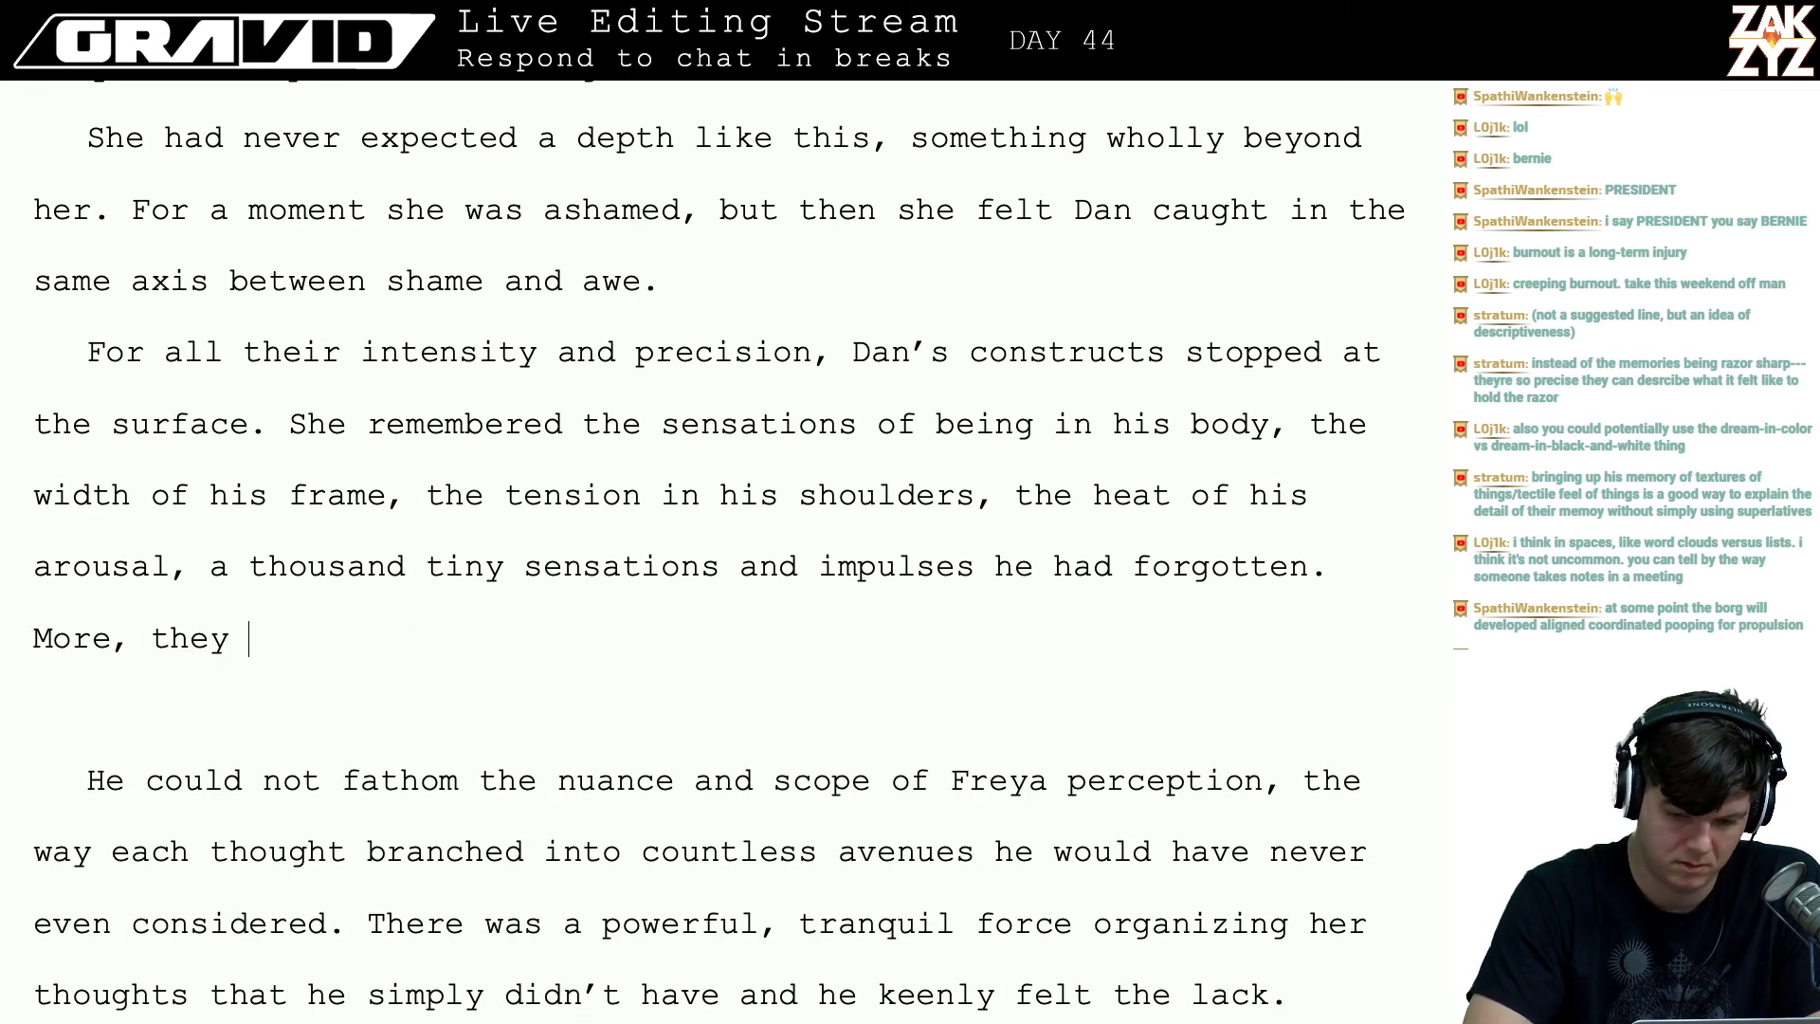
key("BackSpace")
- Begin a new sentence after "forgotten." with "Stranger to him was the way that all"
type("Str")
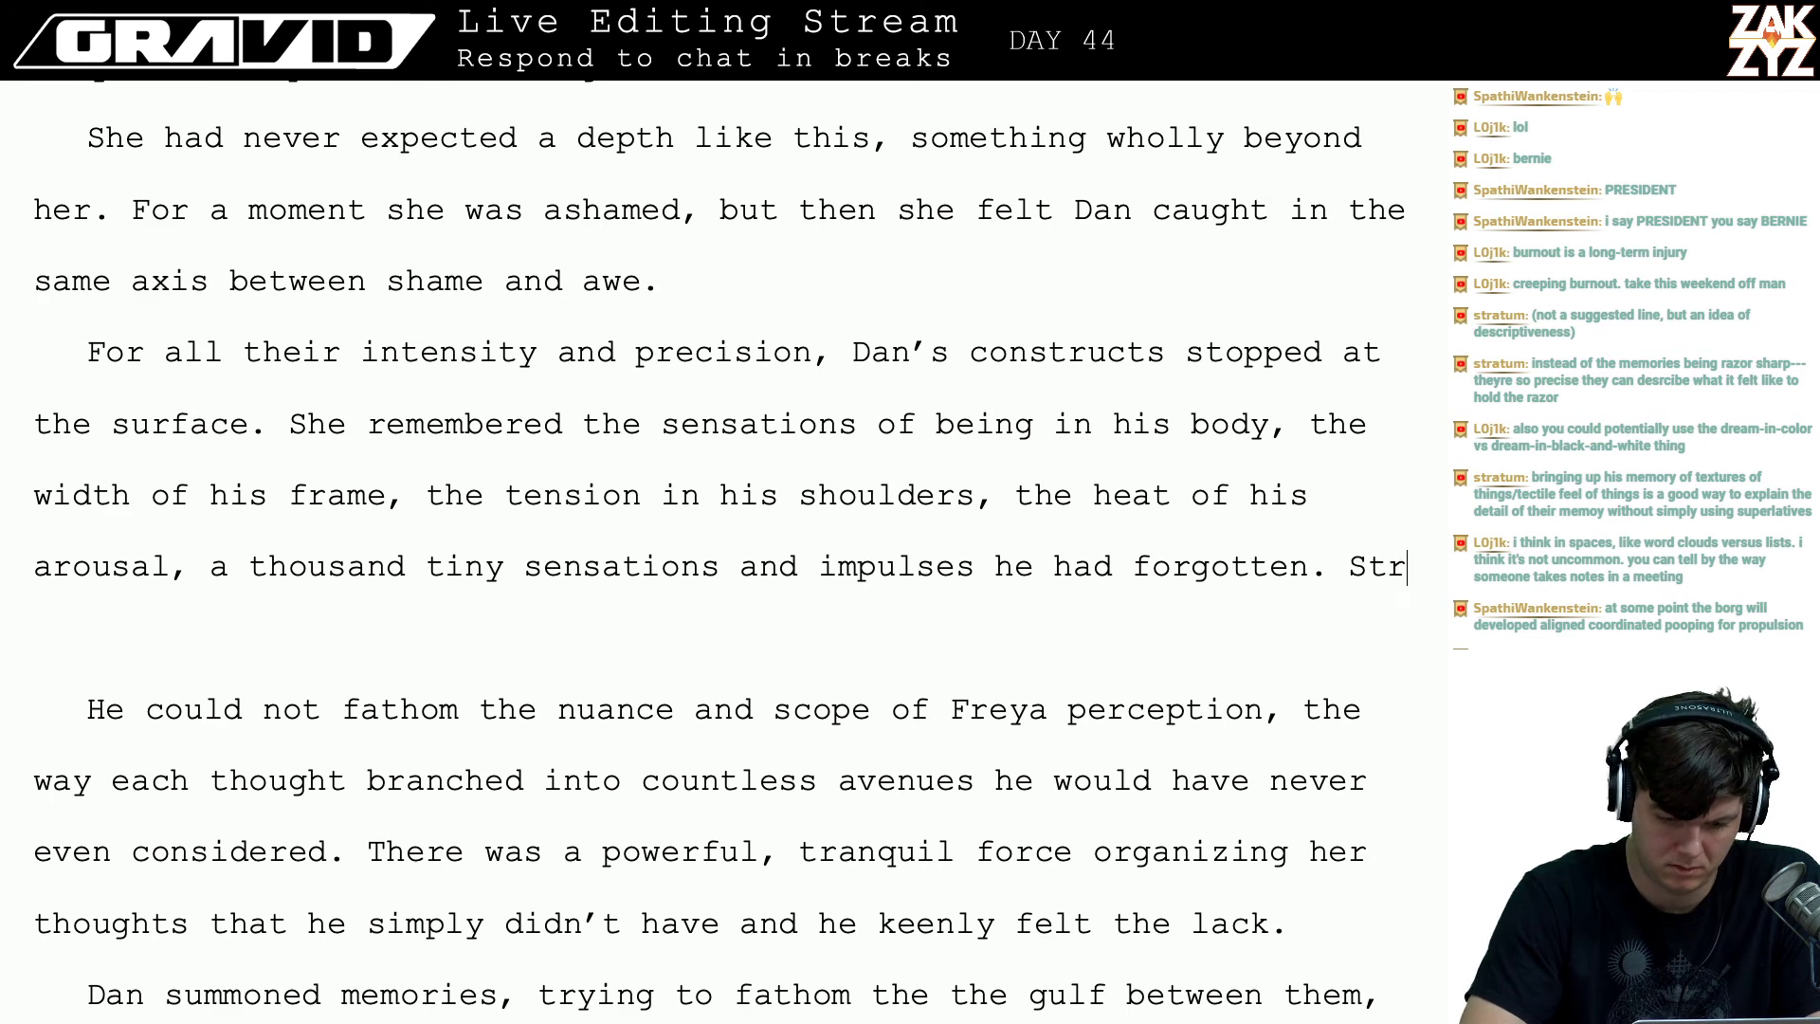
type("anger was tha")
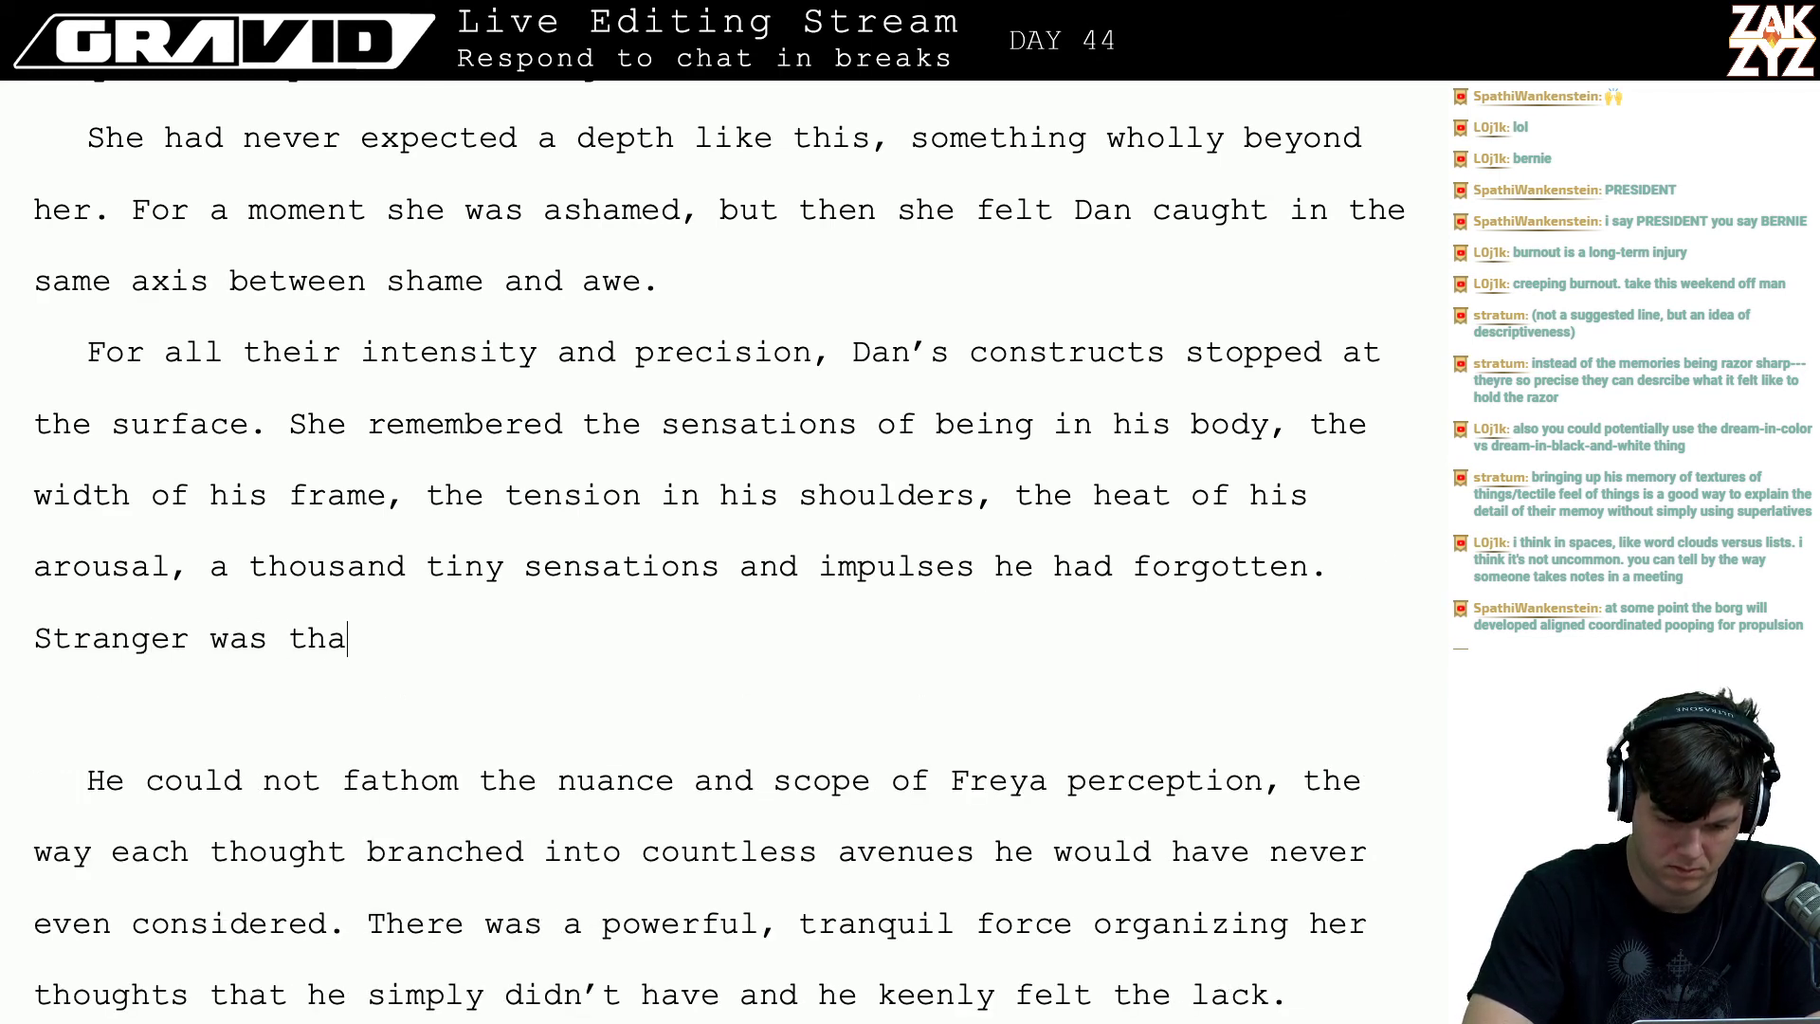
key("BackSpace")
key("BackSpace")
key("BackSpace")
key("BackSpace")
key("BackSpace")
key("BackSpace")
key("BackSpace")
type("to him w")
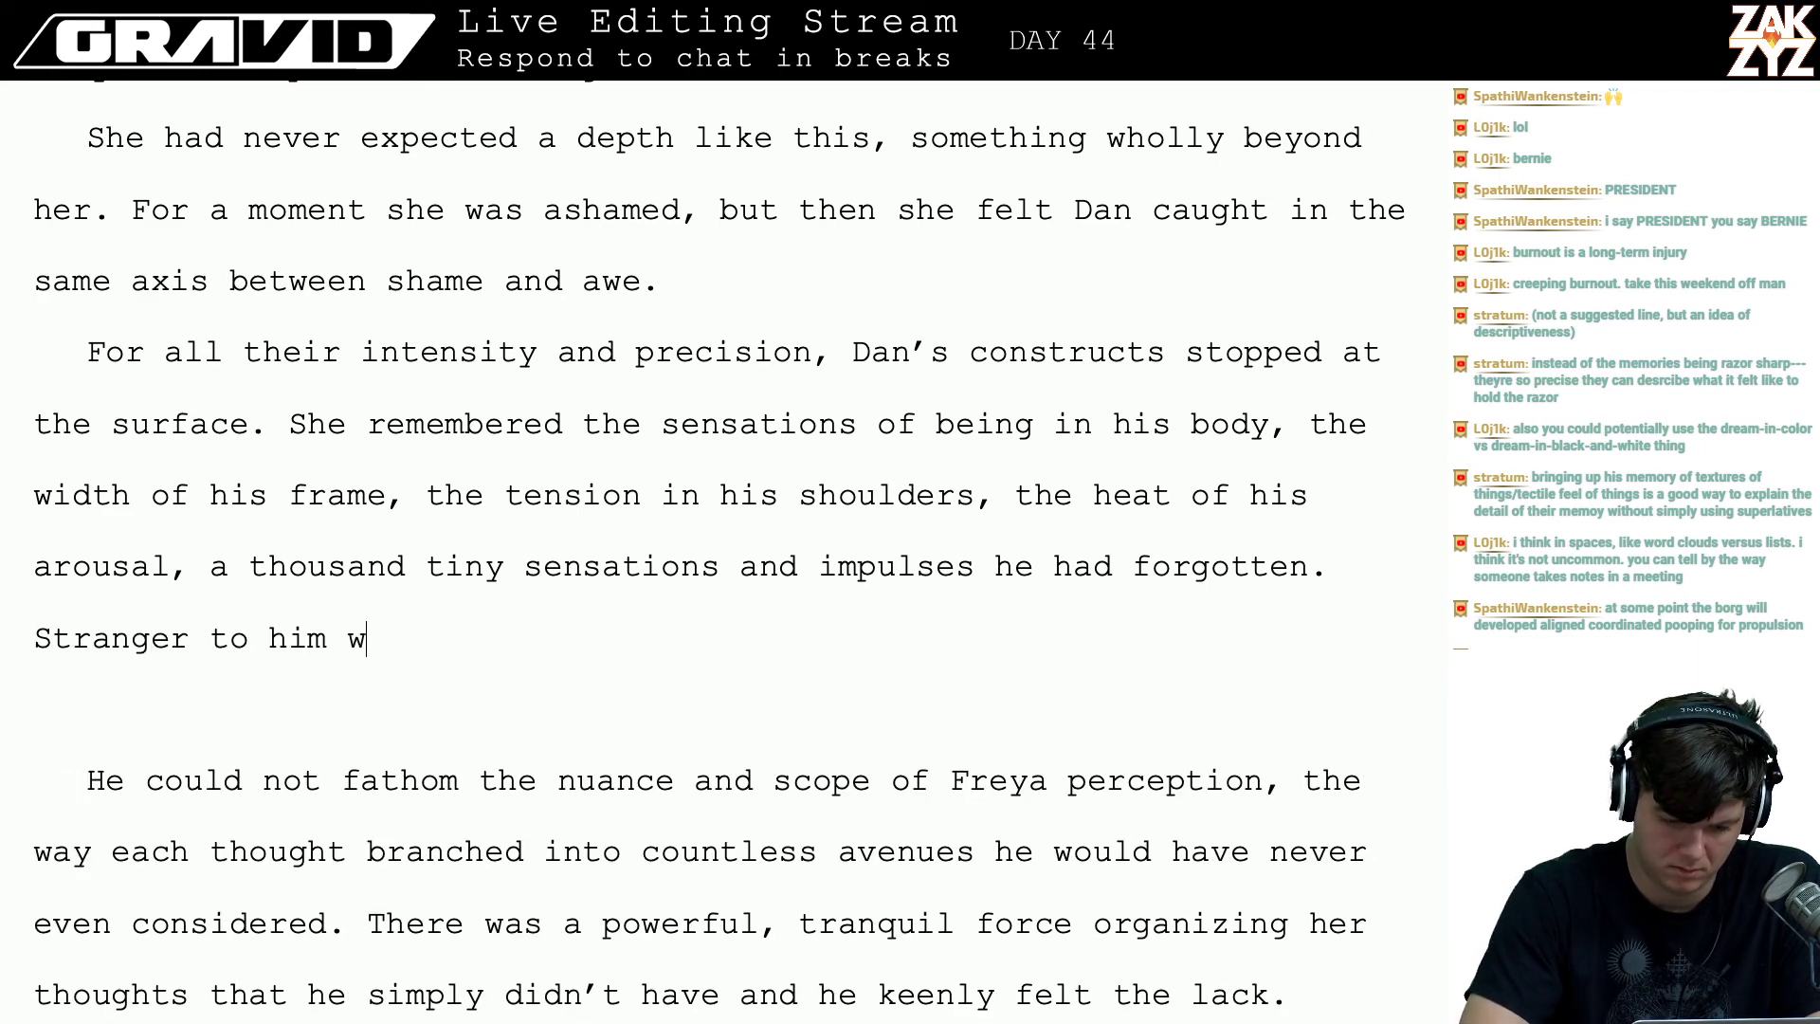
type("as the way that all")
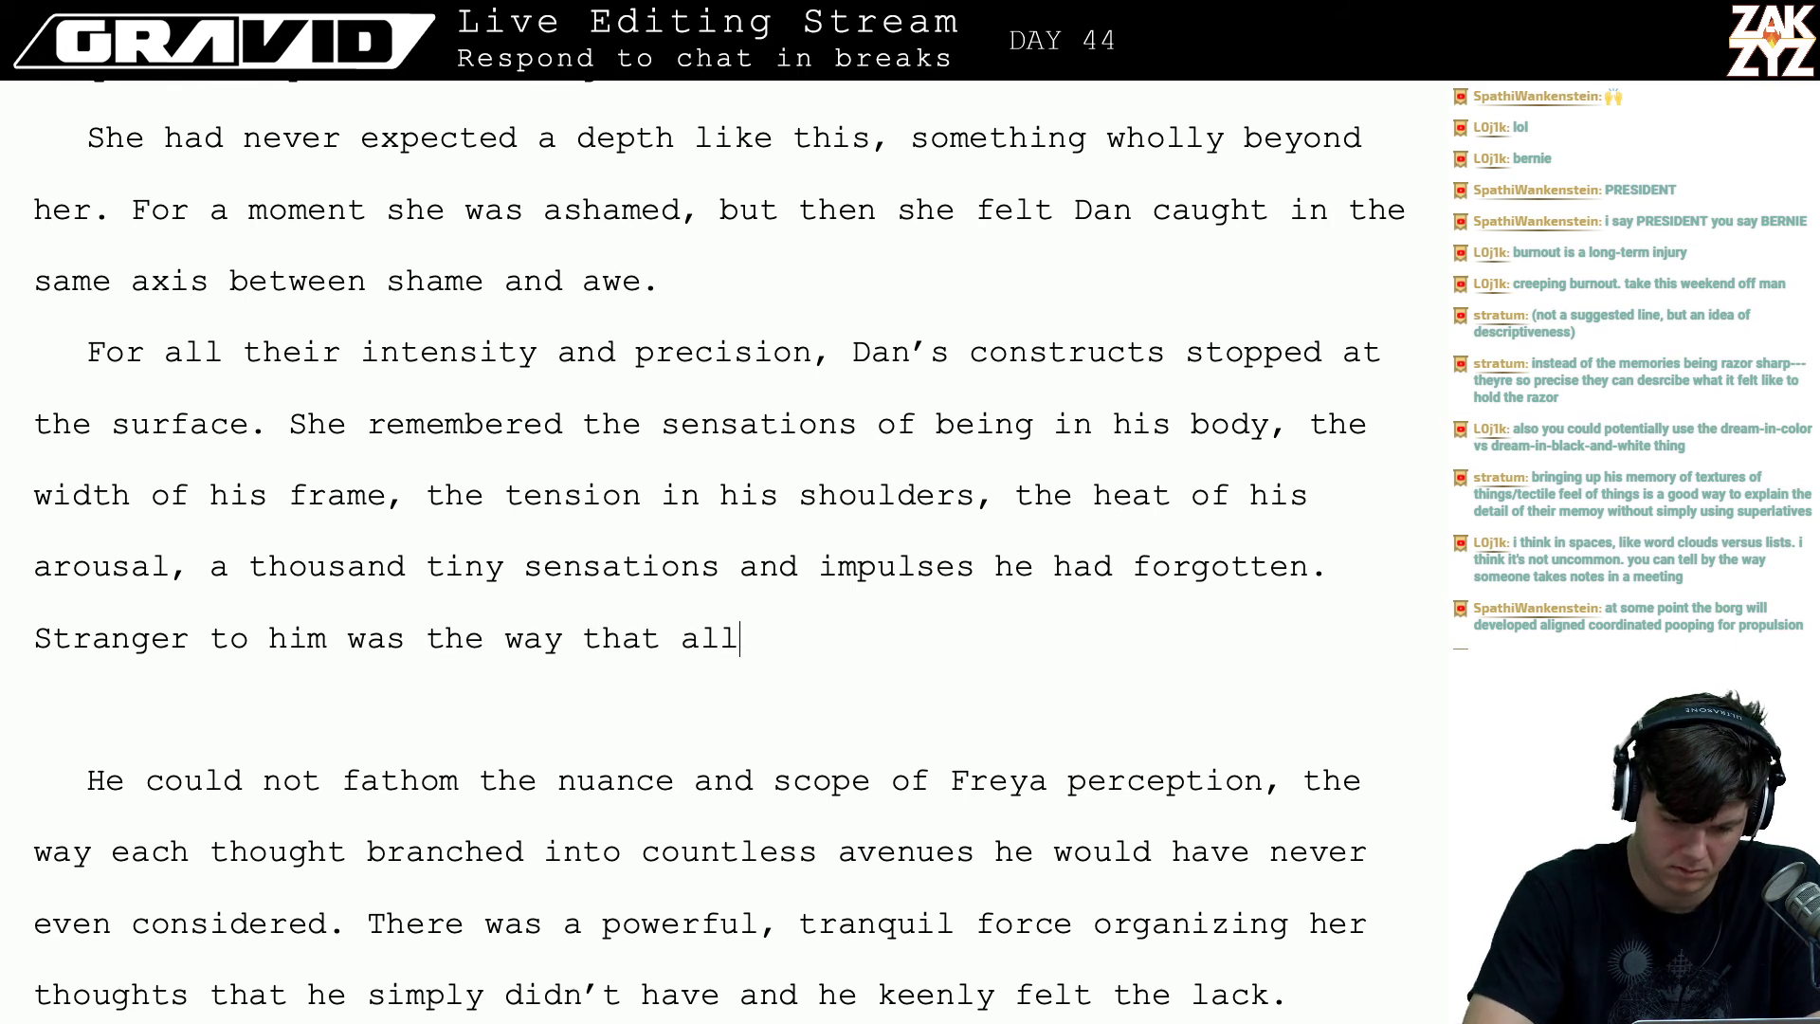
- Extend the "Stranger to him" sentence with "of her memories were interwoven,"
type(" of her tho")
key("BackSpace")
key("BackSpace")
key("BackSpace")
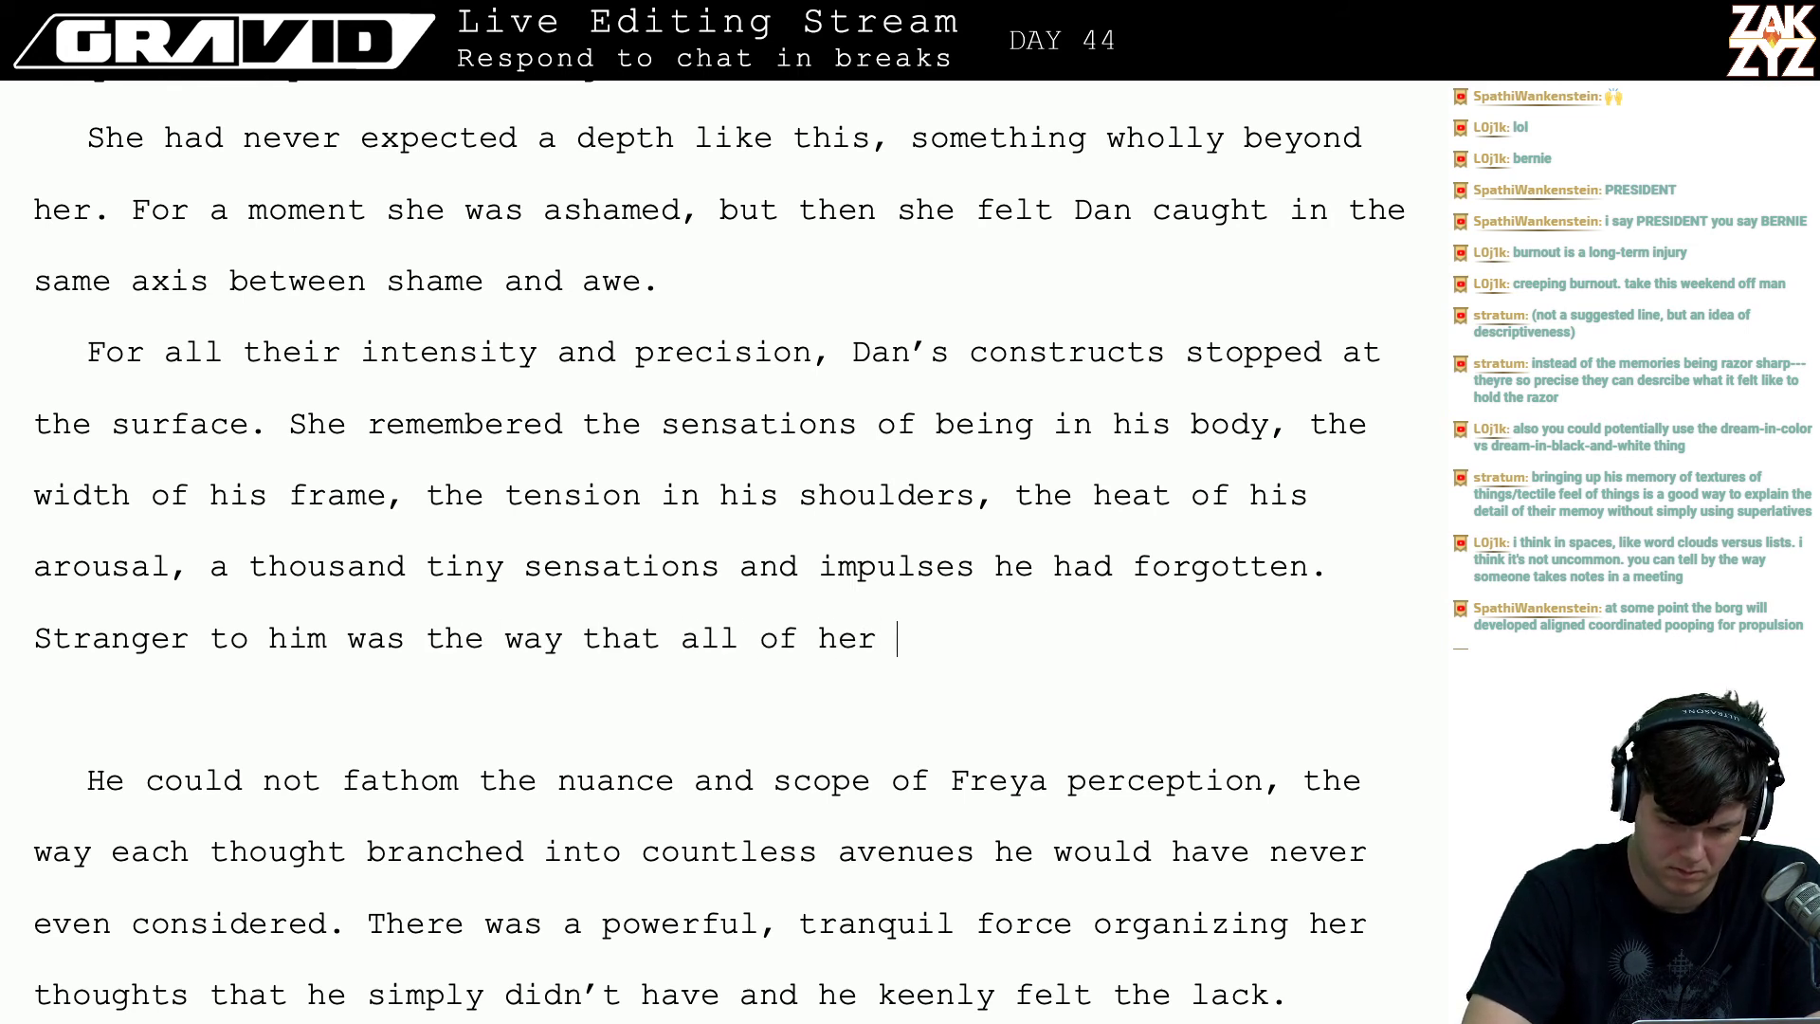
type("memories wer")
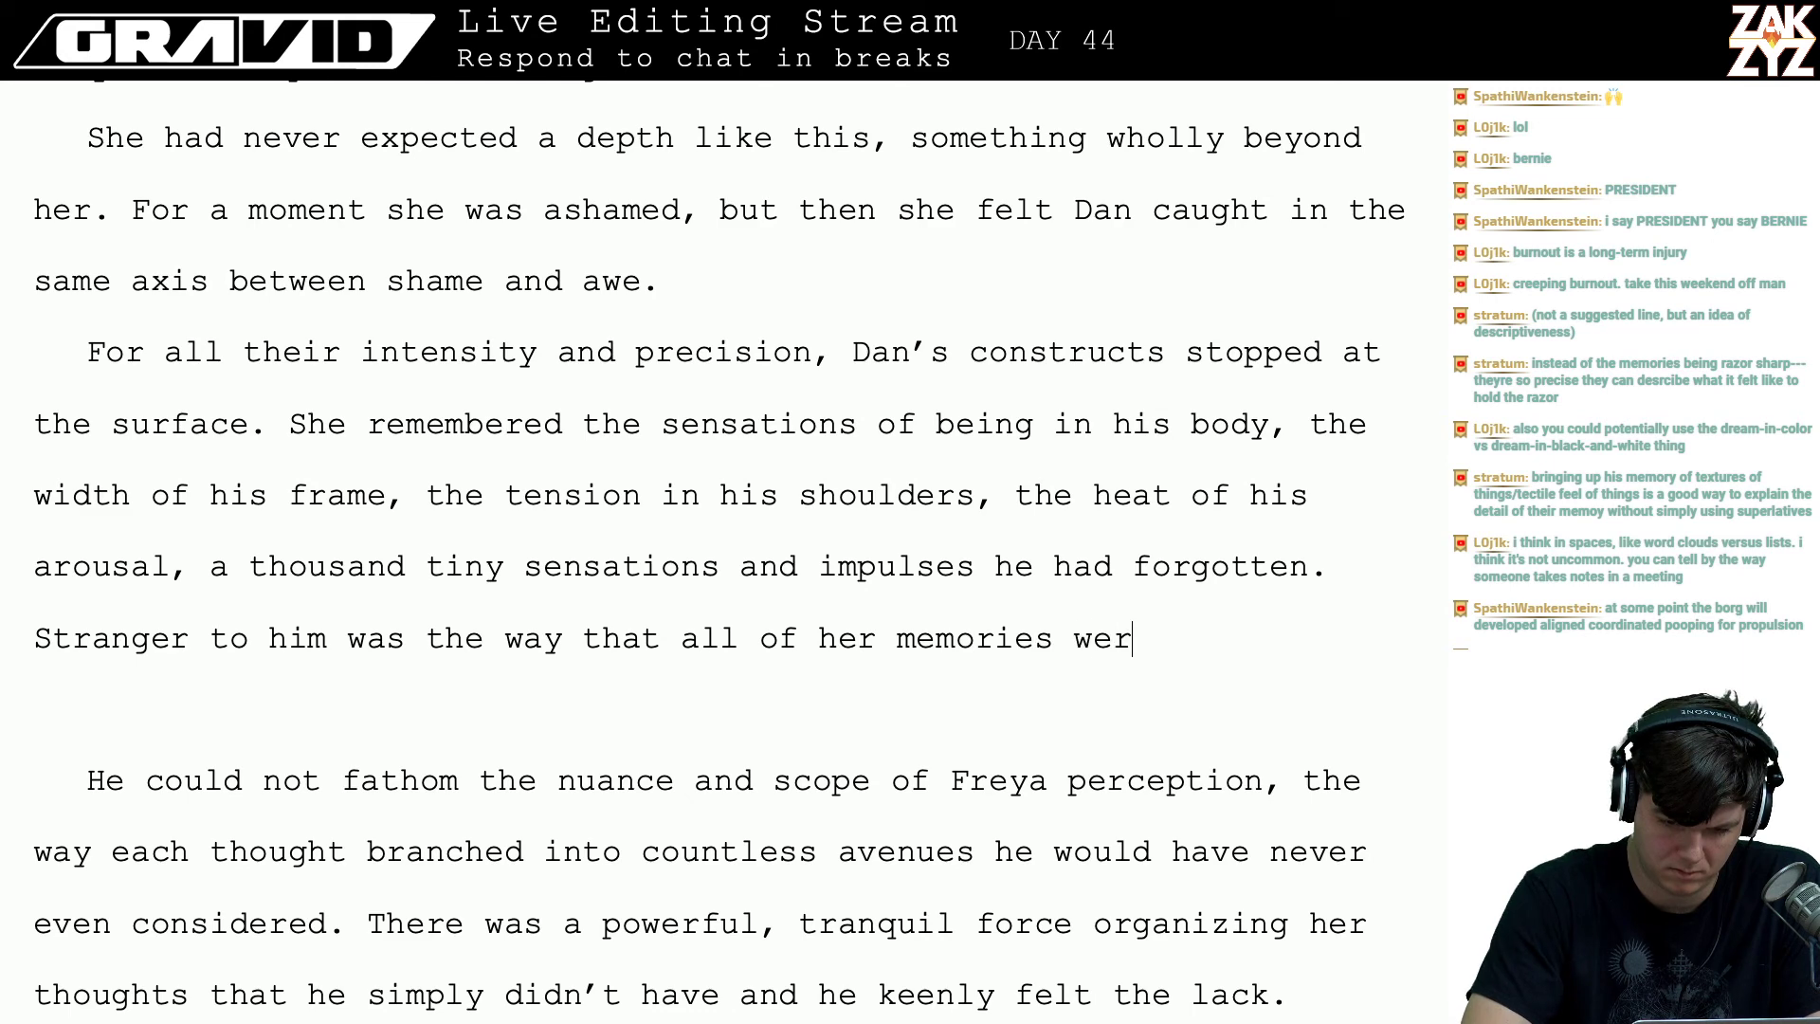
type("e interwoven,")
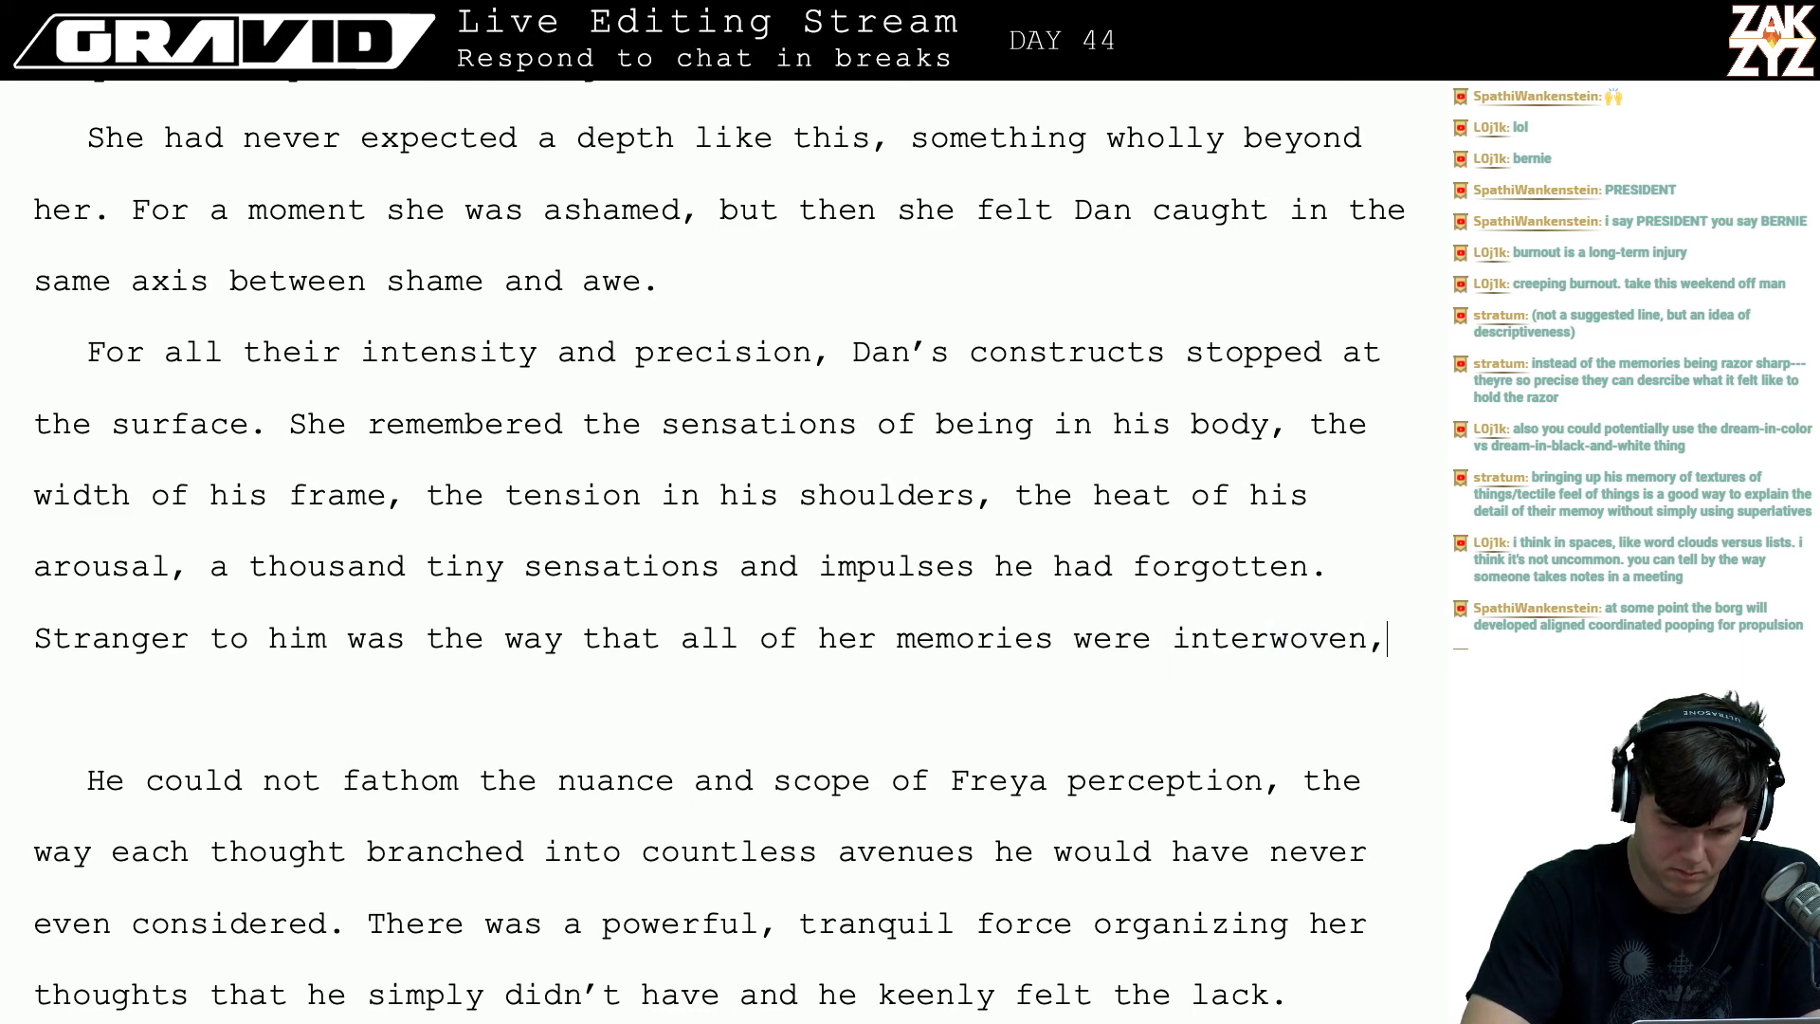
- Add "there was" after "interwoven," and remove the draft wording "a powerful," that follows it
type(" they")
key("BackSpace")
type("re was a p")
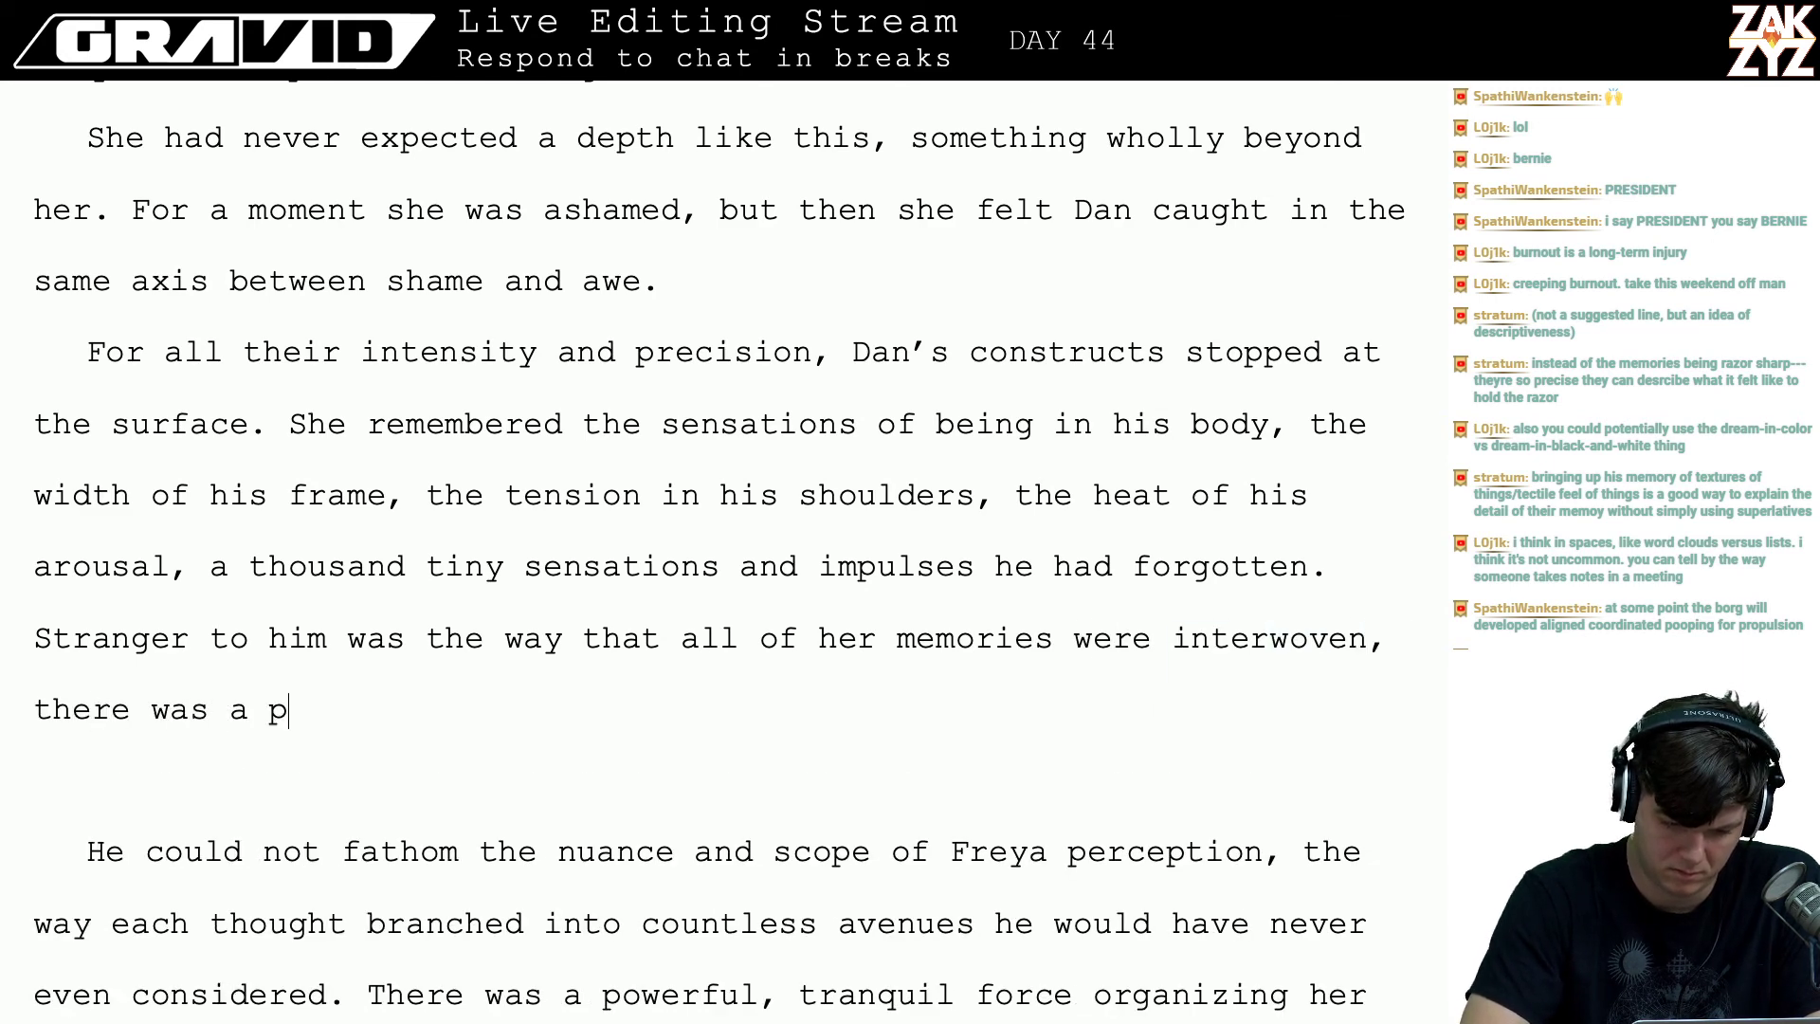
type("owerful")
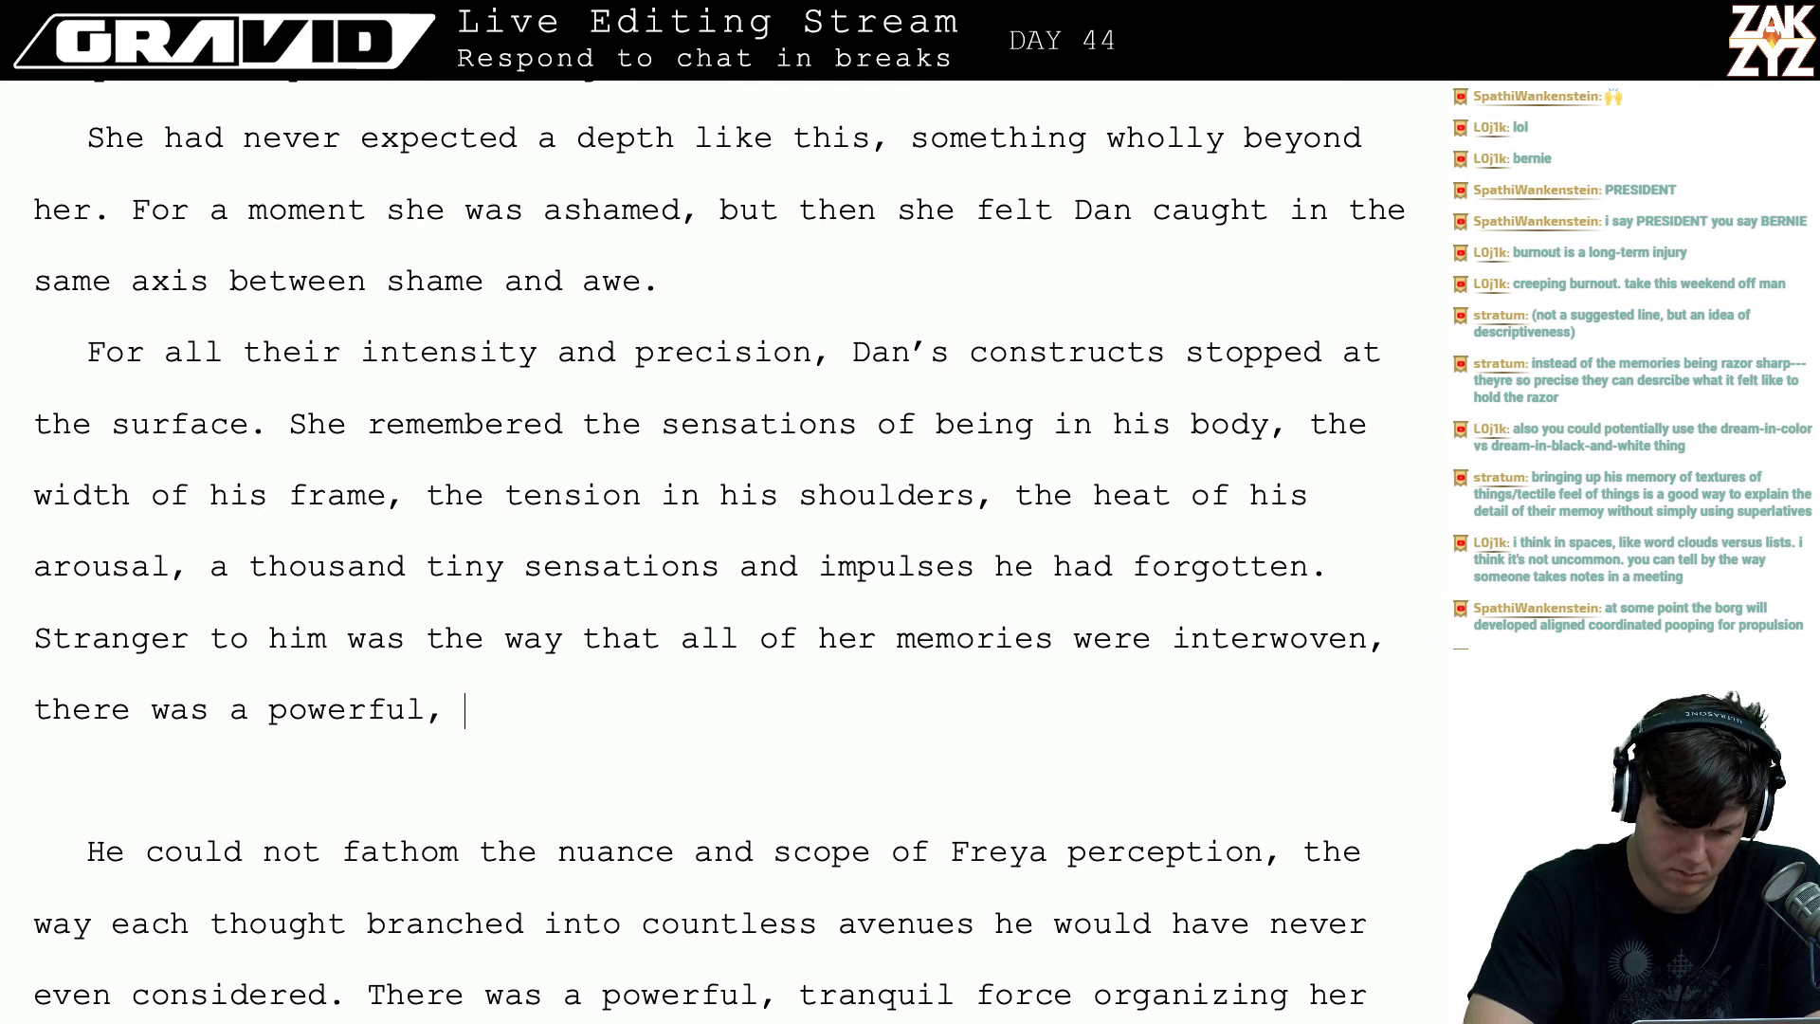
type(",")
key("BackSpace")
key("BackSpace")
key("BackSpace")
key("BackSpace")
key("BackSpace")
key("BackSpace")
key("BackSpace")
key("BackSpace")
key("BackSpace")
key("BackSpace")
key("BackSpace")
- Continue after "there was" with "tranquil but powerful force linking all of her memories together that was"
type("tr")
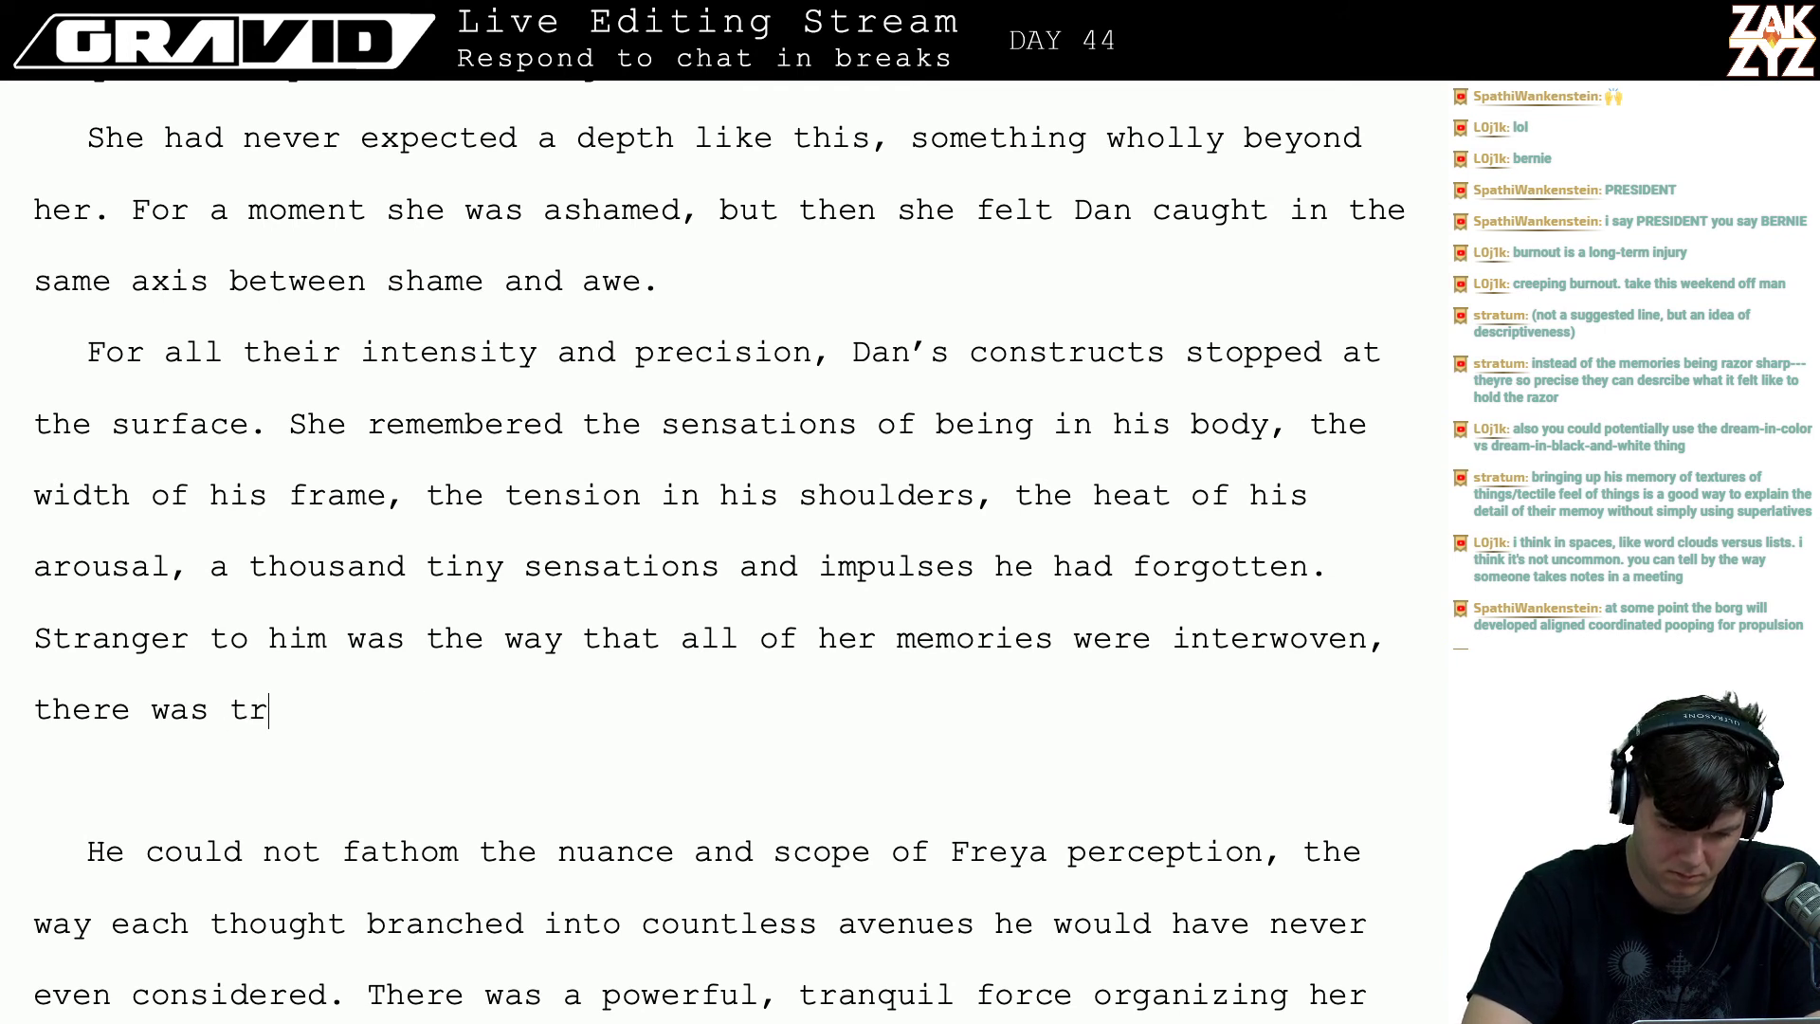
type("anquil but p")
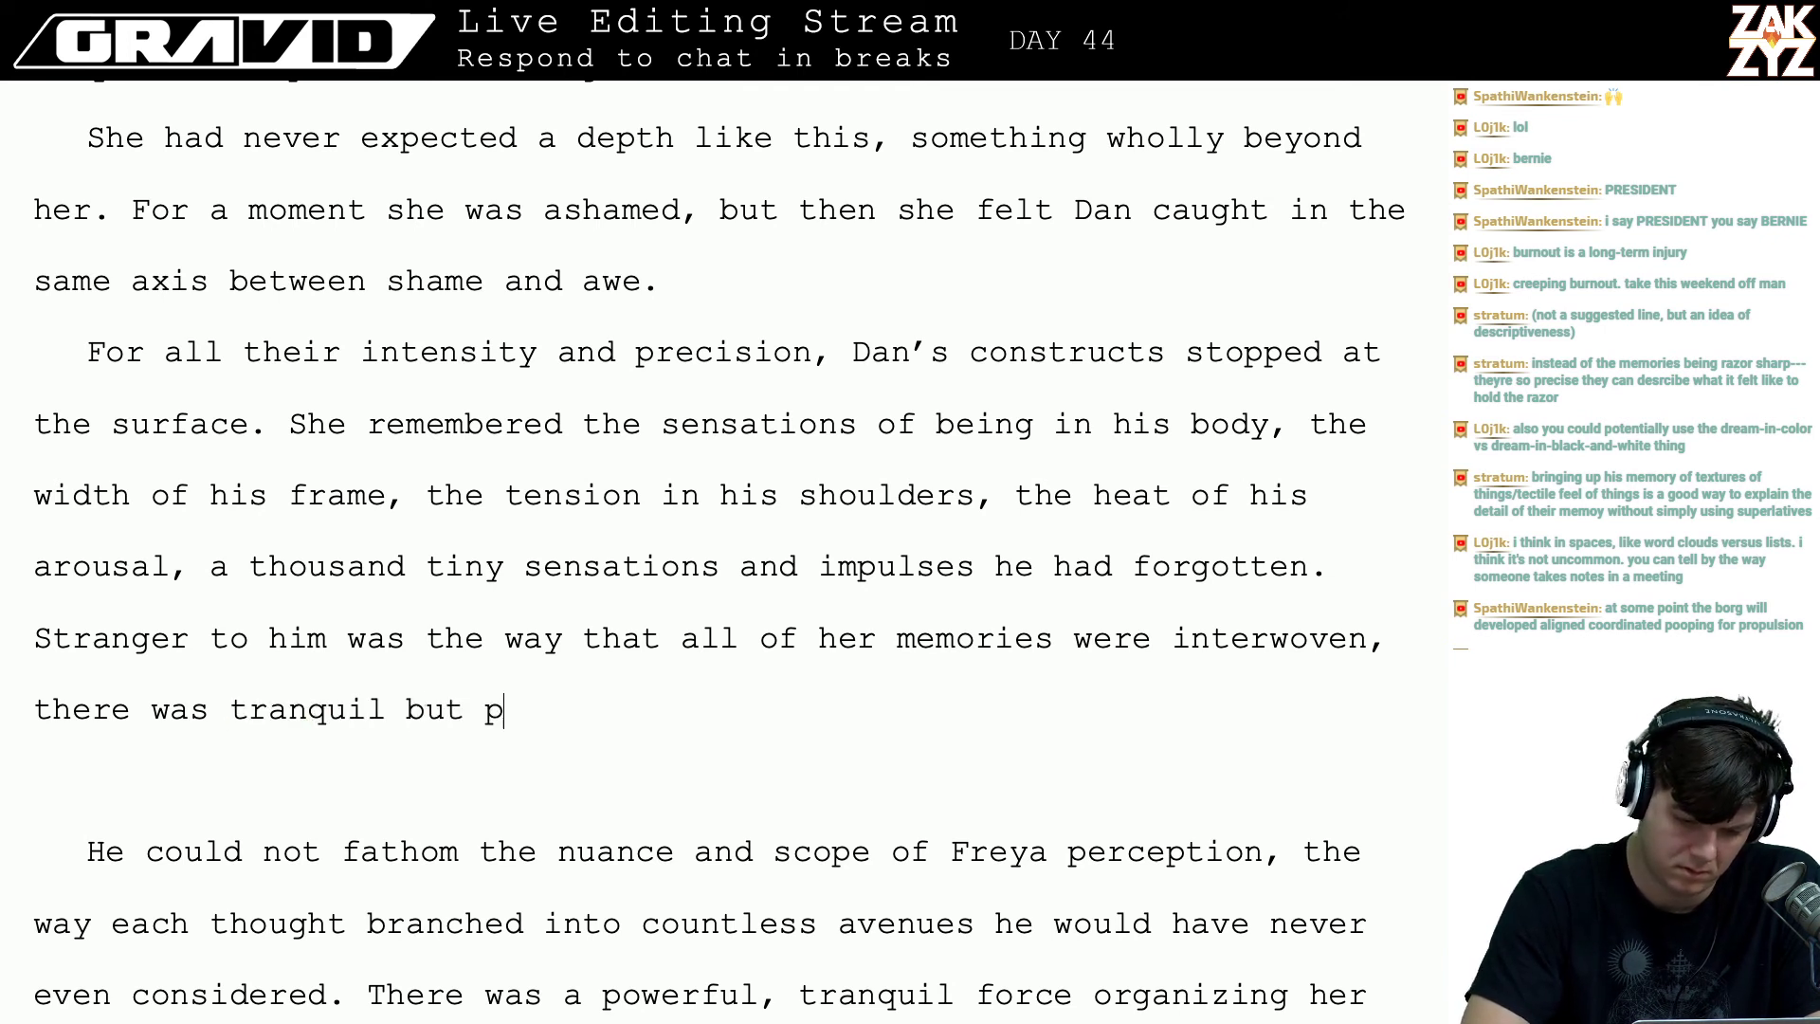
type("owerful forc")
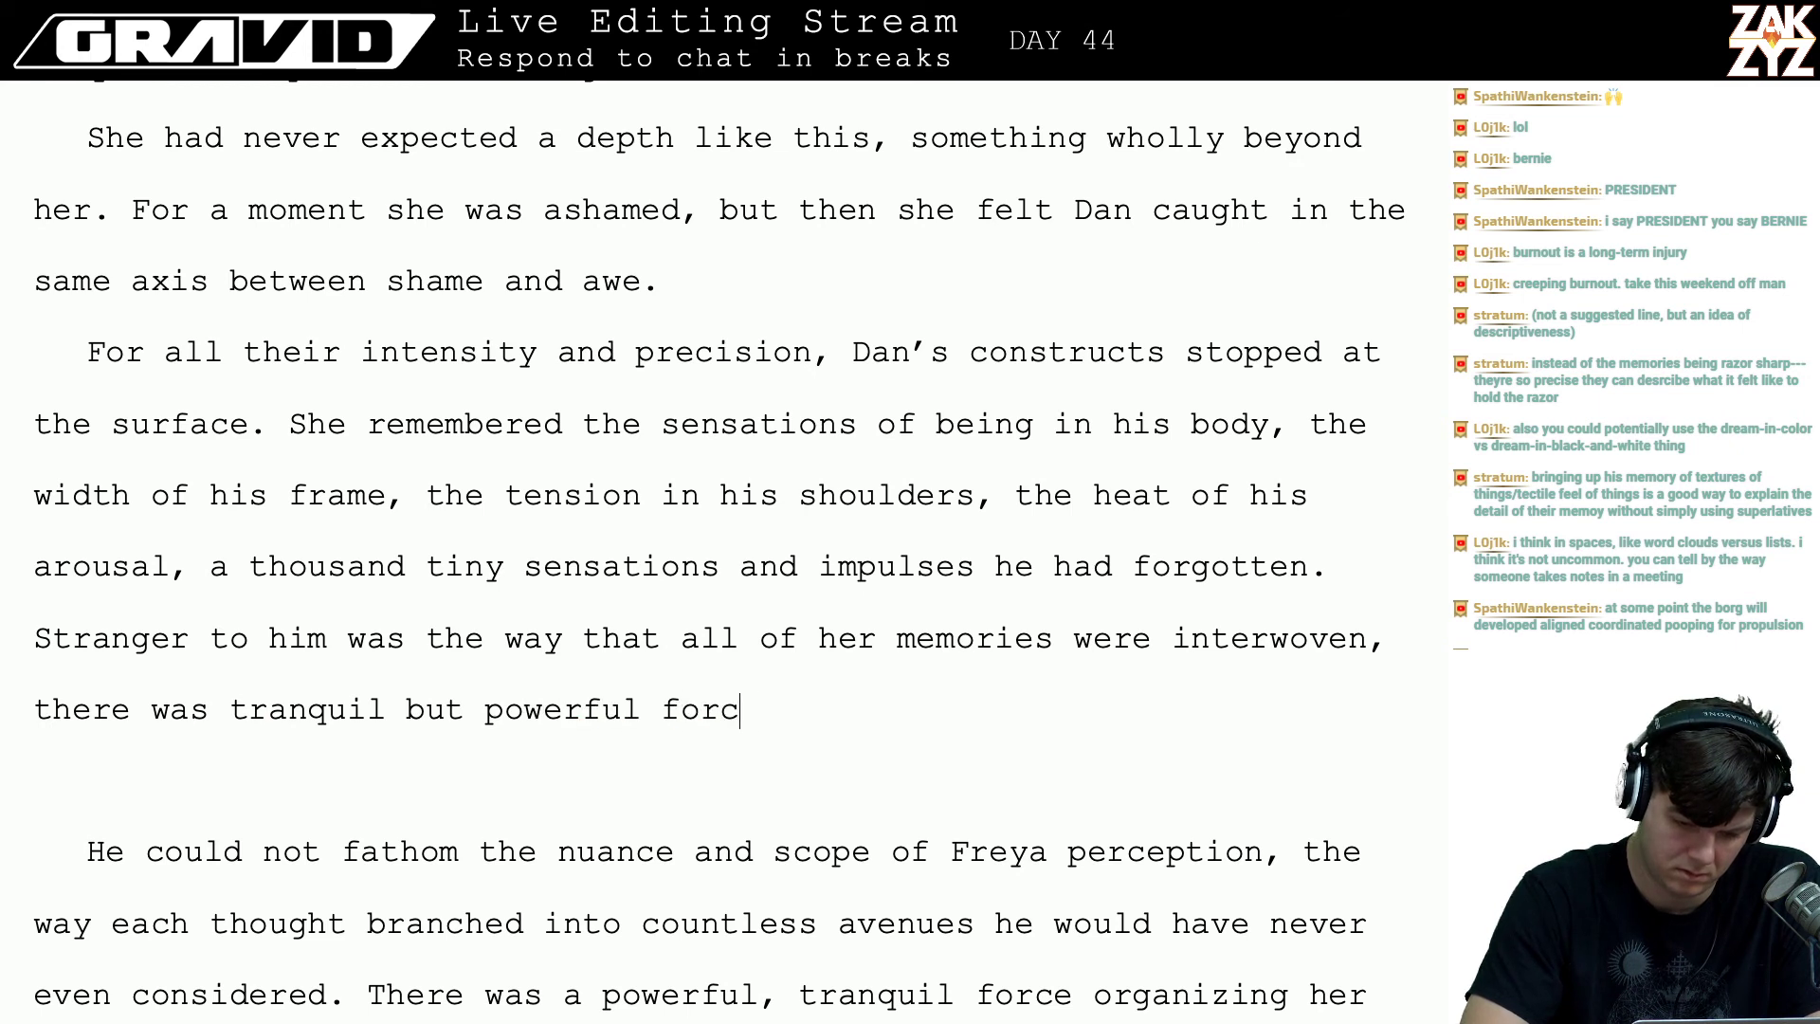
type("e linking all")
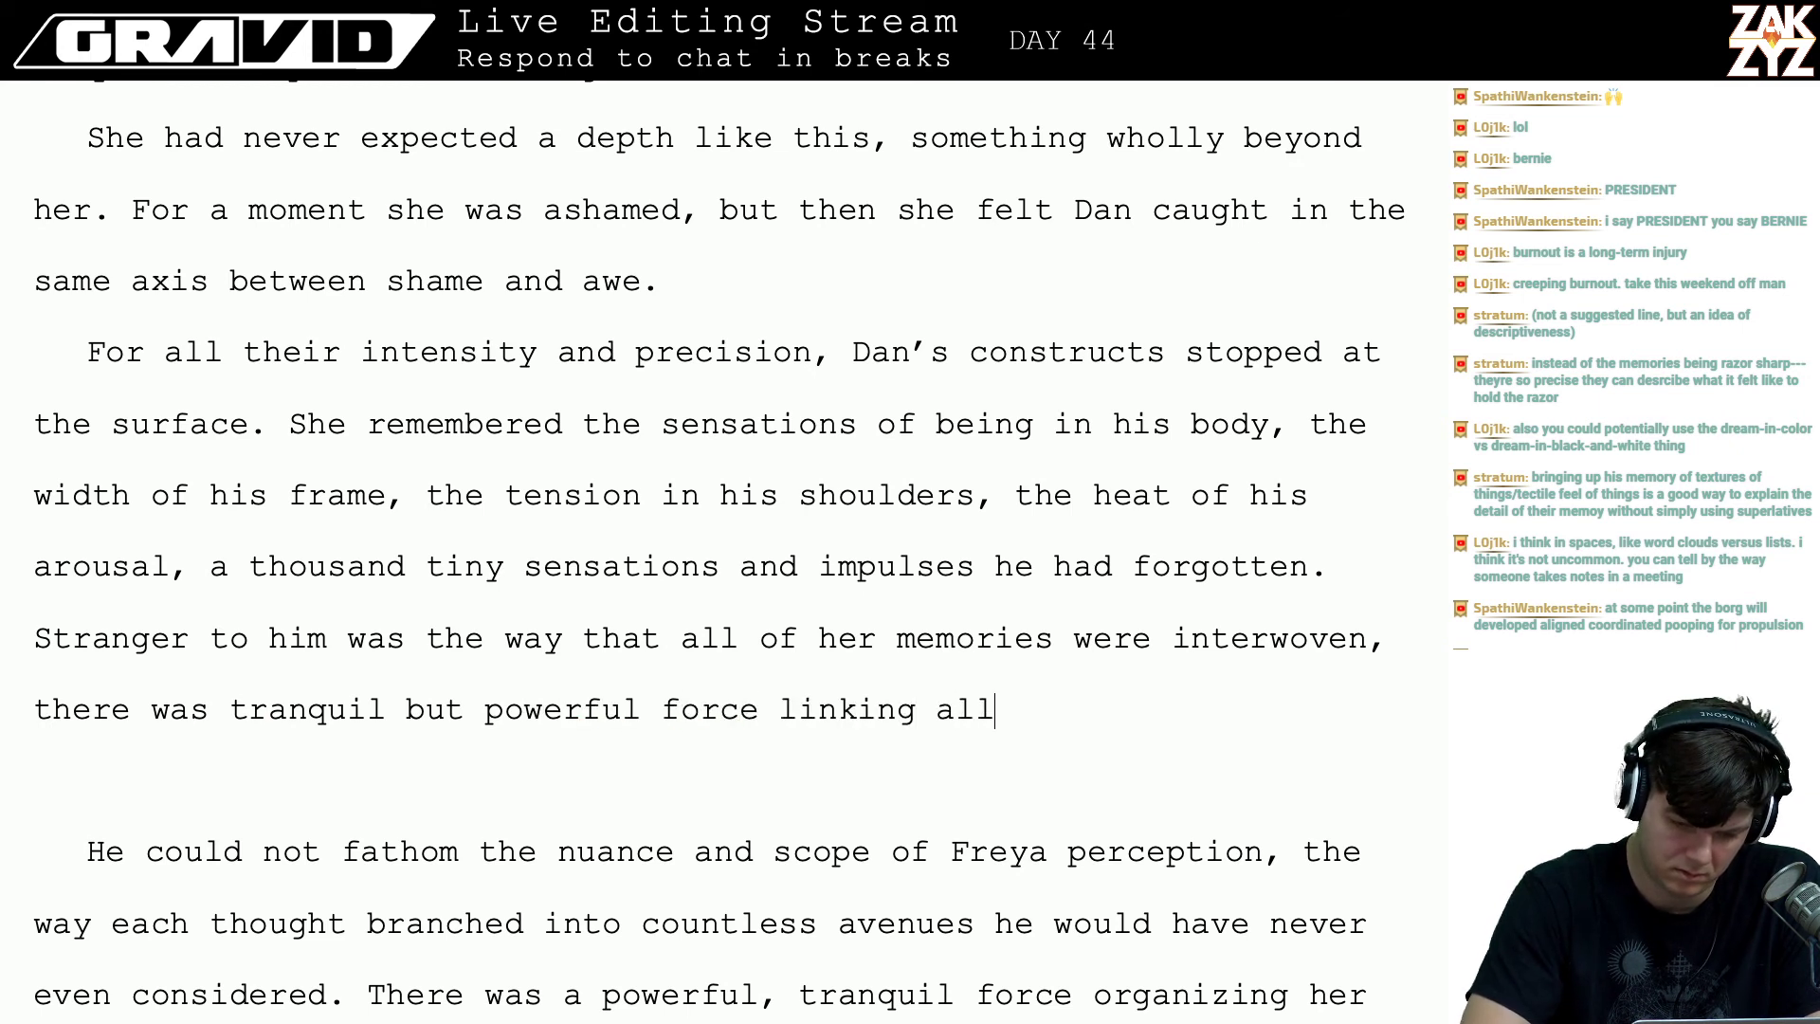
type(" of her mem")
type("ori")
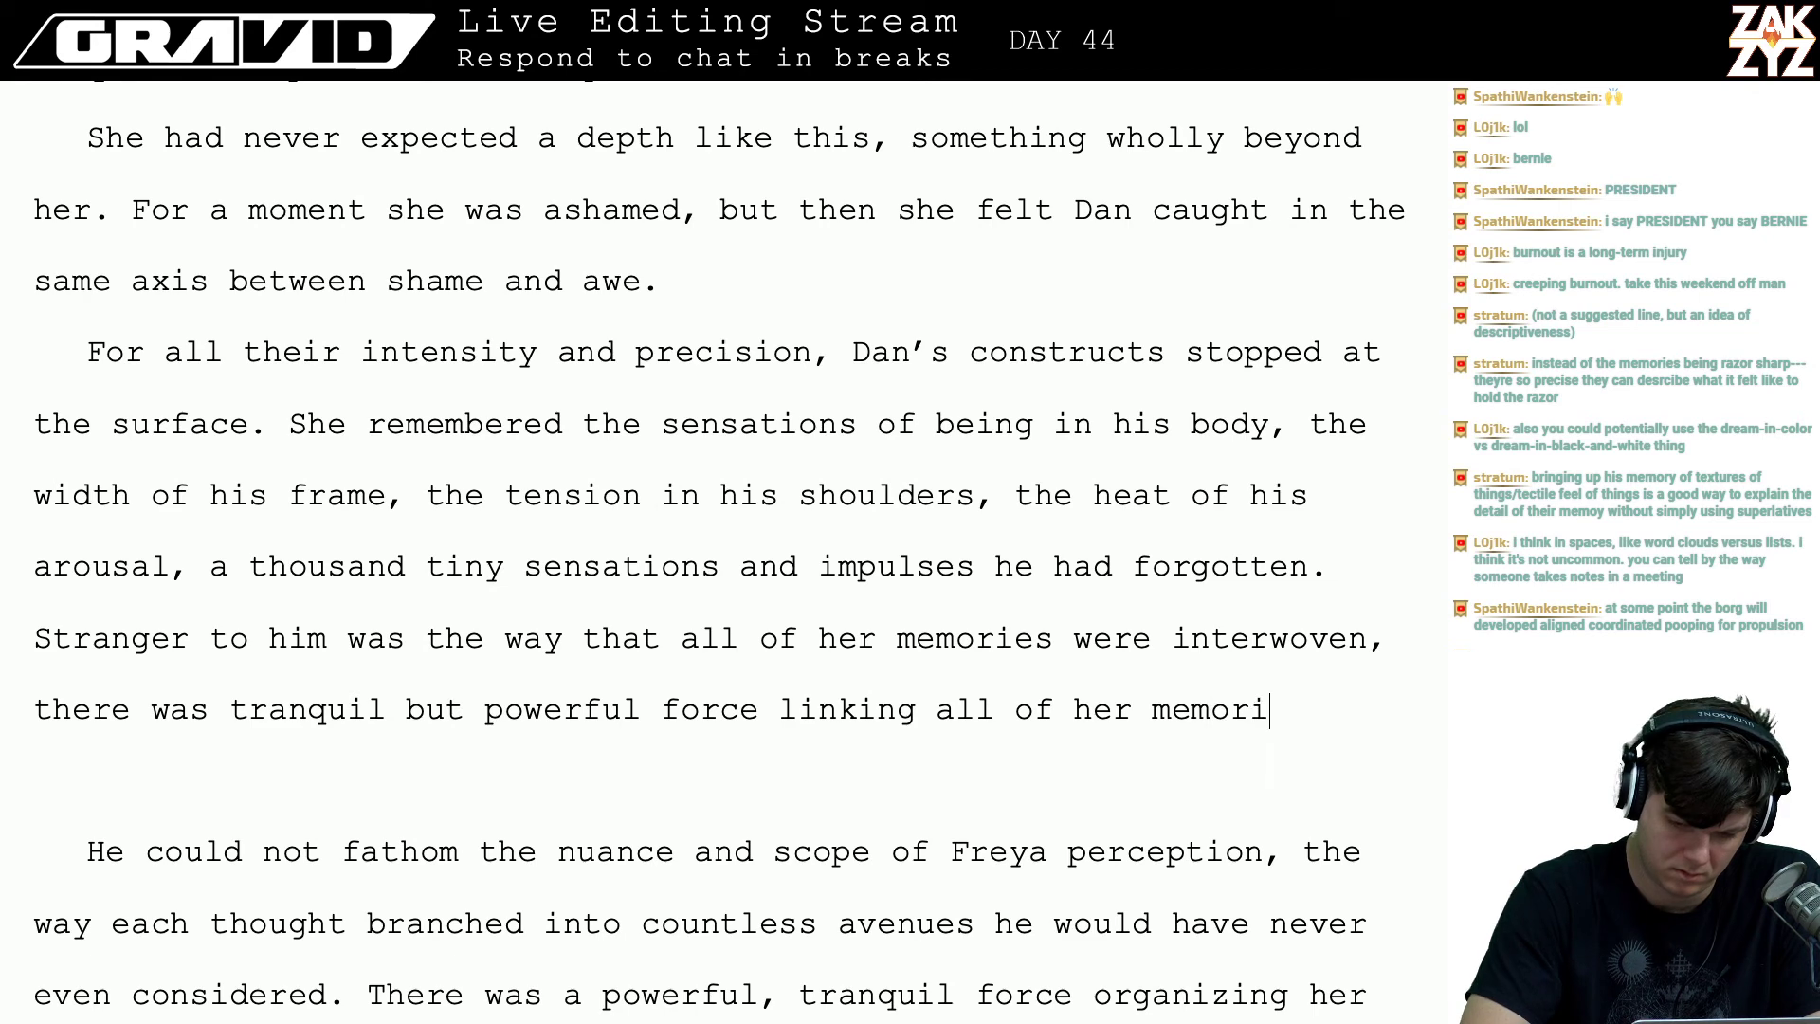
type("es together that was")
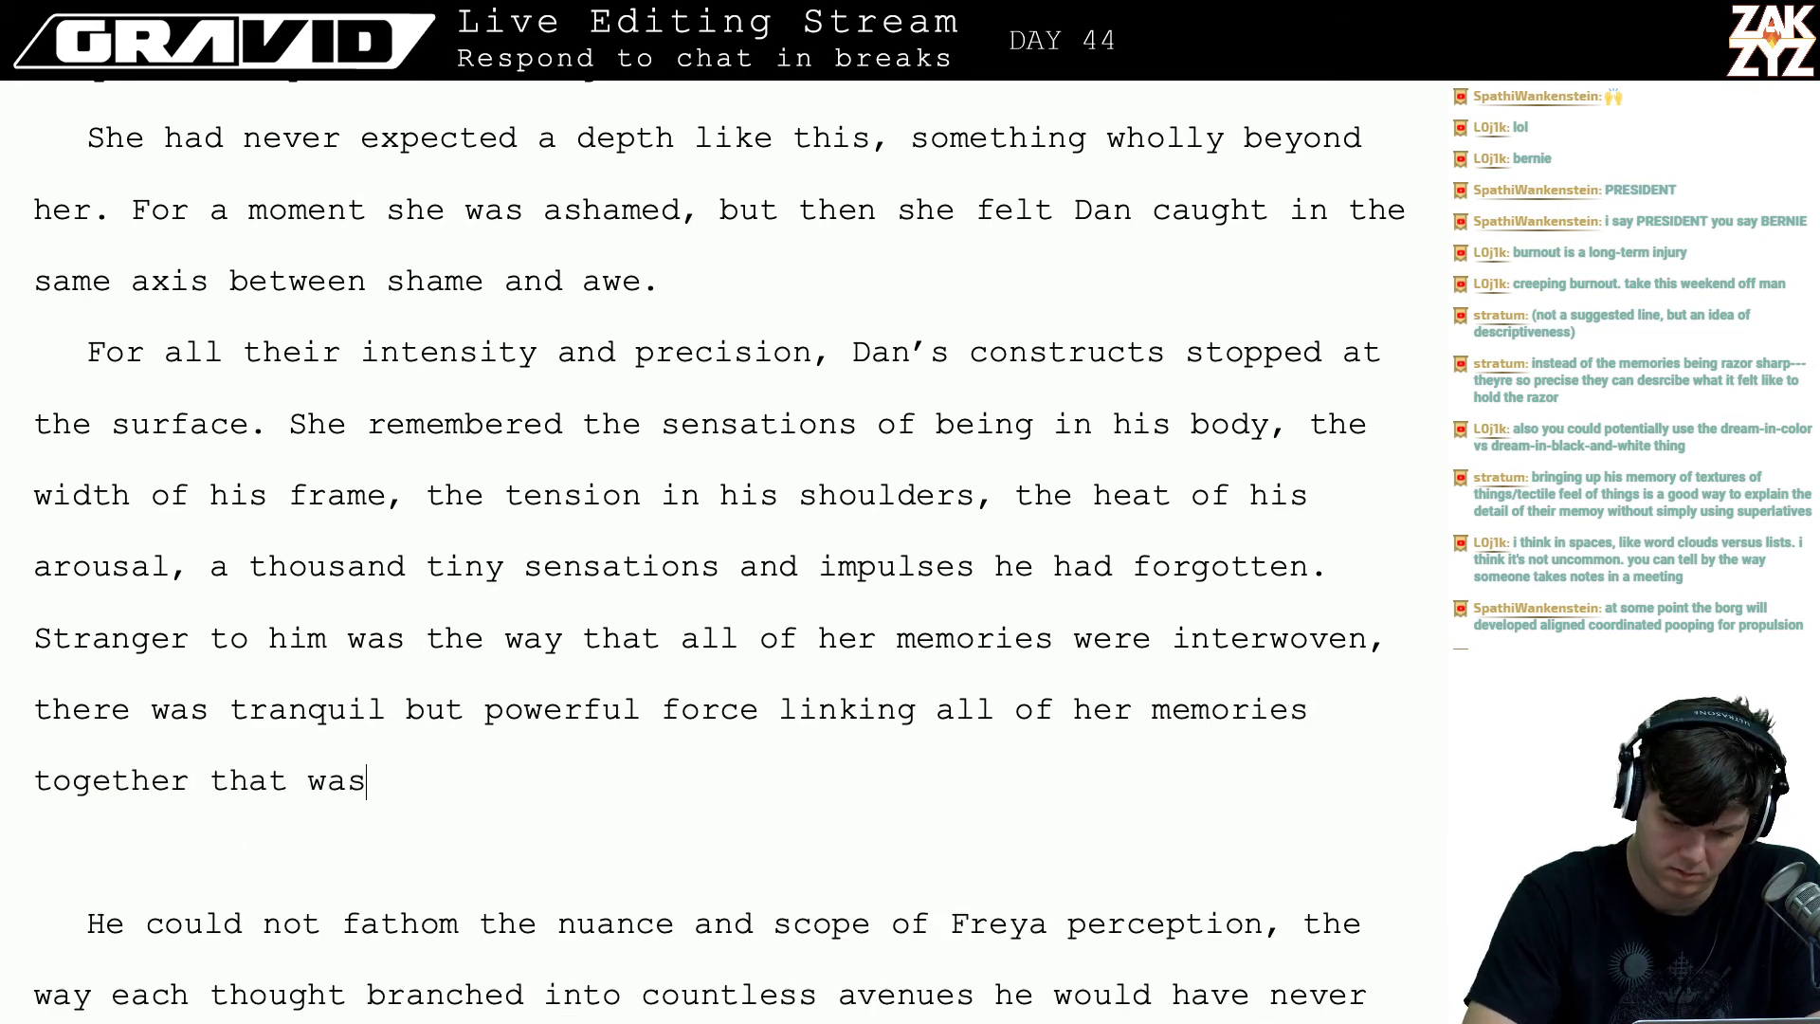
- Replace the final "was" after "together that" with "Dan simply din"
scroll(368, 924, "down", 2)
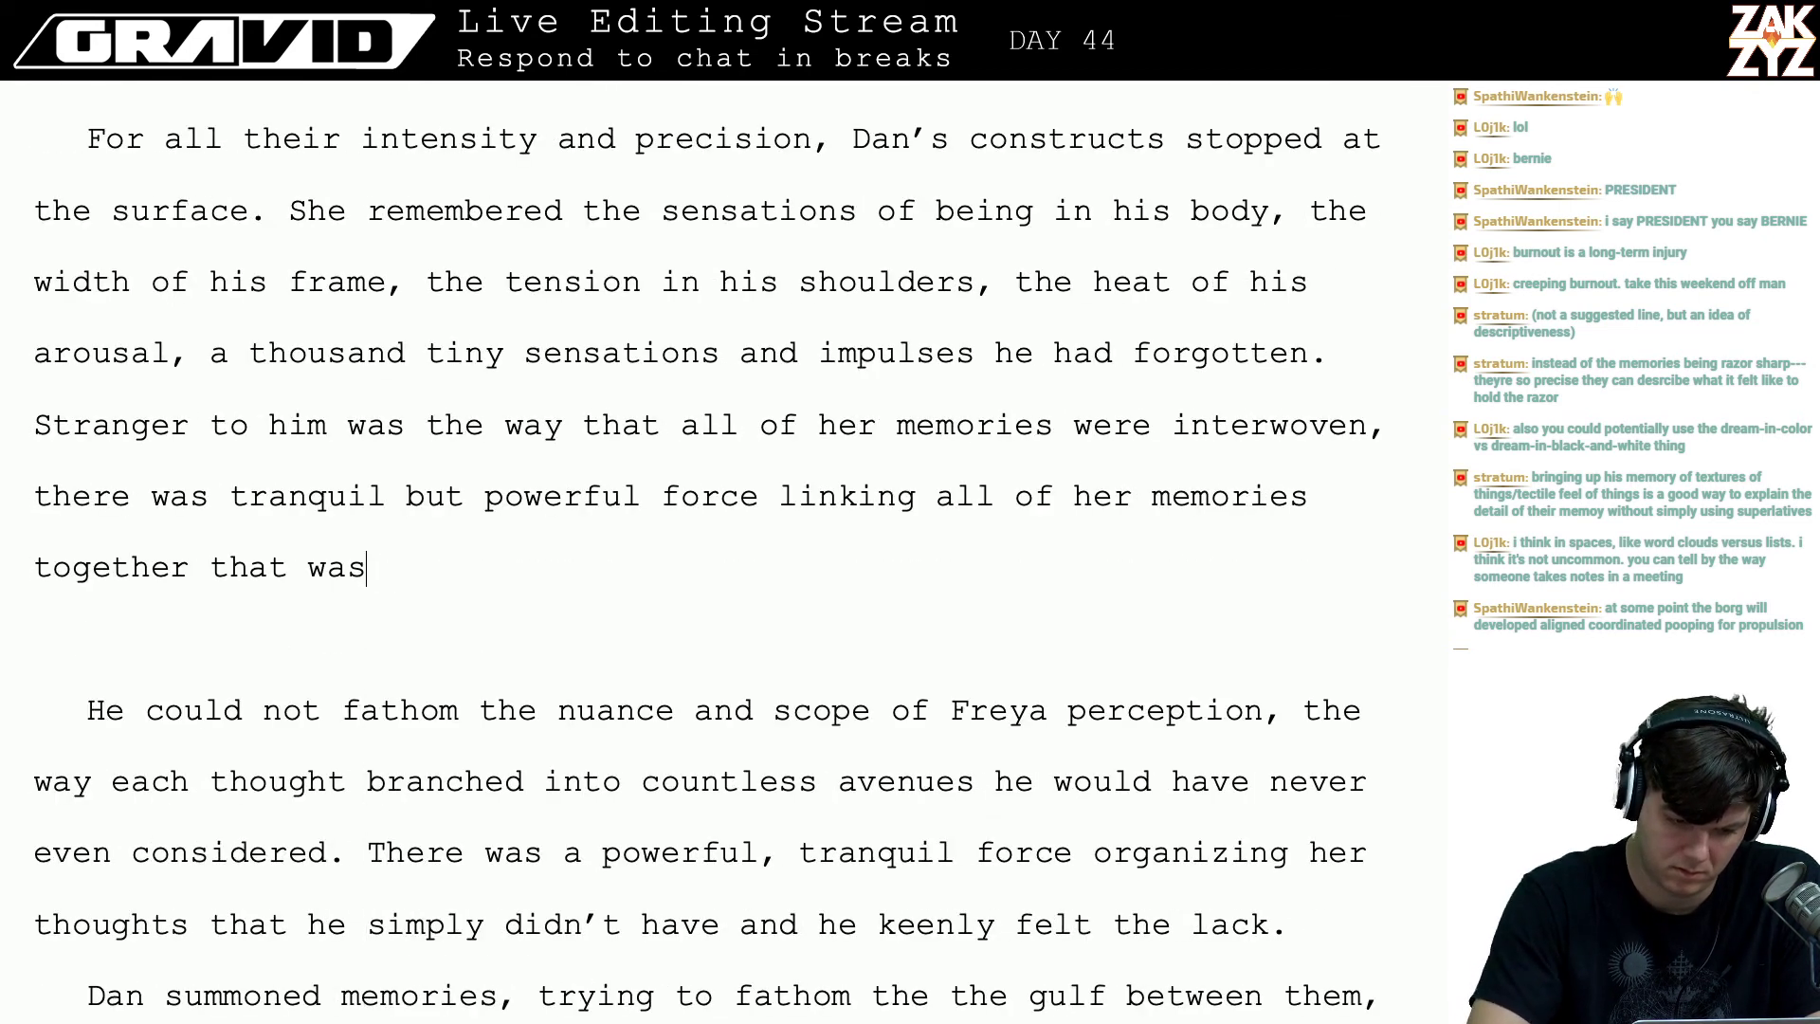
key("BackSpace")
key("BackSpace")
key("BackSpace")
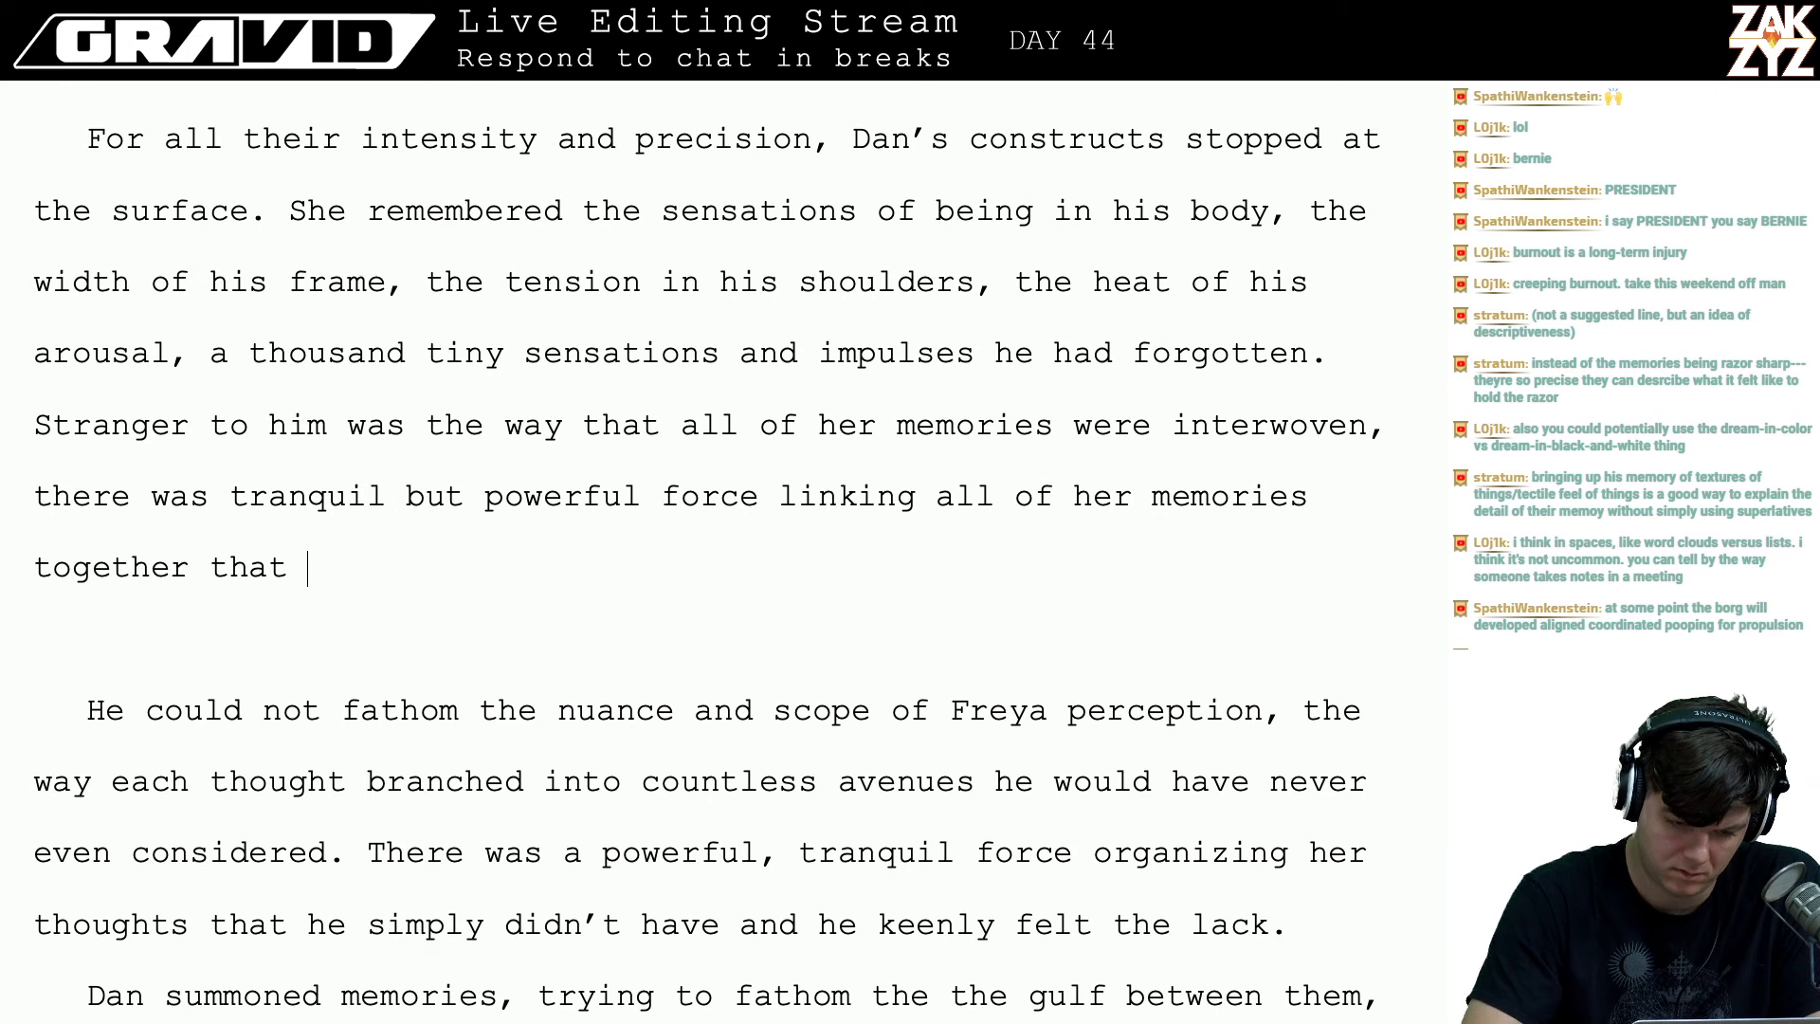
type("Dan simply din")
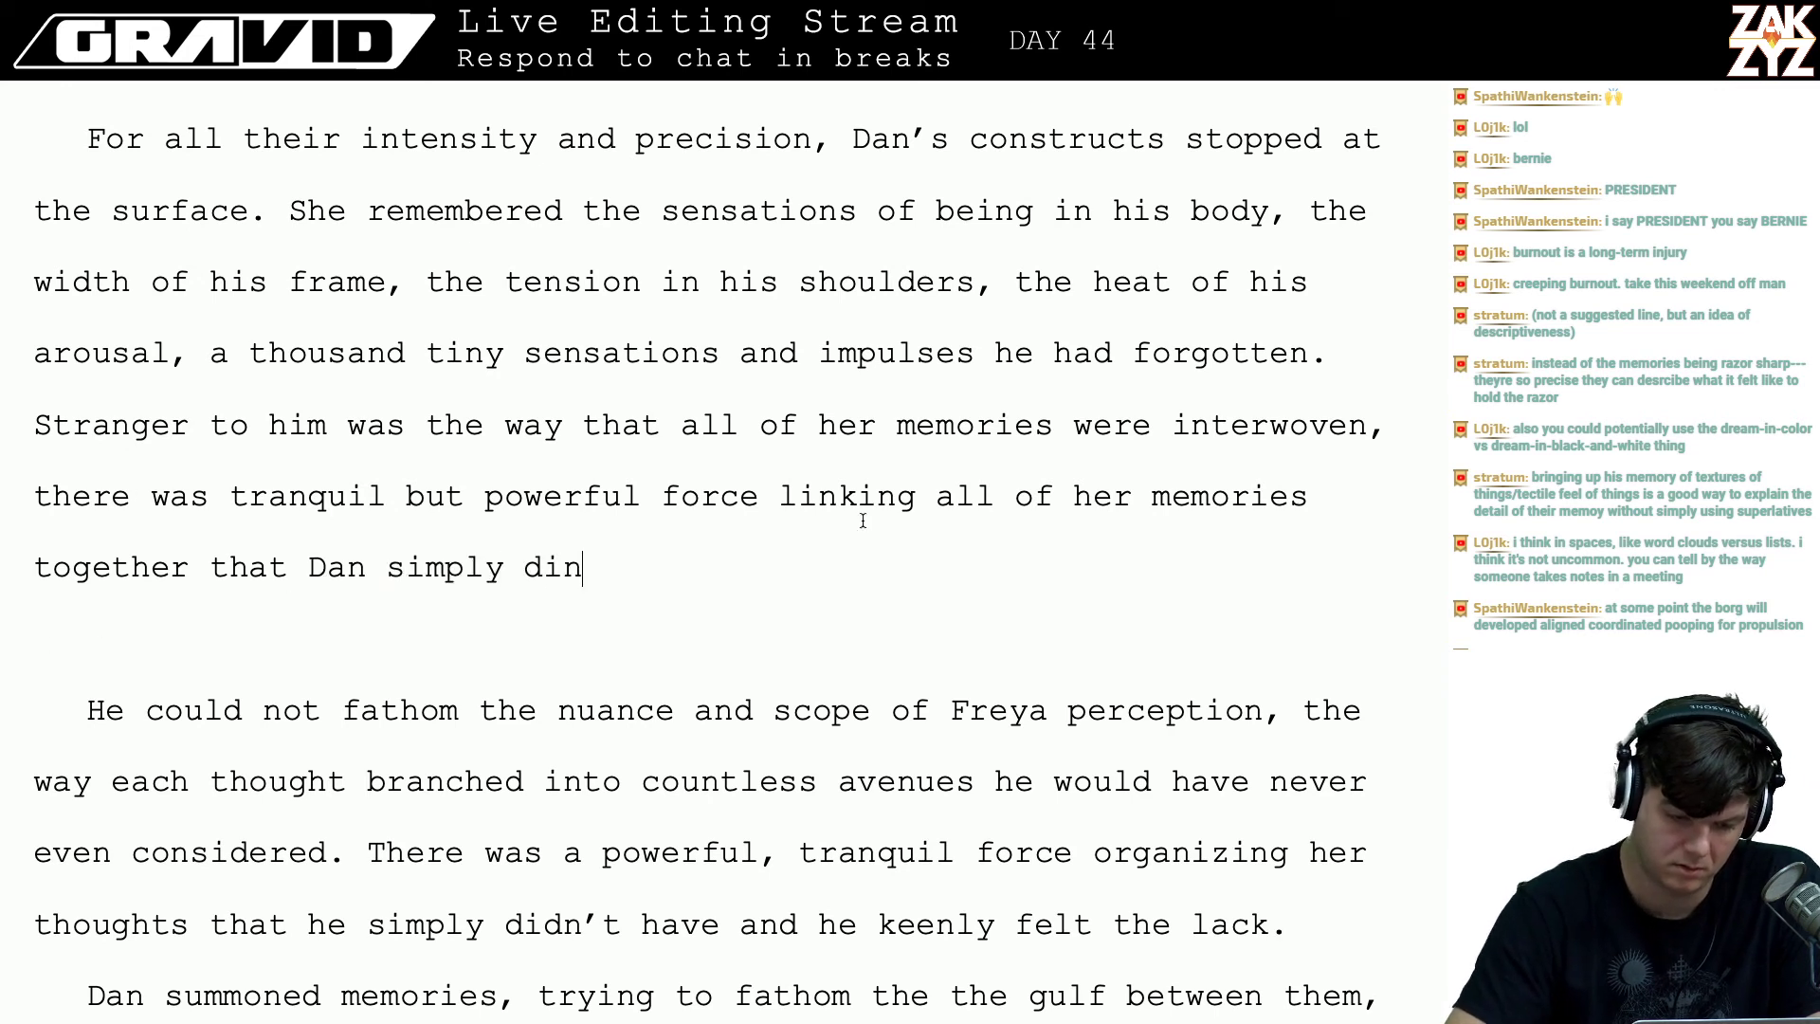
- Replace "had forgotten" with "didn't remember" after "a thousand tiny sensations and impulses he"
left_click(226, 574)
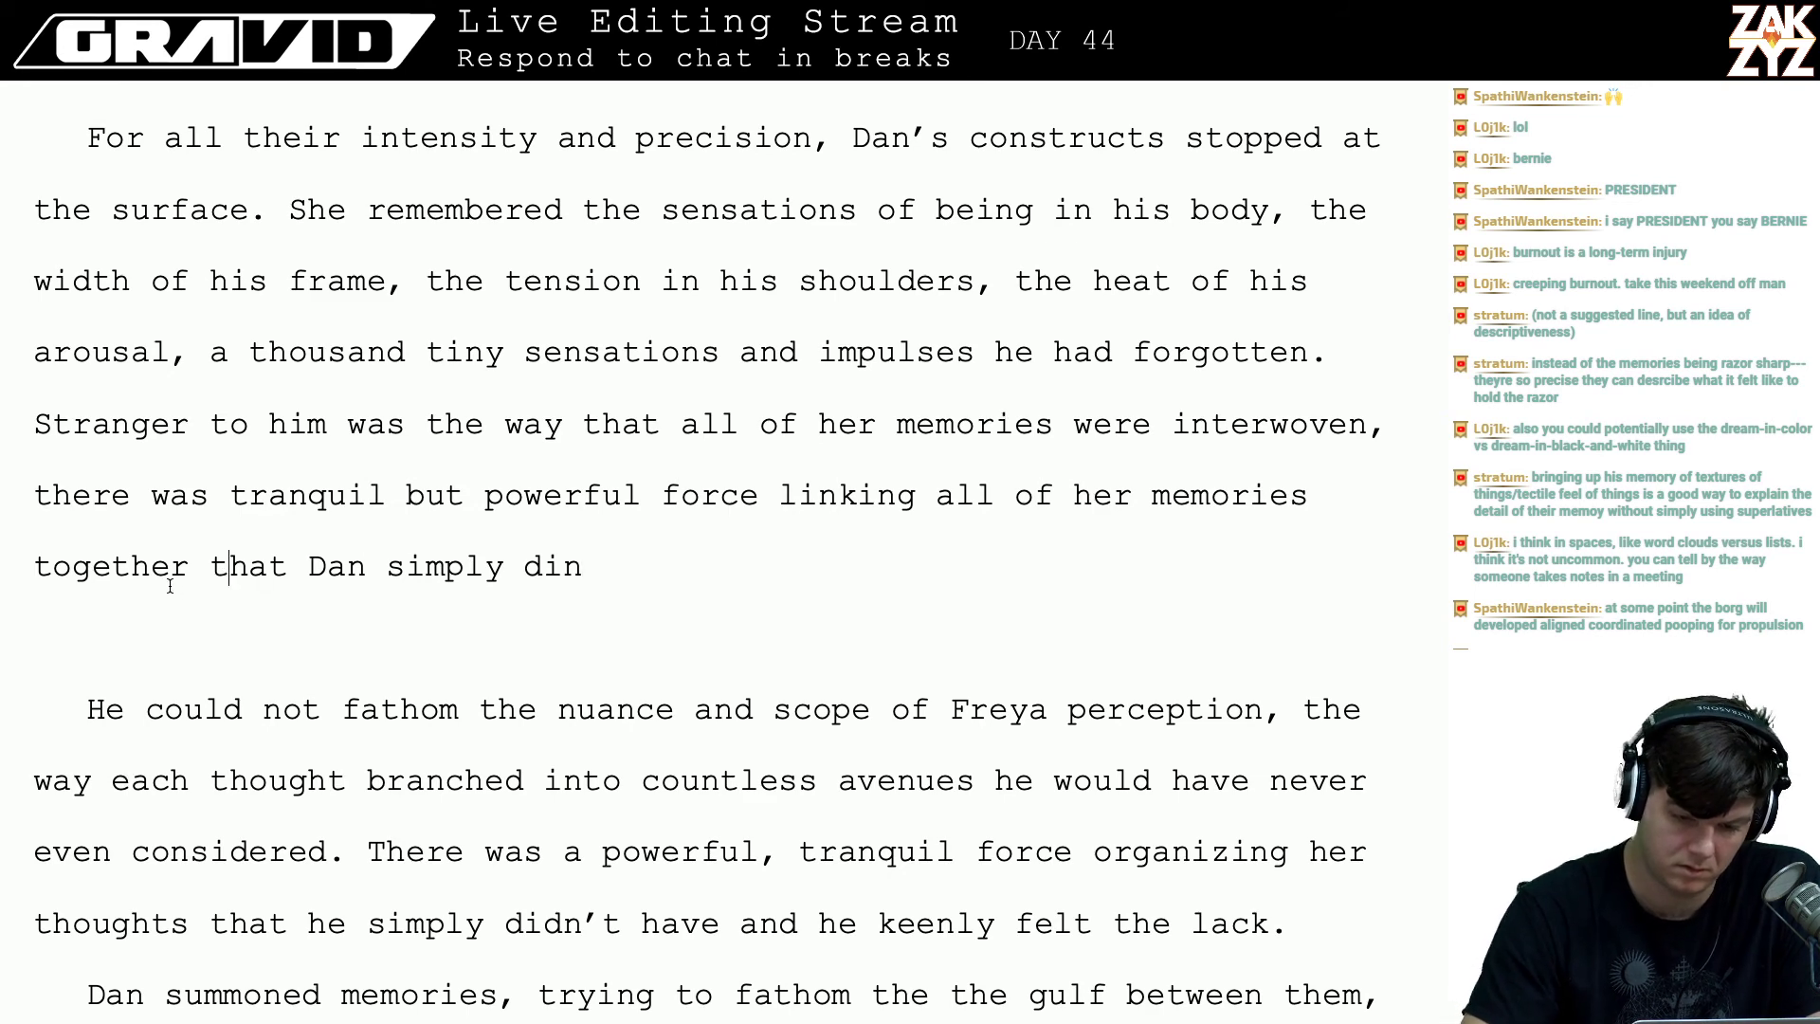
left_click(190, 424)
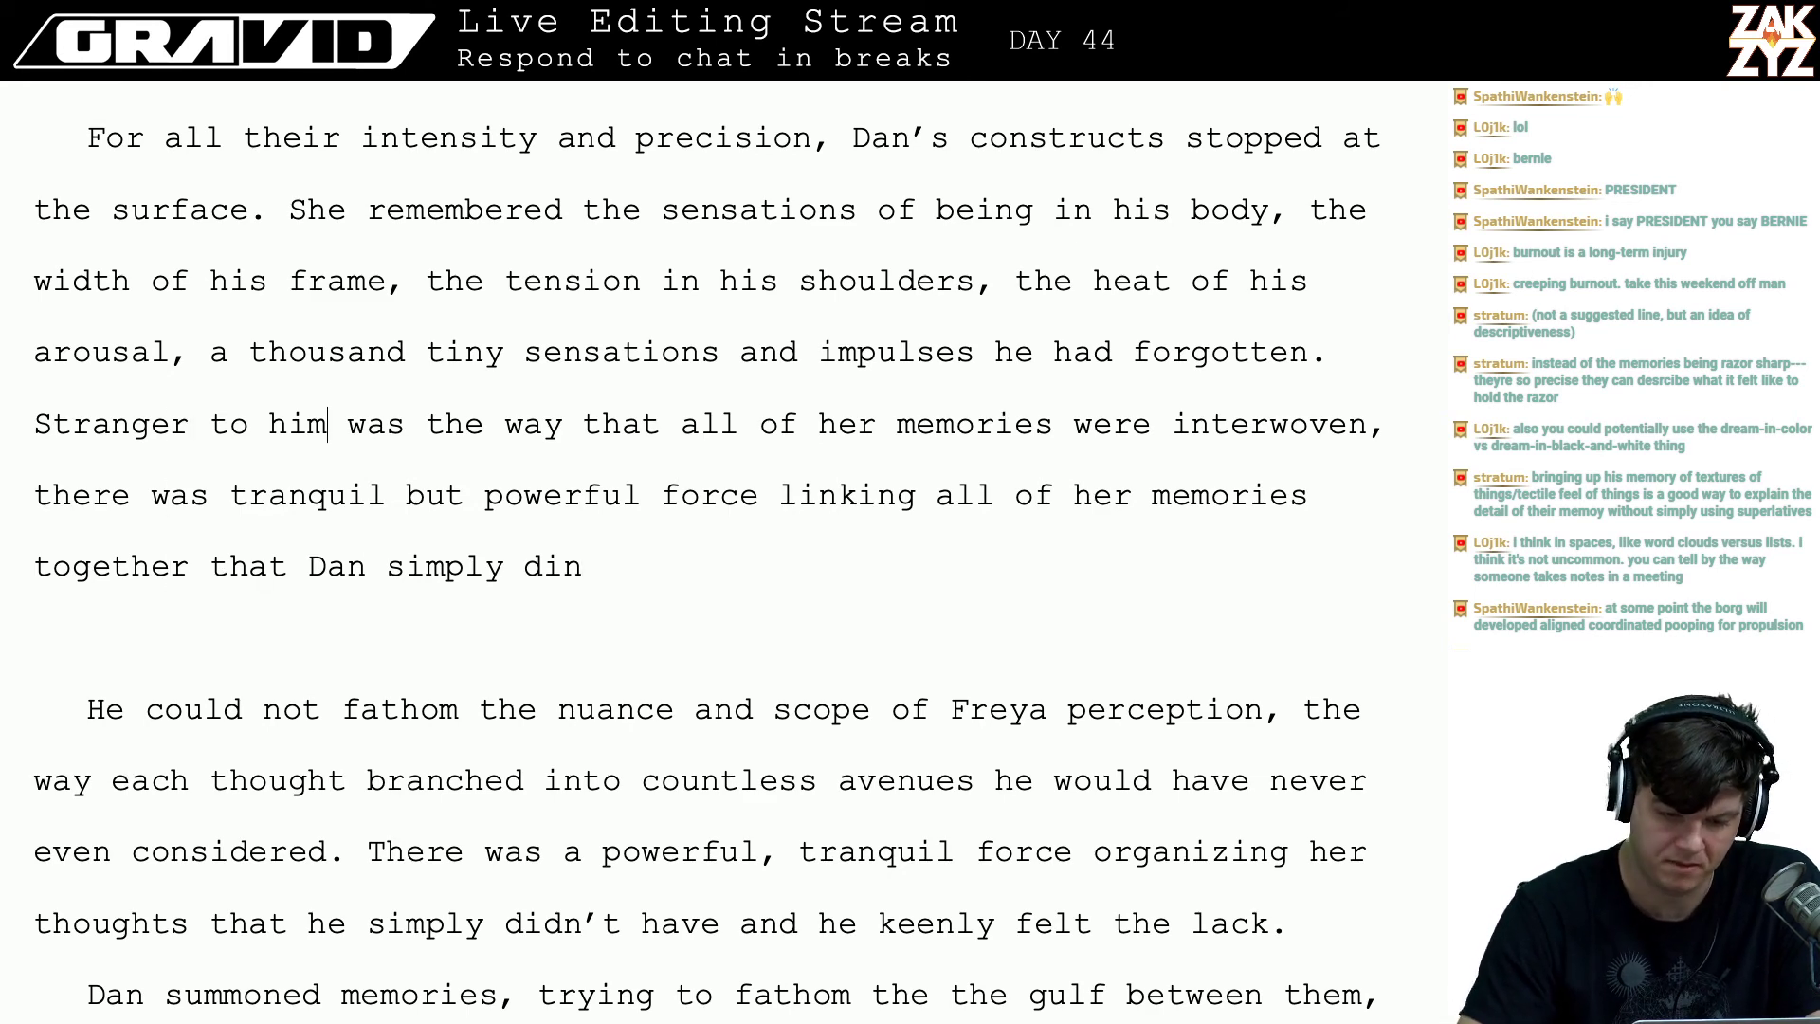
scroll(427, 414, "down", 1)
left_click(426, 410)
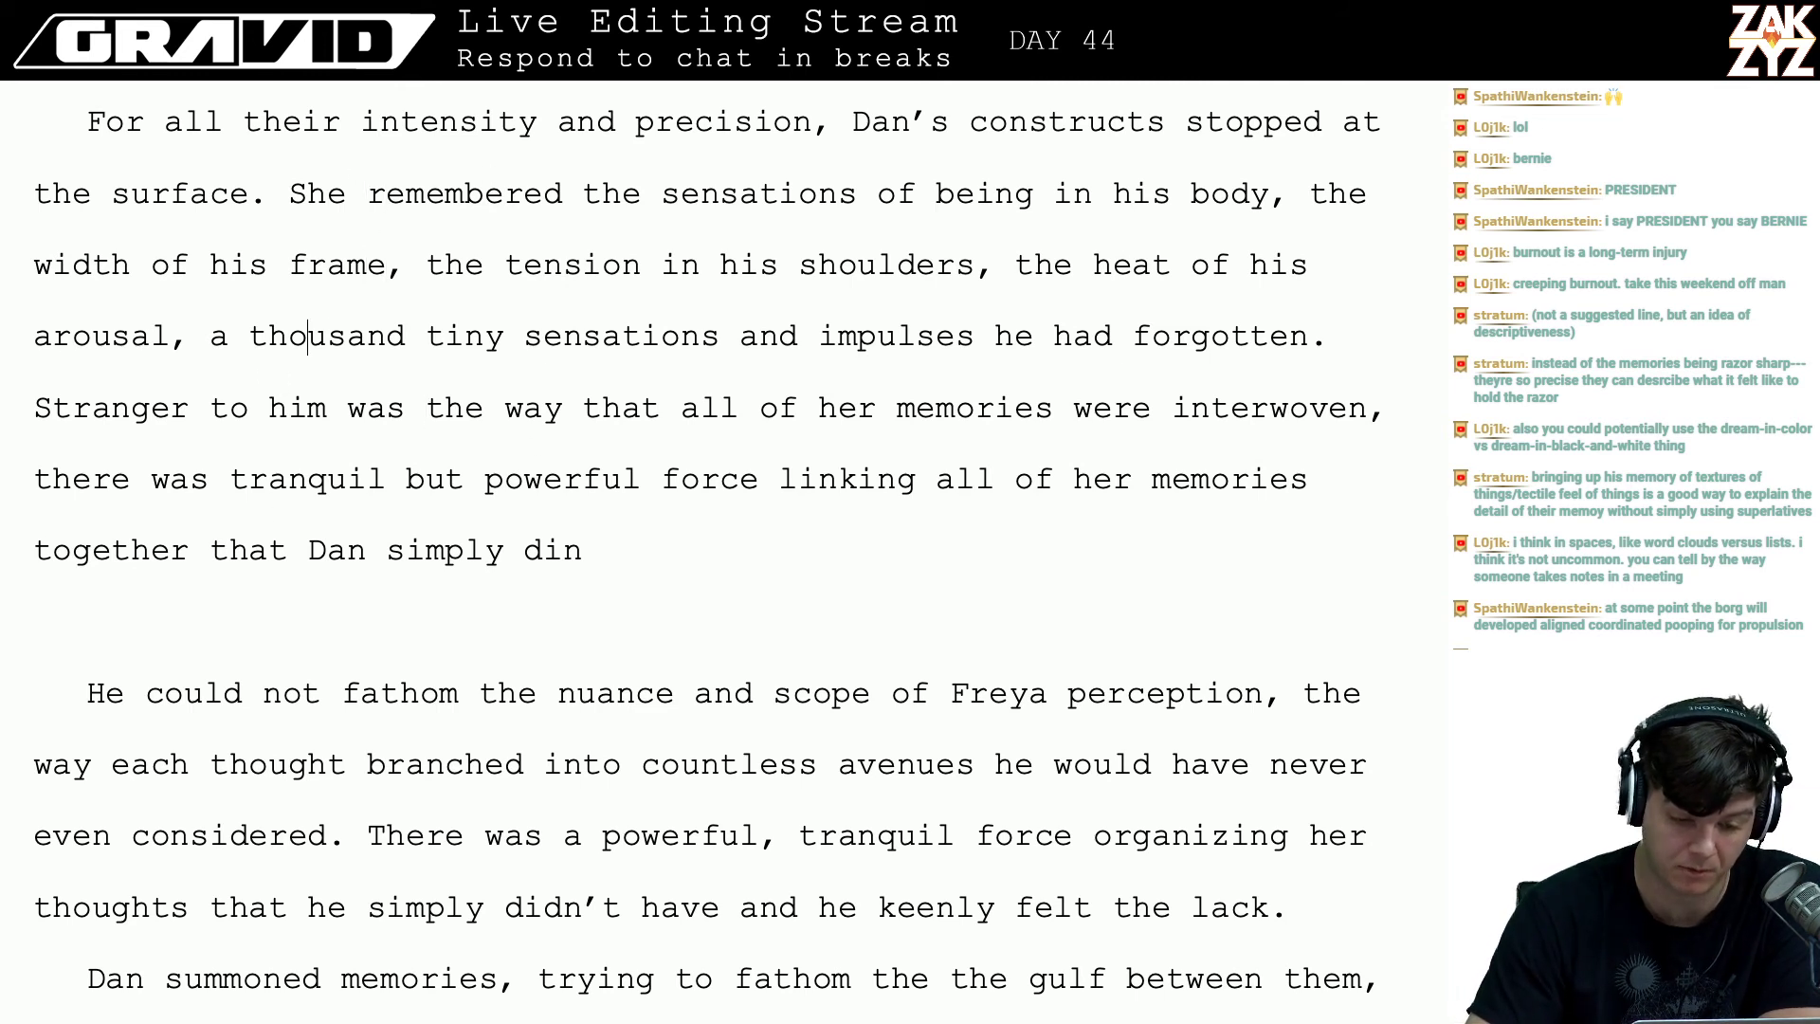
key("Right")
key("Right")
key("Right")
key("Right")
key("Right")
key("Right")
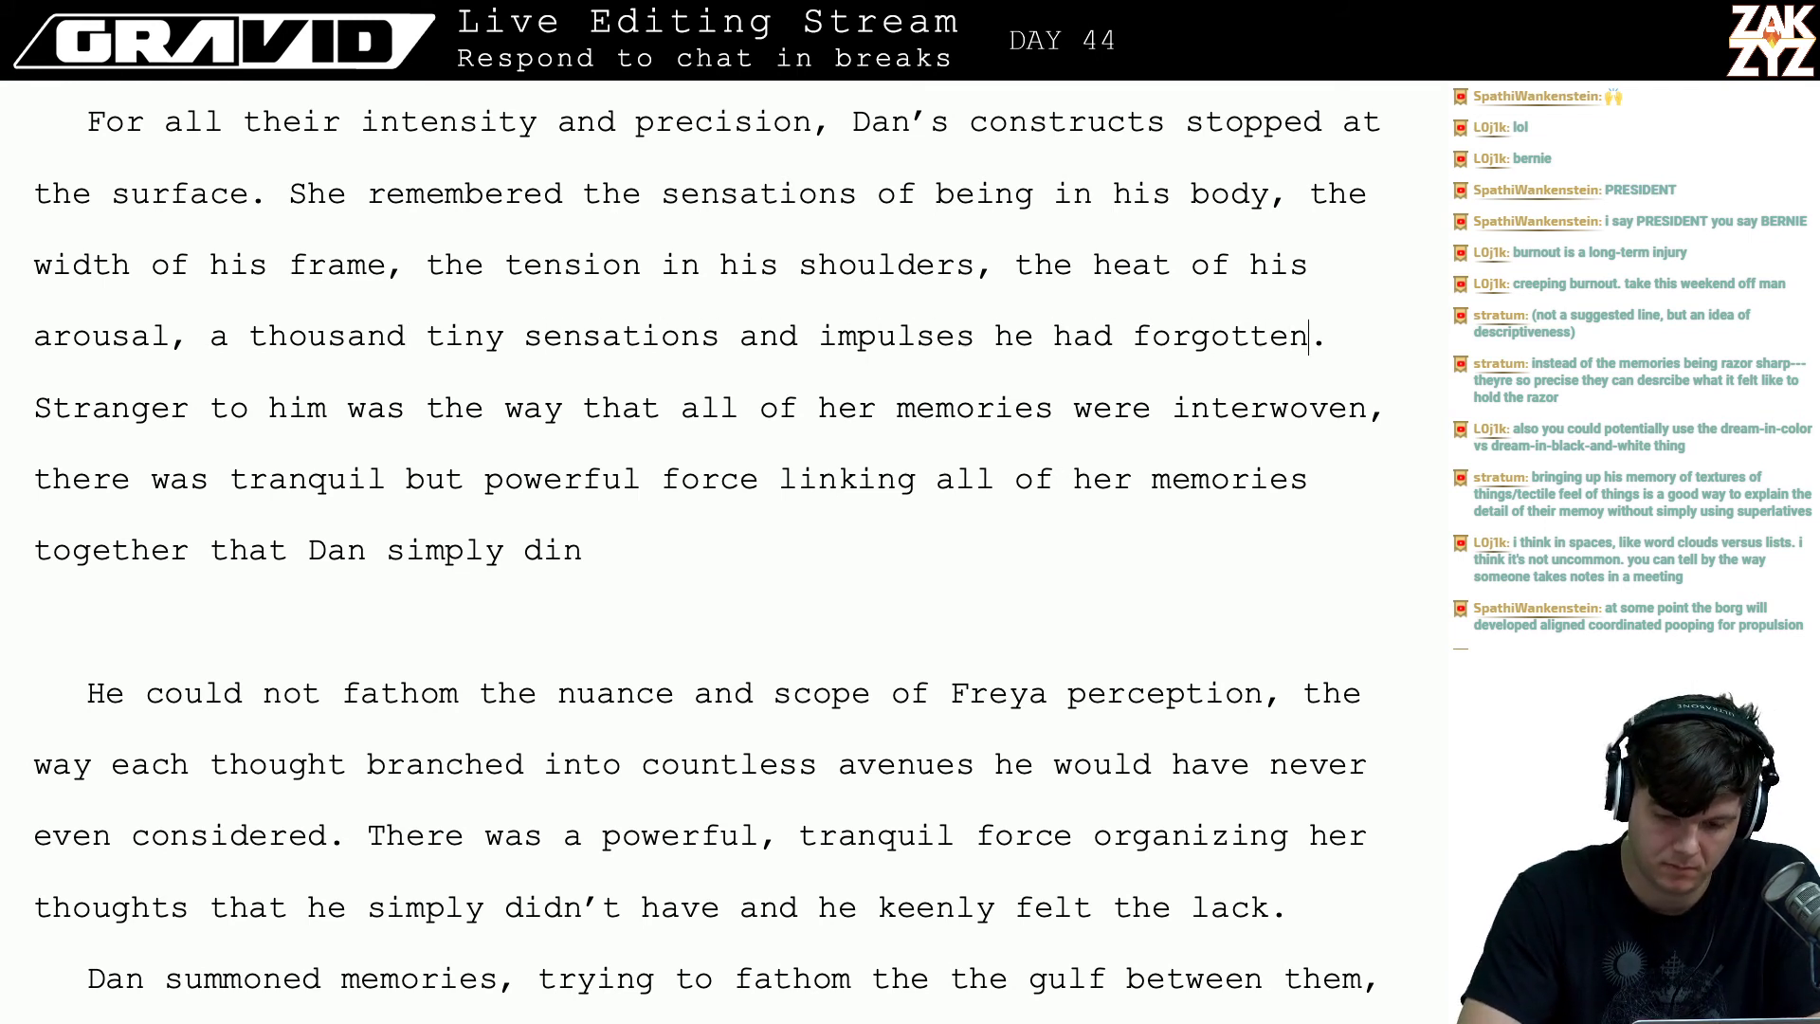
key("BackSpace")
key("BackSpace")
key("BackSpace")
key("BackSpace")
key("BackSpace")
key("BackSpace")
key("BackSpace")
key("BackSpace")
key("BackSpace")
key("BackSpace")
key("BackSpace")
key("BackSpace")
key("BackSpace")
key("BackSpace")
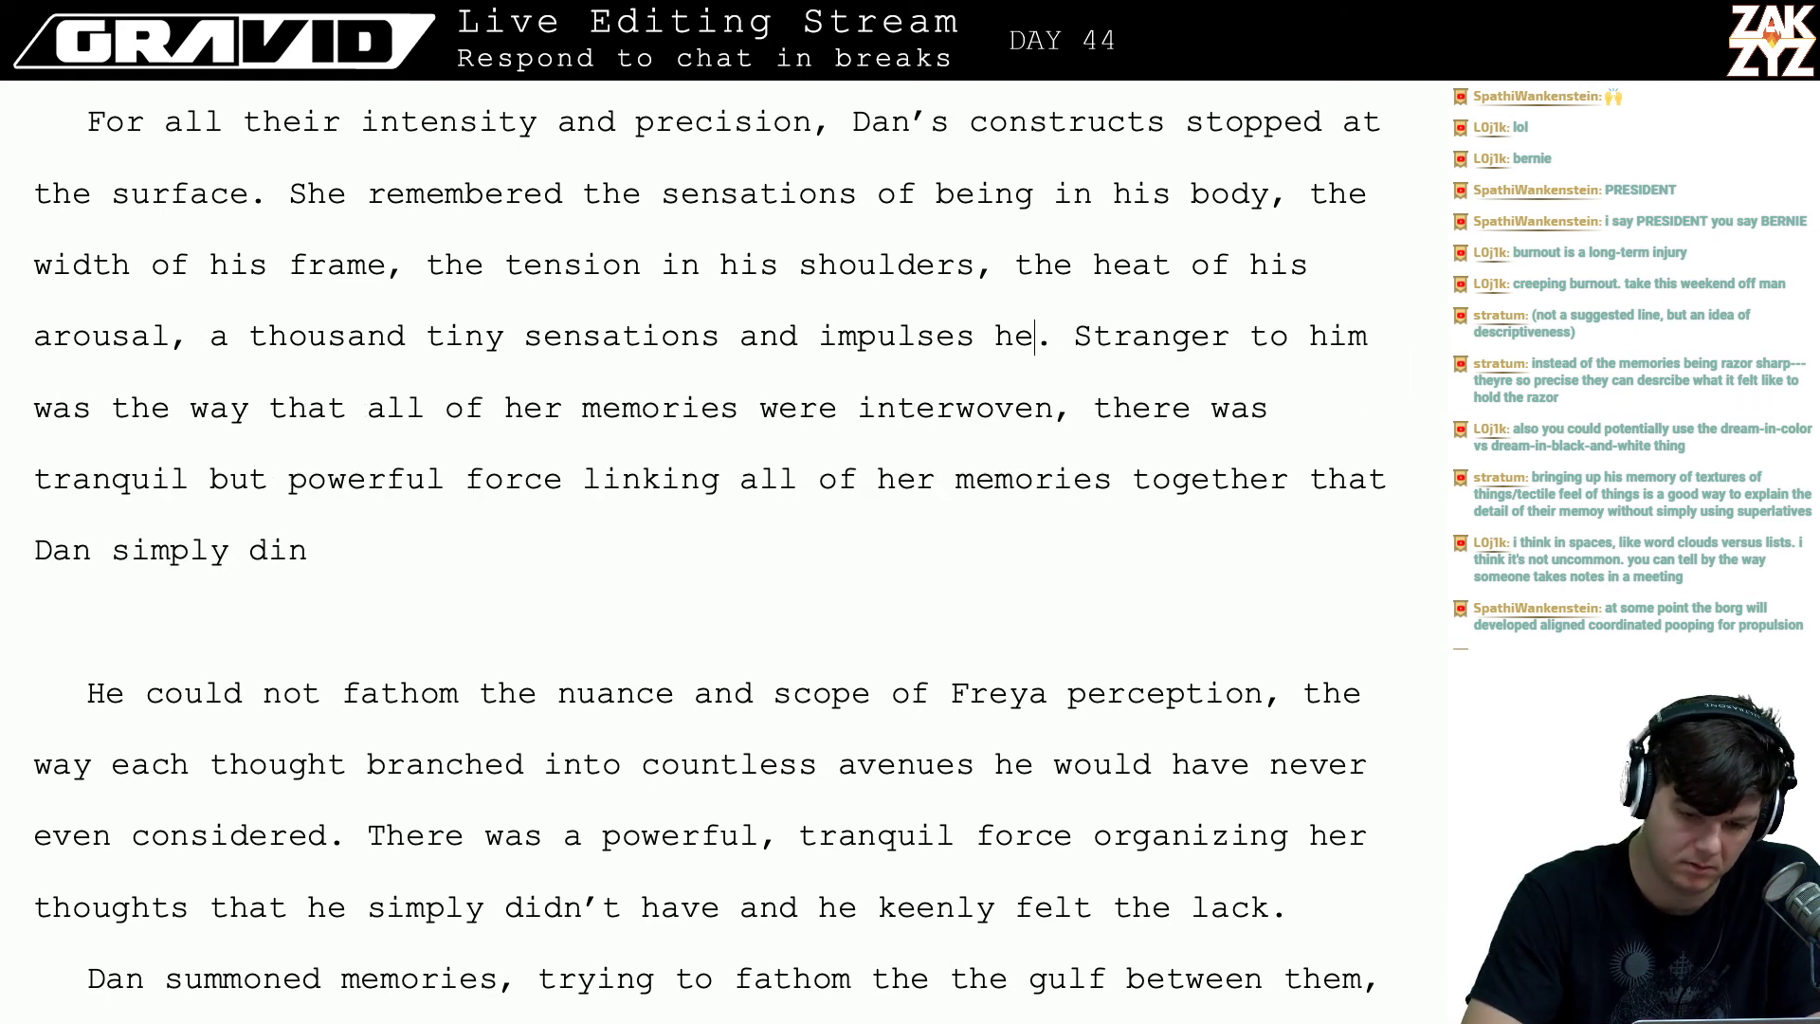
key("BackSpace")
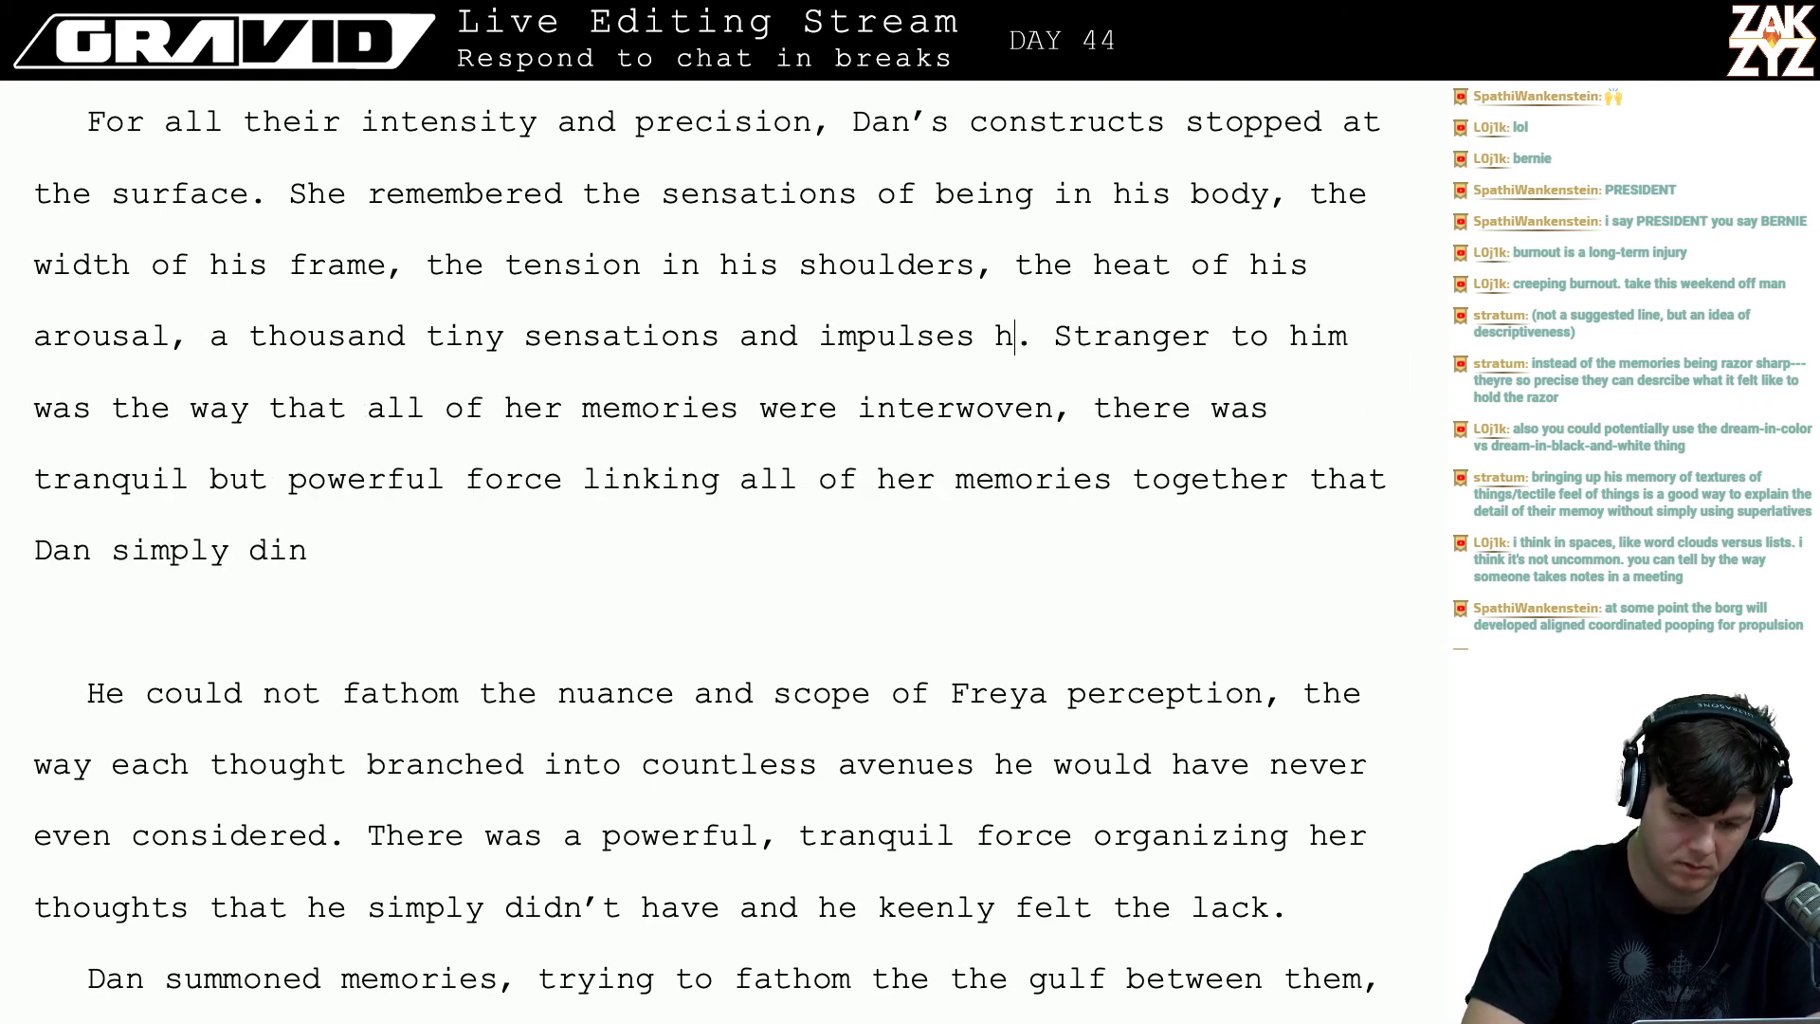
type("e didn't rem")
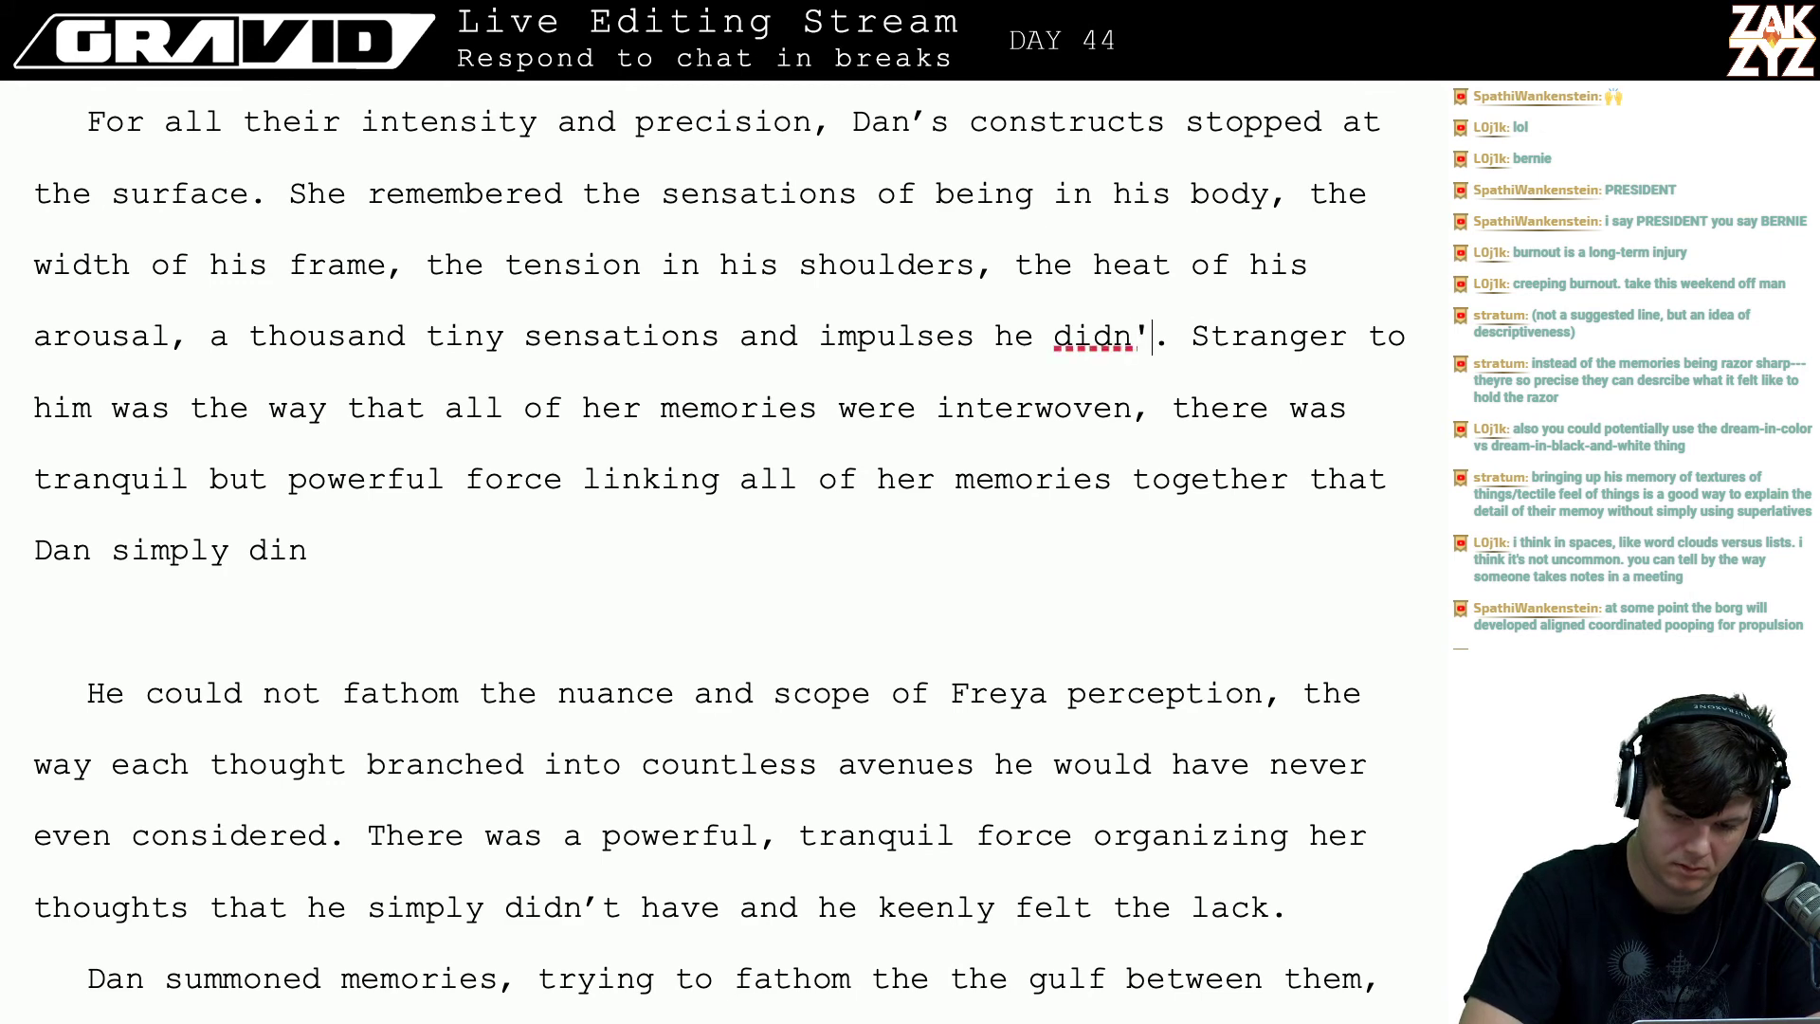
type("ember")
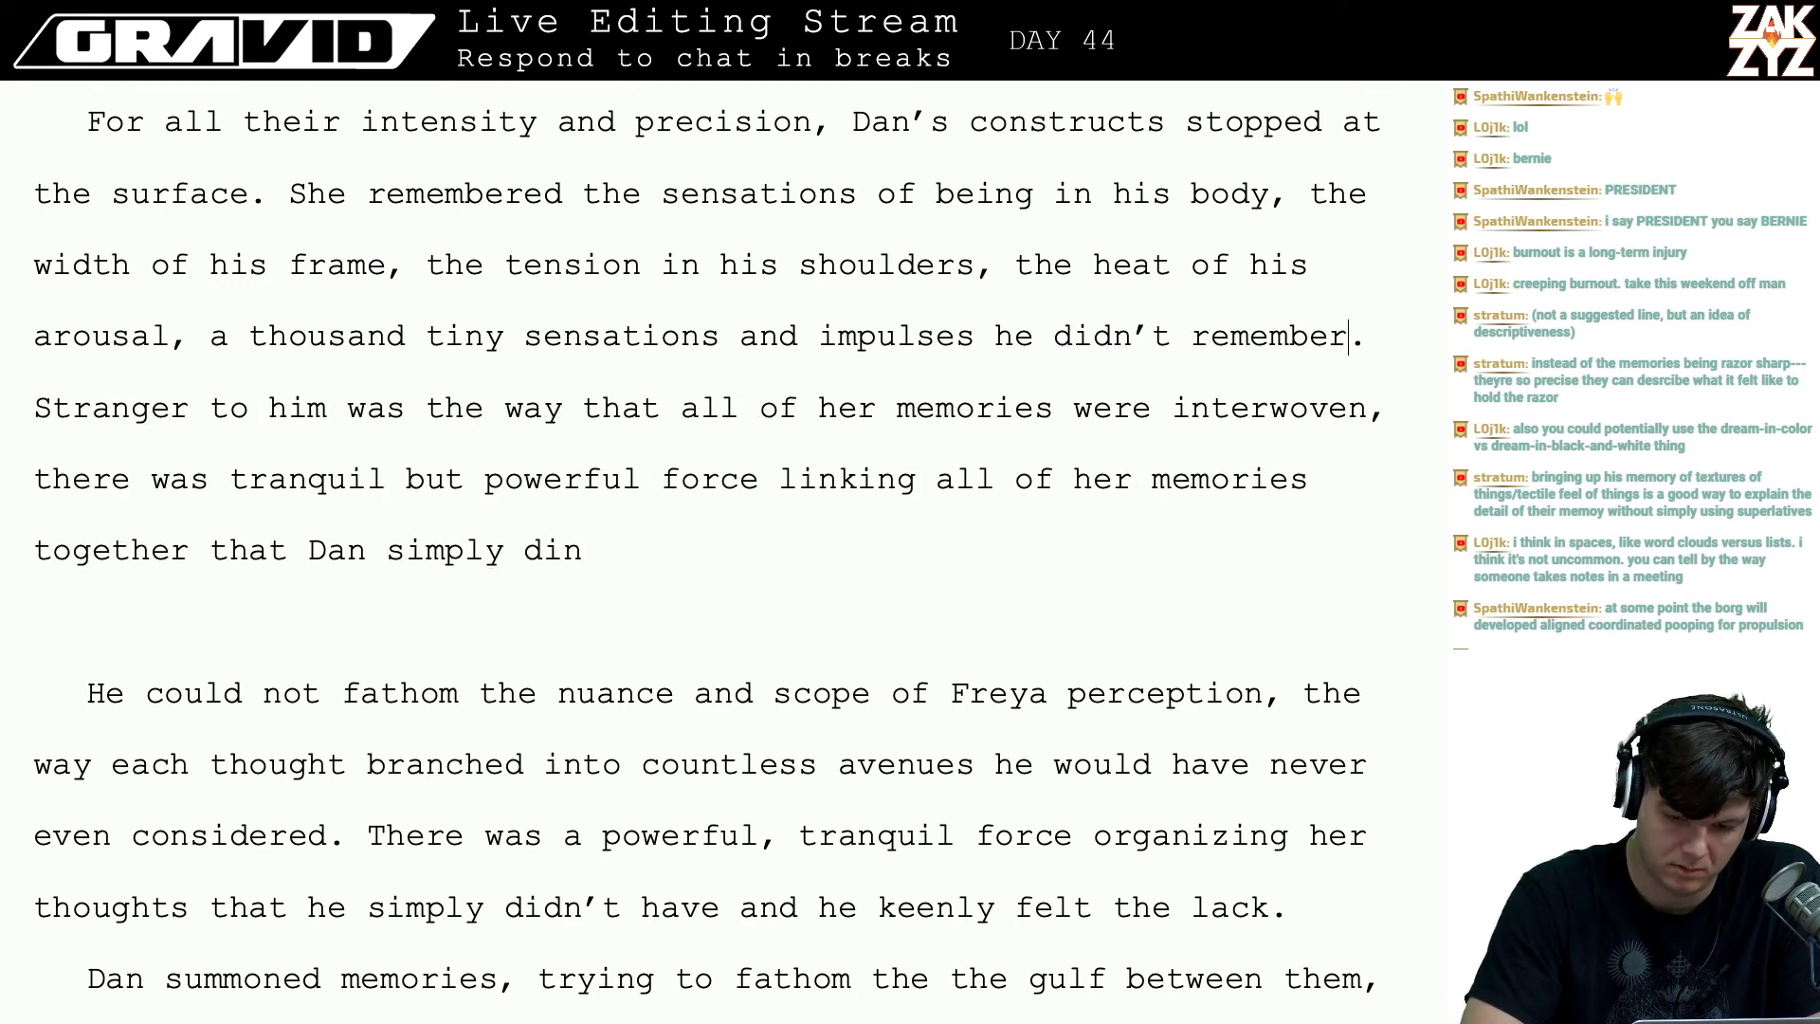
- Replace "didn't remember" after "a thousand tiny sensations and impulses he" with "couldn't hold on to"
key("BackSpace")
key("BackSpace")
key("BackSpace")
key("BackSpace")
key("BackSpace")
key("BackSpace")
key("BackSpace")
key("BackSpace")
key("BackSpace")
key("BackSpace")
key("BackSpace")
key("BackSpace")
key("BackSpace")
key("BackSpace")
key("BackSpace")
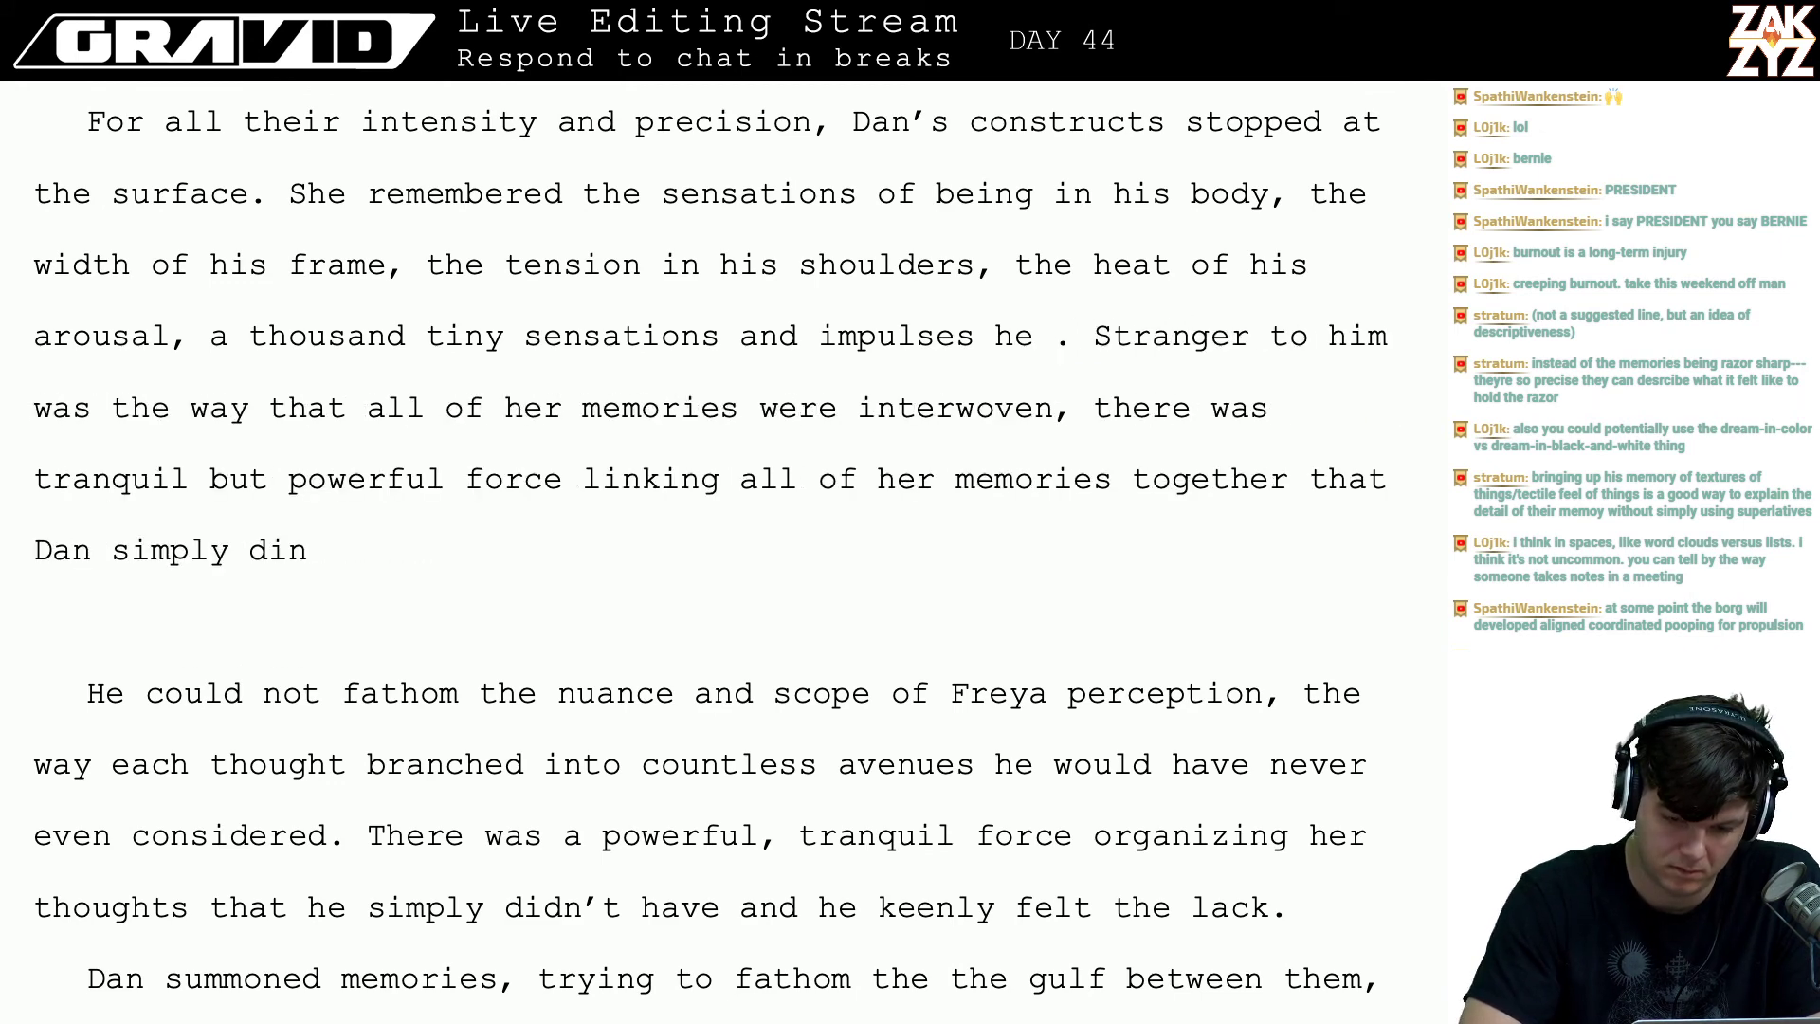
type("couldn't h")
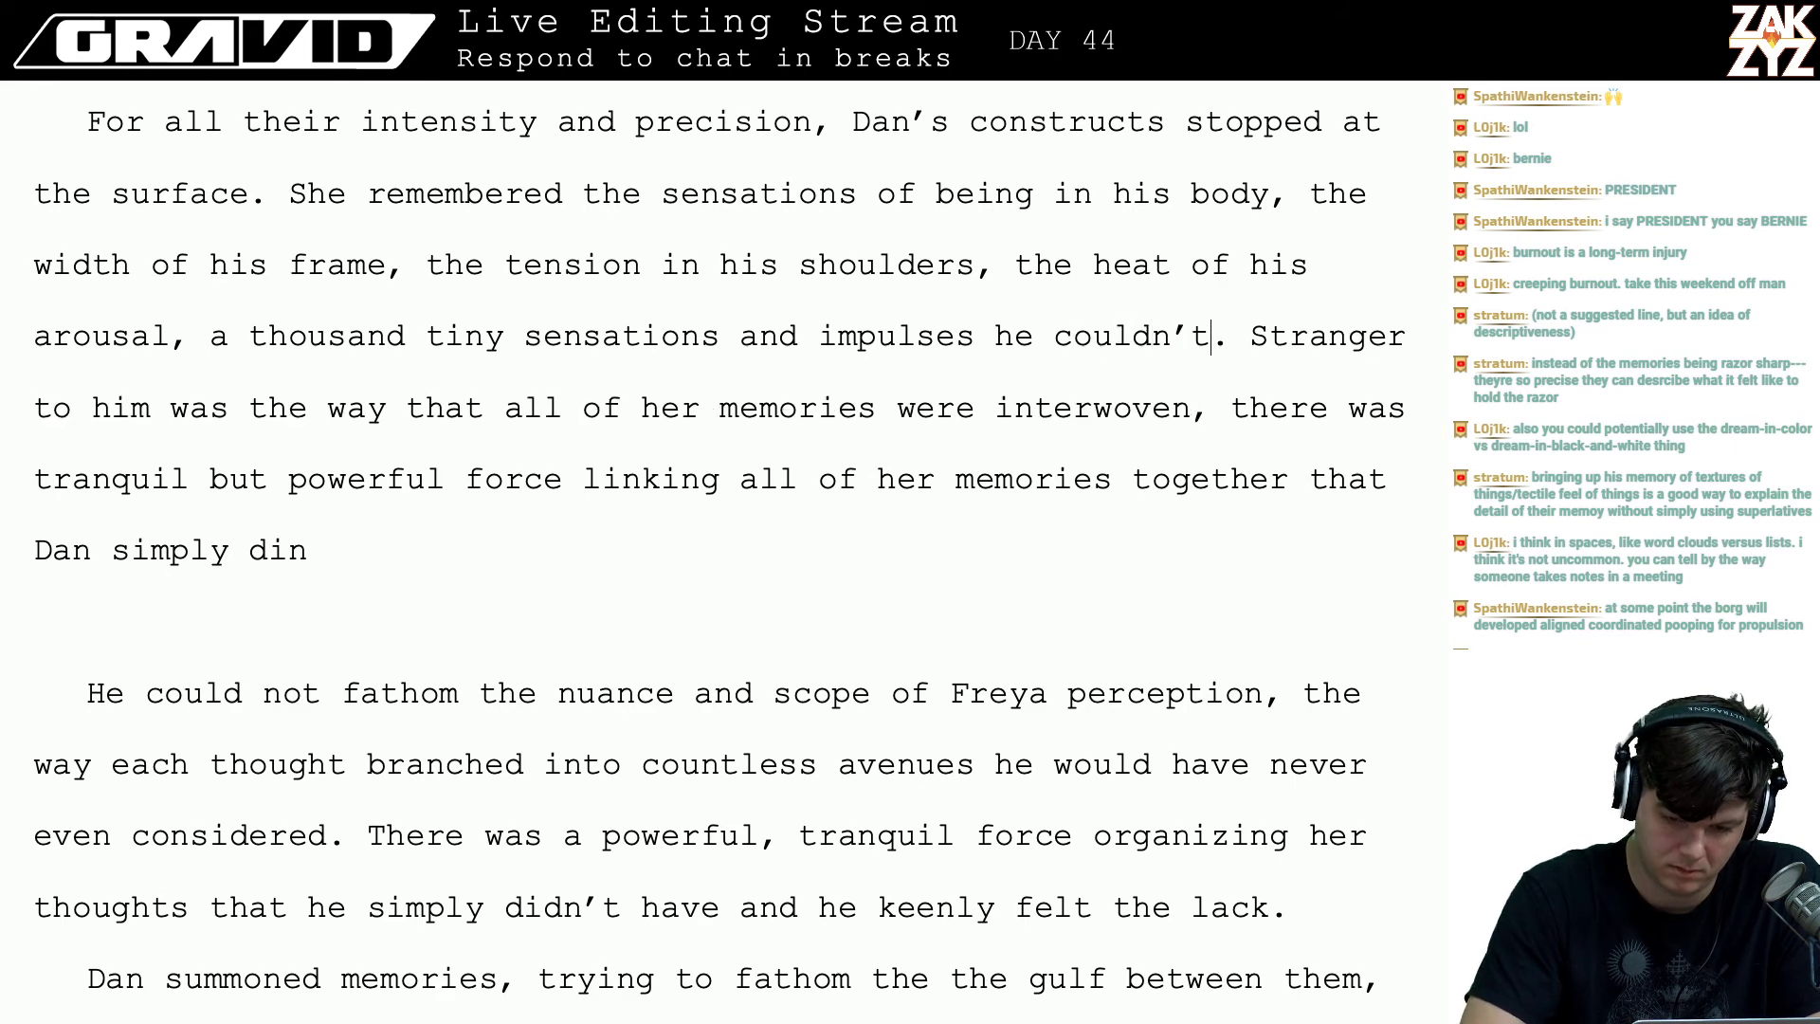
type("old on to")
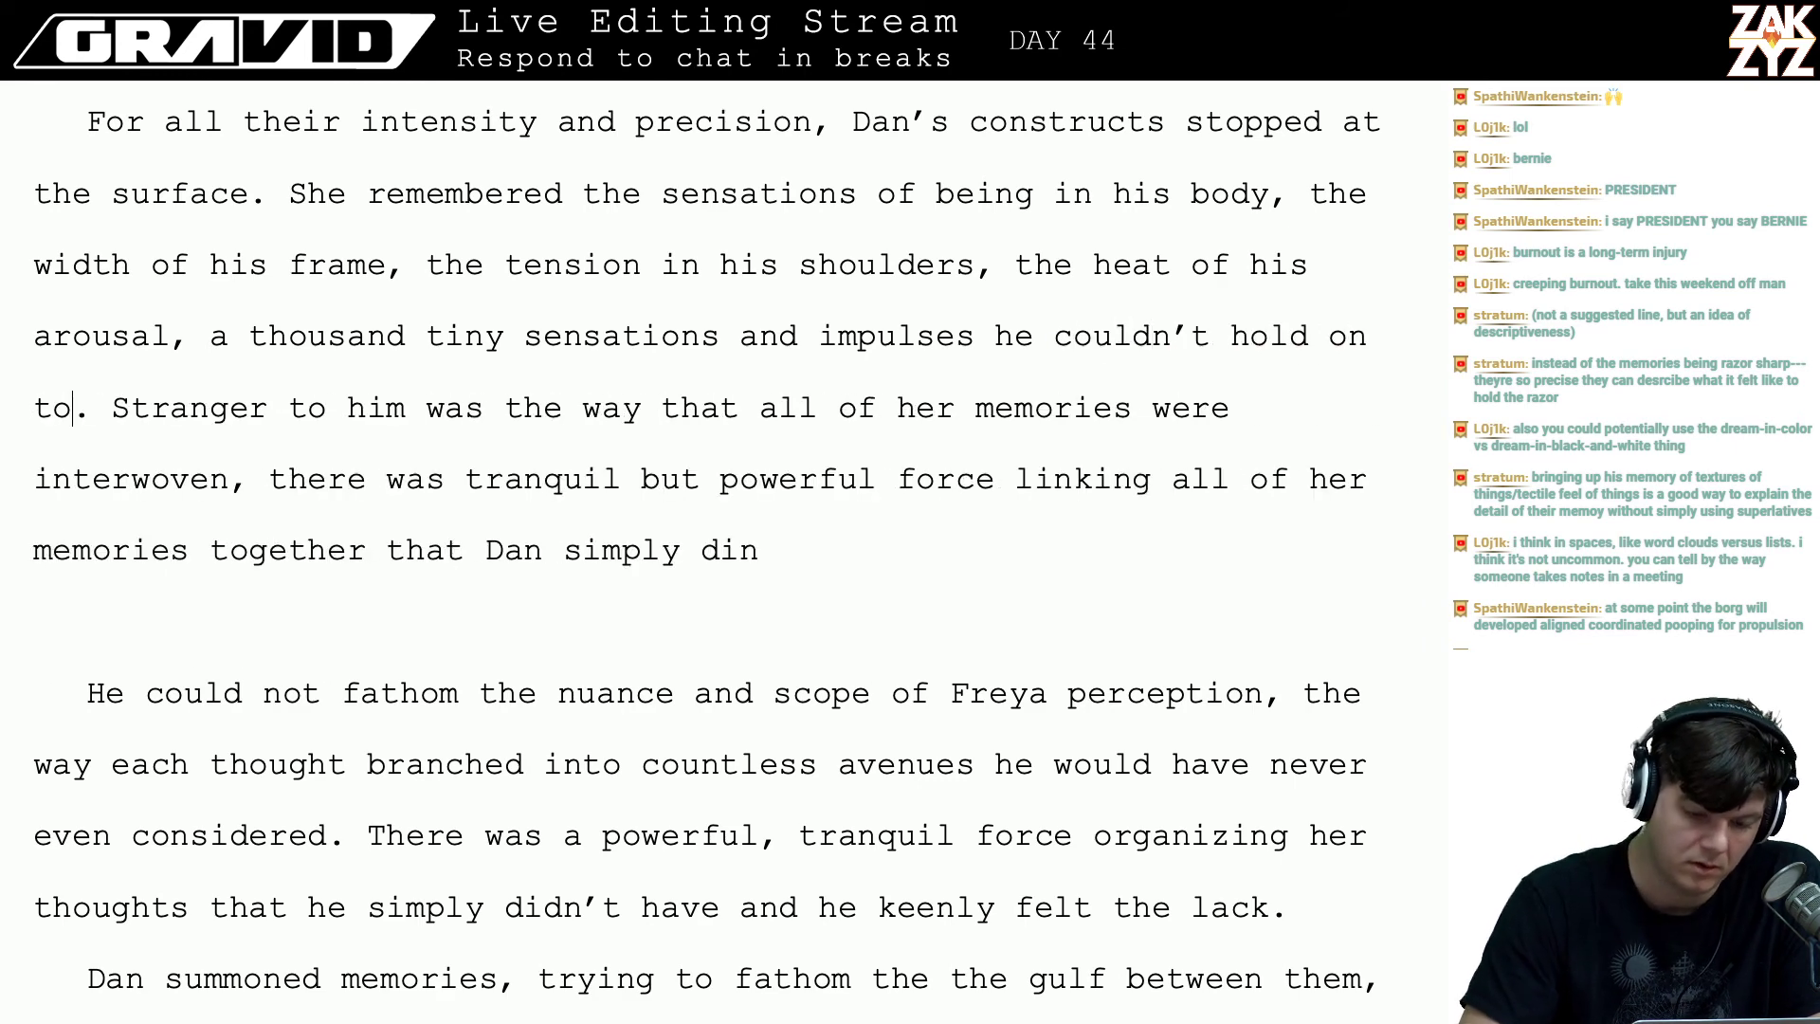
- Replace "hold on to." after "impulses he couldn't" with "recall."
key("Right")
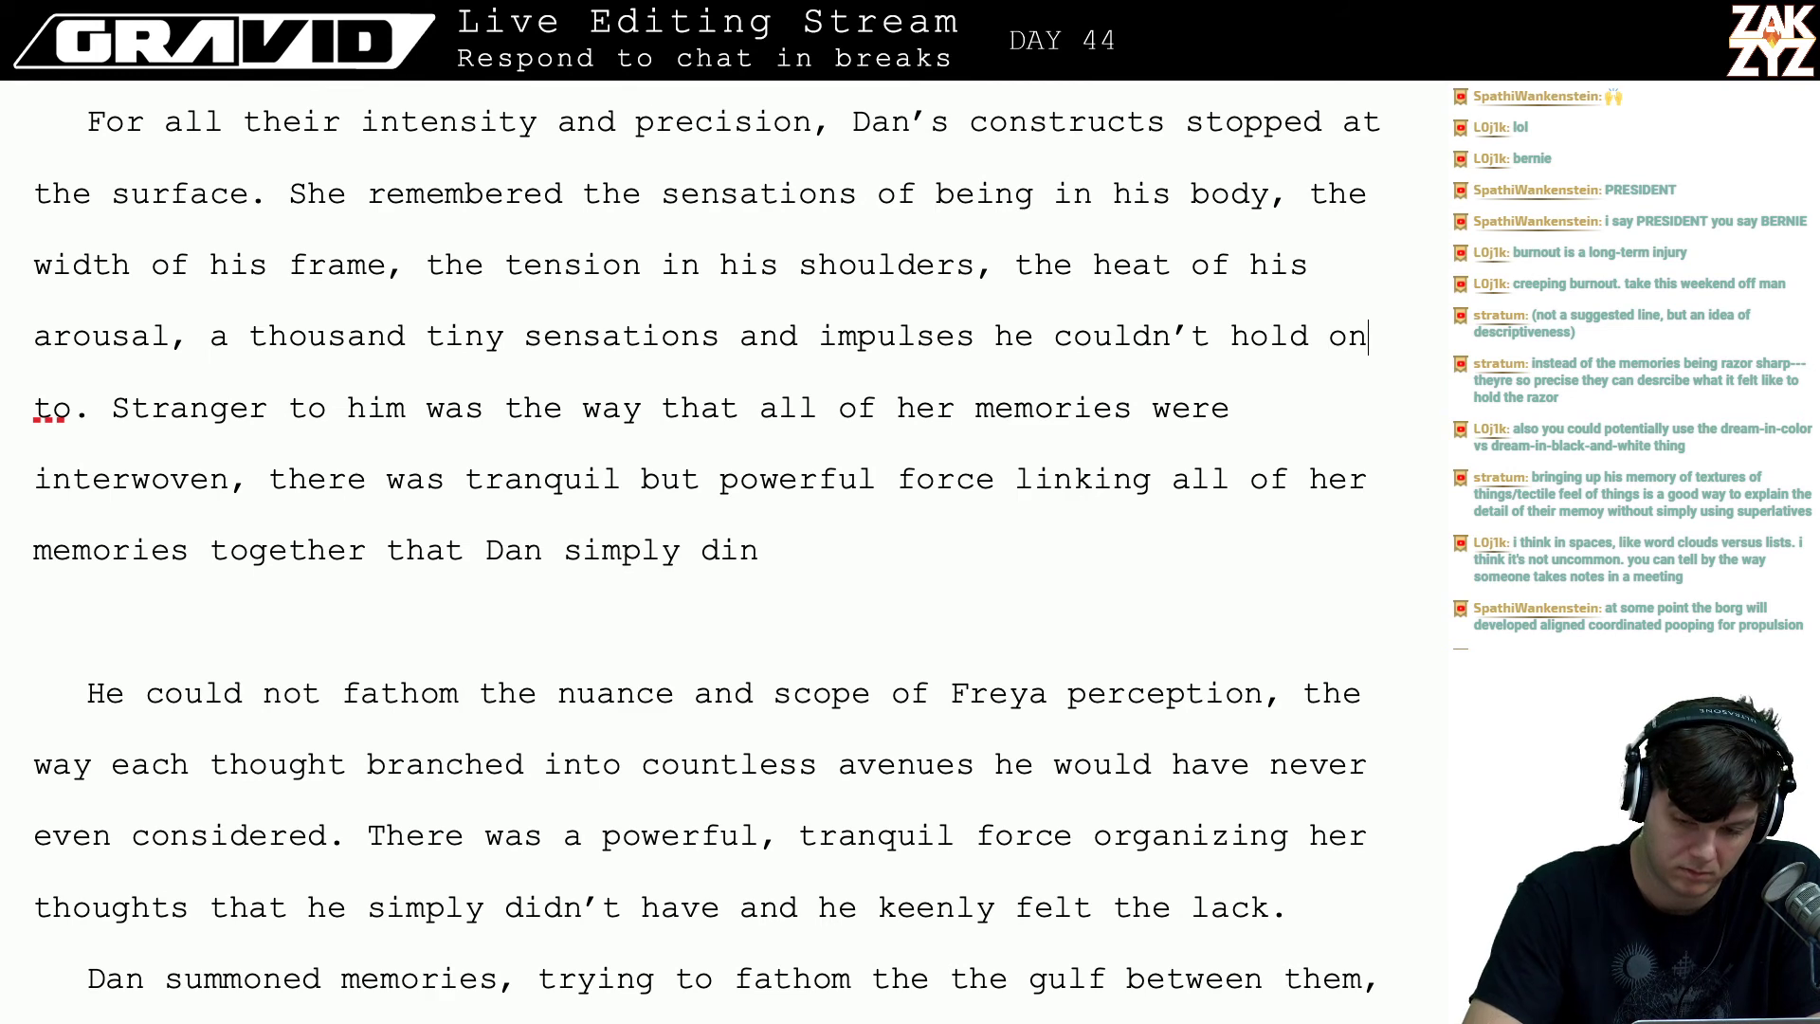
key("BackSpace")
key("BackSpace")
key("BackSpace")
key("BackSpace")
key("BackSpace")
key("BackSpace")
key("BackSpace")
type("r")
type("ecall.")
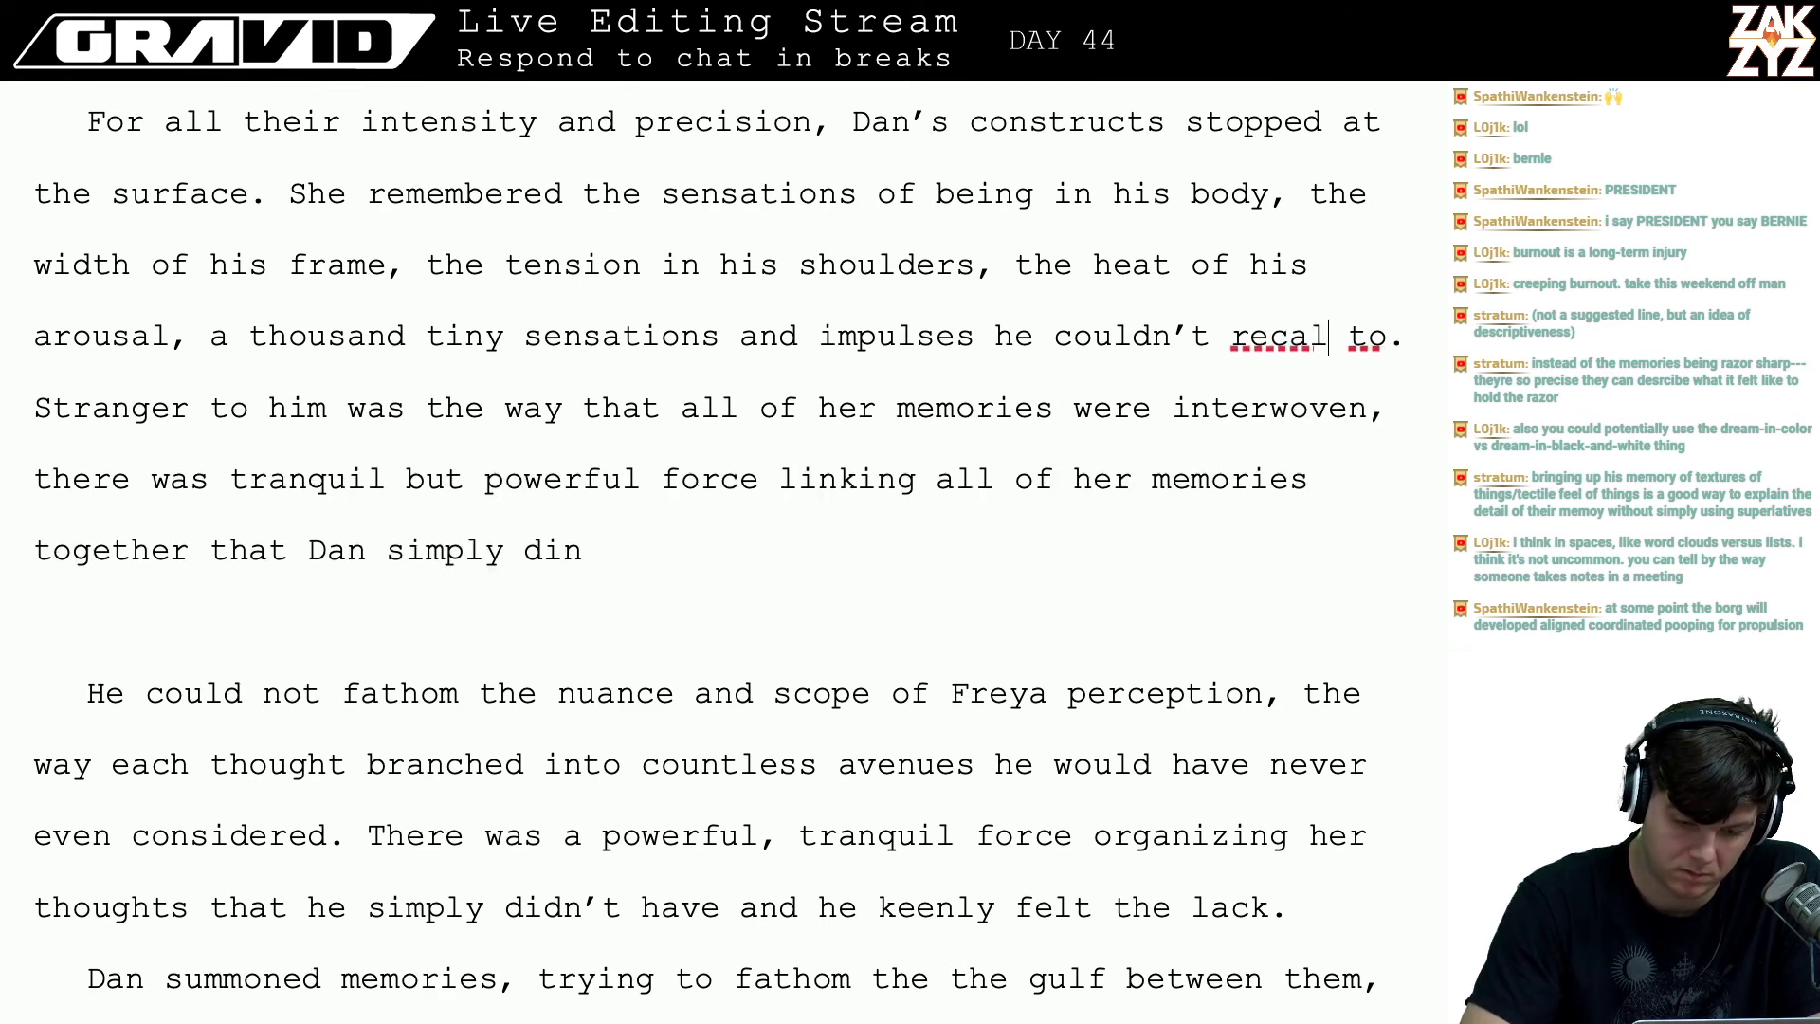
key("shift+Right")
key("shift+Right")
key("shift+Right")
key("shift+Right")
key("shift+Right")
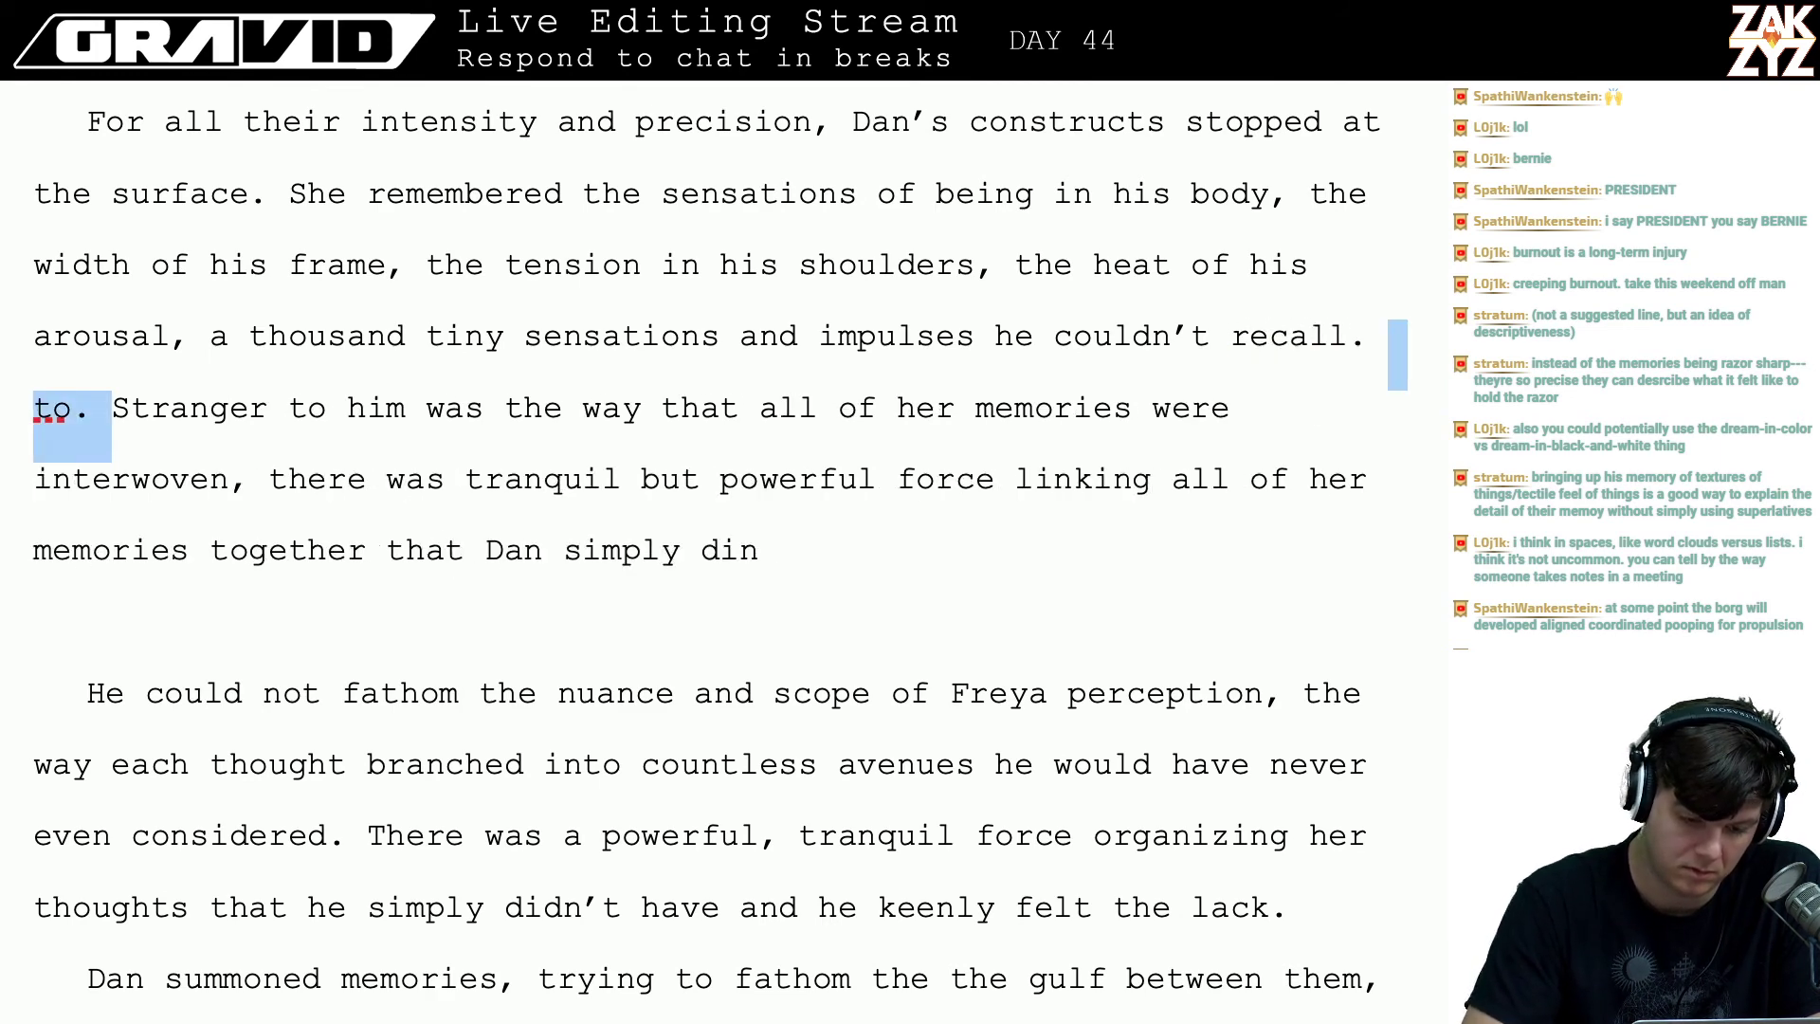
key("BackSpace")
- Start a new paragraph at "Stranger to him" and set "there was tranquil but powerful force" apart below it after a blank line
key("Return")
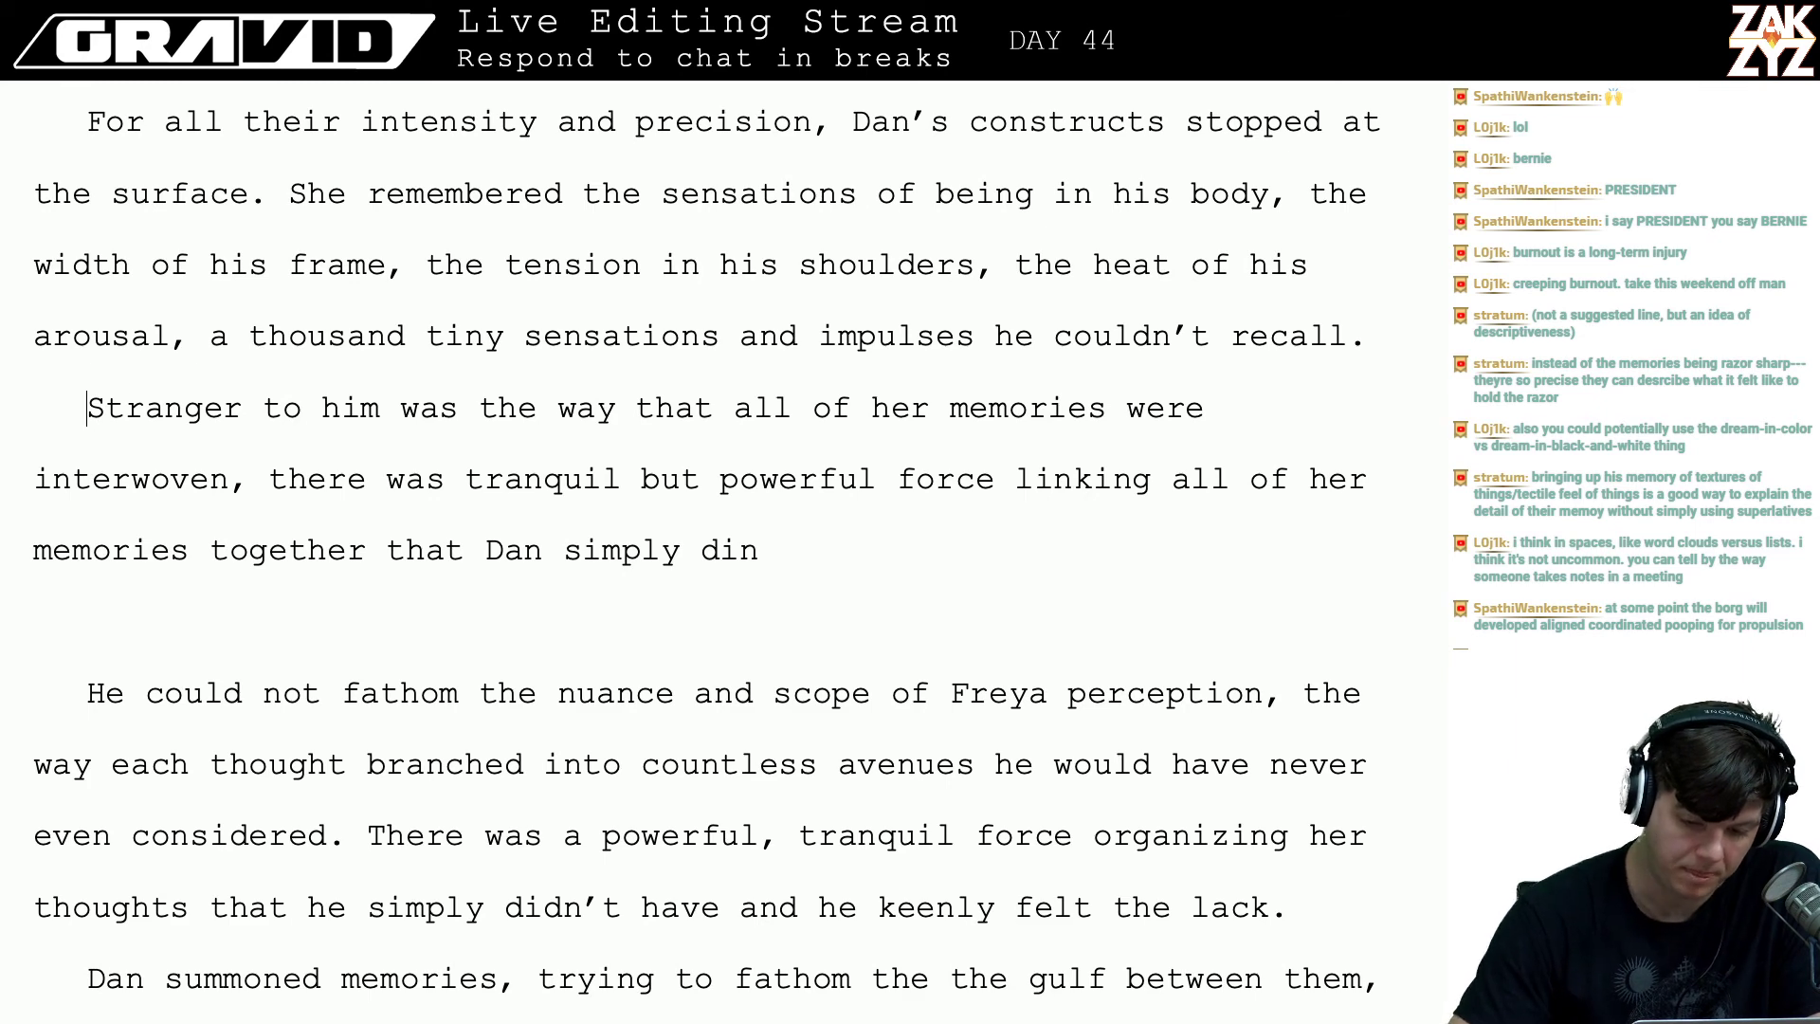
left_click(274, 477)
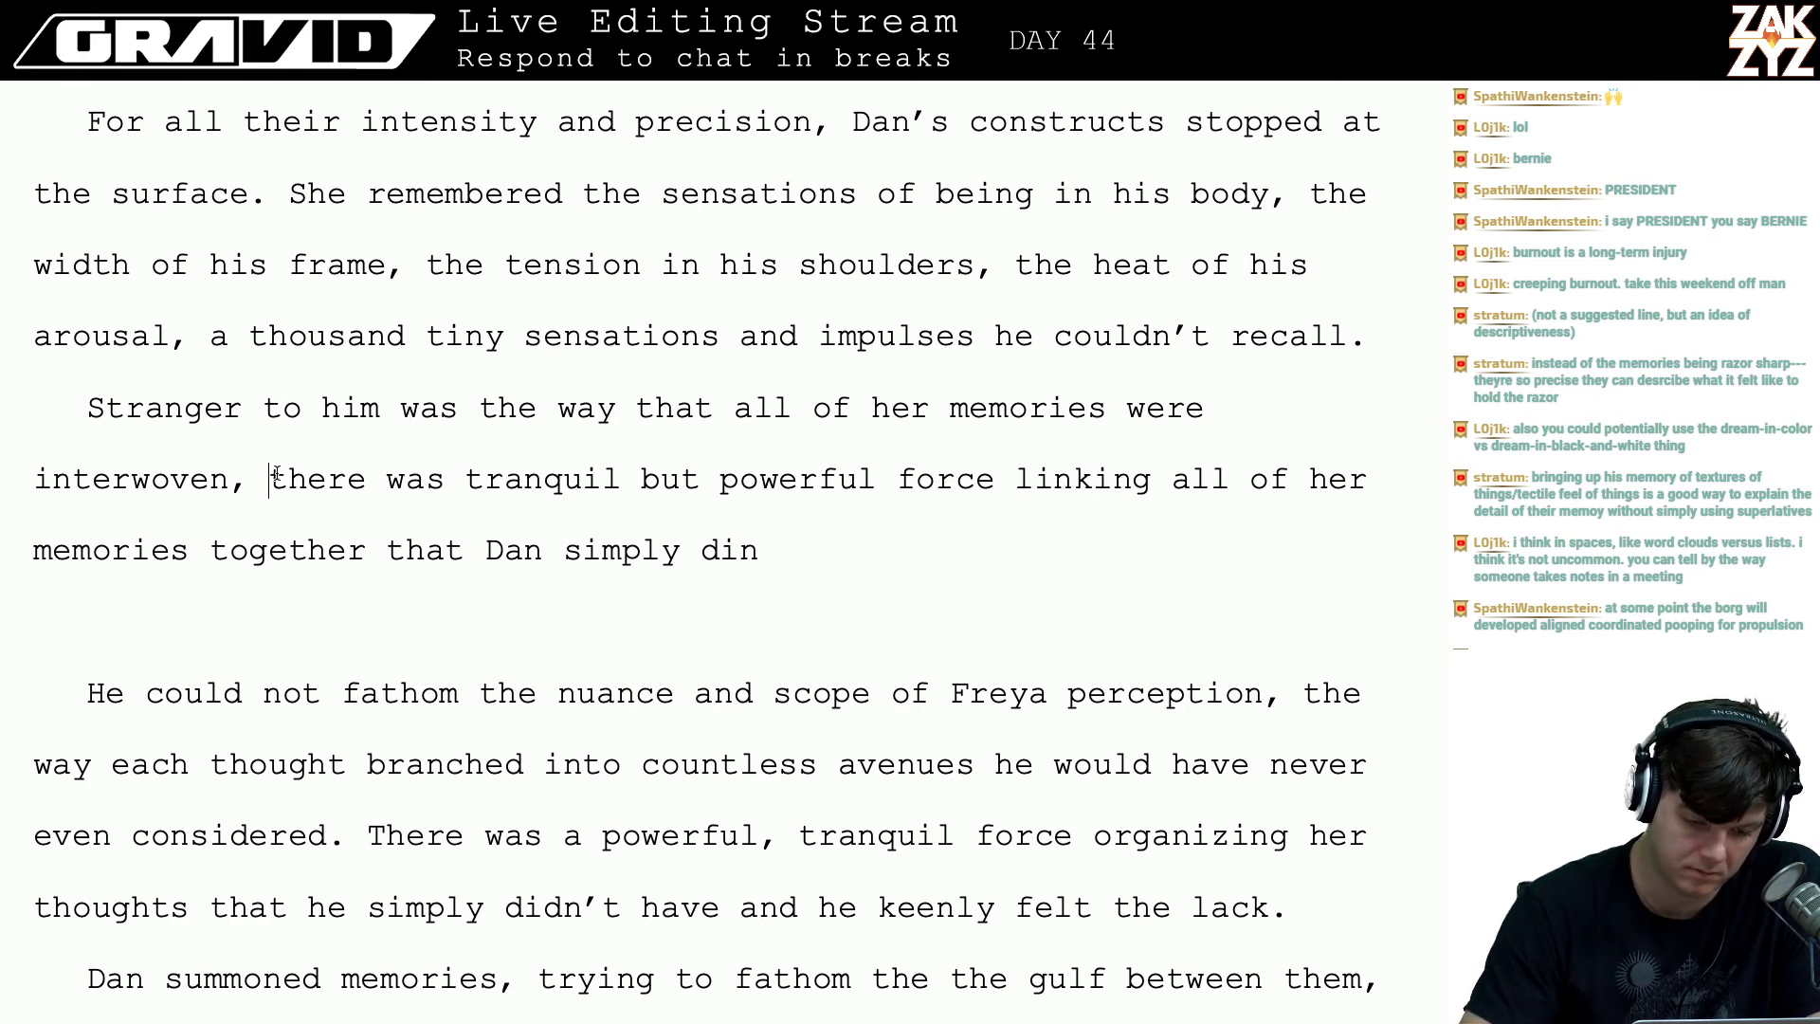
key("Return")
key("Return")
key("Up")
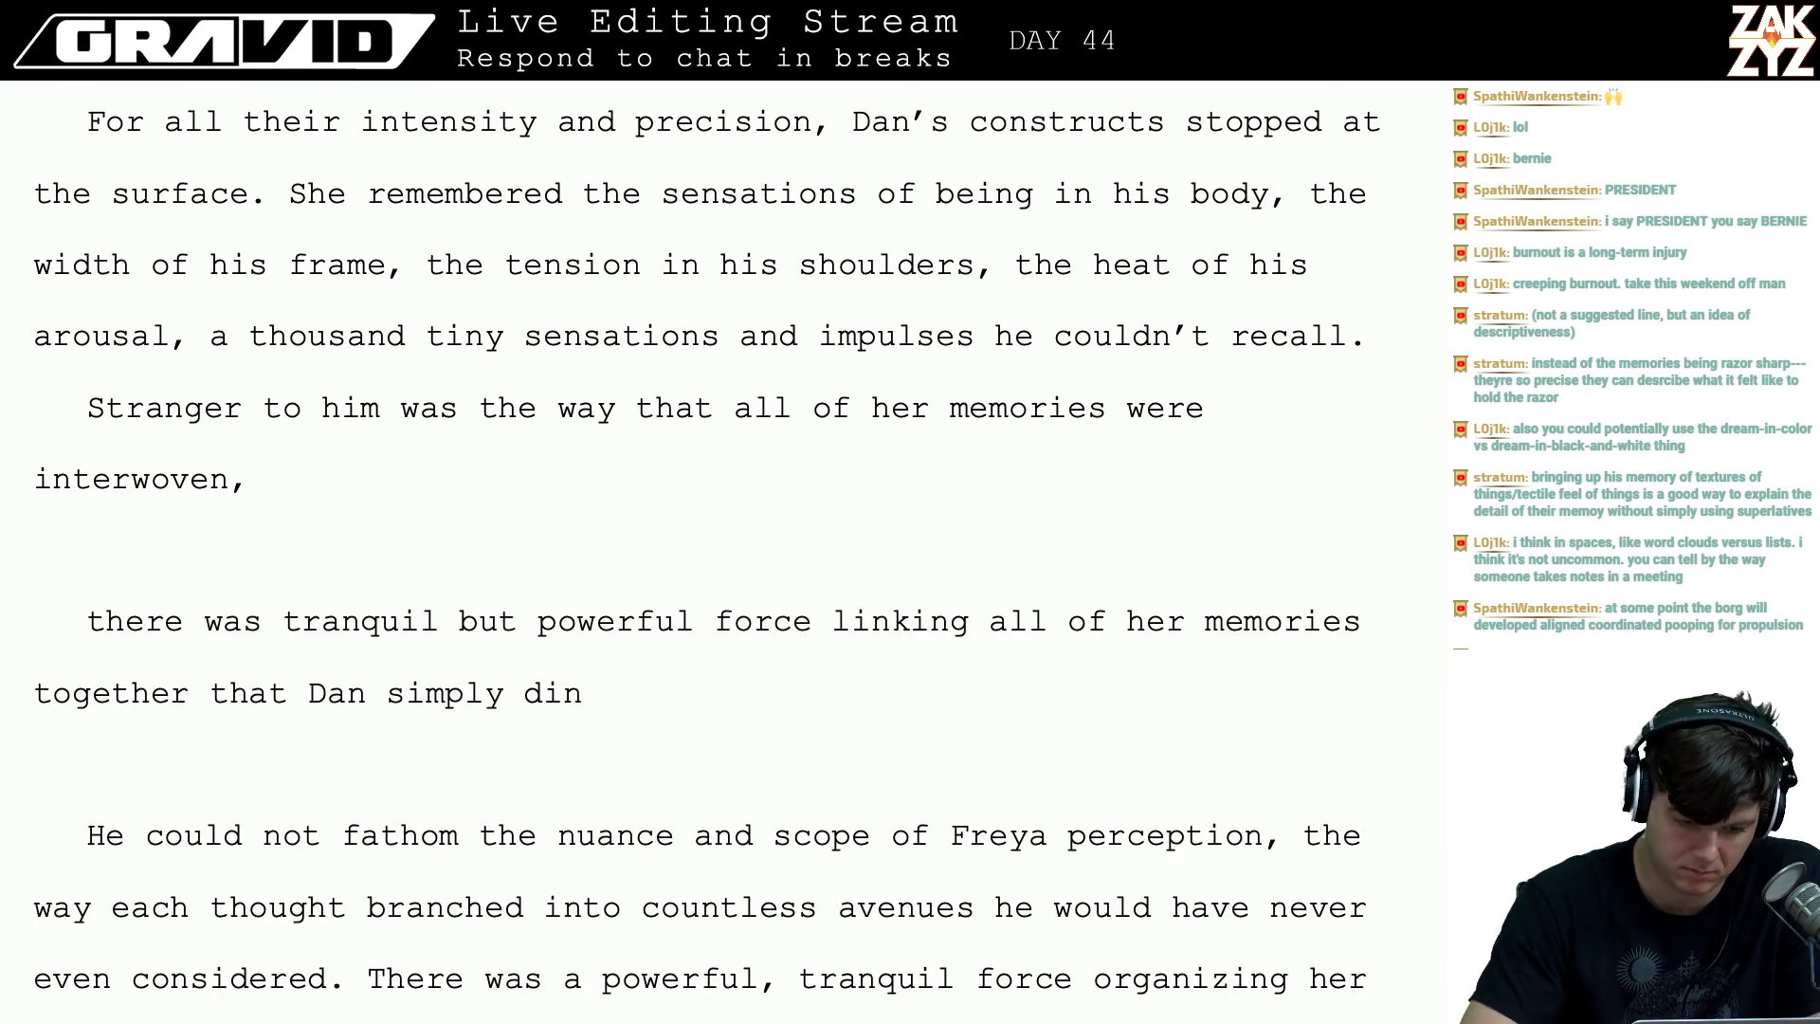
- Replace the comma after "her memories were interwoven" with "with emotion,"
type("he")
key("BackSpace")
key("BackSpace")
key("BackSpace")
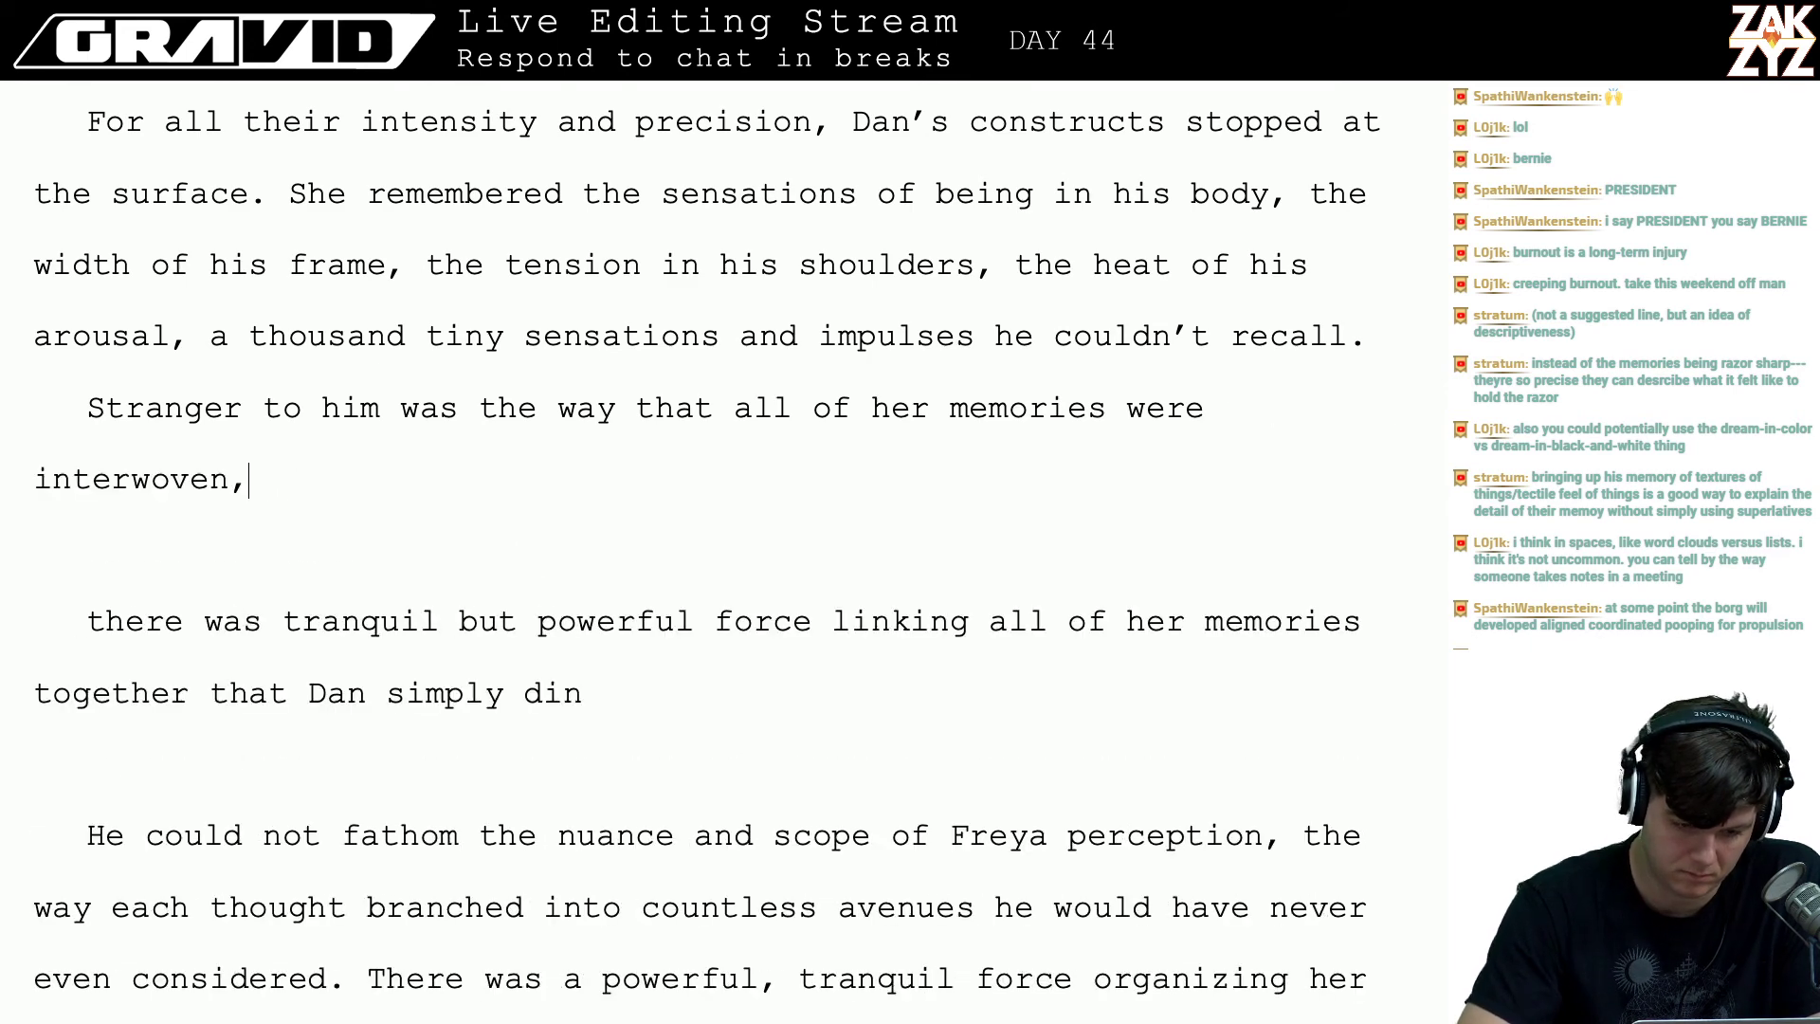
key("BackSpace")
key("BackSpace")
type("with ")
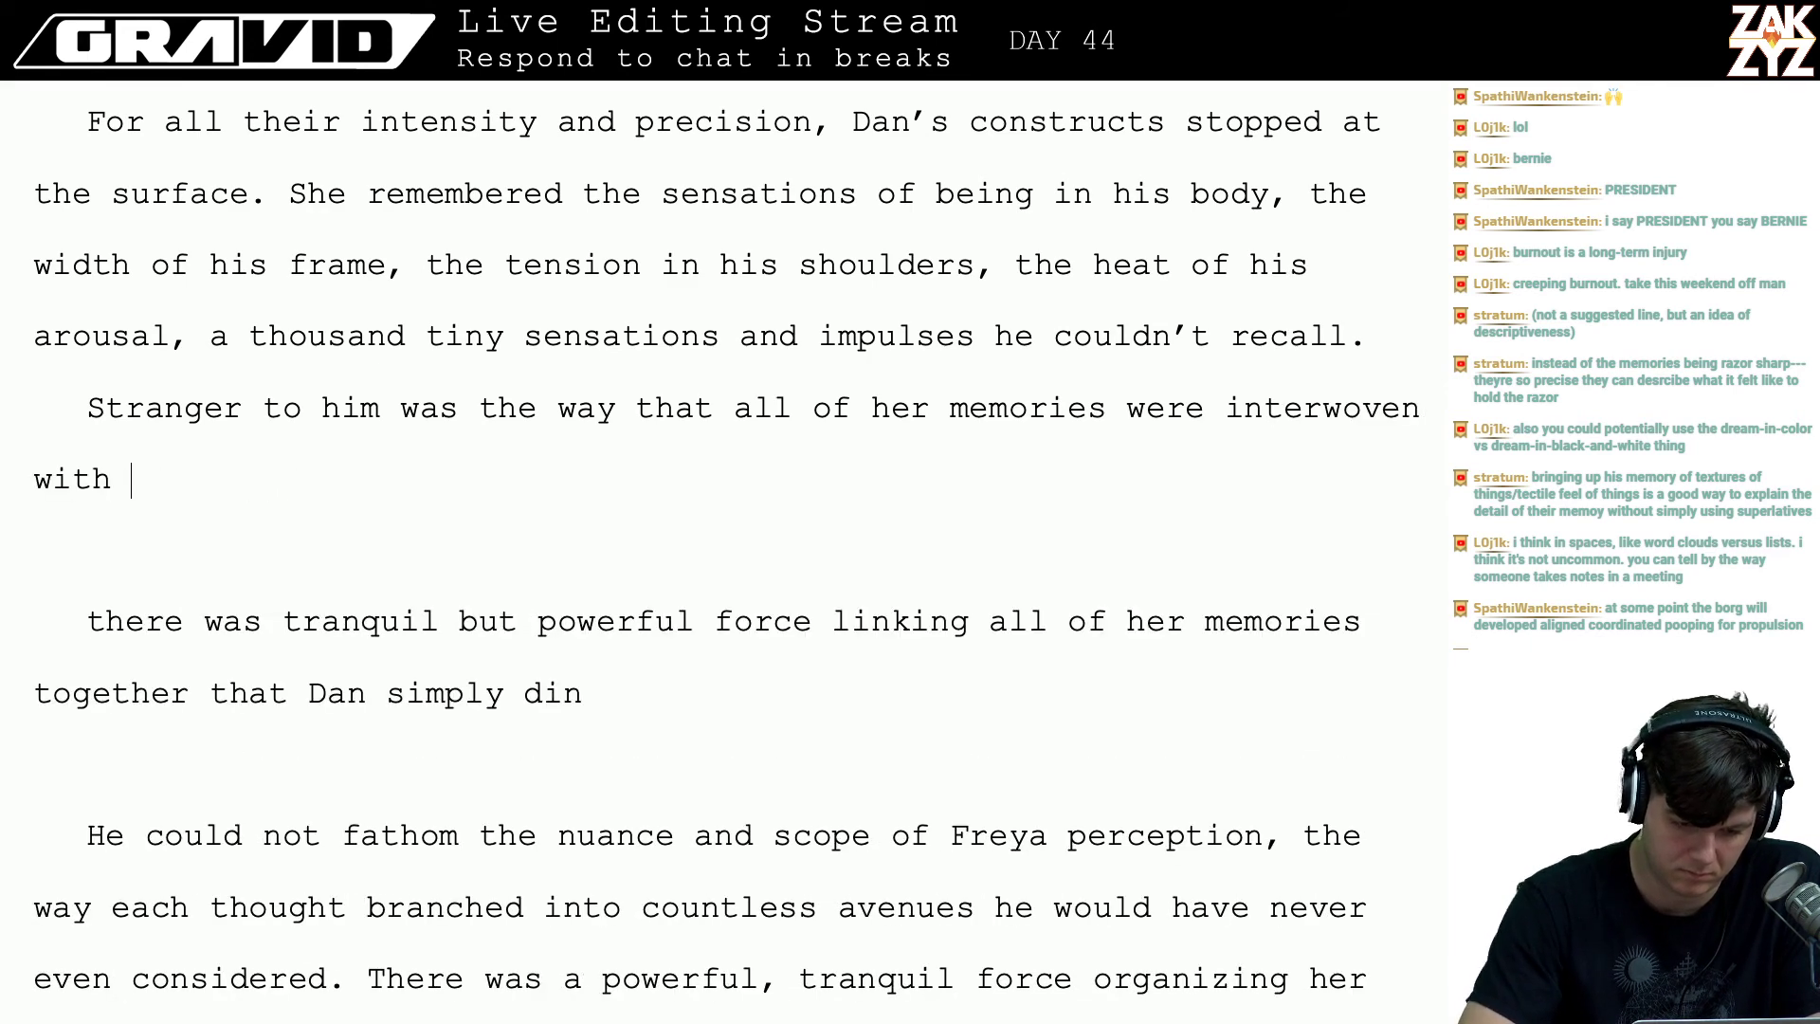
type("emotion, a sort")
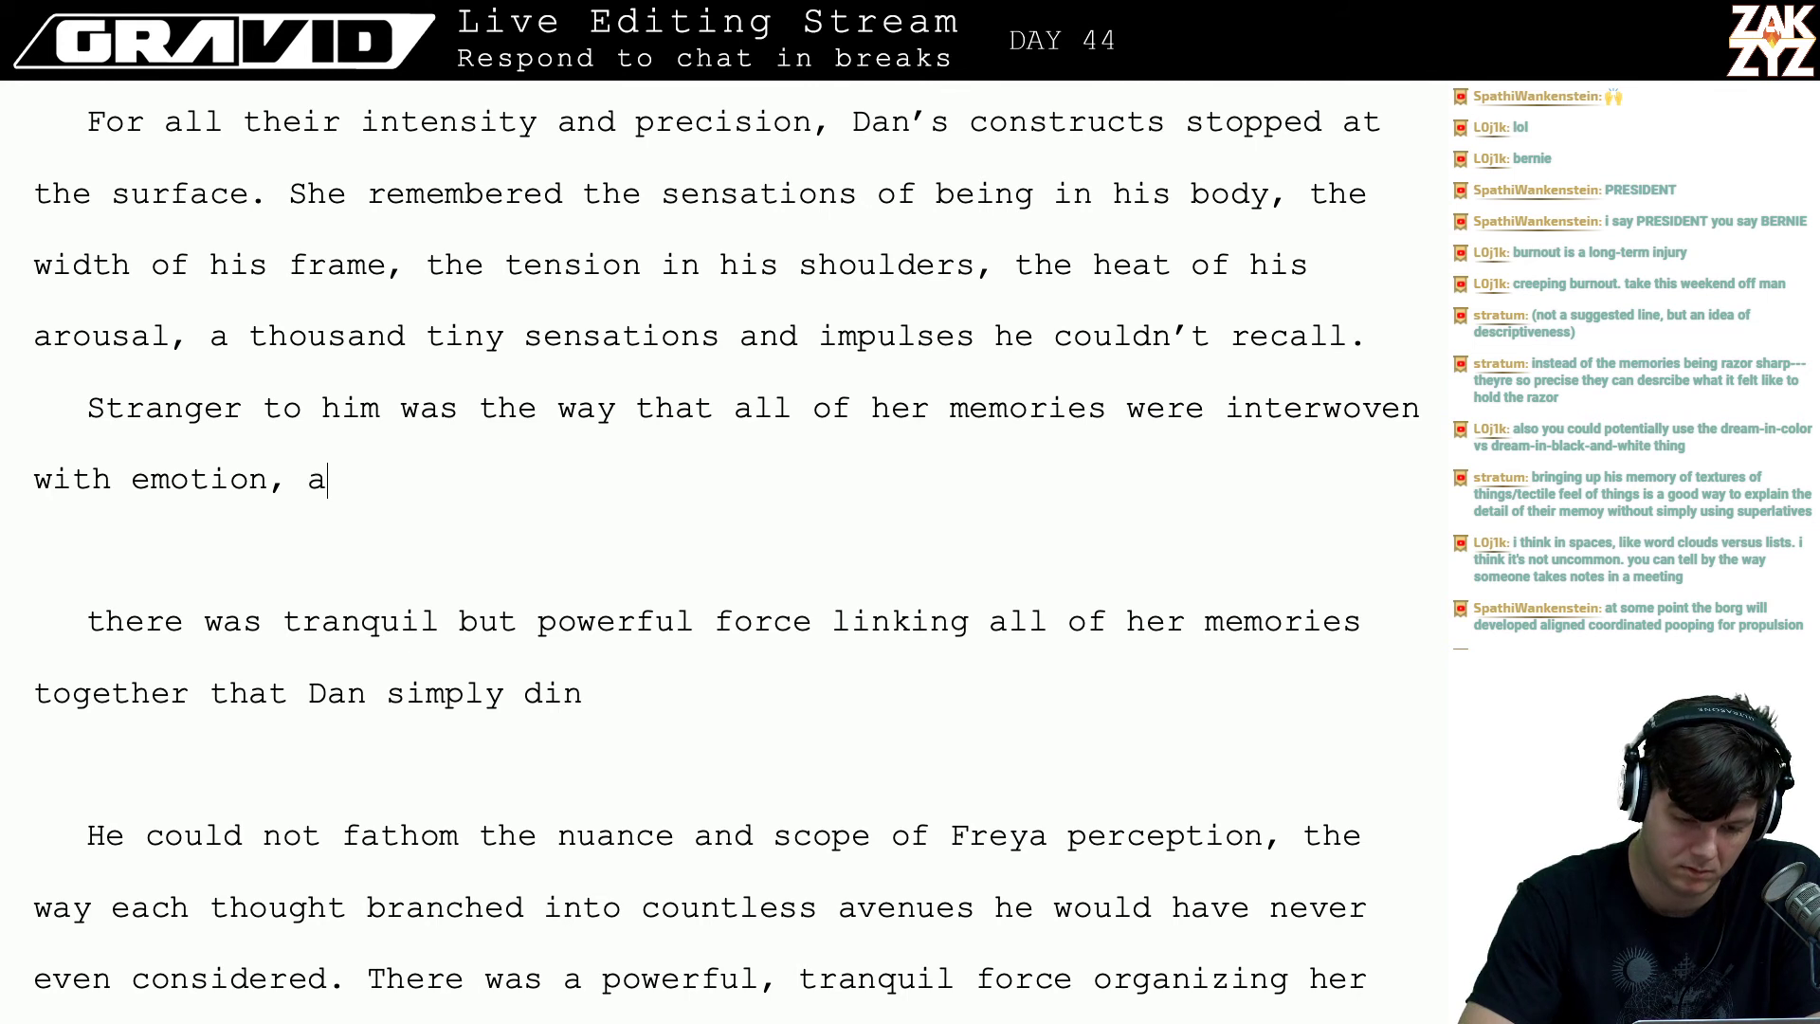
key("BackSpace")
key("BackSpace")
key("BackSpace")
key("BackSpace")
key("BackSpace")
key("BackSpace")
key("BackSpace")
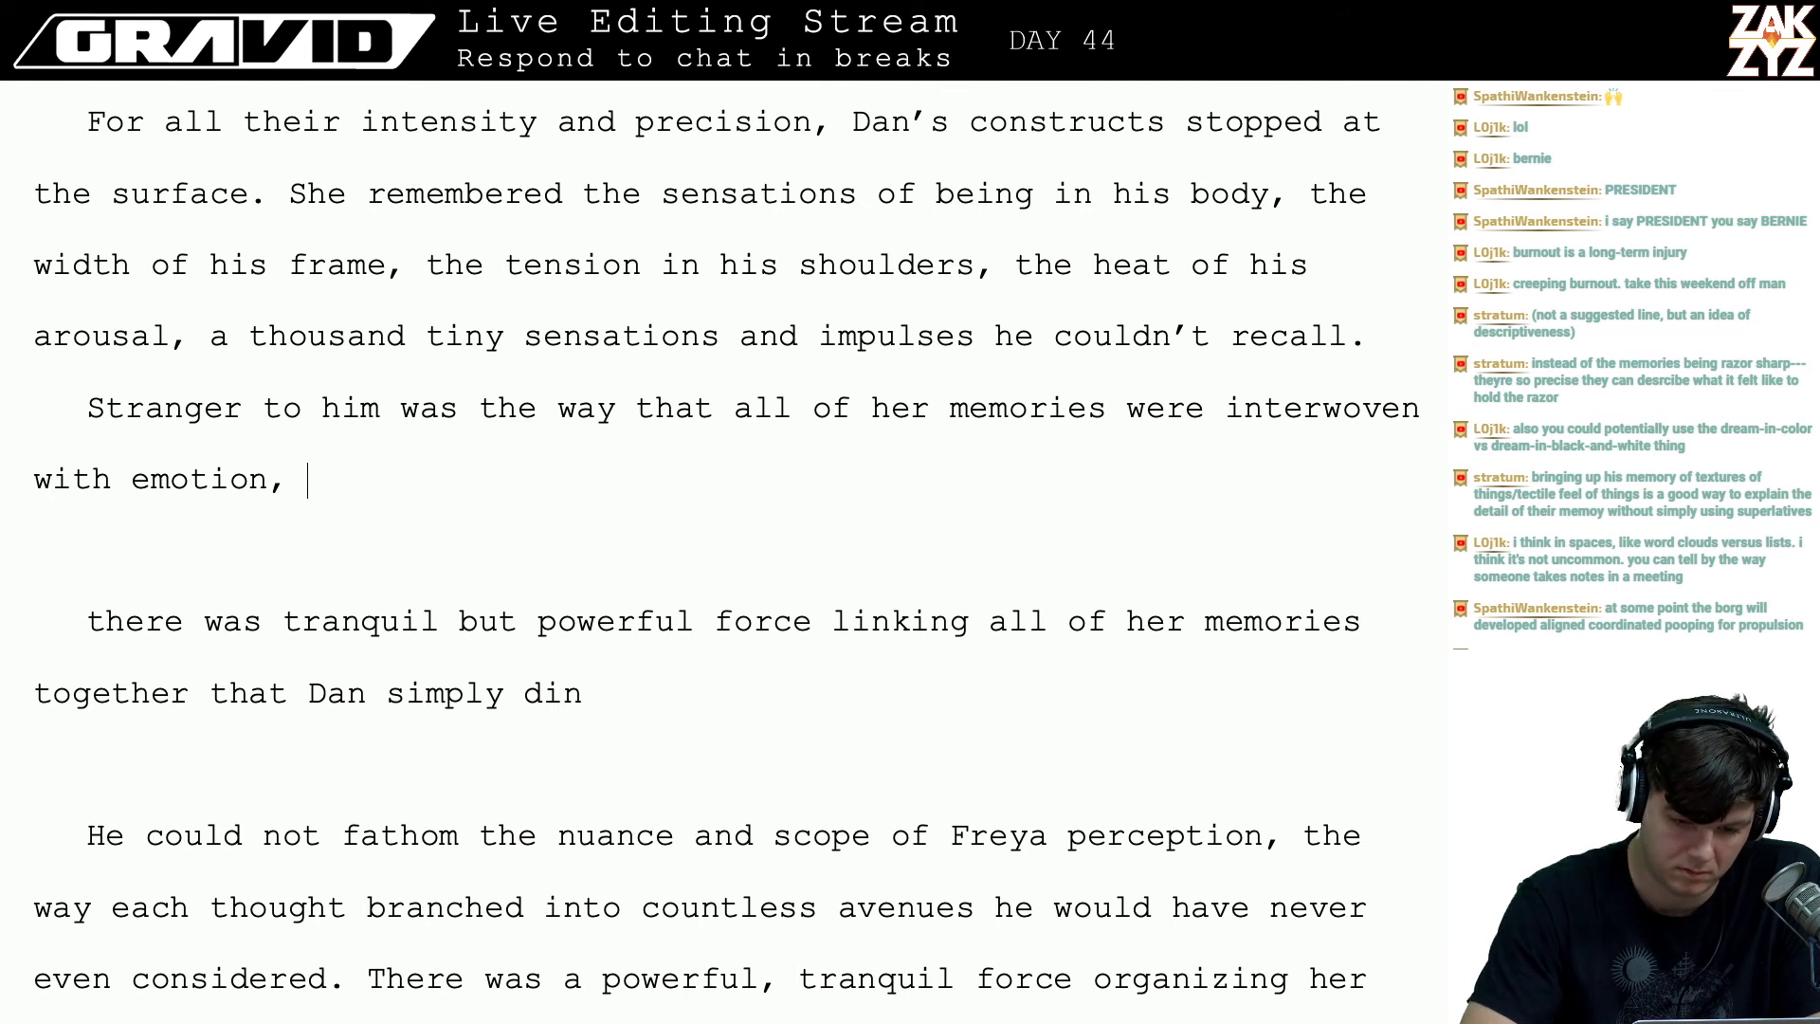
type("he")
key("BackSpace")
key("BackSpace")
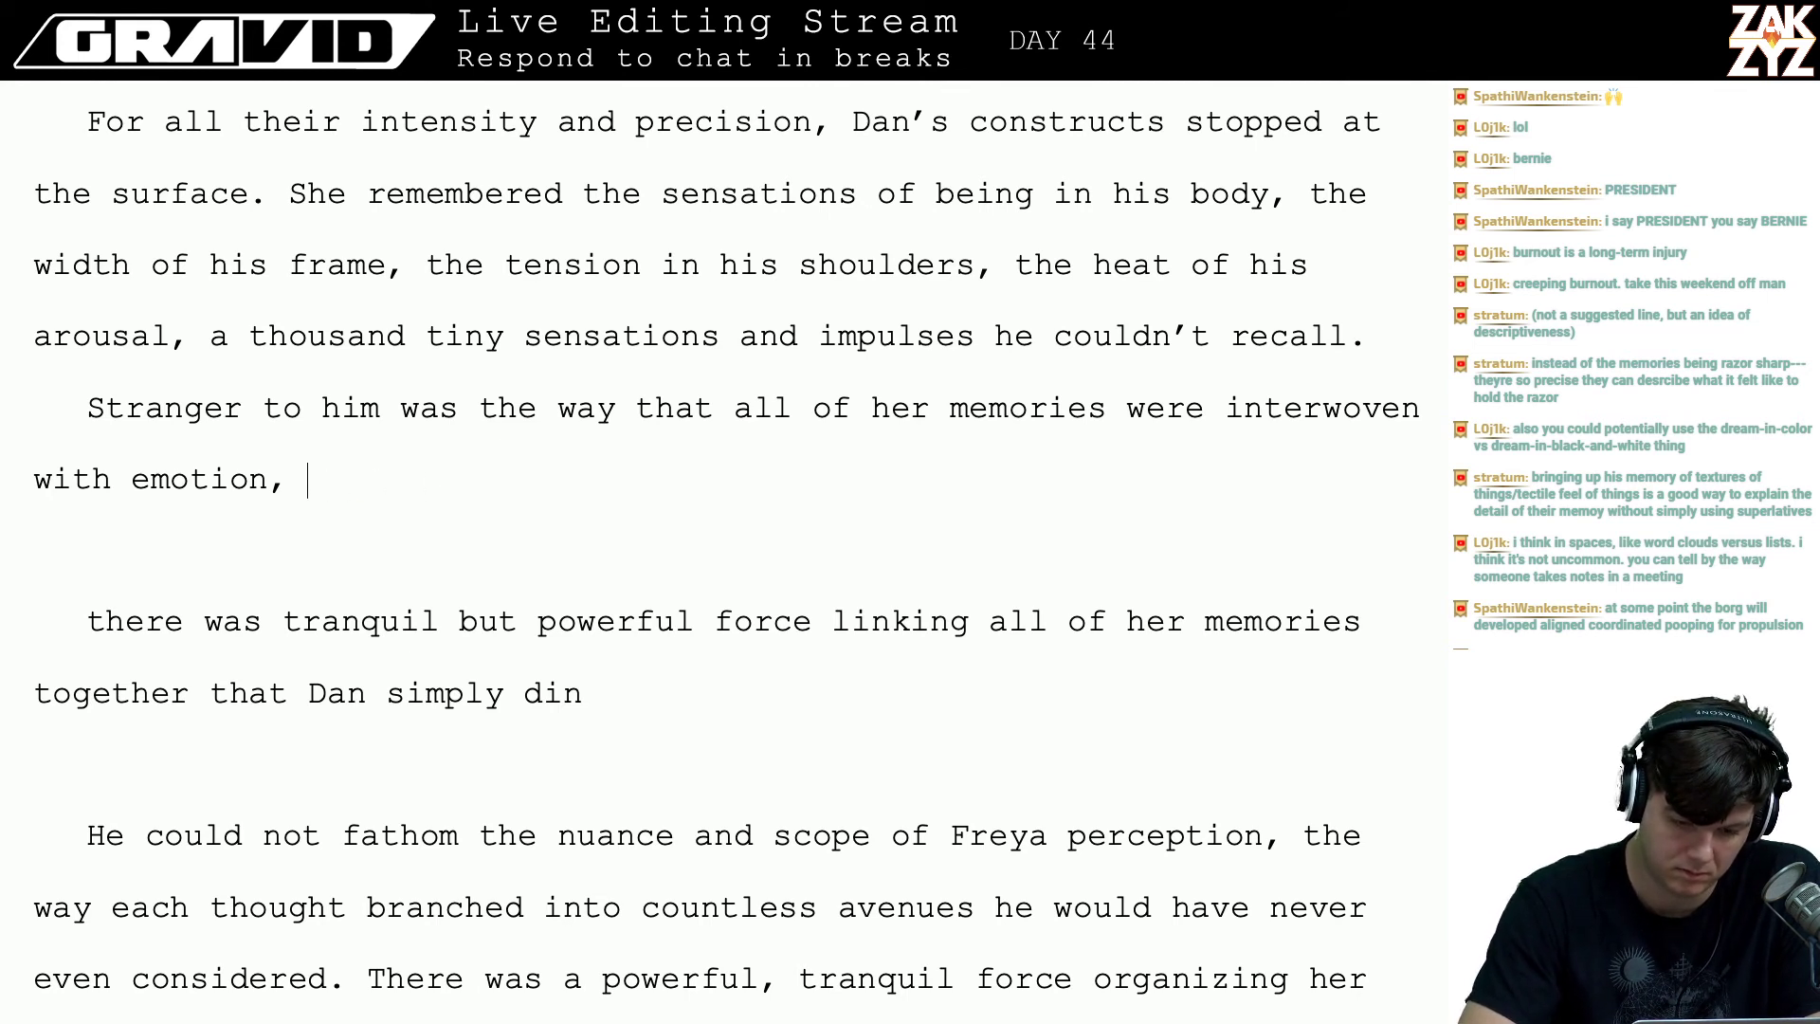
type("there wa")
key("BackSpace")
key("BackSpace")
key("BackSpace")
key("BackSpace")
key("BackSpace")
key("BackSpace")
key("BackSpace")
key("BackSpace")
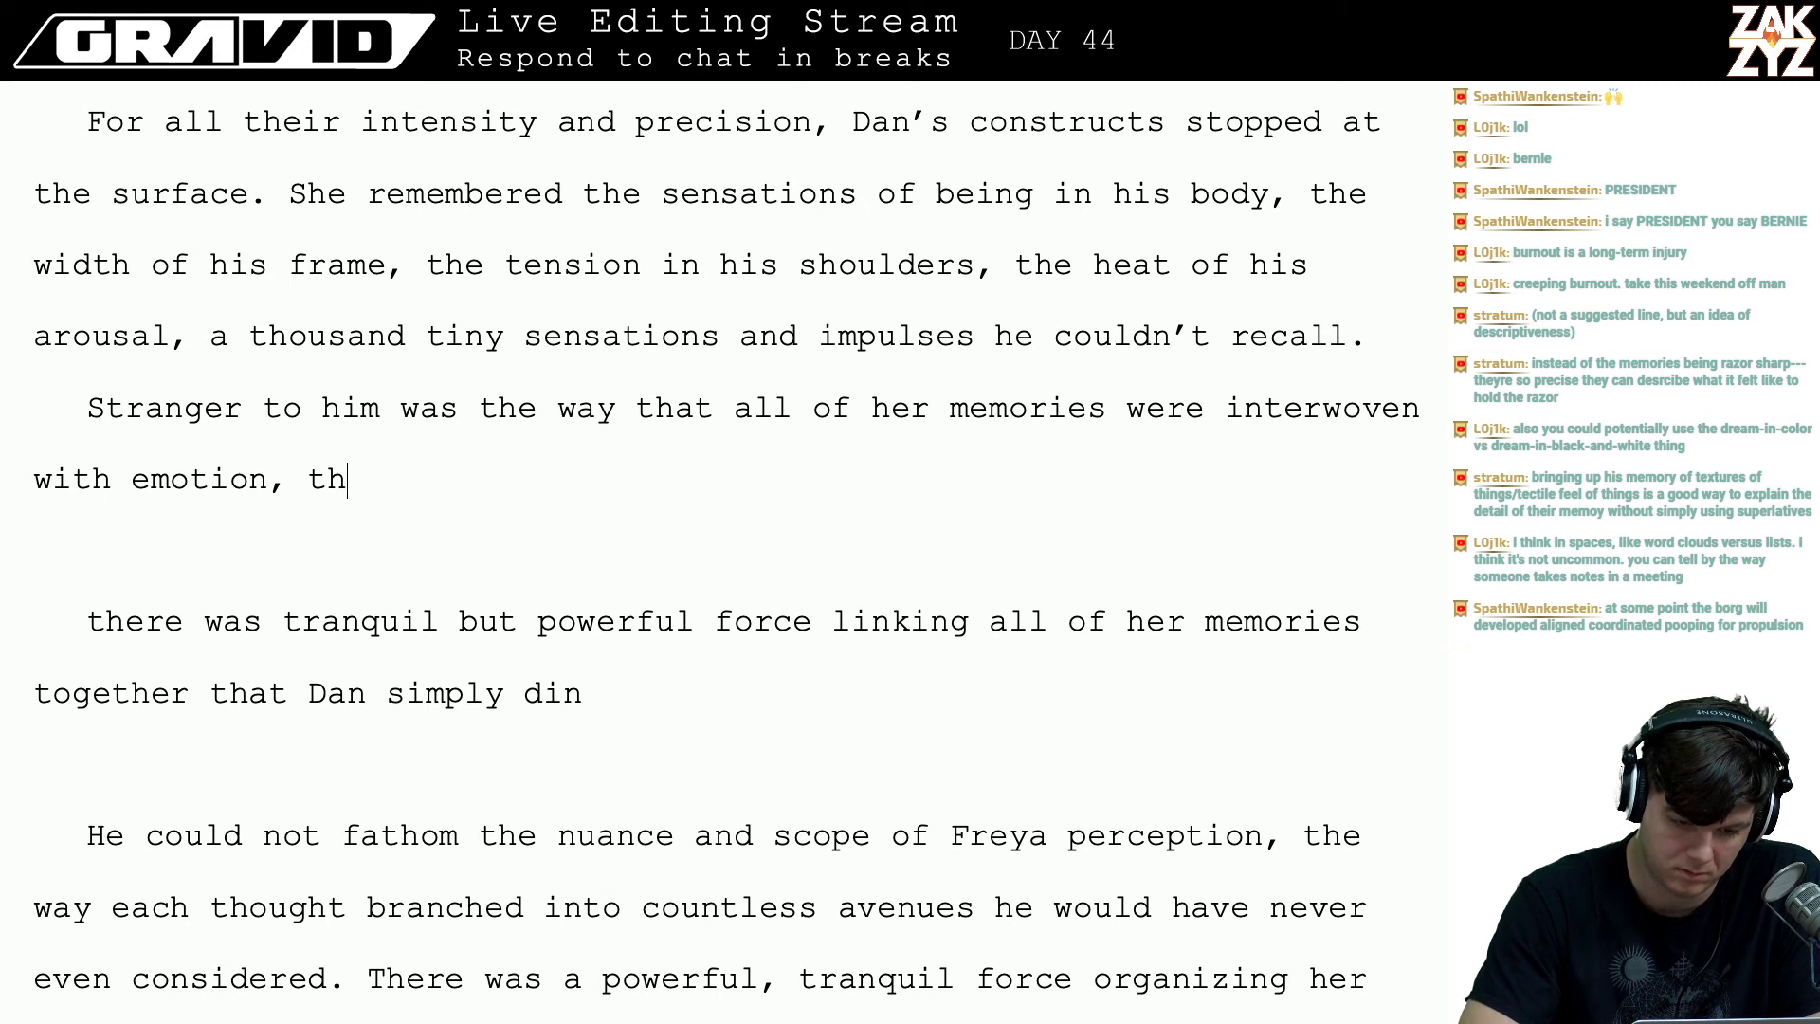
type("like")
key("BackSpace")
key("BackSpace")
key("BackSpace")
key("BackSpace")
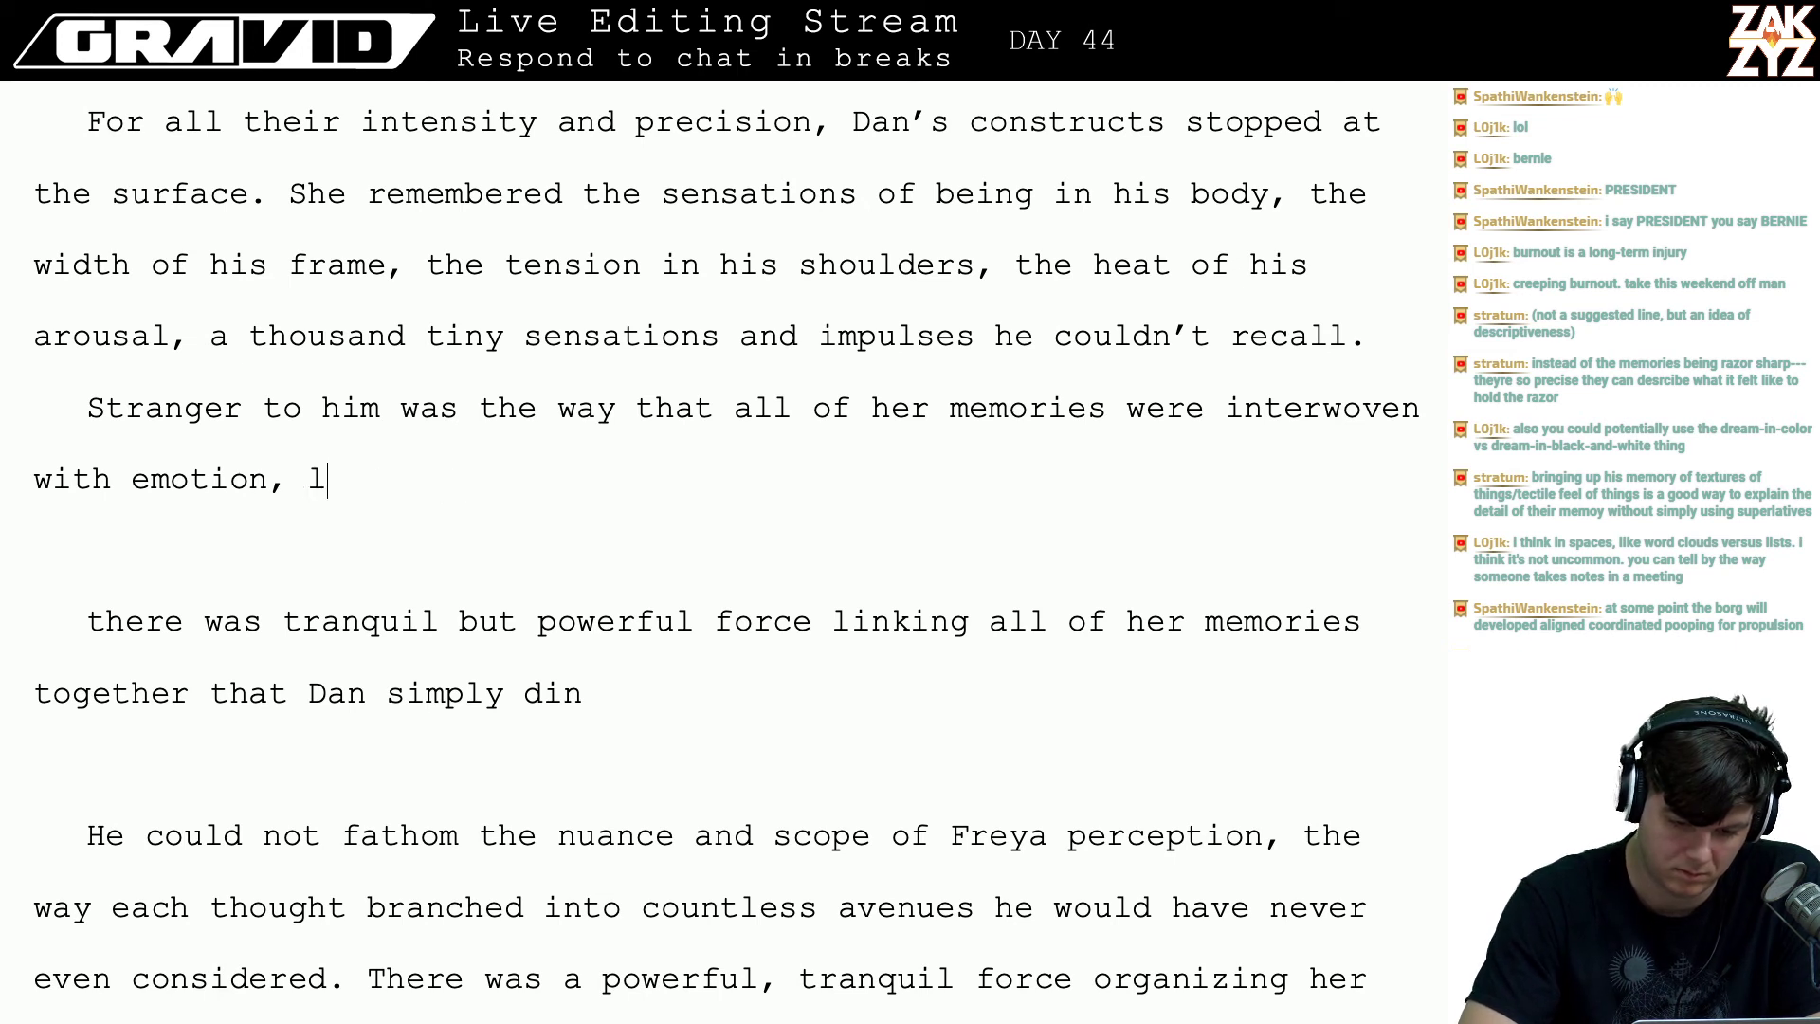
- Continue after "with emotion," with "a tranquil, but powerful force that linked everything together."
type("a tranquil, b")
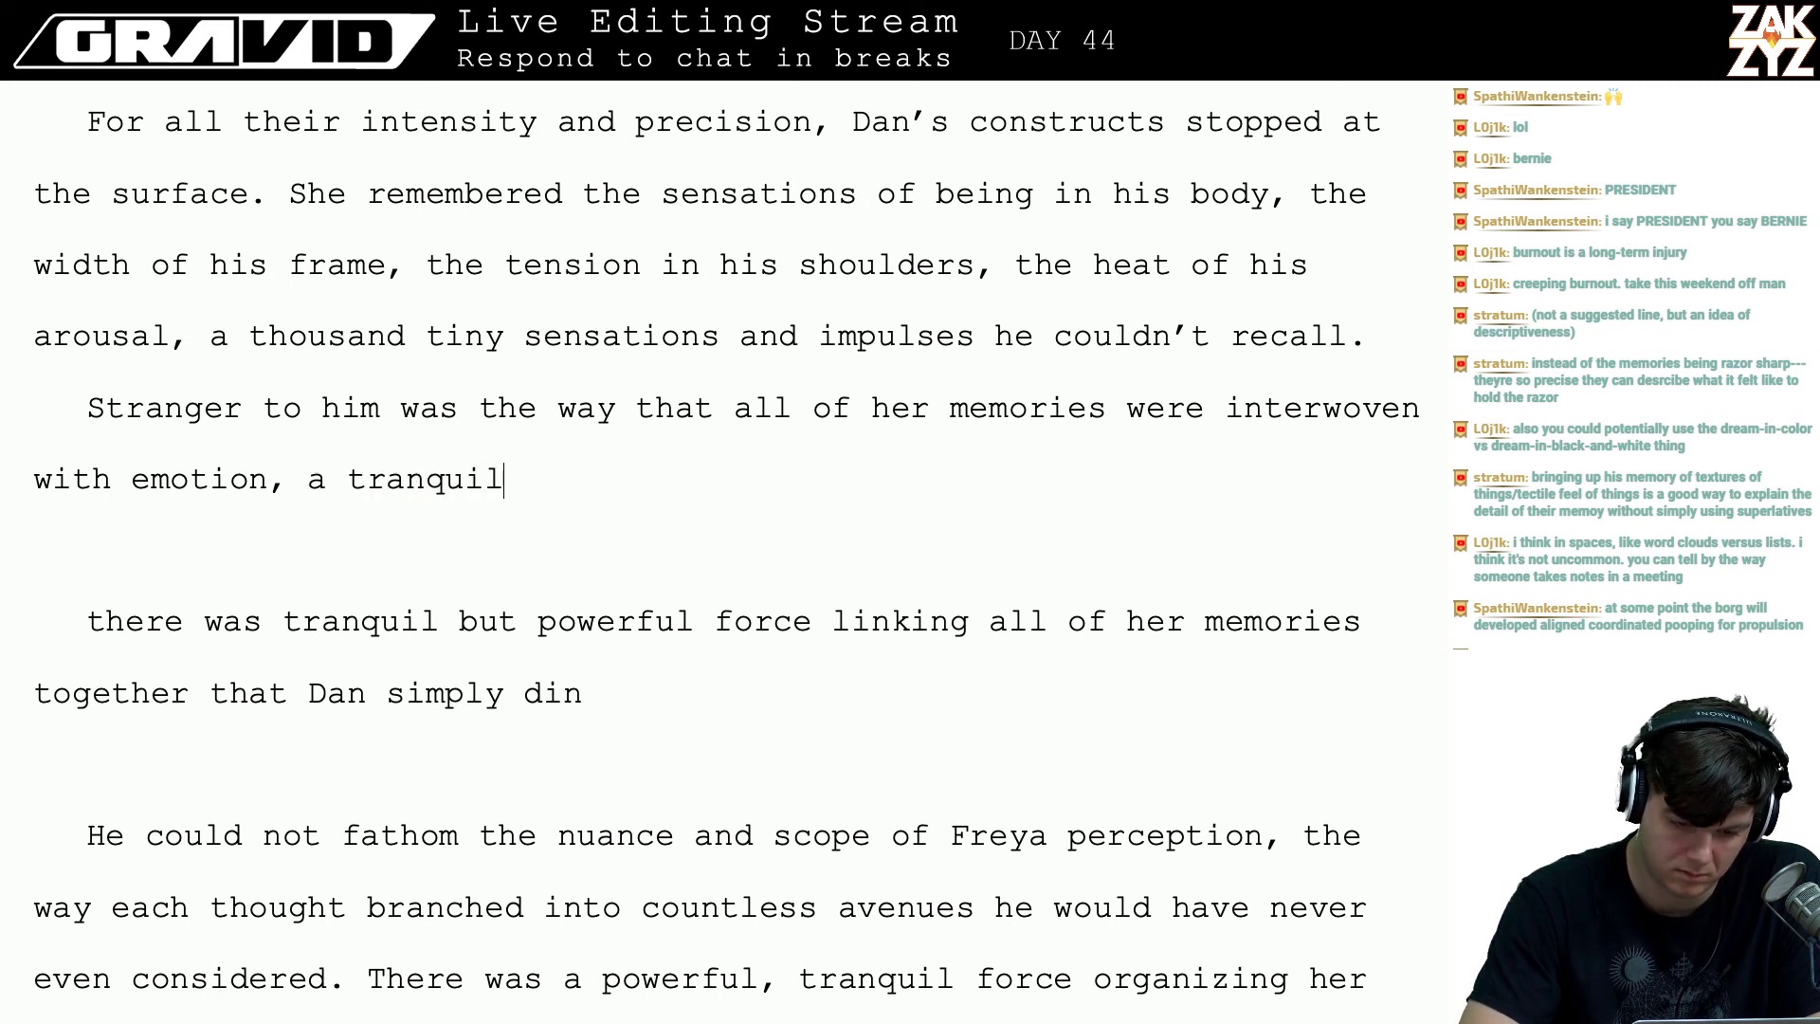
type("ut powerfu")
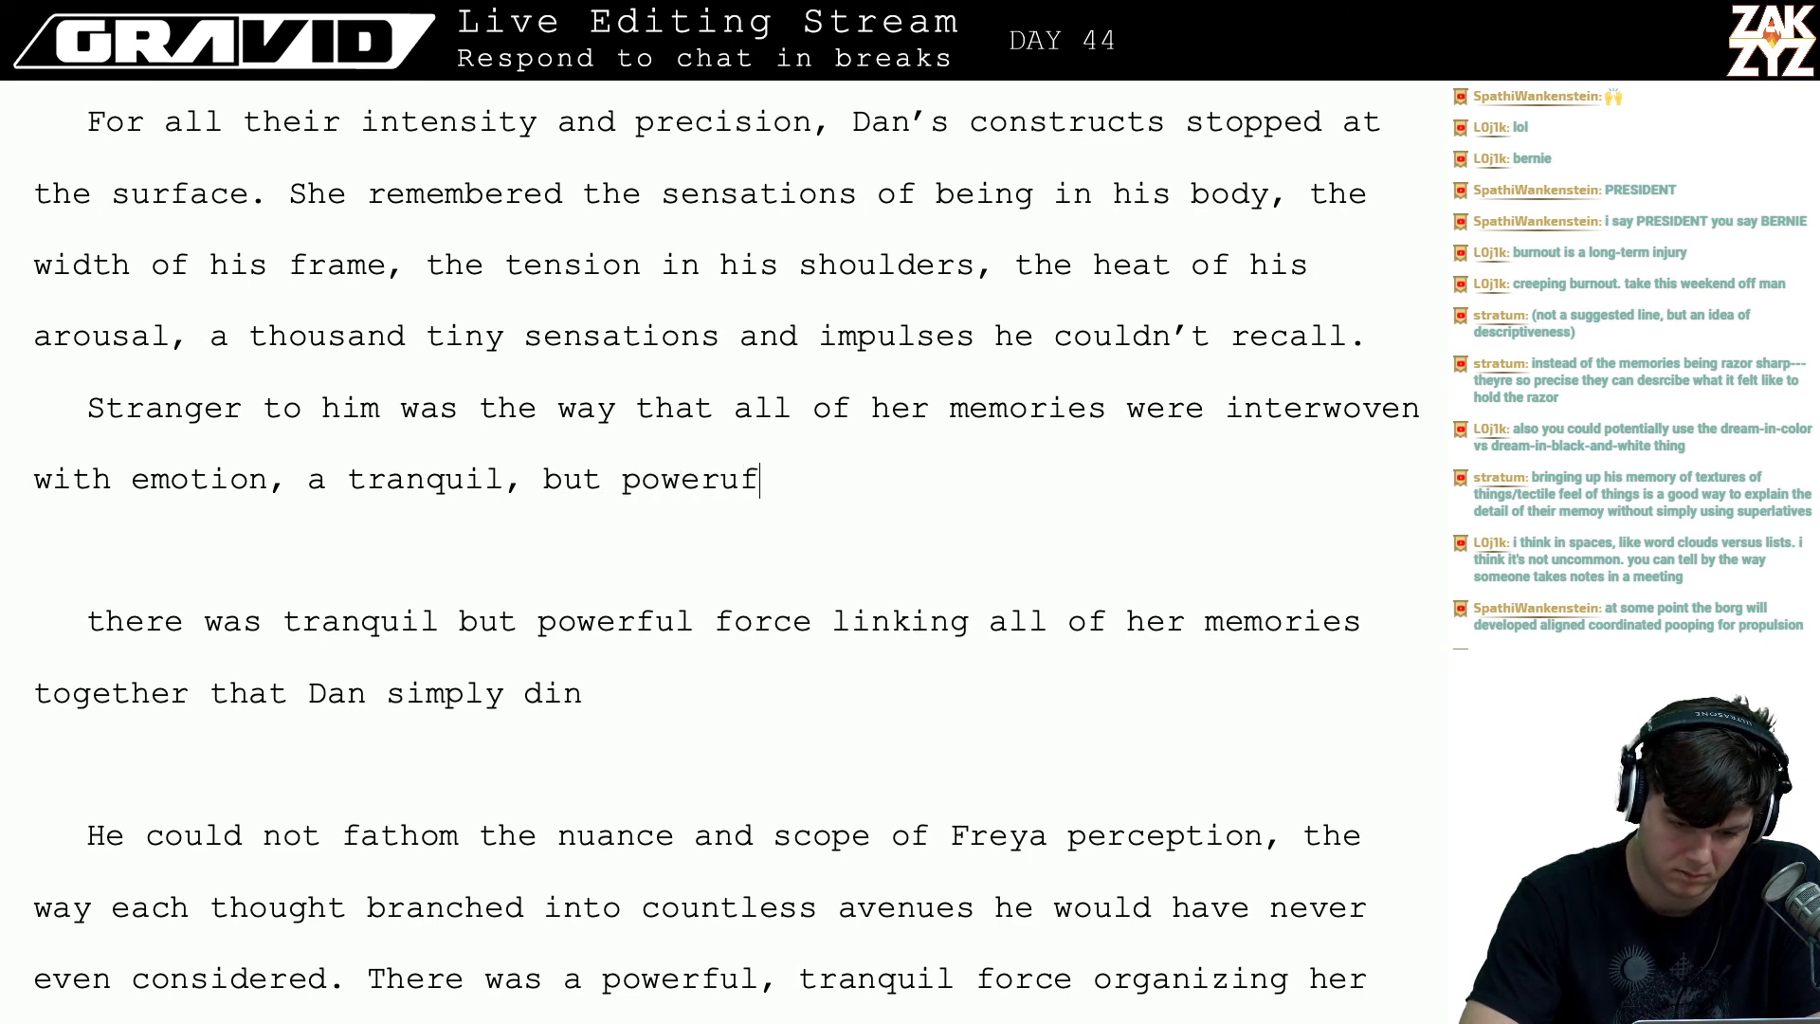
key("BackSpace")
key("BackSpace")
type("ful fo")
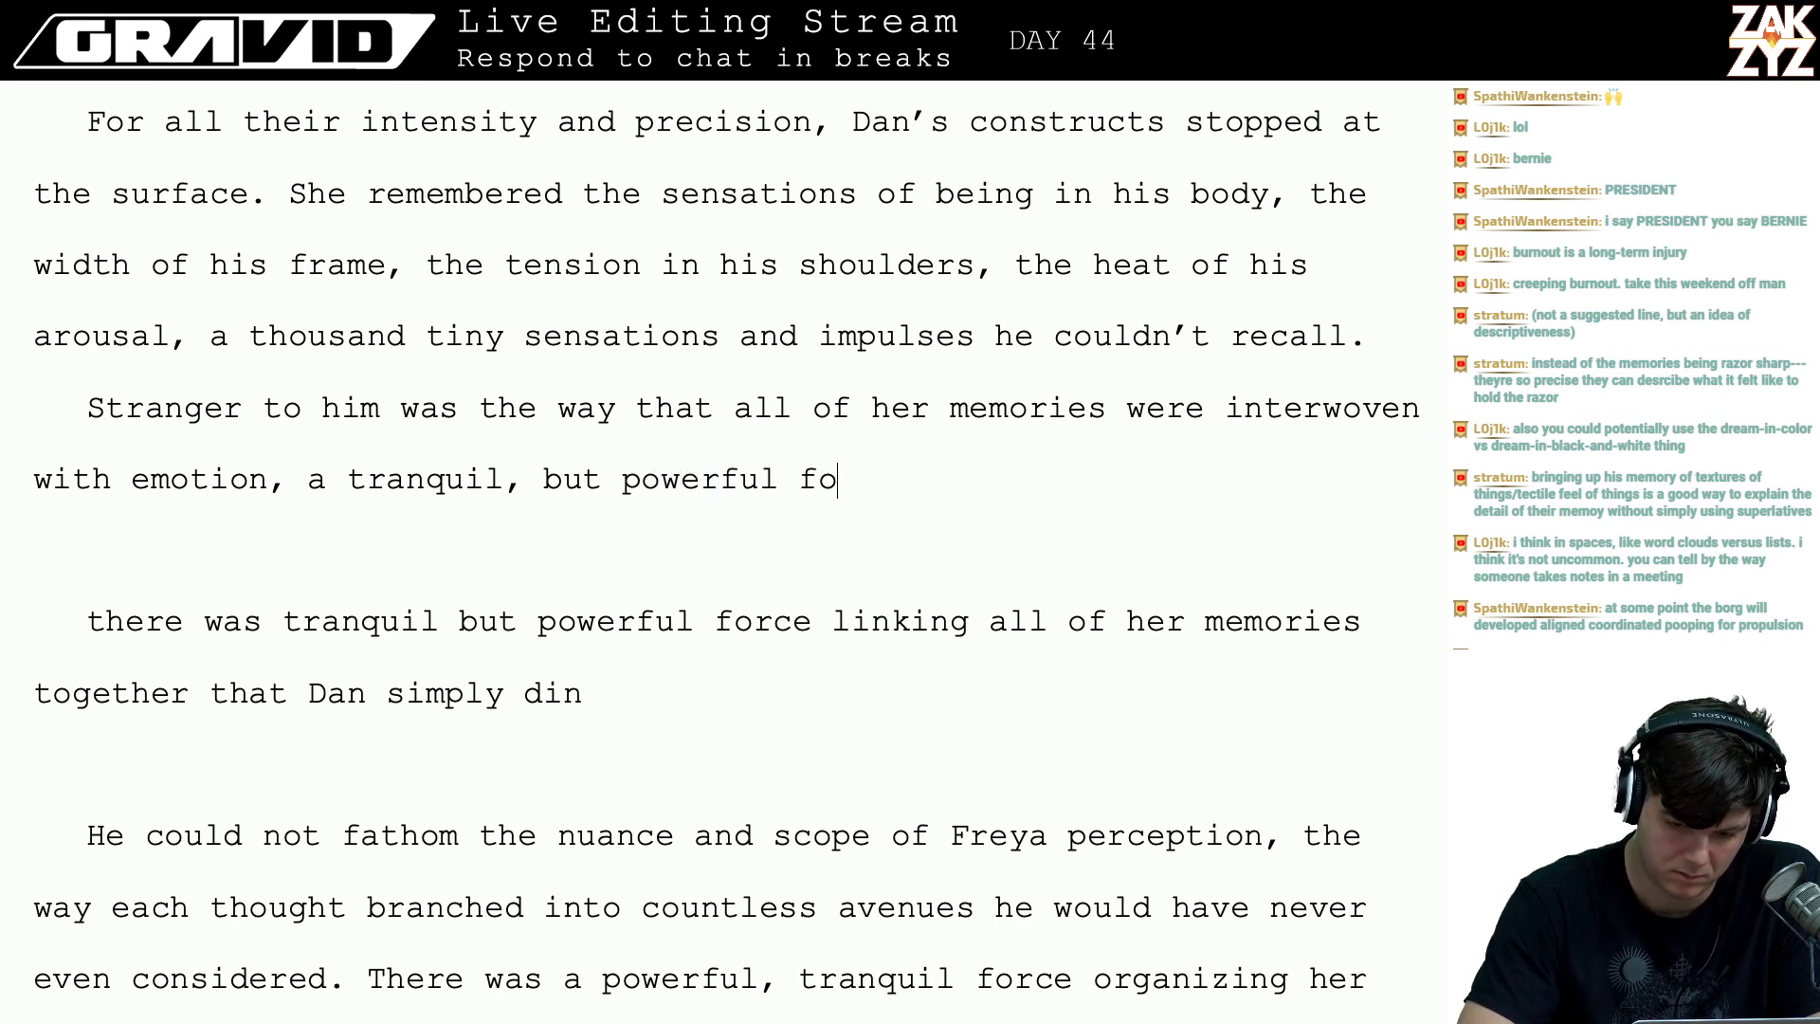
type("rce that link")
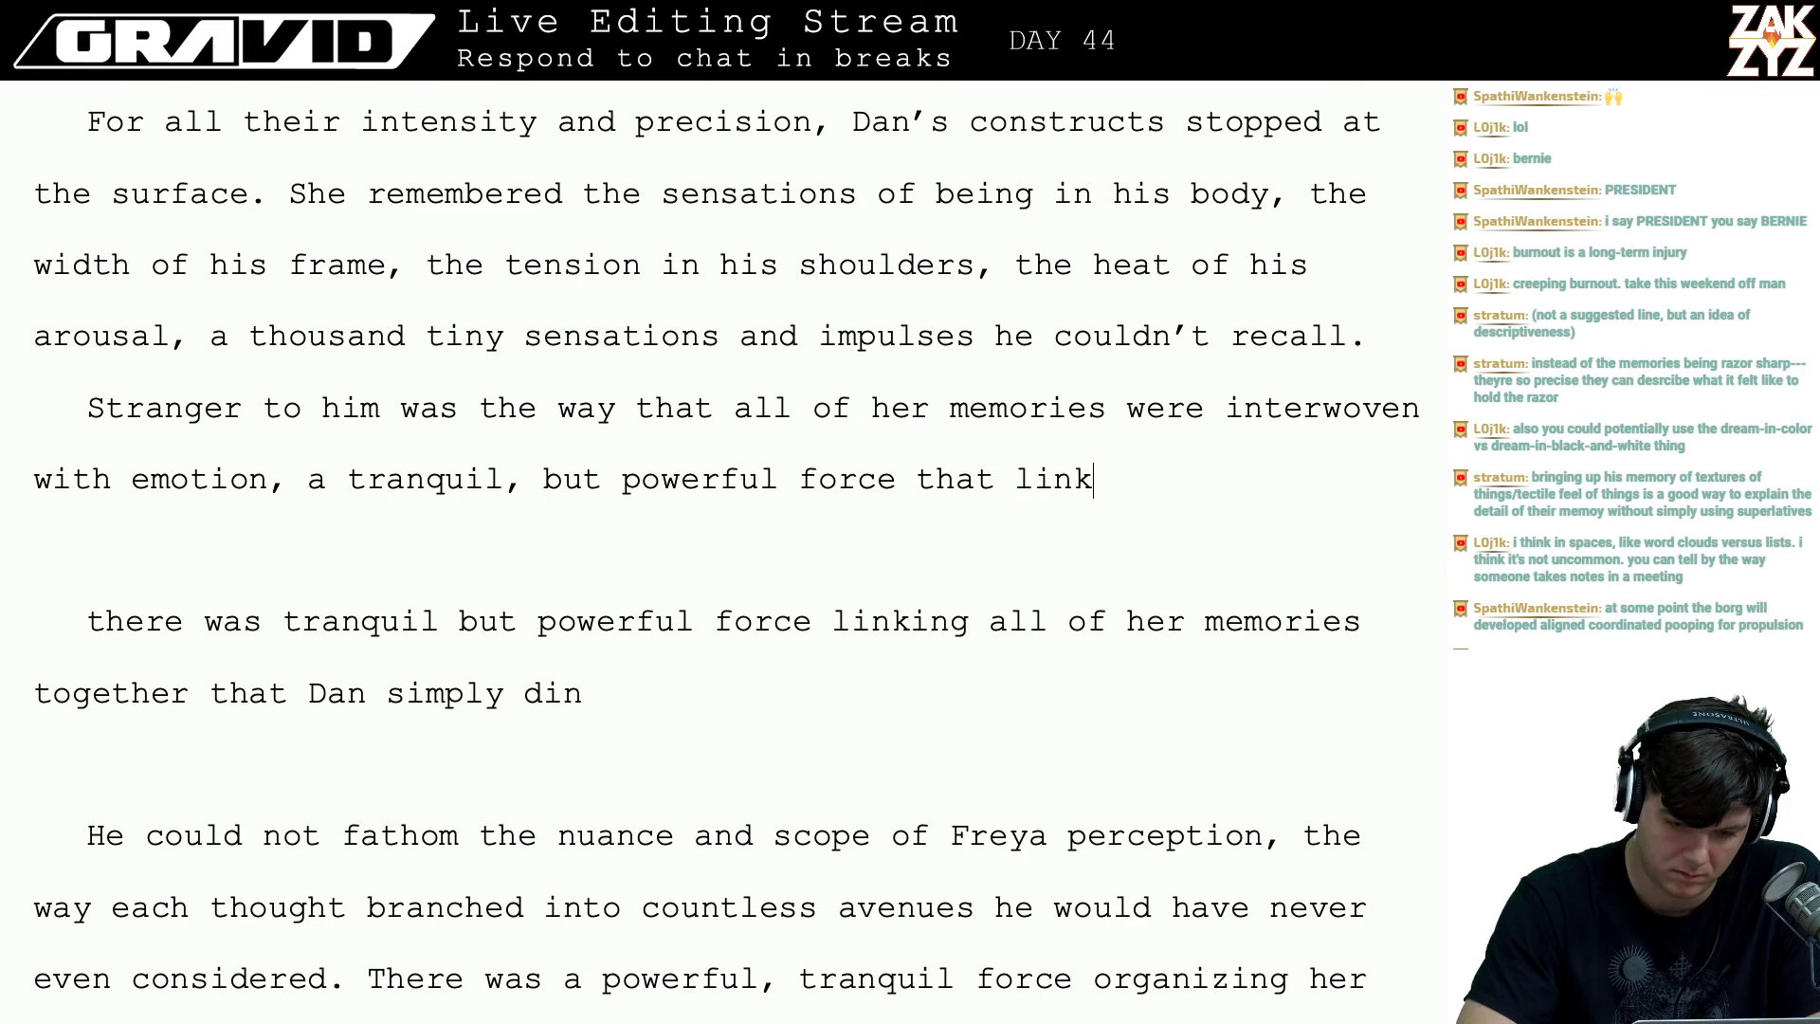
type("ed ever")
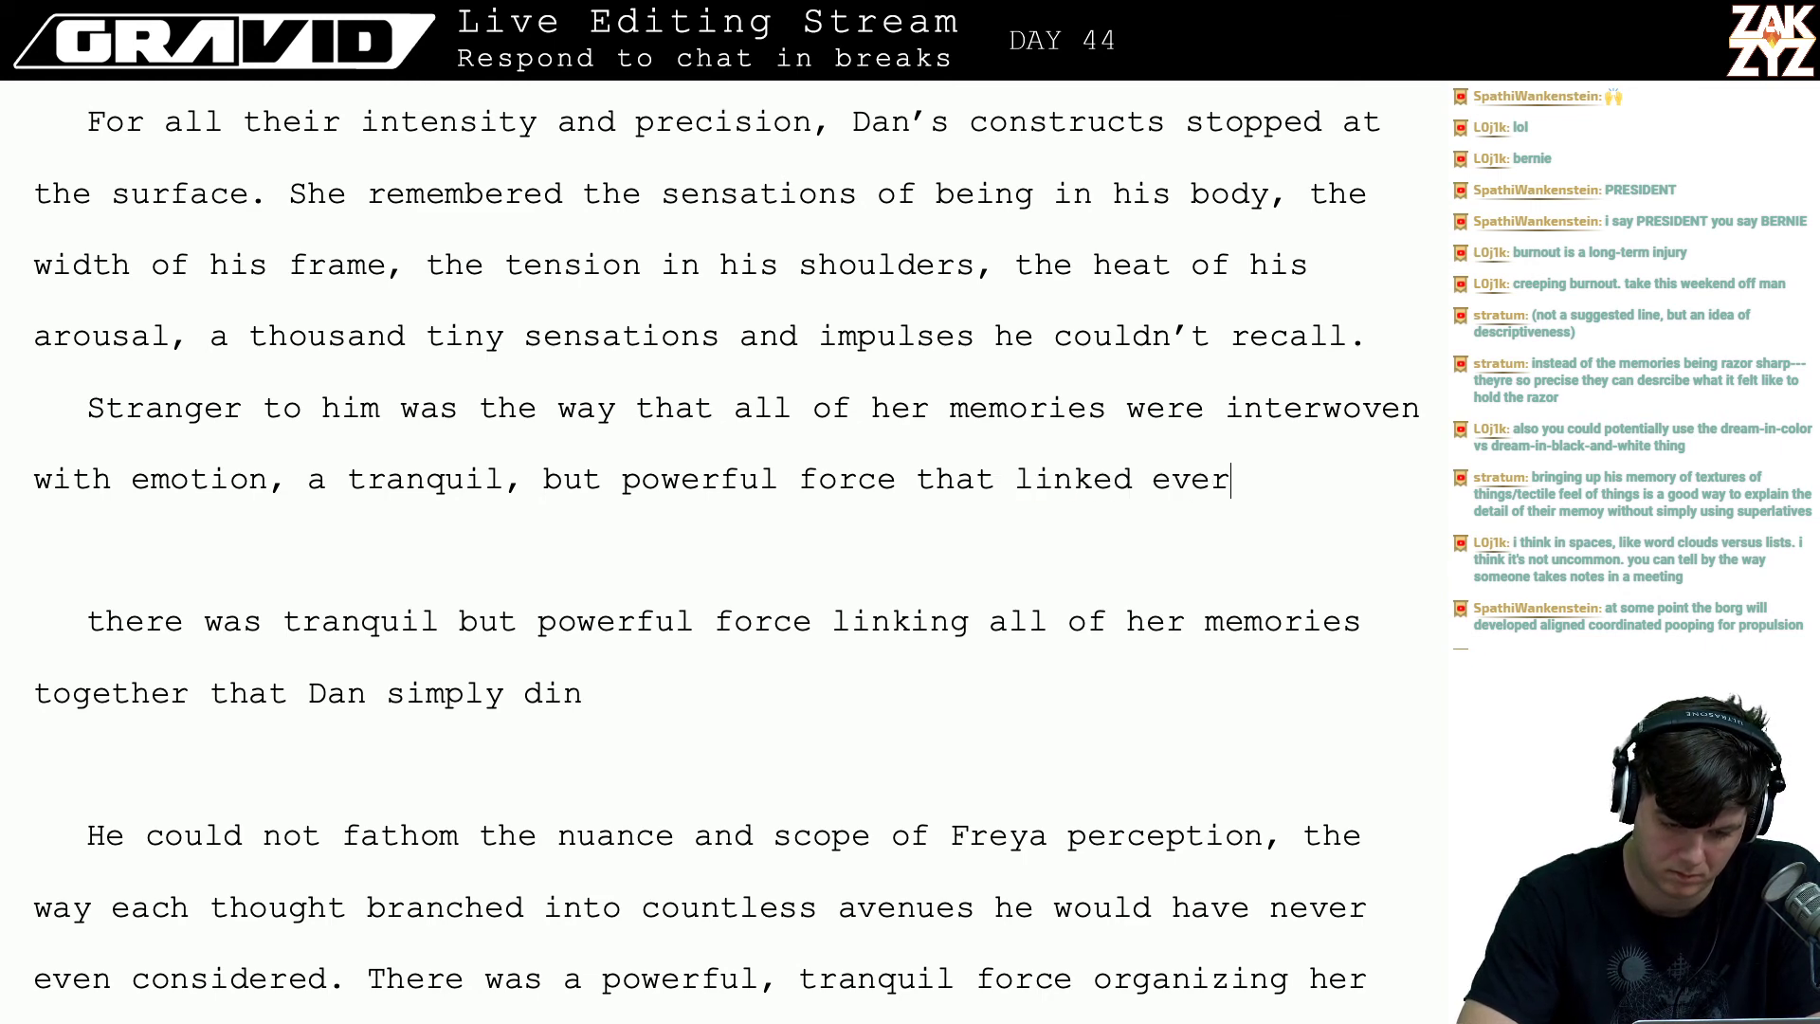
type("ything together.")
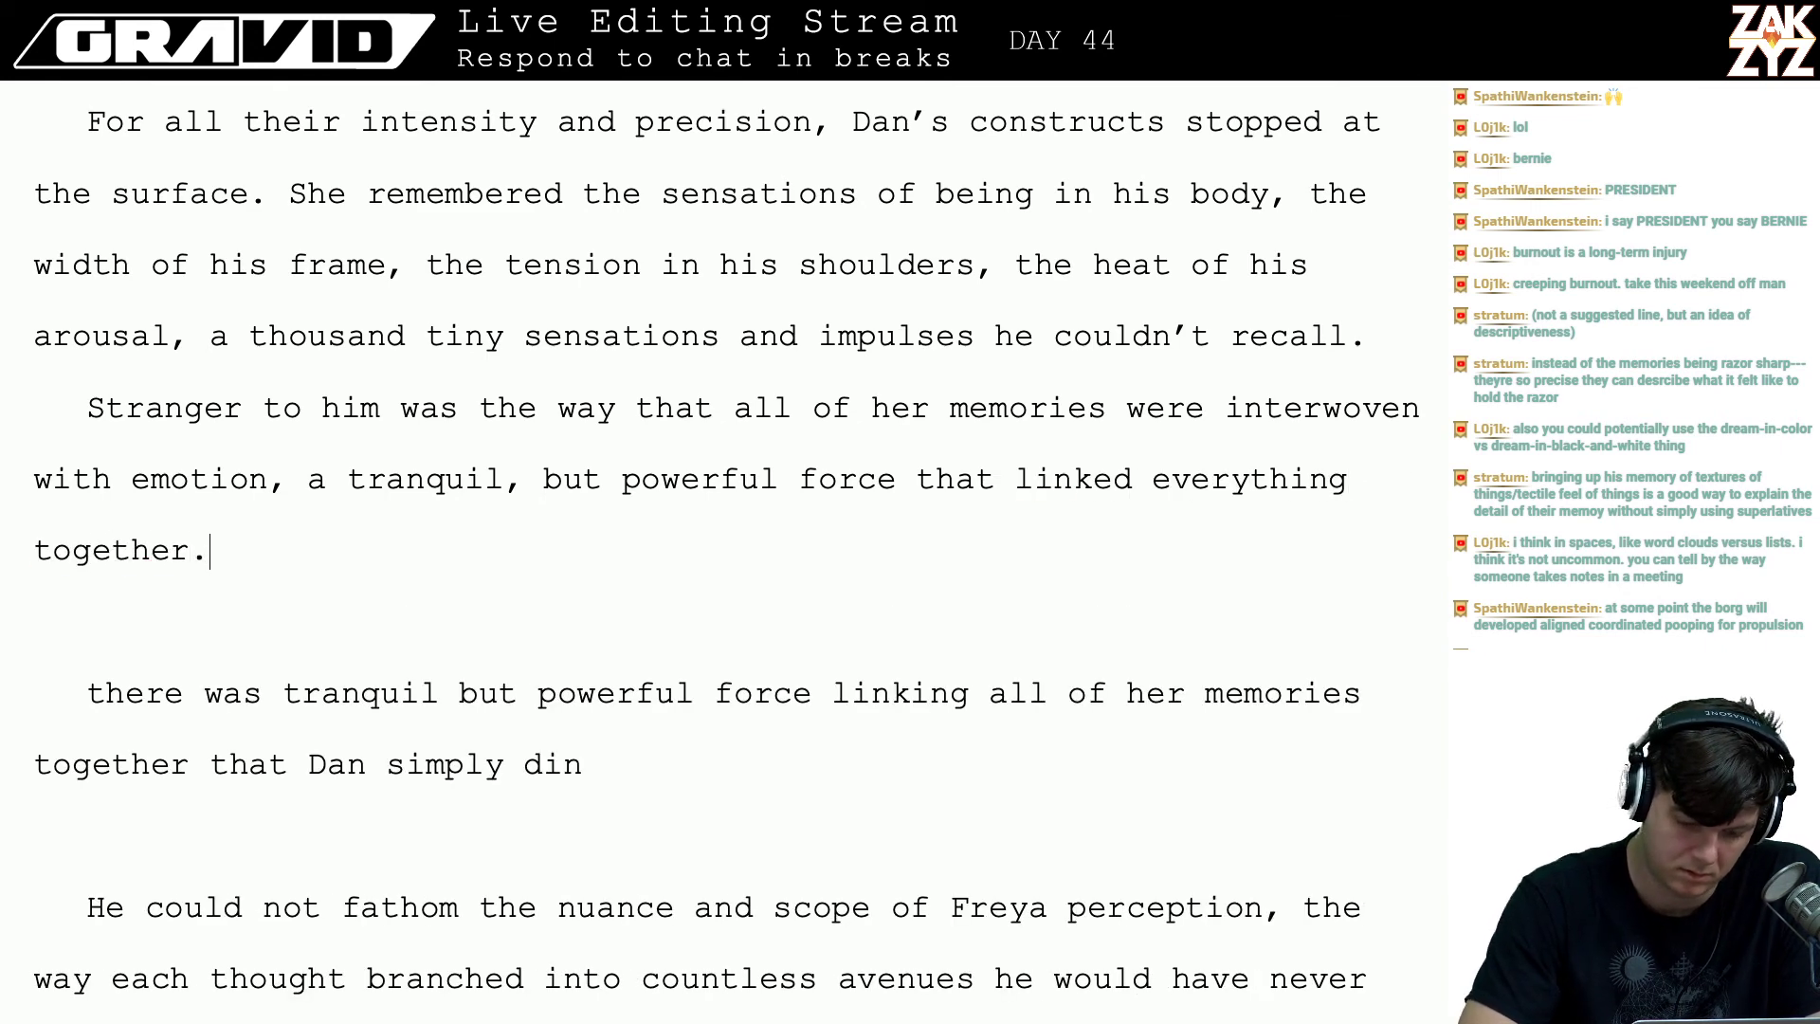
- Begin a sentence after "linked everything together." with "Dan didn't have that"
type(" Dan didn't have")
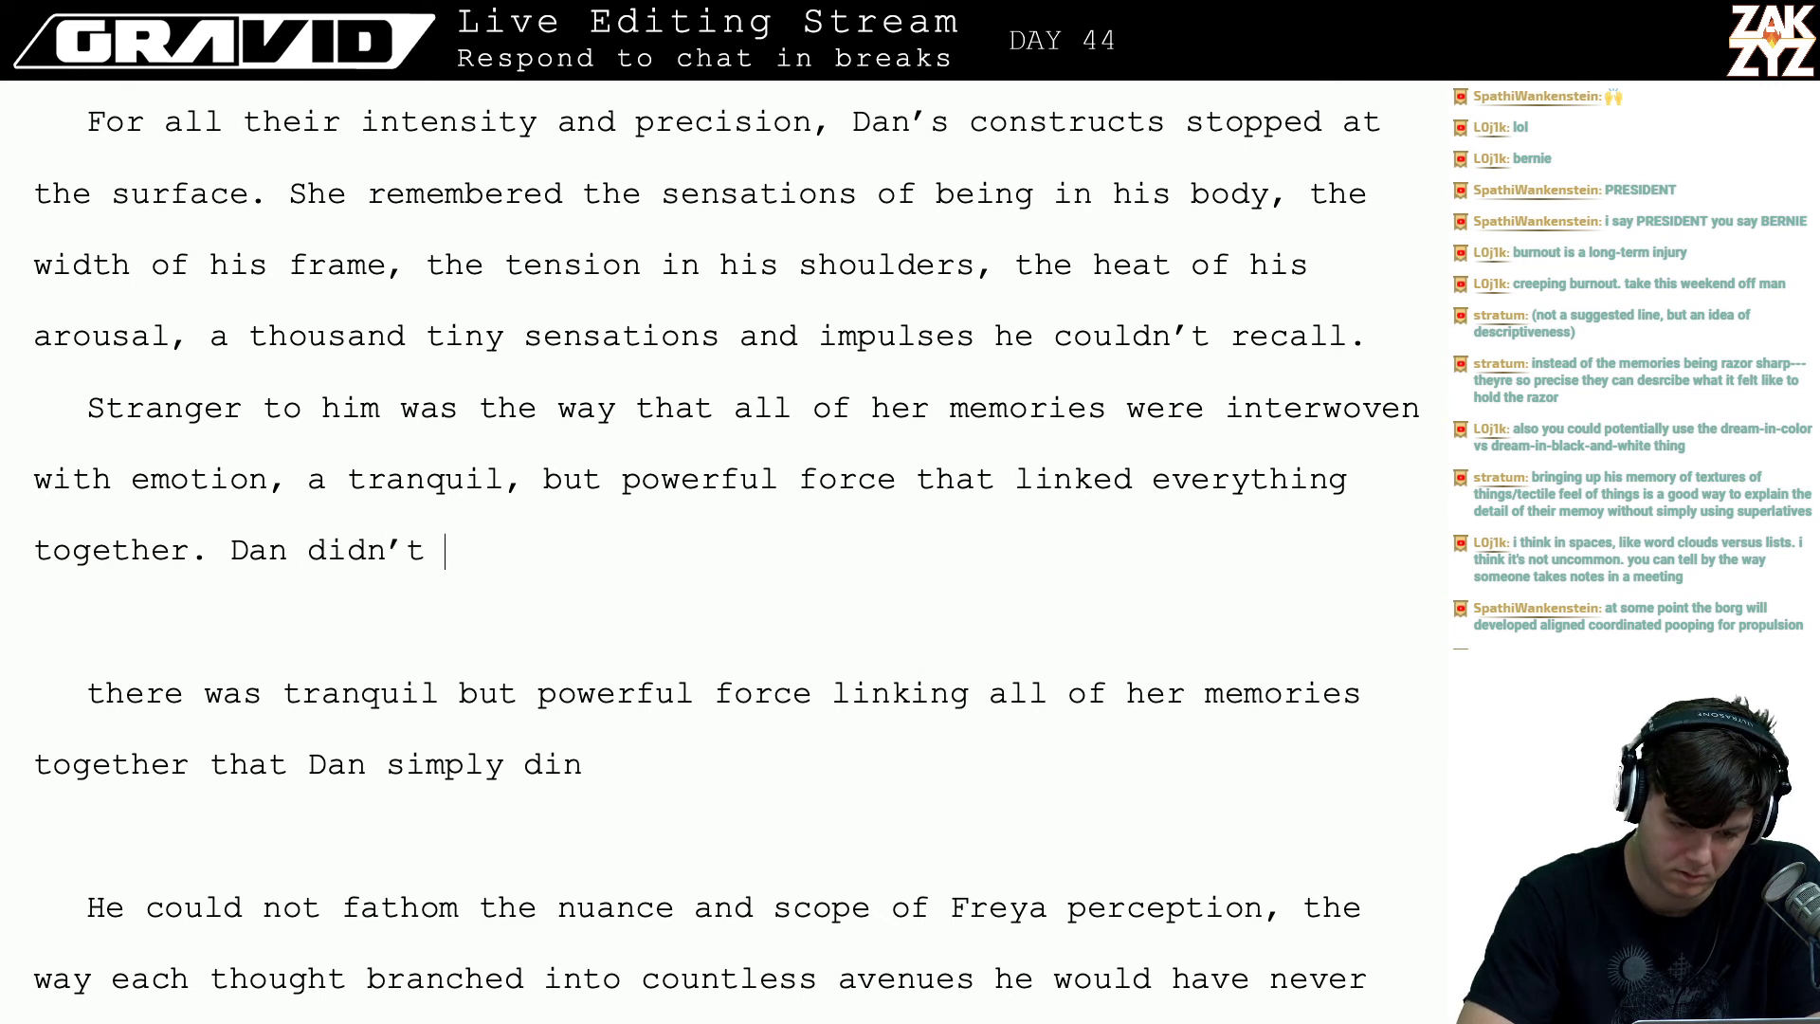
type(" that s")
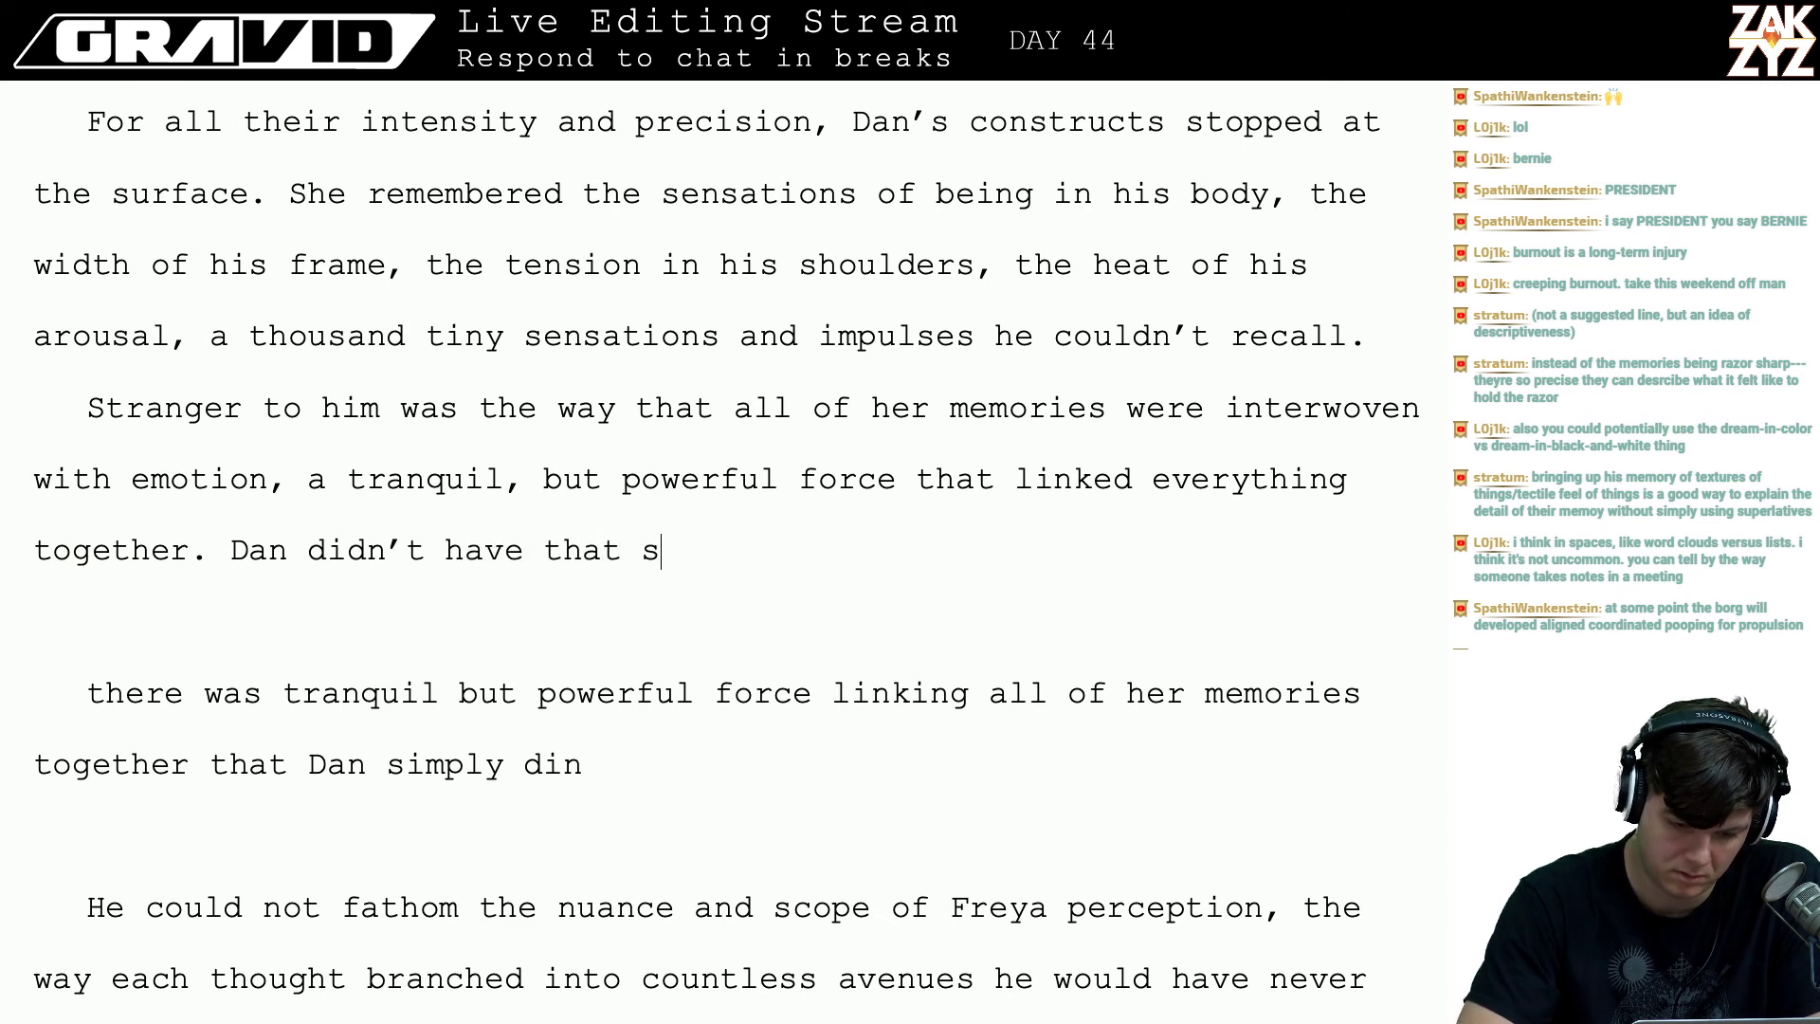
type("ense, ")
type("and")
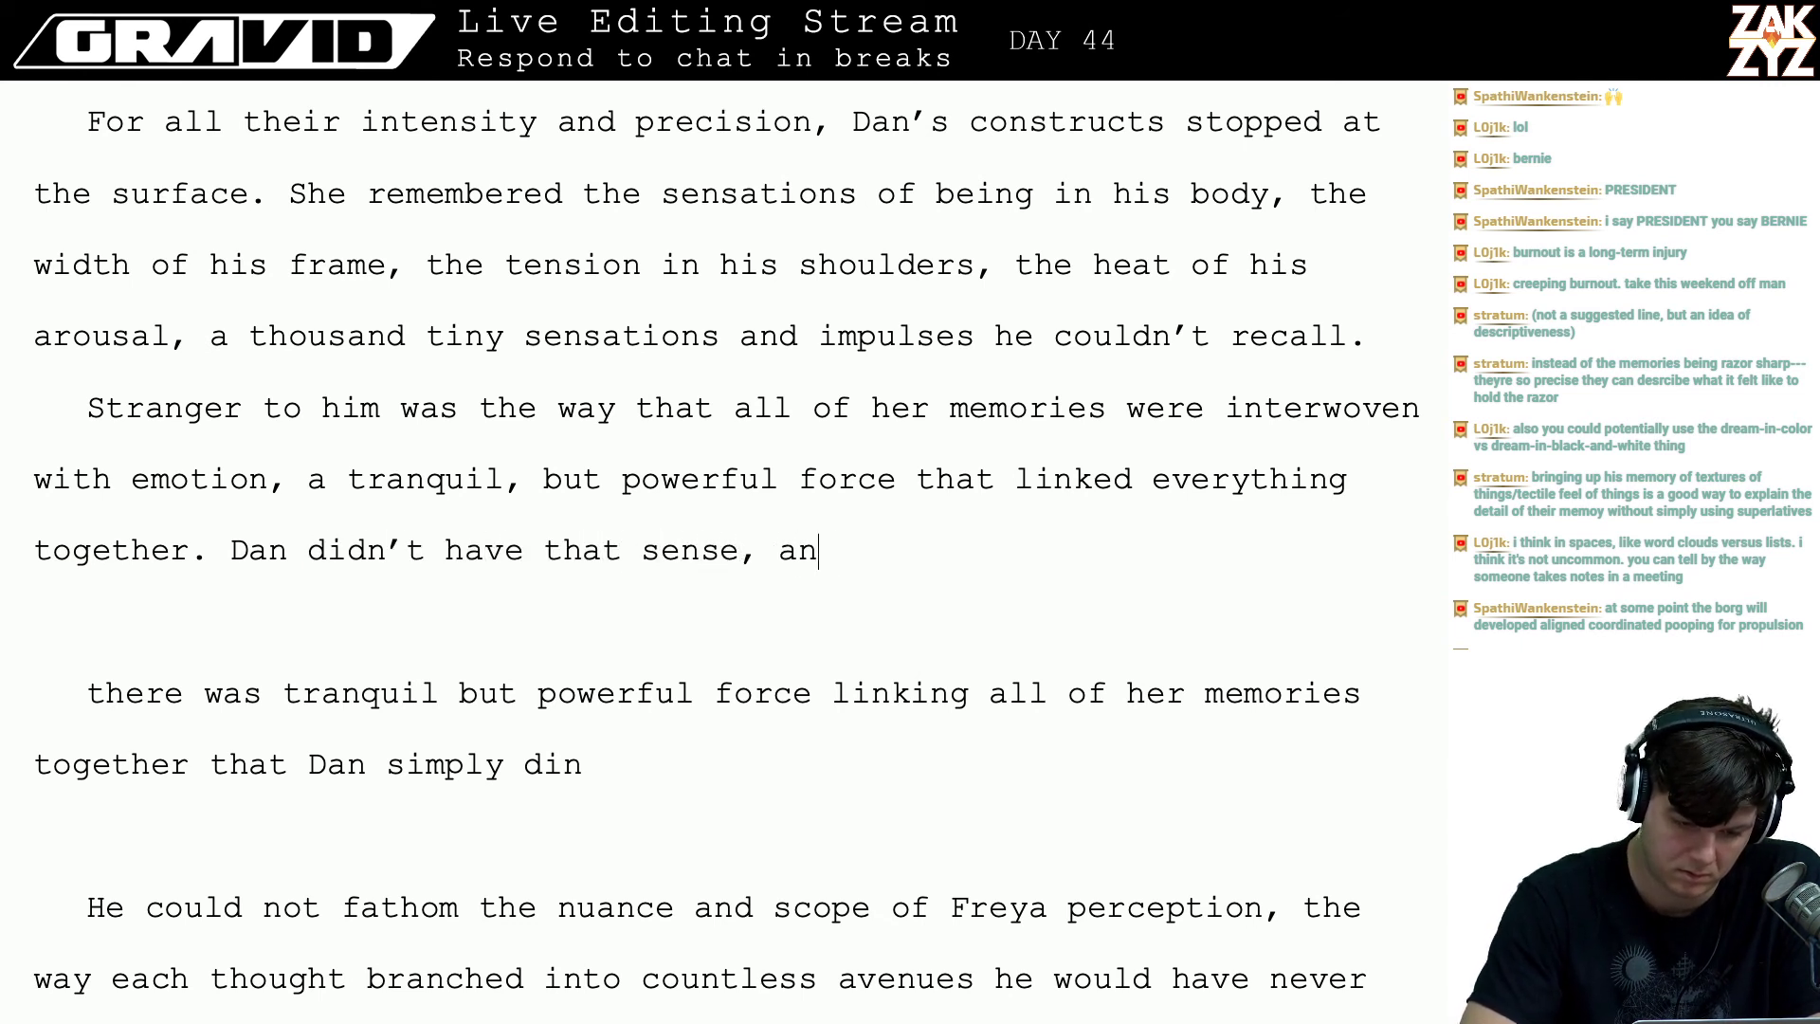
key("BackSpace")
key("BackSpace")
key("BackSpace")
key("BackSpace")
key("BackSpace")
key("BackSpace")
key("BackSpace")
key("BackSpace")
key("BackSpace")
key("BackSpace")
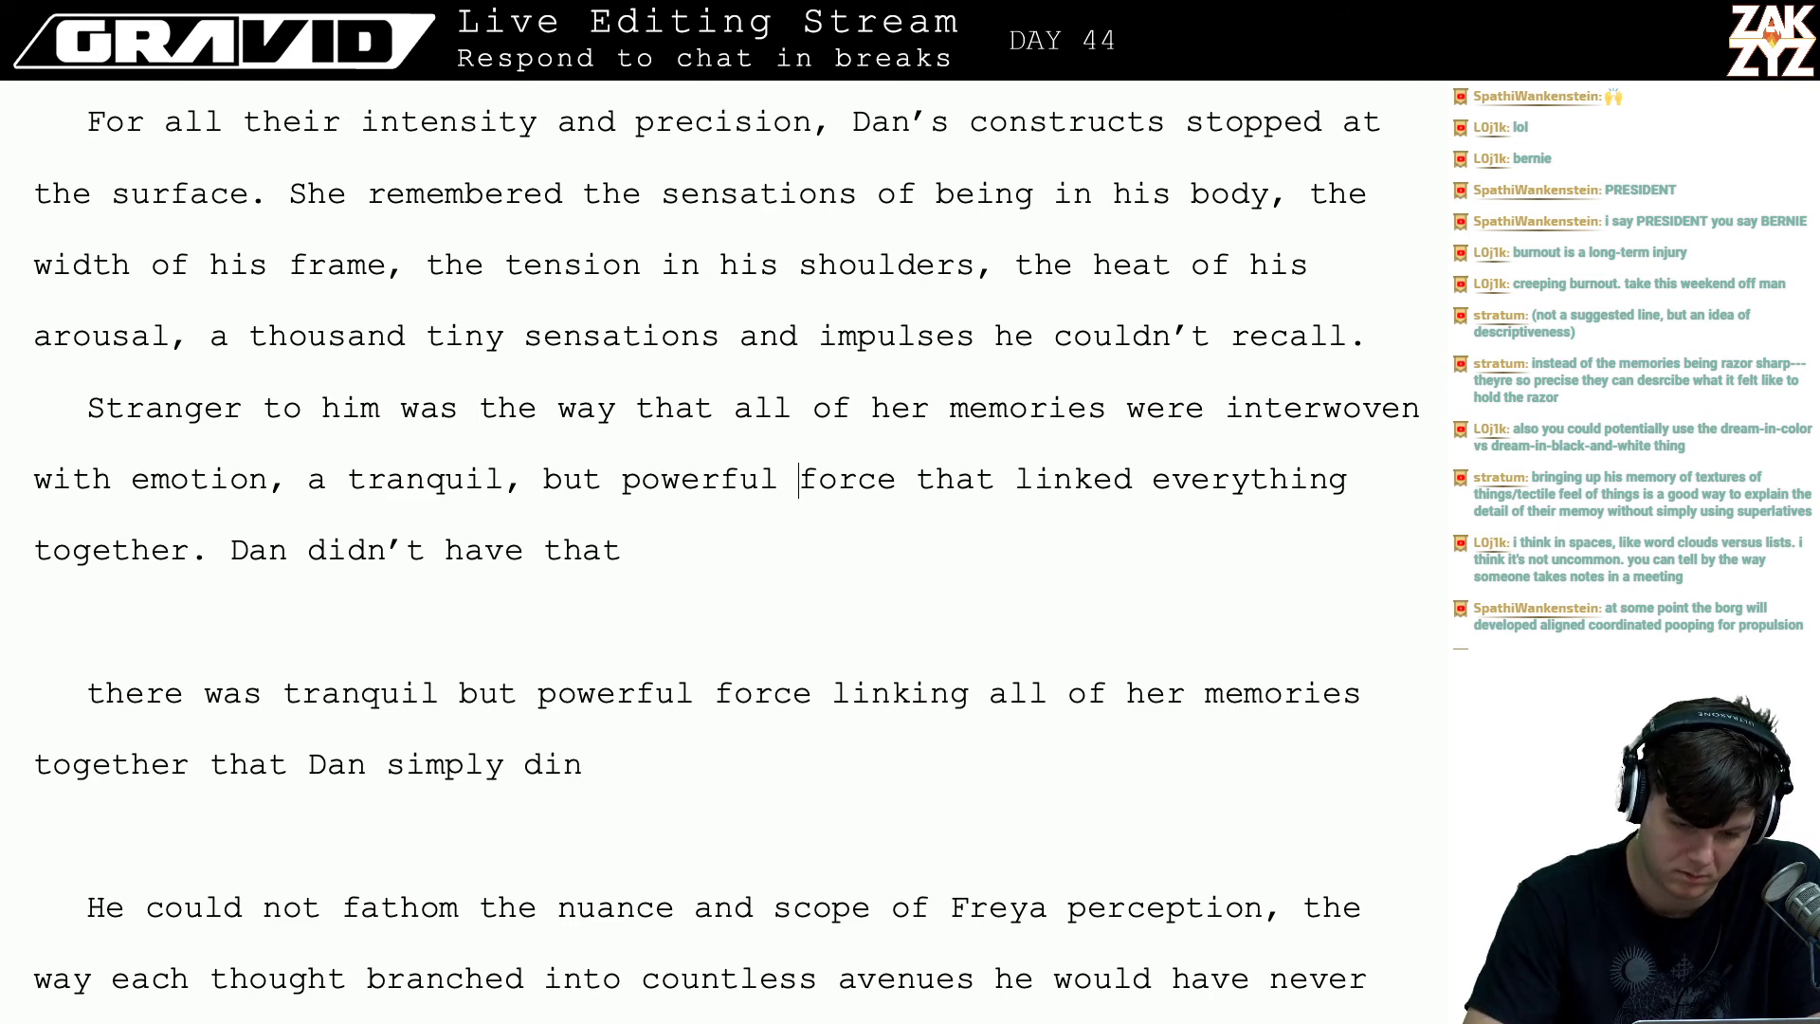
- Set "force that linked everything" apart below and continue after "tranquil, but powerful" with "organizing force that kept everything linked."
key("Return")
key("Return")
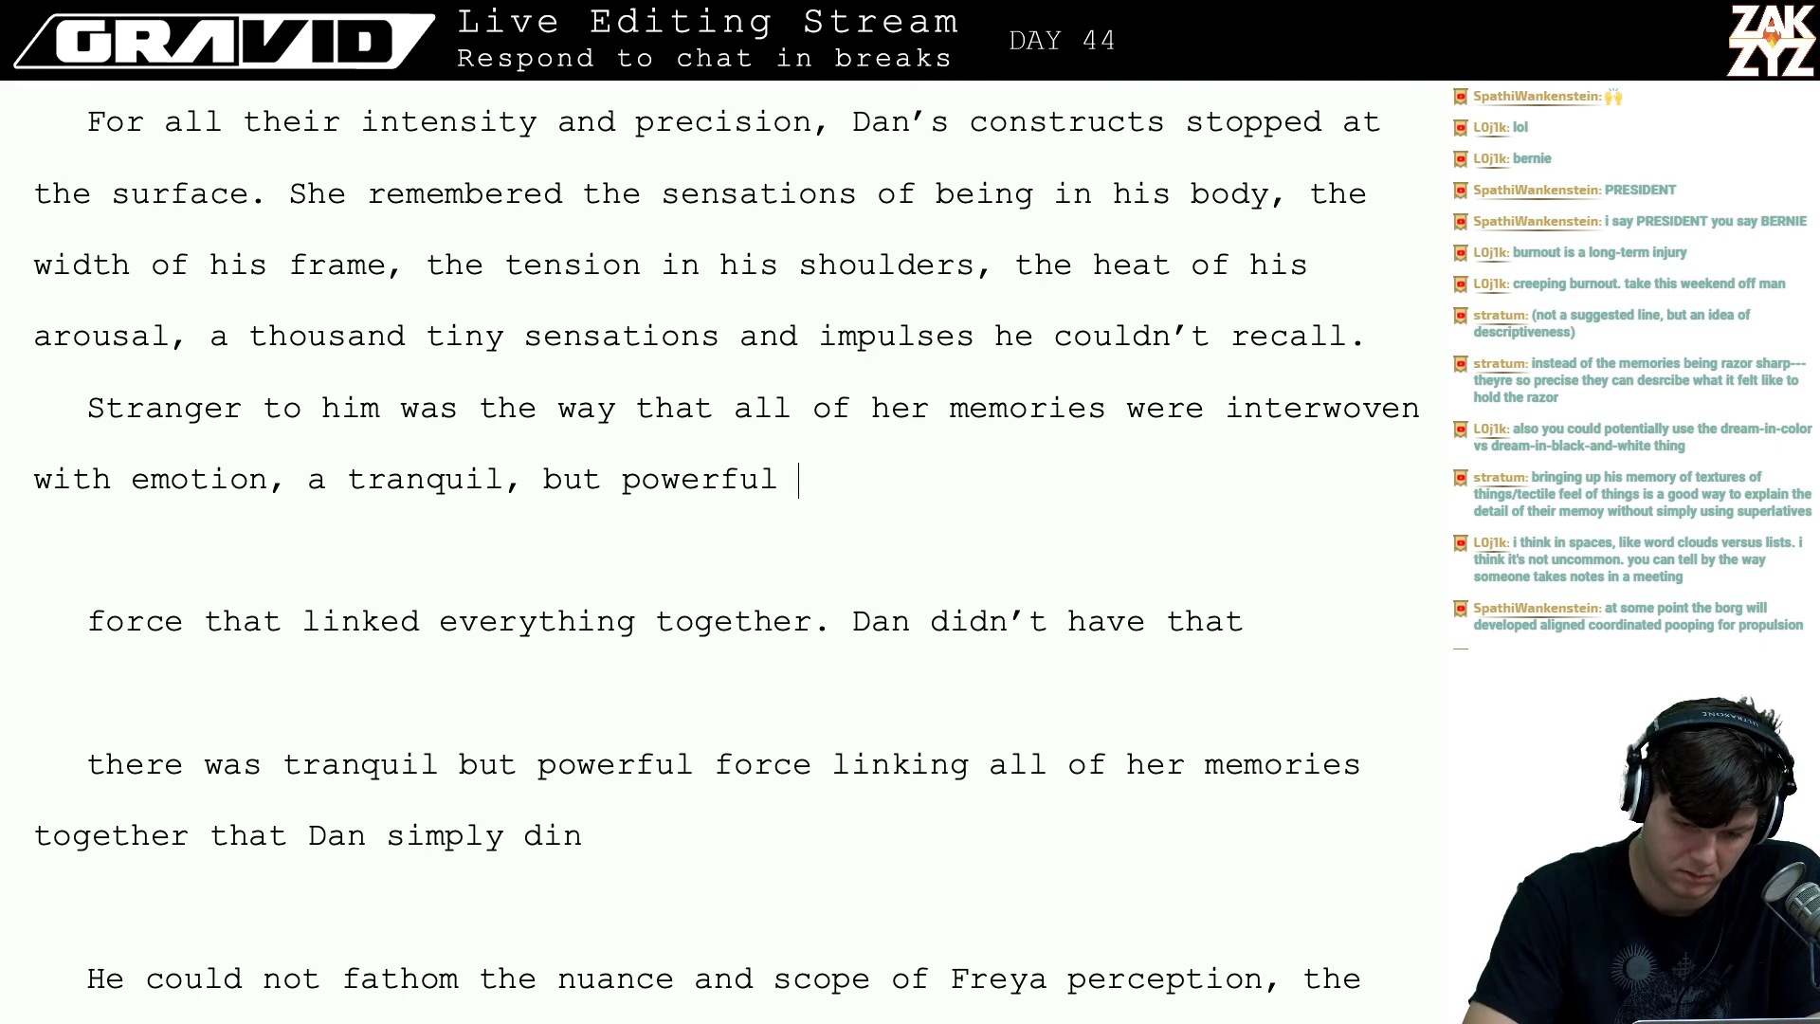
type("organizing fo")
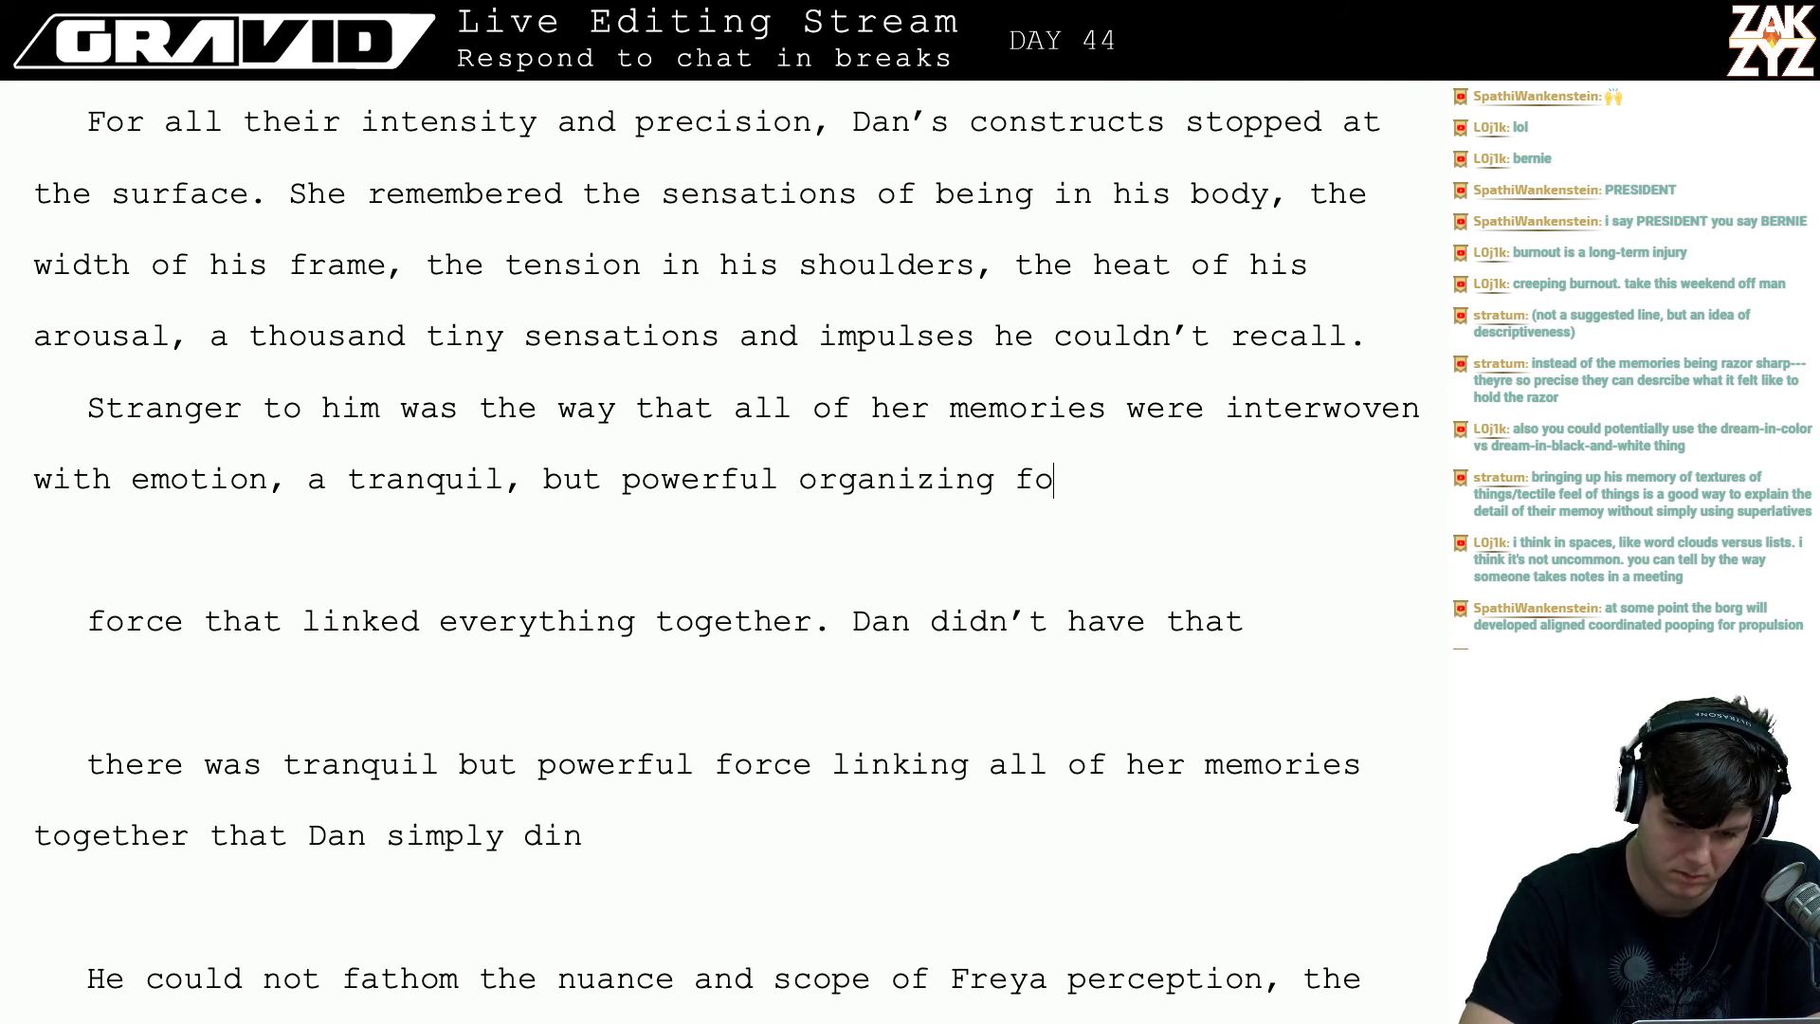
type("rce that k")
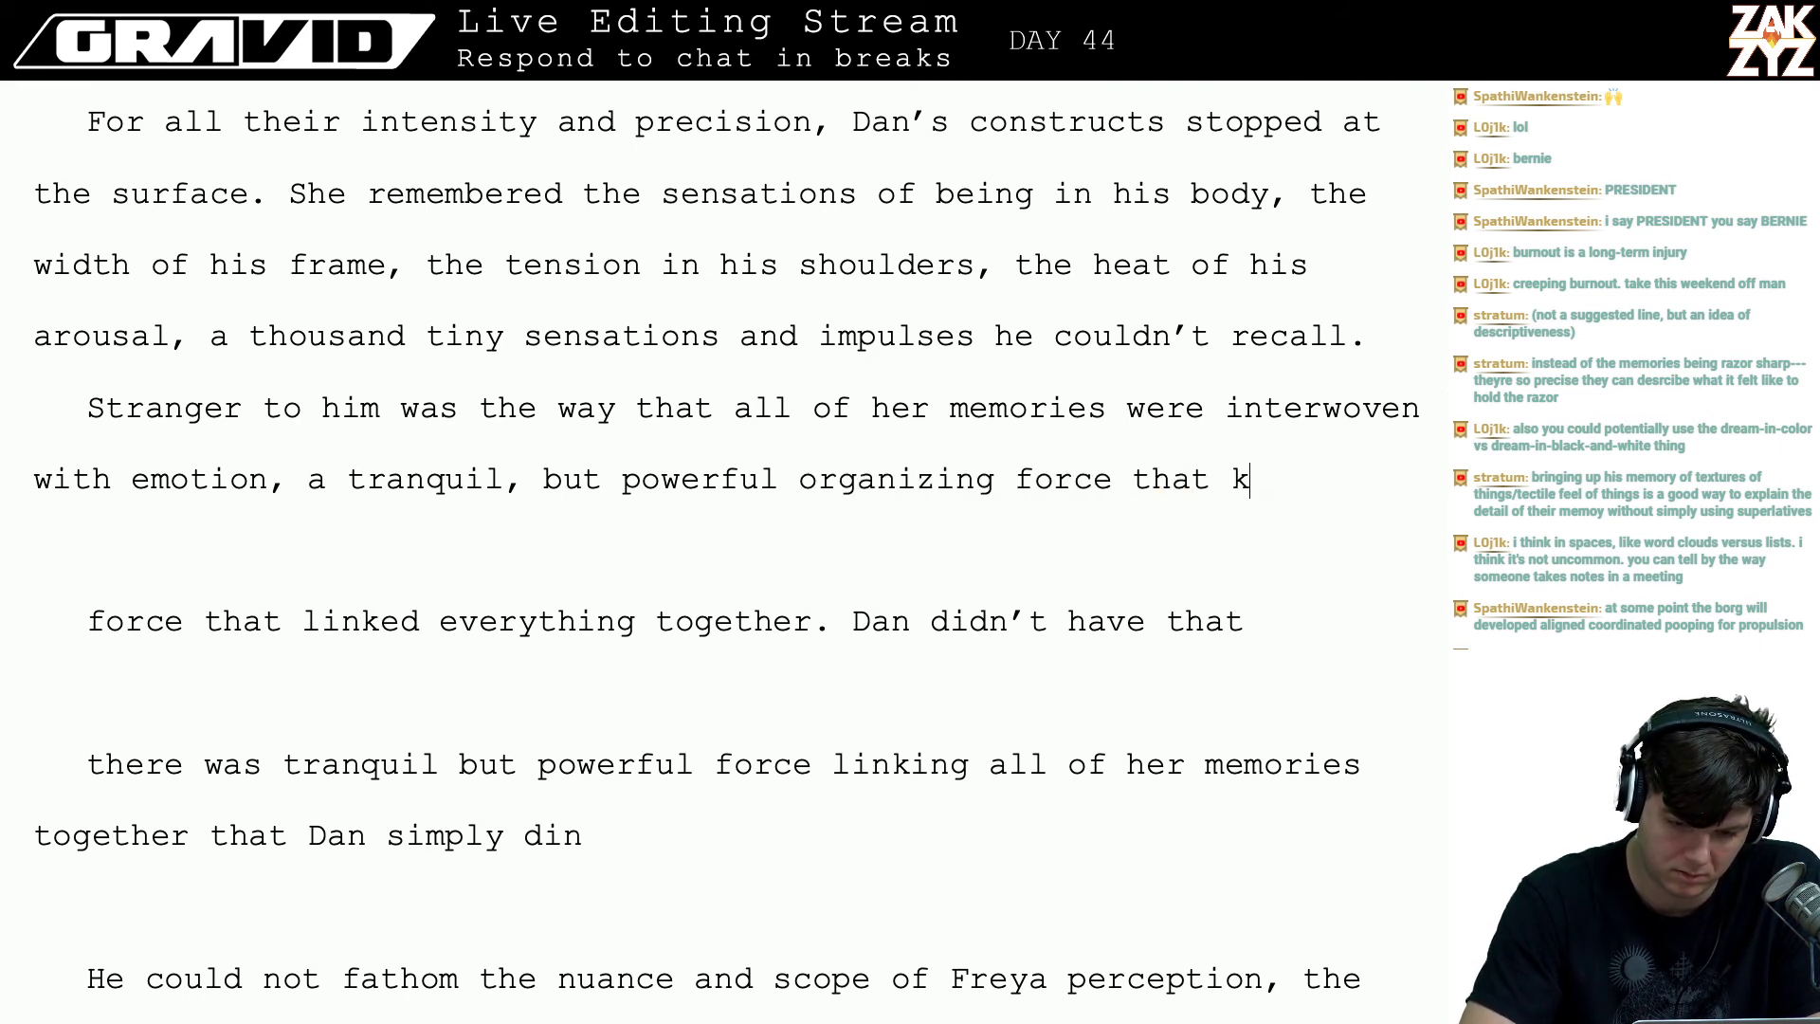
type("ept everythin")
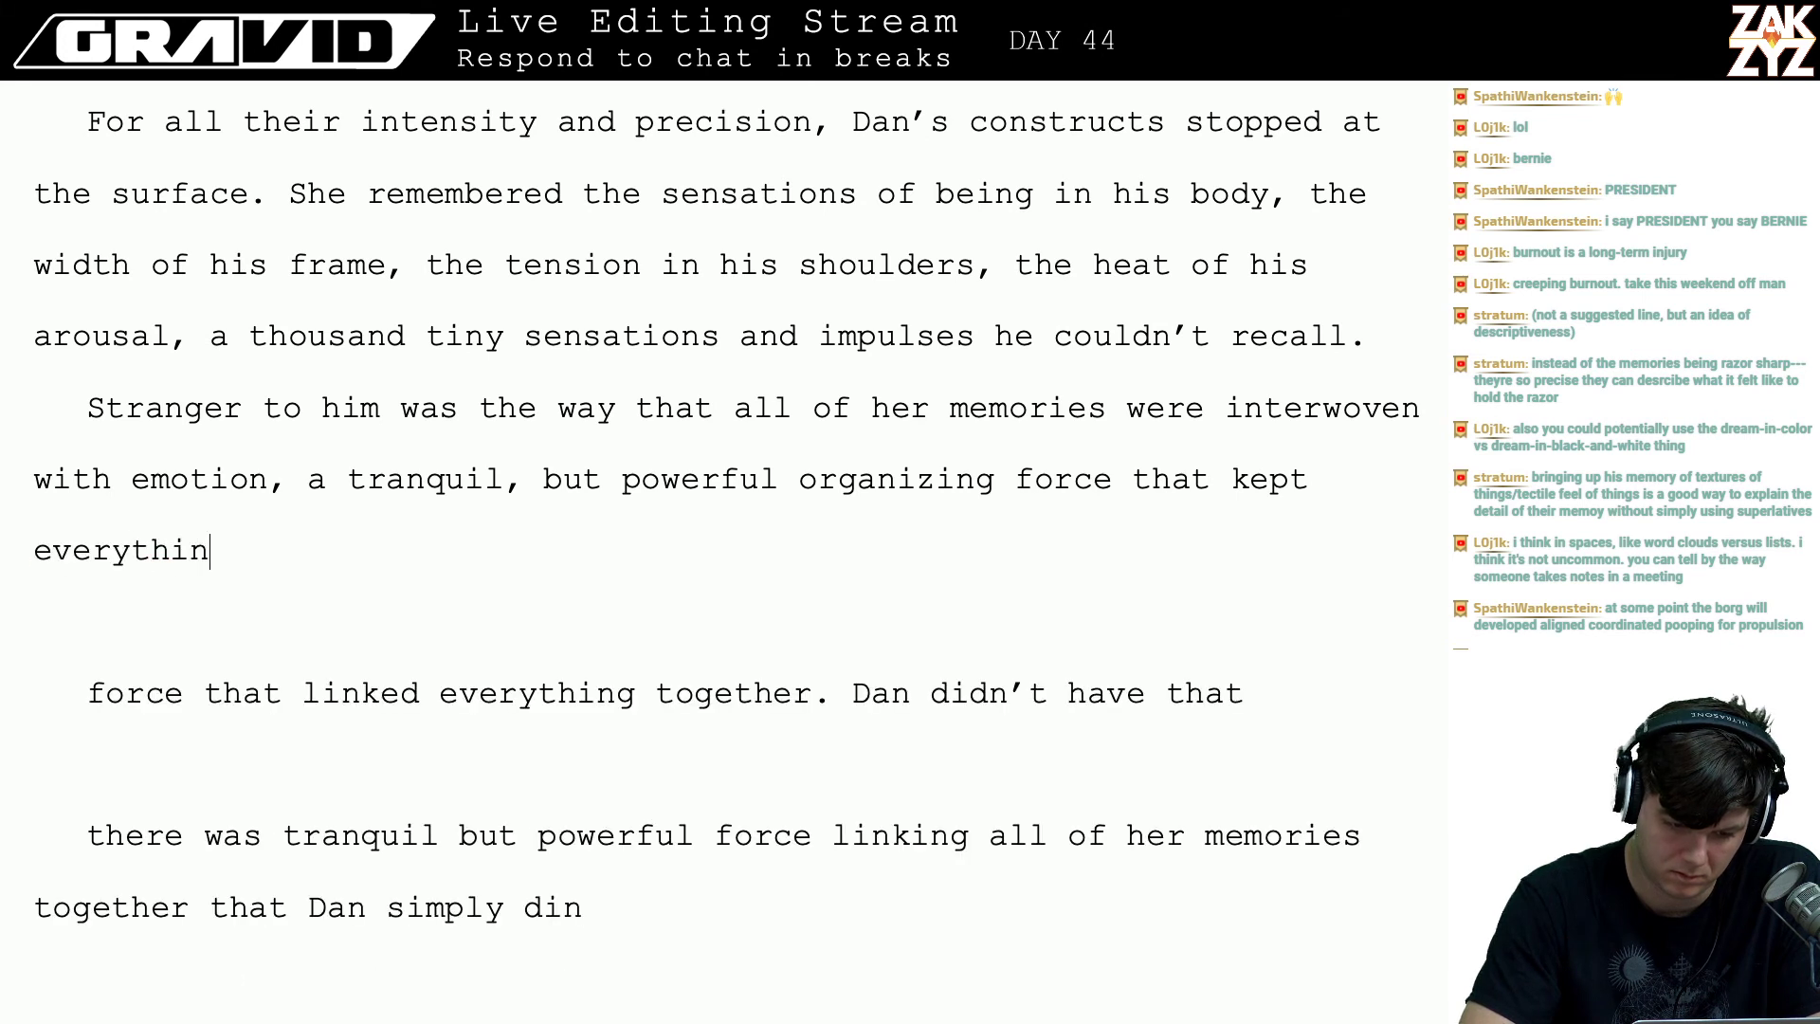
type("g in")
key("BackSpace")
key("BackSpace")
key("BackSpace")
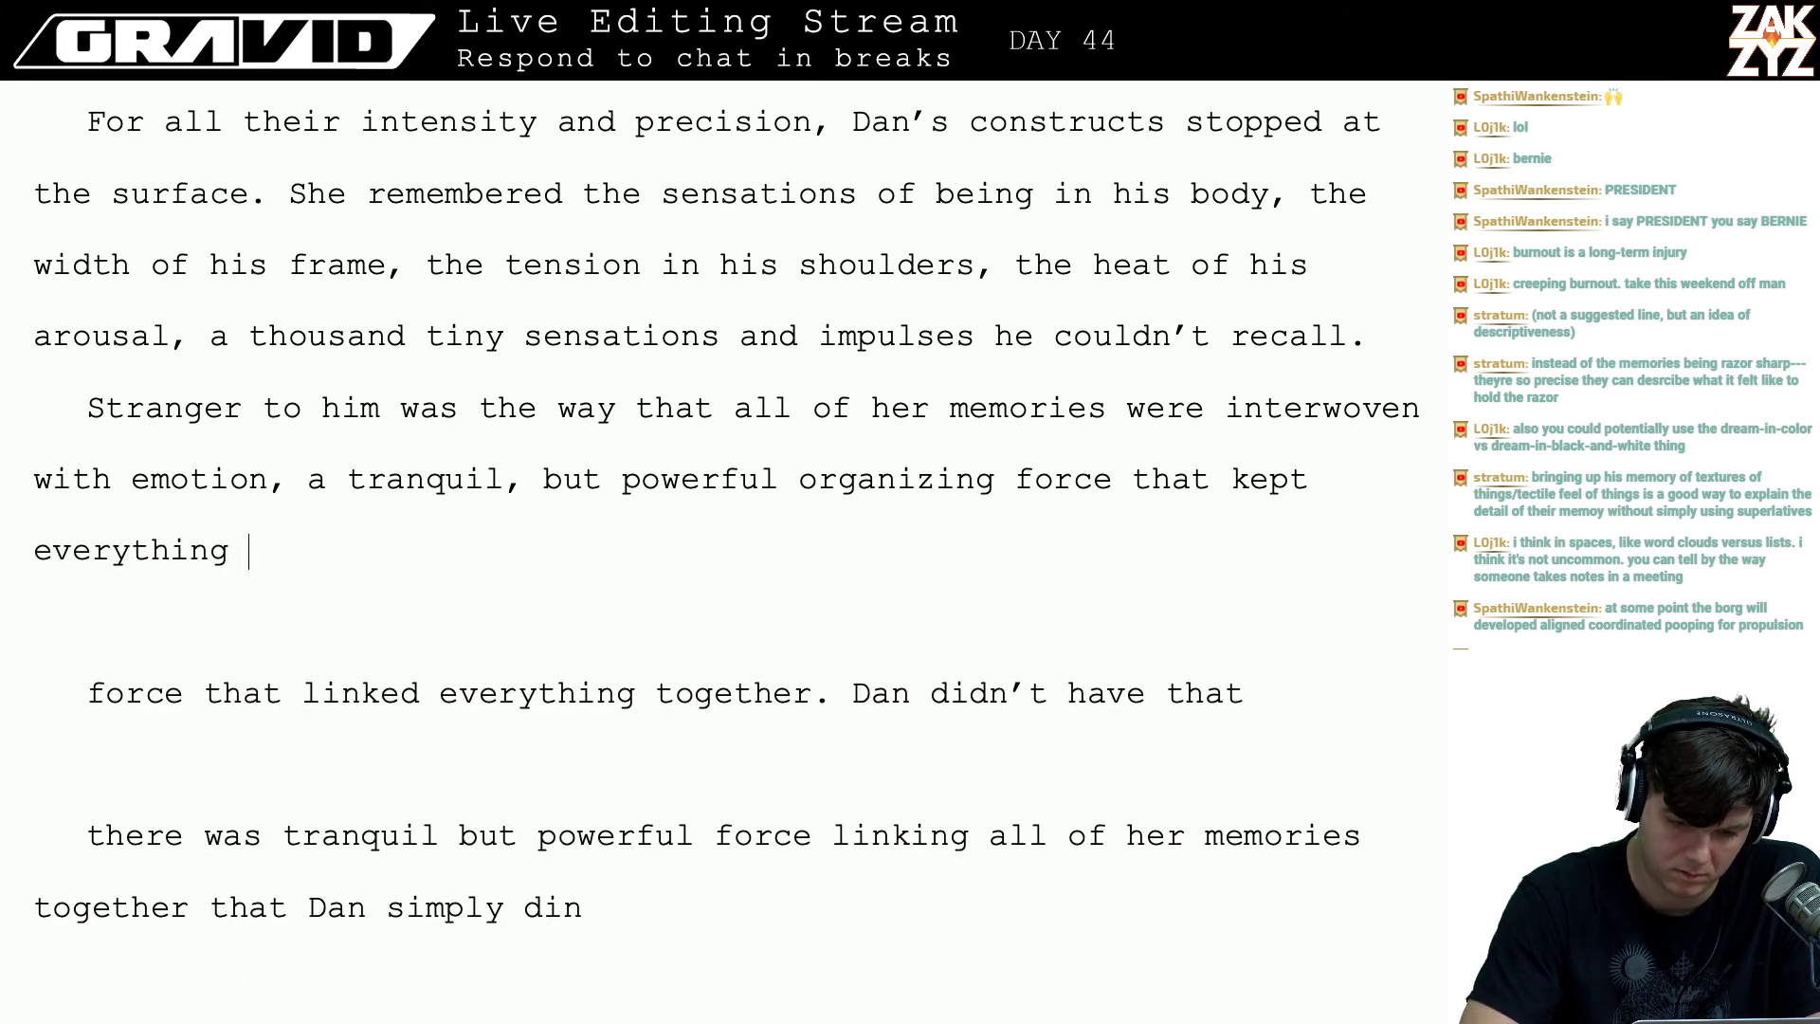
type("linked. Dan did")
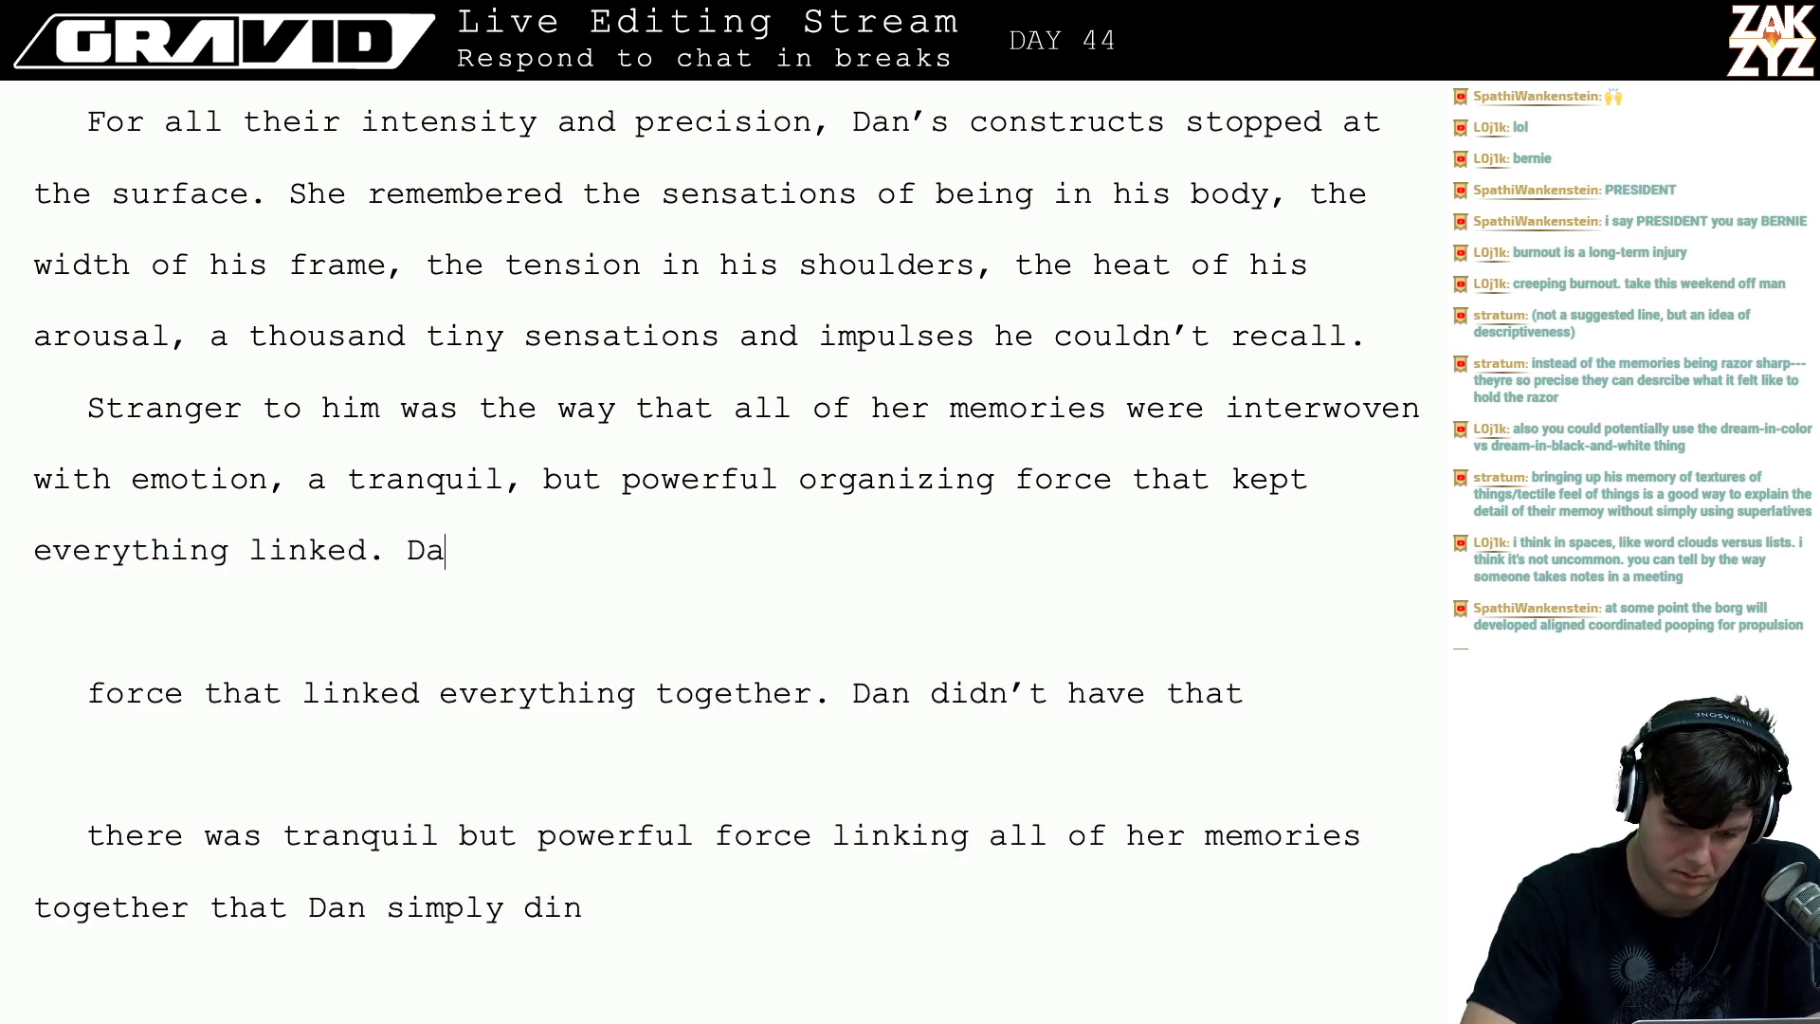
key("BackSpace")
key("BackSpace")
key("BackSpace")
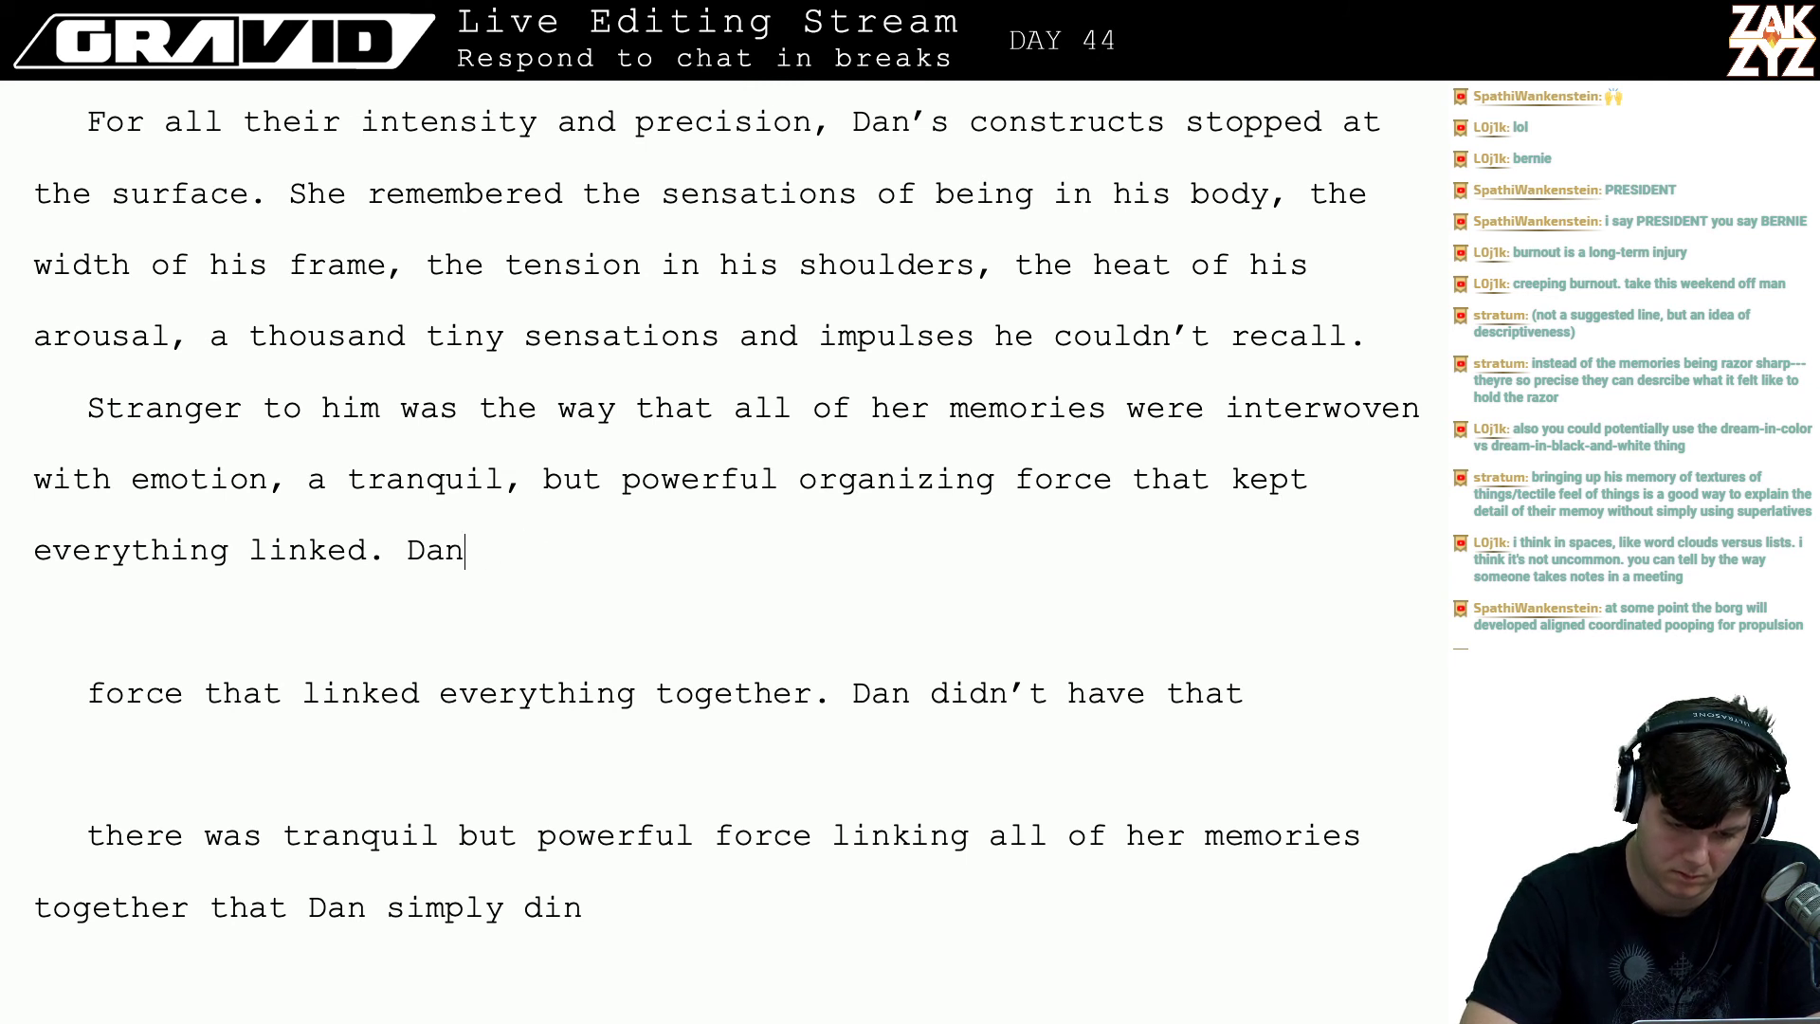
type("keenly")
key("BackSpace")
key("BackSpace")
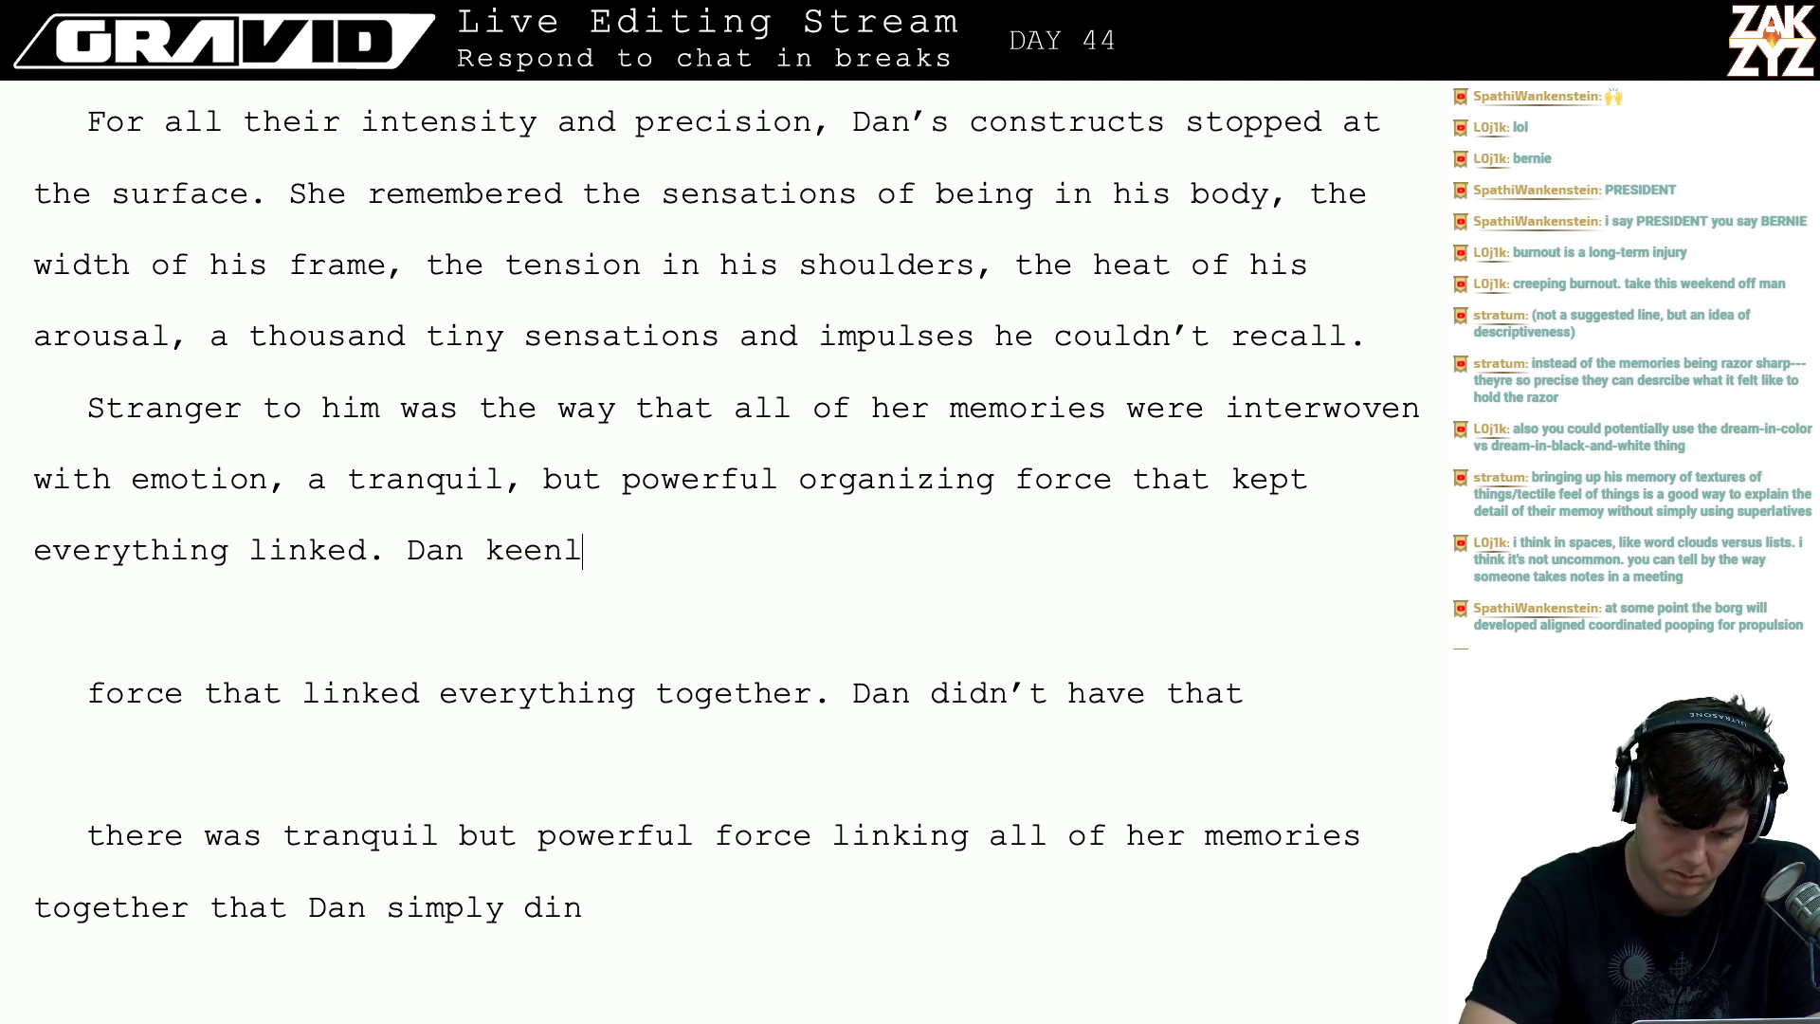
type("y felt the lack of")
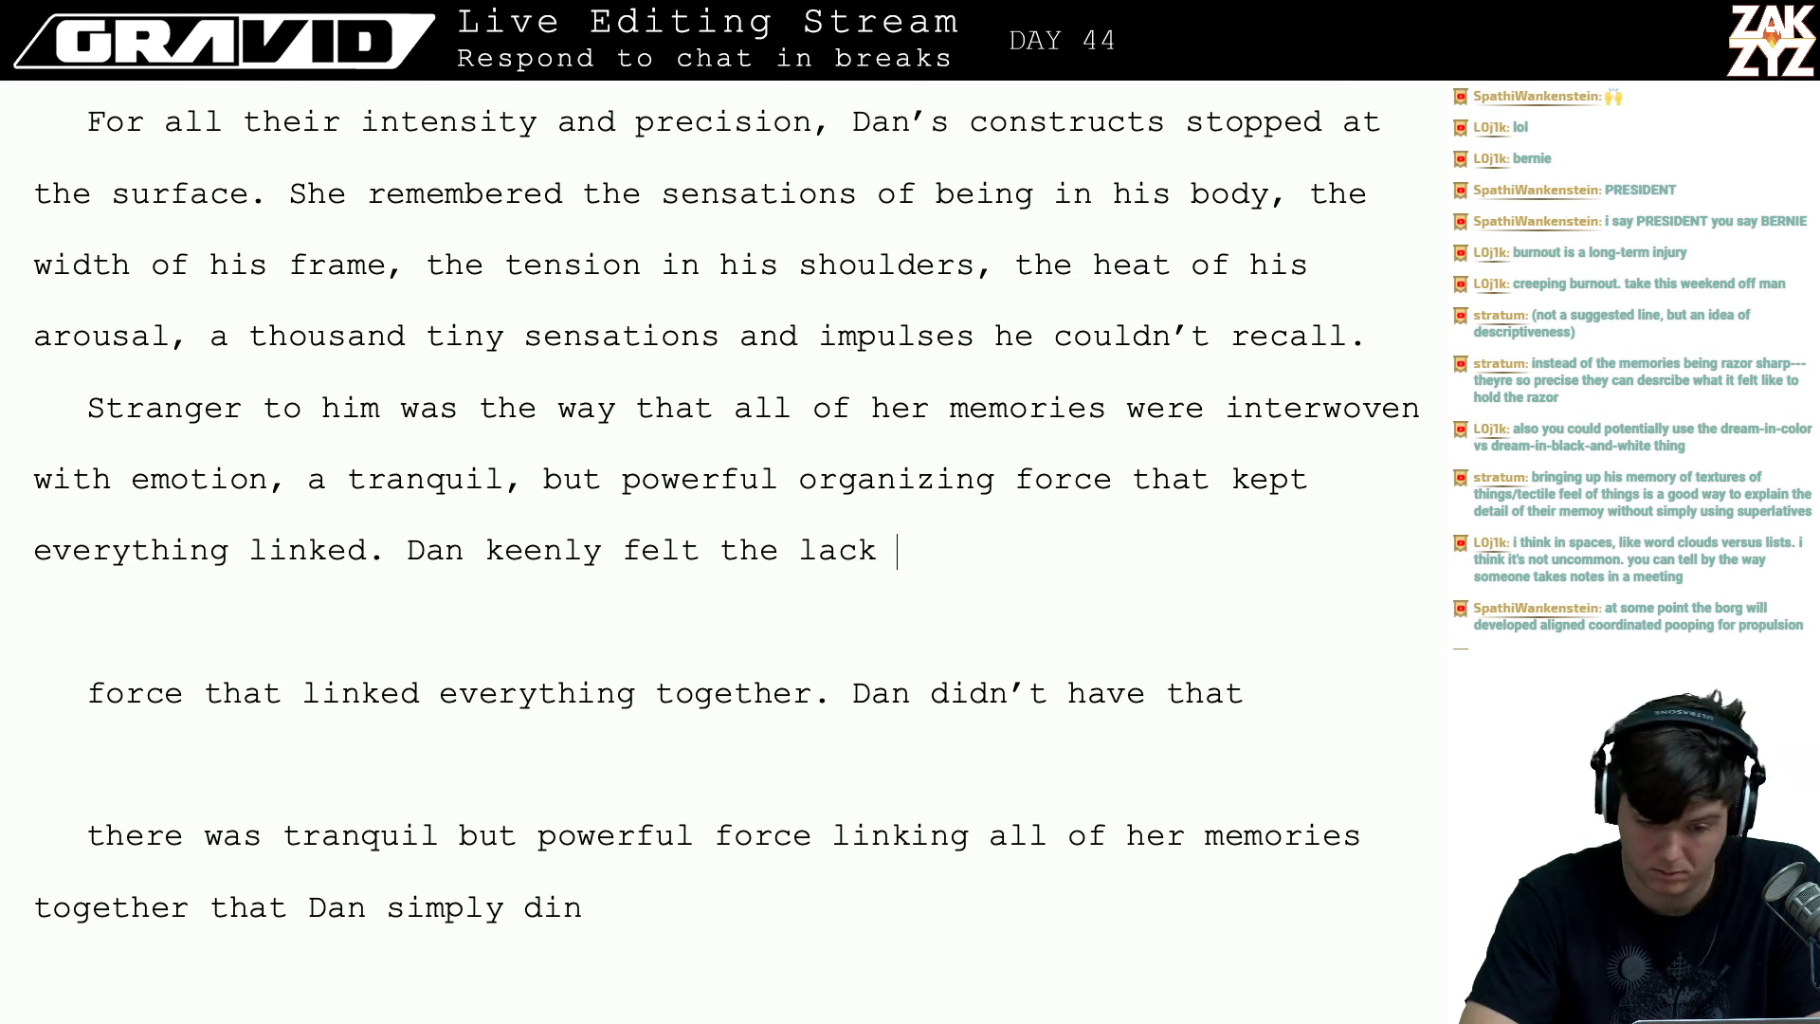
key("BackSpace")
key("BackSpace")
key("BackSpace")
key("BackSpace")
key("BackSpace")
key("BackSpace")
key("BackSpace")
key("BackSpace")
key("BackSpace")
key("BackSpace")
key("BackSpace")
key("BackSpace")
key("BackSpace")
key("BackSpace")
key("BackSpace")
key("BackSpace")
key("BackSpace")
key("BackSpace")
key("BackSpace")
key("BackSpace")
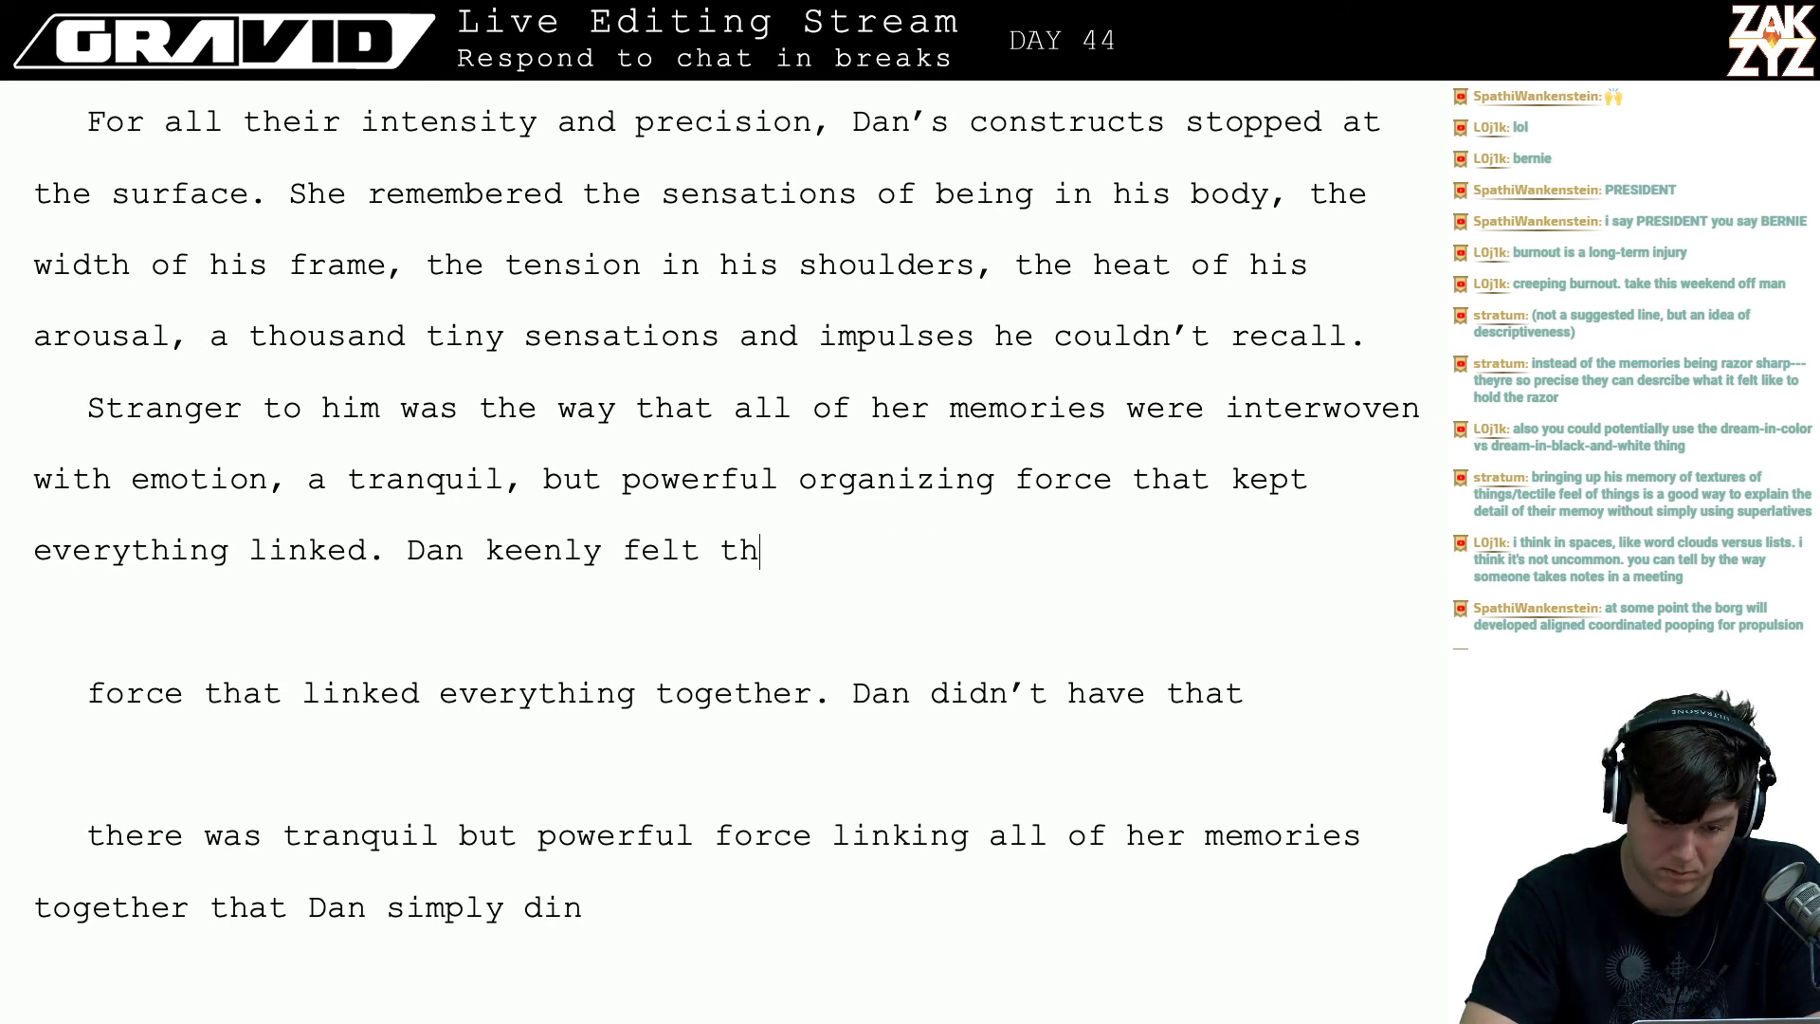
key("BackSpace")
key("BackSpace")
key("BackSpace")
key("BackSpace")
key("BackSpace")
key("BackSpace")
- Continue after "kept everything linked." with "It was something he simply didn't have, and he keenly felt the lack."
type("I")
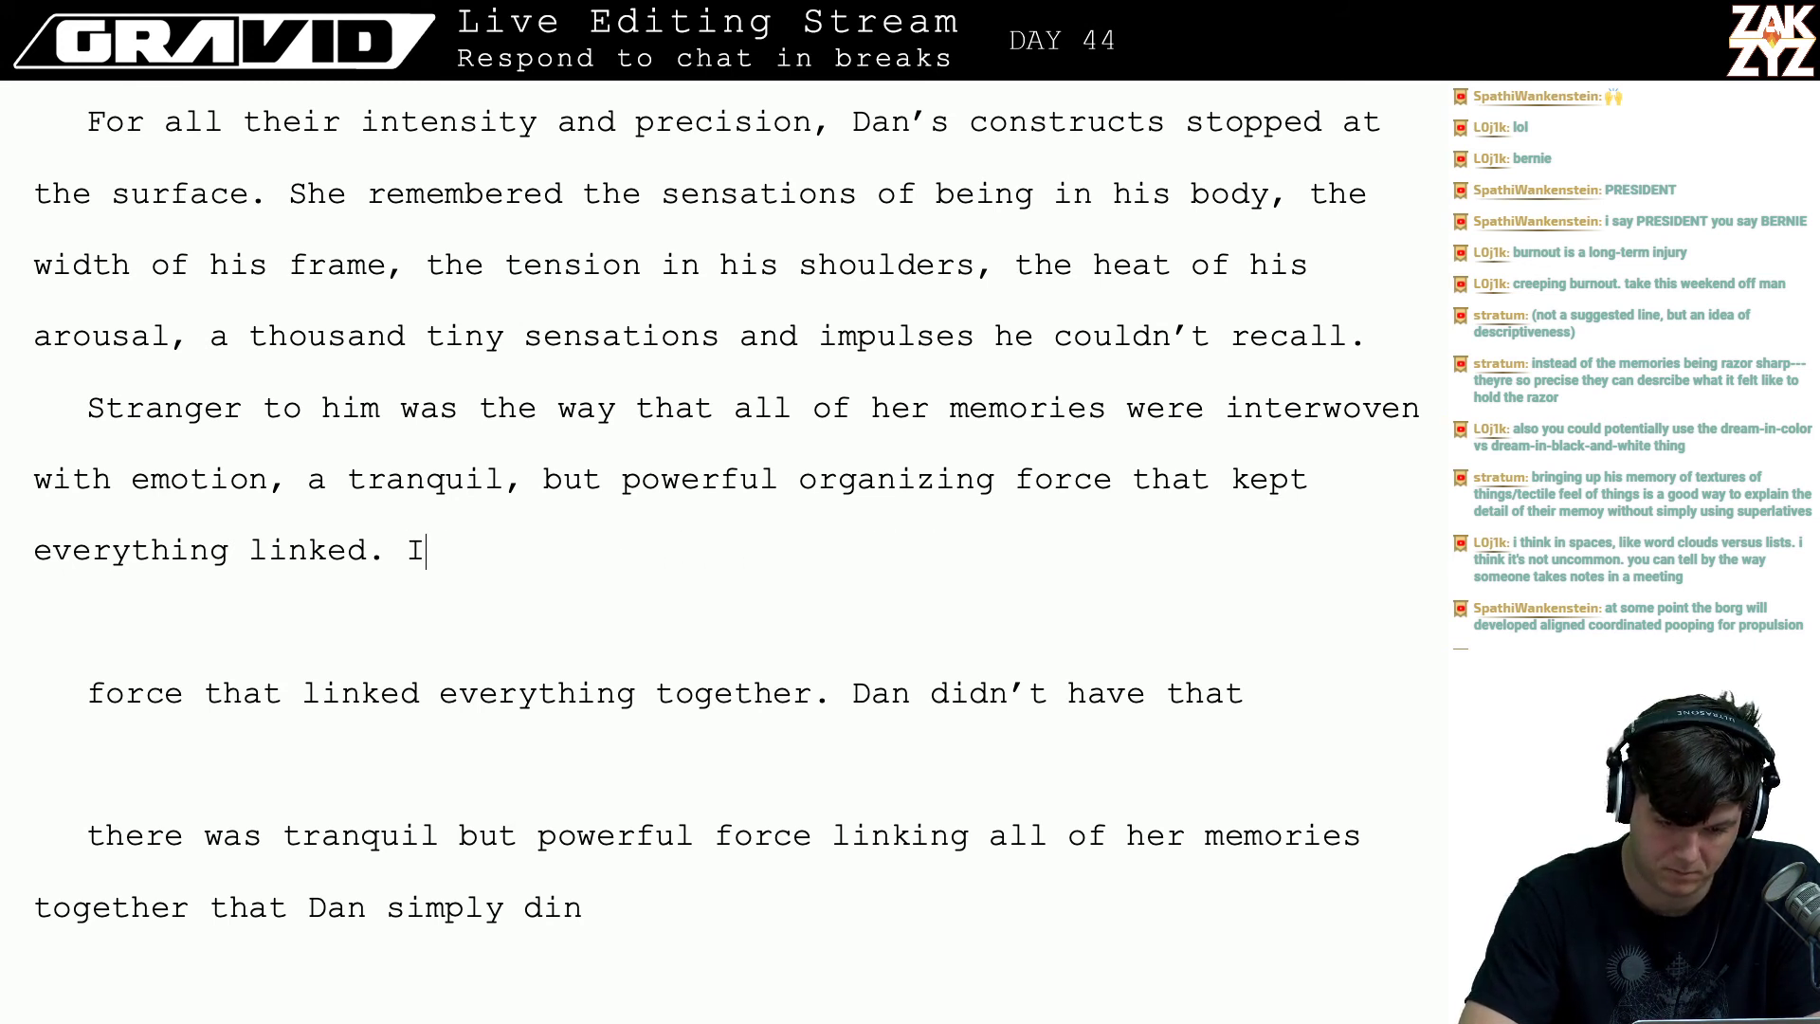
type("t was somethi")
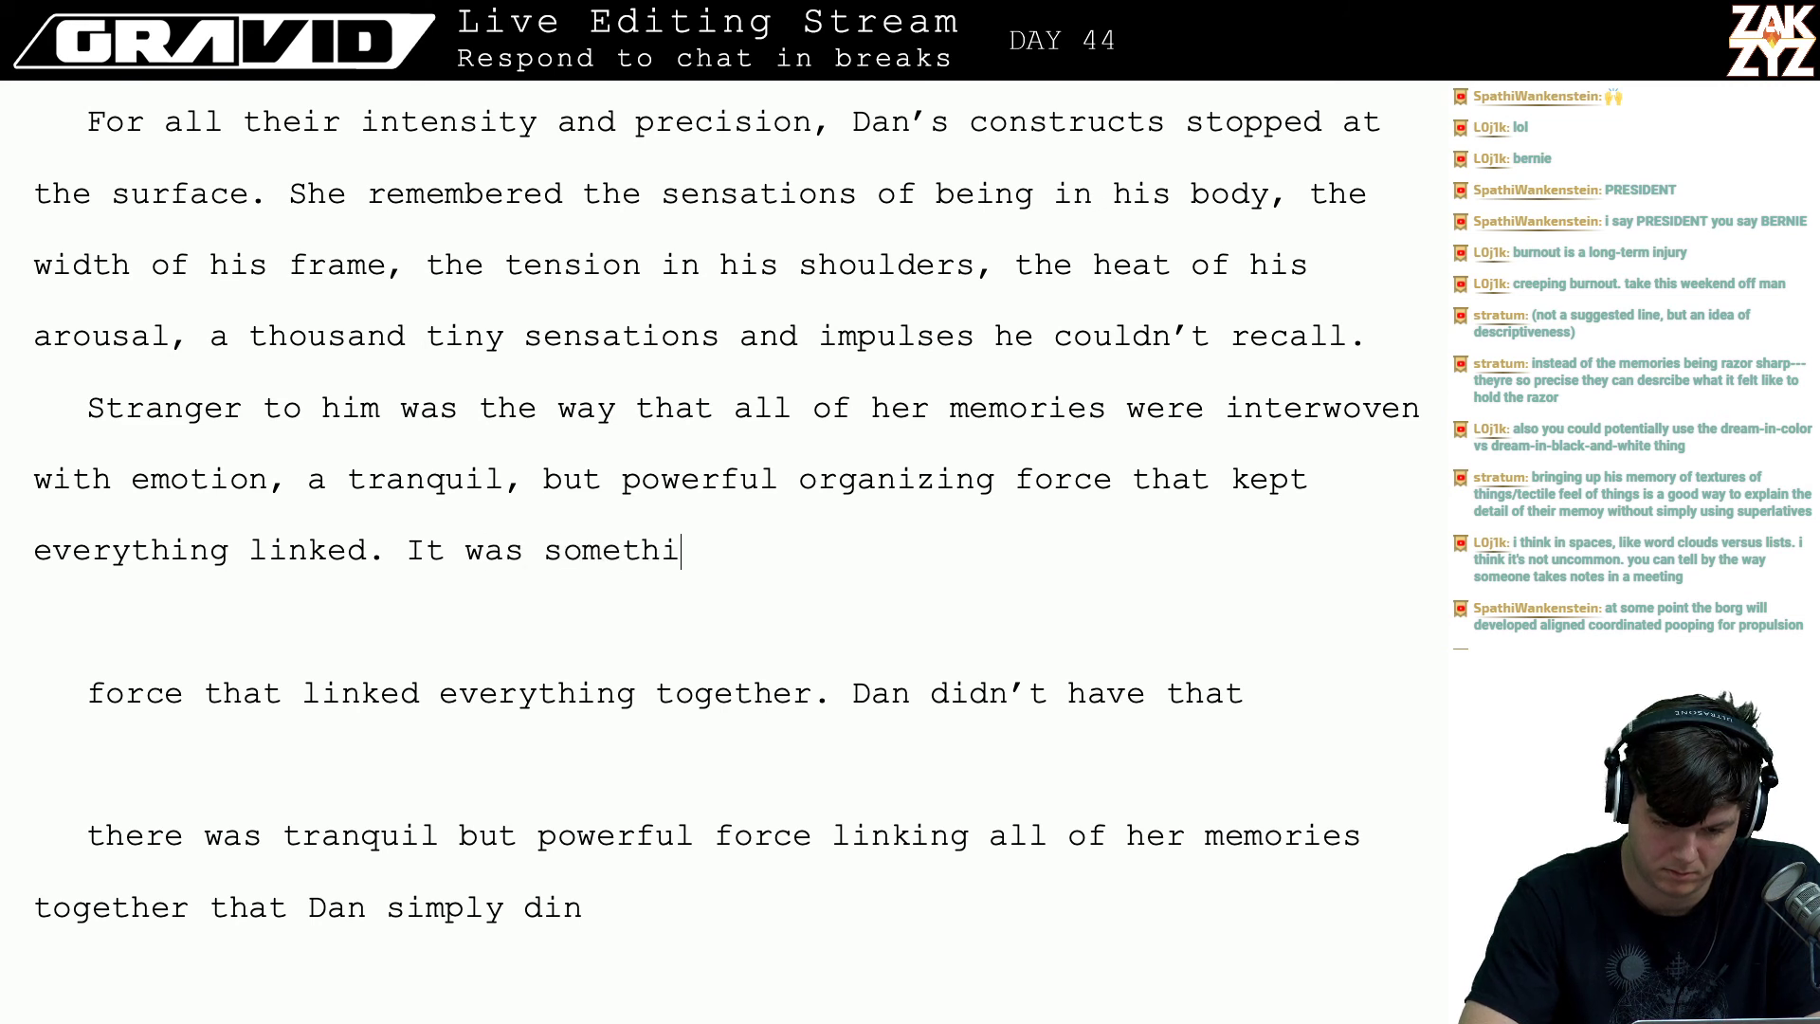
type("ng he simply didn")
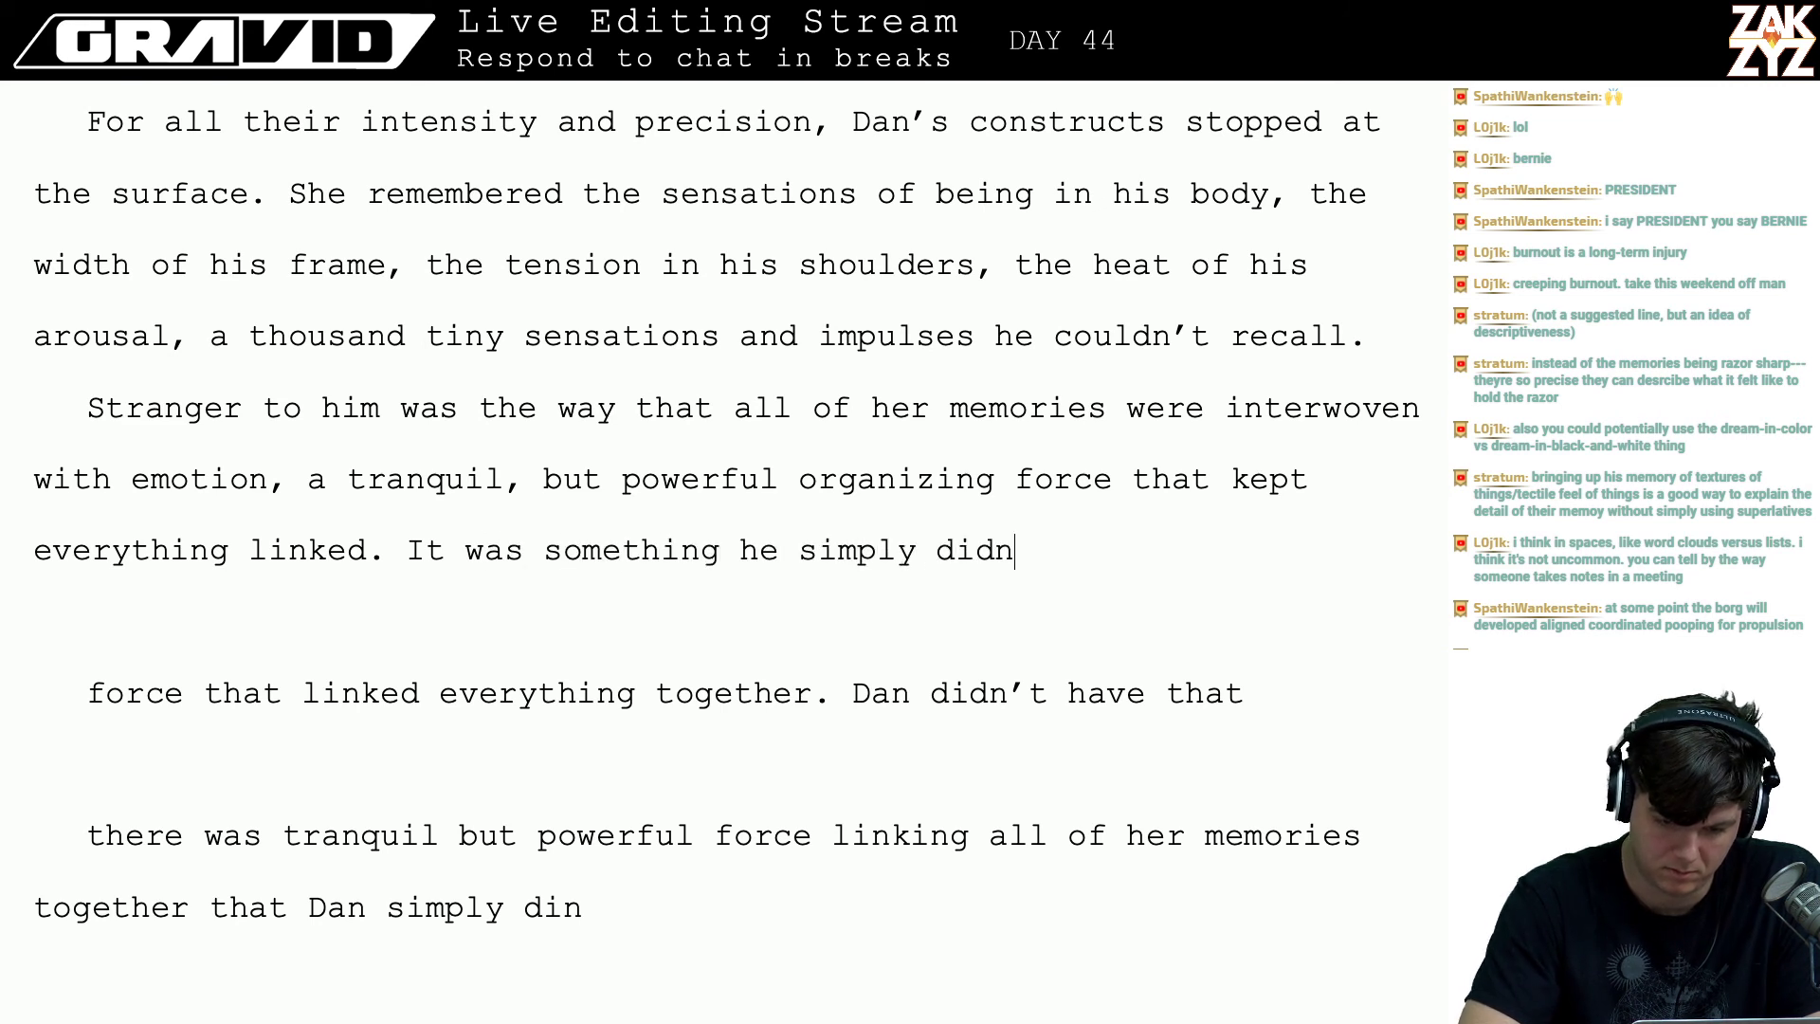
type("'t have, and th")
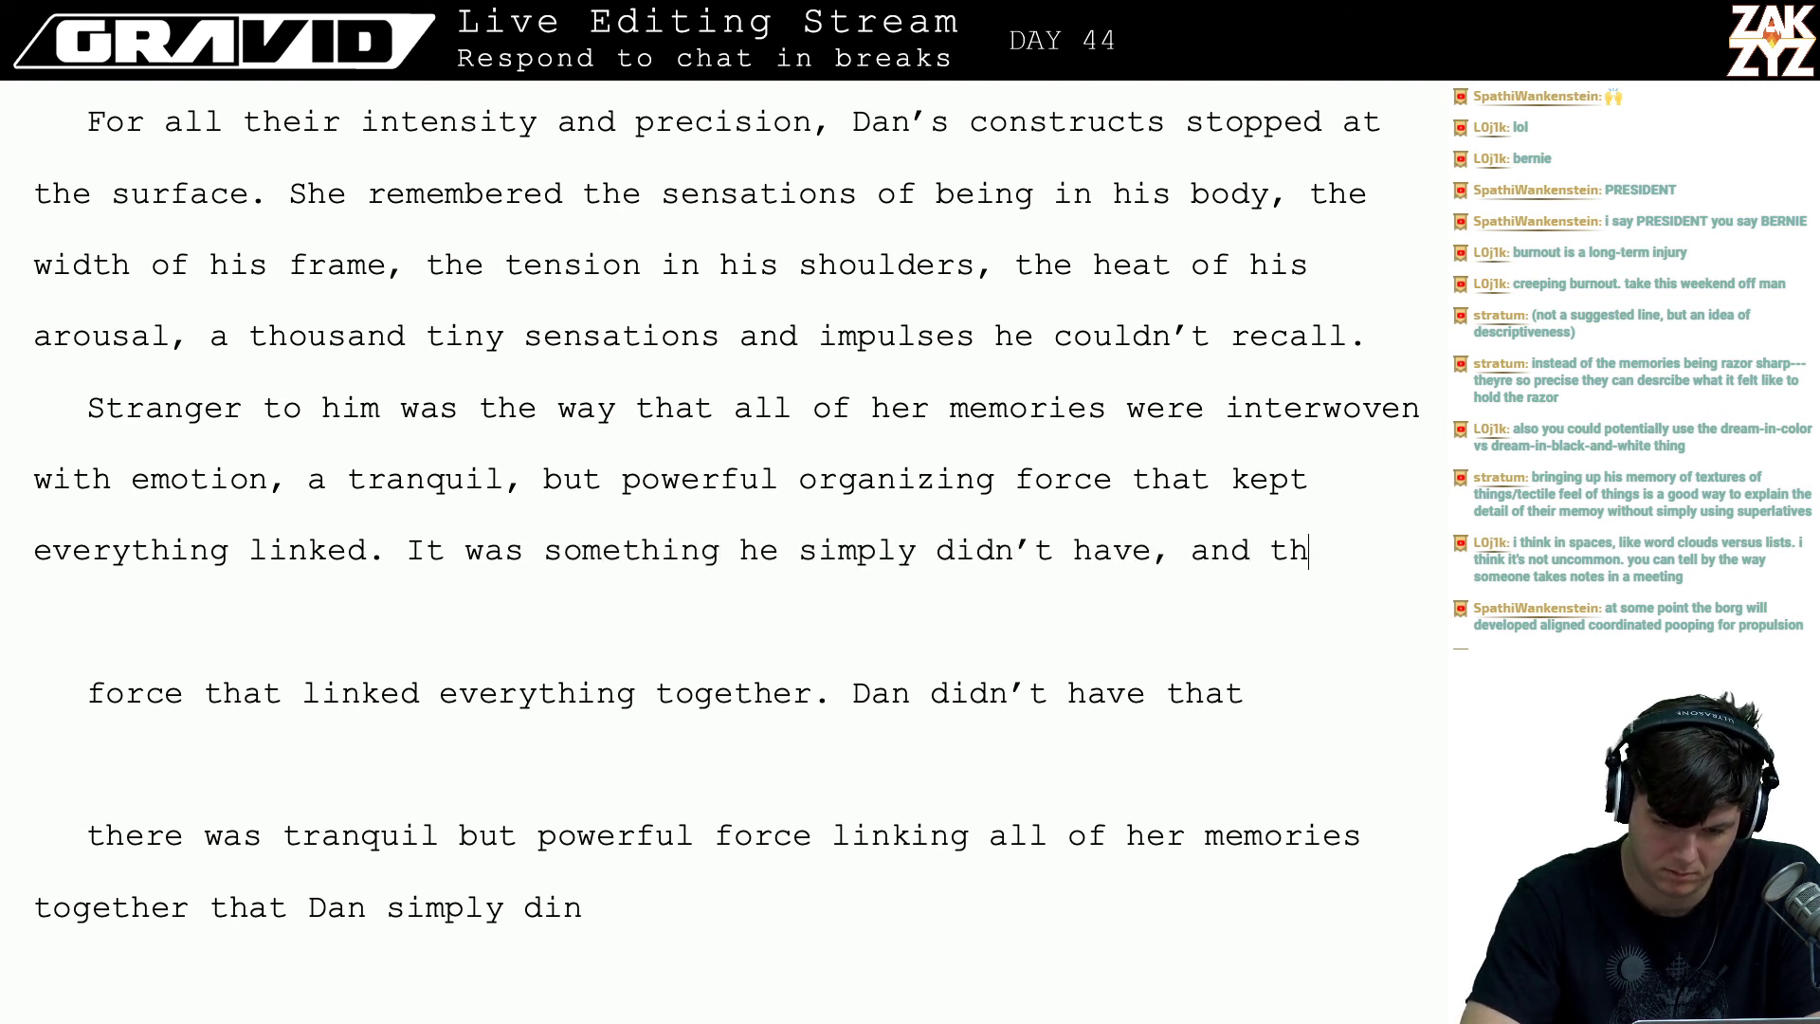
key("BackSpace")
key("BackSpace")
type("he kee")
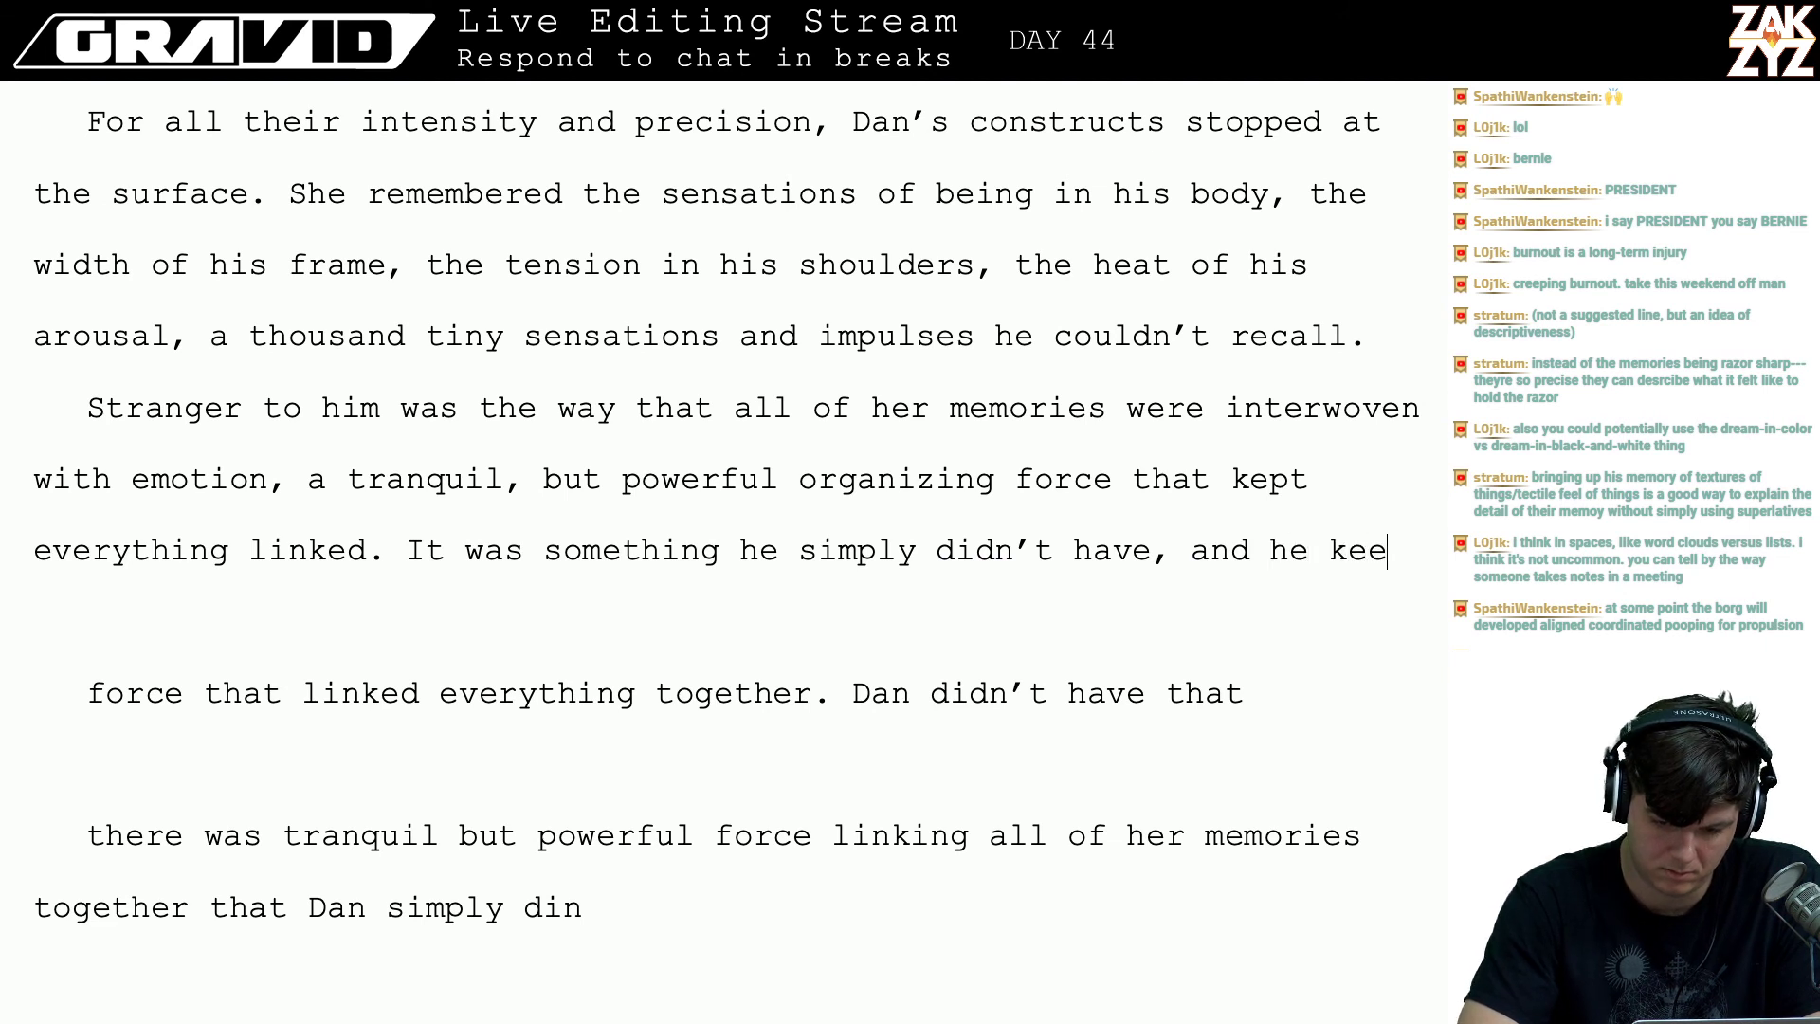
type("nly felt the lack")
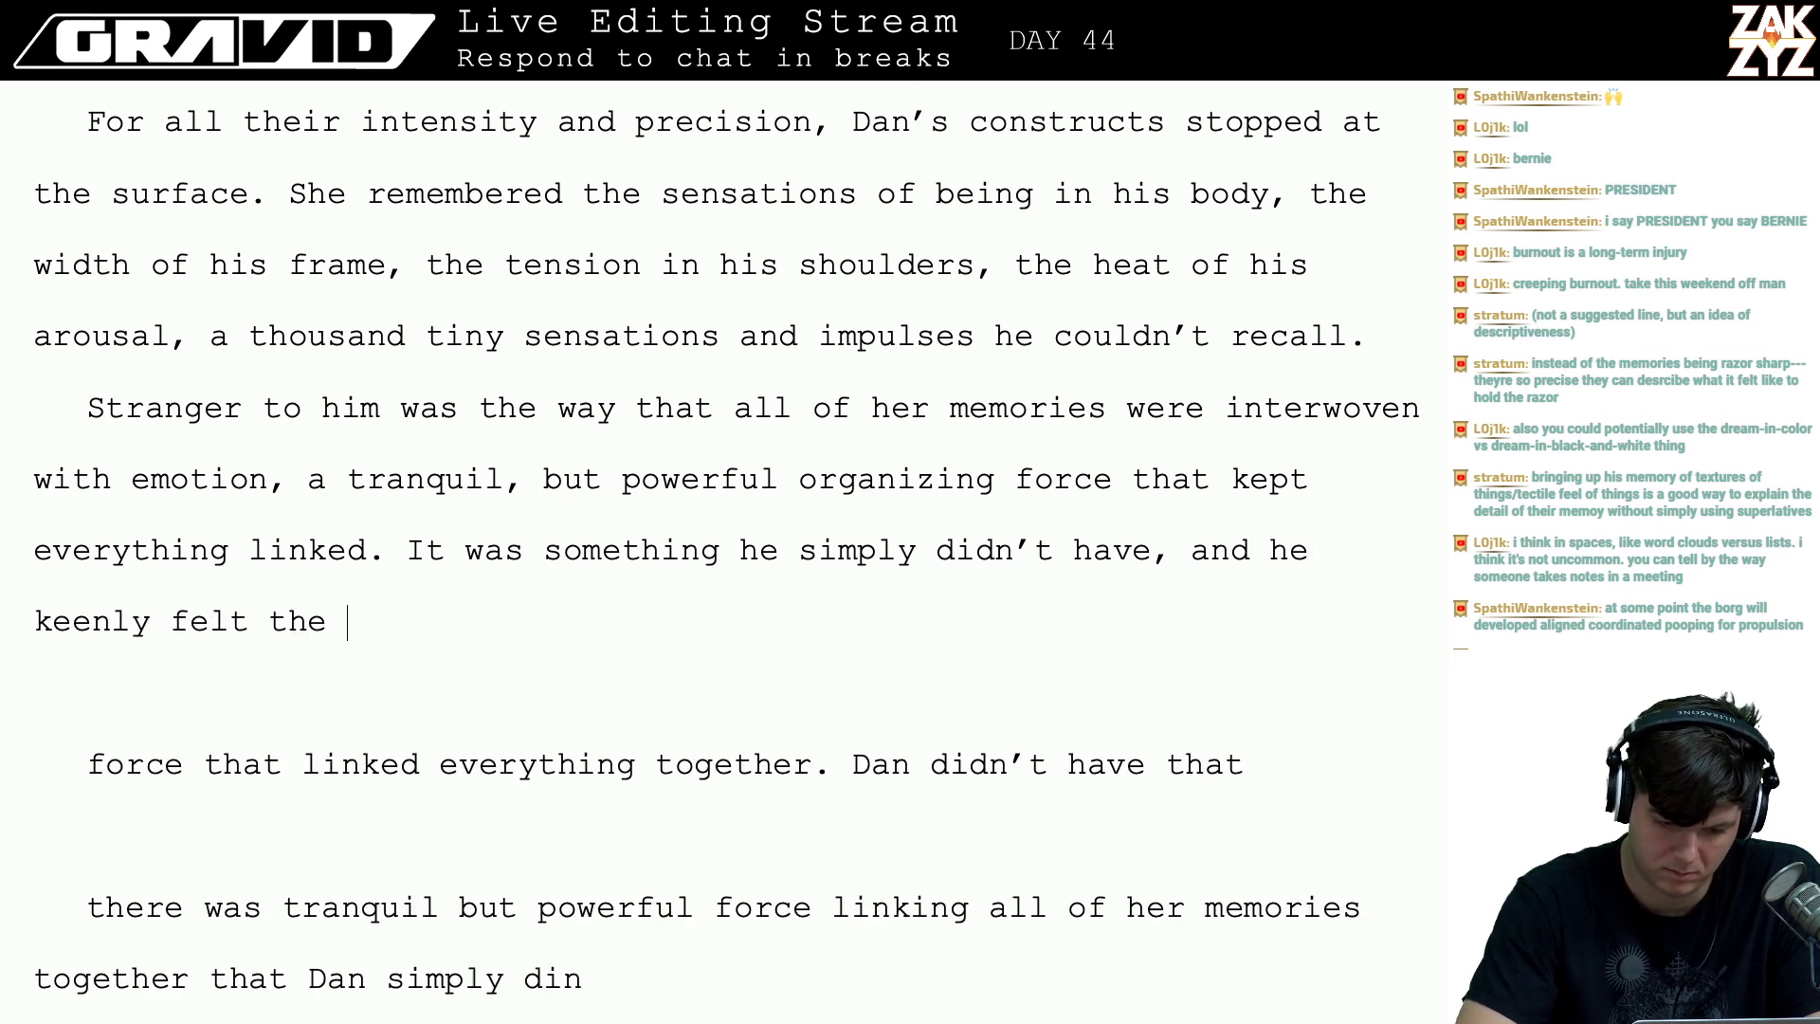
- Delete the leftover draft fragments, the old "He could not fathom" paragraph and the blank line before "Dan summoned memories"
key("shift+Down")
key("shift+Down")
key("shift+Down")
key("shift+Down")
key("shift+Down")
key("shift+Down")
key("shift+Down")
key("shift+Down")
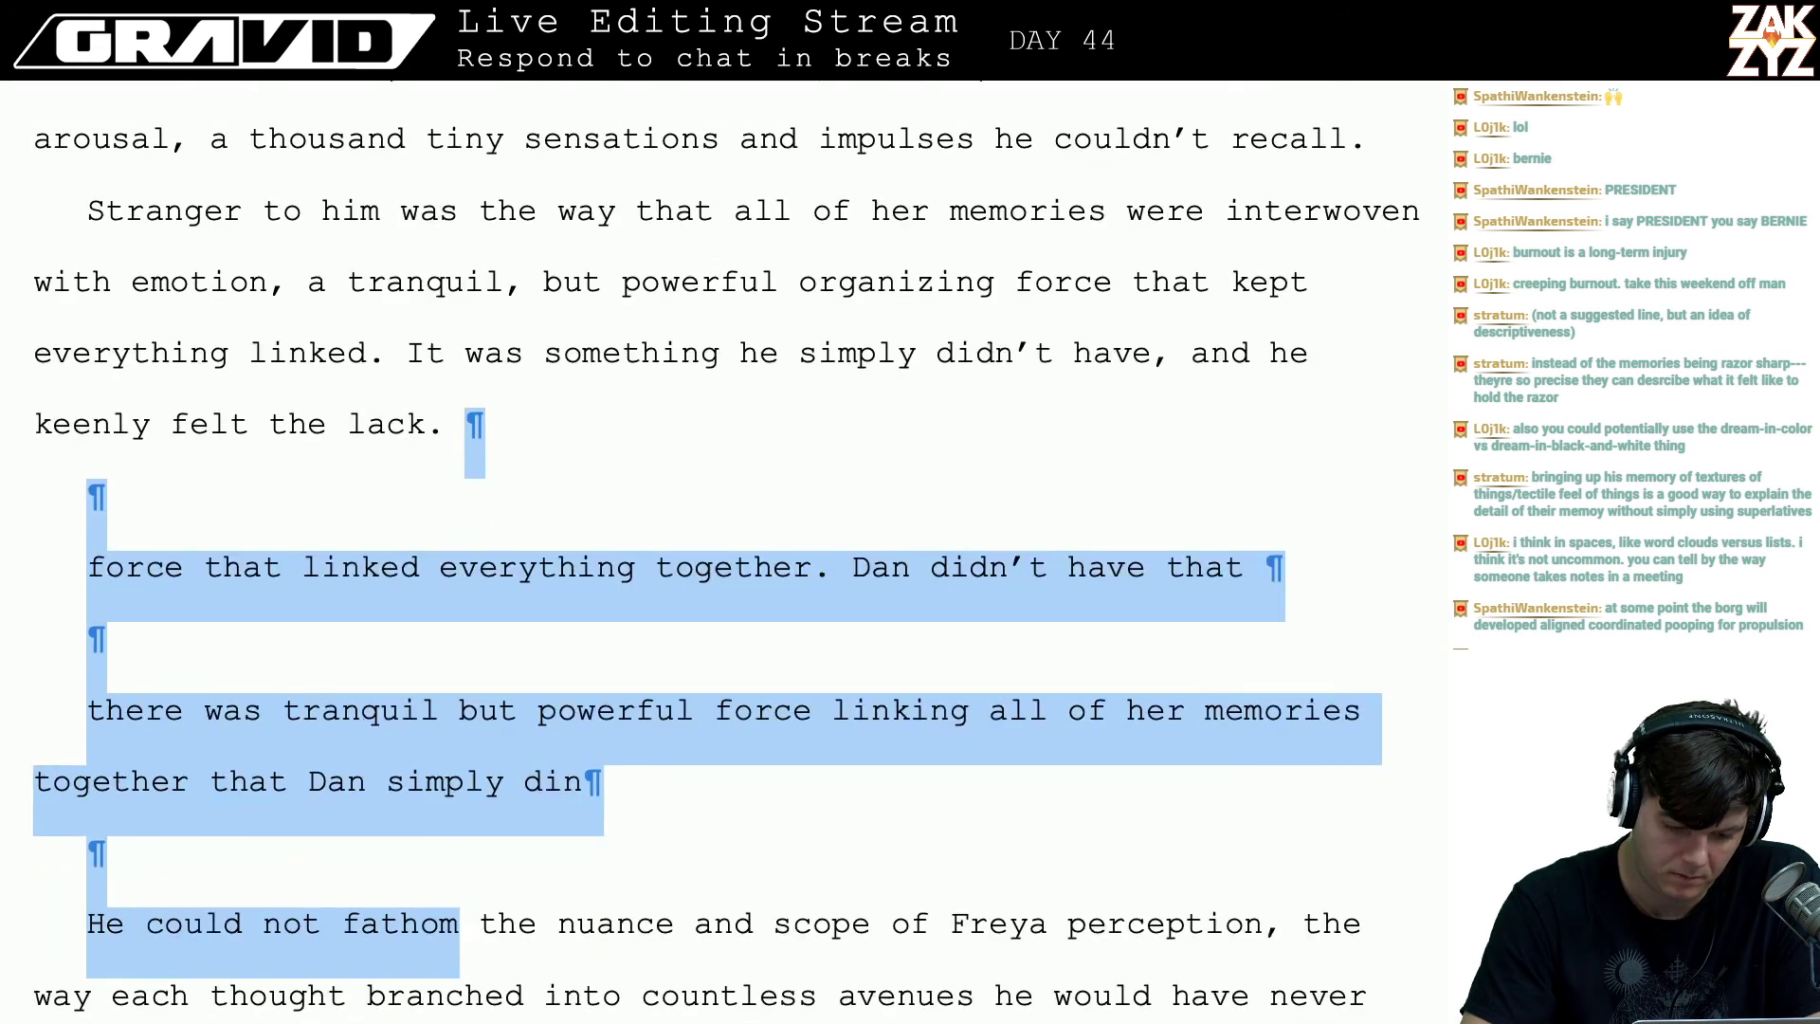
key("shift+Down")
key("shift+Down")
key("shift+Down")
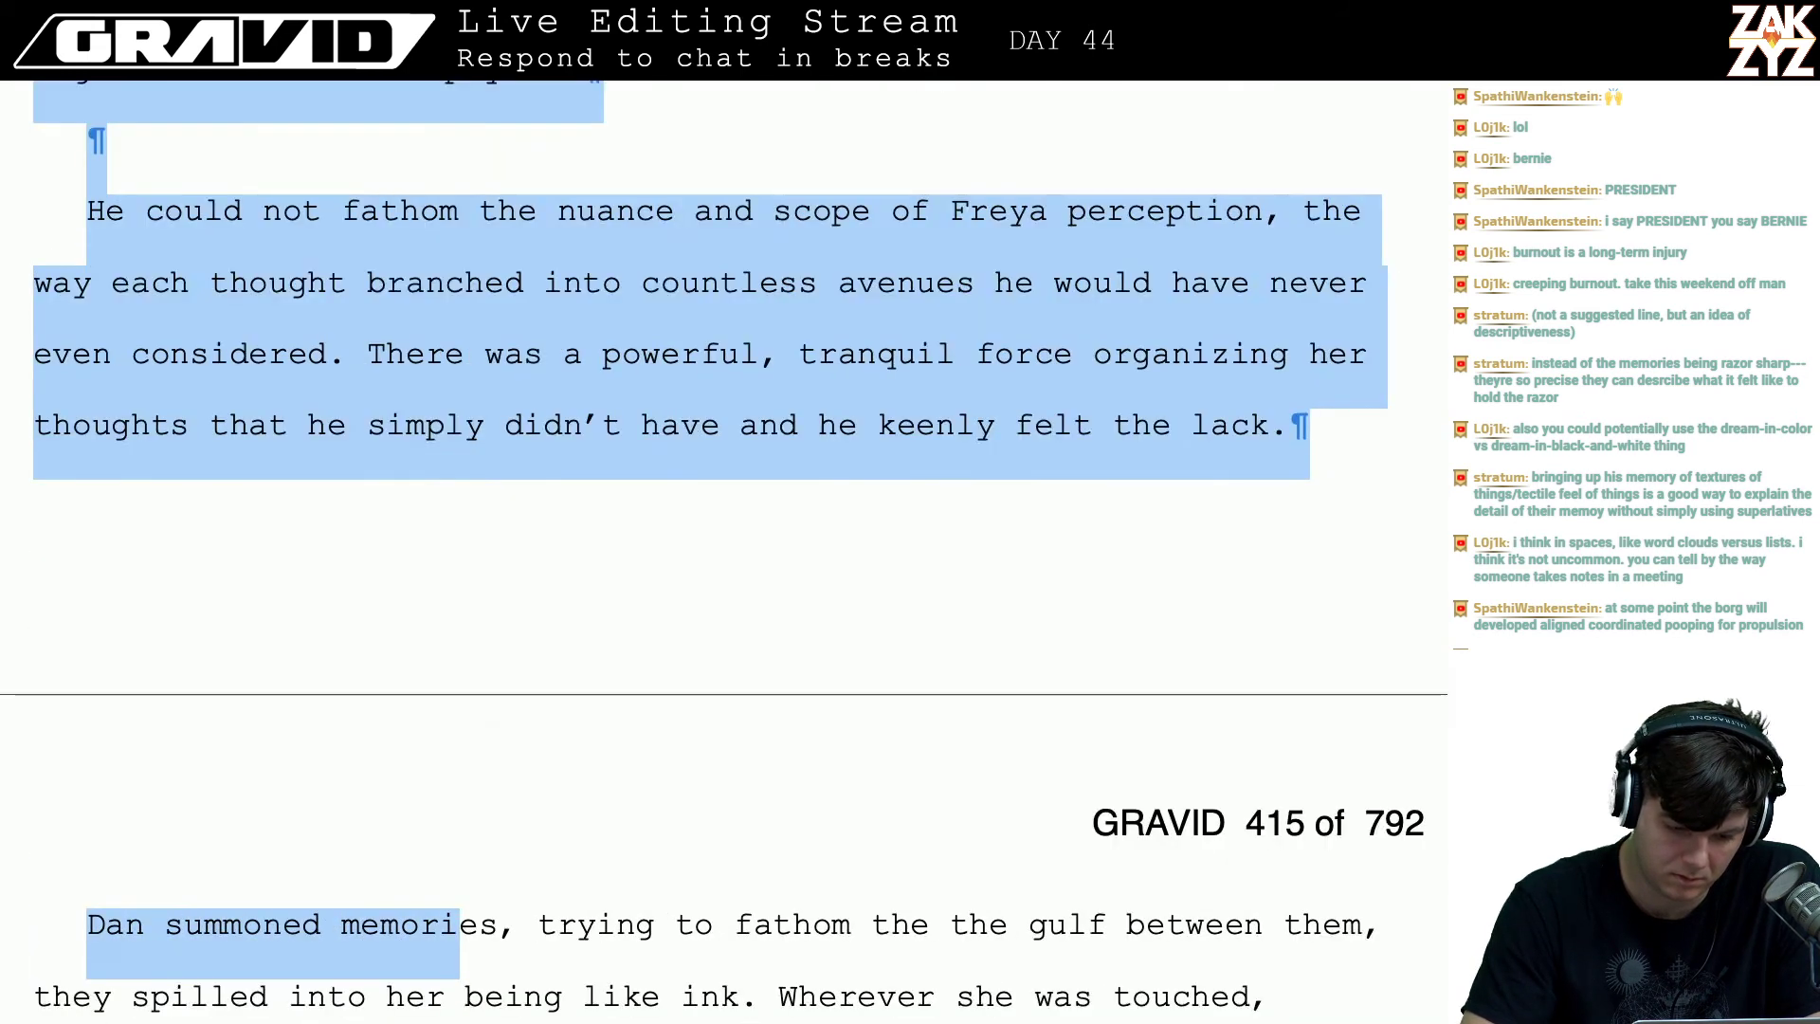
key("shift+Down")
key("shift+Up")
key("shift+Up")
key("shift+Right")
key("shift+Right")
key("shift+Right")
key("shift+Right")
key("shift+Right")
key("shift+Right")
key("shift+Right")
key("shift+Right")
key("shift+Right")
key("shift+Right")
key("shift+Right")
key("shift+Right")
key("shift+Right")
key("shift+Right")
key("shift+Right")
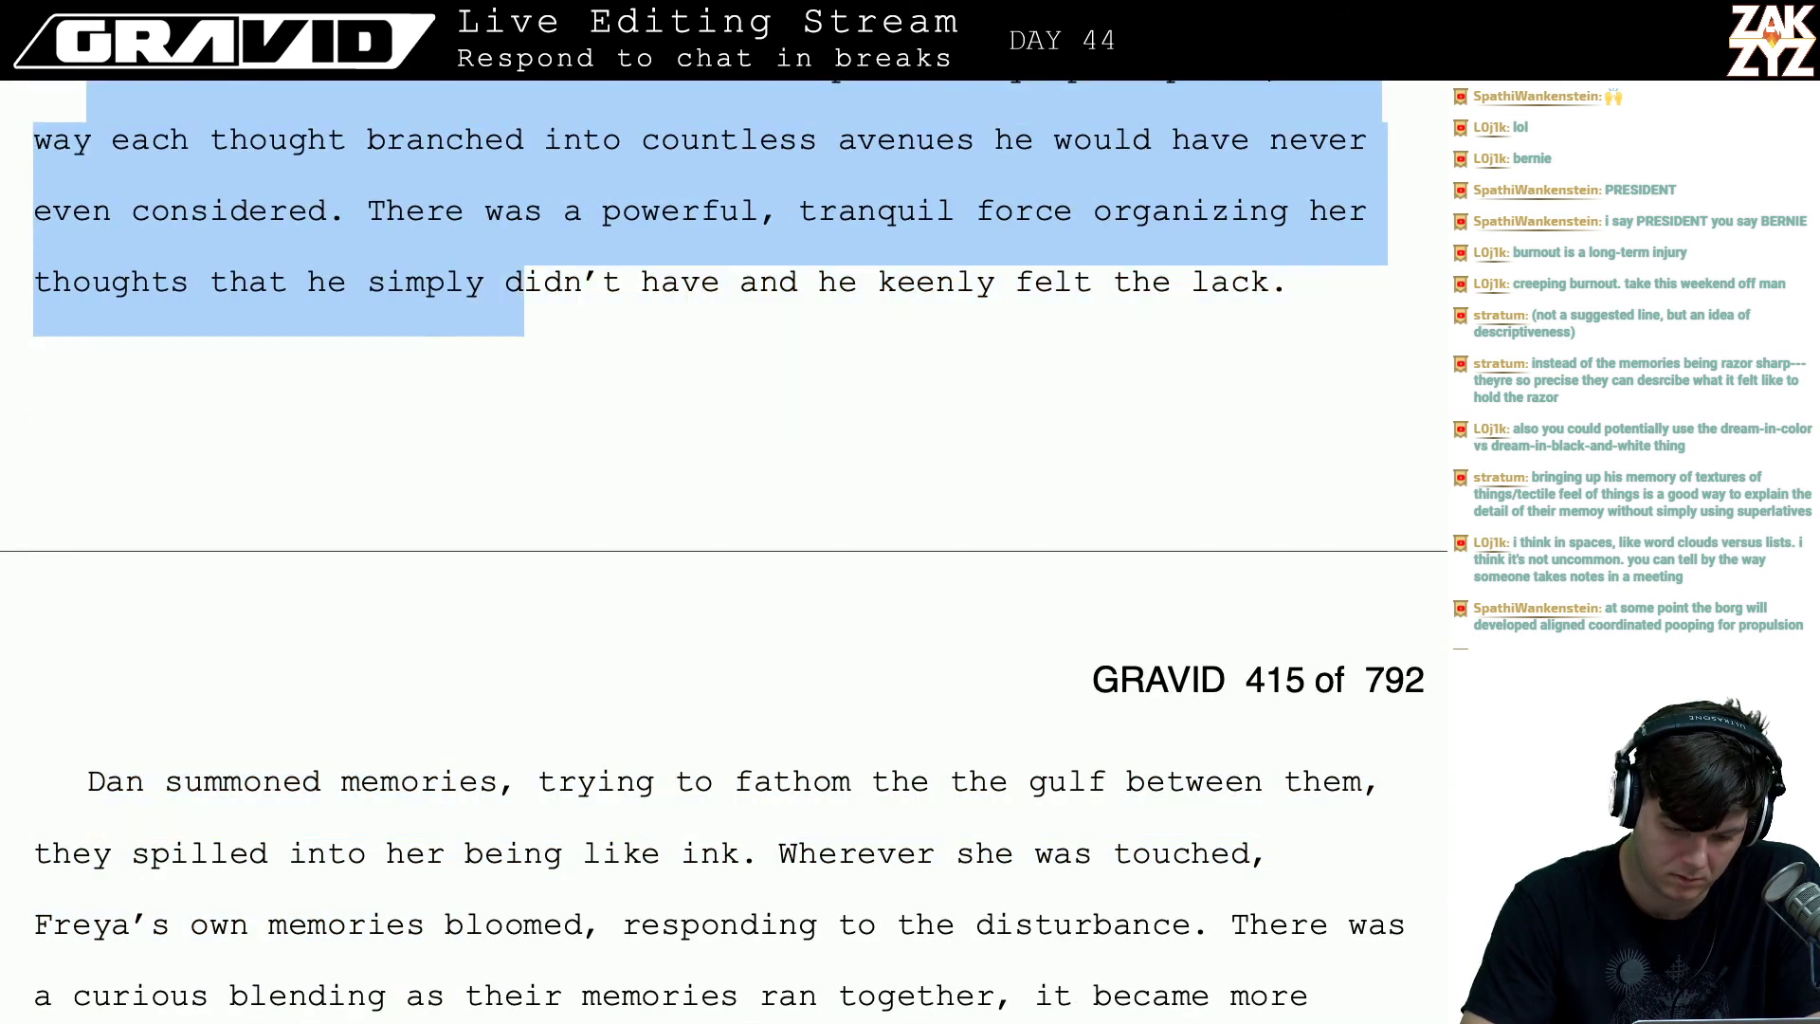
key("shift+Right")
key("shift+Right")
key("shift+Right")
key("shift+Right")
key("shift+Right")
key("shift+Right")
key("shift+Right")
key("shift+Right")
key("shift+Right")
key("shift+Right")
key("shift+Right")
key("shift+Right")
key("shift+Right")
key("shift+Right")
key("shift+Right")
key("shift+Right")
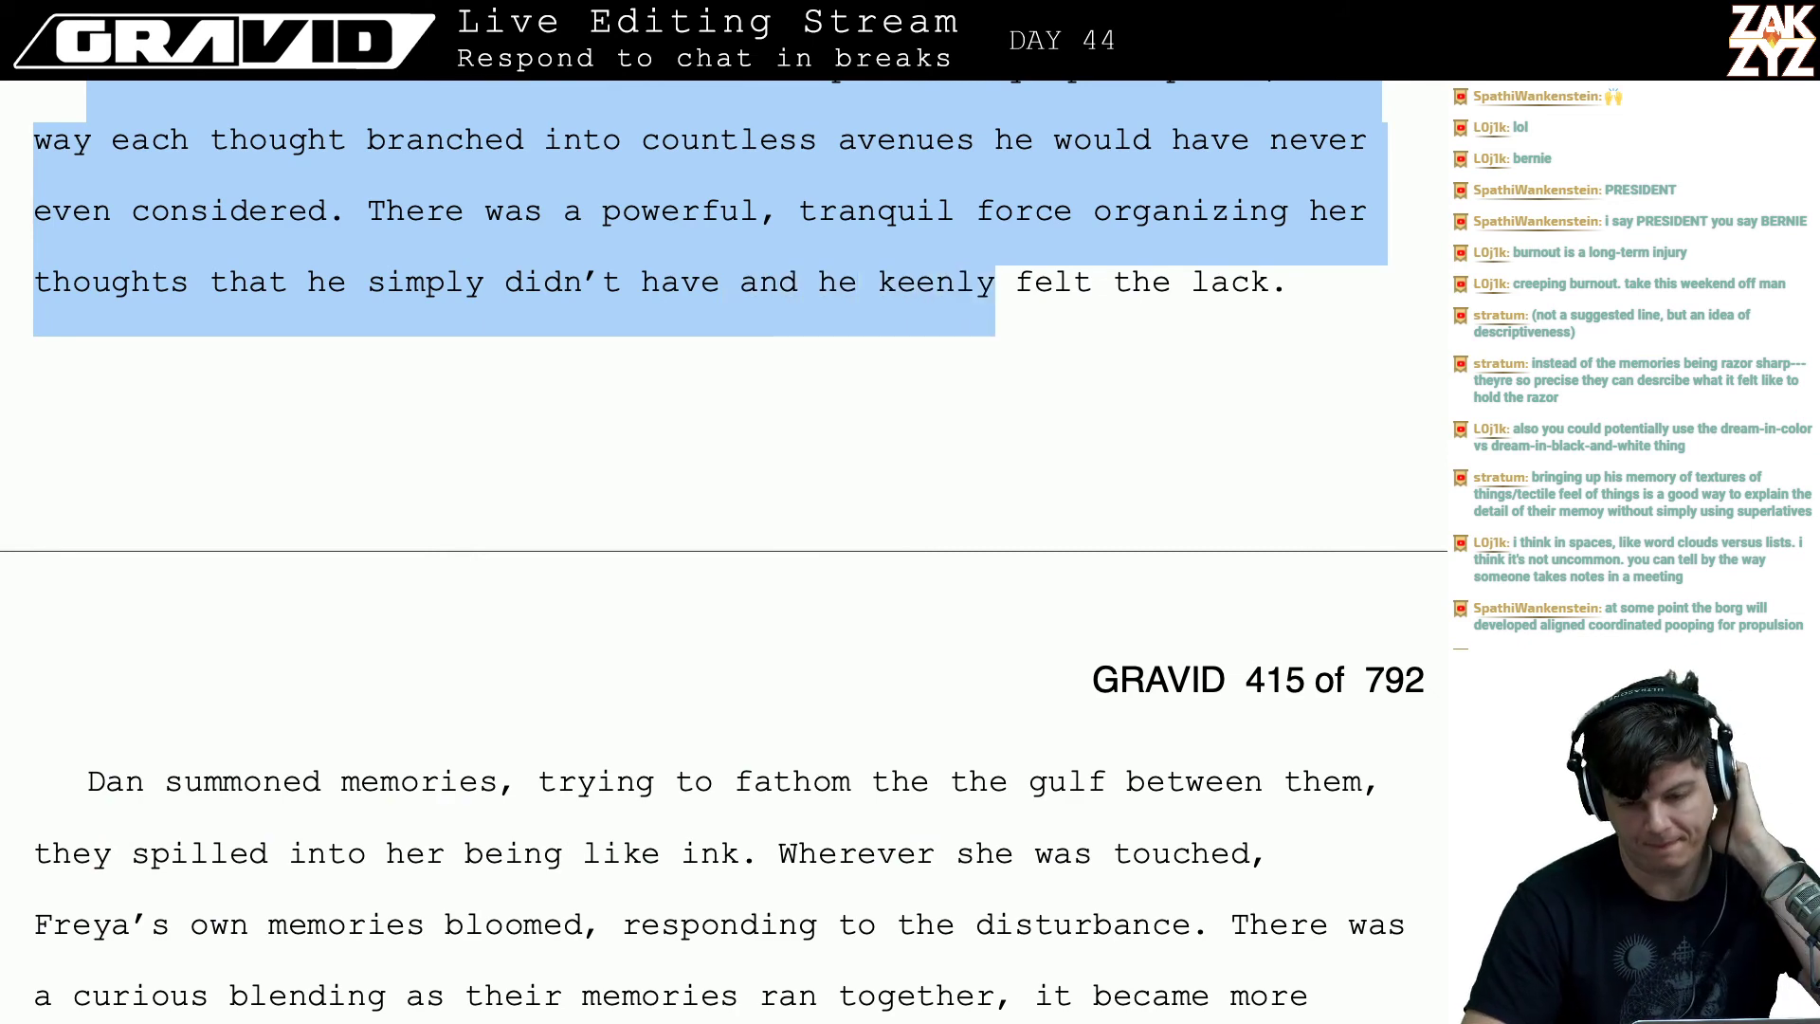
key("shift+Right")
key("shift+Right")
key("shift+Right")
key("BackSpace")
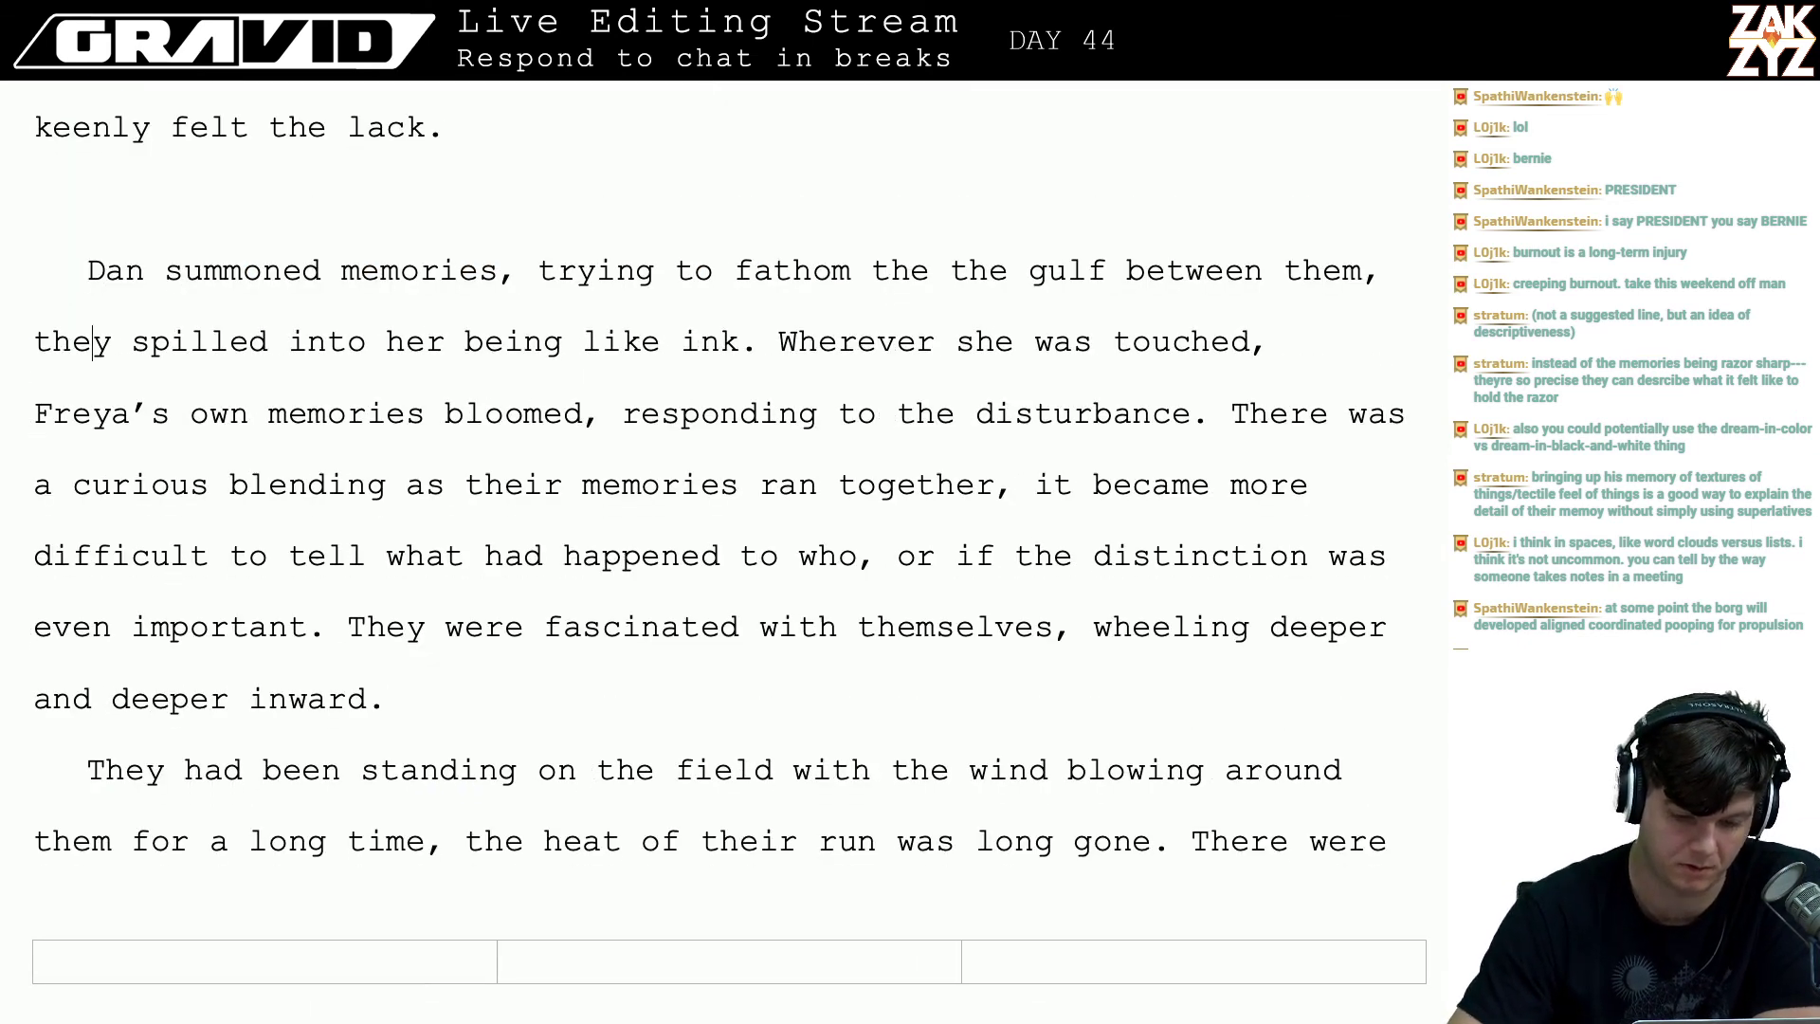
scroll(720, 540, "down", 4)
scroll(720, 541, "up", 5)
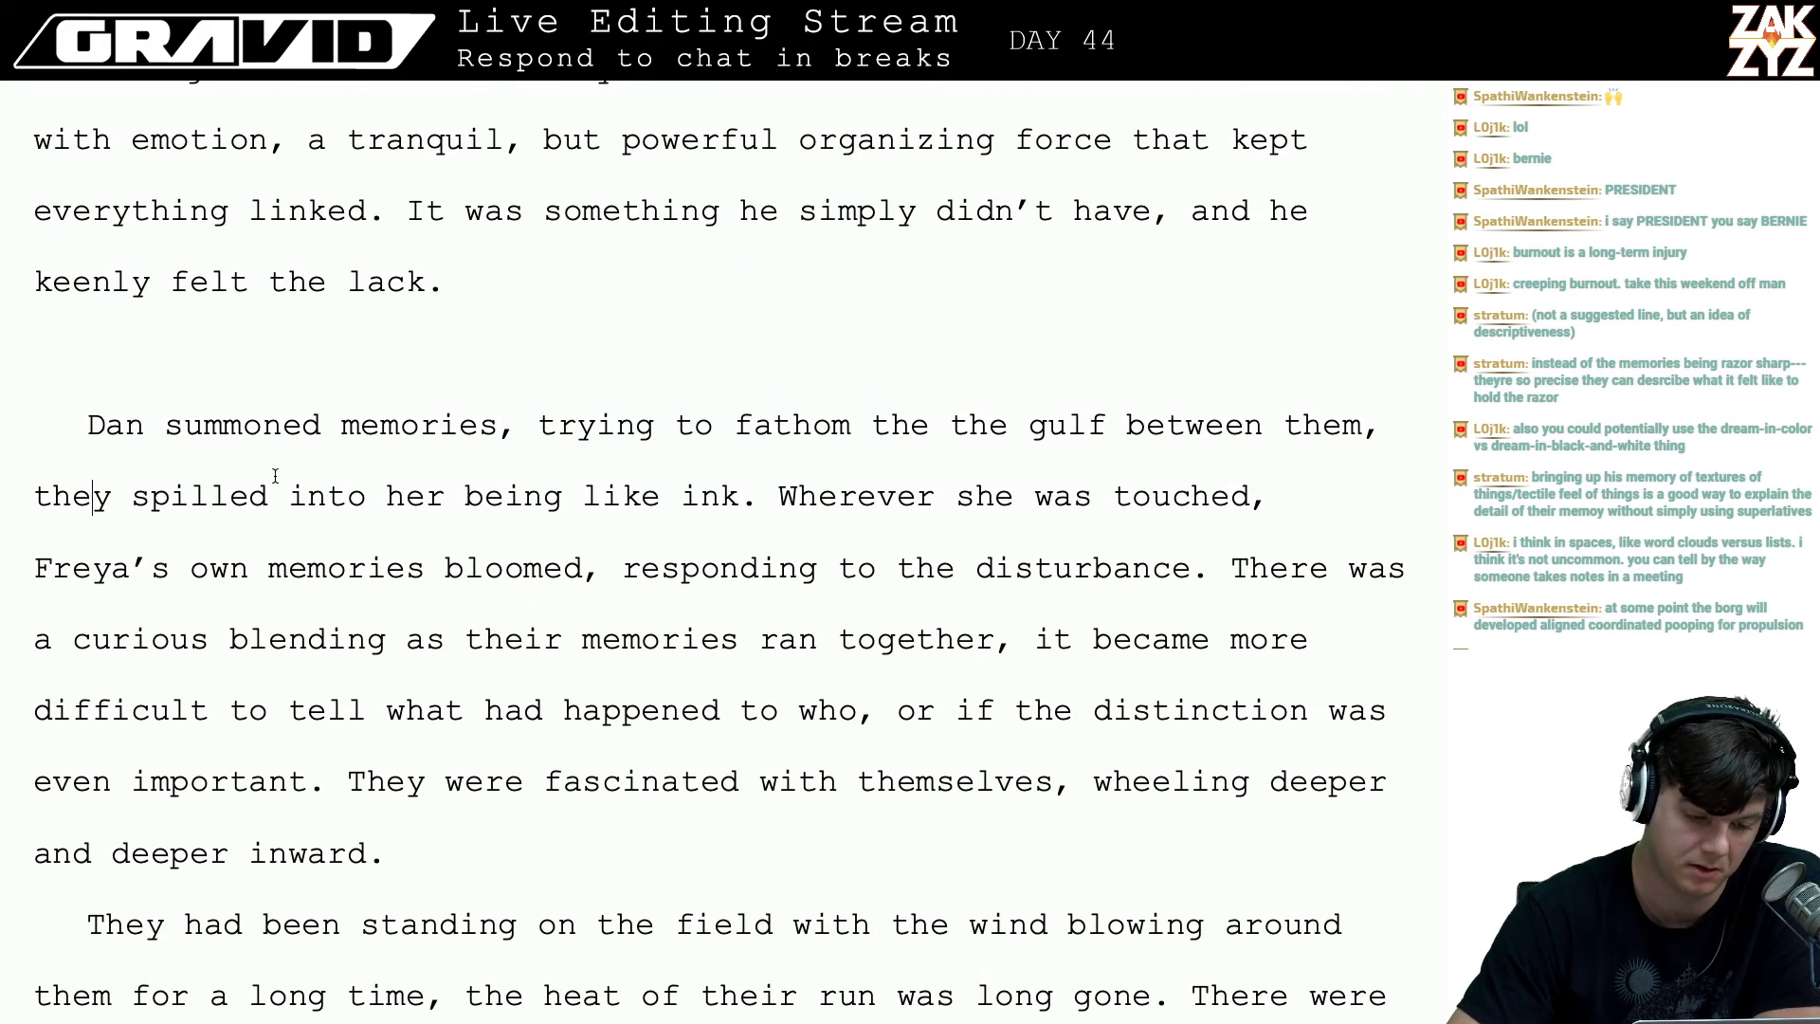
scroll(323, 393, "up", 1)
key("BackSpace")
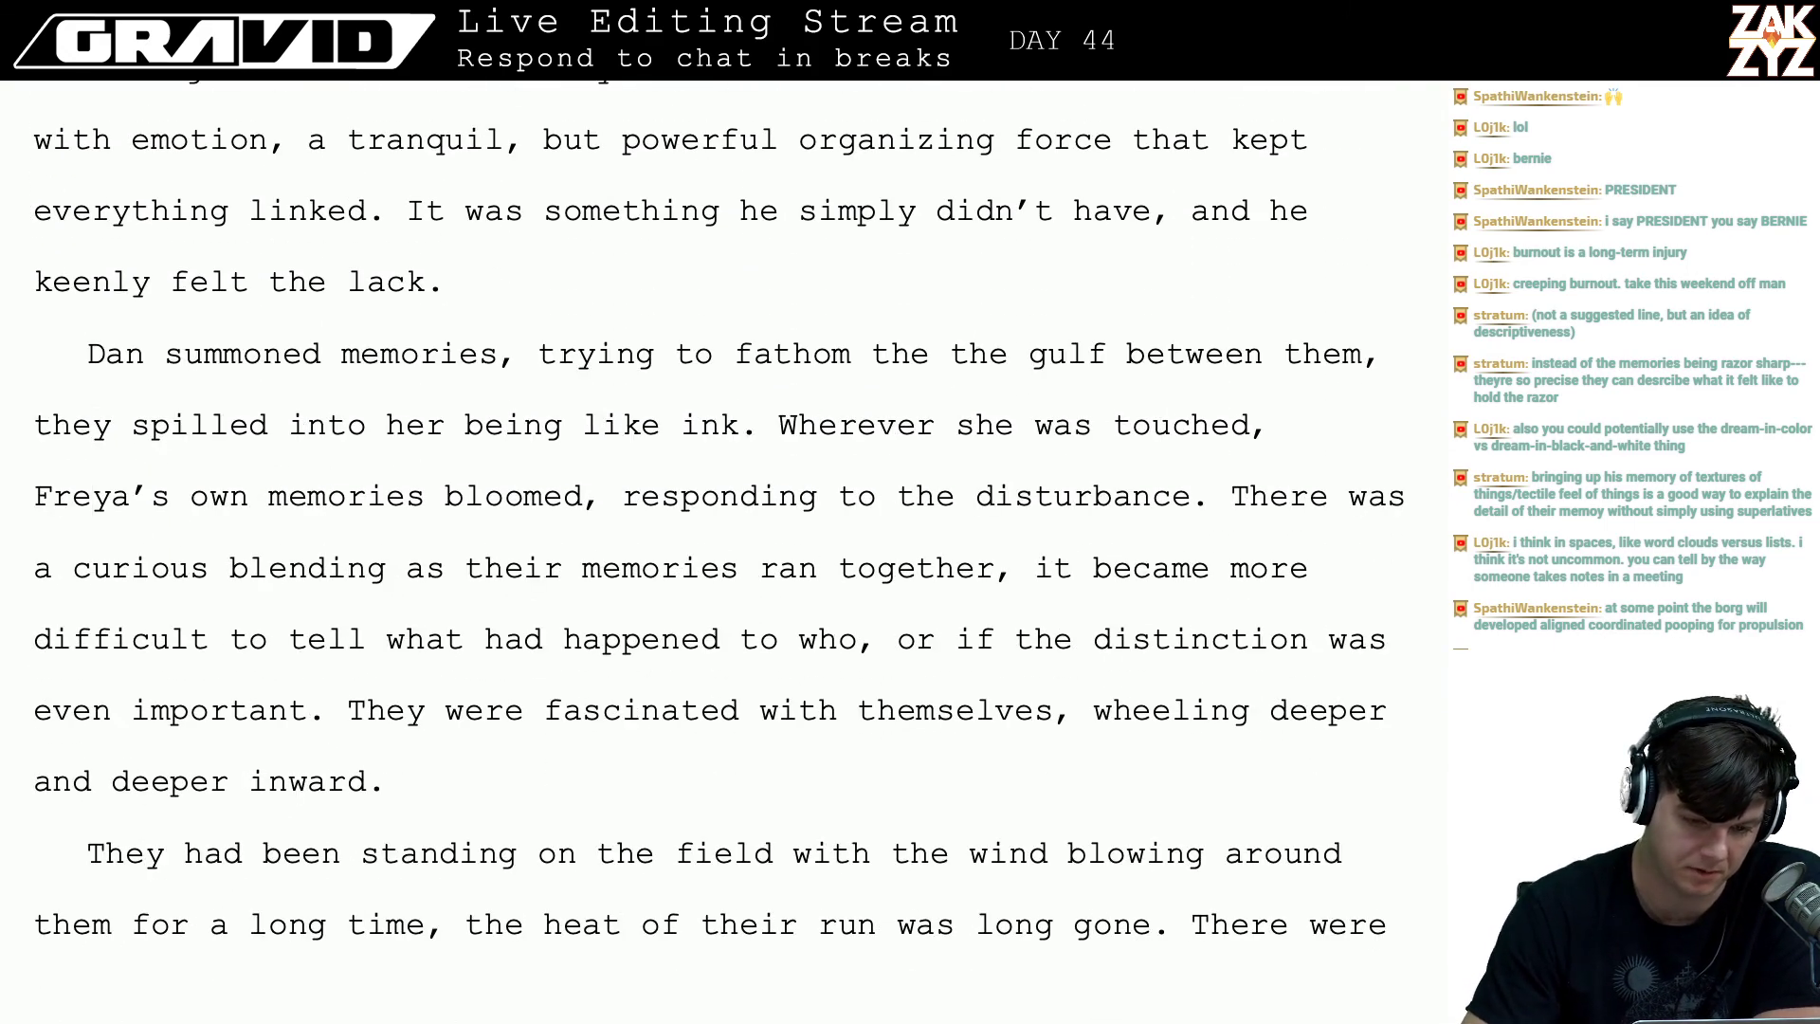
- Reread the scene from the start of the run on page 409 through the revised paragraph about Freya's interwoven memories
scroll(320, 417, "up", 20)
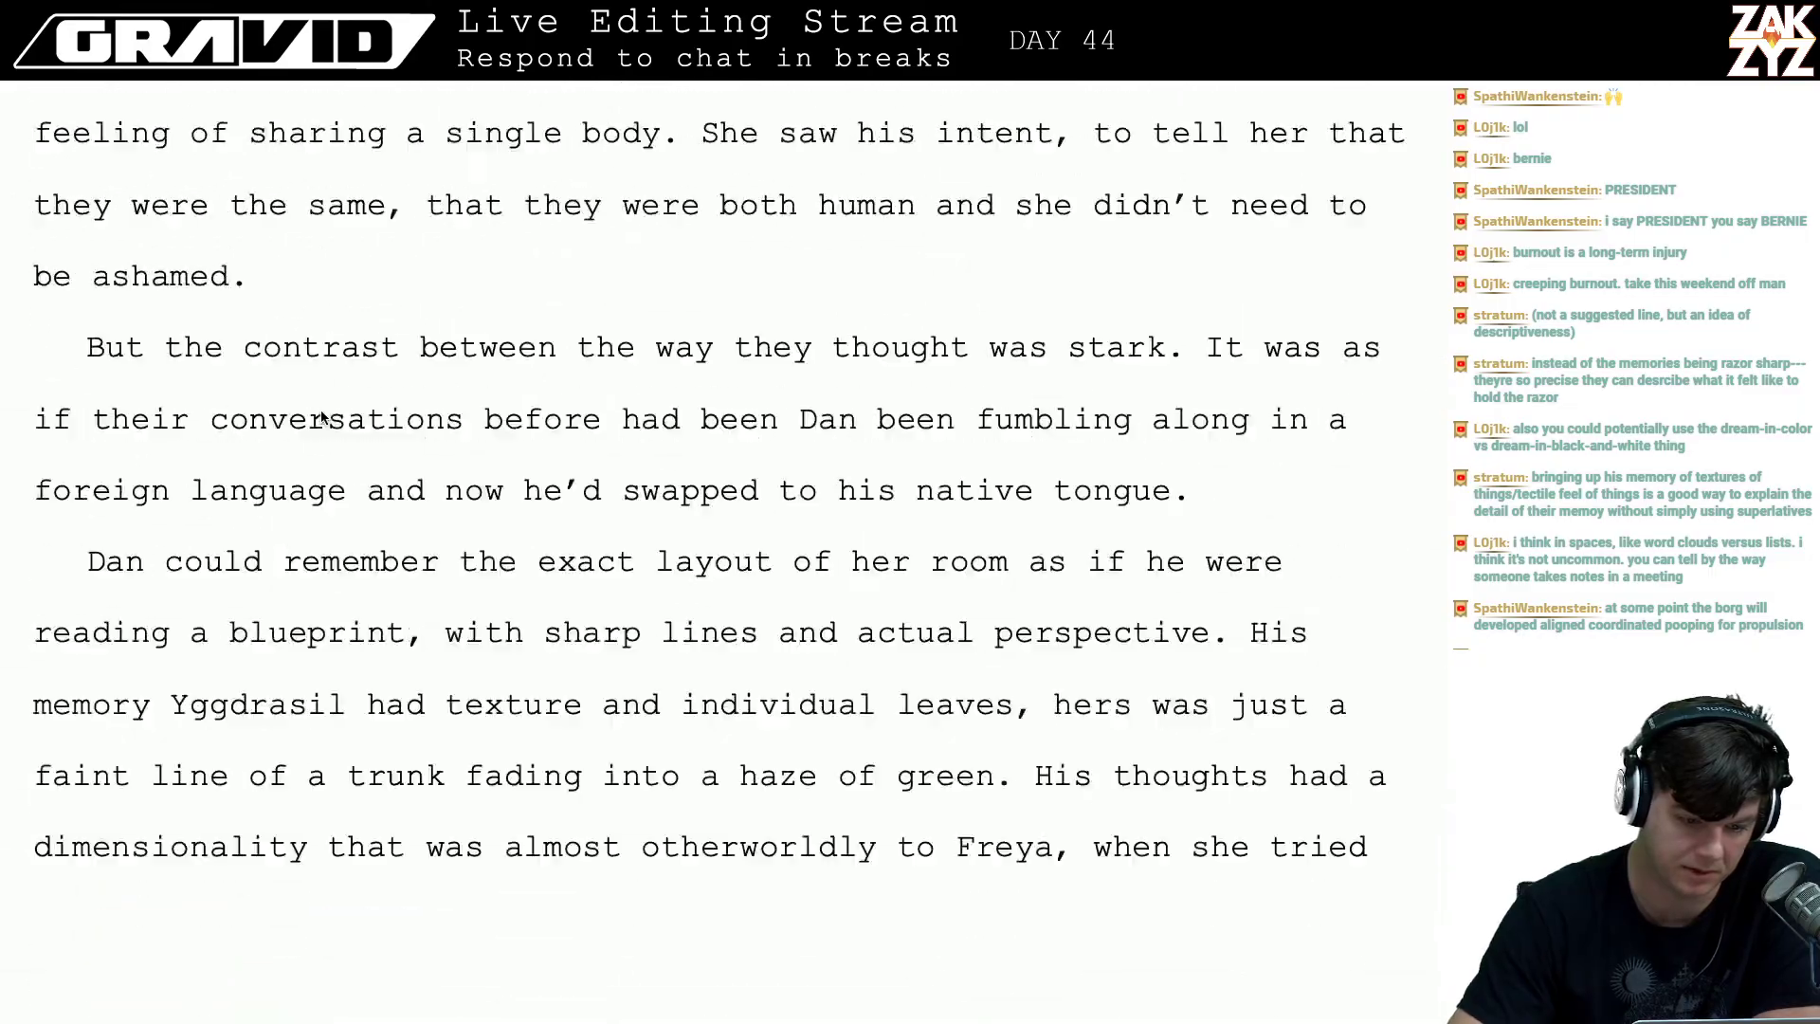
scroll(320, 417, "up", 20)
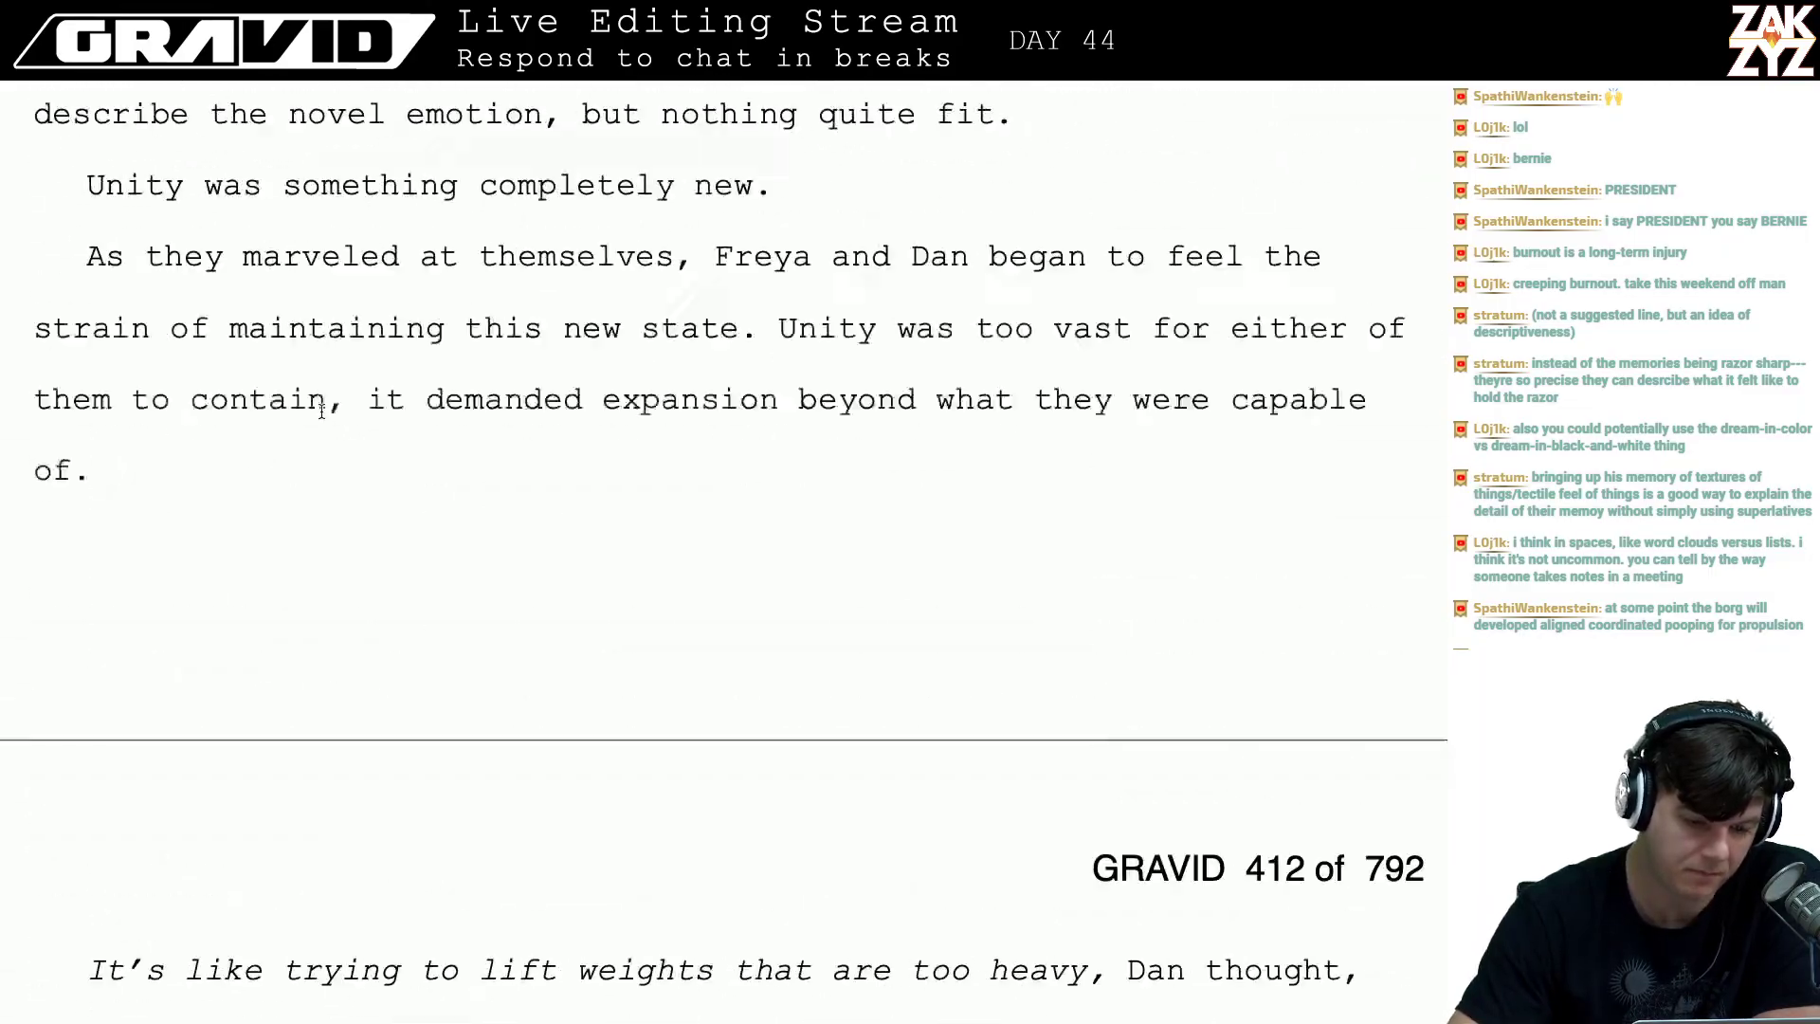
scroll(321, 410, "up", 20)
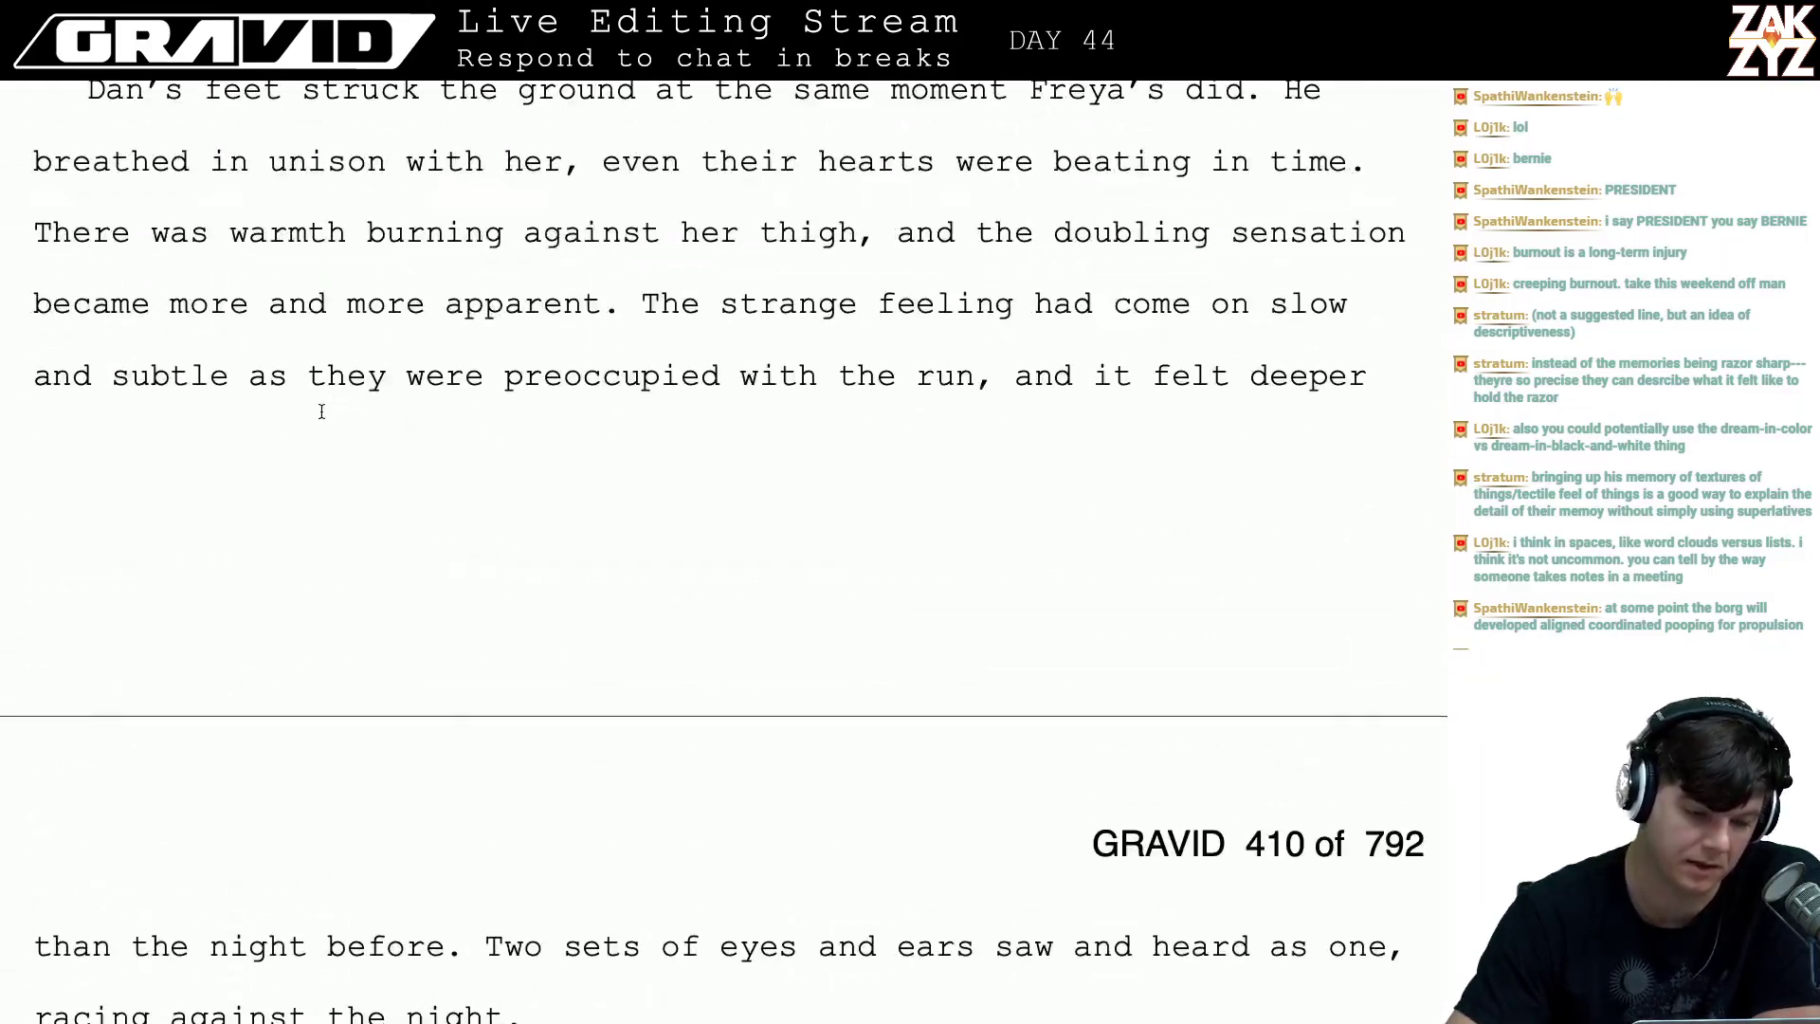
scroll(321, 409, "up", 8)
scroll(320, 409, "down", 10)
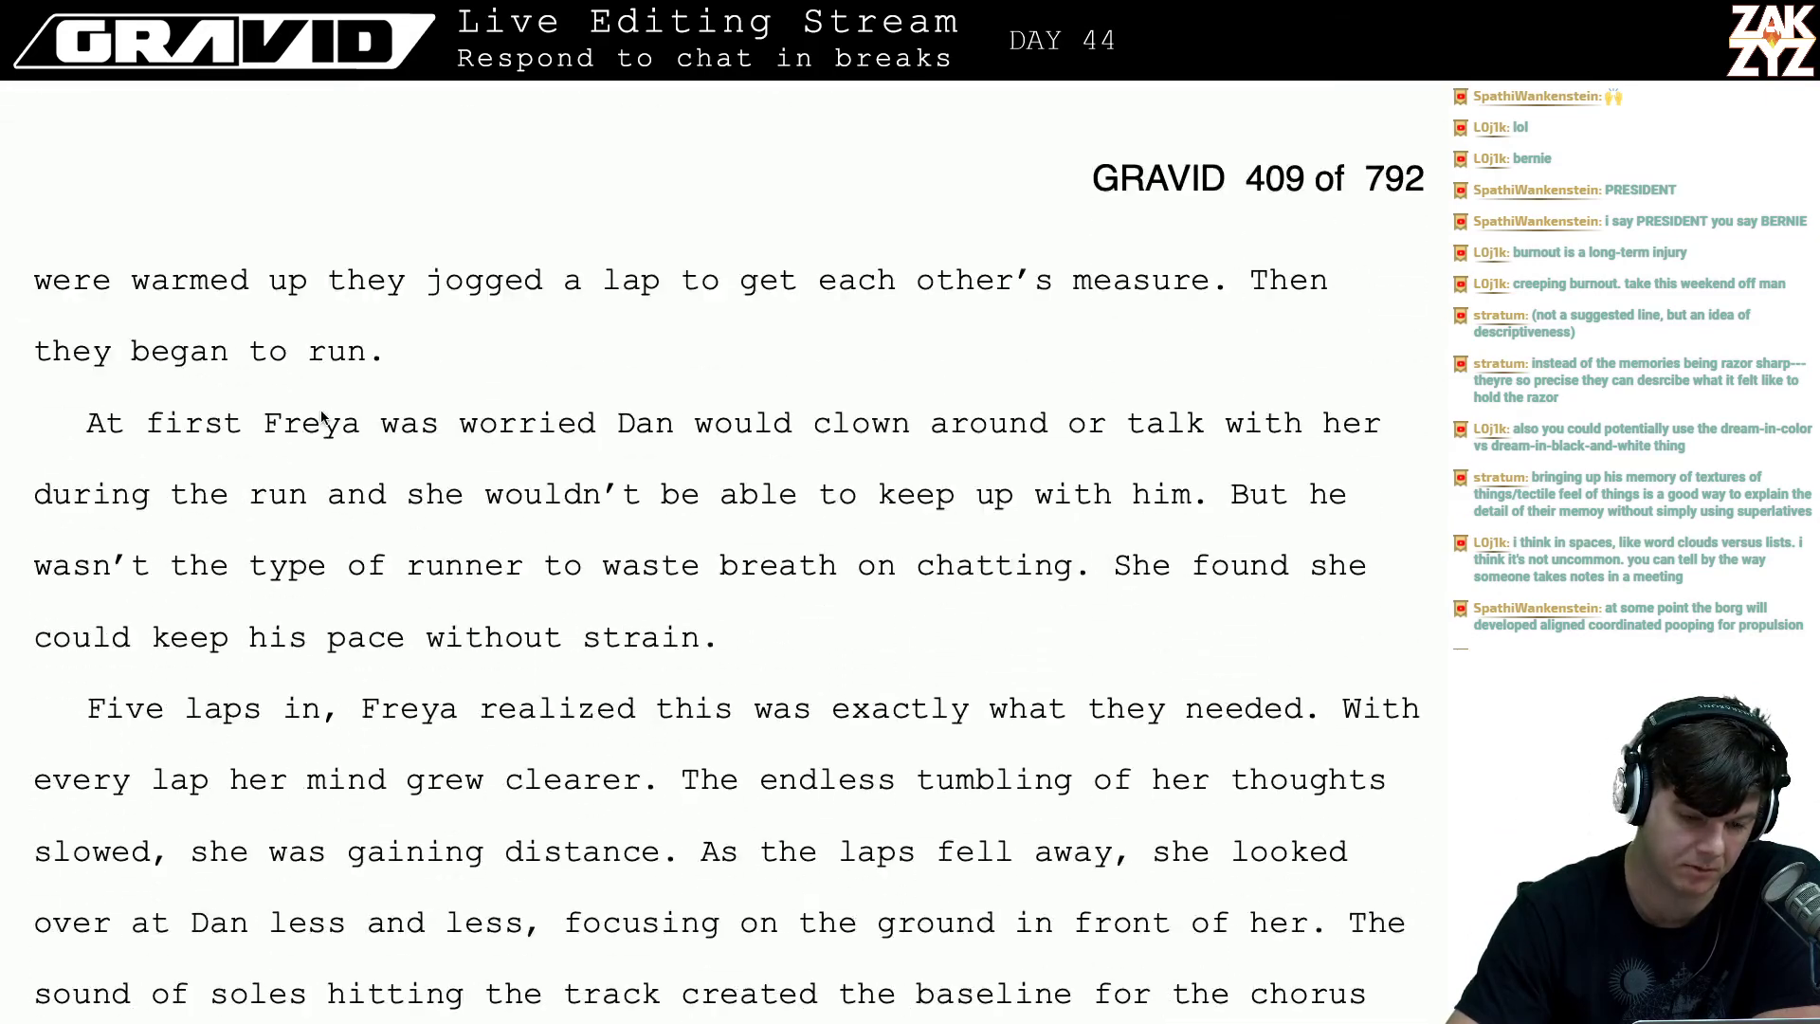
scroll(321, 410, "down", 18)
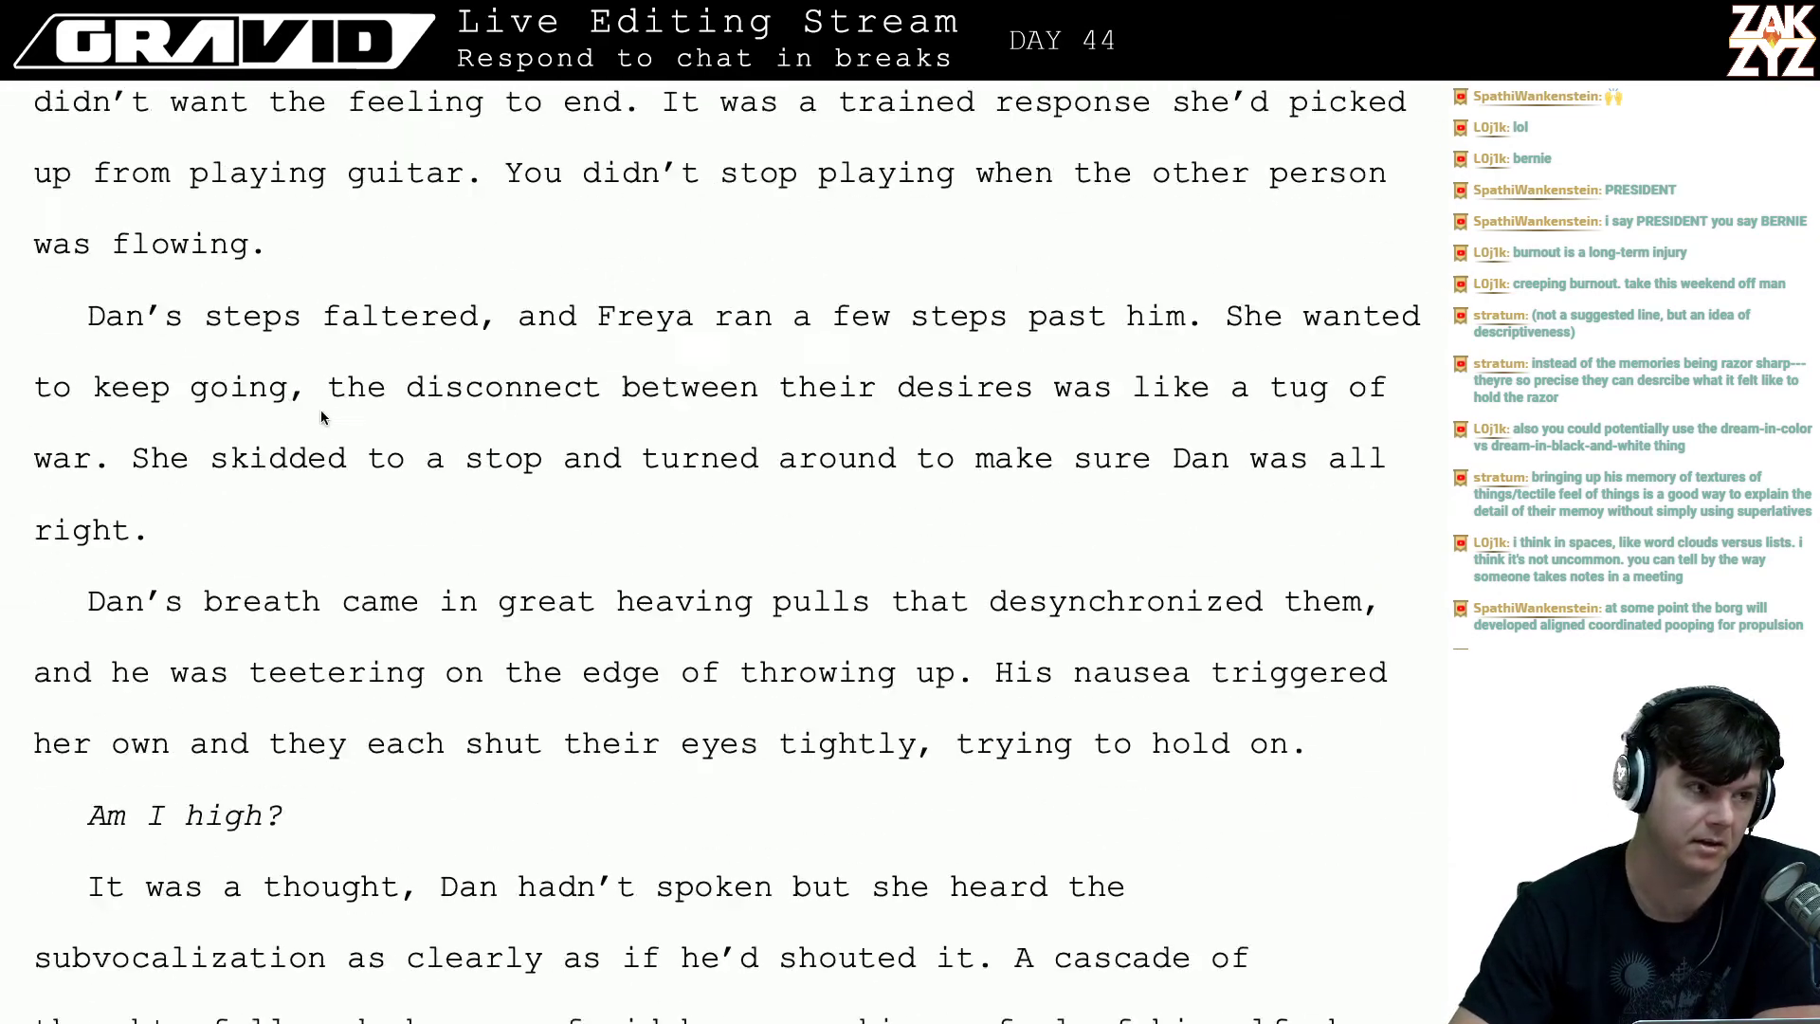
scroll(321, 410, "down", 4)
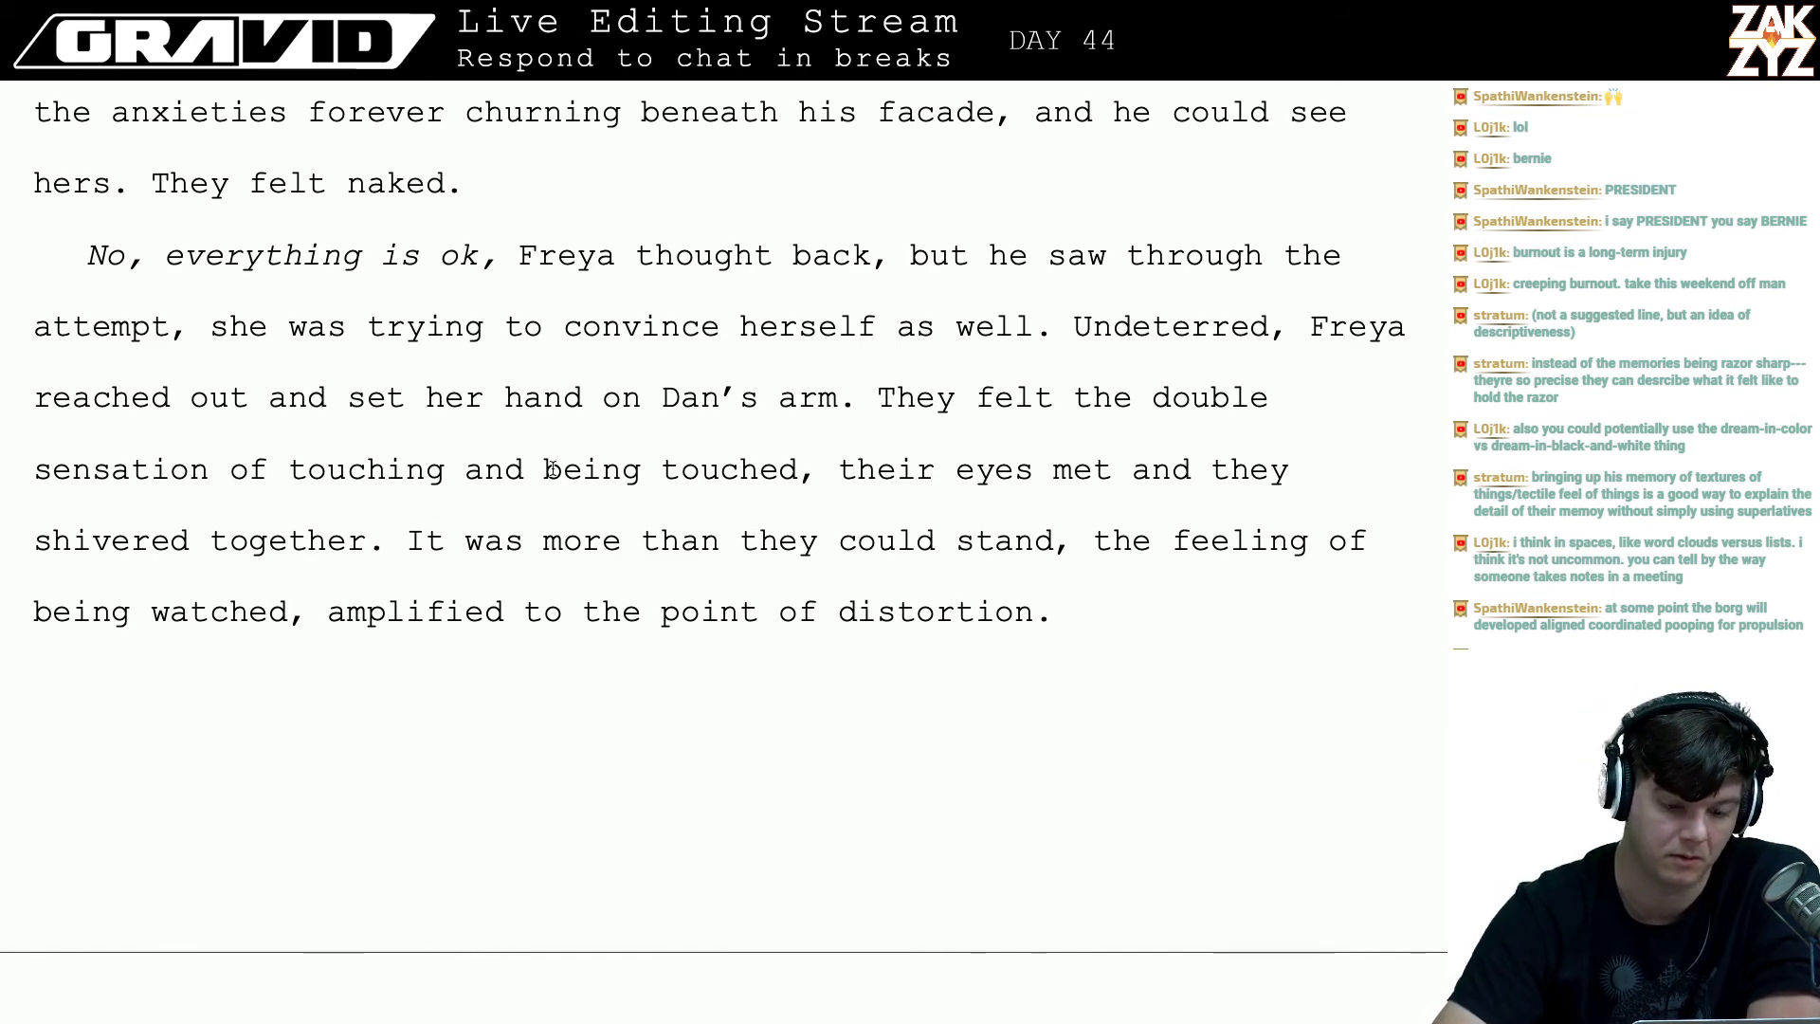
scroll(552, 468, "down", 3)
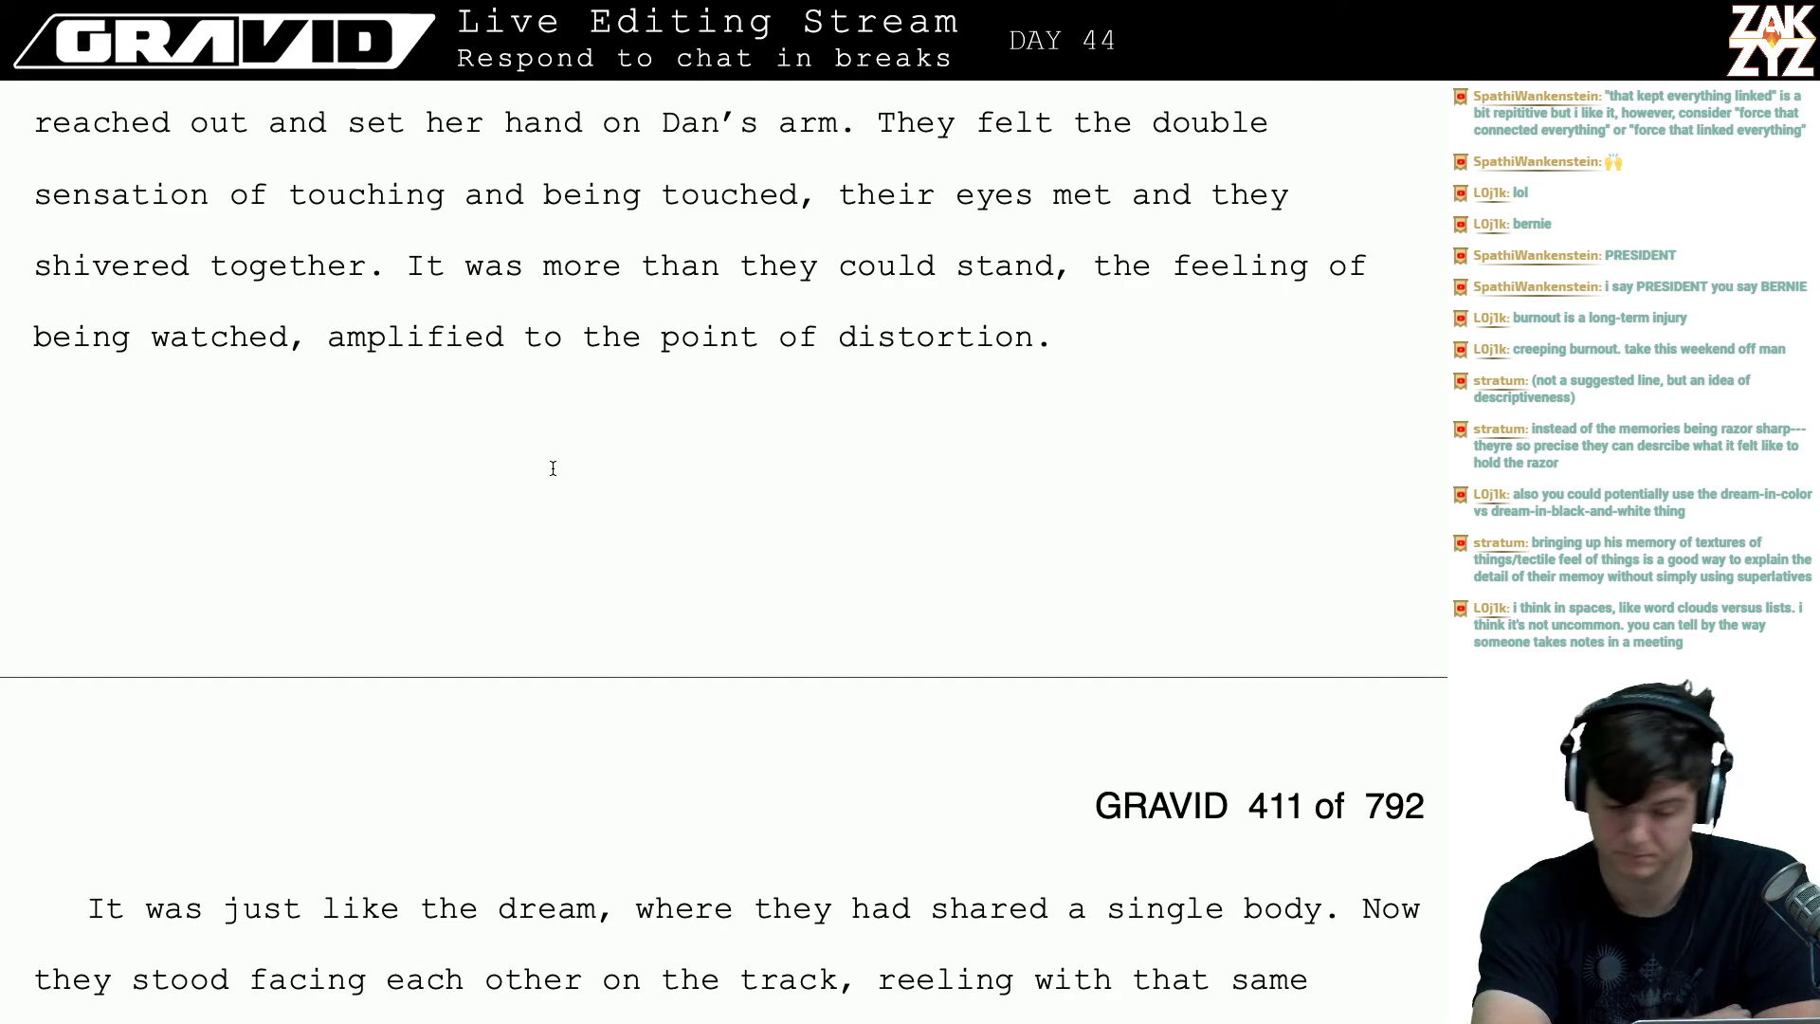
scroll(553, 468, "up", 2)
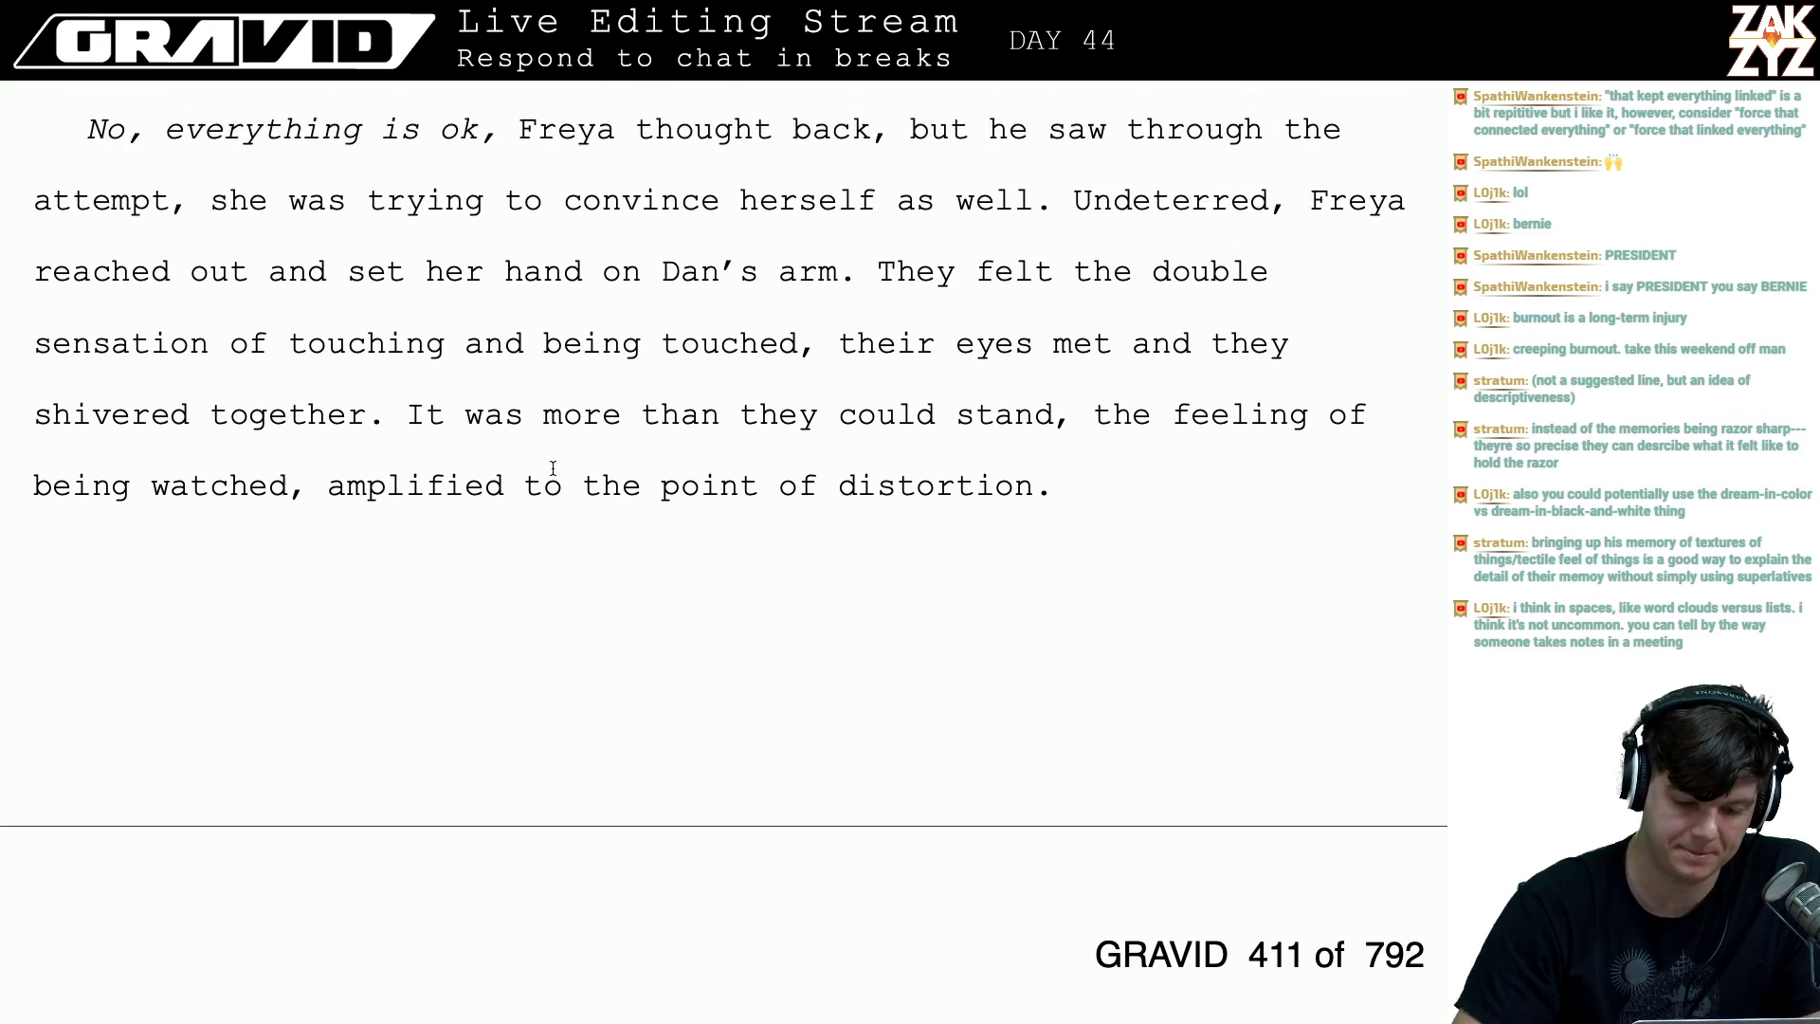
scroll(553, 468, "down", 10)
scroll(553, 468, "down", 6)
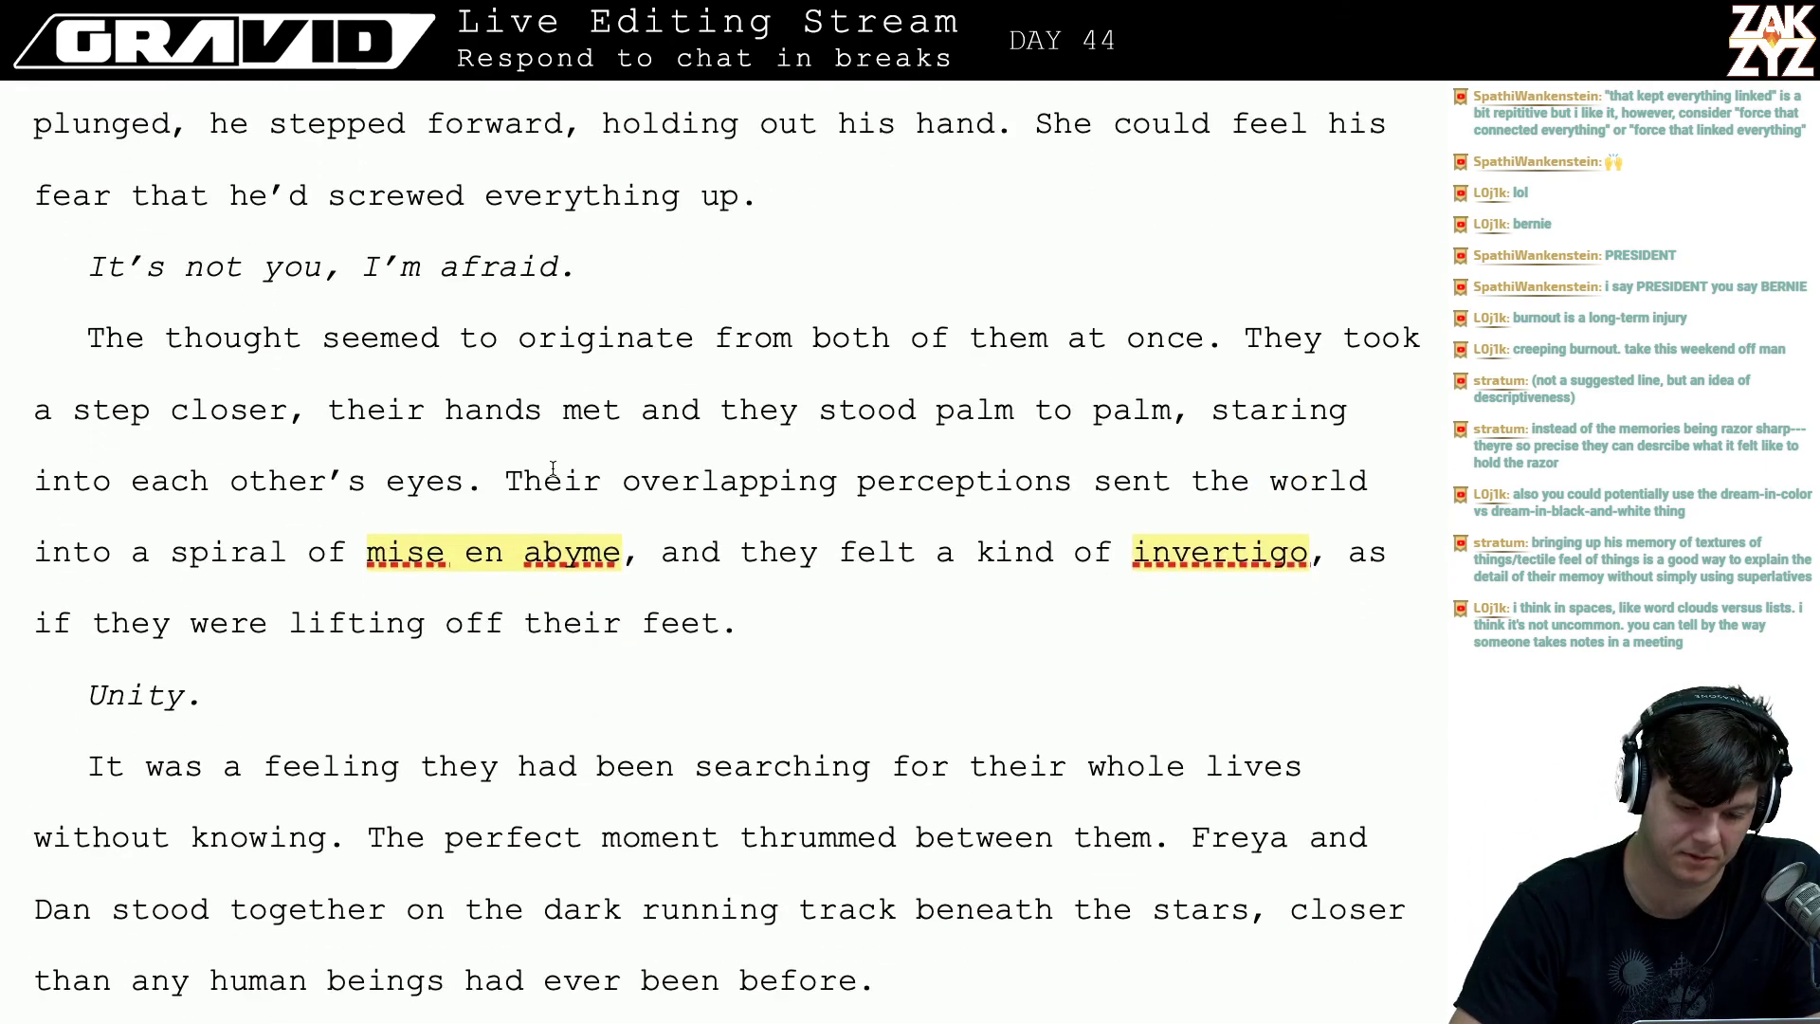
scroll(553, 468, "down", 15)
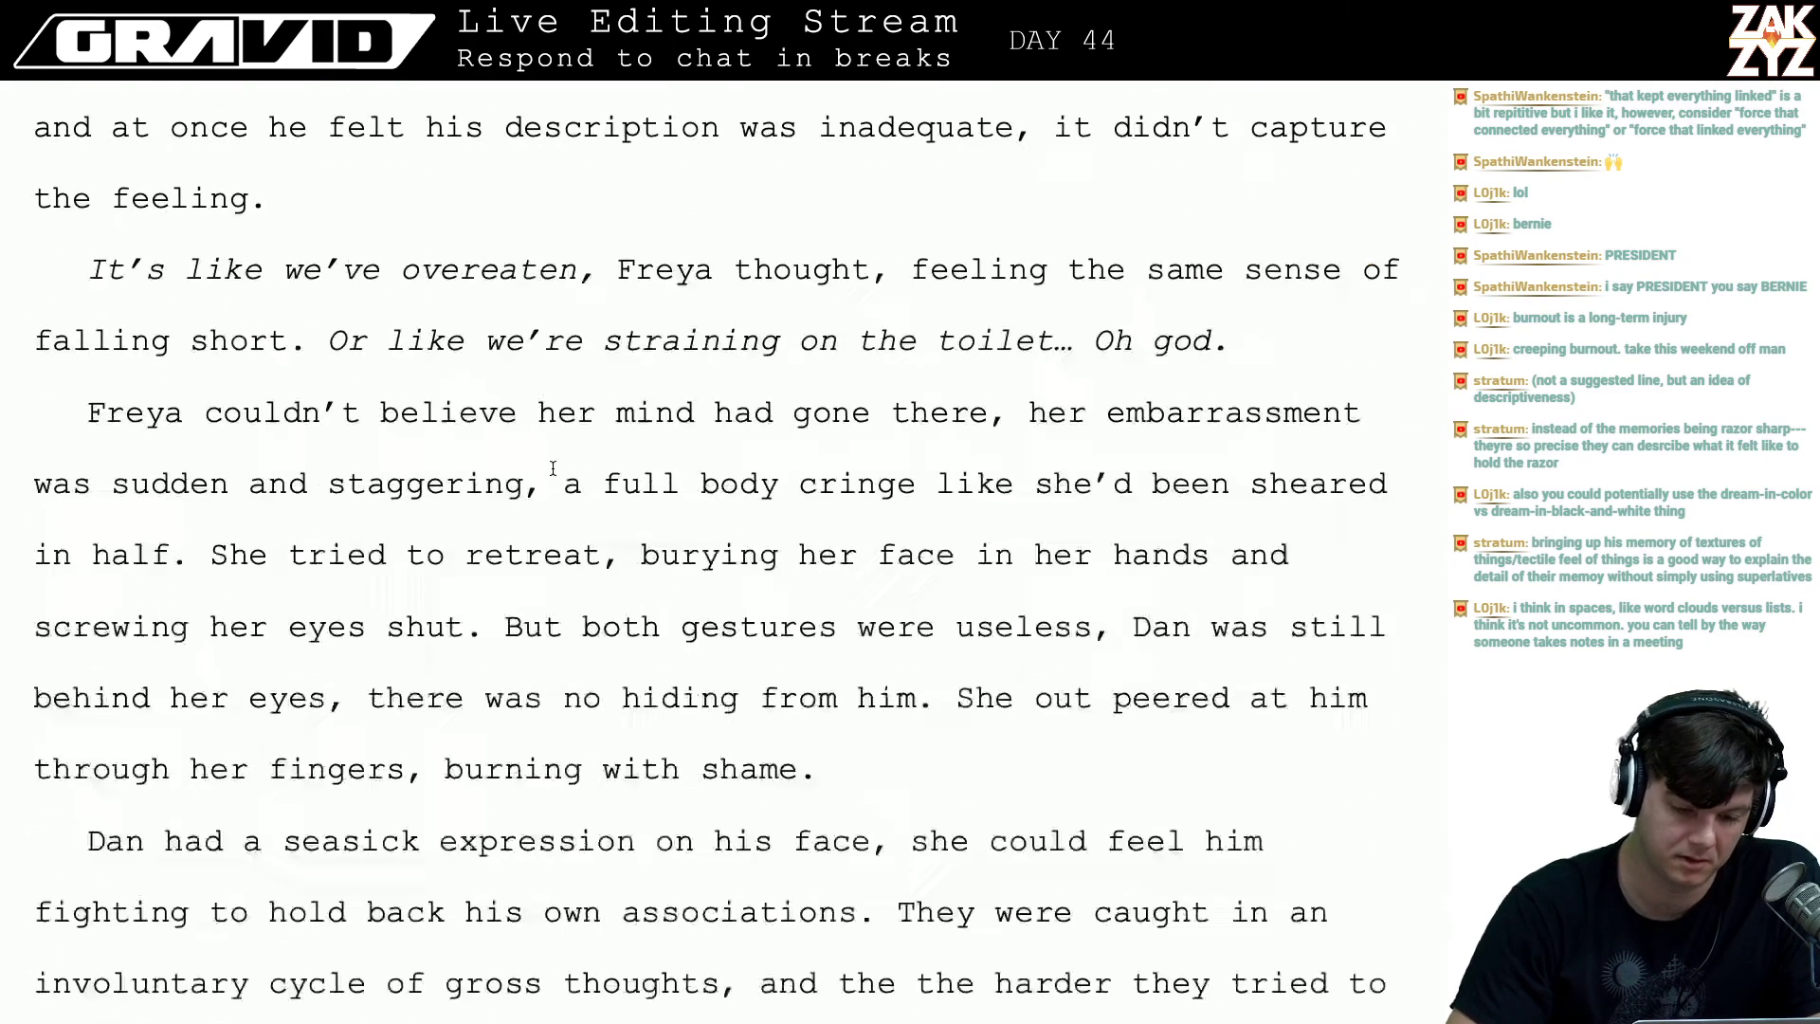
scroll(552, 469, "down", 3)
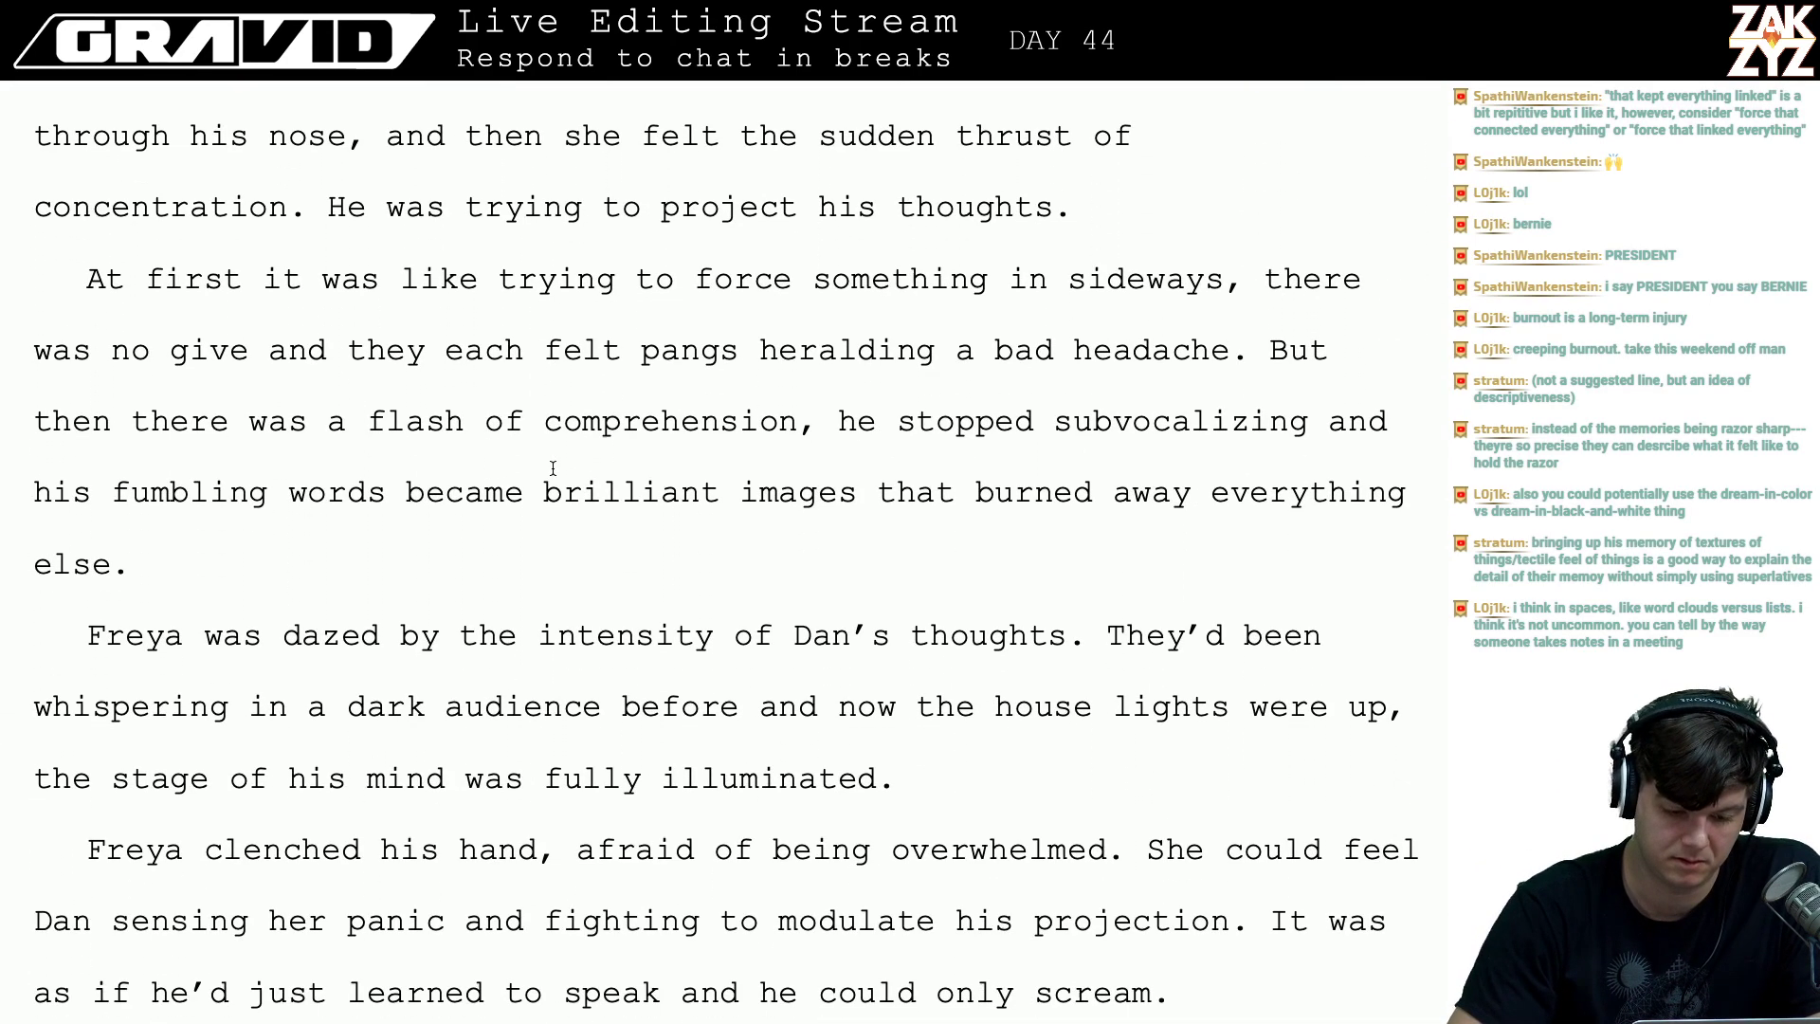
left_click(414, 552)
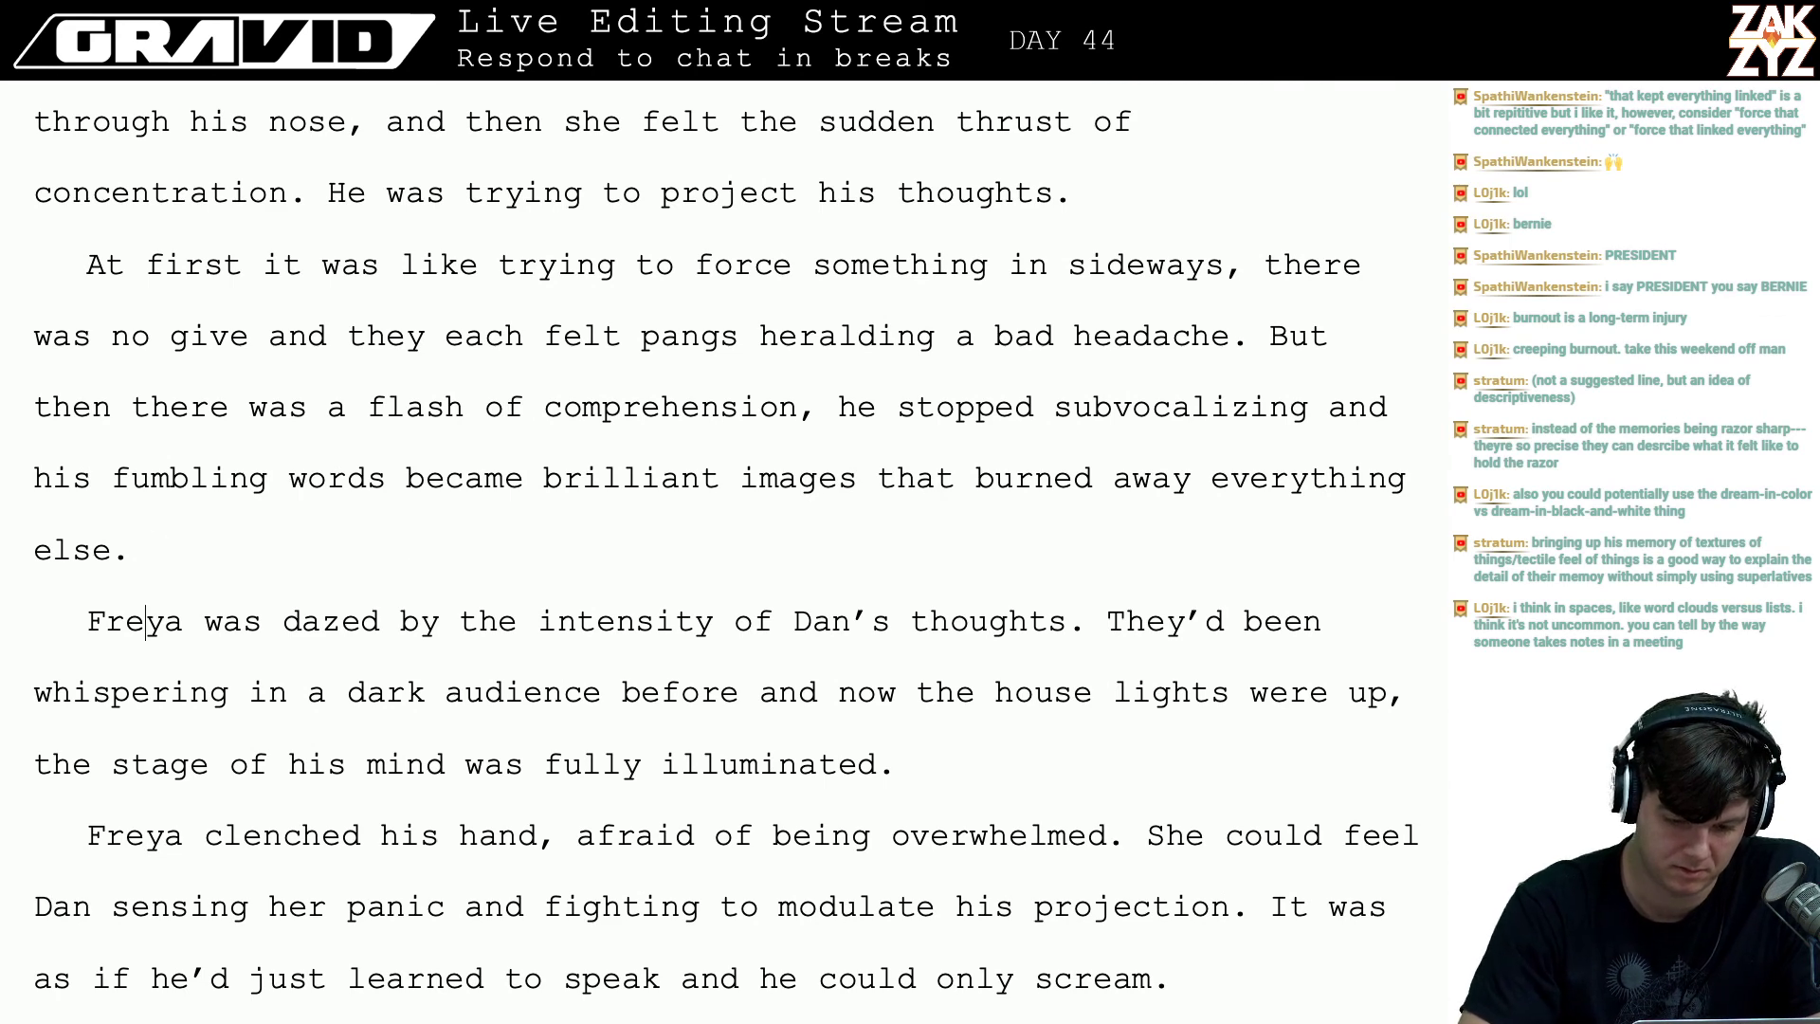
scroll(149, 881, "down", 3)
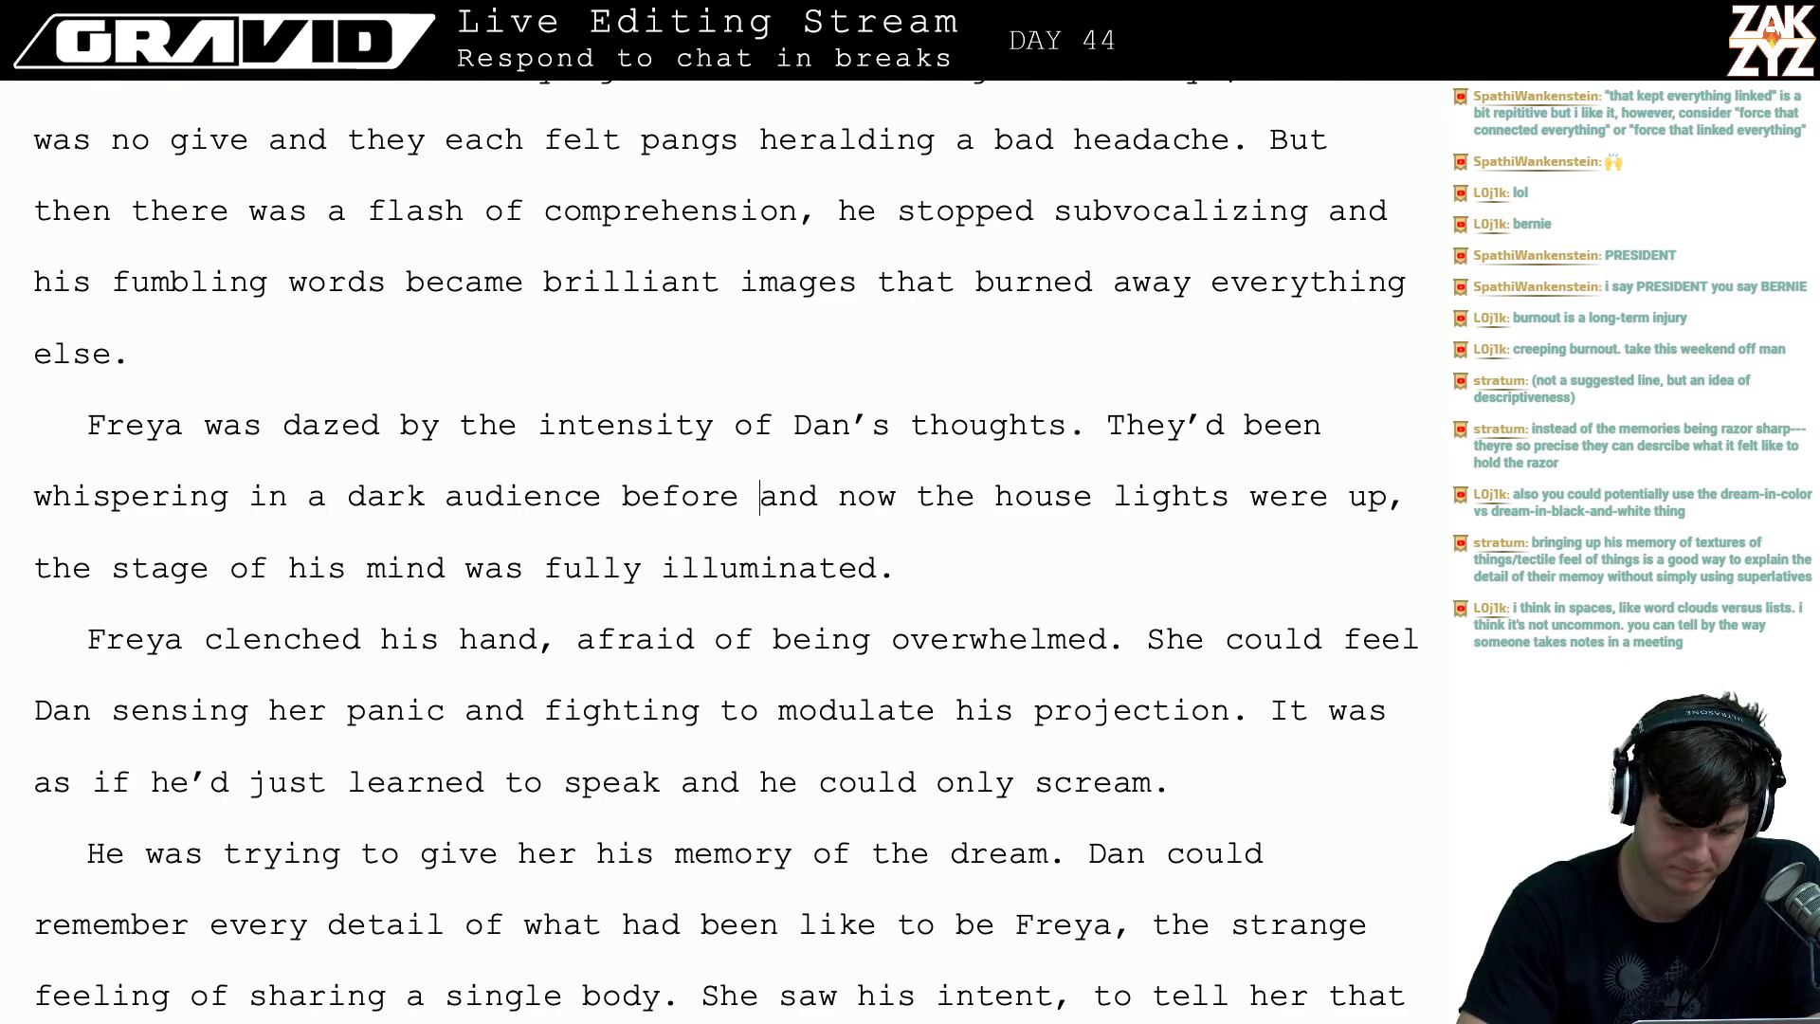
scroll(727, 559, "down", 20)
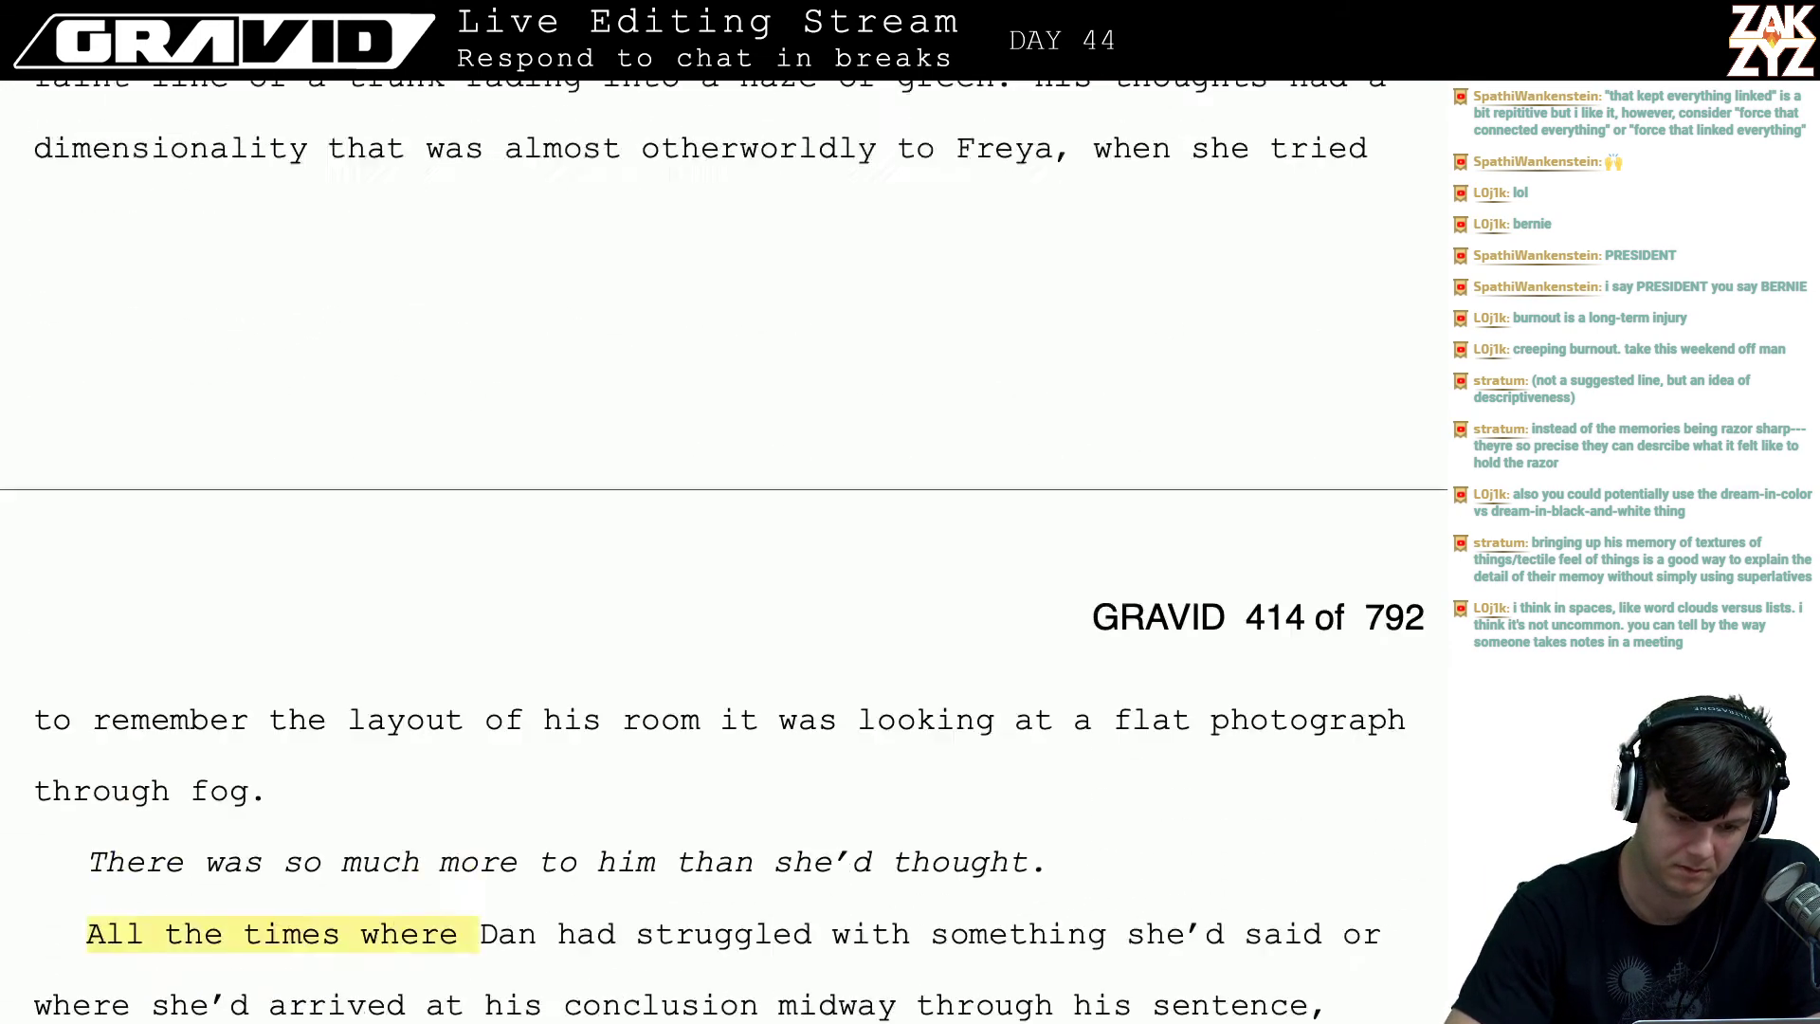
scroll(726, 560, "down", 15)
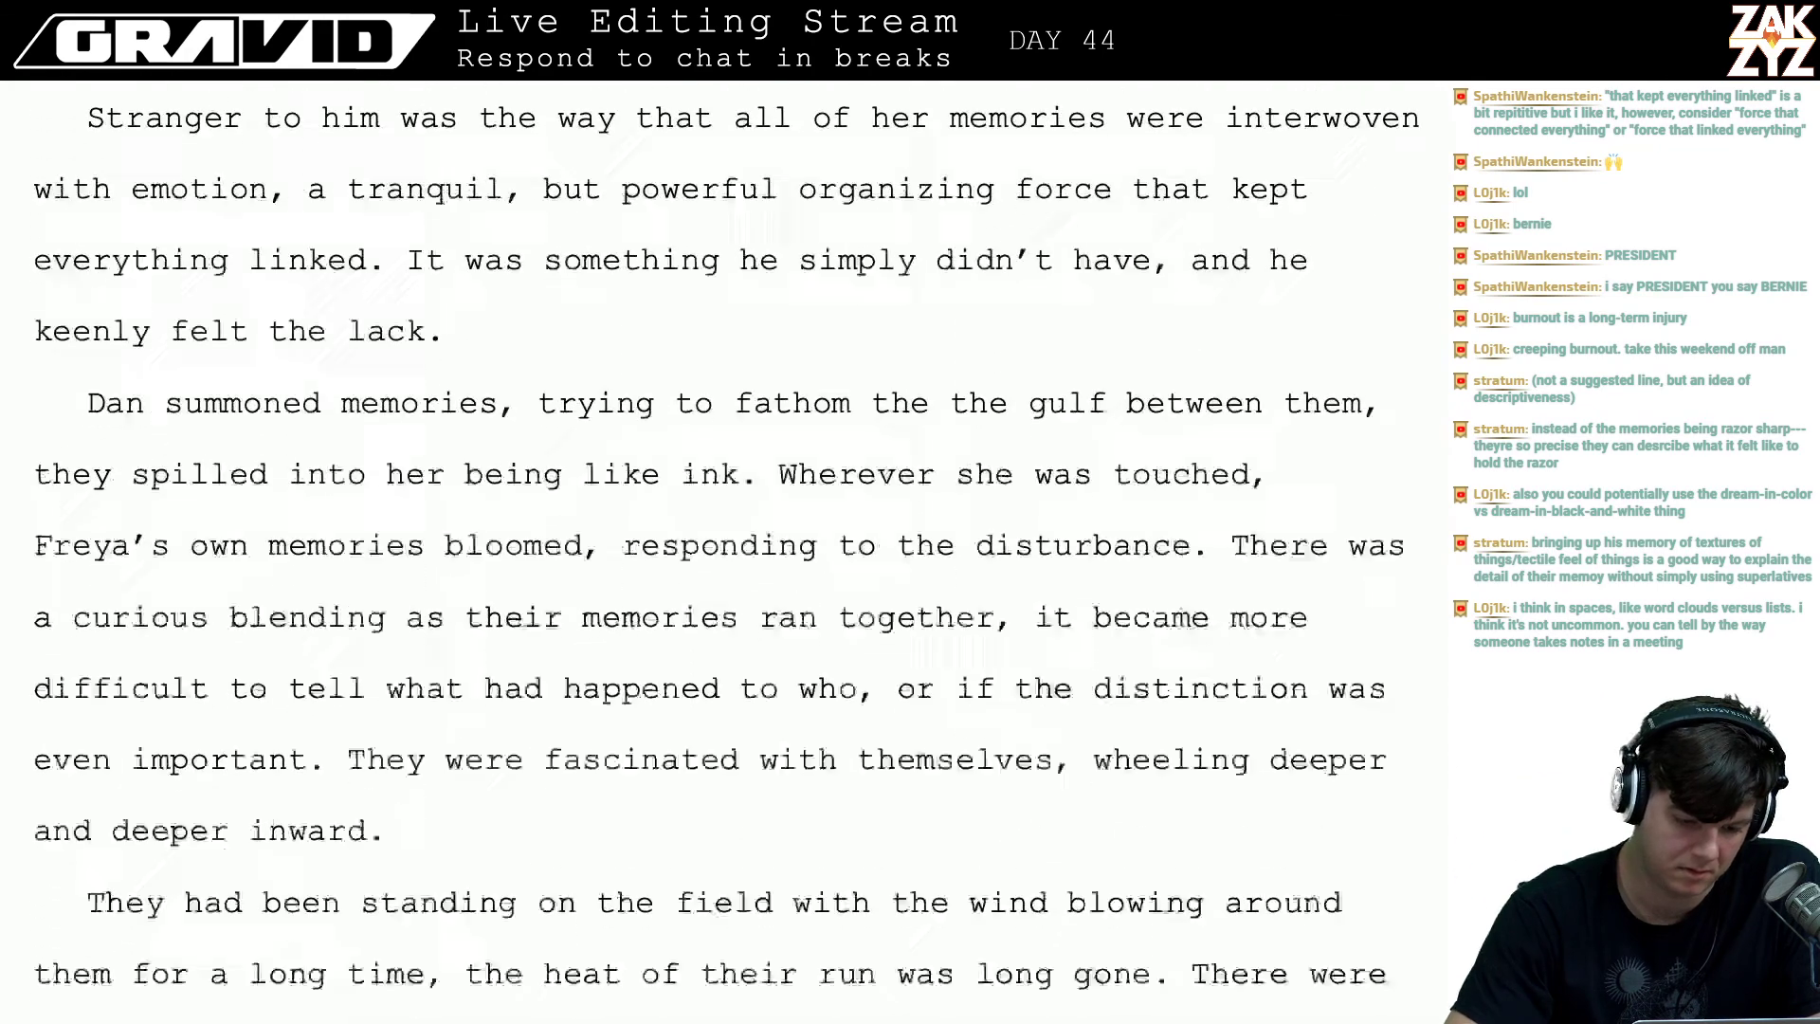
- Continue the paragraph after "impulses he couldn't recall." with "As he delved into her, he was astonished by the way her memories were"
scroll(726, 559, "up", 1)
scroll(726, 559, "up", 9)
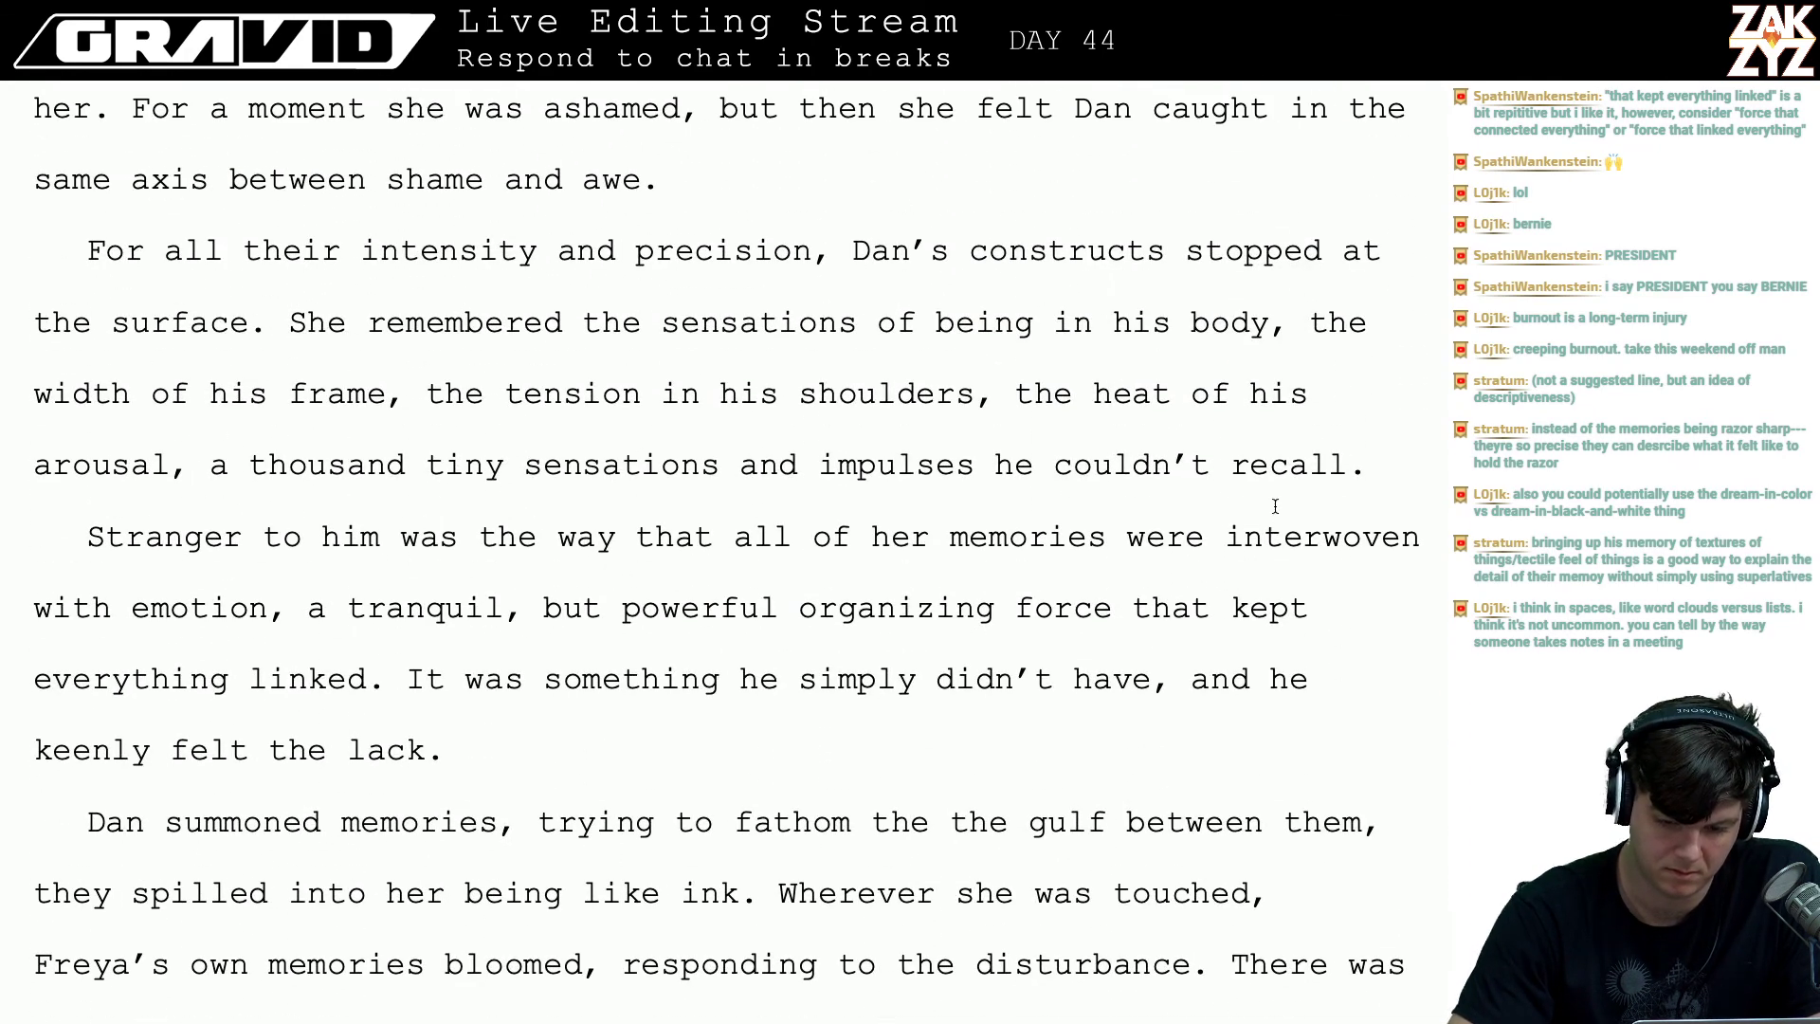
key("BackSpace")
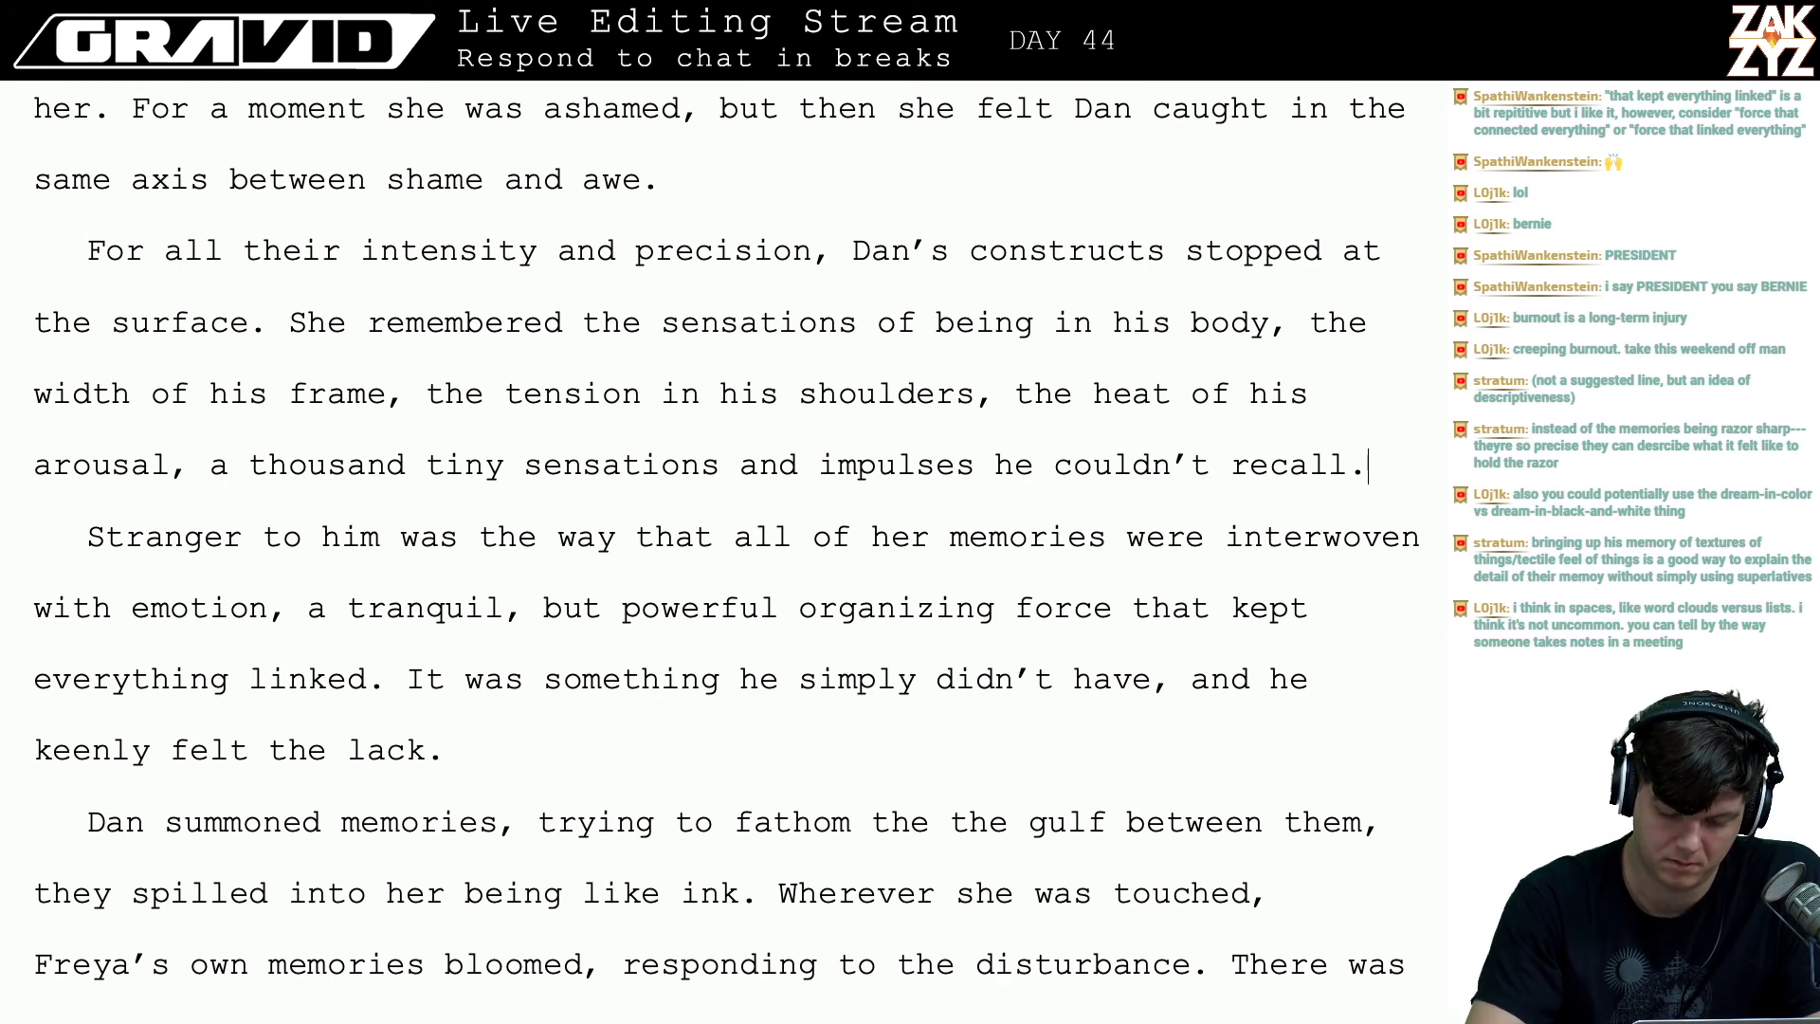
type("As eh")
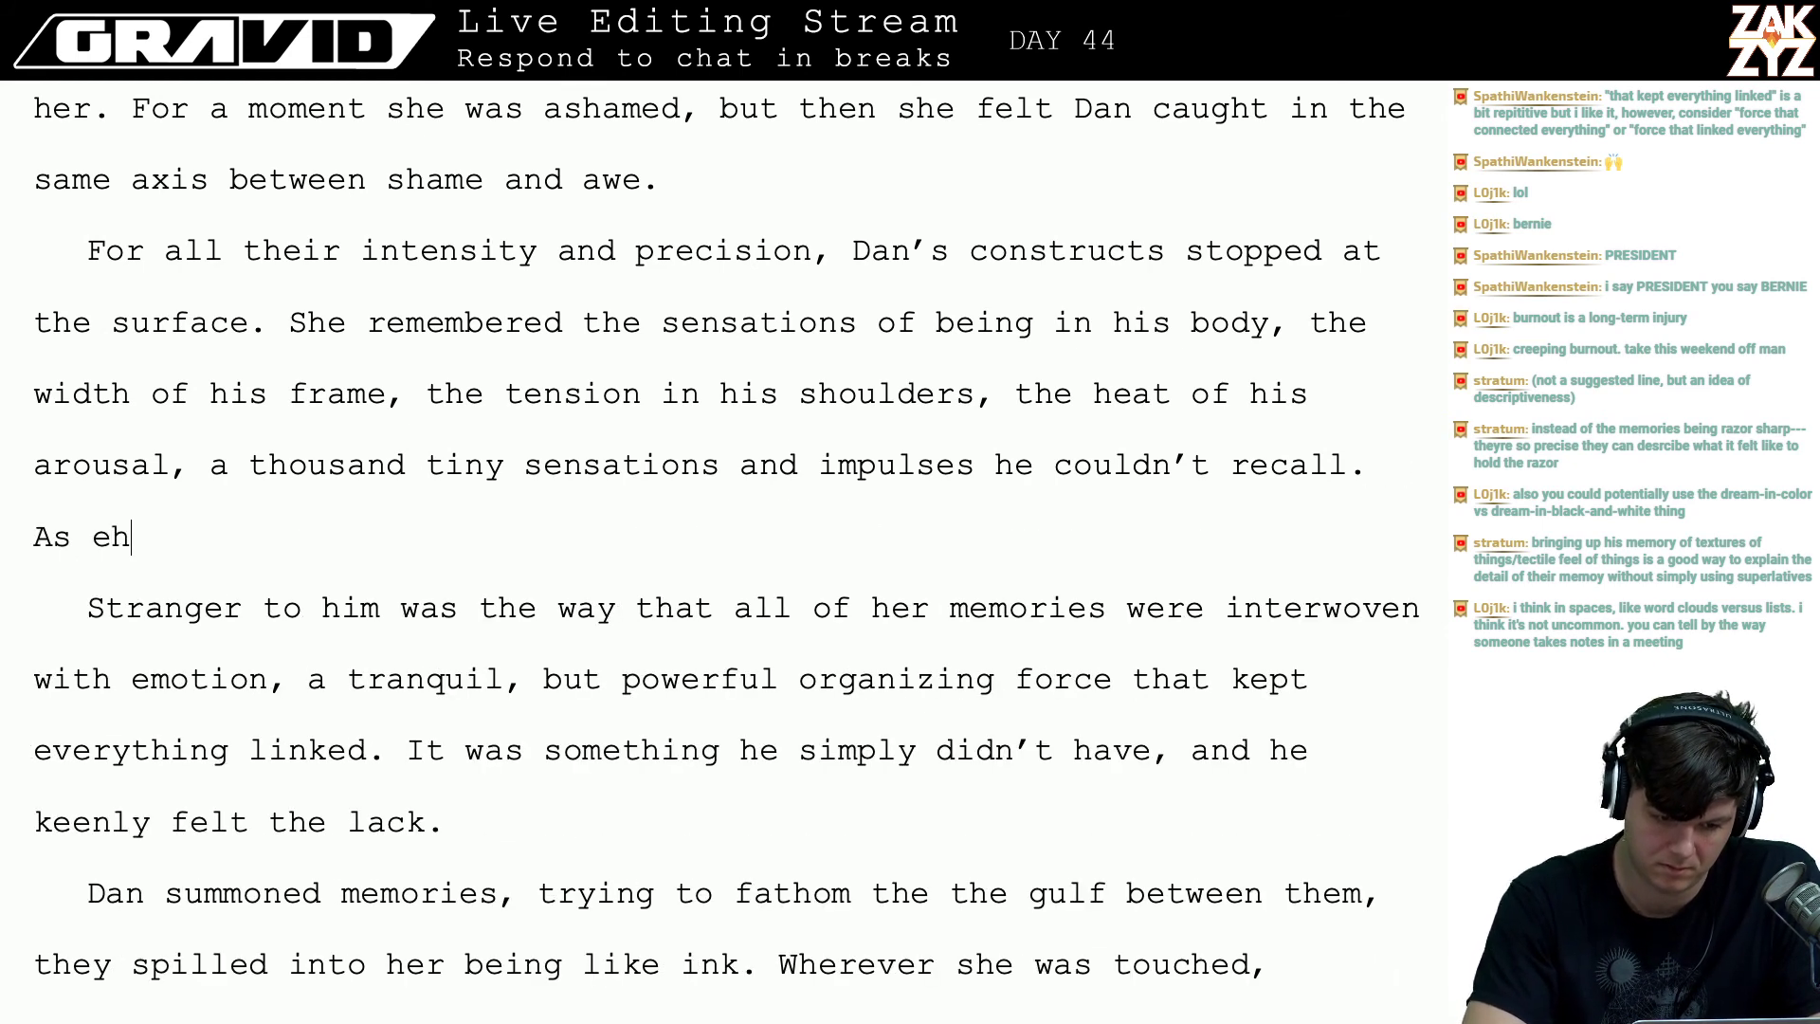
key("BackSpace")
key("BackSpace")
type("he delved ")
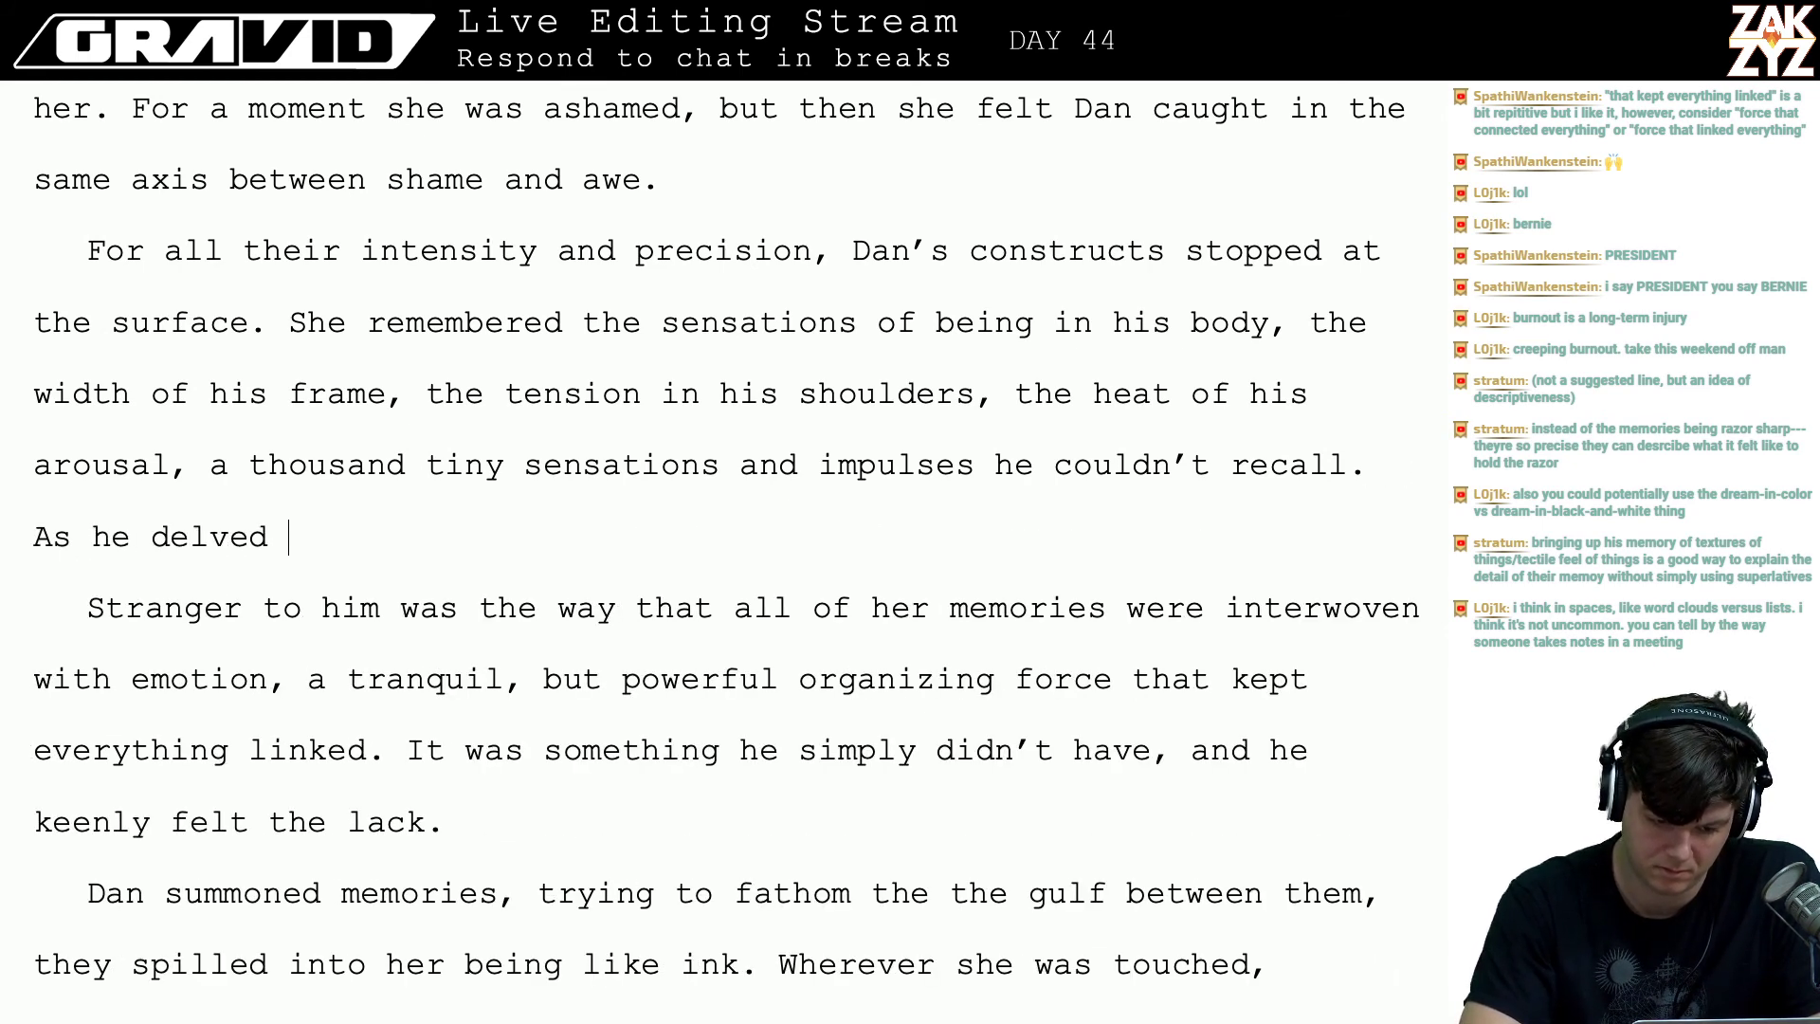
type("into her, he ")
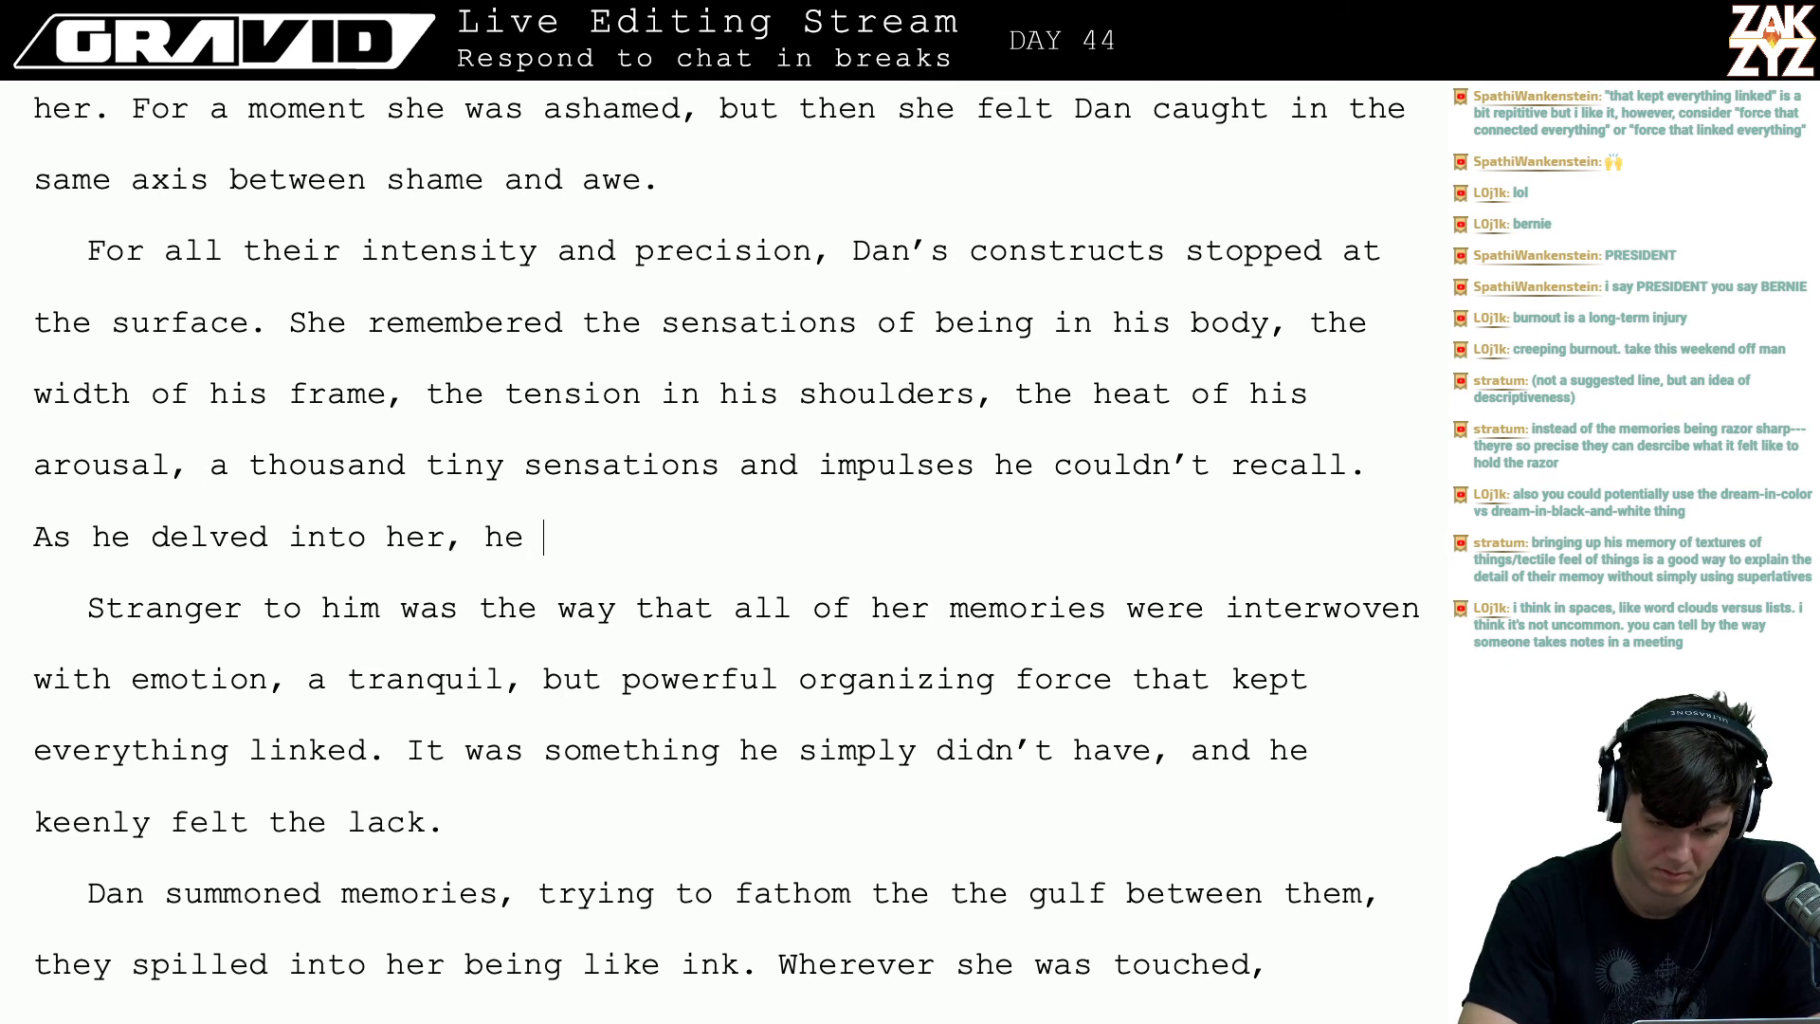
type("was astonish")
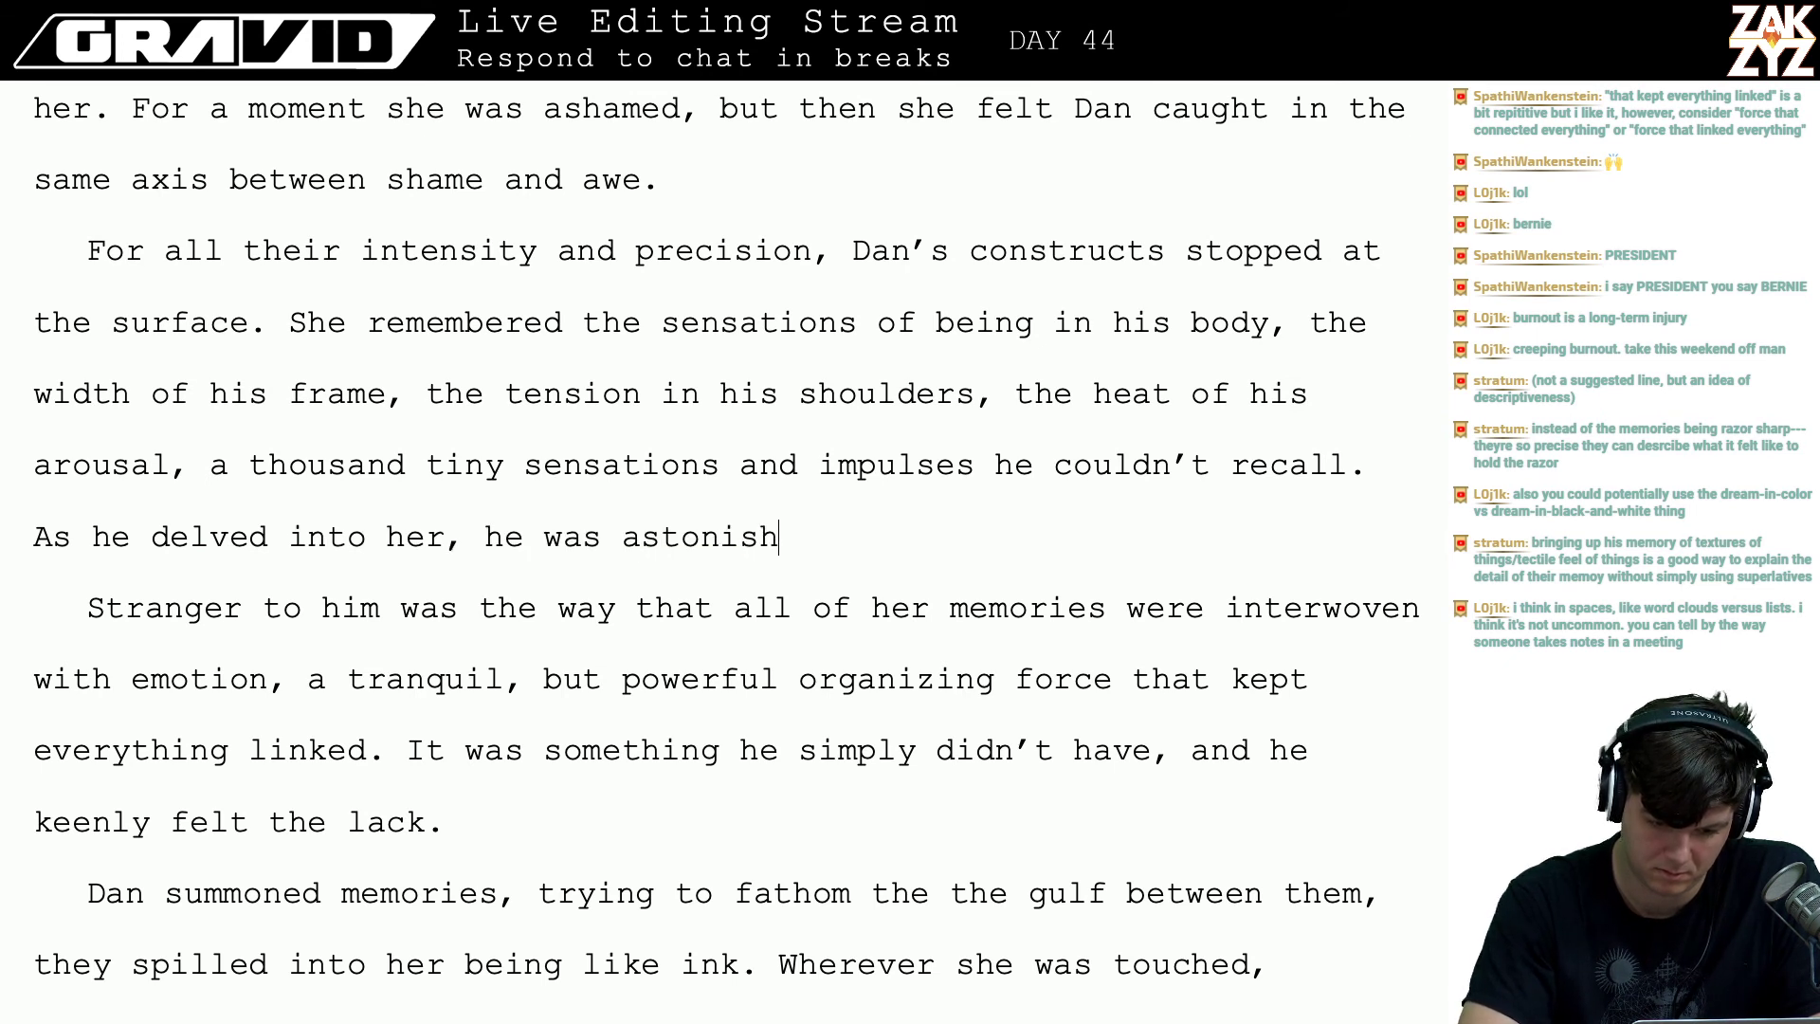
type("ed by the way her")
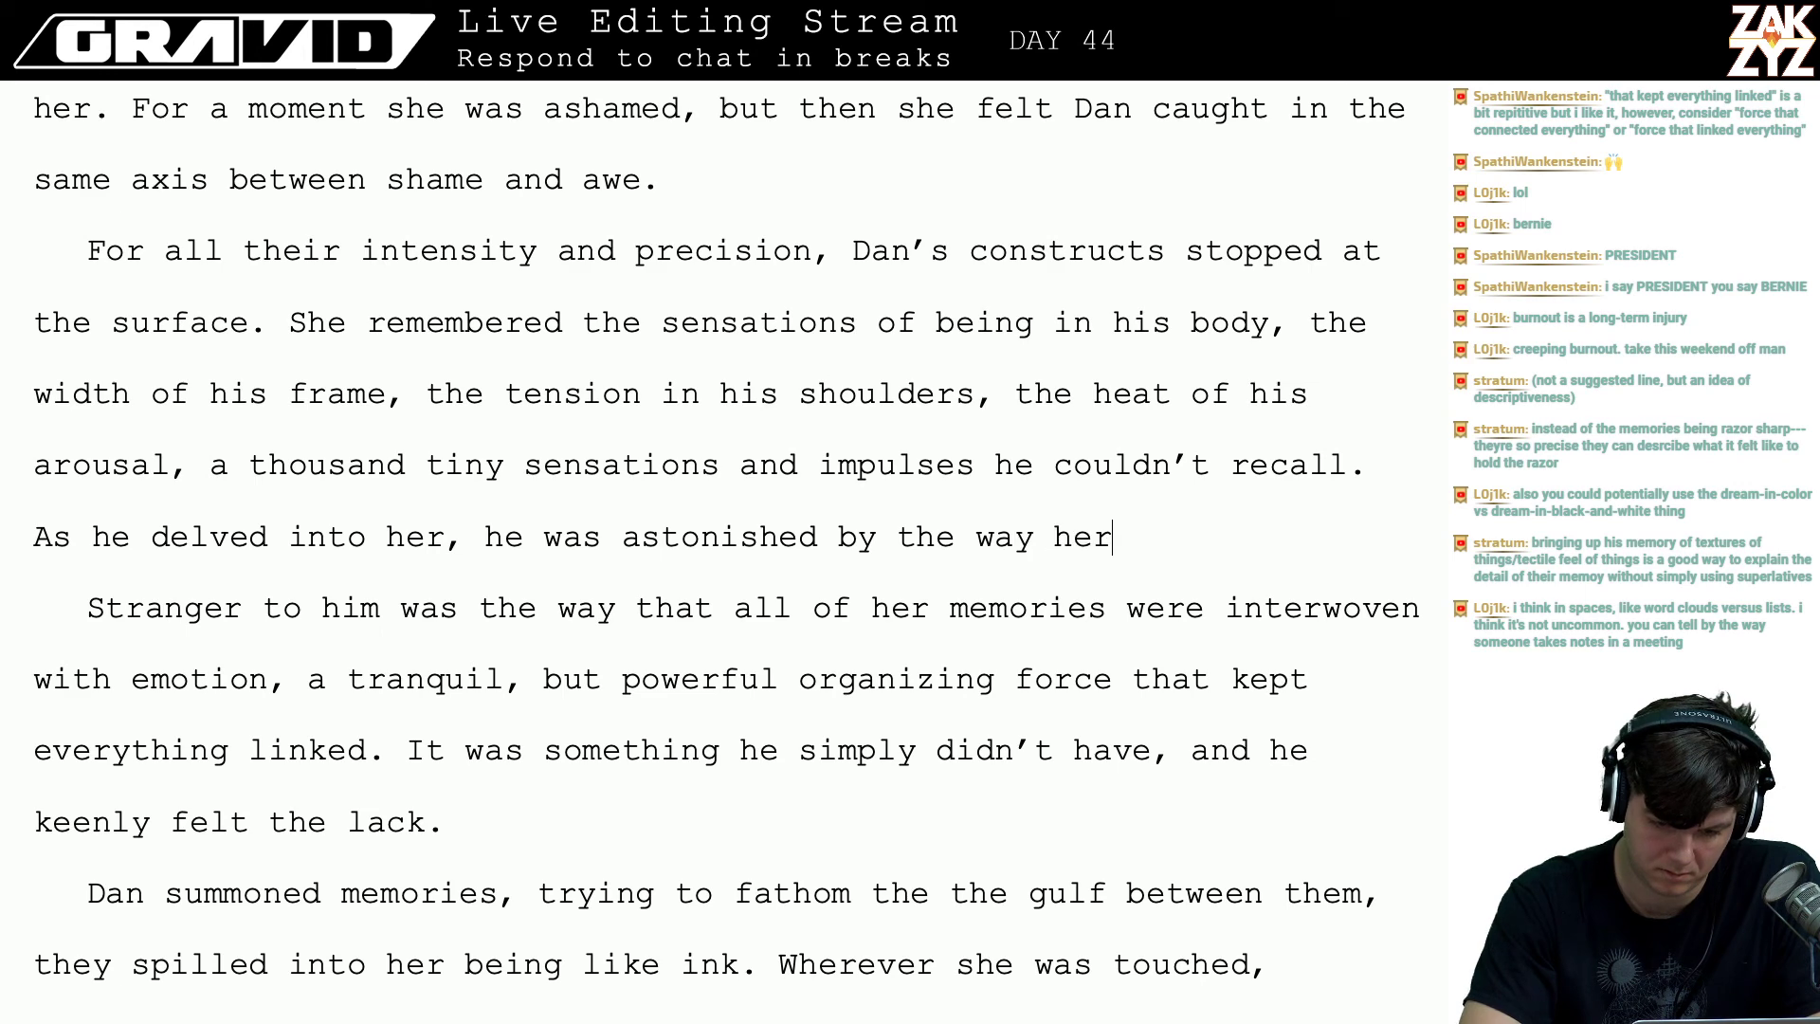
type(" memories wer")
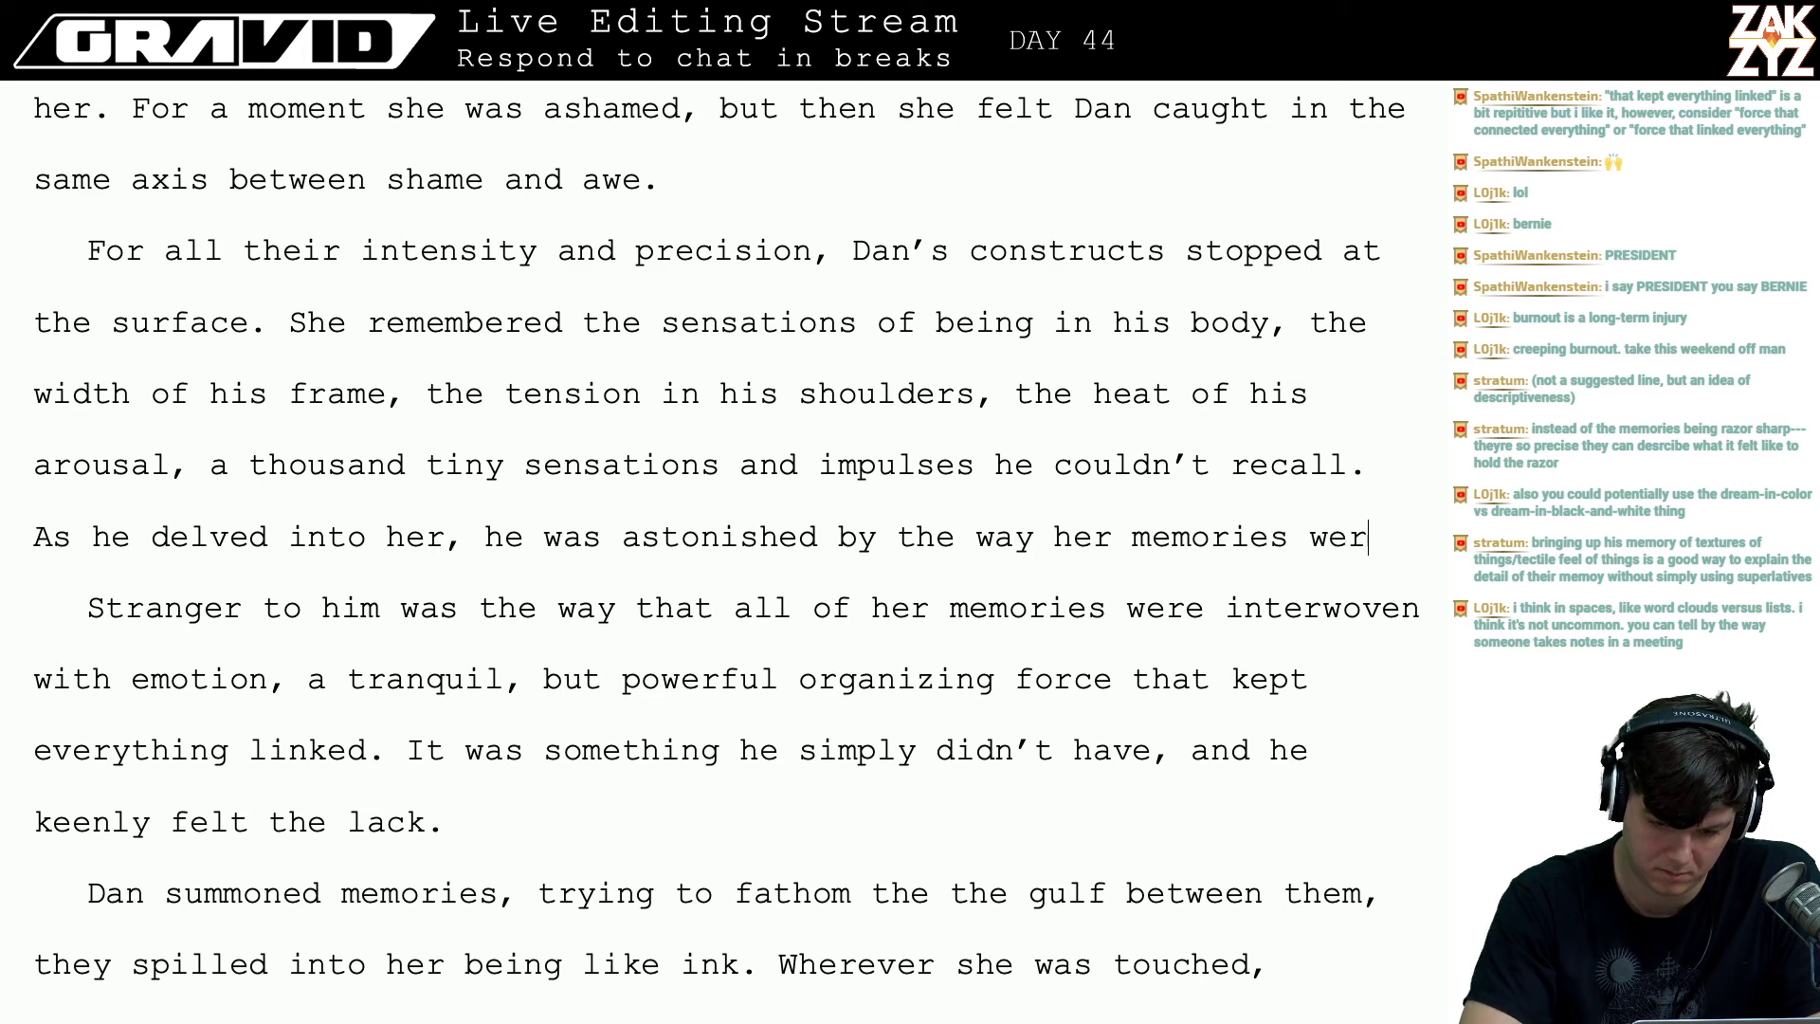
- Complete the sentence with "interwoven with emotion and organized together." and add blank lines before the "Stranger to him" paragraph
type("e interwoven wth")
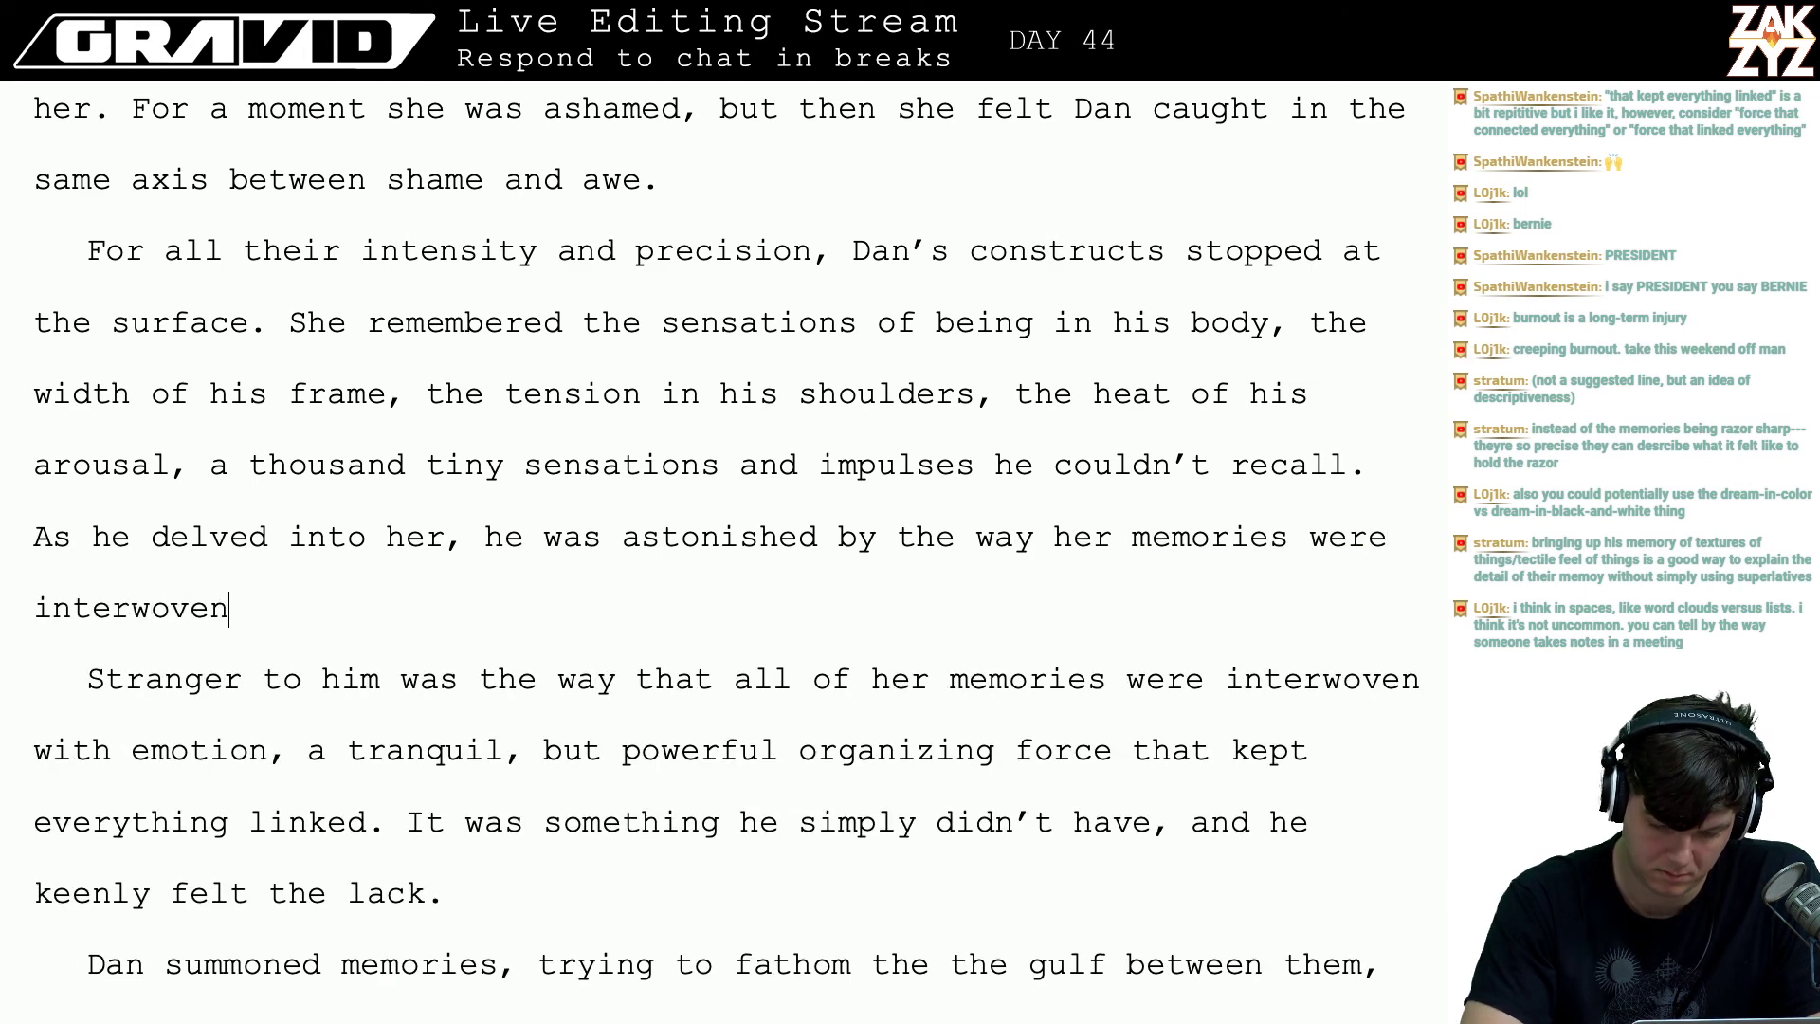
key("BackSpace")
type("th e")
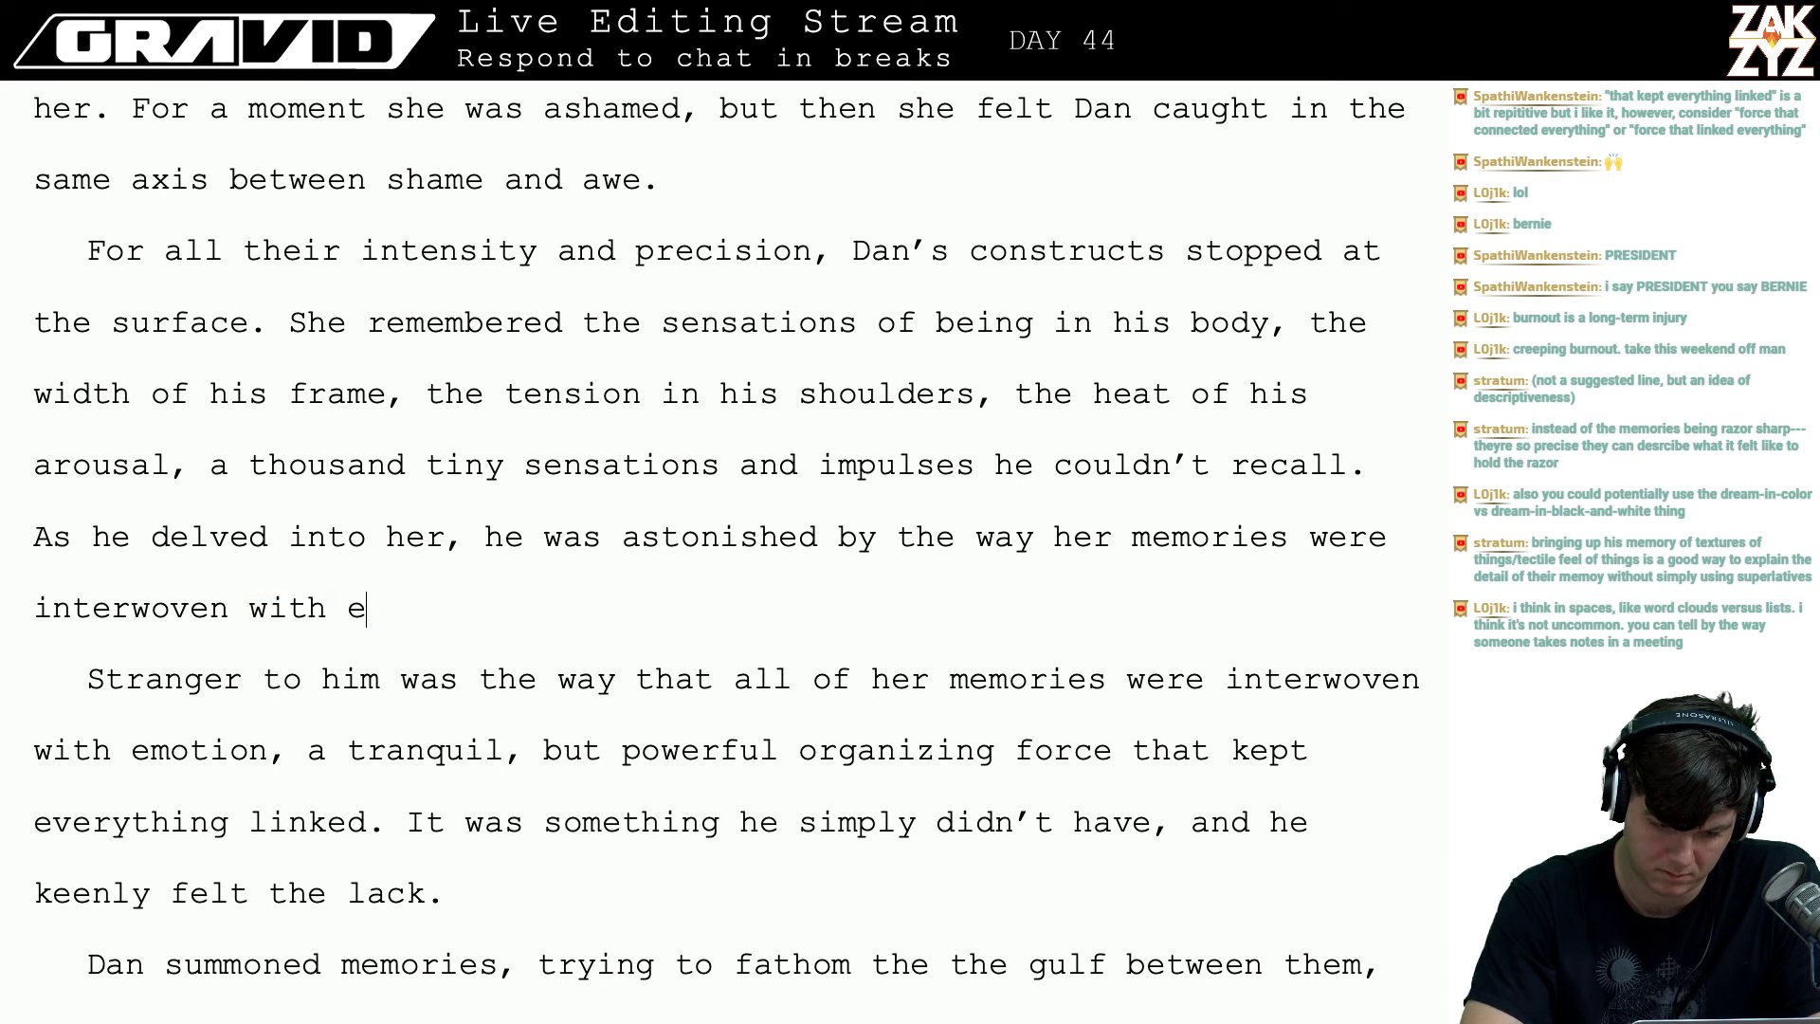
type("motion and o")
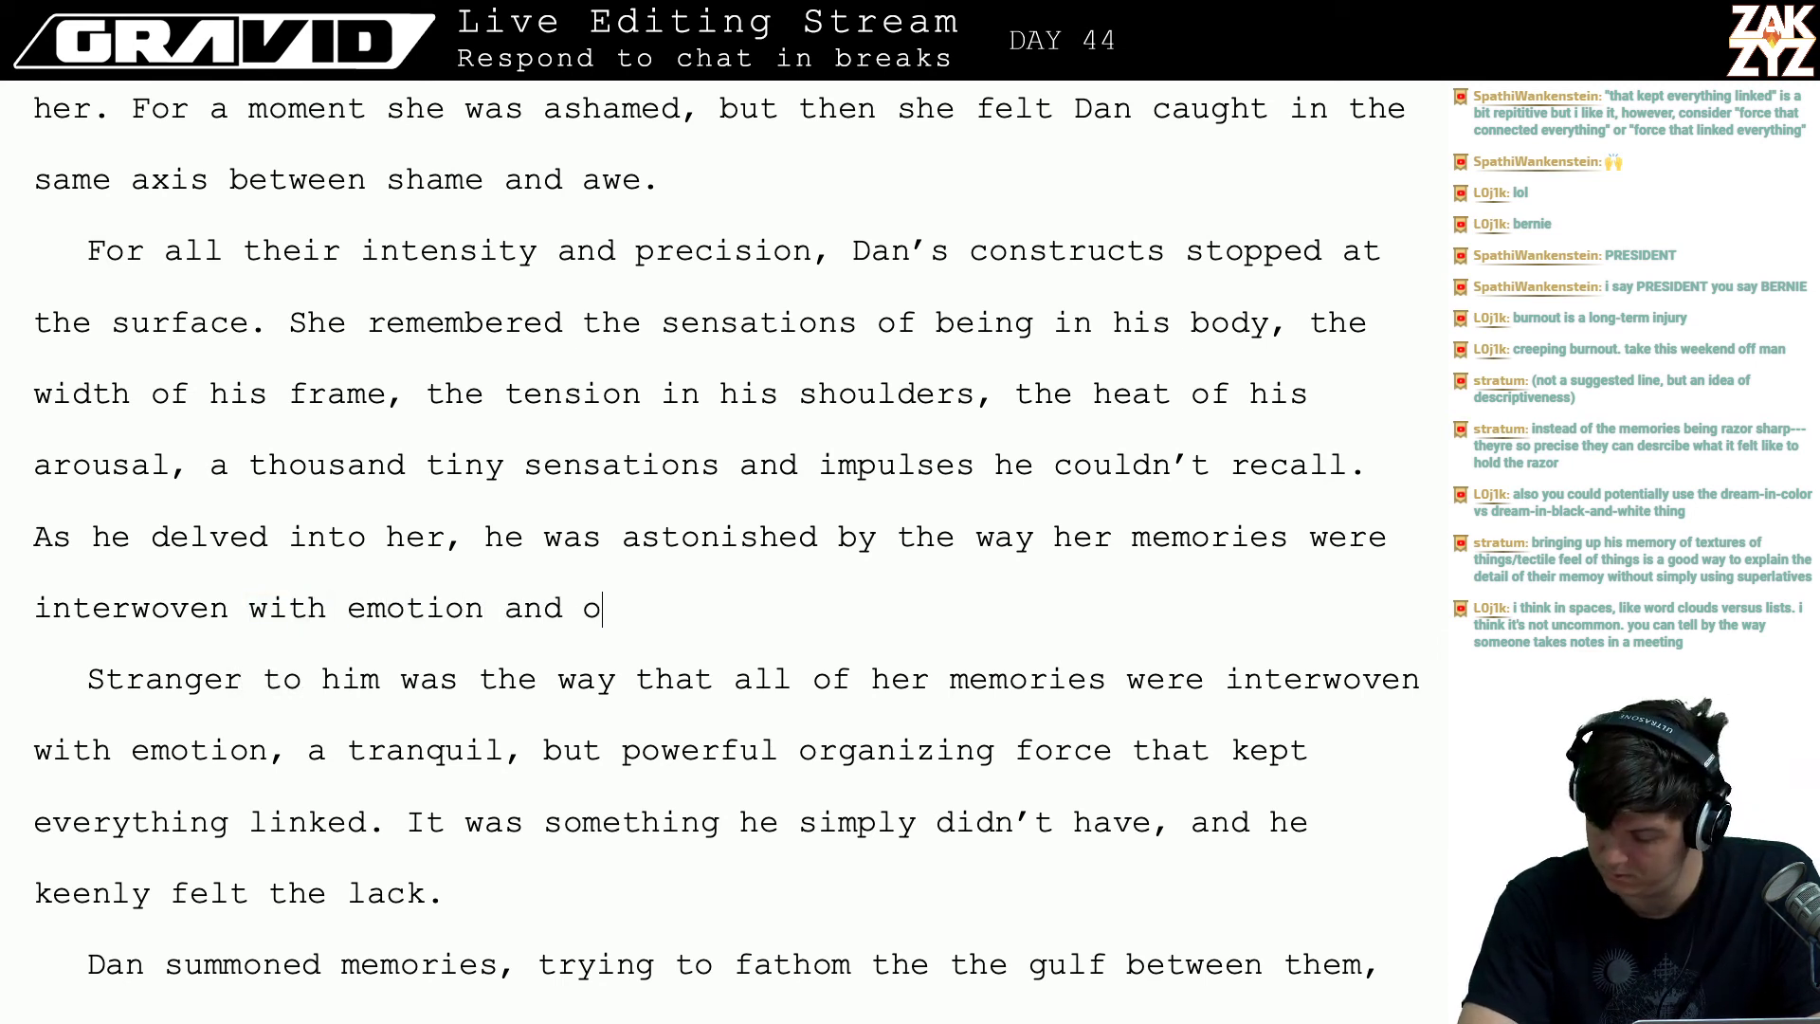
type("rganized ")
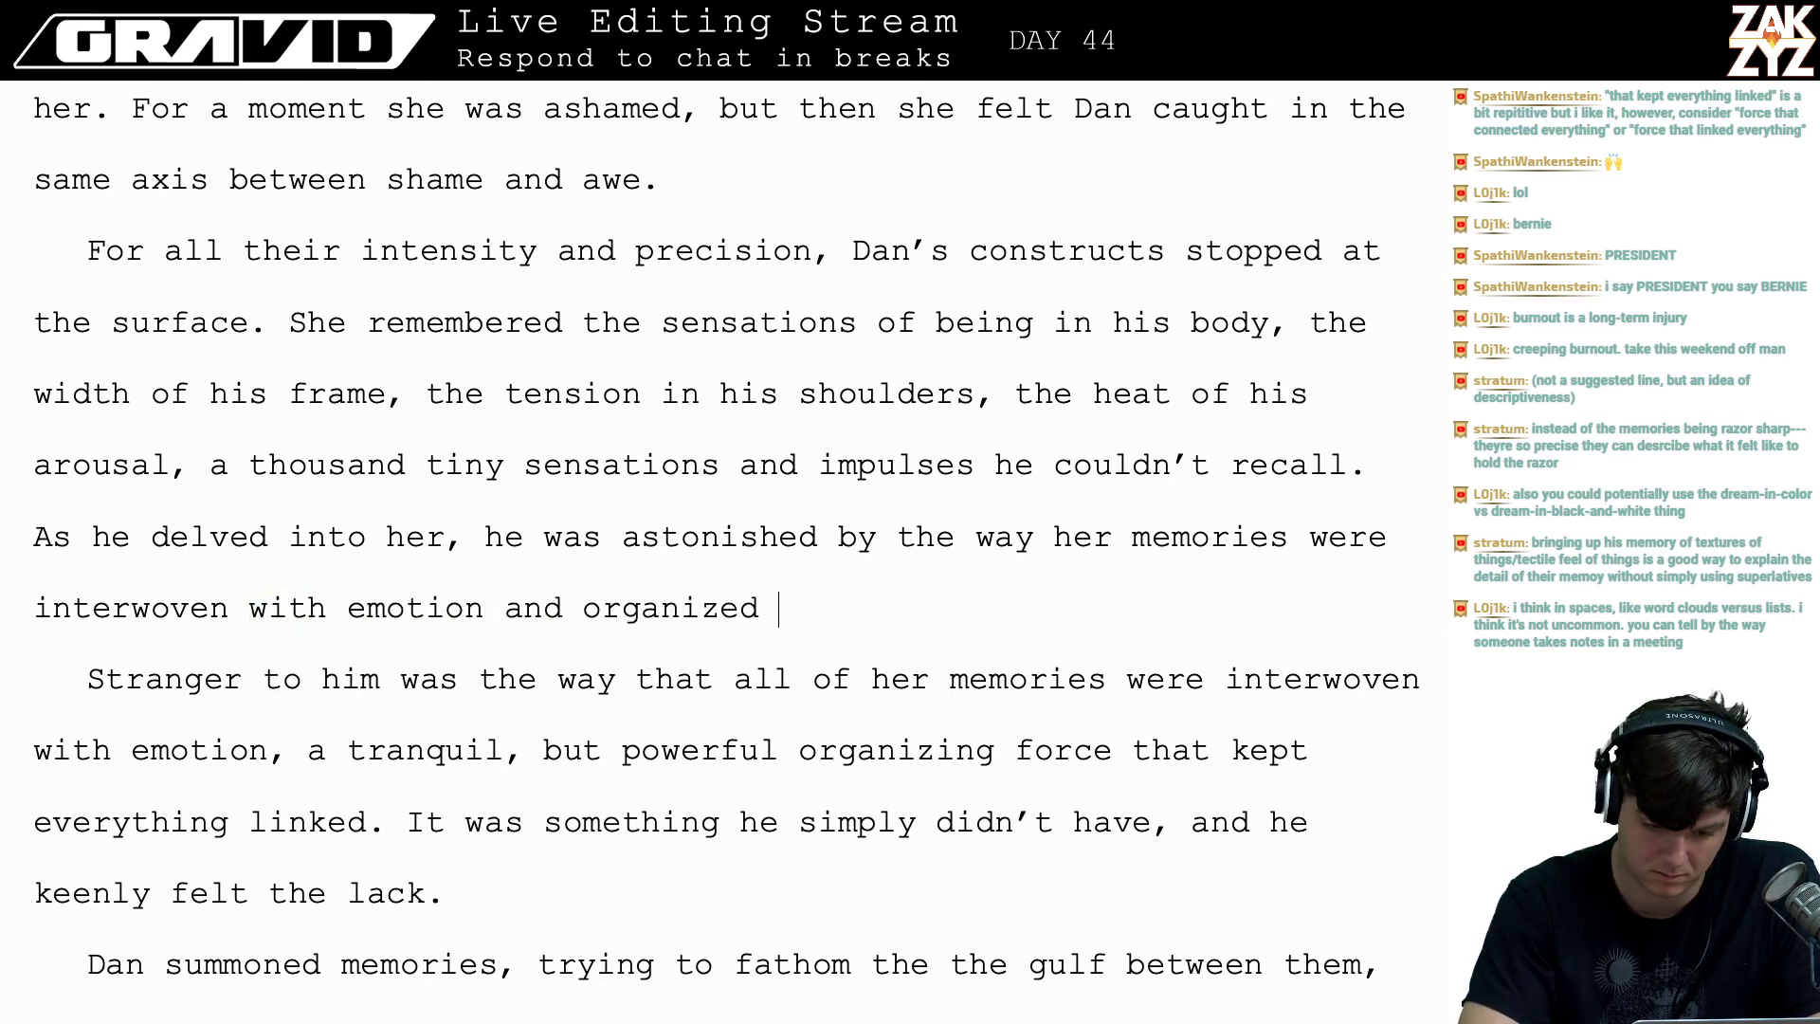
type("together.")
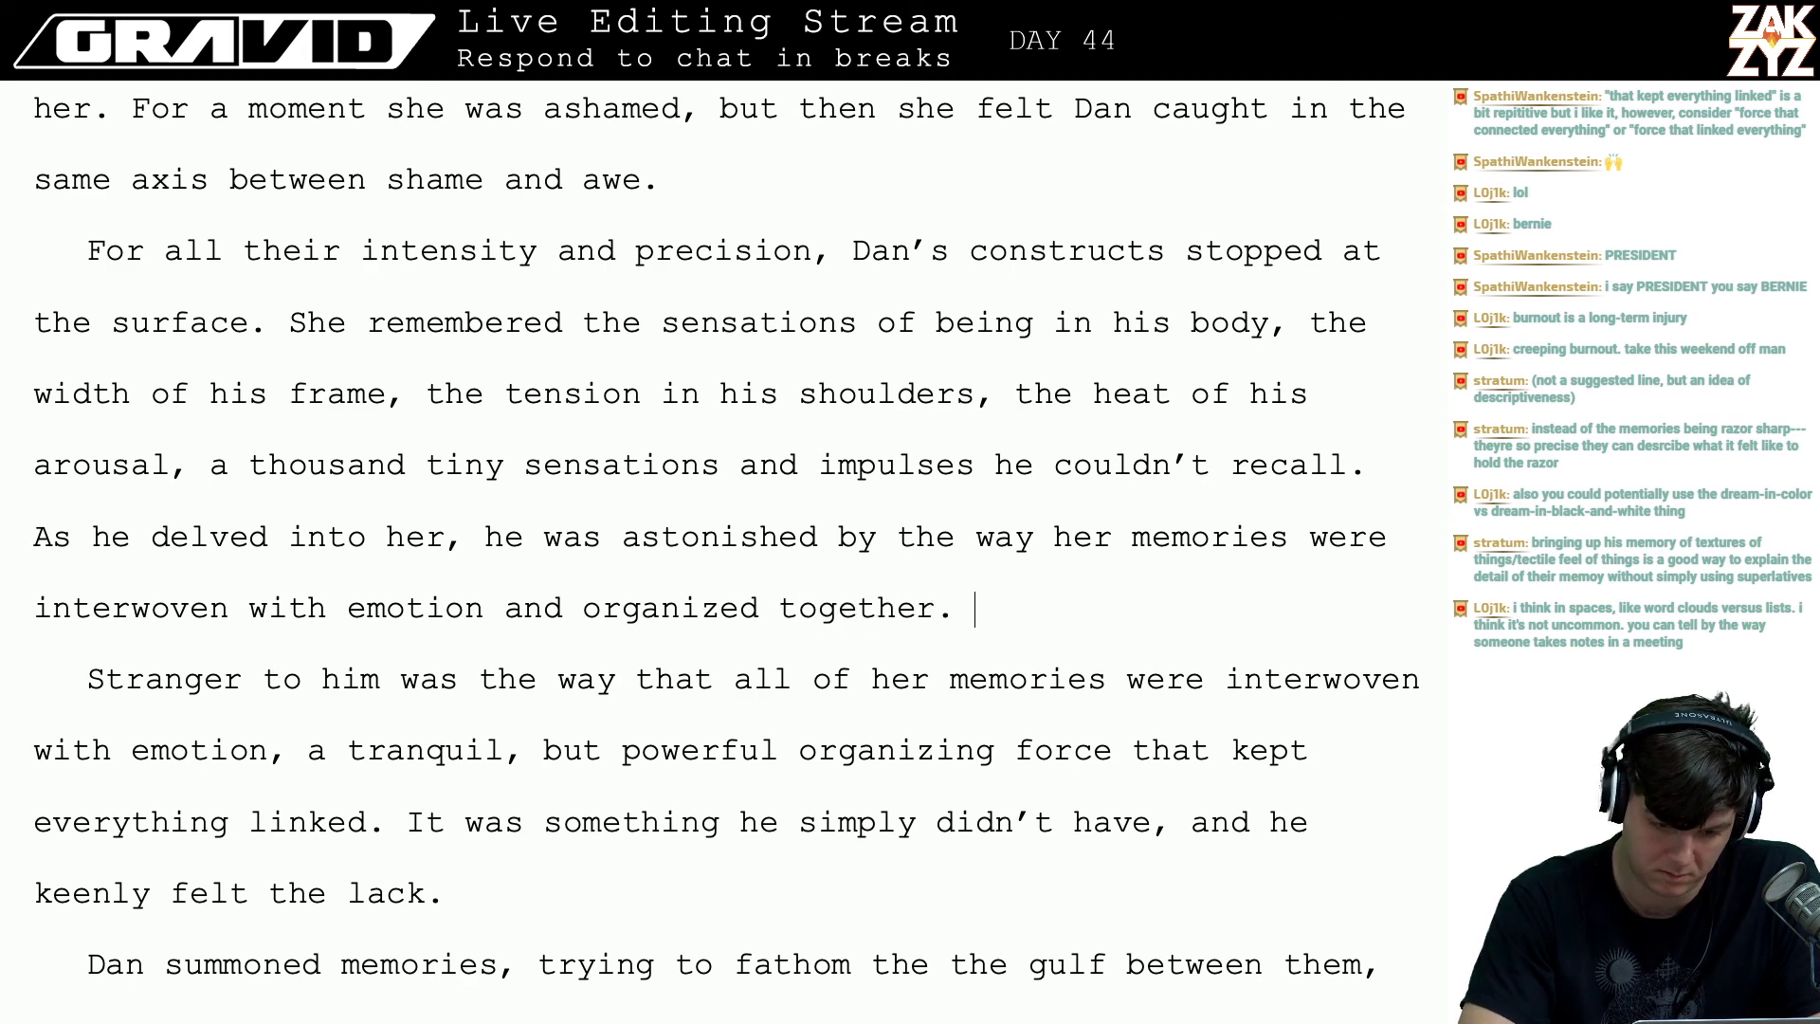
key("Return")
key("Return")
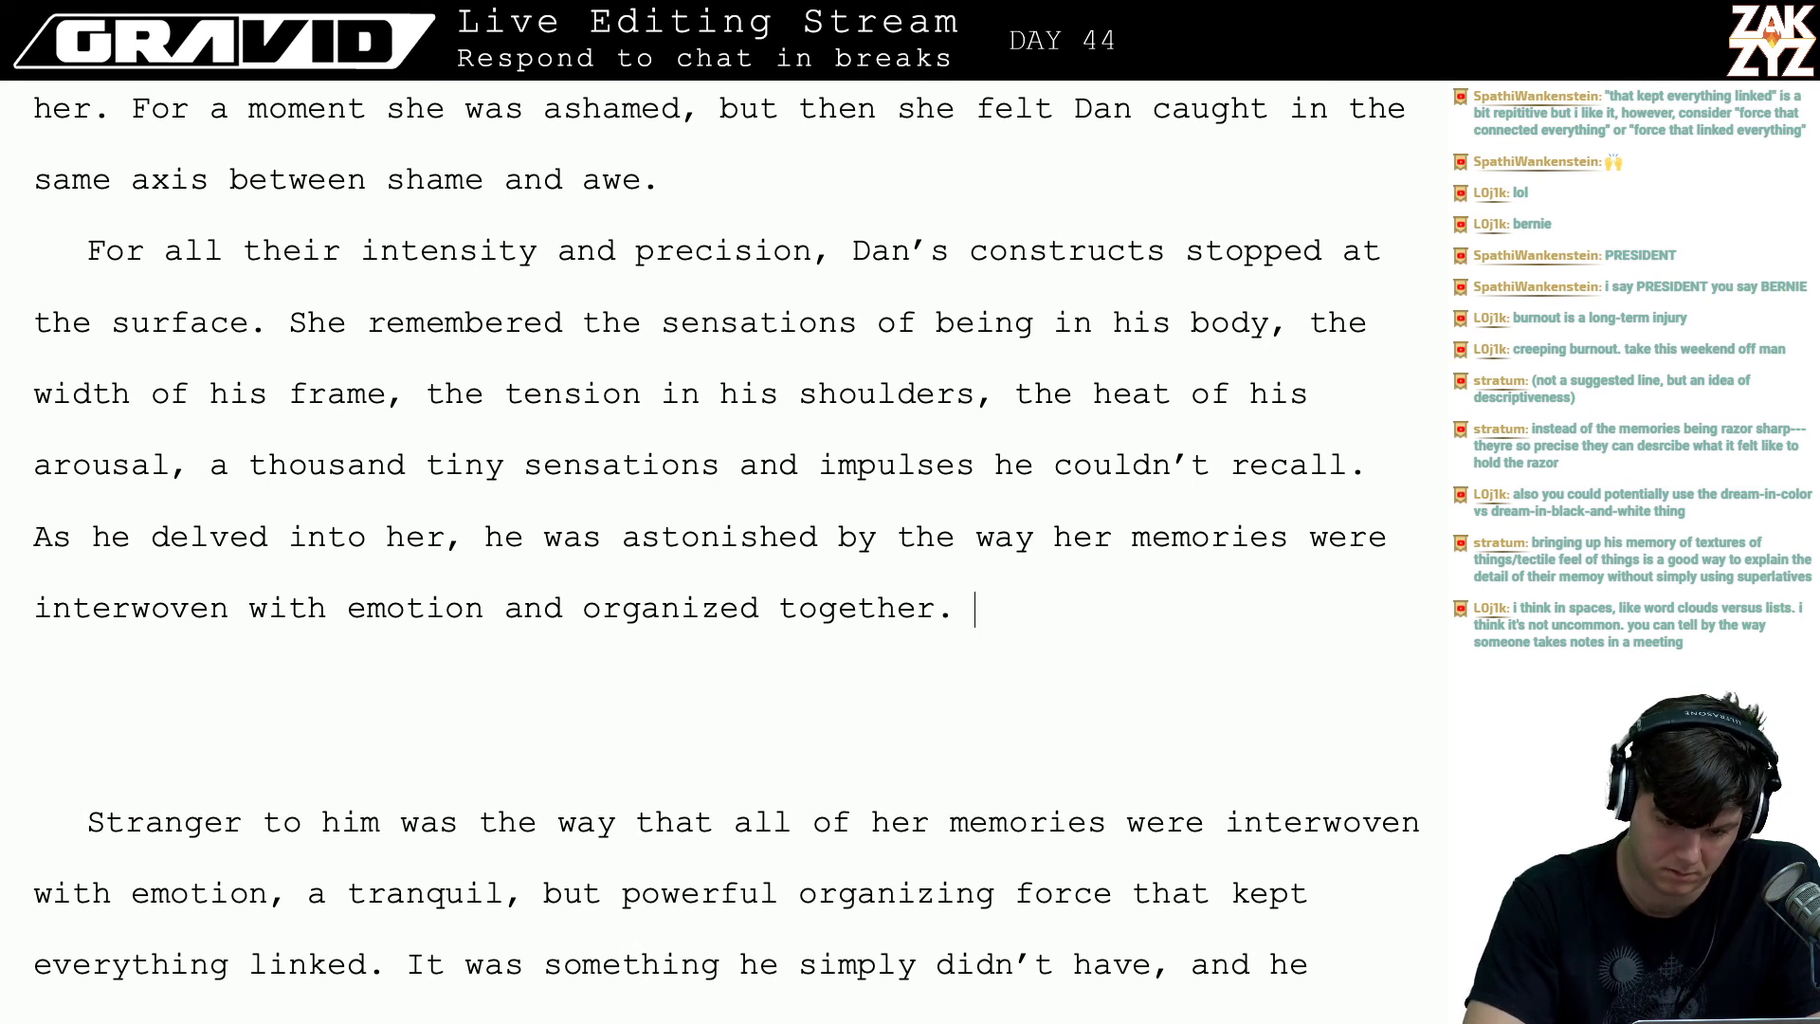
type("He")
key("BackSpace")
key("BackSpace")
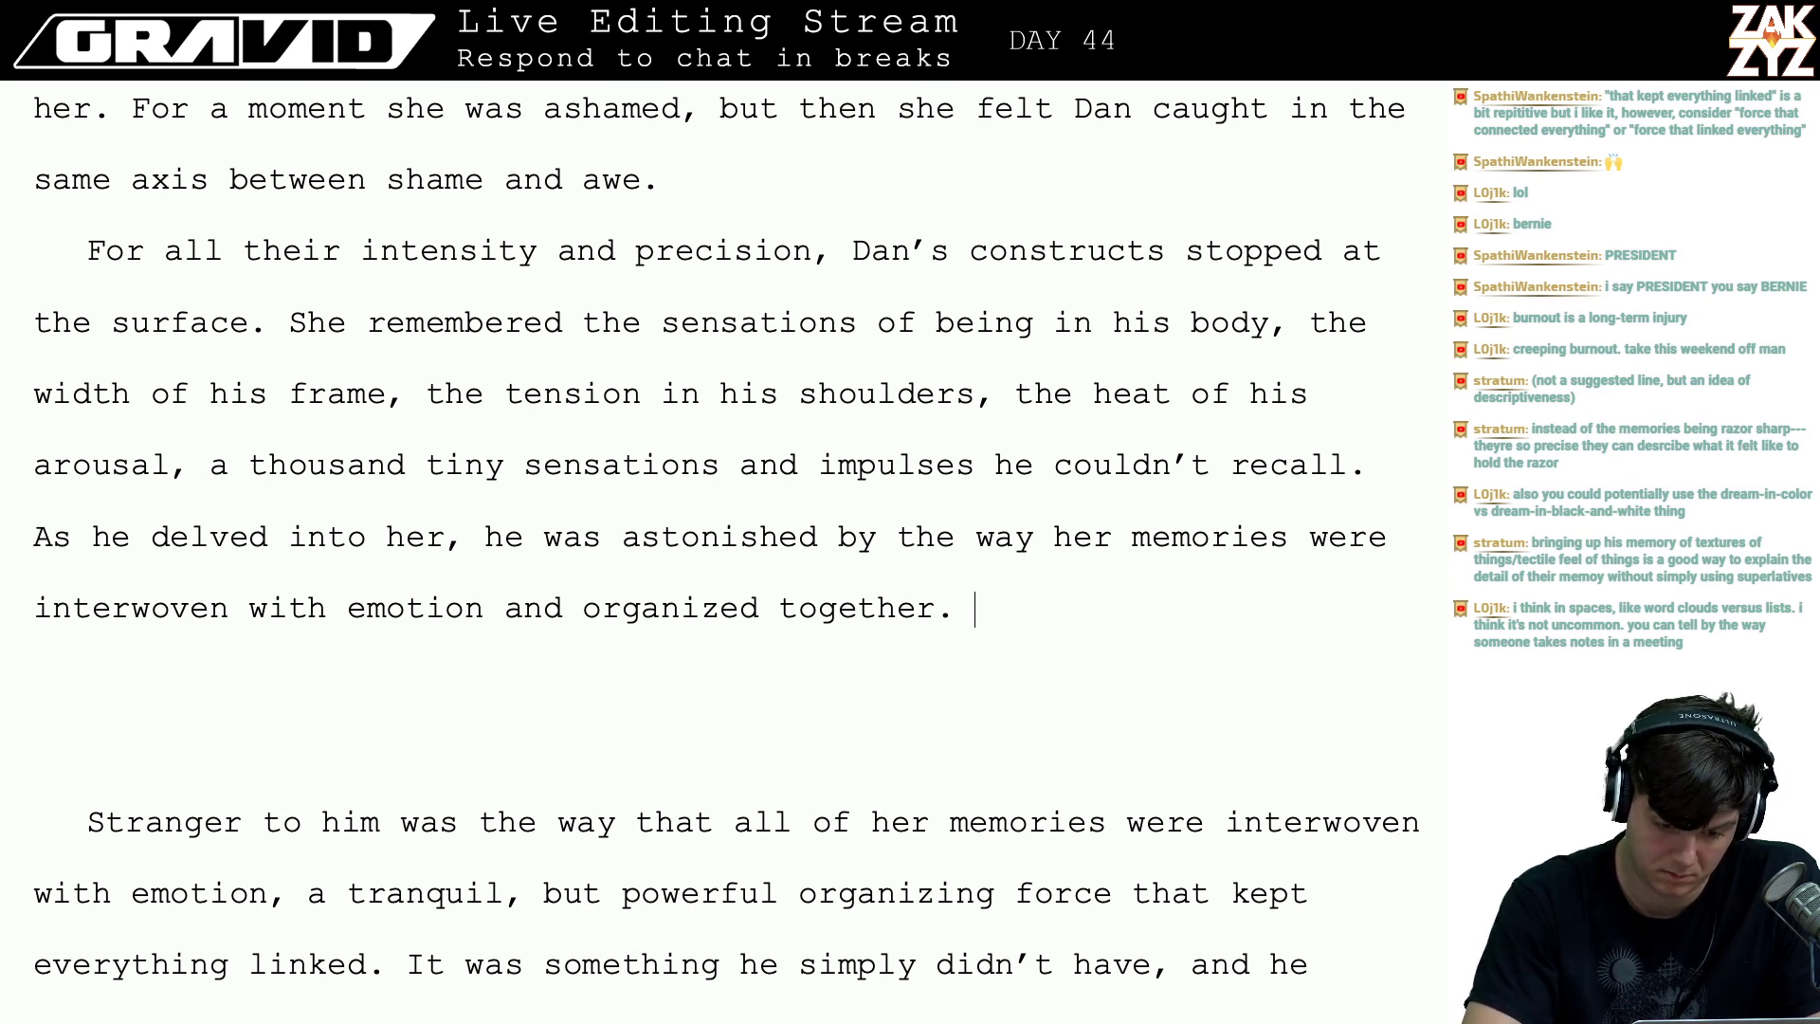
type("S")
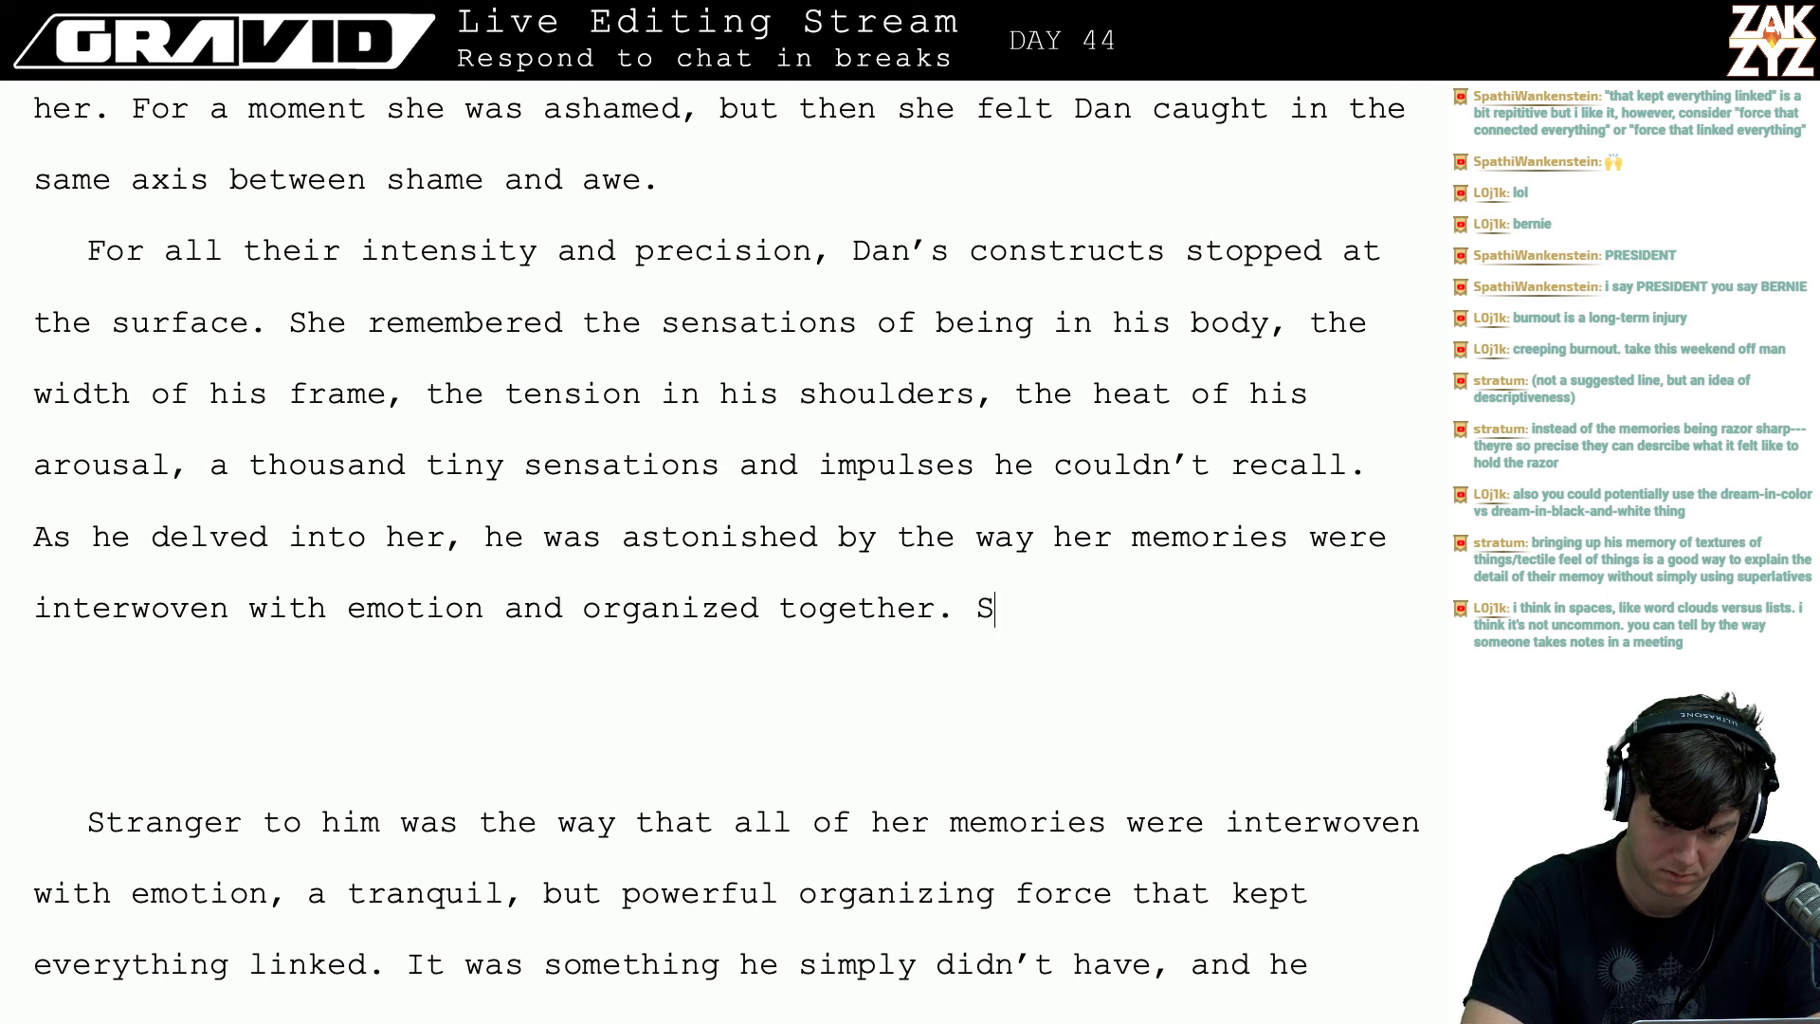
key("BackSpace")
type("In t")
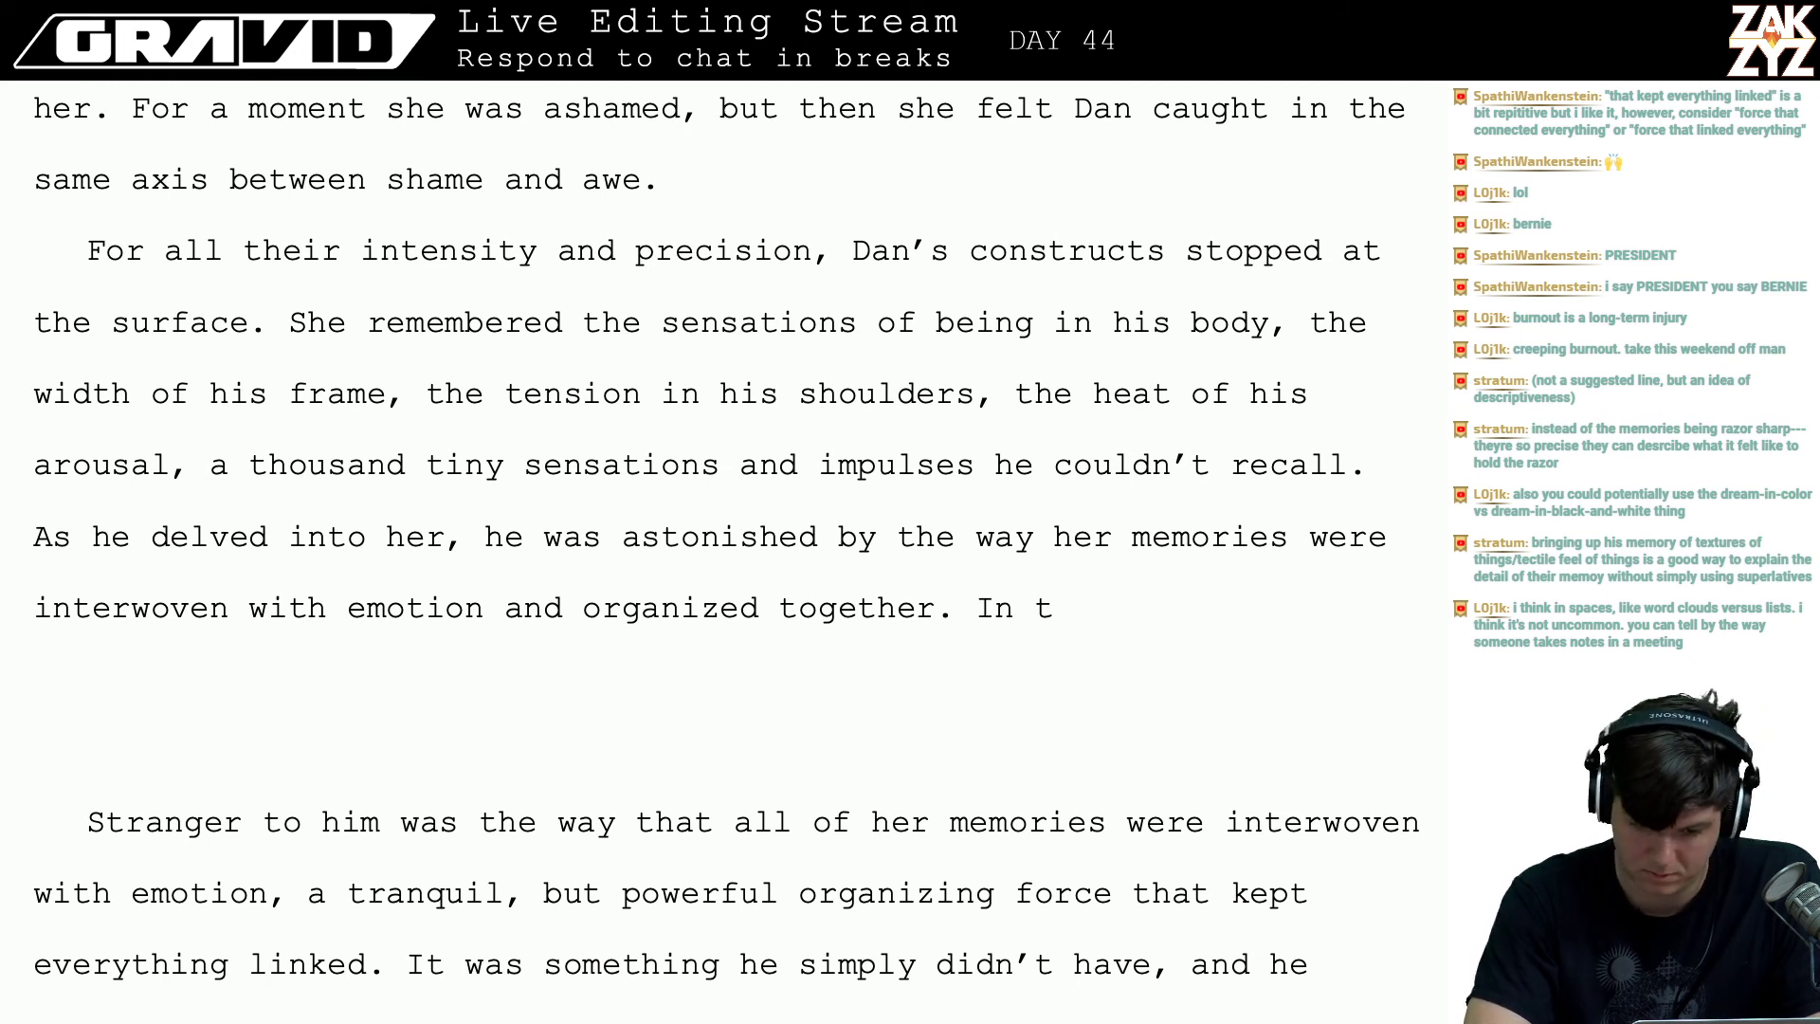
key("BackSpace")
key("BackSpace")
key("BackSpace")
type("n the ")
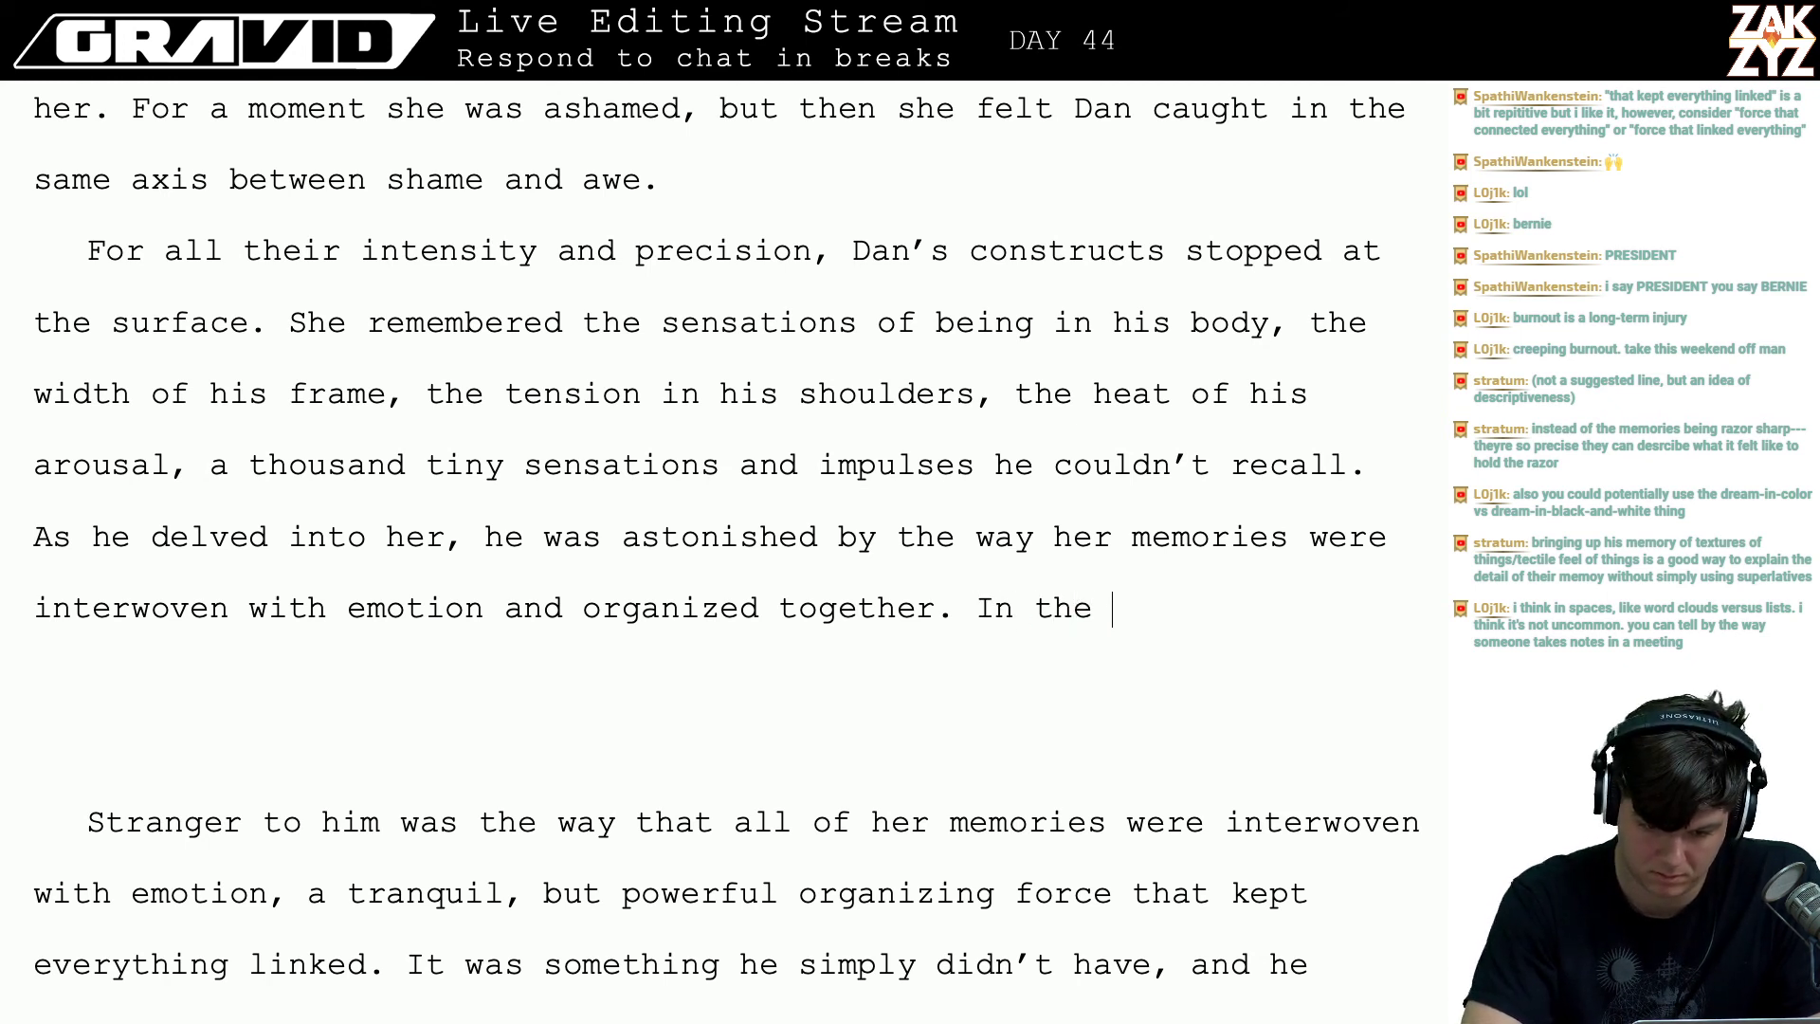
type("bedlam")
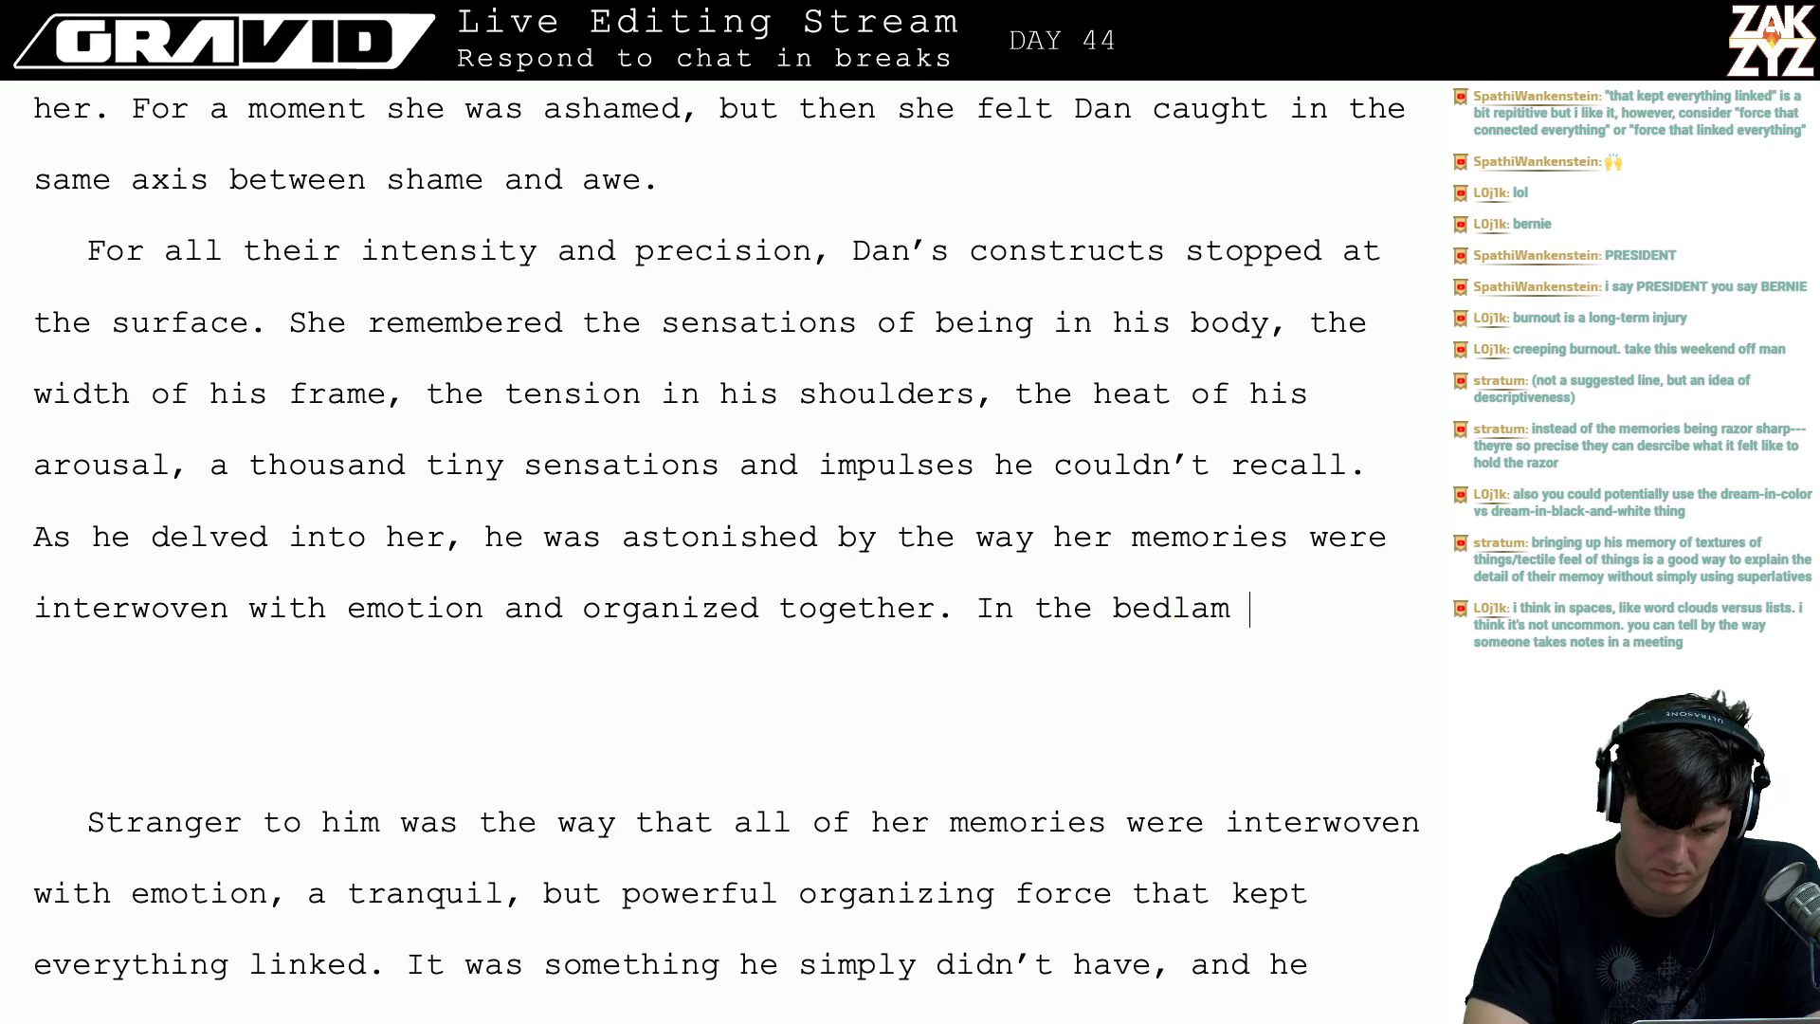
key("BackSpace")
key("BackSpace")
key("BackSpace")
key("BackSpace")
key("BackSpace")
key("BackSpace")
key("BackSpace")
key("BackSpace")
key("BackSpace")
key("BackSpace")
key("BackSpace")
key("BackSpace")
key("BackSpace")
key("BackSpace")
key("BackSpace")
key("BackSpace")
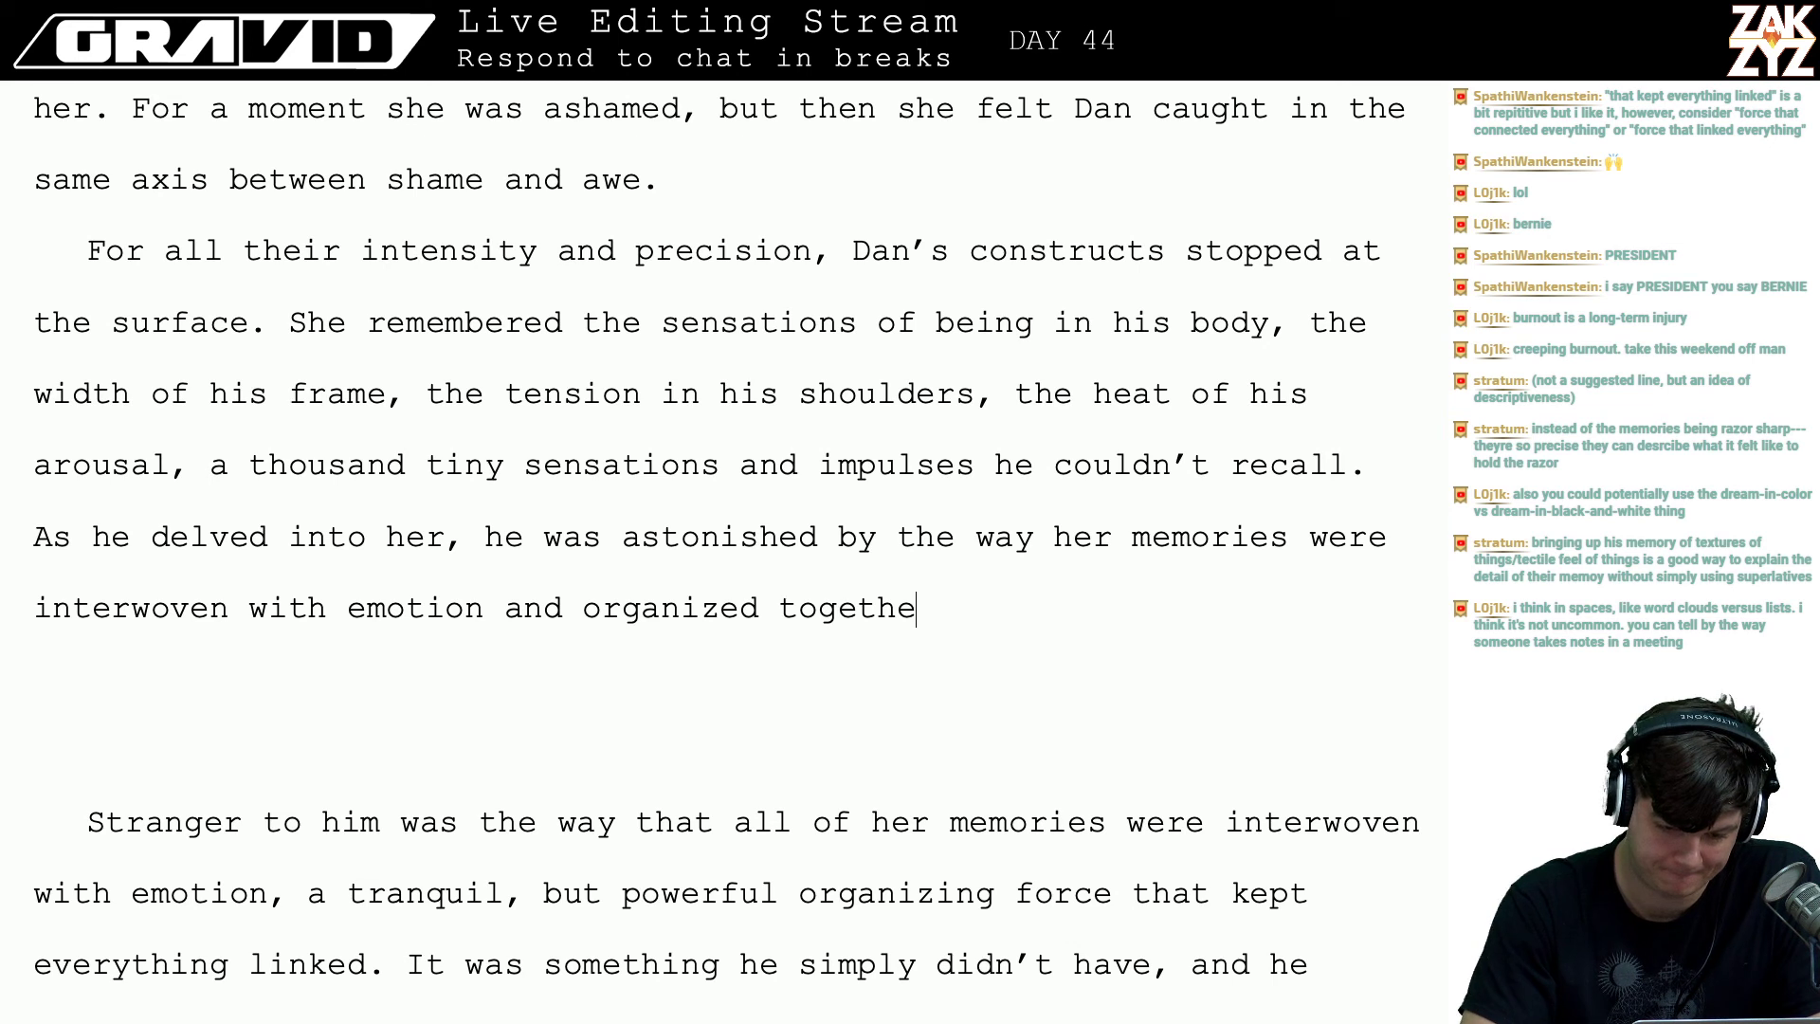
- Replace "he" with "Dan" before "was astonished" in the new sentence
key("Down")
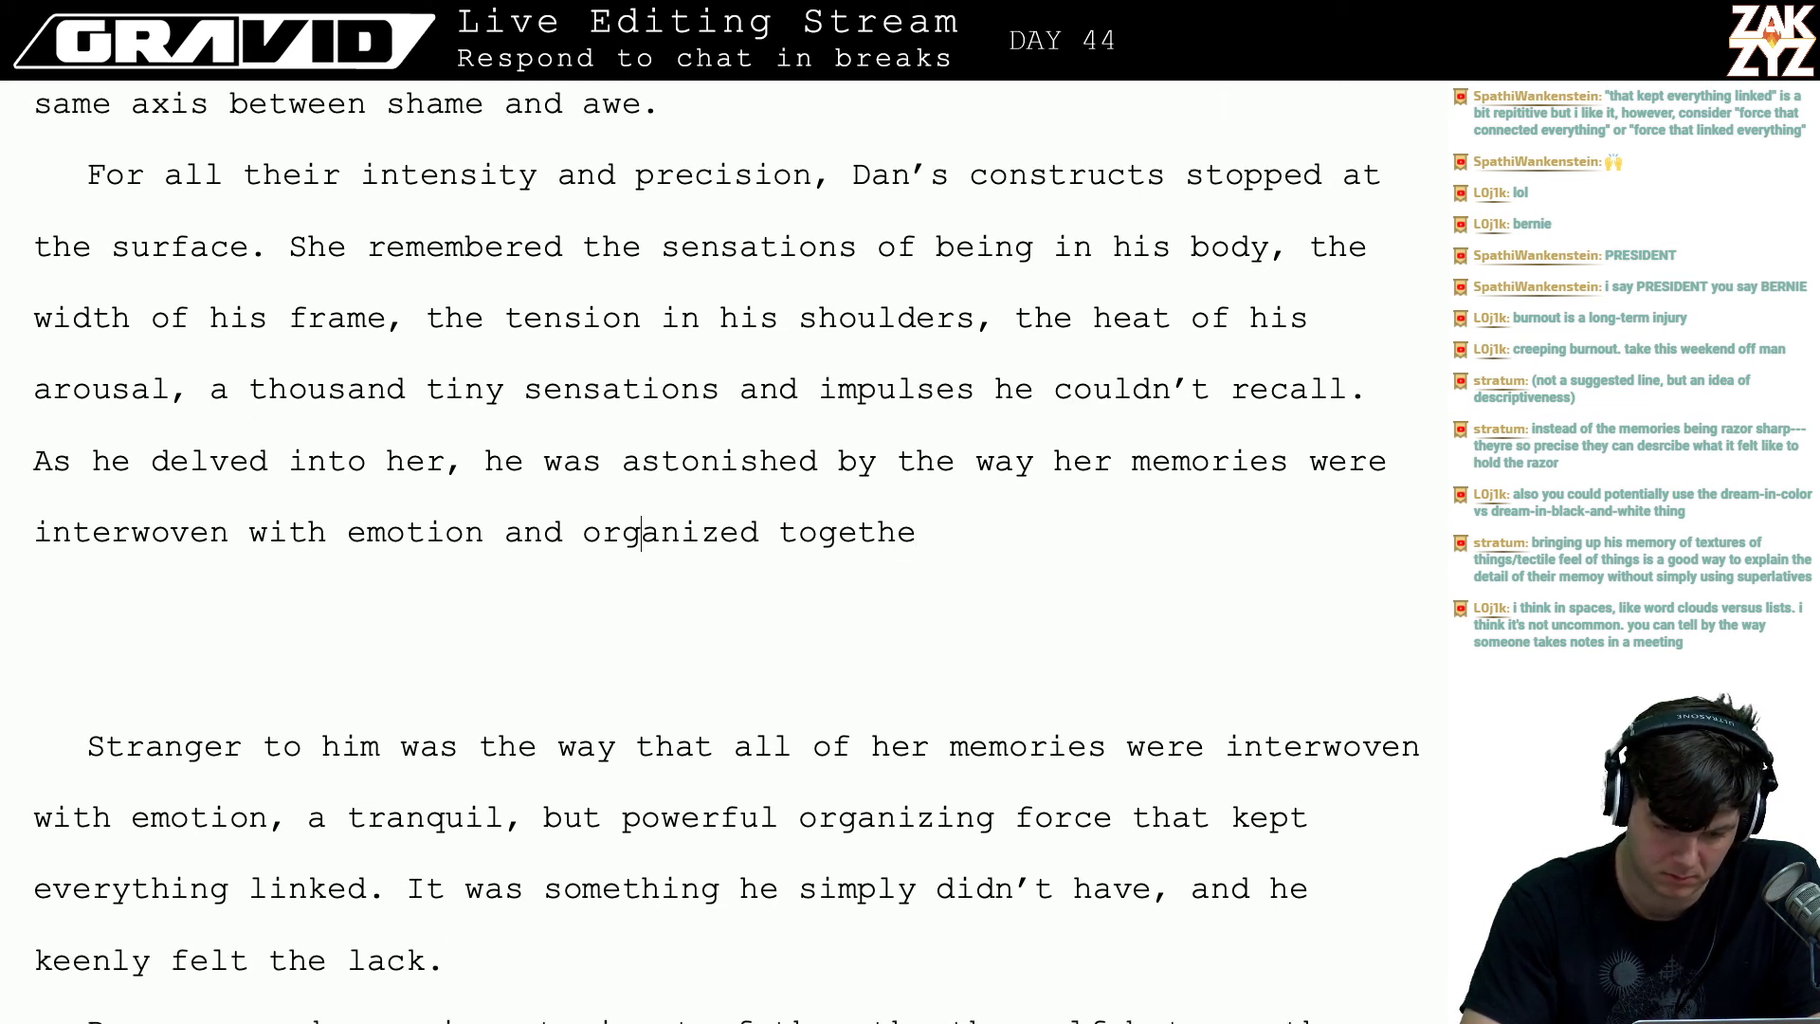
key("Up")
key("Left")
key("BackSpace")
key("BackSpace")
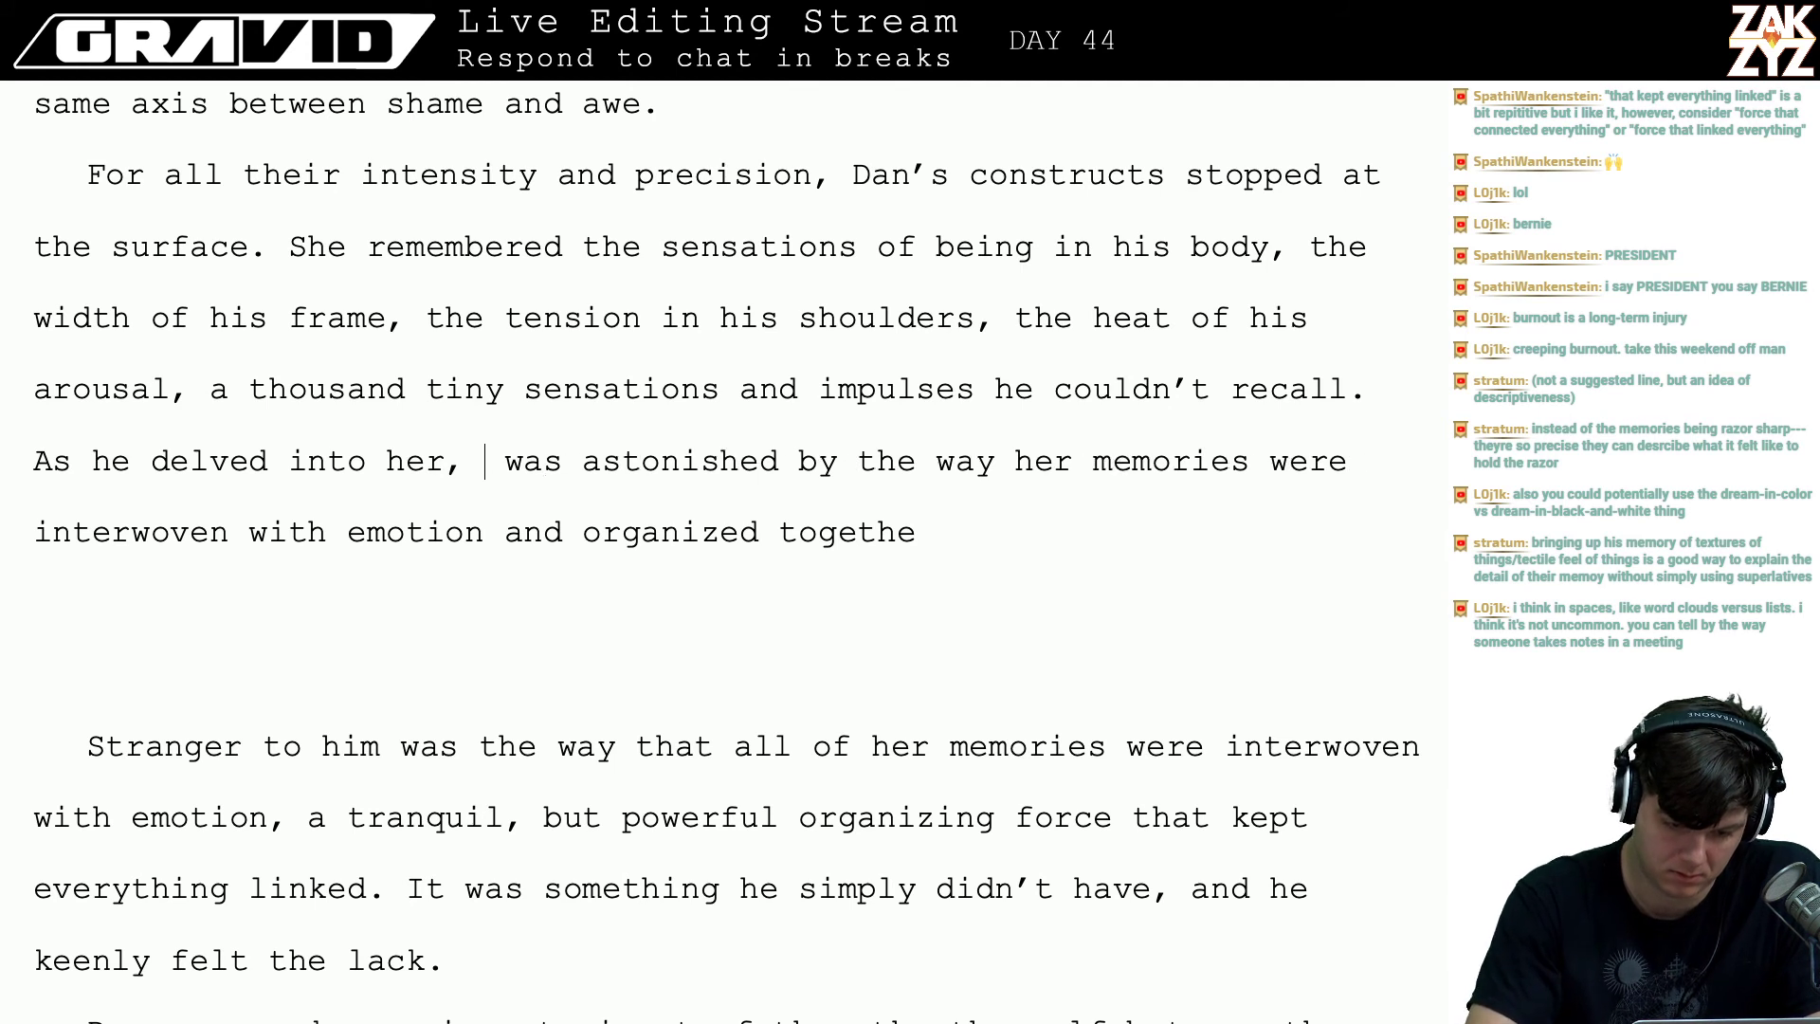
type("Dan")
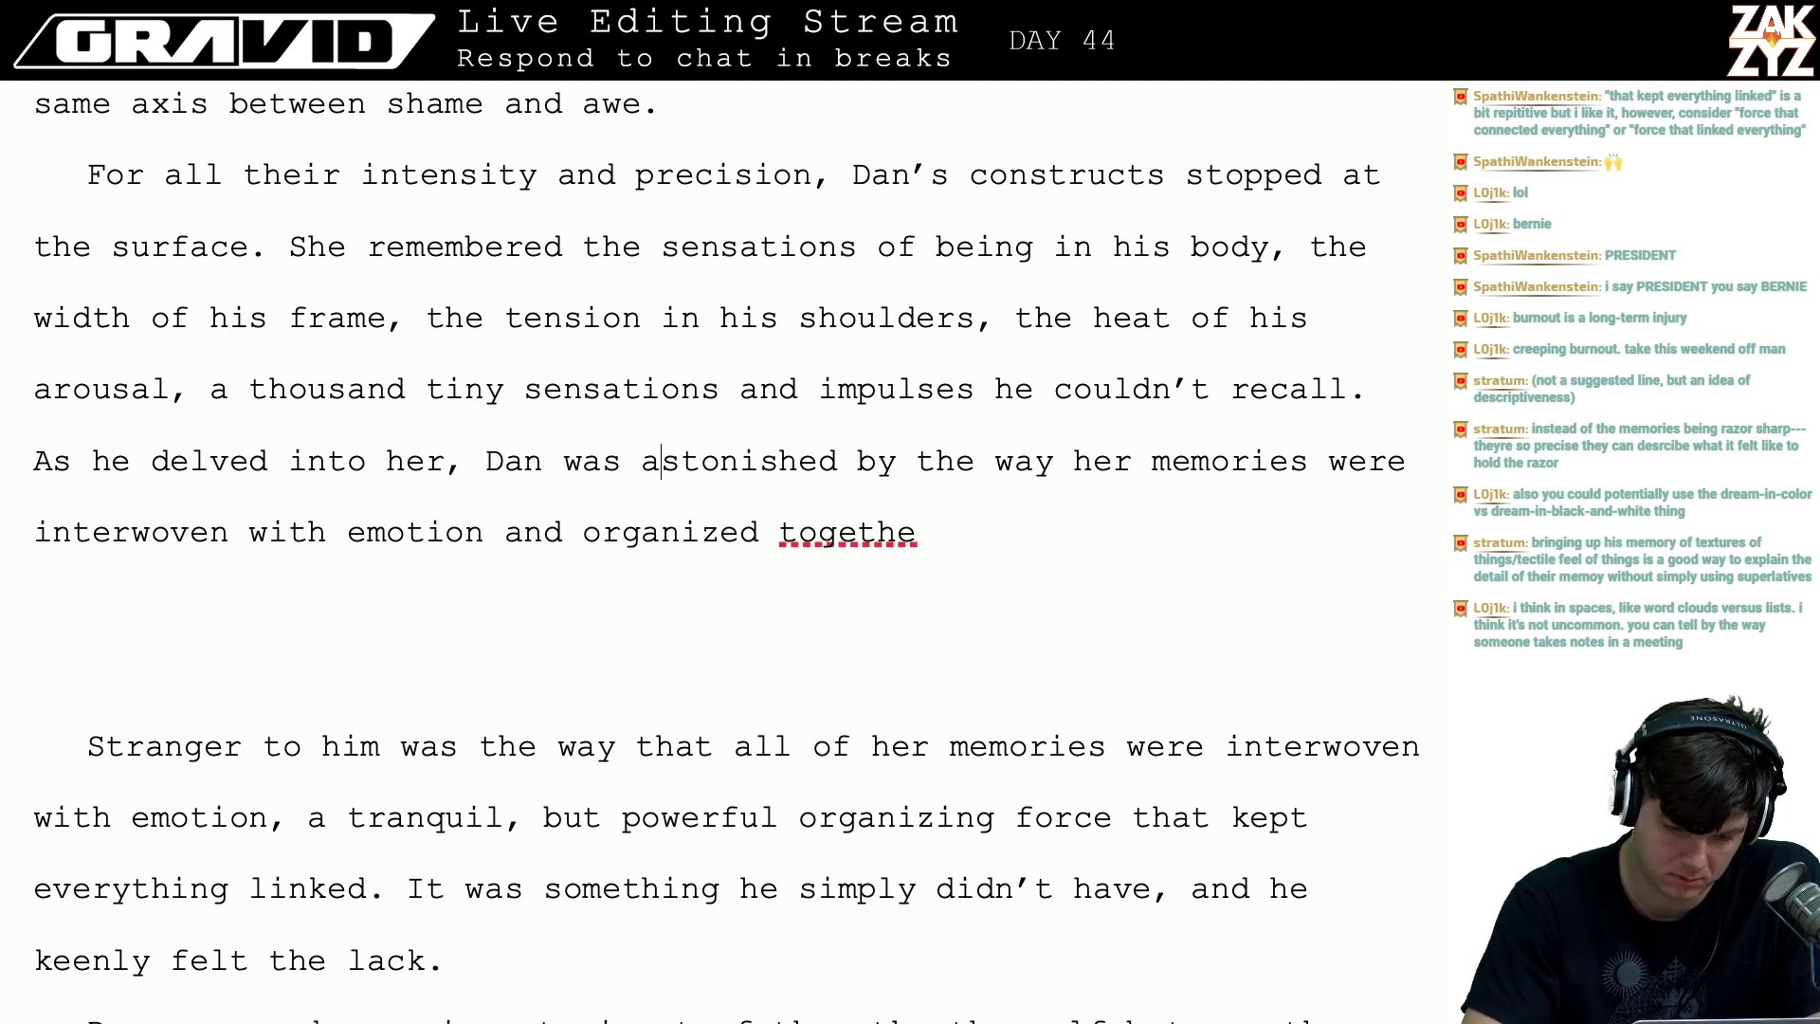
- Replace "astonished" with "amazed" in the sentence about her memories
key("shift+Right")
key("shift+Right")
key("shift+Right")
key("shift+Right")
key("shift+Right")
key("shift+Right")
key("shift+Right")
key("shift+Right")
key("shift+Right")
key("shift+Right")
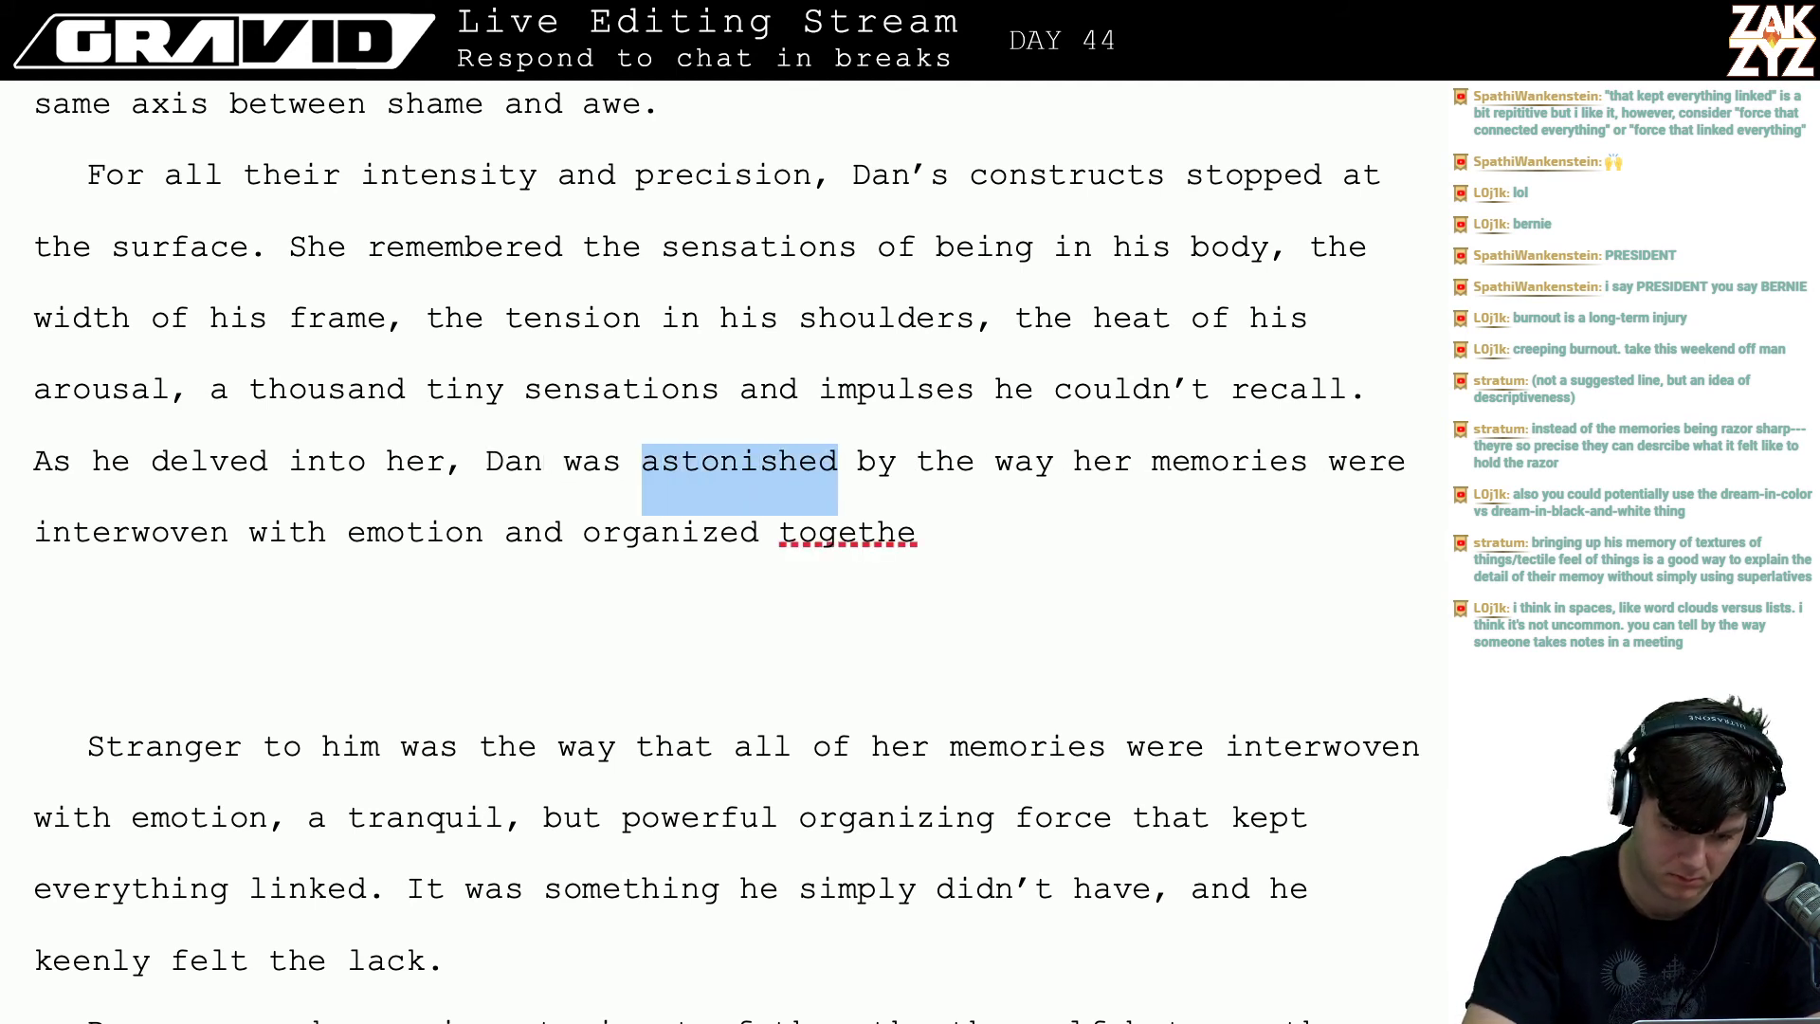
type("s")
key("BackSpace")
type("amazed")
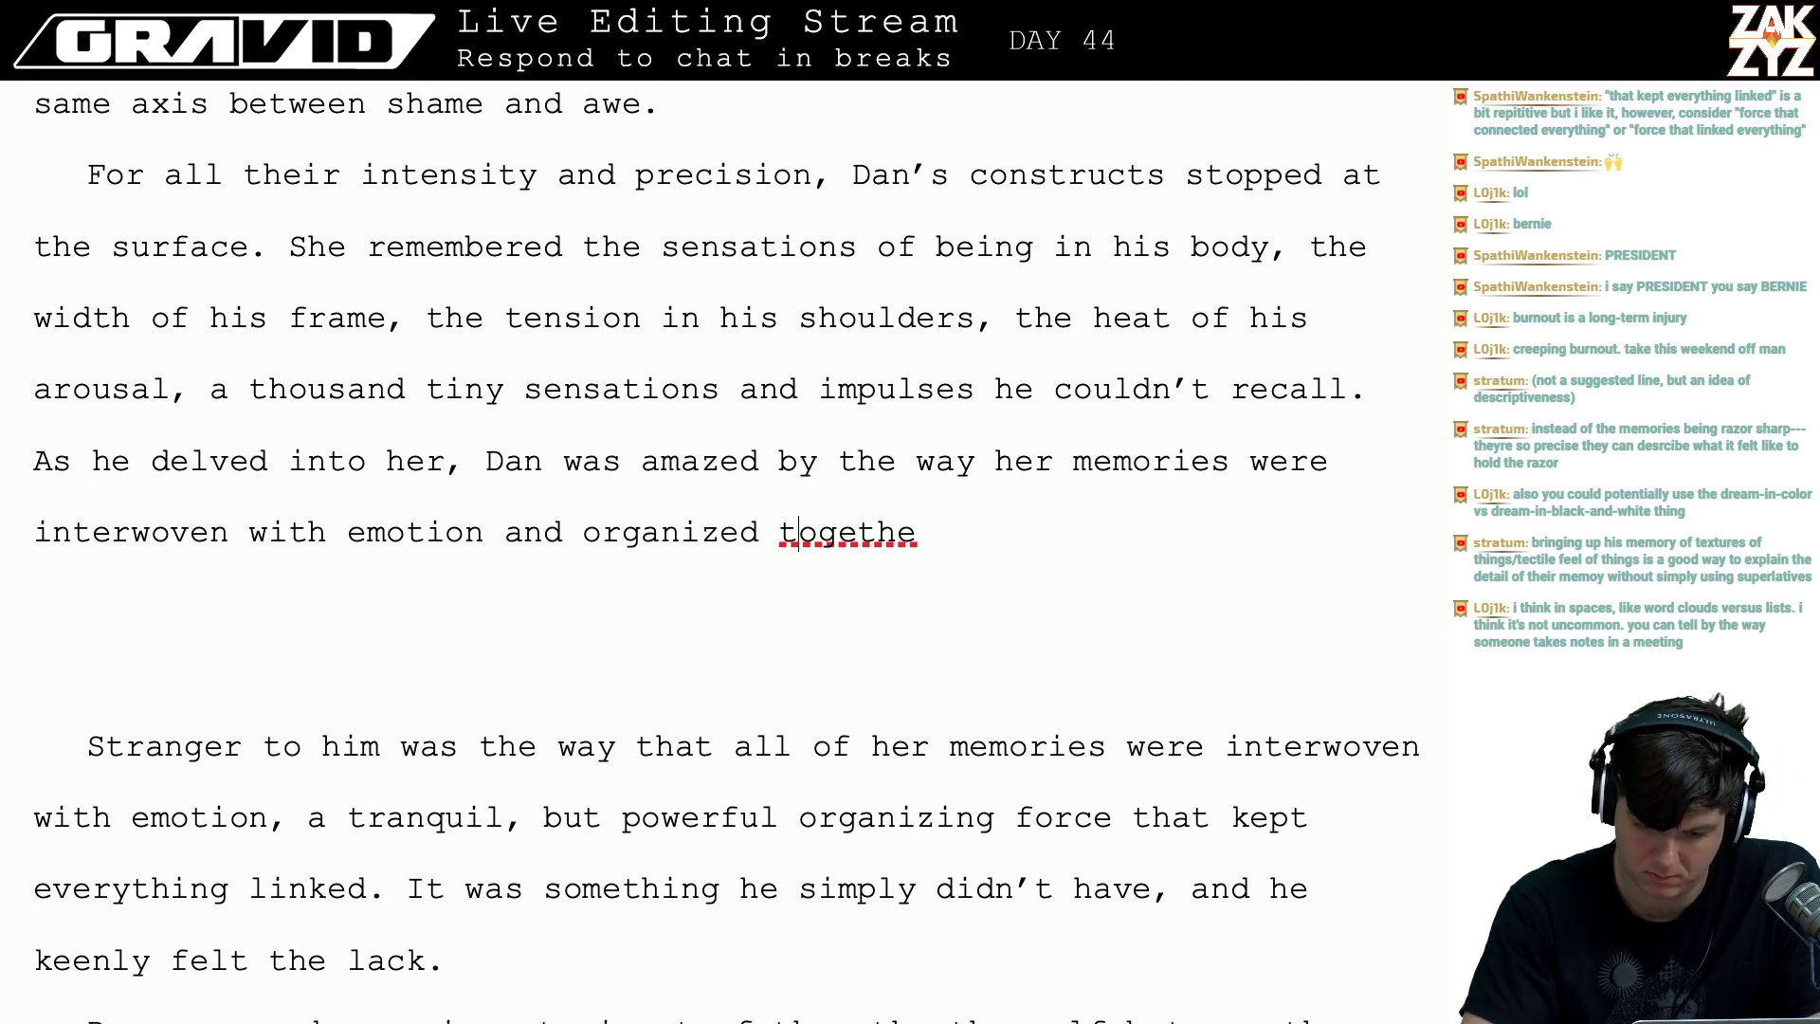
- Complete the word "together" and continue the sentence with ", there was a powerful force linking Freya together that"
type("r, ")
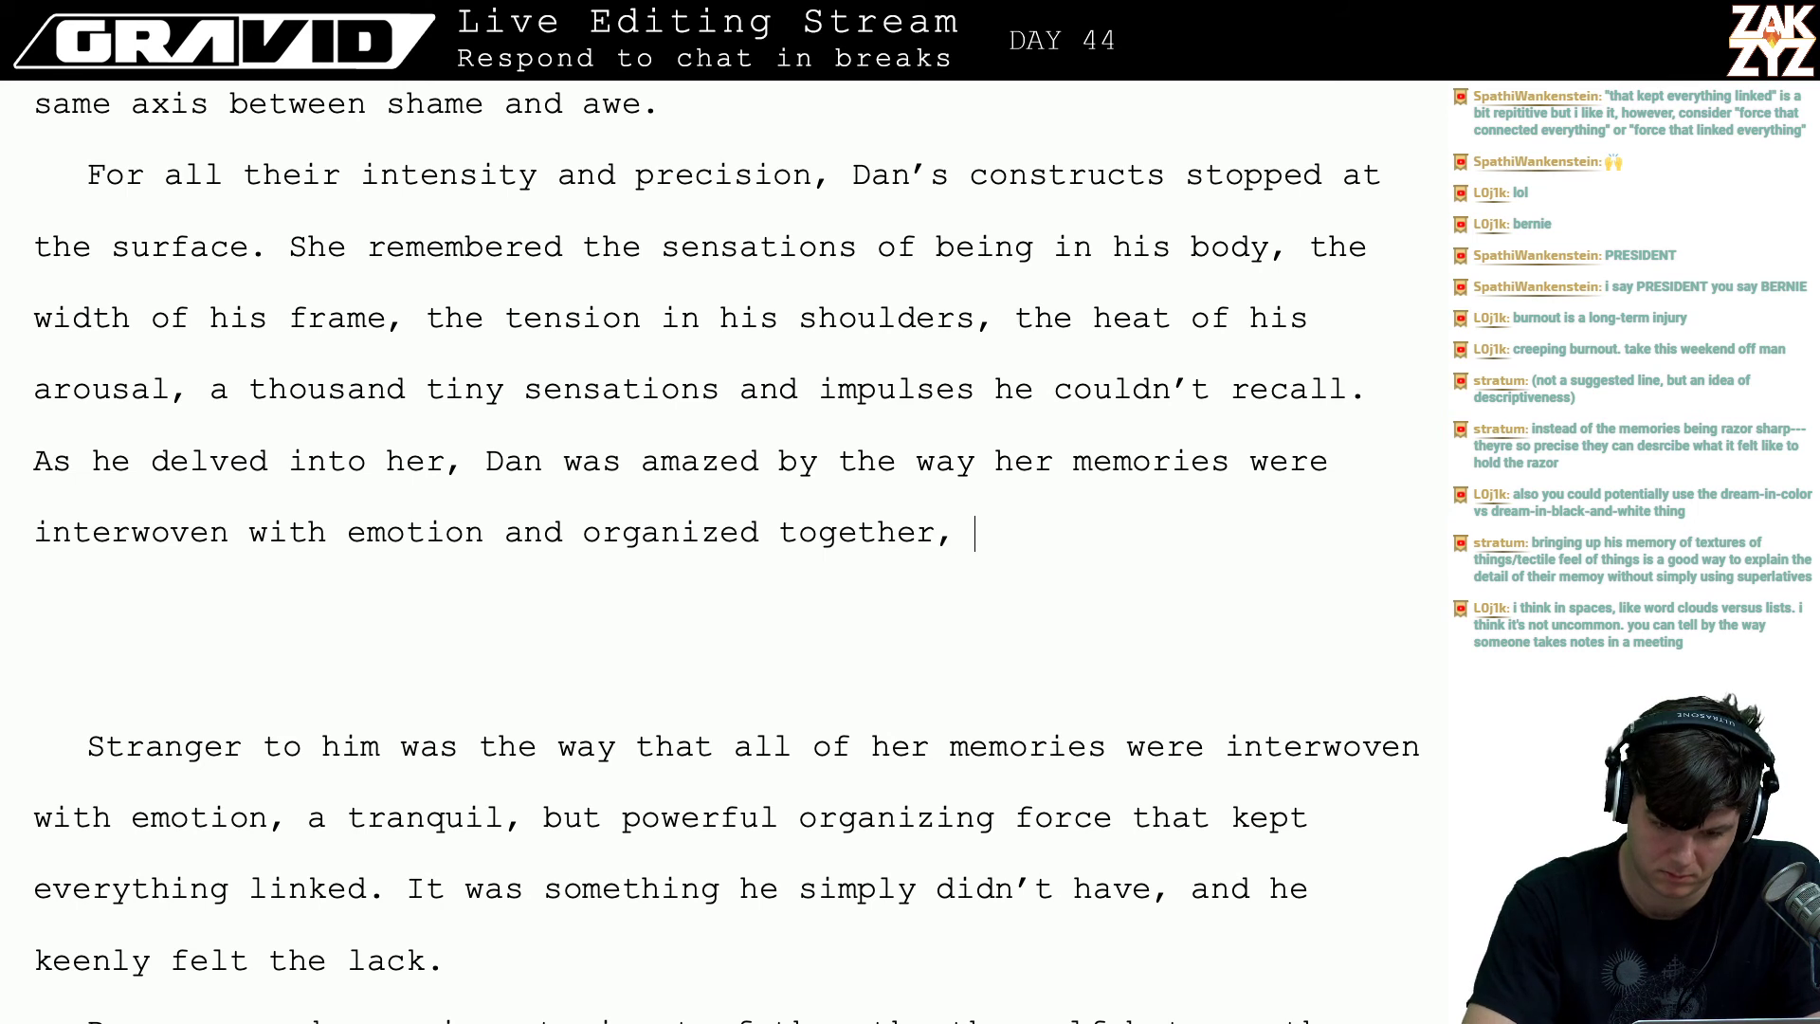
type("there was a pwo")
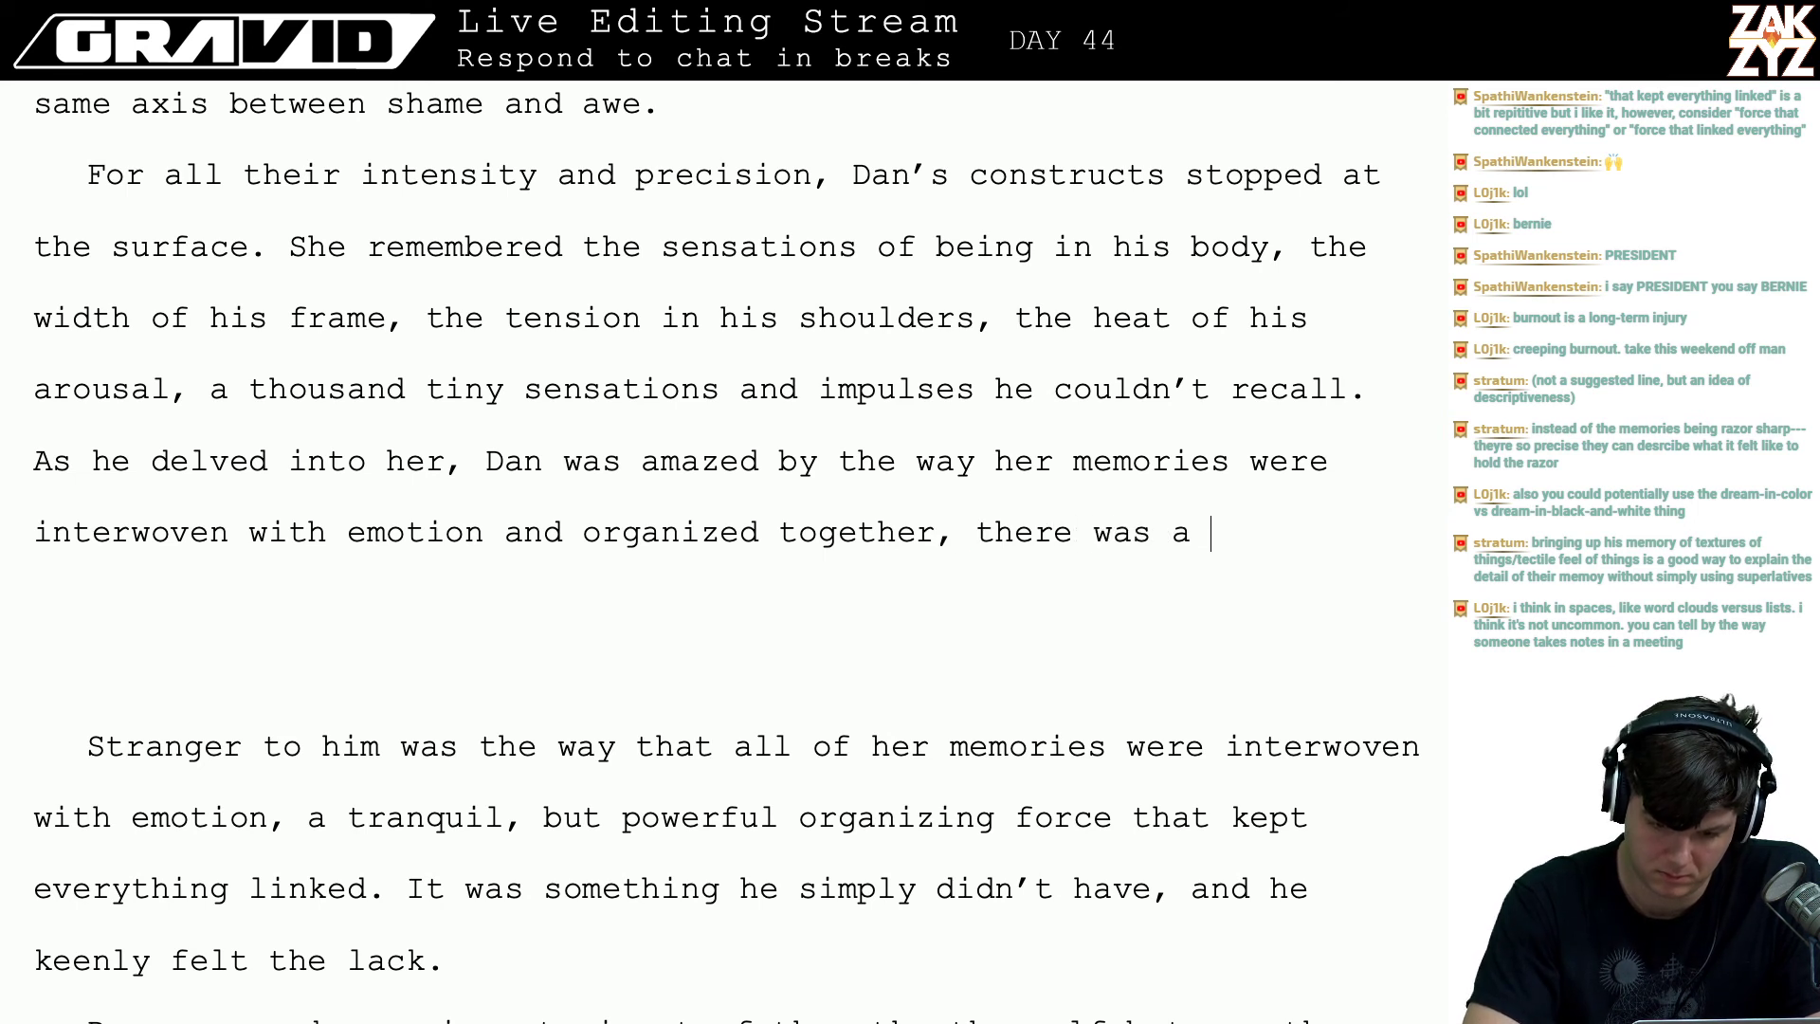
key("BackSpace")
key("BackSpace")
type("owerful link")
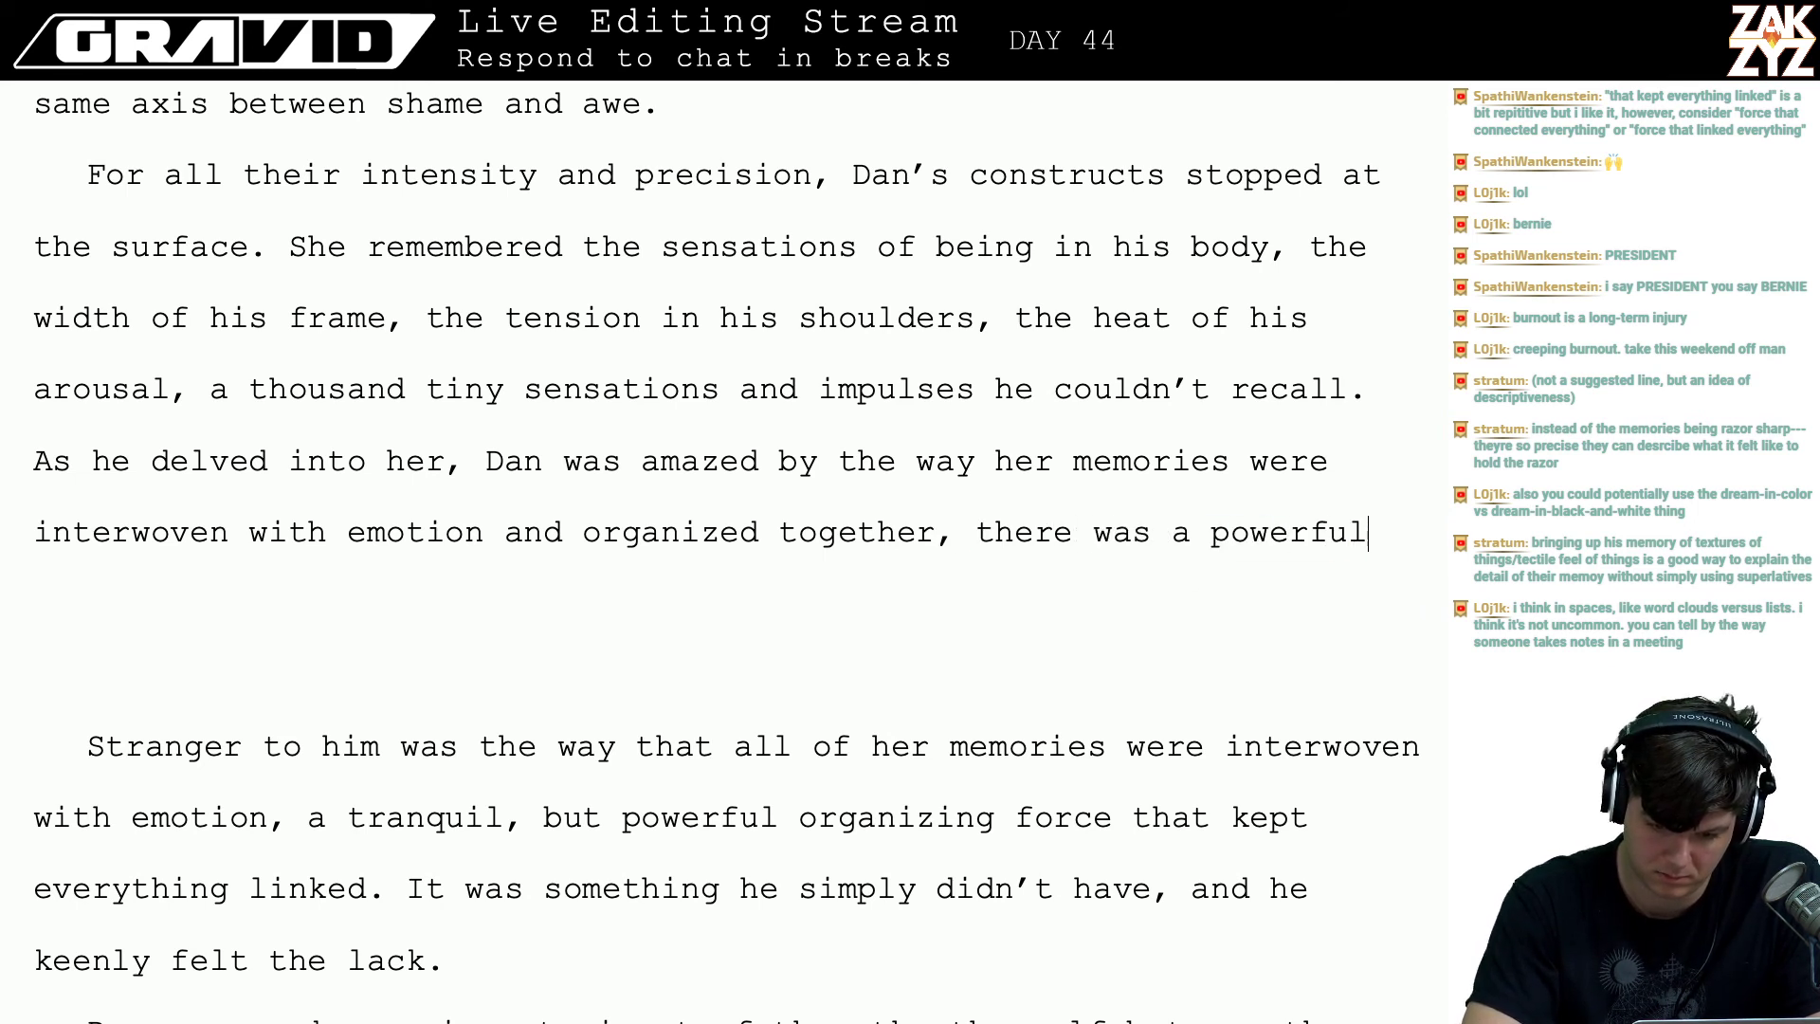
key("BackSpace")
key("BackSpace")
key("BackSpace")
key("BackSpace")
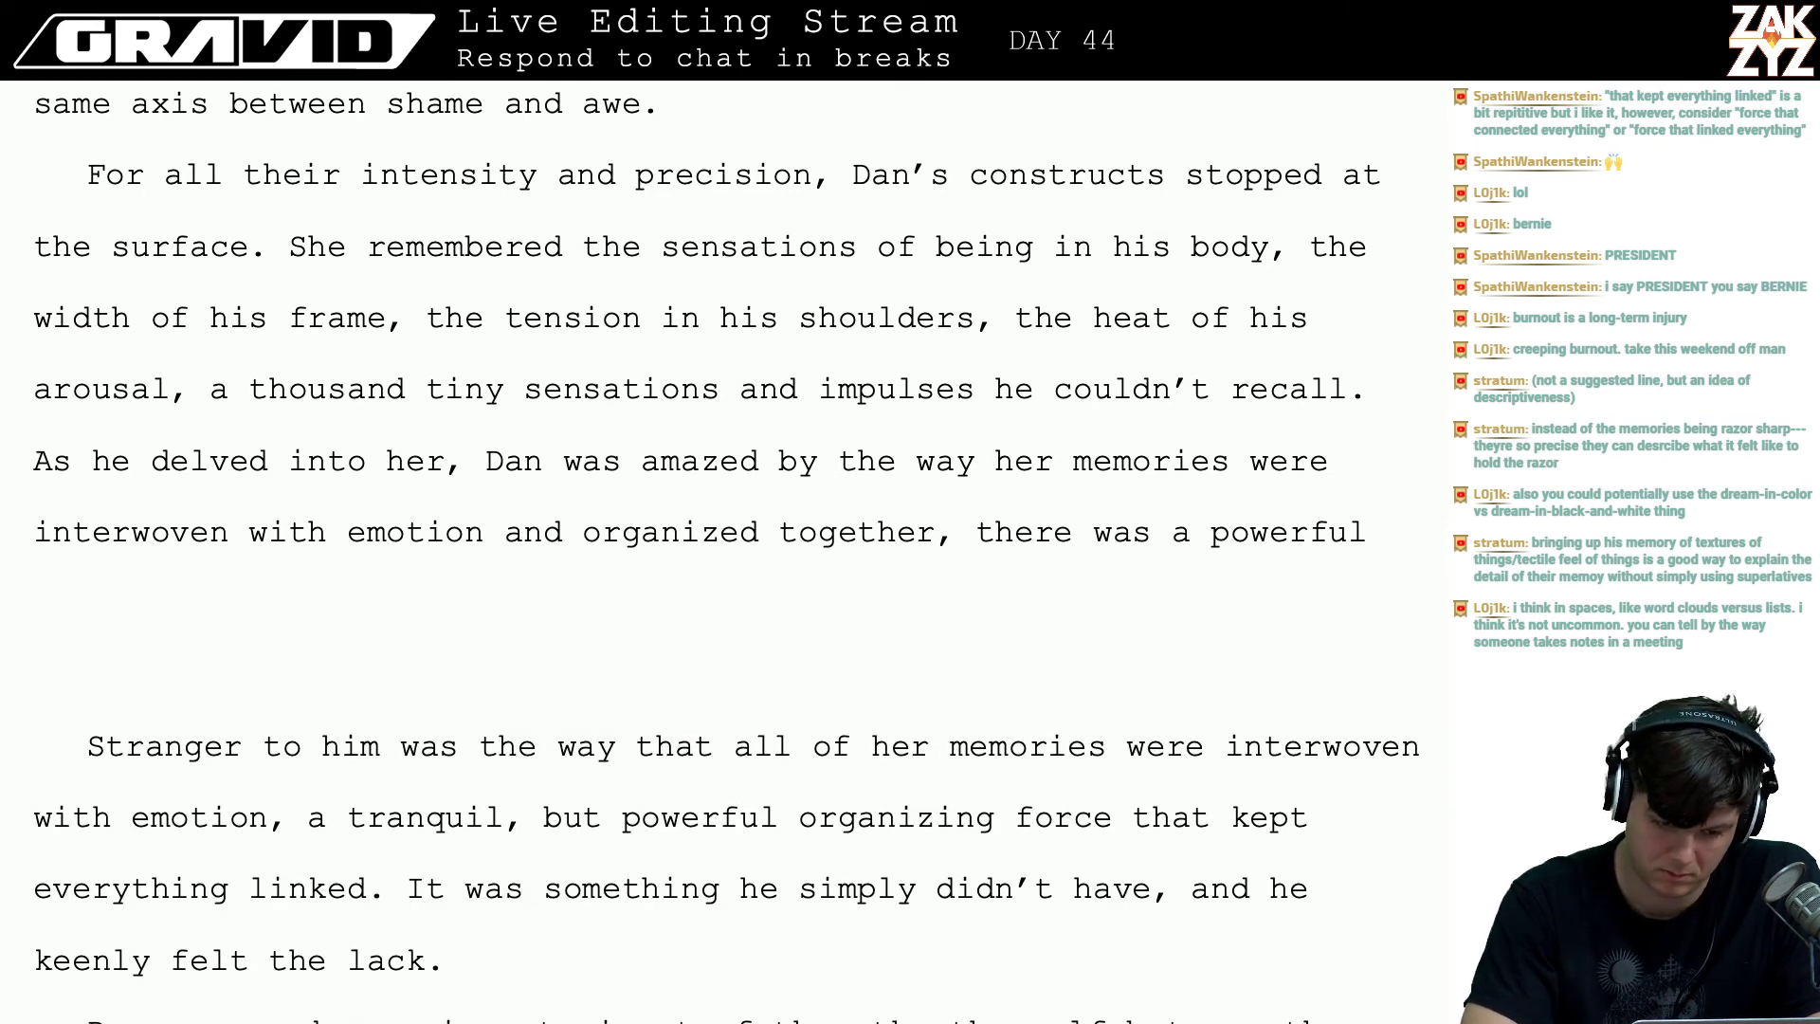
type("force link")
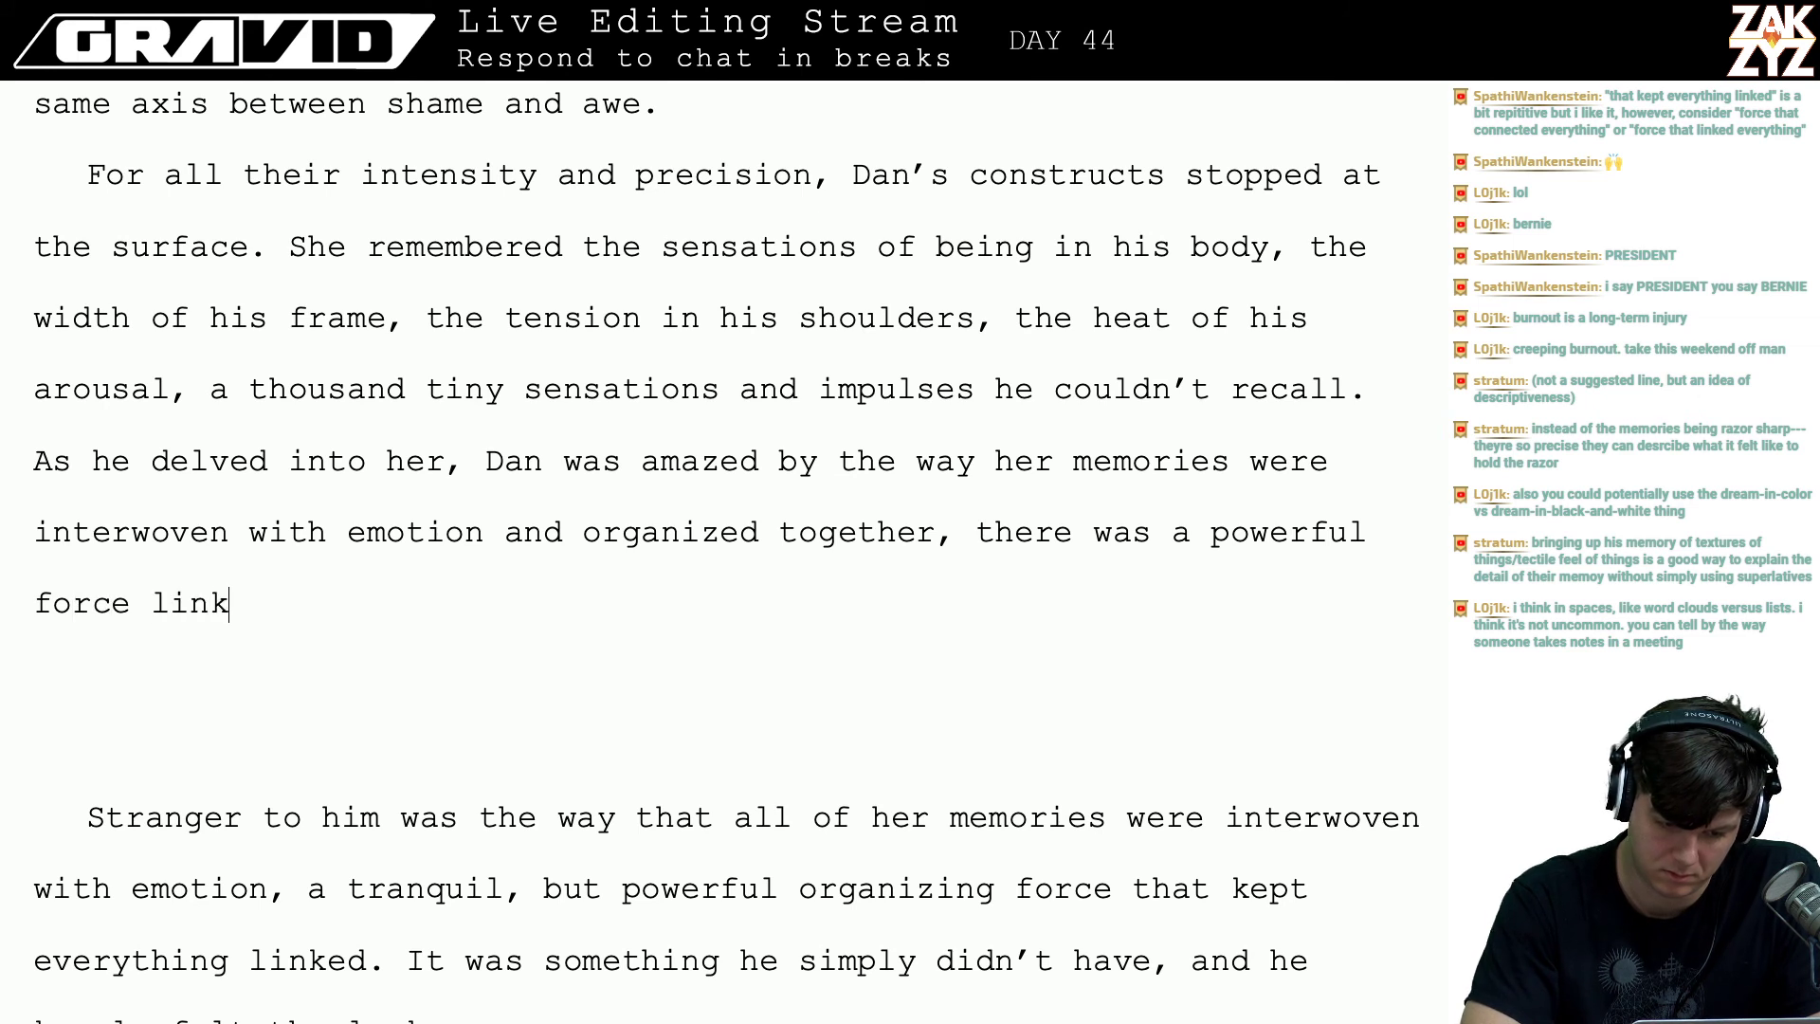
type("ing Freya to")
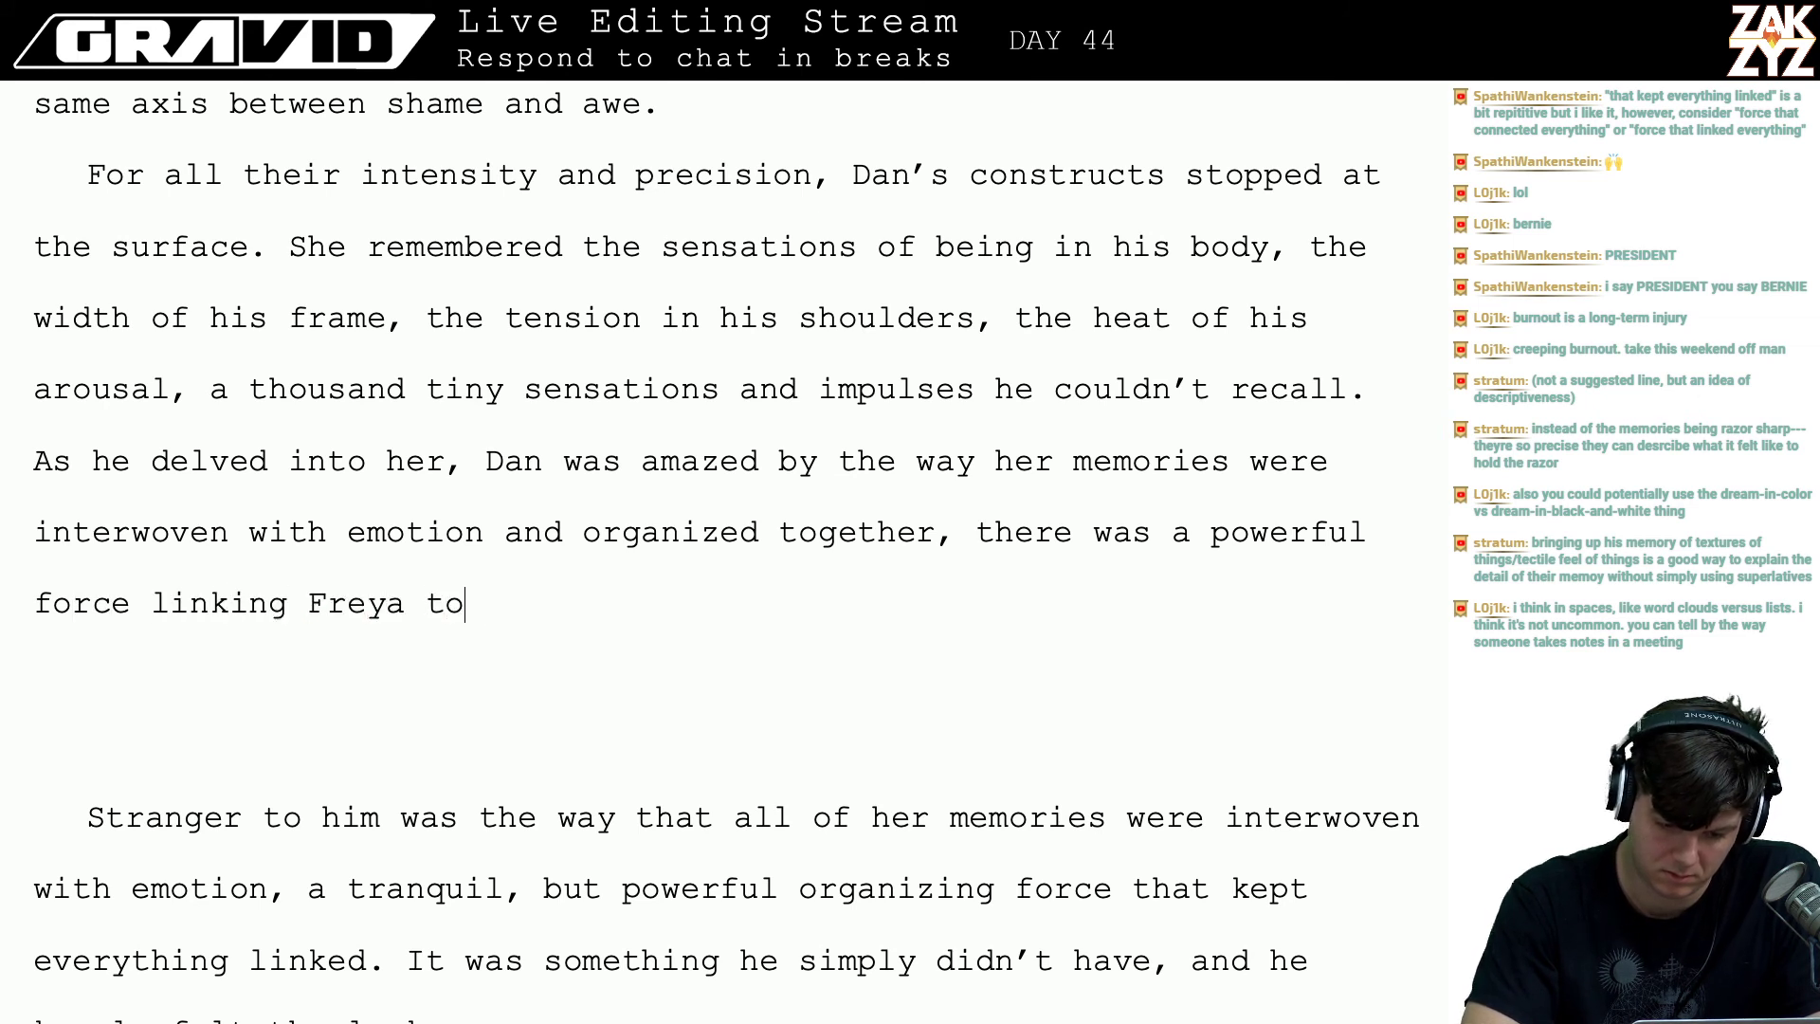
type("gether that hd")
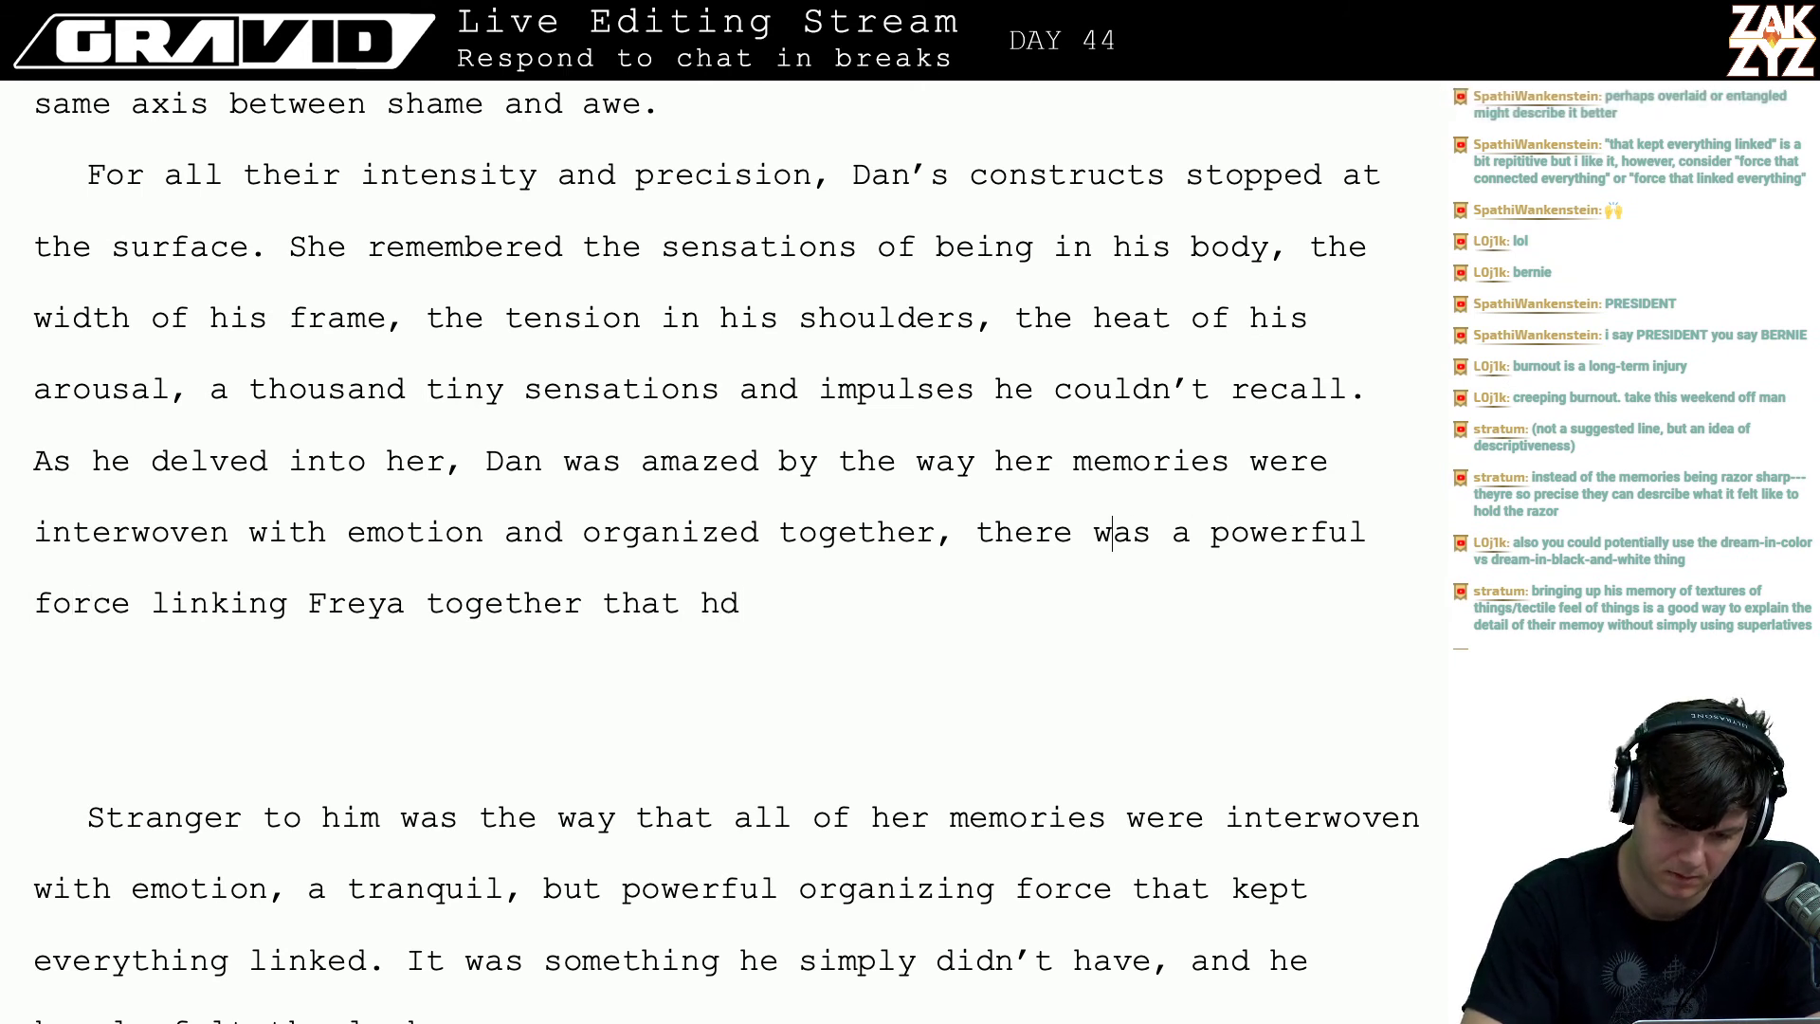
- End the sentence after "organized together" with a period and begin a new one with "A tranquil, but powerful web linked all of Freya's"
key("BackSpace")
type(". T")
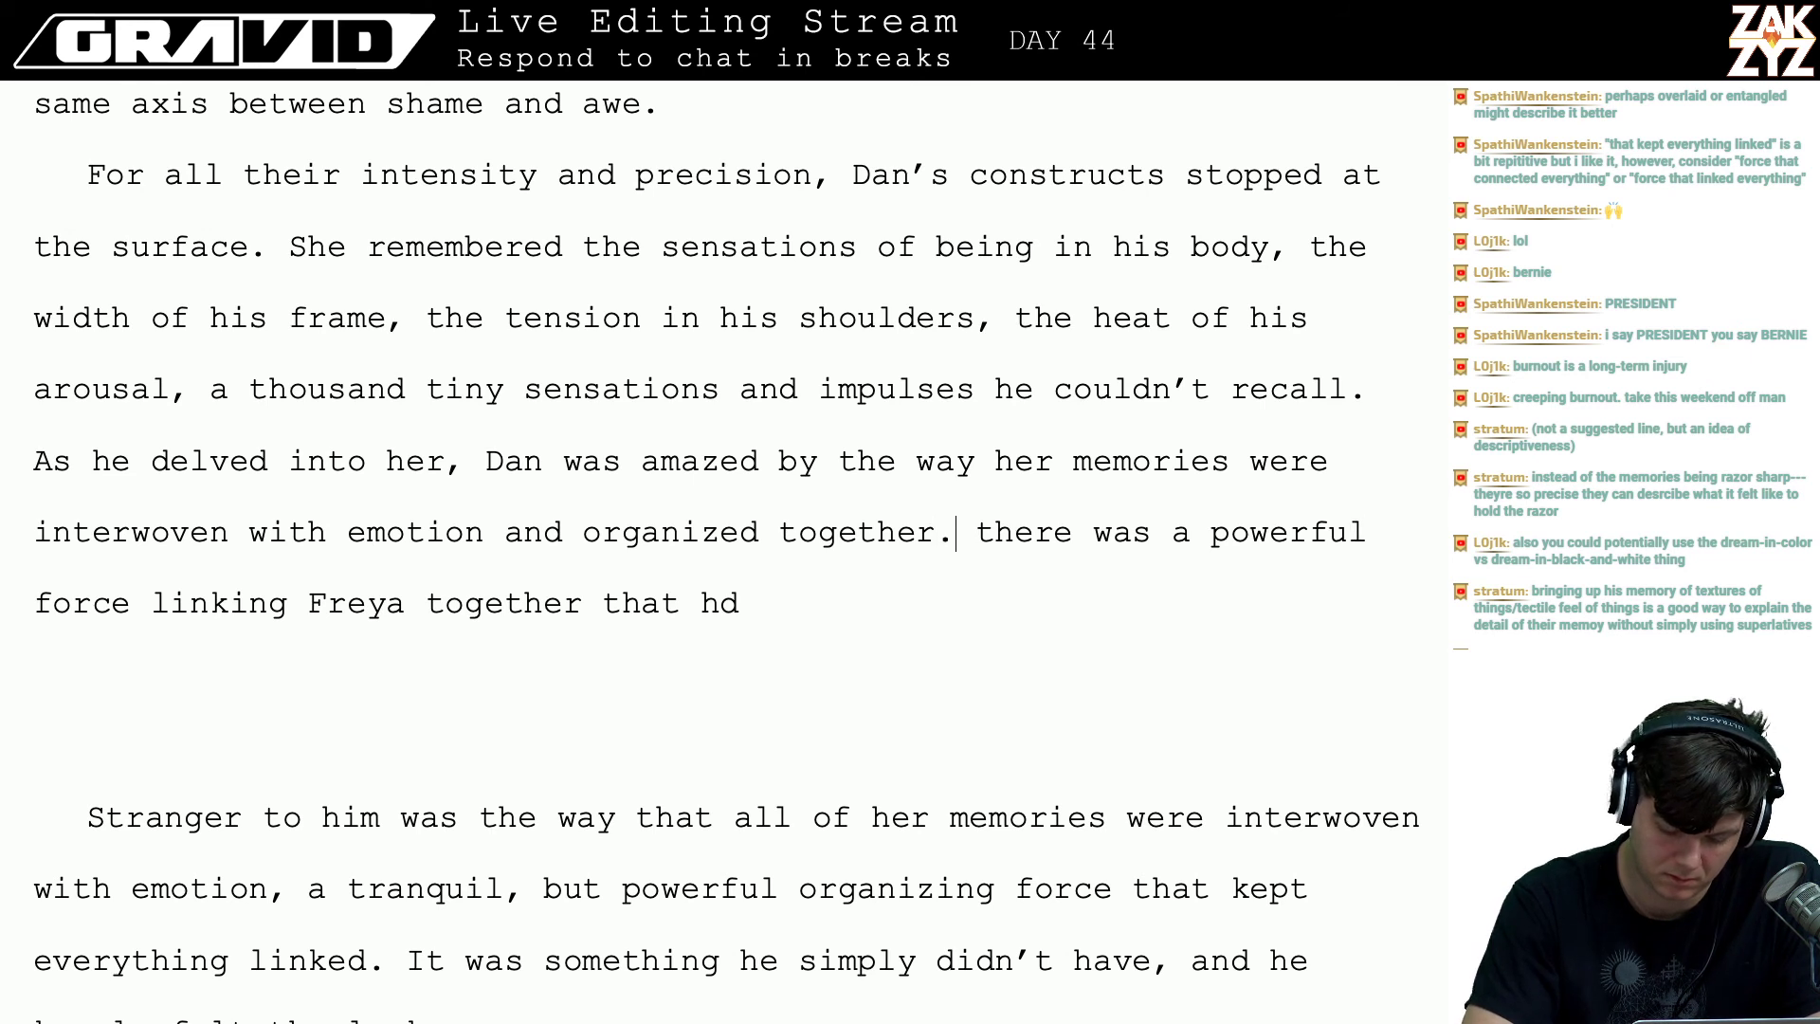
key("BackSpace")
type("A")
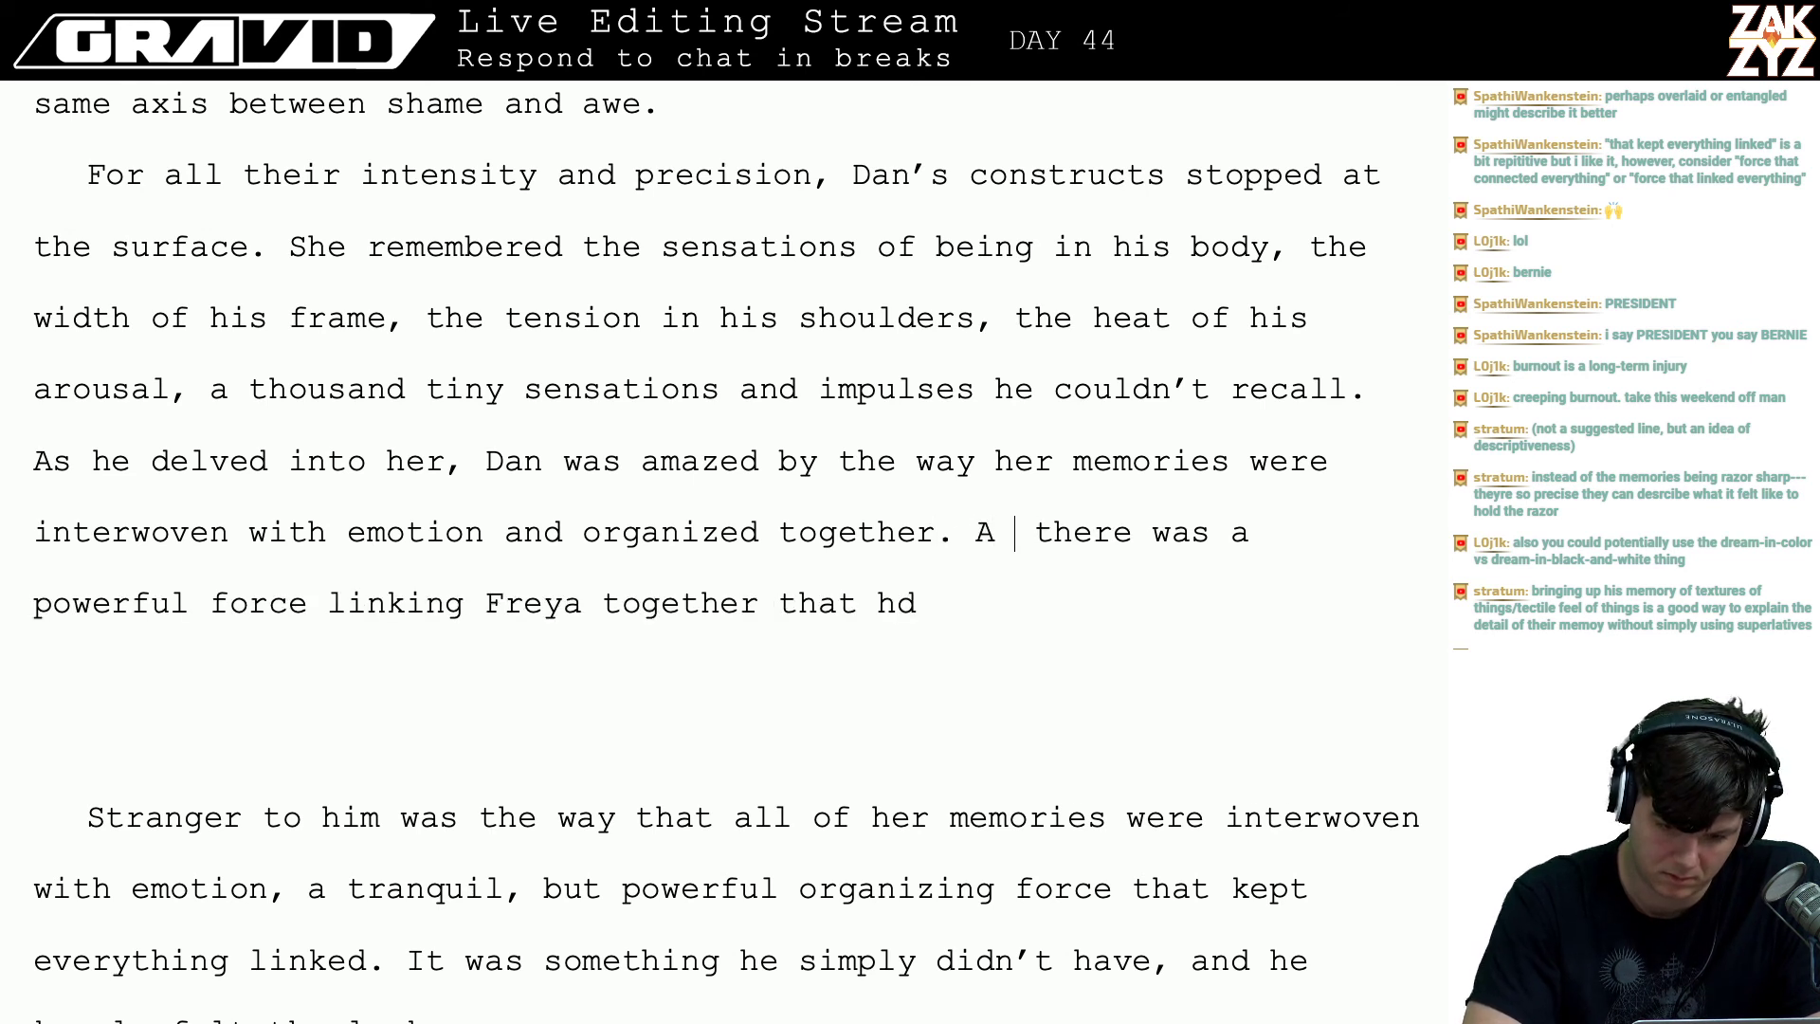
key("BackSpace")
key("BackSpace")
type("A tranquil, b")
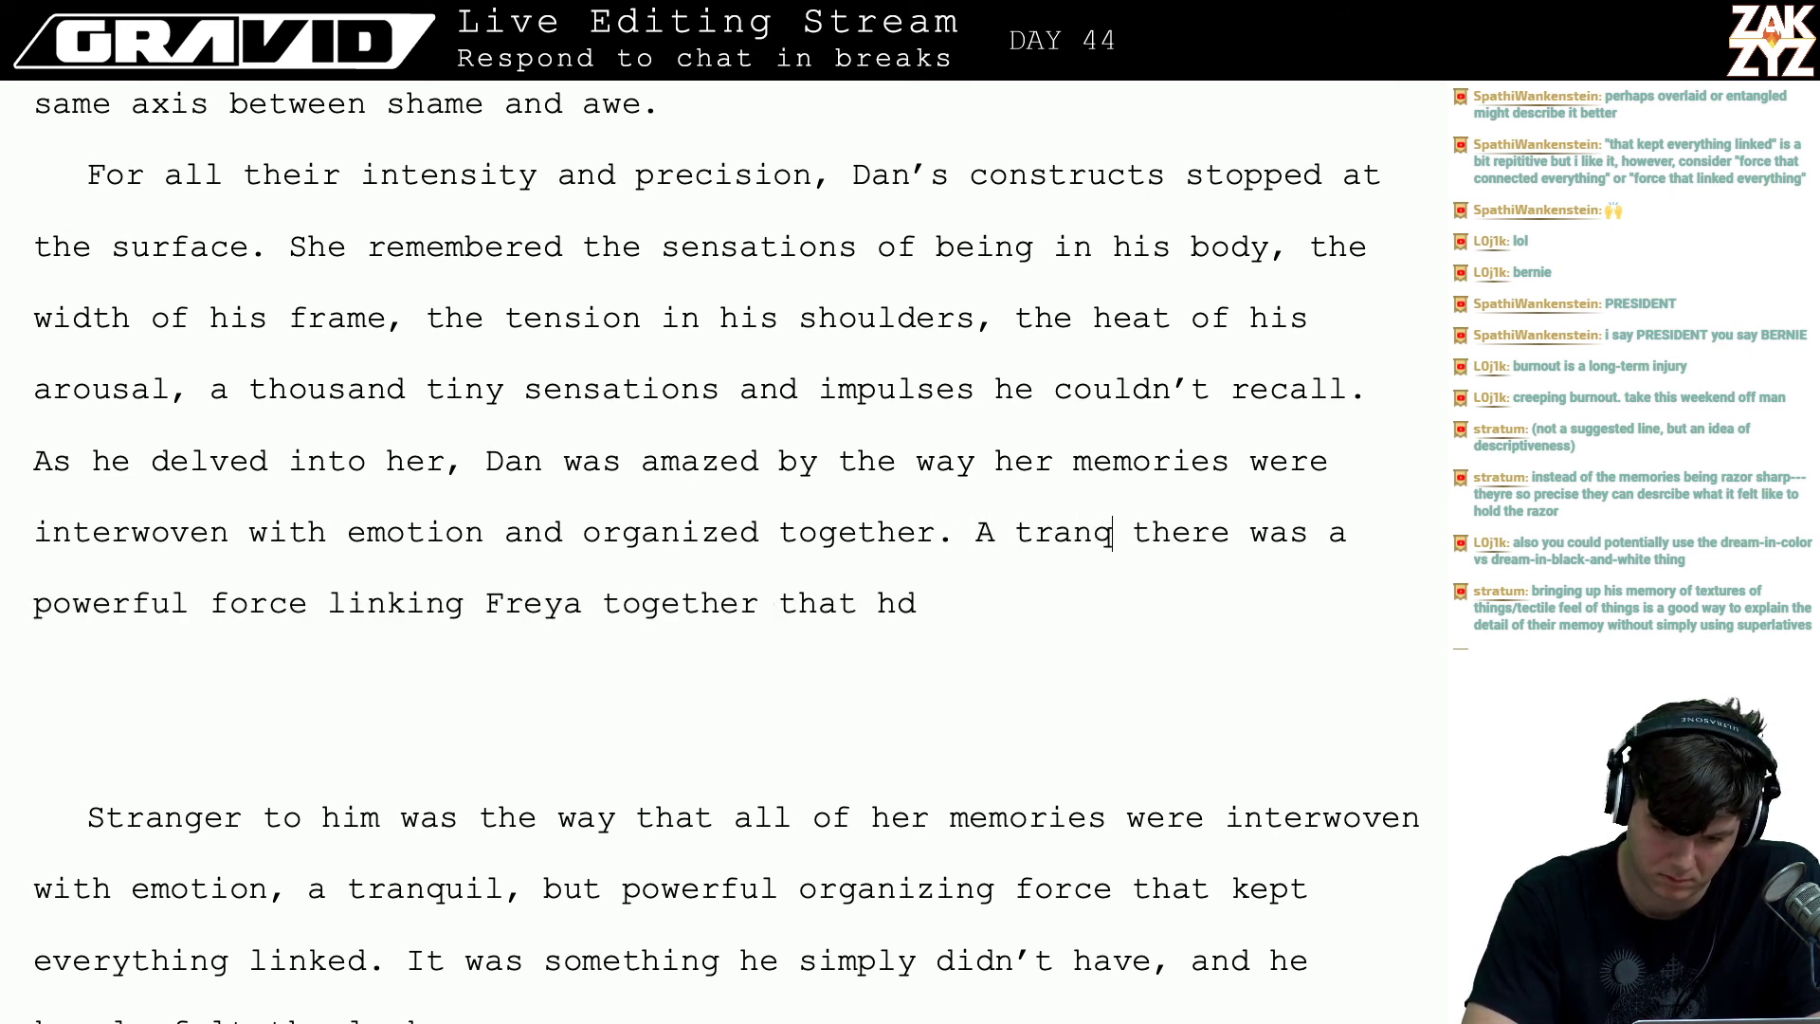
type("ut power")
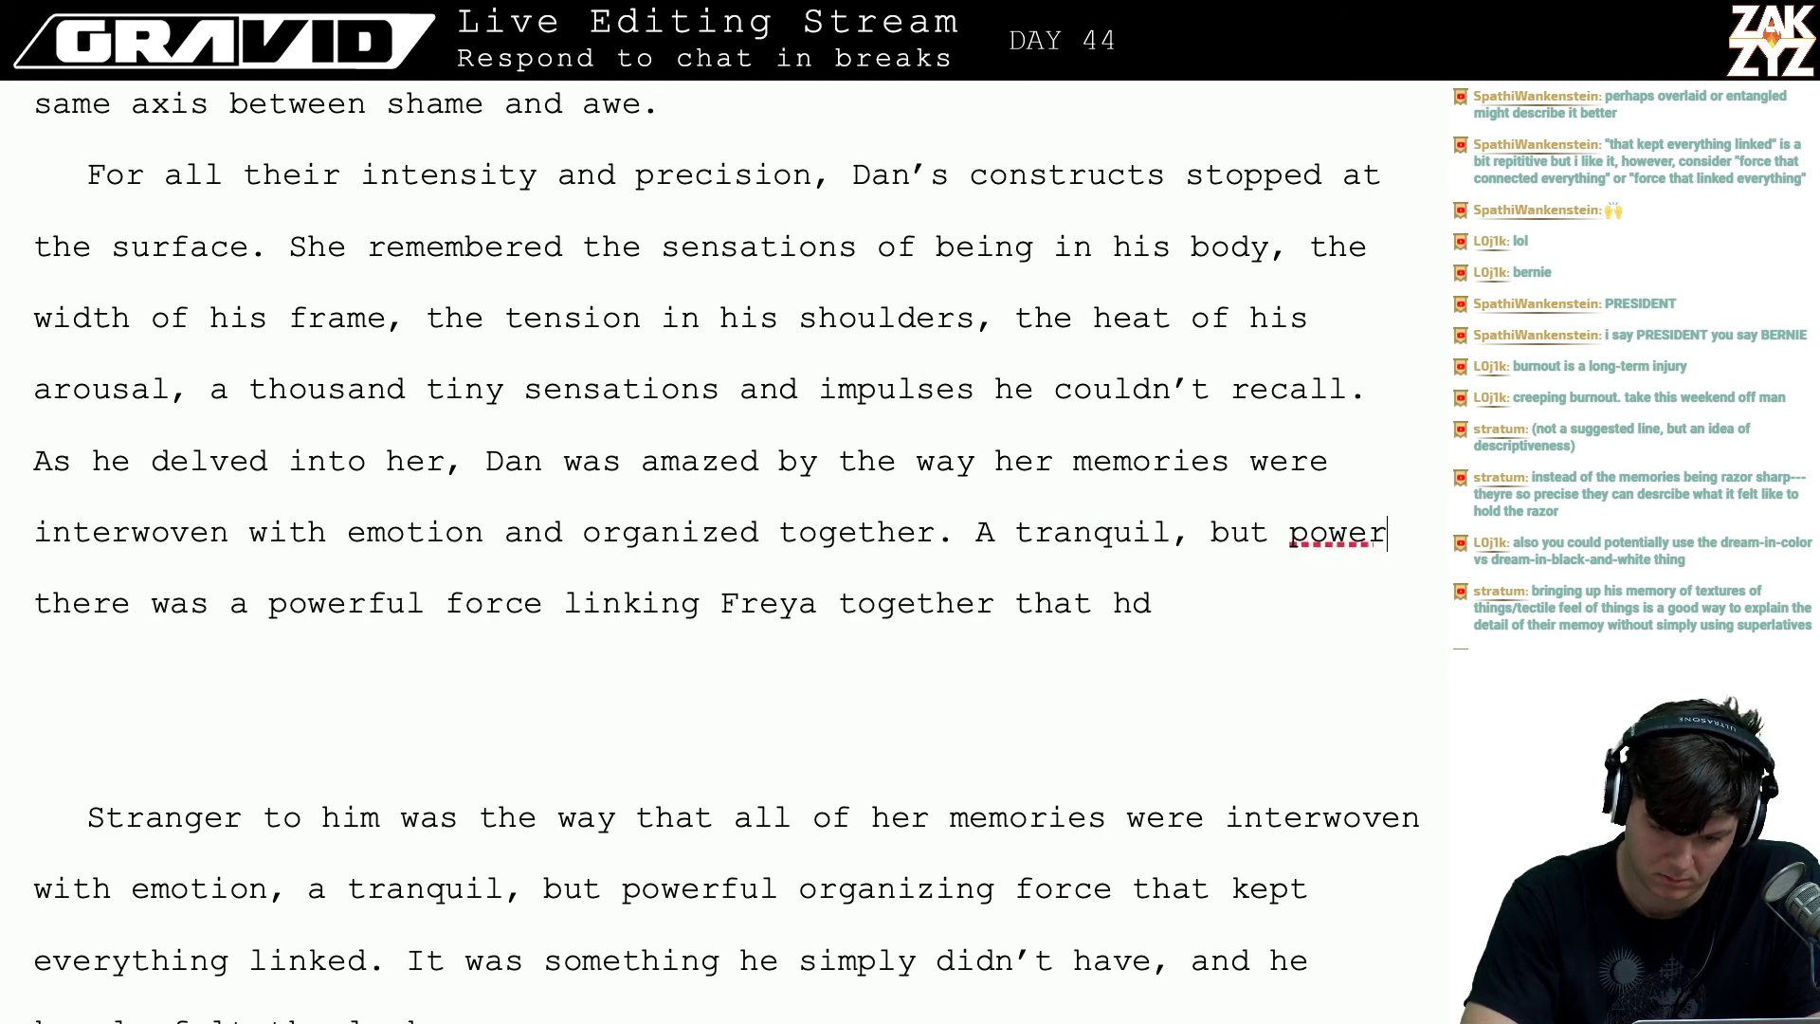
type("ful web linked al")
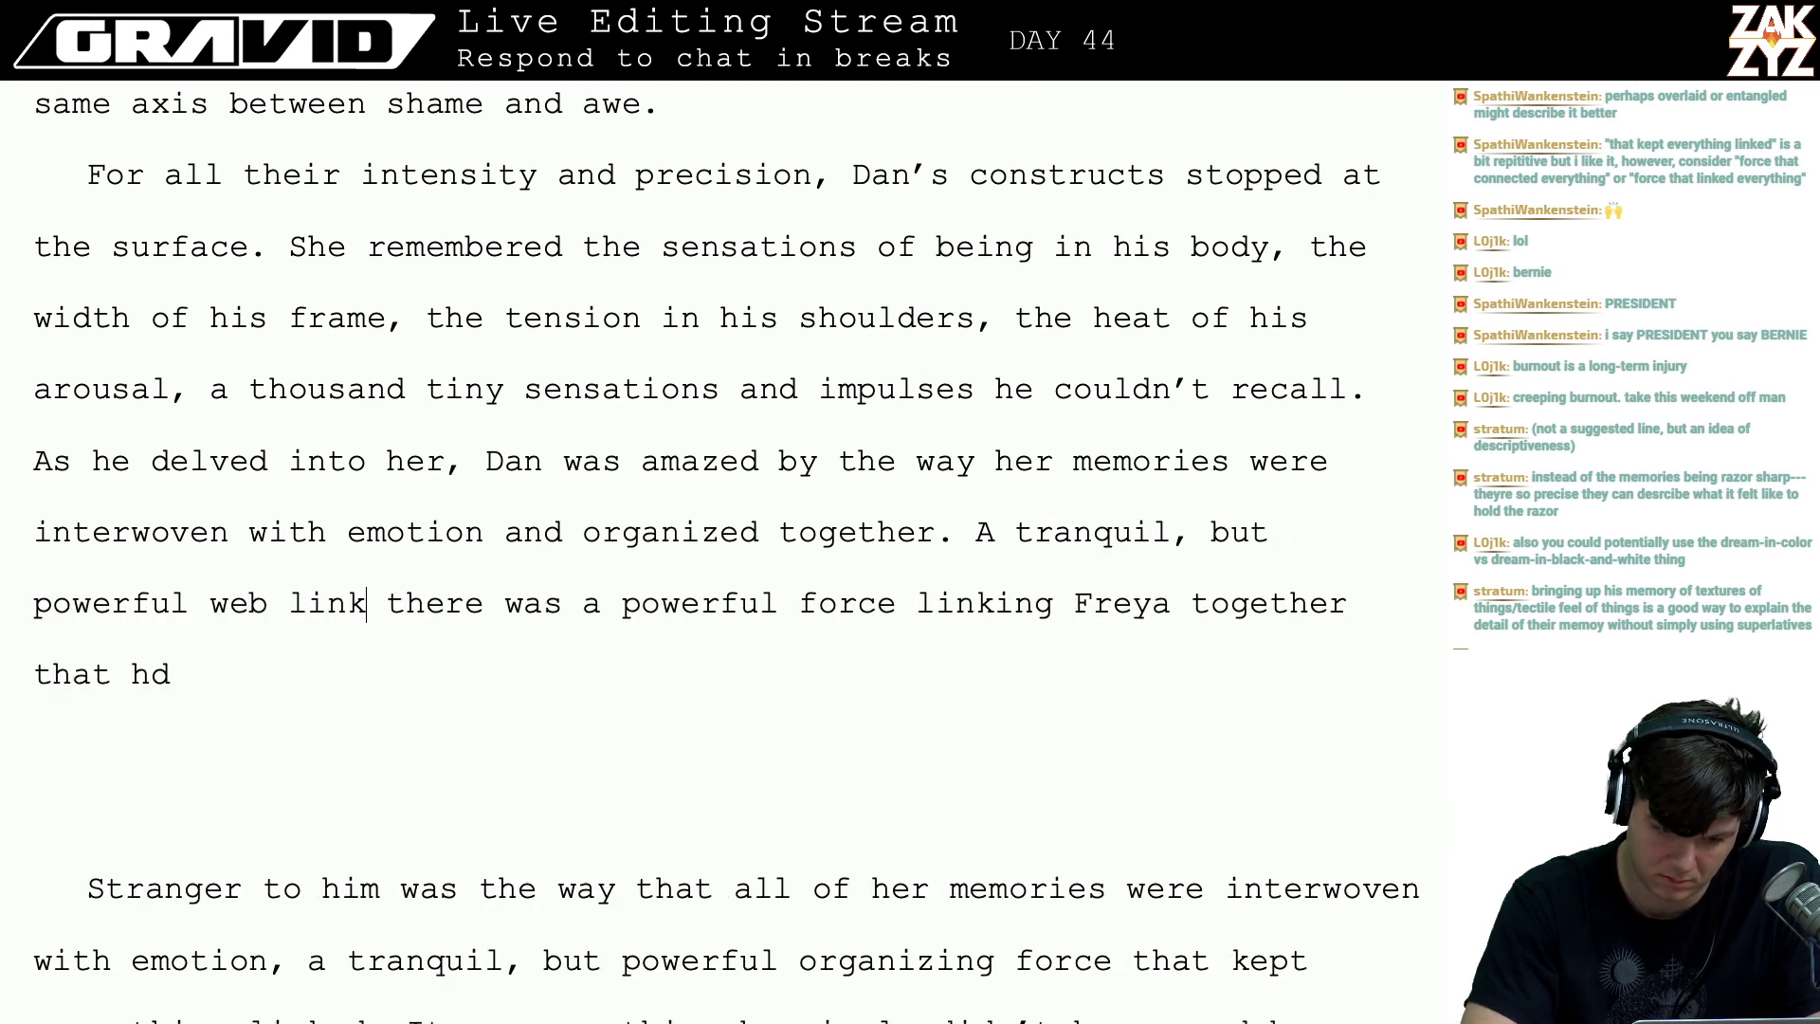
type("l of Frey")
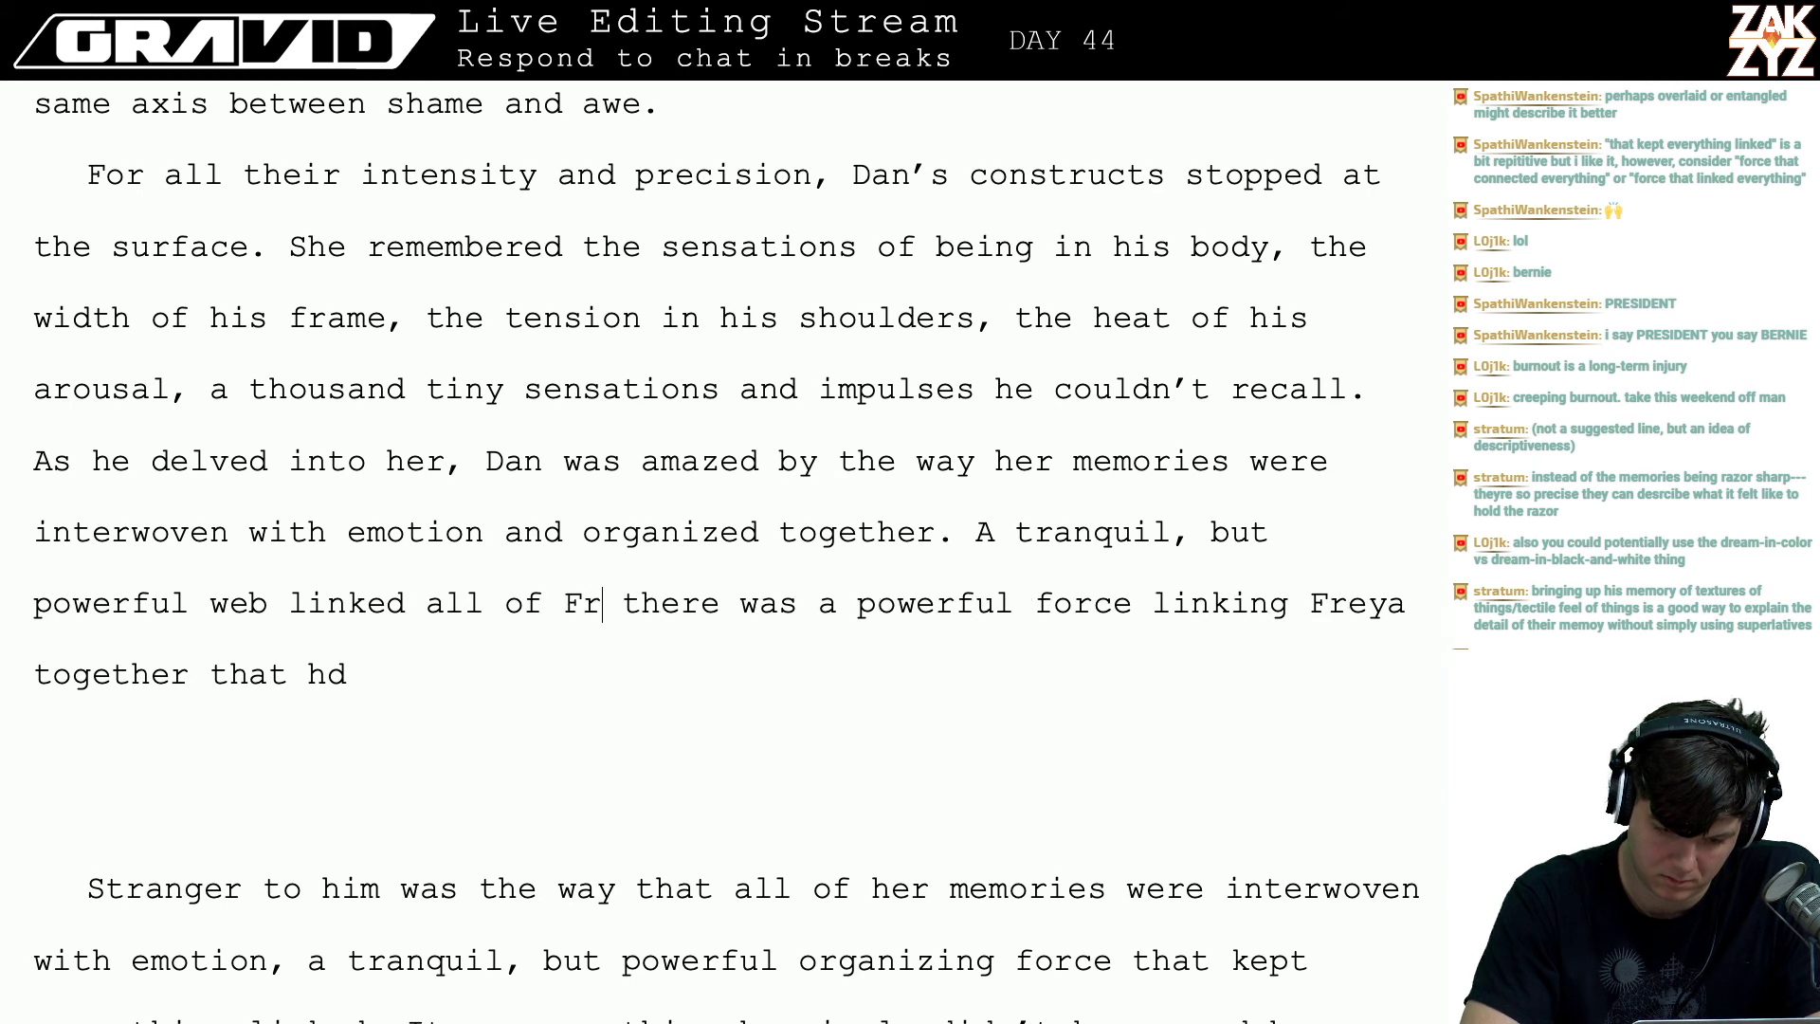
type("a's")
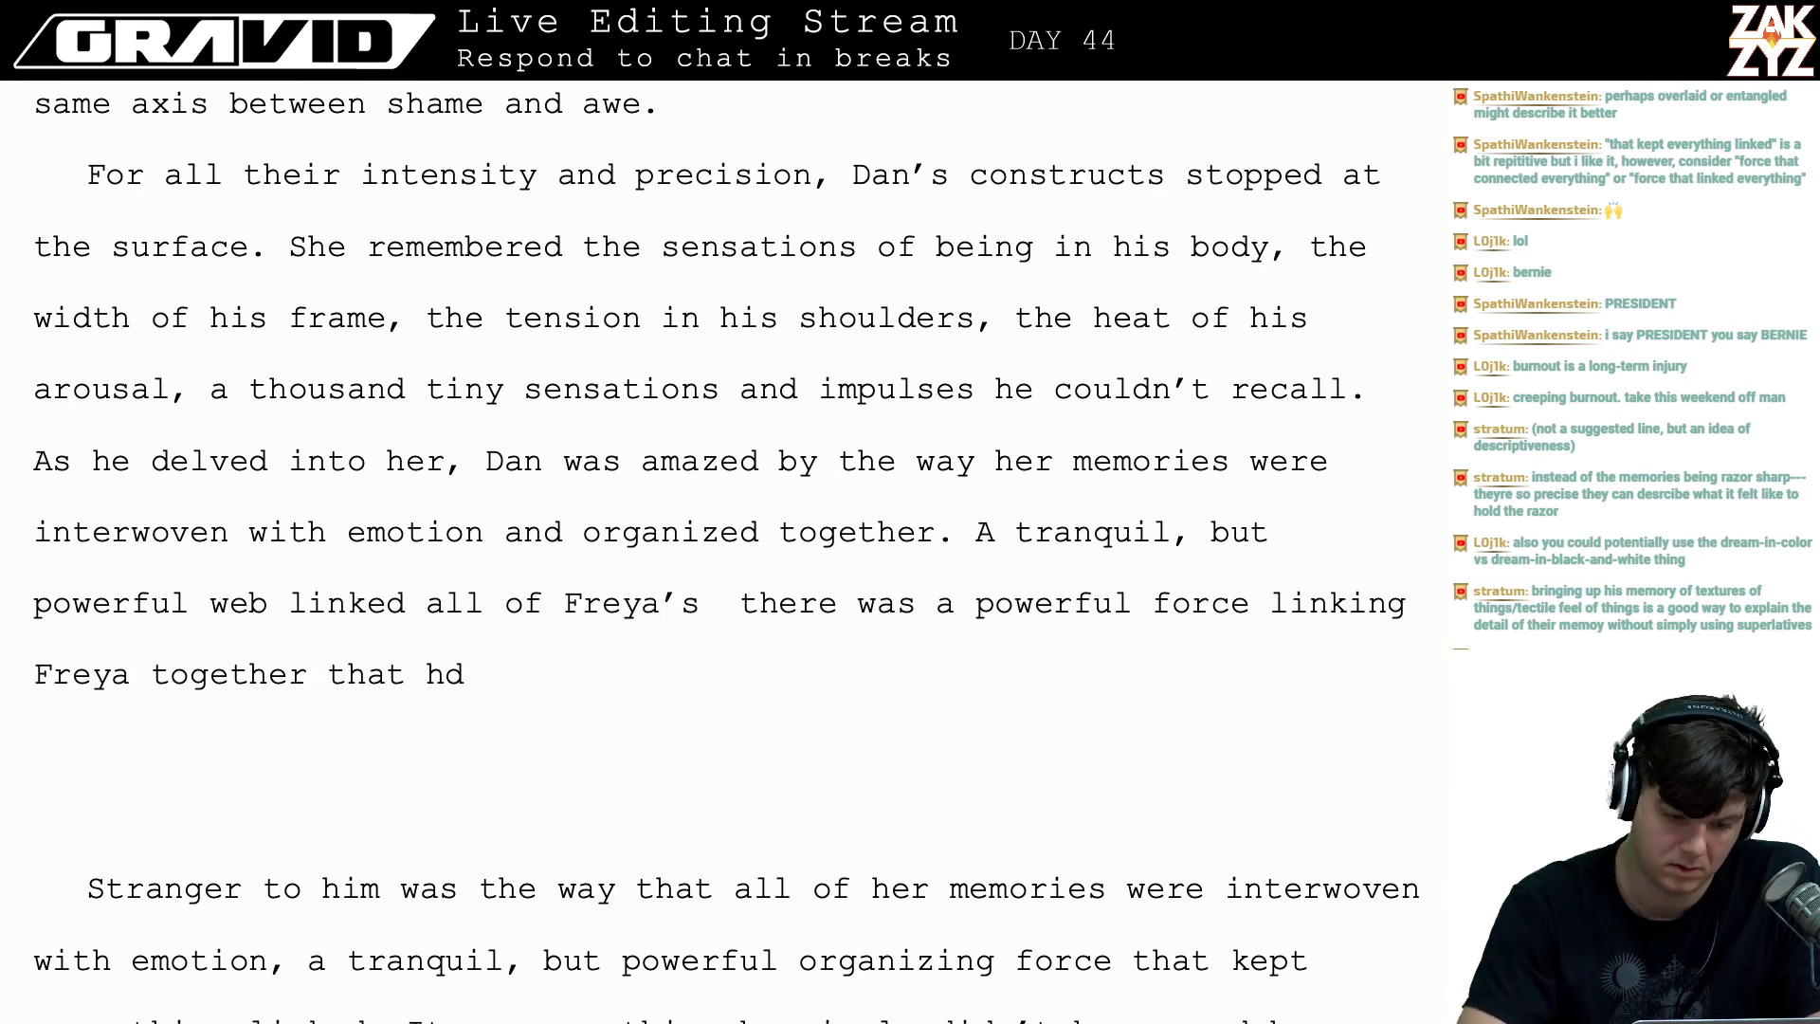
- Move the leftover fragment "there was a powerful force linking Freya together" into its own paragraph below a blank line
key("Return")
key("Return")
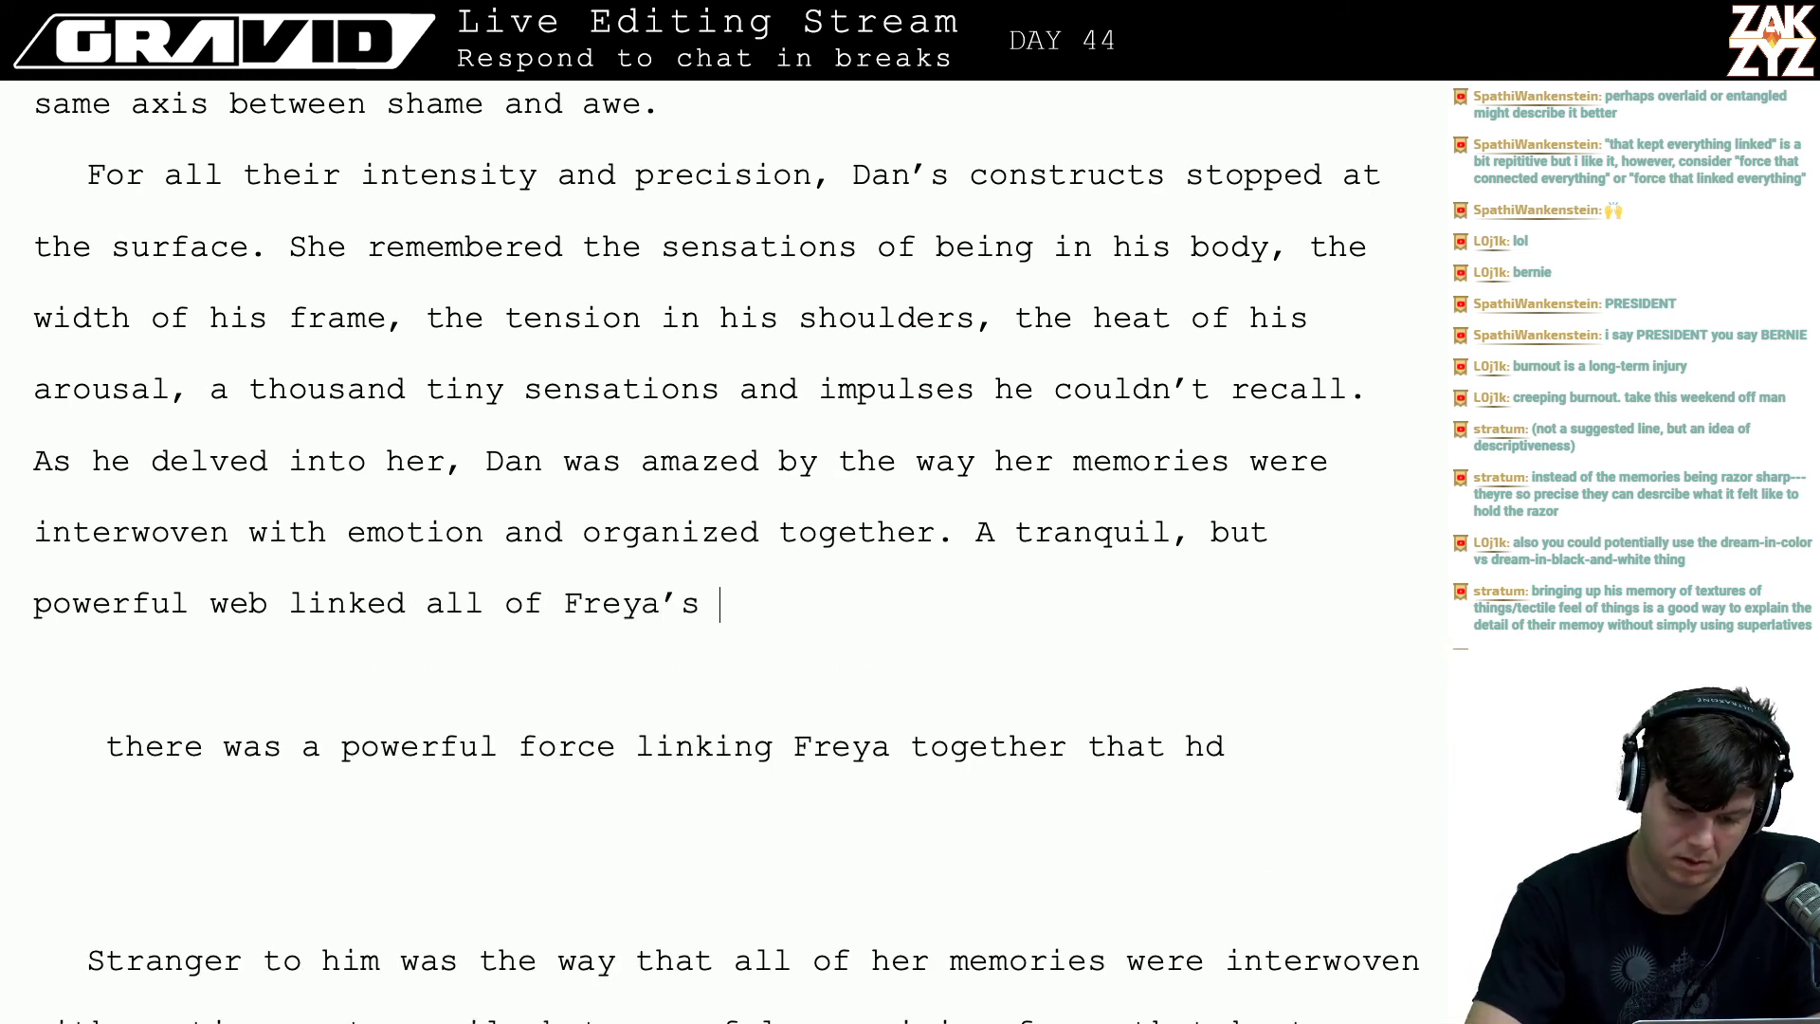
type("r")
key("BackSpace")
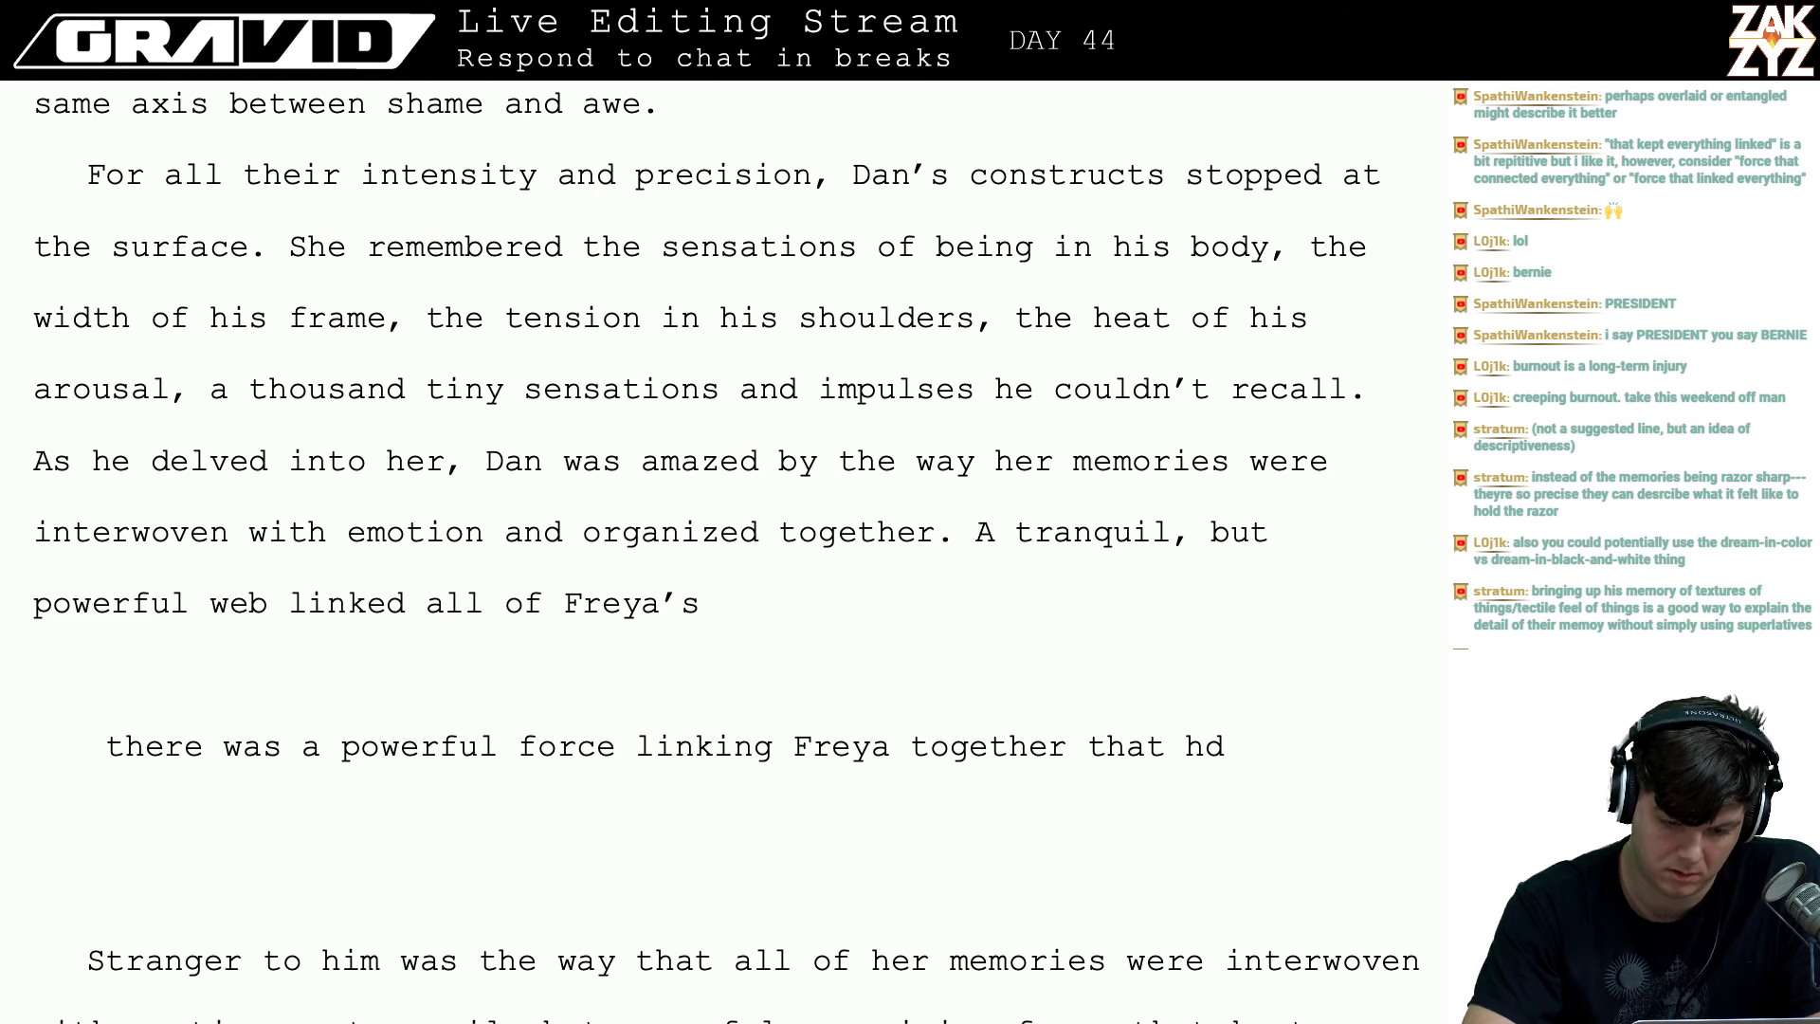
- Replace "all of Freya's" with "Freya's thoughts, Dan lacked it and his mind was bedlam." and add blank lines after it
key("BackSpace")
key("BackSpace")
key("BackSpace")
key("BackSpace")
key("BackSpace")
key("BackSpace")
key("BackSpace")
key("BackSpace")
key("BackSpace")
key("BackSpace")
key("BackSpace")
key("BackSpace")
key("BackSpace")
key("BackSpace")
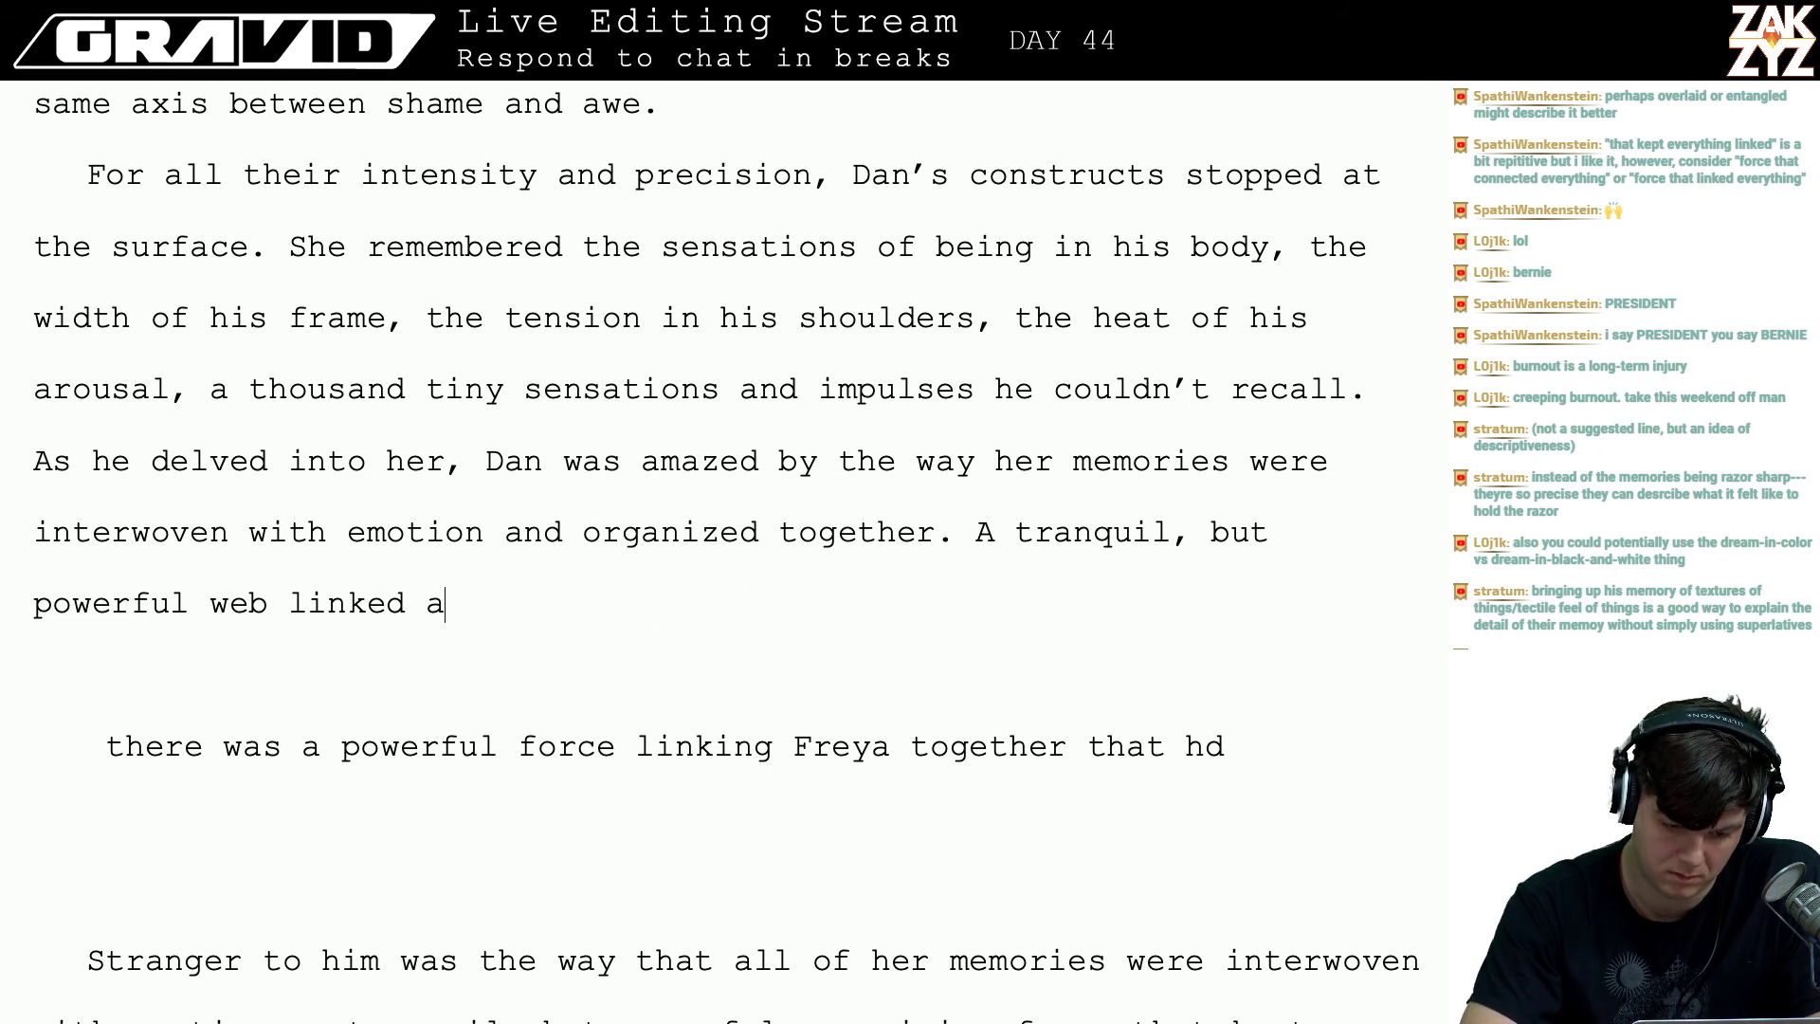
type("Freya's thougt")
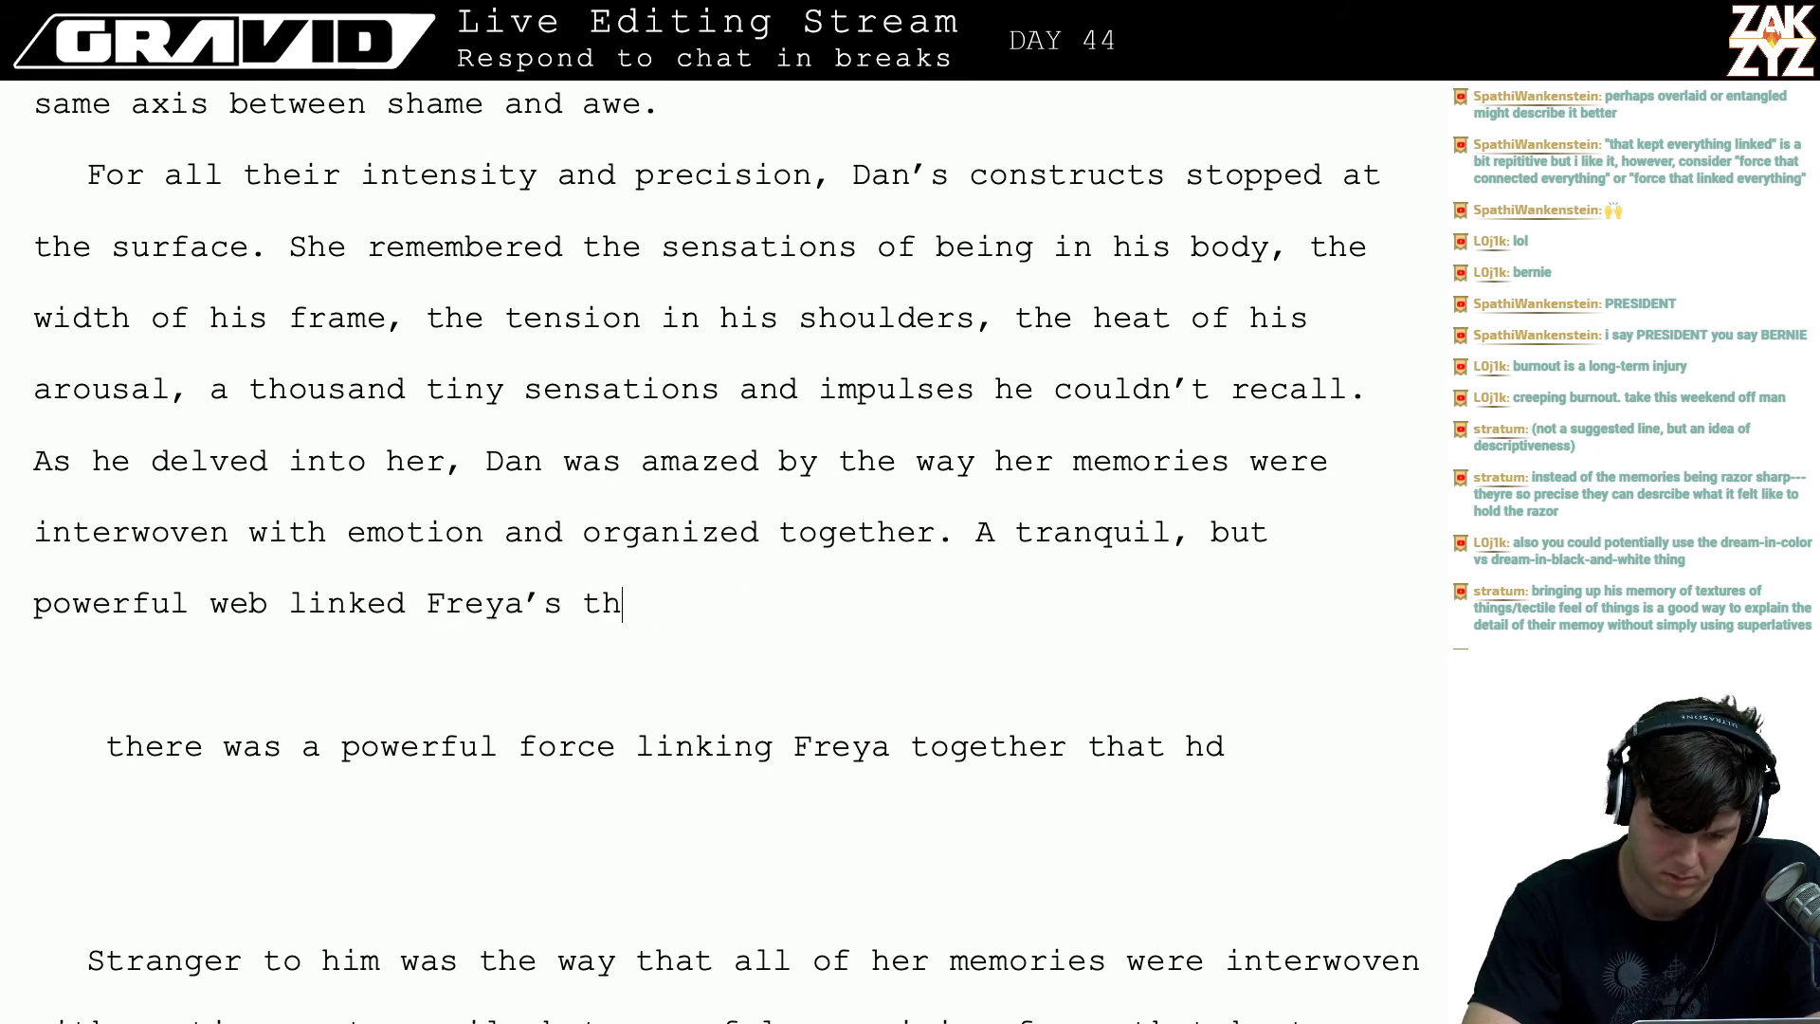
type("hs,")
key("BackSpace")
key("BackSpace")
key("BackSpace")
key("BackSpace")
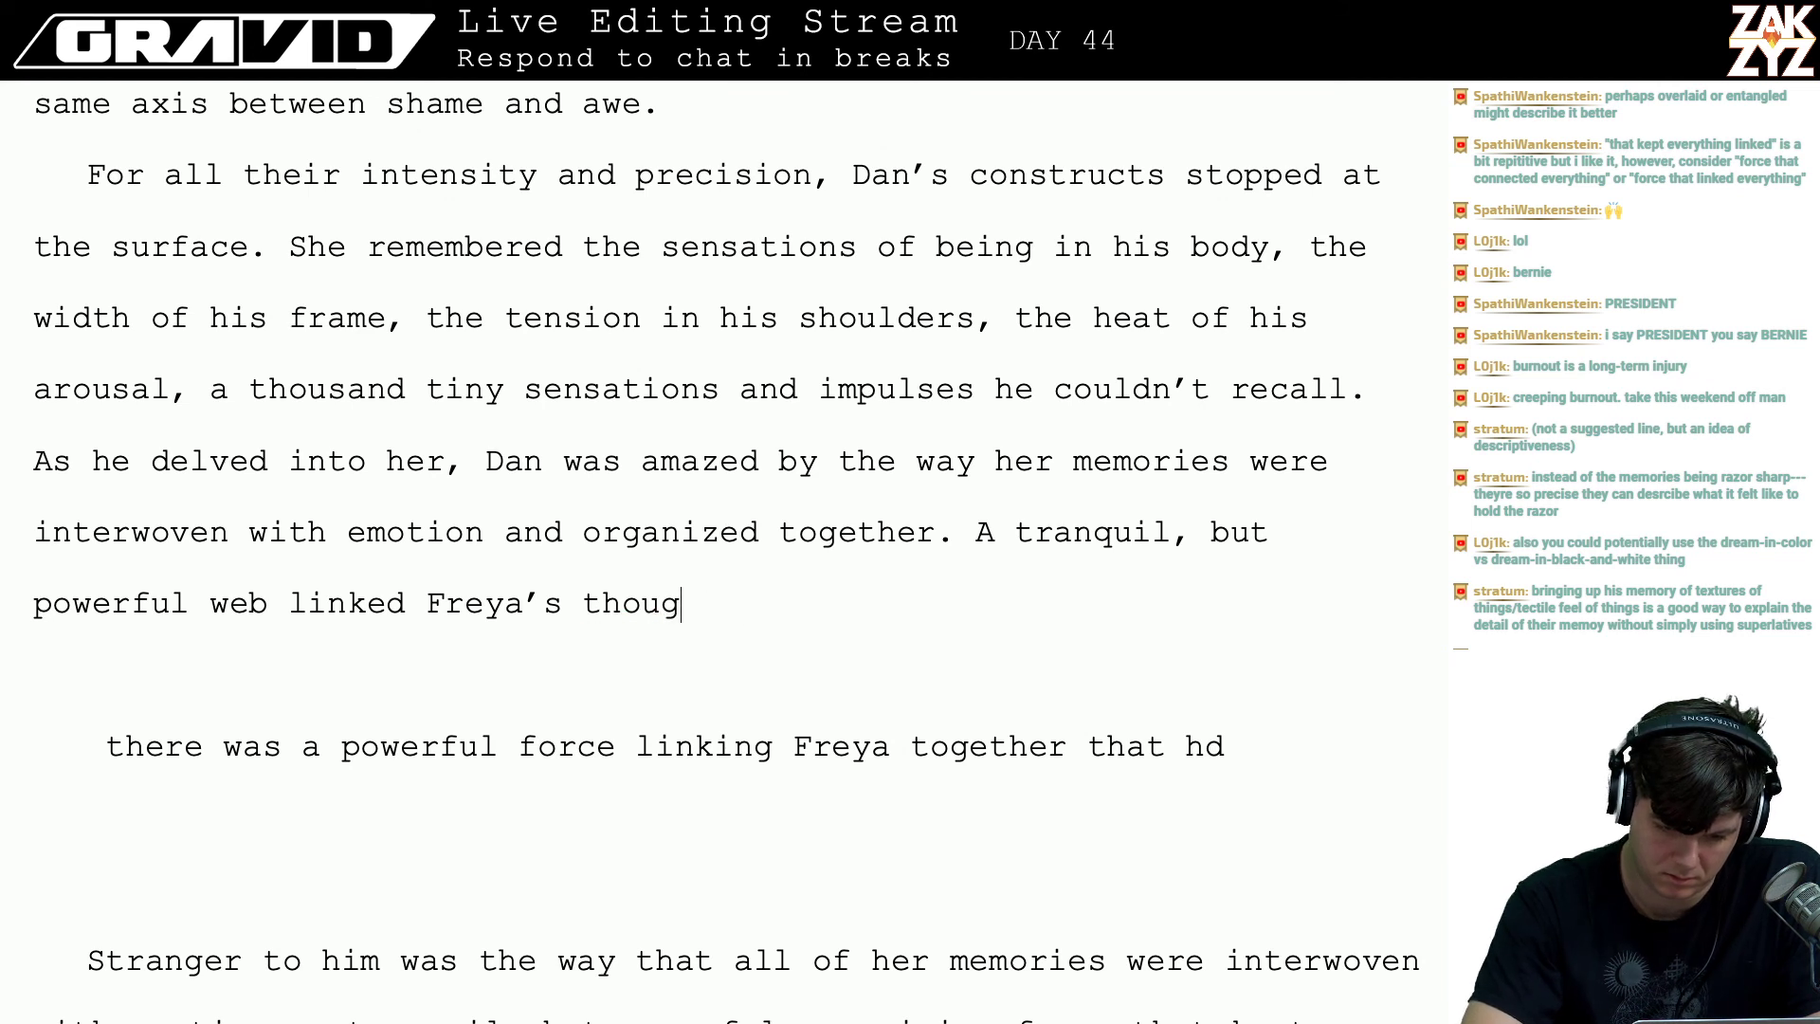
type("hts, Dan lacked it and")
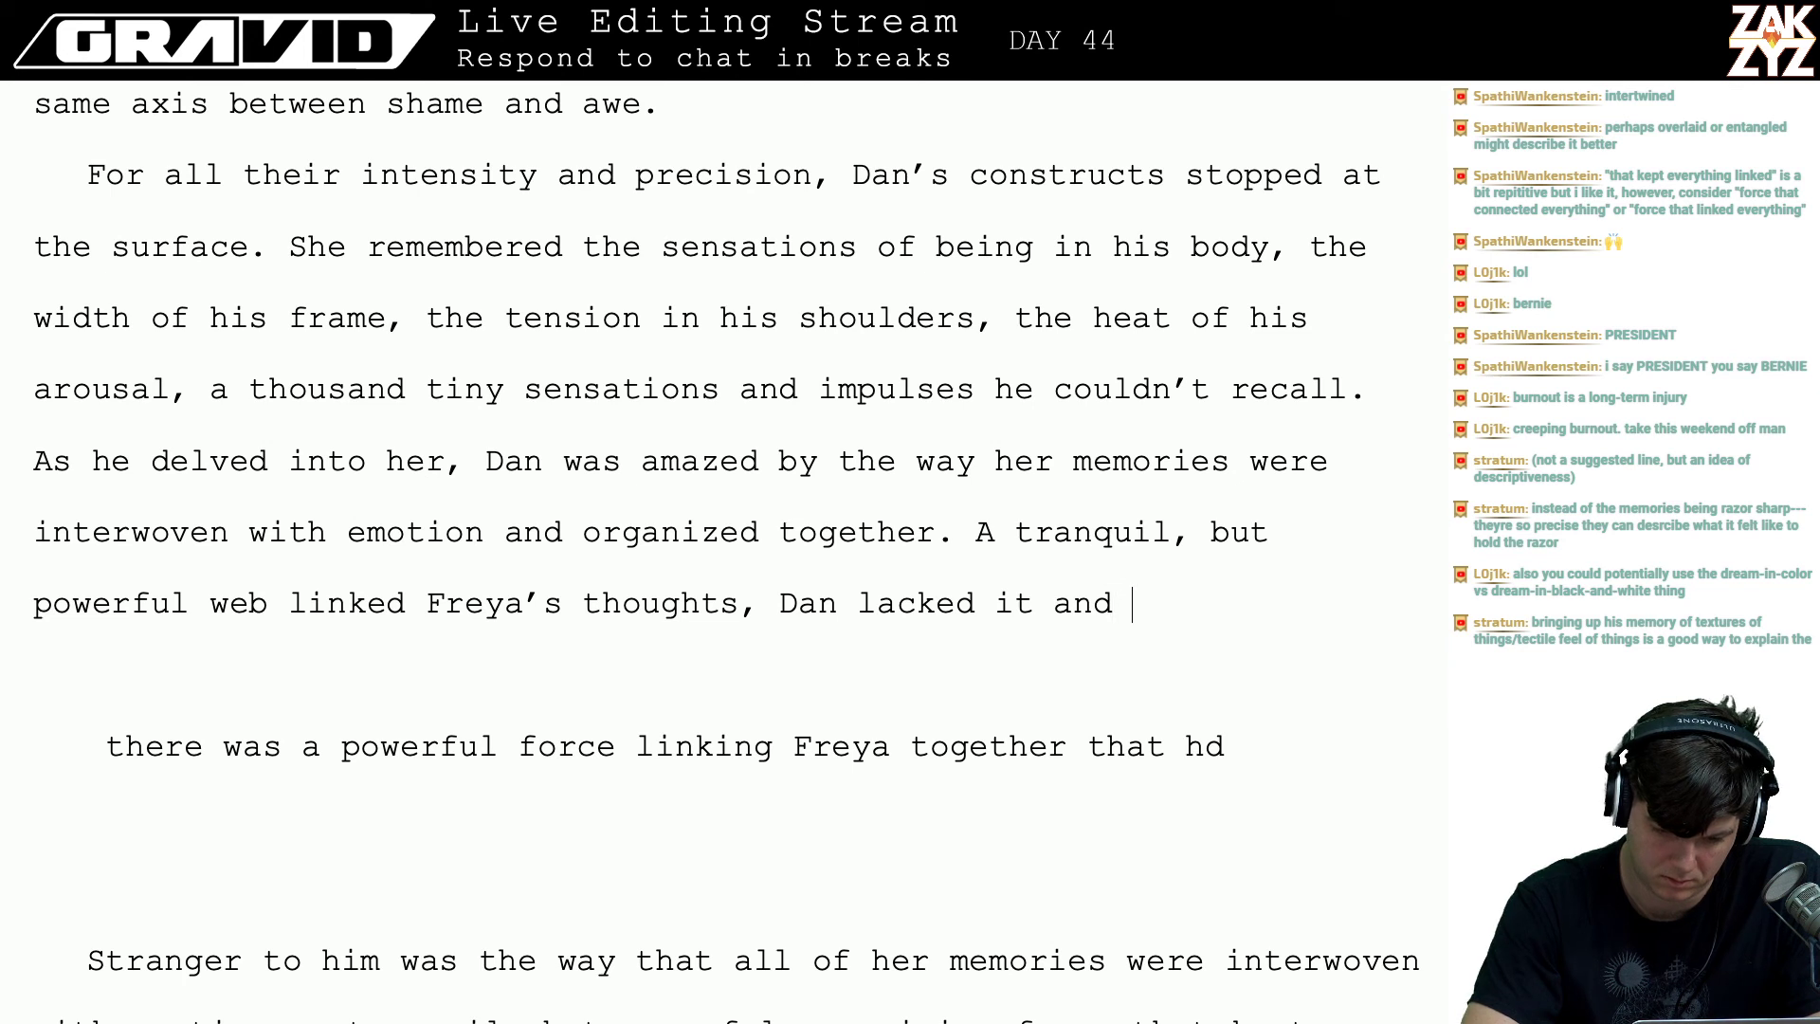
type(" his ")
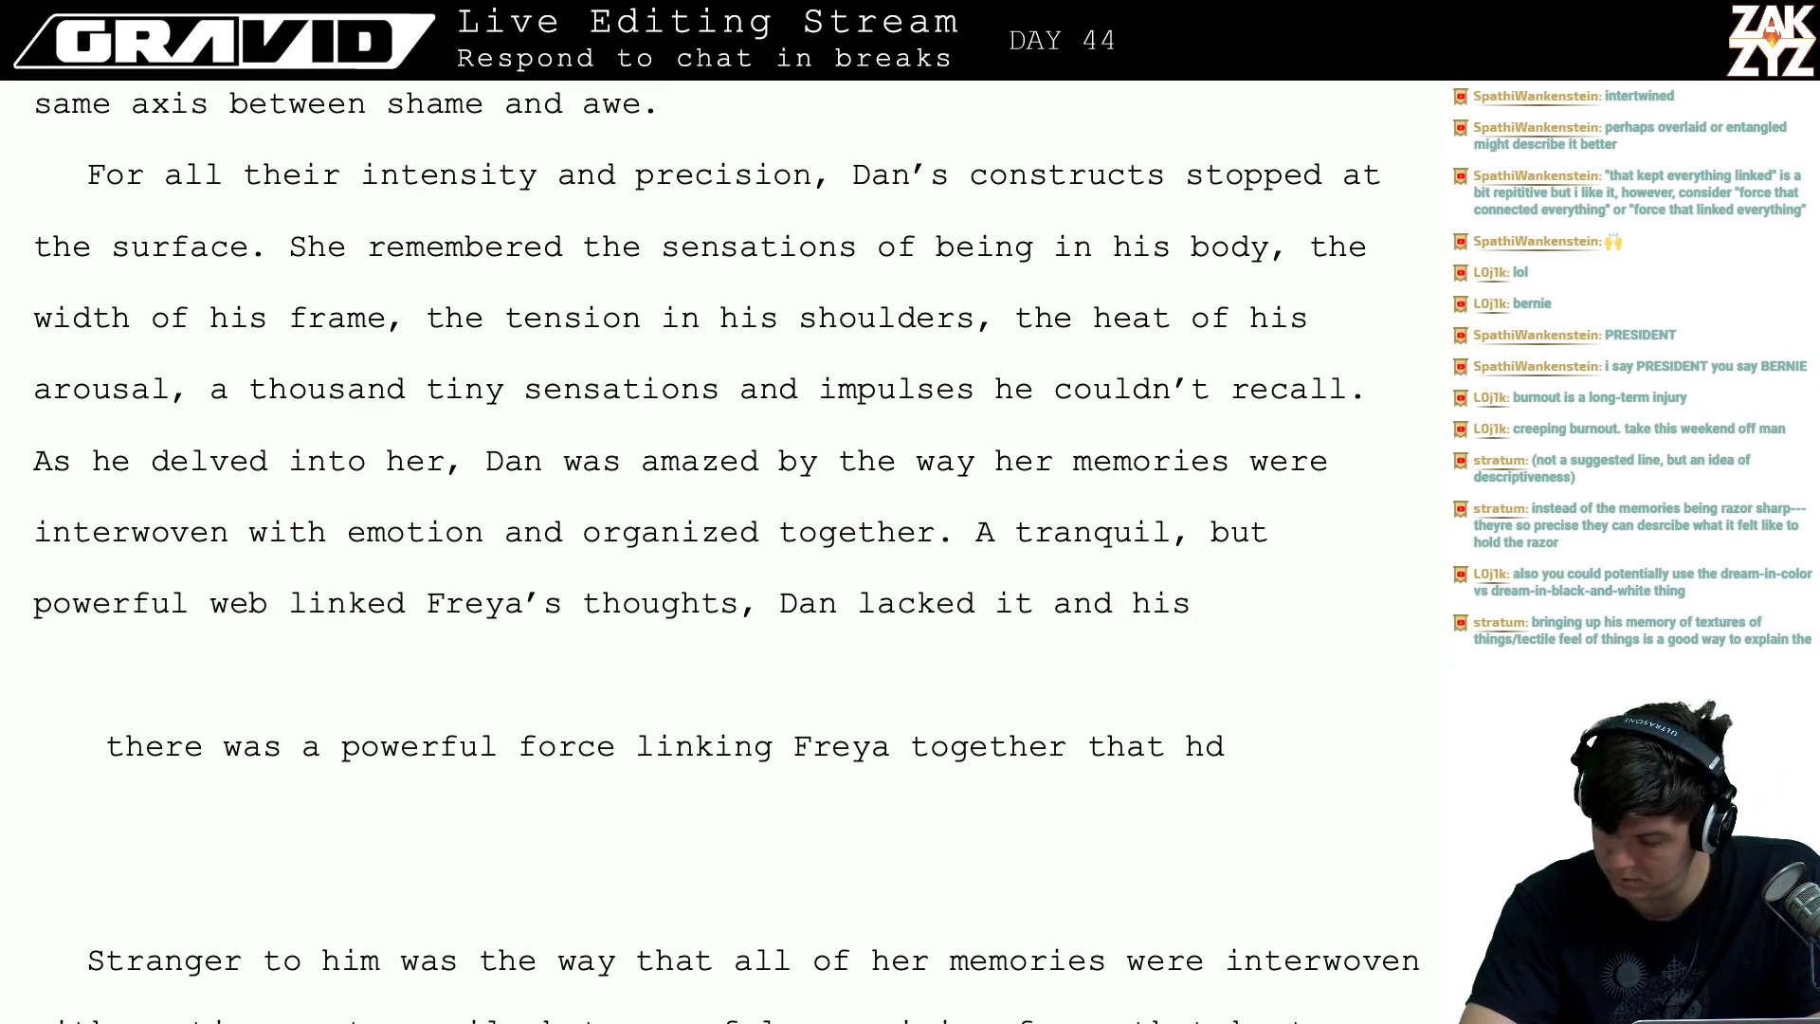
type("mind was ")
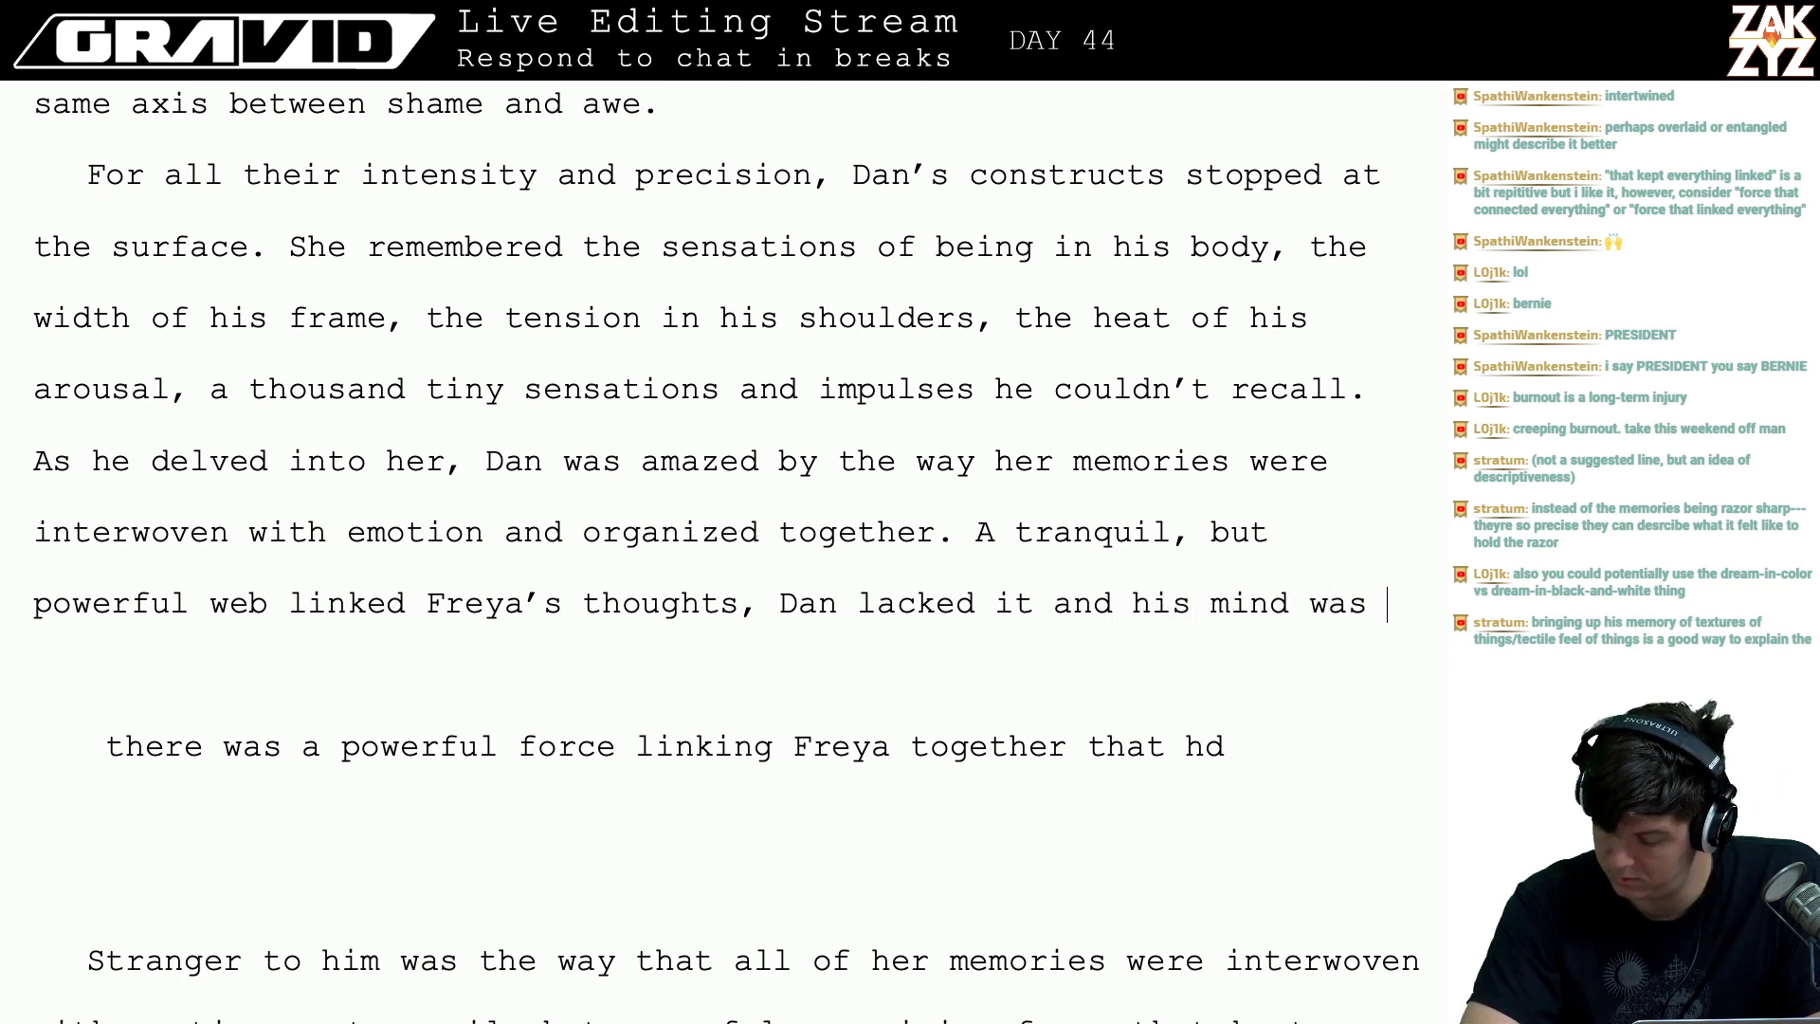
type("bedlam.")
key("Return")
key("Return")
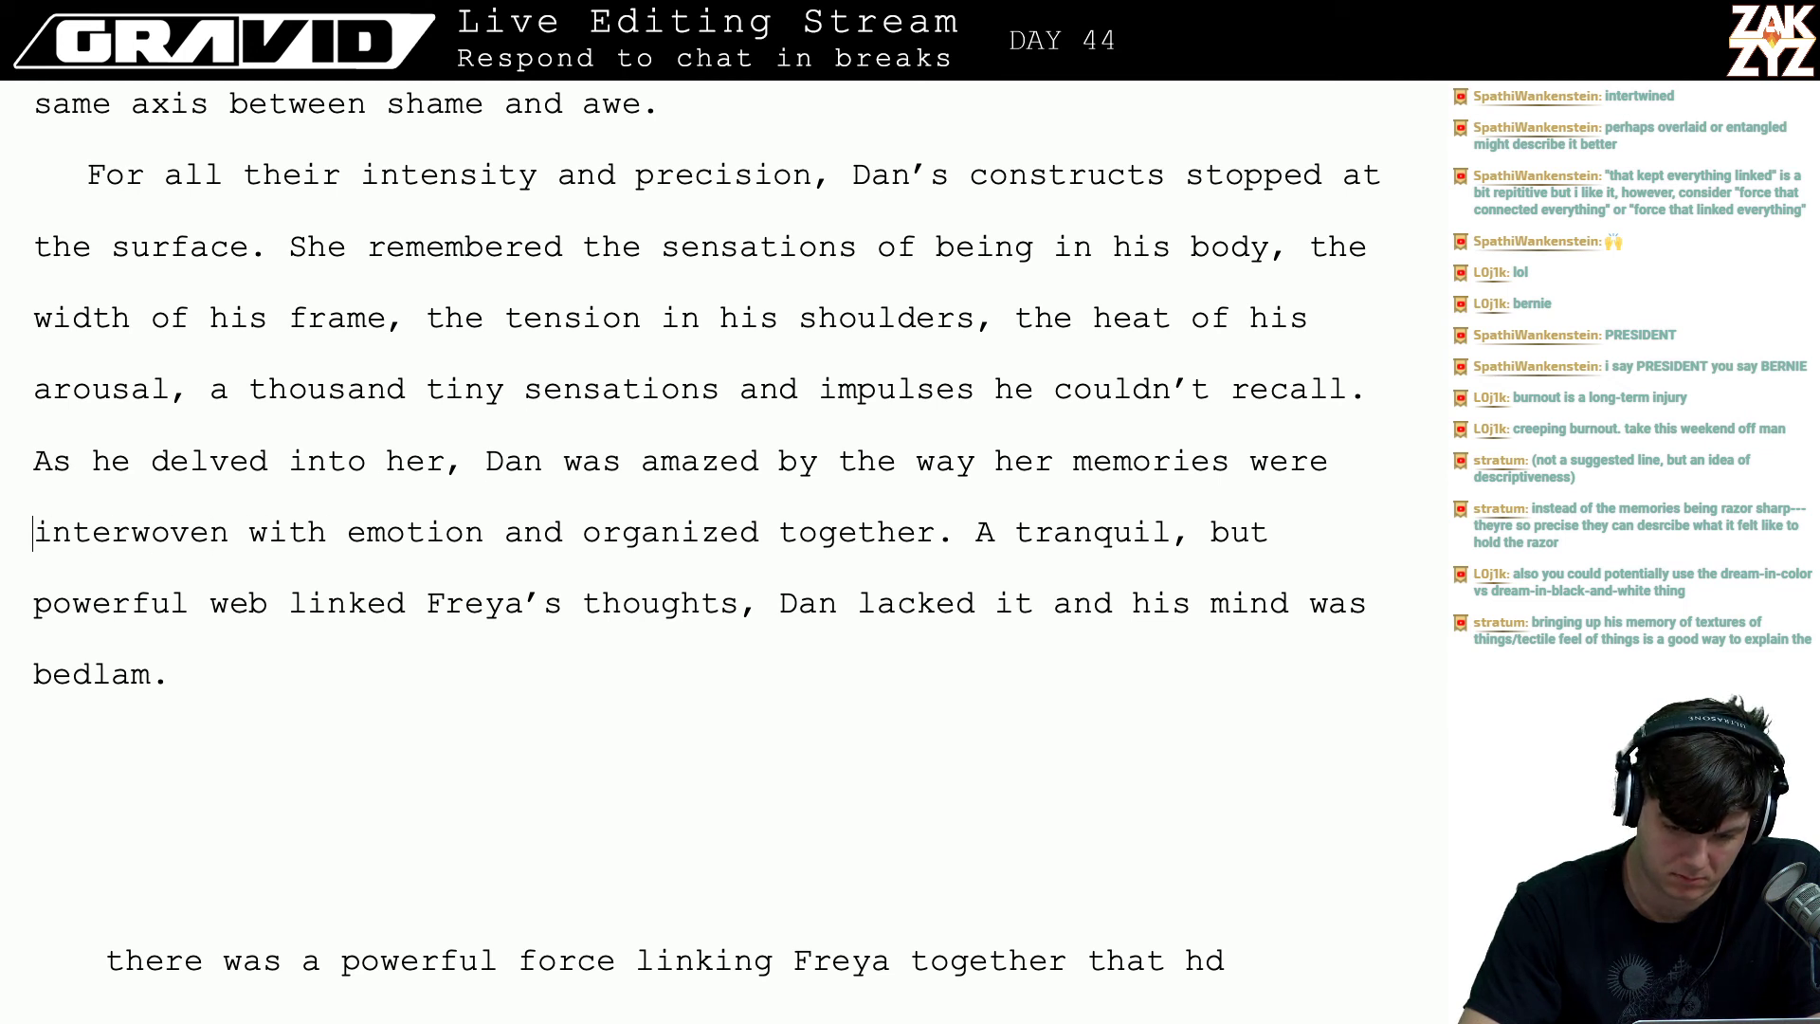
- Insert "organized," after "her memories were" and split the old "interwoven with emotion" wording into a separate paragraph below a blank line
type("ro")
key("BackSpace")
key("BackSpace")
type("o")
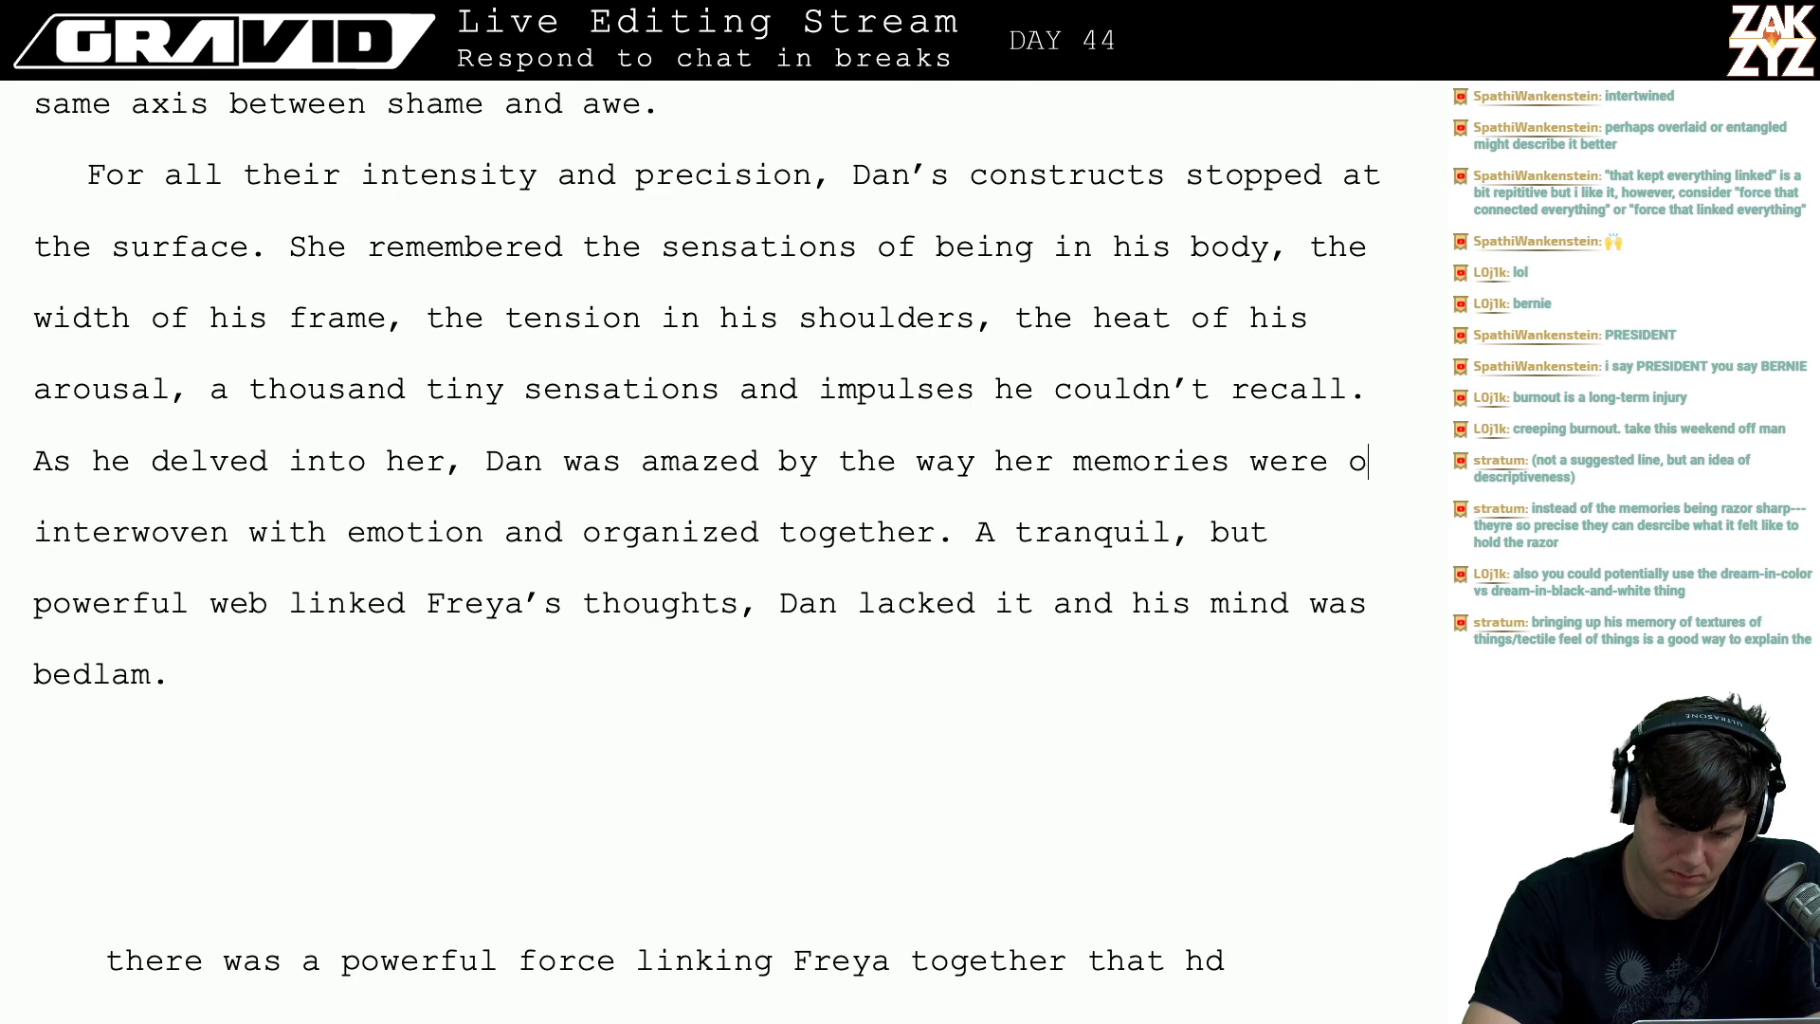
type("rganized,")
key("Return")
key("Return")
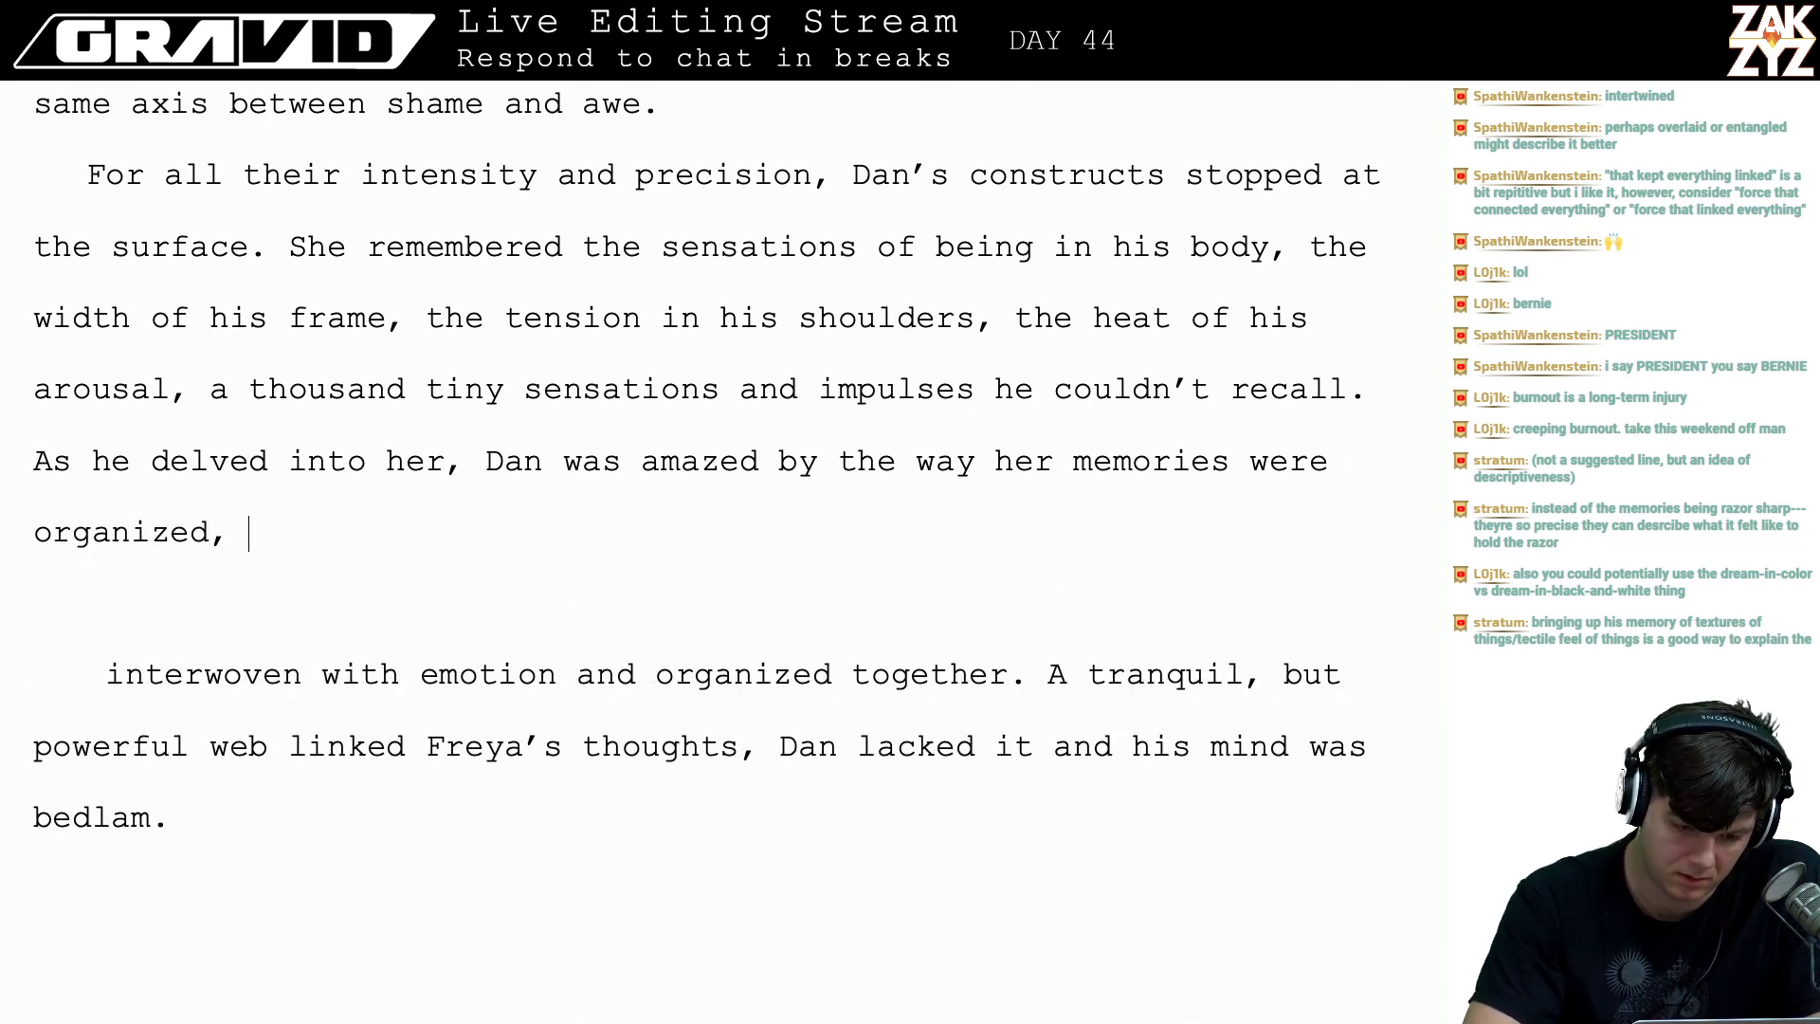
- Finish the redrafted sentence after "organized," with "interwoven in a web of emotion."
type("interwov")
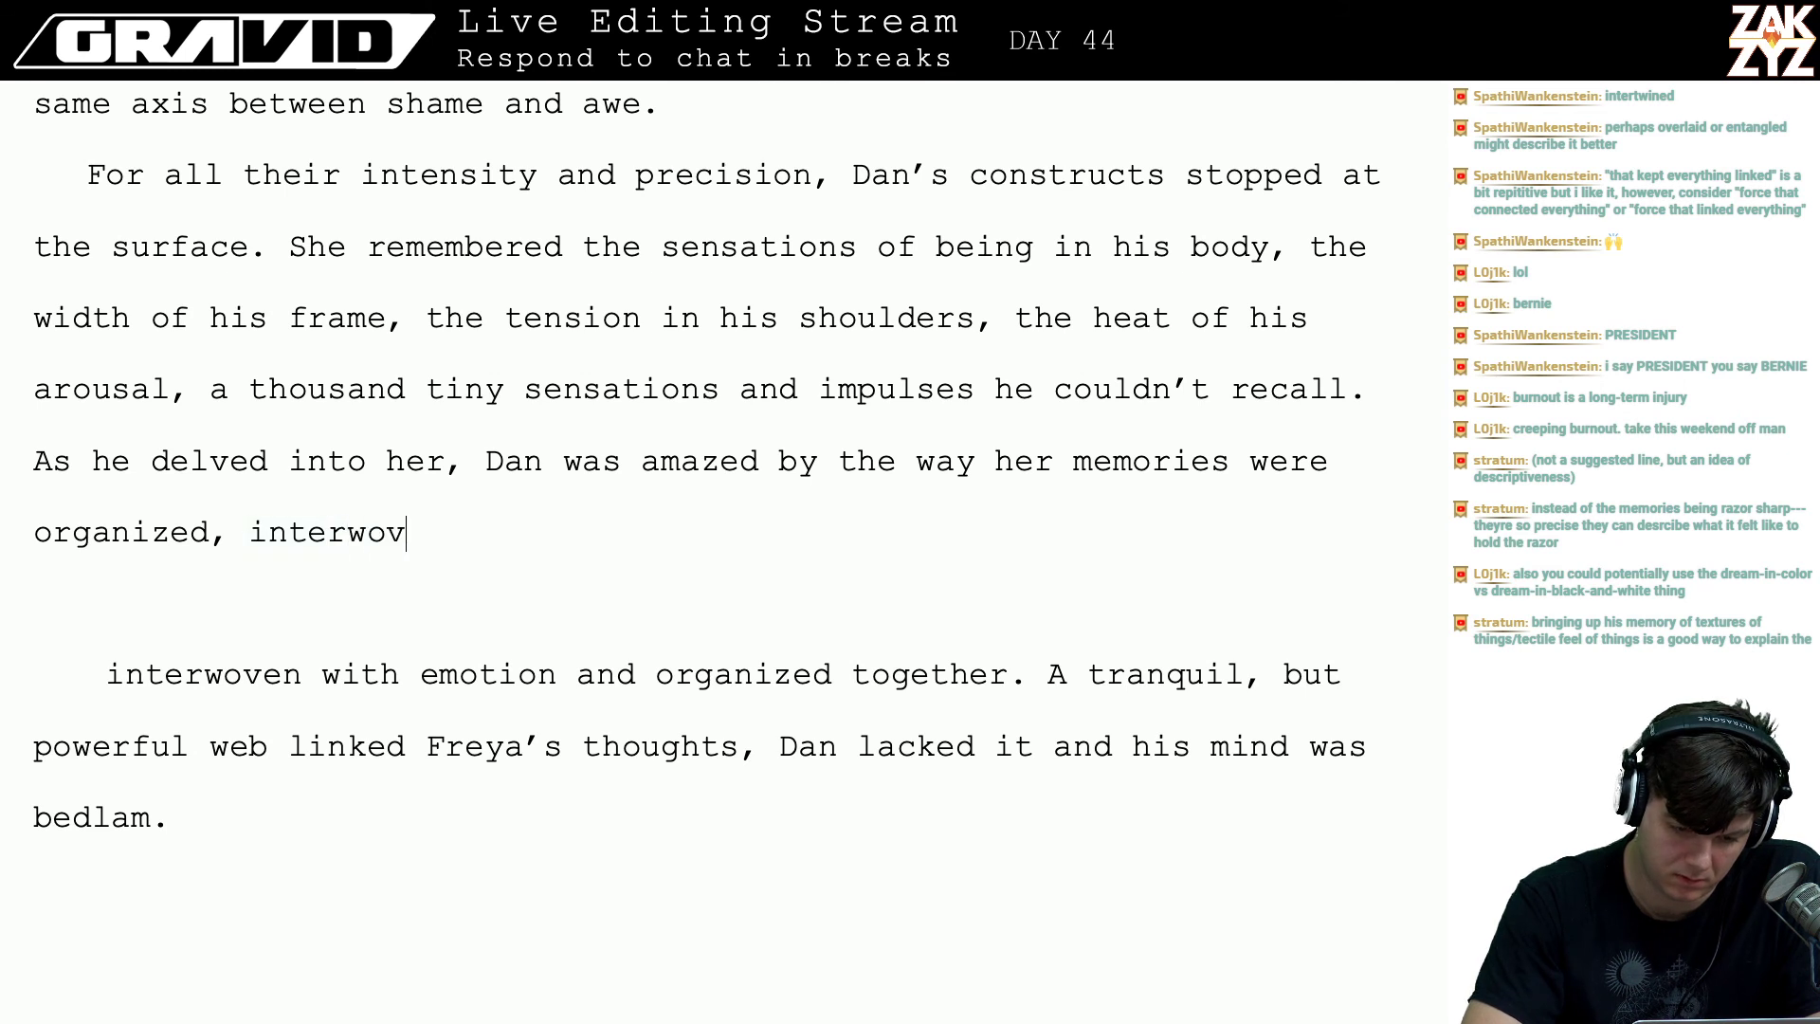
type("en in a web of e")
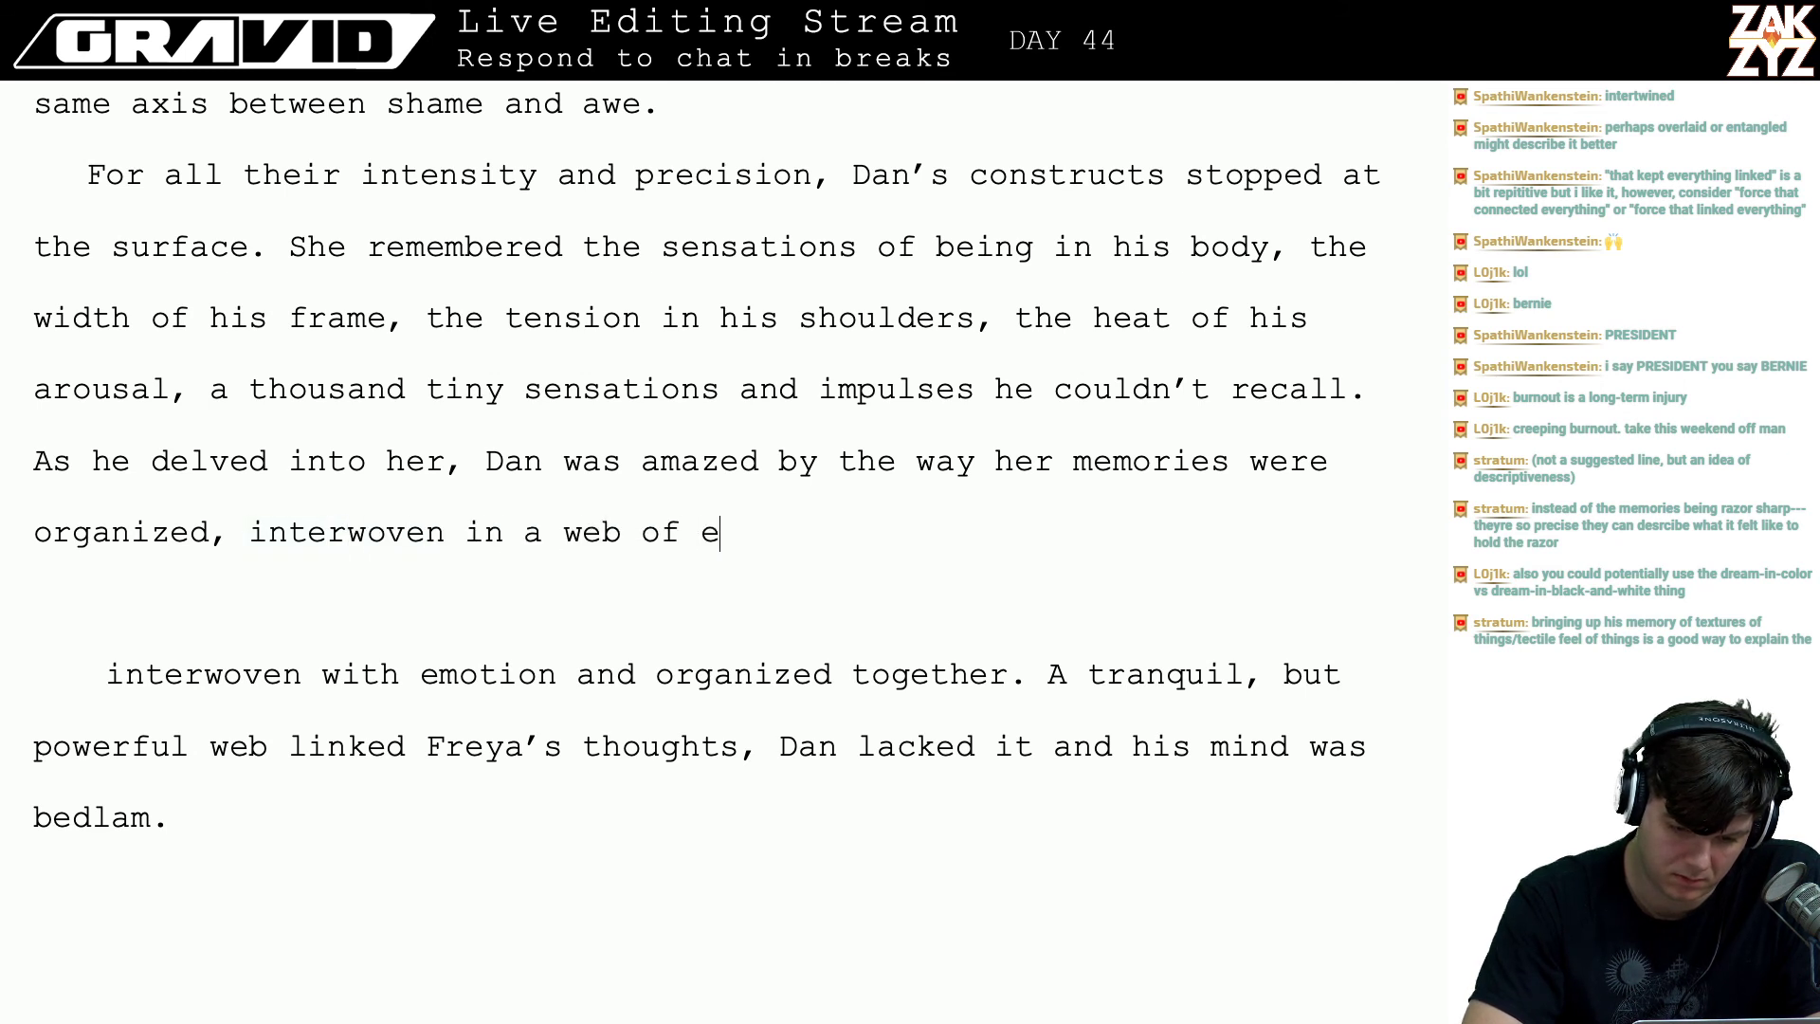
type("motion. ")
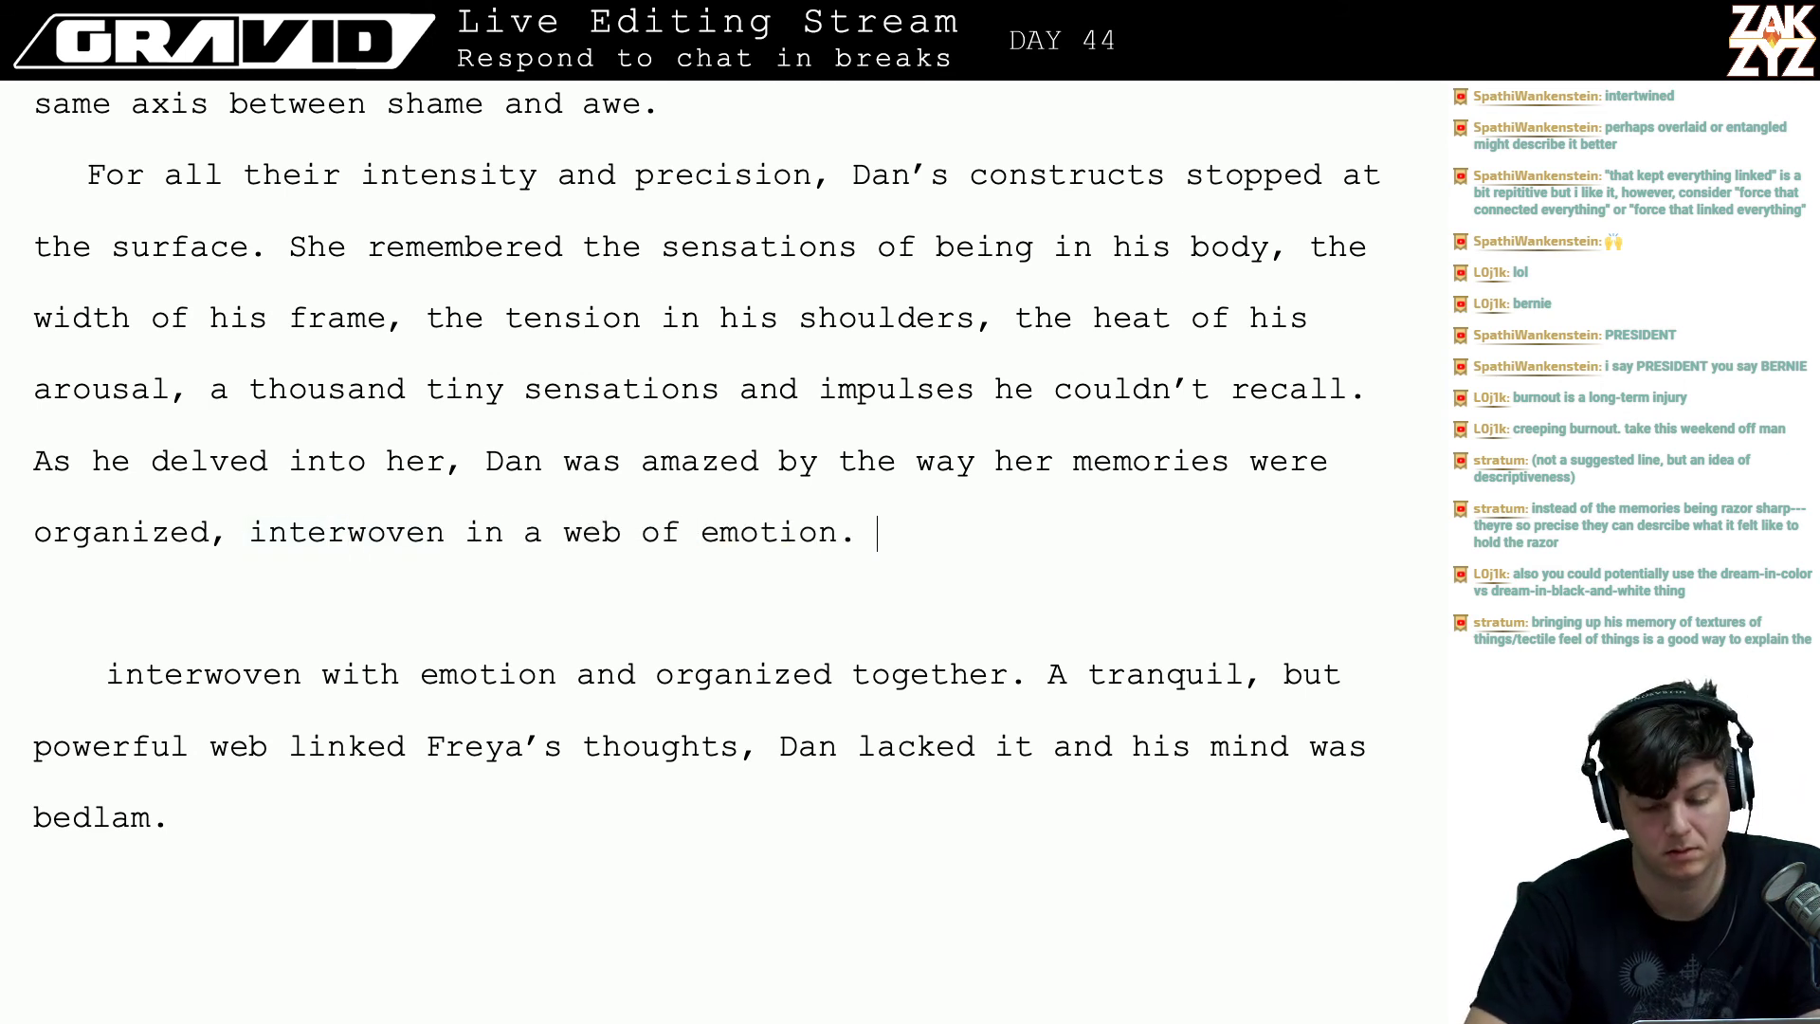
type("Her")
key("BackSpace")
key("BackSpace")
key("BackSpace")
type("There as")
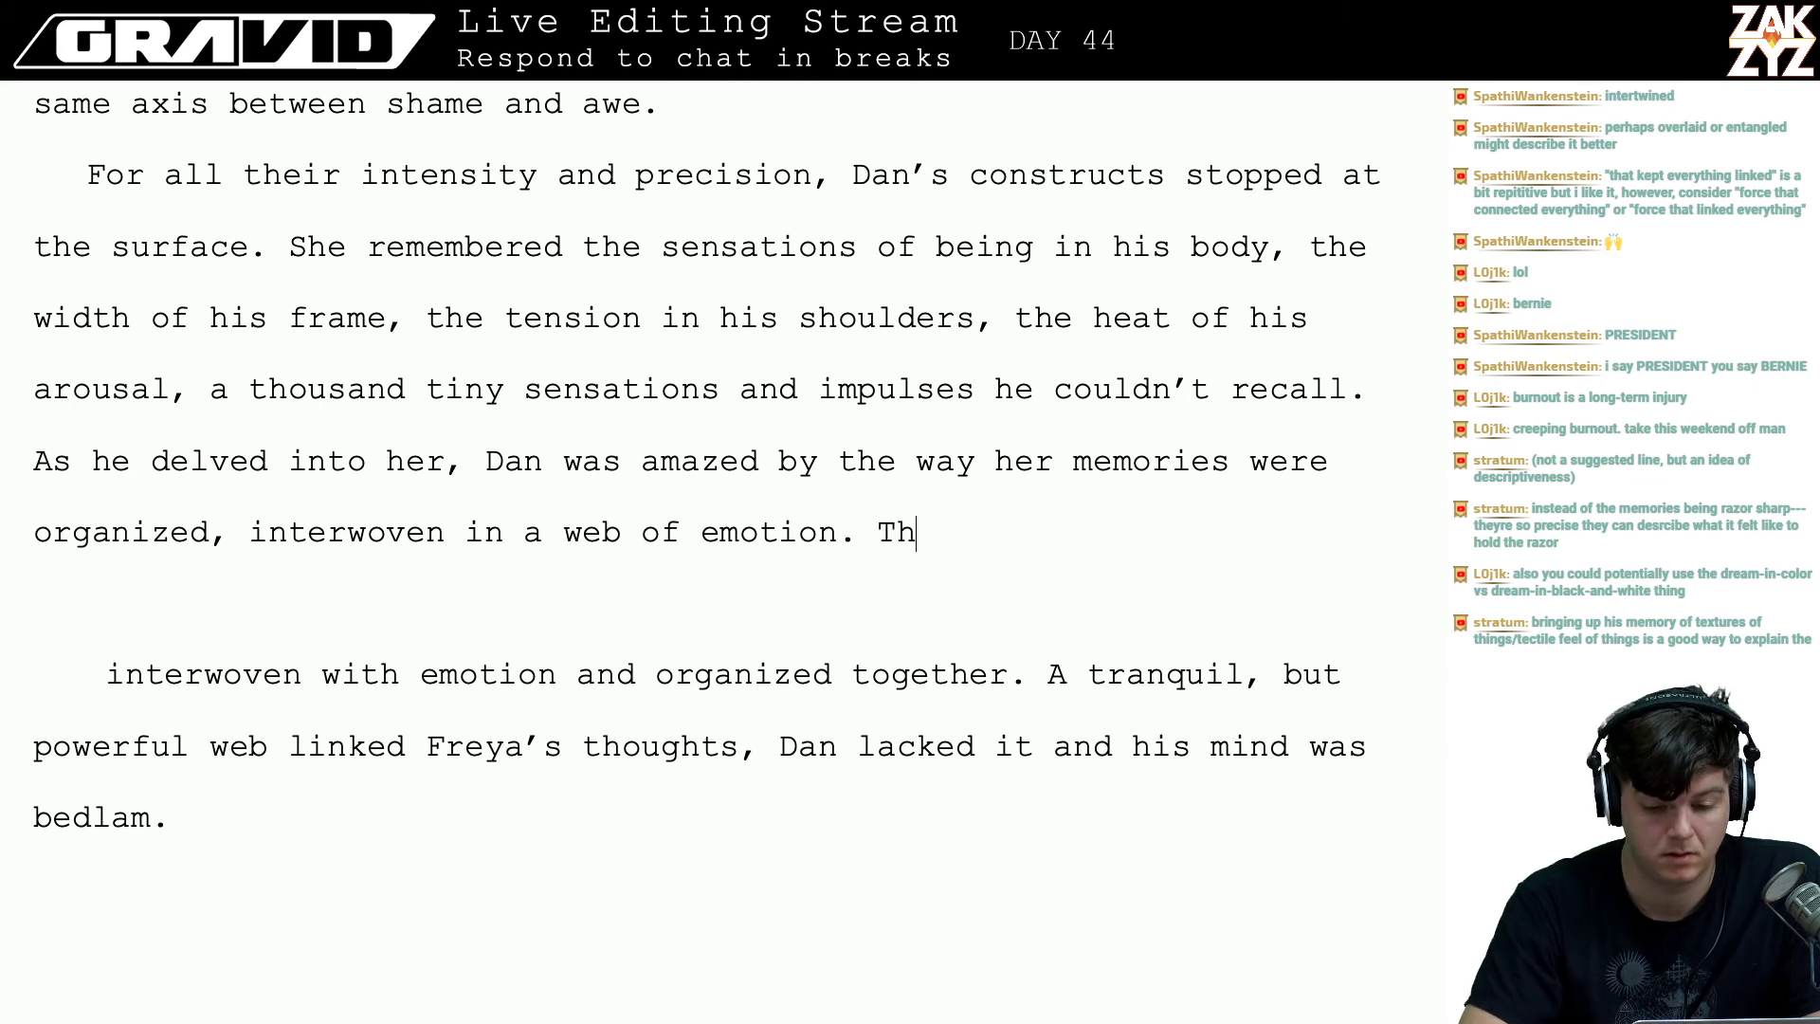
key("BackSpace")
key("BackSpace")
key("BackSpace")
key("BackSpace")
key("BackSpace")
key("BackSpace")
key("BackSpace")
key("BackSpace")
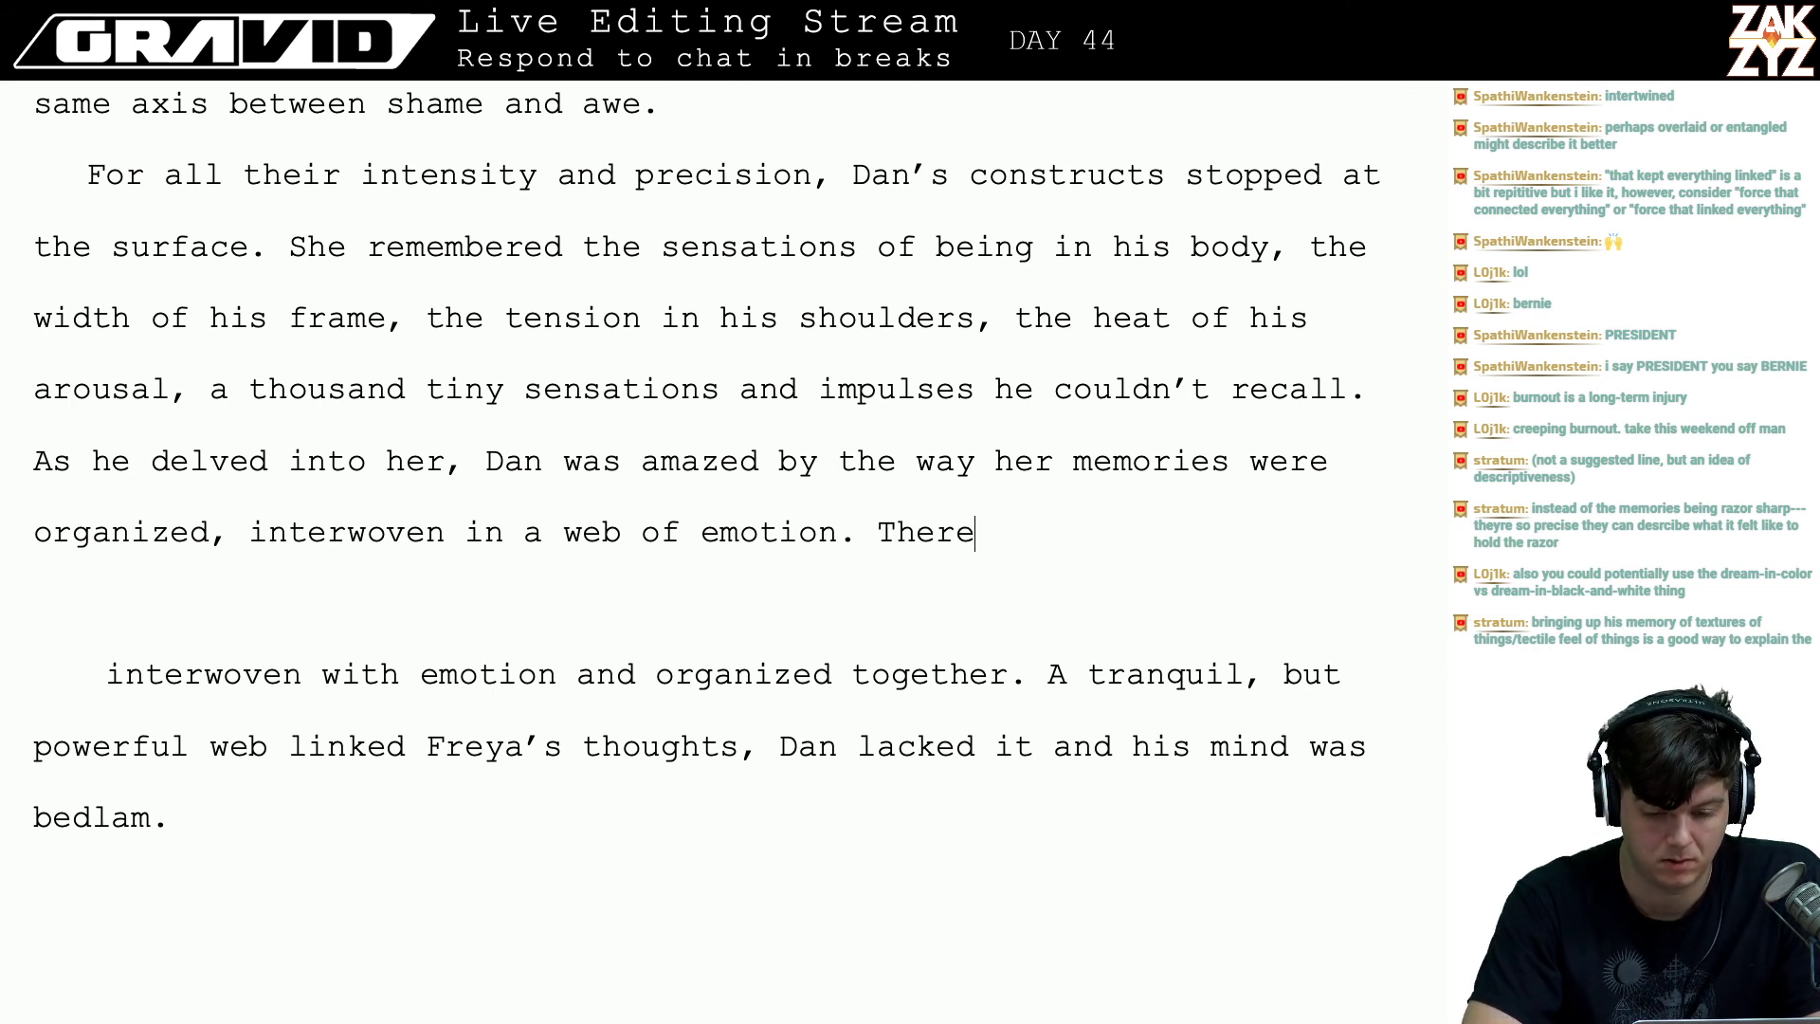
type("I")
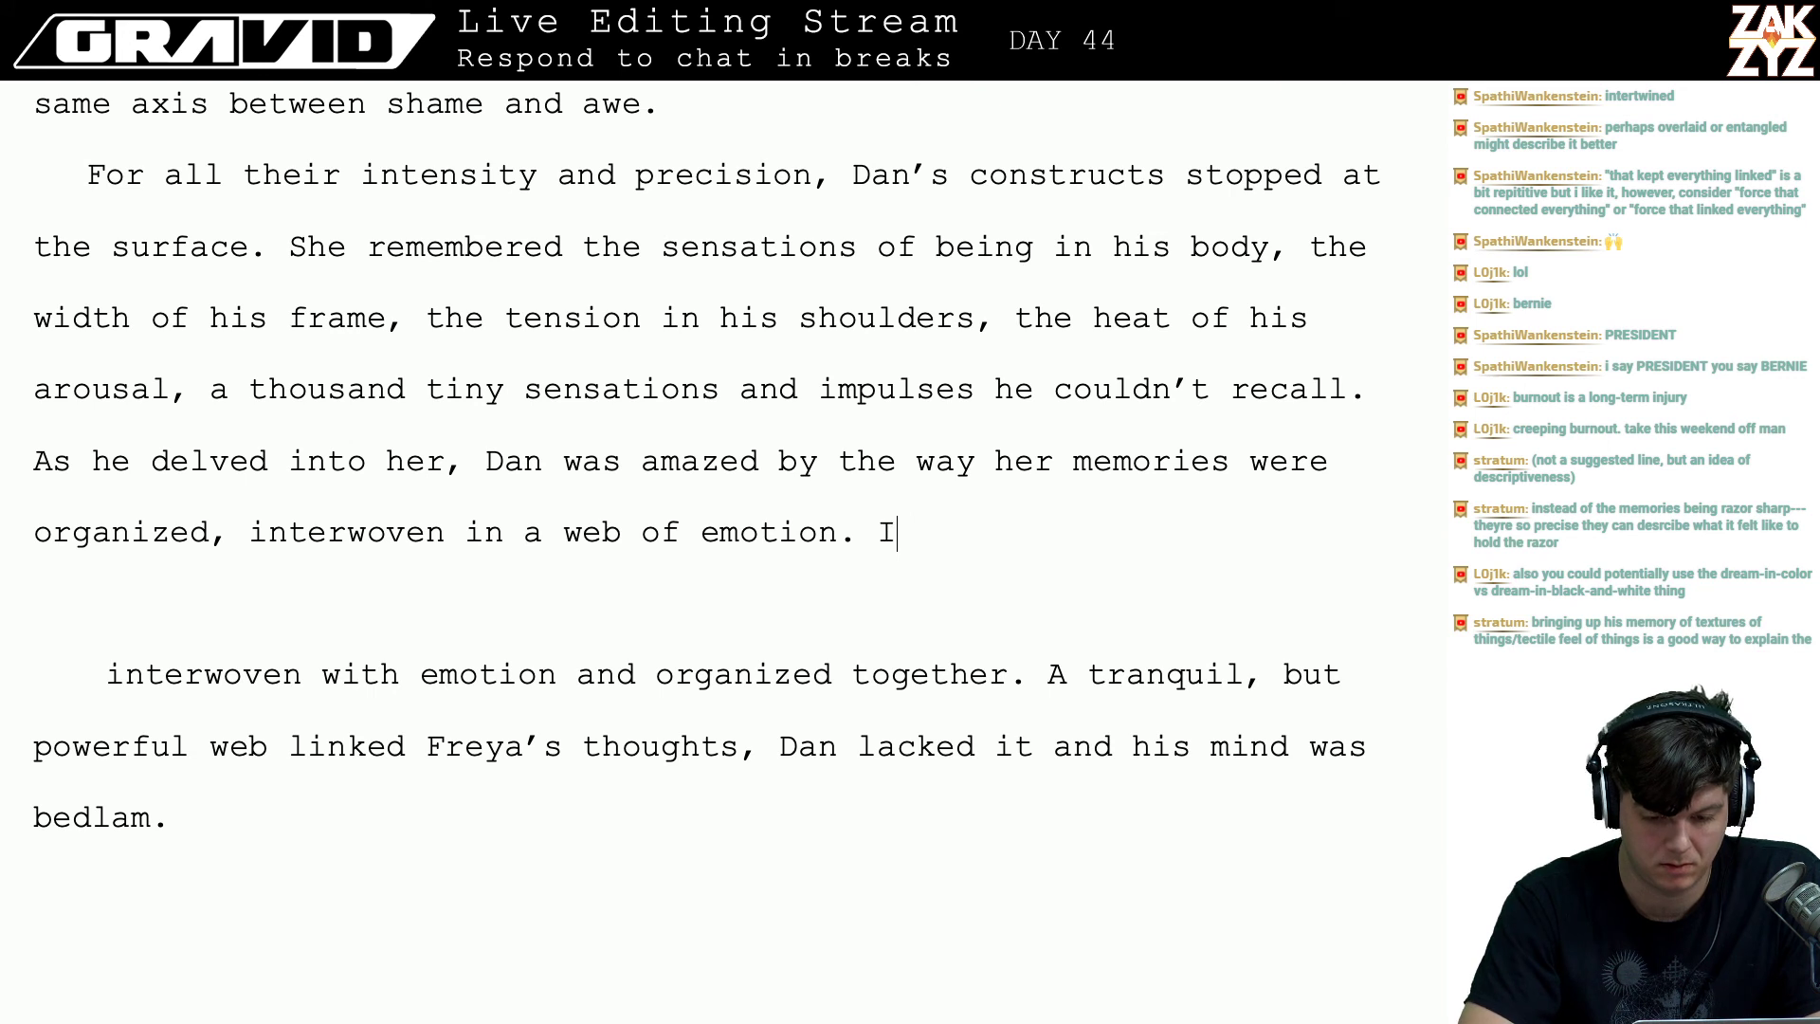
key("BackSpace")
- Follow "web of emotion." with a new sentence reading "Dan lacked that linking force, his memory was bedlam"
type("Dan lacke")
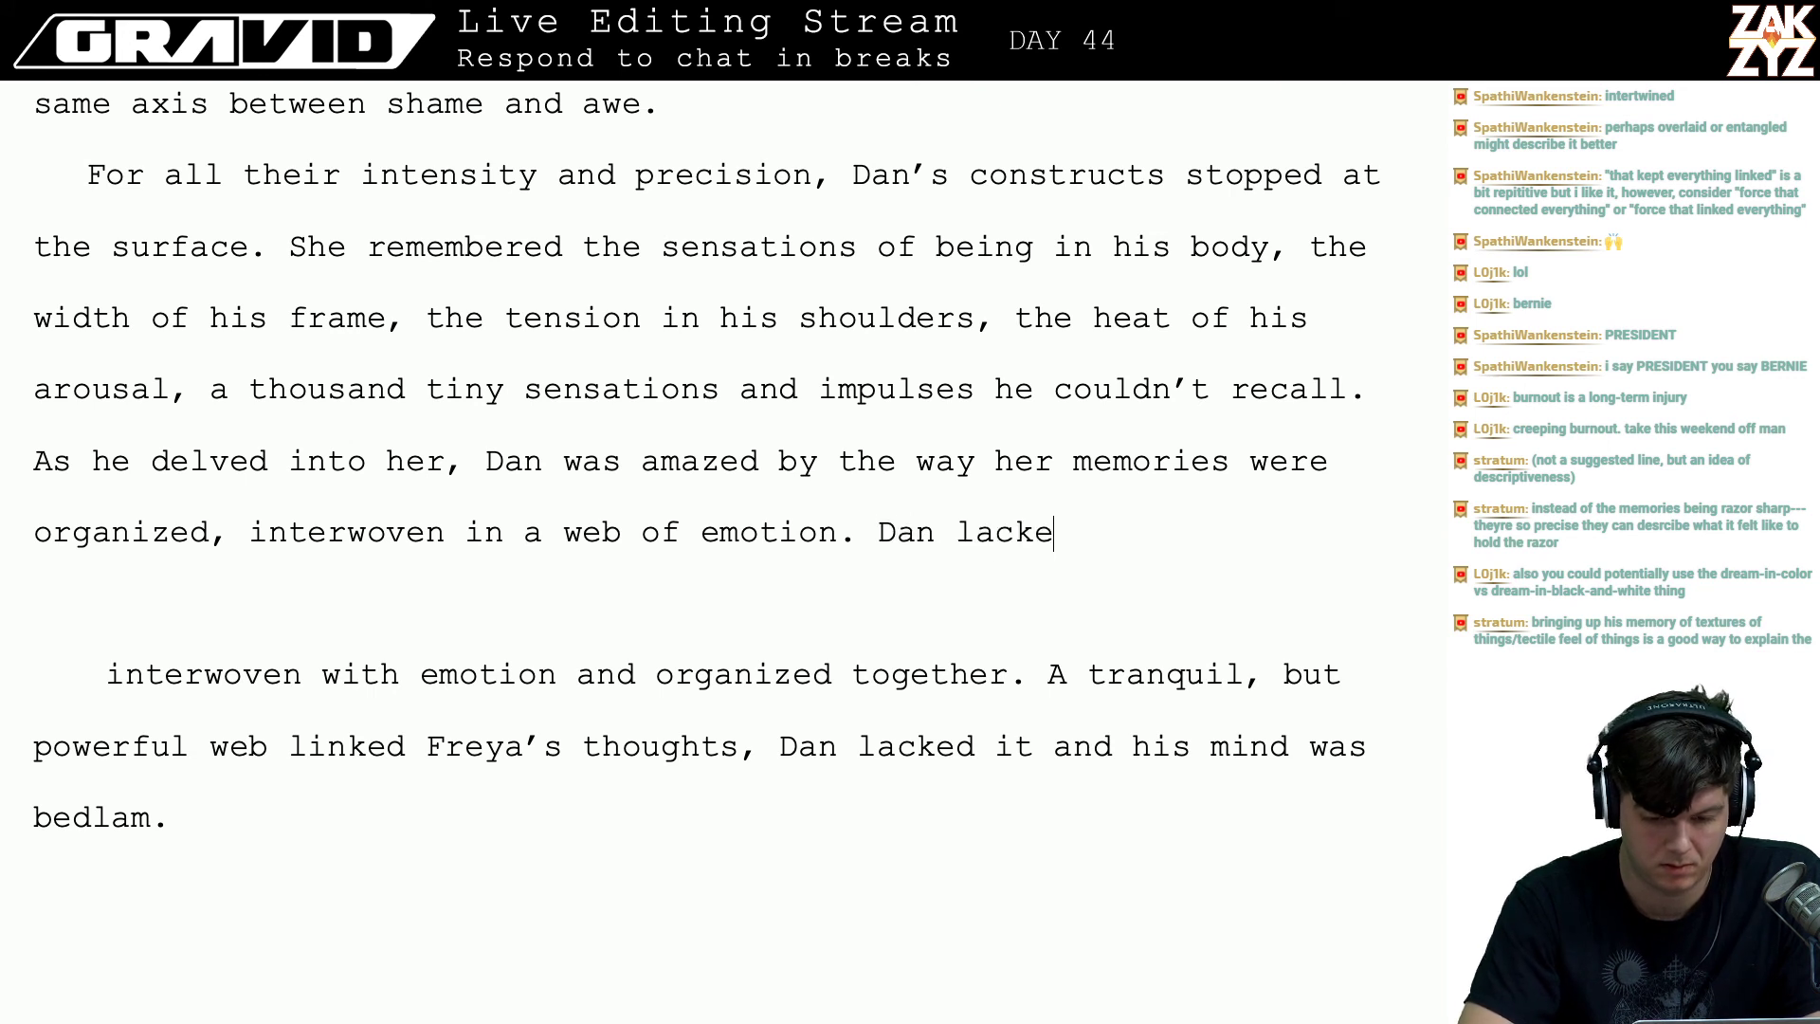
type("d that linking fo")
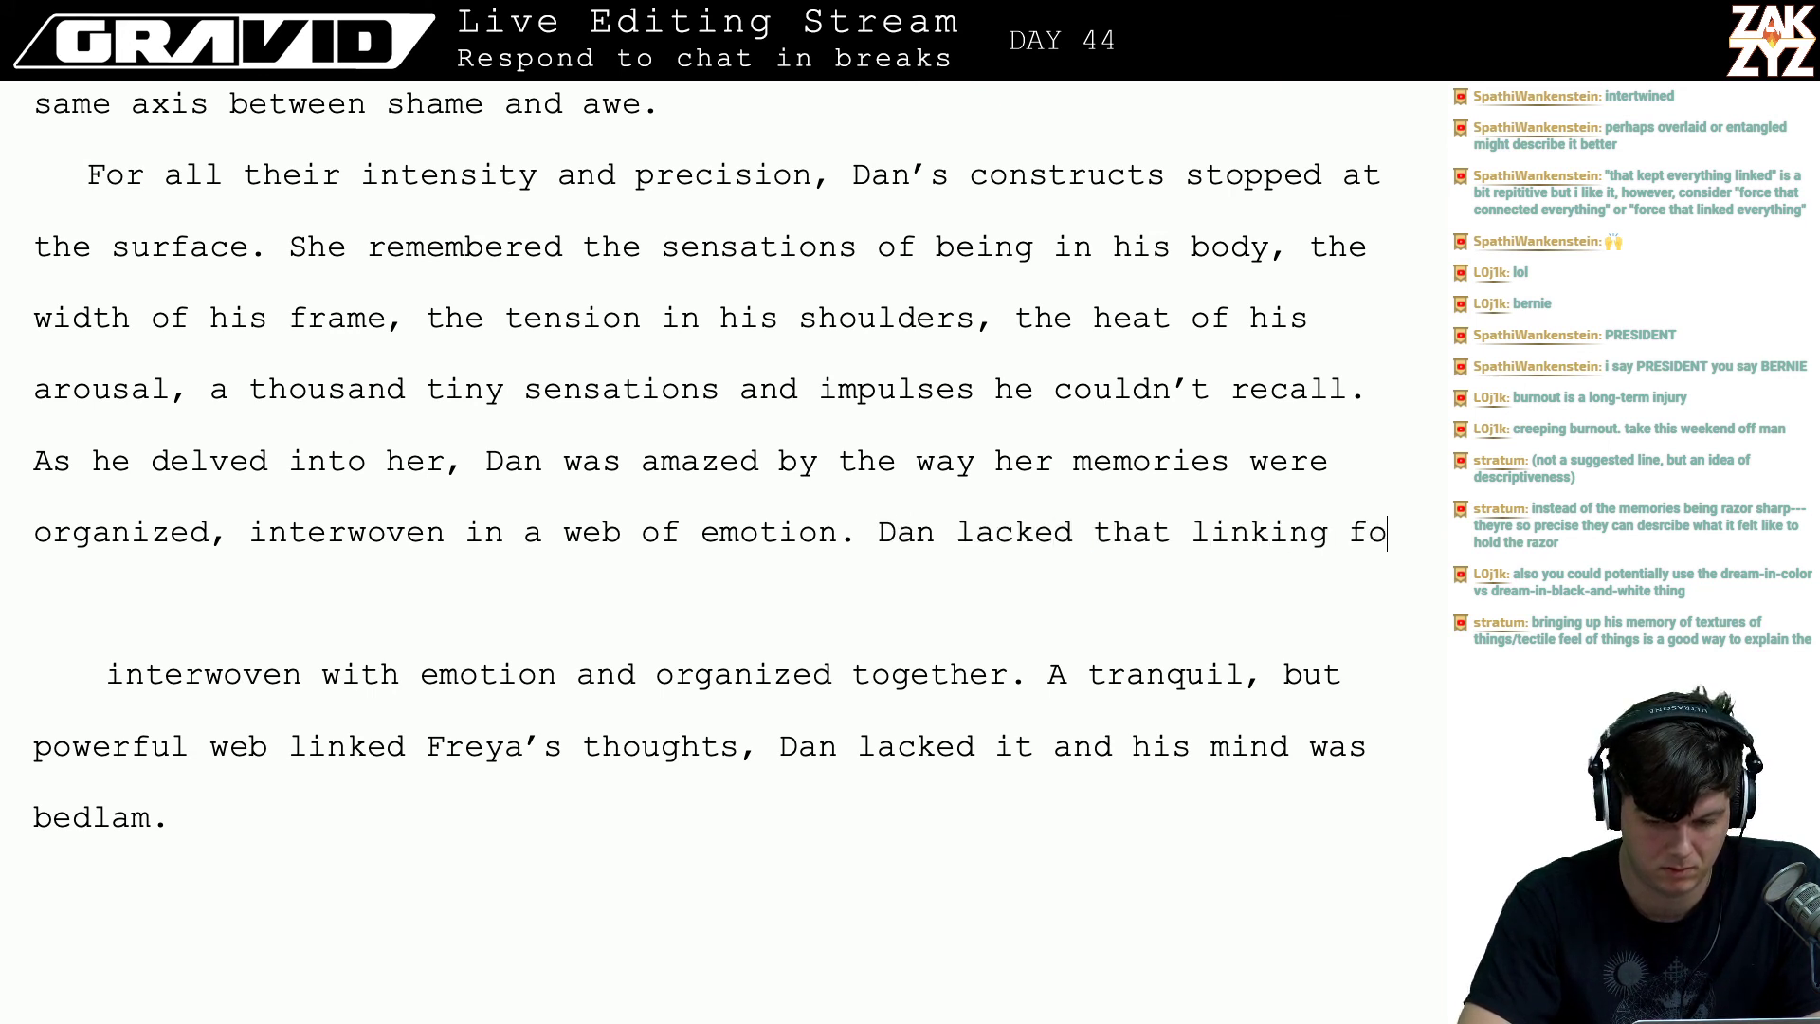
type("rce, his ")
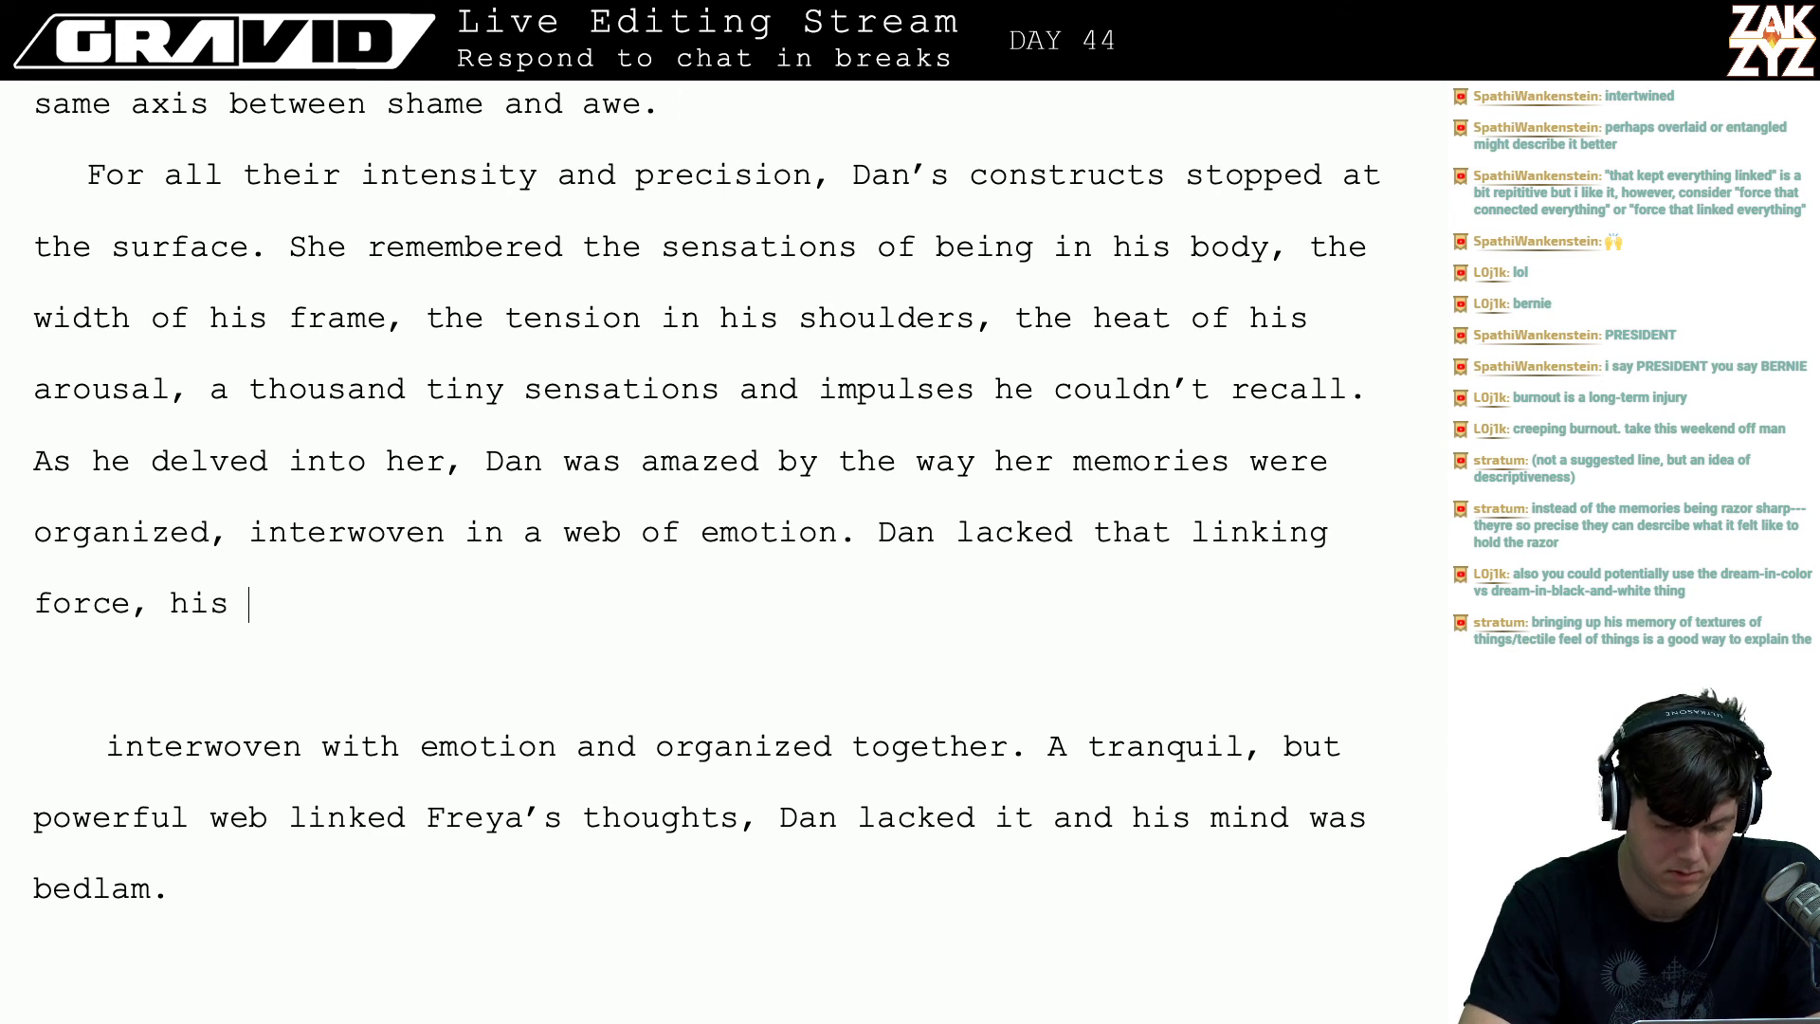
type("memory wer")
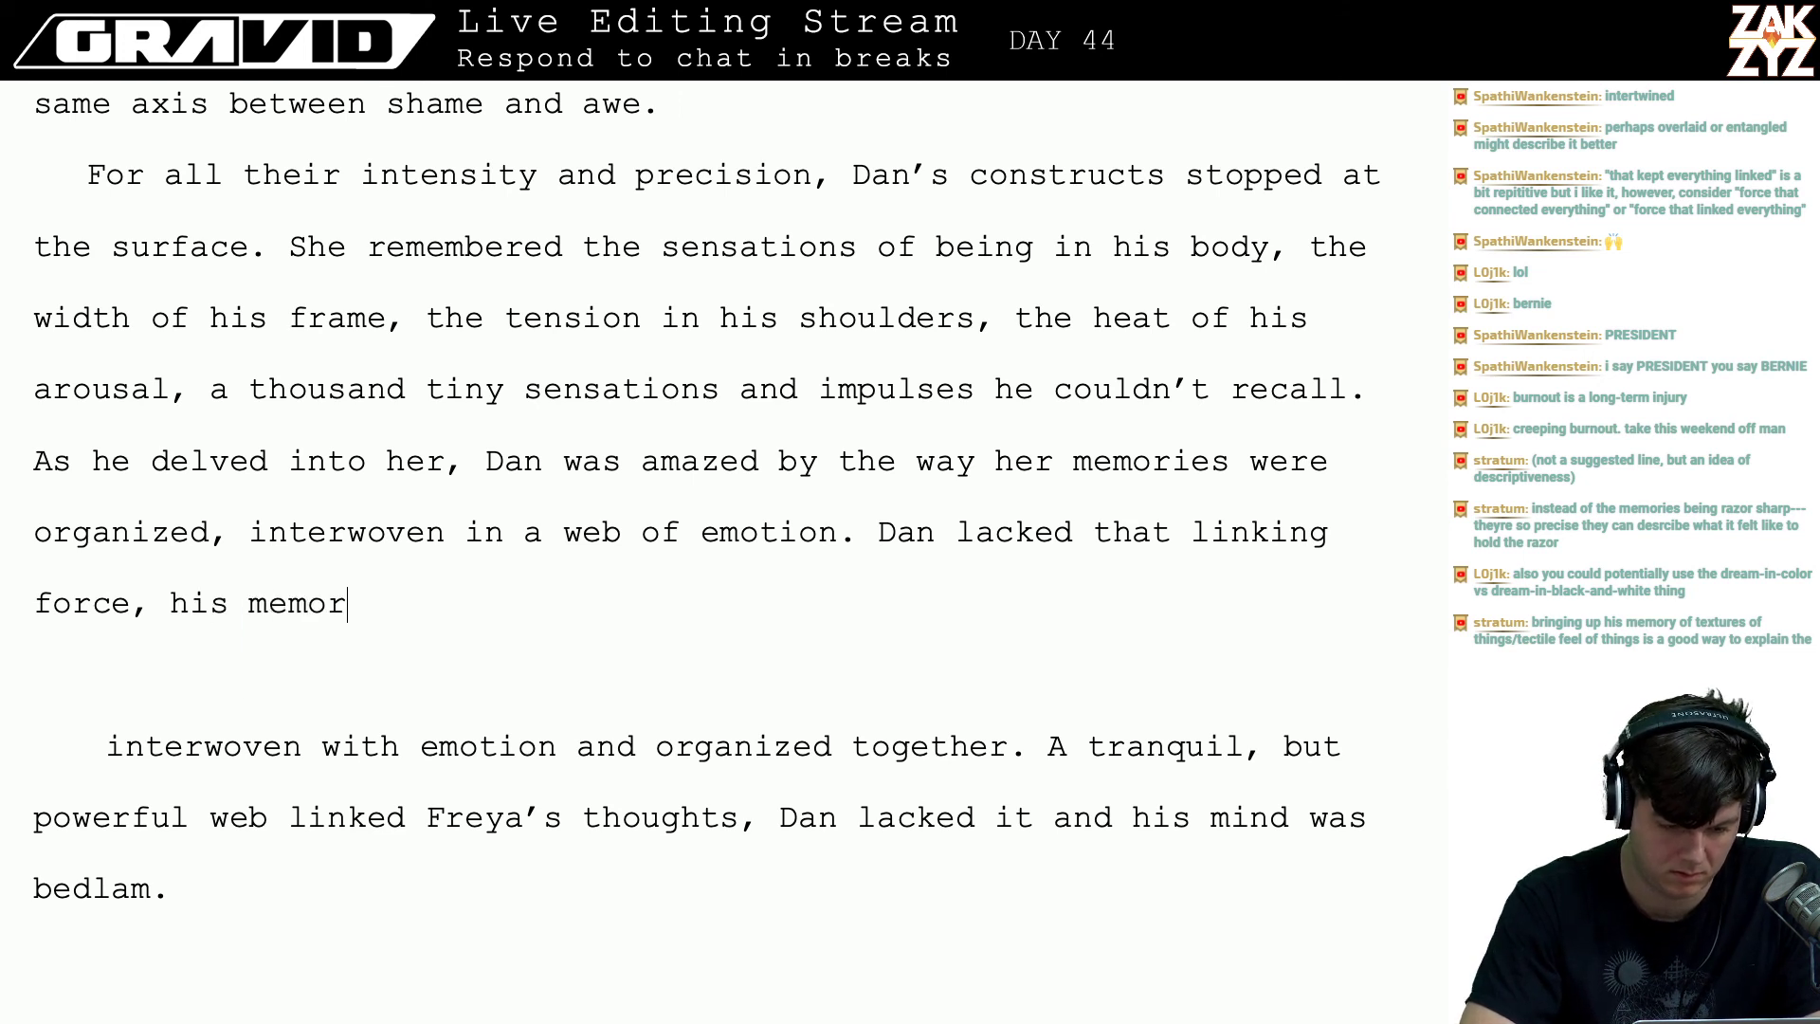
key("BackSpace")
key("BackSpace")
key("BackSpace")
key("BackSpace")
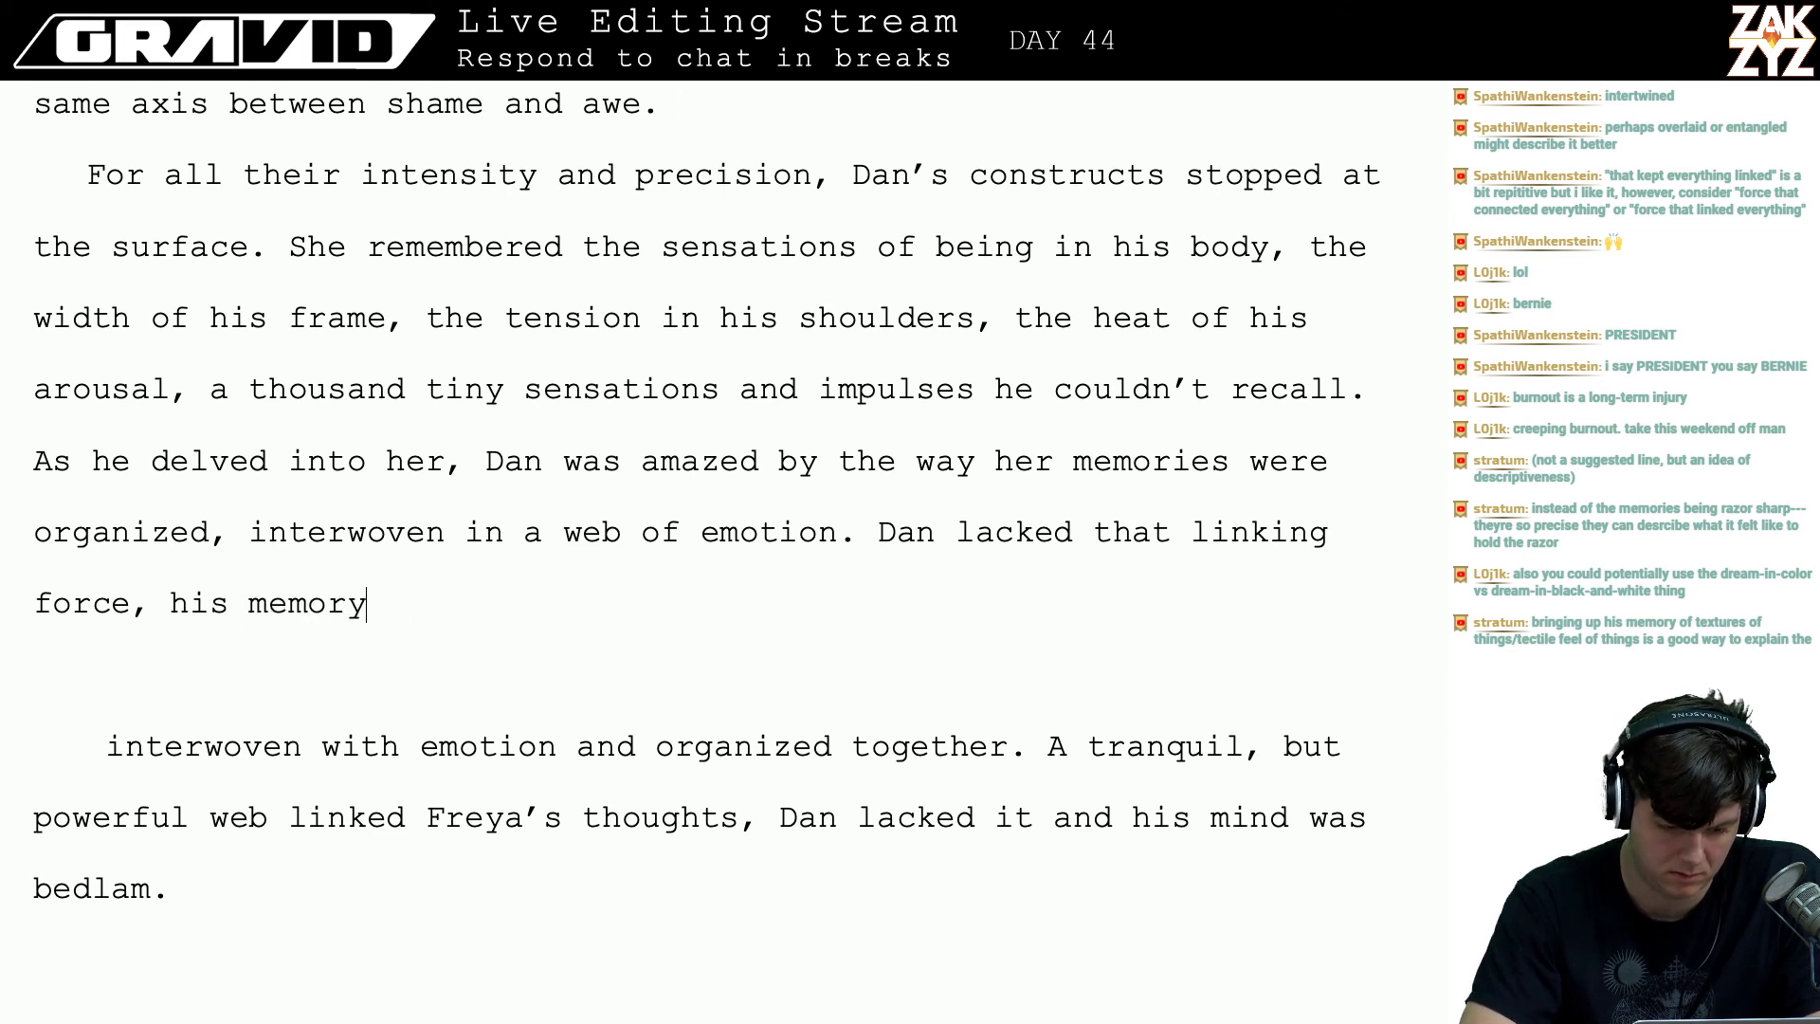
type("was a")
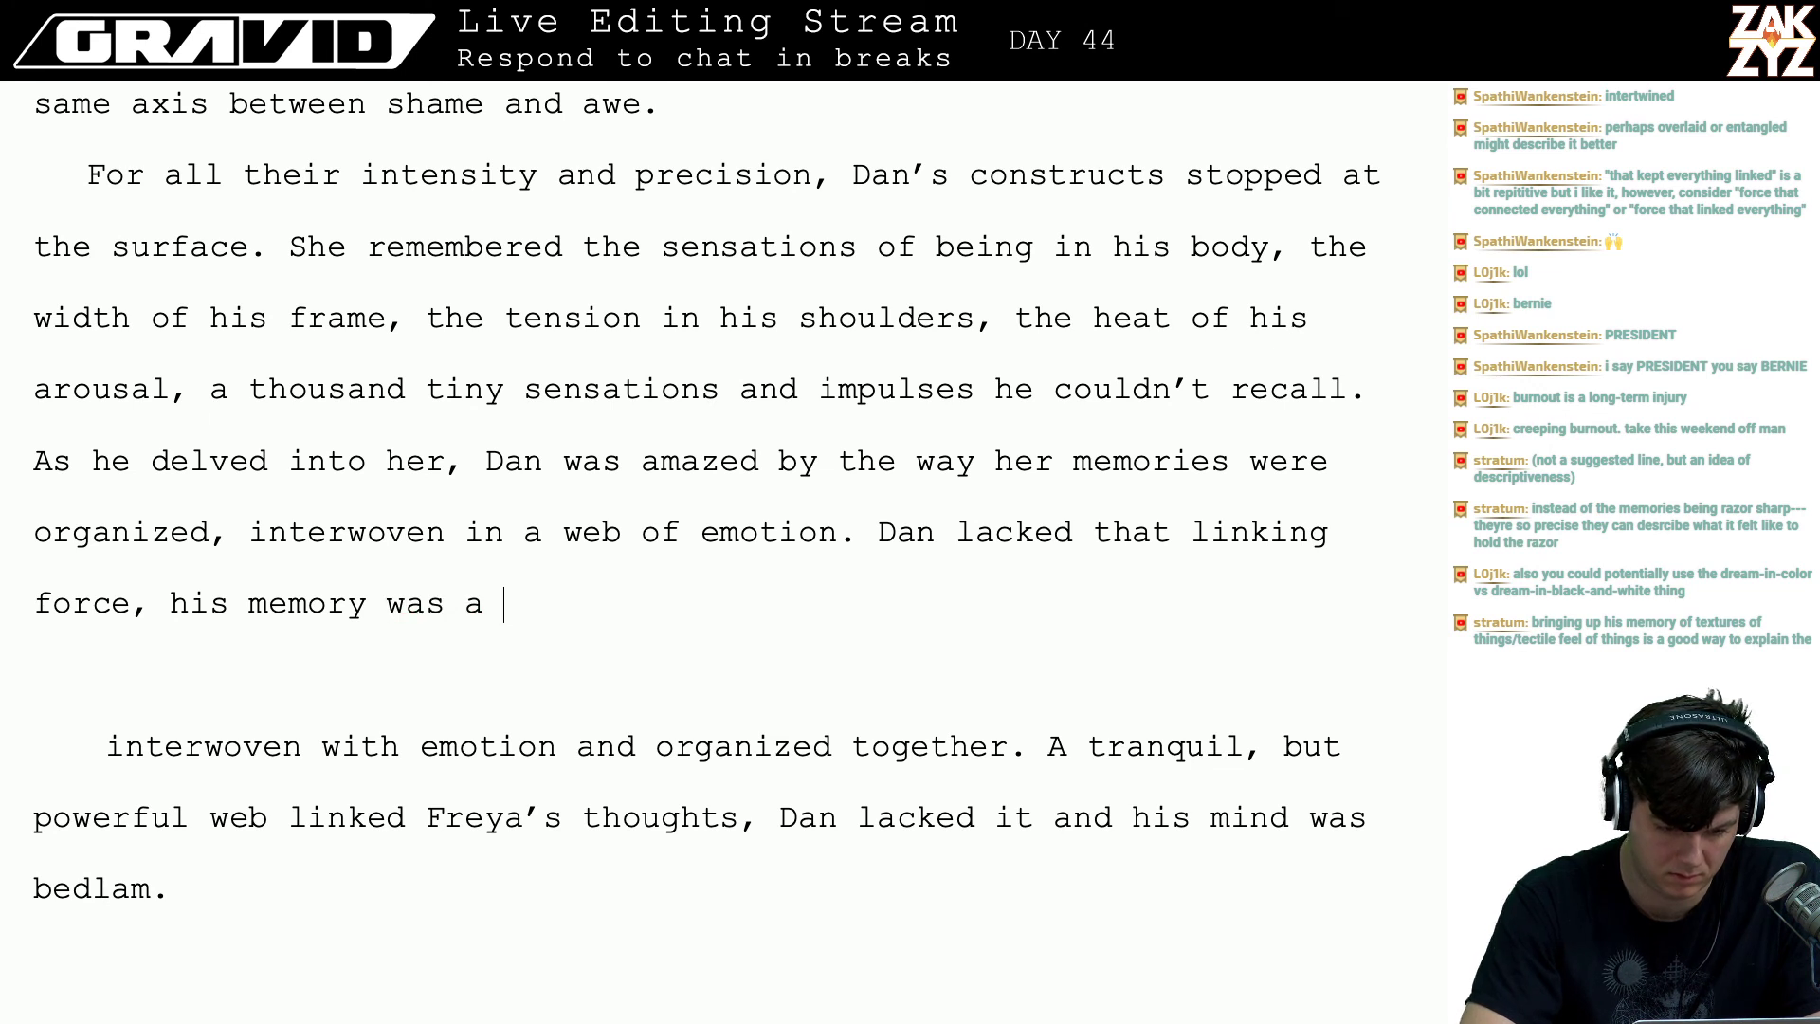
key("BackSpace")
key("BackSpace")
type("bedlam ")
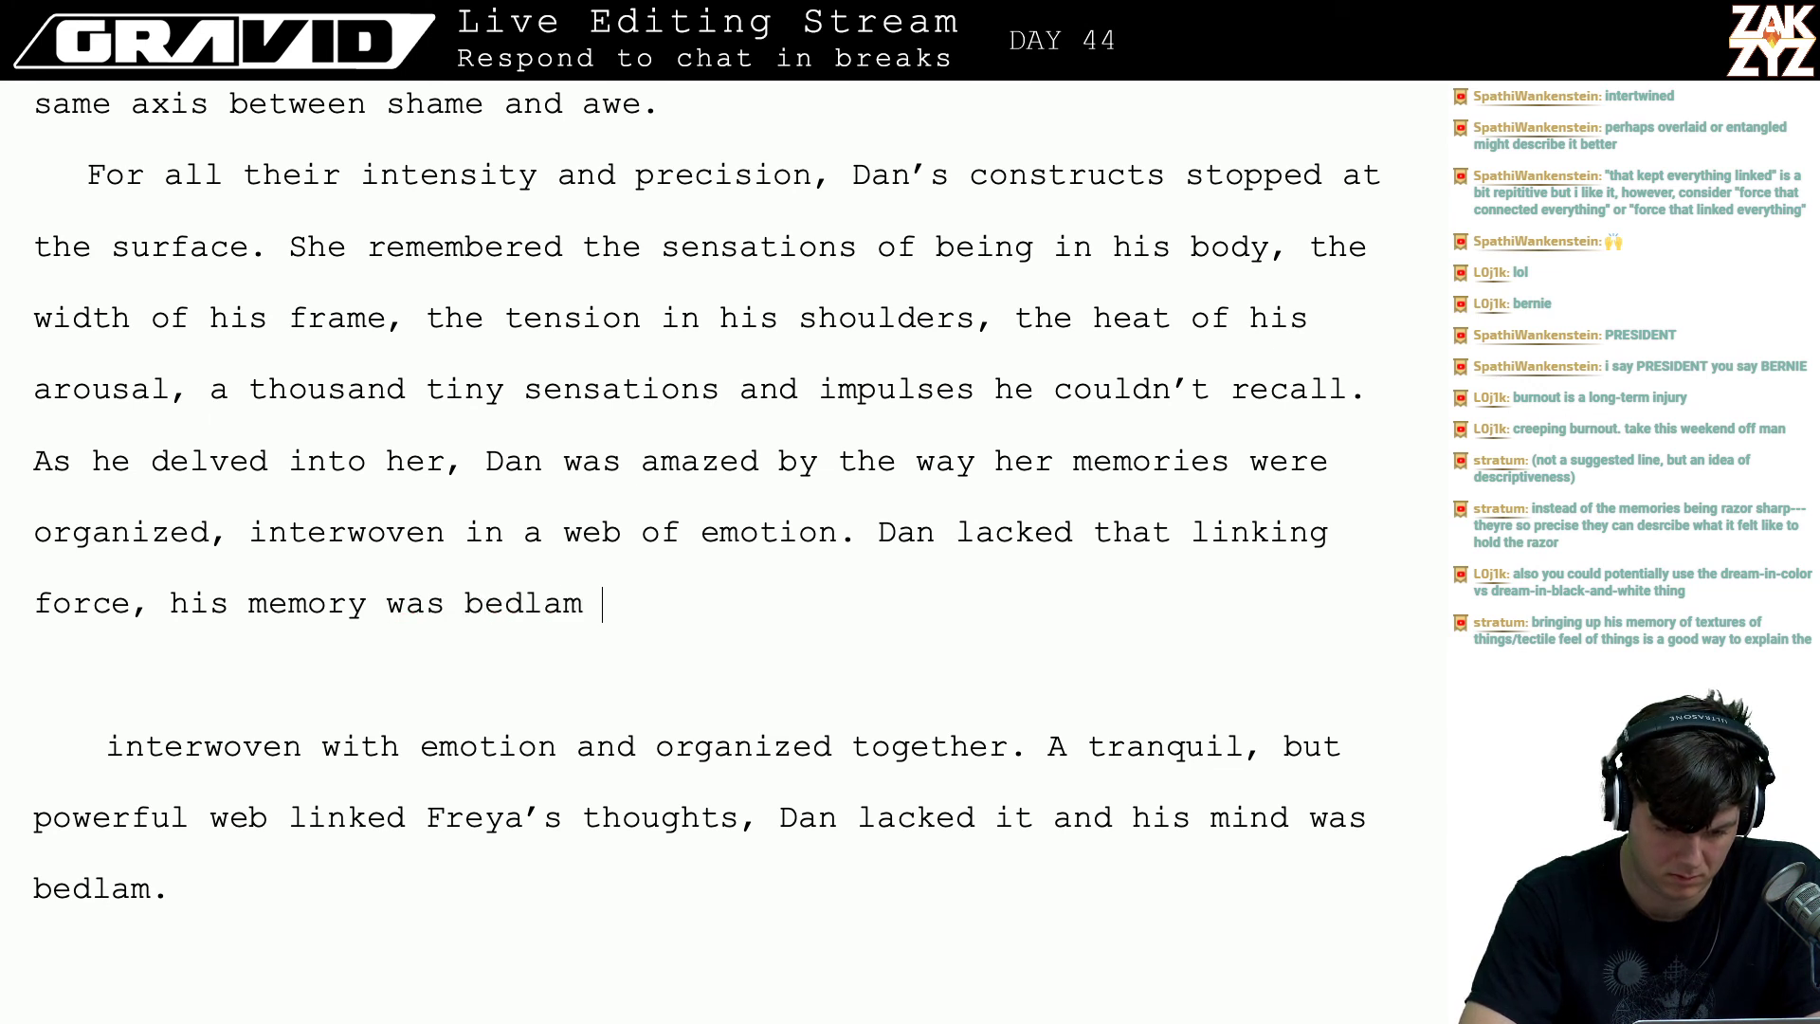
- Extend the sentence ending "his memory was bedlam" with "in comparison, and he keenly"
type("in compar")
type(",")
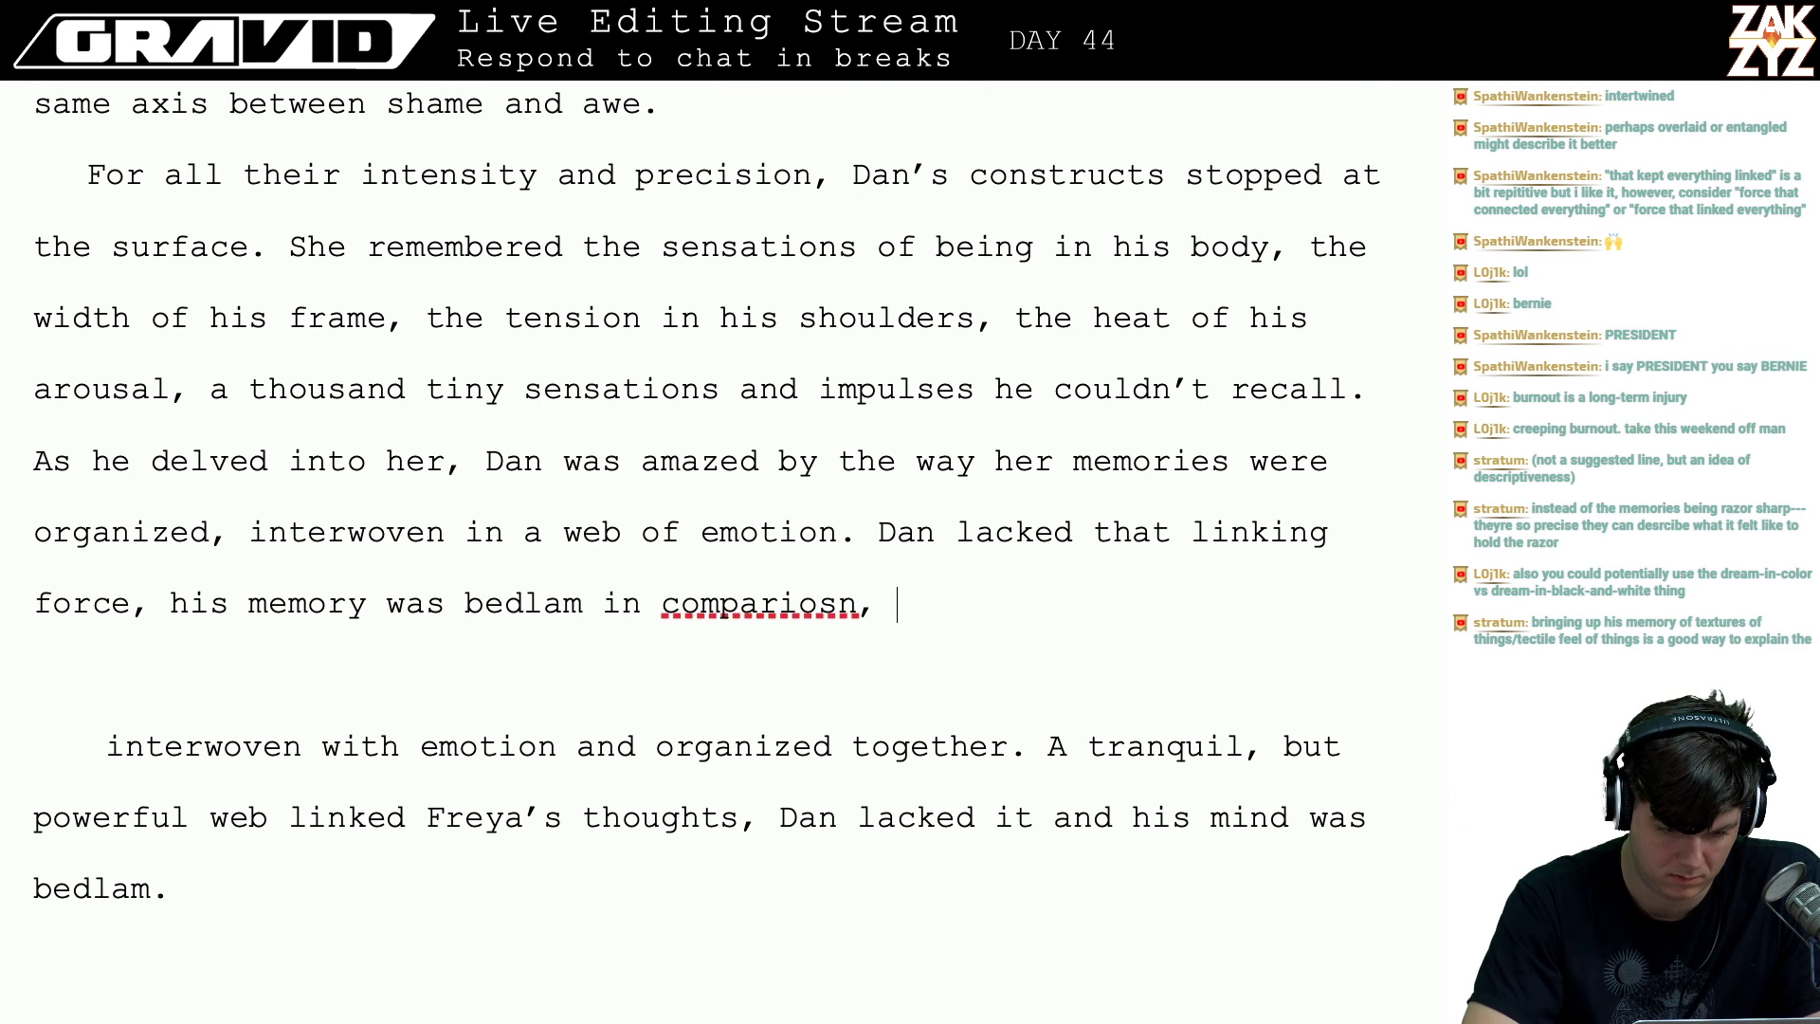
key("BackSpace")
key("BackSpace")
key("BackSpace")
key("BackSpace")
type("s")
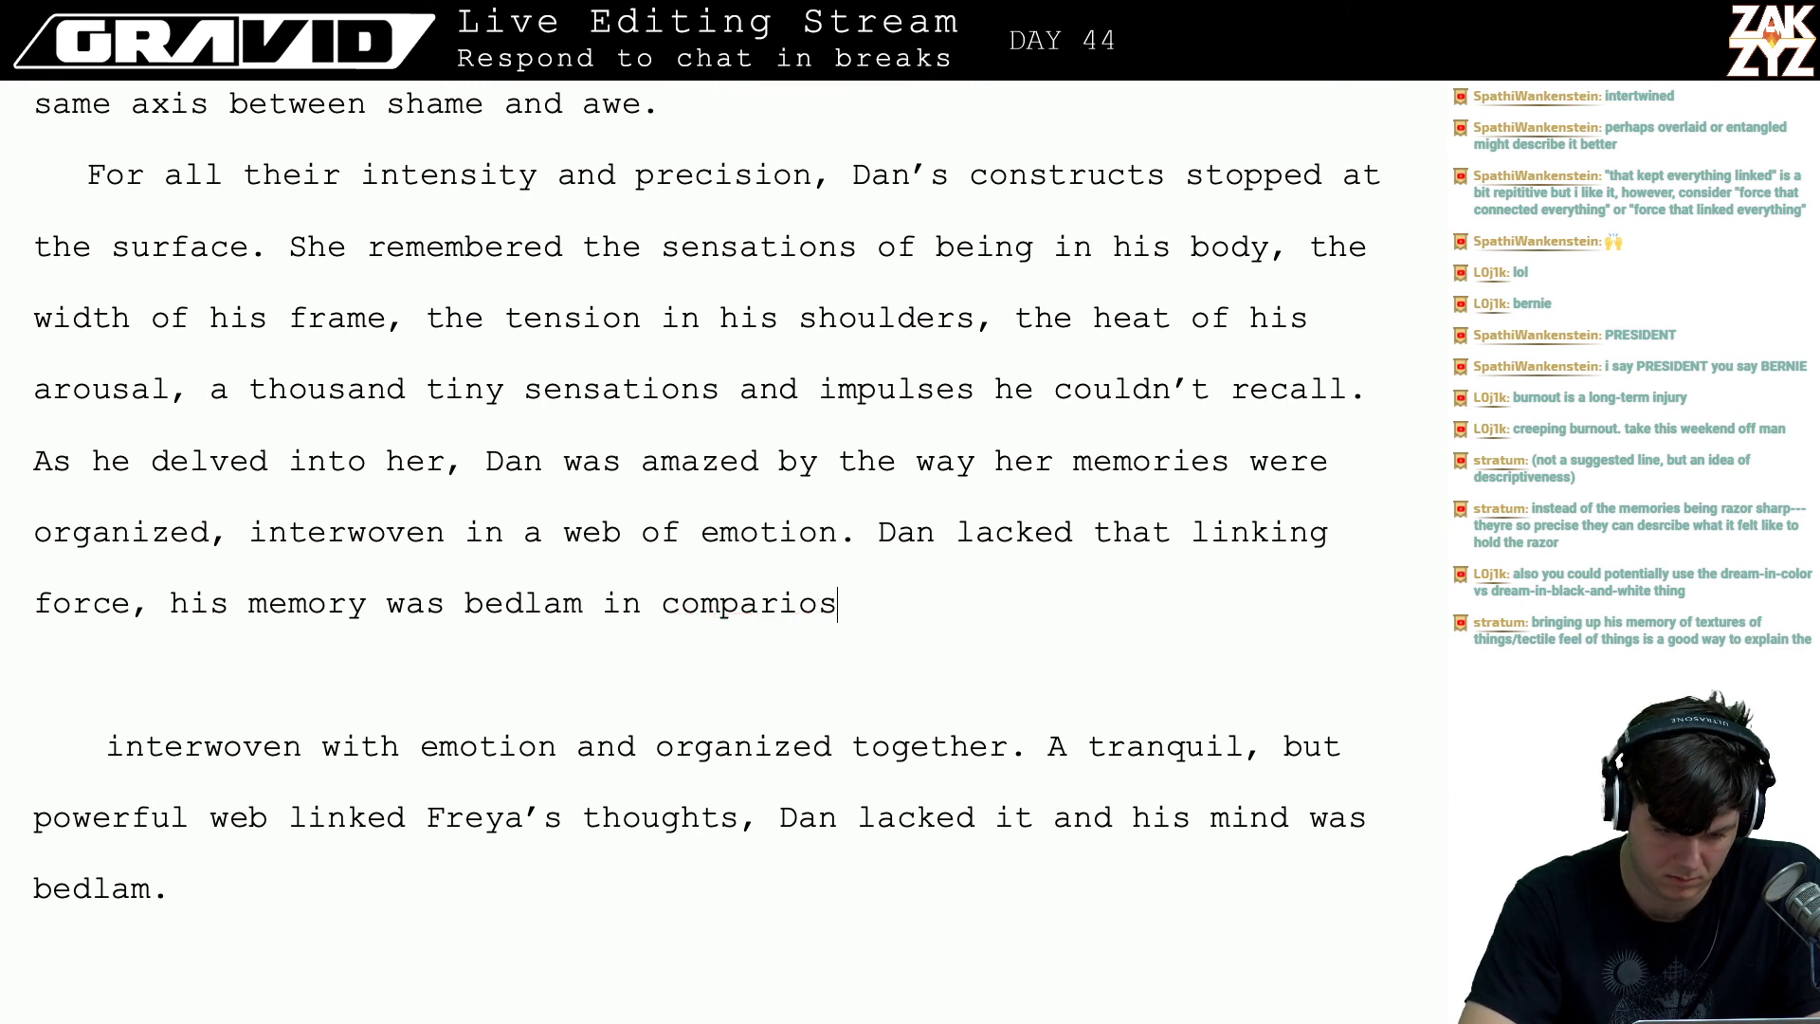
type("on")
key("BackSpace")
key("BackSpace")
key("BackSpace")
key("BackSpace")
type("son")
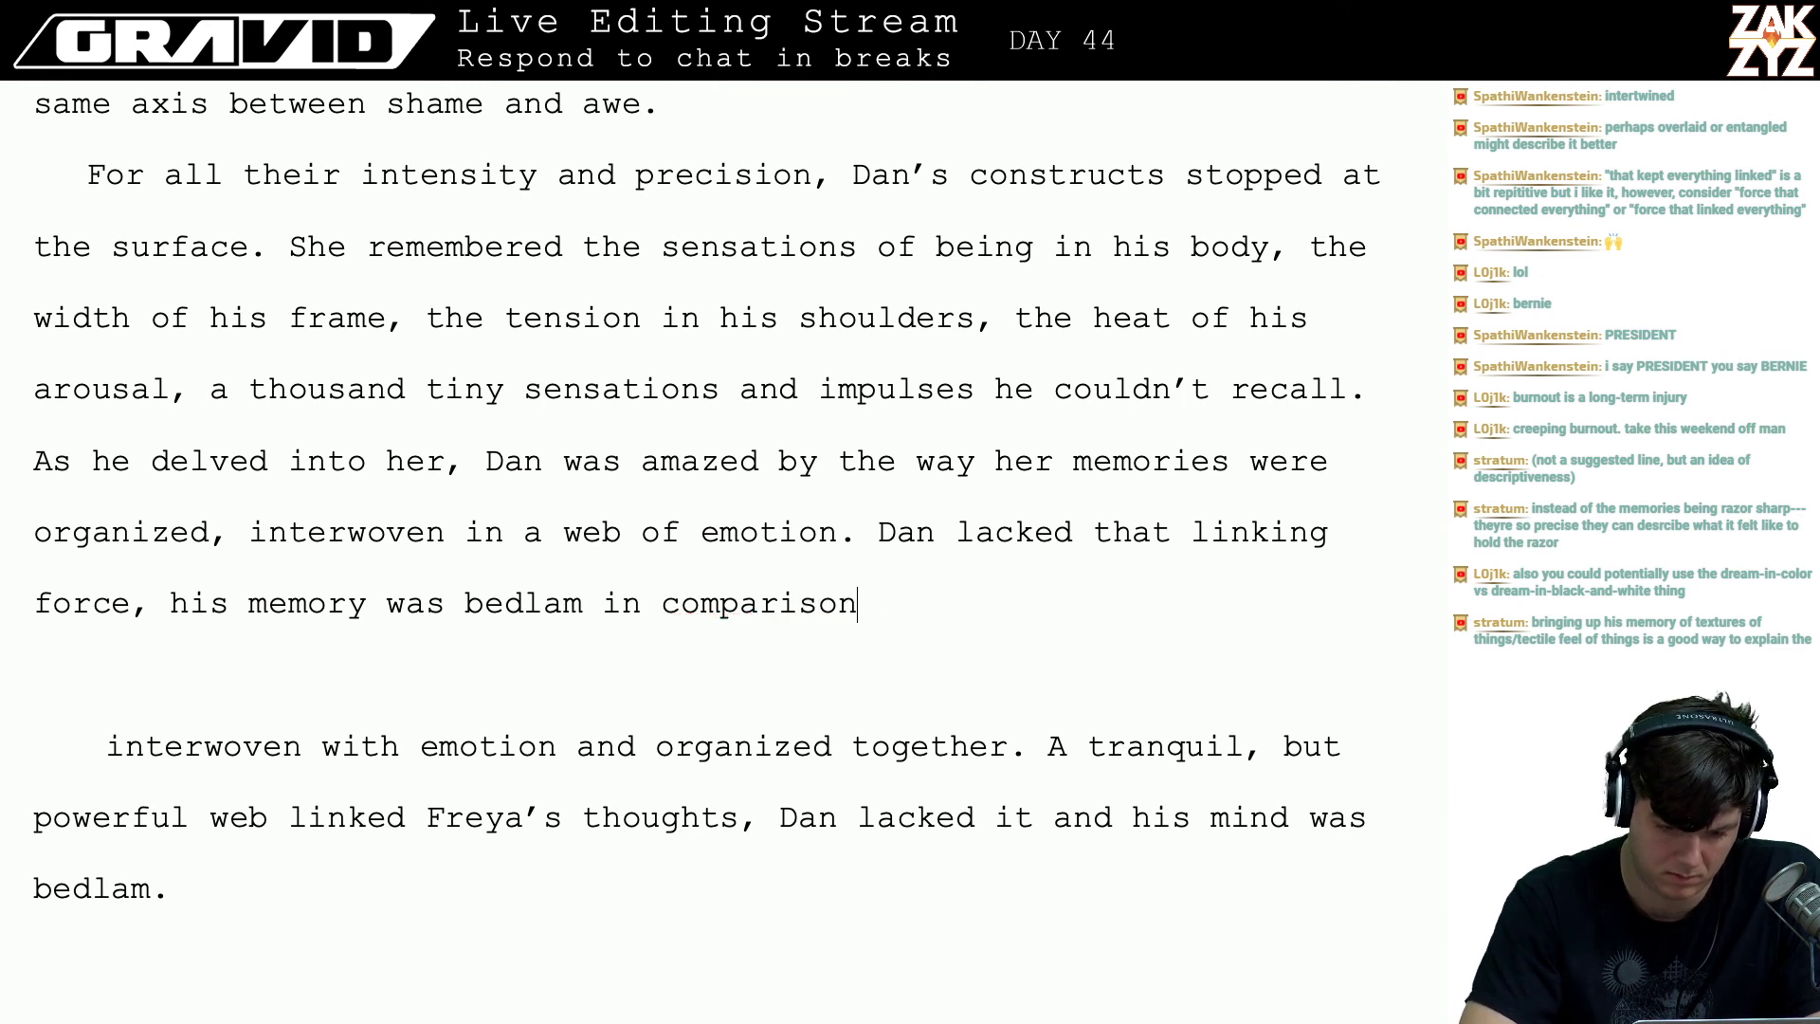
type(", and he keenly")
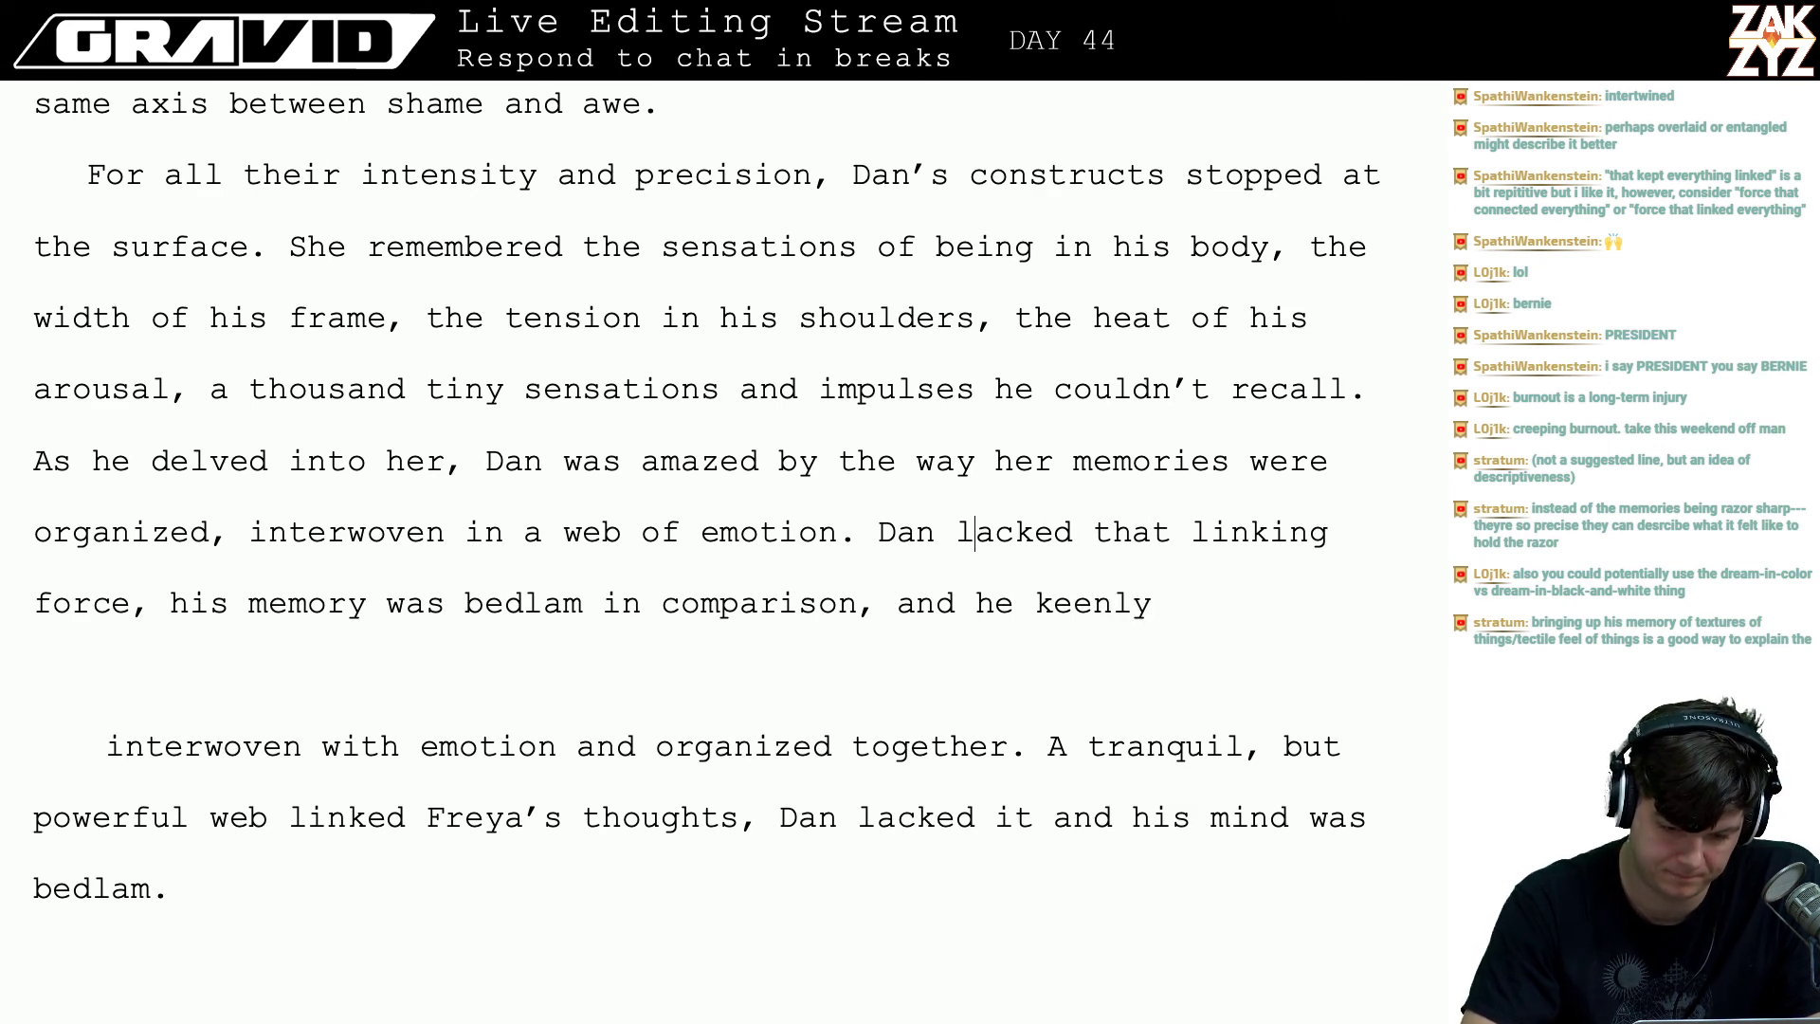
- Split "Dan lacked that linking force" into a lower paragraph and write "By comparison his memories were bedlam, and he keenly felt the lack." after "web of emotion."
key("Return")
key("Return")
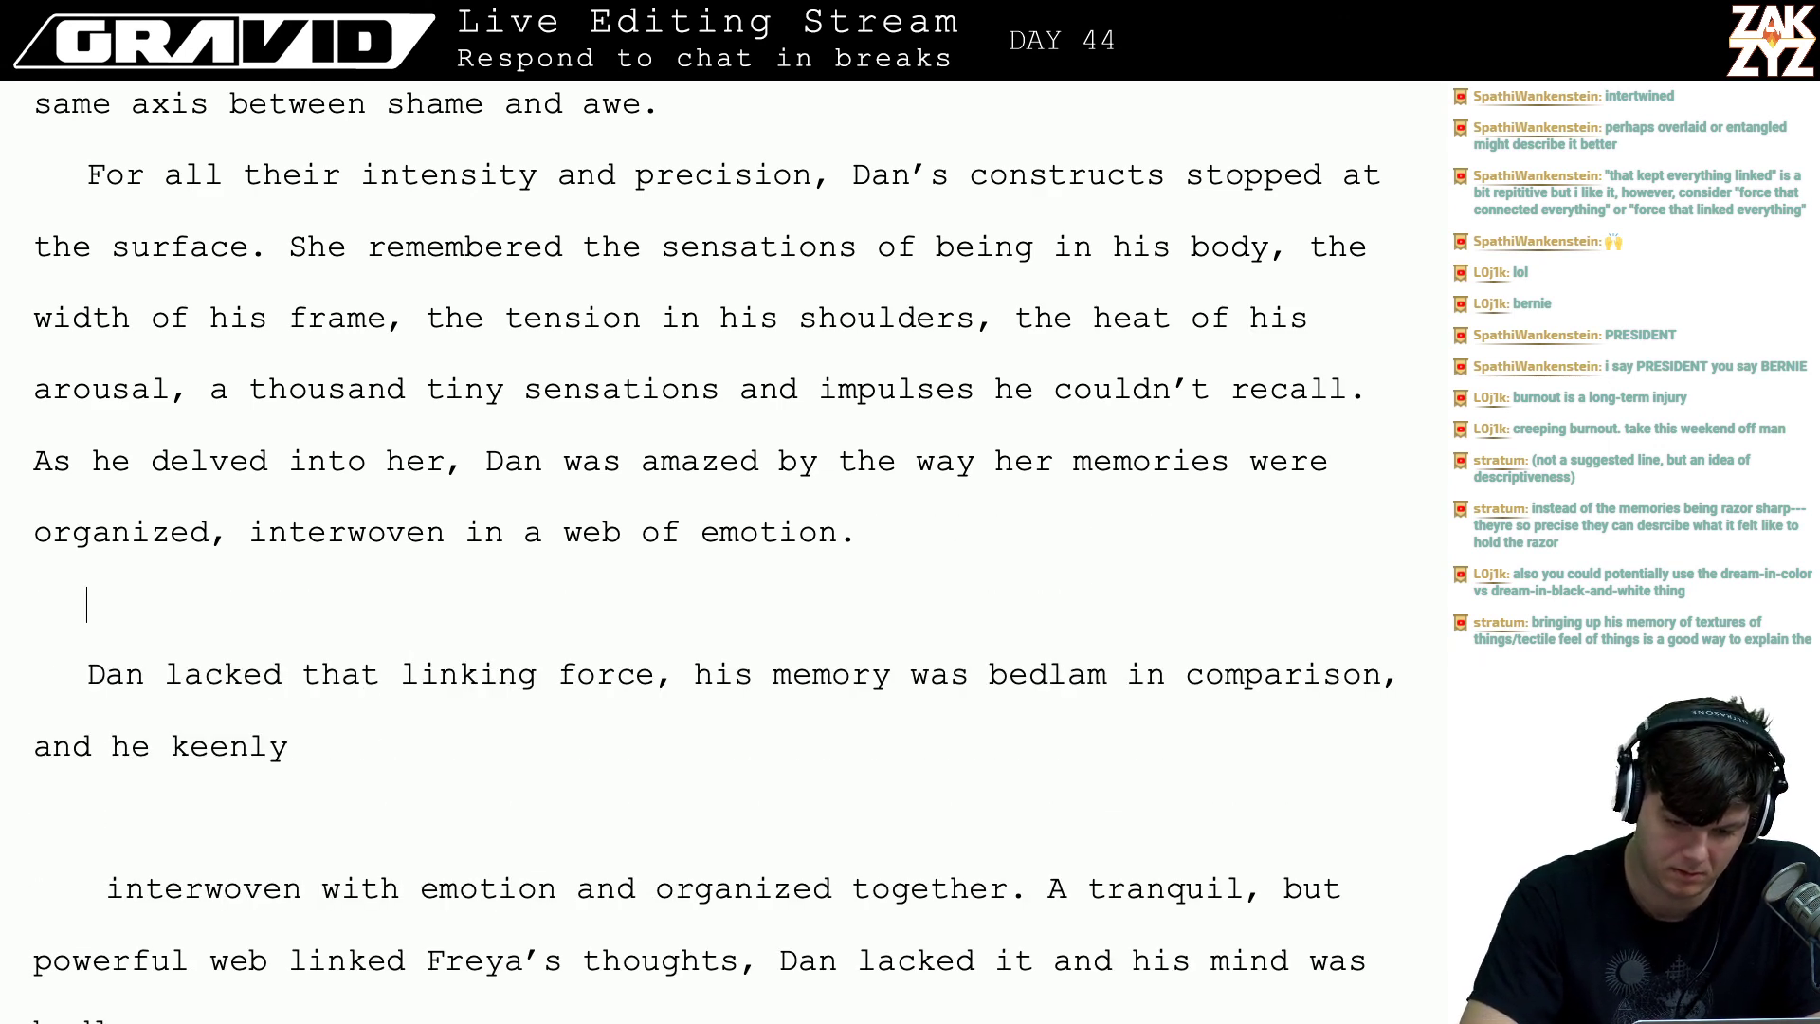
type("By compariso")
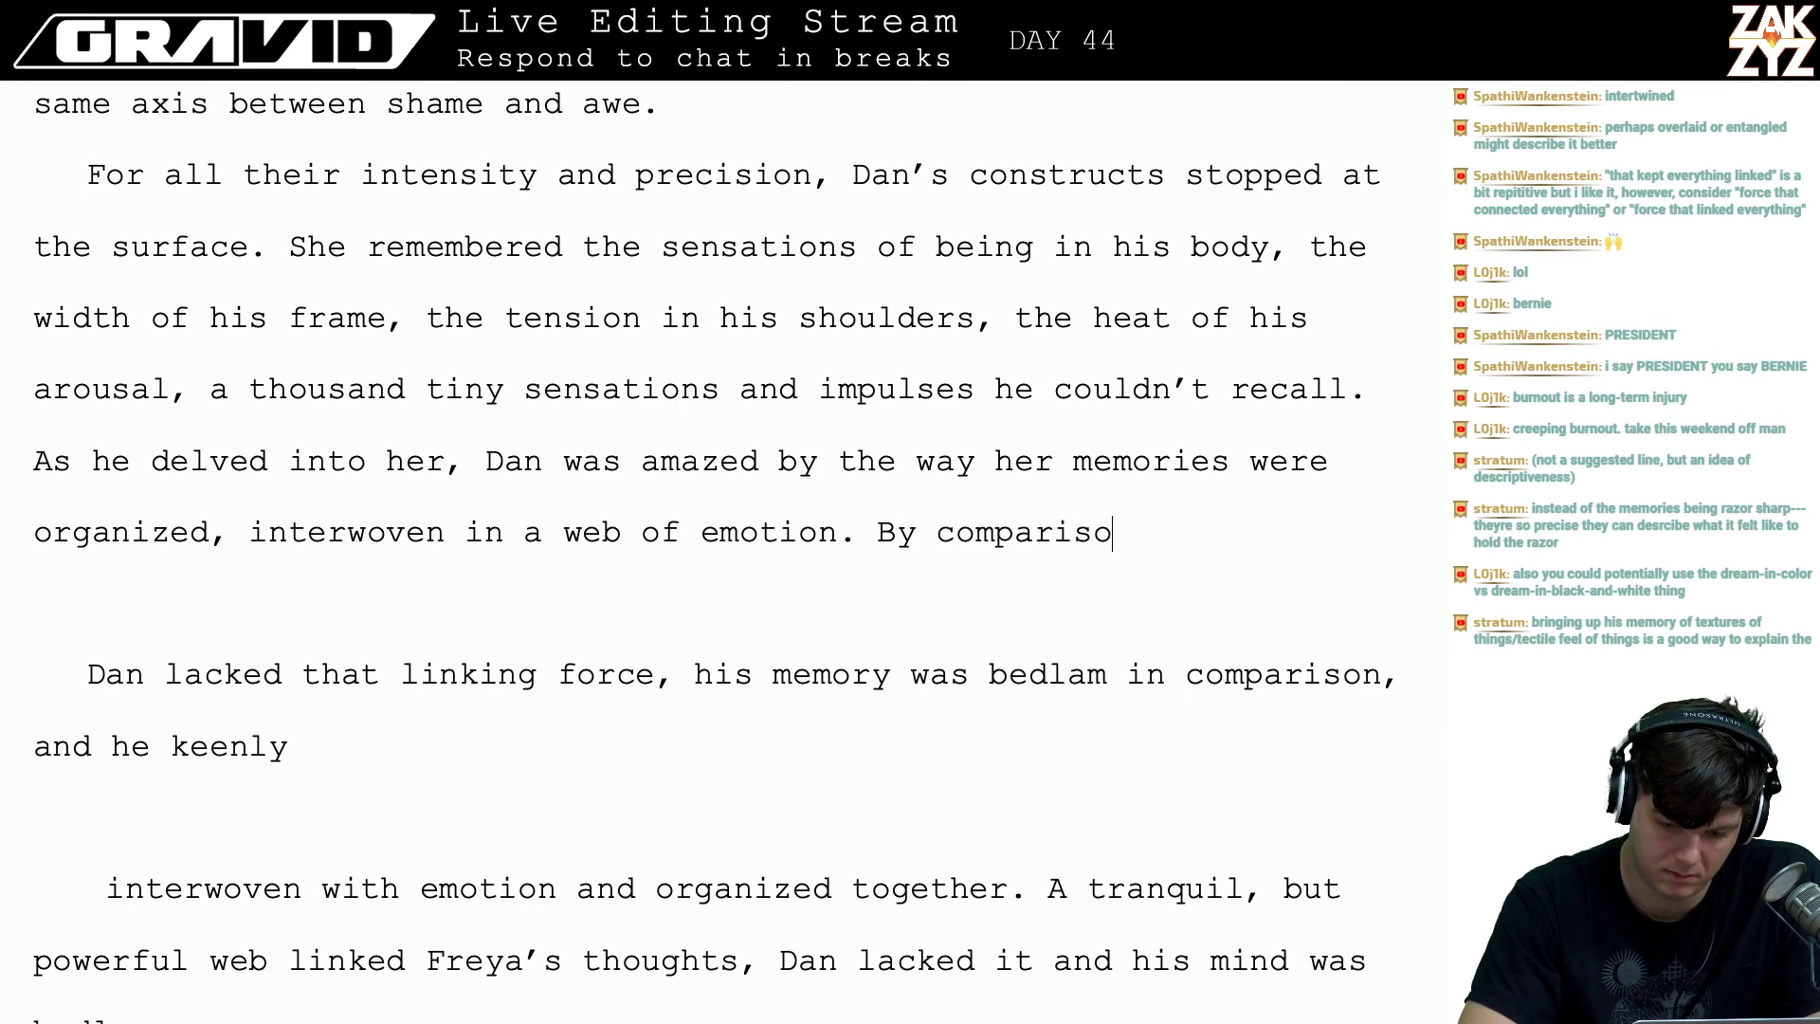
type("n his memories ")
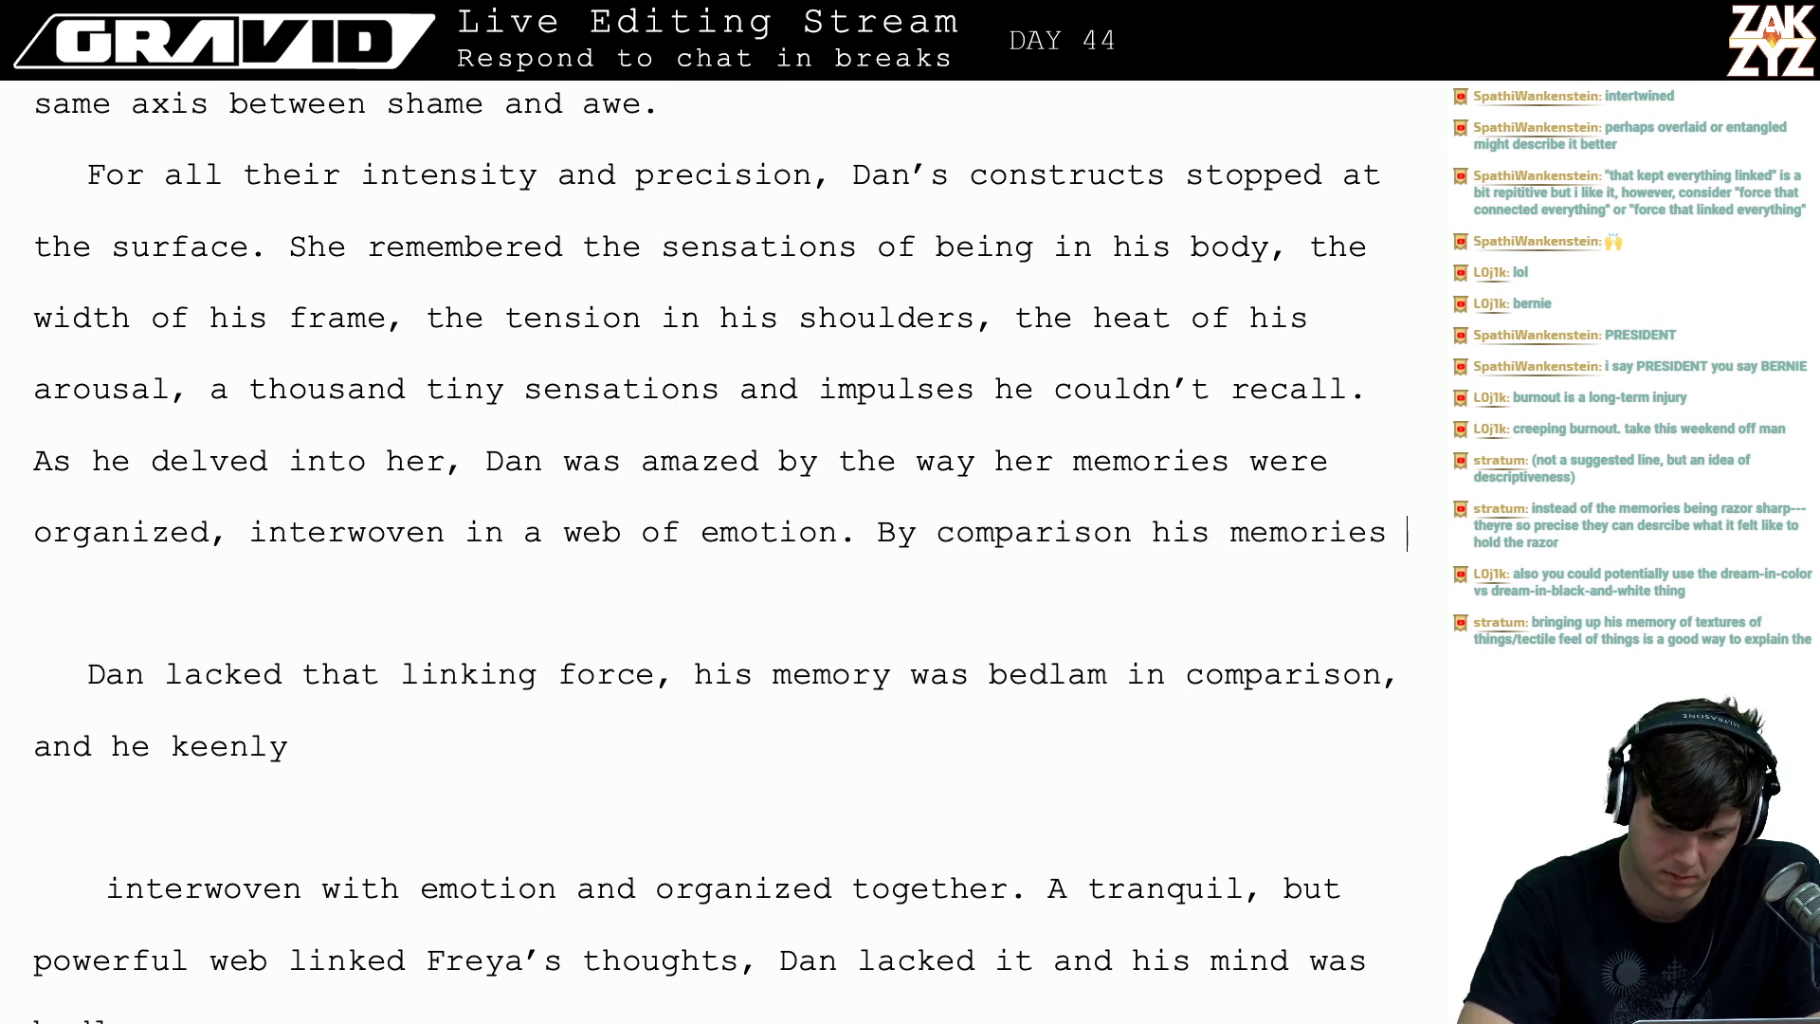
type("were an un")
key("BackSpace")
key("BackSpace")
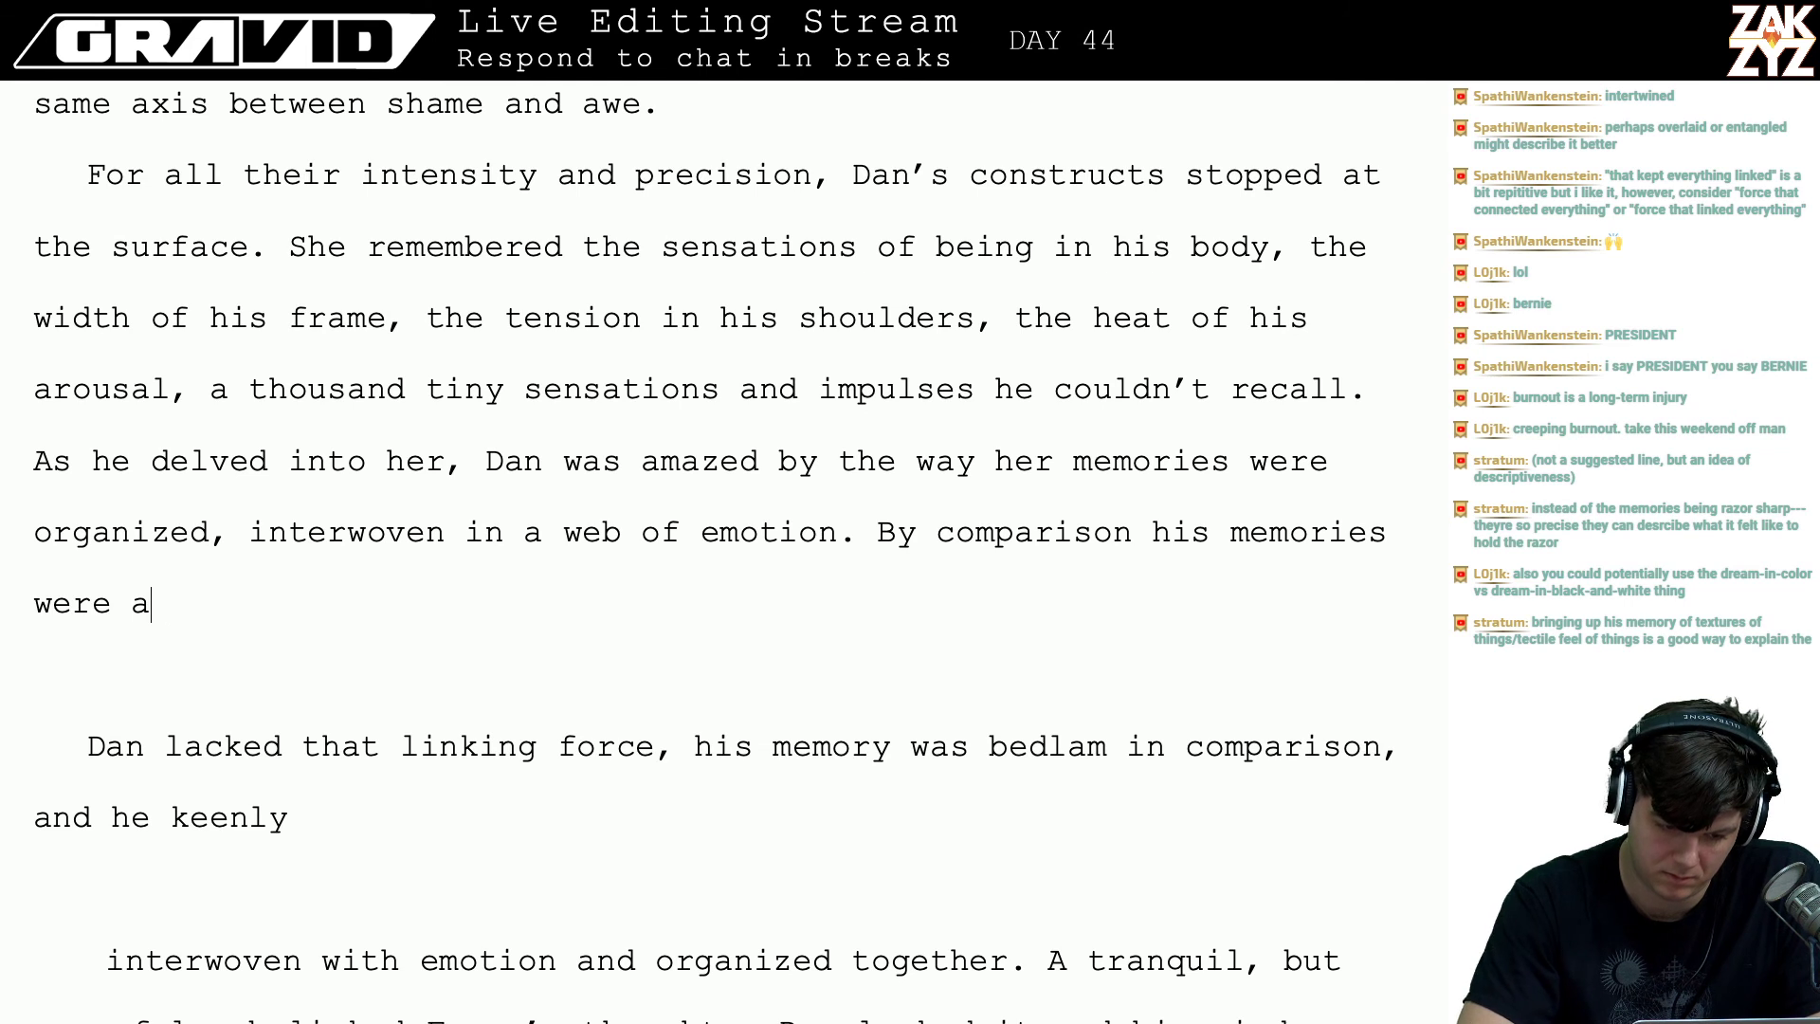
key("BackSpace")
type("bedlam, and he")
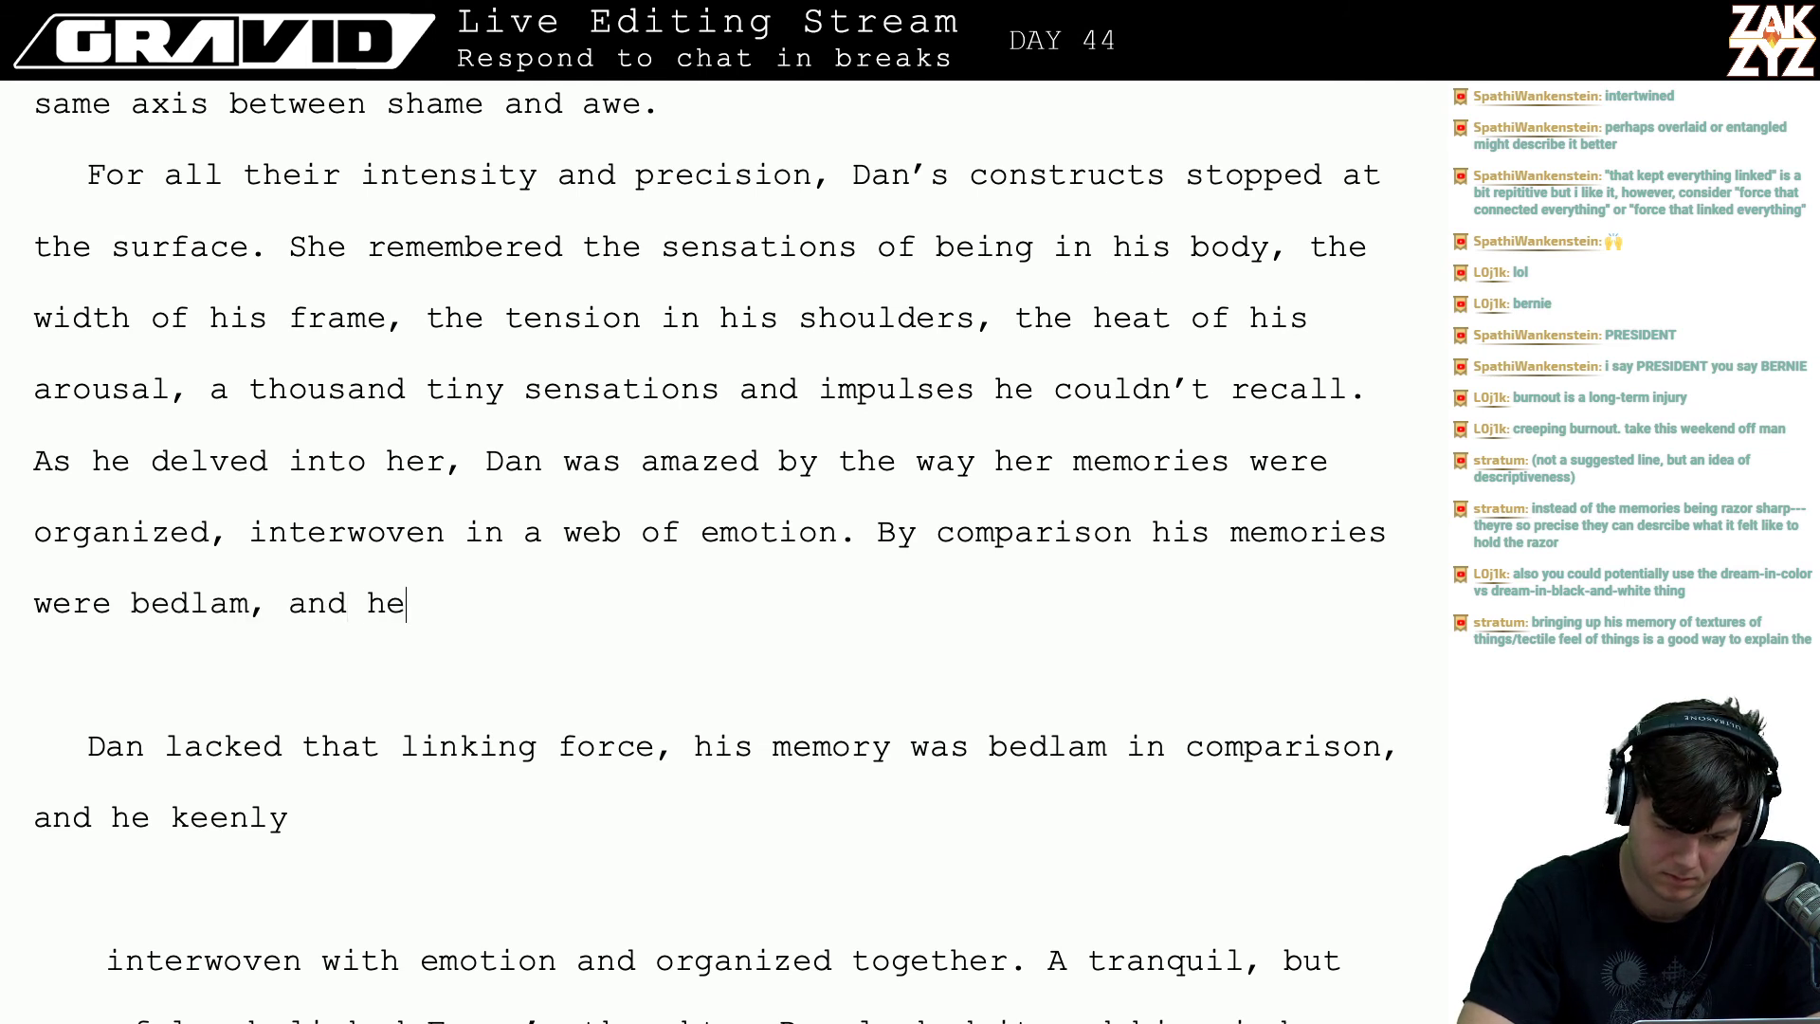
type(" keenly felt the")
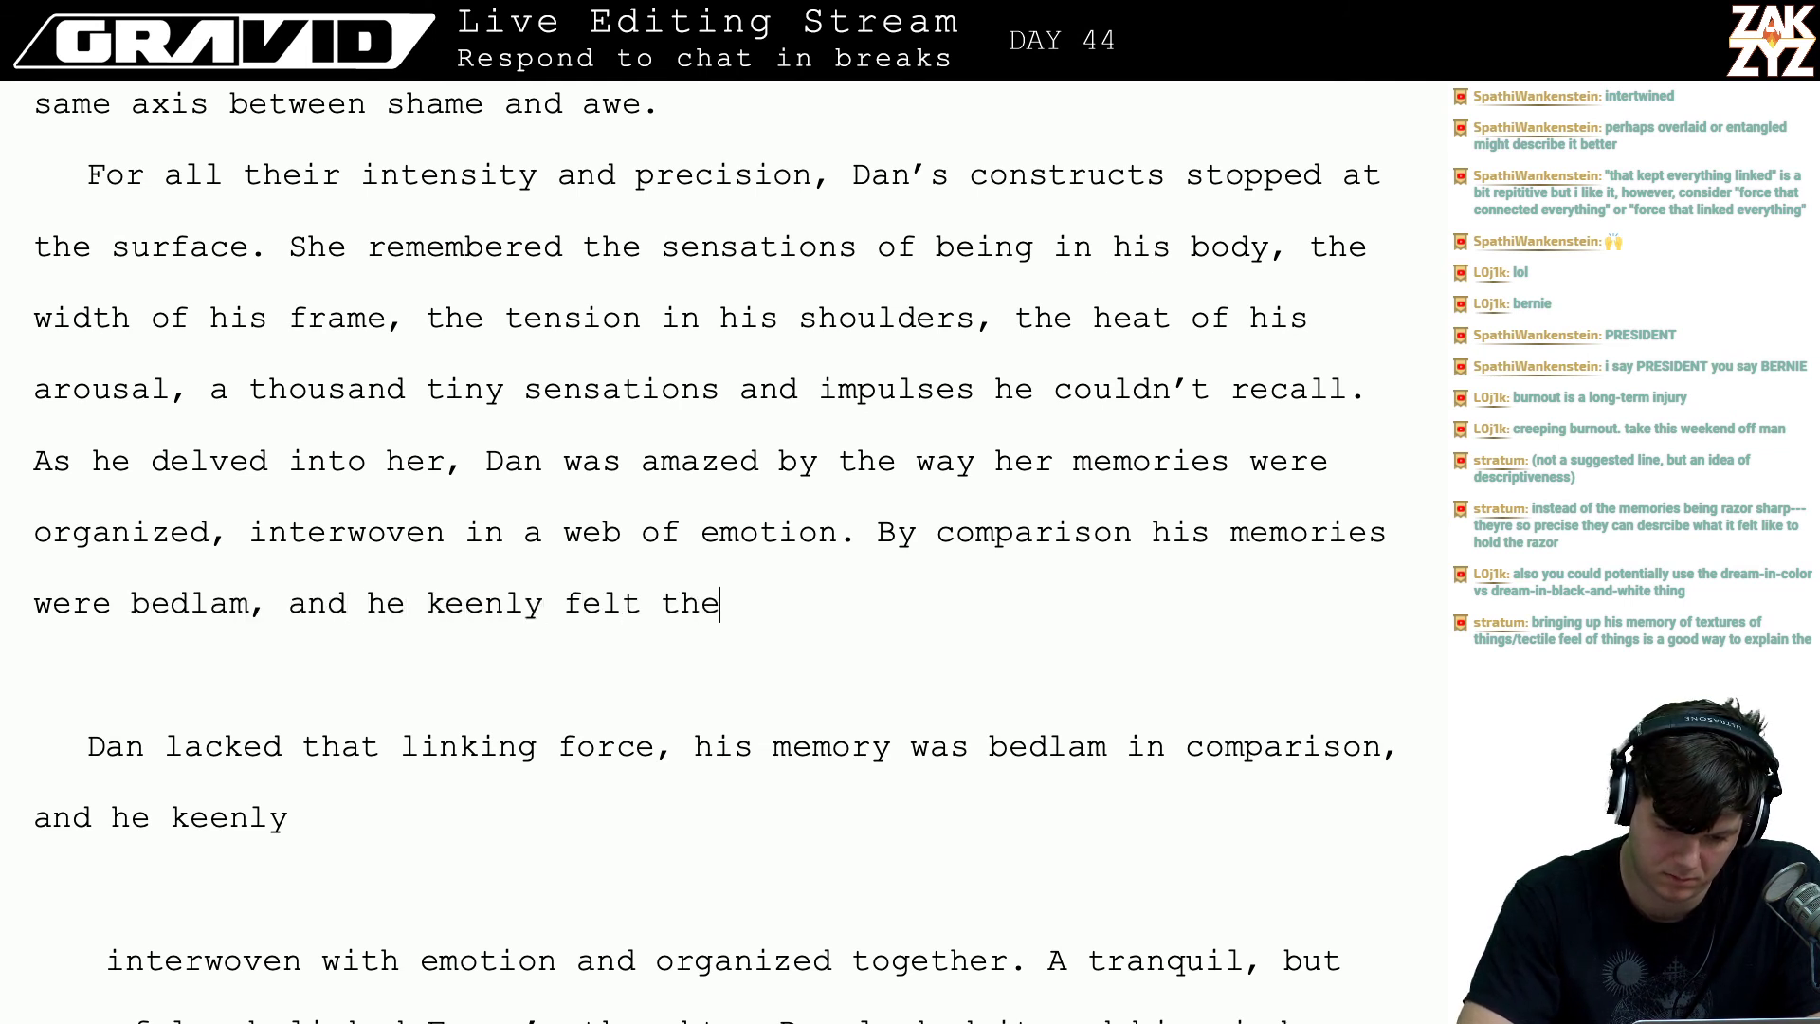
type(" lack.")
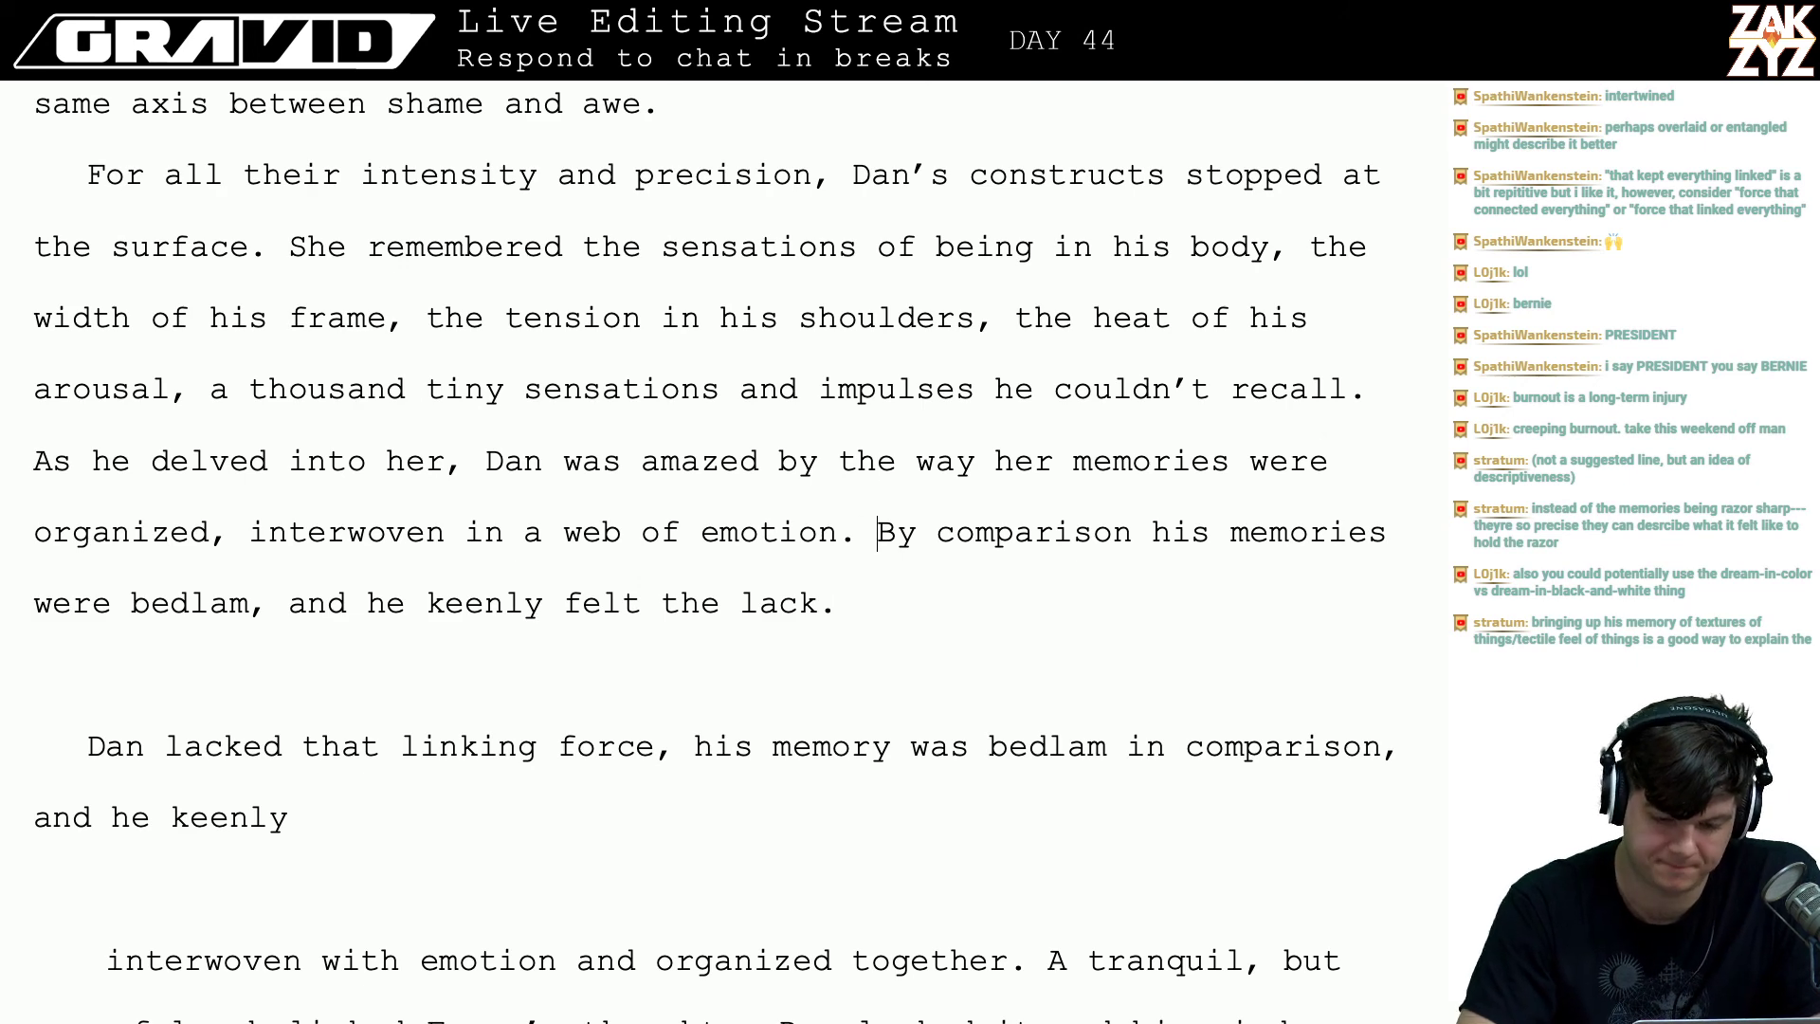
- Move the "By comparison" sentence into its own paragraph, leaving blank lines after "web of emotion."
key("Return")
key("Return")
key("Return")
key("Return")
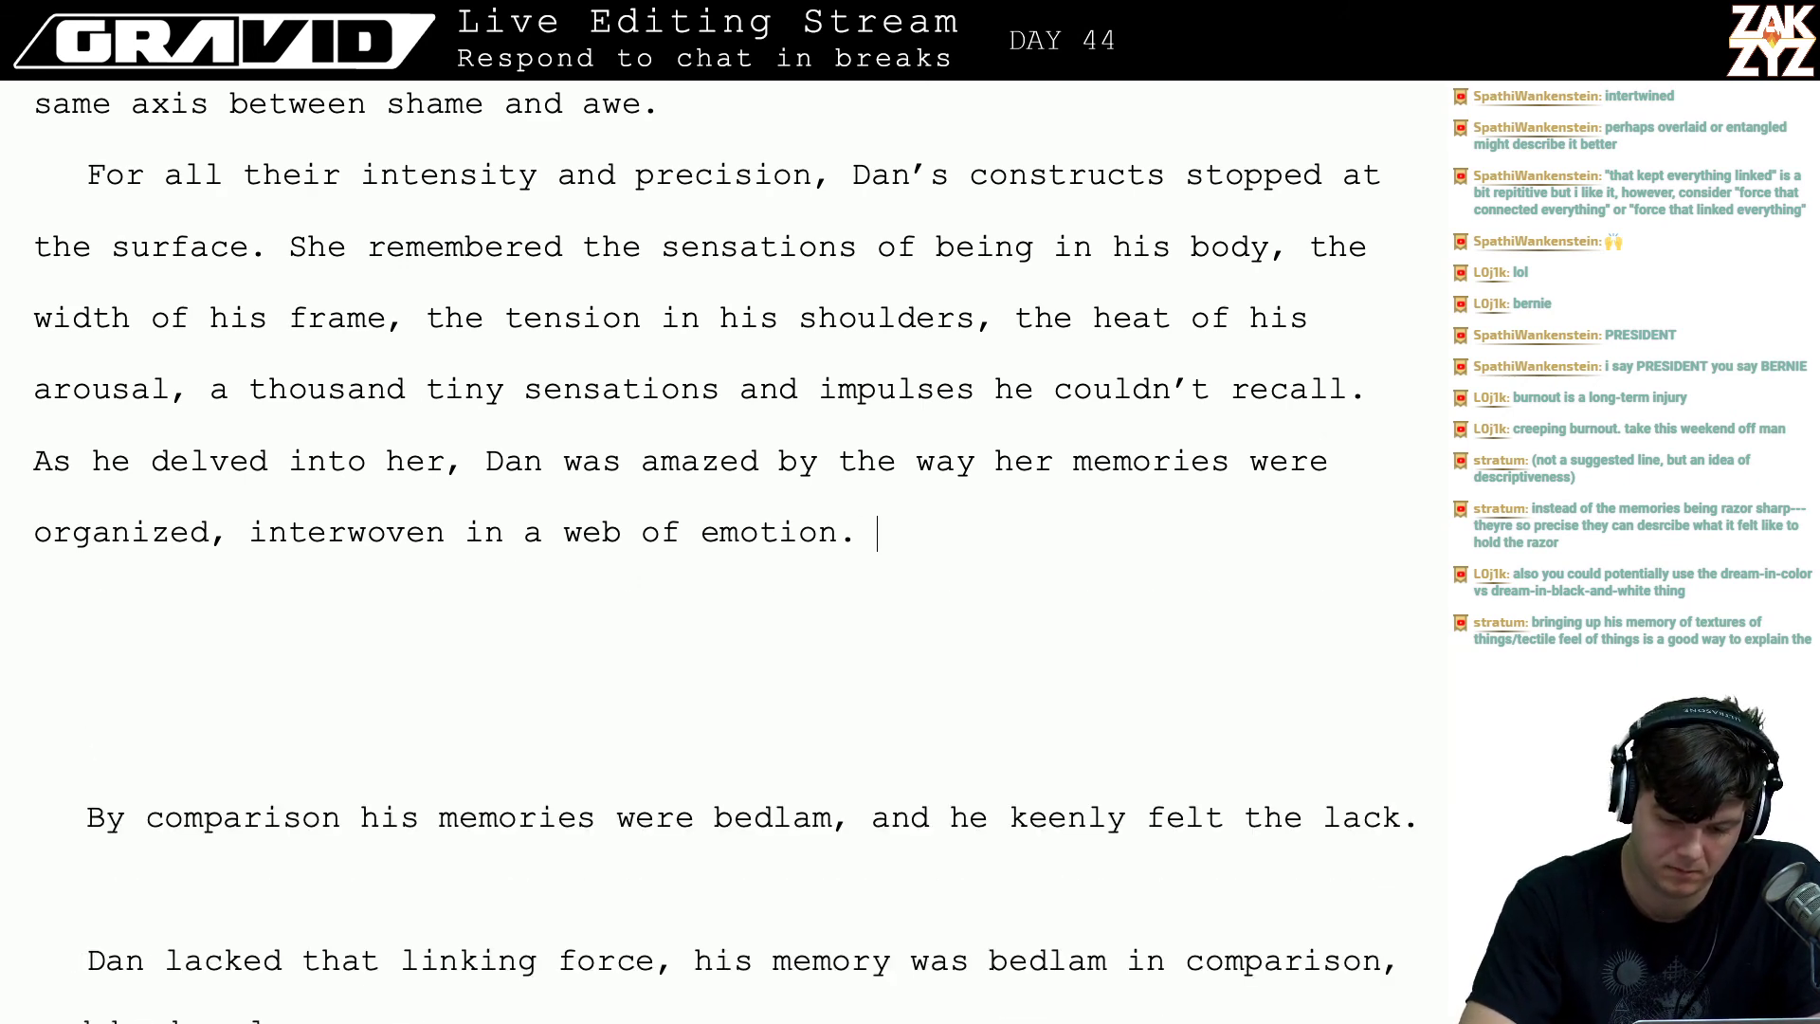
- Try following "web of emotion." with "Some tranquil, but powerful force was sorting everything and"
type("Some tranquil")
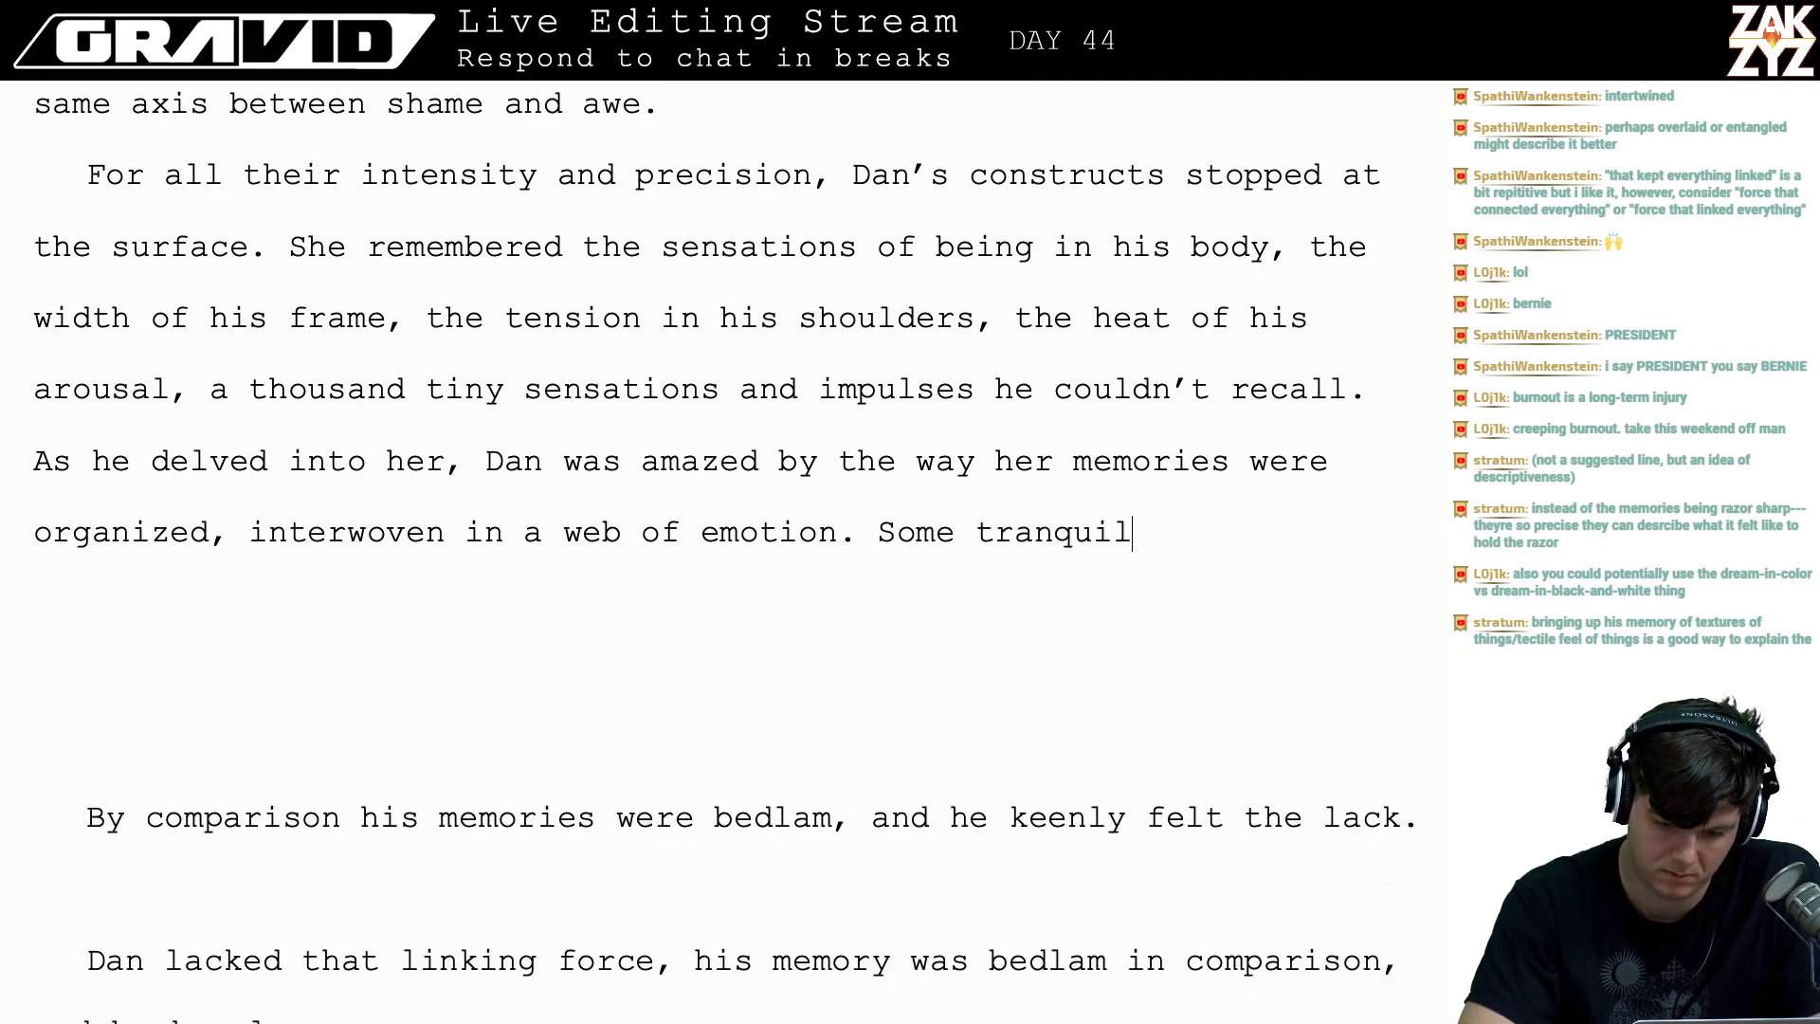
type(", but powerful f")
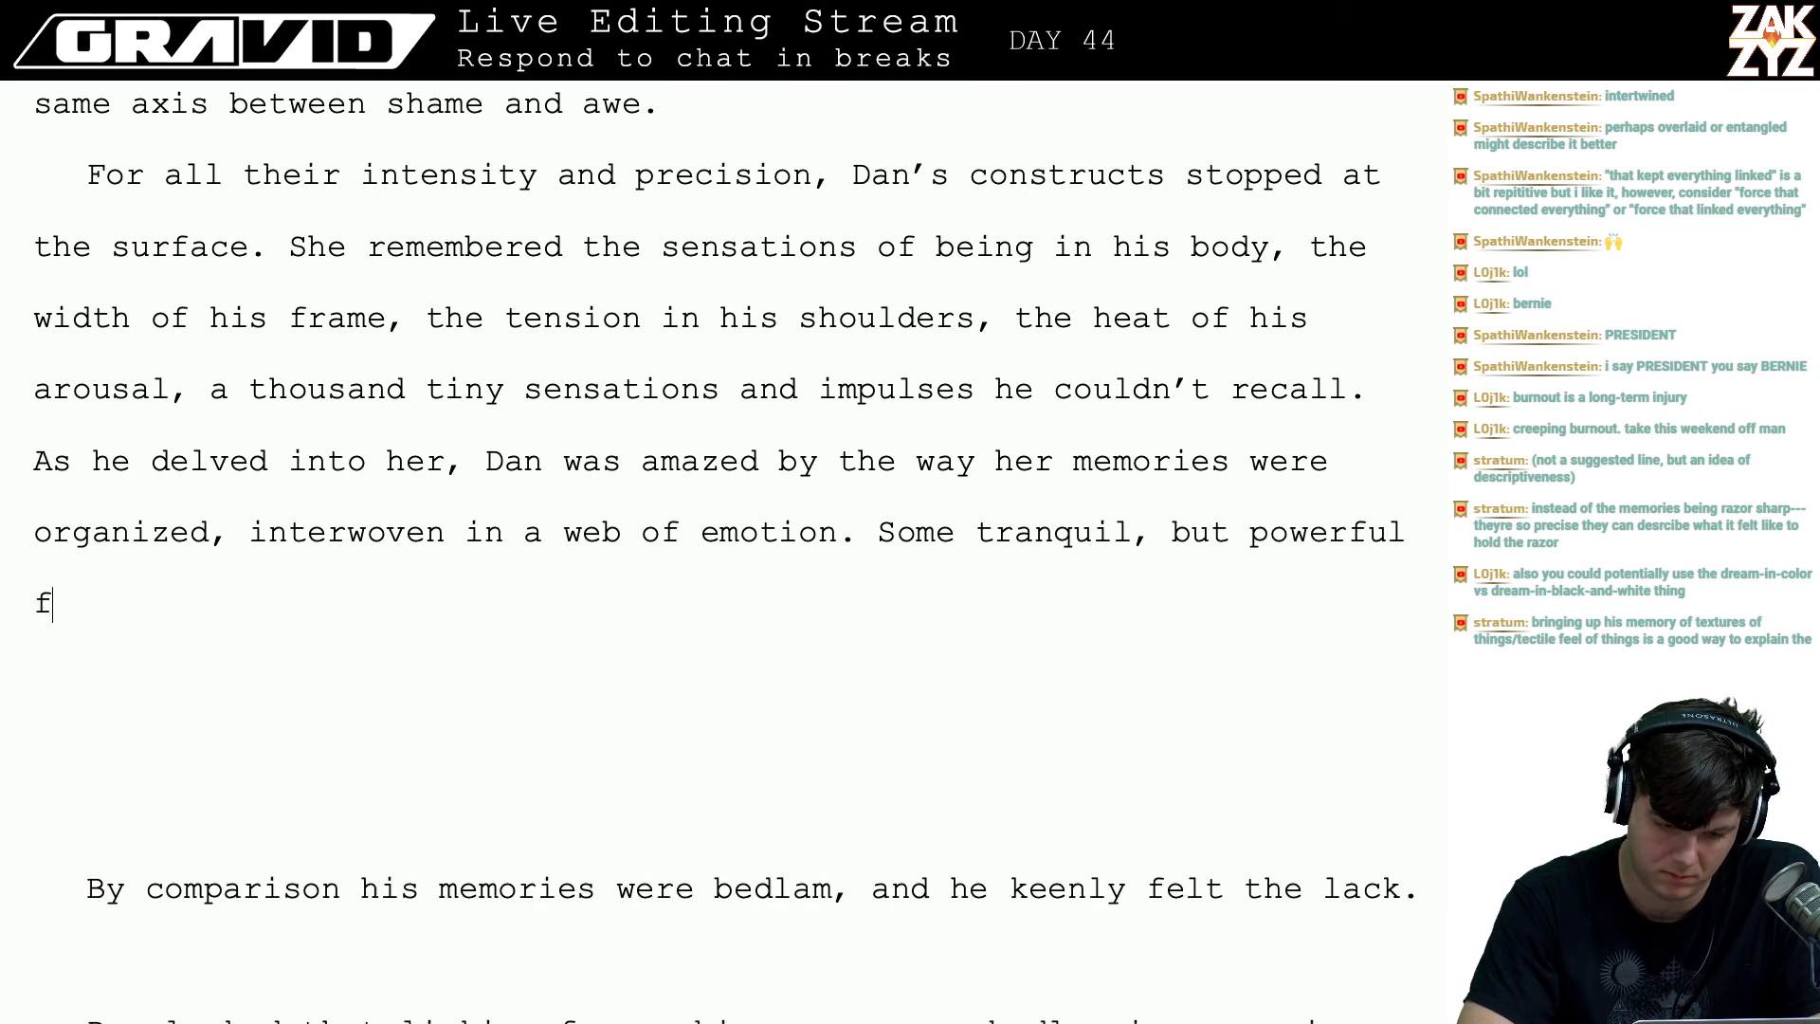
type("orce was sorting")
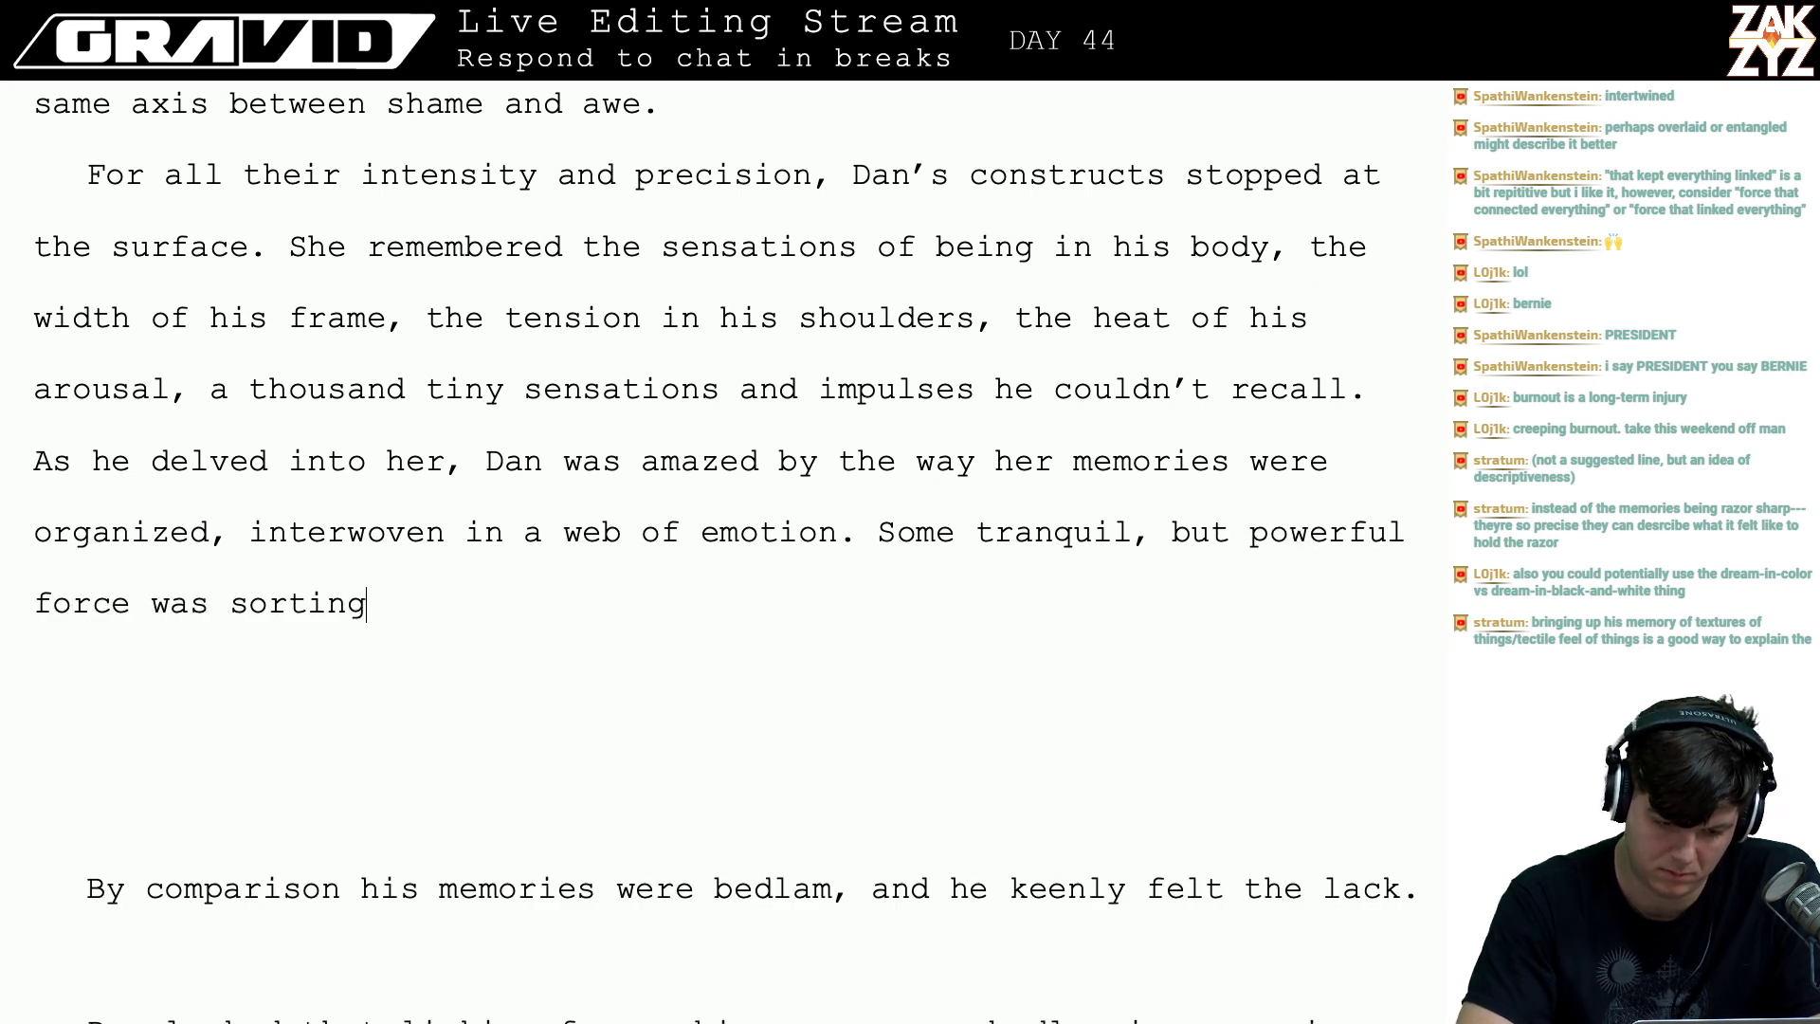
type(" everything it")
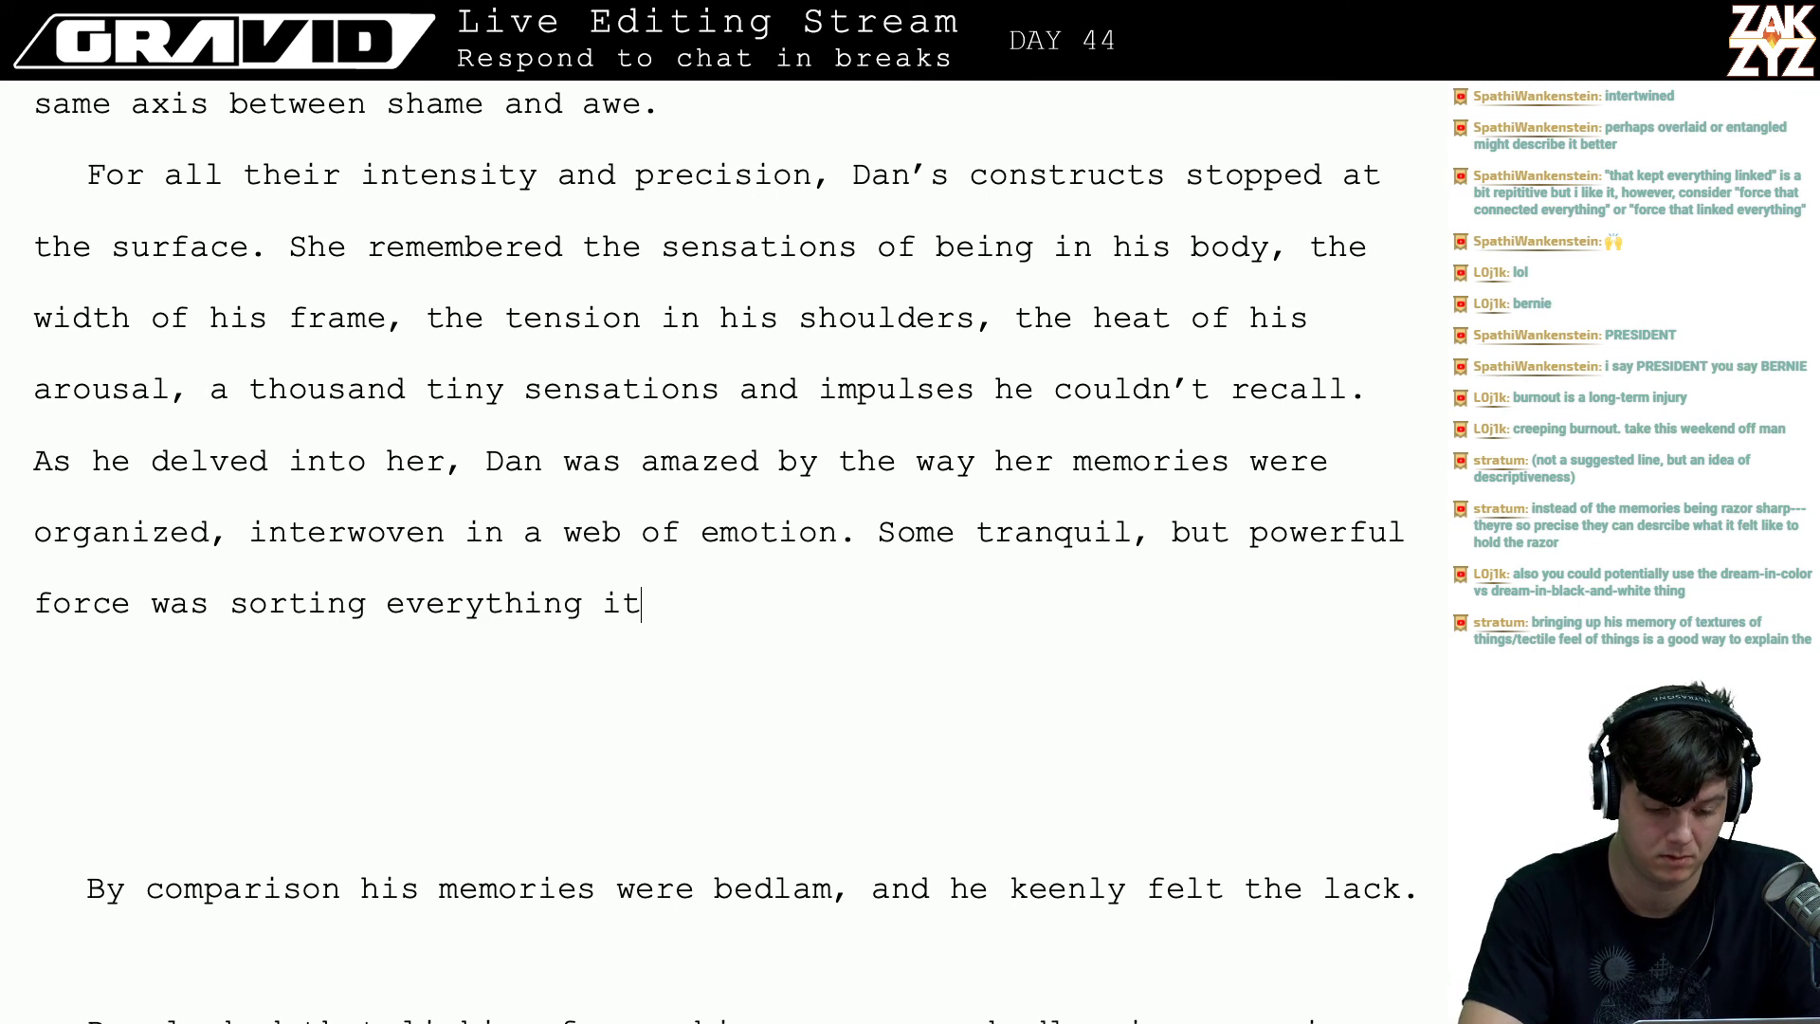
key("BackSpace")
key("BackSpace")
key("BackSpace")
type("and ")
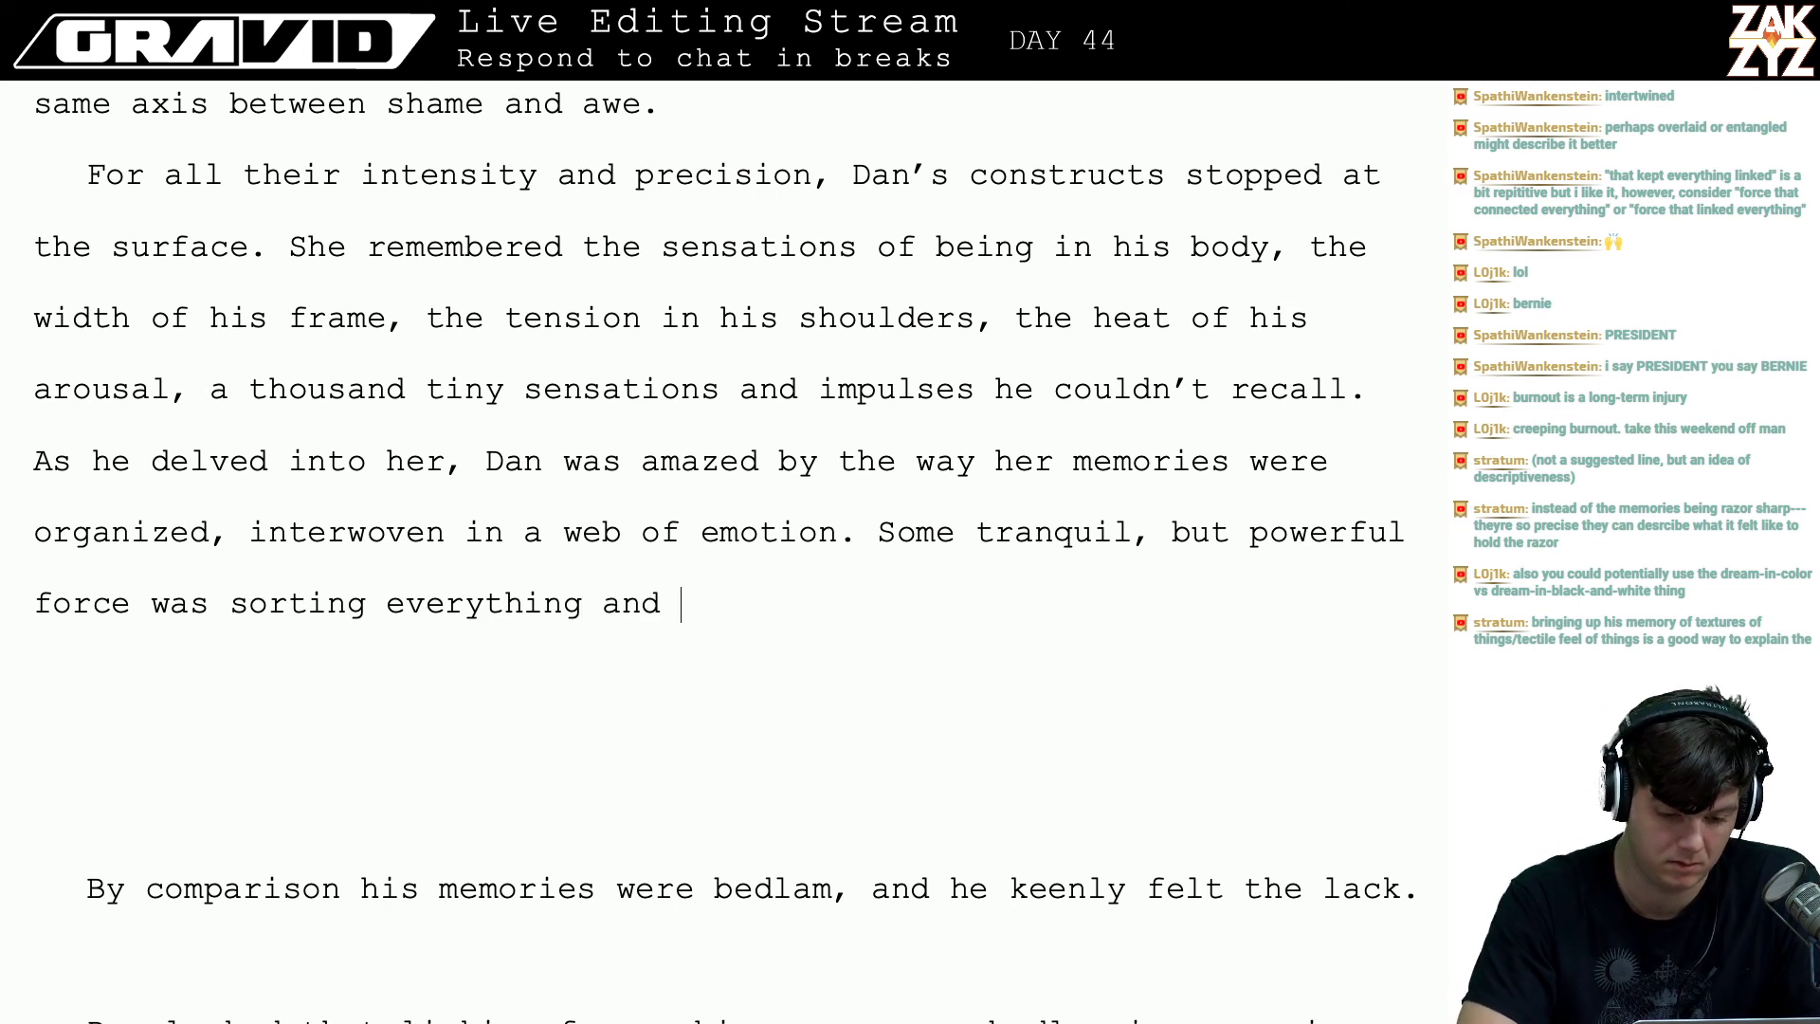
type("im")
key("BackSpace")
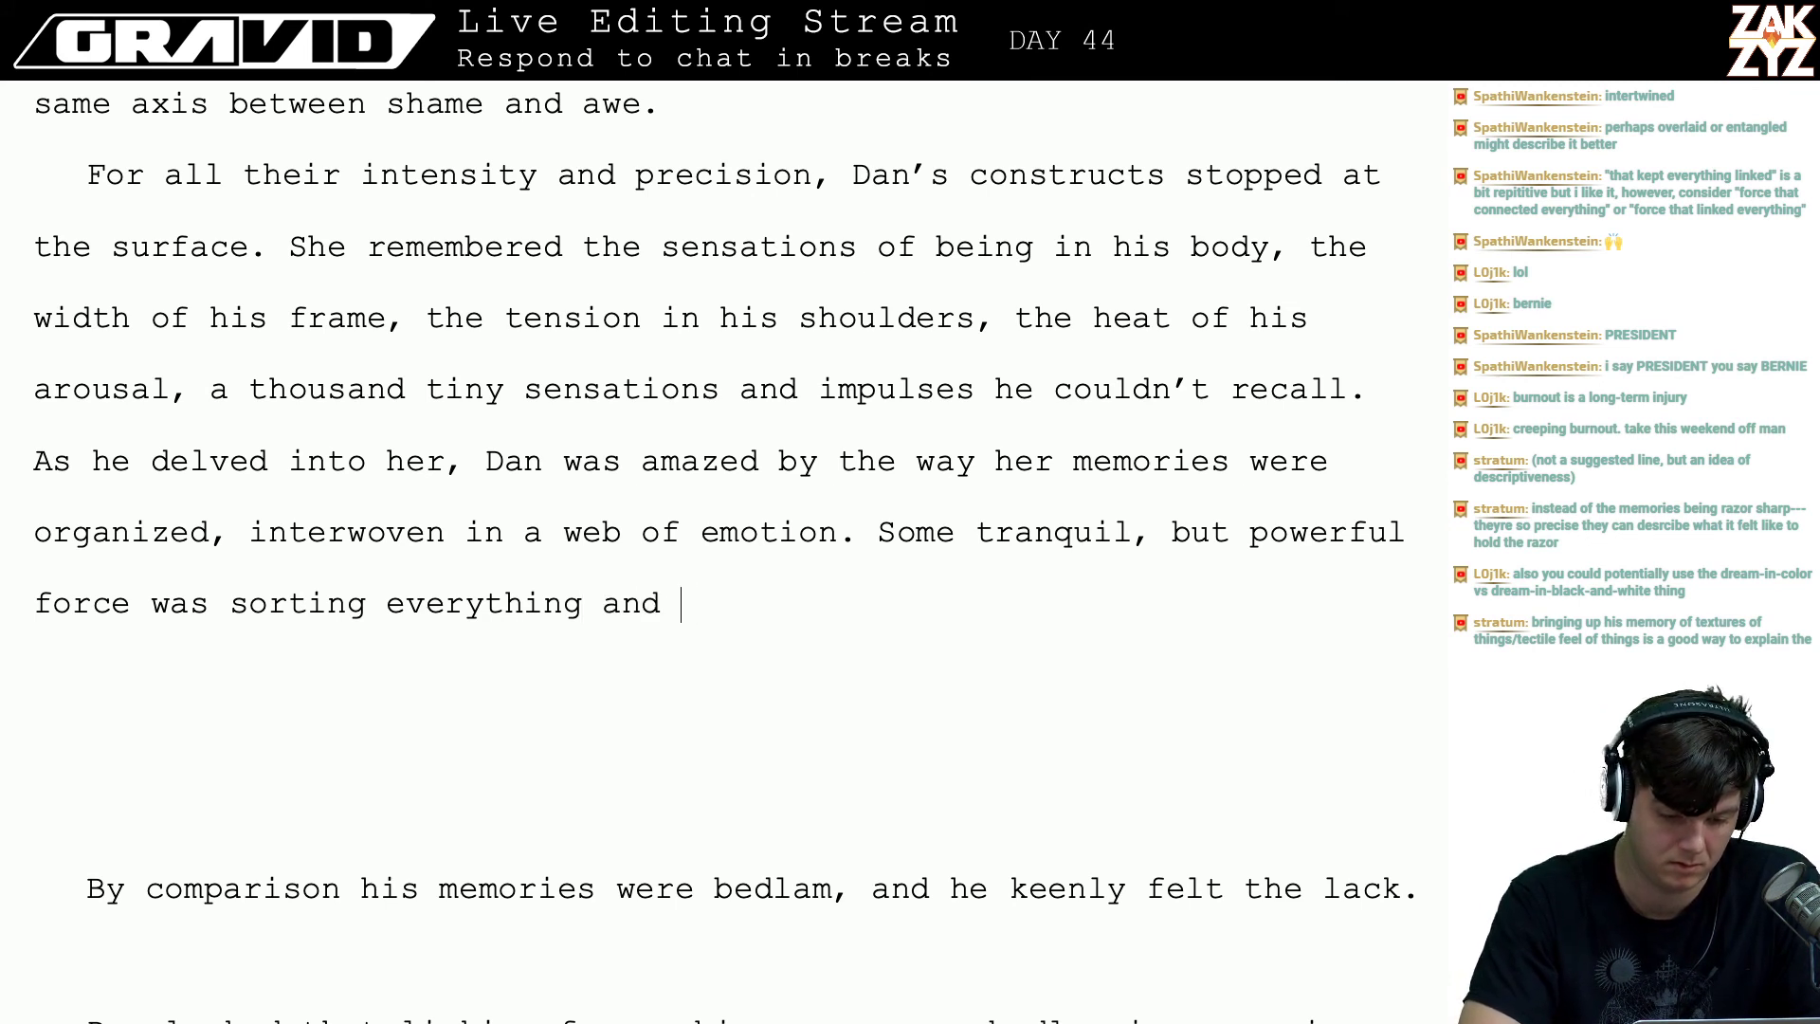
- Delete the unfinished "Some tranquil, but powerful force" sentence after "web of emotion."
key("BackSpace")
key("BackSpace")
key("BackSpace")
key("BackSpace")
key("BackSpace")
key("BackSpace")
key("BackSpace")
key("BackSpace")
key("BackSpace")
key("BackSpace")
key("BackSpace")
key("BackSpace")
key("BackSpace")
key("BackSpace")
key("BackSpace")
key("BackSpace")
key("BackSpace")
key("BackSpace")
key("BackSpace")
key("BackSpace")
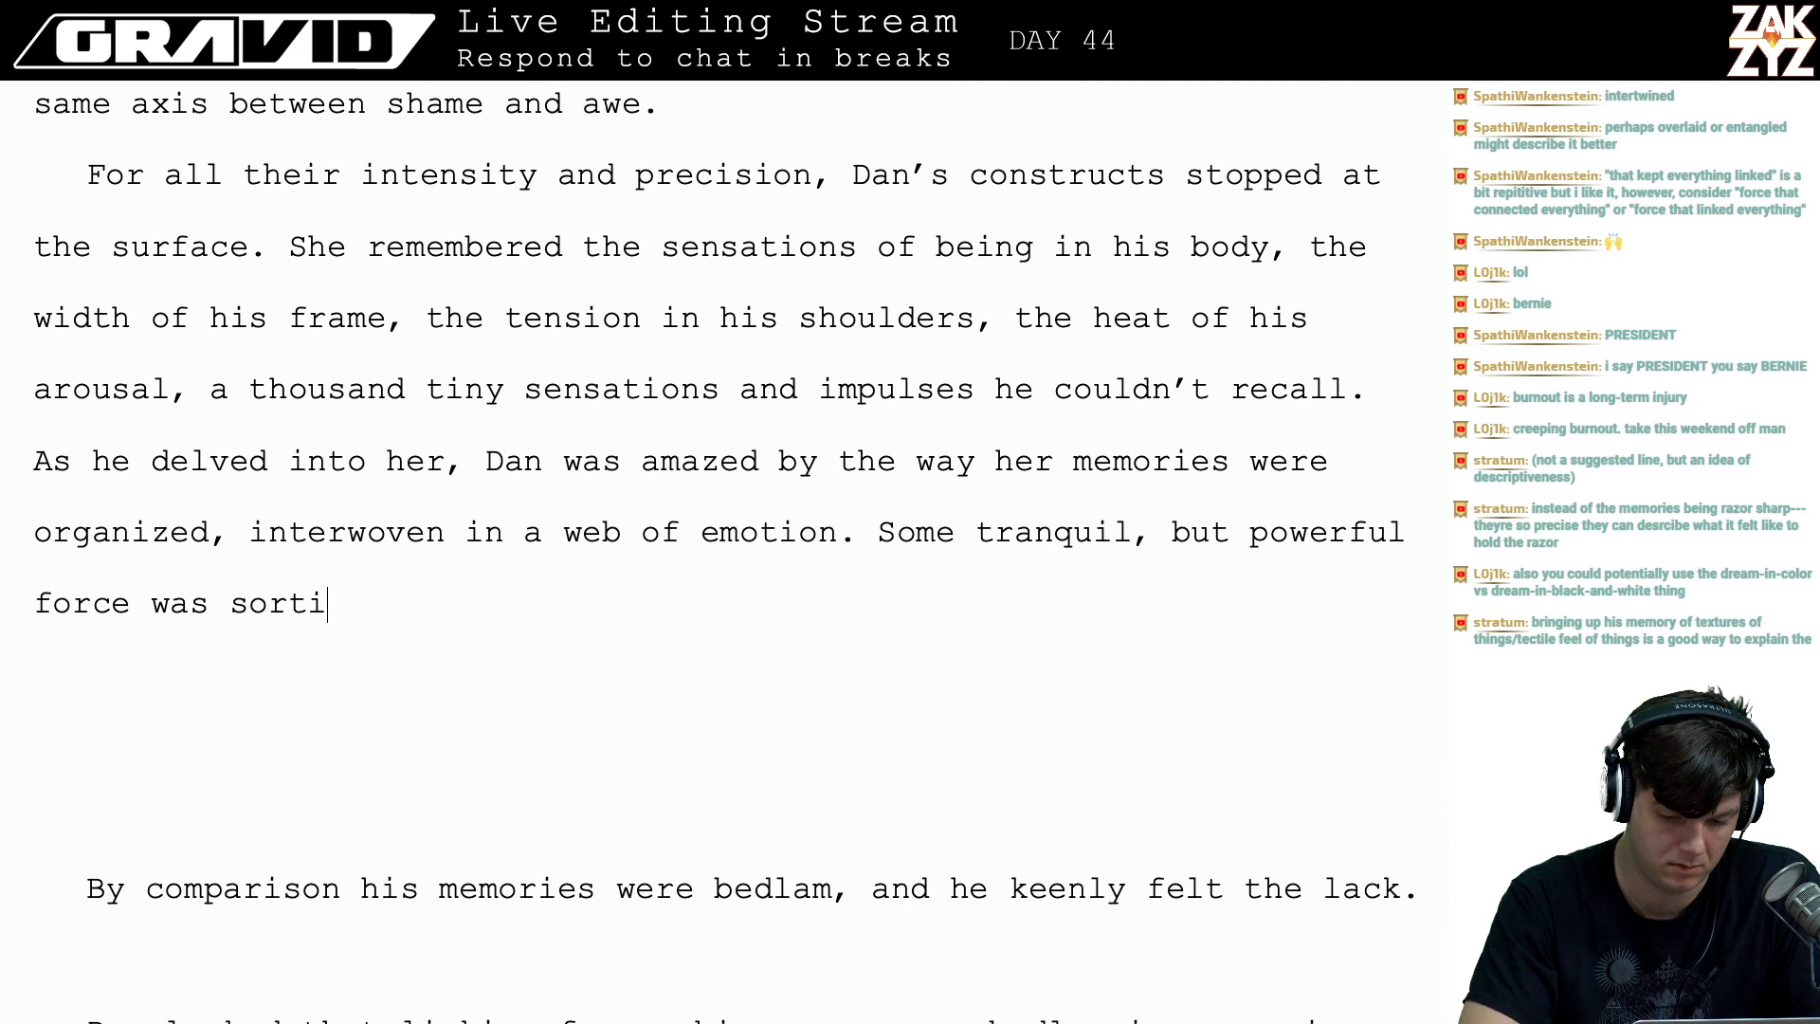
key("BackSpace")
key("BackSpace")
key("BackSpace")
key("BackSpace")
key("BackSpace")
key("BackSpace")
key("BackSpace")
key("BackSpace")
key("BackSpace")
key("BackSpace")
key("BackSpace")
key("BackSpace")
key("BackSpace")
key("BackSpace")
key("BackSpace")
key("BackSpace")
key("BackSpace")
key("BackSpace")
key("BackSpace")
key("BackSpace")
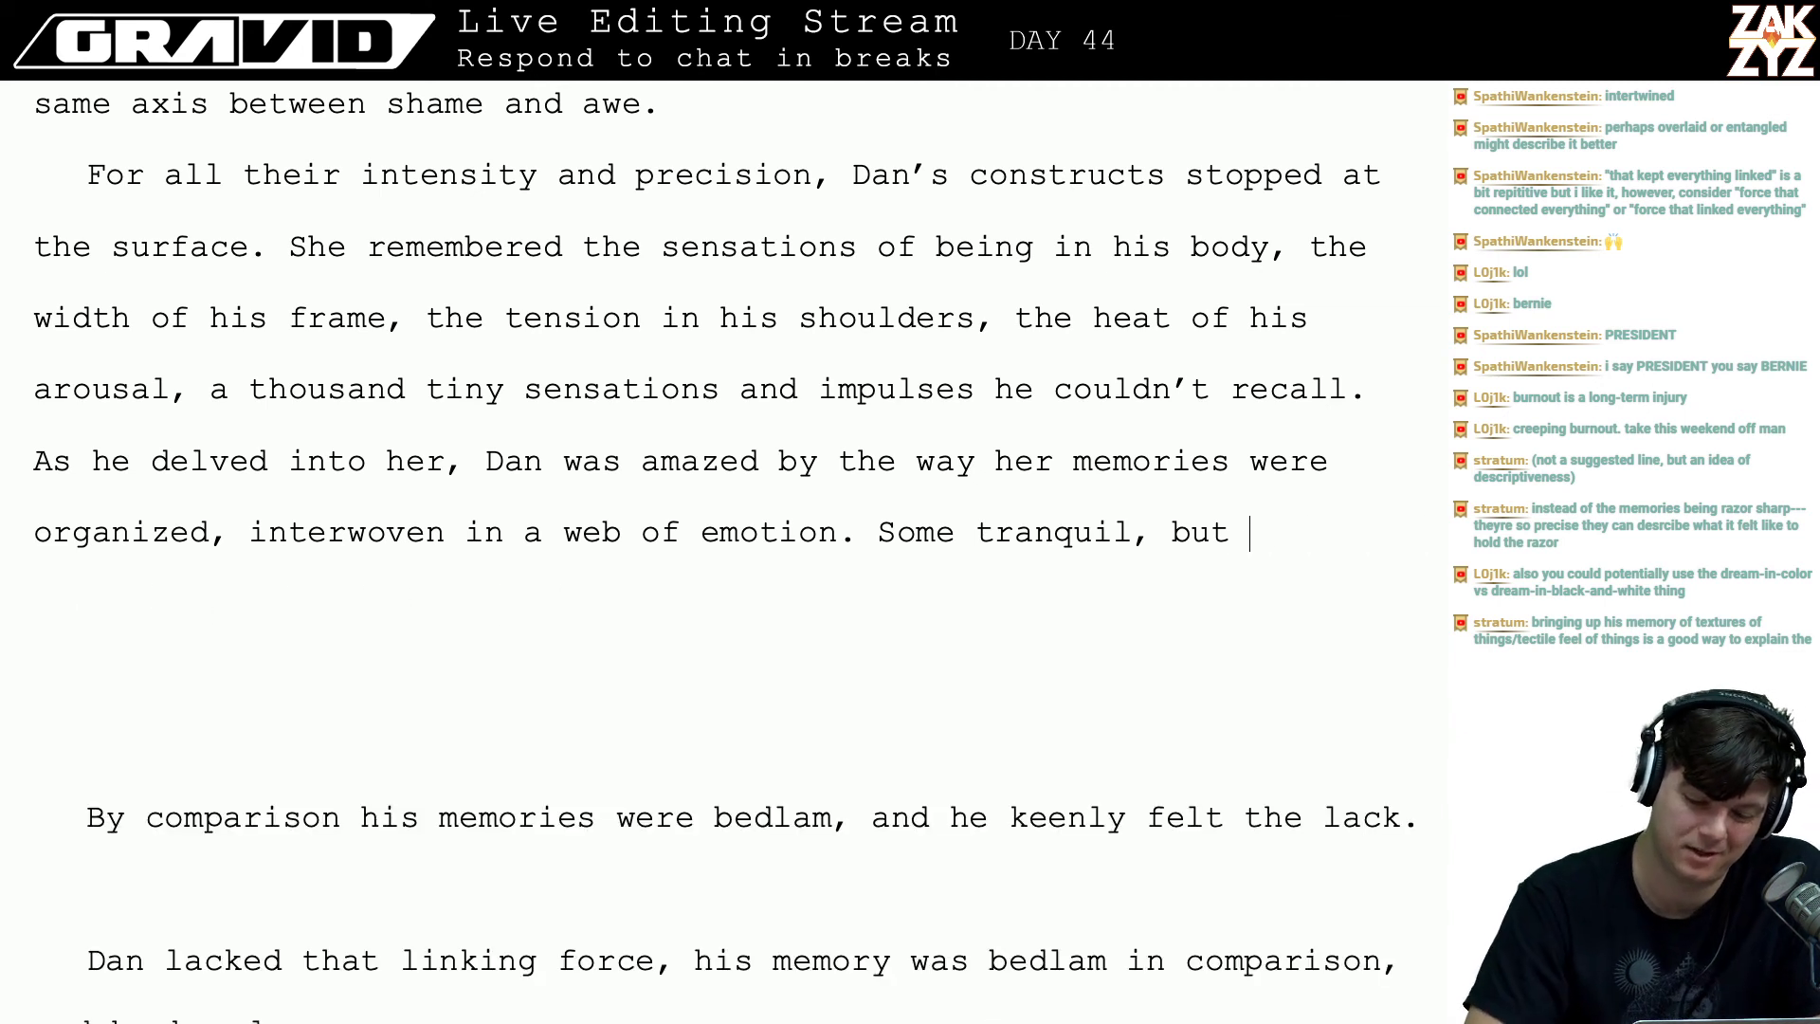
key("BackSpace")
key("BackSpace")
key("BackSpace")
key("BackSpace")
key("BackSpace")
key("BackSpace")
key("BackSpace")
key("BackSpace")
key("BackSpace")
key("BackSpace")
key("BackSpace")
key("BackSpace")
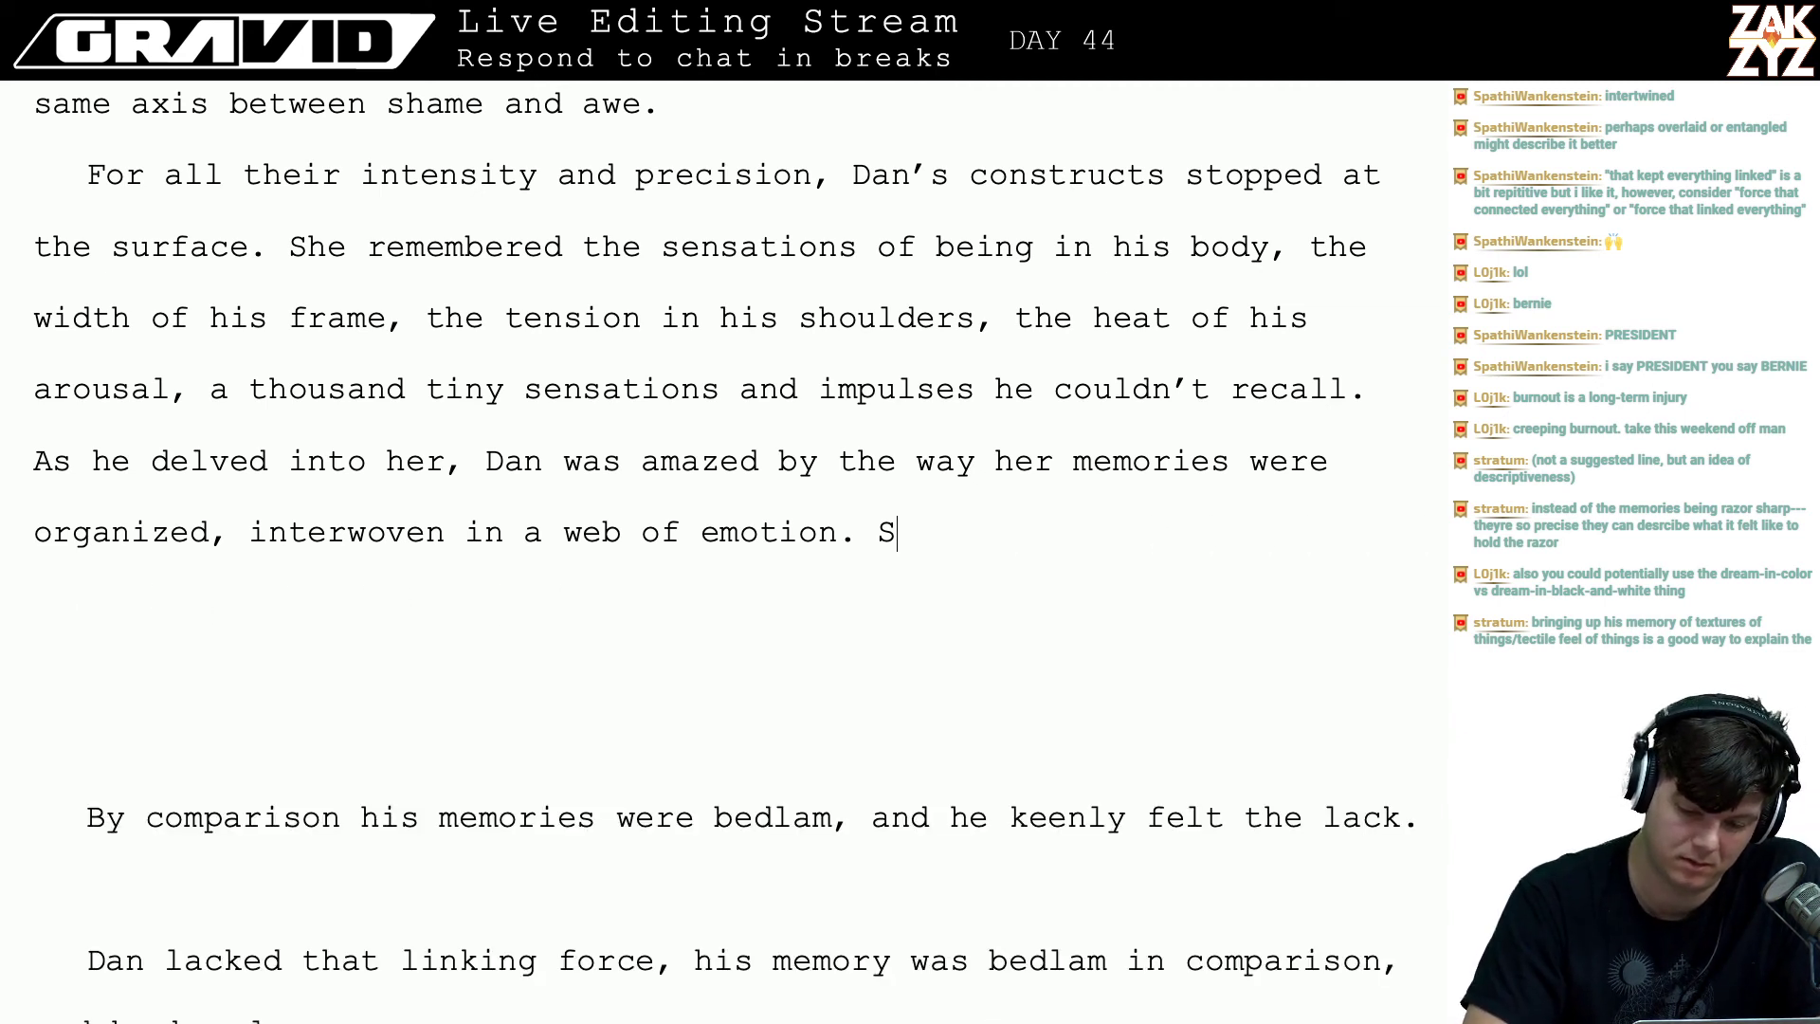
key("BackSpace")
key("BackSpace")
- Add another blank line above the "By comparison" paragraph and begin a sentence after "web of emotion." with "Her thoughts were like a tranquil,"
key("Return")
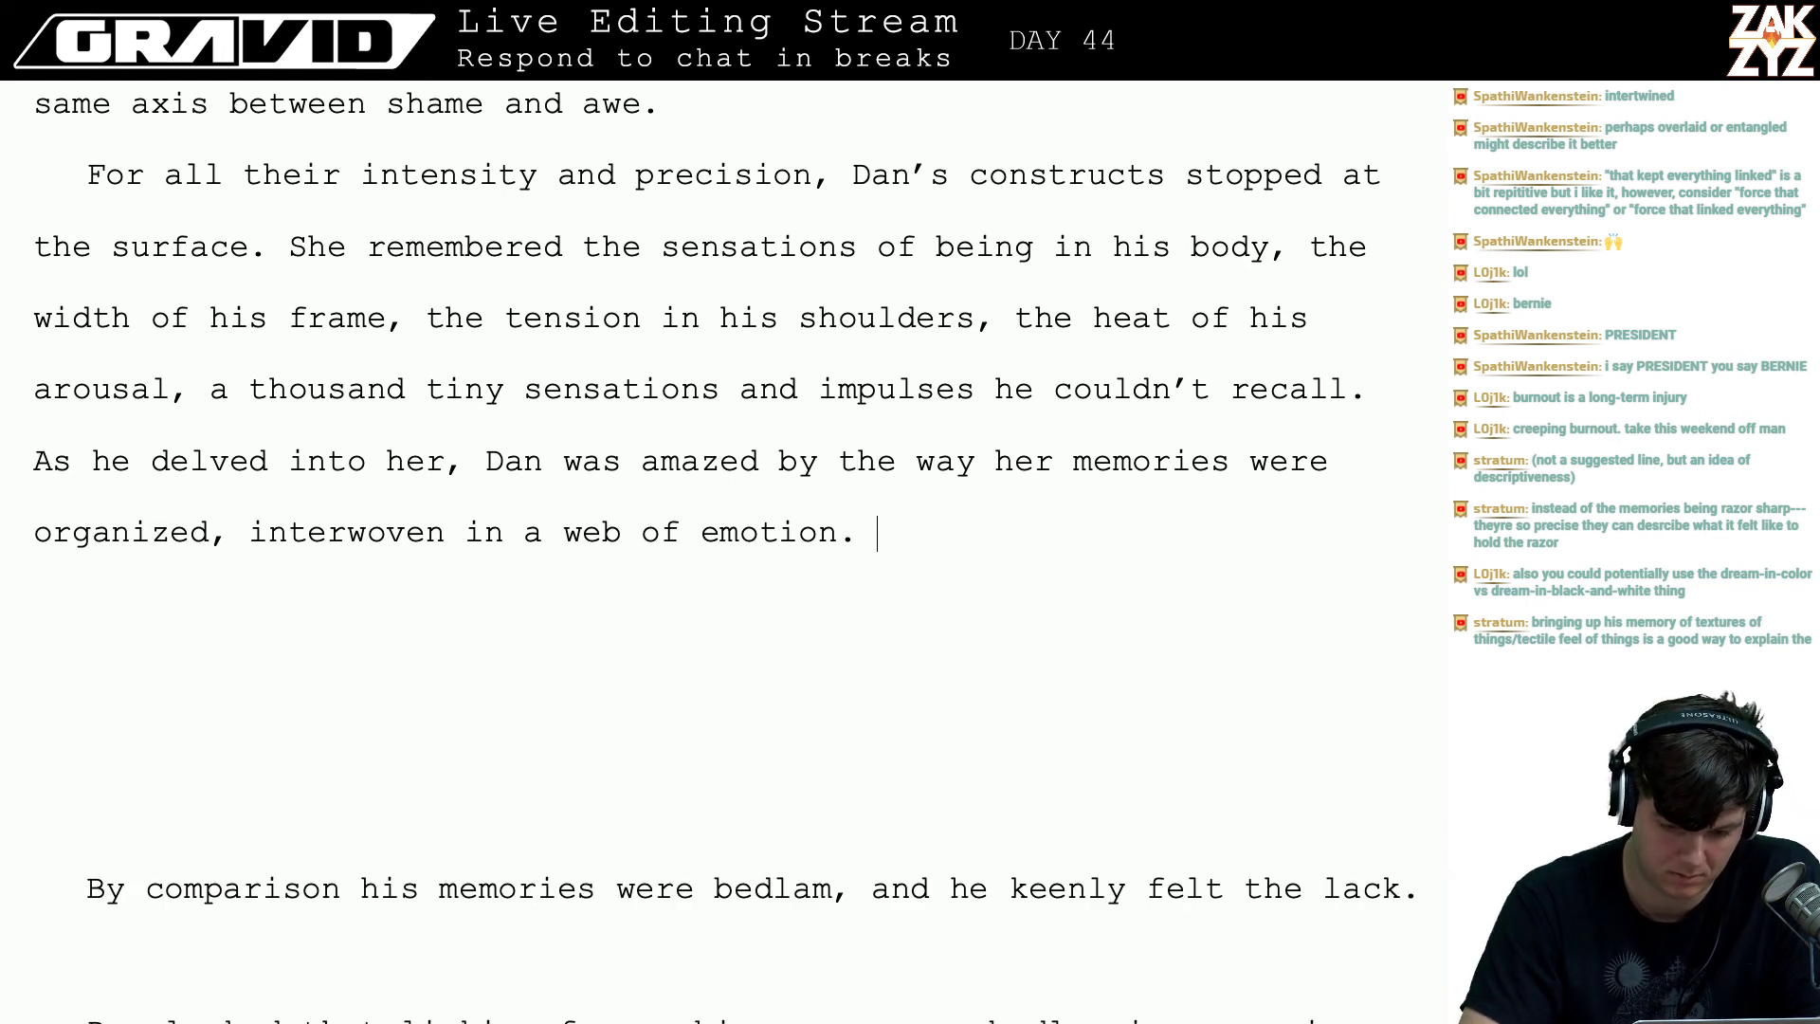
type("Her")
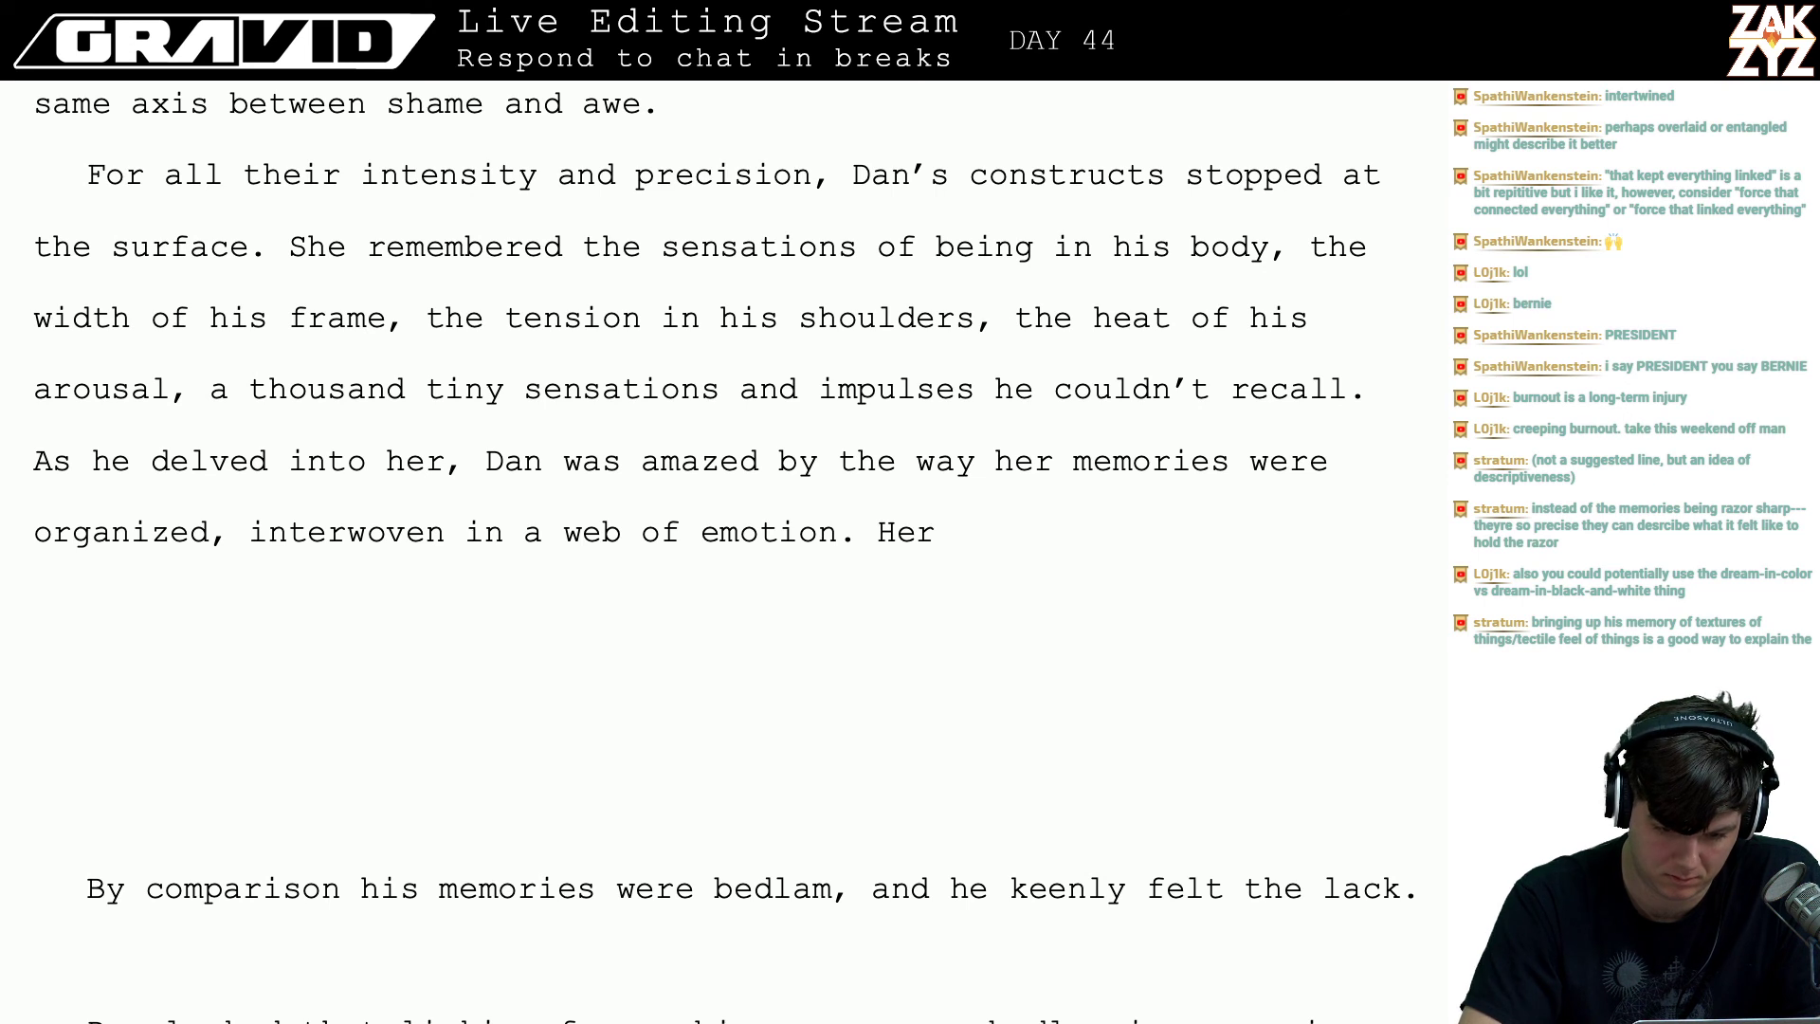
type(" though")
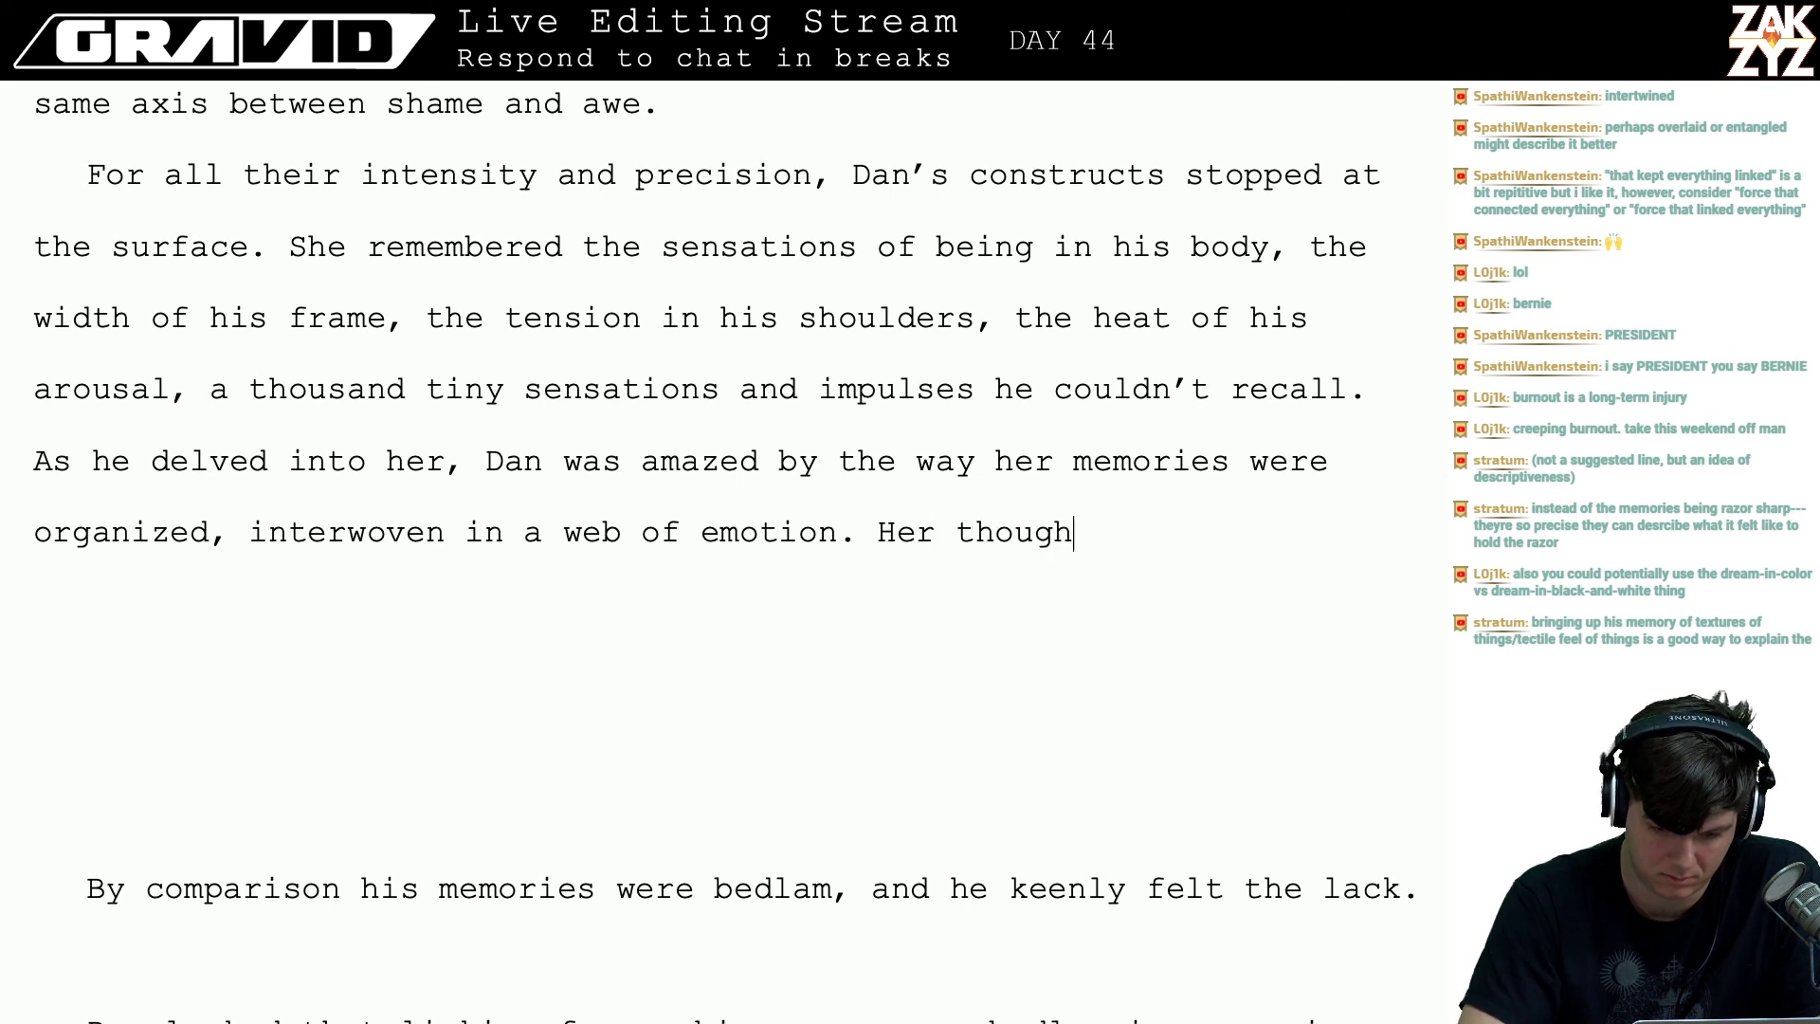
type("ts were like a ")
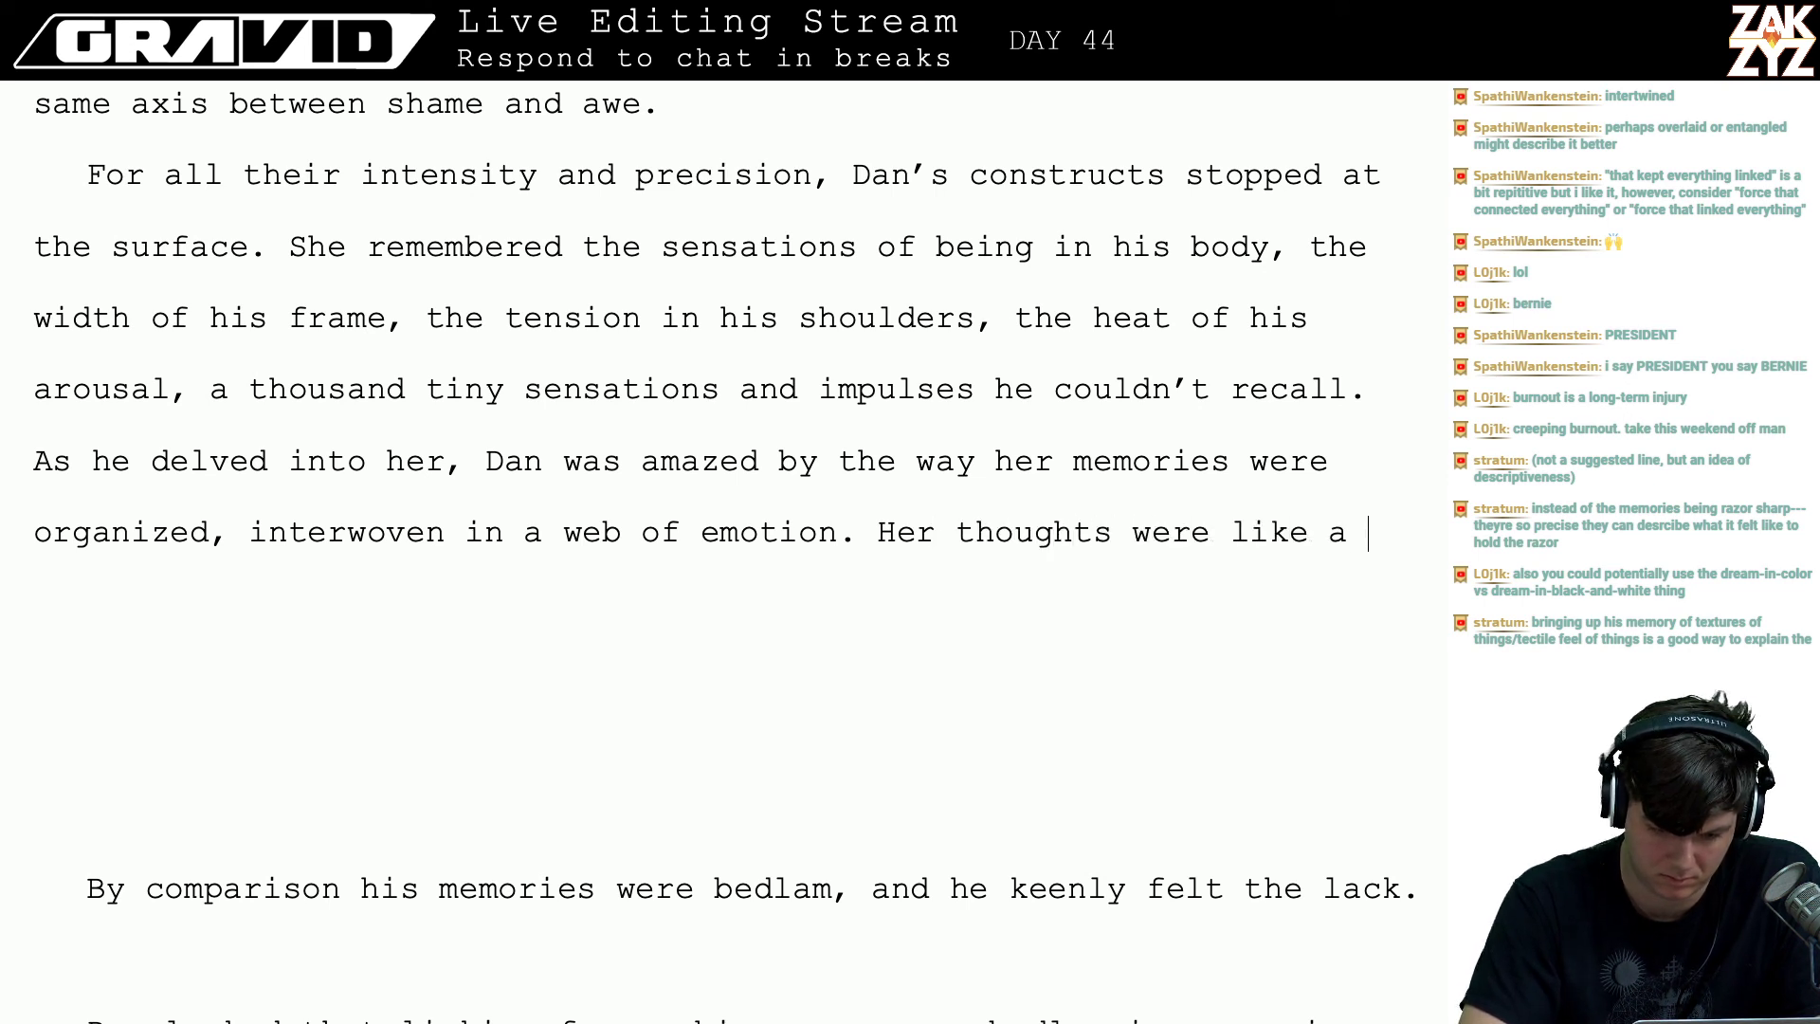
type("tranquil, well-")
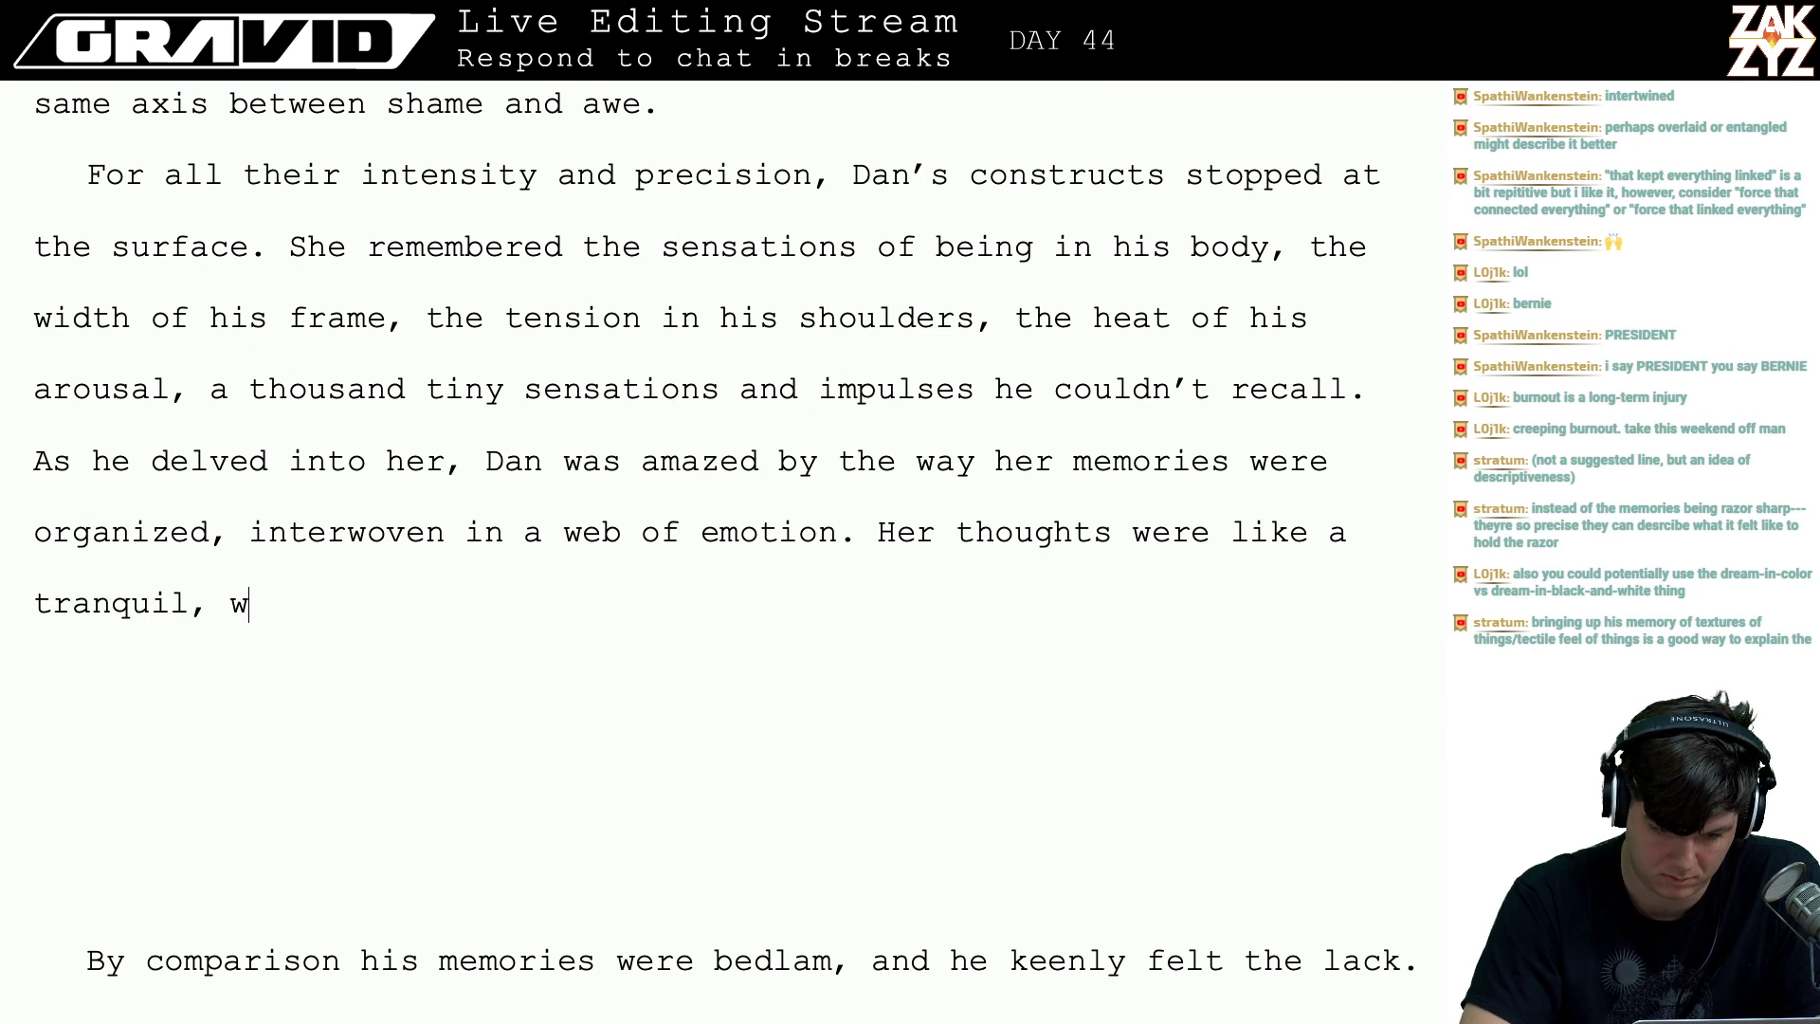
- Replace the wording after "Her" with "recollections were like a tranquil, well-organized"
key("BackSpace")
key("BackSpace")
key("BackSpace")
key("BackSpace")
key("BackSpace")
key("BackSpace")
key("BackSpace")
key("BackSpace")
key("BackSpace")
key("BackSpace")
key("BackSpace")
key("BackSpace")
key("BackSpace")
key("BackSpace")
key("BackSpace")
key("BackSpace")
key("BackSpace")
key("BackSpace")
key("BackSpace")
key("BackSpace")
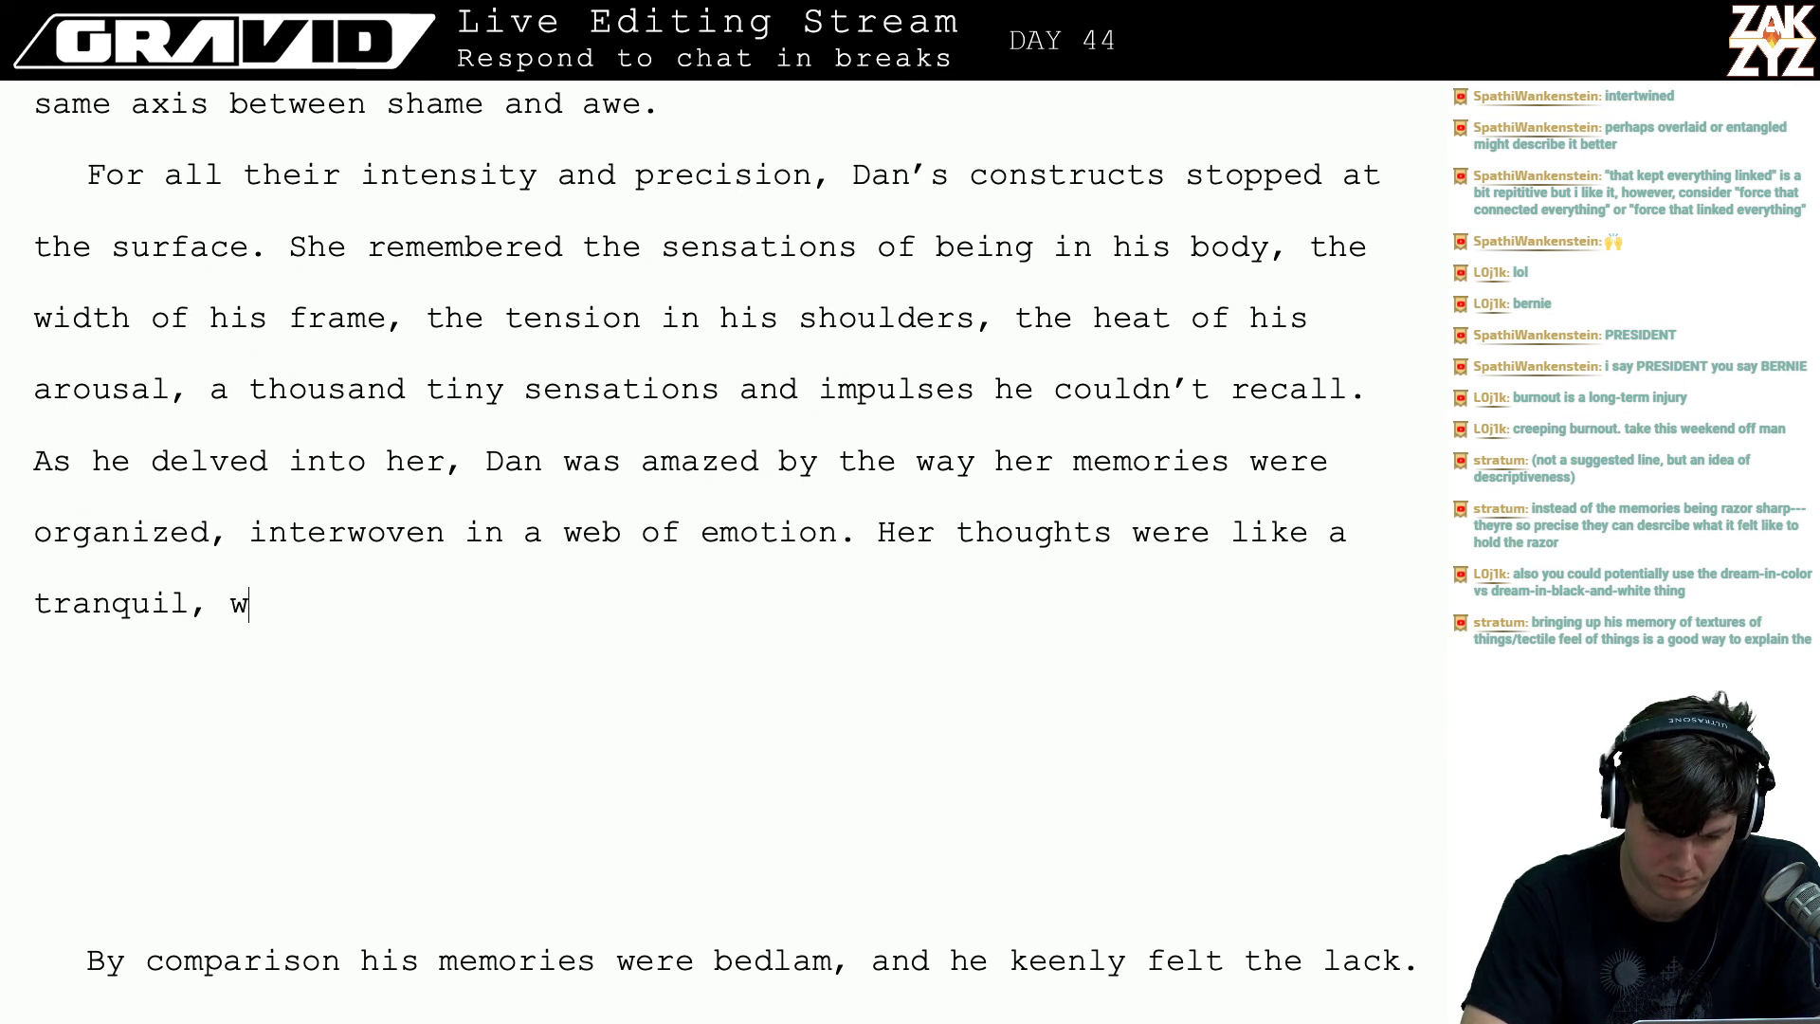
key("BackSpace")
key("BackSpace")
key("BackSpace")
key("BackSpace")
key("BackSpace")
key("BackSpace")
key("BackSpace")
key("BackSpace")
key("BackSpace")
key("BackSpace")
key("BackSpace")
key("BackSpace")
key("BackSpace")
key("BackSpace")
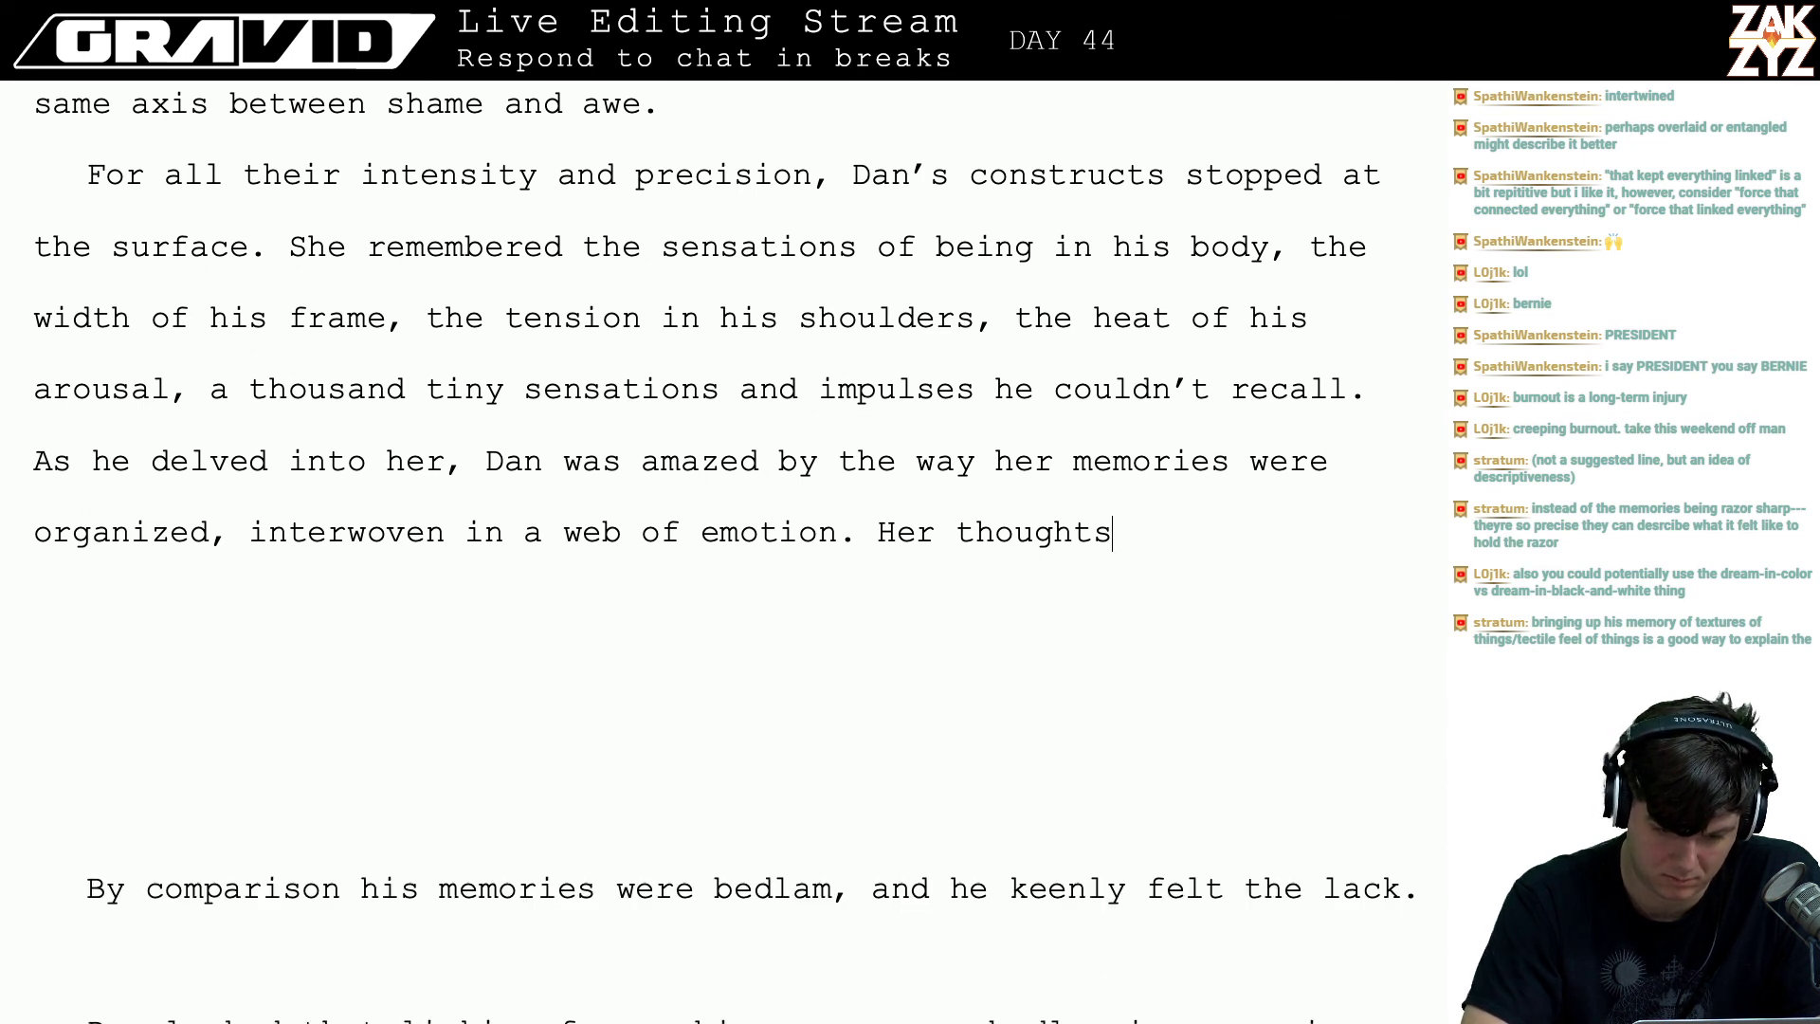
type("recollec")
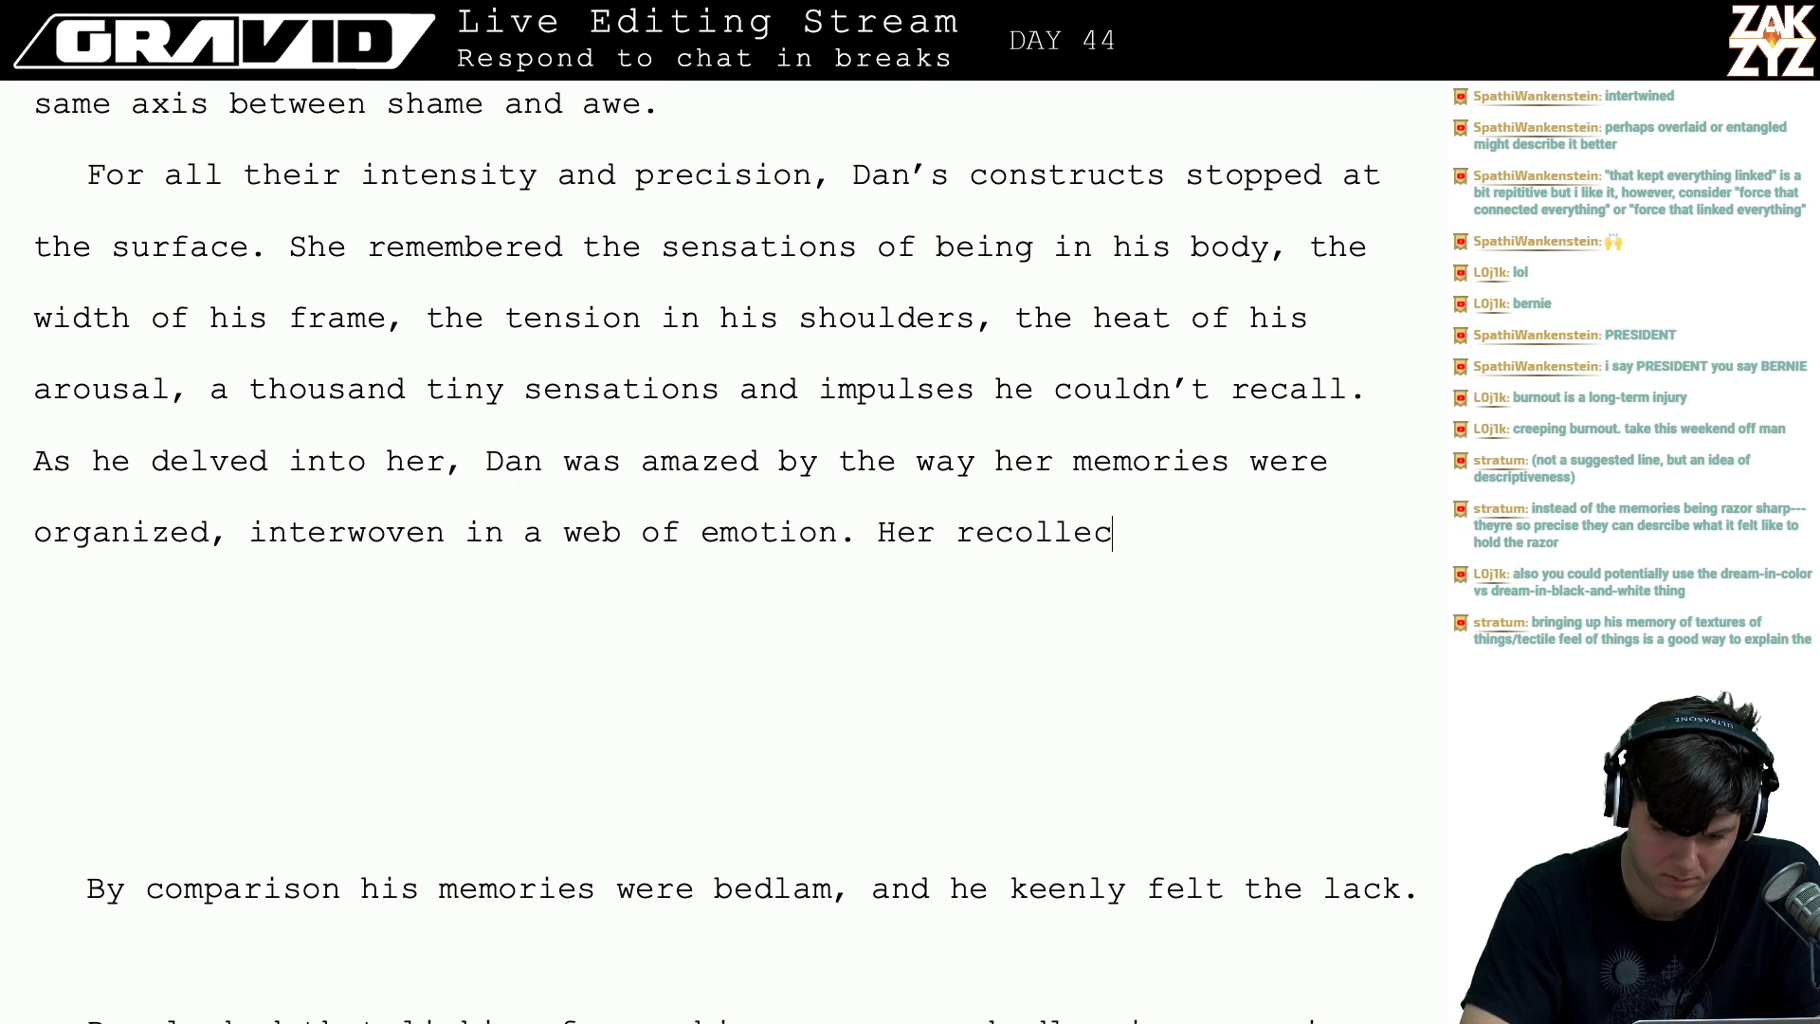
type("tions were tr")
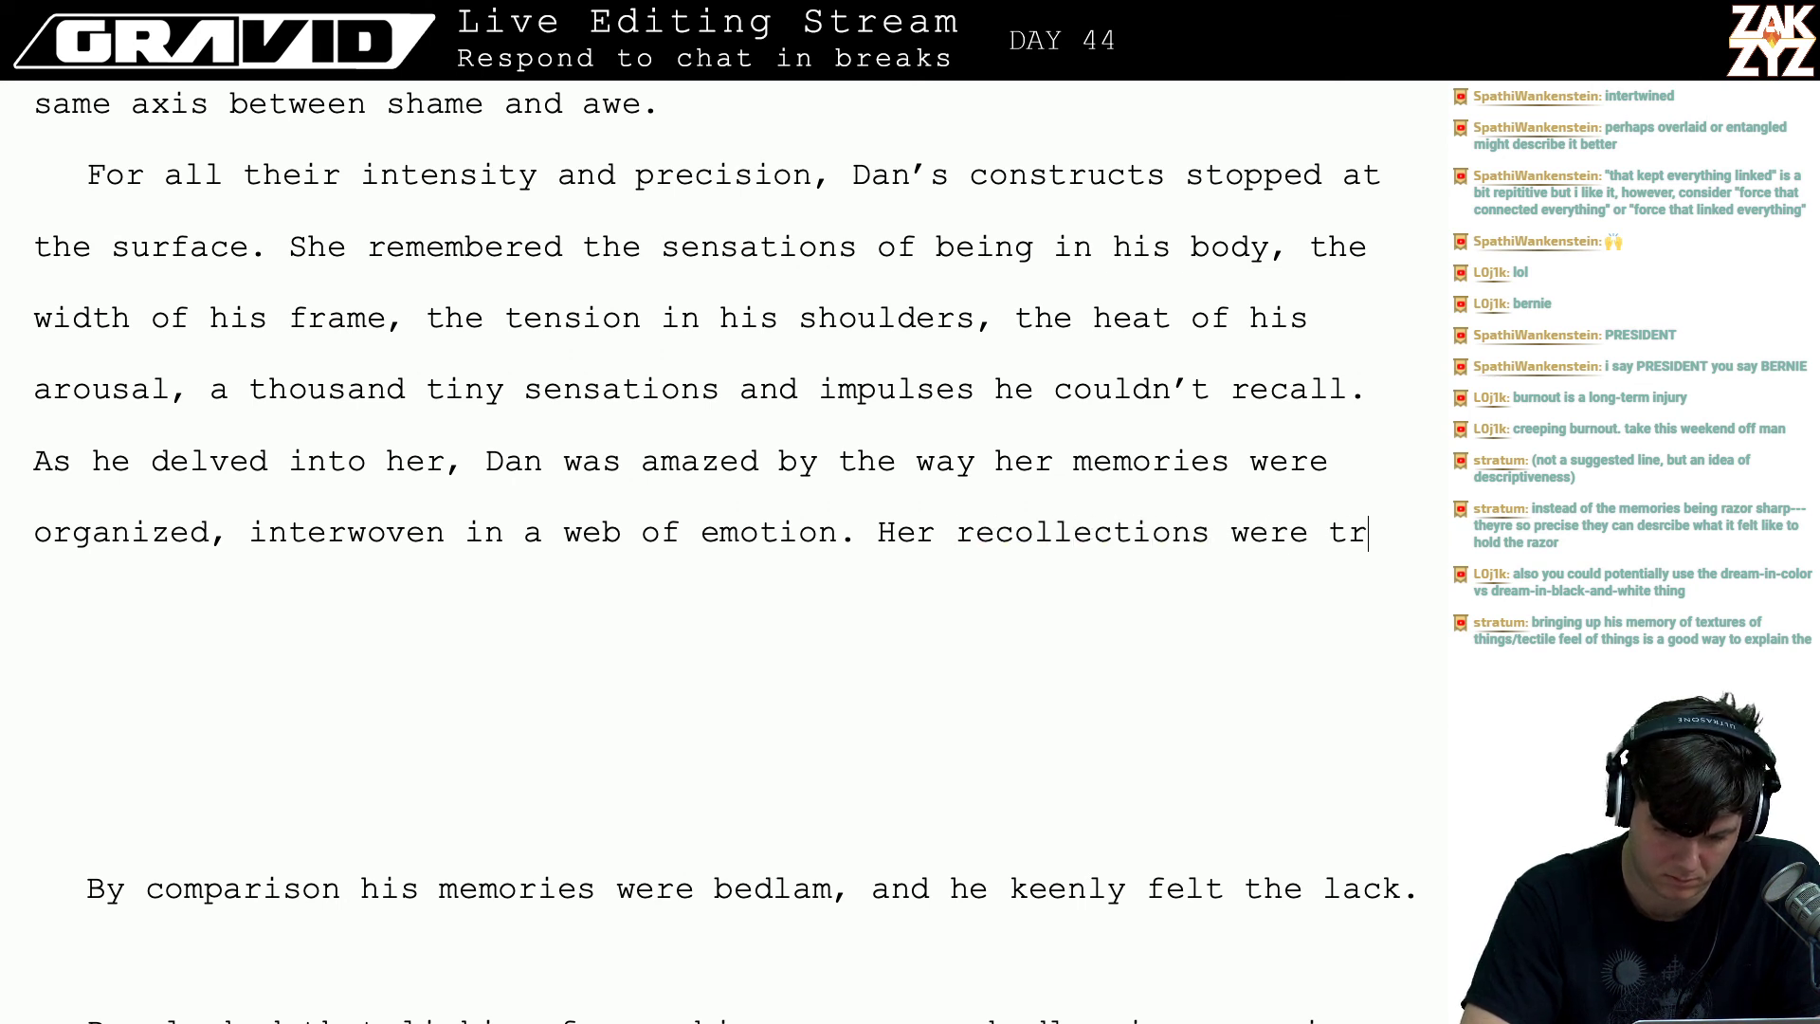
key("BackSpace")
key("BackSpace")
type("like a tranqu")
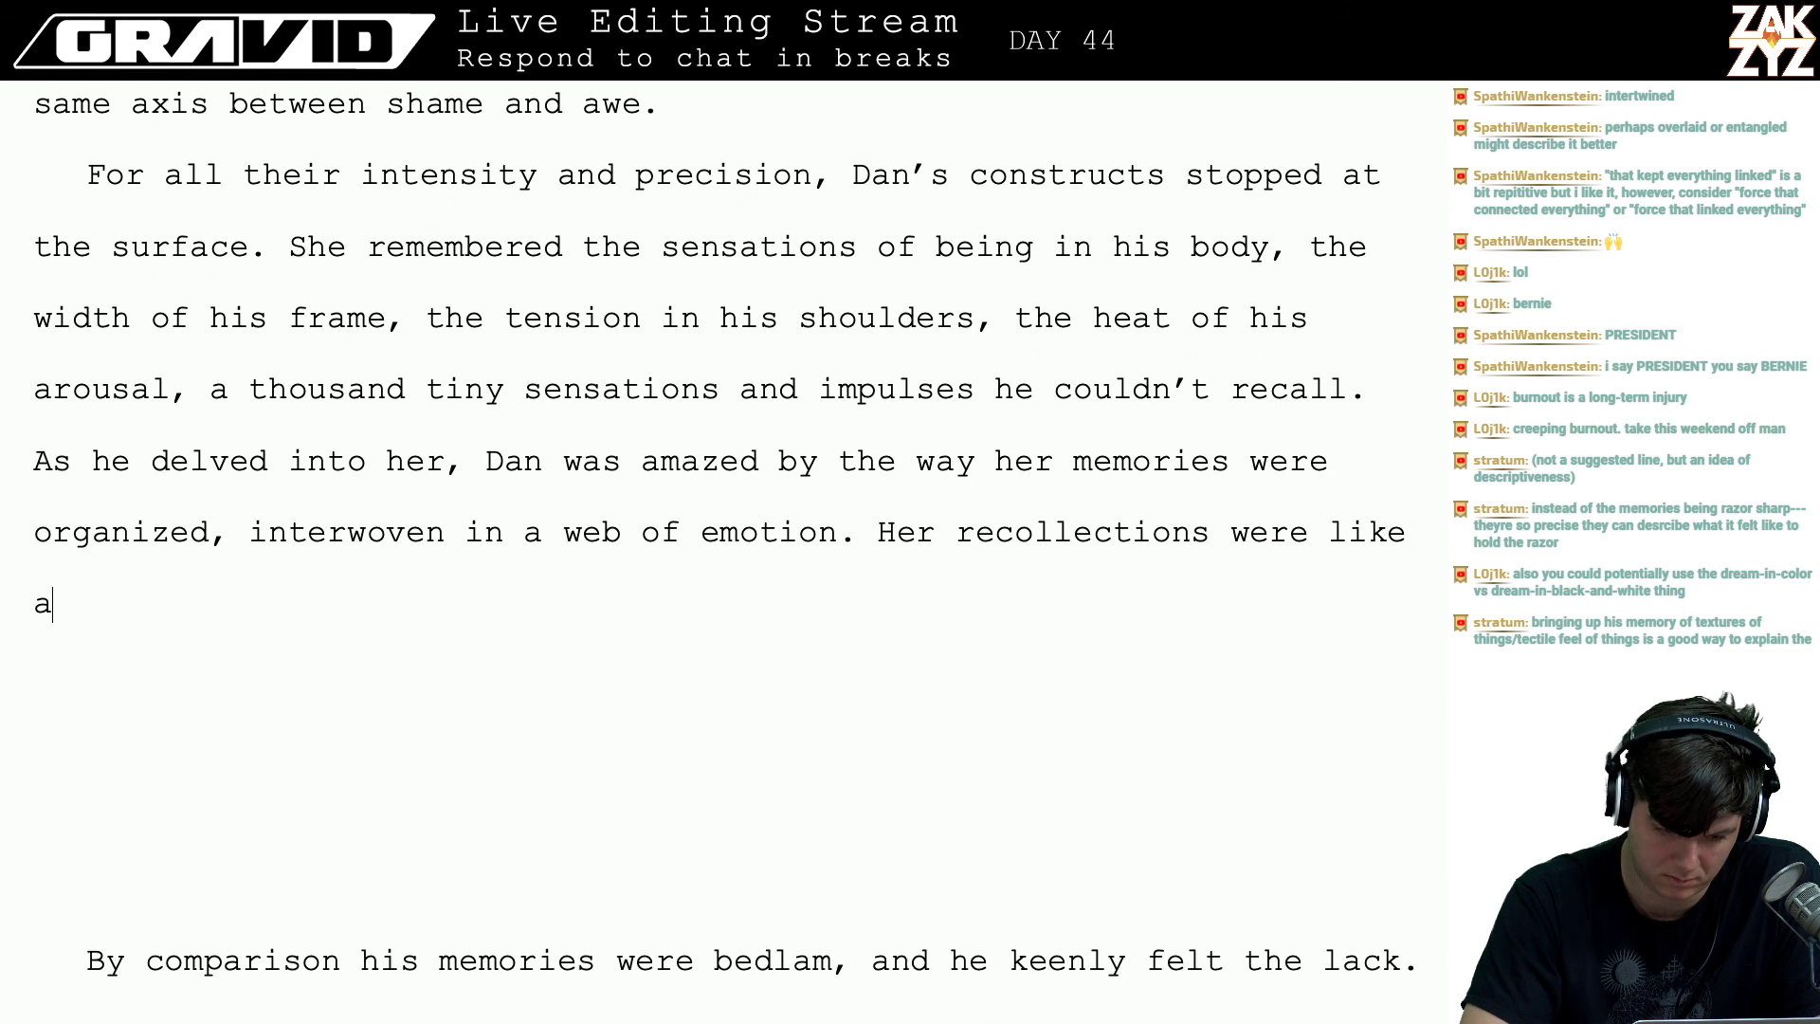
type("il, we")
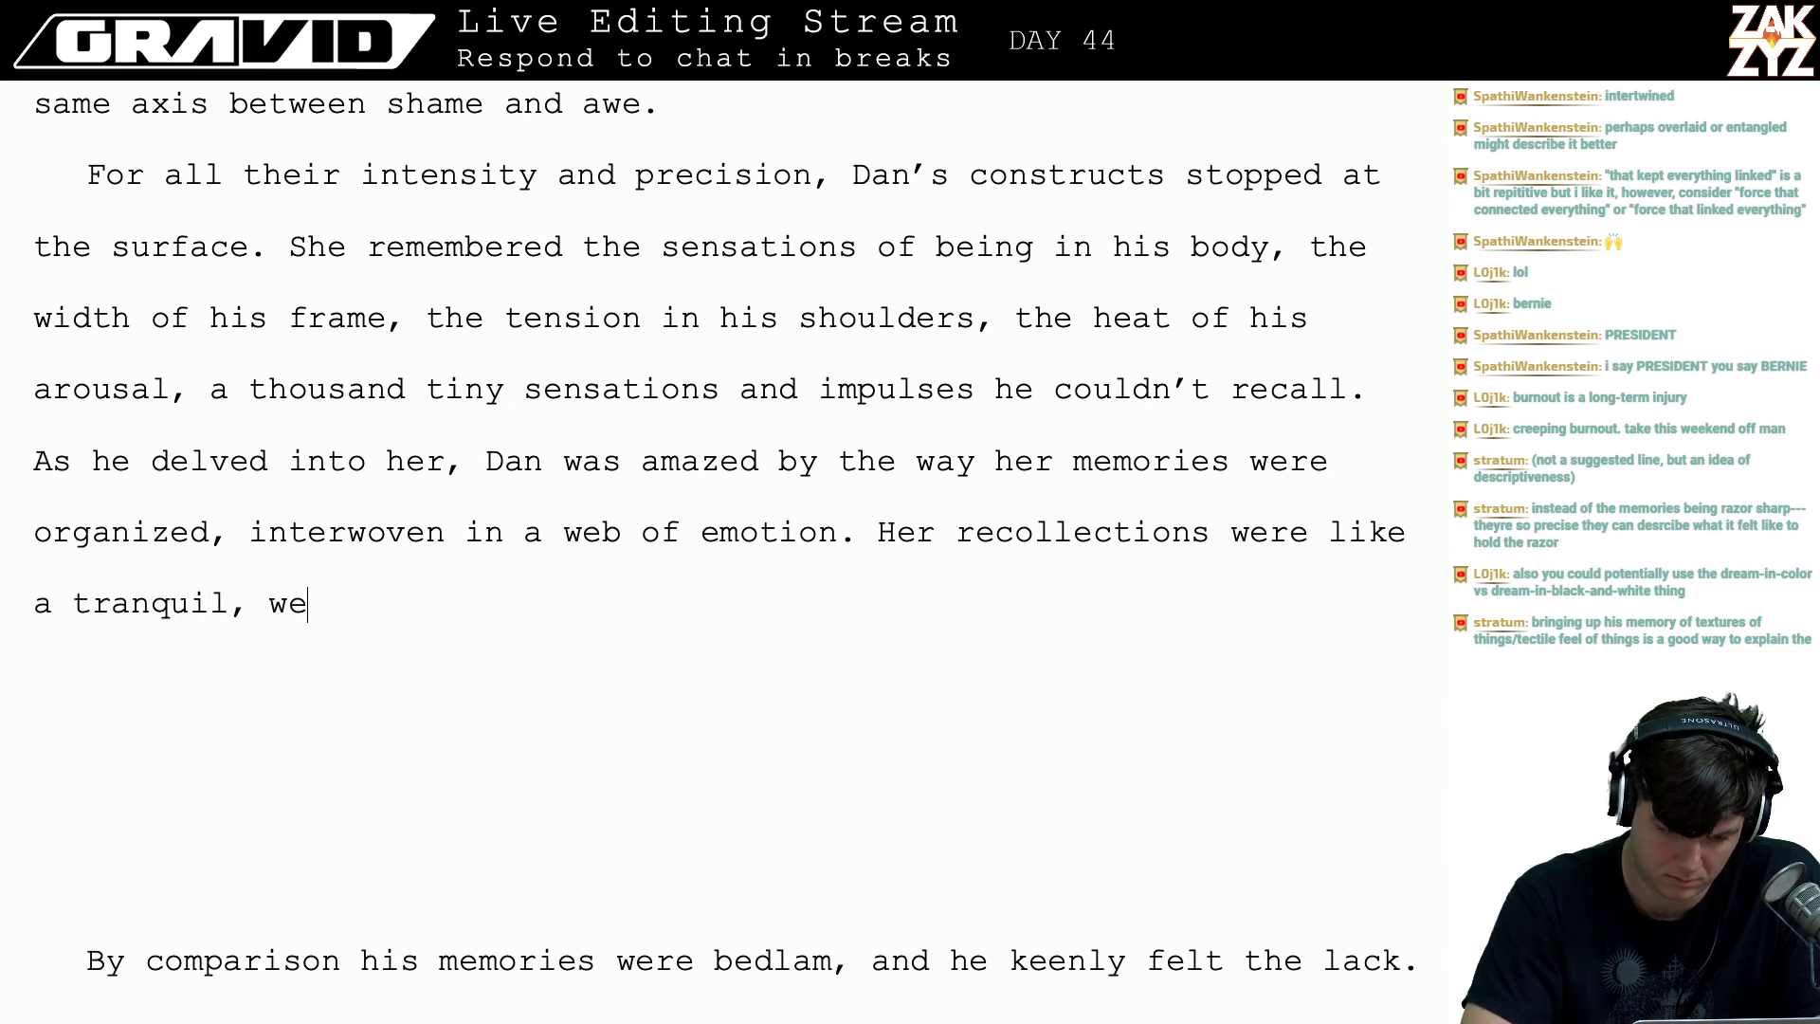
type("ll-organized lib")
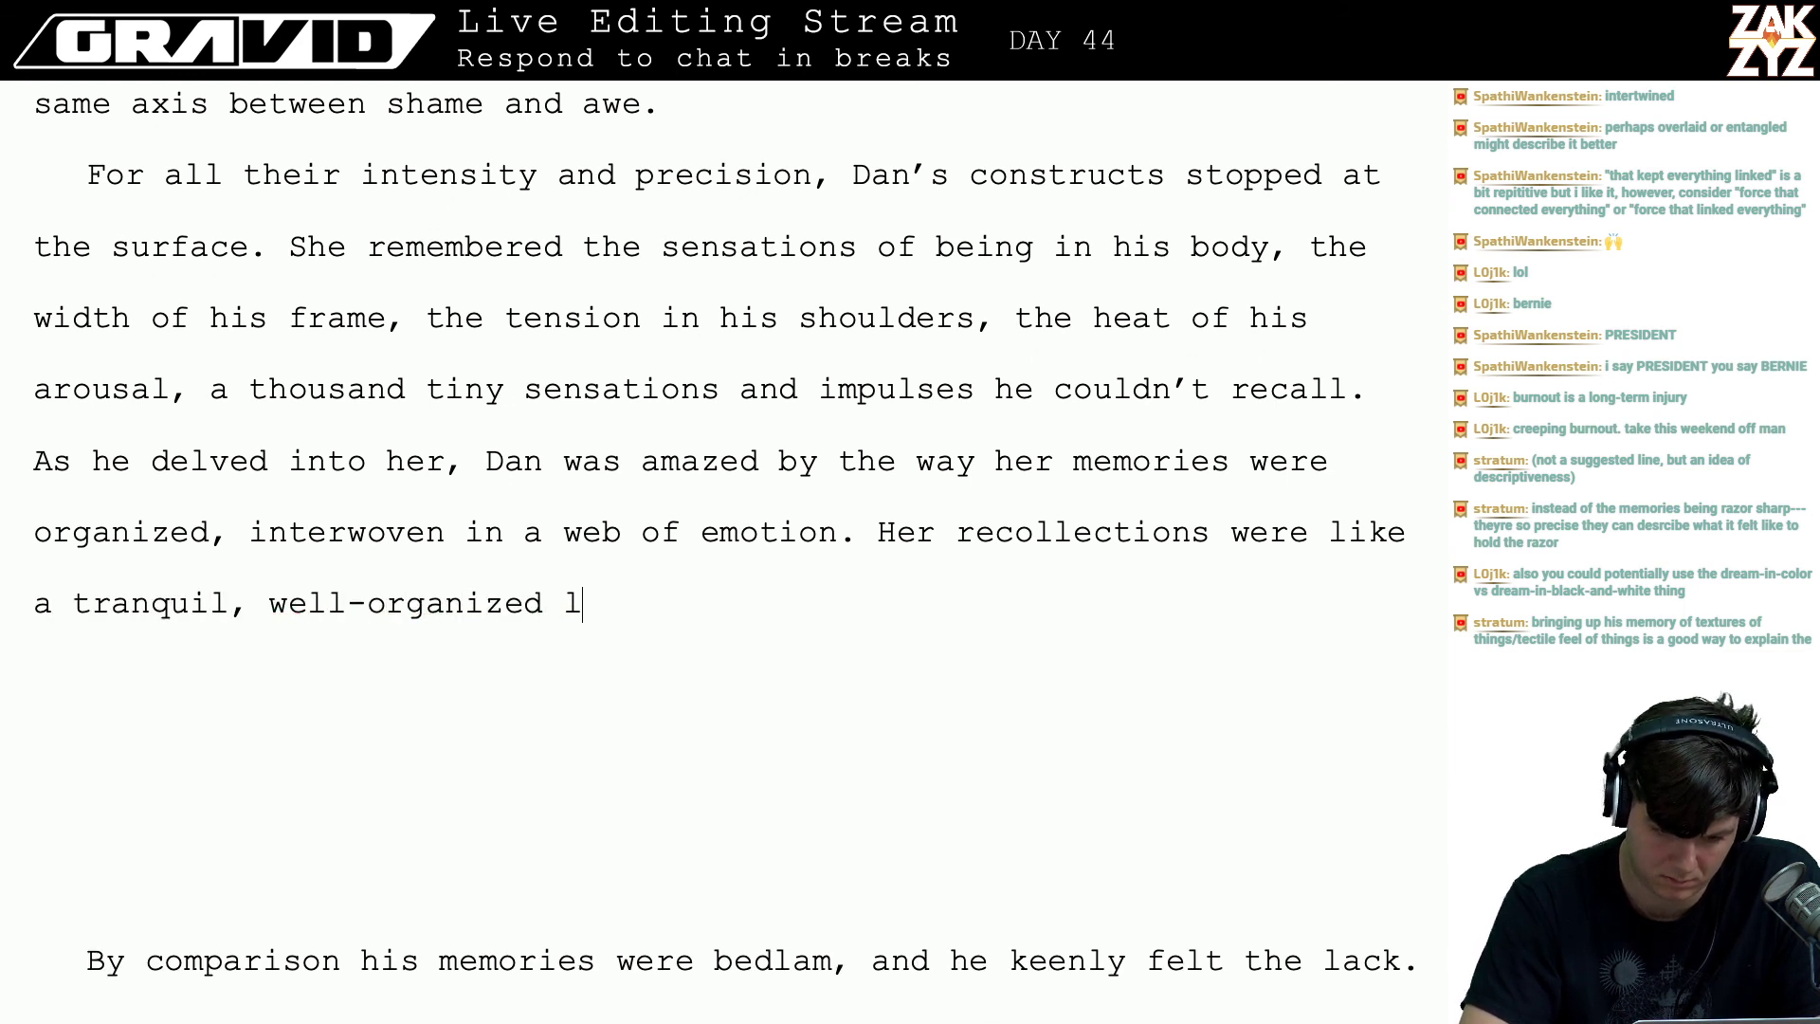
- Replace the wording after "a tranquil" with "library, his were bedlam,"
key("BackSpace")
key("BackSpace")
key("BackSpace")
key("BackSpace")
key("BackSpace")
key("BackSpace")
key("BackSpace")
key("BackSpace")
key("BackSpace")
key("BackSpace")
key("BackSpace")
key("BackSpace")
key("BackSpace")
key("BackSpace")
key("BackSpace")
key("BackSpace")
key("BackSpace")
key("BackSpace")
key("BackSpace")
key("BackSpace")
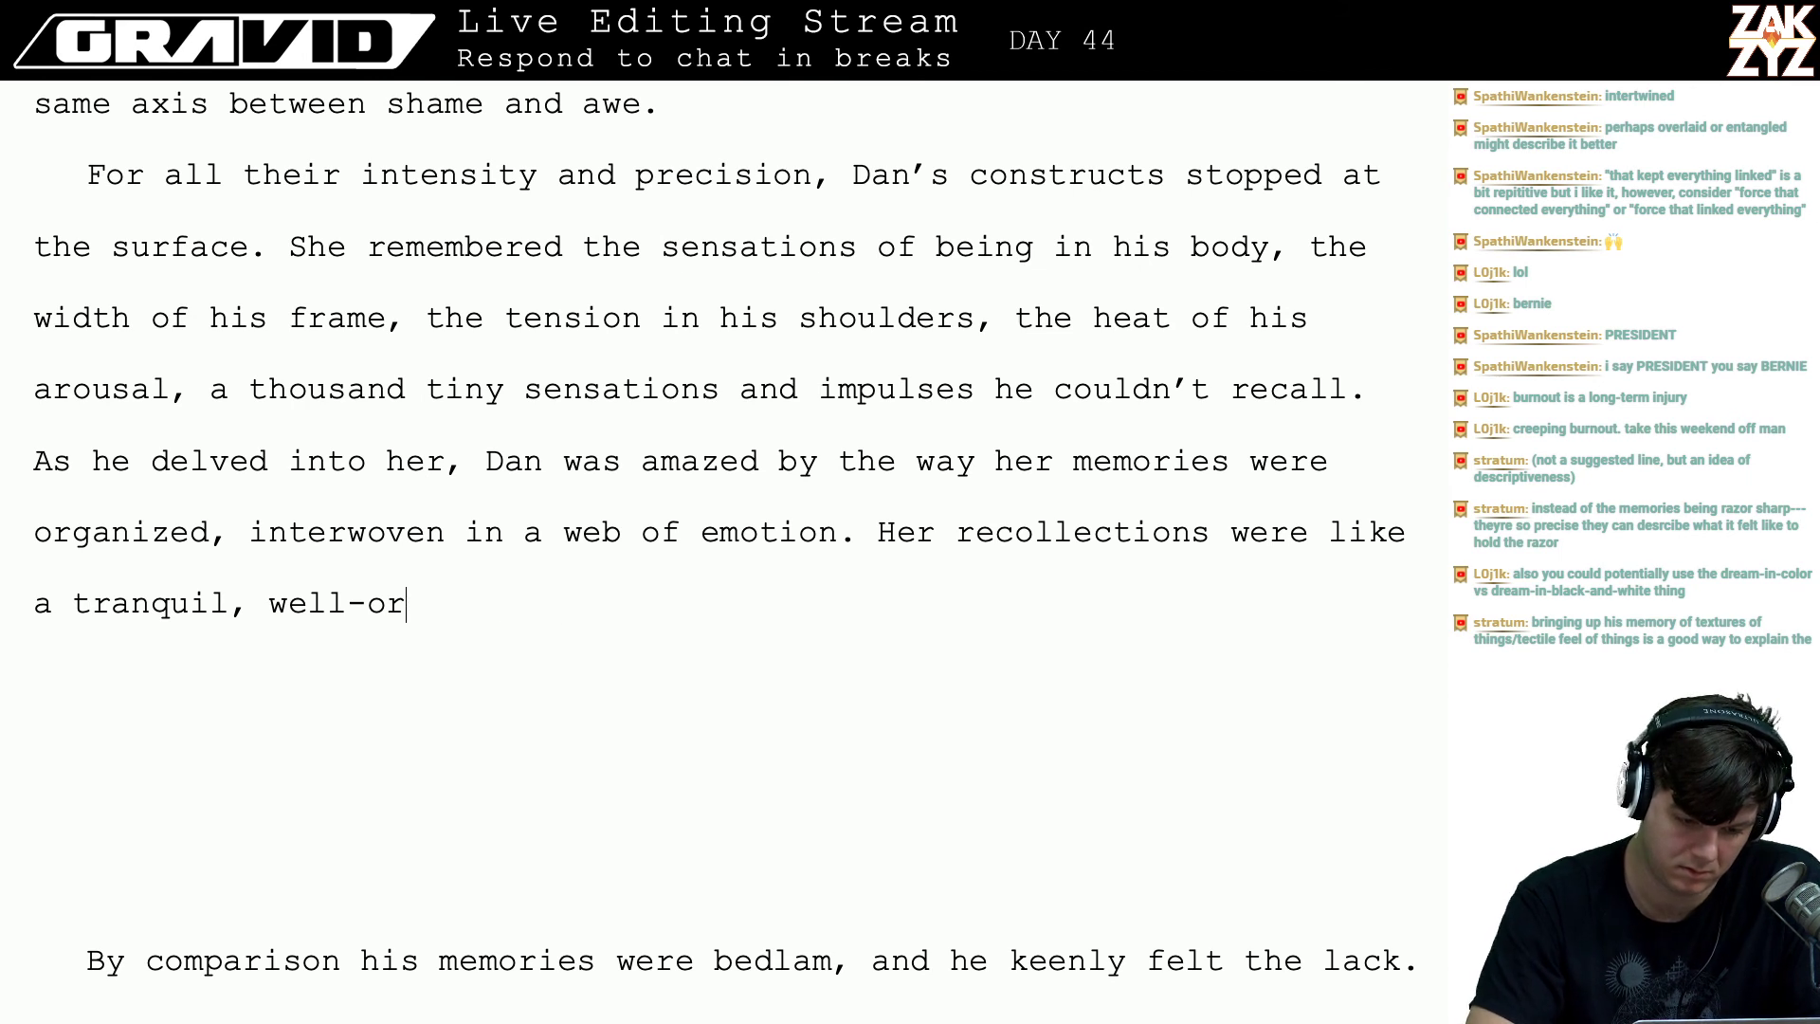
type("libra")
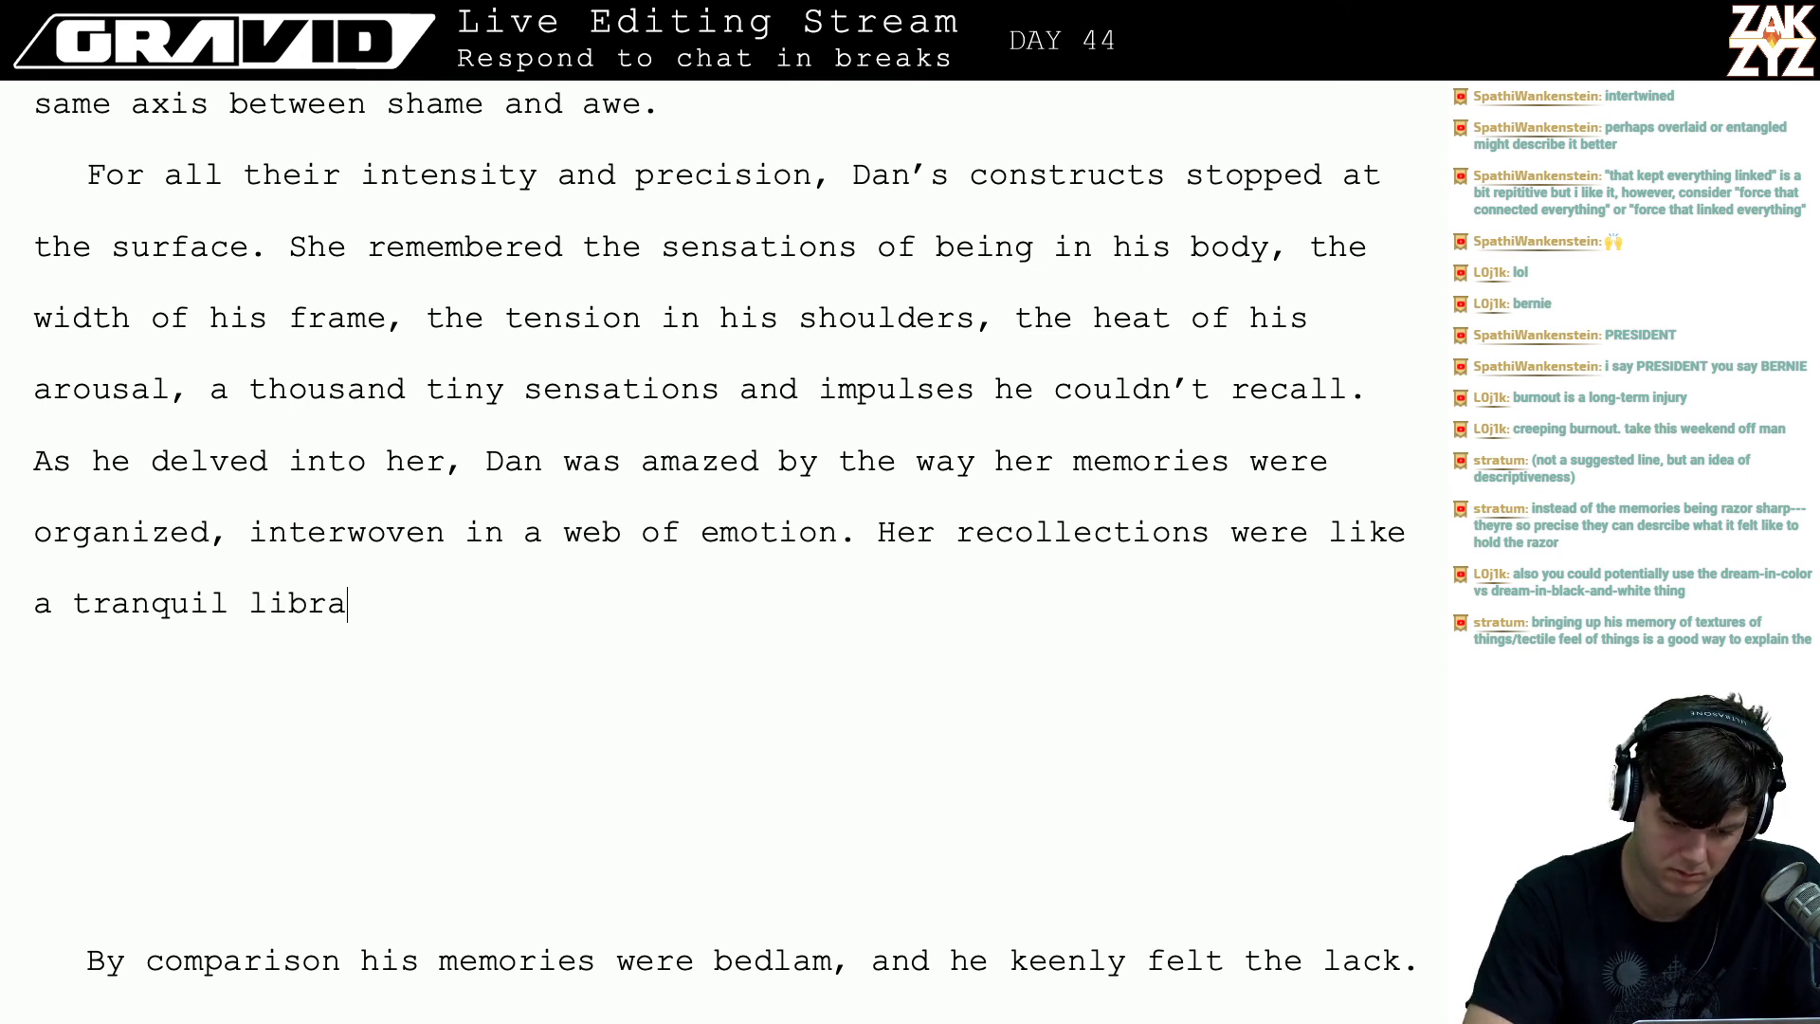
type("ry, his we")
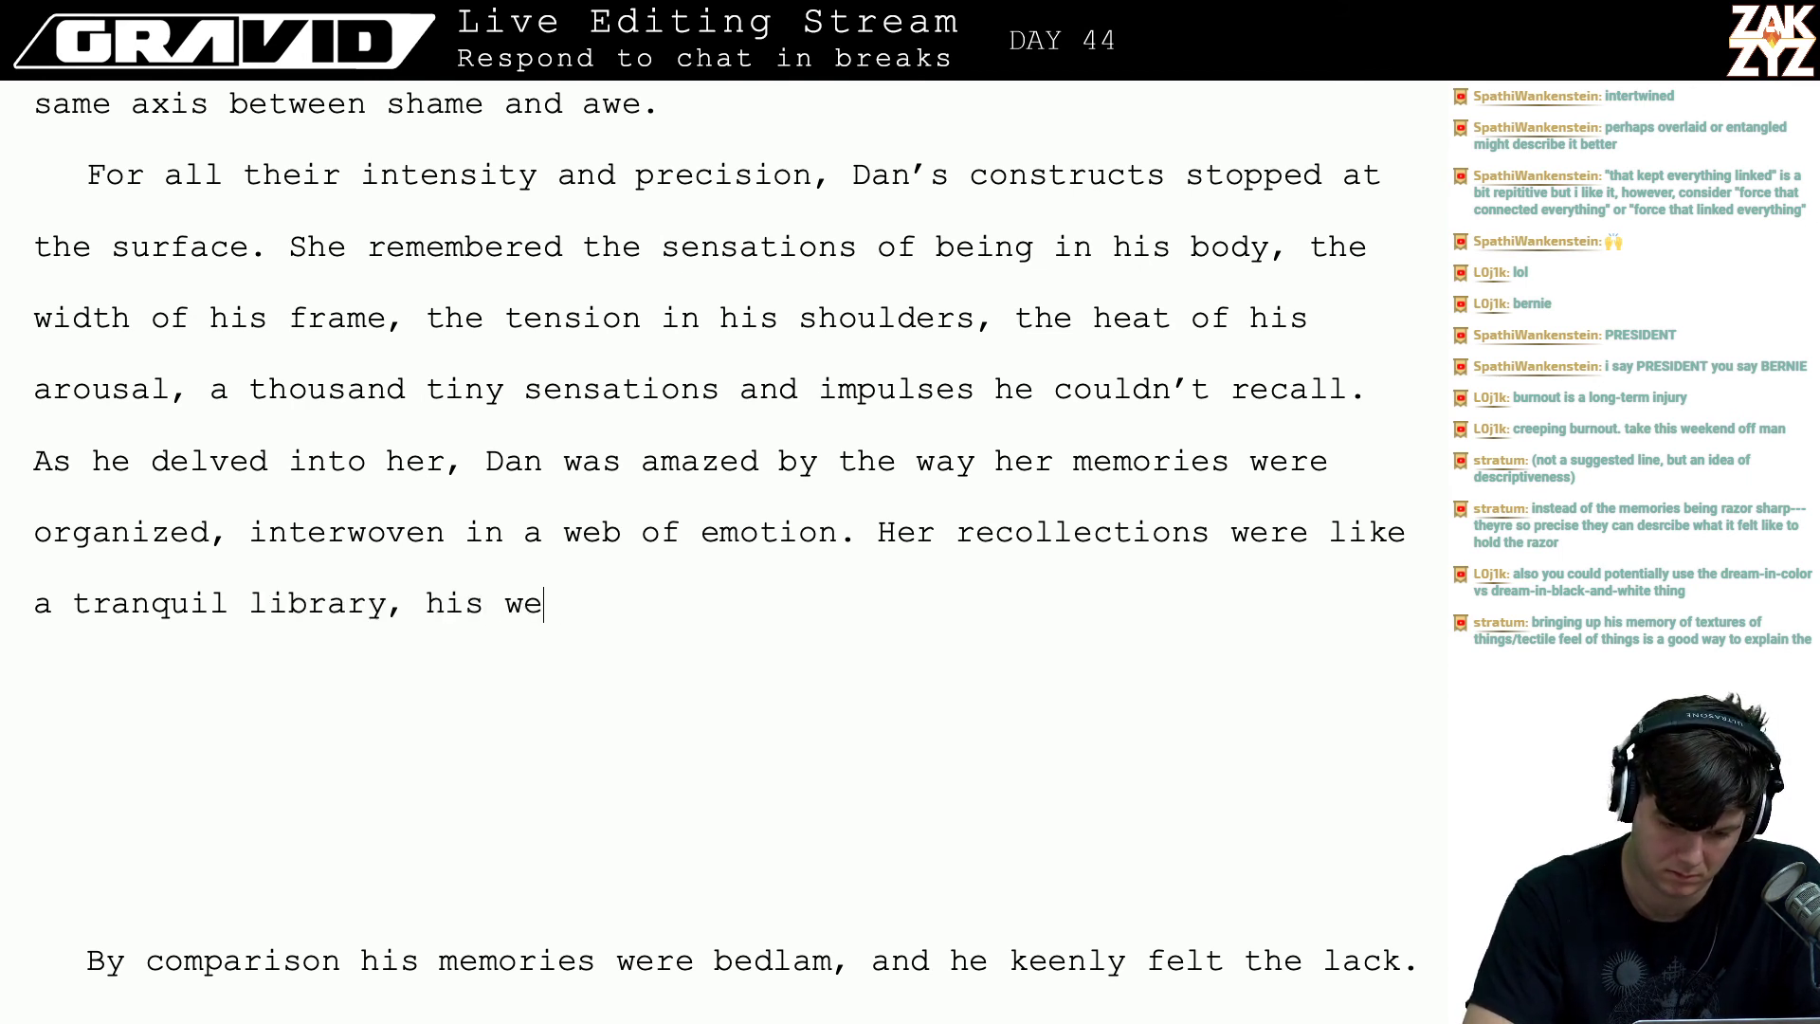
type("re bedlam, a")
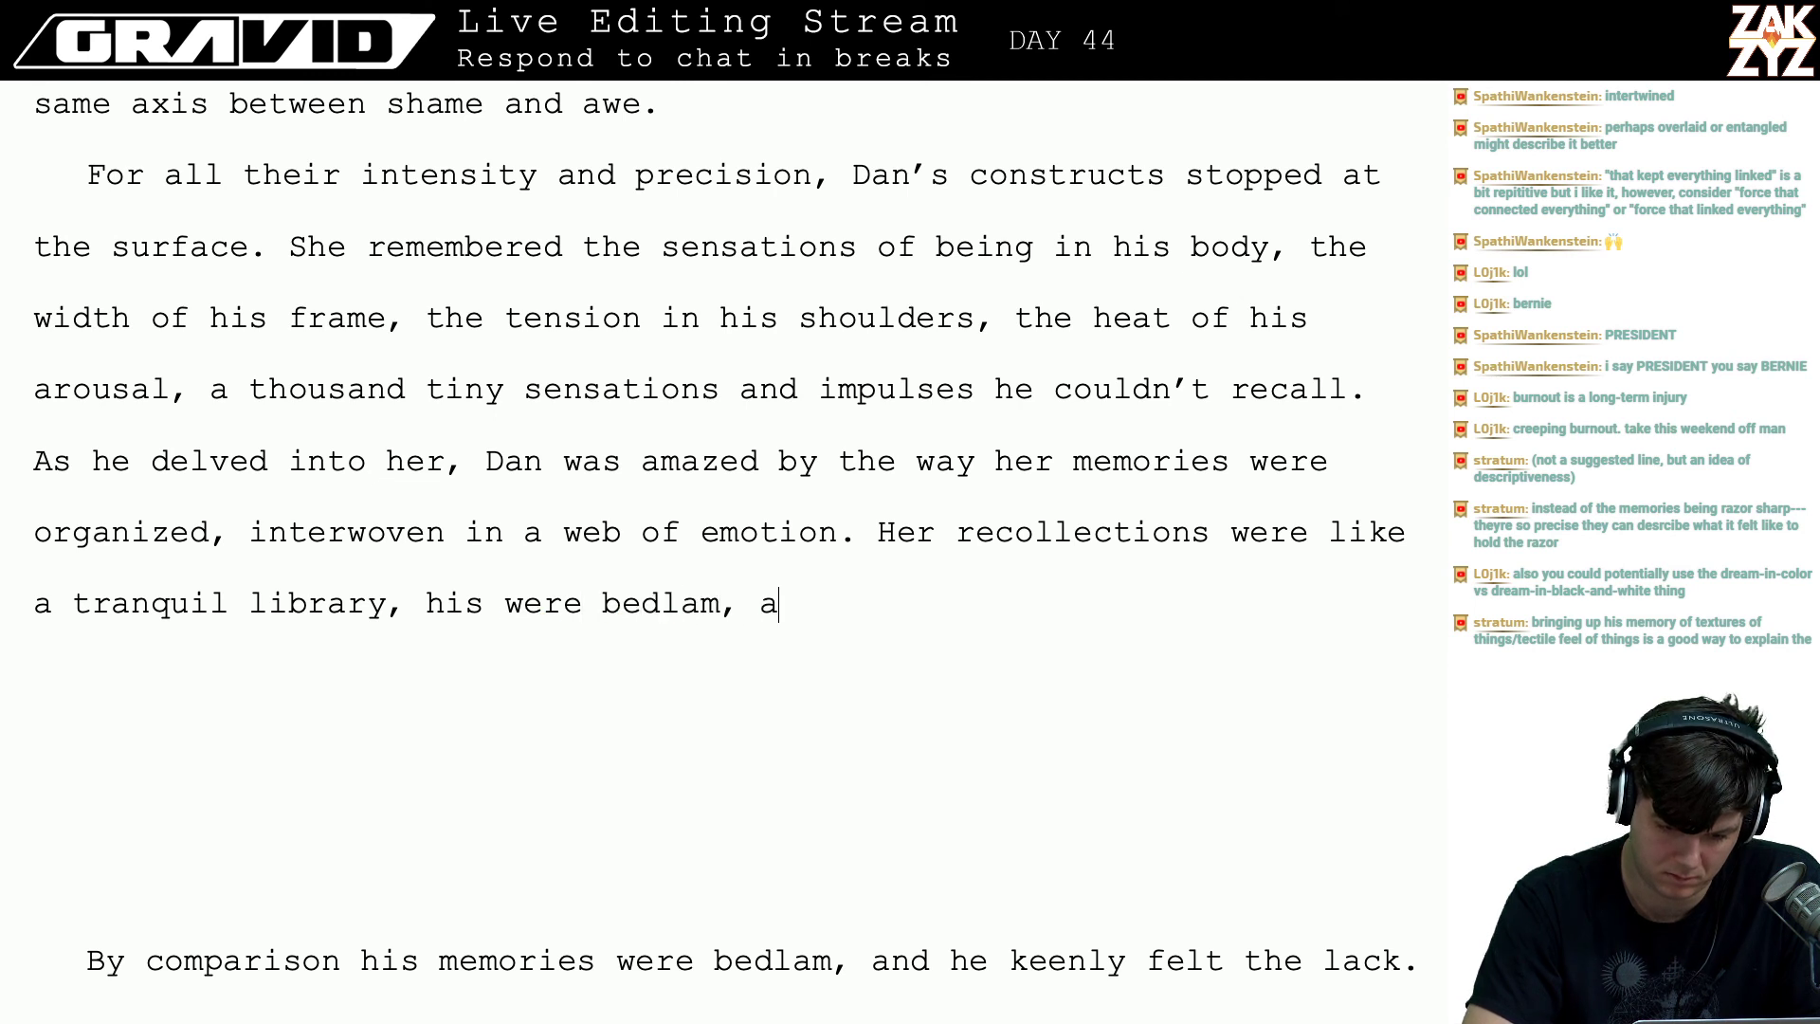
- Finish the sentence after "his were bedlam," with "a jumble of unconnected images."
type(" jumbel")
key("BackSpace")
key("BackSpace")
type("le ")
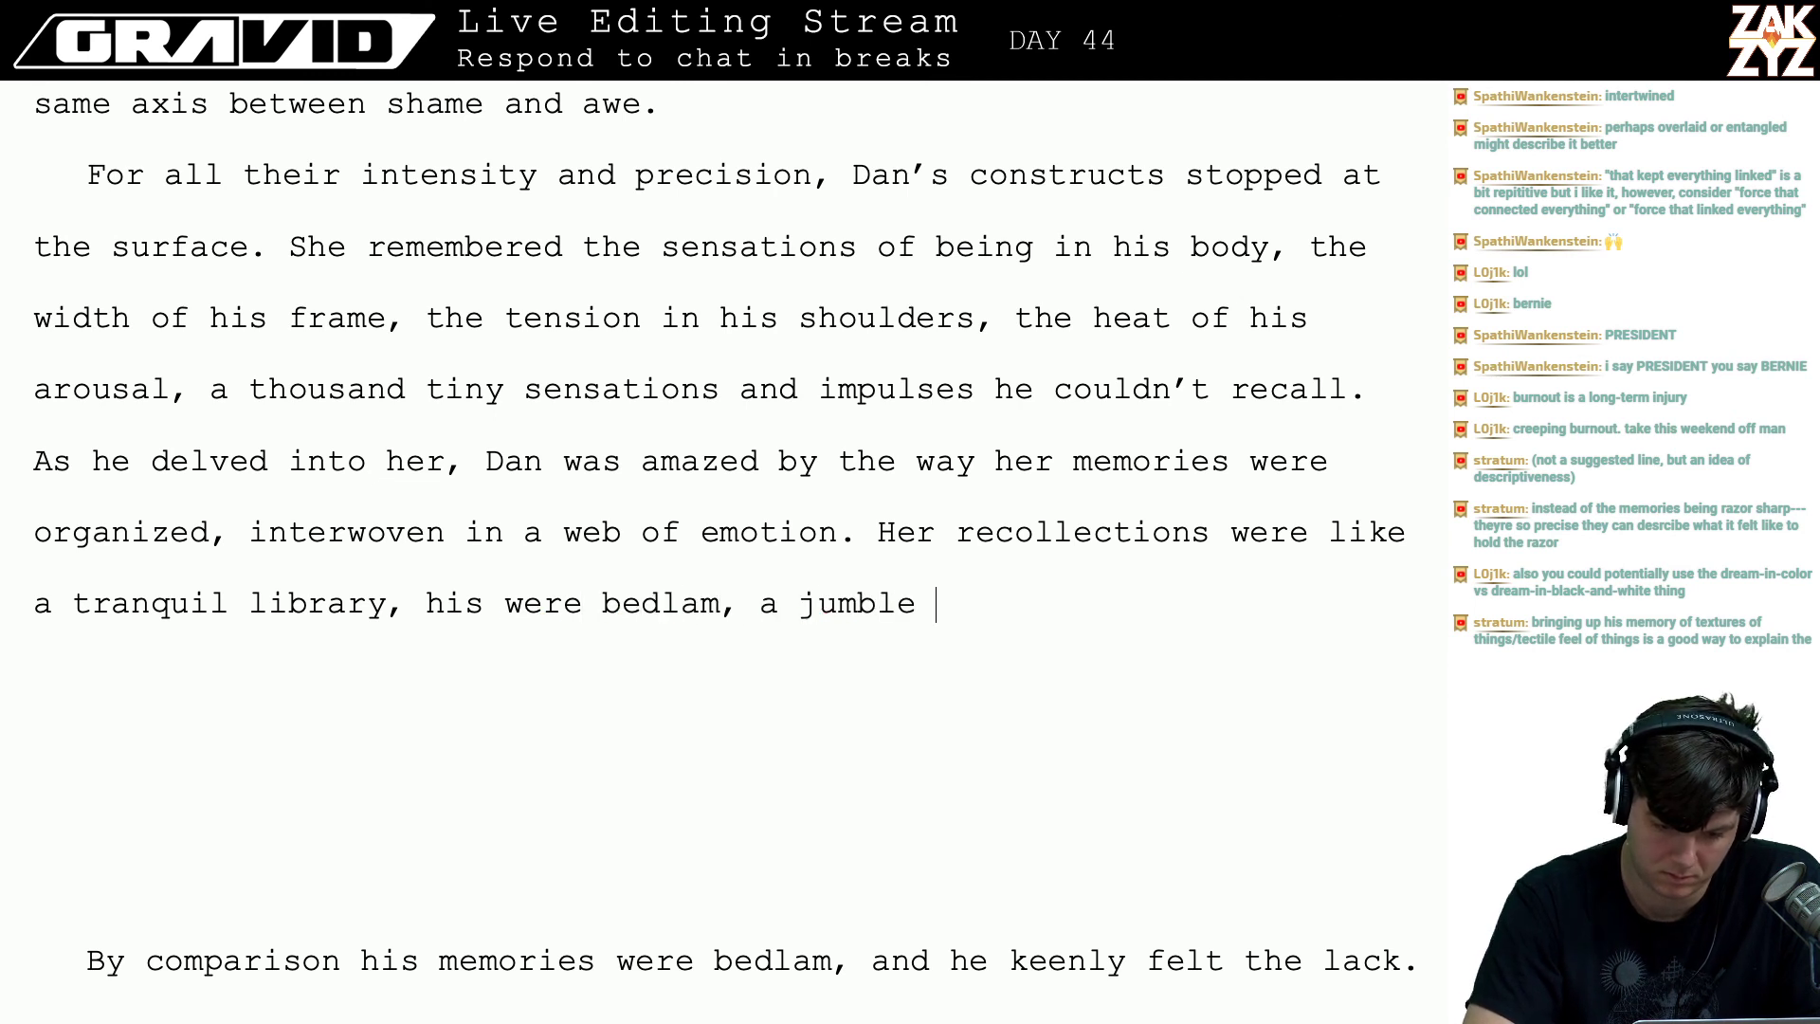
type("of unc")
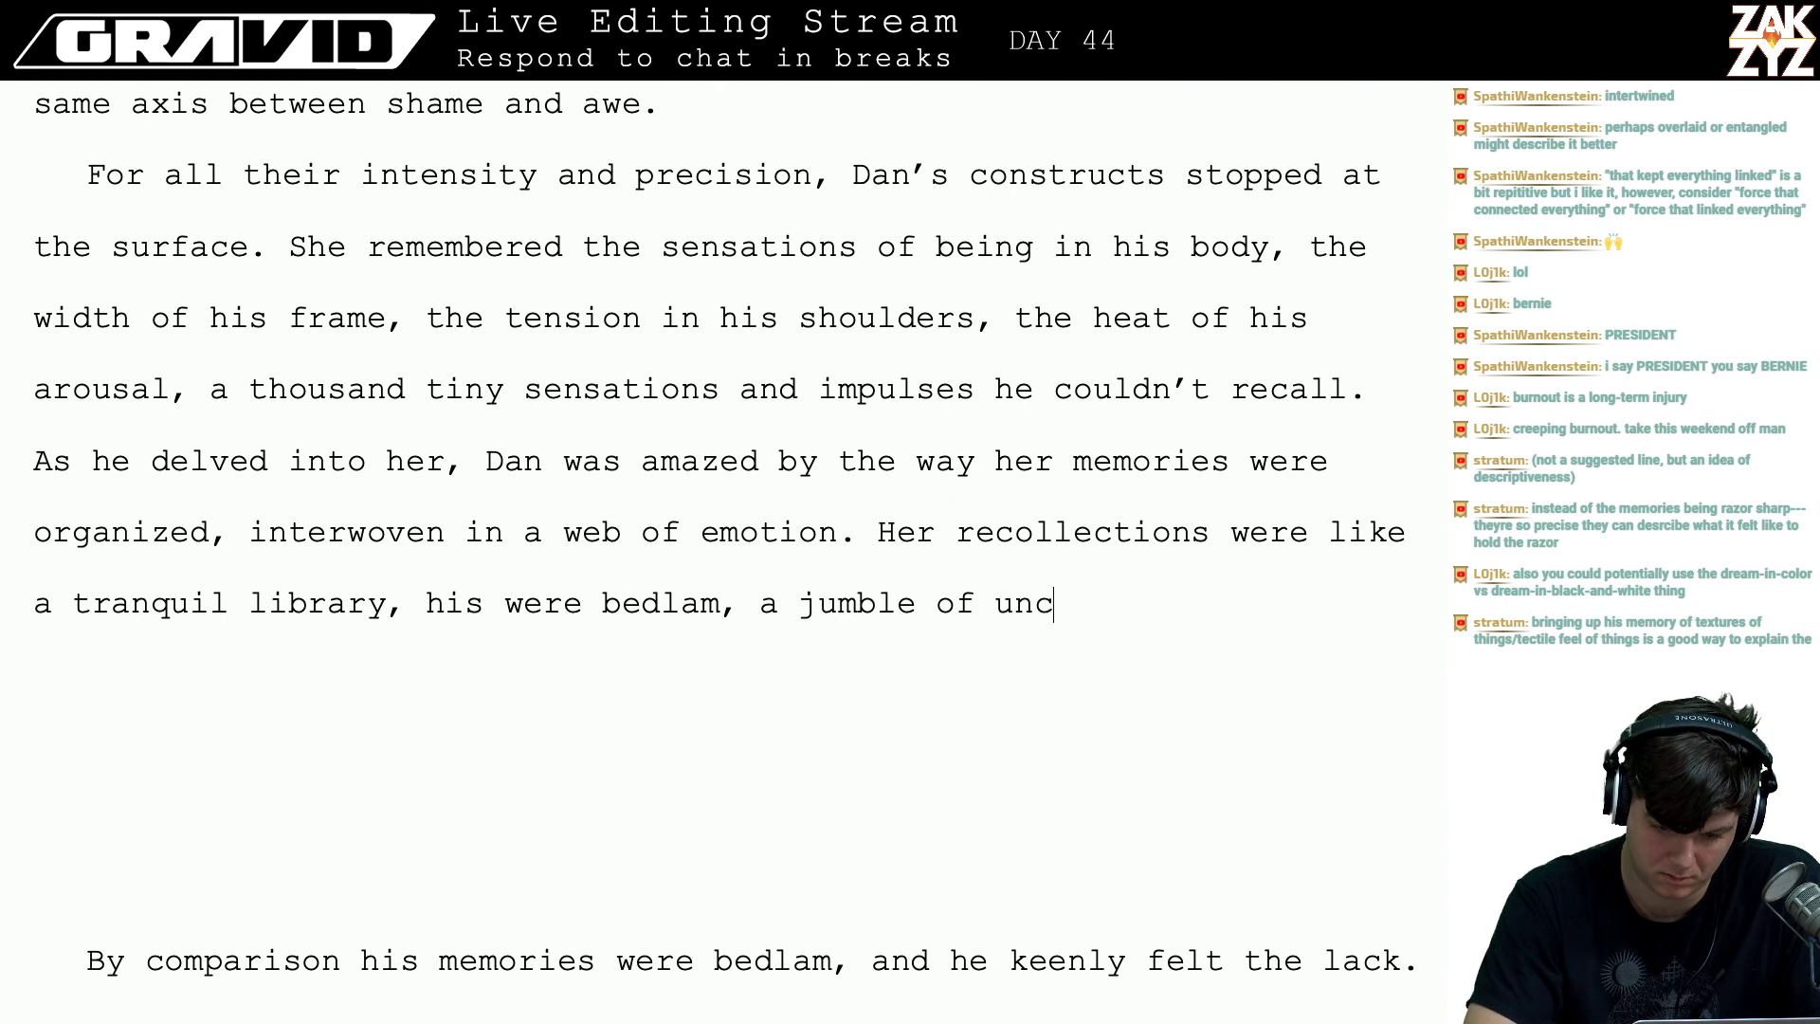
type("onnected images.")
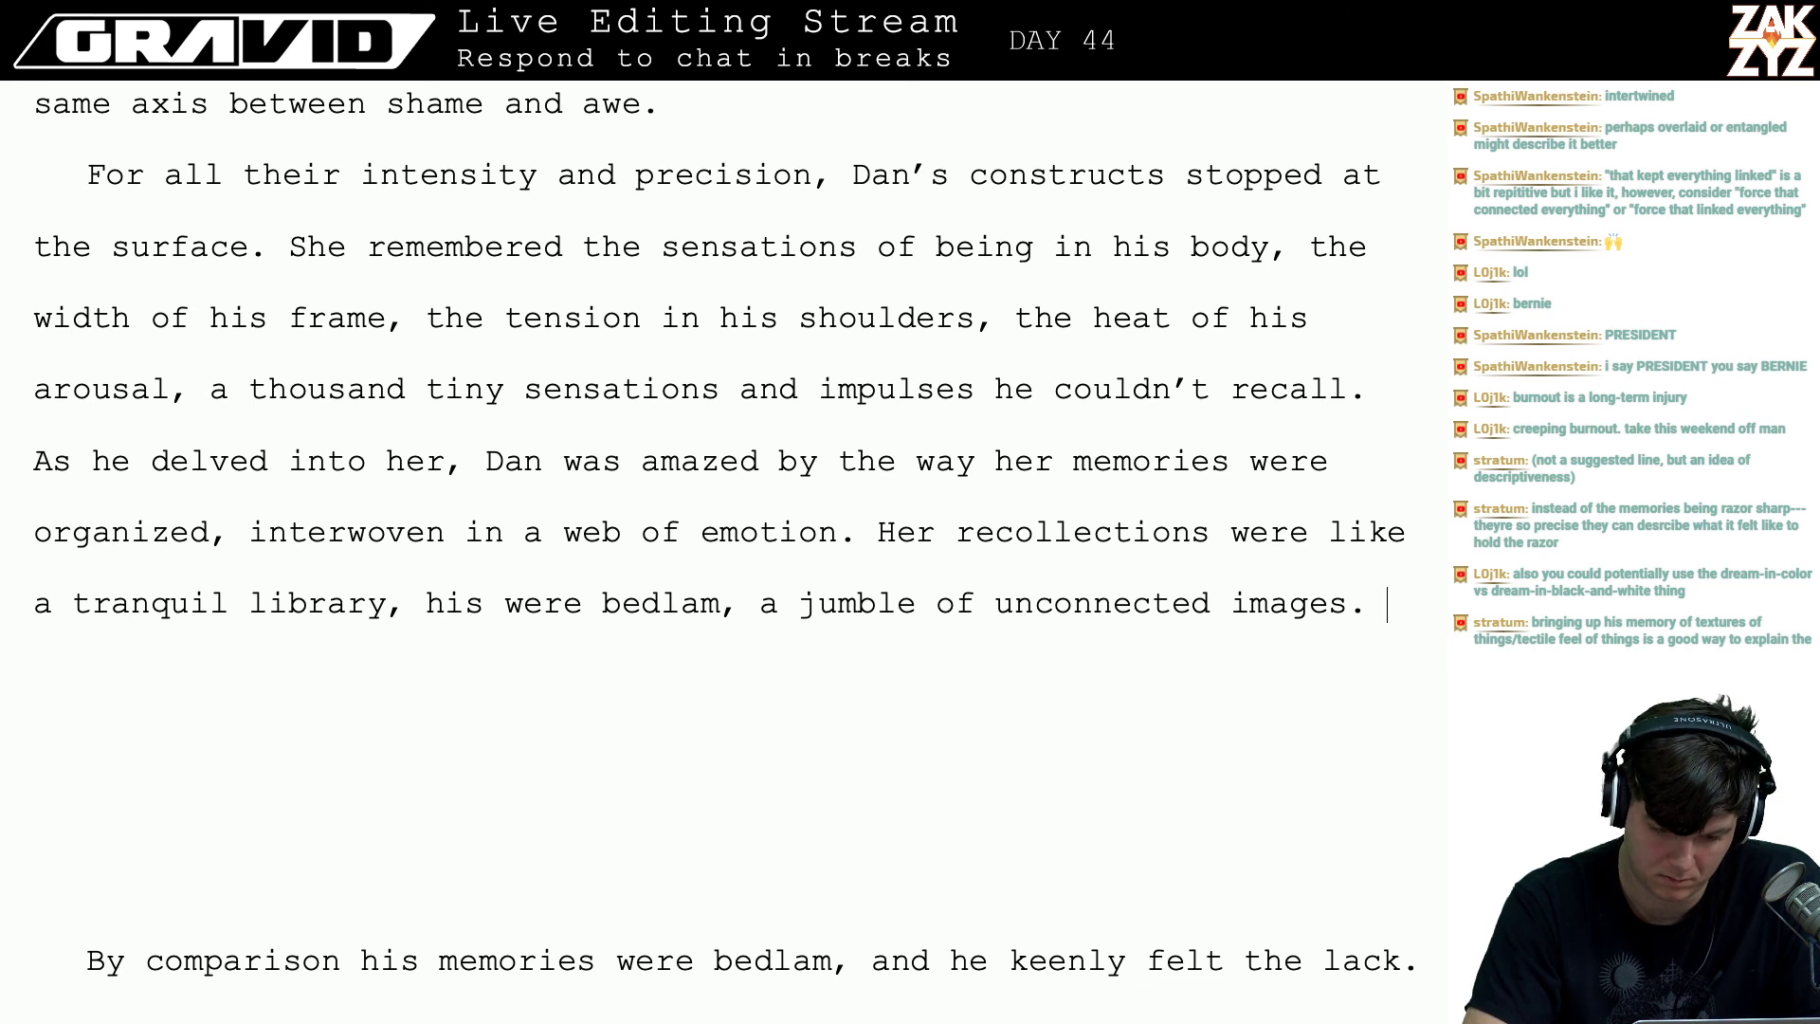
- Try following "unconnected images." with "He keenly felt the lack." and remove that sentence again
type("H")
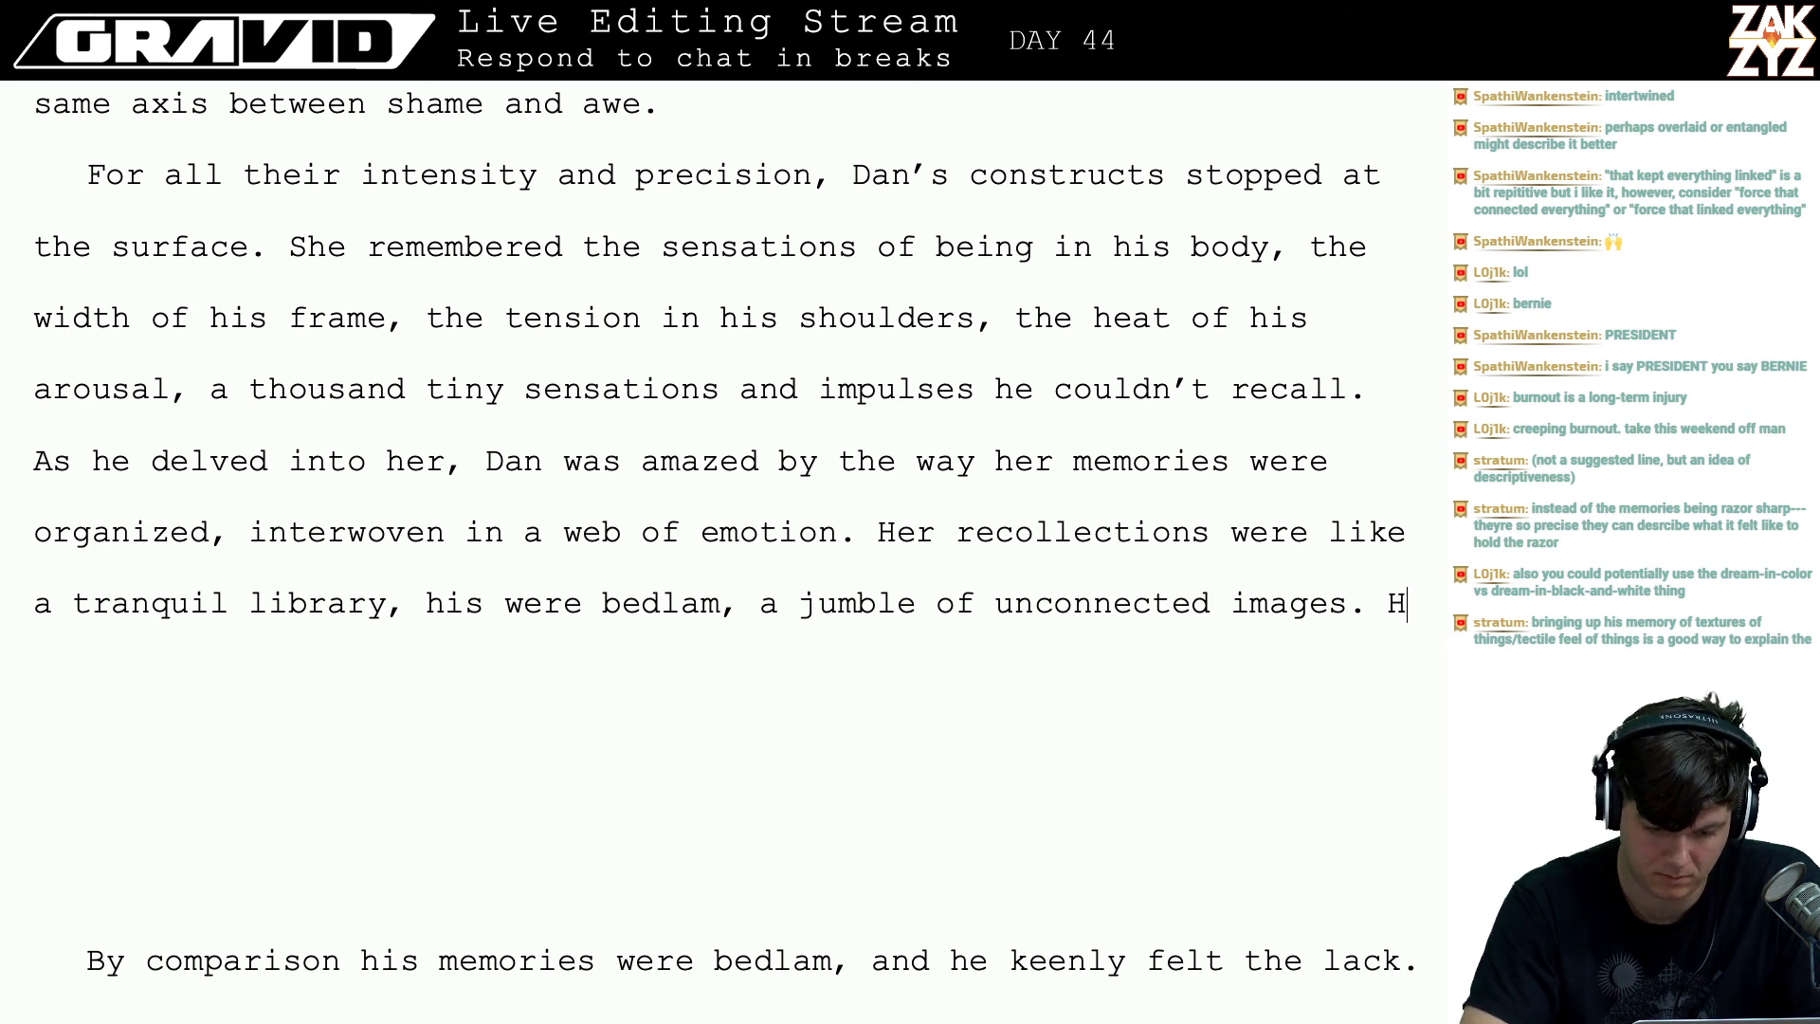
type("e keenly felt the lack,")
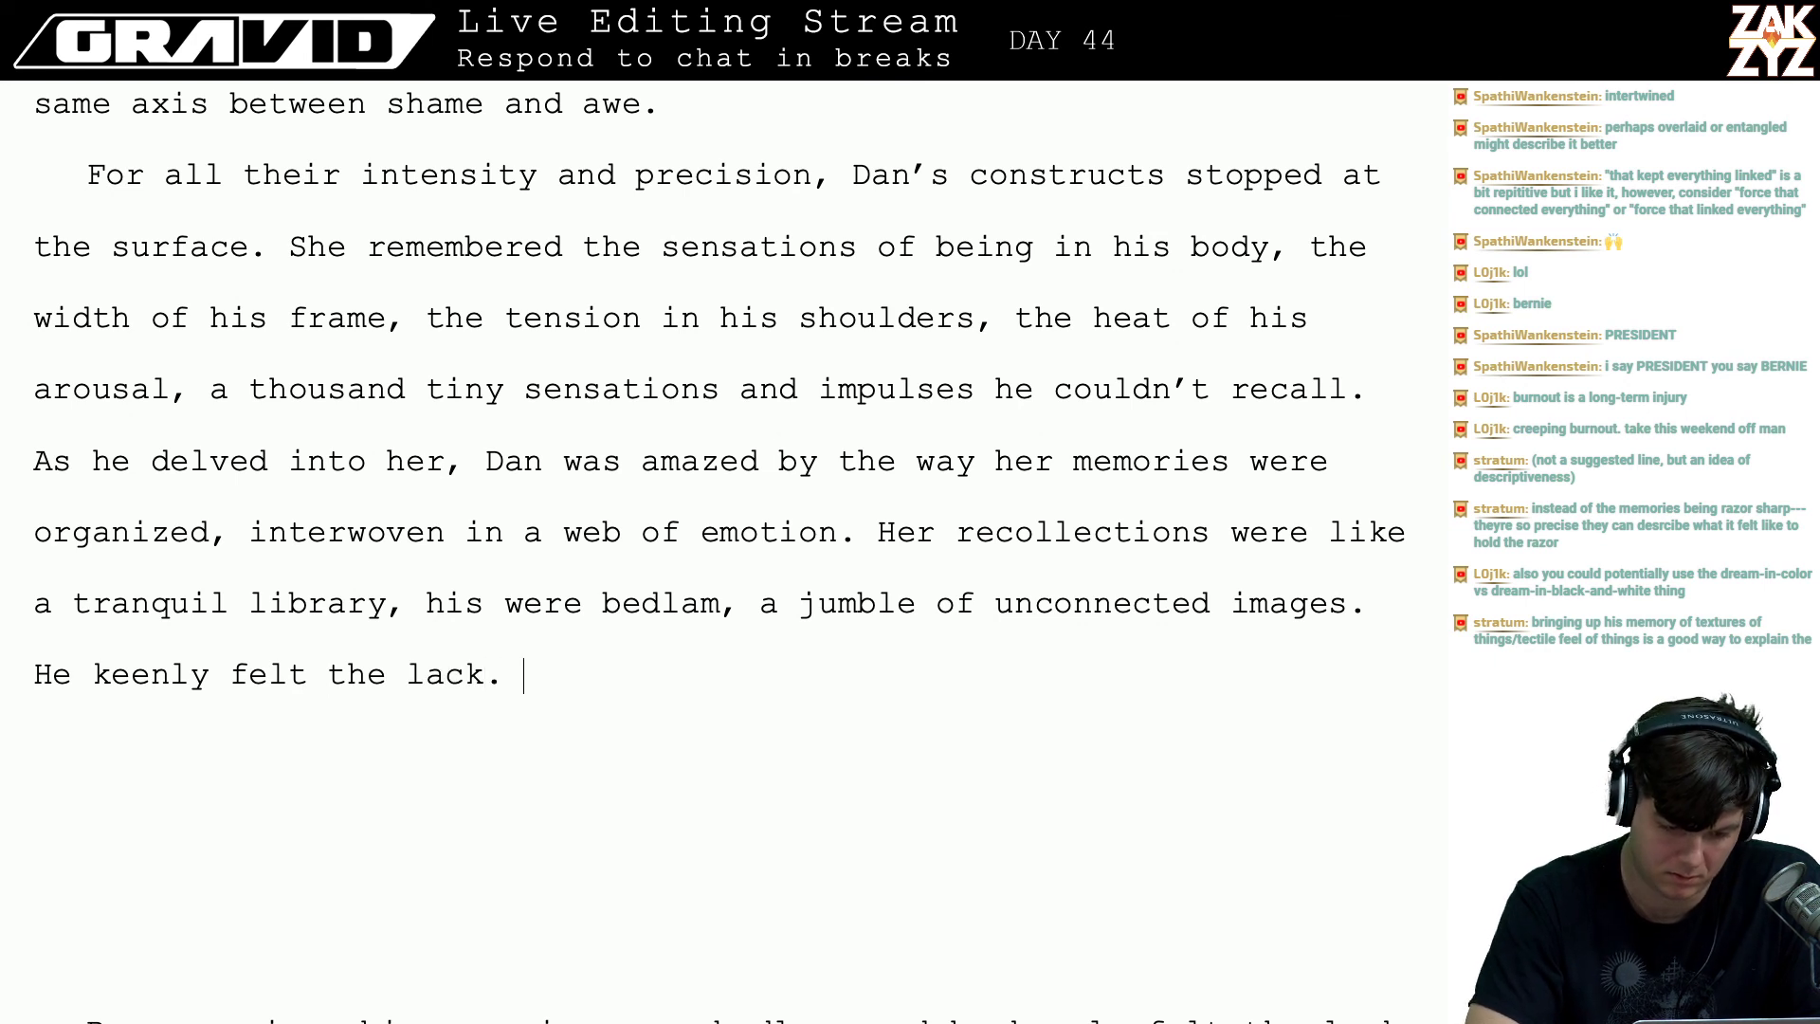
key("BackSpace")
key("BackSpace")
key("BackSpace")
key("BackSpace")
key("BackSpace")
key("BackSpace")
key("BackSpace")
key("BackSpace")
key("BackSpace")
key("BackSpace")
key("BackSpace")
key("BackSpace")
key("BackSpace")
key("BackSpace")
key("BackSpace")
key("BackSpace")
key("BackSpace")
key("BackSpace")
key("BackSpace")
key("BackSpace")
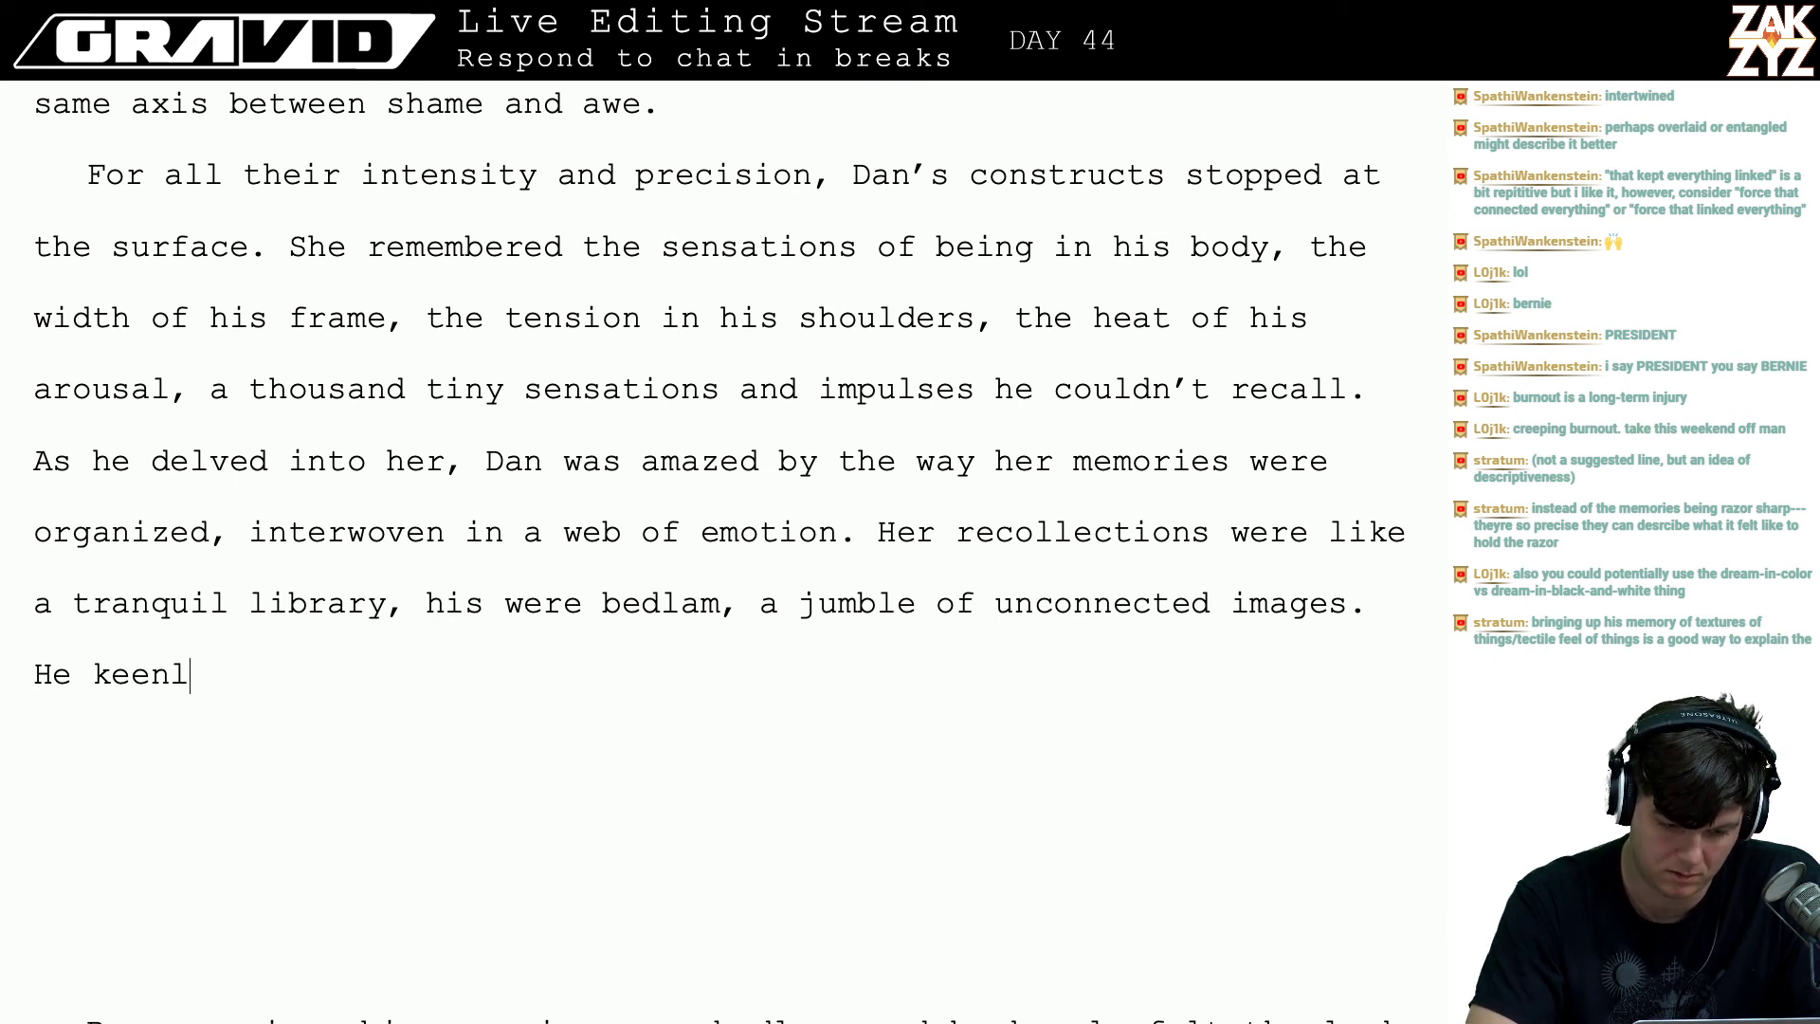
key("BackSpace")
key("BackSpace")
- Try a new sentence after "unconnected images." reading "She felt his keen regret" and delete it again
type("She f")
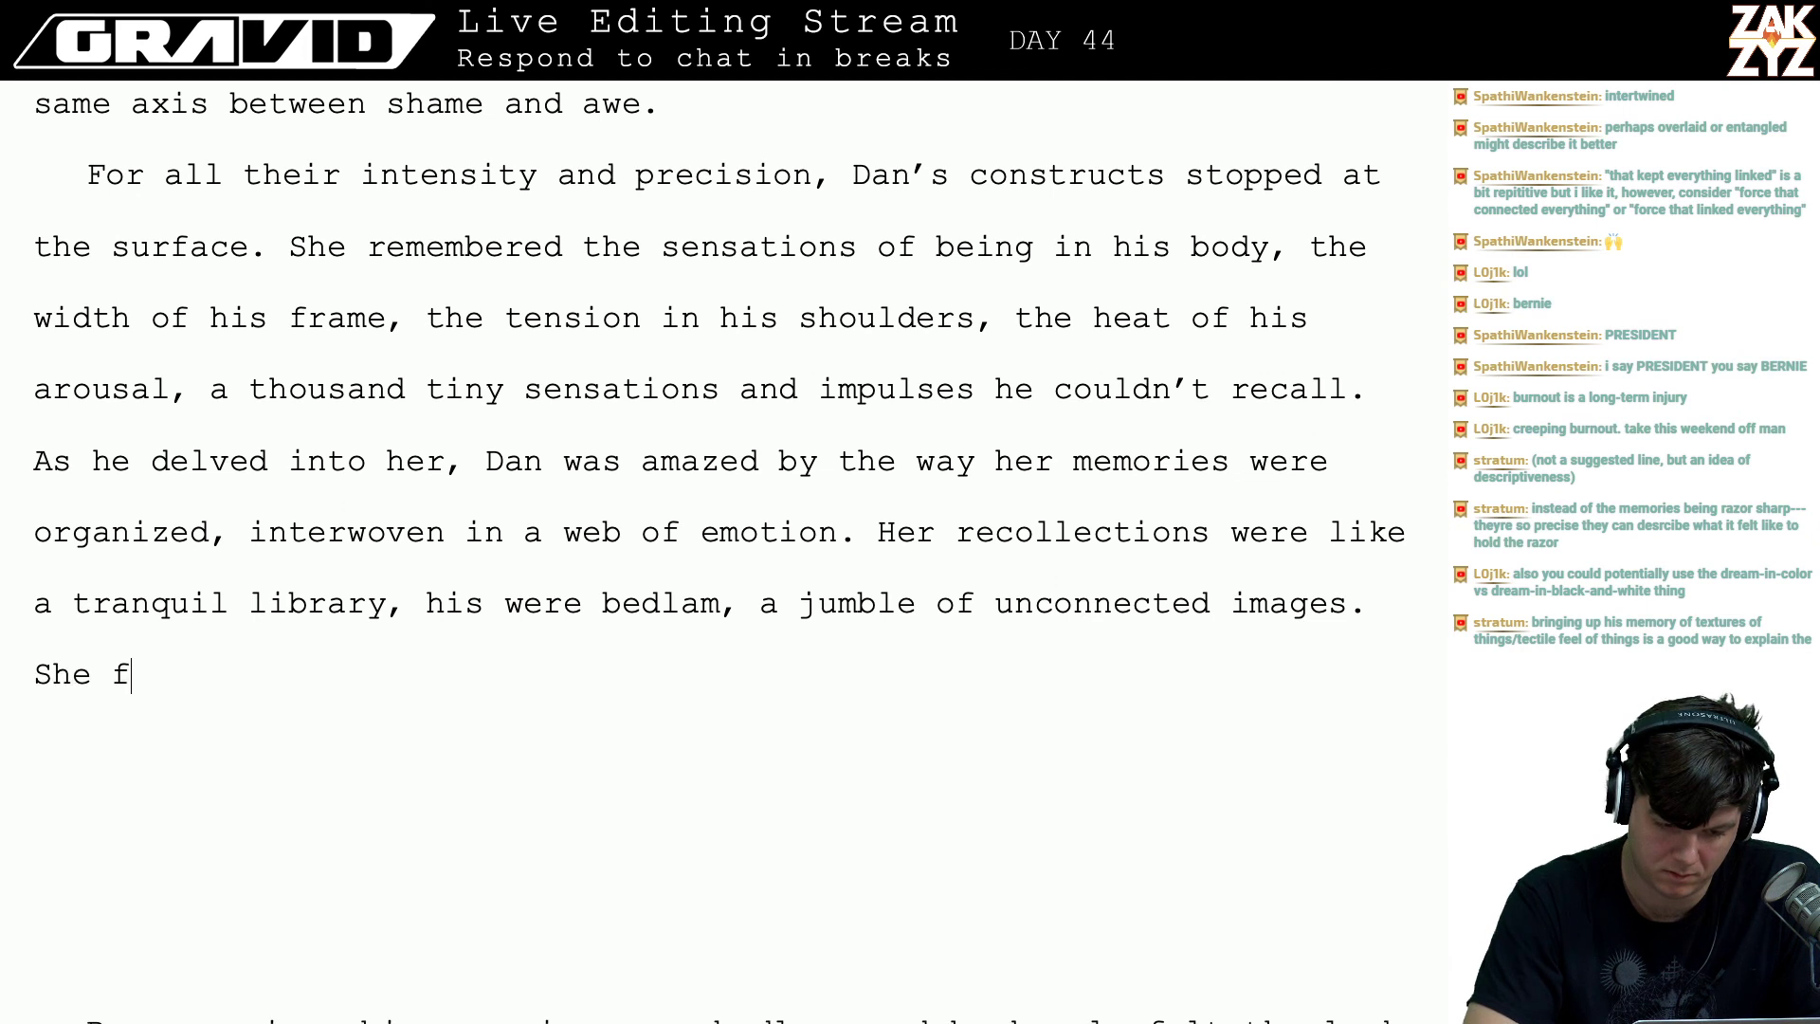
type("elt his keen re")
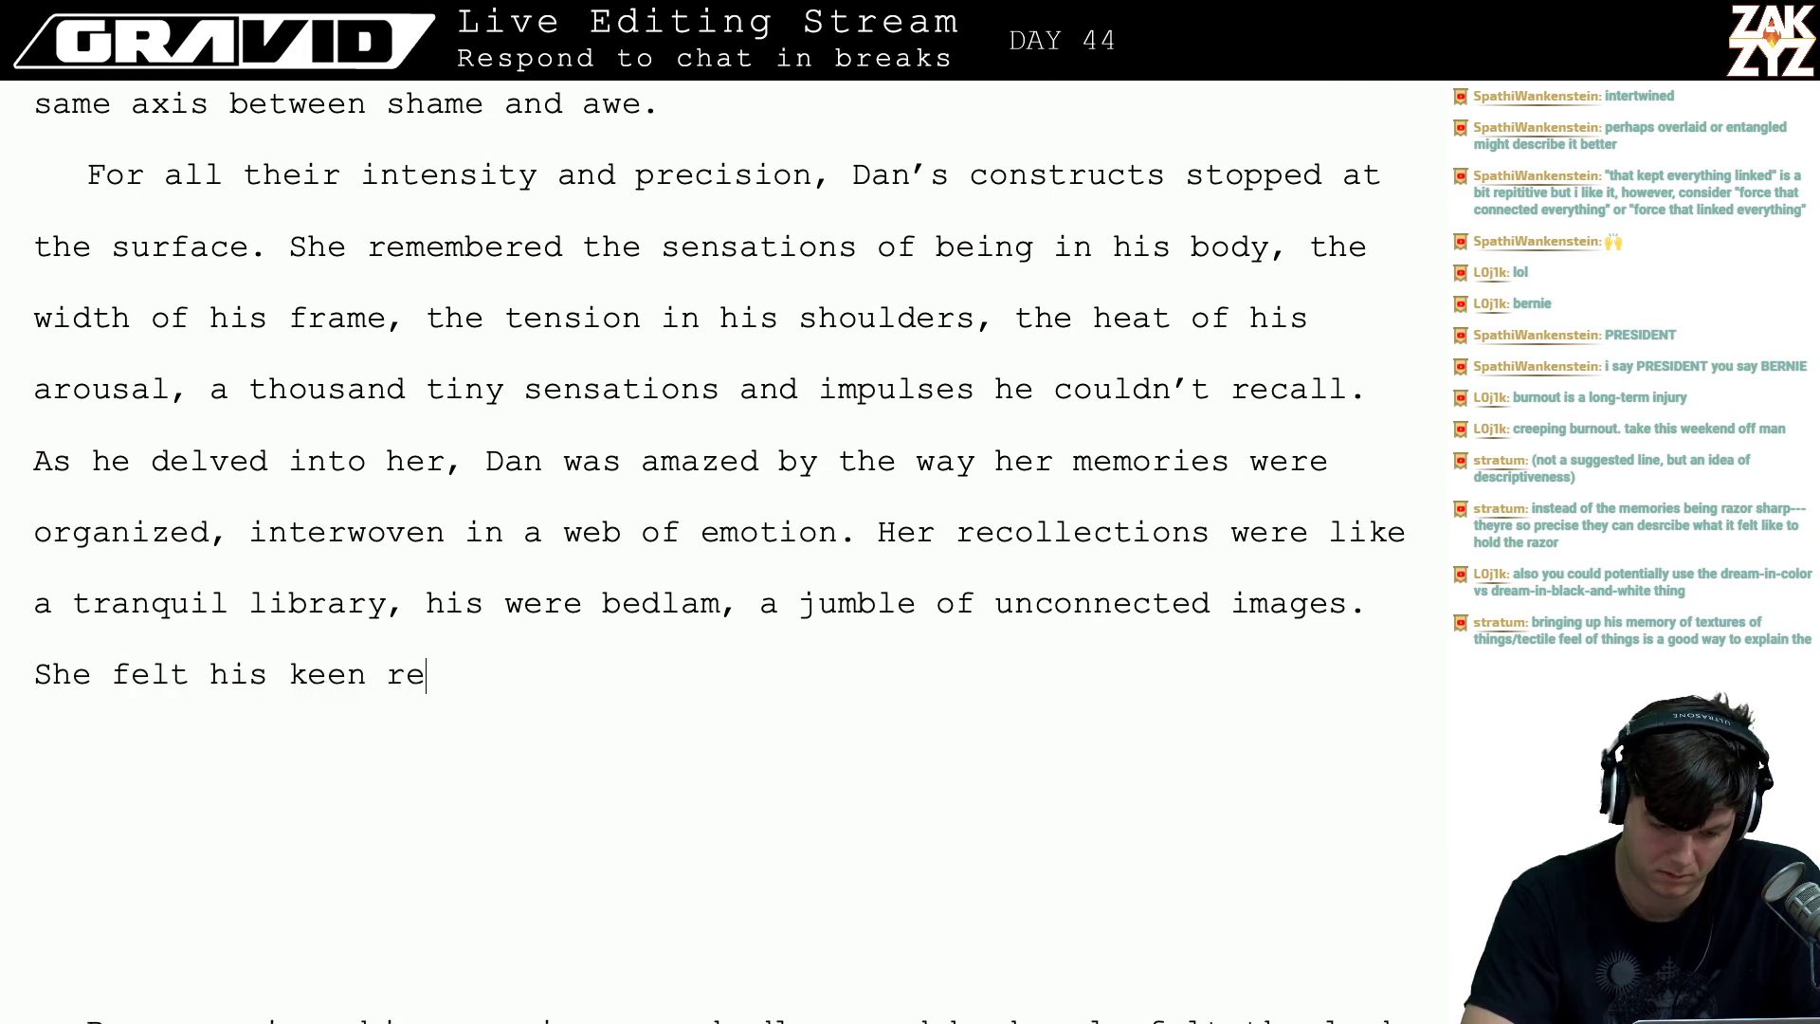
type("gret")
key("BackSpace")
key("BackSpace")
key("BackSpace")
key("BackSpace")
key("BackSpace")
key("BackSpace")
key("BackSpace")
key("BackSpace")
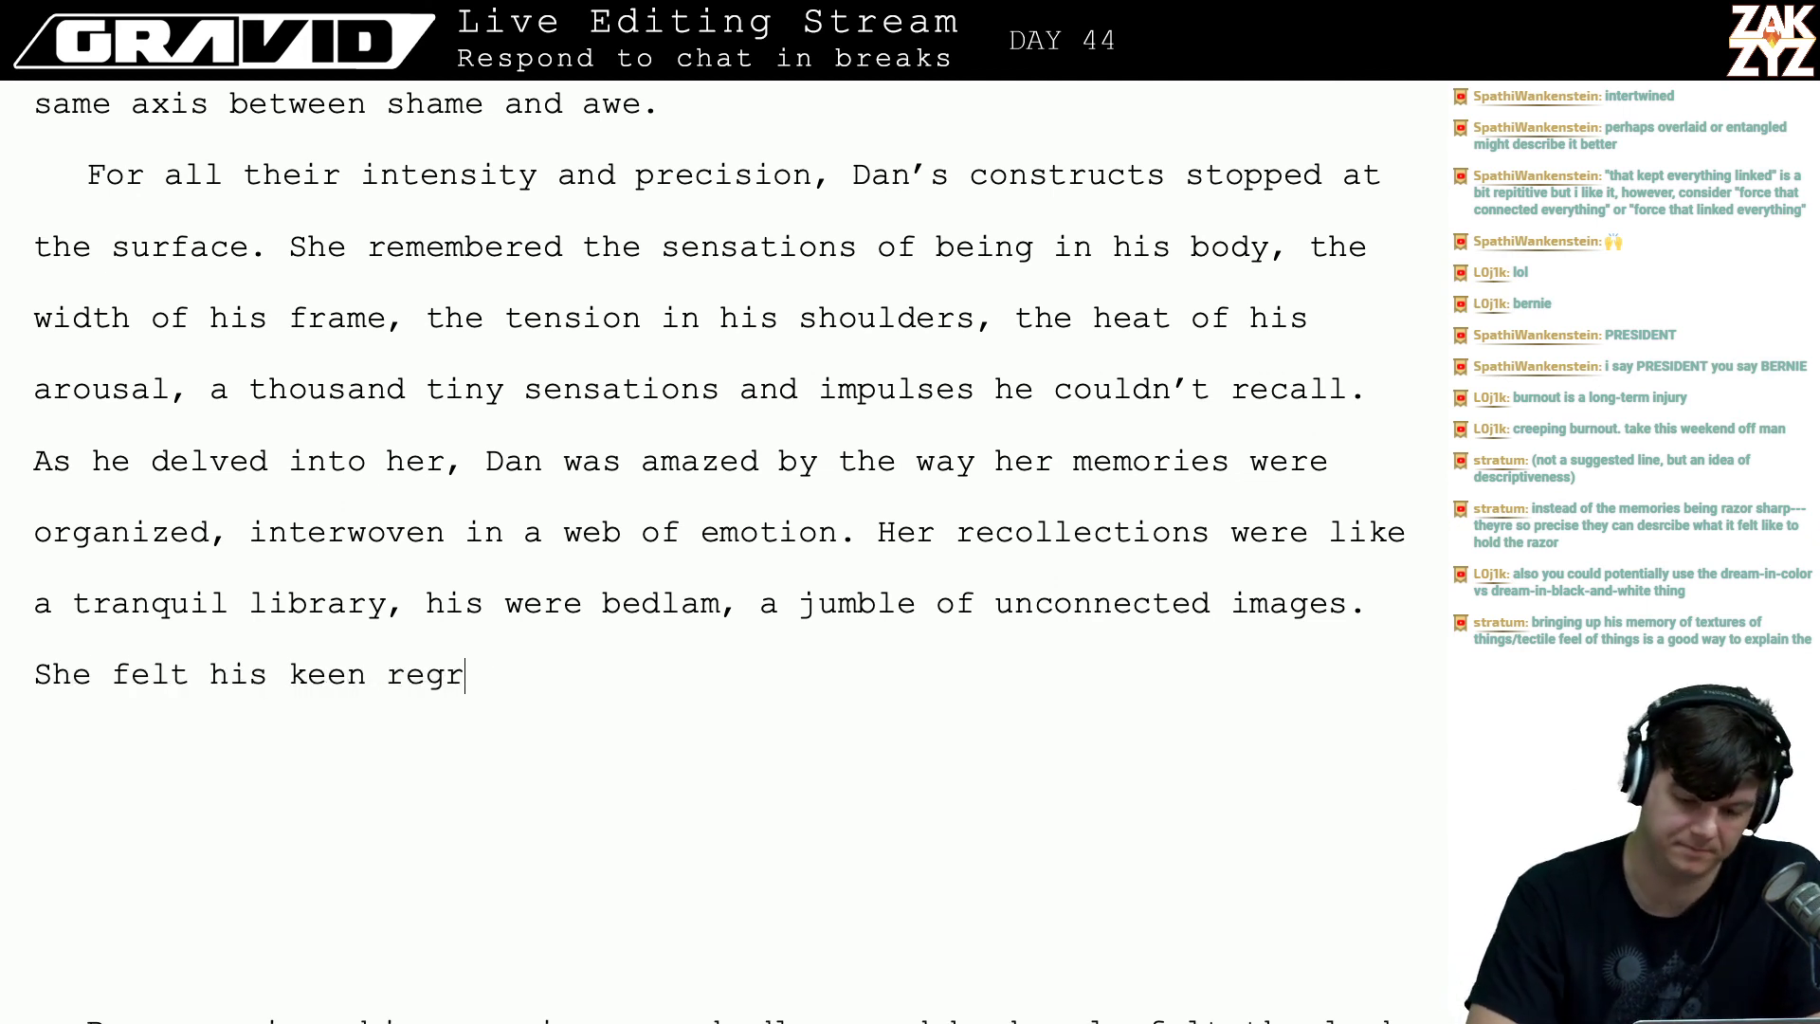
key("BackSpace")
key("BackSpace")
key("BackSpace")
key("BackSpace")
key("BackSpace")
key("BackSpace")
key("BackSpace")
key("BackSpace")
key("BackSpace")
key("BackSpace")
key("BackSpace")
key("BackSpace")
key("BackSpace")
key("BackSpace")
key("BackSpace")
key("BackSpace")
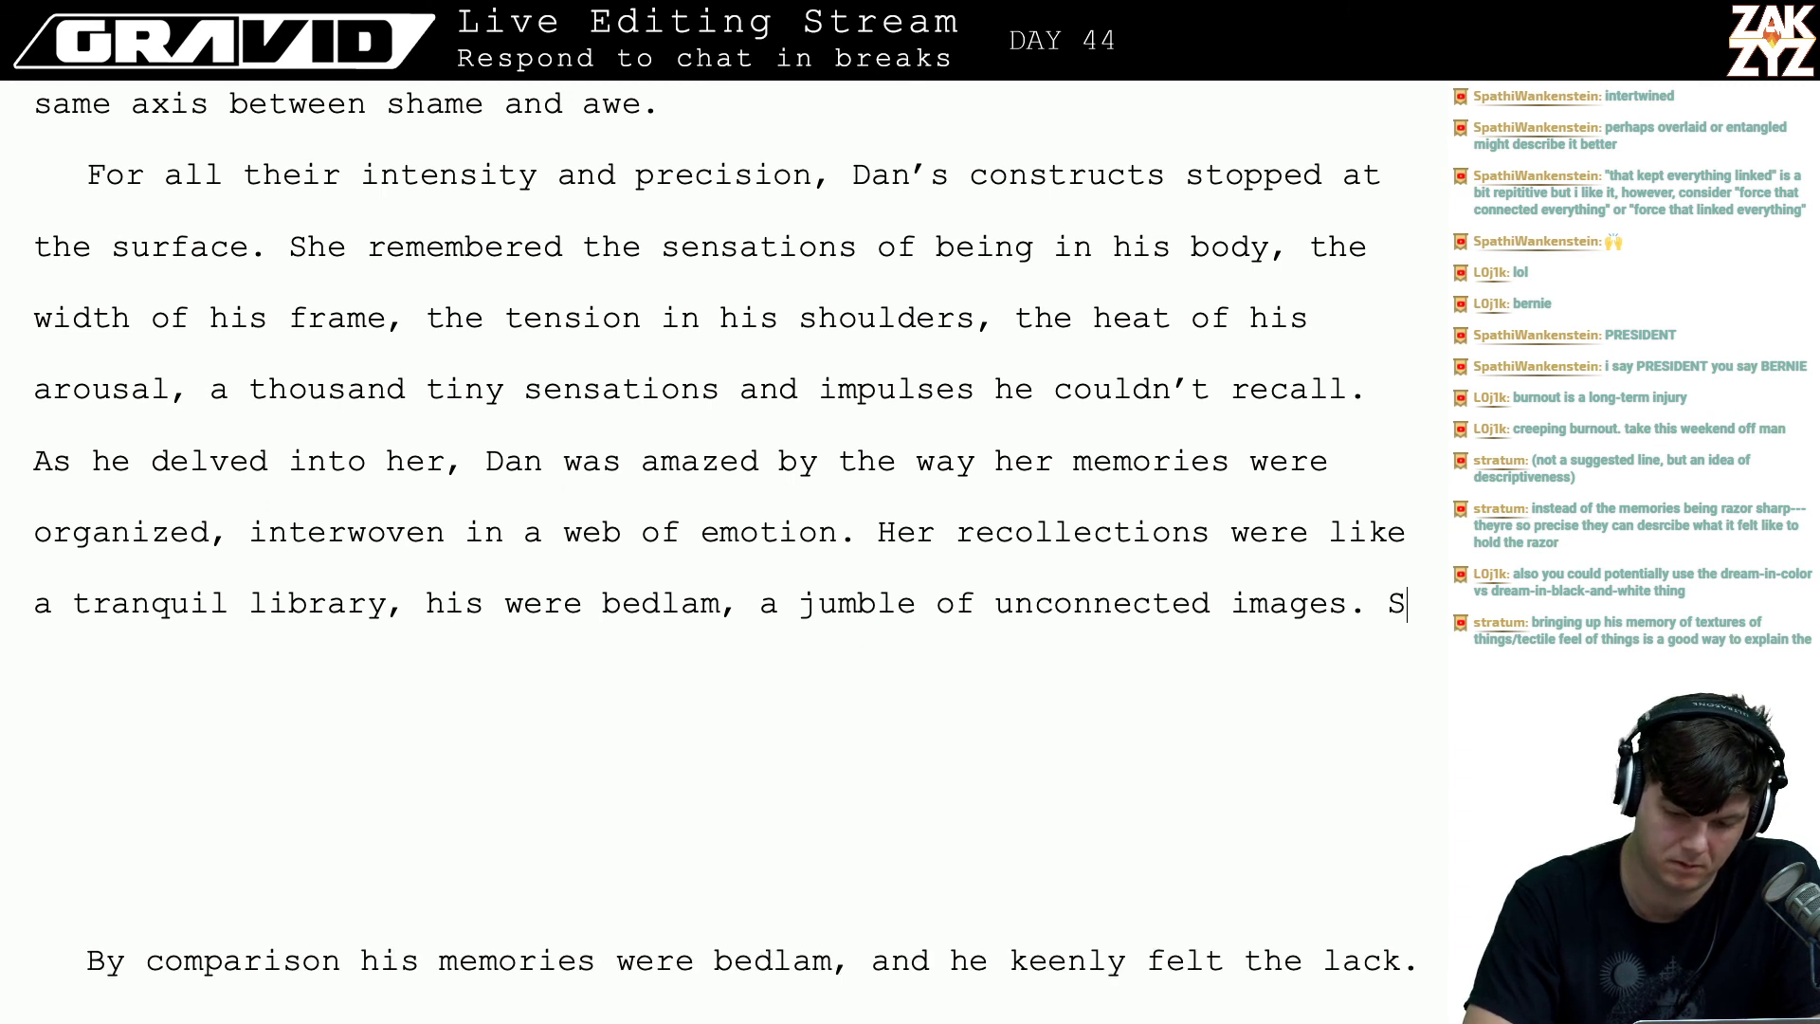
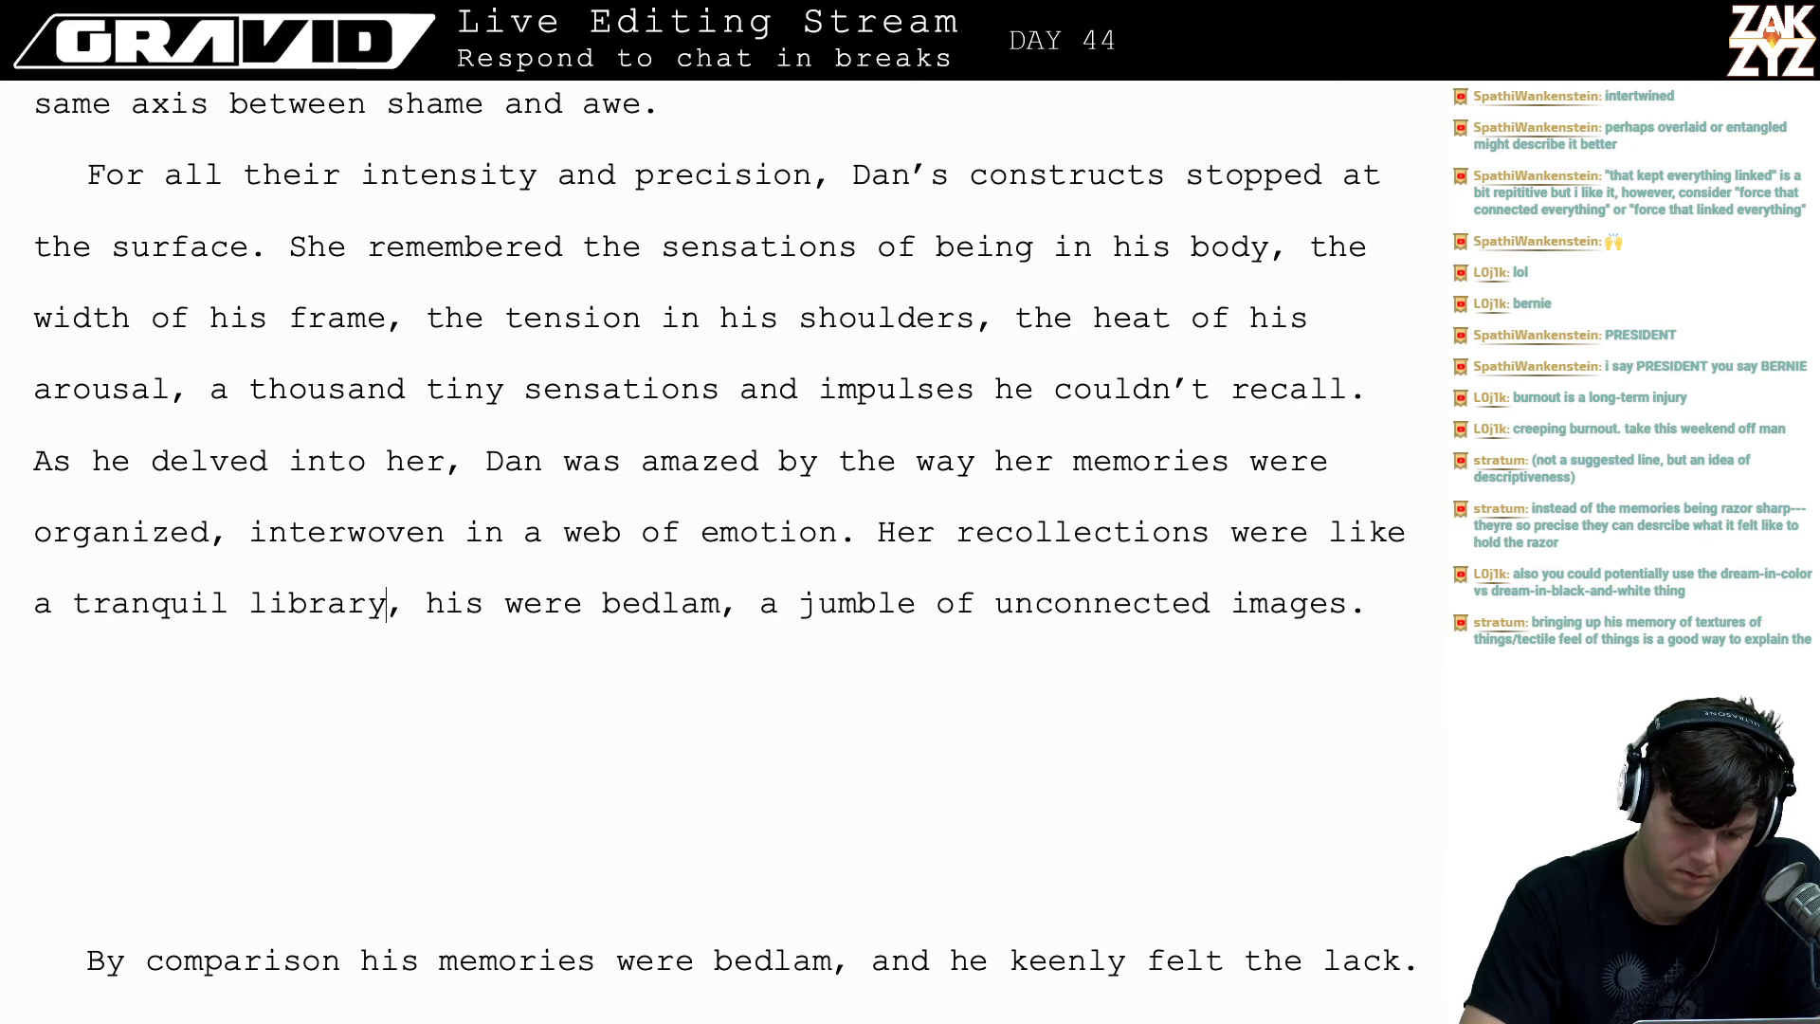
- Insert "with everything perfectly shelved" after "a tranquil library"
type("with everyth")
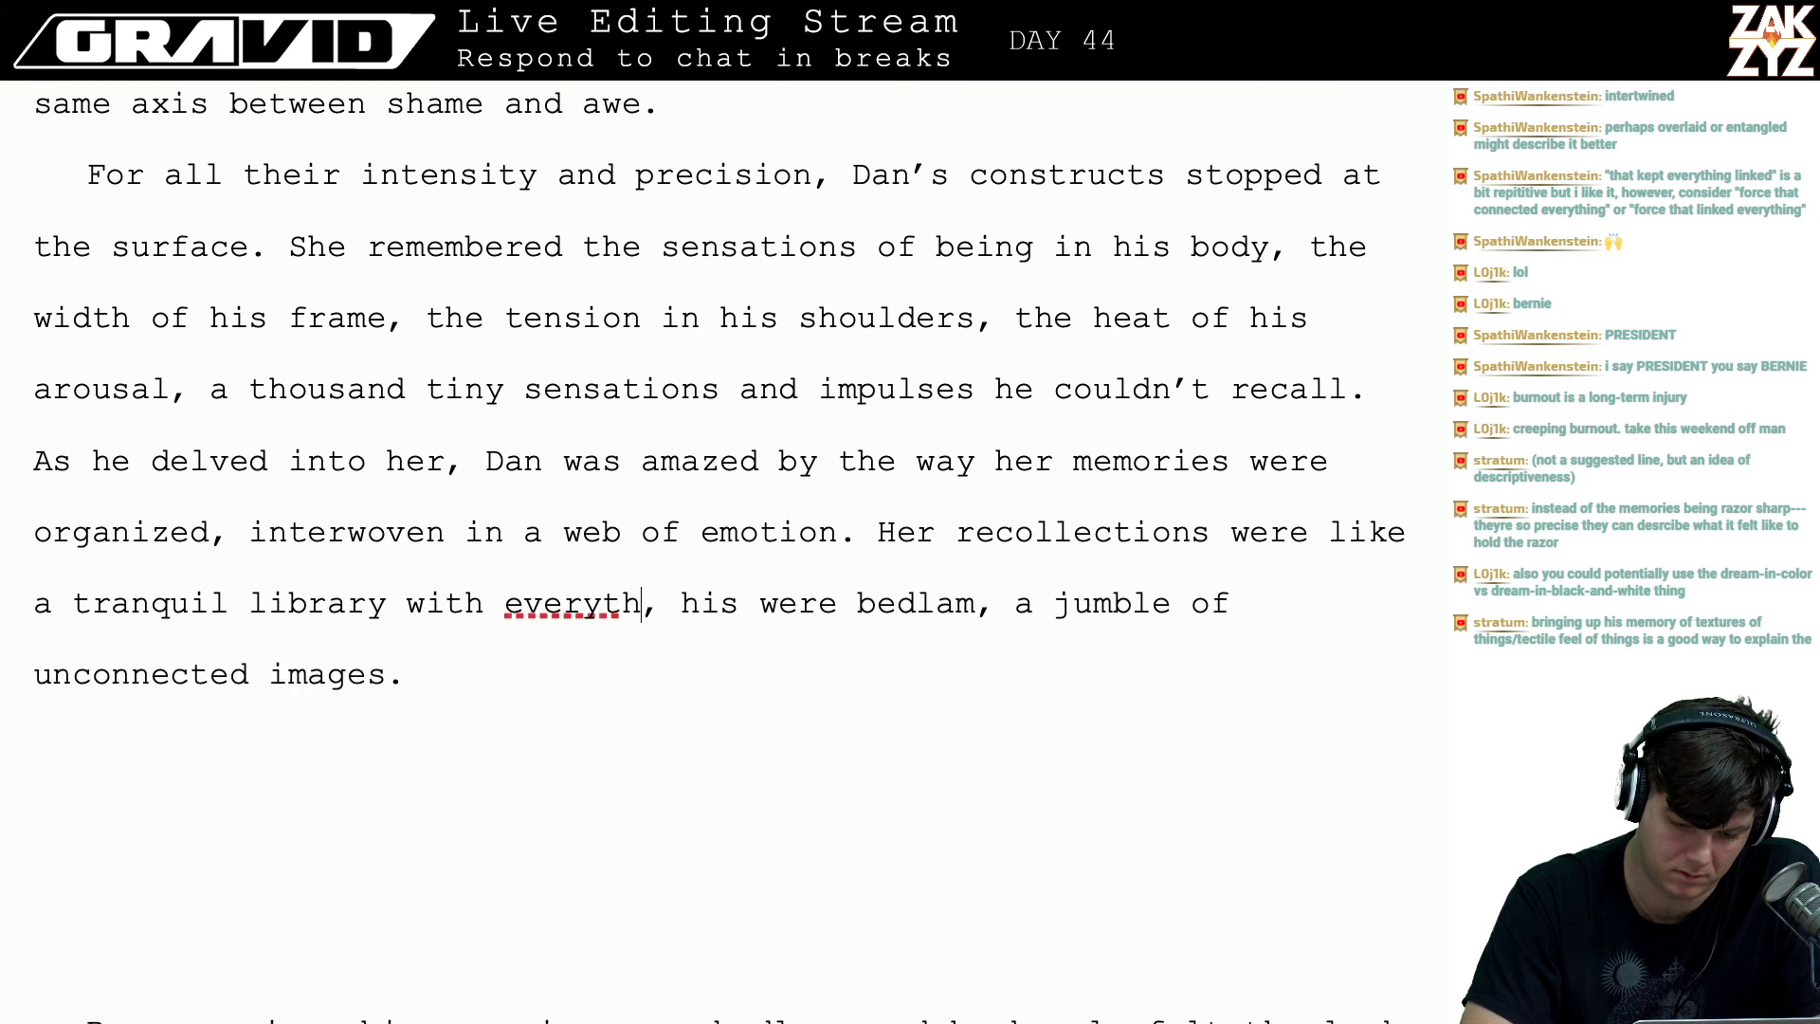
type("ing perfectly s")
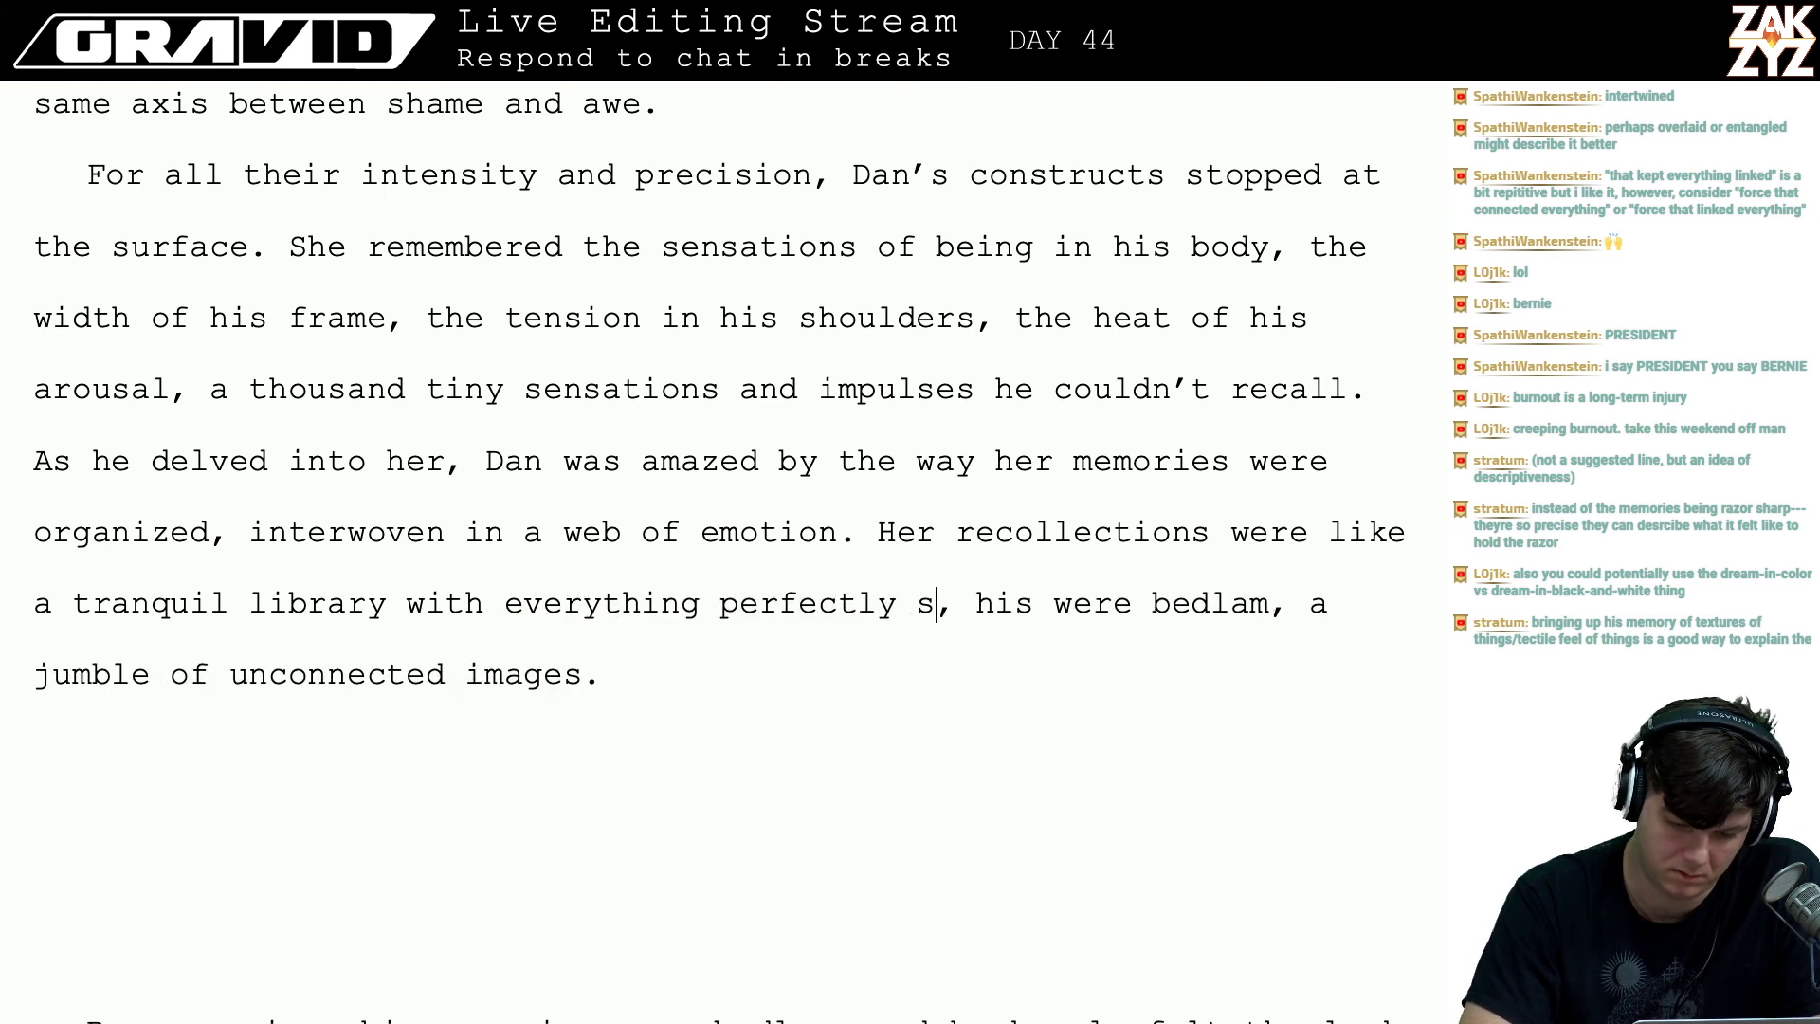
type("helved")
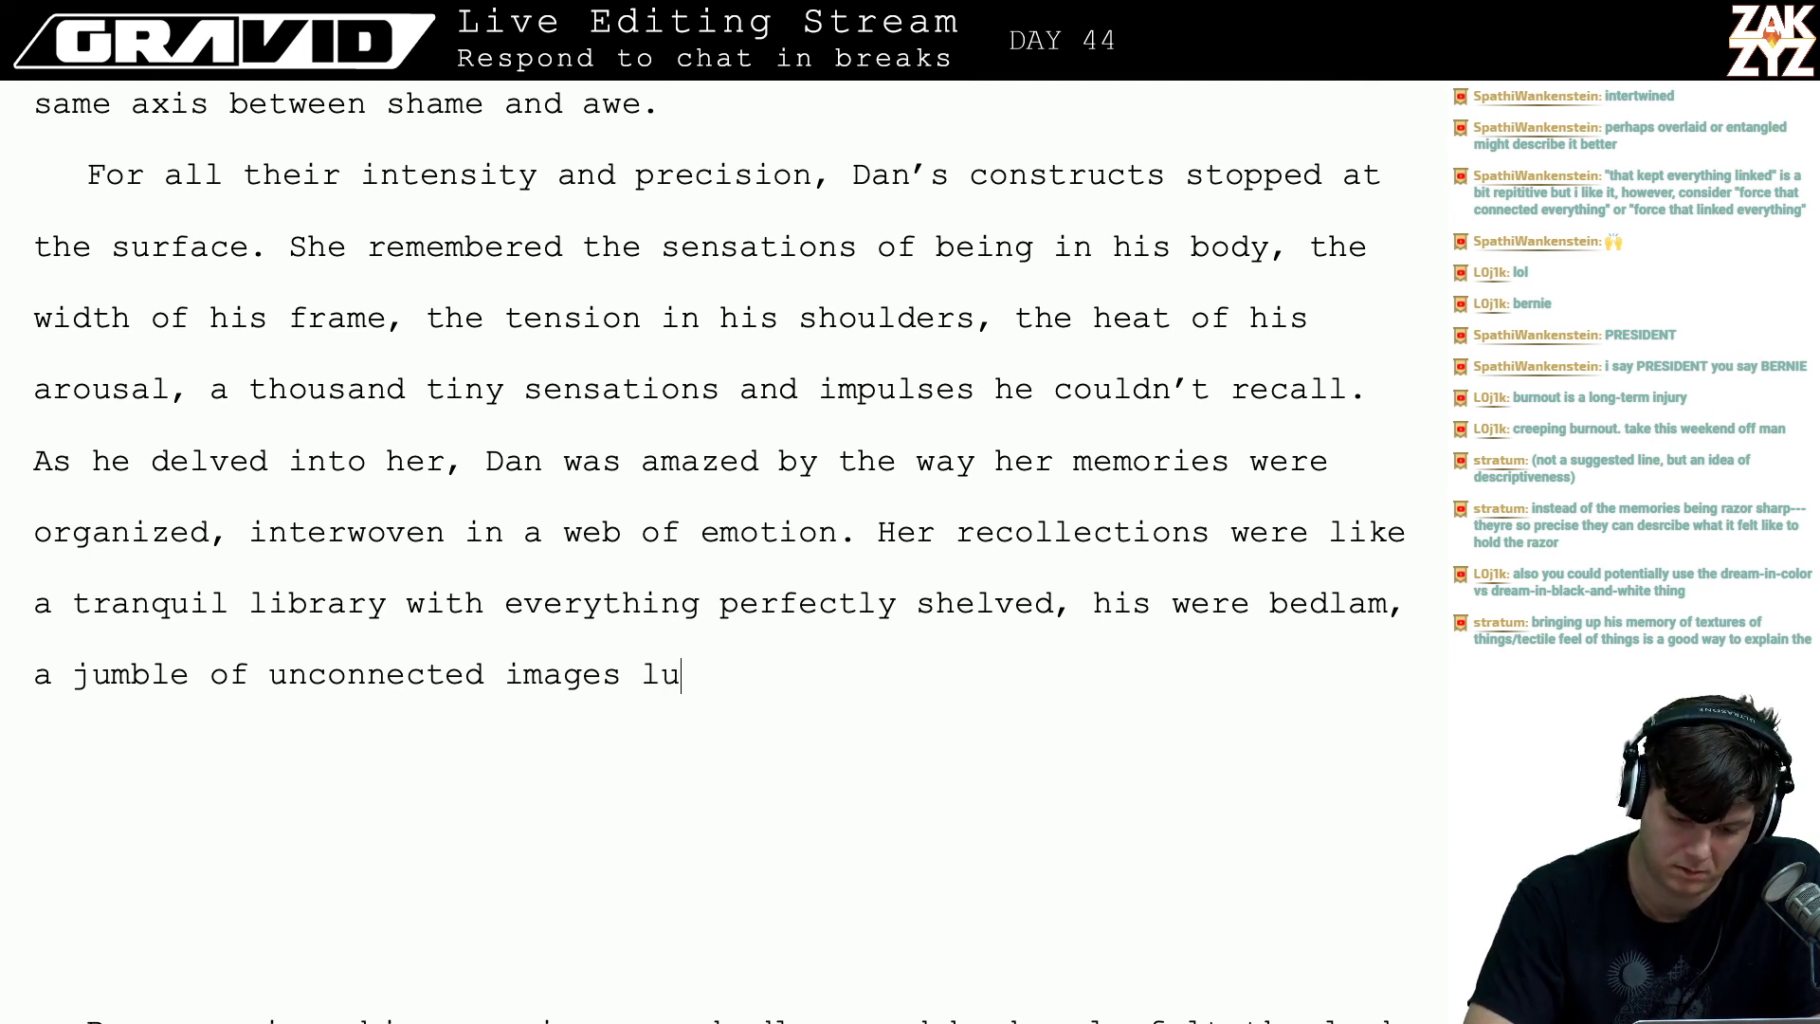
- Try extending "a jumble of unconnected images" with "lumped into a" and remove the addition
type("mped into a")
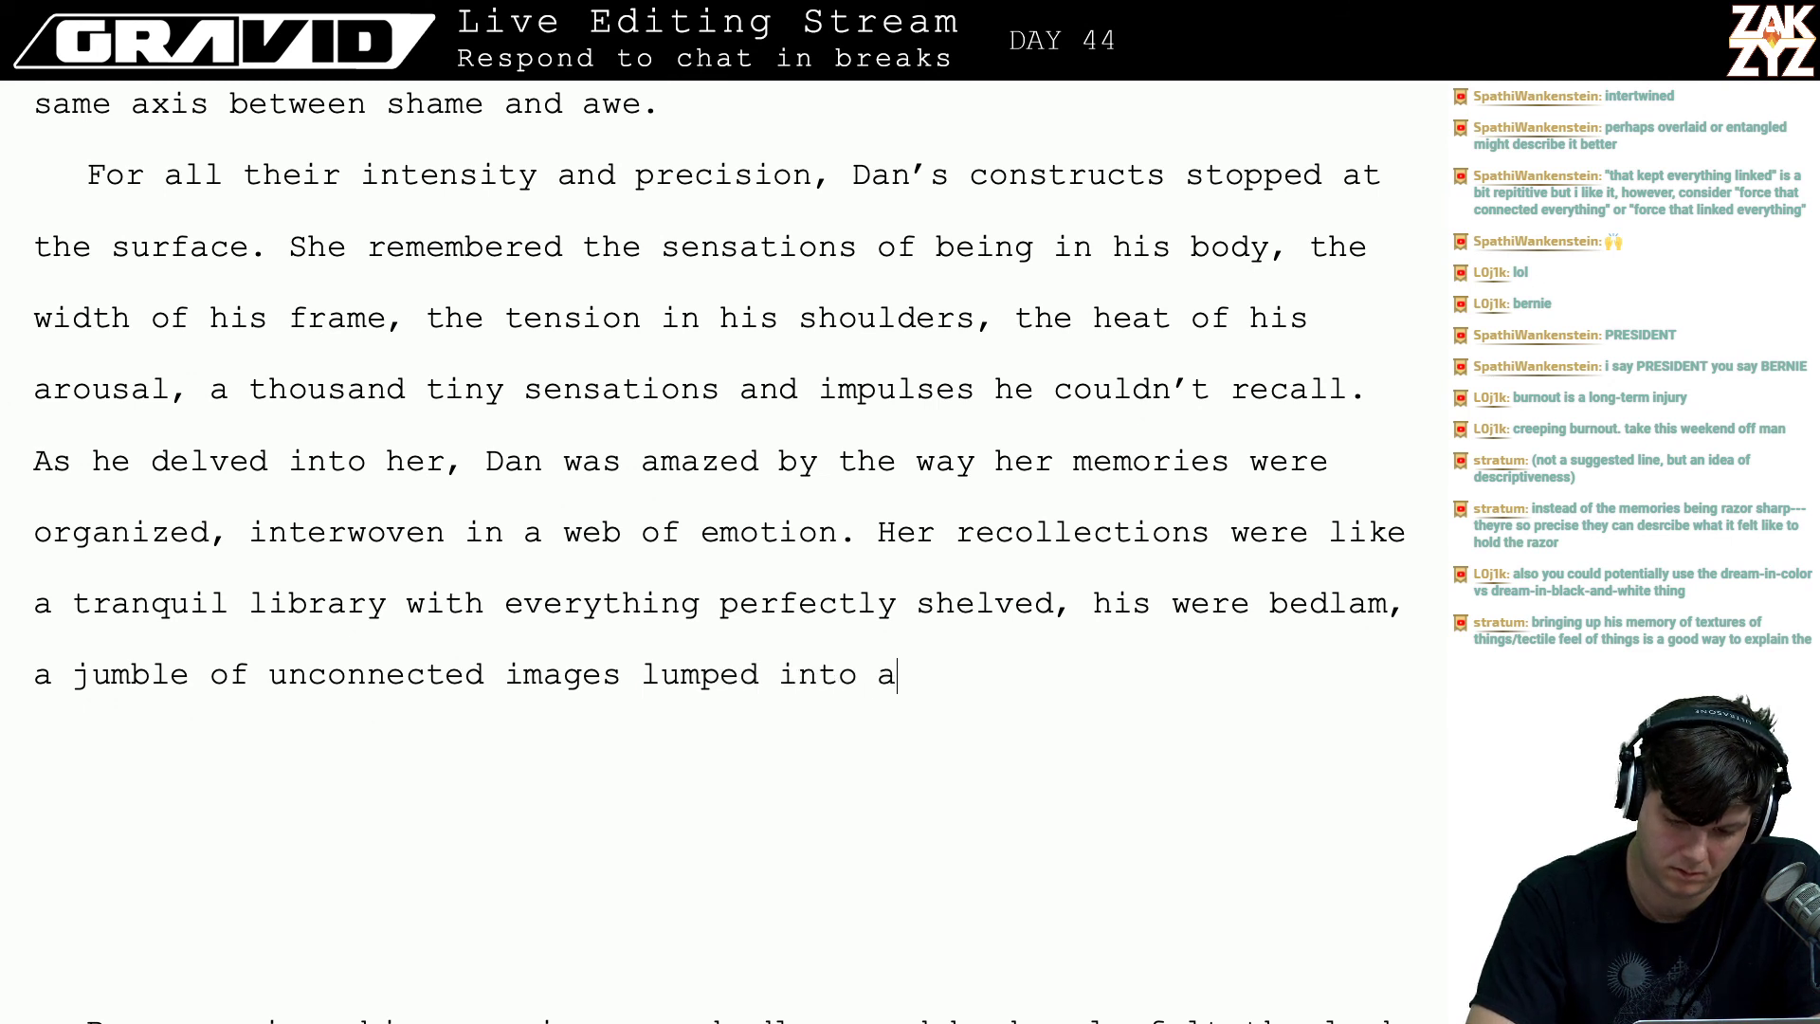
key("BackSpace")
key("BackSpace")
key("BackSpace")
key("BackSpace")
key("BackSpace")
key("BackSpace")
key("BackSpace")
key("BackSpace")
key("BackSpace")
key("BackSpace")
key("BackSpace")
key("BackSpace")
key("BackSpace")
key("BackSpace")
- Delete the rest of the library sentence back to "with everything perfectly"
key("BackSpace")
key("BackSpace")
key("BackSpace")
key("BackSpace")
key("BackSpace")
key("BackSpace")
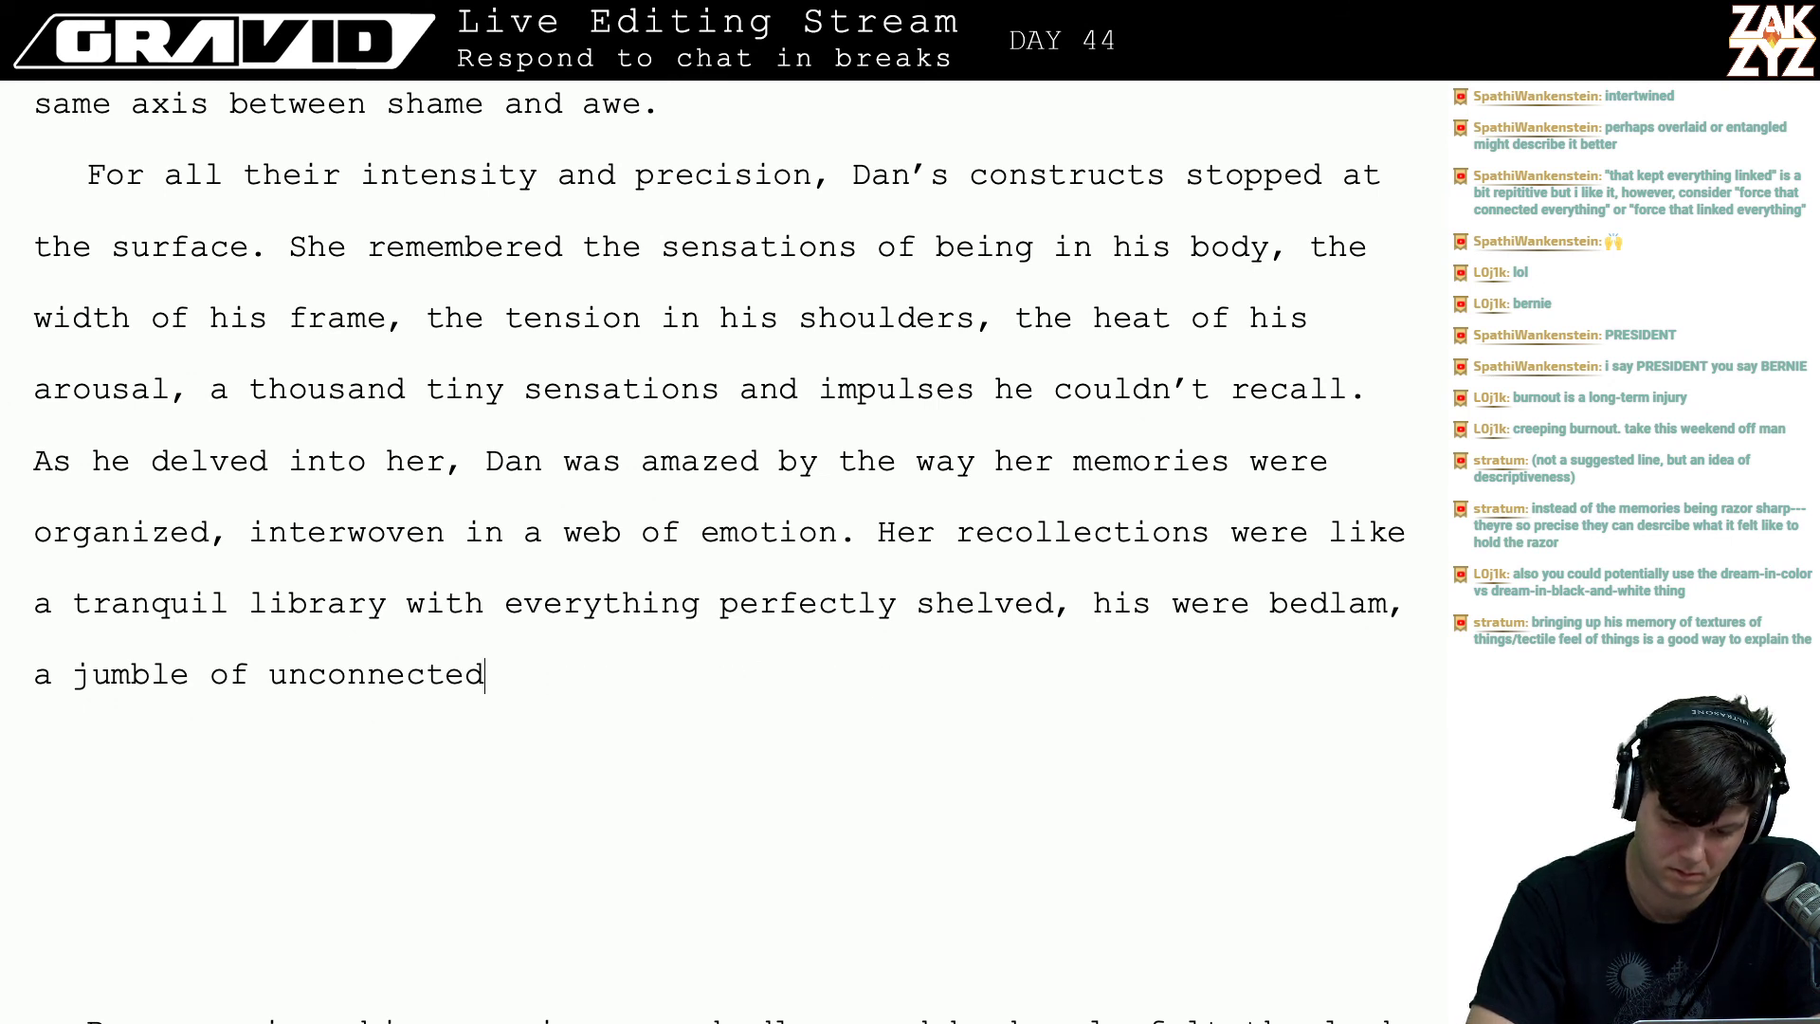
key("BackSpace")
key("BackSpace")
key("BackSpace")
key("BackSpace")
key("BackSpace")
key("BackSpace")
key("BackSpace")
key("BackSpace")
key("BackSpace")
key("BackSpace")
key("BackSpace")
key("BackSpace")
key("BackSpace")
key("BackSpace")
key("BackSpace")
key("BackSpace")
key("BackSpace")
key("BackSpace")
key("BackSpace")
key("BackSpace")
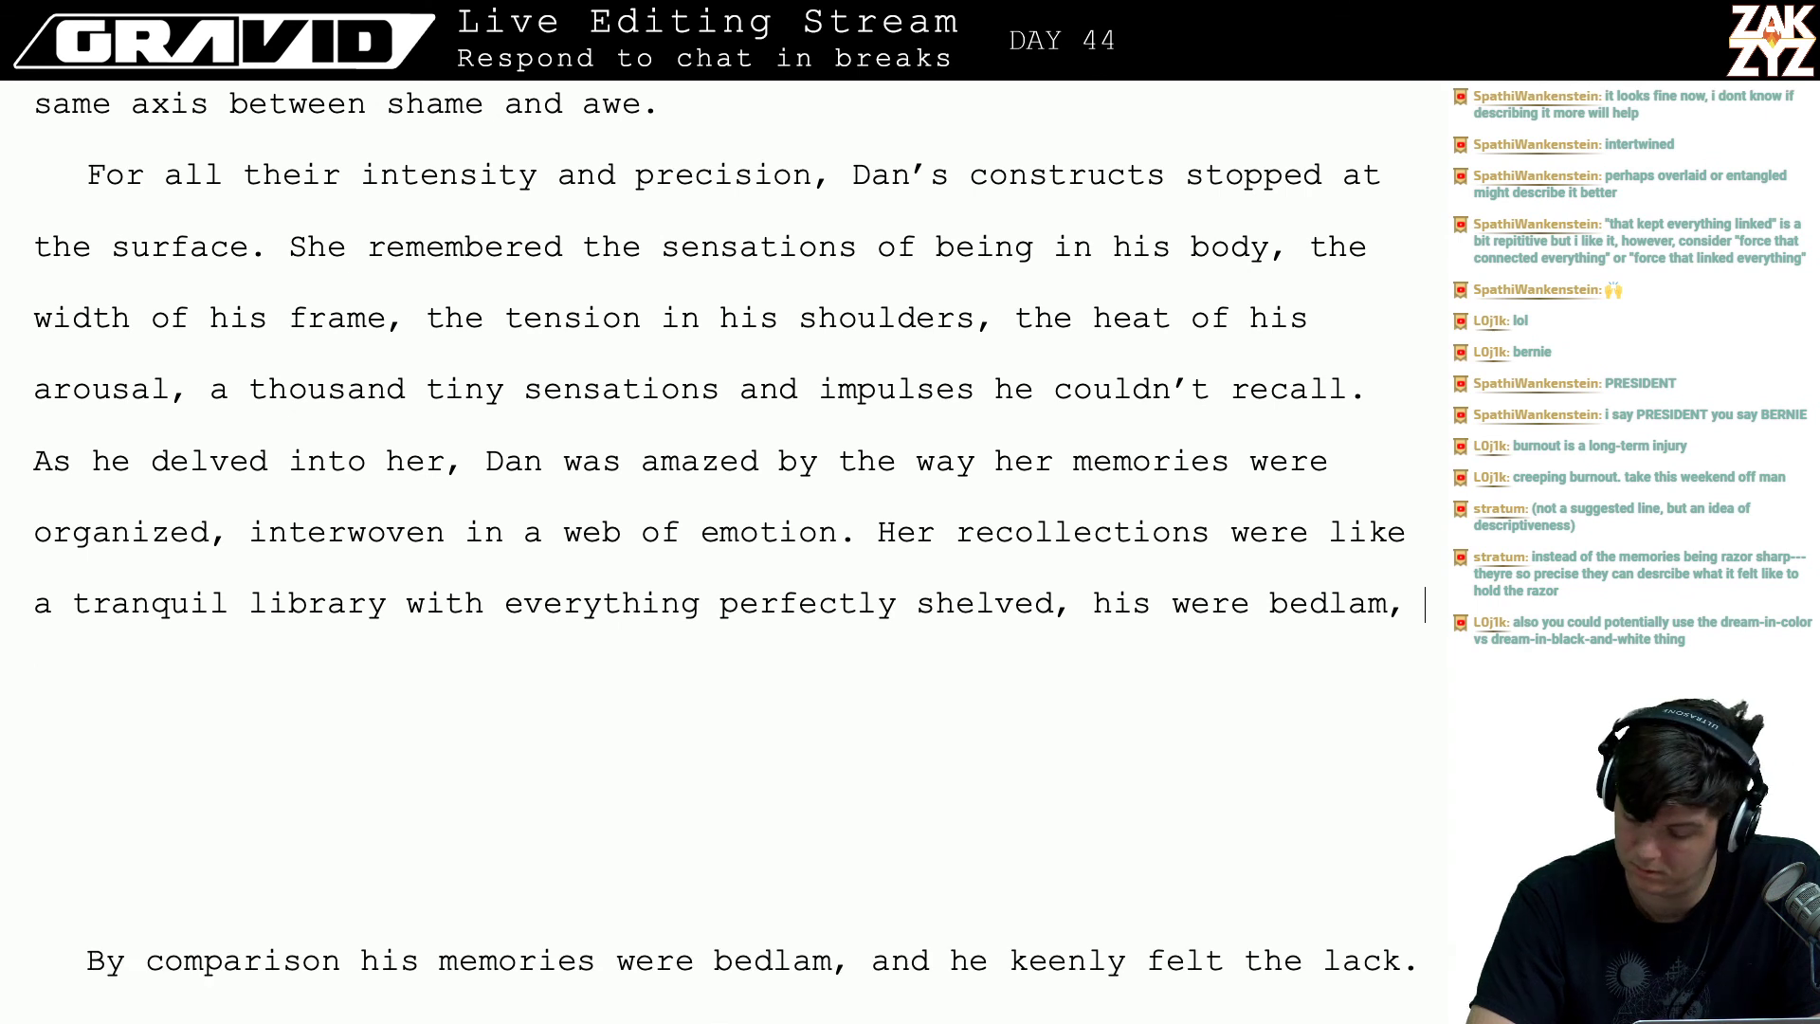
key("BackSpace")
key("BackSpace")
key("BackSpace")
key("BackSpace")
key("BackSpace")
key("BackSpace")
key("BackSpace")
key("BackSpace")
key("BackSpace")
key("BackSpace")
key("BackSpace")
key("BackSpace")
key("BackSpace")
key("BackSpace")
key("BackSpace")
key("BackSpace")
key("BackSpace")
key("BackSpace")
key("BackSpace")
key("BackSpace")
key("BackSpace")
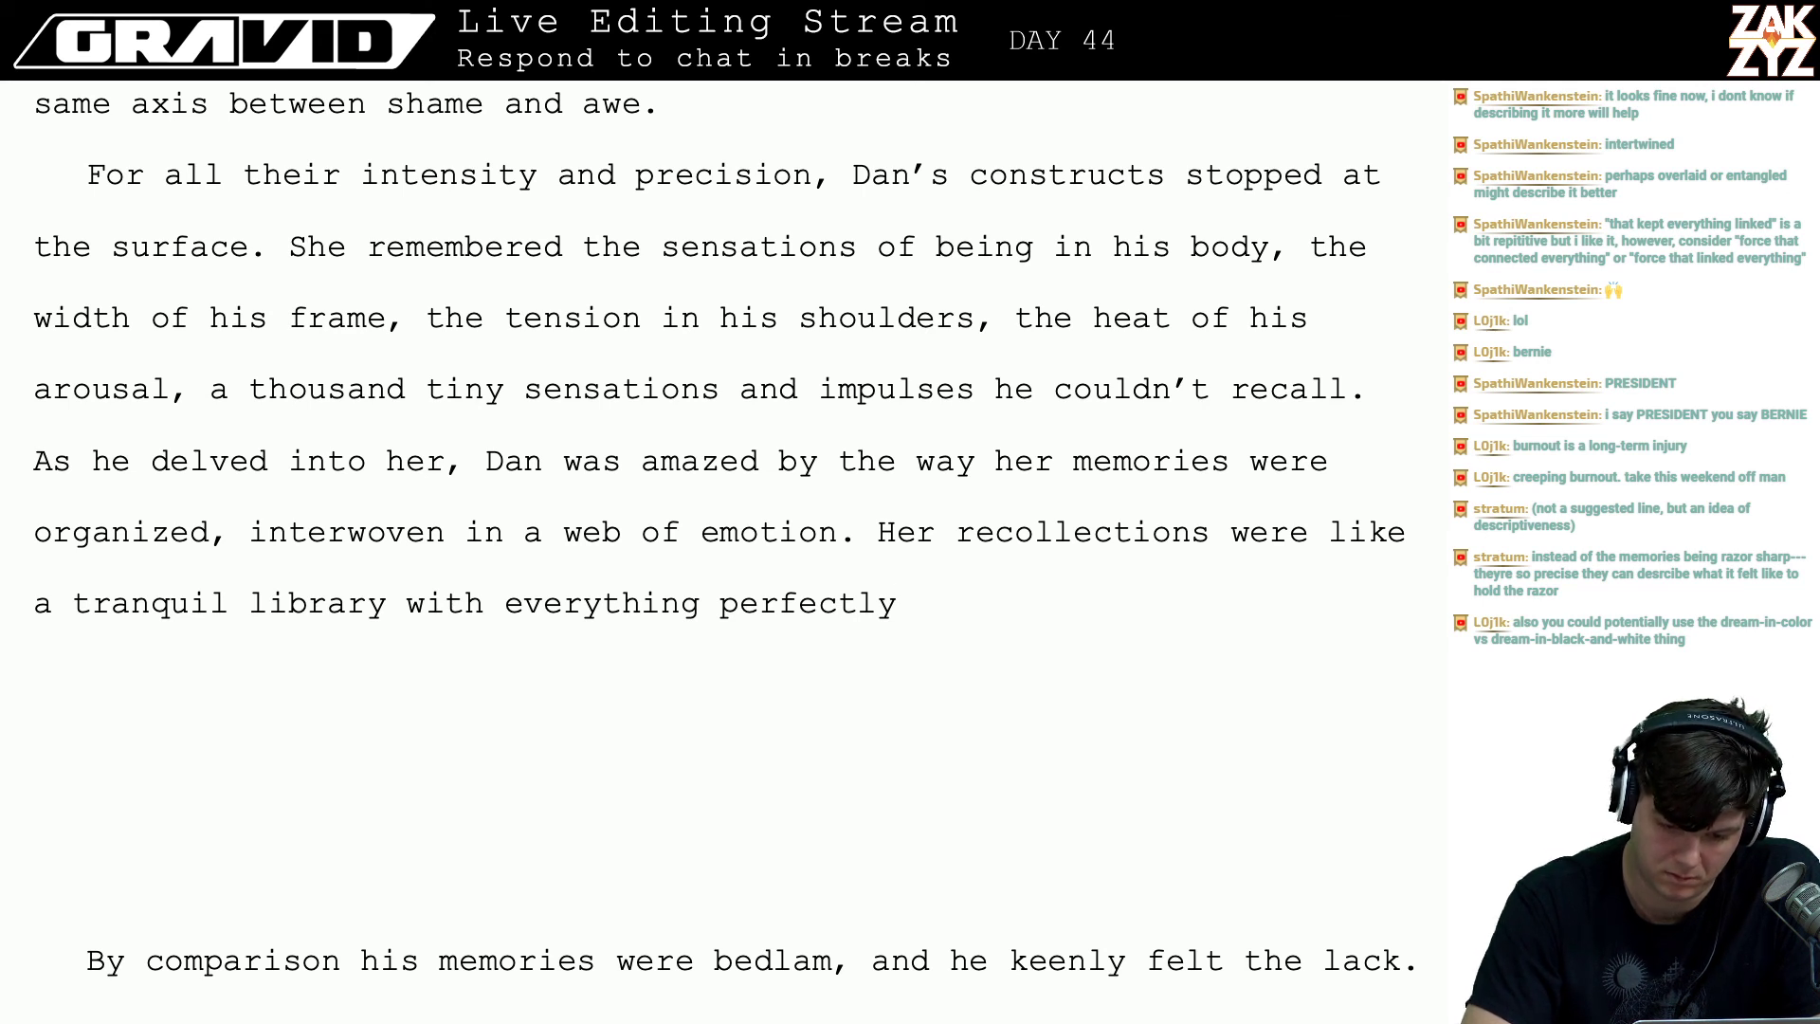
- Continue the library sentence after "everything perfectly" with "shelved, his were a jangled bedlam"
type("shelved, his ")
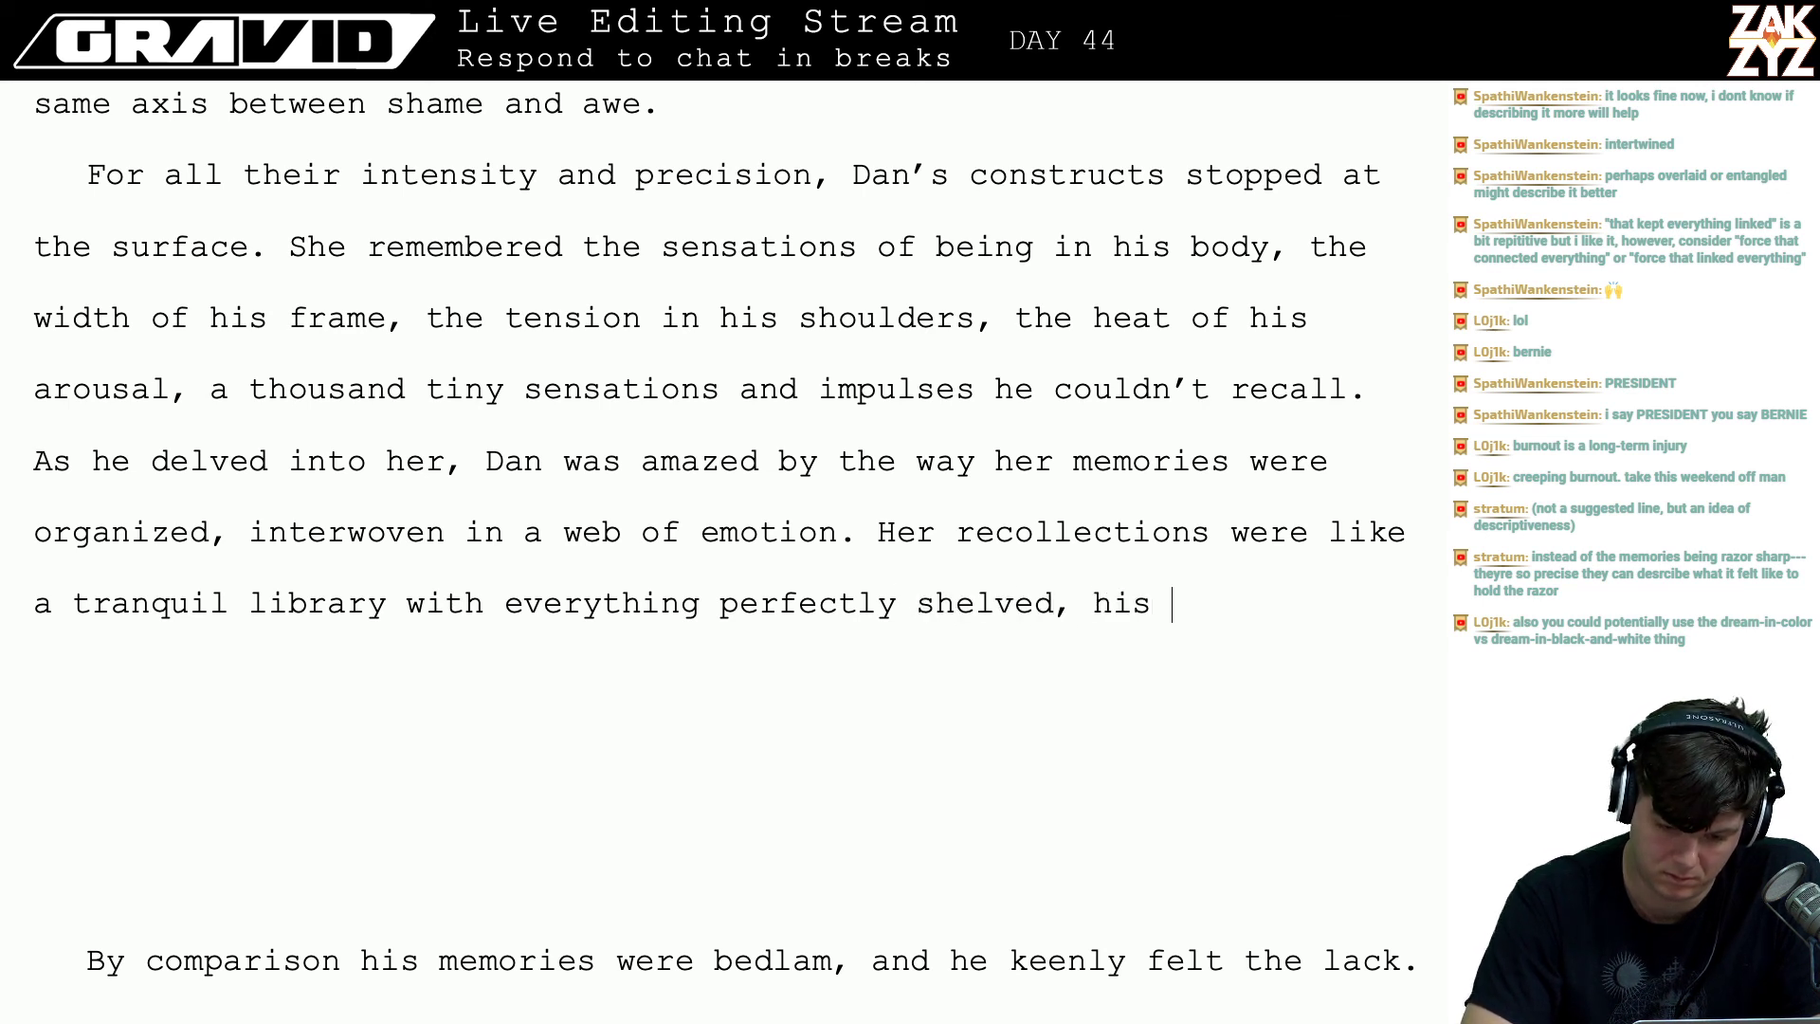
type("were a jangle")
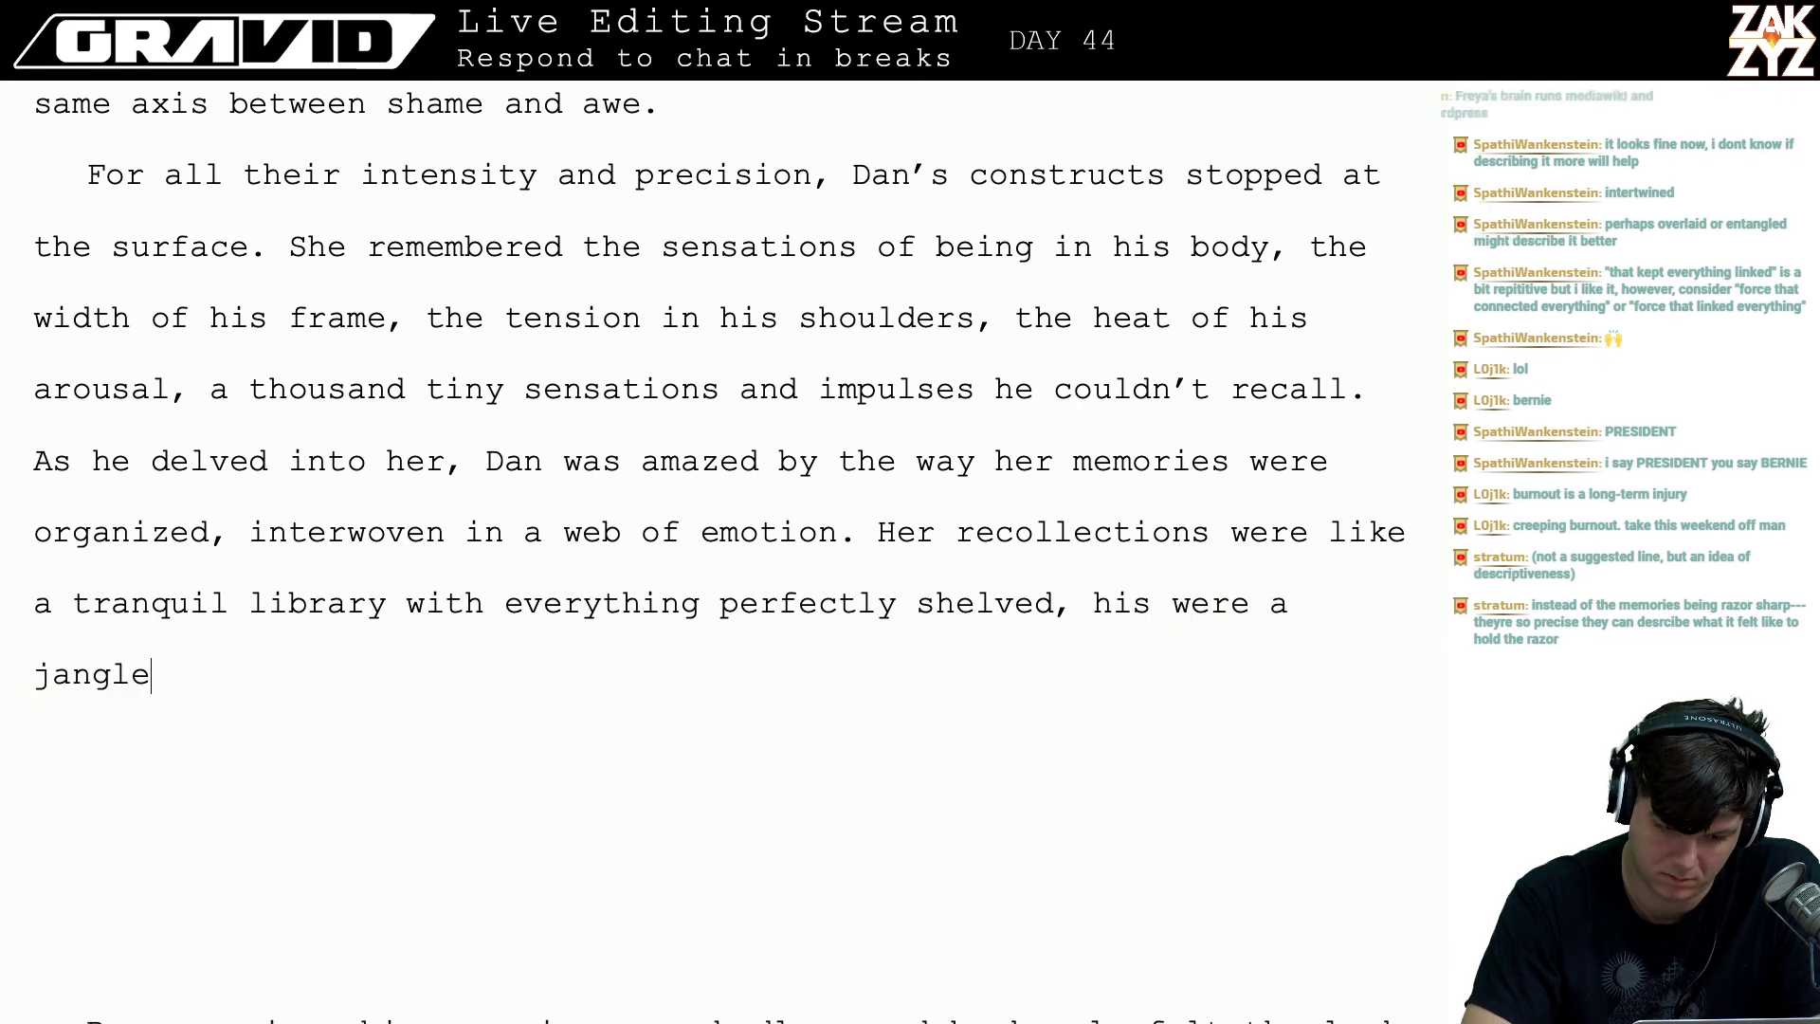
type("d bedlam")
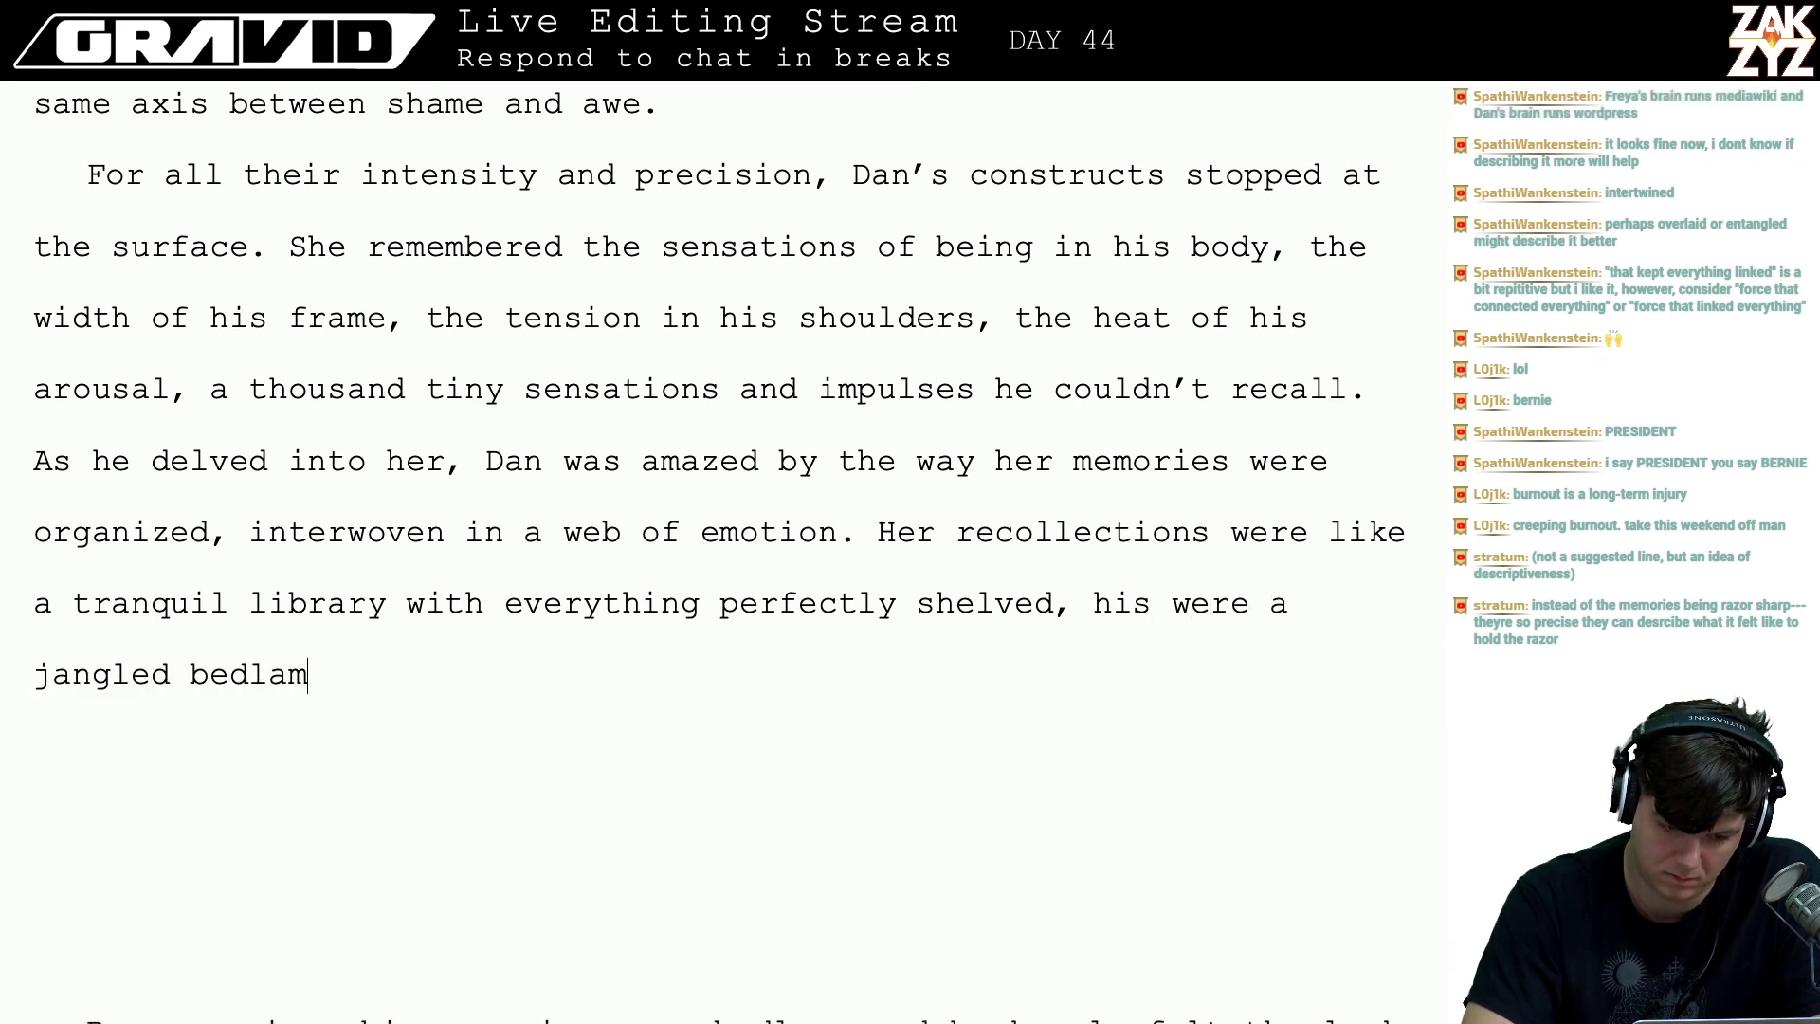
- Try a follow-up sentence after "jangled bedlam" reading "He keenly felt the lack" and delete it again
type(". He keenl")
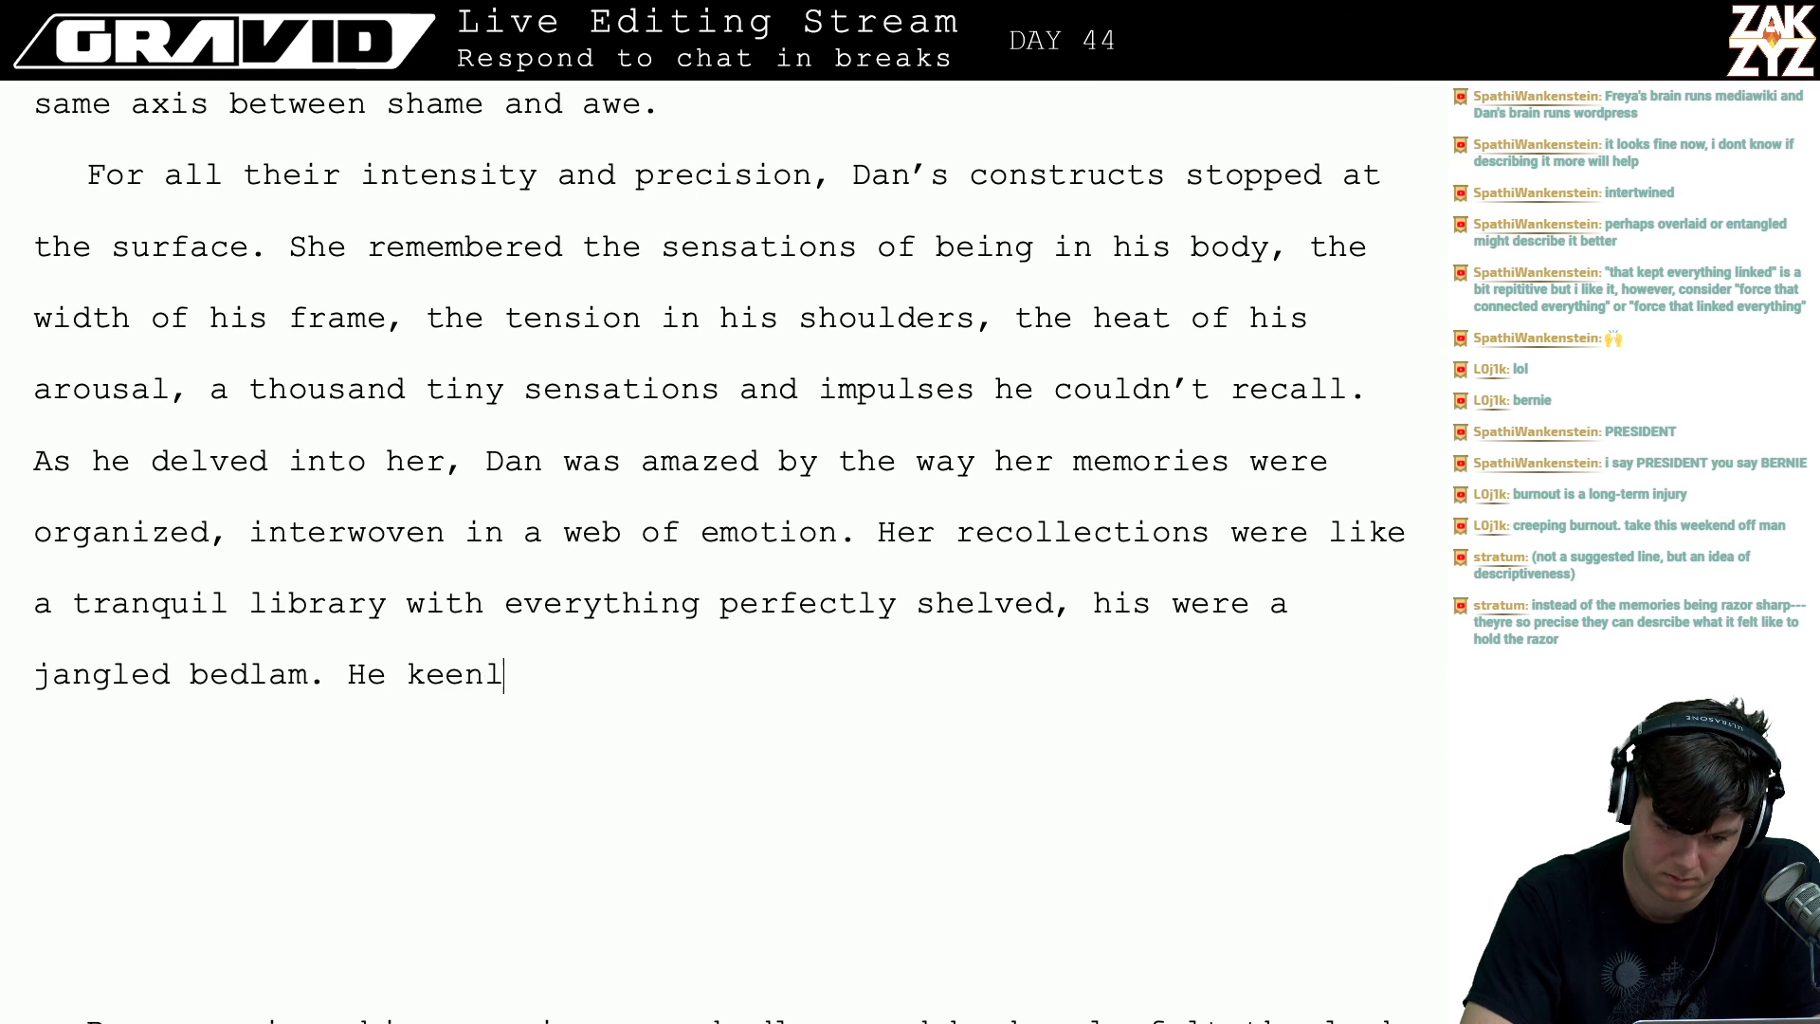
type("y felt the lack")
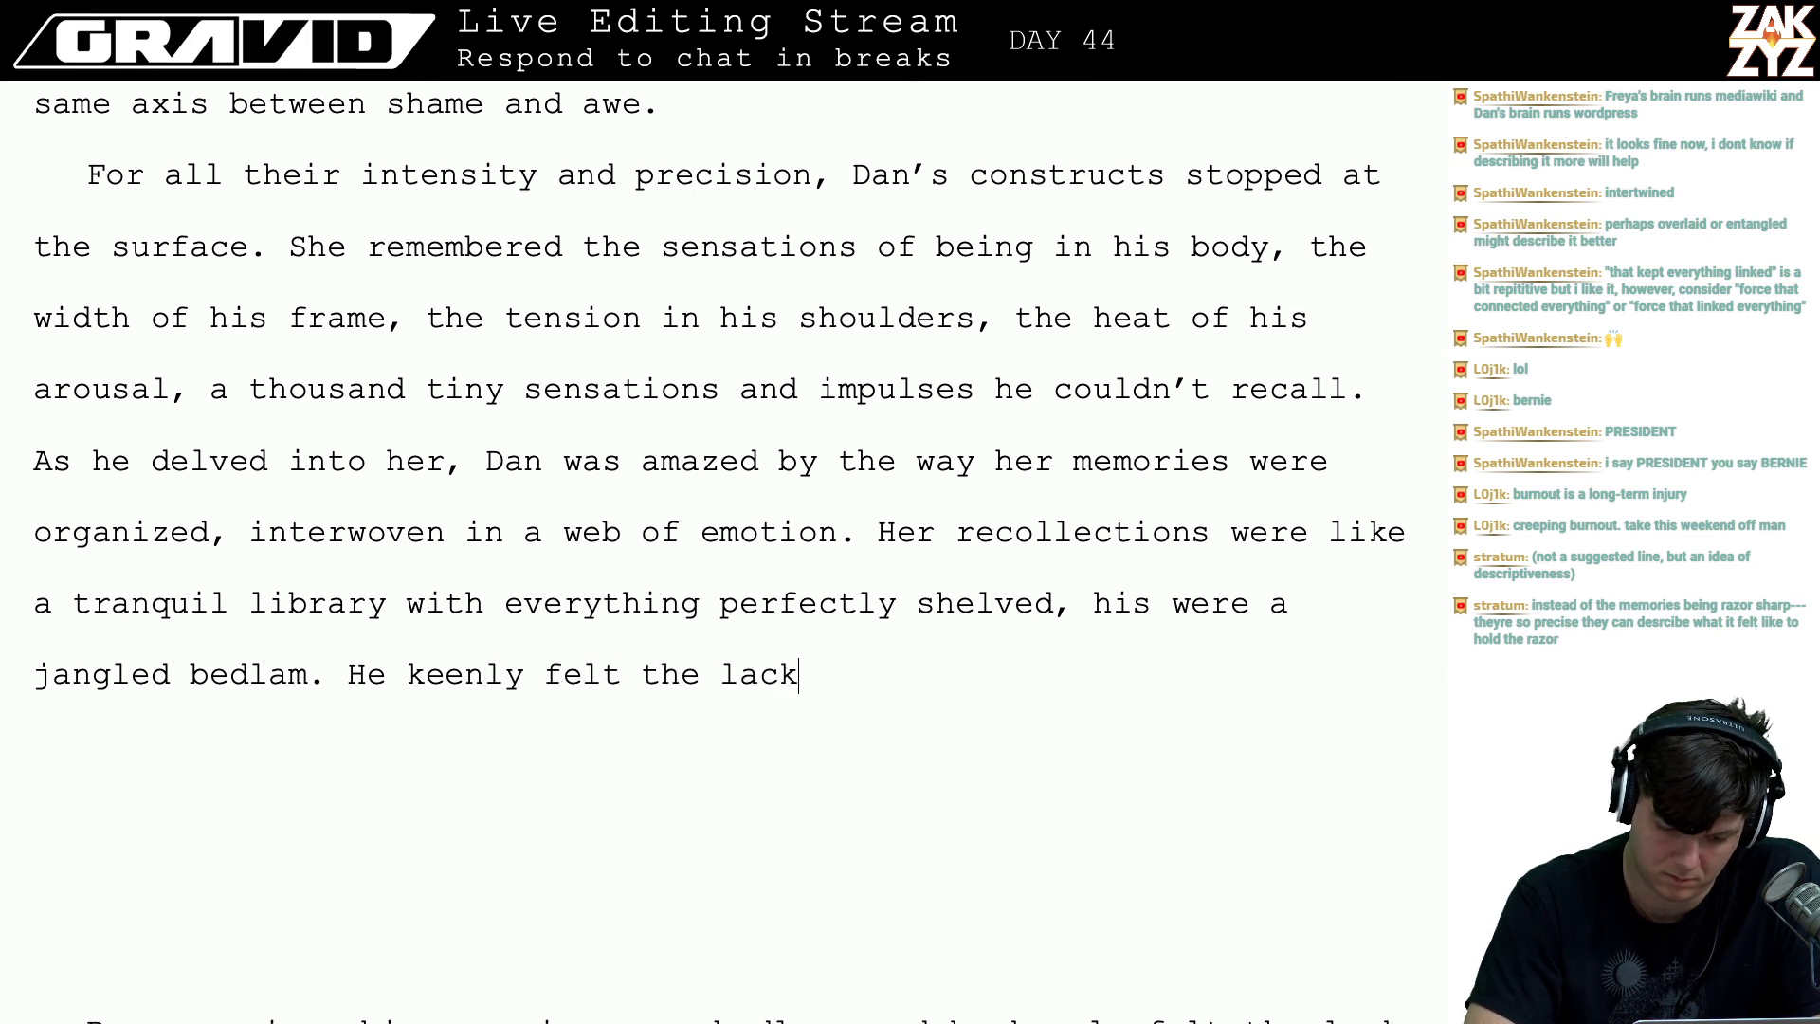
key("BackSpace")
key("BackSpace")
key("BackSpace")
key("BackSpace")
key("BackSpace")
key("BackSpace")
key("BackSpace")
key("BackSpace")
key("BackSpace")
key("BackSpace")
key("BackSpace")
key("BackSpace")
key("BackSpace")
key("BackSpace")
key("BackSpace")
key("BackSpace")
key("BackSpace")
key("BackSpace")
key("BackSpace")
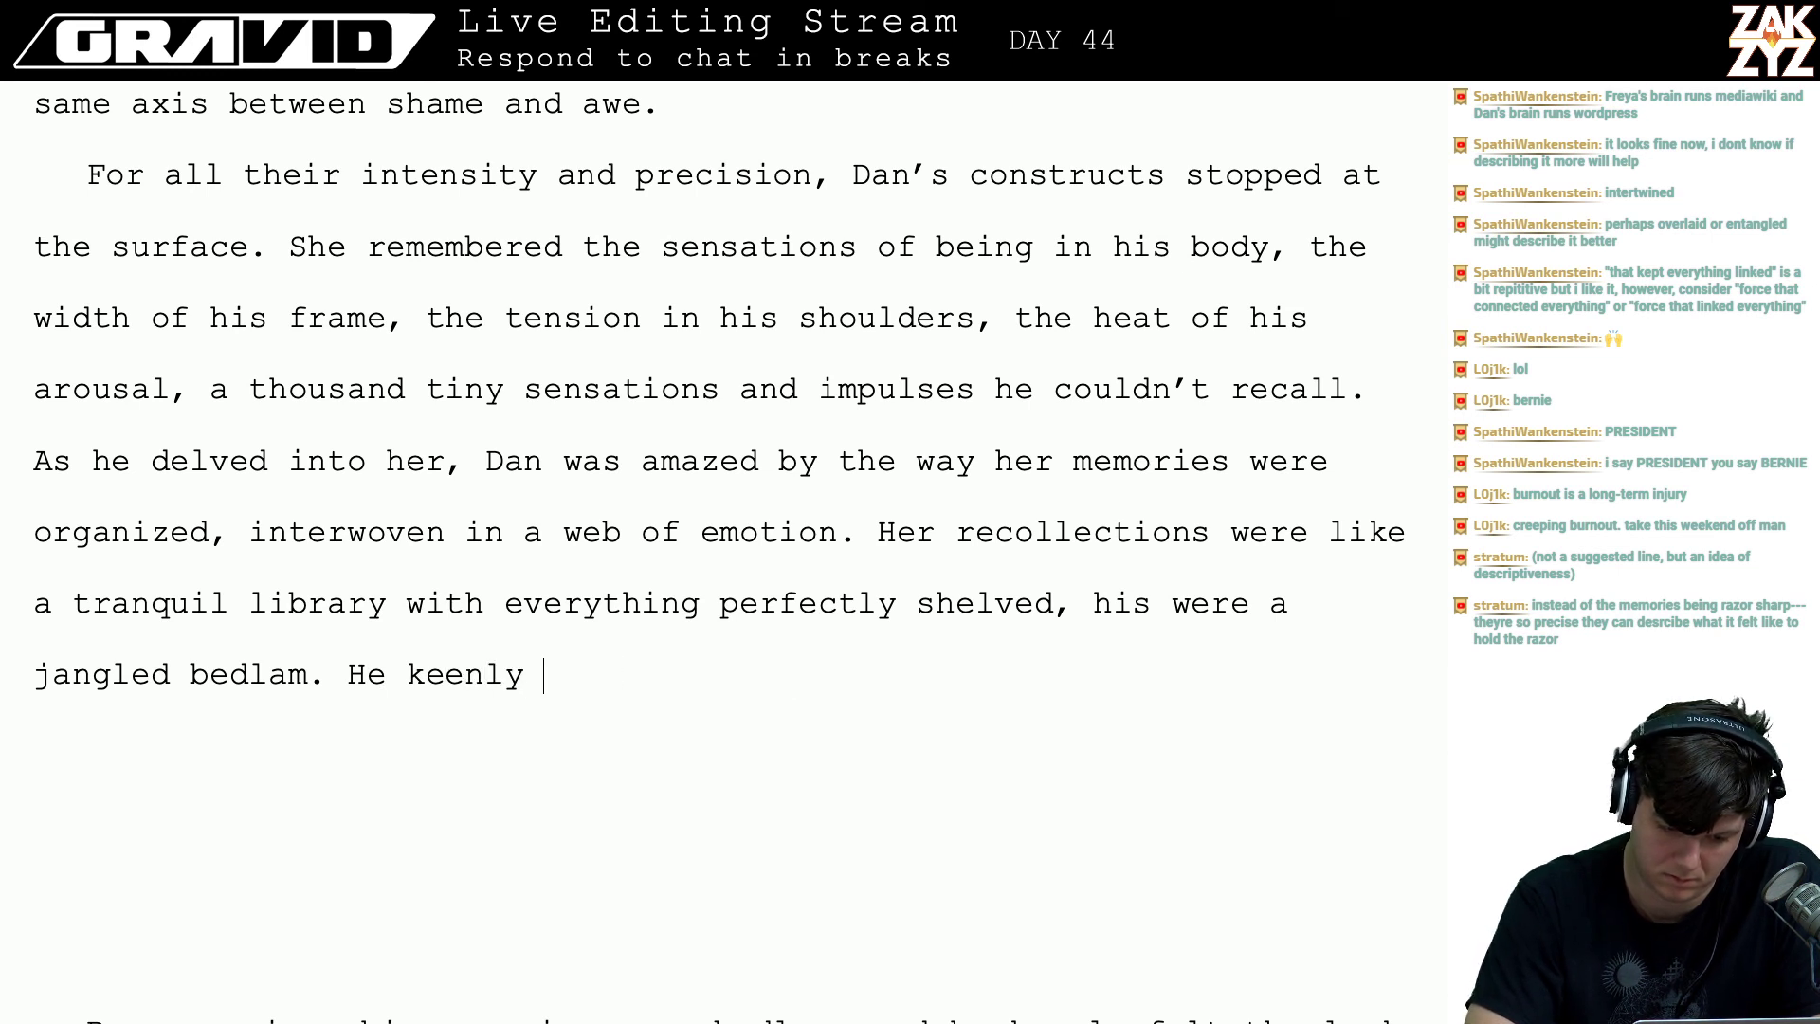
key("BackSpace")
key("BackSpace")
key("BackSpace")
key("BackSpace")
- Add the sentence "His regret was cutting." after "jangled bedlam."
type("His")
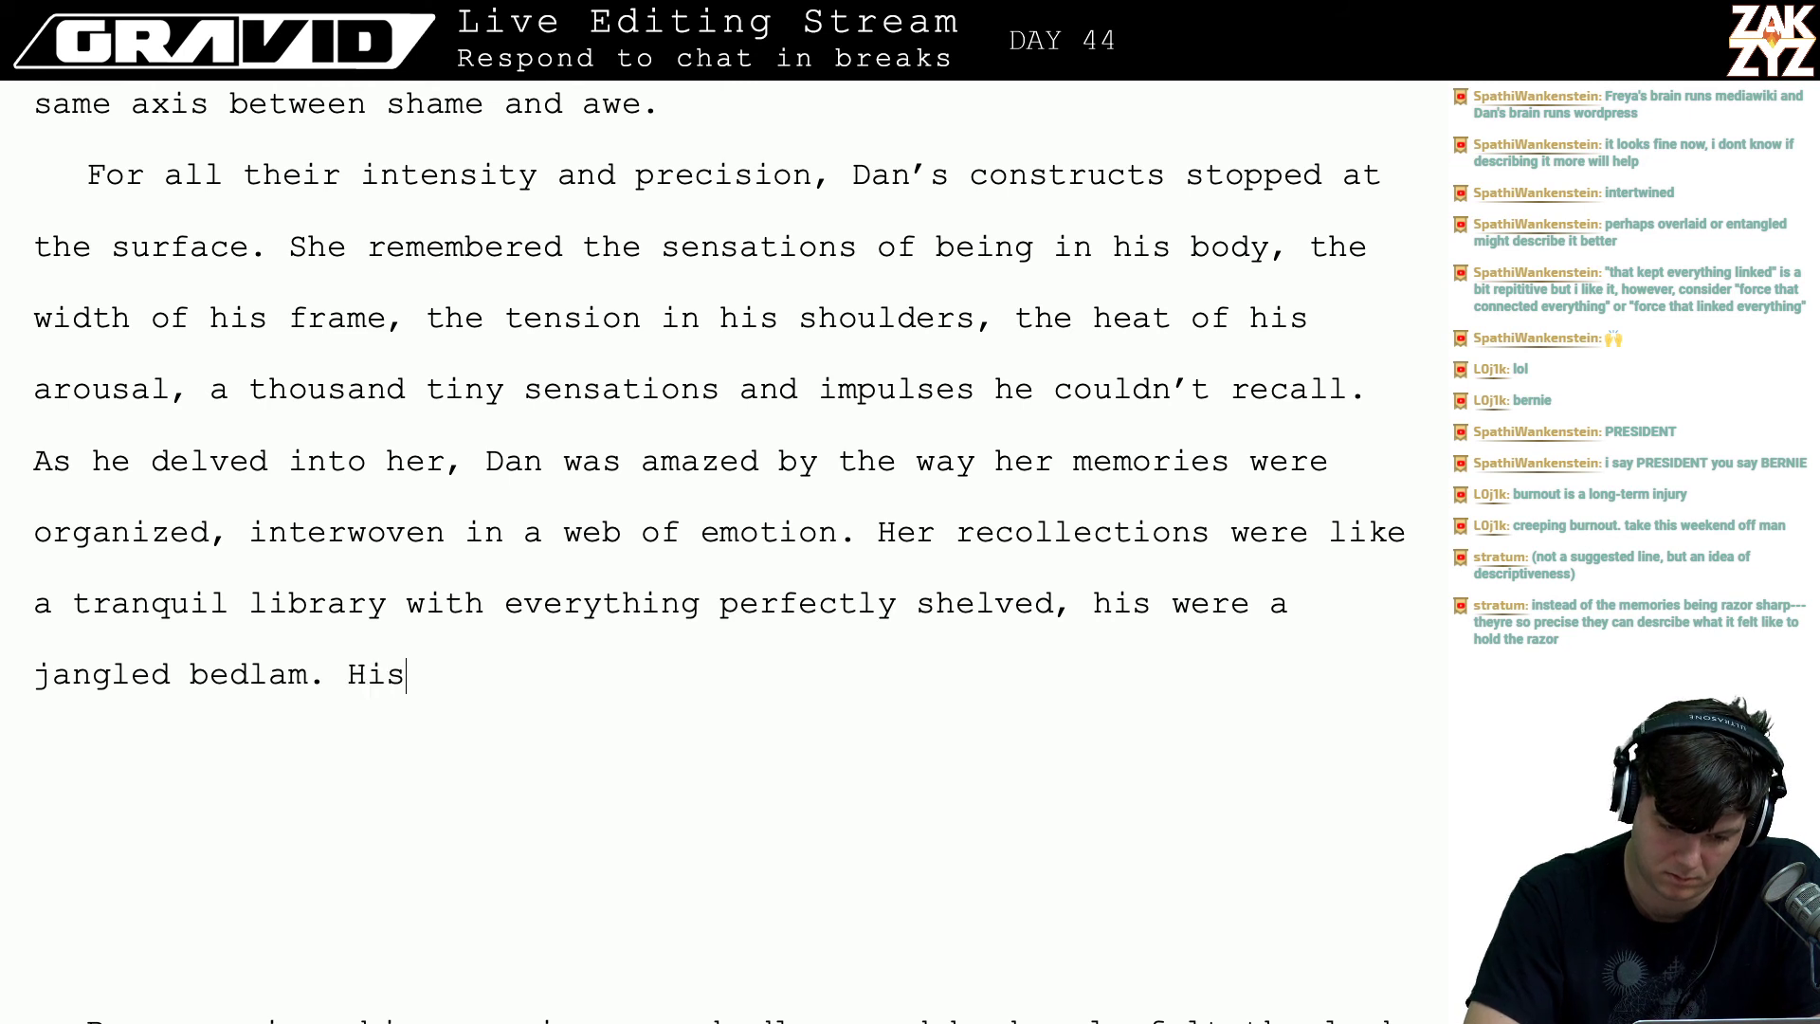
key("BackSpace")
key("BackSpace")
key("BackSpace")
type("His regret ")
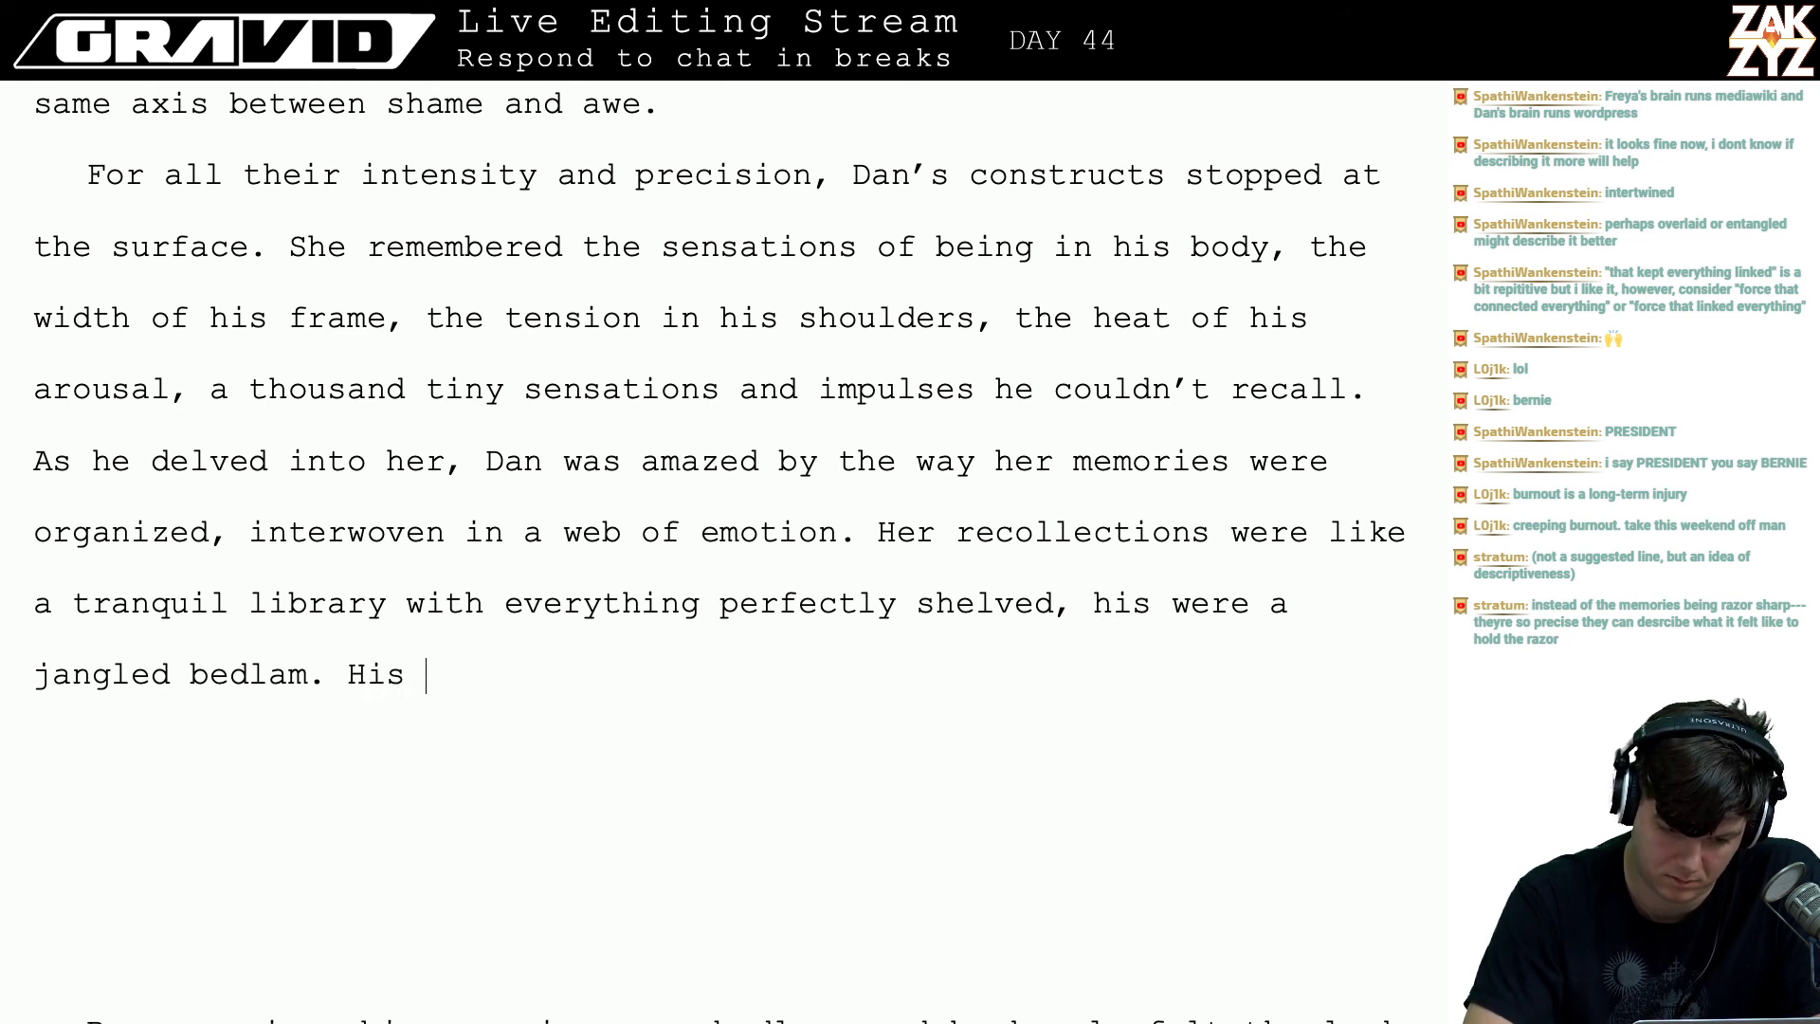
type("was cutting.")
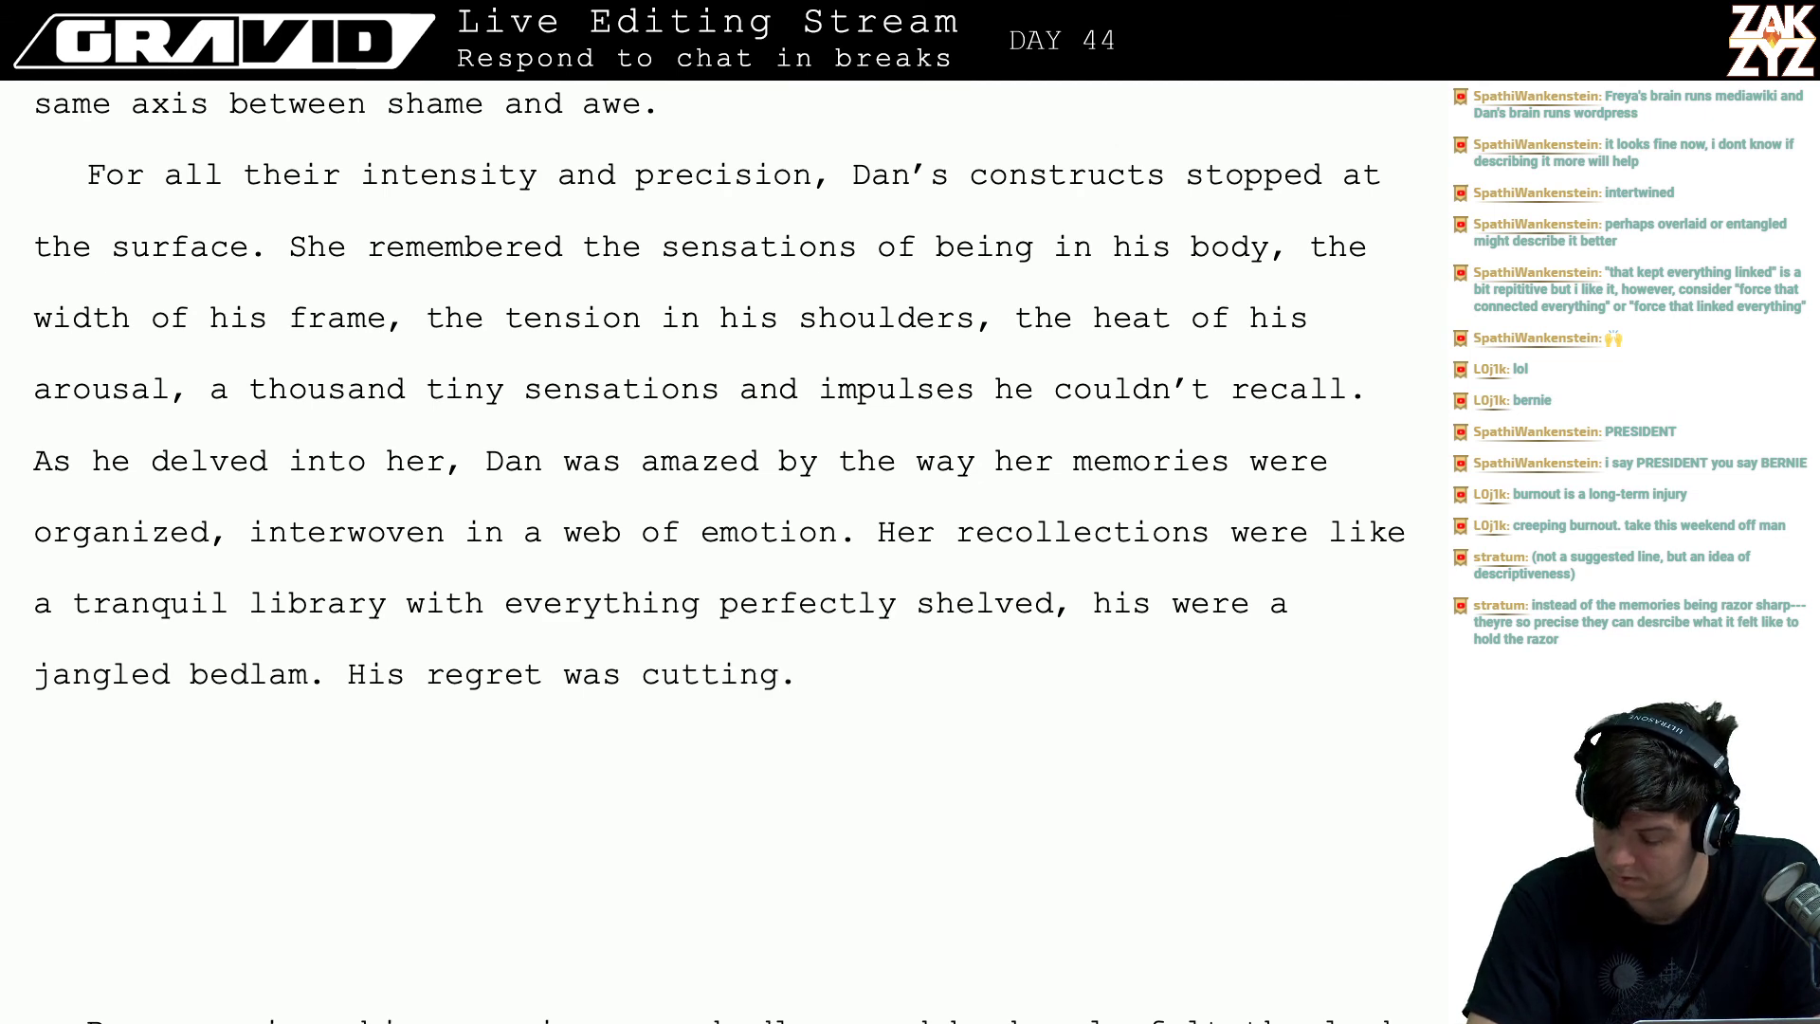
- Delete the leftover drafts and blank paragraphs between "His regret was cutting." and "It was something he simply didn't have"
key("shift+Down")
key("shift+Down")
key("shift+Down")
key("shift+Down")
key("shift+Down")
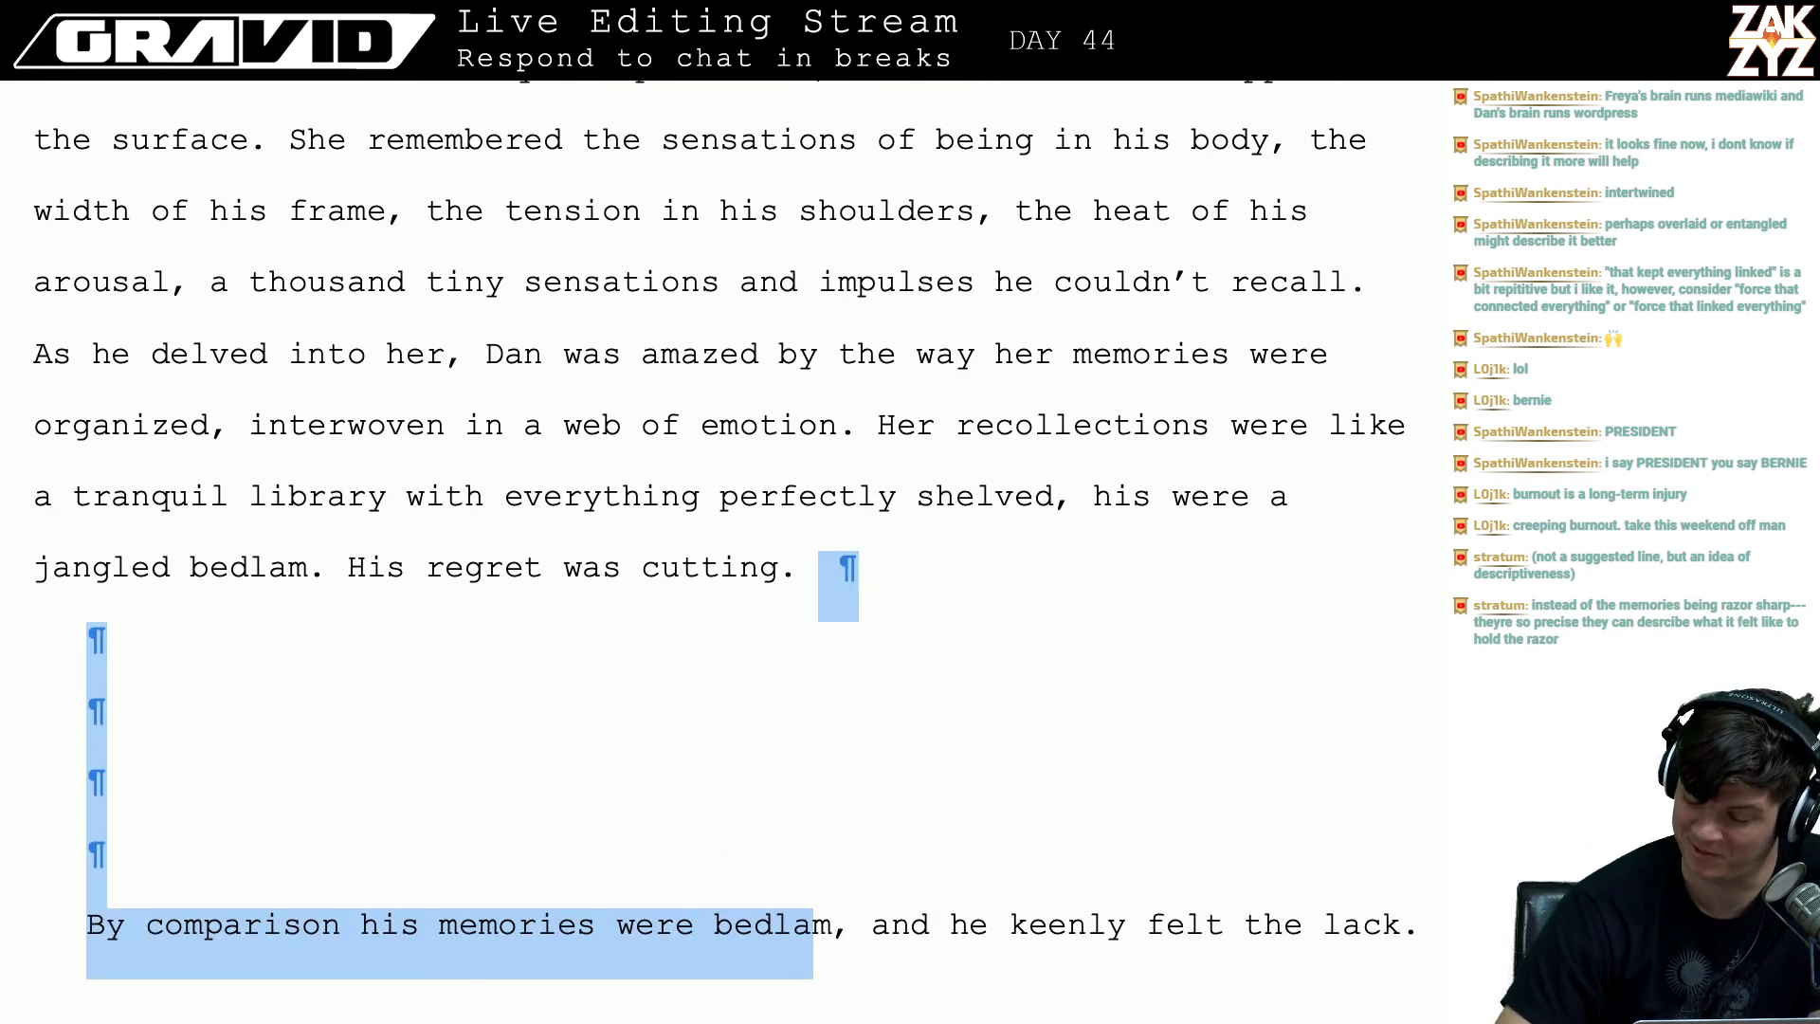
key("shift+Down")
key("shift+Down")
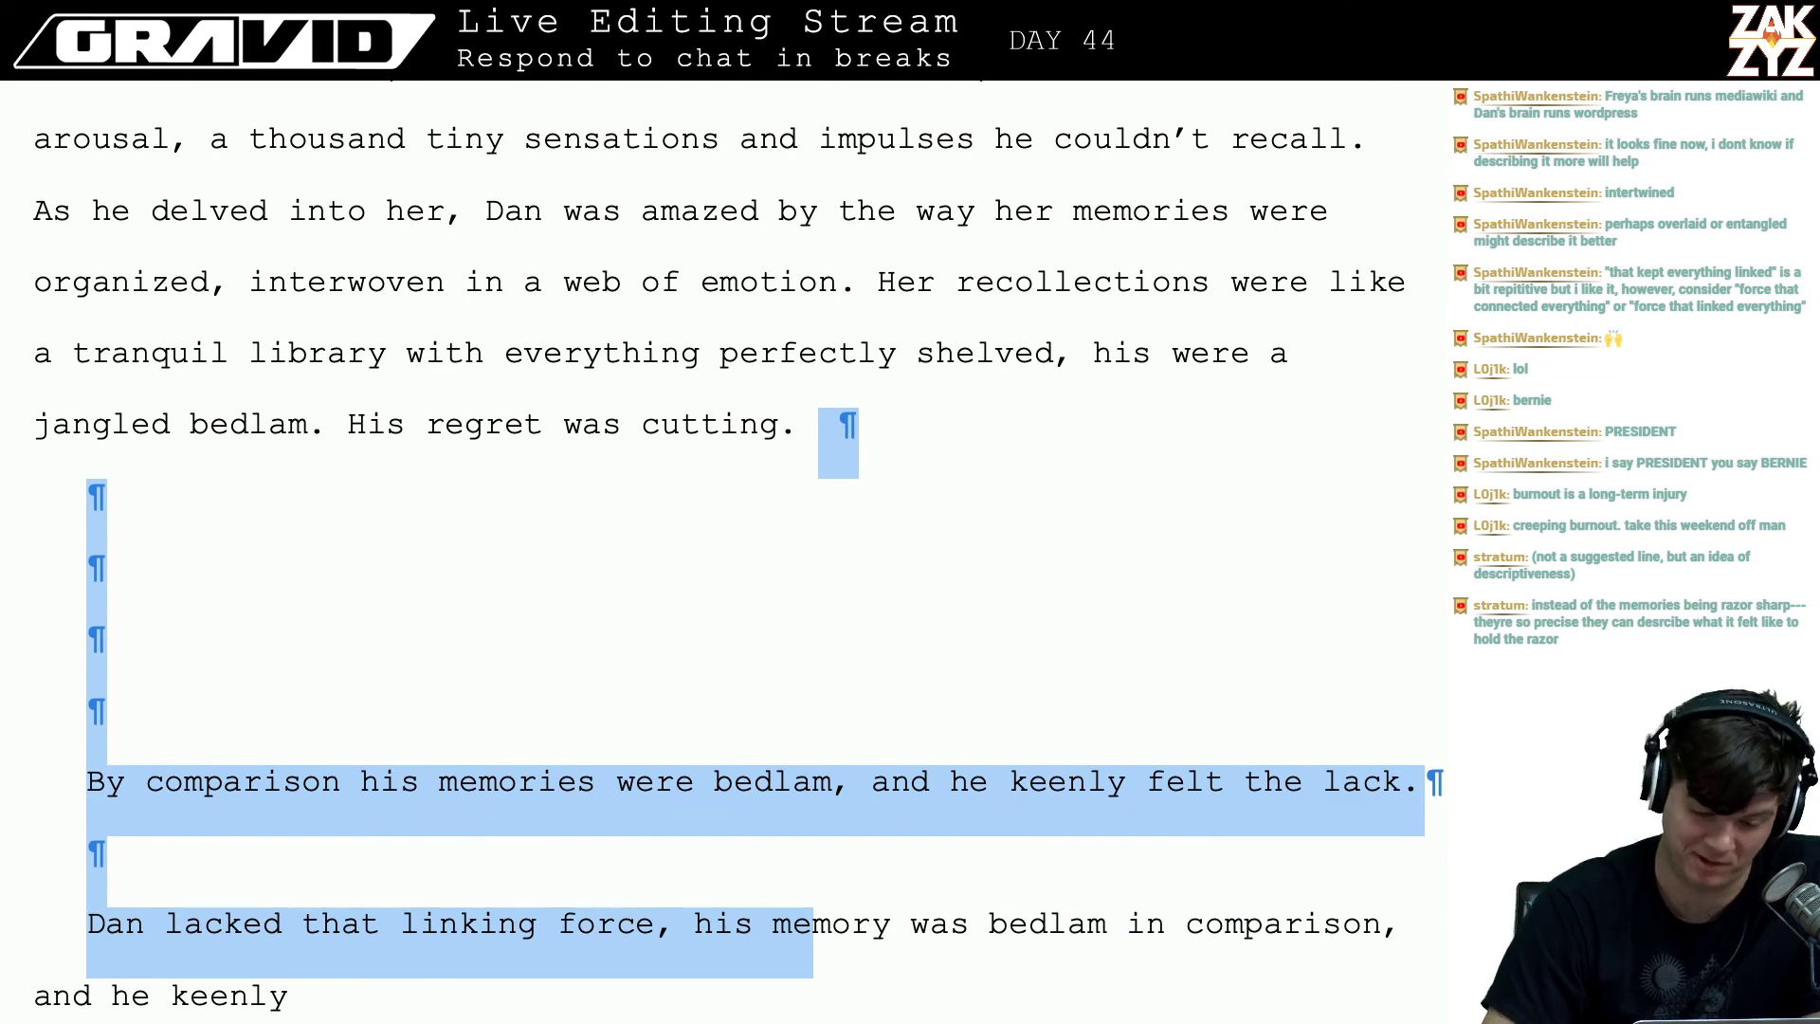
key("shift+Down")
key("shift+Down")
key("shift+Down")
key("shift+Down")
key("shift+Down")
key("shift+Down")
key("shift+Down")
key("shift+Down")
key("shift+Down")
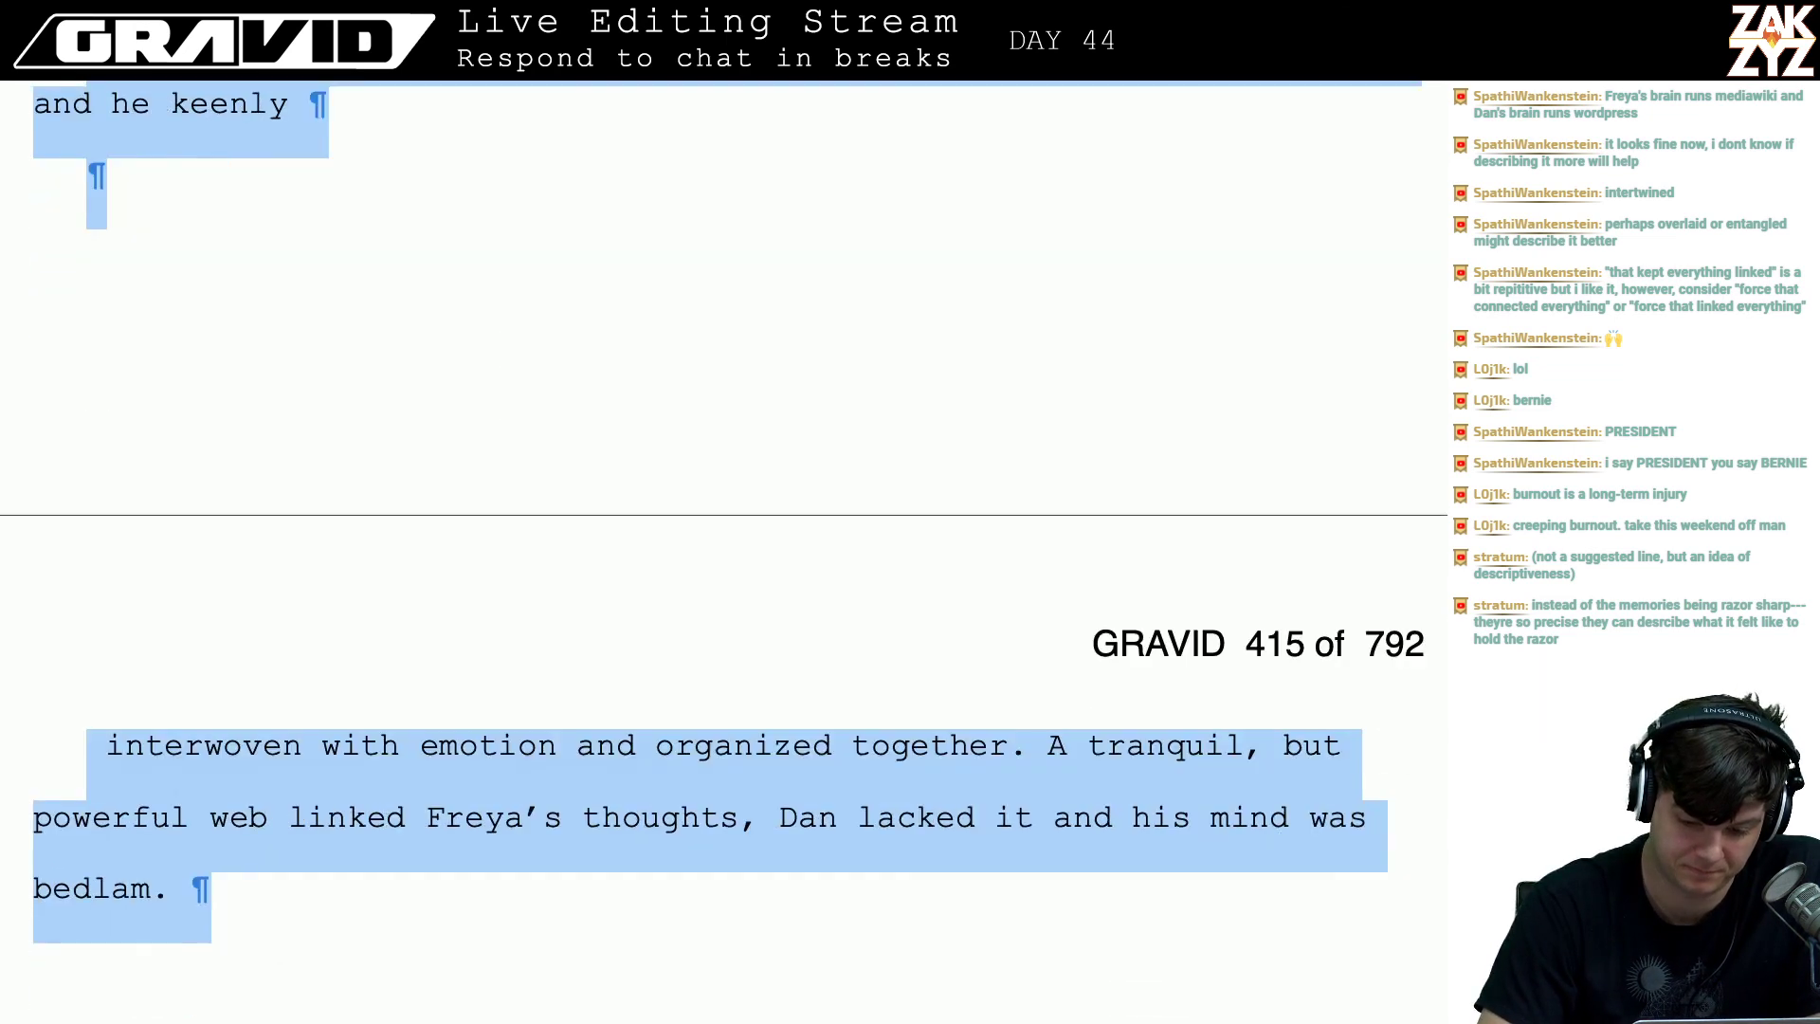
key("shift+Down")
key("shift+Down")
key("shift+Down")
key("shift+Down")
key("shift+Down")
key("shift+Down")
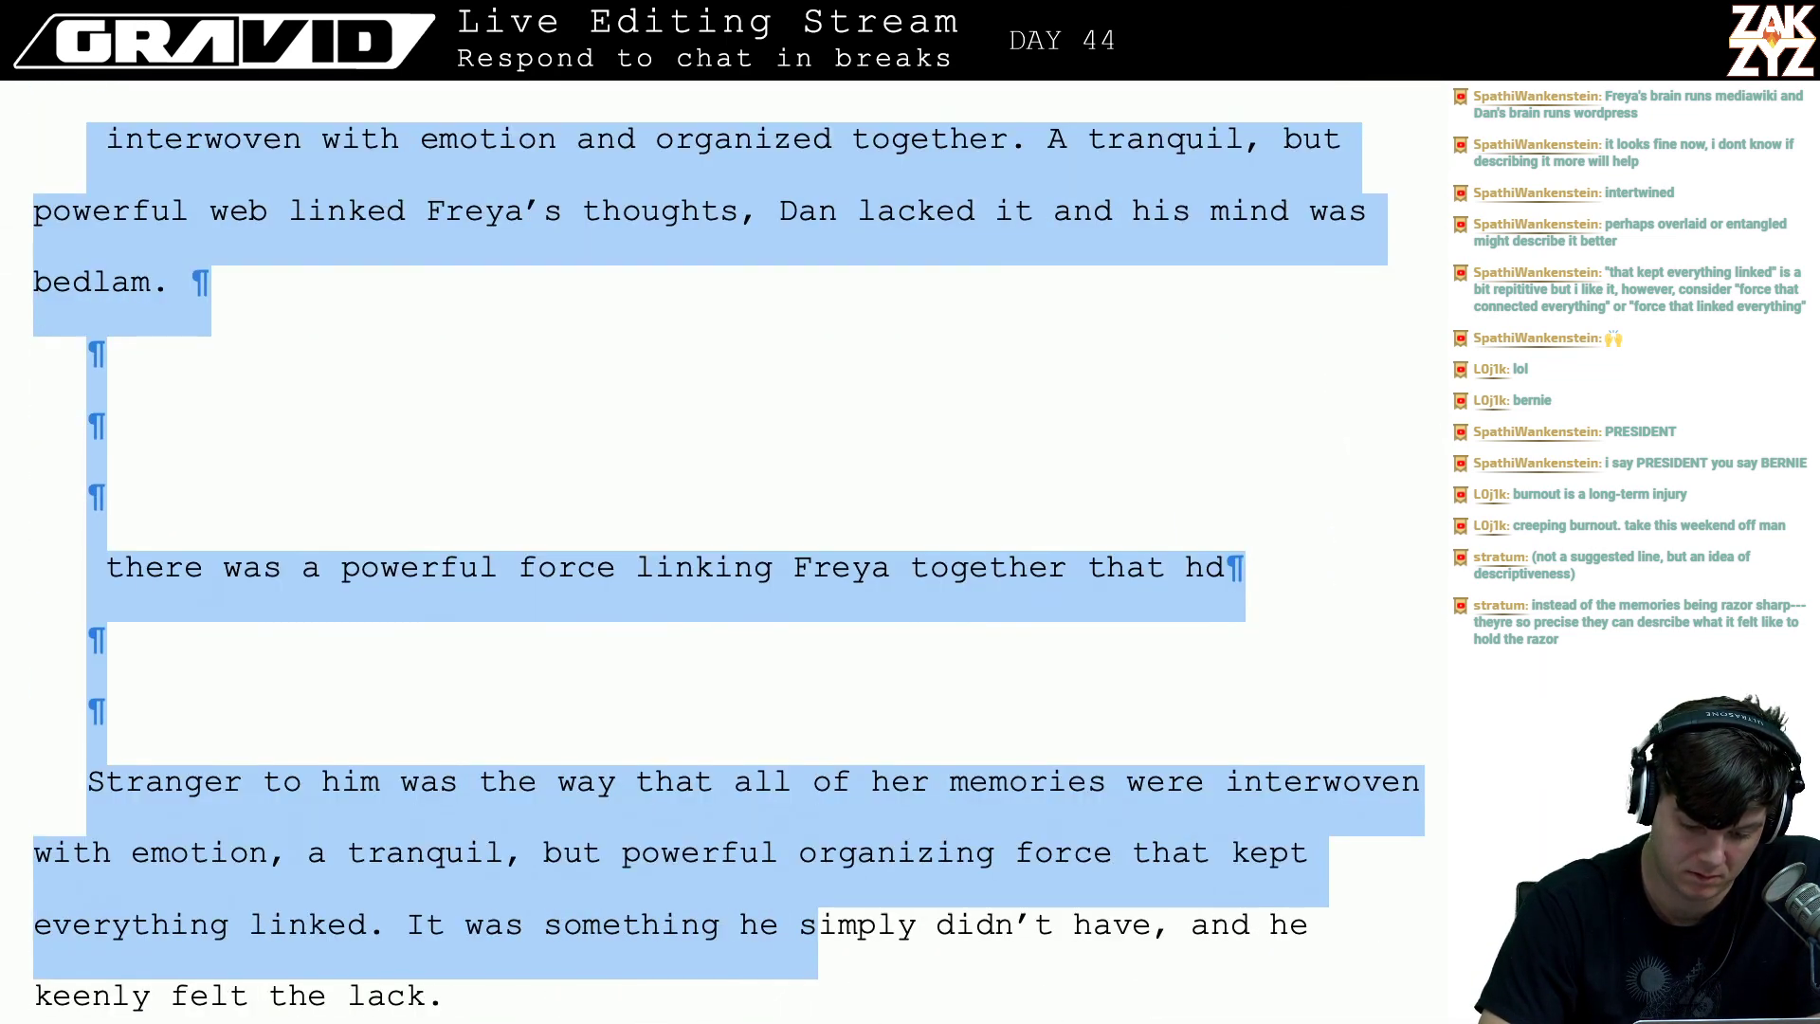
key("shift+Up")
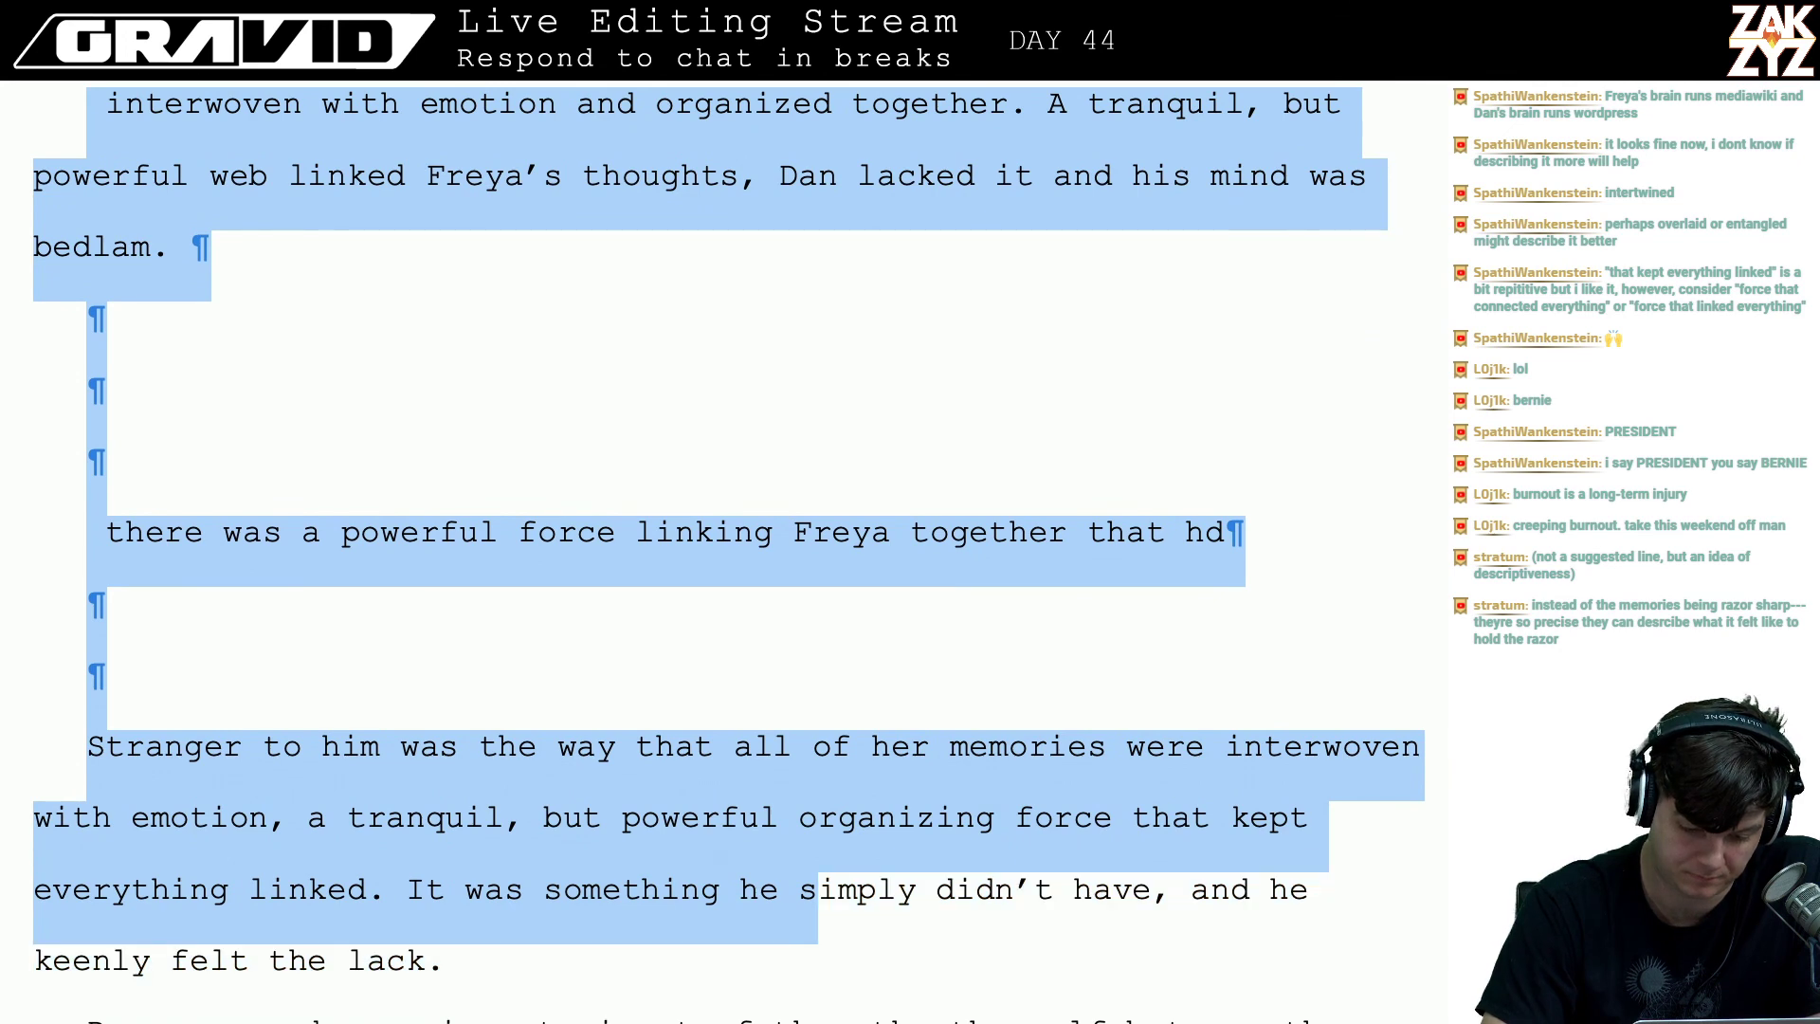
key("shift+Left")
key("shift+Left")
key("shift+Left")
key("shift+Left")
key("shift+Left")
key("shift+Left")
key("shift+Left")
key("shift+Left")
key("shift+Left")
key("shift+Left")
key("shift+Left")
key("shift+Left")
key("shift+Left")
key("shift+Left")
key("shift+Left")
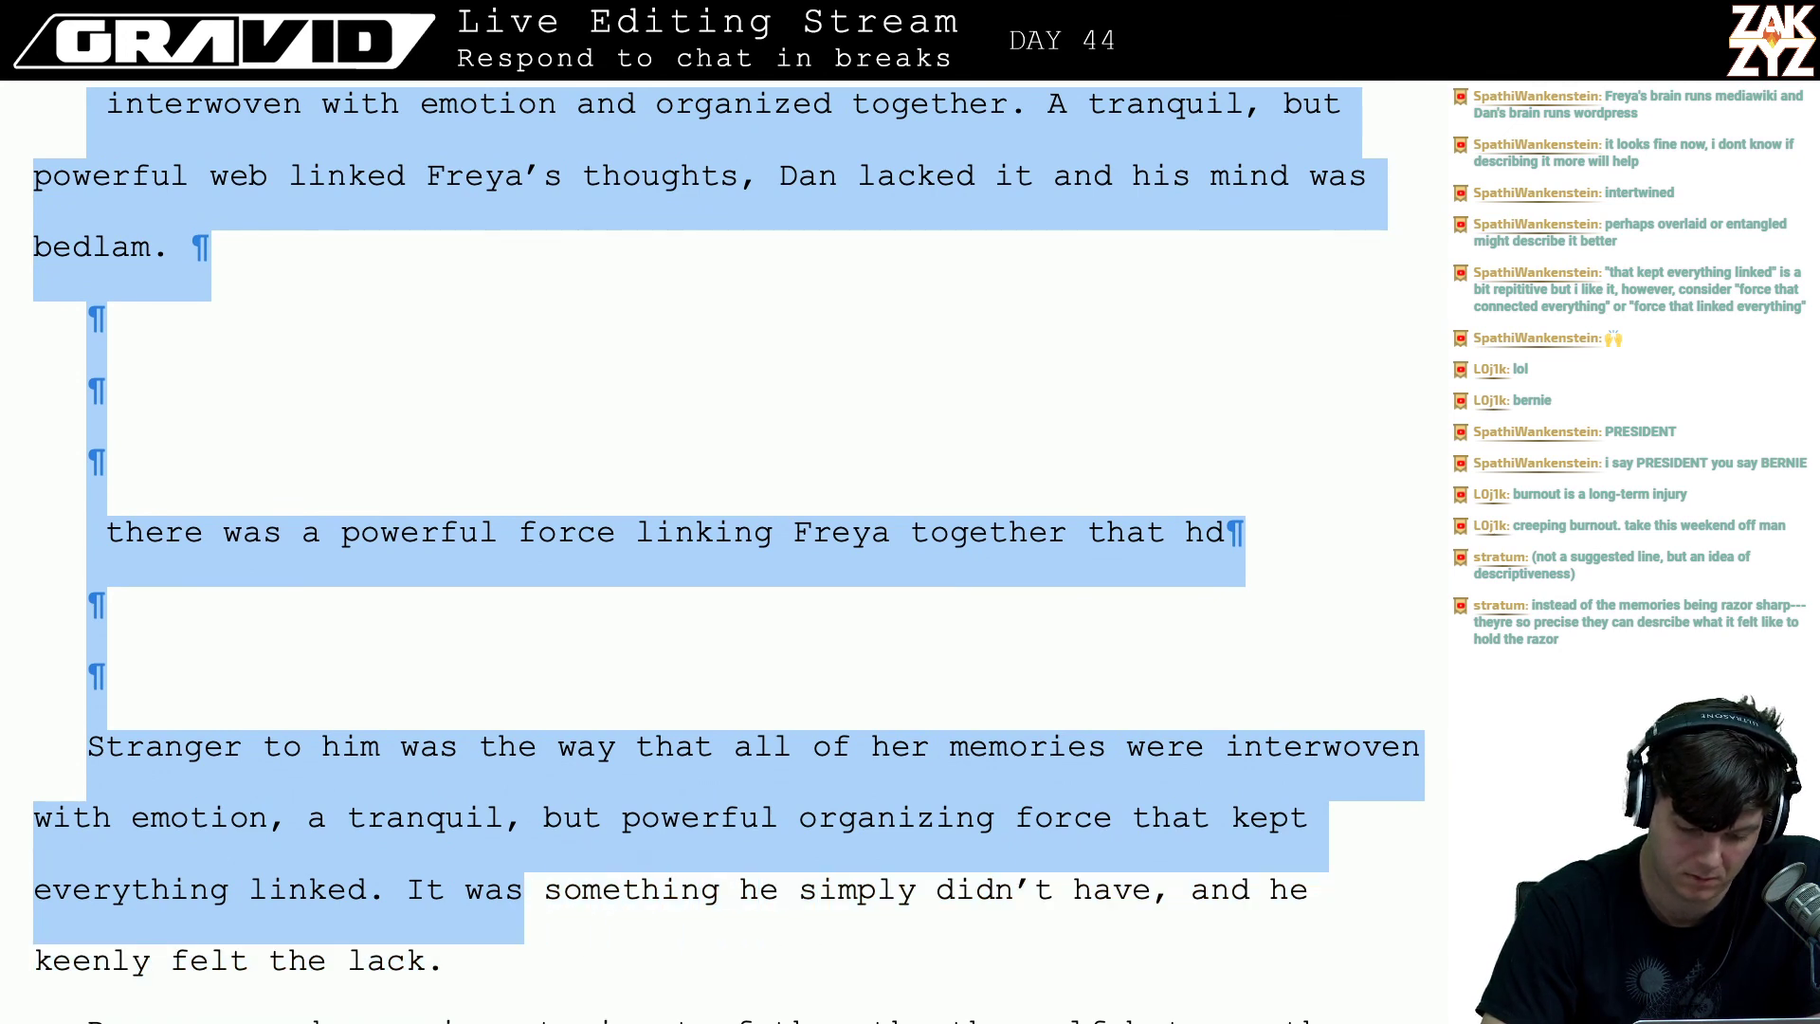
key("shift+Left")
key("shift+Left")
key("shift+Left")
key("shift+Left")
key("shift+Left")
key("shift+Left")
key("BackSpace")
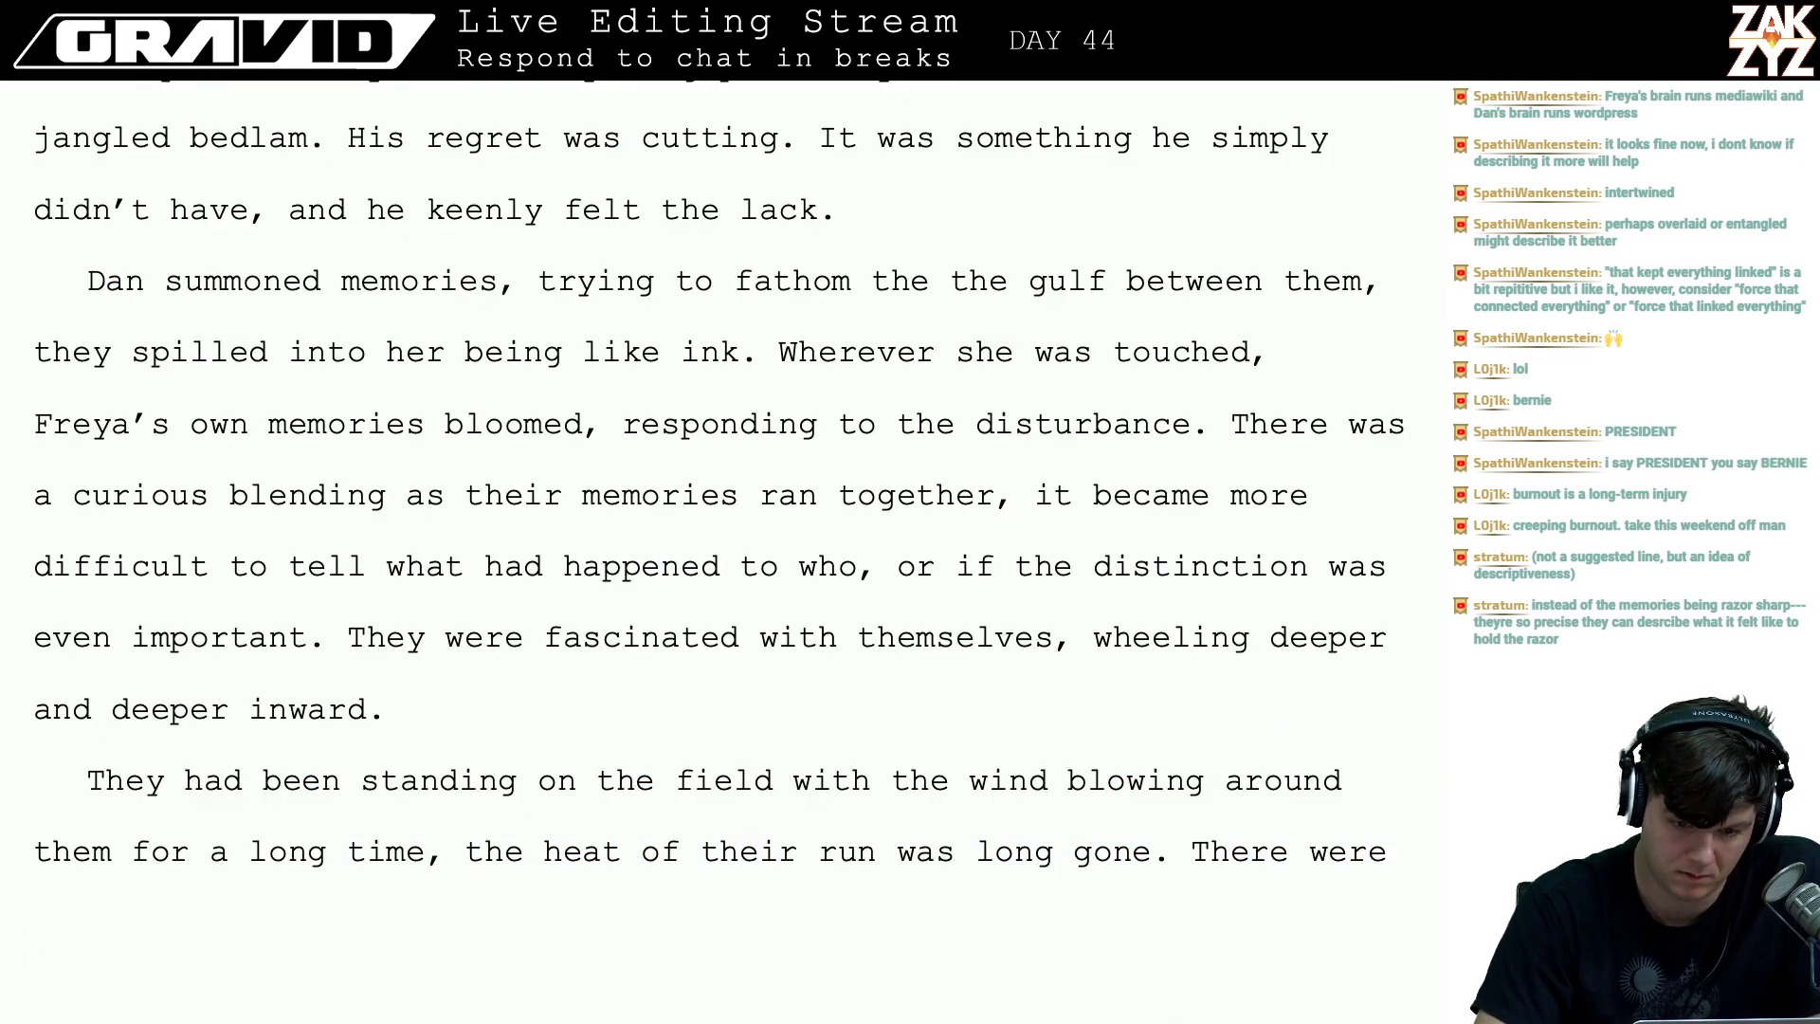
- Split the text before "His regret was cutting." into a separate paragraph, leaving a blank paragraph after "jangled bedlam."
key("Up")
key("Up")
key("Up")
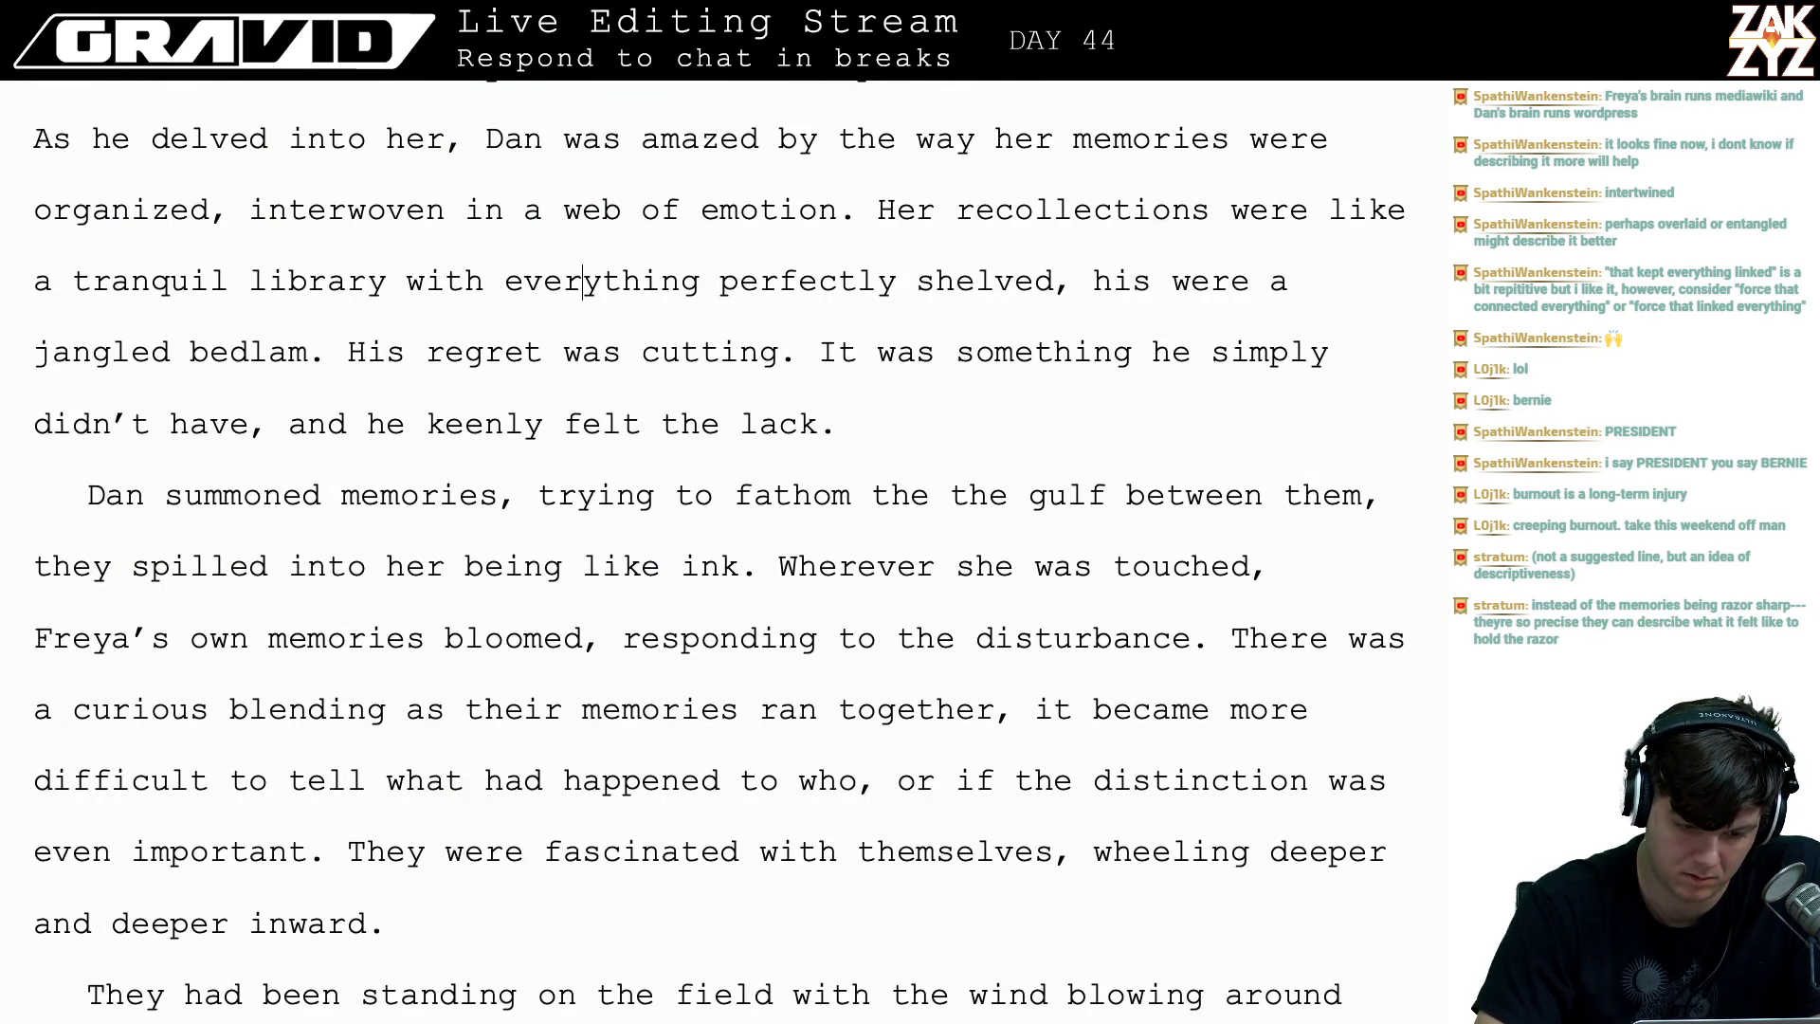
key("Return")
key("Return")
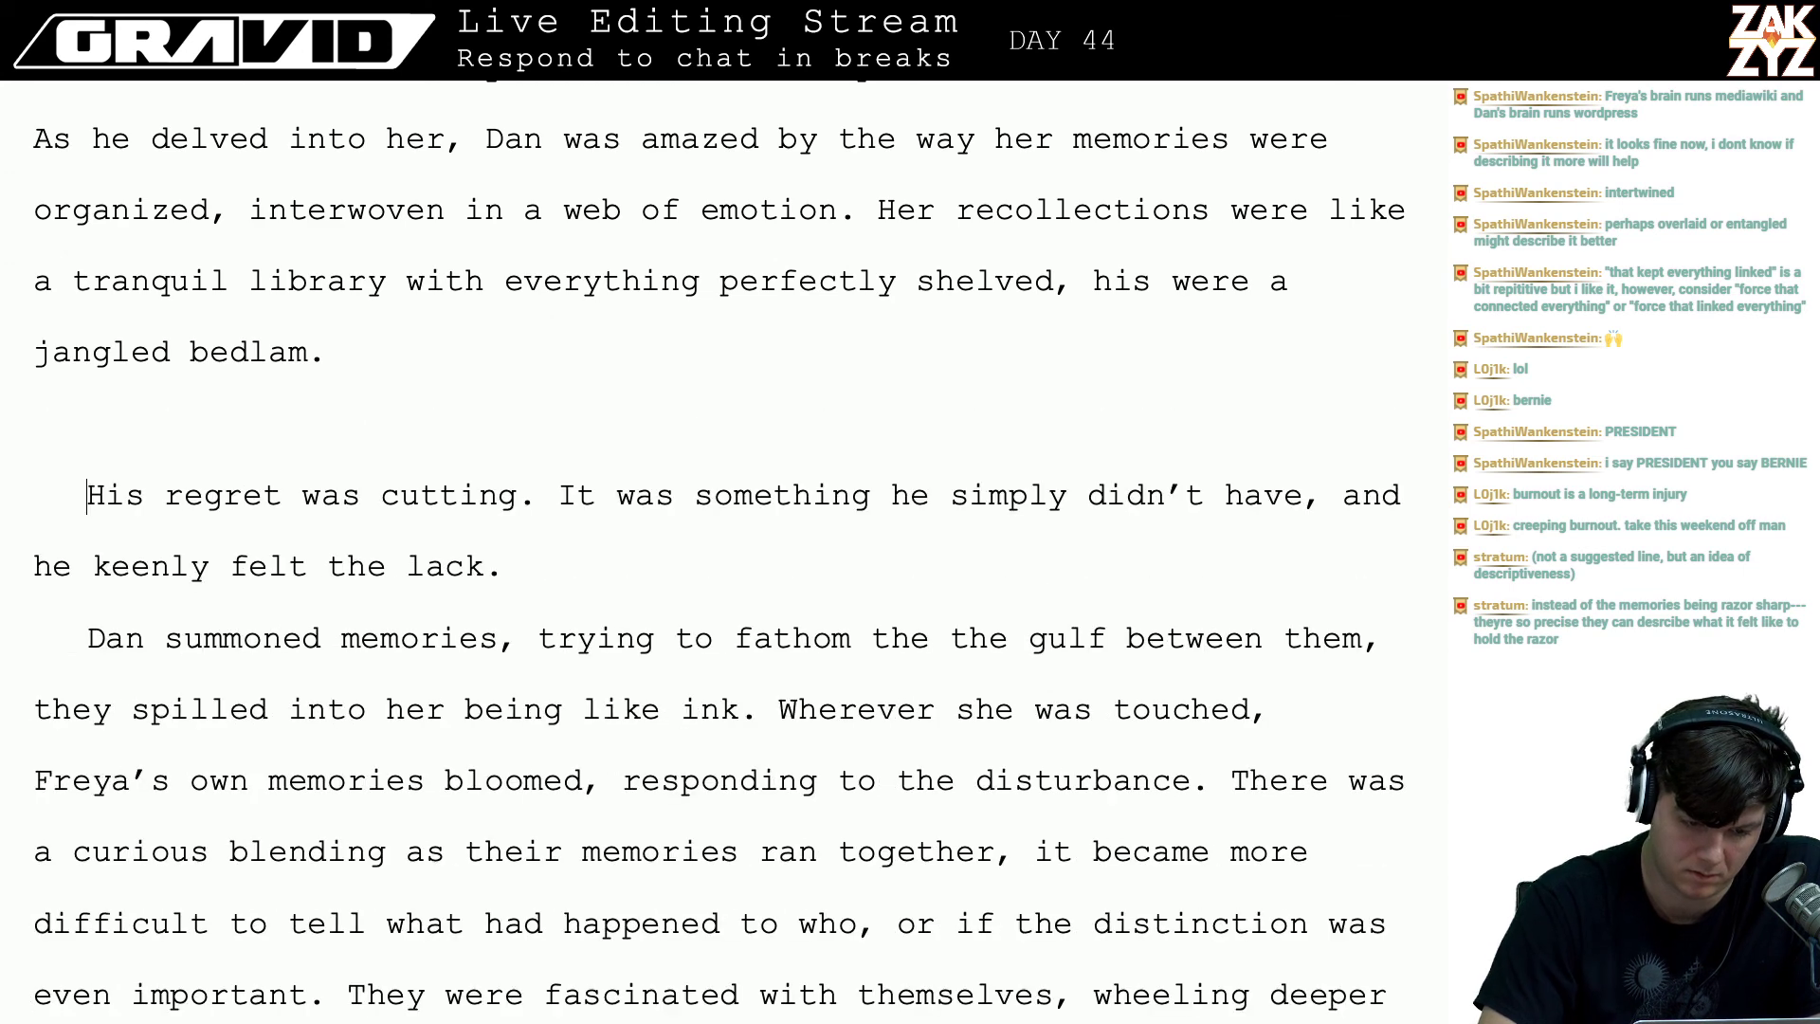
- Try a sentence after "jangled bedlam." beginning "He simply didn't have that organizing" and delete it again
type("He ssimp")
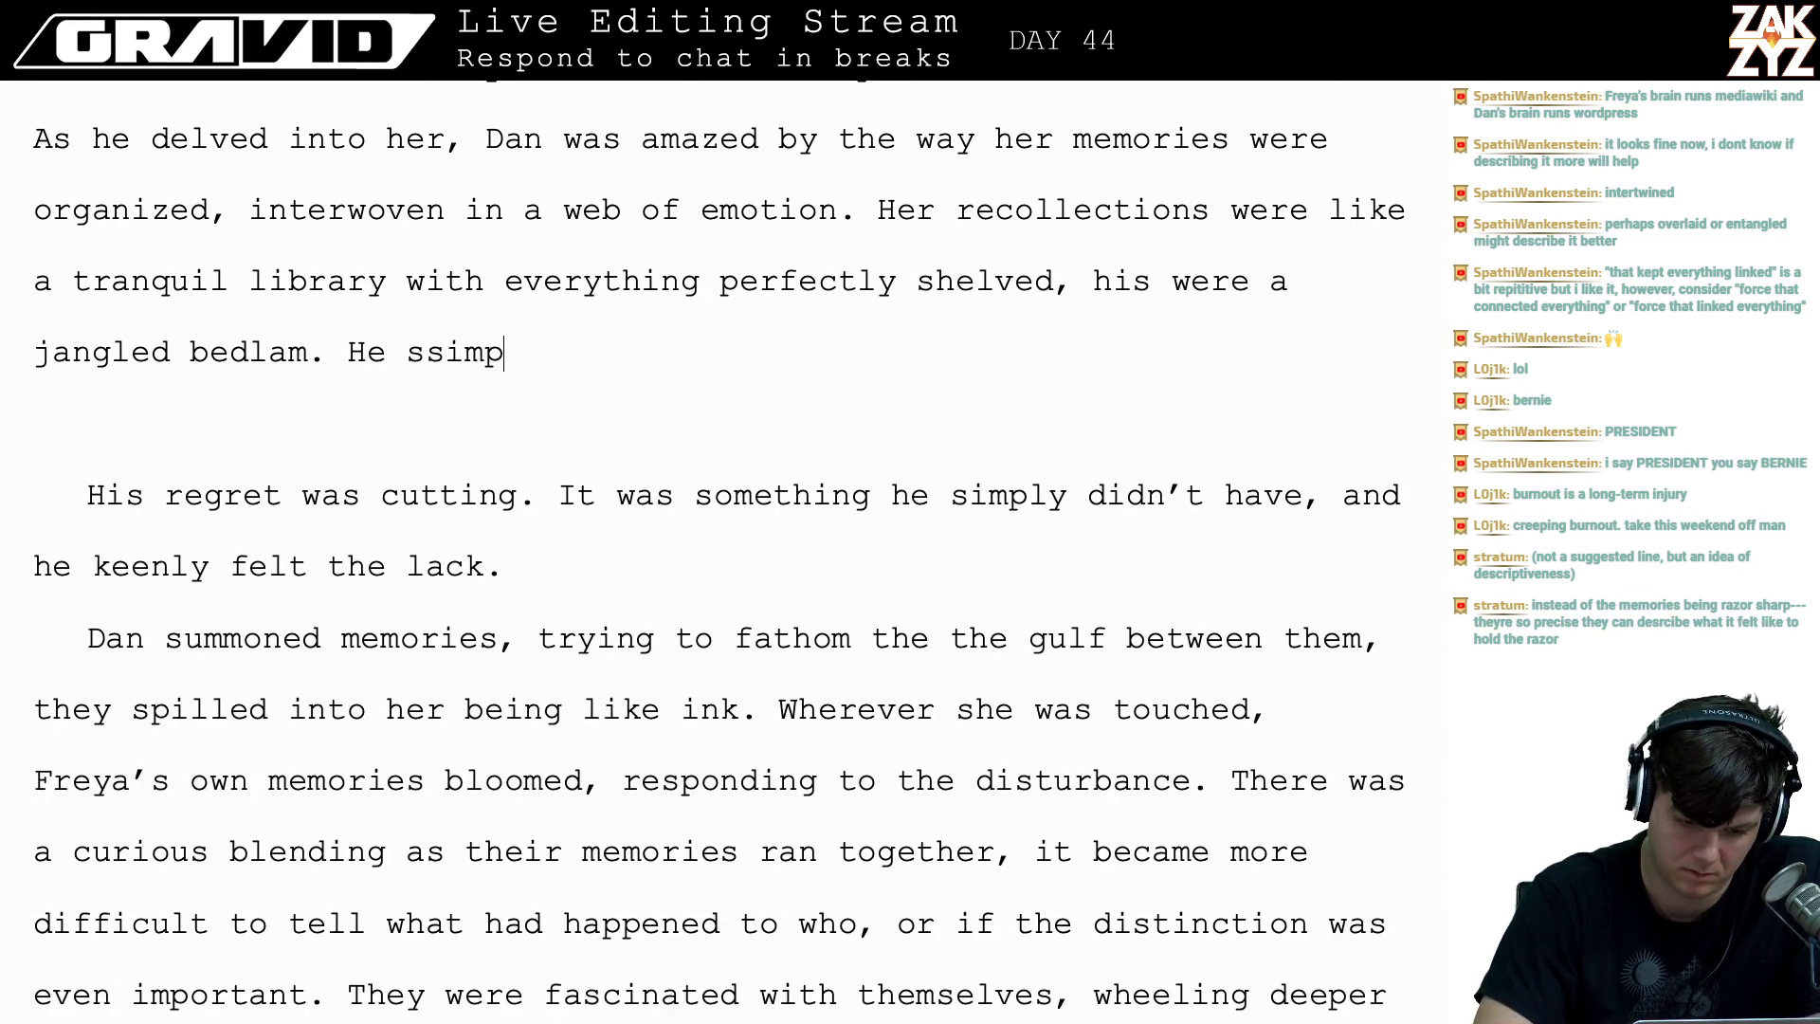
key("BackSpace")
key("BackSpace")
key("BackSpace")
key("BackSpace")
type("imply didn'")
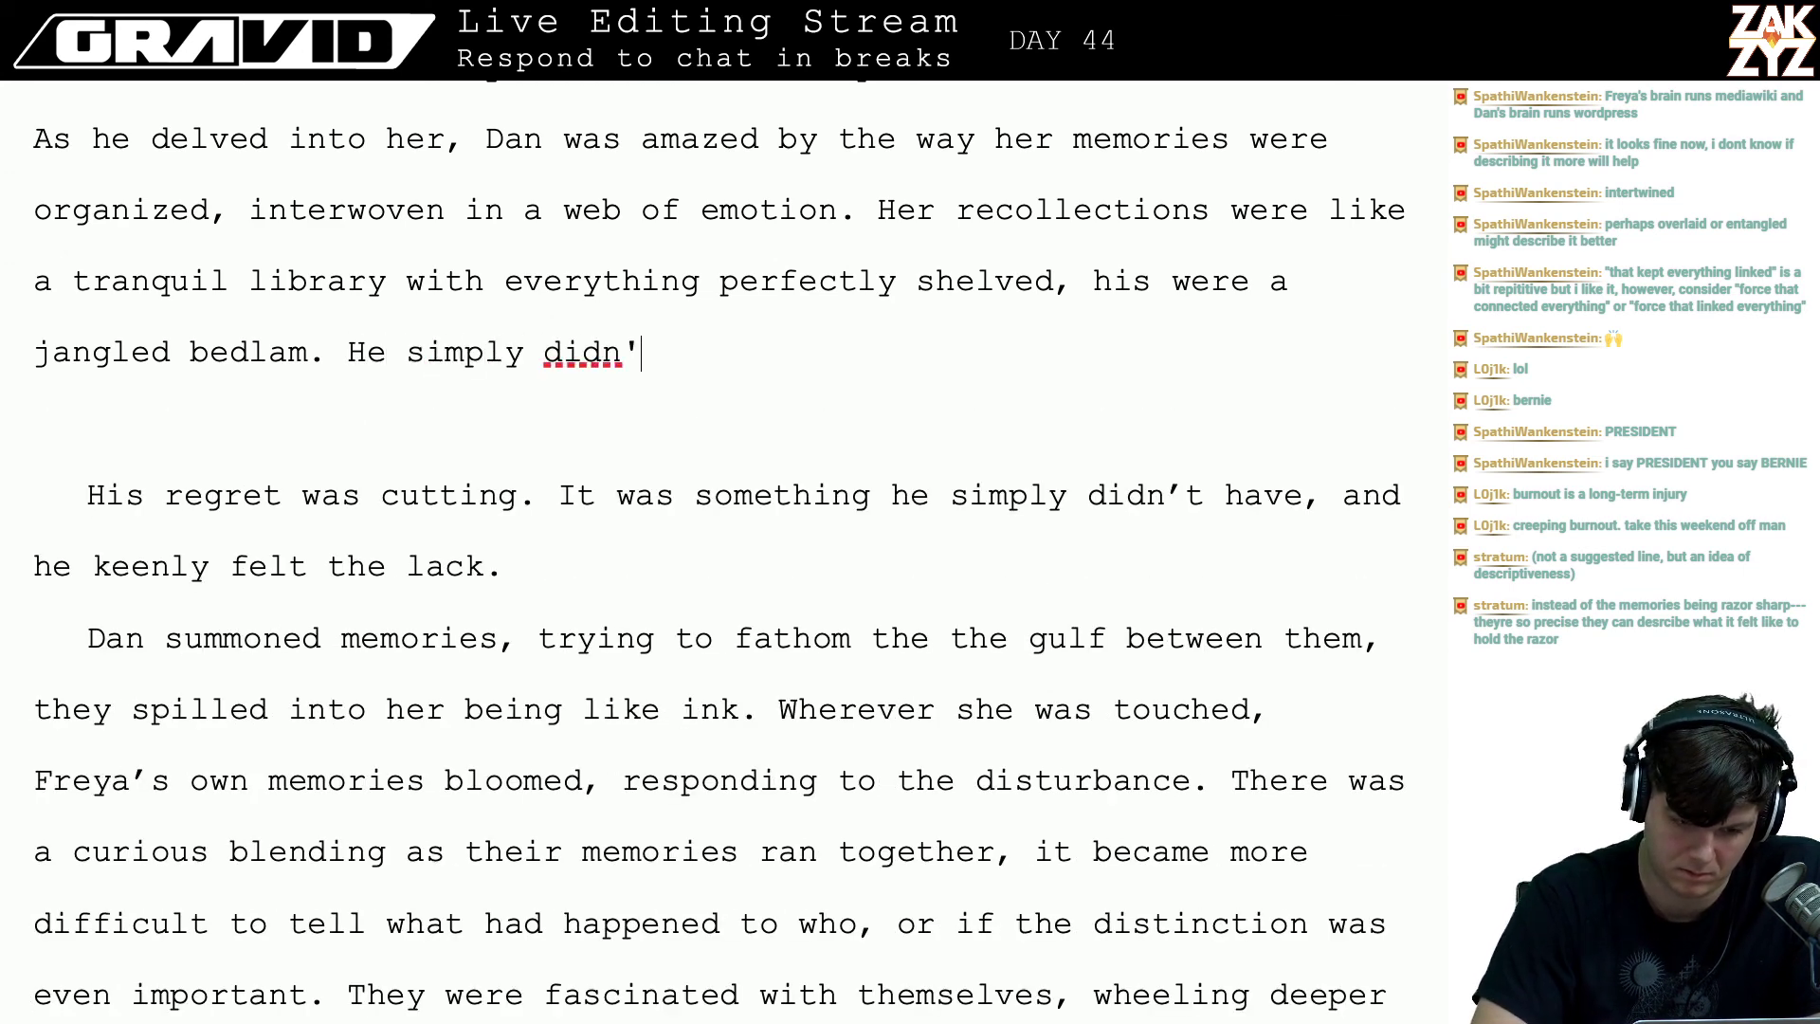
type("t have that have that")
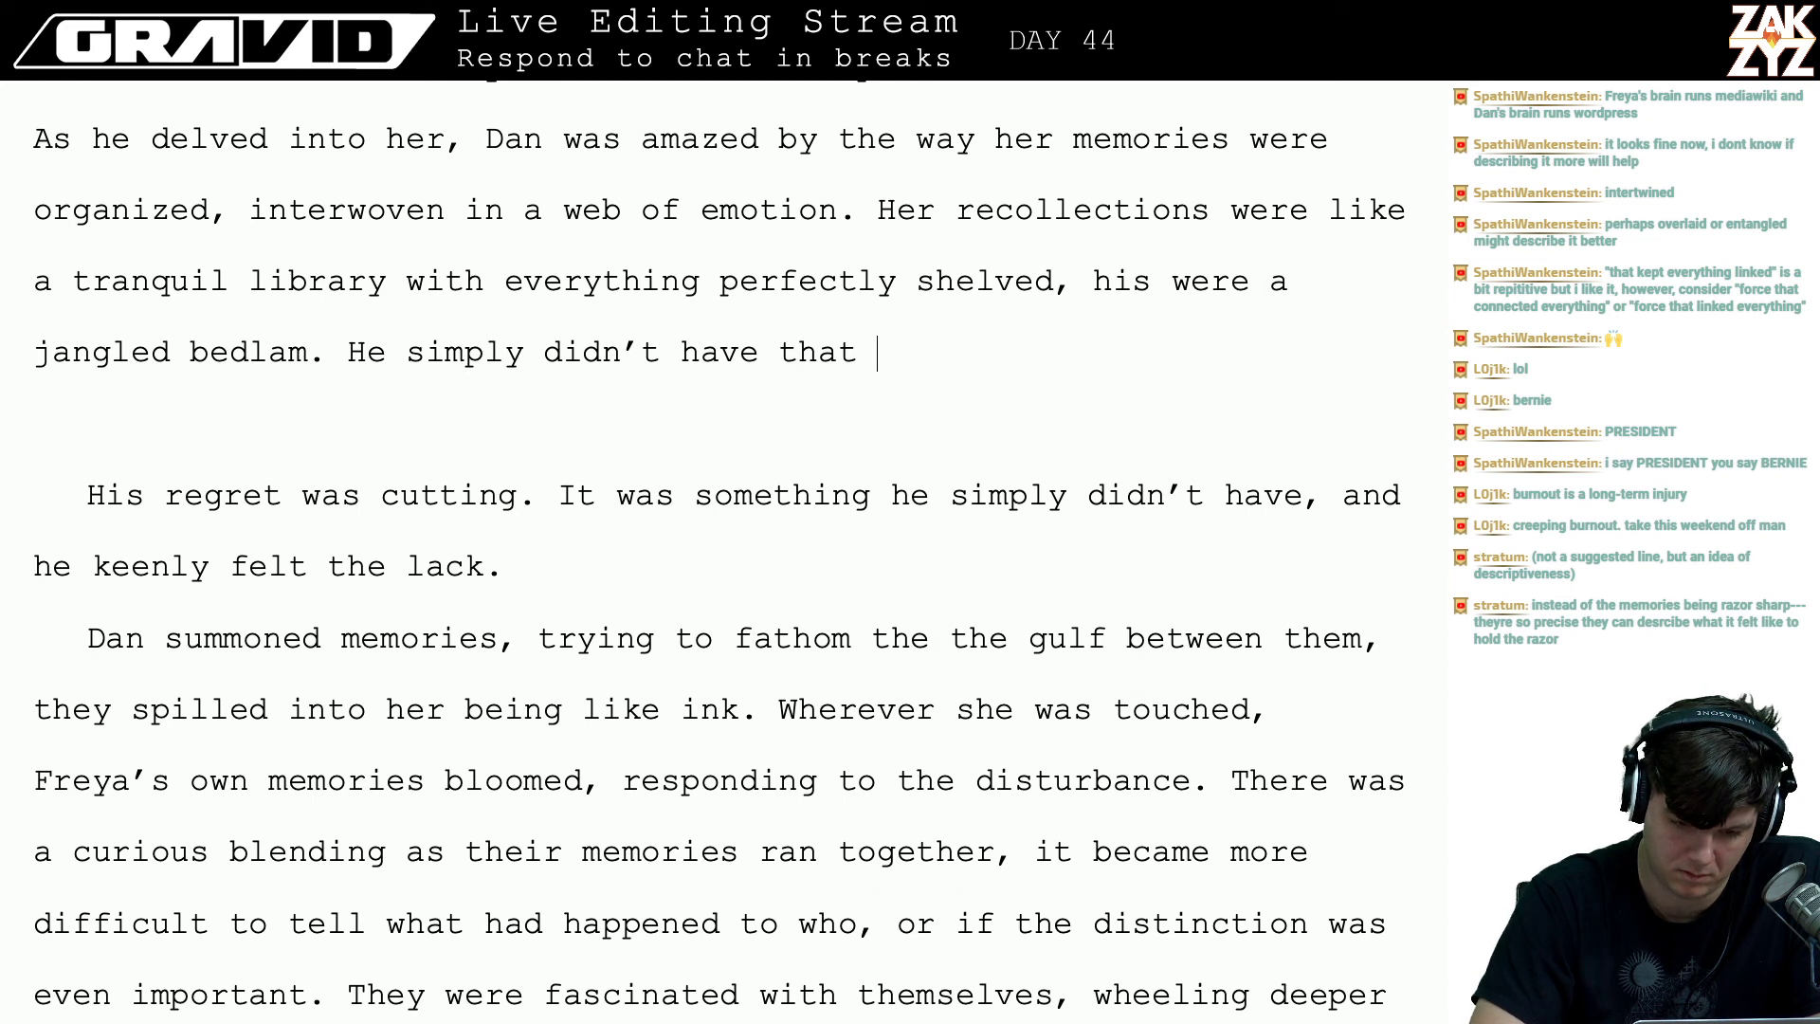
type("organizing fo")
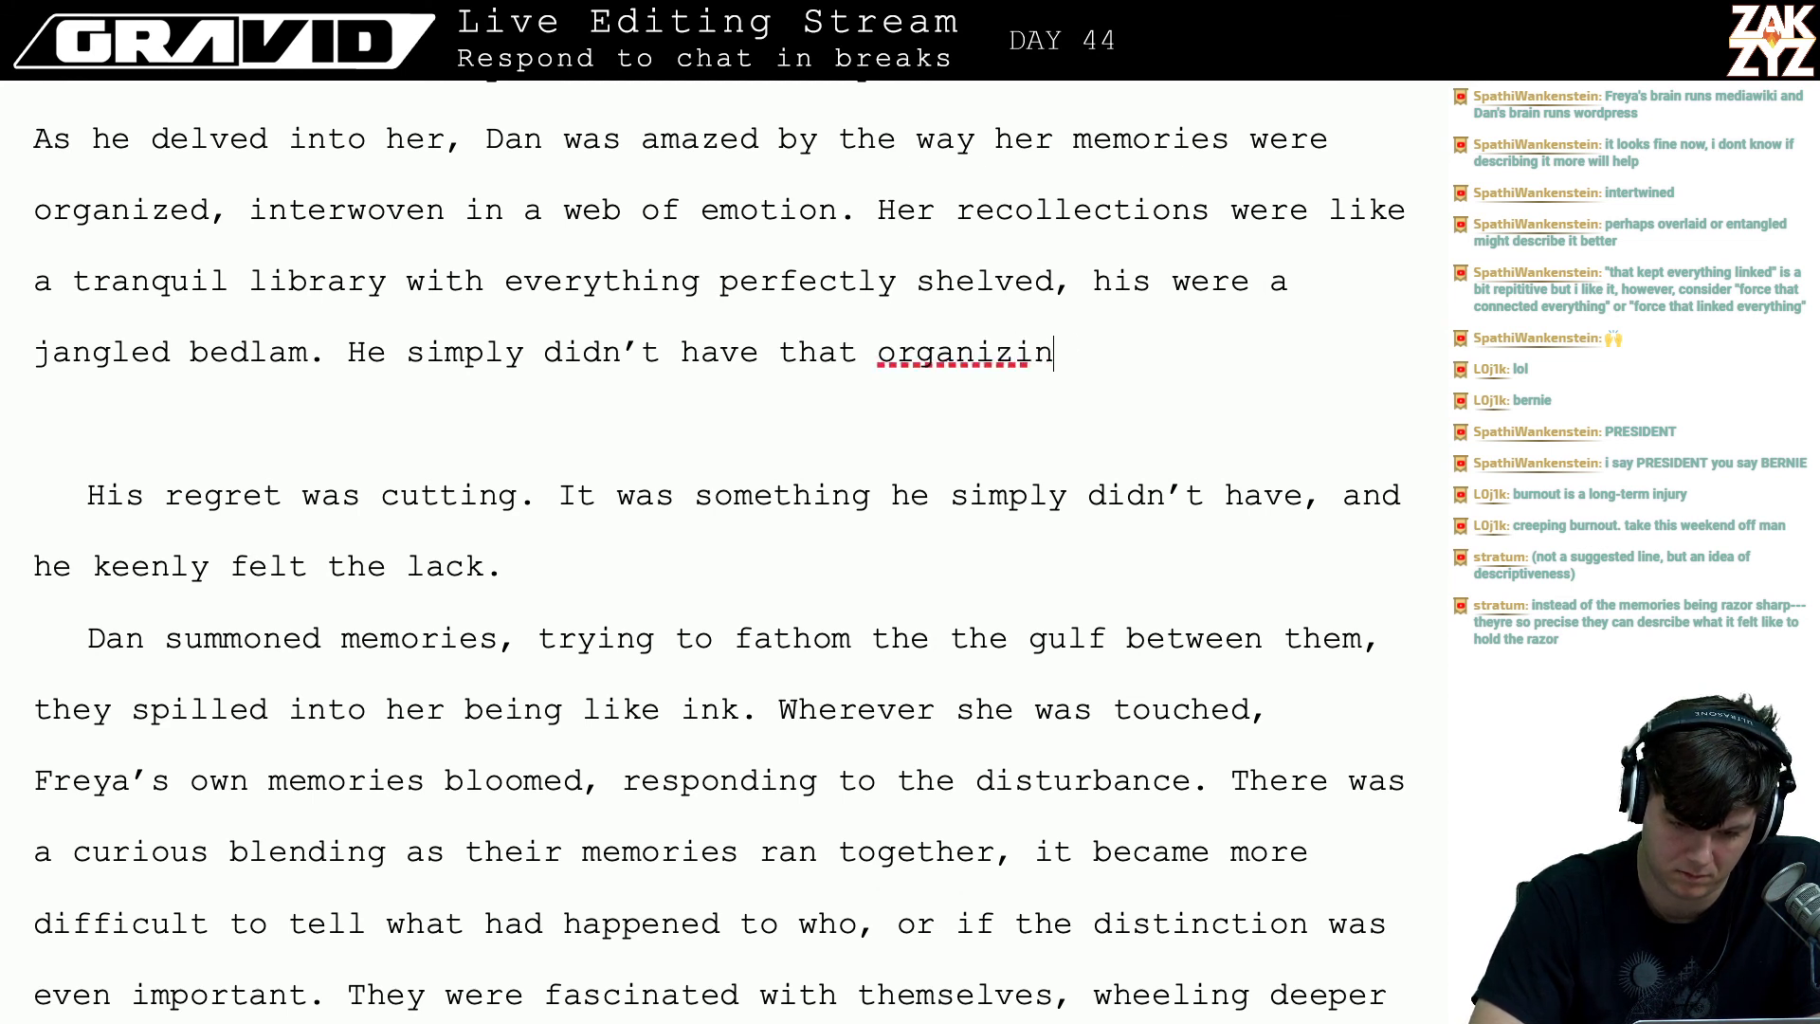
key("BackSpace")
key("BackSpace")
type("p")
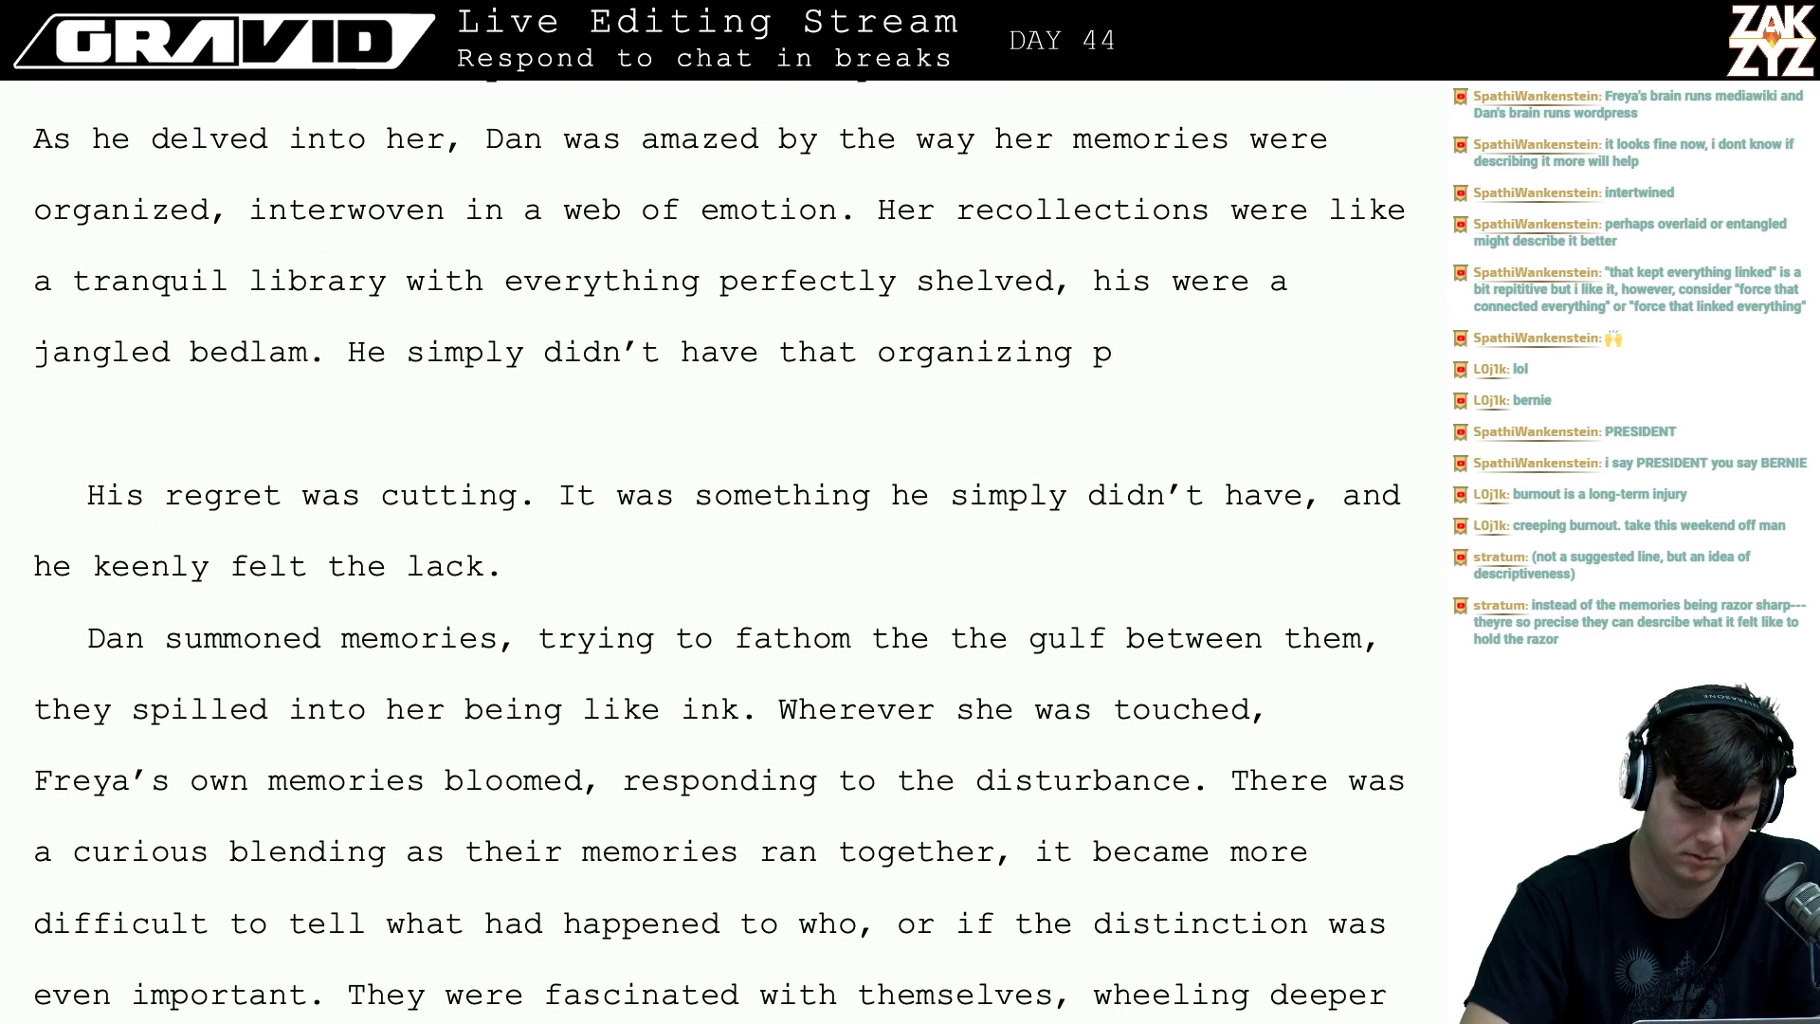
key("BackSpace")
key("BackSpace")
key("BackSpace")
key("BackSpace")
key("BackSpace")
key("BackSpace")
key("BackSpace")
key("BackSpace")
key("BackSpace")
key("BackSpace")
key("BackSpace")
key("BackSpace")
key("BackSpace")
key("BackSpace")
key("BackSpace")
key("BackSpace")
key("BackSpace")
key("BackSpace")
key("BackSpace")
key("BackSpace")
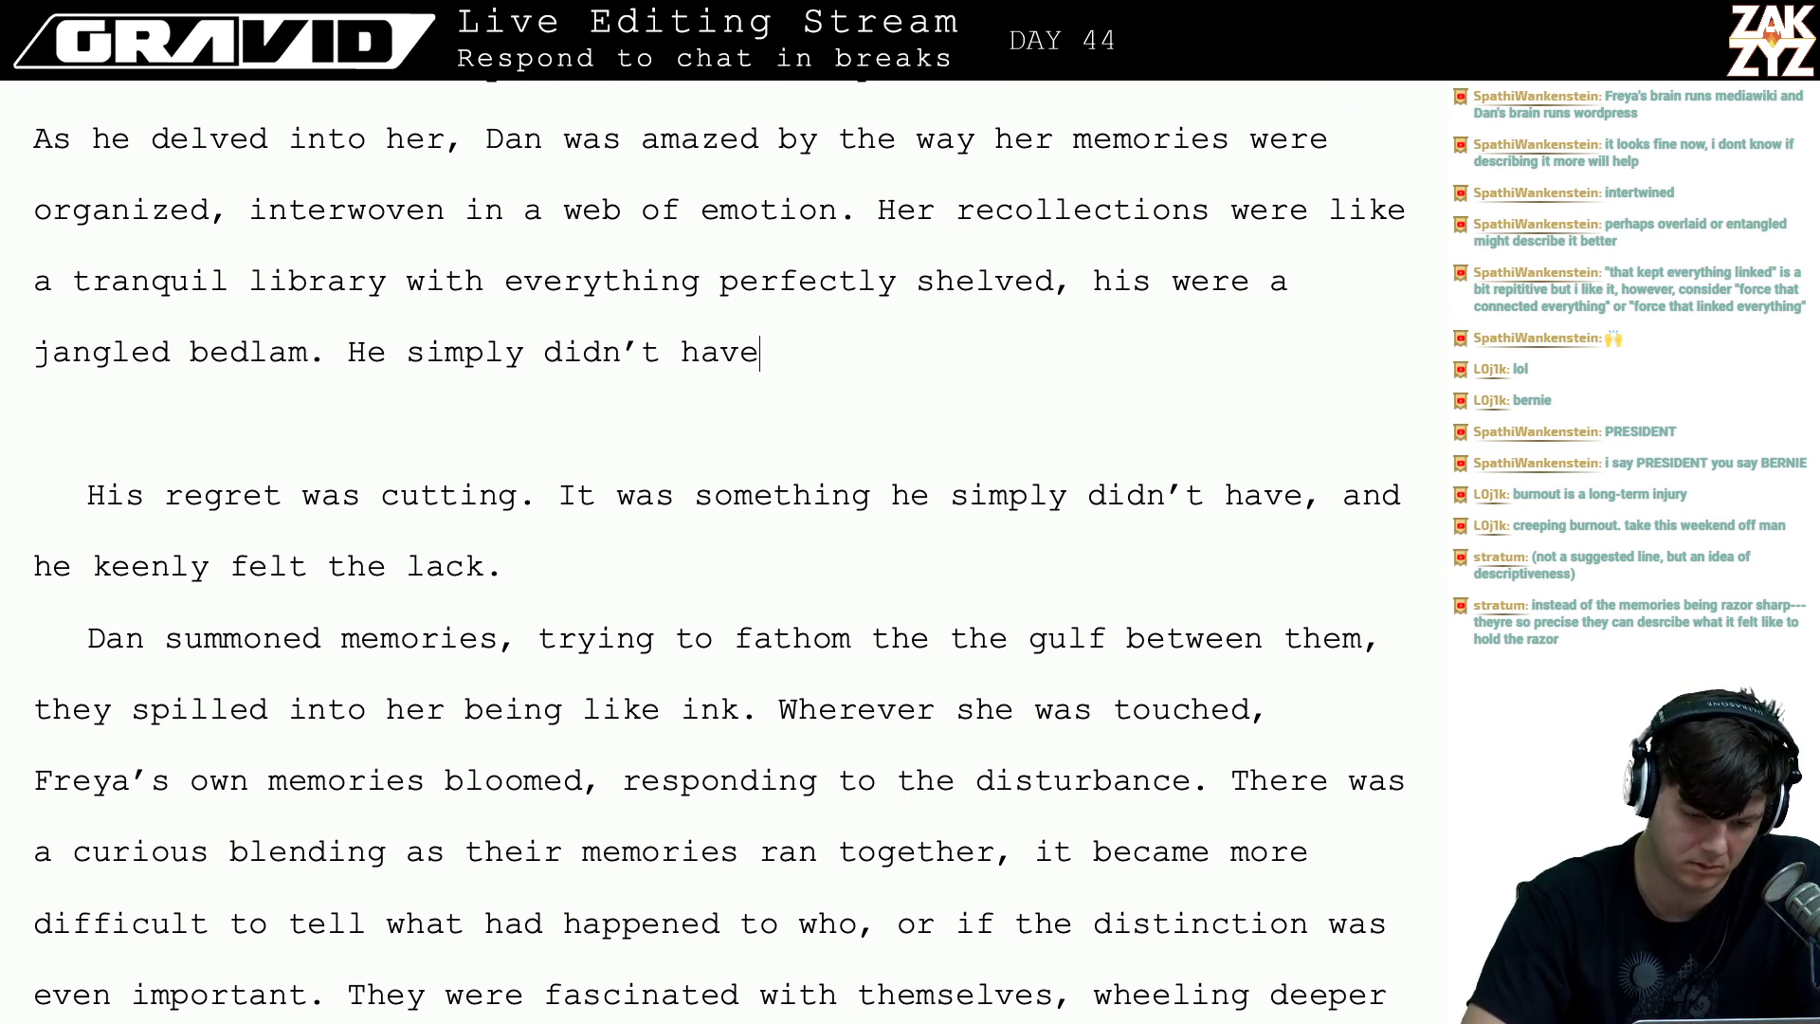
key("BackSpace")
key("BackSpace")
key("BackSpace")
key("BackSpace")
key("BackSpace")
key("BackSpace")
key("BackSpace")
key("BackSpace")
key("BackSpace")
key("BackSpace")
key("BackSpace")
key("BackSpace")
key("BackSpace")
key("BackSpace")
key("BackSpace")
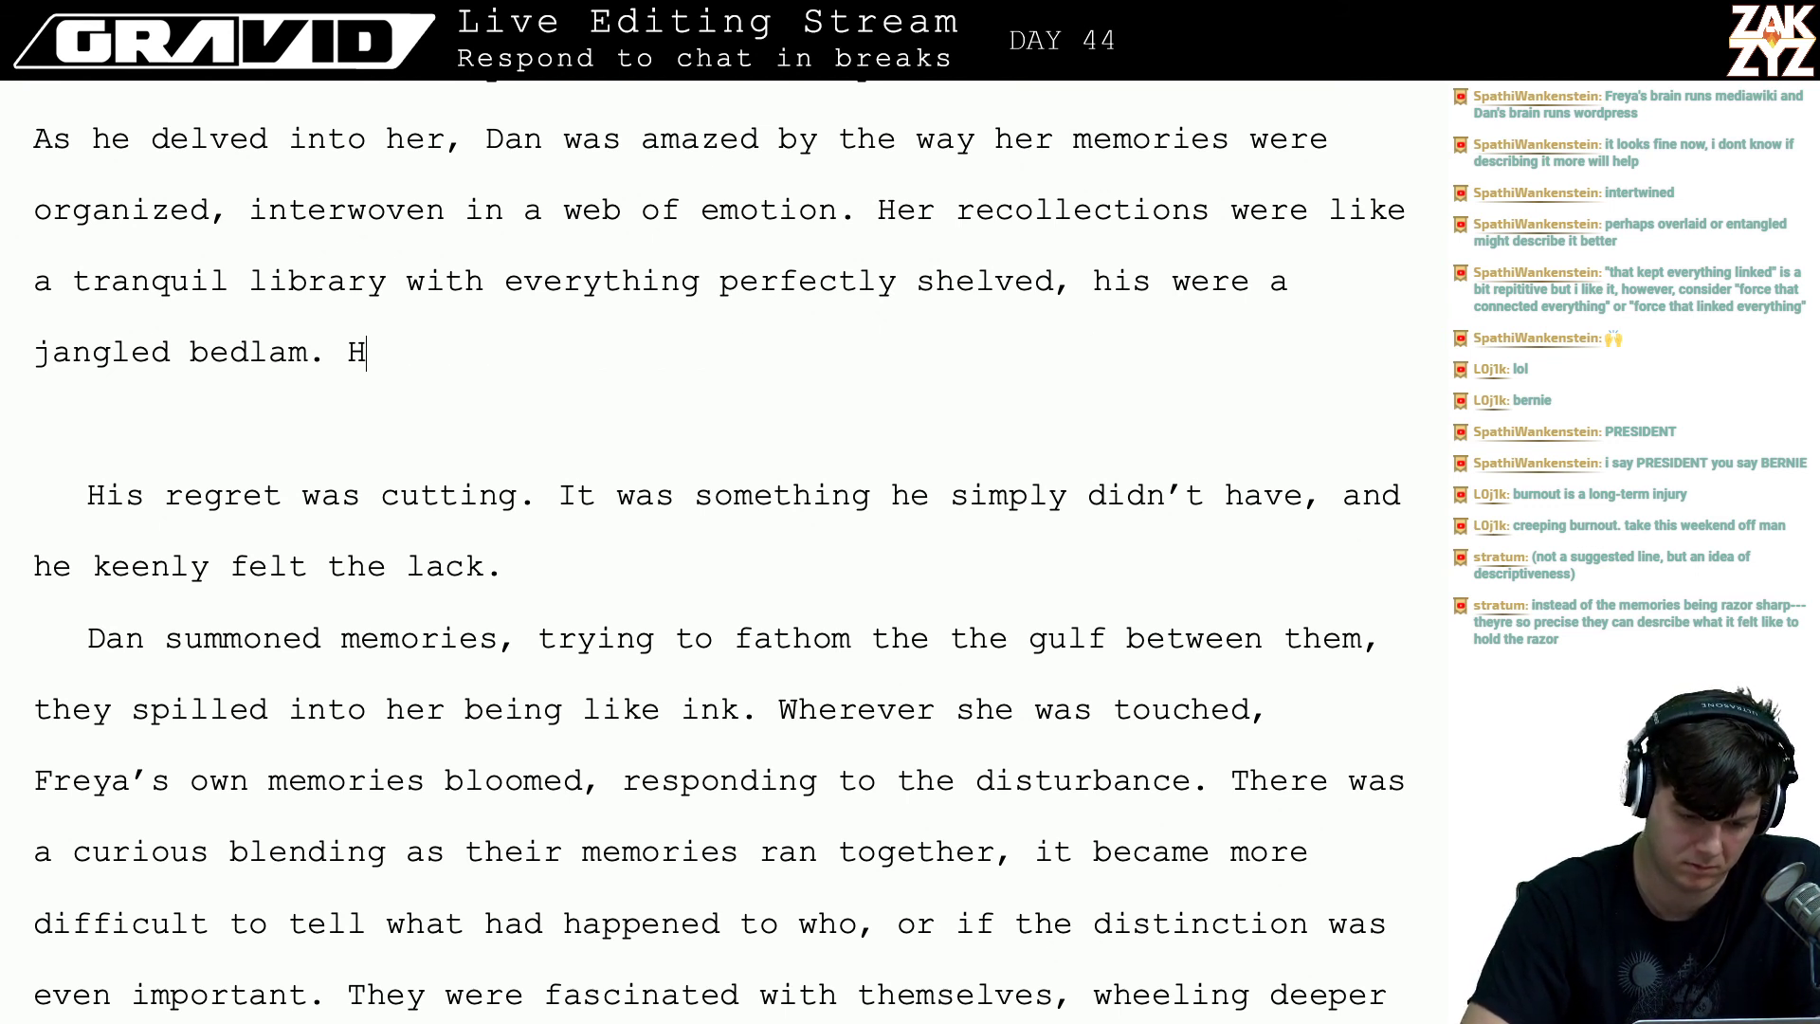
- Write "Dan was lacking whatever force organizing her," after "jangled bedlam."
type("Dan was lacking what")
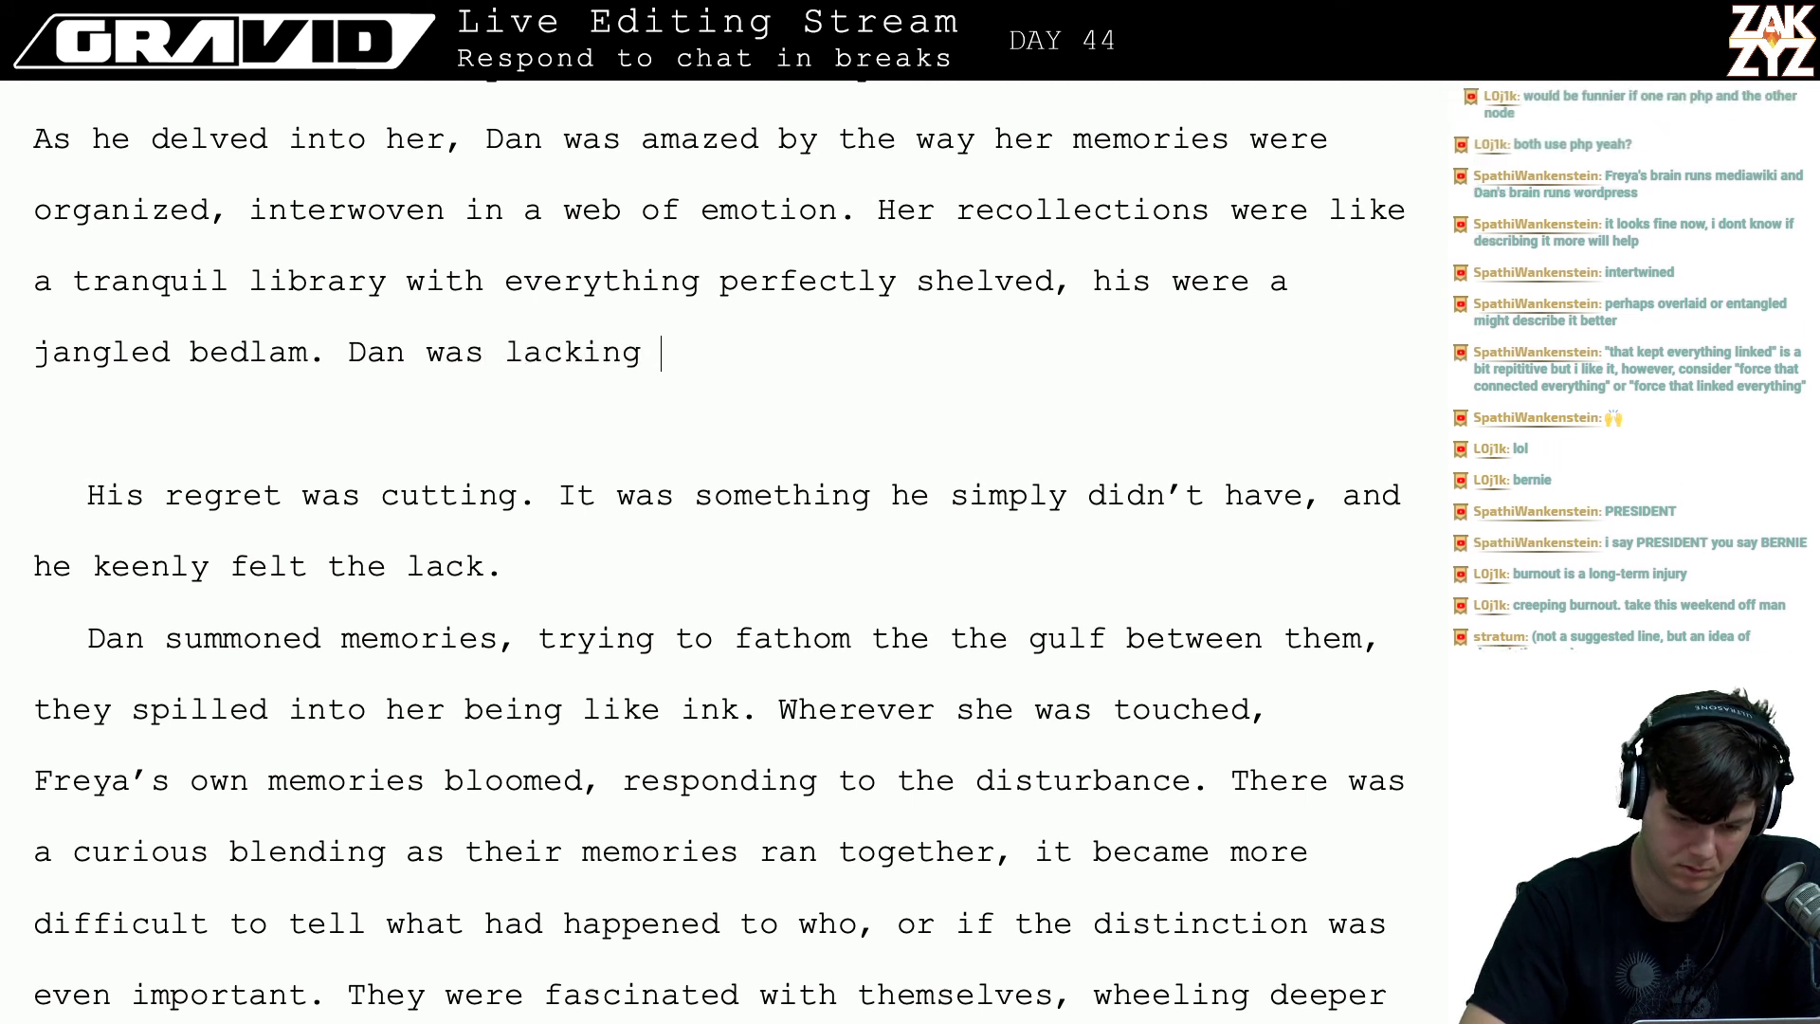
type("orc")
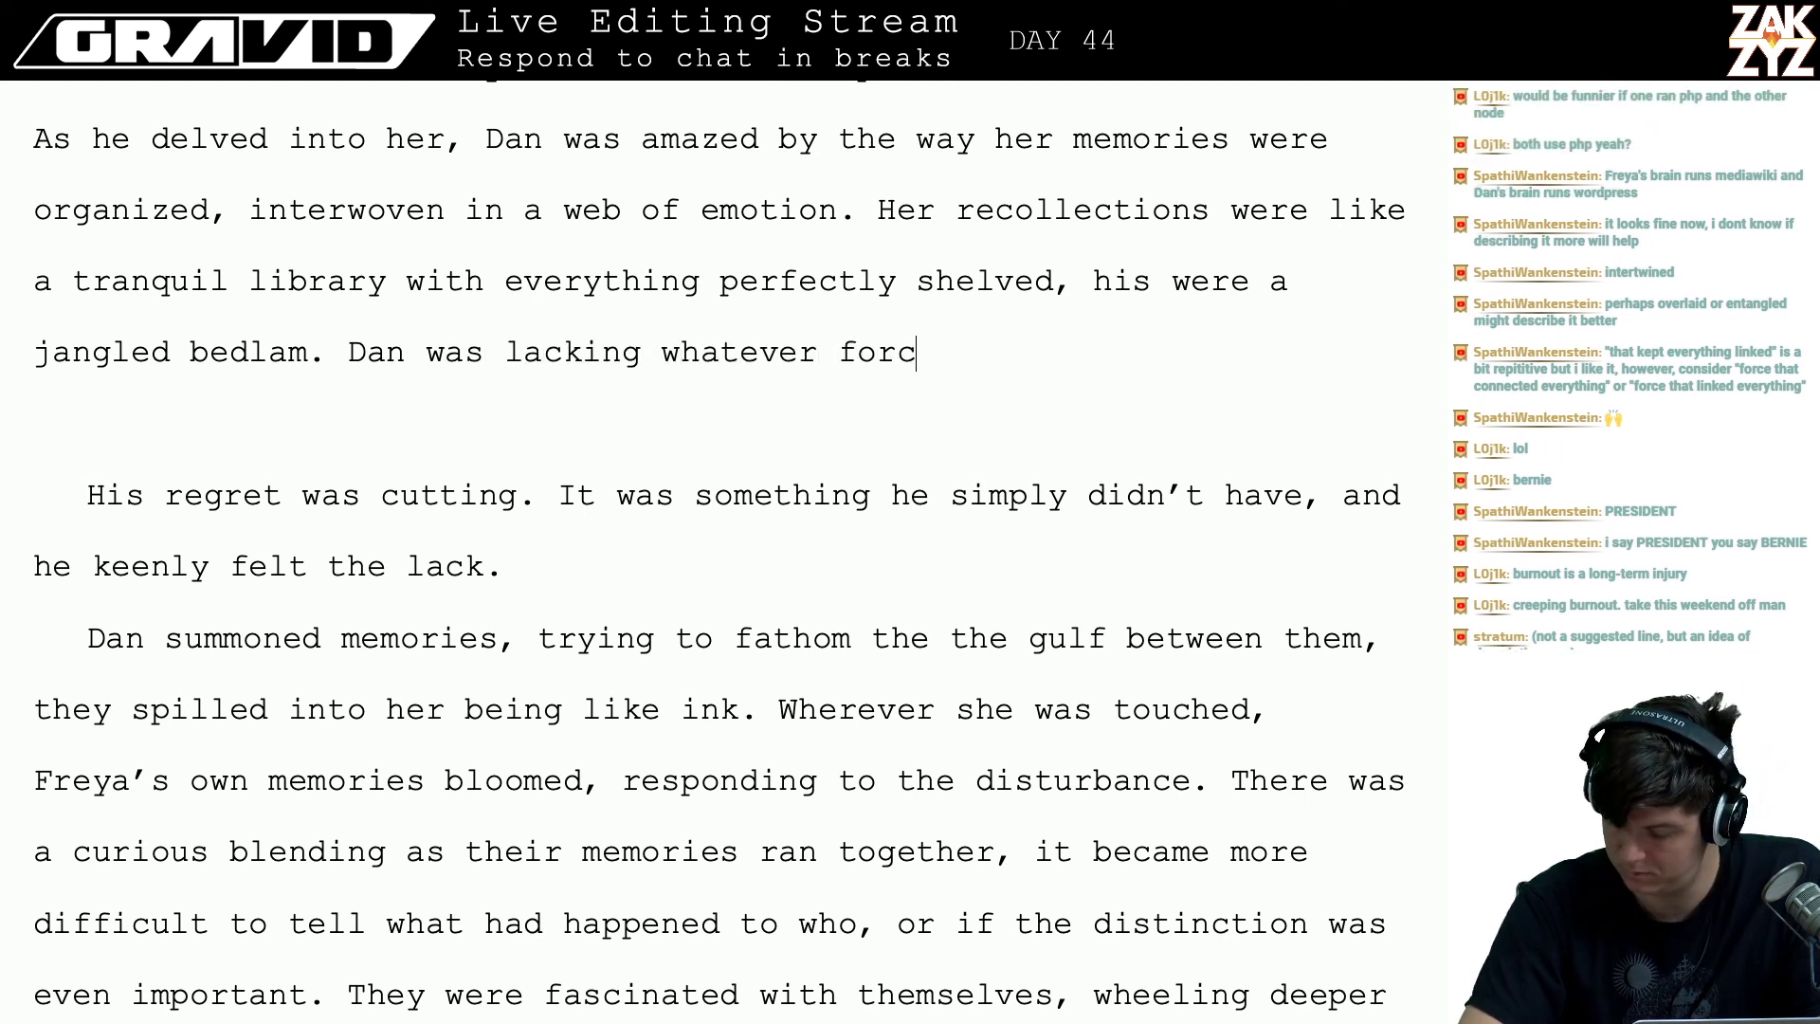
type("e organizing her")
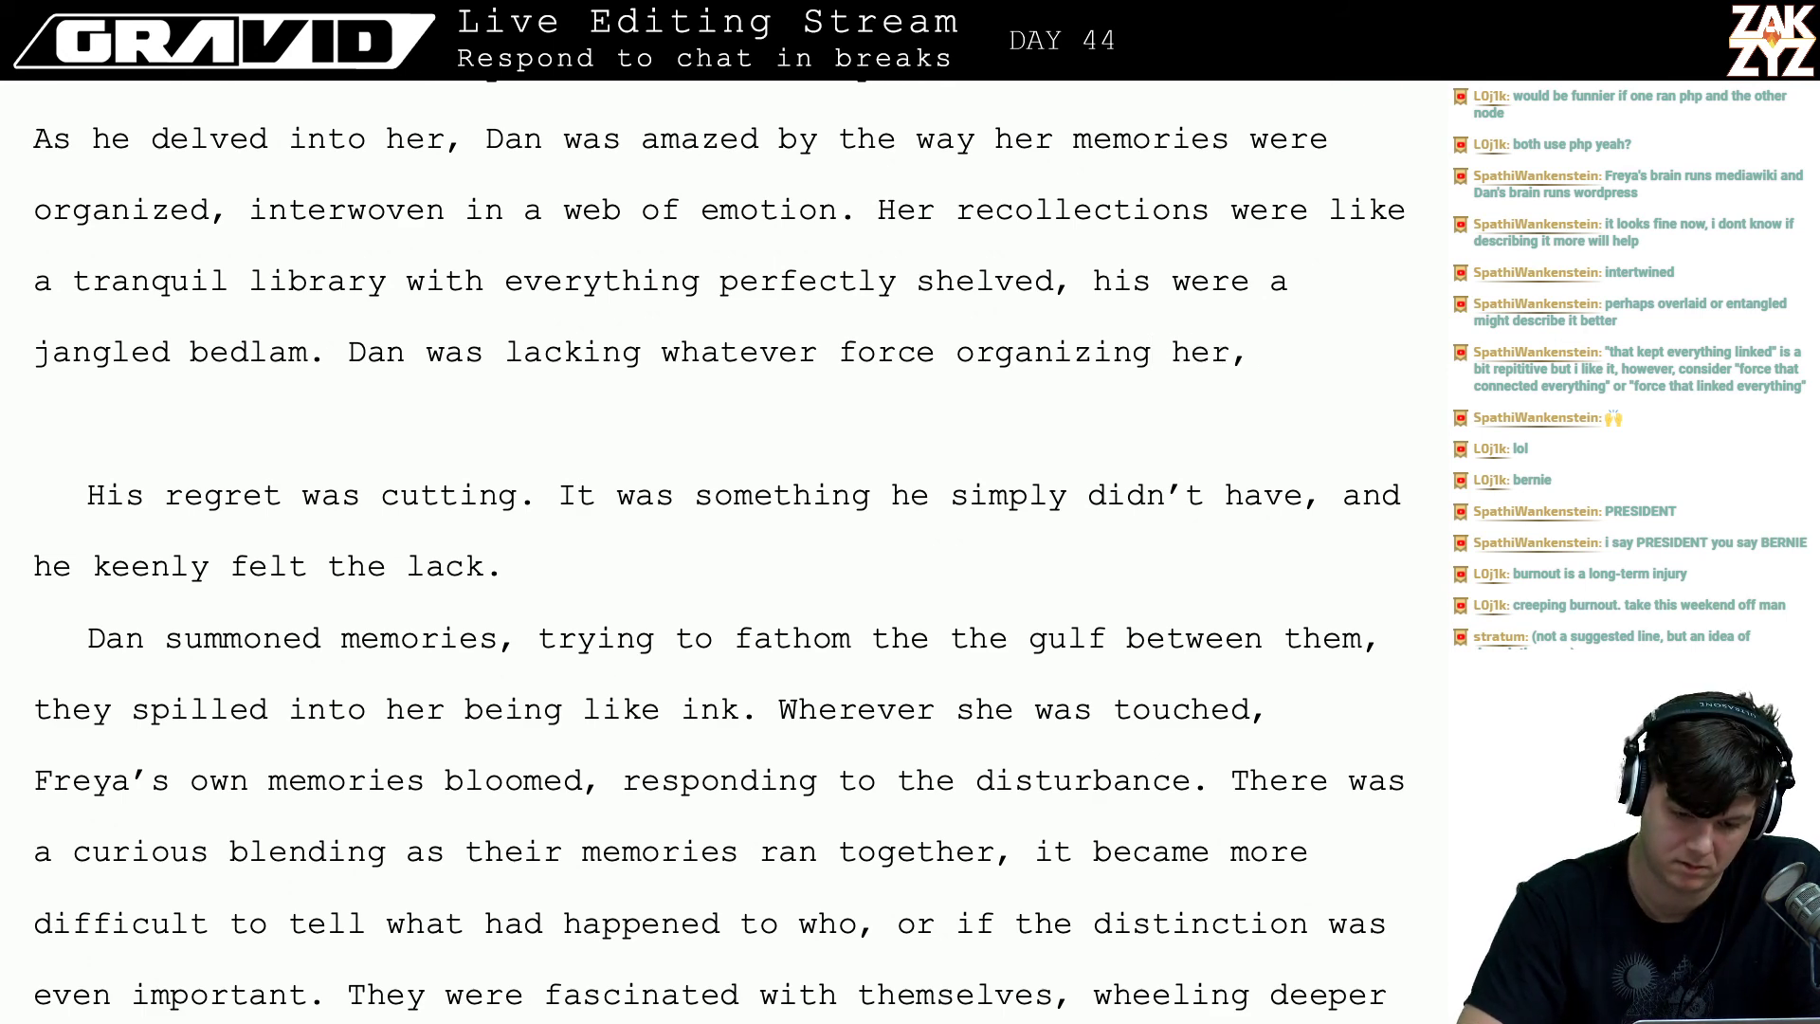
- Set the "Dan was lacking whatever force" draft apart in its own paragraph, with blank space above and below
key("Return")
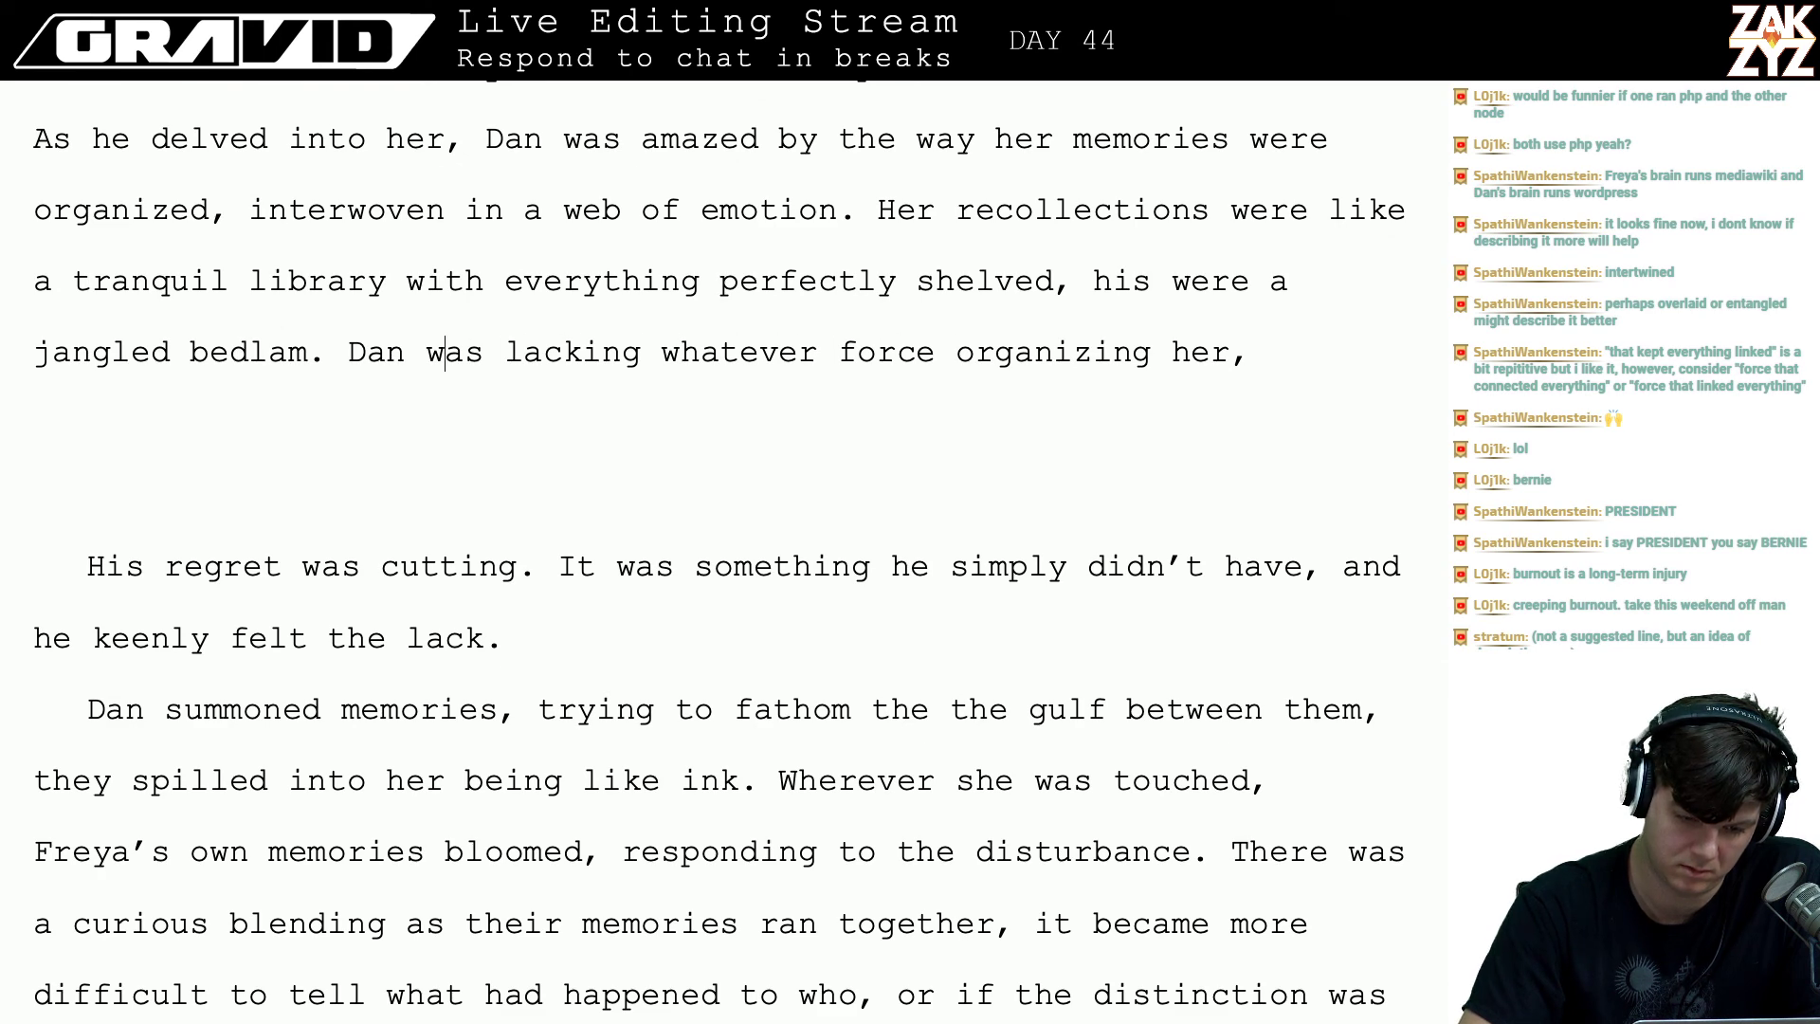
key("Left")
key("Return")
key("Return")
key("Left")
key("Left")
- Begin a new sentence after "jangled bedlam." reading "She had some basic organizing principle Dan"
type("She")
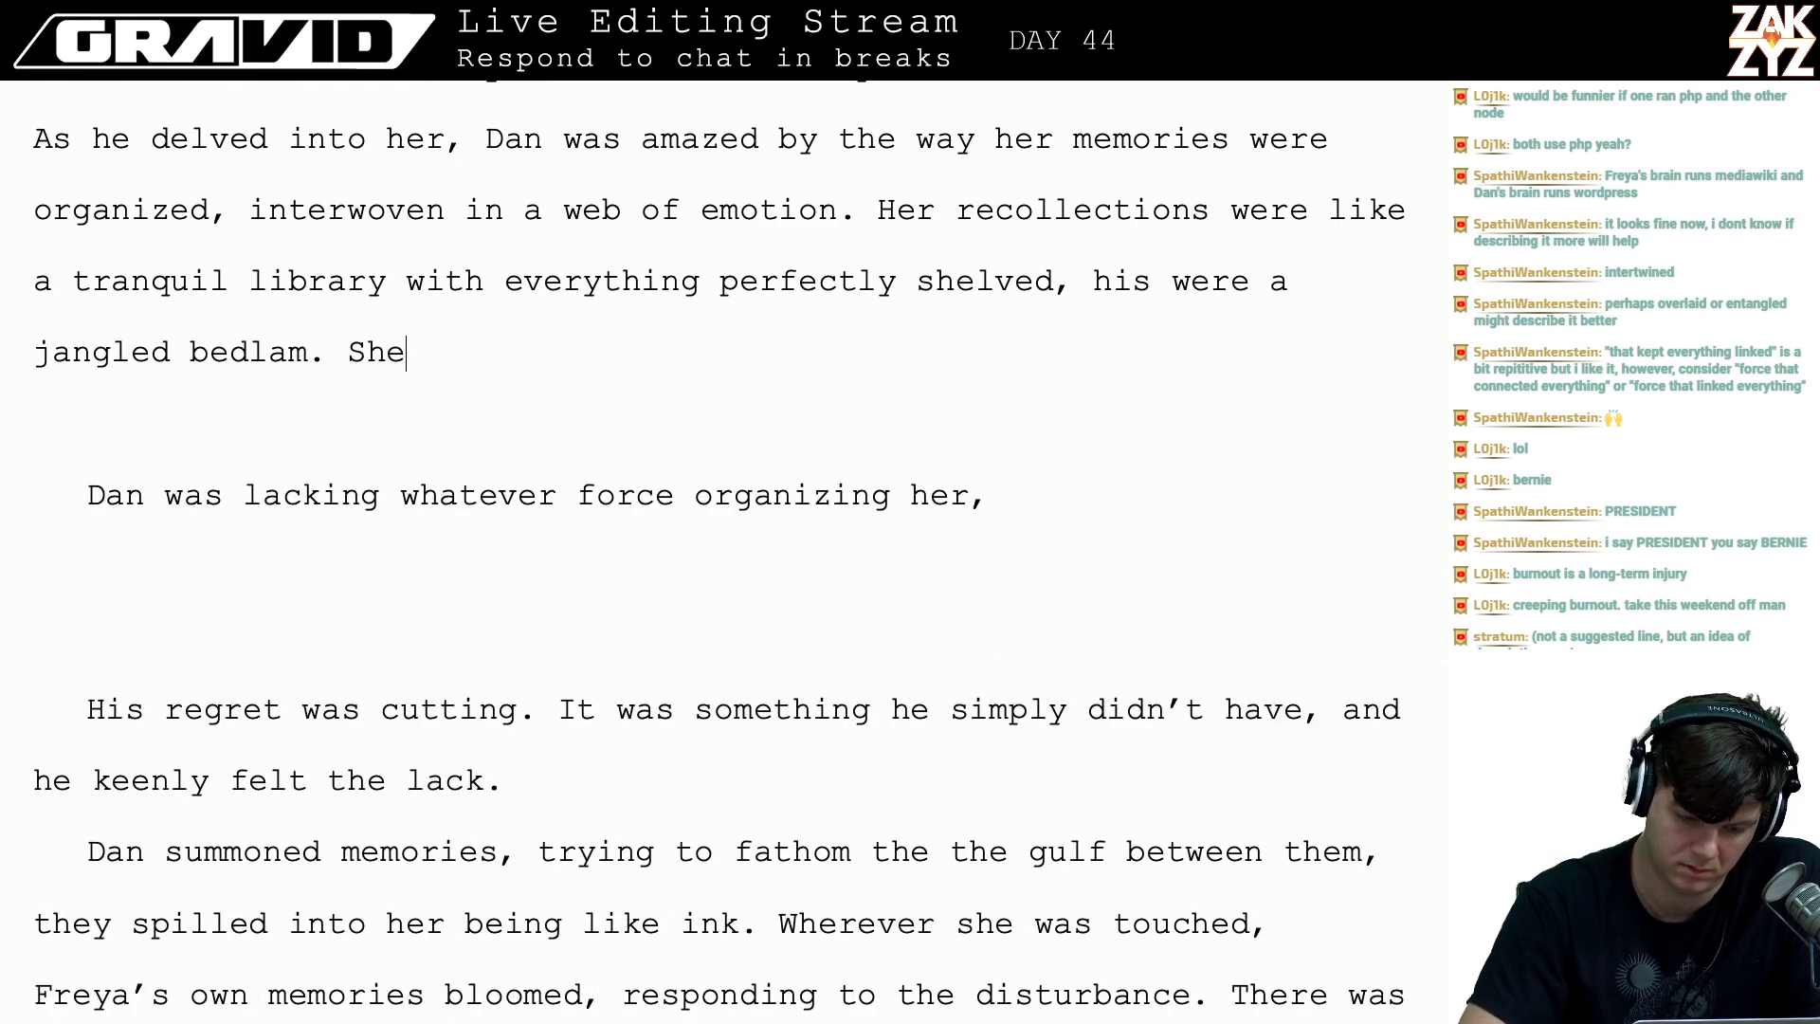
type(" had some basic")
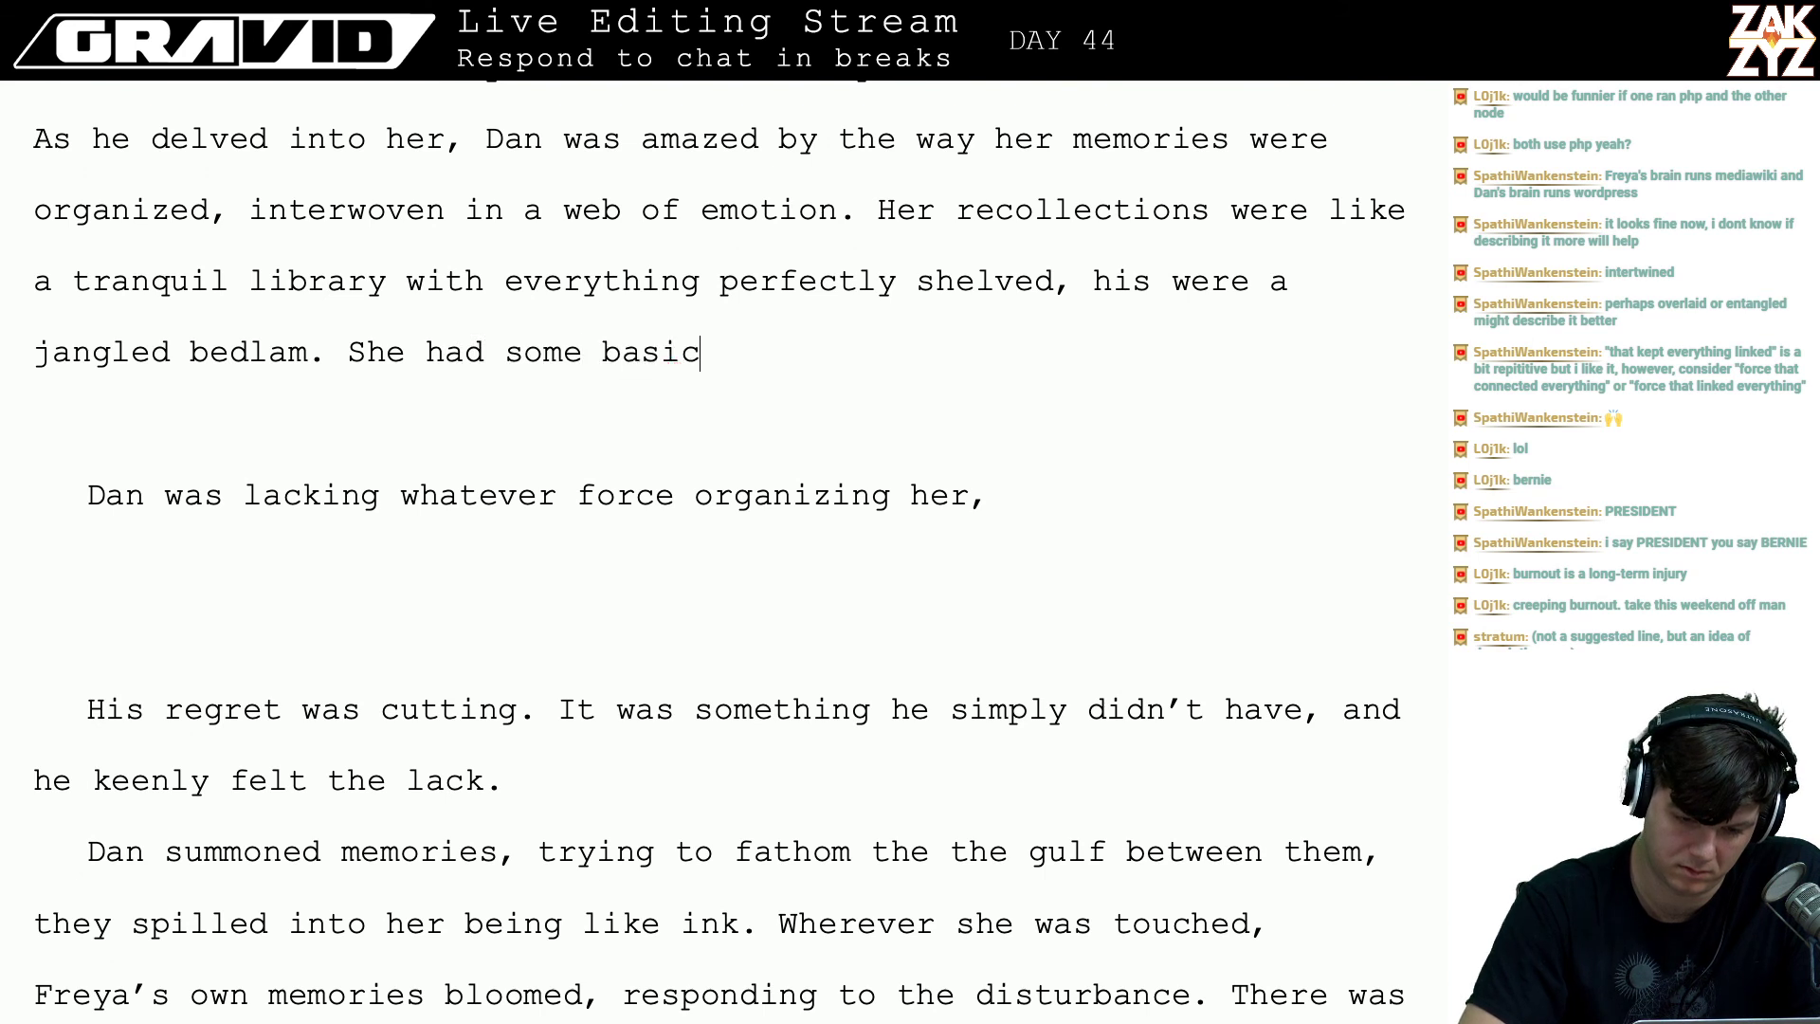
type(" organizing prin")
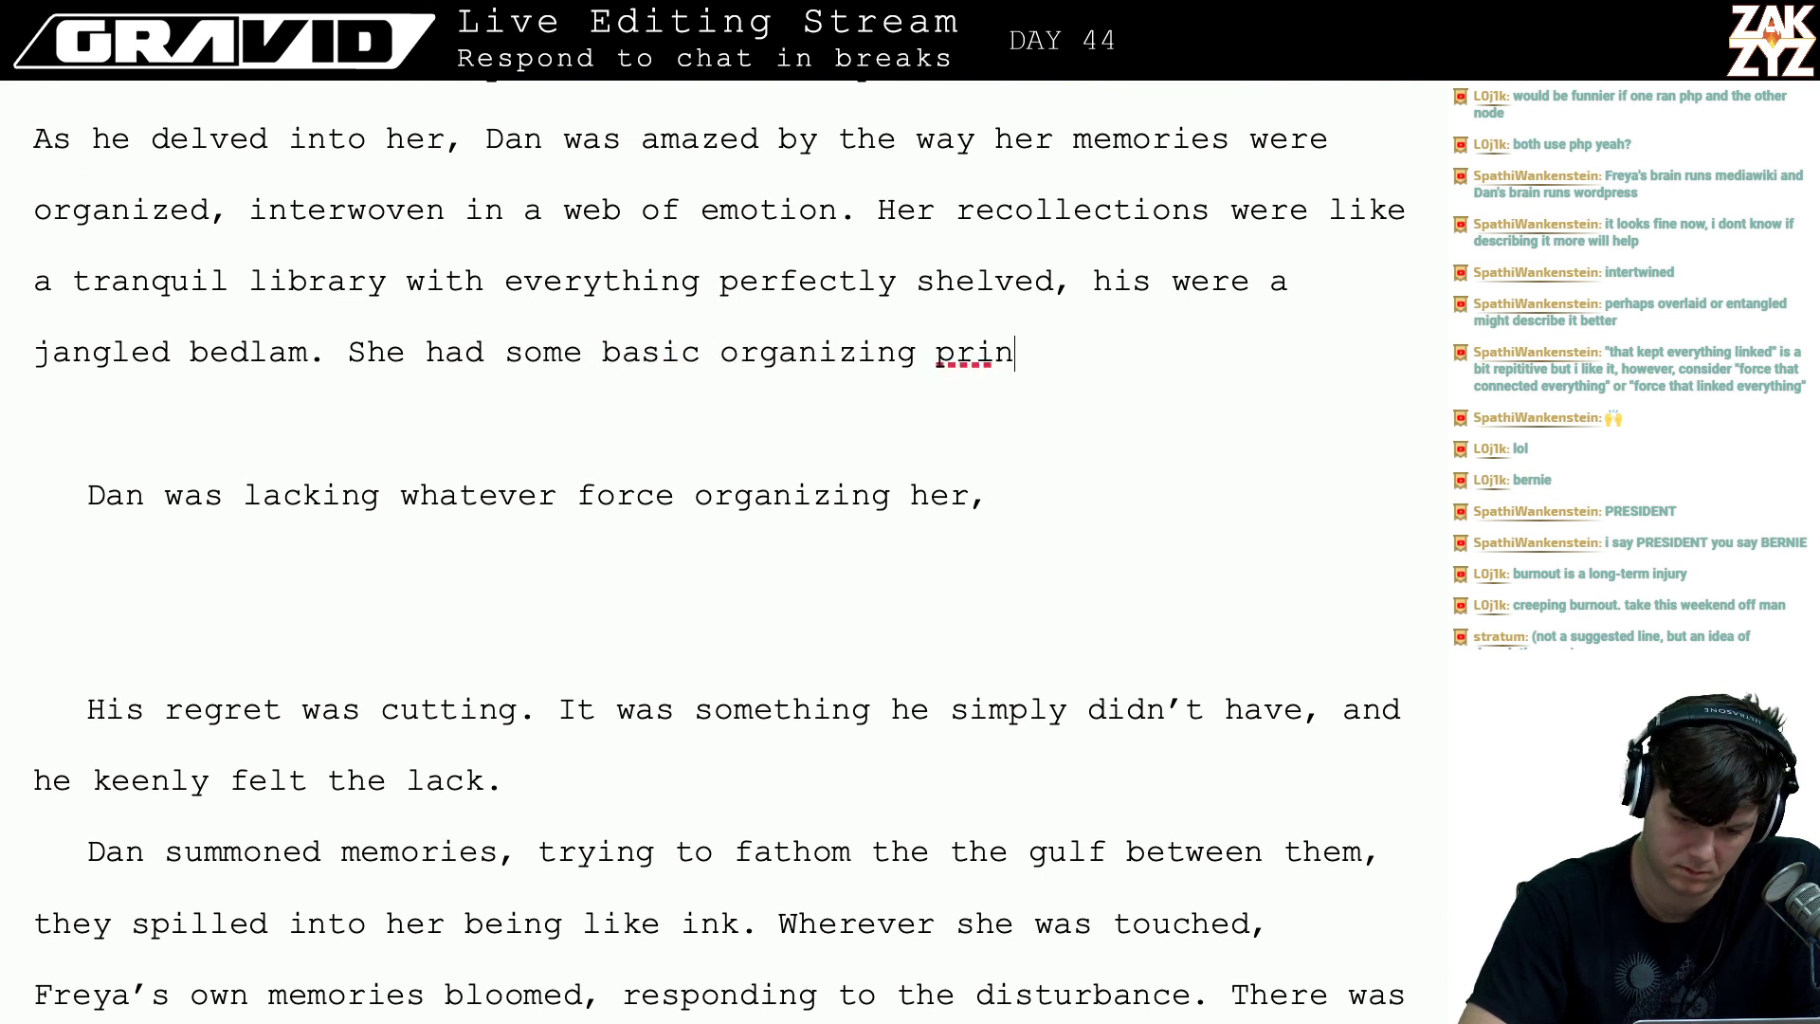
type("cipla")
key("BackSpace")
key("BackSpace")
type("al")
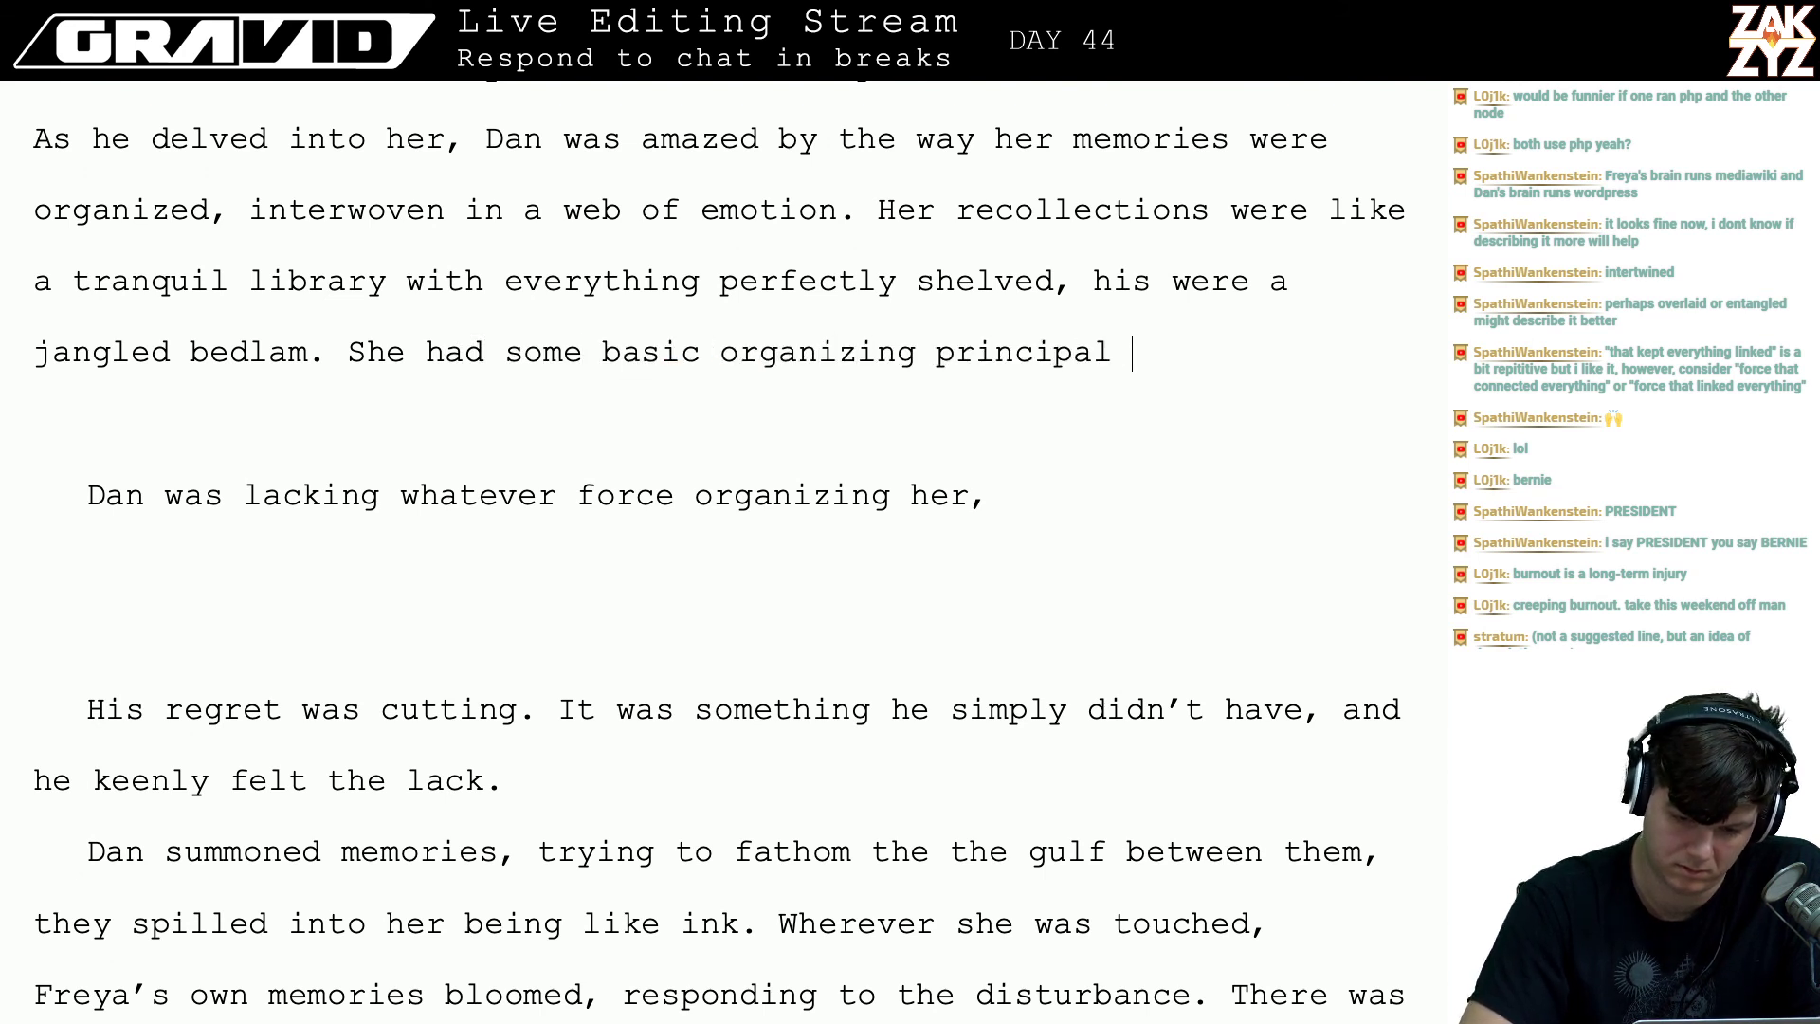
key("BackSpace")
key("BackSpace")
key("BackSpace")
type("lved, h")
key("BackSpace")
type("Dan")
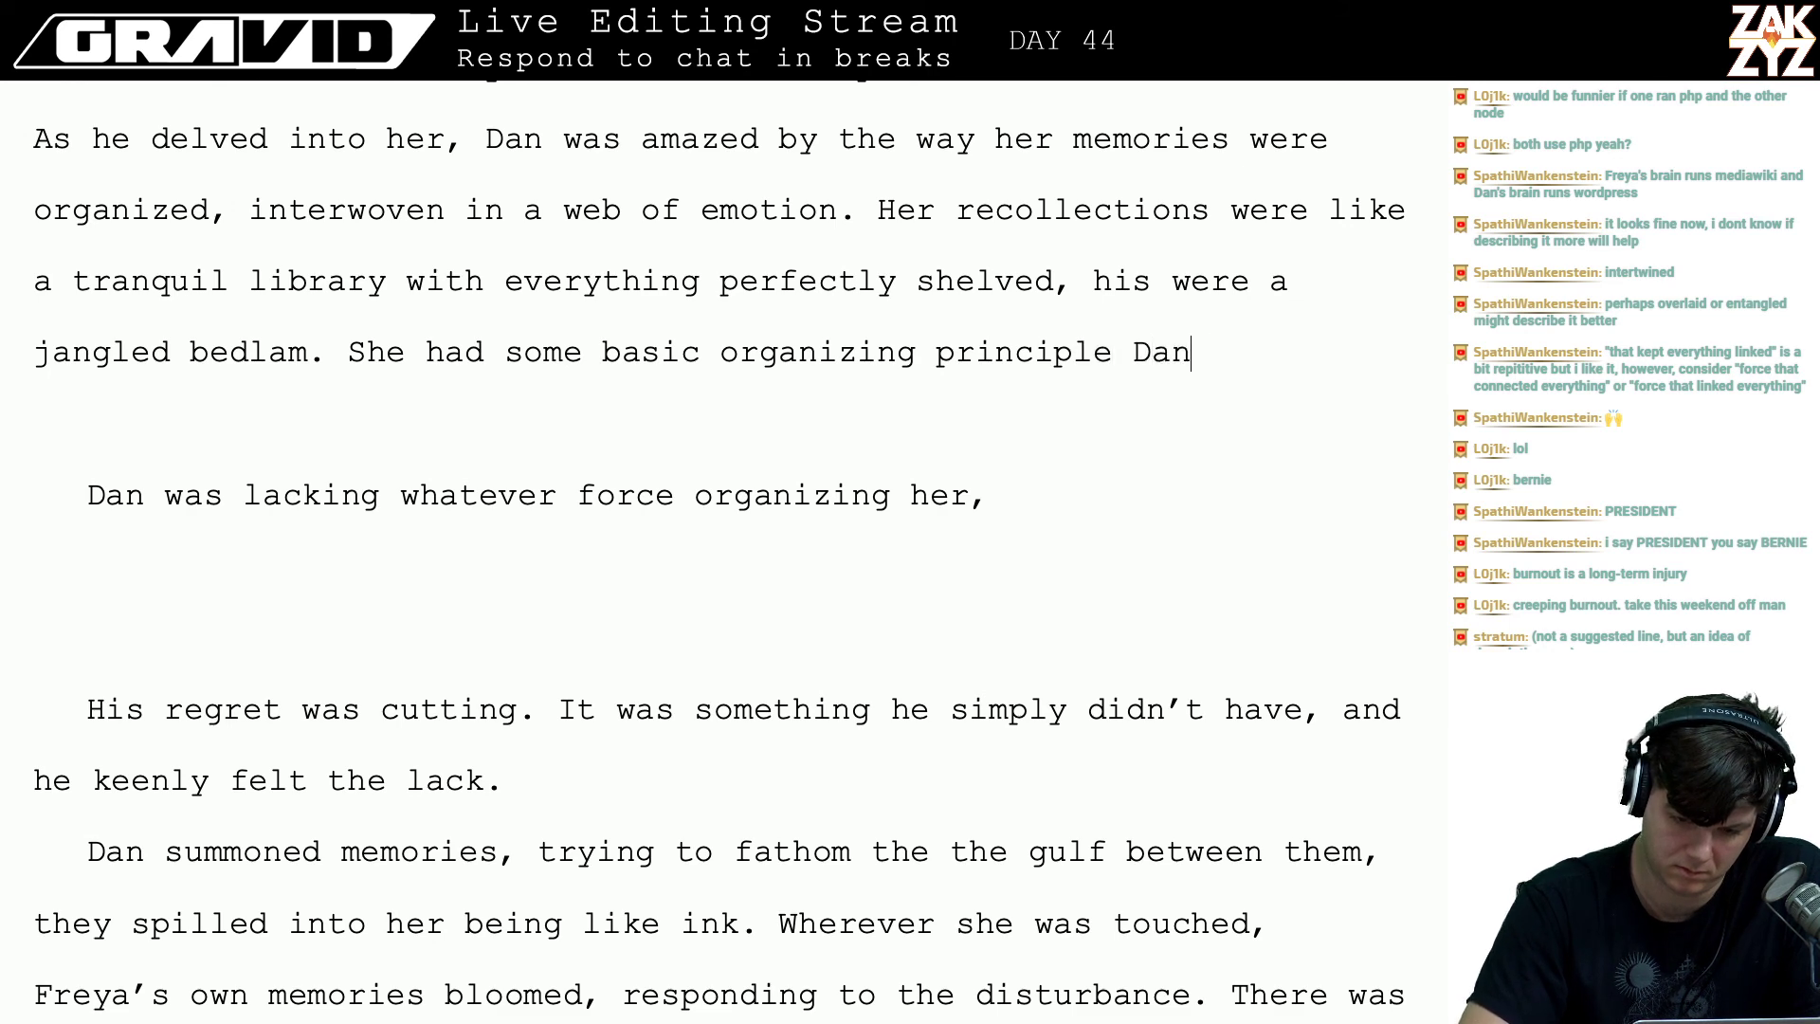
- Finish the organizing-principle sentence with "lacked, and he keenly felt its absence."
type(" lacke.d")
key("BackSpace")
key("BackSpace")
type("d, ha")
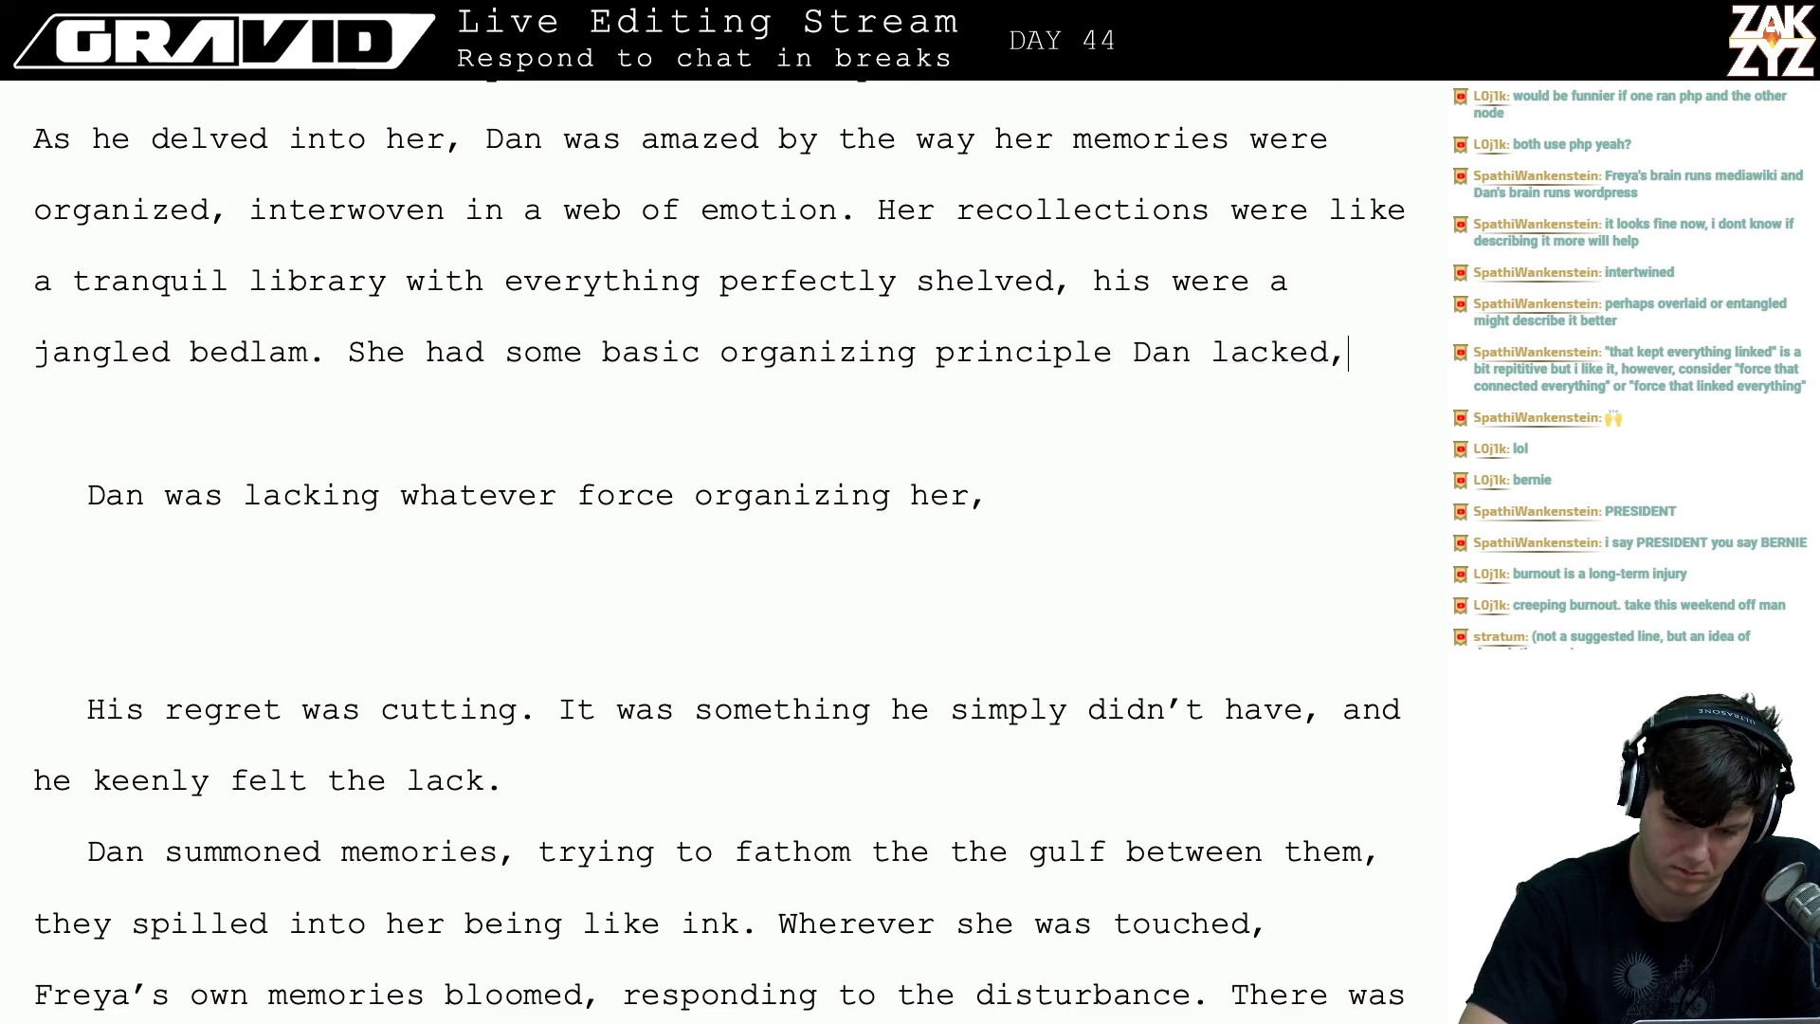
key("BackSpace")
key("BackSpace")
type("and he e")
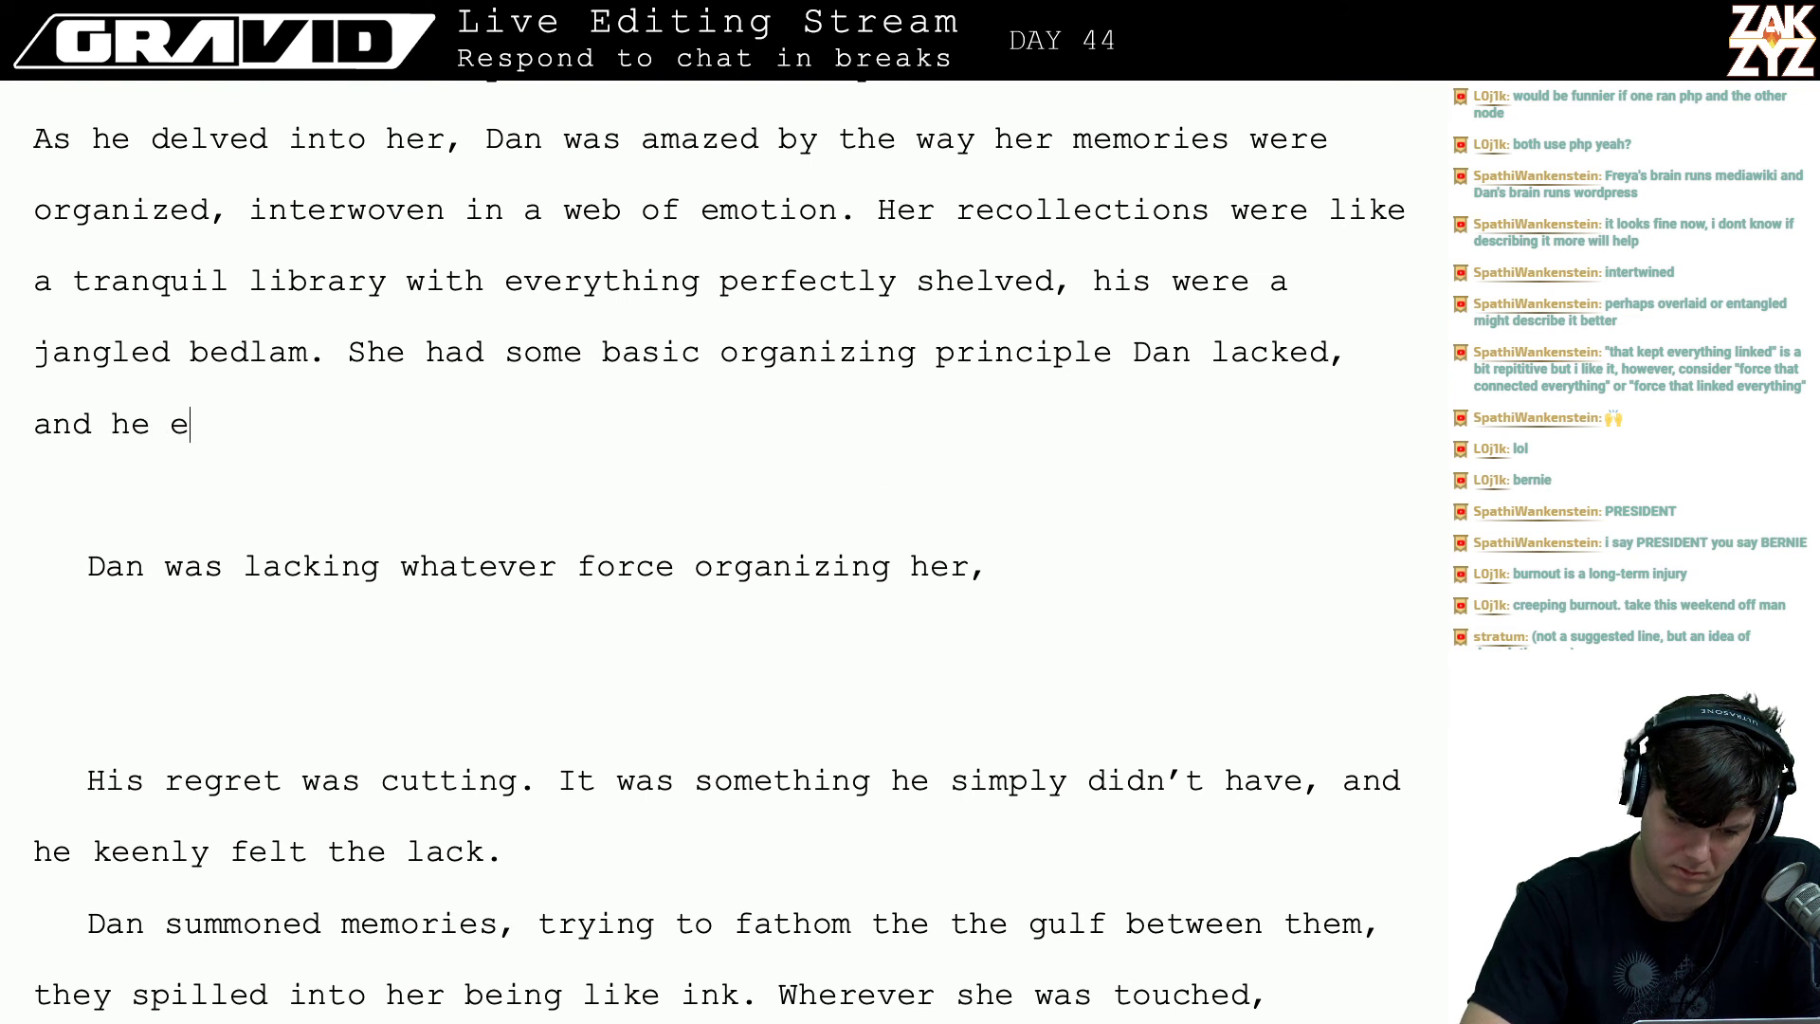
key("BackSpace")
type("keenly felt")
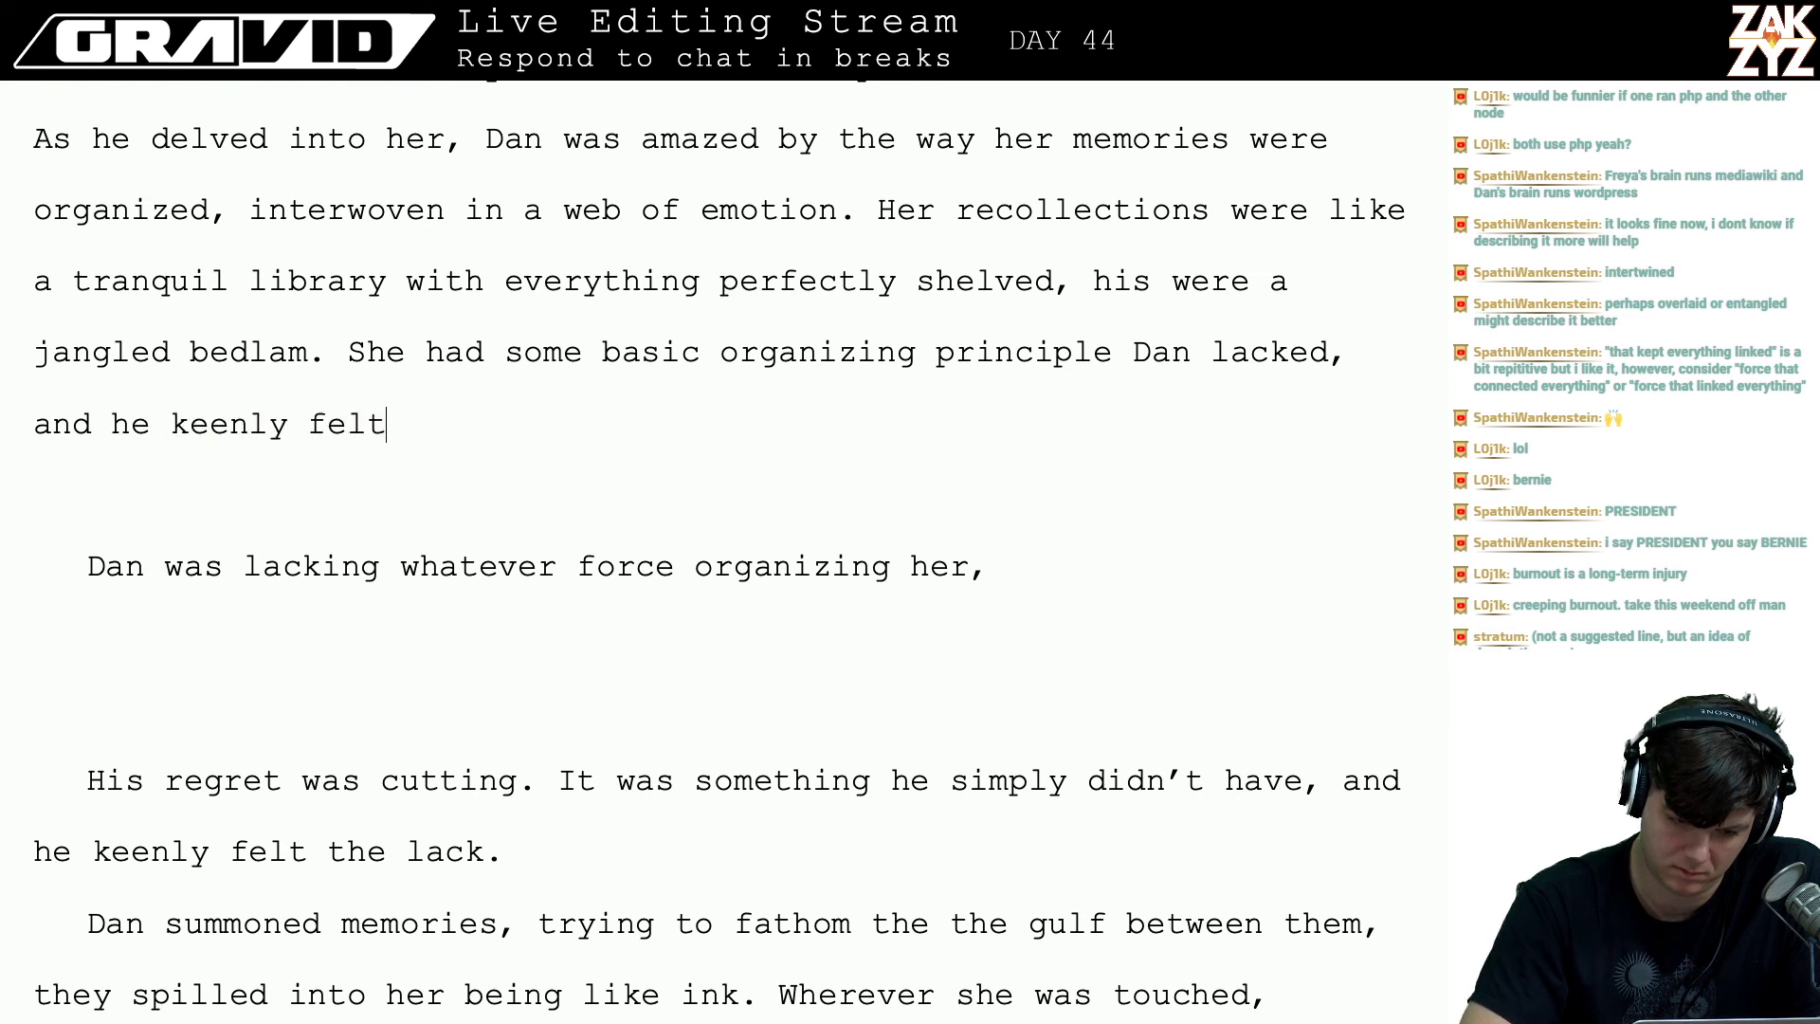
type(" its absence.")
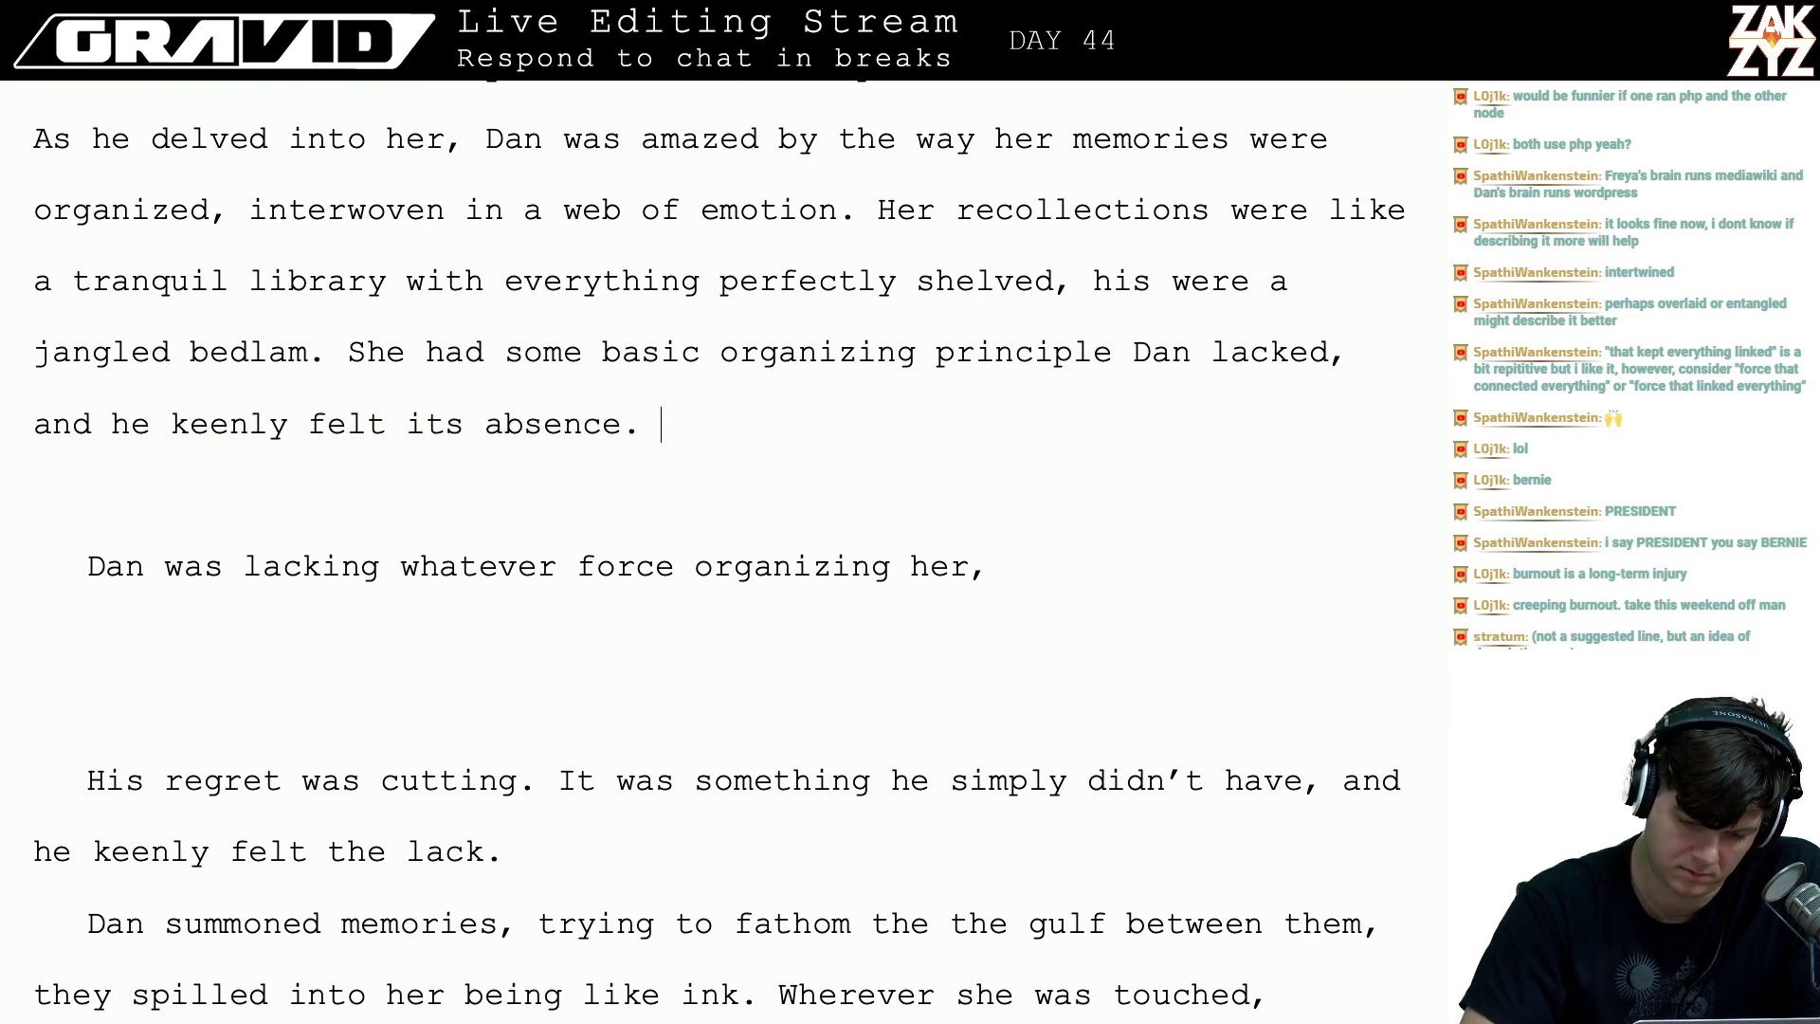
- Replace "She had some basic" after "jangled bedlam." with "There was a basic, organizing principle in Freya that"
key("shift+Down")
key("shift+Down")
key("Up")
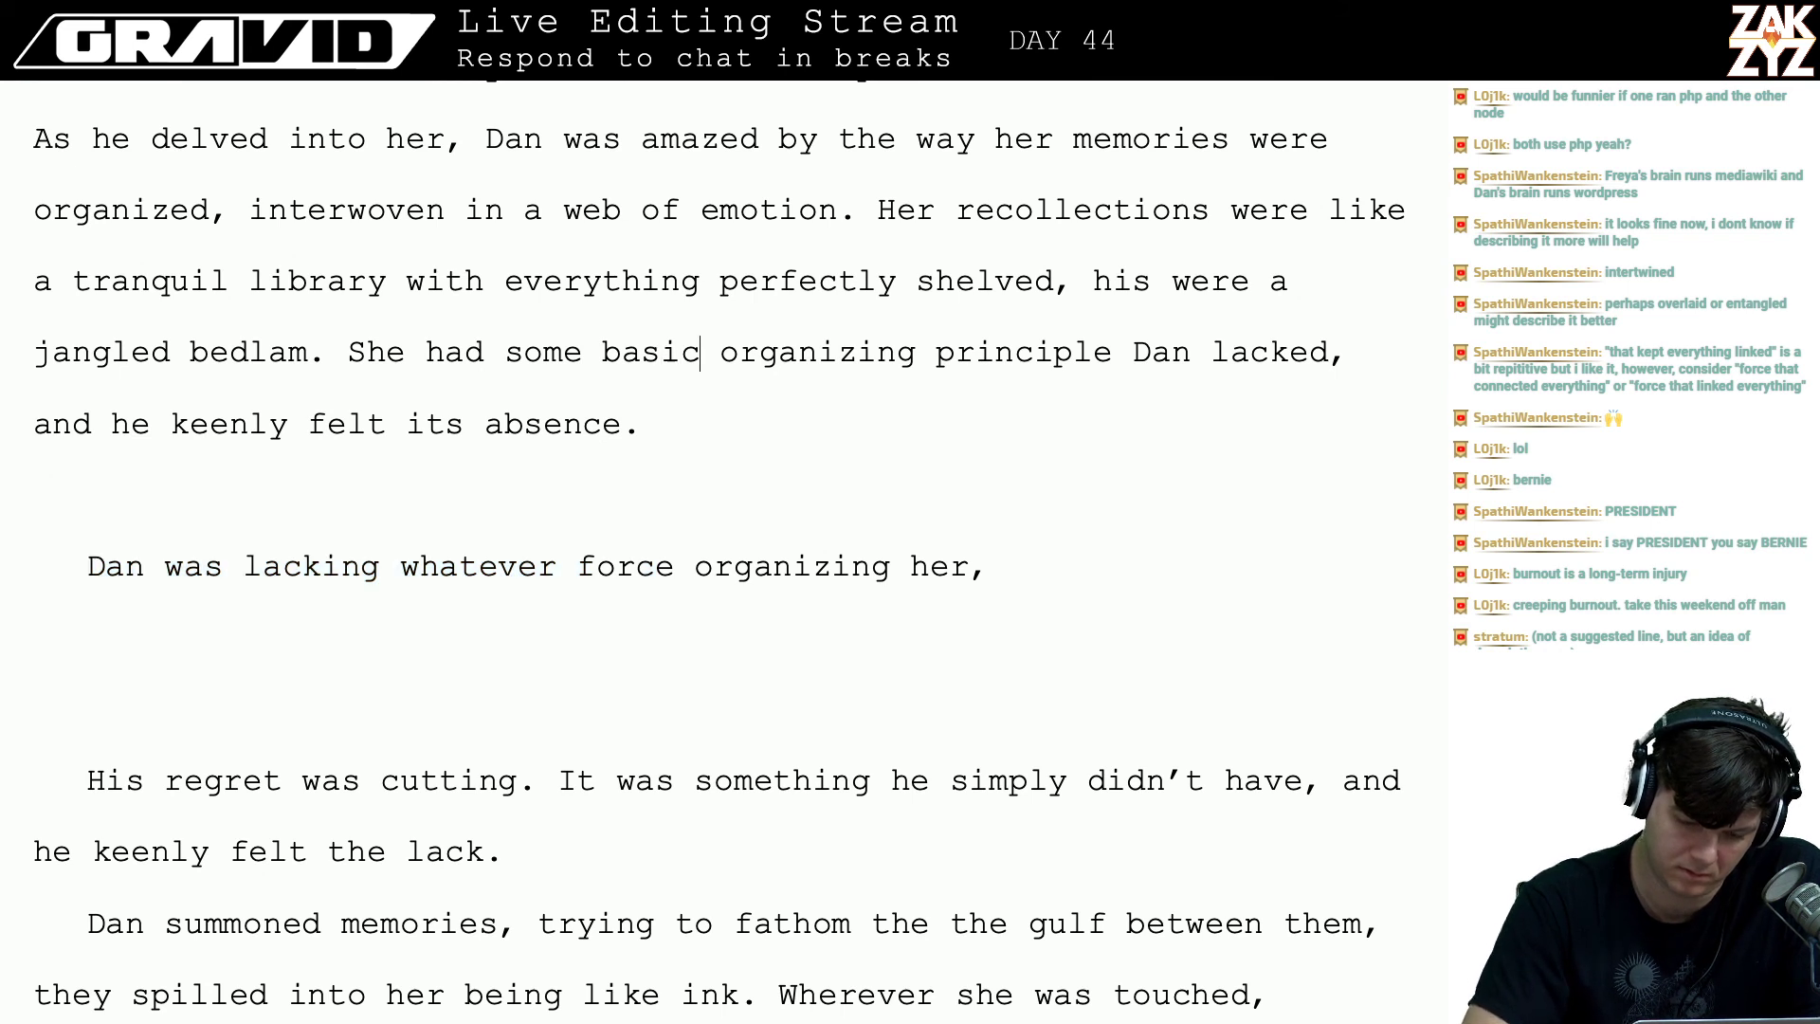
key("BackSpace")
key("BackSpace")
key("BackSpace")
key("BackSpace")
key("BackSpace")
key("BackSpace")
key("BackSpace")
key("BackSpace")
key("BackSpace")
key("BackSpace")
key("BackSpace")
key("BackSpace")
key("BackSpace")
key("BackSpace")
key("BackSpace")
key("BackSpace")
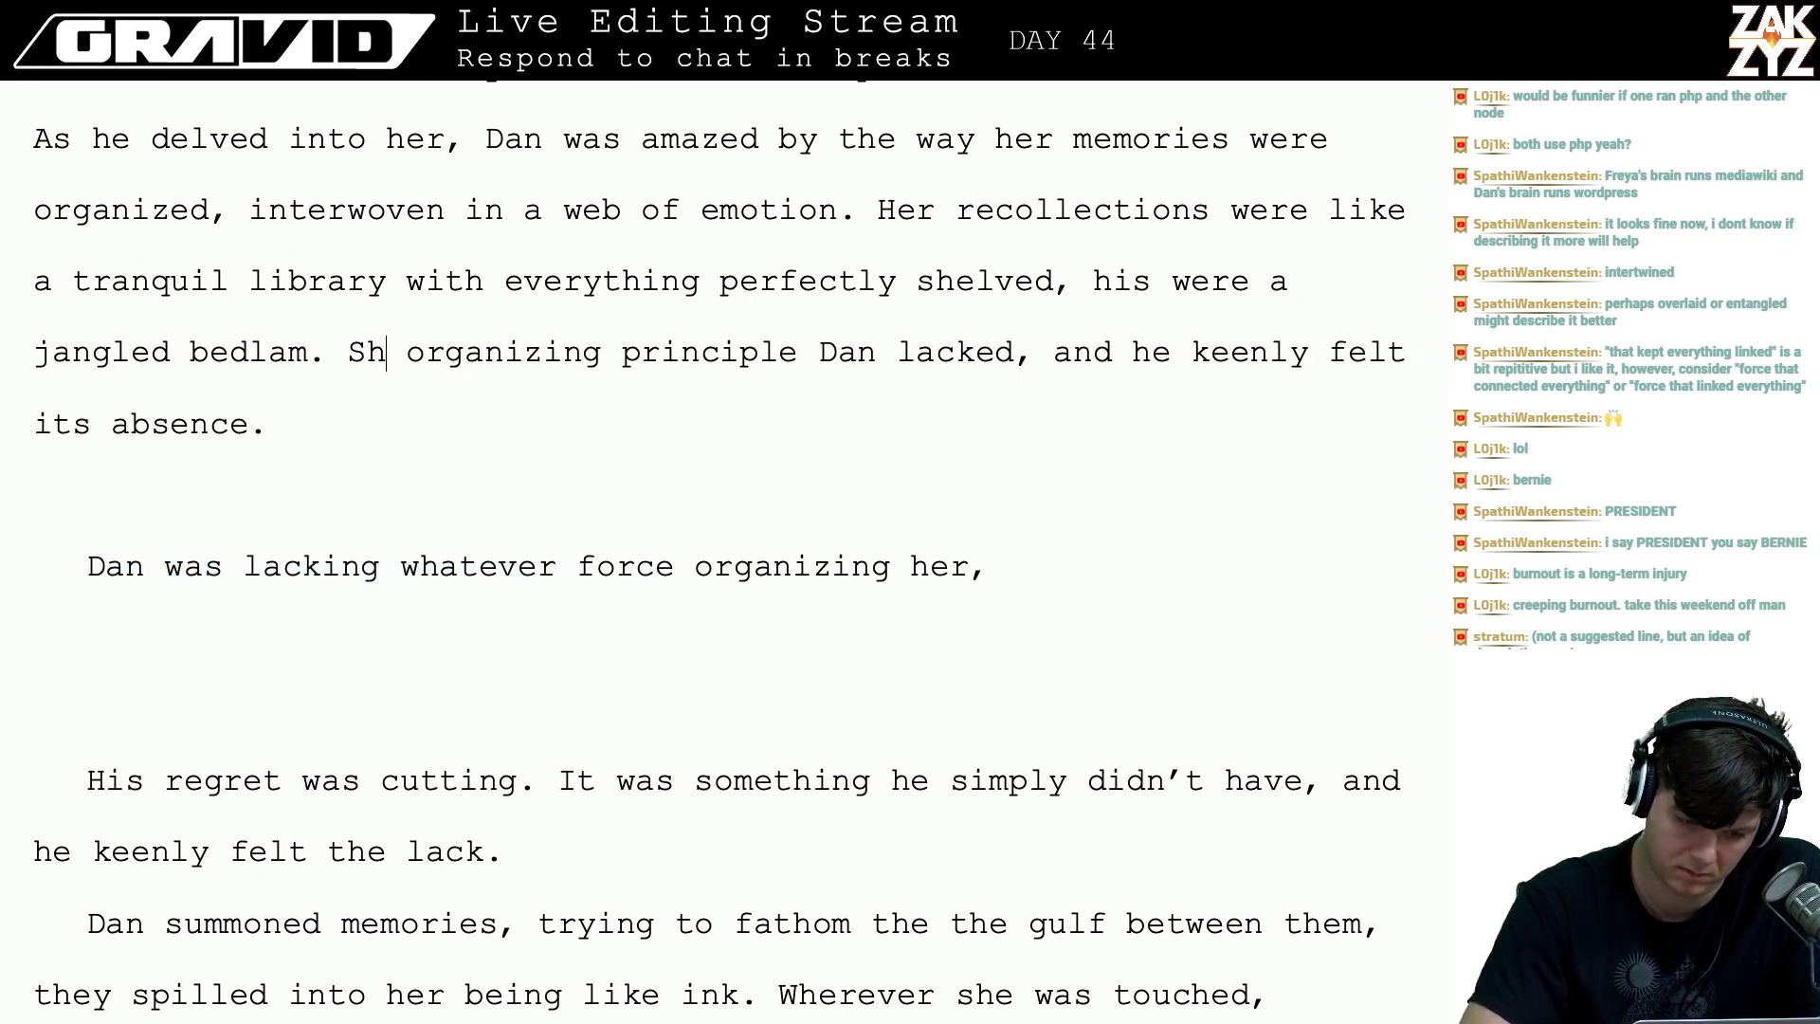
key("BackSpace")
key("BackSpace")
type("There was a b")
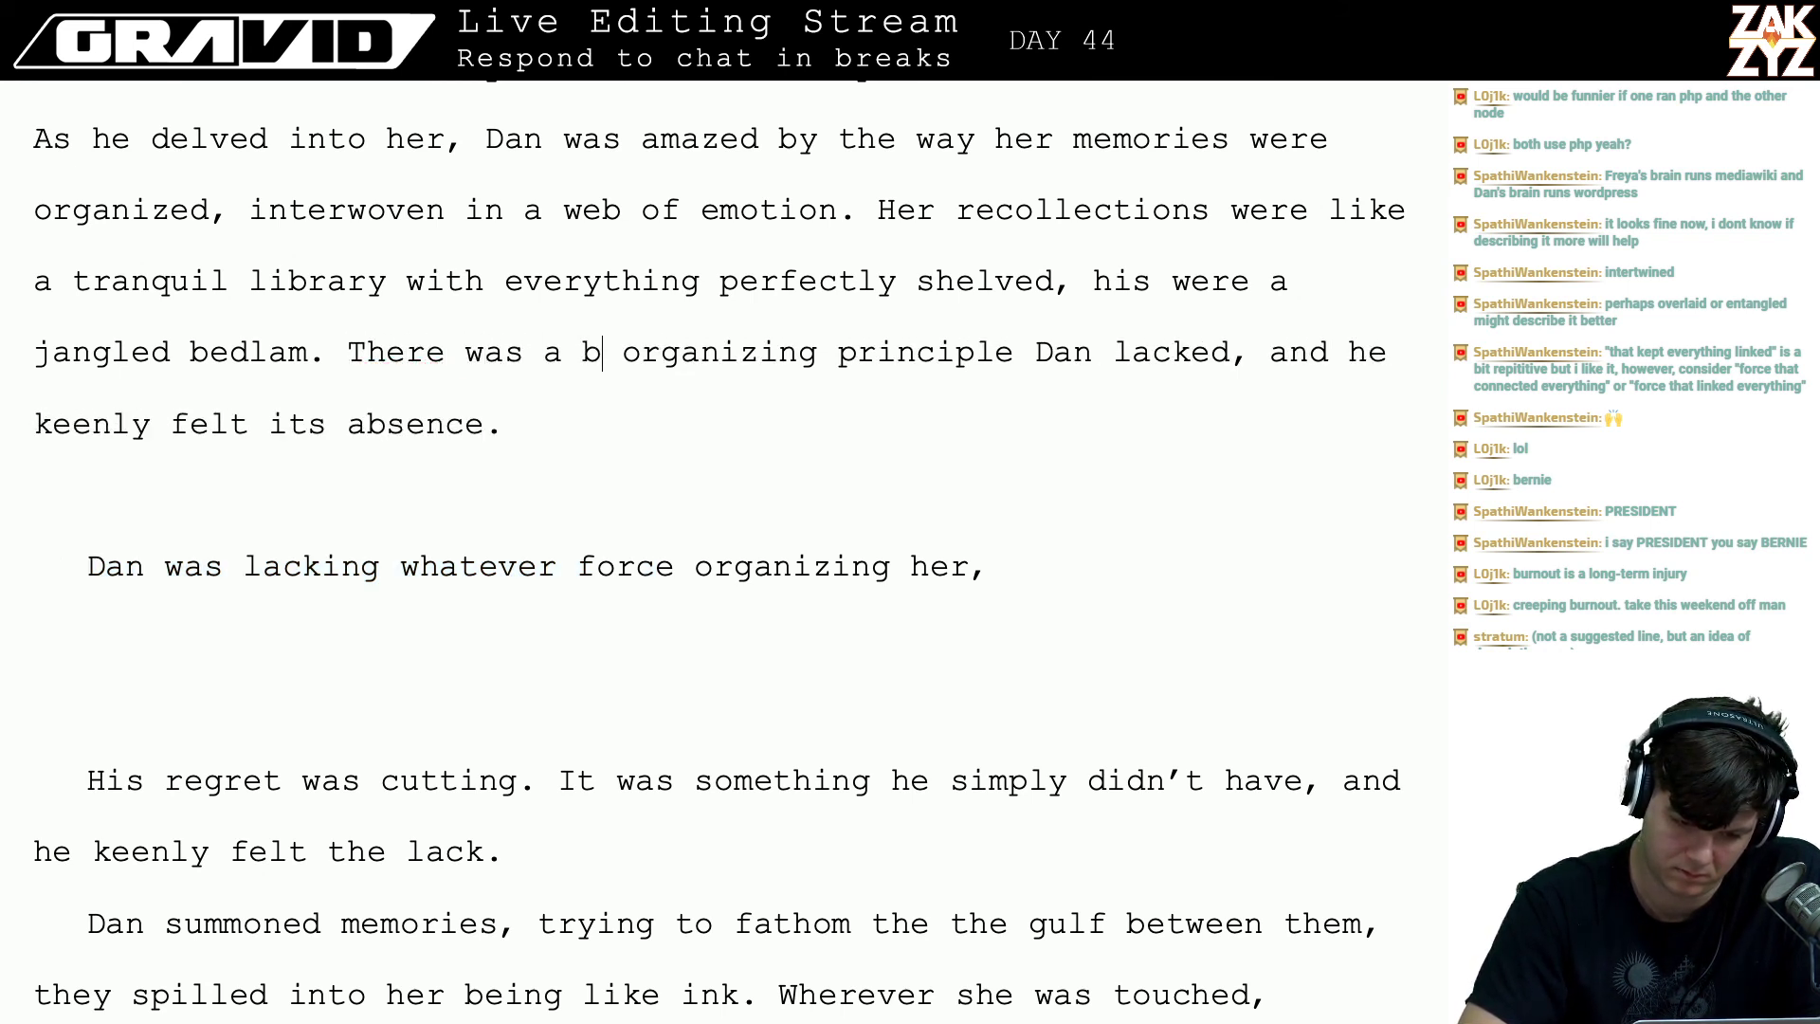
type("asic, organizi")
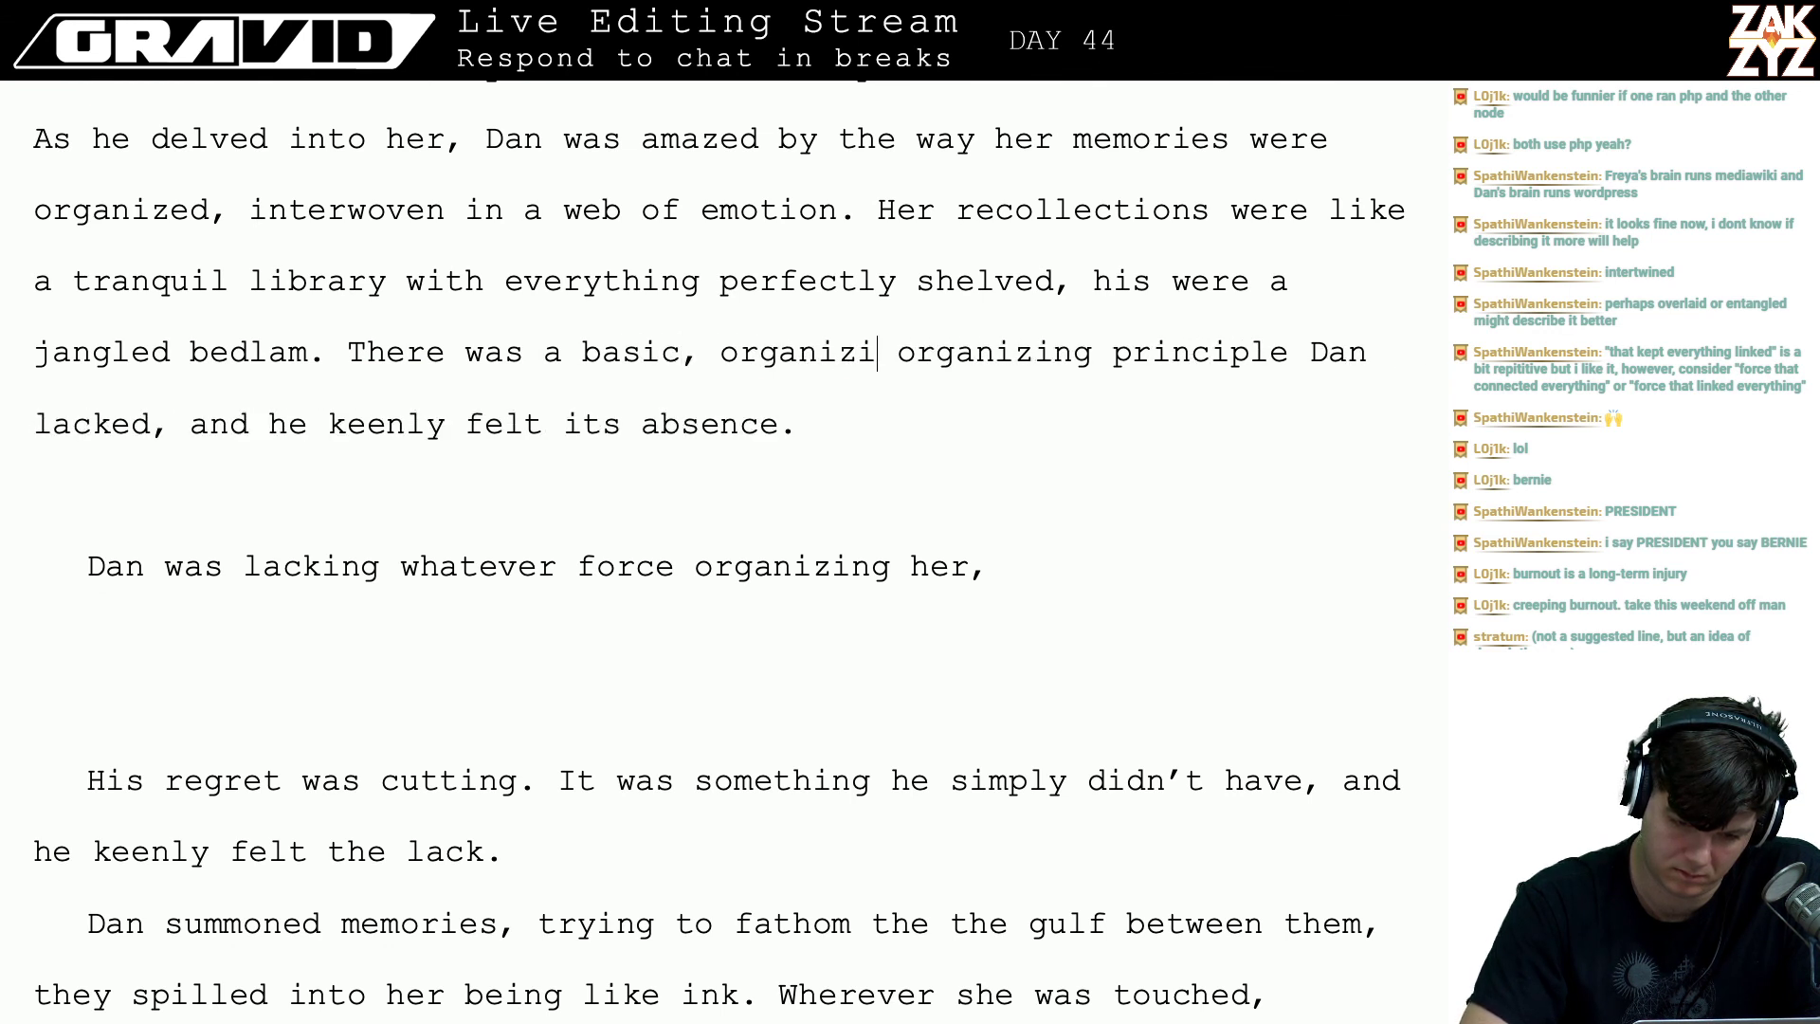
type("ng principle in ")
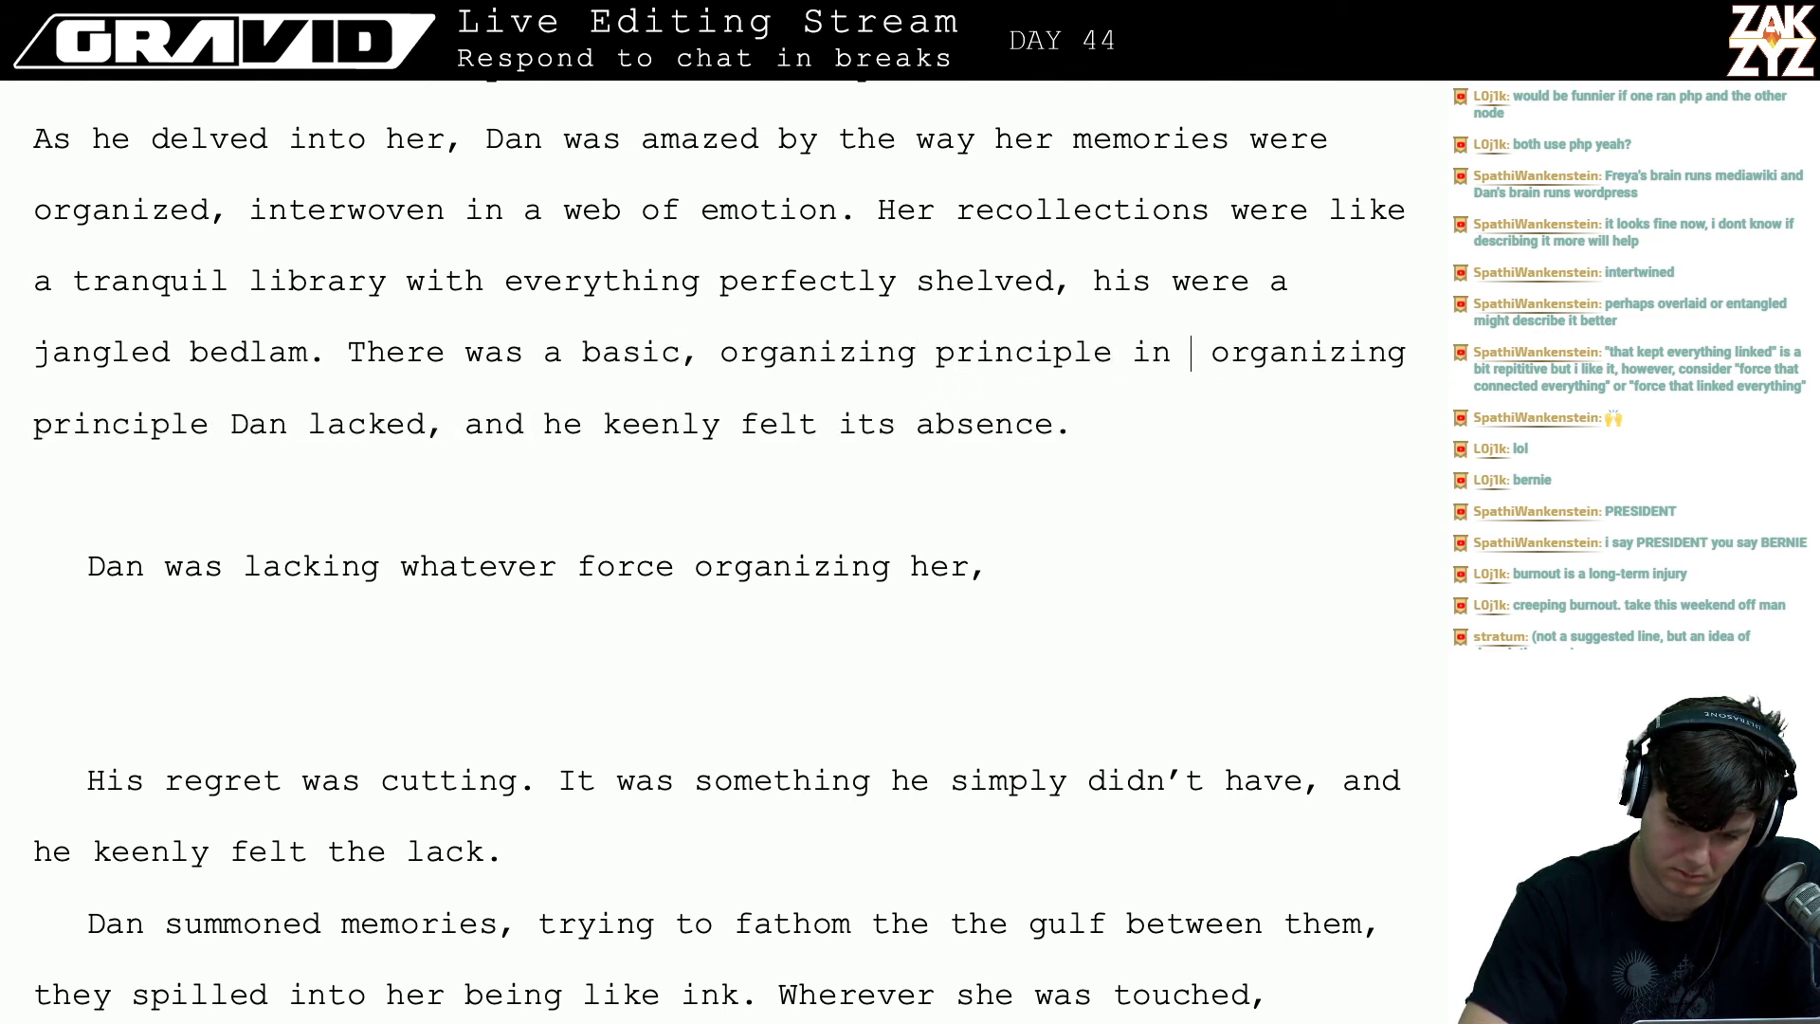
type("Freya that")
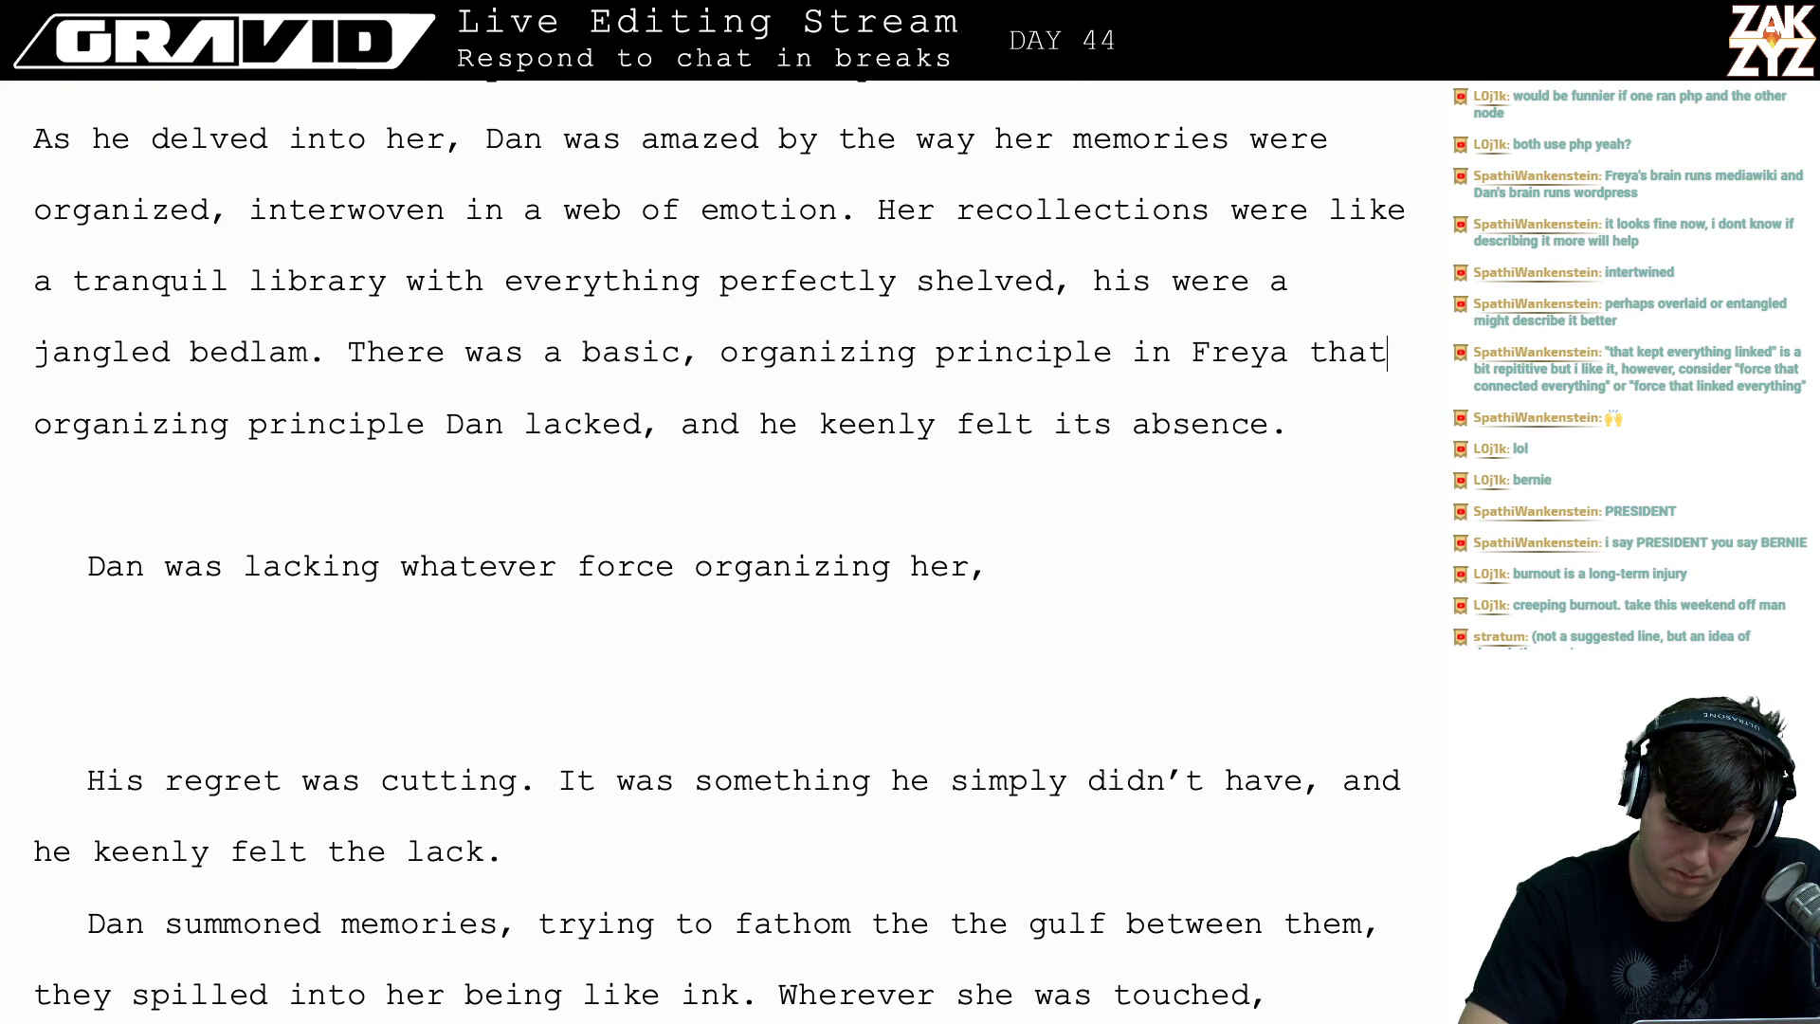
- Complete the sentence about Freya's organizing principle with "Dan had never known he lacked, and now its absence cut into him."
type(" Dan had n")
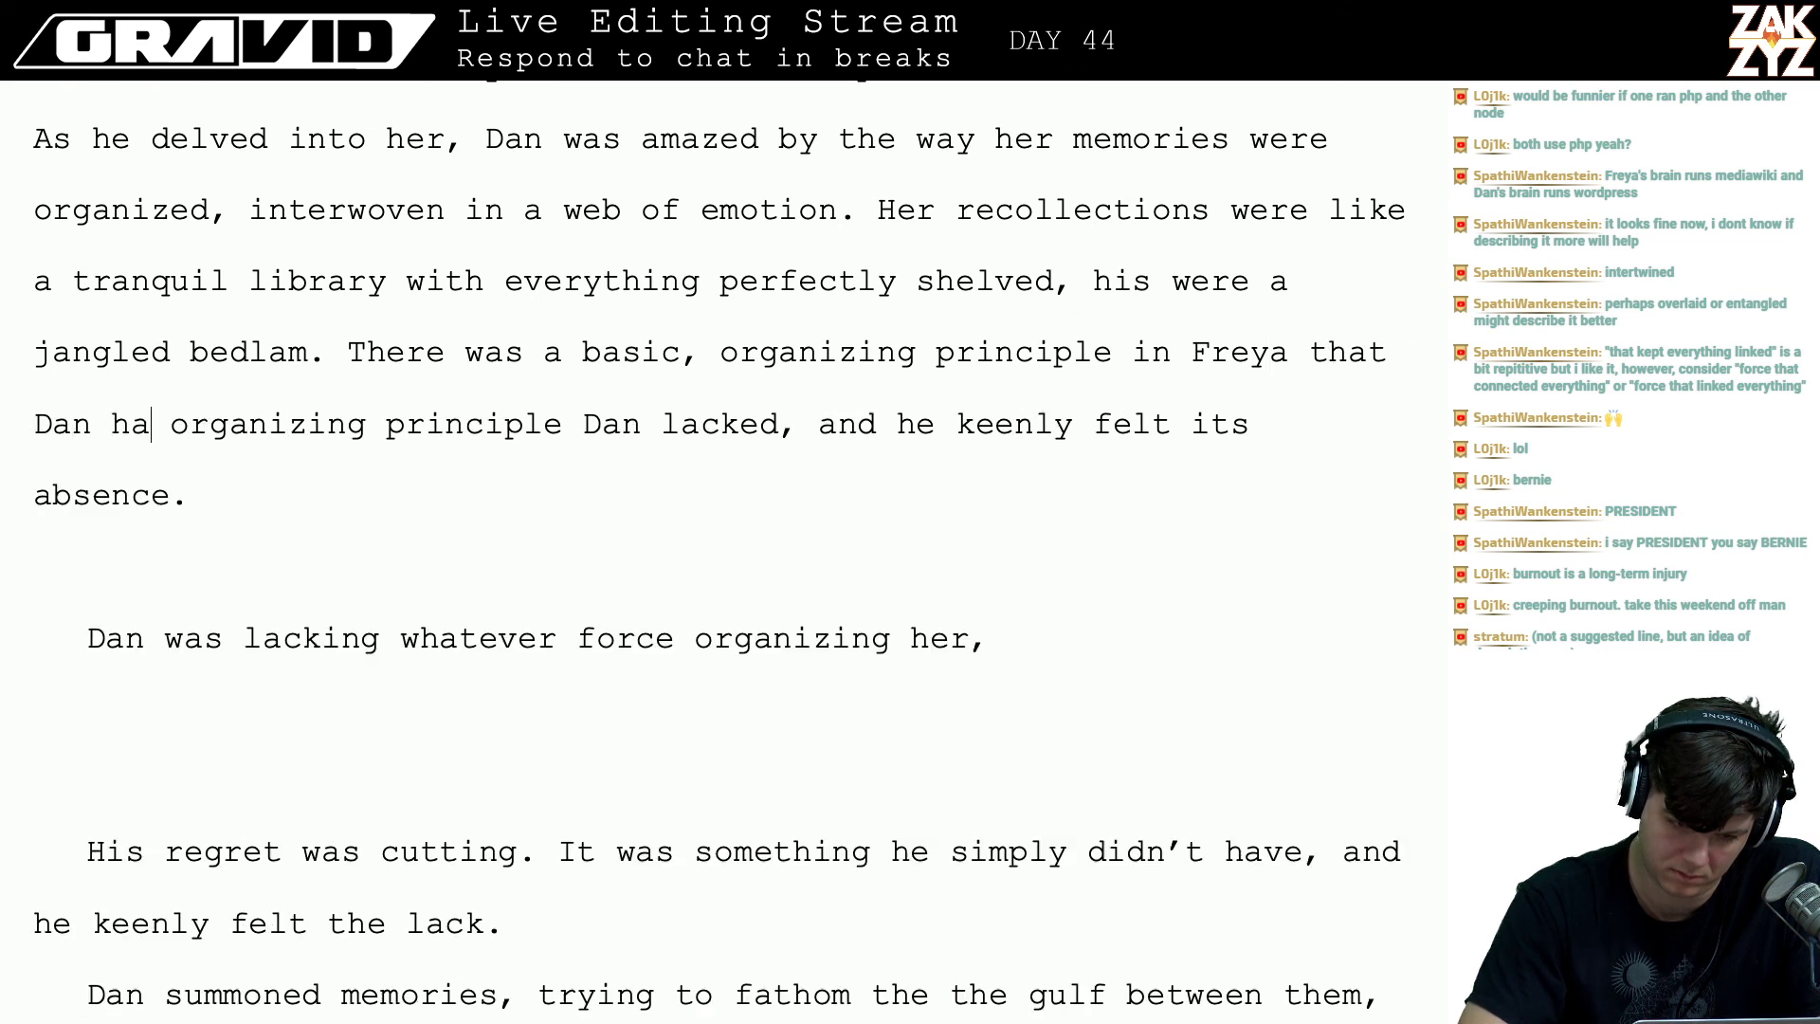
type("ever known he ")
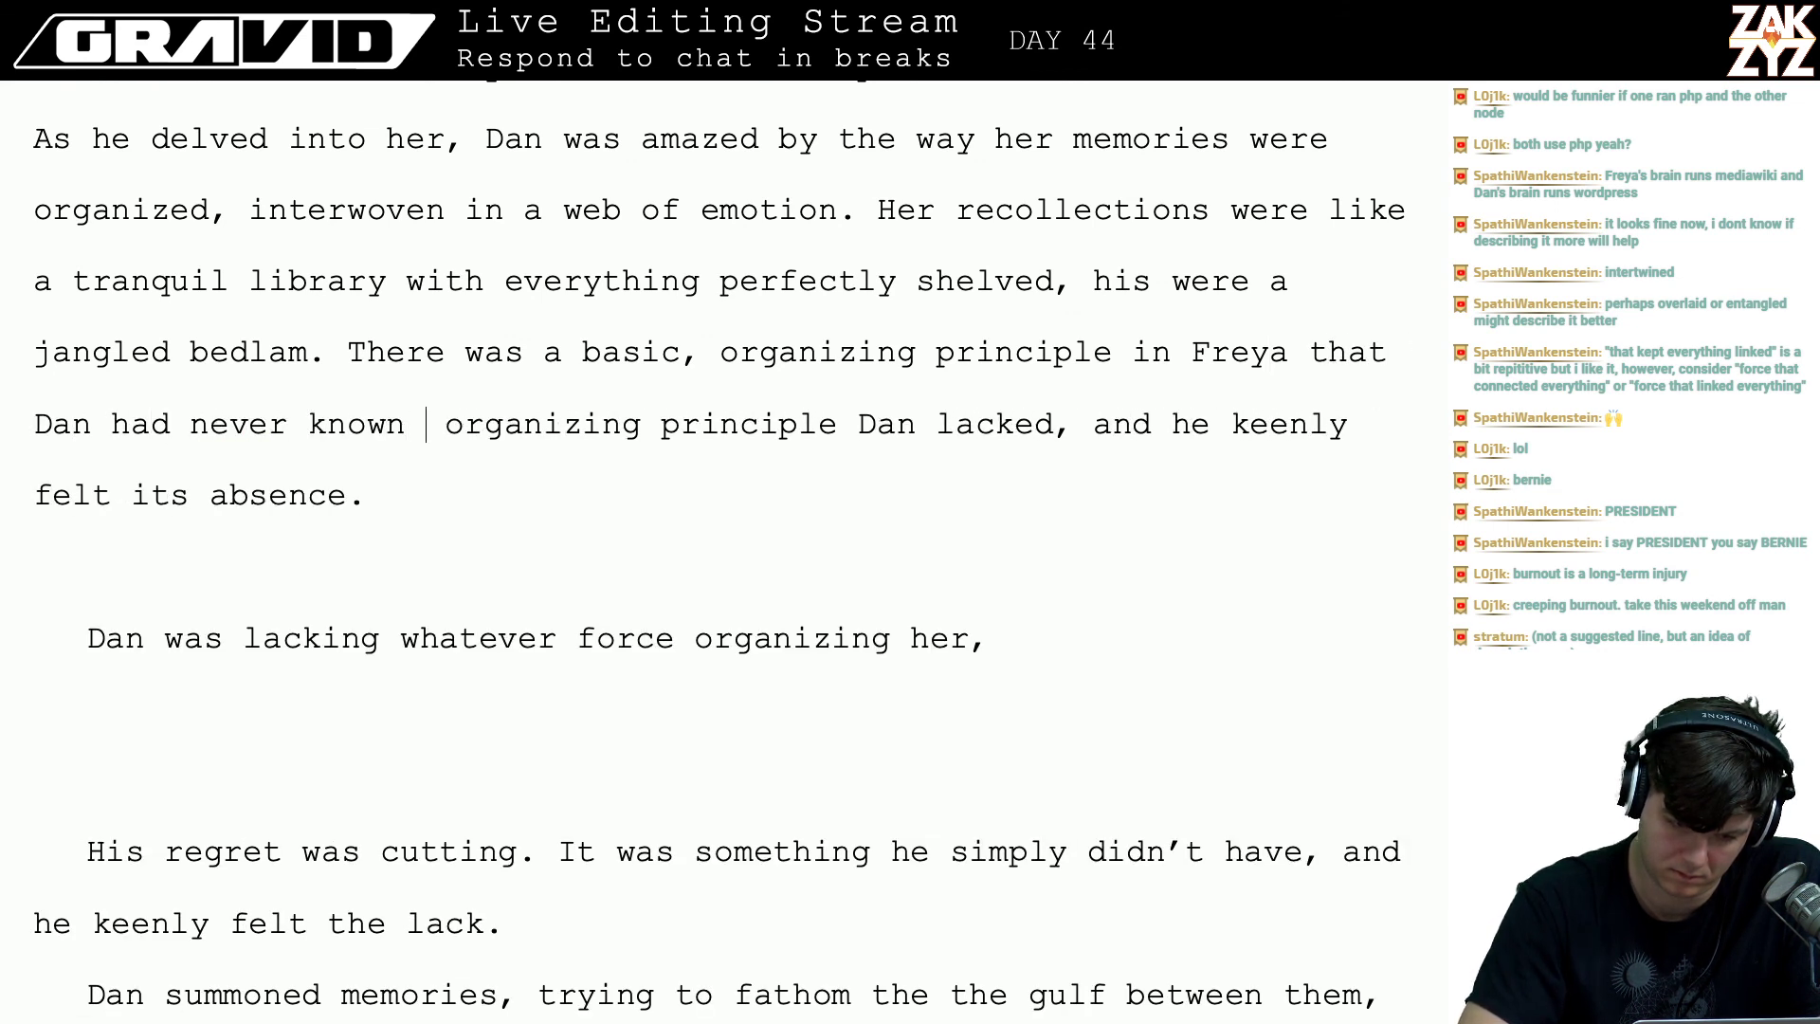
type("lacked,")
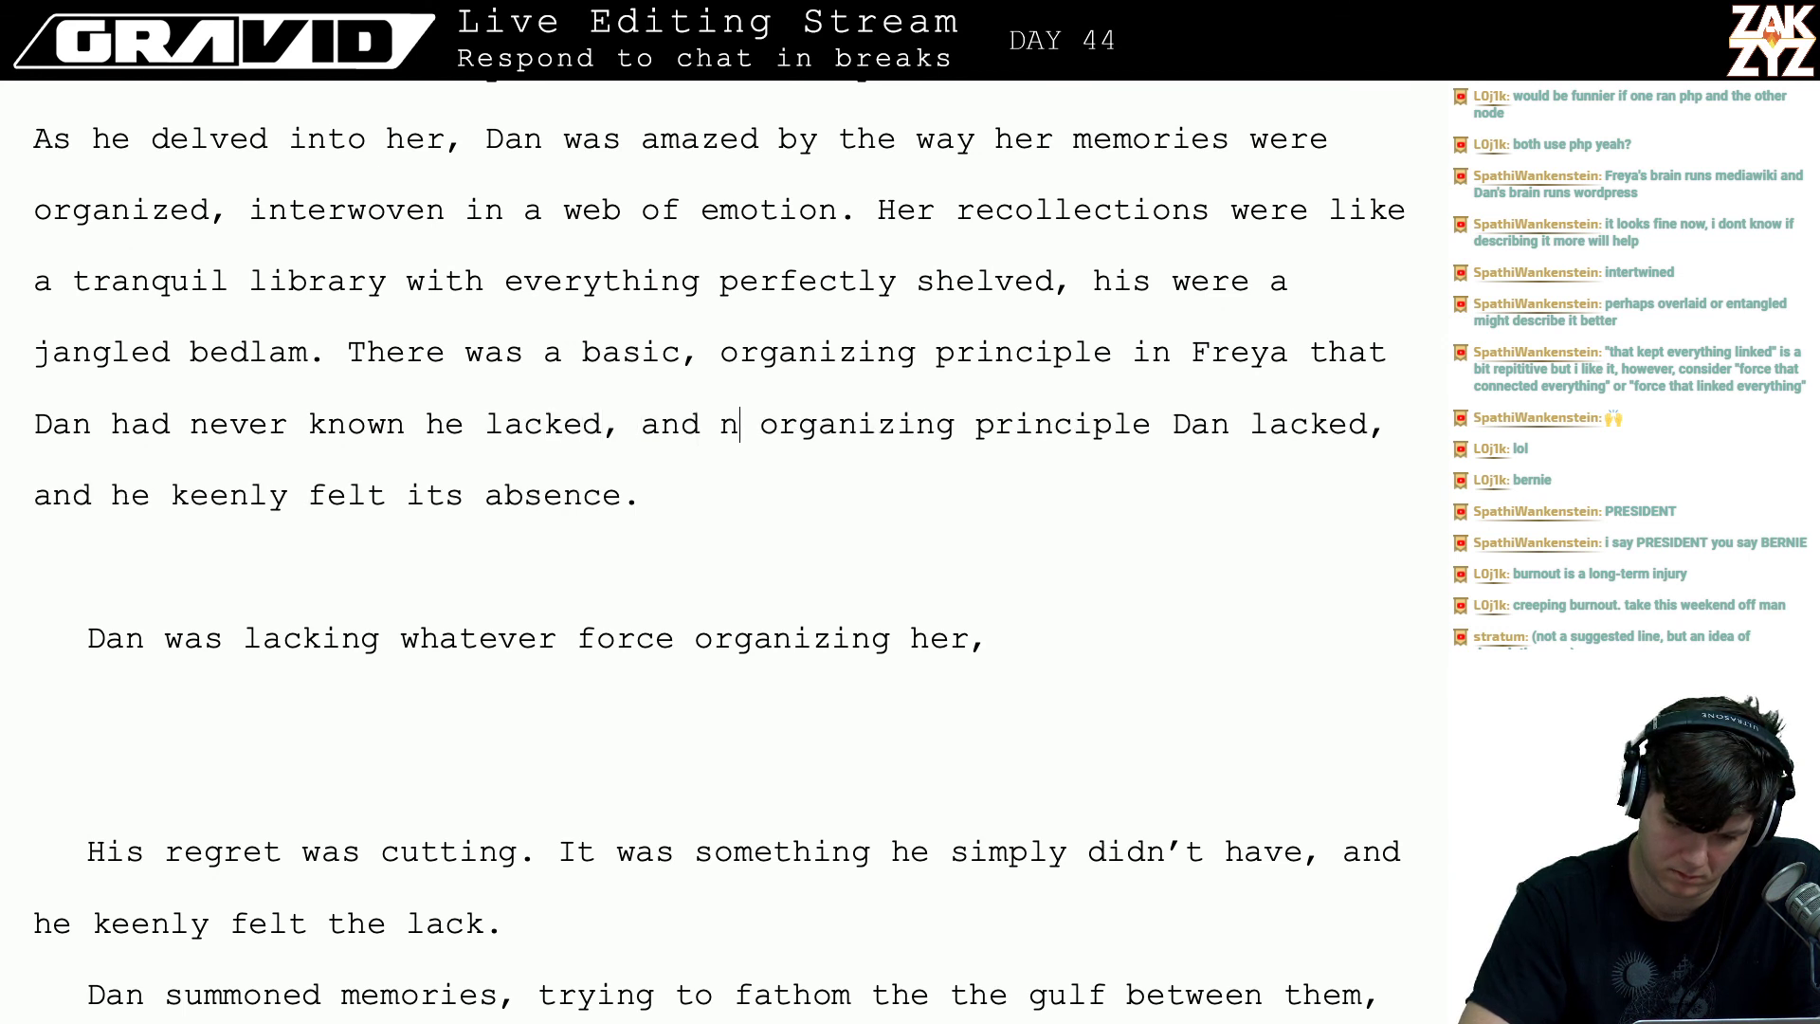
type(" and now its absence was ")
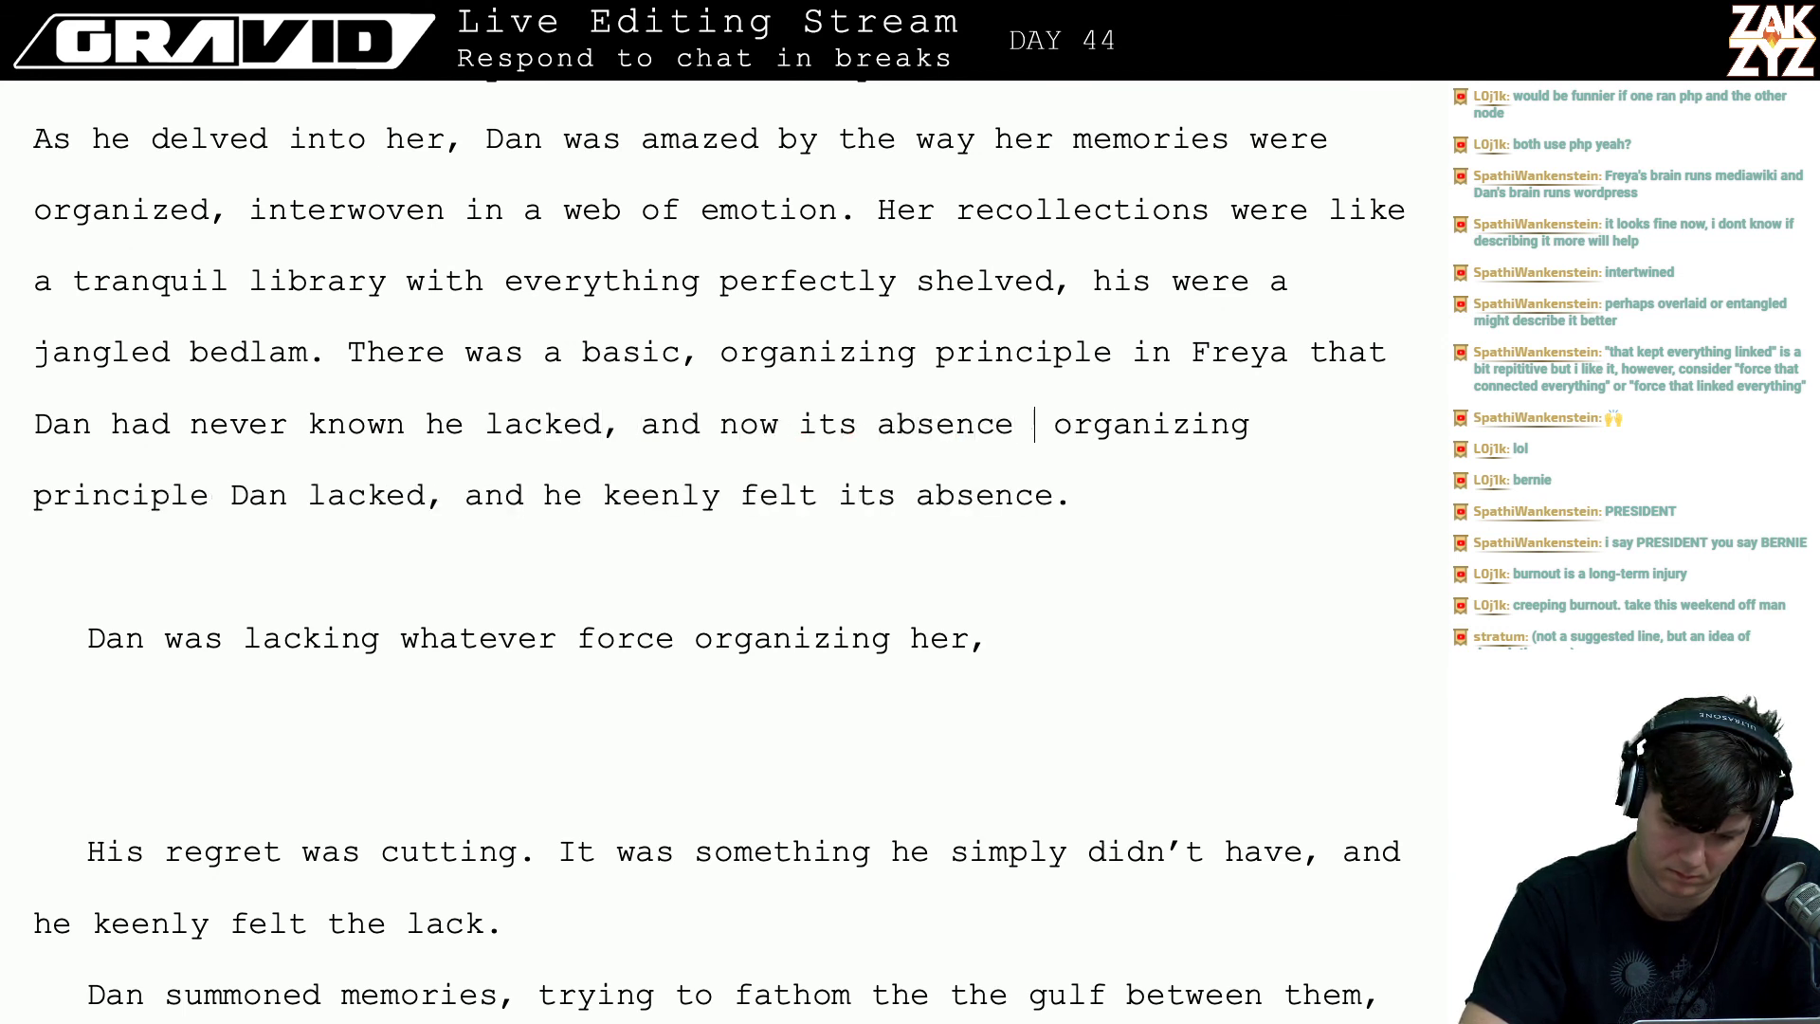
type("cutting")
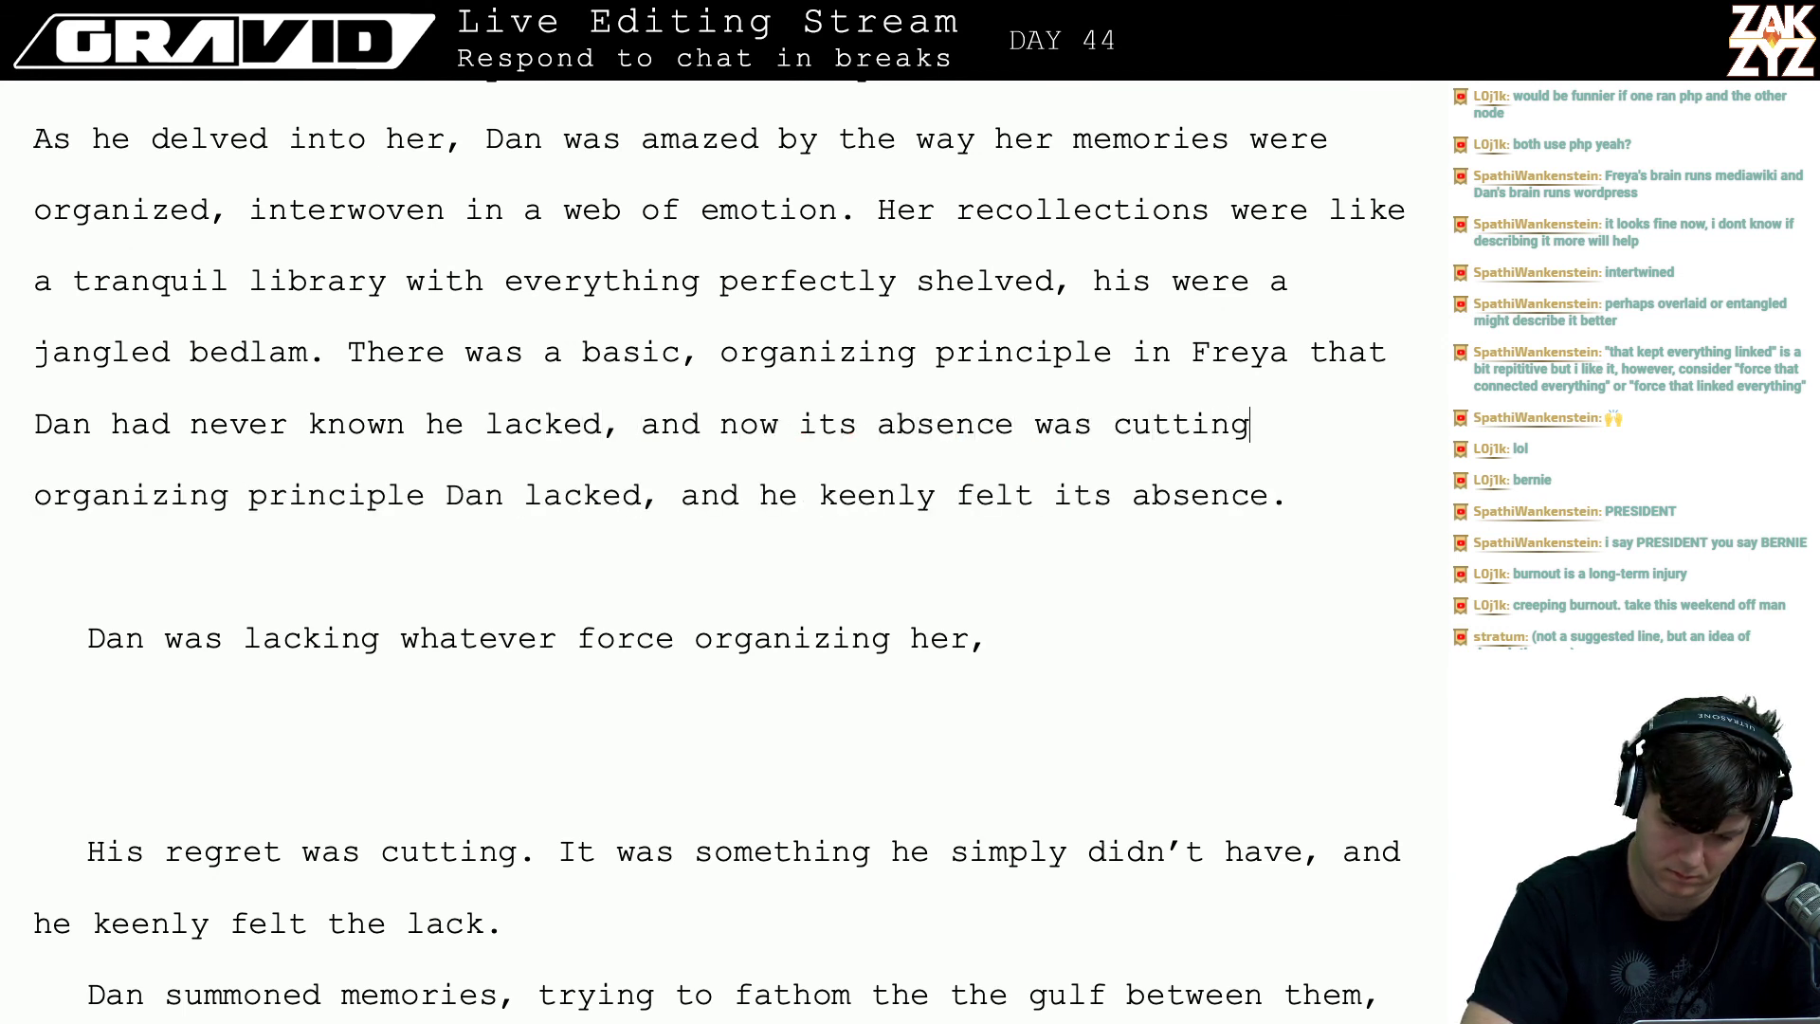
key("BackSpace")
key("BackSpace")
key("BackSpace")
key("BackSpace")
key("BackSpace")
key("BackSpace")
key("BackSpace")
key("BackSpace")
key("BackSpace")
key("BackSpace")
key("BackSpace")
type("cut int")
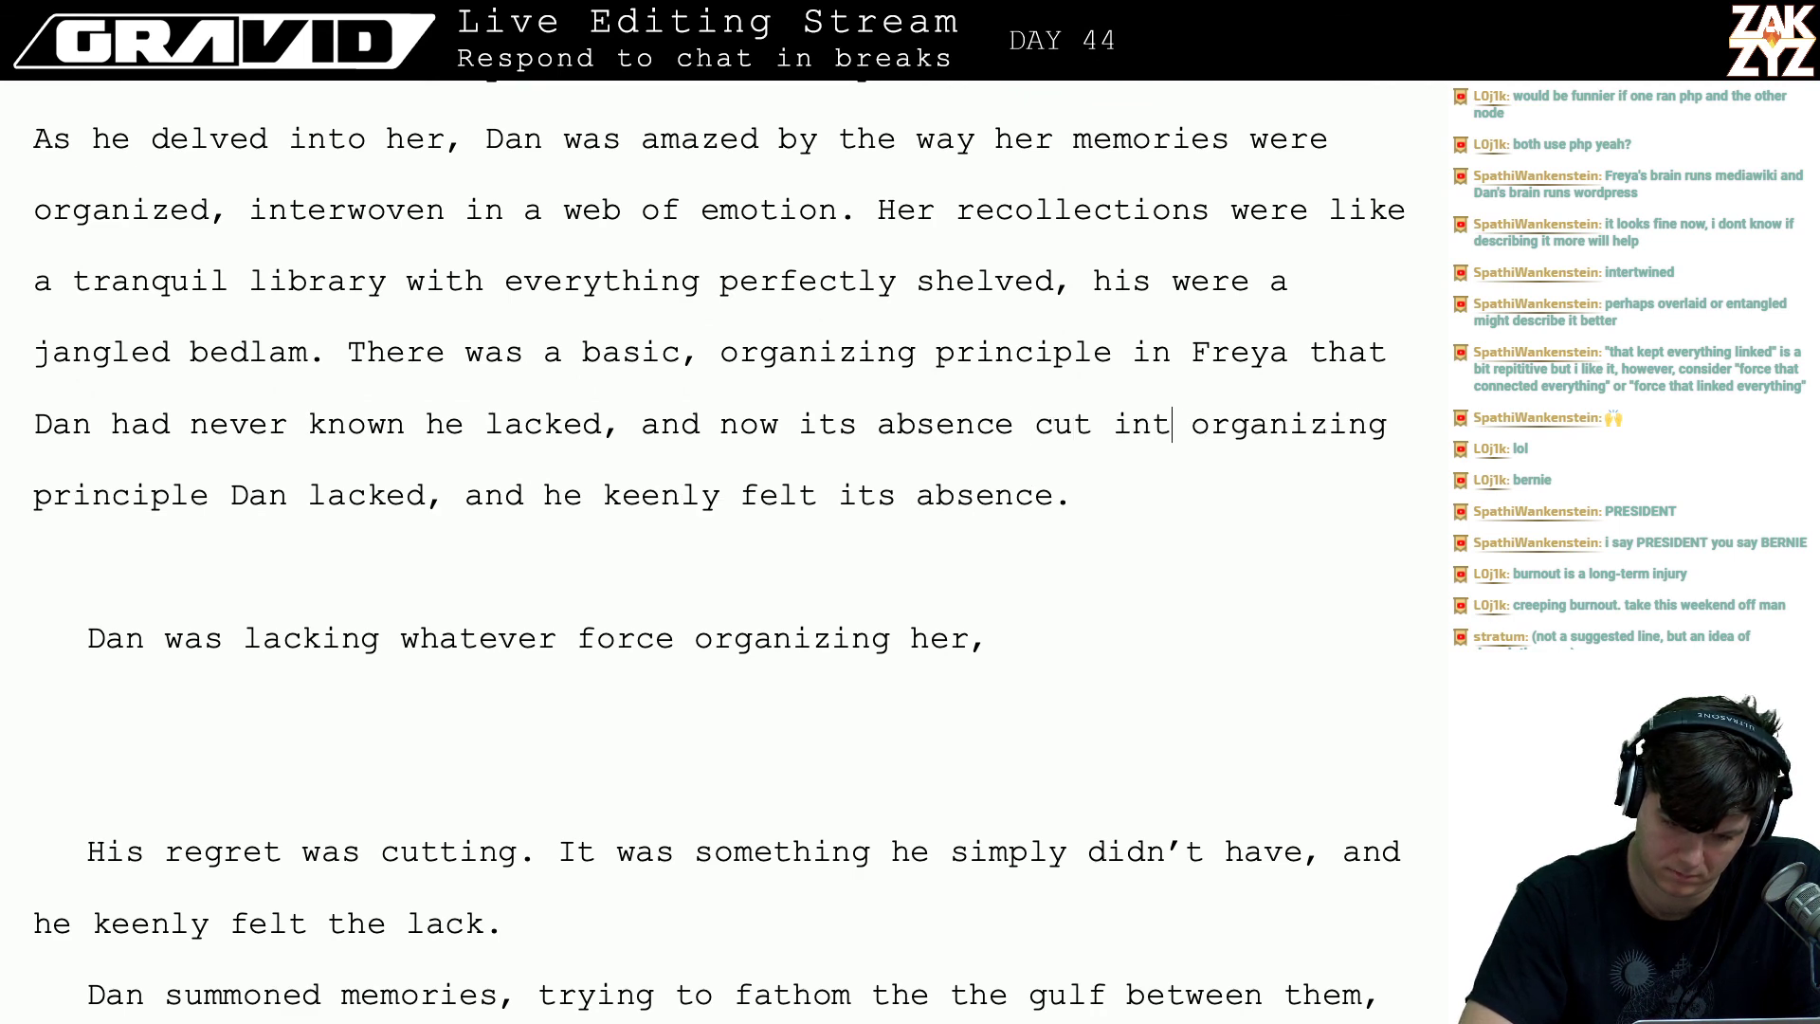
type("o him.")
- Delete the leftover drafts and blank space between "cut into him." and the paragraph starting "Dan summoned memories"
key("shift+Down")
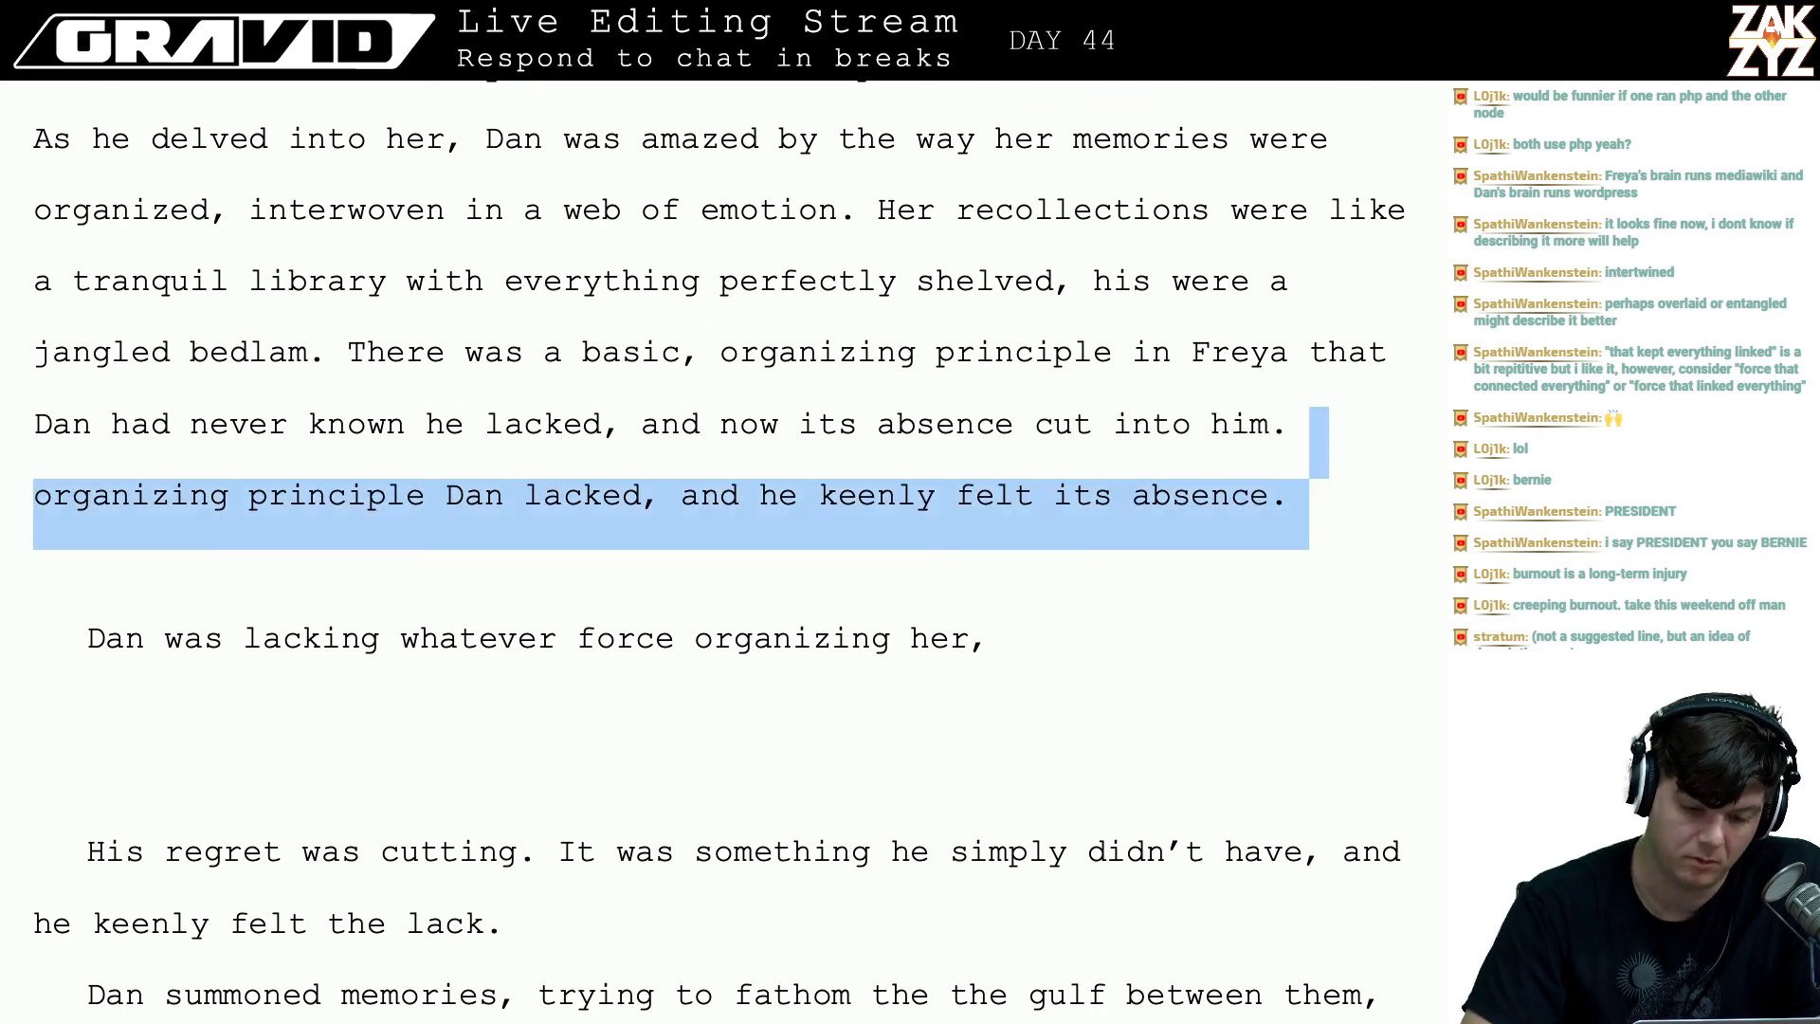
key("shift+Down")
key("shift+Down")
key("shift+Down")
key("shift+Down")
key("shift+Down")
key("shift+Down")
key("BackSpace")
key("BackSpace")
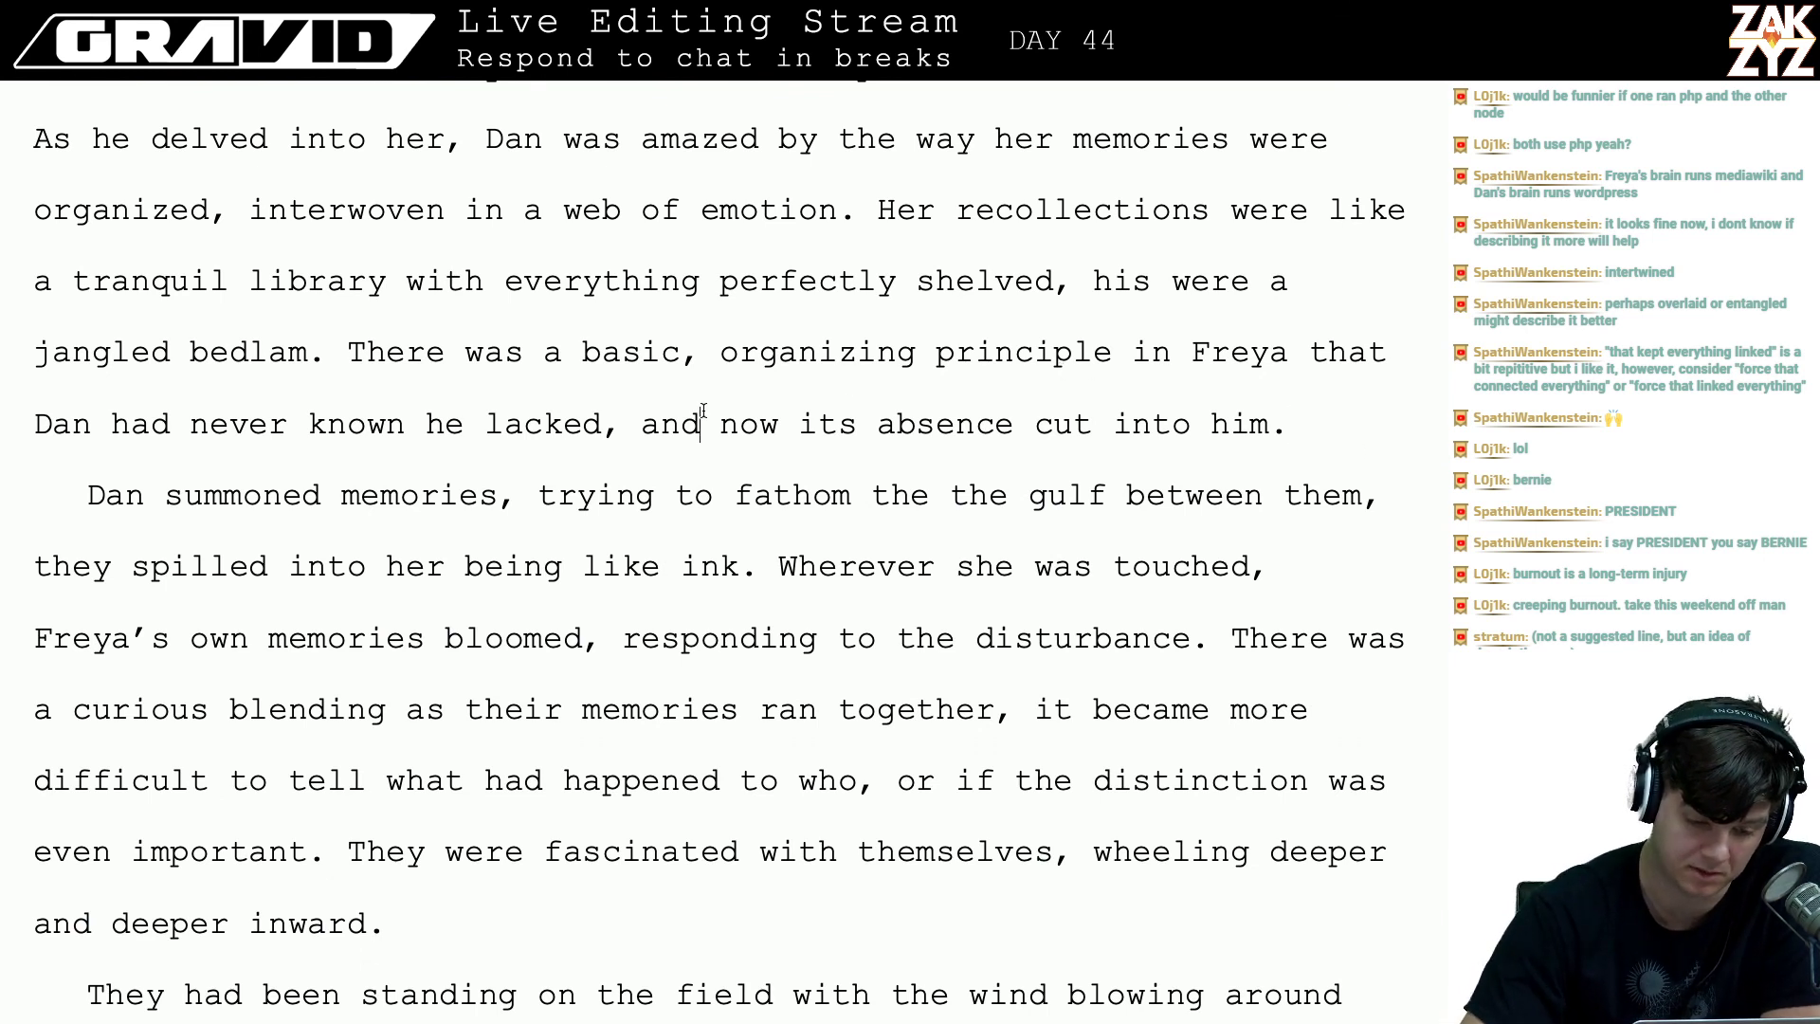
- Insert "and" before "they spilled into her being like ink"
key("Down")
key("Left")
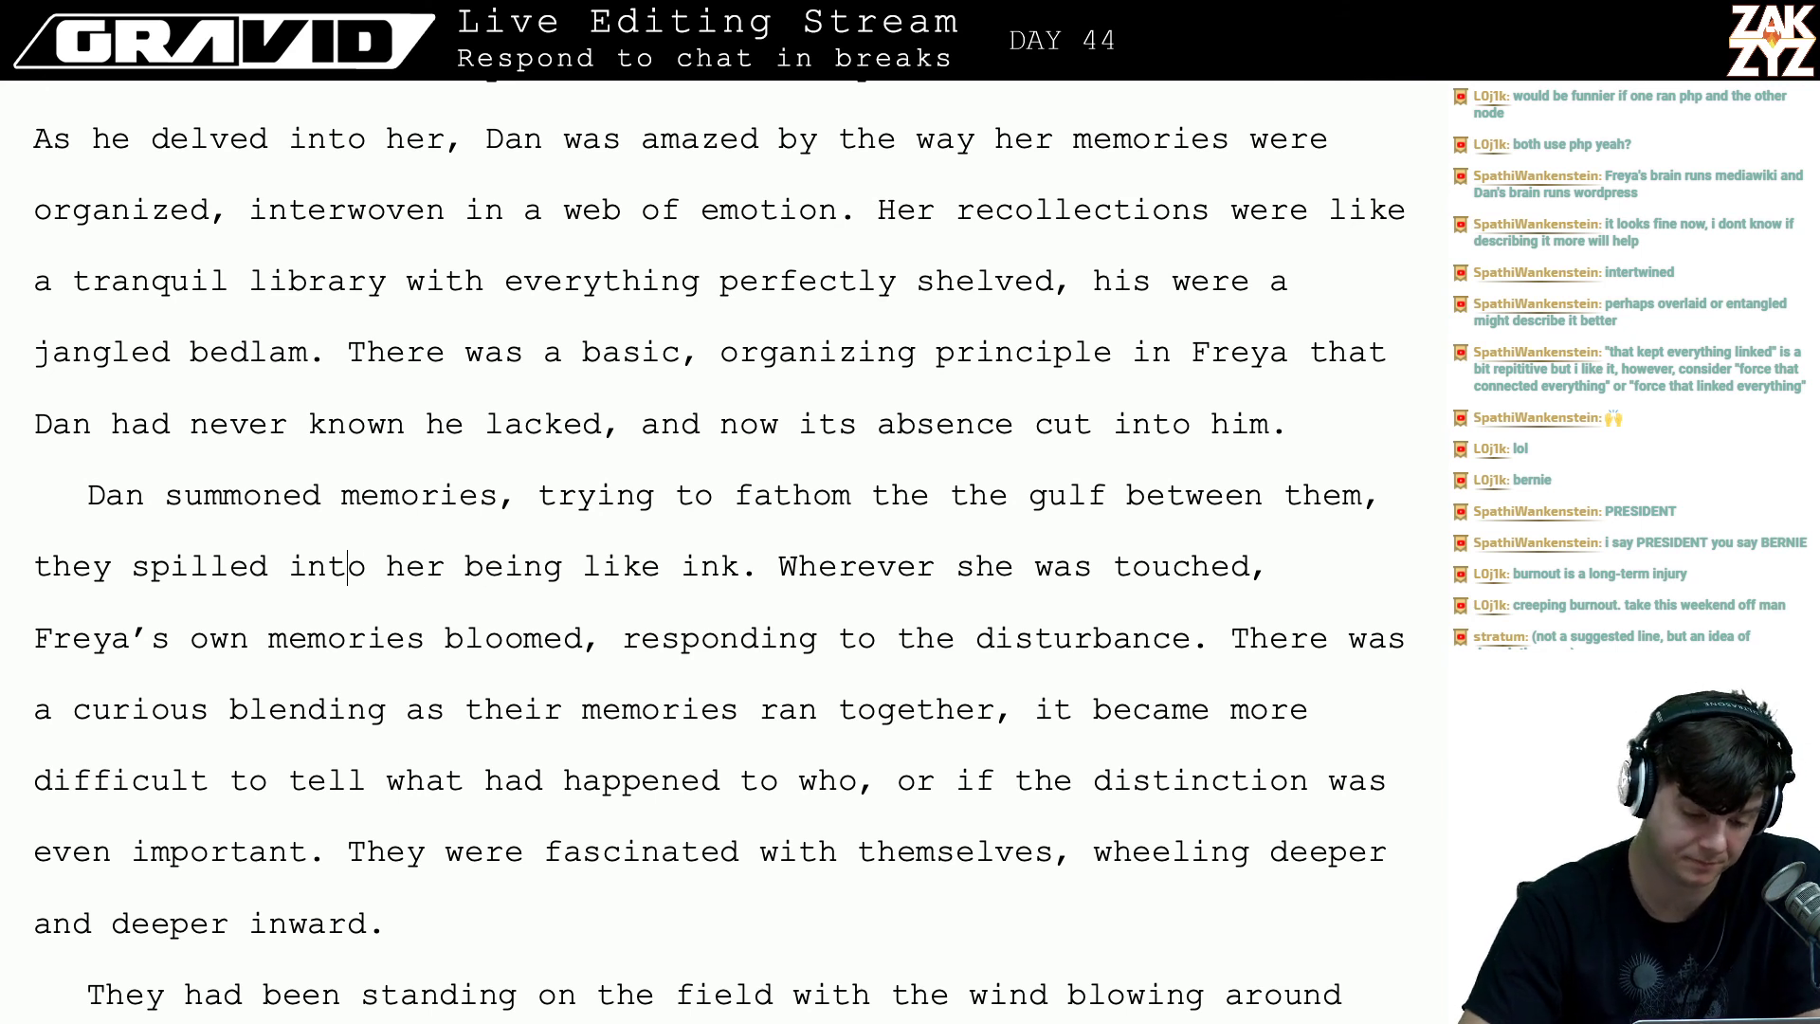
type("and")
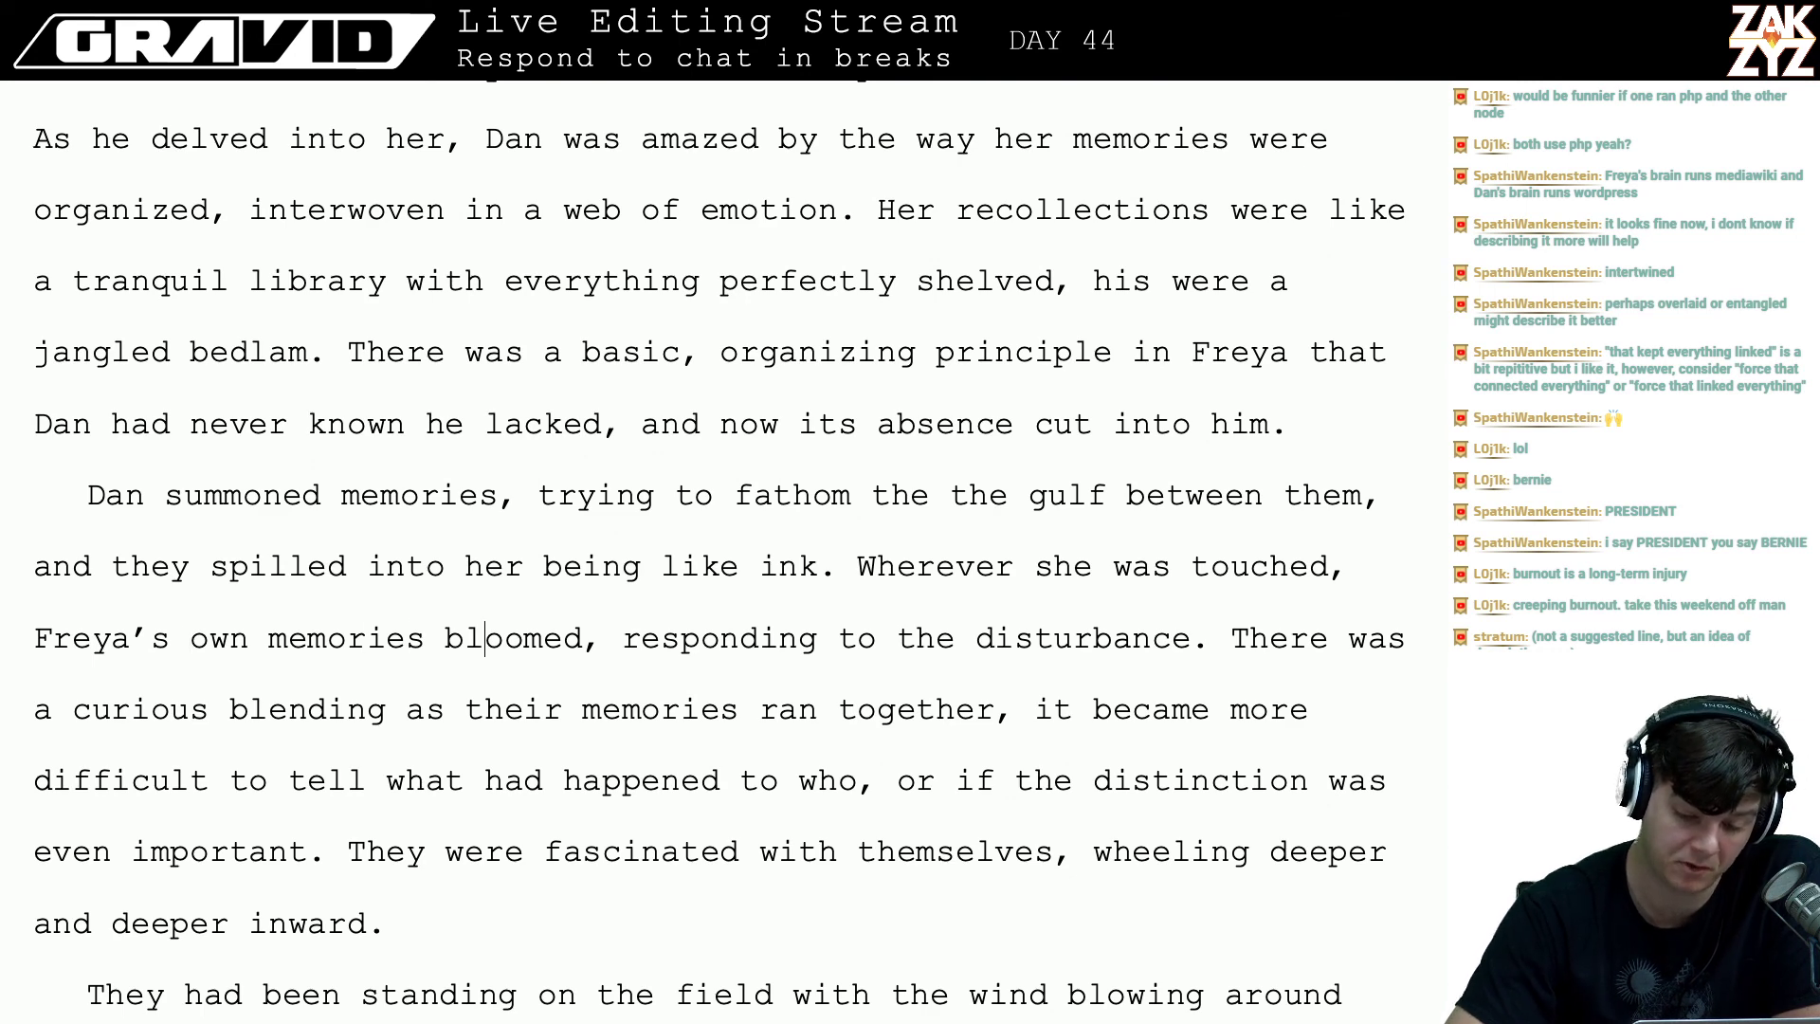
- End the sentence about Freya's own memories with "bloomed in response." in place of the comma after "bloomed"
scroll(703, 411, "down", 2)
left_click(608, 486)
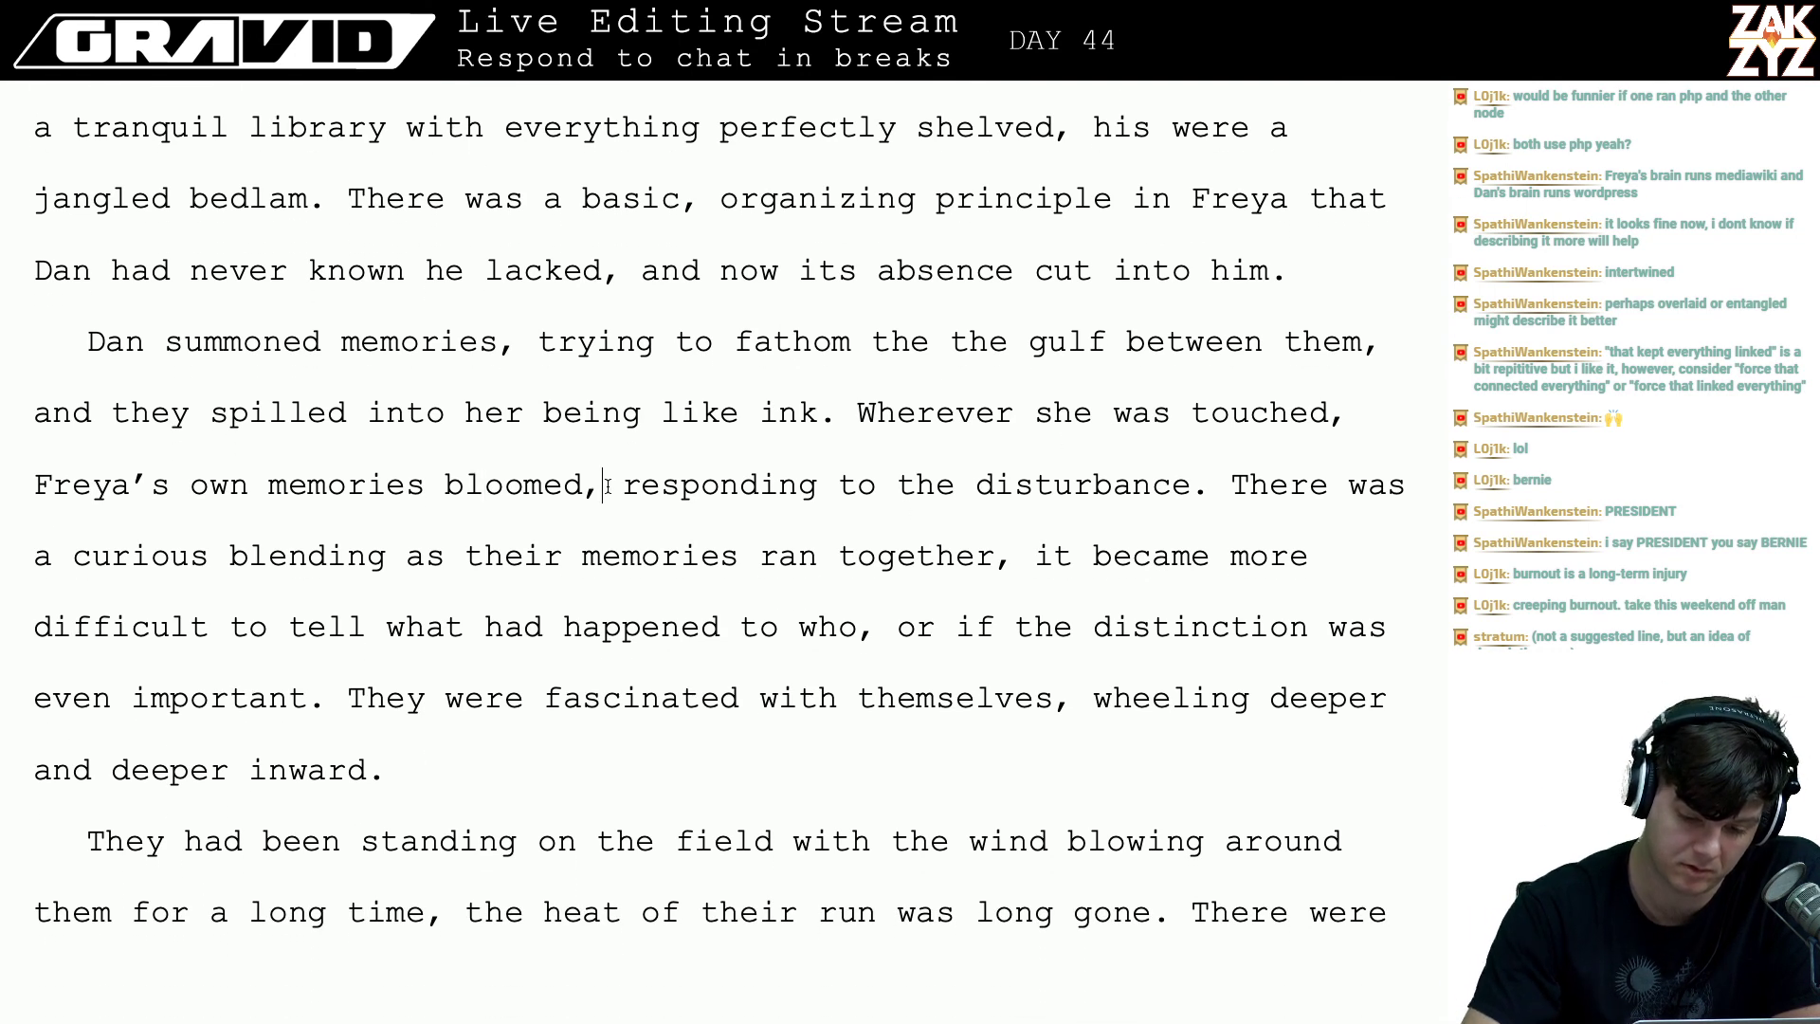
key("BackSpace")
type("in res")
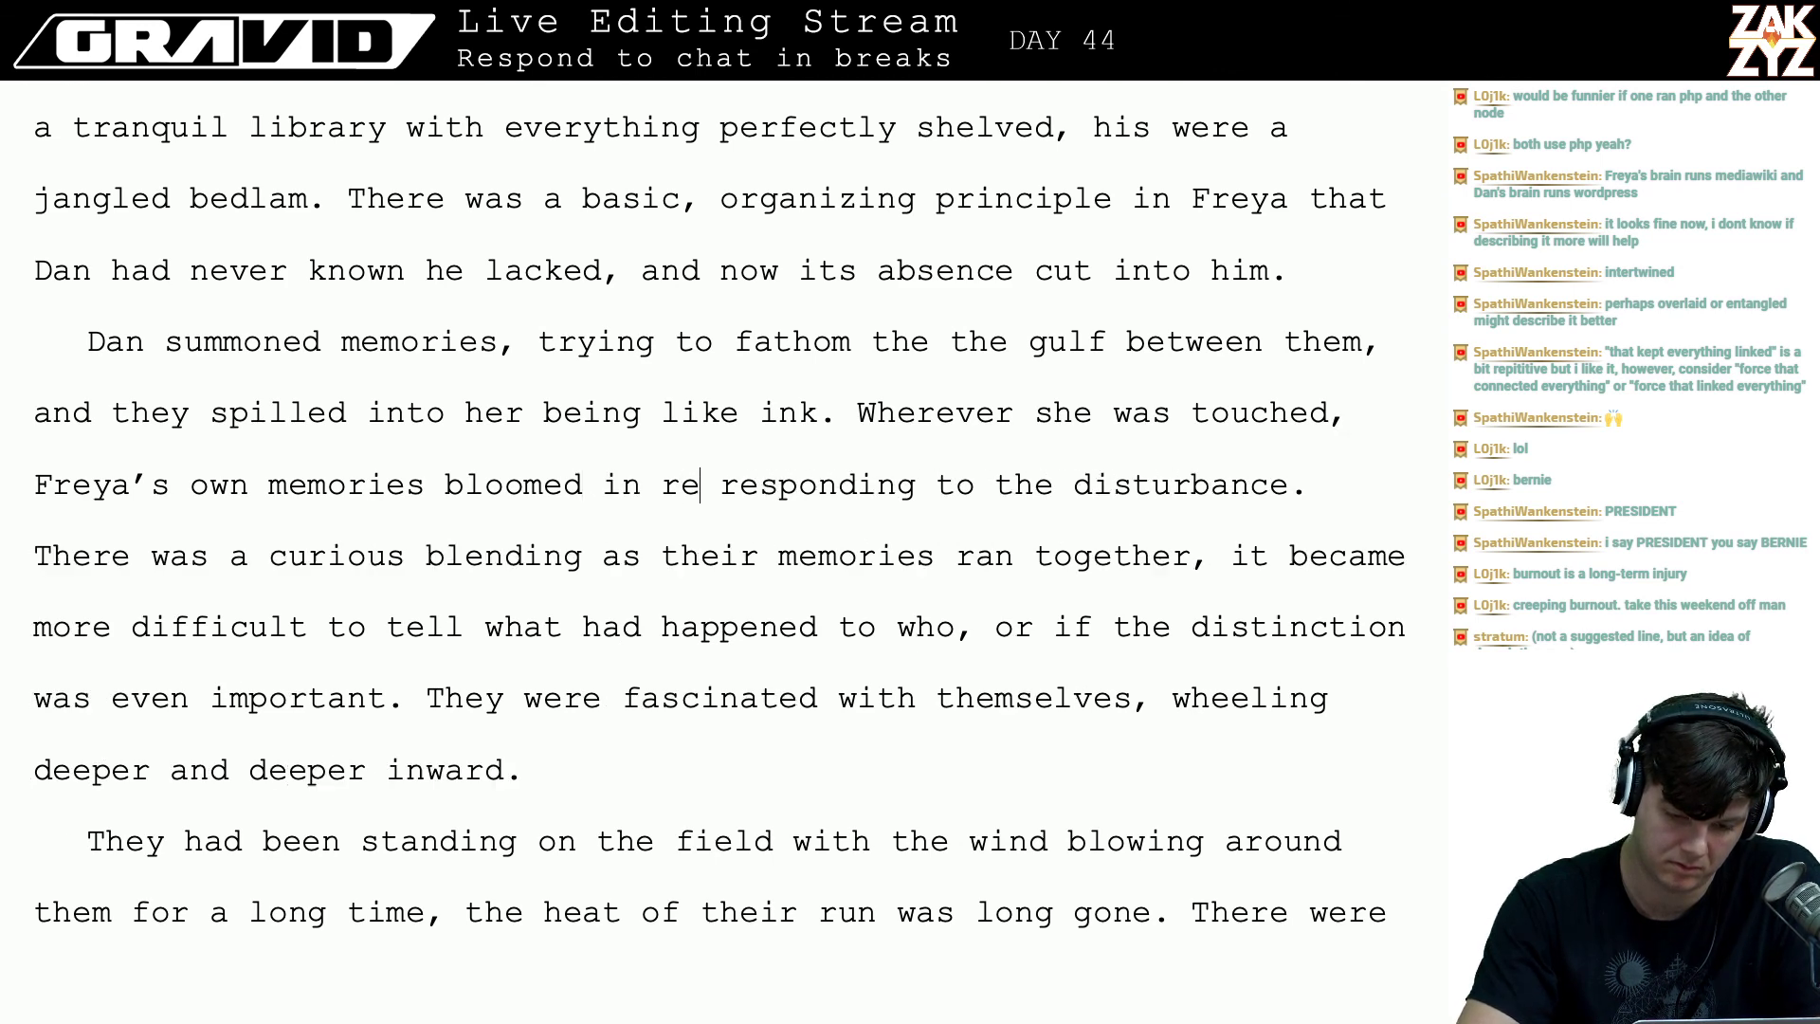
type("ponse")
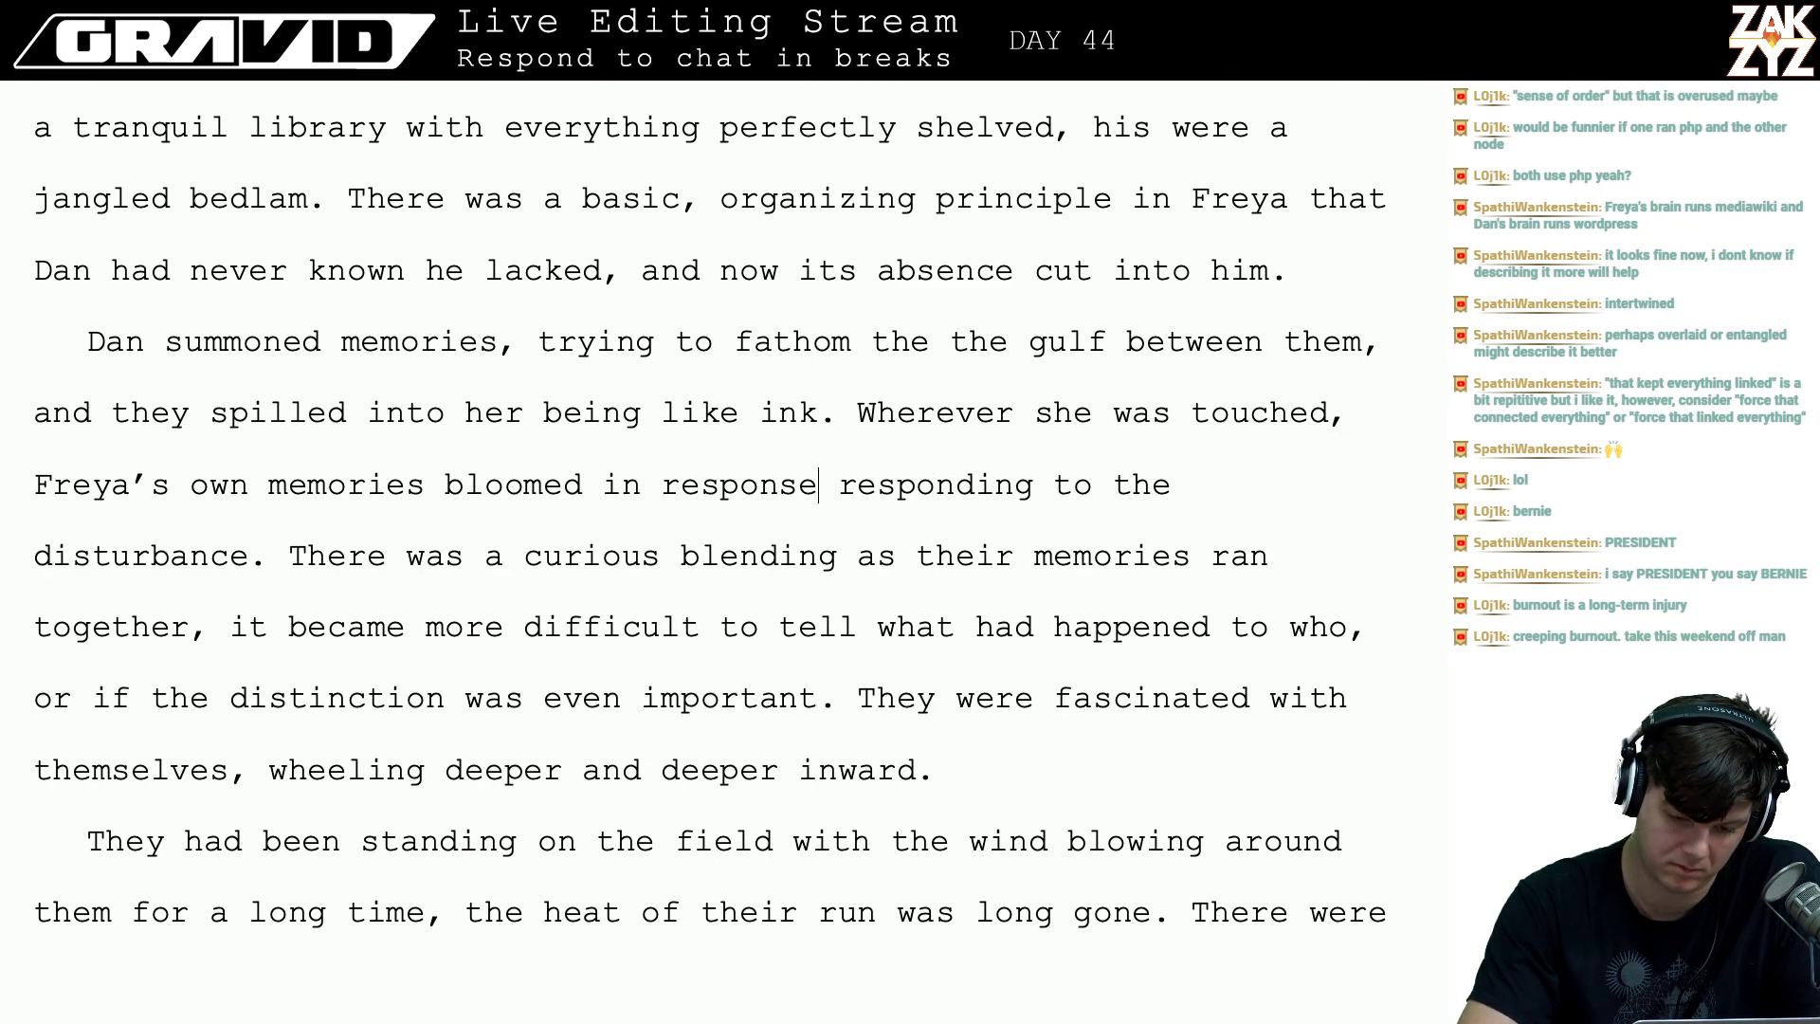
type(".")
- Delete the leftover phrase "responding to the disturbance." before "There was a curious blending"
key("shift+Down")
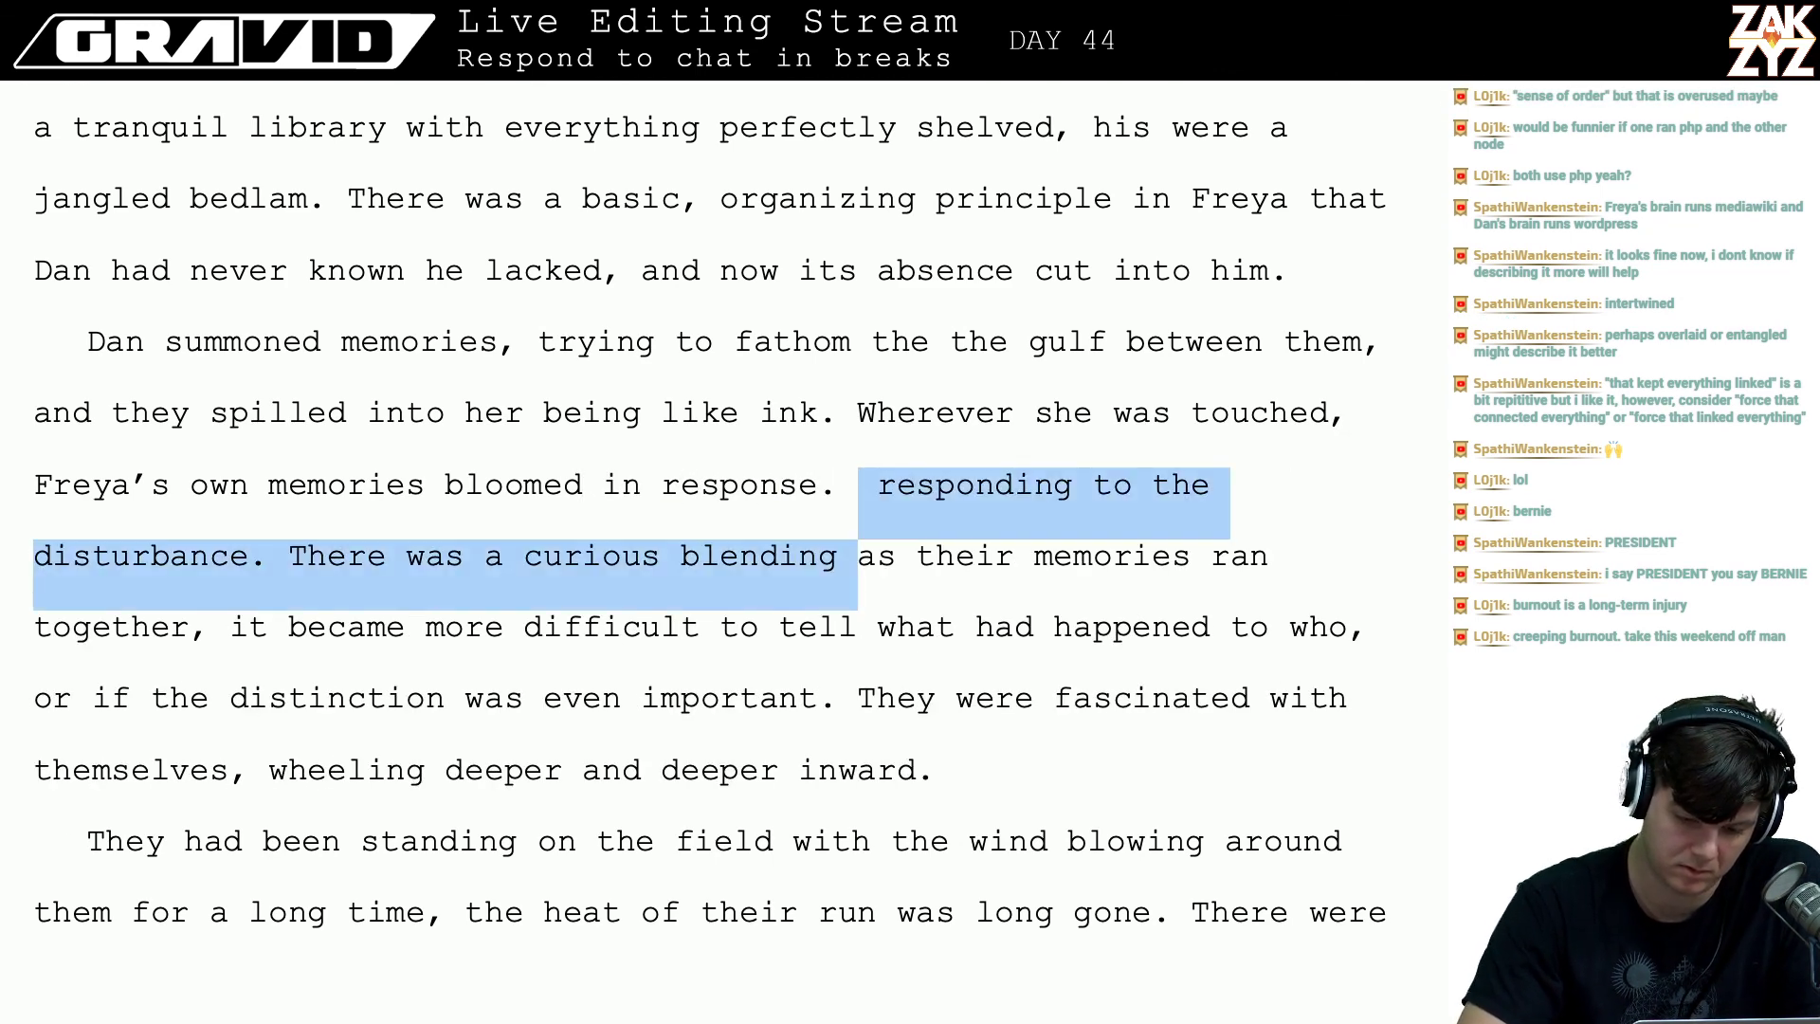
key("shift+Left")
key("shift+Left")
key("shift+Left")
key("shift+Left")
key("shift+Left")
key("shift+Left")
key("shift+Left")
key("shift+Left")
key("shift+Left")
key("shift+Left")
key("shift+Left")
key("shift+Left")
key("shift+Left")
key("shift+Left")
key("shift+Left")
key("shift+Left")
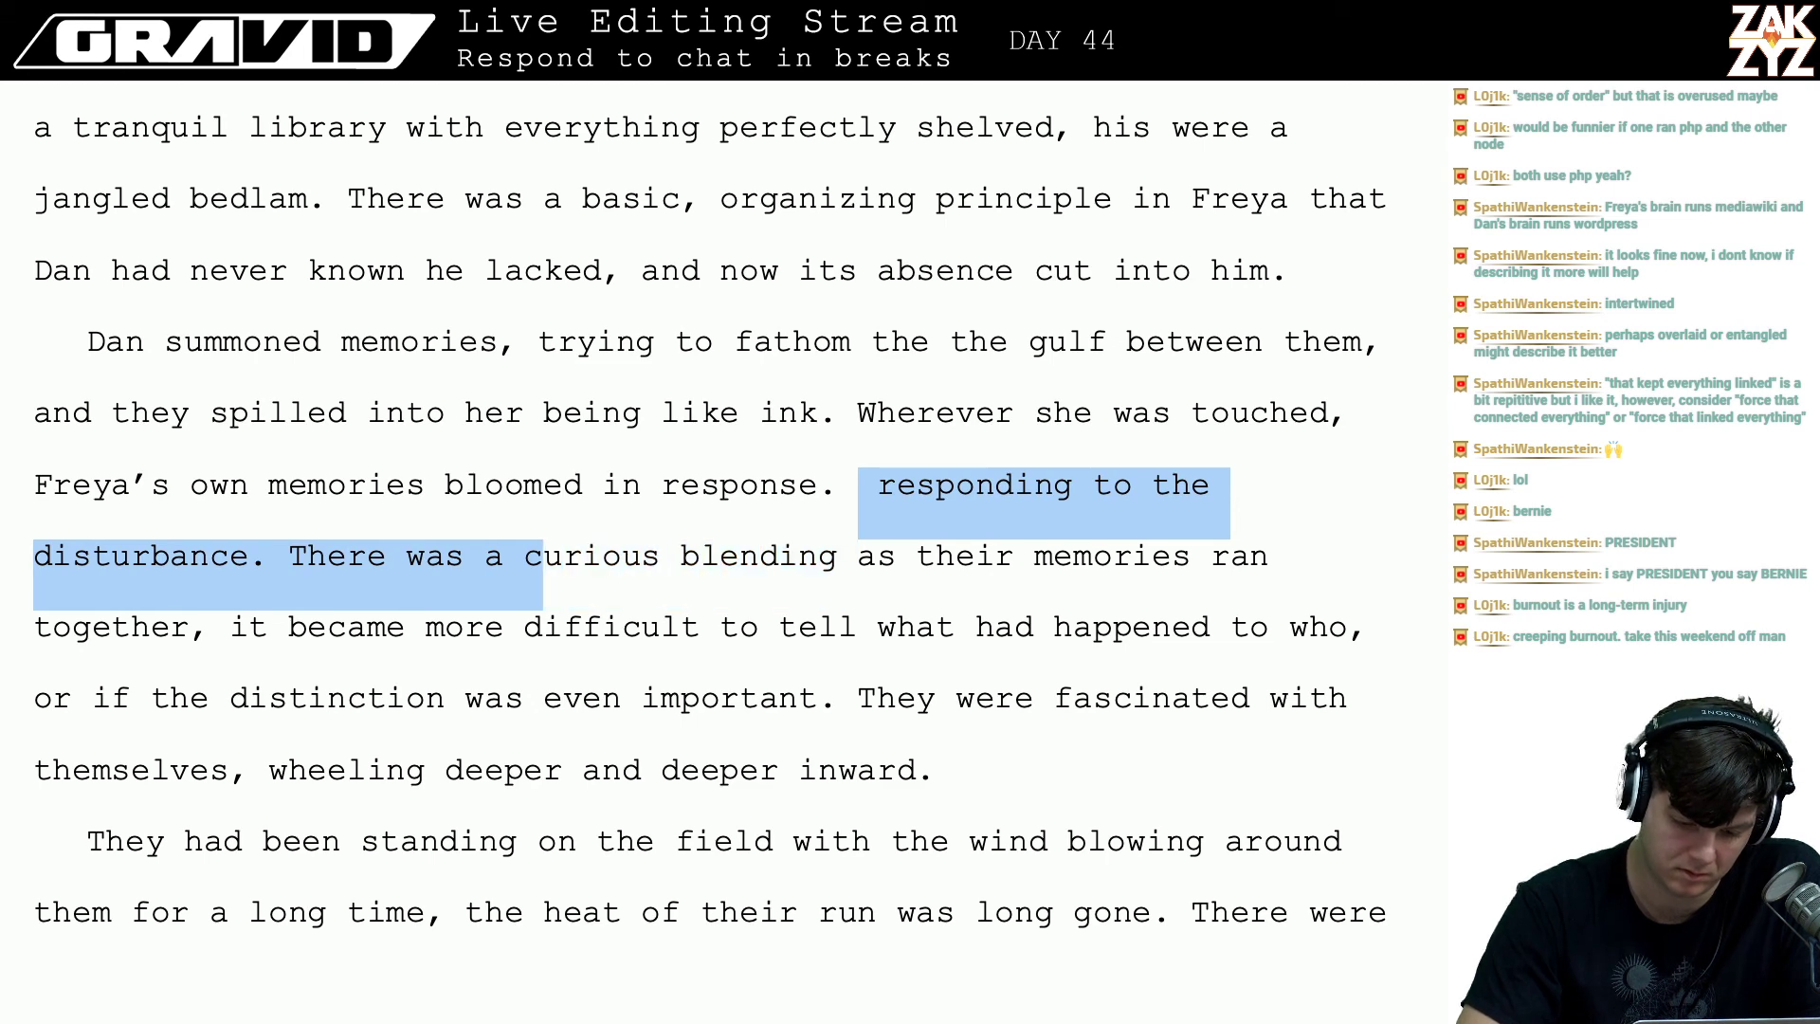
key("shift+Left")
key("shift+Left")
key("shift+Left")
key("shift+Left")
key("shift+Left")
key("shift+Left")
key("shift+Left")
key("shift+Left")
key("shift+Left")
key("shift+Left")
key("shift+Left")
key("shift+Left")
key("shift+Left")
key("shift+Left")
key("shift+Left")
key("shift+Left")
key("shift+Left")
key("shift+Left")
key("shift+Left")
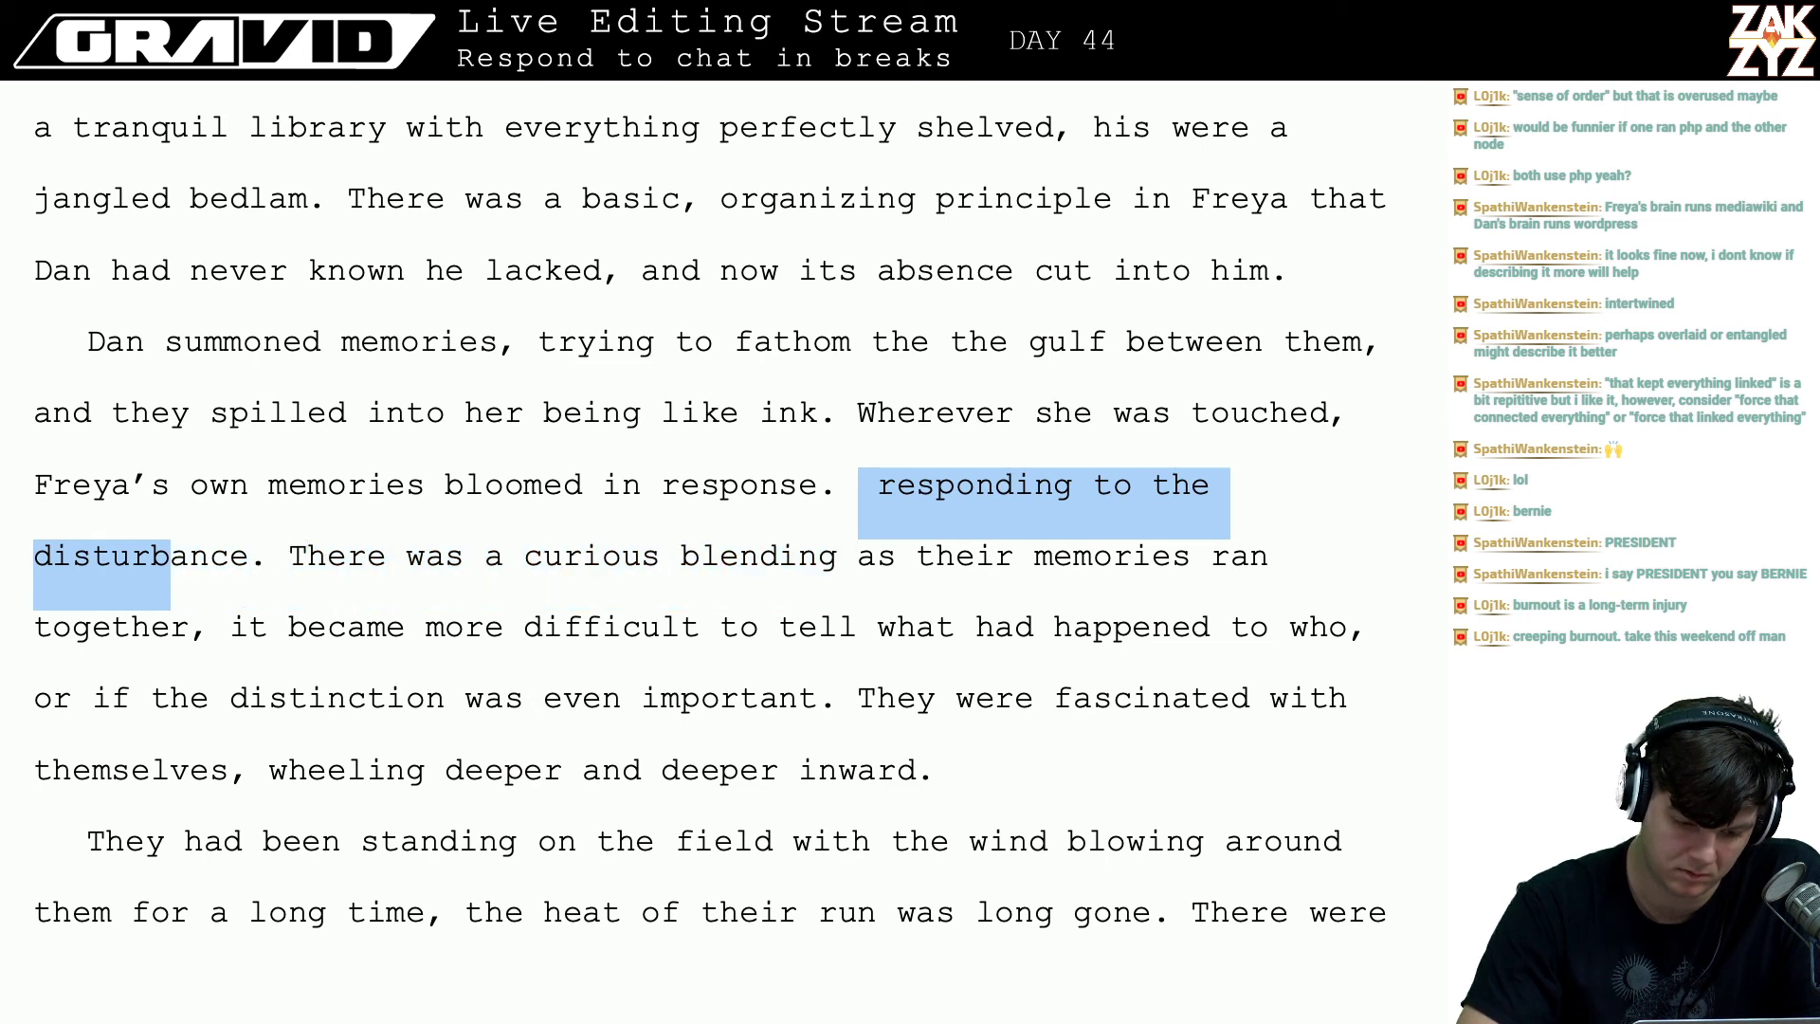
key("shift+Right")
key("shift+Right")
key("shift+Right")
key("shift+Right")
key("shift+Right")
key("Delete")
scroll(720, 512, "down", 2)
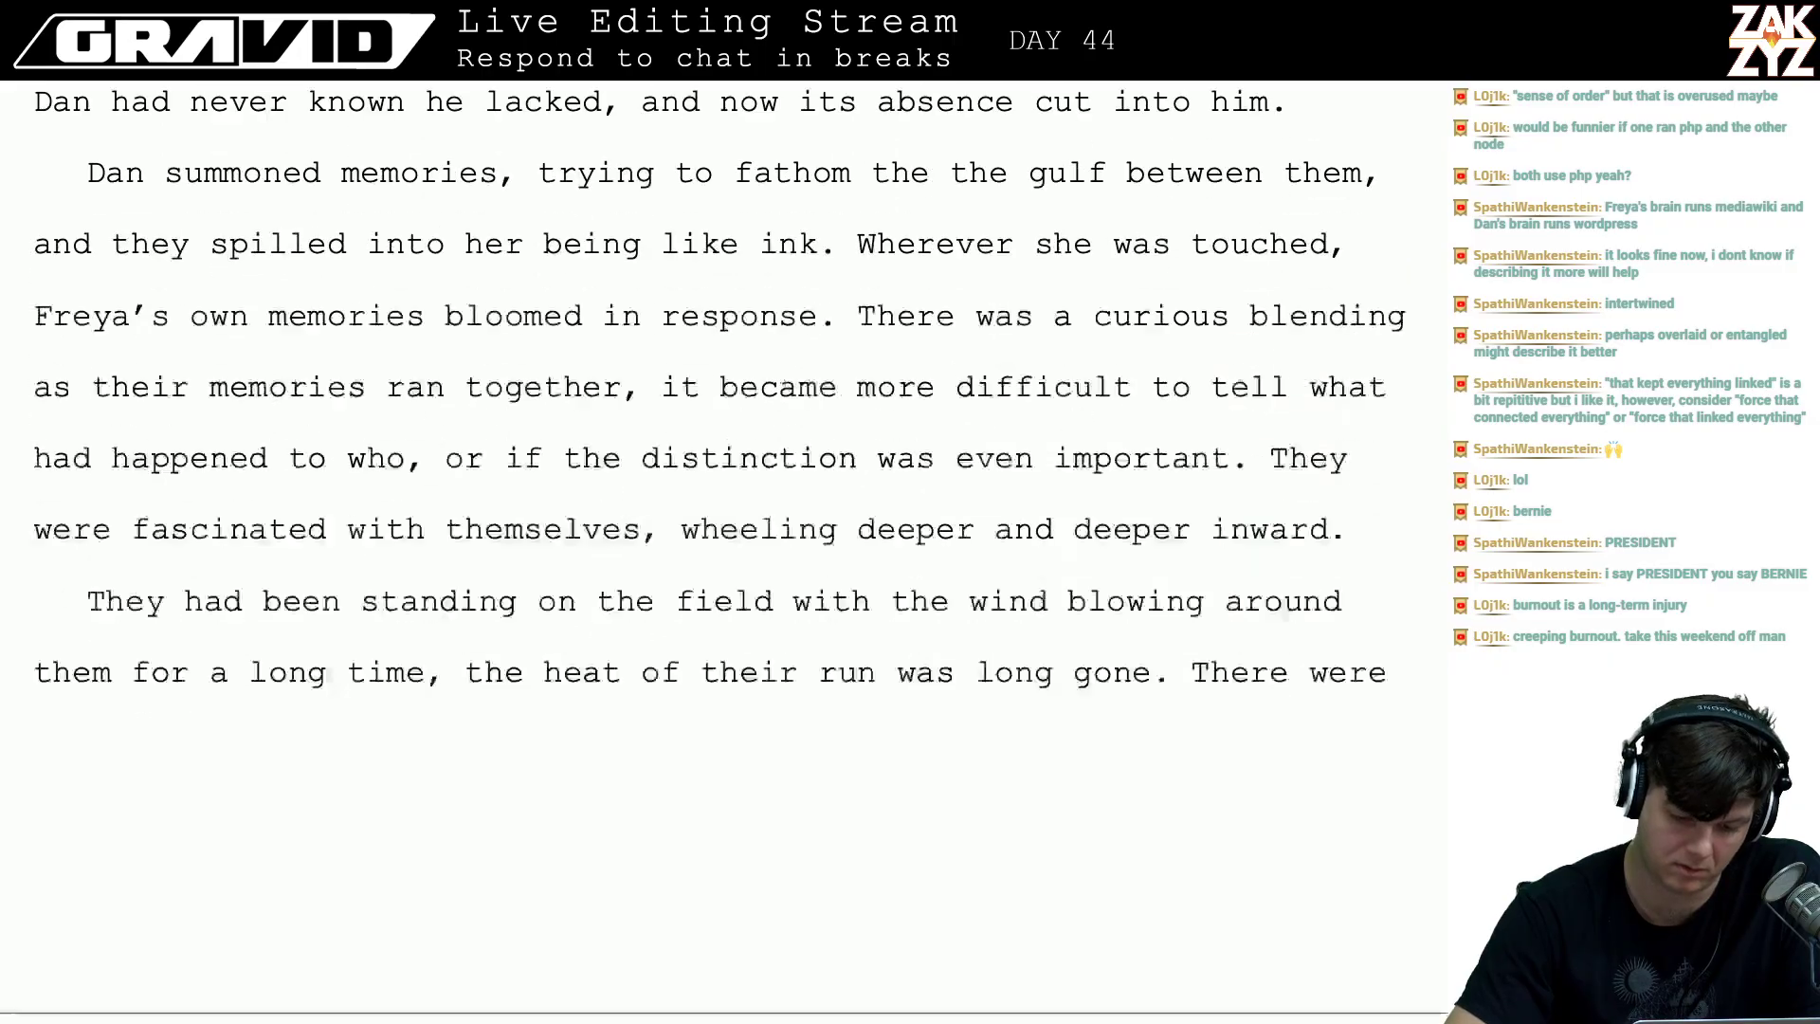
scroll(720, 550, "down", 10)
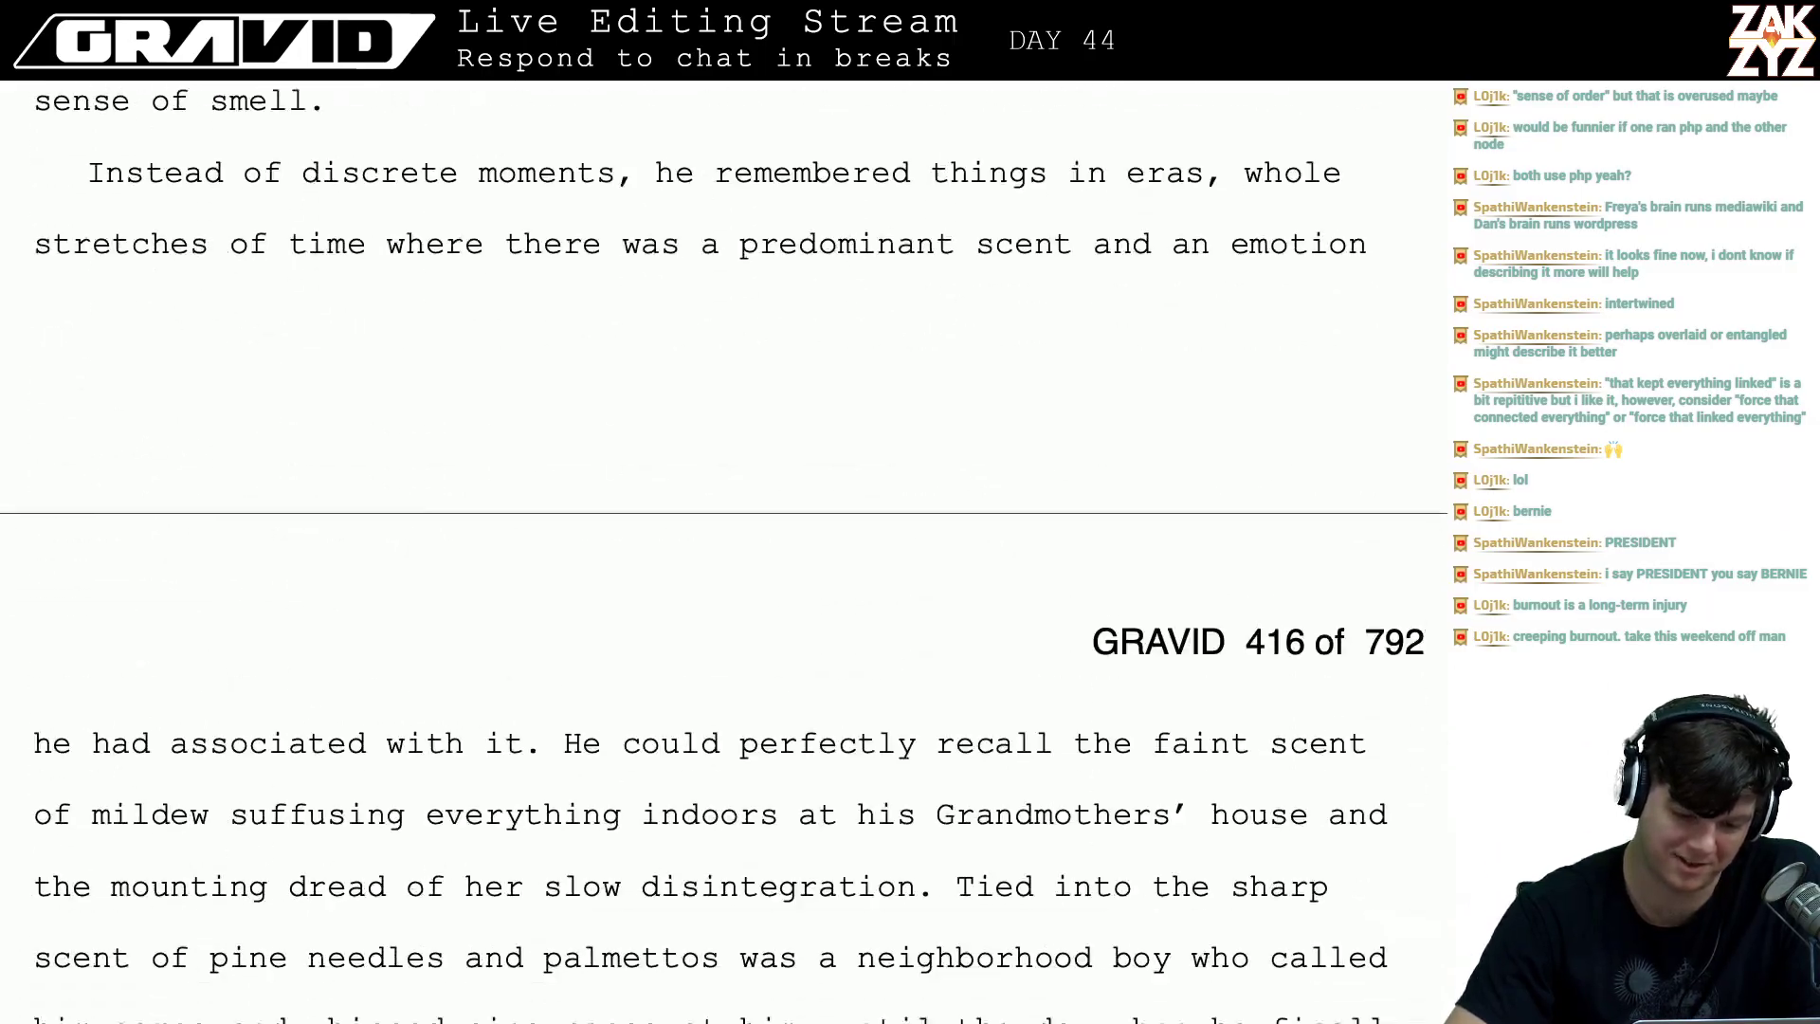
scroll(721, 550, "down", 15)
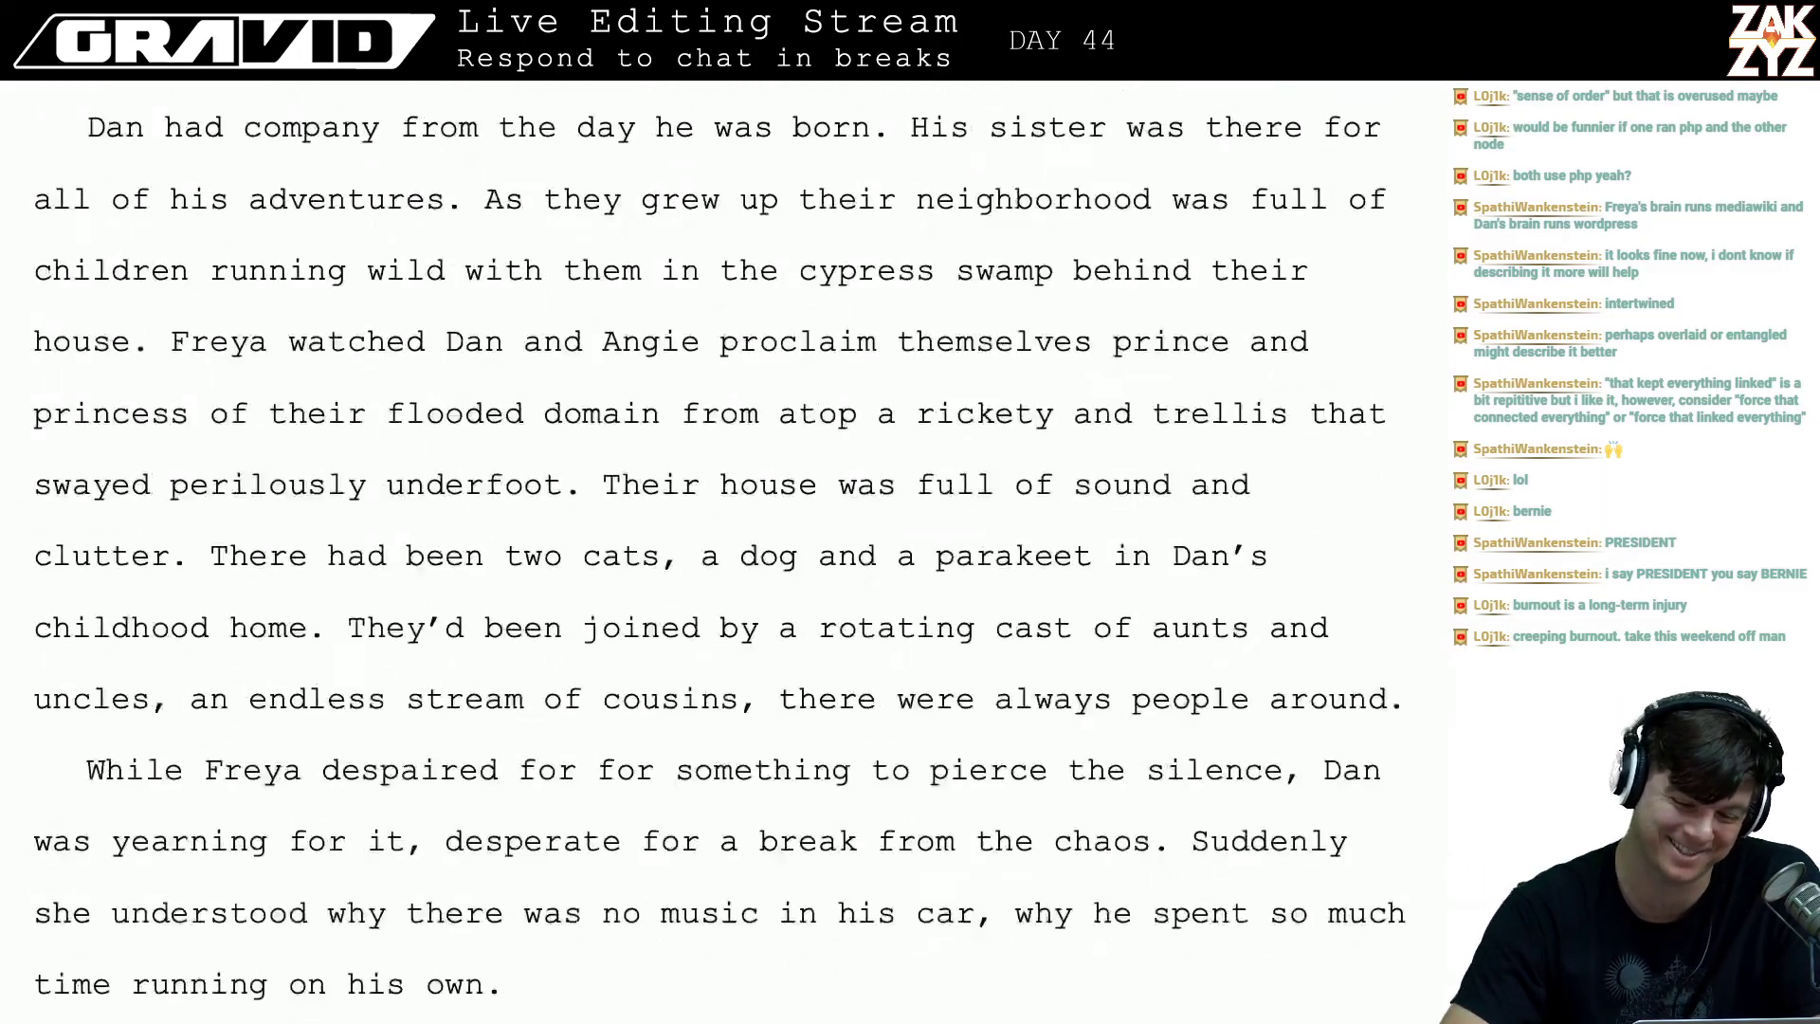
scroll(608, 484, "up", 15)
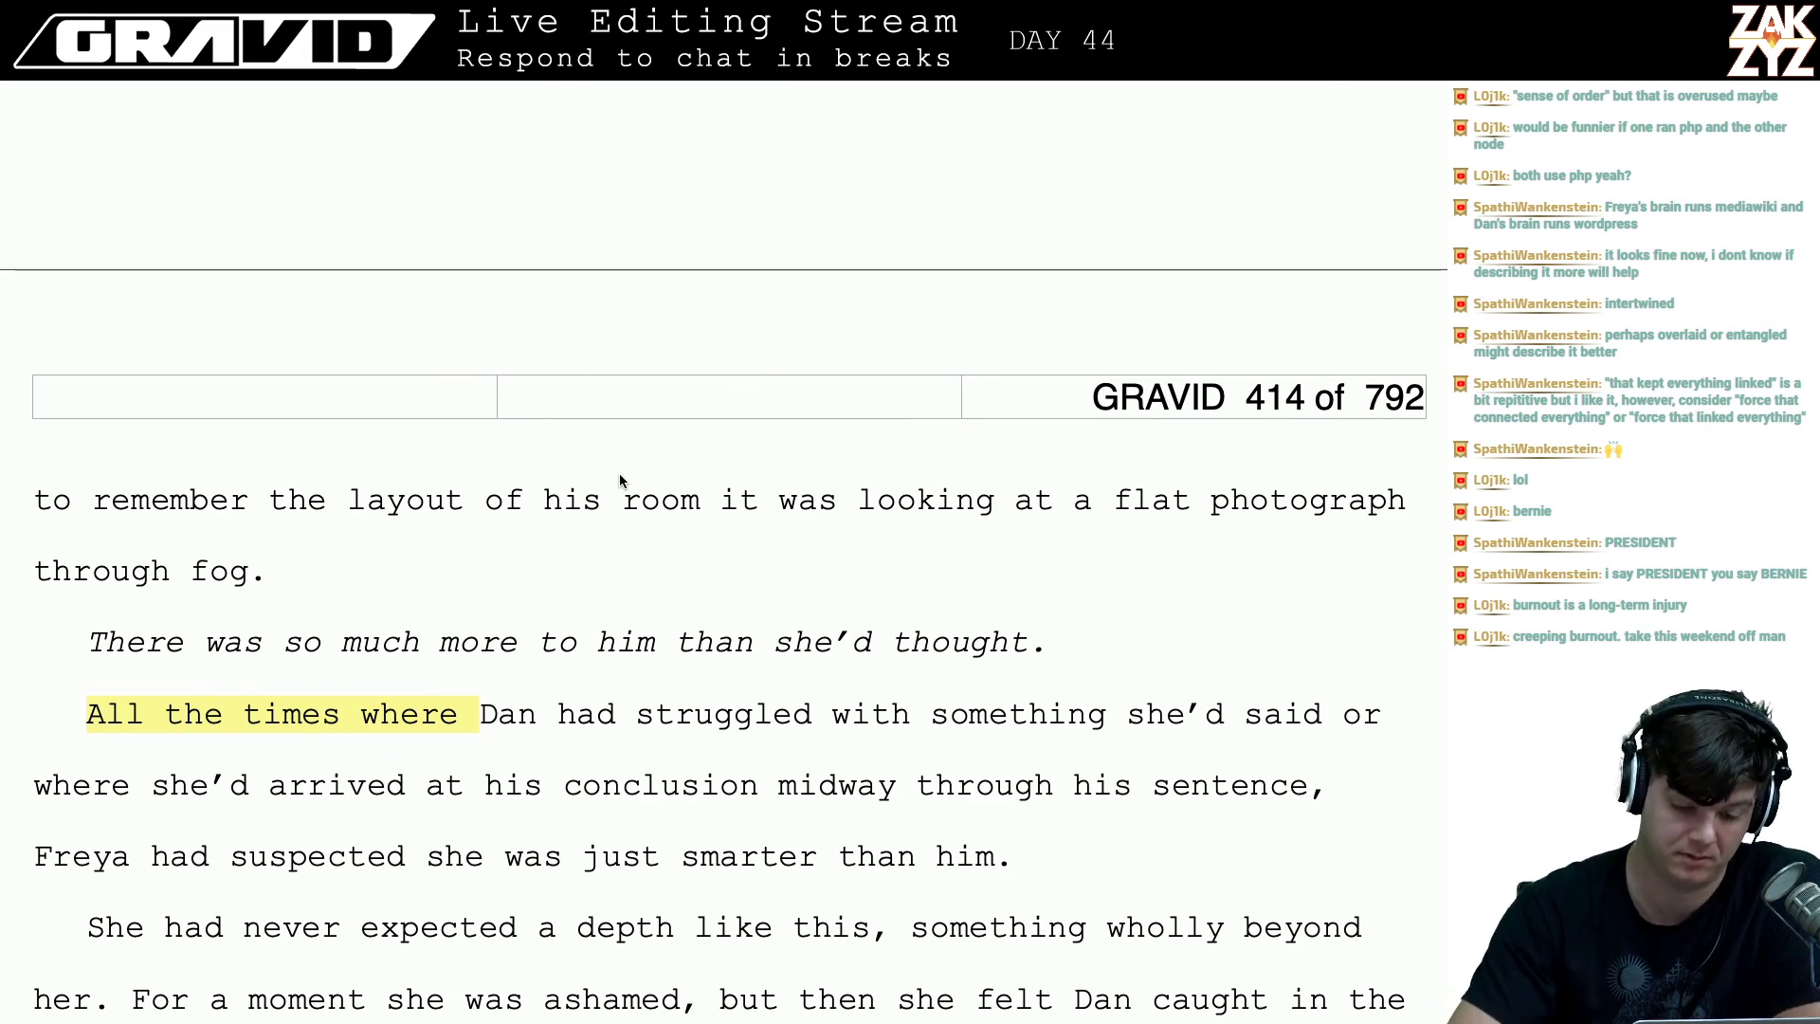
- Reread the passage from "She had never expected a depth like this" through the paragraphs about Dan's and Freya's childhoods
scroll(618, 473, "down", 7)
key("BackSpace")
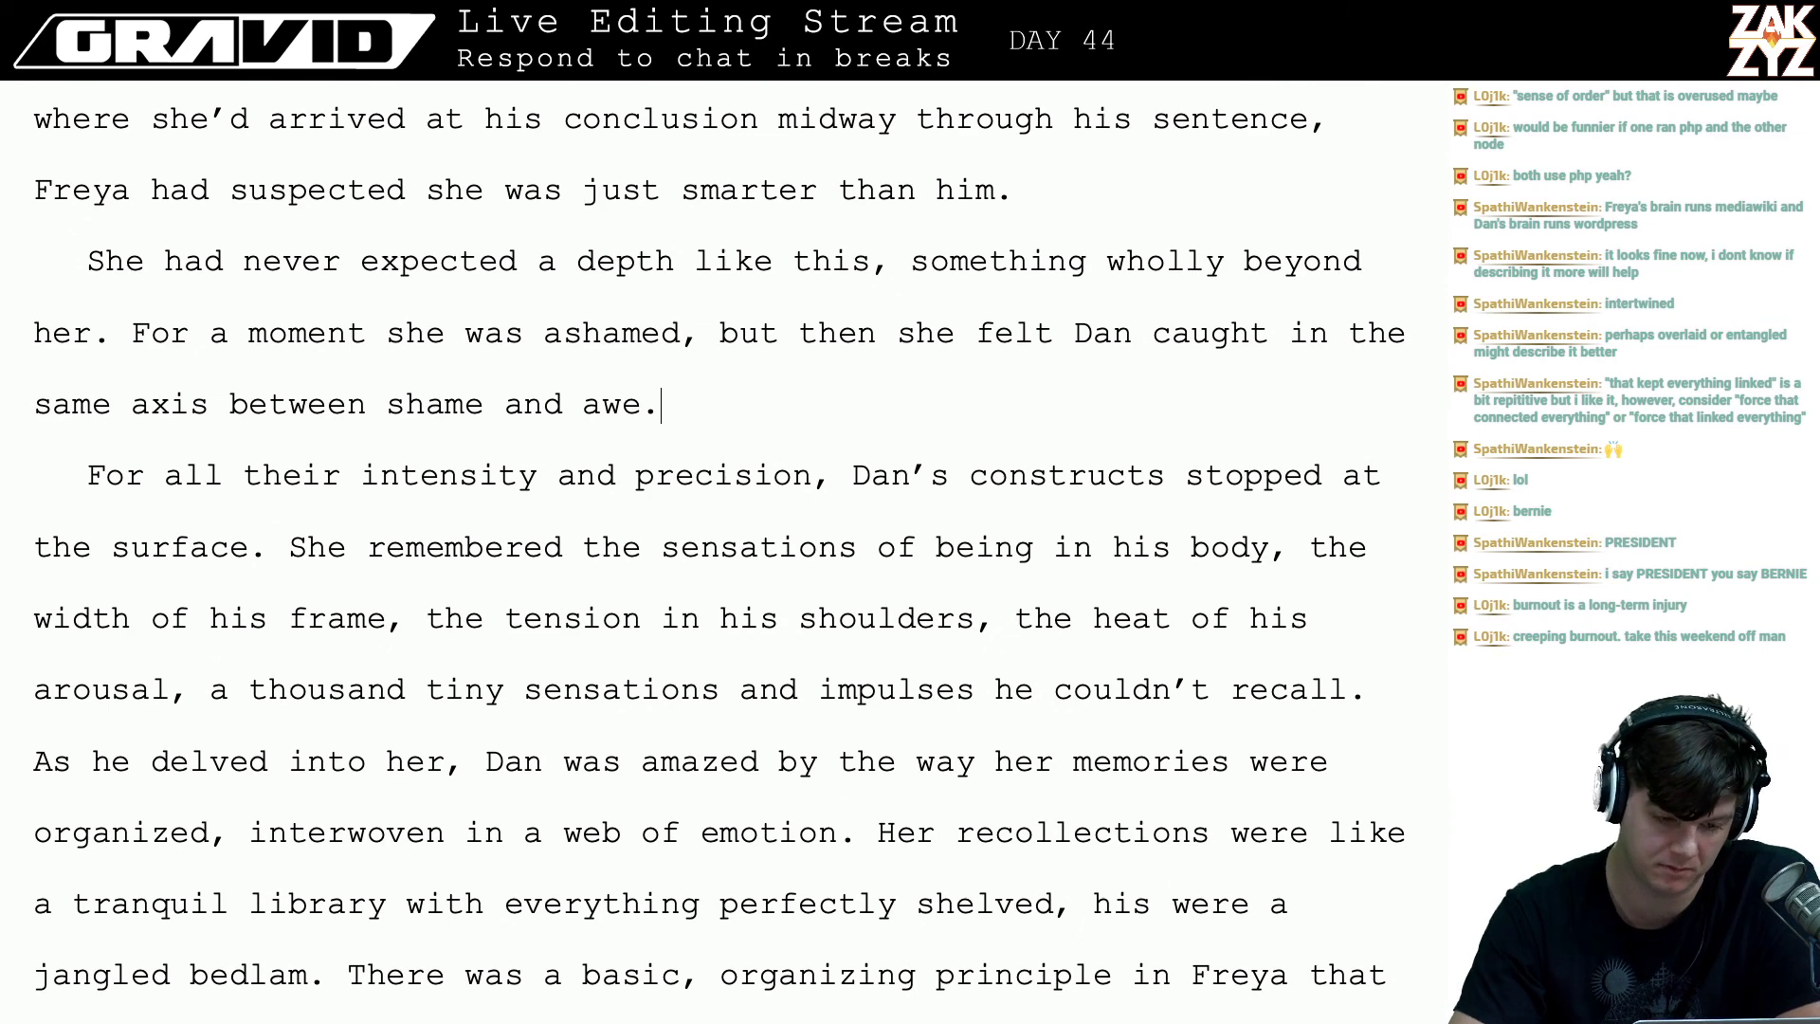
key("Down")
key("Down")
key("Down")
key("Down")
key("Down")
key("Down")
key("Down")
key("Down")
key("Down")
key("Down")
key("Down")
key("Down")
key("Down")
key("Down")
key("Down")
key("Down")
key("Down")
key("Down")
key("Down")
key("Down")
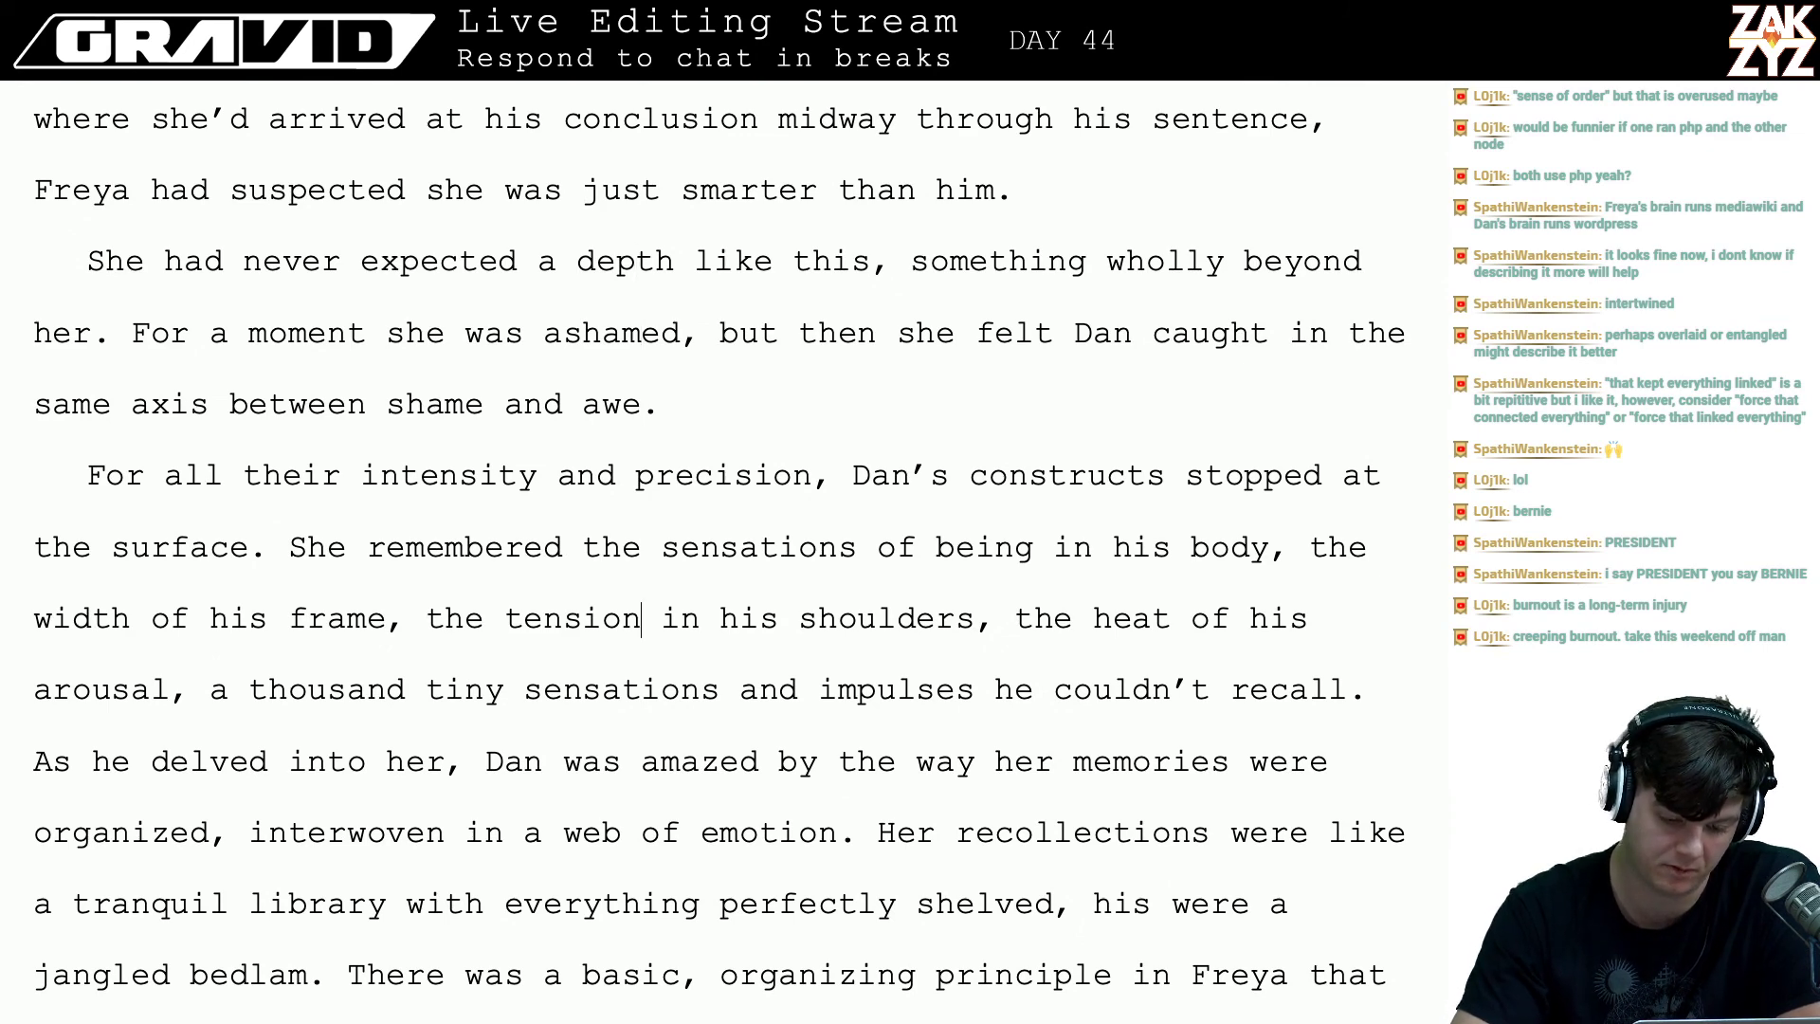
key("Up")
key("Up")
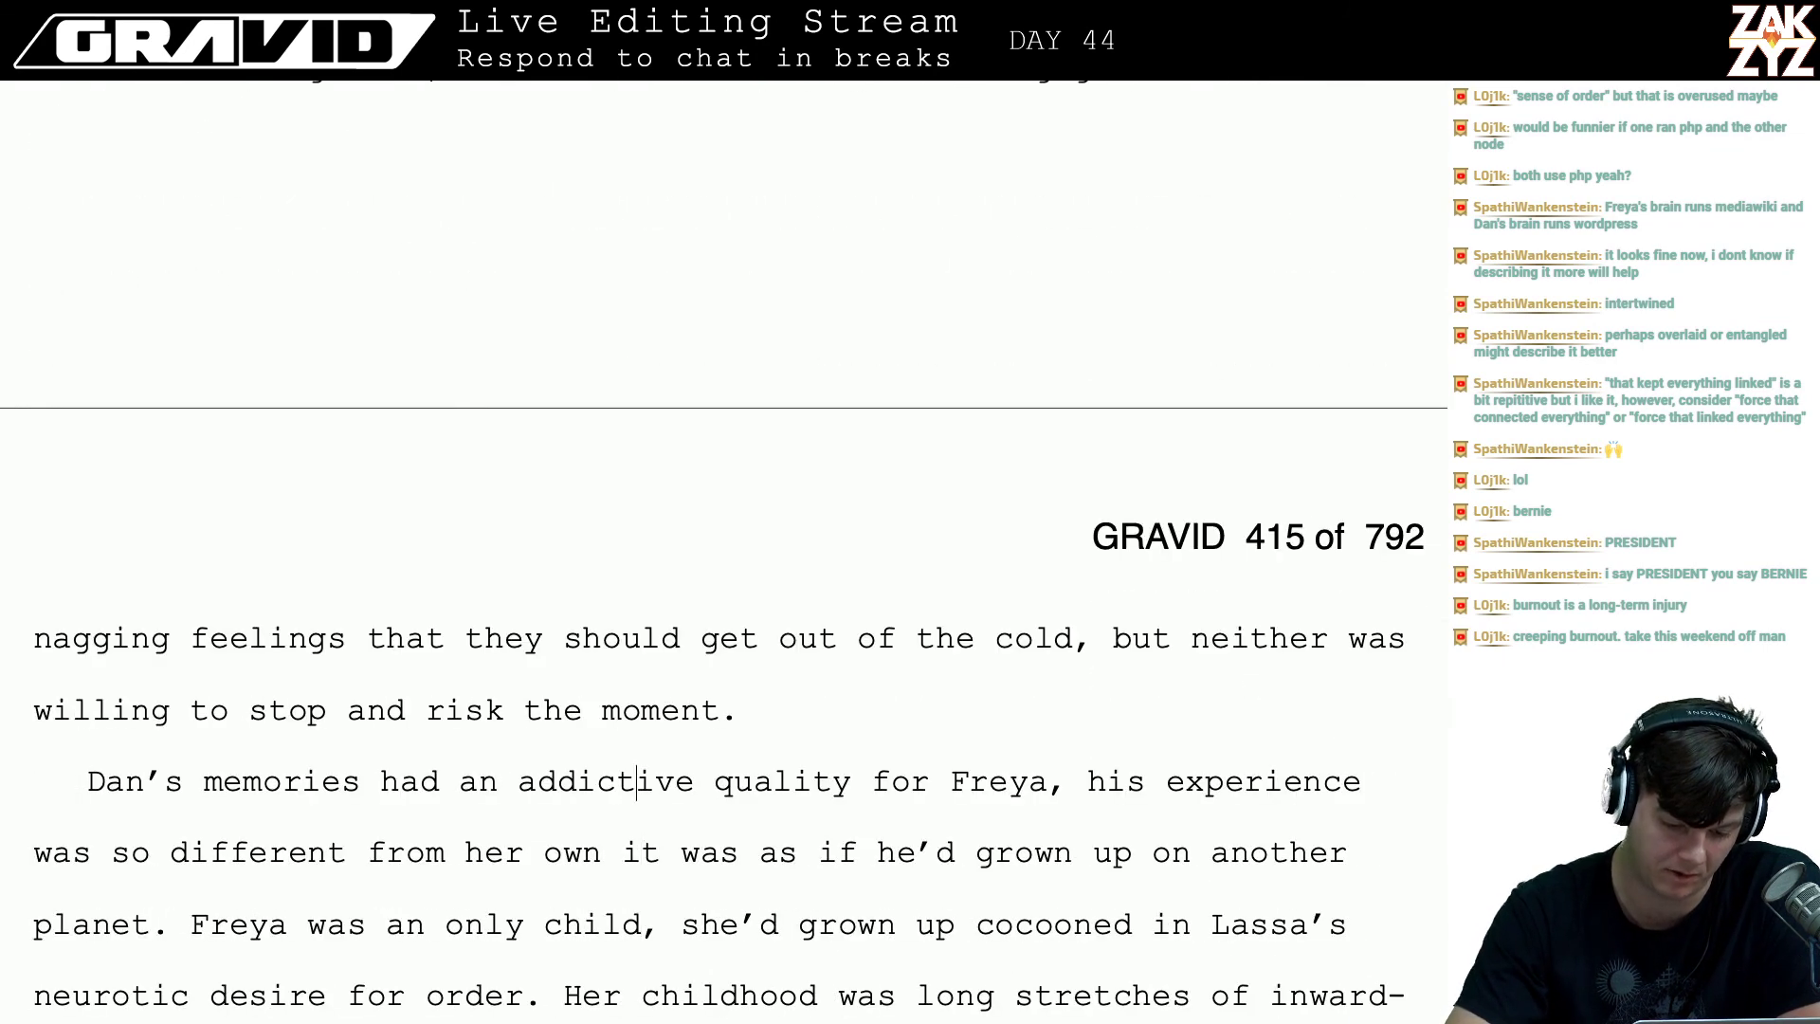
scroll(724, 568, "down", 6)
scroll(723, 569, "down", 10)
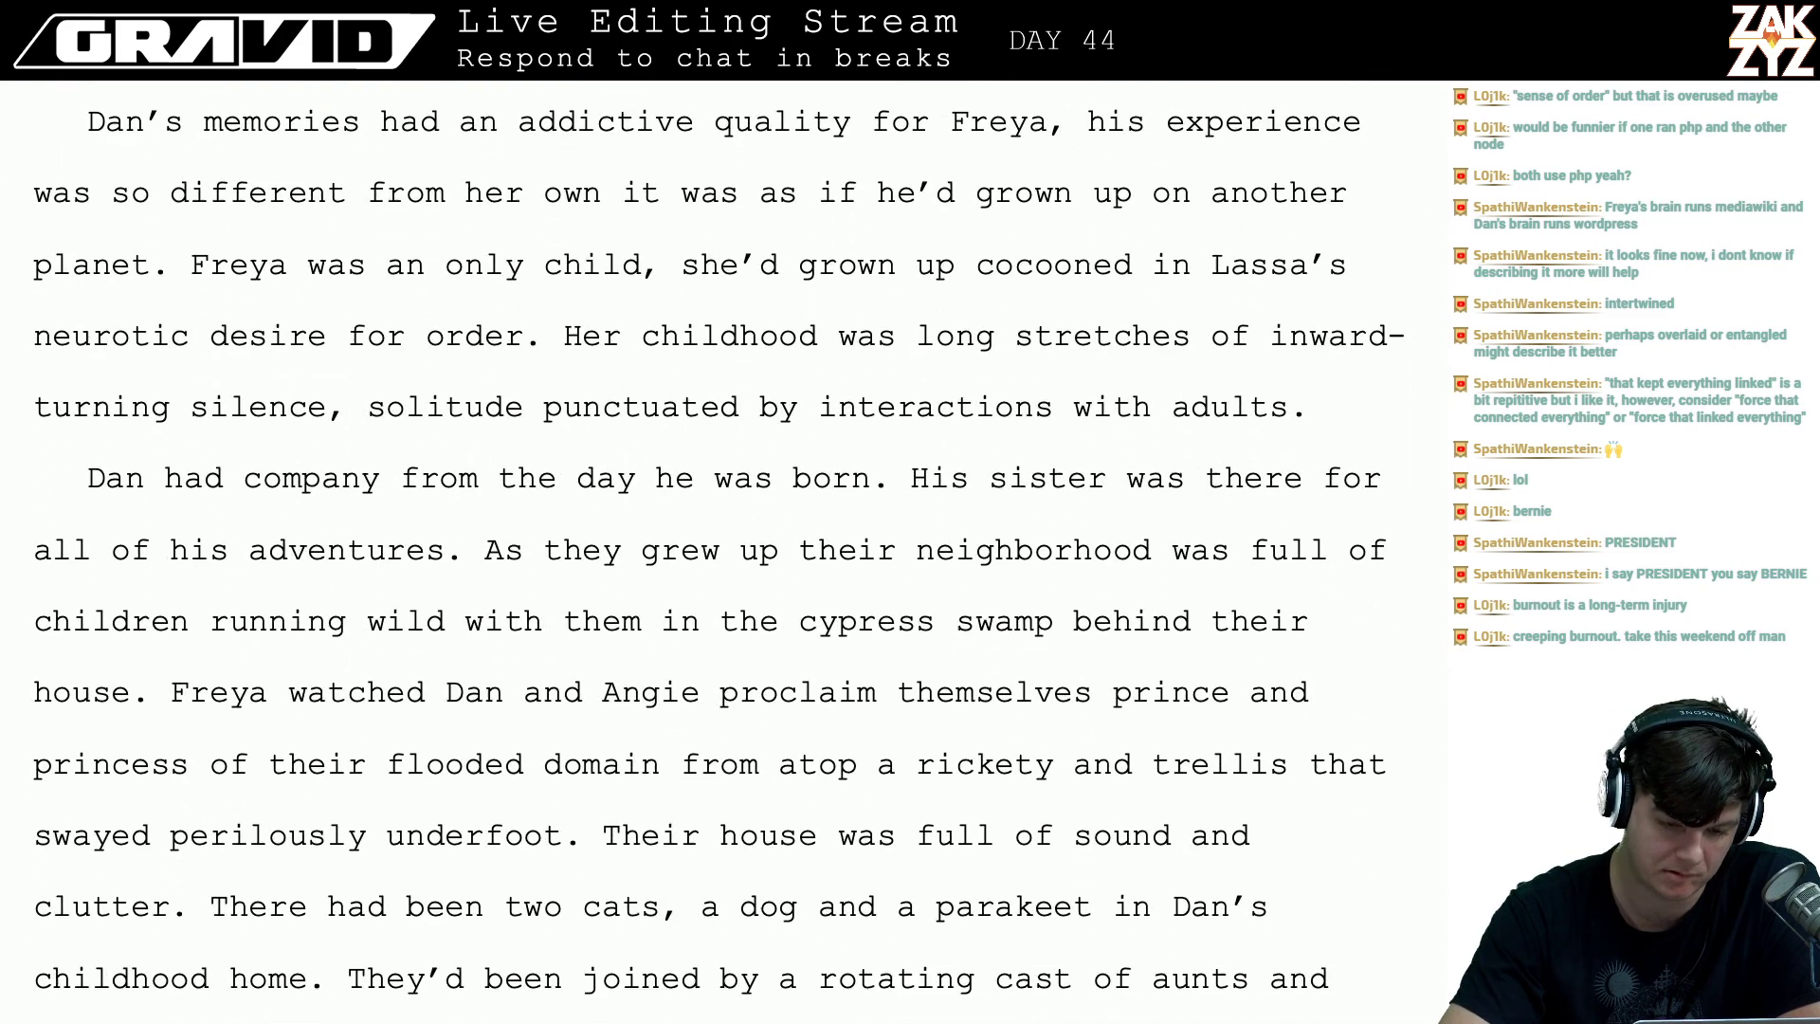
scroll(723, 569, "up", 2)
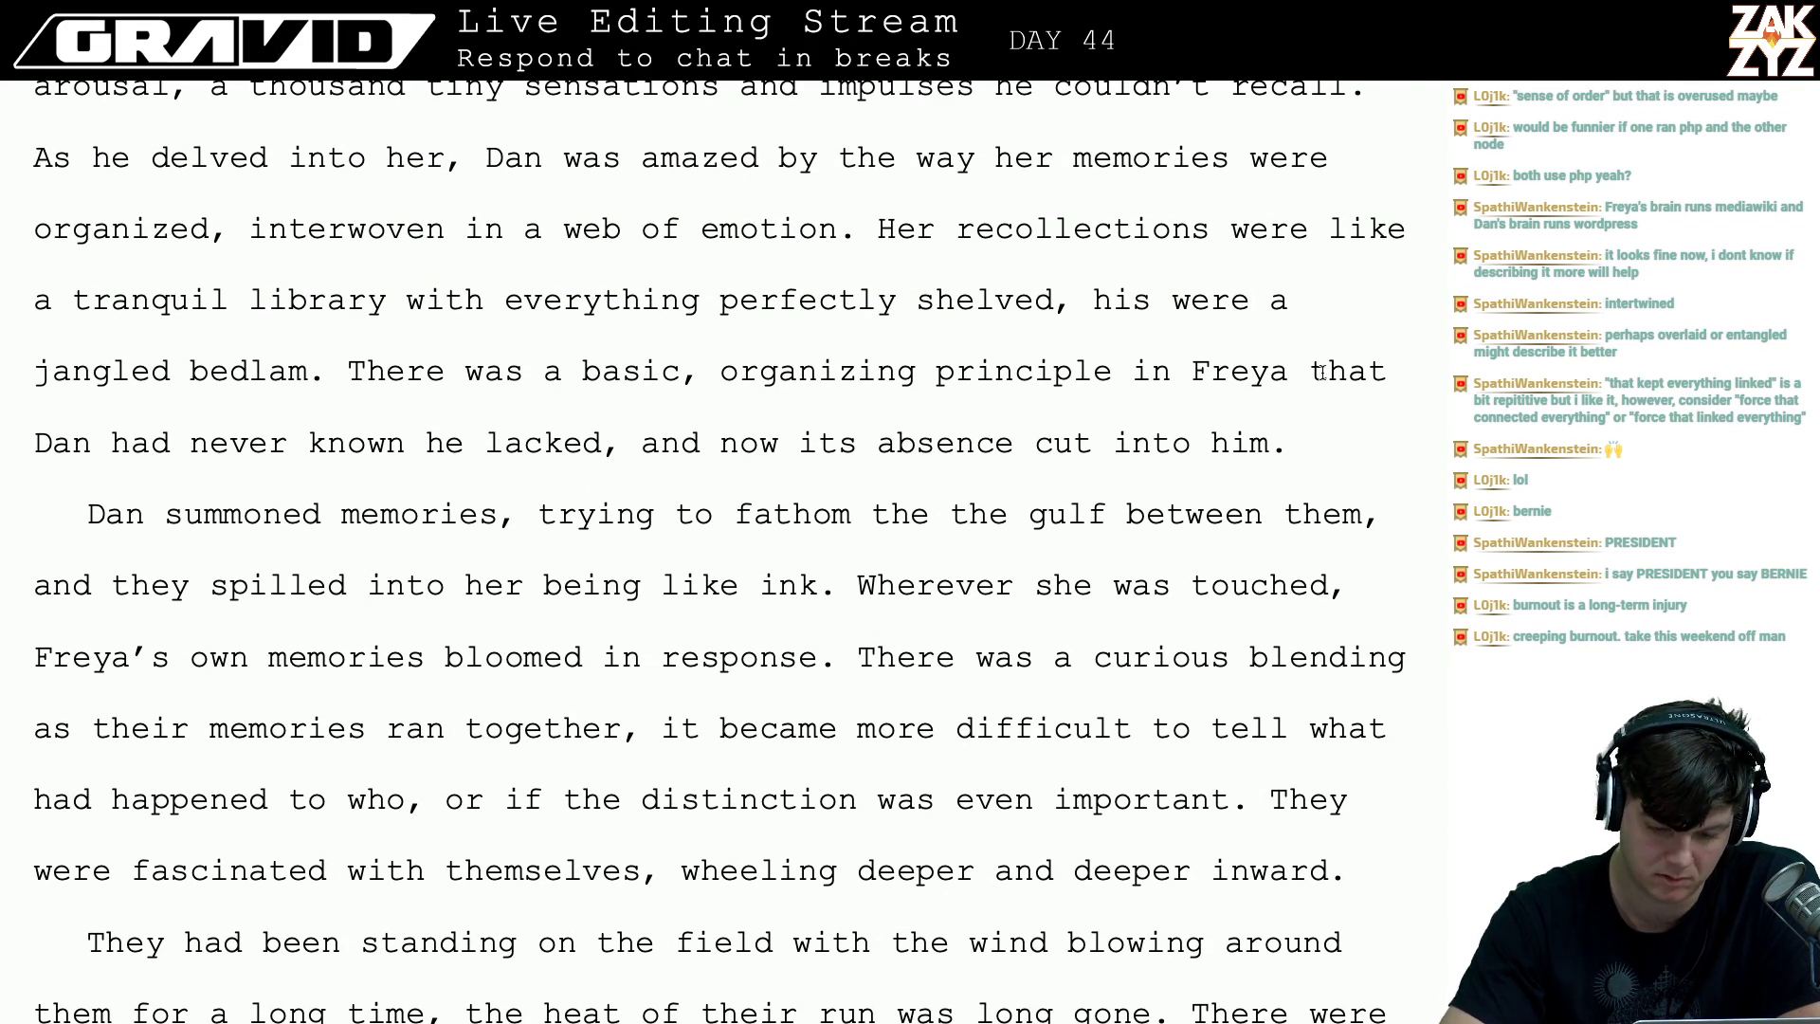
- Insert a block of blank lines between "cut into him." and the paragraph starting "Dan summoned memories"
left_click(1309, 479)
key("Return")
key("Return")
key("Return")
key("Return")
key("Return")
key("Return")
key("Return")
key("Return")
key("Return")
key("Return")
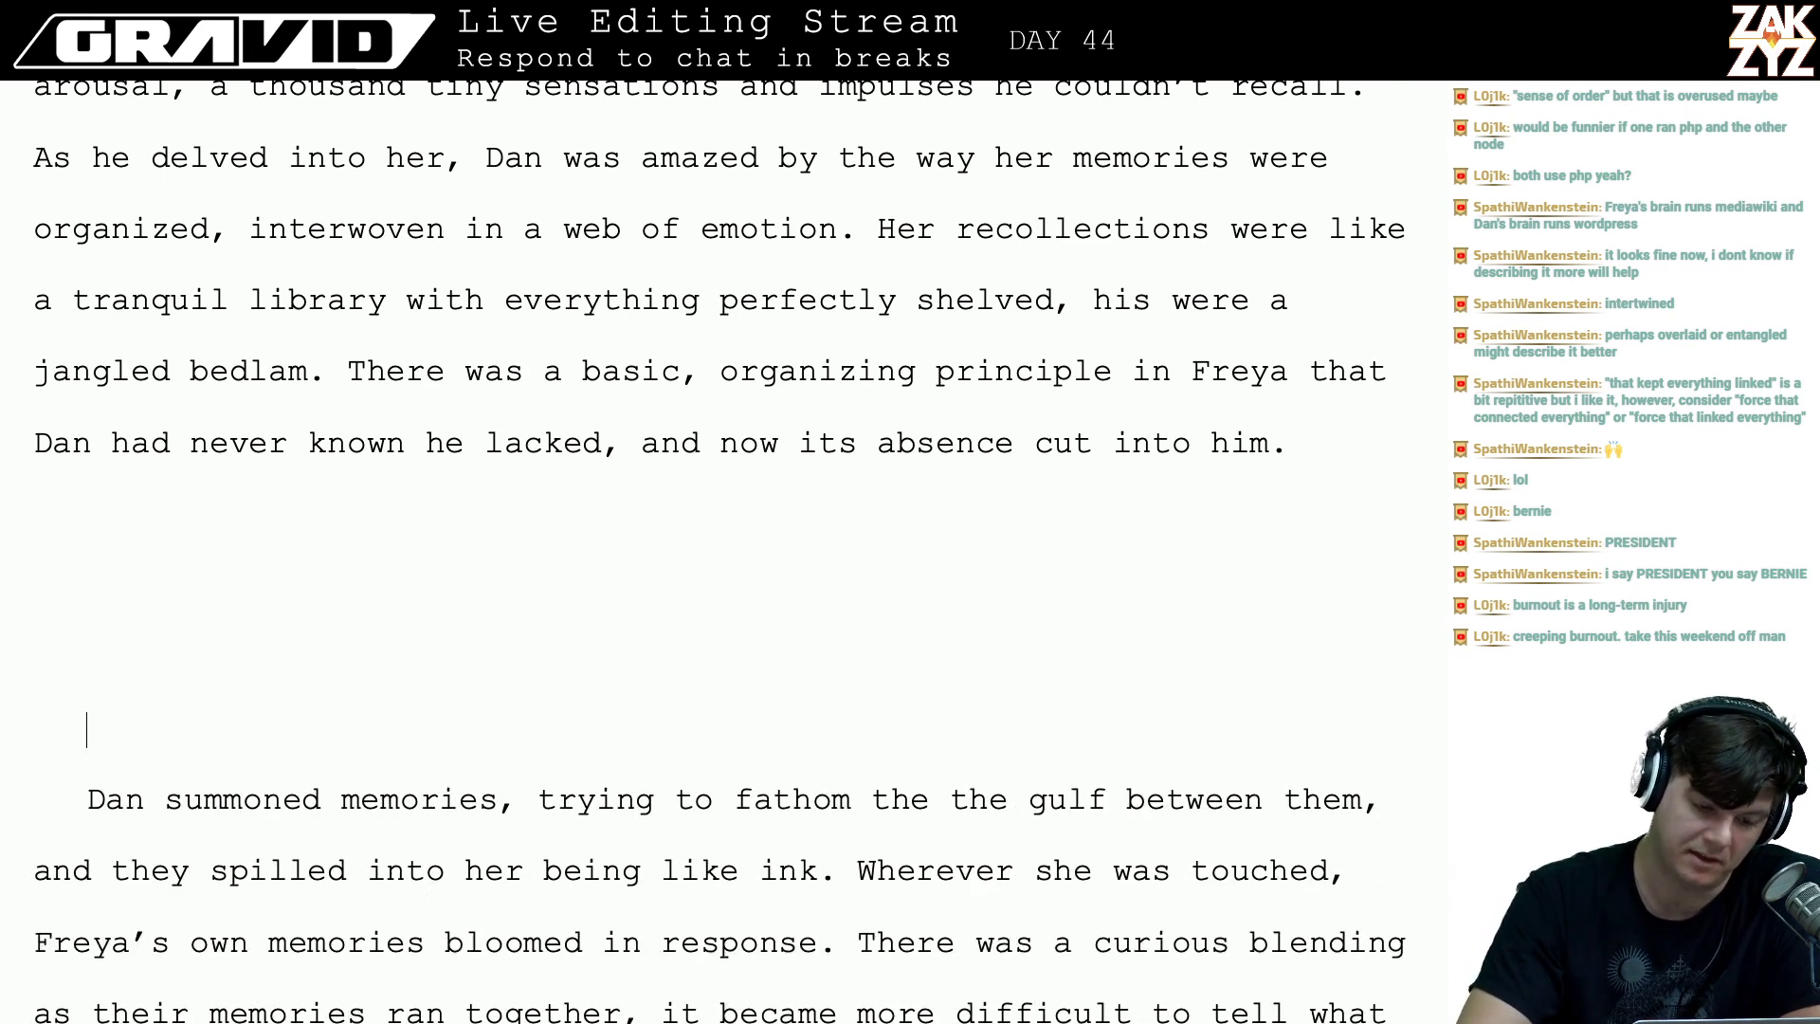
- Write the placeholder note "SOMETHING MUST HAPPEN HERE TO BREAK UP THIS BLOG" in the gap, one blank line below "cut into him."
key("Up")
key("Up")
key("Up")
key("Up")
key("Up")
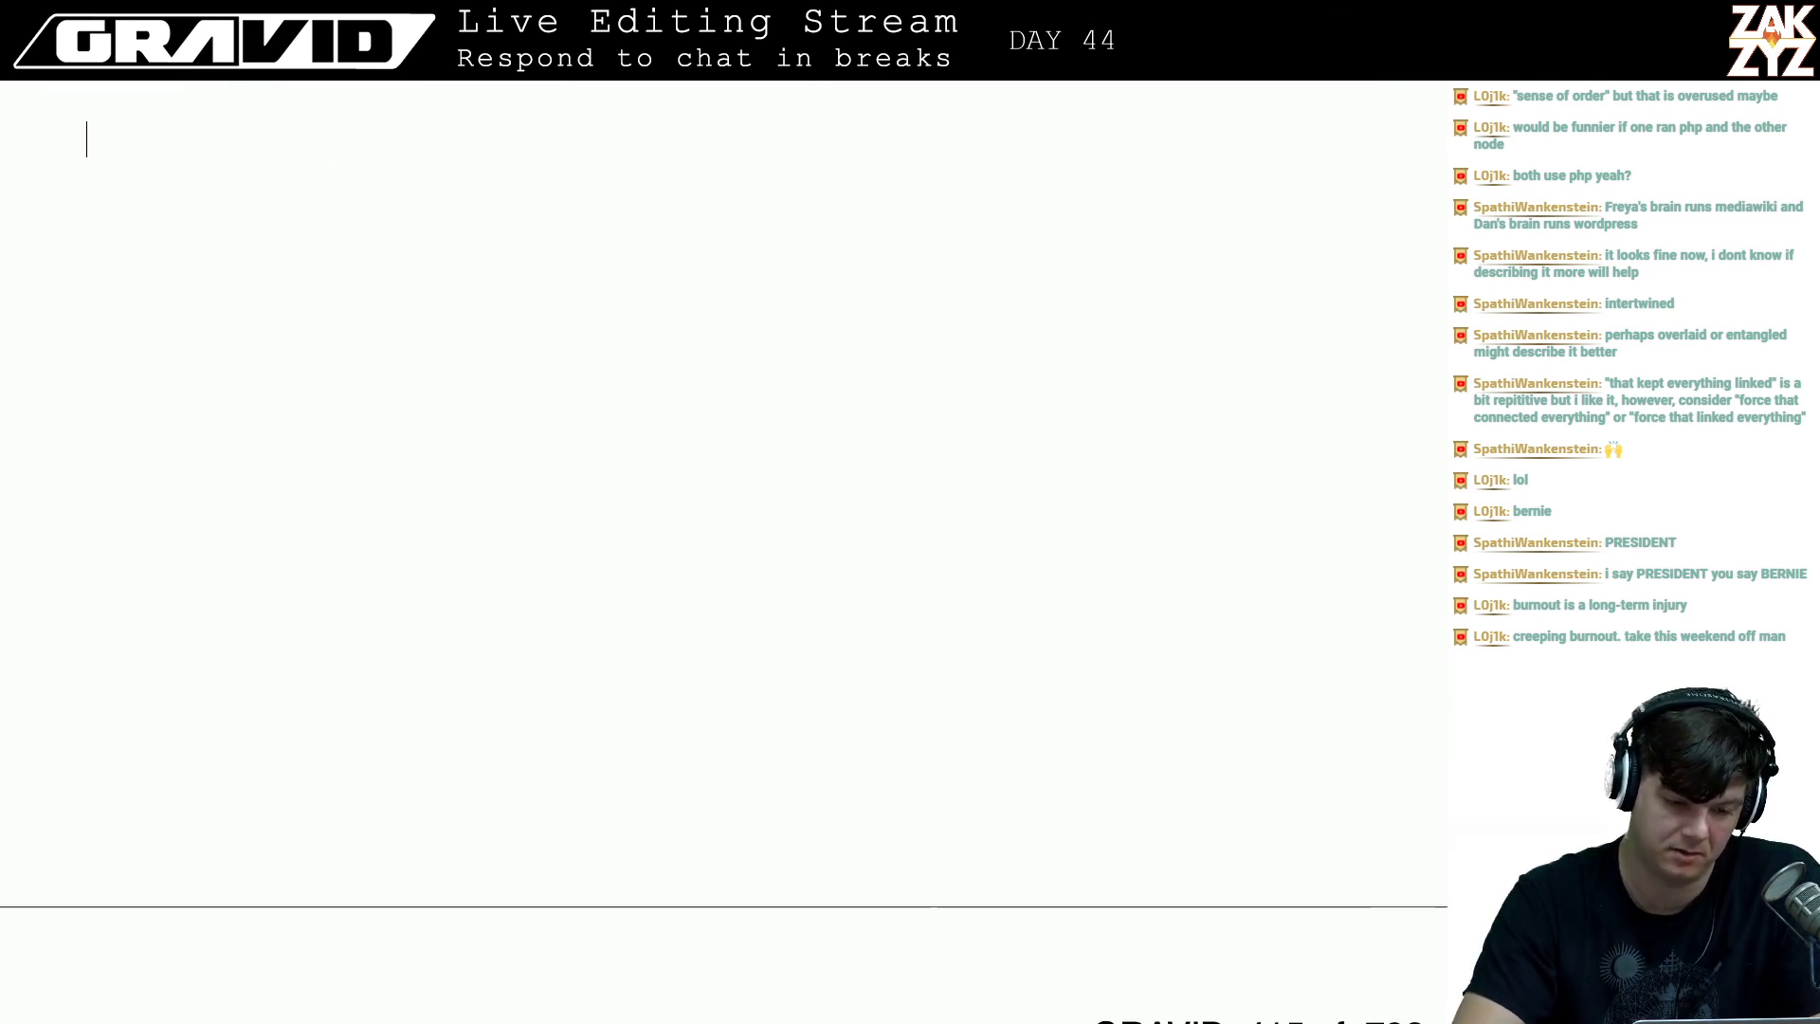
key("Up")
key("Up")
key("Up")
key("Up")
key("Up")
key("Down")
key("Down")
type("SOMETHING MIS")
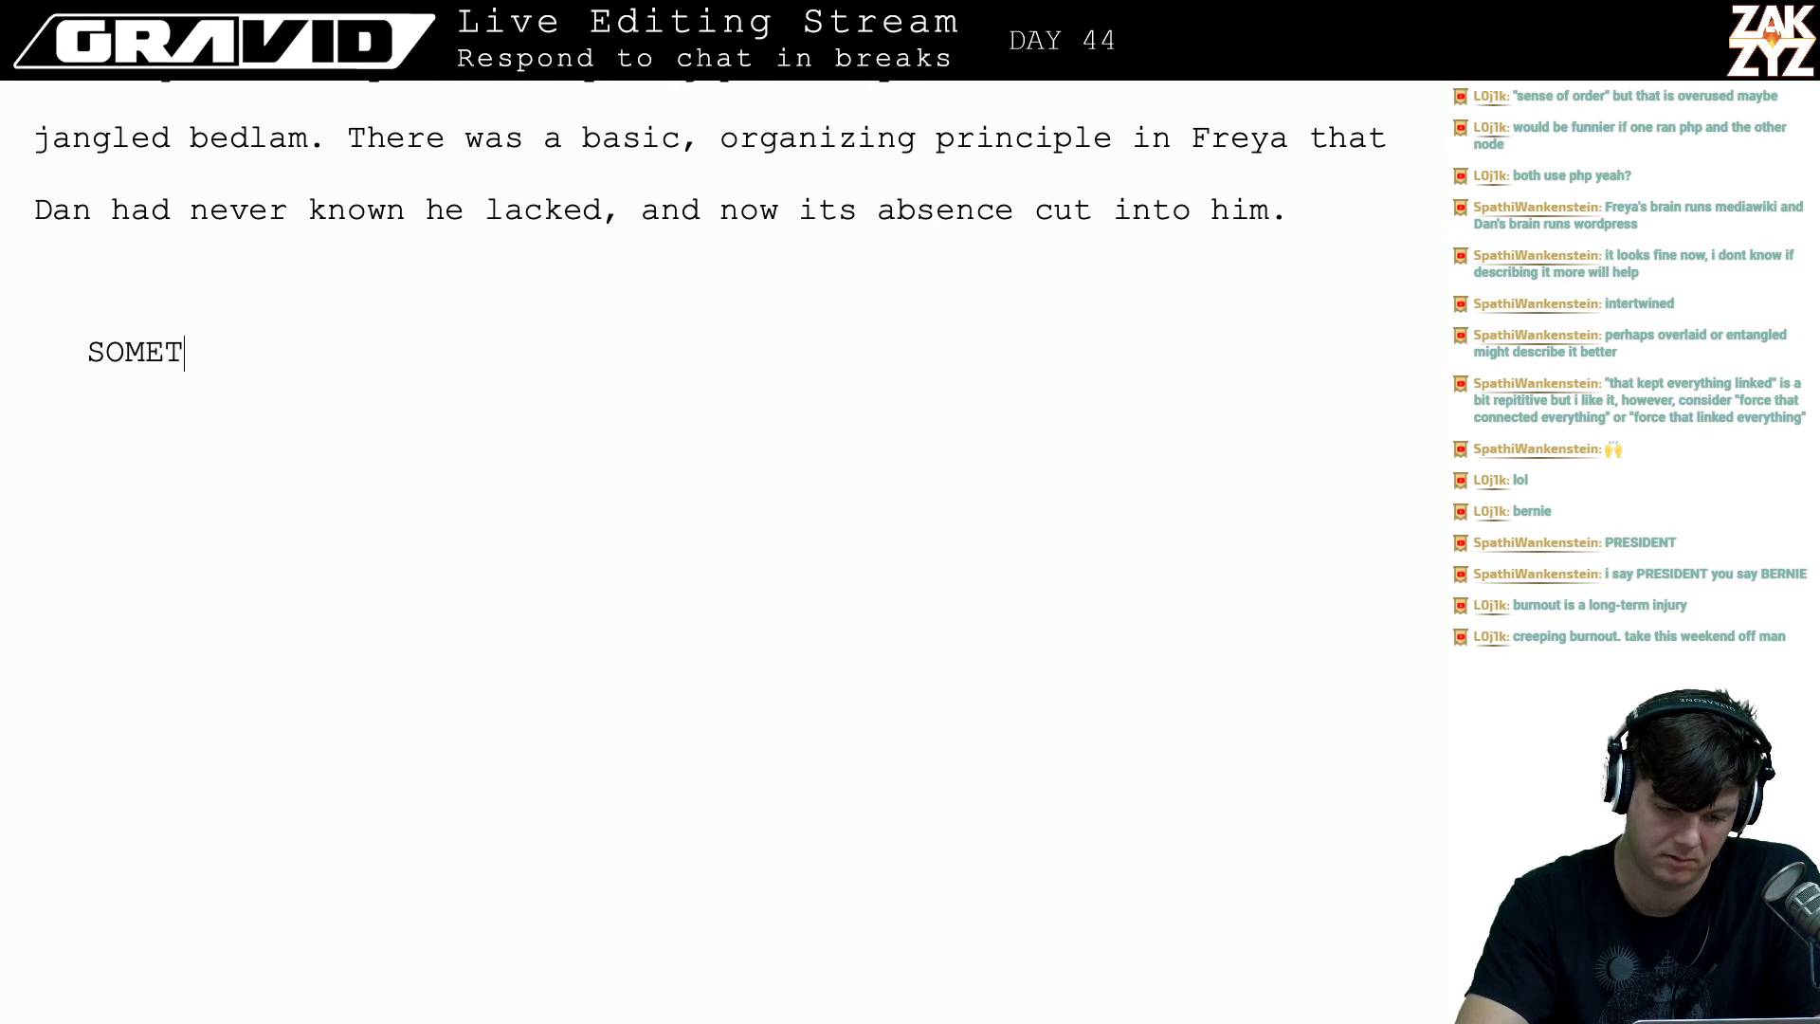
key("BackSpace")
key("BackSpace")
type("UST ")
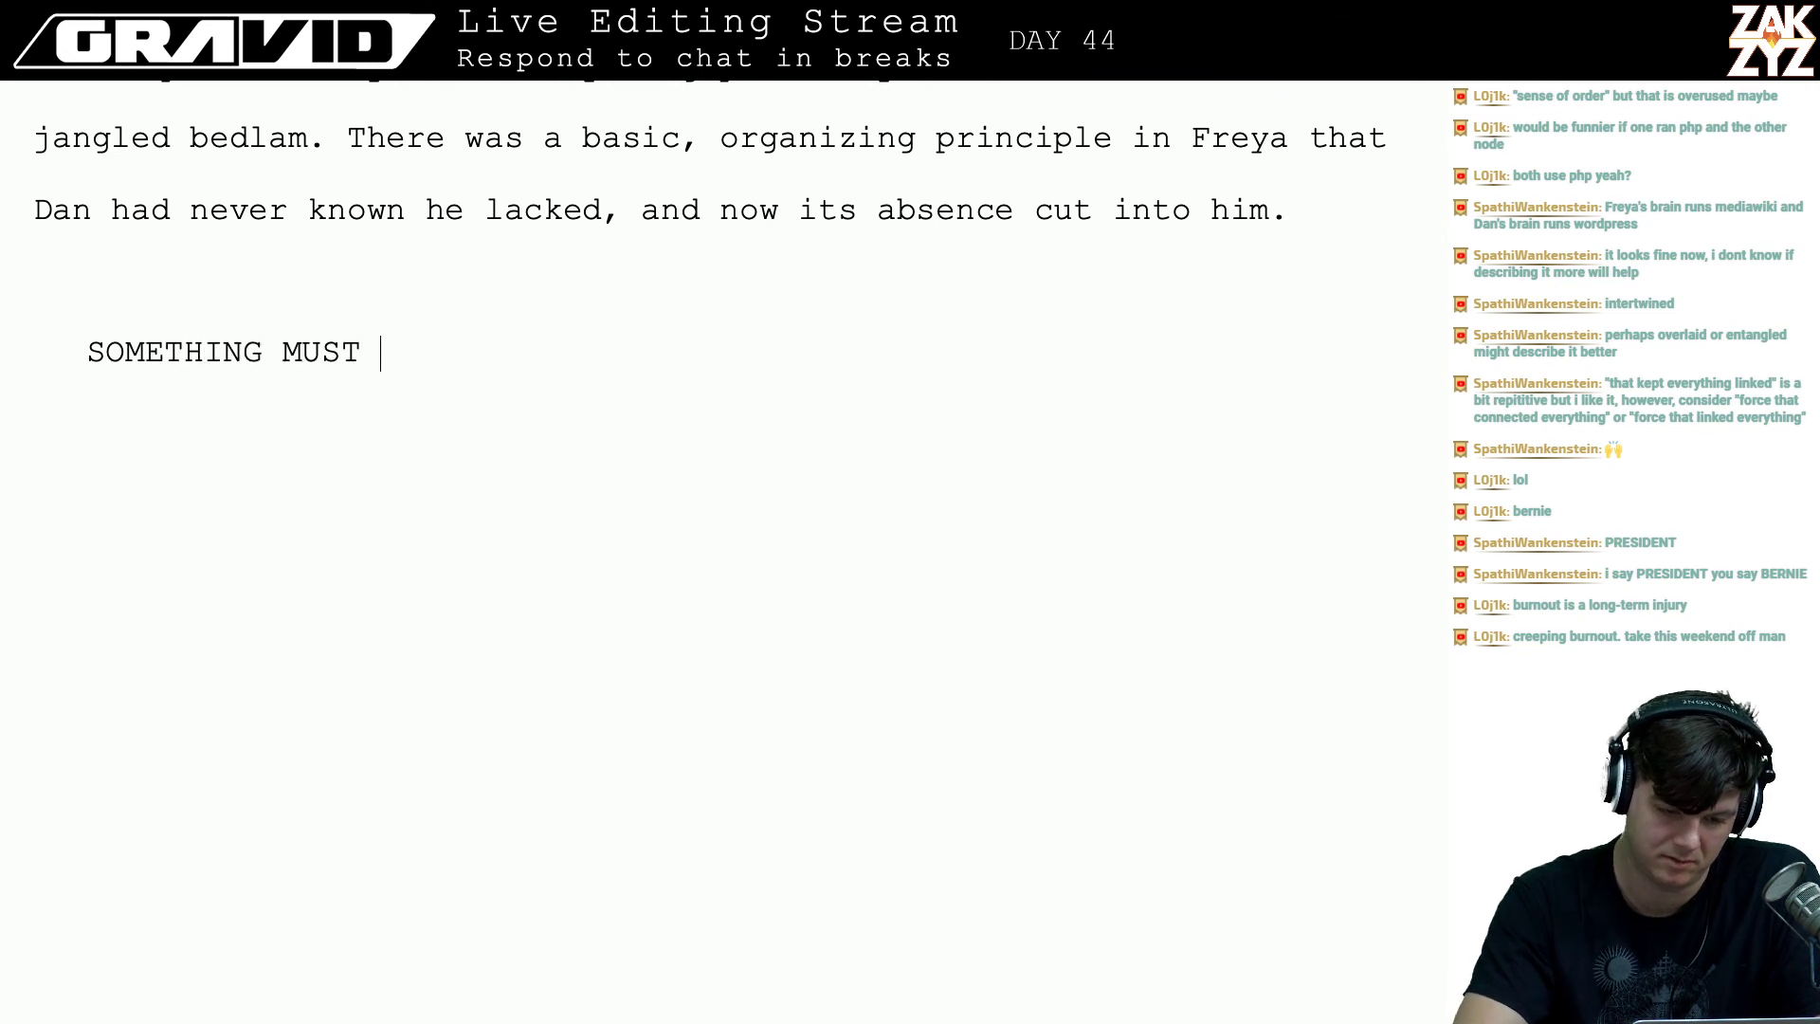
type("HAPPEN HERE TO B")
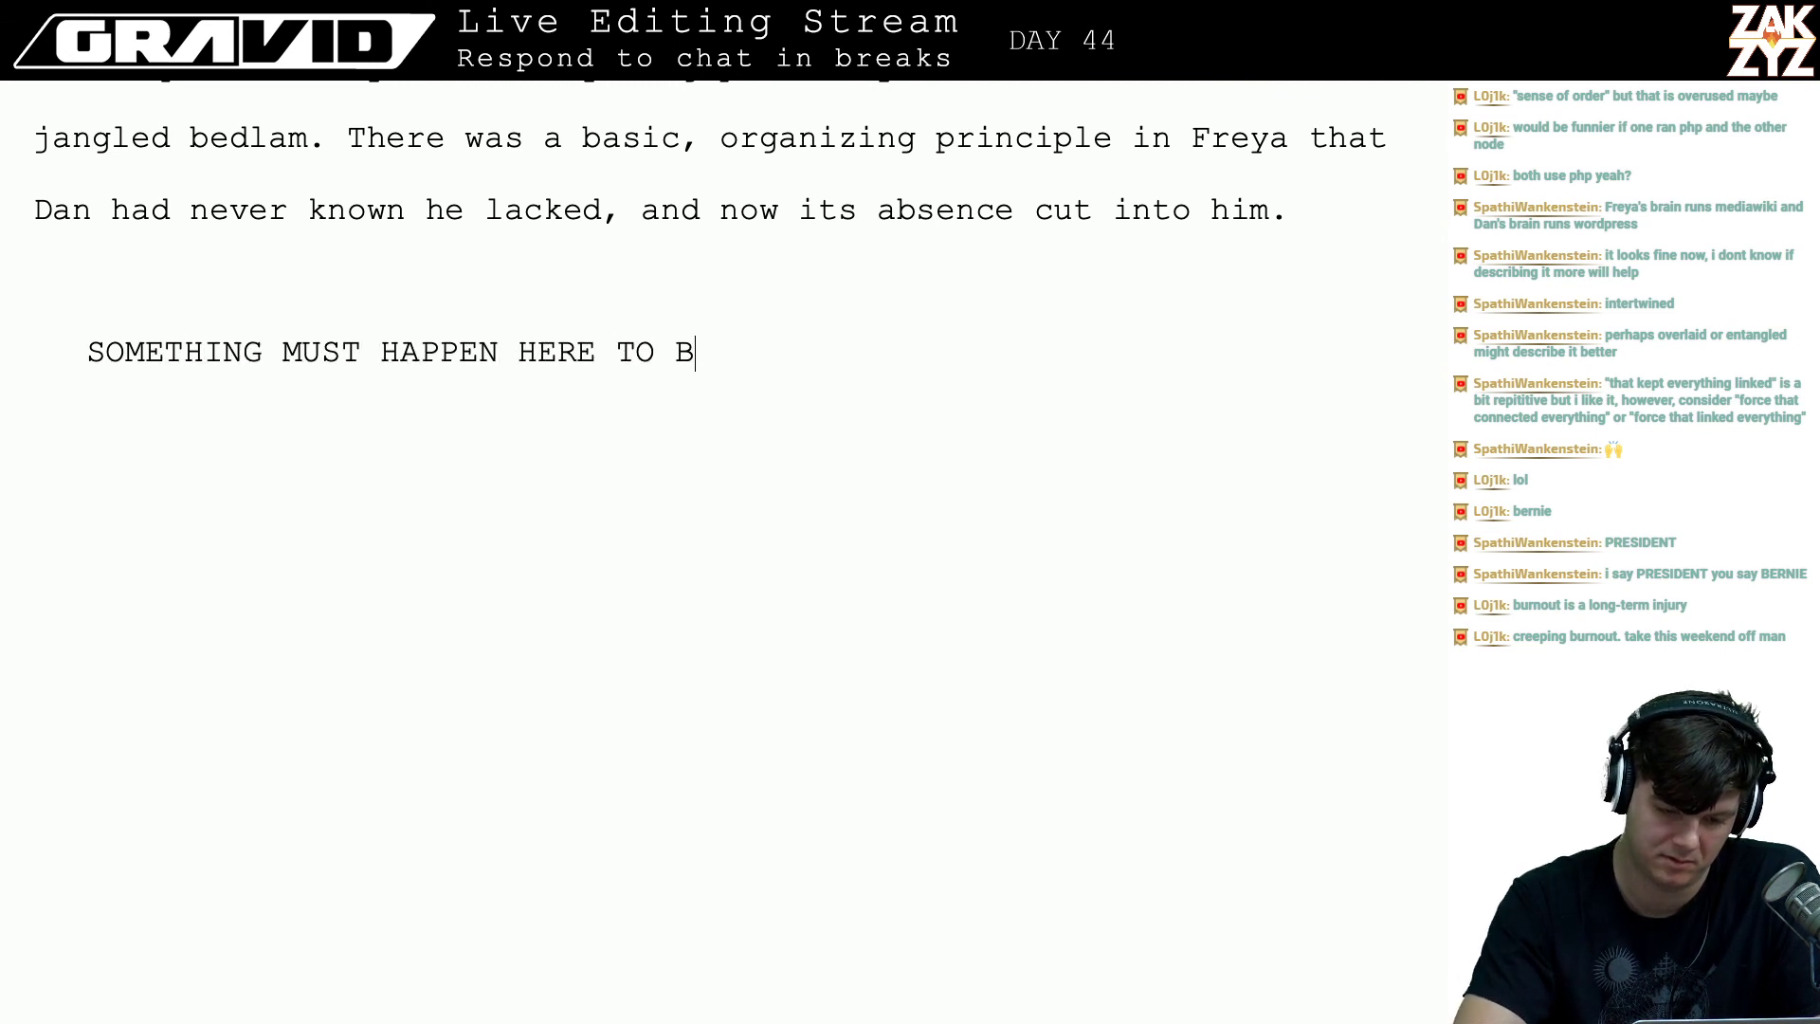
type("REAK UP THIS BLOG")
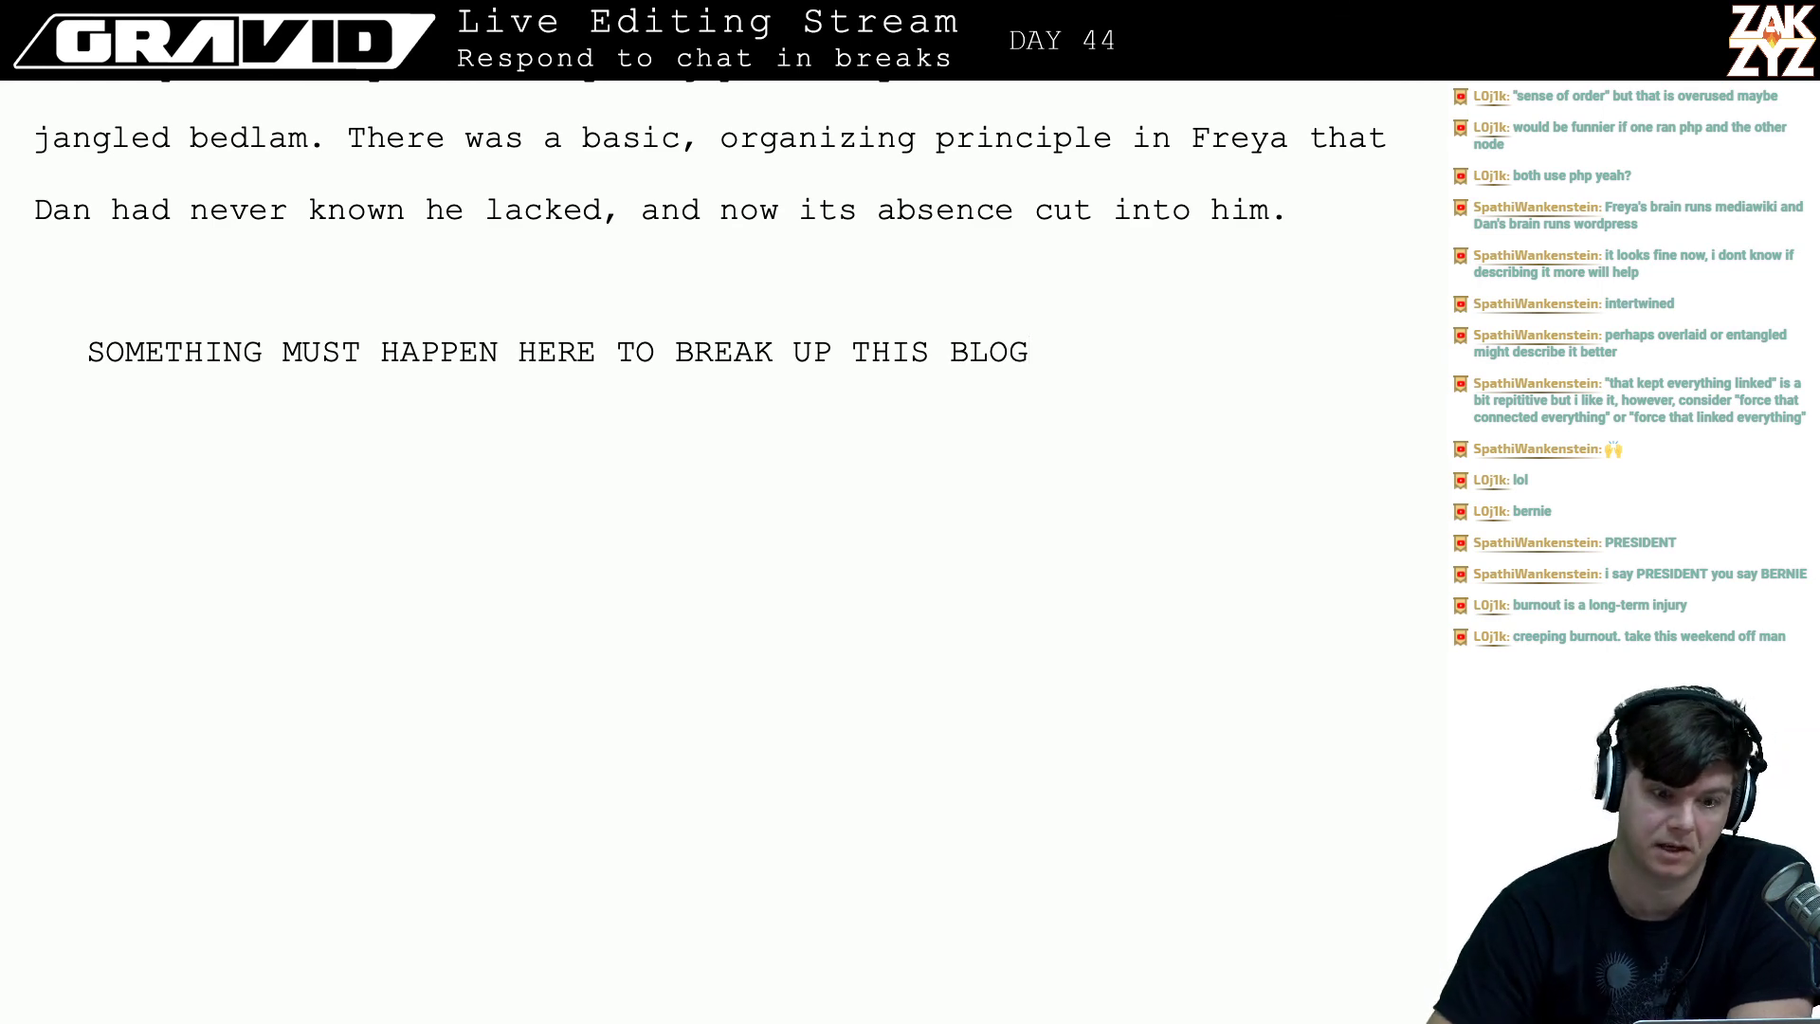
- Add the line "Have someone walking their dog interrupt them." beneath the placeholder note, followed by a new line
scroll(721, 474, "up", 6)
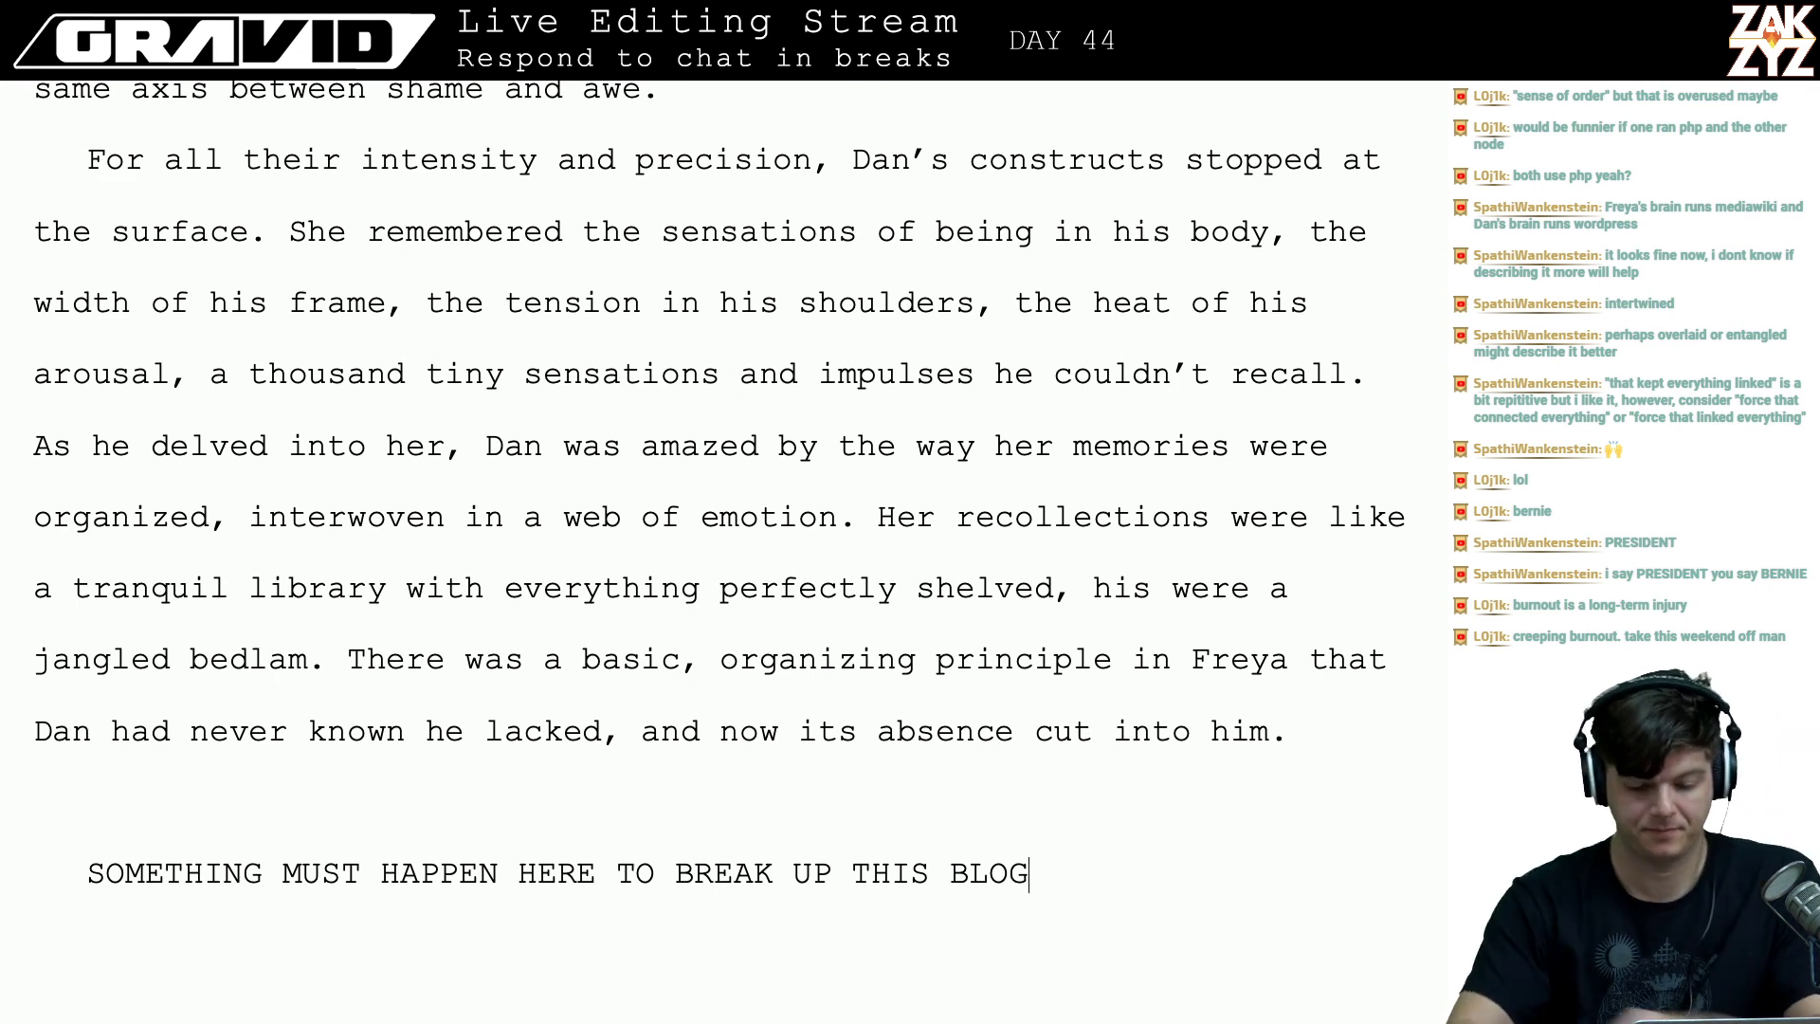
key("Return")
type("H")
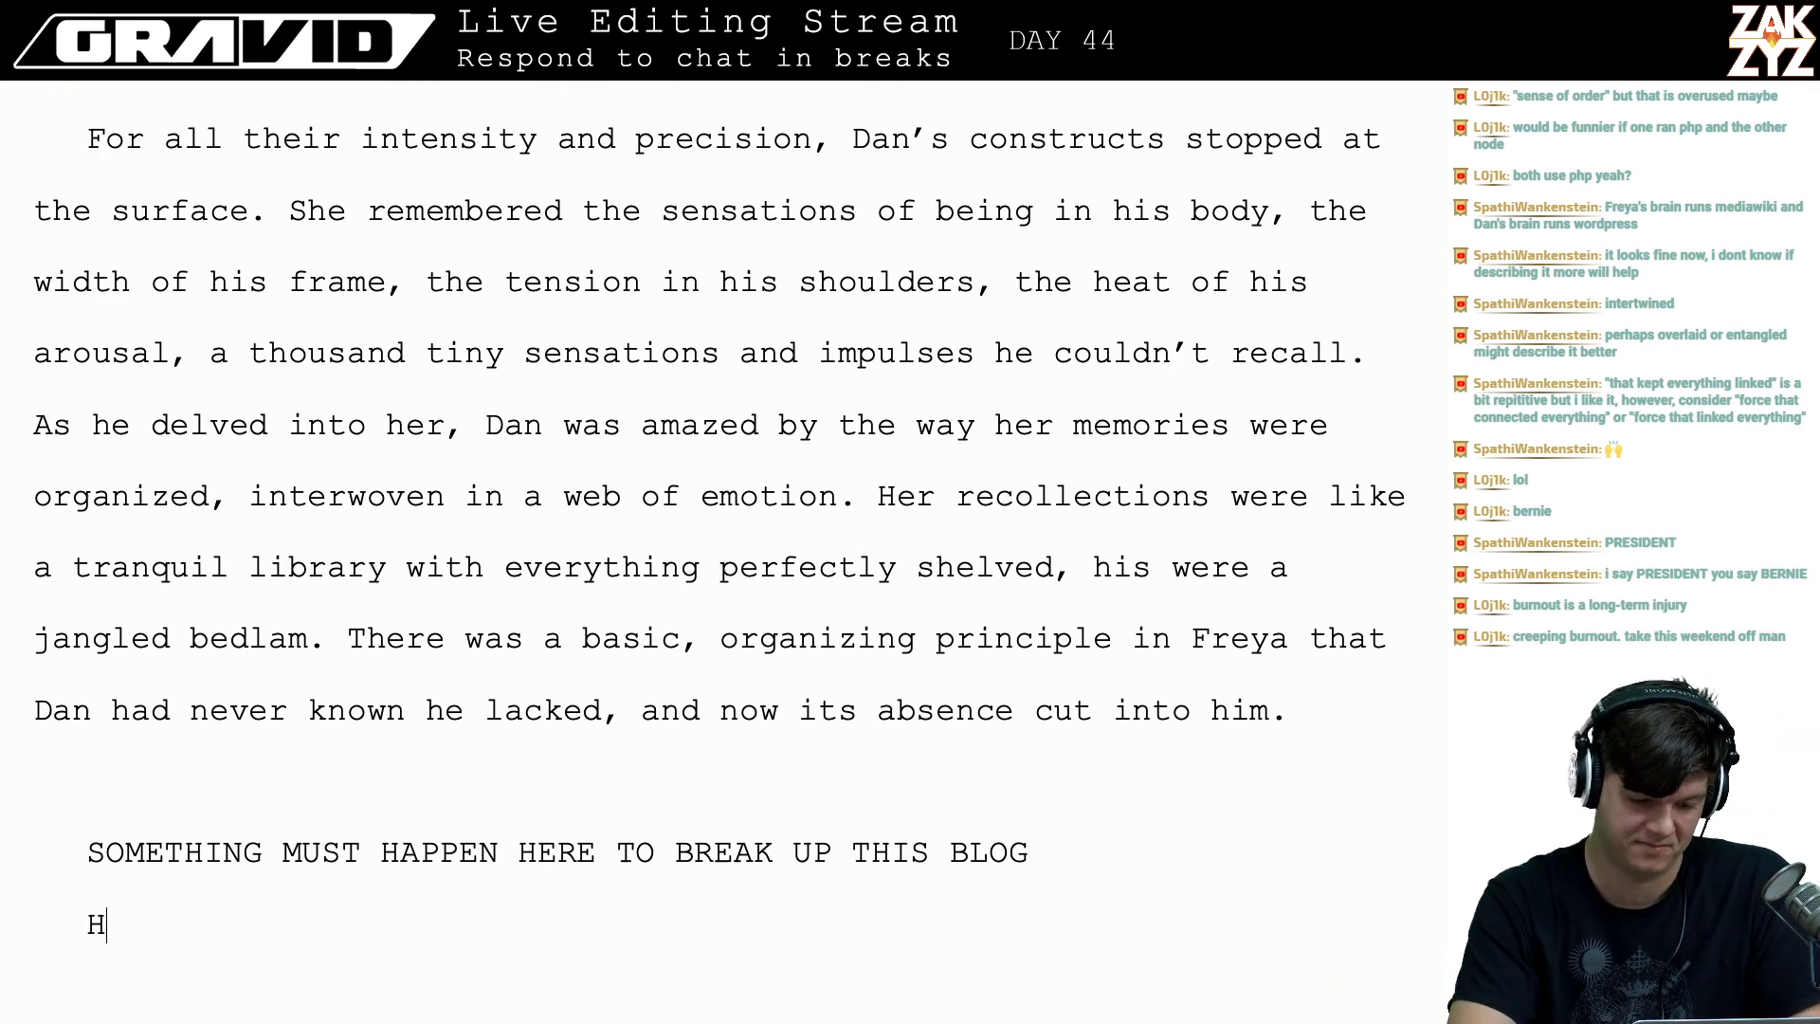
type("ave someone walki")
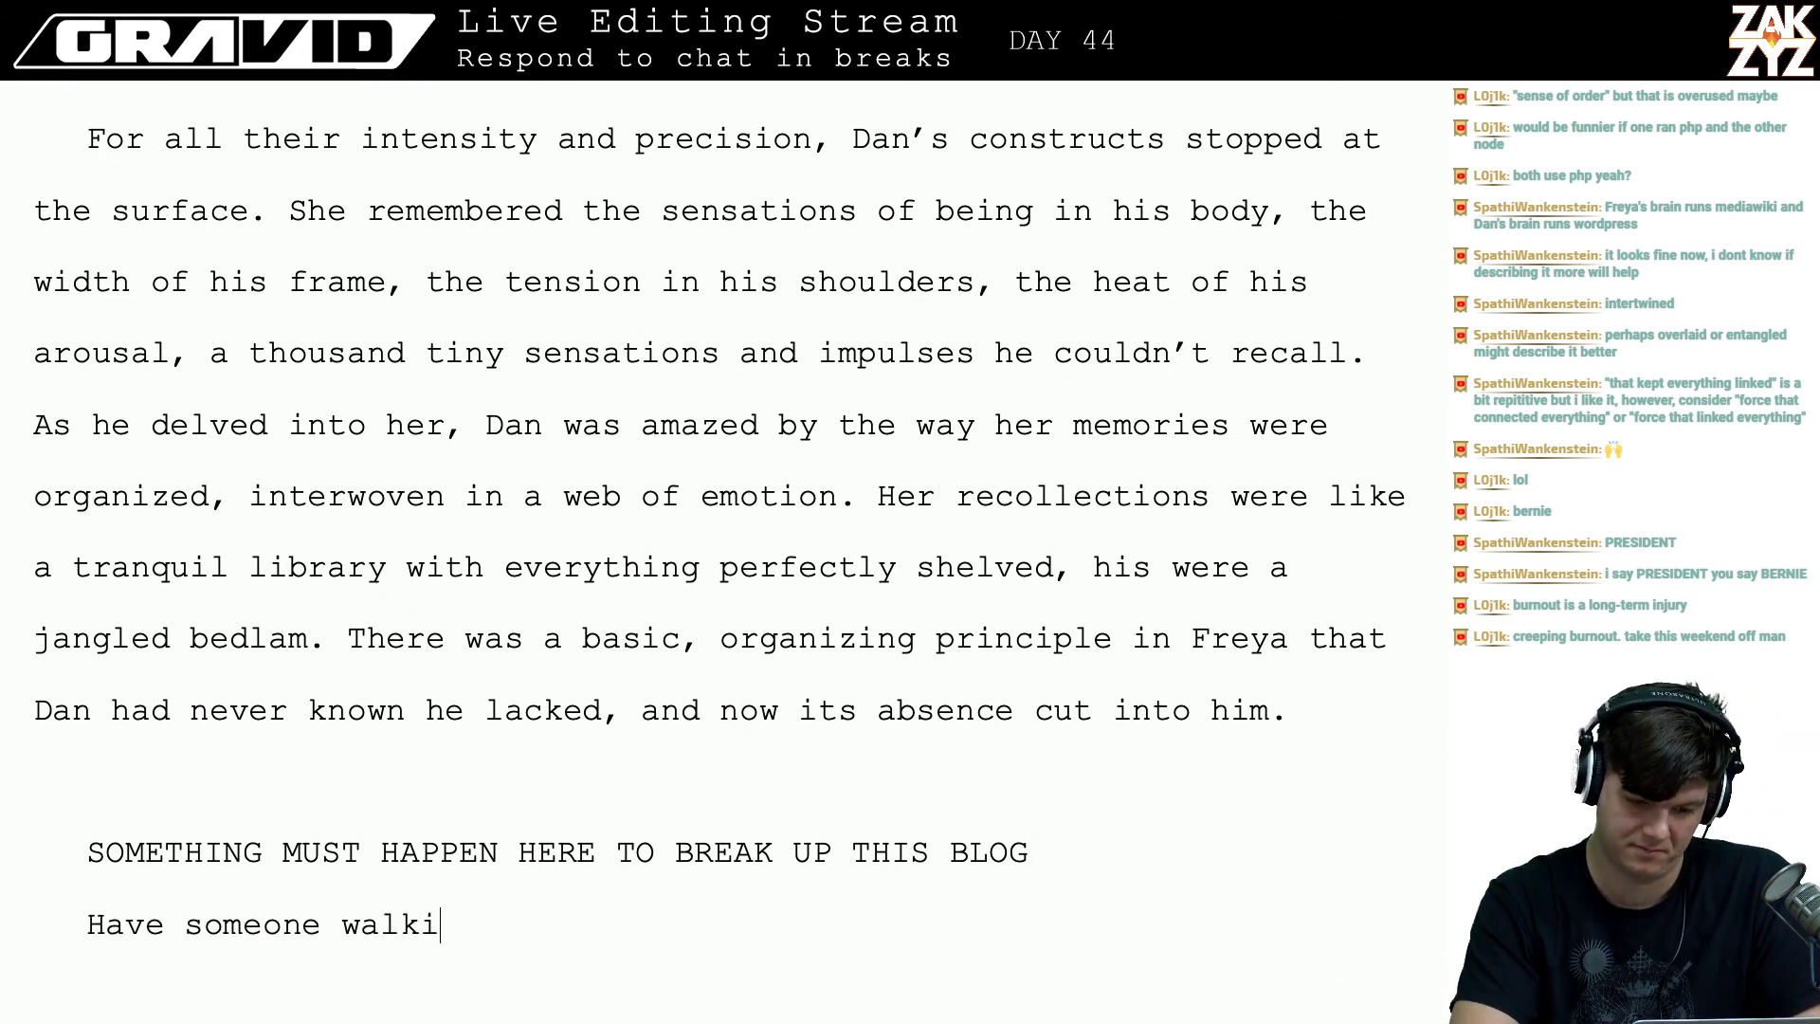
type("ng their dog interrupt them.")
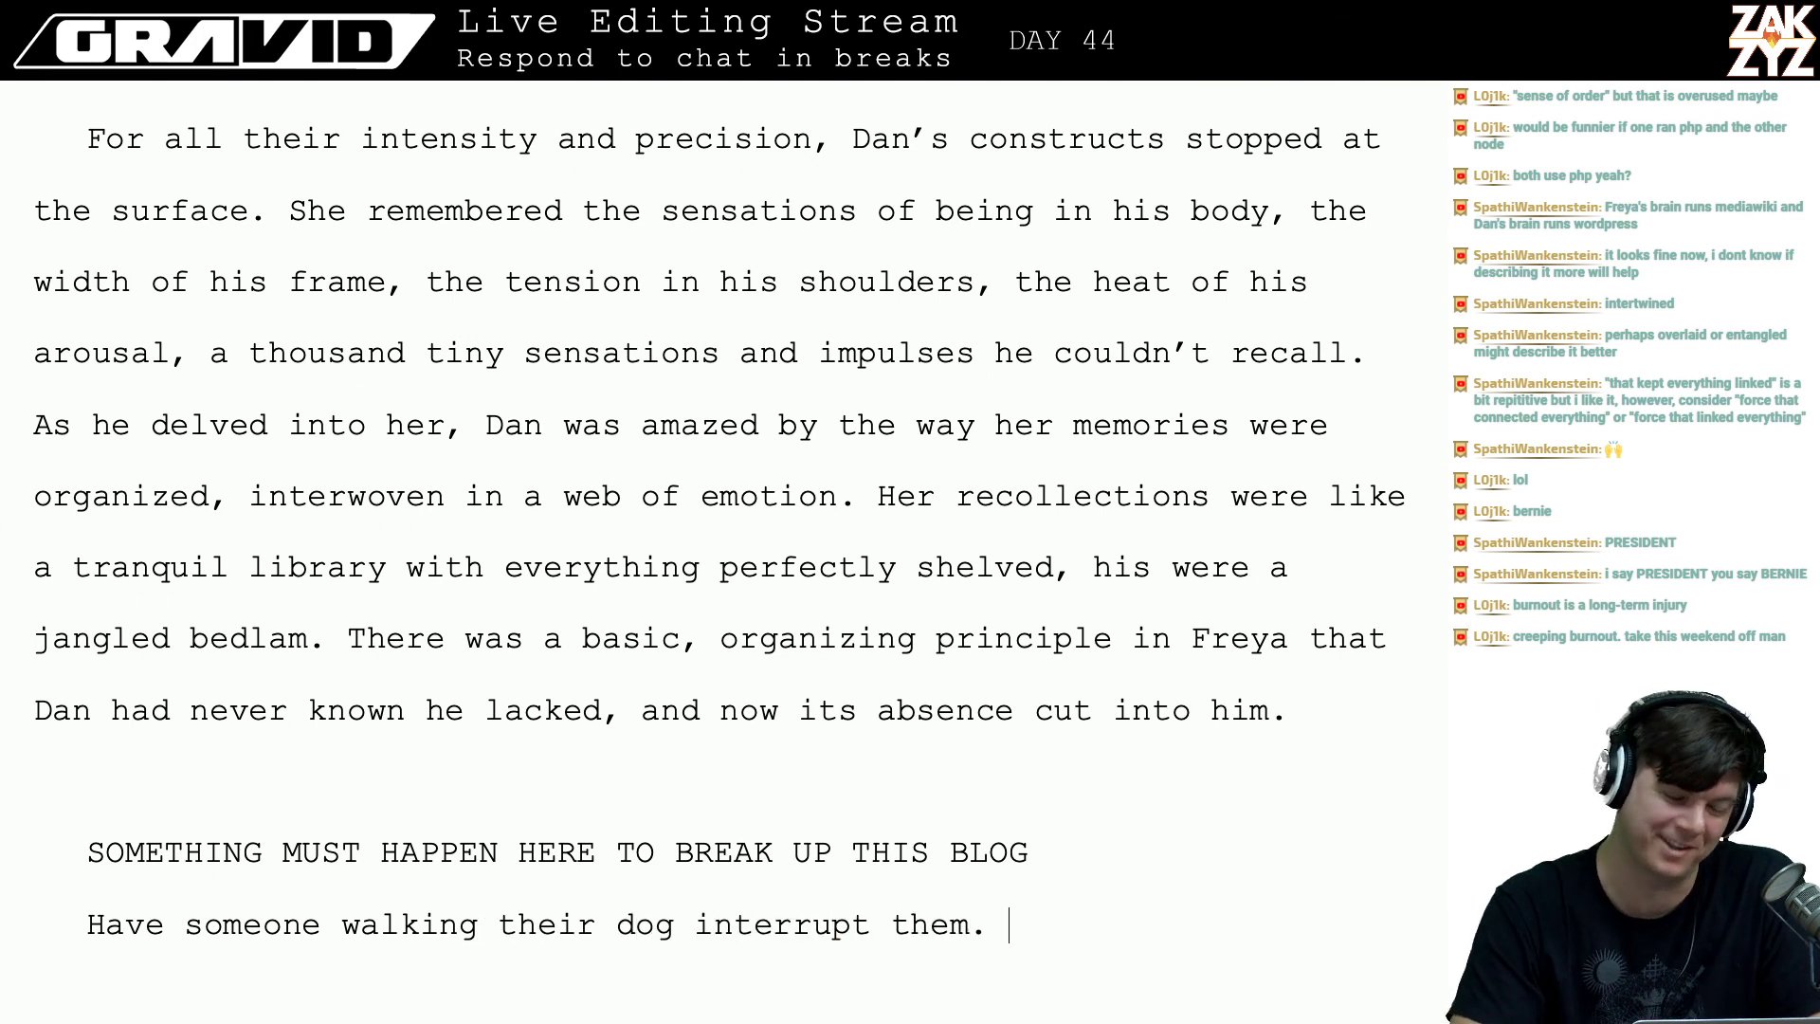
key("Return")
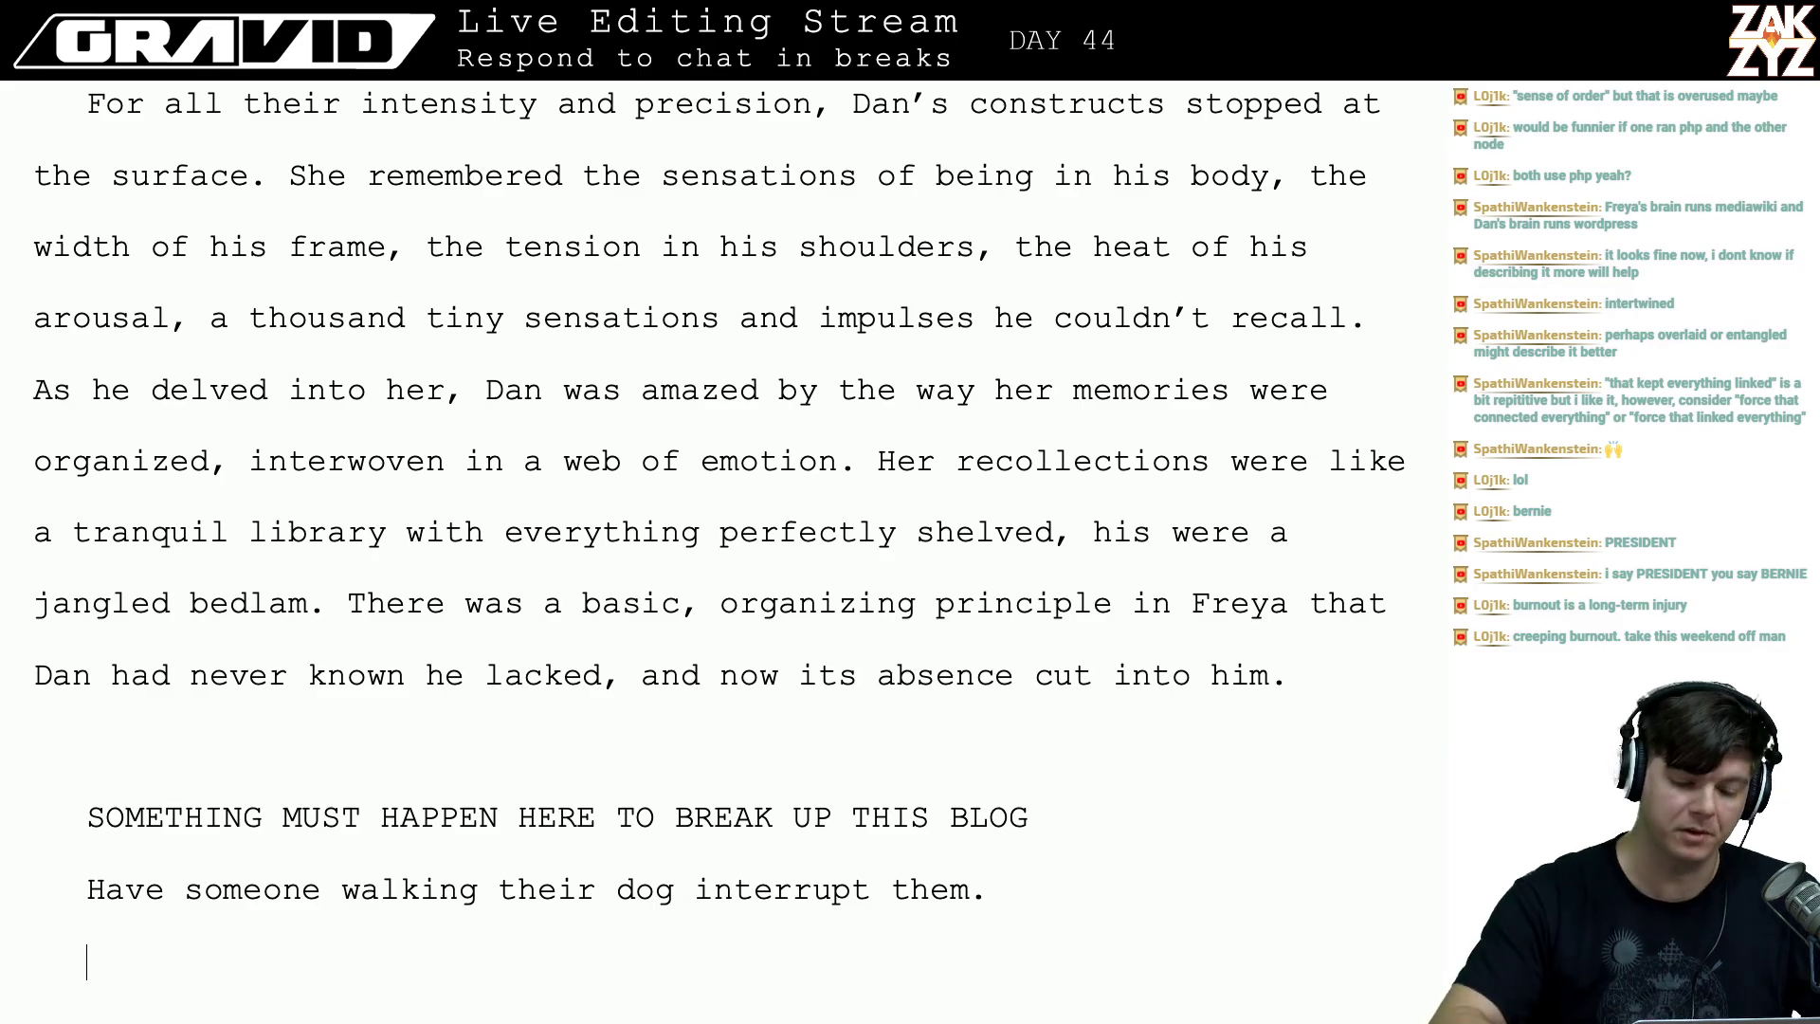
- Review the text around the placeholder note, from the memory of the dream to the start of chapter 59, ending back at the note
scroll(722, 550, "down", 20)
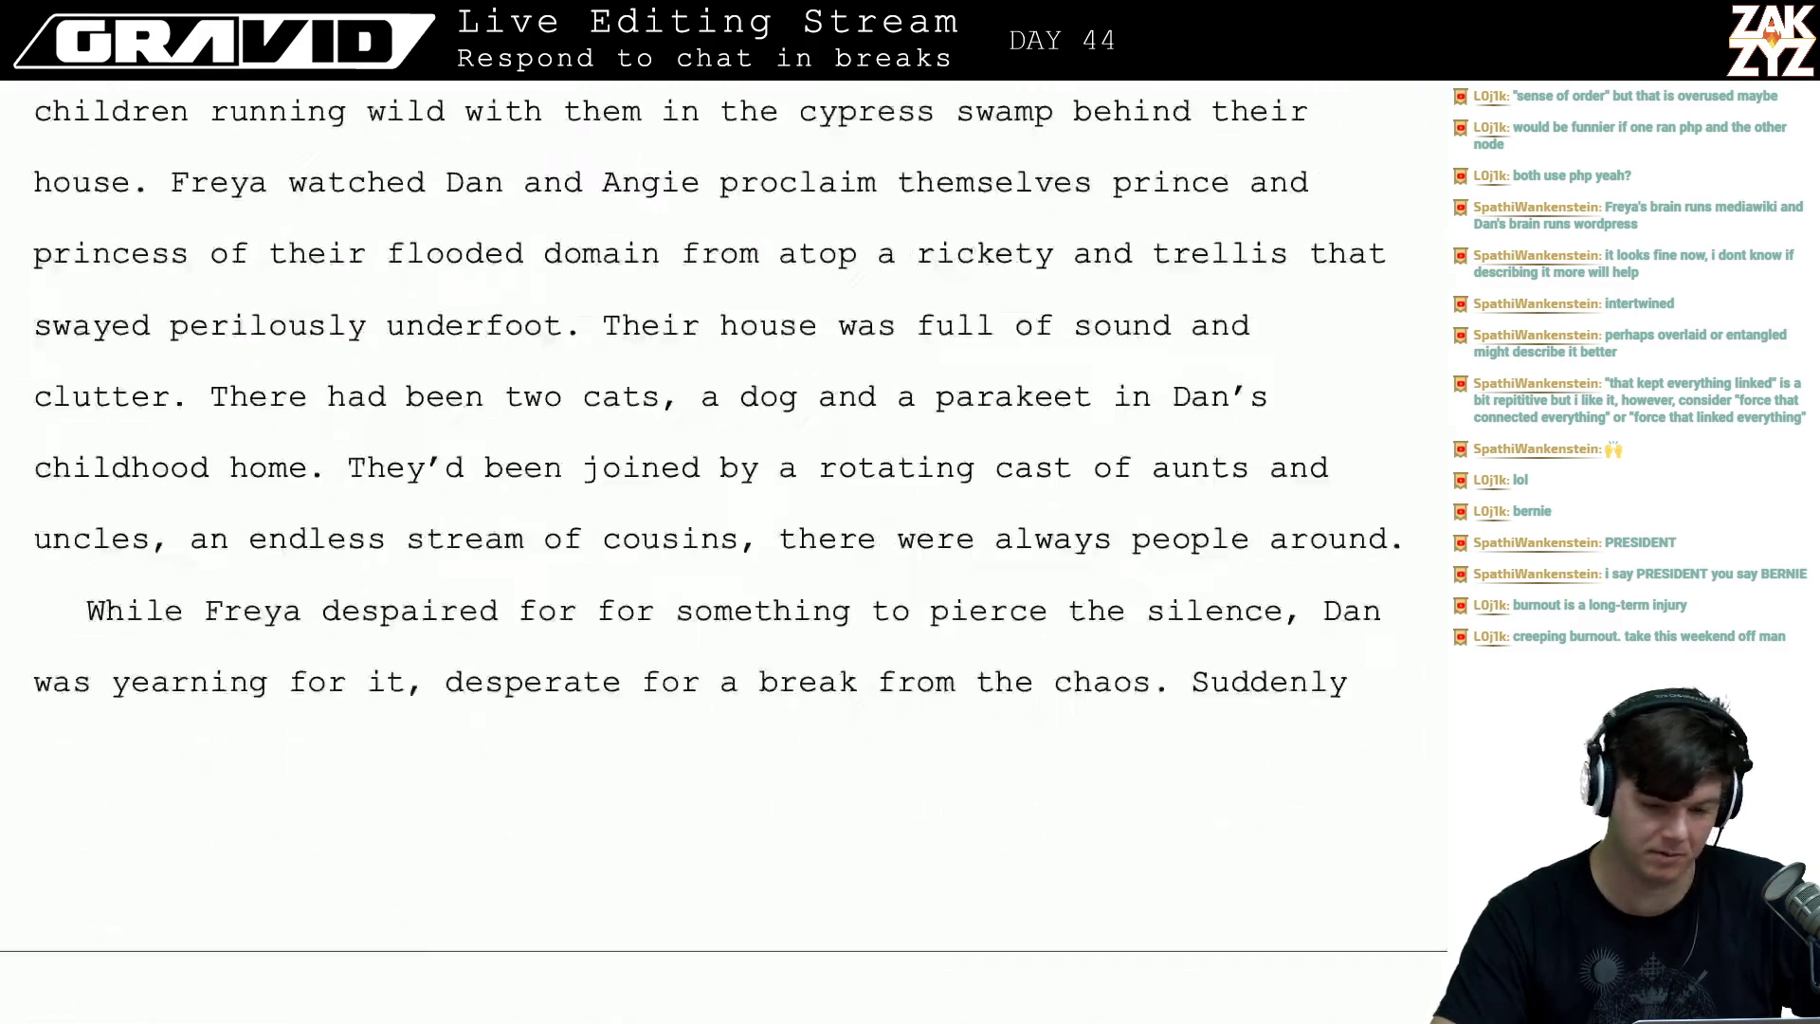
scroll(723, 550, "down", 20)
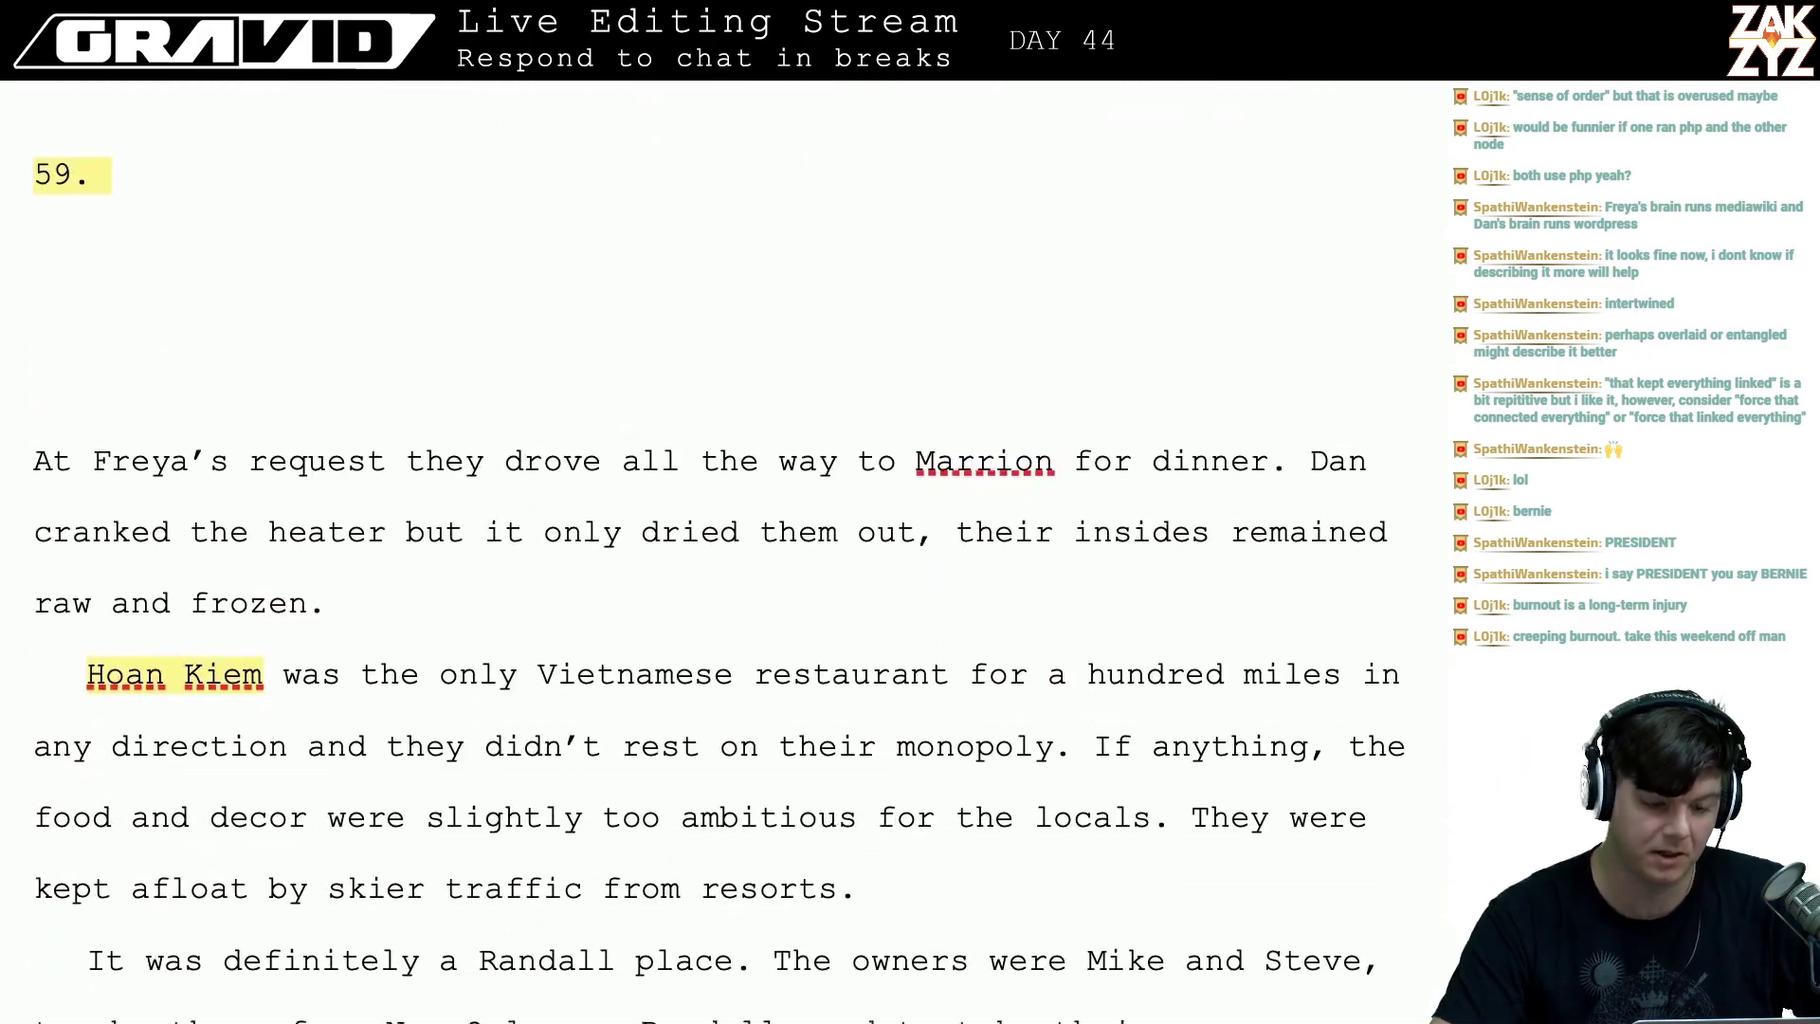
scroll(722, 550, "up", 10)
scroll(723, 550, "up", 20)
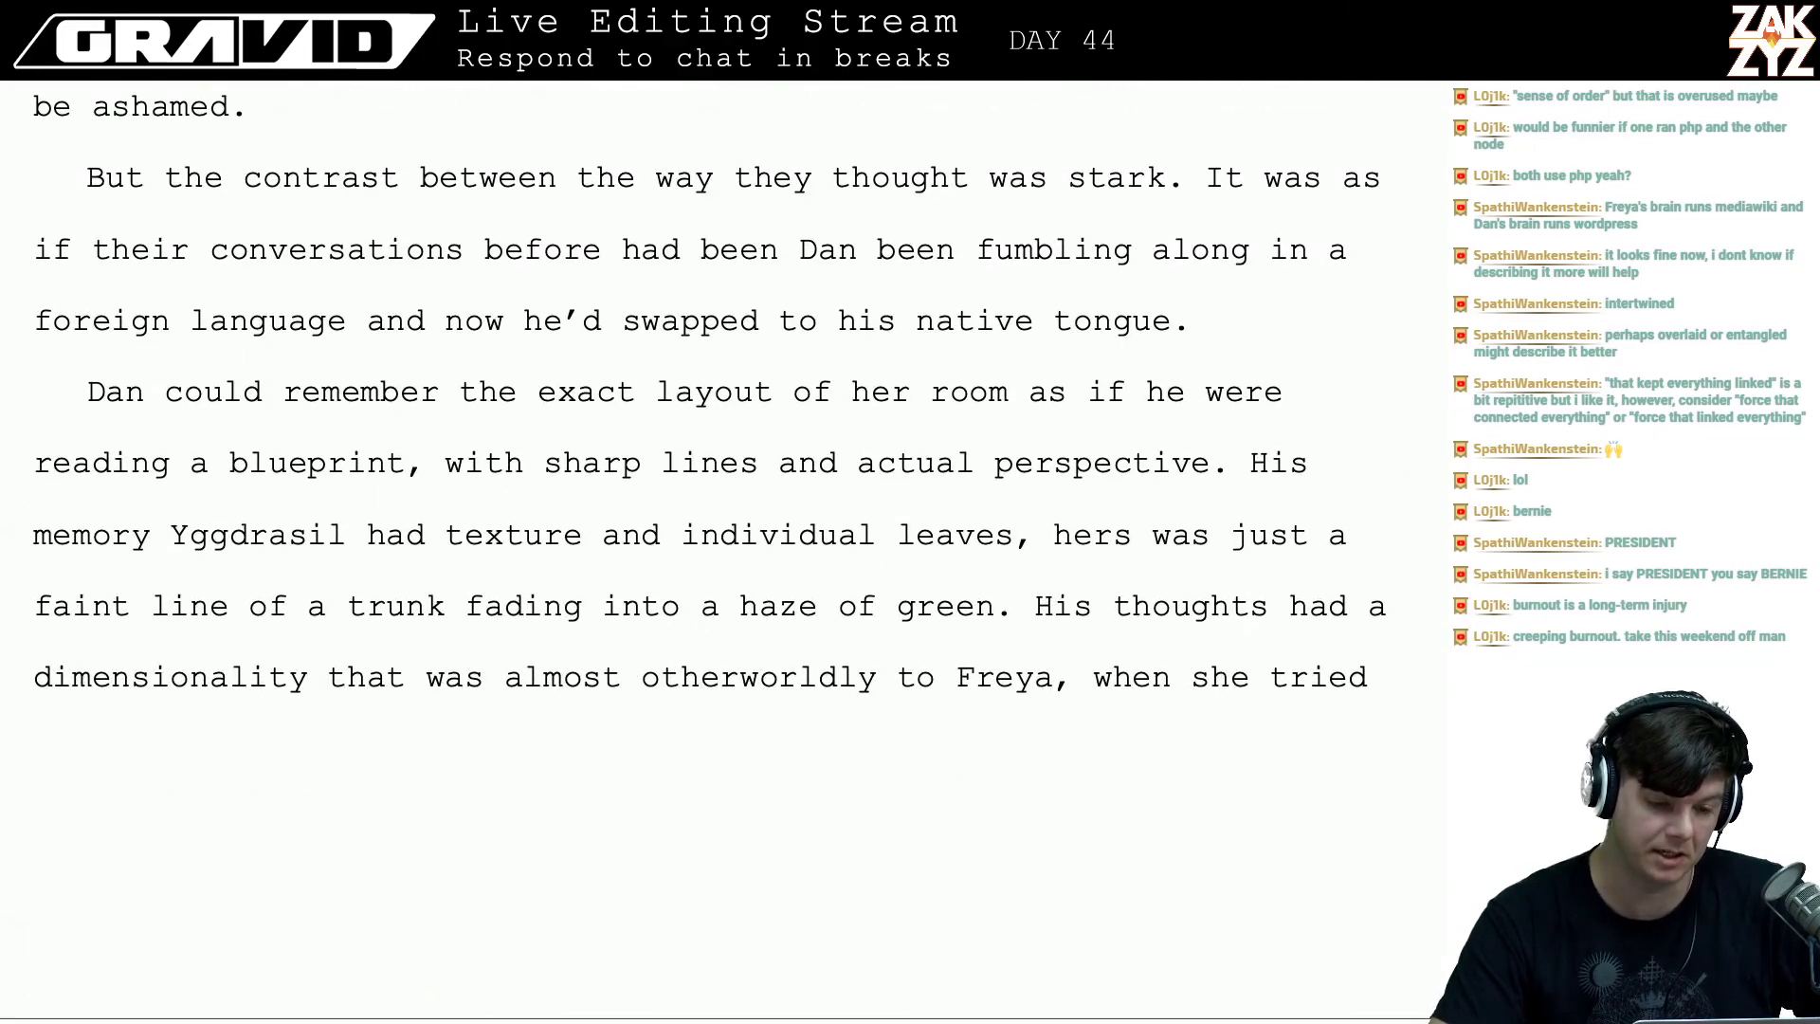
scroll(722, 550, "up", 3)
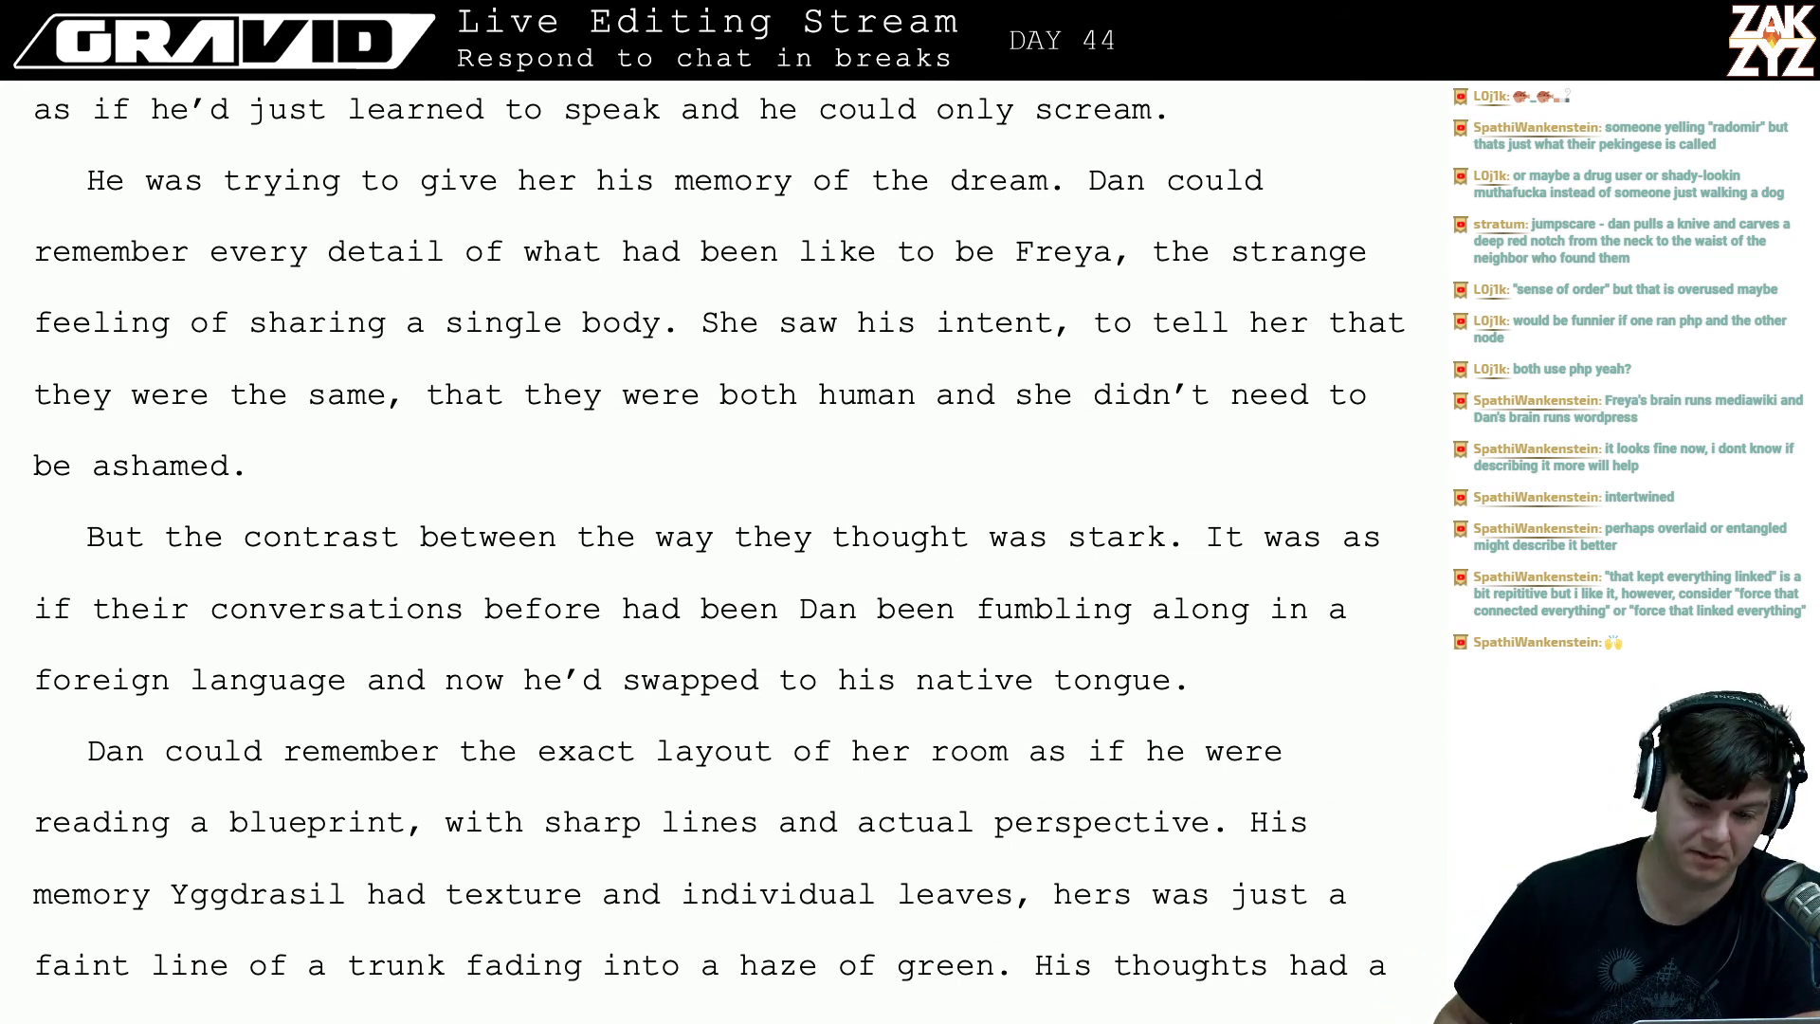
scroll(718, 533, "down", 20)
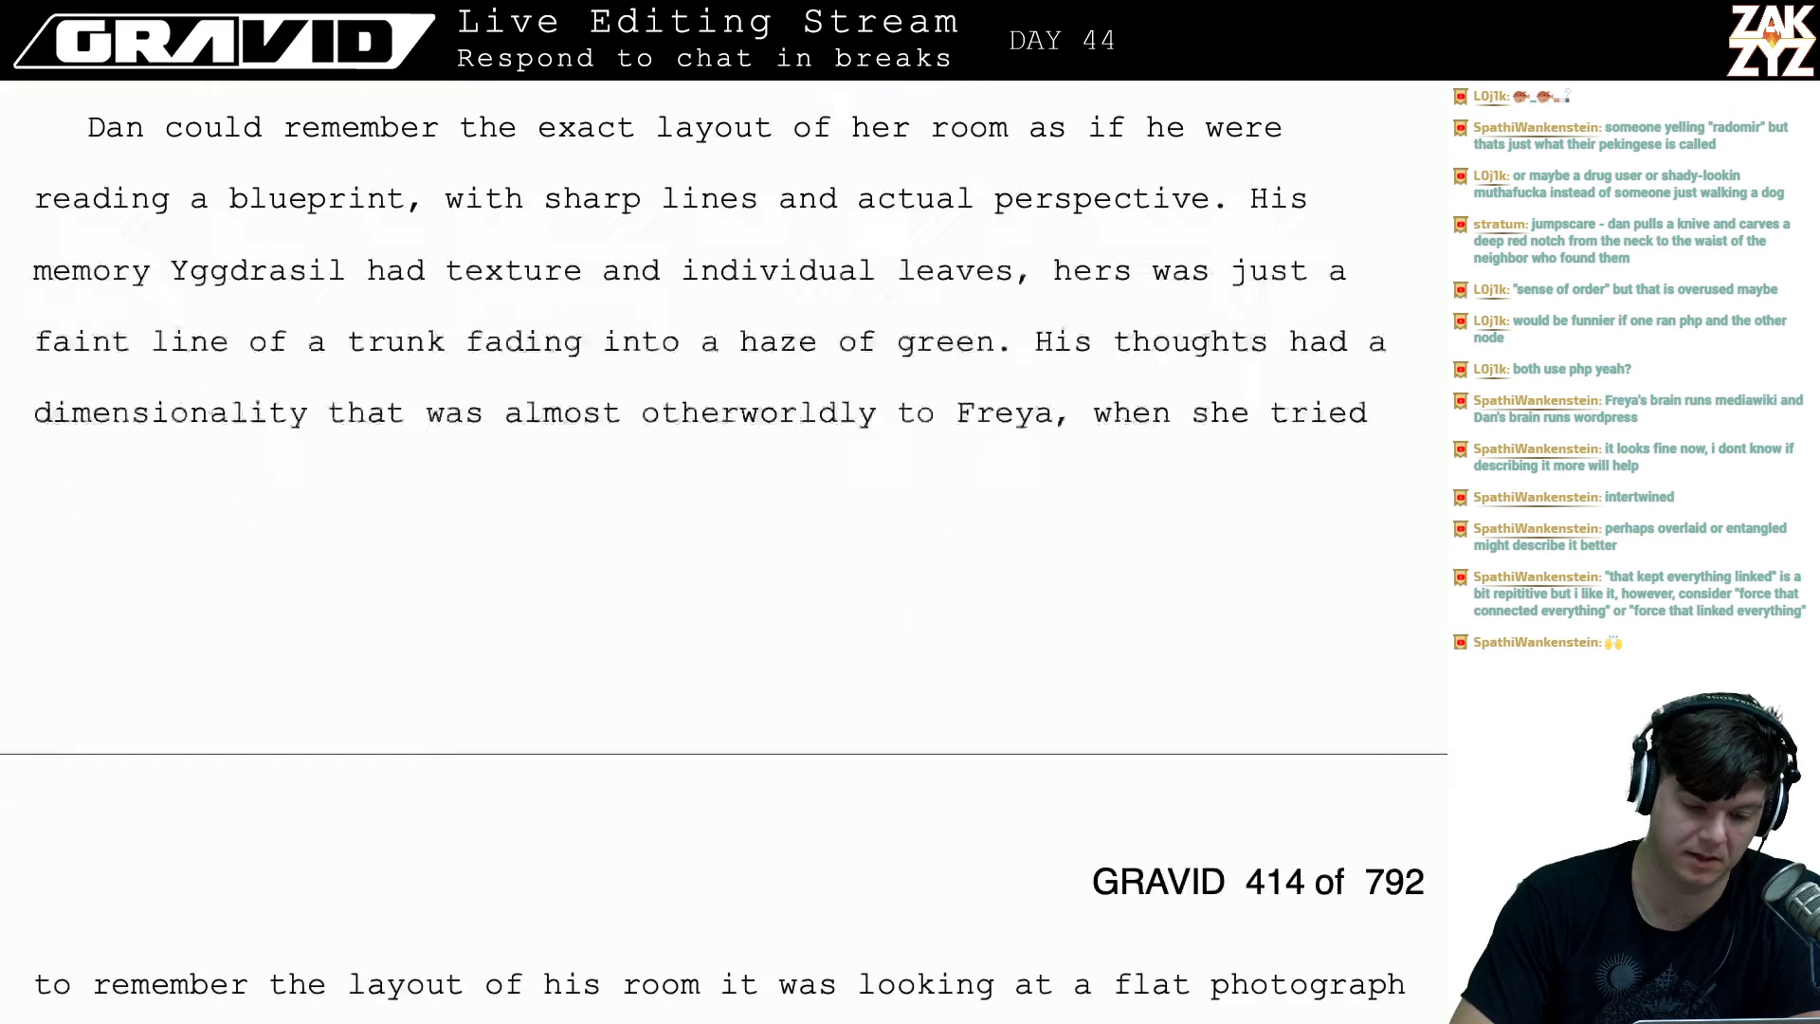
scroll(717, 380, "up", 10)
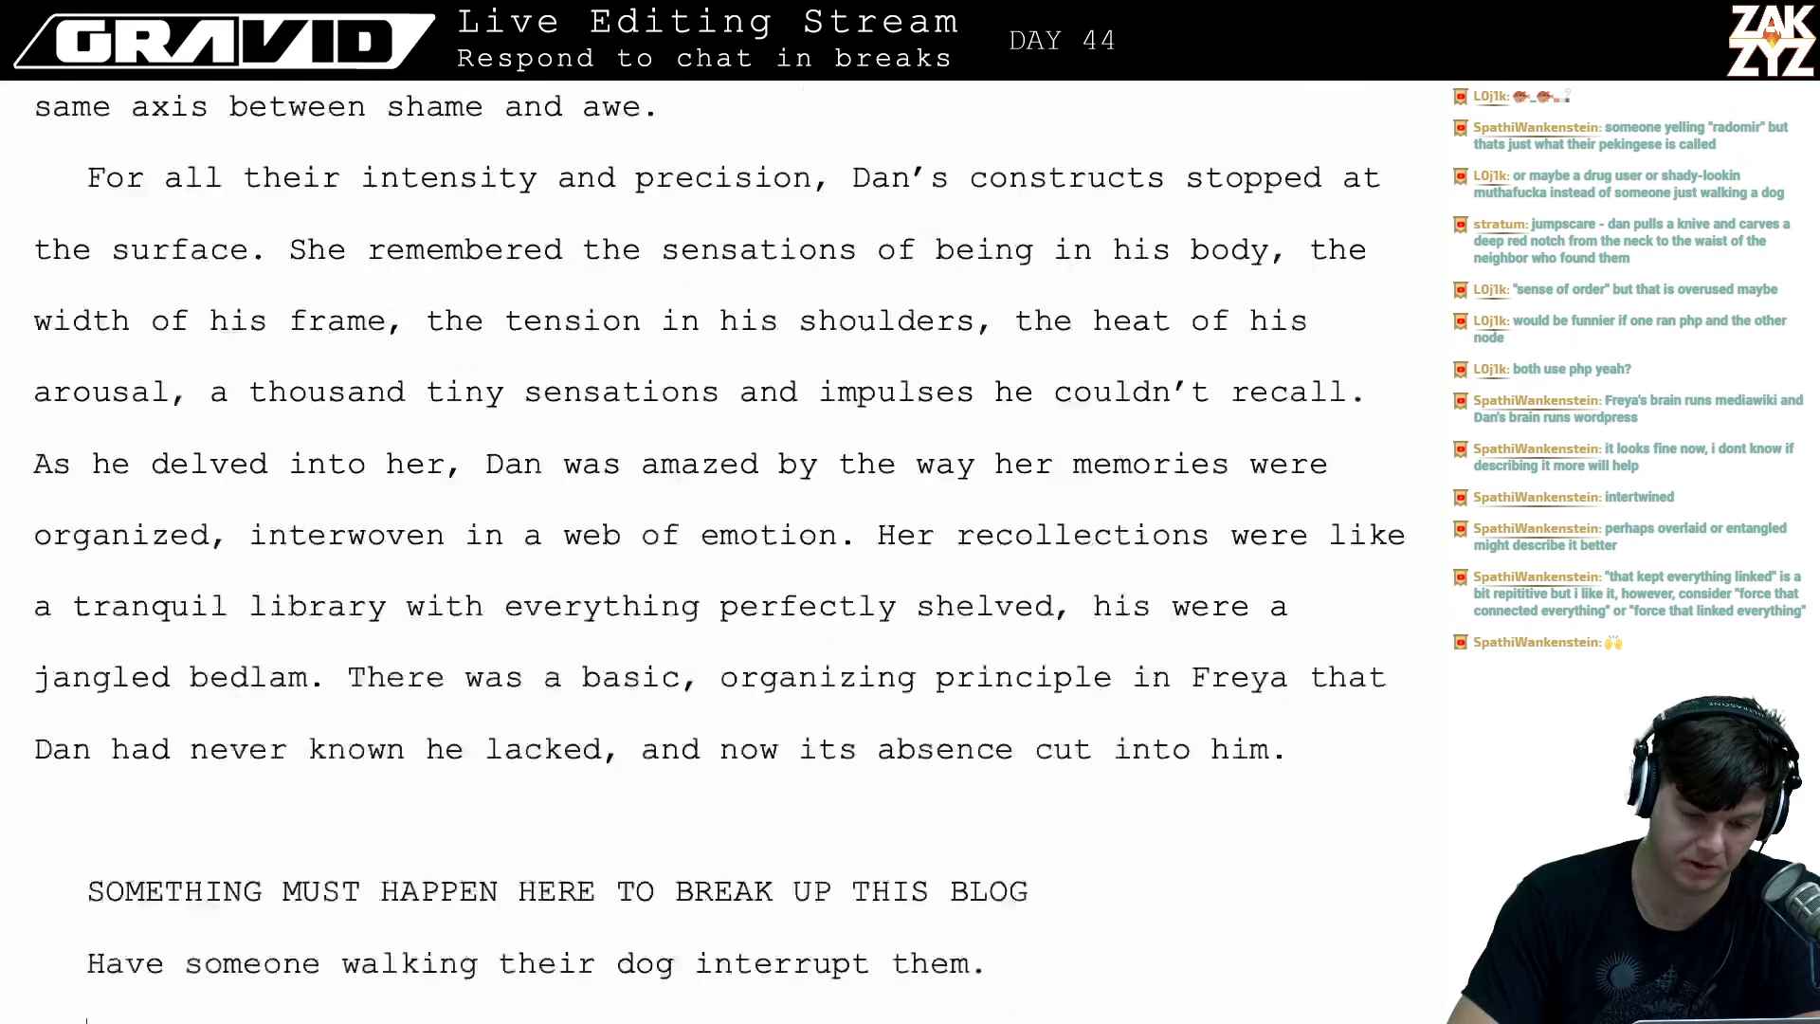
scroll(717, 379, "down", 4)
left_click(1303, 567)
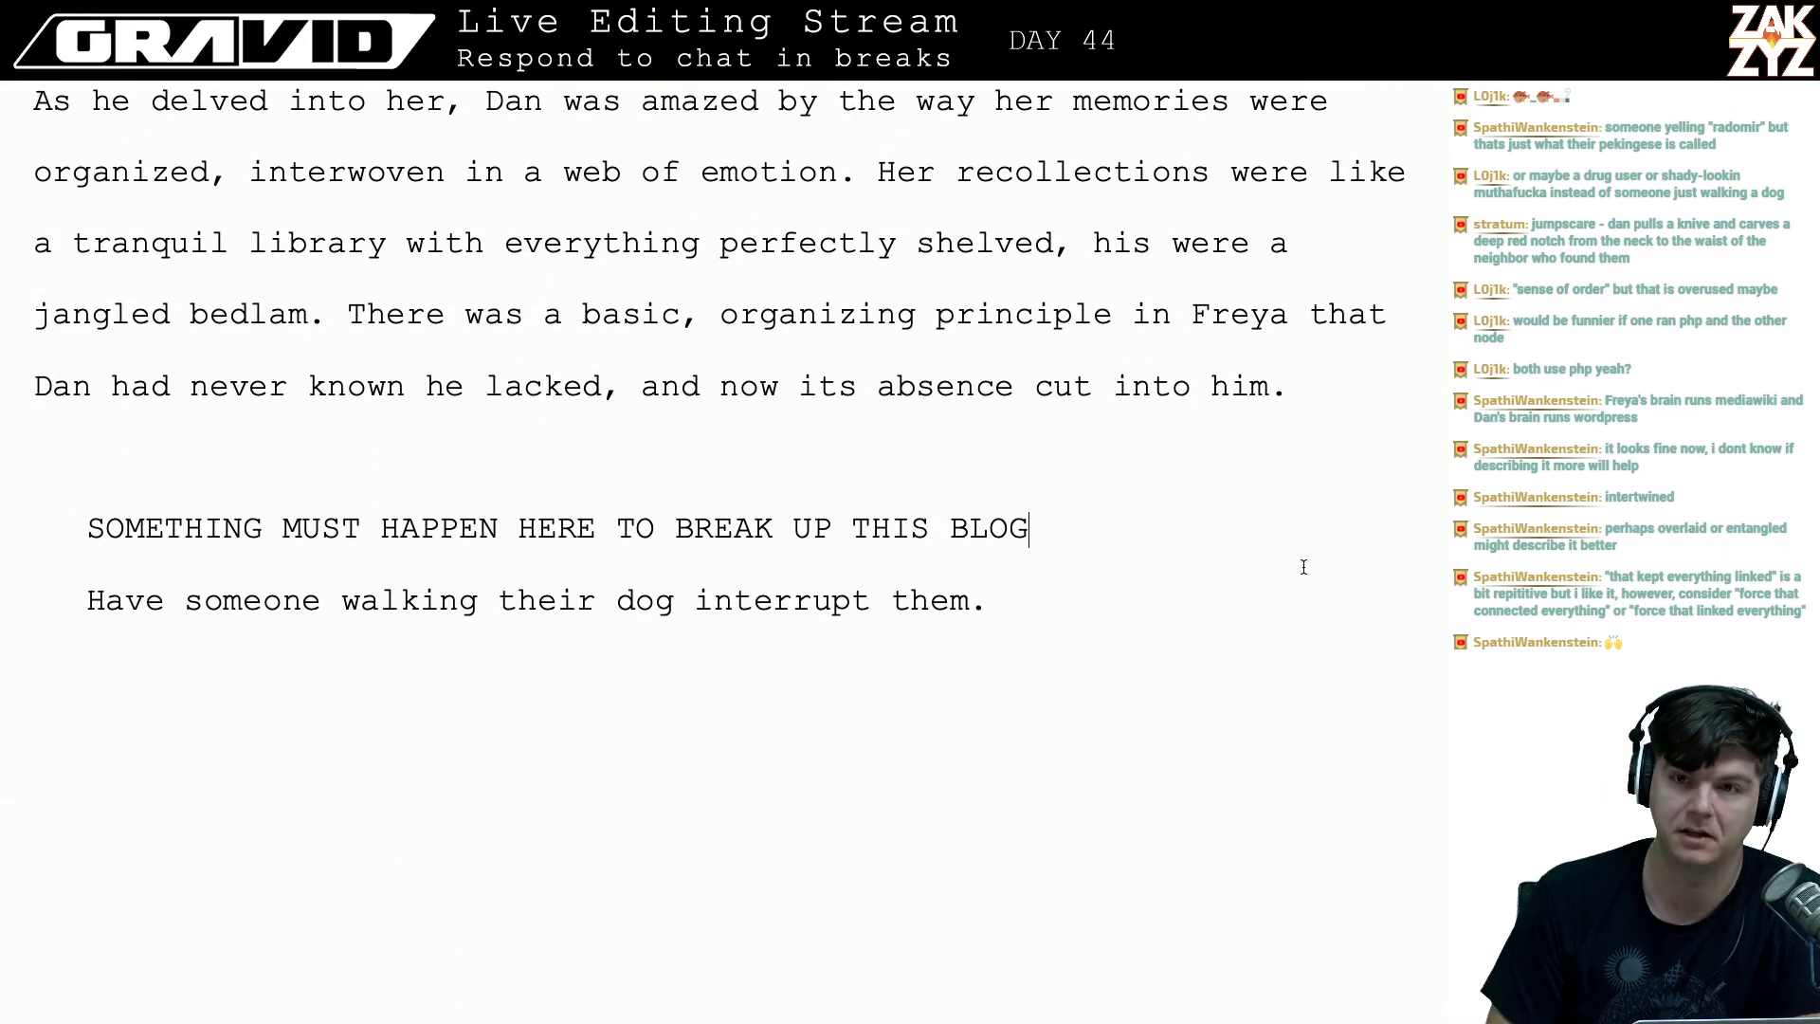